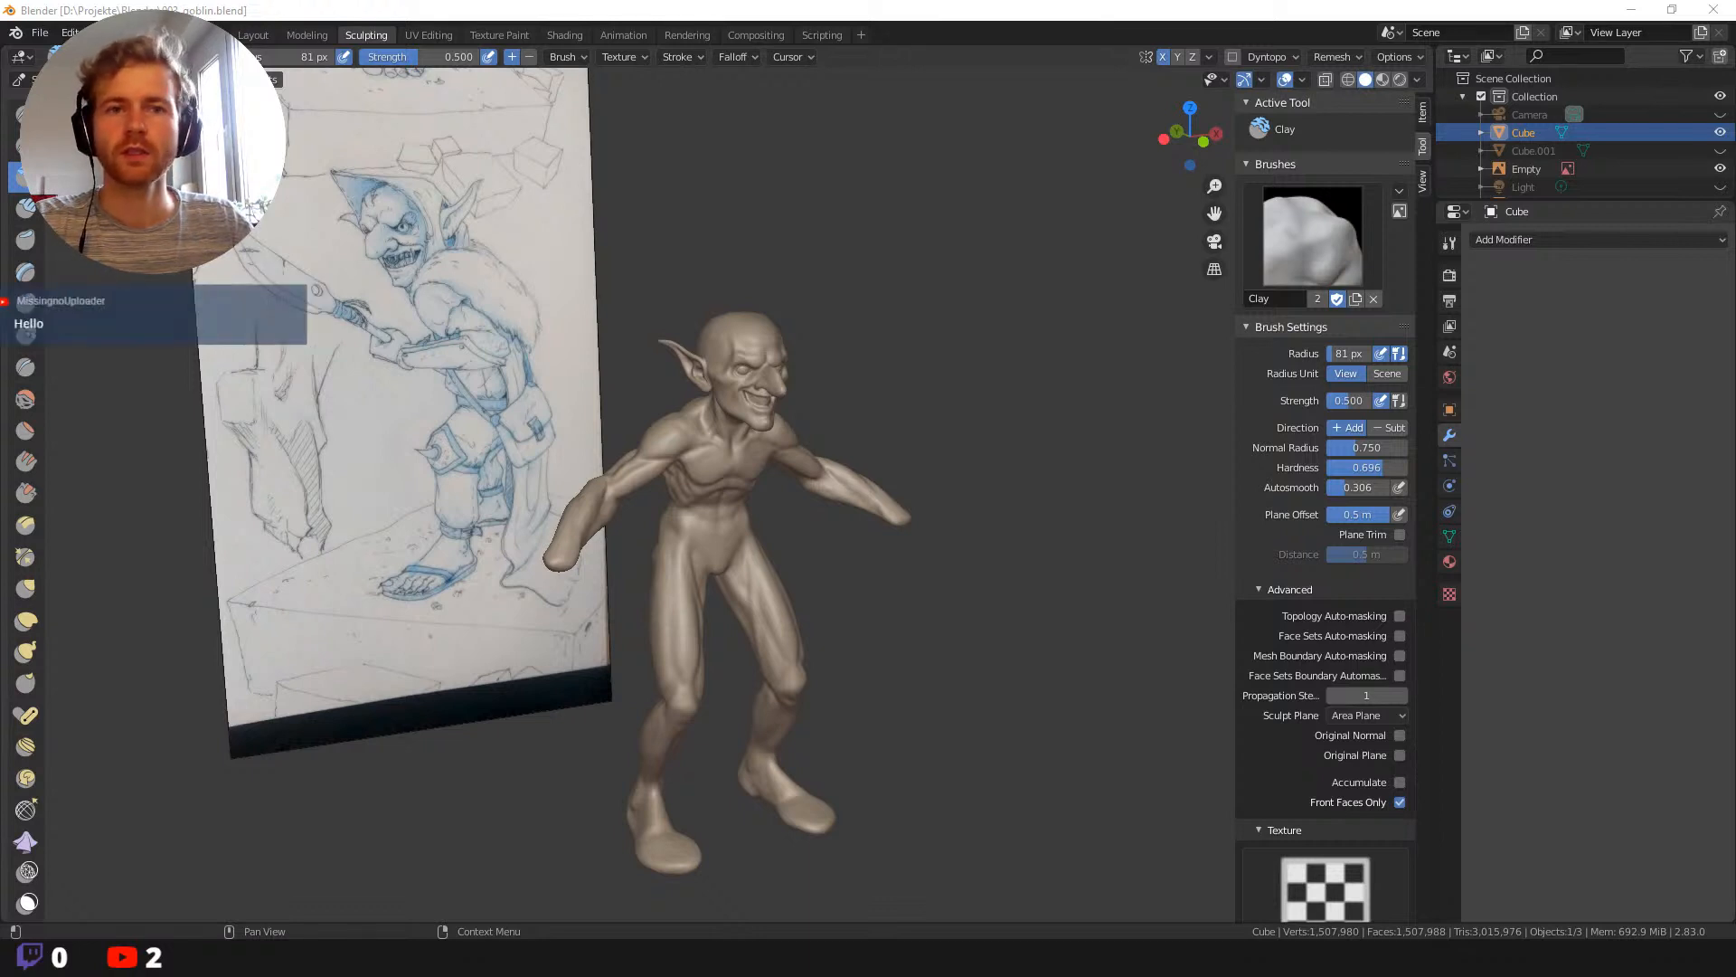
# Examine the goblin sculpt against its reference drawing from several angles, both as a whole figure and closer at the torso and legs.
pyautogui.moveTo(1735, 199); pyautogui.dragTo(1735, 95)
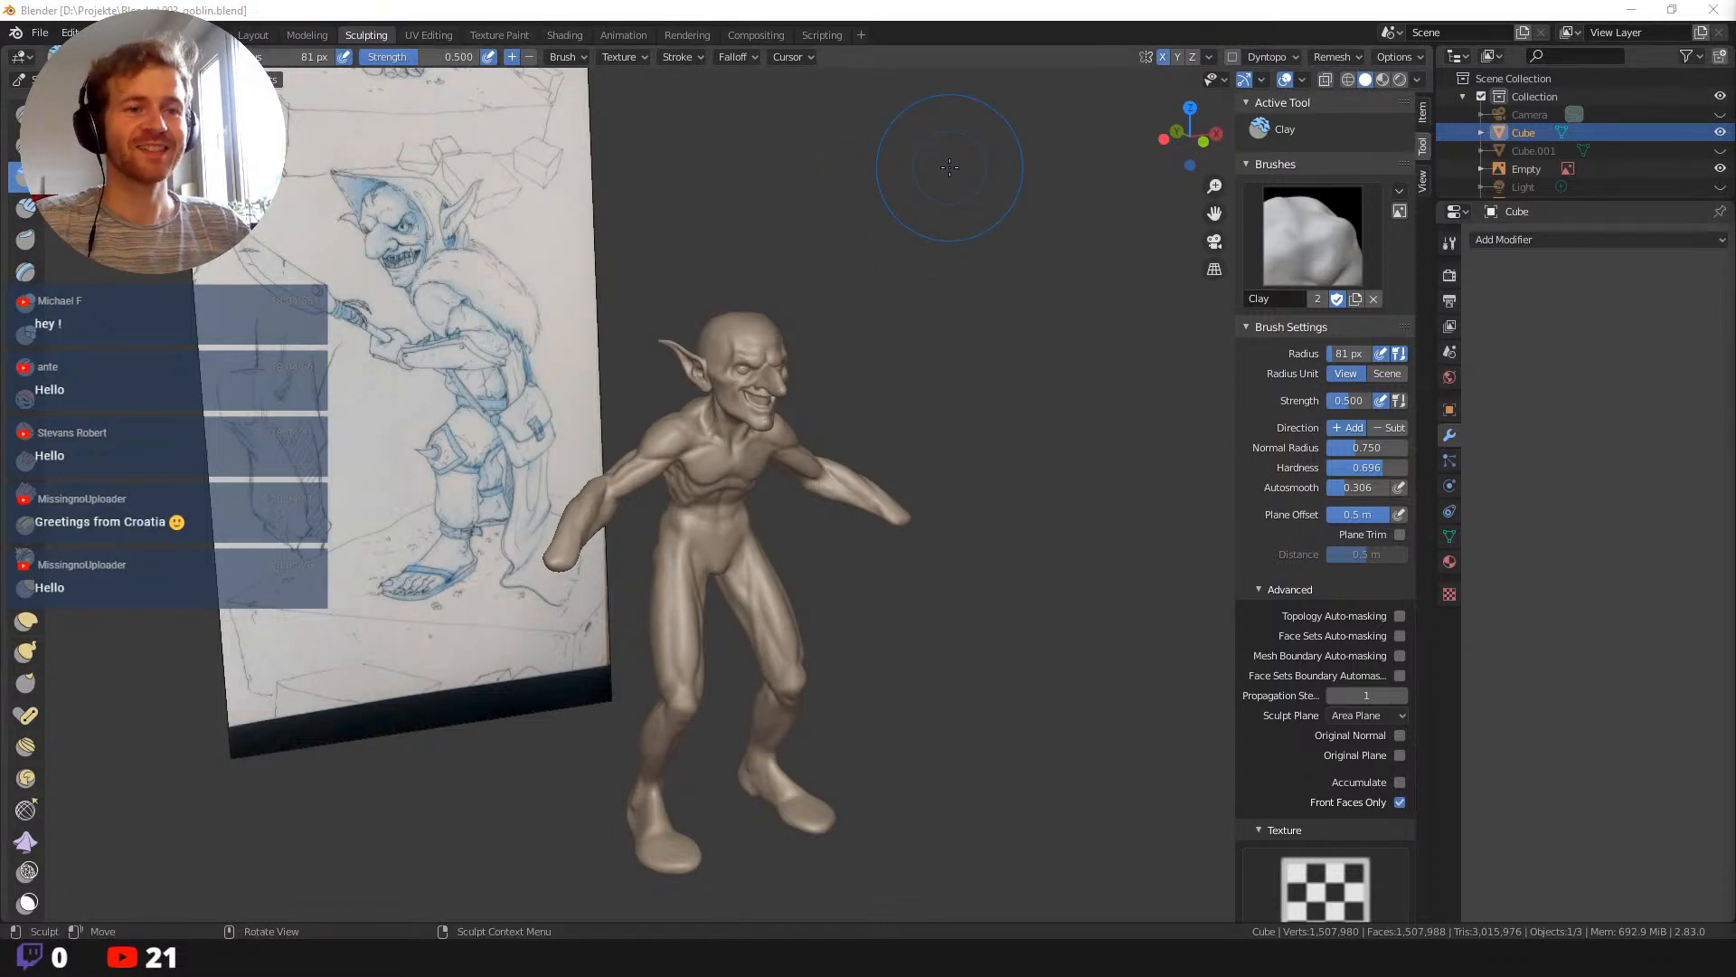
pyautogui.moveTo(949, 167); pyautogui.dragTo(977, 330, button='middle')
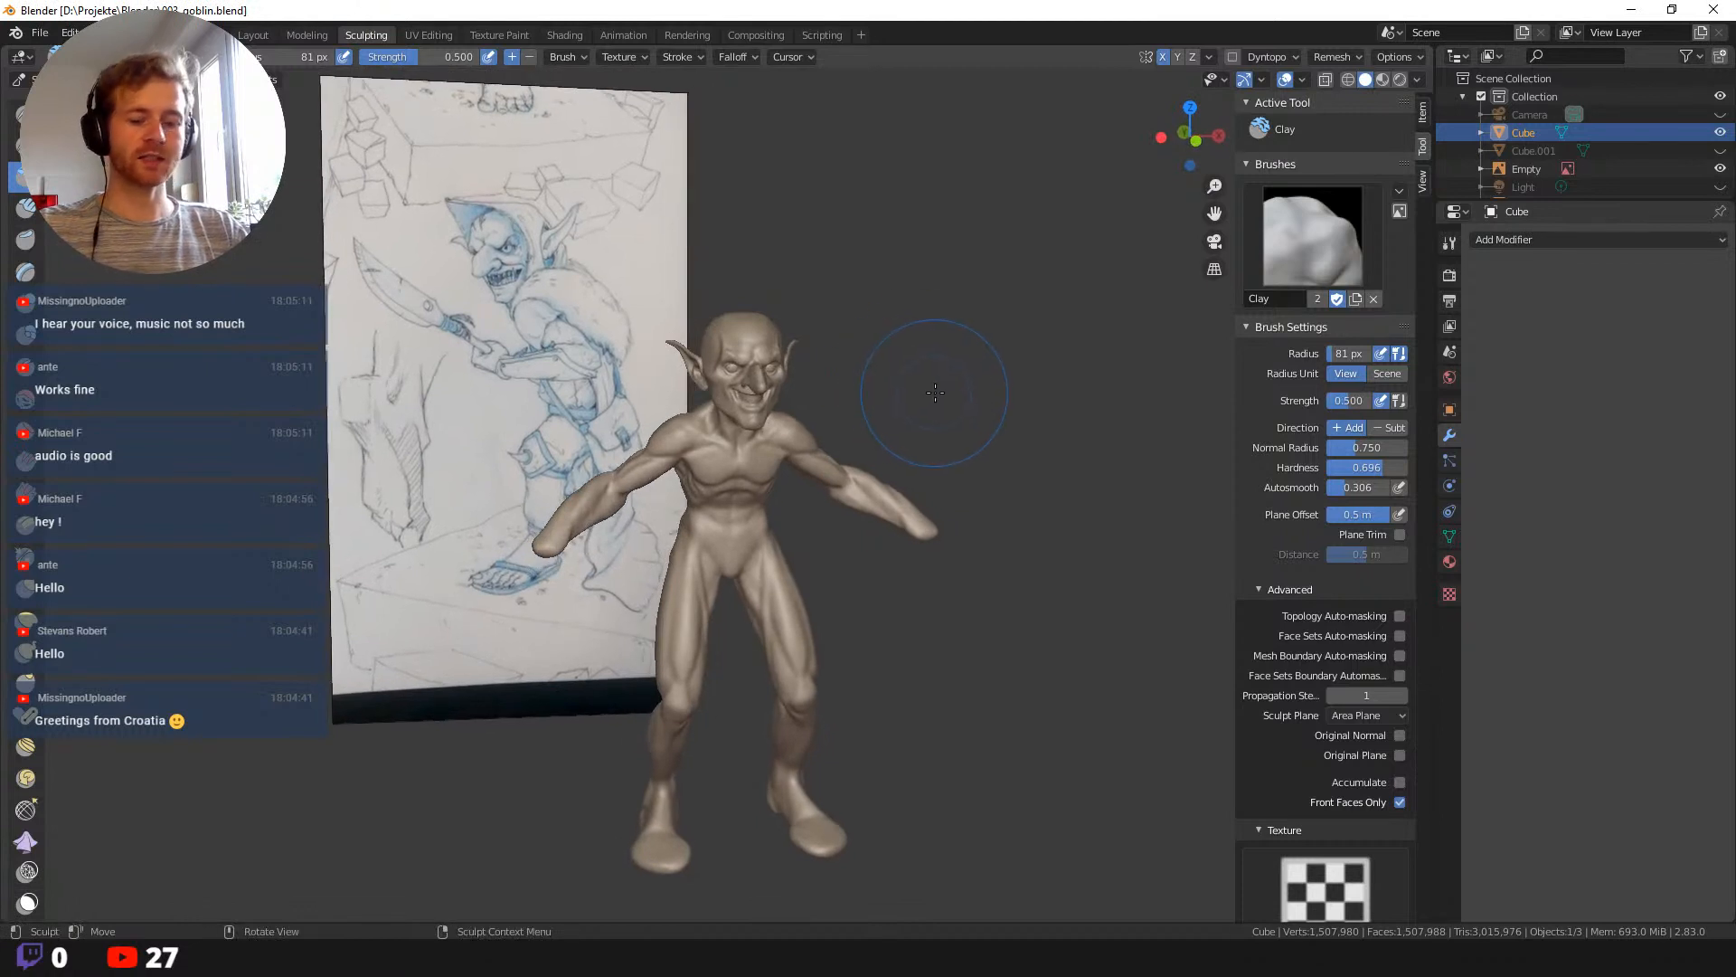
pyautogui.moveTo(946, 427); pyautogui.dragTo(947, 392, button='middle')
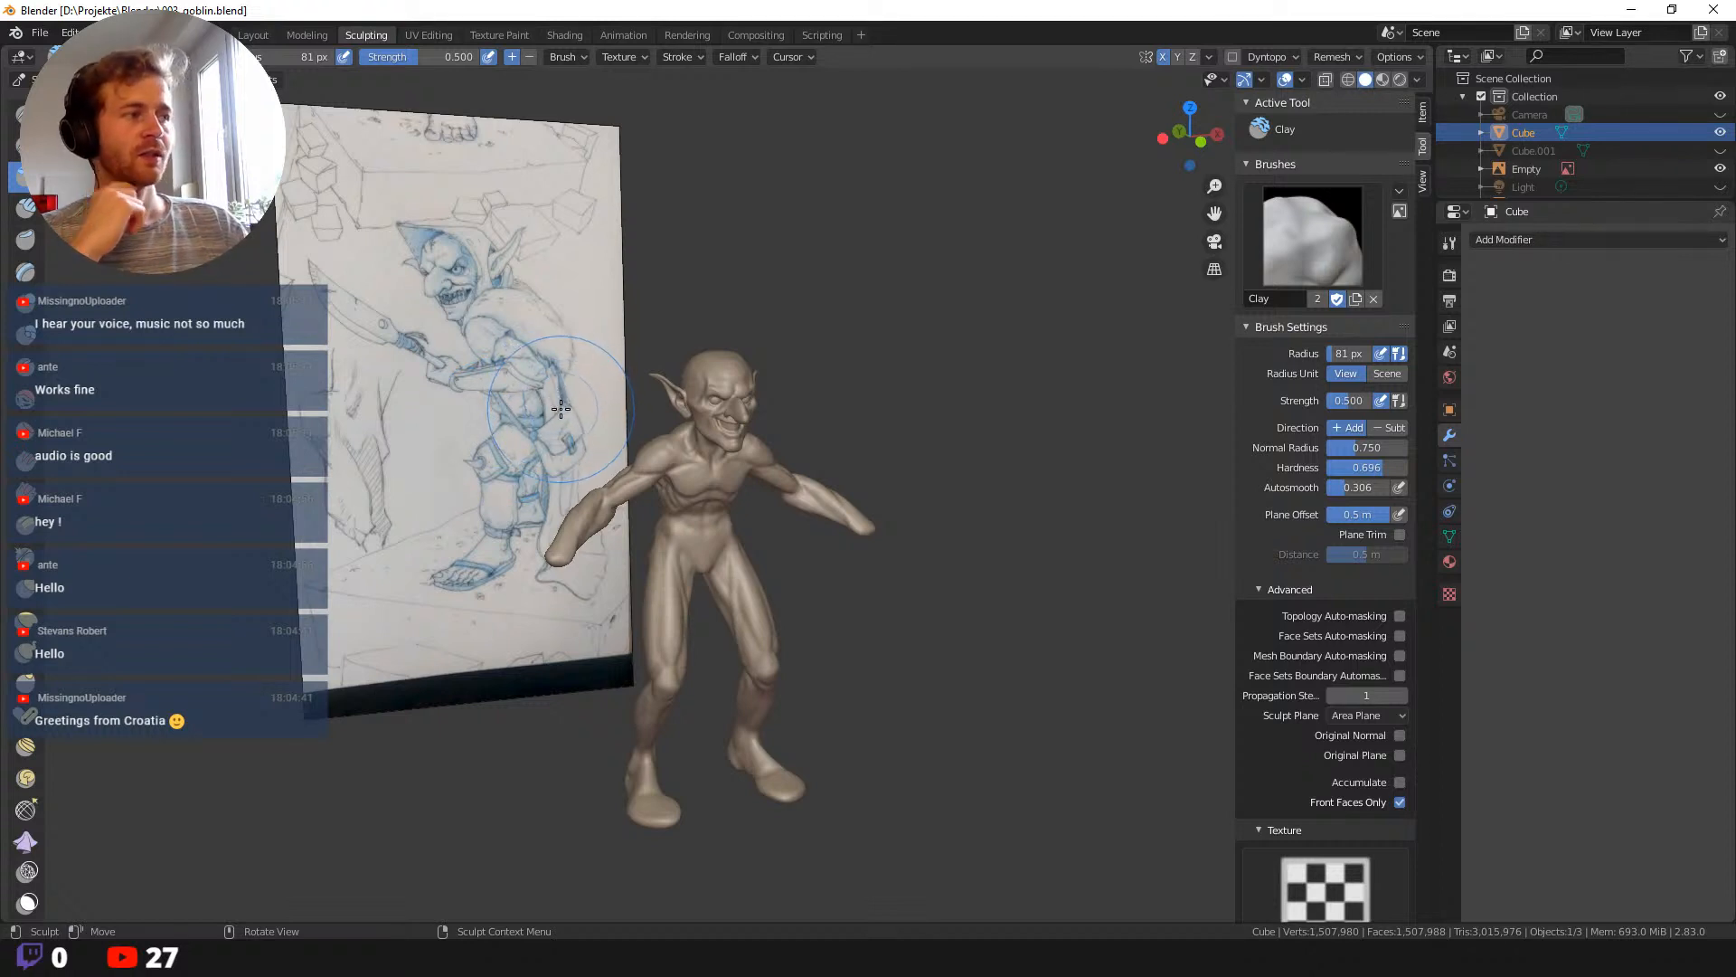
pyautogui.moveTo(955, 453); pyautogui.dragTo(921, 464, button='middle')
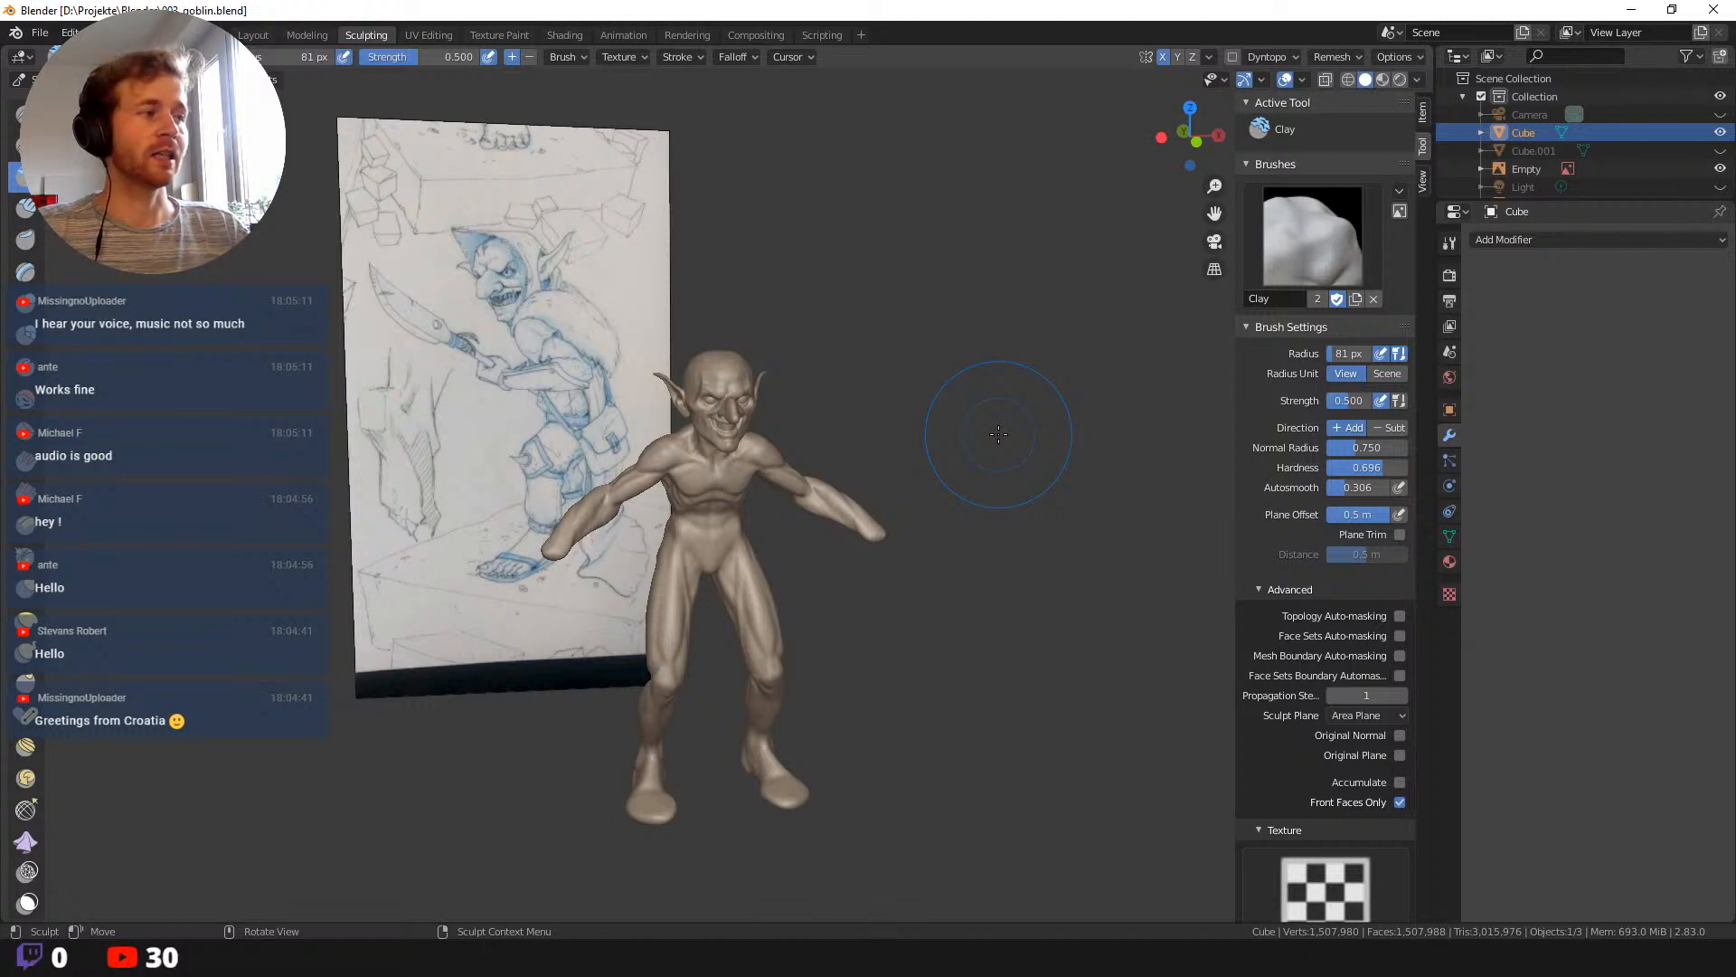
pyautogui.moveTo(714, 389)
pyautogui.mouseDown(button='middle')
pyautogui.moveTo(814, 488)
pyautogui.moveTo(941, 484)
pyautogui.mouseUp(button='middle')
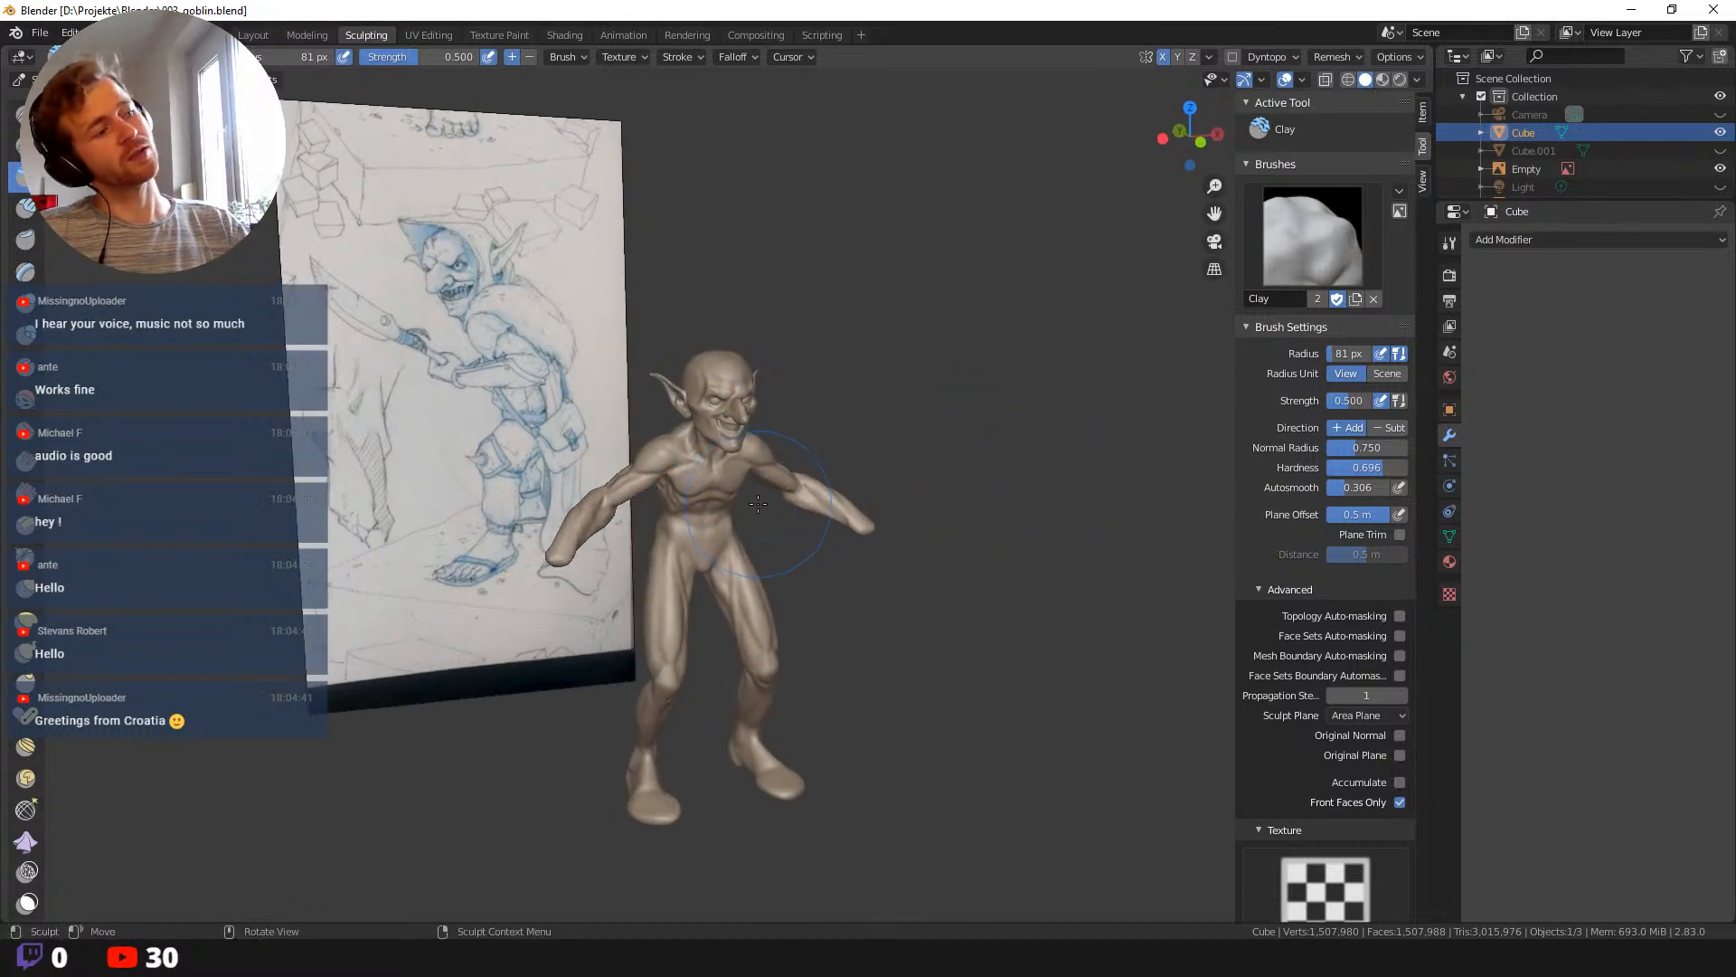
pyautogui.moveTo(931, 620)
pyautogui.mouseDown(button='middle')
pyautogui.moveTo(1040, 610)
pyautogui.moveTo(785, 588)
pyautogui.moveTo(860, 531)
pyautogui.moveTo(859, 740)
pyautogui.moveTo(850, 622)
pyautogui.mouseUp(button='middle')
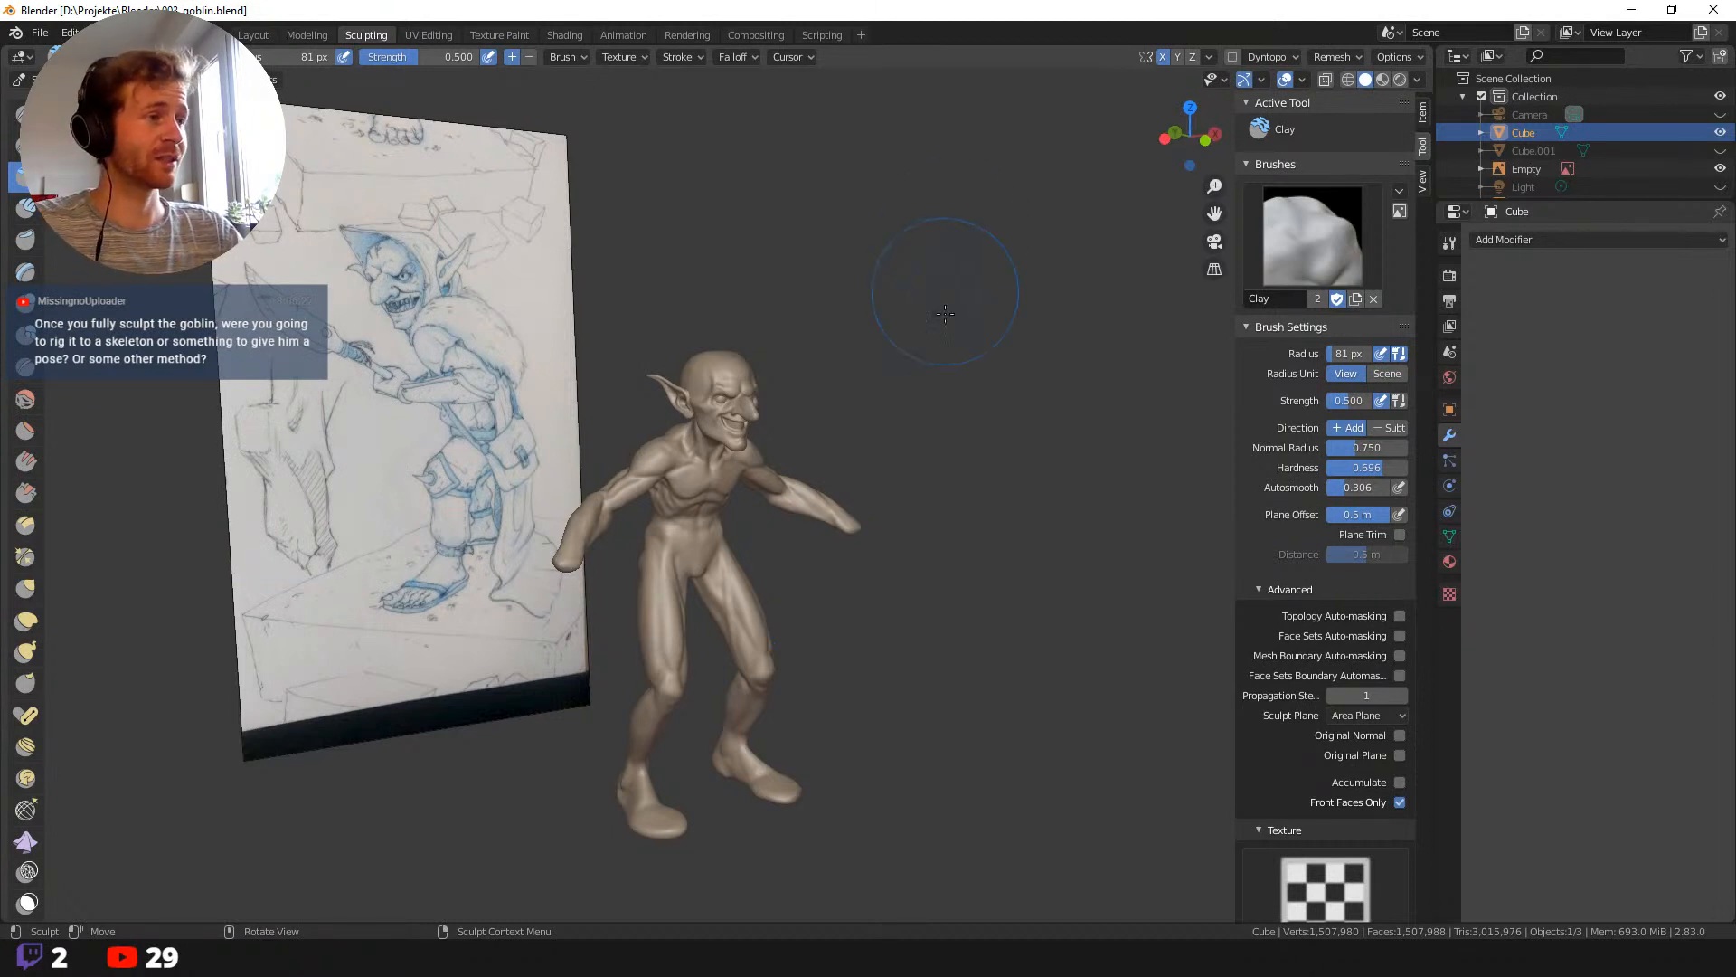
pyautogui.moveTo(945, 313)
pyautogui.mouseDown(button='middle')
pyautogui.moveTo(949, 385)
pyautogui.moveTo(946, 335)
pyautogui.moveTo(912, 351)
pyautogui.mouseUp(button='middle')
pyautogui.scroll(4, 943, 373)
pyautogui.scroll(-4, 904, 335)
pyautogui.scroll(2, 921, 358)
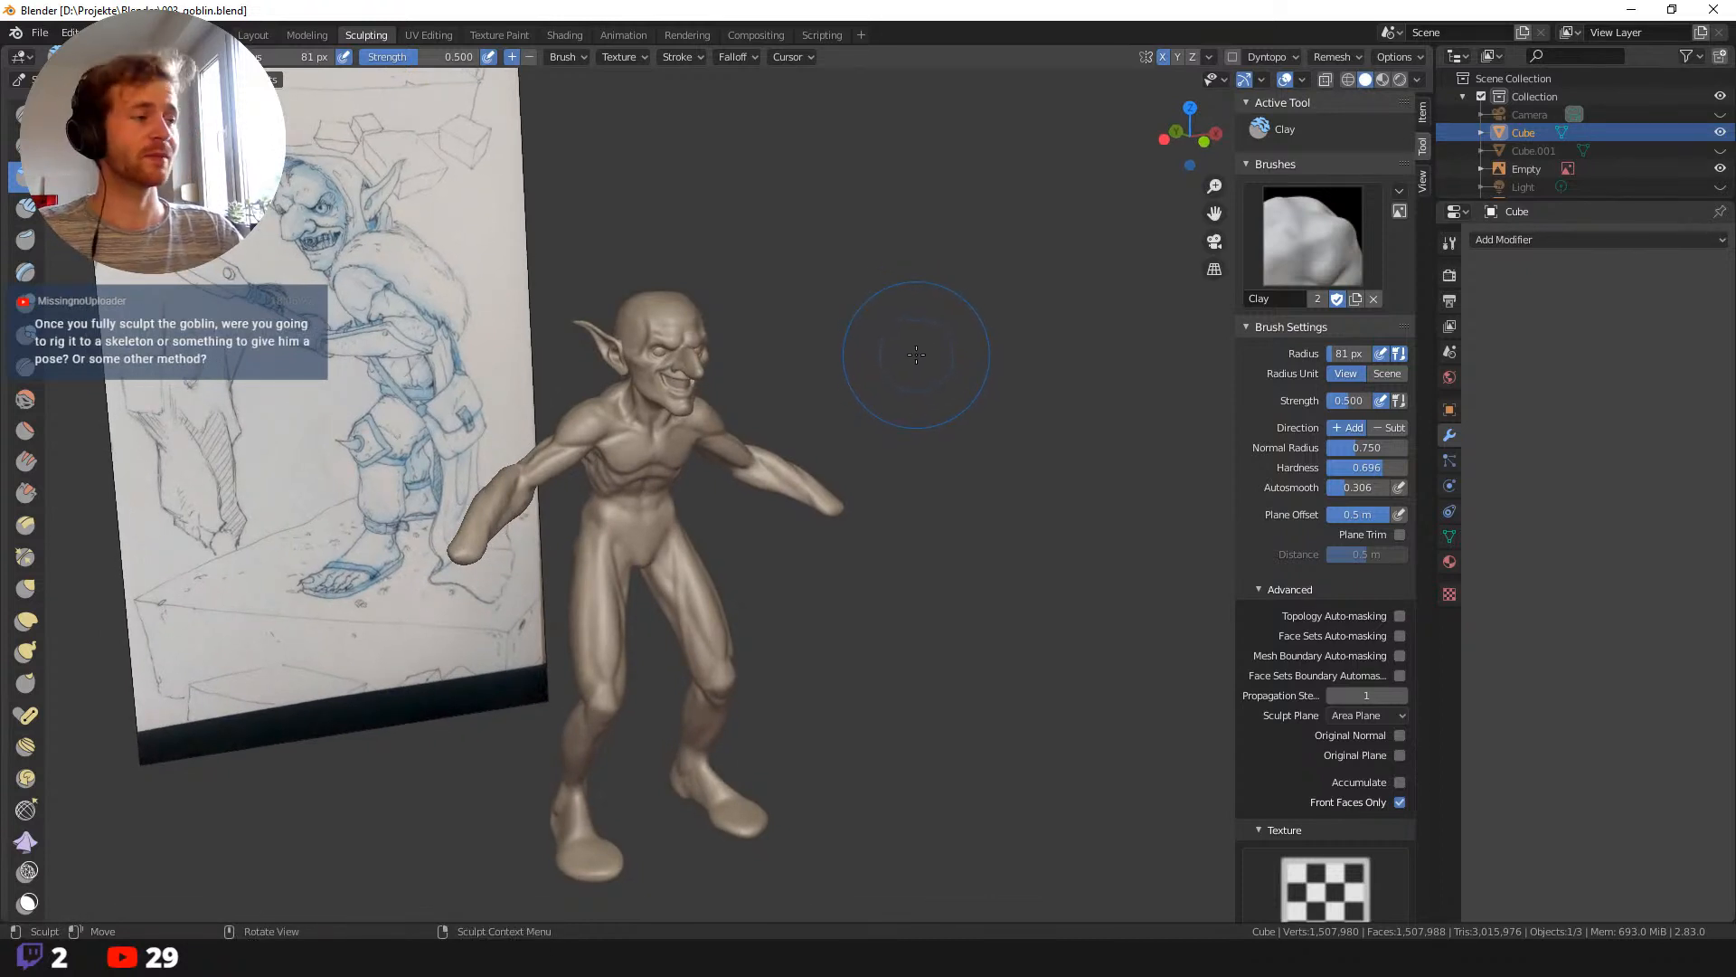
pyautogui.moveTo(898, 374); pyautogui.dragTo(865, 345, button='middle')
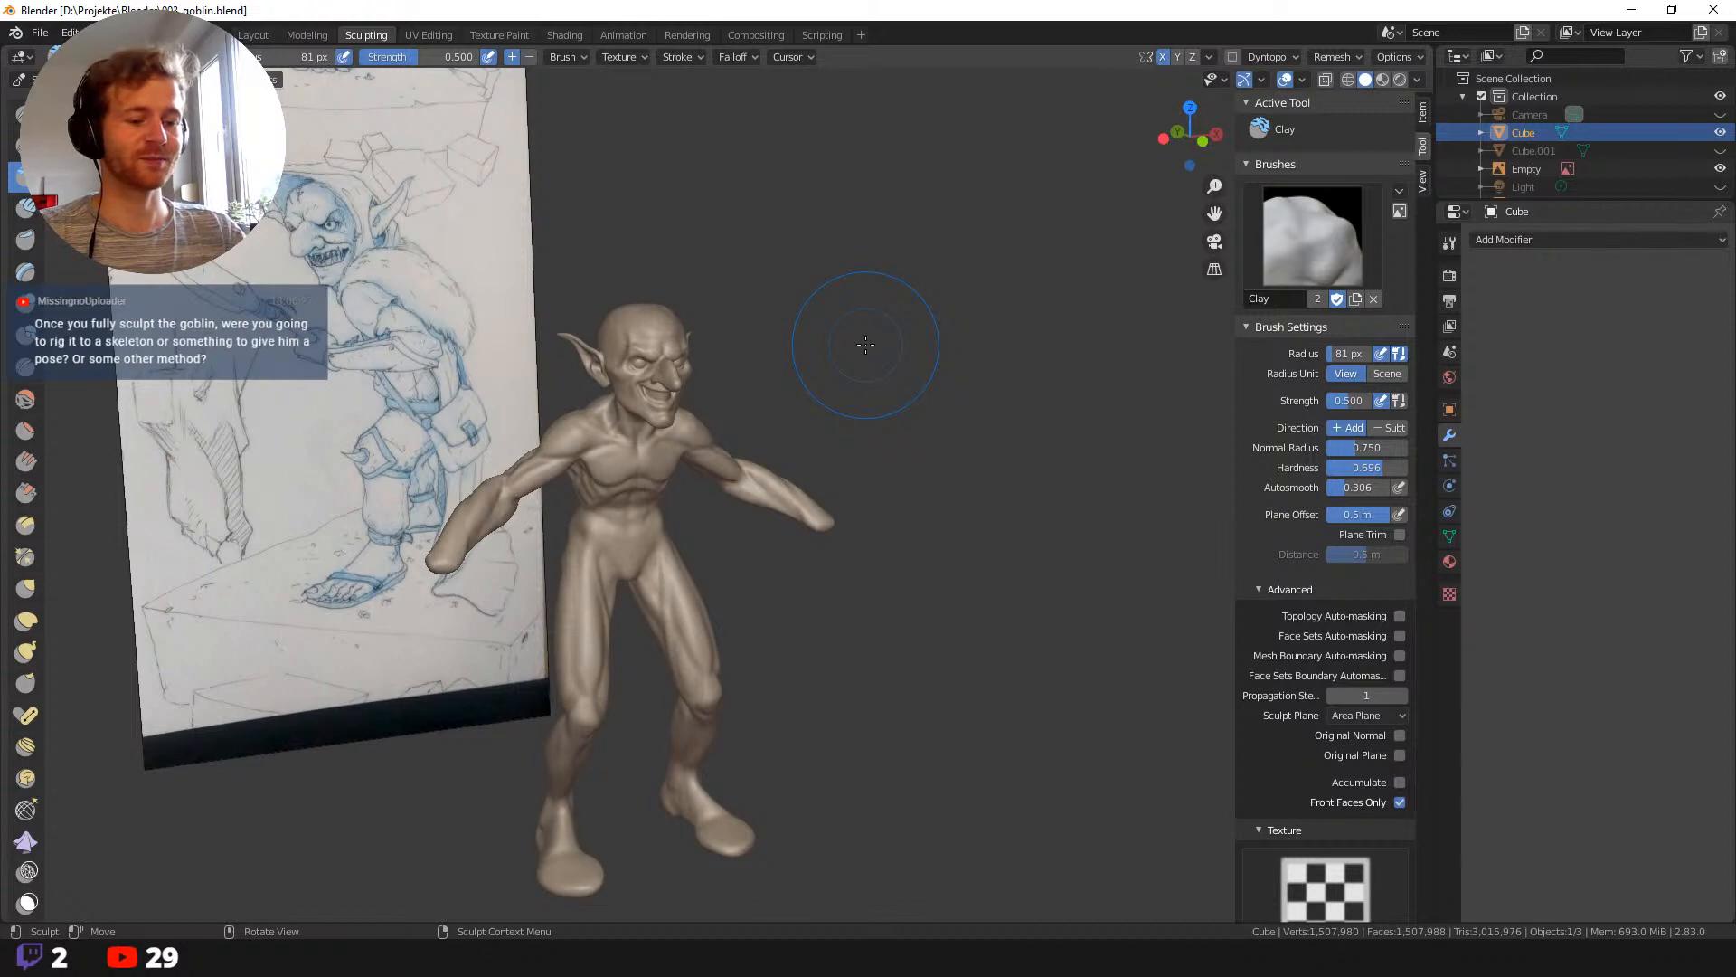
pyautogui.scroll(5, 865, 344)
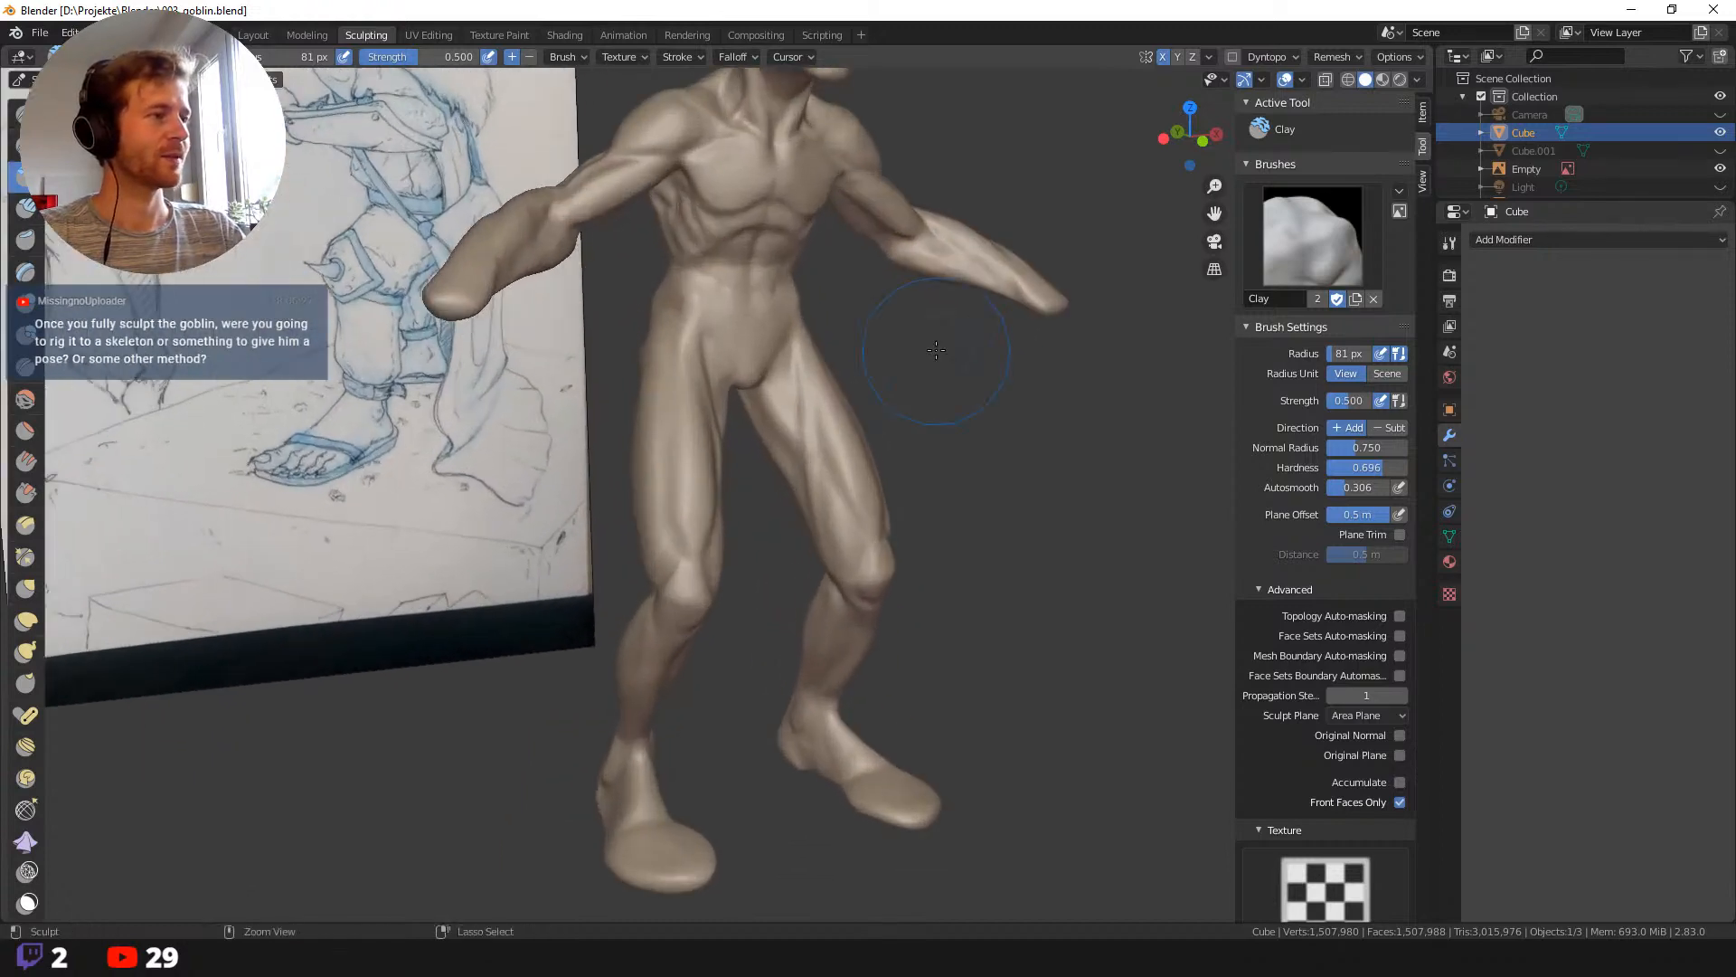
pyautogui.scroll(-4, 958, 431)
pyautogui.moveTo(904, 457); pyautogui.dragTo(944, 475, button='middle')
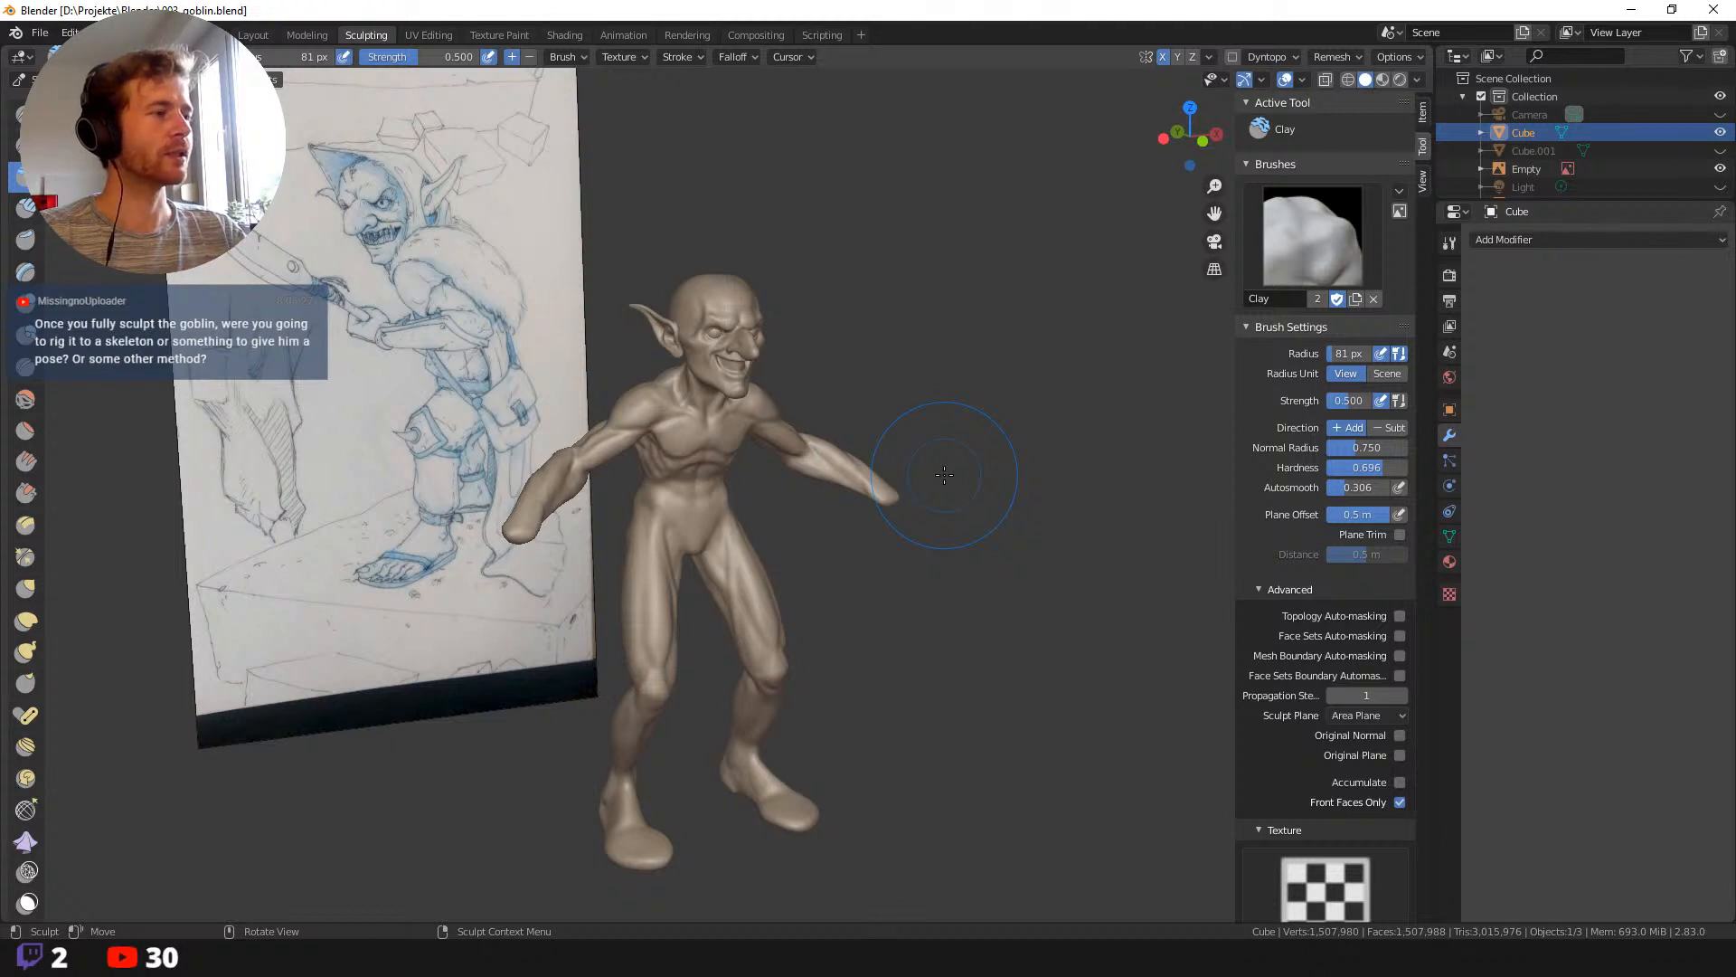
pyautogui.keyDown('shift'); pyautogui.moveTo(944, 475); pyautogui.dragTo(900, 389, button='middle'); pyautogui.keyUp('shift')
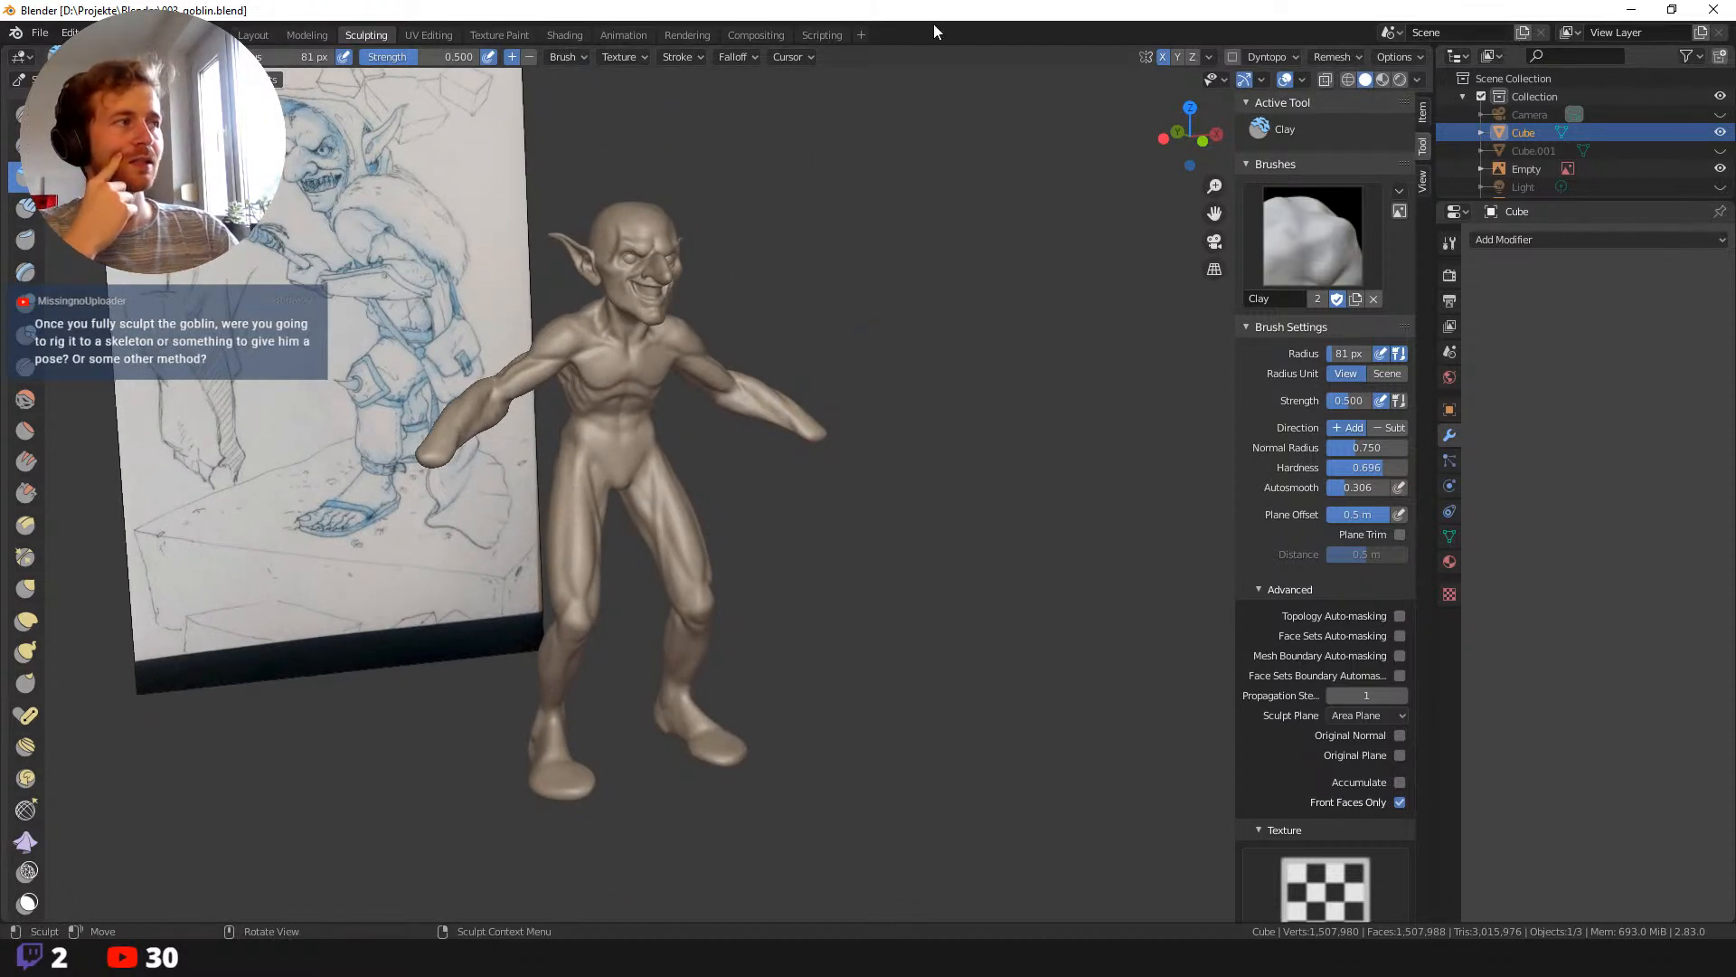
# Open the file 004_hand.blend from the D:\Projekte\Blender folder.
pyautogui.click(40, 33)
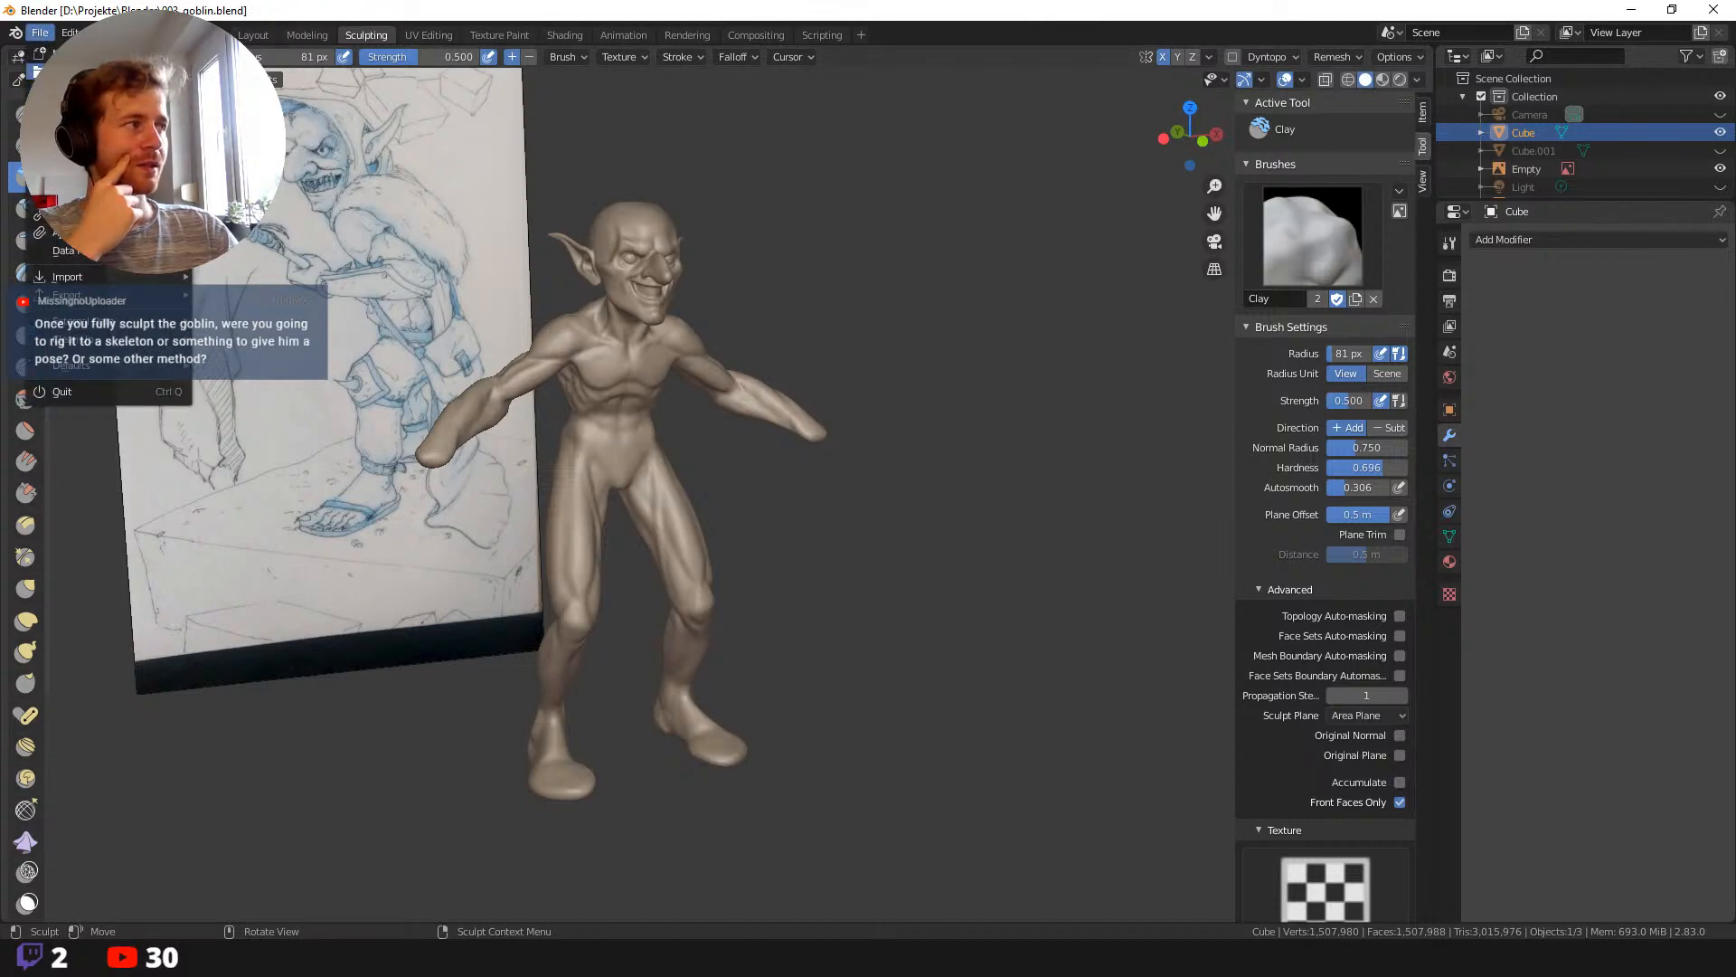
pyautogui.click(68, 72)
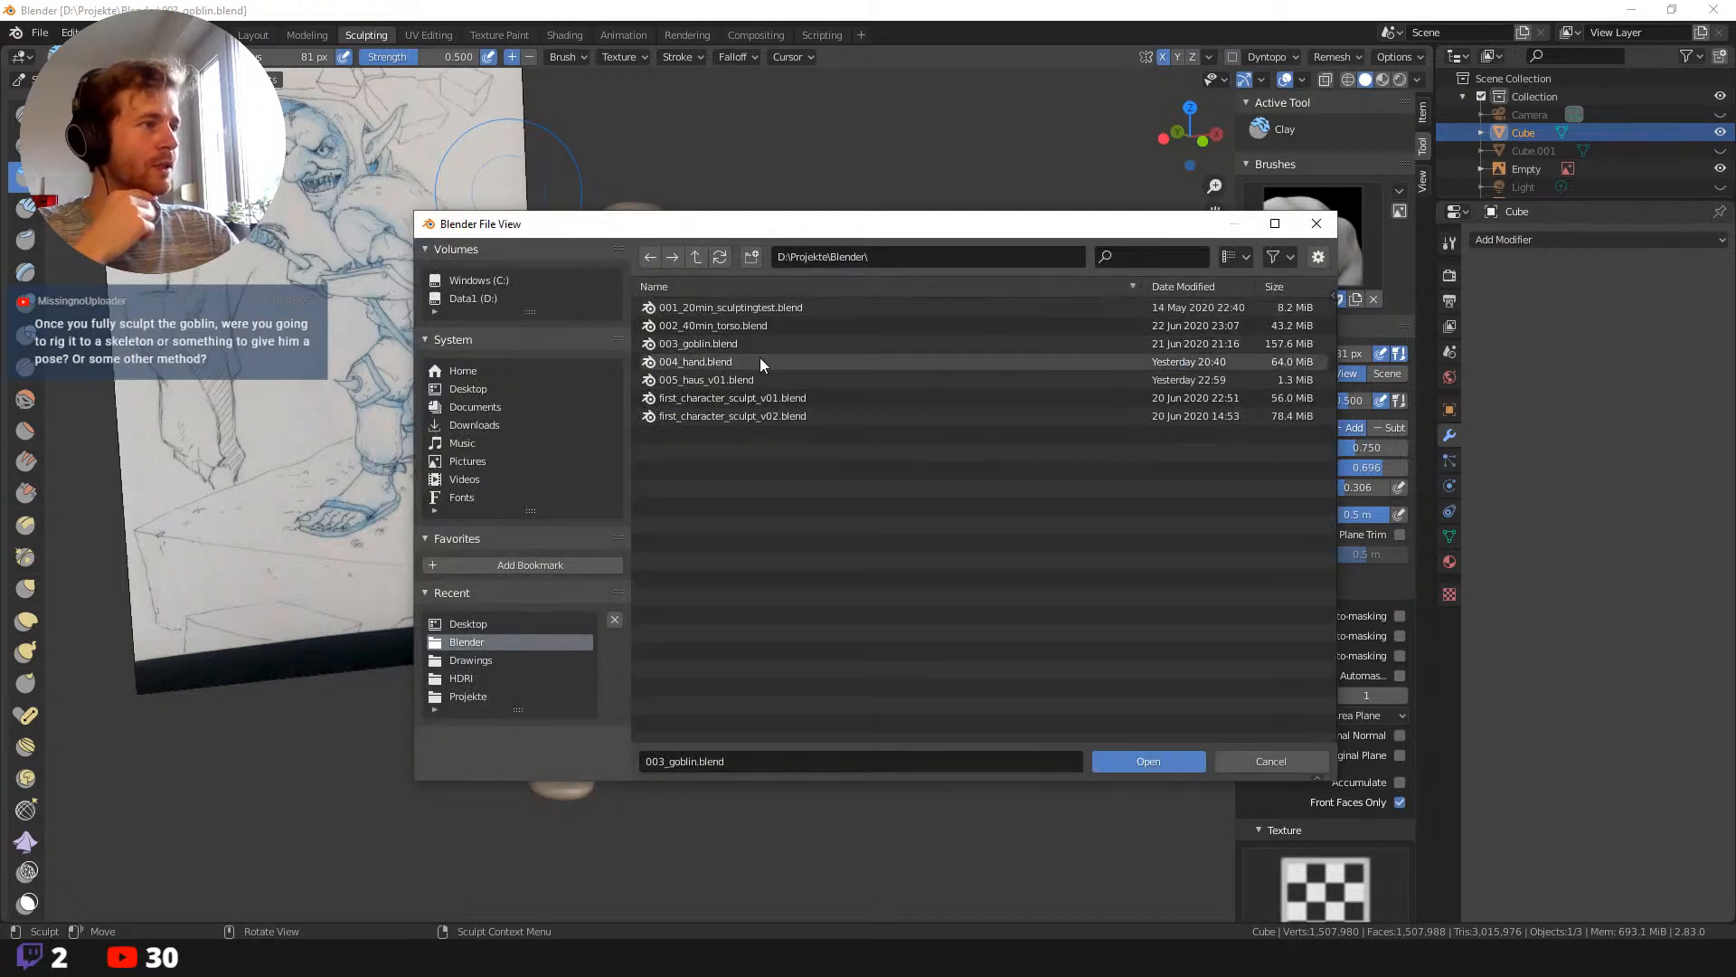
pyautogui.doubleClick(696, 362)
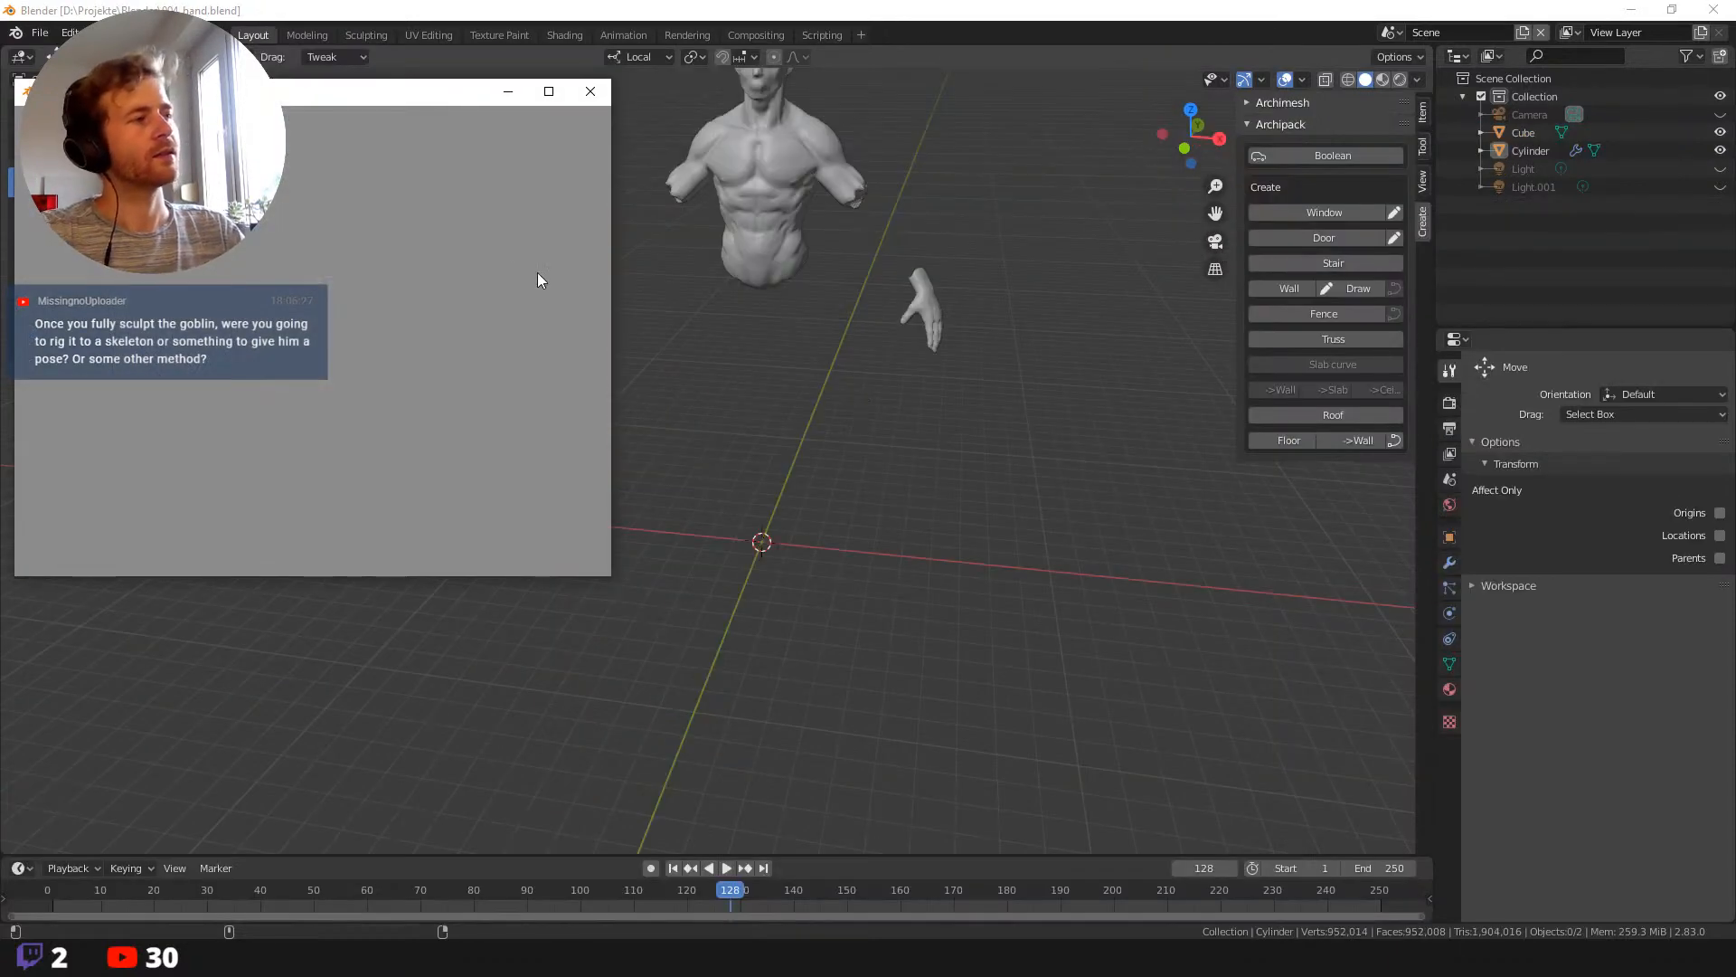
# Inspect the muscular torso sculpt and its separate hands from the front, back and side.
pyautogui.moveTo(785, 367); pyautogui.dragTo(756, 648, button='middle')
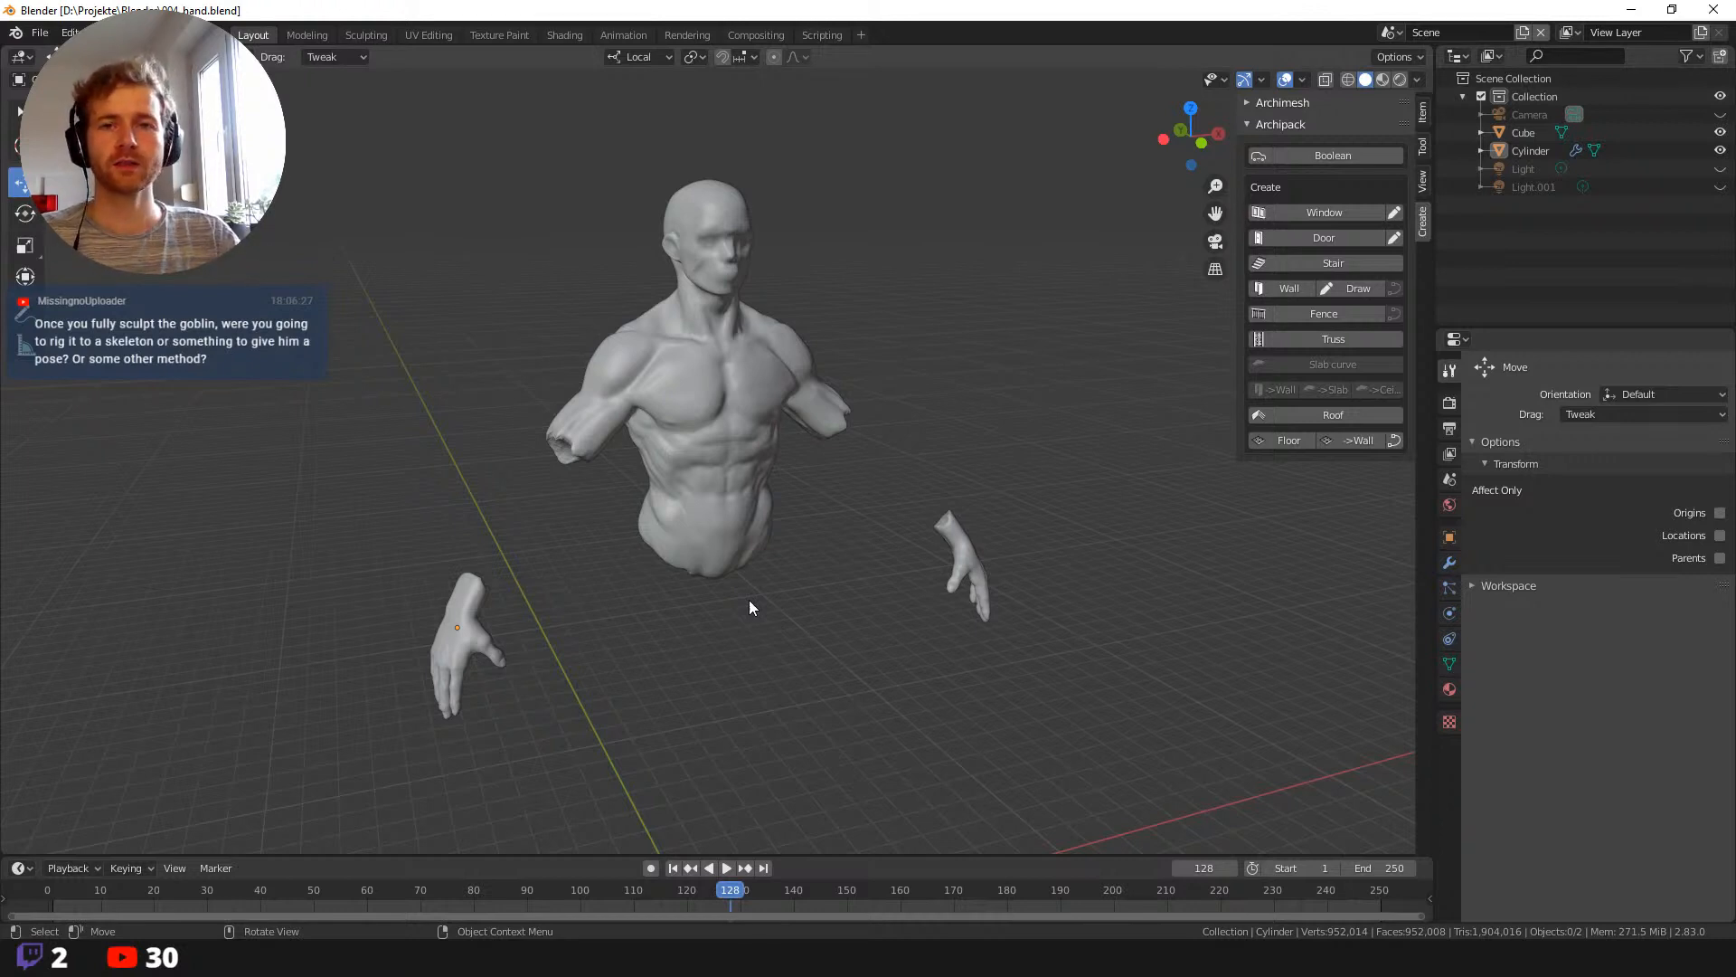
pyautogui.click(713, 405)
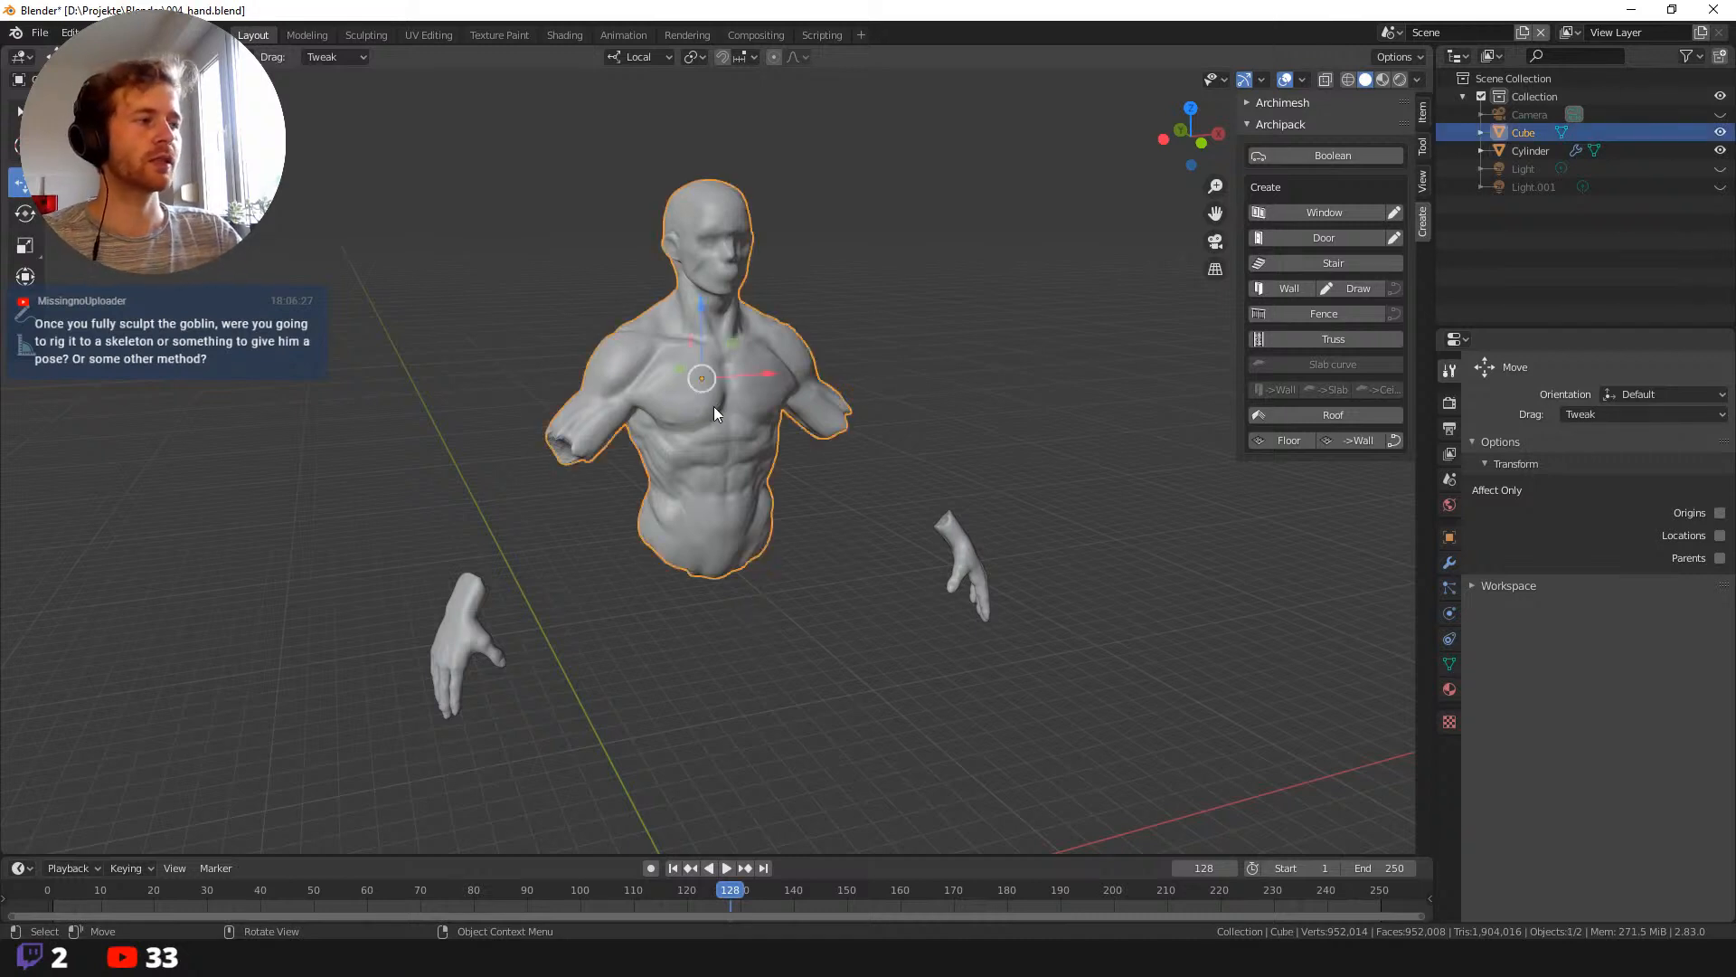
pyautogui.moveTo(714, 405); pyautogui.dragTo(653, 360, button='middle')
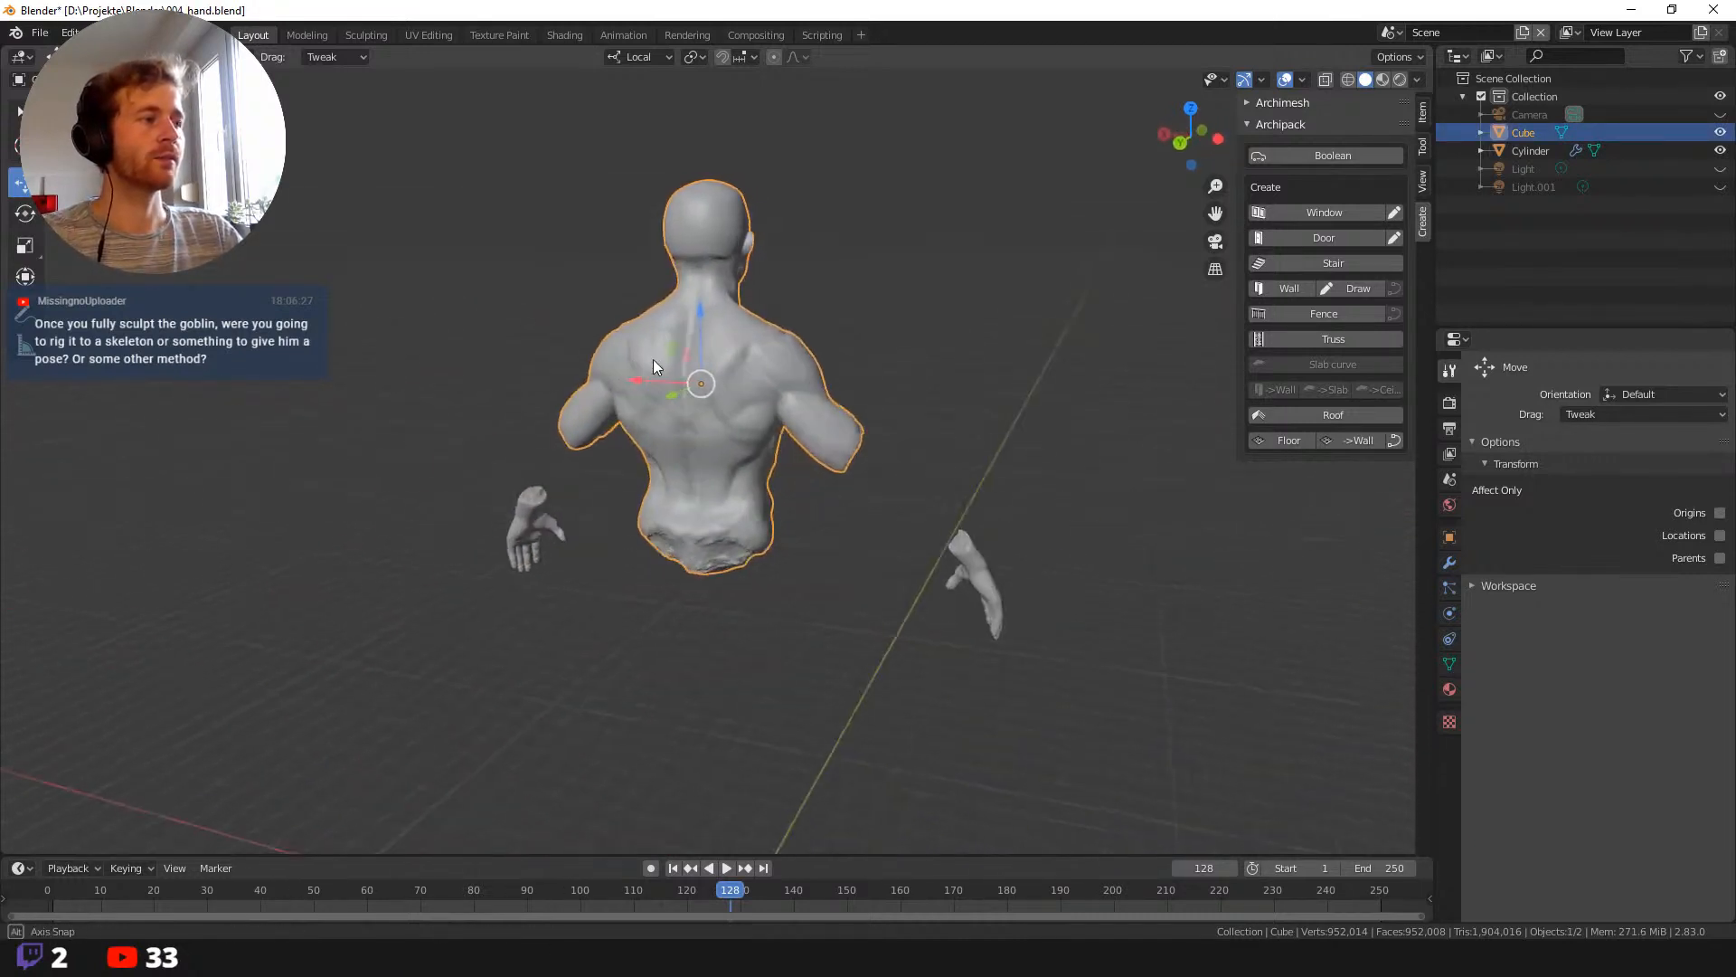
pyautogui.click(501, 322)
pyautogui.moveTo(501, 322)
pyautogui.mouseDown(button='middle')
pyautogui.moveTo(570, 333)
pyautogui.moveTo(516, 317)
pyautogui.moveTo(550, 310)
pyautogui.moveTo(485, 302)
pyautogui.mouseUp(button='middle')
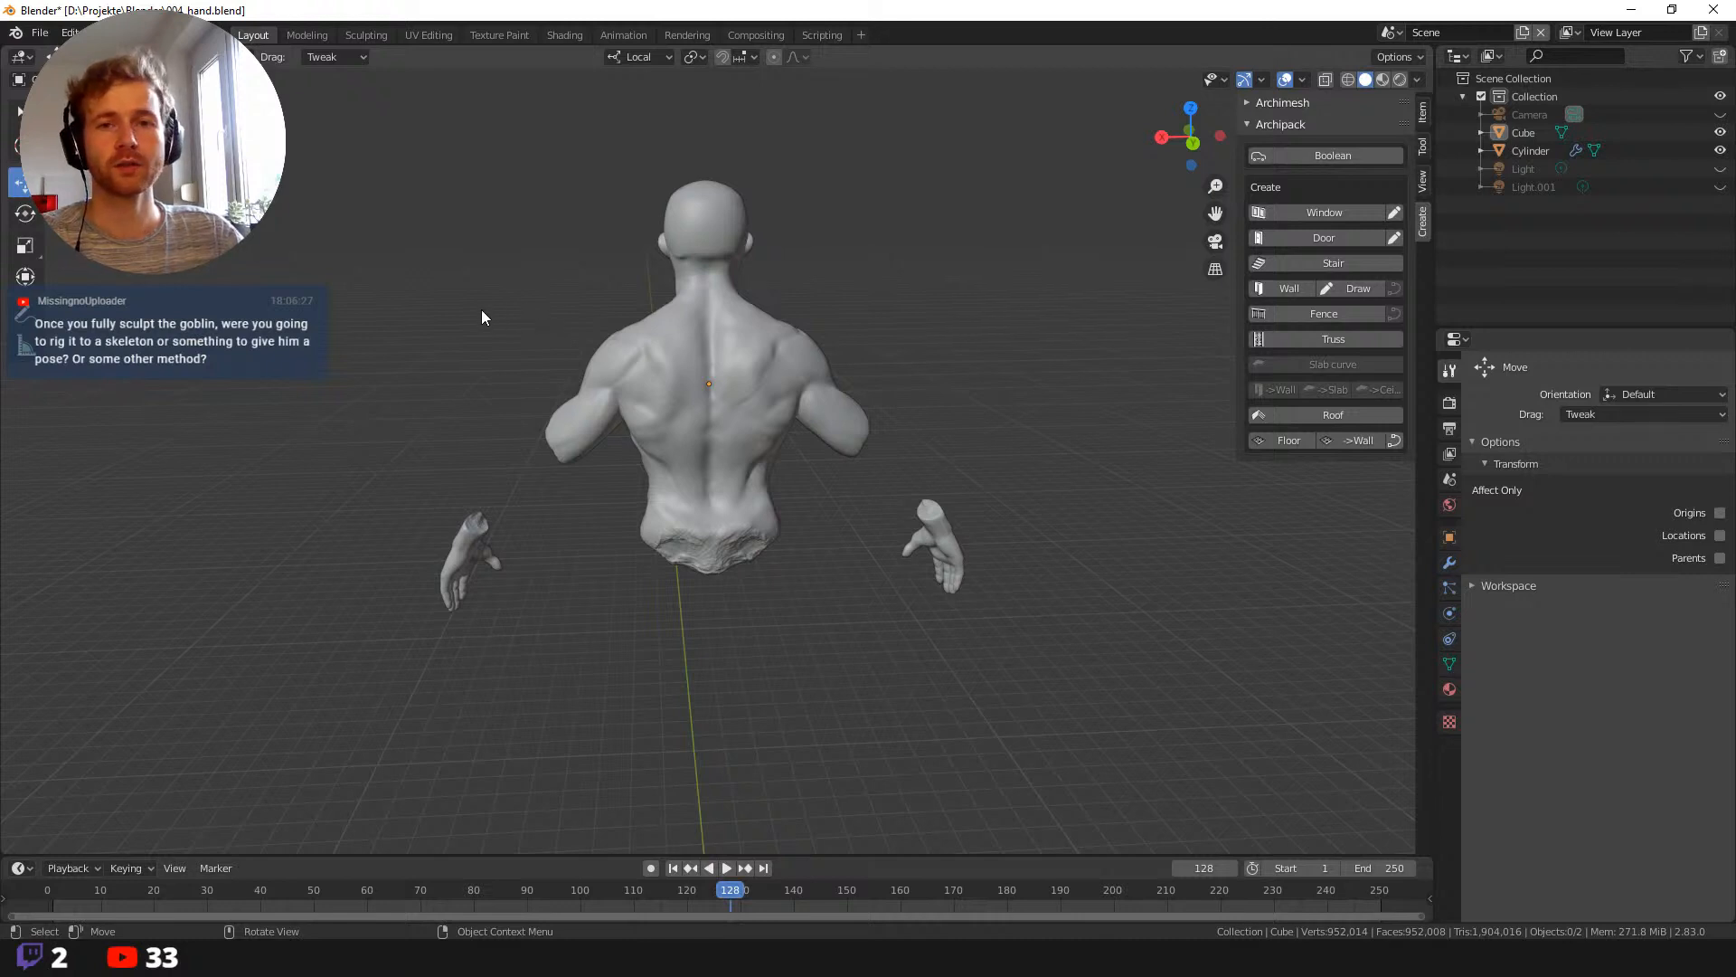
pyautogui.moveTo(482, 311)
pyautogui.mouseDown(button='middle')
pyautogui.moveTo(405, 311)
pyautogui.moveTo(411, 295)
pyautogui.moveTo(494, 295)
pyautogui.mouseUp(button='middle')
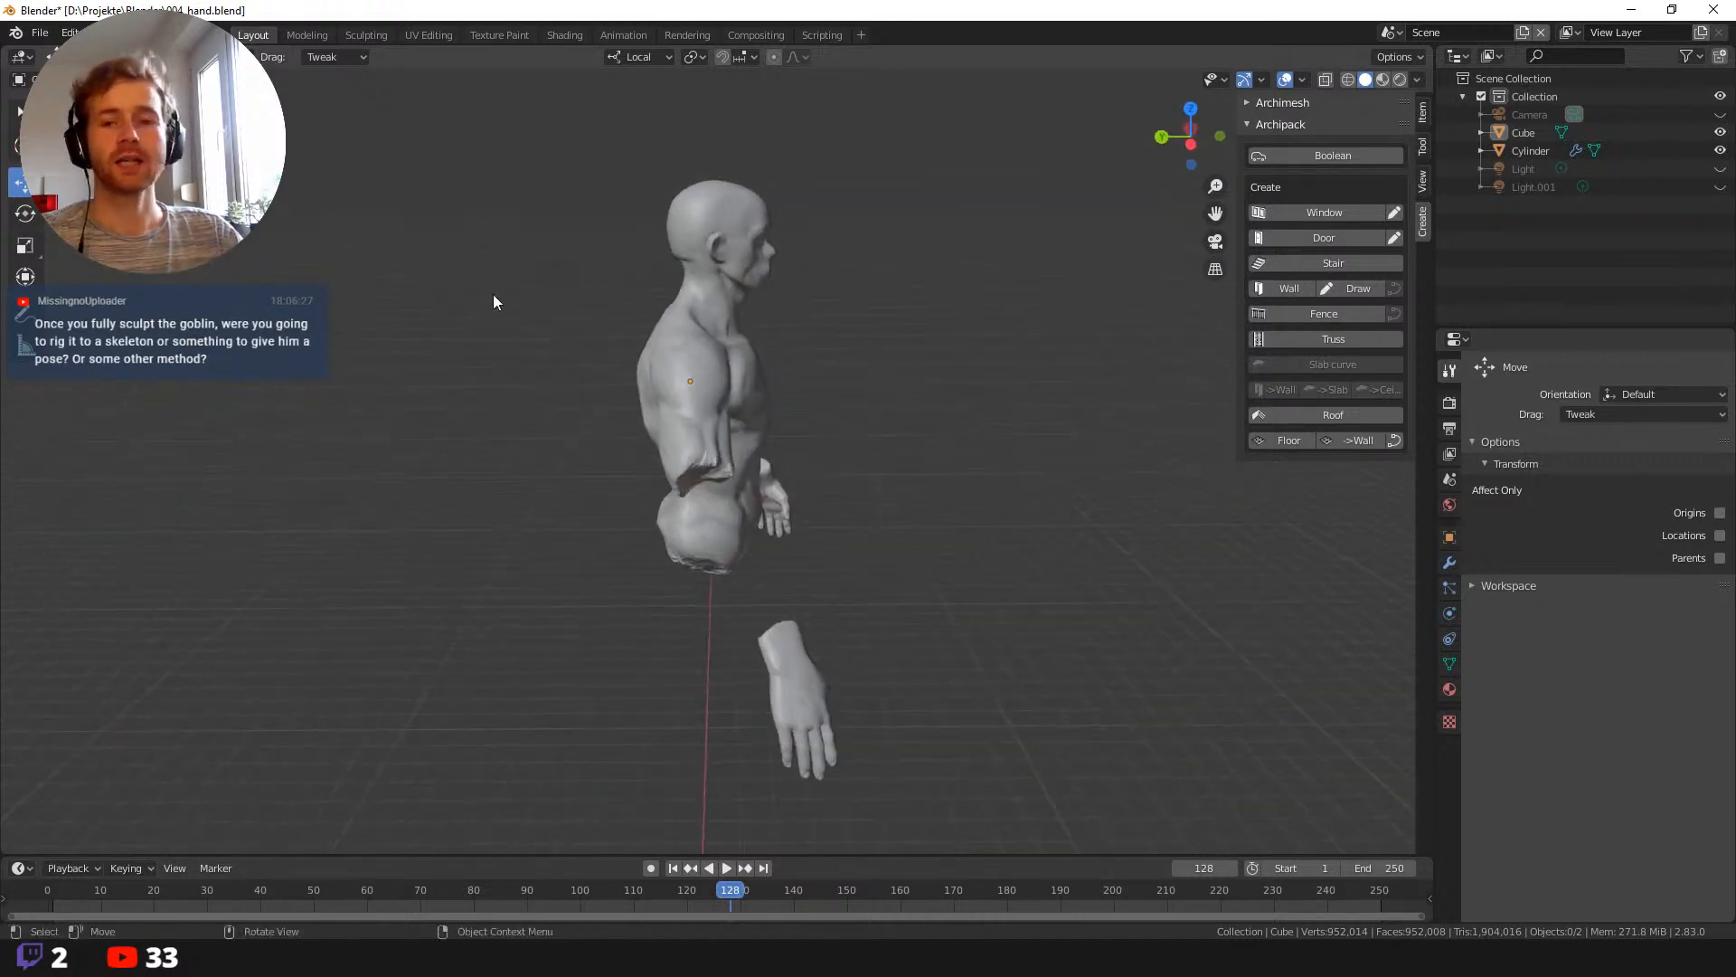
pyautogui.moveTo(1121, 465)
pyautogui.mouseDown(button='middle')
pyautogui.moveTo(1000, 453)
pyautogui.moveTo(1112, 456)
pyautogui.mouseUp(button='middle')
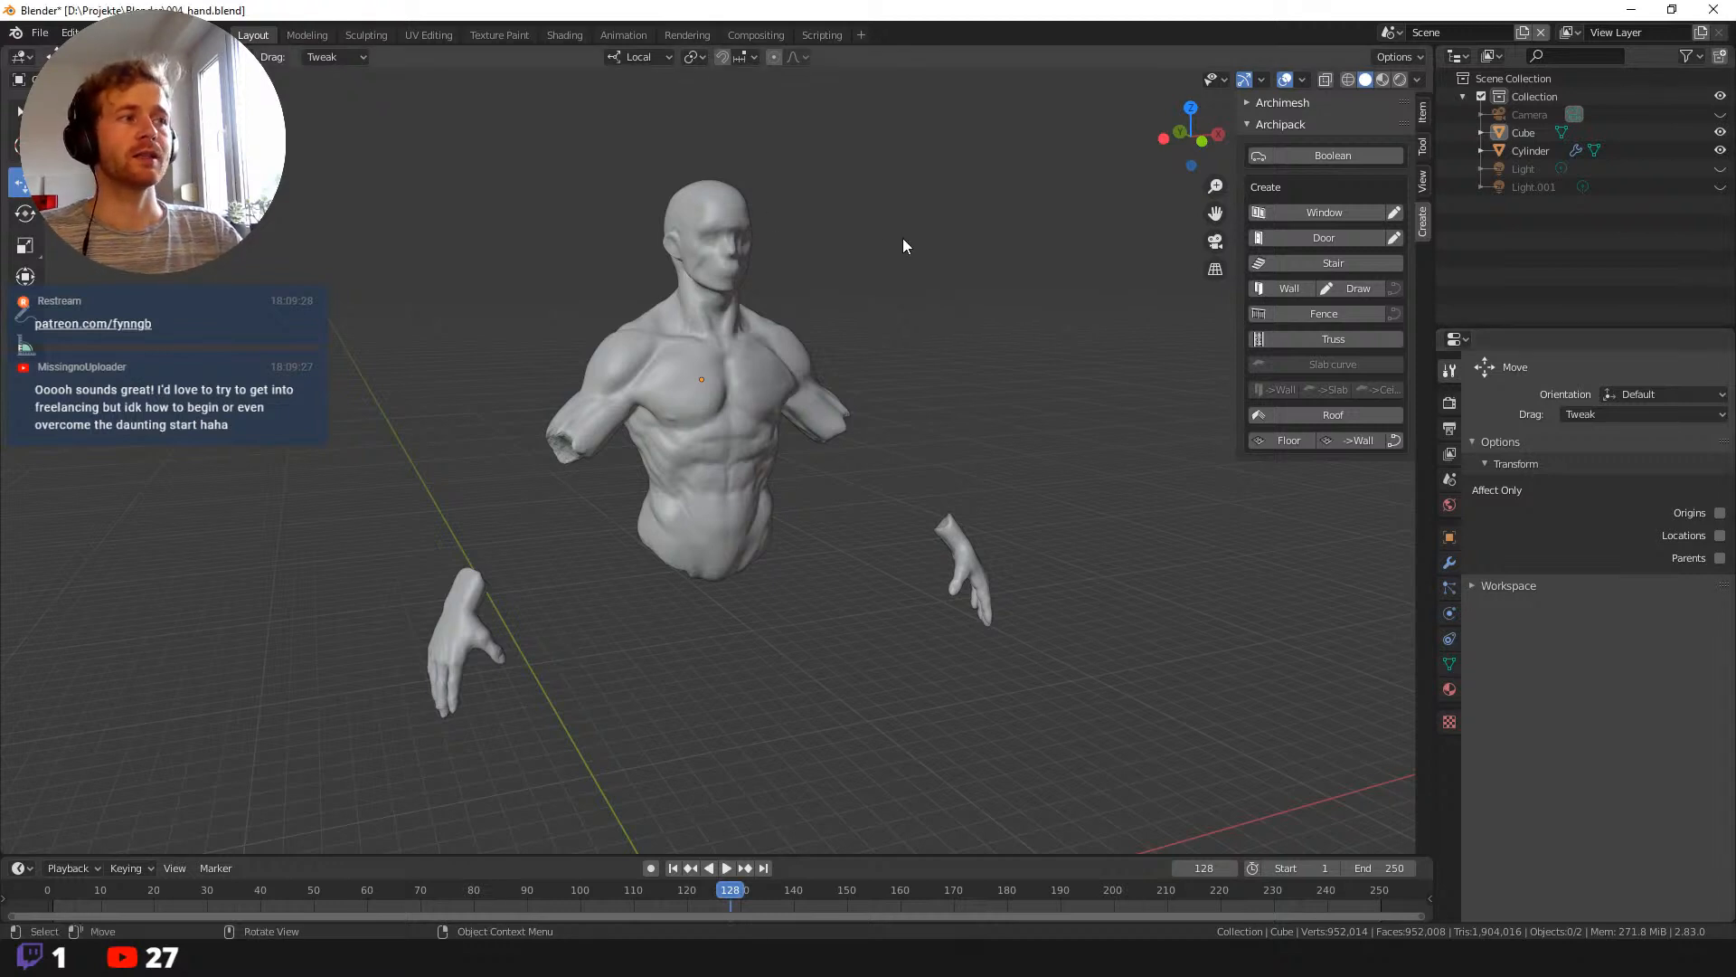
pyautogui.moveTo(902, 237); pyautogui.dragTo(920, 247, button='middle')
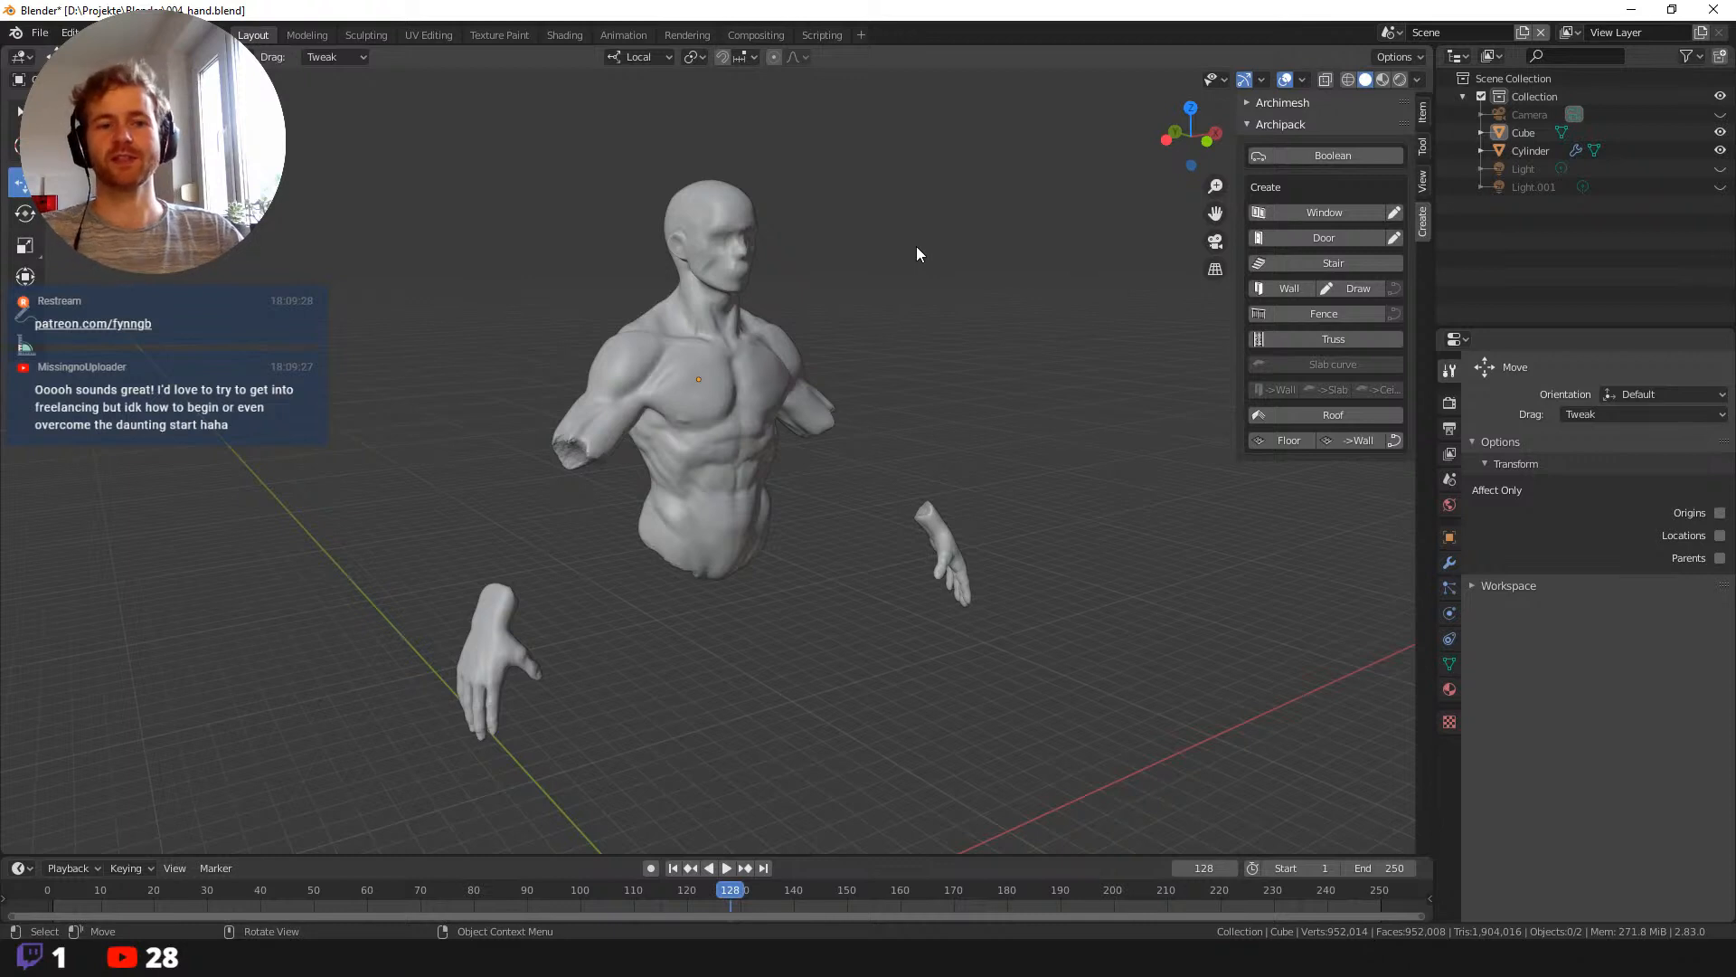
pyautogui.moveTo(756, 442); pyautogui.dragTo(744, 518, button='middle')
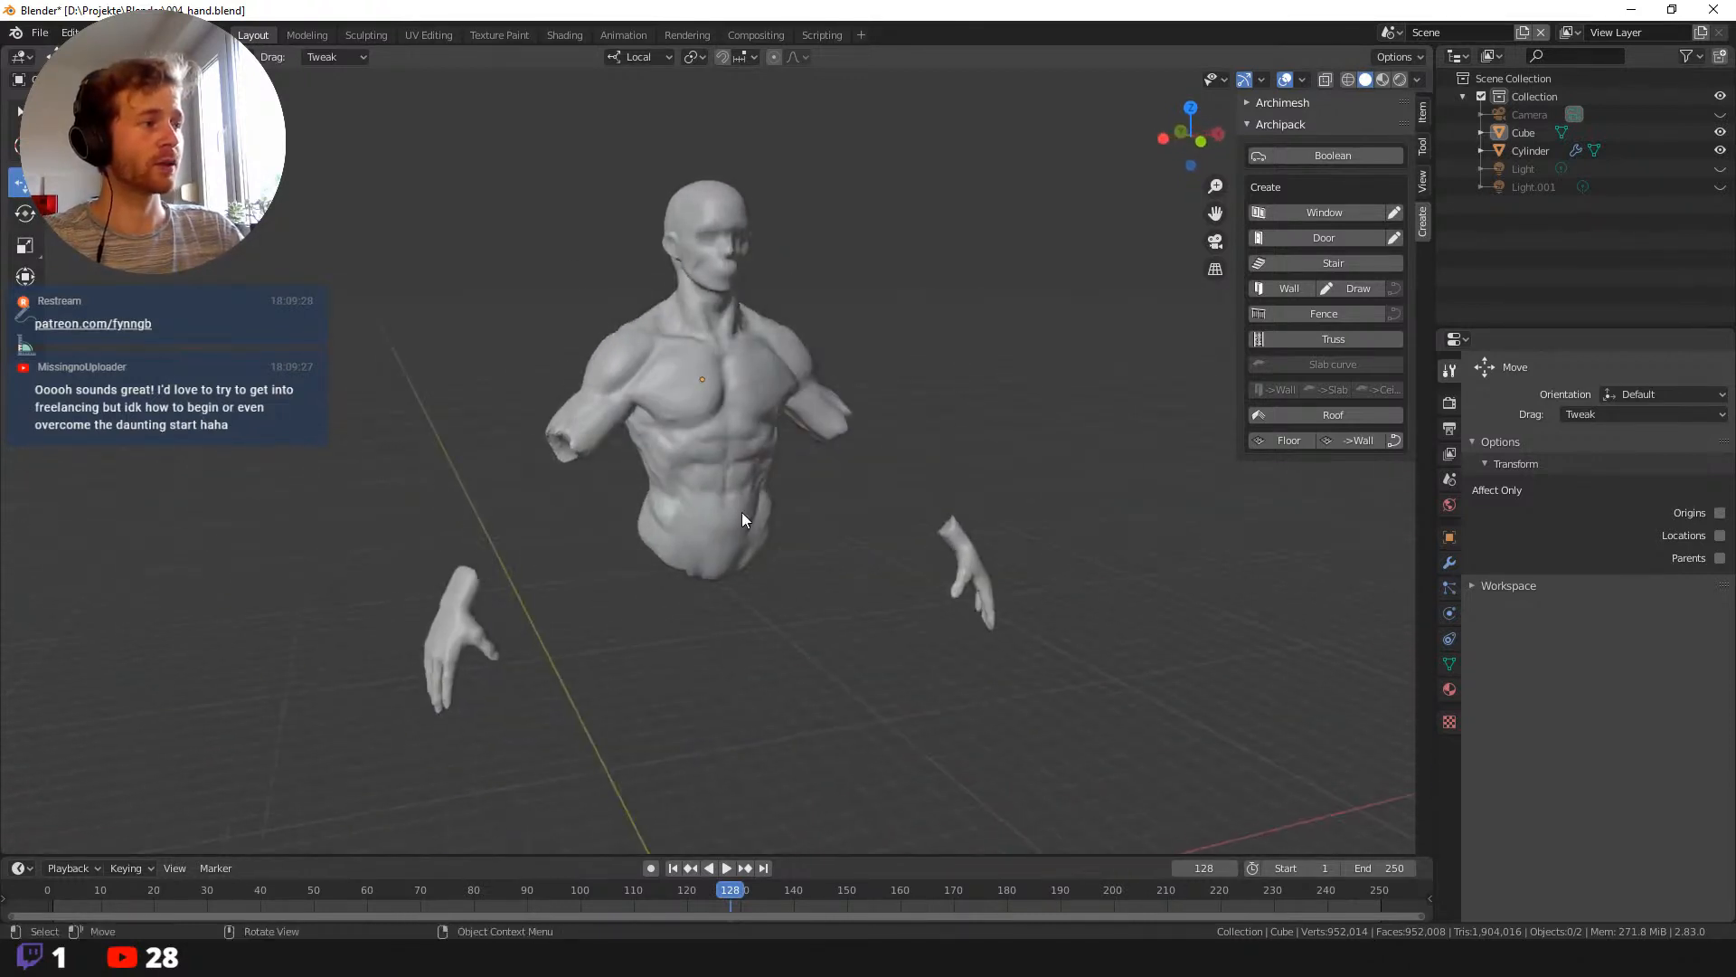
# Select the hand sculpt and frame it to inspect its back and fingers up close, including how it sits beside the torso.
pyautogui.scroll(6, 729, 593)
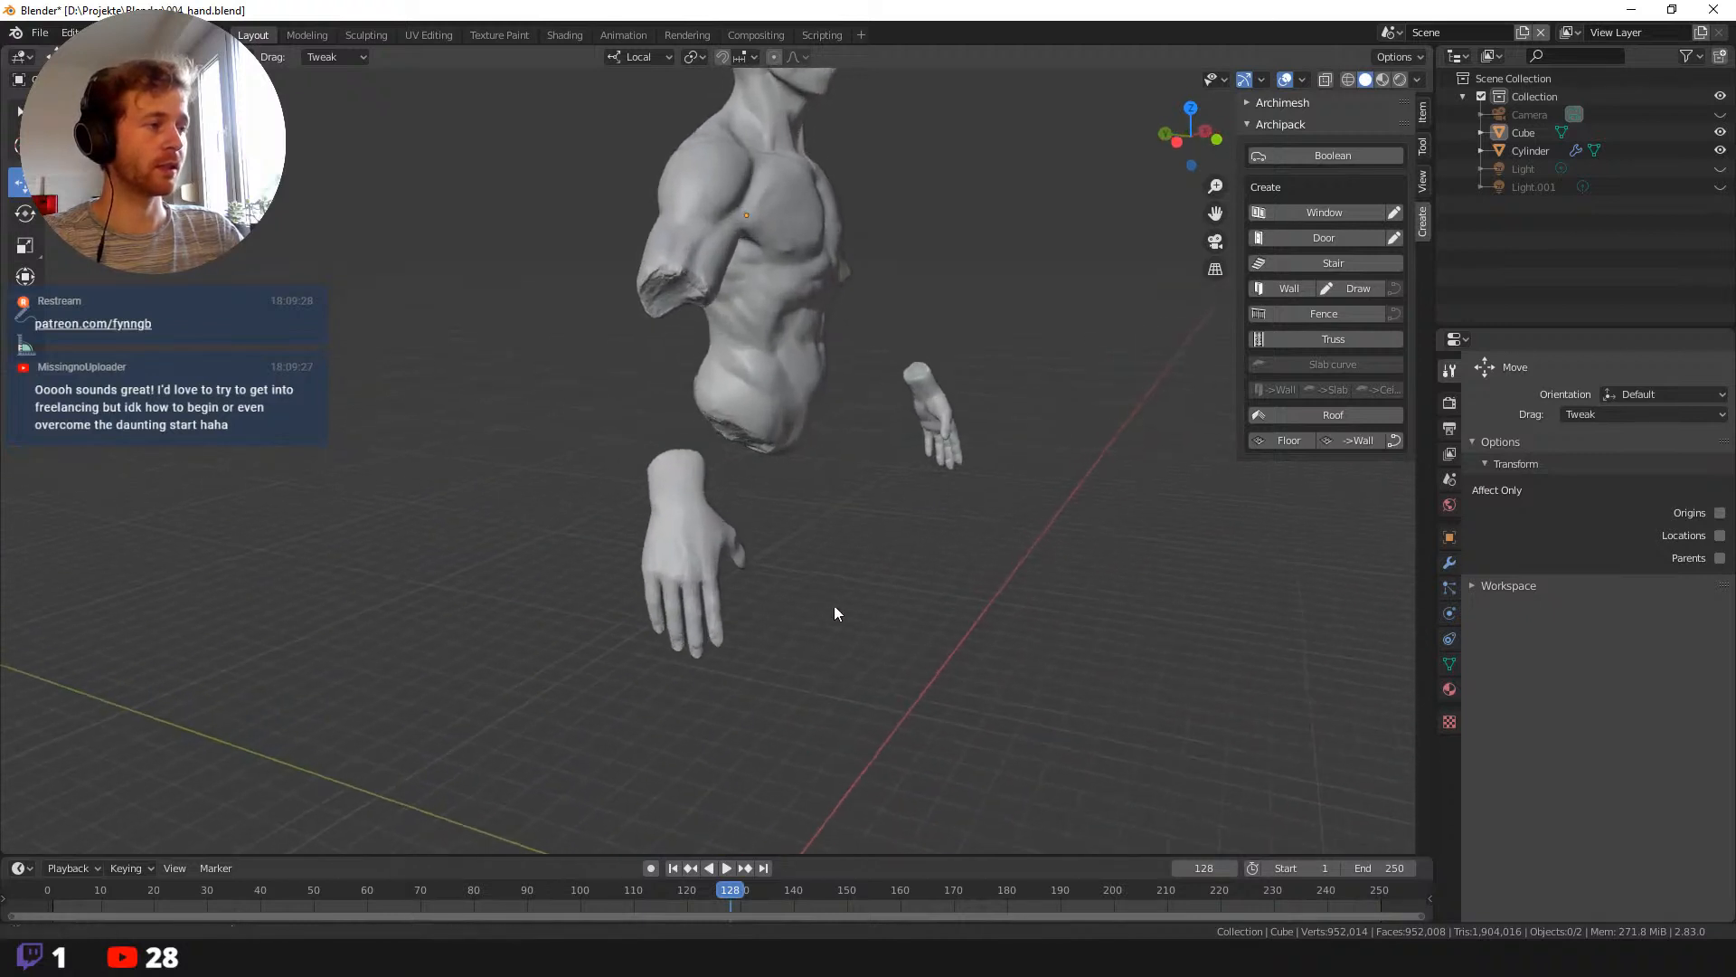
pyautogui.click(723, 421)
pyautogui.press('KP_Decimal')
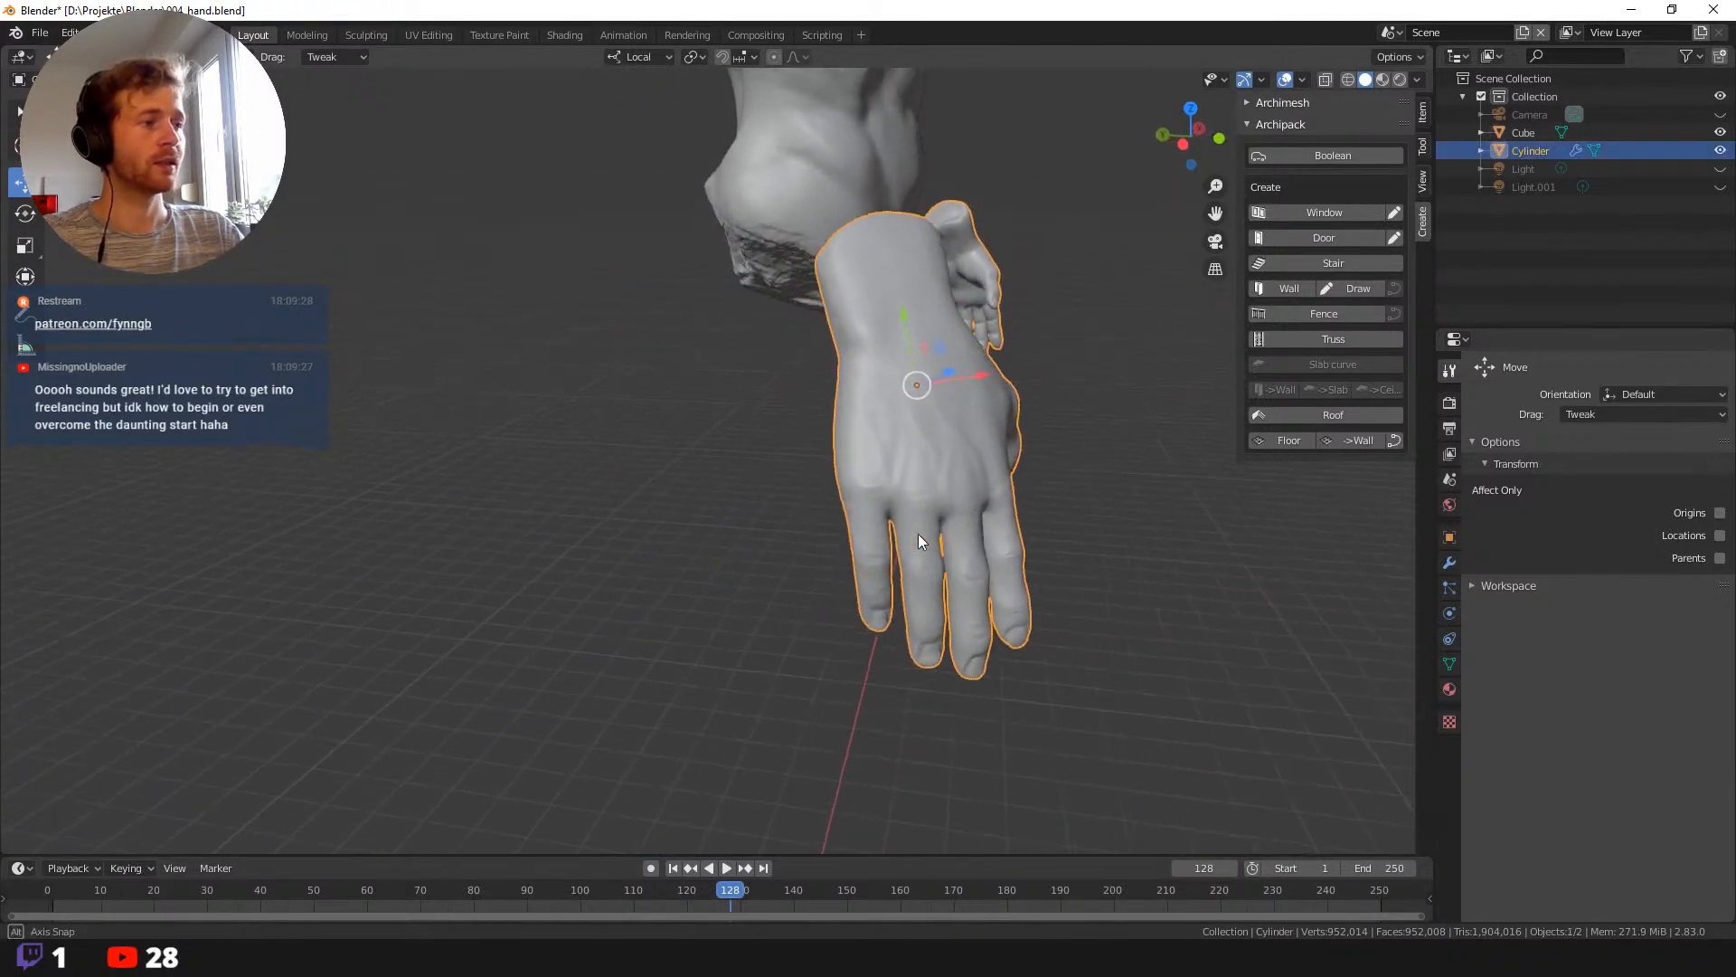
pyautogui.moveTo(768, 492); pyautogui.dragTo(529, 432, button='middle')
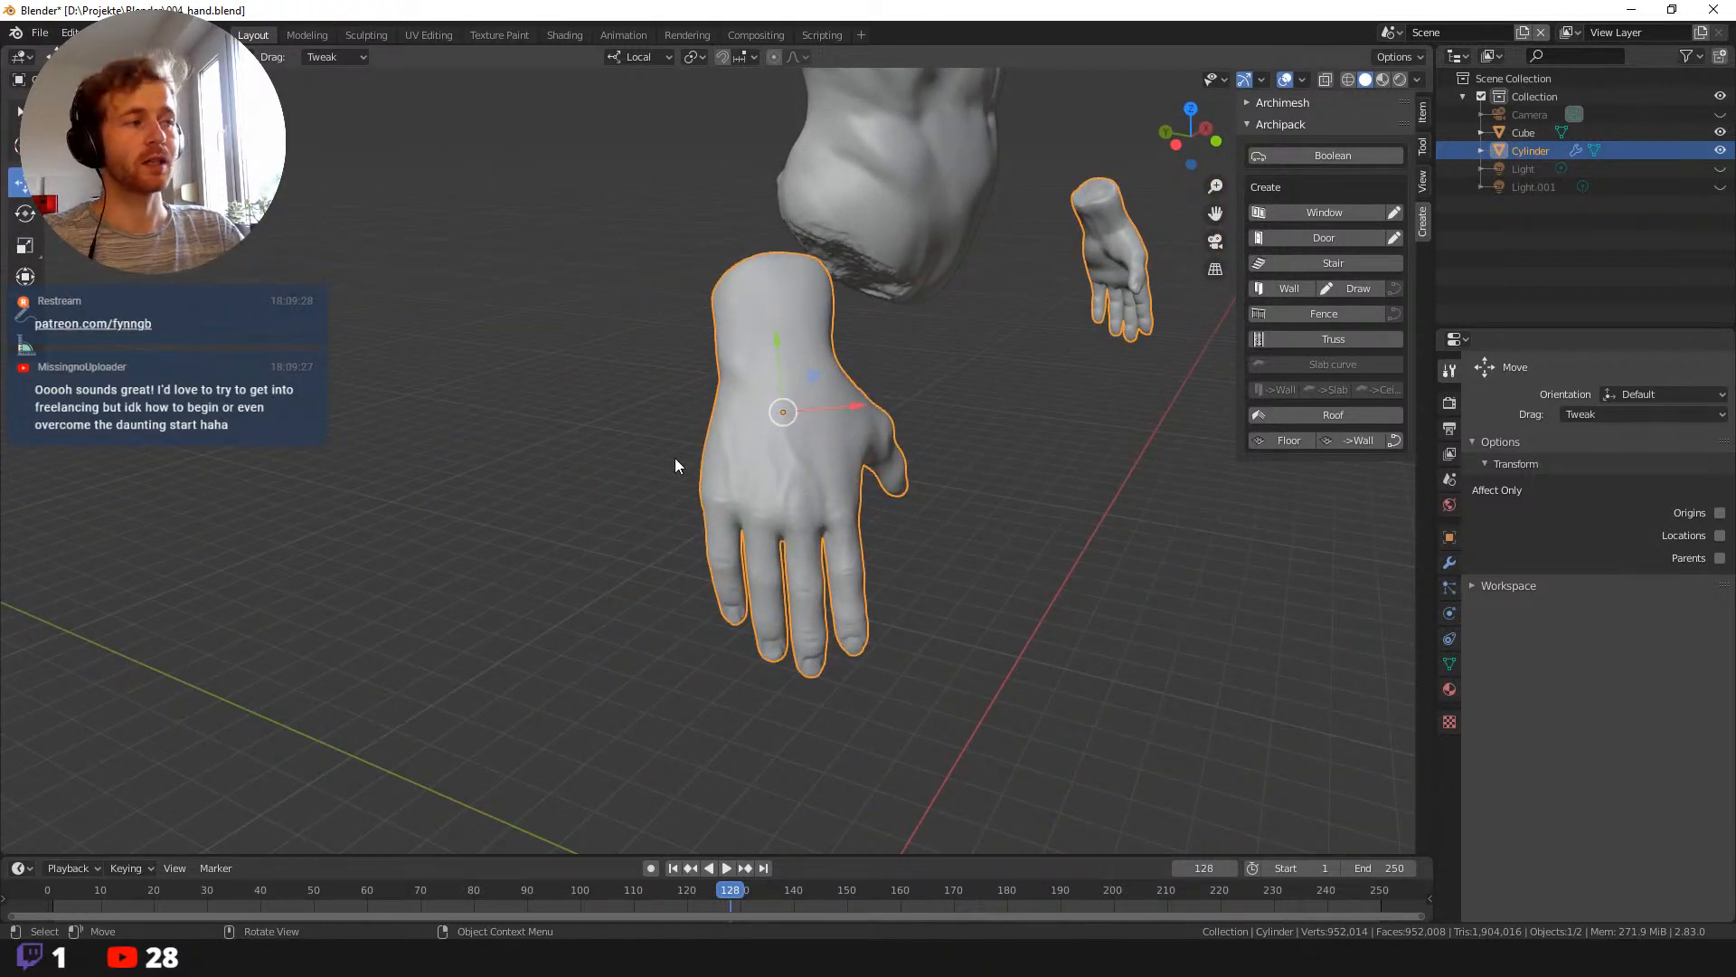
pyautogui.moveTo(675, 463)
pyautogui.mouseDown(button='middle')
pyautogui.moveTo(709, 455)
pyautogui.moveTo(651, 448)
pyautogui.mouseUp(button='middle')
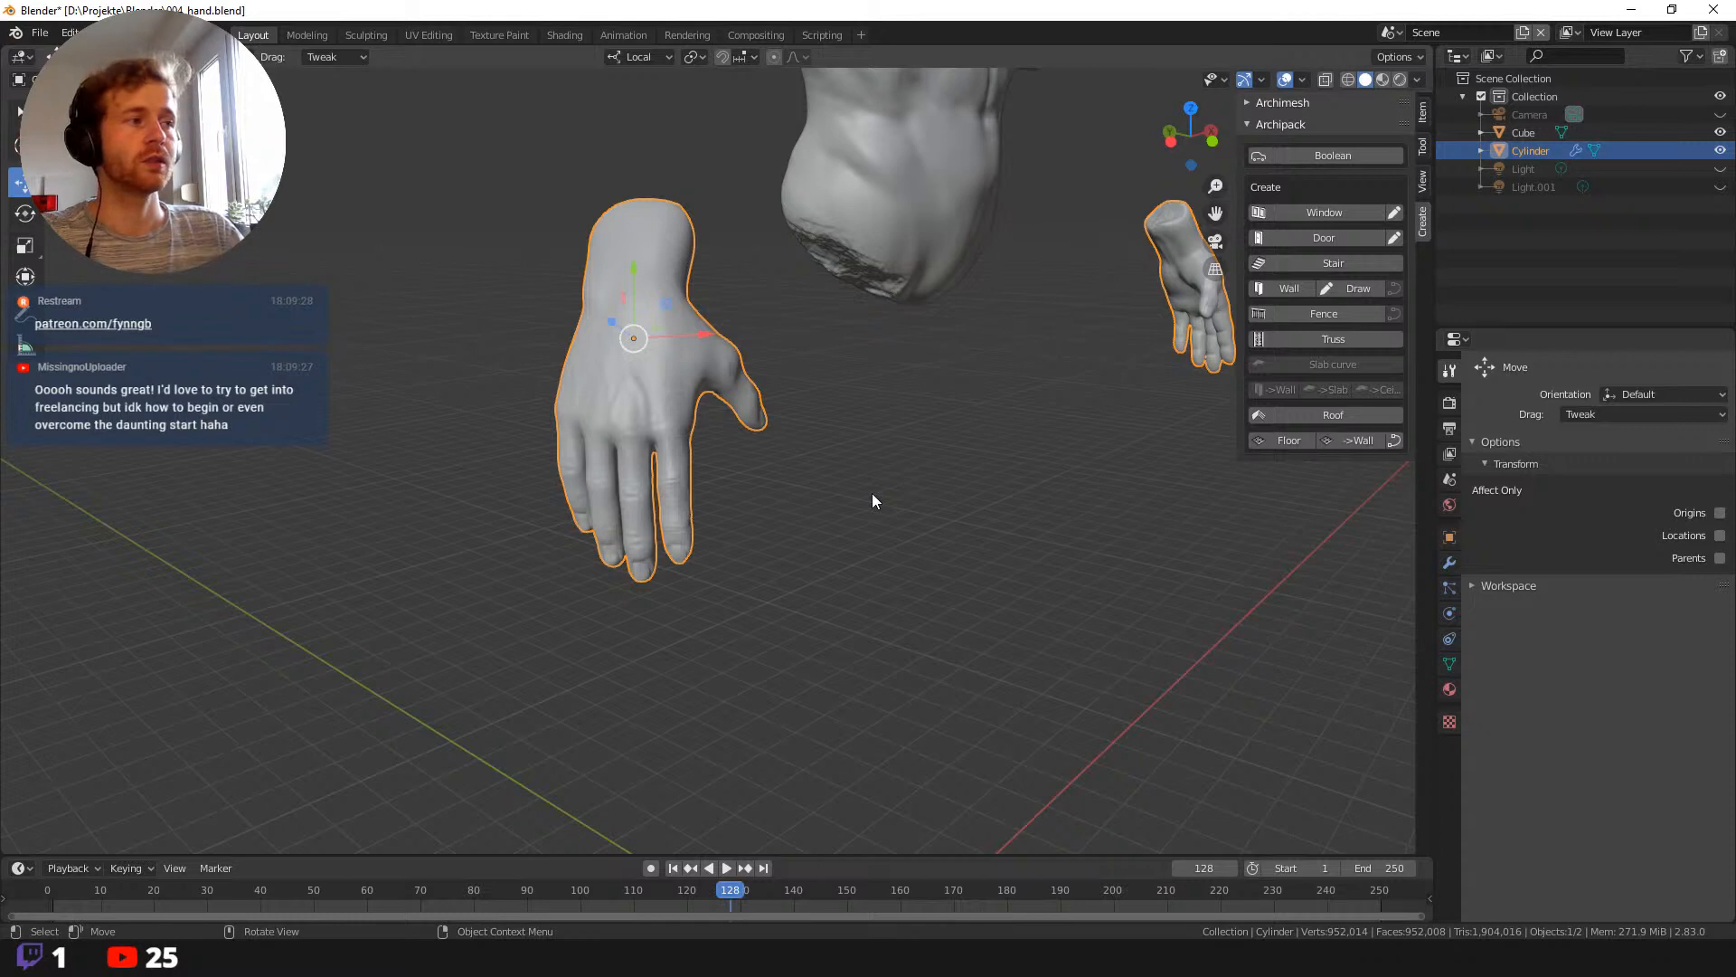
pyautogui.moveTo(937, 494); pyautogui.dragTo(861, 451, button='middle')
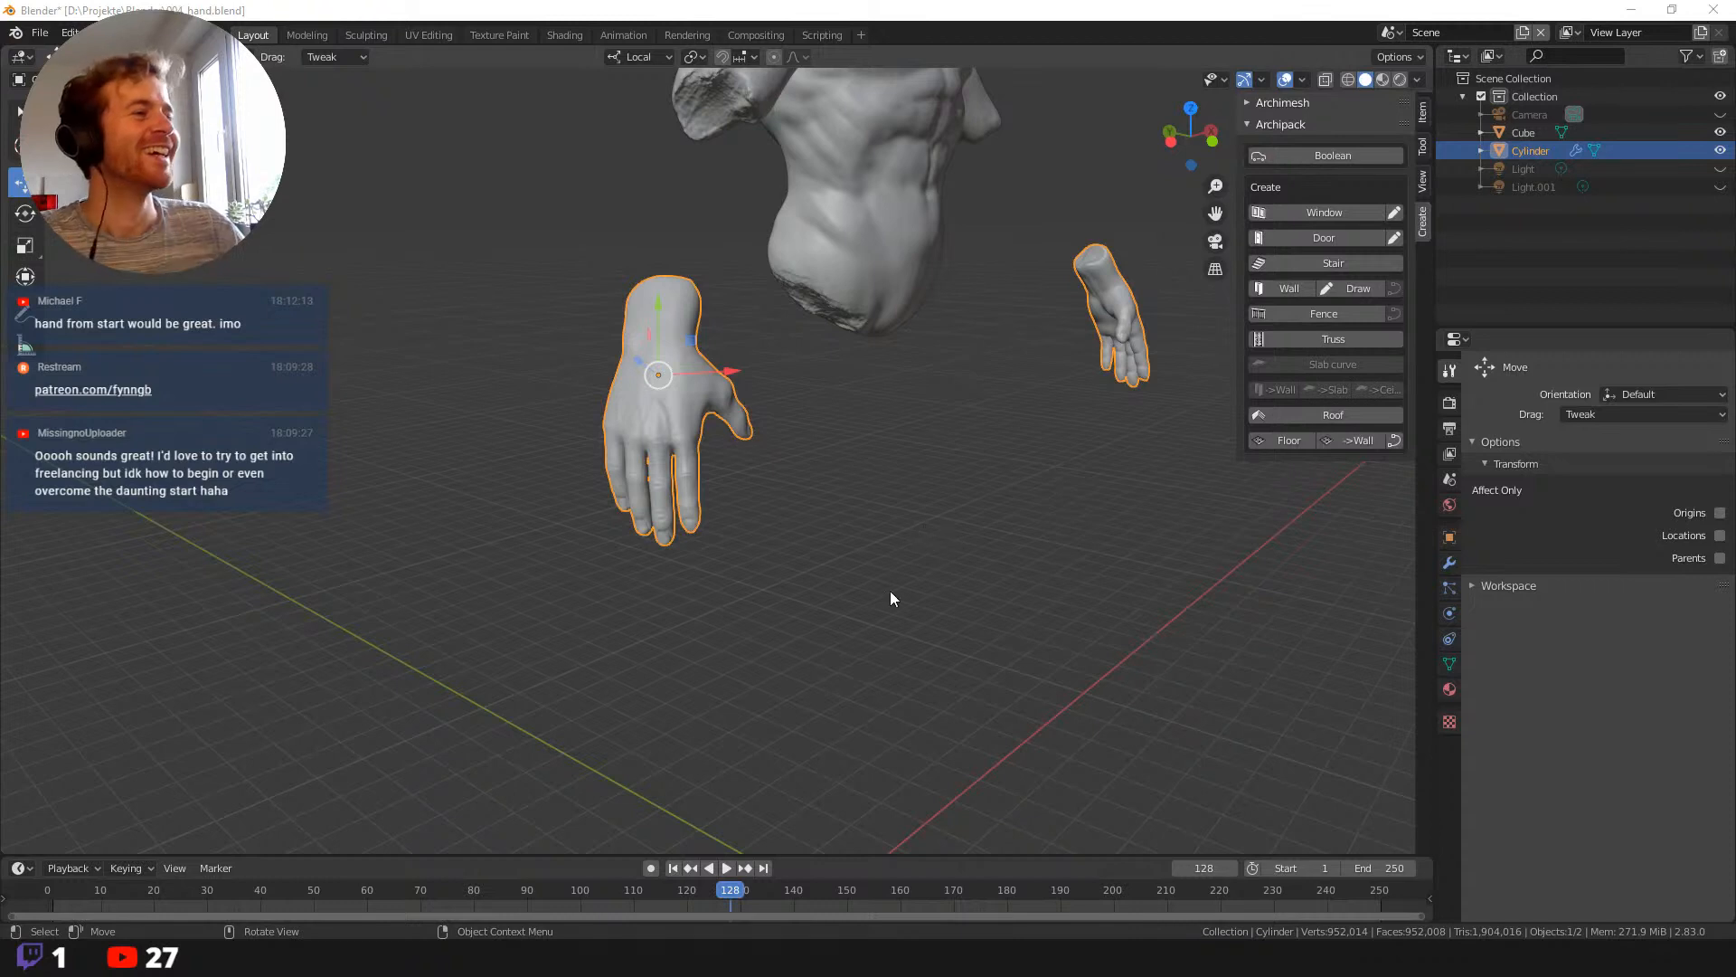
pyautogui.moveTo(890, 590); pyautogui.dragTo(854, 633, button='middle')
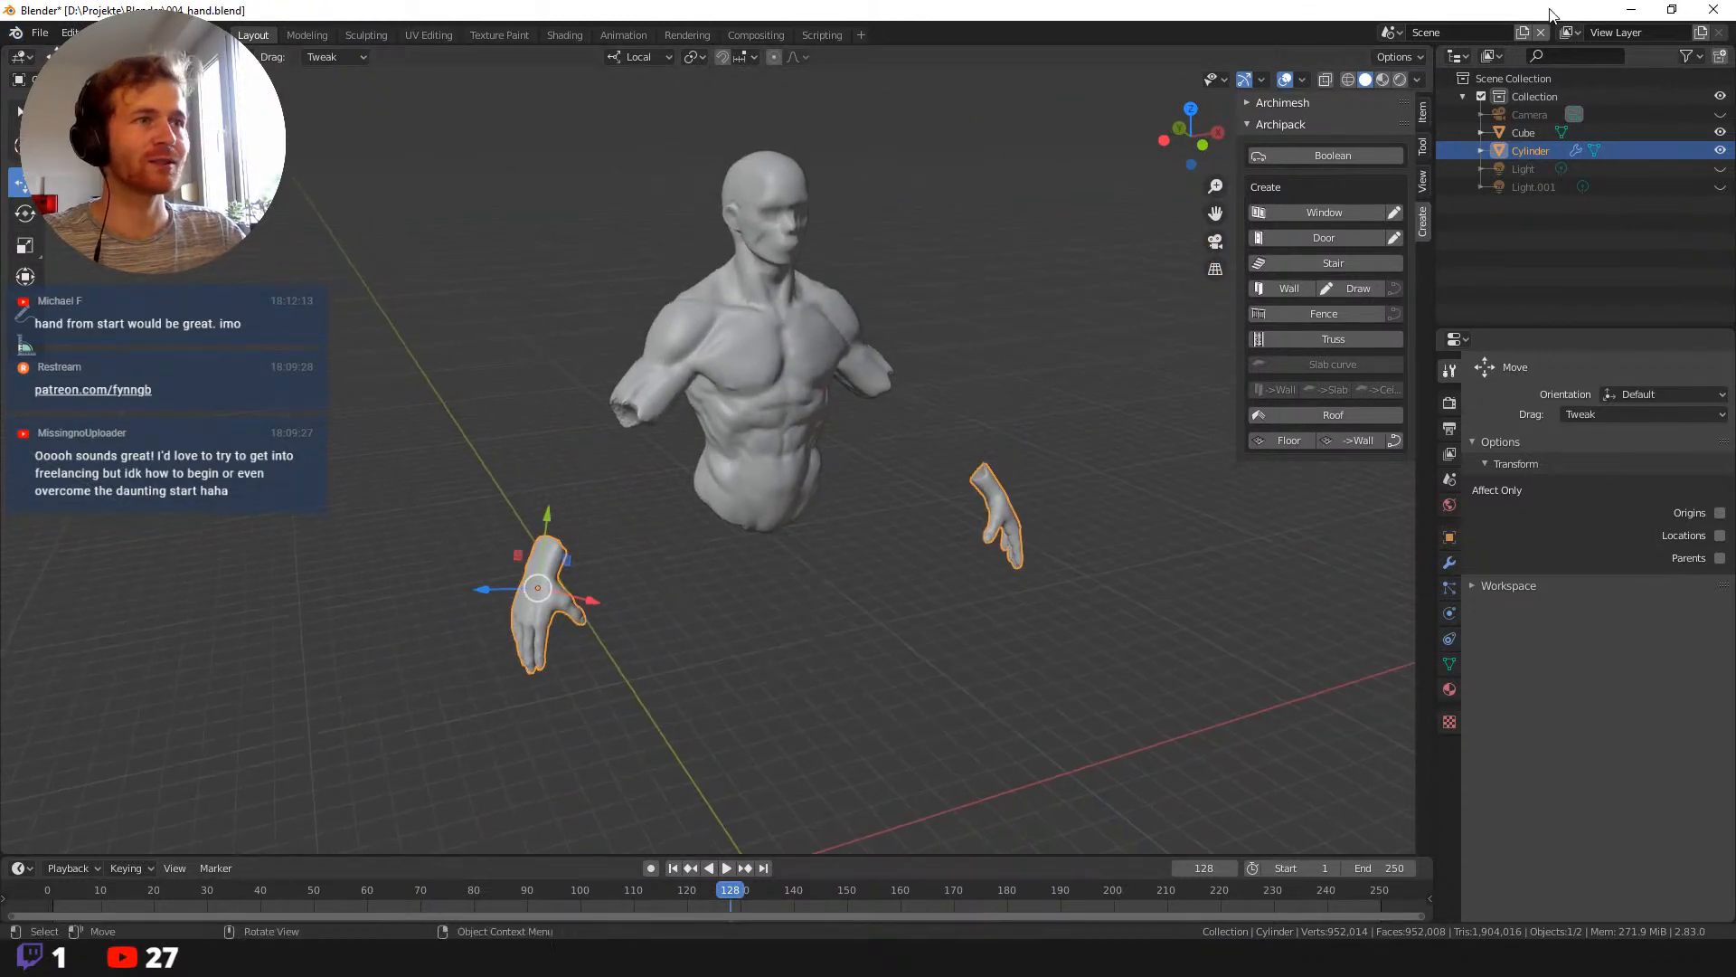
pyautogui.click(40, 33)
pyautogui.moveTo(90, 89)
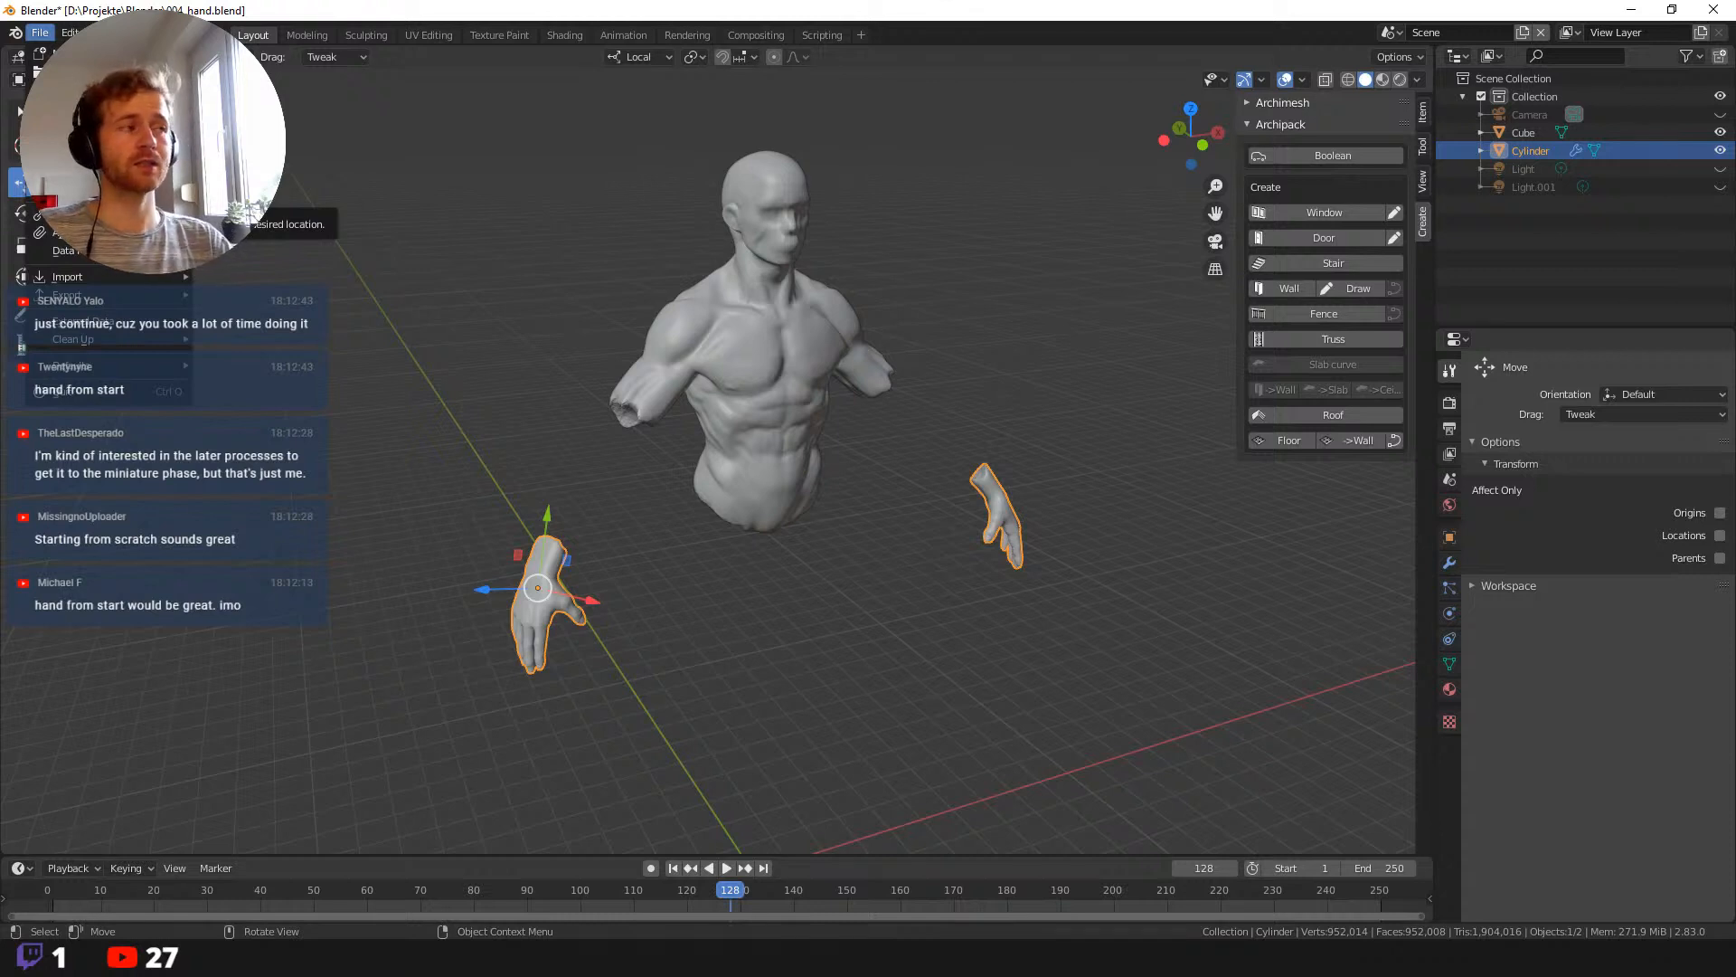
pyautogui.press('Escape')
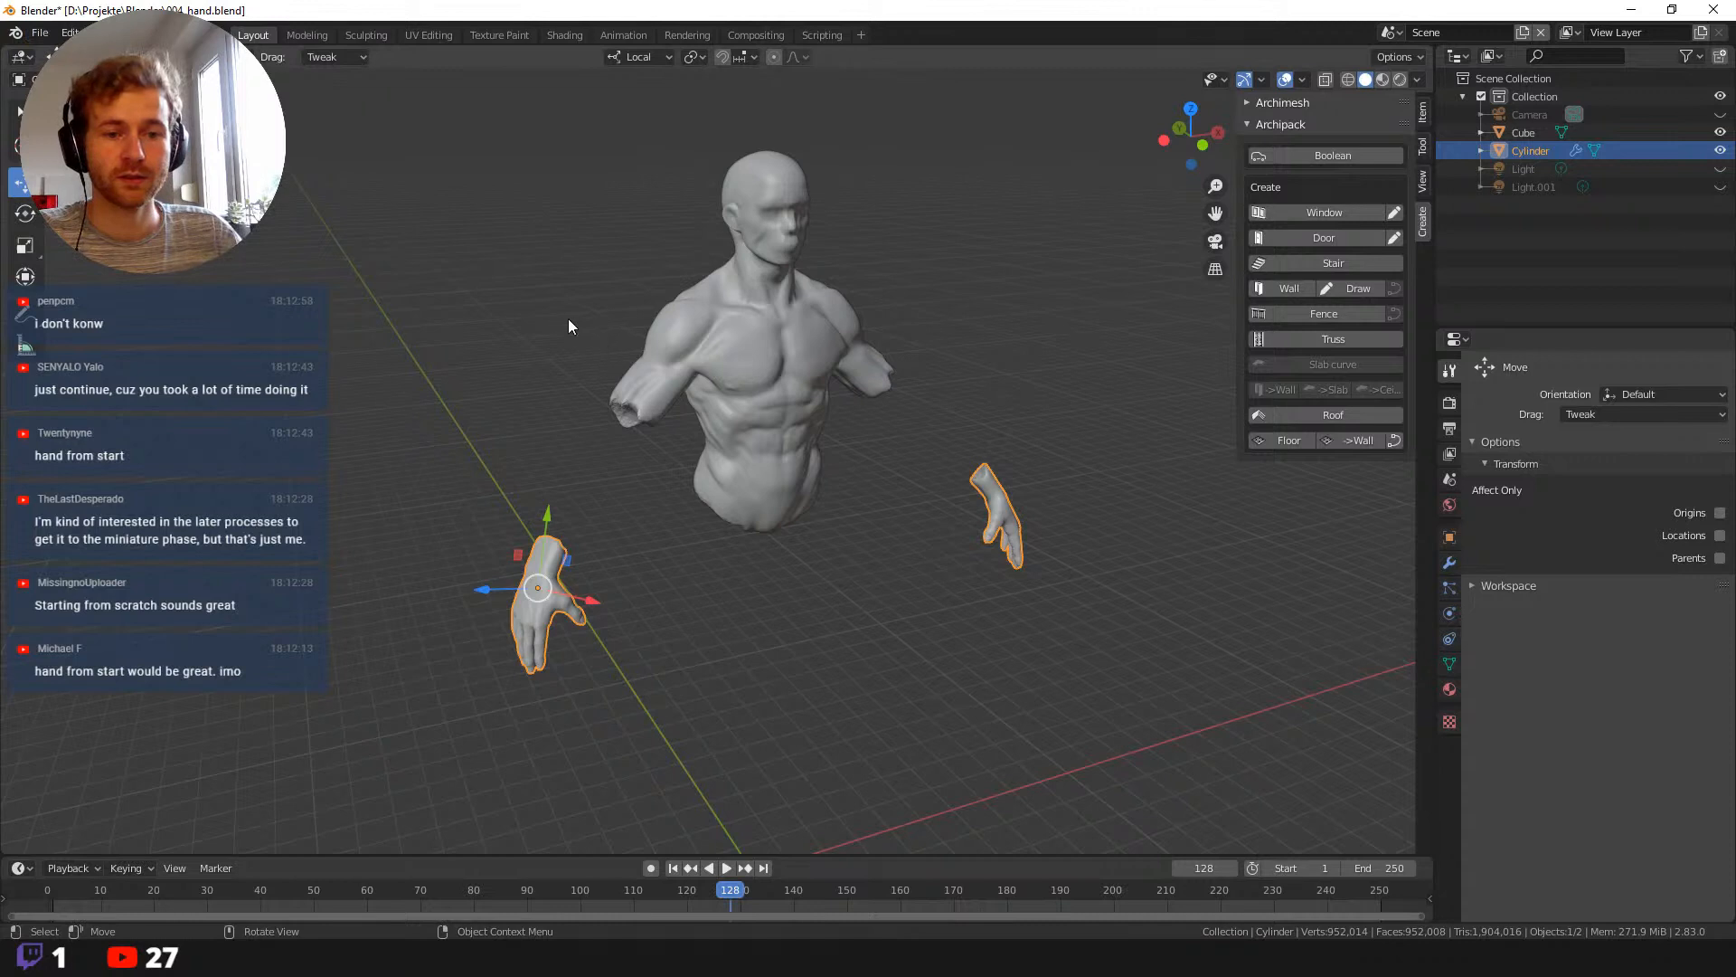
# Examine the selected hand's knuckles and thumb again at close range, and compare its proportions with the full torso.
pyautogui.moveTo(568, 319); pyautogui.dragTo(466, 306, button='middle')
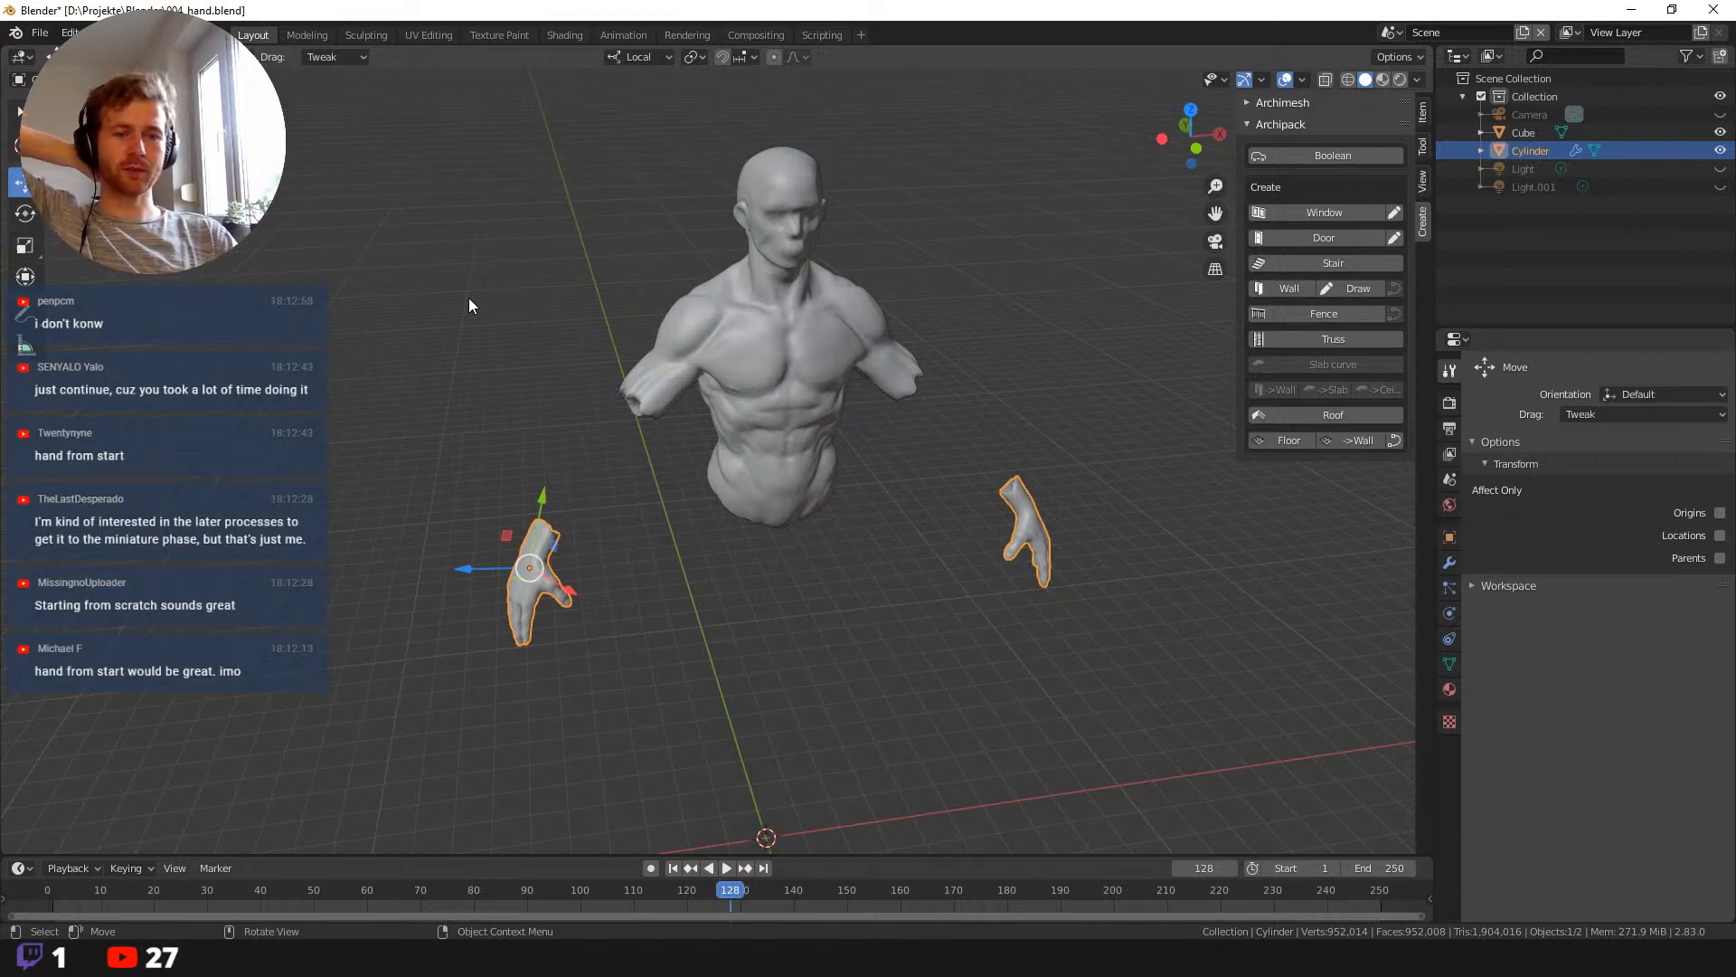
pyautogui.moveTo(469, 305); pyautogui.dragTo(545, 455, button='middle')
pyautogui.scroll(3, 545, 457)
pyautogui.keyDown('shift'); pyautogui.moveTo(606, 550); pyautogui.dragTo(803, 567, button='middle'); pyautogui.keyUp('shift')
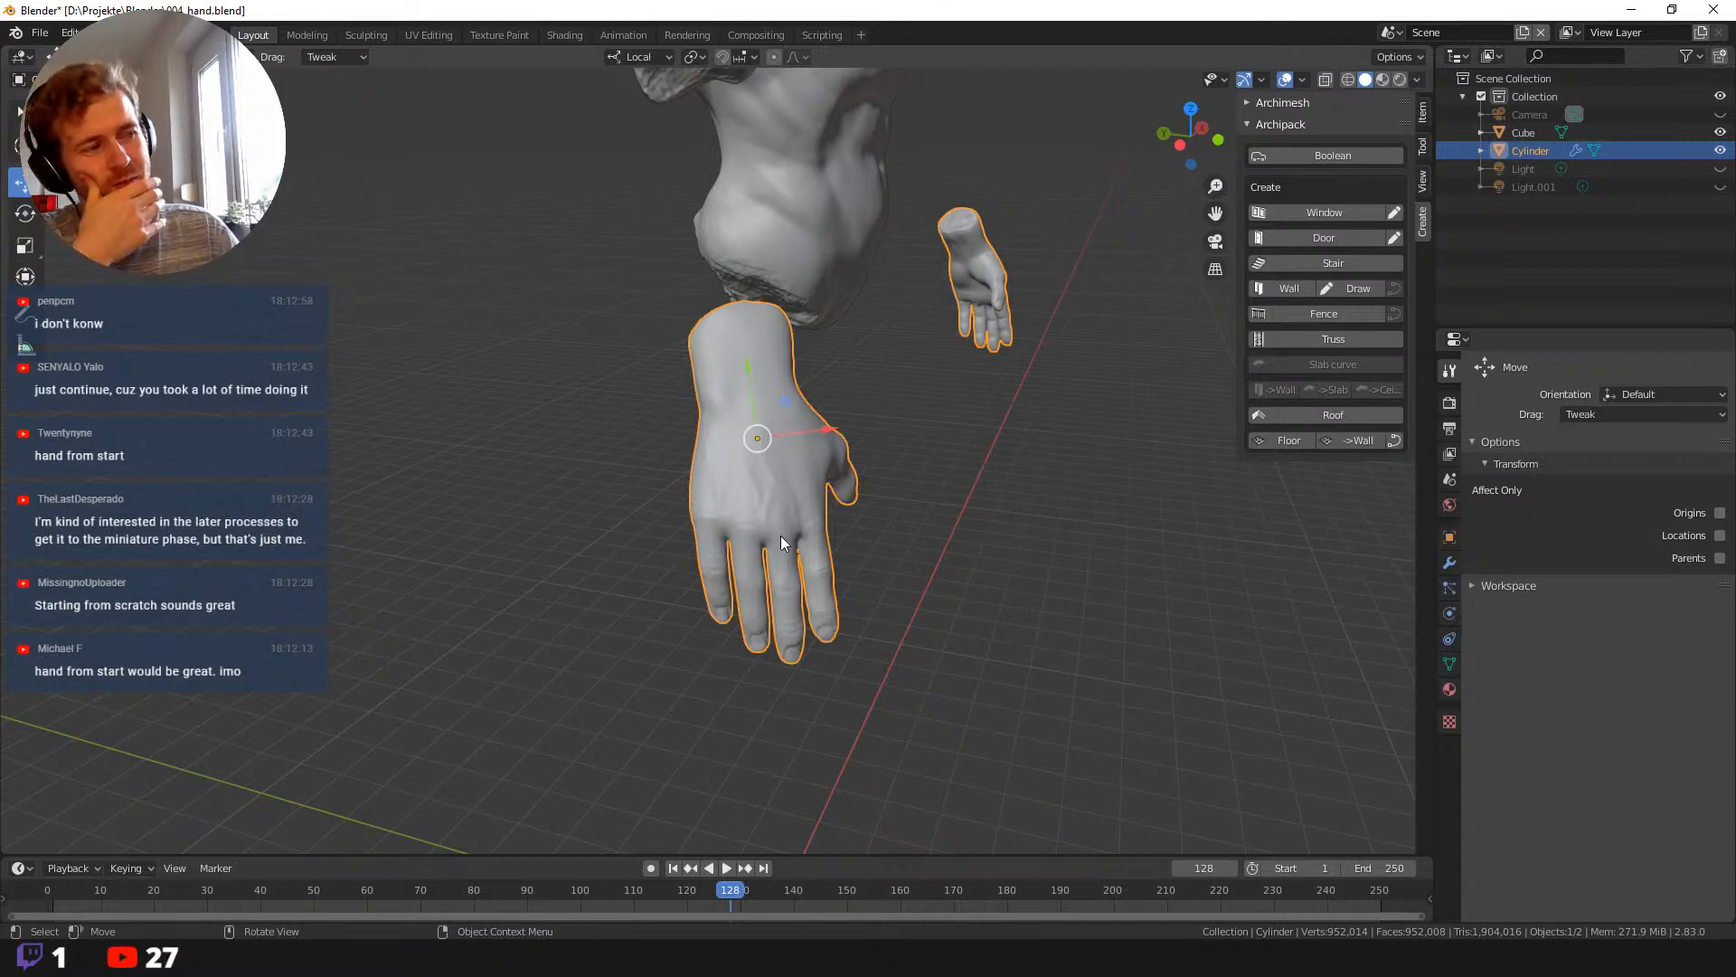
pyautogui.moveTo(763, 545); pyautogui.dragTo(723, 540, button='middle')
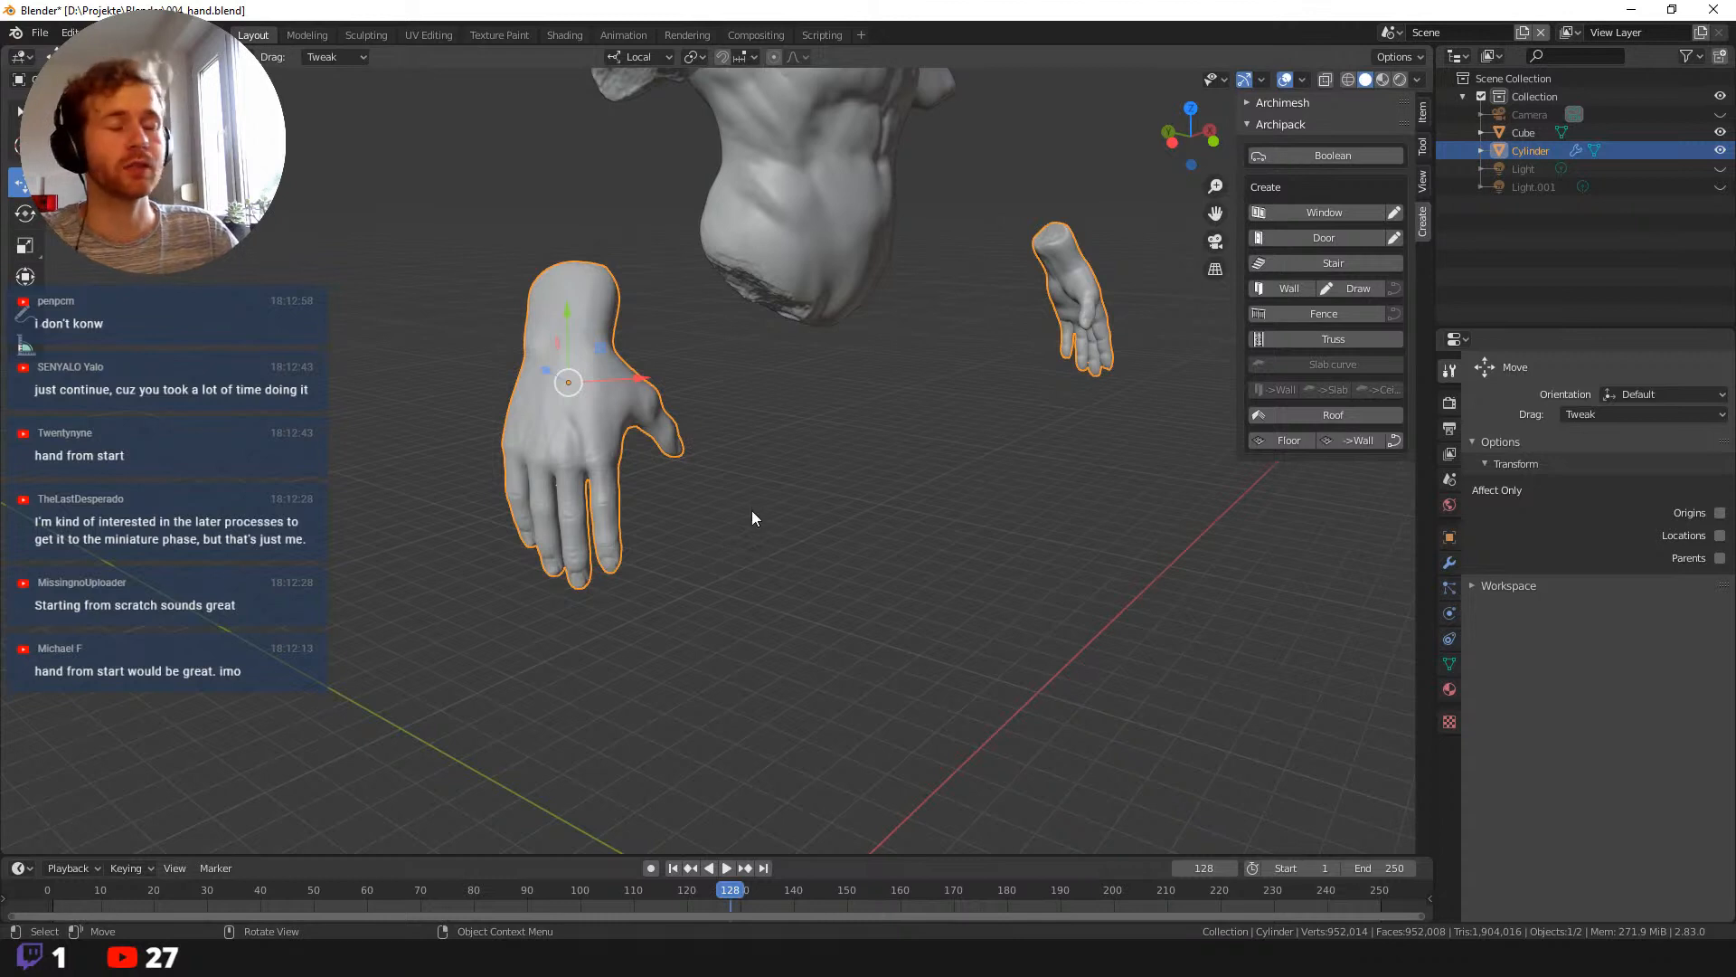
pyautogui.moveTo(760, 548); pyautogui.dragTo(730, 518, button='middle')
pyautogui.scroll(-3, 731, 518)
pyautogui.moveTo(736, 620); pyautogui.dragTo(668, 601, button='middle')
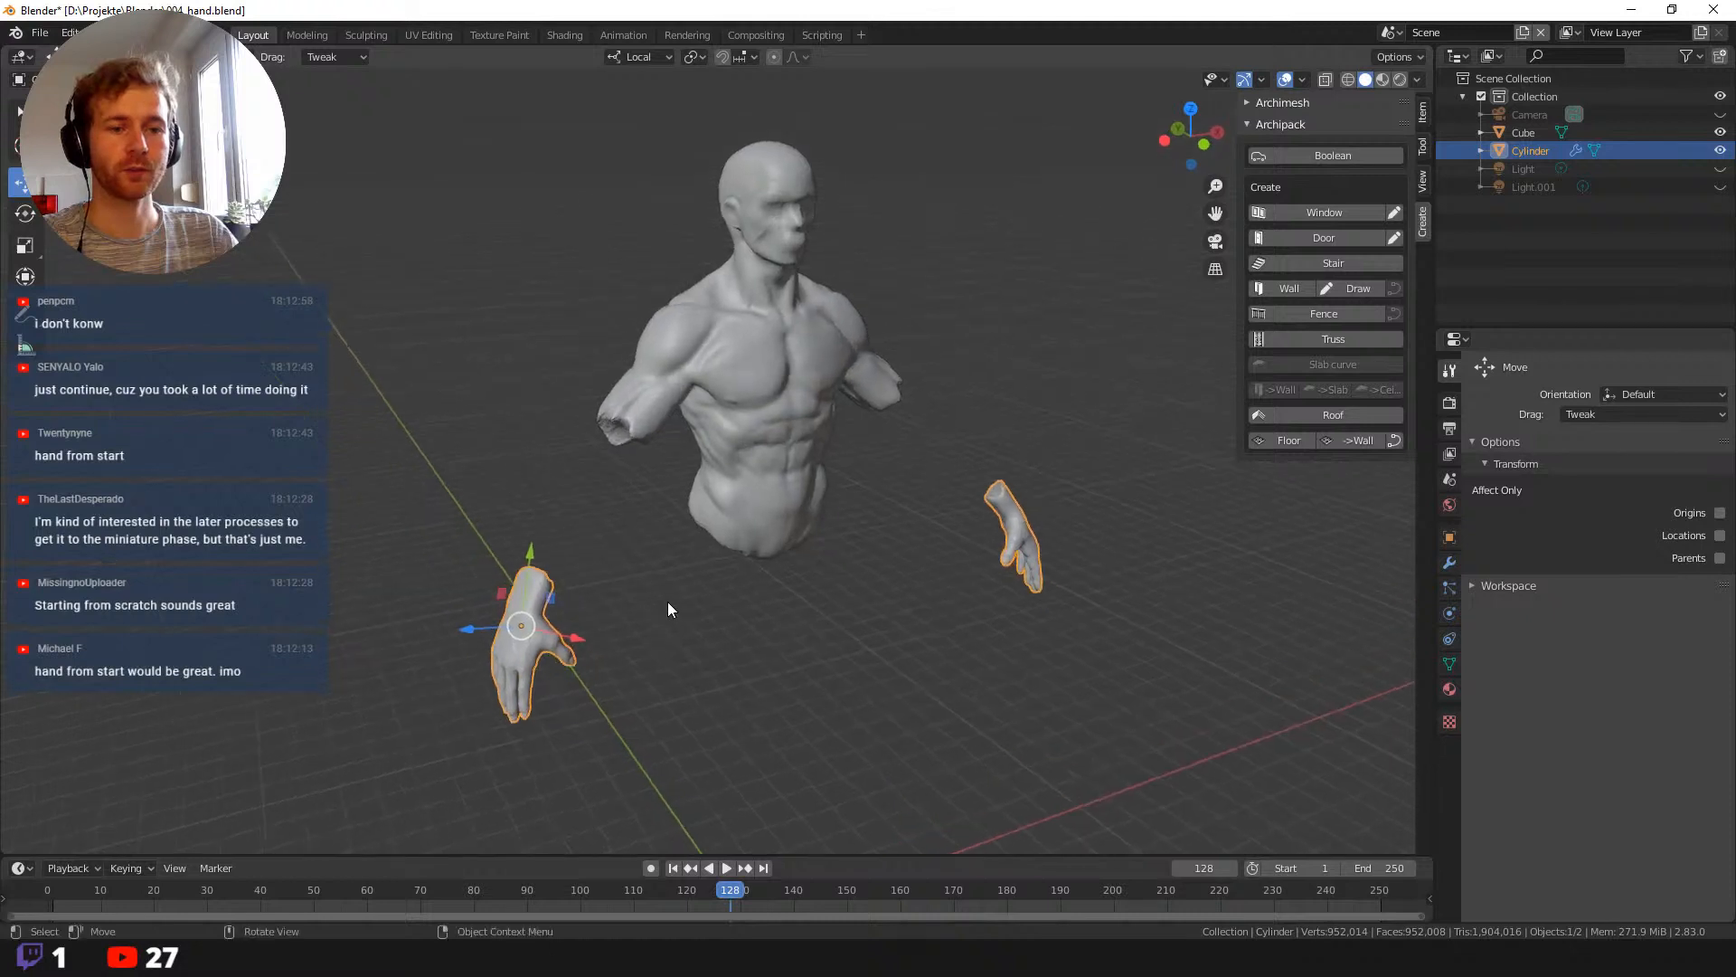
# Open the recent goblin blend file without saving the changes to 004_hand.
pyautogui.click(40, 32)
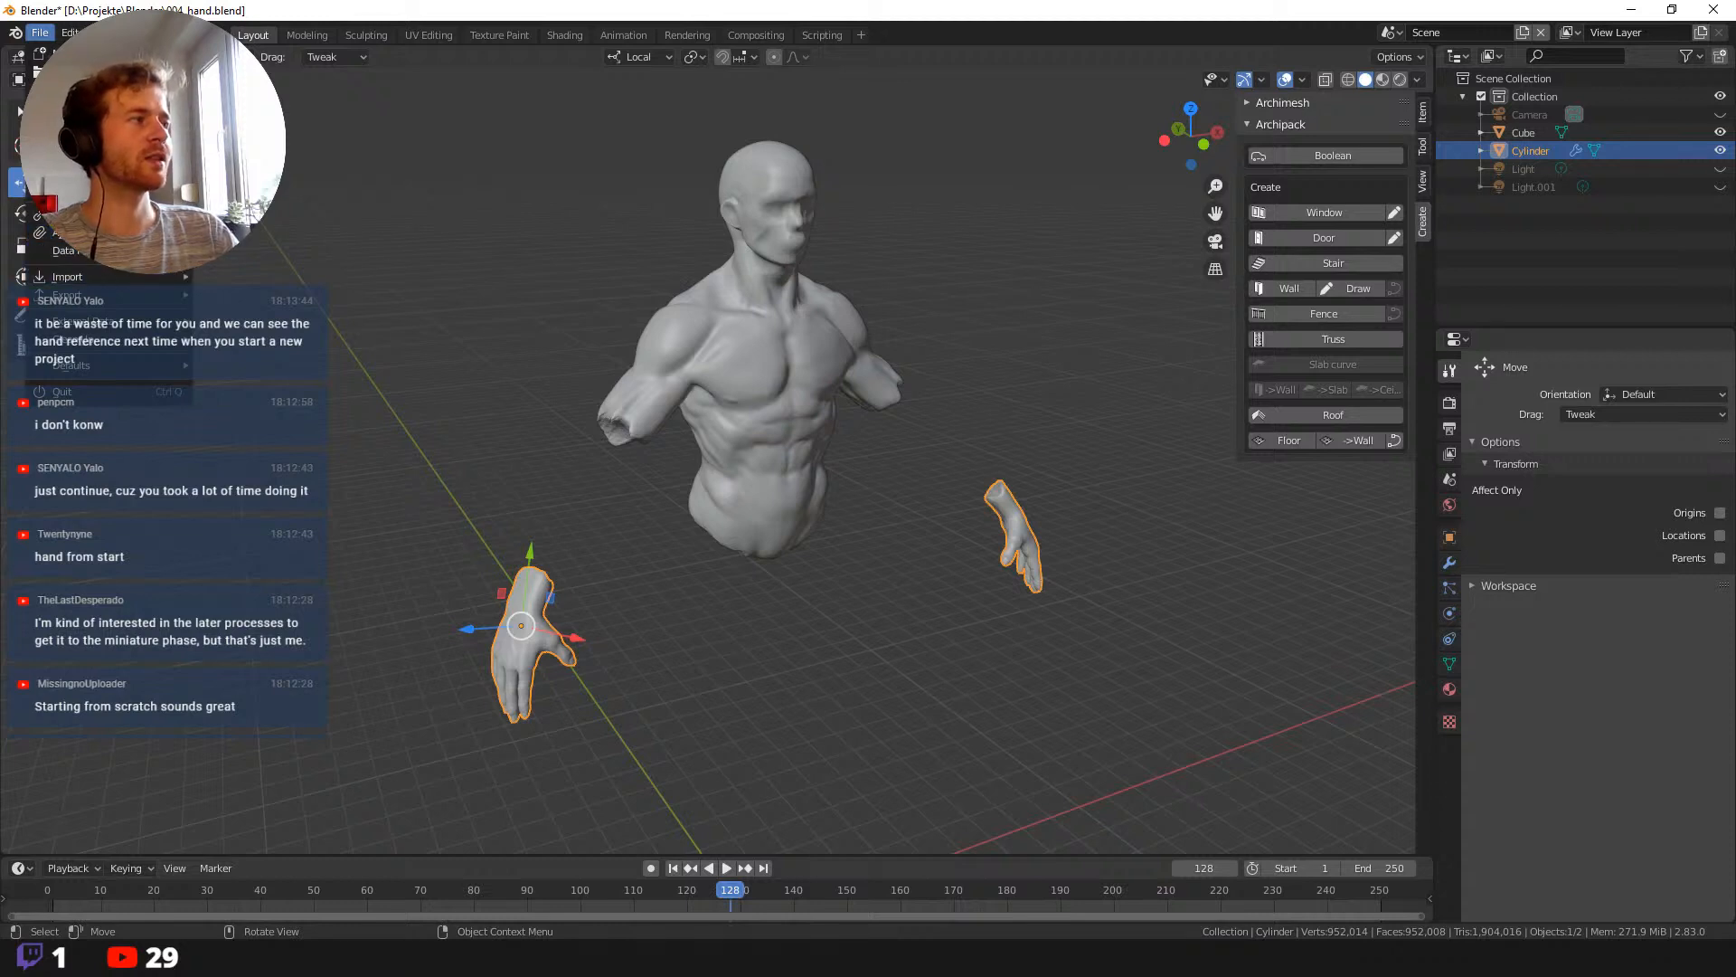
pyautogui.moveTo(135, 87)
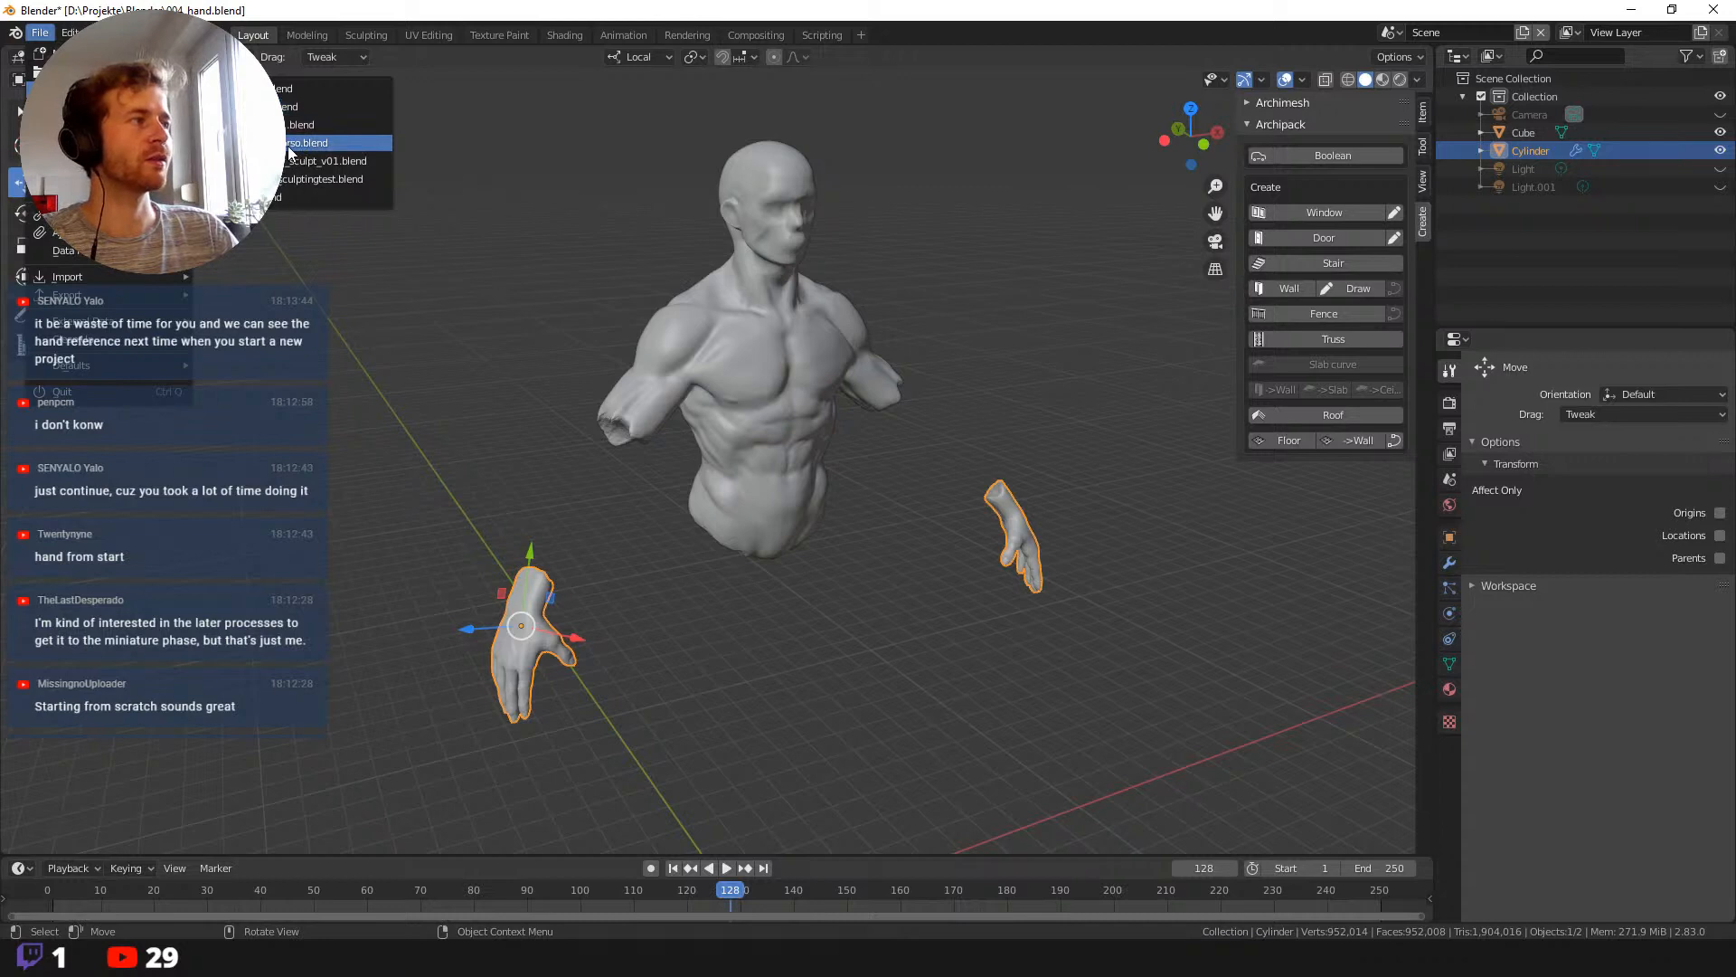
pyautogui.click(301, 106)
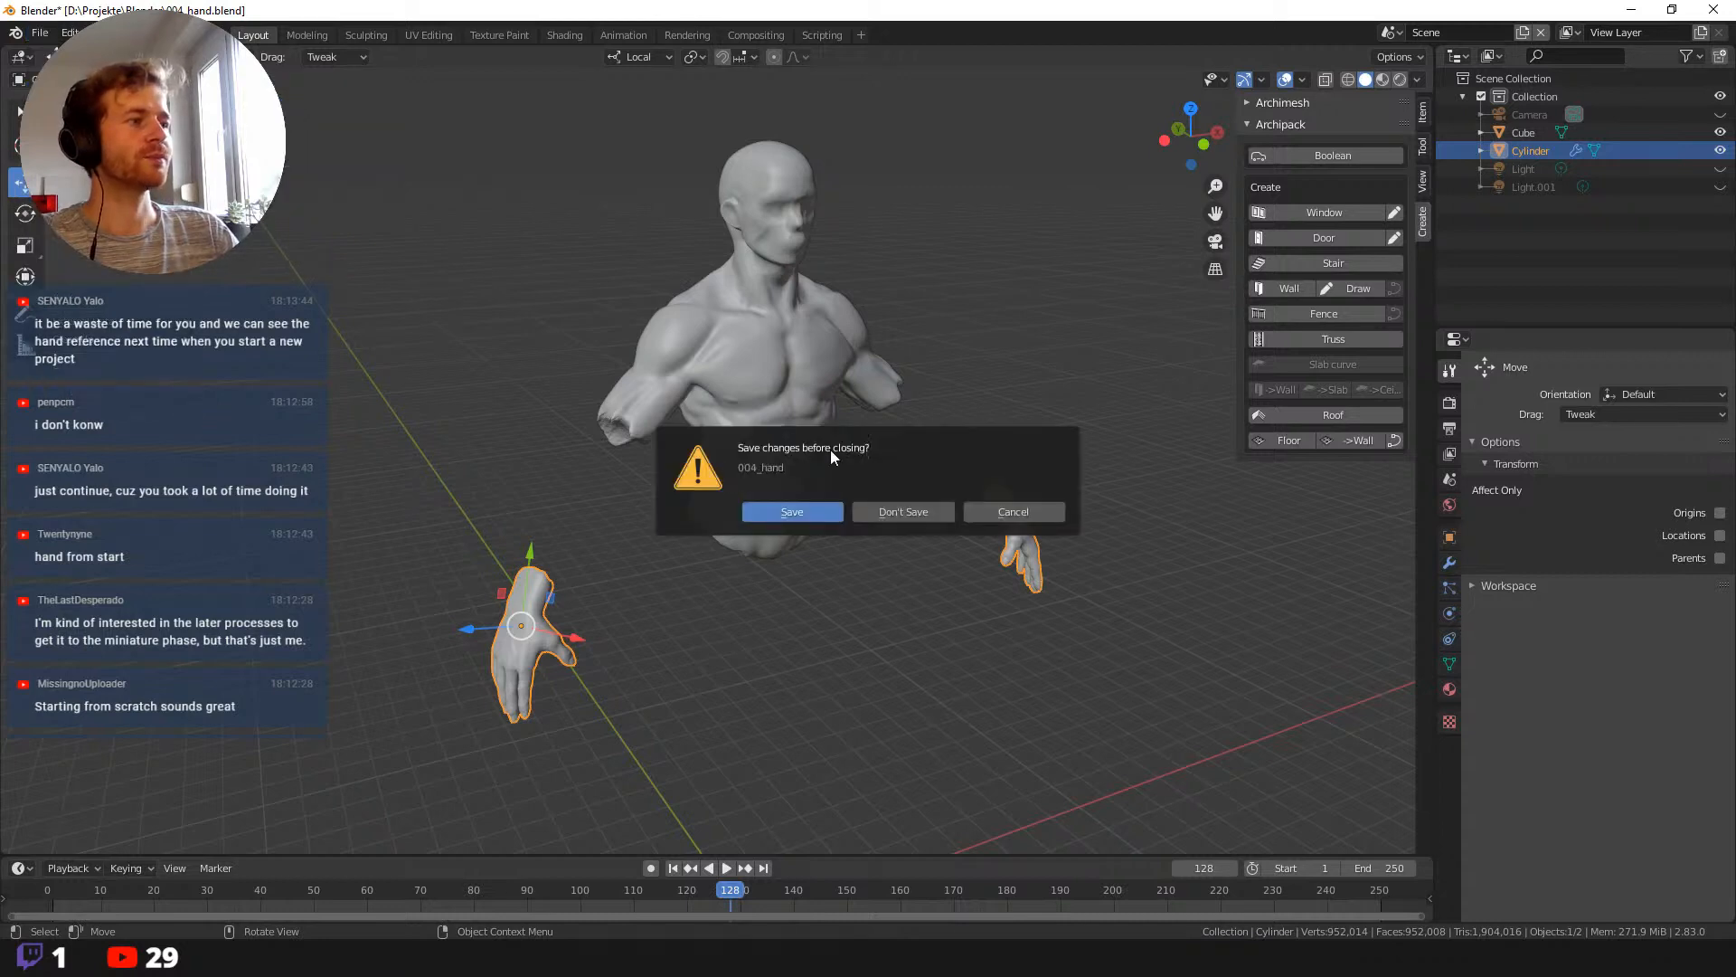
pyautogui.click(903, 511)
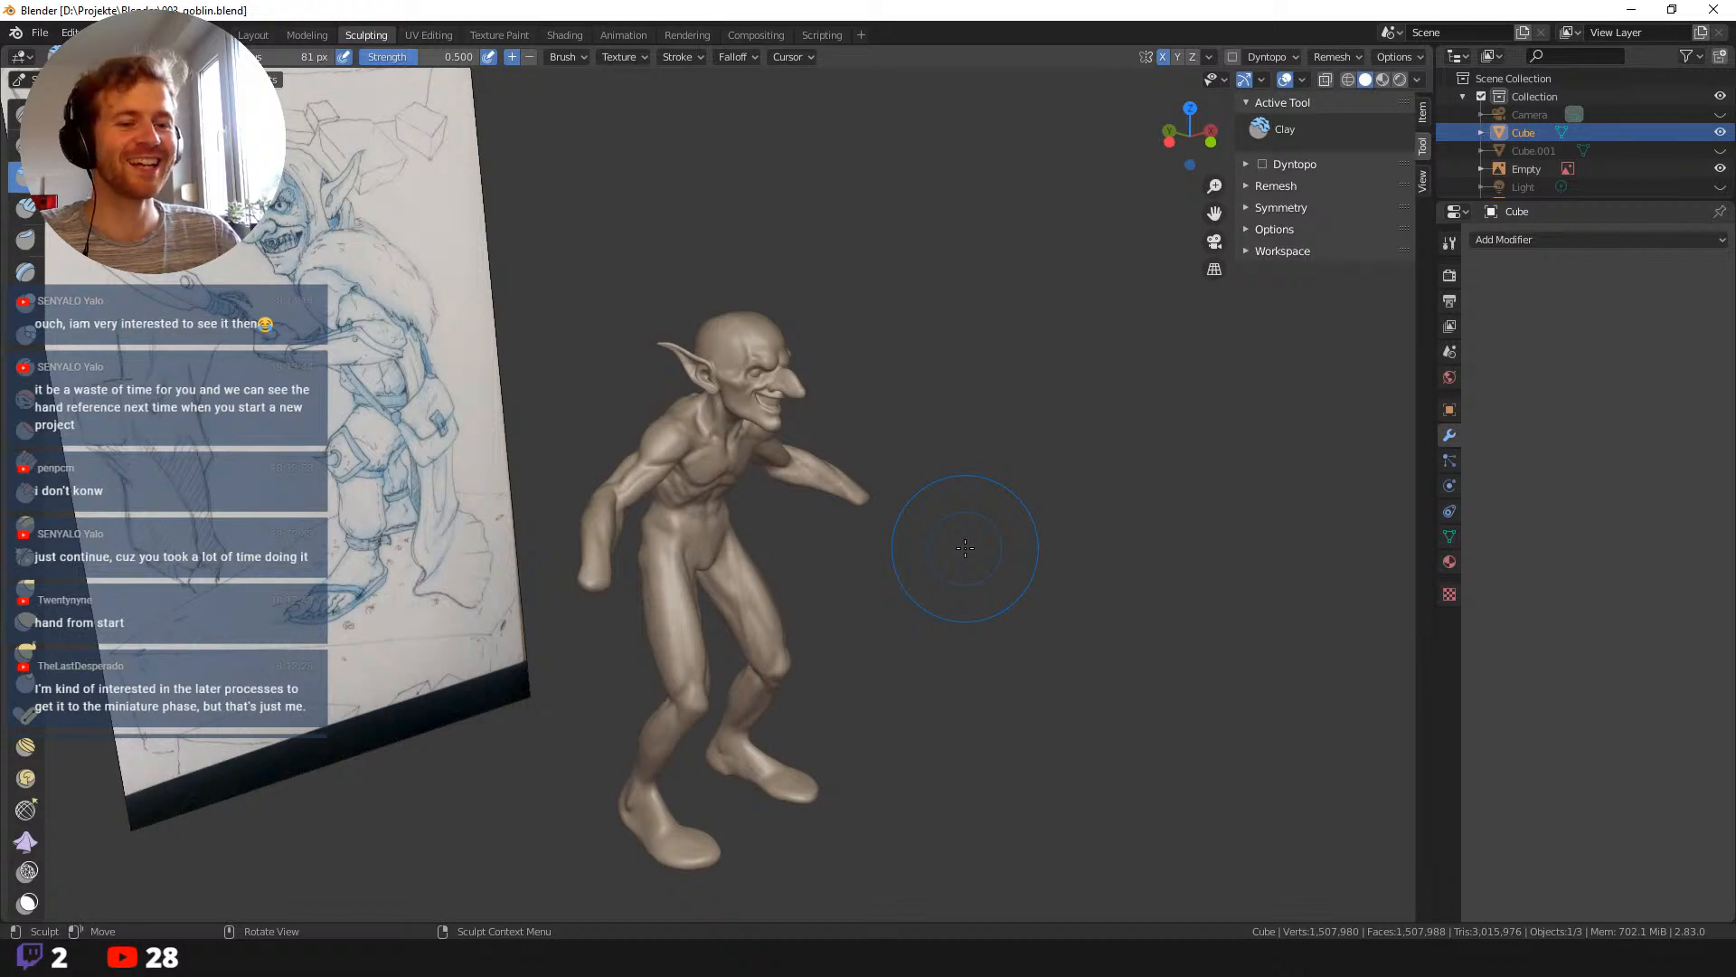
# Inspect the goblin's handless arms and full body from several angles beside the reference sketch.
pyautogui.moveTo(950, 502); pyautogui.dragTo(899, 516, button='middle')
pyautogui.scroll(4, 552, 699)
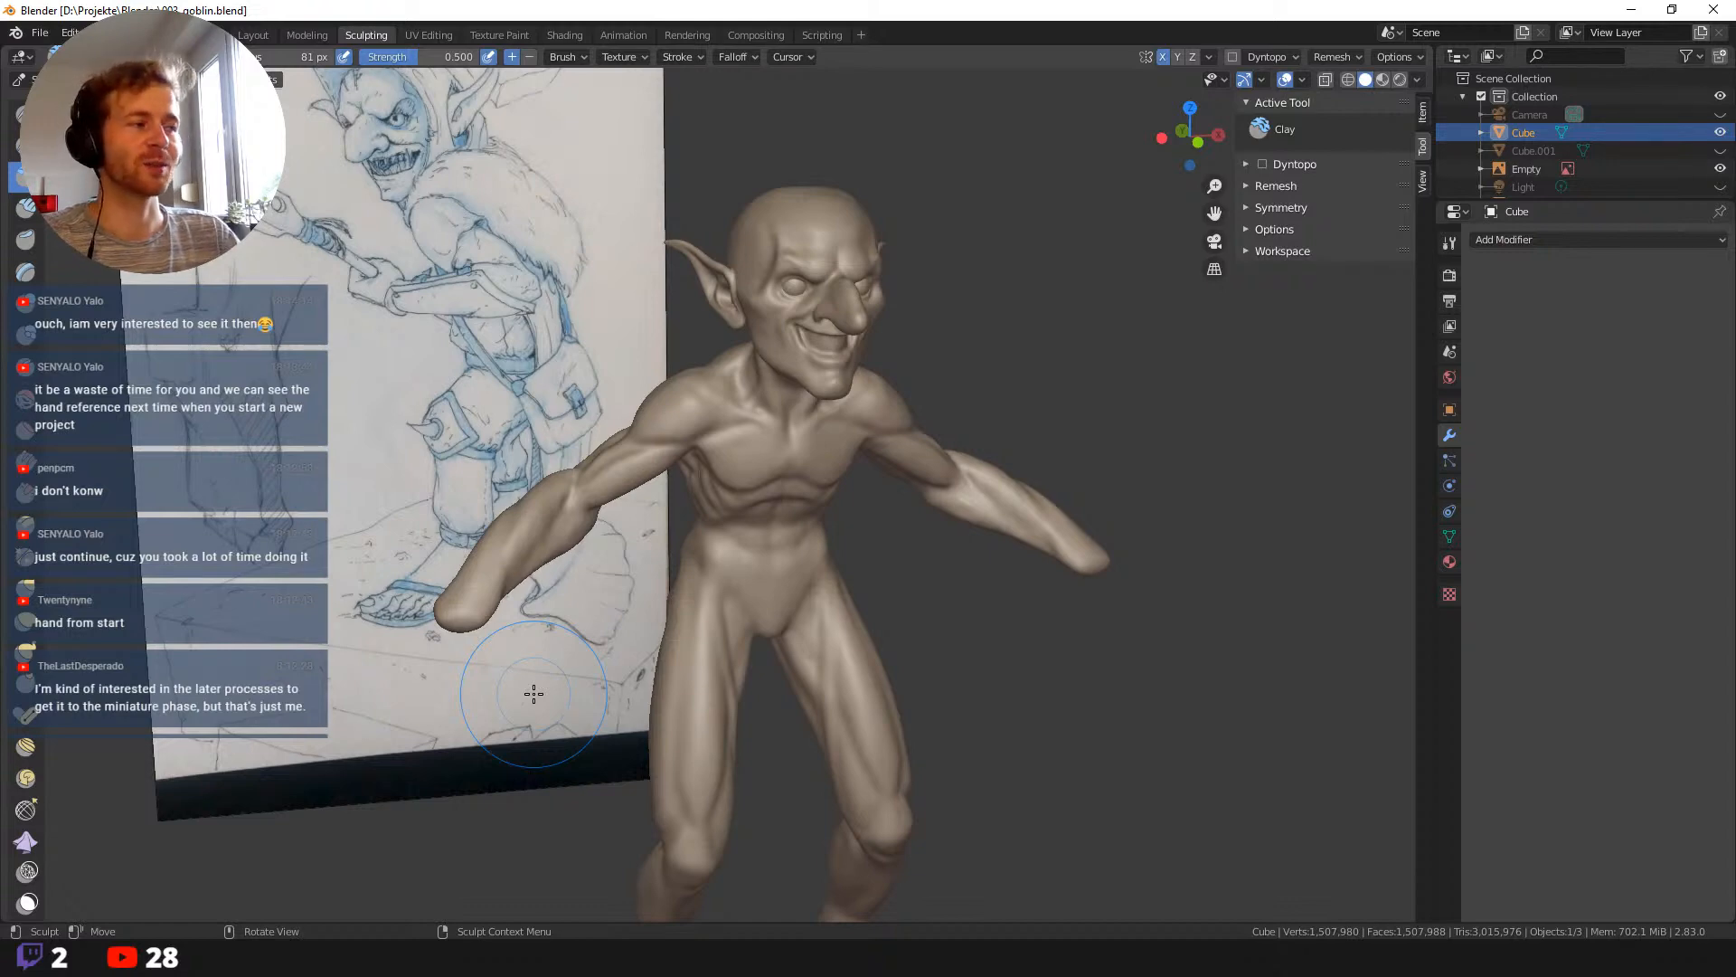
pyautogui.moveTo(691, 619); pyautogui.dragTo(724, 602, button='middle')
pyautogui.keyDown('shift'); pyautogui.moveTo(519, 622); pyautogui.dragTo(679, 652, button='middle'); pyautogui.keyUp('shift')
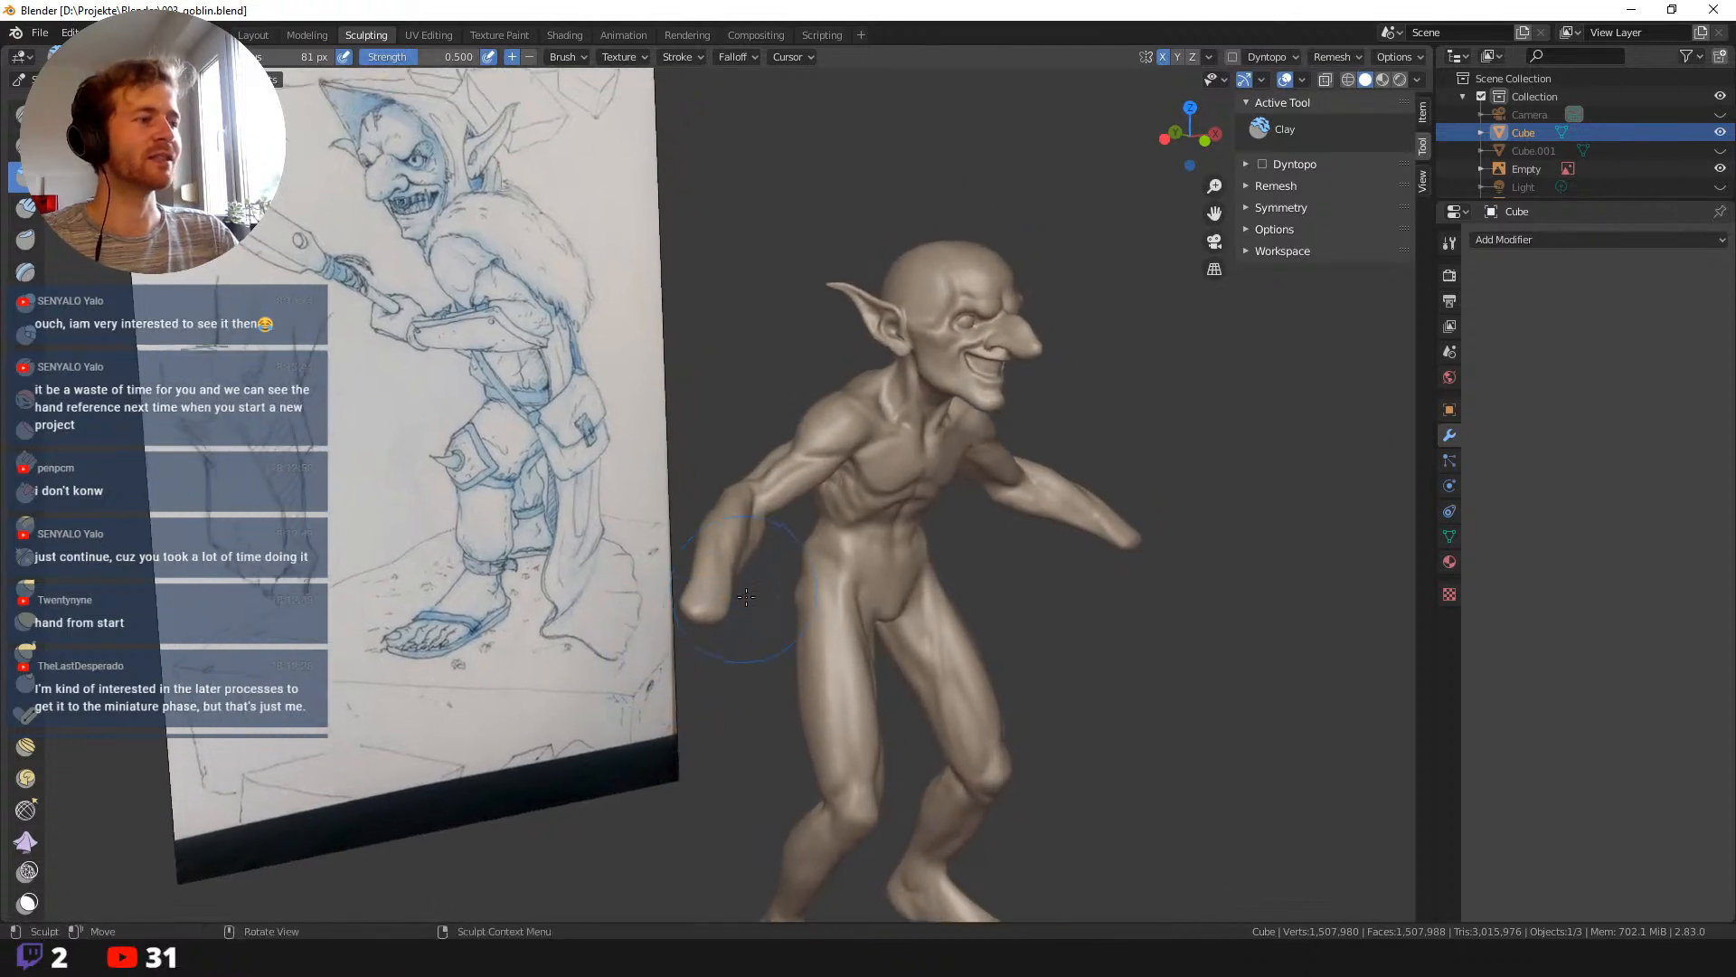
pyautogui.moveTo(746, 596); pyautogui.dragTo(736, 663, button='middle')
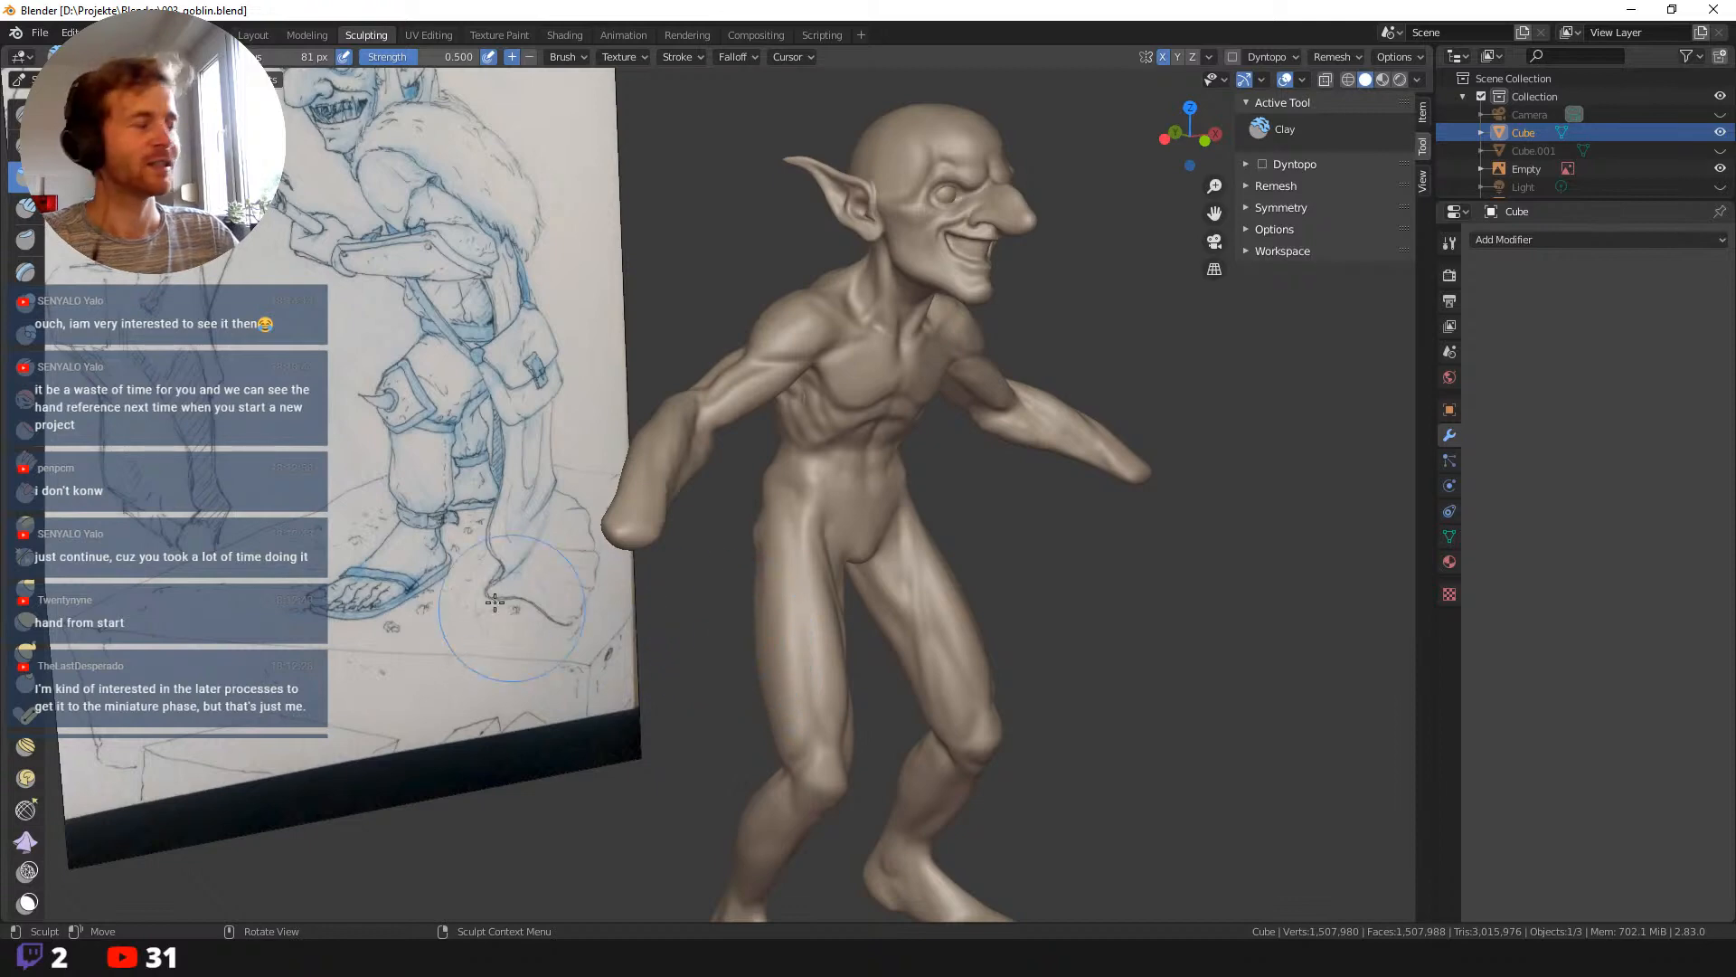
pyautogui.moveTo(495, 601); pyautogui.dragTo(235, 362, button='middle')
# Switch to the Layout workspace, deselect the goblin and add a cube mesh.
pyautogui.click(254, 35)
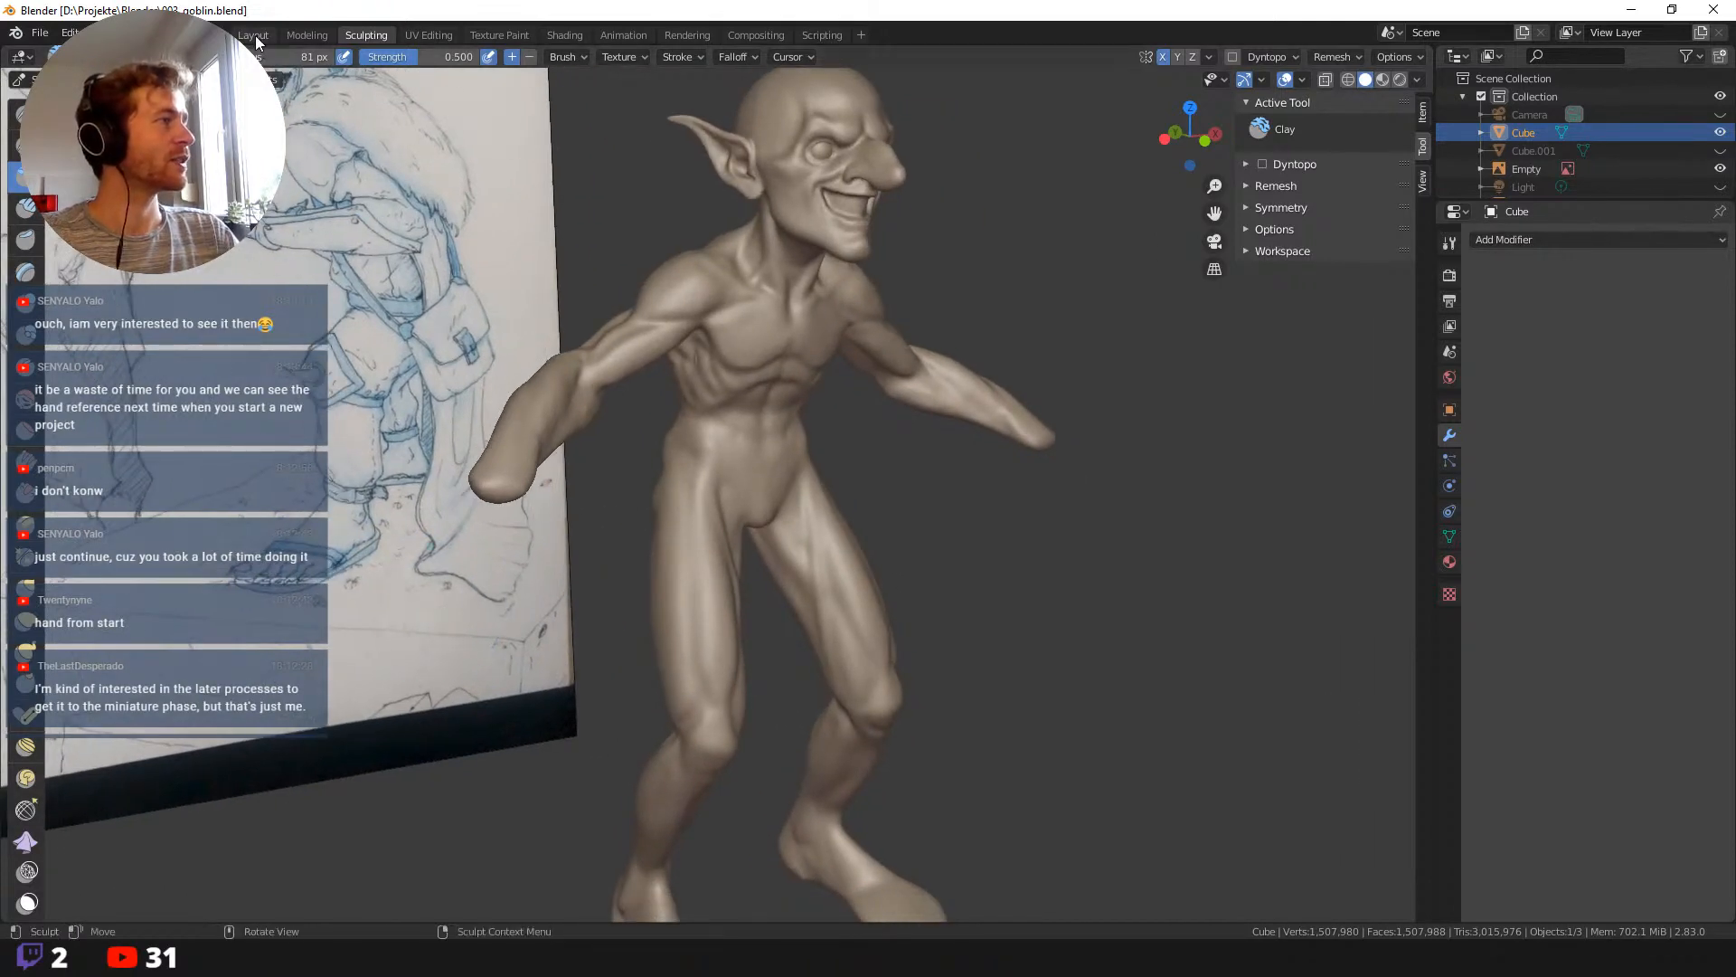
pyautogui.moveTo(470, 518); pyautogui.dragTo(593, 480, button='middle')
pyautogui.scroll(-4, 469, 477)
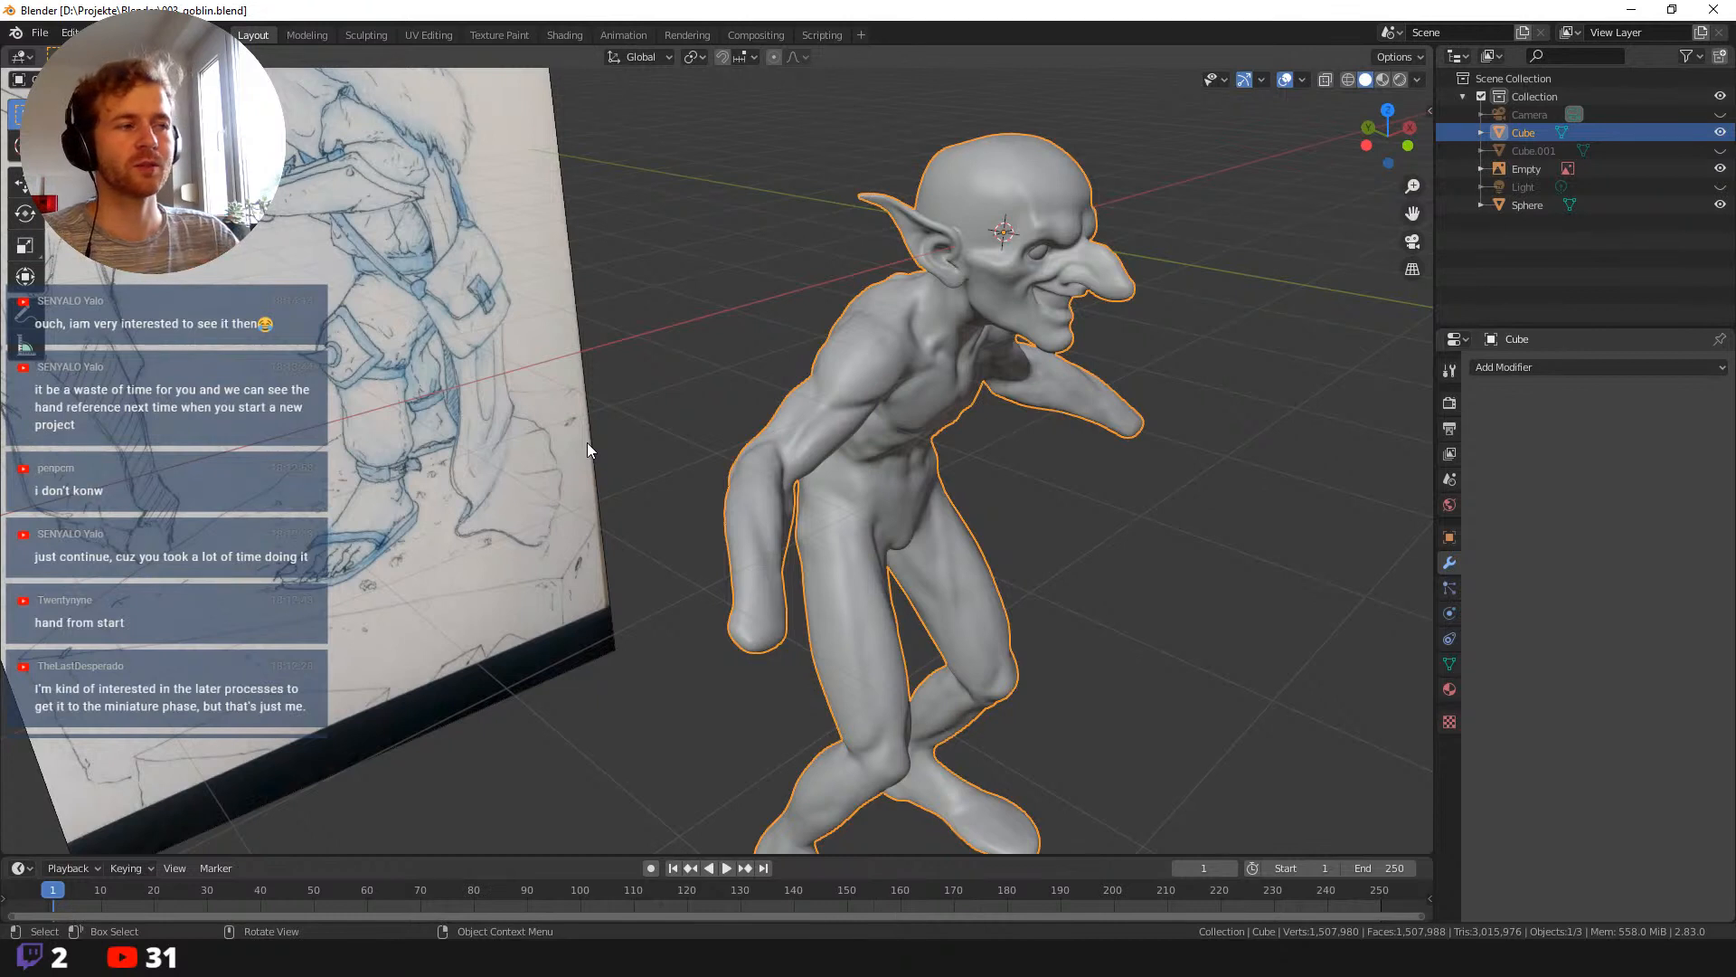
pyautogui.moveTo(645, 486); pyautogui.dragTo(604, 477, button='middle')
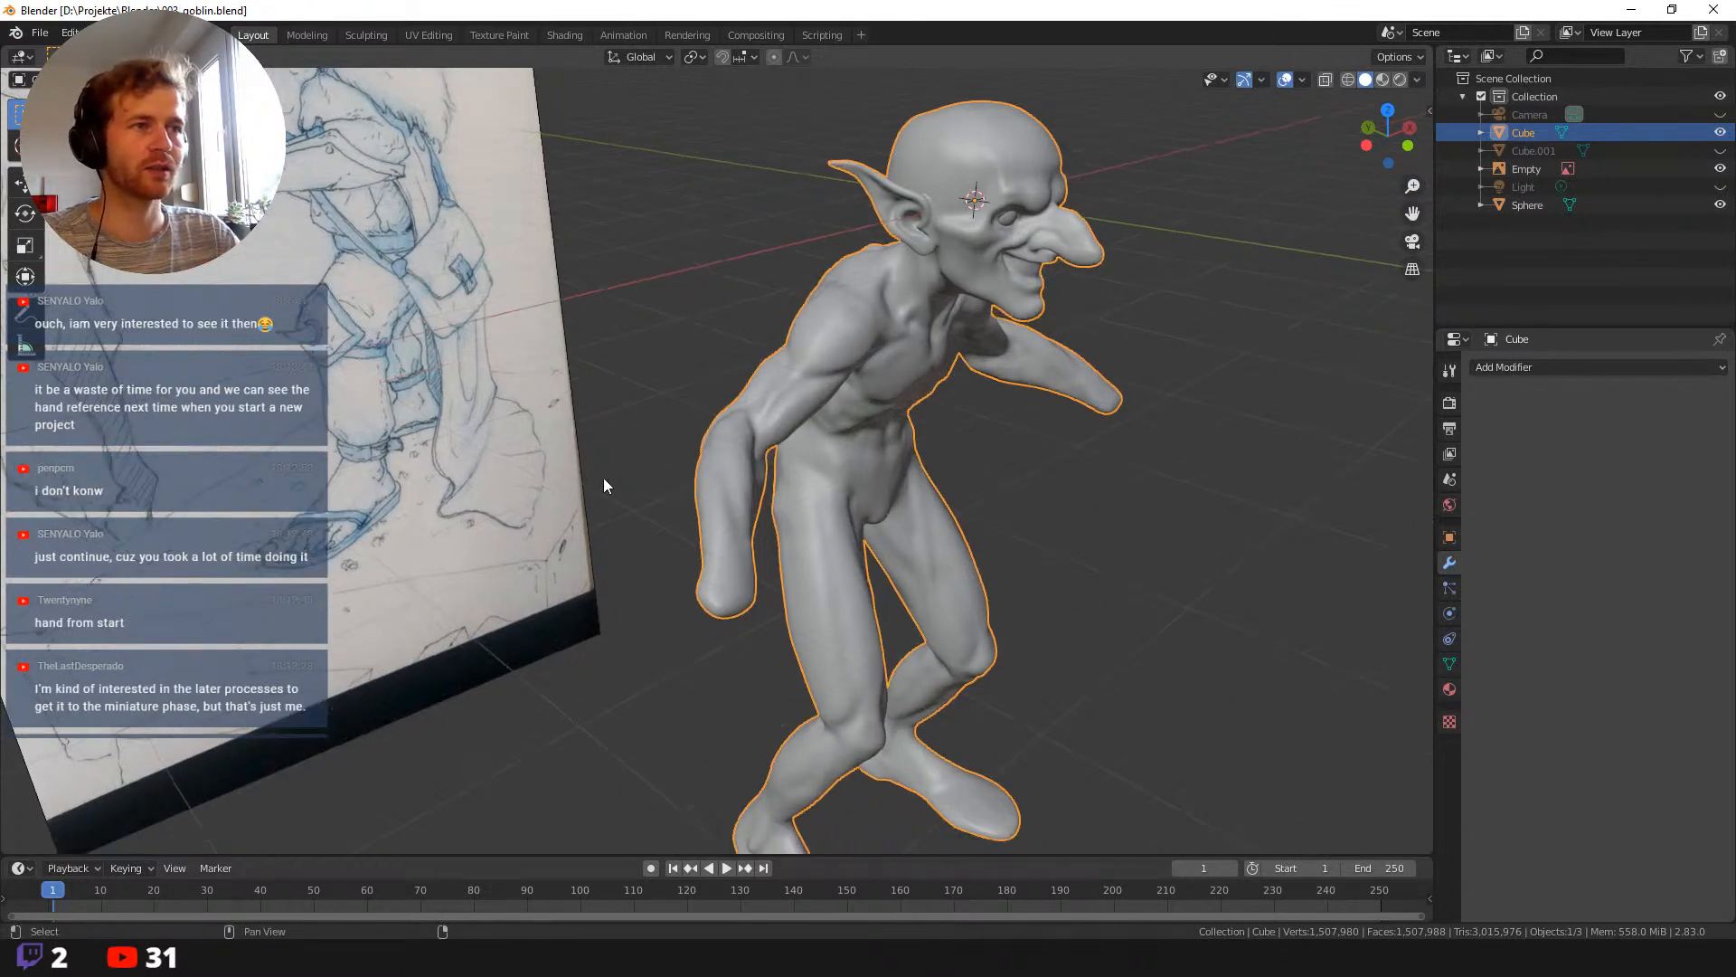
pyautogui.click(590, 217)
pyautogui.hotkey('shift', 'a')
pyautogui.moveTo(271, 99)
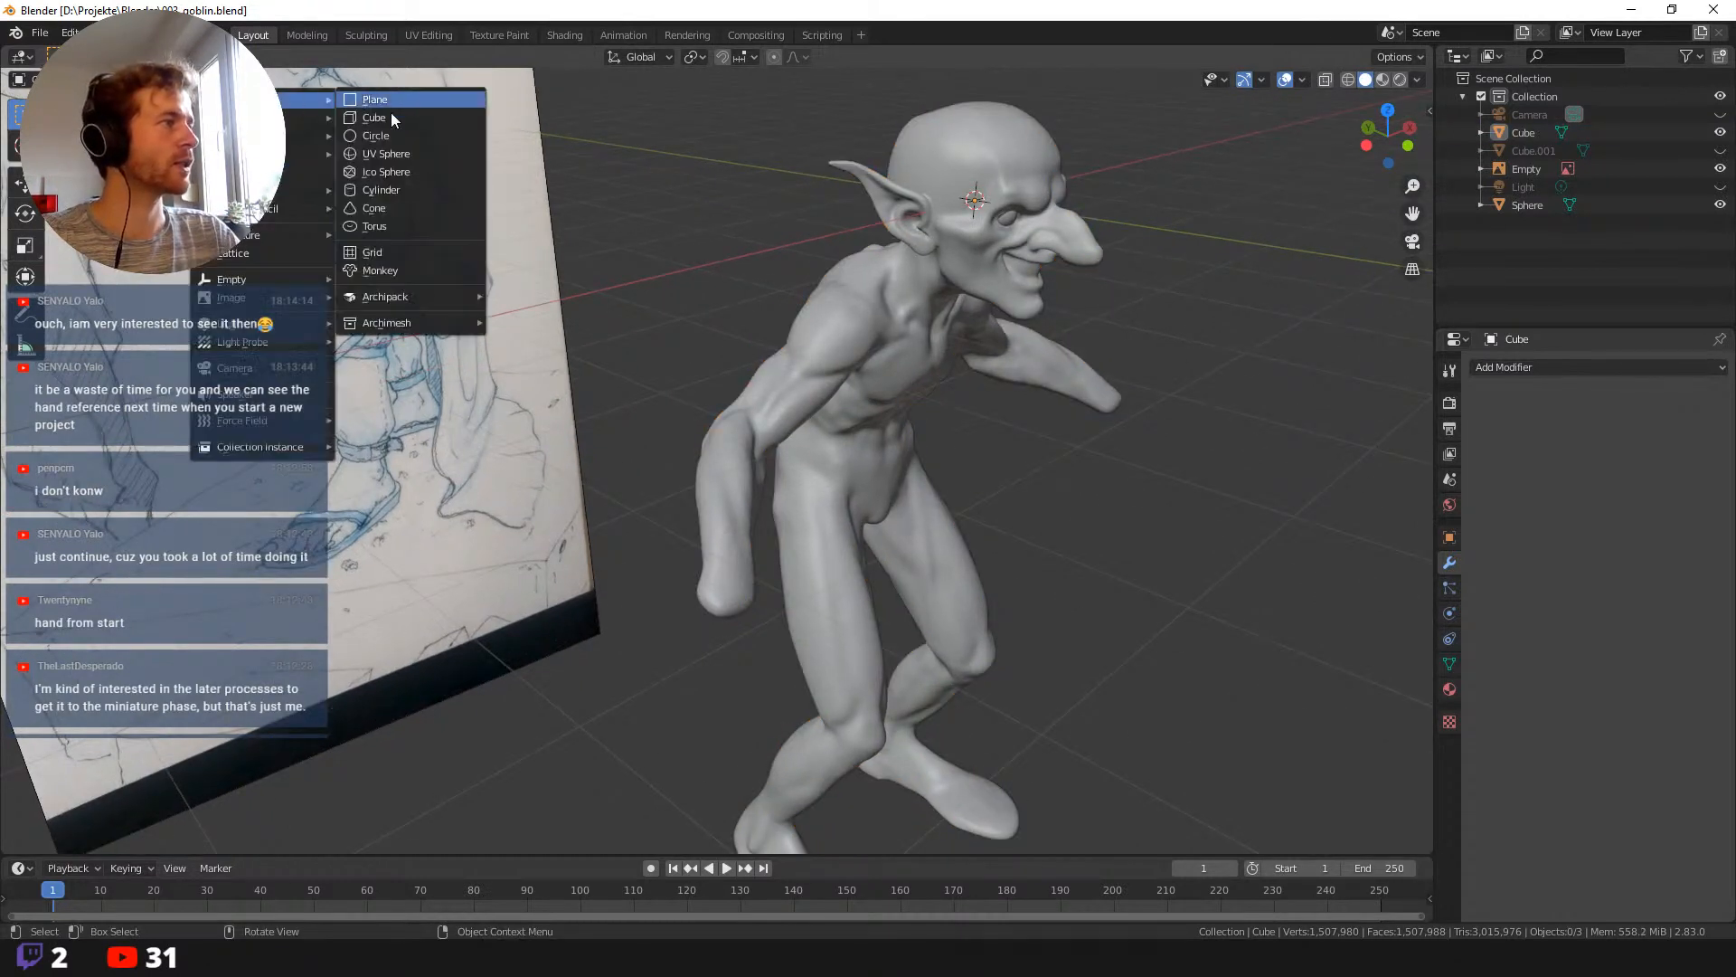
pyautogui.click(395, 117)
# Move the cube down to the end of the goblin's forearm beside the sketch and shrink it to about hand size.
pyautogui.moveTo(471, 193); pyautogui.dragTo(588, 354, button='middle')
pyautogui.press('g')
pyautogui.click(317, 737)
pyautogui.press('s')
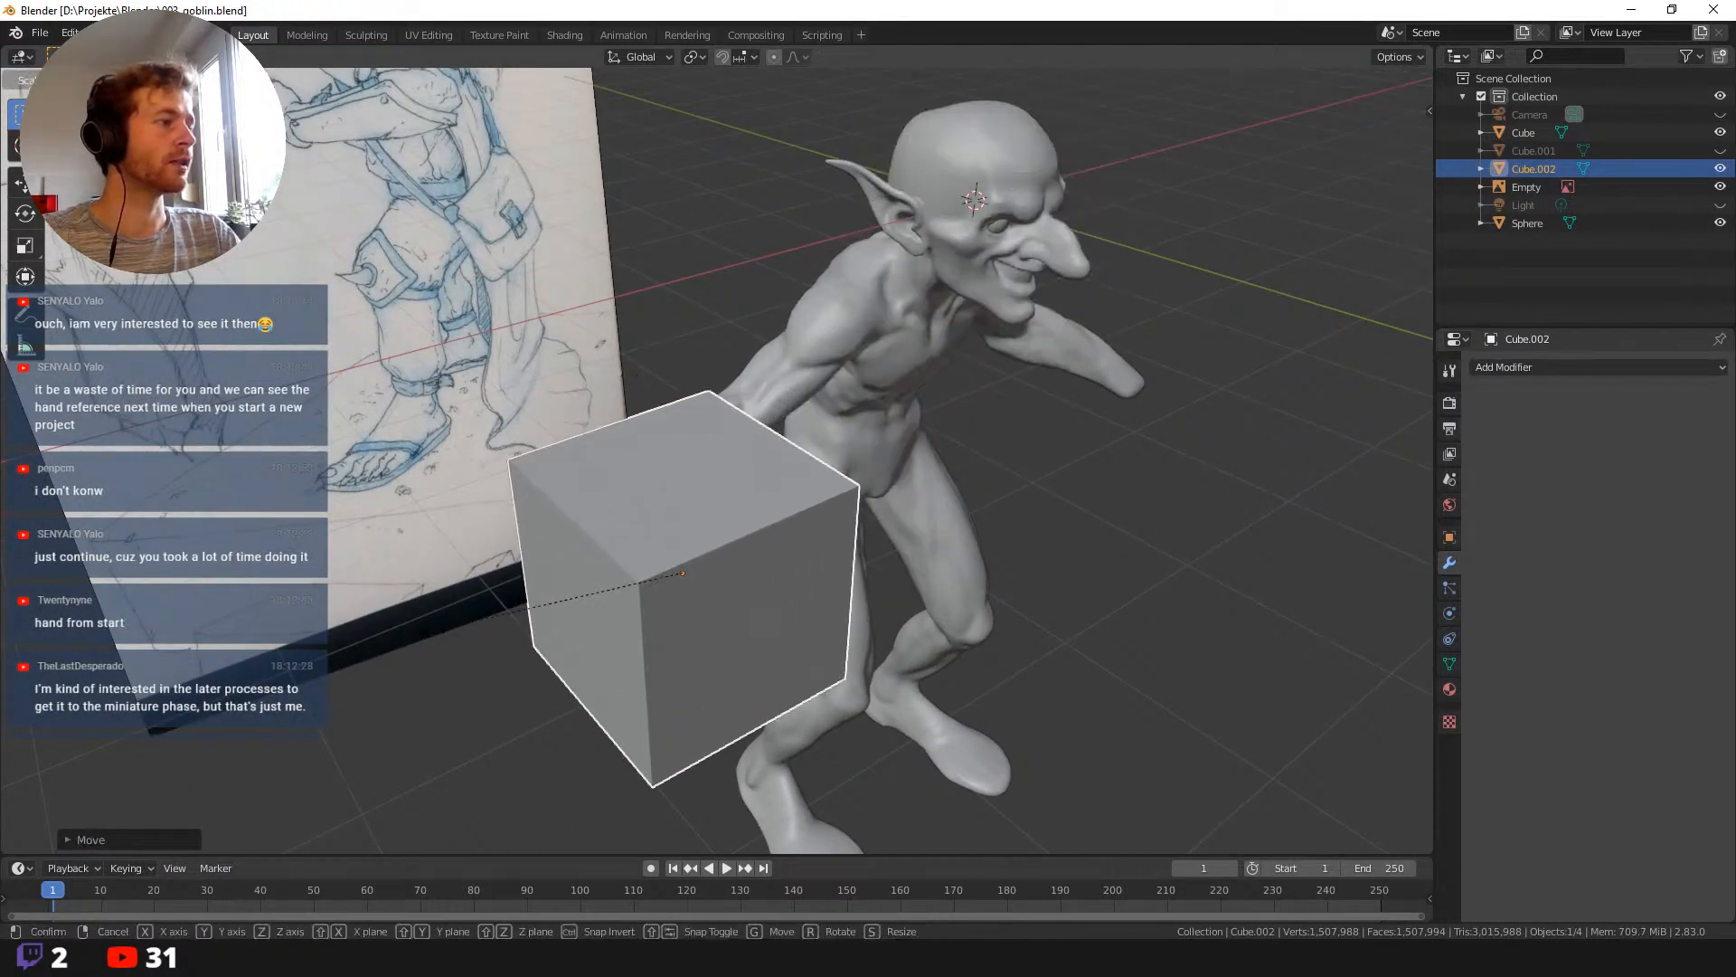
pyautogui.click(628, 594)
pyautogui.moveTo(627, 595); pyautogui.dragTo(624, 474, button='middle')
pyautogui.scroll(2, 604, 540)
pyautogui.scroll(2, 599, 537)
# Flatten the cube along Z and adjust its size along Y to form a palm block.
pyautogui.press('s')
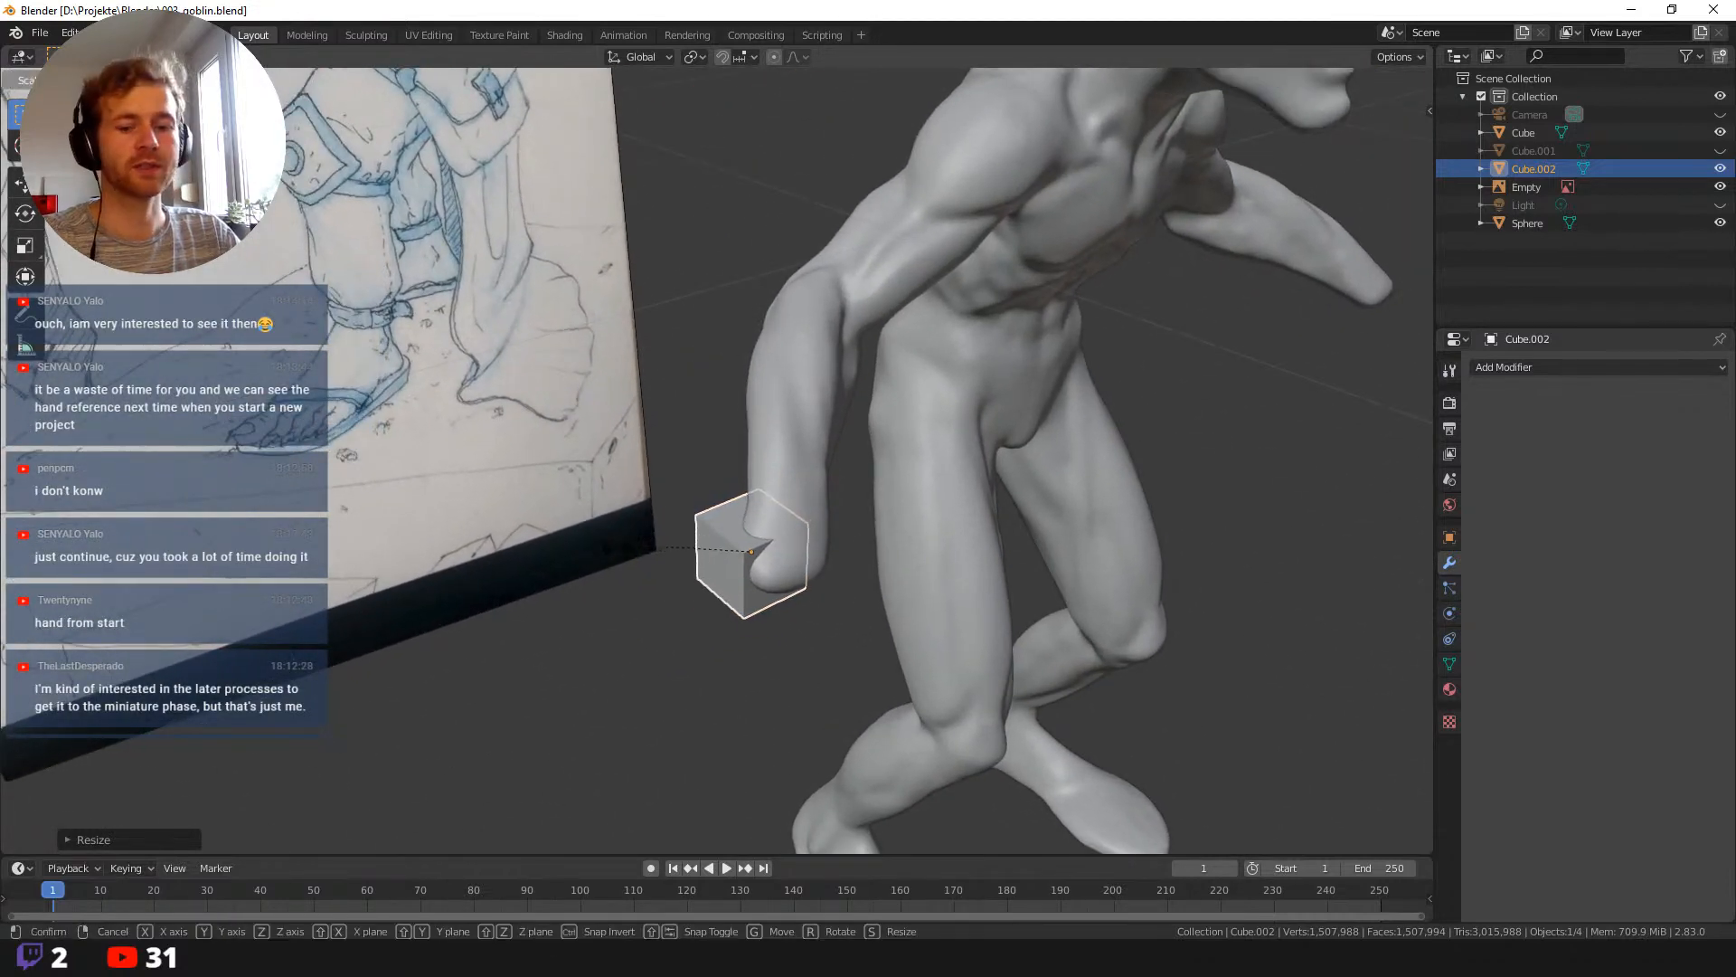
pyautogui.press('z')
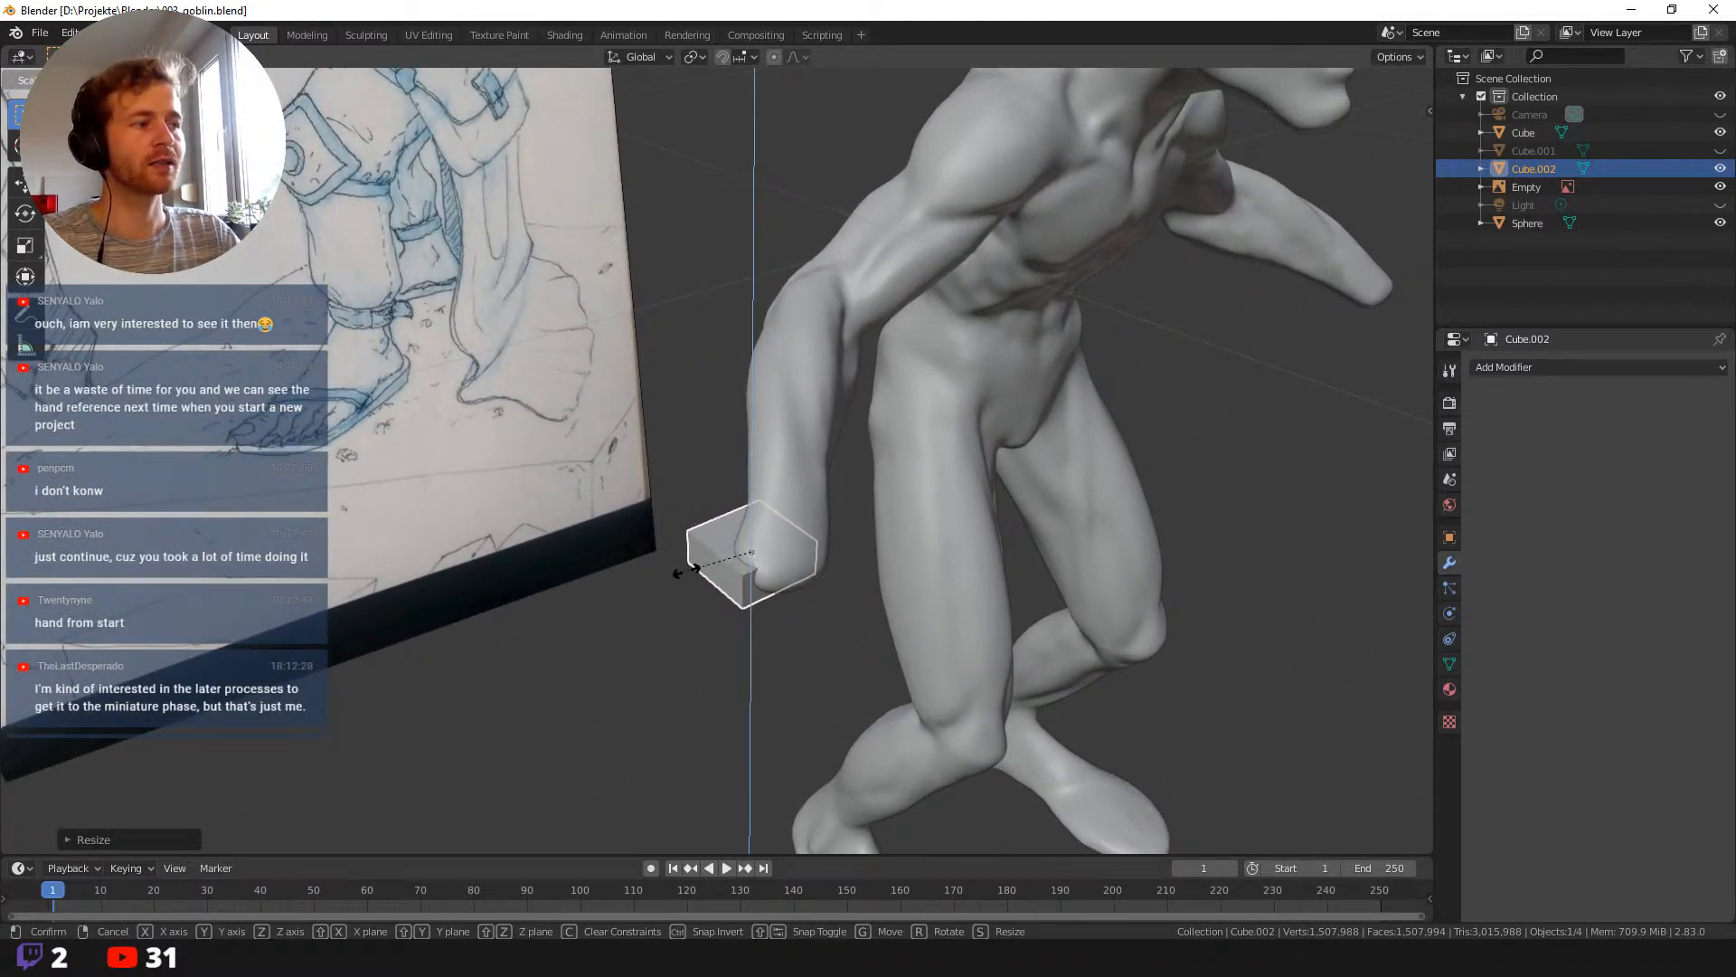
pyautogui.click(689, 568)
pyautogui.moveTo(690, 567); pyautogui.dragTo(669, 615, button='middle')
pyautogui.press('s')
pyautogui.press('y')
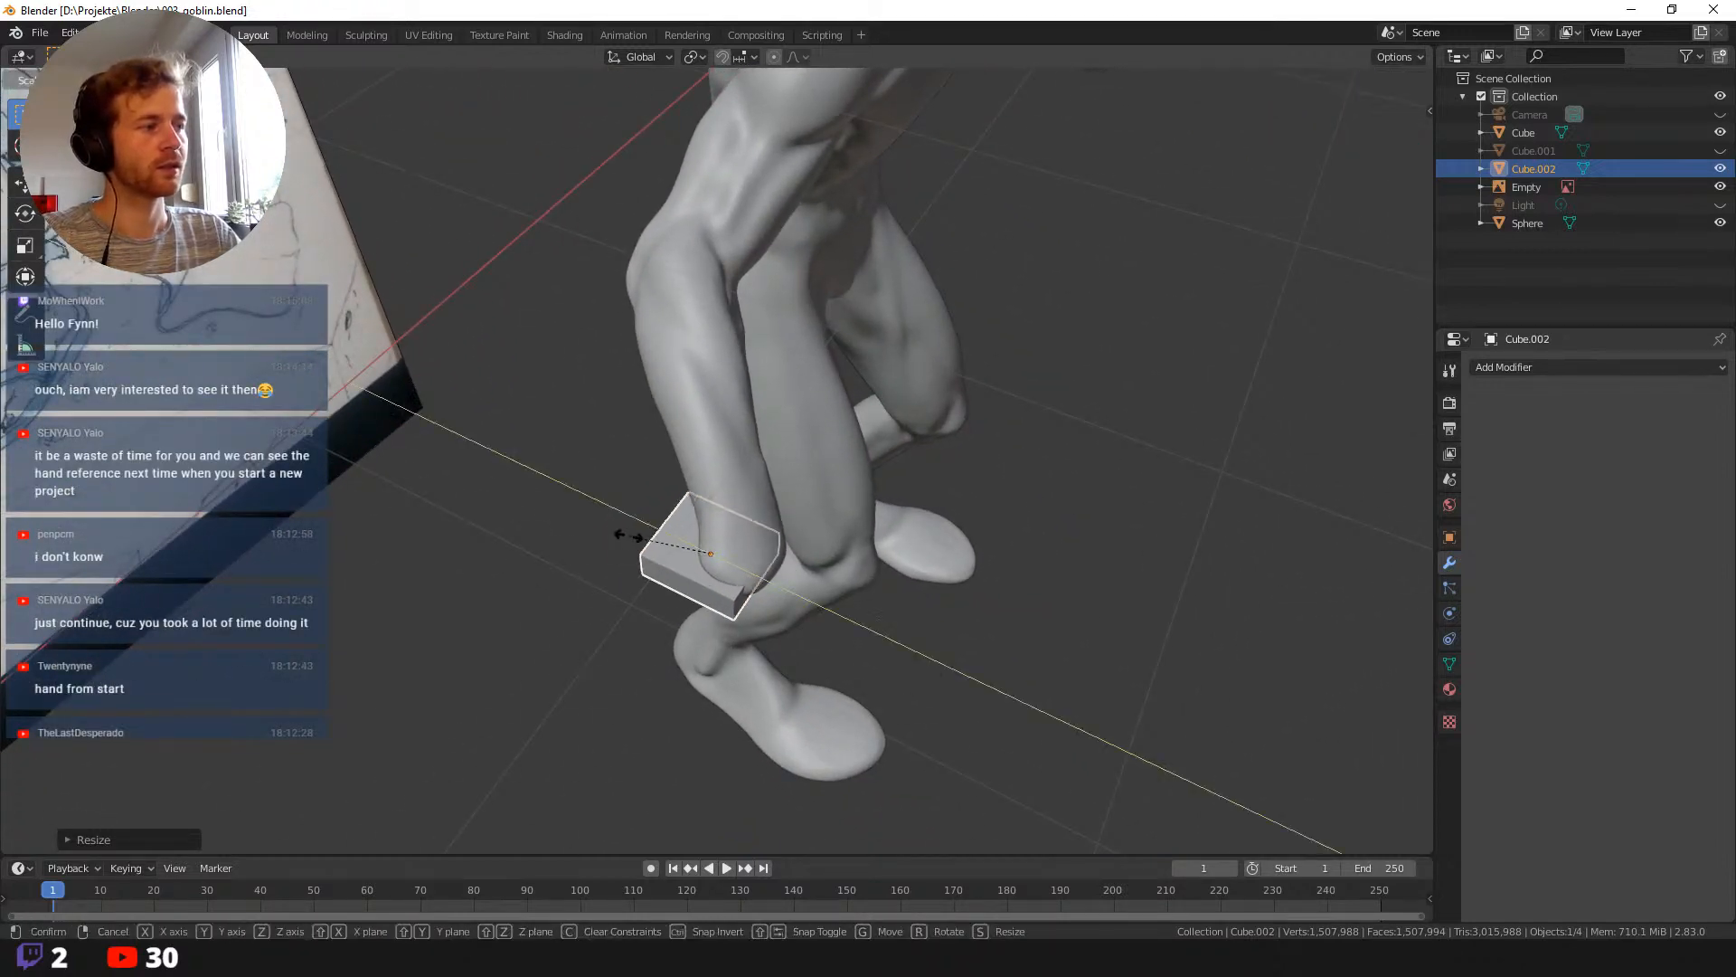
pyautogui.click(655, 579)
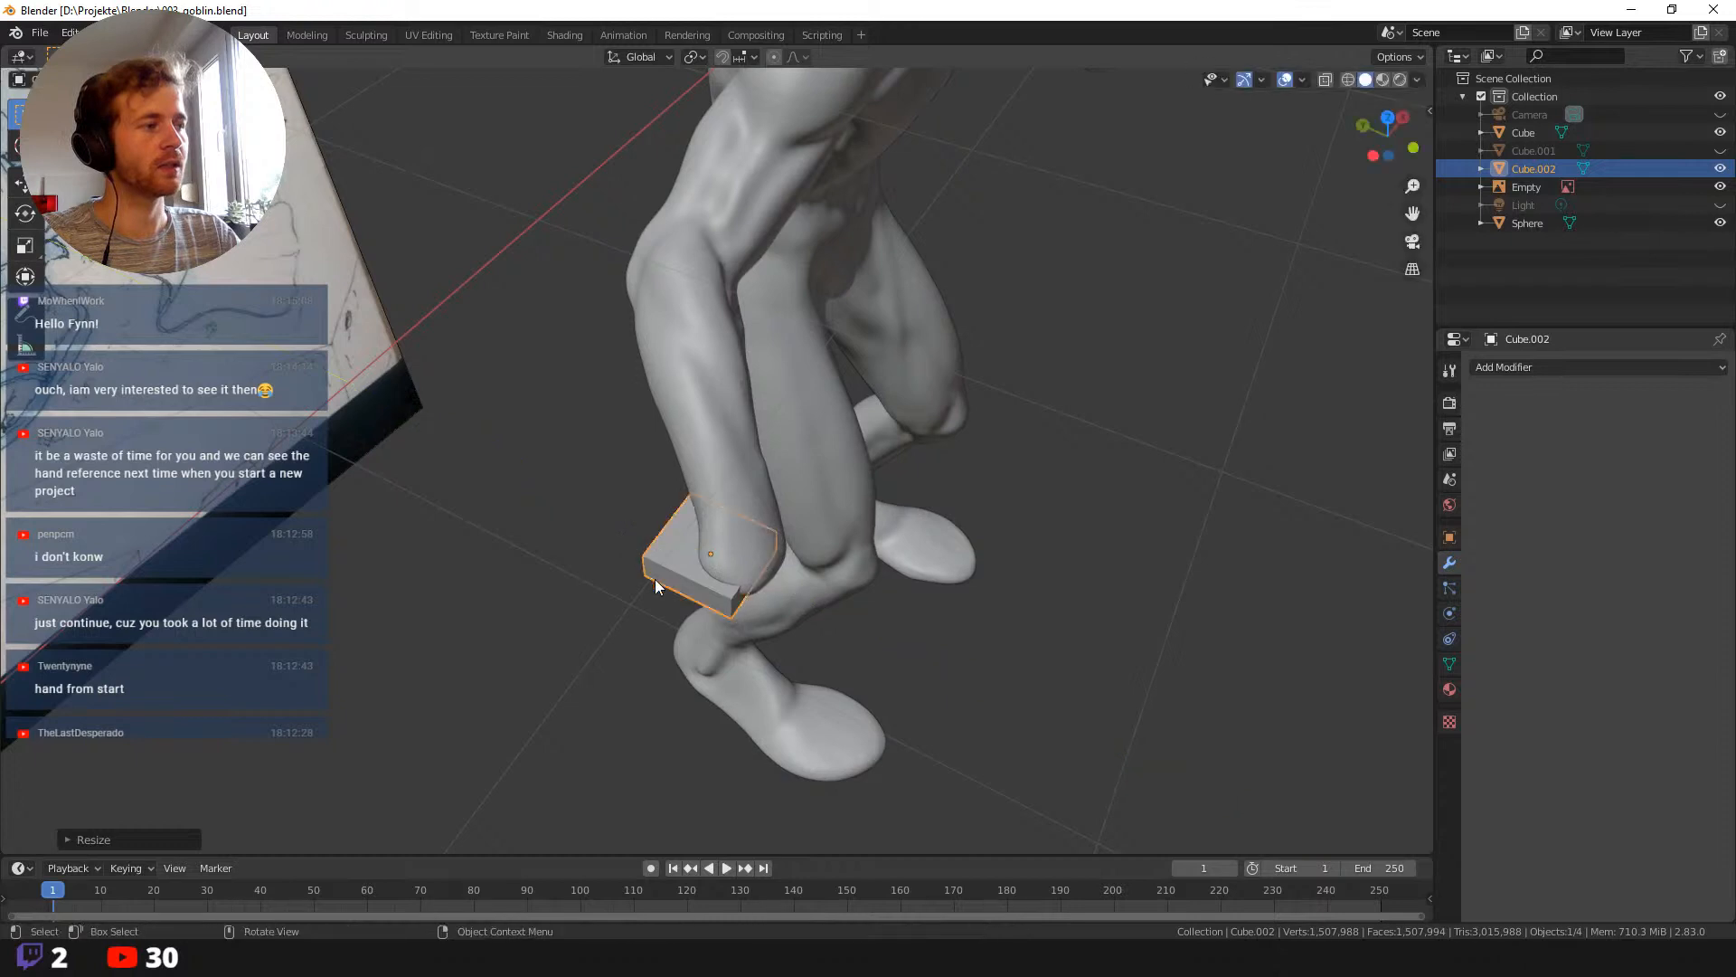
# Add a Subdivision Surface modifier to the palm block, set to Simple with 3 viewport levels, and apply it.
pyautogui.moveTo(655, 579); pyautogui.dragTo(621, 540, button='middle')
pyautogui.scroll(3, 633, 562)
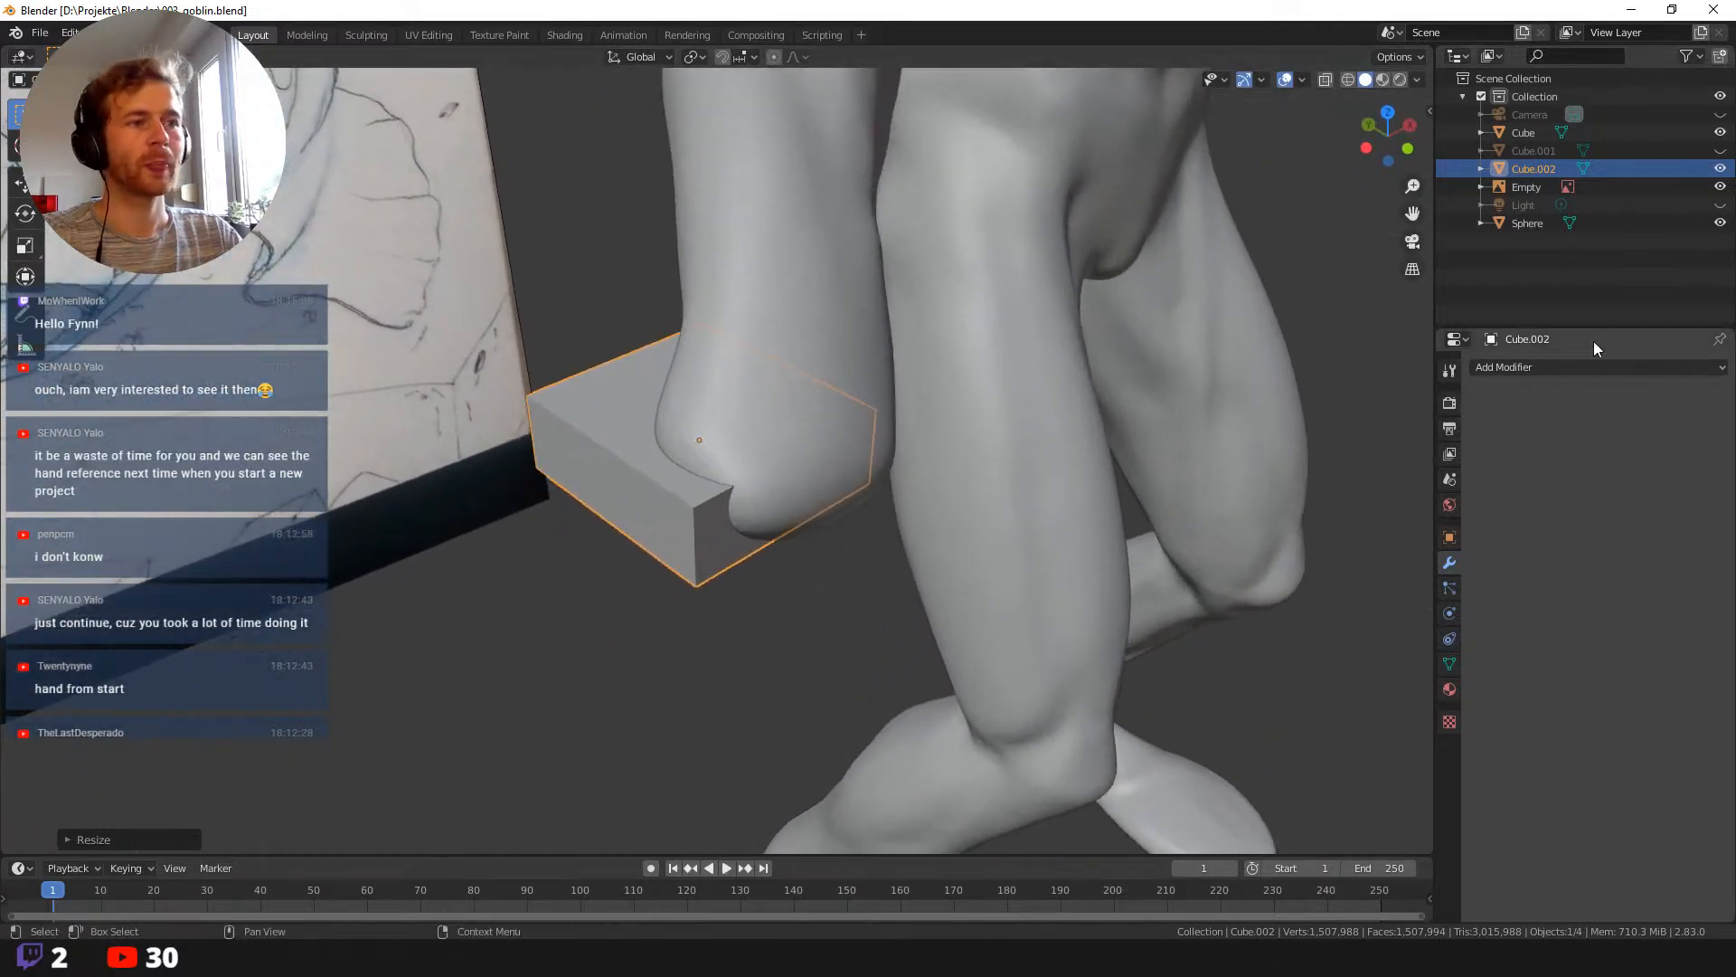
pyautogui.click(1550, 365)
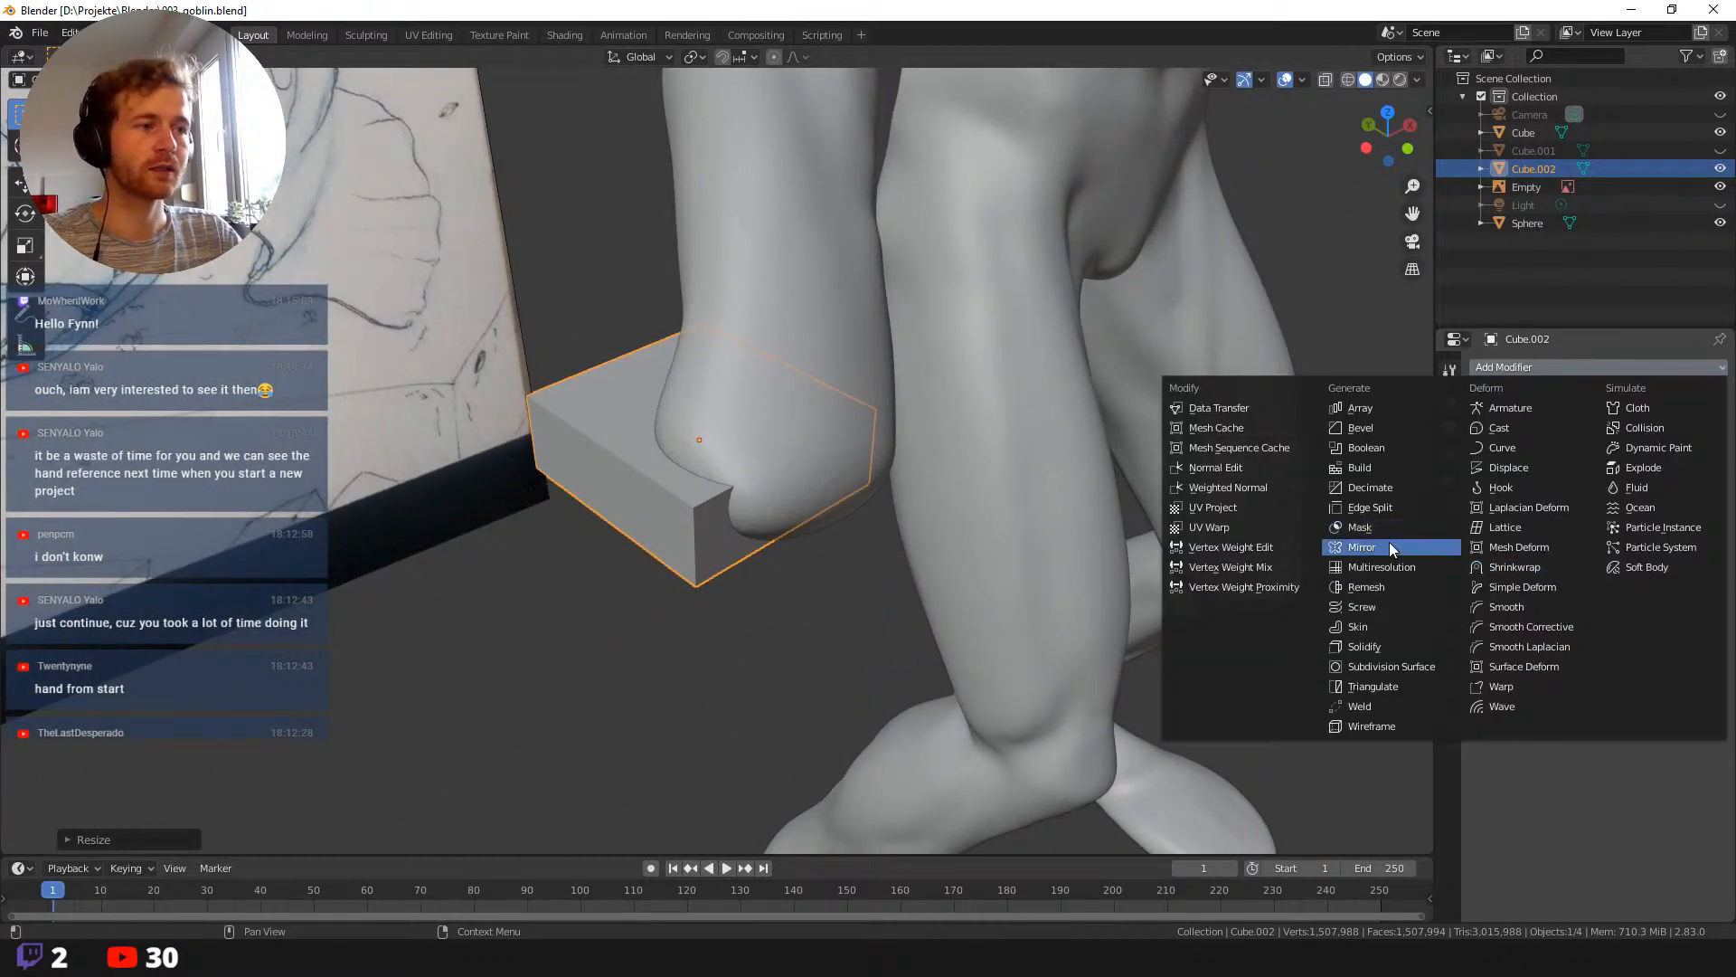
pyautogui.click(1394, 665)
pyautogui.click(1662, 448)
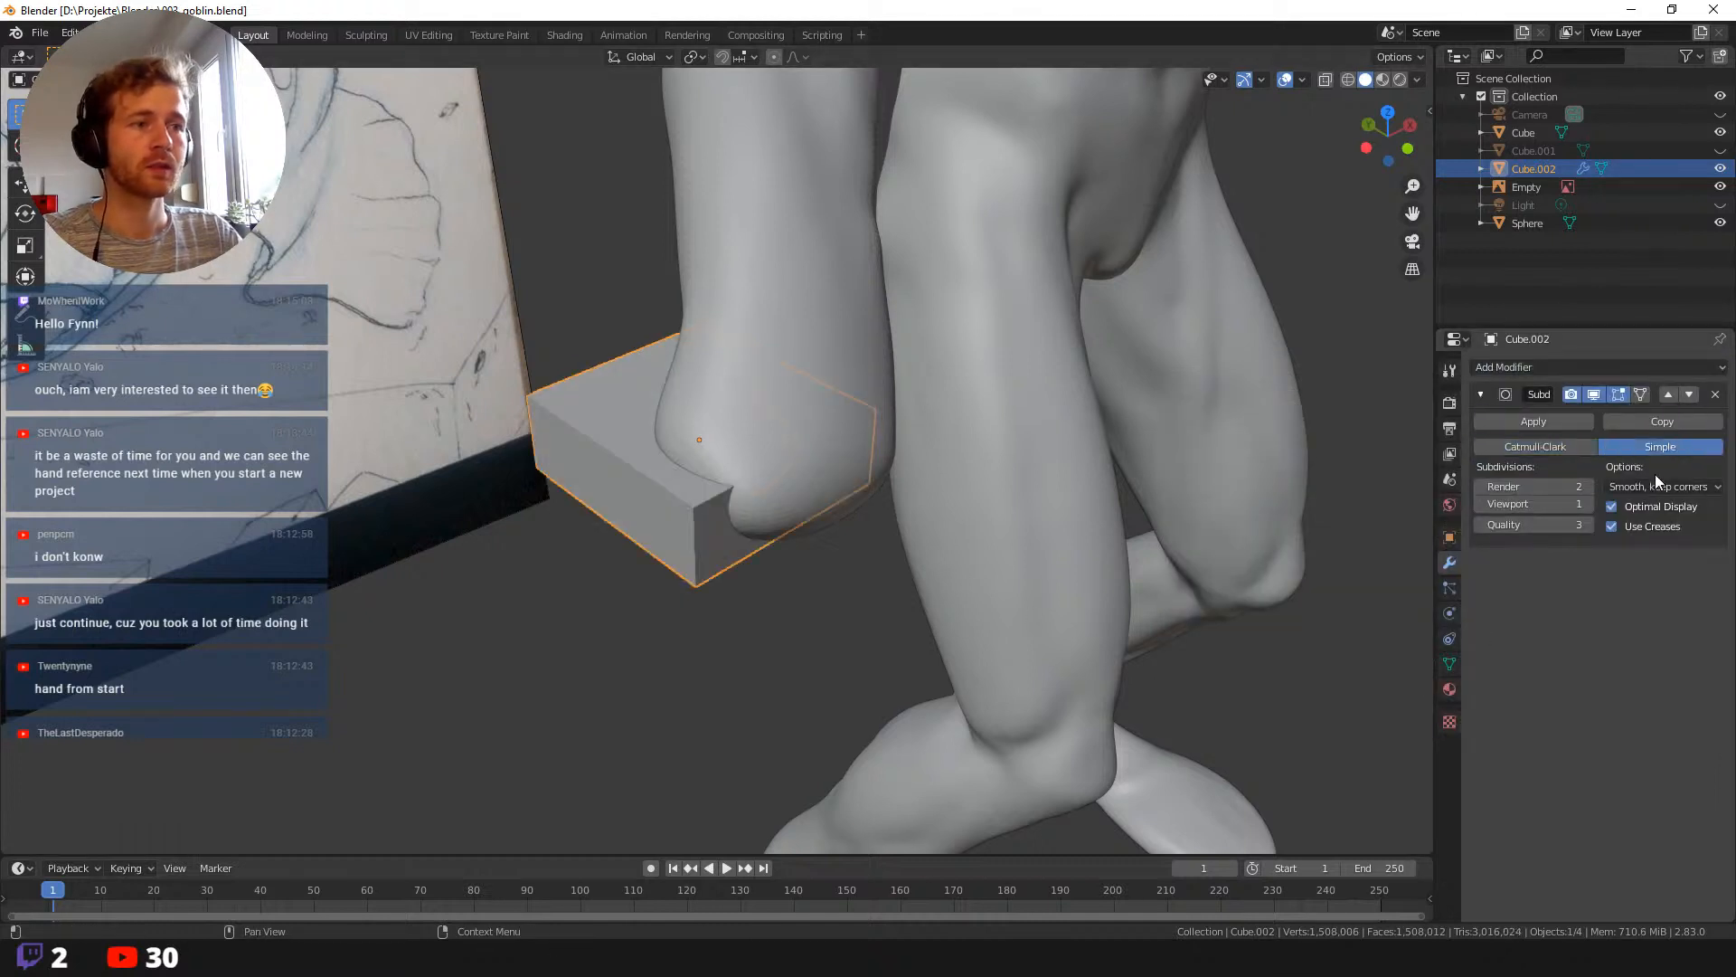
pyautogui.moveTo(1078, 506); pyautogui.dragTo(913, 588, button='middle')
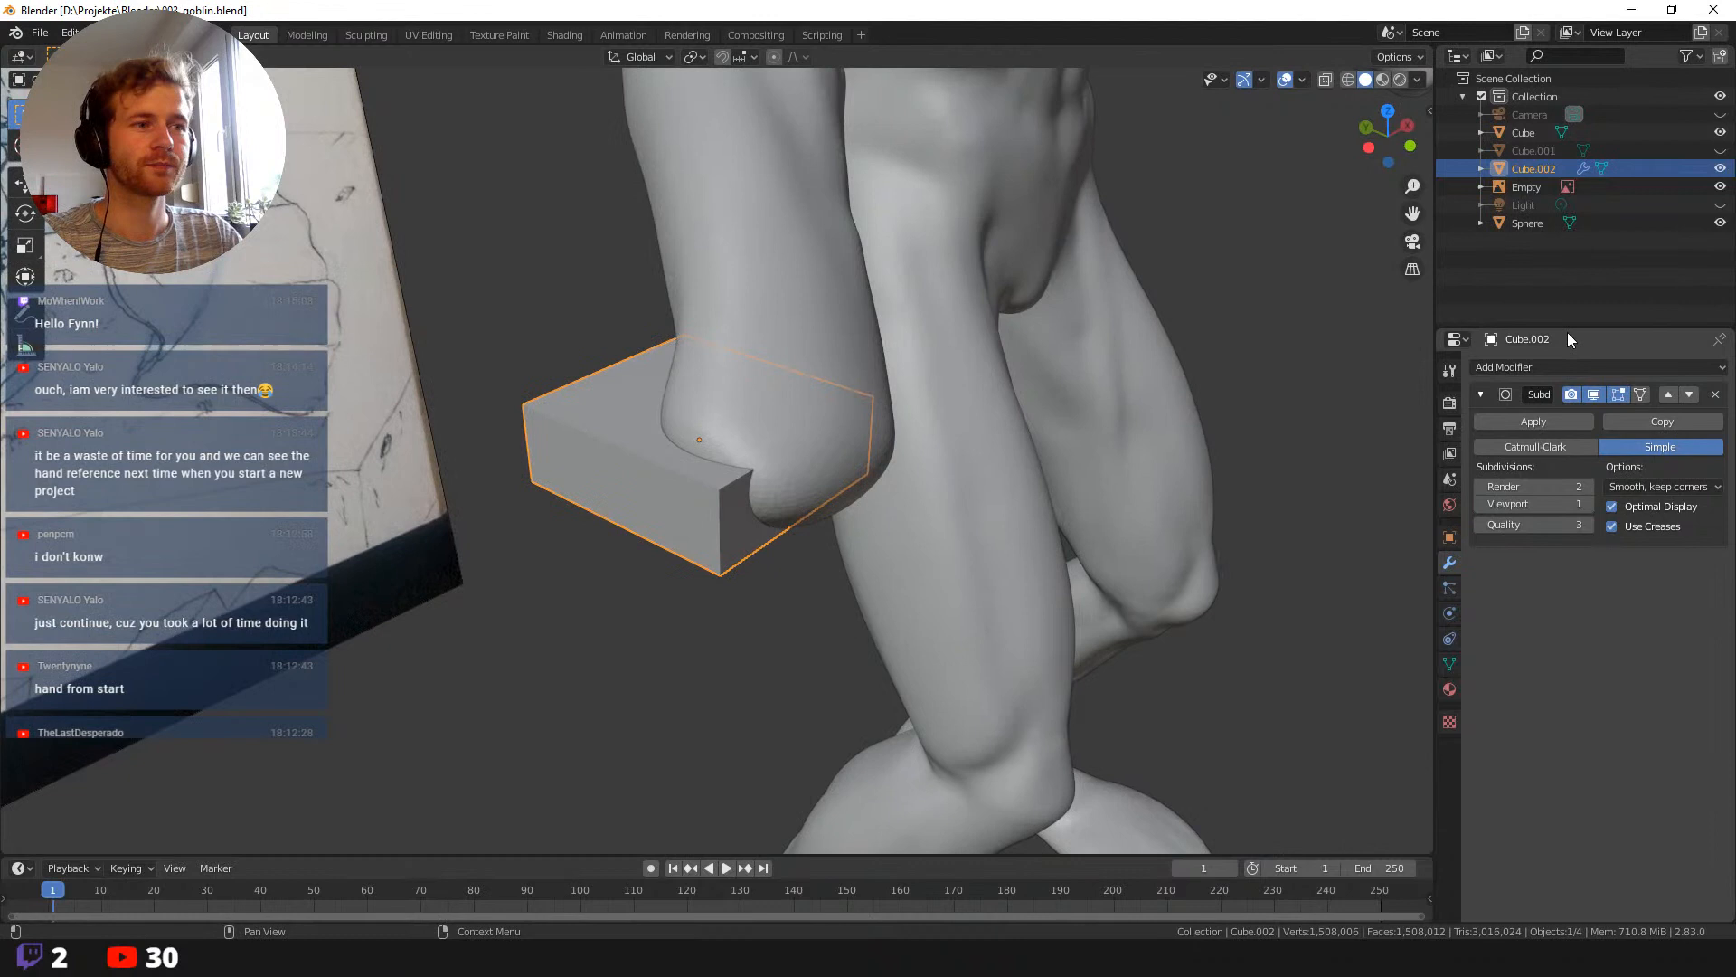
pyautogui.click(1587, 505)
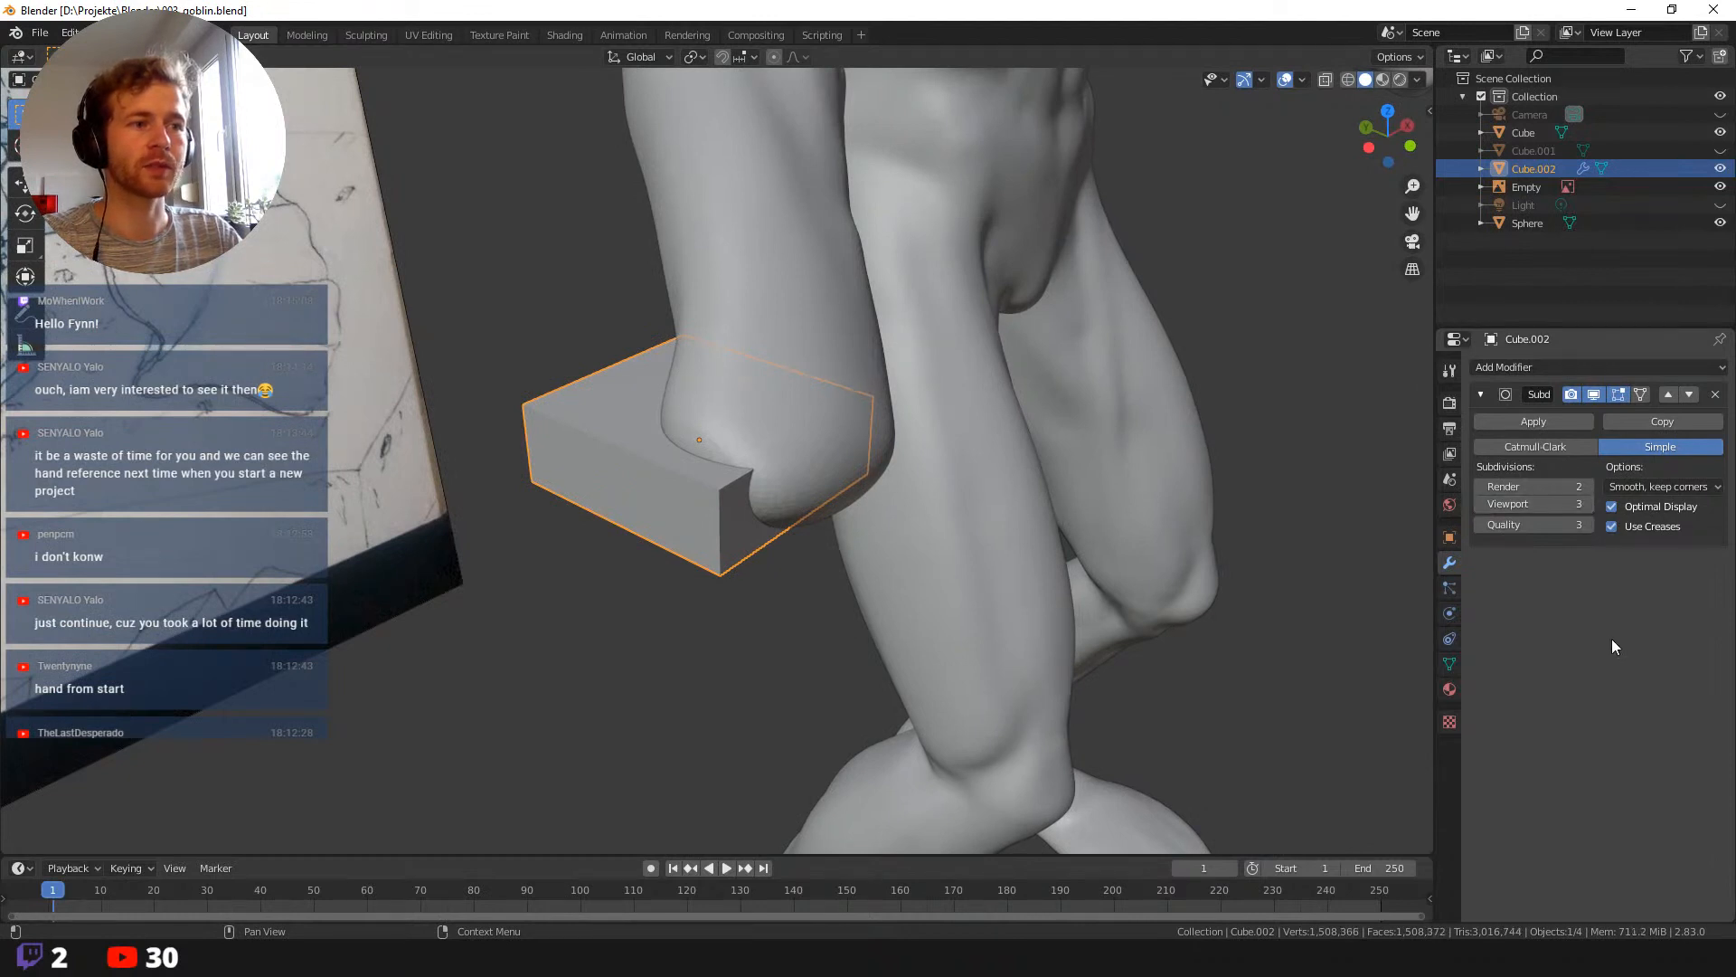
pyautogui.click(1534, 423)
# Move the palm block forward out of the forearm so it sits at the wrist end, and deselect it.
pyautogui.moveTo(813, 587)
pyautogui.mouseDown(button='middle')
pyautogui.moveTo(507, 637)
pyautogui.moveTo(579, 618)
pyautogui.mouseUp(button='middle')
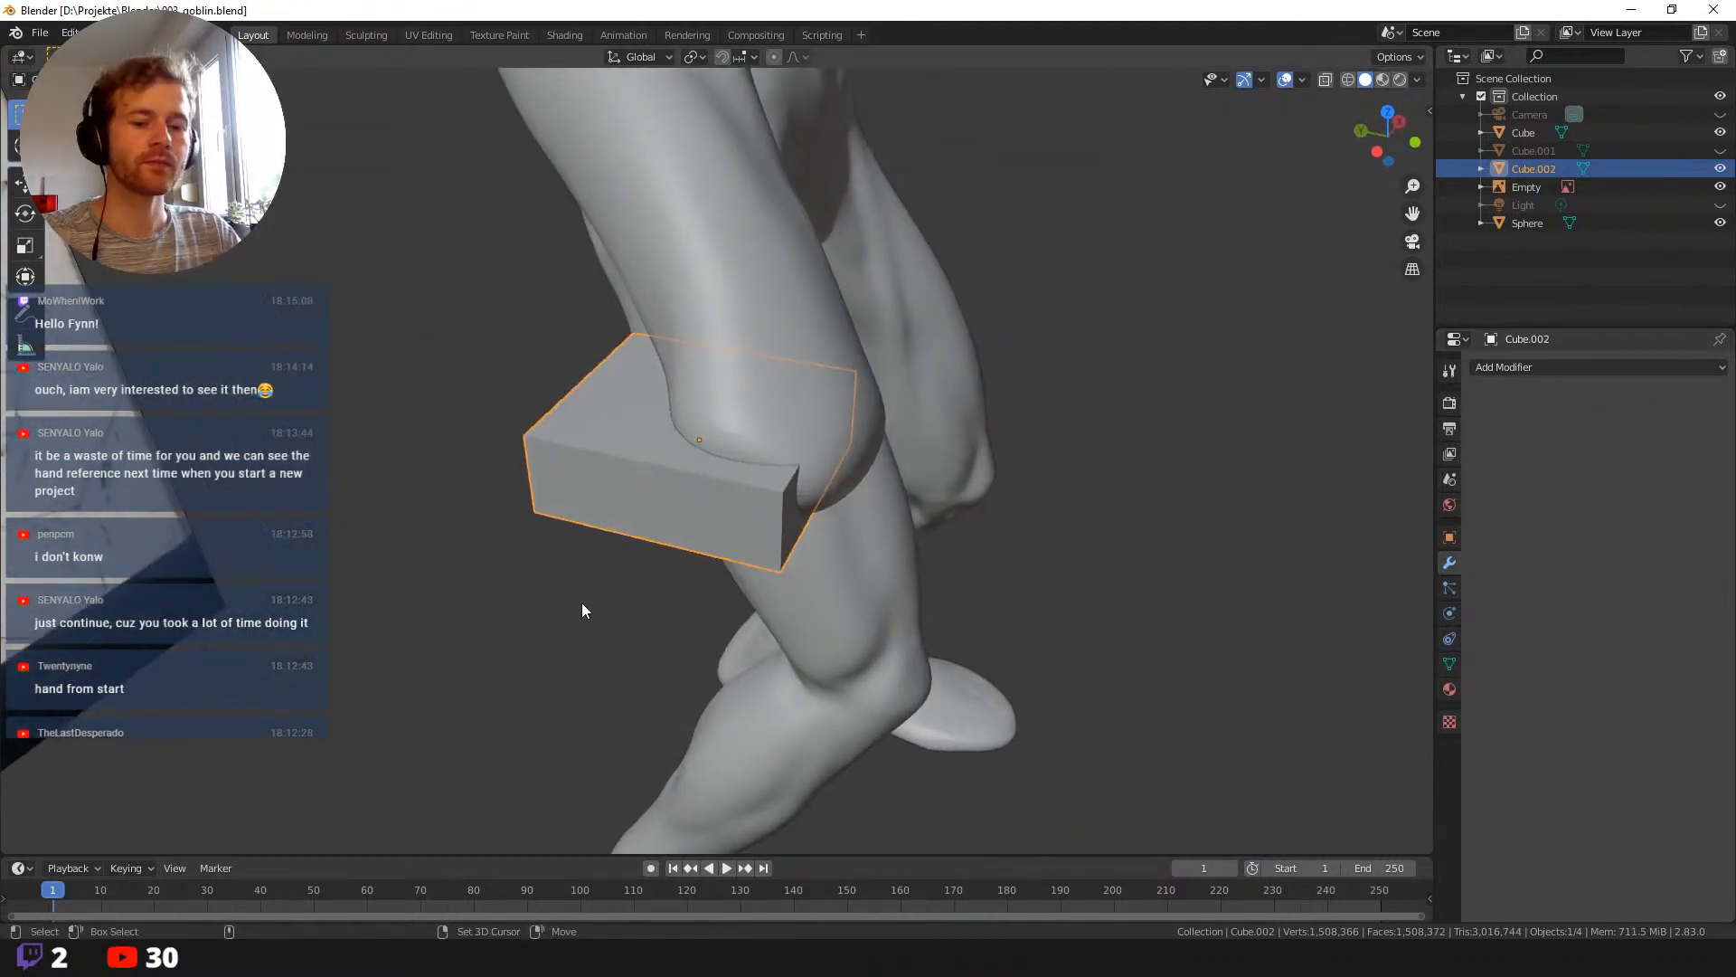
pyautogui.hotkey('shift', 'z')
pyautogui.moveTo(509, 573)
pyautogui.mouseDown(button='middle')
pyautogui.moveTo(480, 554)
pyautogui.moveTo(595, 653)
pyautogui.moveTo(591, 624)
pyautogui.moveTo(607, 651)
pyautogui.moveTo(628, 575)
pyautogui.mouseUp(button='middle')
pyautogui.hotkey('shift', 'z')
pyautogui.press('g')
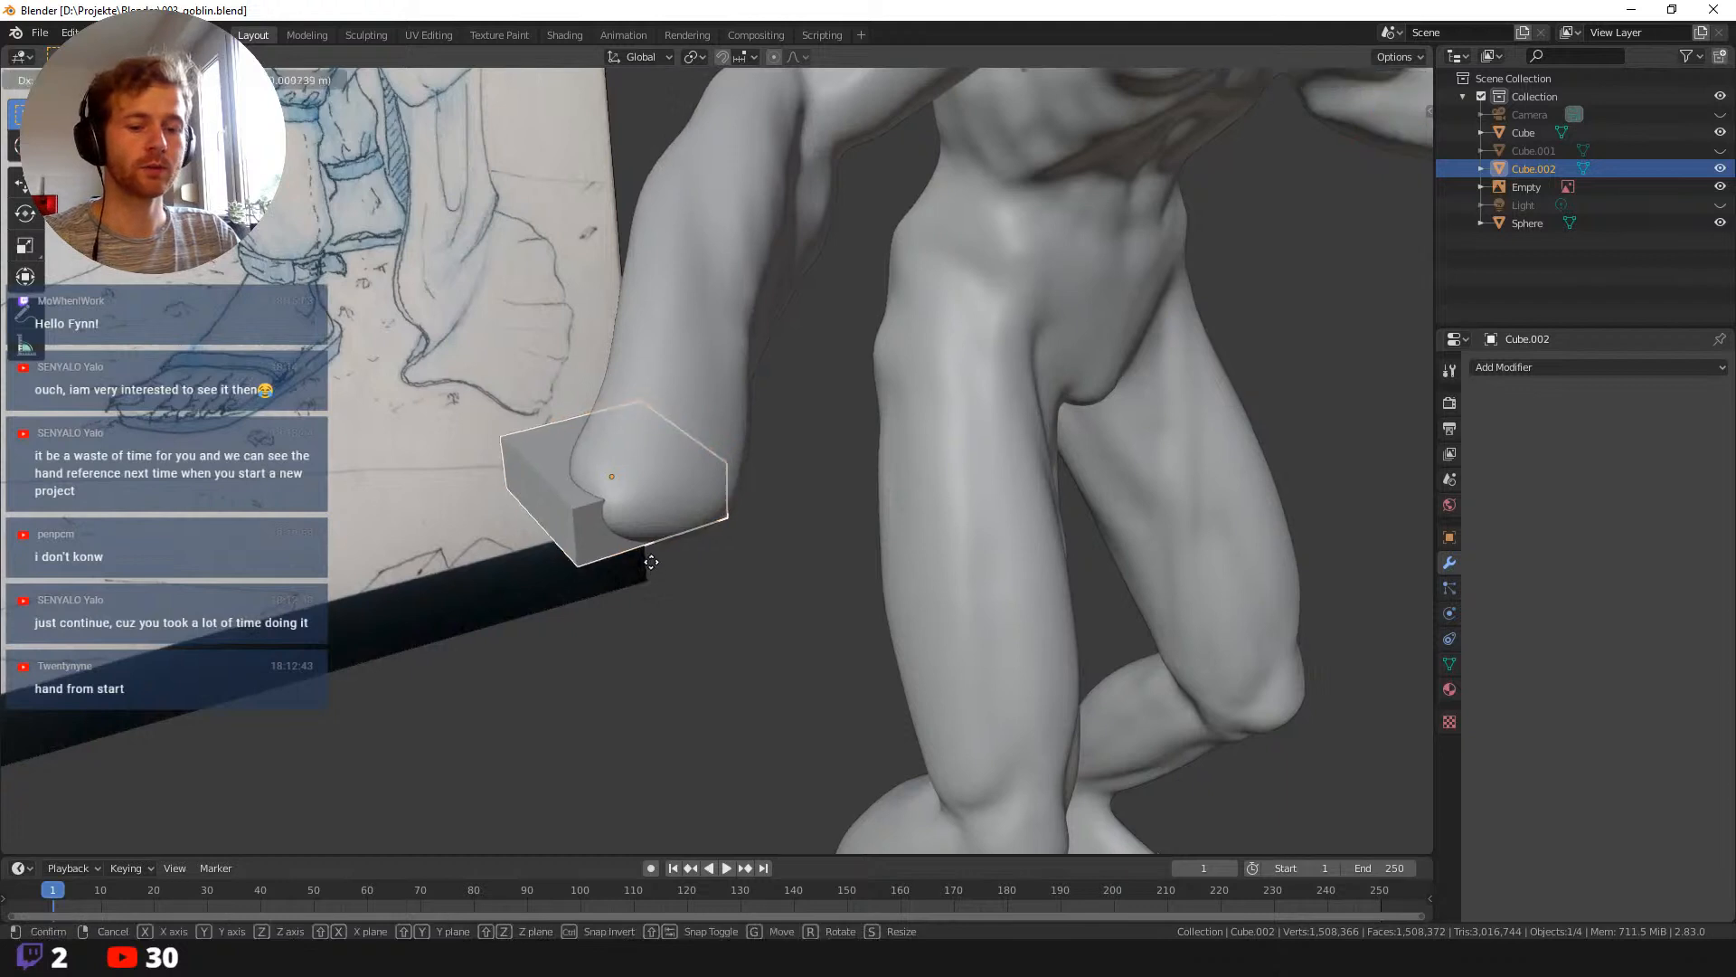
pyautogui.click(729, 658)
pyautogui.moveTo(728, 658); pyautogui.dragTo(834, 673, button='middle')
pyautogui.click(784, 676)
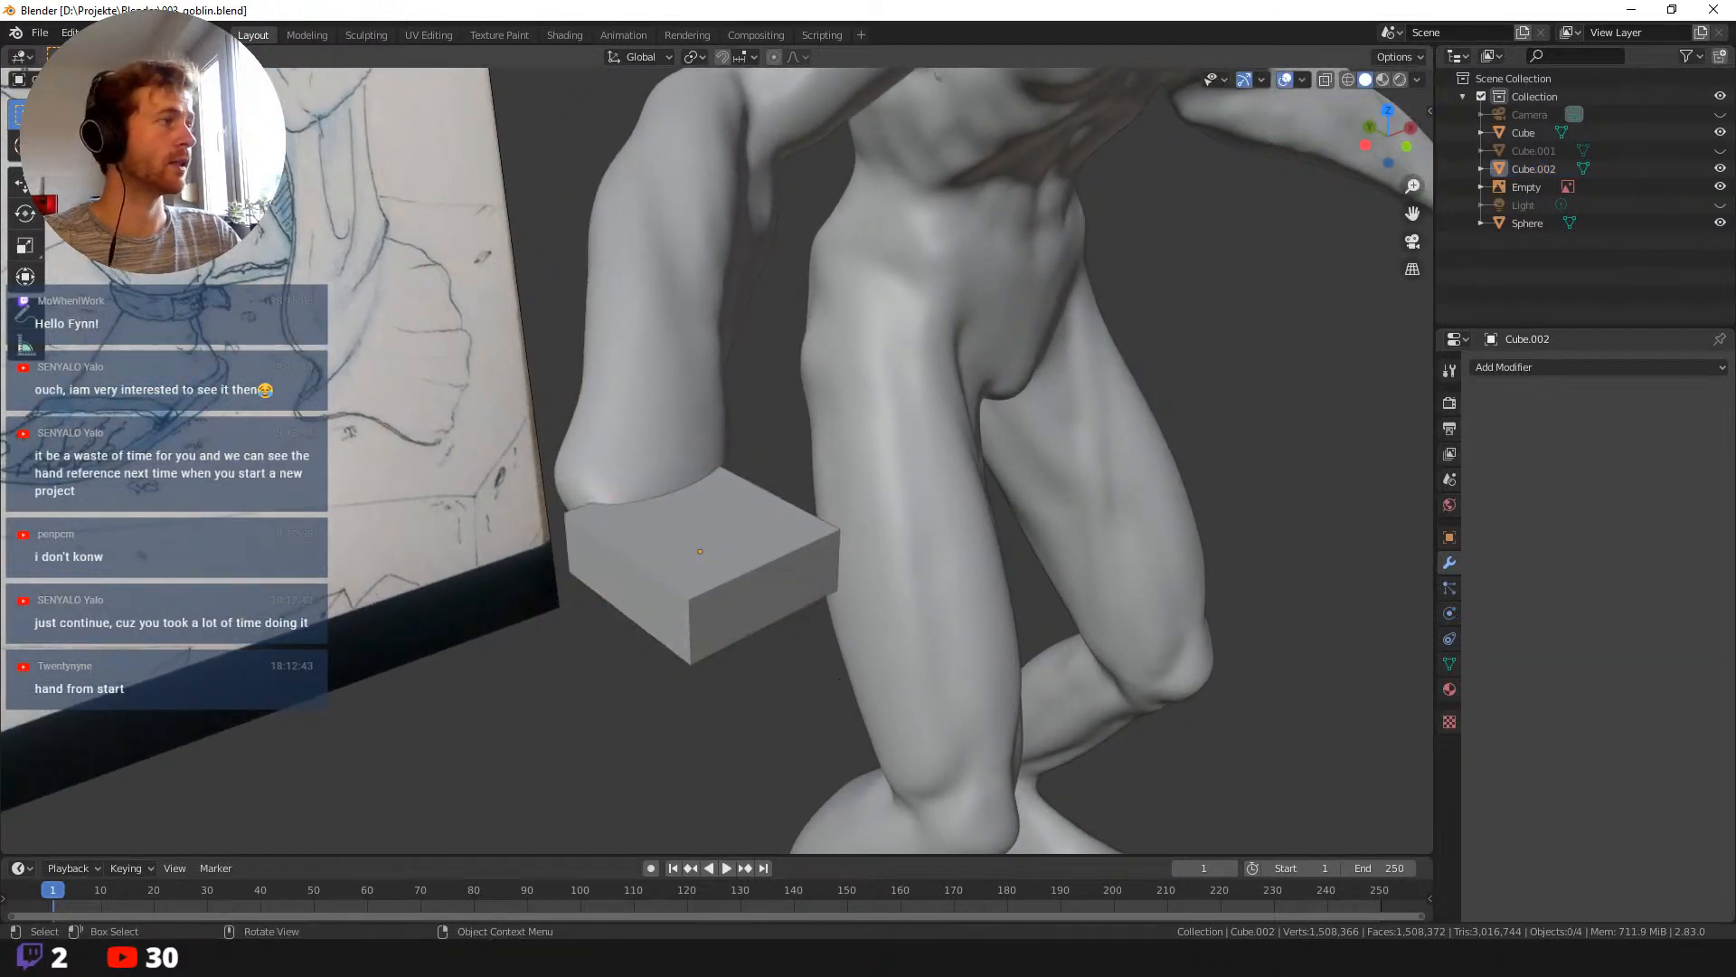
# Add a cylinder mesh and move it in front of the palm block.
pyautogui.hotkey('shift', 'a')
pyautogui.moveTo(272, 99)
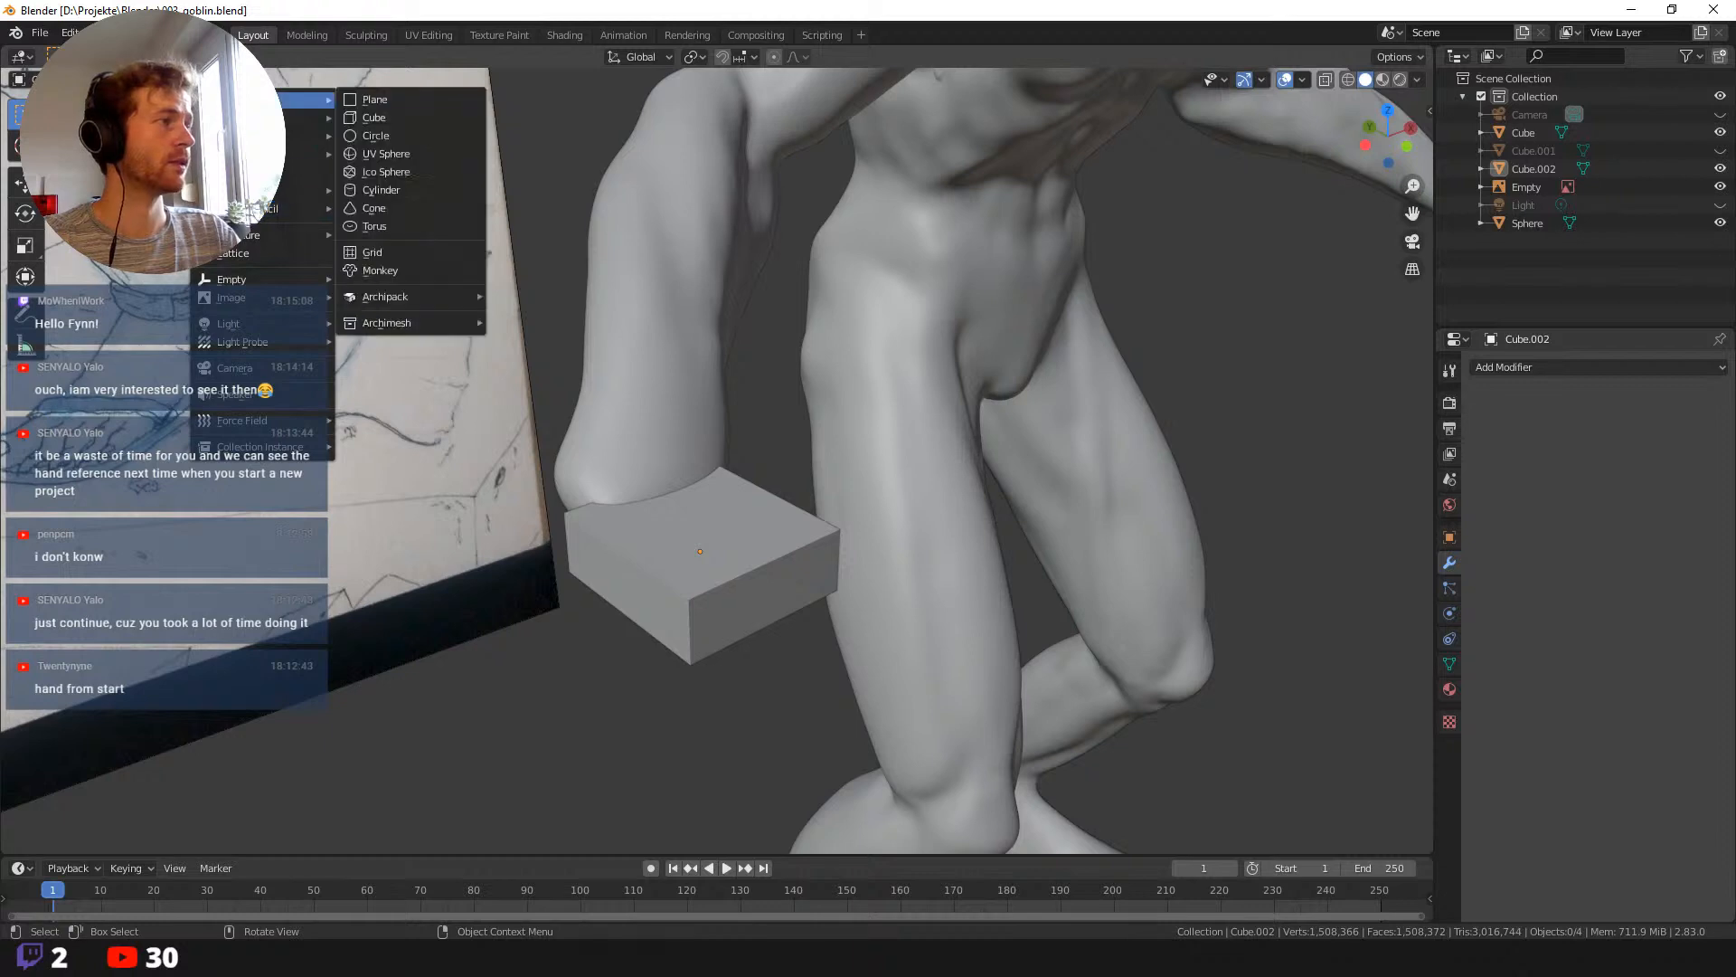
pyautogui.click(404, 192)
pyautogui.press('g')
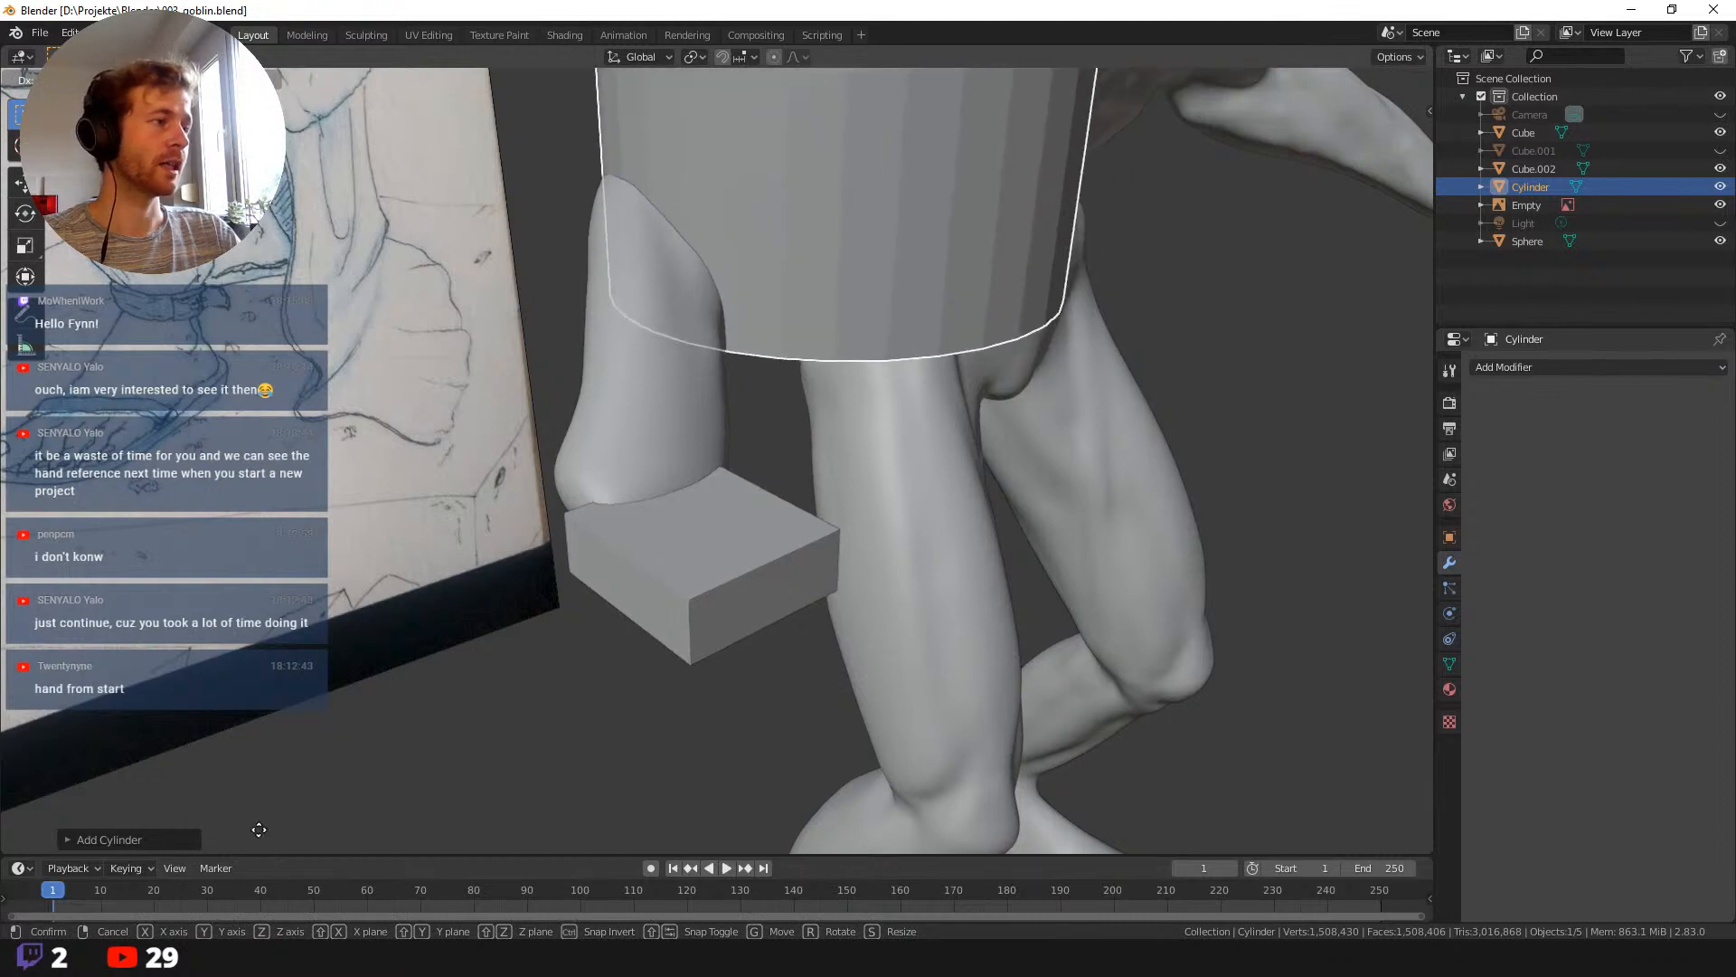
pyautogui.click(635, 744)
pyautogui.moveTo(636, 744); pyautogui.dragTo(691, 491, button='middle')
pyautogui.press('g')
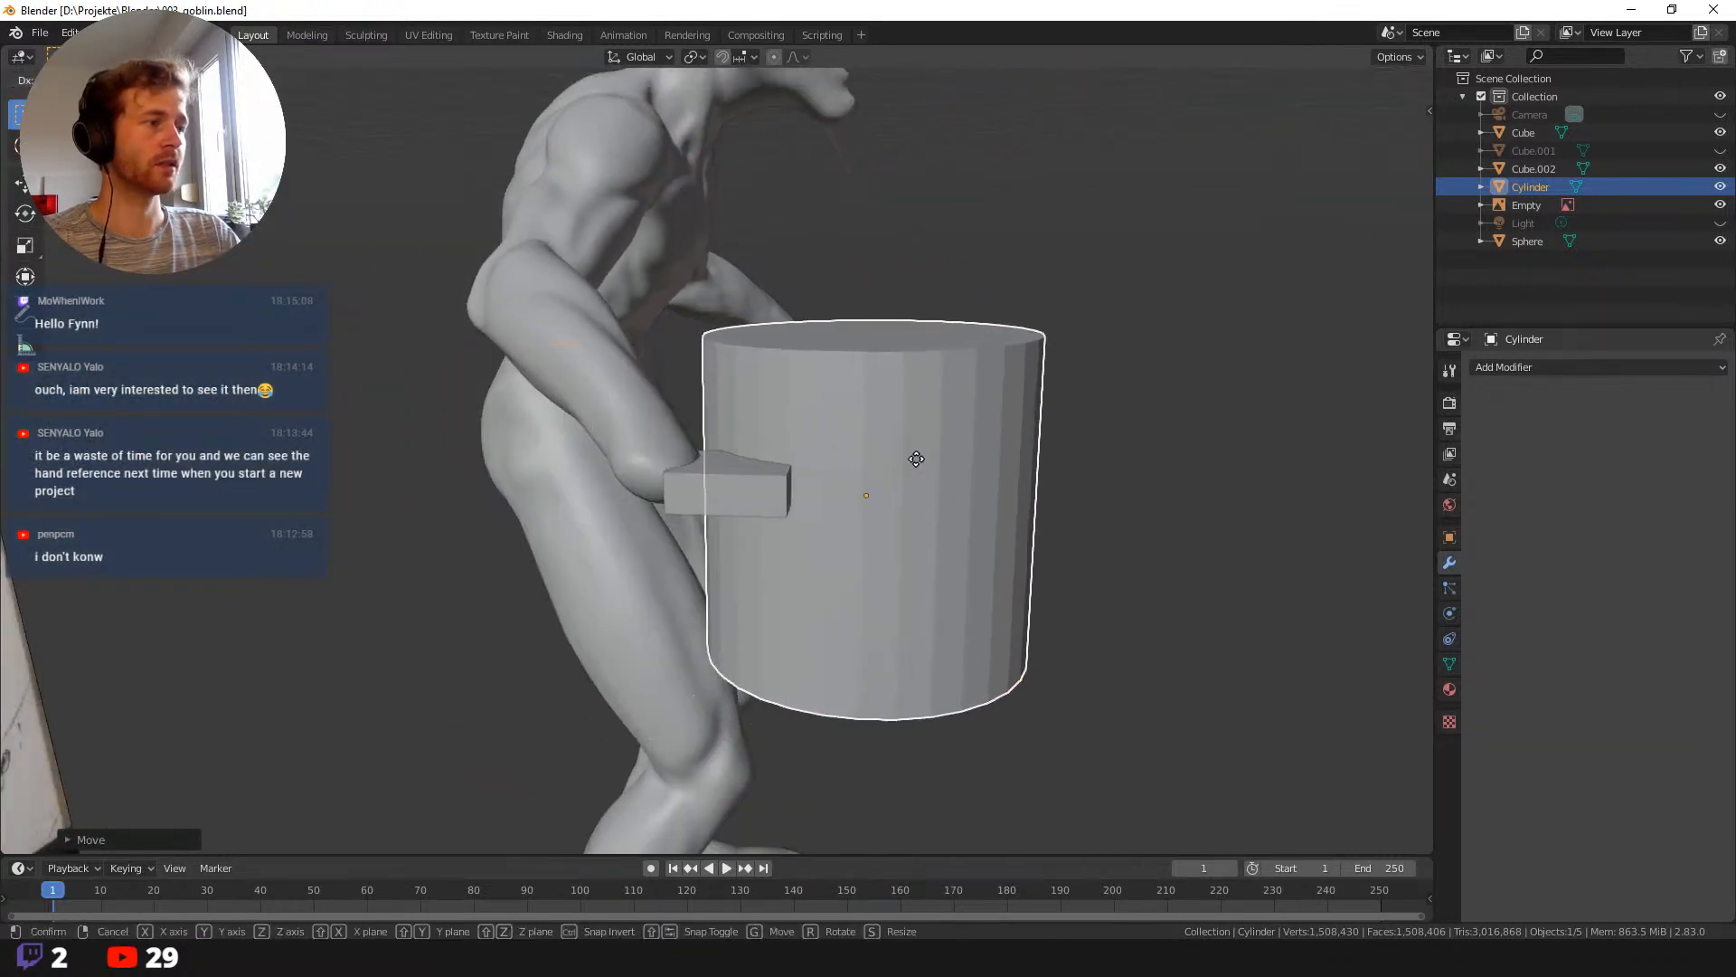
pyautogui.click(944, 459)
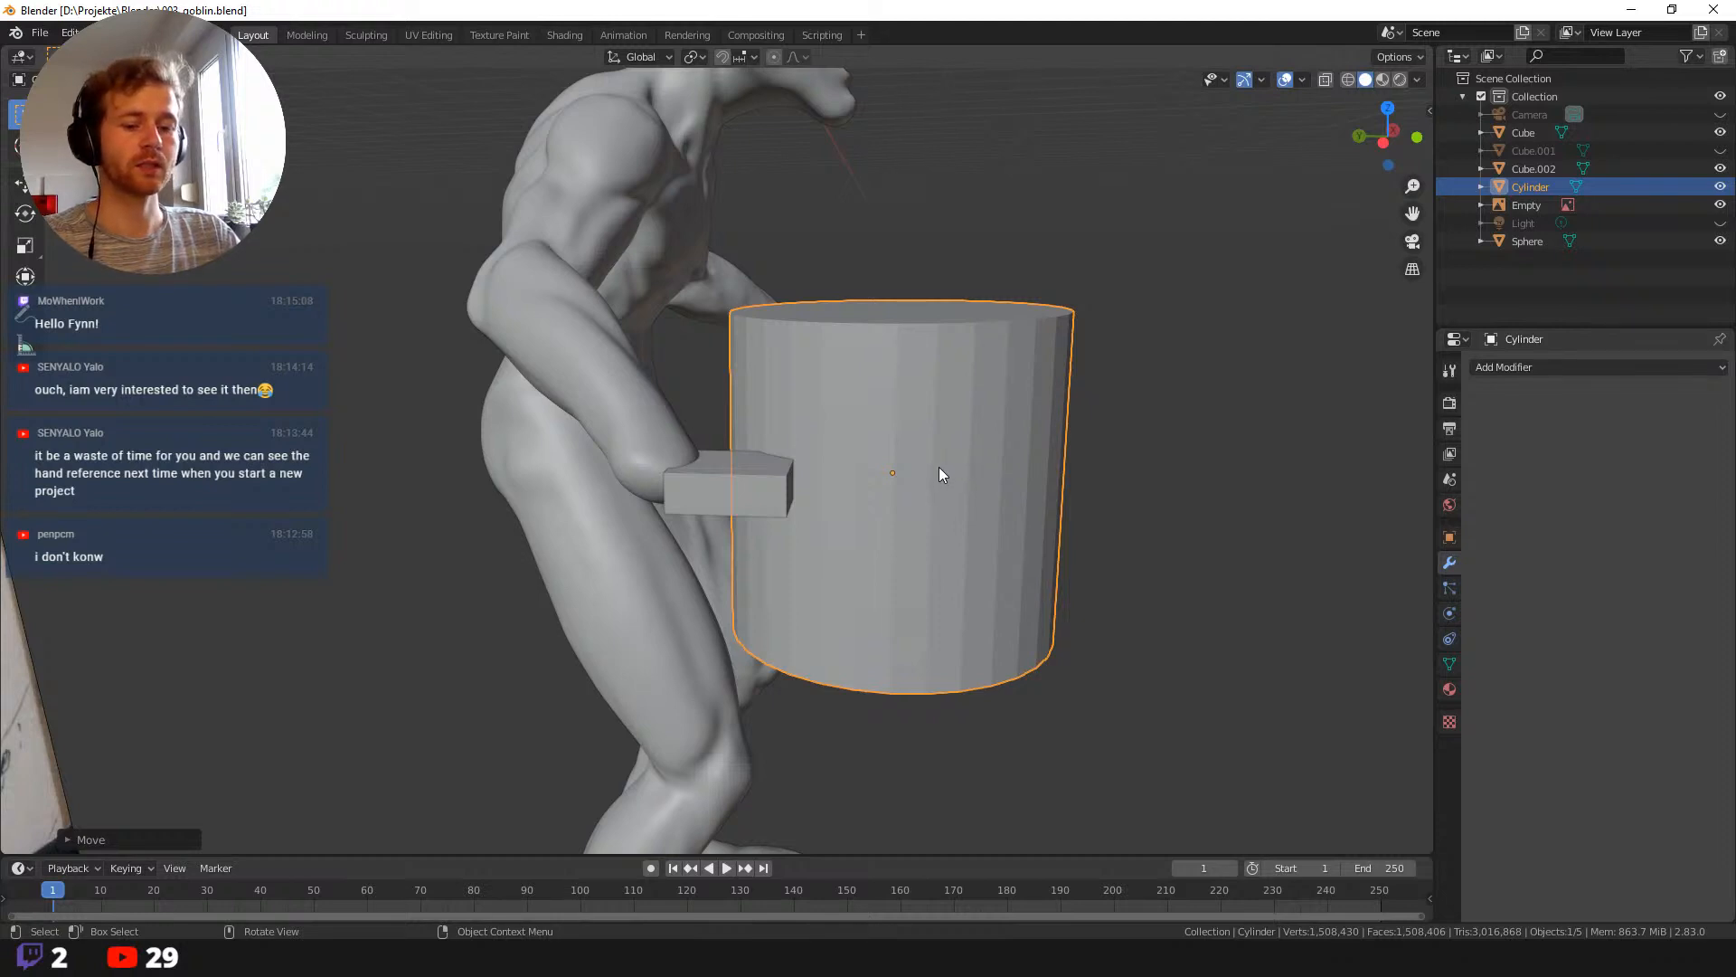
# Thin the cylinder in X and Y while keeping its height, and line it up with the palm block.
pyautogui.press('s')
pyautogui.hotkey('shift', 'z')
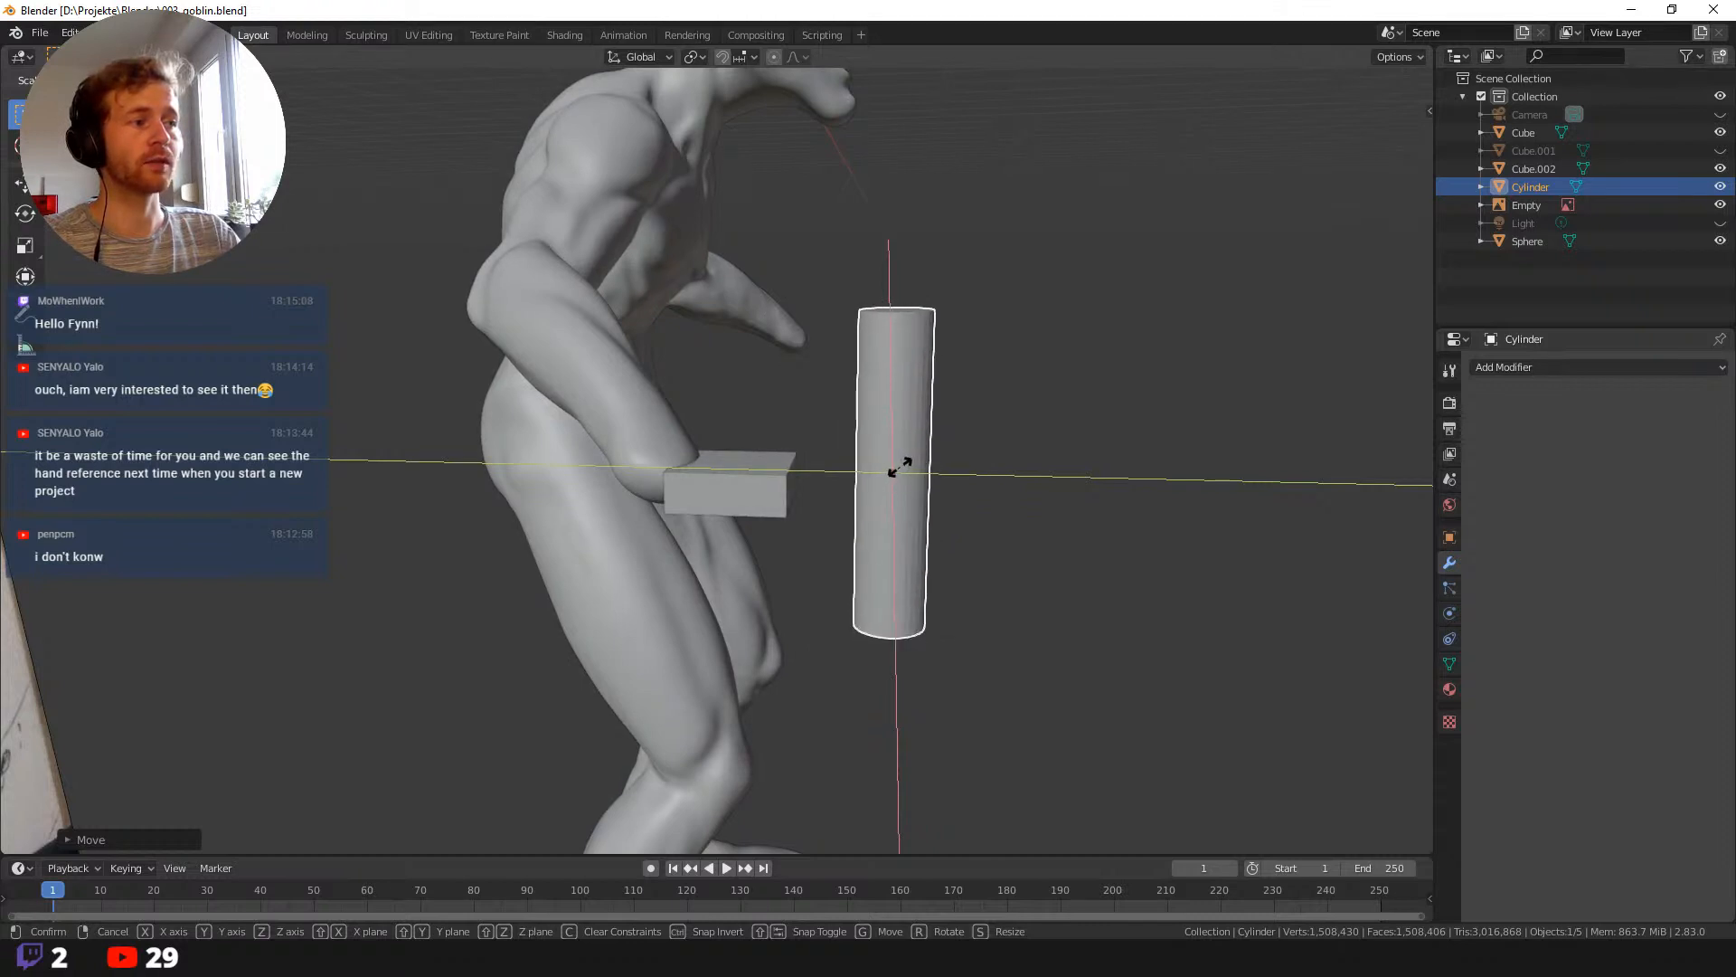
pyautogui.click(901, 467)
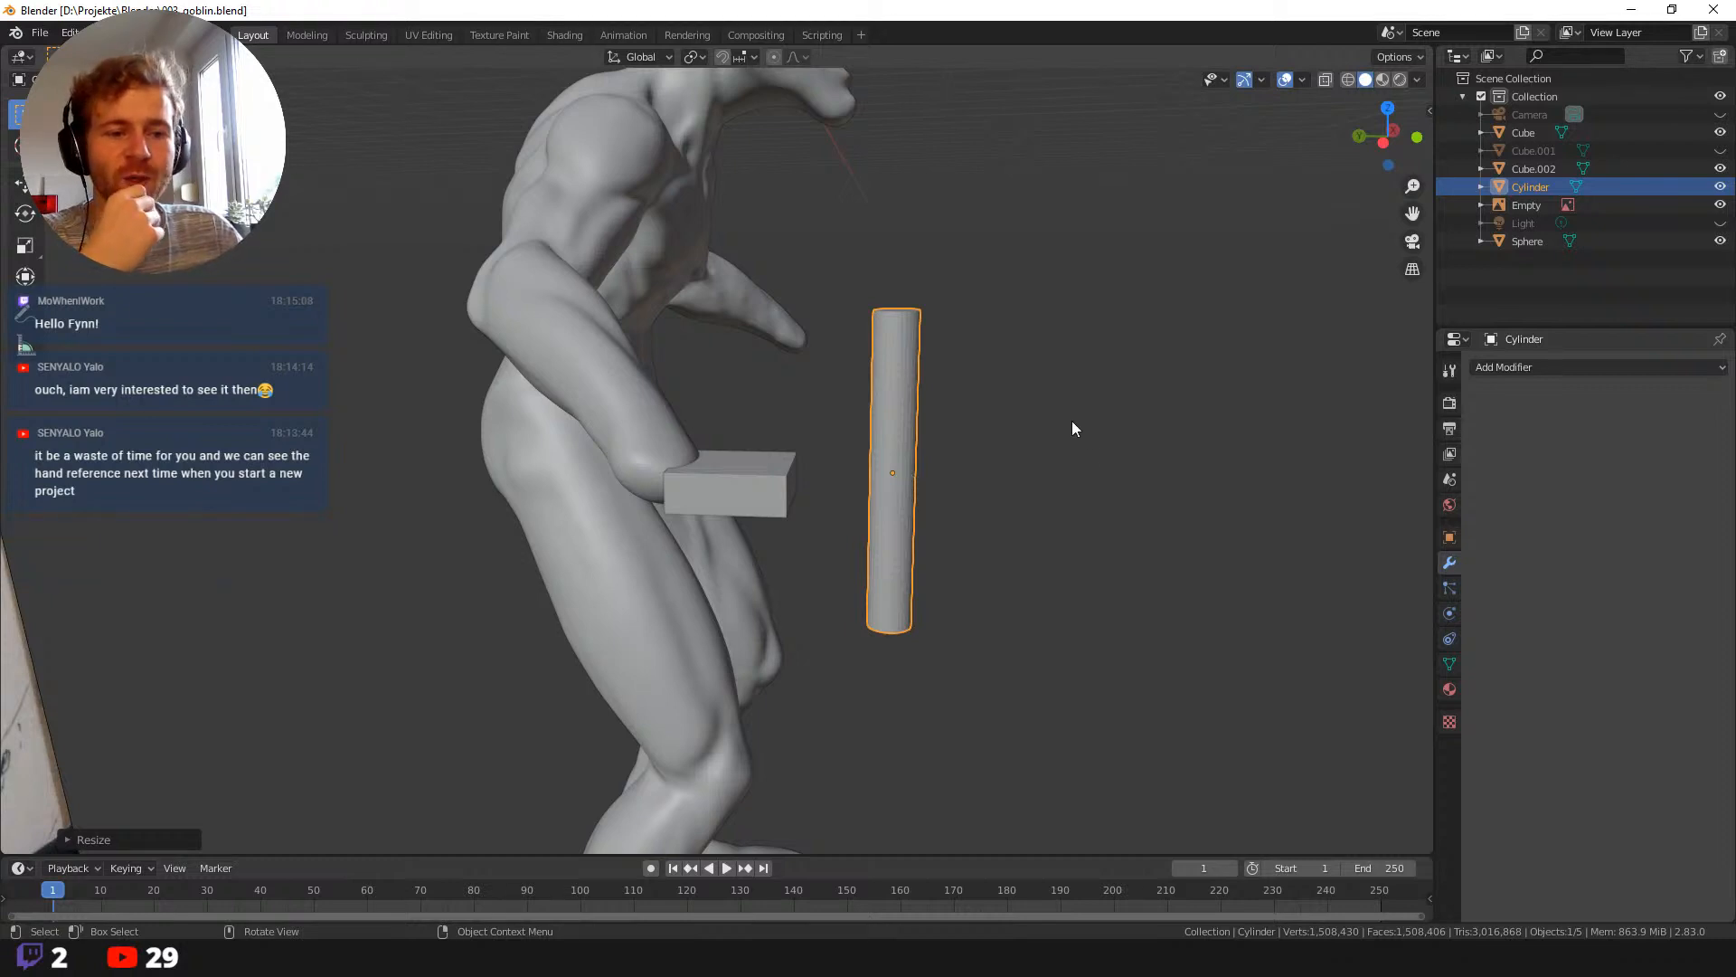
pyautogui.moveTo(1010, 509)
pyautogui.mouseDown(button='middle')
pyautogui.moveTo(958, 524)
pyautogui.moveTo(1011, 473)
pyautogui.moveTo(882, 470)
pyautogui.mouseUp(button='middle')
pyautogui.press('g')
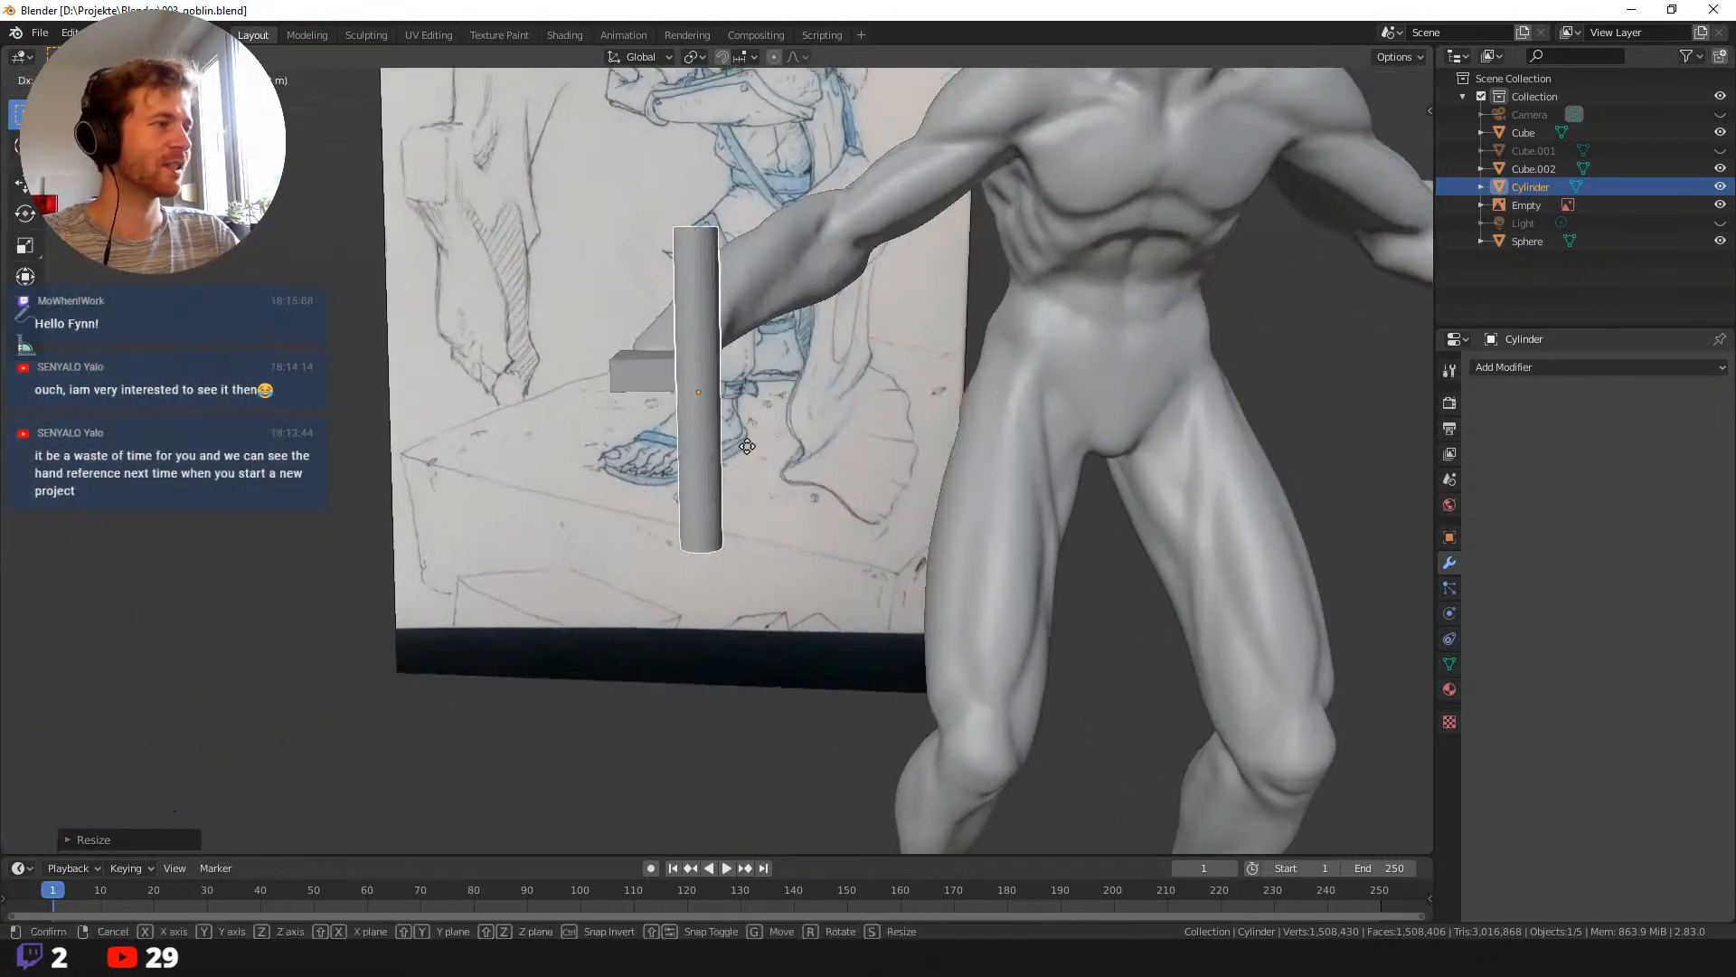
pyautogui.click(724, 437)
# Scale the cylinder down uniformly to finger size relative to the palm block.
pyautogui.moveTo(724, 437); pyautogui.dragTo(952, 489, button='middle')
pyautogui.scroll(4, 915, 486)
pyautogui.keyDown('shift'); pyautogui.moveTo(687, 272); pyautogui.dragTo(908, 517, button='middle'); pyautogui.keyUp('shift')
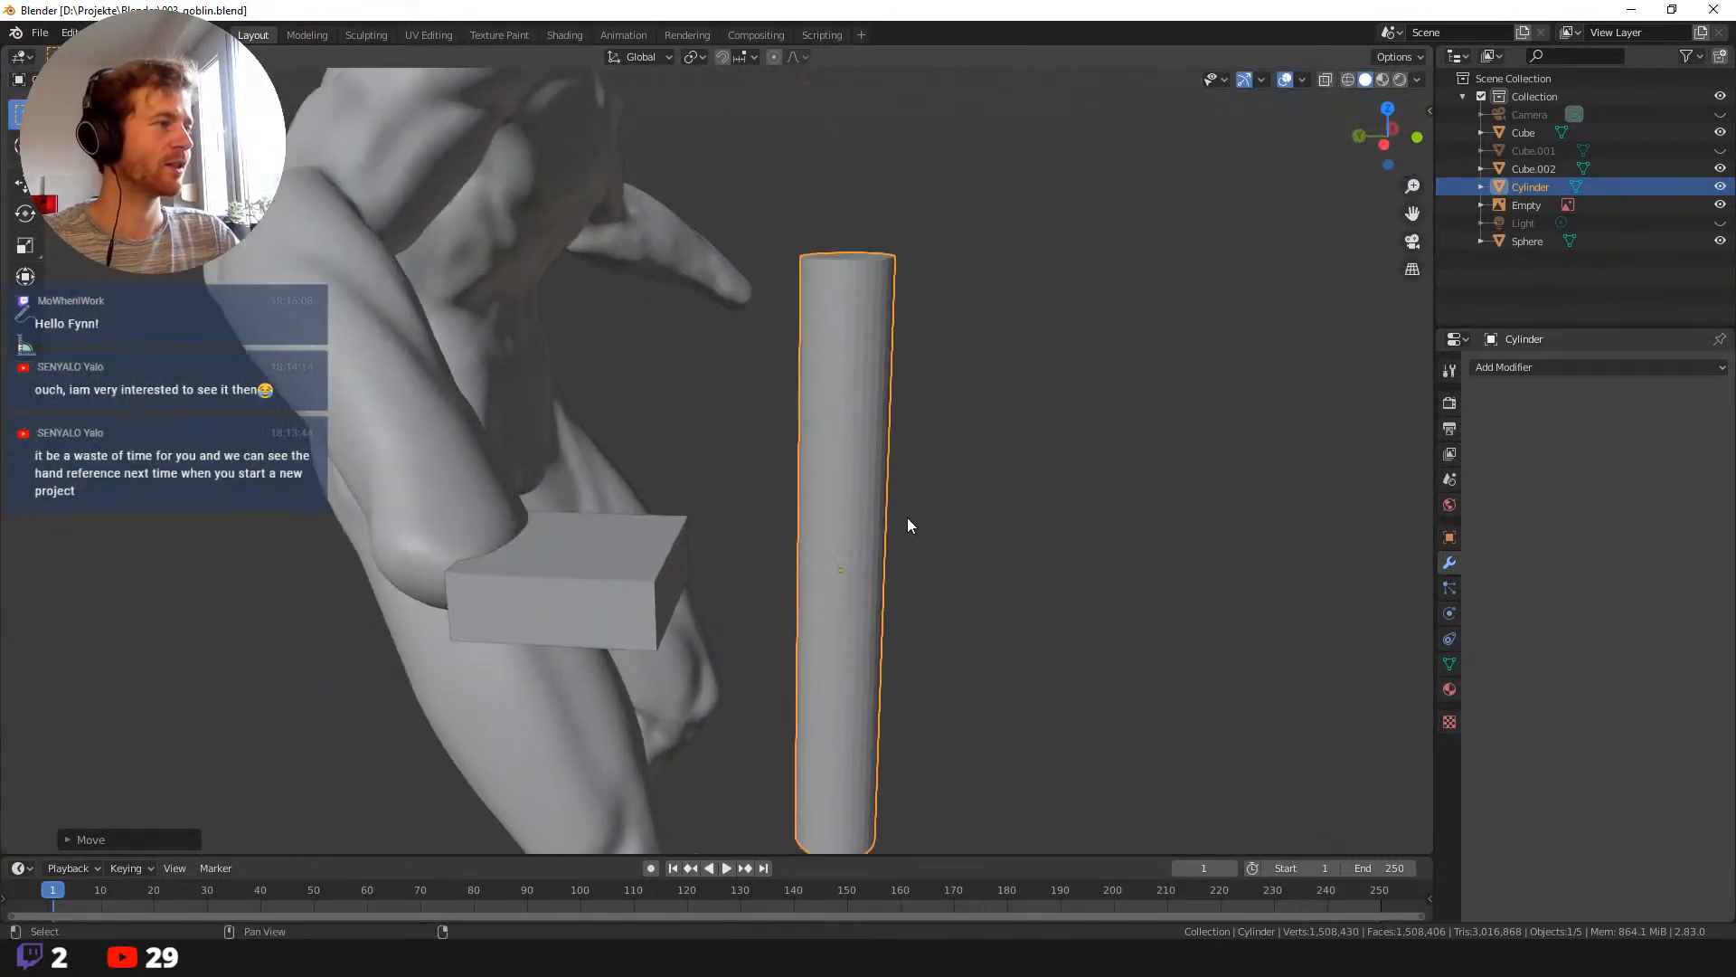
pyautogui.keyDown('ctrl'); pyautogui.moveTo(913, 434); pyautogui.dragTo(959, 470, button='middle'); pyautogui.keyUp('ctrl')
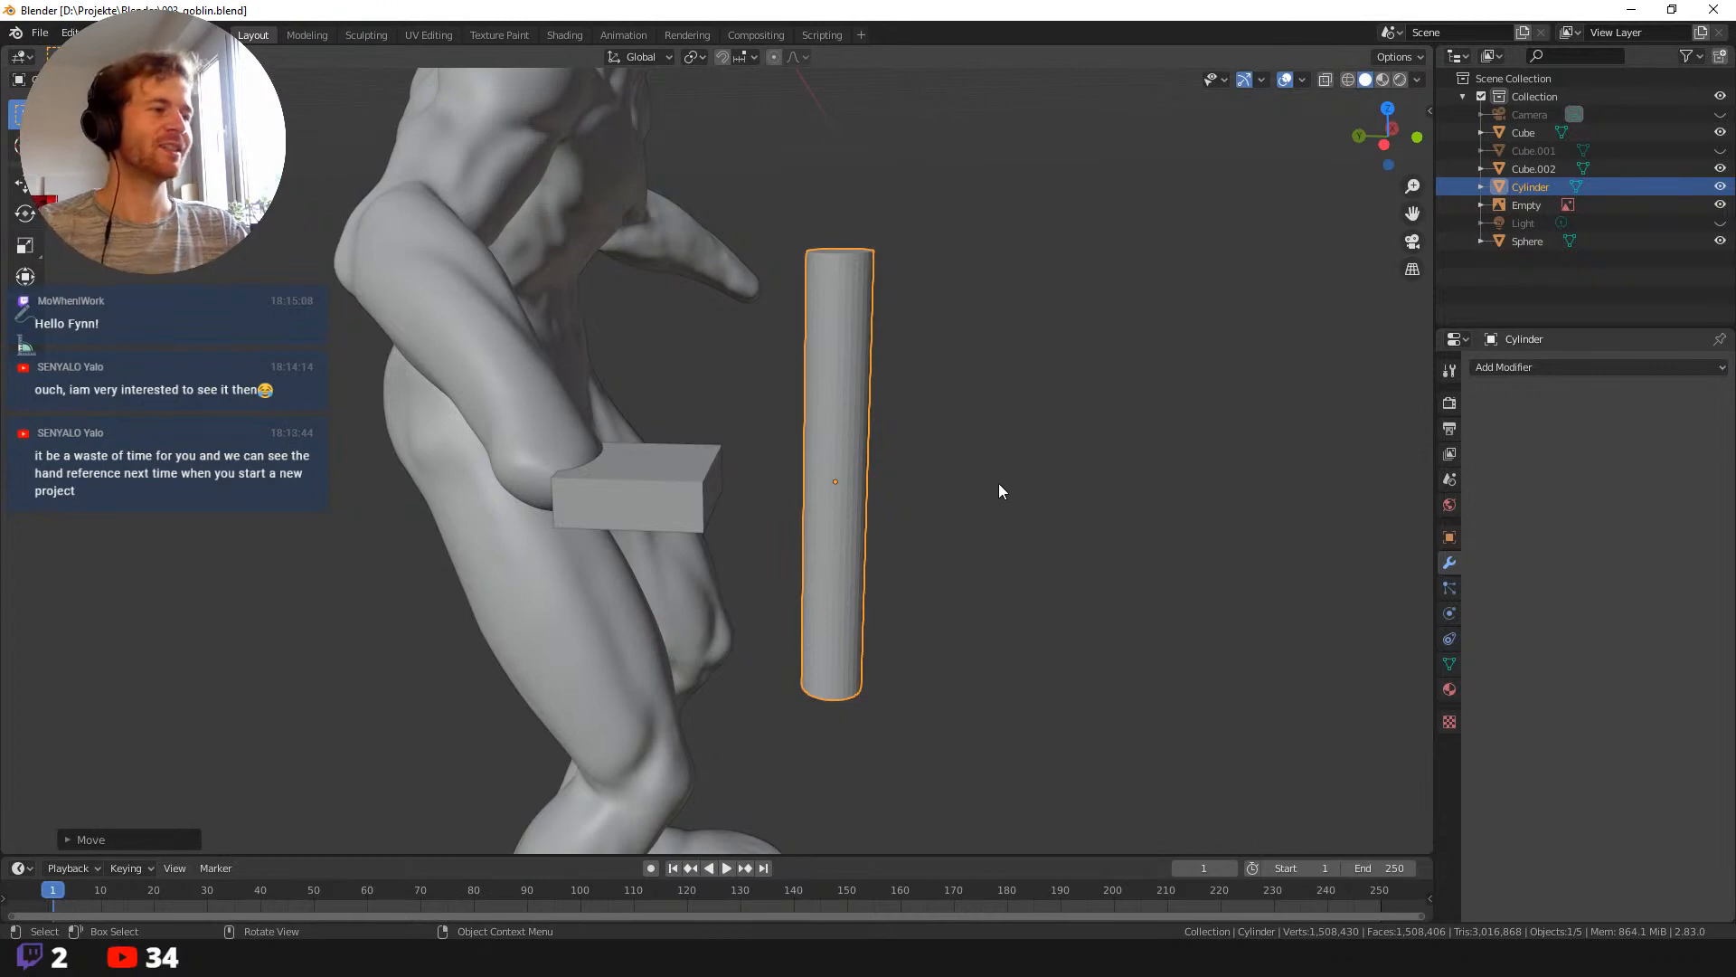
pyautogui.moveTo(998, 492)
pyautogui.mouseDown(button='middle')
pyautogui.moveTo(964, 485)
pyautogui.moveTo(1000, 485)
pyautogui.moveTo(910, 511)
pyautogui.moveTo(694, 508)
pyautogui.moveTo(624, 481)
pyautogui.moveTo(990, 490)
pyautogui.mouseUp(button='middle')
pyautogui.press('s')
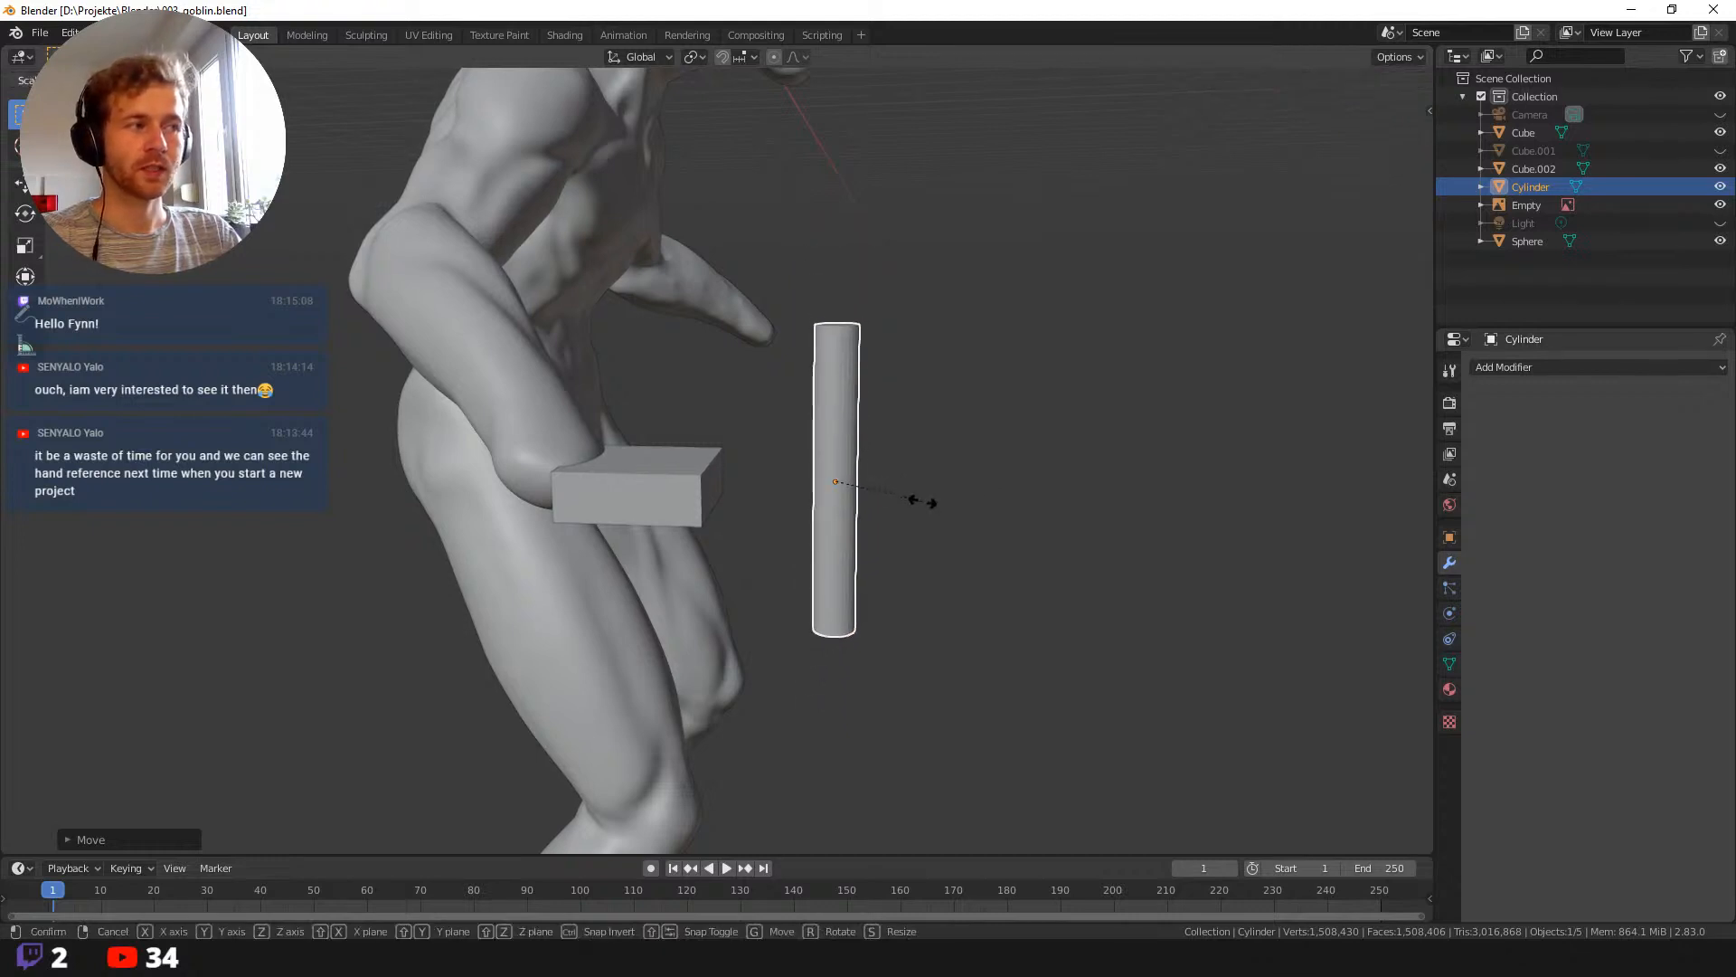
pyautogui.click(944, 578)
# Rotate the cylinder about the X axis until it points forward from the palm, and shorten it along its local Z axis.
pyautogui.press('r')
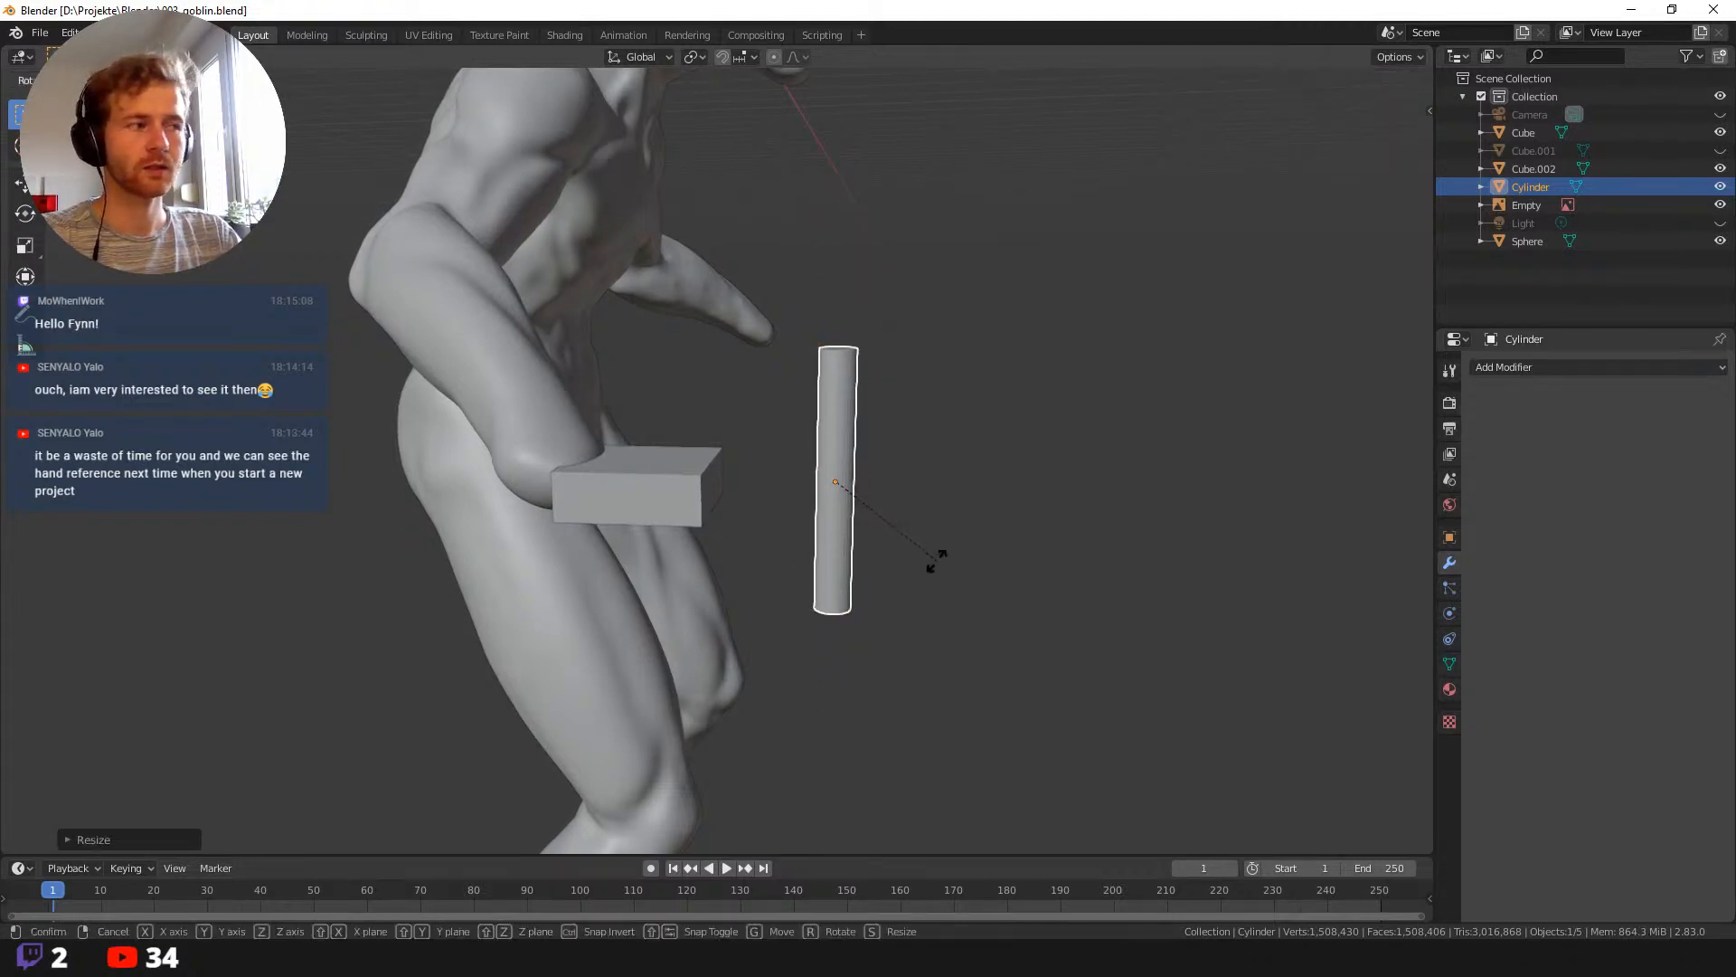
pyautogui.press('x')
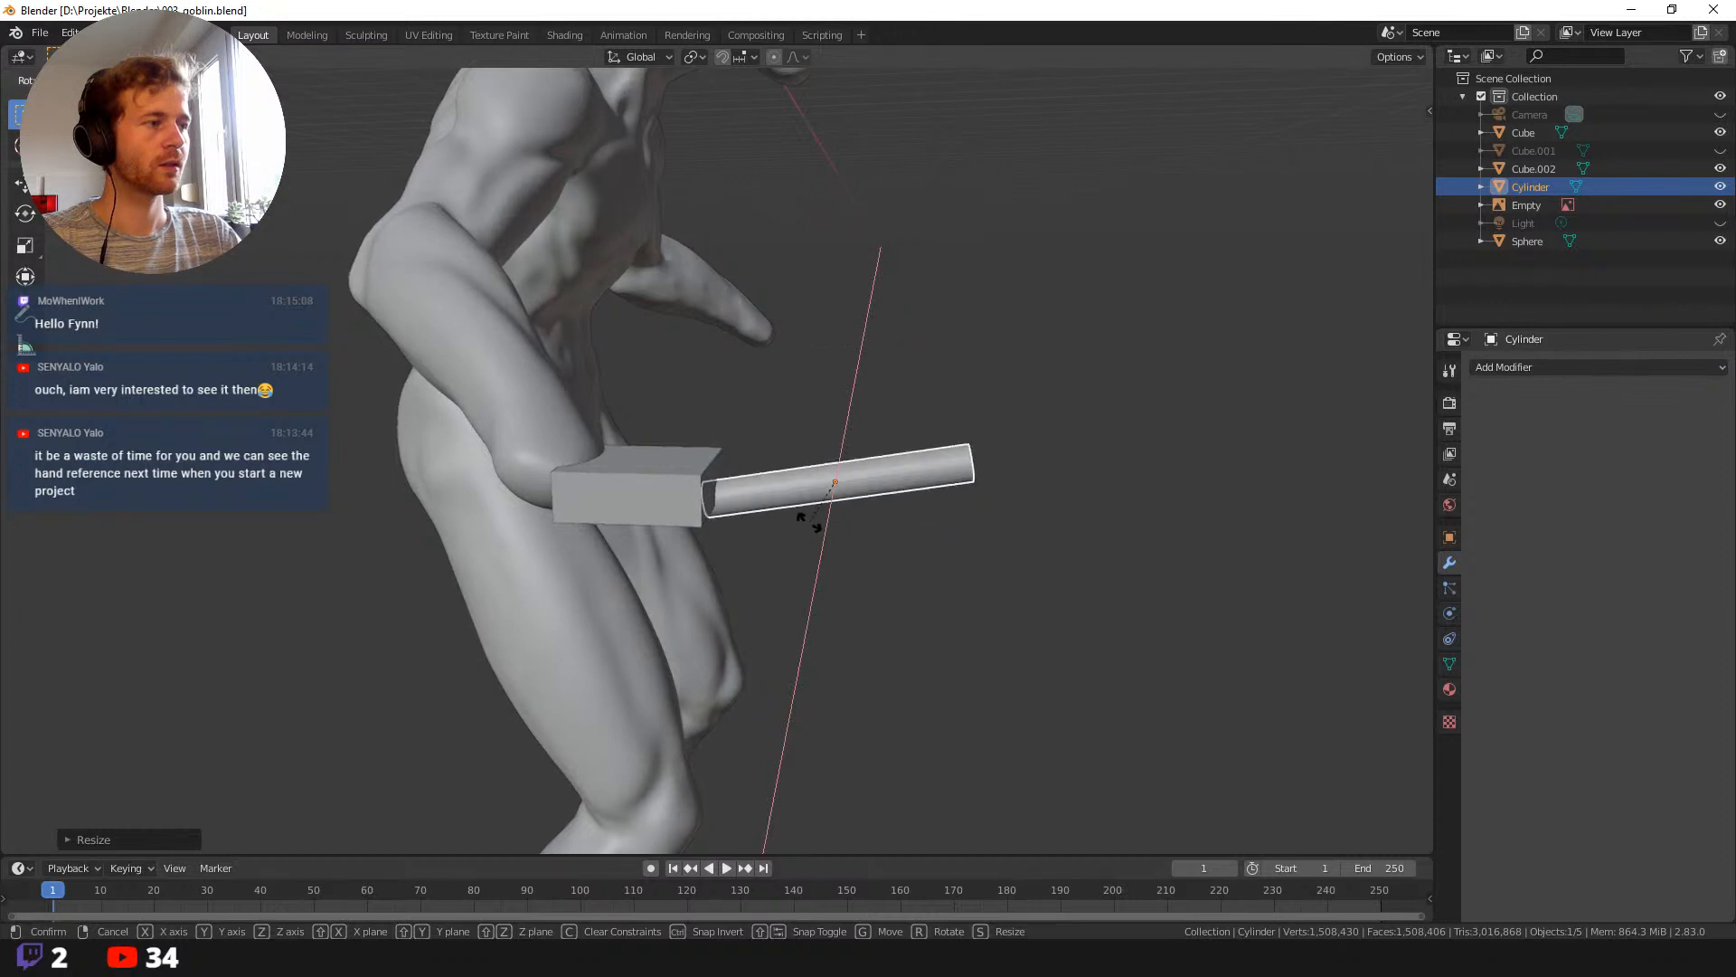
pyautogui.click(794, 534)
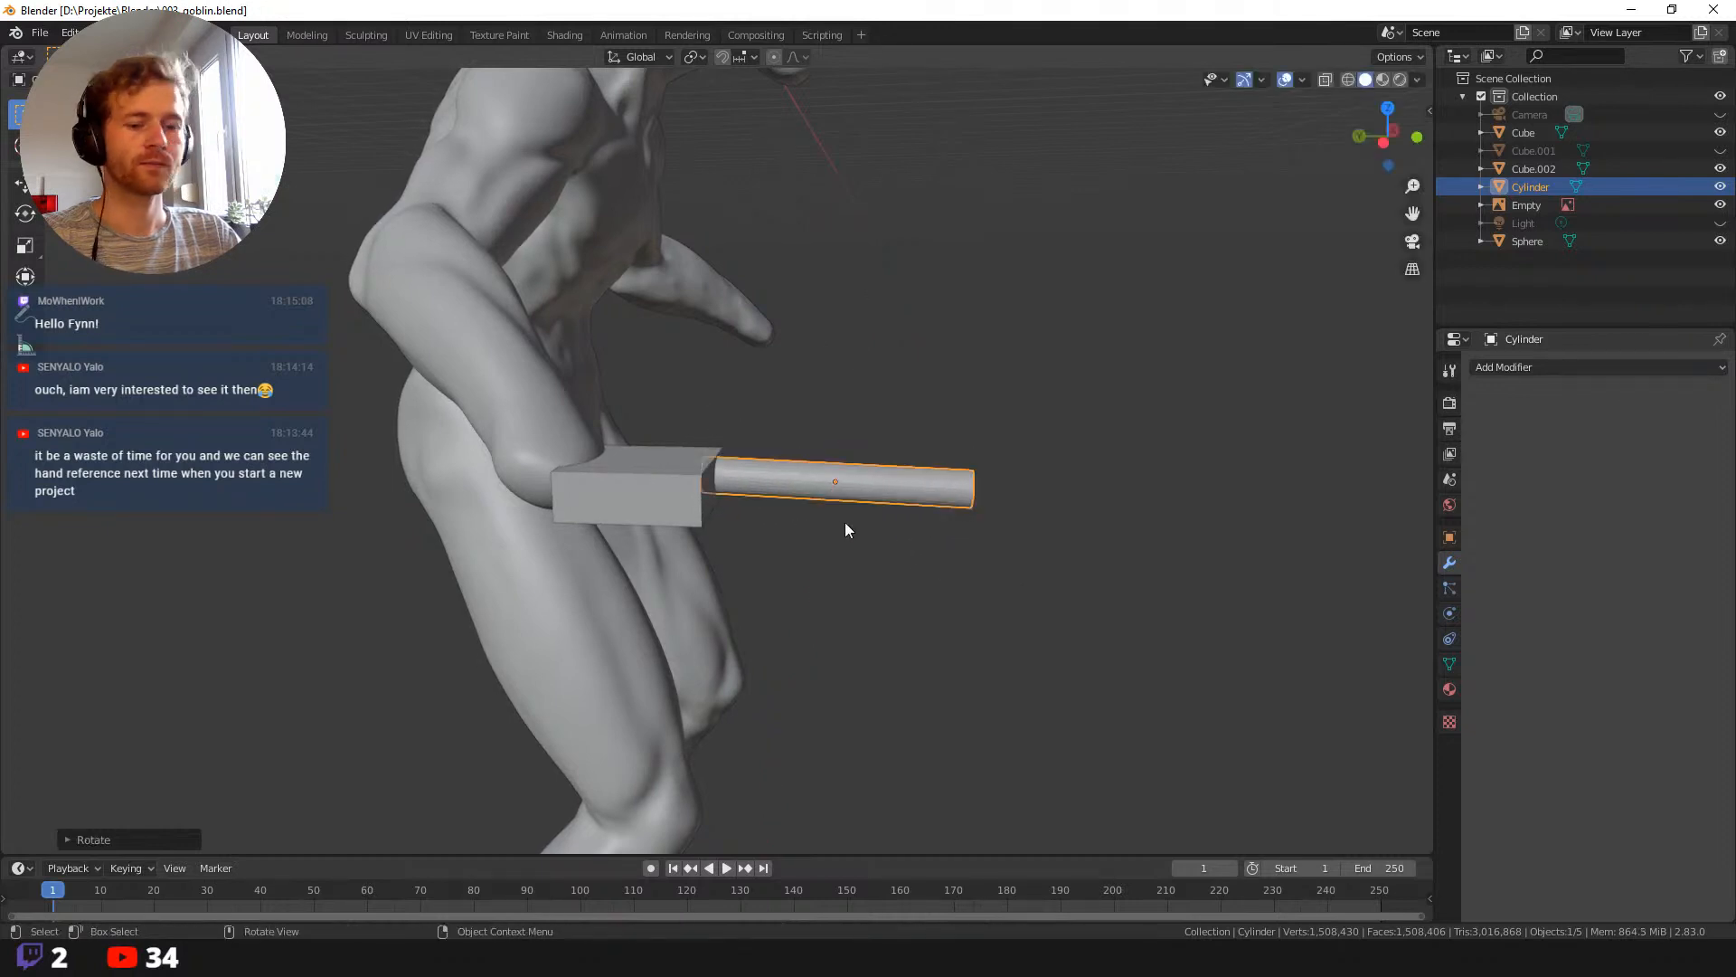
pyautogui.press('s')
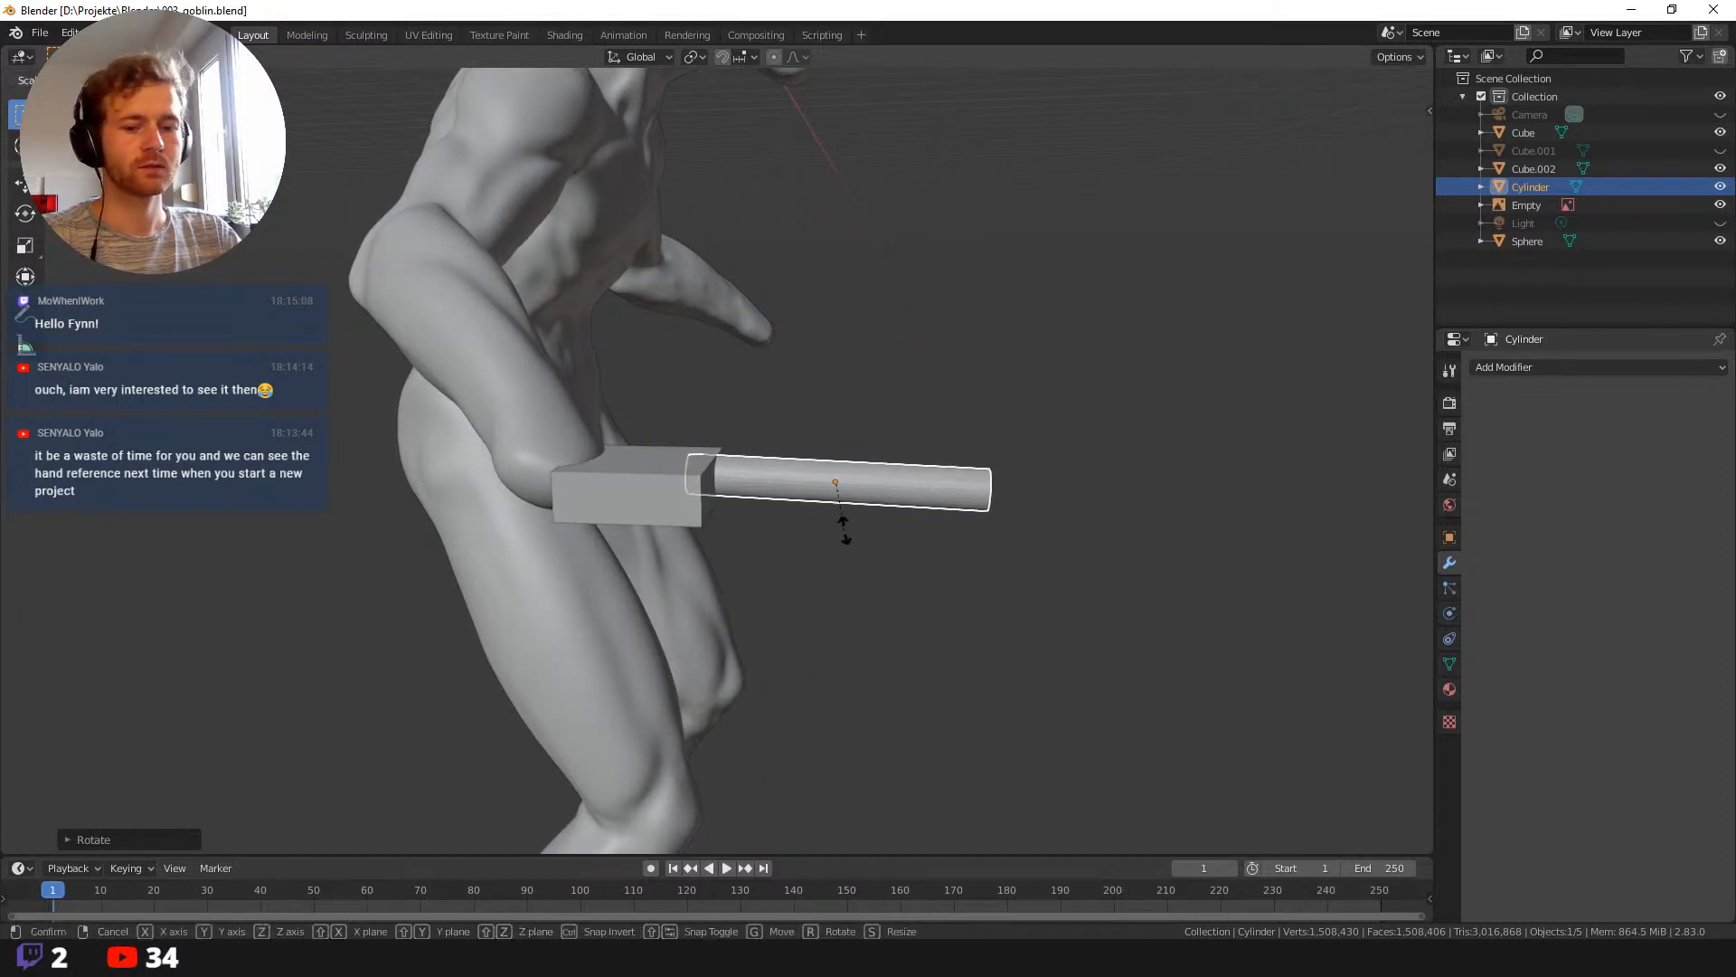
pyautogui.press('z')
pyautogui.press('z')
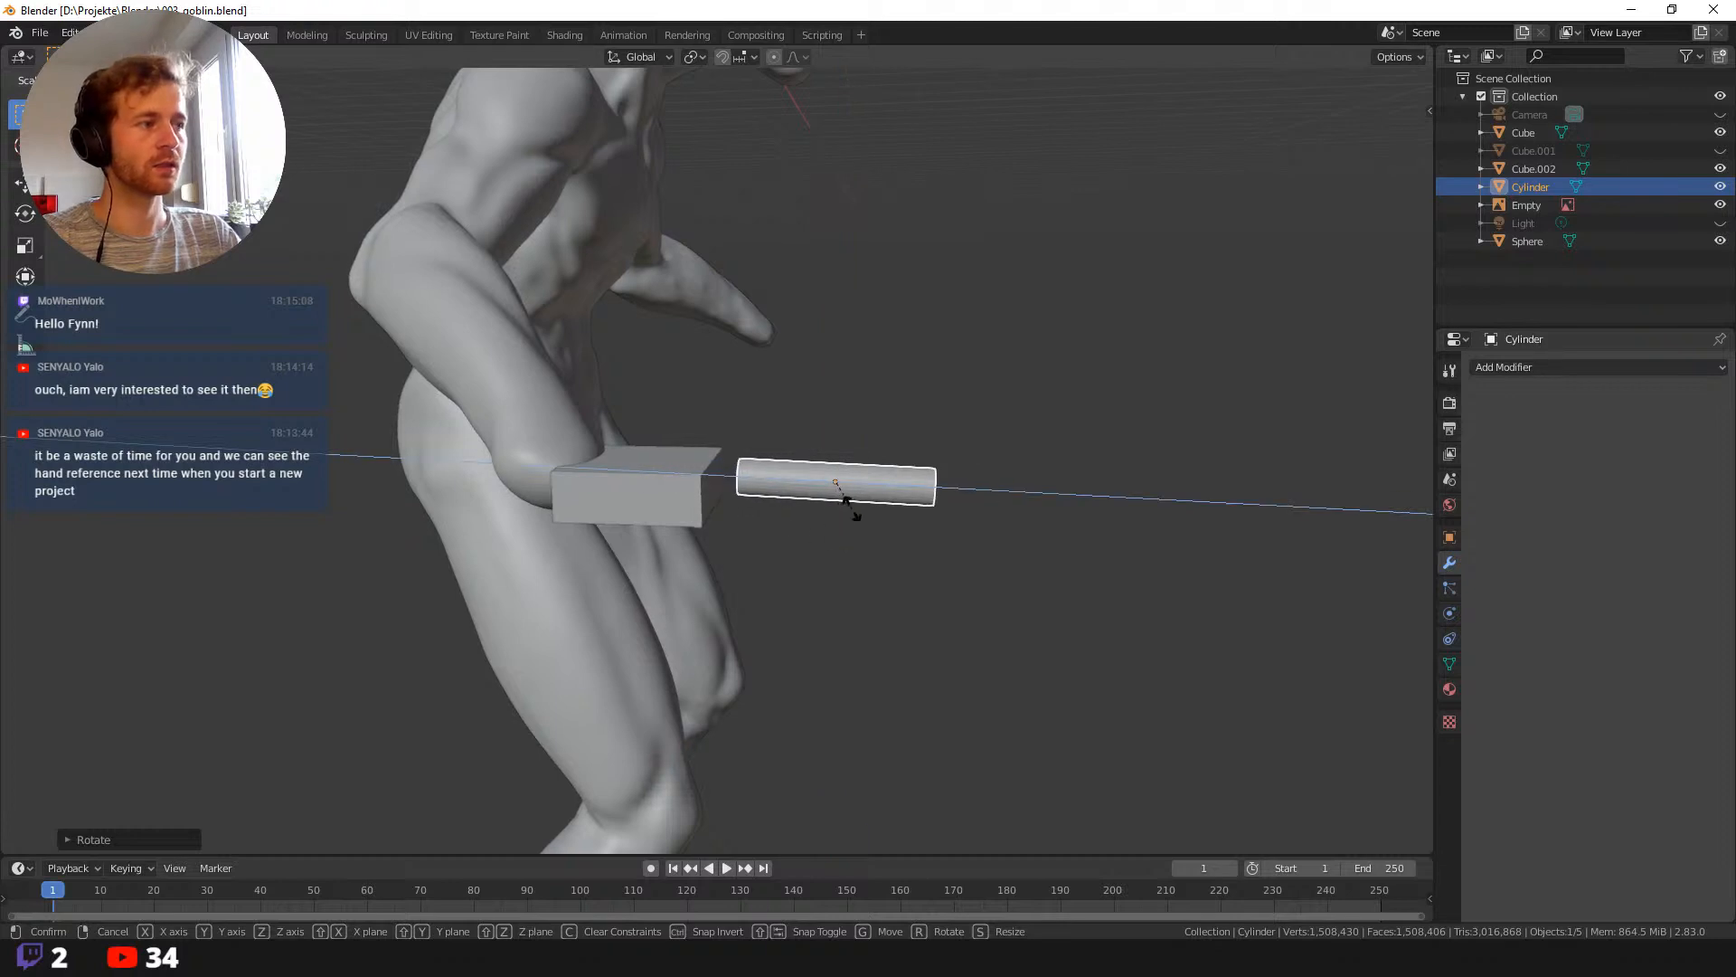
pyautogui.click(856, 514)
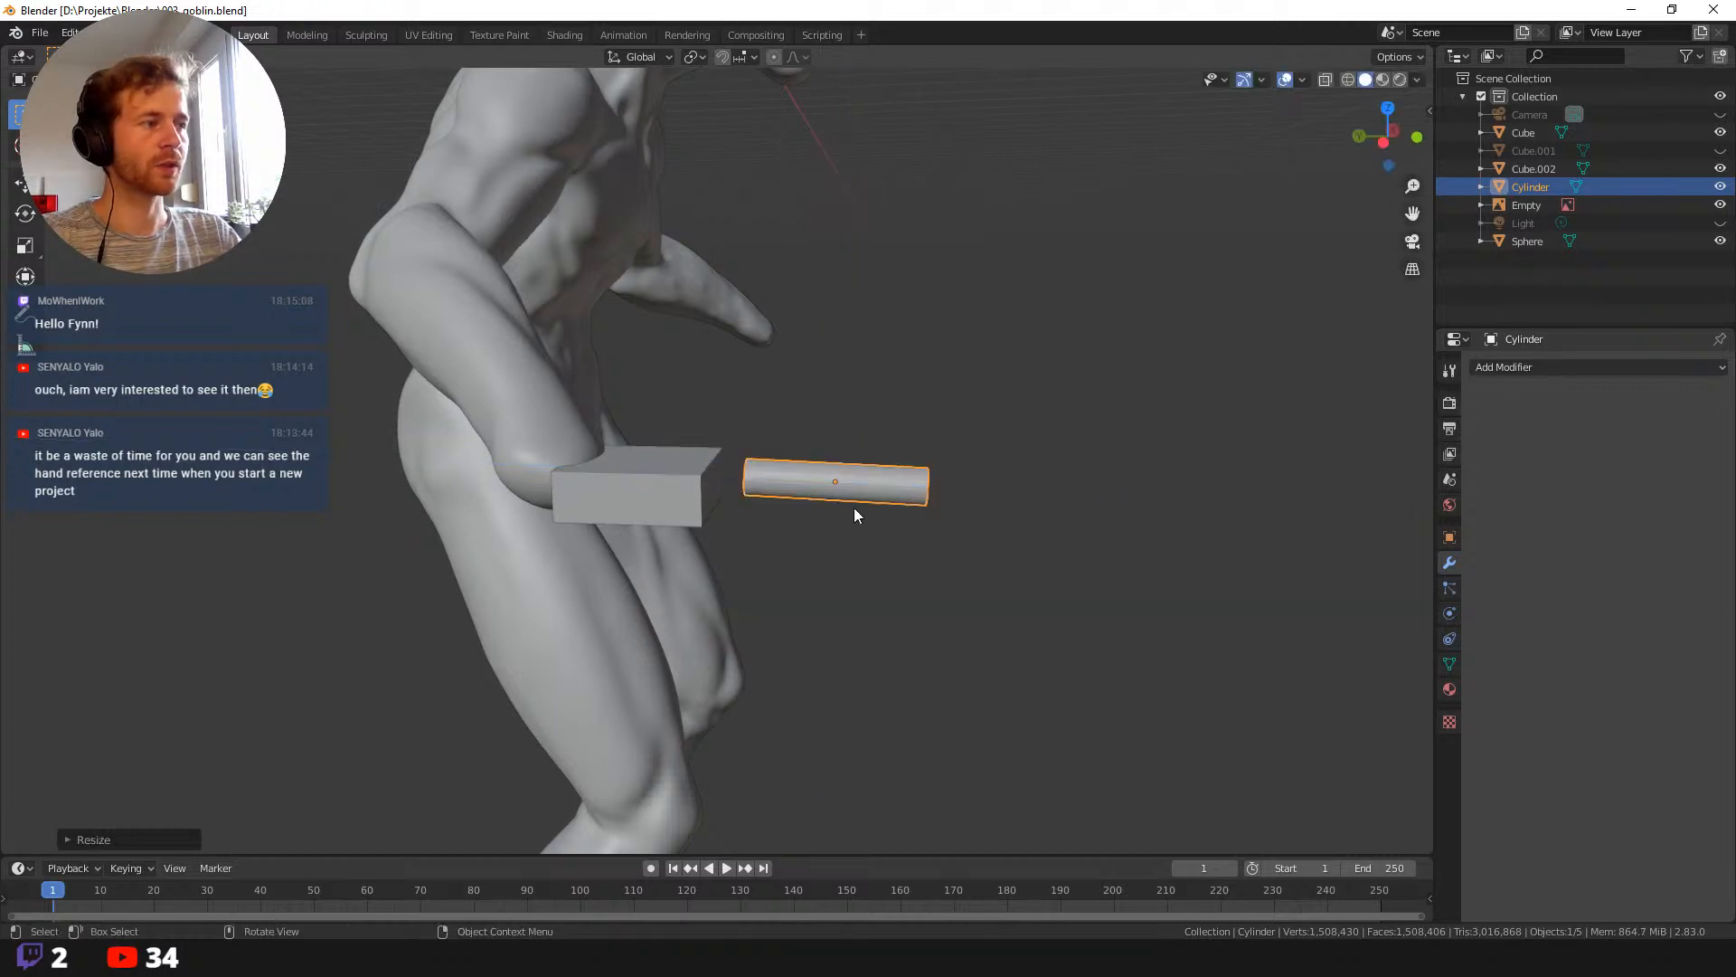
# Move the cylinder against the front face of the palm block, at the corner nearest the body.
pyautogui.press('g')
pyautogui.click(814, 511)
pyautogui.moveTo(814, 512); pyautogui.dragTo(666, 519, button='middle')
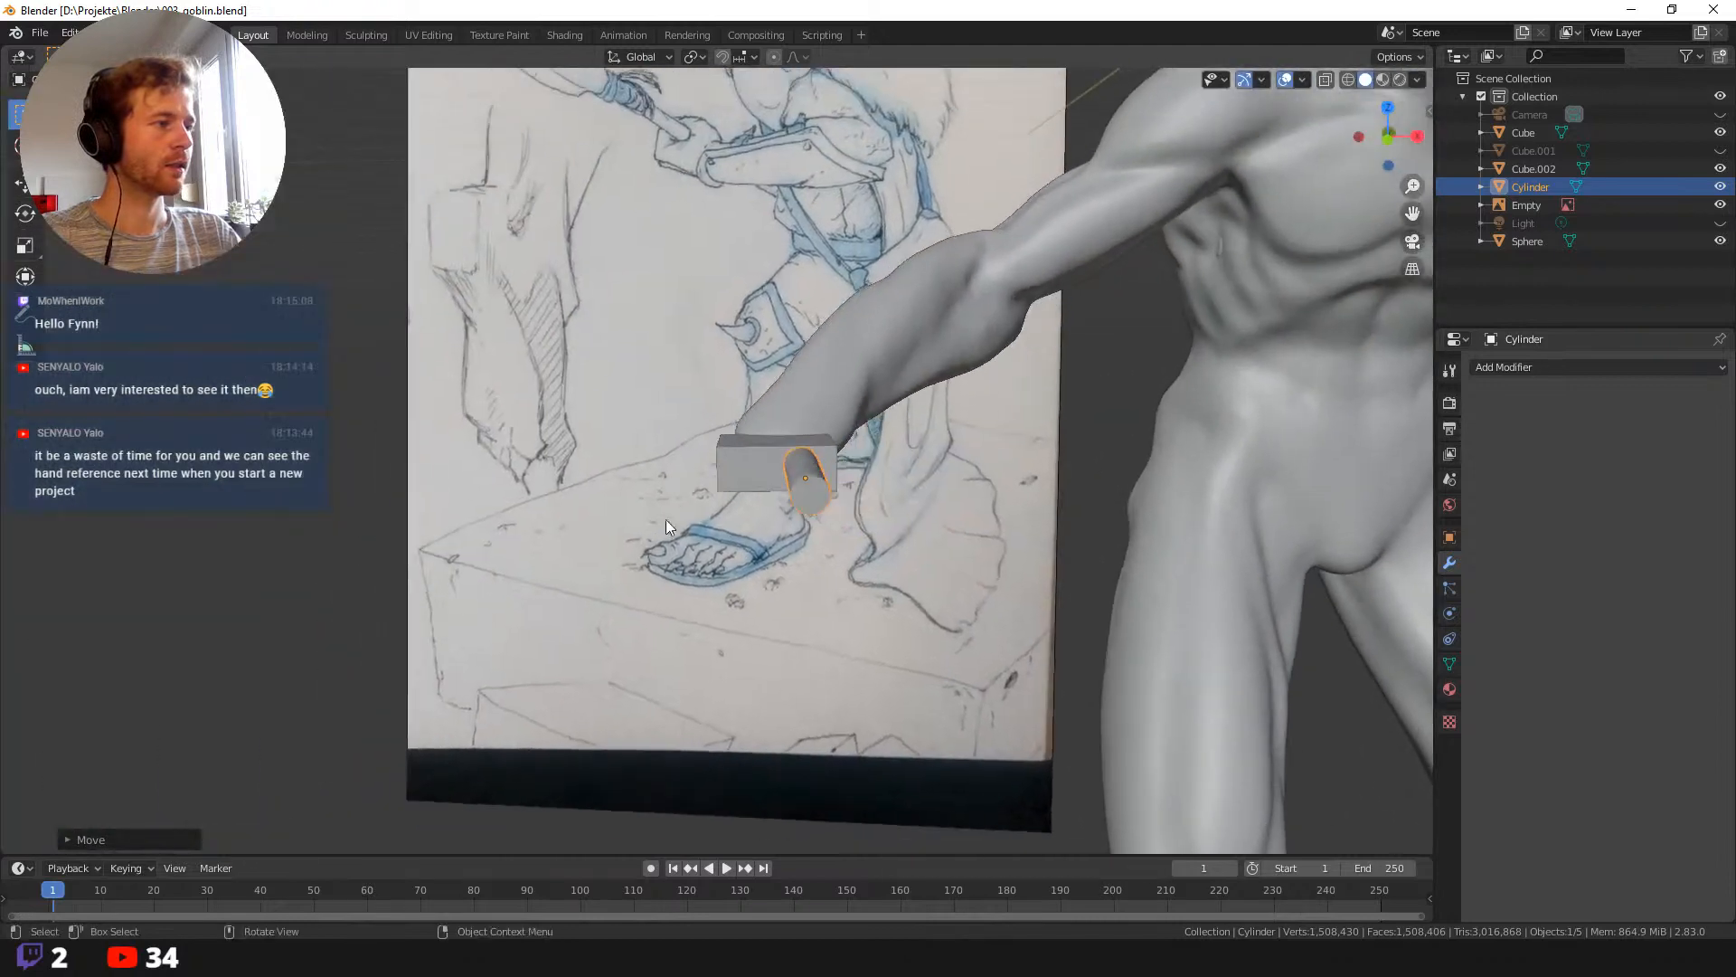
pyautogui.press('g')
pyautogui.click(771, 512)
# Add 28 evenly spaced loop cuts around the finger cylinder along its whole length, without sliding them.
pyautogui.scroll(3, 804, 538)
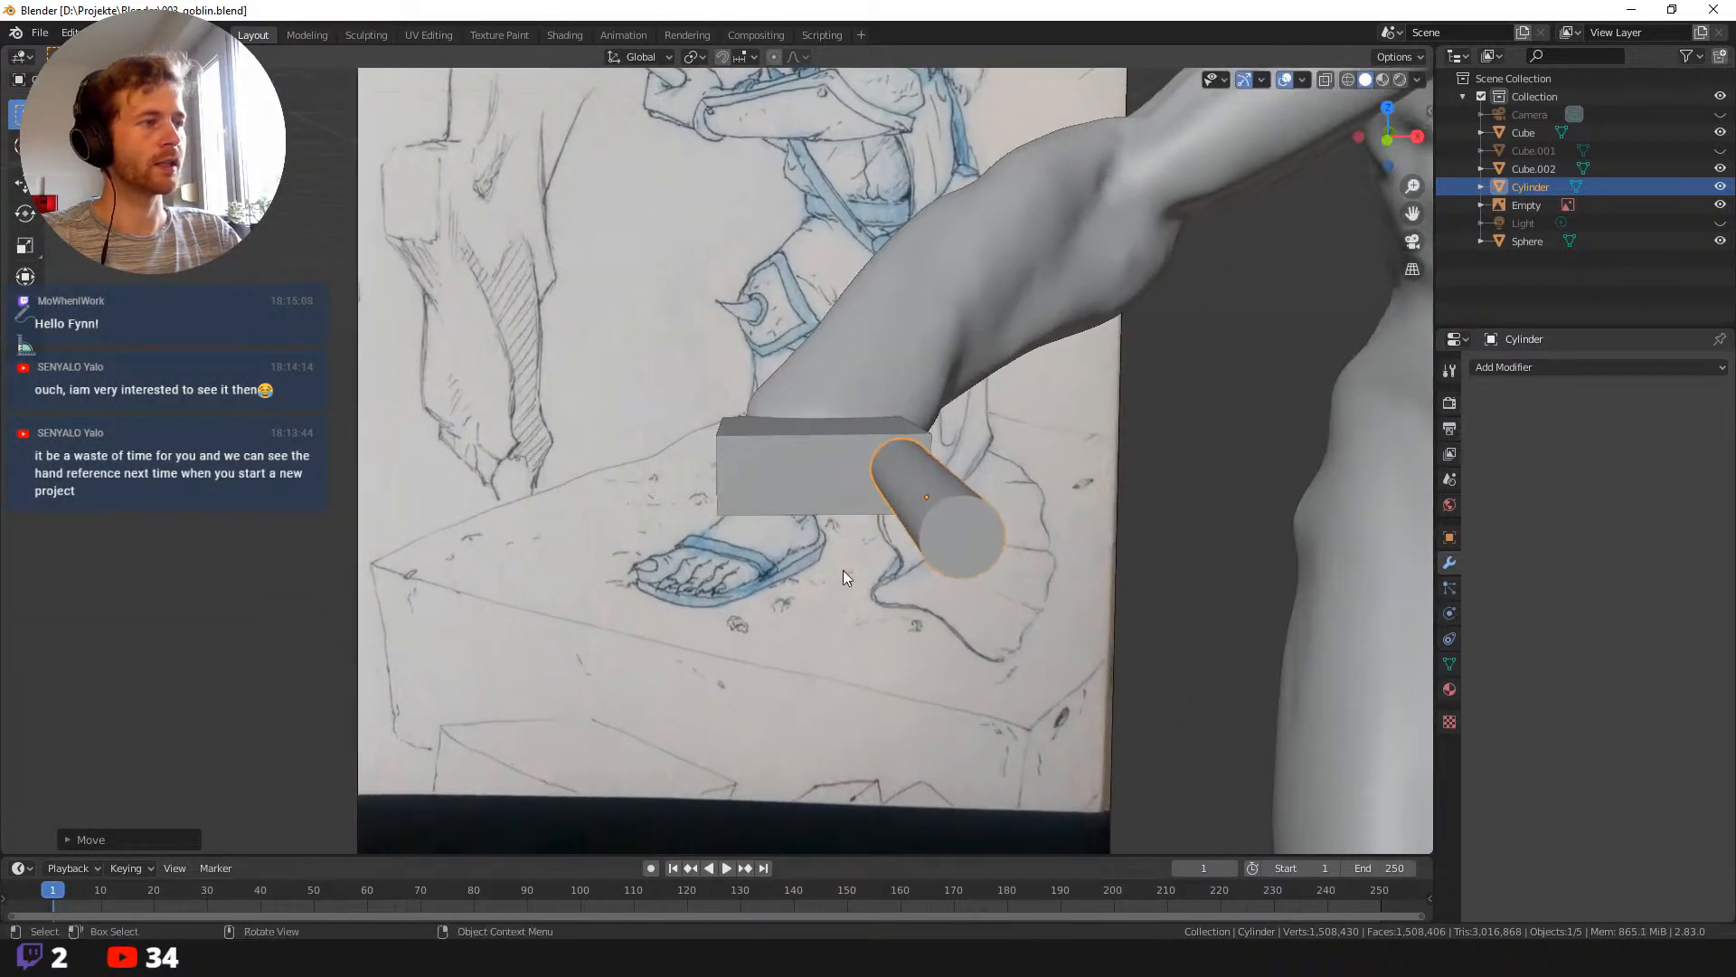
pyautogui.moveTo(842, 570); pyautogui.dragTo(744, 460, button='middle')
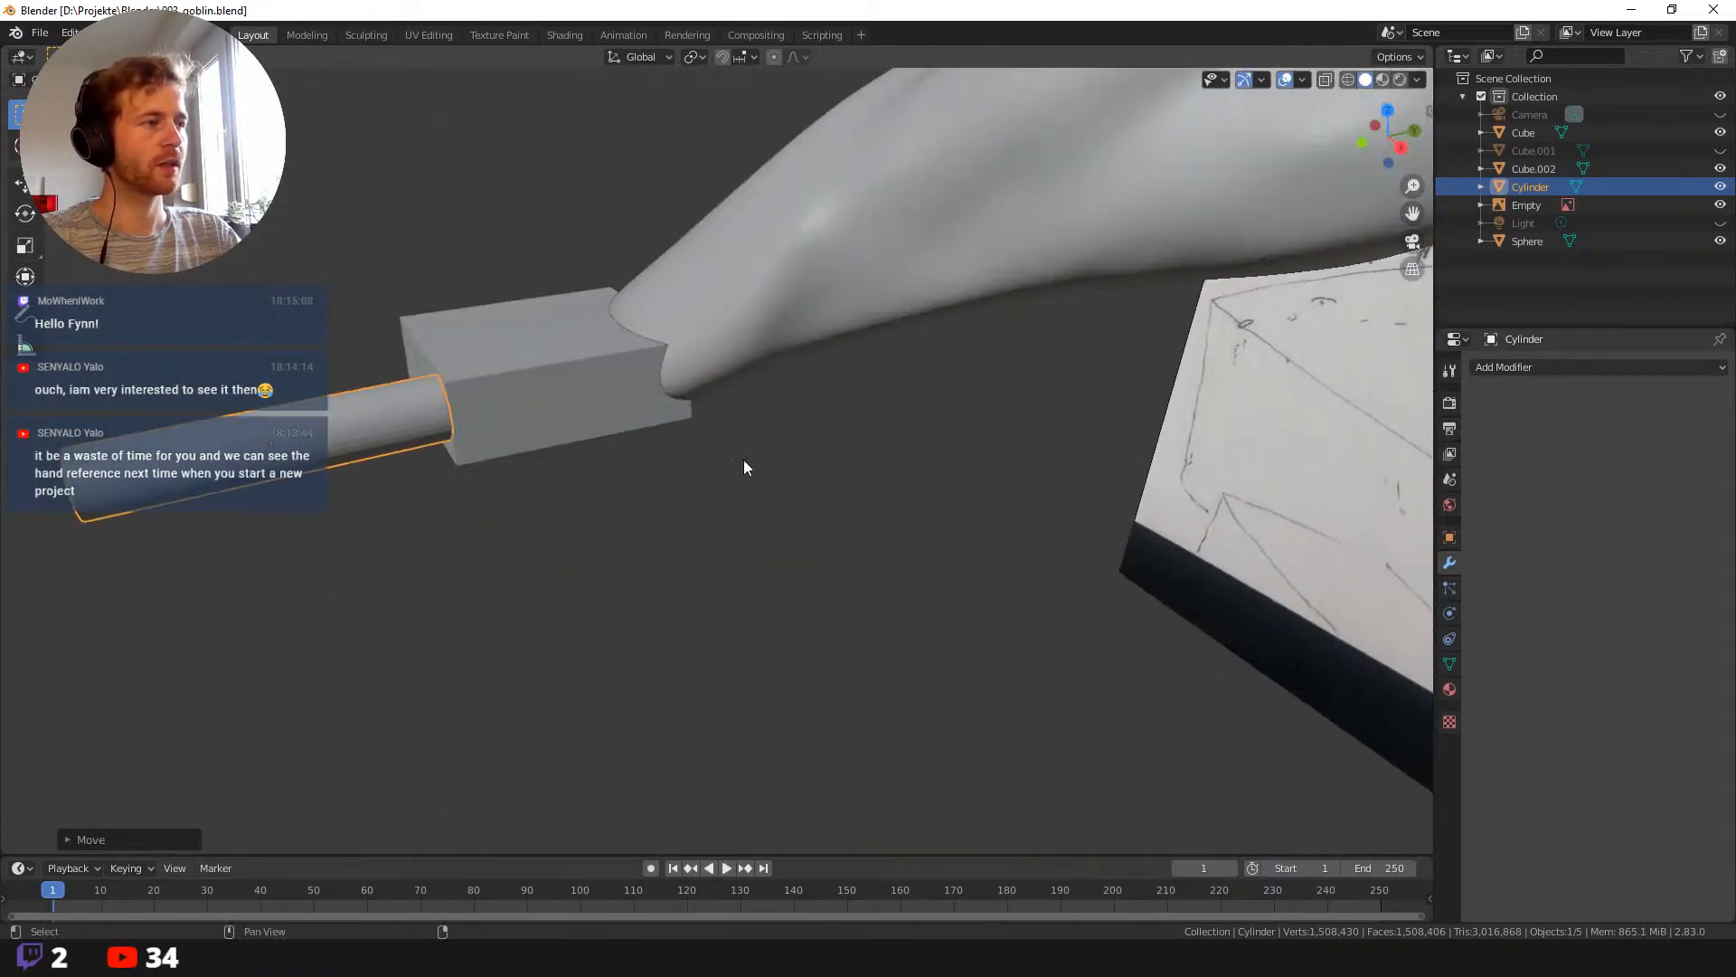
pyautogui.keyDown('shift'); pyautogui.moveTo(555, 507); pyautogui.dragTo(667, 543, button='middle'); pyautogui.keyUp('shift')
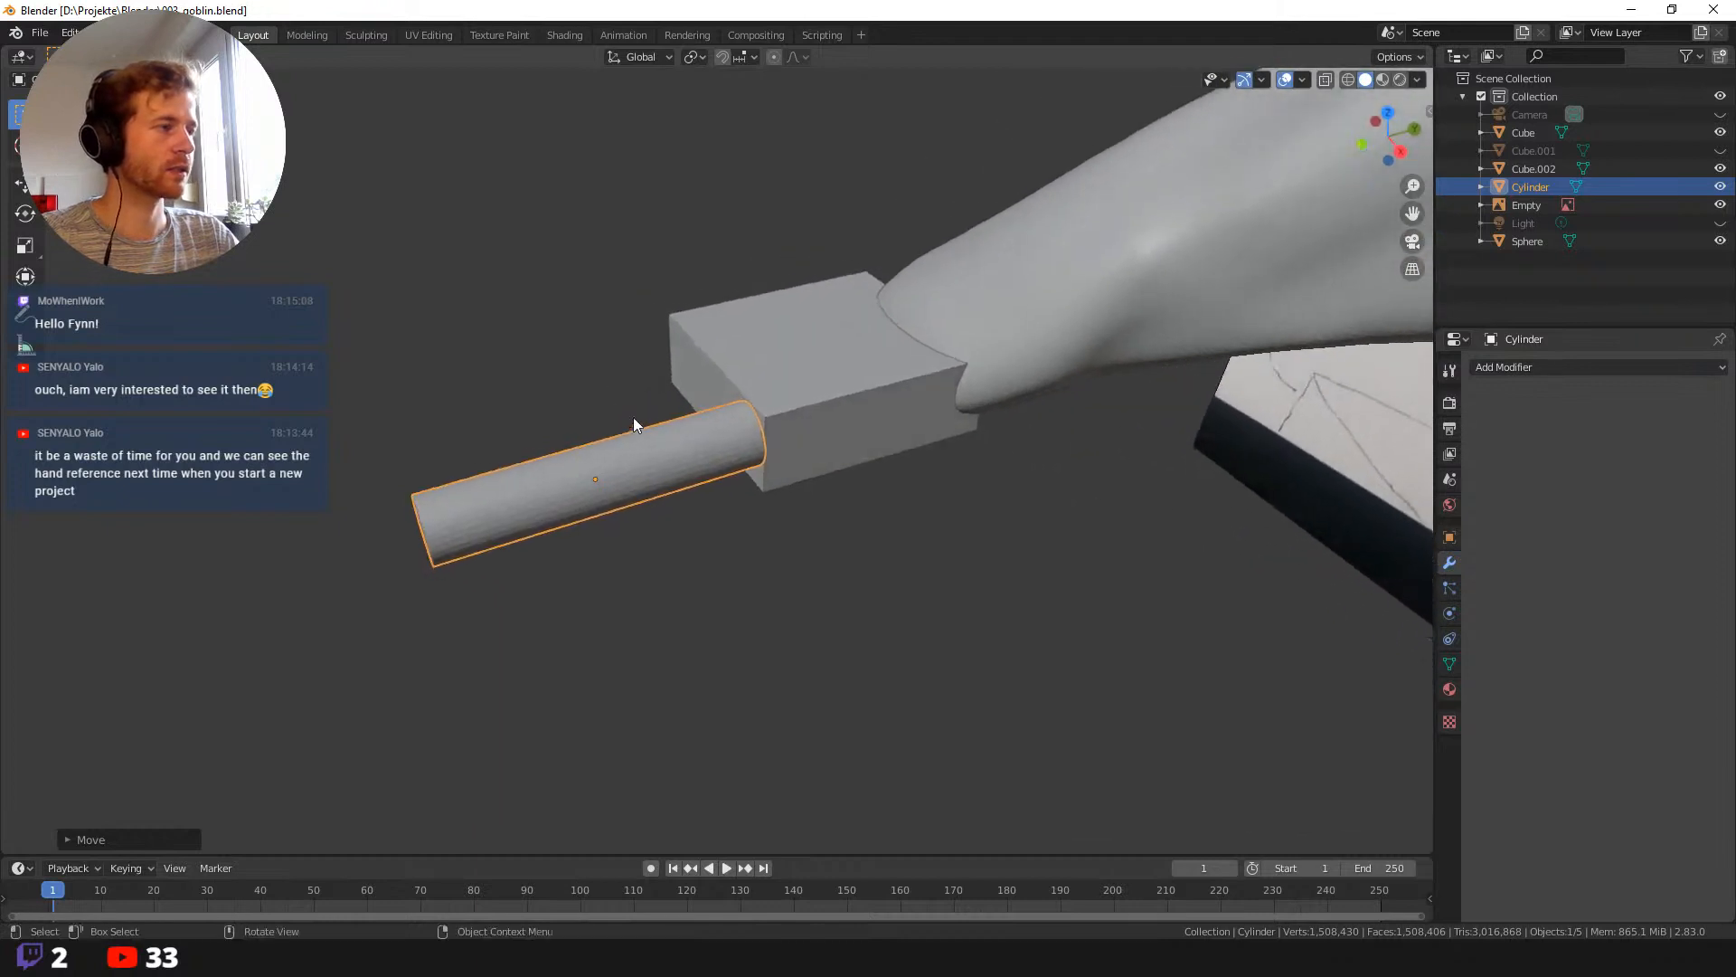
pyautogui.scroll(3, 620, 416)
pyautogui.press('Tab')
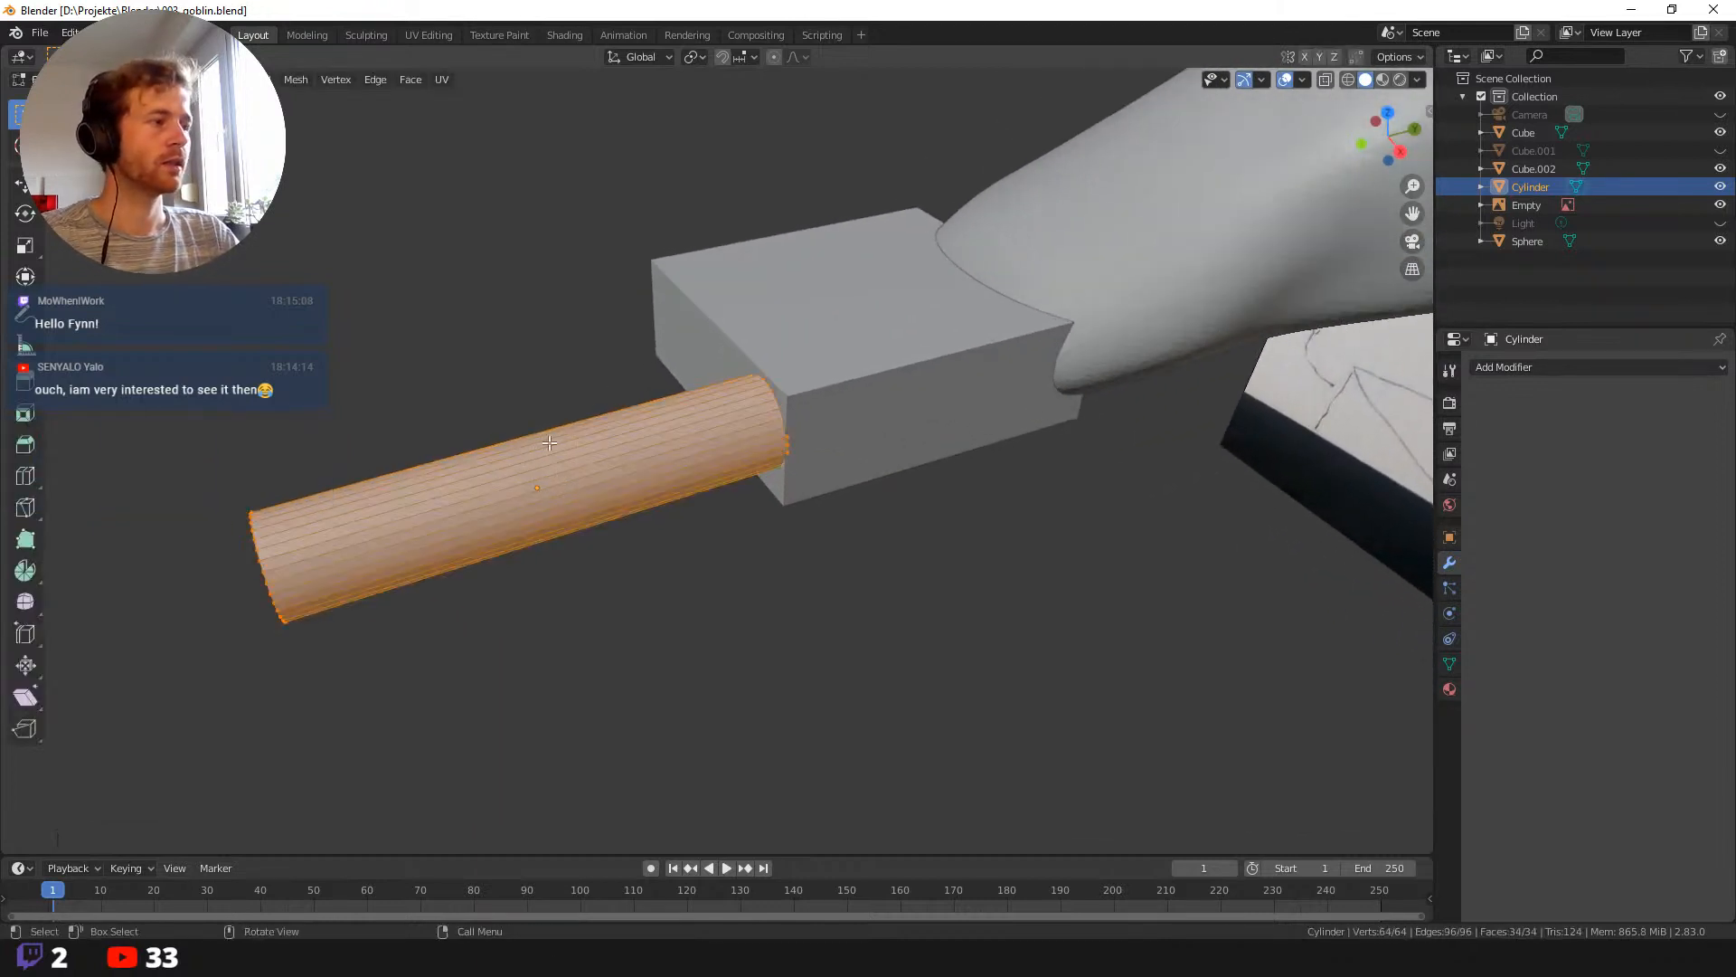
pyautogui.hotkey('ctrl', 'r')
pyautogui.scroll(17, 540, 475)
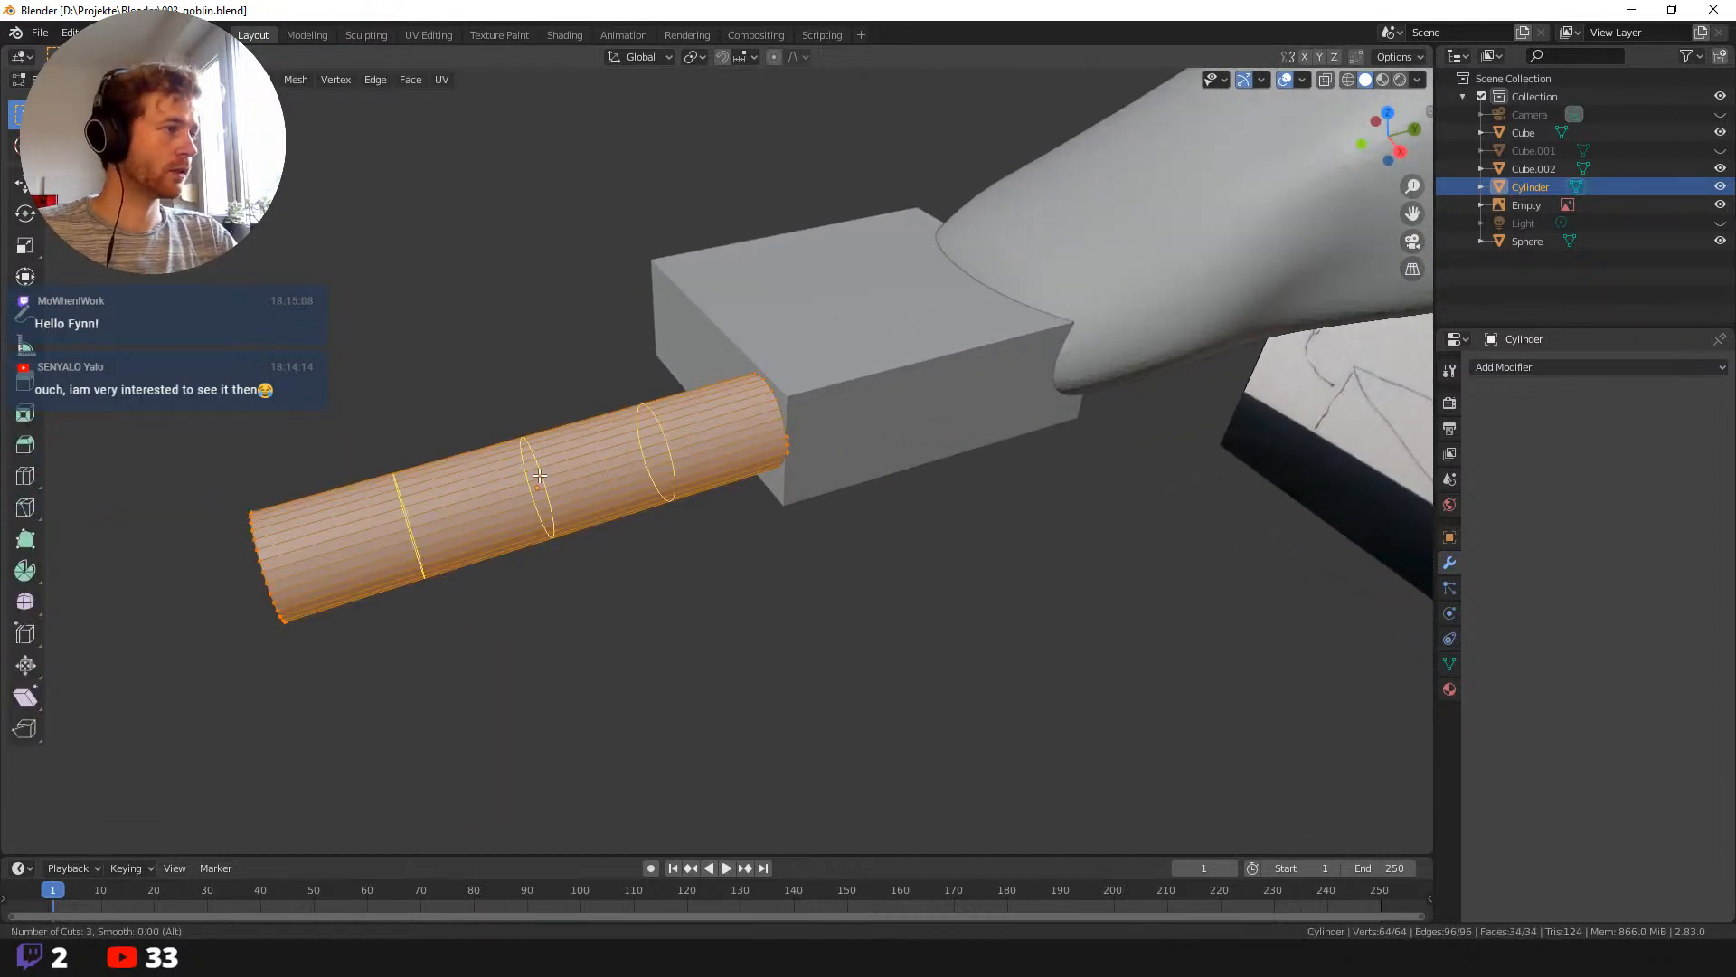
pyautogui.scroll(10, 537, 472)
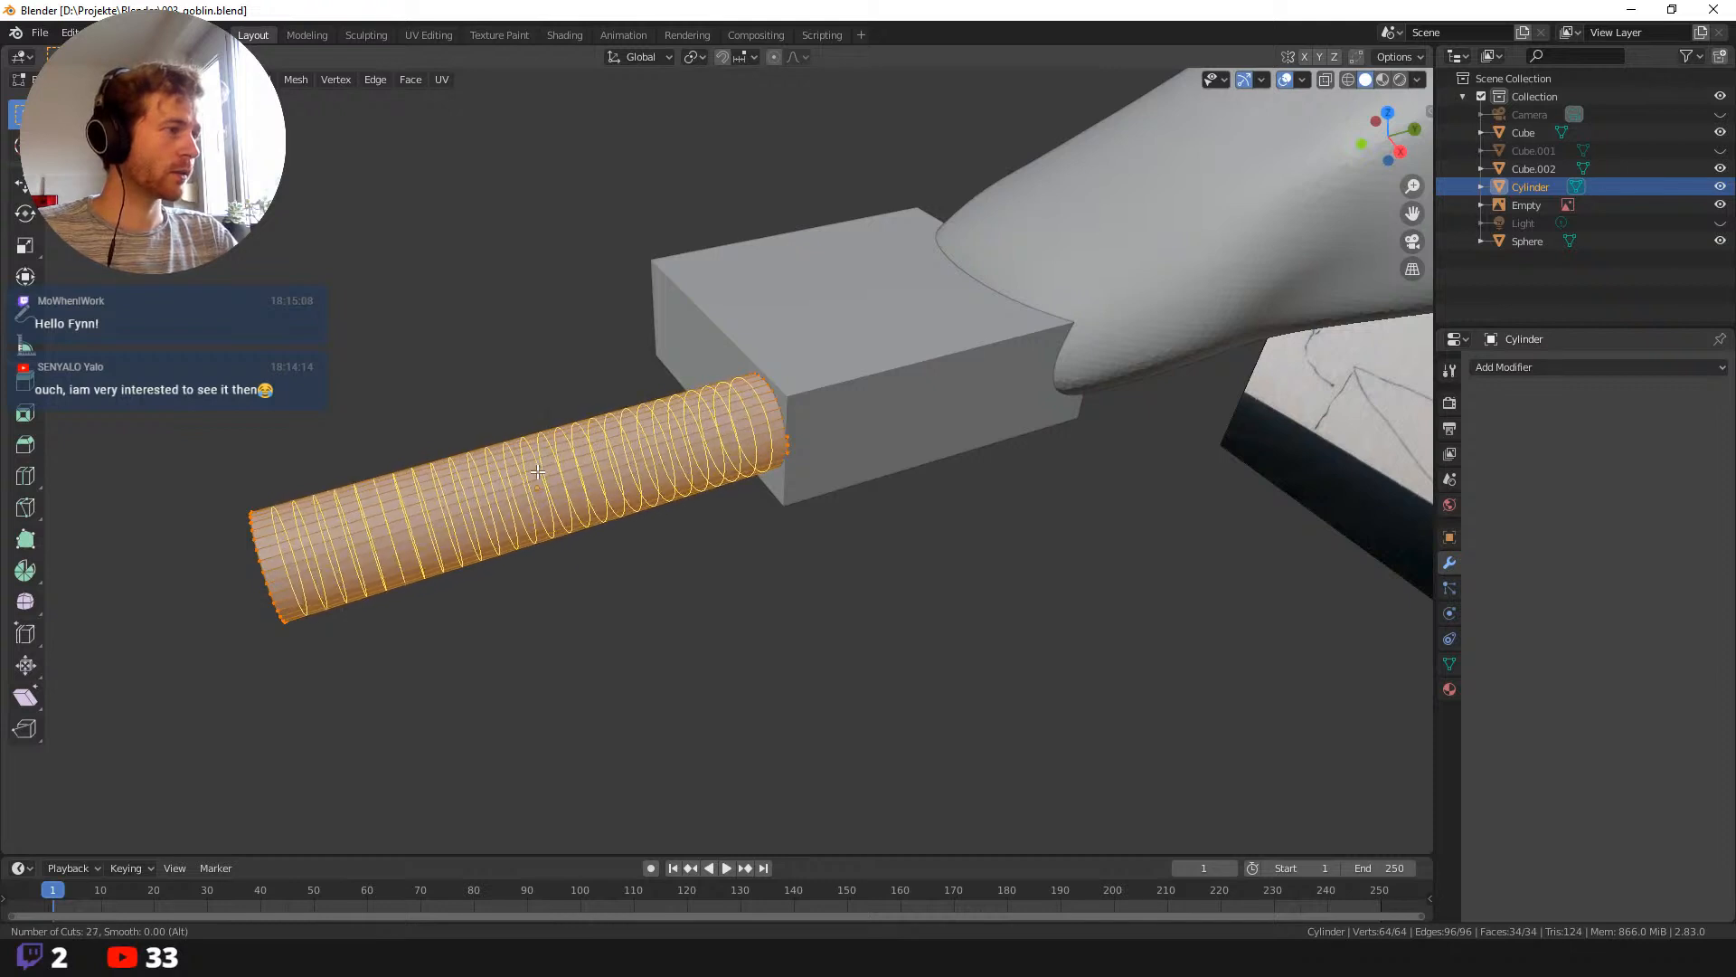
pyautogui.click(536, 472)
pyautogui.rightClick(535, 472)
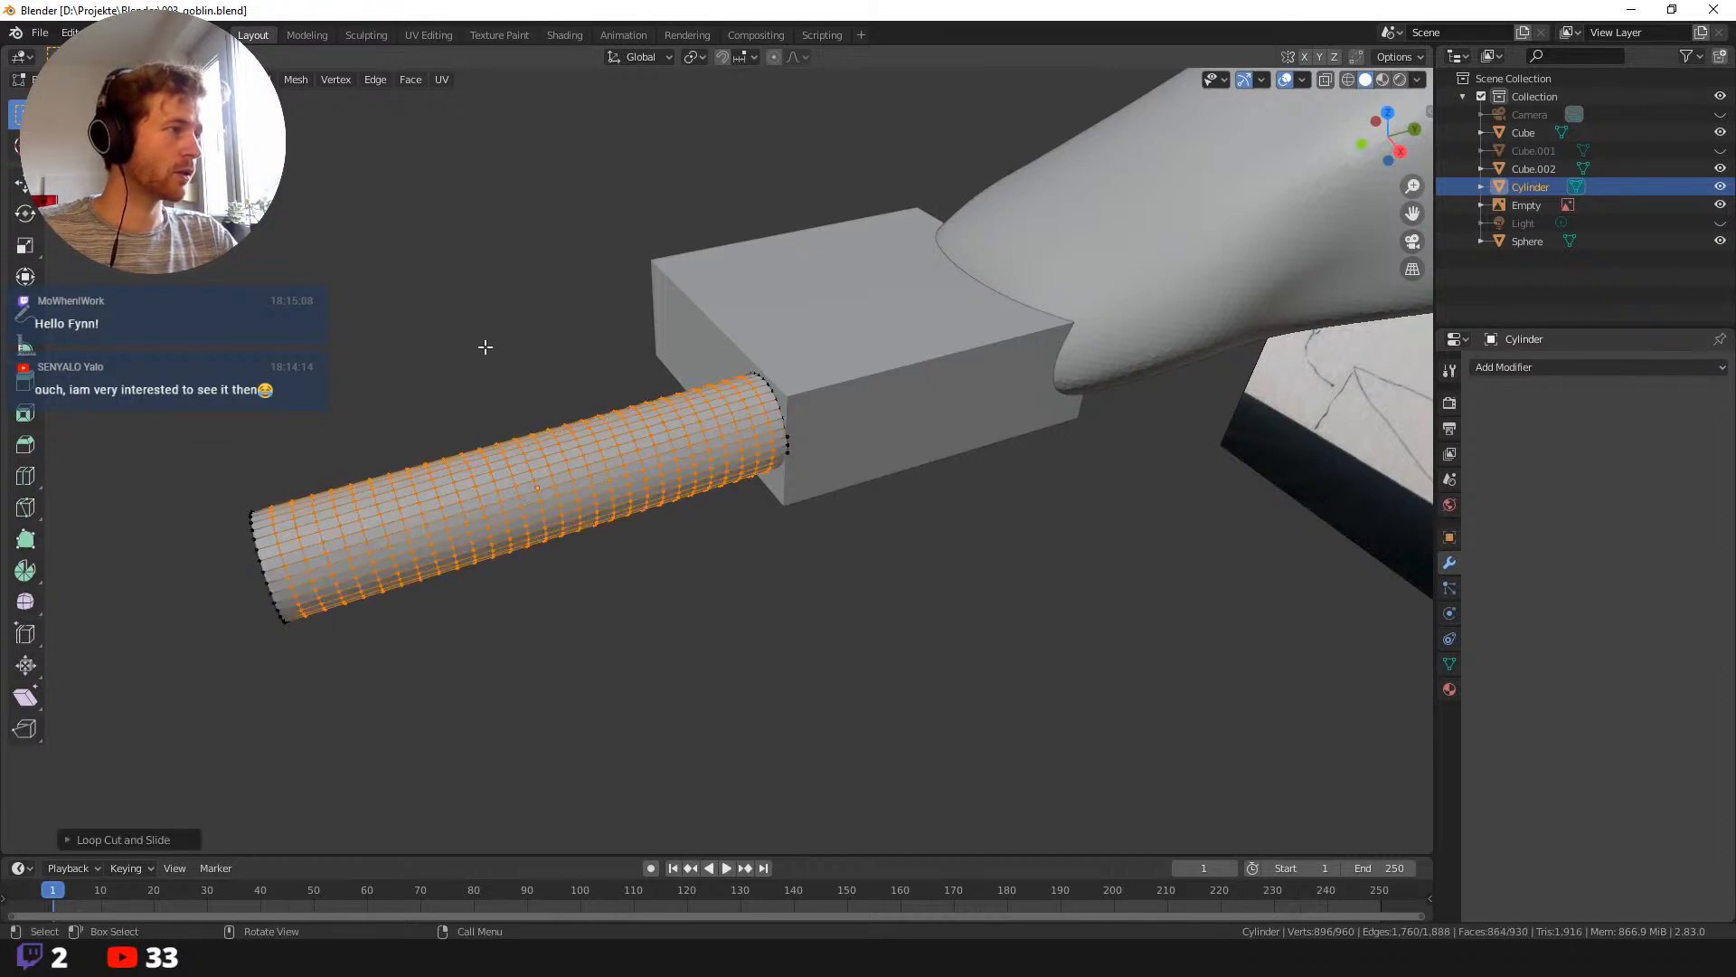
# Merge the finger cylinder's front cap face at its center so the tip closes with triangles.
pyautogui.moveTo(486, 346)
pyautogui.mouseDown(button='middle')
pyautogui.moveTo(542, 317)
pyautogui.moveTo(545, 336)
pyautogui.mouseUp(button='middle')
pyautogui.moveTo(644, 485)
pyautogui.mouseDown(button='middle')
pyautogui.moveTo(620, 475)
pyautogui.moveTo(599, 565)
pyautogui.moveTo(697, 489)
pyautogui.moveTo(673, 464)
pyautogui.moveTo(595, 491)
pyautogui.mouseUp(button='middle')
pyautogui.press('3')
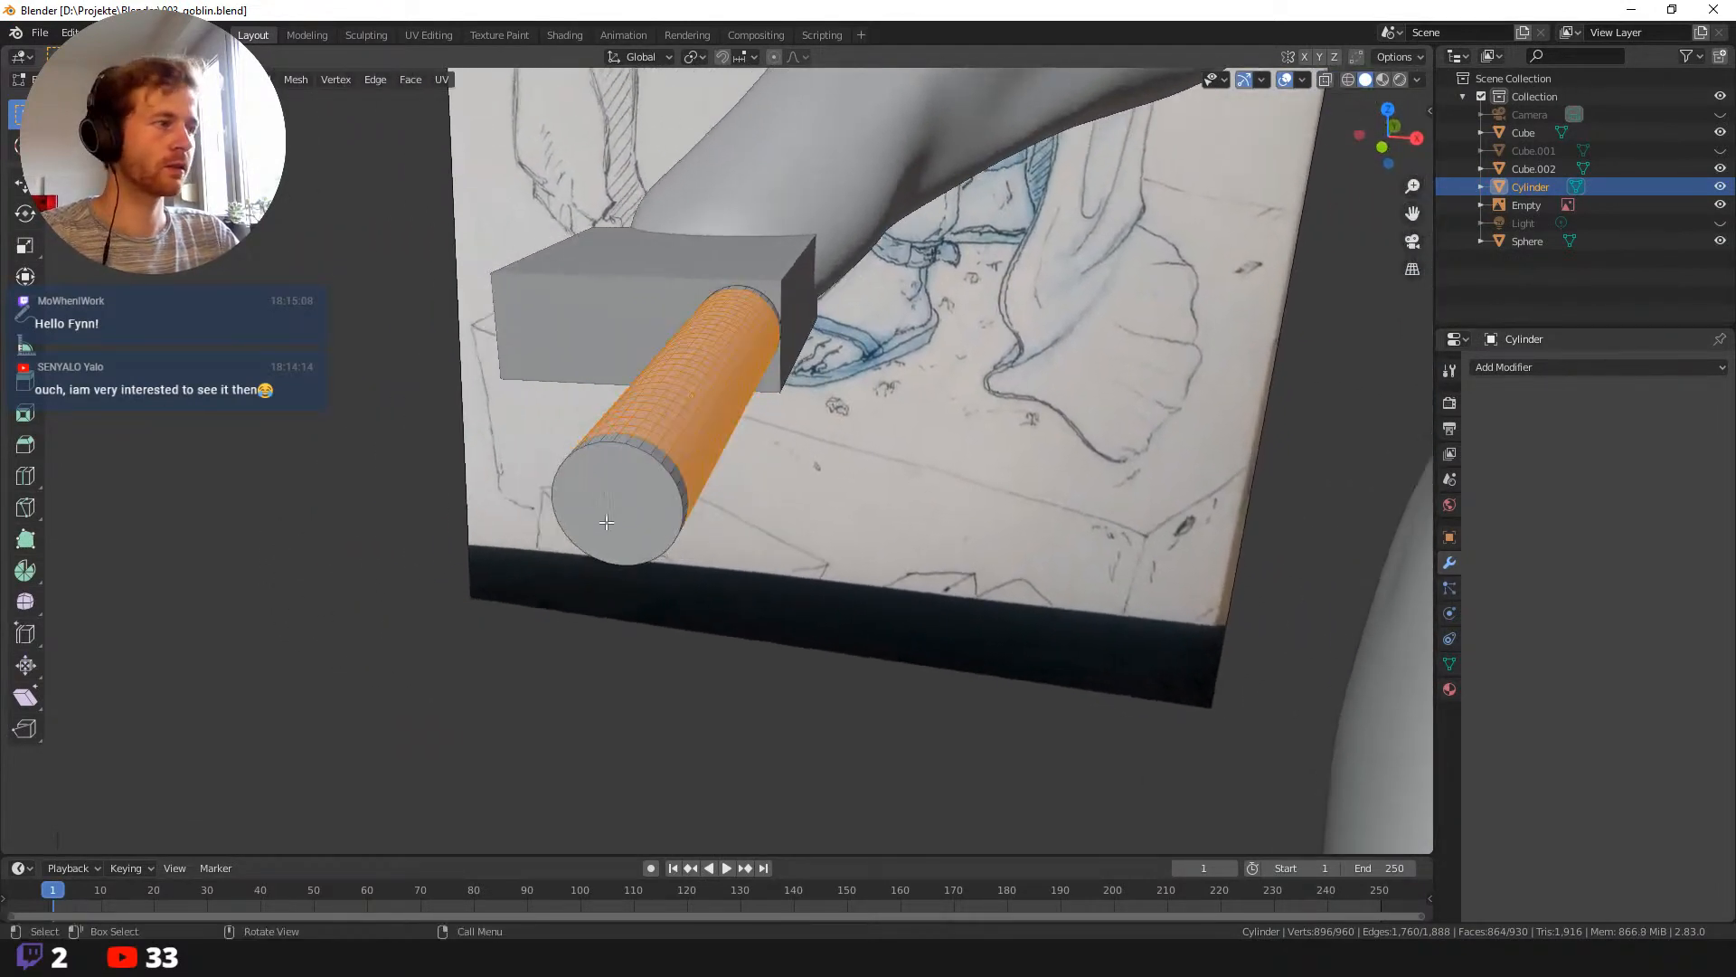
pyautogui.click(612, 527)
pyautogui.rightClick(623, 499)
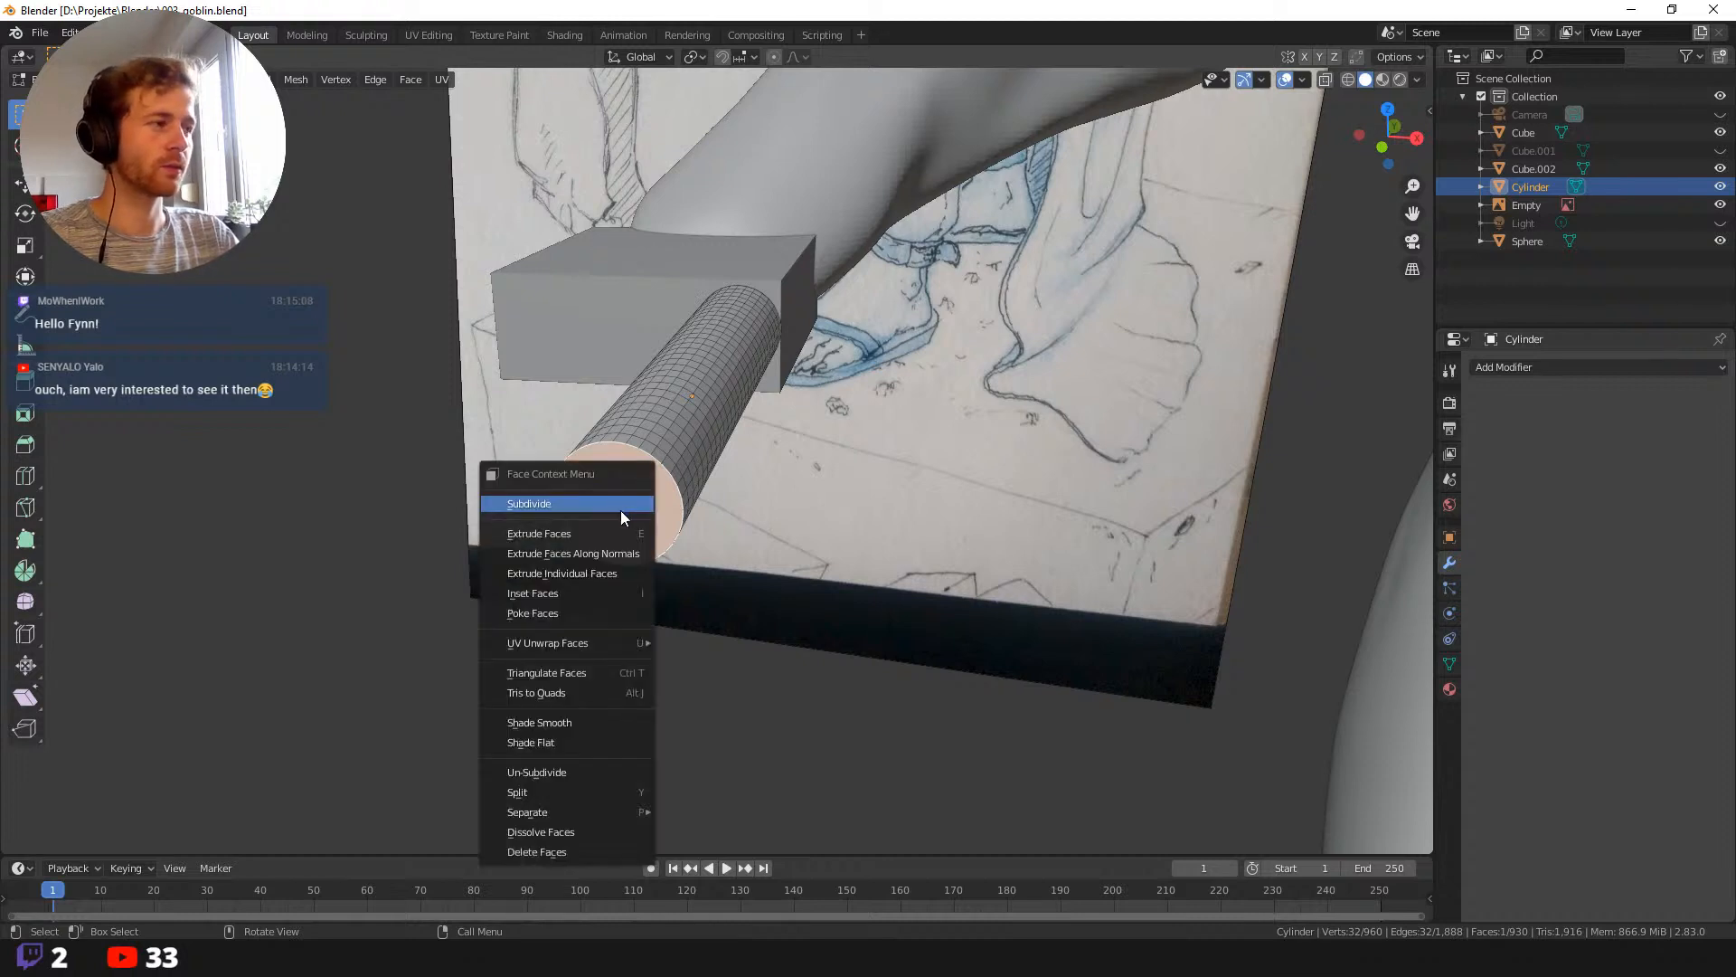
pyautogui.press('Escape')
pyautogui.press('m')
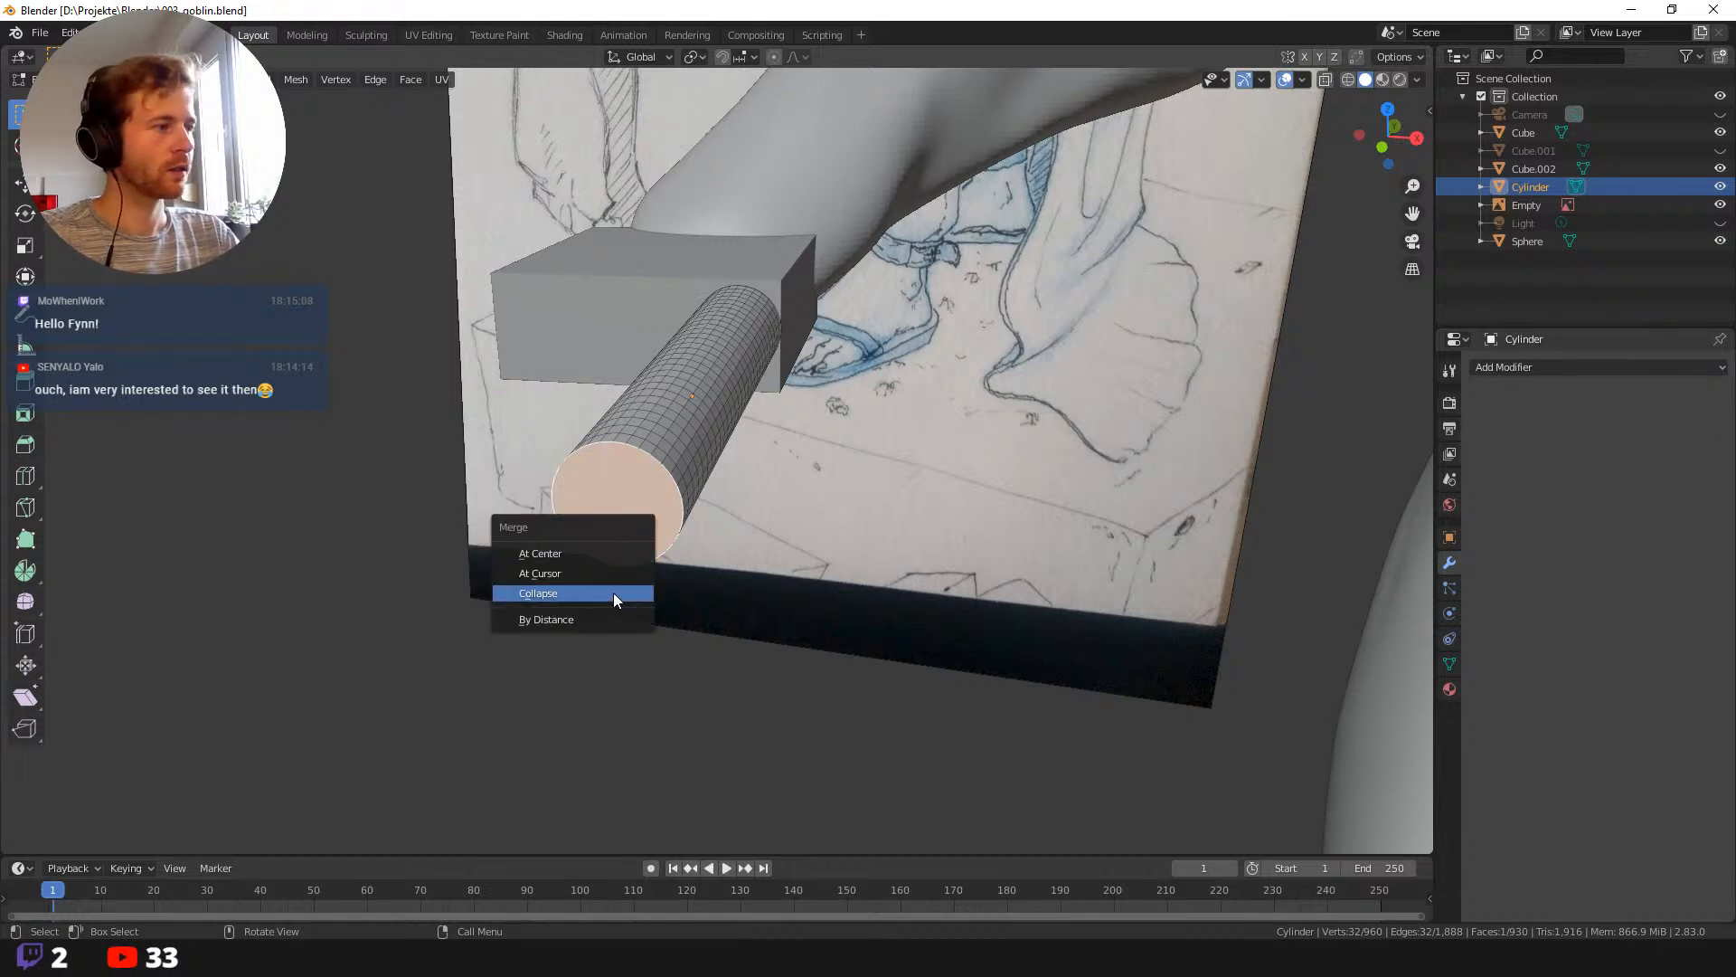
pyautogui.click(586, 552)
# Merge the cylinder's rear cap face inside the palm block at its center, using wireframe shading to reach it, and restore solid shading.
pyautogui.moveTo(587, 554); pyautogui.dragTo(770, 549, button='middle')
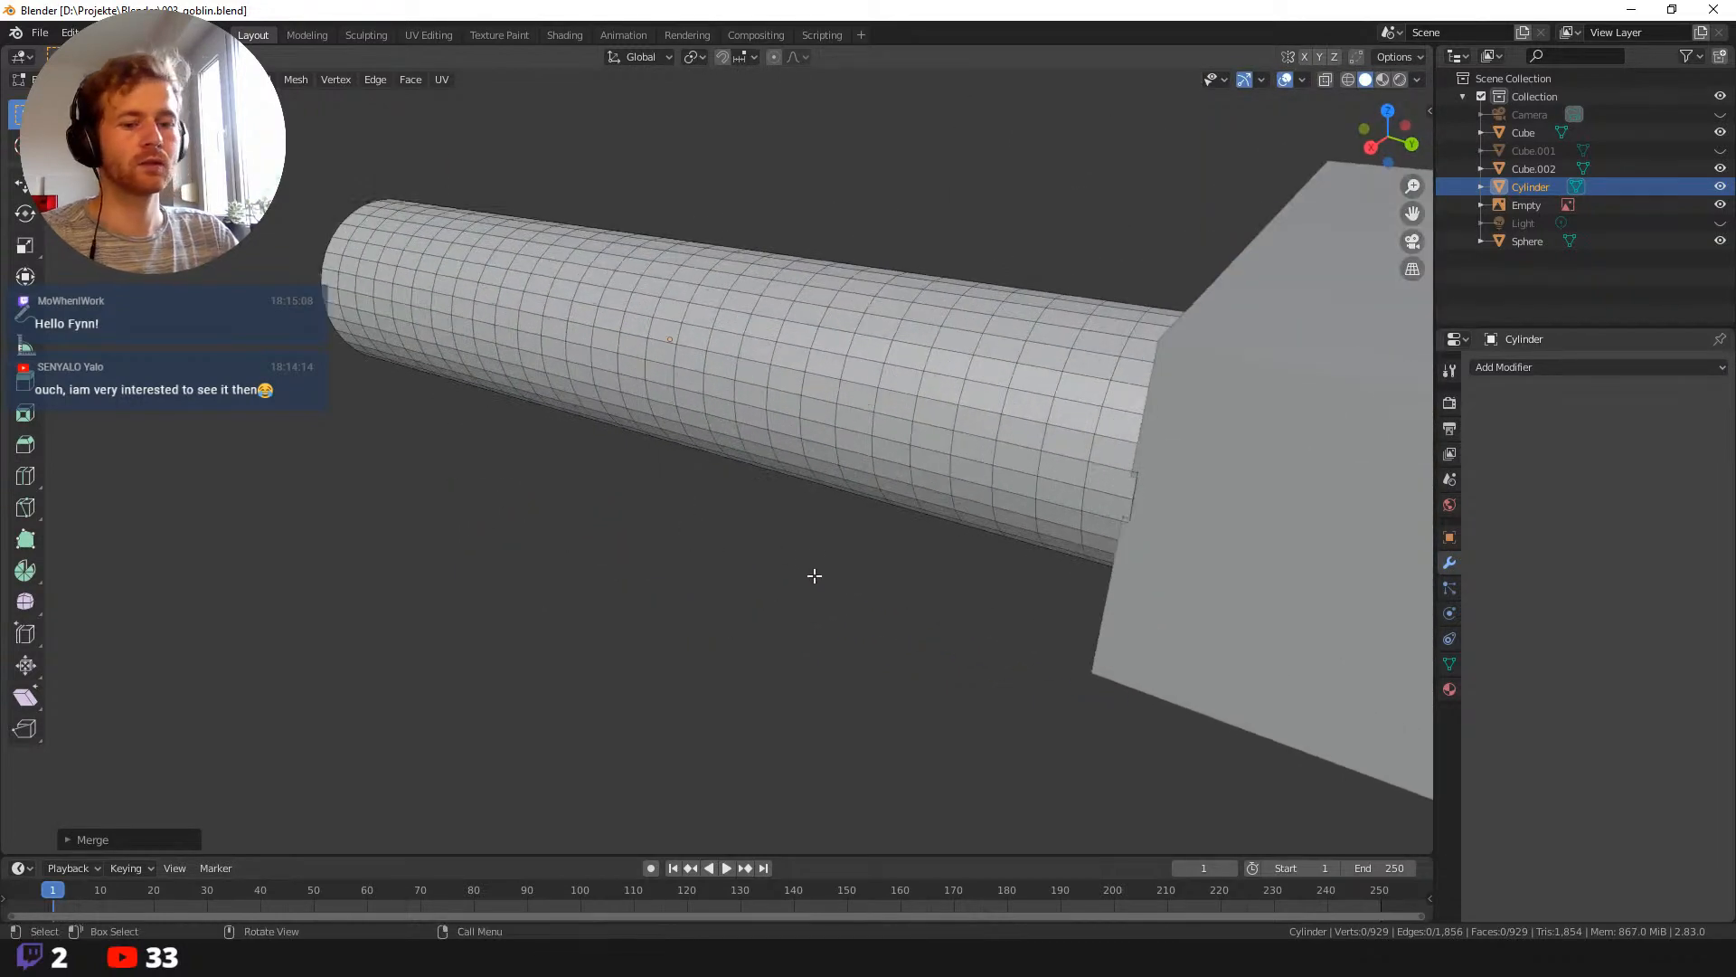
pyautogui.hotkey('shift', 'z')
pyautogui.moveTo(886, 599); pyautogui.dragTo(946, 527, button='middle')
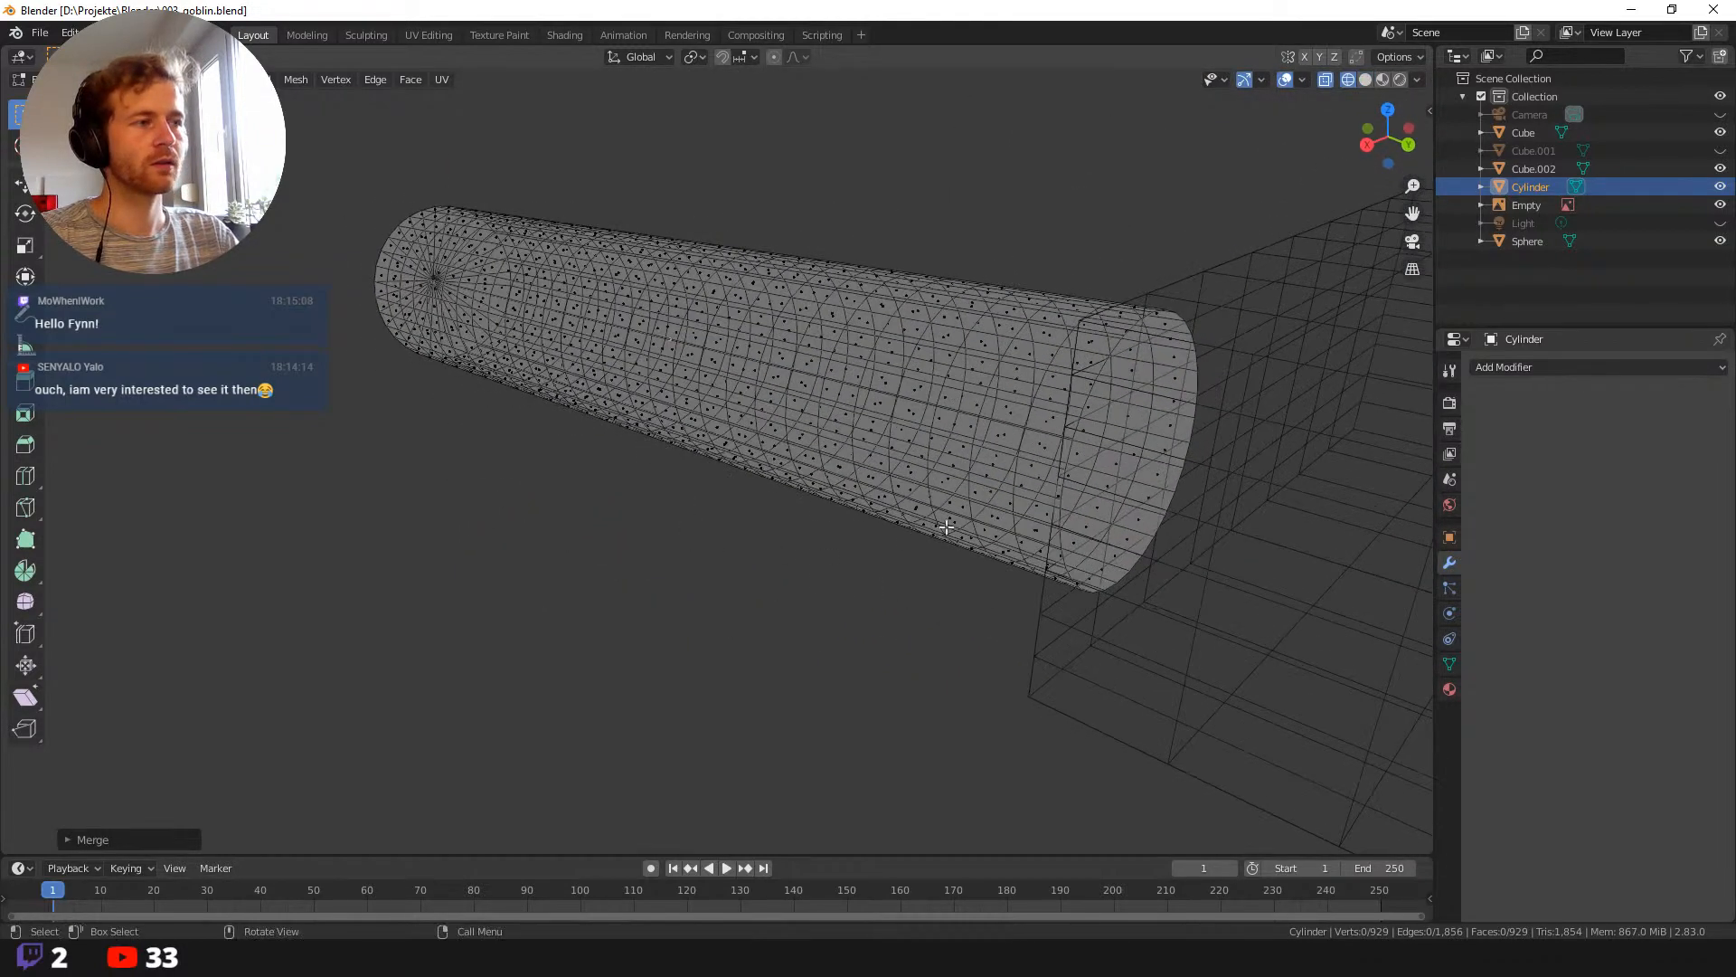
pyautogui.click(1137, 451)
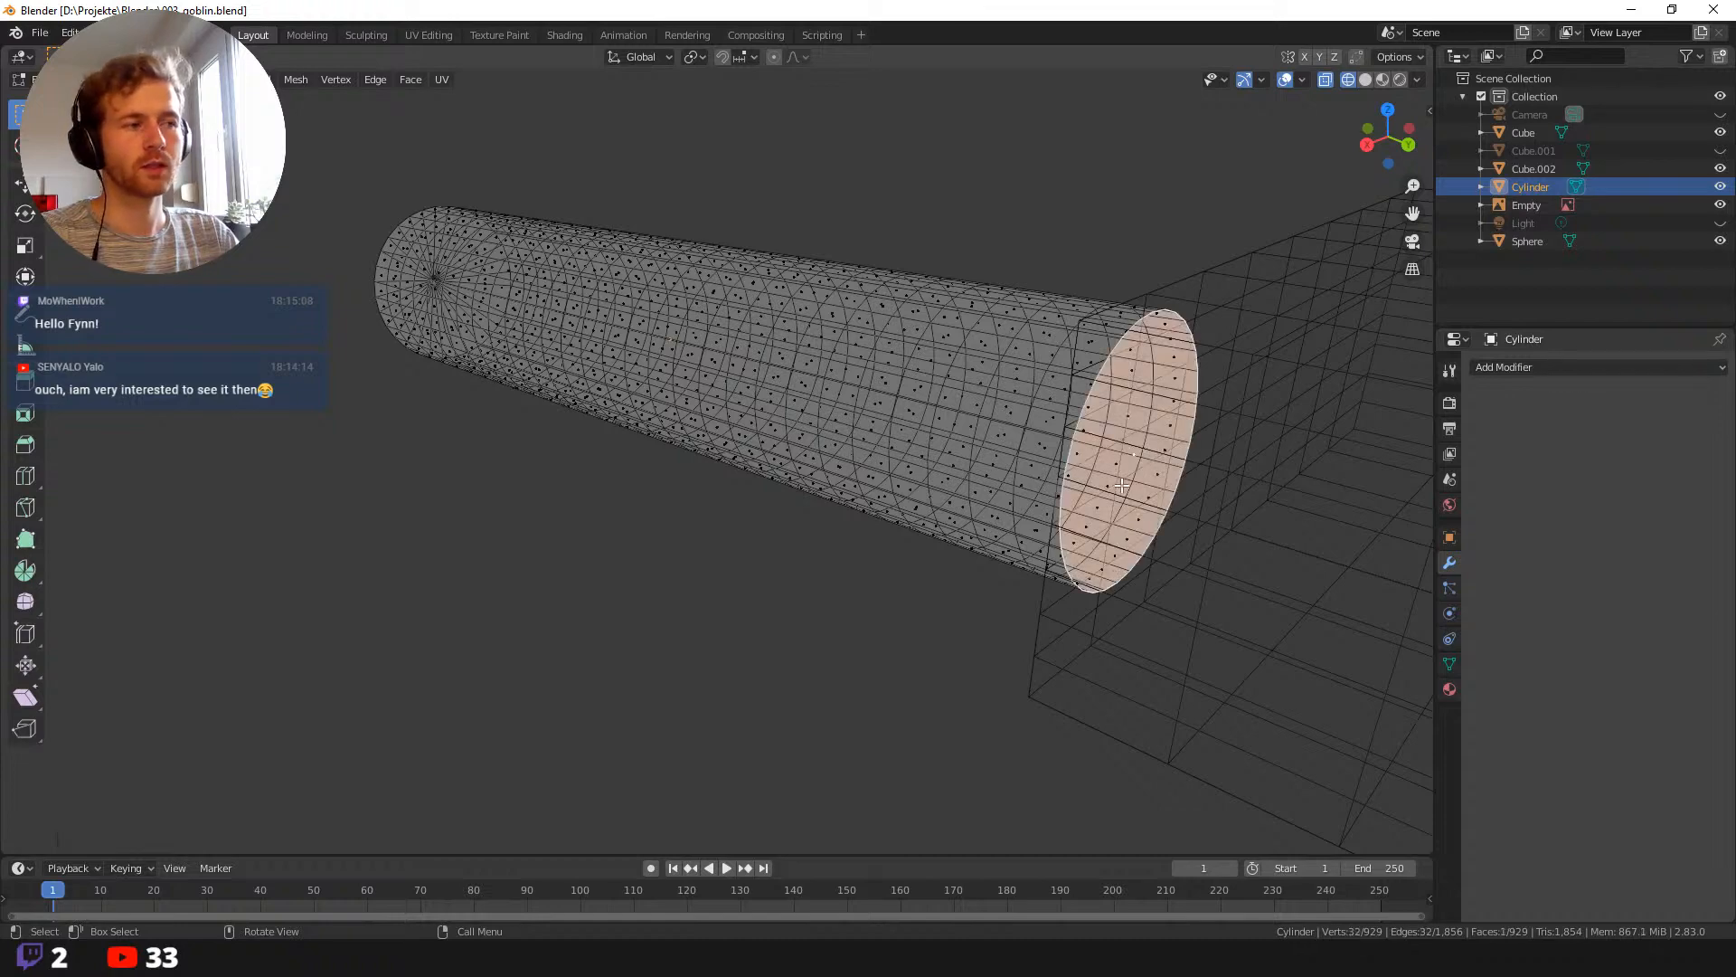
pyautogui.press('m')
pyautogui.click(1110, 512)
pyautogui.moveTo(1020, 521)
pyautogui.mouseDown(button='middle')
pyautogui.moveTo(891, 515)
pyautogui.moveTo(913, 545)
pyautogui.moveTo(958, 534)
pyautogui.moveTo(926, 574)
pyautogui.moveTo(805, 578)
pyautogui.moveTo(824, 579)
pyautogui.mouseUp(button='middle')
pyautogui.hotkey('shift', 'z')
# Examine the finger cylinder's tip and sides from several angles, in both Edit and Object Mode.
pyautogui.moveTo(824, 417); pyautogui.dragTo(713, 457, button='middle')
pyautogui.moveTo(815, 448); pyautogui.dragTo(788, 539, button='middle')
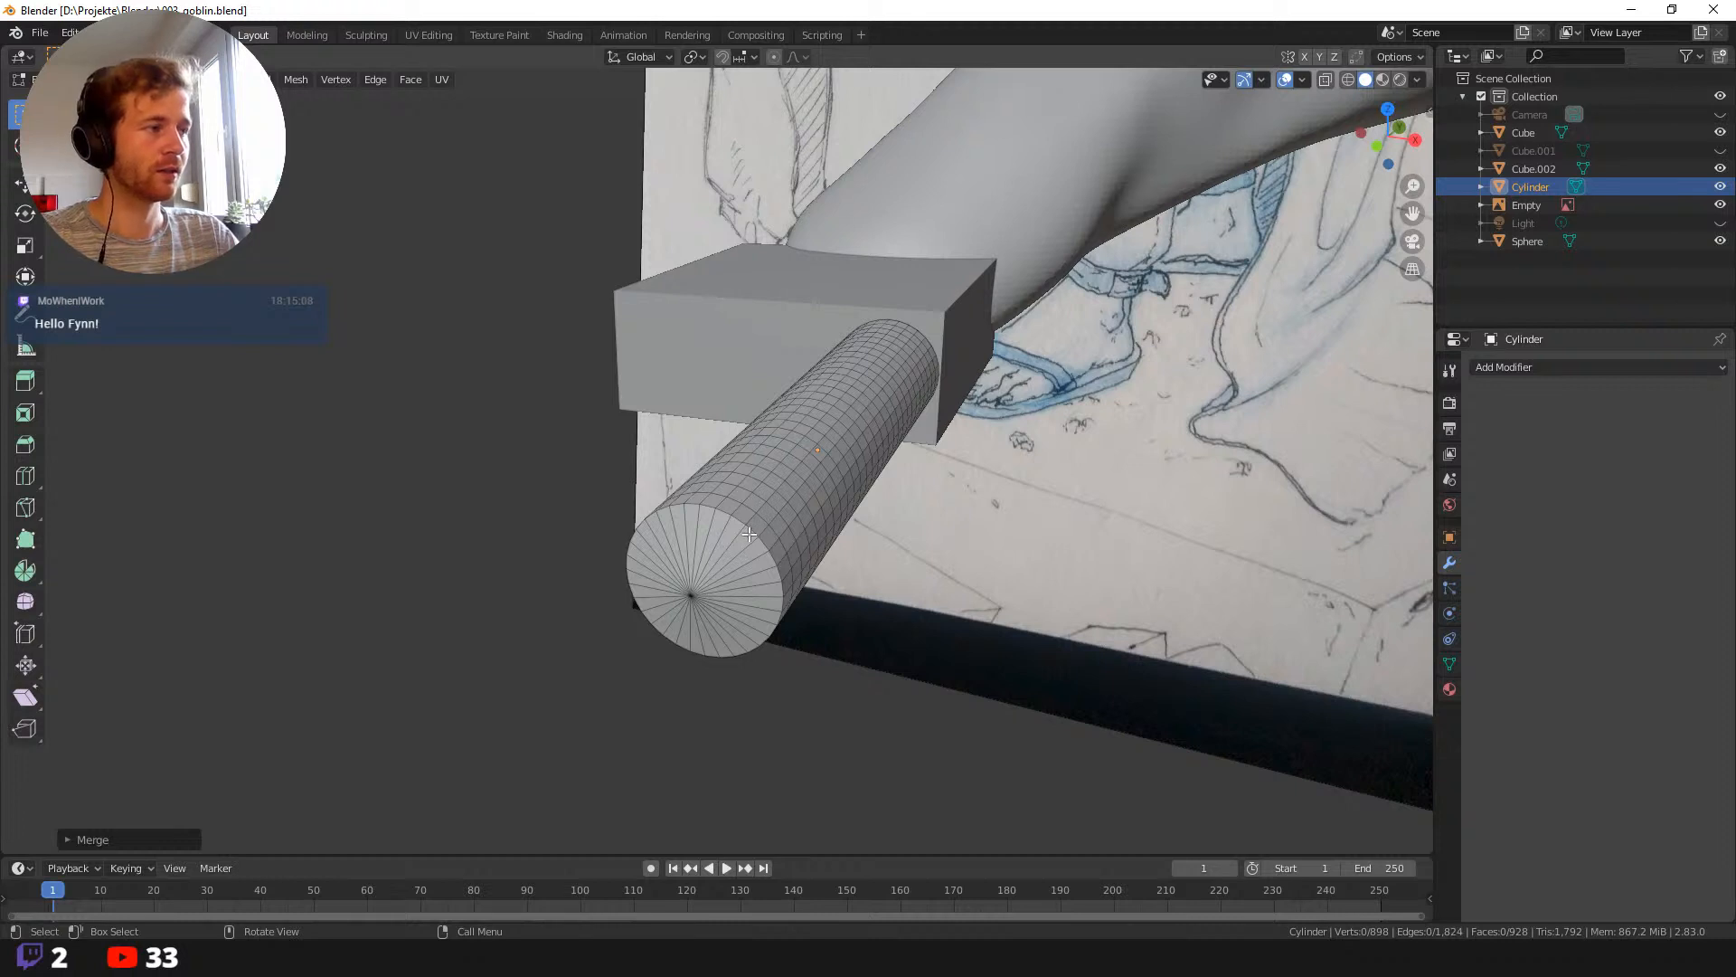
pyautogui.moveTo(778, 544); pyautogui.dragTo(562, 457, button='middle')
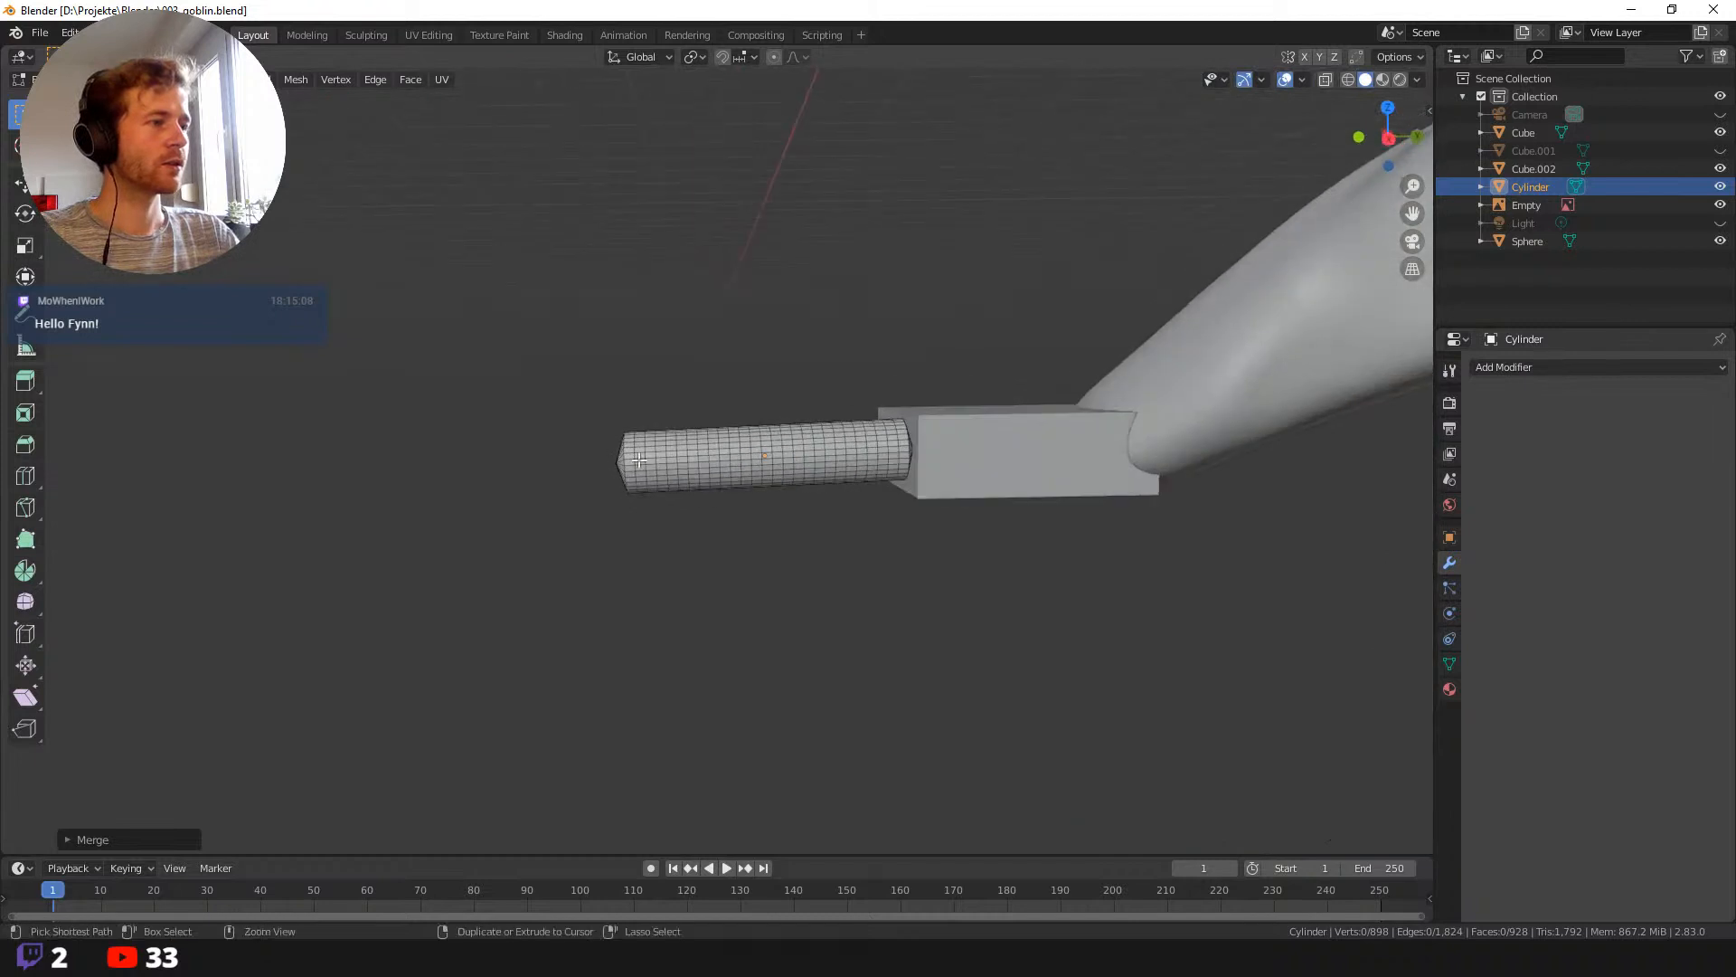
pyautogui.scroll(5, 660, 496)
pyautogui.scroll(-1, 663, 497)
pyautogui.keyDown('shift'); pyautogui.moveTo(728, 482); pyautogui.dragTo(658, 473, button='middle'); pyautogui.keyUp('shift')
pyautogui.press('Tab')
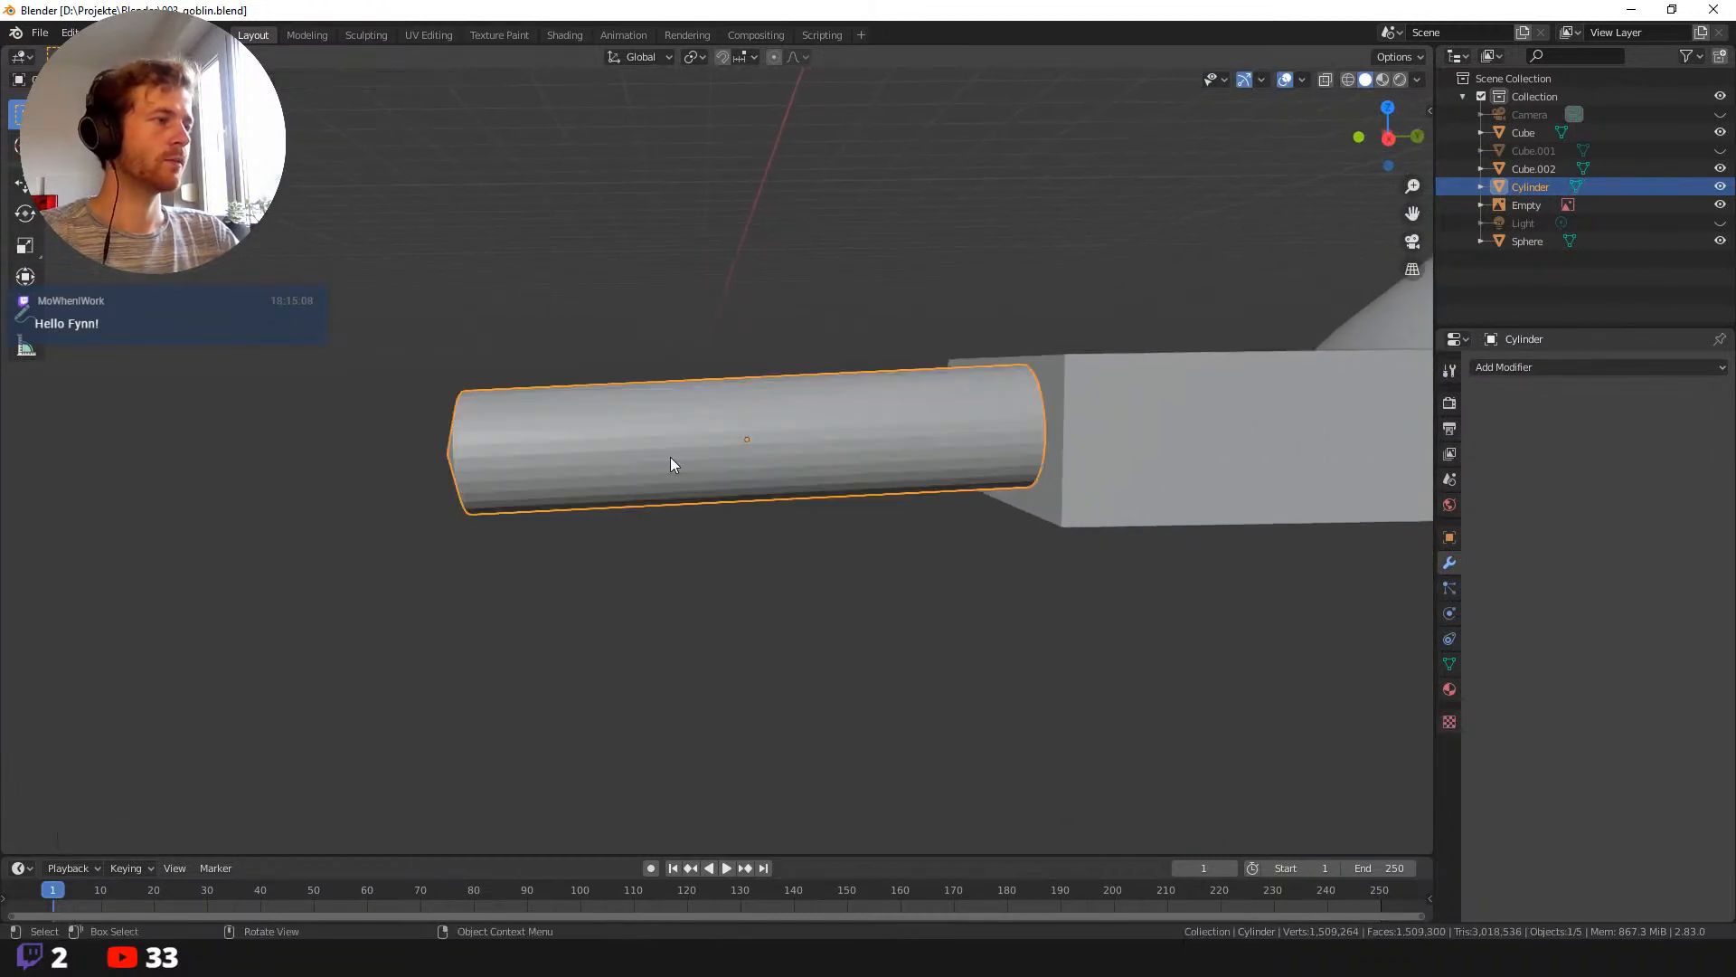
pyautogui.press('Tab')
# Select the vertices of the finger's outer third in wireframe shading, rotate them downward, and move them into line with the rest.
pyautogui.press('1')
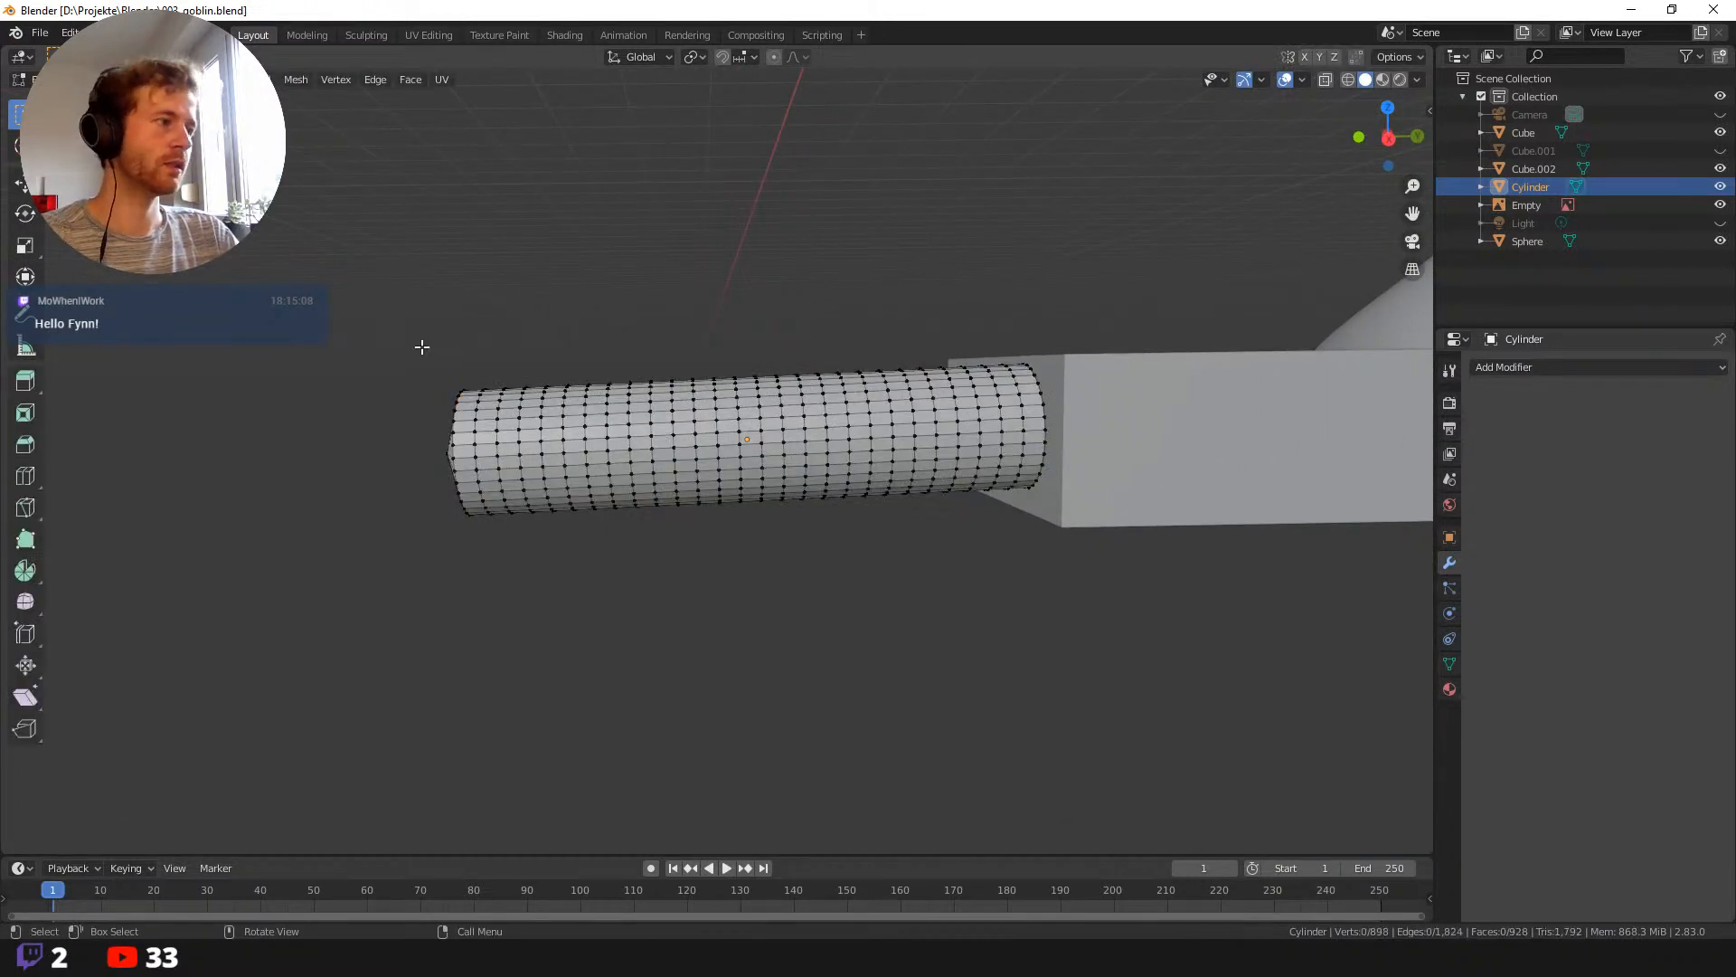
pyautogui.moveTo(409, 369); pyautogui.dragTo(803, 675, button='middle')
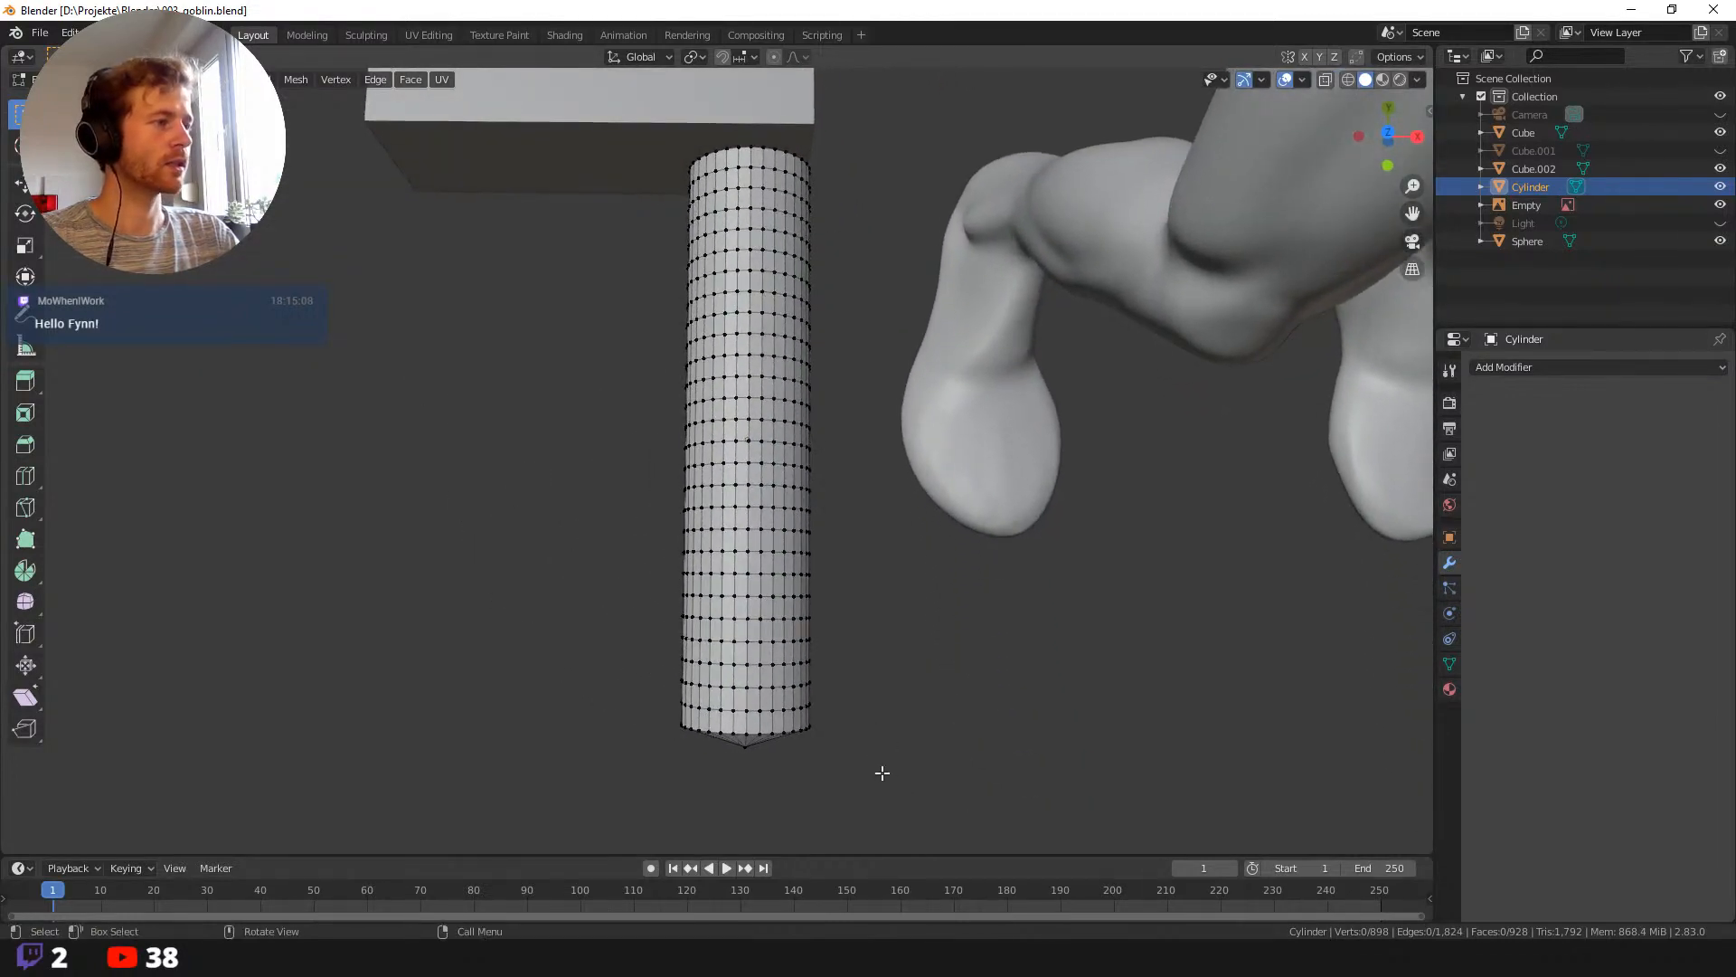
pyautogui.moveTo(883, 772); pyautogui.dragTo(596, 518)
pyautogui.moveTo(596, 518)
pyautogui.mouseDown(button='middle')
pyautogui.moveTo(744, 539)
pyautogui.moveTo(670, 459)
pyautogui.moveTo(701, 461)
pyautogui.moveTo(659, 457)
pyautogui.moveTo(665, 471)
pyautogui.mouseUp(button='middle')
pyautogui.hotkey('shift', 'z')
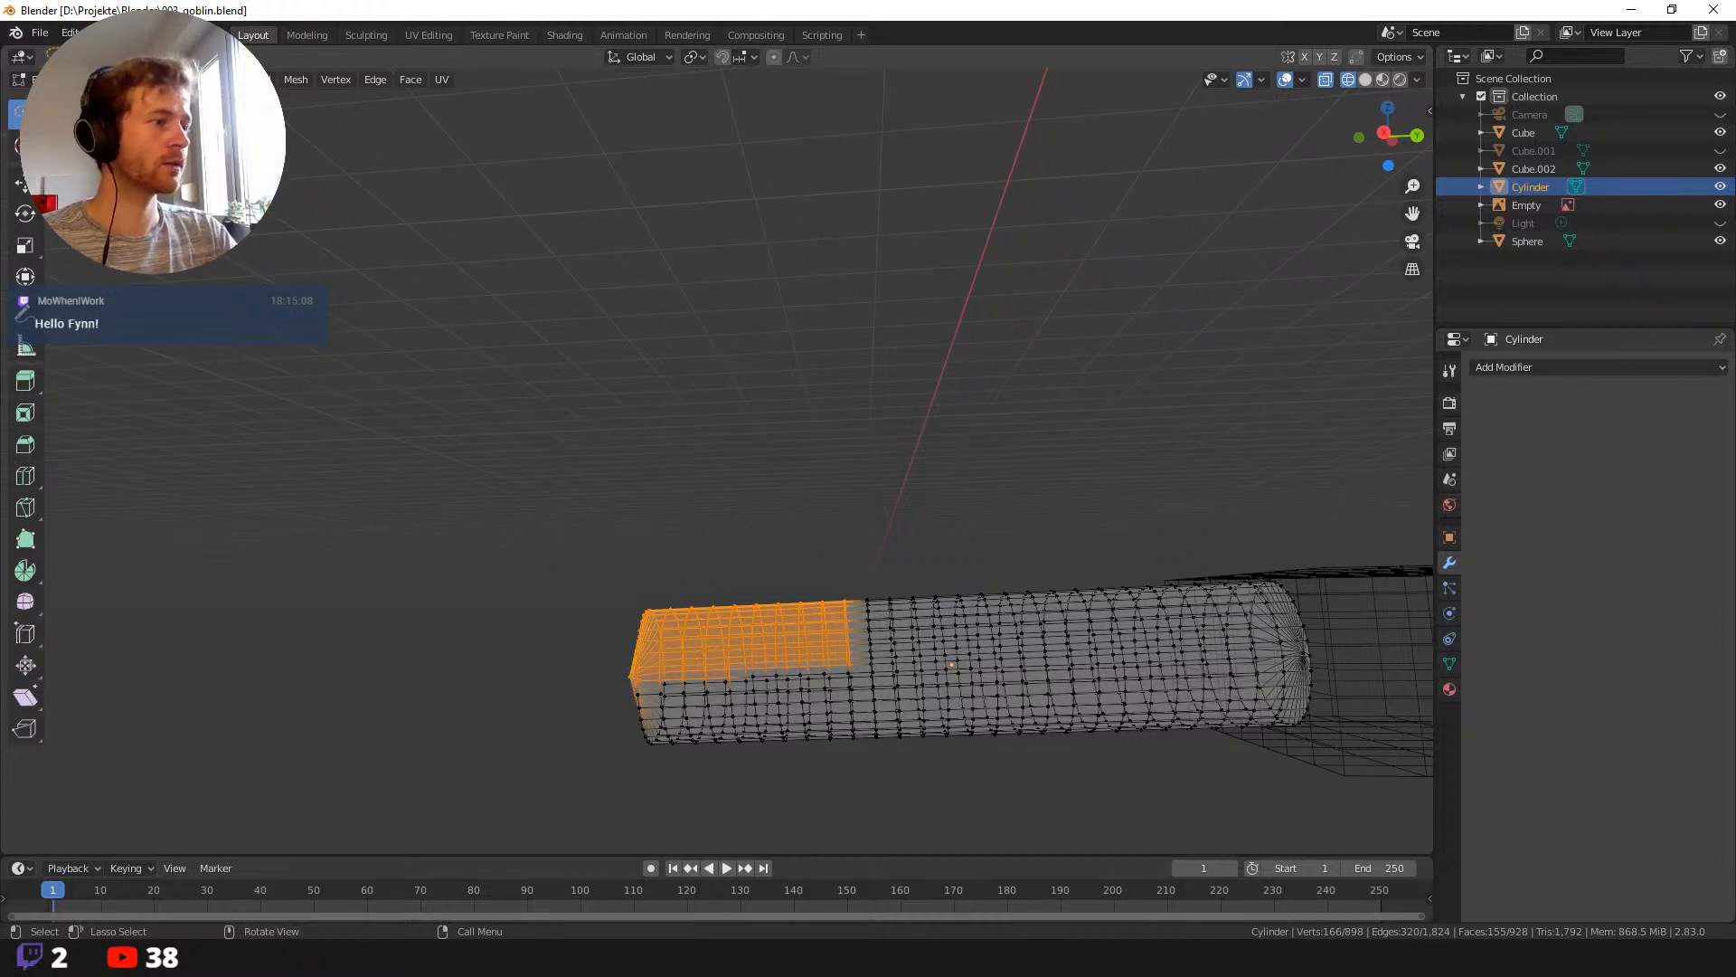
pyautogui.moveTo(864, 678)
pyautogui.mouseDown()
pyautogui.moveTo(730, 804)
pyautogui.moveTo(661, 462)
pyautogui.mouseUp()
pyautogui.press('r')
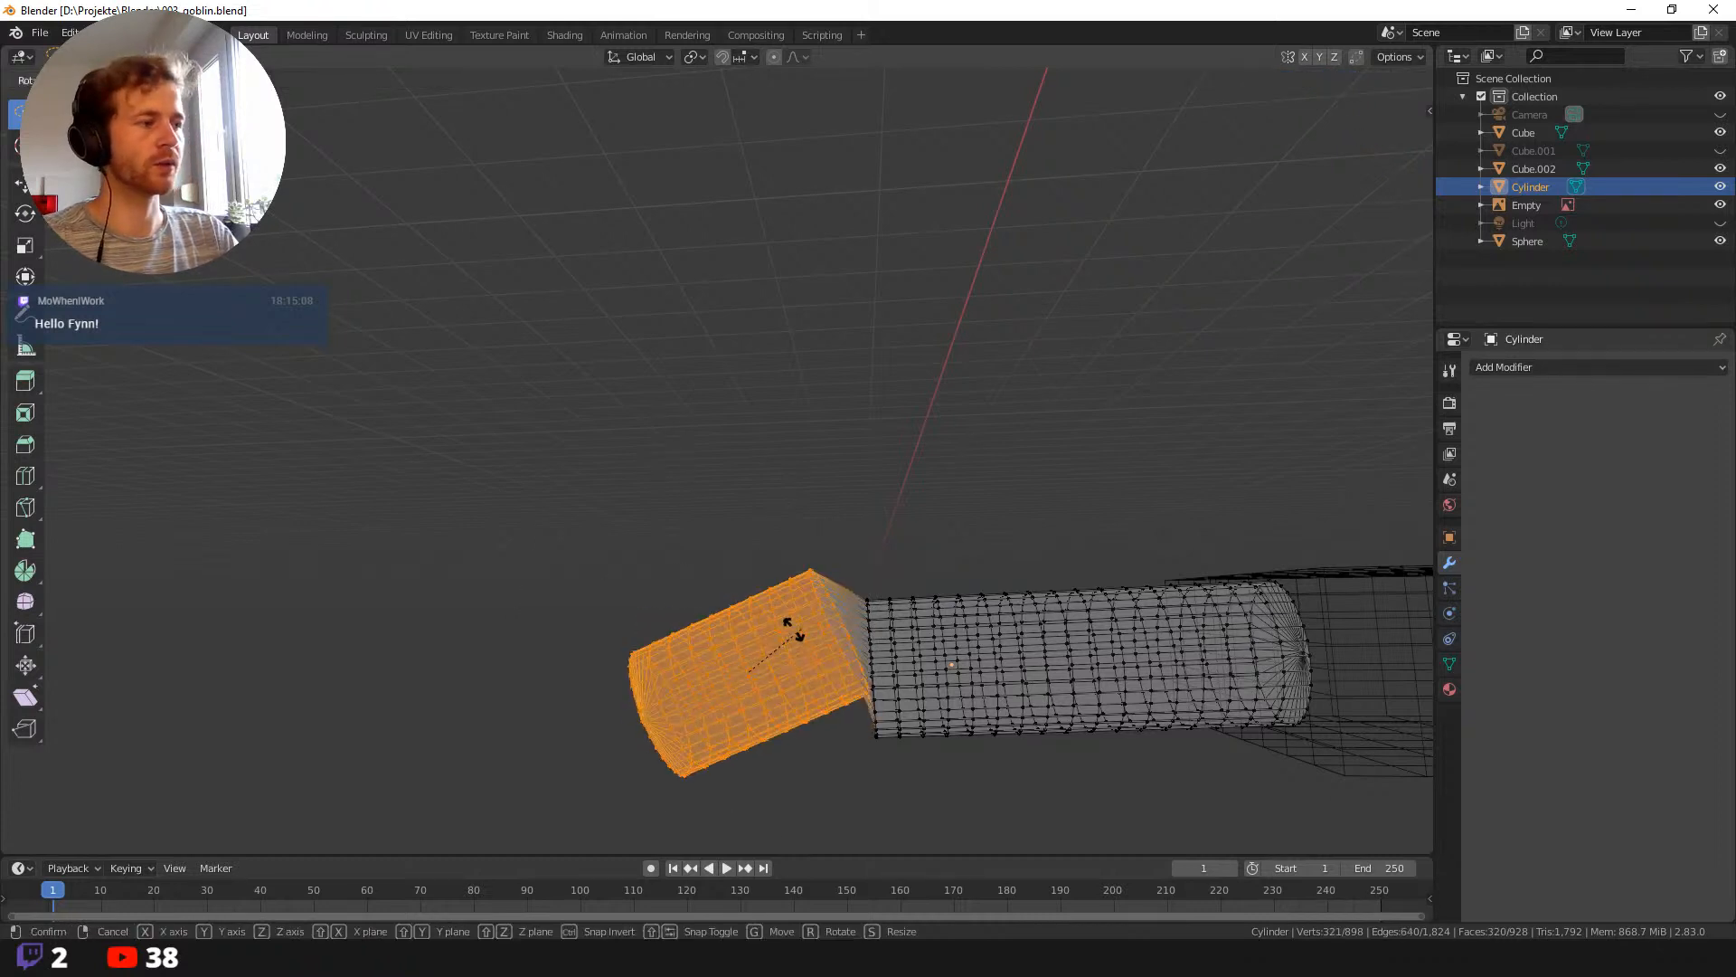
pyautogui.click(808, 644)
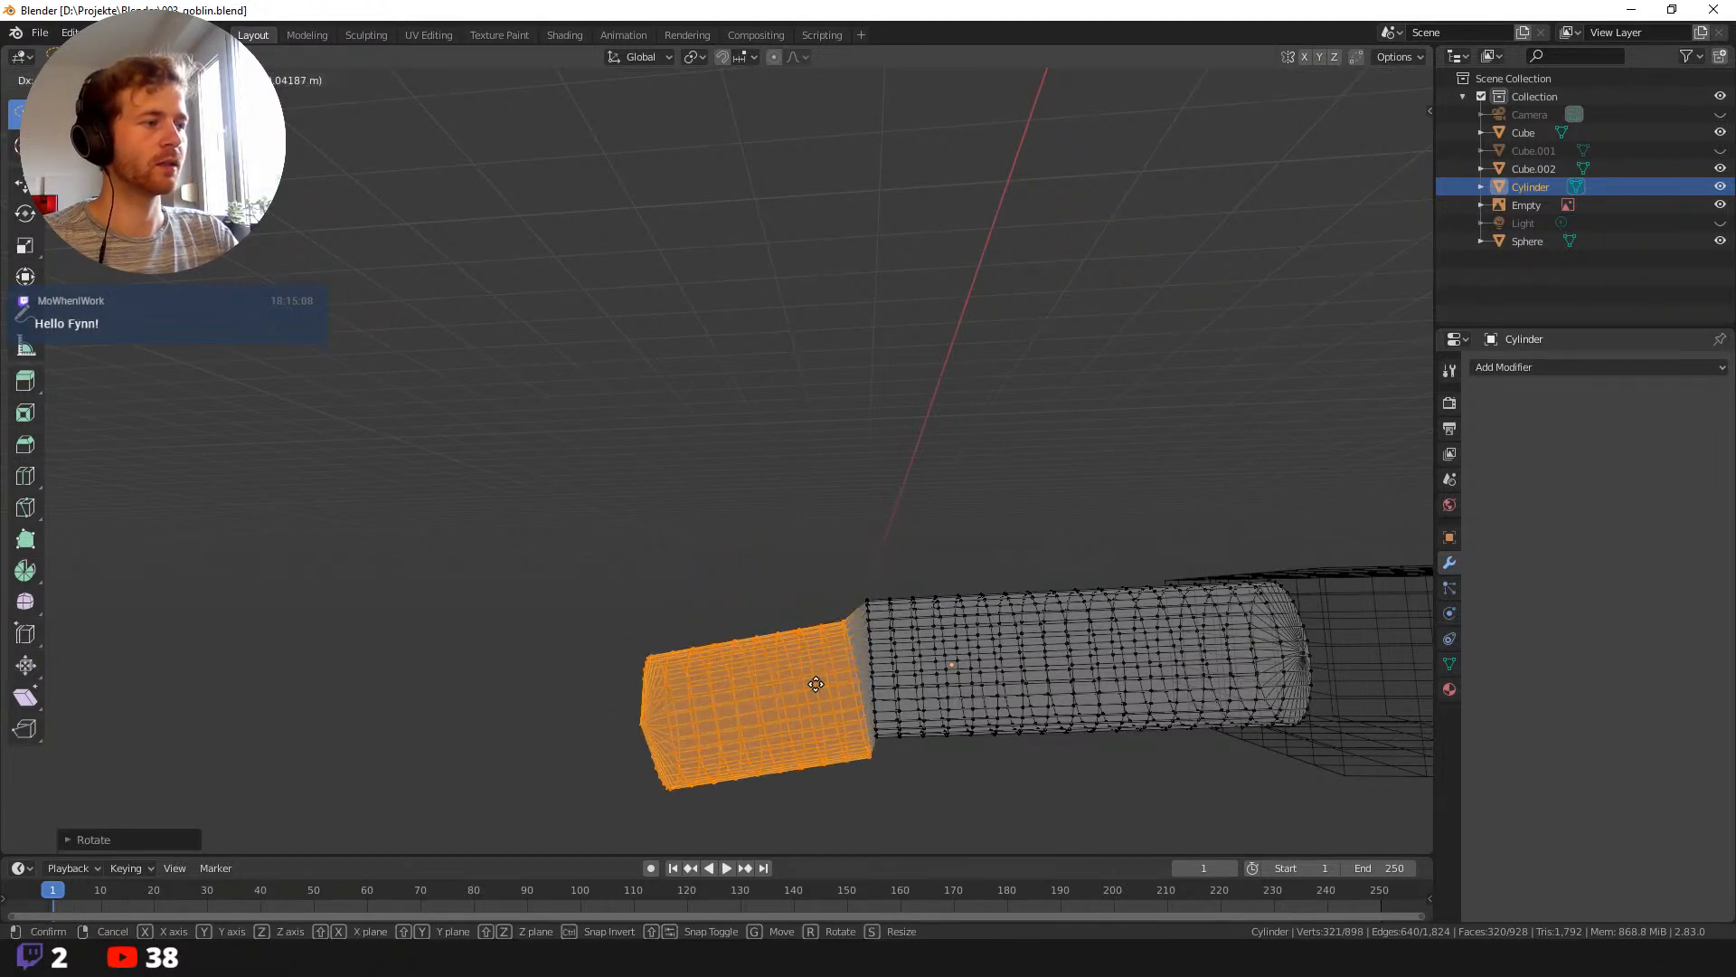
# Select the vertices of the finger's outer two thirds, rotate them downward, and move them into line with the base to form a second bend.
pyautogui.moveTo(808, 654); pyautogui.dragTo(784, 614, button='middle')
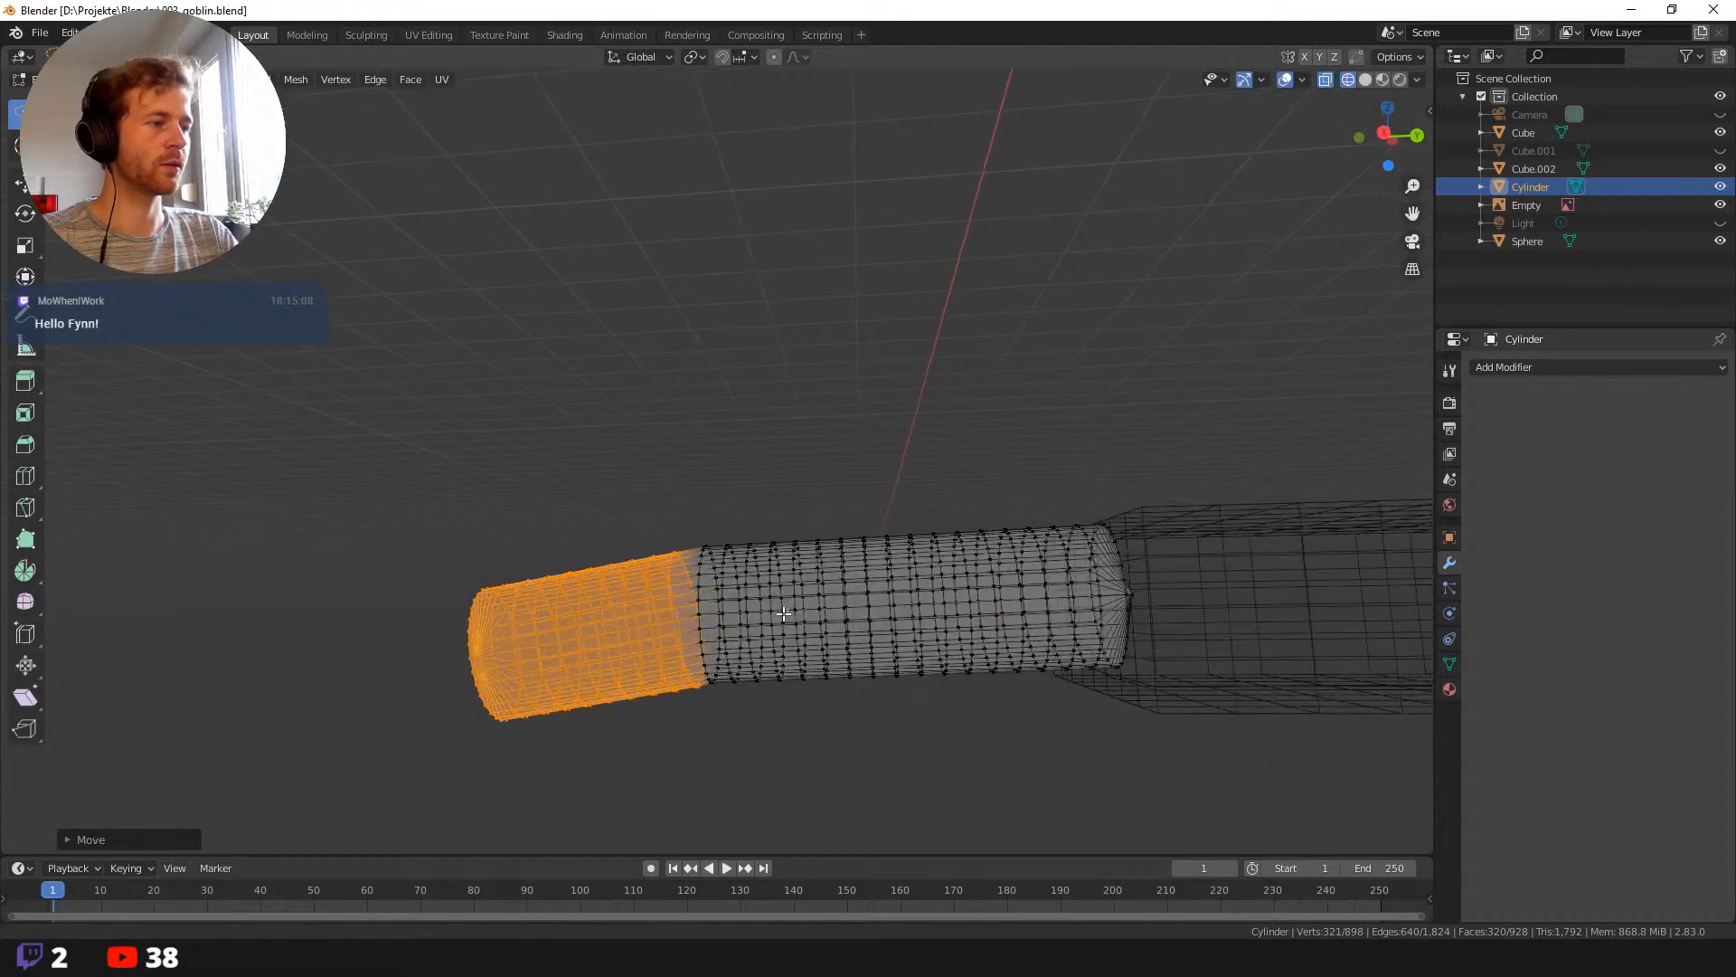
pyautogui.scroll(-2, 653, 575)
pyautogui.moveTo(653, 574); pyautogui.dragTo(675, 587, button='middle')
pyautogui.moveTo(440, 450)
pyautogui.mouseDown()
pyautogui.moveTo(799, 702)
pyautogui.moveTo(836, 584)
pyautogui.moveTo(633, 474)
pyautogui.moveTo(457, 562)
pyautogui.moveTo(760, 687)
pyautogui.moveTo(815, 688)
pyautogui.mouseUp()
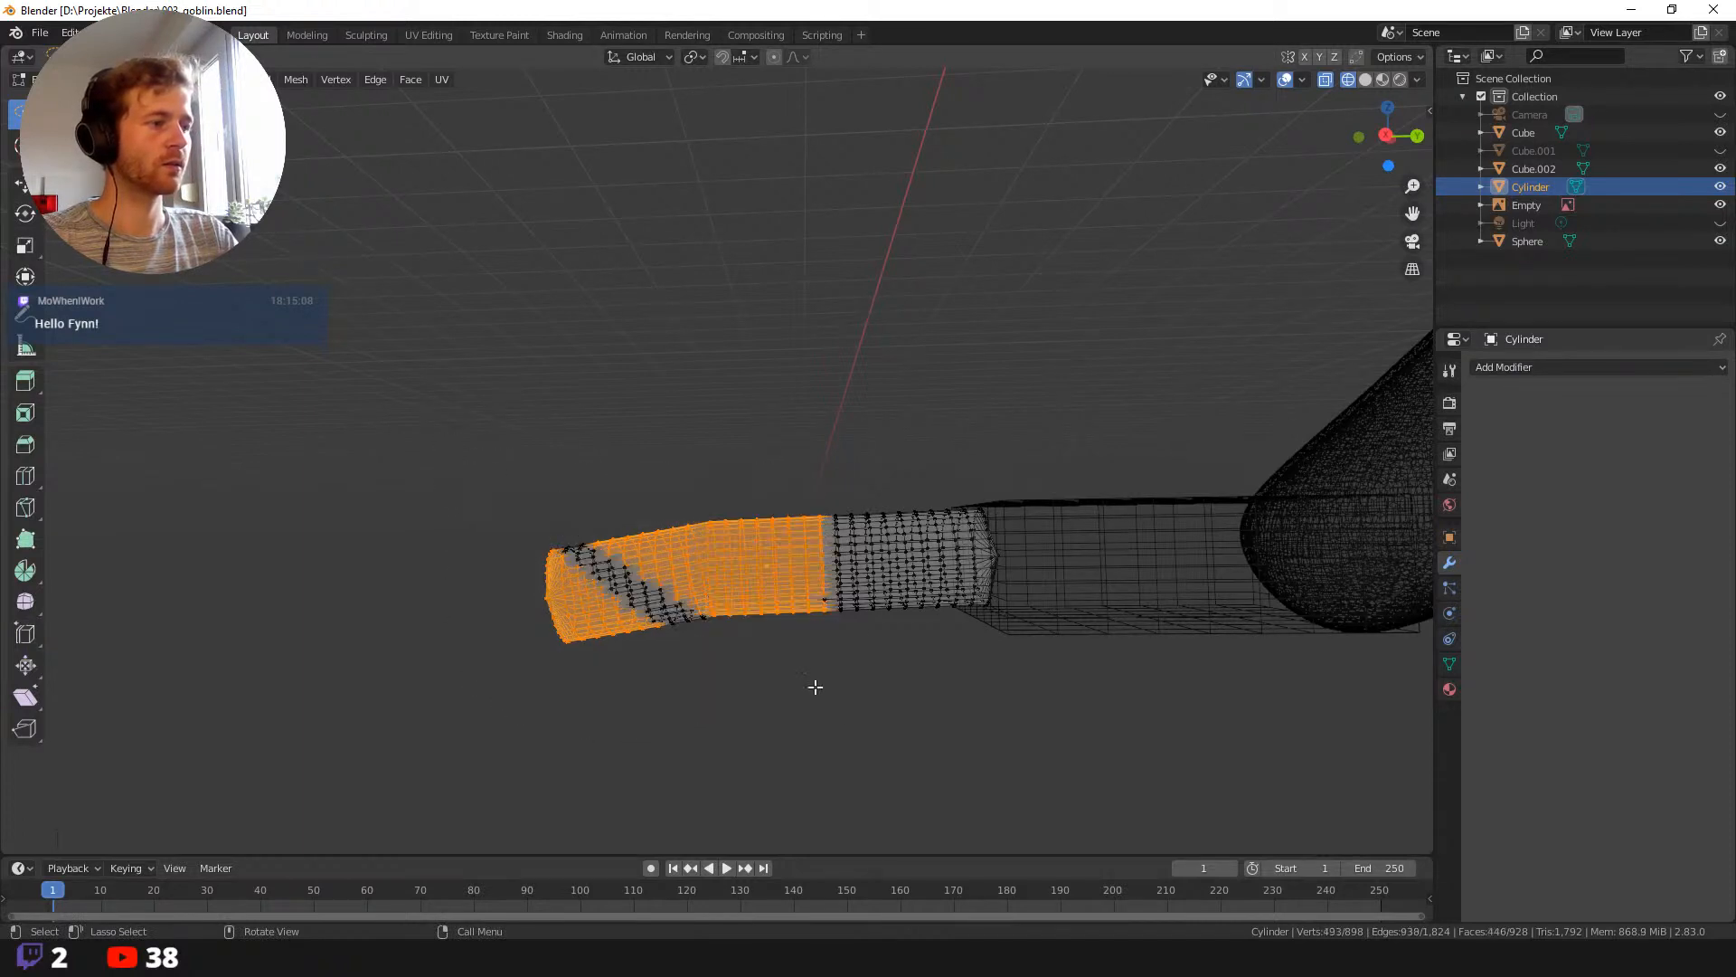
pyautogui.moveTo(660, 719)
pyautogui.keyDown('ctrl'); pyautogui.mouseDown()
pyautogui.moveTo(757, 667)
pyautogui.moveTo(551, 697)
pyautogui.moveTo(628, 681)
pyautogui.mouseUp(); pyautogui.keyUp('ctrl')
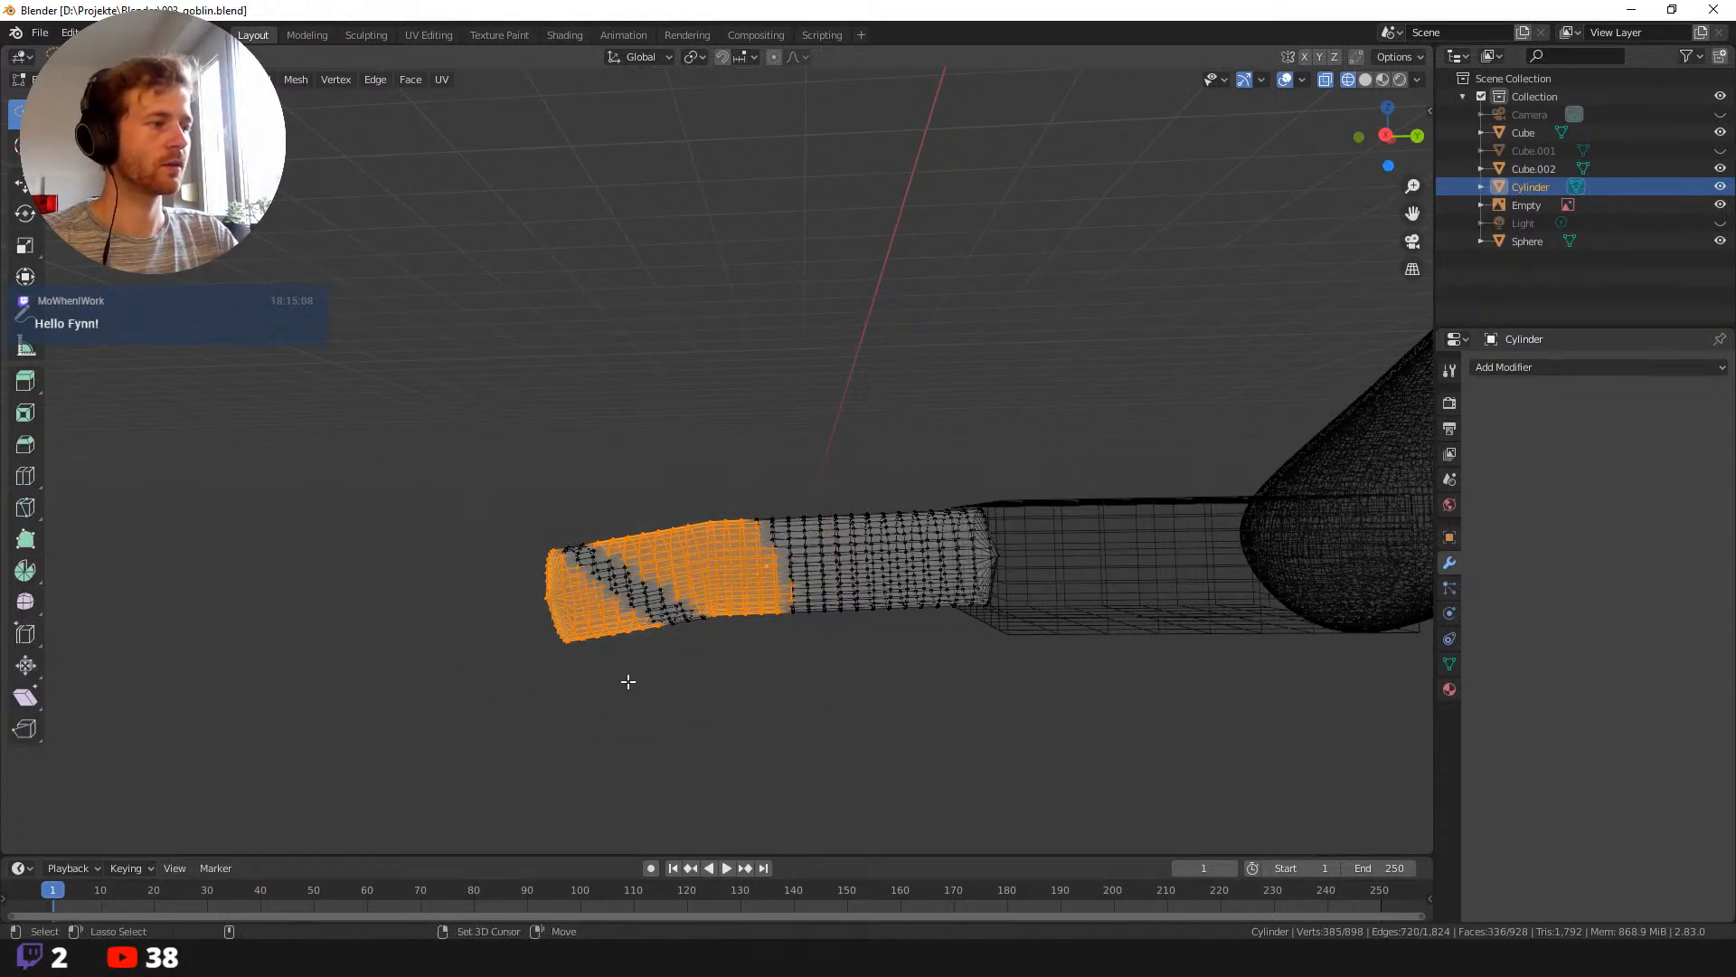
pyautogui.click(427, 720)
pyautogui.moveTo(409, 754)
pyautogui.mouseDown()
pyautogui.moveTo(709, 713)
pyautogui.moveTo(826, 651)
pyautogui.moveTo(855, 597)
pyautogui.moveTo(846, 479)
pyautogui.moveTo(401, 658)
pyautogui.mouseUp()
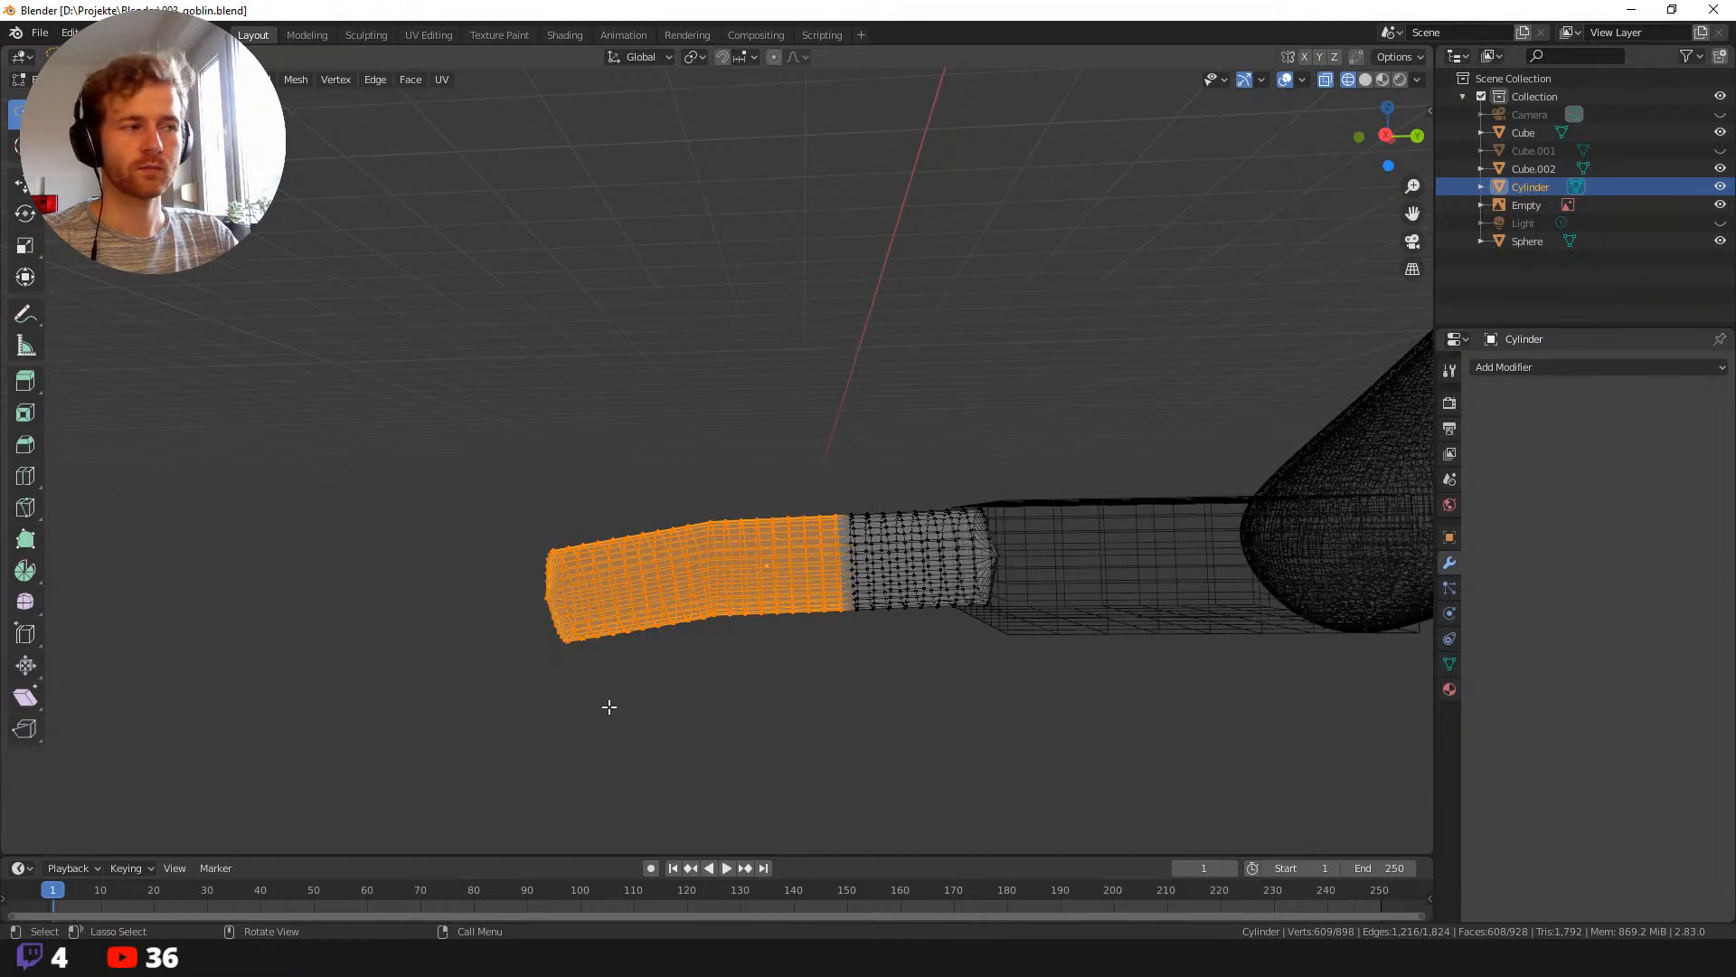
pyautogui.press('r')
pyautogui.click(632, 714)
pyautogui.press('g')
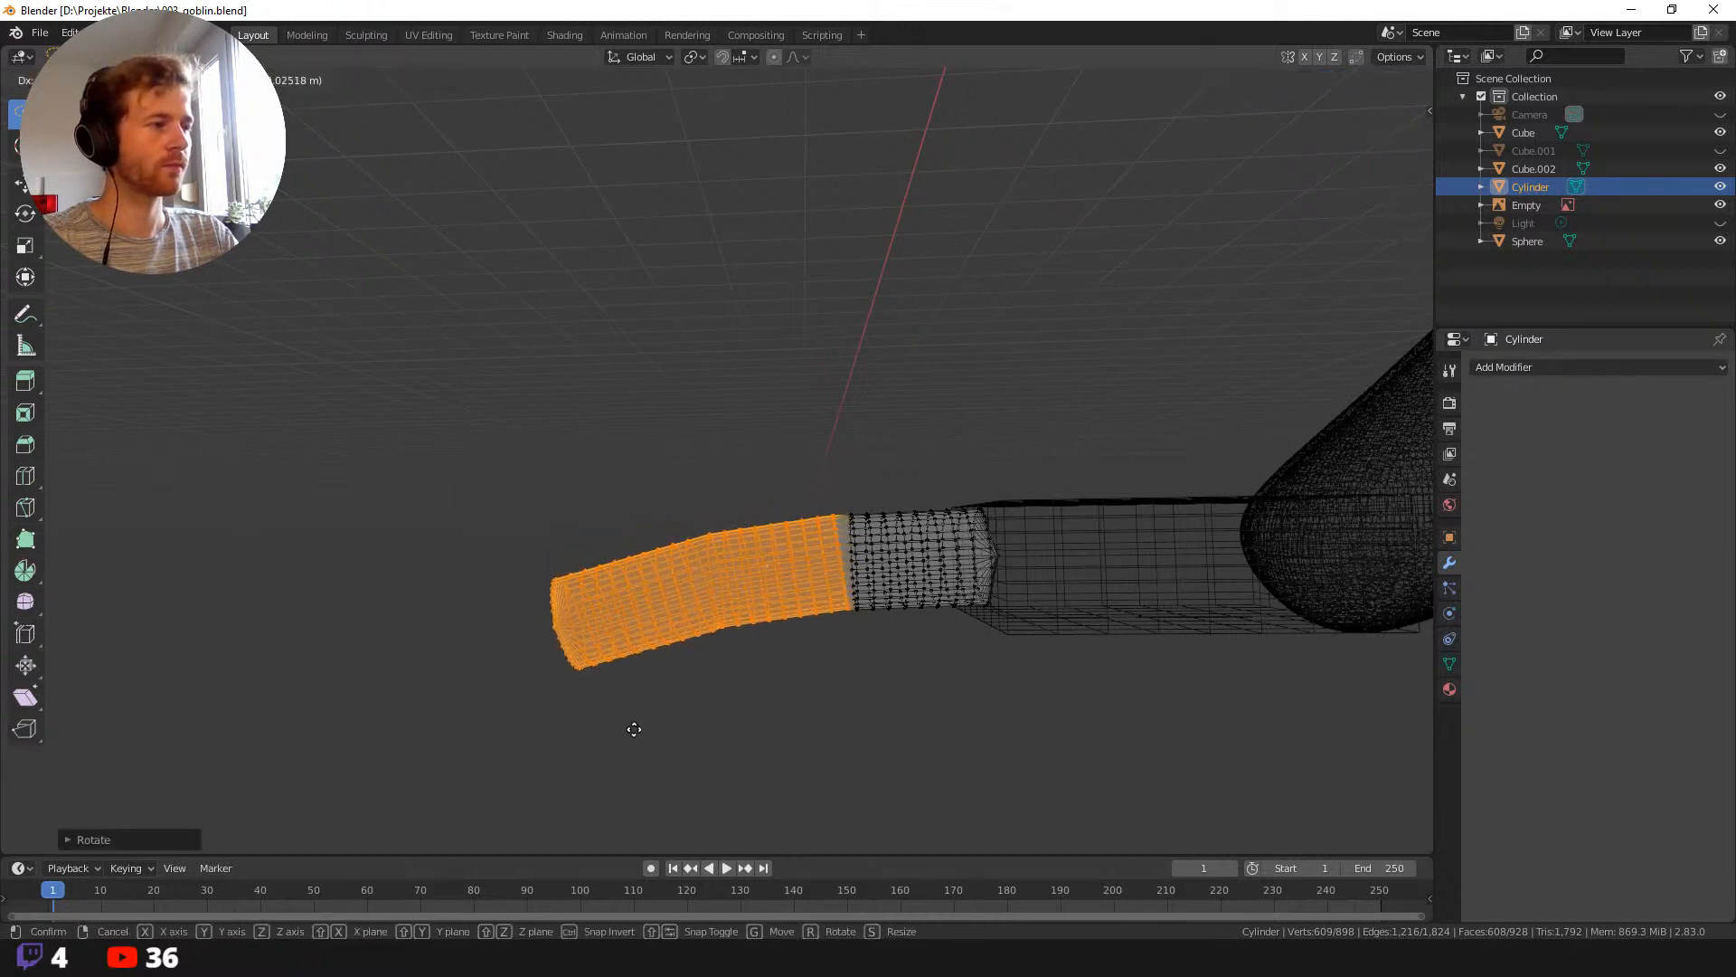
pyautogui.click(623, 730)
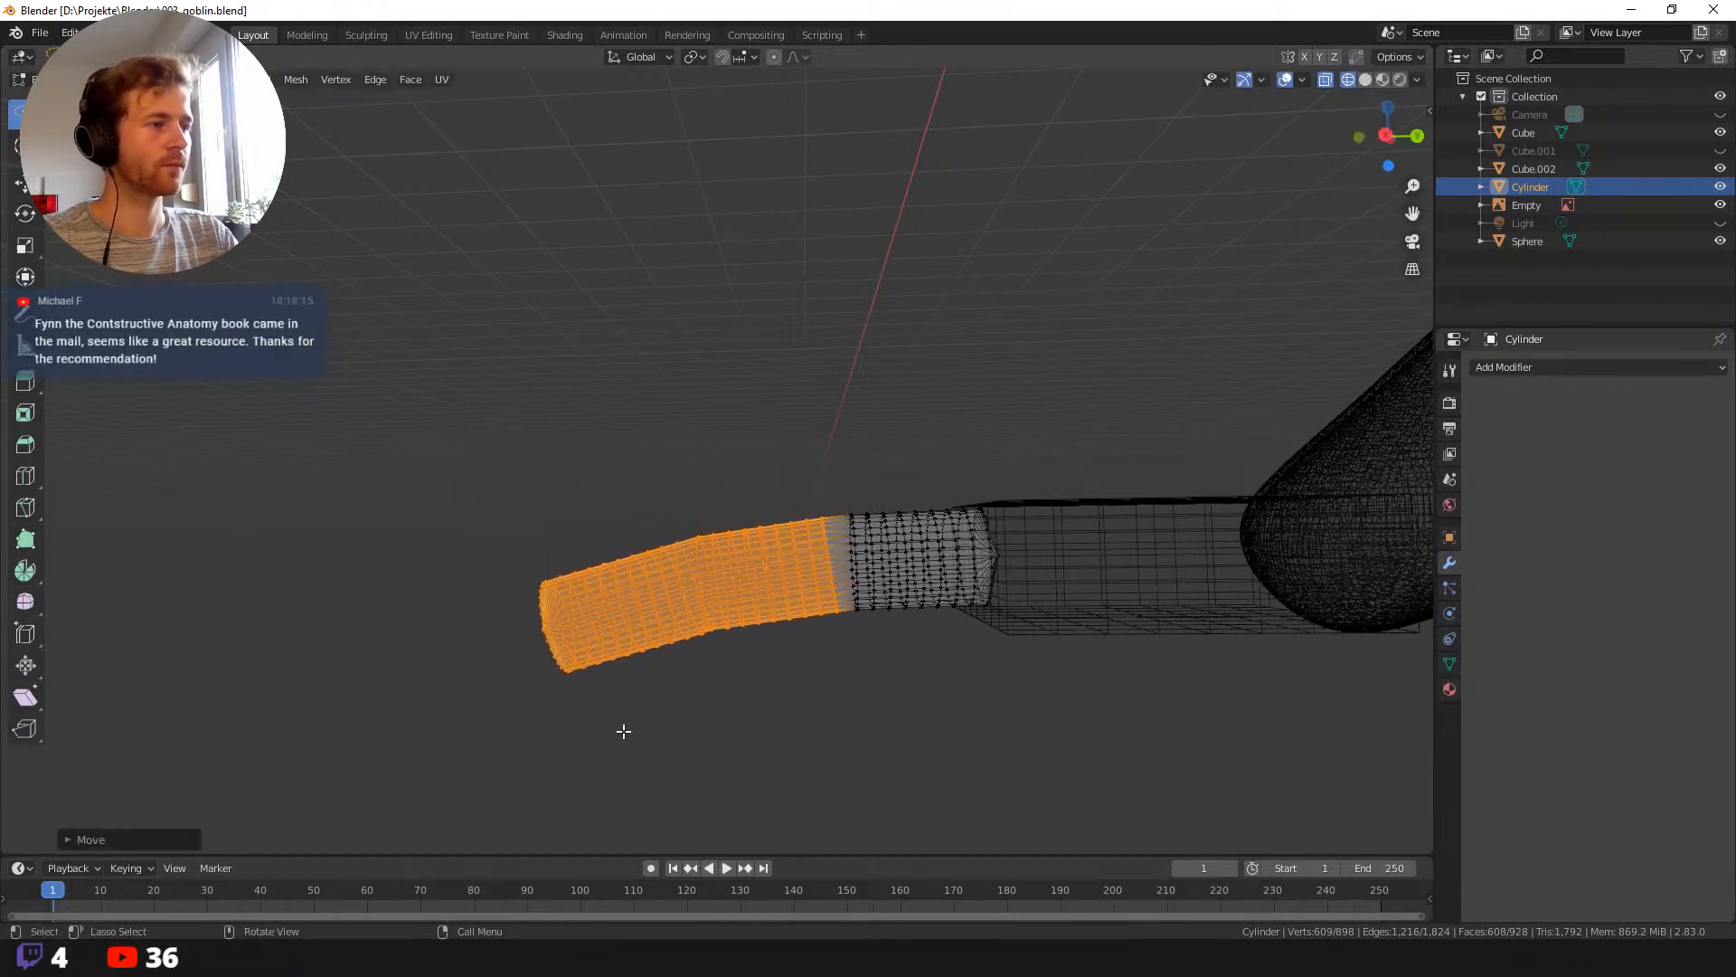
pyautogui.click(569, 412)
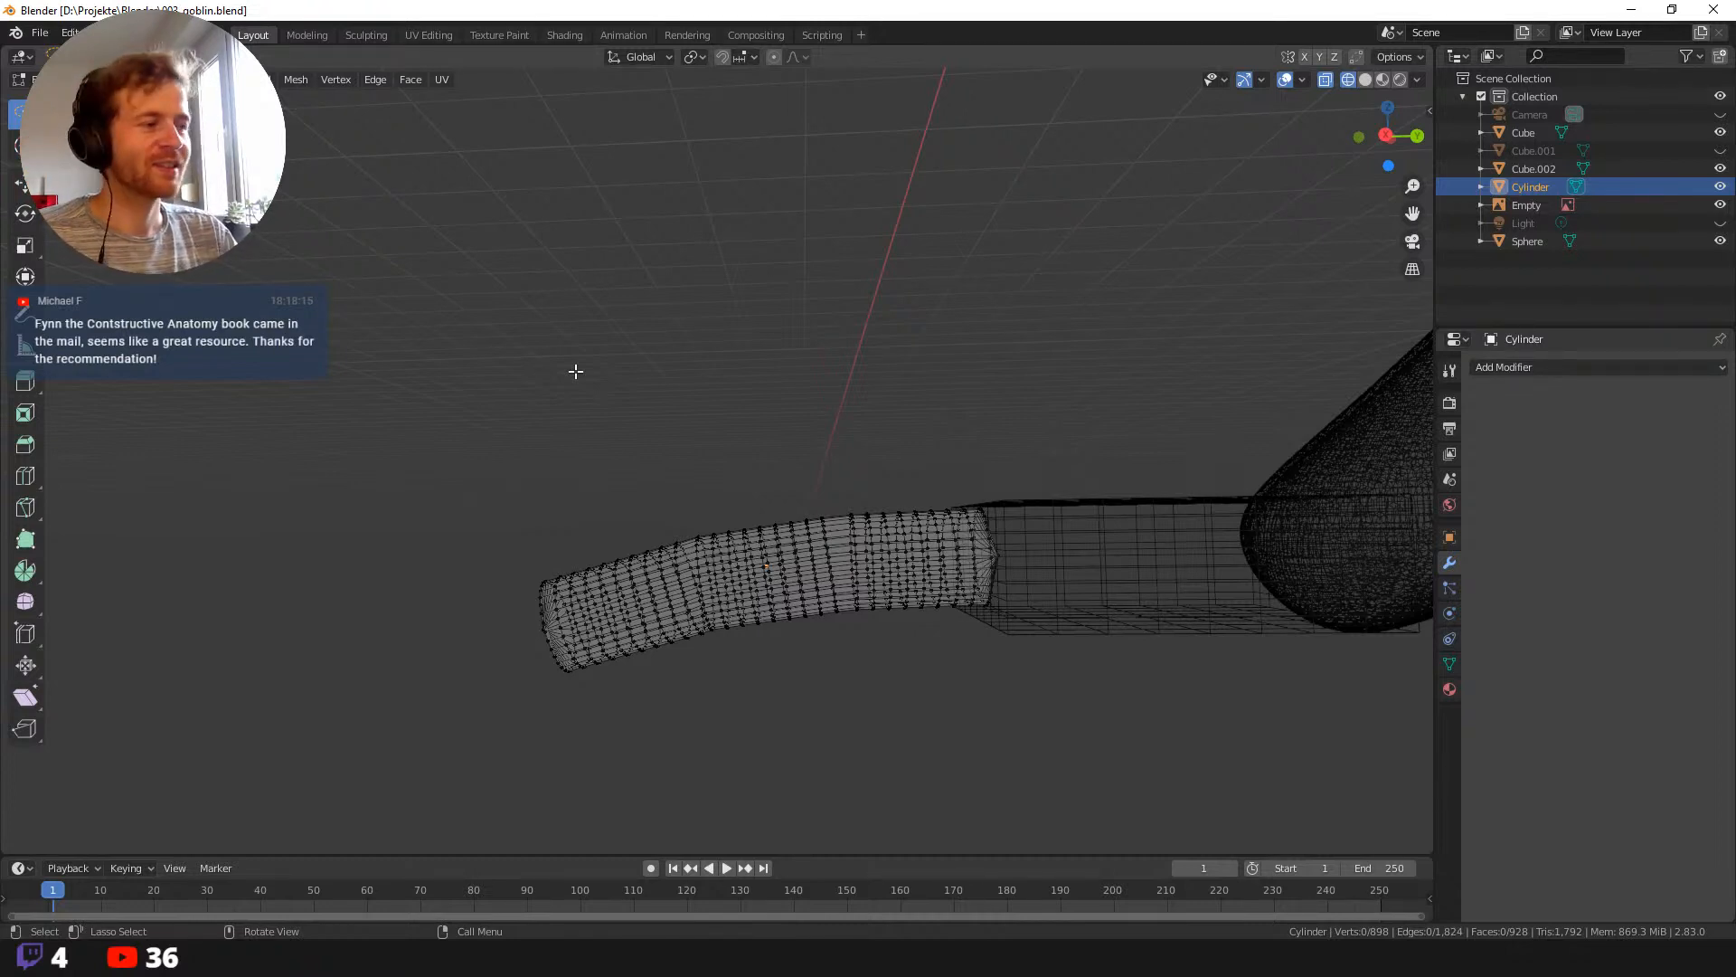
# Restore solid shading and return the bent finger cylinder to Object Mode.
pyautogui.moveTo(706, 418); pyautogui.dragTo(579, 448, button='middle')
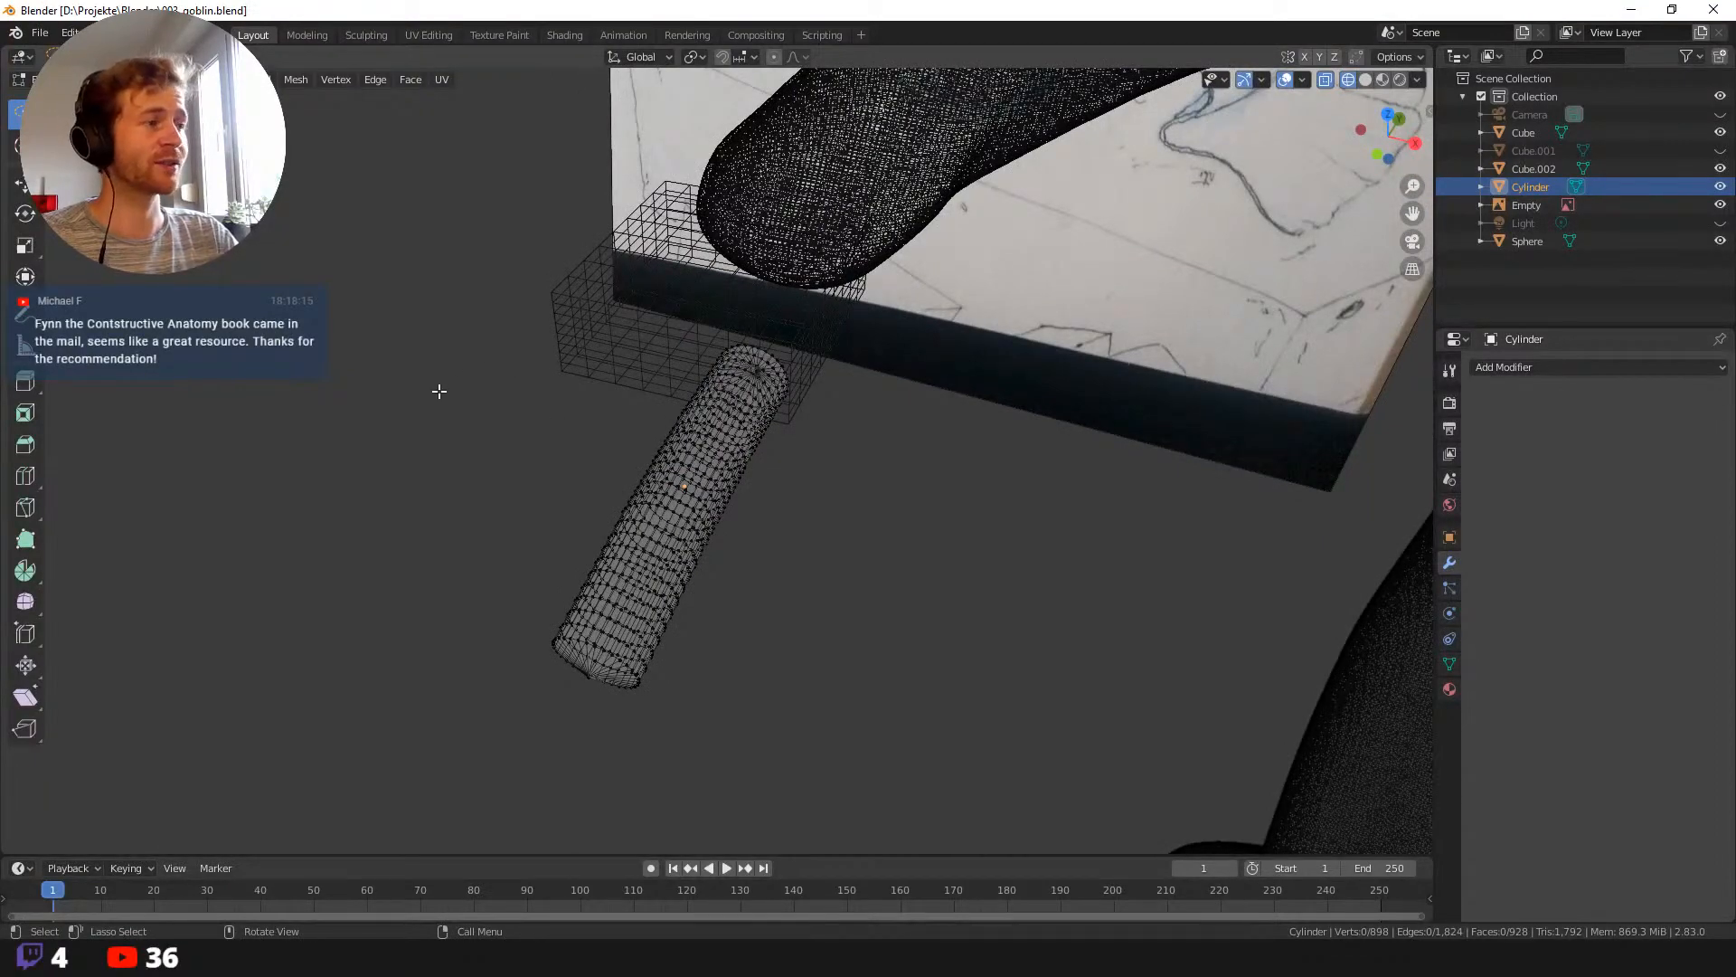
pyautogui.moveTo(440, 391); pyautogui.dragTo(400, 353, button='middle')
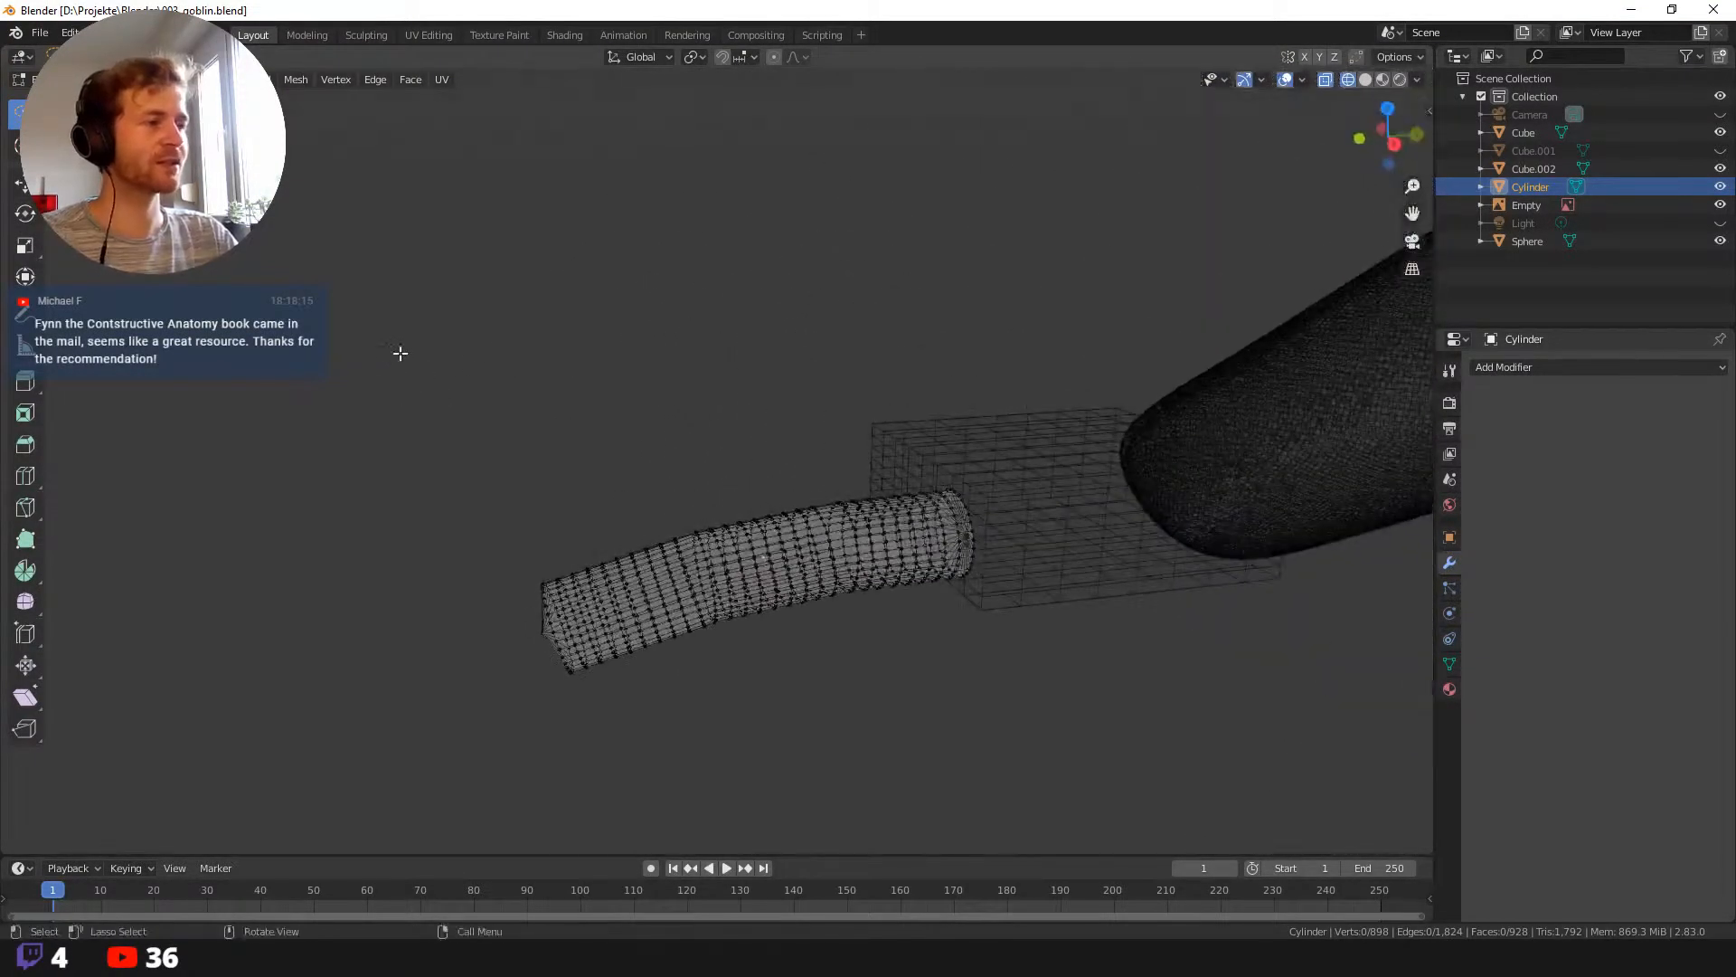
pyautogui.hotkey('shift', 'z')
pyautogui.moveTo(551, 389)
pyautogui.mouseDown(button='middle')
pyautogui.moveTo(594, 443)
pyautogui.moveTo(664, 465)
pyautogui.moveTo(600, 457)
pyautogui.moveTo(659, 504)
pyautogui.moveTo(765, 539)
pyautogui.moveTo(612, 442)
pyautogui.moveTo(543, 329)
pyautogui.moveTo(672, 378)
pyautogui.moveTo(578, 369)
pyautogui.mouseUp(button='middle')
pyautogui.press('Tab')
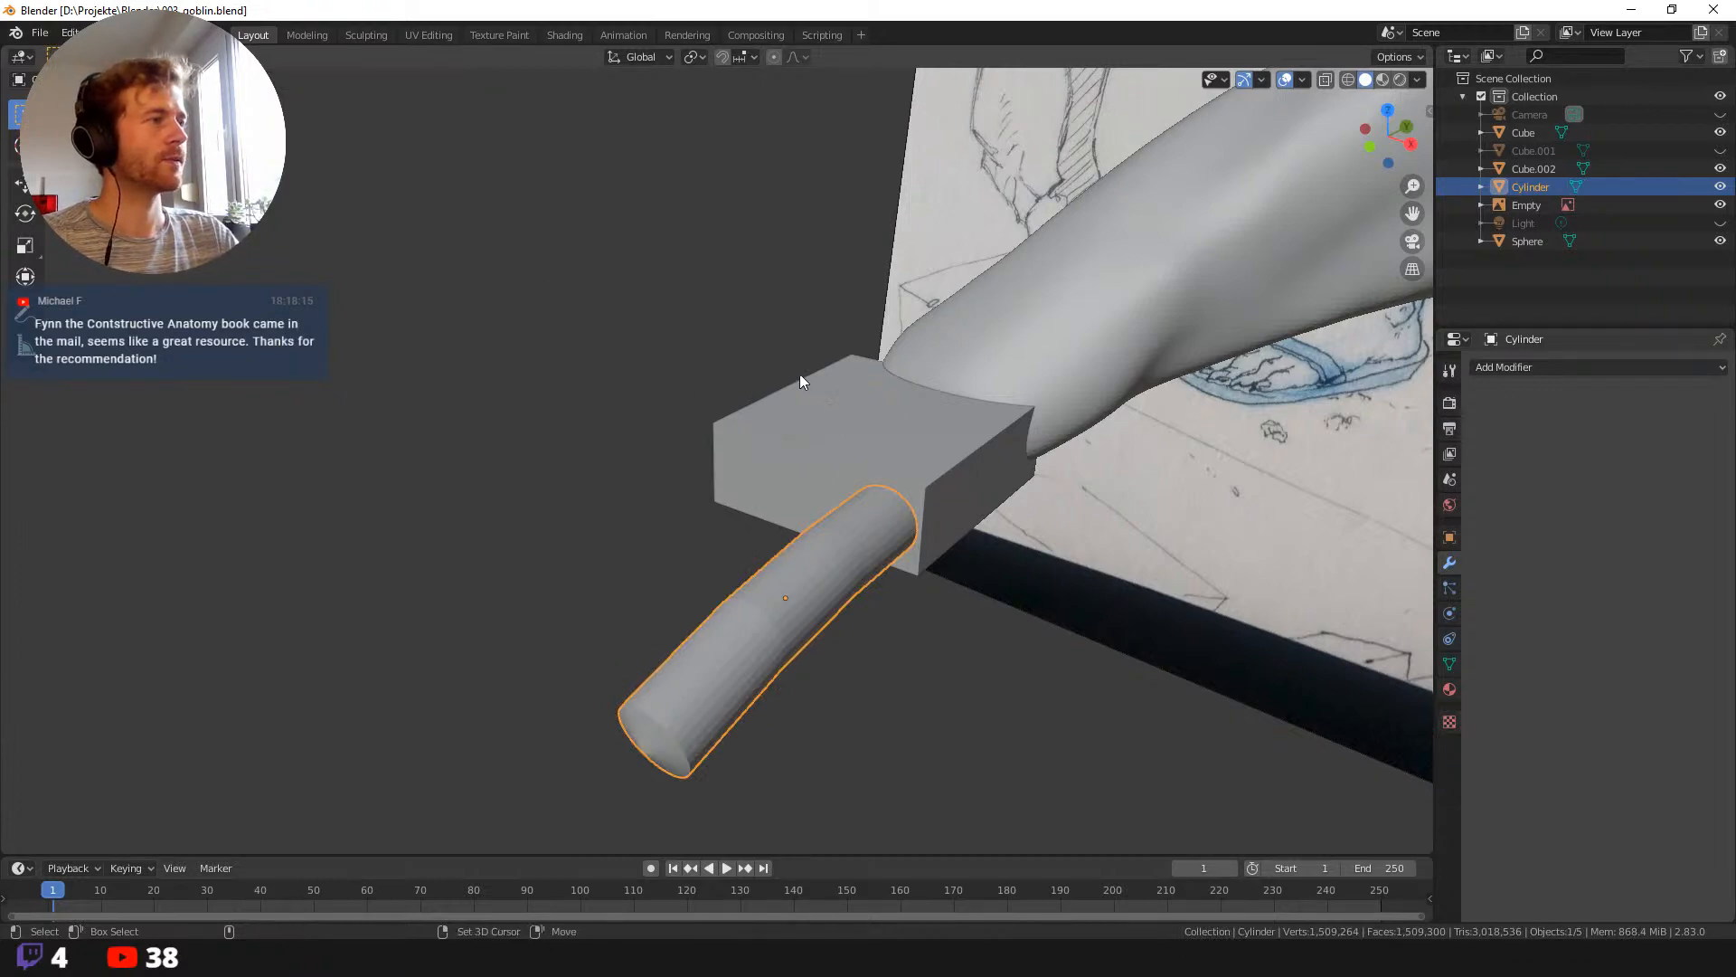
# Switch to the Sculpting workspace and hide the goblin body and the reference image so only the hand parts remain.
pyautogui.click(363, 32)
pyautogui.scroll(5, 472, 459)
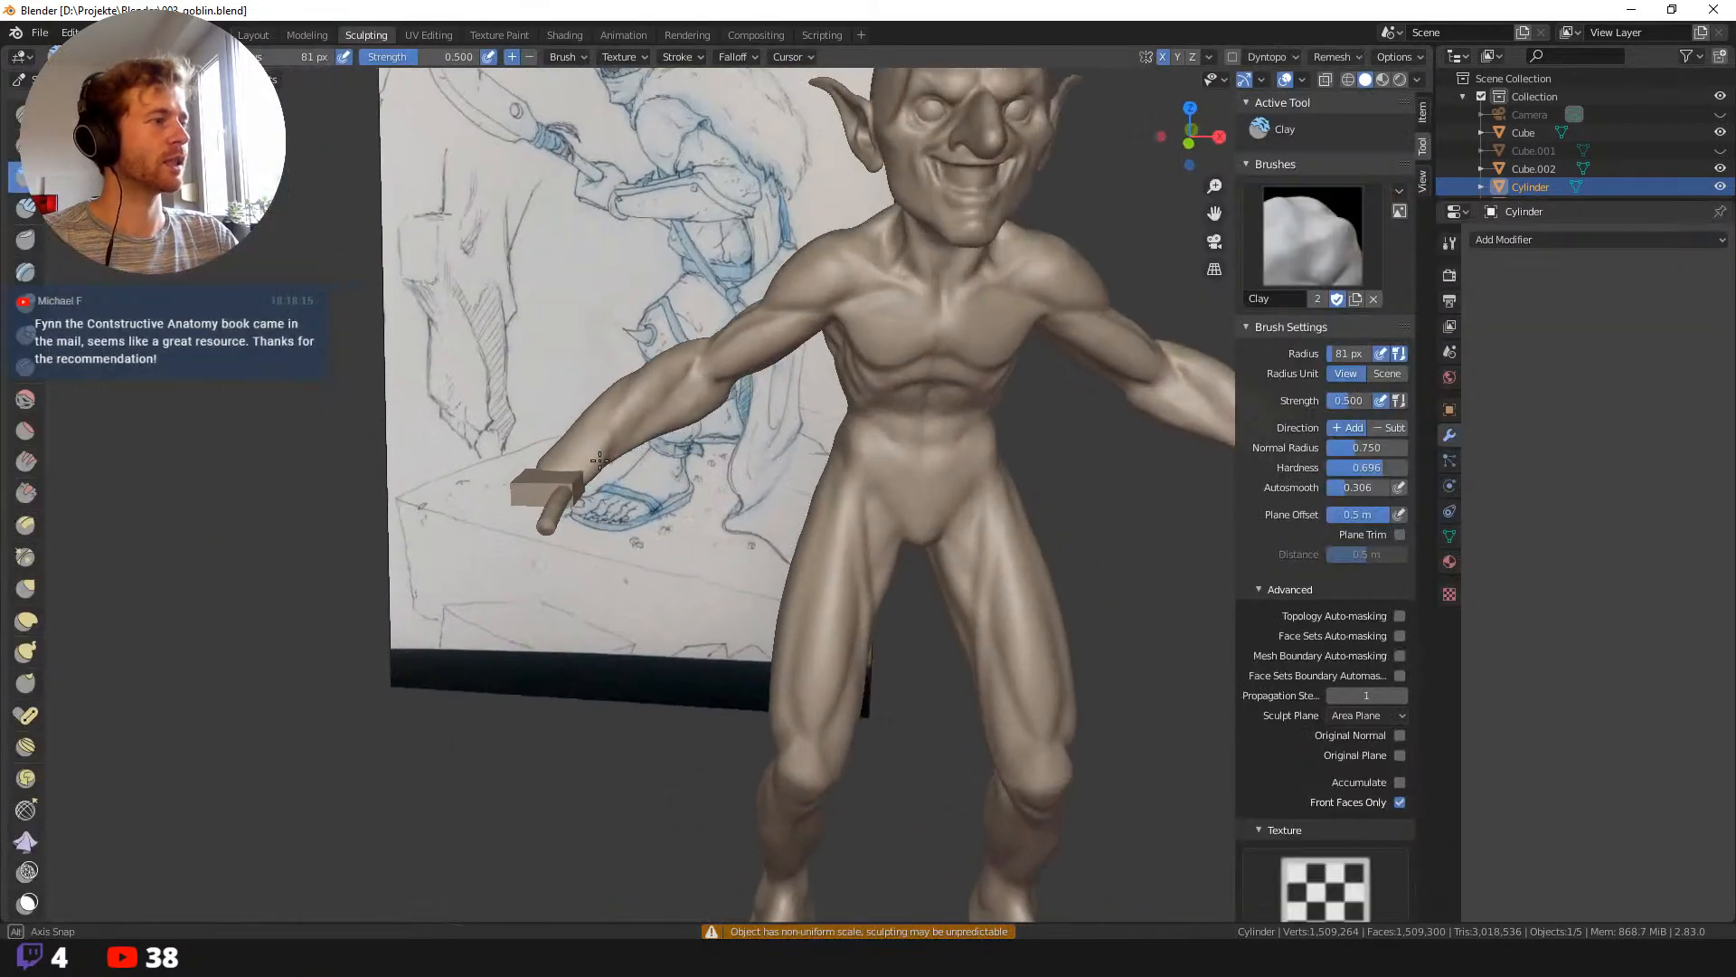
pyautogui.moveTo(472, 459)
pyautogui.keyDown('shift'); pyautogui.mouseDown(button='middle')
pyautogui.moveTo(528, 419)
pyautogui.moveTo(705, 549)
pyautogui.moveTo(701, 524)
pyautogui.mouseUp(button='middle'); pyautogui.keyUp('shift')
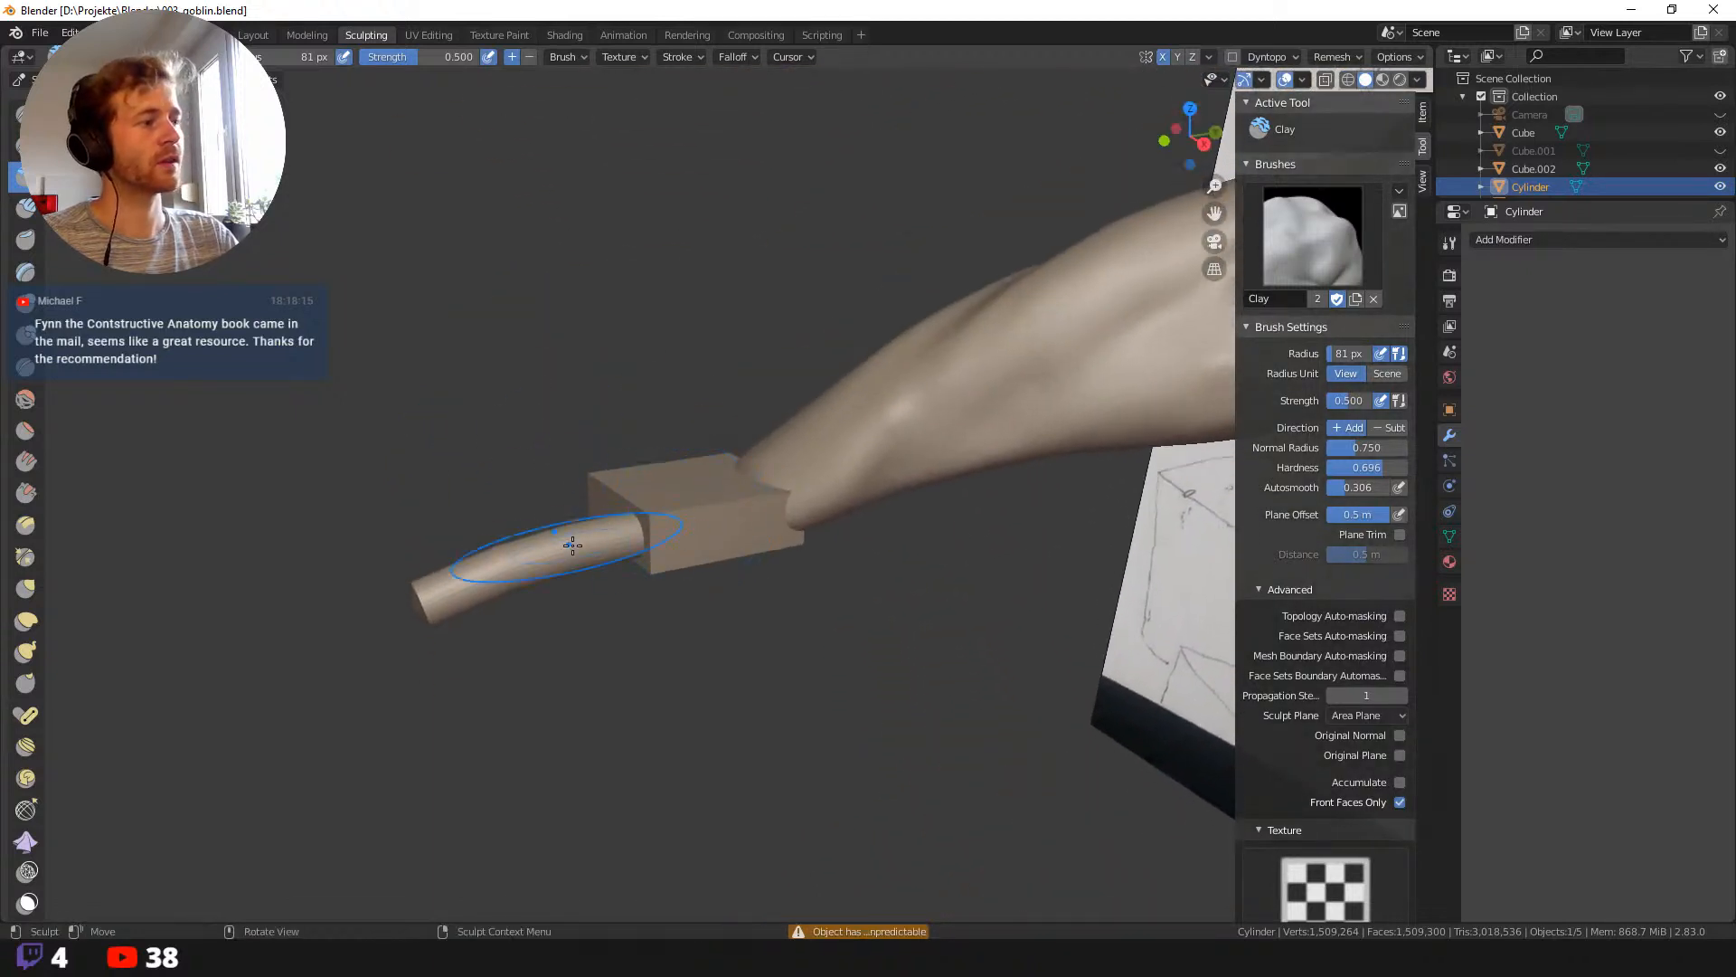
pyautogui.click(1721, 169)
pyautogui.click(1721, 169)
pyautogui.click(1720, 132)
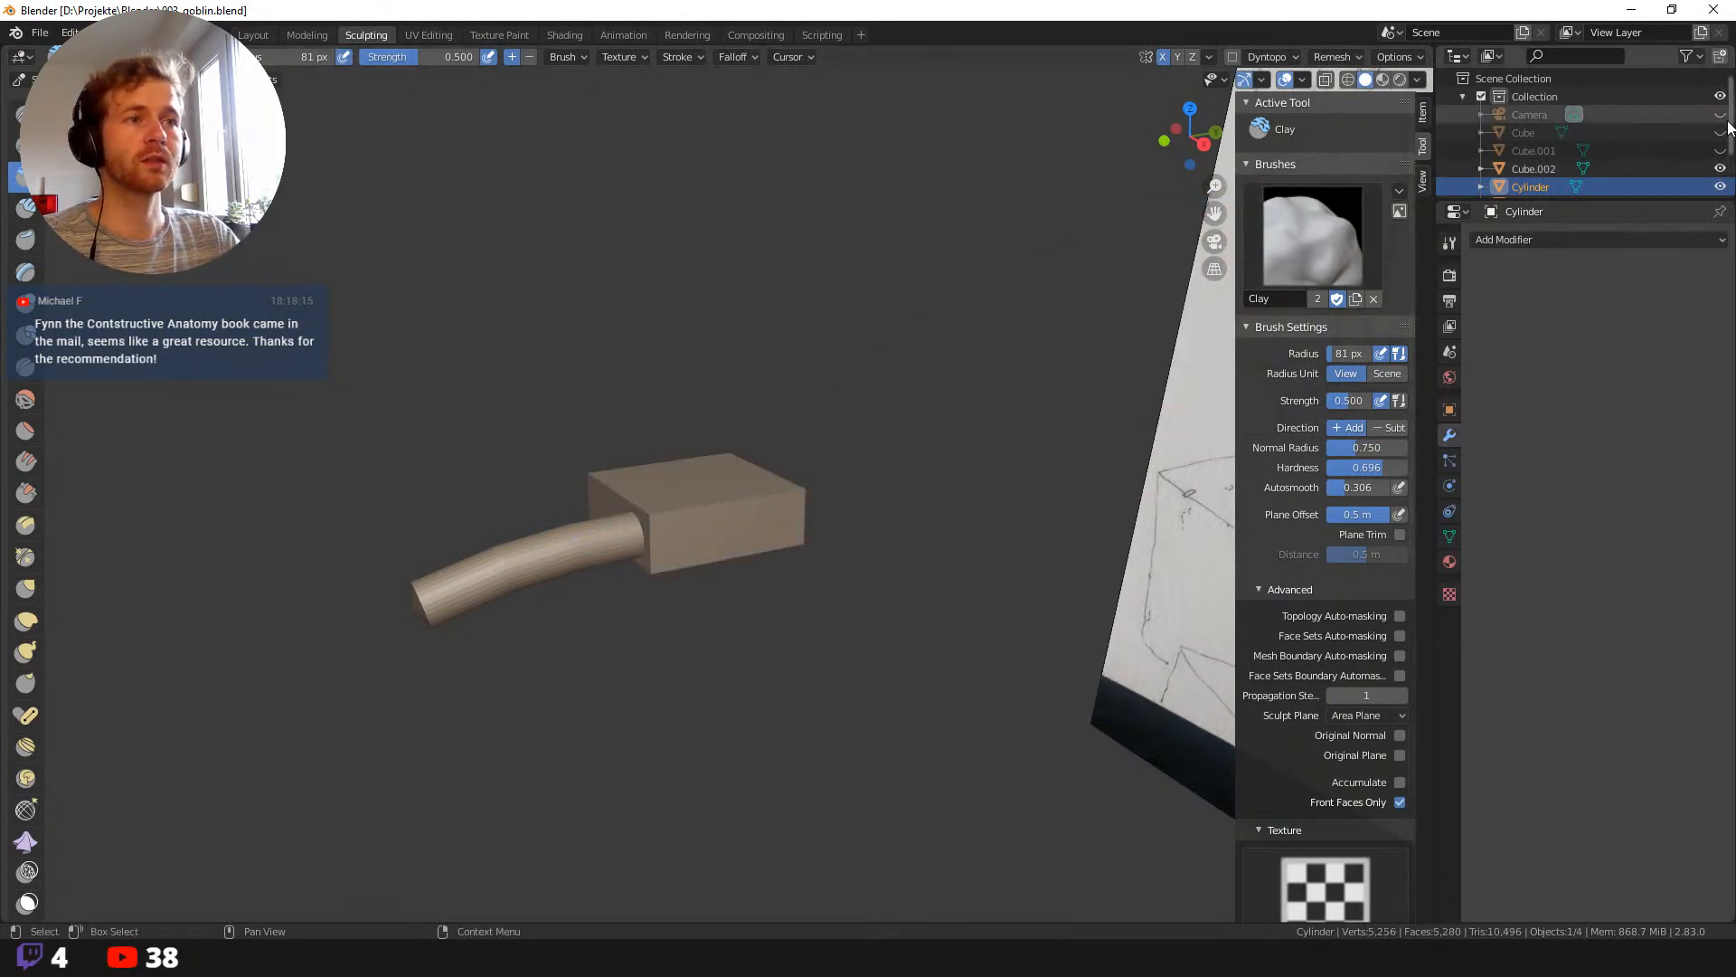
pyautogui.scroll(-3, 1727, 118)
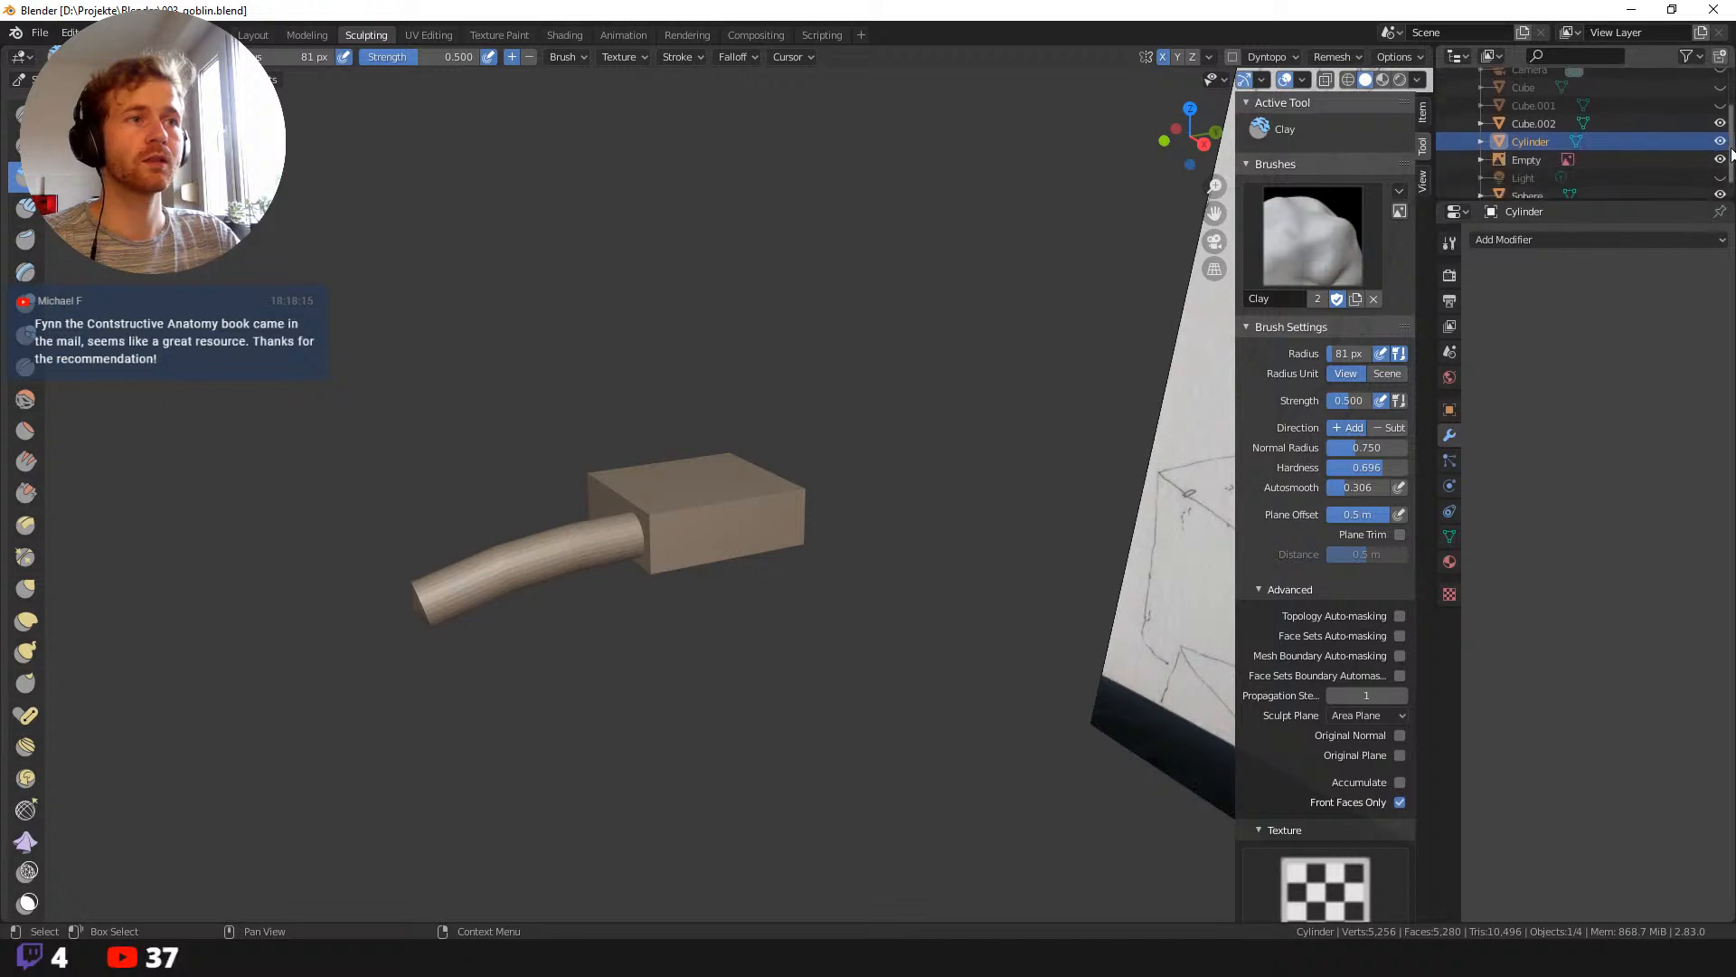
pyautogui.click(1721, 153)
# Try enabling Dyntopo on the finger cylinder, undo it, and try adjusting the voxel remesh size.
pyautogui.moveTo(500, 411)
pyautogui.mouseDown(button='middle')
pyautogui.moveTo(407, 457)
pyautogui.moveTo(503, 368)
pyautogui.moveTo(322, 447)
pyautogui.moveTo(519, 429)
pyautogui.mouseUp(button='middle')
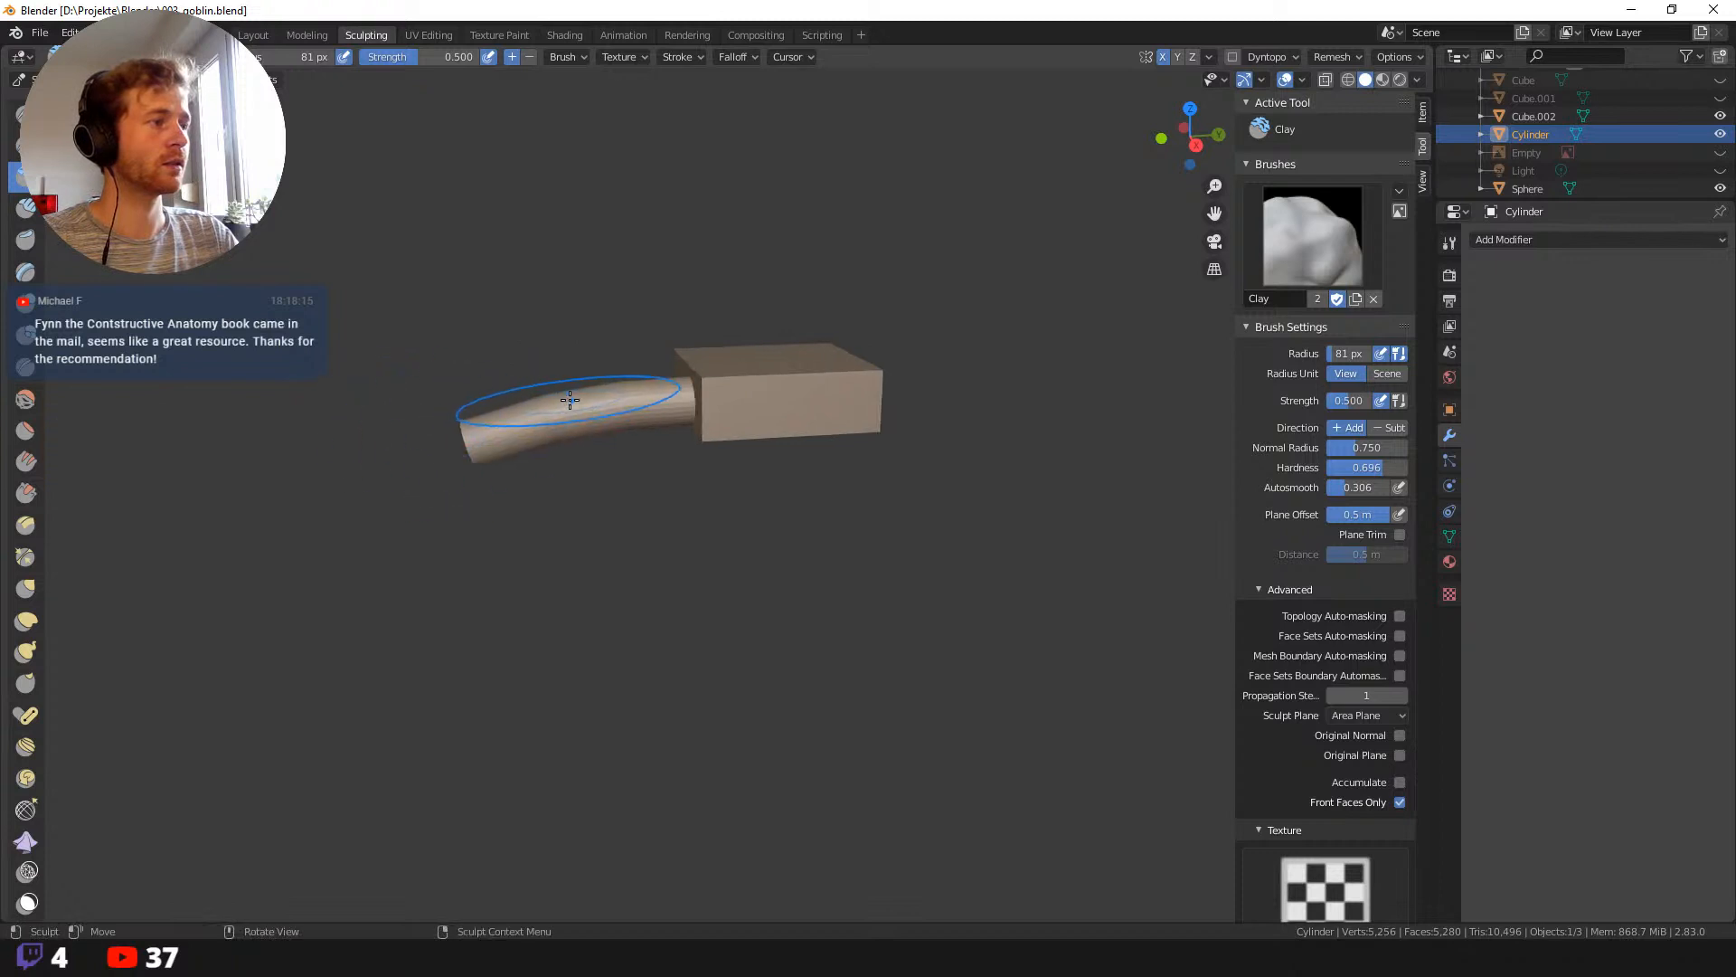
pyautogui.scroll(-10, 552, 441)
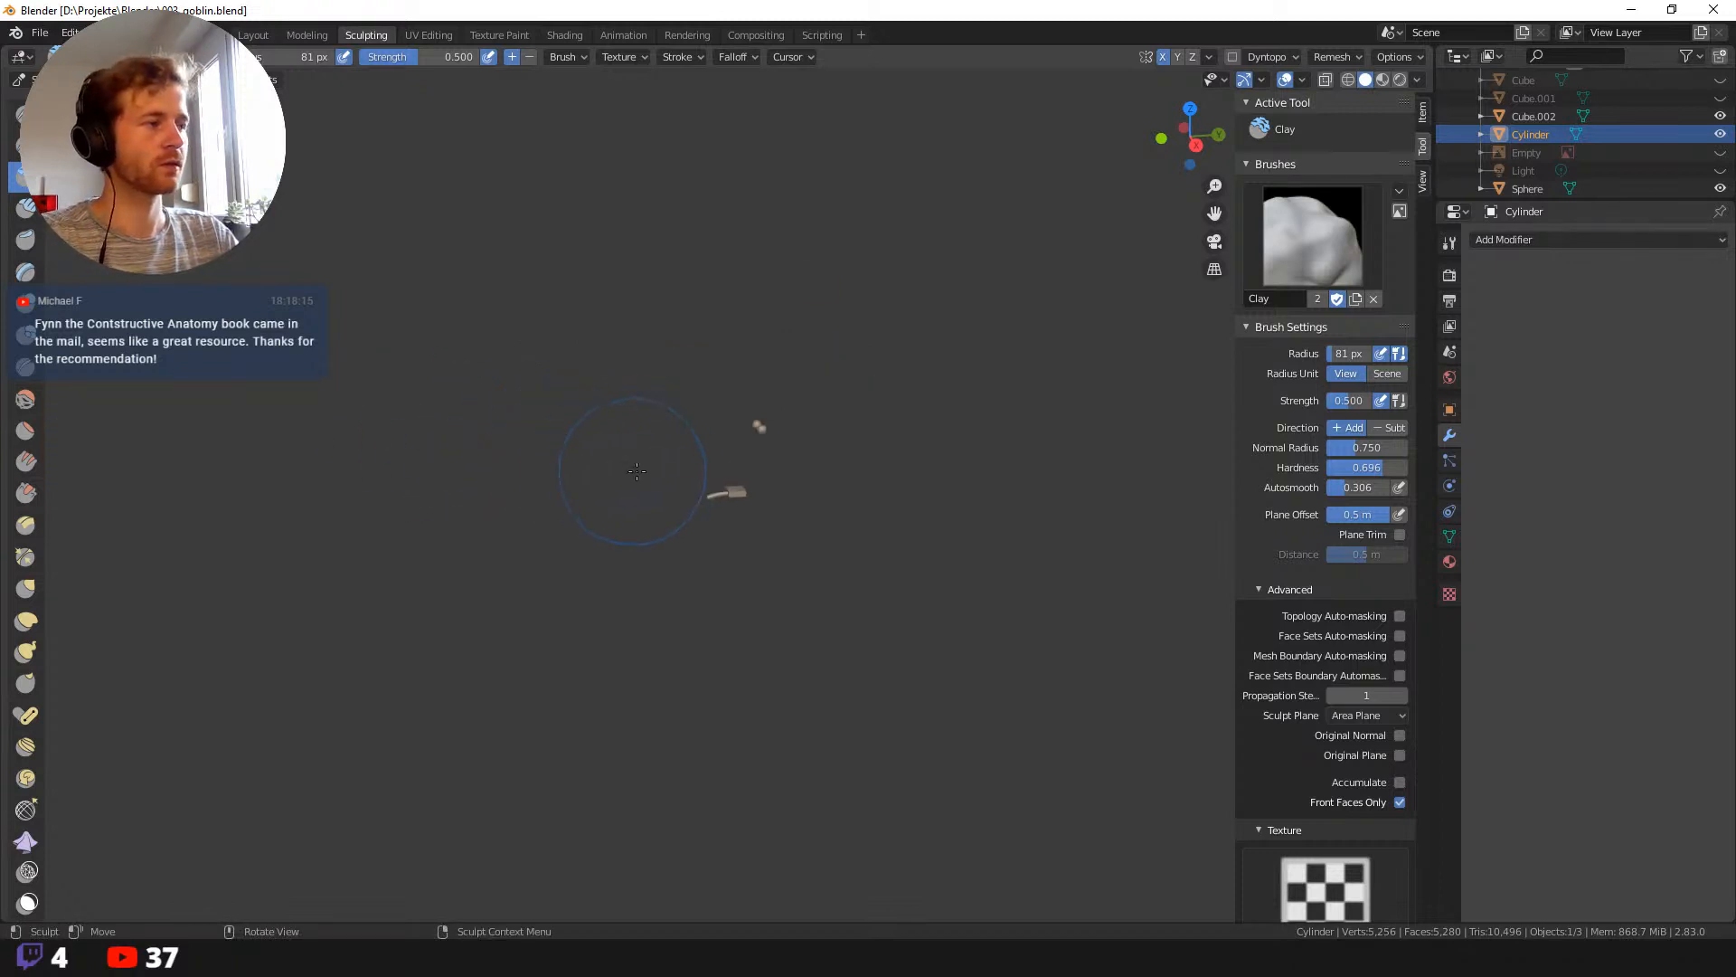
pyautogui.scroll(12, 676, 492)
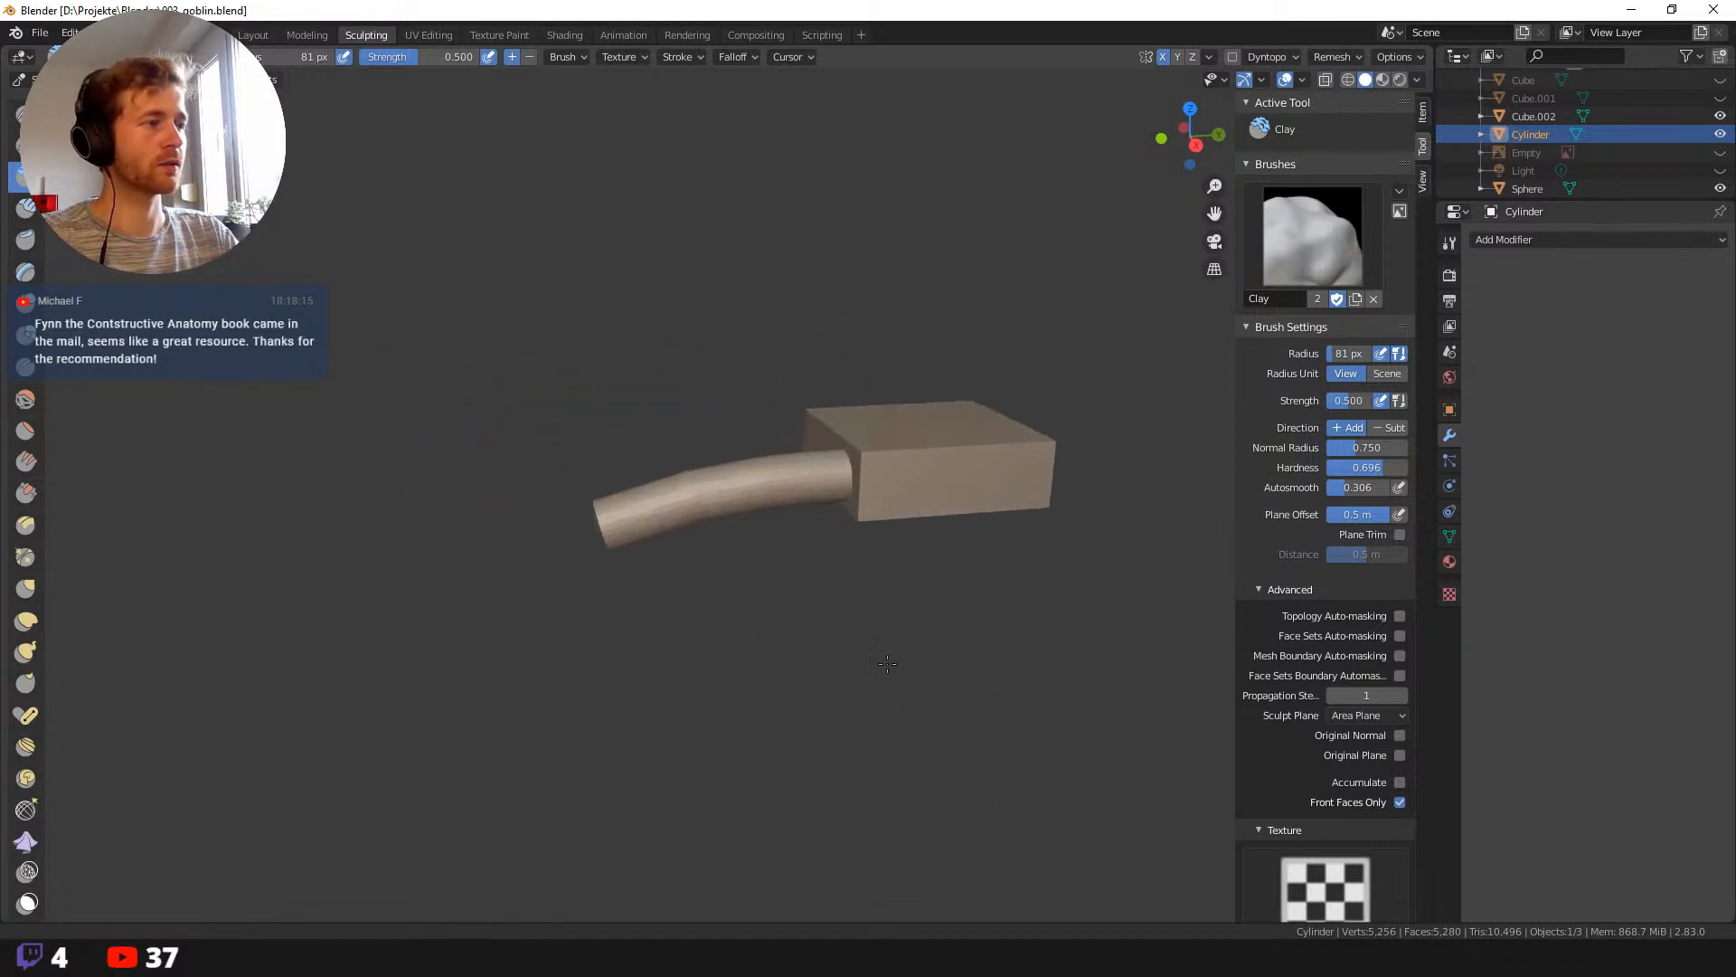
pyautogui.moveTo(706, 602); pyautogui.dragTo(750, 305, button='middle')
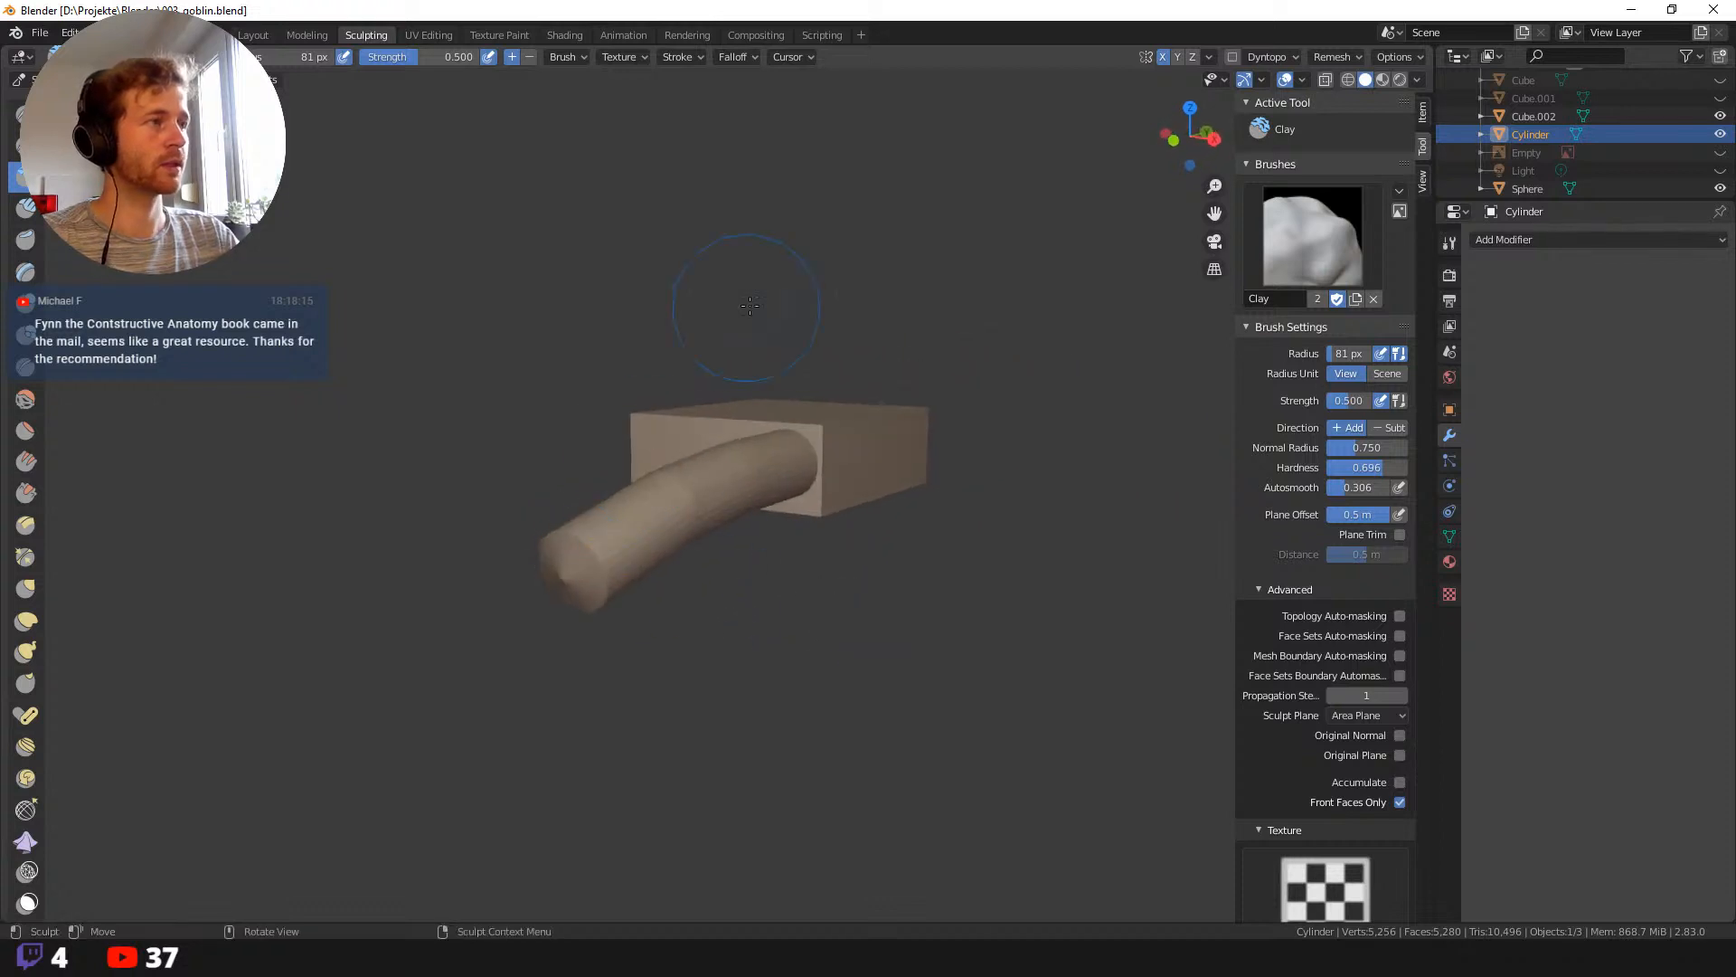
pyautogui.click(1299, 54)
pyautogui.hotkey('ctrl', 'd')
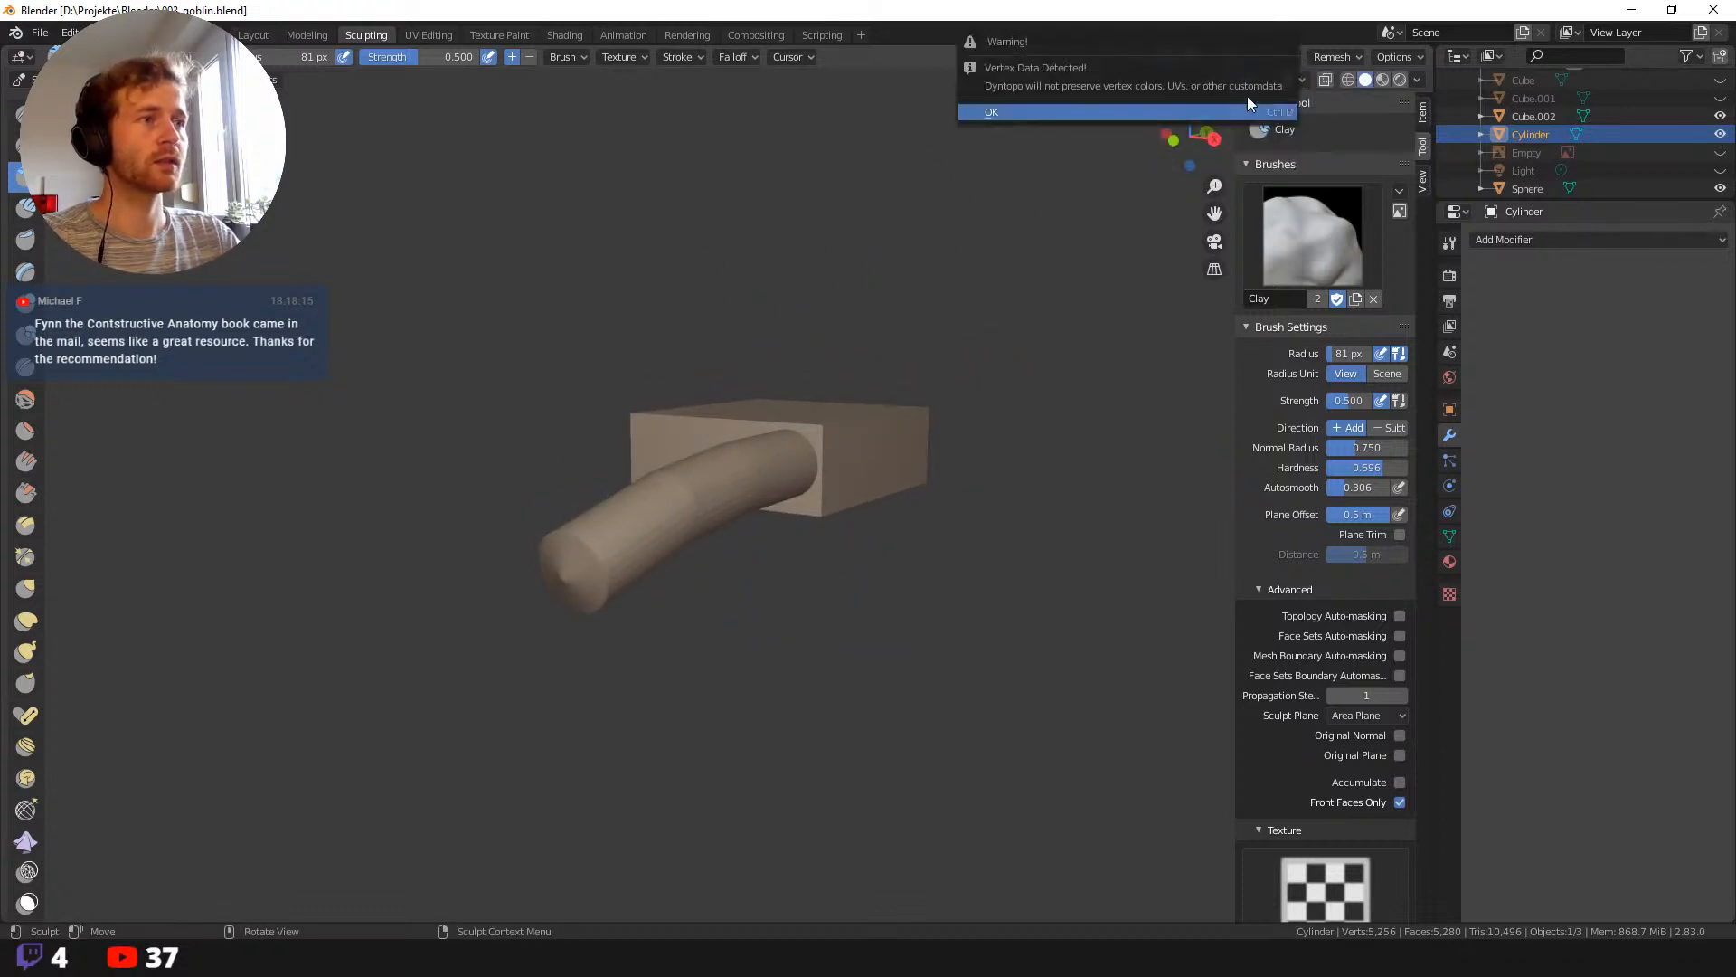
pyautogui.click(1060, 110)
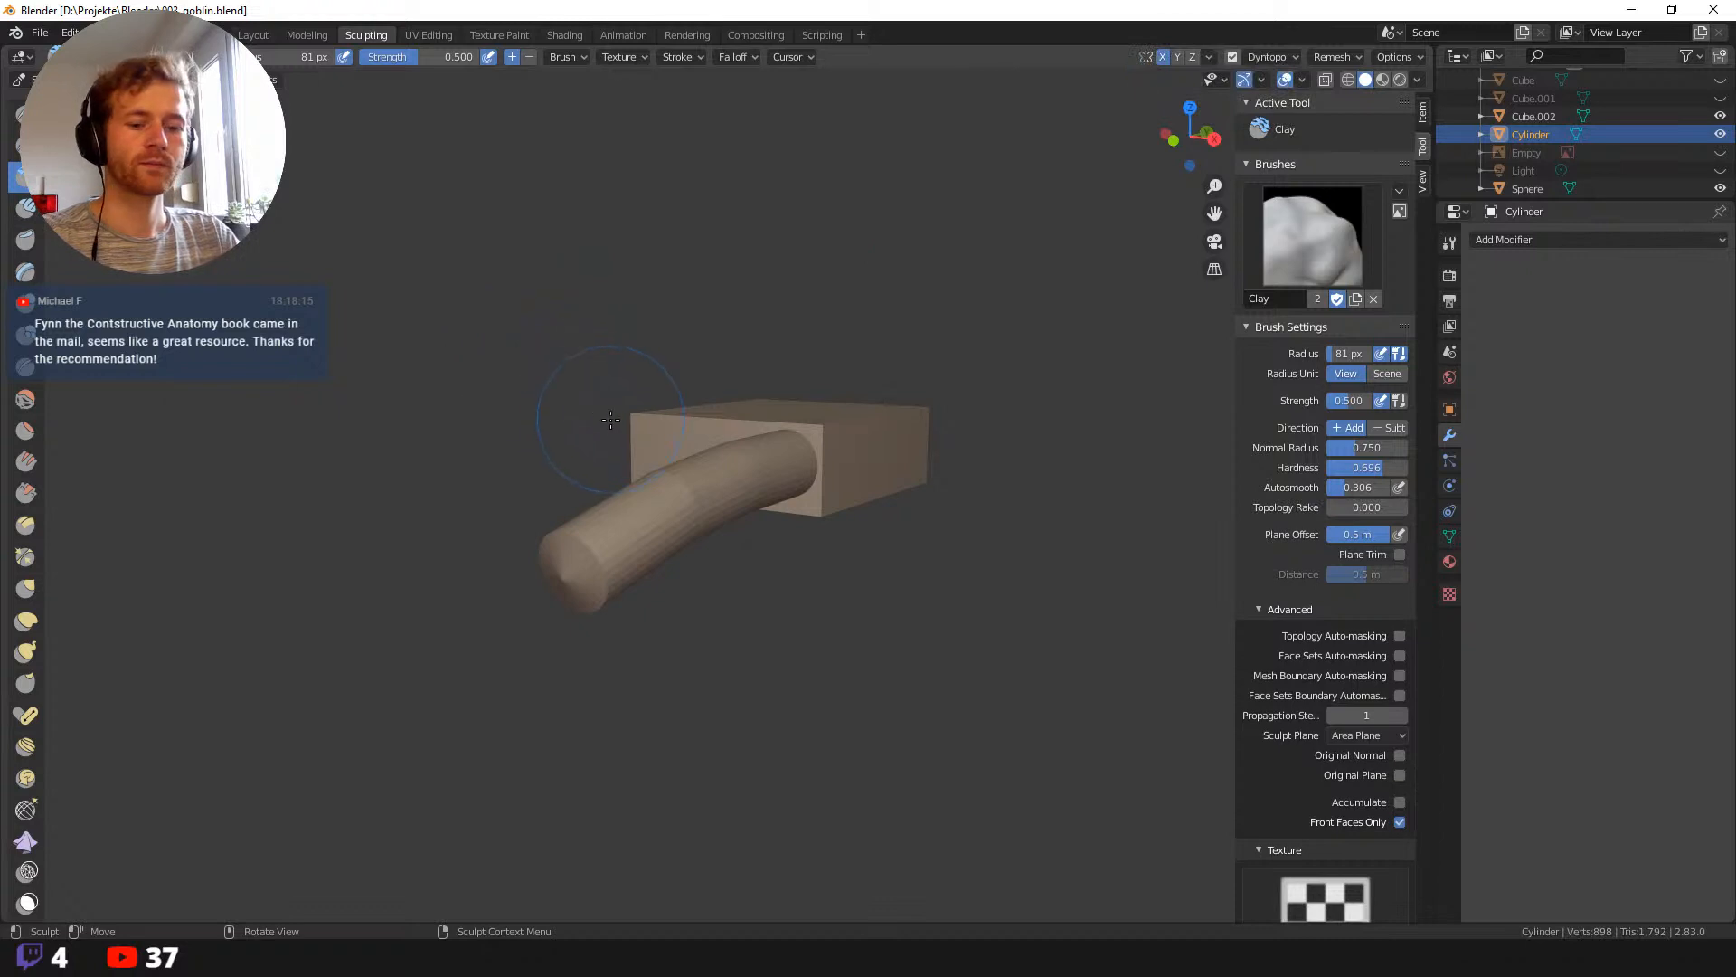
pyautogui.hotkey('ctrl', 'z')
pyautogui.press('r')
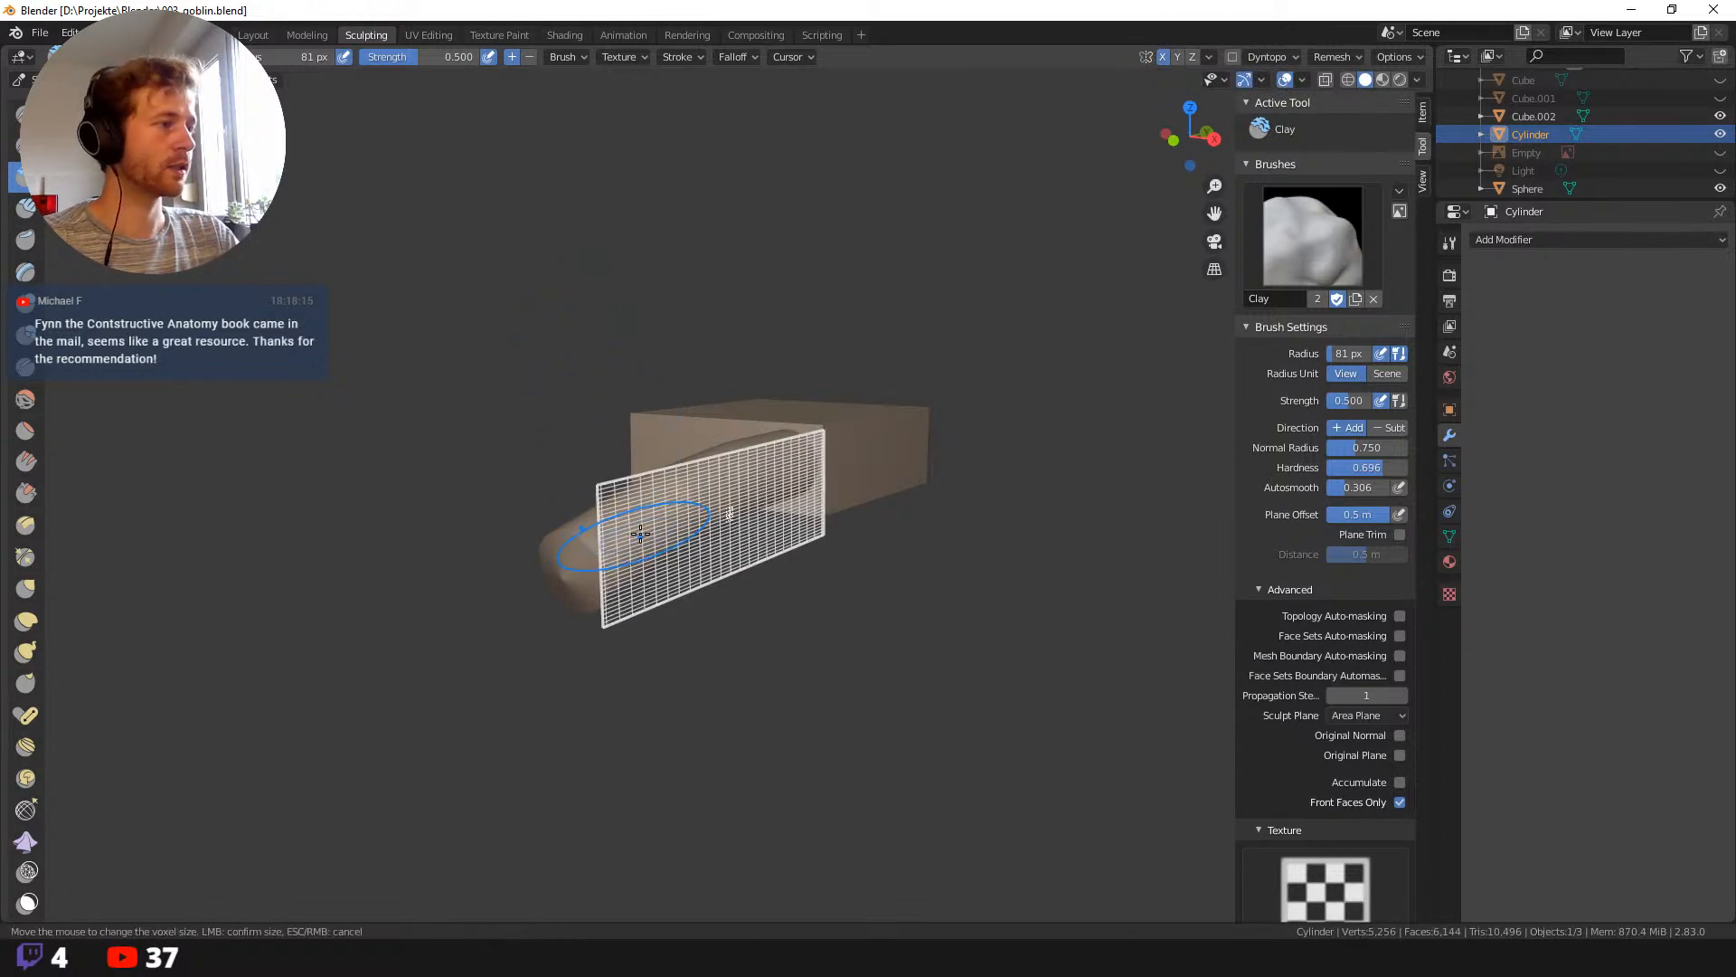
pyautogui.click(701, 542)
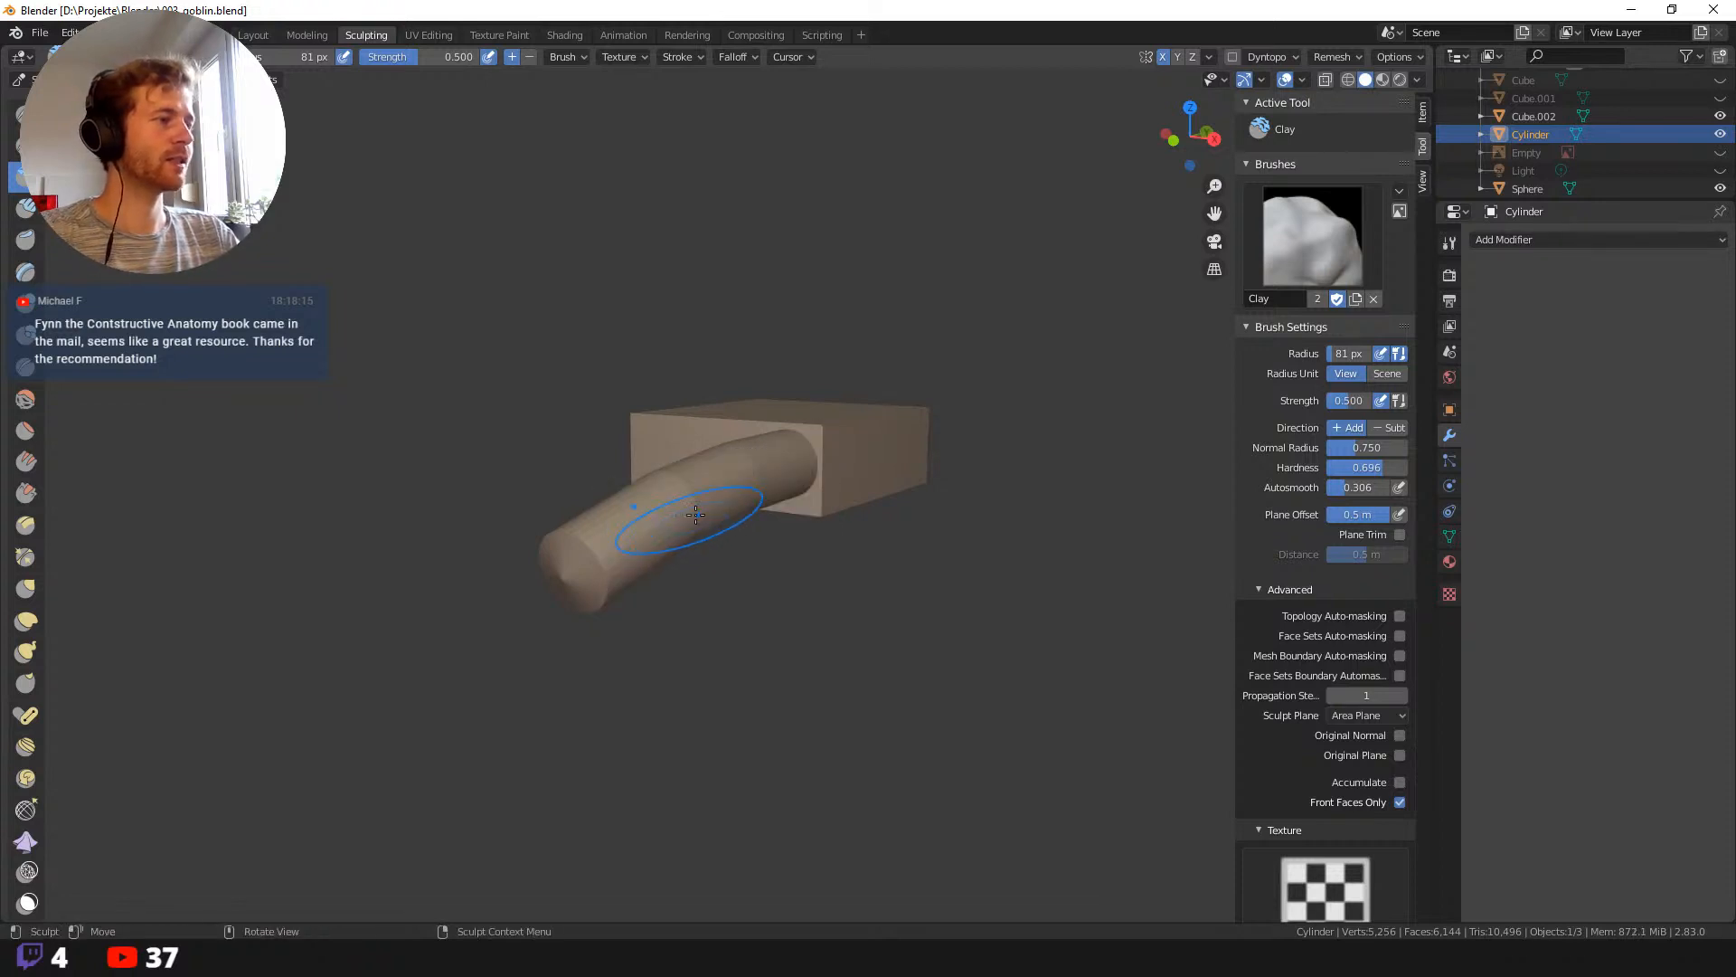
# Apply All Transforms to the finger cylinder in the Layout workspace and return to the Sculpting workspace.
pyautogui.click(254, 40)
pyautogui.hotkey('alt', 'a')
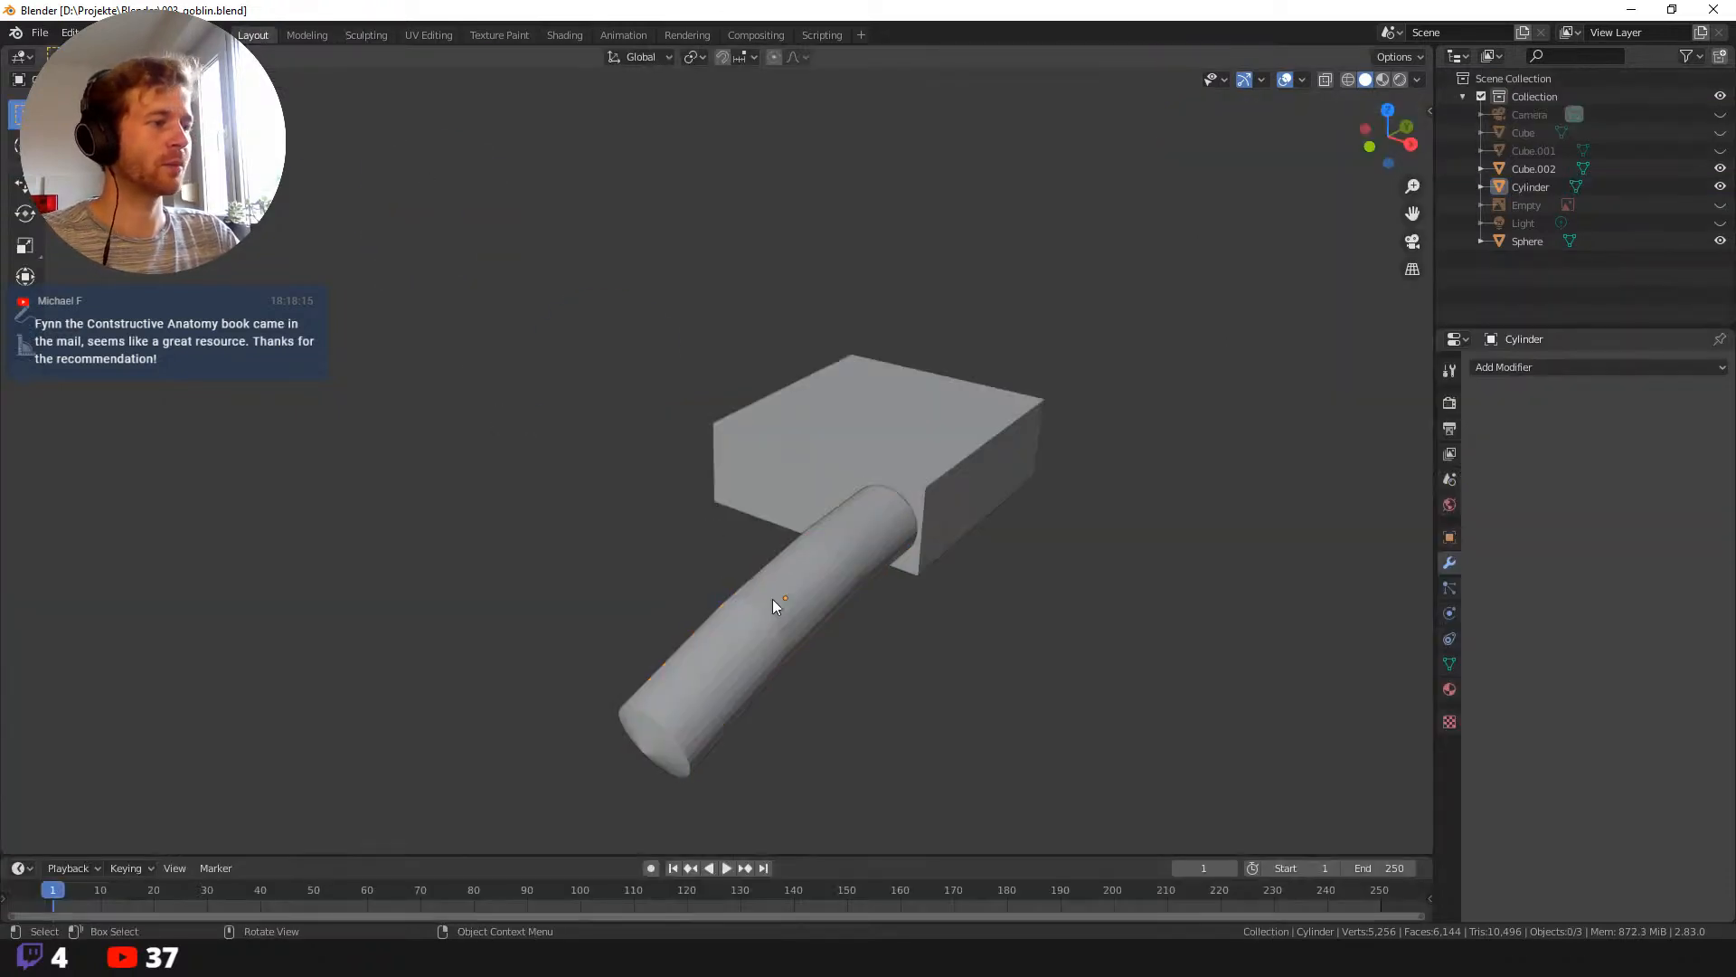
pyautogui.click(772, 599)
pyautogui.hotkey('ctrl', 'a')
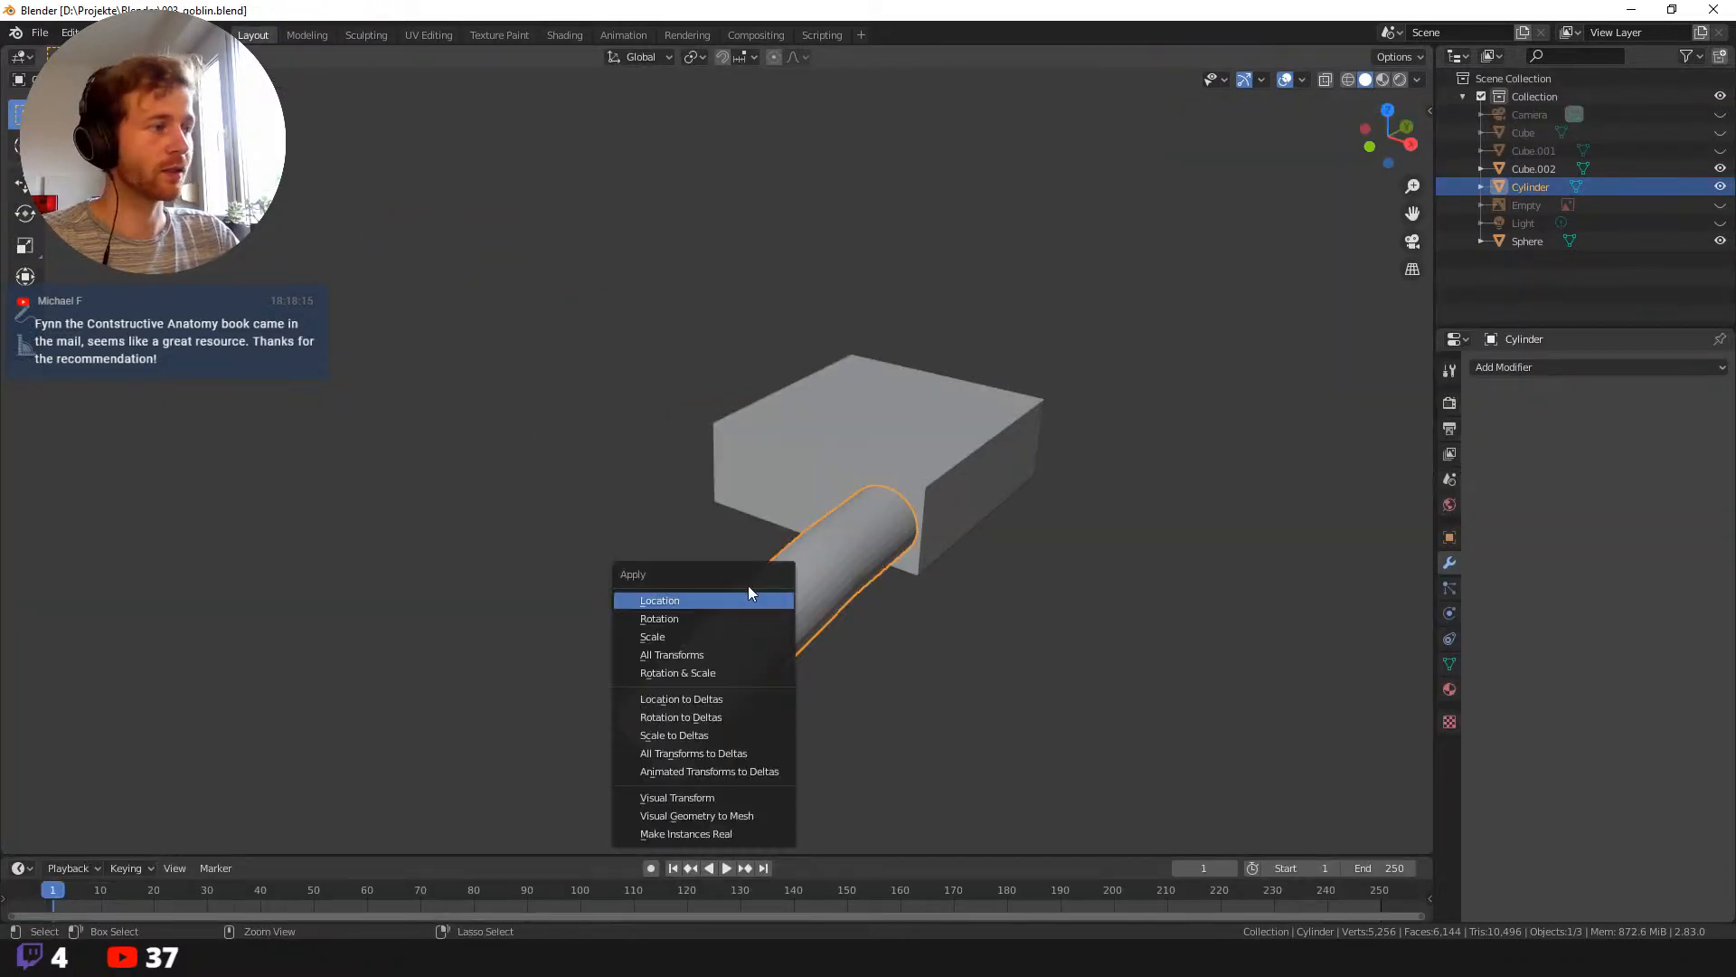
pyautogui.click(743, 654)
pyautogui.click(362, 35)
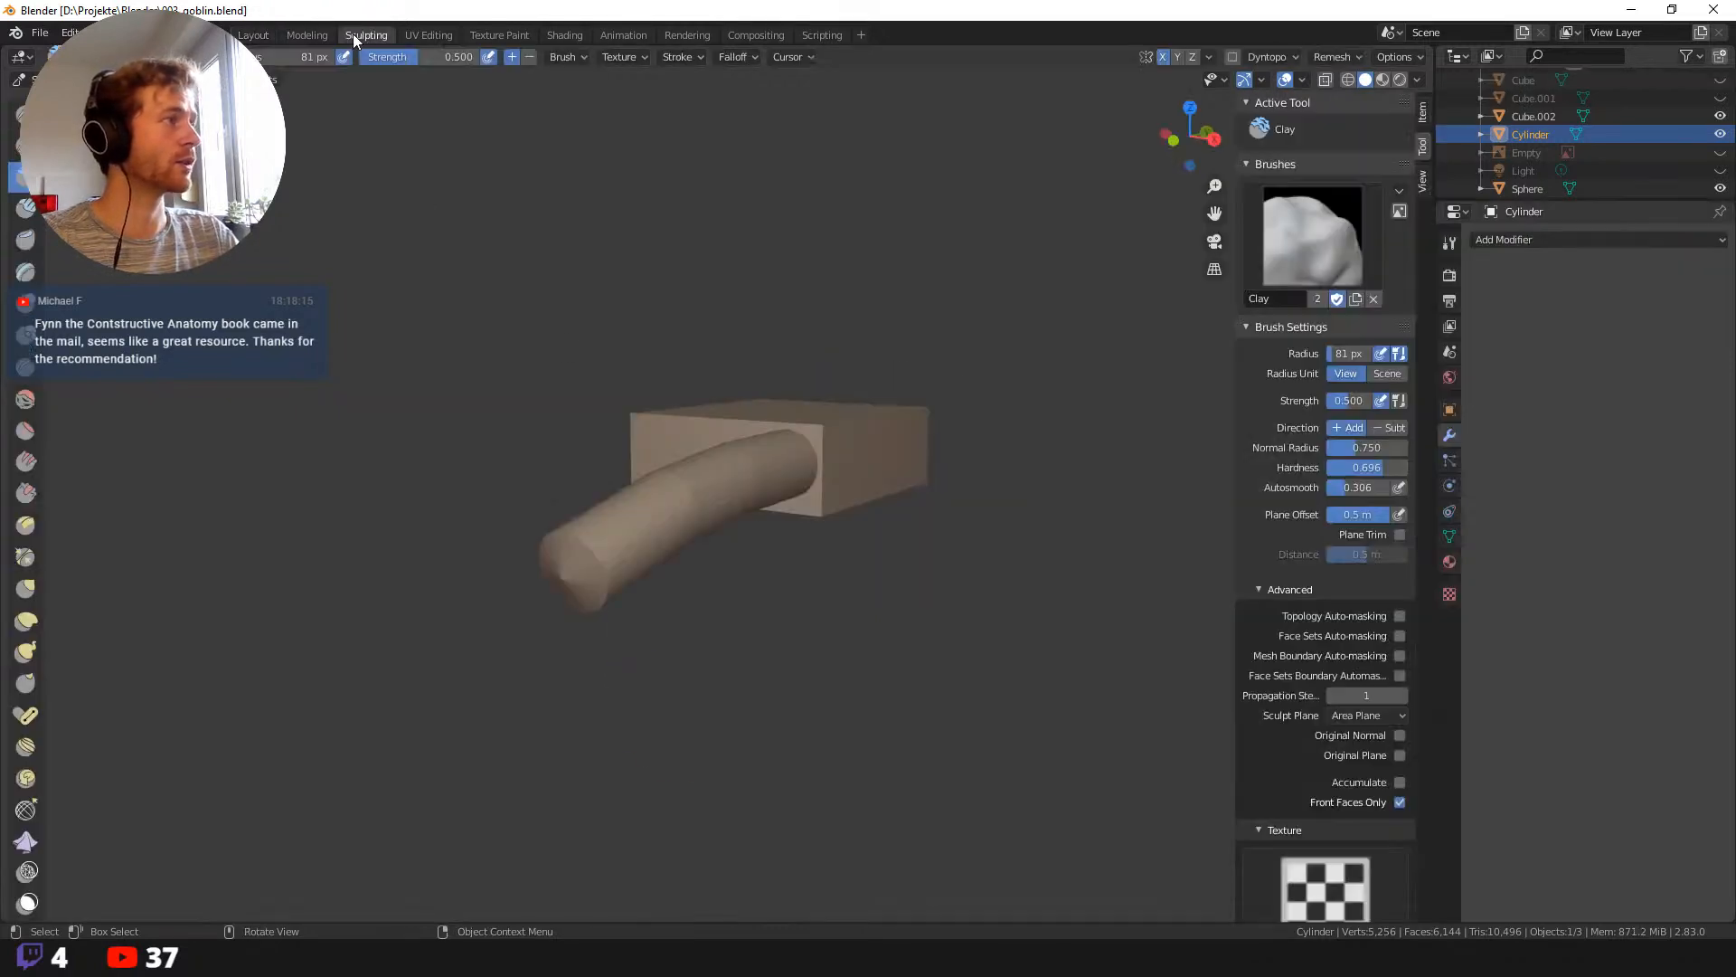
# Set the finger's voxel size to about 0.0050 and voxel-remesh the cylinder.
pyautogui.moveTo(664, 512); pyautogui.dragTo(669, 477)
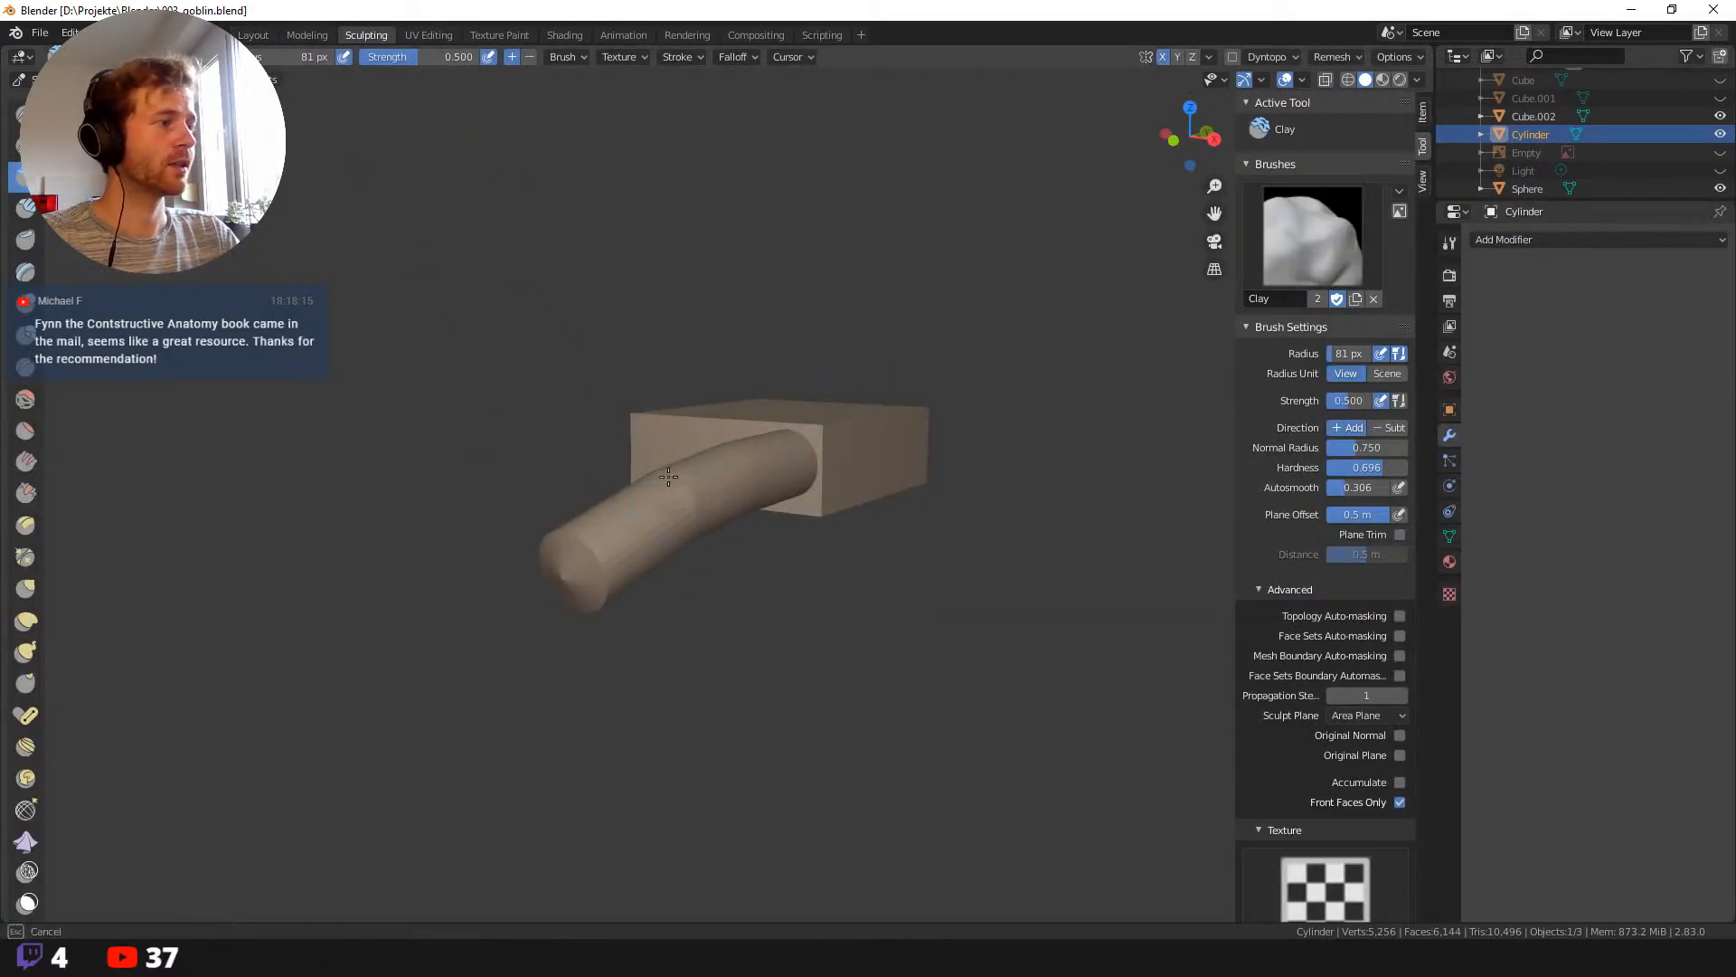
pyautogui.moveTo(677, 509); pyautogui.dragTo(624, 514, button='middle')
pyautogui.press('r')
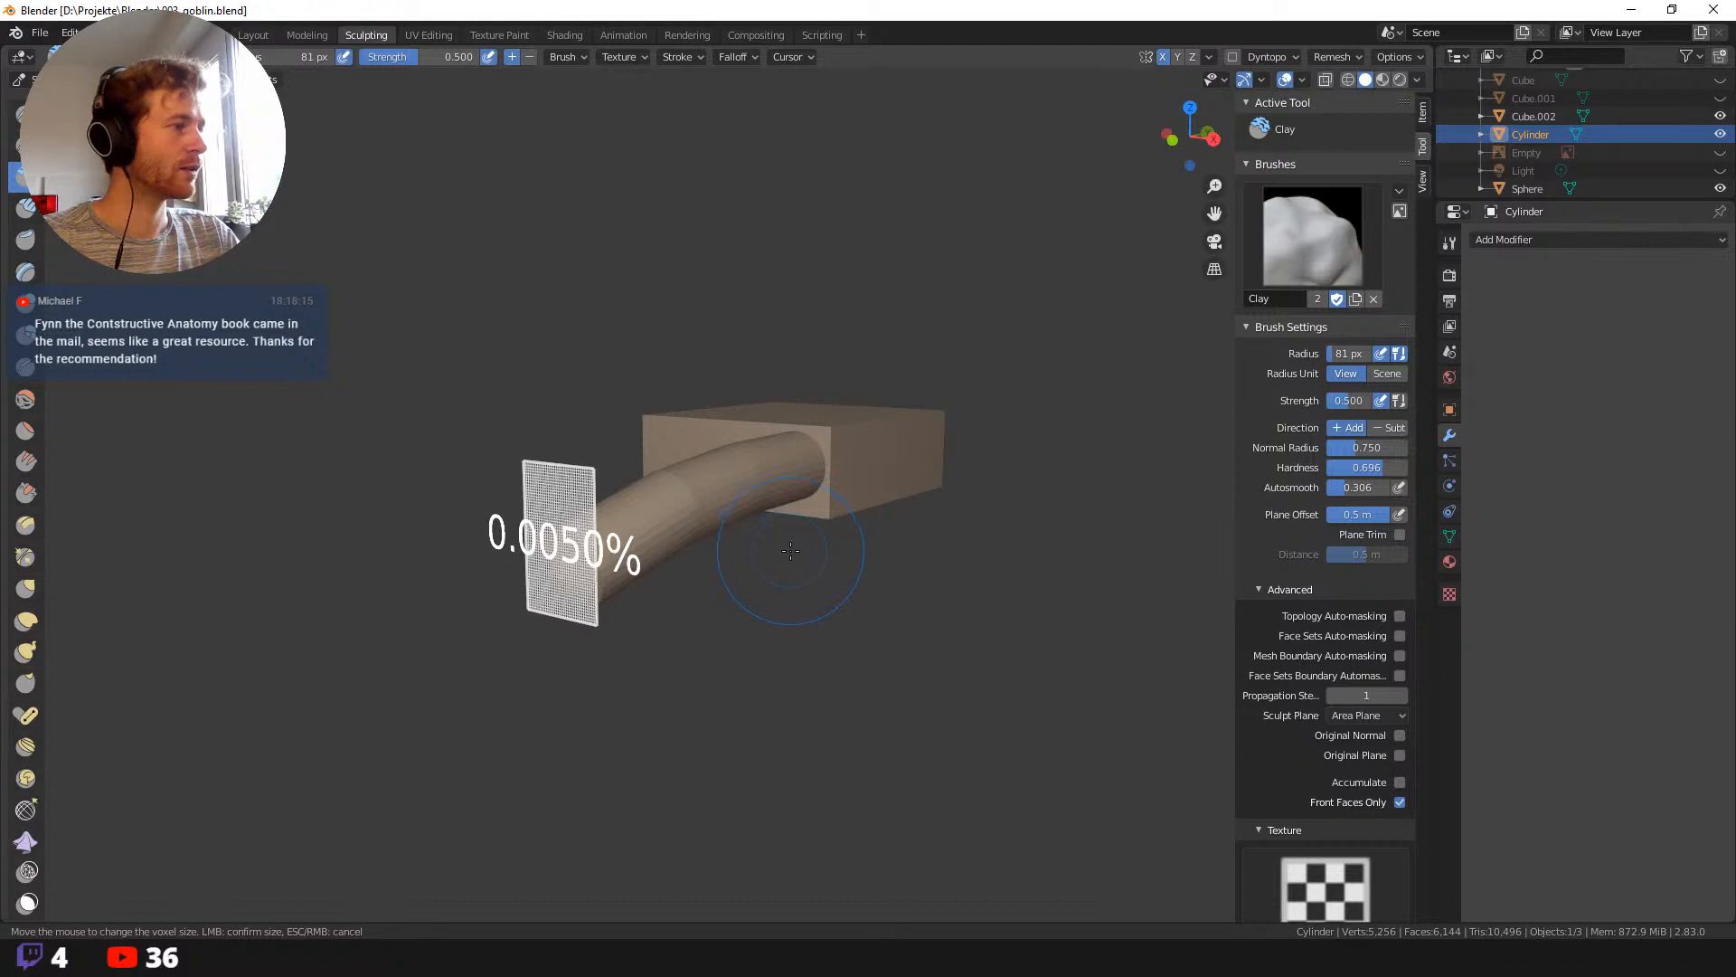
pyautogui.click(794, 557)
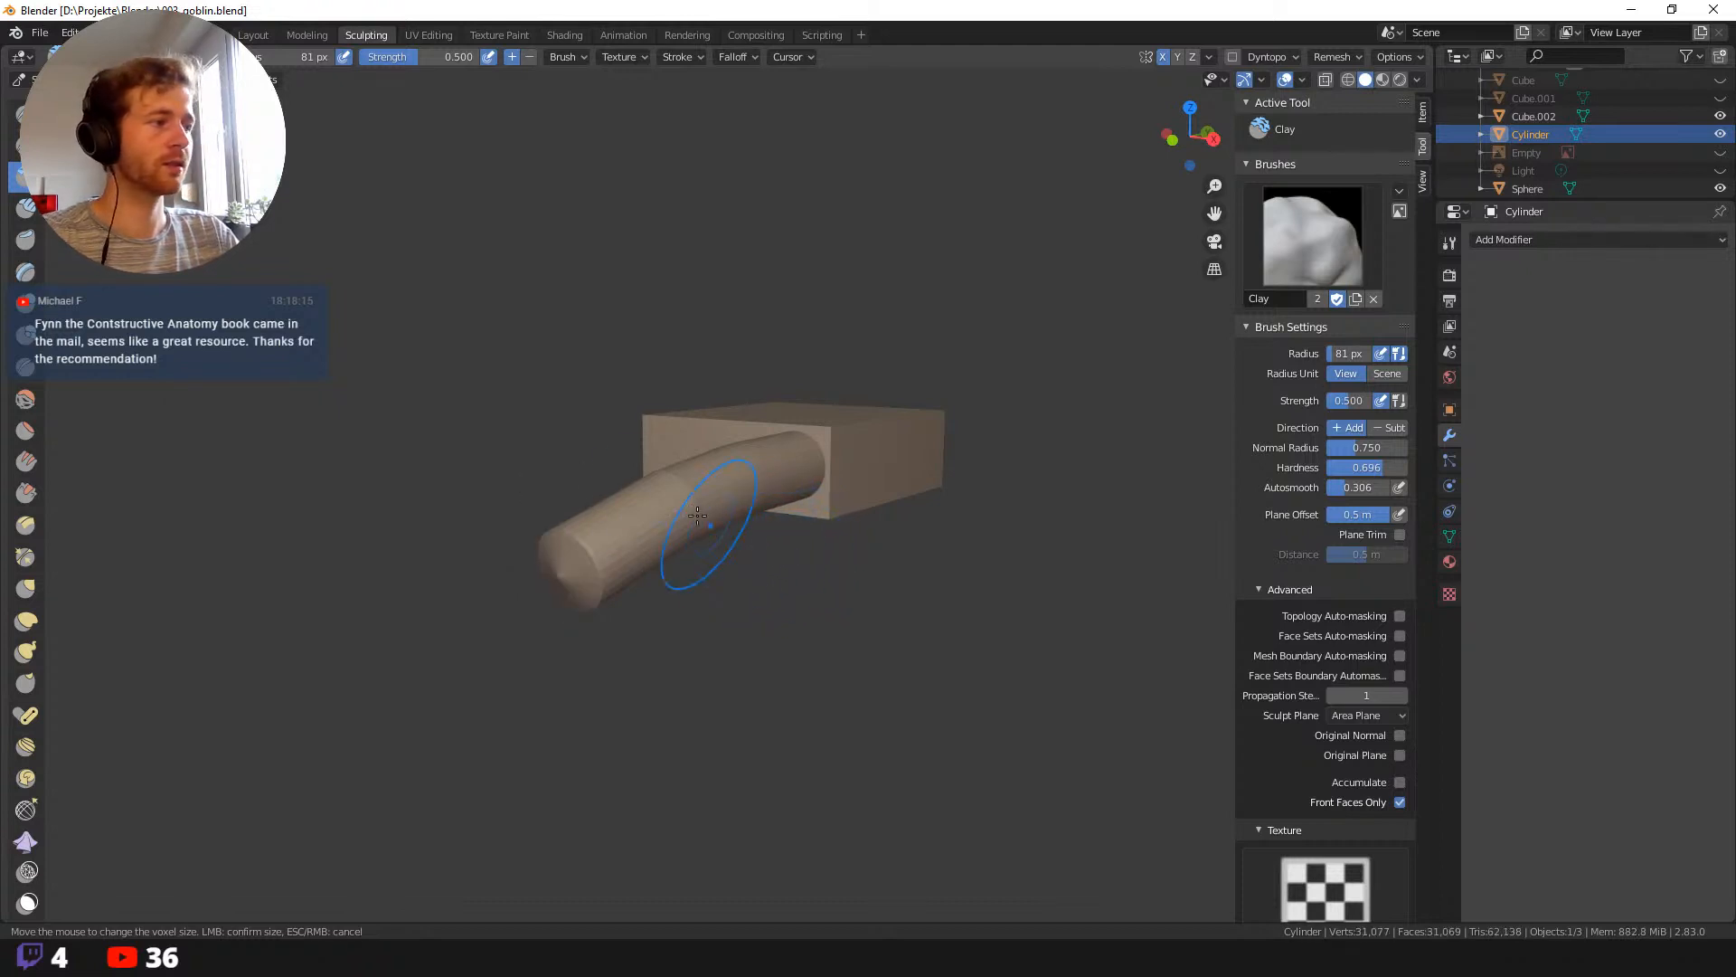
# Smooth the end cap of the finger into a rounded tip.
pyautogui.scroll(2, 568, 518)
pyautogui.moveTo(568, 517); pyautogui.dragTo(694, 555, button='middle')
pyautogui.scroll(2, 605, 586)
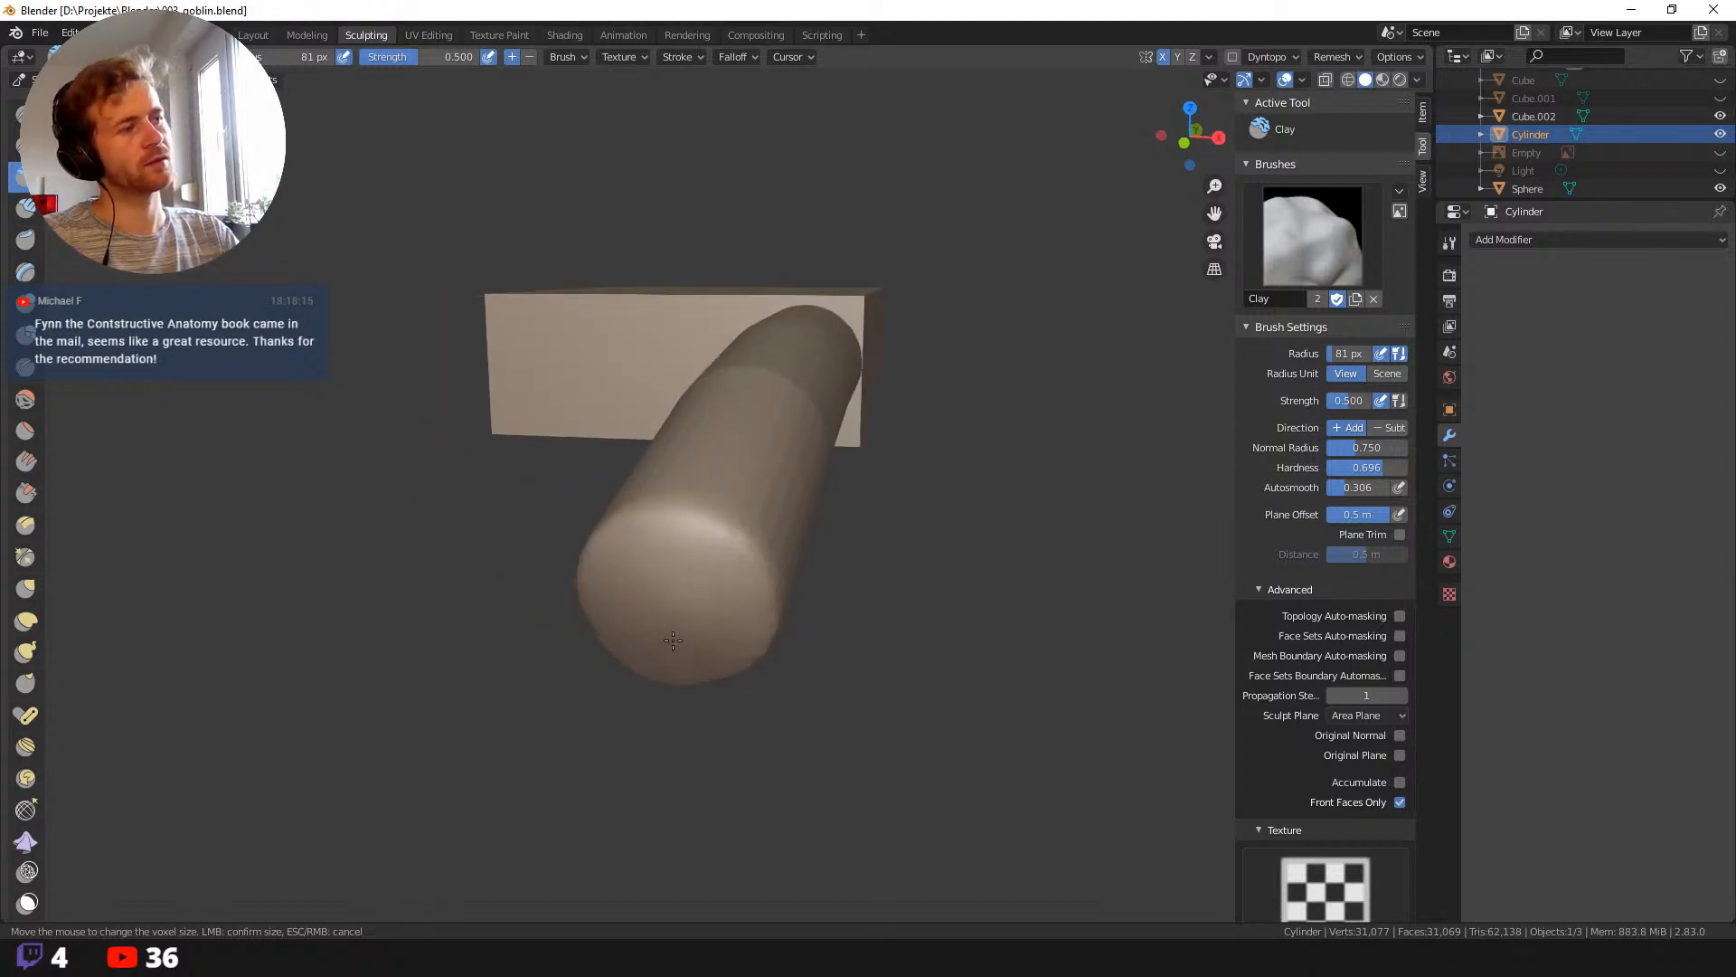
pyautogui.scroll(-1, 758, 600)
pyautogui.moveTo(869, 597)
pyautogui.mouseDown(button='middle')
pyautogui.moveTo(785, 546)
pyautogui.moveTo(890, 654)
pyautogui.moveTo(811, 673)
pyautogui.moveTo(872, 659)
pyautogui.moveTo(796, 624)
pyautogui.mouseUp(button='middle')
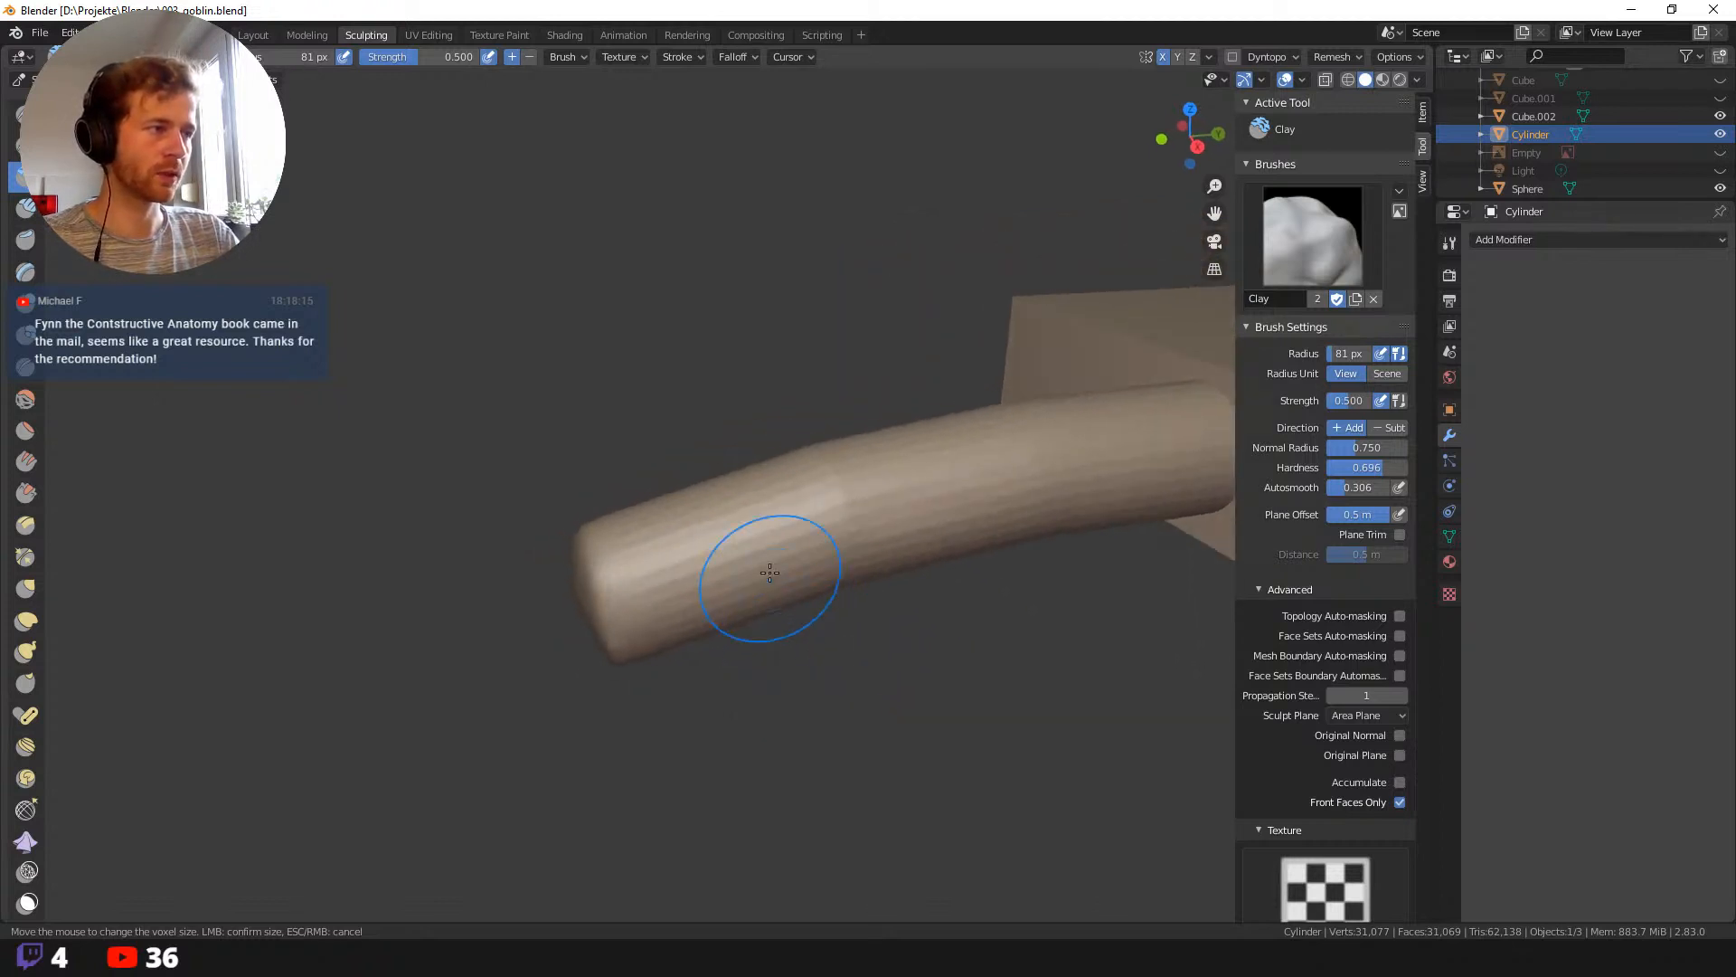
# Enlarge the brush radius to 124 px and smooth the finger's bends and sides.
pyautogui.press('f')
pyautogui.click(871, 527)
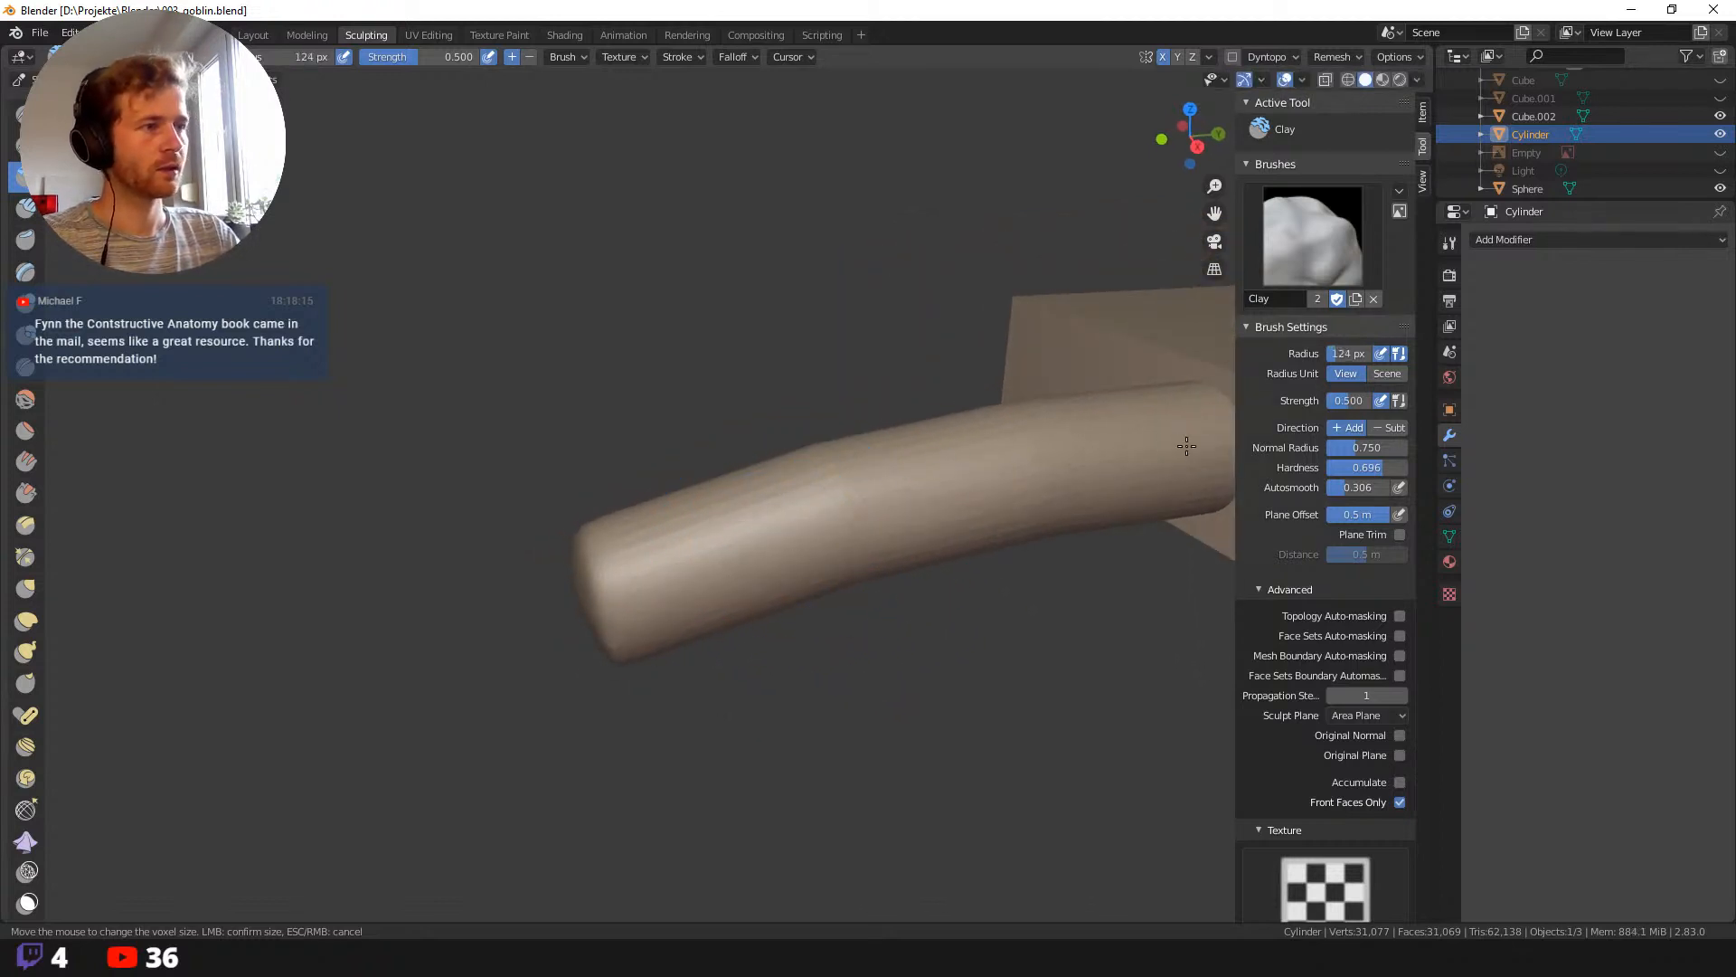
pyautogui.moveTo(1187, 446); pyautogui.dragTo(832, 562, button='middle')
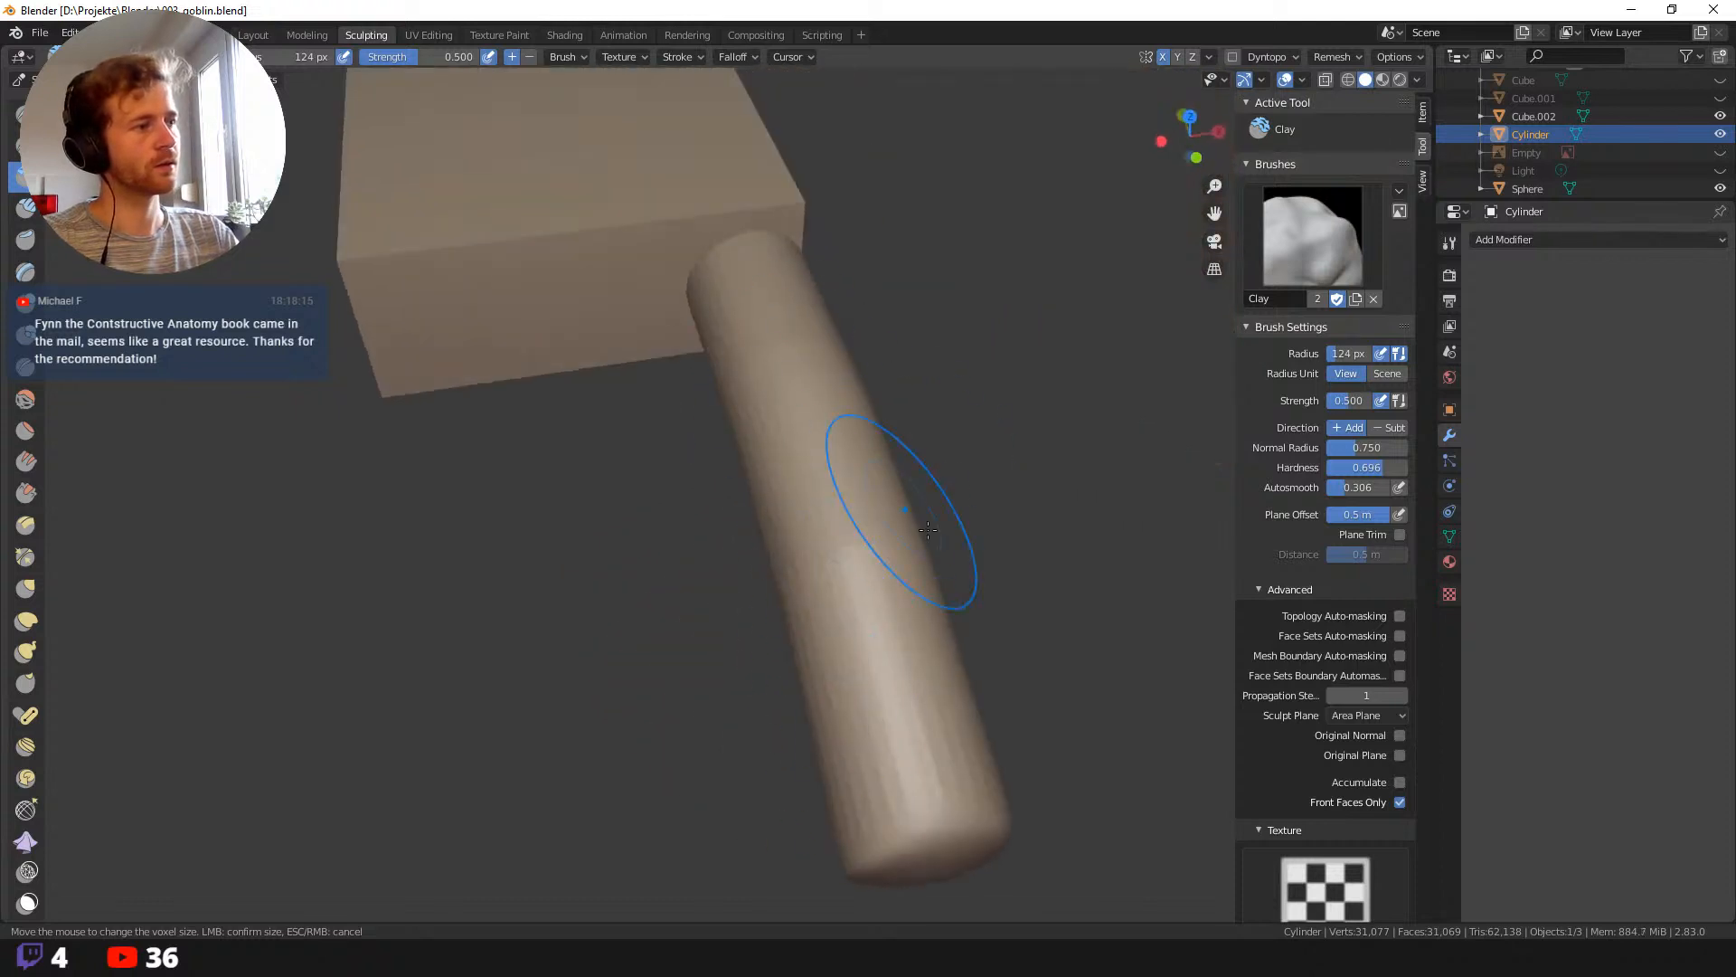
pyautogui.moveTo(928, 529); pyautogui.dragTo(801, 482, button='middle')
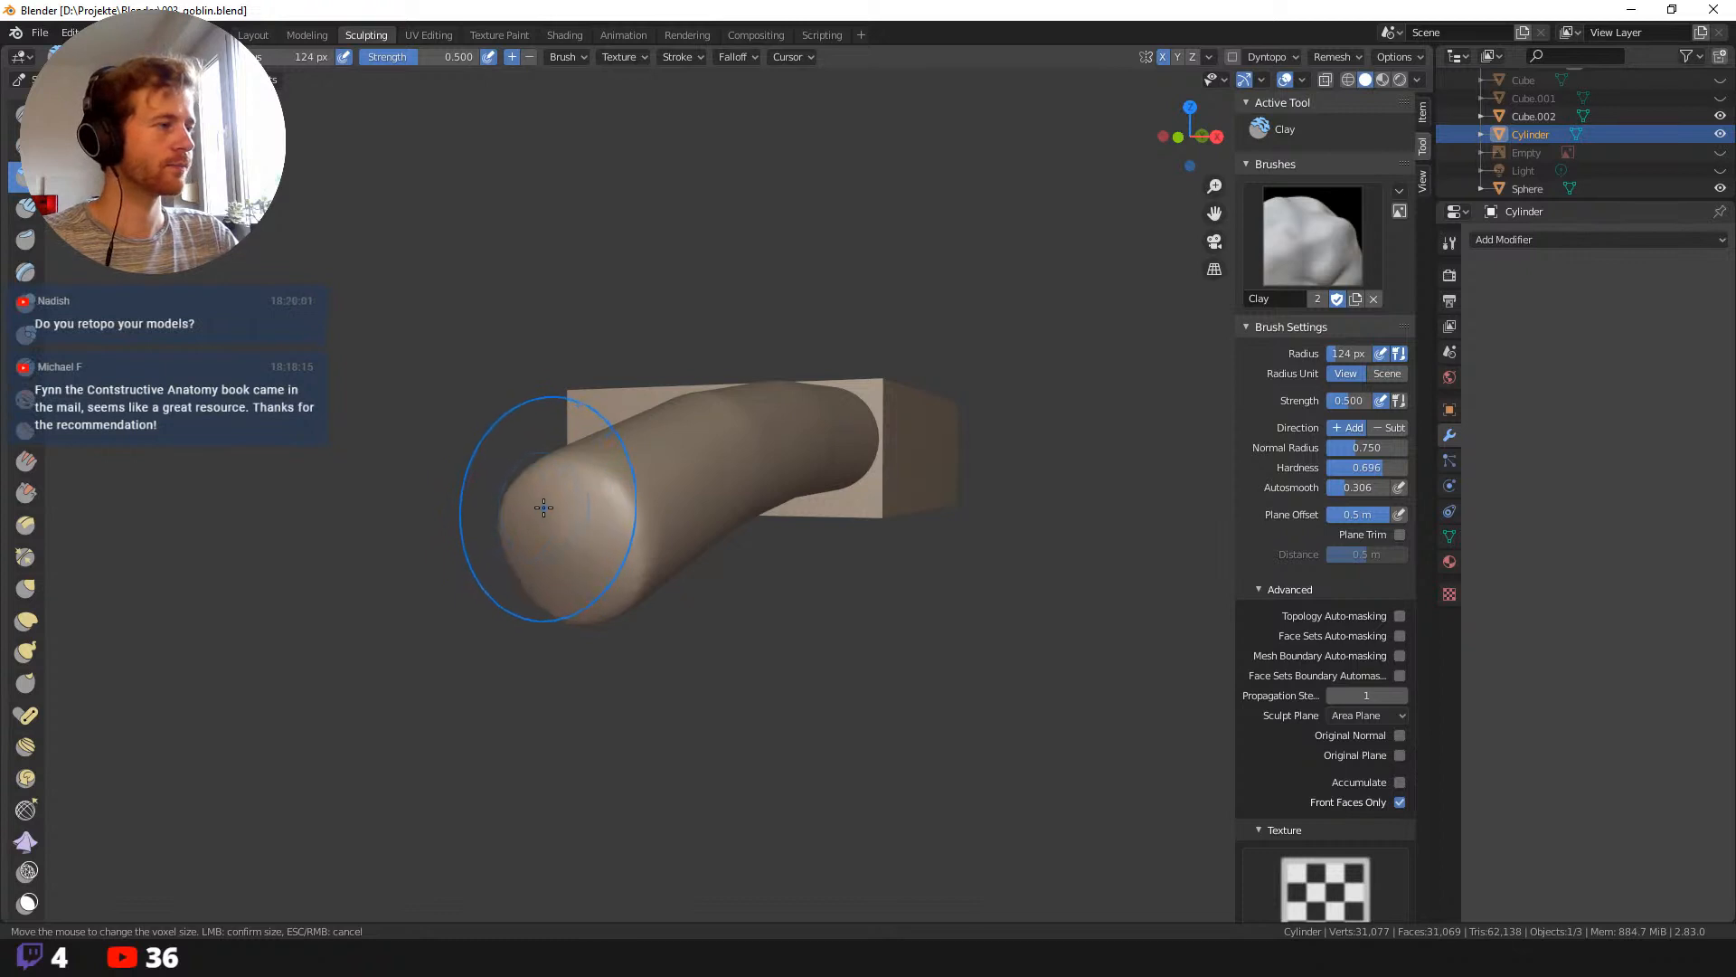
# Enlarge the brush radius to 190 px and build up the flat end of the finger into a fuller tip with the Clay brush.
pyautogui.press('h')
pyautogui.press('g')
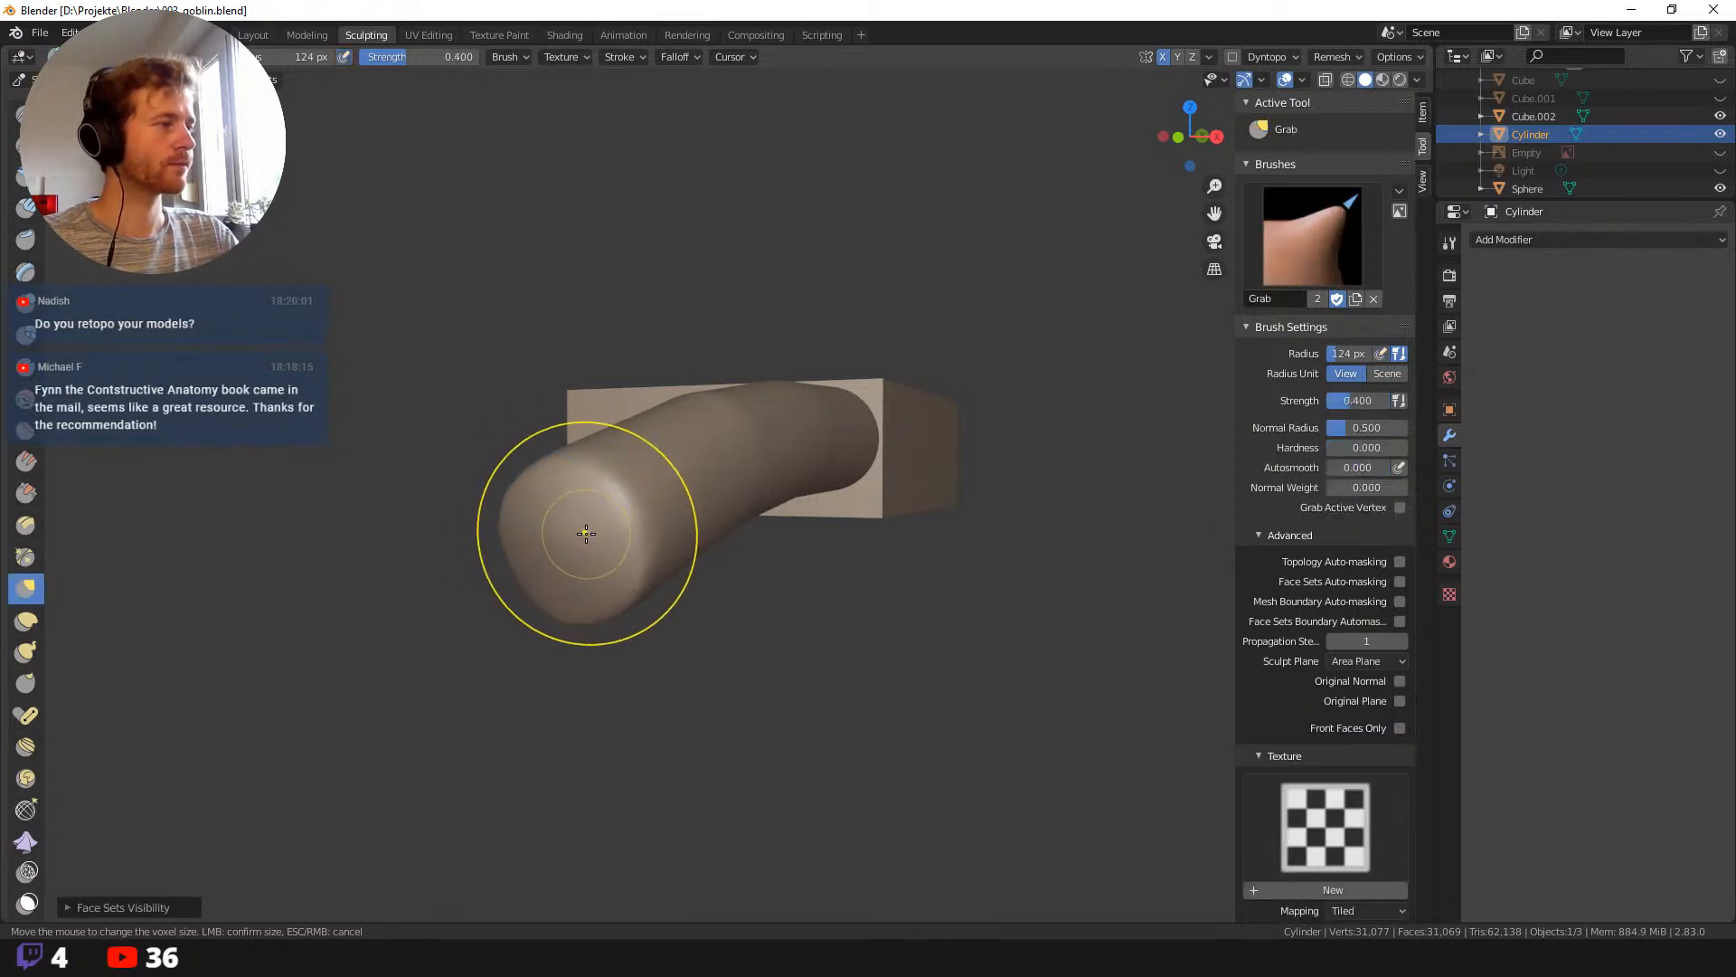
pyautogui.press(']')
pyautogui.press(']')
pyautogui.press(']')
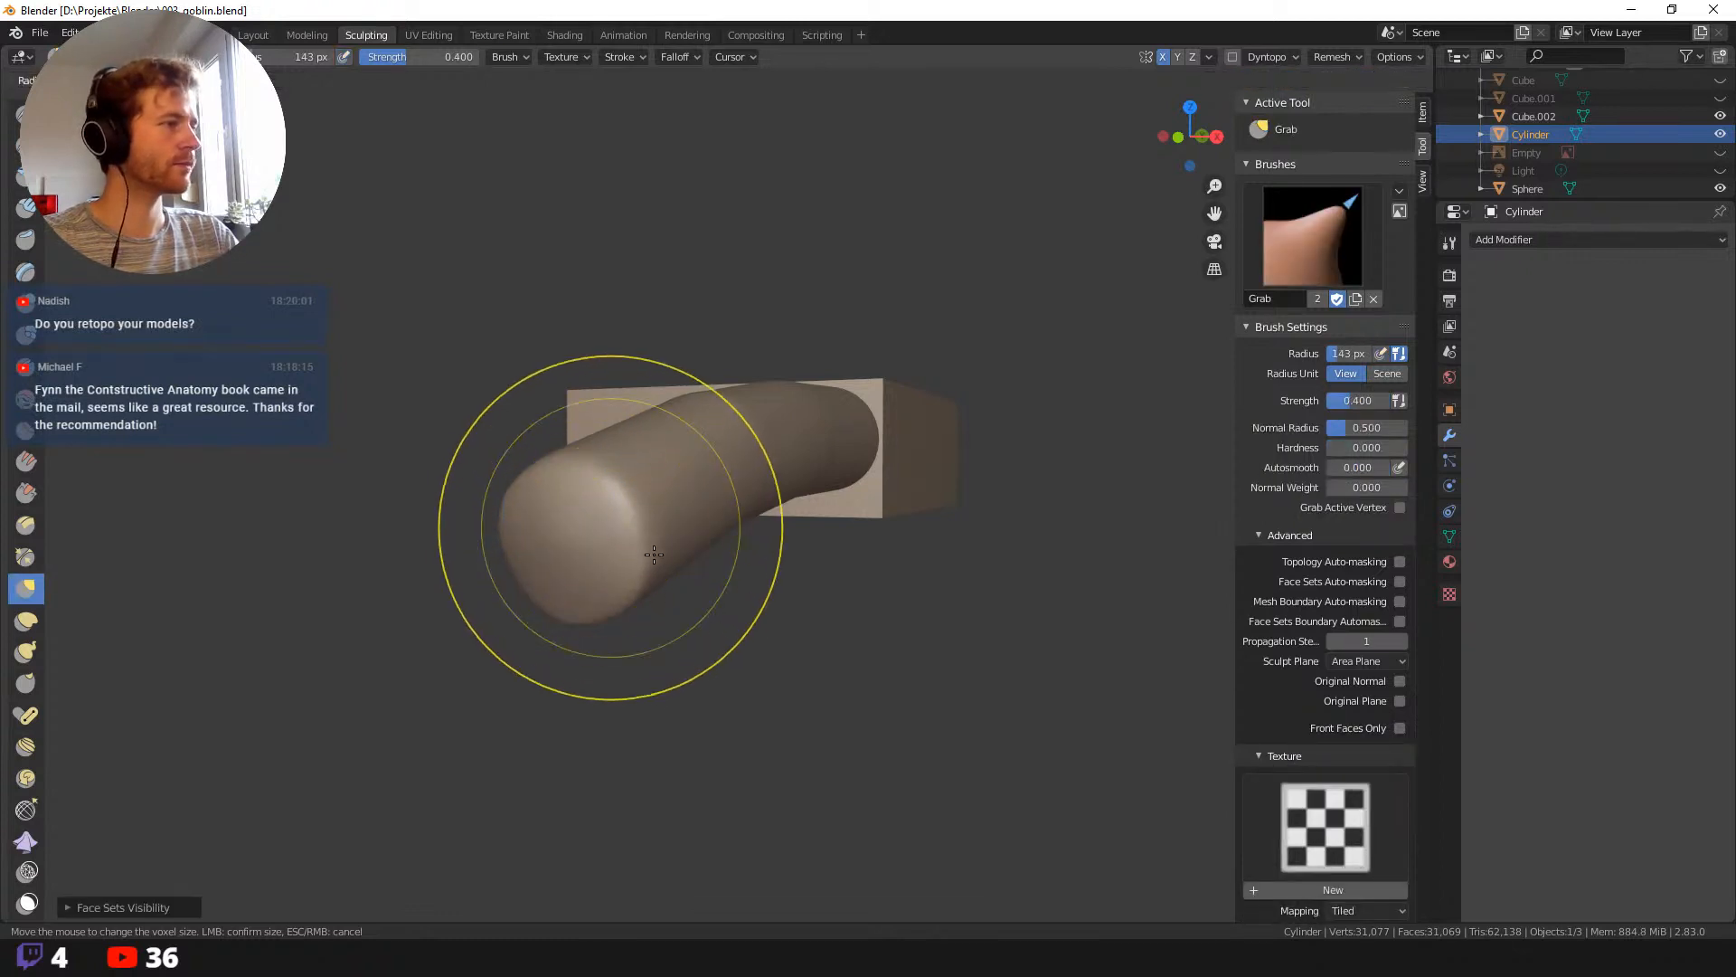
pyautogui.moveTo(632, 647); pyautogui.dragTo(600, 603, button='middle')
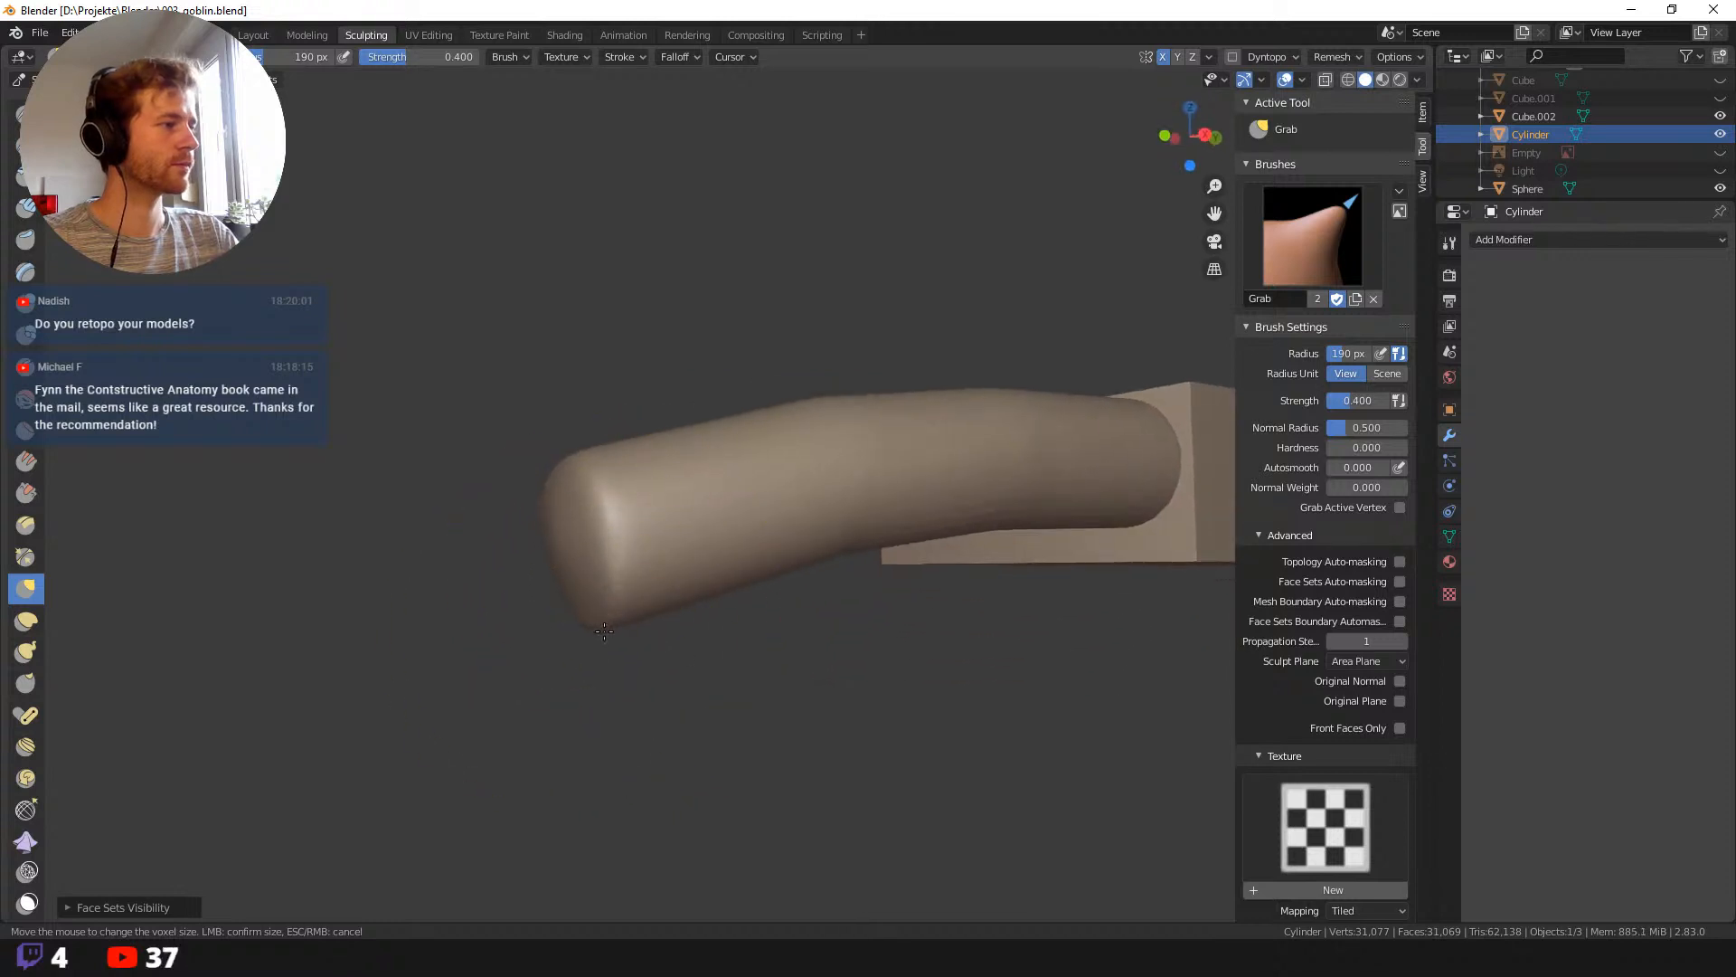
pyautogui.press('c')
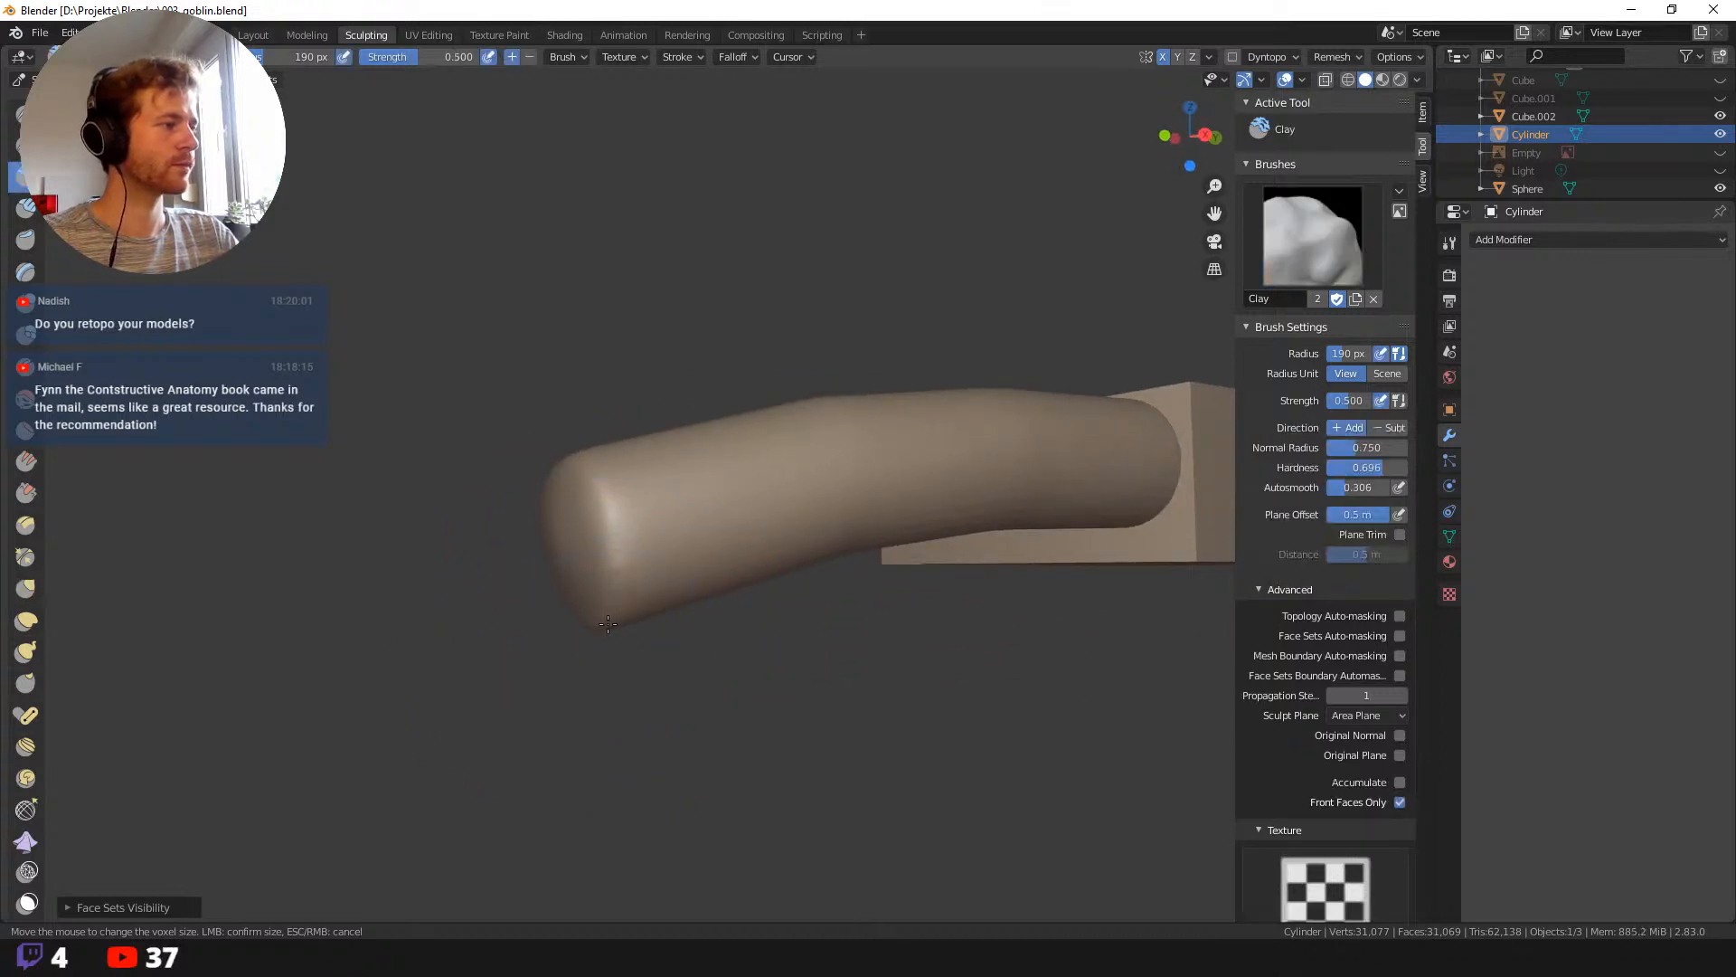
pyautogui.moveTo(570, 656)
pyautogui.mouseDown(button='middle')
pyautogui.moveTo(600, 561)
pyautogui.moveTo(617, 595)
pyautogui.mouseUp(button='middle')
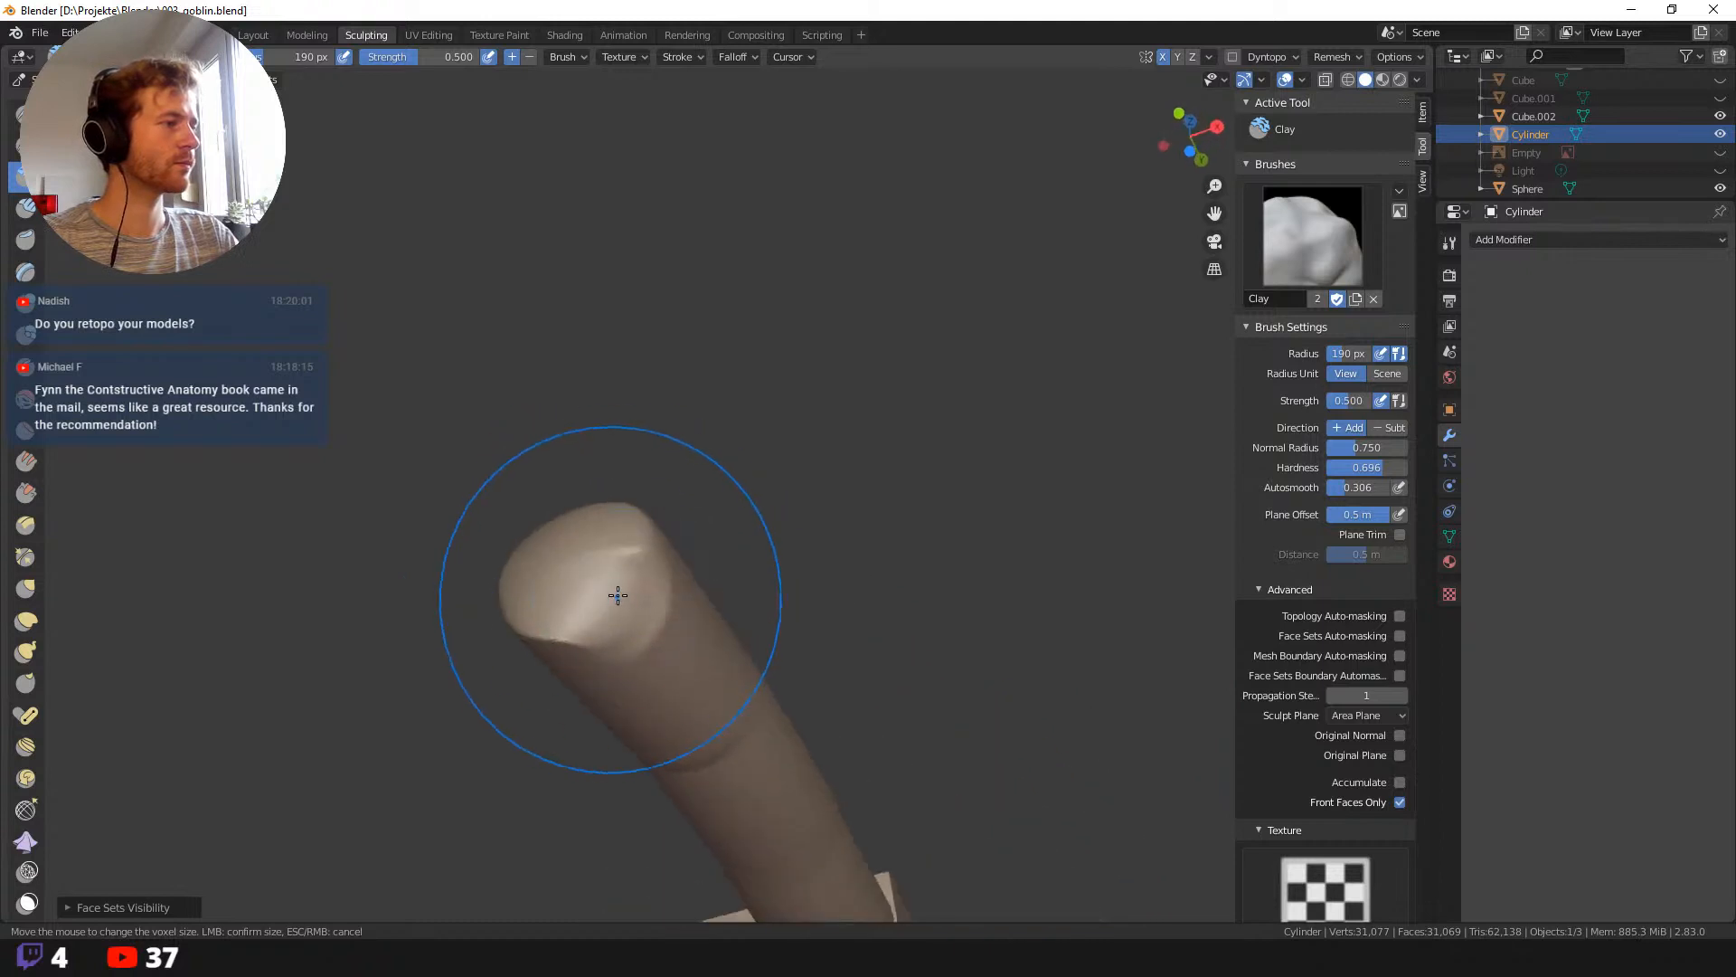
pyautogui.moveTo(618, 595); pyautogui.dragTo(584, 641)
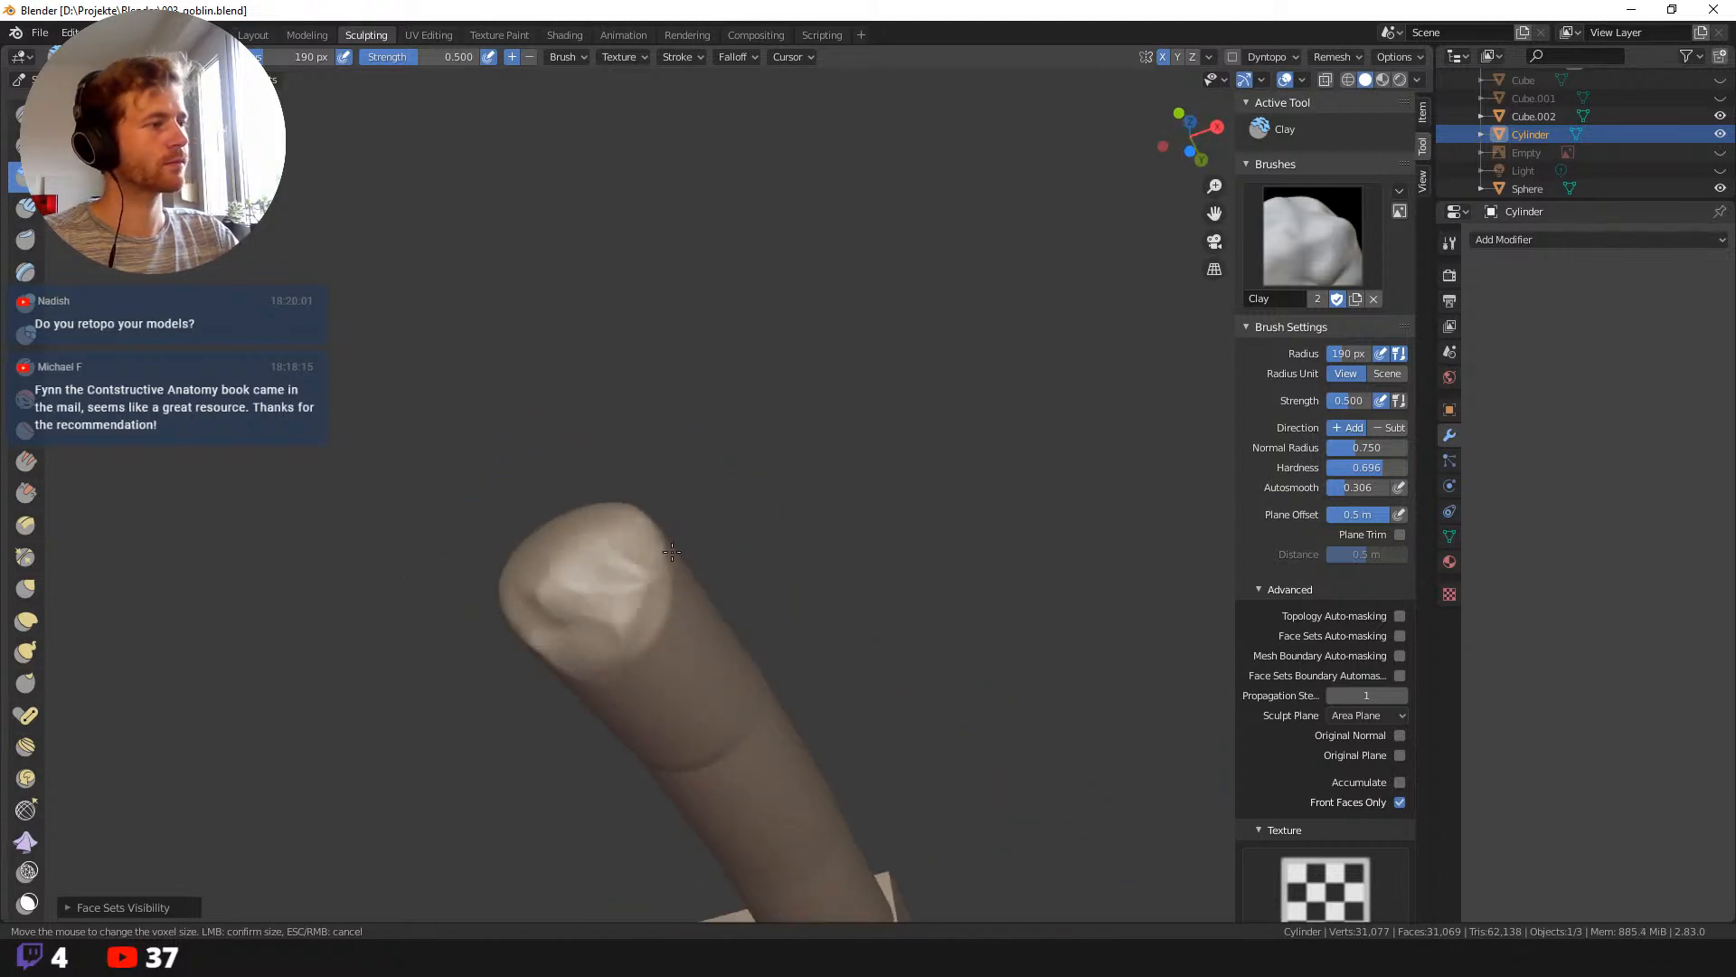
pyautogui.moveTo(461, 618)
pyautogui.mouseDown(button='middle')
pyautogui.moveTo(585, 573)
pyautogui.moveTo(544, 512)
pyautogui.mouseUp(button='middle')
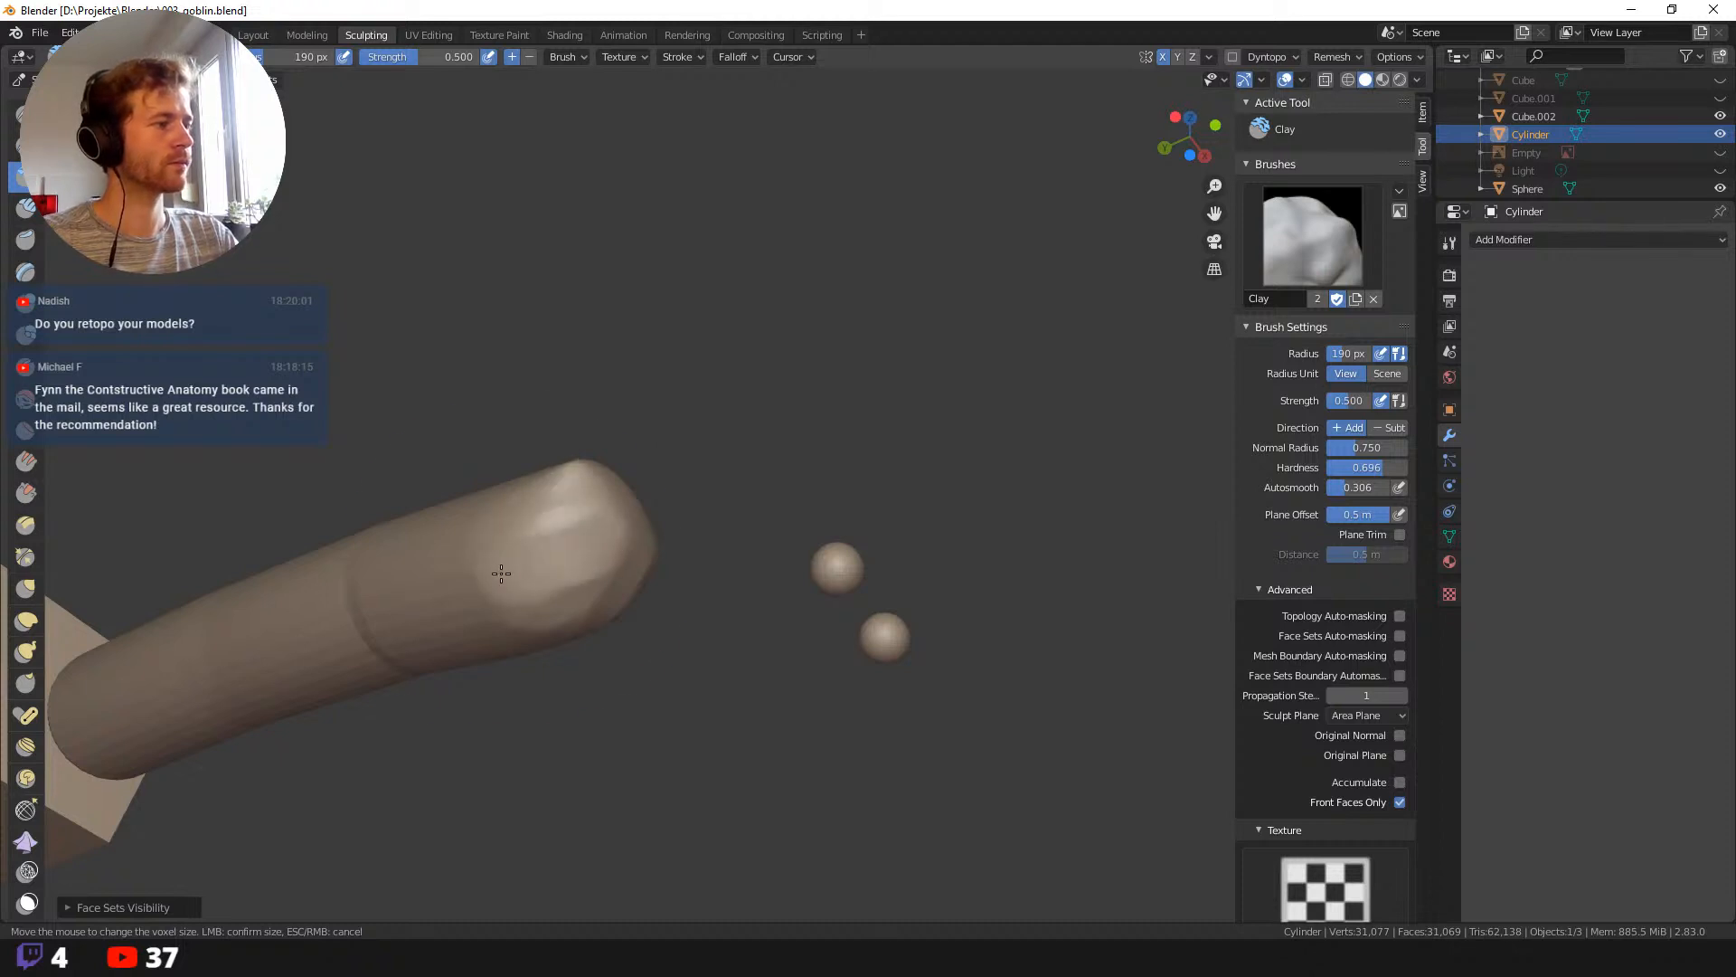
pyautogui.moveTo(648, 652); pyautogui.dragTo(646, 567, button='middle')
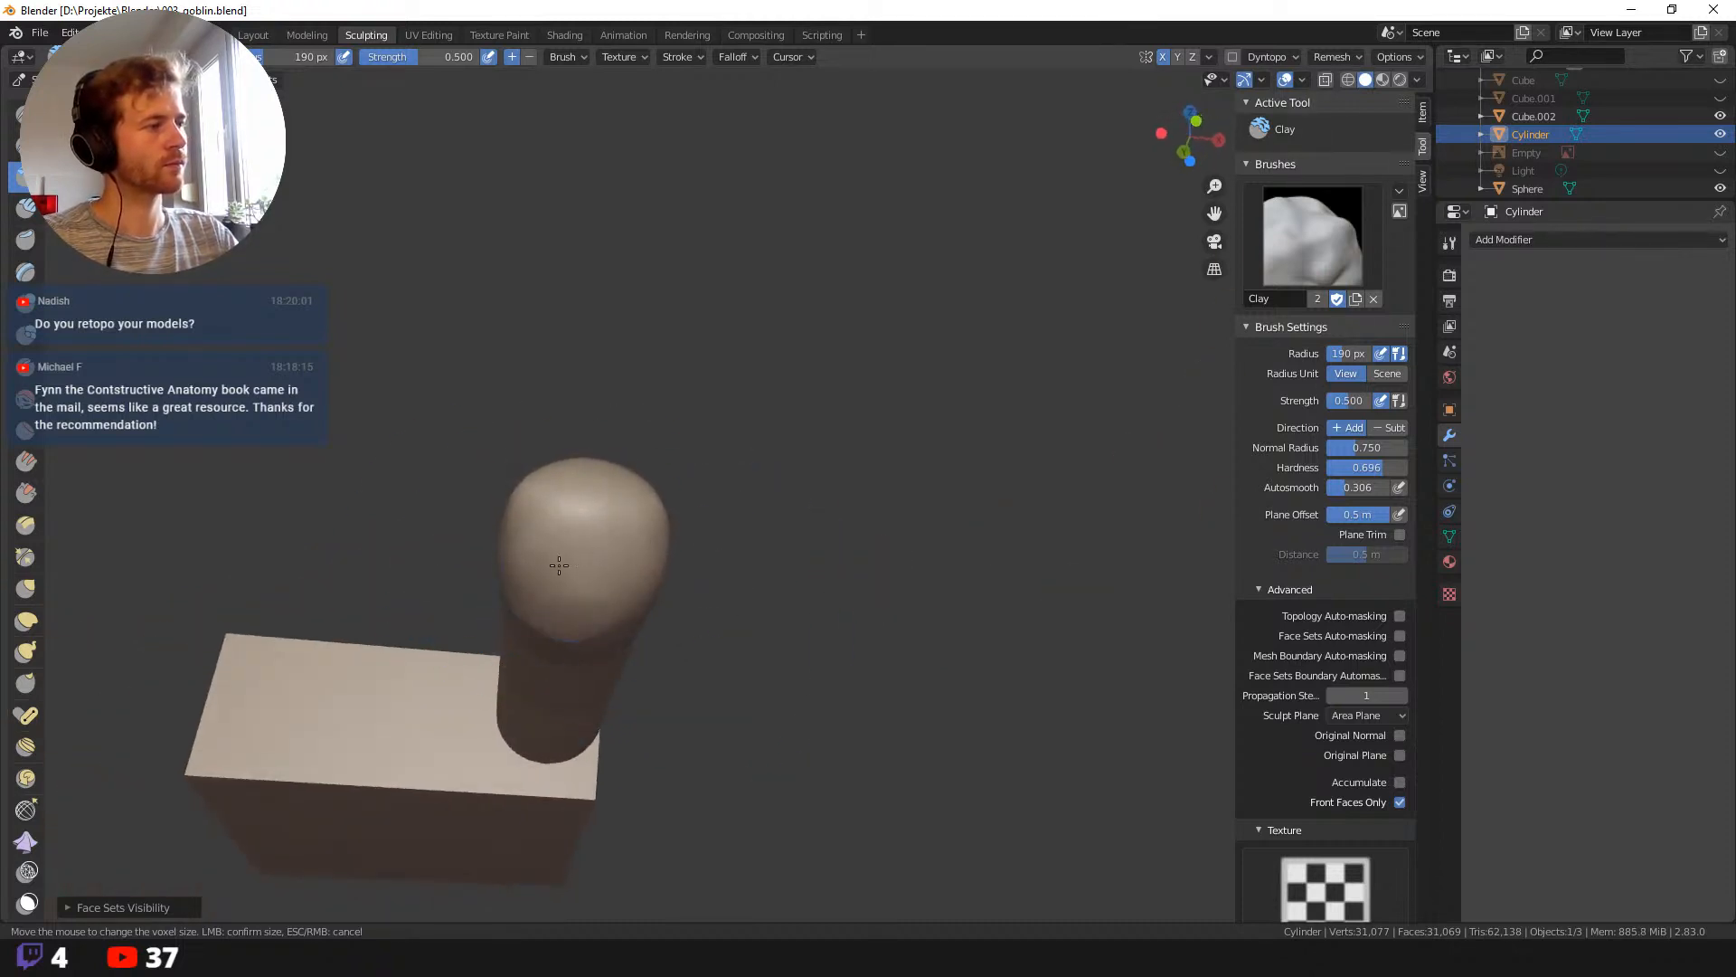
# Pull the upper edge of the fingertip forward into a taper using the Grab brush at 132 px radius.
pyautogui.moveTo(703, 505); pyautogui.dragTo(620, 717, button='middle')
pyautogui.press('g')
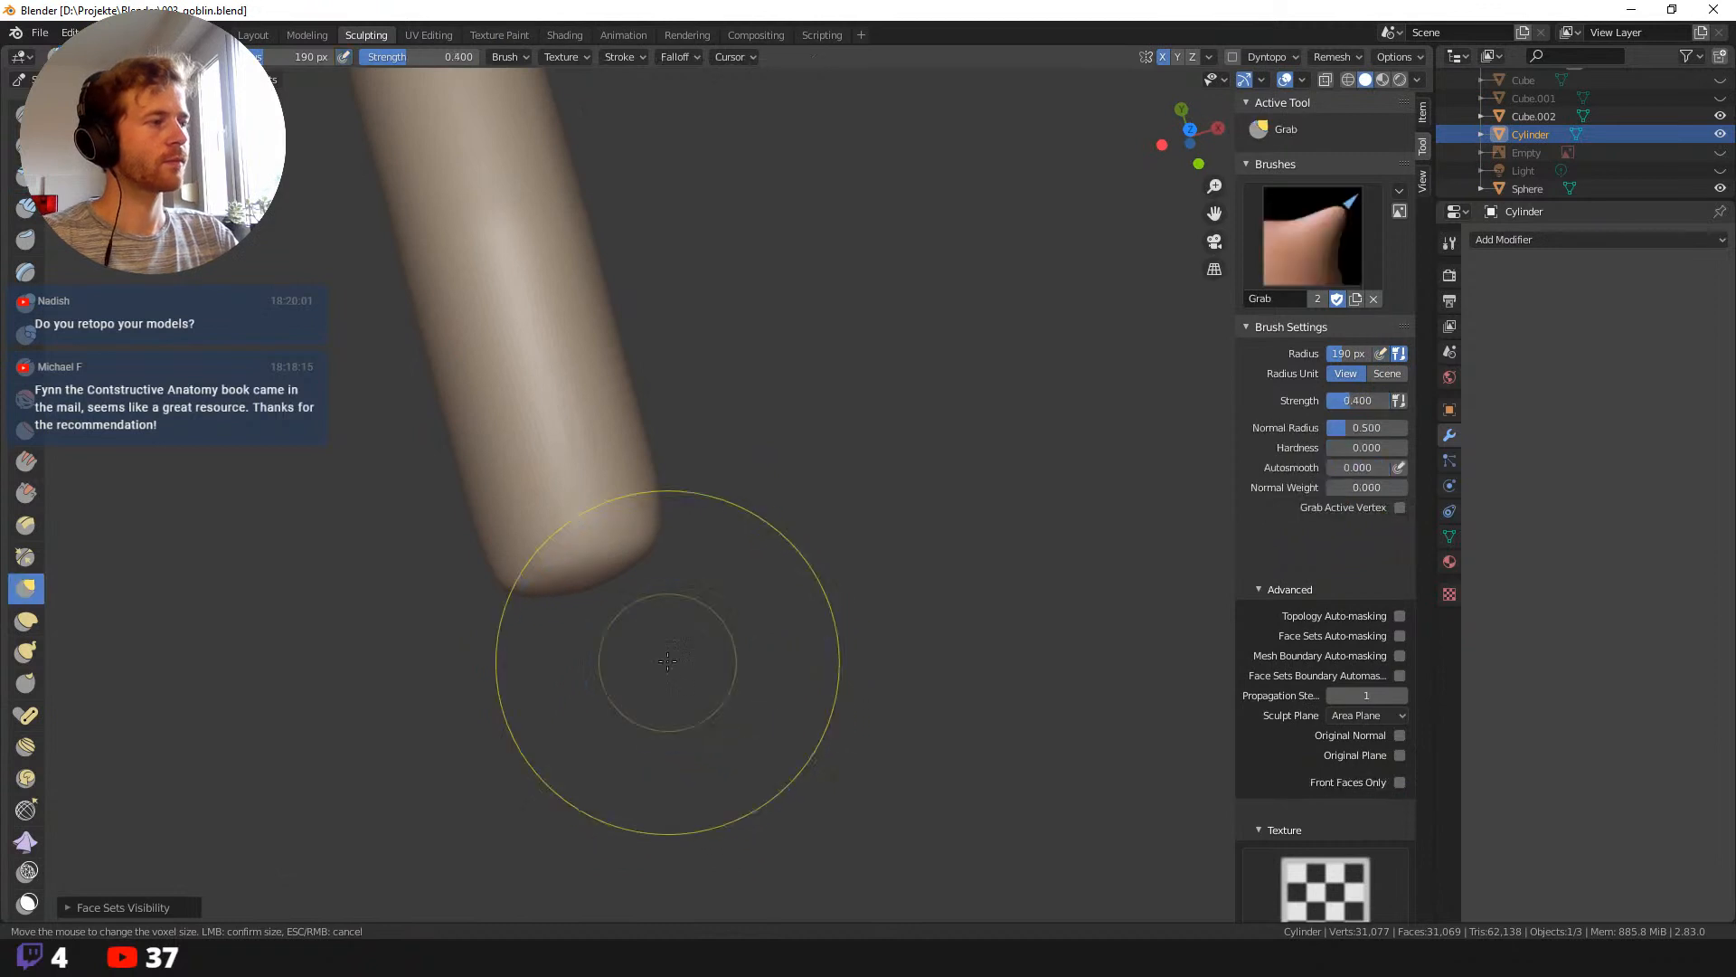
pyautogui.click(585, 572)
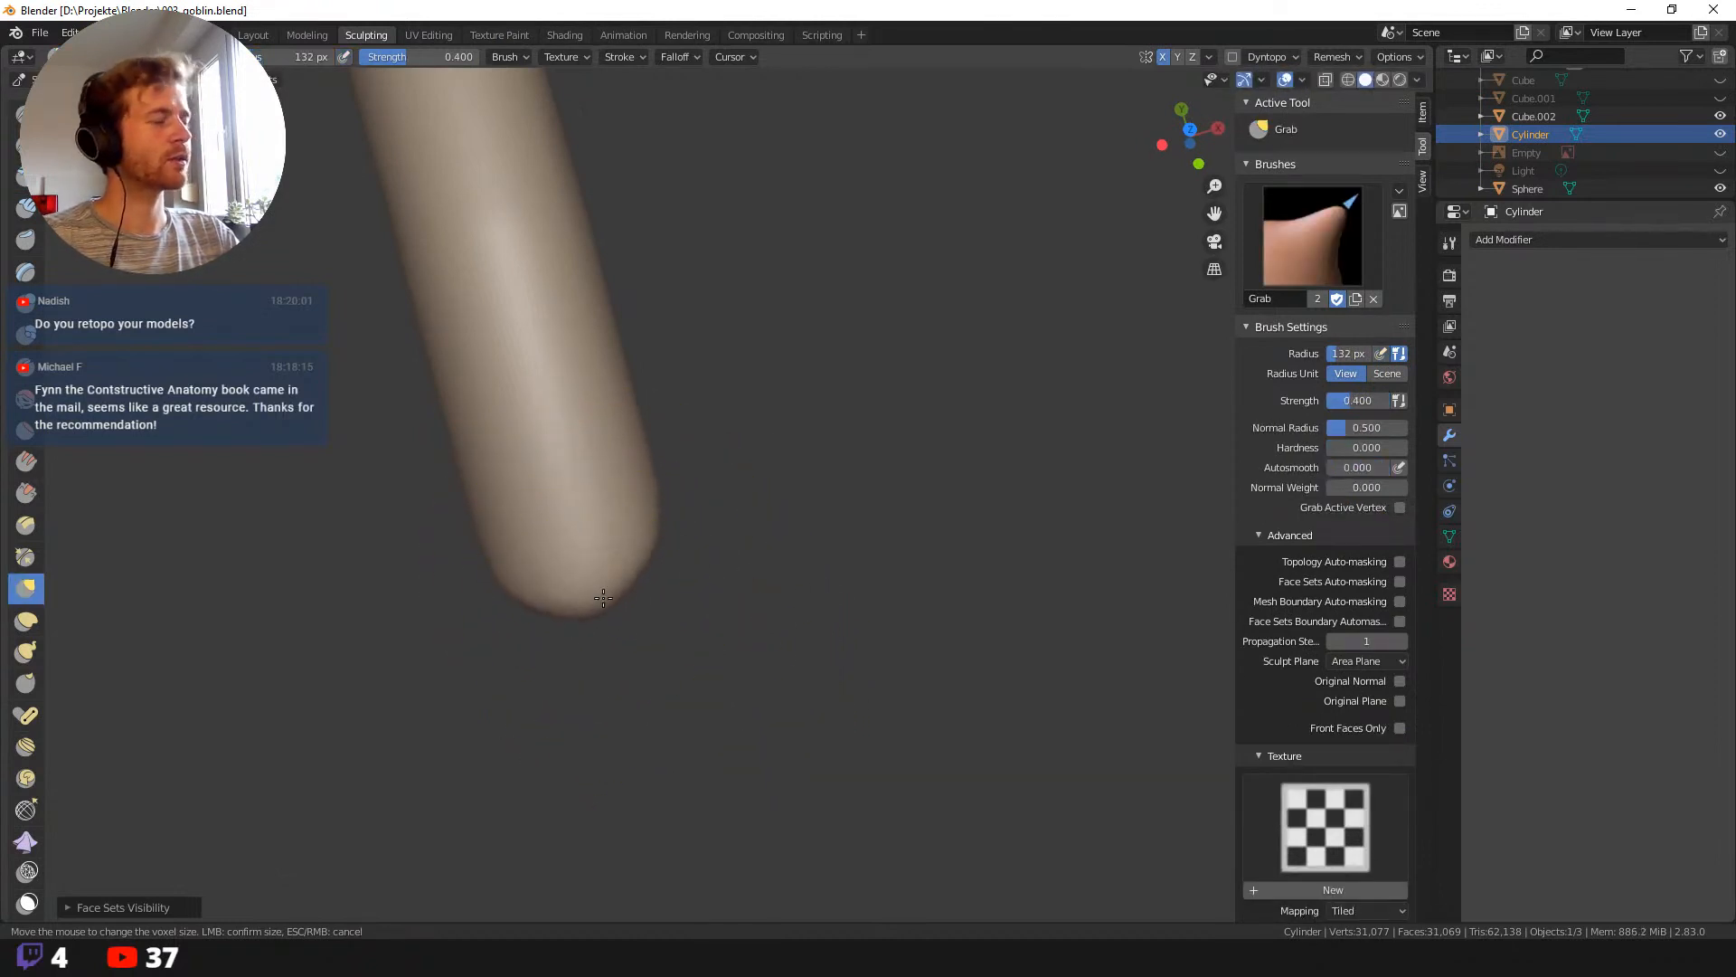
pyautogui.moveTo(564, 608); pyautogui.dragTo(465, 531, button='middle')
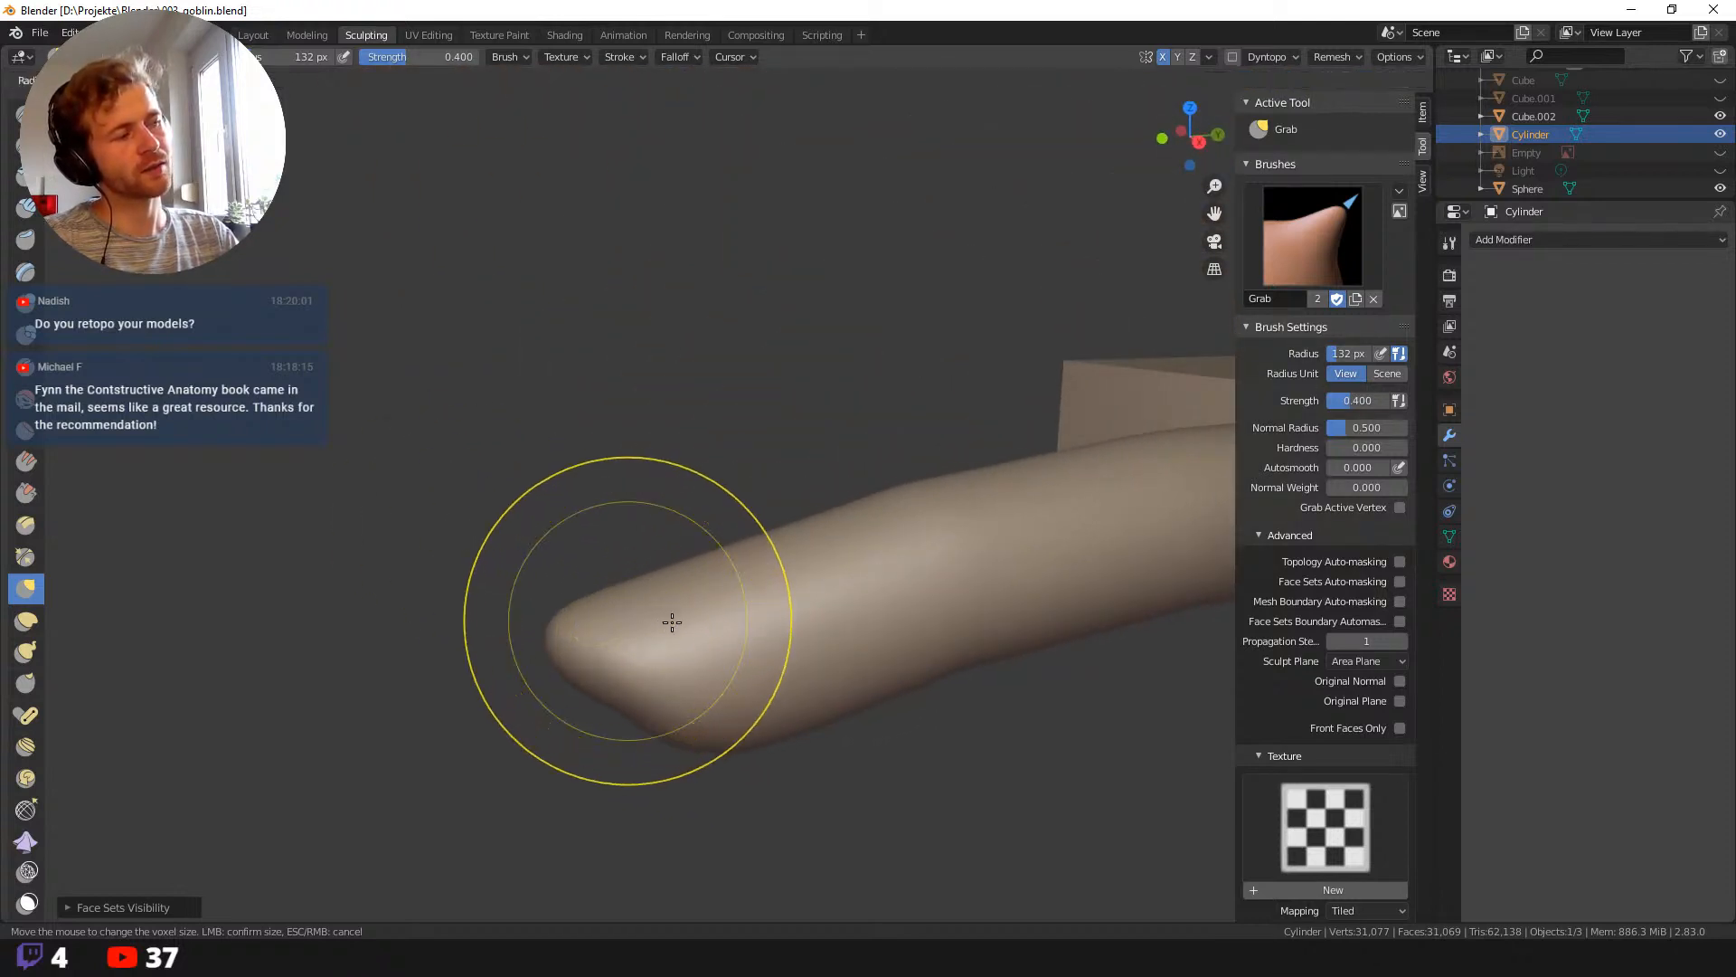
pyautogui.click(573, 621)
# Refine the fingertip's side profile and the pad underneath with the Grab brush at 216 px and 152 px radius.
pyautogui.moveTo(573, 620); pyautogui.dragTo(516, 494, button='middle')
pyautogui.moveTo(600, 582); pyautogui.dragTo(632, 534, button='middle')
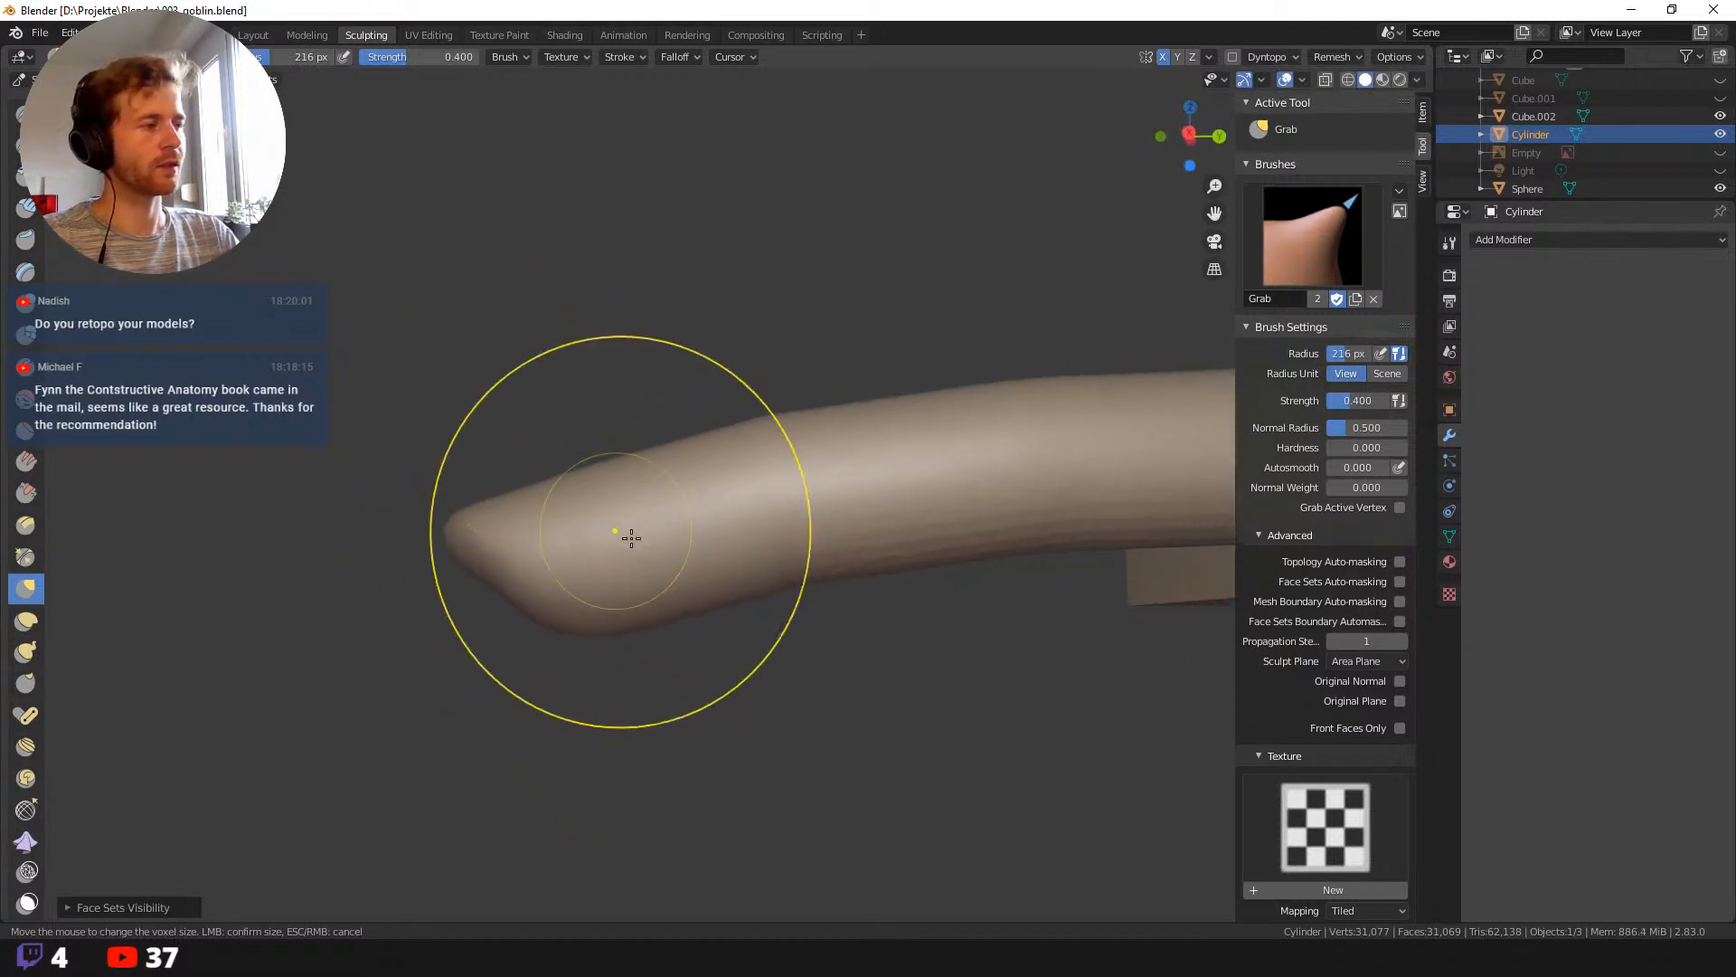
pyautogui.press('f')
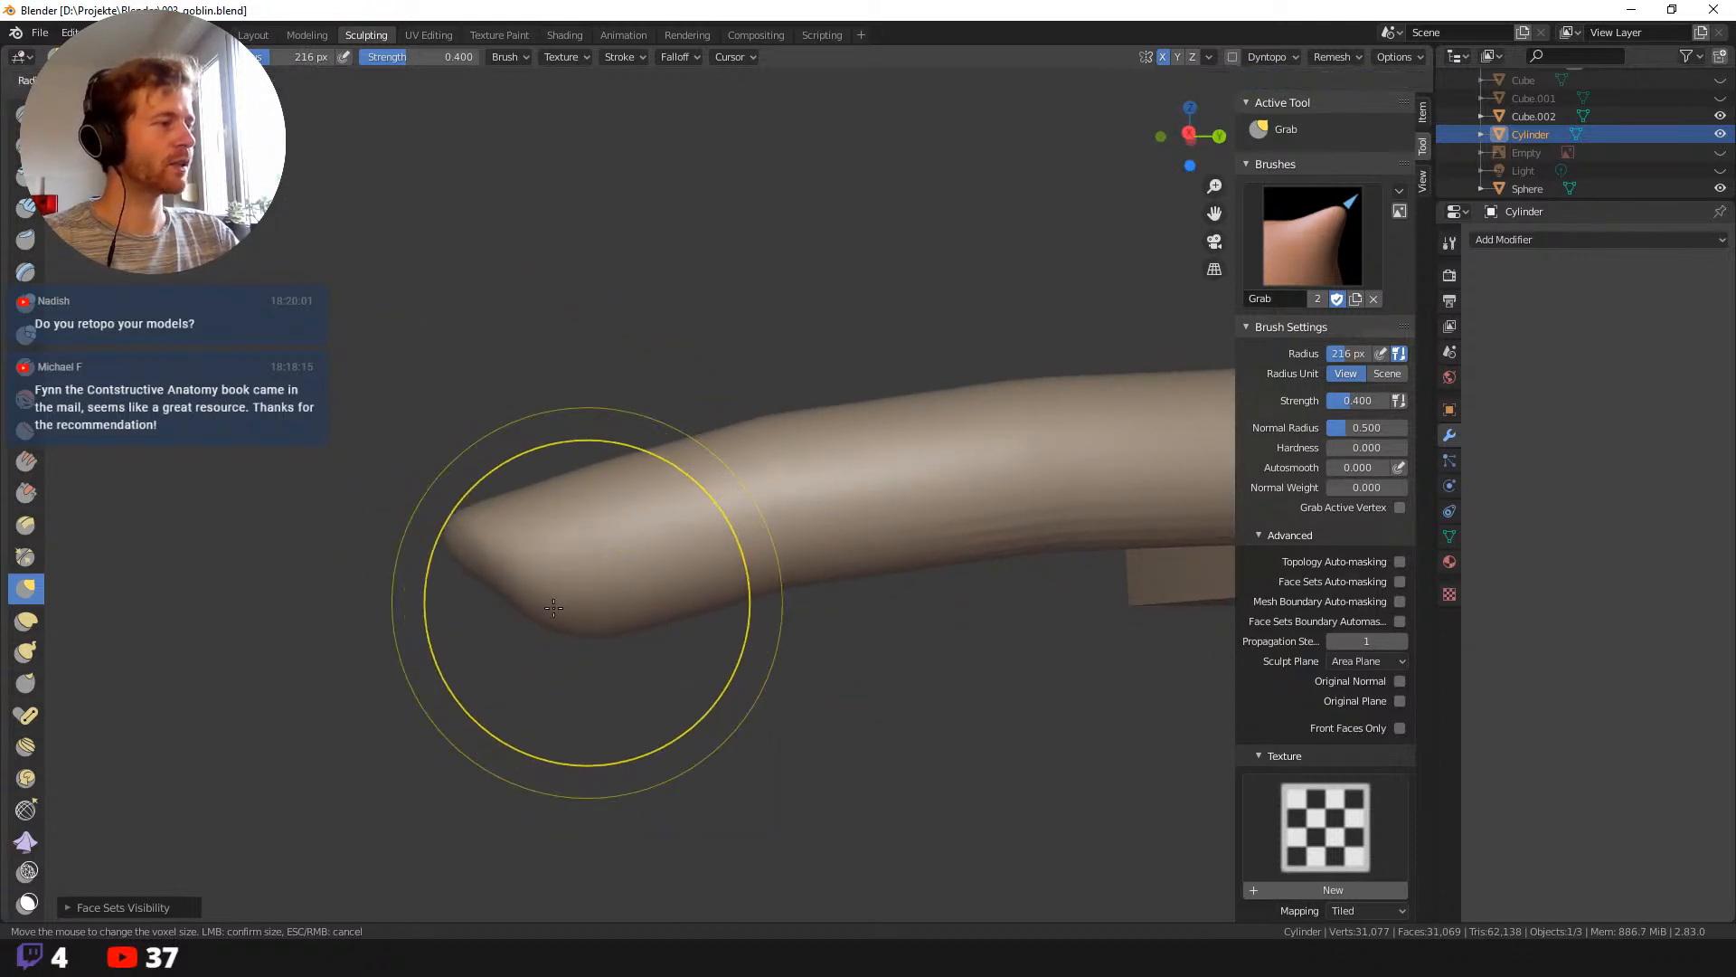
pyautogui.click(551, 638)
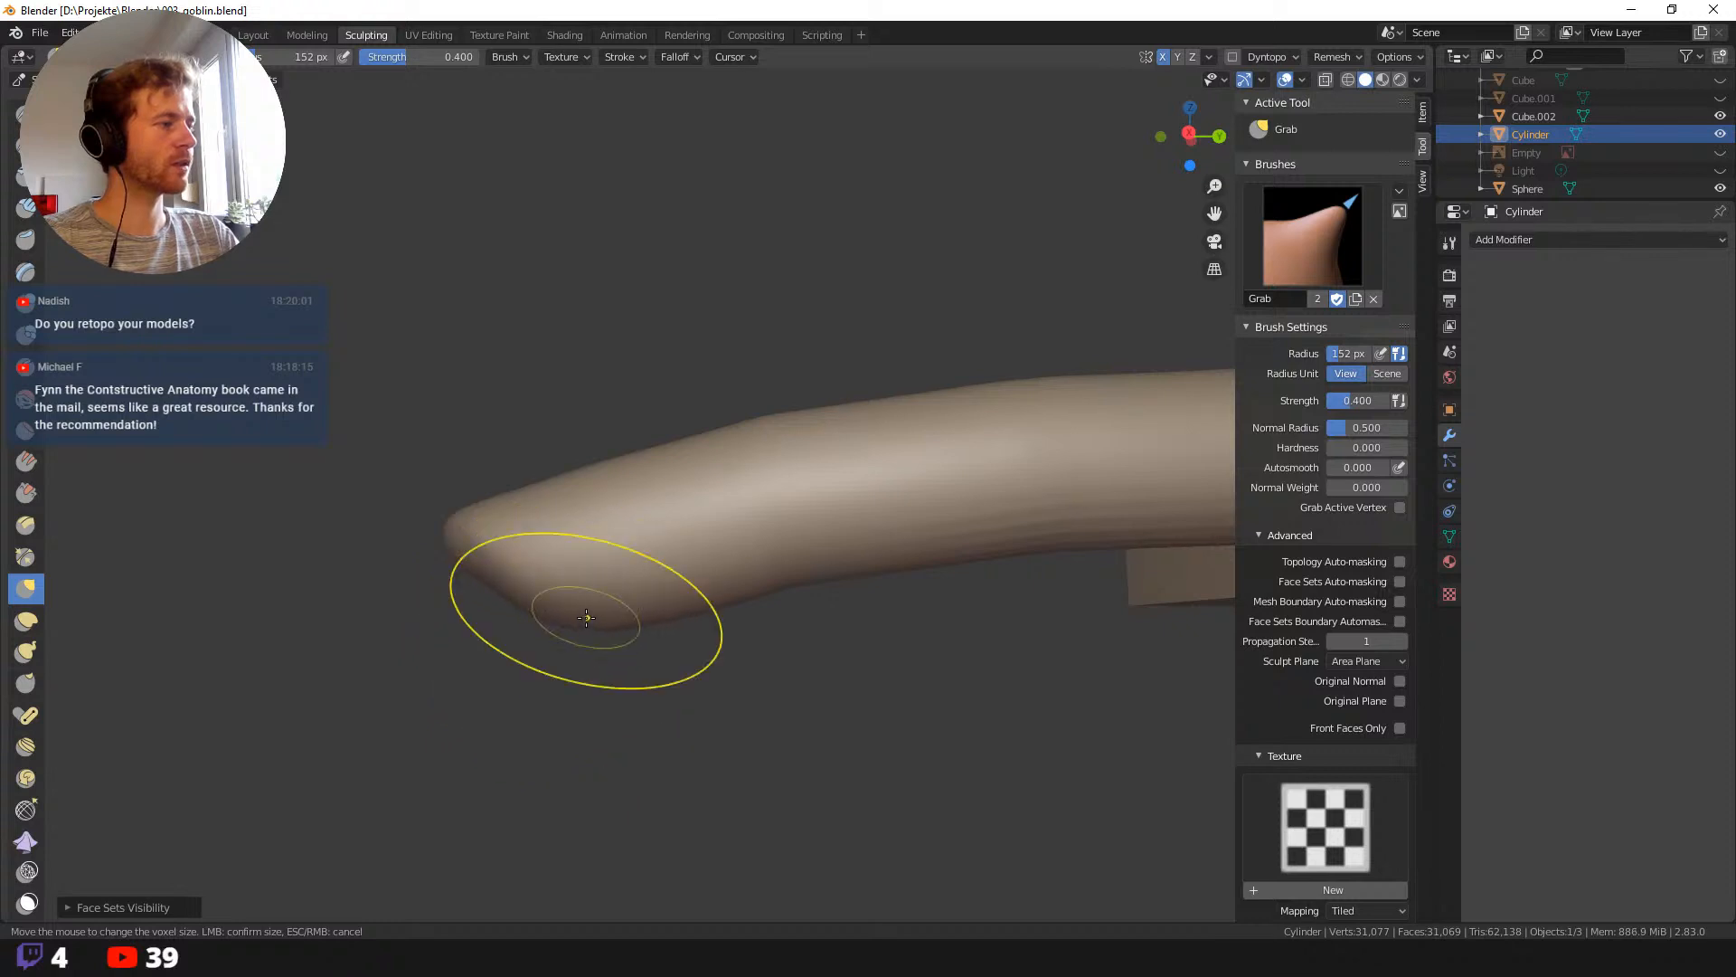
pyautogui.moveTo(526, 648); pyautogui.dragTo(707, 648, button='middle')
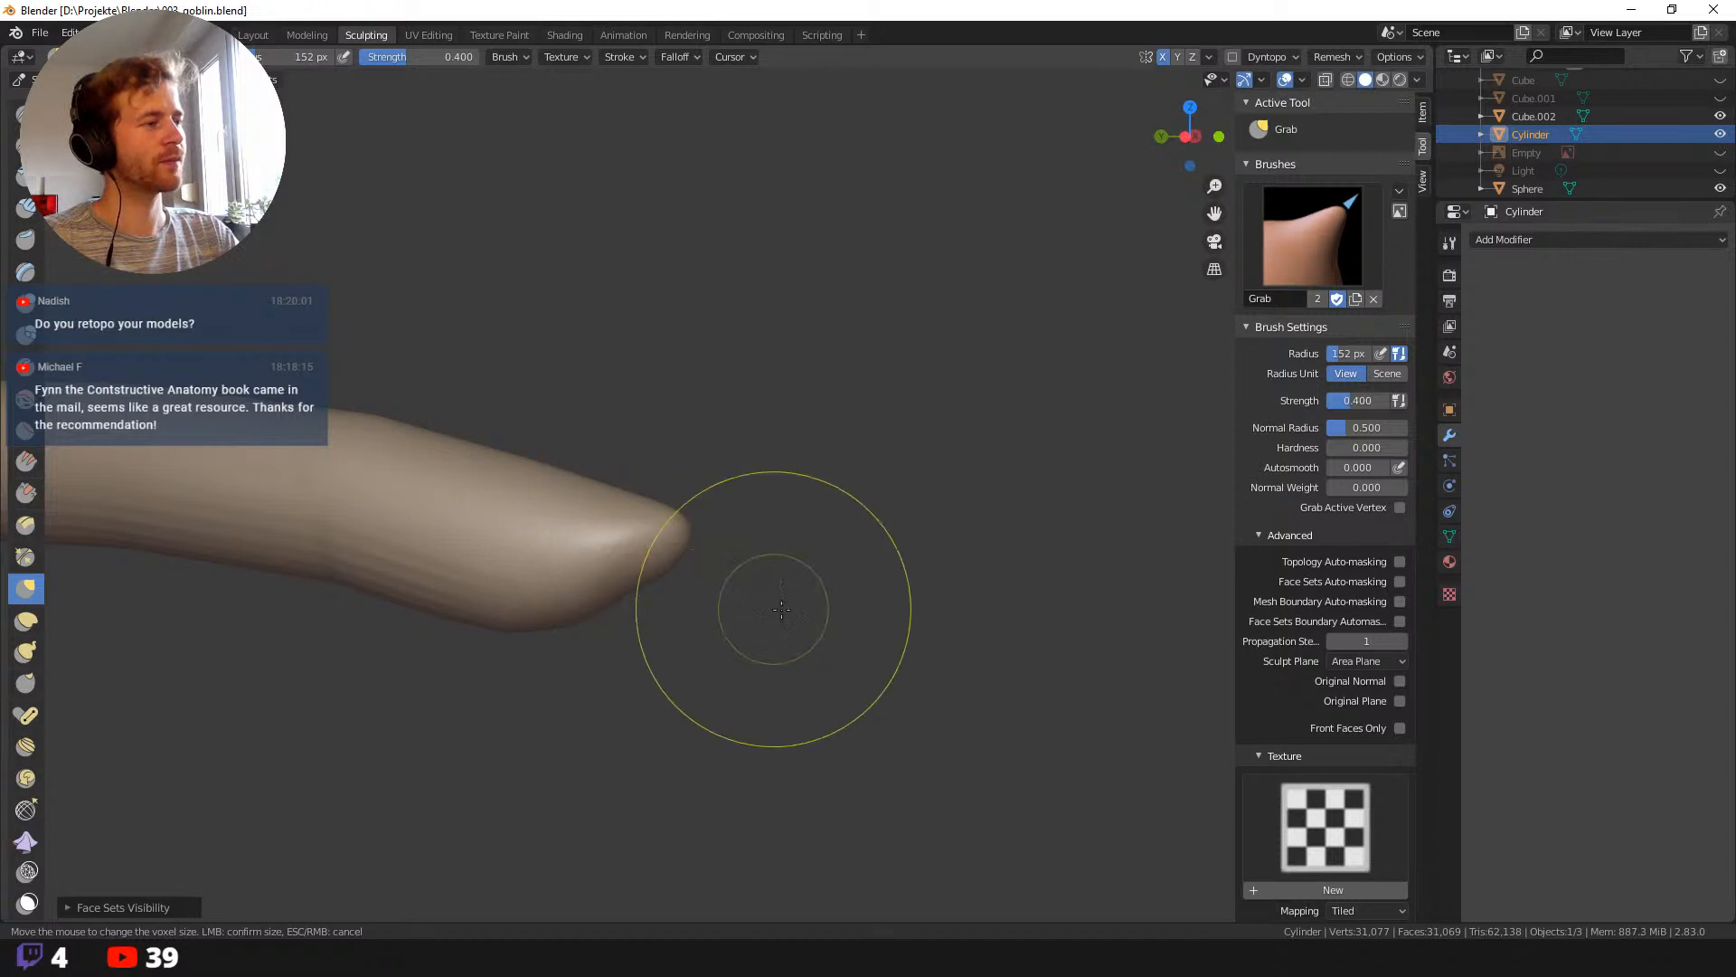
pyautogui.moveTo(781, 609); pyautogui.dragTo(670, 683, button='middle')
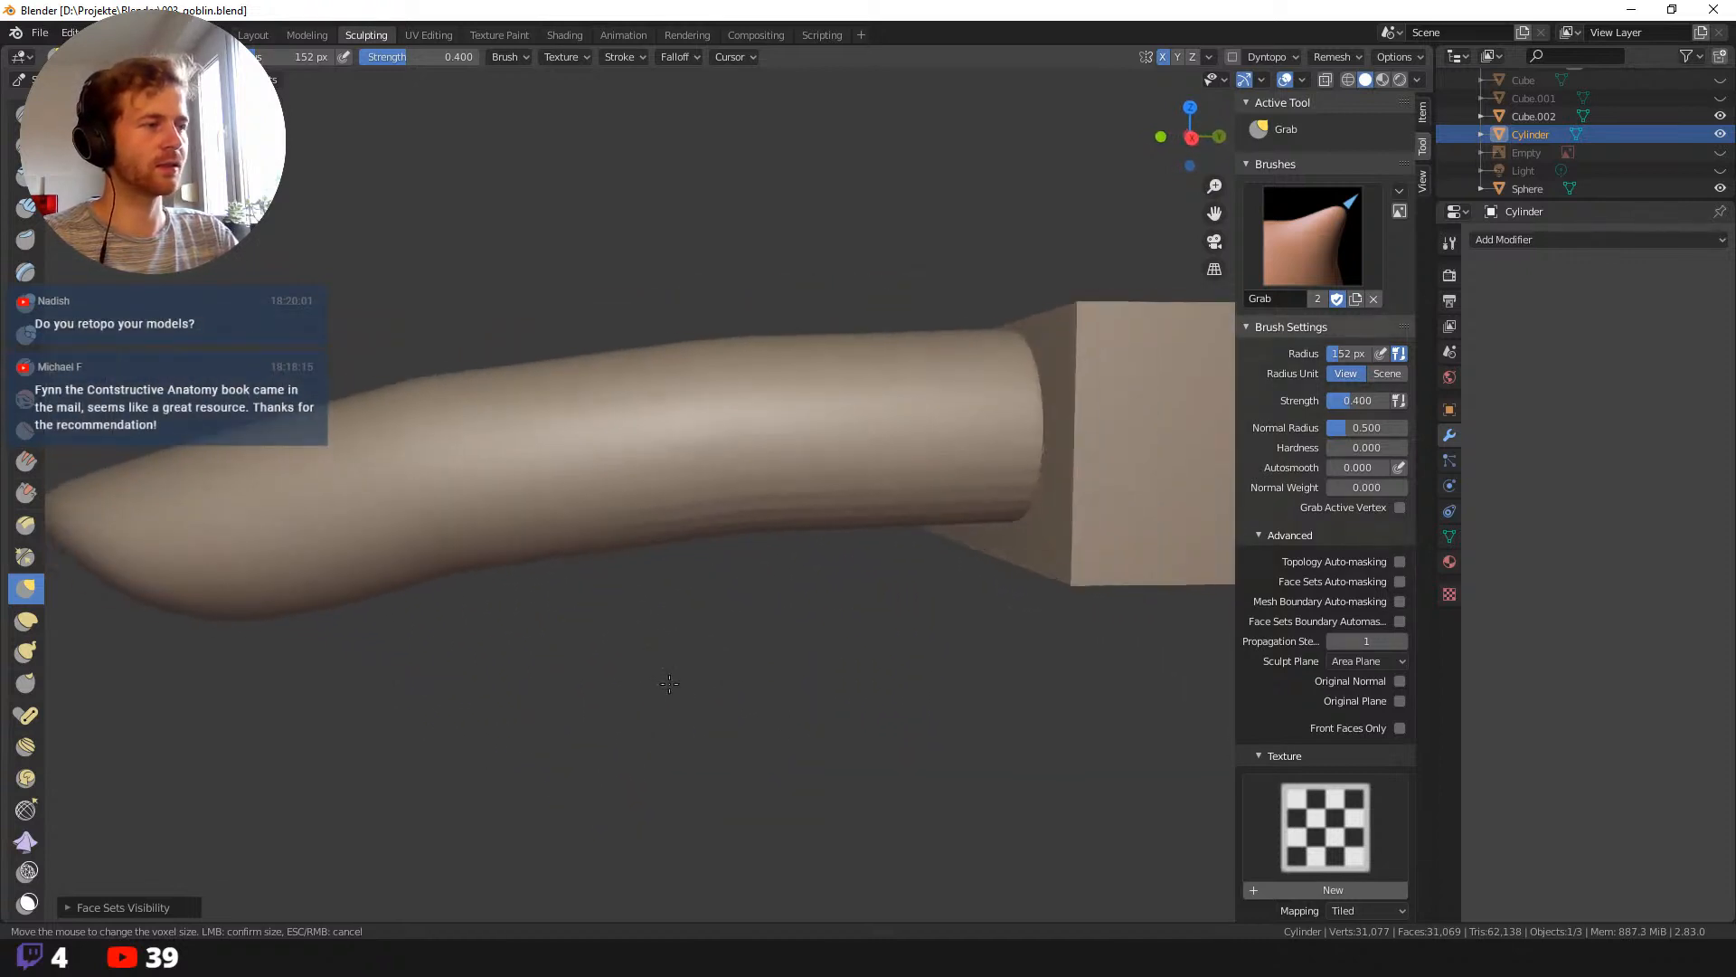
# Set the Grab brush radius to 171 px and pull the base of the finger towards the palm block.
pyautogui.scroll(-2, 525, 531)
pyautogui.moveTo(906, 349)
pyautogui.mouseDown(button='middle')
pyautogui.moveTo(860, 427)
pyautogui.moveTo(628, 447)
pyautogui.moveTo(628, 555)
pyautogui.mouseUp(button='middle')
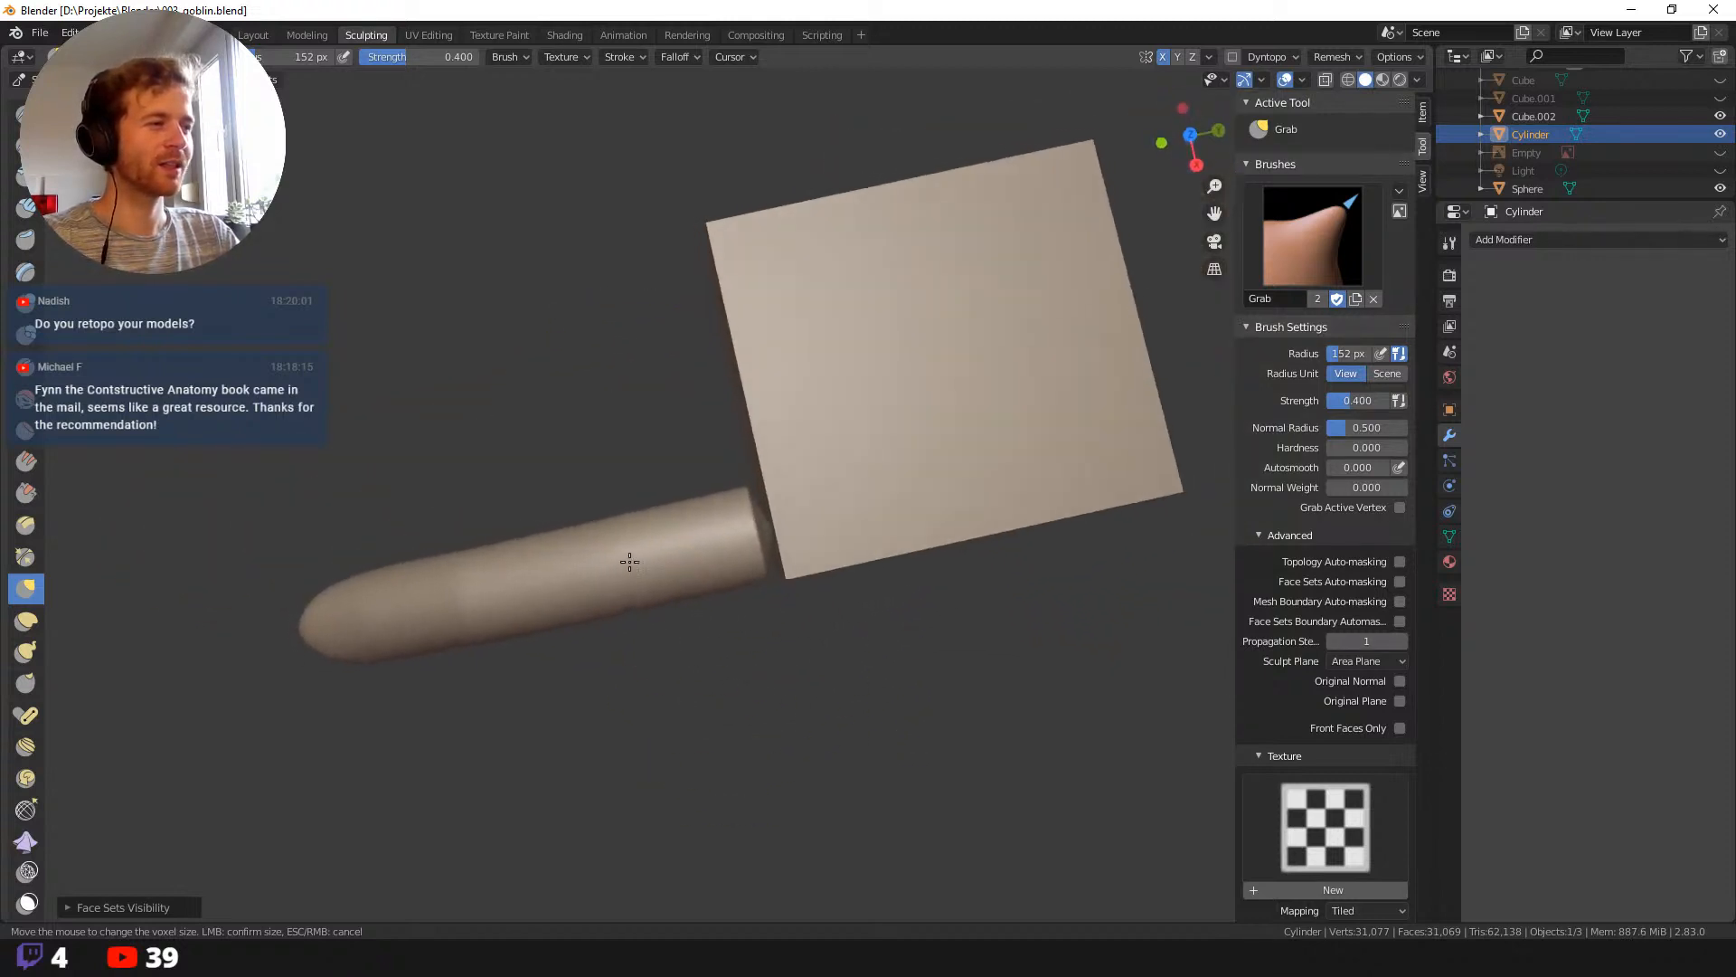
pyautogui.press('f')
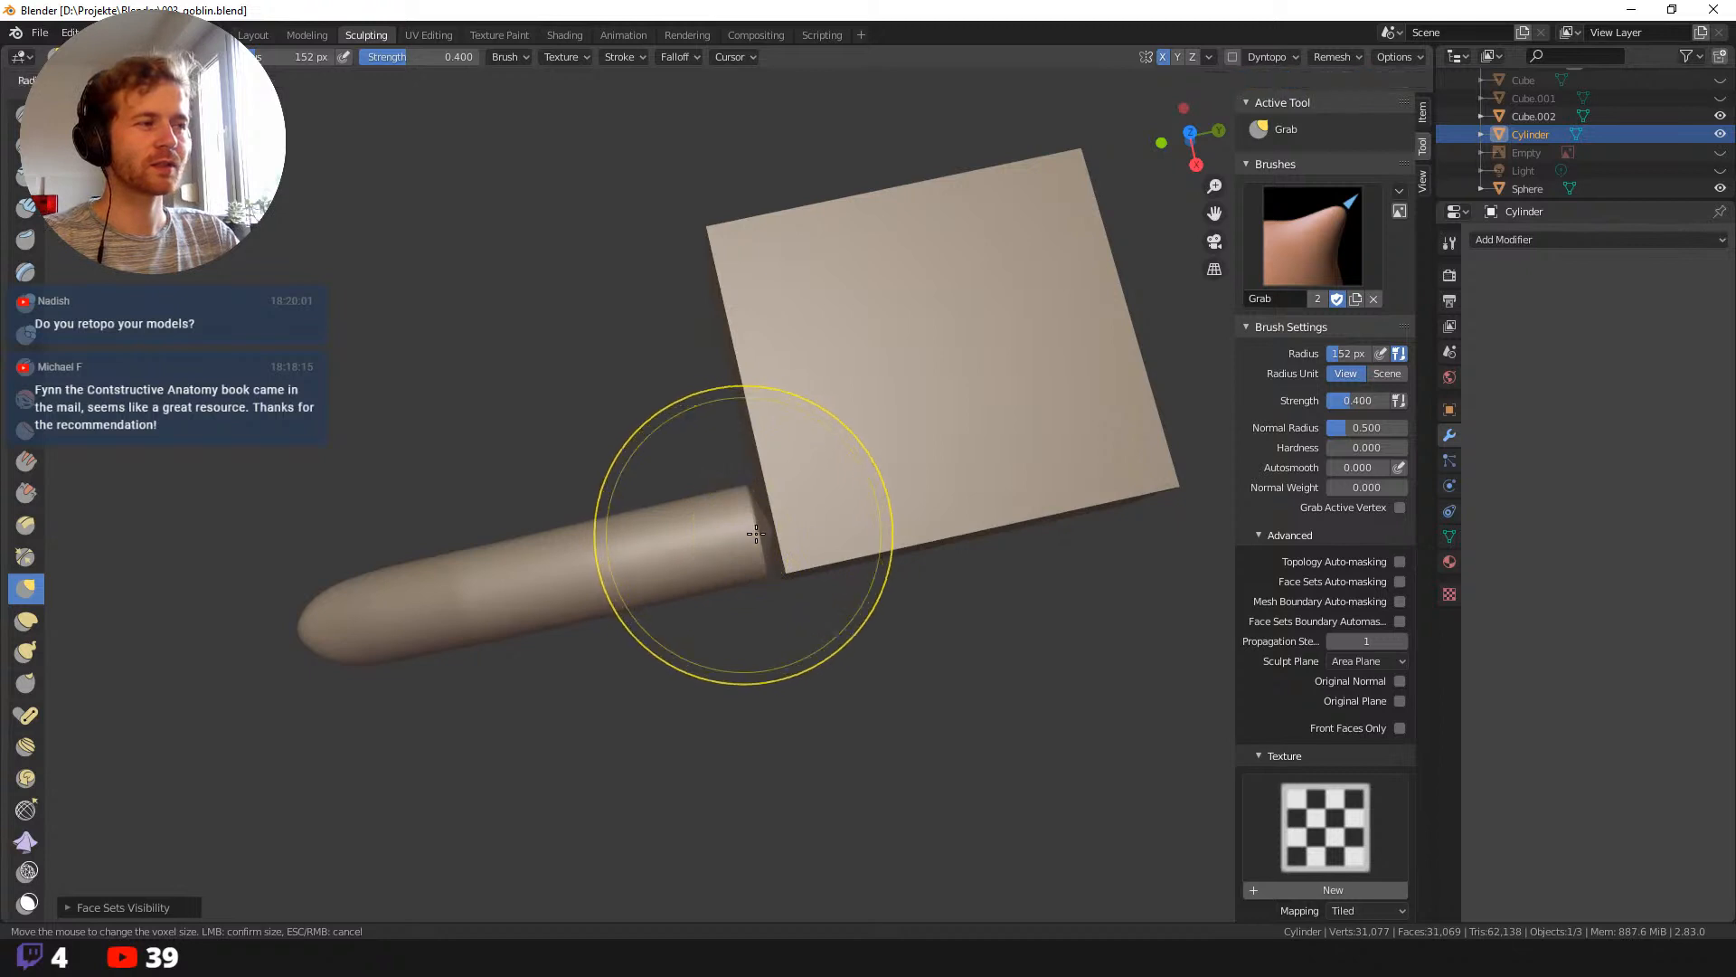
pyautogui.click(748, 533)
pyautogui.moveTo(748, 531)
pyautogui.mouseDown()
pyautogui.moveTo(783, 523)
pyautogui.moveTo(768, 523)
pyautogui.mouseUp()
pyautogui.moveTo(767, 523)
pyautogui.mouseDown(button='middle')
pyautogui.moveTo(795, 515)
pyautogui.moveTo(698, 426)
pyautogui.moveTo(717, 543)
pyautogui.moveTo(795, 630)
pyautogui.mouseUp(button='middle')
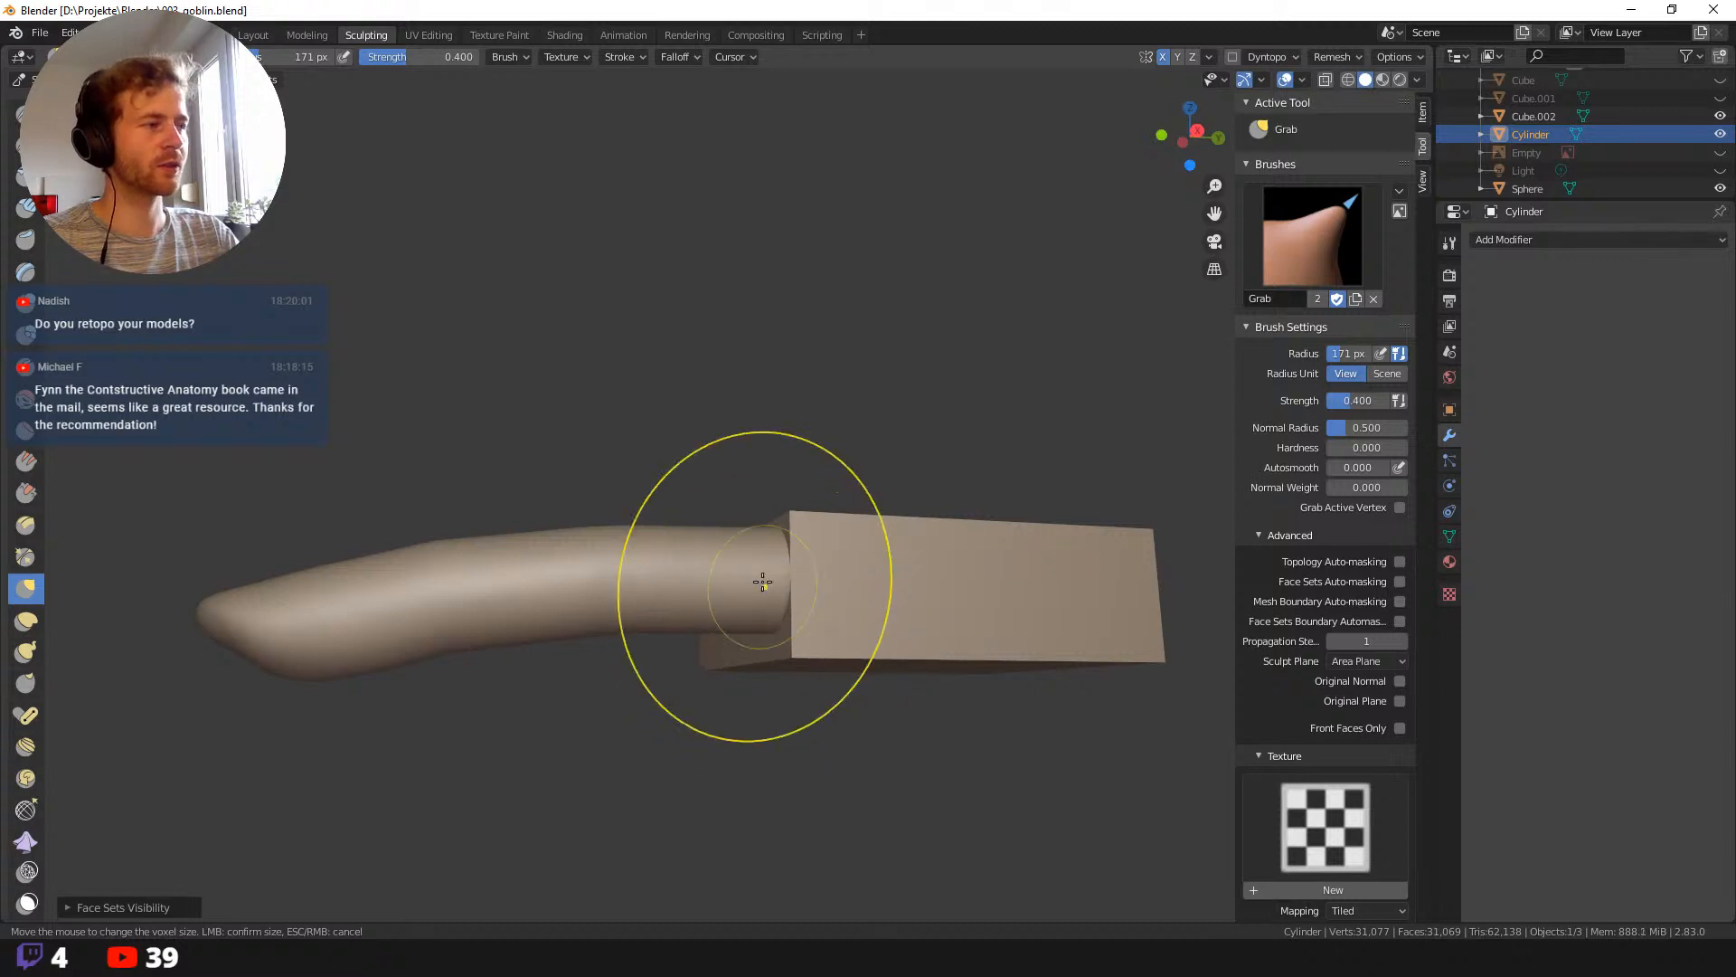
# Reshape the end and sides of the fingertip from above with the Grab brush at 110 px and 47 px radius.
pyautogui.moveTo(736, 578)
pyautogui.mouseDown(button='middle')
pyautogui.moveTo(452, 276)
pyautogui.moveTo(442, 333)
pyautogui.moveTo(664, 574)
pyautogui.moveTo(682, 613)
pyautogui.moveTo(638, 615)
pyautogui.moveTo(651, 638)
pyautogui.mouseUp(button='middle')
pyautogui.press('f')
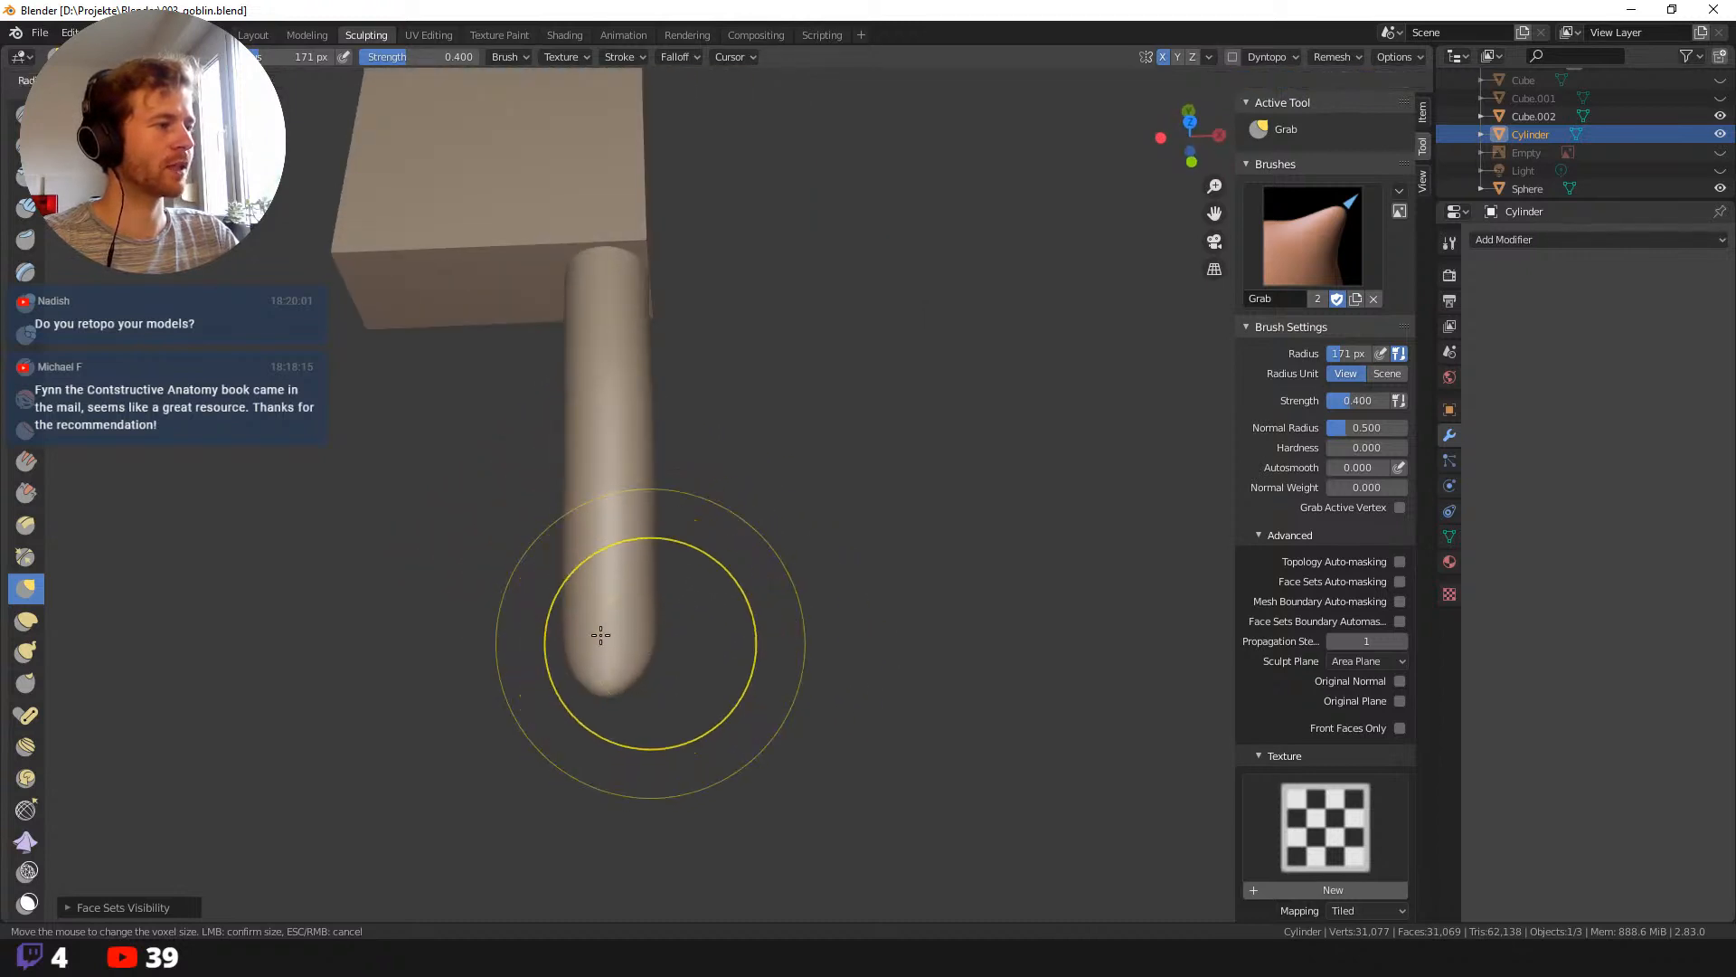
pyautogui.click(633, 670)
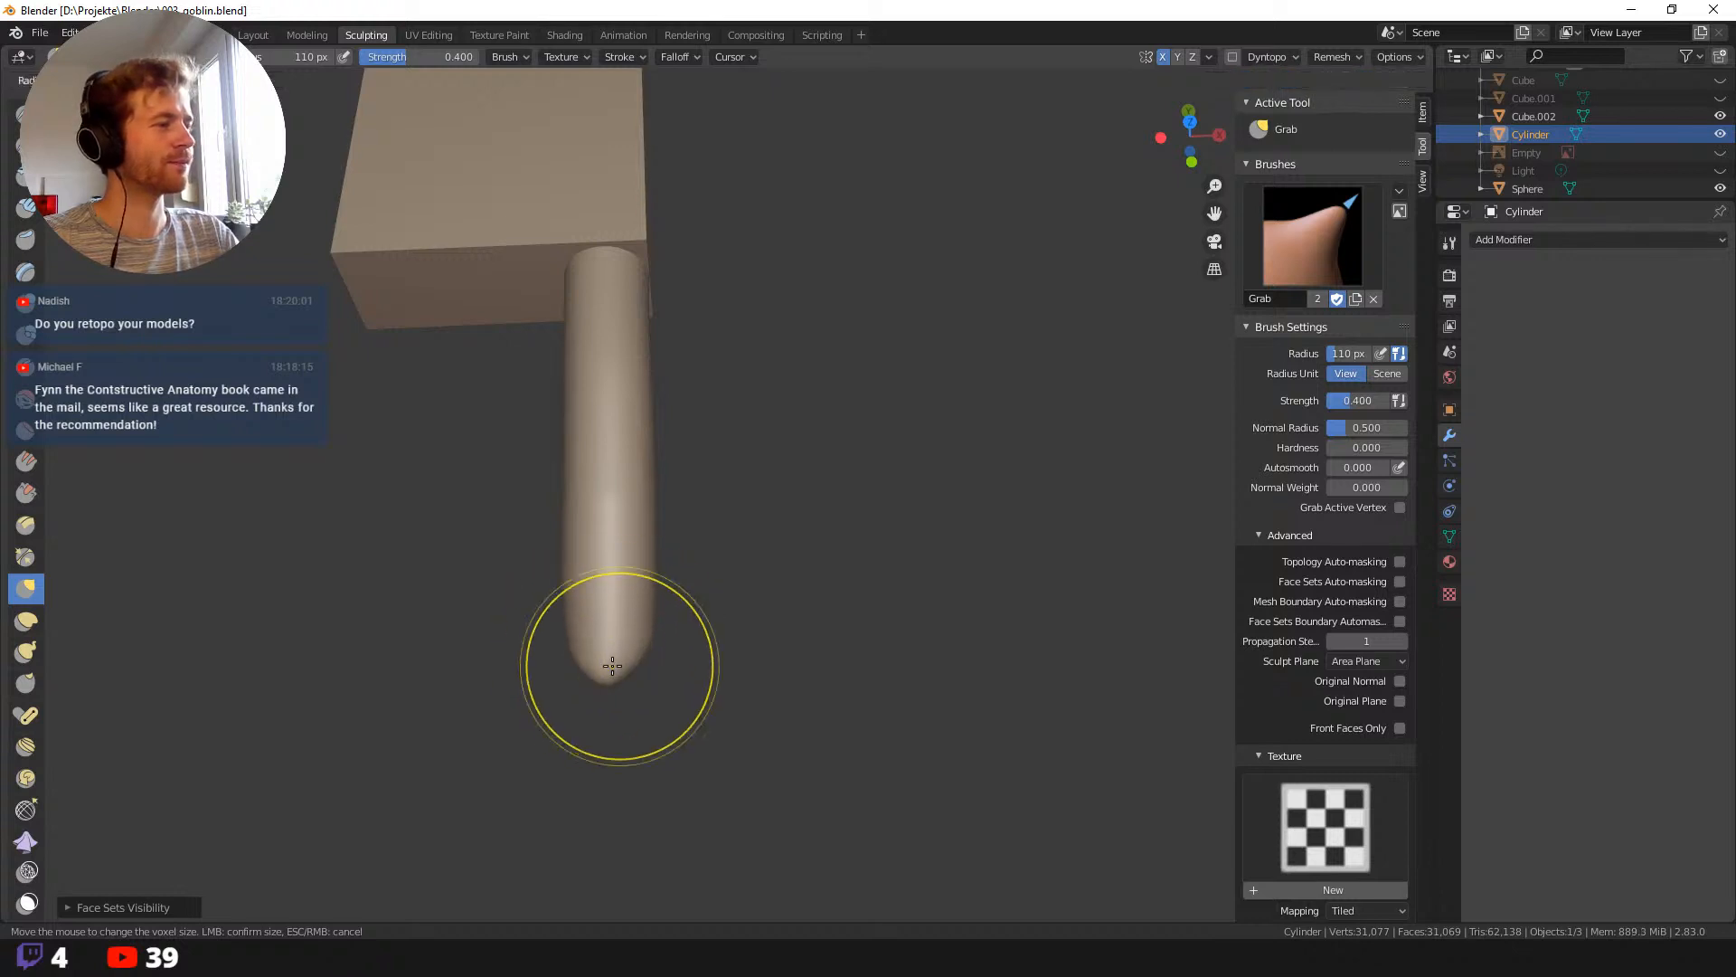
pyautogui.click(563, 678)
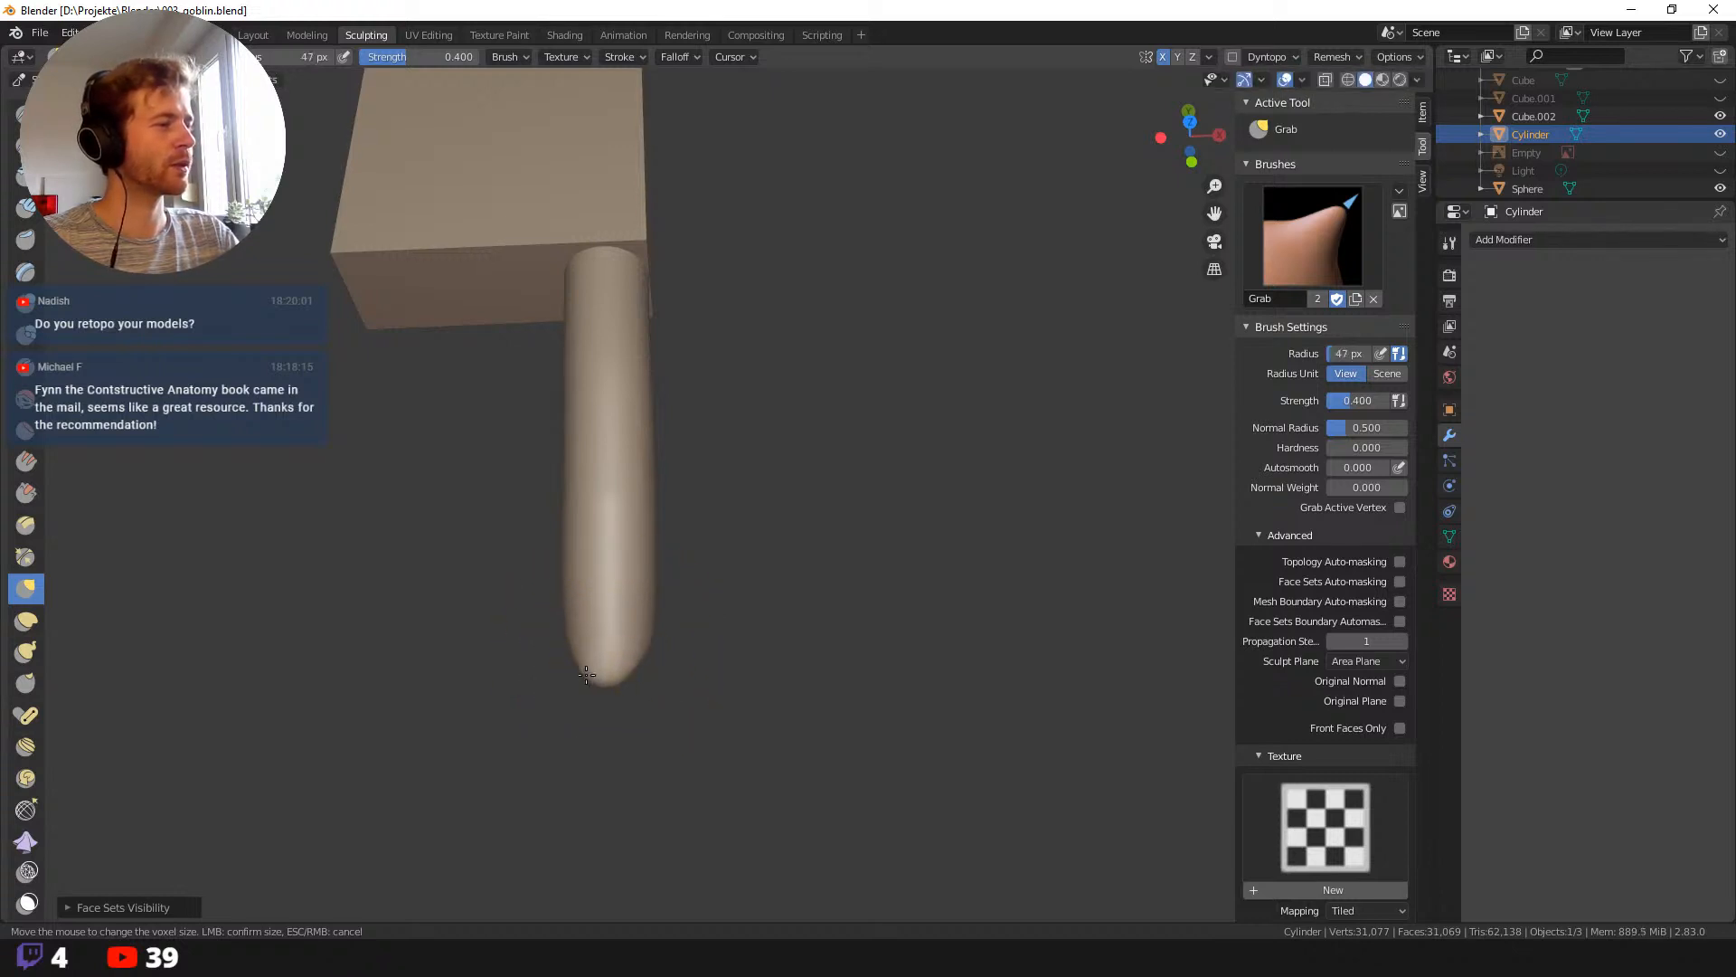
# Set the Grab brush radius to 85 px and push in the top of the fingertip where the nail sits.
pyautogui.moveTo(704, 688)
pyautogui.mouseDown(button='middle')
pyautogui.moveTo(619, 579)
pyautogui.moveTo(669, 645)
pyautogui.mouseUp(button='middle')
pyautogui.press('f')
pyautogui.click(688, 669)
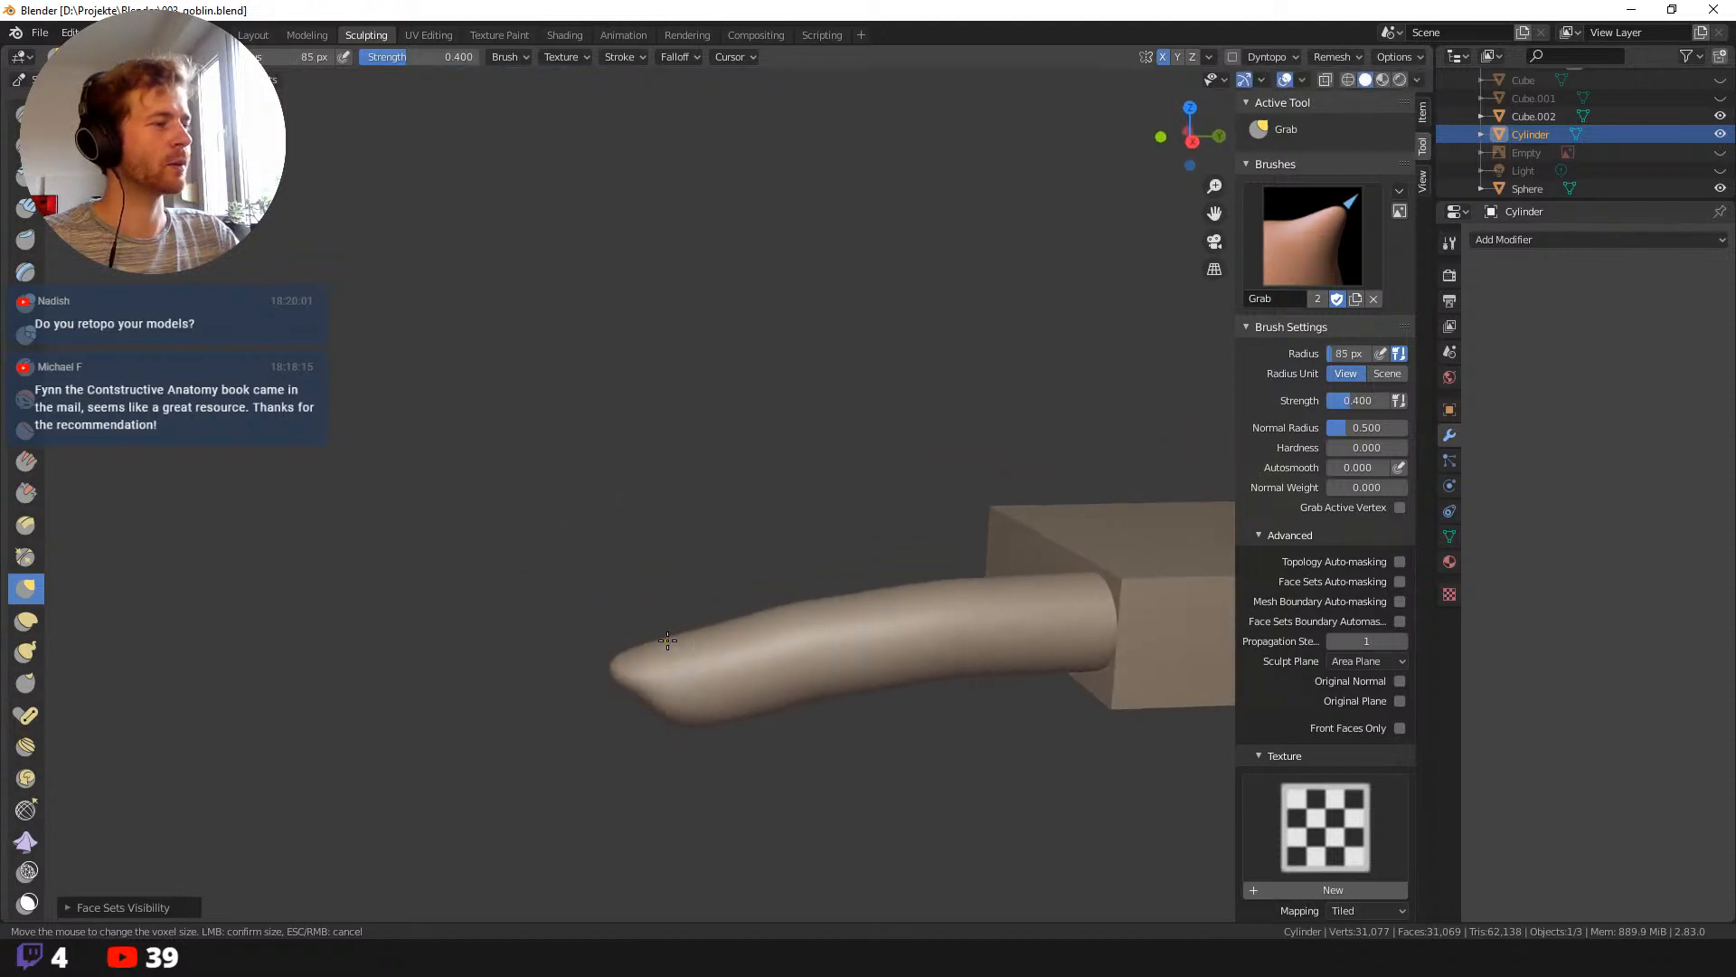
pyautogui.moveTo(677, 649); pyautogui.dragTo(611, 667)
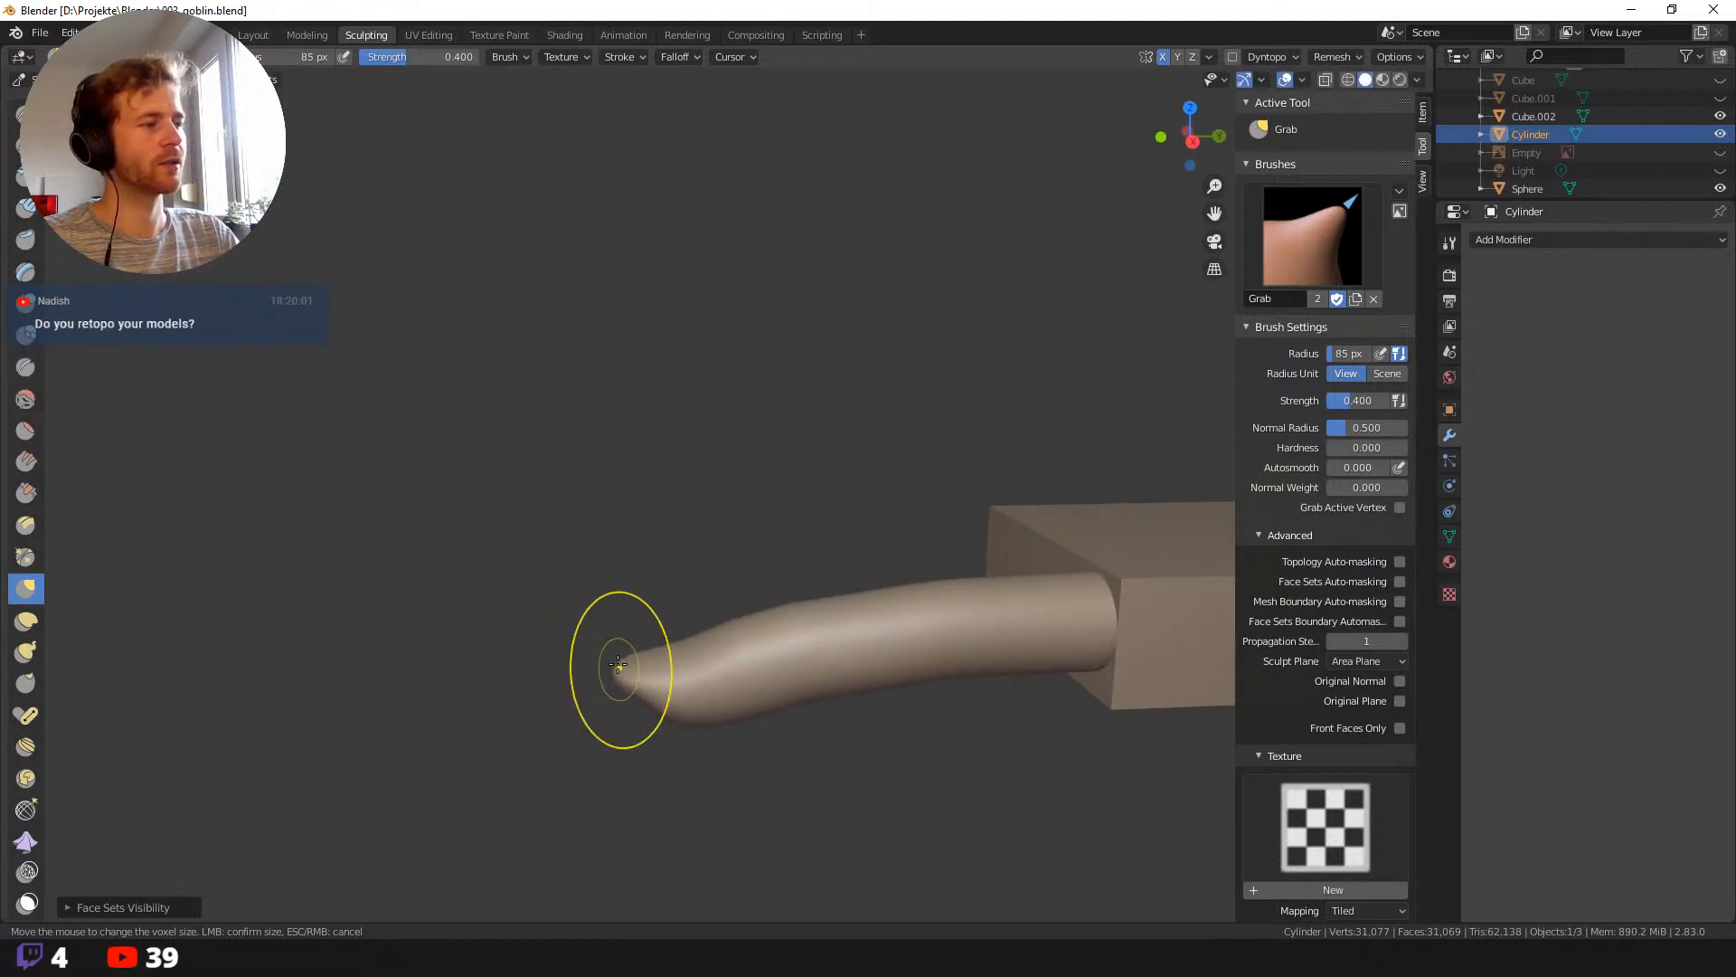
# Carve the fingernail outline on top of the fingertip using the Draw Sharp brush at 40 px radius.
pyautogui.moveTo(618, 665); pyautogui.dragTo(614, 507, button='middle')
pyautogui.moveTo(624, 361)
pyautogui.mouseDown(button='middle')
pyautogui.moveTo(493, 389)
pyautogui.moveTo(588, 483)
pyautogui.moveTo(601, 551)
pyautogui.mouseUp(button='middle')
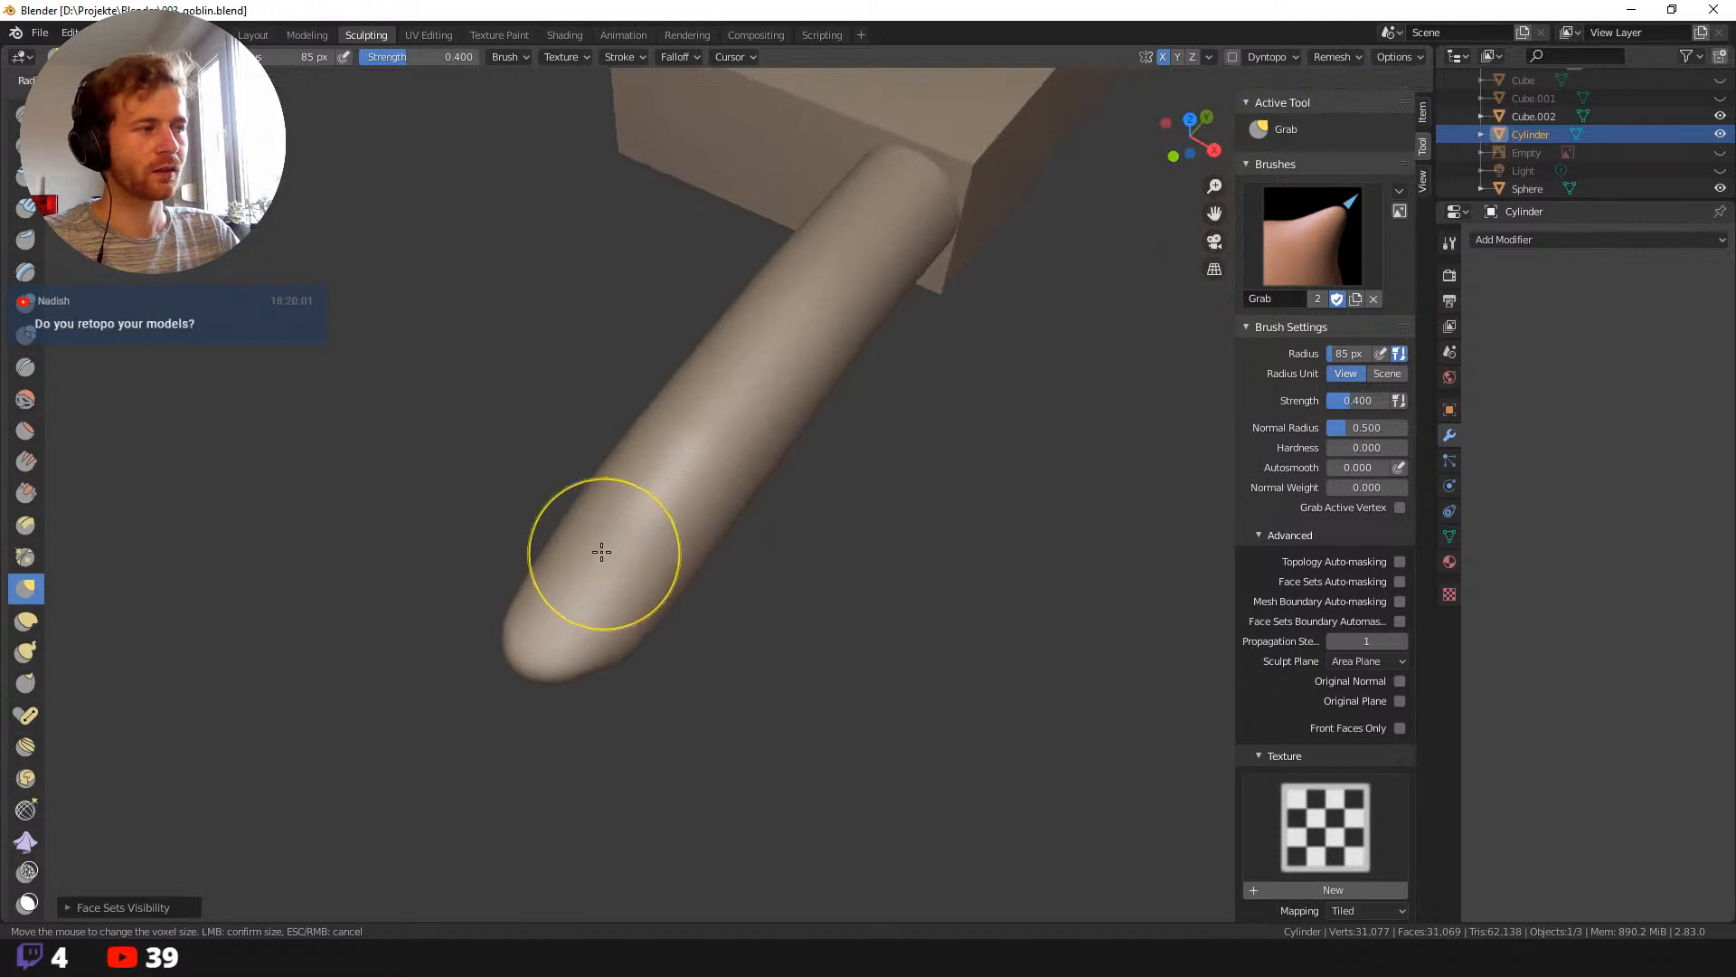
pyautogui.click(571, 545)
pyautogui.hotkey('shift', 'space')
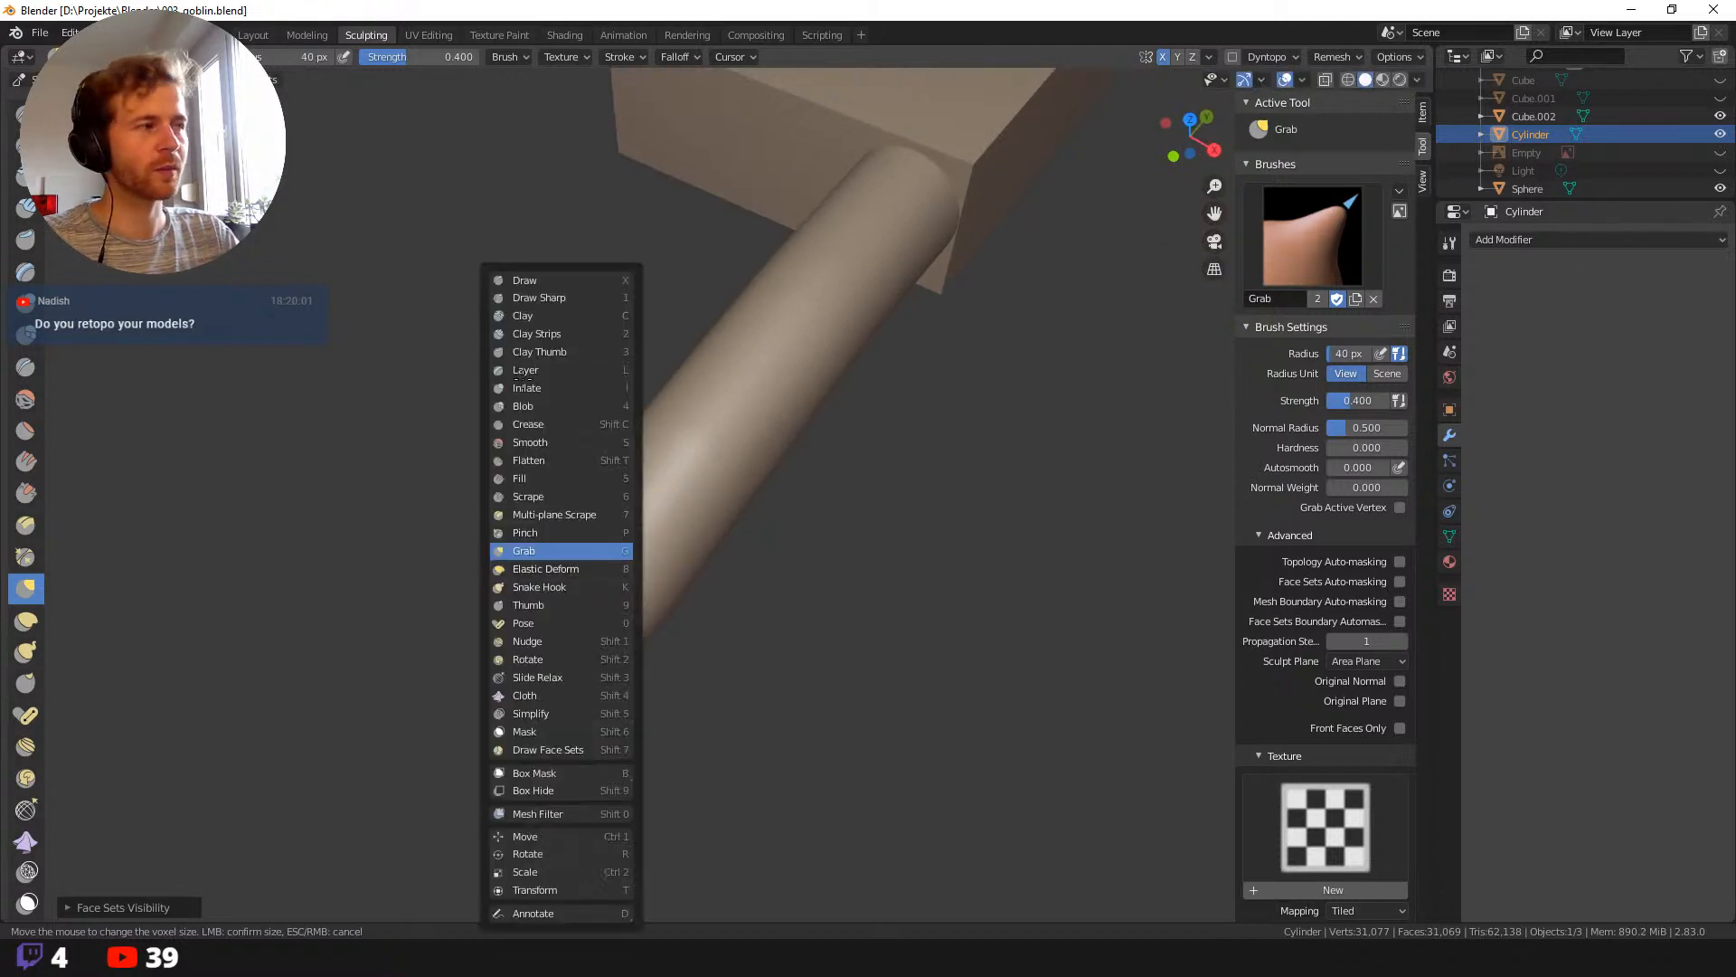
pyautogui.click(539, 297)
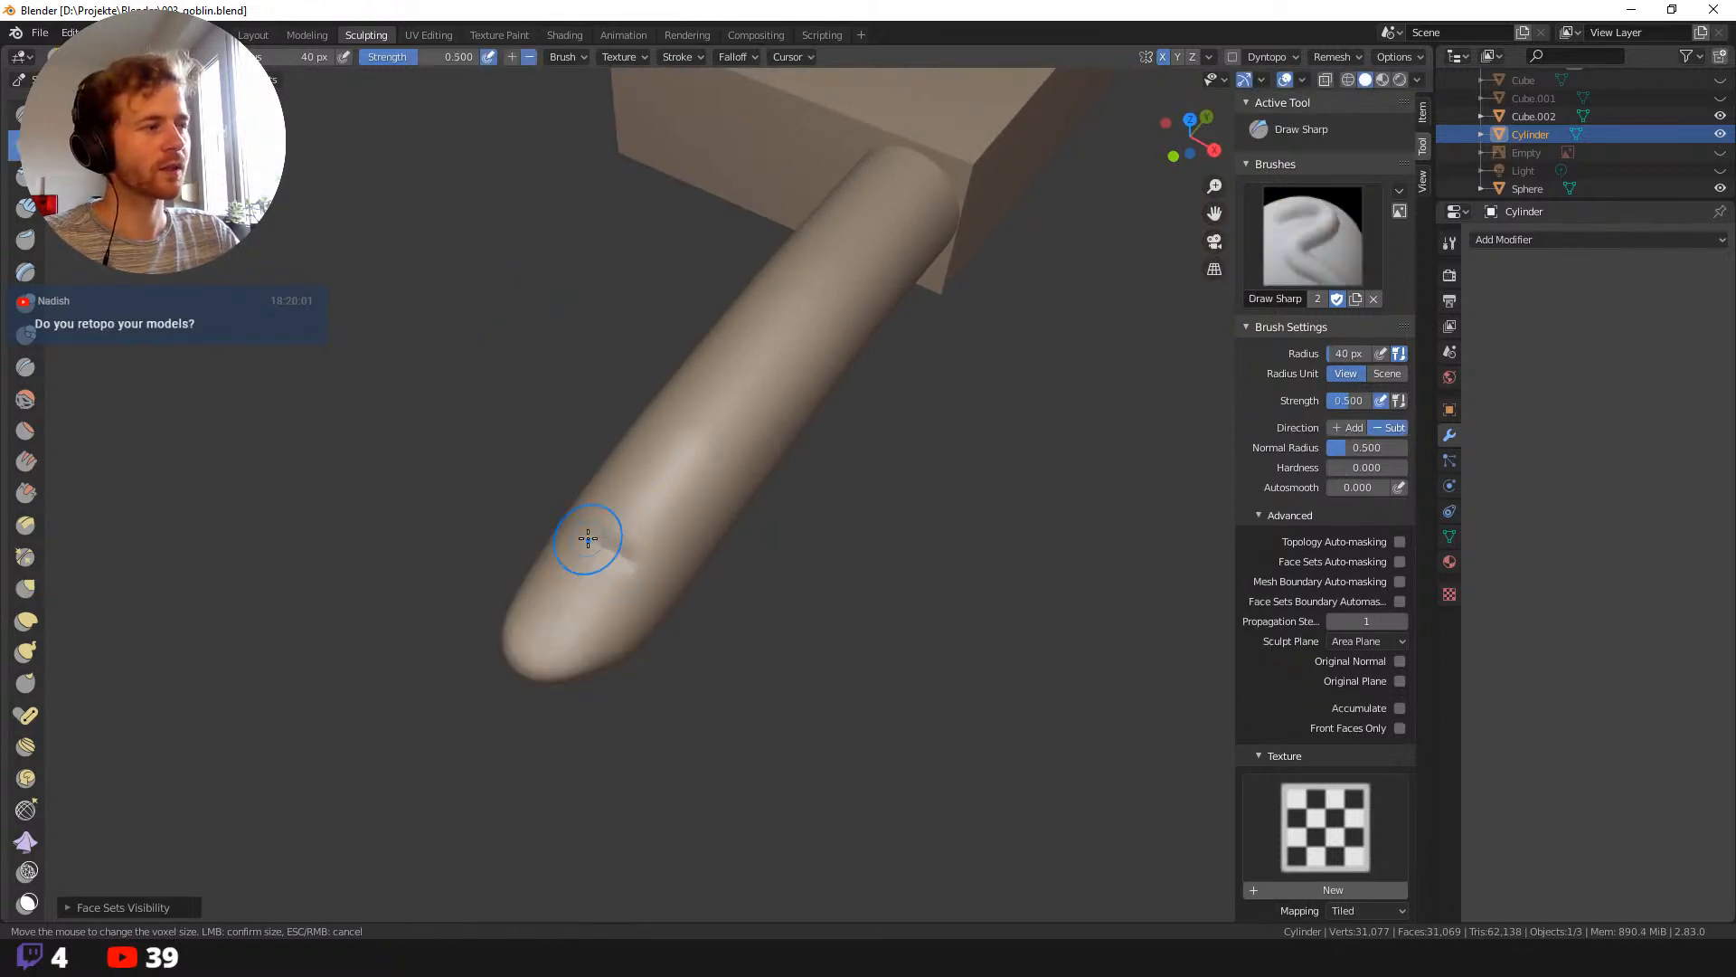
pyautogui.moveTo(588, 539)
pyautogui.mouseDown()
pyautogui.moveTo(631, 596)
pyautogui.moveTo(637, 568)
pyautogui.mouseUp()
pyautogui.moveTo(565, 691); pyautogui.dragTo(531, 555, button='middle')
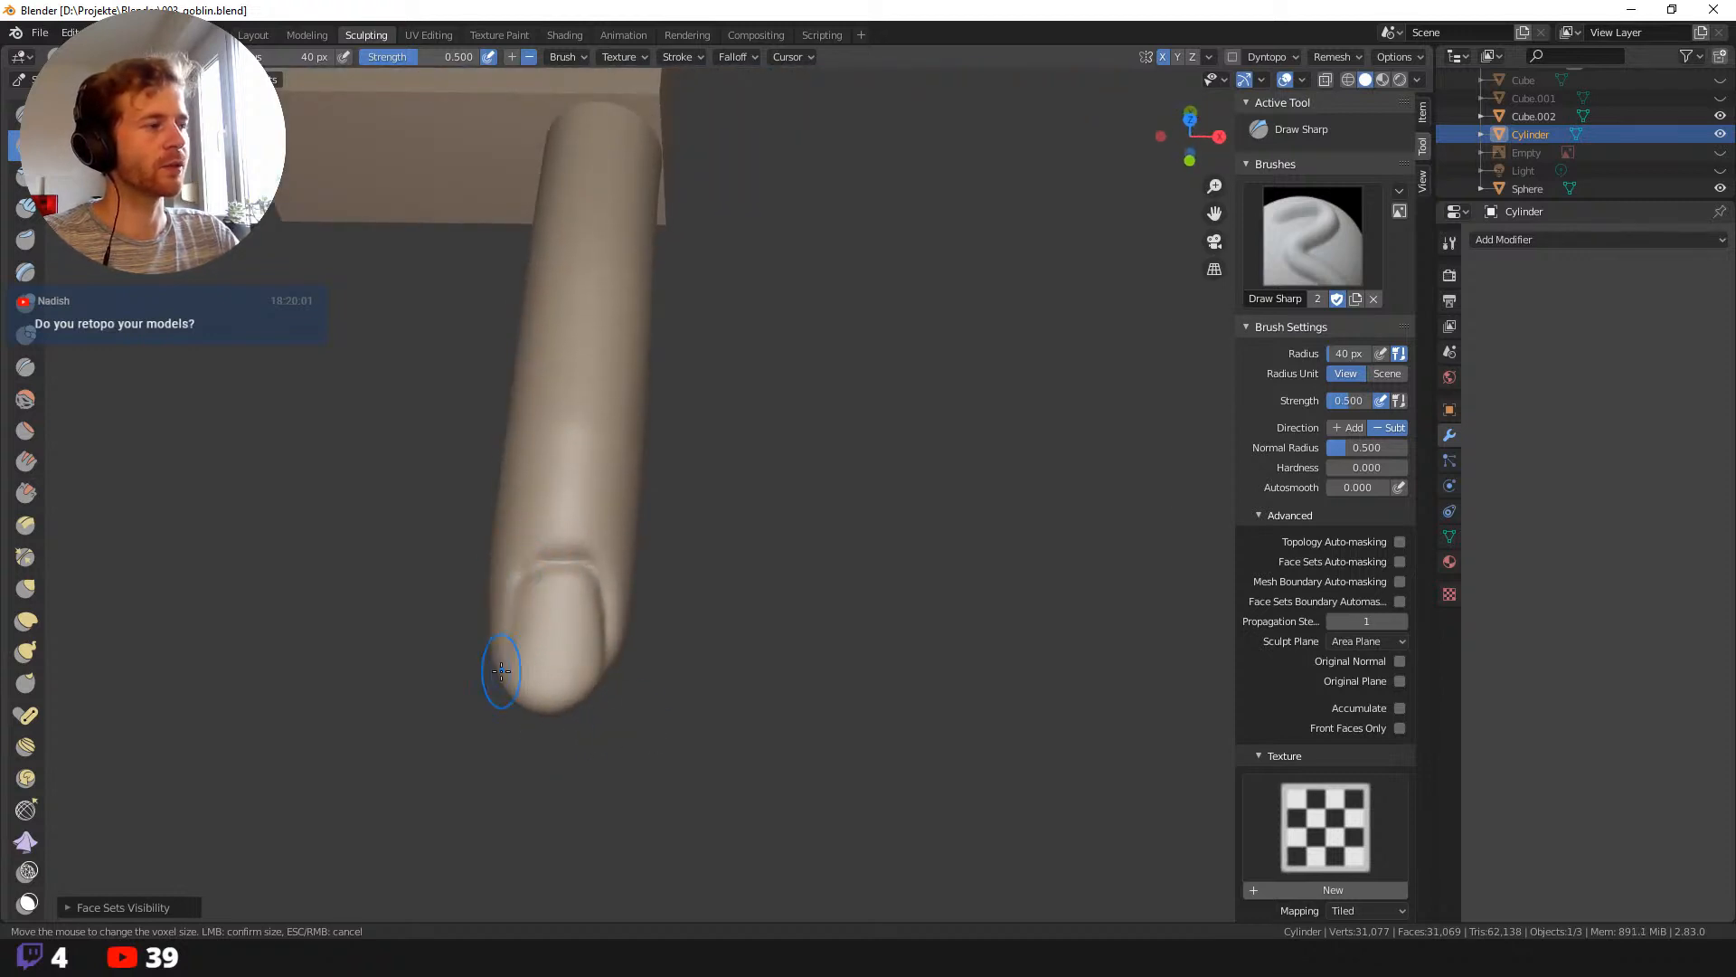
# Carve the groove under the nail's front edge and along its sides with Draw Sharp at 54 px and 37 px radius.
pyautogui.moveTo(511, 613); pyautogui.dragTo(591, 668, button='middle')
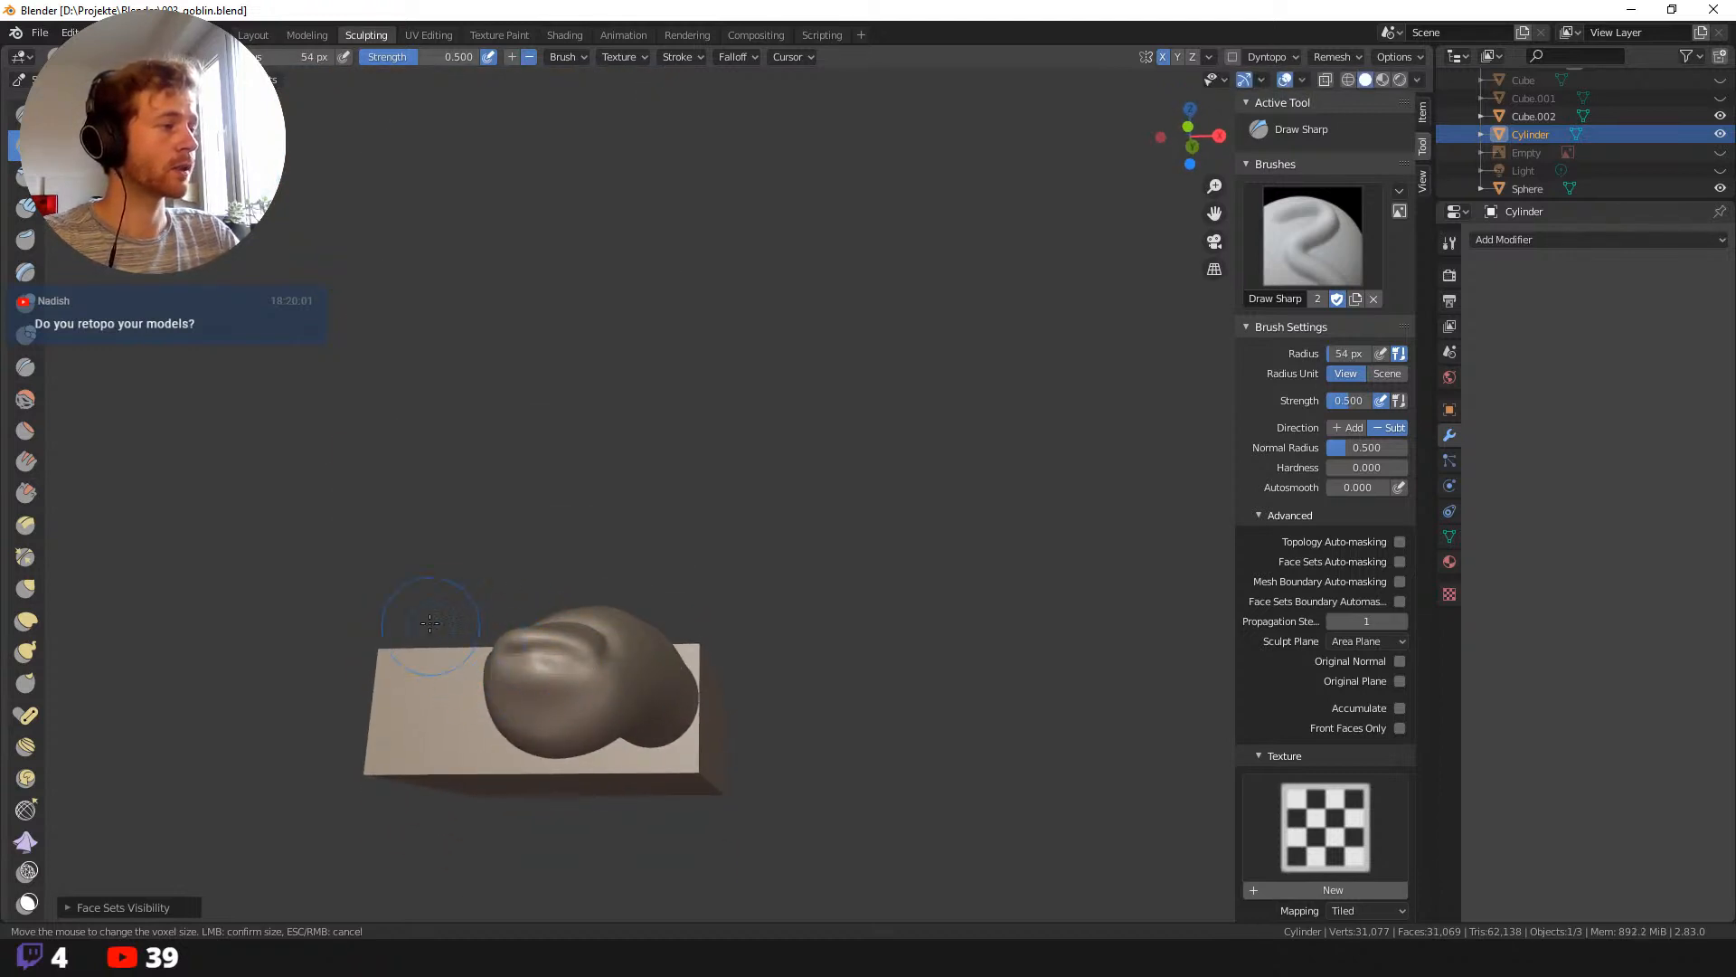
pyautogui.moveTo(429, 622); pyautogui.dragTo(506, 618, button='middle')
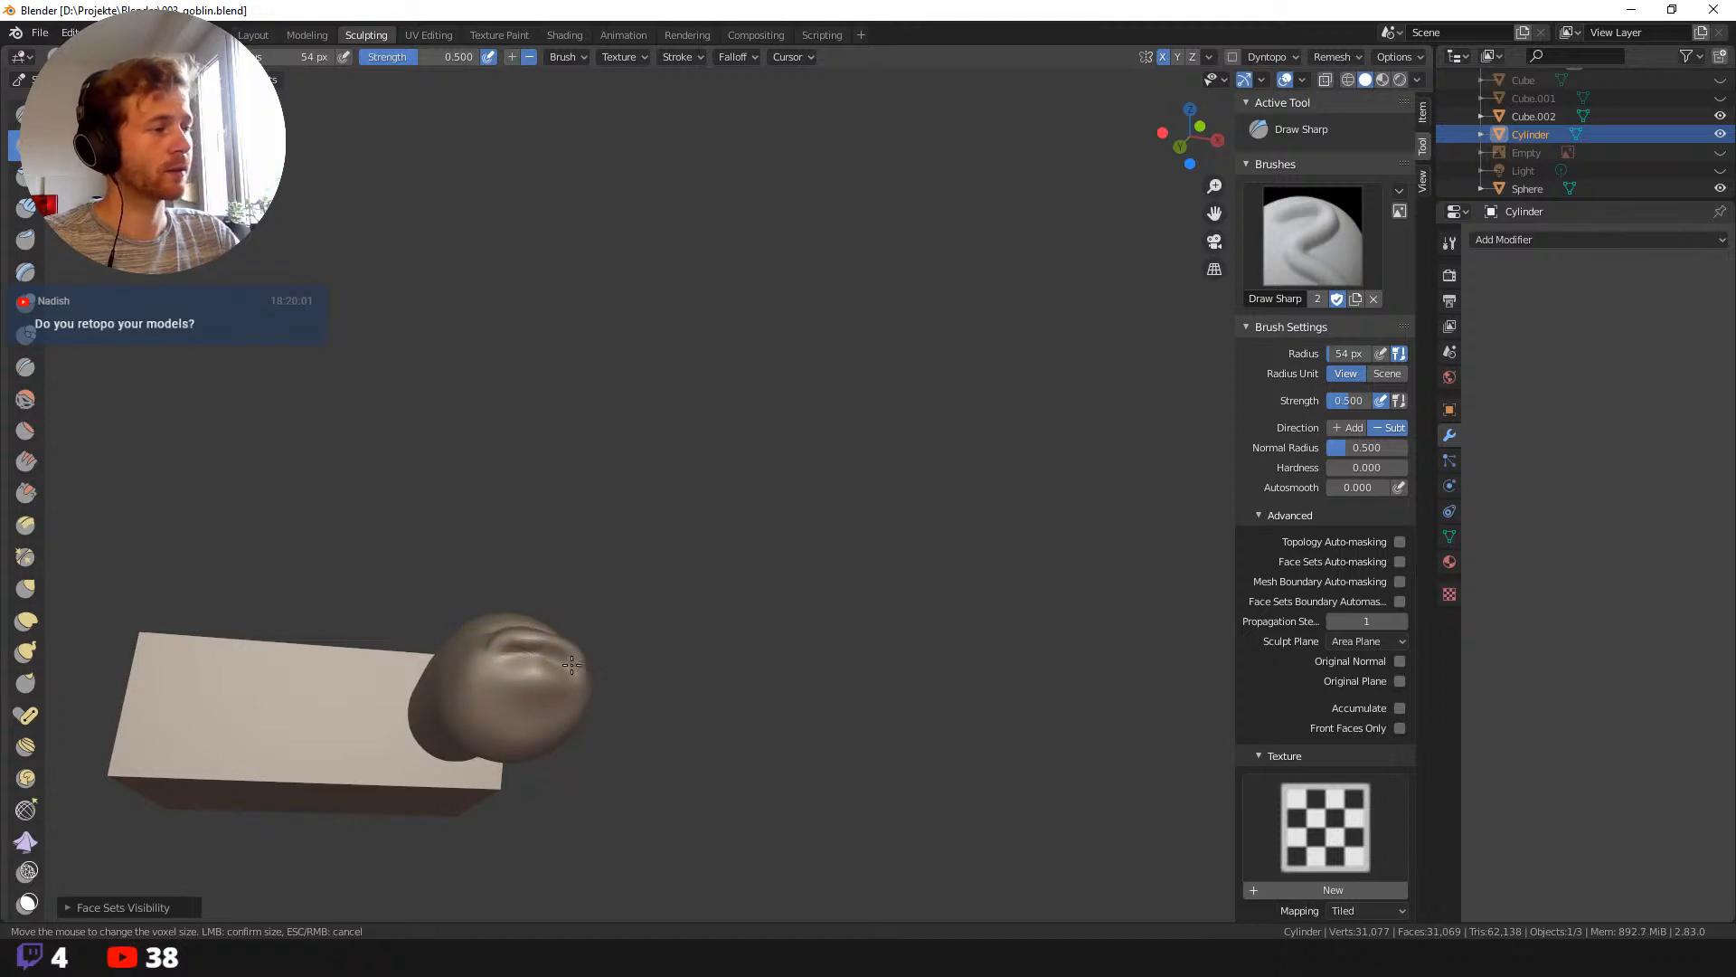
pyautogui.moveTo(595, 660); pyautogui.dragTo(561, 674, button='middle')
pyautogui.press('f')
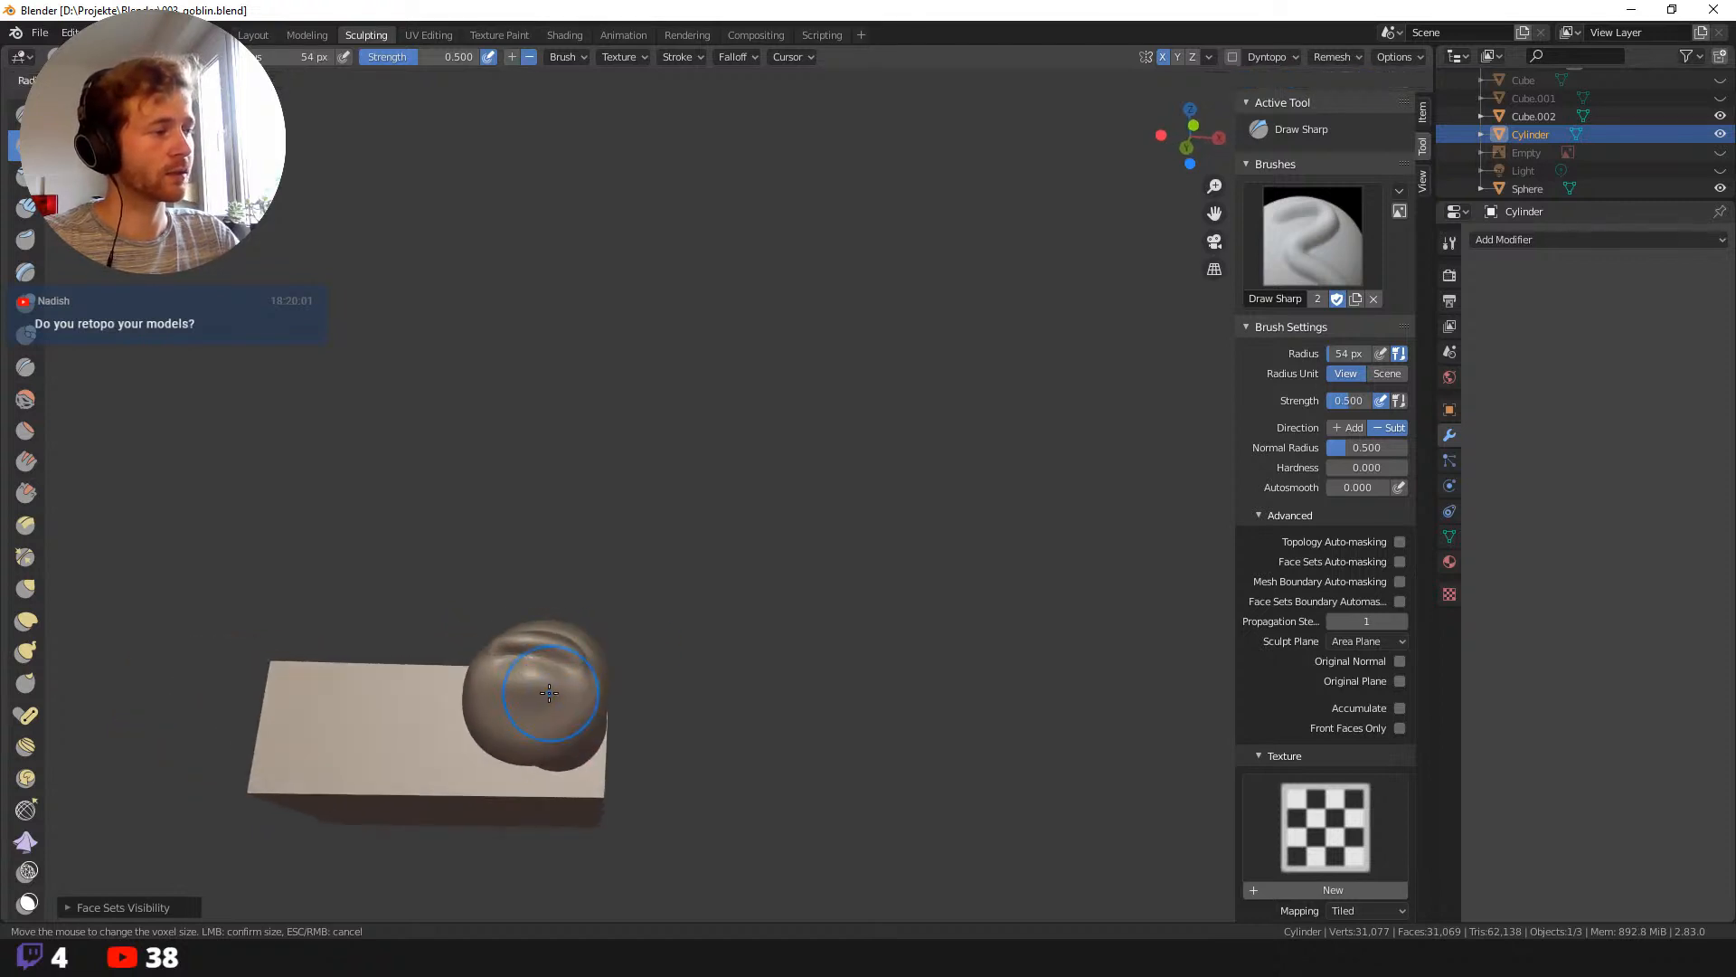
pyautogui.click(537, 690)
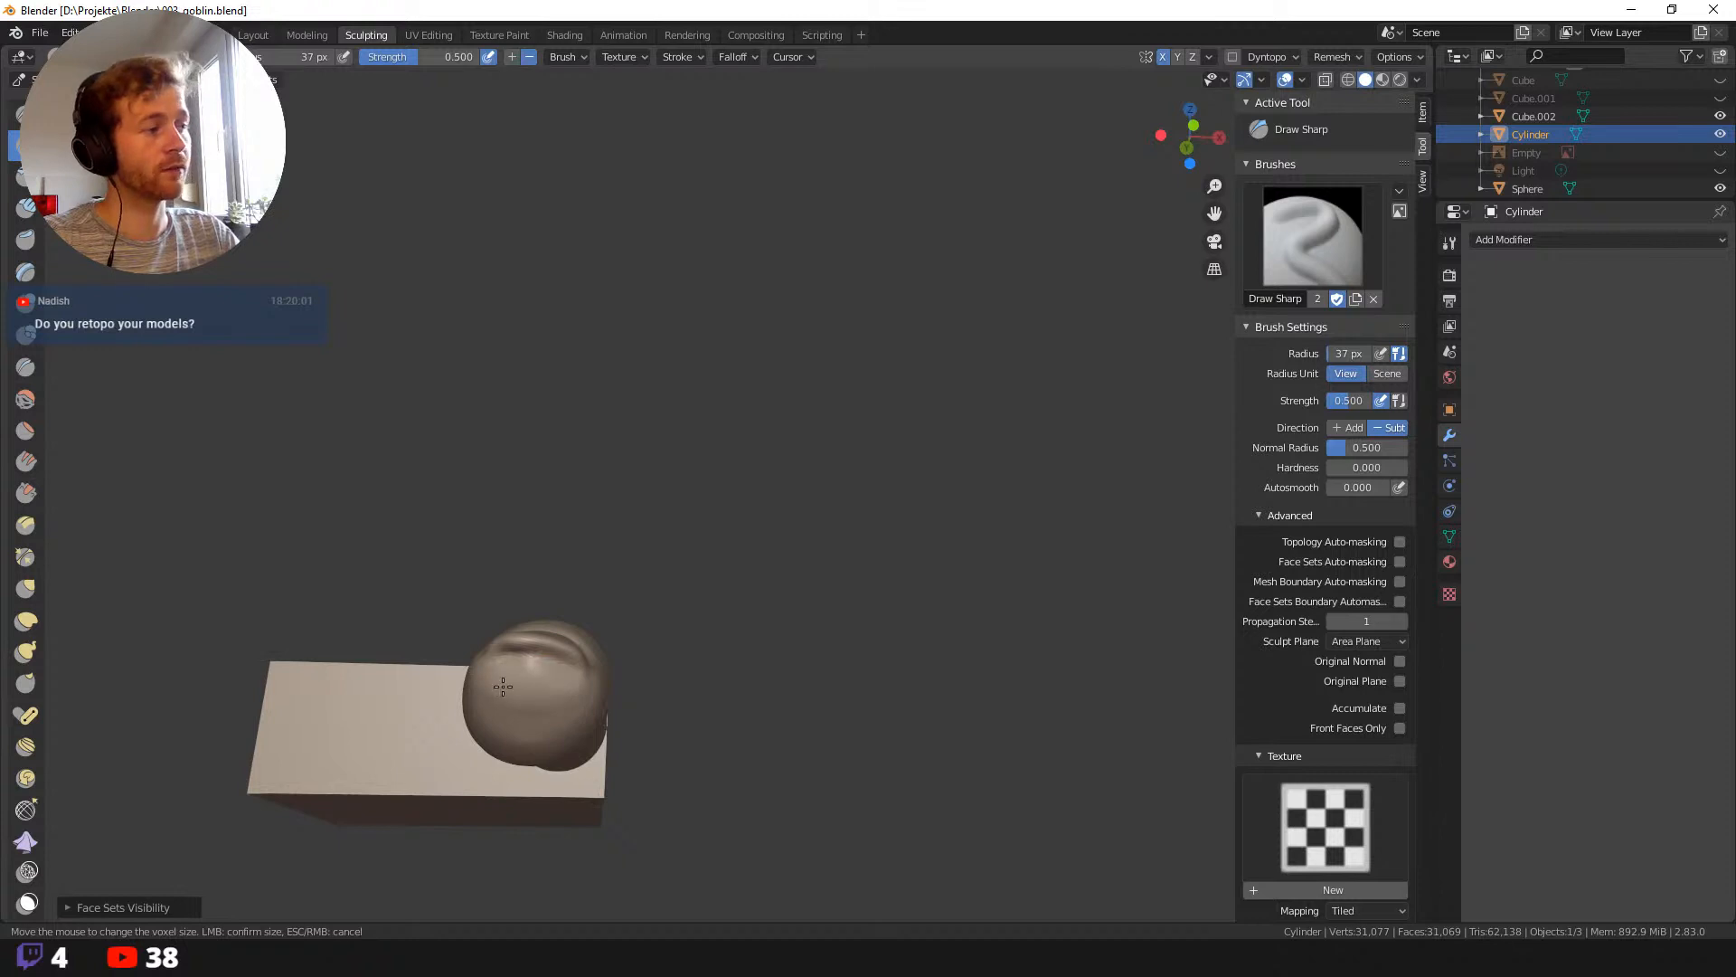
pyautogui.moveTo(560, 702); pyautogui.dragTo(563, 665, button='middle')
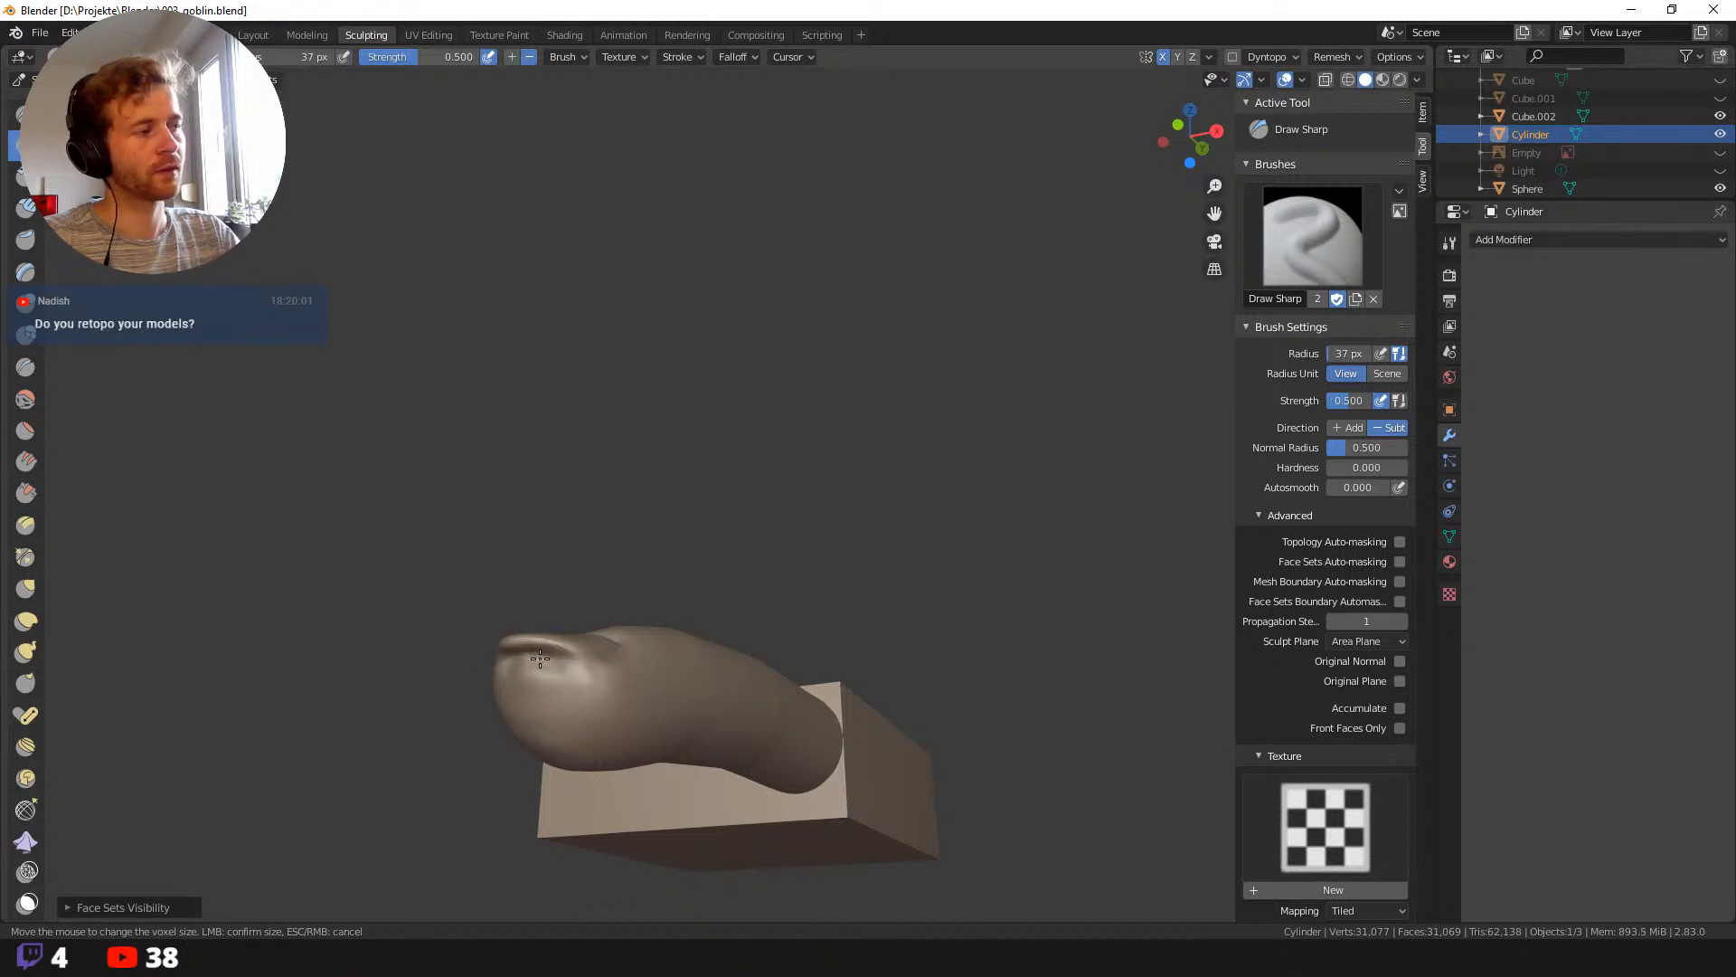
pyautogui.moveTo(580, 668); pyautogui.dragTo(541, 667, button='middle')
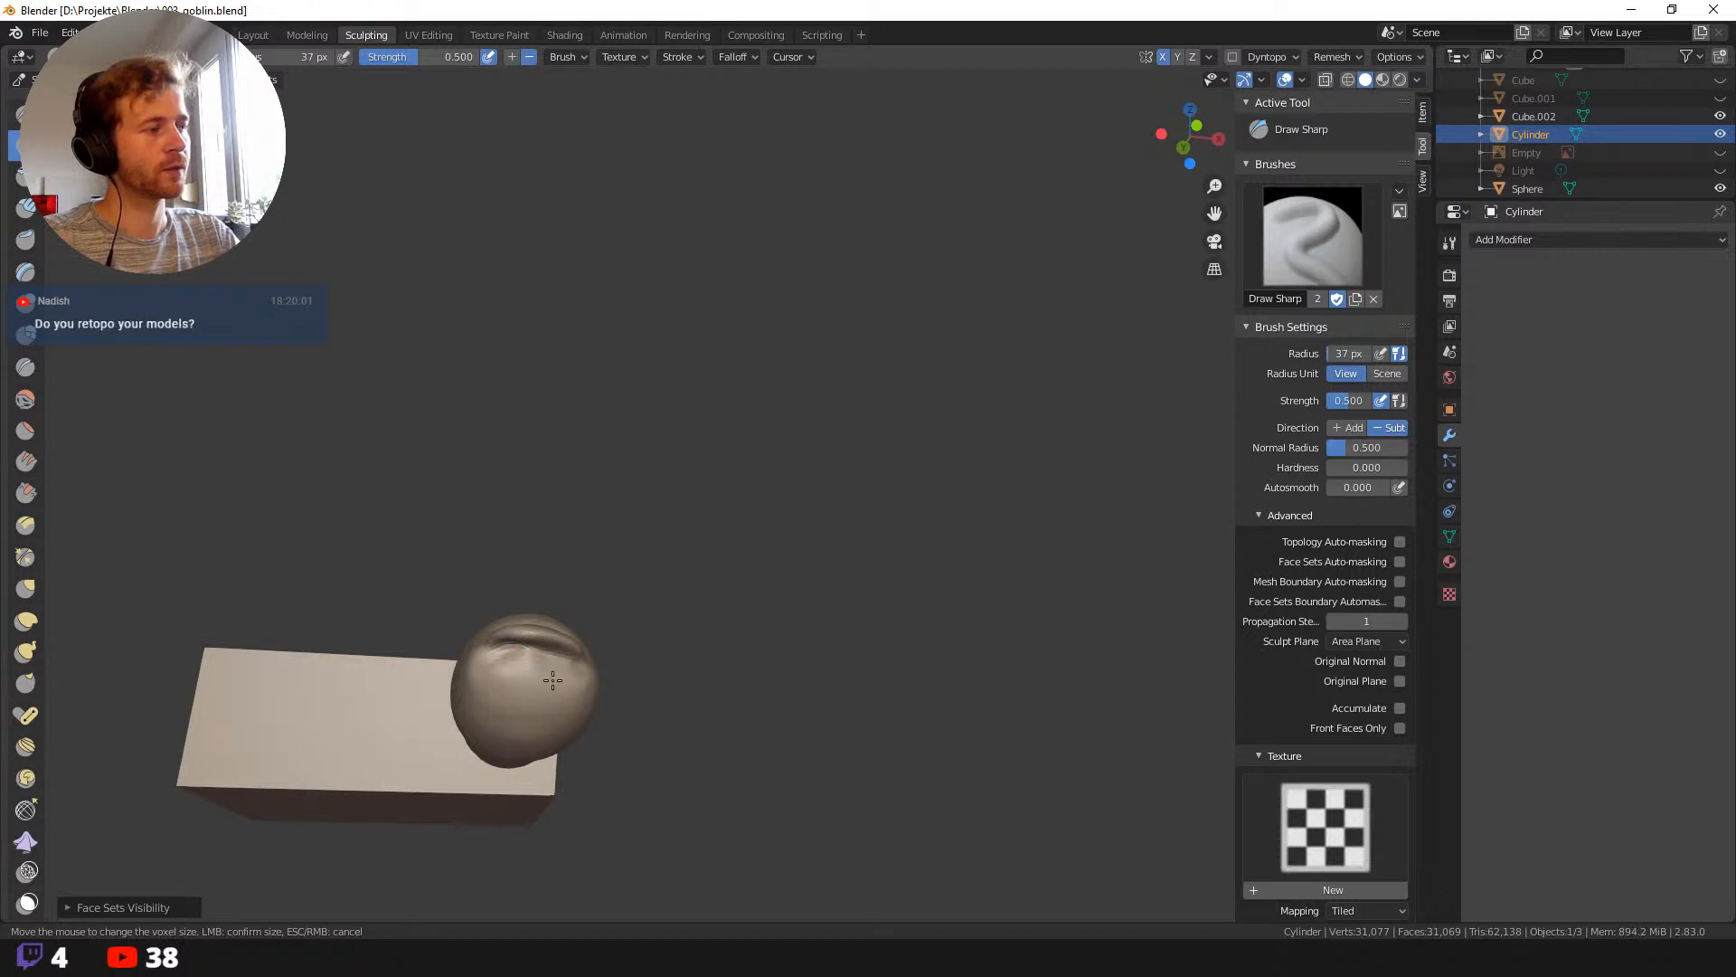
pyautogui.moveTo(552, 680); pyautogui.dragTo(466, 608, button='middle')
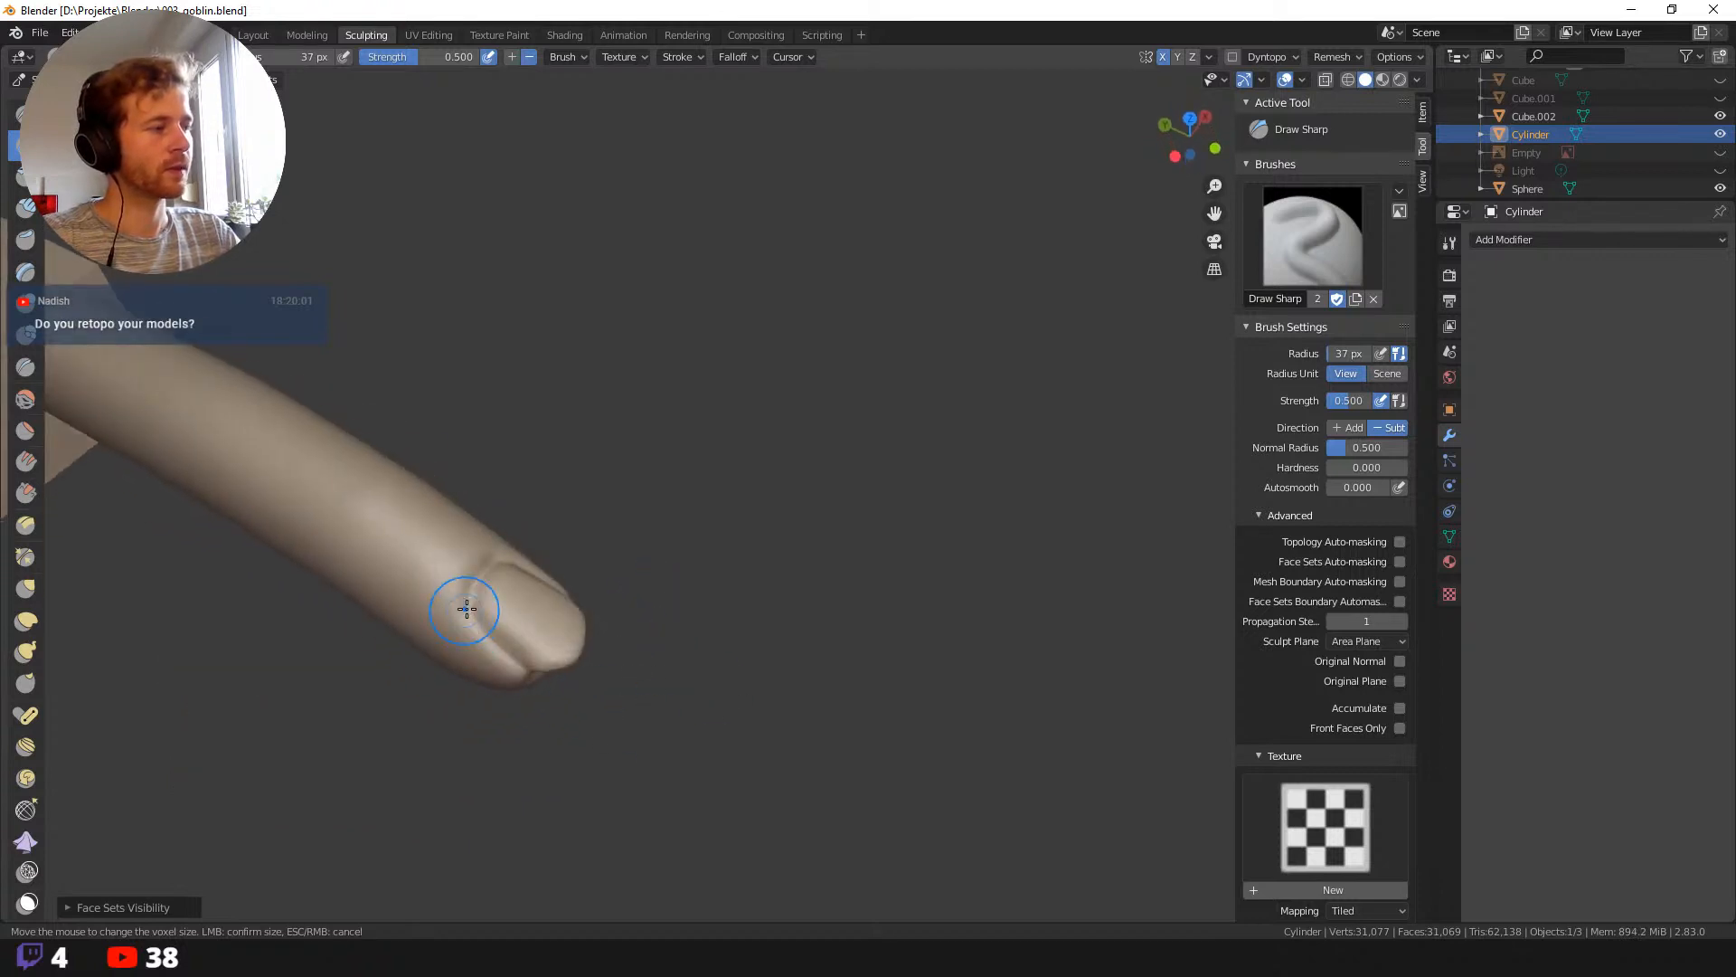
# Build up the top of the finger joint just behind the nail using the Clay brush at 67 px radius.
pyautogui.scroll(-2, 607, 647)
pyautogui.keyDown('shift'); pyautogui.moveTo(621, 534); pyautogui.dragTo(859, 617, button='middle'); pyautogui.keyUp('shift')
pyautogui.press('f')
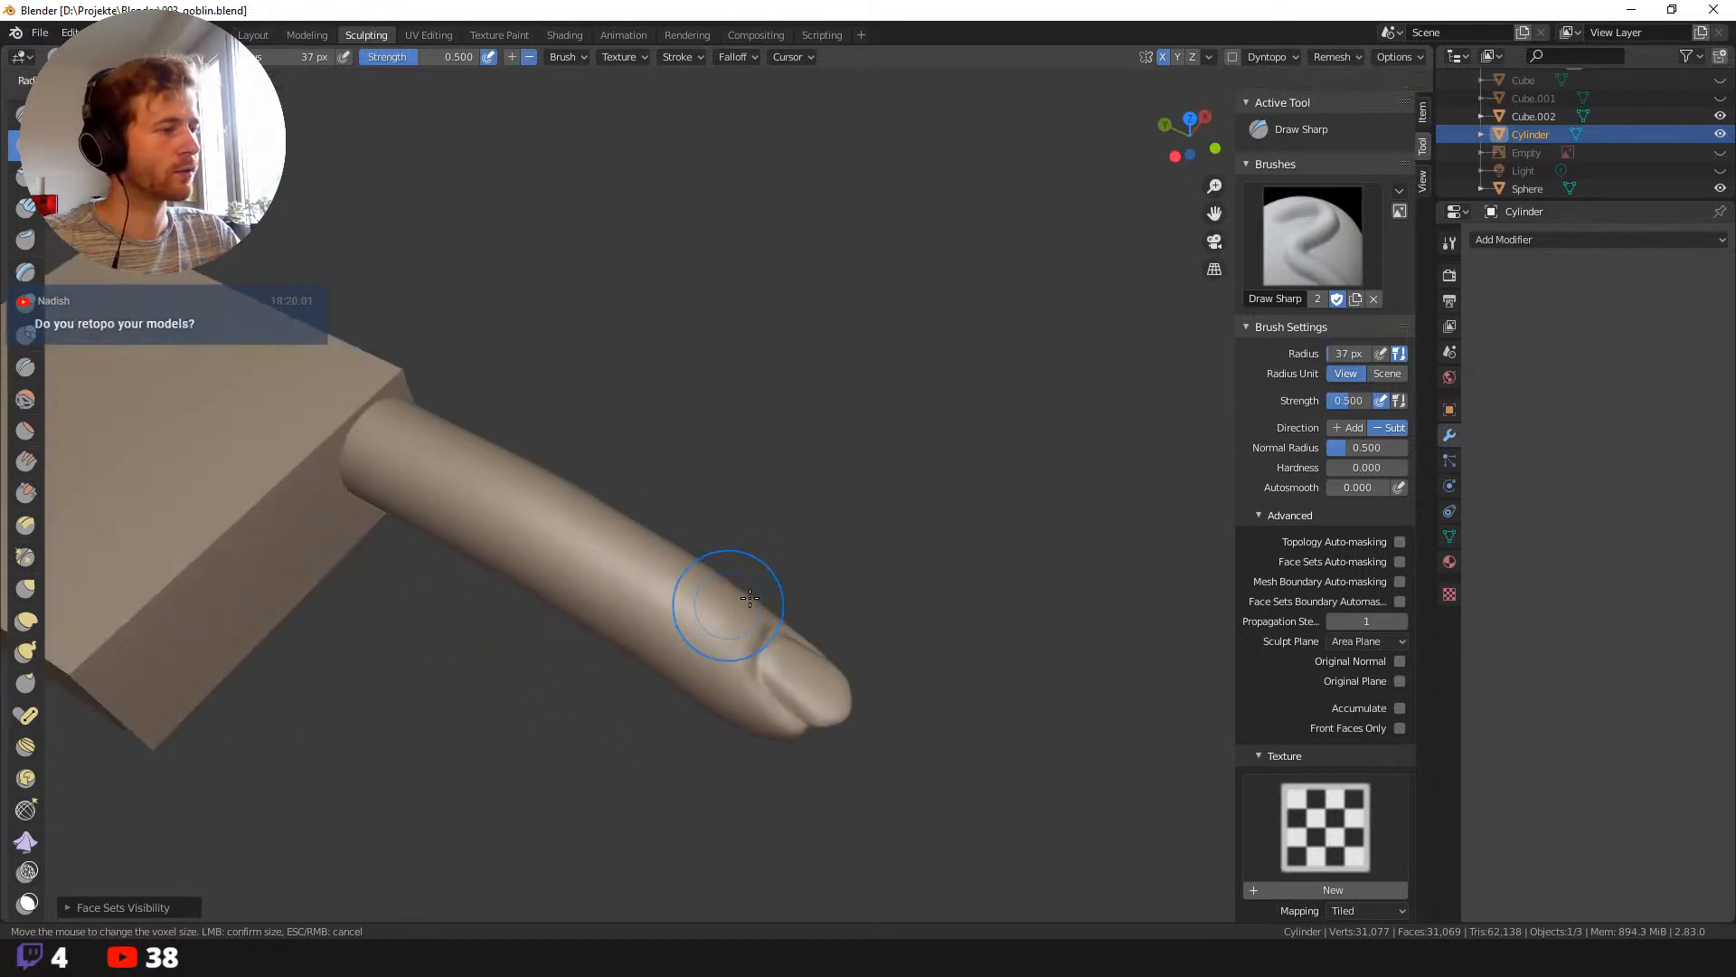
pyautogui.click(782, 605)
pyautogui.moveTo(749, 519)
pyautogui.mouseDown(button='middle')
pyautogui.moveTo(697, 513)
pyautogui.moveTo(579, 573)
pyautogui.mouseUp(button='middle')
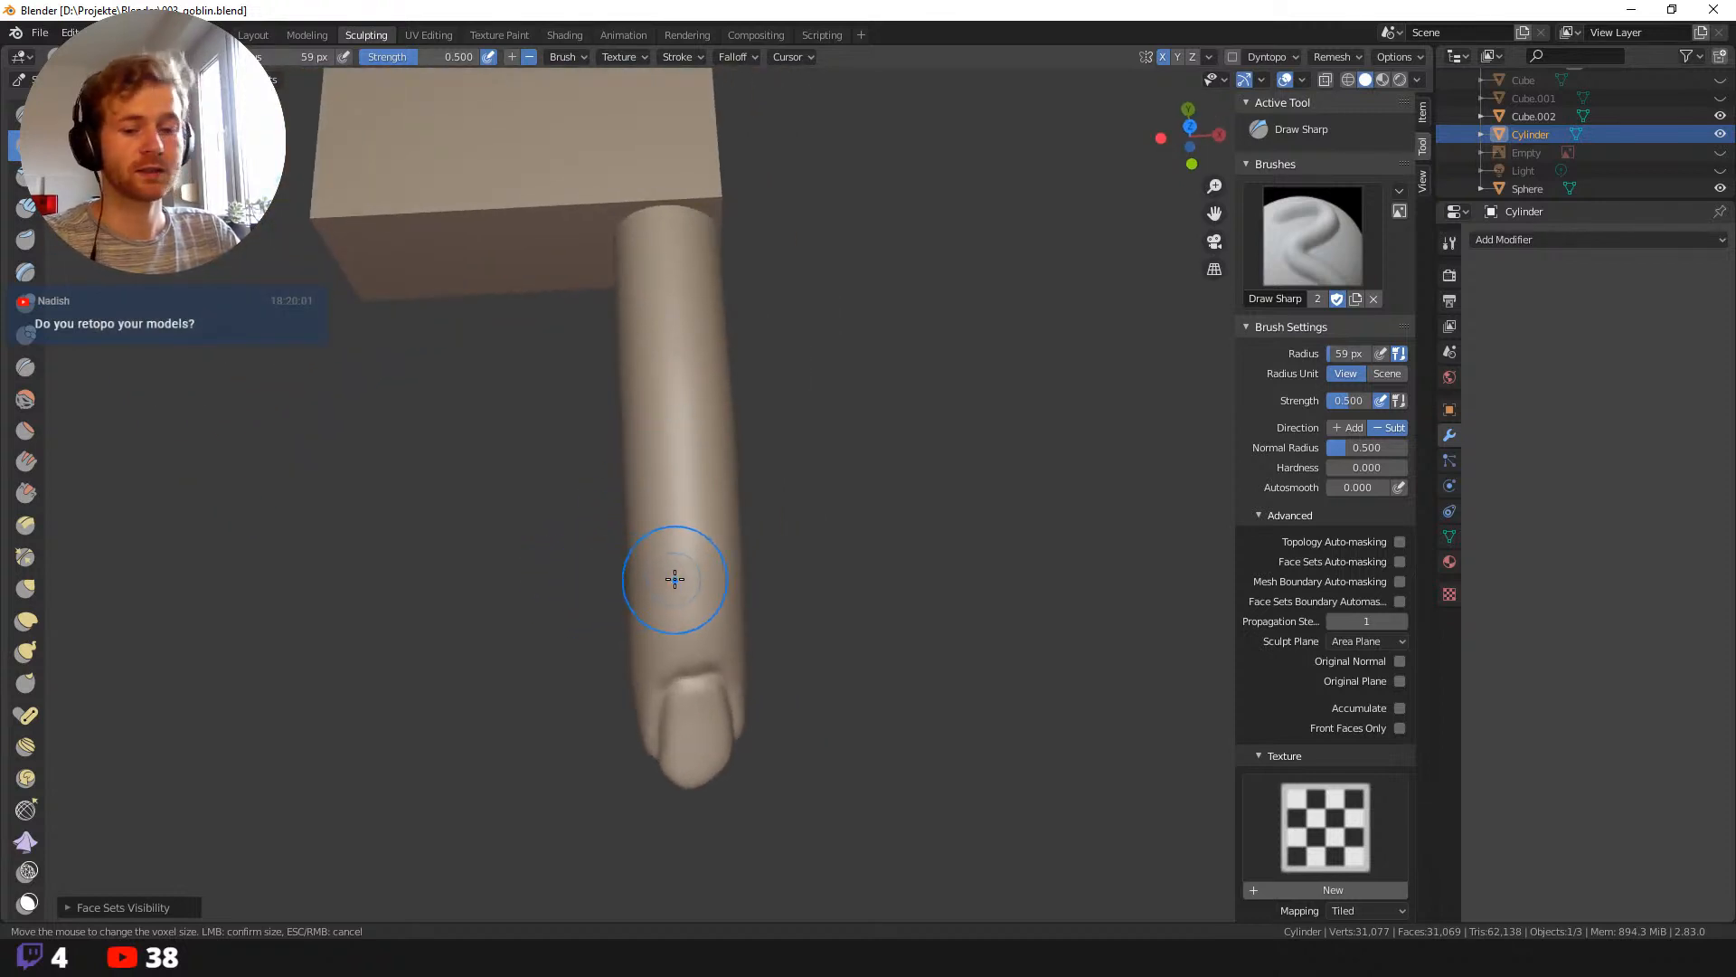
pyautogui.press('c')
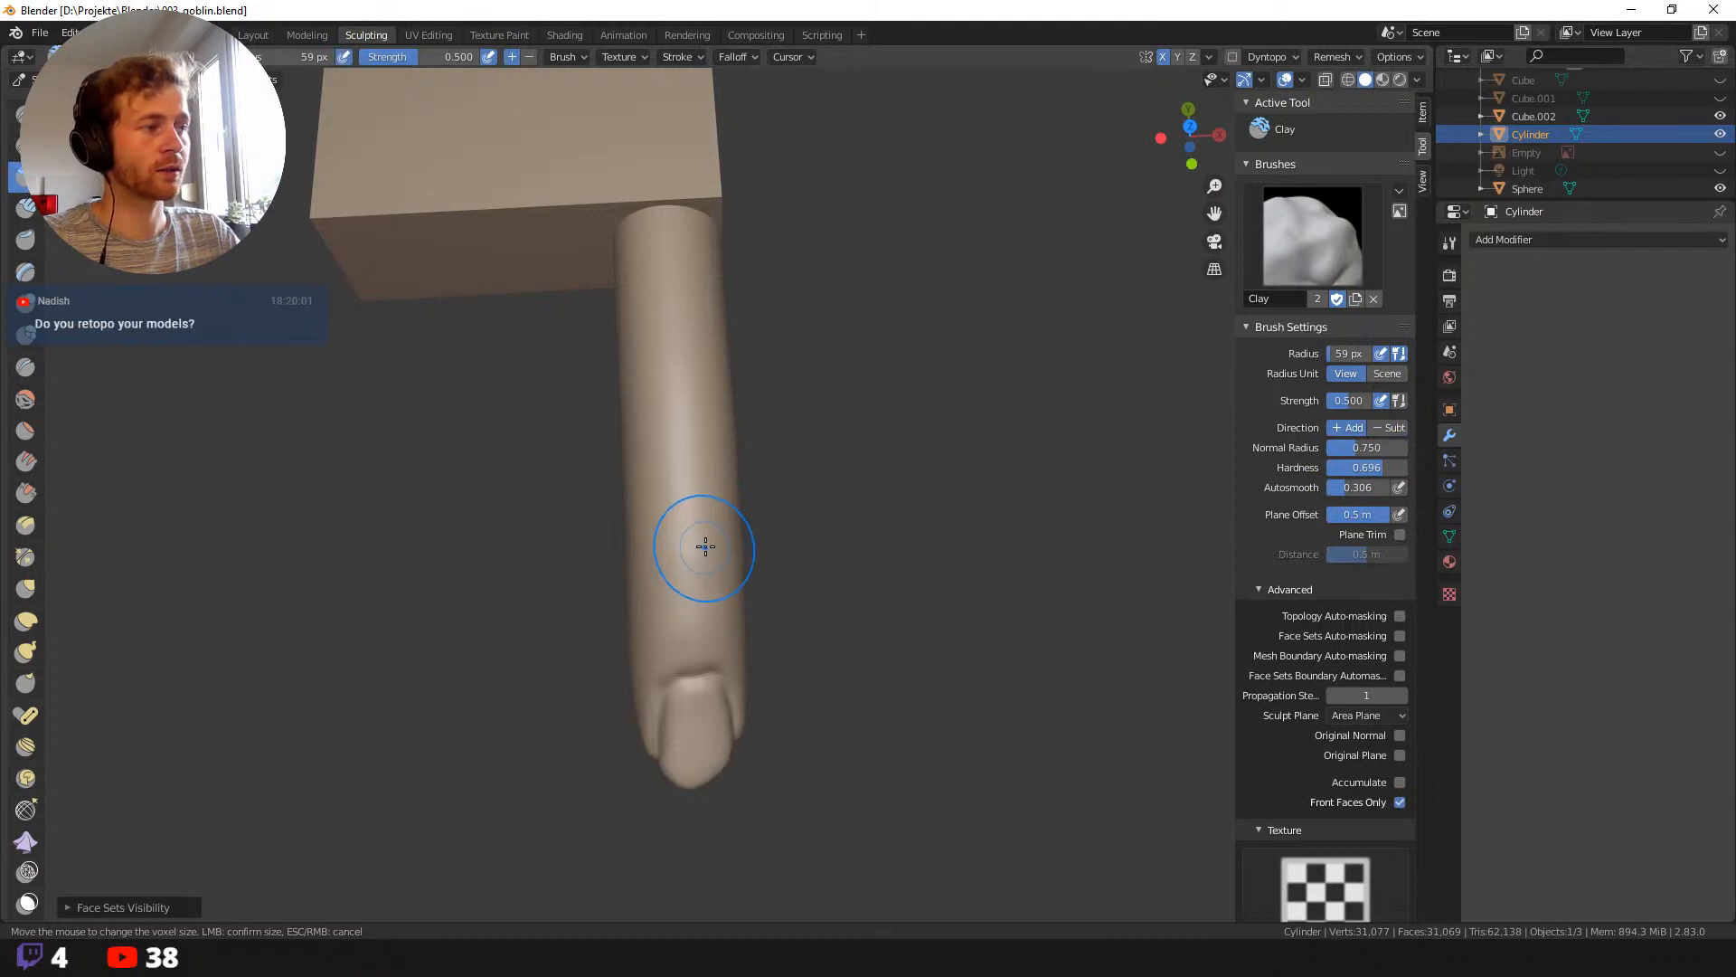
pyautogui.hotkey('shift', 's')
pyautogui.press('x')
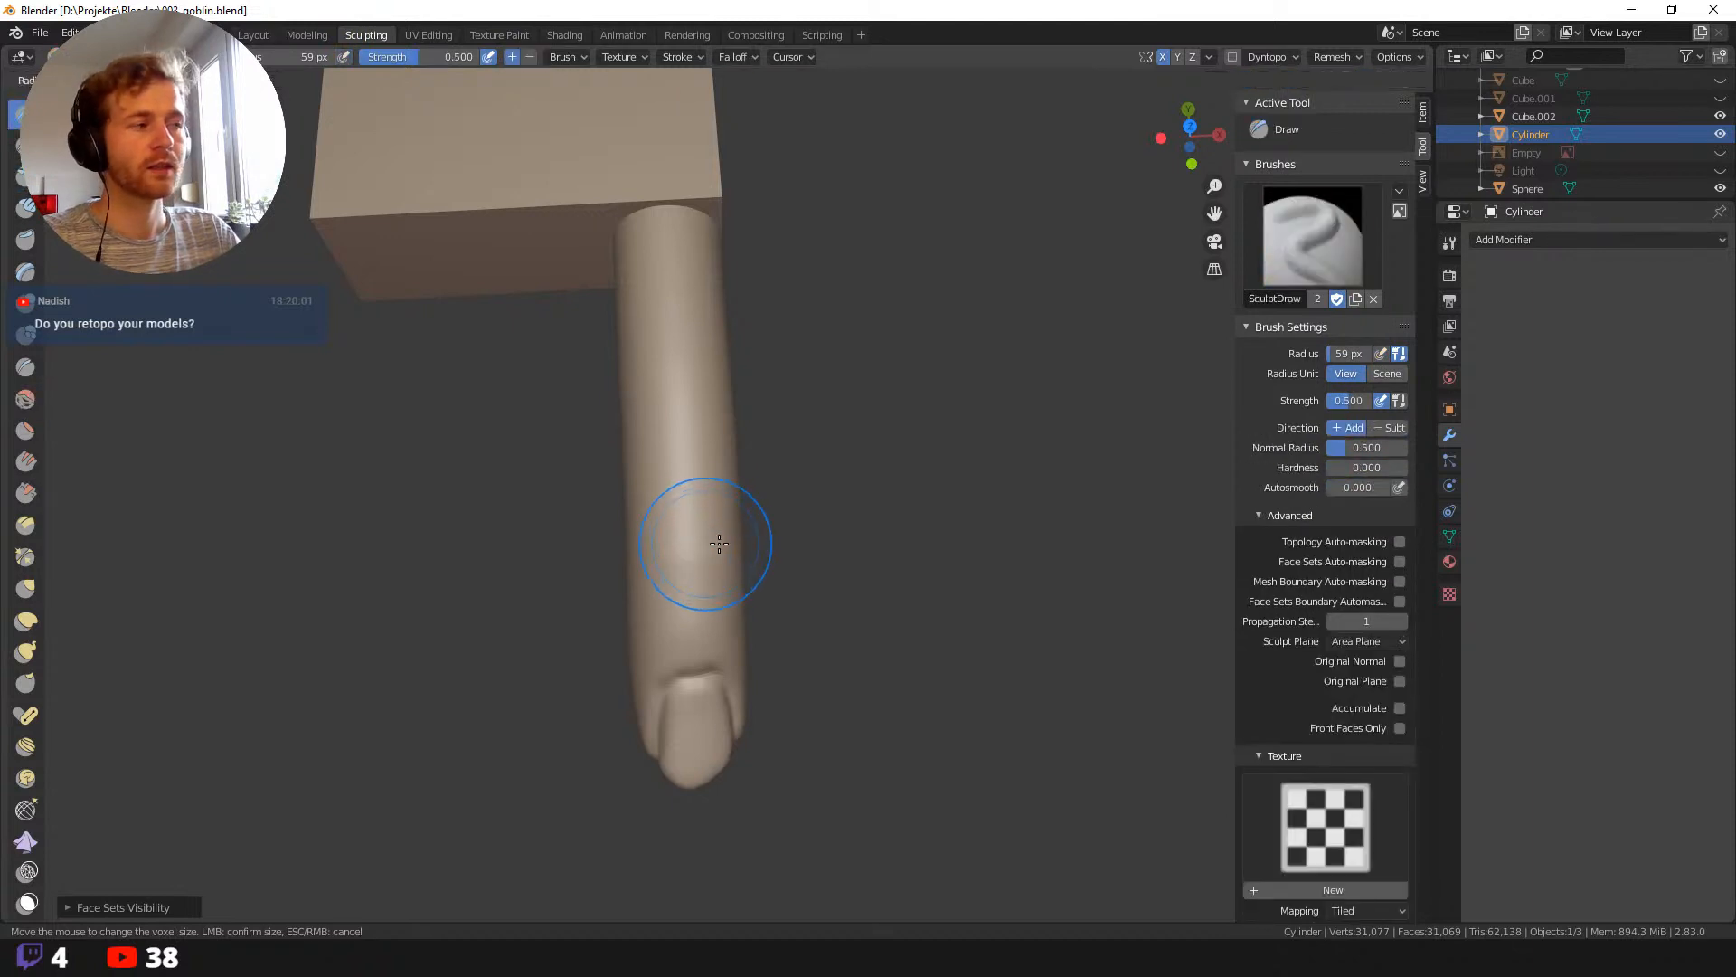
pyautogui.press('[')
pyautogui.press('[')
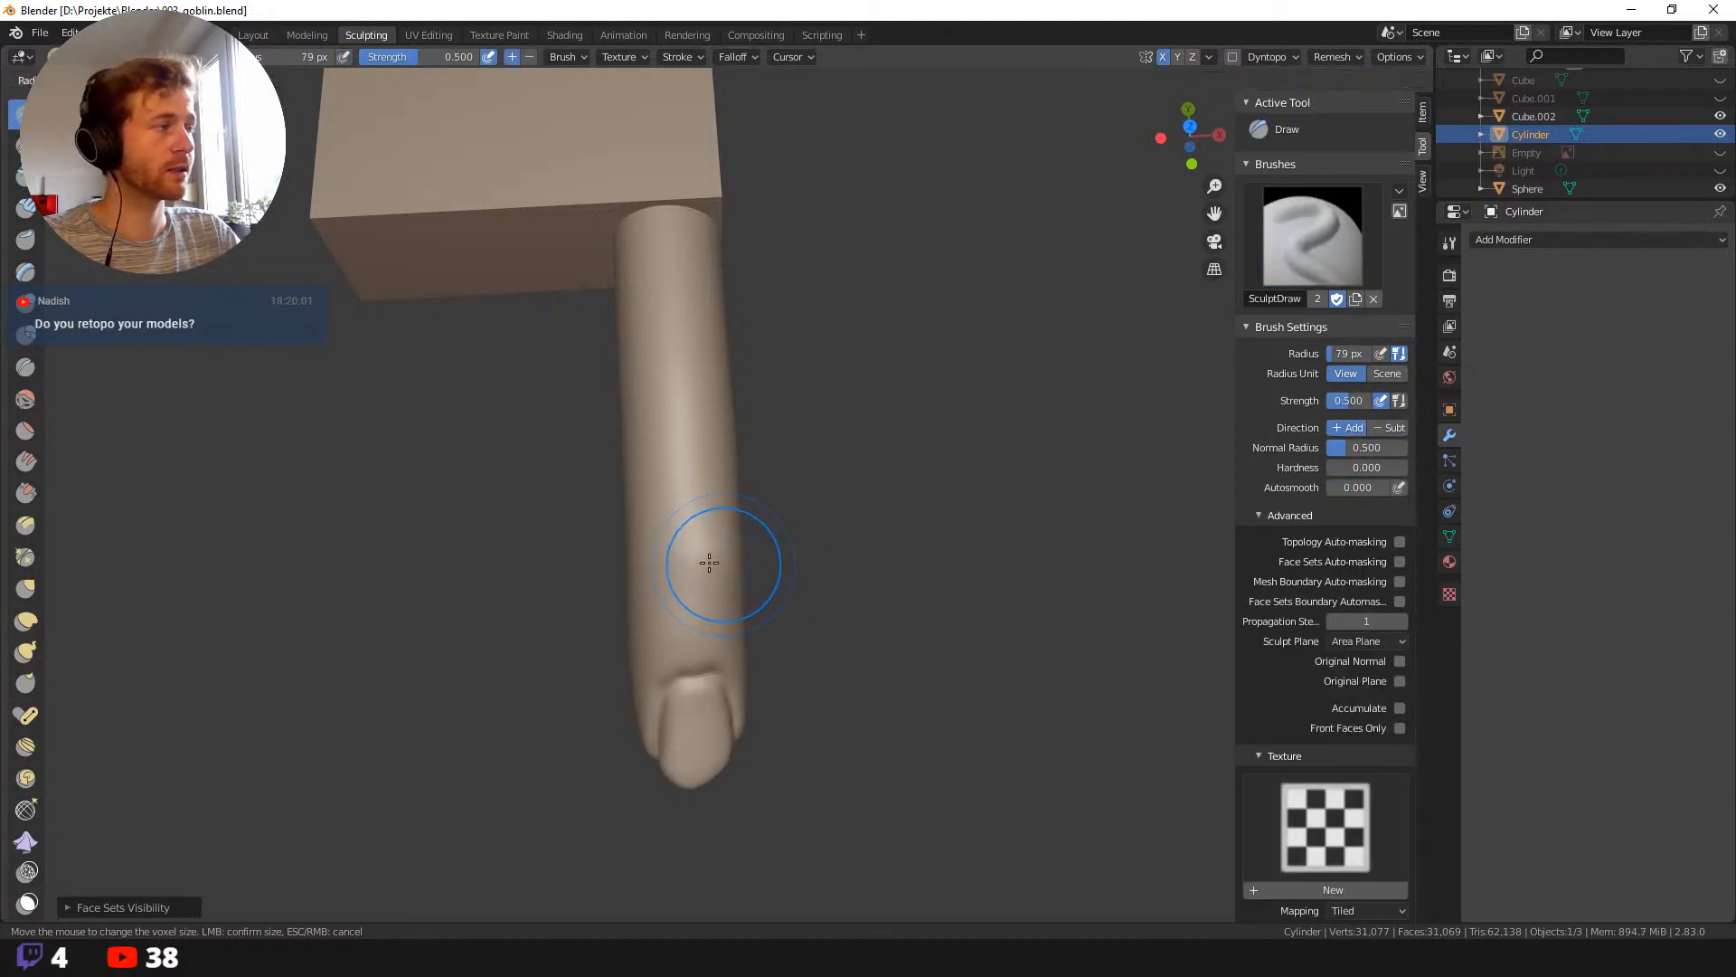
pyautogui.press('c')
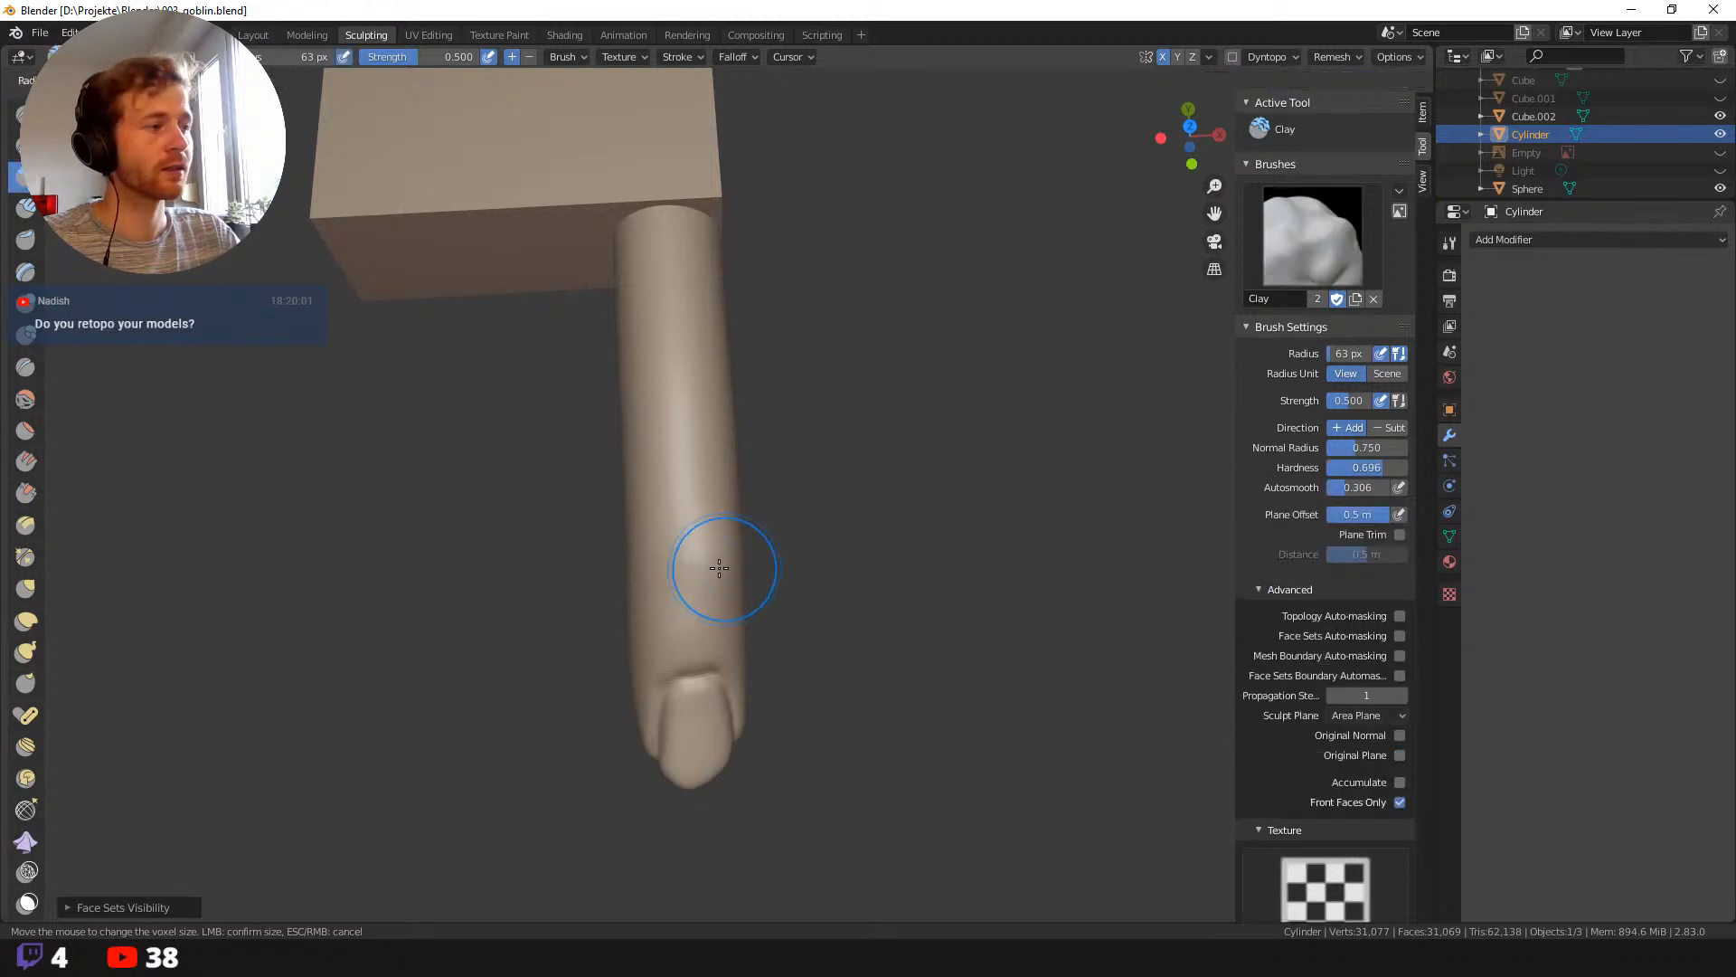
pyautogui.press(']')
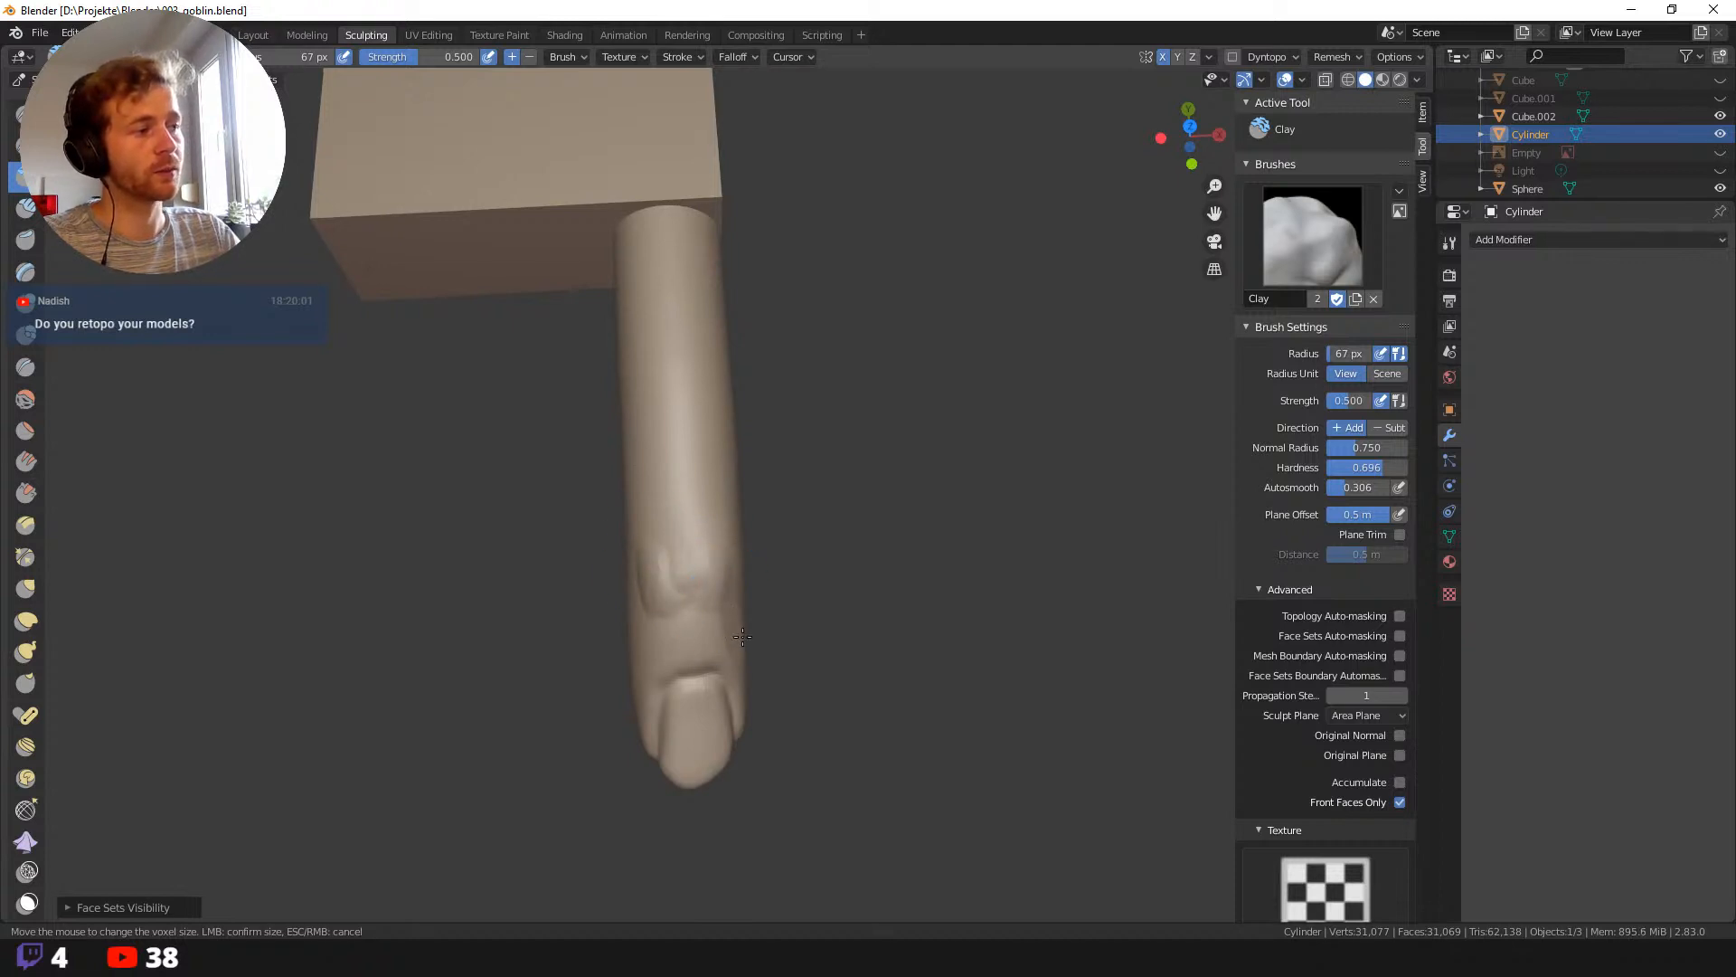
# Raise a second knuckle on top of the finger about halfway to the palm with the Clay brush at 80 px radius.
pyautogui.moveTo(638, 620)
pyautogui.keyDown('shift'); pyautogui.mouseDown(button='middle')
pyautogui.moveTo(623, 659)
pyautogui.moveTo(674, 574)
pyautogui.mouseUp(button='middle'); pyautogui.keyUp('shift')
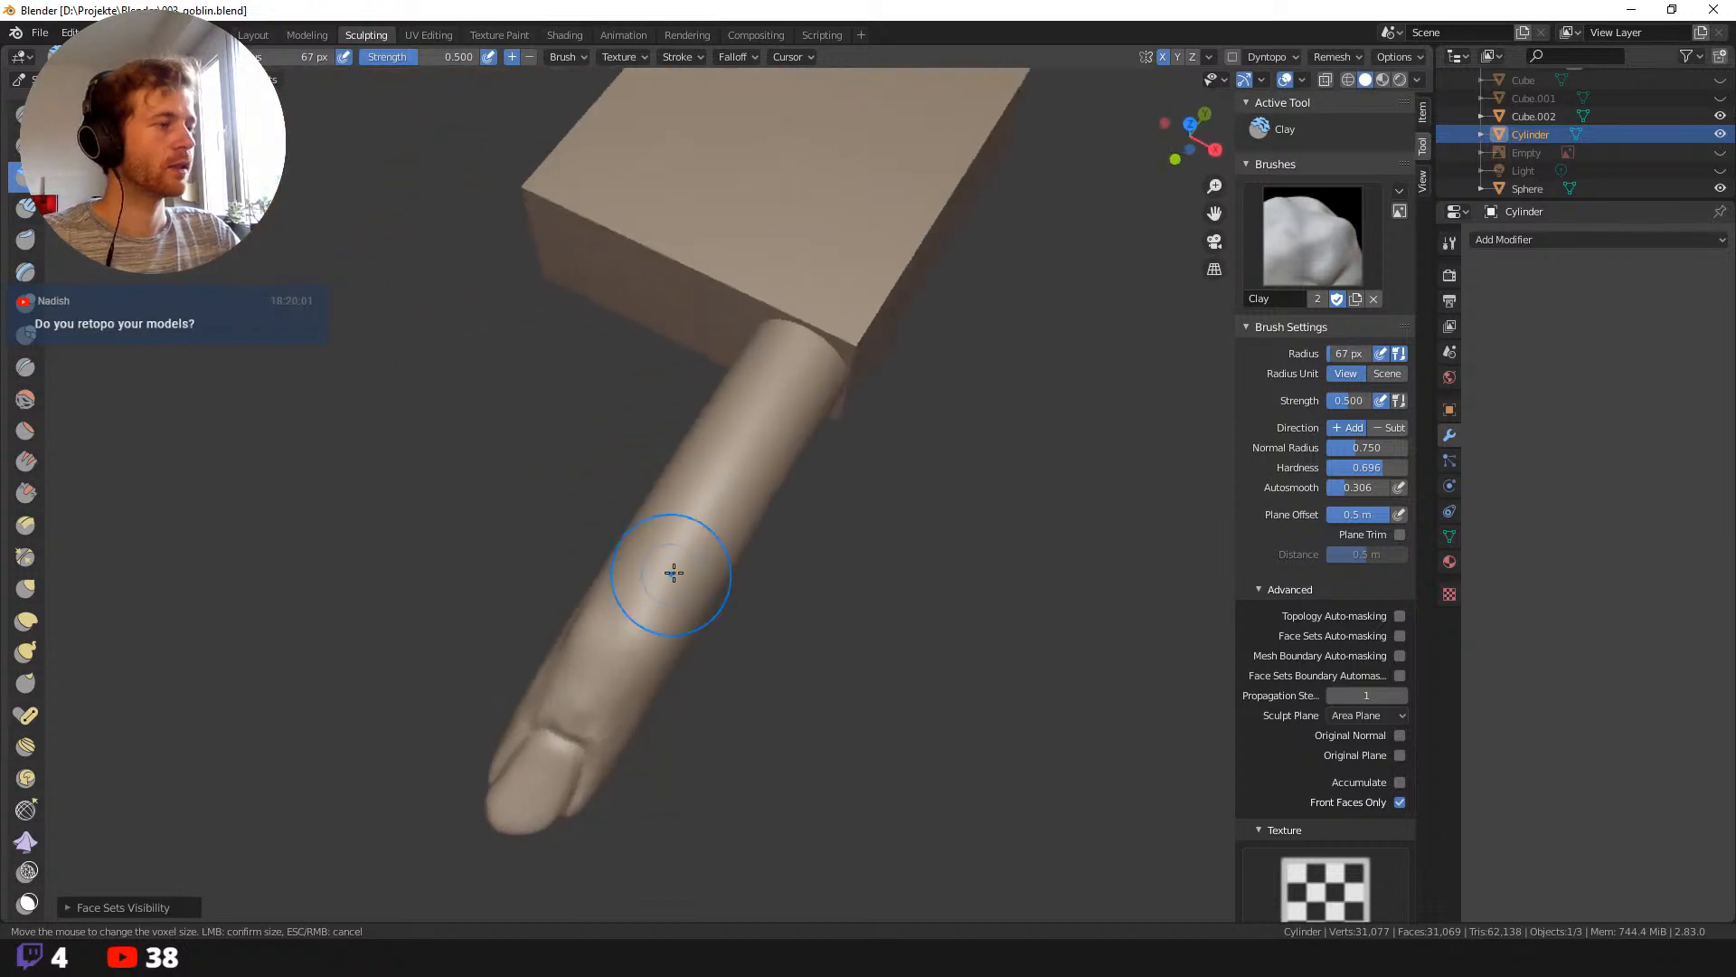
pyautogui.press('f')
pyautogui.click(720, 550)
pyautogui.moveTo(563, 495)
pyautogui.mouseDown(button='middle')
pyautogui.moveTo(661, 520)
pyautogui.moveTo(659, 541)
pyautogui.moveTo(670, 515)
pyautogui.mouseUp(button='middle')
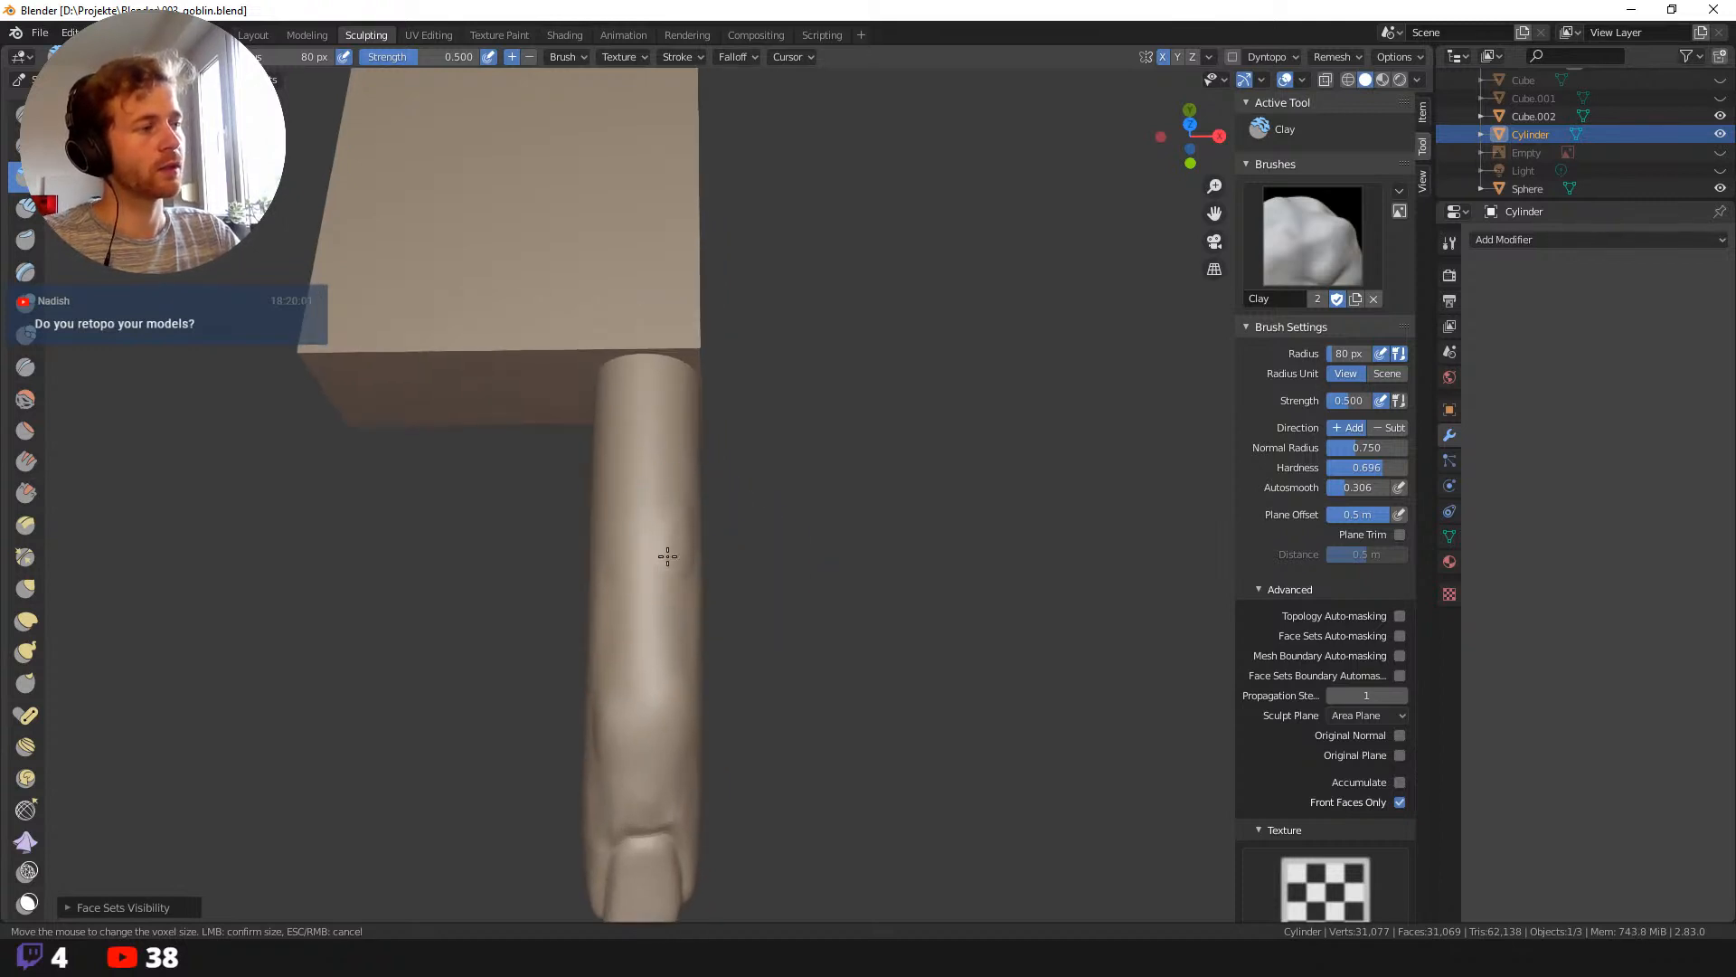
pyautogui.moveTo(632, 537); pyautogui.dragTo(605, 526)
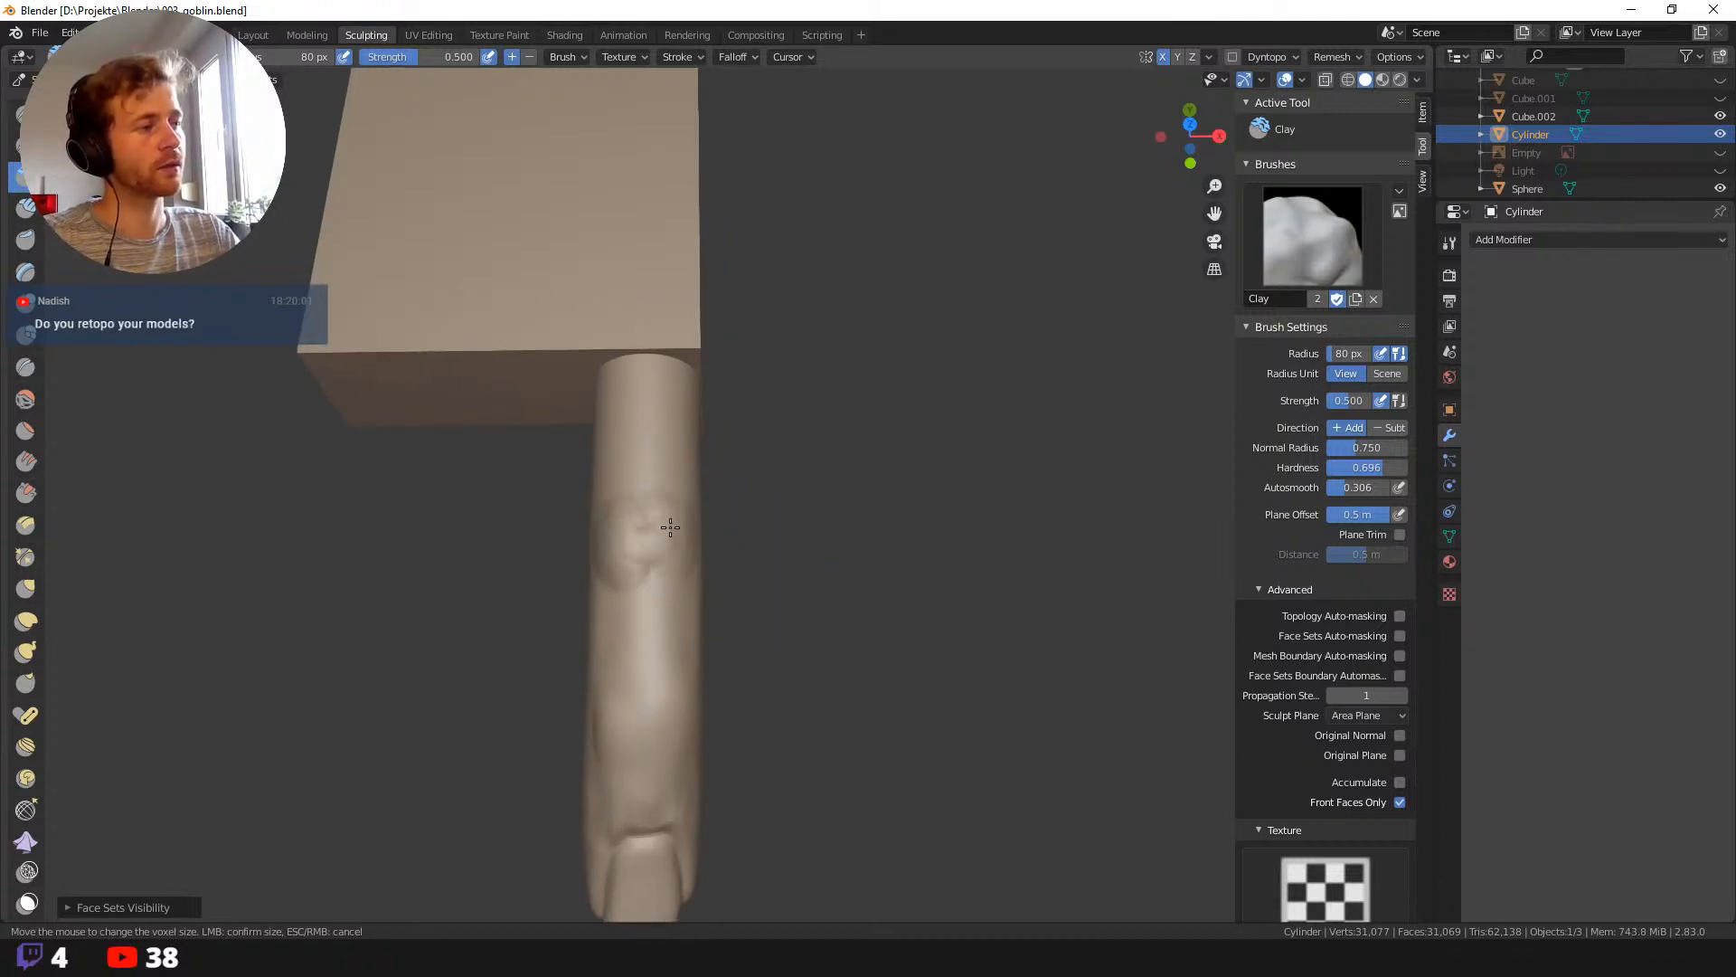
# Add volume along the finger and beside the front joint with the Clay brush at 122 px radius.
pyautogui.moveTo(656, 518); pyautogui.dragTo(543, 621, button='middle')
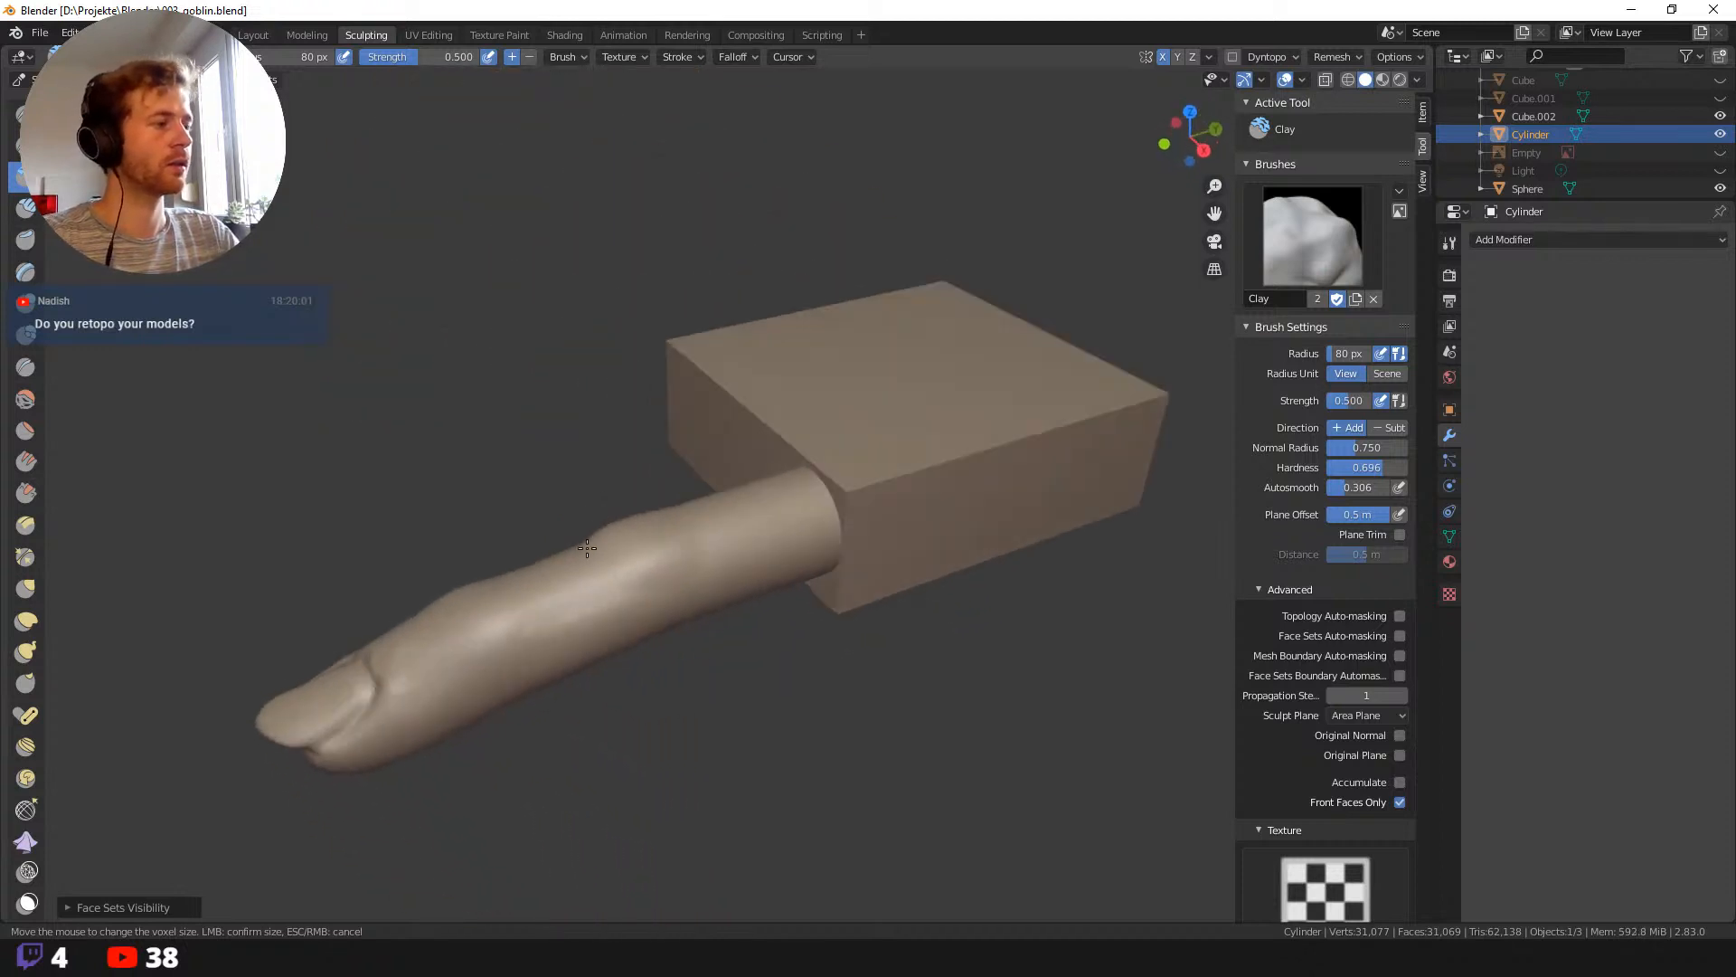
pyautogui.press('f')
pyautogui.click(705, 588)
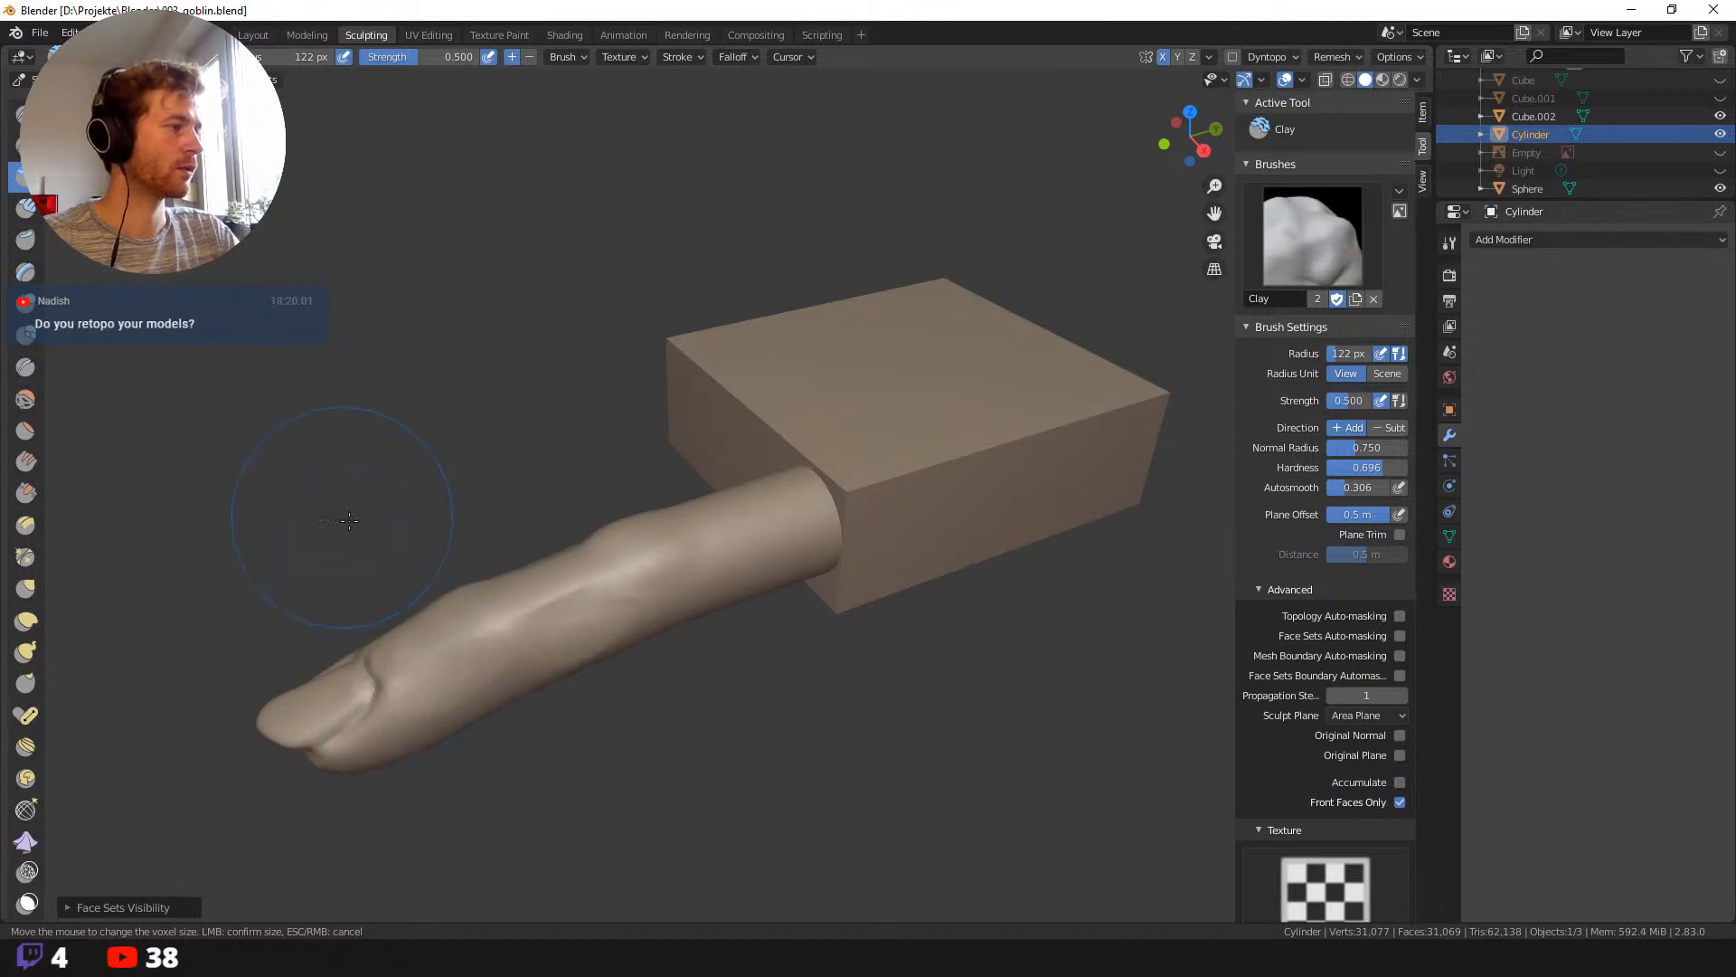
pyautogui.moveTo(349, 521); pyautogui.dragTo(717, 667, button='middle')
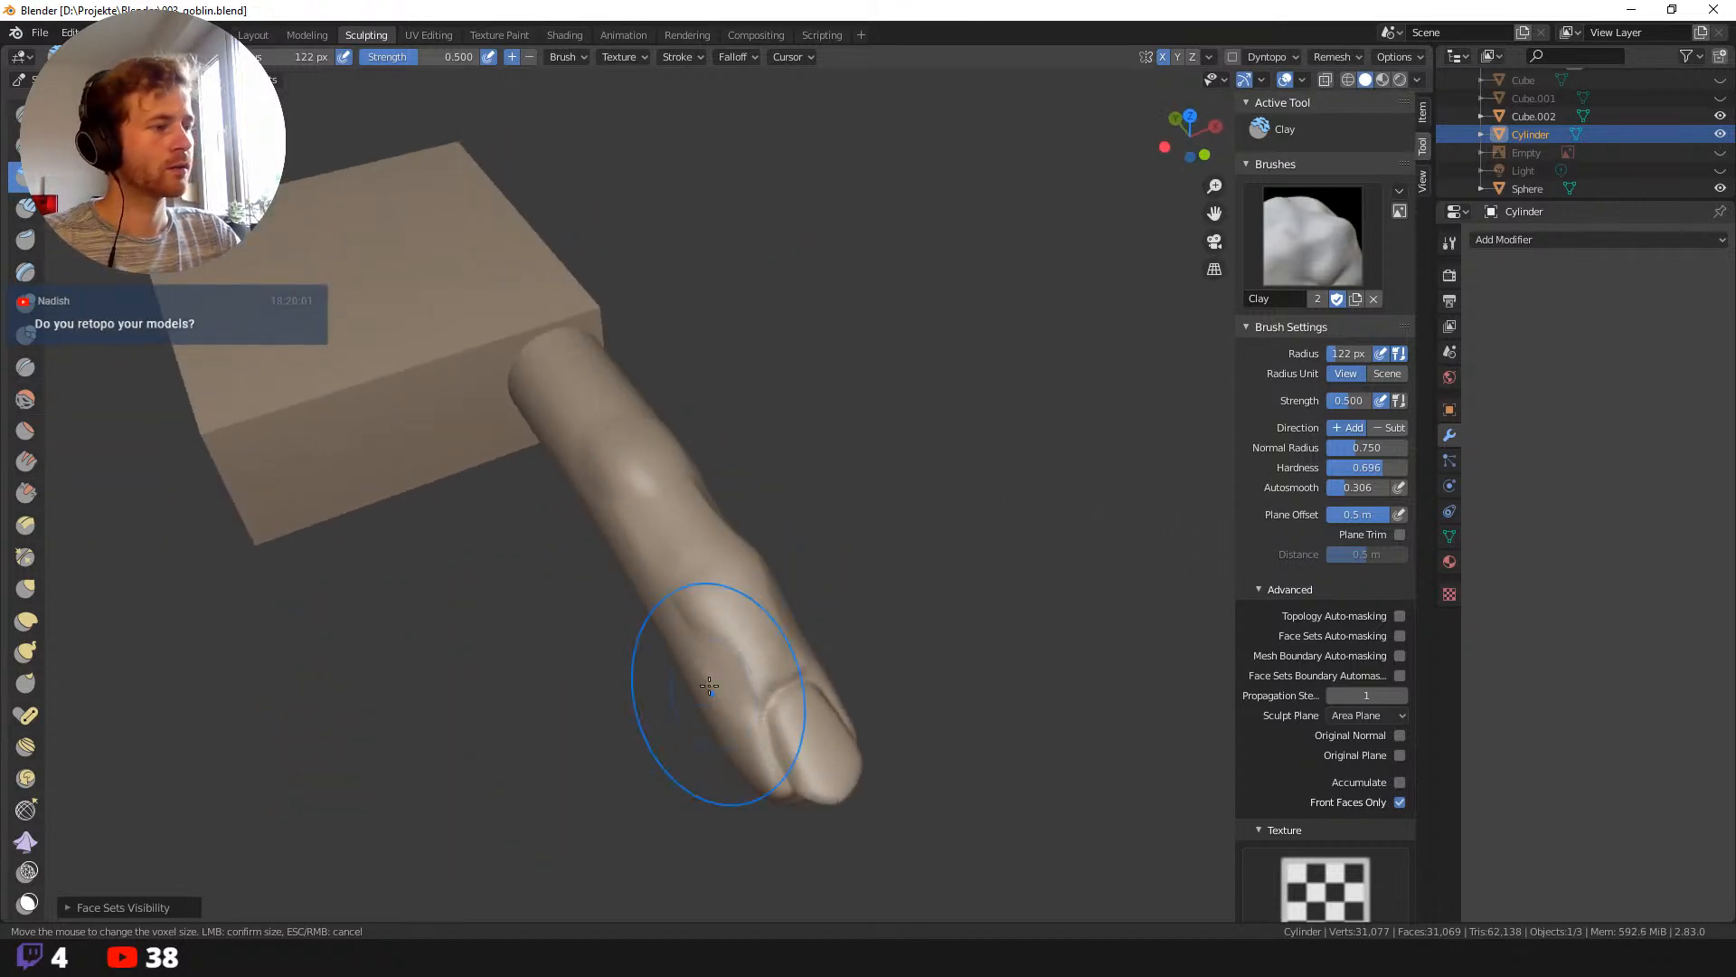
pyautogui.moveTo(676, 600); pyautogui.dragTo(708, 623)
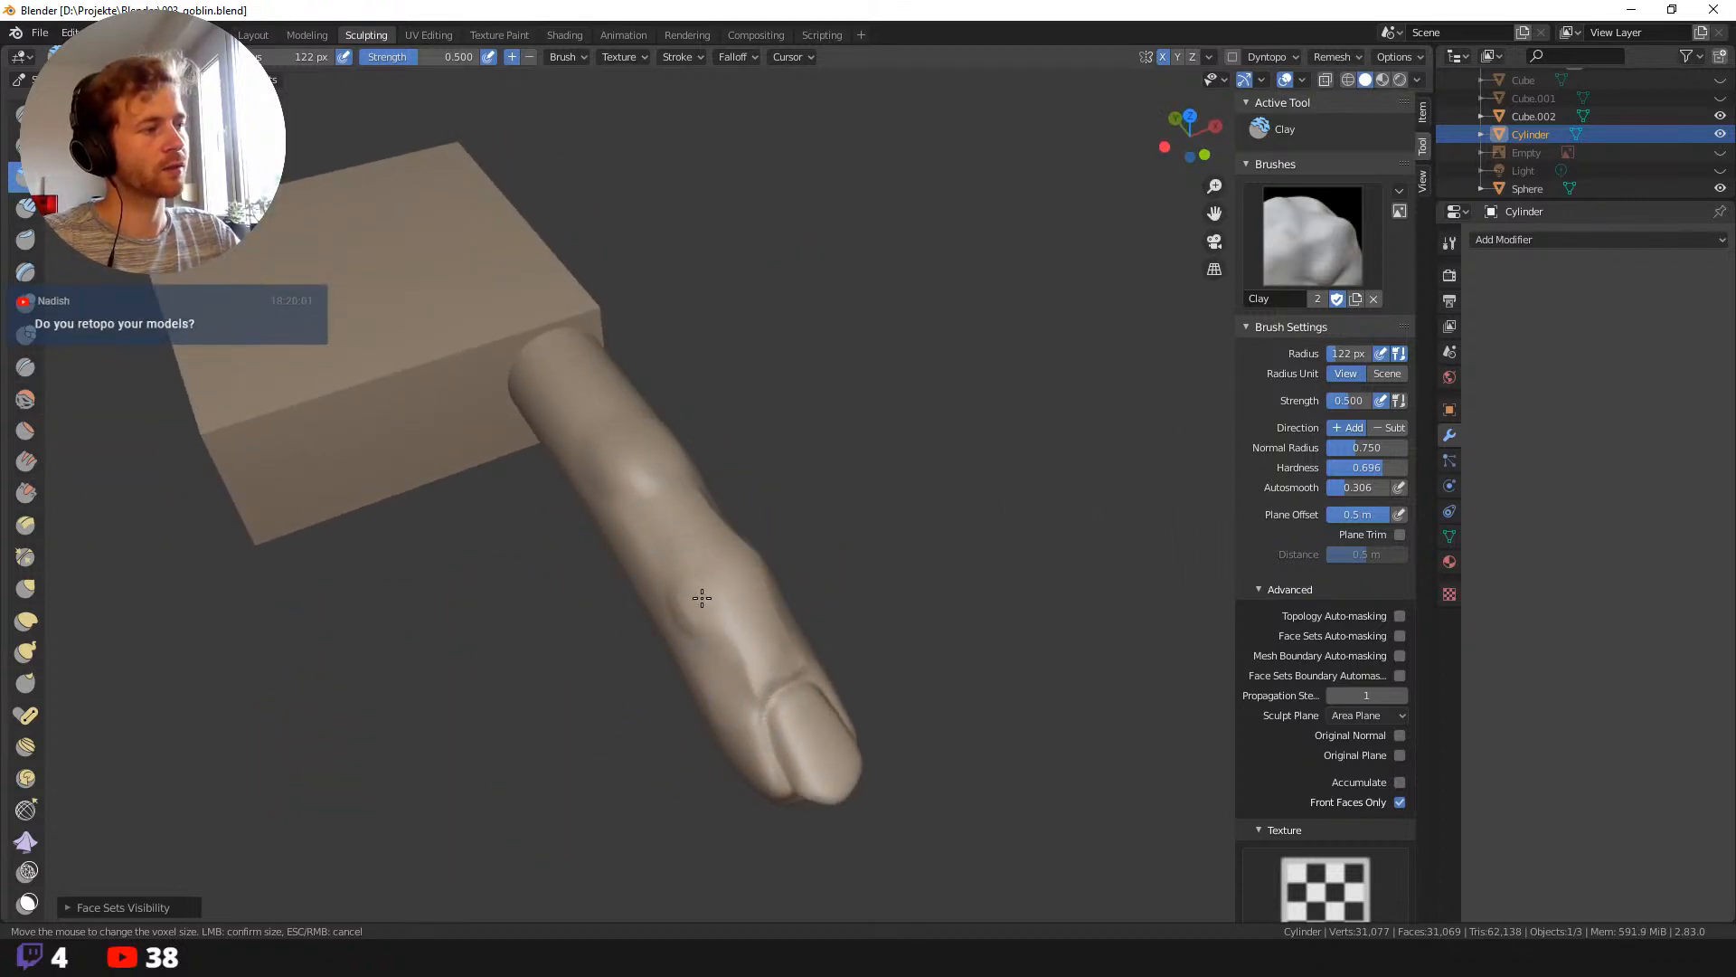
# Thicken the tops and sides of both finger joints with the Clay brush at 89 px radius, working around the finger.
pyautogui.moveTo(822, 564); pyautogui.dragTo(759, 589, button='middle')
pyautogui.press('f')
pyautogui.click(729, 582)
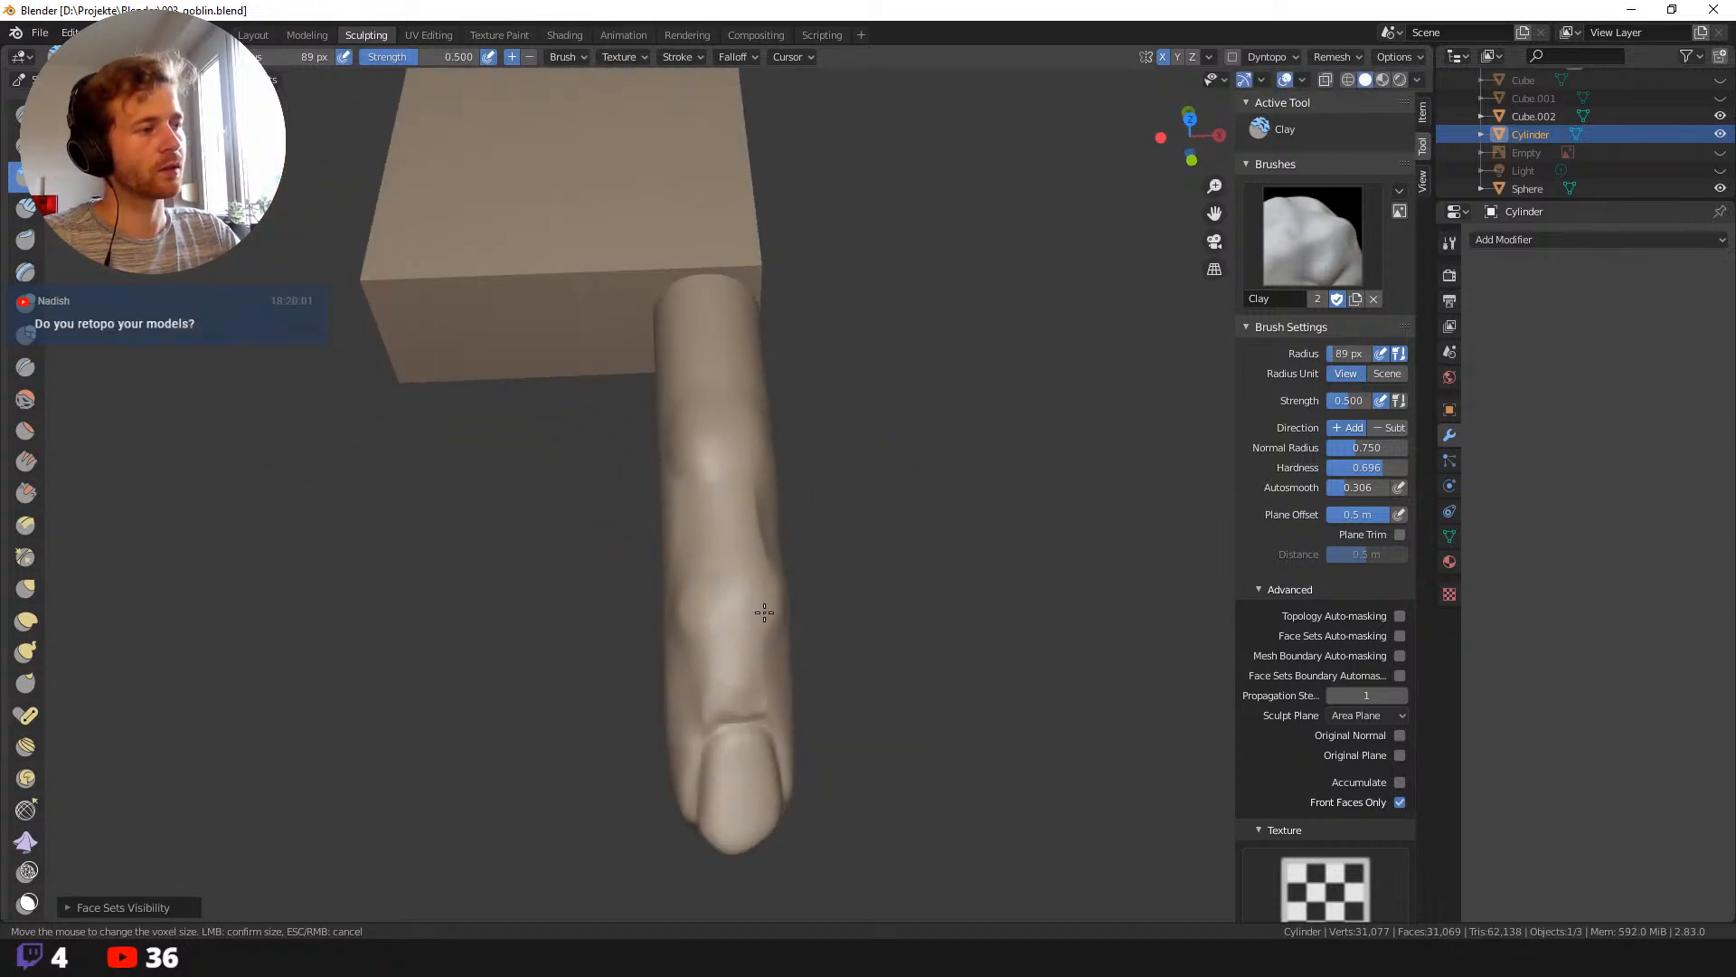
pyautogui.moveTo(791, 615); pyautogui.dragTo(818, 388, button='middle')
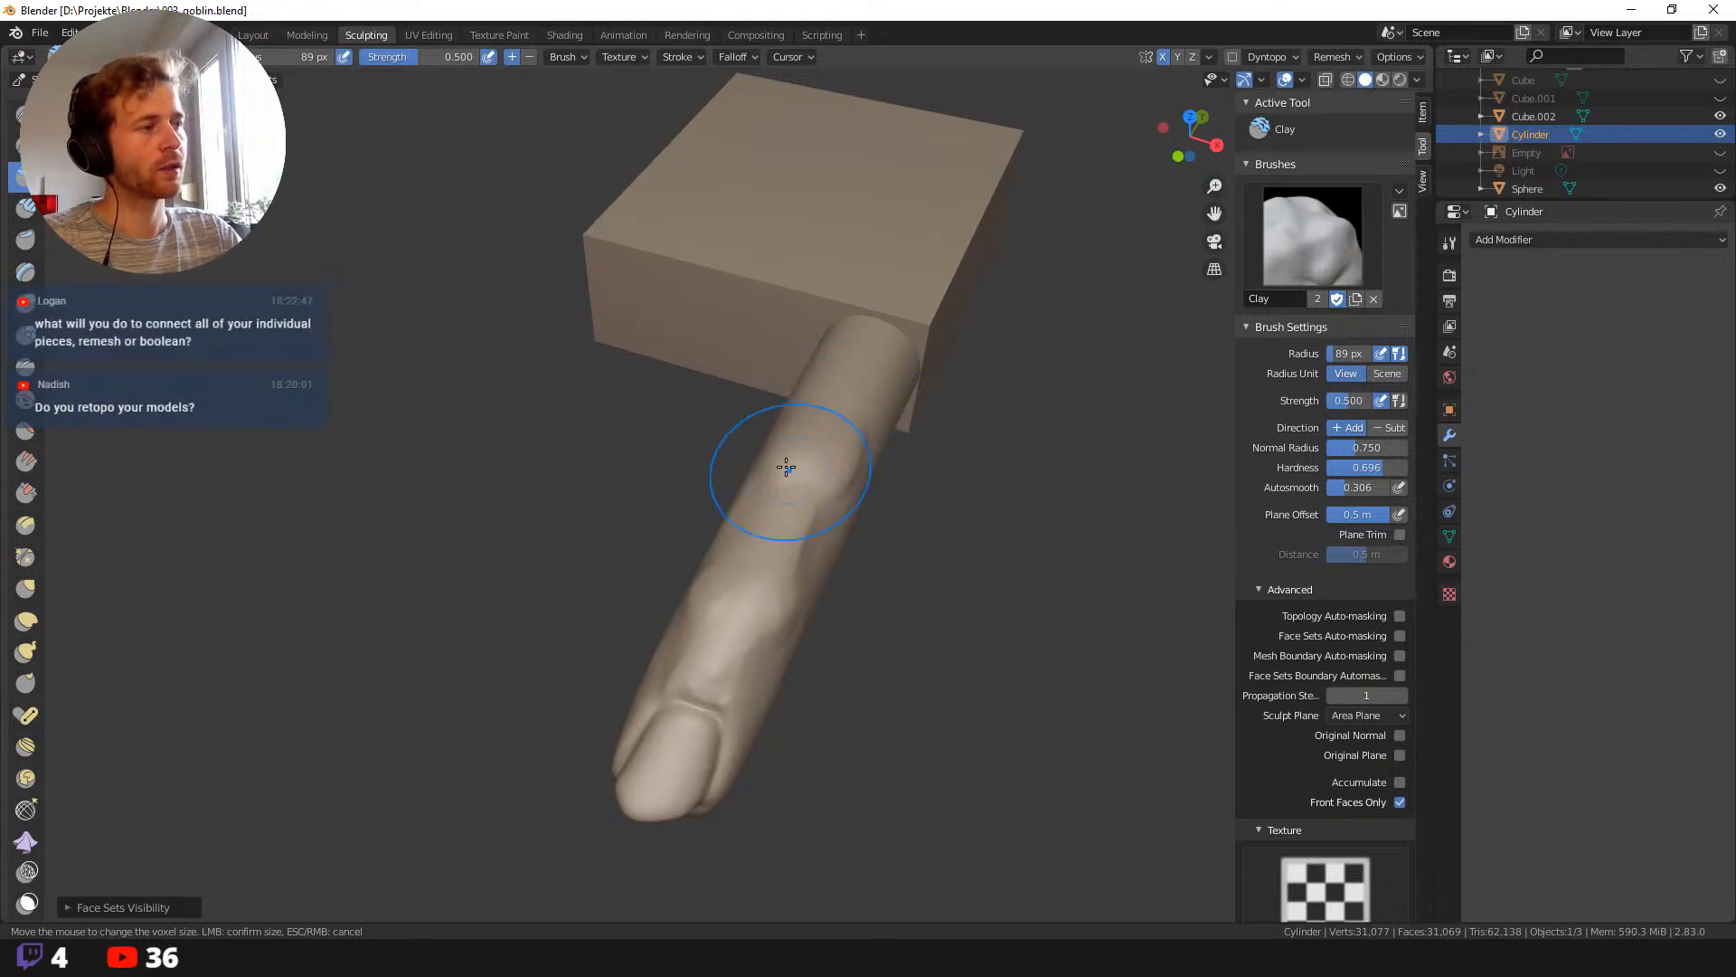
pyautogui.moveTo(786, 467); pyautogui.dragTo(765, 438, button='middle')
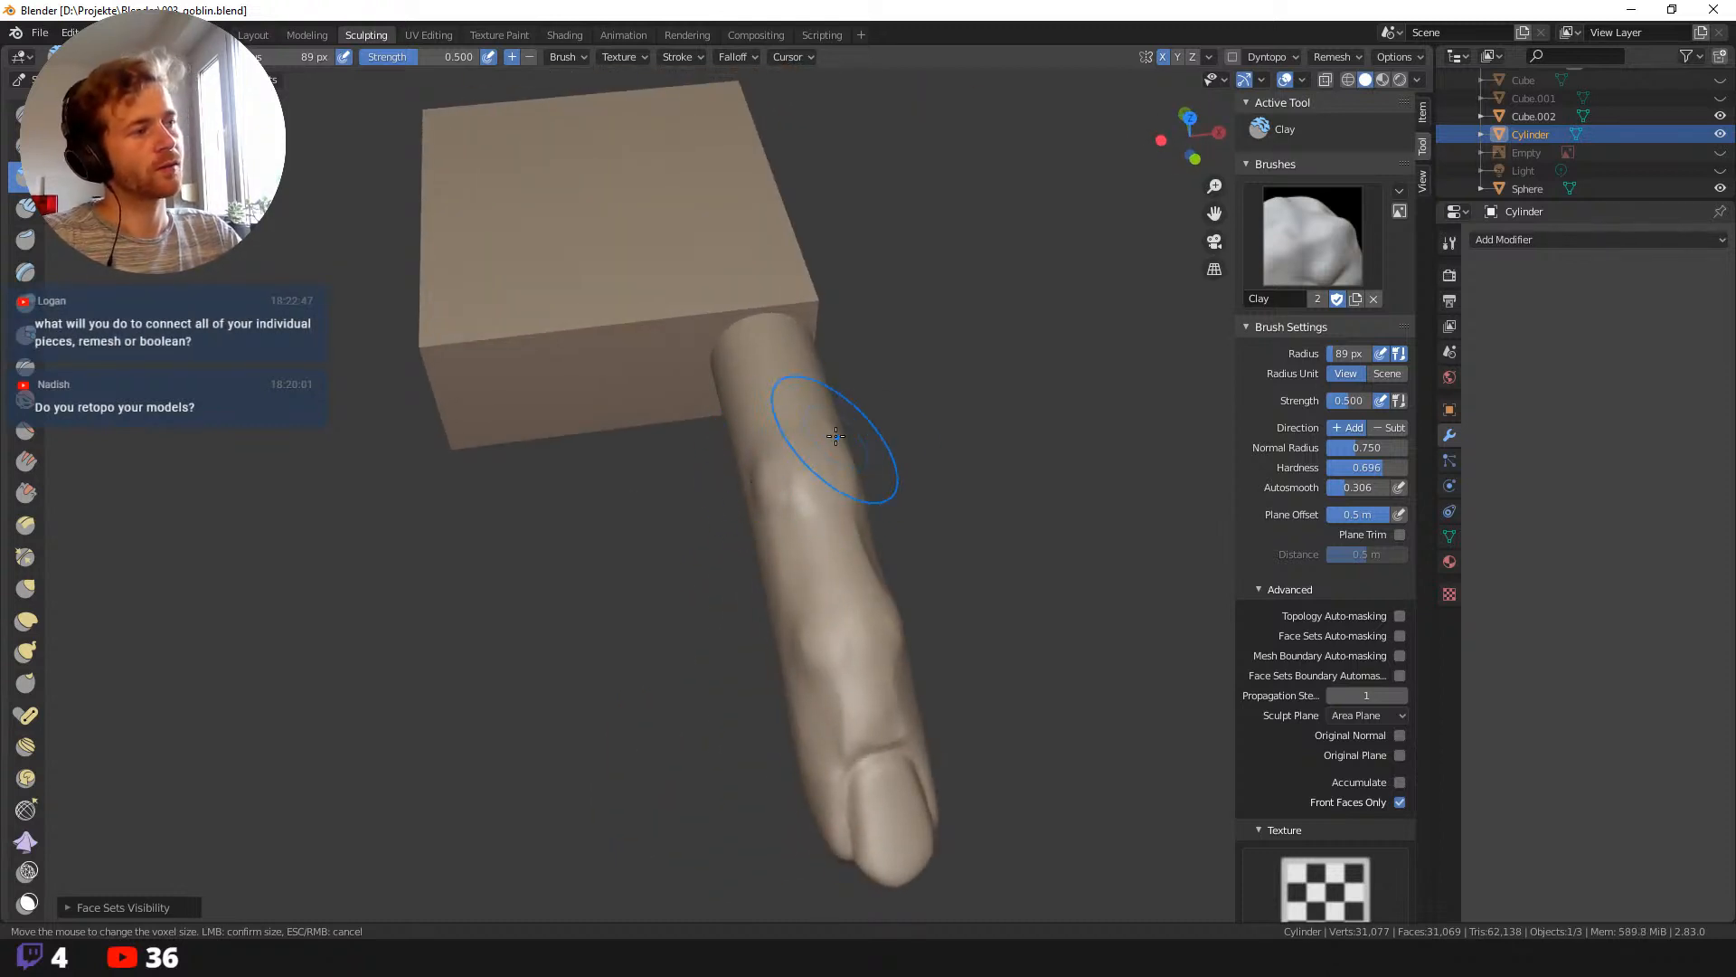
pyautogui.moveTo(844, 632); pyautogui.dragTo(936, 555, button='middle')
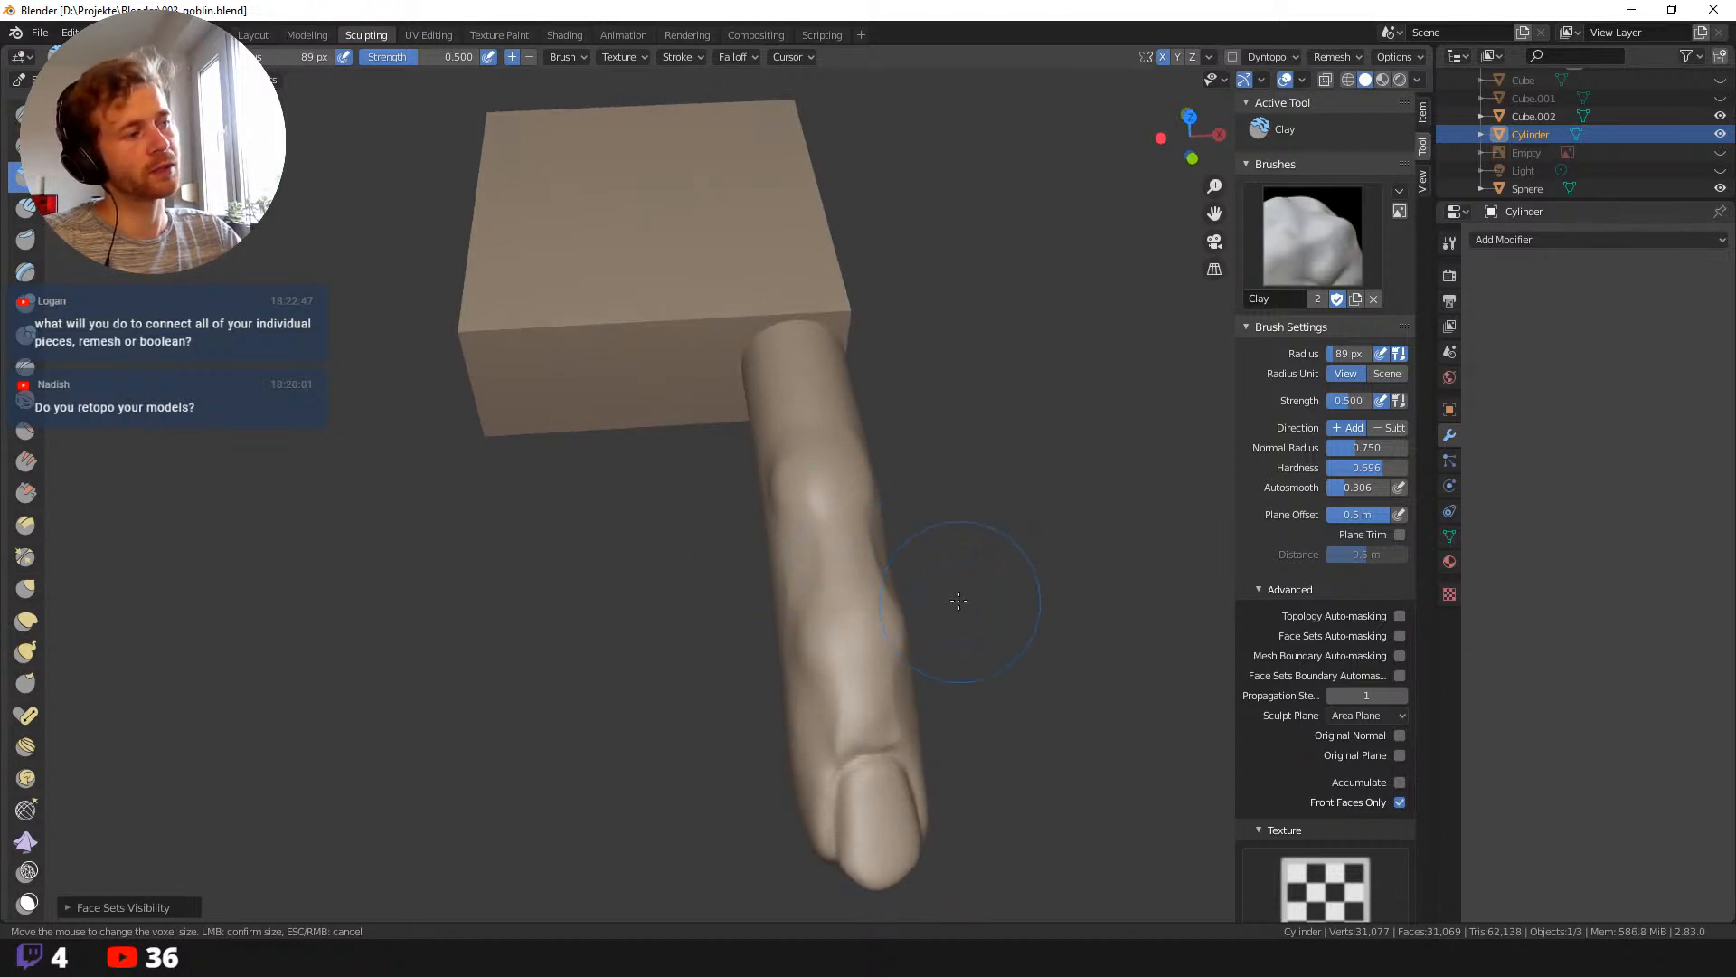
pyautogui.moveTo(895, 569); pyautogui.dragTo(789, 687, button='middle')
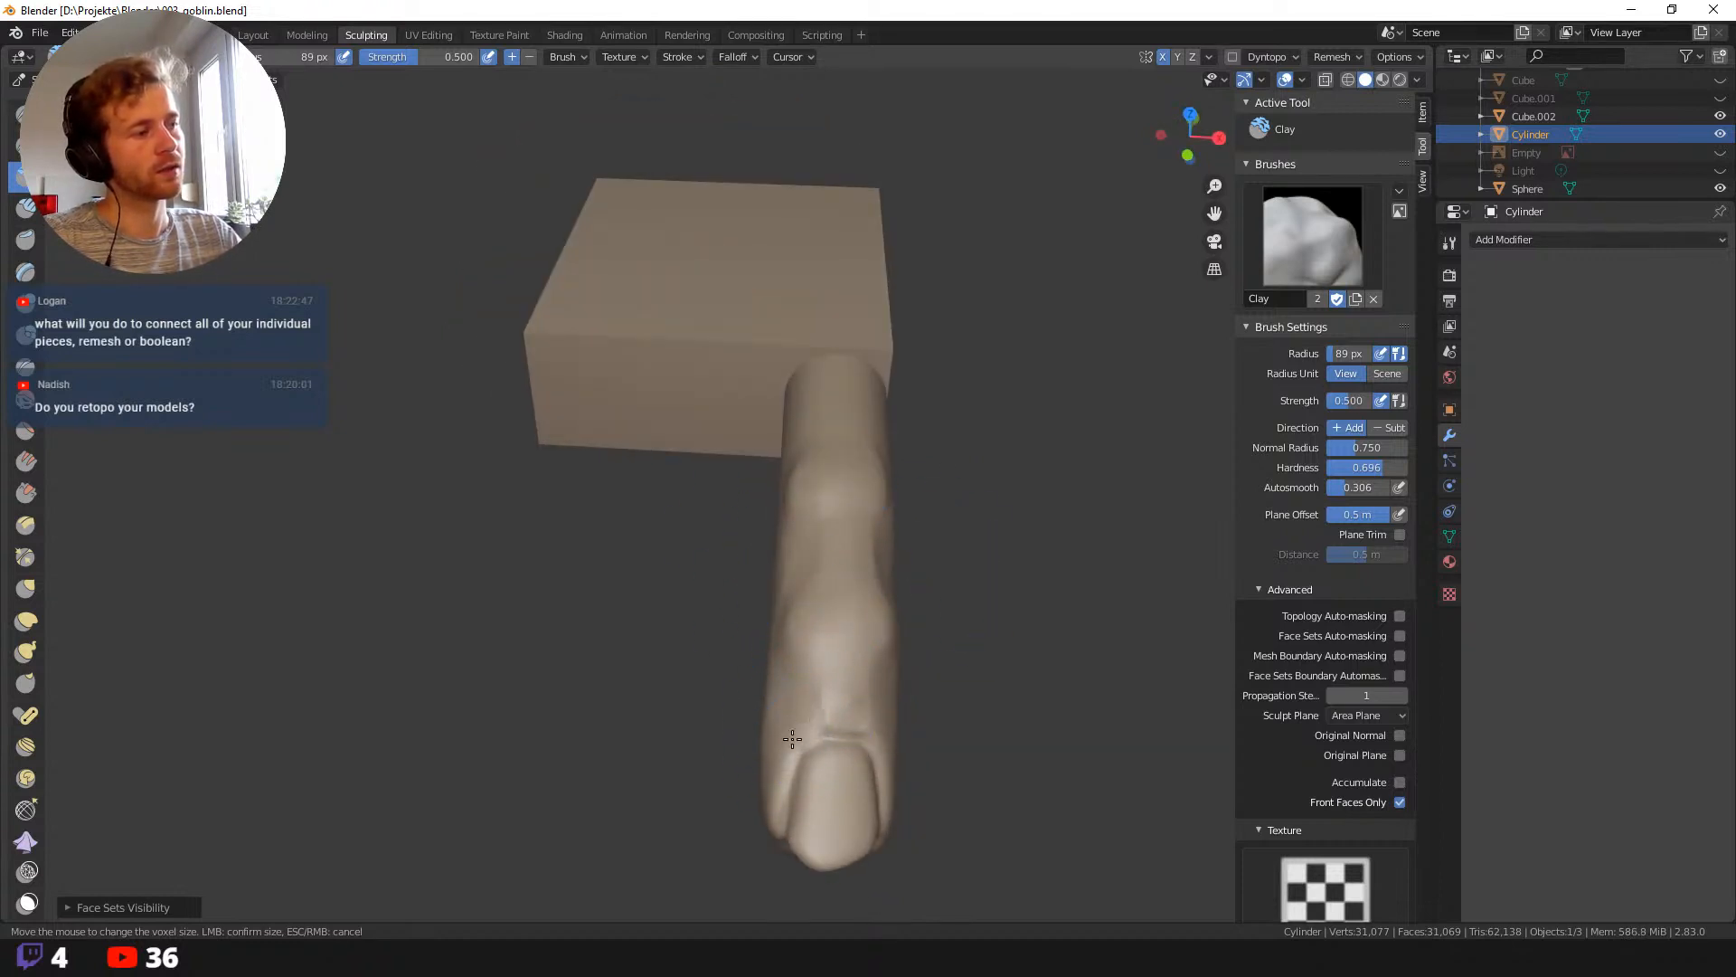
pyautogui.moveTo(899, 742); pyautogui.dragTo(653, 836, button='middle')
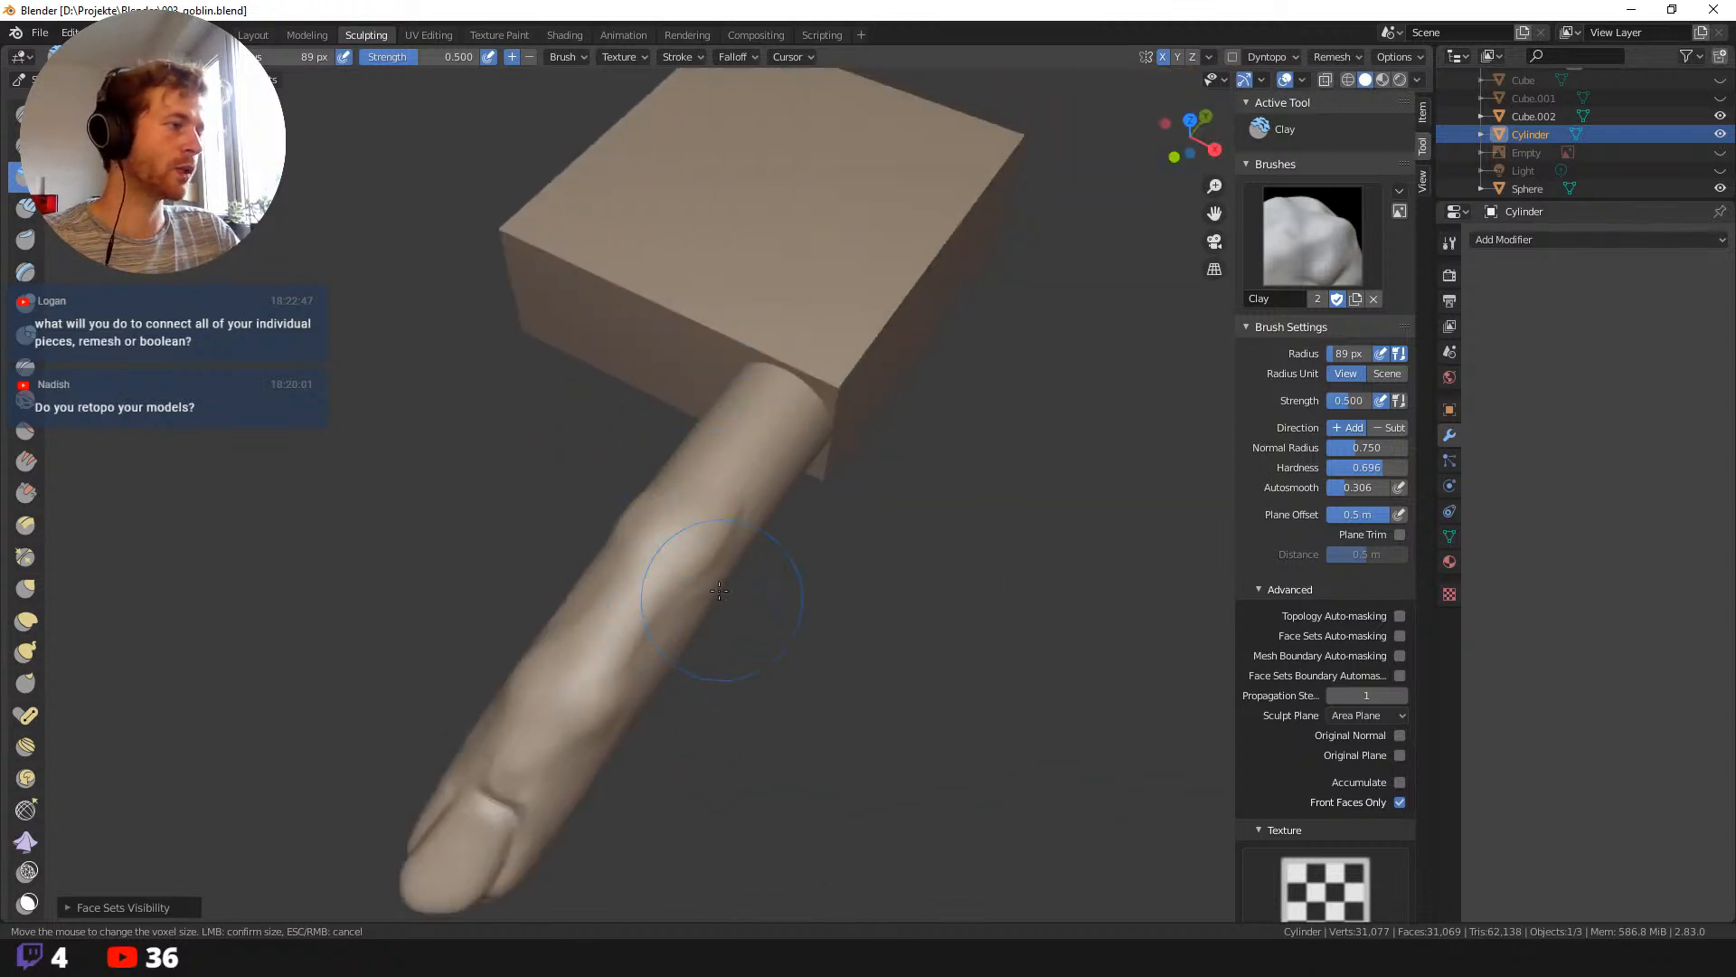
pyautogui.moveTo(767, 683)
pyautogui.mouseDown(button='middle')
pyautogui.moveTo(775, 613)
pyautogui.moveTo(895, 457)
pyautogui.moveTo(841, 507)
pyautogui.moveTo(802, 489)
pyautogui.mouseUp(button='middle')
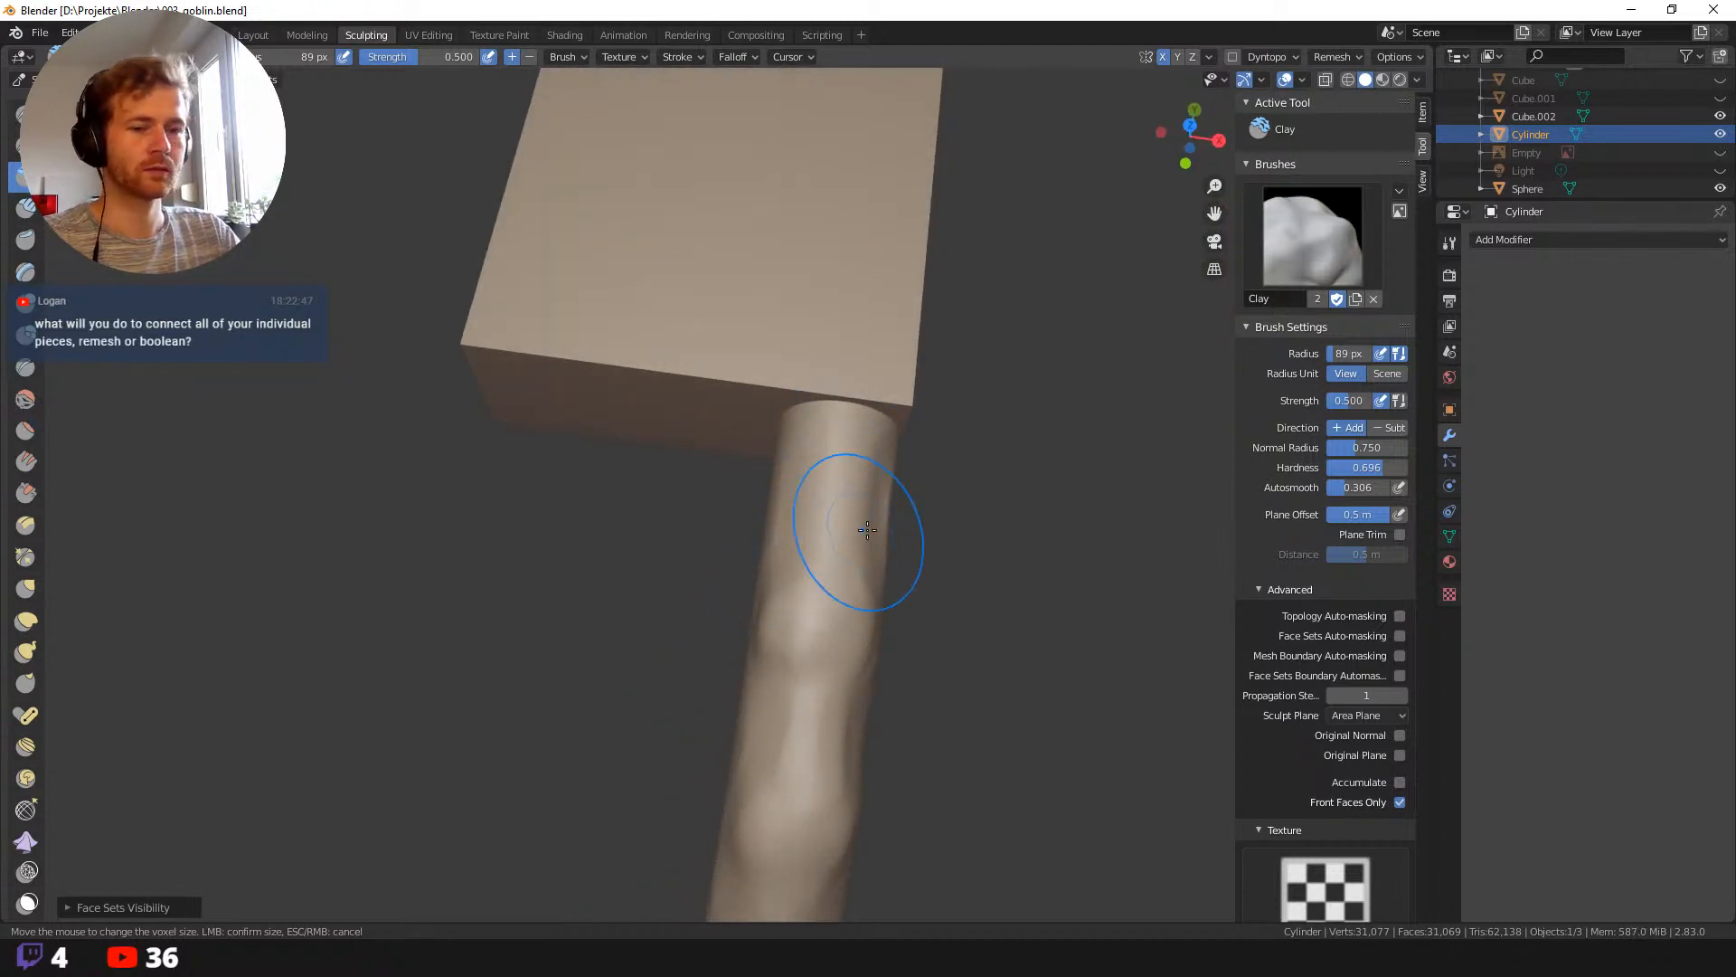
pyautogui.keyDown('shift'); pyautogui.moveTo(969, 465); pyautogui.dragTo(954, 443, button='middle'); pyautogui.keyUp('shift')
pyautogui.scroll(-2, 1001, 606)
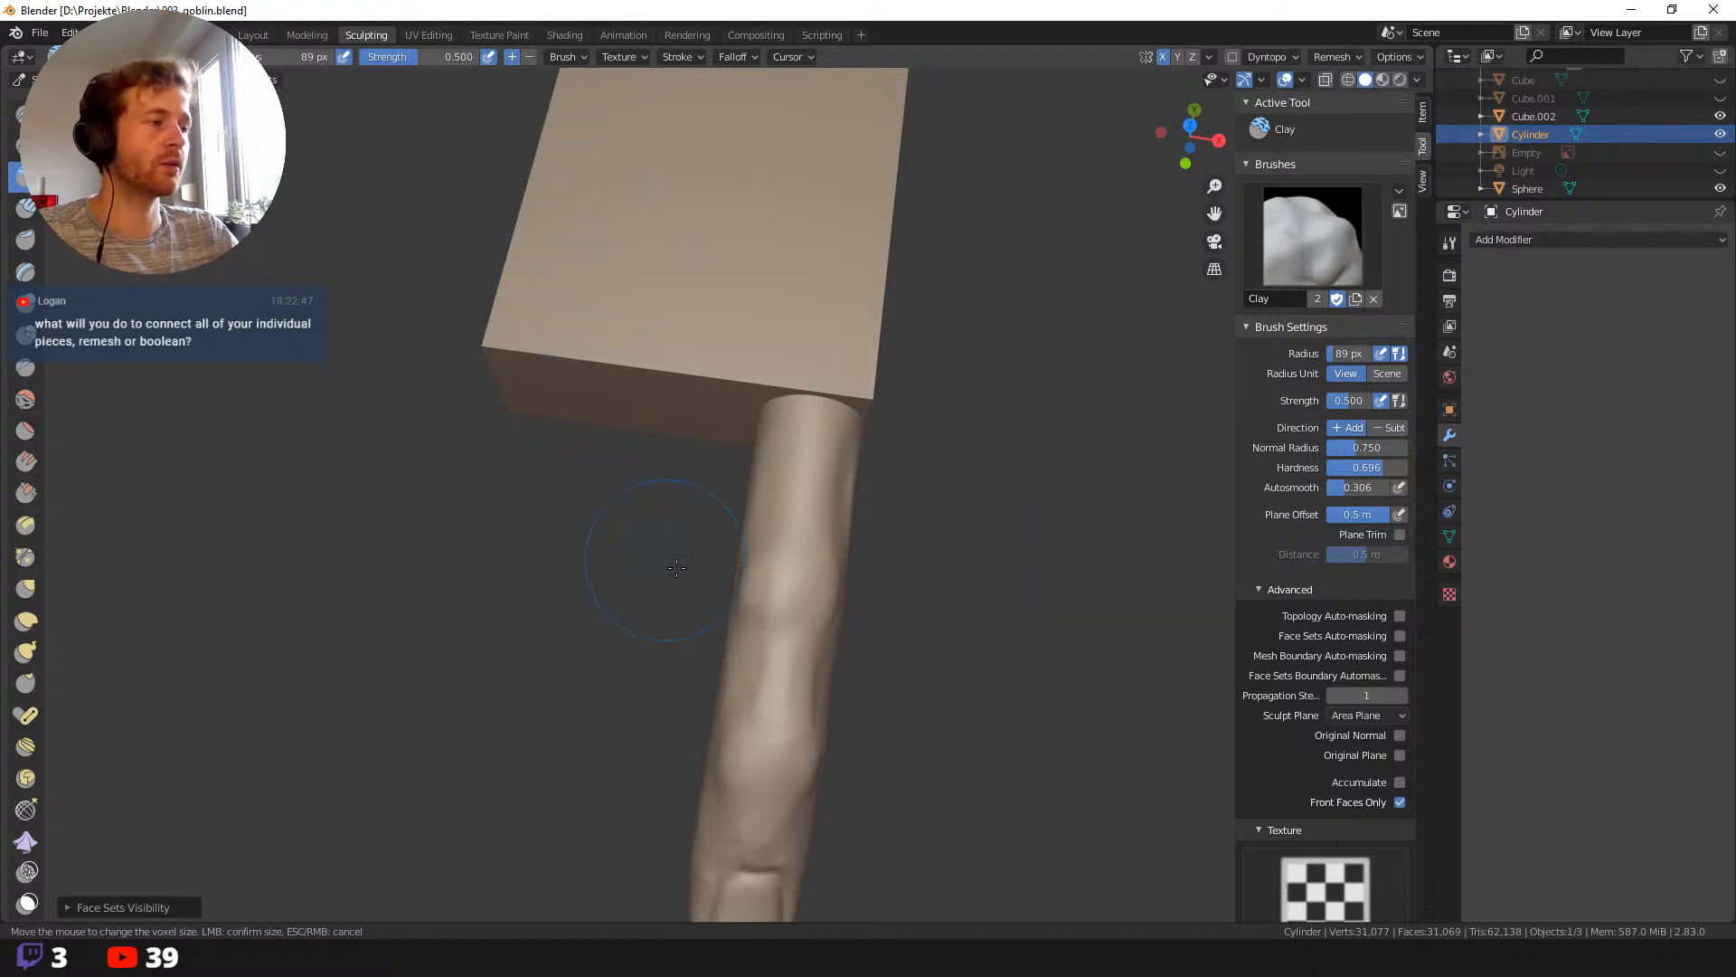
pyautogui.moveTo(676, 567); pyautogui.dragTo(587, 527, button='middle')
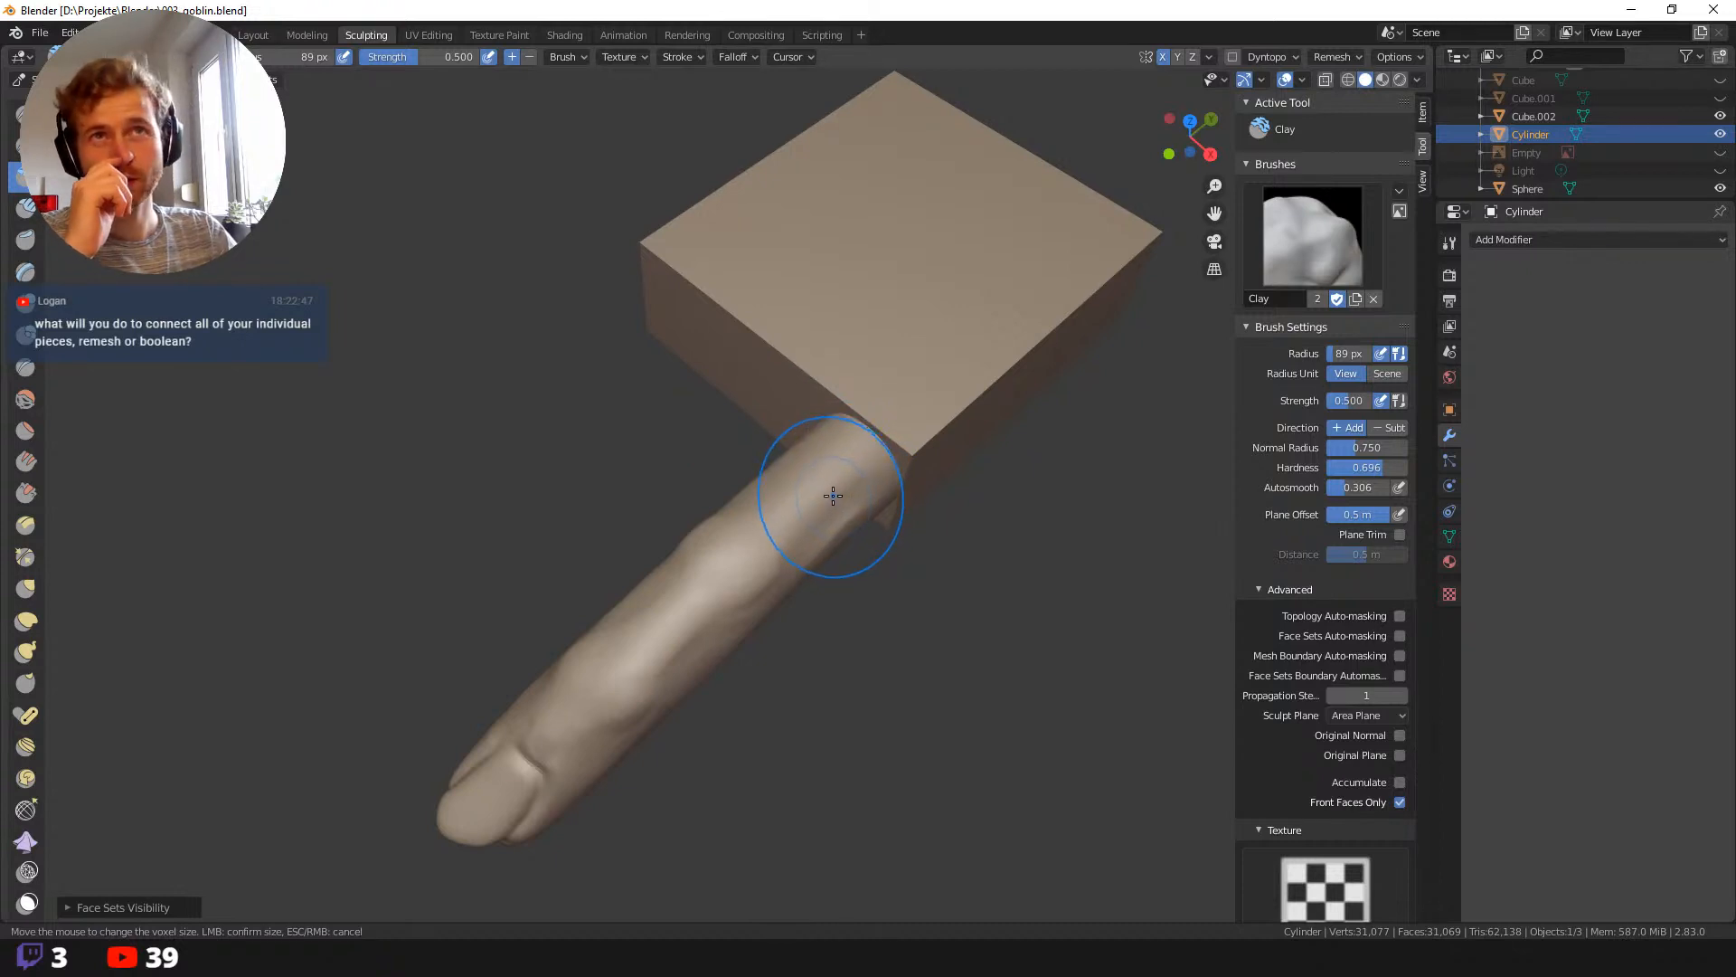
# Pull the top of the finger's base back over the palm block with the Grab brush at 91 px, then reduce its radius to 64 px.
pyautogui.moveTo(814, 492); pyautogui.dragTo(765, 443, button='middle')
pyautogui.press('g')
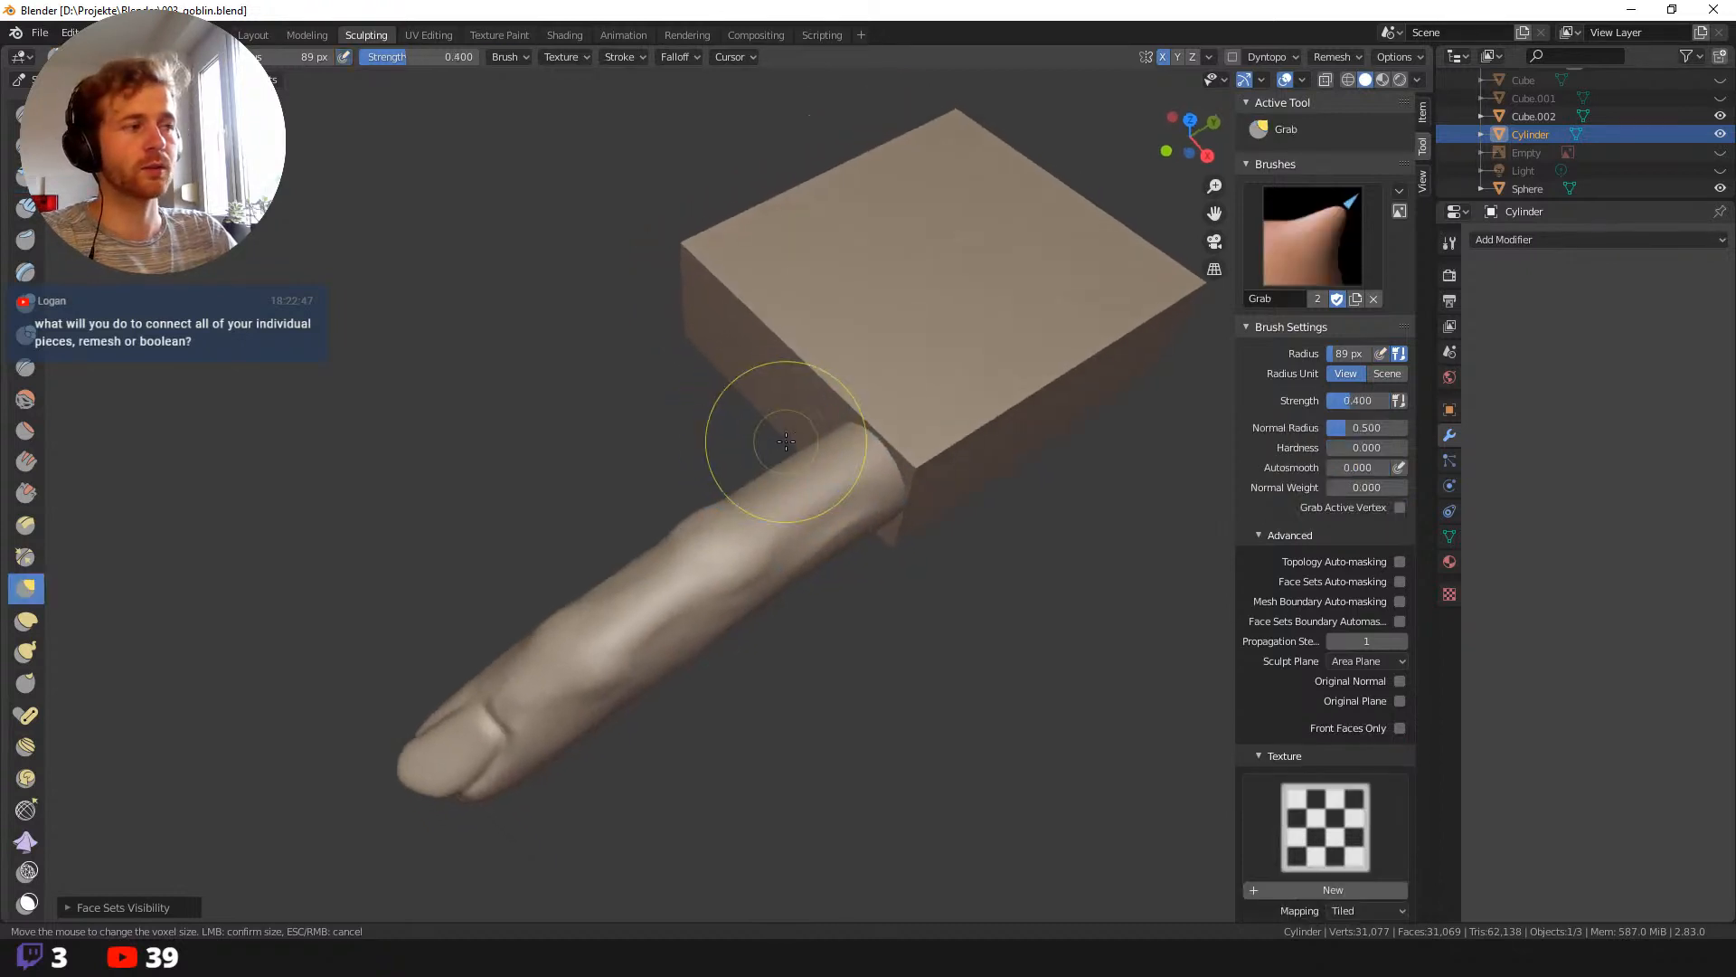
pyautogui.moveTo(873, 439); pyautogui.dragTo(890, 420)
pyautogui.moveTo(941, 370); pyautogui.dragTo(717, 398, button='middle')
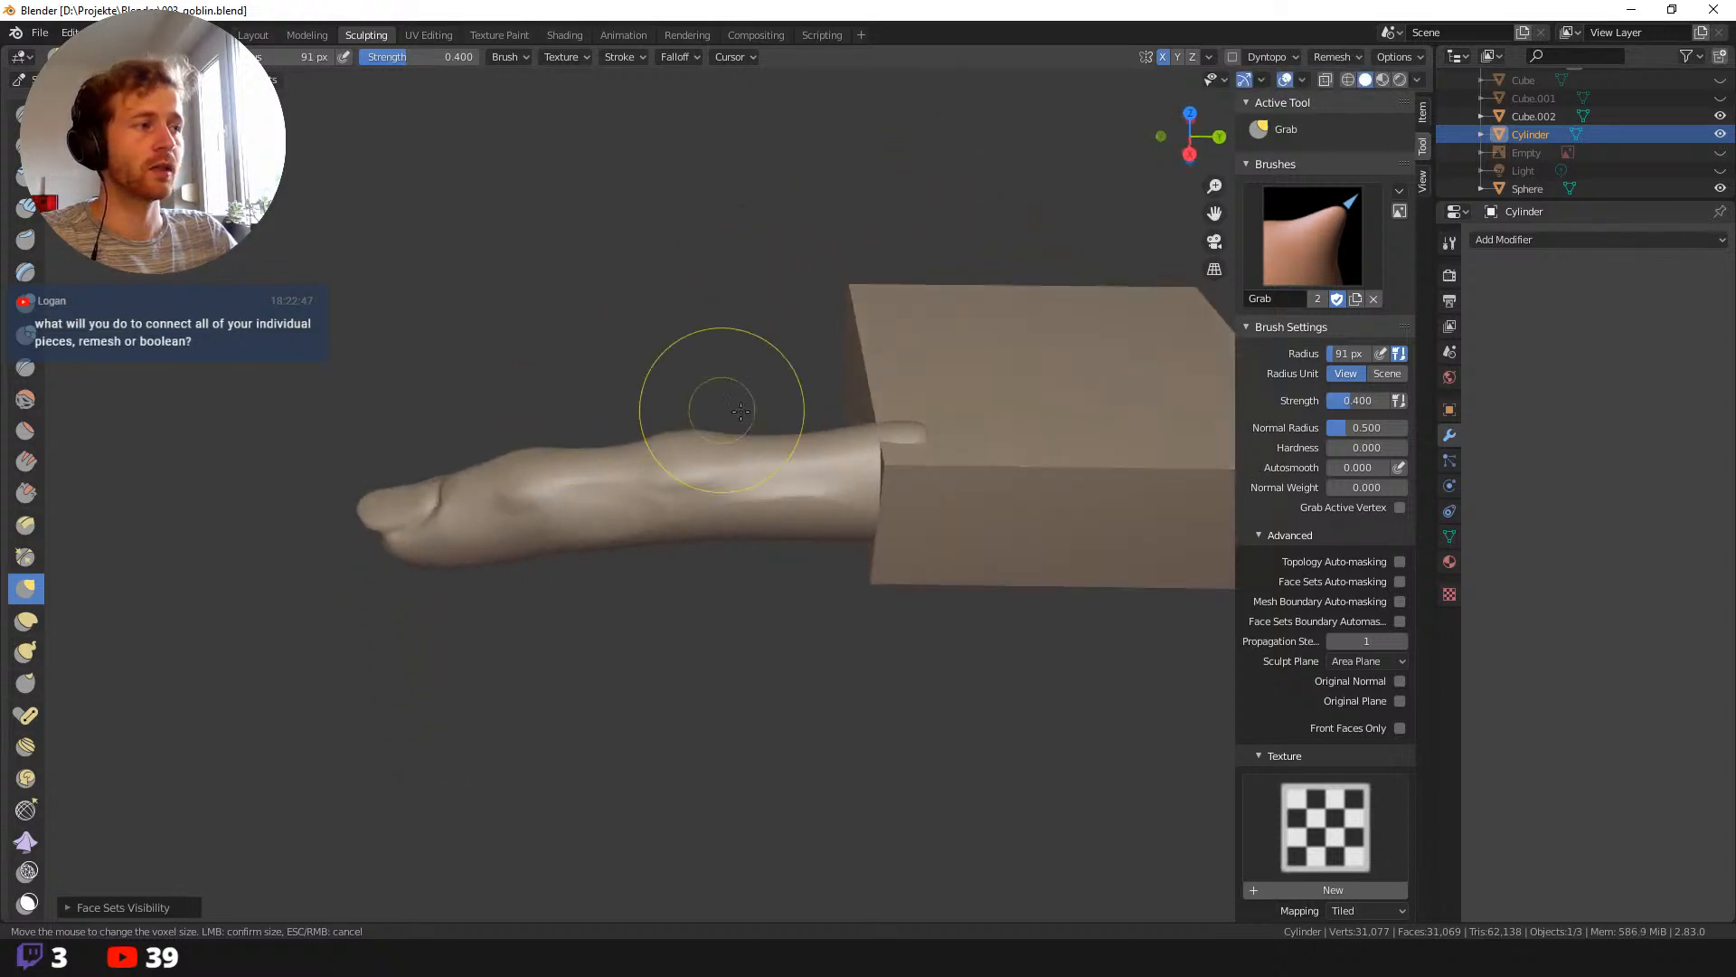
pyautogui.moveTo(895, 431); pyautogui.dragTo(961, 443)
pyautogui.press('[')
pyautogui.press('[')
pyautogui.press('[')
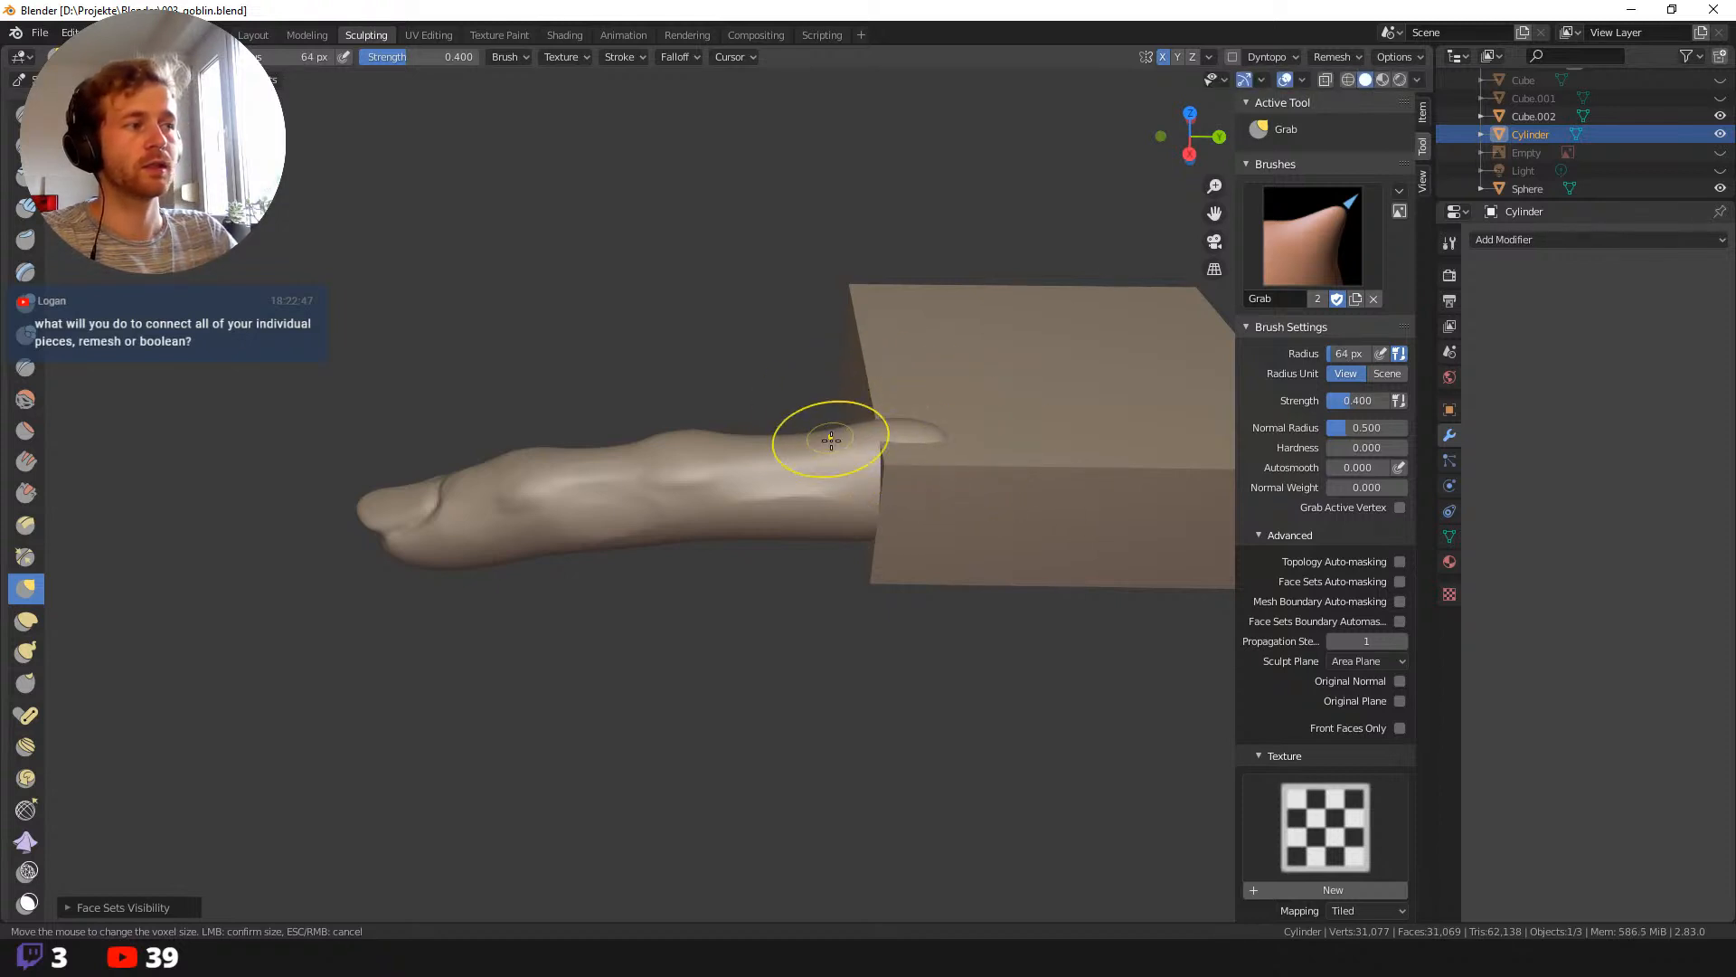
pyautogui.moveTo(822, 434); pyautogui.dragTo(872, 457, button='middle')
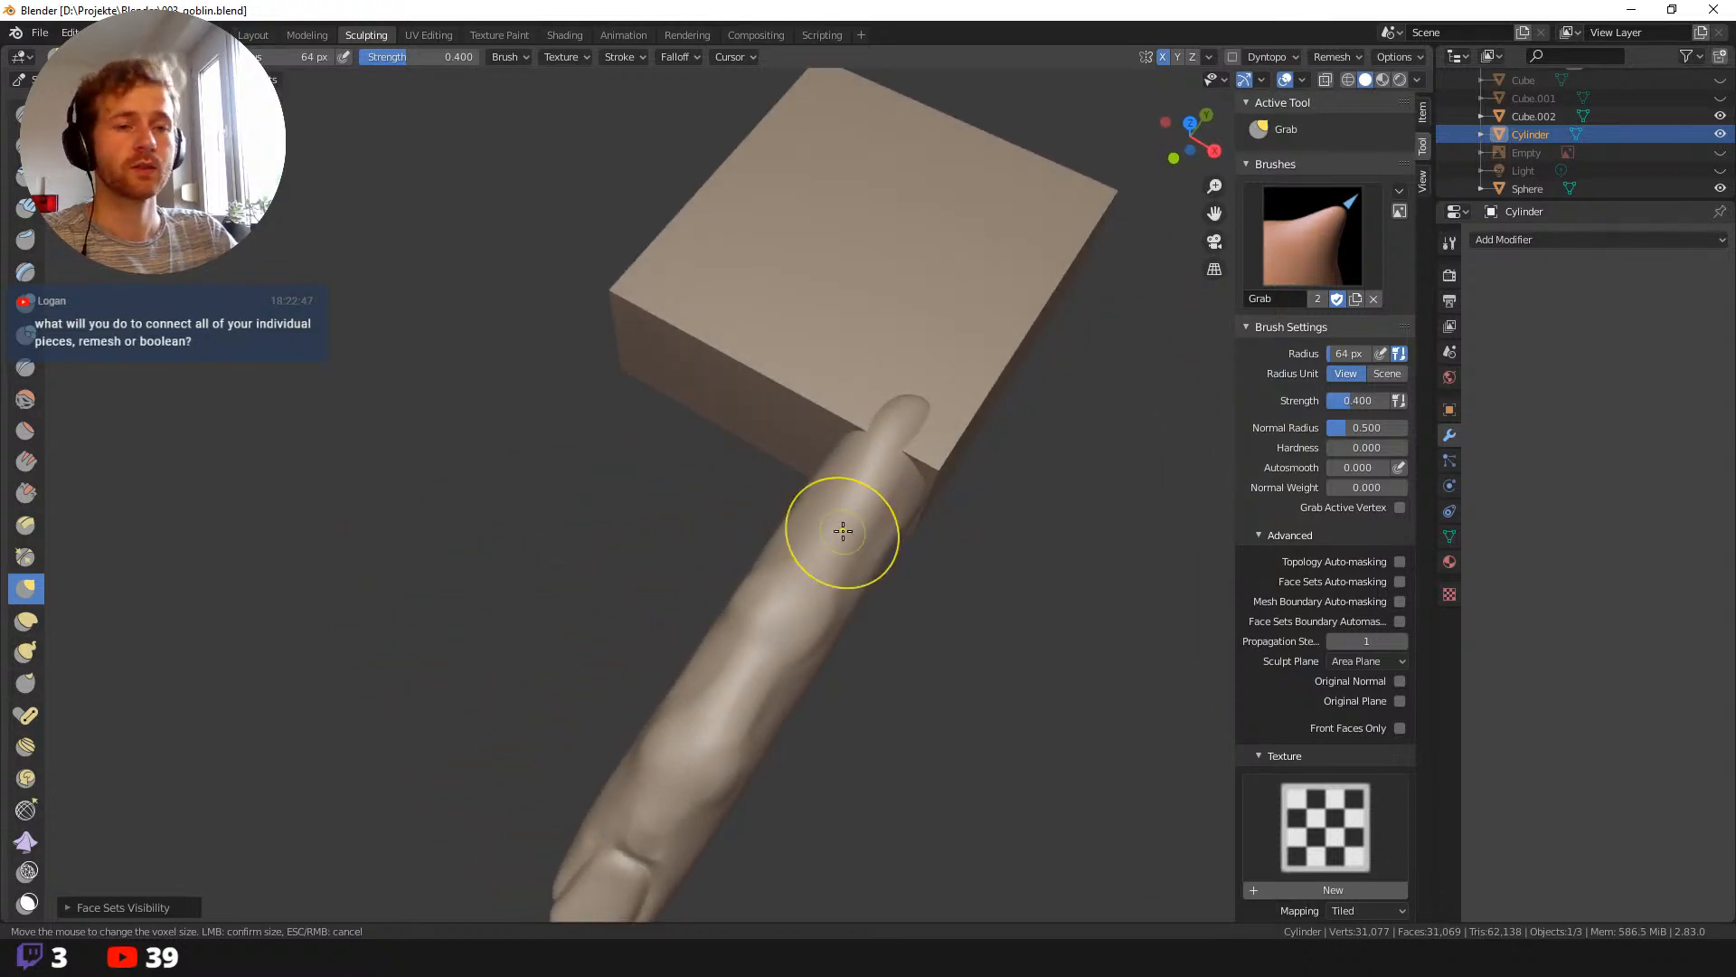
# Enlarge the Grab brush radius to 147 px and nudge the fingertip and nail slightly sideways.
pyautogui.moveTo(690, 508); pyautogui.dragTo(744, 539, button='middle')
pyautogui.press(']')
pyautogui.press(']')
pyautogui.press(']')
pyautogui.press(']')
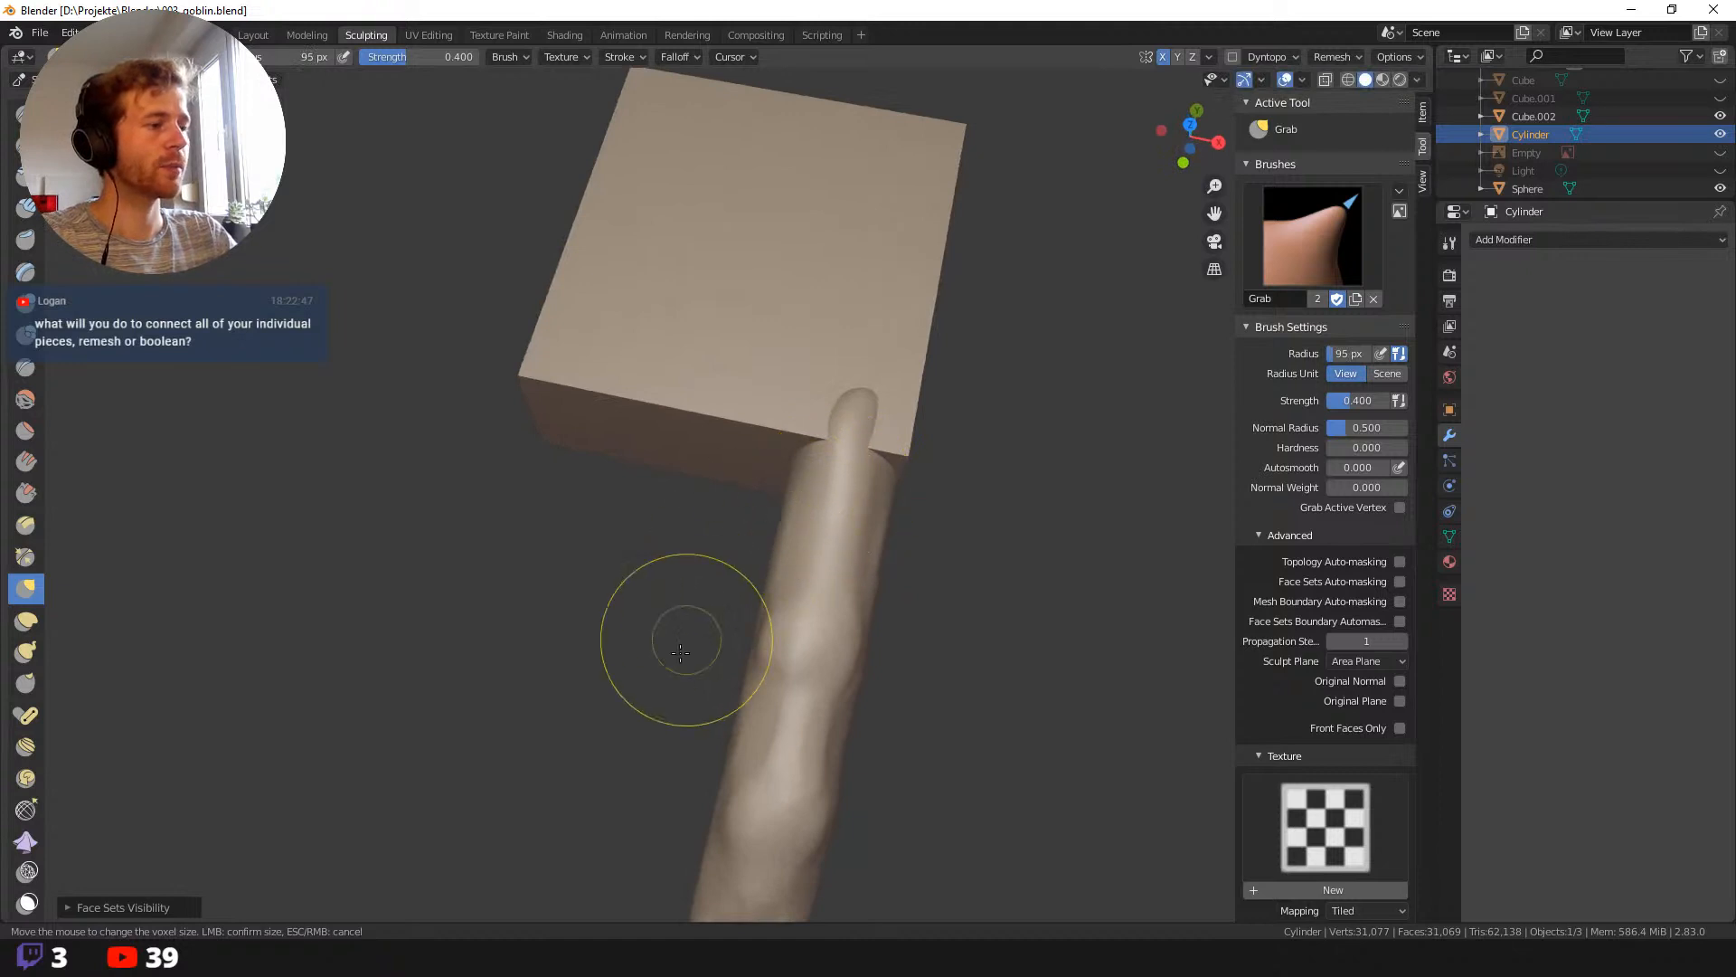
pyautogui.moveTo(680, 651); pyautogui.dragTo(689, 642, button='middle')
pyautogui.press(']')
pyautogui.press(']')
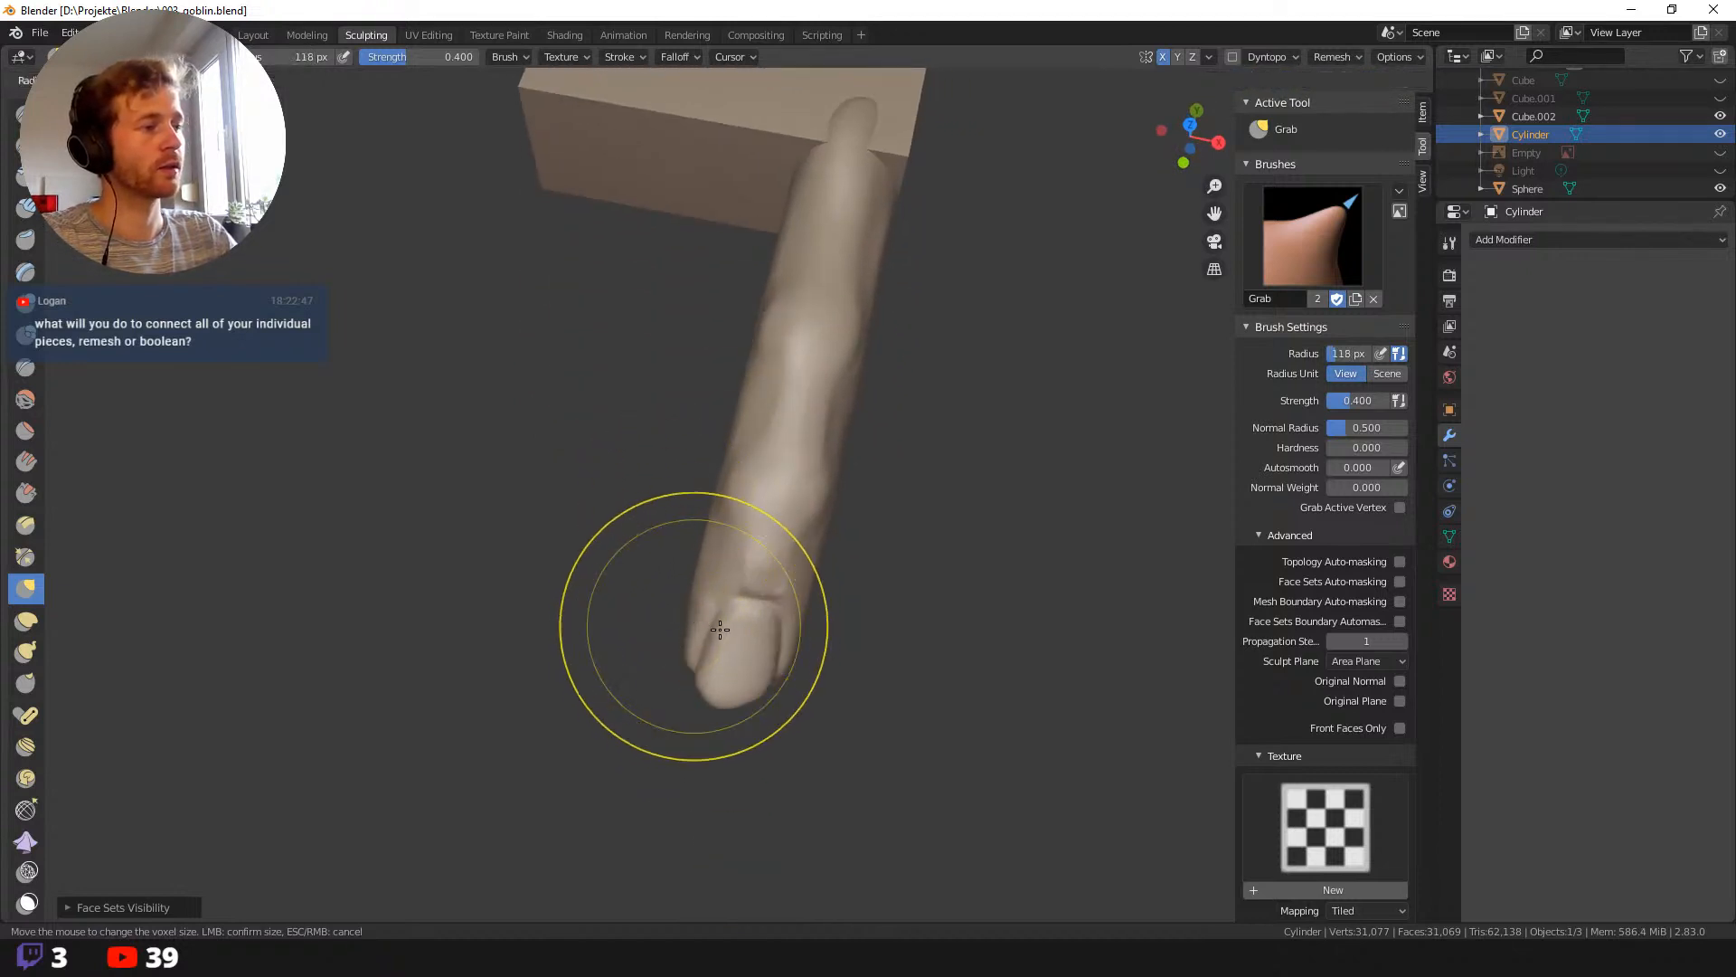
pyautogui.press(']')
pyautogui.press(']')
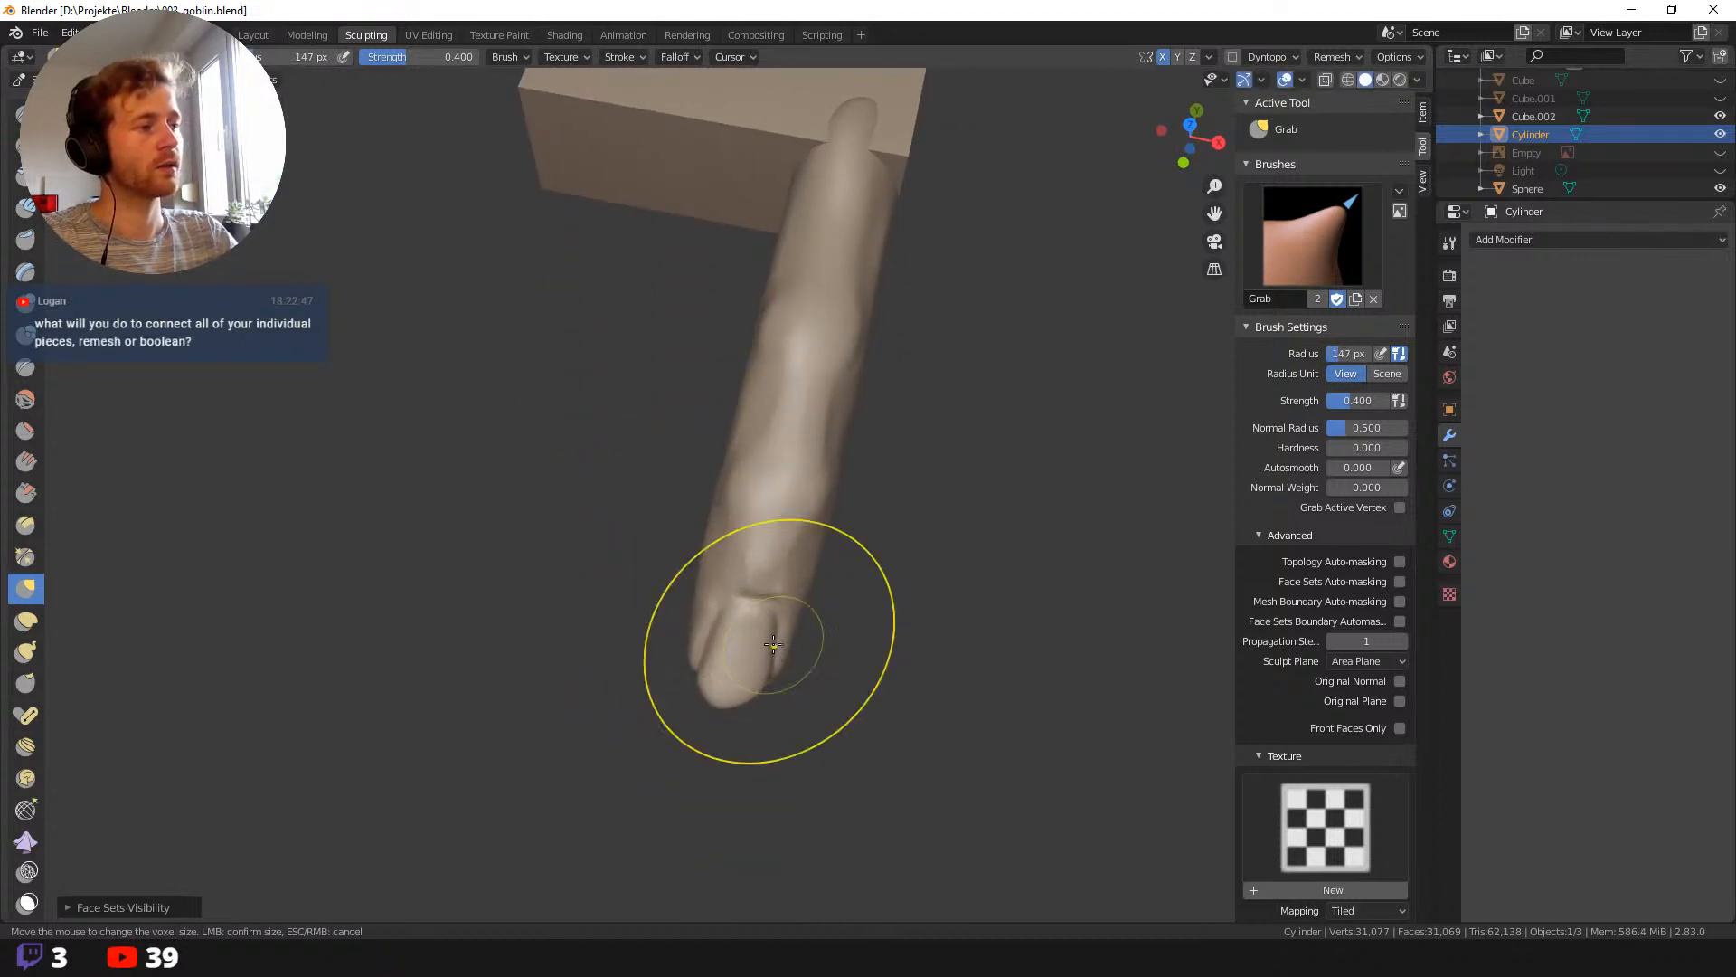
# Widen both finger joints and adjust the finger's sides near the base with the Grab brush at 111 px radius.
pyautogui.keyDown('shift'); pyautogui.moveTo(773, 644); pyautogui.dragTo(711, 758, button='middle'); pyautogui.keyUp('shift')
pyautogui.press('f')
pyautogui.click(876, 625)
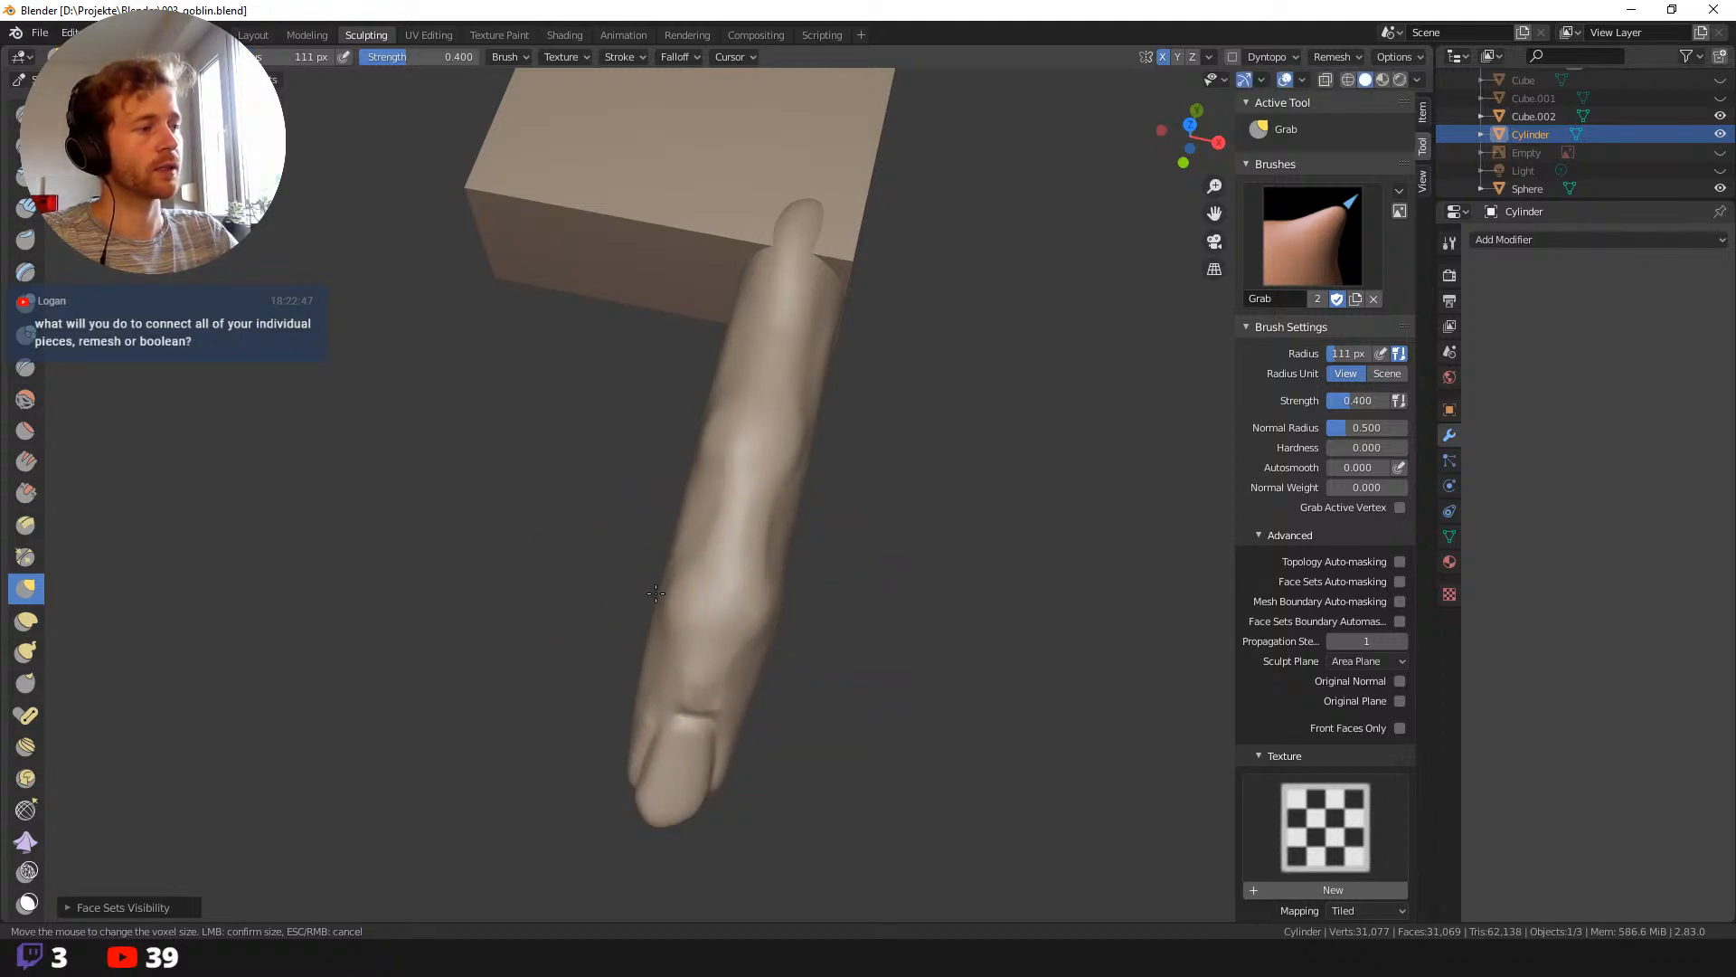
pyautogui.moveTo(656, 594); pyautogui.dragTo(630, 585)
pyautogui.keyDown('shift'); pyautogui.moveTo(620, 577); pyautogui.dragTo(606, 661, button='middle'); pyautogui.keyUp('shift')
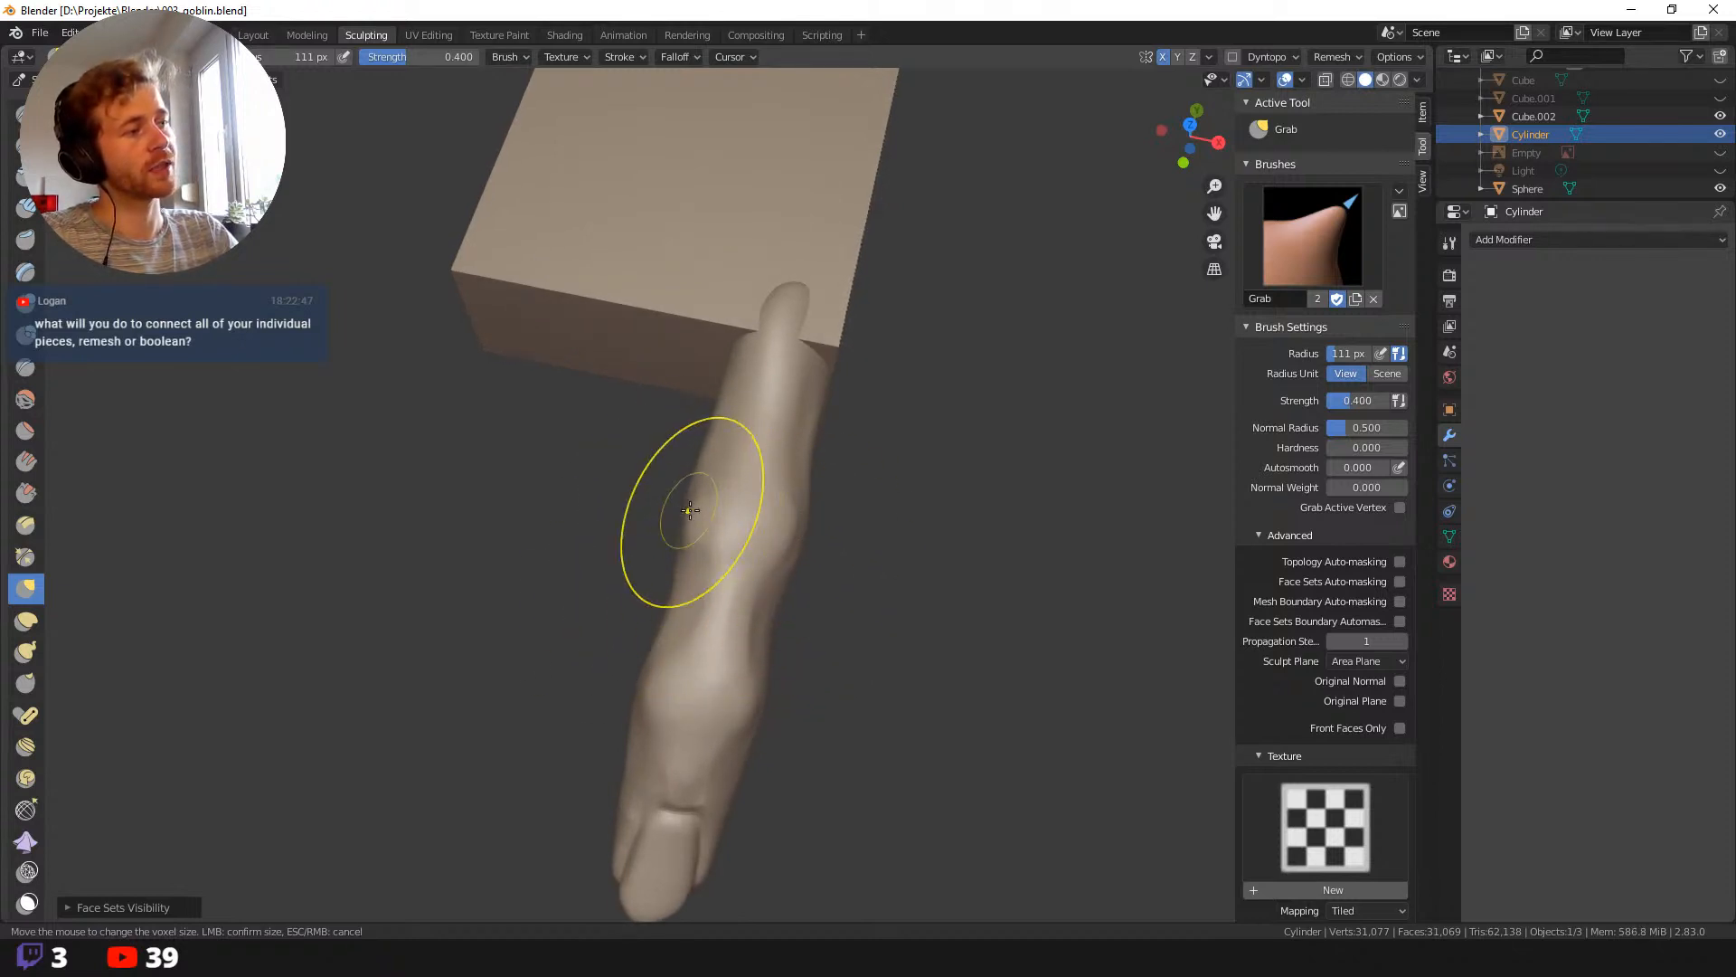
pyautogui.moveTo(690, 510); pyautogui.dragTo(683, 506)
pyautogui.moveTo(716, 408); pyautogui.dragTo(724, 407)
# Pull the fingertip and nail inward, more in line with the finger, using the Grab brush at 150 px radius.
pyautogui.moveTo(640, 457)
pyautogui.keyDown('ctrl'); pyautogui.mouseDown(button='middle')
pyautogui.moveTo(736, 659)
pyautogui.moveTo(500, 645)
pyautogui.mouseUp(button='middle'); pyautogui.keyUp('ctrl')
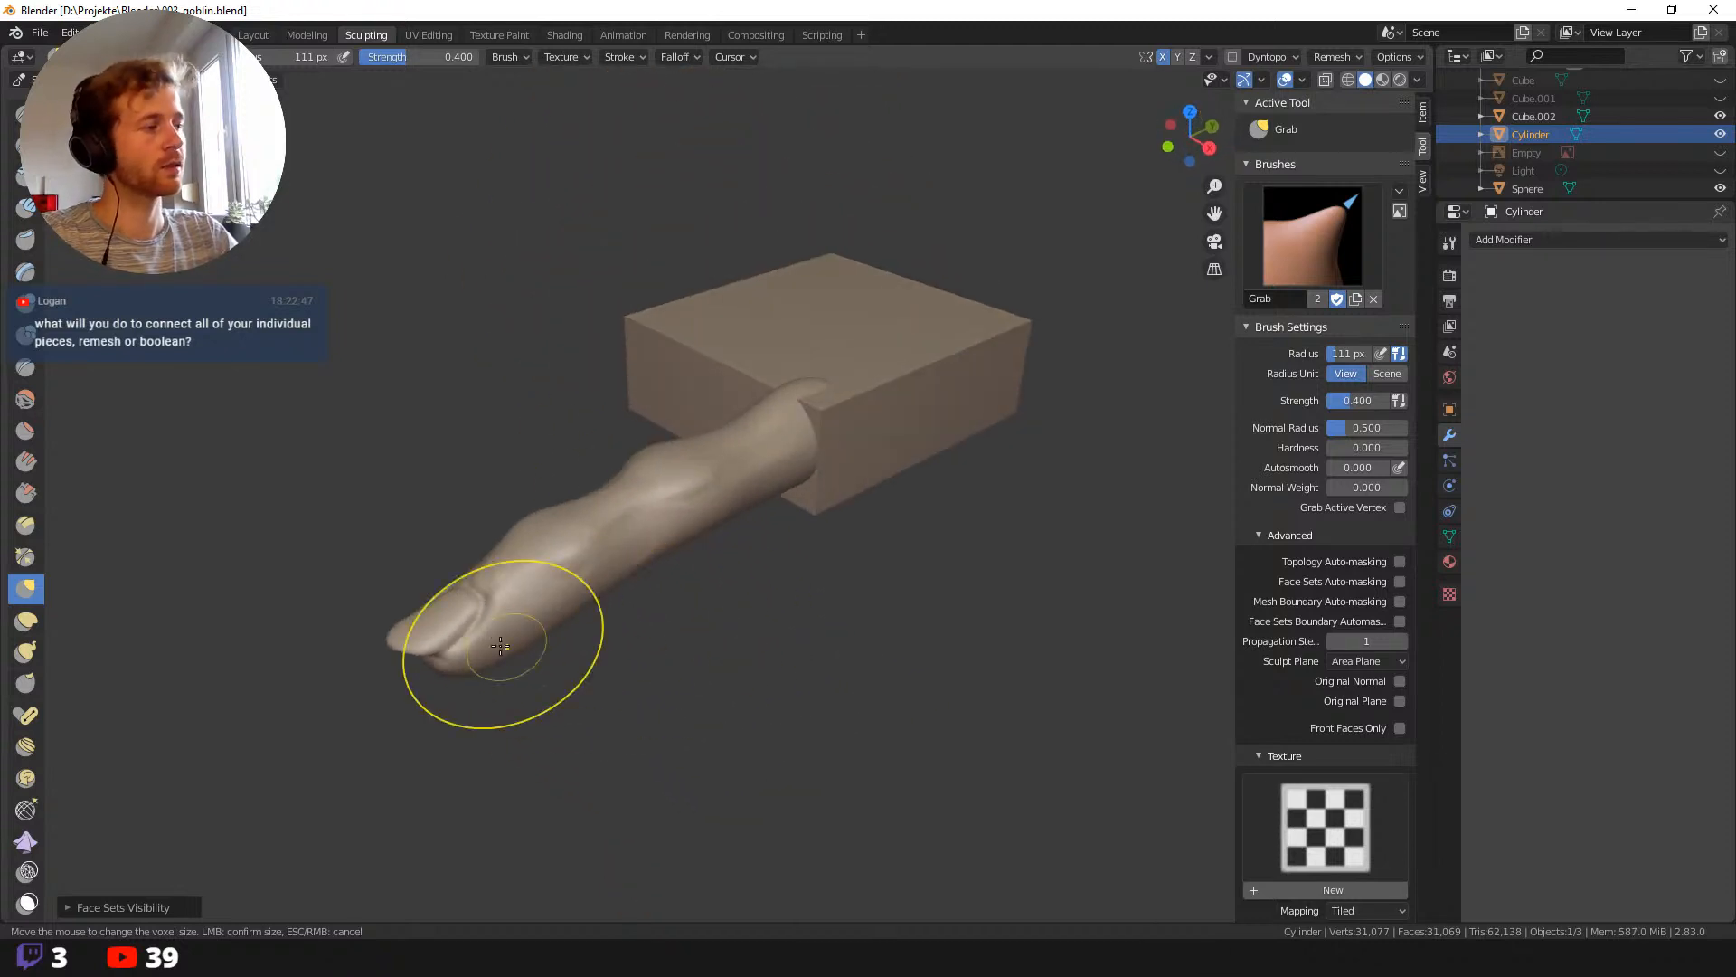
pyautogui.press('f')
pyautogui.click(454, 567)
pyautogui.moveTo(406, 568); pyautogui.dragTo(543, 697, button='middle')
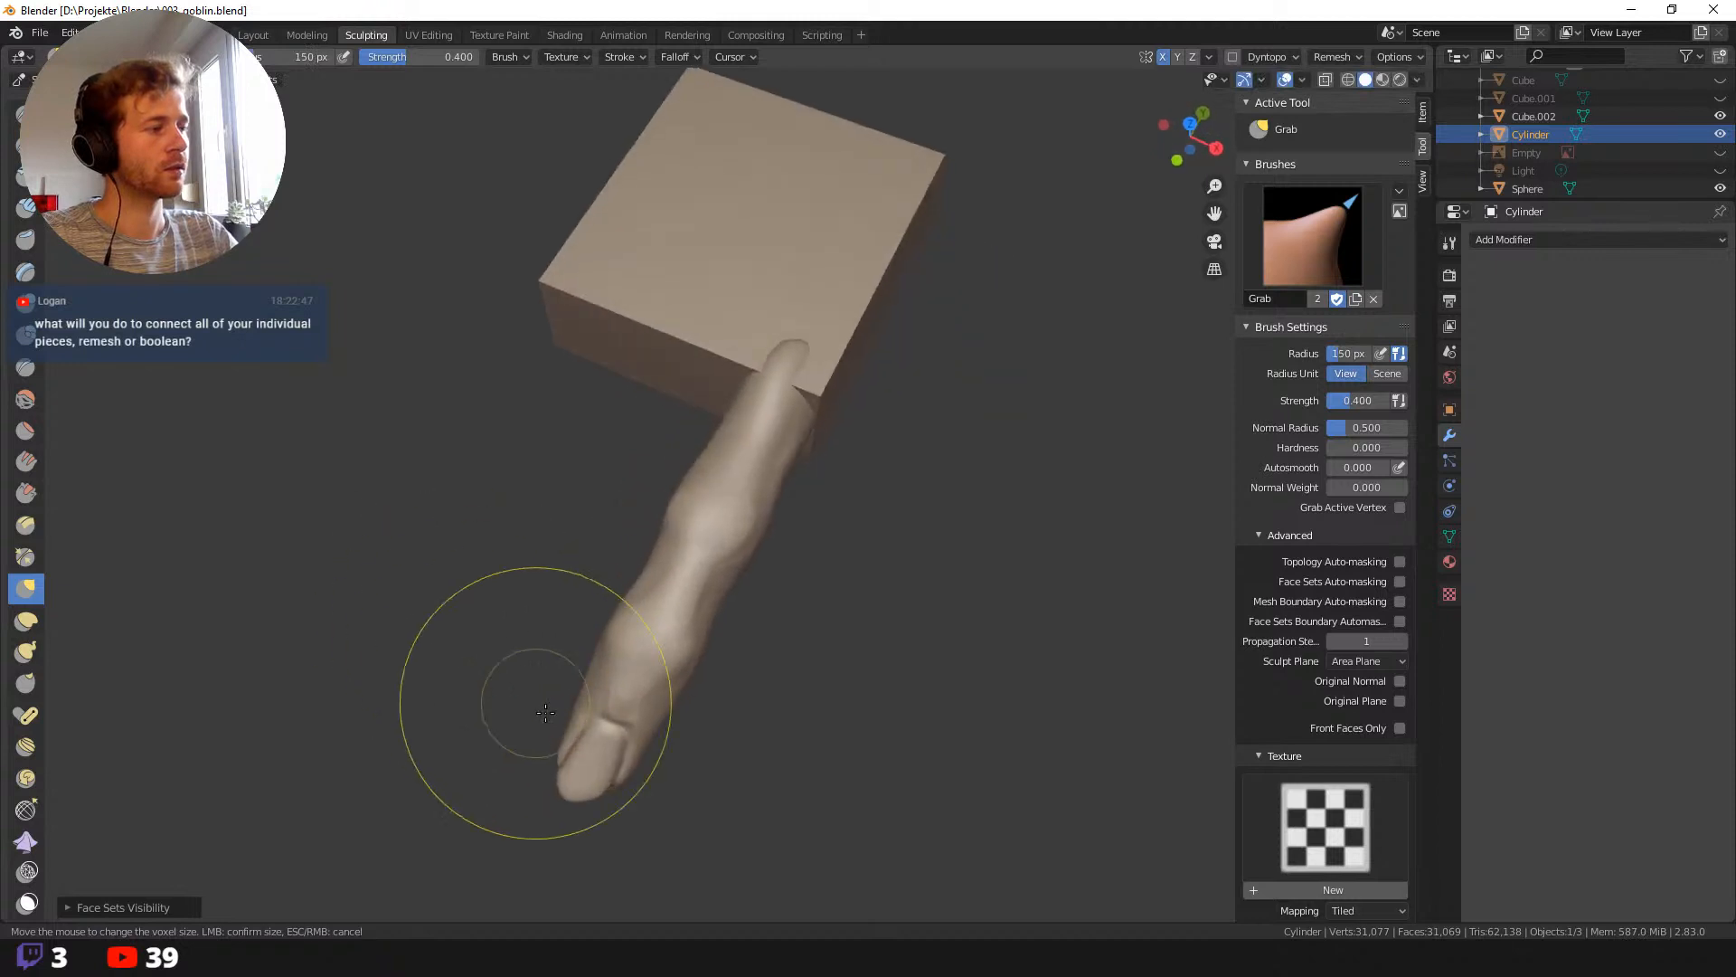
pyautogui.moveTo(543, 697)
pyautogui.mouseDown()
pyautogui.moveTo(562, 748)
pyautogui.moveTo(584, 737)
pyautogui.mouseUp()
# Reshape the skin on both sides of the nail with the Grab brush at 64 px, then 73 px radius.
pyautogui.press('f')
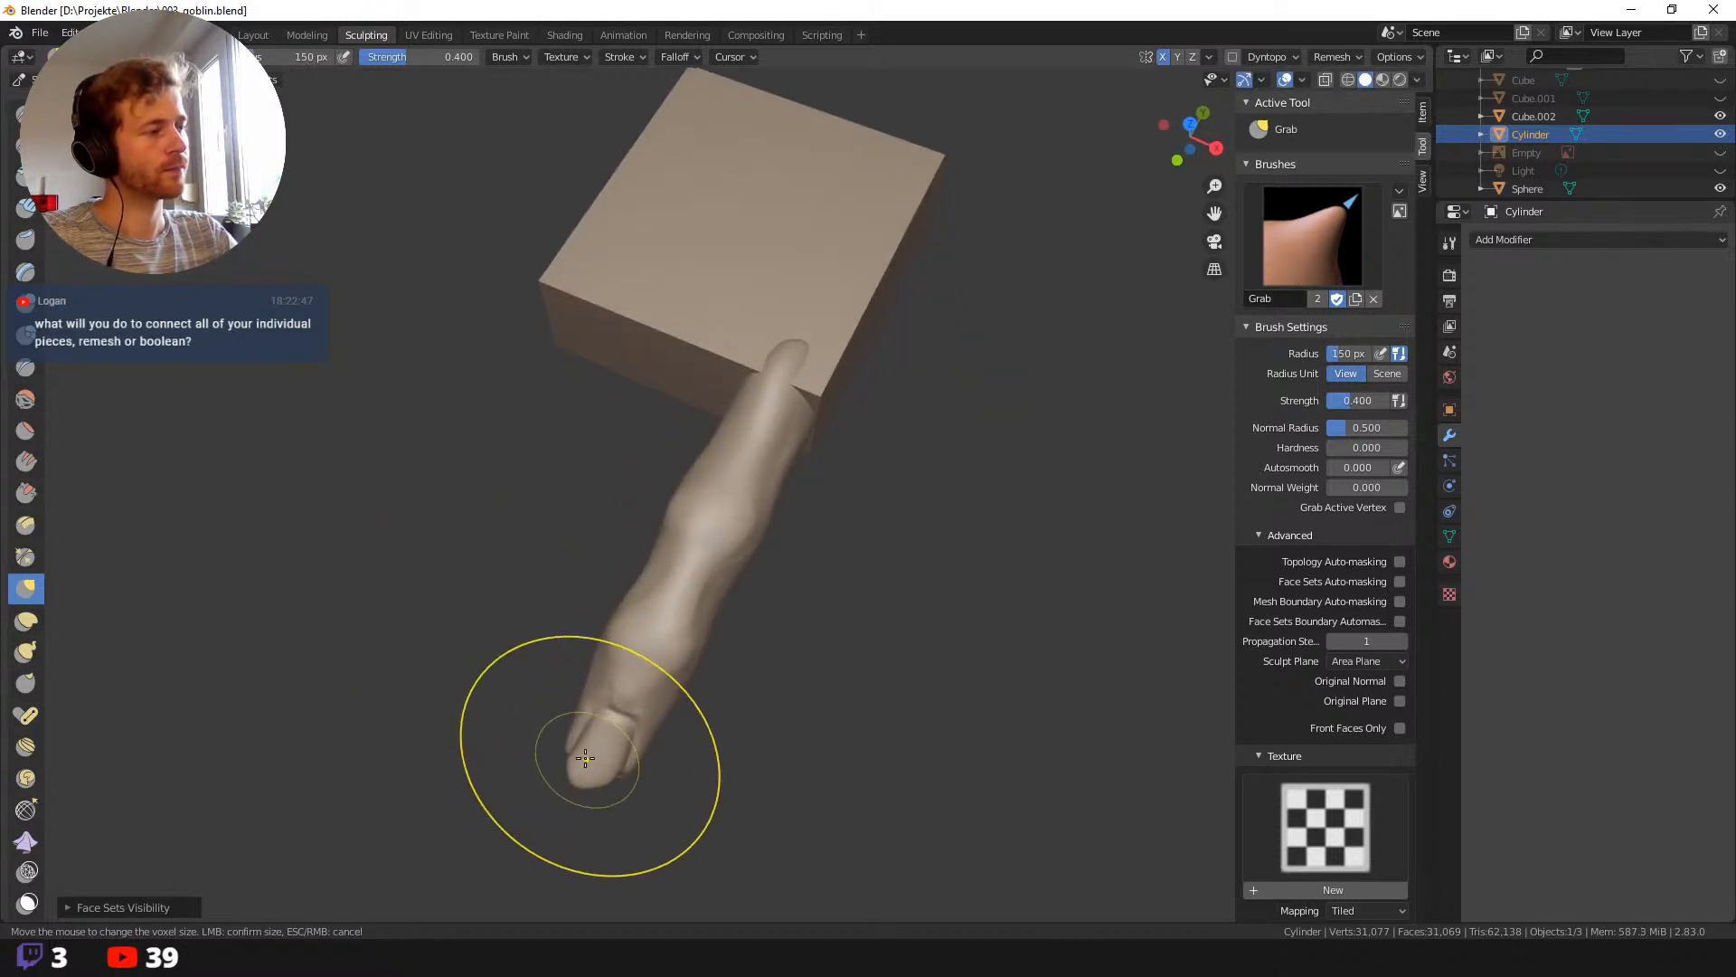
pyautogui.click(578, 724)
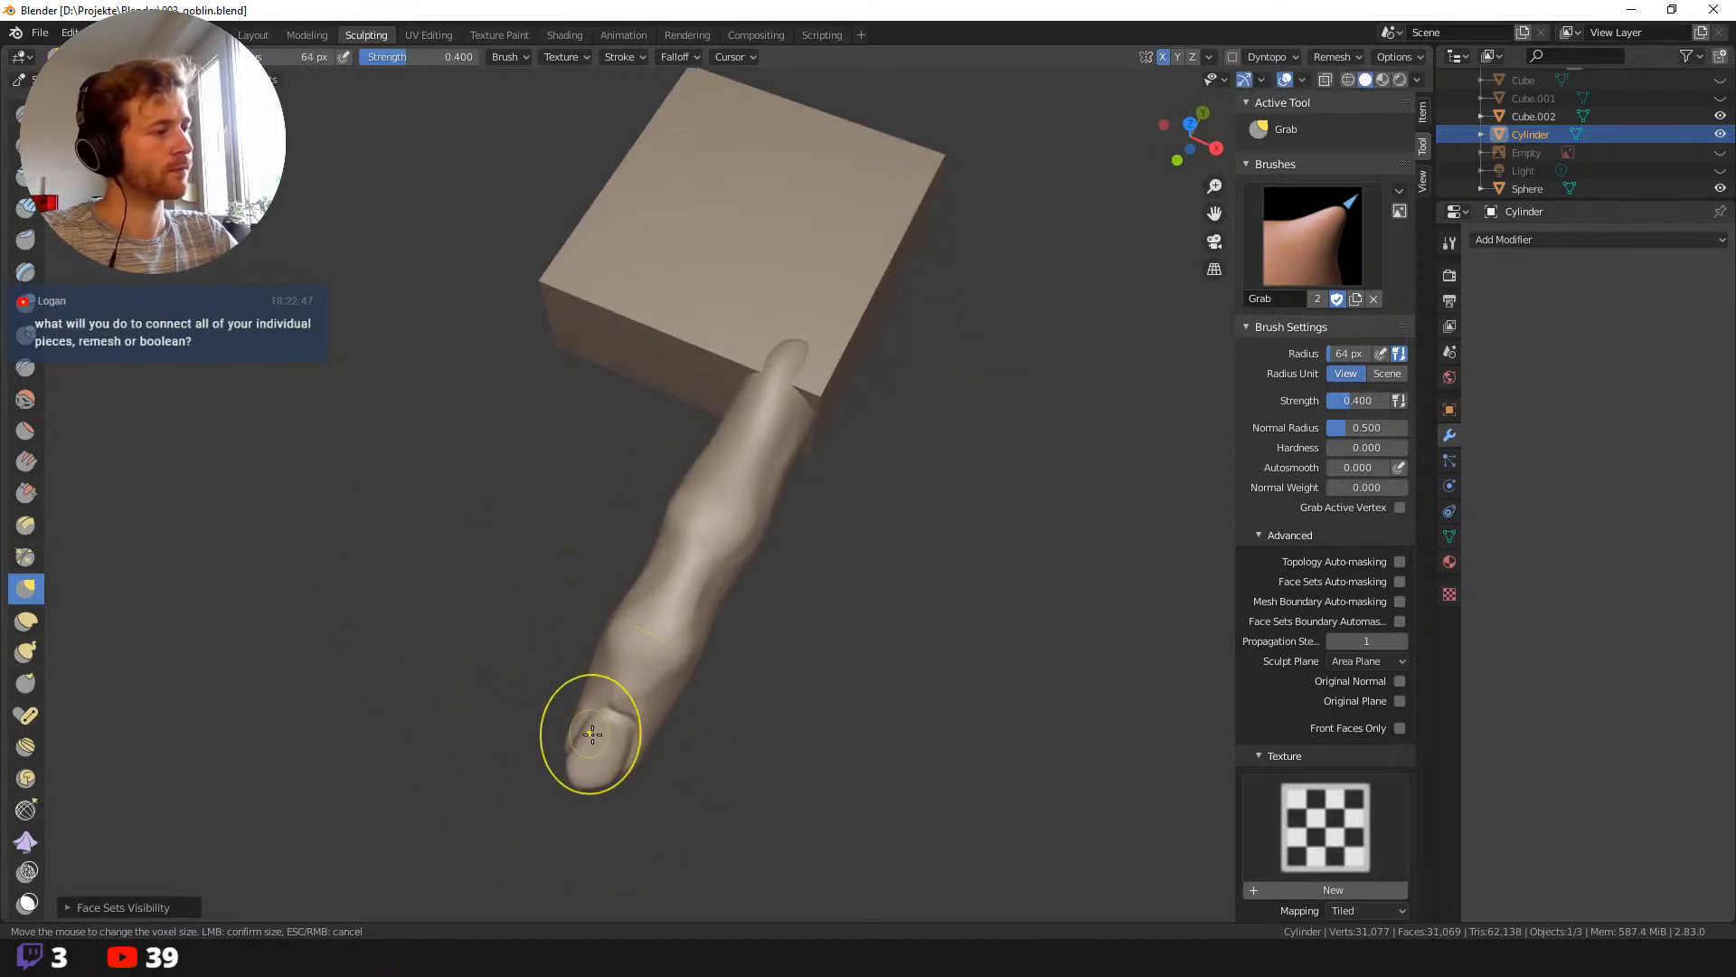
pyautogui.press('f')
pyautogui.click(689, 756)
pyautogui.press('f')
pyautogui.click(660, 758)
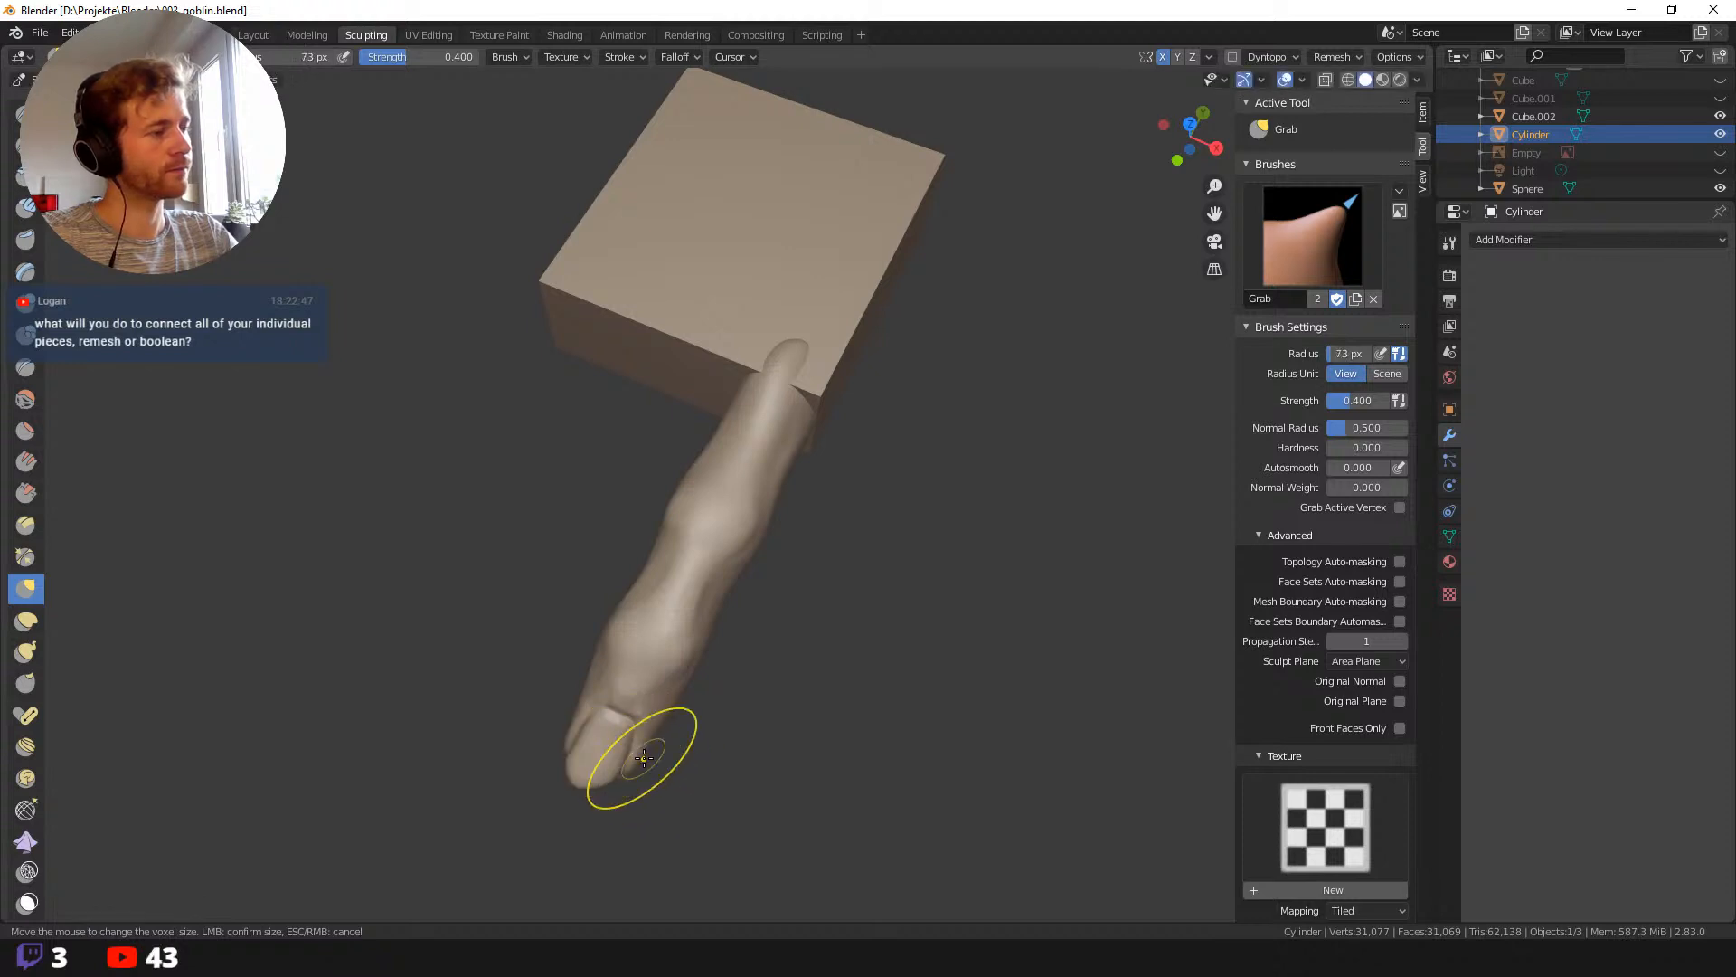
pyautogui.moveTo(644, 758); pyautogui.dragTo(632, 761)
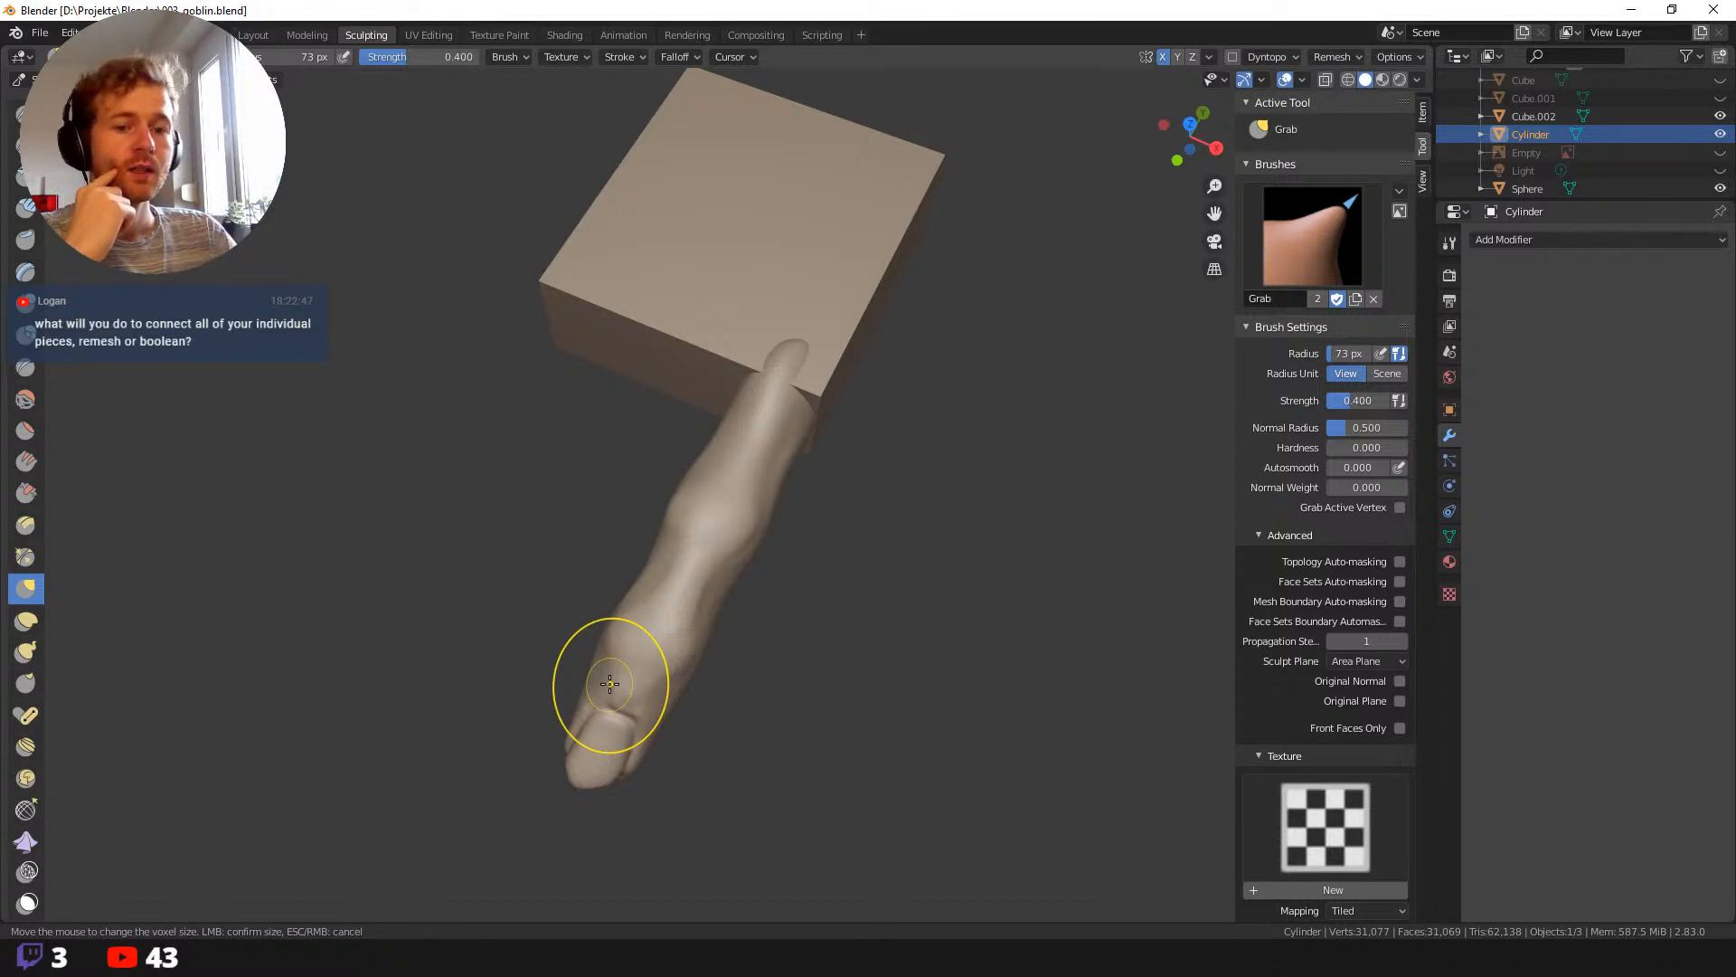
# Refine the finger's contour around the nail and front joint with the Grab brush at 71 px, then 88 px radius.
pyautogui.moveTo(539, 628)
pyautogui.mouseDown(button='middle')
pyautogui.moveTo(597, 676)
pyautogui.moveTo(624, 615)
pyautogui.moveTo(590, 620)
pyautogui.mouseUp(button='middle')
pyautogui.press('f')
pyautogui.click(559, 661)
pyautogui.press('f')
pyautogui.click(644, 628)
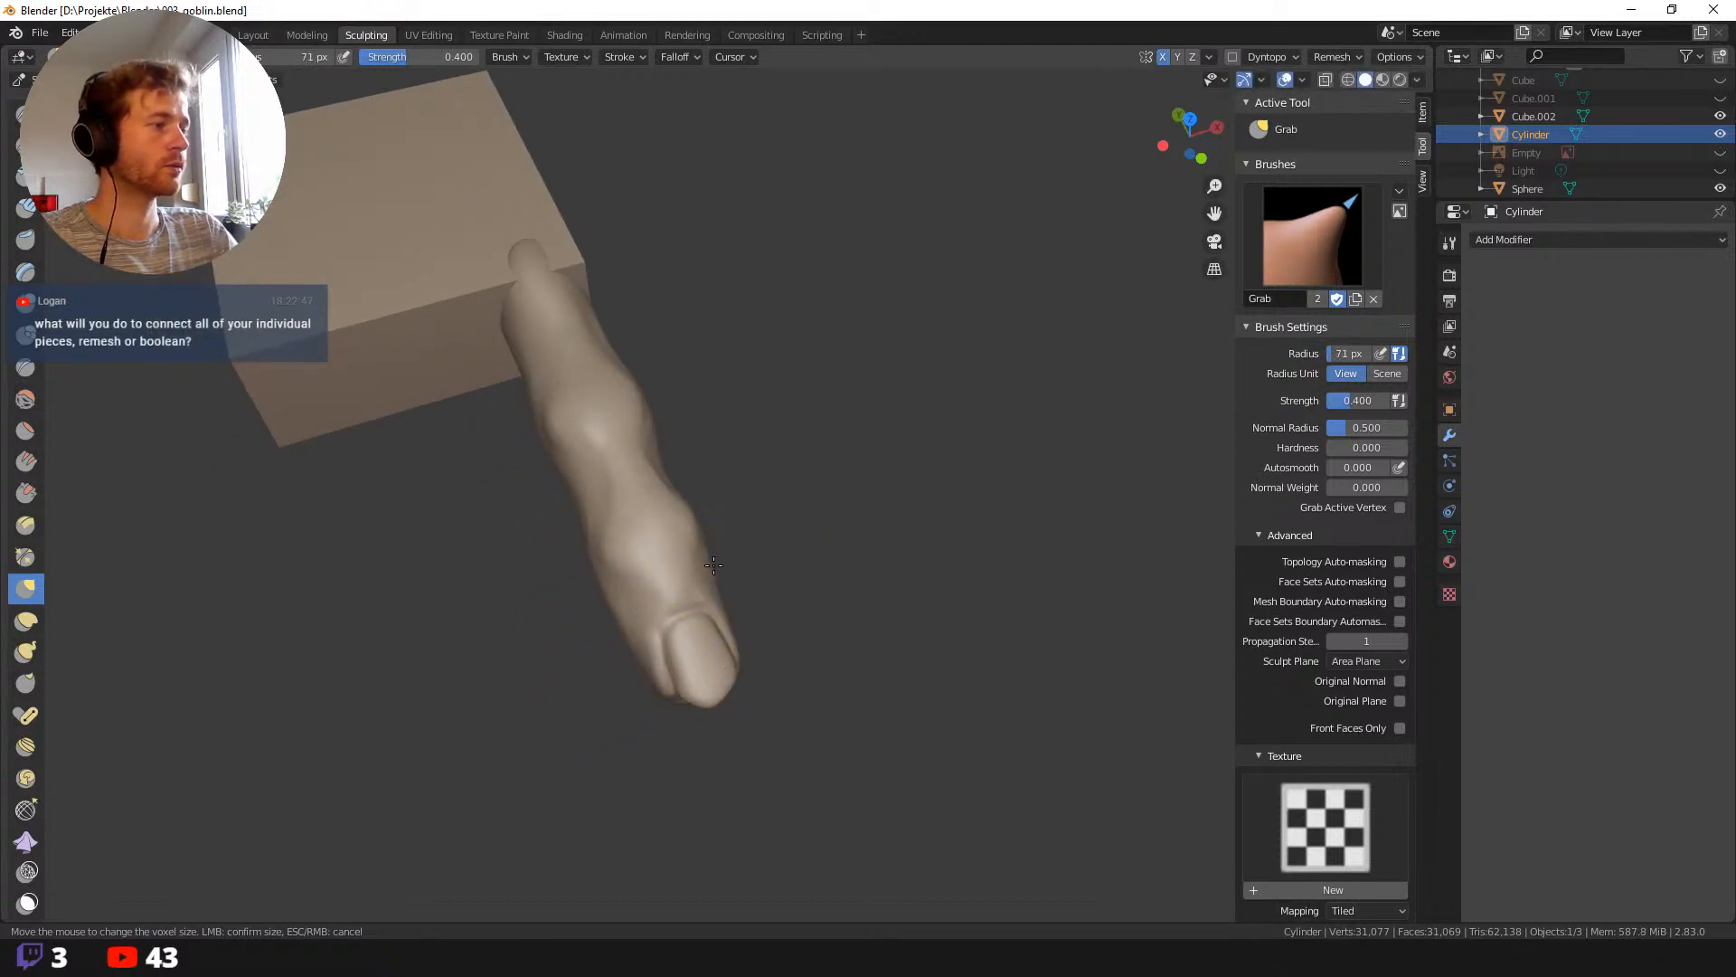
pyautogui.moveTo(714, 565); pyautogui.dragTo(697, 592, button='middle')
pyautogui.press('f')
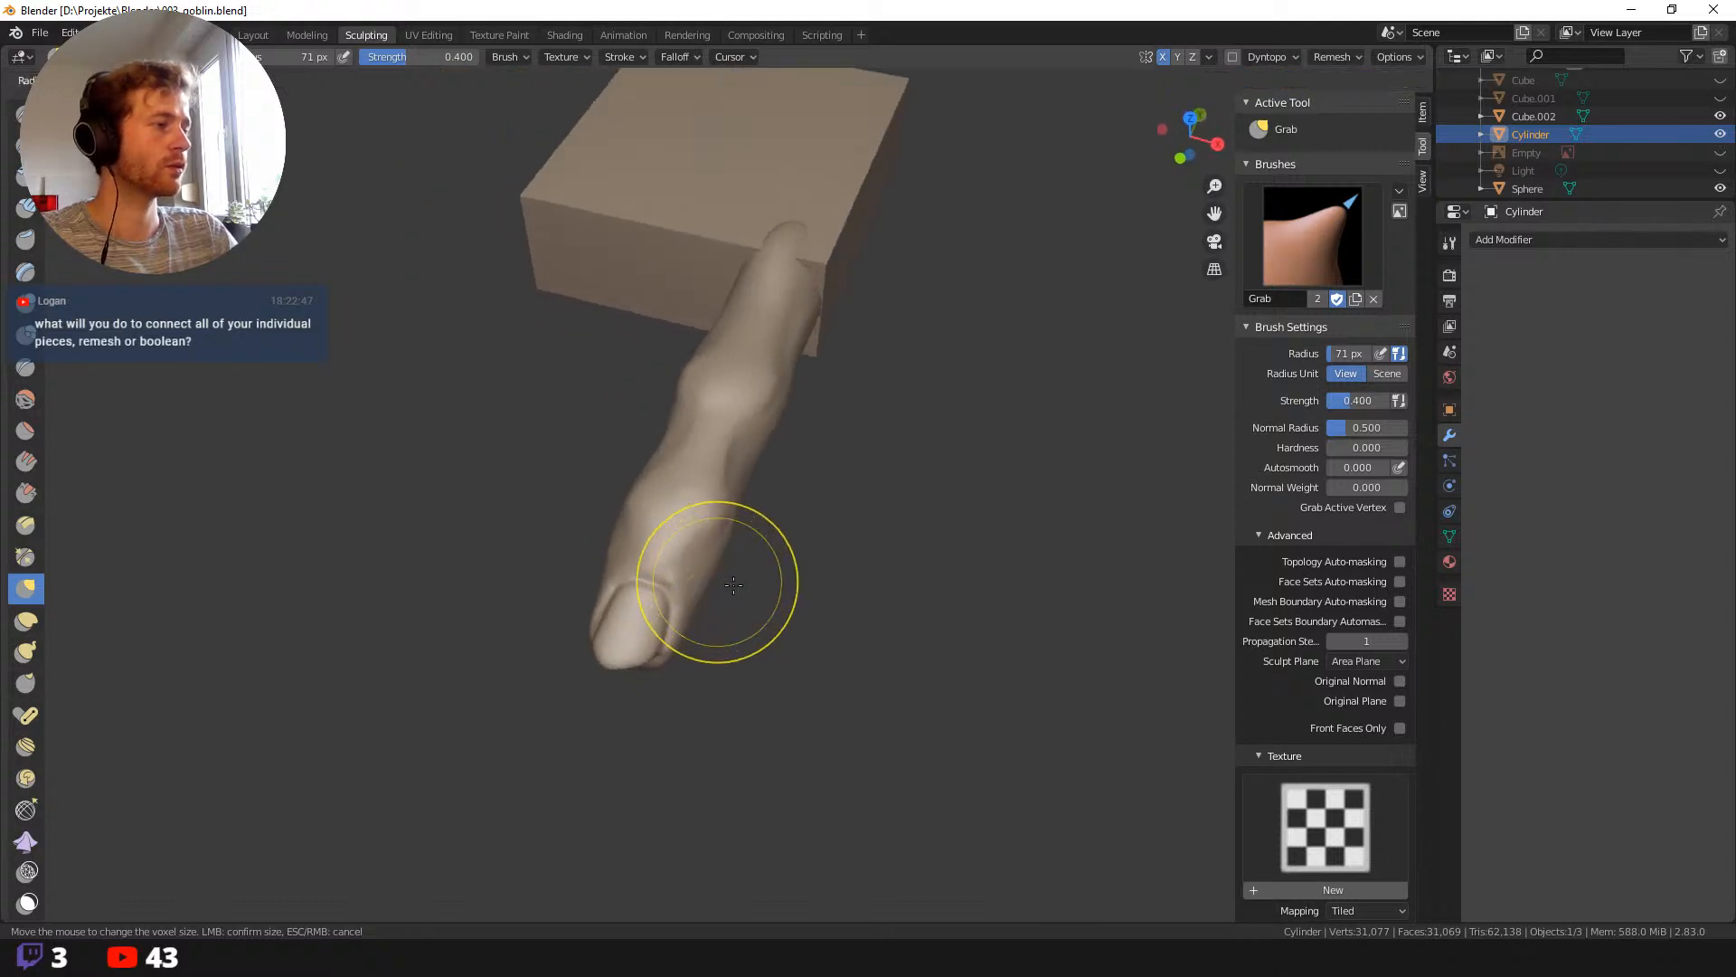
pyautogui.click(726, 580)
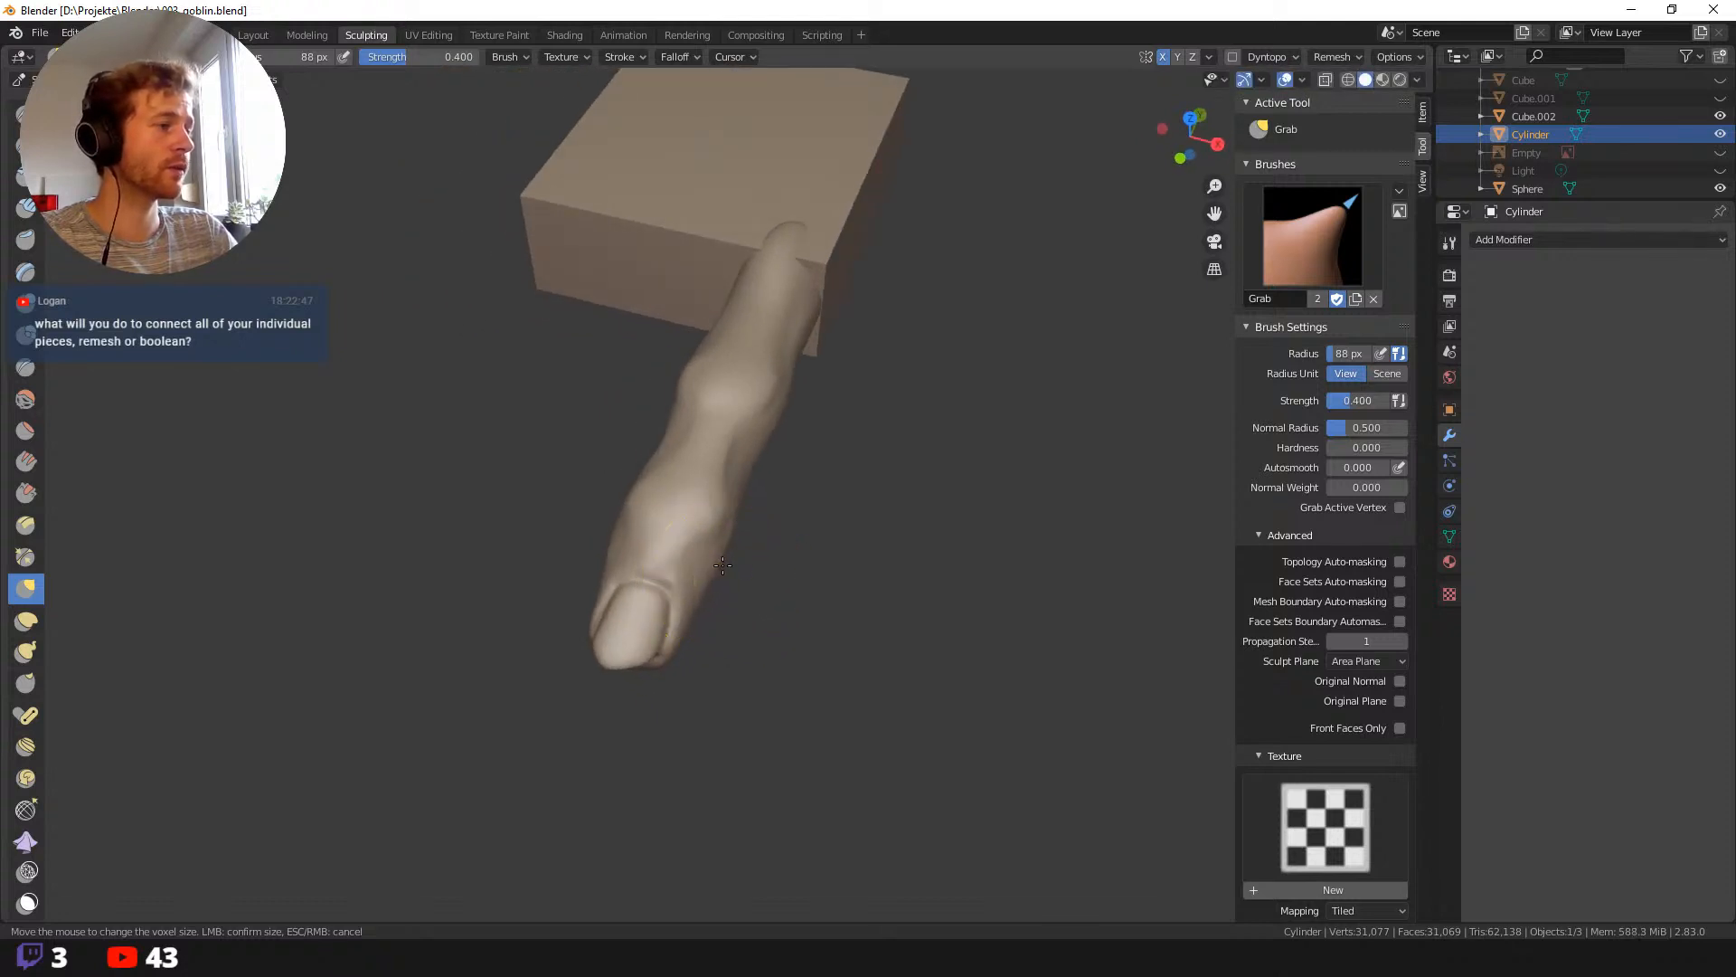
# Widen the rounded end of the finger's base on top of the palm block using the Grab brush at 28 px, then 36 px.
pyautogui.moveTo(775, 614)
pyautogui.mouseDown(button='middle')
pyautogui.moveTo(644, 648)
pyautogui.moveTo(598, 622)
pyautogui.moveTo(794, 620)
pyautogui.moveTo(669, 649)
pyautogui.moveTo(561, 615)
pyautogui.moveTo(596, 624)
pyautogui.moveTo(581, 612)
pyautogui.moveTo(535, 649)
pyautogui.mouseUp(button='middle')
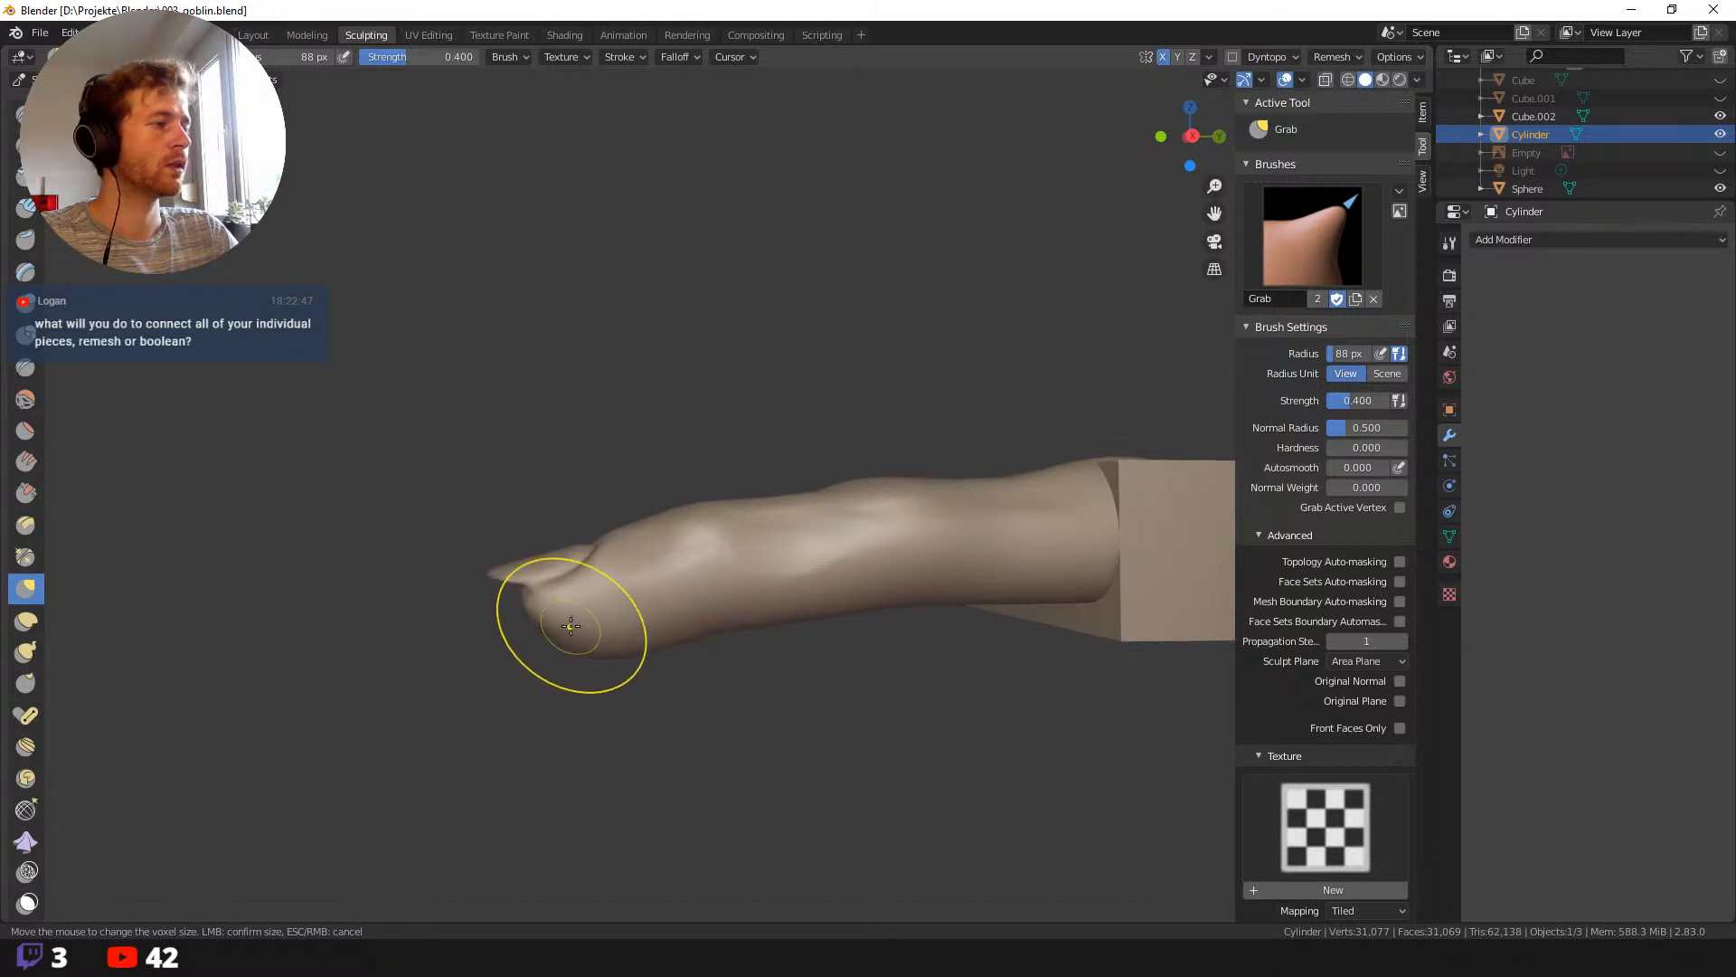
pyautogui.moveTo(542, 650)
pyautogui.mouseDown(button='middle')
pyautogui.moveTo(570, 625)
pyautogui.moveTo(458, 464)
pyautogui.mouseUp(button='middle')
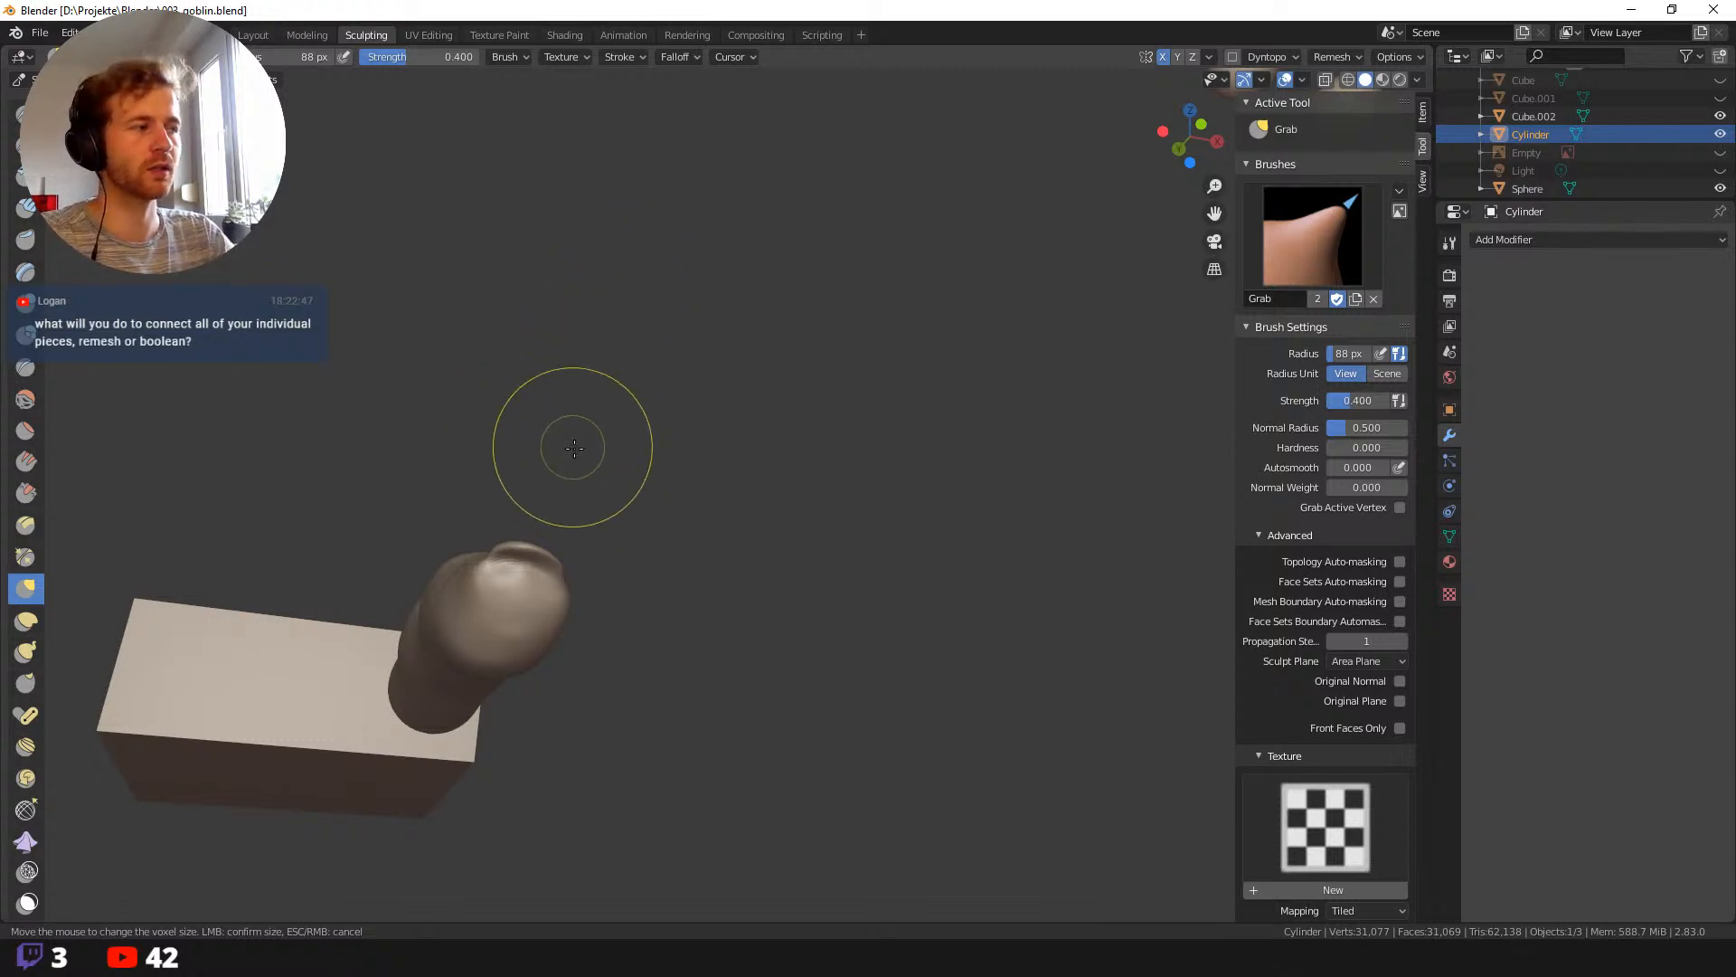
pyautogui.scroll(3, 574, 449)
pyautogui.moveTo(598, 447); pyautogui.dragTo(667, 414, button='middle')
pyautogui.moveTo(719, 484); pyautogui.dragTo(728, 632, button='middle')
pyautogui.moveTo(875, 639)
pyautogui.mouseDown(button='middle')
pyautogui.moveTo(585, 484)
pyautogui.moveTo(407, 497)
pyautogui.moveTo(458, 612)
pyautogui.moveTo(615, 780)
pyautogui.mouseUp(button='middle')
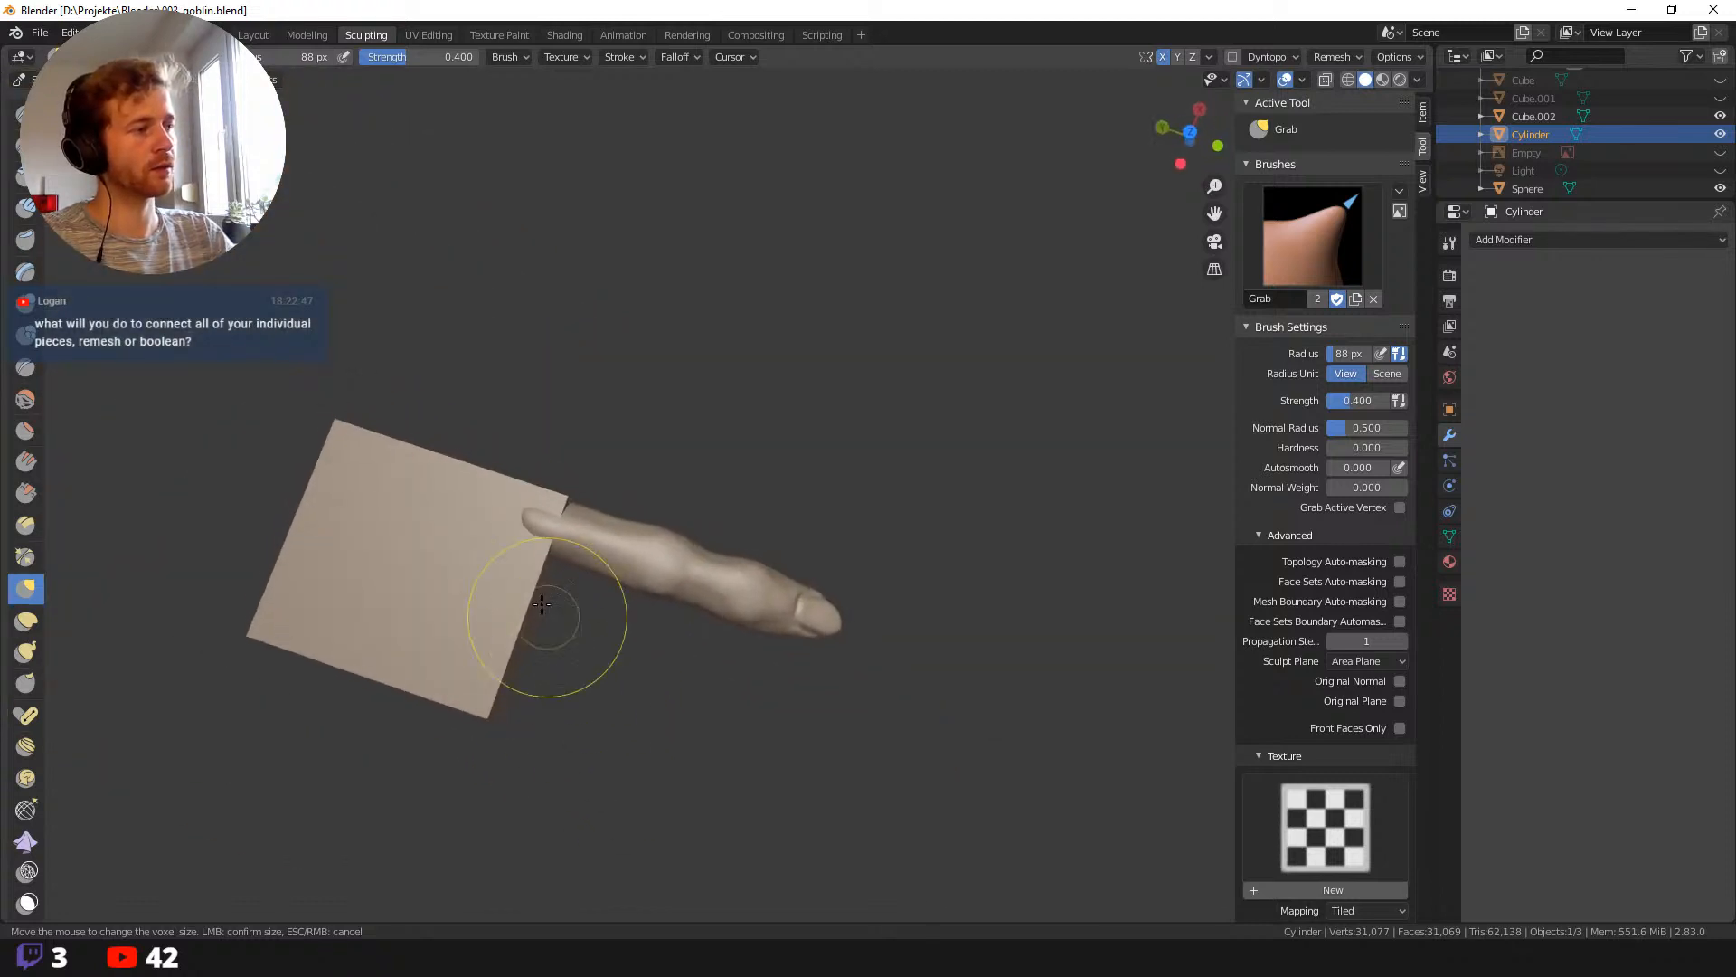
pyautogui.press('f')
pyautogui.click(526, 519)
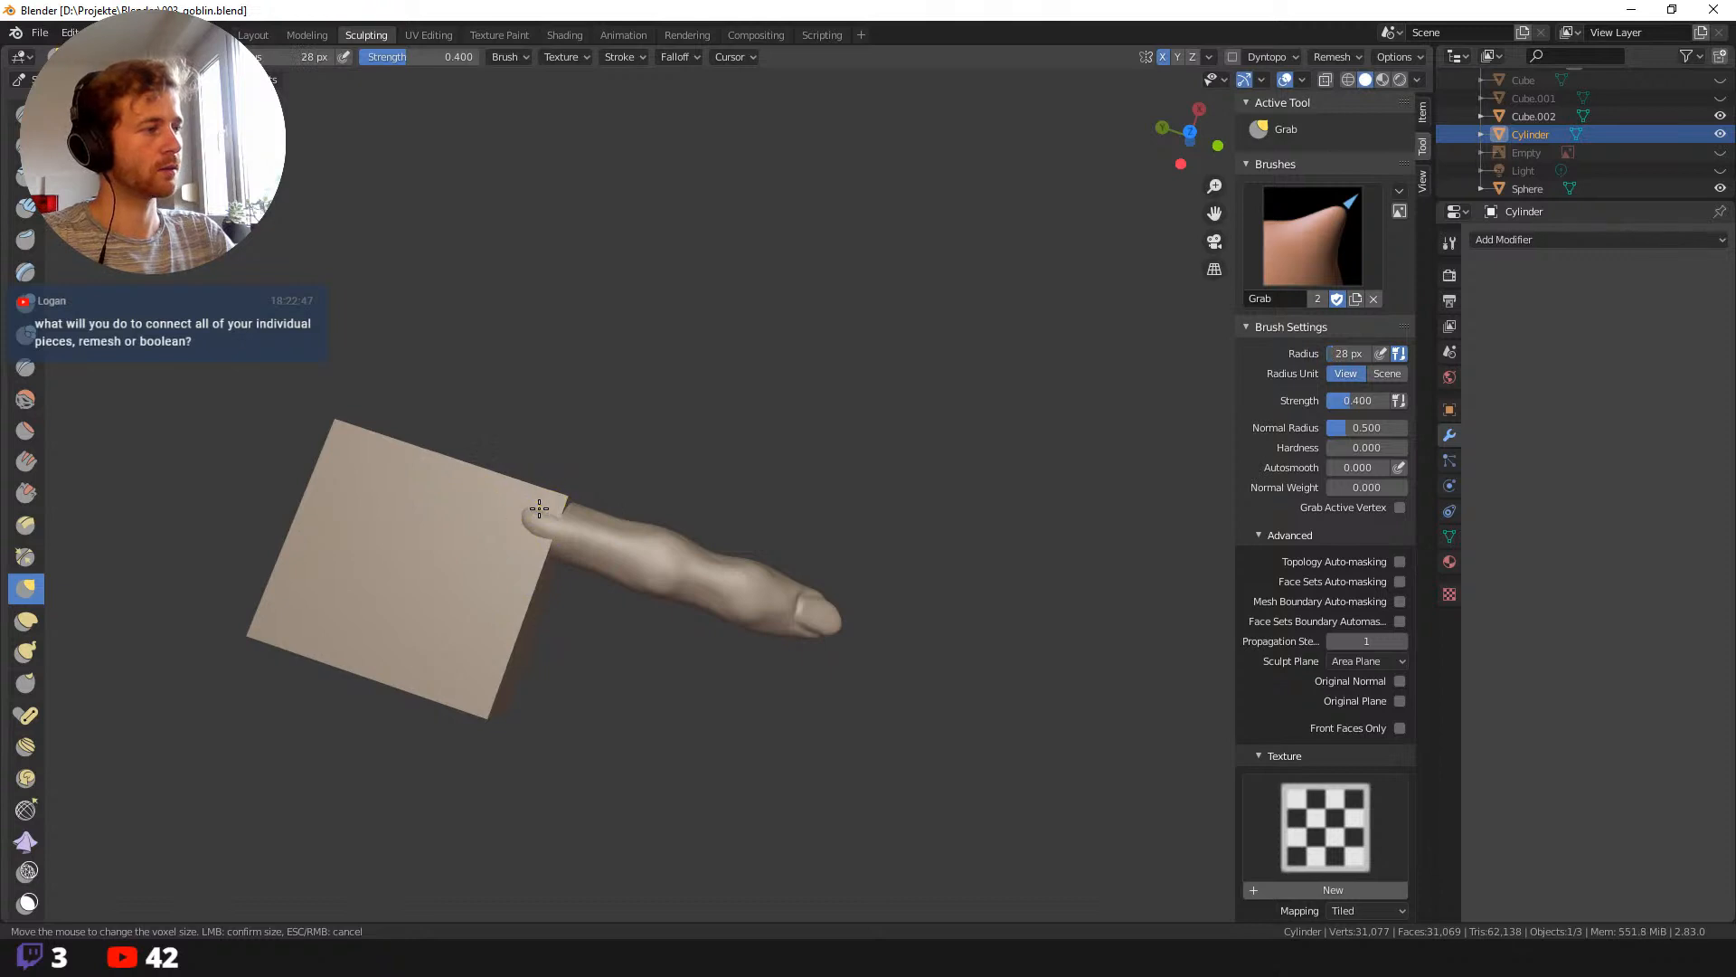
pyautogui.press('f')
pyautogui.click(541, 533)
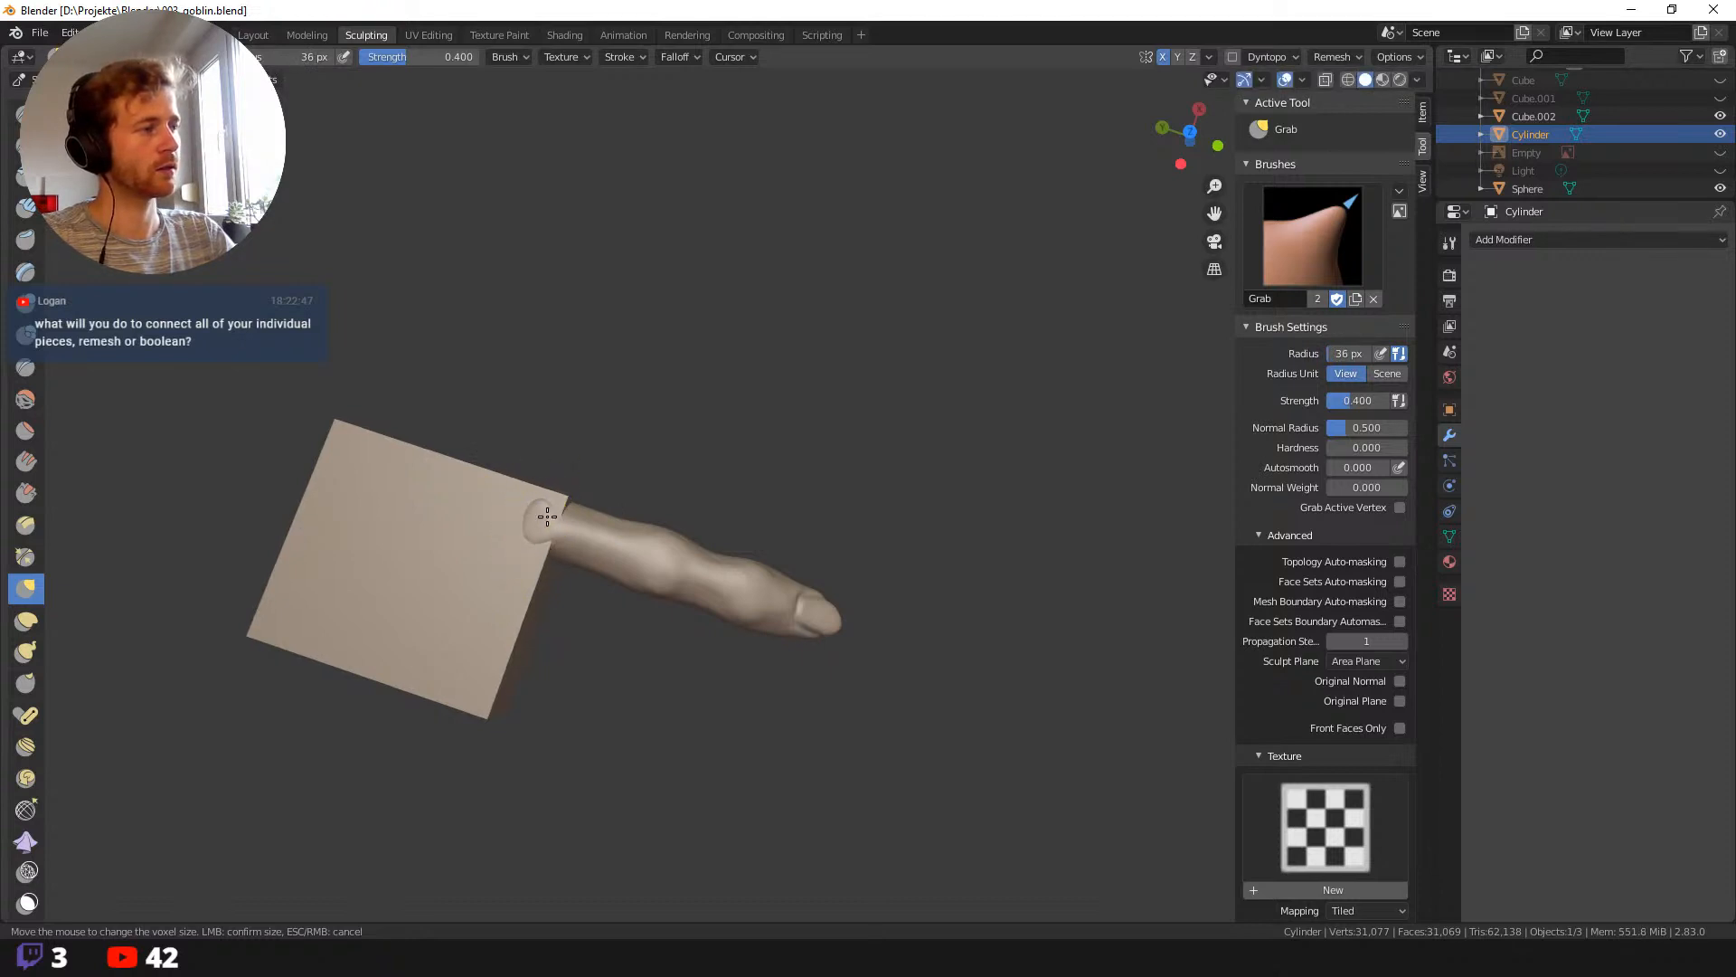
# Make the palm block the active object in the layout workspace and return to sculpting.
pyautogui.moveTo(538, 519); pyautogui.dragTo(751, 366, button='middle')
pyautogui.click(254, 35)
pyautogui.click(751, 365)
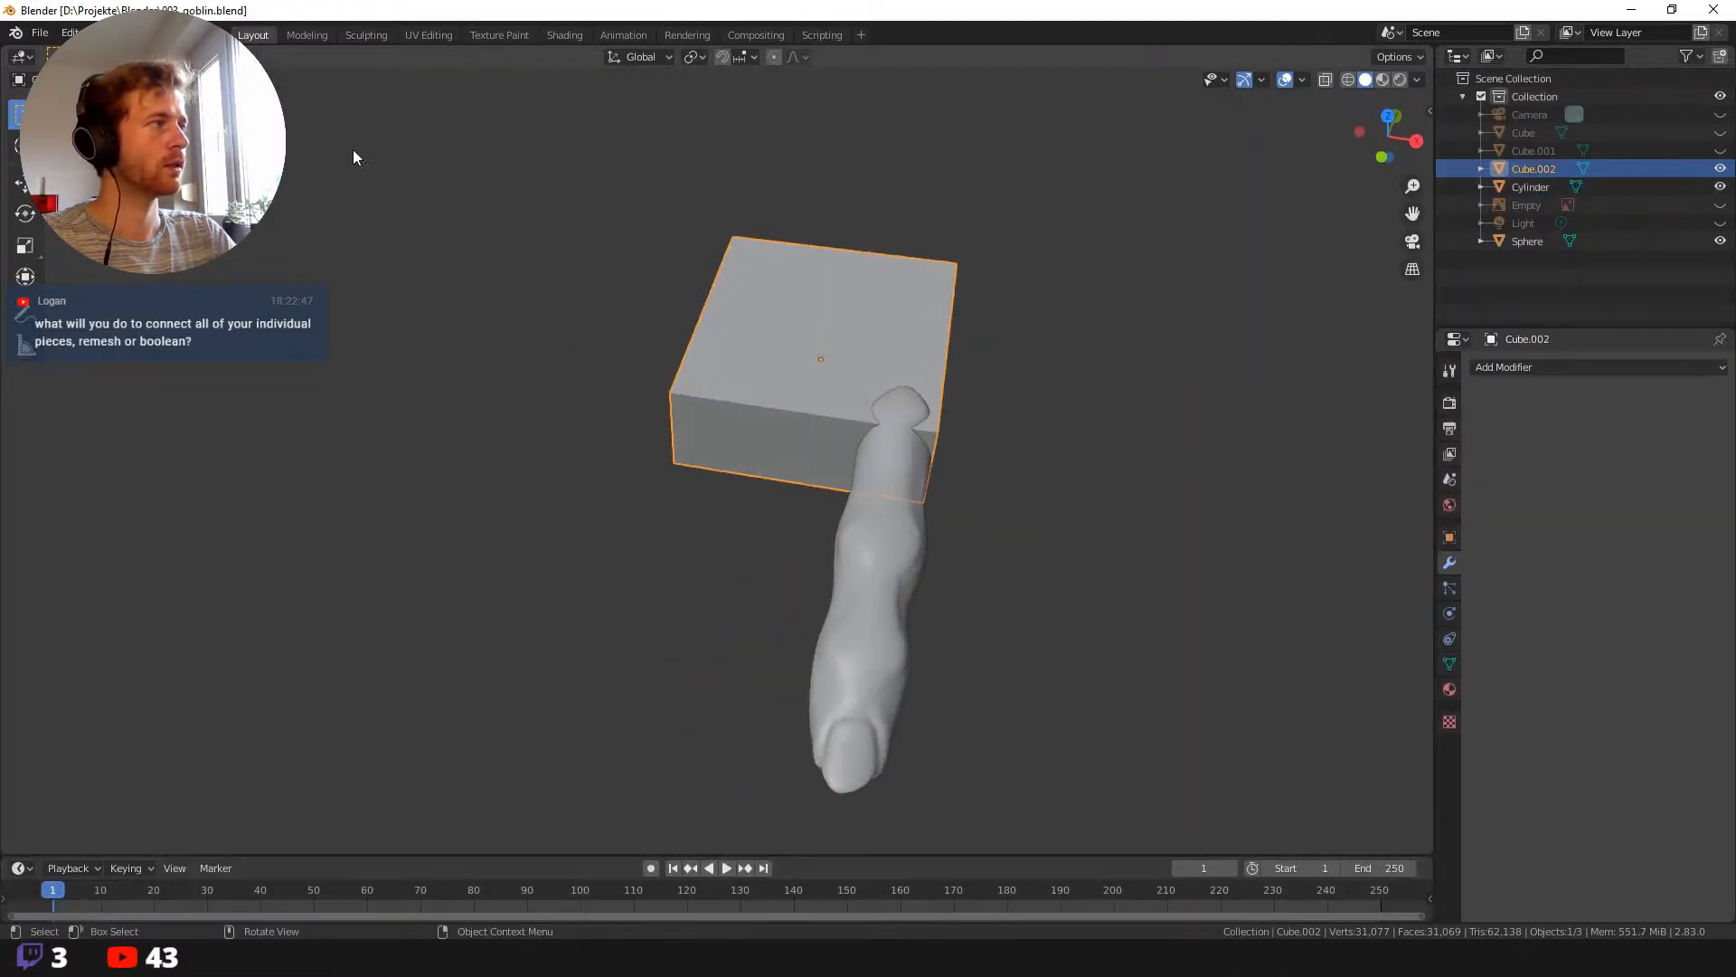
pyautogui.click(366, 34)
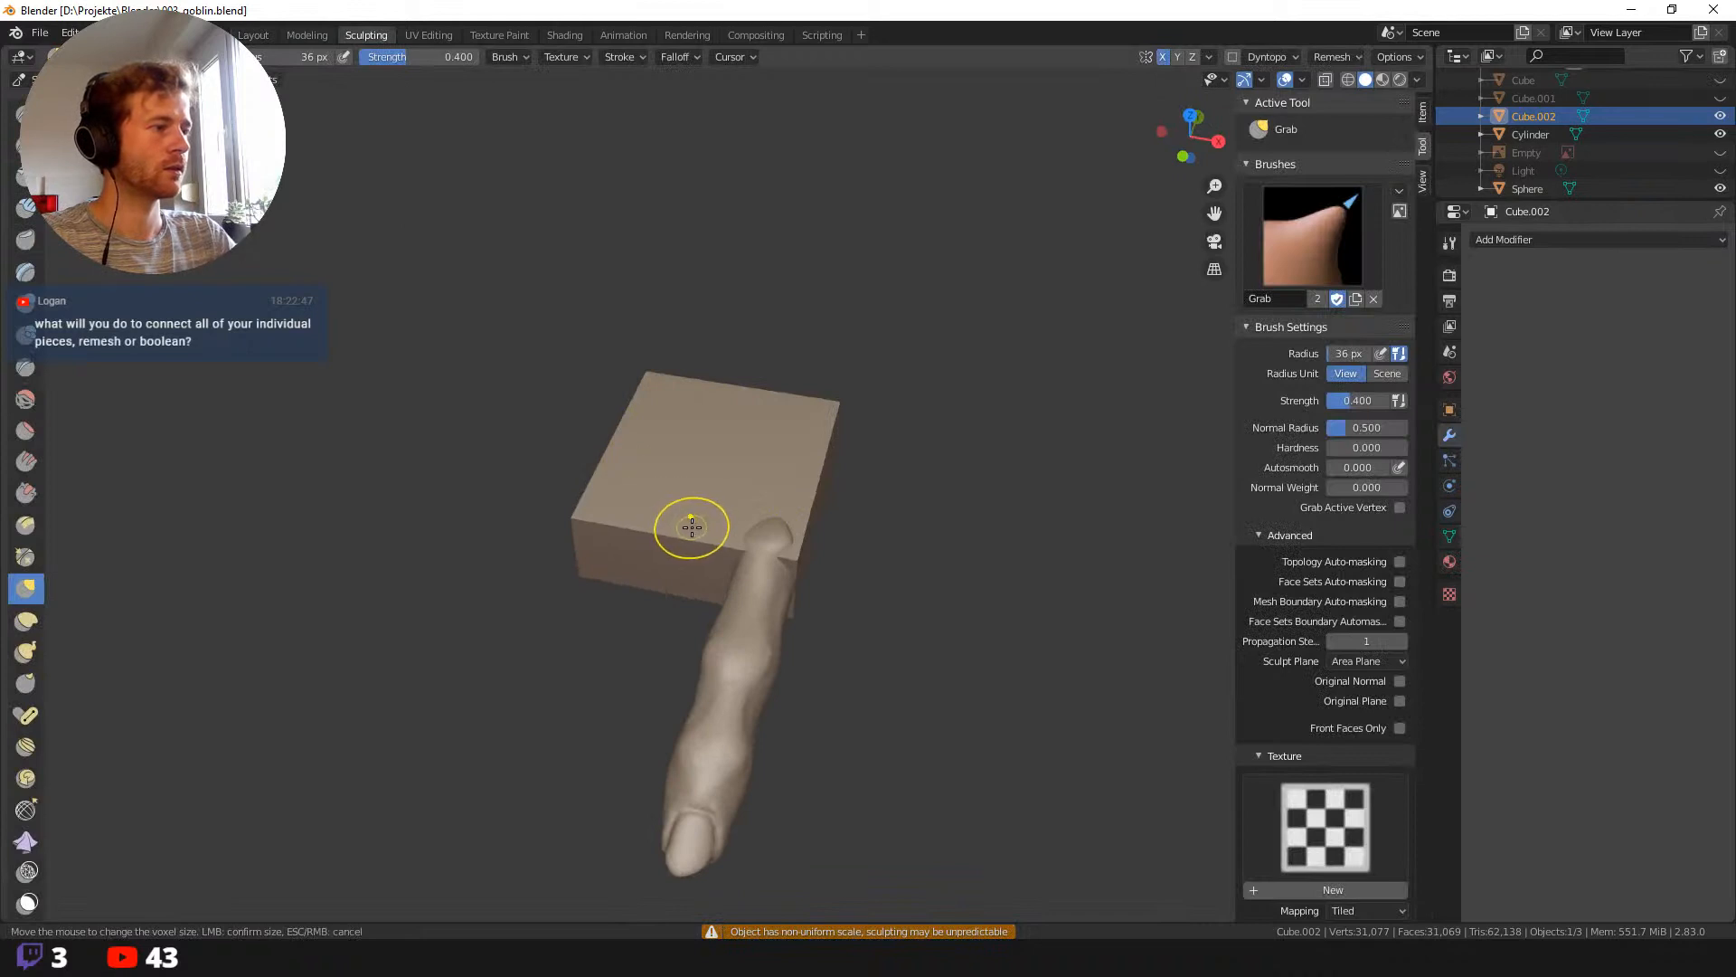
# Turn off X mirroring and round the palm block's upper front, side and back edges with the Grab brush at 77 px radius.
pyautogui.press('f')
pyautogui.click(756, 532)
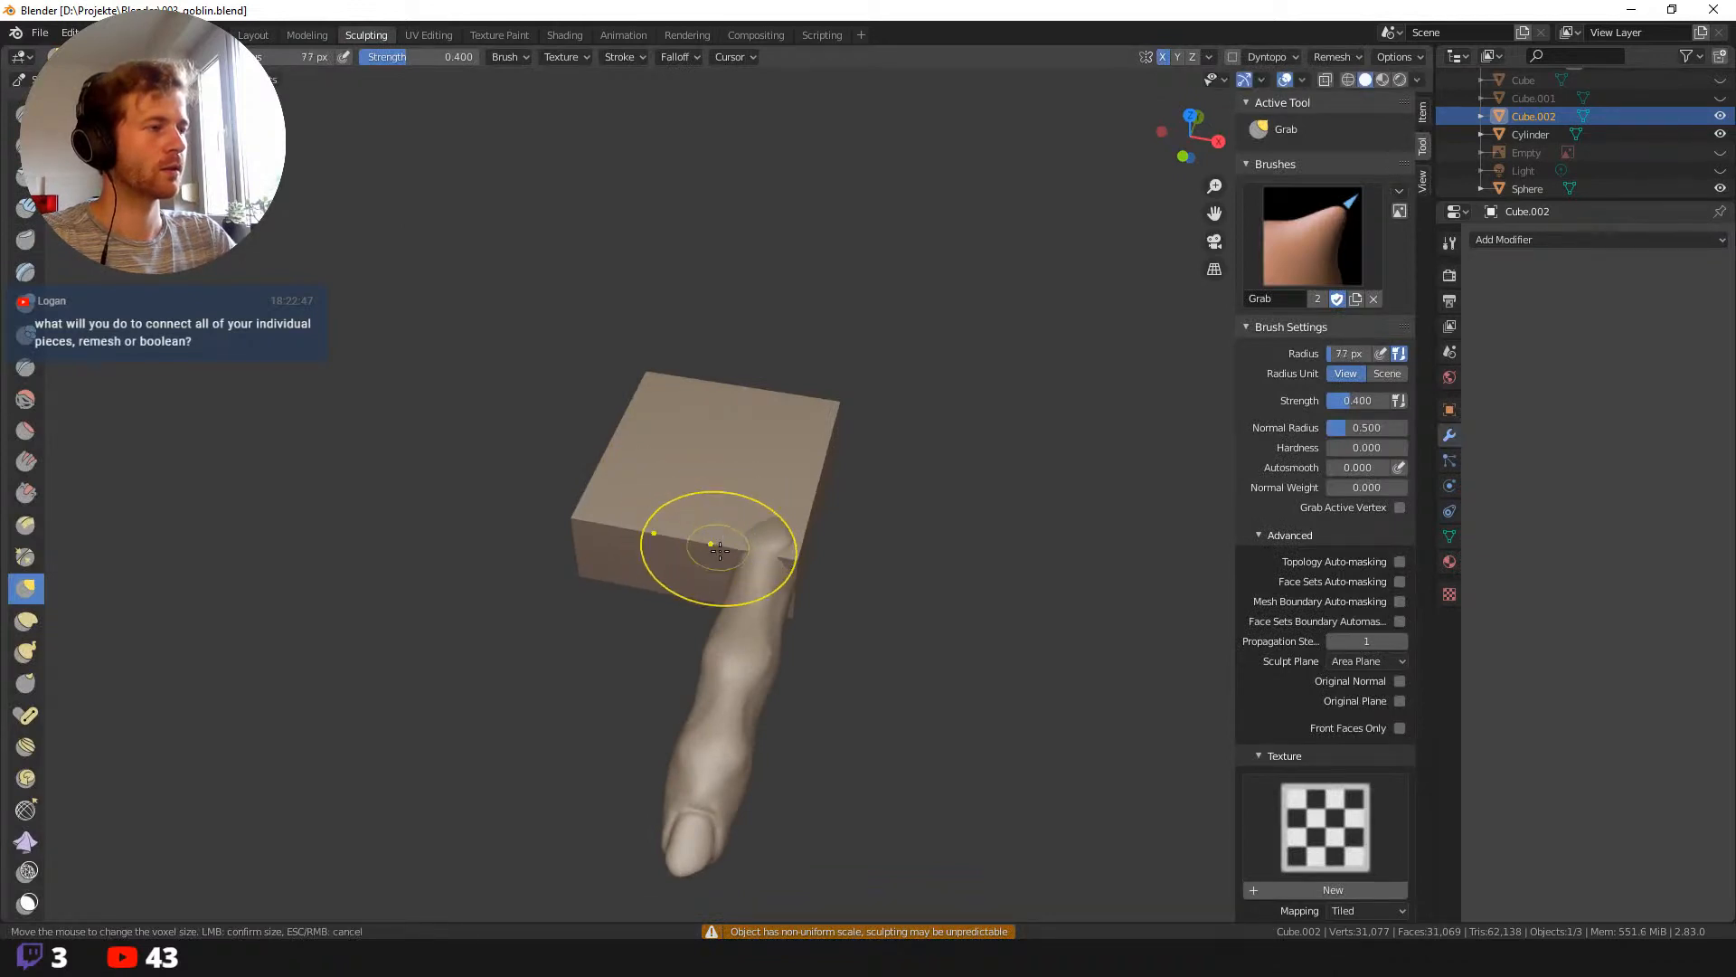
pyautogui.click(1163, 59)
pyautogui.moveTo(670, 516); pyautogui.dragTo(665, 540)
pyautogui.moveTo(622, 430); pyautogui.dragTo(639, 420)
pyautogui.moveTo(695, 366); pyautogui.dragTo(696, 380)
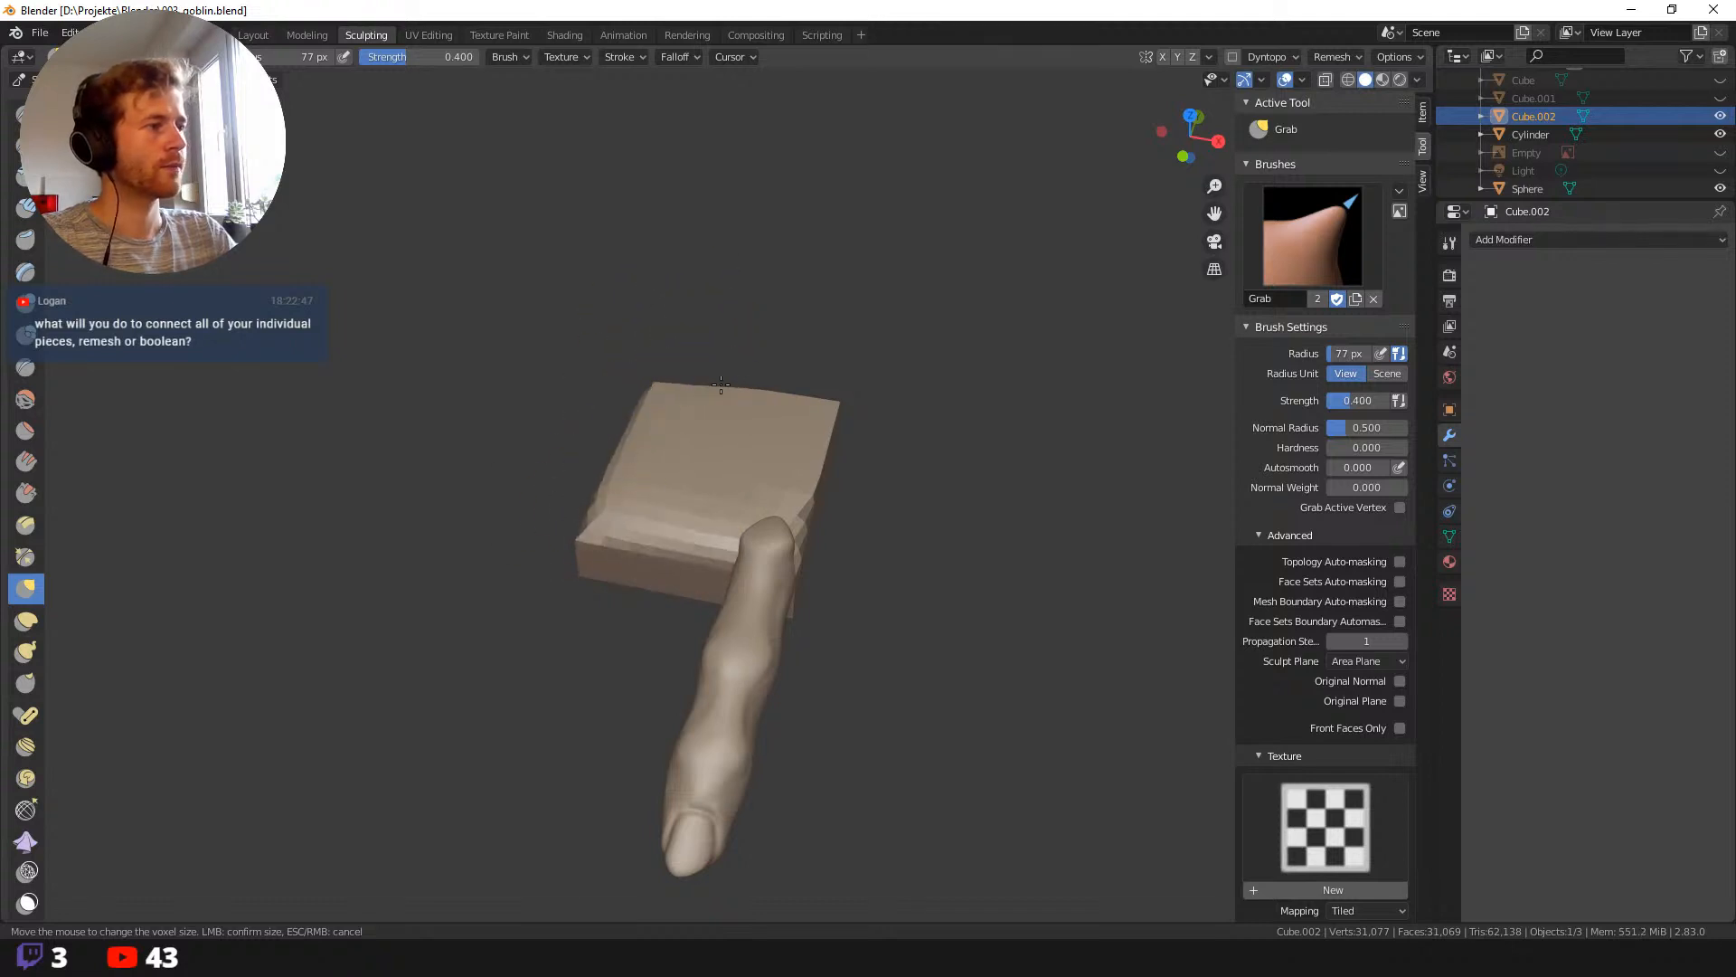
pyautogui.moveTo(828, 398); pyautogui.dragTo(816, 412)
pyautogui.moveTo(811, 502); pyautogui.dragTo(801, 508)
# Pull in the lower edge and back corner on the finger side of the palm with the Grab brush.
pyautogui.moveTo(792, 573); pyautogui.dragTo(718, 551, button='middle')
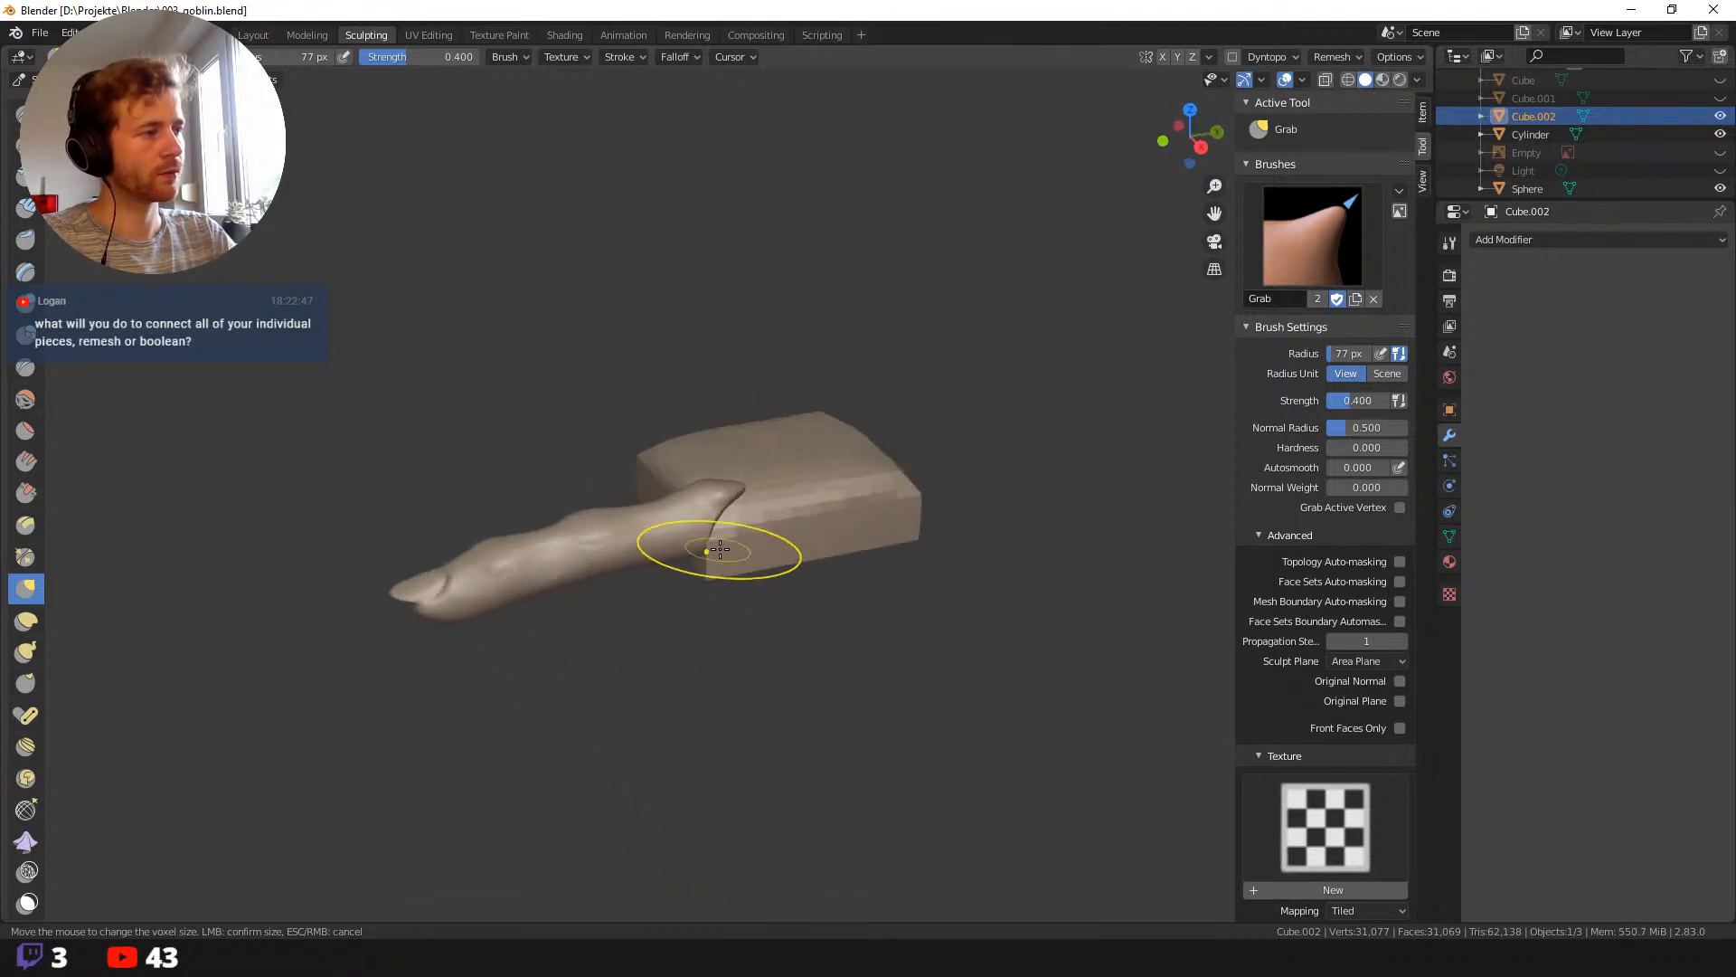
pyautogui.moveTo(898, 546); pyautogui.dragTo(891, 524)
pyautogui.moveTo(939, 505); pyautogui.dragTo(925, 501)
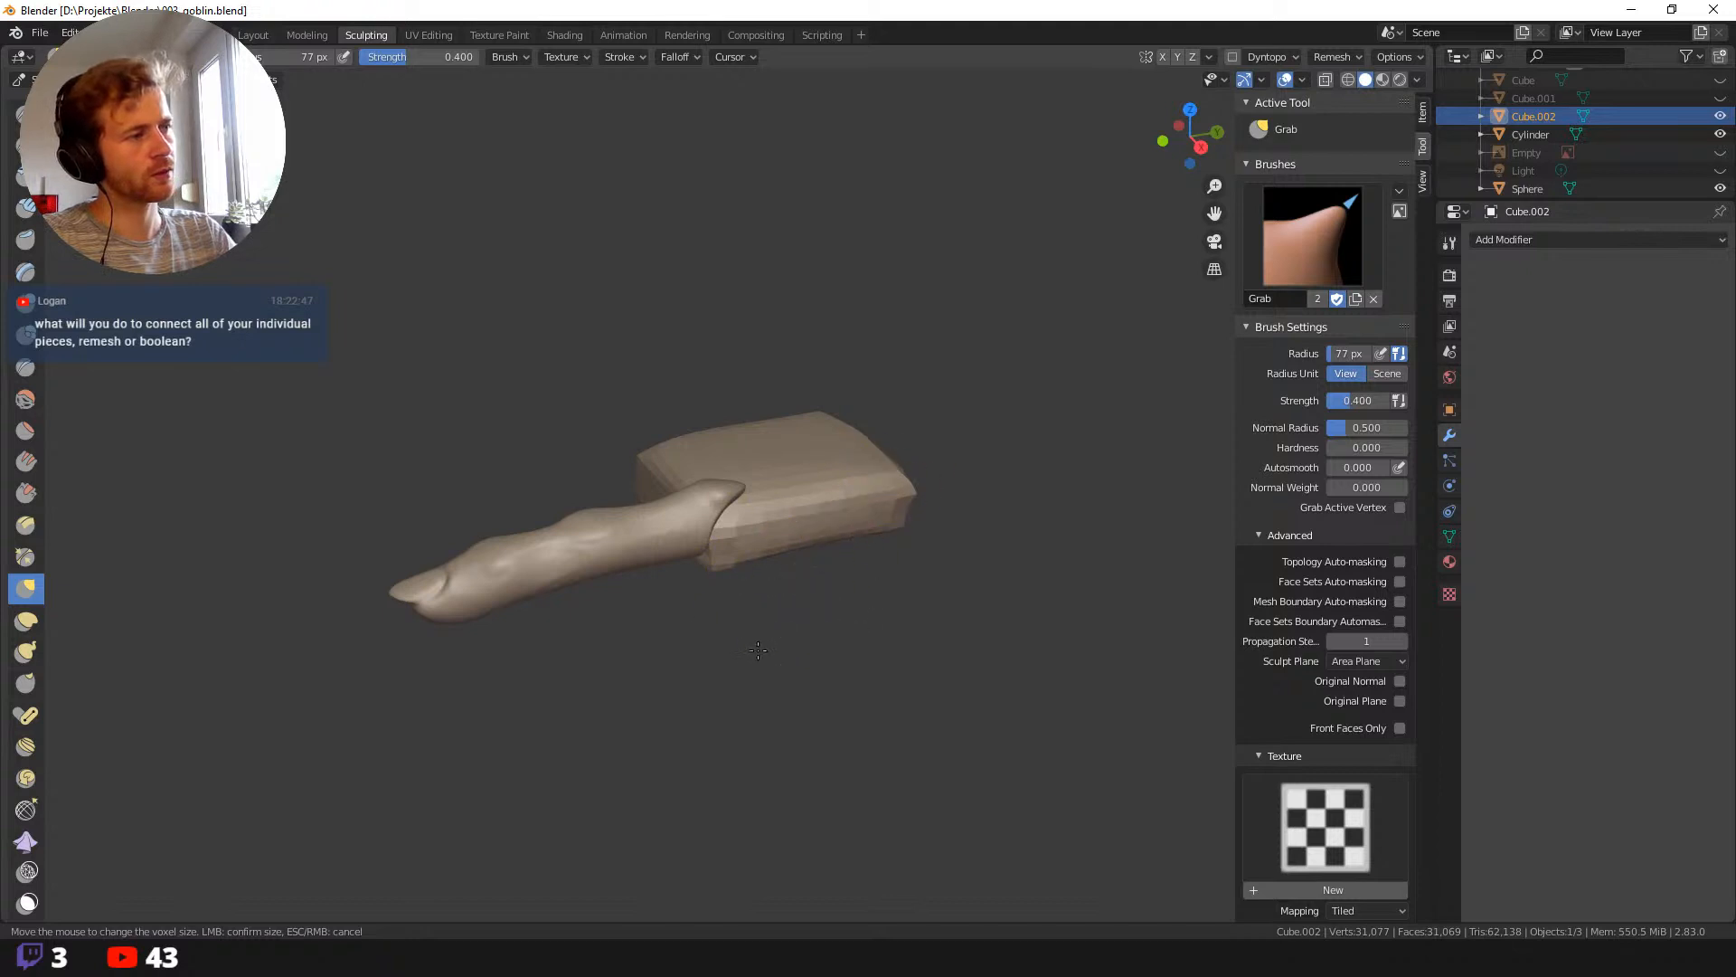
# Shape the front edge of the palm's underside into a curve sloping away from the finger with the Grab brush at 112 px.
pyautogui.moveTo(757, 649)
pyautogui.mouseDown(button='middle')
pyautogui.moveTo(785, 579)
pyautogui.moveTo(697, 606)
pyautogui.mouseUp(button='middle')
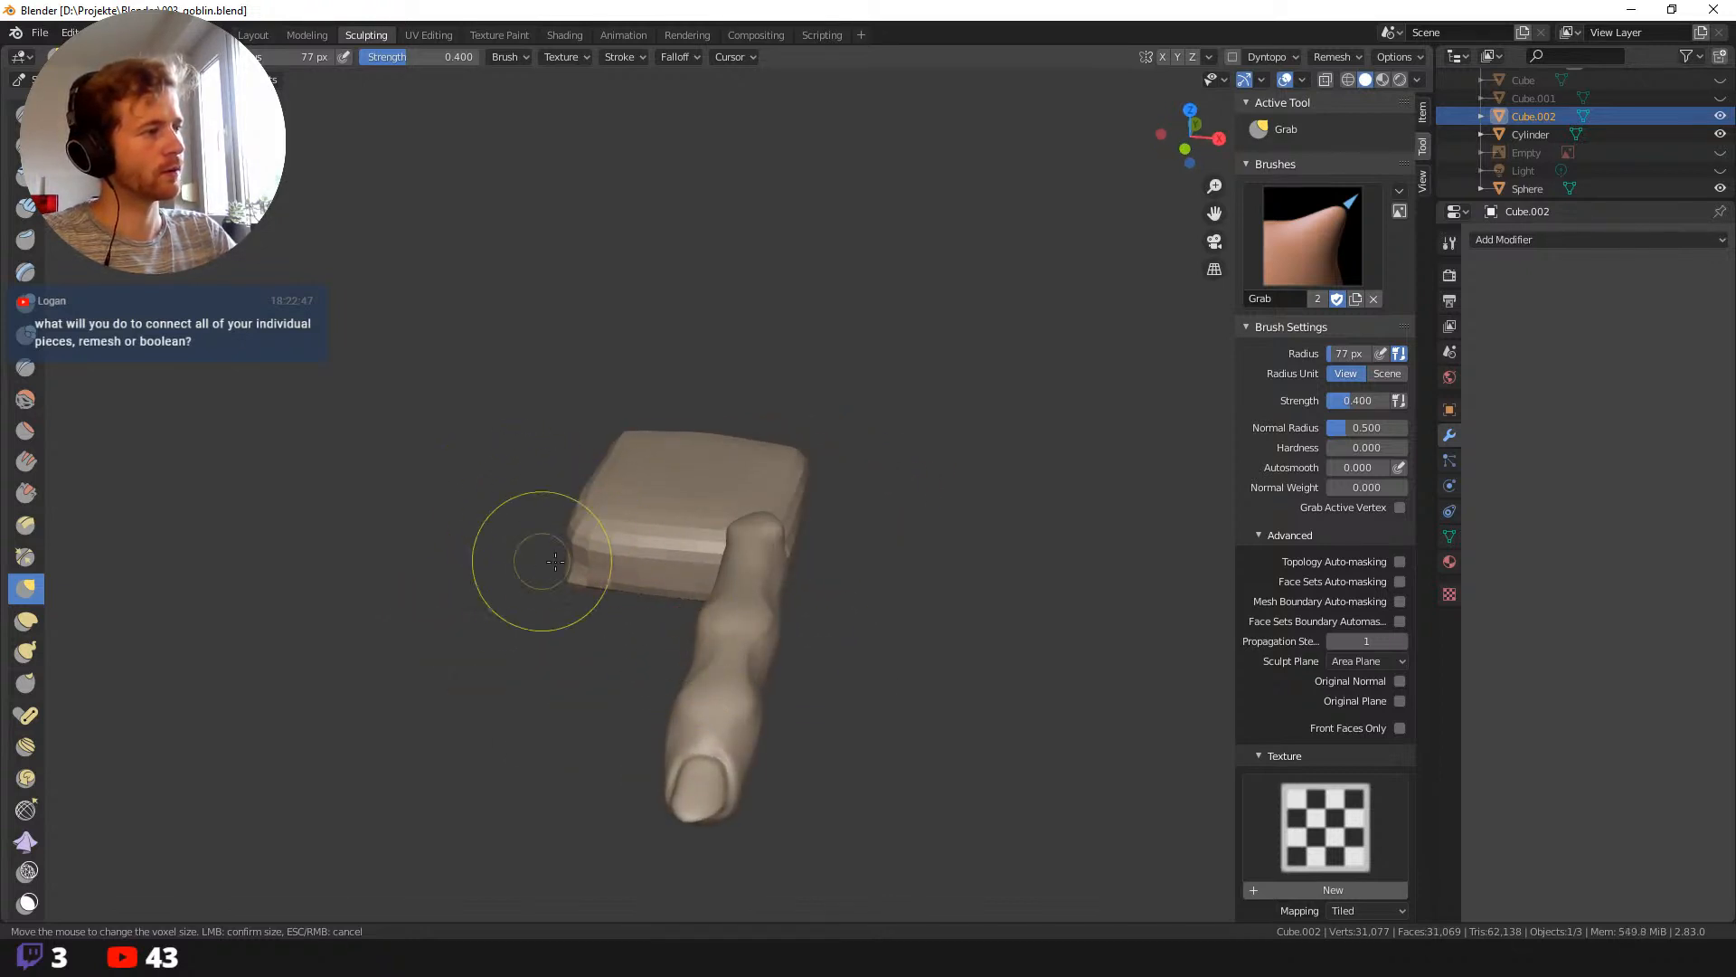
pyautogui.moveTo(513, 554); pyautogui.dragTo(599, 663, button='middle')
pyautogui.press('f')
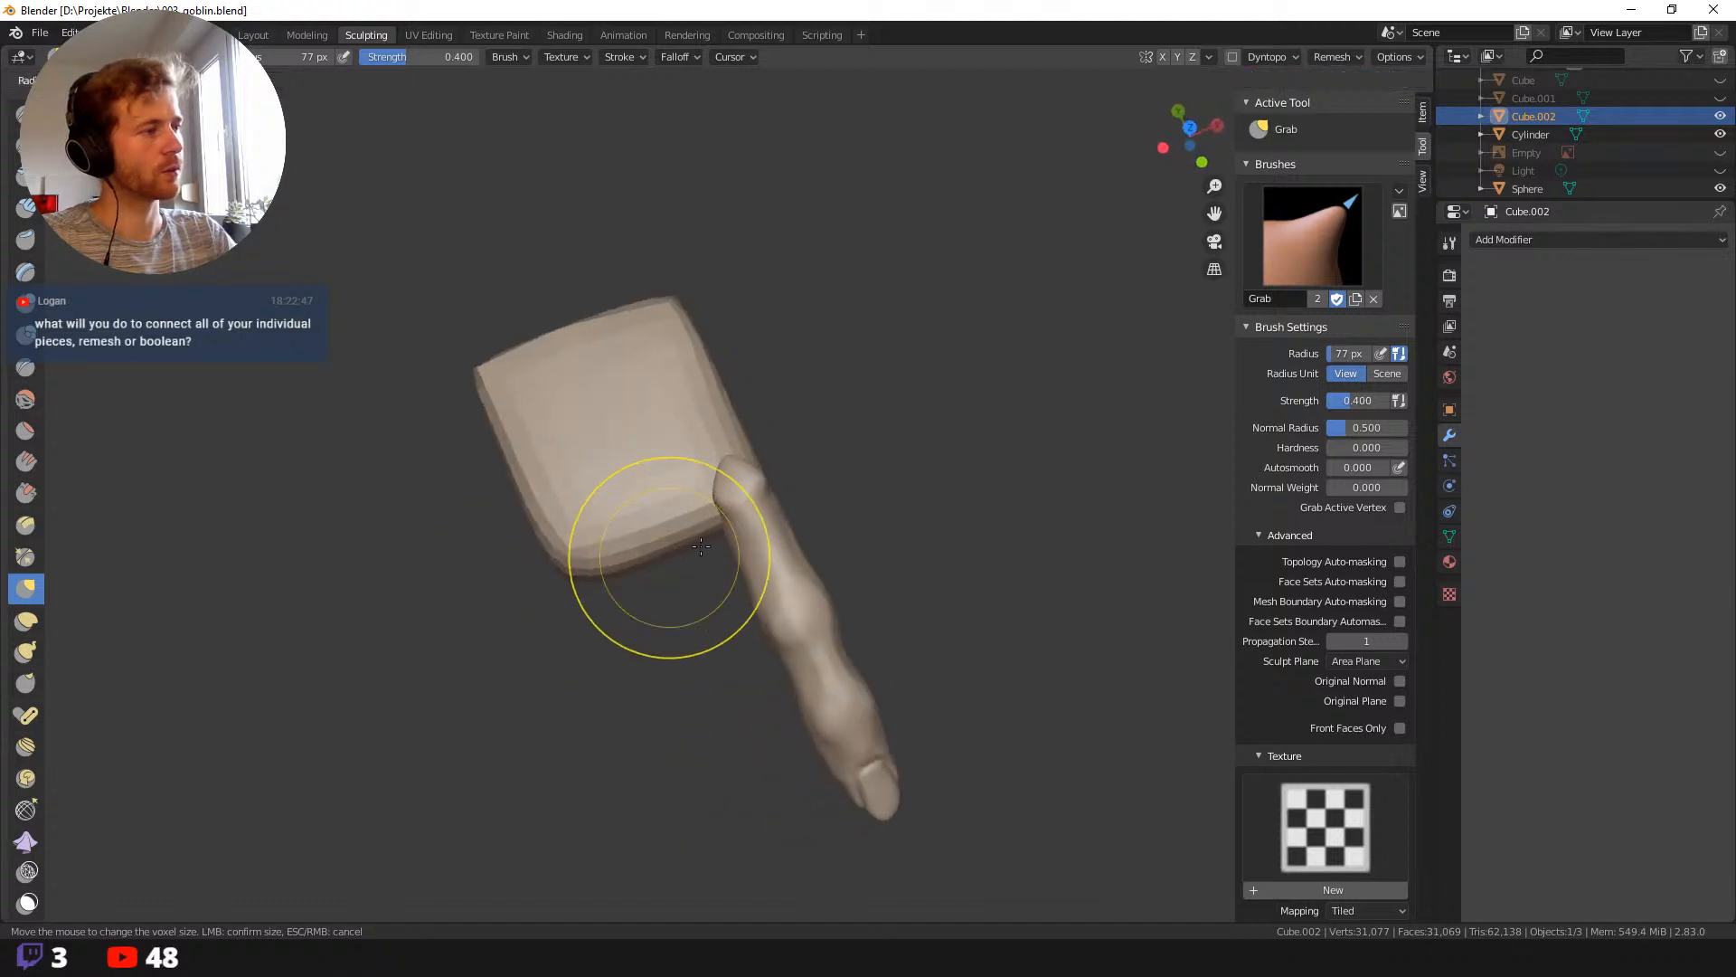
pyautogui.click(764, 557)
pyautogui.moveTo(688, 552); pyautogui.dragTo(655, 300, button='middle')
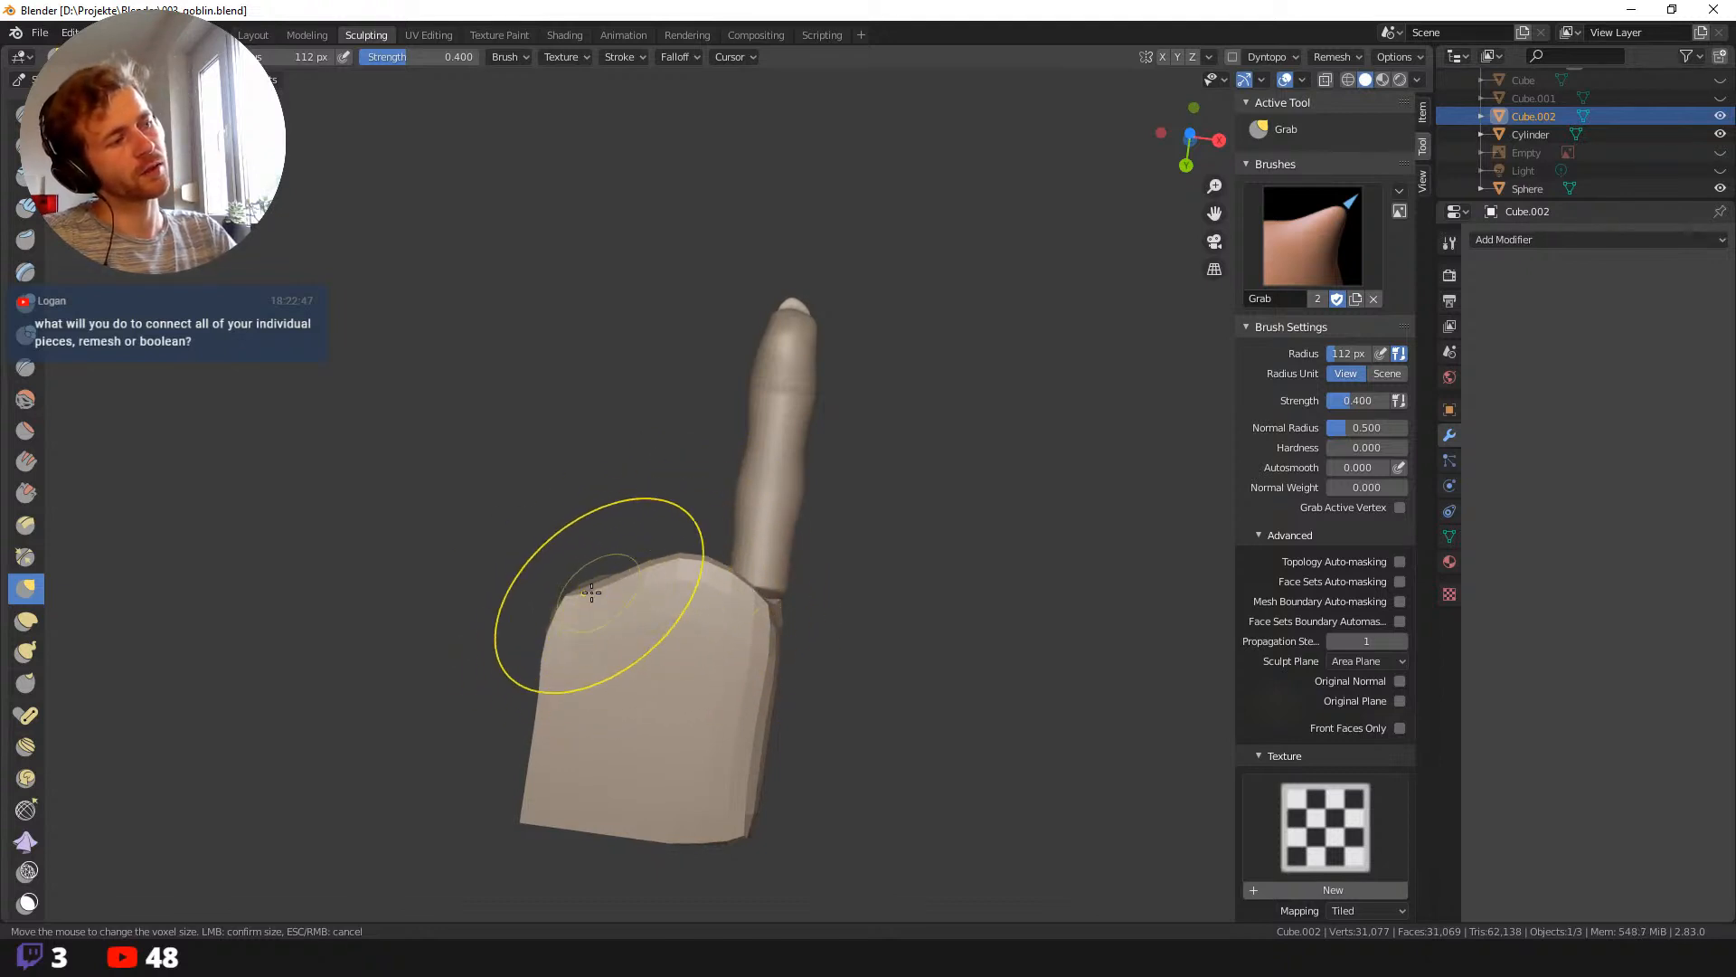
pyautogui.moveTo(591, 593); pyautogui.dragTo(582, 630, button='middle')
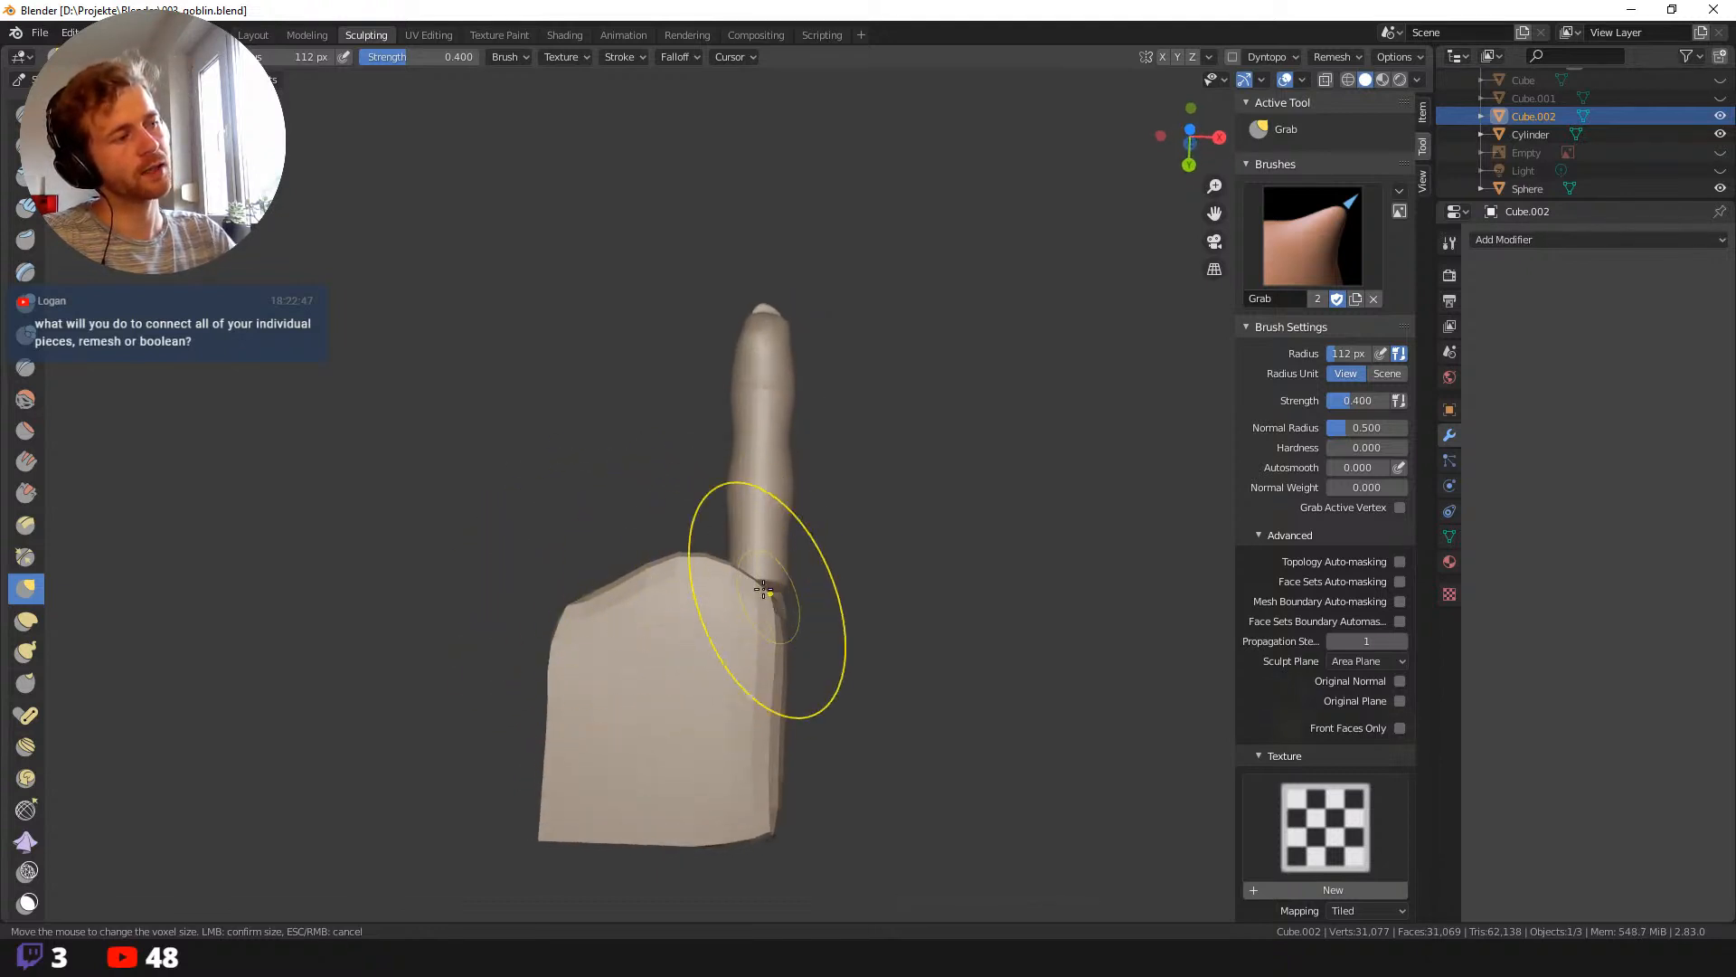
pyautogui.moveTo(763, 590); pyautogui.dragTo(647, 543, button='middle')
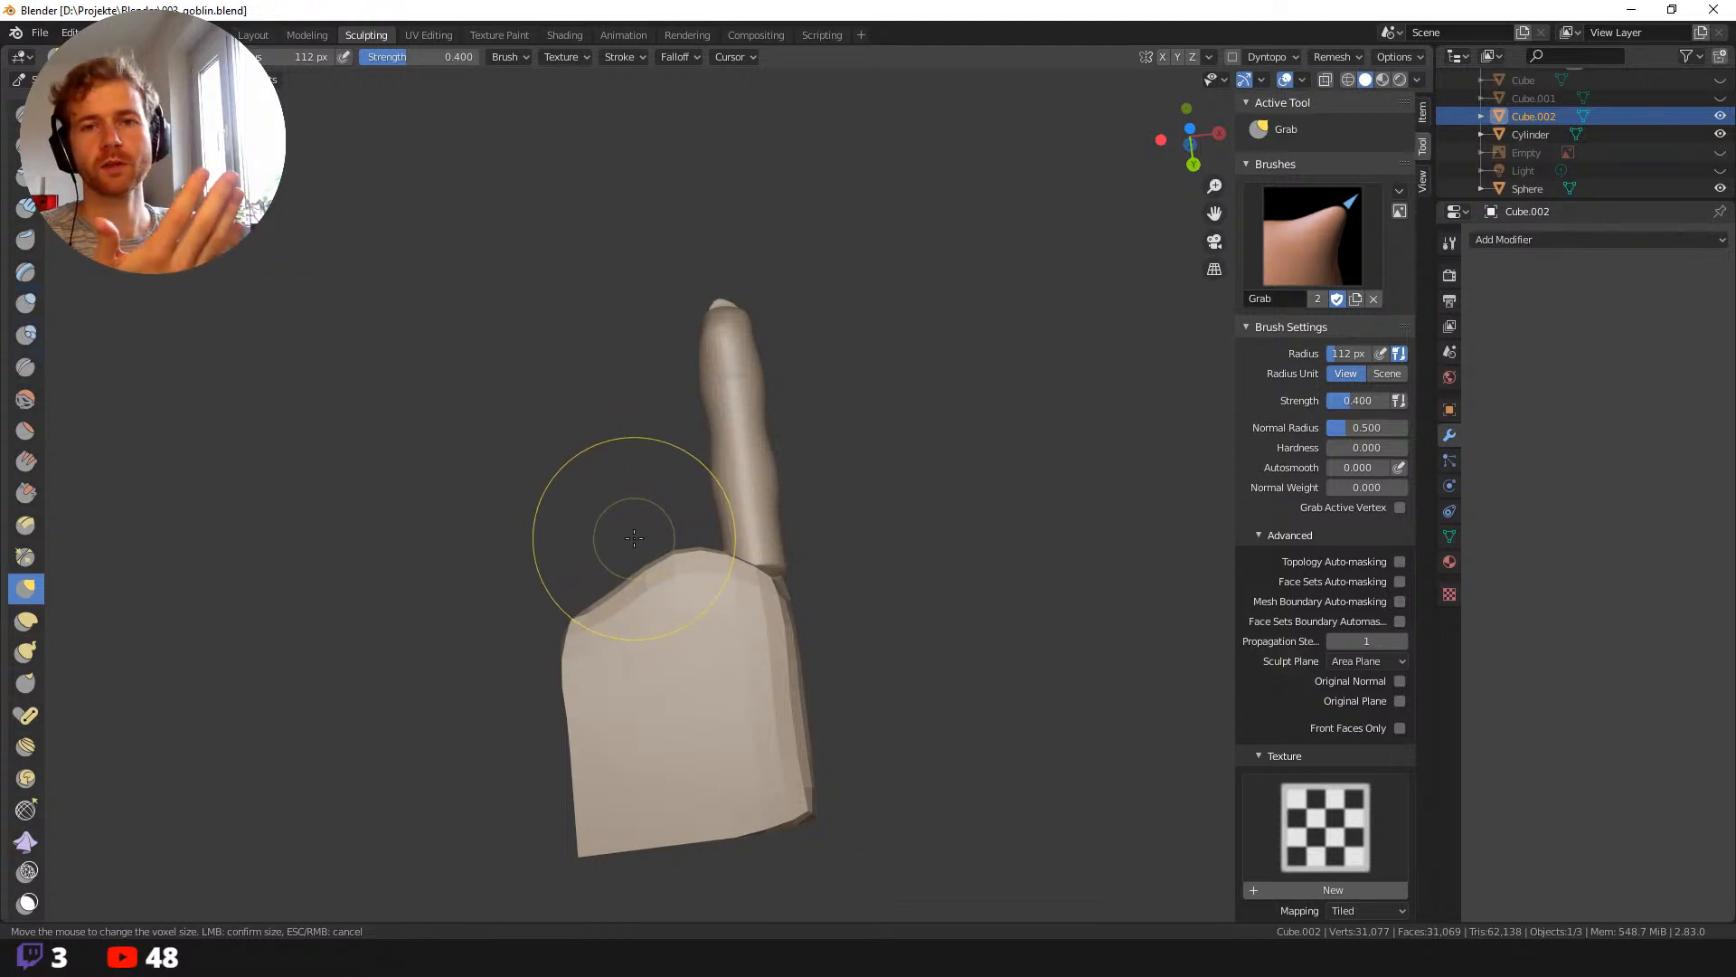
pyautogui.moveTo(594, 513); pyautogui.dragTo(687, 555, button='middle')
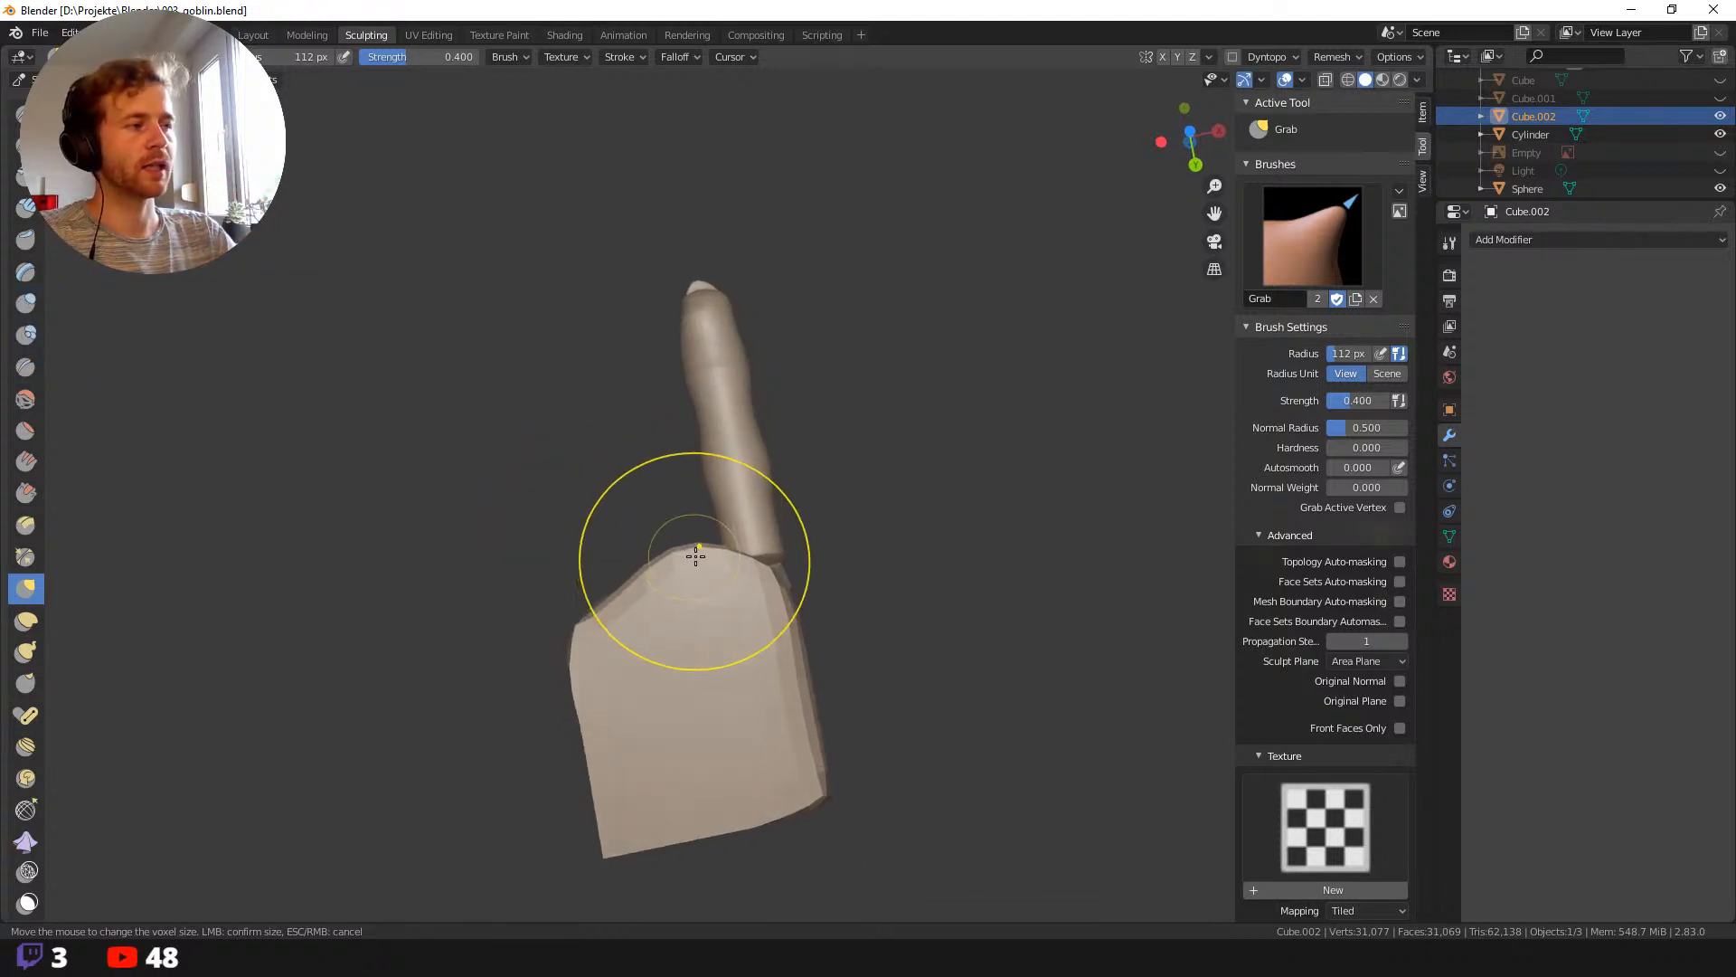
# Pull the palm's front corner opposite the finger back toward the wrist with the Grab brush at 106 px, then 134 px radius.
pyautogui.press('f')
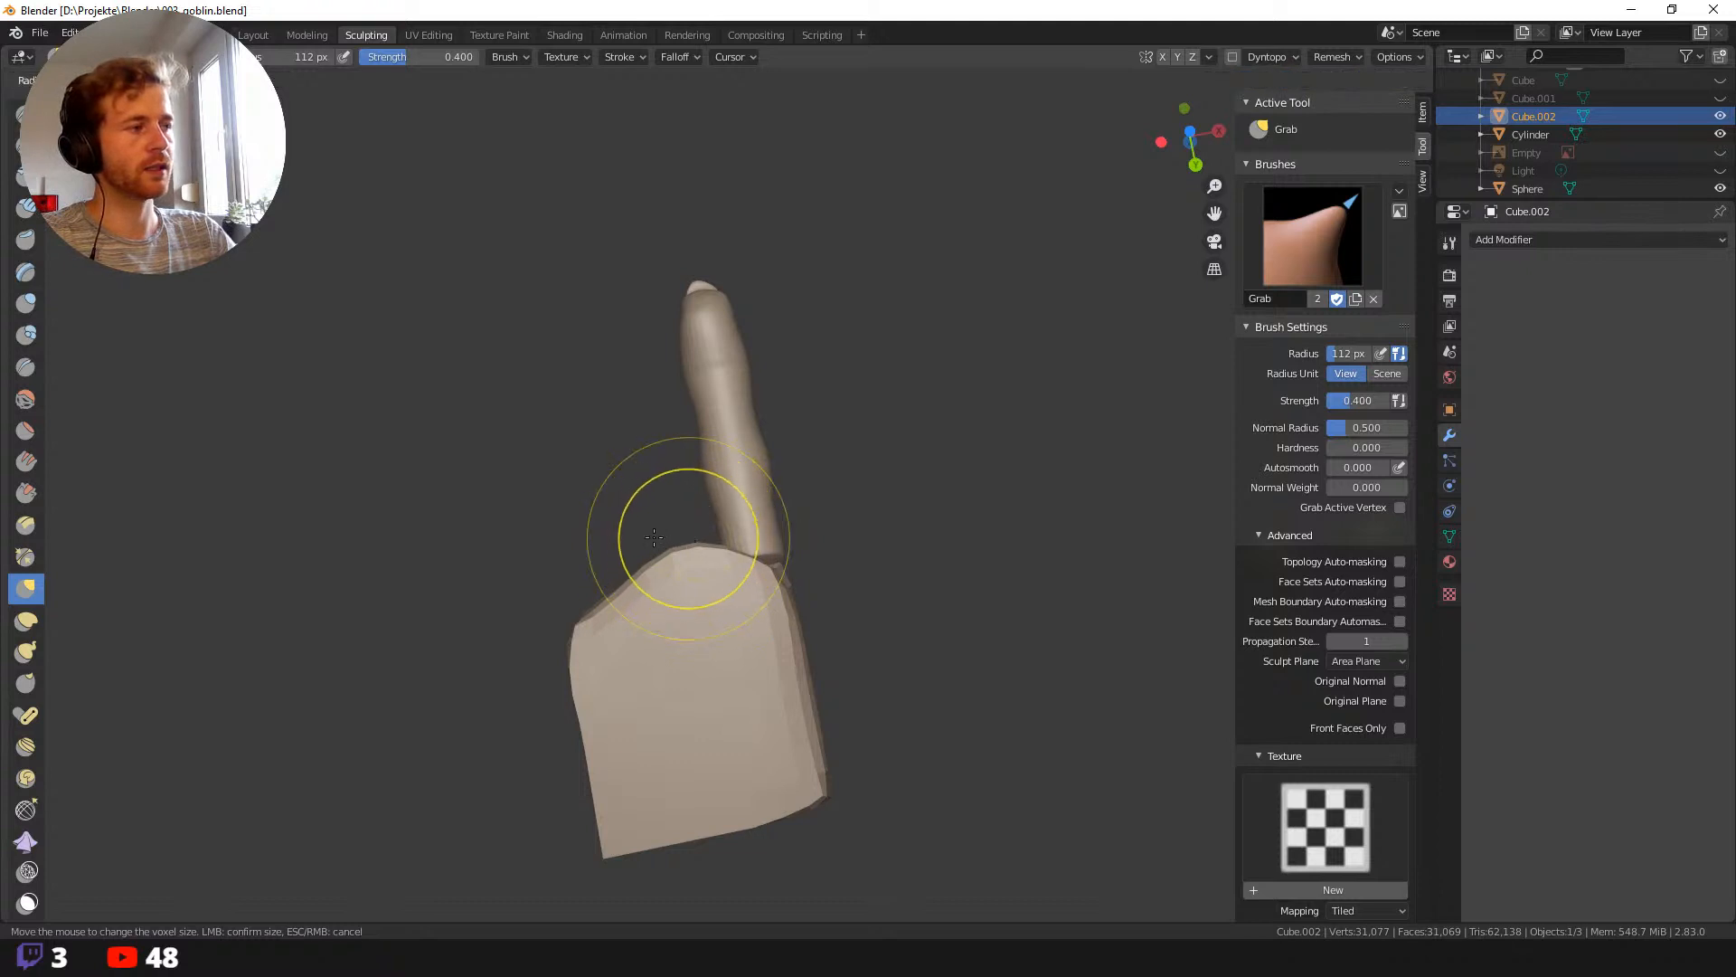
pyautogui.click(759, 553)
pyautogui.press('f')
pyautogui.click(752, 577)
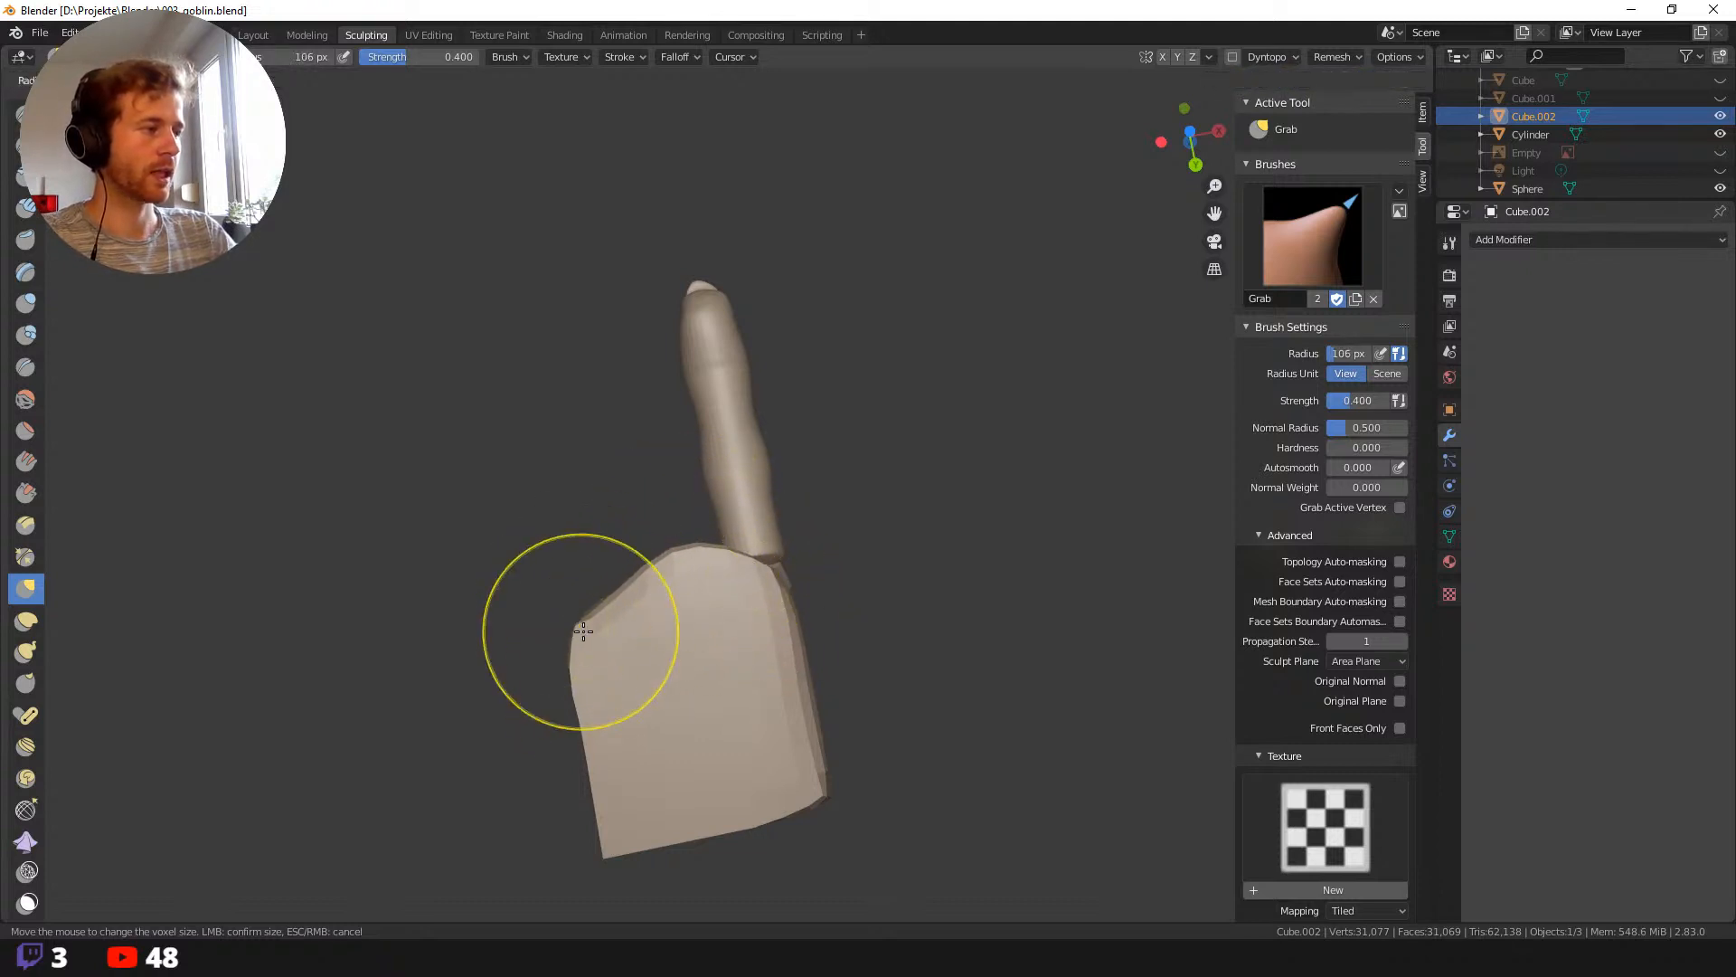
pyautogui.press('f')
pyautogui.click(577, 626)
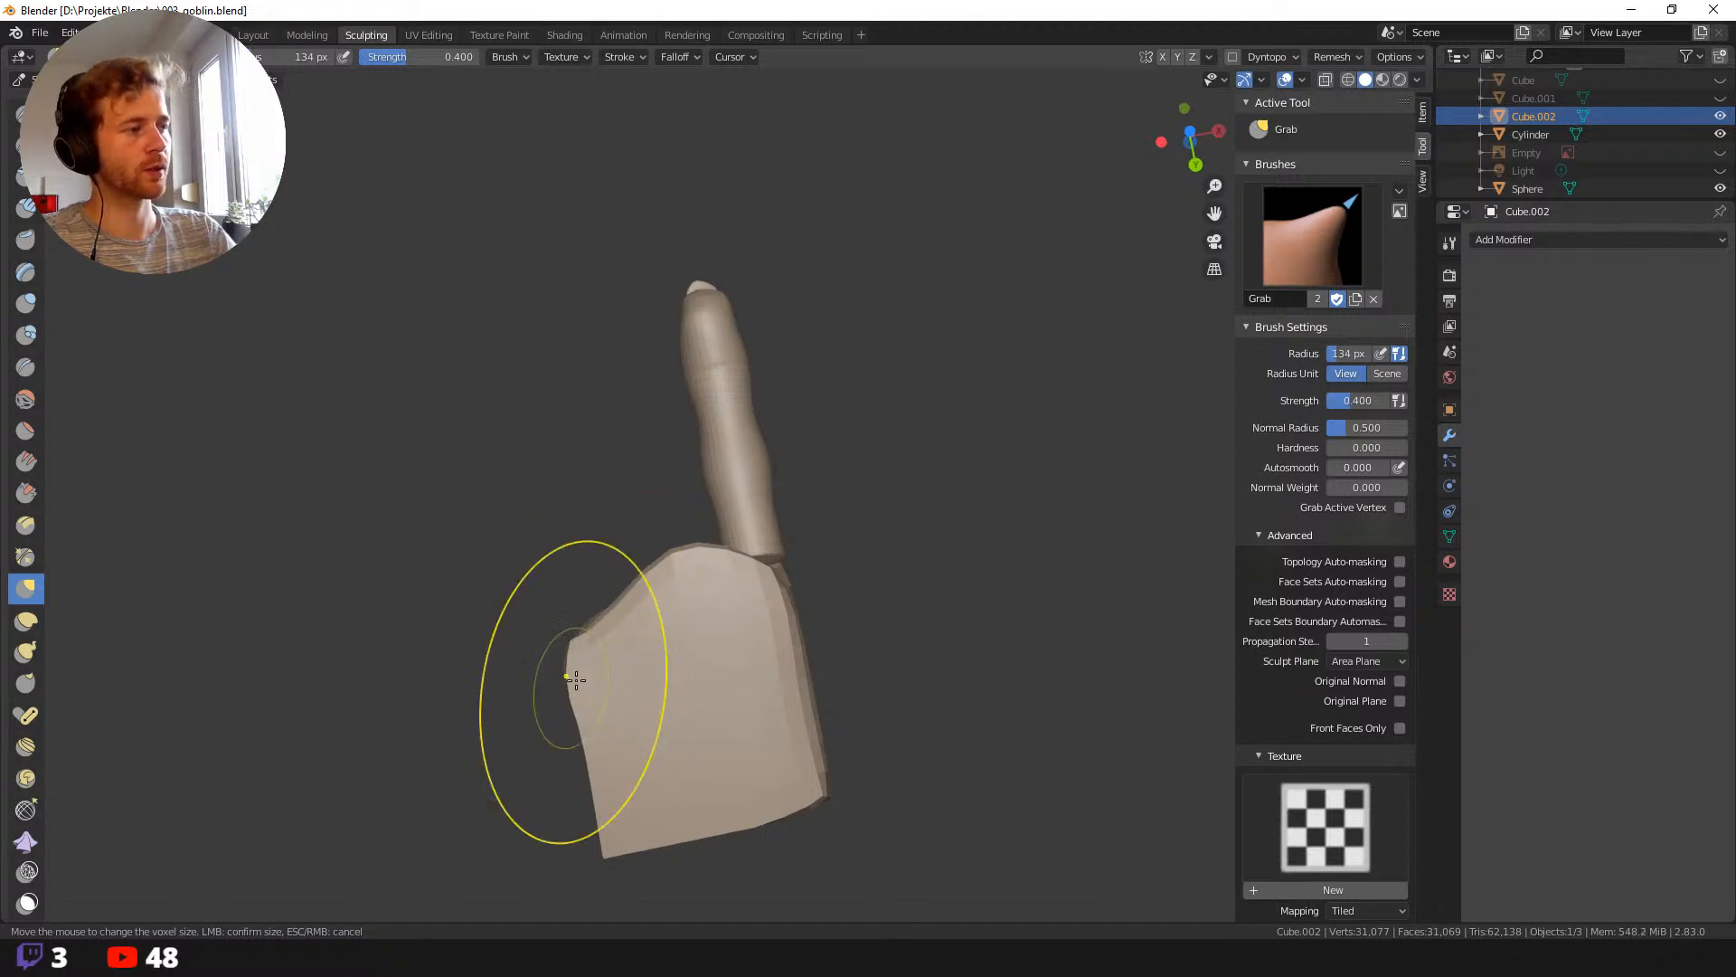
# Round the underside of the palm at the side and wrist end with the Grab brush at 146 px, then 213 px radius.
pyautogui.press('f')
pyautogui.click(632, 801)
pyautogui.moveTo(624, 814); pyautogui.dragTo(634, 764)
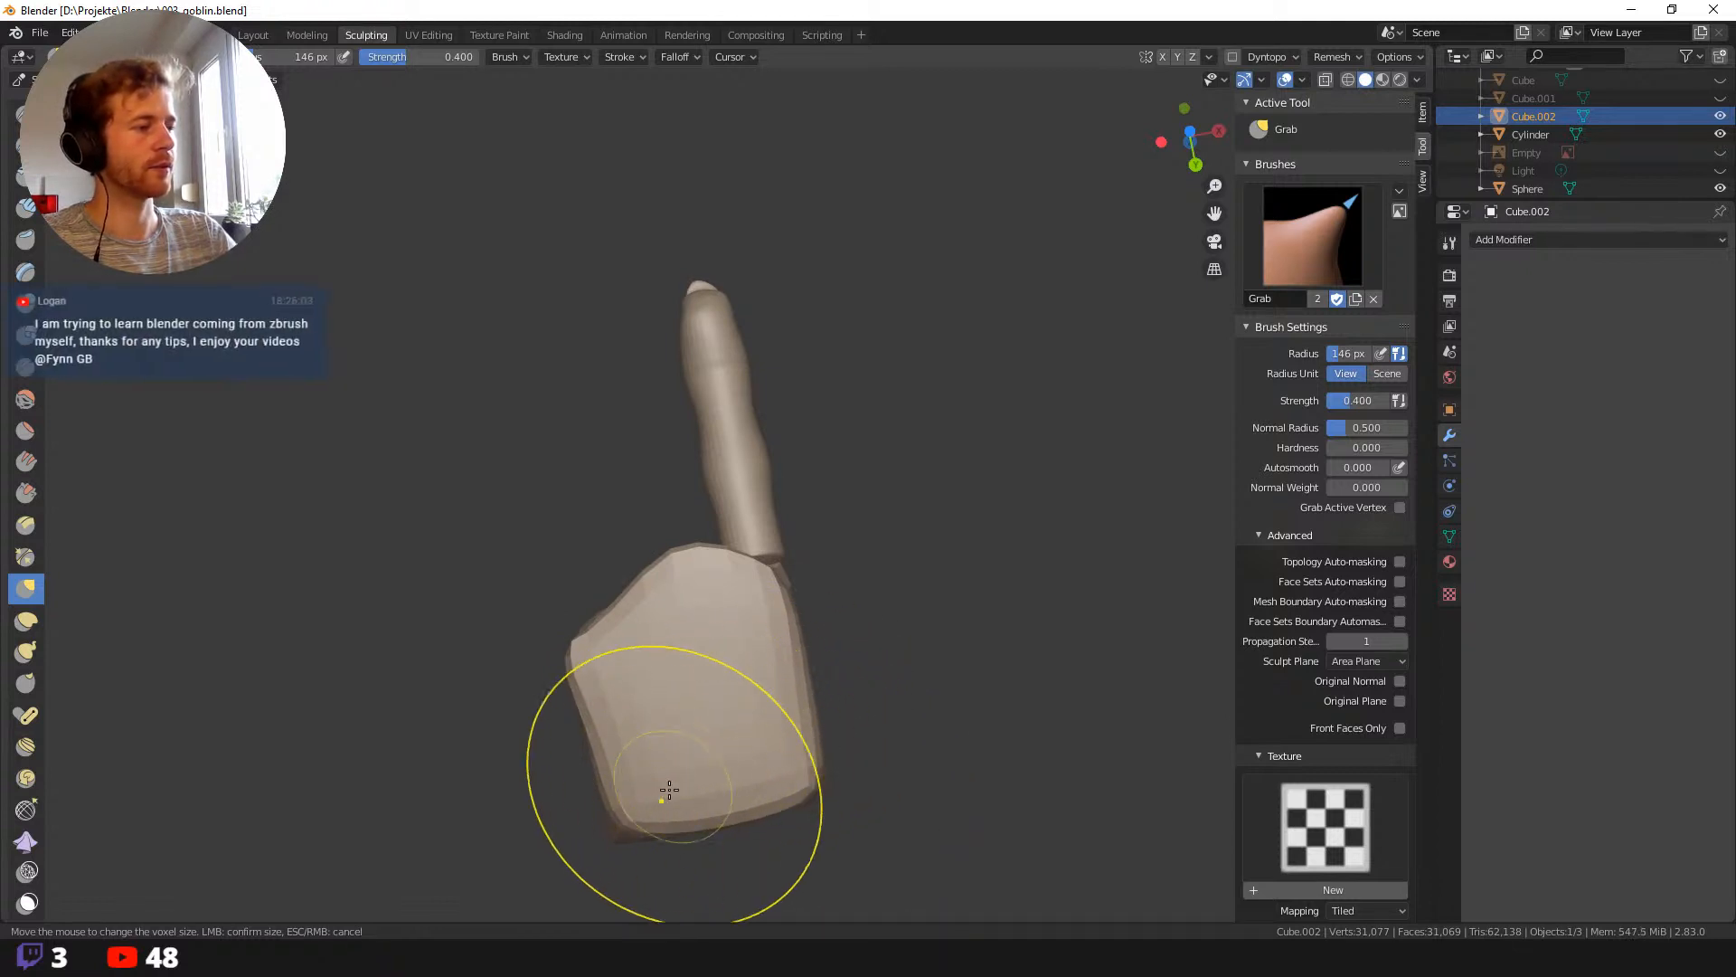
pyautogui.click(681, 753)
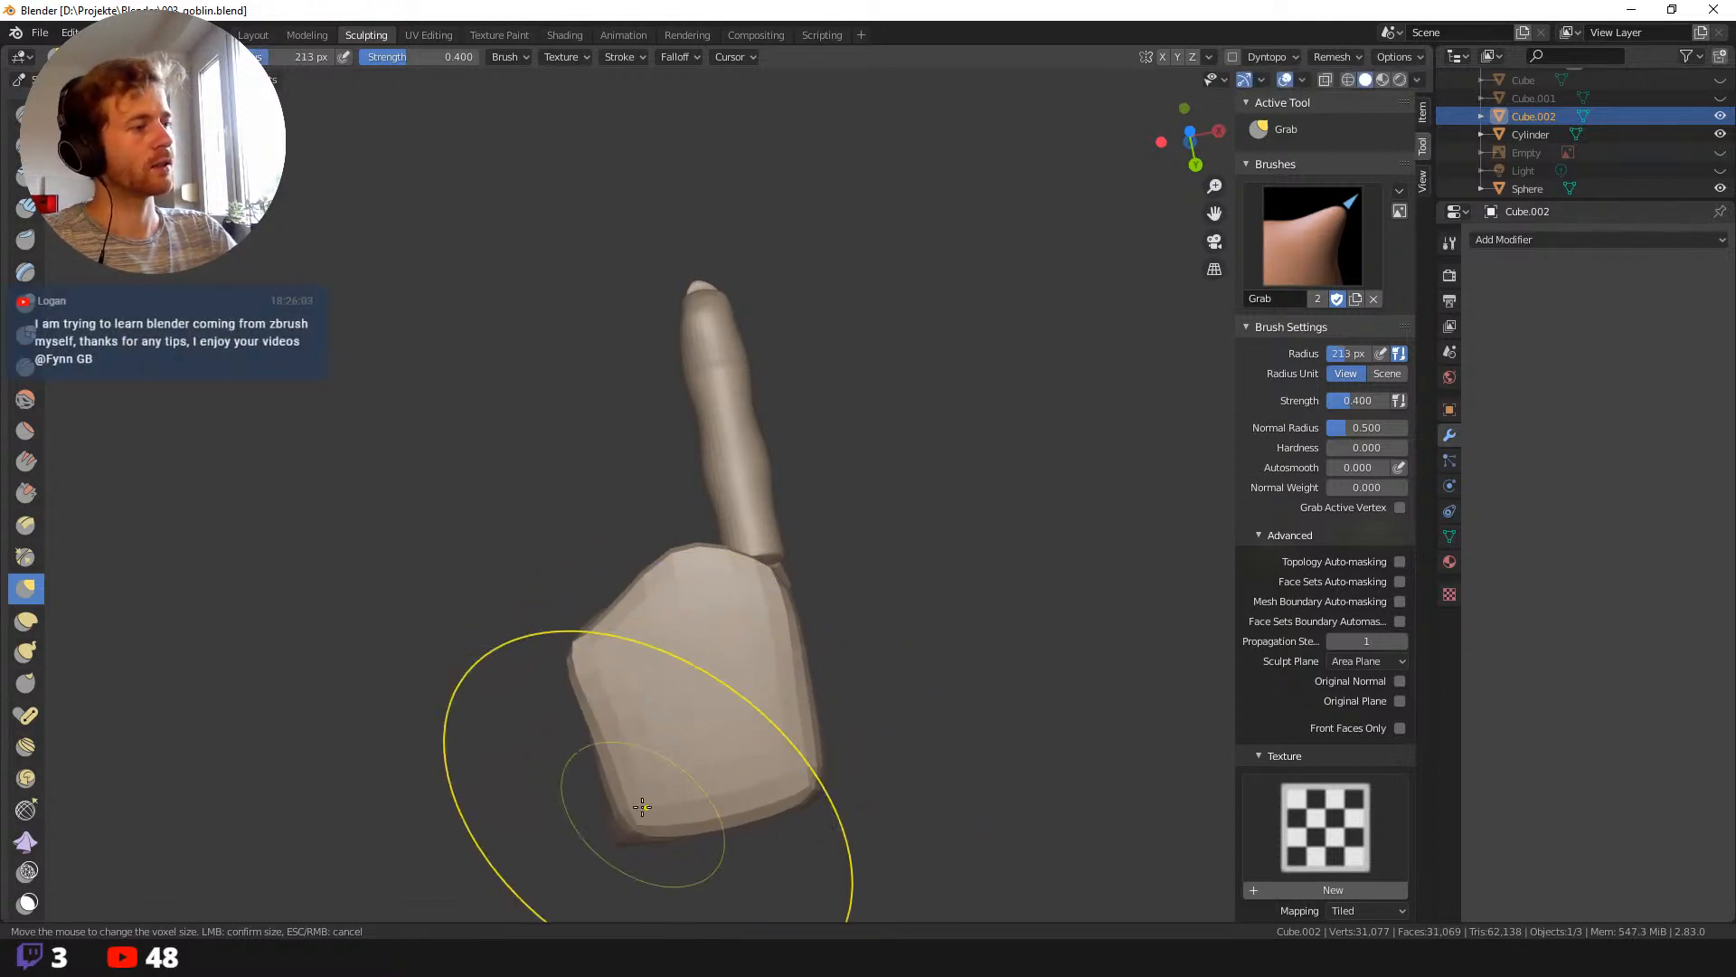
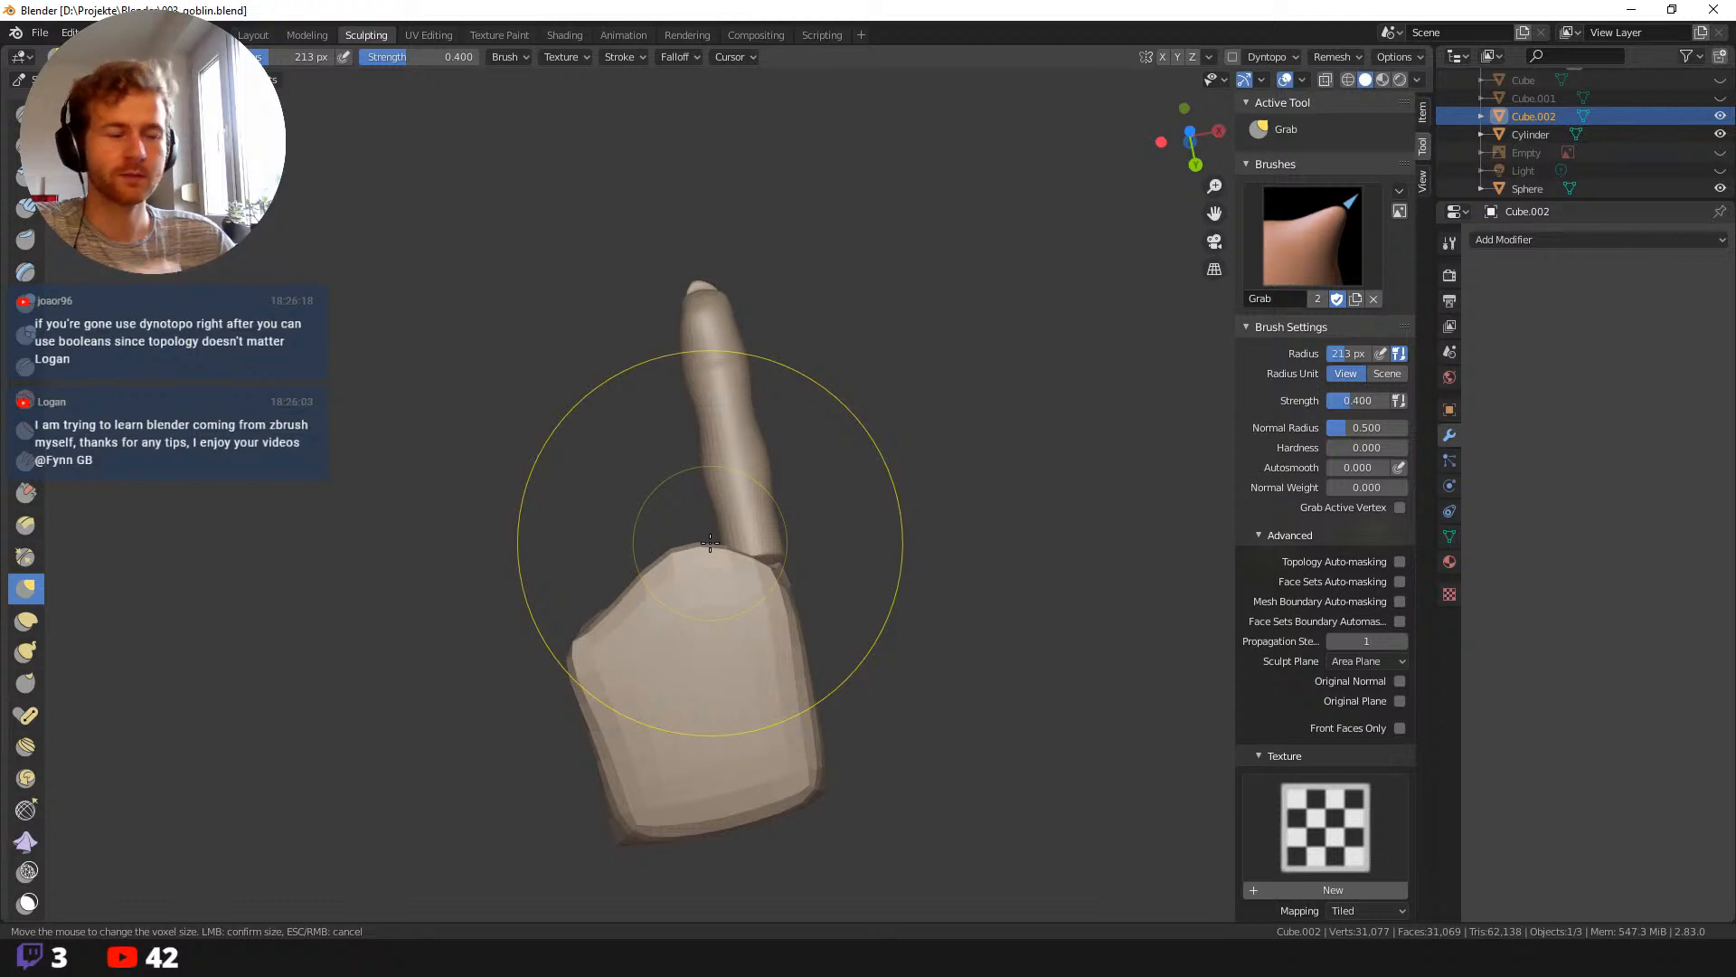
# Adjust the front edge of the palm's underside in two places below the knuckle line with a smaller Grab brush.
pyautogui.moveTo(329, 426)
pyautogui.mouseDown(button='middle')
pyautogui.moveTo(594, 708)
pyautogui.moveTo(690, 562)
pyautogui.mouseUp(button='middle')
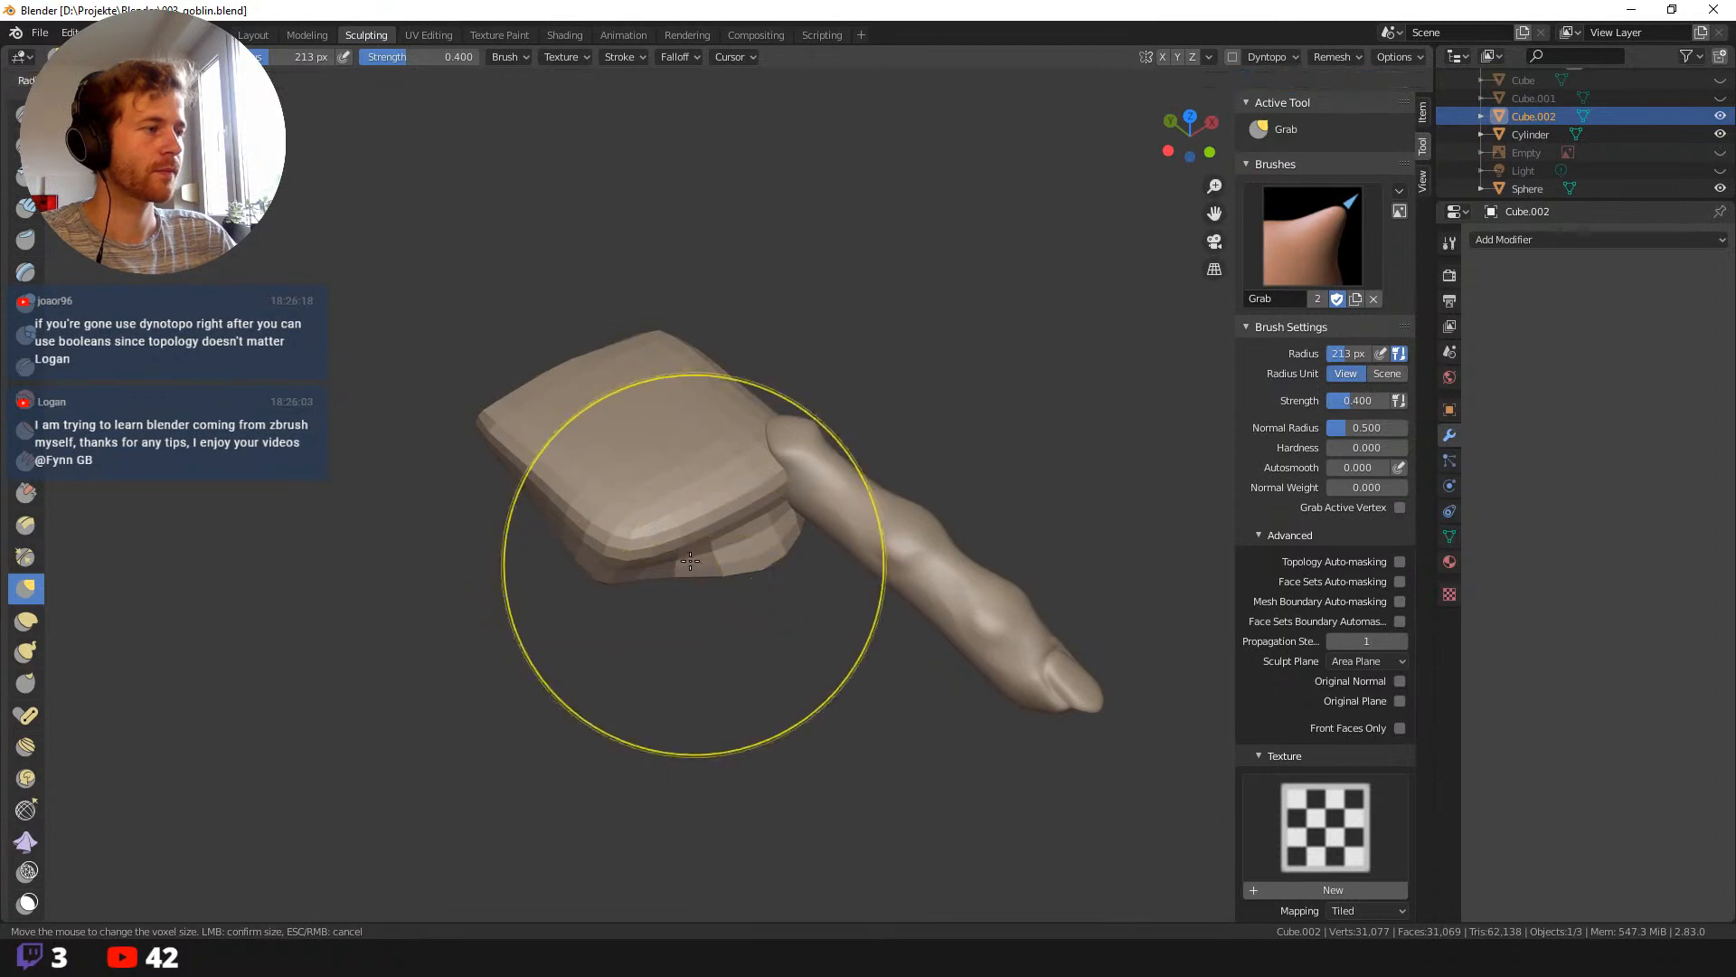
pyautogui.click(633, 577)
pyautogui.moveTo(678, 566)
pyautogui.mouseDown()
pyautogui.moveTo(686, 586)
pyautogui.moveTo(616, 551)
pyautogui.mouseUp()
pyautogui.moveTo(760, 541); pyautogui.dragTo(768, 570)
# Push in the palm's wrist-end corner opposite the finger with the Grab brush at 186 px radius.
pyautogui.moveTo(826, 705); pyautogui.dragTo(840, 785, button='middle')
pyautogui.moveTo(839, 785); pyautogui.dragTo(768, 778, button='middle')
pyautogui.press('f')
pyautogui.click(616, 381)
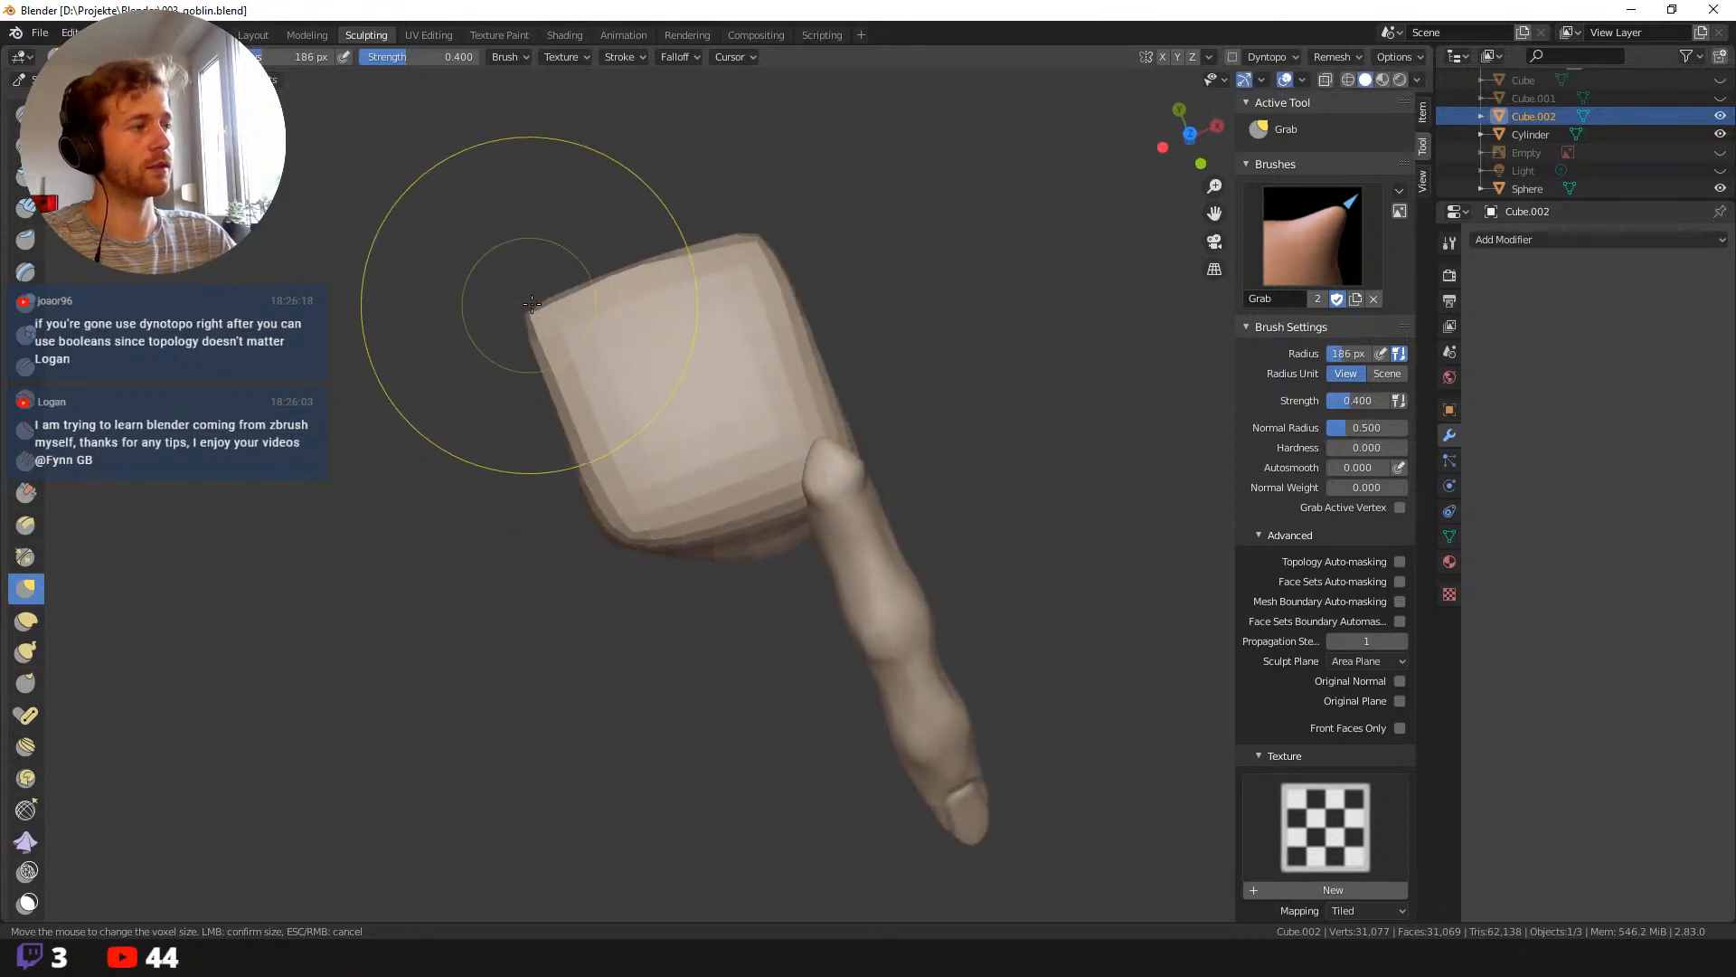
pyautogui.moveTo(531, 307); pyautogui.dragTo(553, 310)
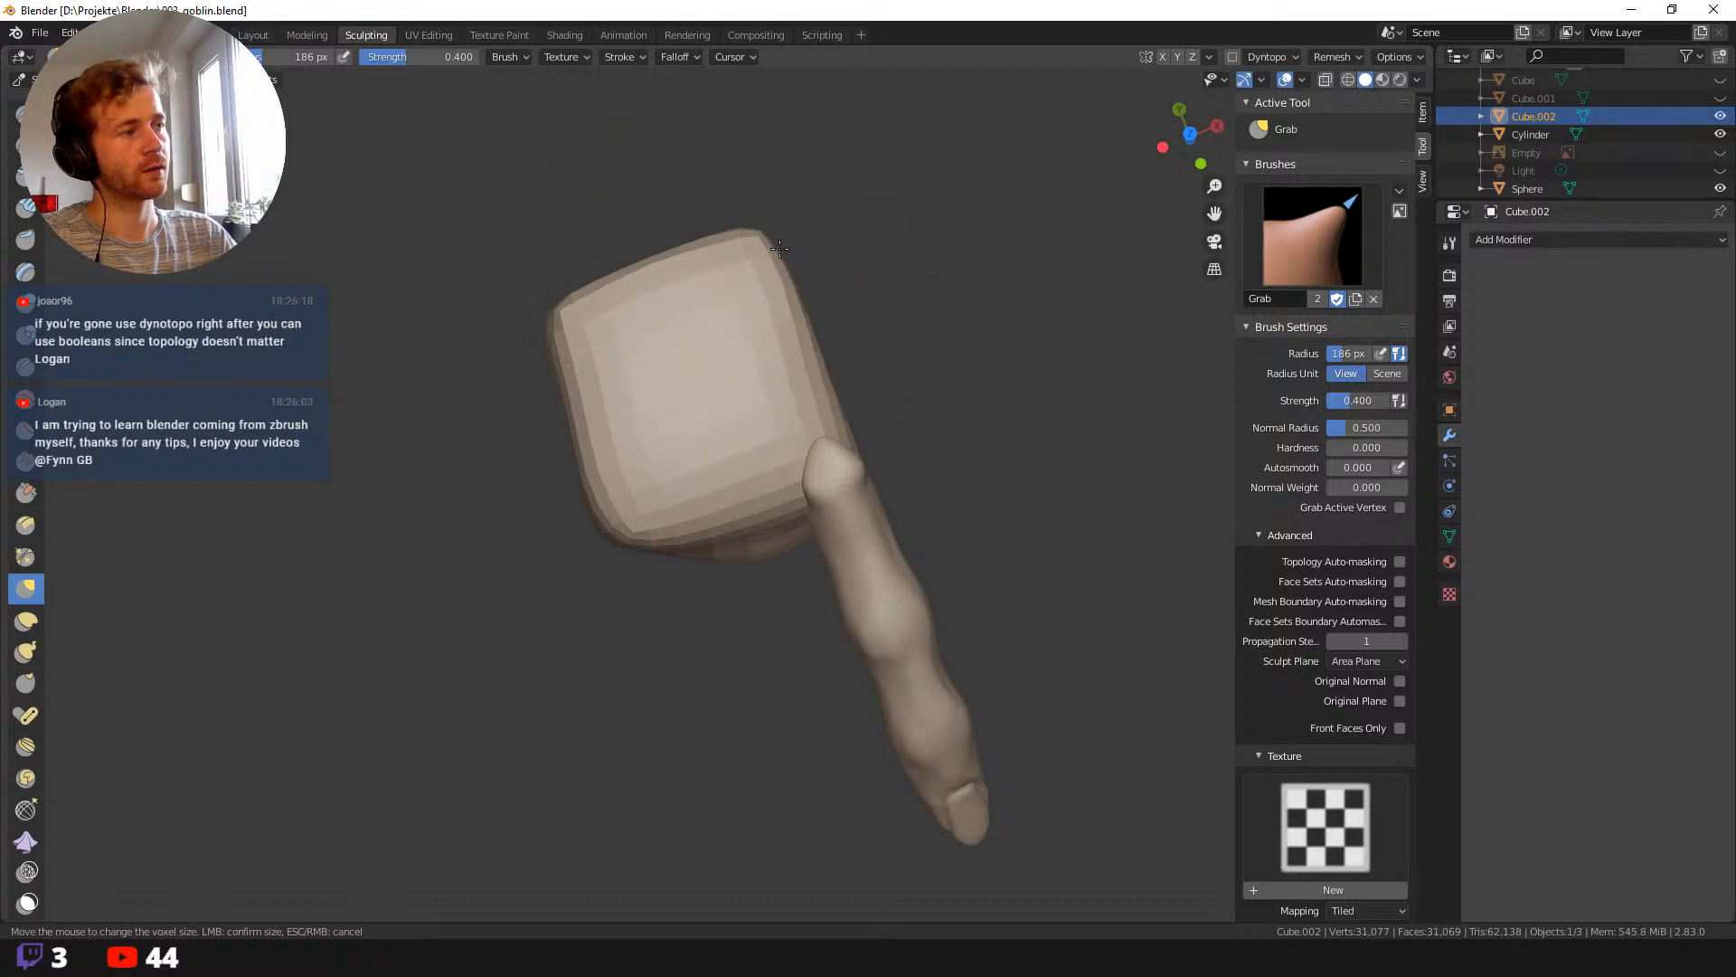
# Pull the palm's wrist-end corner on the finger side outward with the Grab brush at 186 px radius.
pyautogui.moveTo(780, 248); pyautogui.dragTo(793, 249)
pyautogui.moveTo(785, 247); pyautogui.dragTo(806, 253)
pyautogui.moveTo(796, 253); pyautogui.dragTo(826, 255)
# Pull a thumb base down out of the palm's finger-side edge near the wrist with the Grab brush at 110 px radius.
pyautogui.press('f')
pyautogui.click(747, 268)
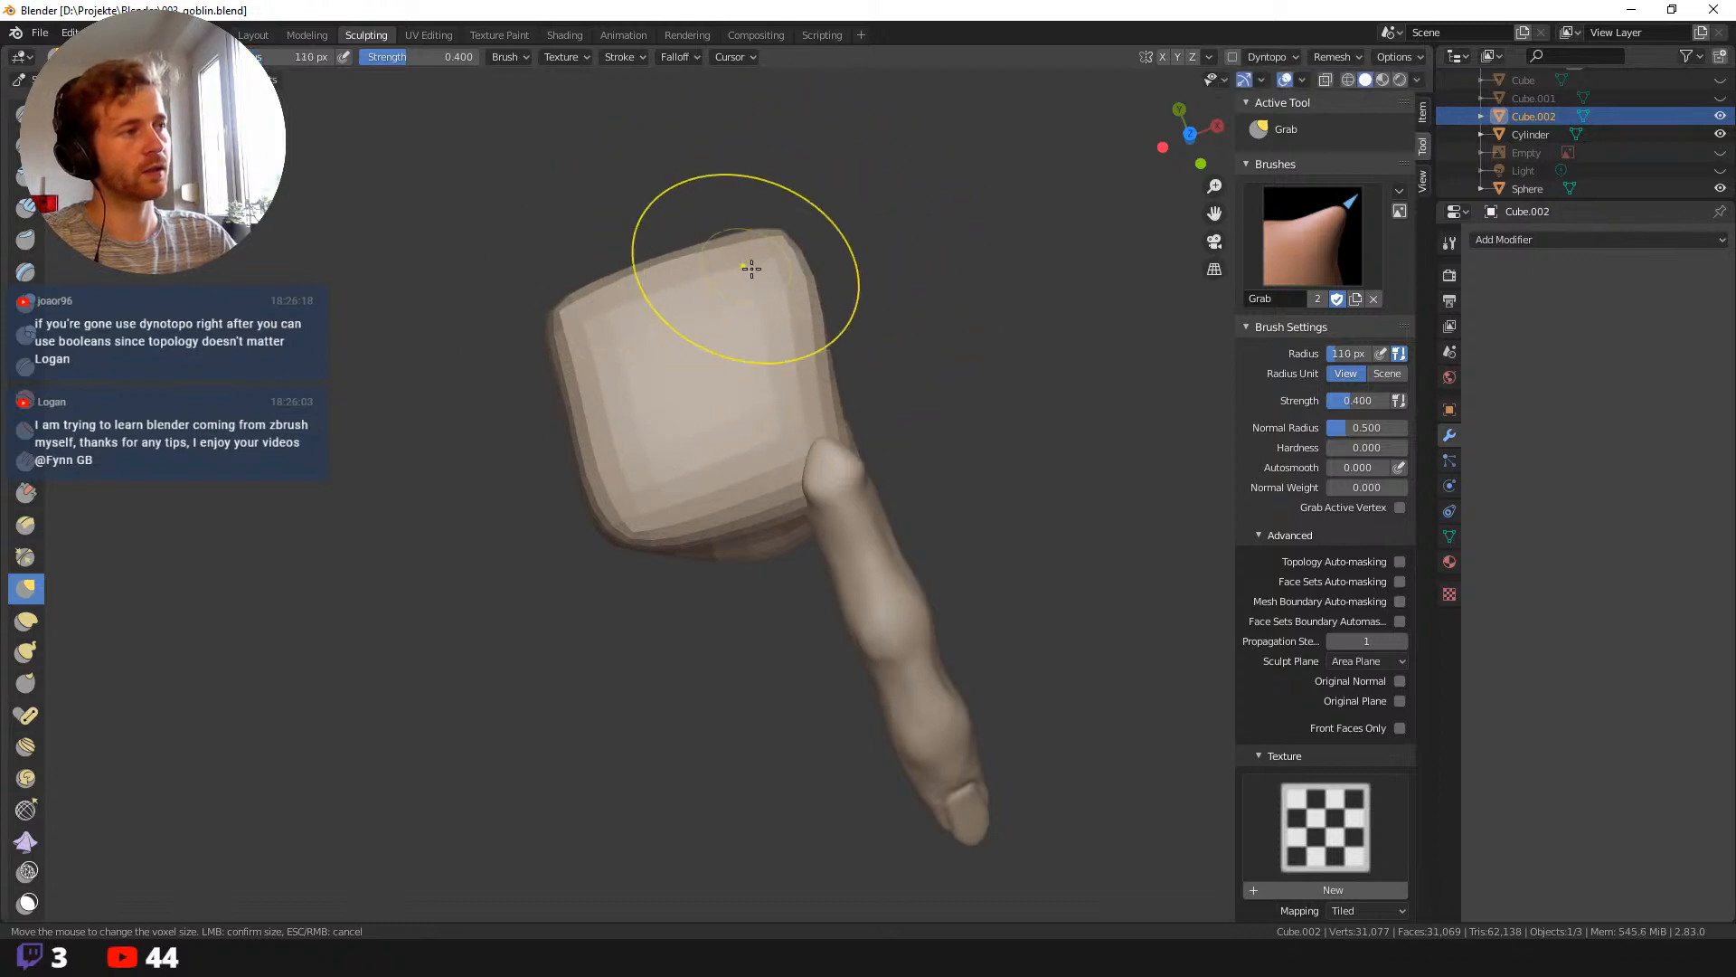
pyautogui.moveTo(752, 269); pyautogui.dragTo(755, 316, button='middle')
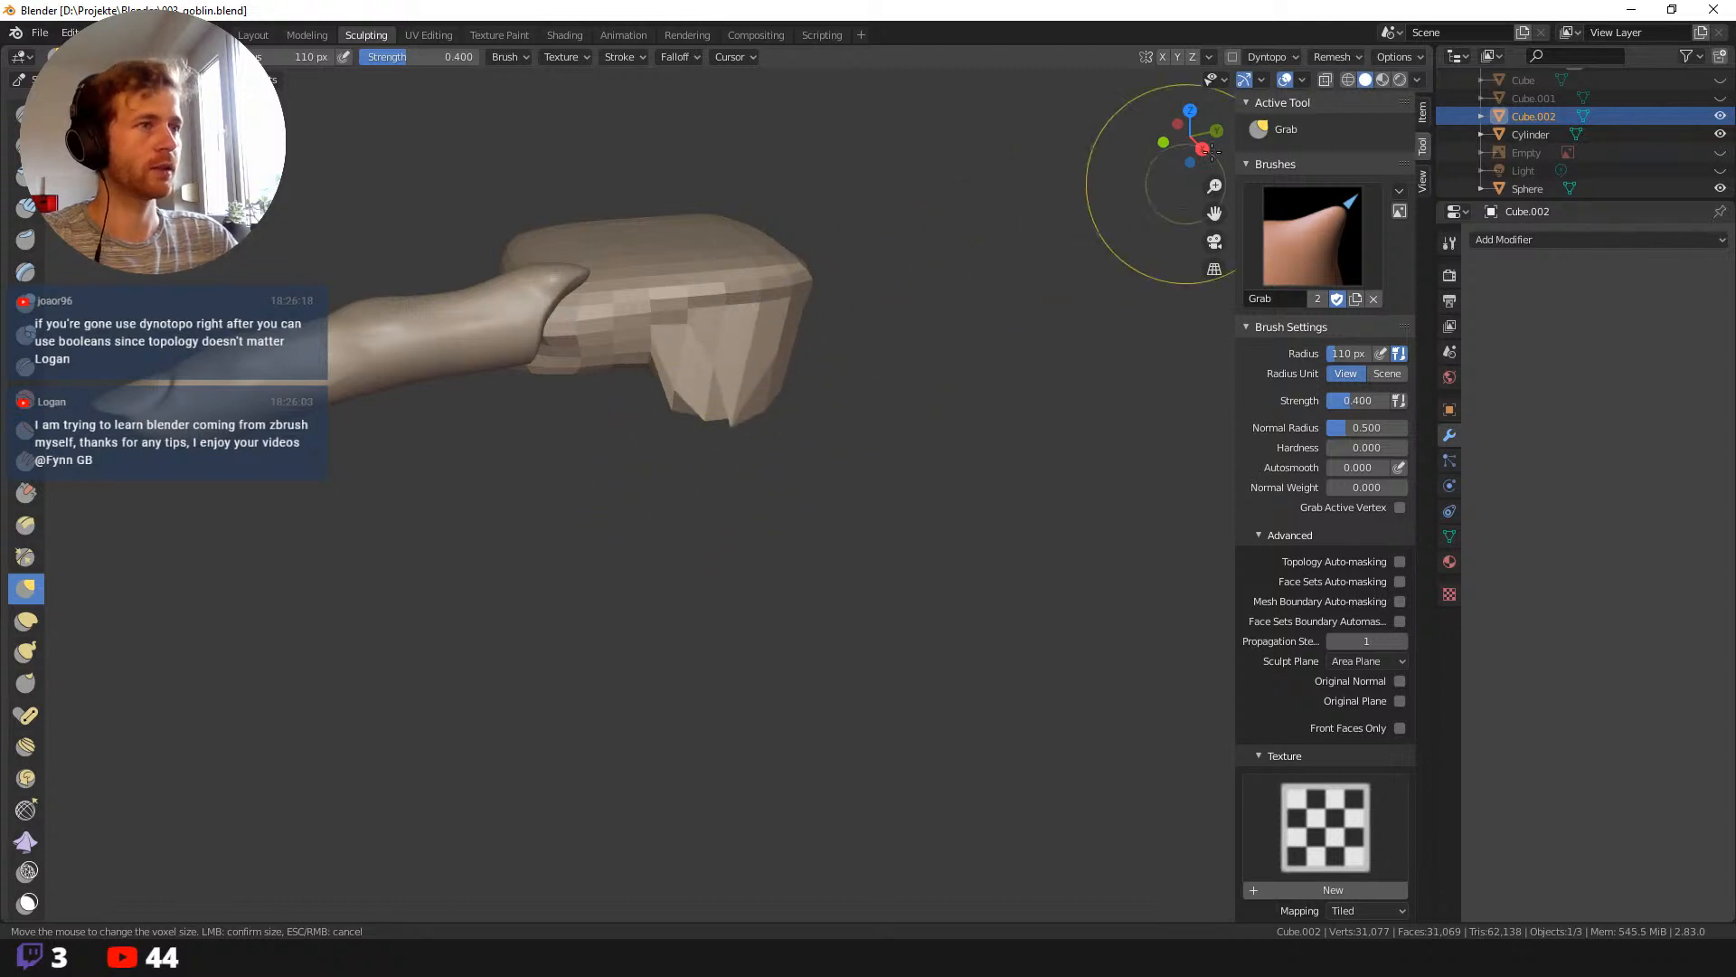
pyautogui.click(1231, 56)
pyautogui.click(1246, 123)
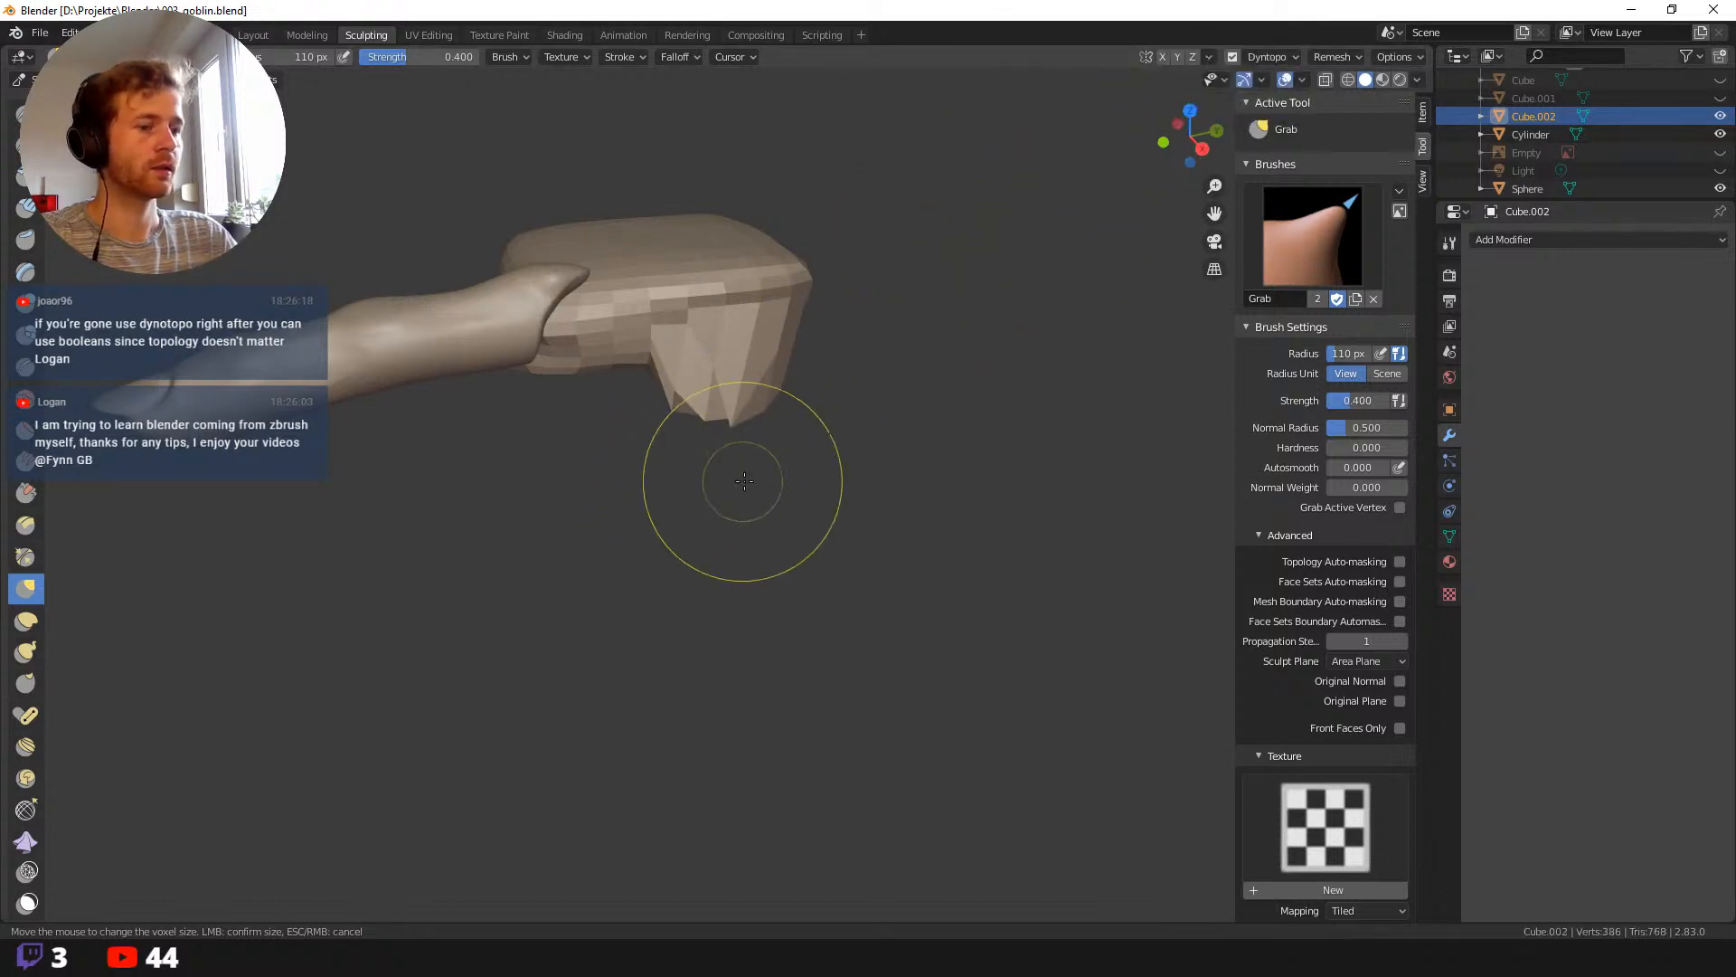
pyautogui.hotkey('ctrl', 'z')
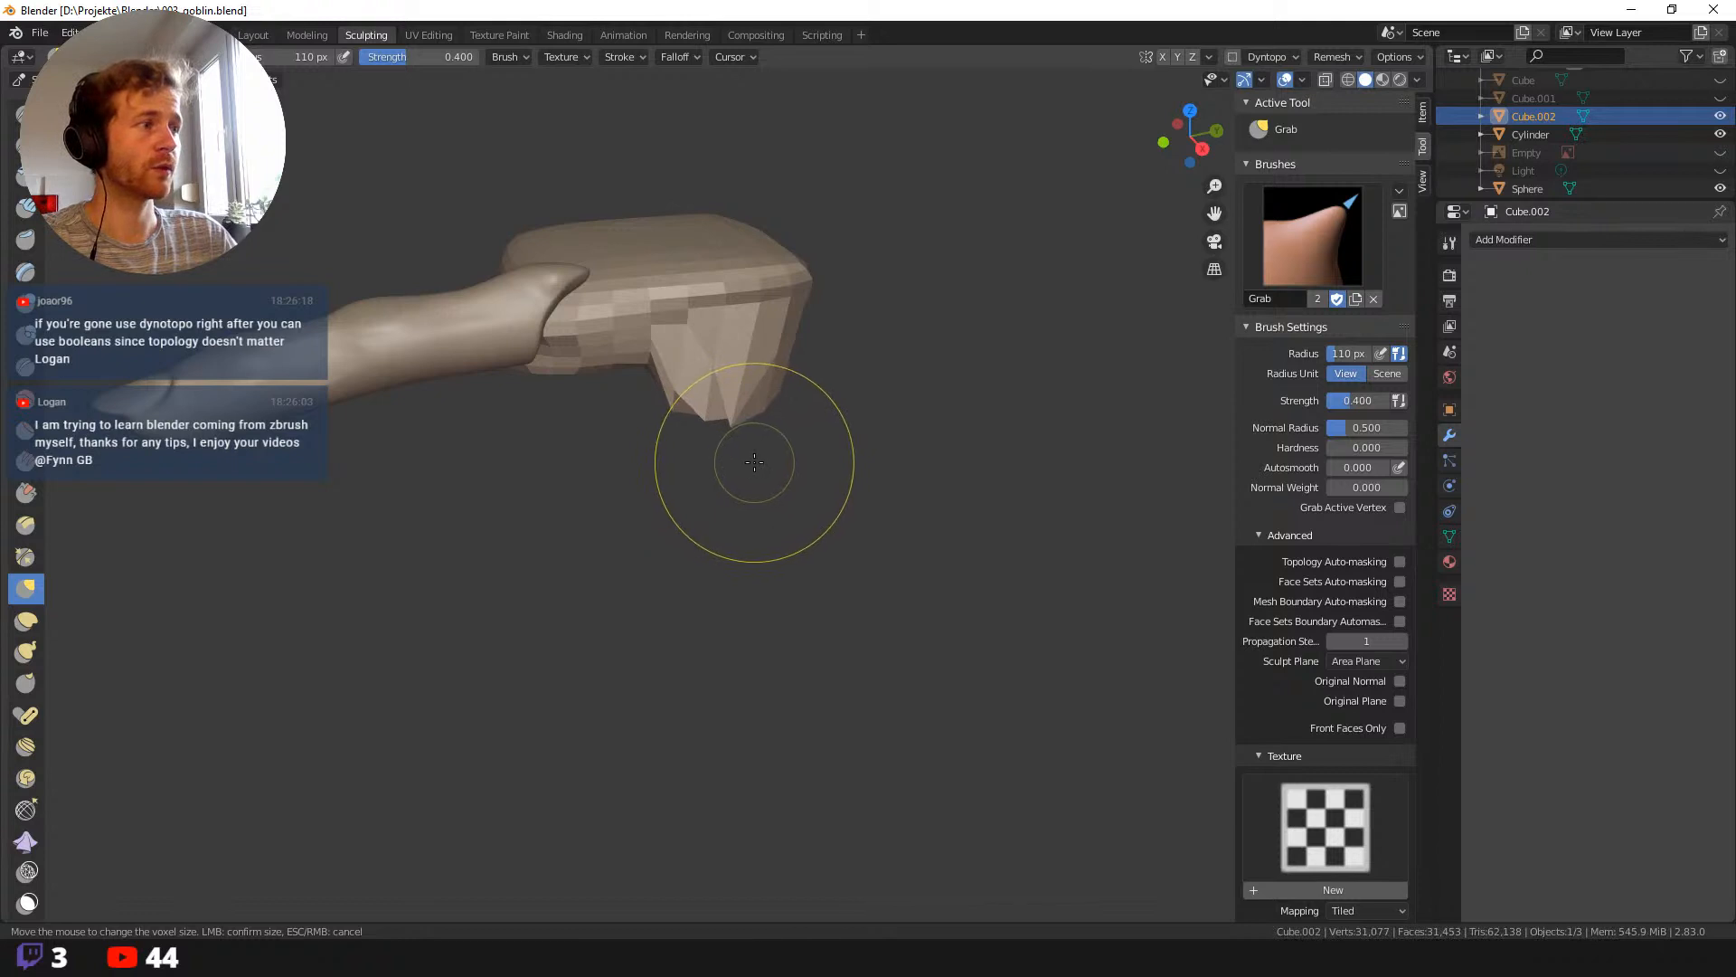
# Remesh the palm at a finer voxel size and pull the thumb base downward with the Grab brush at 133 px radius.
pyautogui.click(828, 430)
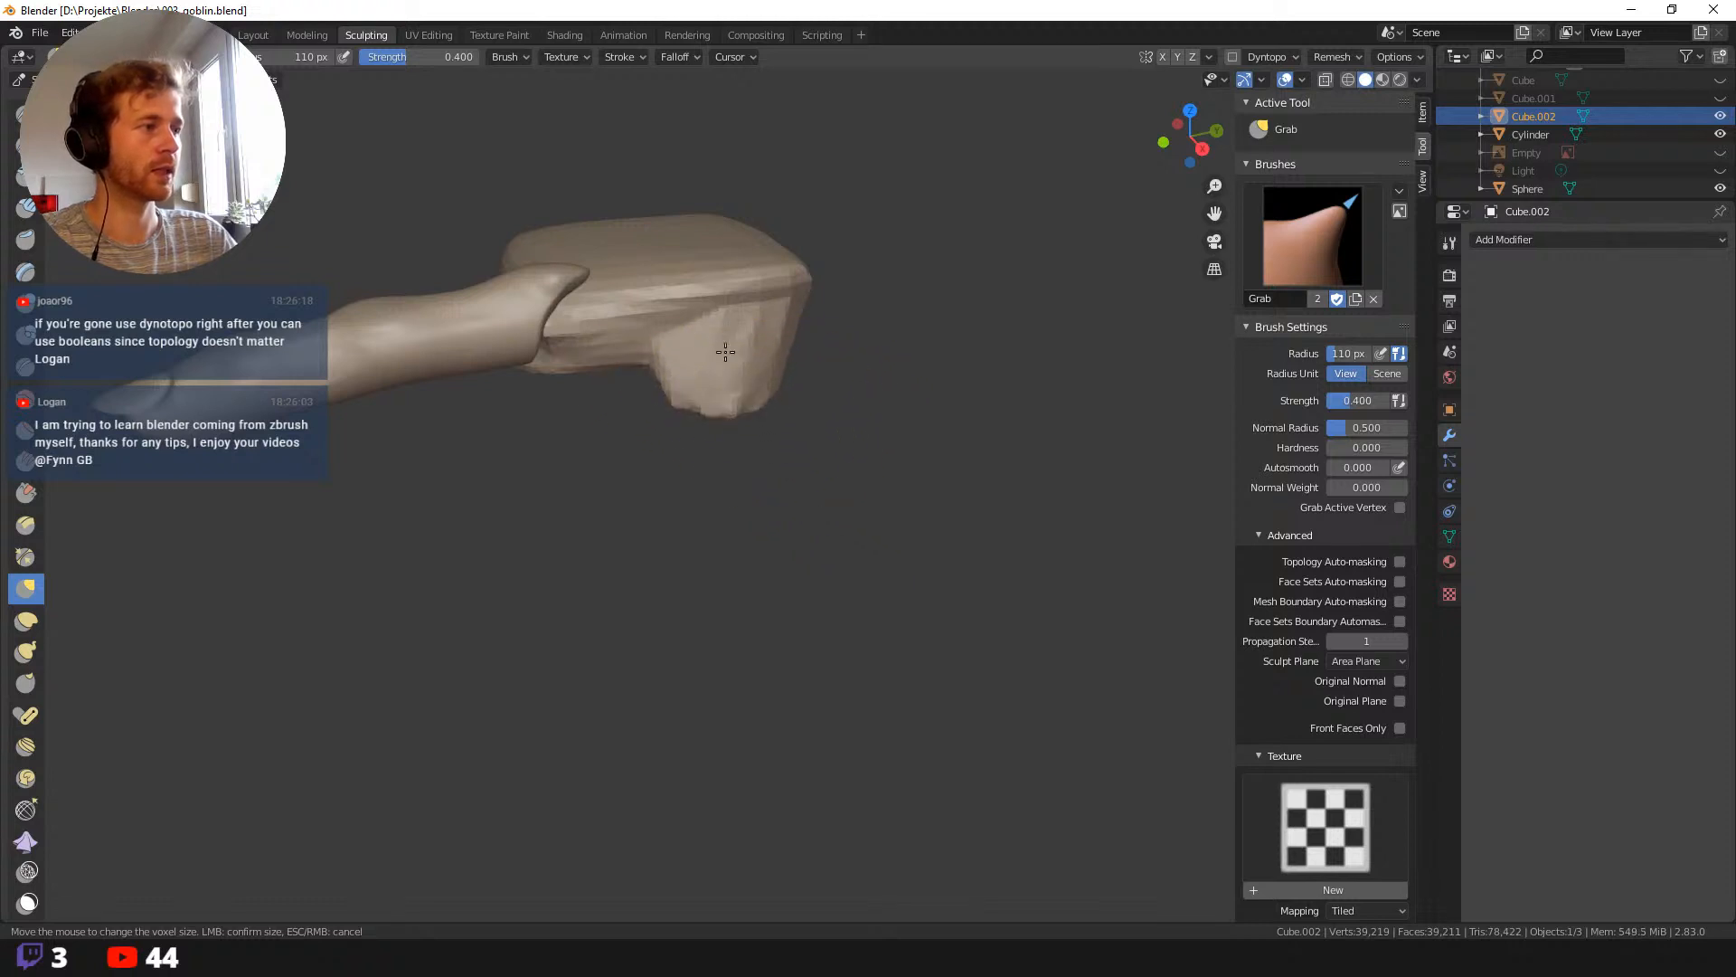
pyautogui.press('f')
pyautogui.click(853, 395)
pyautogui.moveTo(728, 399); pyautogui.dragTo(711, 466)
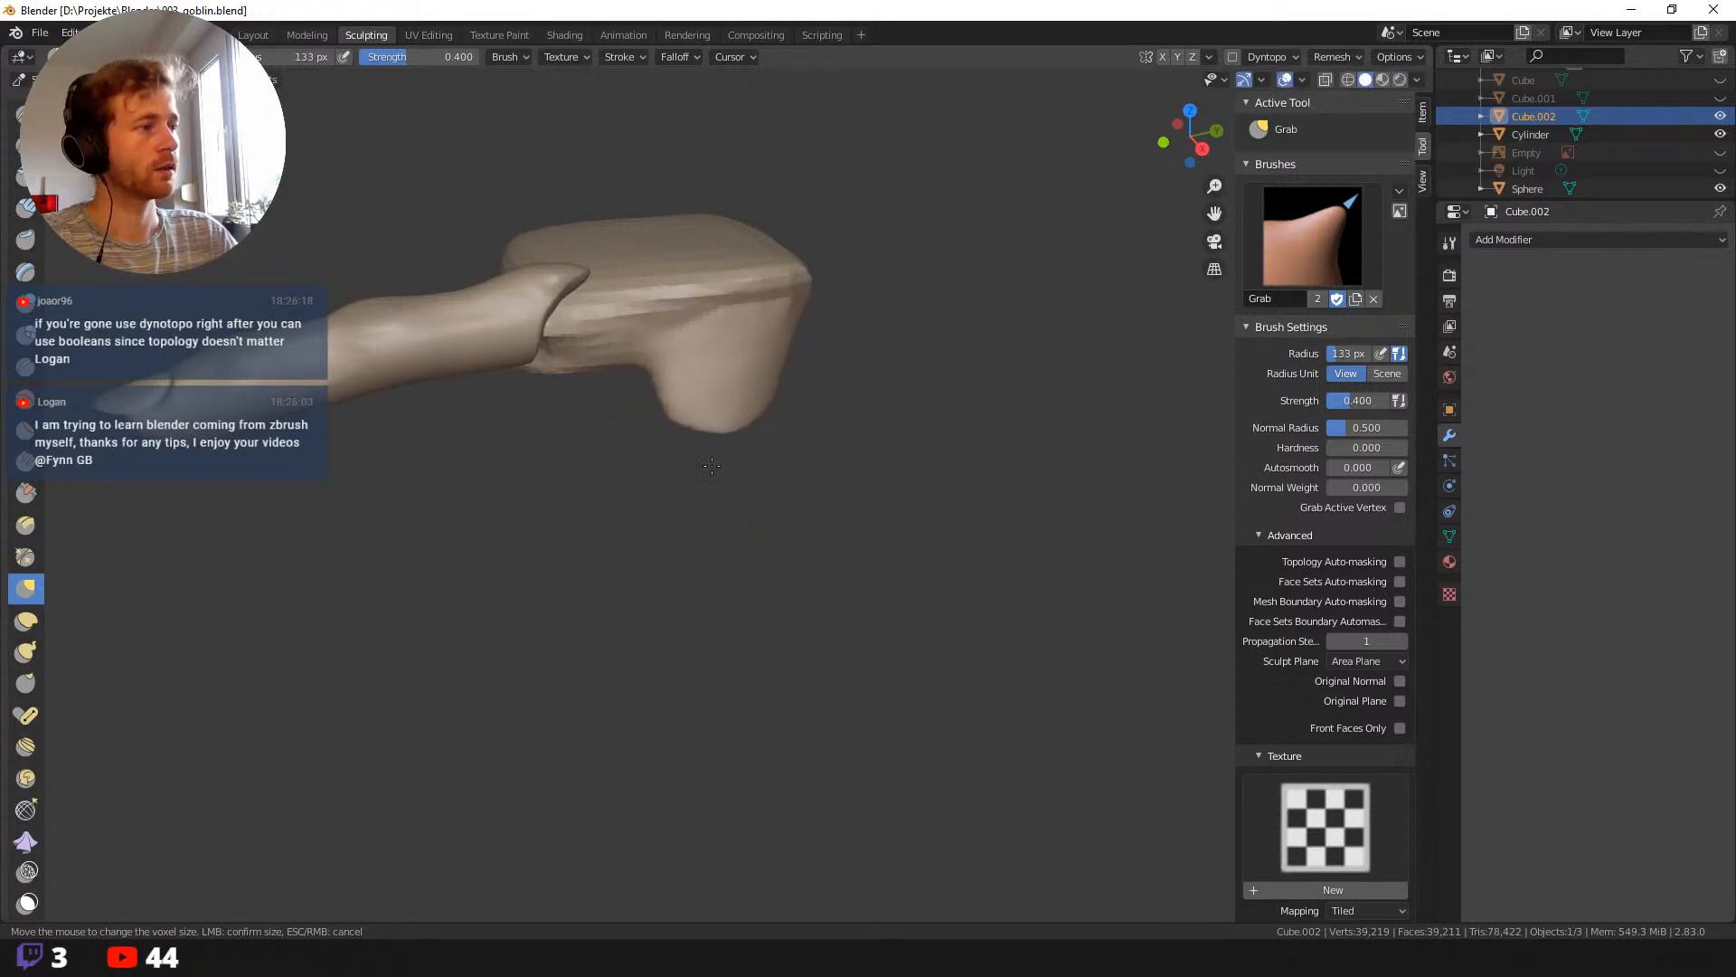
# Shift the palm's underside beside the thumb base toward the wrist with the Grab brush at 133 px radius.
pyautogui.moveTo(654, 474); pyautogui.dragTo(775, 431, button='middle')
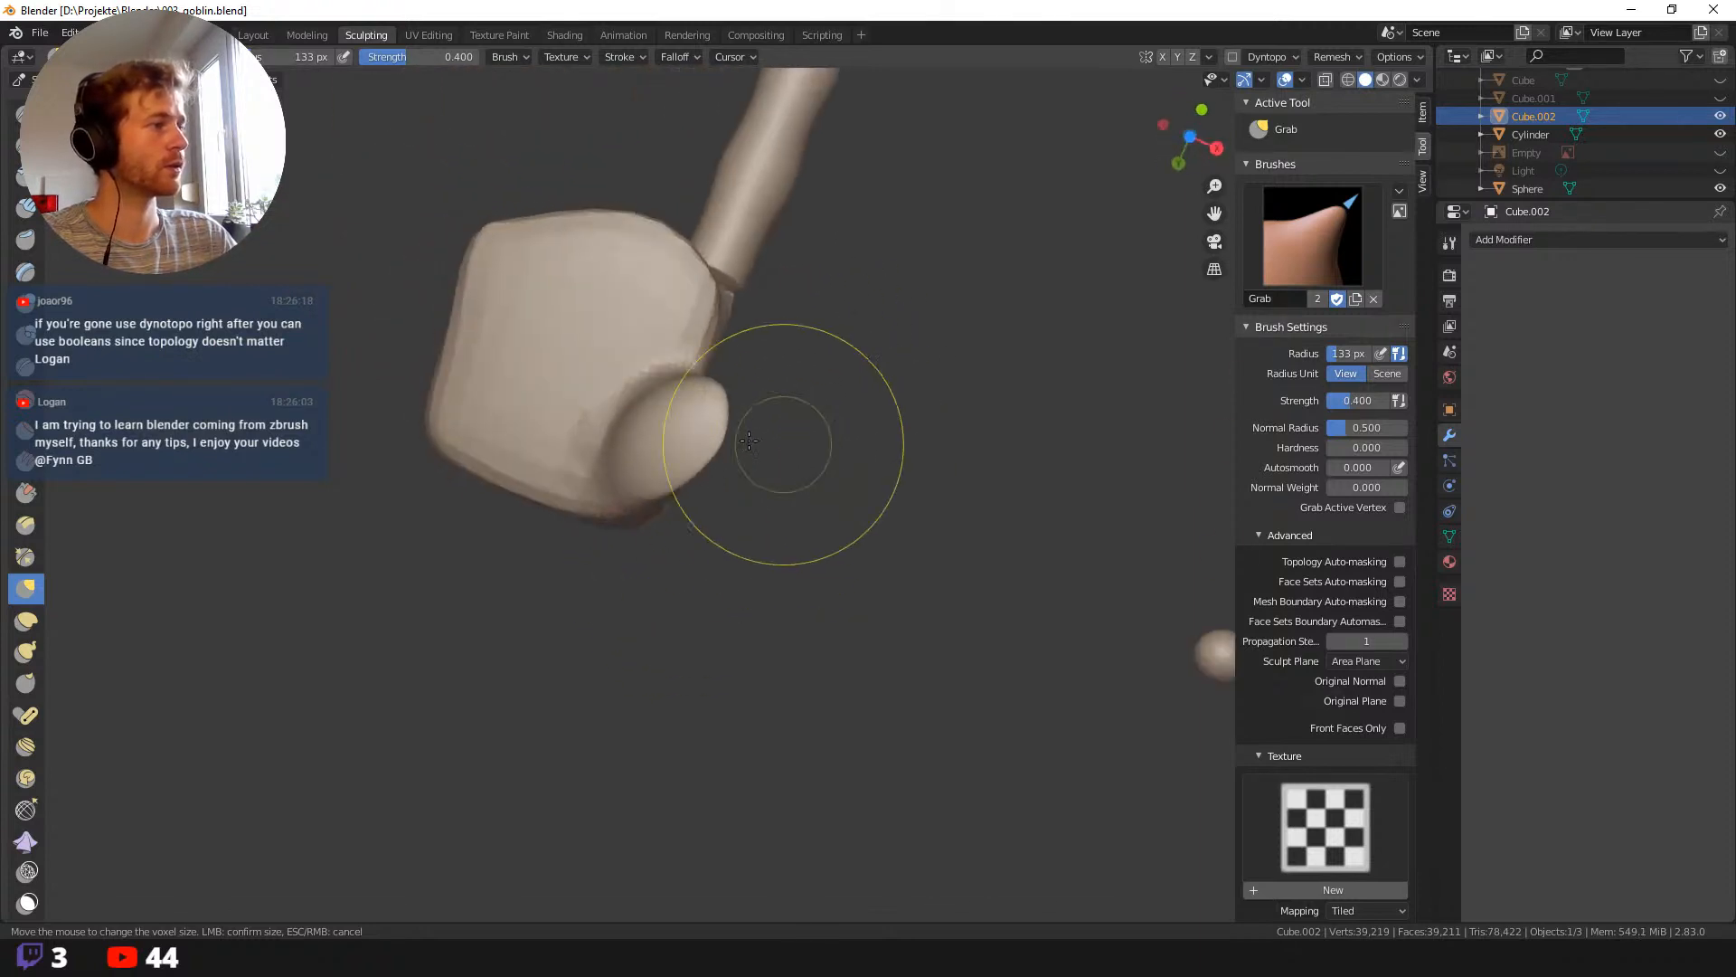
pyautogui.moveTo(578, 405); pyautogui.dragTo(554, 440)
pyautogui.moveTo(783, 536); pyautogui.dragTo(717, 609, button='middle')
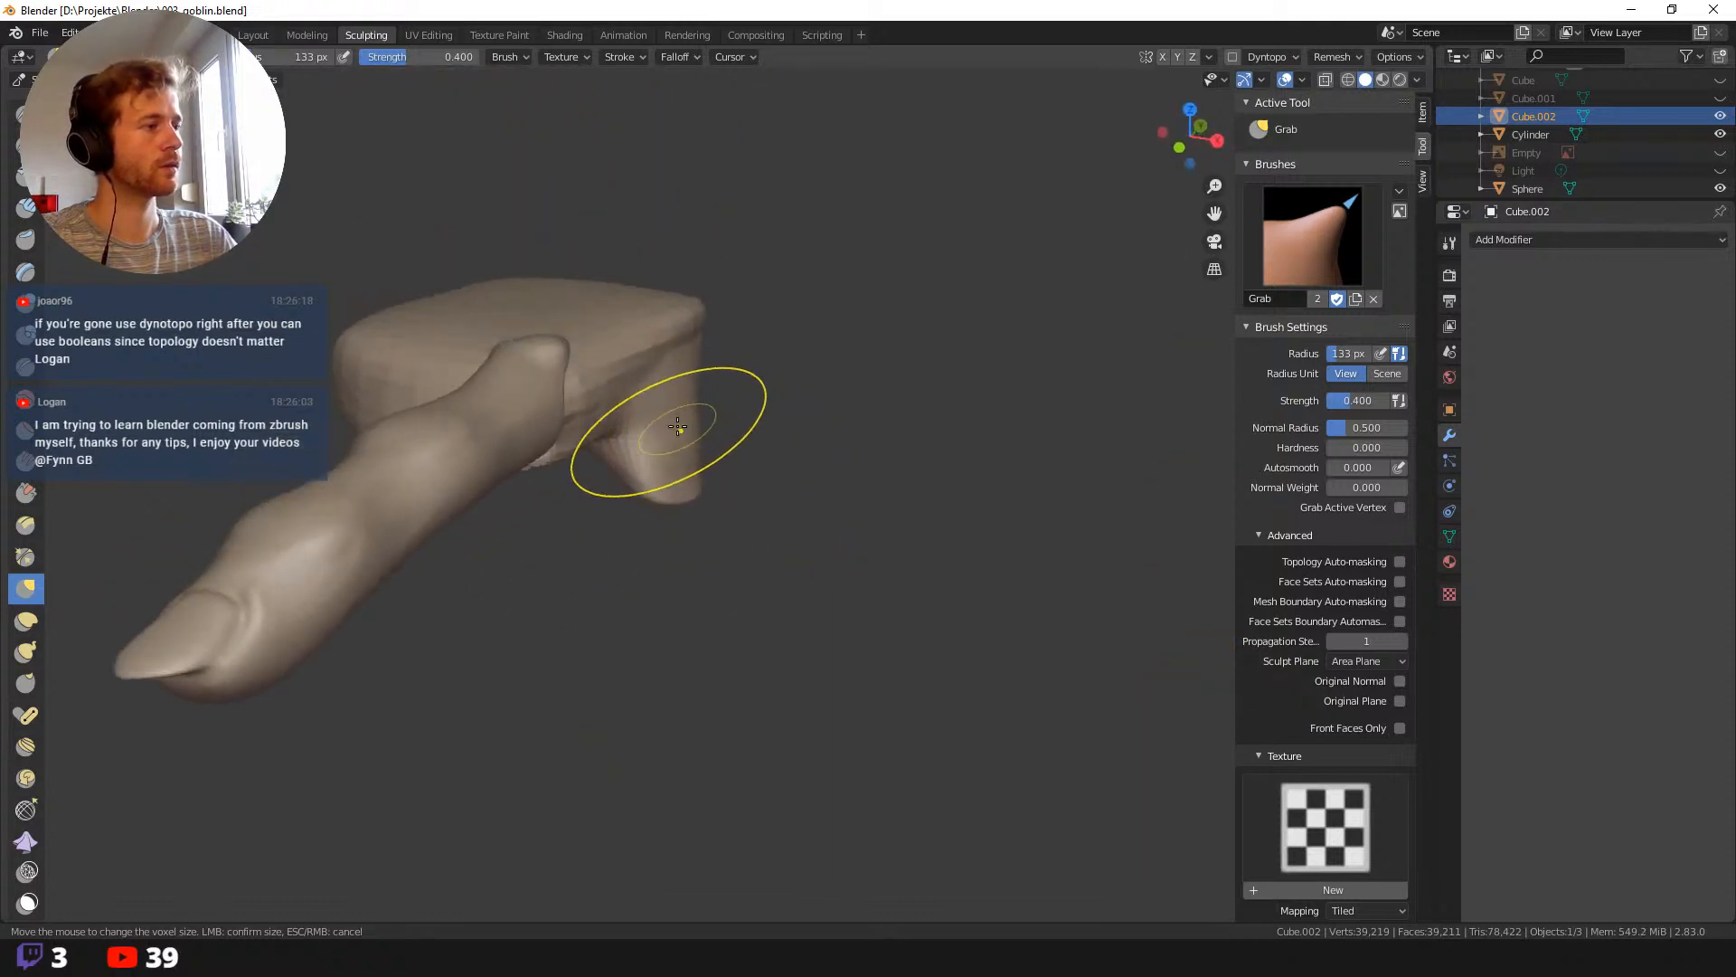
# Lengthen and reshape the thumb base from the front, side and below with the Grab brush at 155 px radius.
pyautogui.press('f')
pyautogui.click(821, 421)
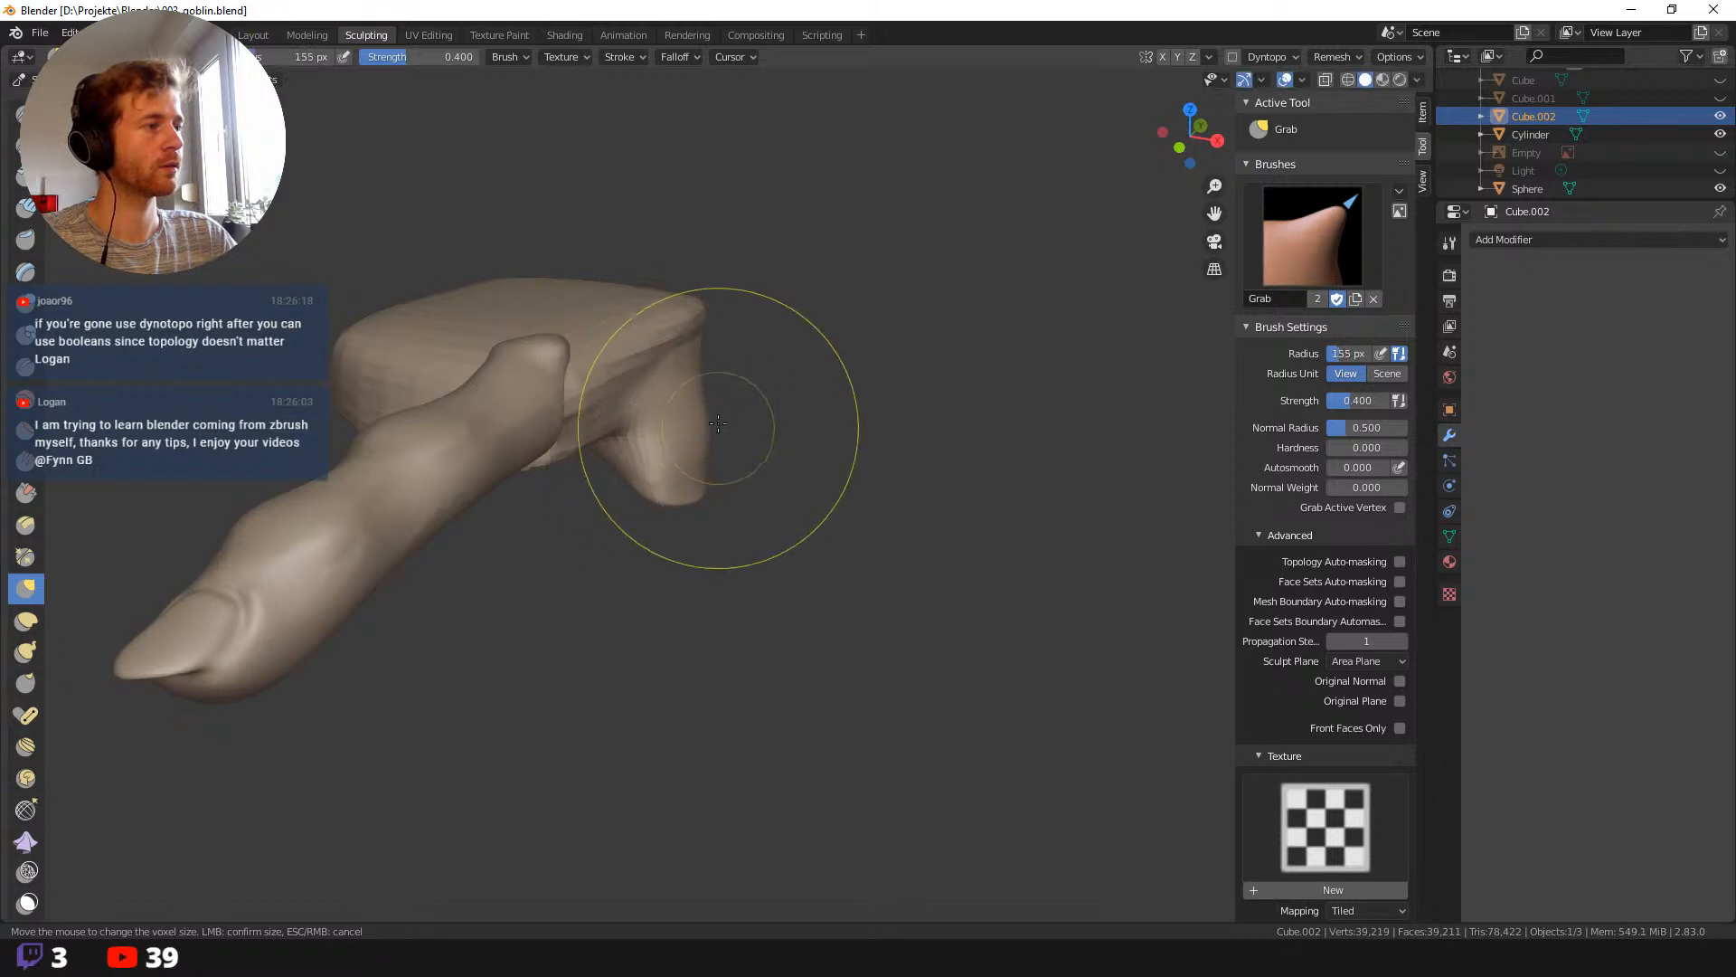
pyautogui.moveTo(733, 548); pyautogui.dragTo(664, 435, button='middle')
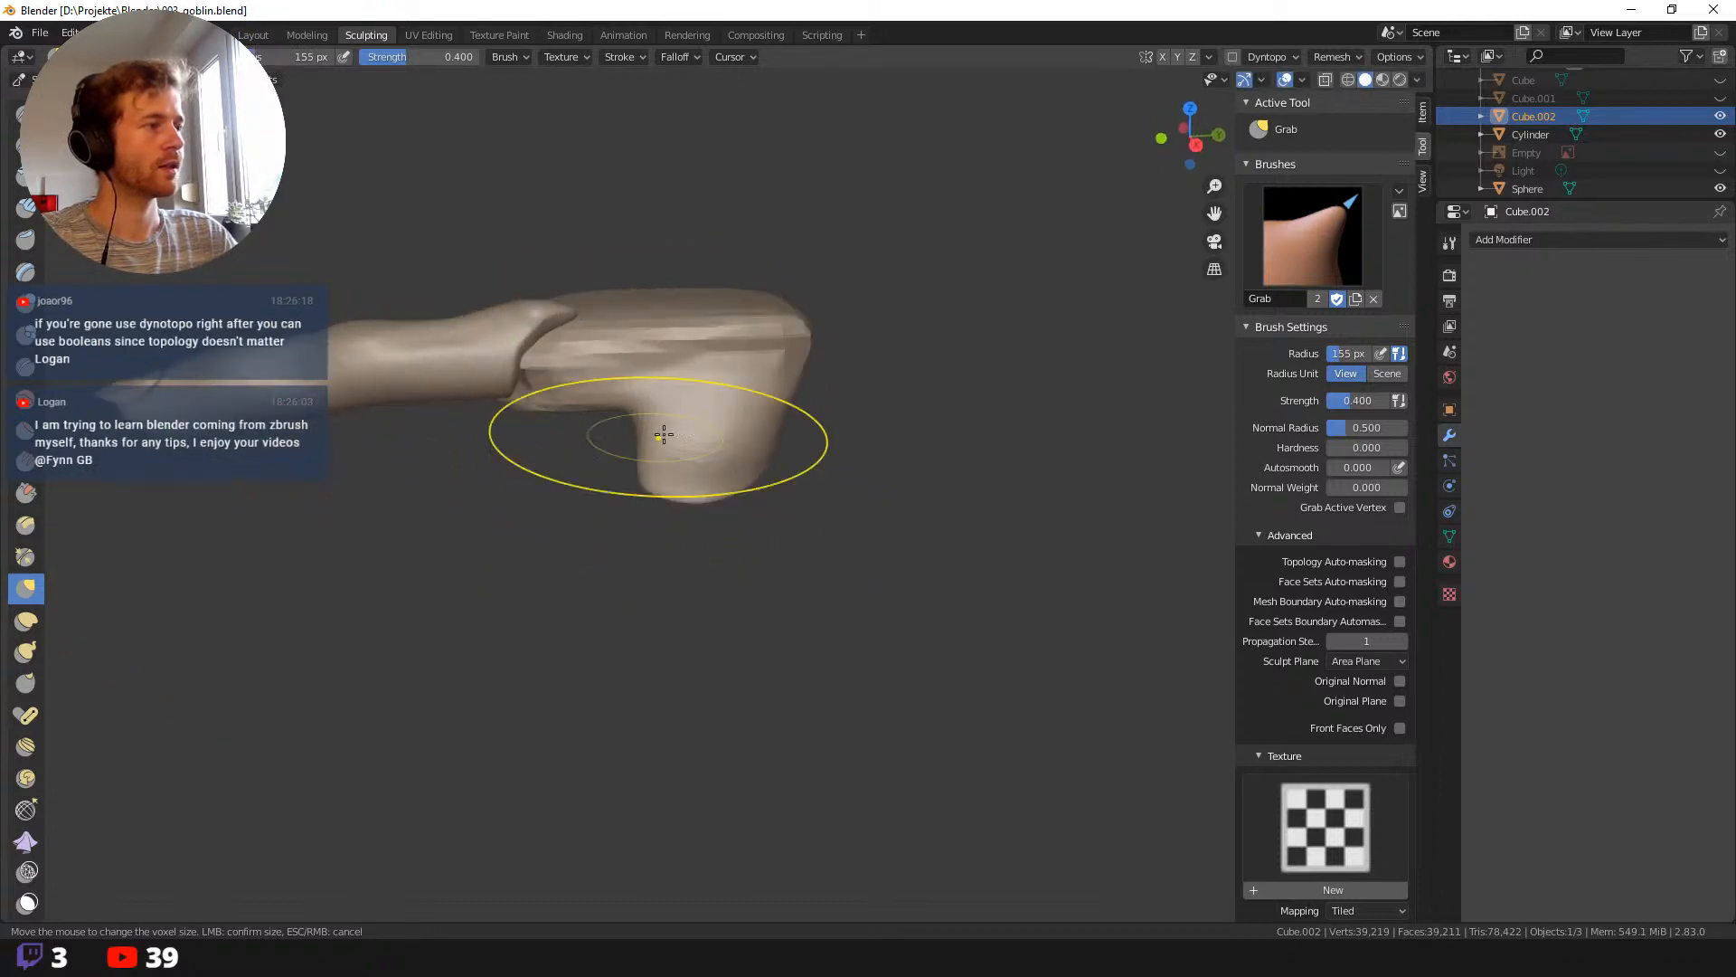
pyautogui.moveTo(641, 291); pyautogui.dragTo(729, 436, button='middle')
pyautogui.moveTo(650, 508); pyautogui.dragTo(677, 454)
pyautogui.moveTo(731, 466); pyautogui.dragTo(786, 353, button='middle')
pyautogui.moveTo(664, 368)
pyautogui.mouseDown(button='middle')
pyautogui.moveTo(707, 480)
pyautogui.moveTo(701, 678)
pyautogui.mouseUp(button='middle')
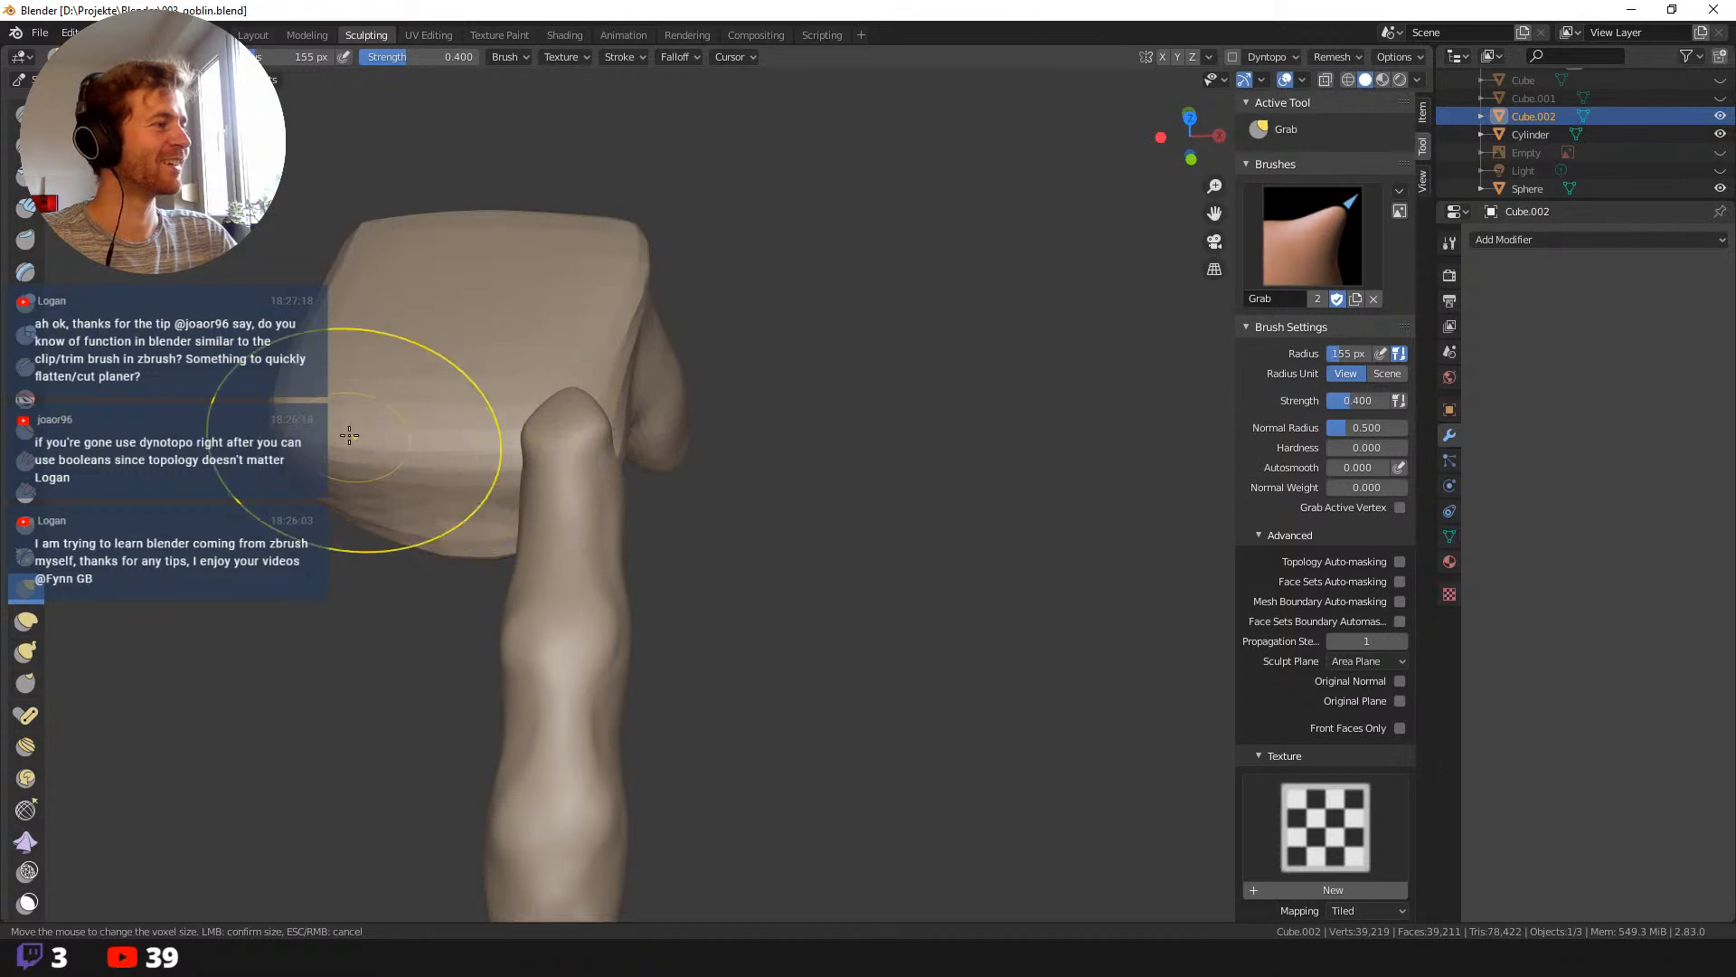
# Refine the palm's finger-side edge and wrist-end corners with the Grab brush at 95 px, then 187 px radius.
pyautogui.moveTo(747, 562); pyautogui.dragTo(637, 261, button='middle')
pyautogui.press('f')
pyautogui.click(585, 272)
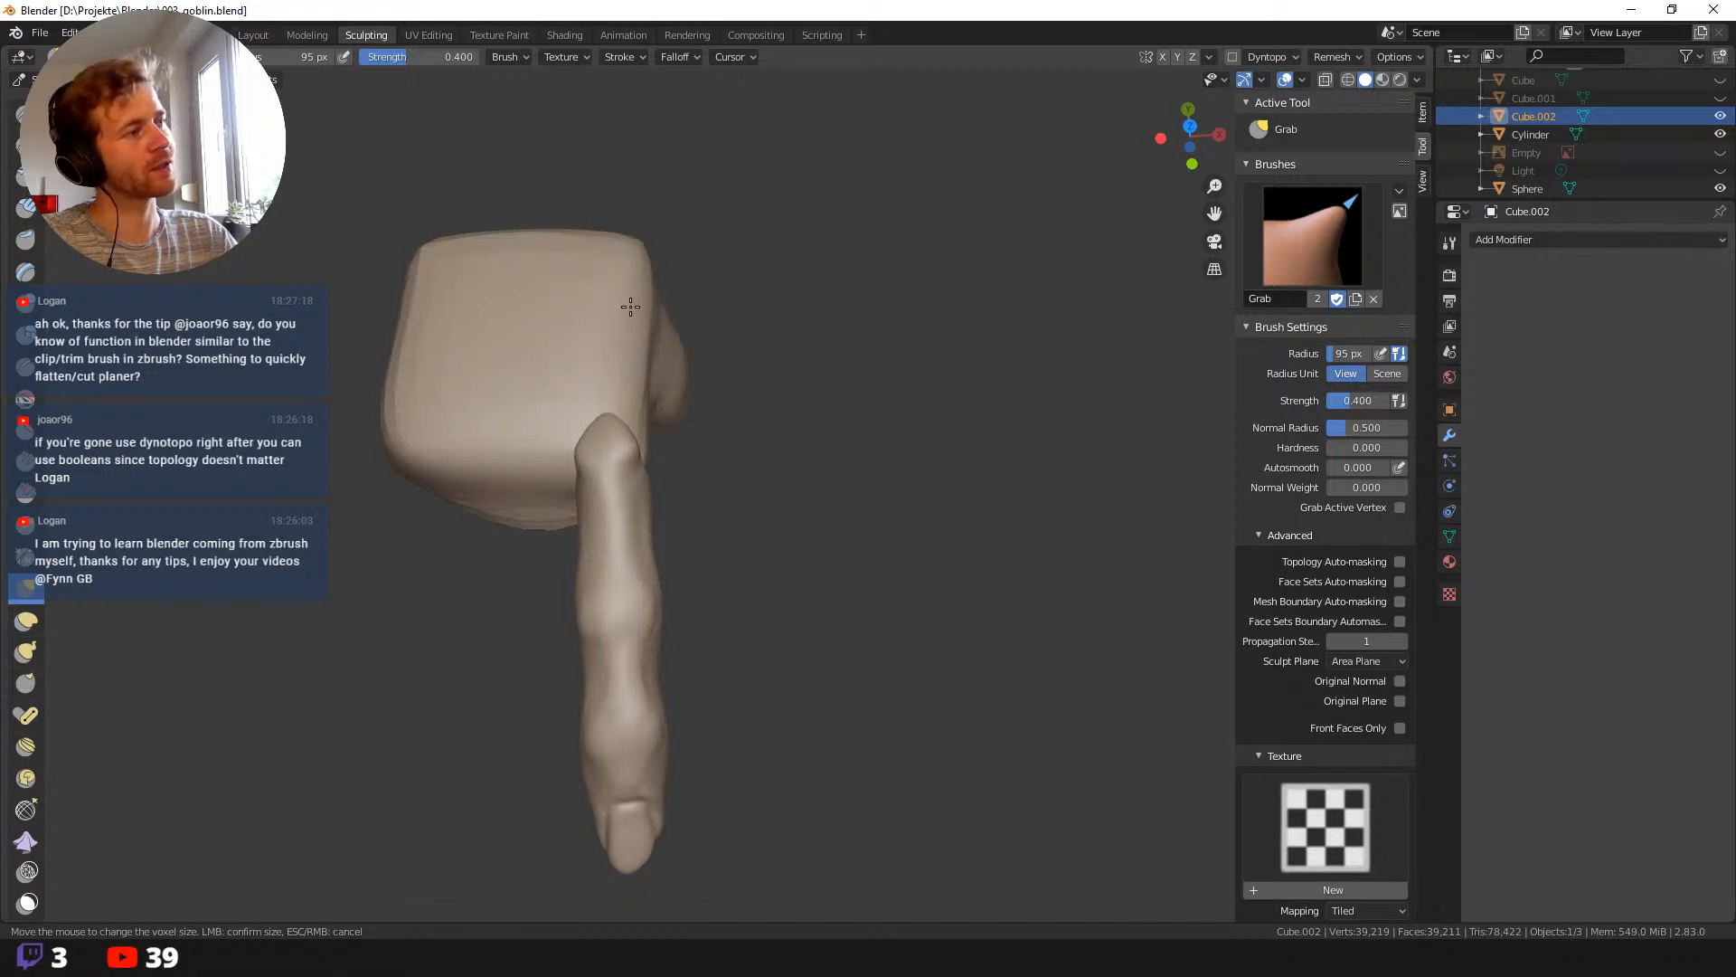
pyautogui.moveTo(791, 396); pyautogui.dragTo(658, 309, button='middle')
pyautogui.press('f')
pyautogui.click(830, 416)
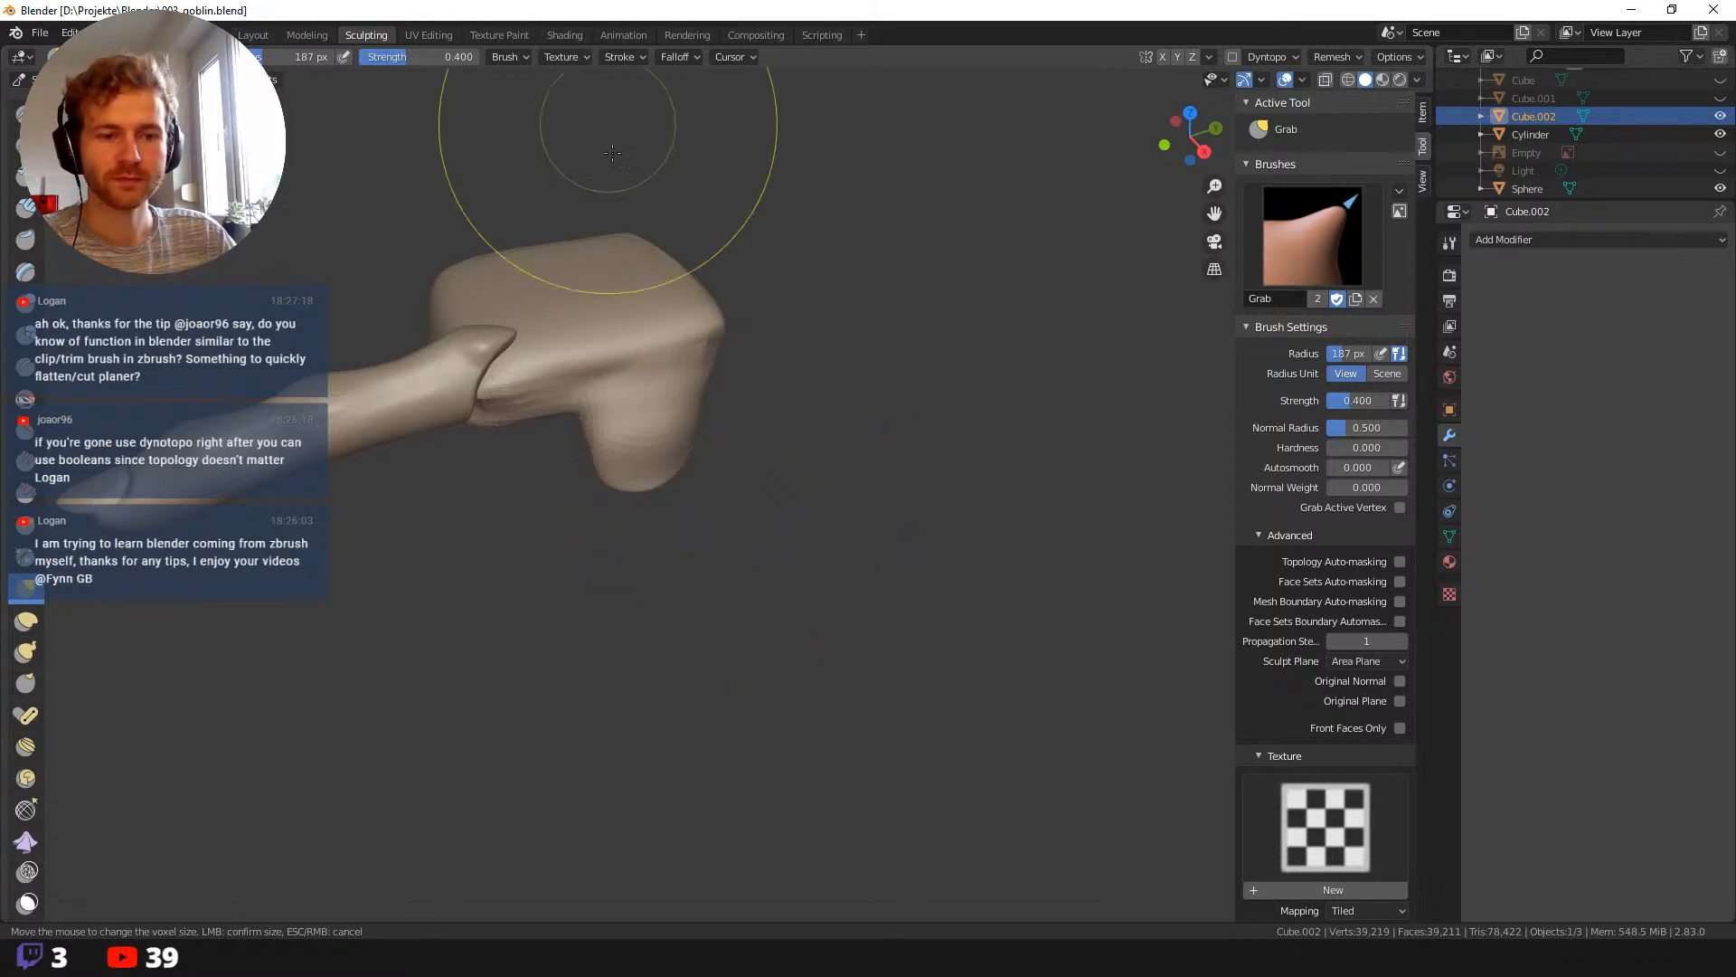
pyautogui.moveTo(621, 504); pyautogui.dragTo(575, 452, button='middle')
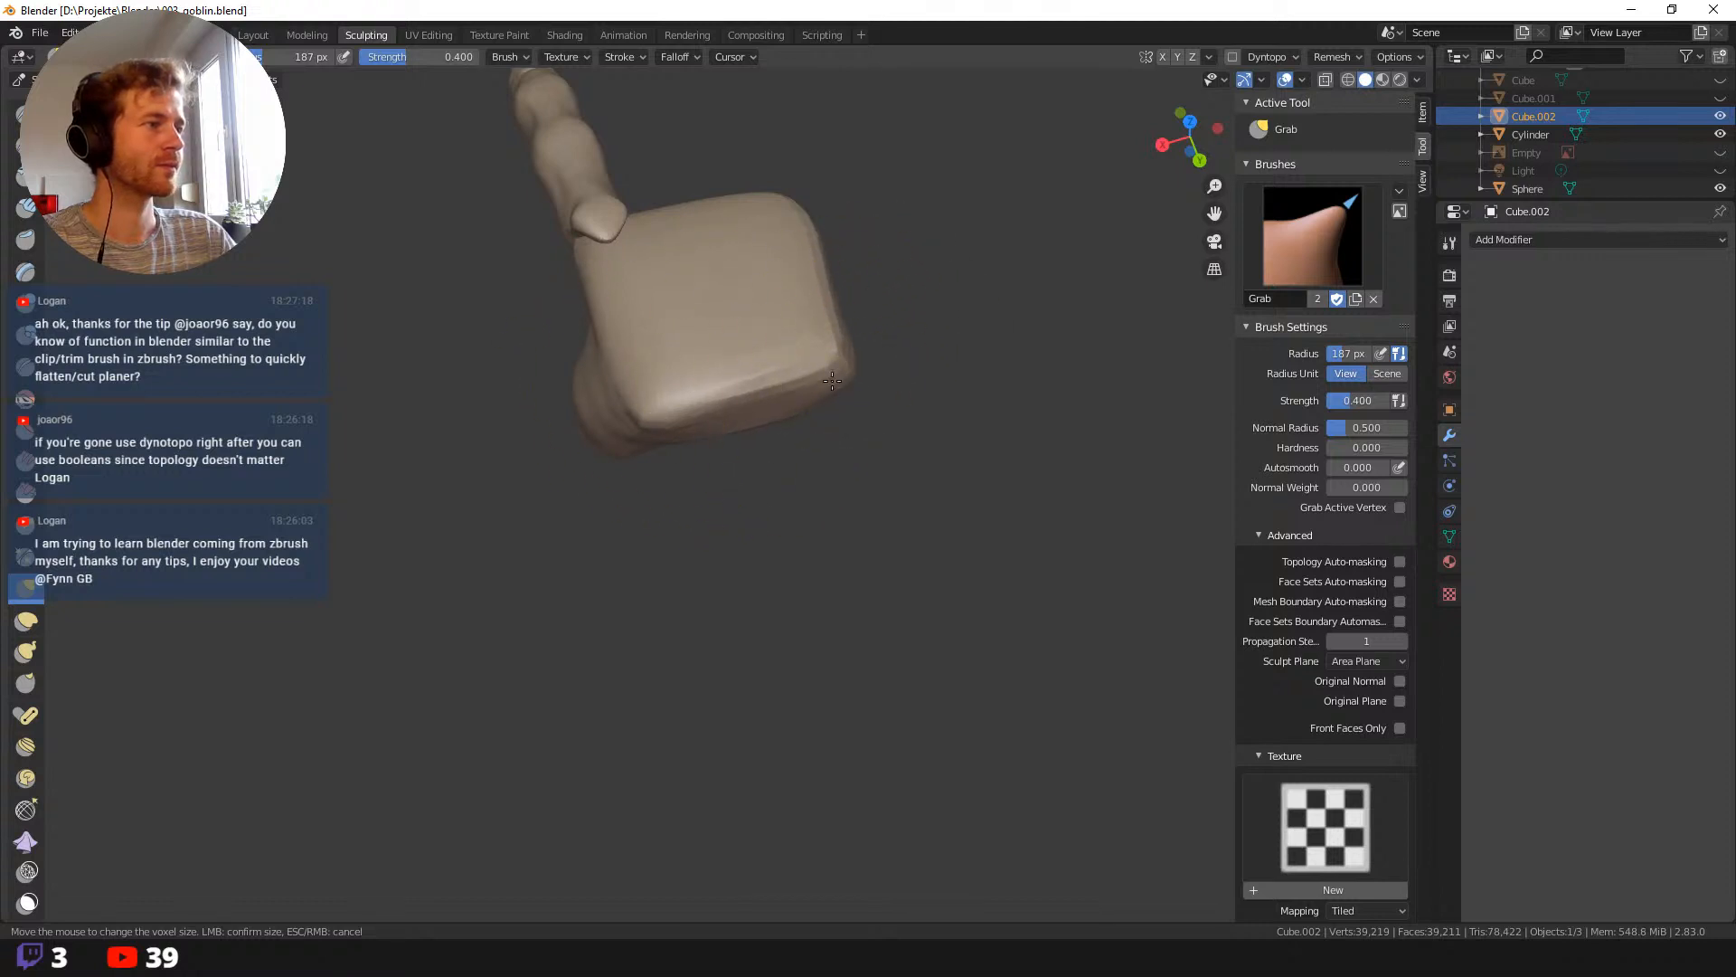
pyautogui.moveTo(794, 407)
pyautogui.mouseDown(button='middle')
pyautogui.moveTo(748, 423)
pyautogui.moveTo(880, 311)
pyautogui.moveTo(900, 585)
pyautogui.moveTo(941, 488)
pyautogui.mouseUp(button='middle')
# Switch to the Layout workspace and select the finger.
pyautogui.click(255, 35)
pyautogui.moveTo(579, 470); pyautogui.dragTo(664, 481, button='middle')
pyautogui.click(555, 449)
pyautogui.keyDown('shift'); pyautogui.moveTo(331, 482); pyautogui.dragTo(570, 597, button='middle'); pyautogui.keyUp('shift')
pyautogui.press('s')
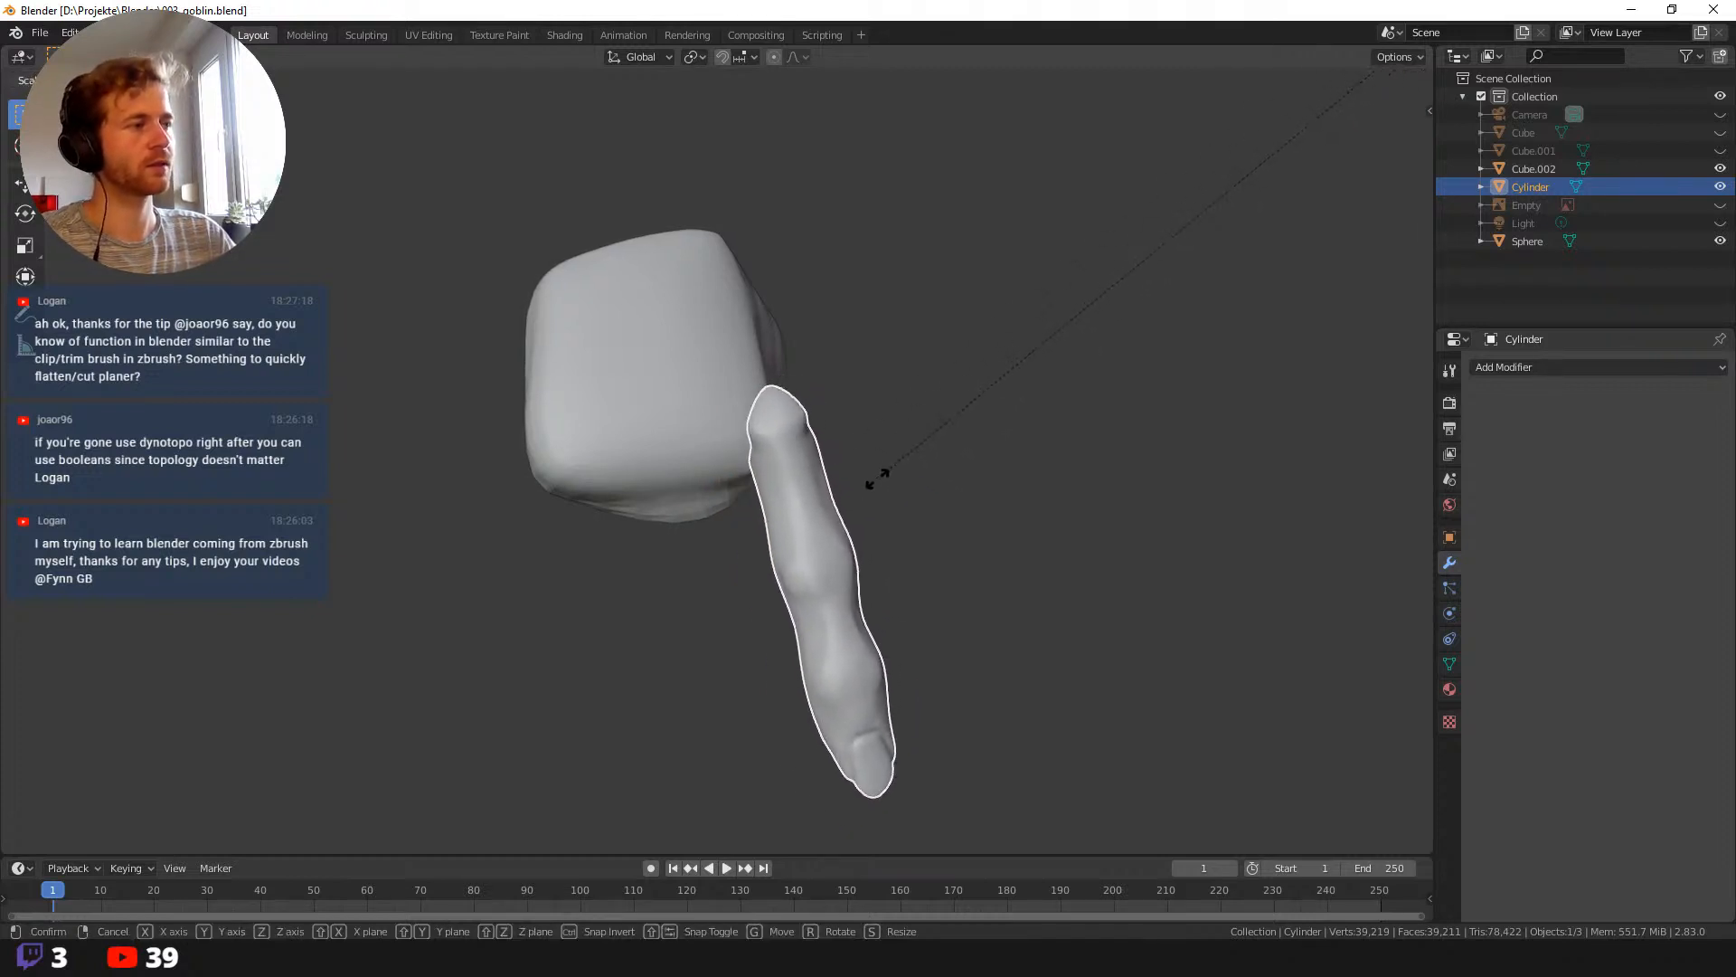
pyautogui.press('Escape')
# Set the transform pivot point to Individual Origins and scale the finger slightly.
pyautogui.moveTo(669, 307); pyautogui.dragTo(800, 217, button='middle')
pyautogui.click(642, 57)
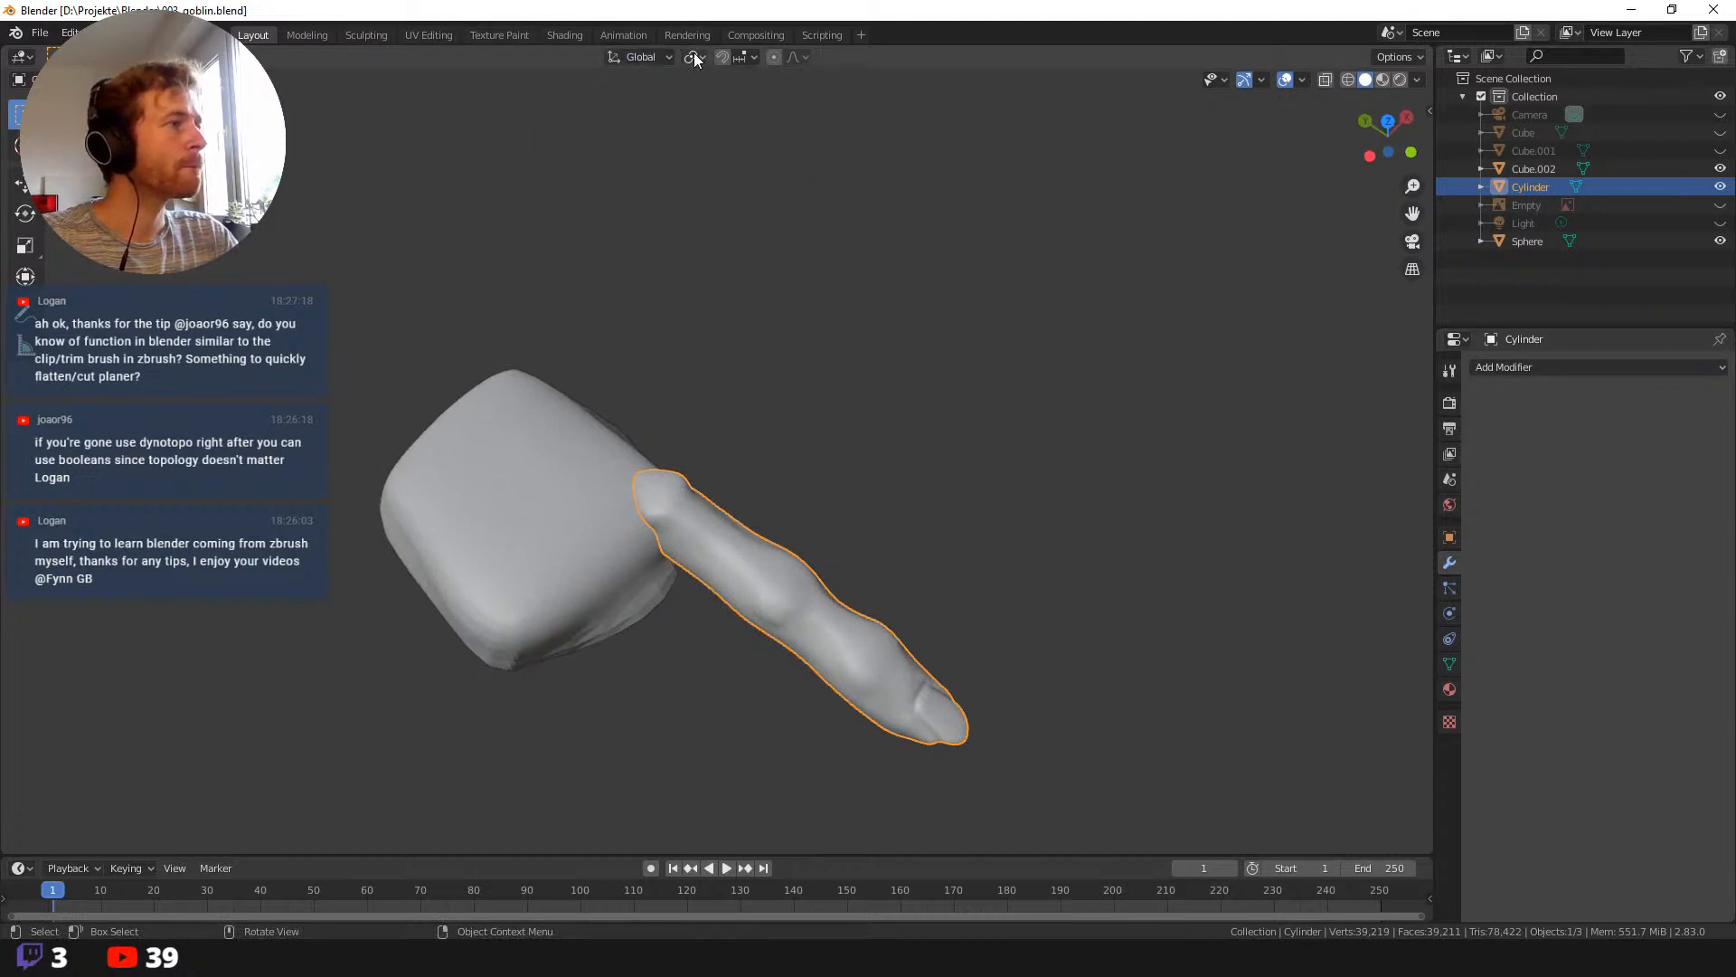
pyautogui.click(693, 58)
pyautogui.click(729, 117)
pyautogui.press('g')
pyautogui.press('z')
pyautogui.click(780, 573)
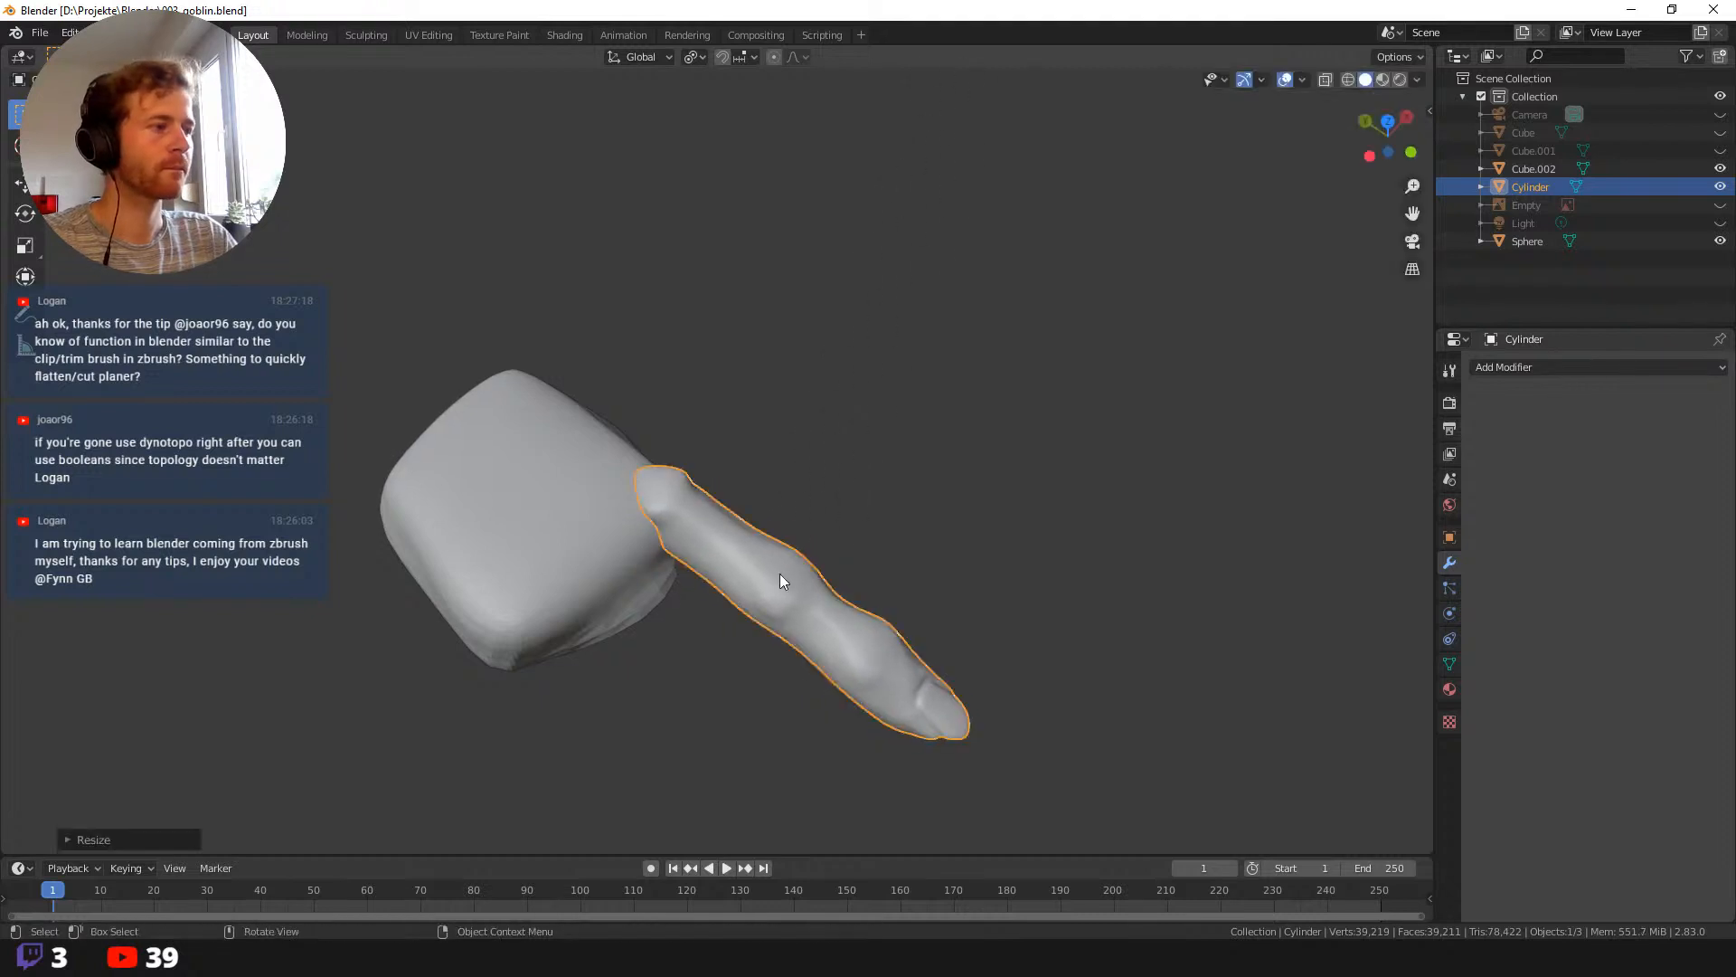
# Scale down the finger's entire mesh in Edit Mode and return to Object Mode.
pyautogui.press('a')
pyautogui.click(804, 588)
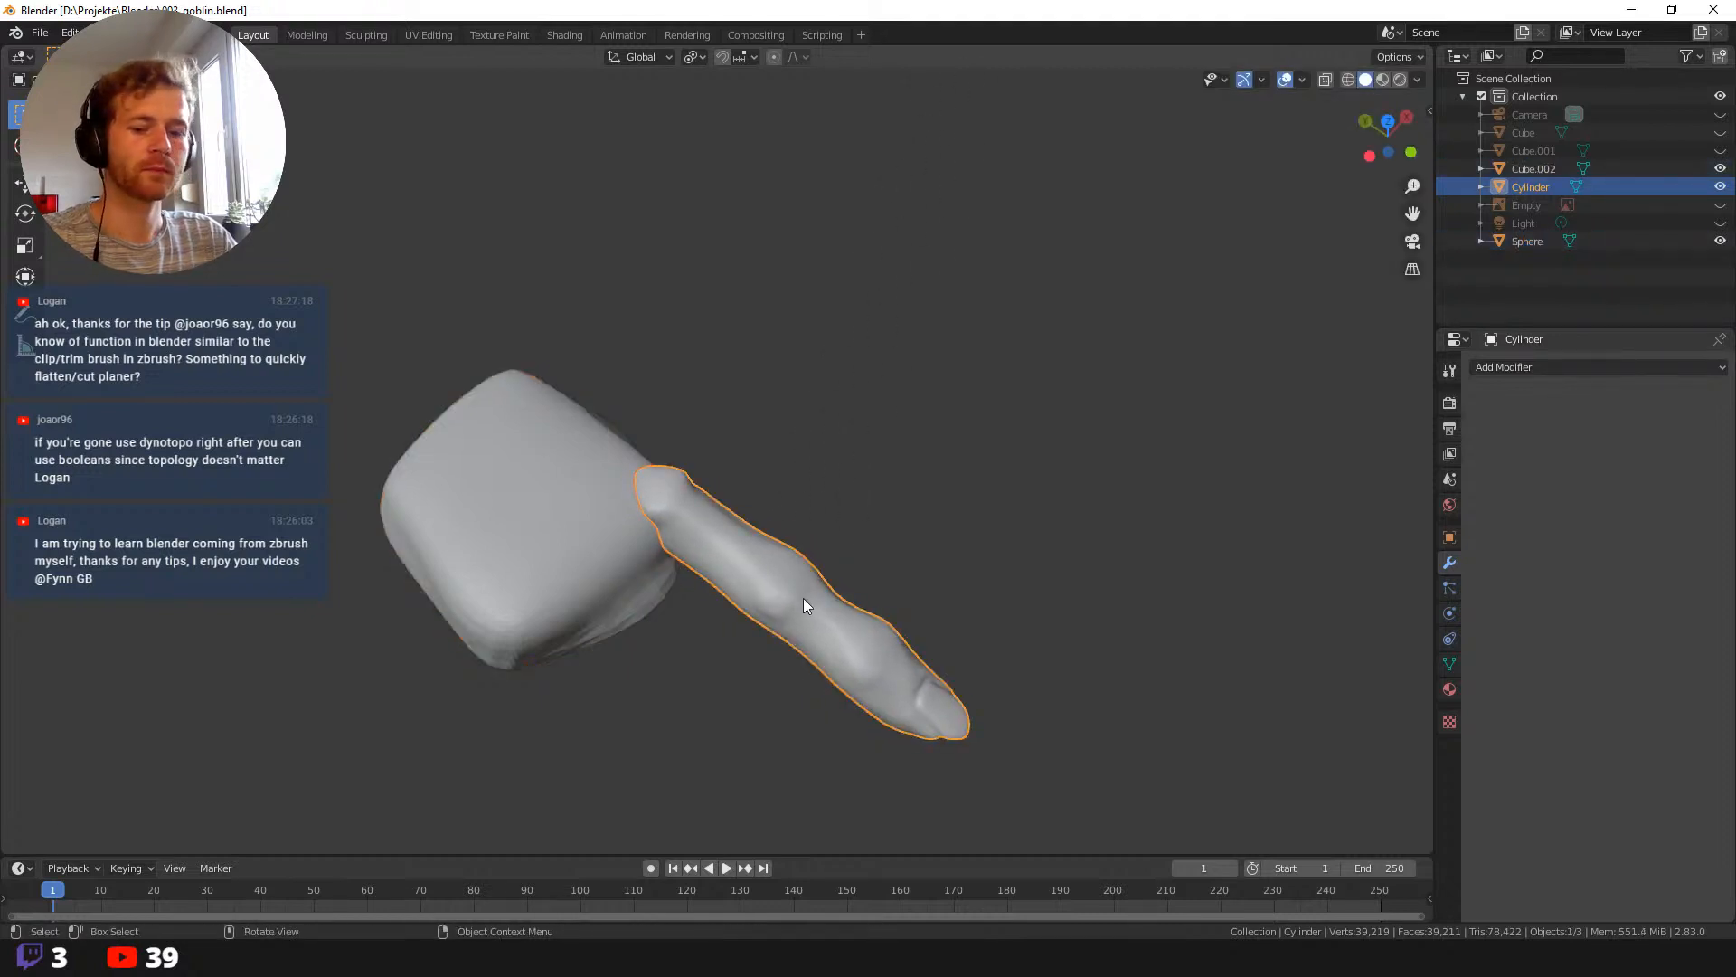
pyautogui.press('Tab')
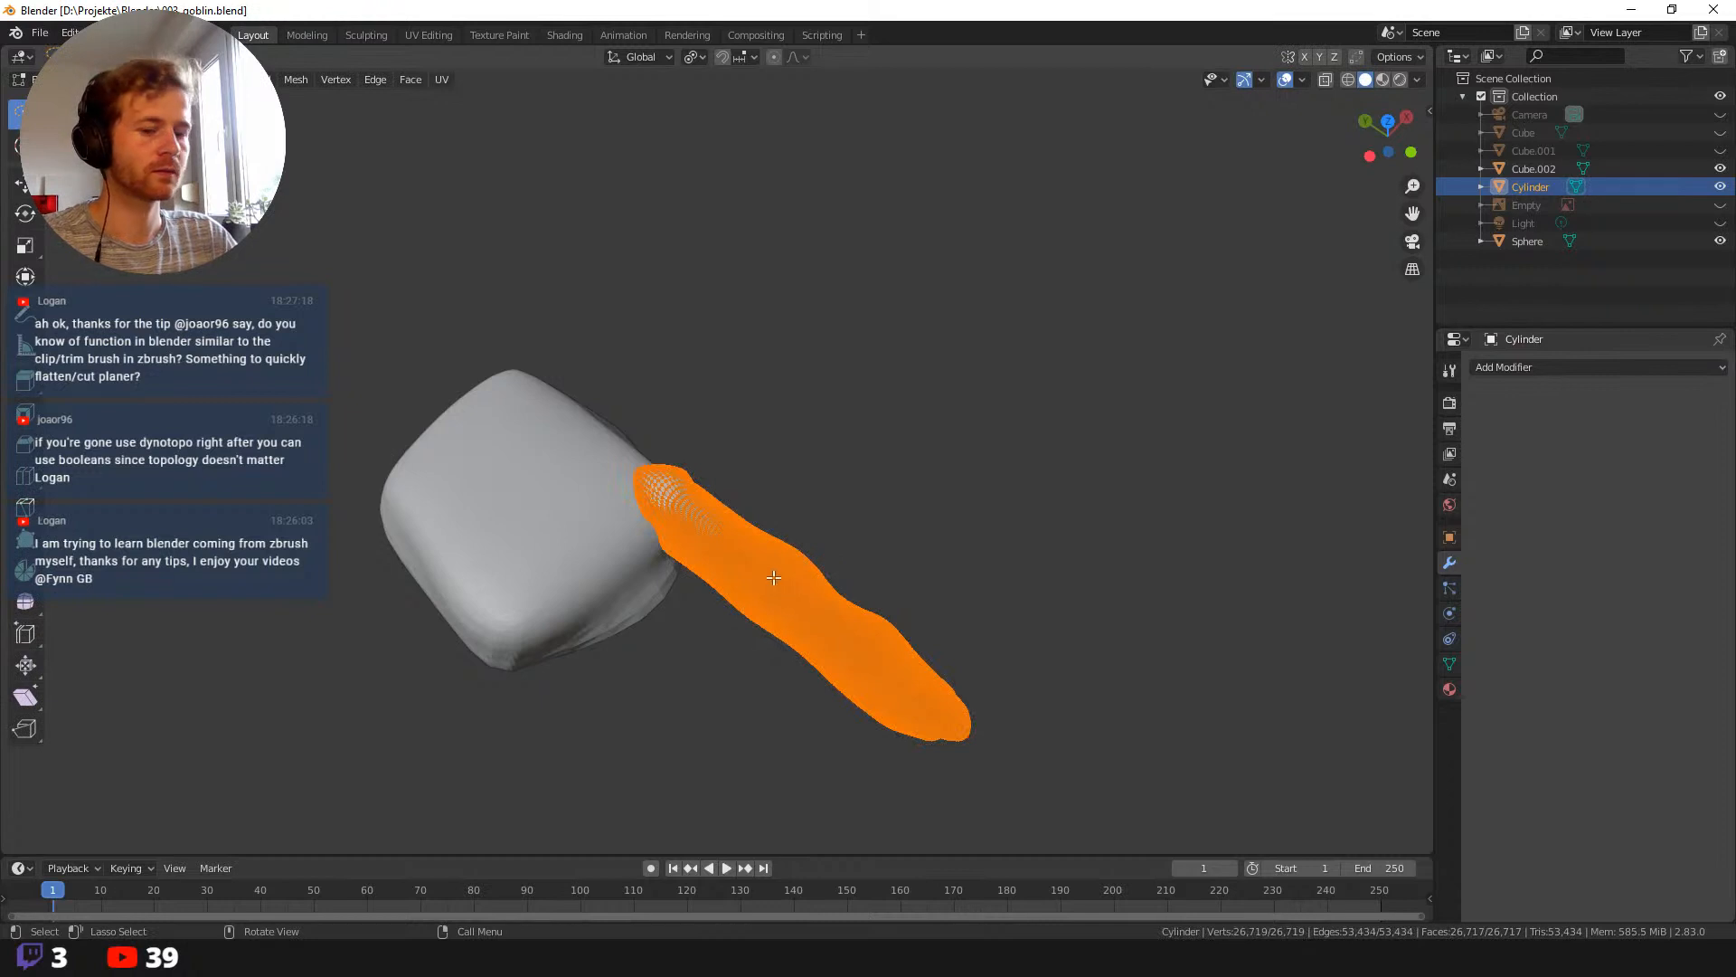
pyautogui.press('s')
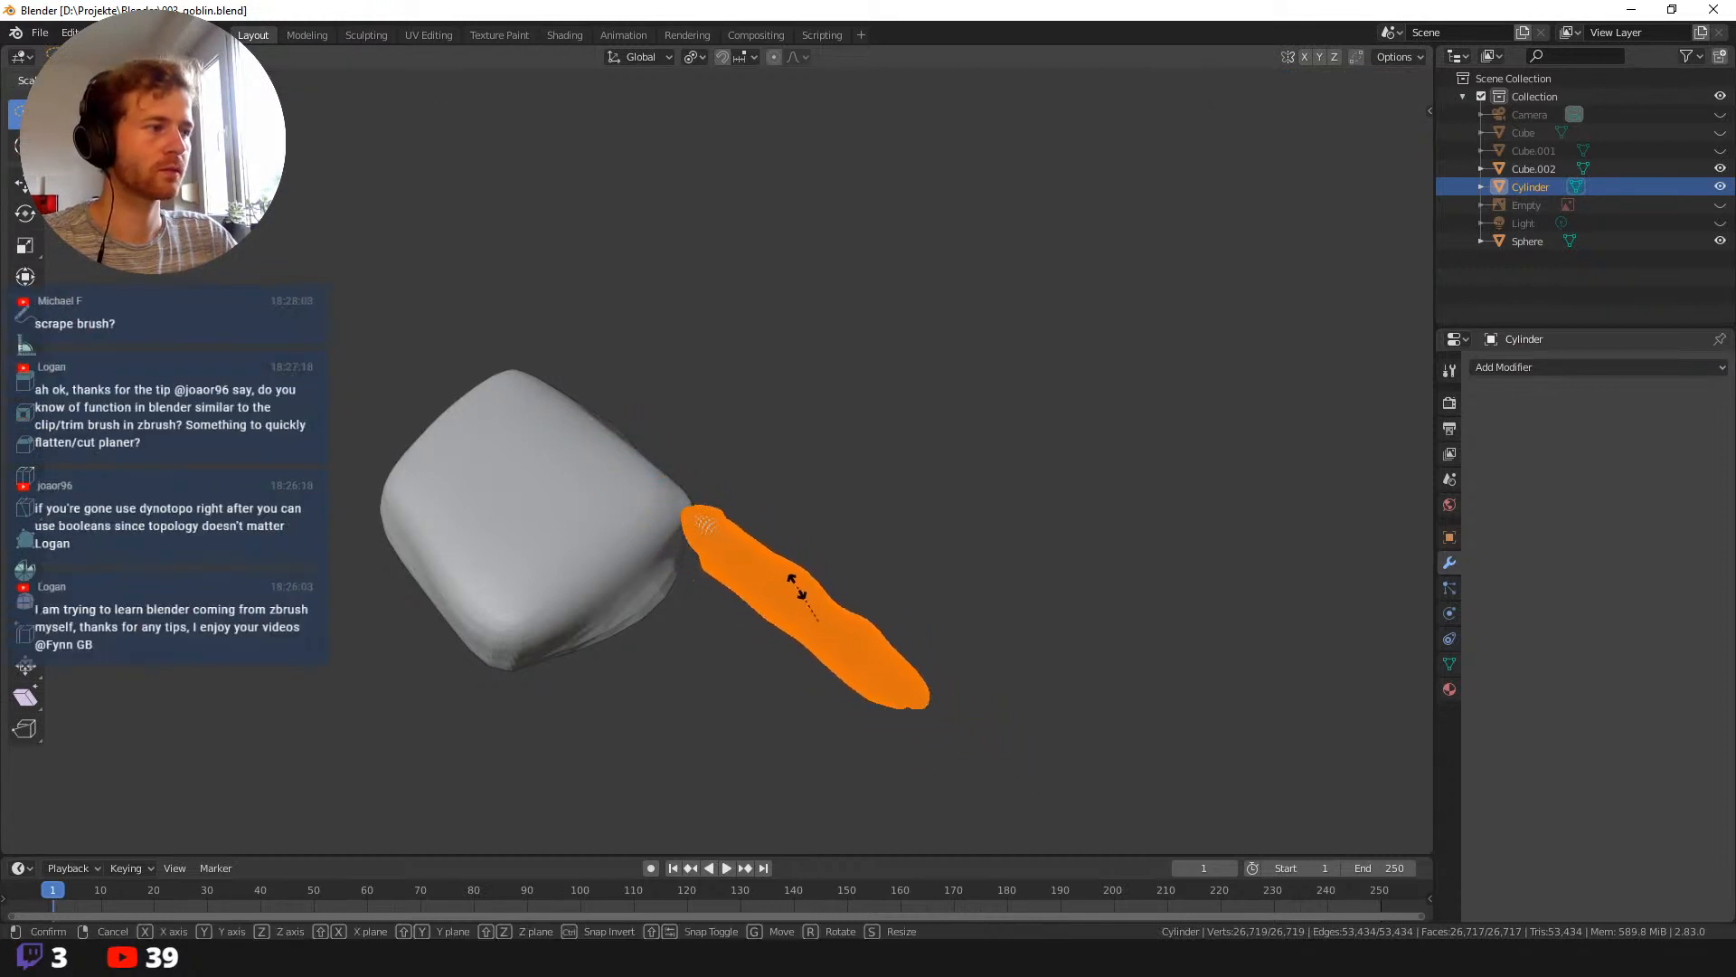
pyautogui.click(794, 584)
pyautogui.press('Tab')
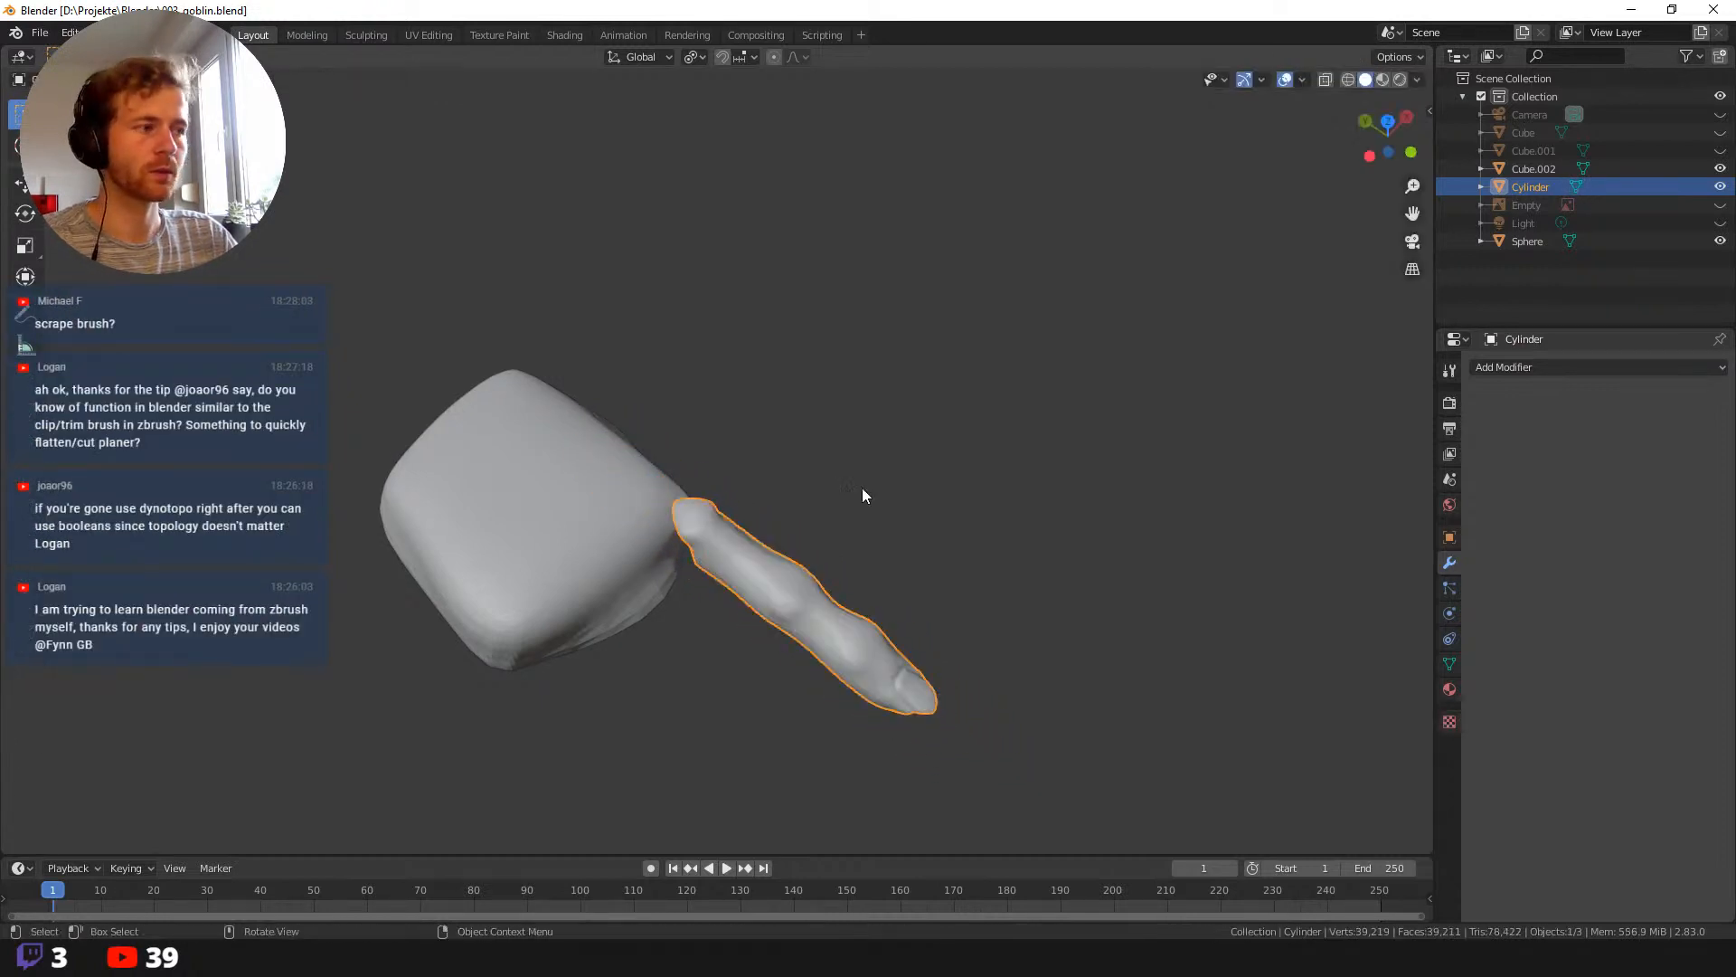
# Move the finger against the palm's front edge on the thumb side, adjusting its height and depth from front and top views.
pyautogui.moveTo(861, 487); pyautogui.dragTo(709, 404, button='middle')
pyautogui.press('g')
pyautogui.click(711, 492)
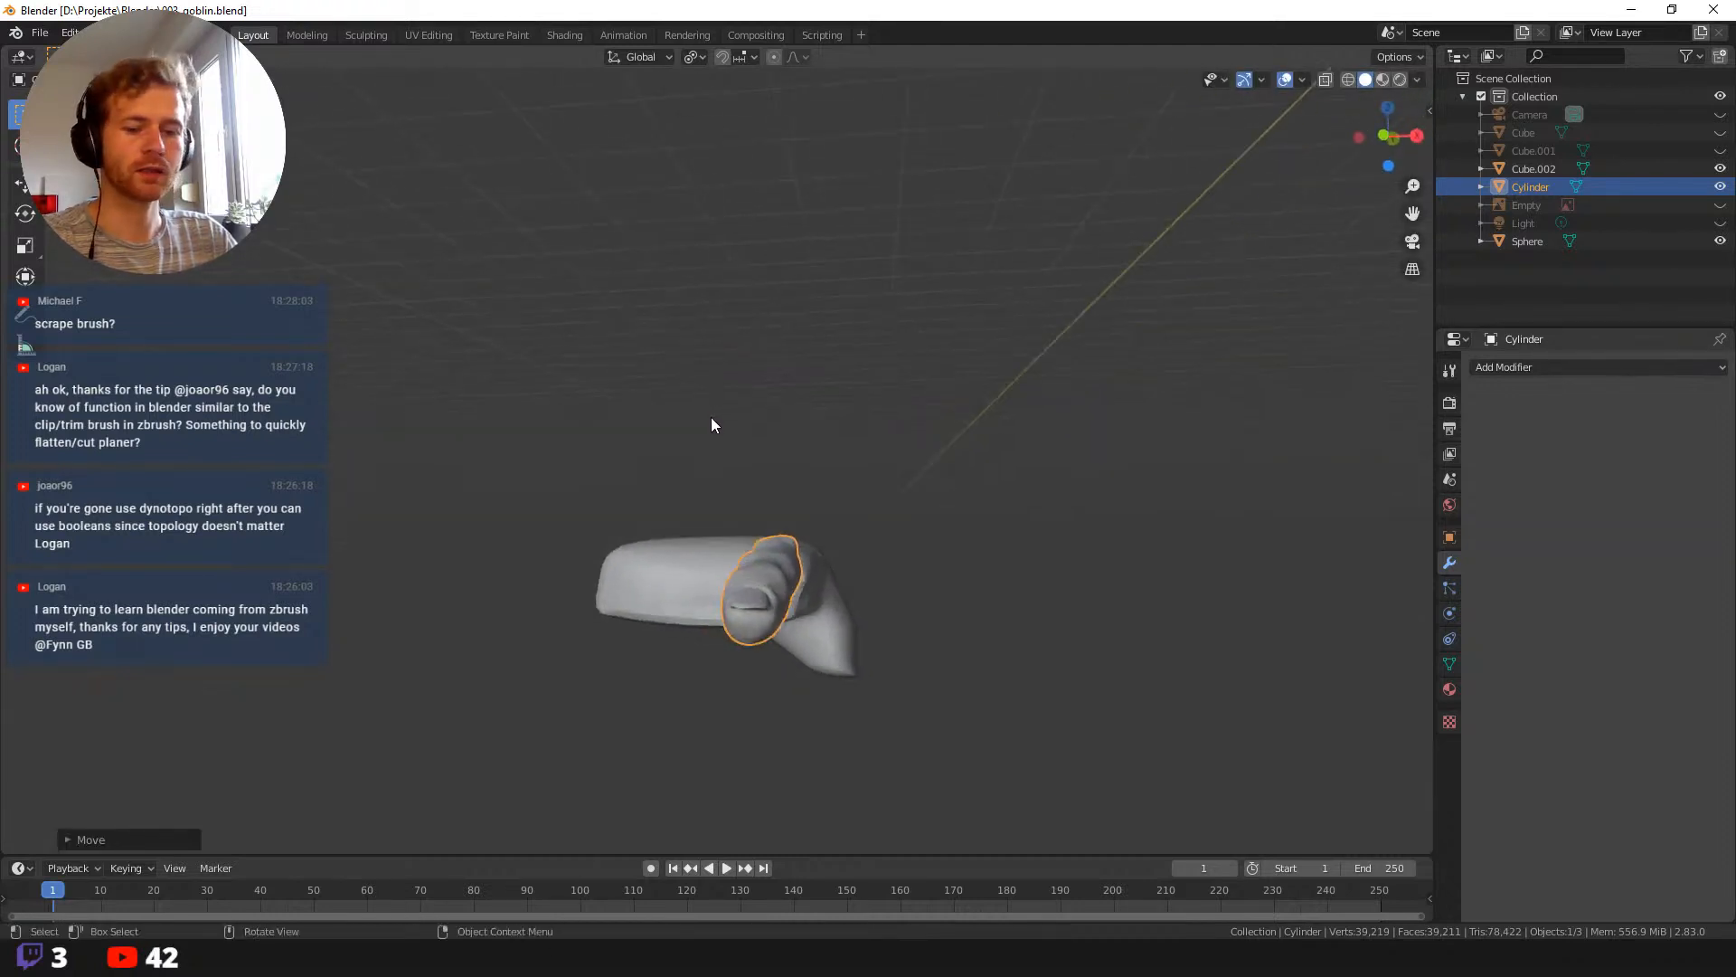
pyautogui.press('g')
pyautogui.click(705, 434)
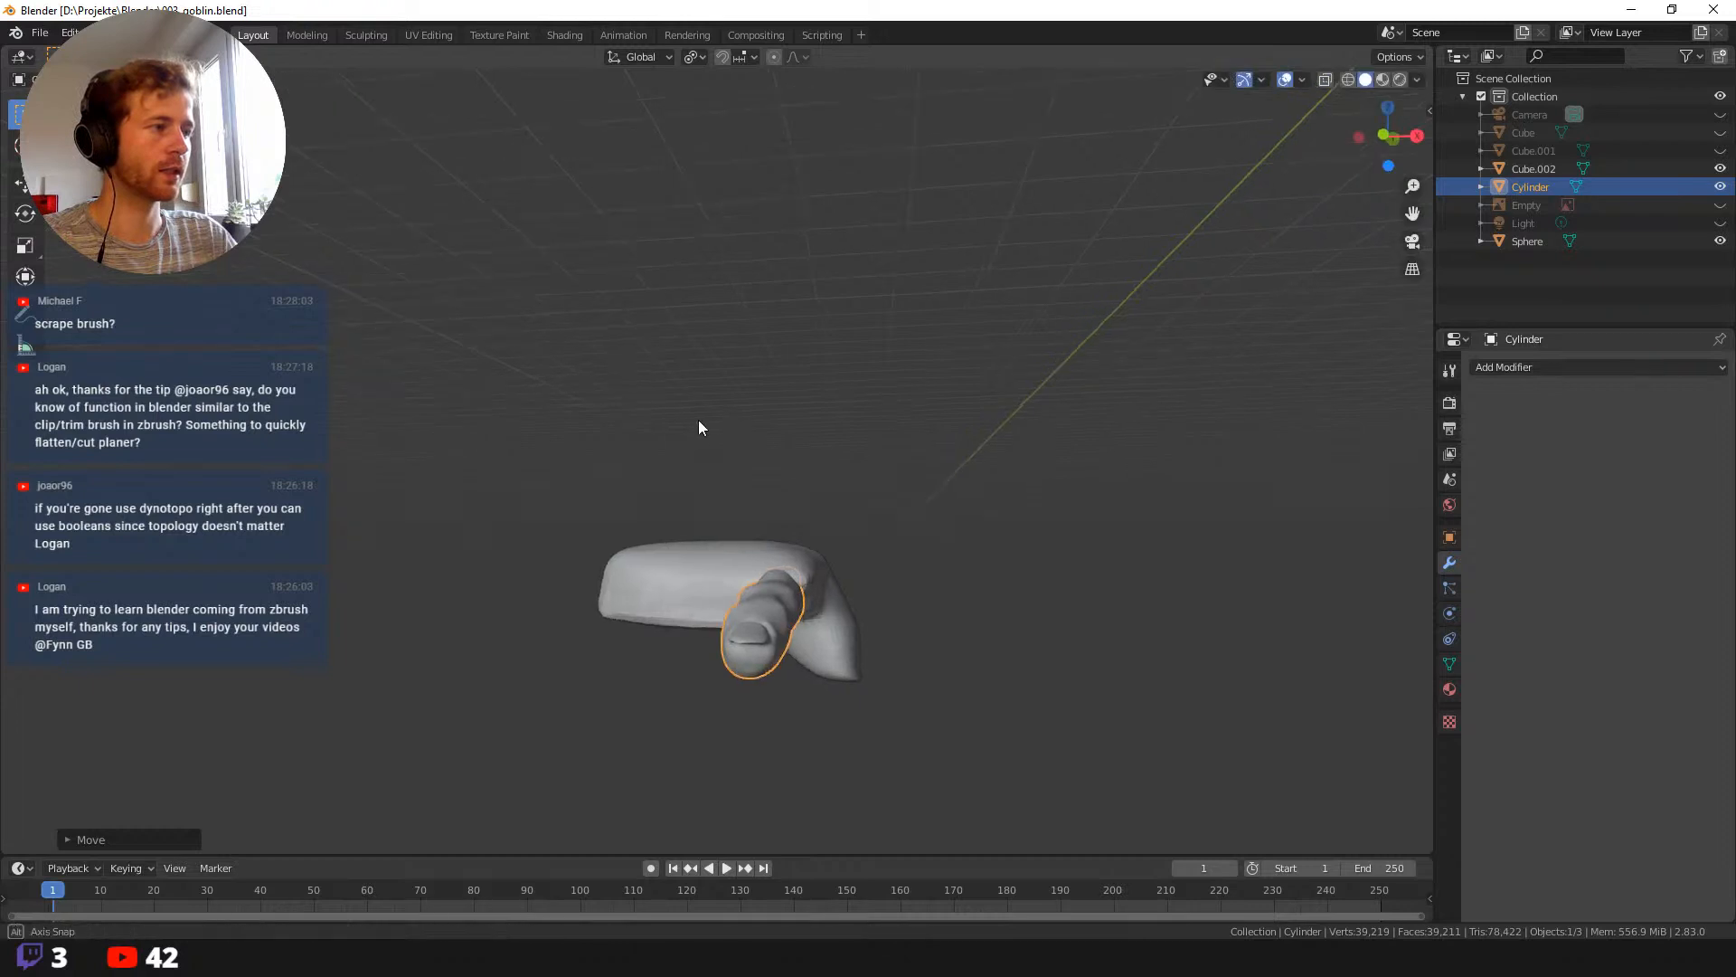
pyautogui.moveTo(699, 420); pyautogui.dragTo(724, 491, button='middle')
pyautogui.press('g')
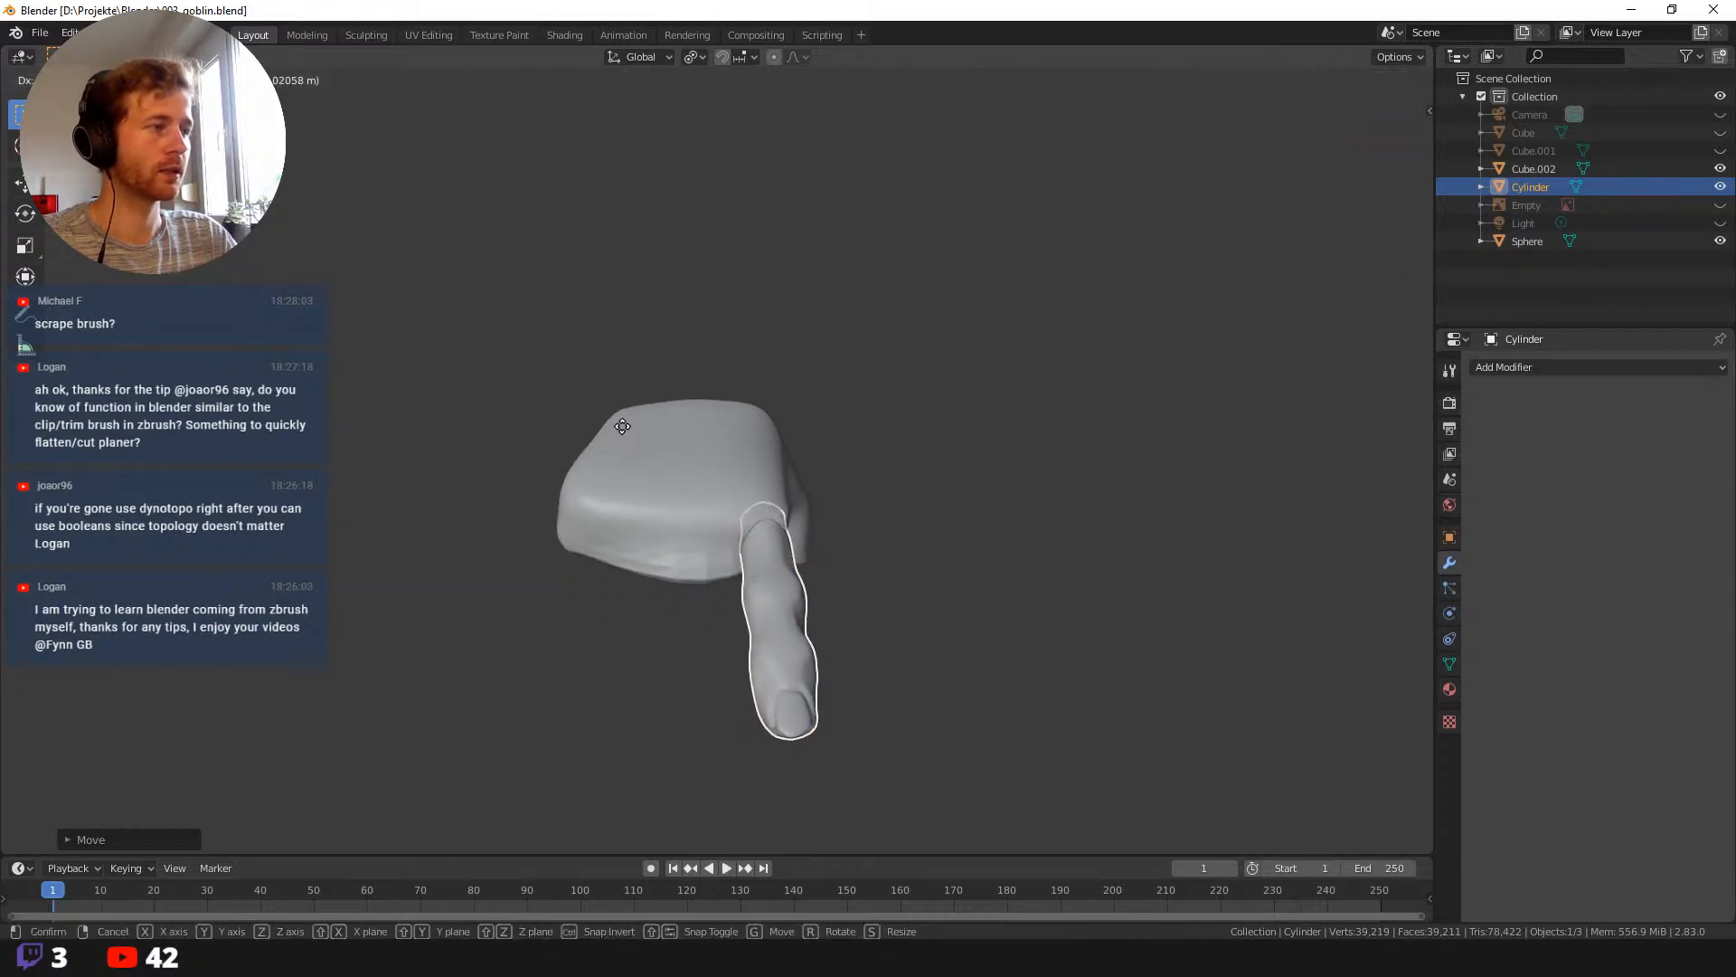
pyautogui.click(619, 421)
pyautogui.moveTo(618, 422); pyautogui.dragTo(657, 666, button='middle')
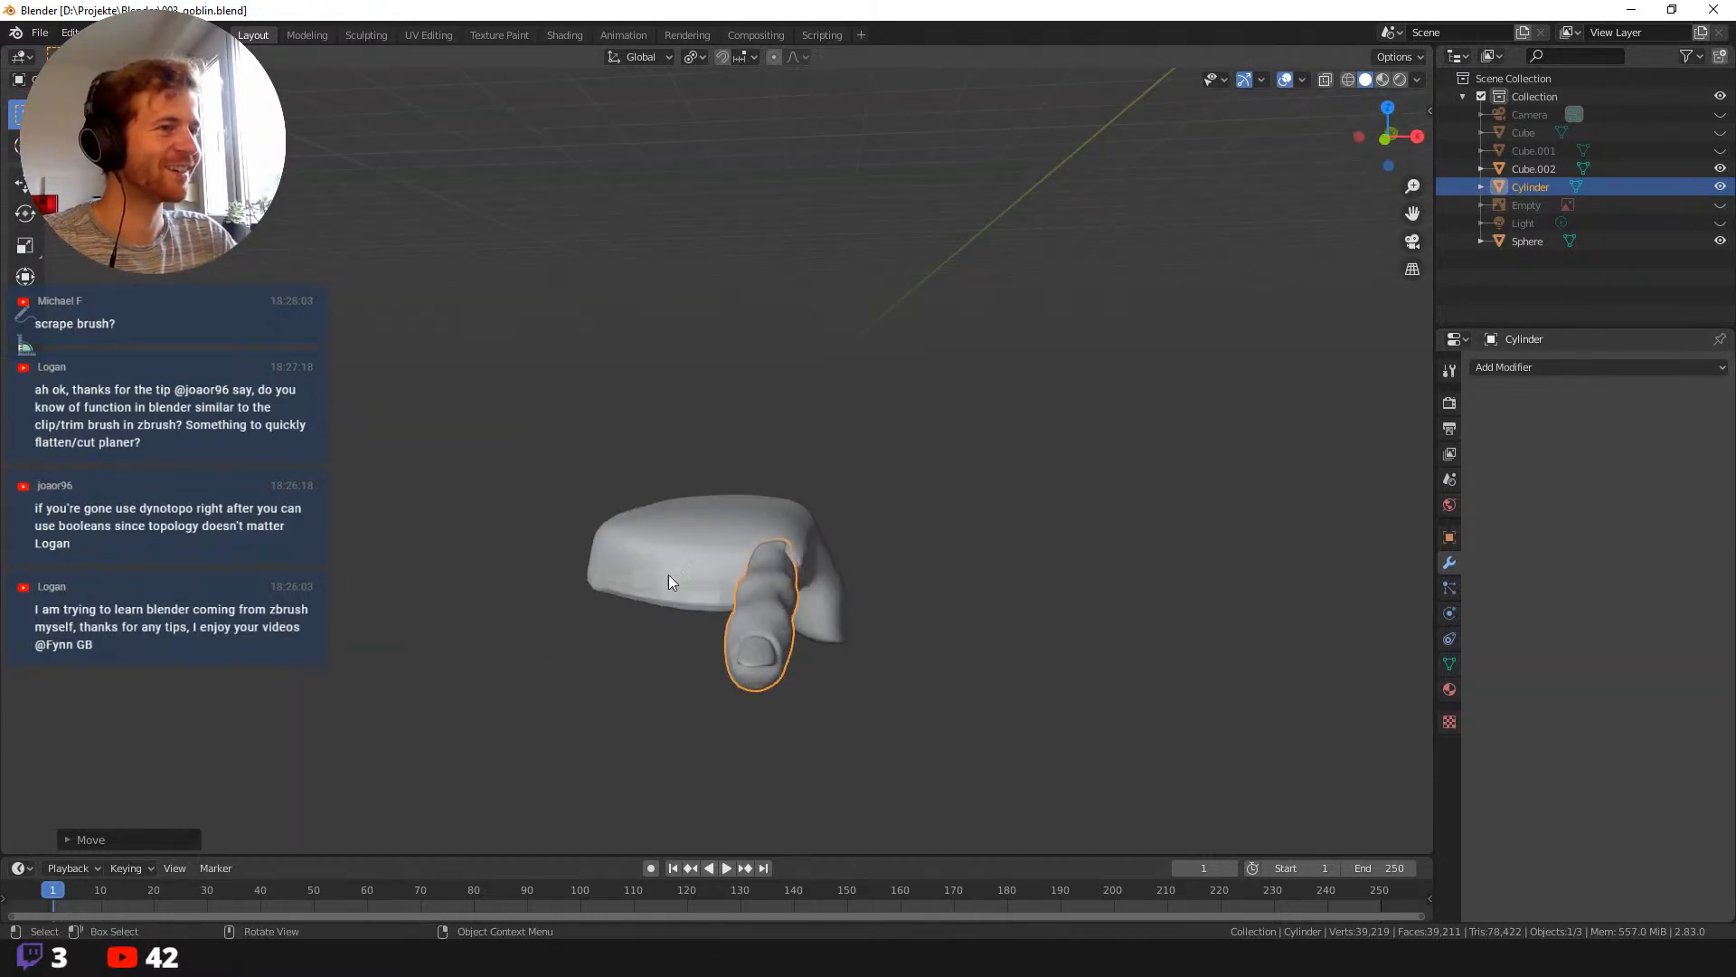
# Duplicate the finger and place the copy directly beside the first one along the palm's front edge.
pyautogui.moveTo(763, 344); pyautogui.dragTo(783, 355, button='middle')
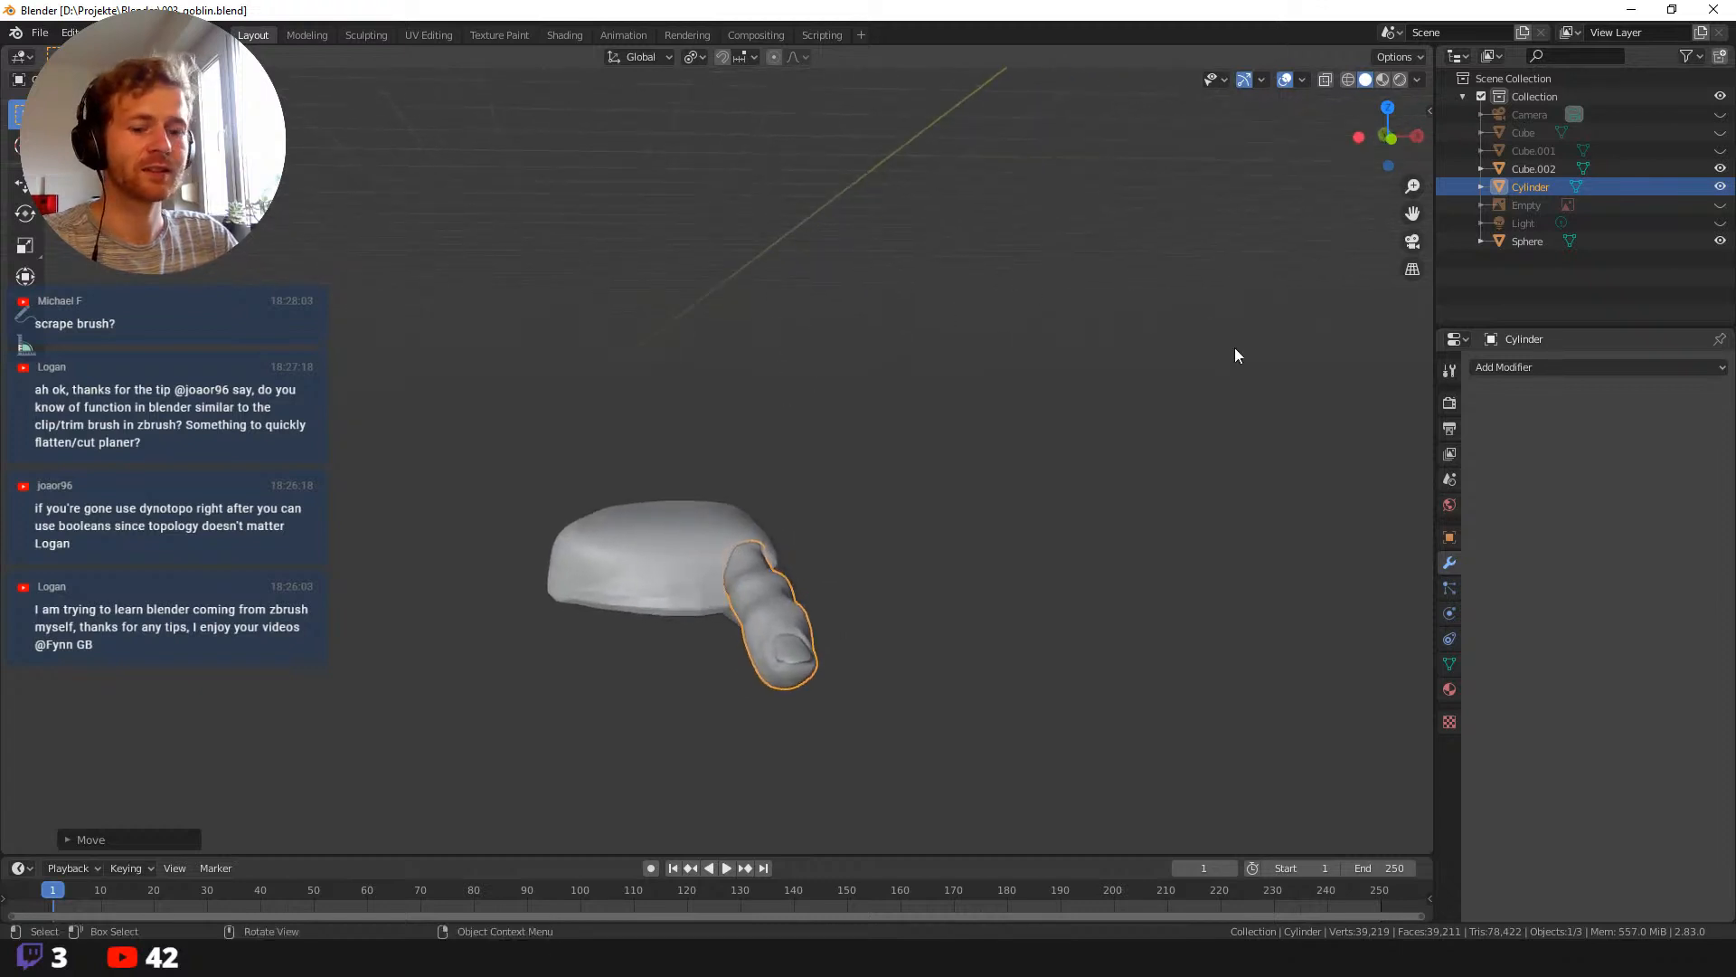
pyautogui.hotkey('shift', 'd')
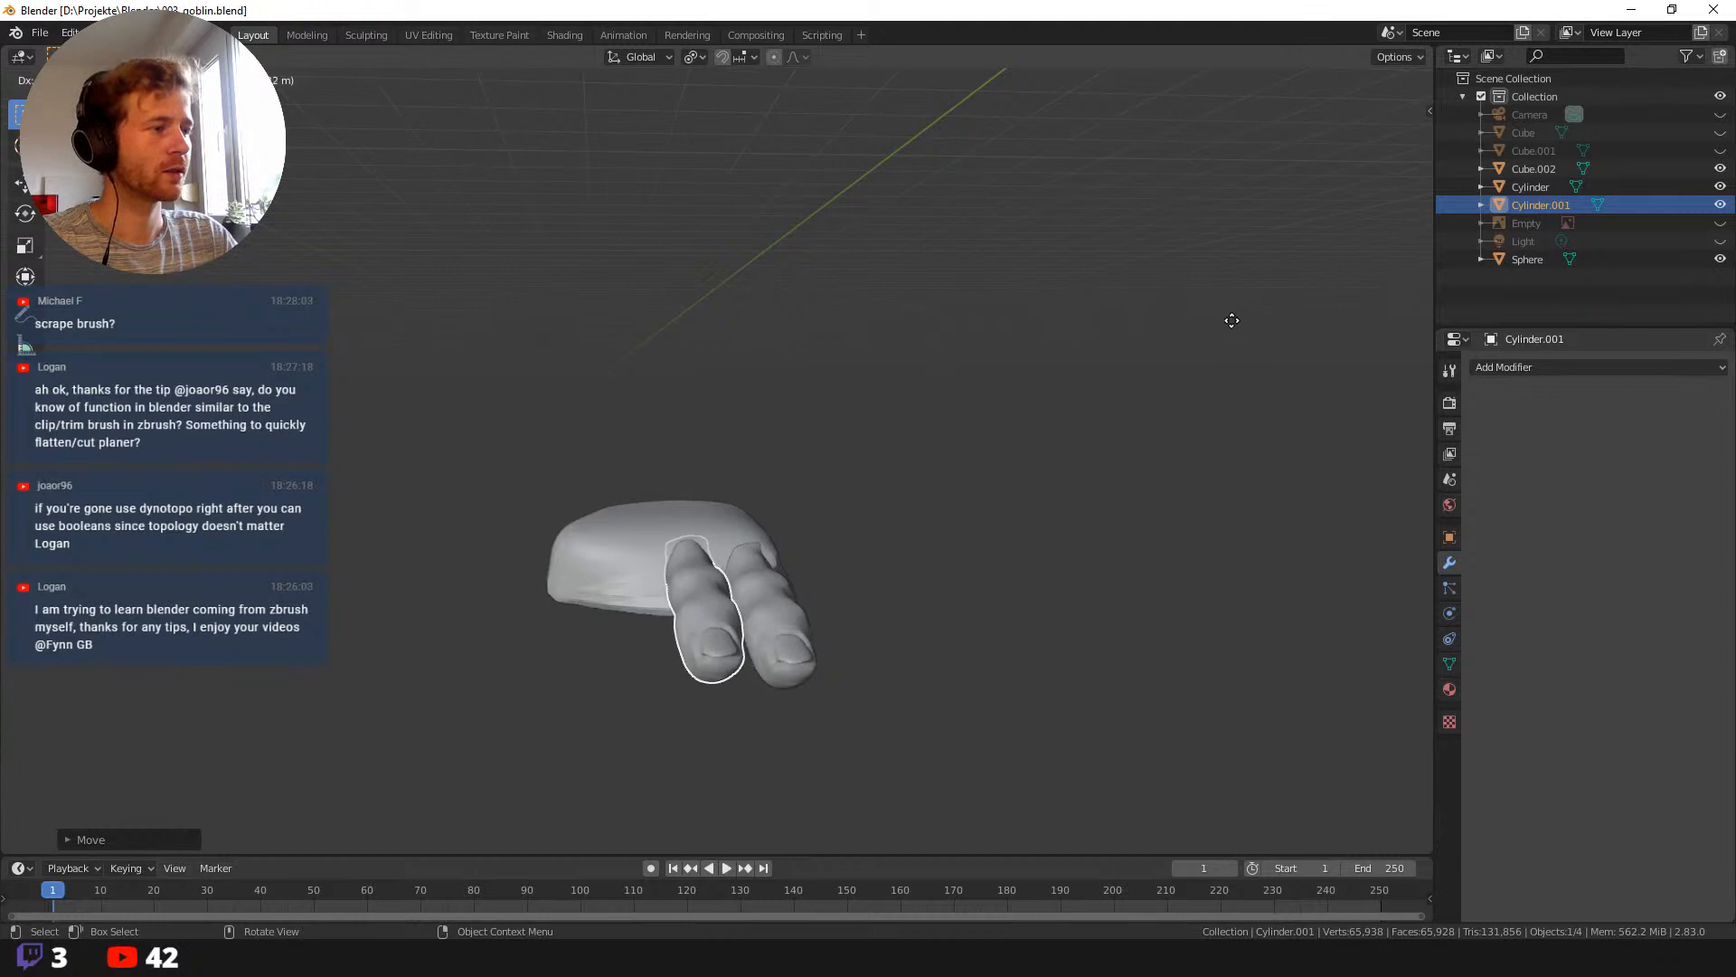
pyautogui.click(1232, 318)
# Rotate the copied finger slightly in the top view, with the transform pivot point set to Bounding Box Center.
pyautogui.moveTo(713, 278); pyautogui.dragTo(725, 506, button='middle')
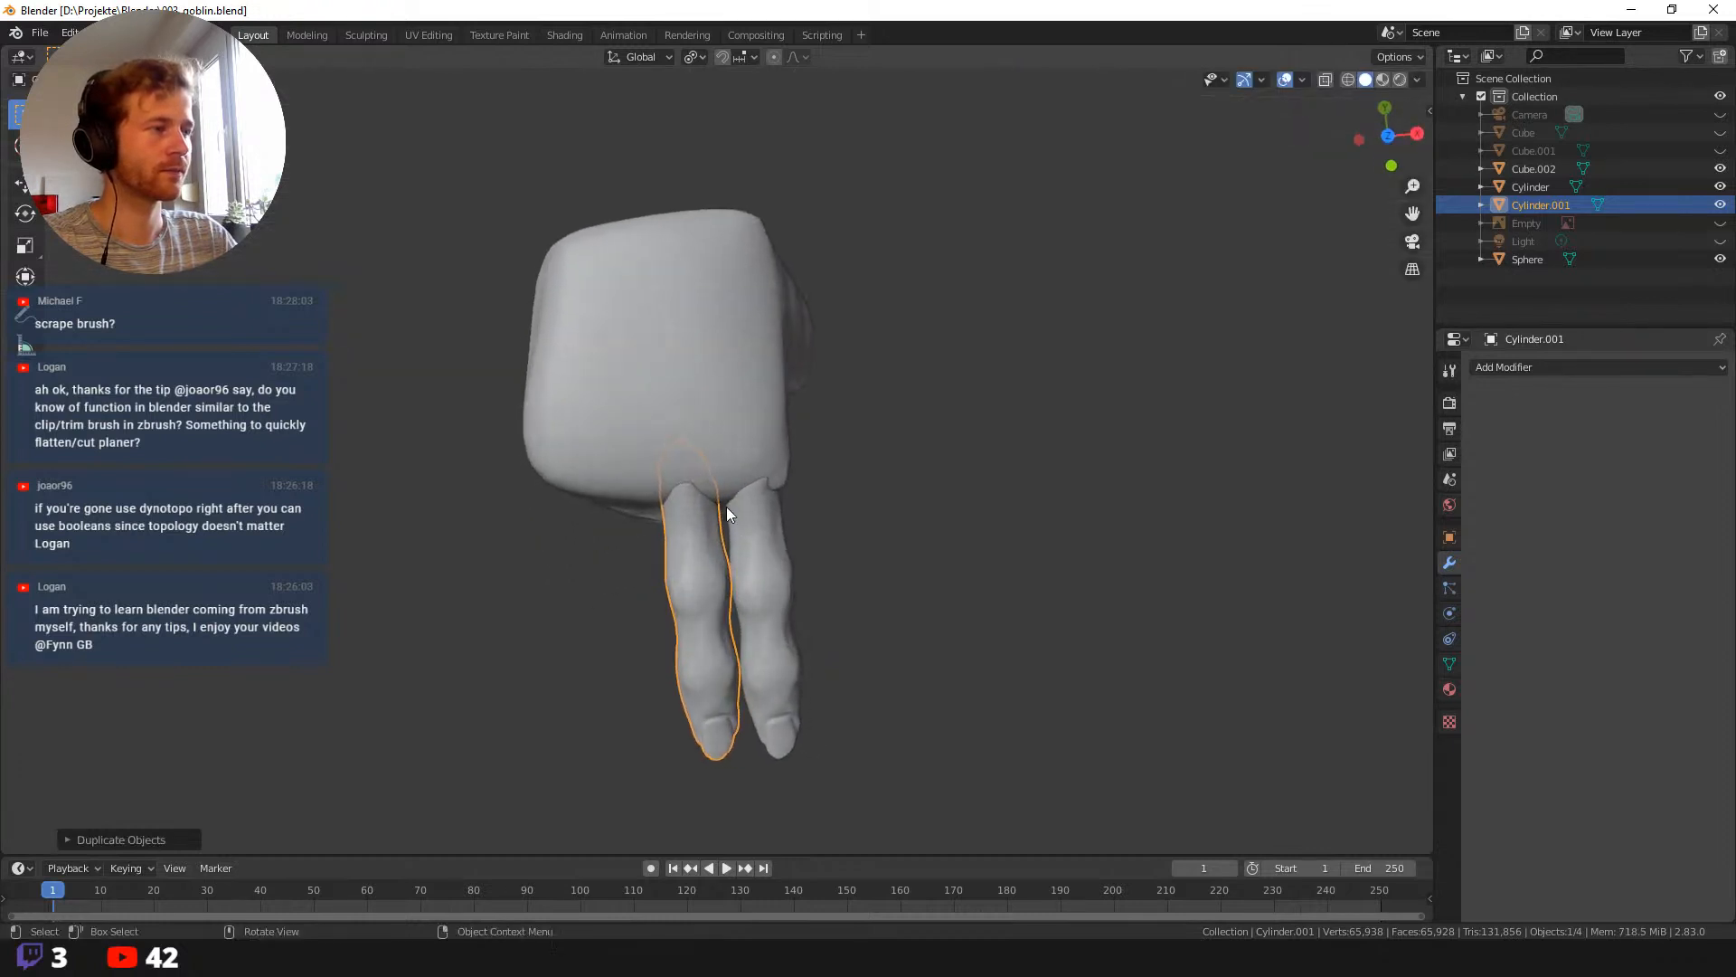
pyautogui.press('r')
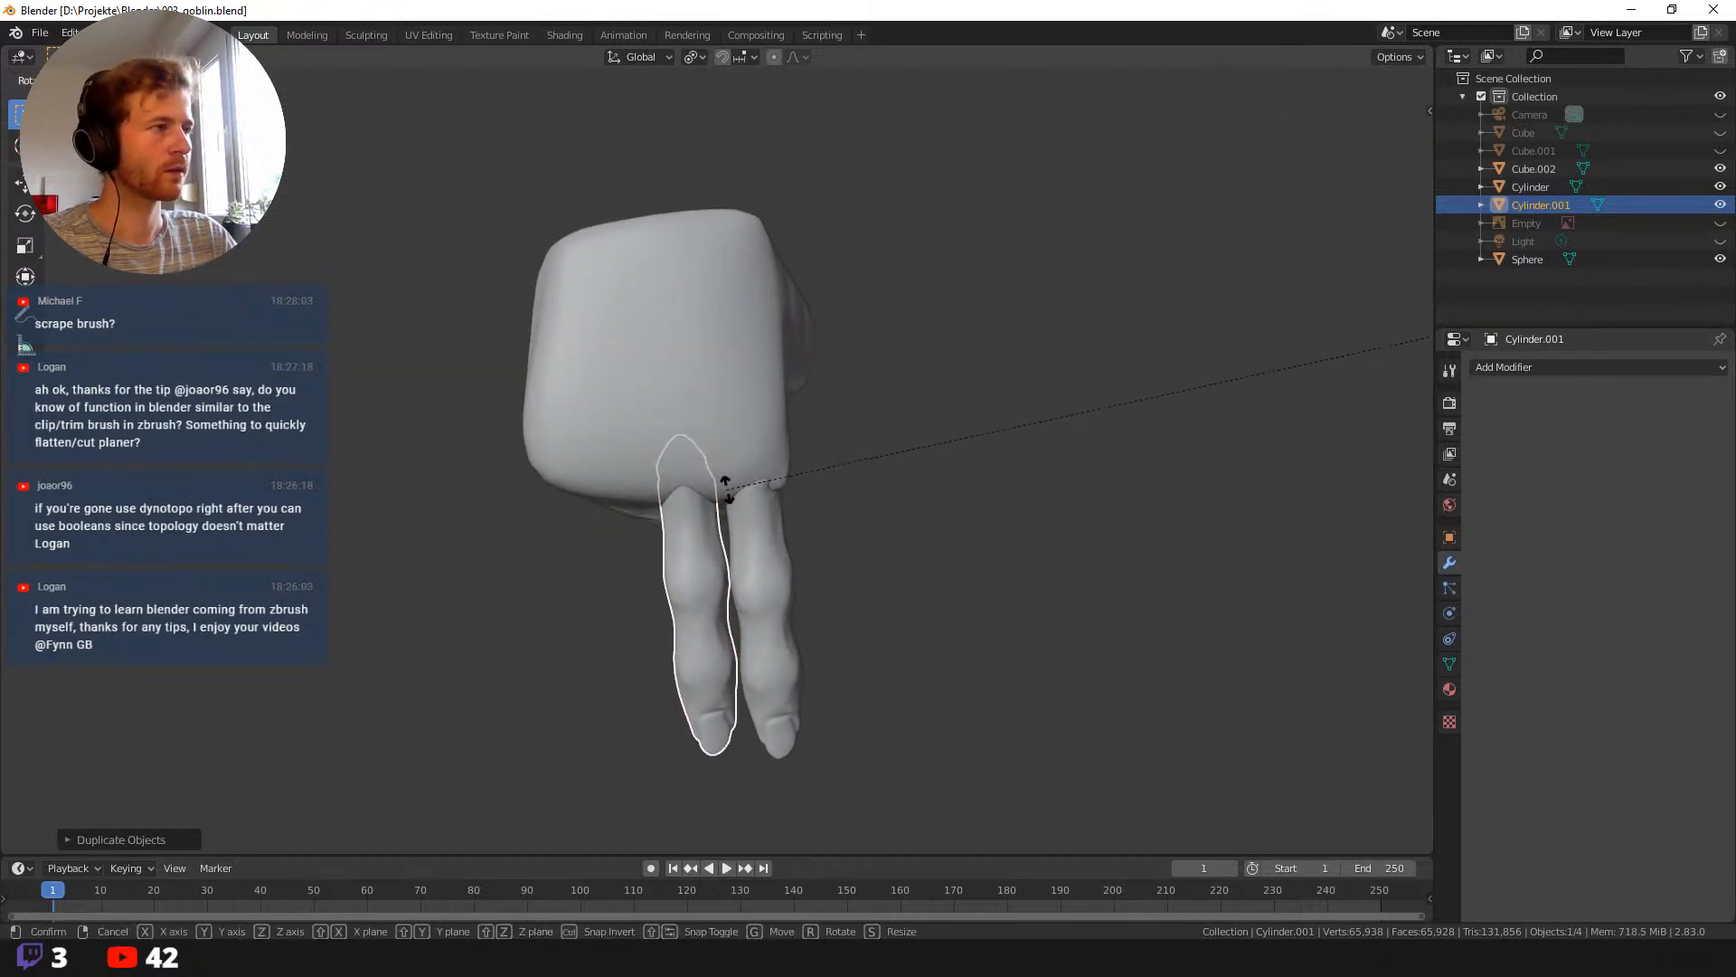
pyautogui.click(724, 499)
pyautogui.click(700, 56)
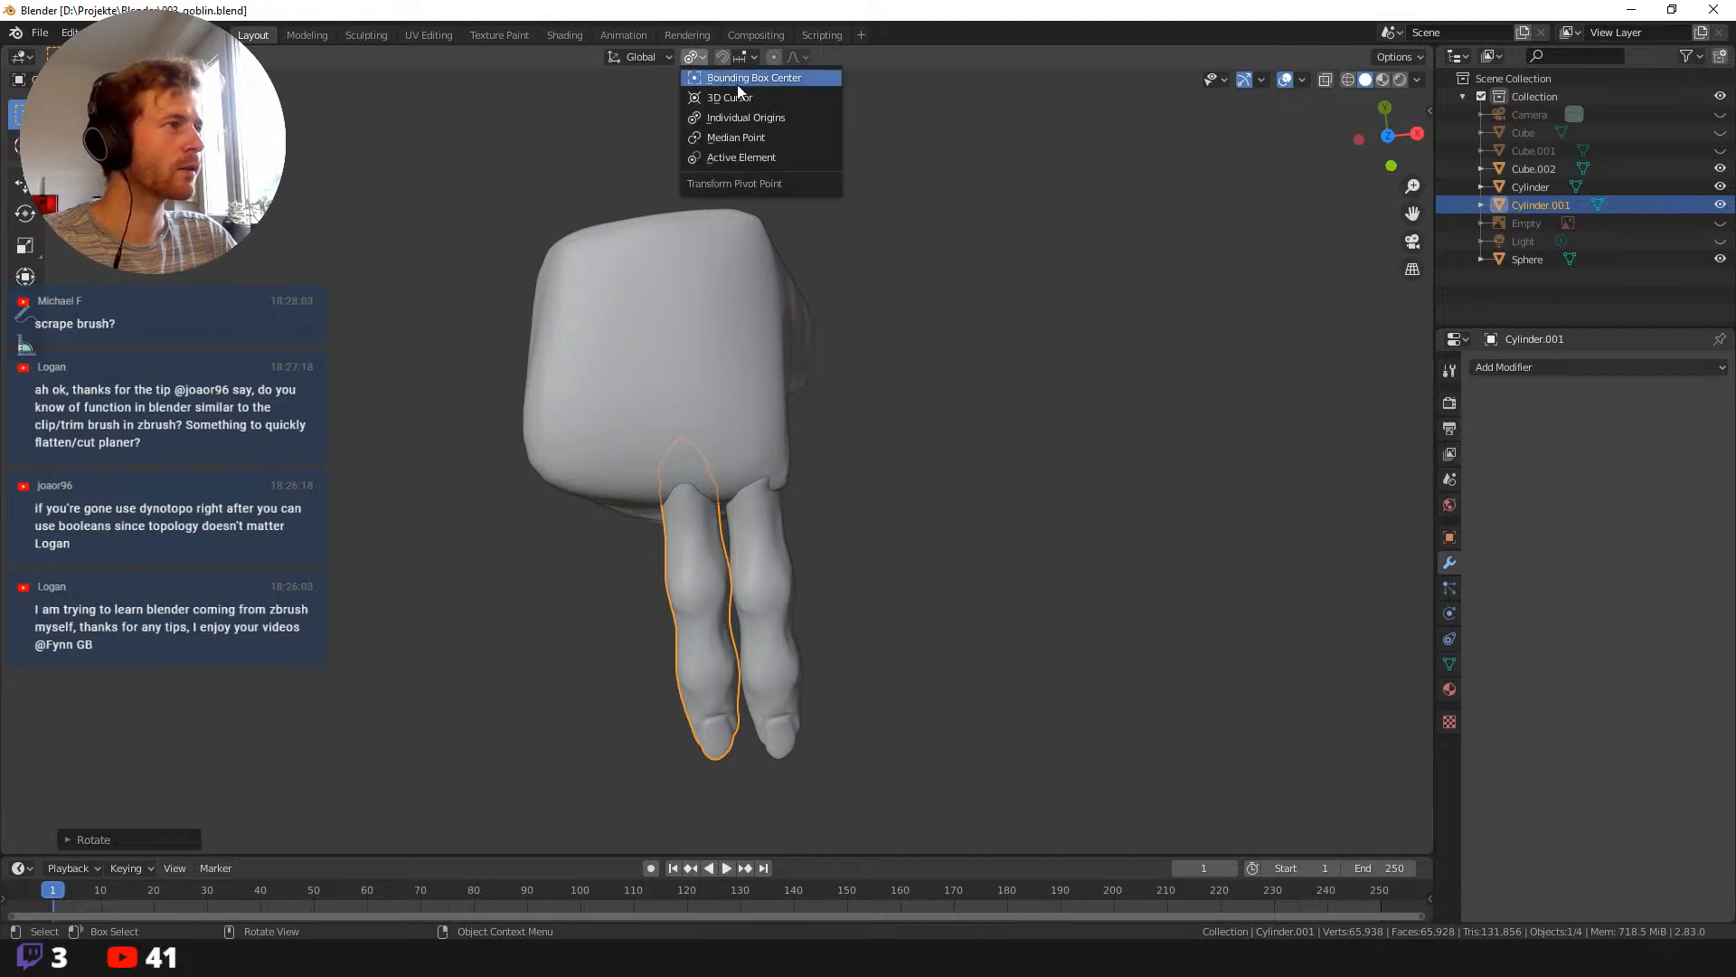
pyautogui.click(746, 77)
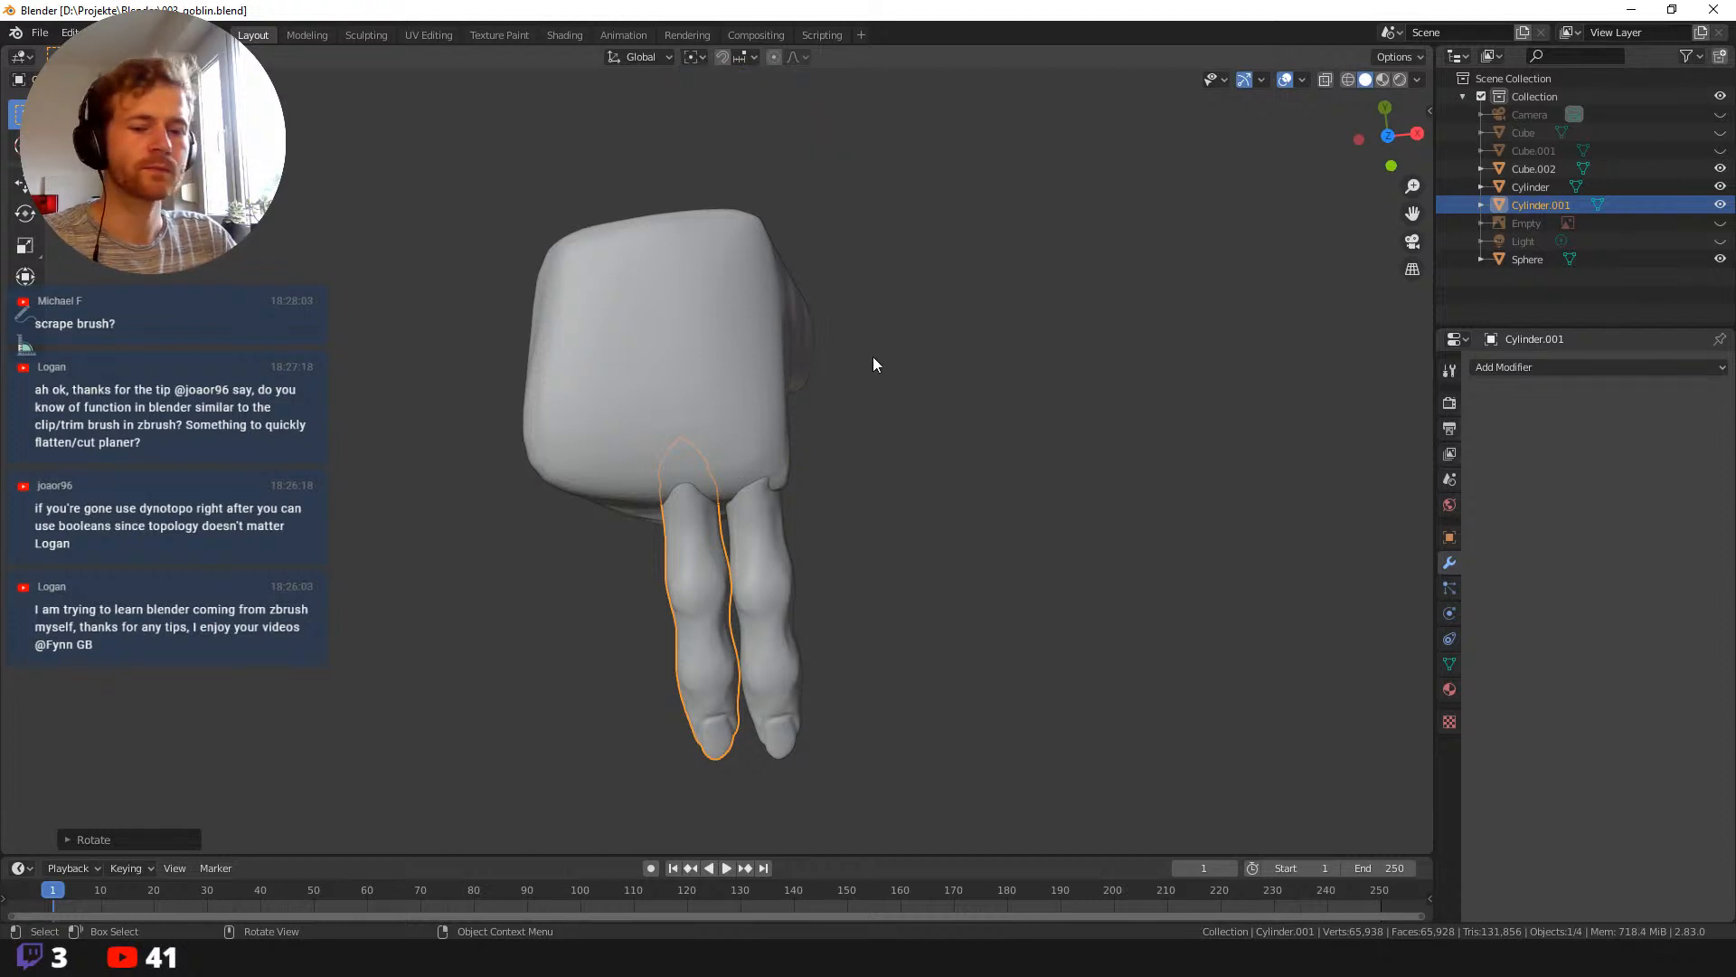
pyautogui.press('r')
pyautogui.click(768, 208)
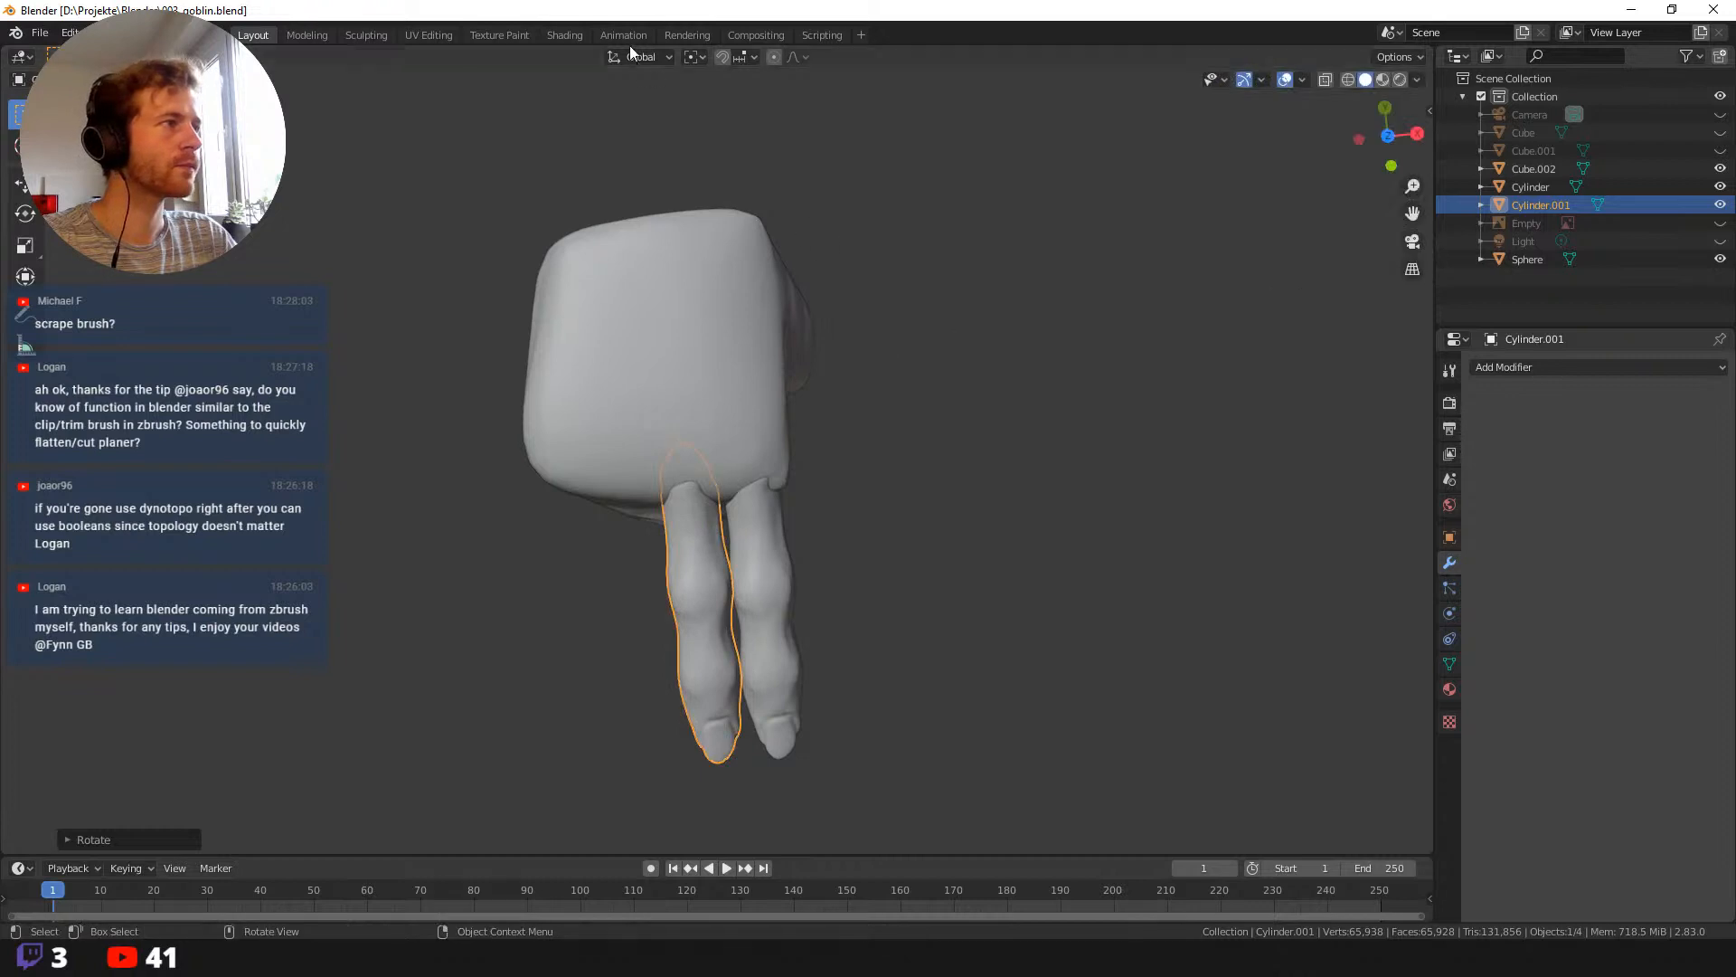
pyautogui.click(656, 57)
pyautogui.click(658, 58)
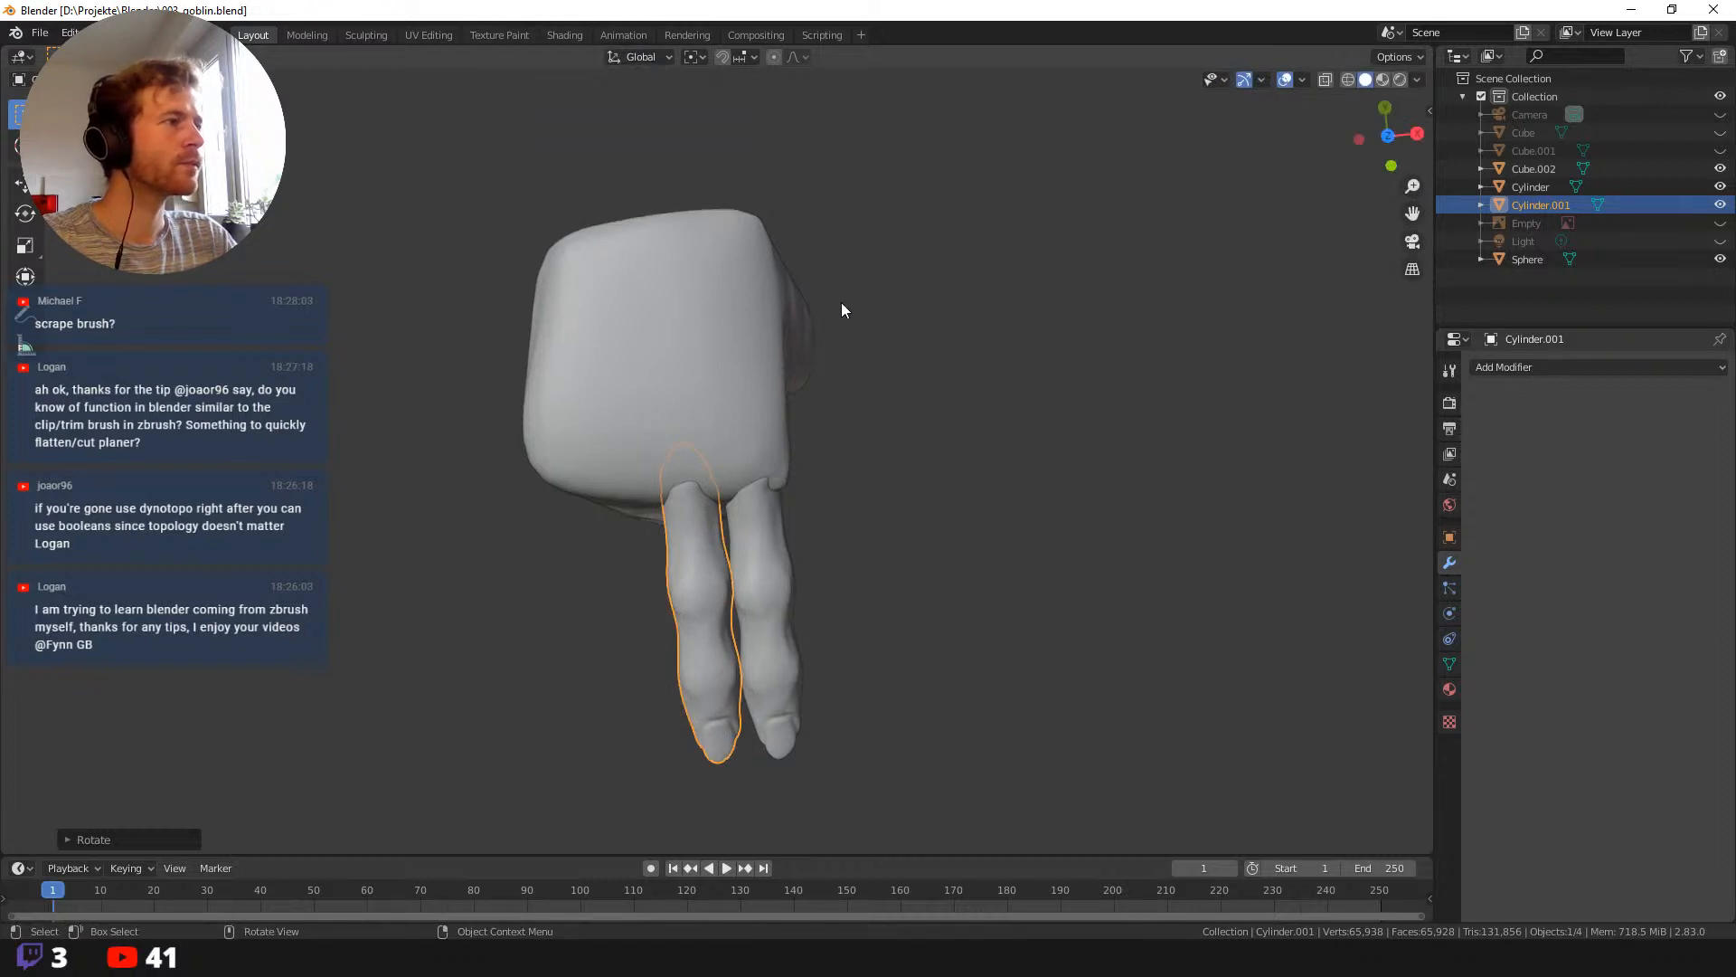
pyautogui.click(237, 56)
pyautogui.moveTo(377, 118)
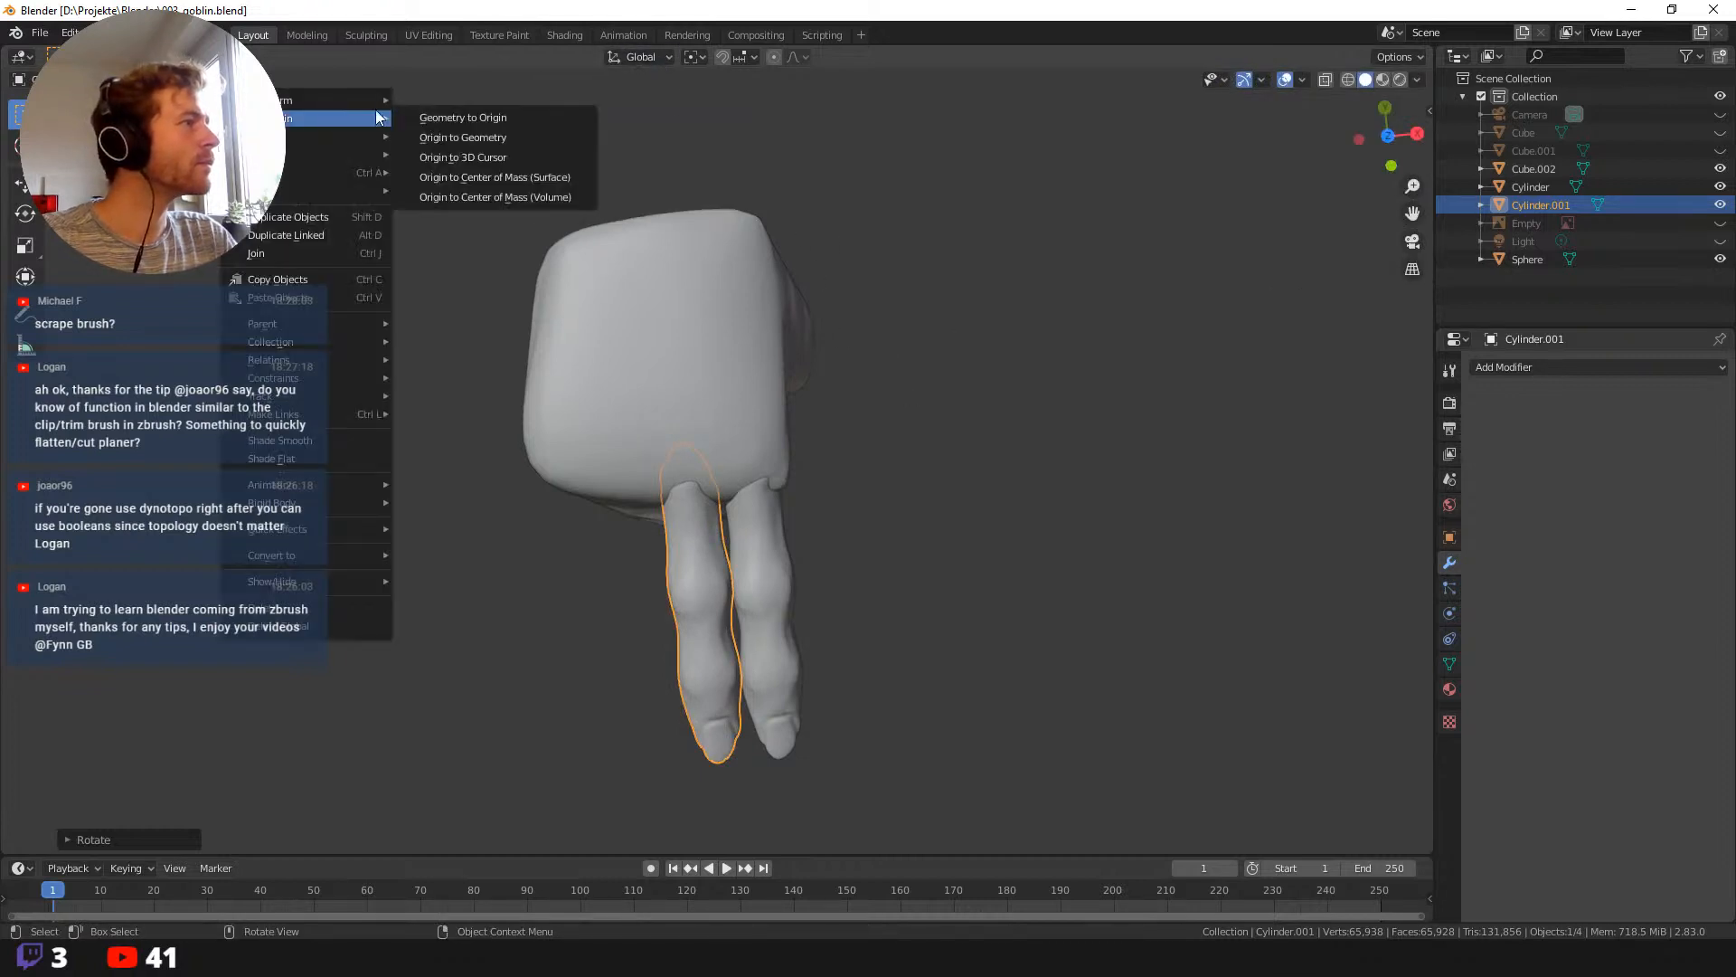
pyautogui.click(502, 127)
pyautogui.hotkey('ctrl', 'z')
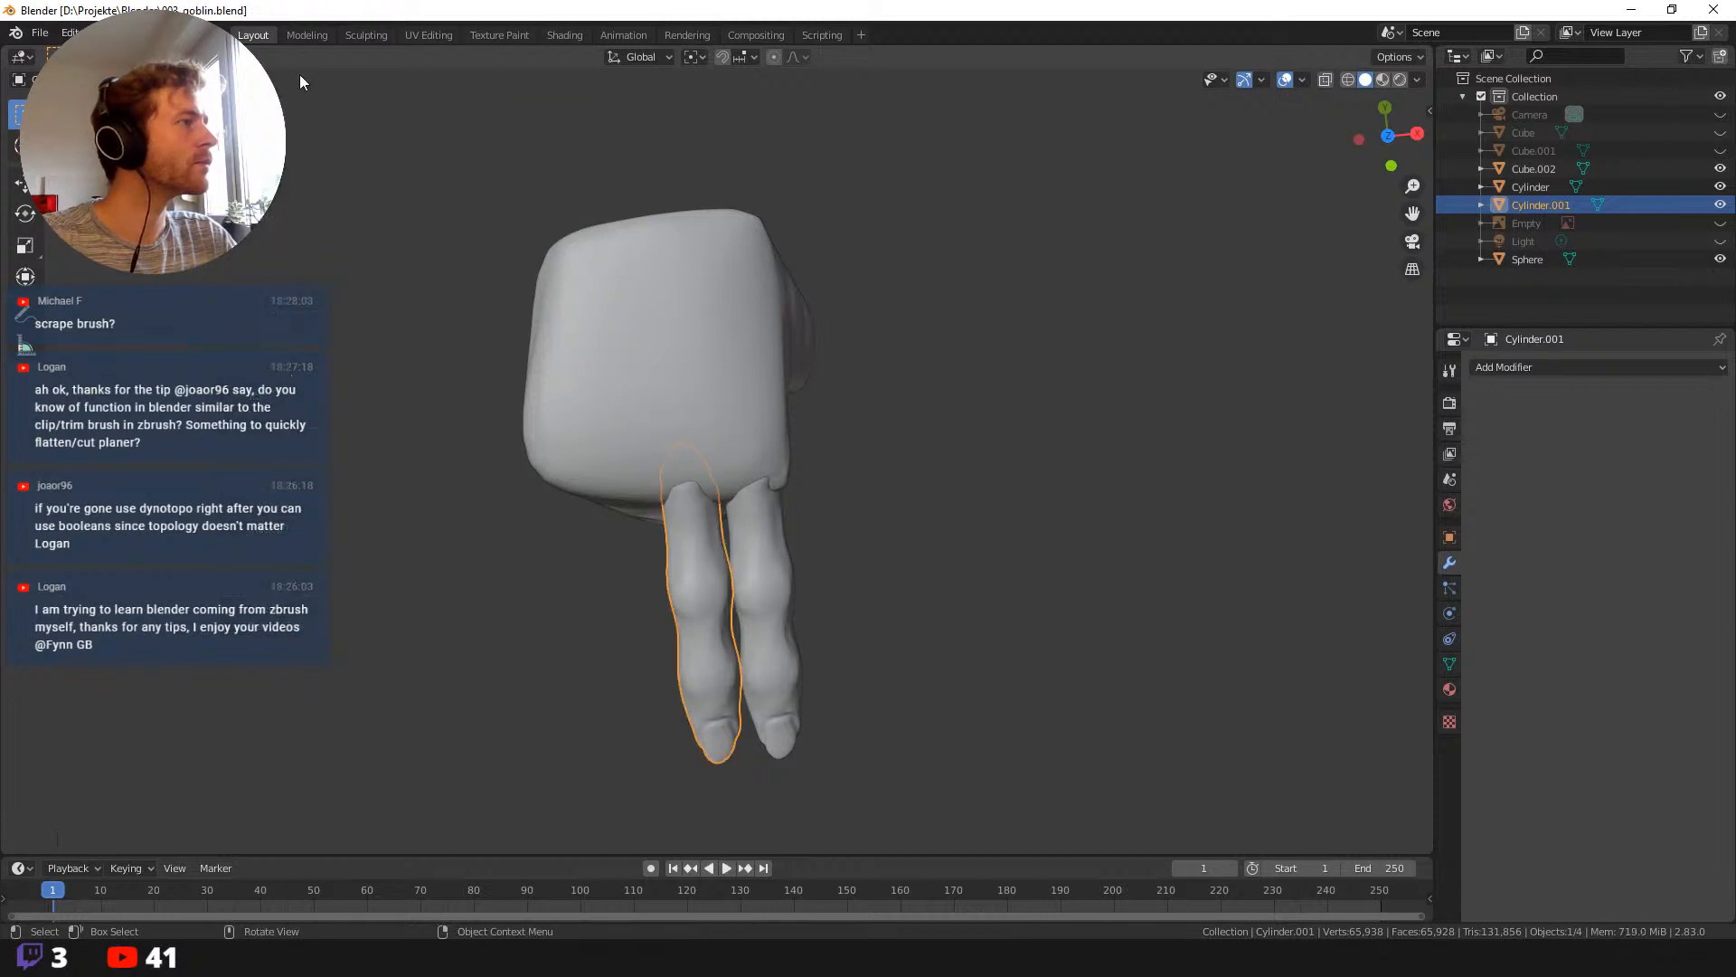
# Set the copied finger's origin to its geometry and rotate the finger slightly.
pyautogui.click(237, 56)
pyautogui.moveTo(375, 111)
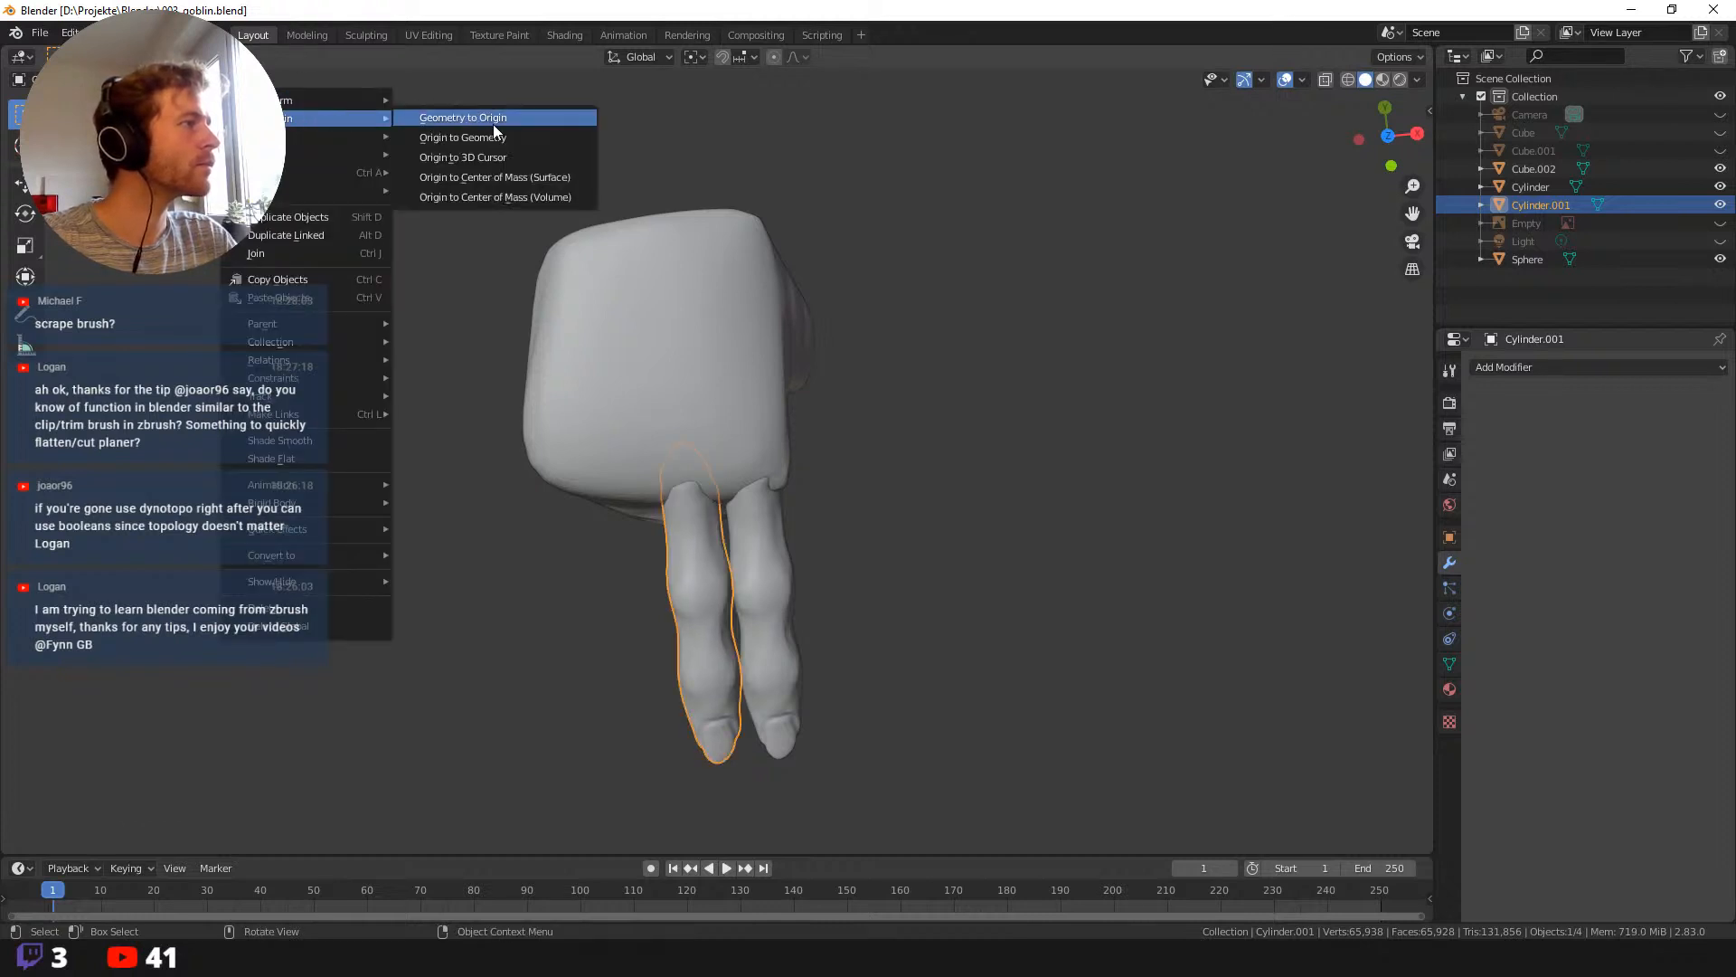
pyautogui.click(513, 140)
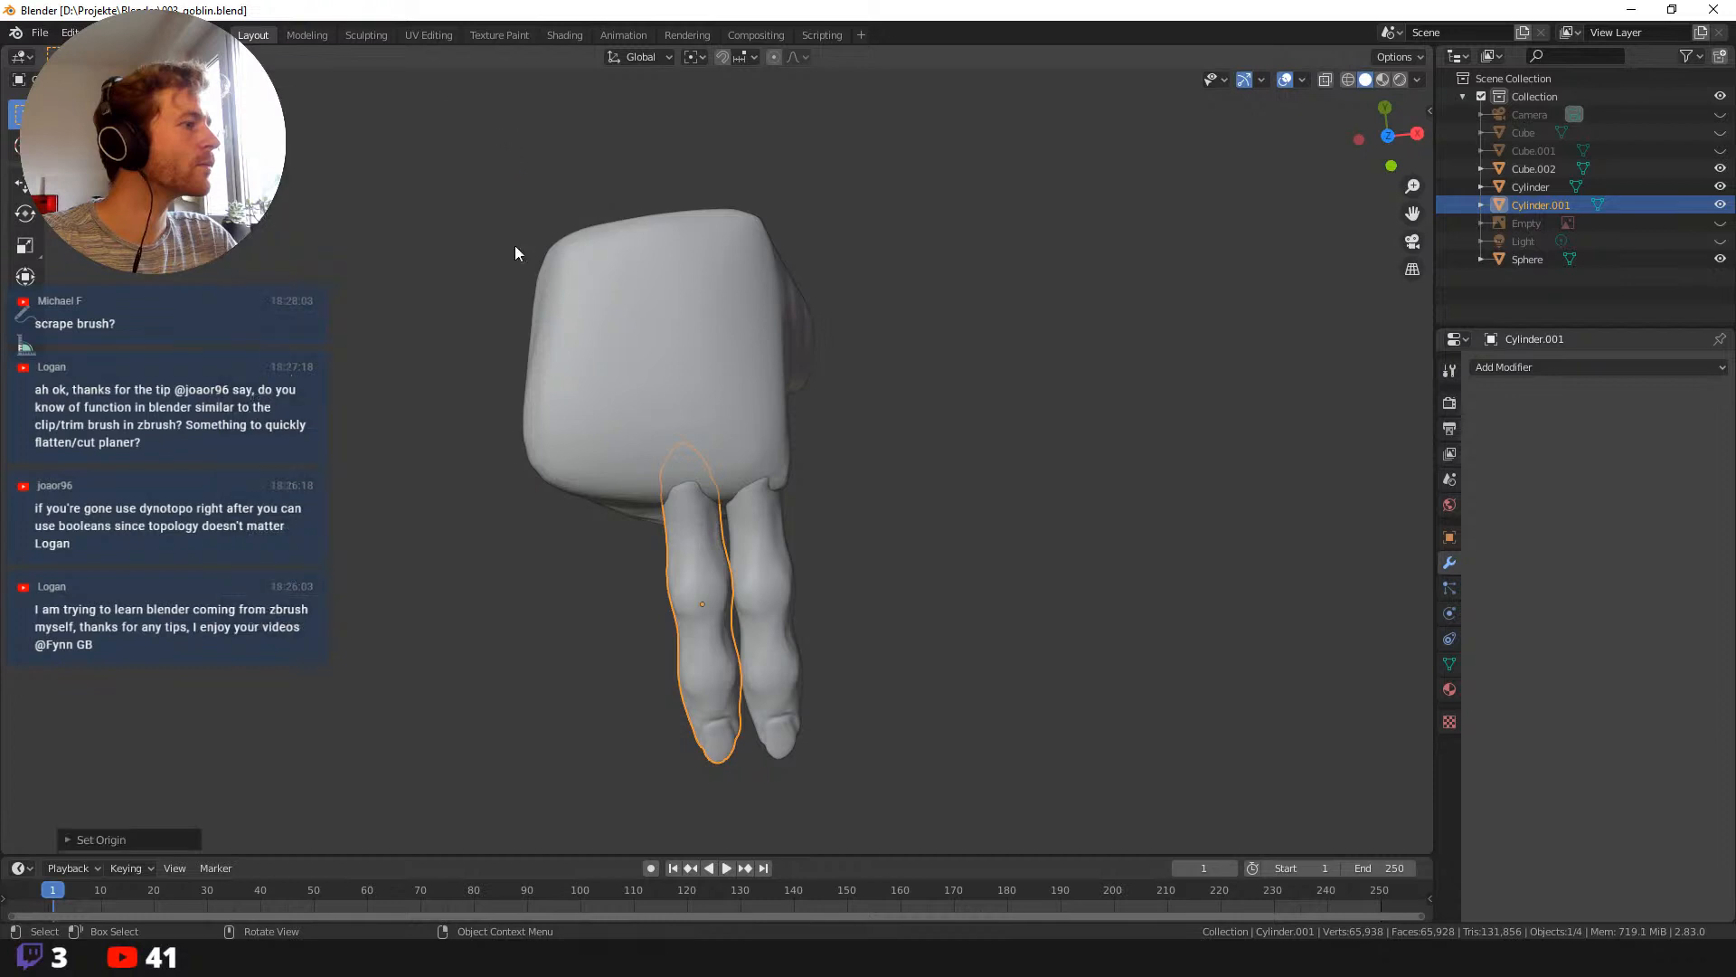
pyautogui.moveTo(507, 362); pyautogui.dragTo(567, 418, button='middle')
pyautogui.press('r')
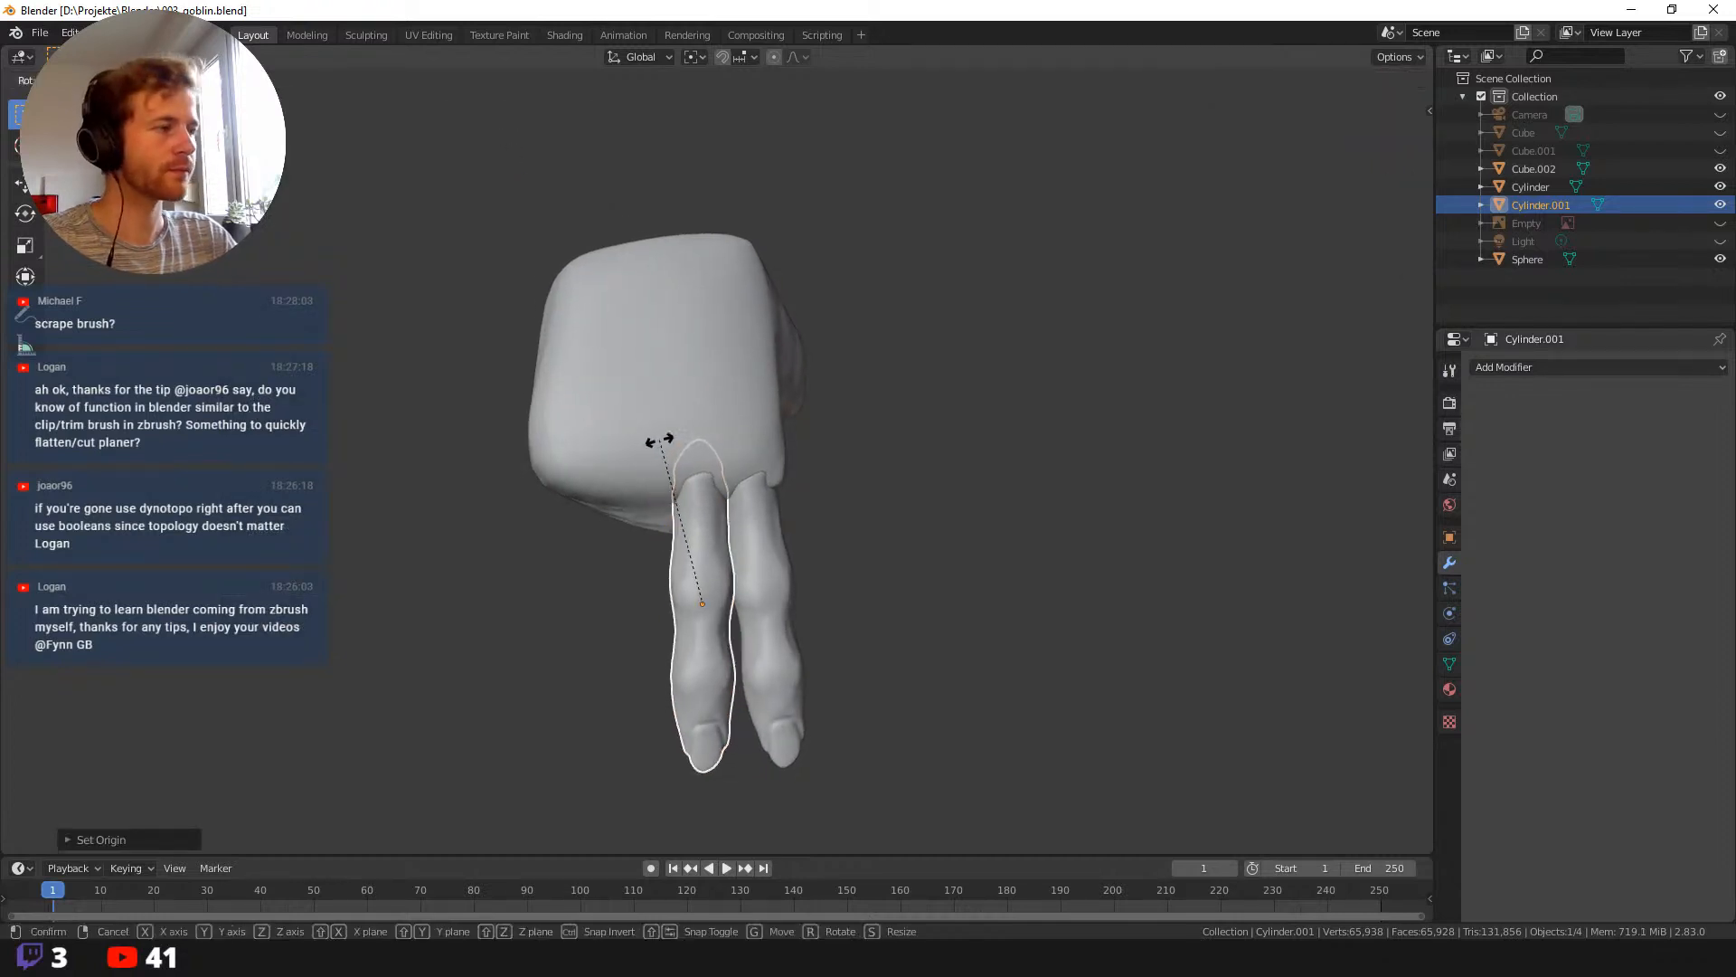
pyautogui.click(653, 456)
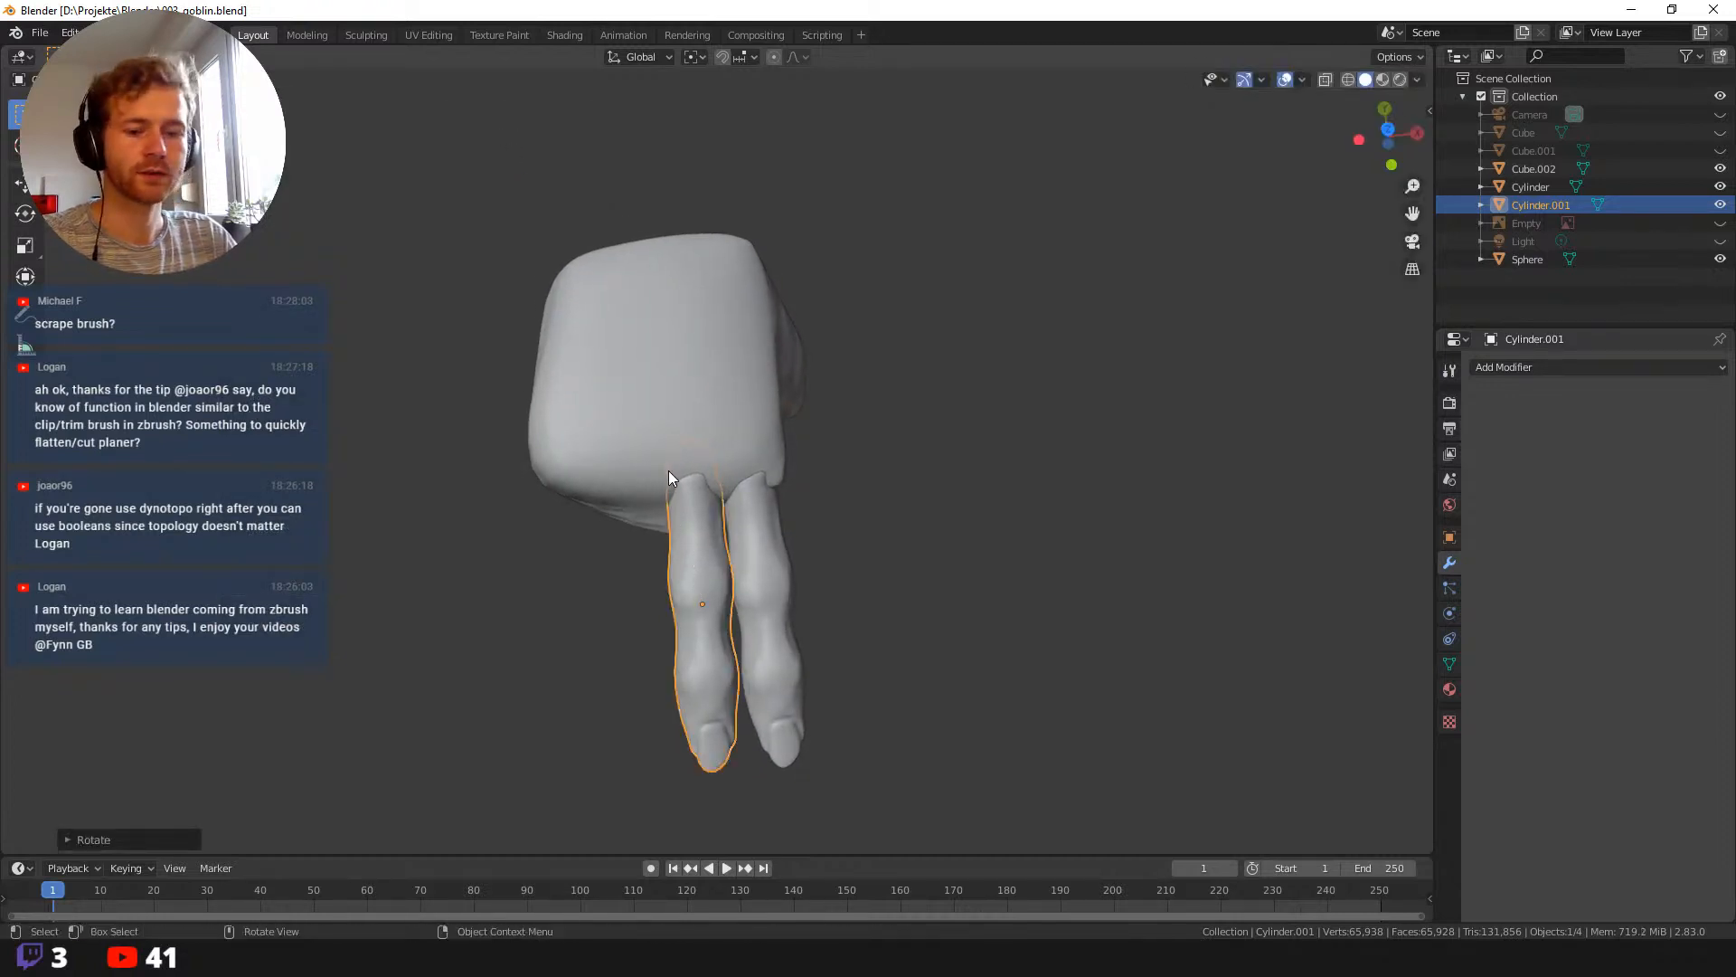
# Move the second finger forward along the palm's front edge and adjust its placement from a lower front view.
pyautogui.press('g')
pyautogui.click(661, 524)
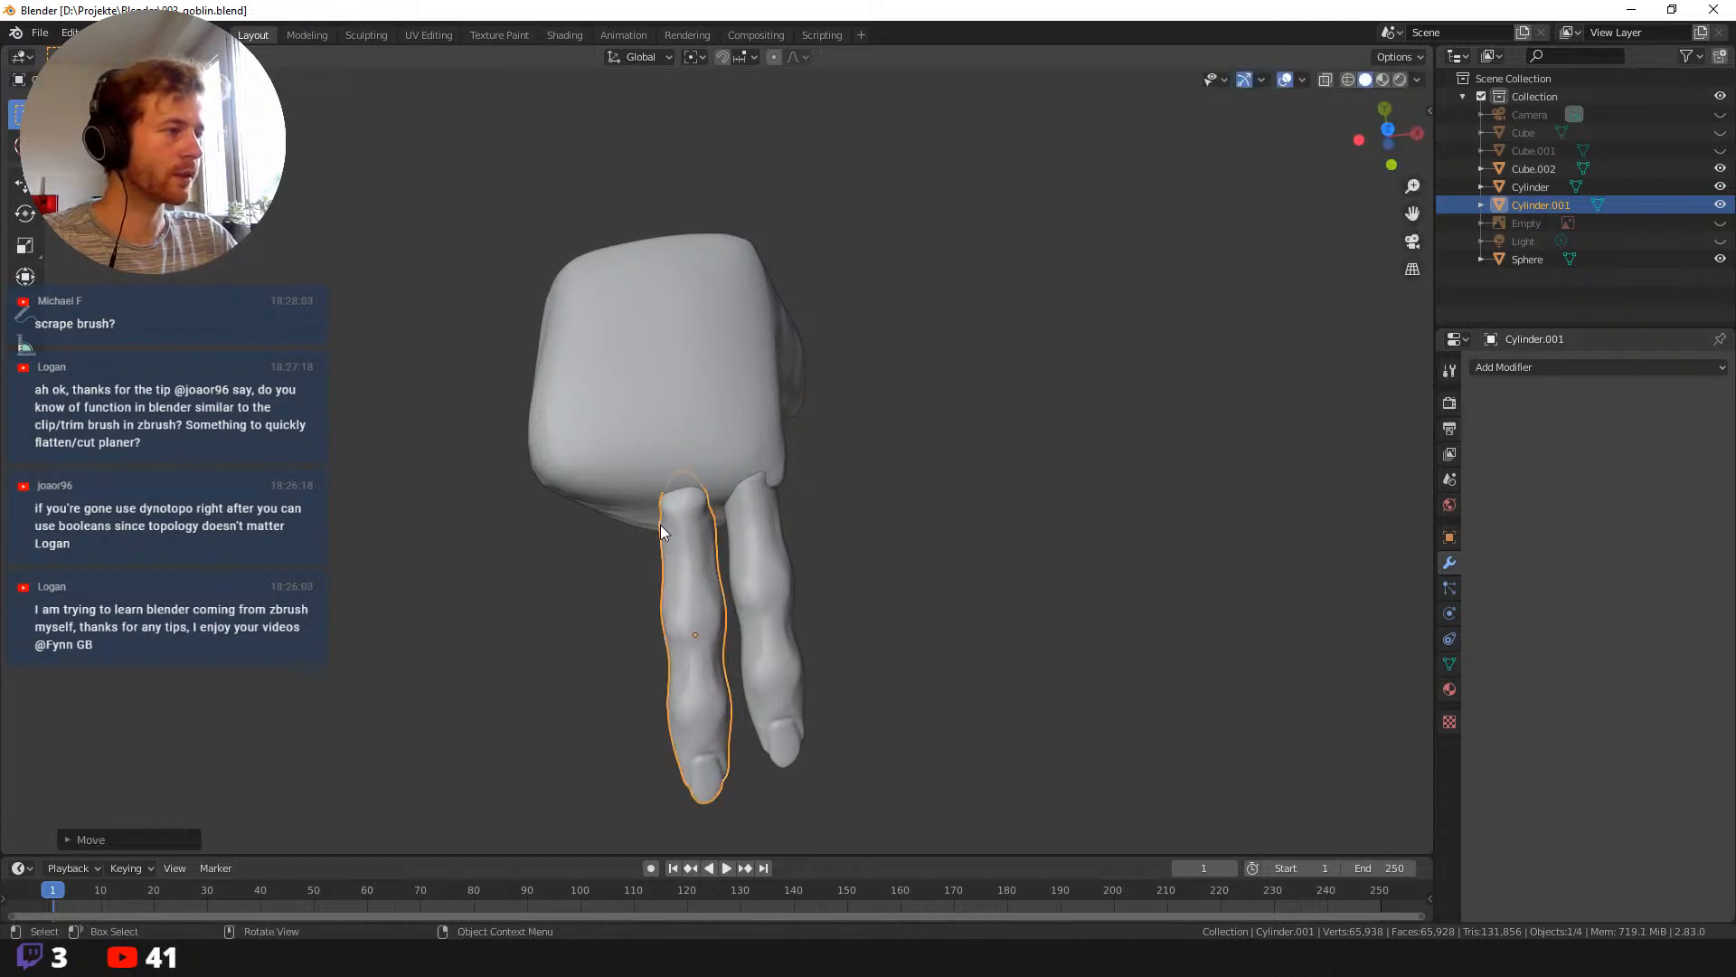
pyautogui.moveTo(660, 524); pyautogui.dragTo(654, 492, button='middle')
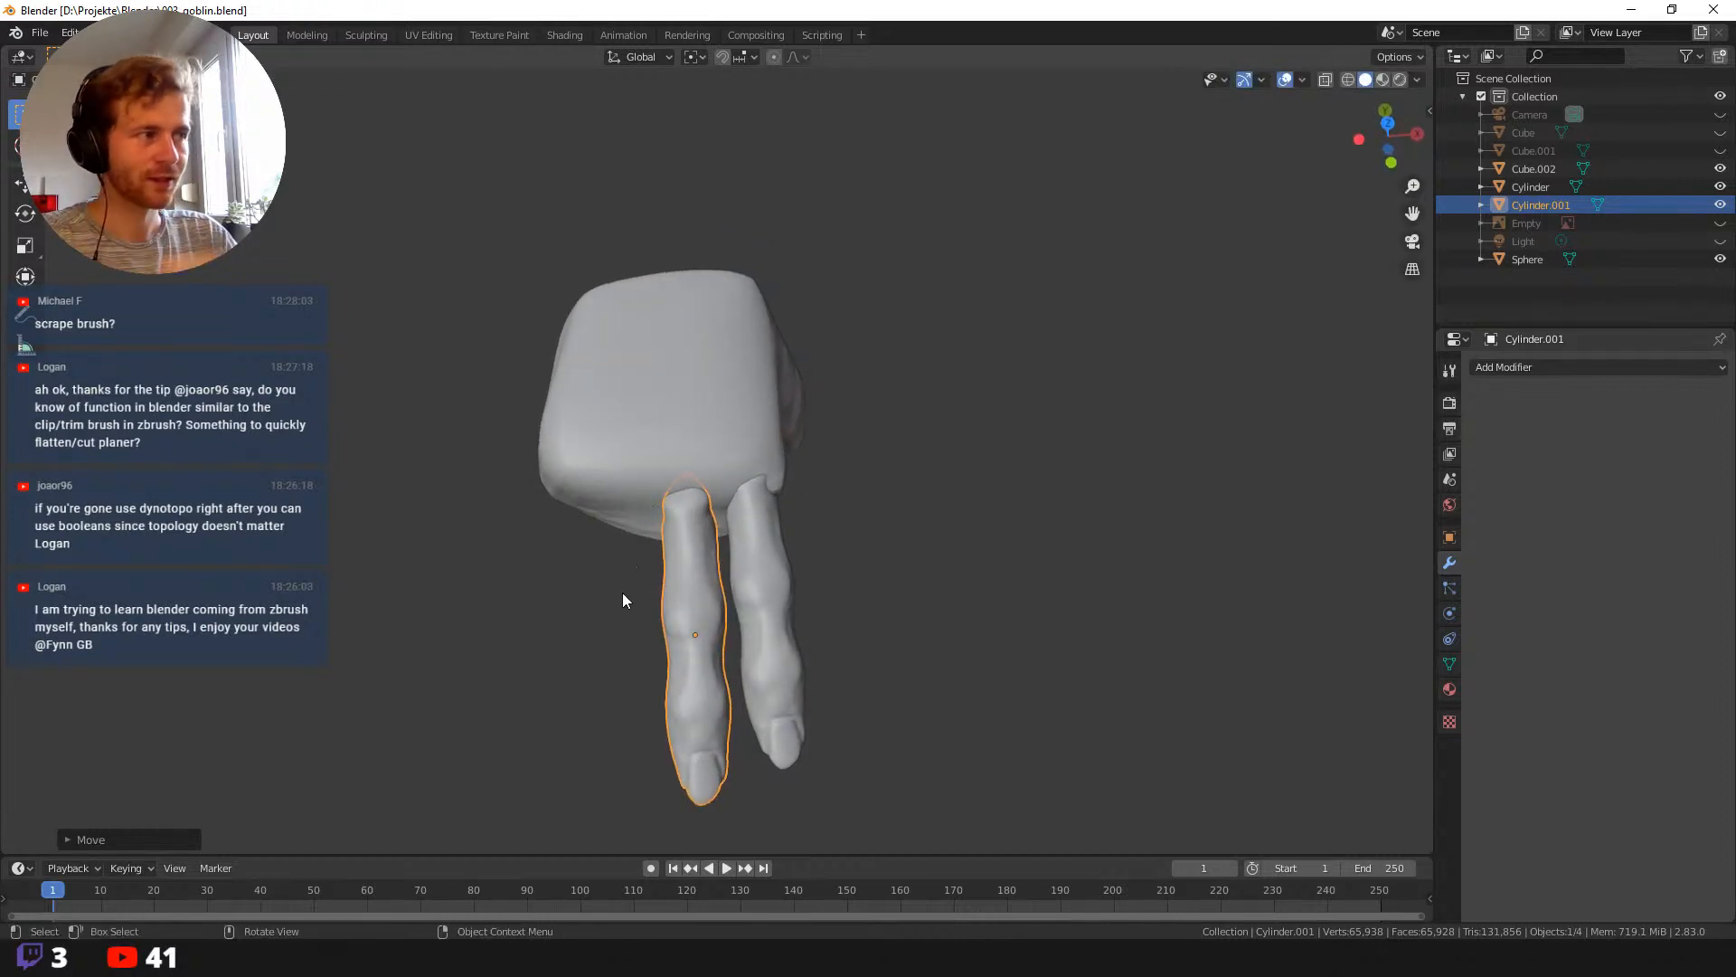
pyautogui.moveTo(622, 593); pyautogui.dragTo(573, 502, button='middle')
pyautogui.press('g')
pyautogui.click(593, 399)
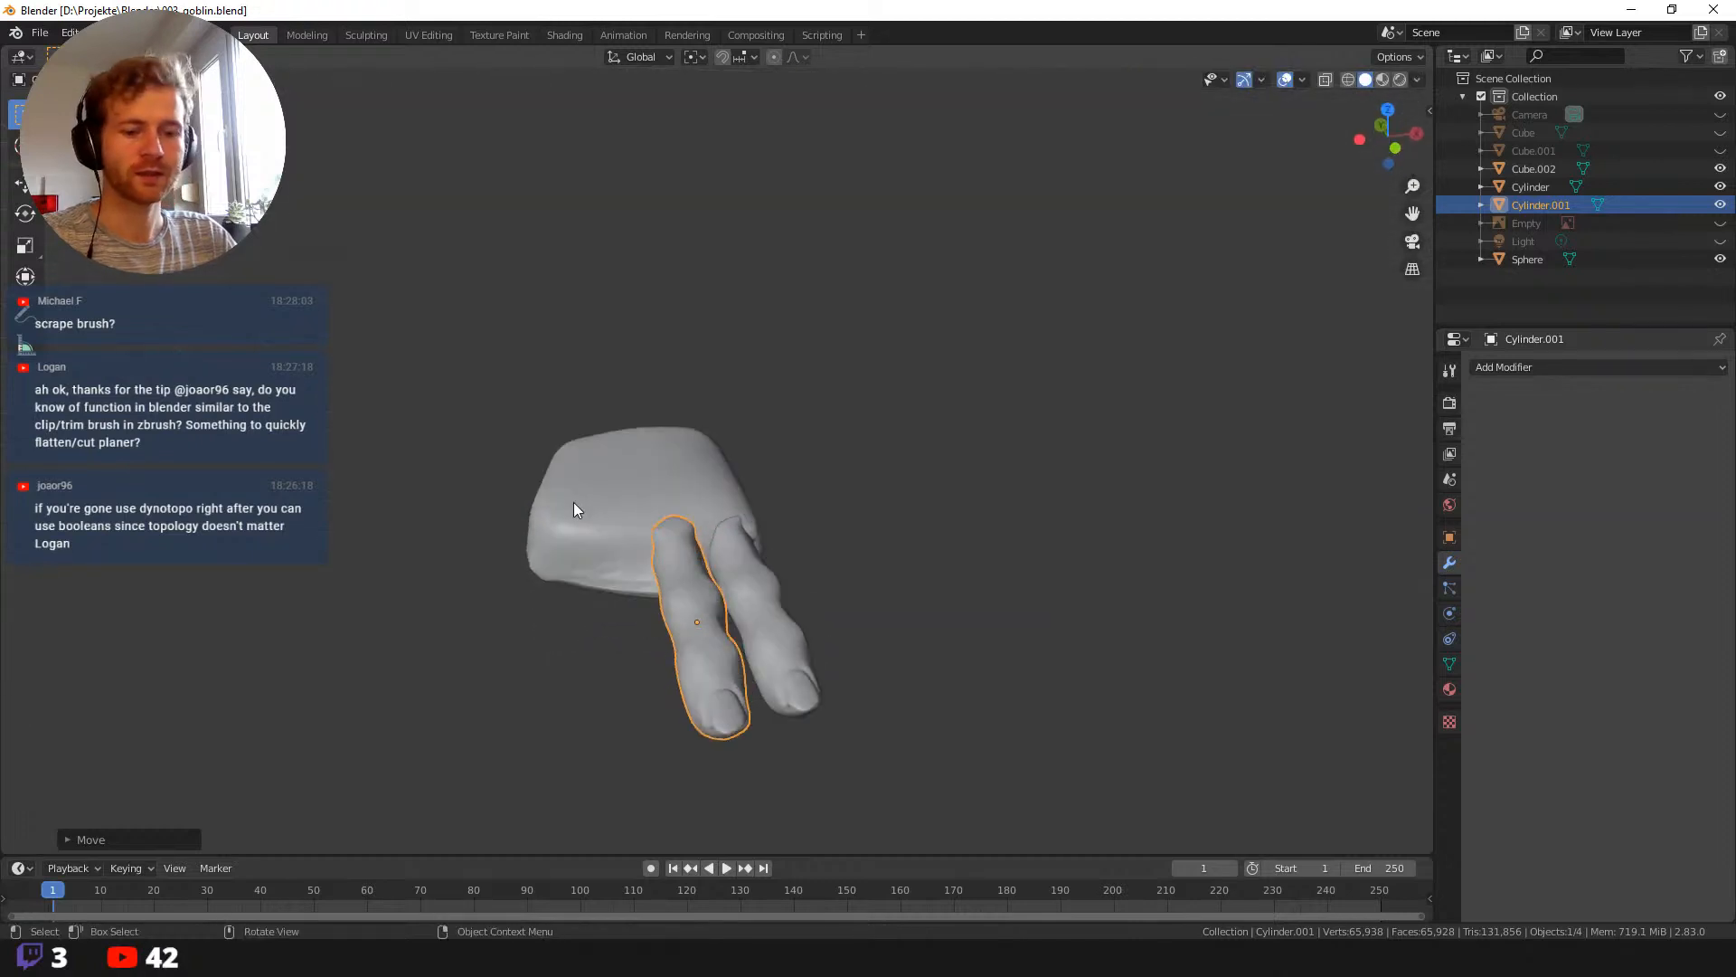
# Duplicate the second finger twice, placing the third and fourth fingers side by side along the palm's front edge.
pyautogui.hotkey('shift', 'd')
pyautogui.click(506, 500)
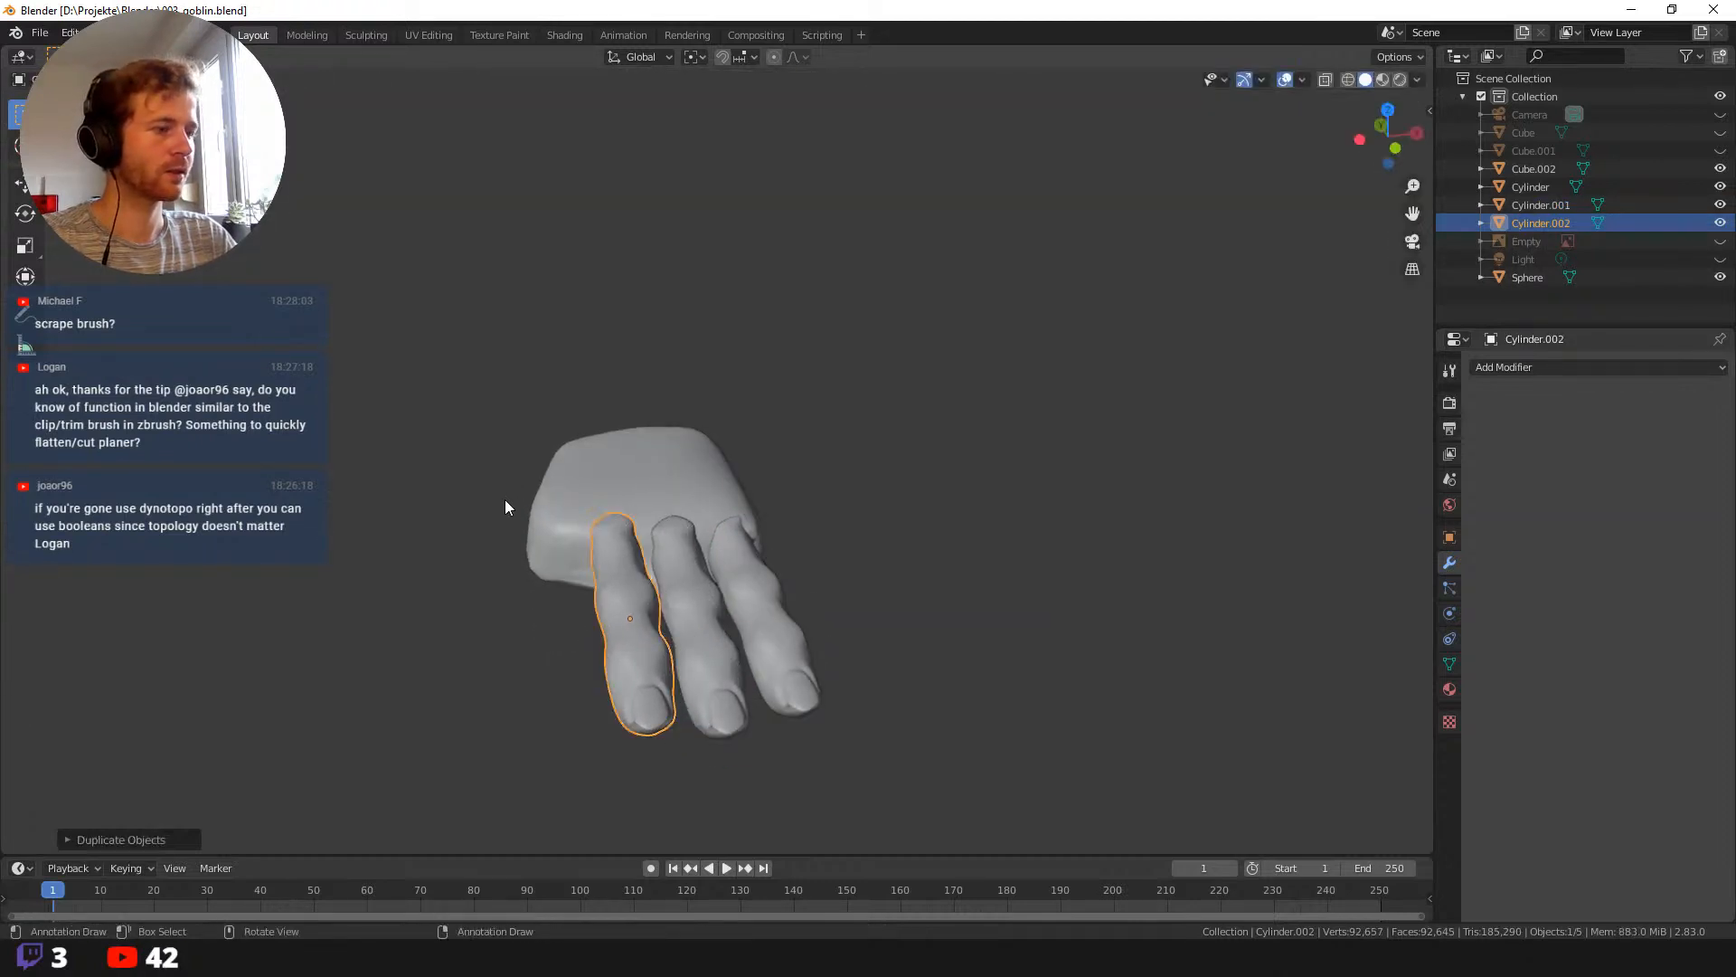
pyautogui.hotkey('shift', 'd')
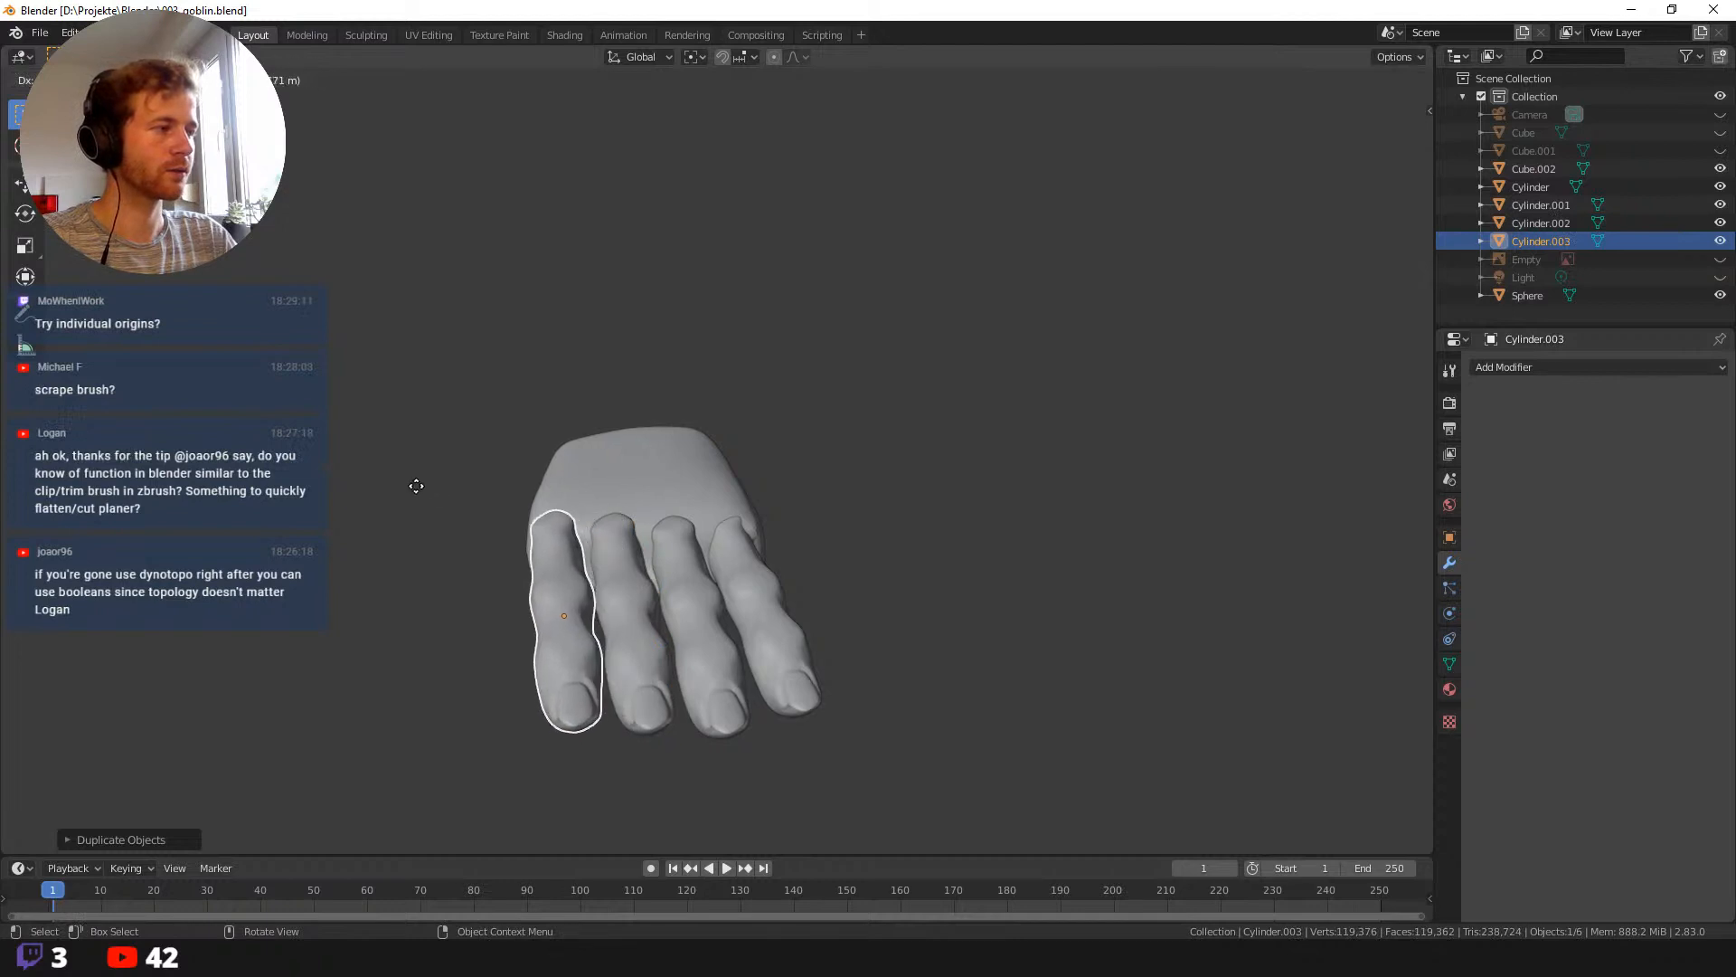
pyautogui.click(417, 488)
# Scale down the fourth finger to little-finger size and move it back against the palm.
pyautogui.moveTo(418, 488); pyautogui.dragTo(492, 590, button='middle')
pyautogui.press('s')
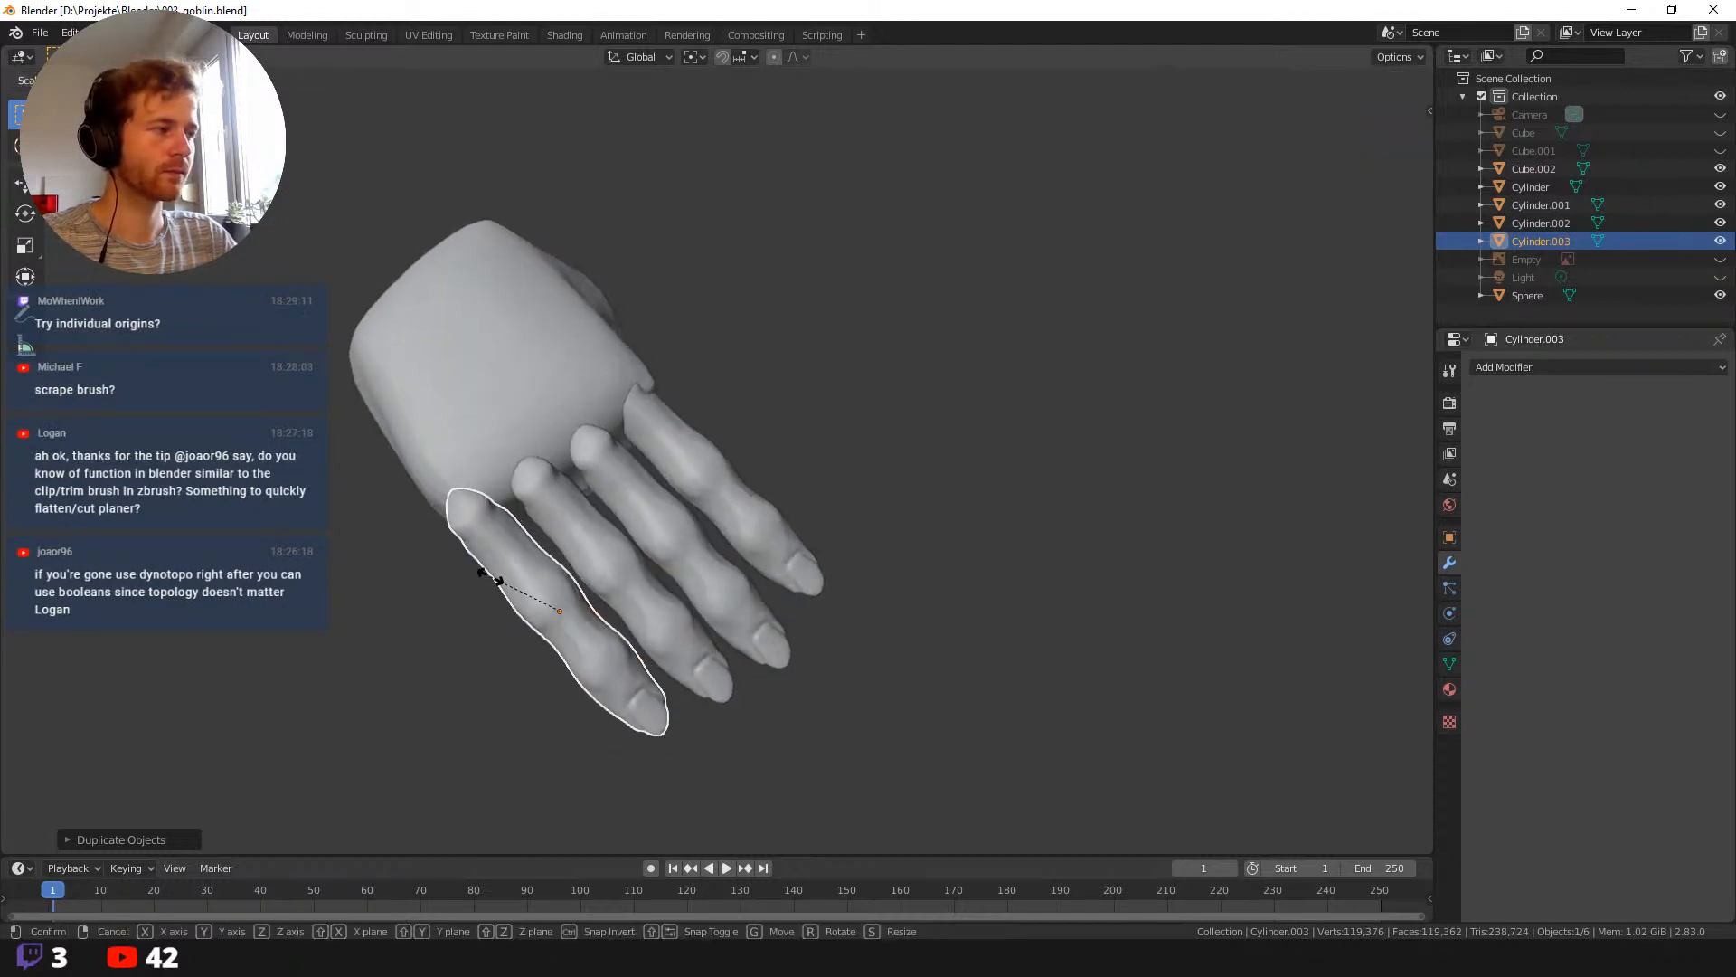
pyautogui.rightClick(503, 579)
pyautogui.press('g')
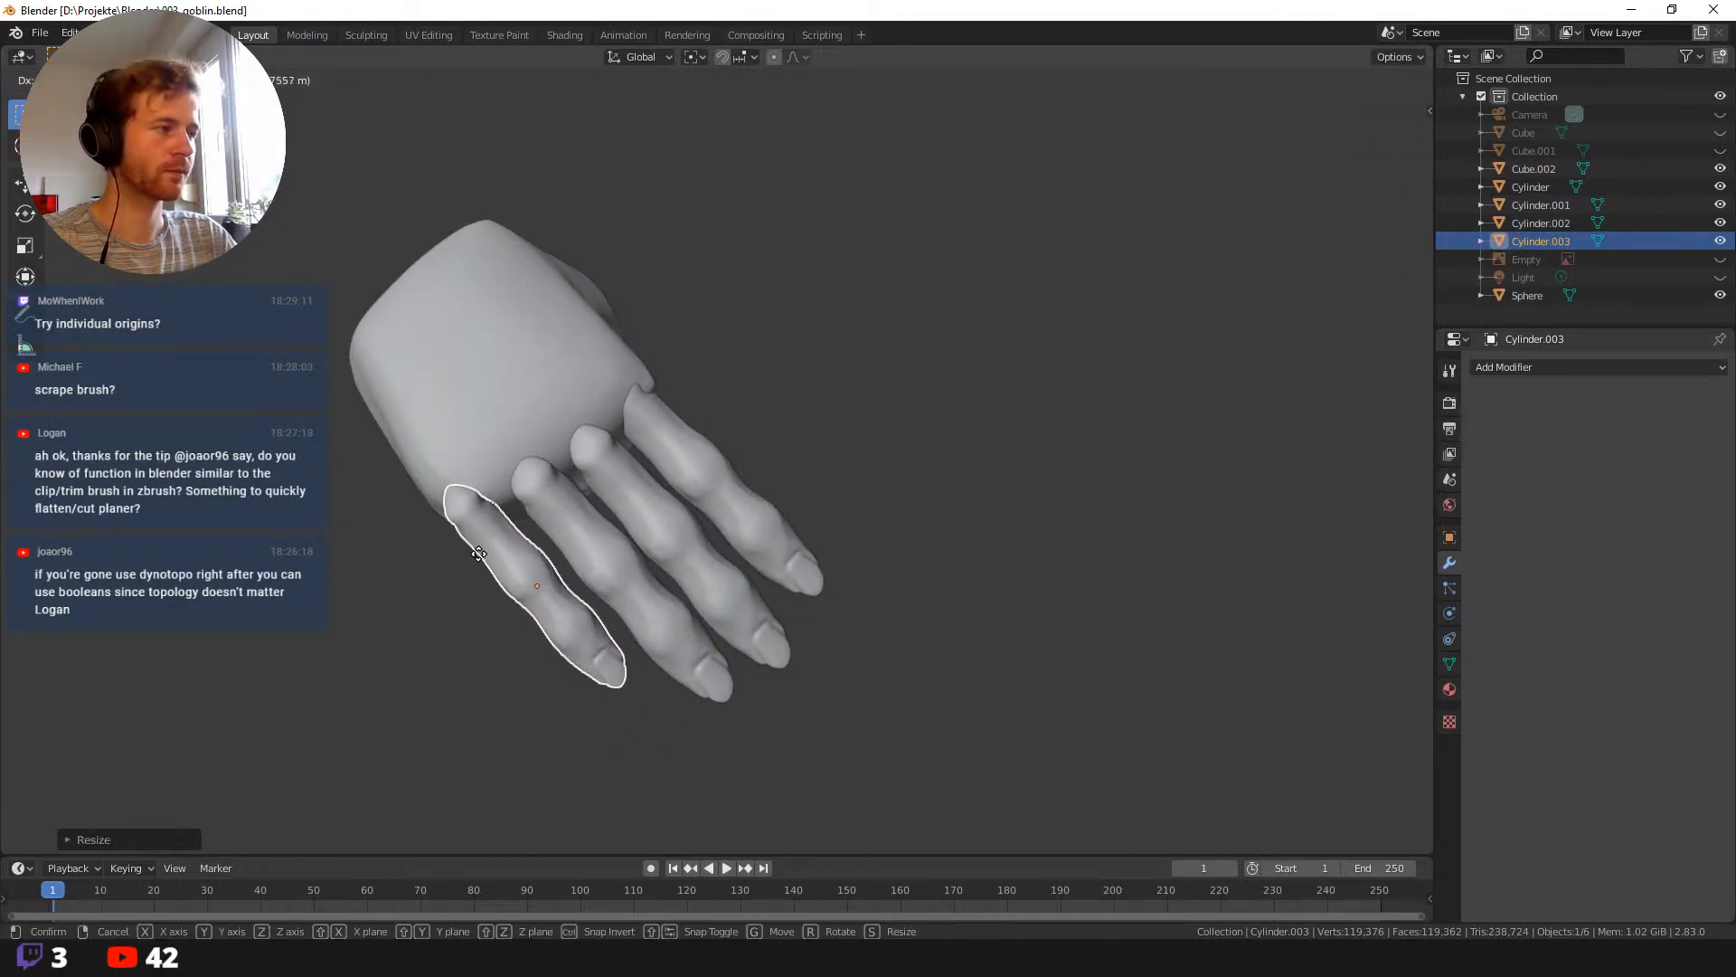
pyautogui.click(474, 547)
# Shift the third finger slightly toward the little finger, and select the little finger.
pyautogui.click(544, 509)
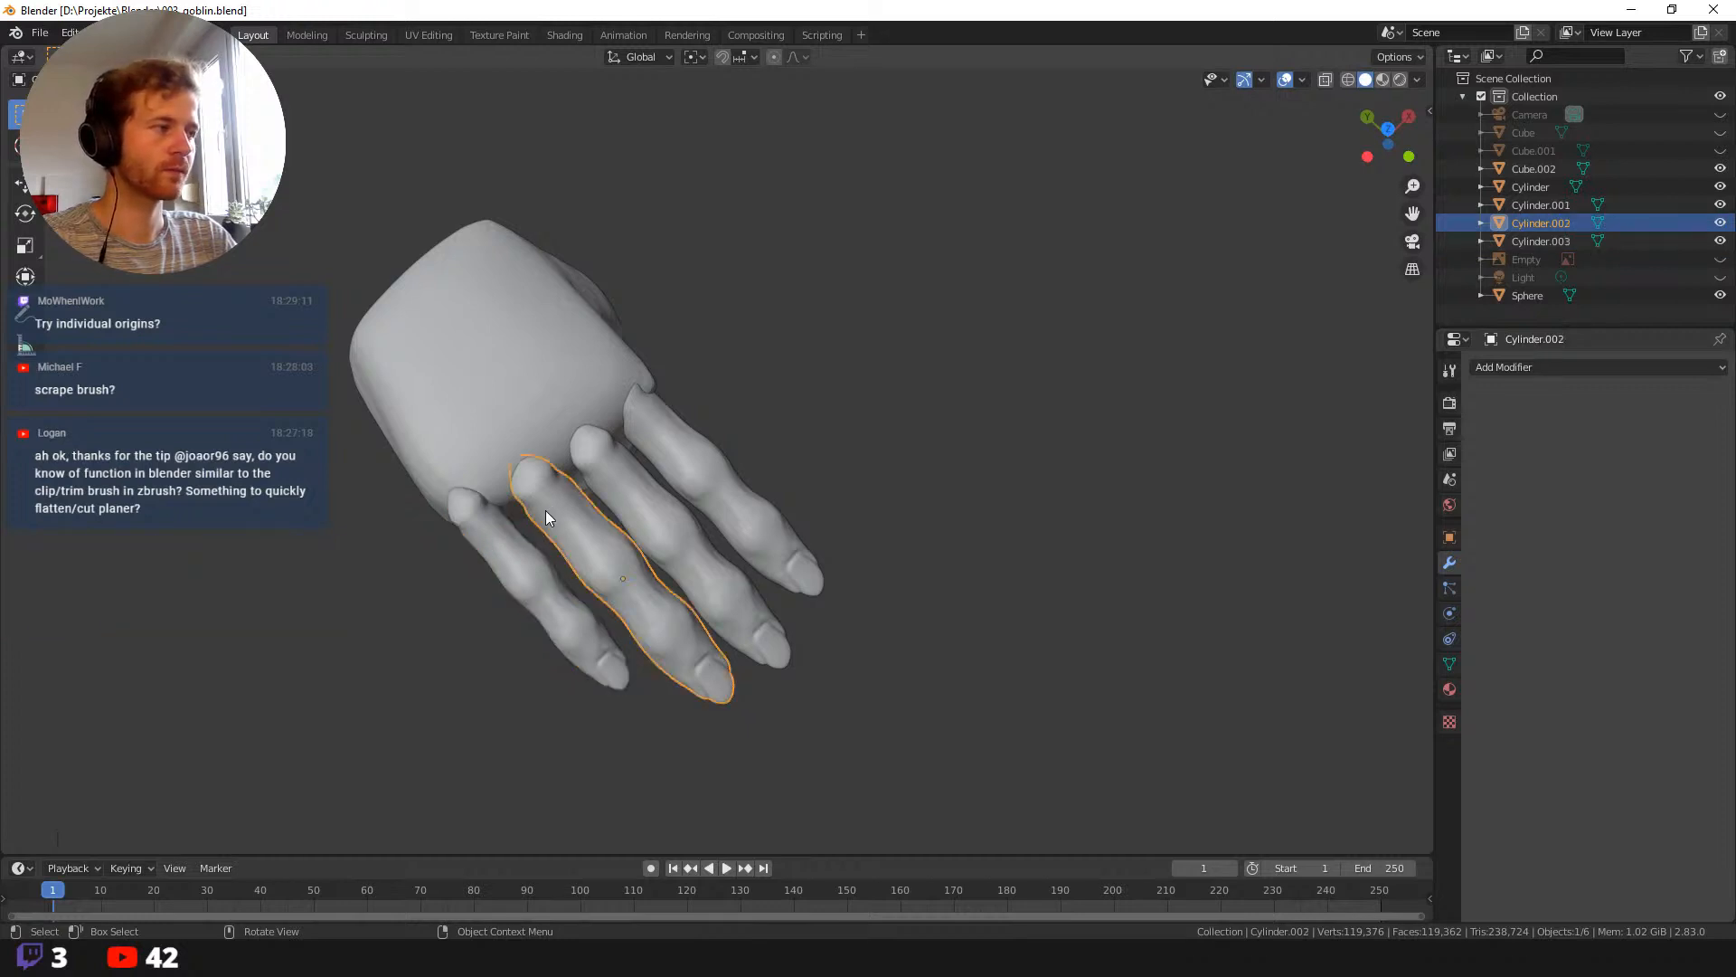
pyautogui.press('g')
pyautogui.click(534, 512)
pyautogui.moveTo(599, 551); pyautogui.dragTo(620, 415, button='middle')
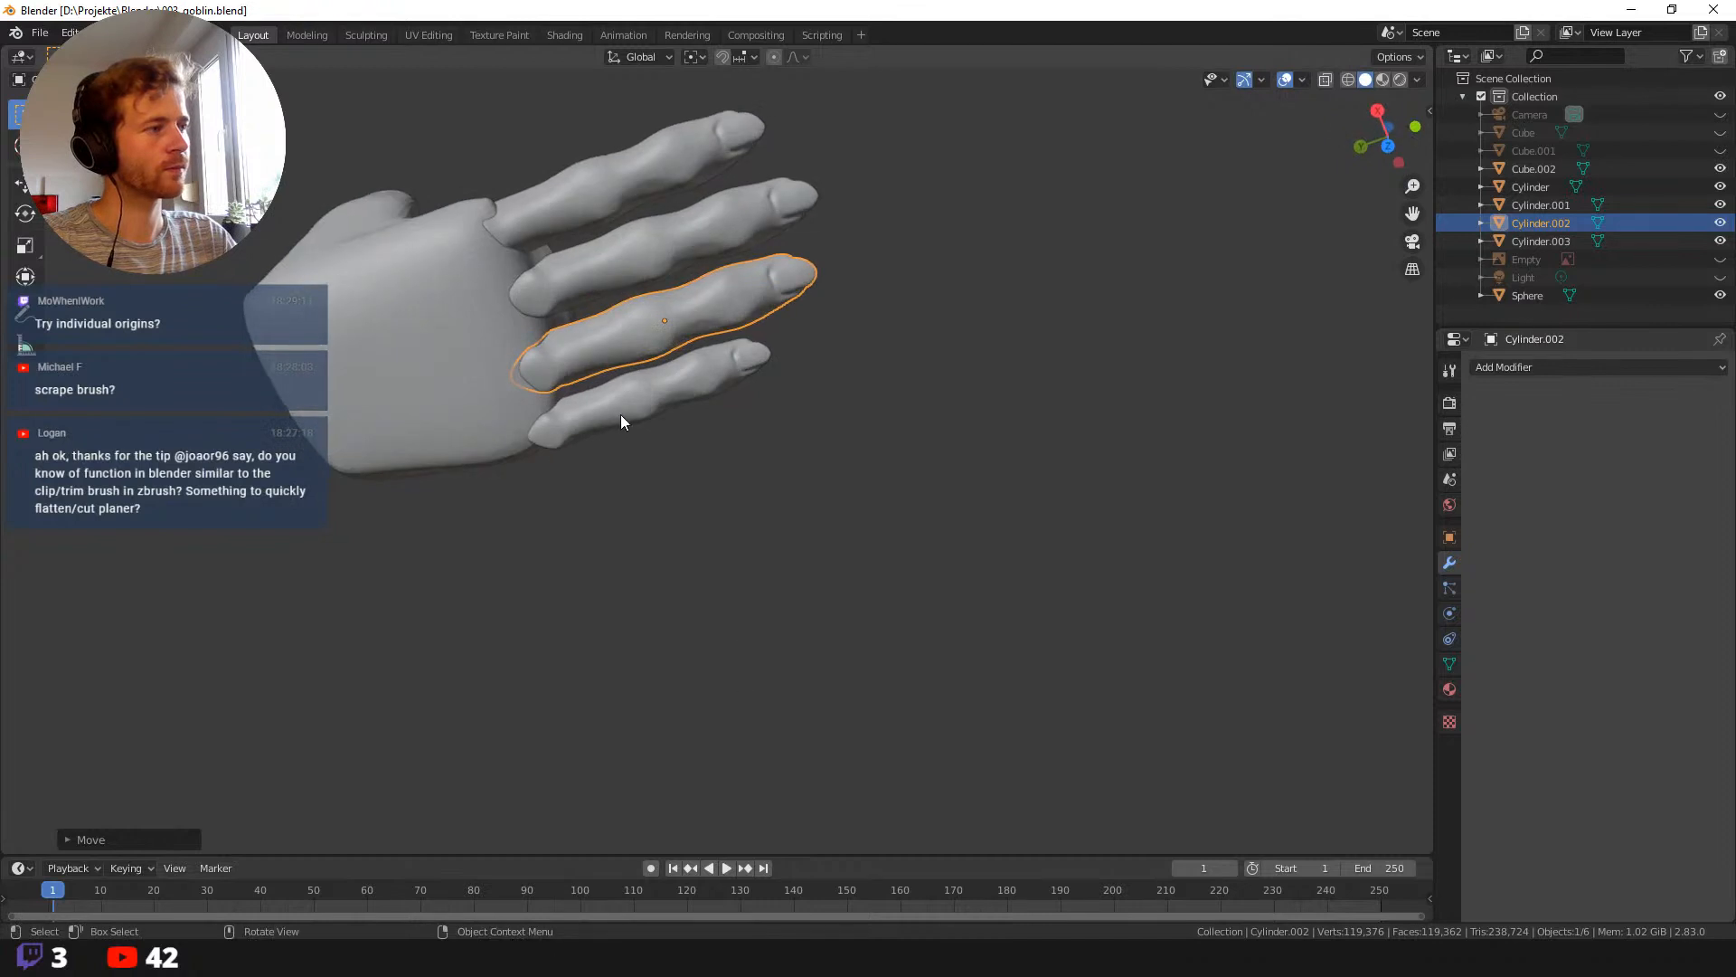
pyautogui.click(620, 415)
pyautogui.press('s')
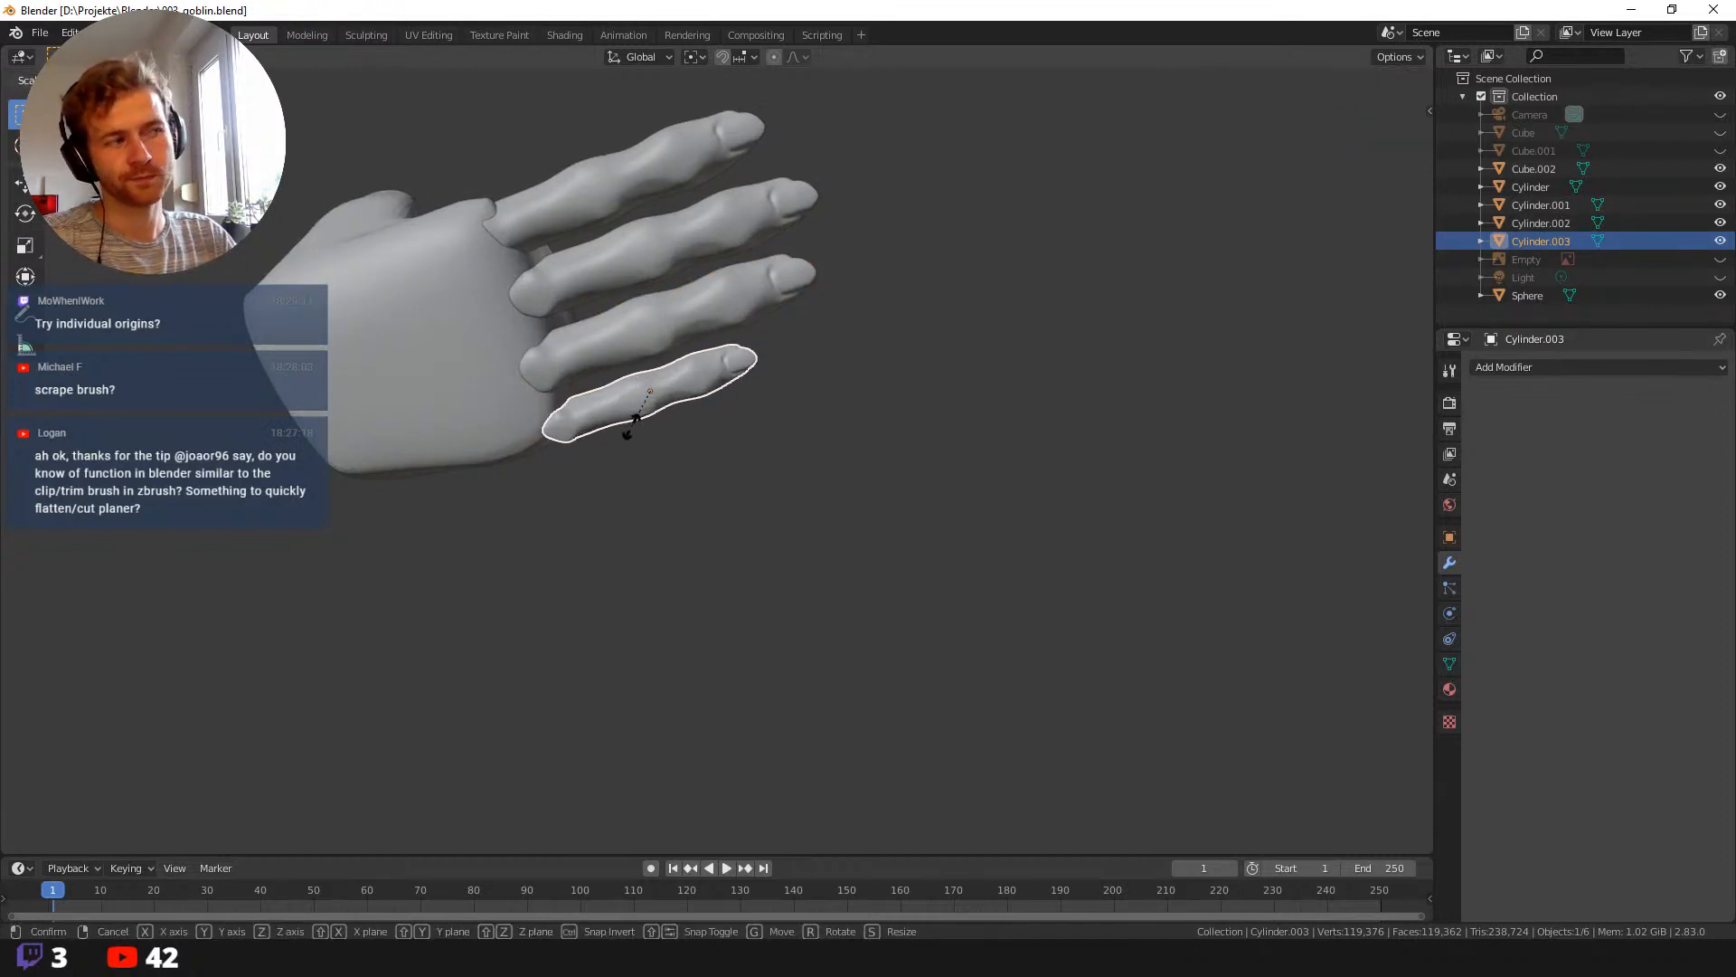
pyautogui.hotkey('shift', 'z')
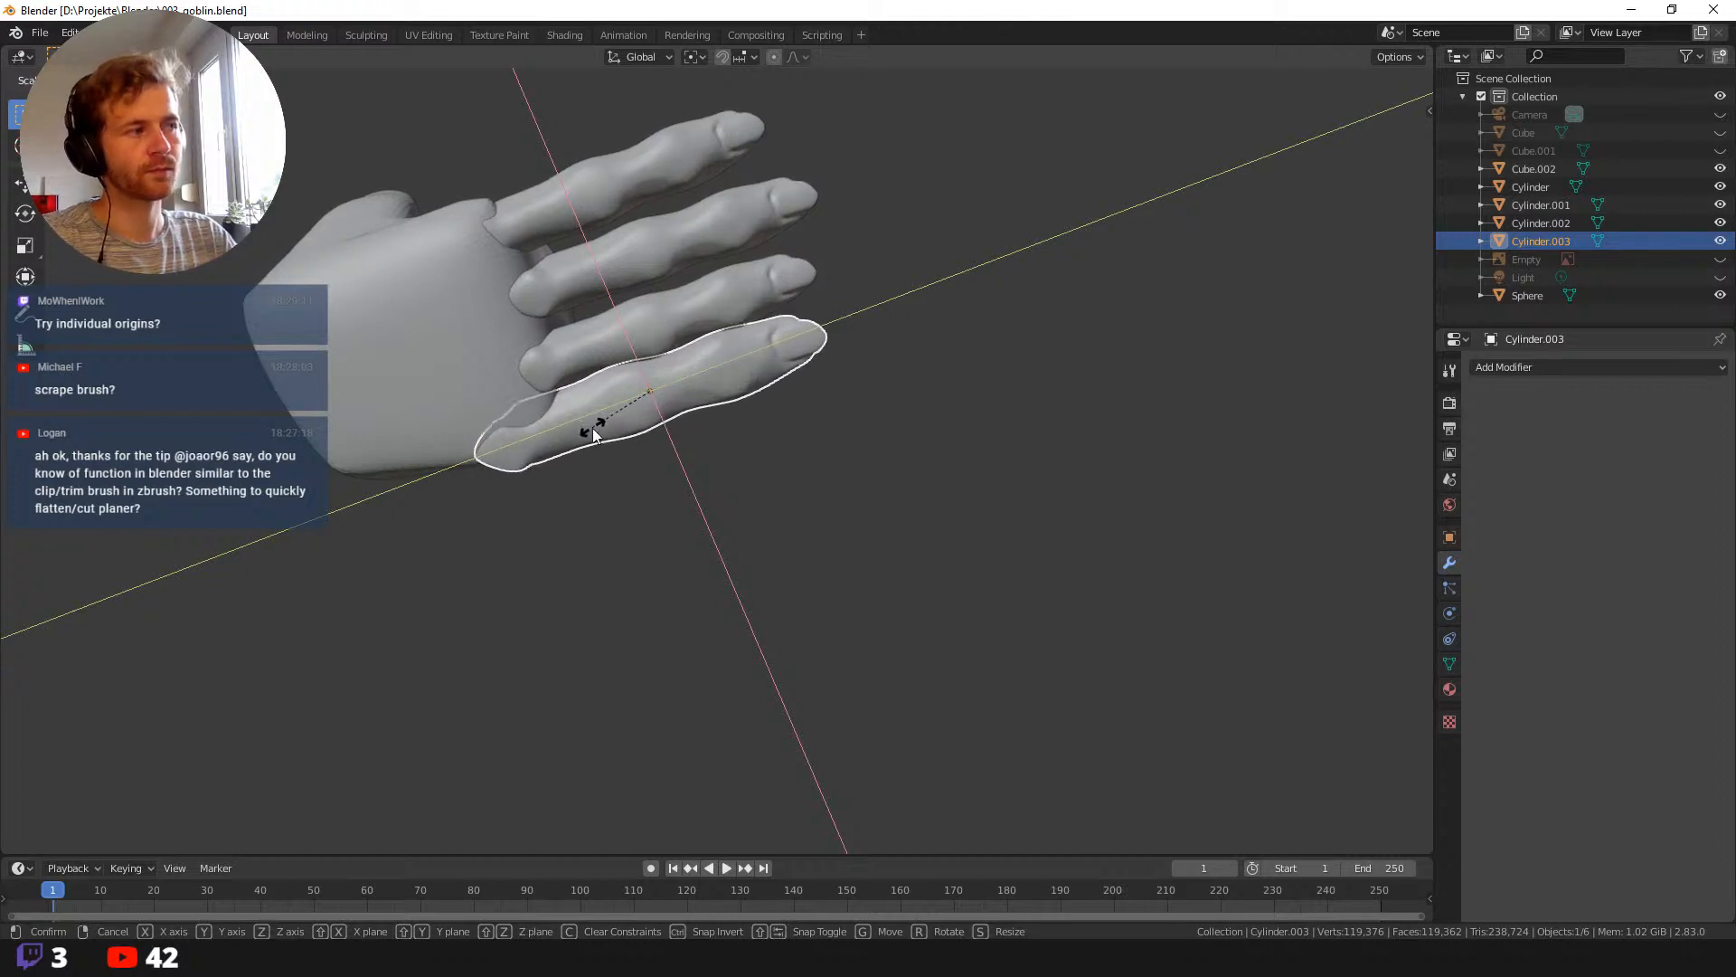
pyautogui.rightClick(597, 430)
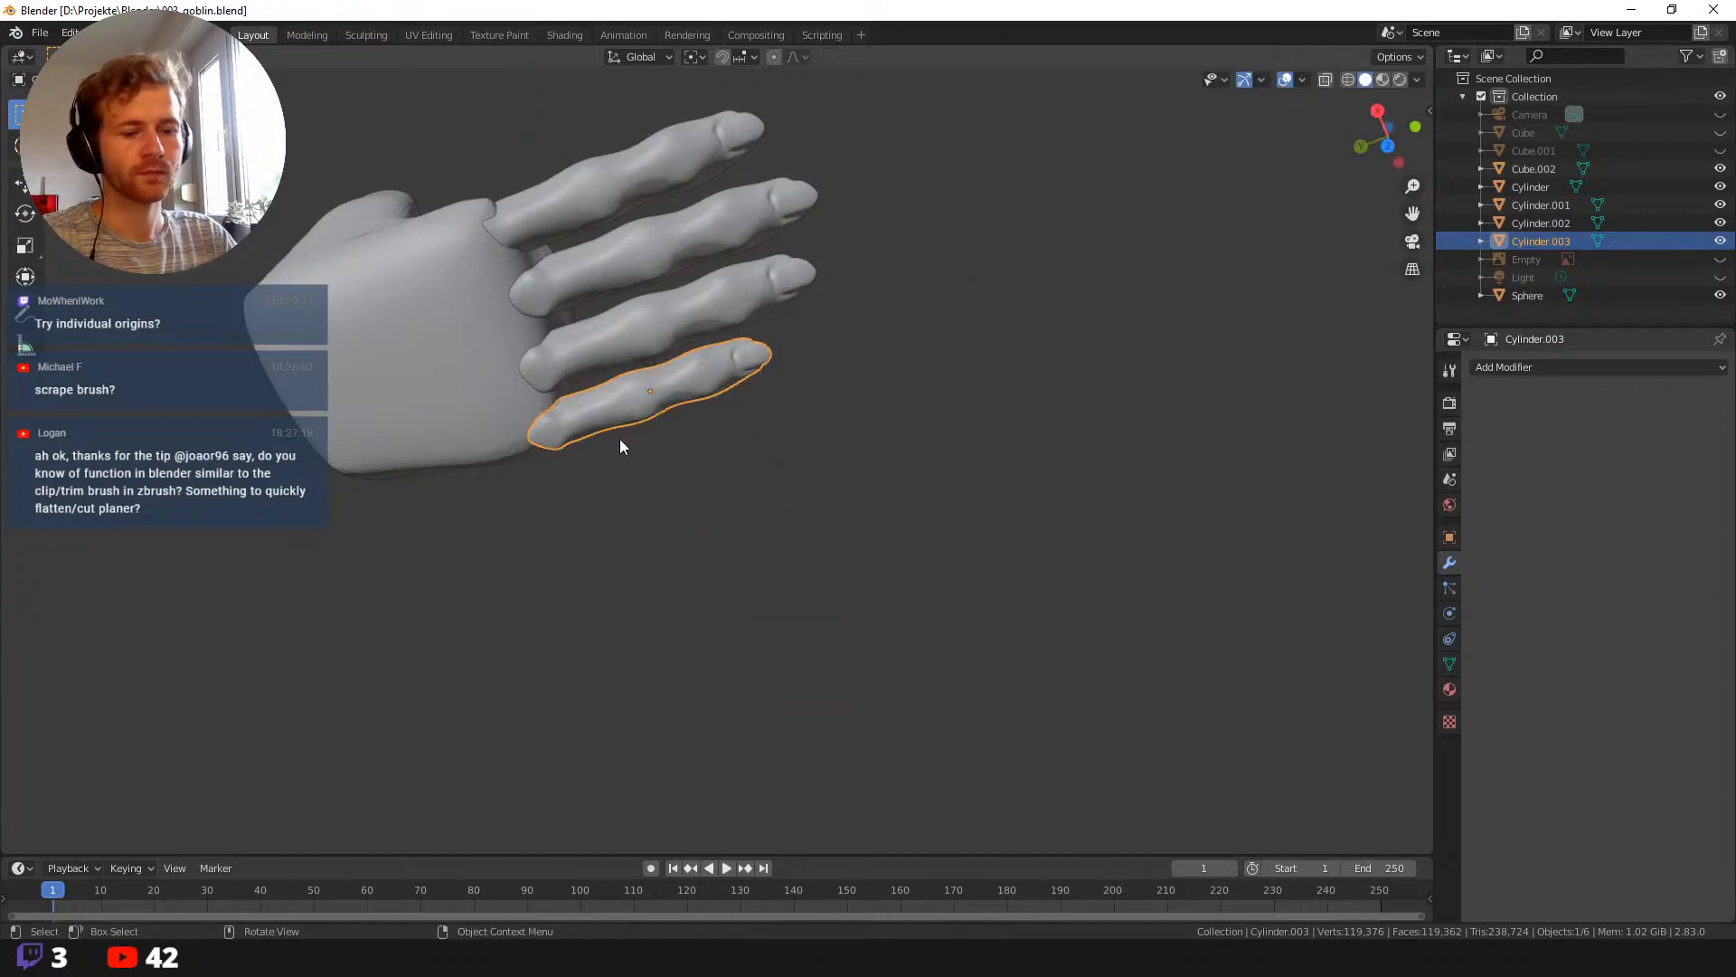
# Thicken the little finger by scaling it on the X and Z axes, excluding Y.
pyautogui.press('s')
pyautogui.hotkey('shift', 'y')
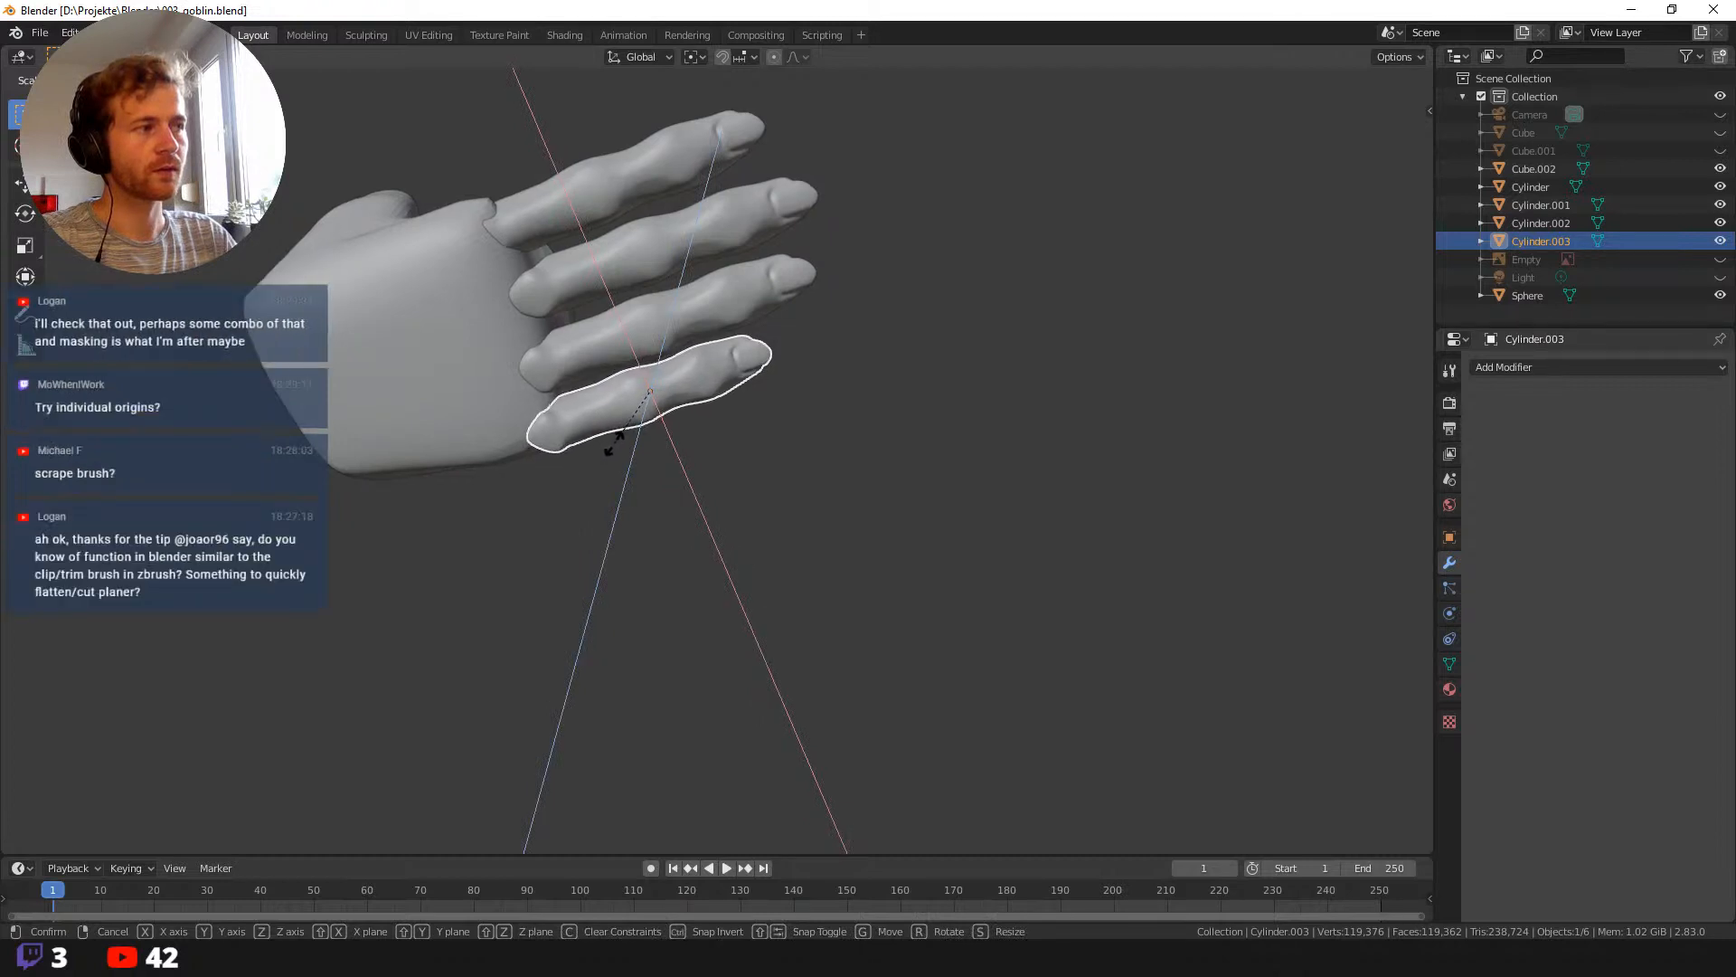
pyautogui.click(612, 443)
# Rotate the little finger slightly and move it a little away from the third finger.
pyautogui.moveTo(615, 443); pyautogui.dragTo(645, 425, button='middle')
pyautogui.press('s')
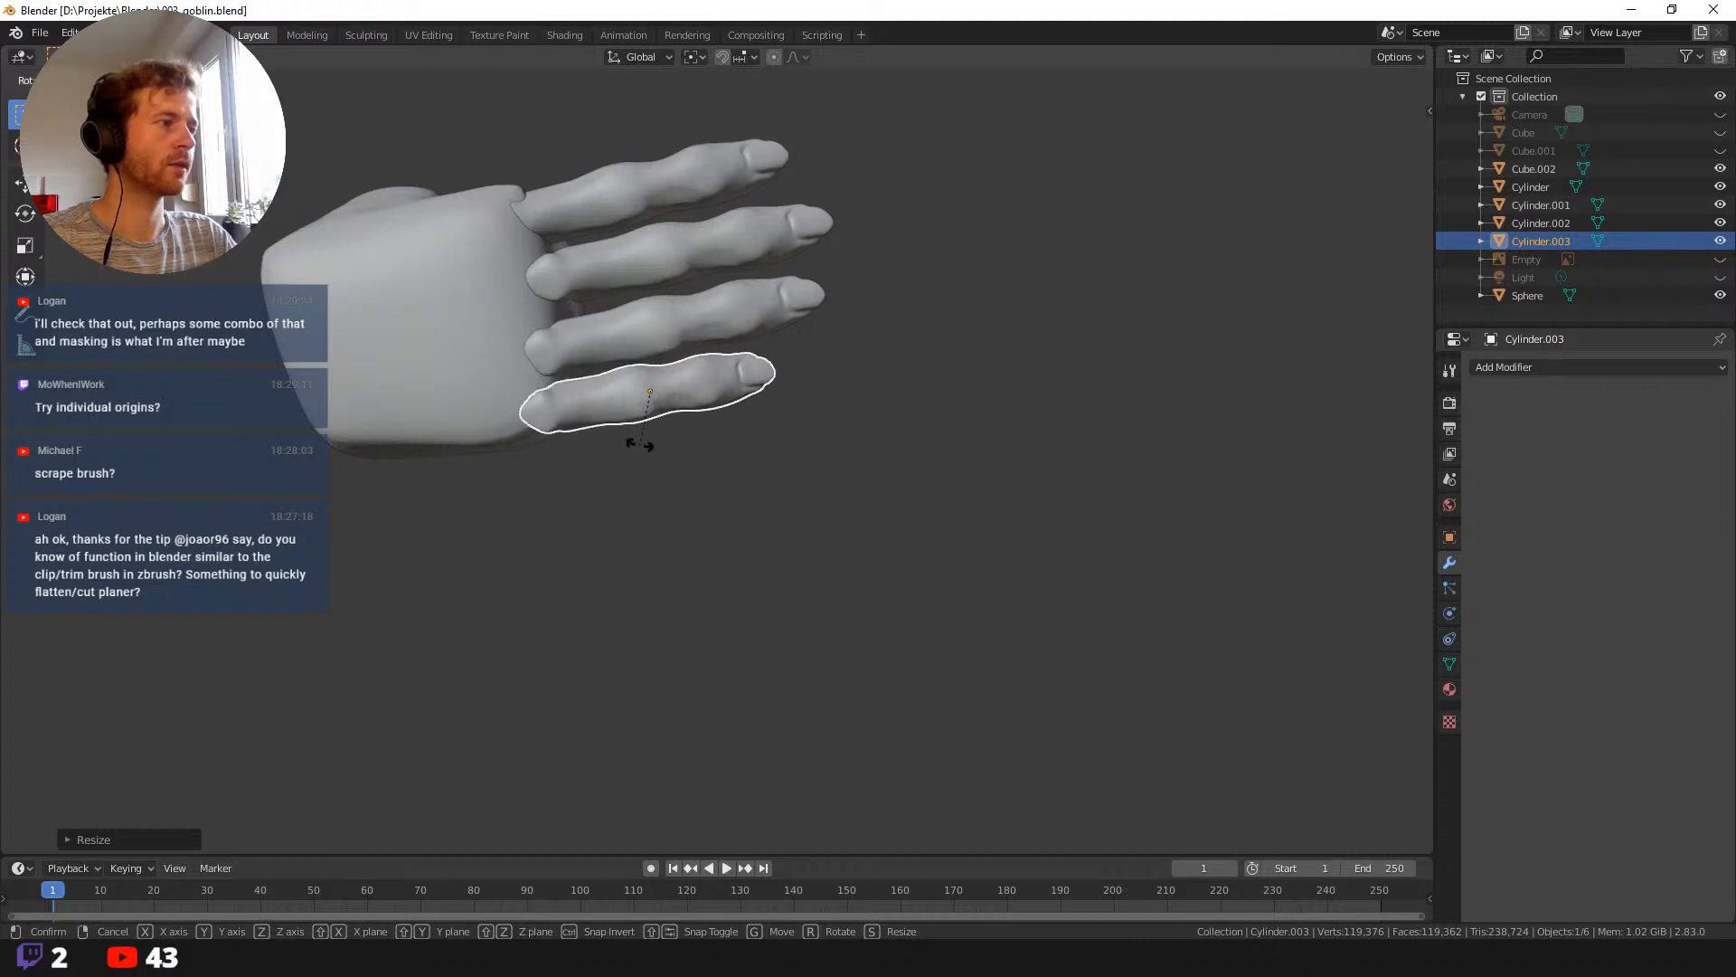
pyautogui.click(638, 445)
pyautogui.press('g')
pyautogui.click(645, 461)
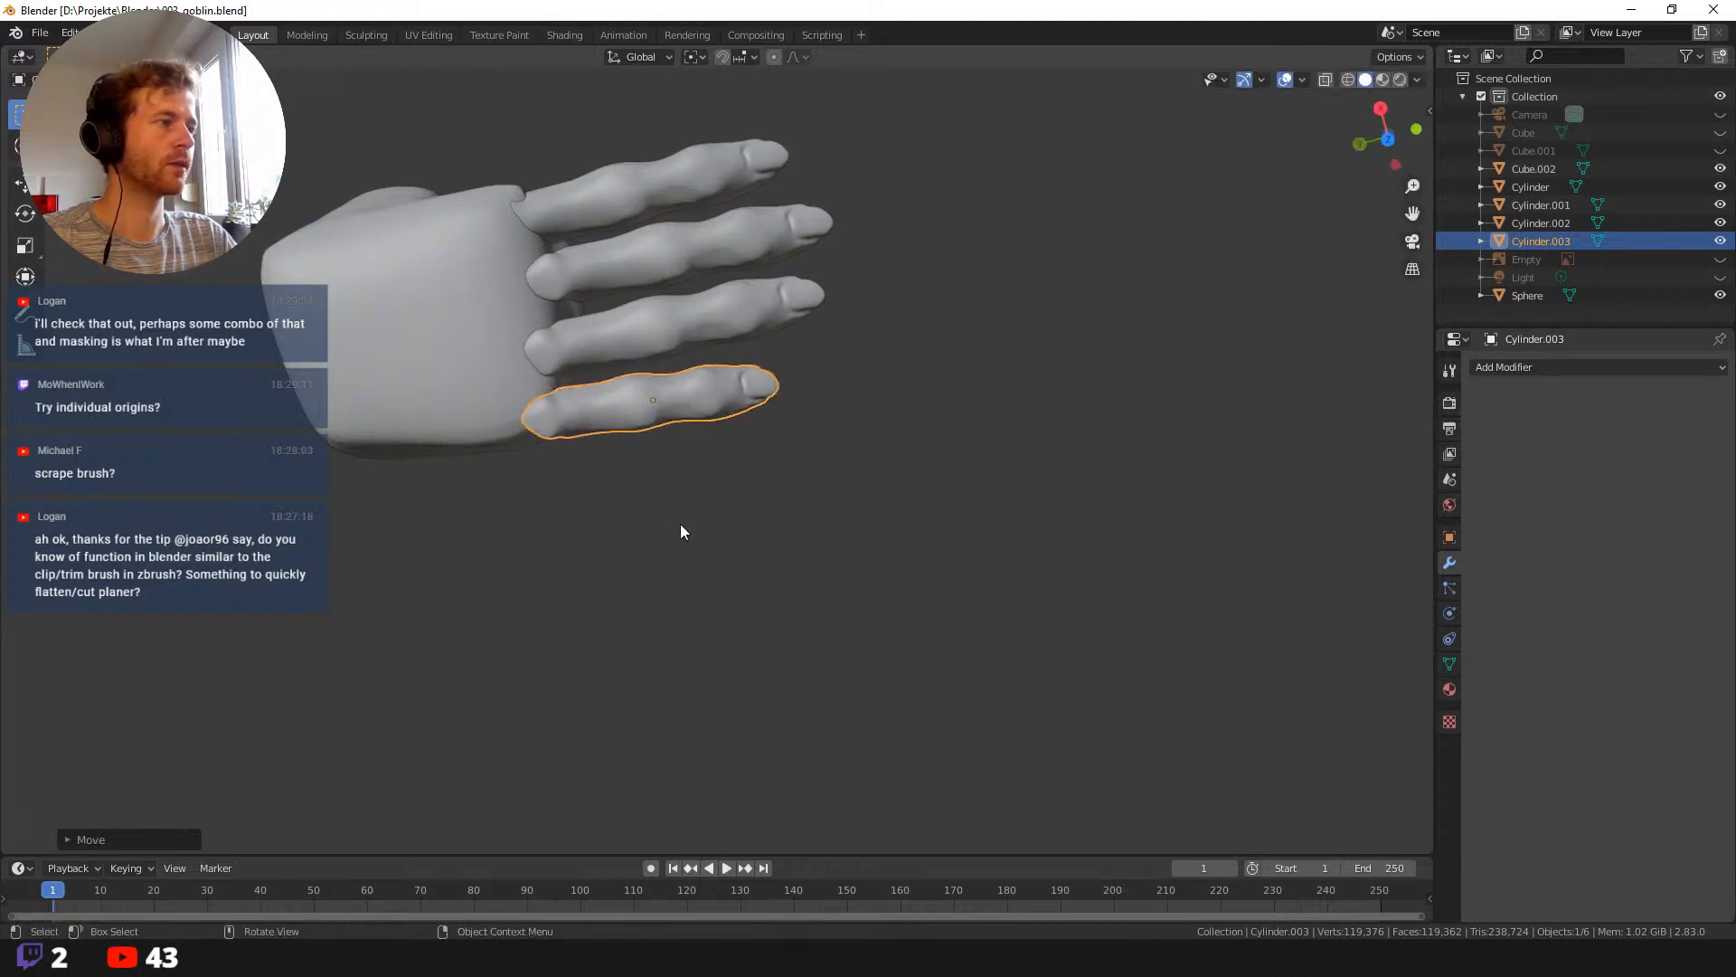
# Lower the little finger and push it into the palm, working from a side view.
pyautogui.moveTo(680, 524); pyautogui.dragTo(623, 366, button='middle')
pyautogui.moveTo(759, 405); pyautogui.dragTo(696, 506, button='middle')
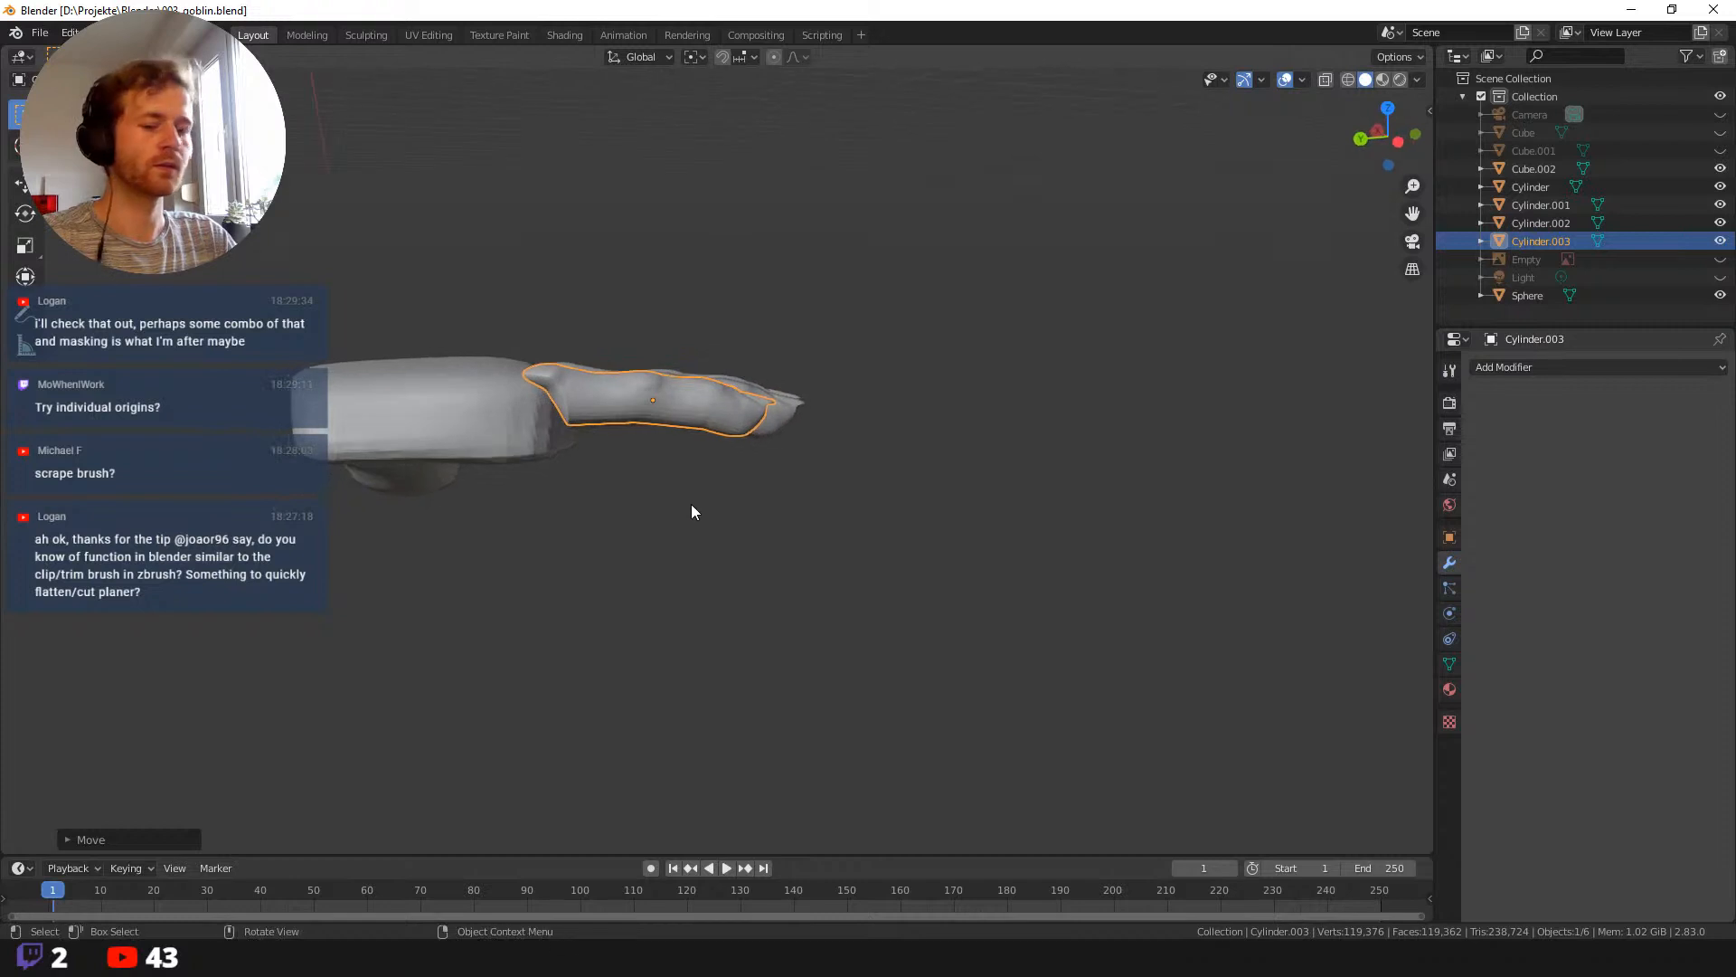
pyautogui.press('g')
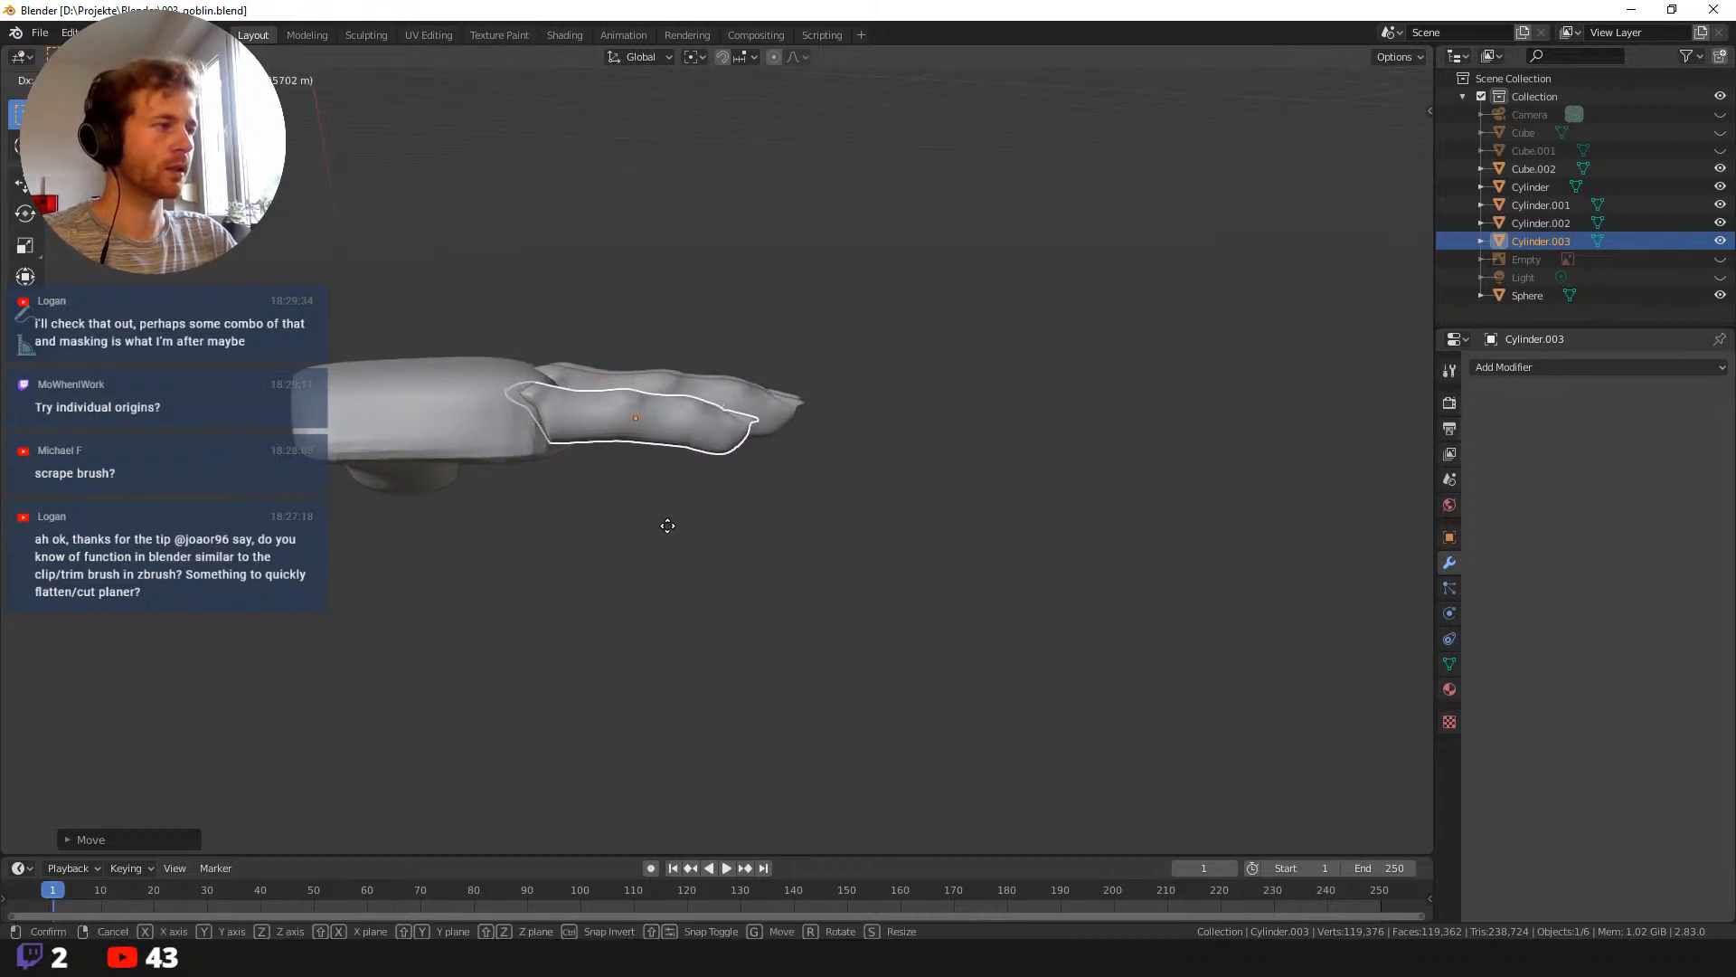
pyautogui.click(668, 511)
# Raise the second finger slightly in the front view so the knuckles follow an arch.
pyautogui.moveTo(666, 503); pyautogui.dragTo(577, 432, button='middle')
pyautogui.click(590, 438)
pyautogui.press('g')
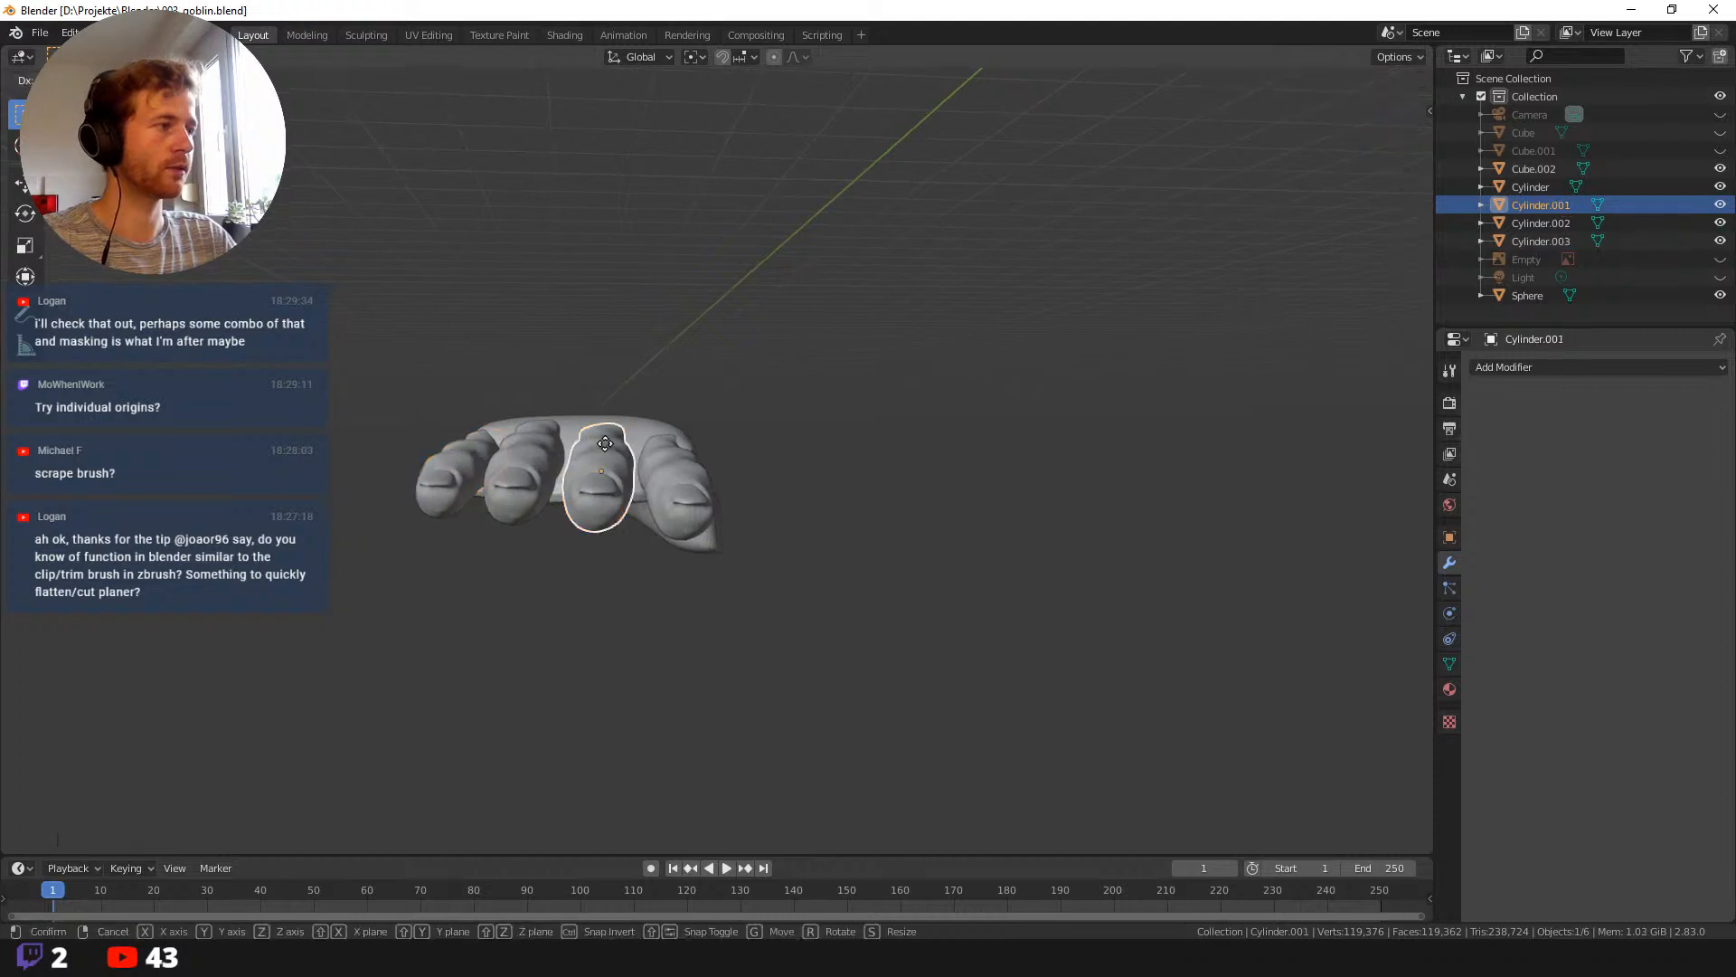
pyautogui.click(606, 432)
pyautogui.moveTo(606, 432); pyautogui.dragTo(658, 465, button='middle')
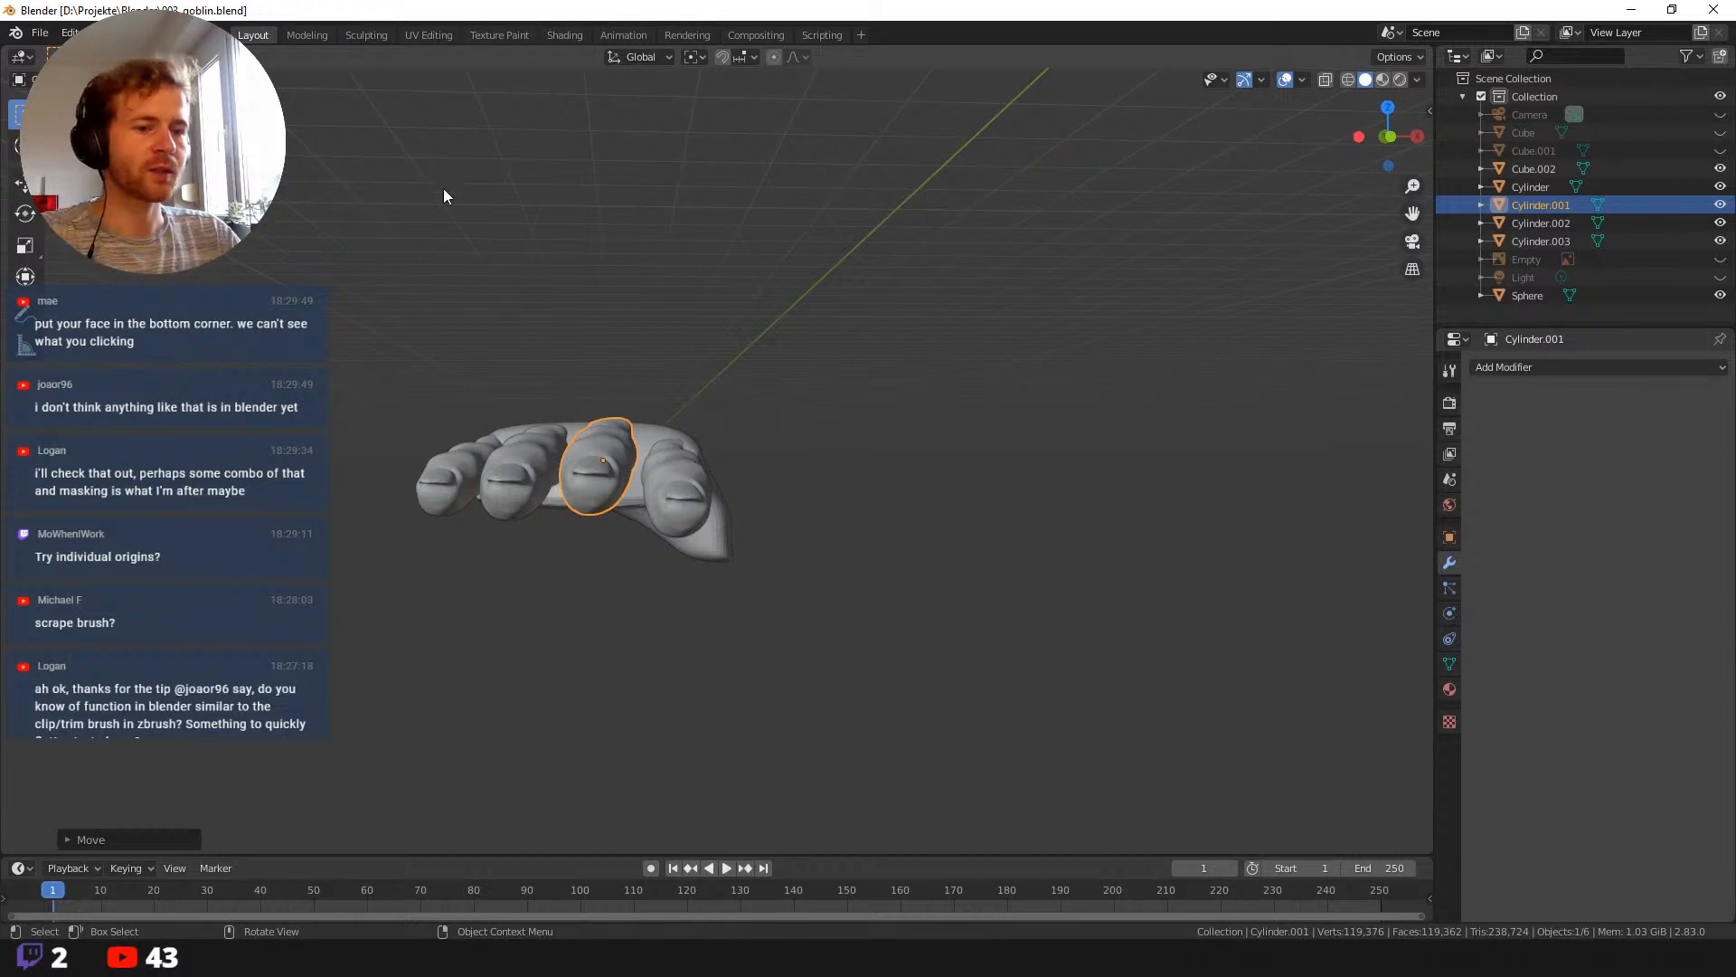
pyautogui.moveTo(468, 258); pyautogui.dragTo(524, 242, button='middle')
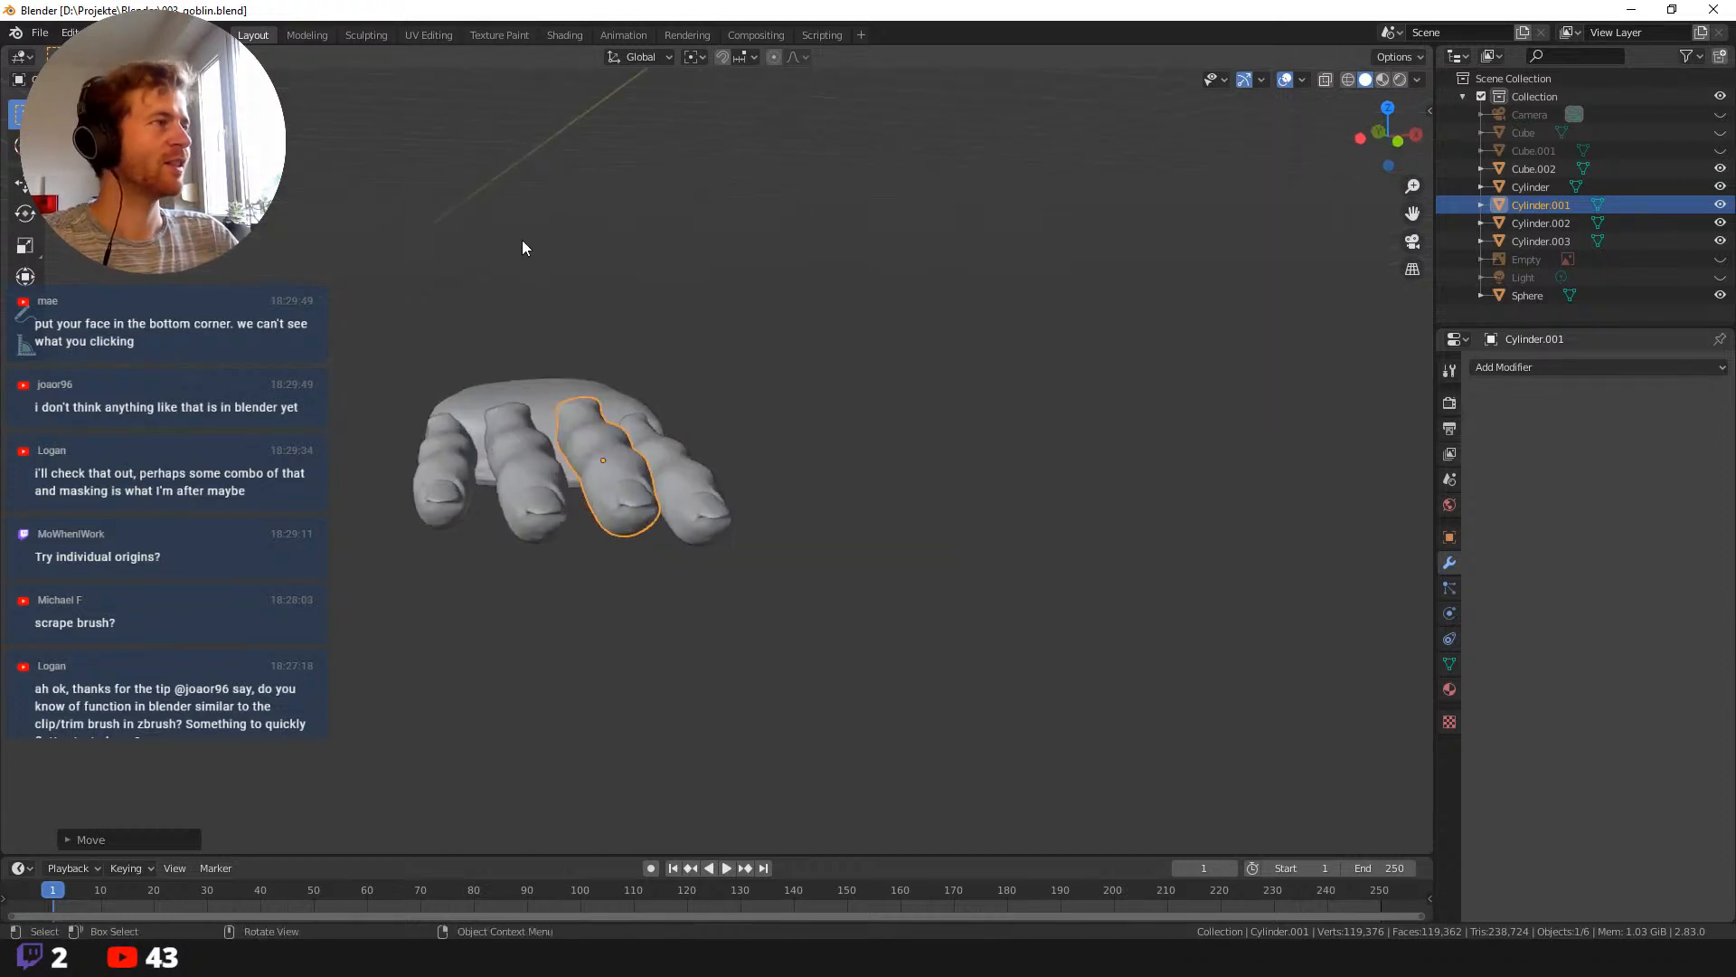
pyautogui.click(701, 54)
pyautogui.moveTo(675, 58)
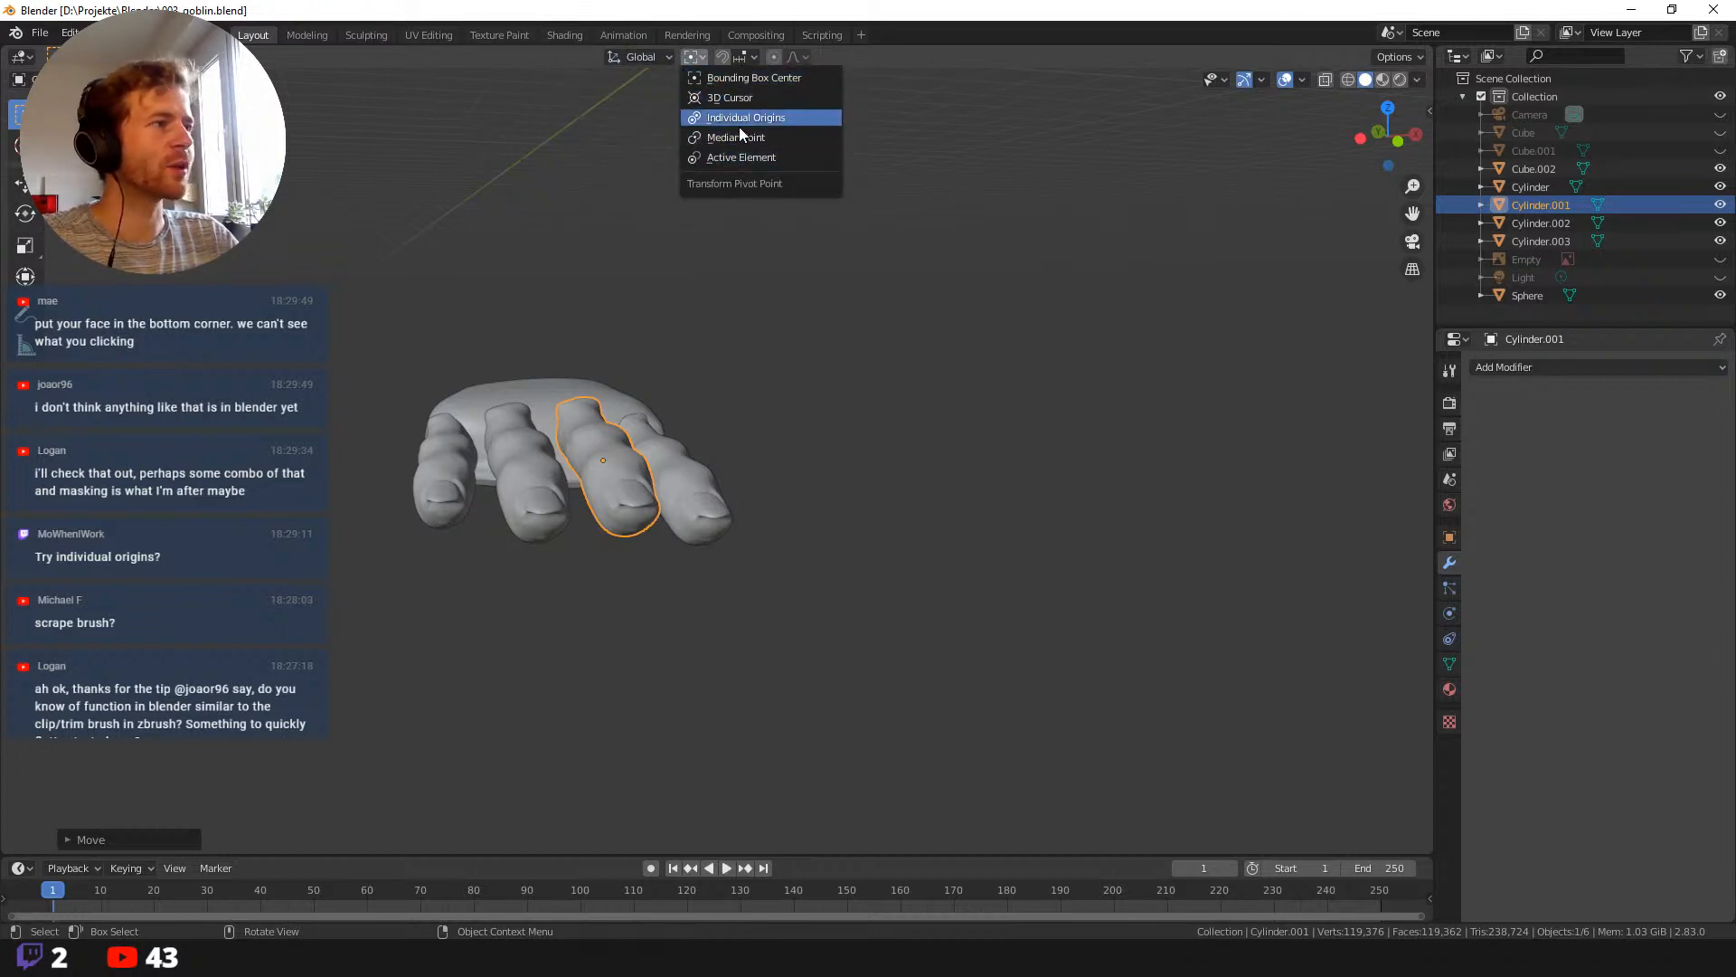
pyautogui.moveTo(592, 194); pyautogui.dragTo(326, 239, button='middle')
pyautogui.scroll(-3, 361, 262)
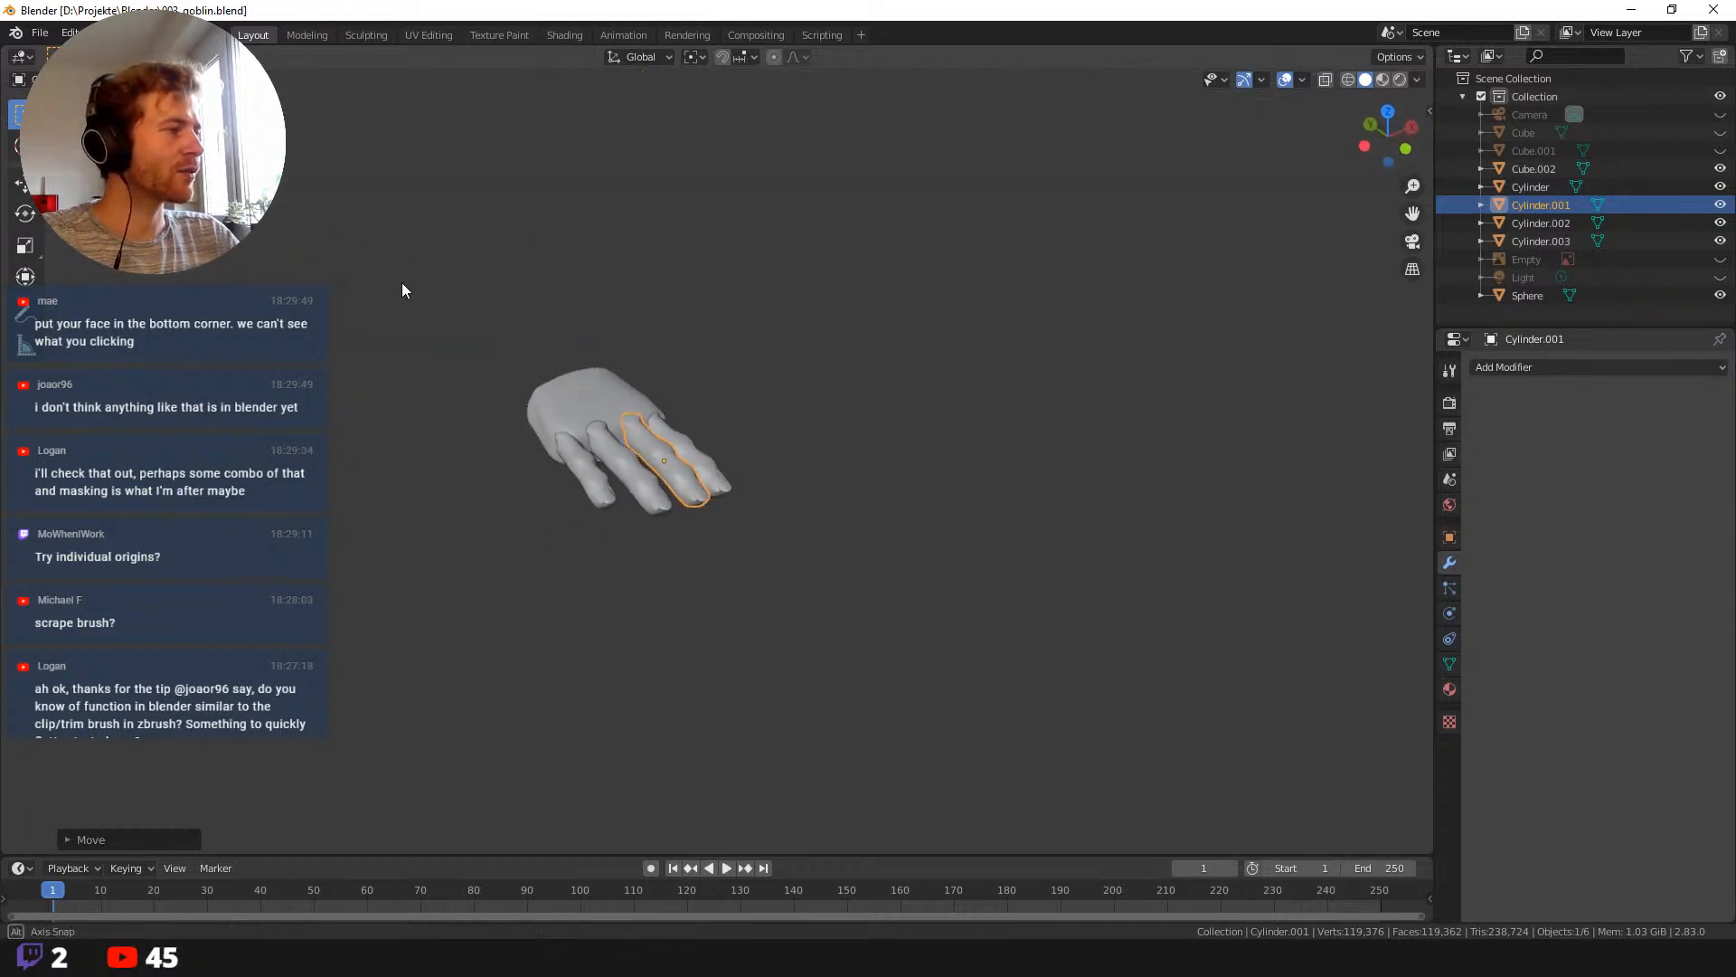
# Fine-tune the little finger's position against the palm's outer edge.
pyautogui.moveTo(401, 284); pyautogui.dragTo(521, 456, button='middle')
pyautogui.scroll(6, 392, 388)
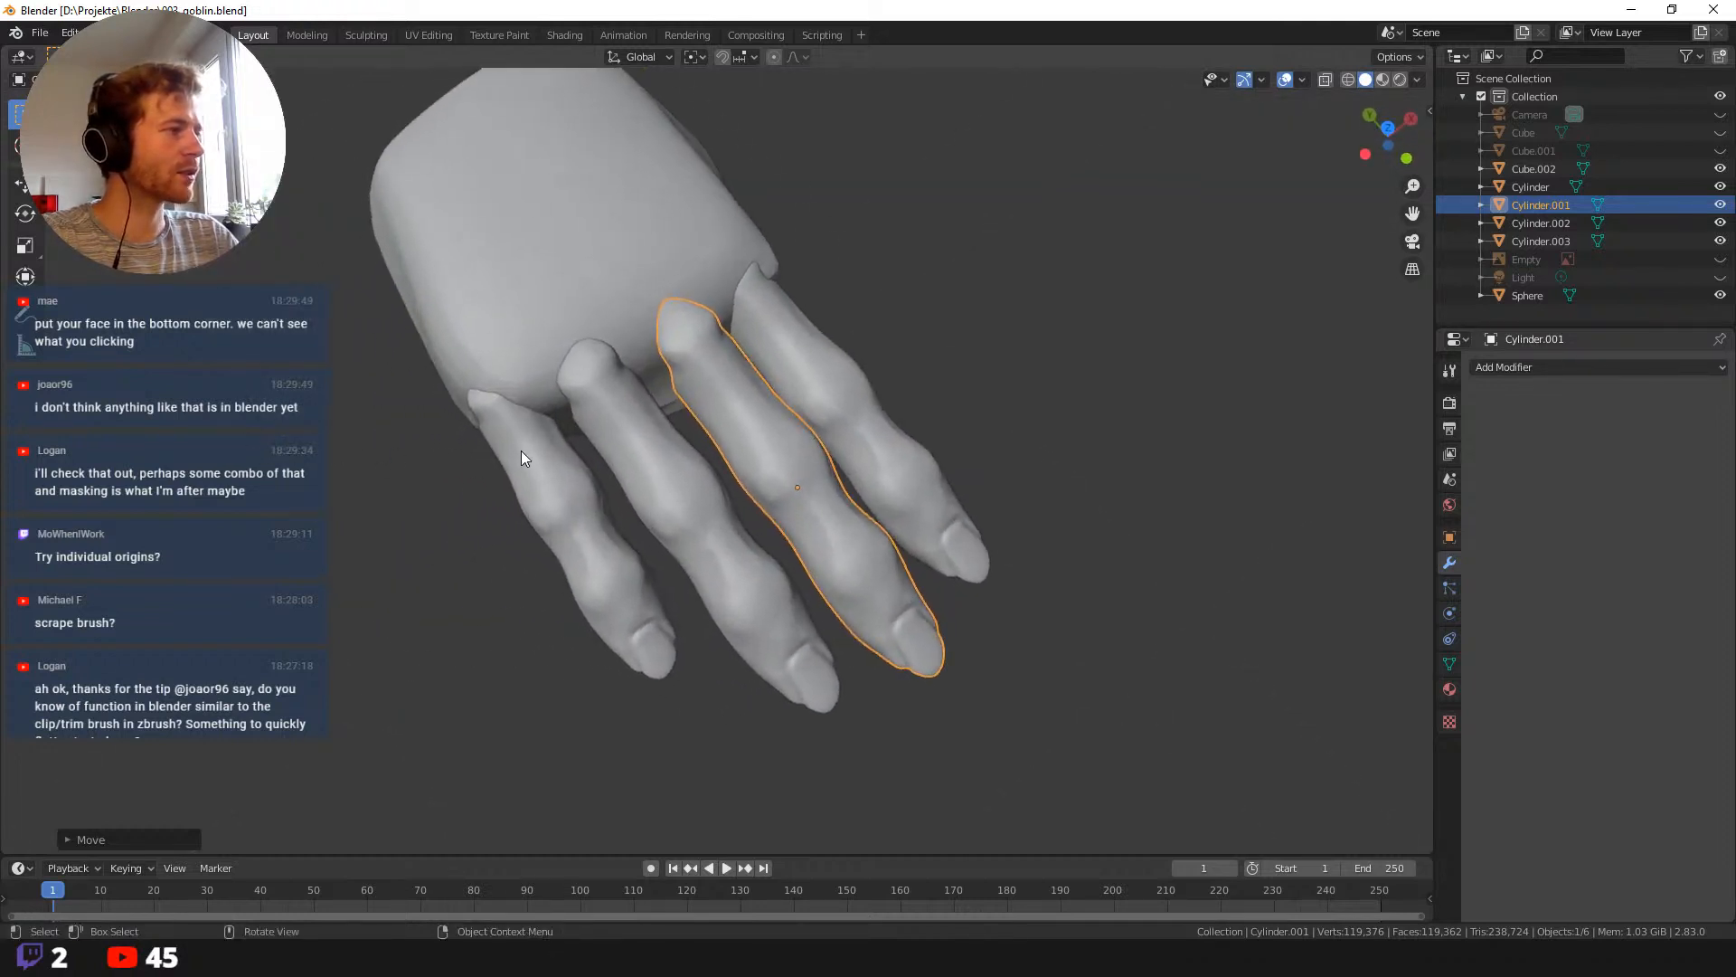
pyautogui.click(530, 465)
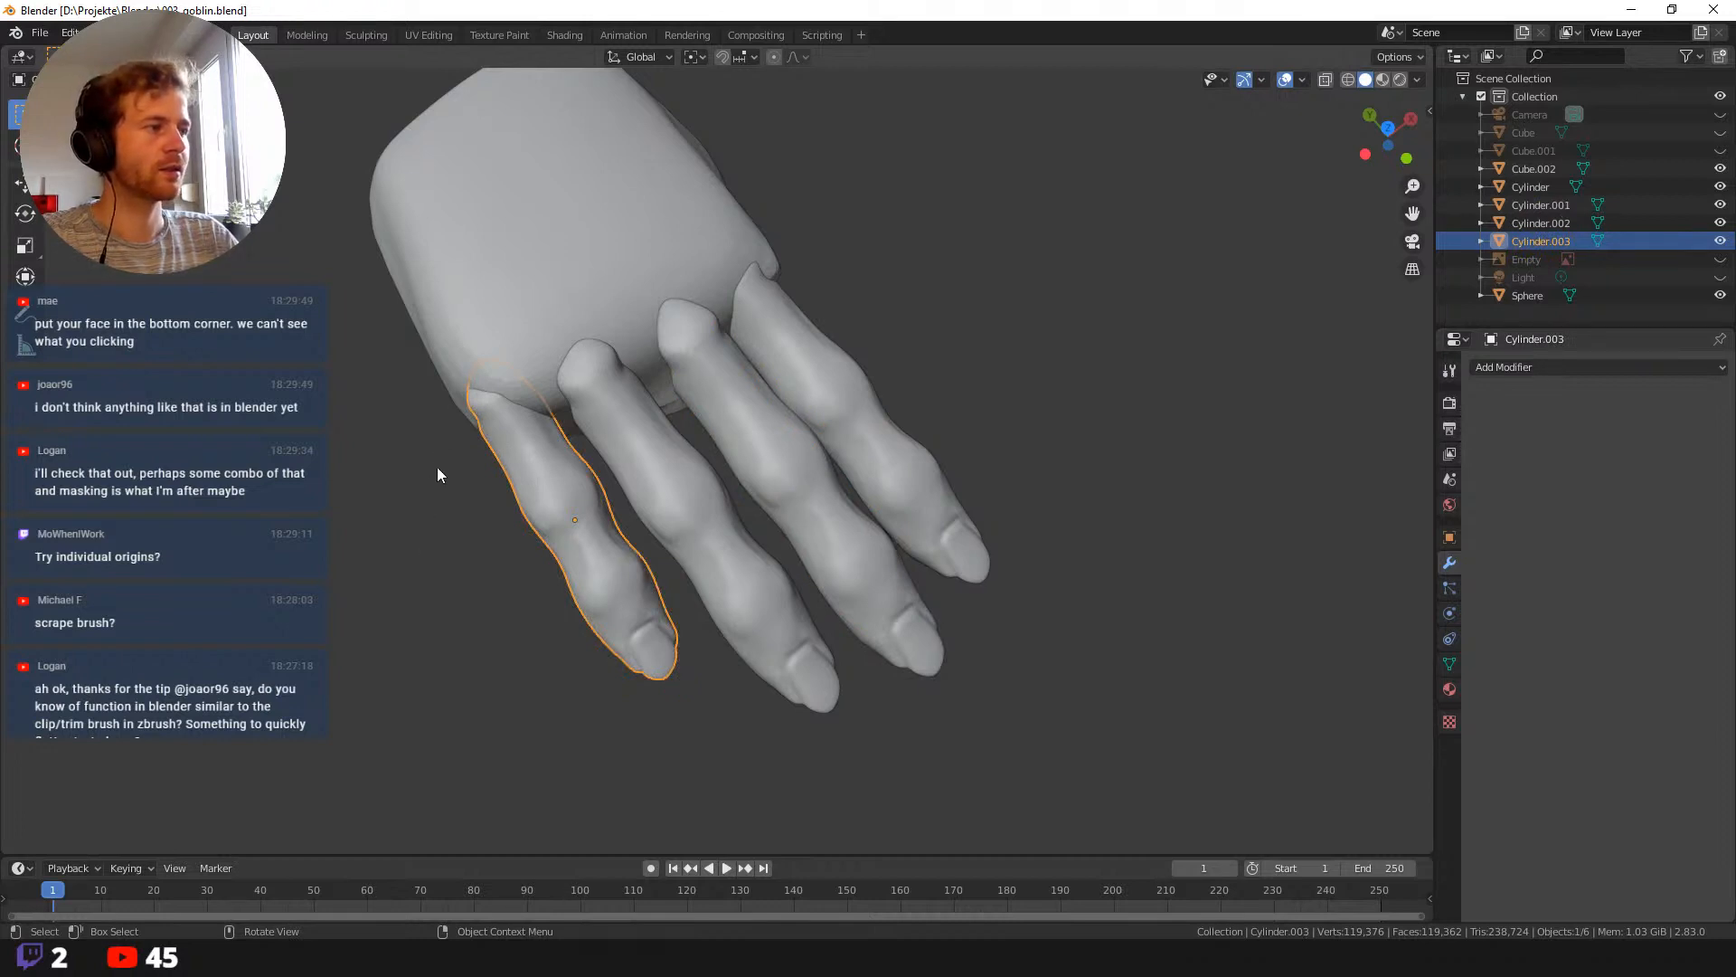
pyautogui.moveTo(446, 465); pyautogui.dragTo(312, 356, button='middle')
pyautogui.press('g')
pyautogui.click(438, 391)
# Duplicate the first finger and place the copy at the end of the palm's thumb base.
pyautogui.moveTo(466, 376); pyautogui.dragTo(391, 392, button='middle')
pyautogui.click(577, 572)
pyautogui.keyDown('shift'); pyautogui.moveTo(670, 674); pyautogui.dragTo(649, 573, button='middle'); pyautogui.keyUp('shift')
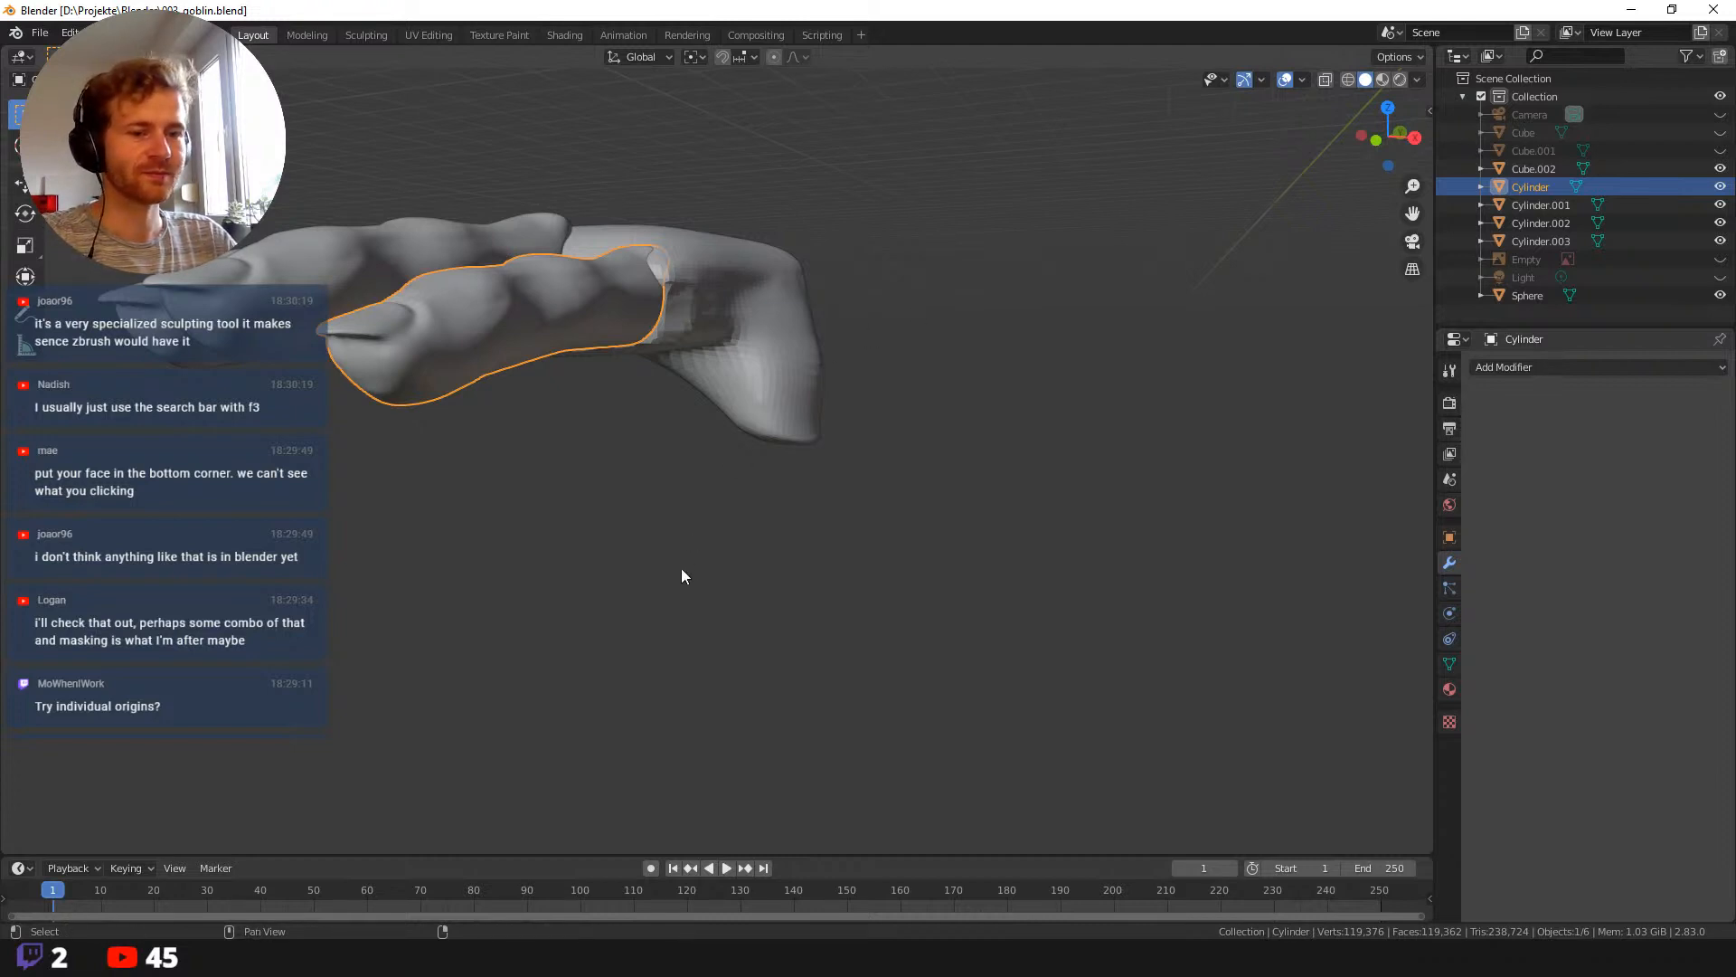
pyautogui.keyDown('shift'); pyautogui.moveTo(682, 570); pyautogui.dragTo(727, 572, button='middle'); pyautogui.keyUp('shift')
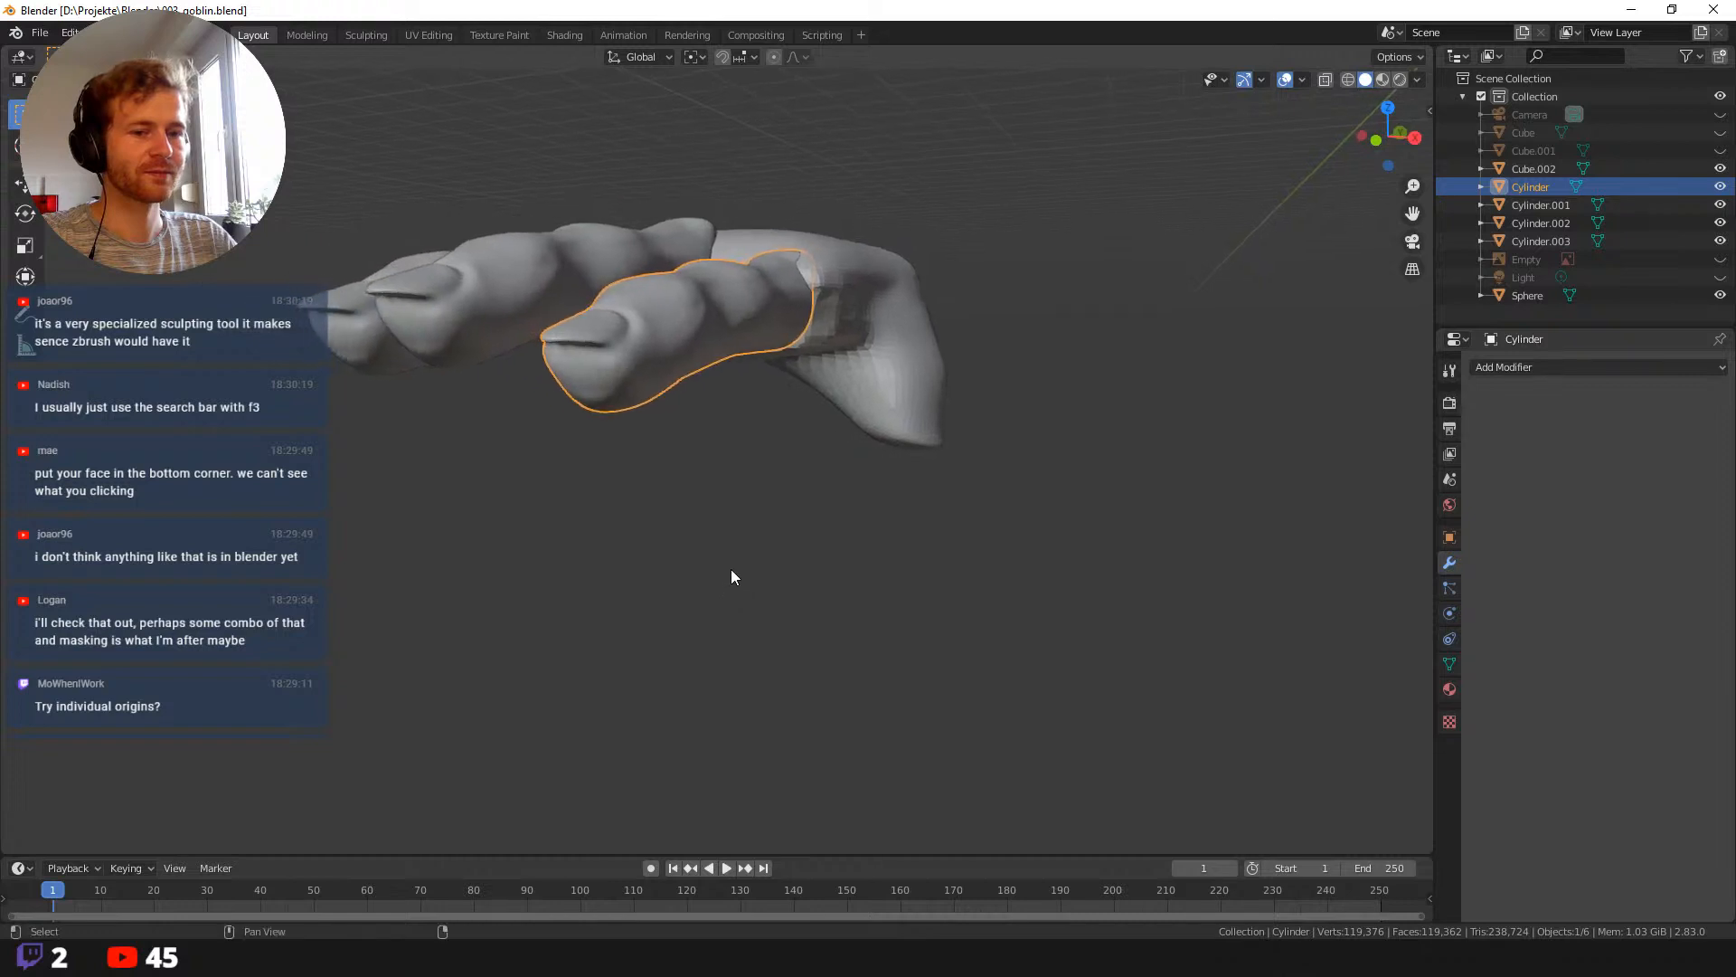
pyautogui.moveTo(798, 517); pyautogui.dragTo(712, 509, button='middle')
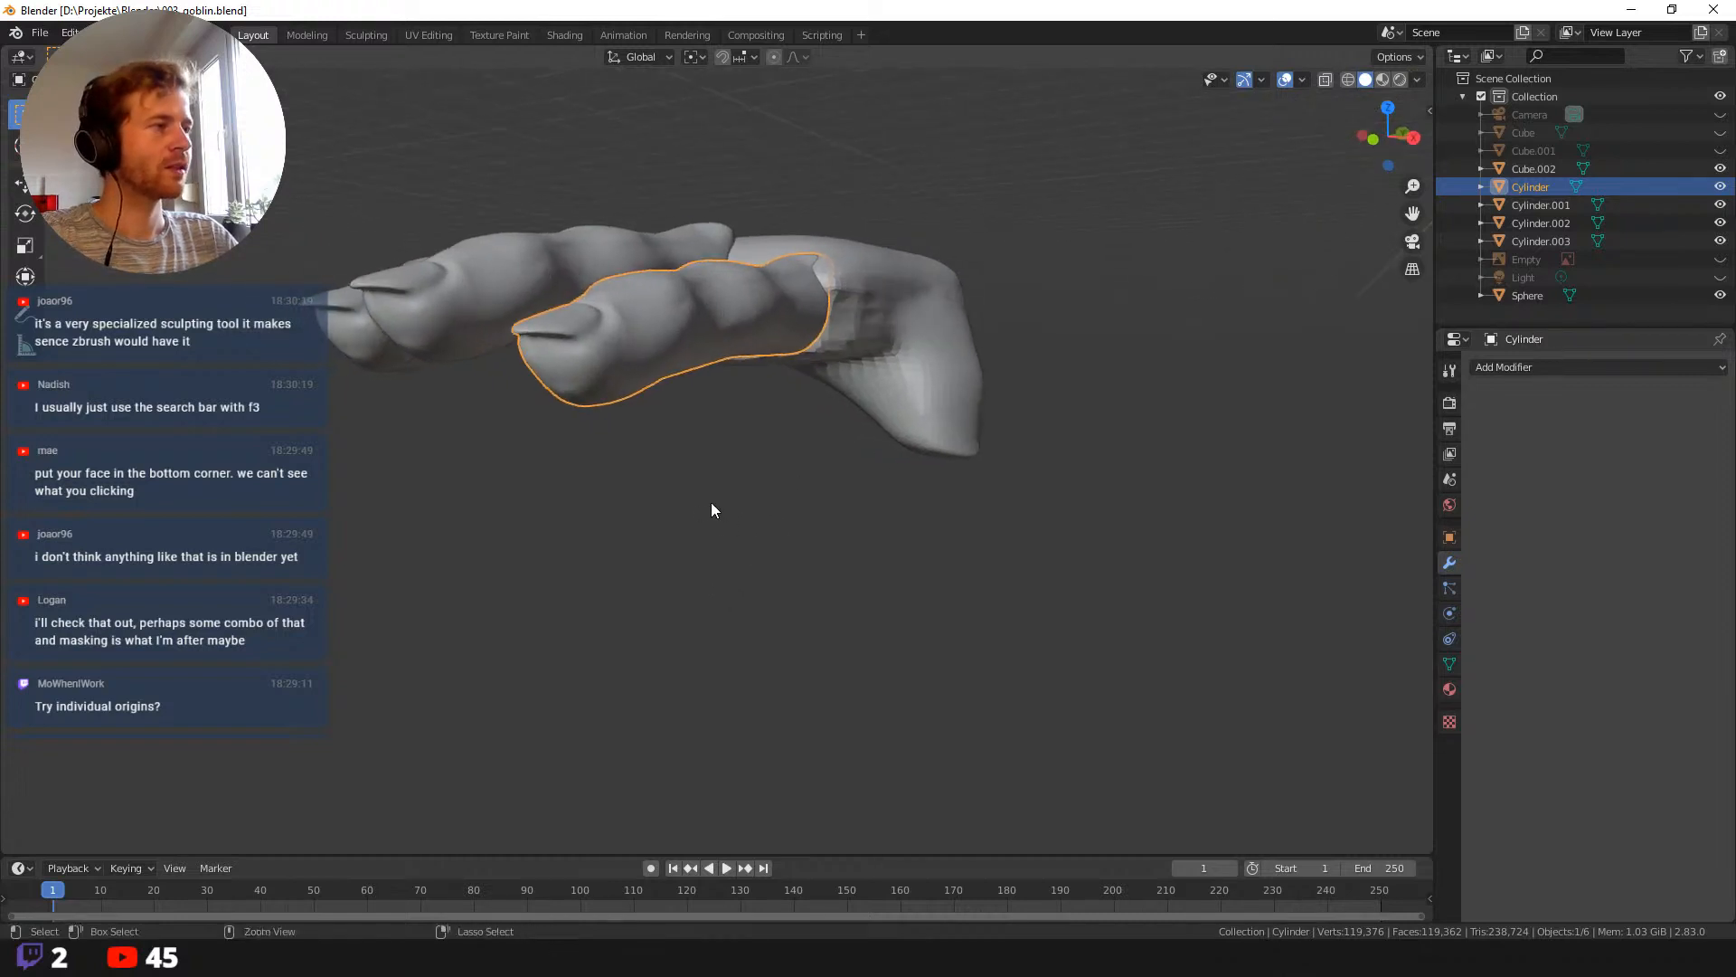
pyautogui.hotkey('shift', 'd')
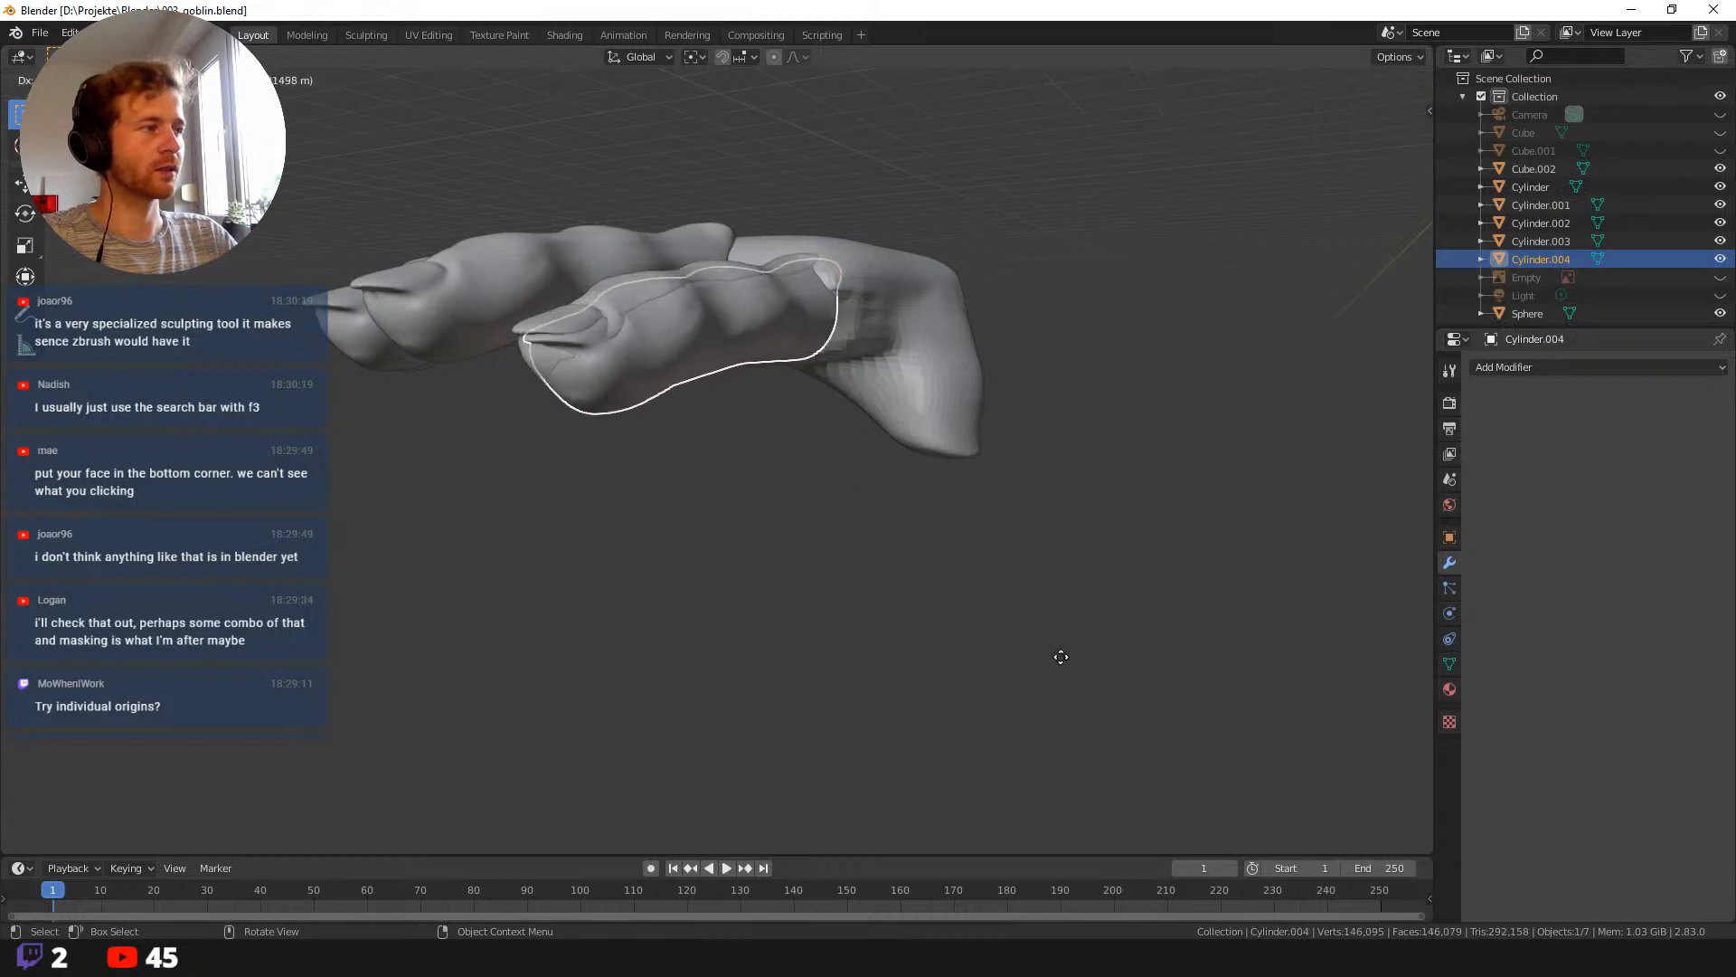
pyautogui.click(1085, 649)
pyautogui.moveTo(745, 355); pyautogui.dragTo(823, 443, button='middle')
pyautogui.press('g')
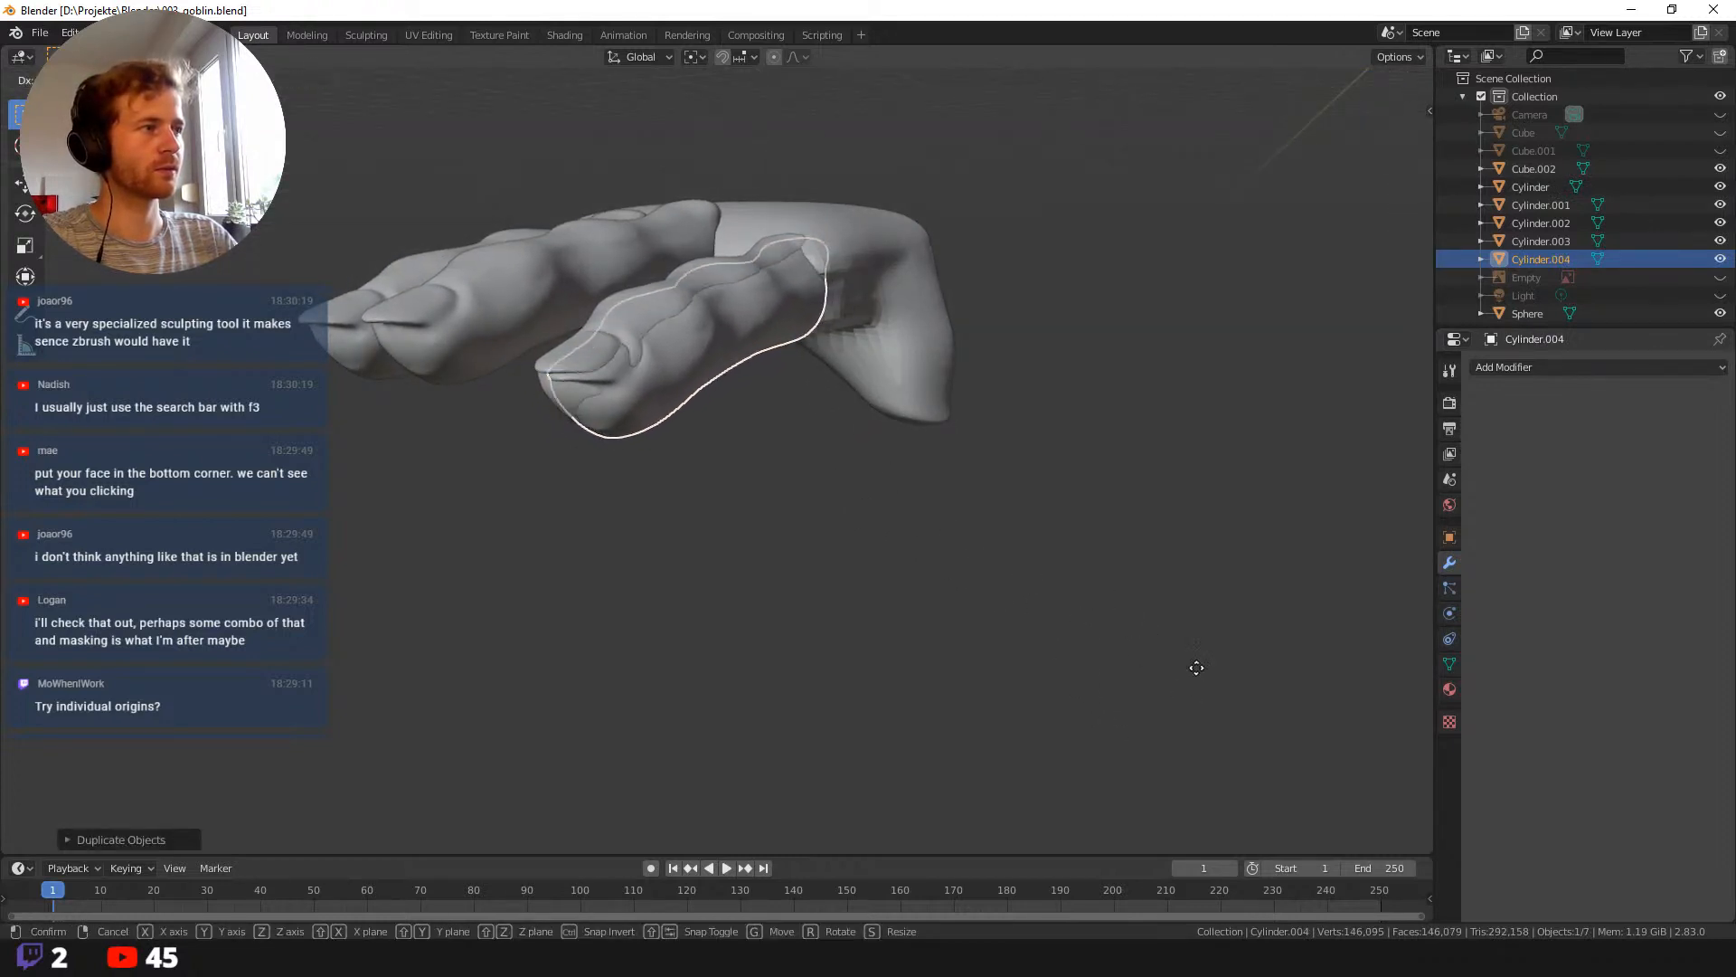
pyautogui.click(958, 484)
# Resize the duplicated finger at the thumb base.
pyautogui.scroll(-4, 948, 473)
pyautogui.moveTo(948, 474); pyautogui.dragTo(796, 437, button='middle')
pyautogui.press('s')
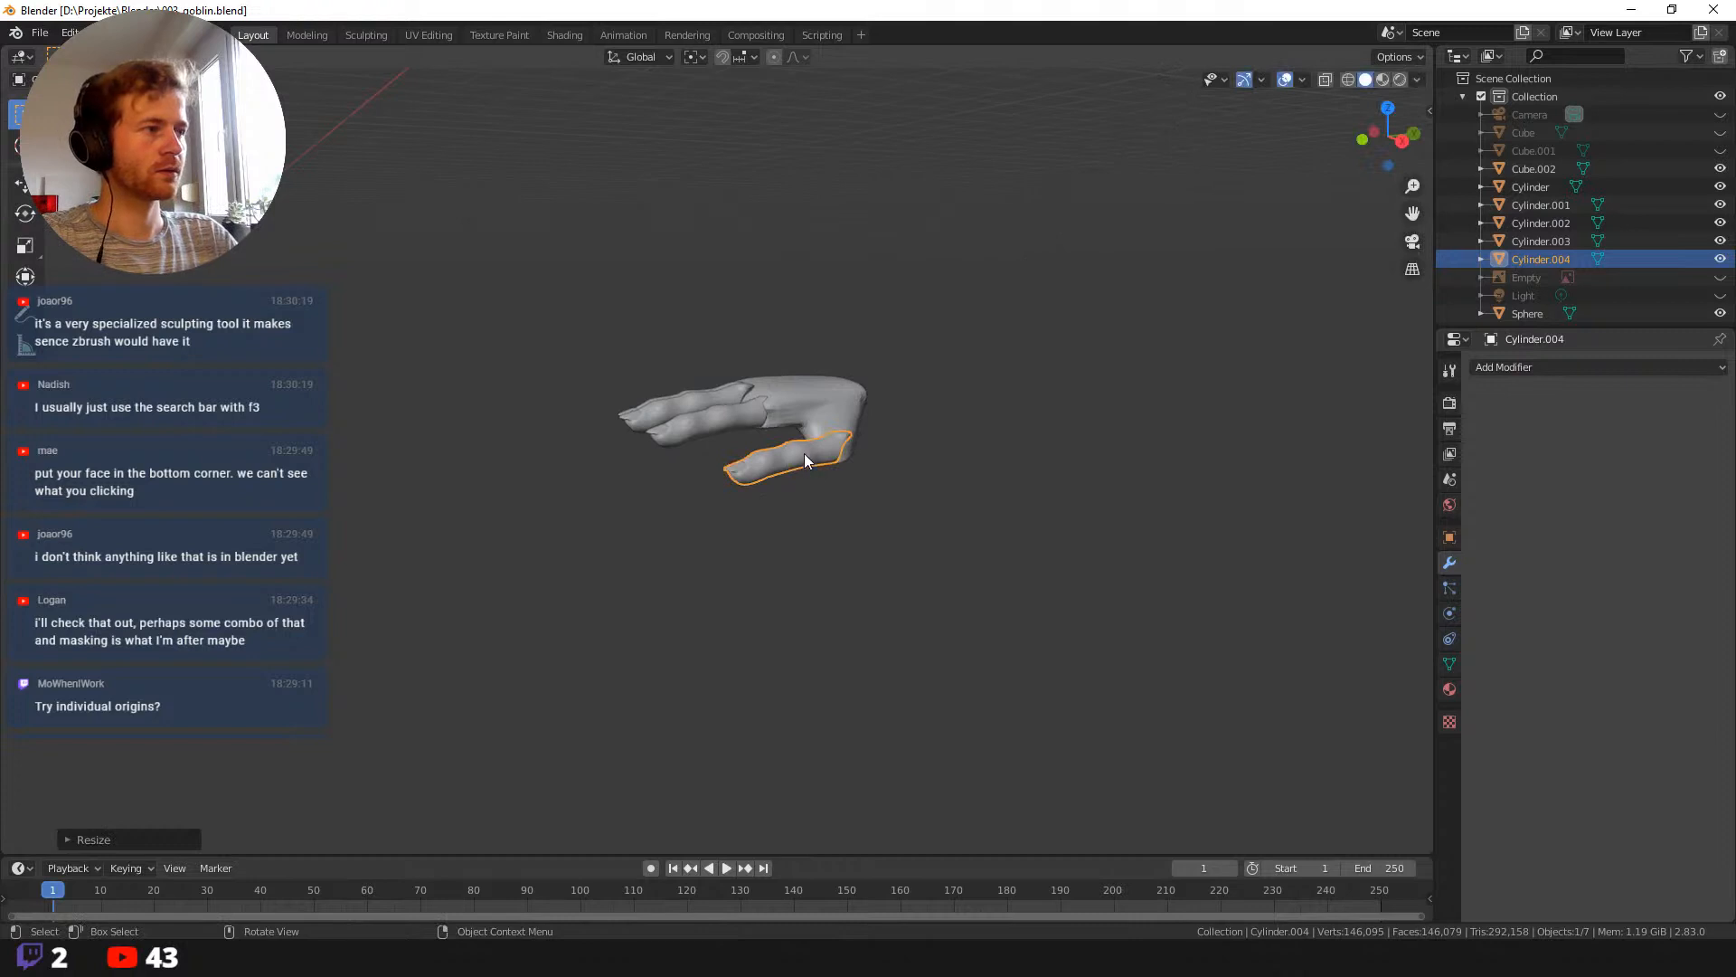
# Set the transform pivot to Individual Origins and center the thumb copy's origin on its own geometry.
pyautogui.click(697, 57)
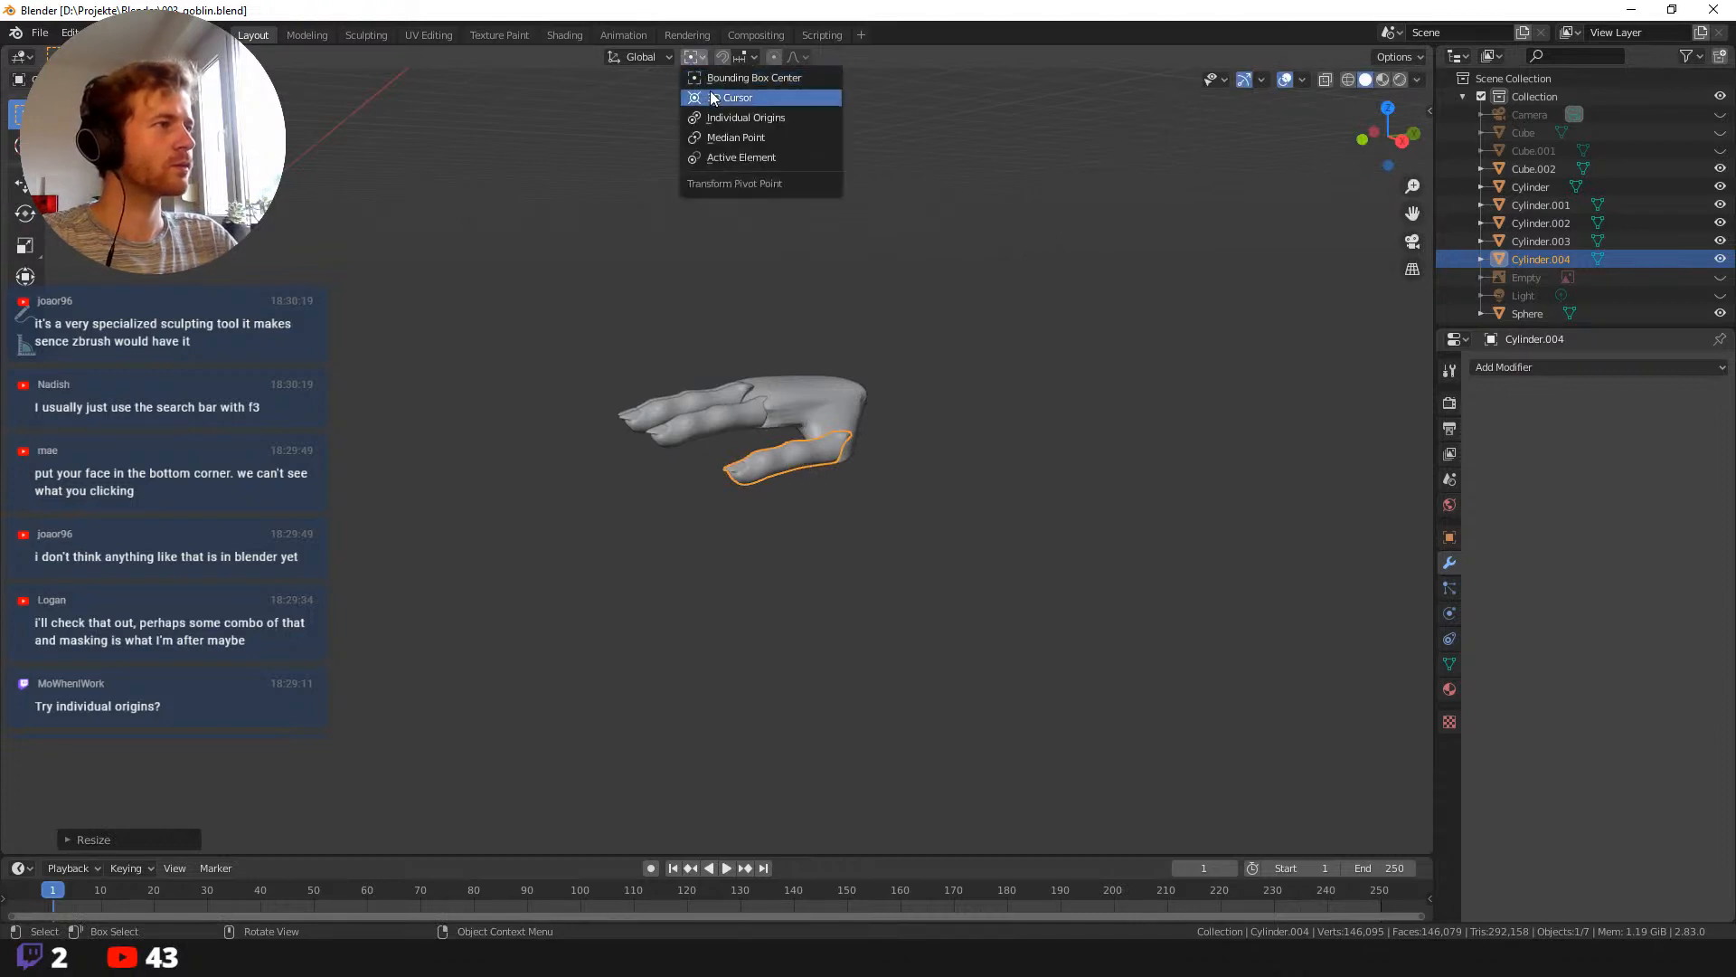
pyautogui.click(723, 116)
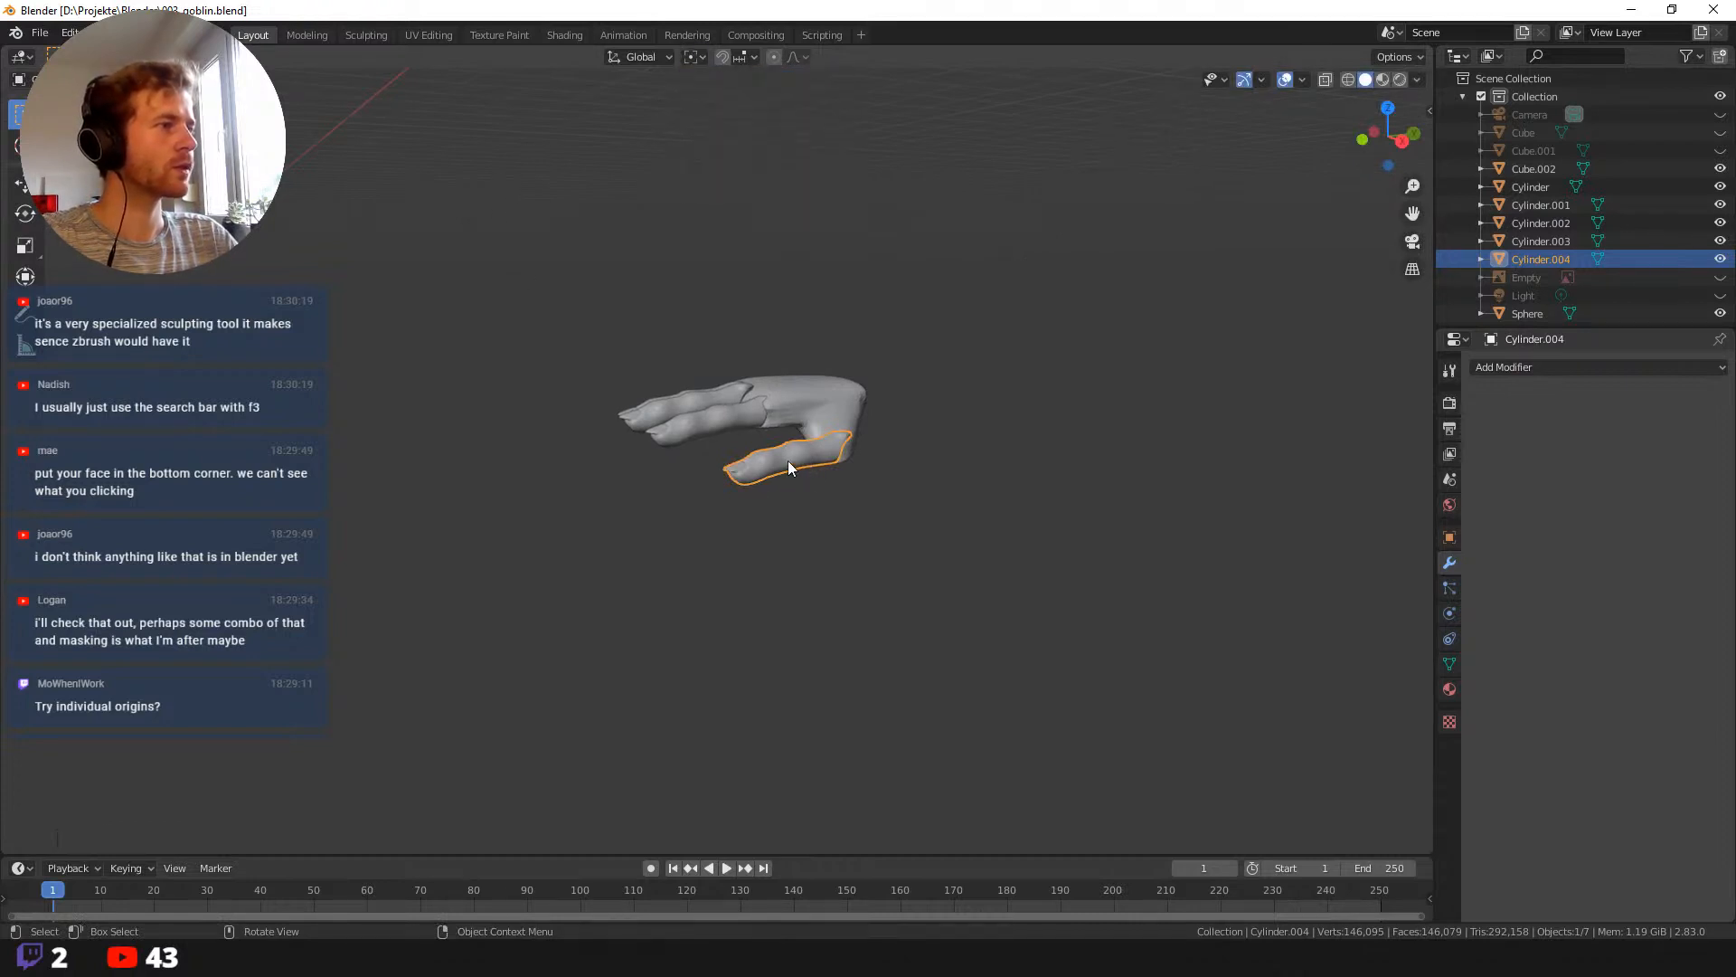
pyautogui.click(237, 57)
pyautogui.moveTo(319, 124)
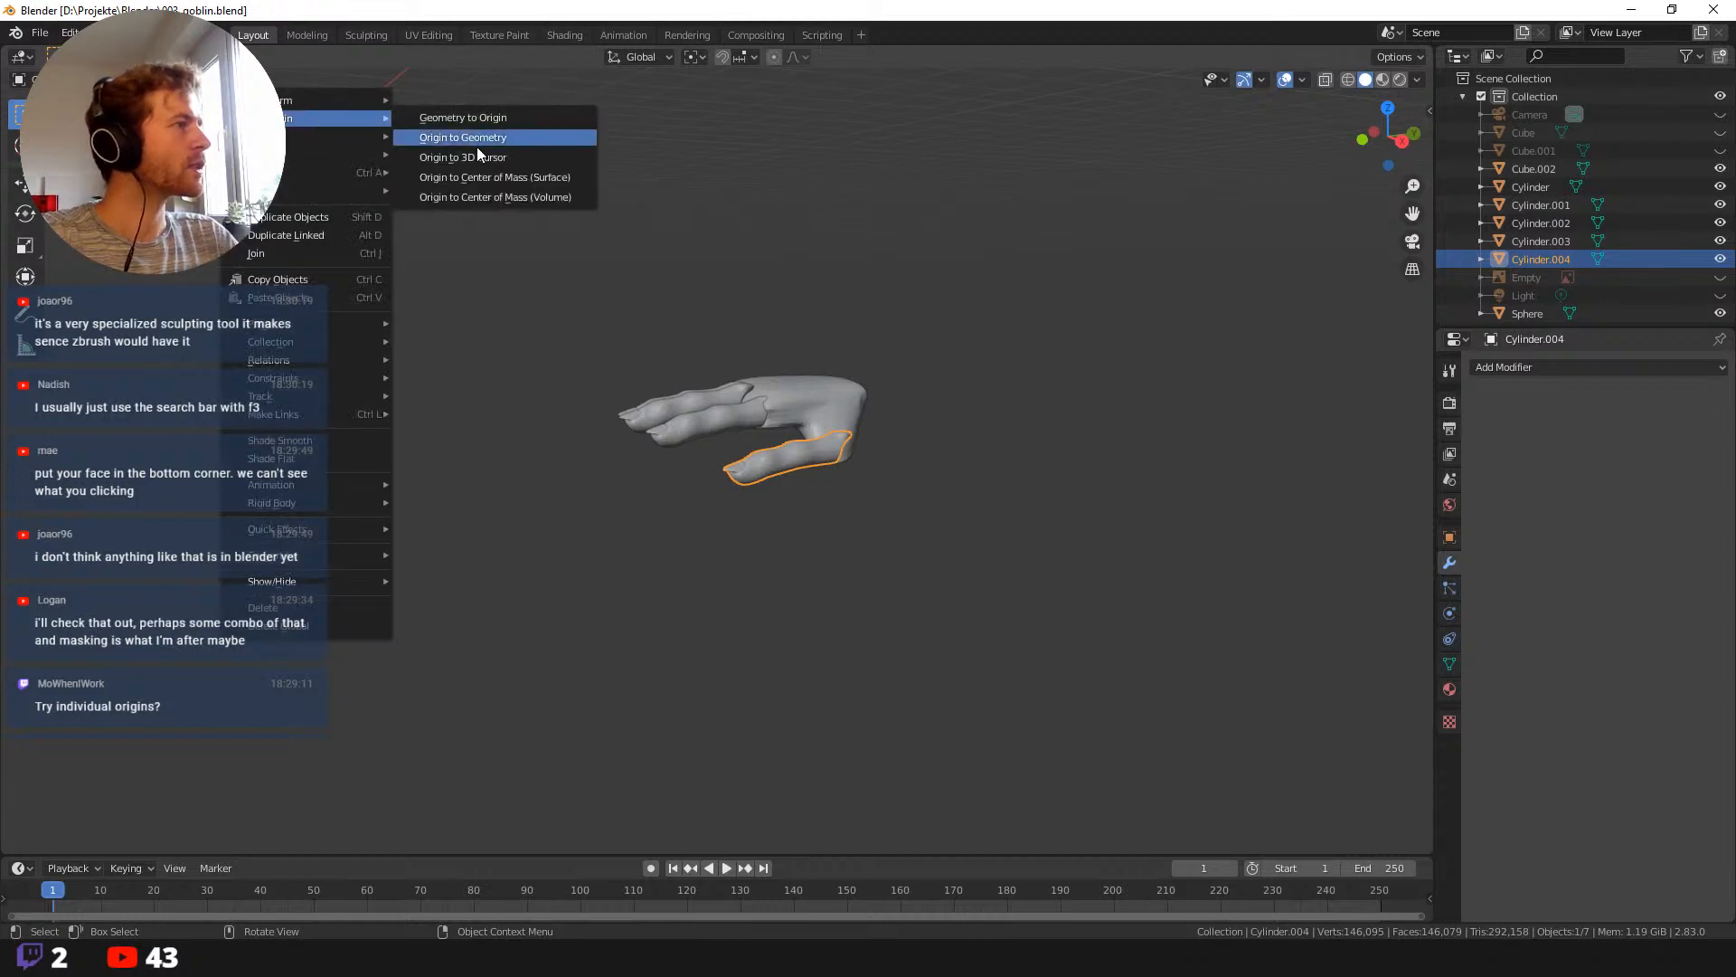
pyautogui.click(505, 137)
# Rotate the thumb copy so it points steeply downward, and tilt it slightly about its local X axis.
pyautogui.moveTo(665, 357); pyautogui.dragTo(696, 387, button='middle')
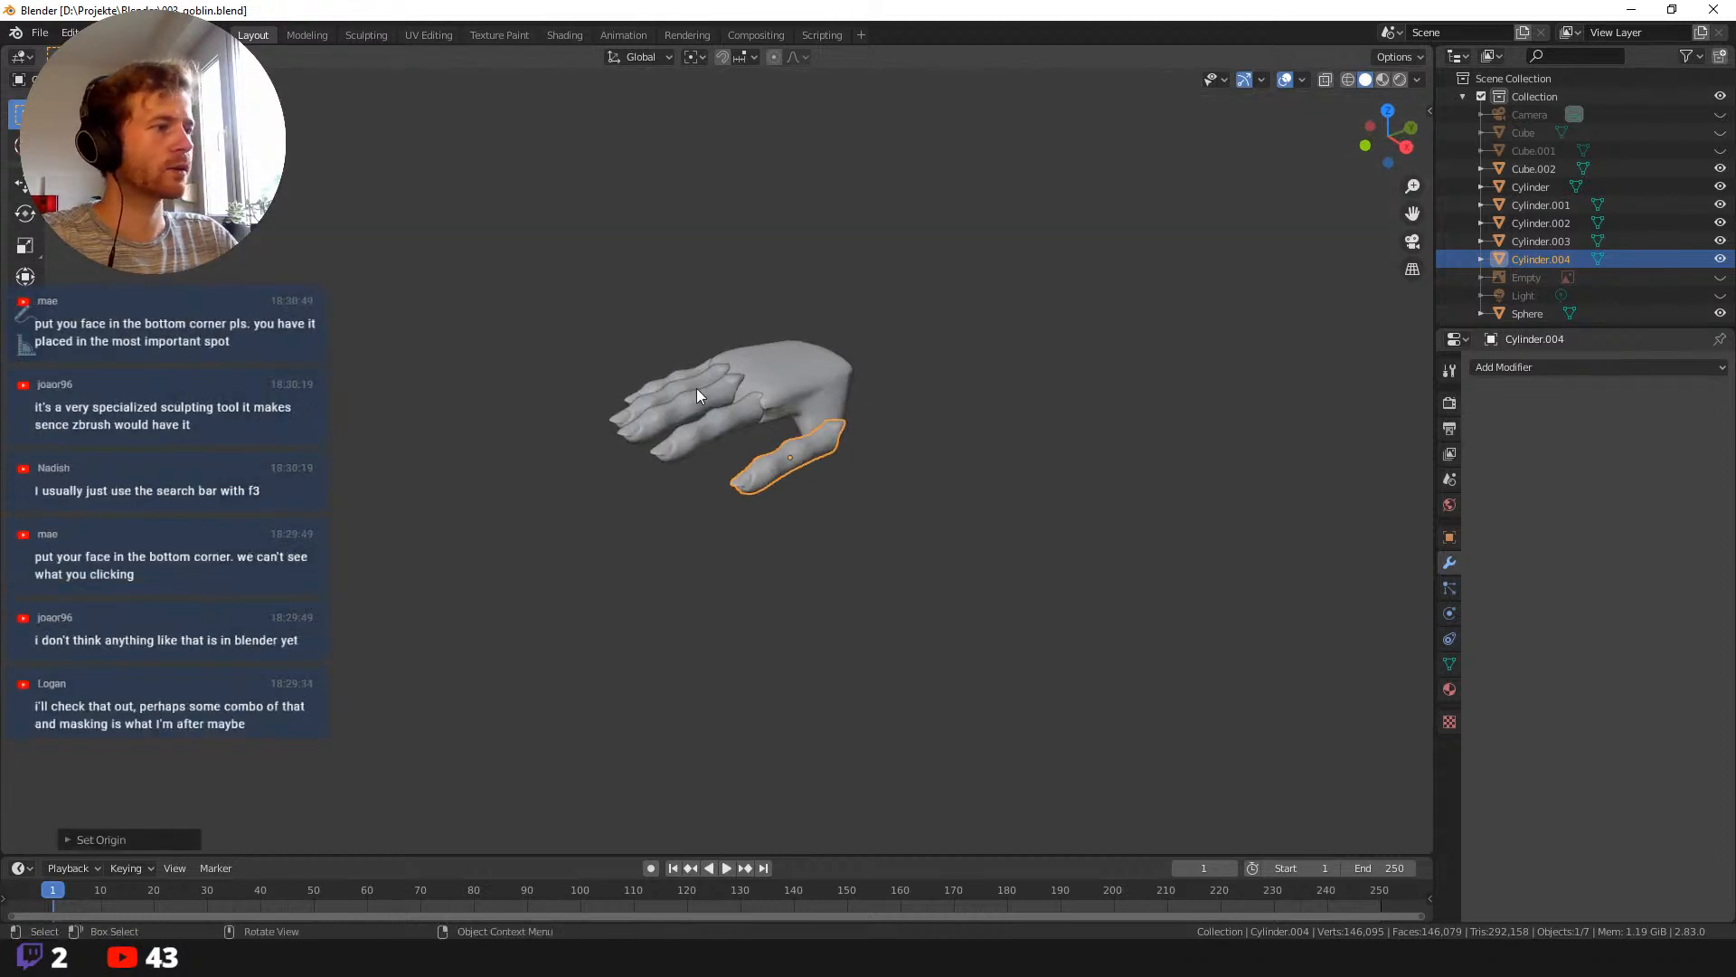
pyautogui.press('r')
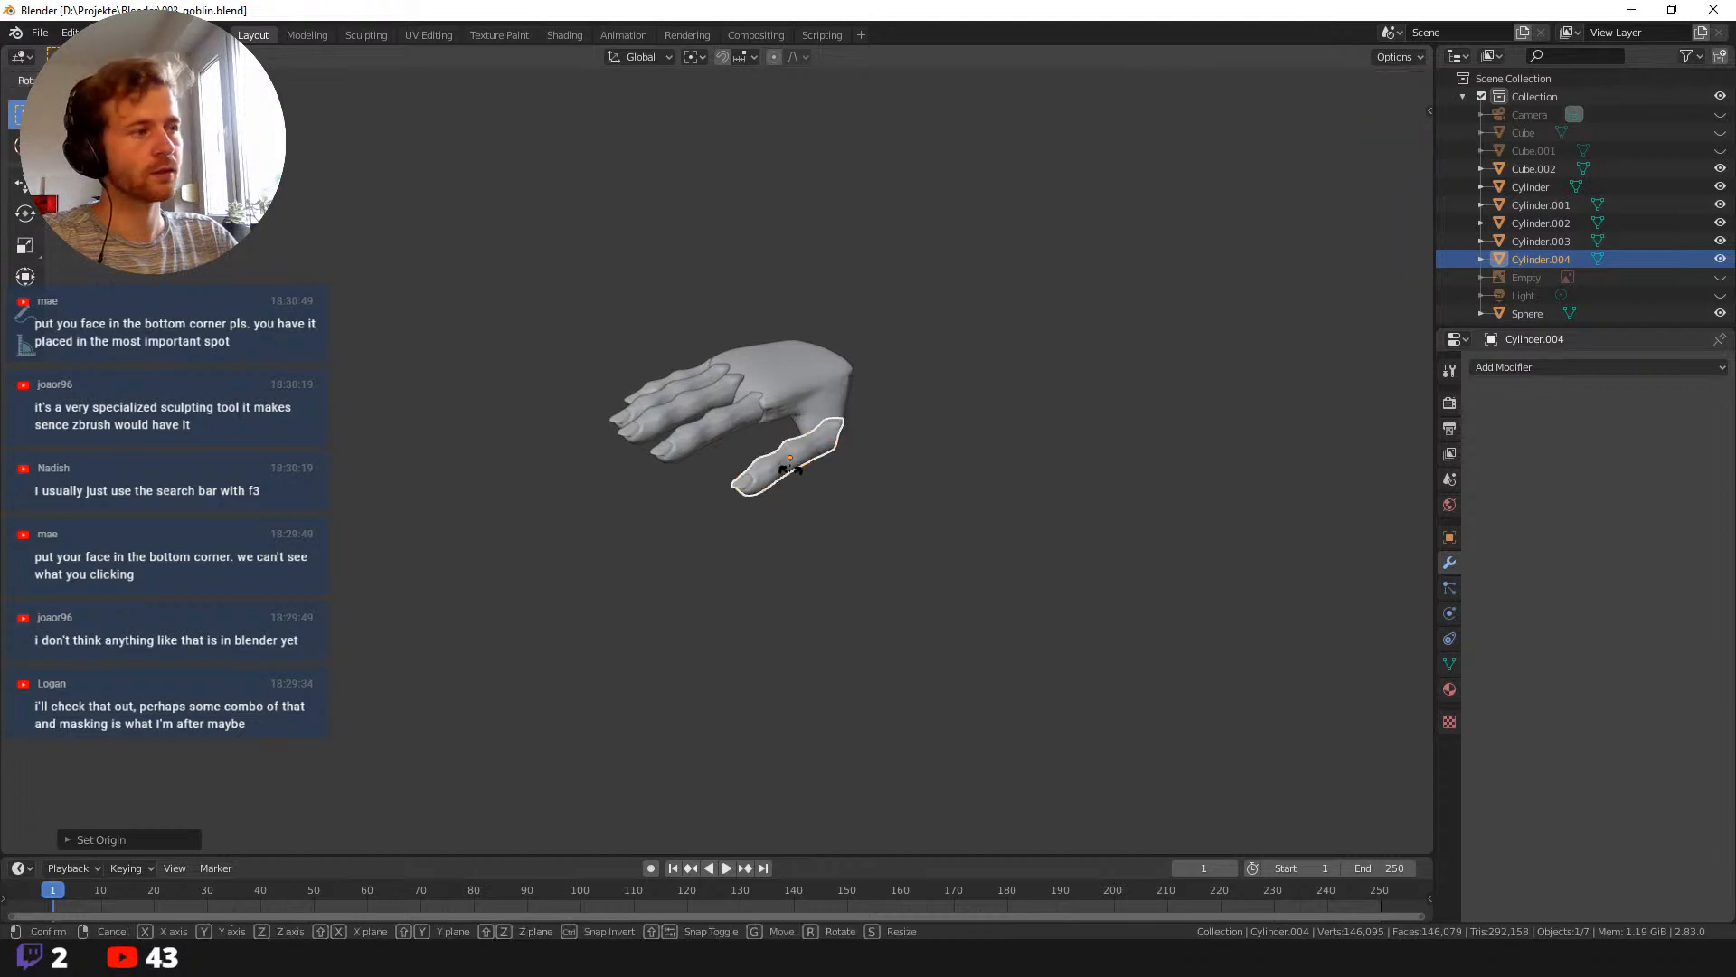
pyautogui.click(808, 489)
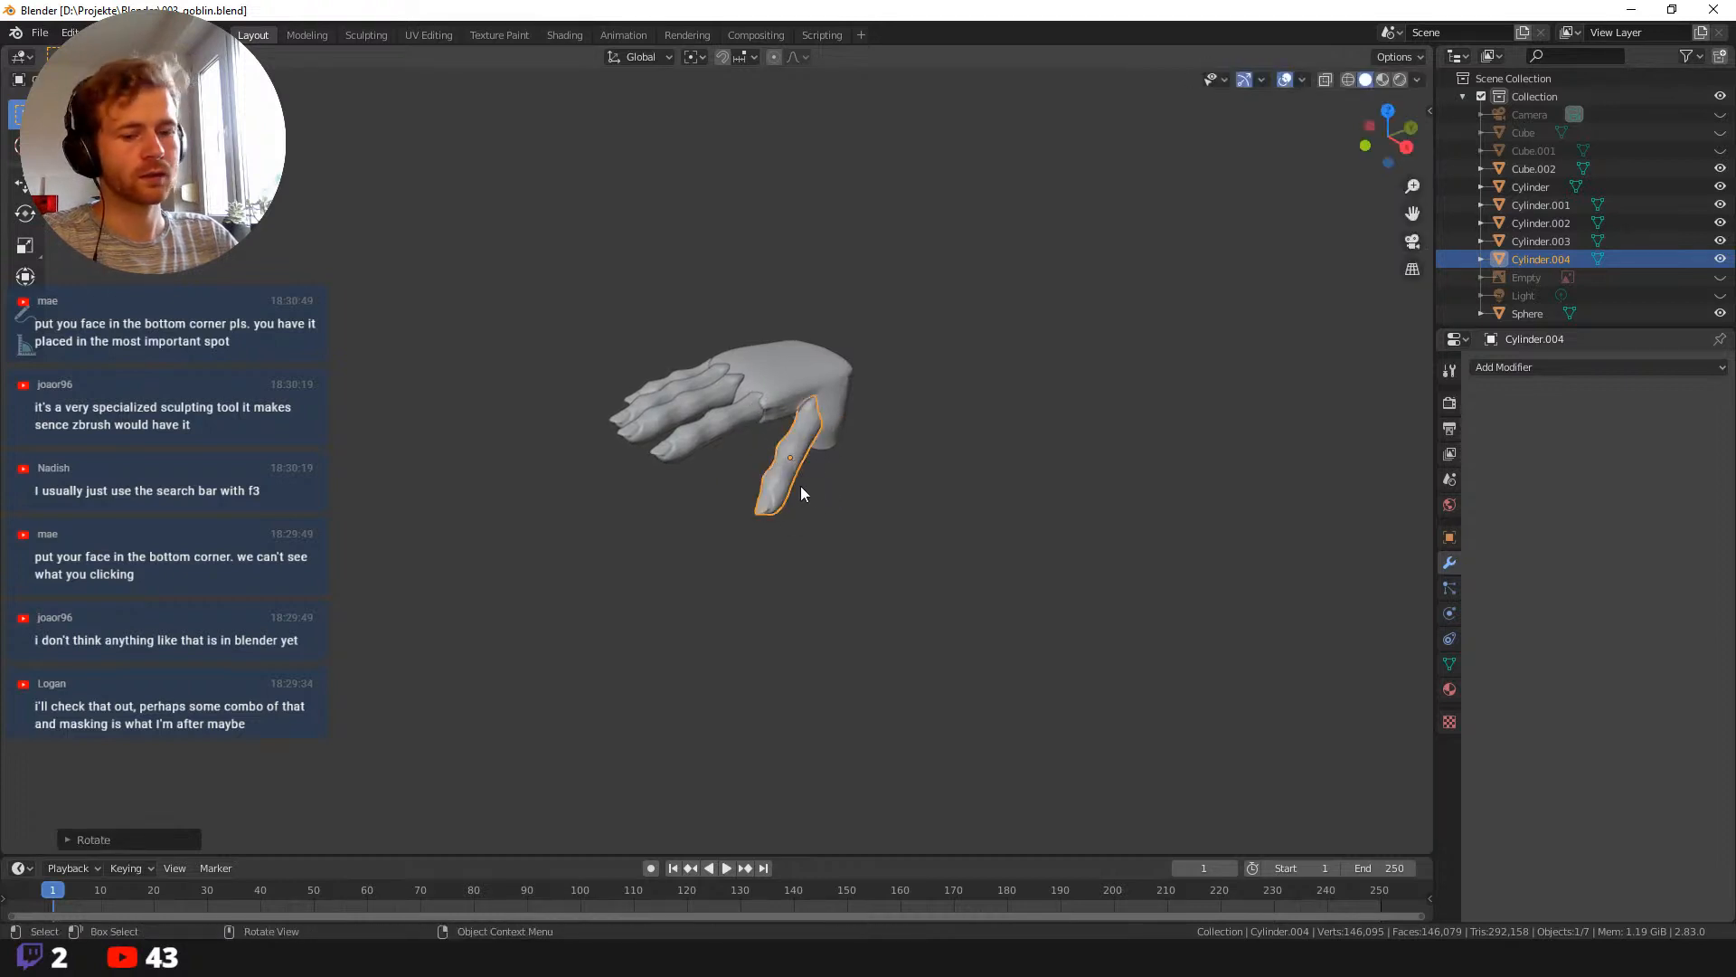
pyautogui.press('r')
pyautogui.press('x')
pyautogui.press('x')
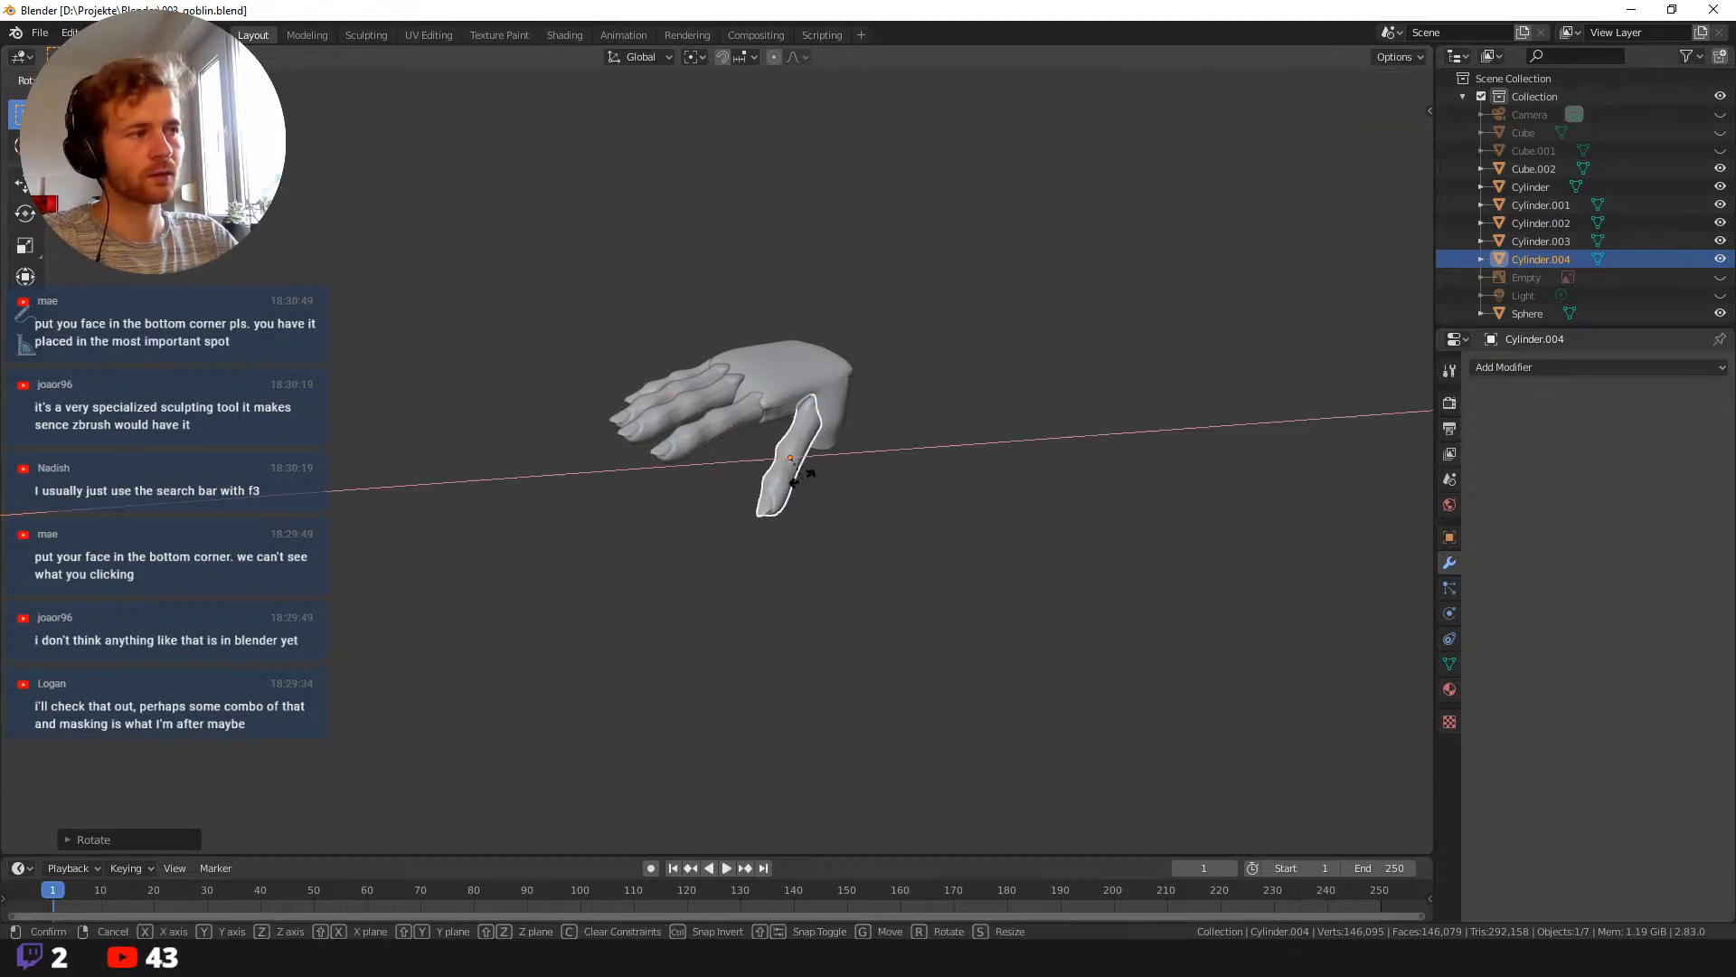
pyautogui.click(800, 494)
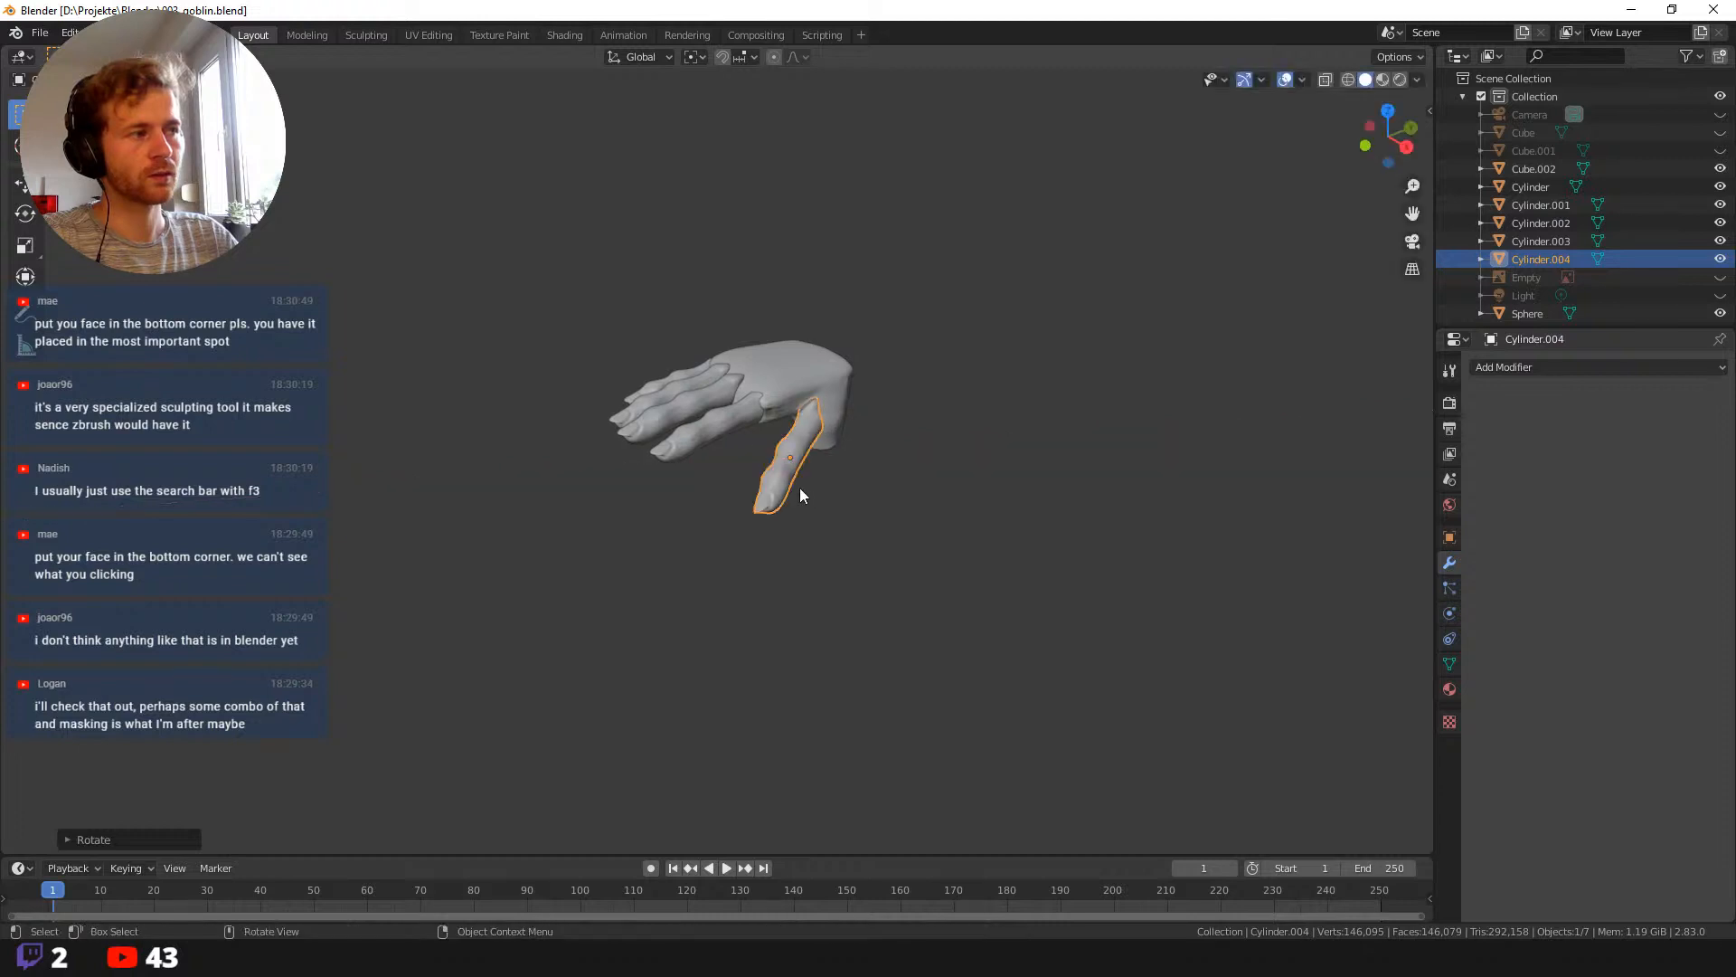
# Roll the thumb copy about its local Y axis so the nail faces away from the fingers.
pyautogui.press('r')
pyautogui.press('y')
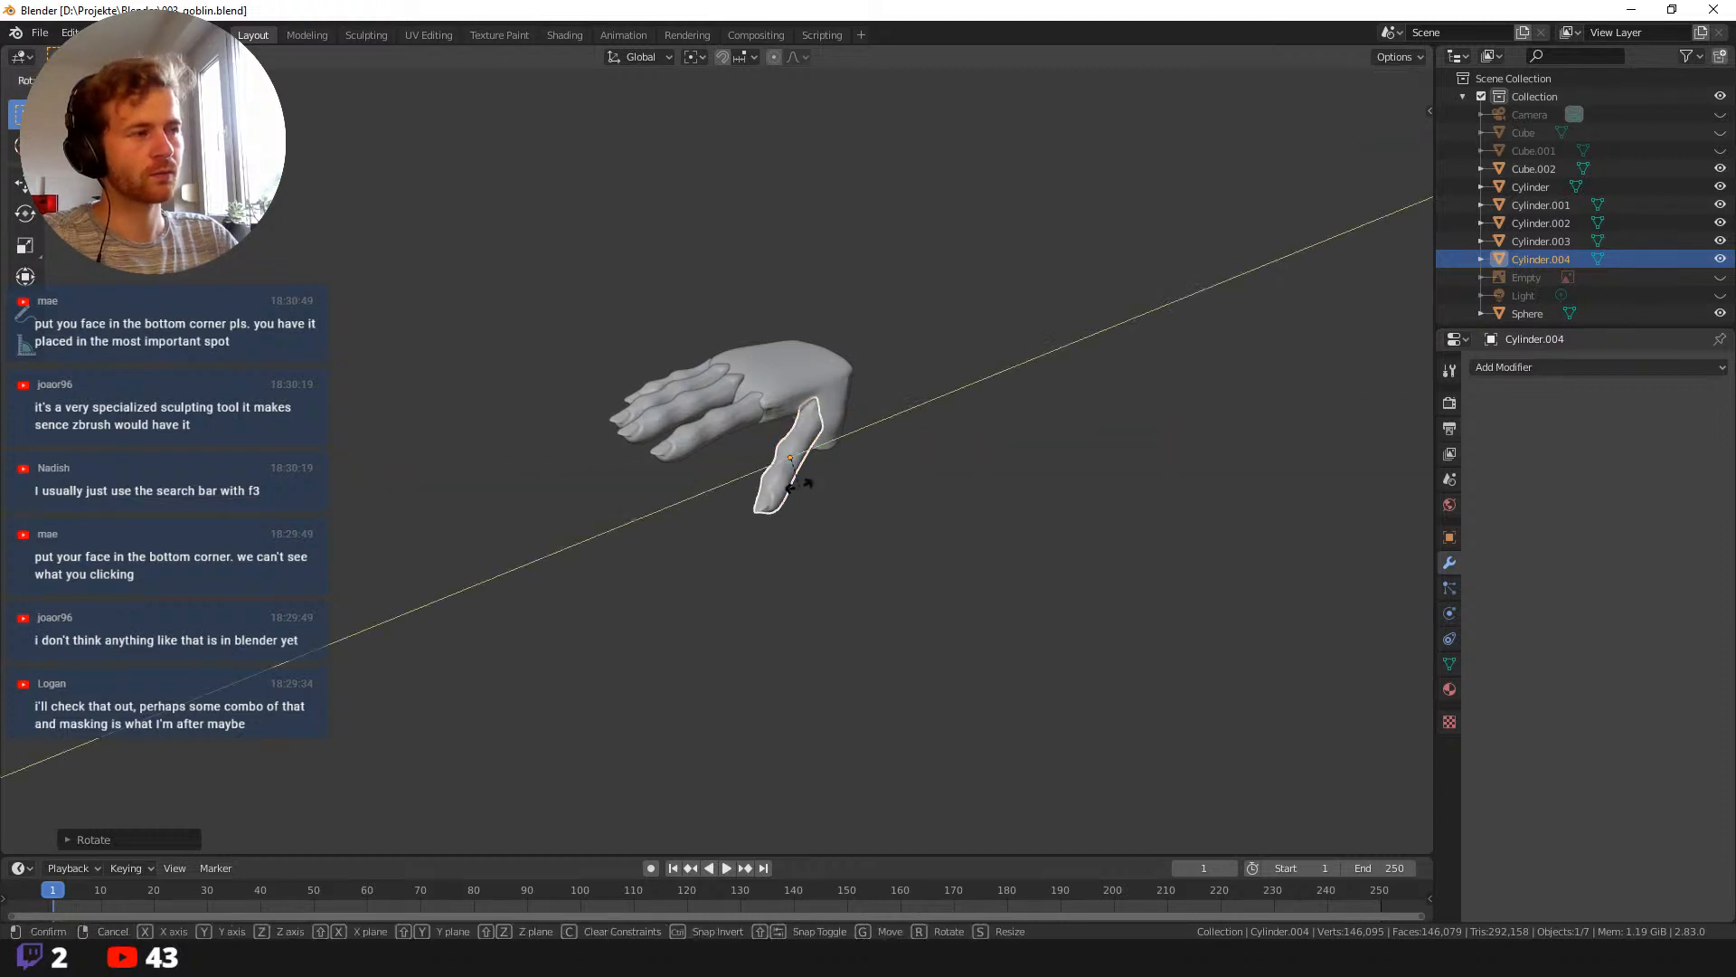
pyautogui.press('y')
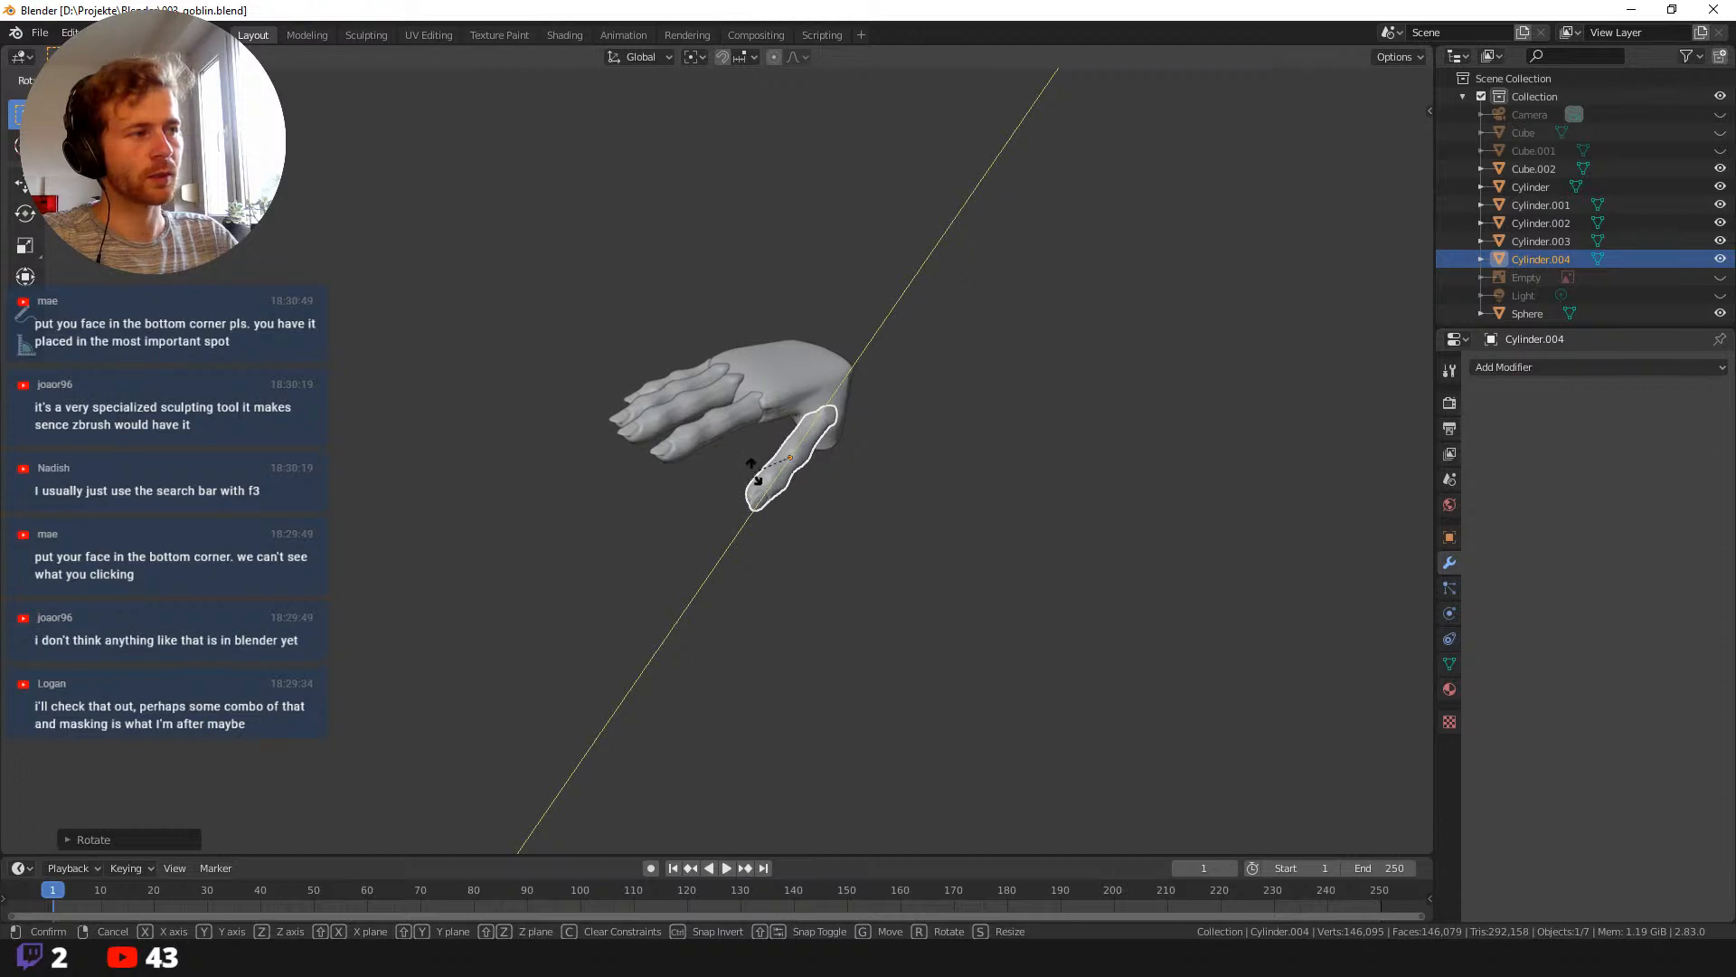
pyautogui.click(731, 455)
# Angle the thumb further downward from the side view and move it back onto the palm's thumb base.
pyautogui.moveTo(731, 455); pyautogui.dragTo(691, 449, button='middle')
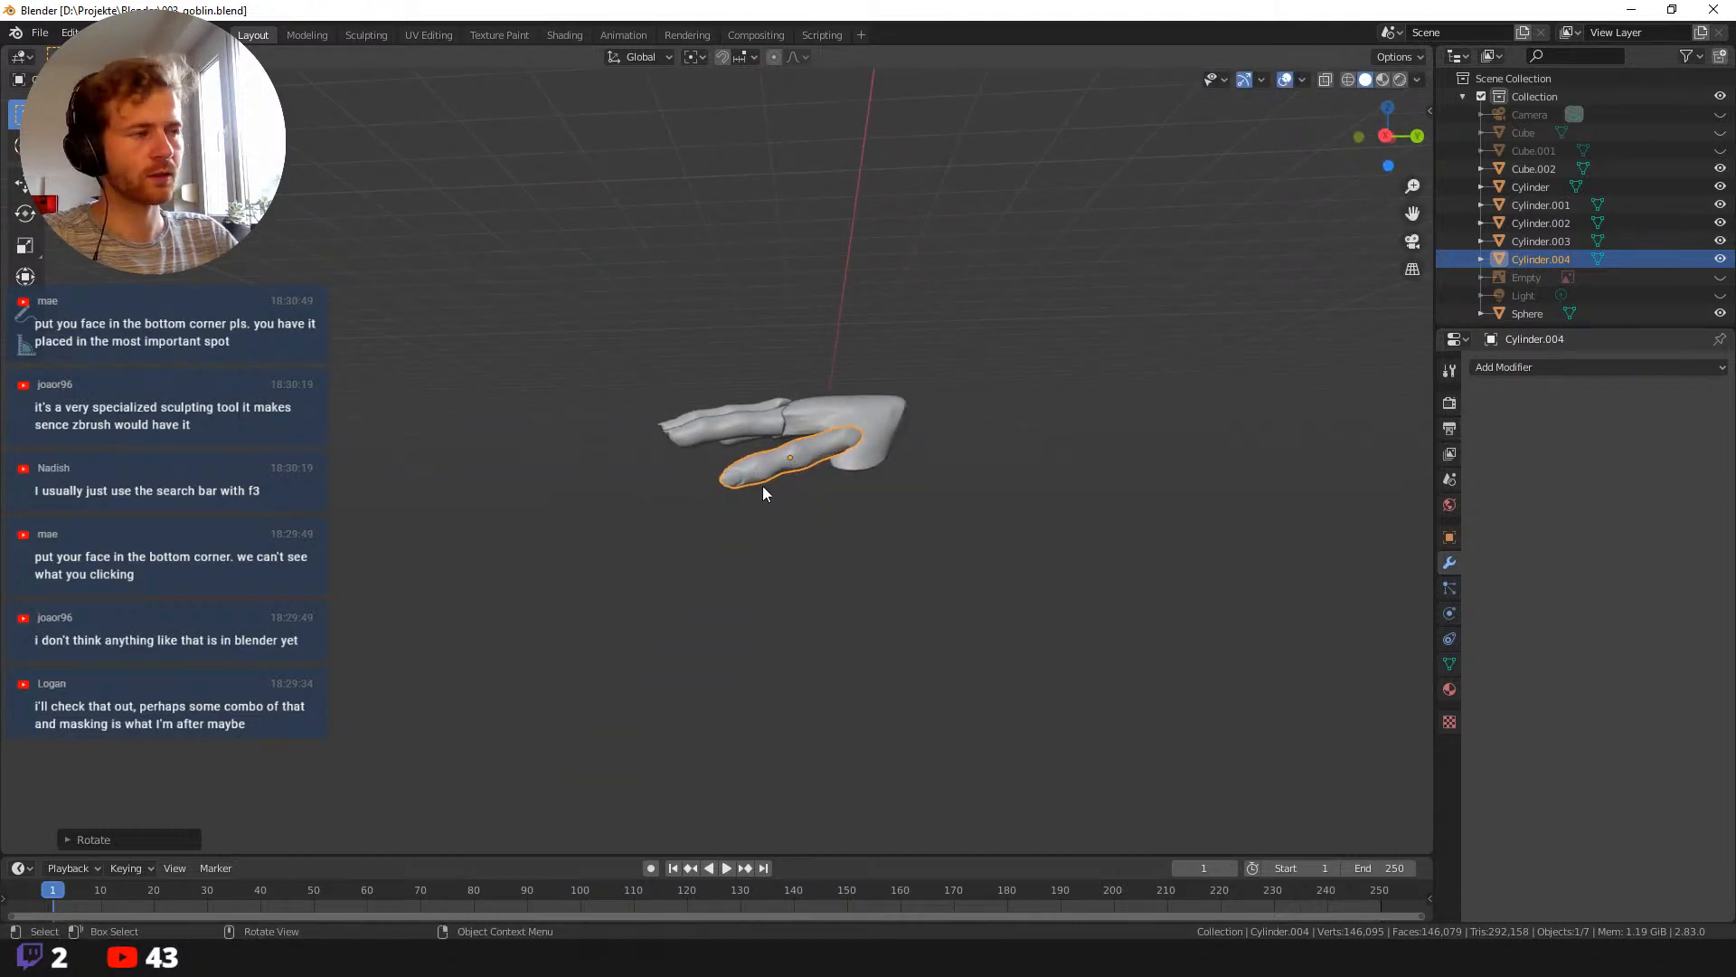
pyautogui.press('r')
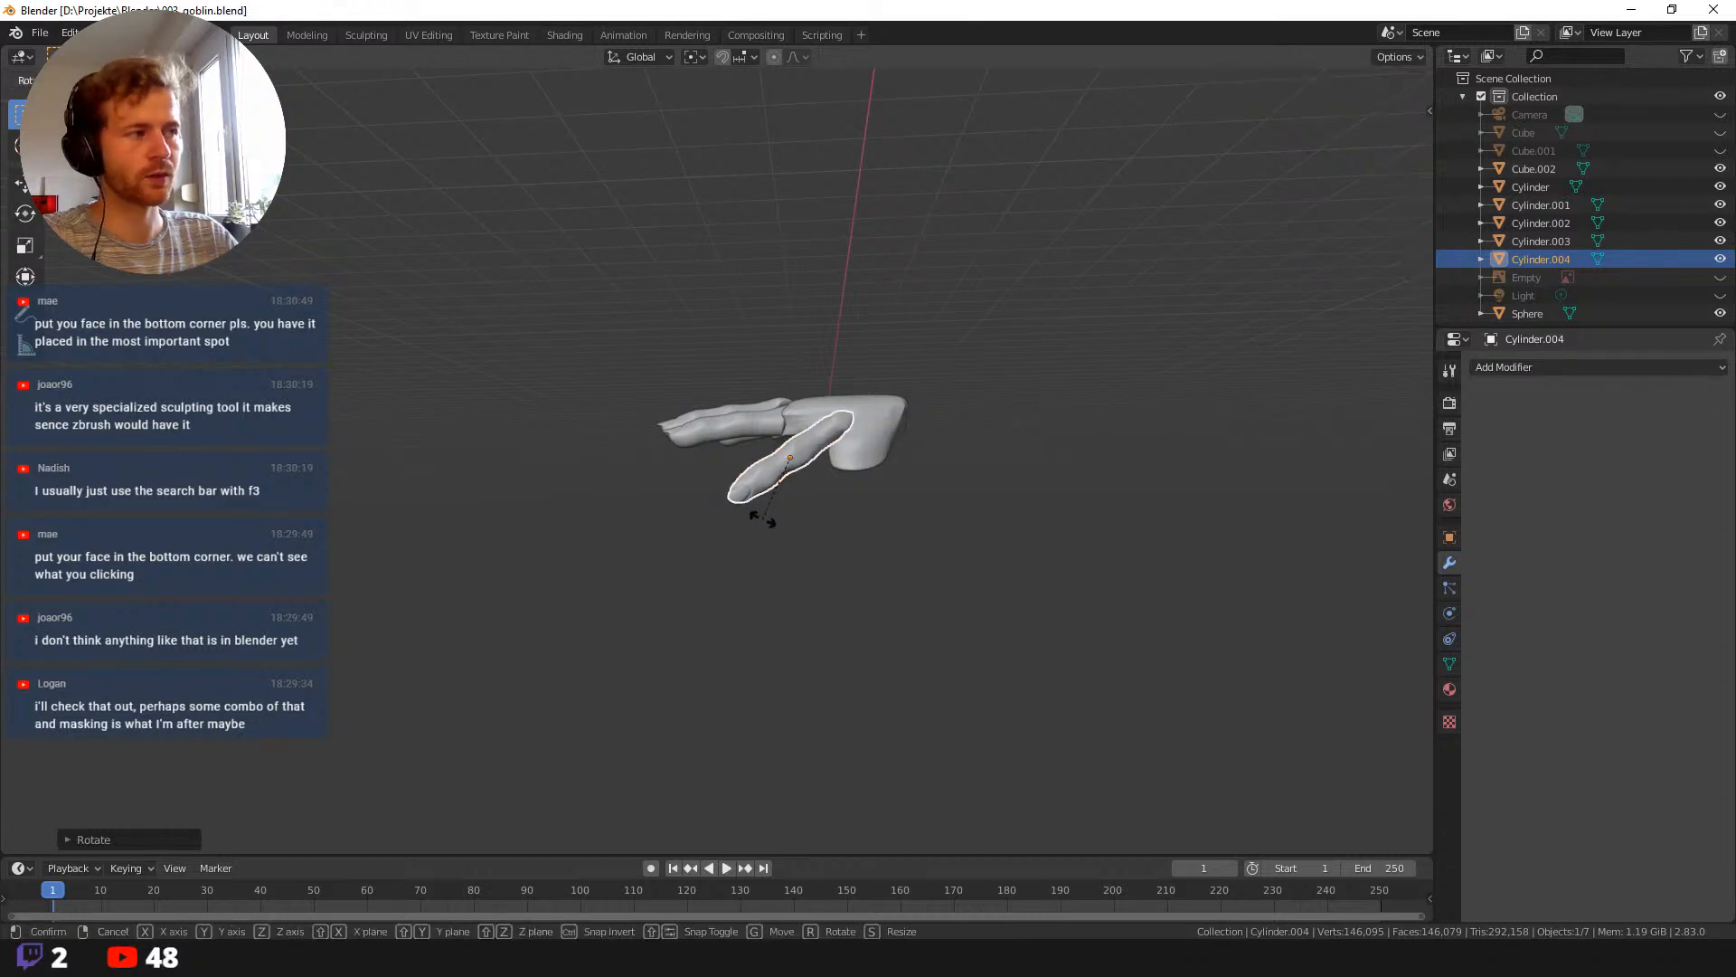
pyautogui.press('g')
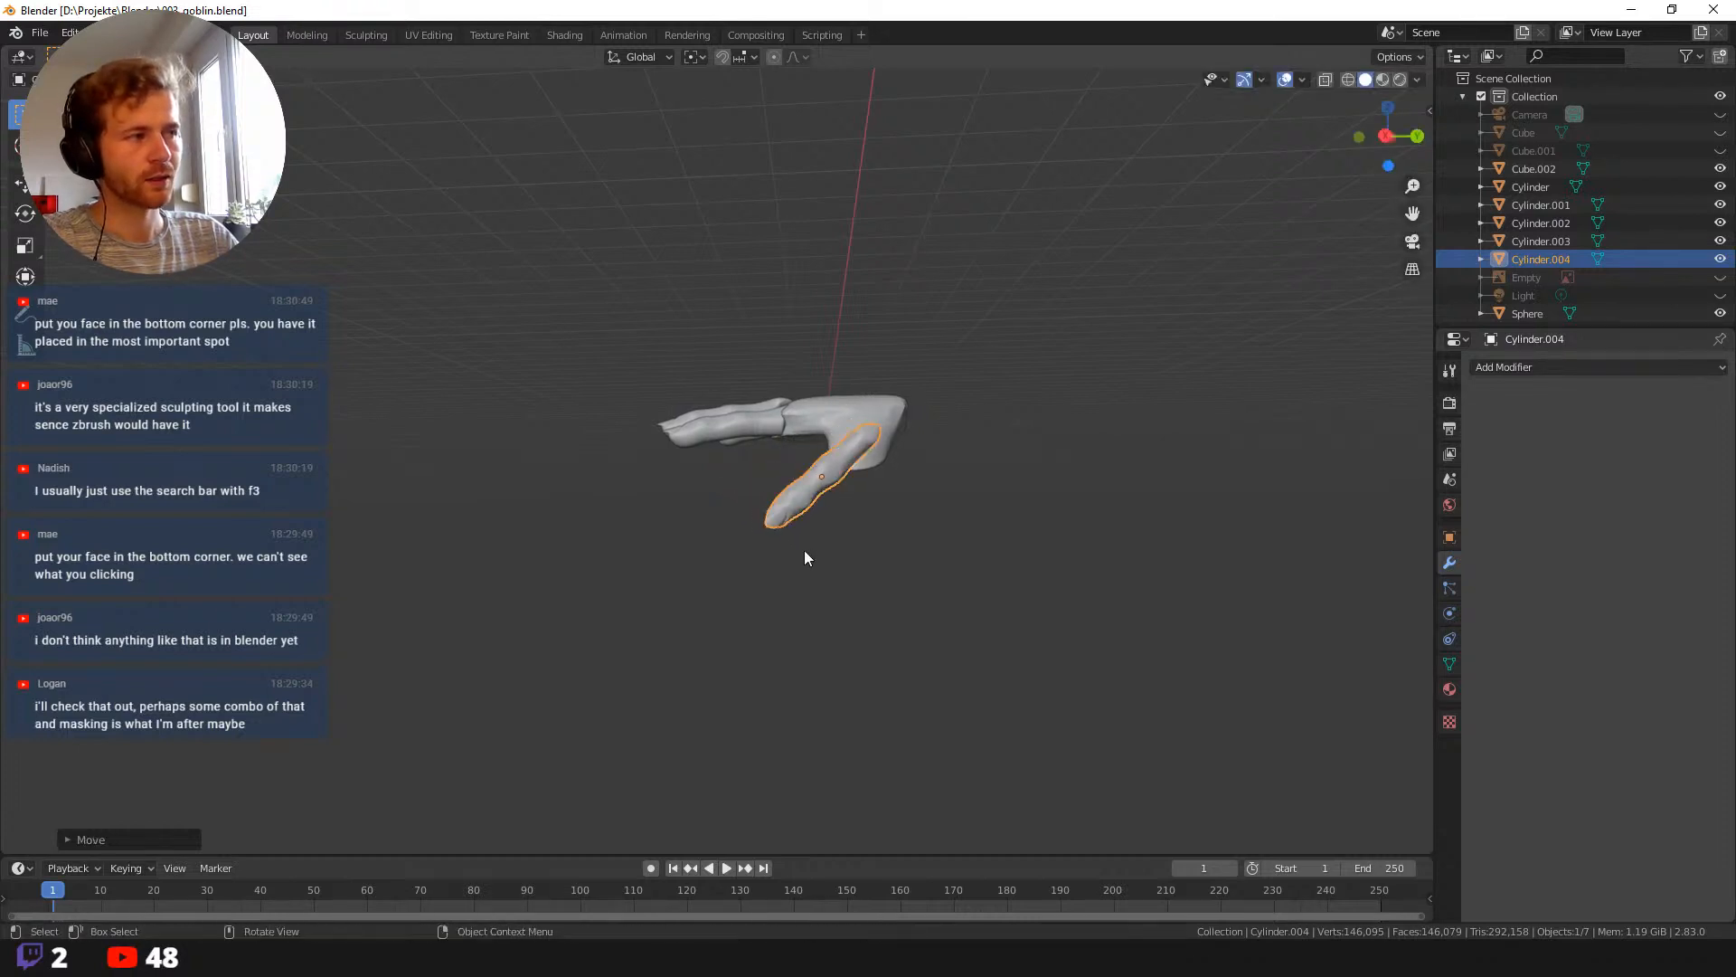
pyautogui.click(806, 554)
# Reposition the thumb from the front and an angled view so its root fits the side of the palm.
pyautogui.moveTo(805, 554); pyautogui.dragTo(980, 608, button='middle')
pyautogui.press('g')
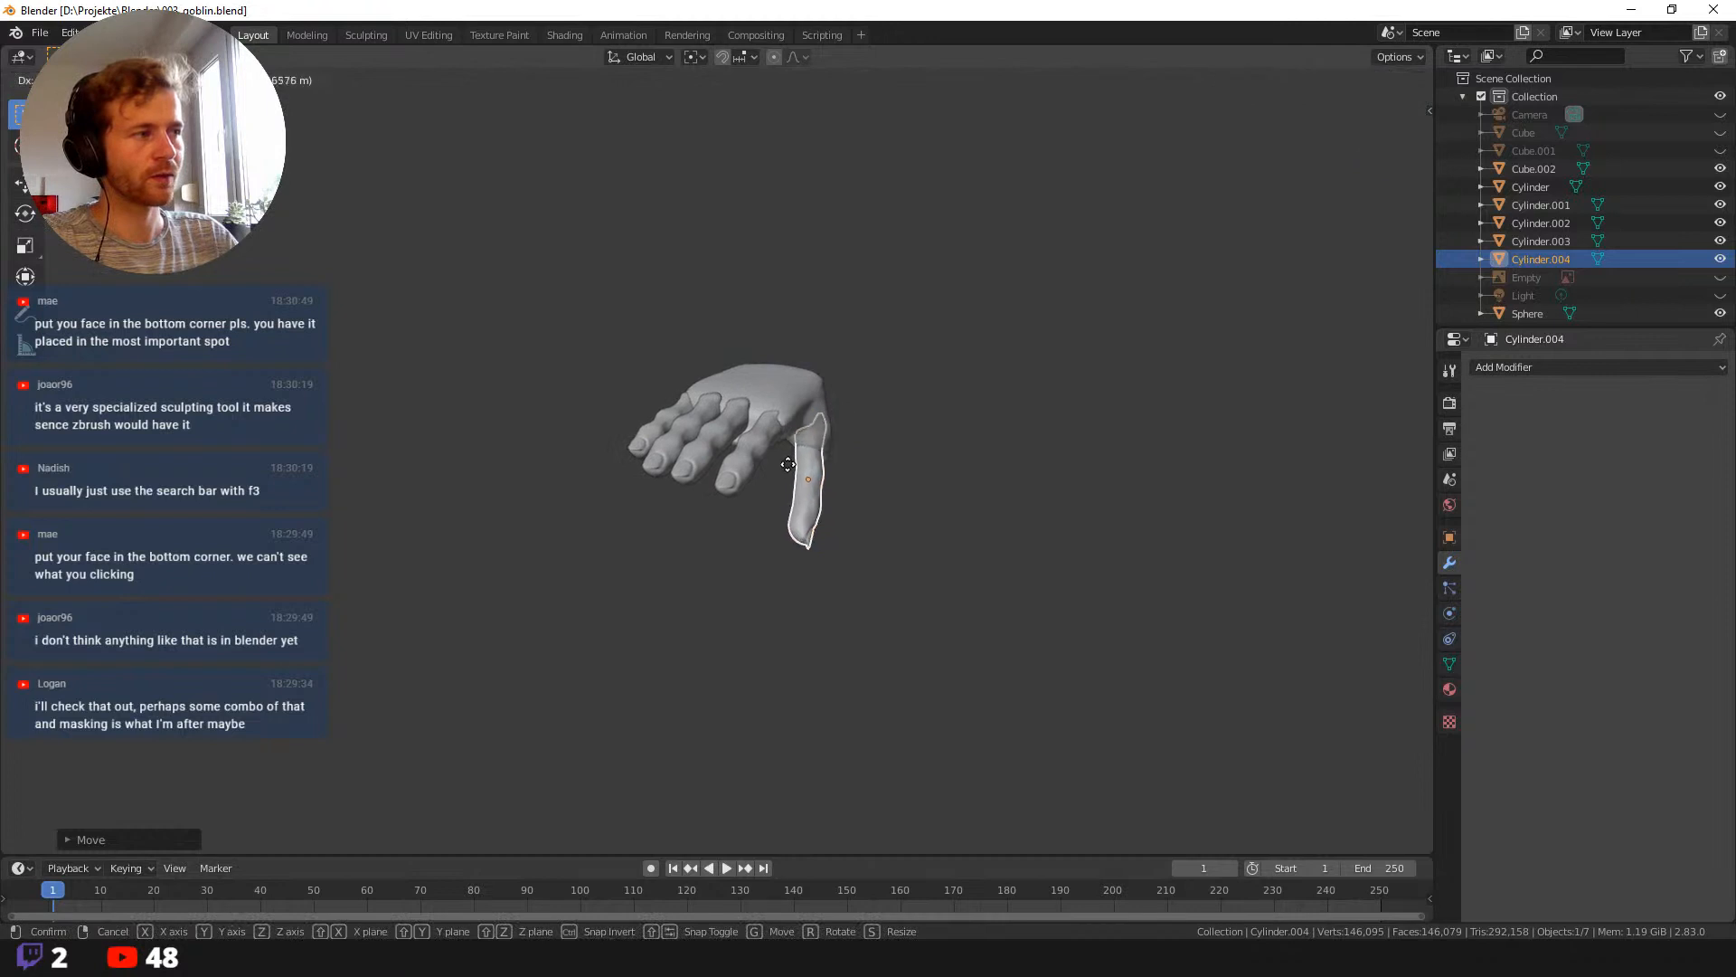
pyautogui.click(795, 472)
pyautogui.moveTo(795, 472); pyautogui.dragTo(904, 561, button='middle')
pyautogui.press('g')
pyautogui.click(785, 335)
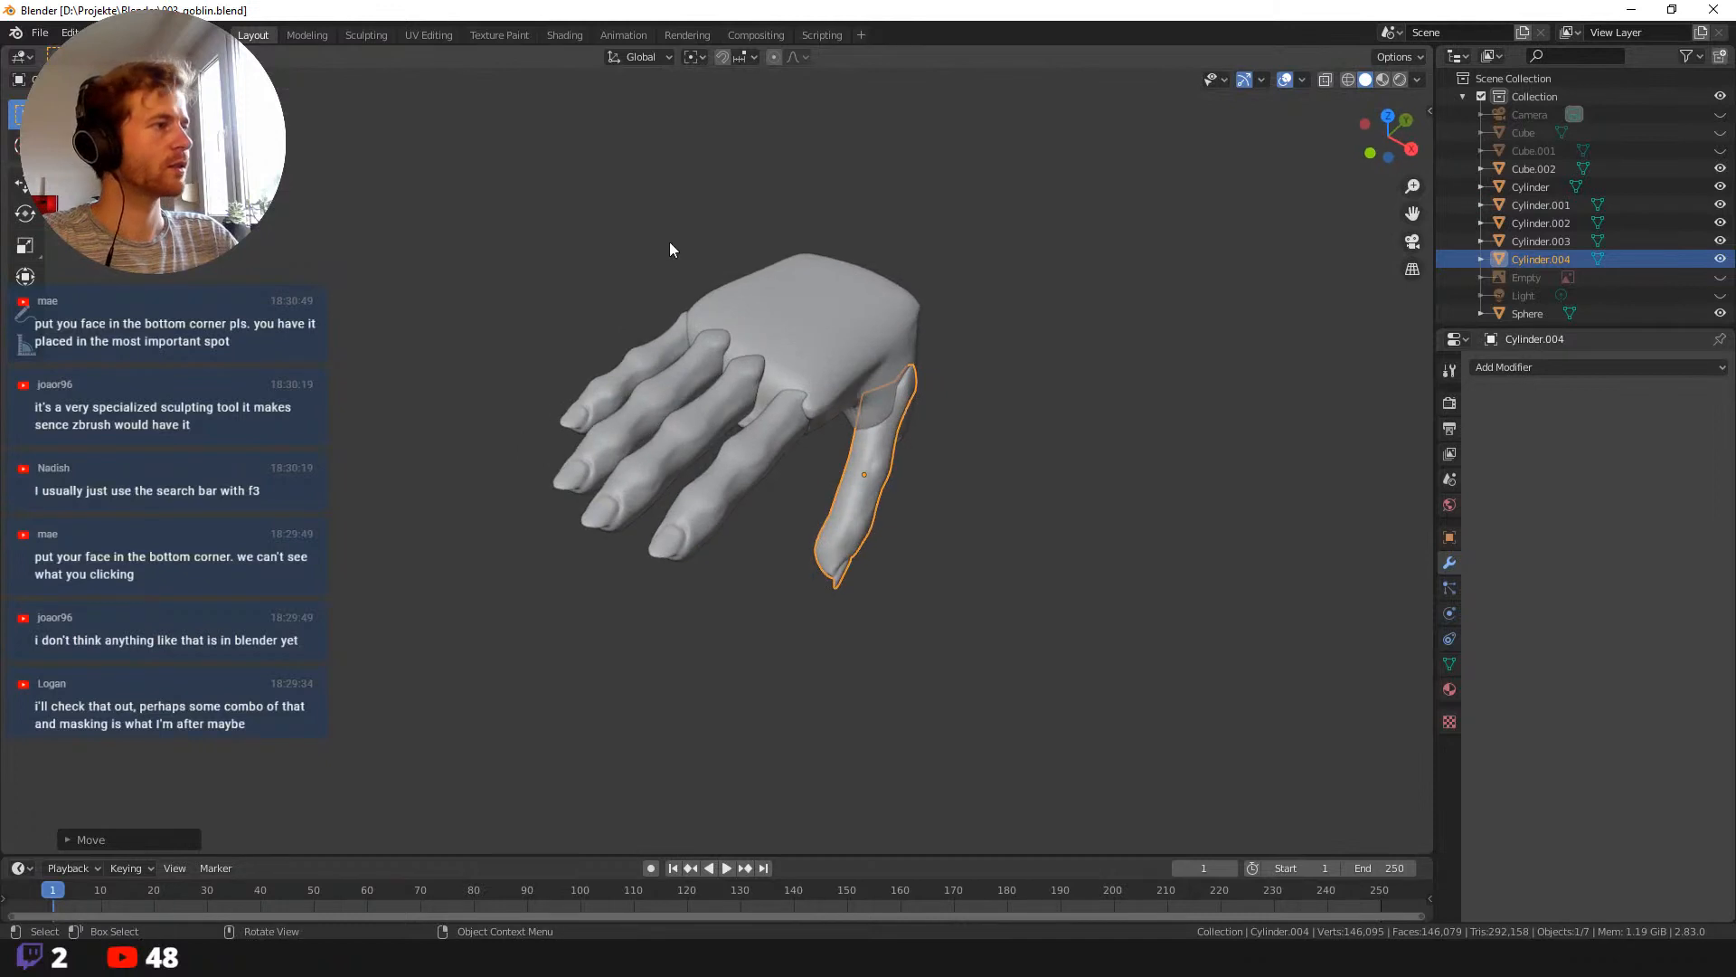
# Select the four fingers together with the thumb and join them into one object.
pyautogui.keyDown('shift'); pyautogui.click(768, 457); pyautogui.keyUp('shift')
pyautogui.keyDown('shift'); pyautogui.click(702, 416); pyautogui.keyUp('shift')
pyautogui.keyDown('shift'); pyautogui.click(664, 376); pyautogui.keyUp('shift')
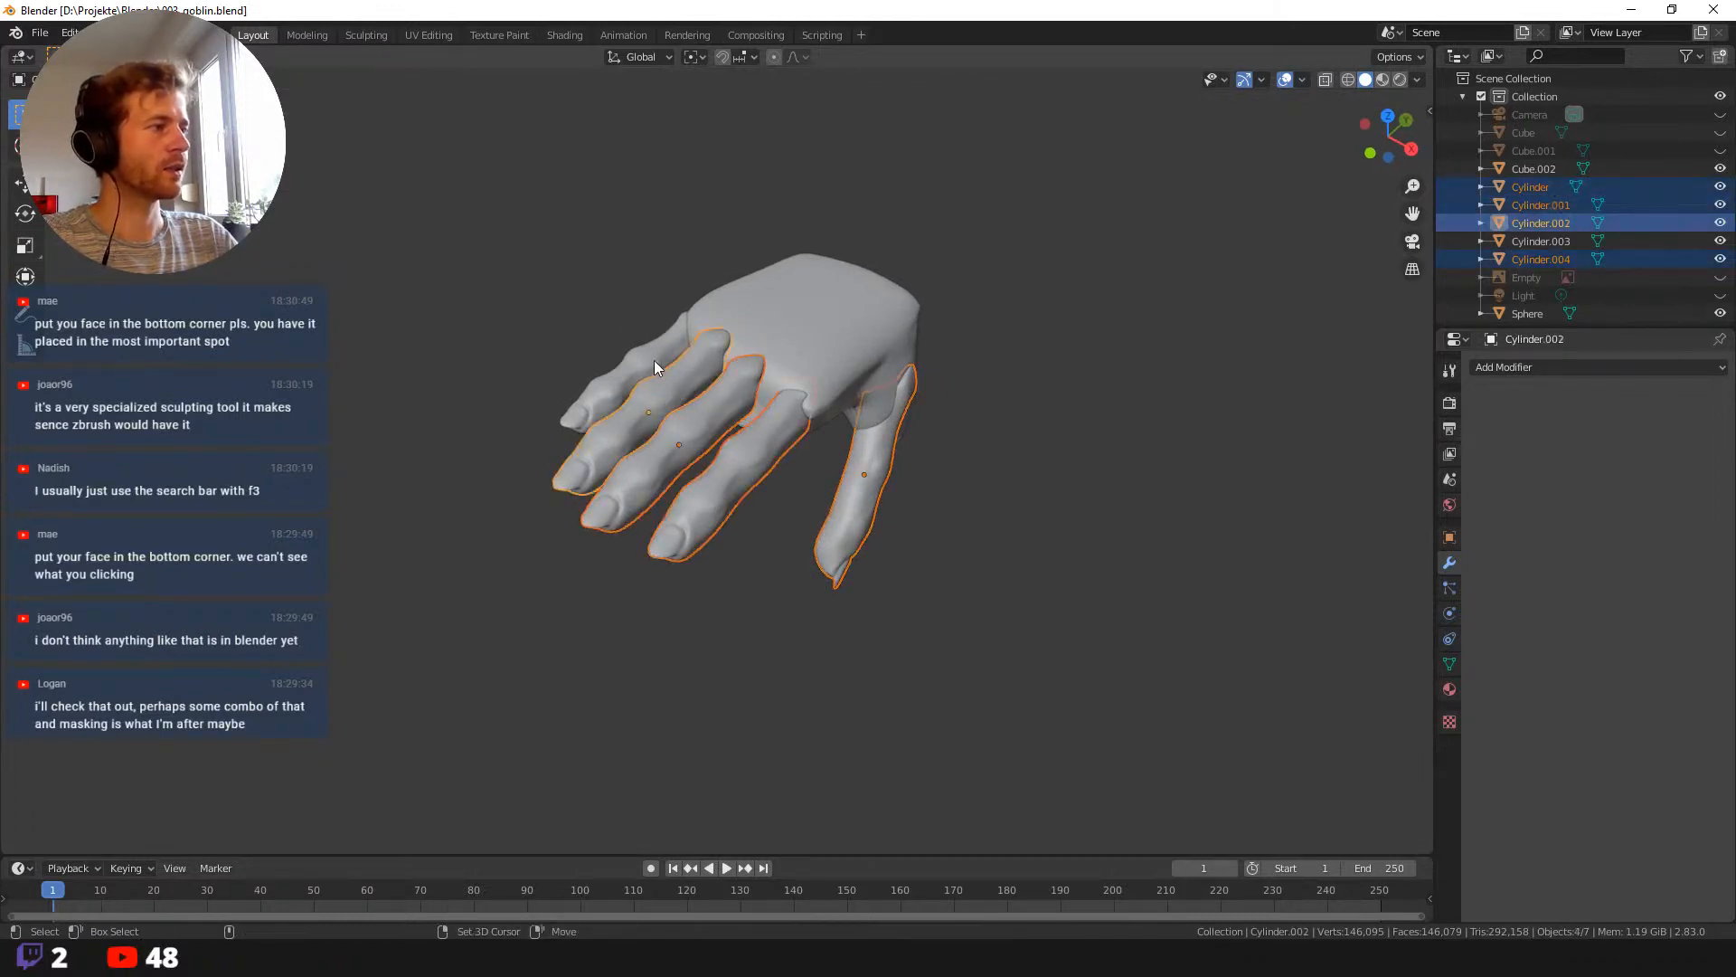
pyautogui.keyDown('shift'); pyautogui.click(633, 354); pyautogui.keyUp('shift')
pyautogui.hotkey('ctrl', 'j')
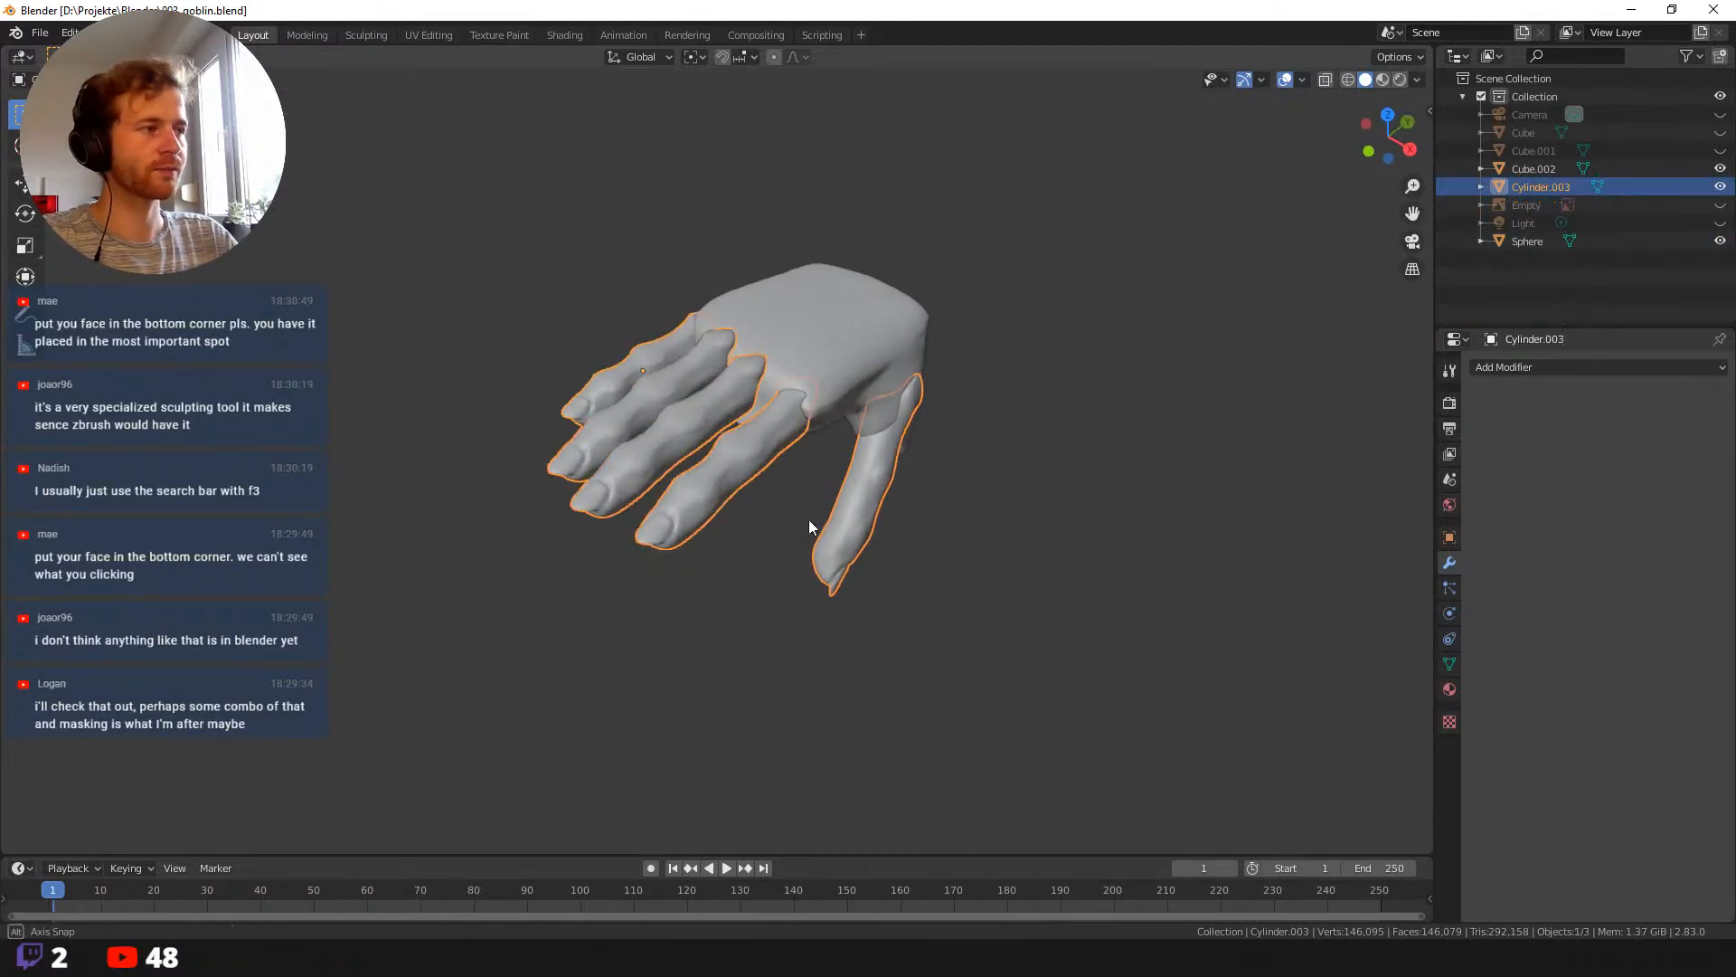
pyautogui.moveTo(809, 519)
pyautogui.mouseDown(button='middle')
pyautogui.moveTo(708, 452)
pyautogui.moveTo(799, 509)
pyautogui.mouseUp(button='middle')
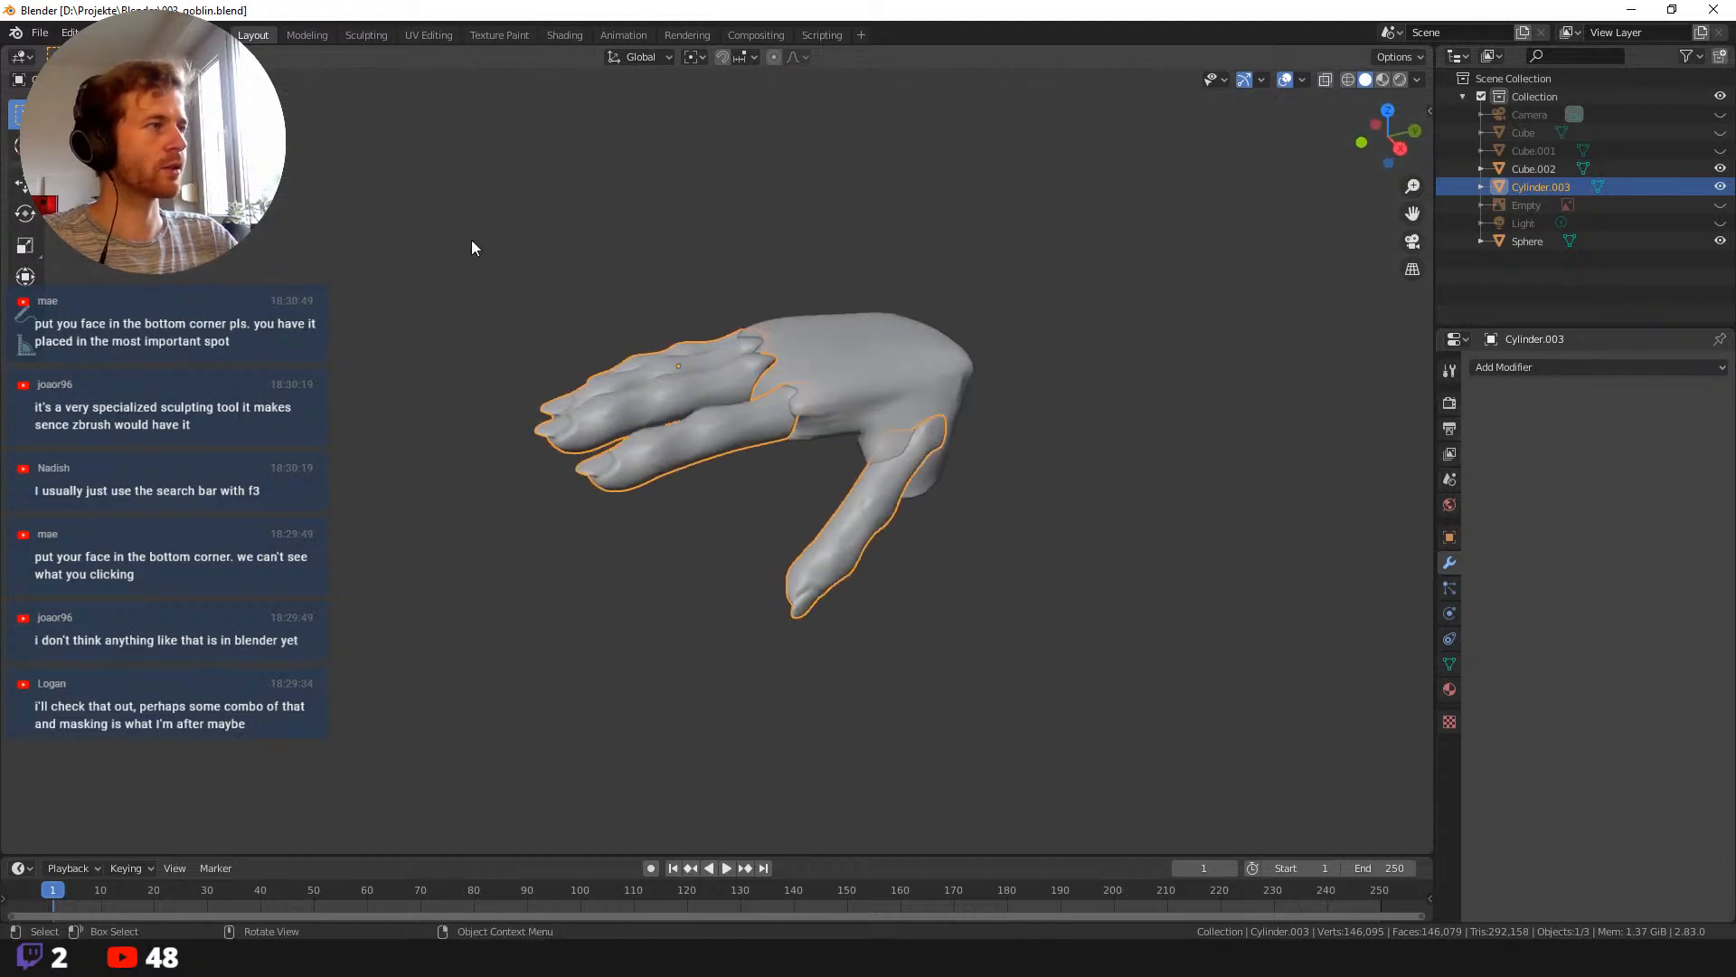
# Apply all transforms to the joined fingers object.
pyautogui.click(240, 56)
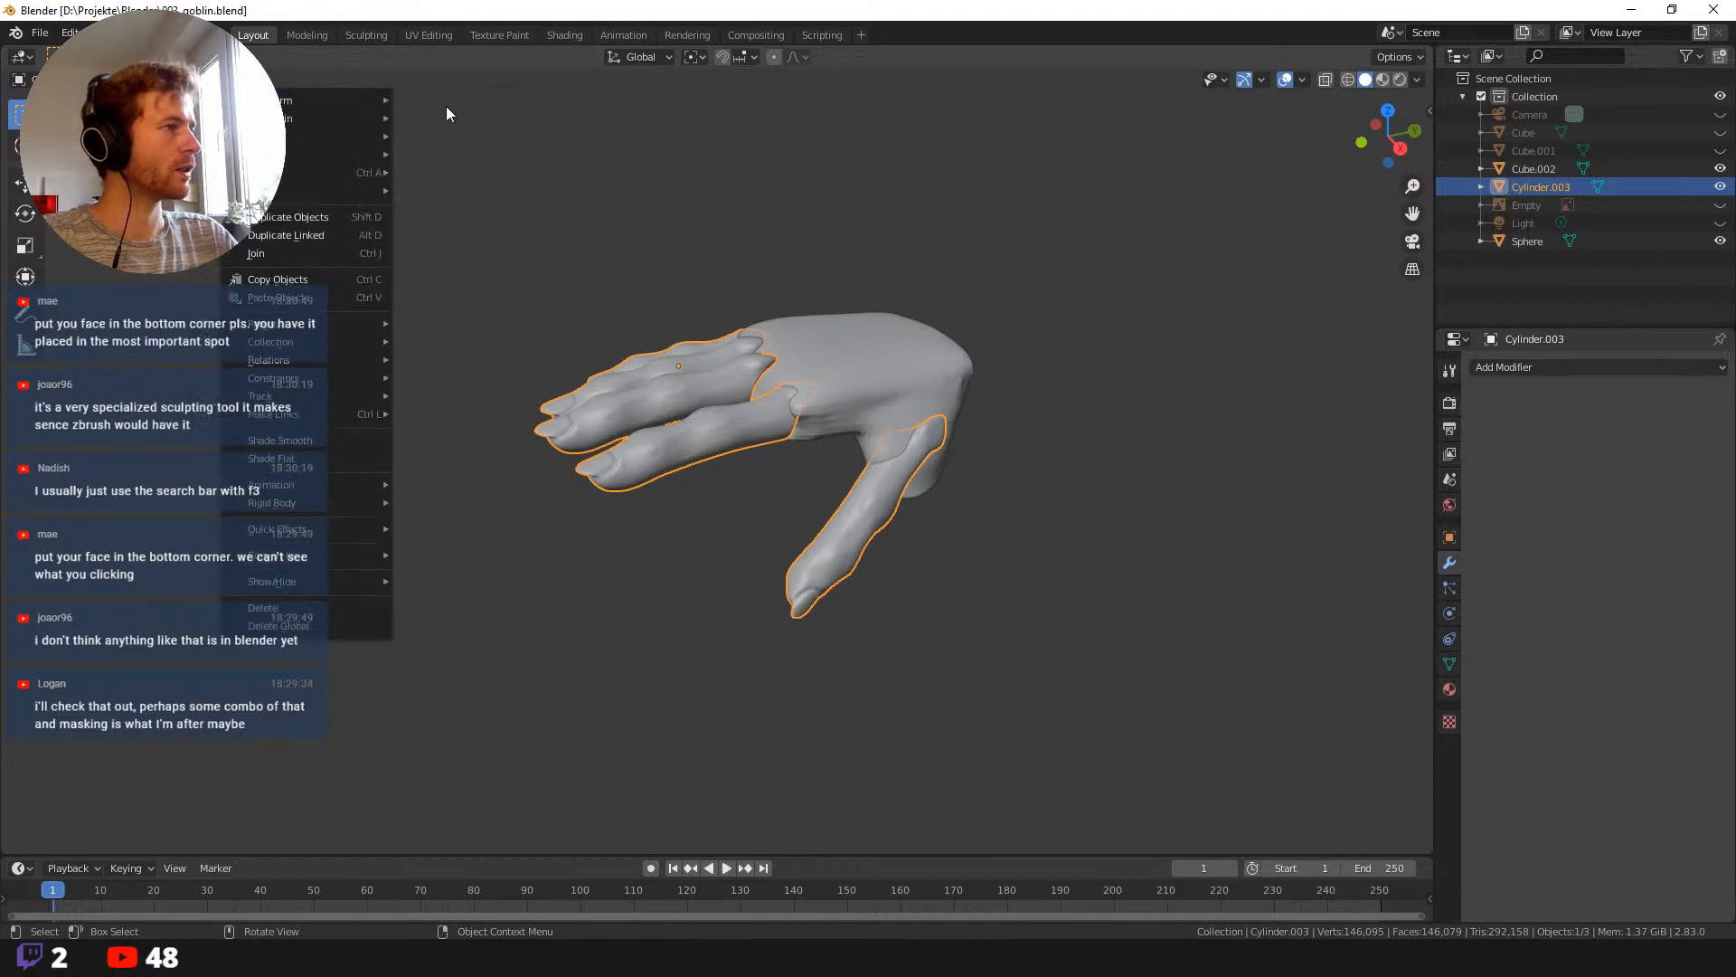
pyautogui.hotkey('ctrl', 'a')
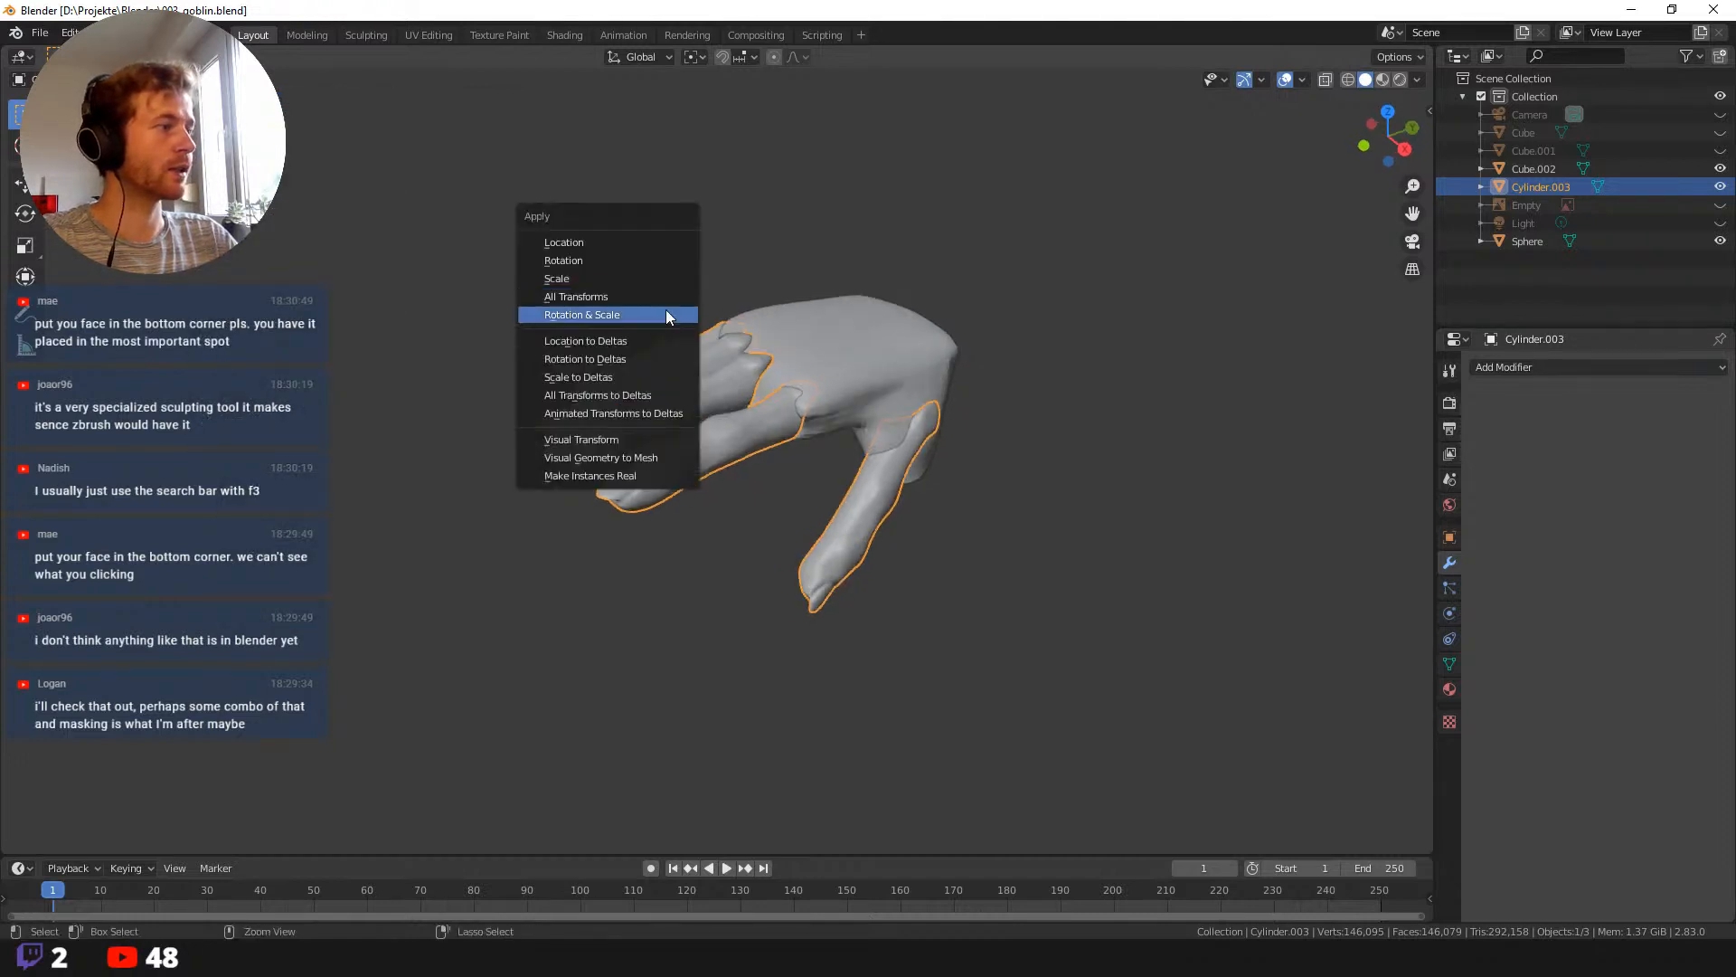
pyautogui.click(608, 298)
# Switch to the Sculpting workspace and frame the back of the hand with its fingers in view.
pyautogui.moveTo(568, 299); pyautogui.dragTo(610, 287, button='middle')
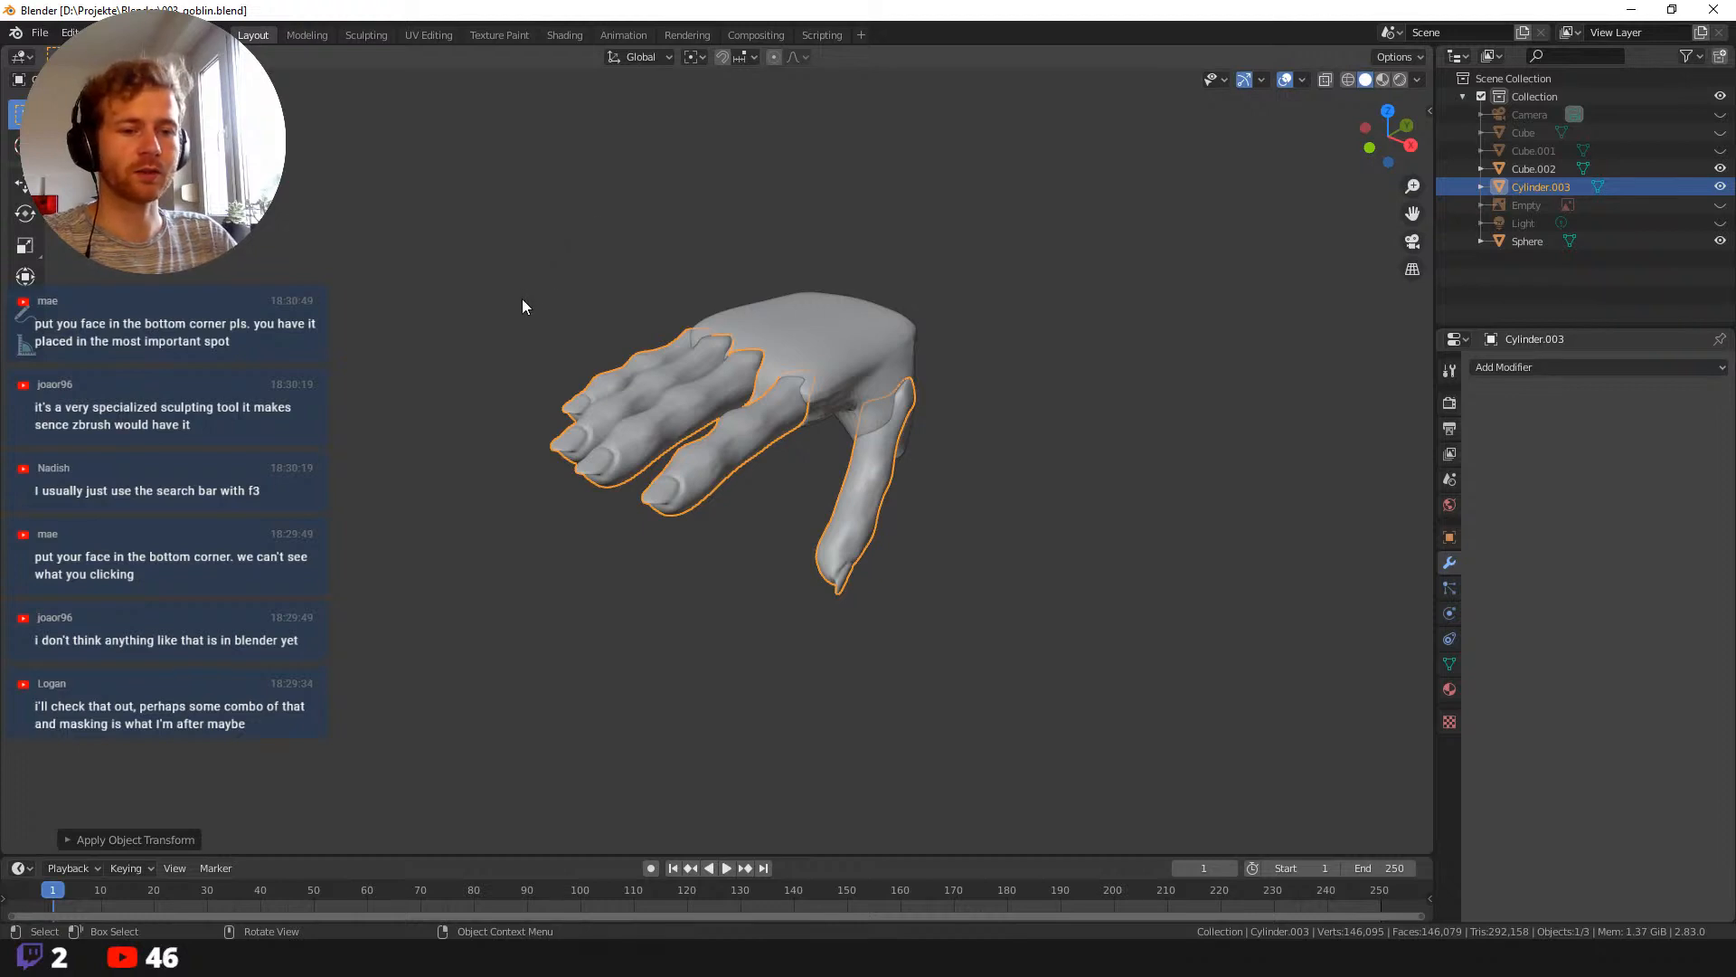
pyautogui.click(365, 40)
pyautogui.moveTo(517, 366)
pyautogui.mouseDown(button='middle')
pyautogui.moveTo(642, 425)
pyautogui.moveTo(741, 362)
pyautogui.mouseUp(button='middle')
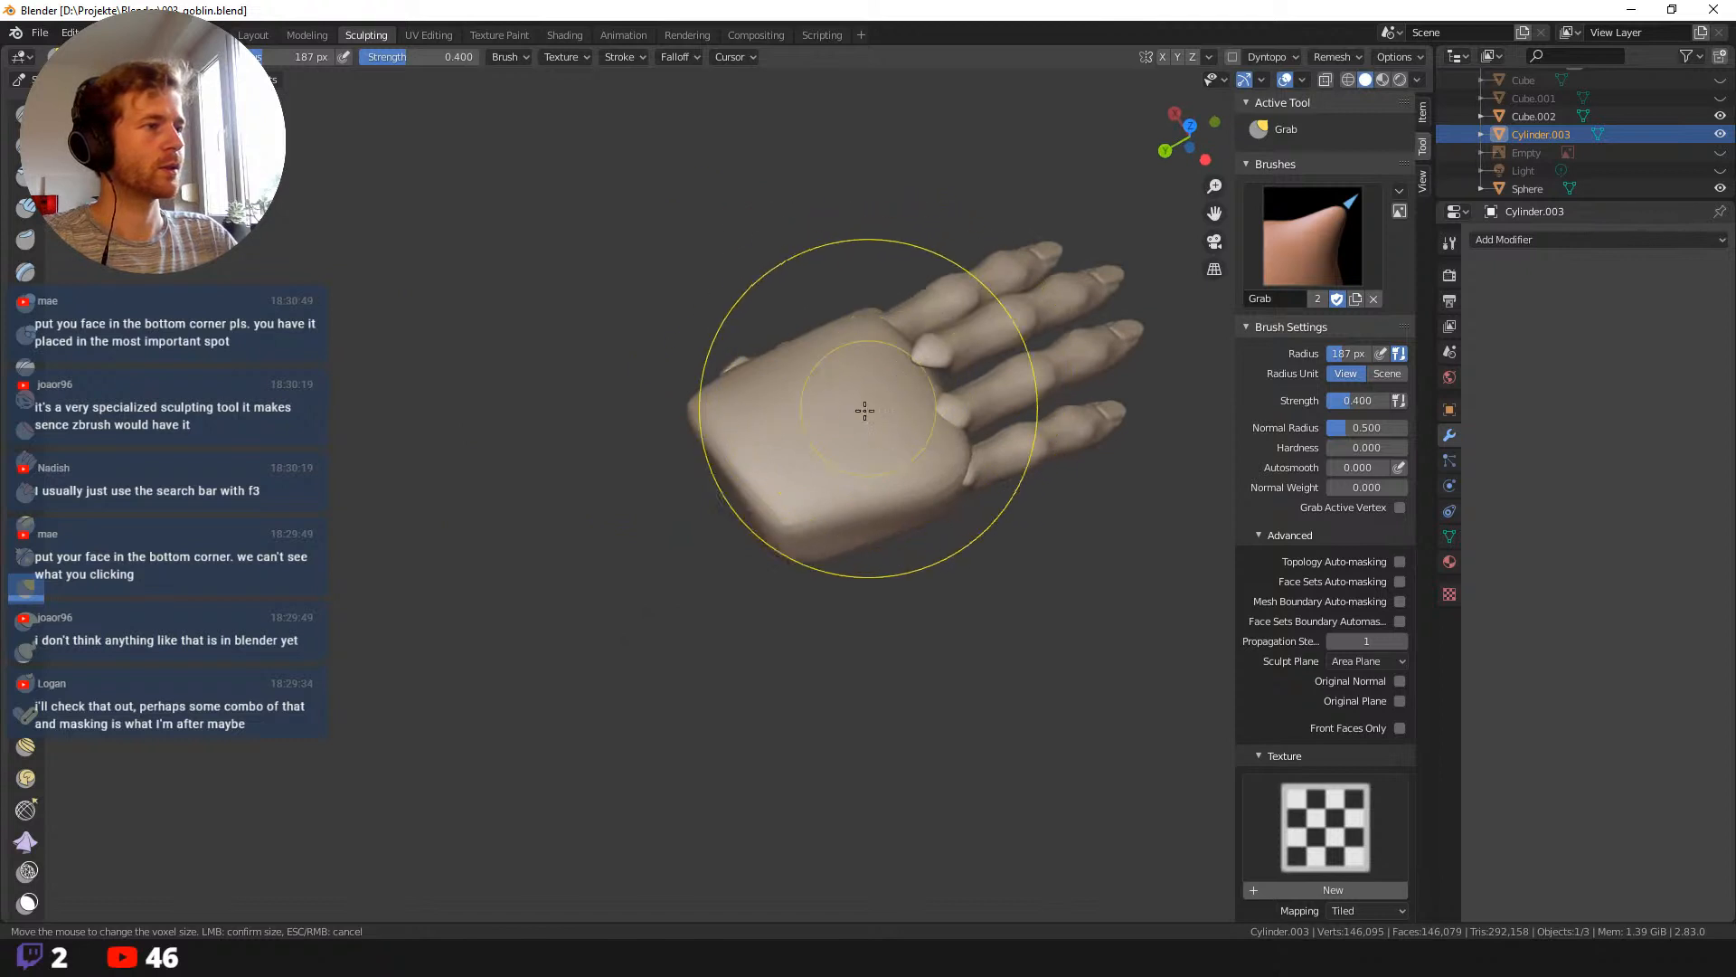
pyautogui.moveTo(864, 411); pyautogui.dragTo(604, 458, button='middle')
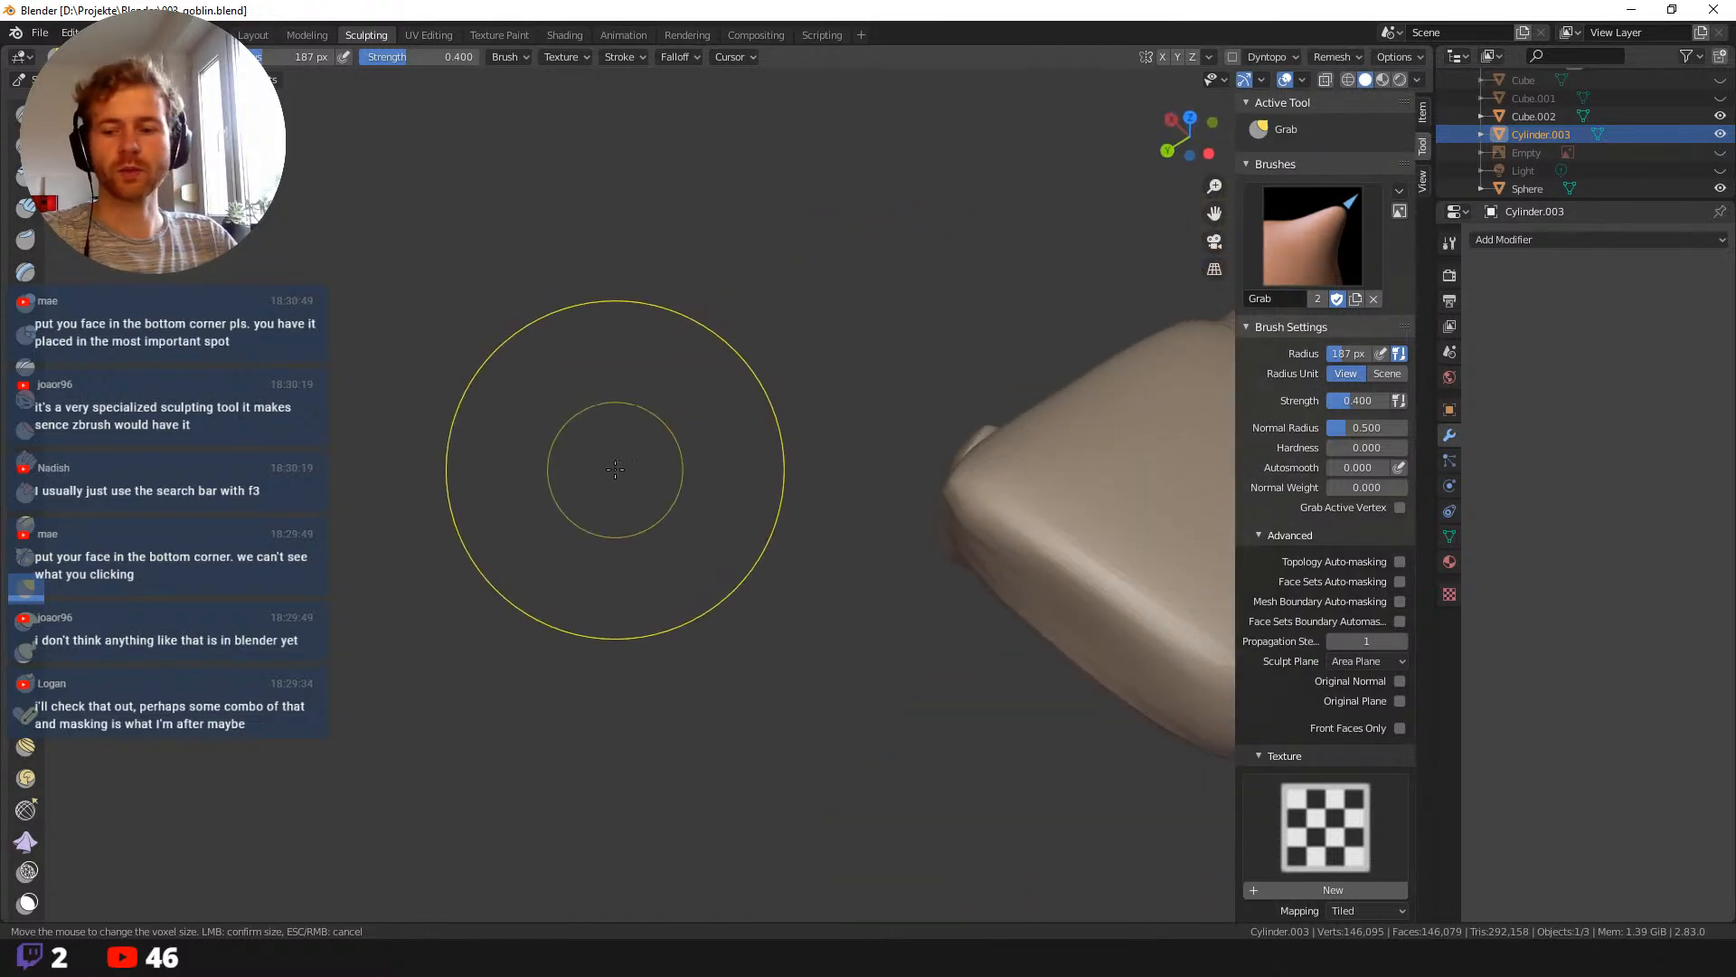
pyautogui.press('KP_Decimal')
pyautogui.scroll(-1, 651, 496)
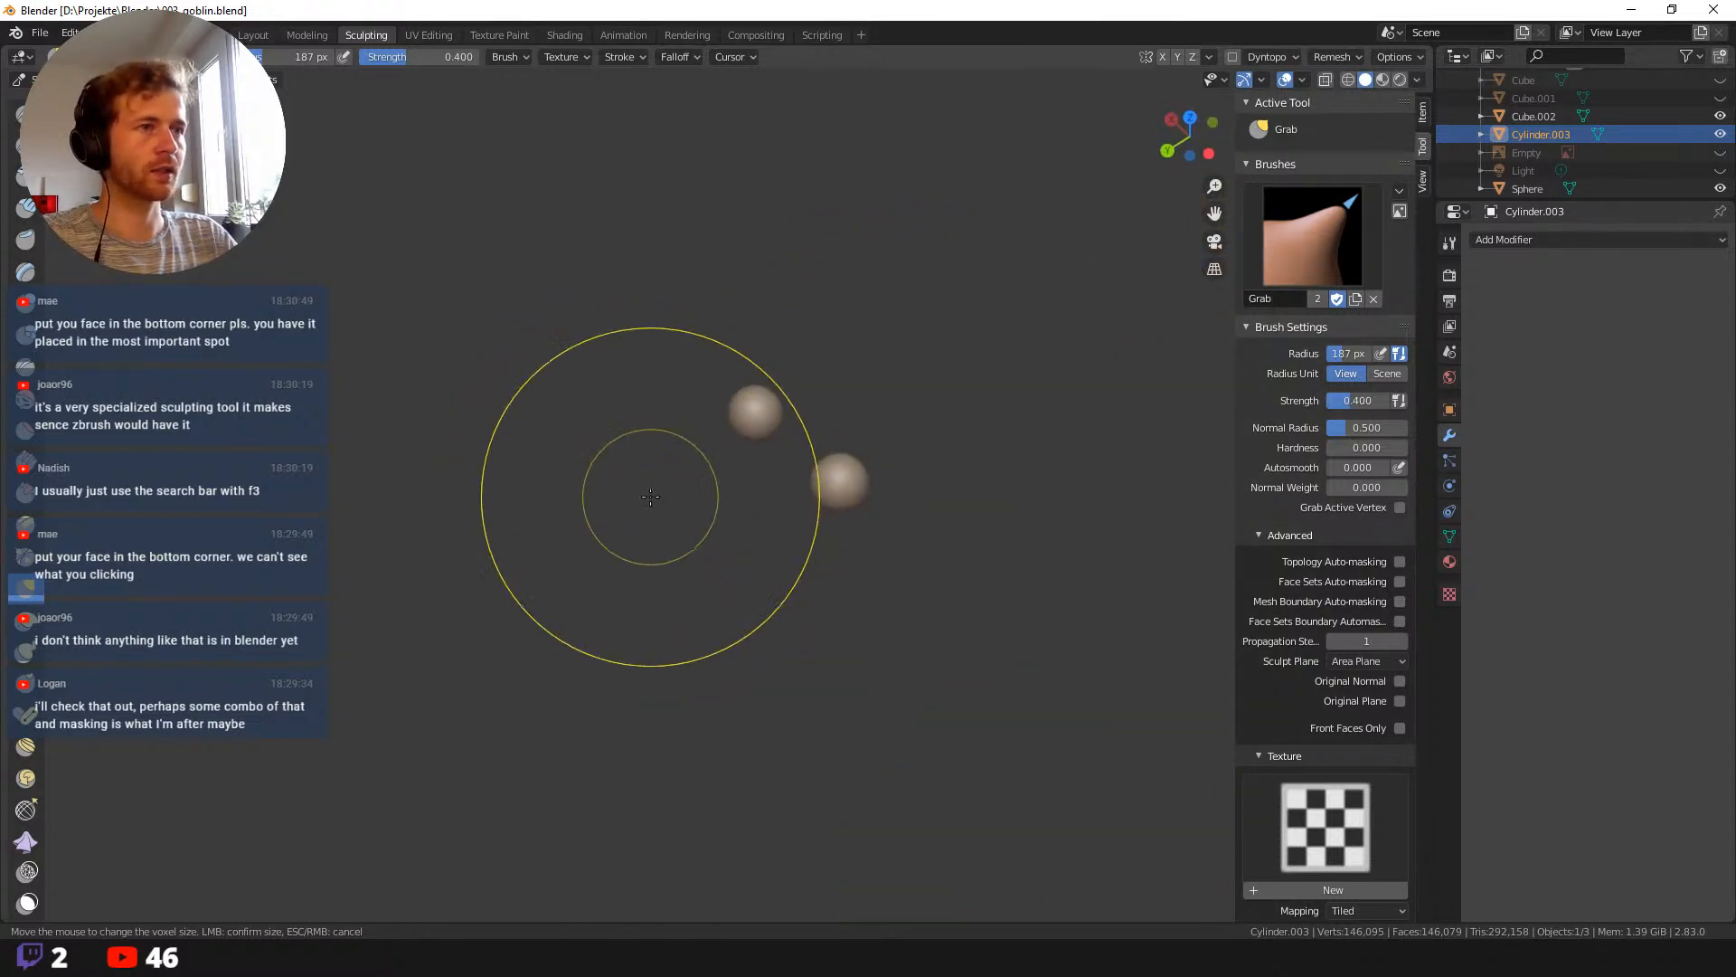
pyautogui.keyDown('shift'); pyautogui.moveTo(741, 594); pyautogui.dragTo(420, 295, button='middle'); pyautogui.keyUp('shift')
pyautogui.scroll(-5, 741, 618)
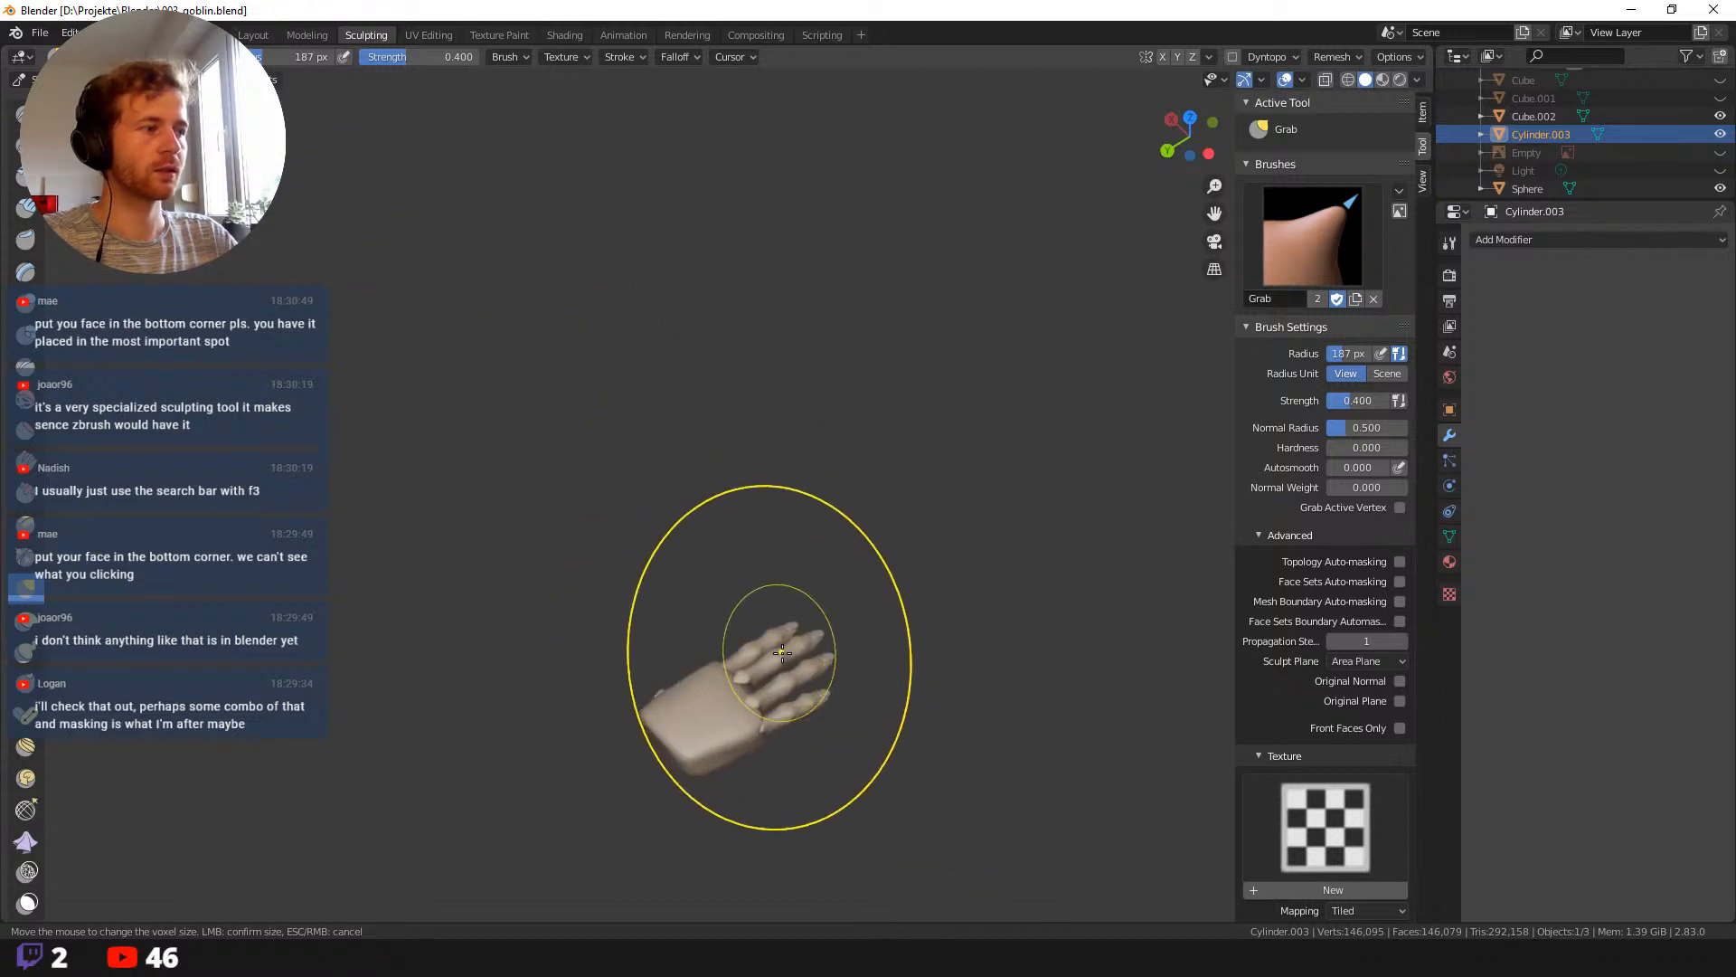
pyautogui.moveTo(782, 652); pyautogui.dragTo(678, 562, button='middle')
pyautogui.scroll(4, 922, 710)
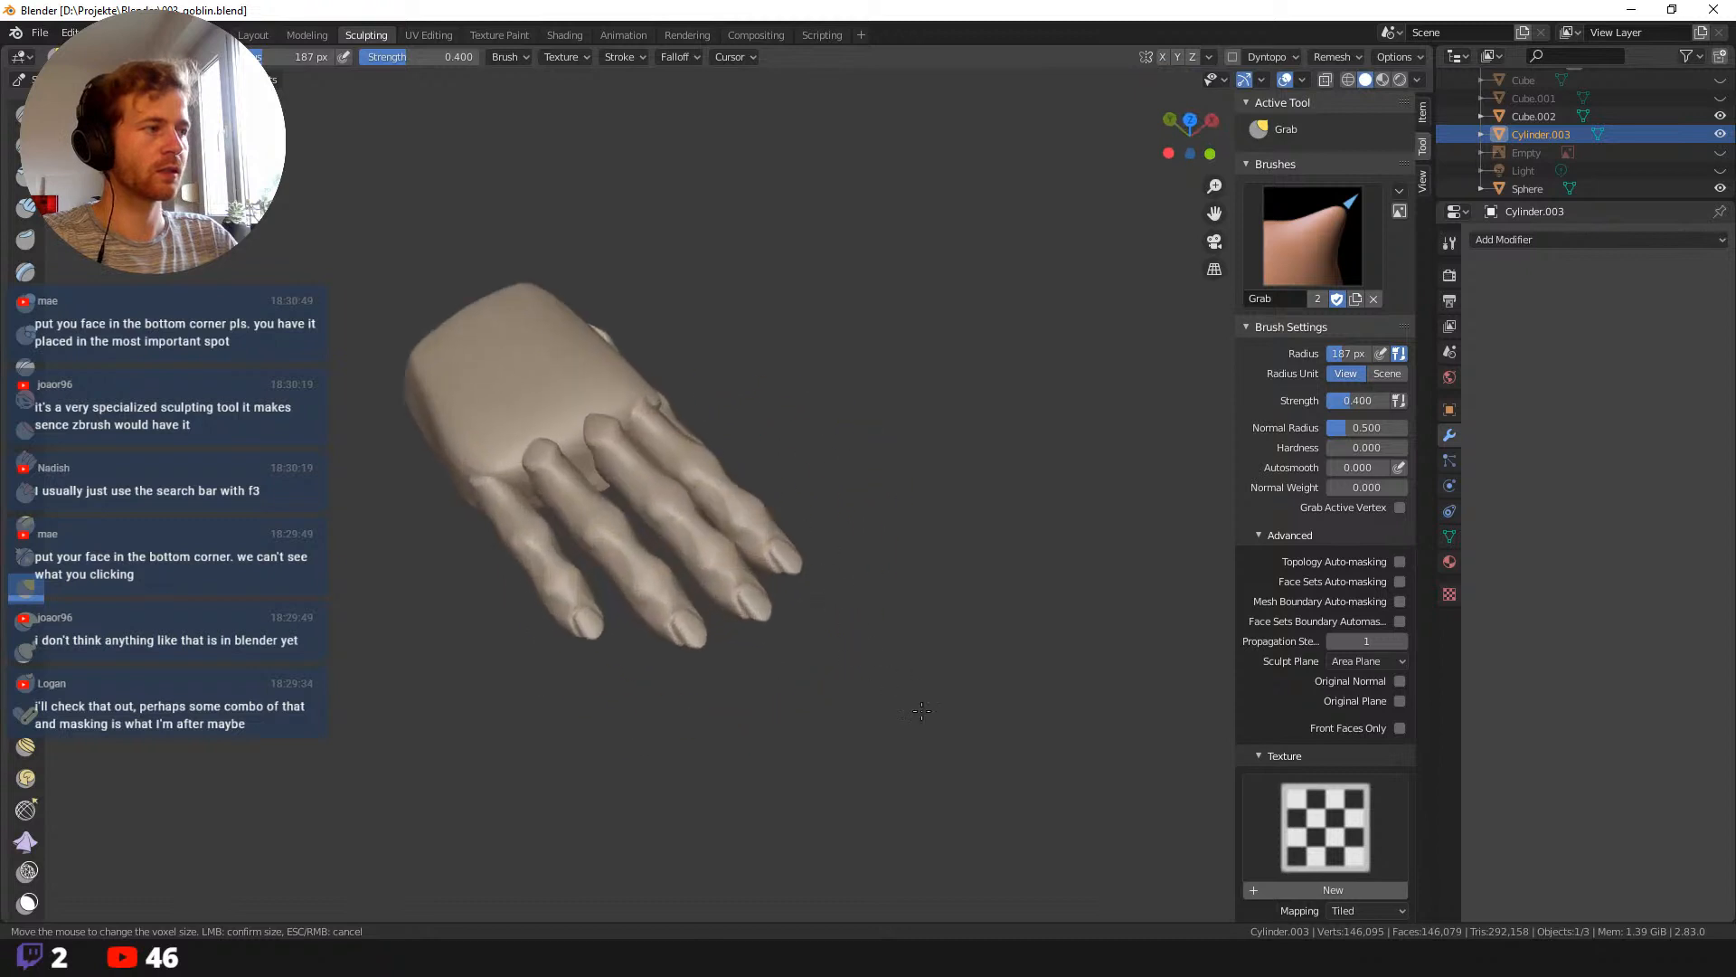
pyautogui.moveTo(922, 709); pyautogui.dragTo(748, 426, button='middle')
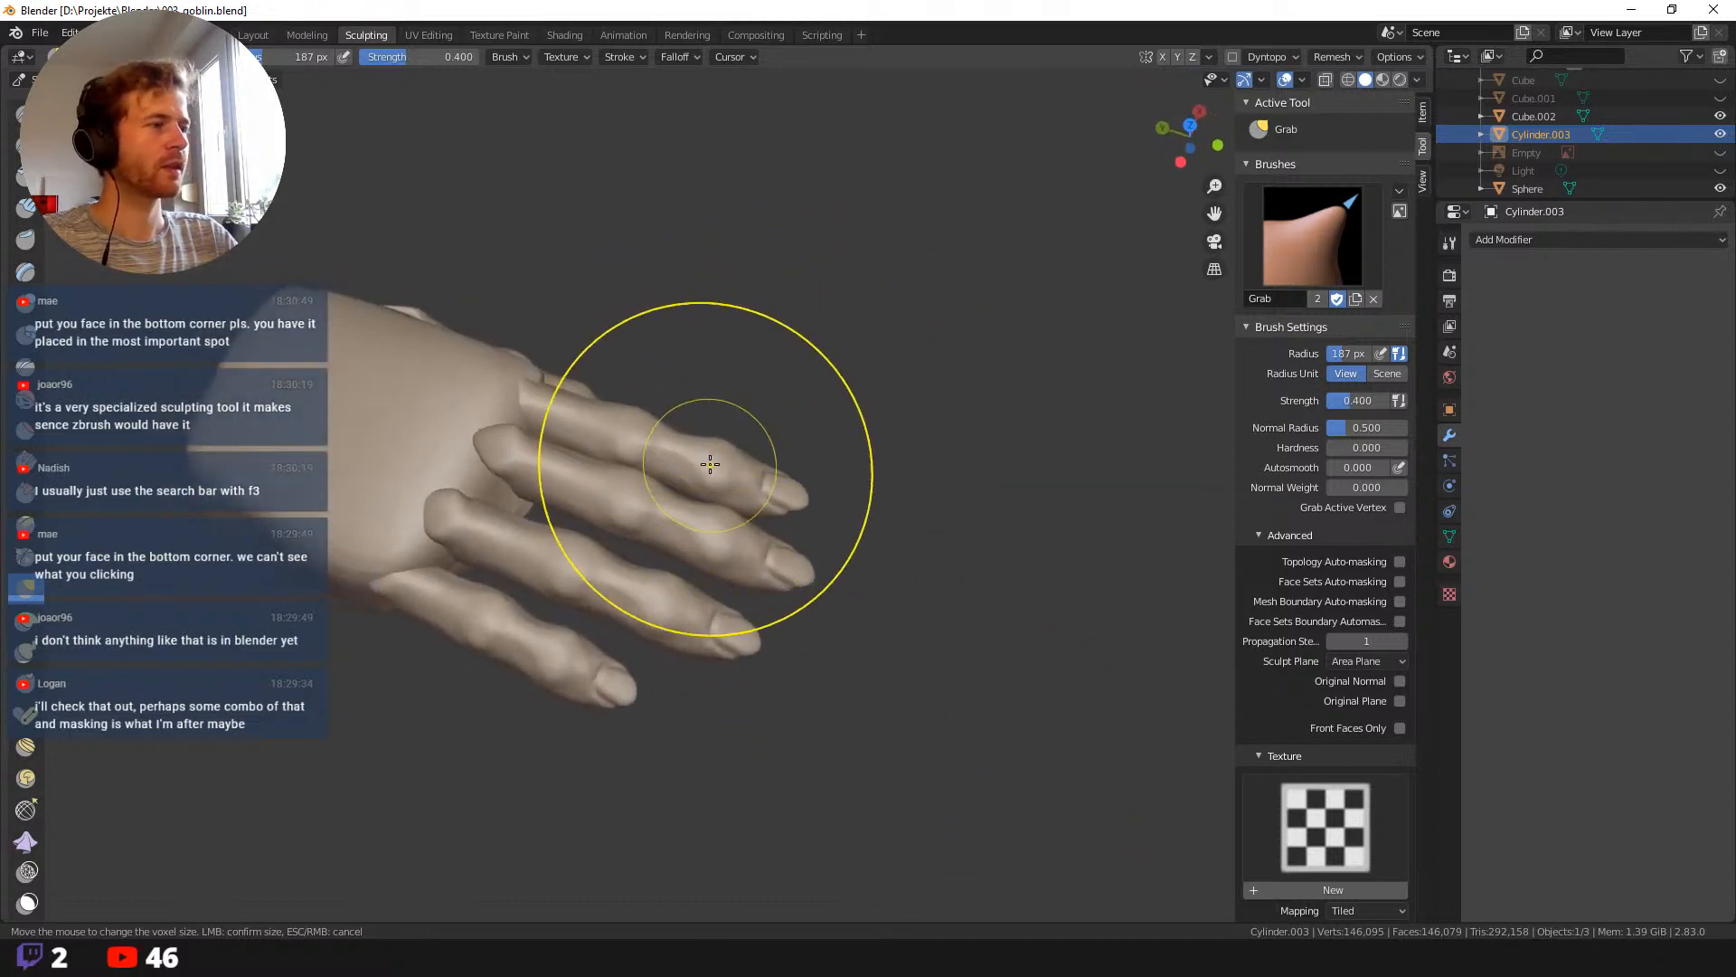
# Enable Topology Auto-masking for the Grab brush and enlarge its radius to 254 px.
pyautogui.press('f')
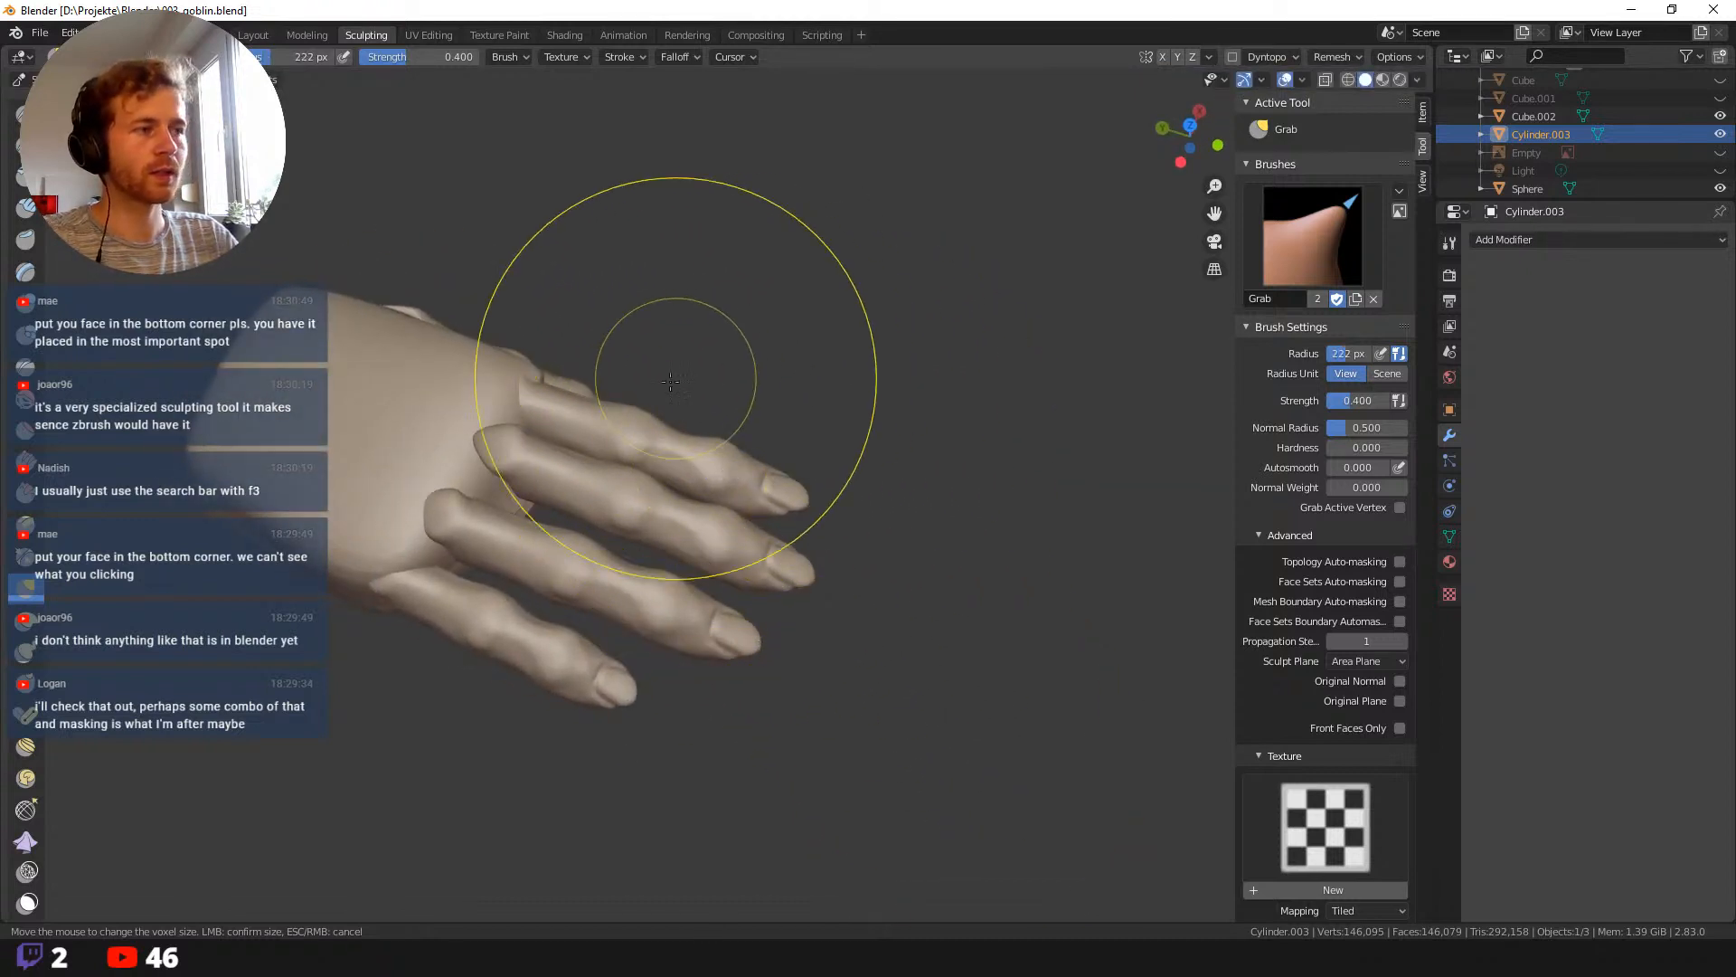
pyautogui.click(575, 463)
pyautogui.keyDown('shift'); pyautogui.moveTo(614, 378); pyautogui.dragTo(711, 368, button='middle'); pyautogui.keyUp('shift')
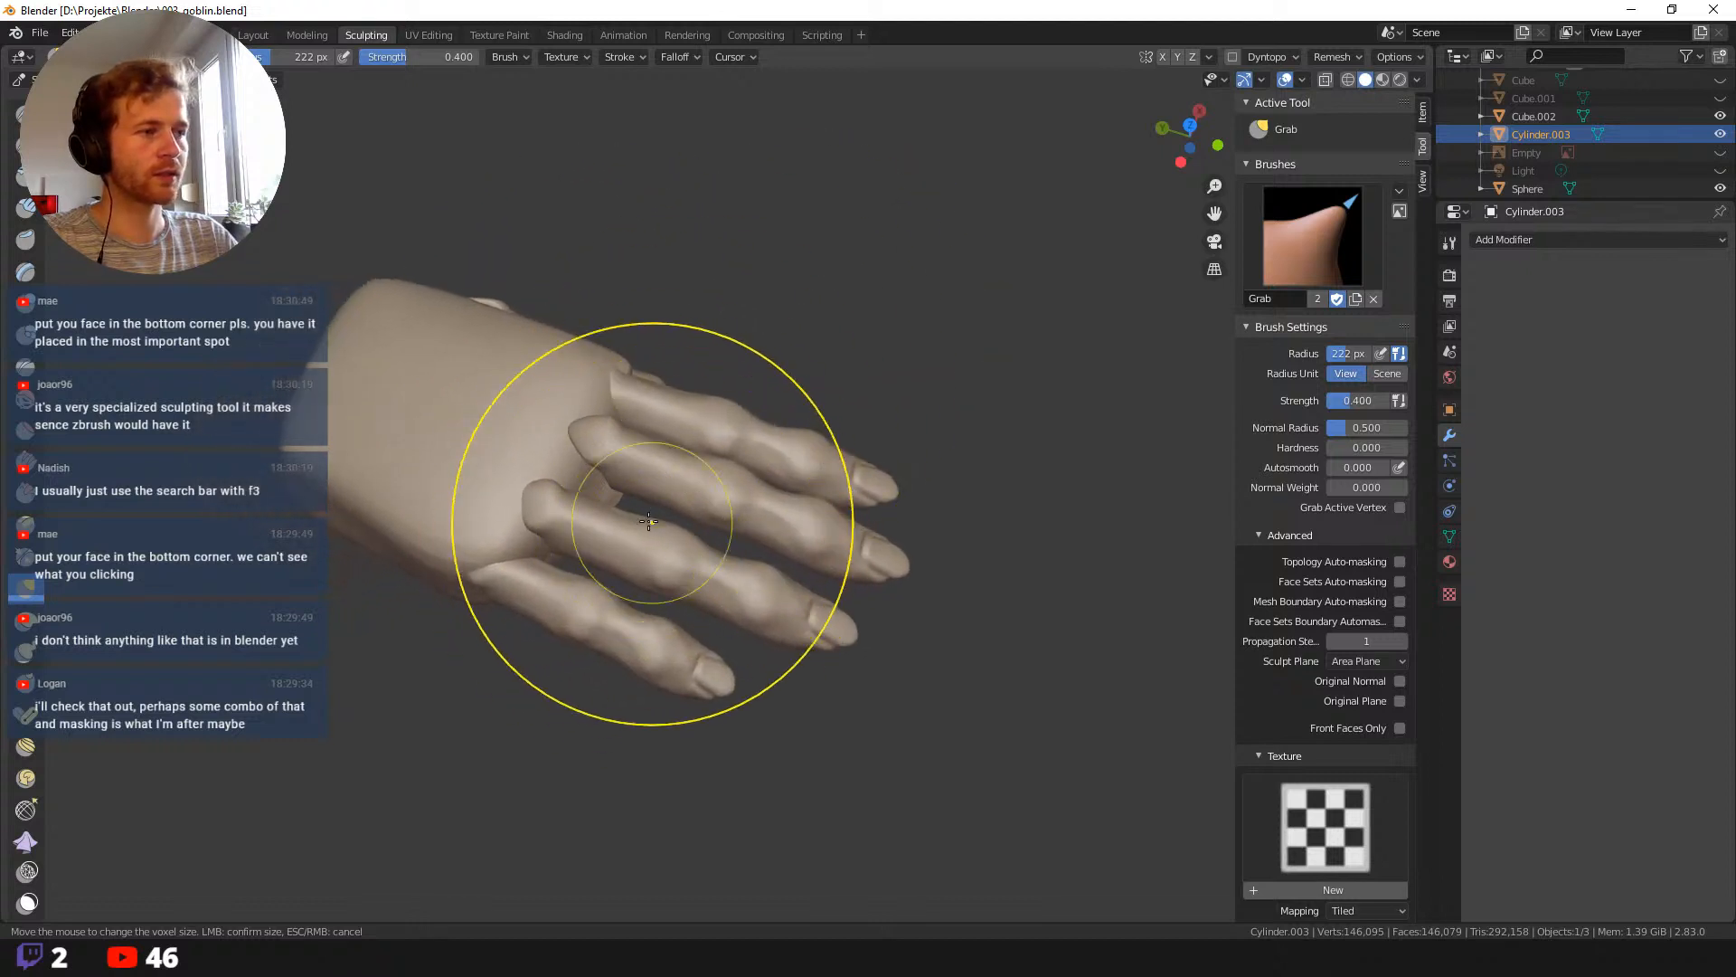
pyautogui.click(1399, 561)
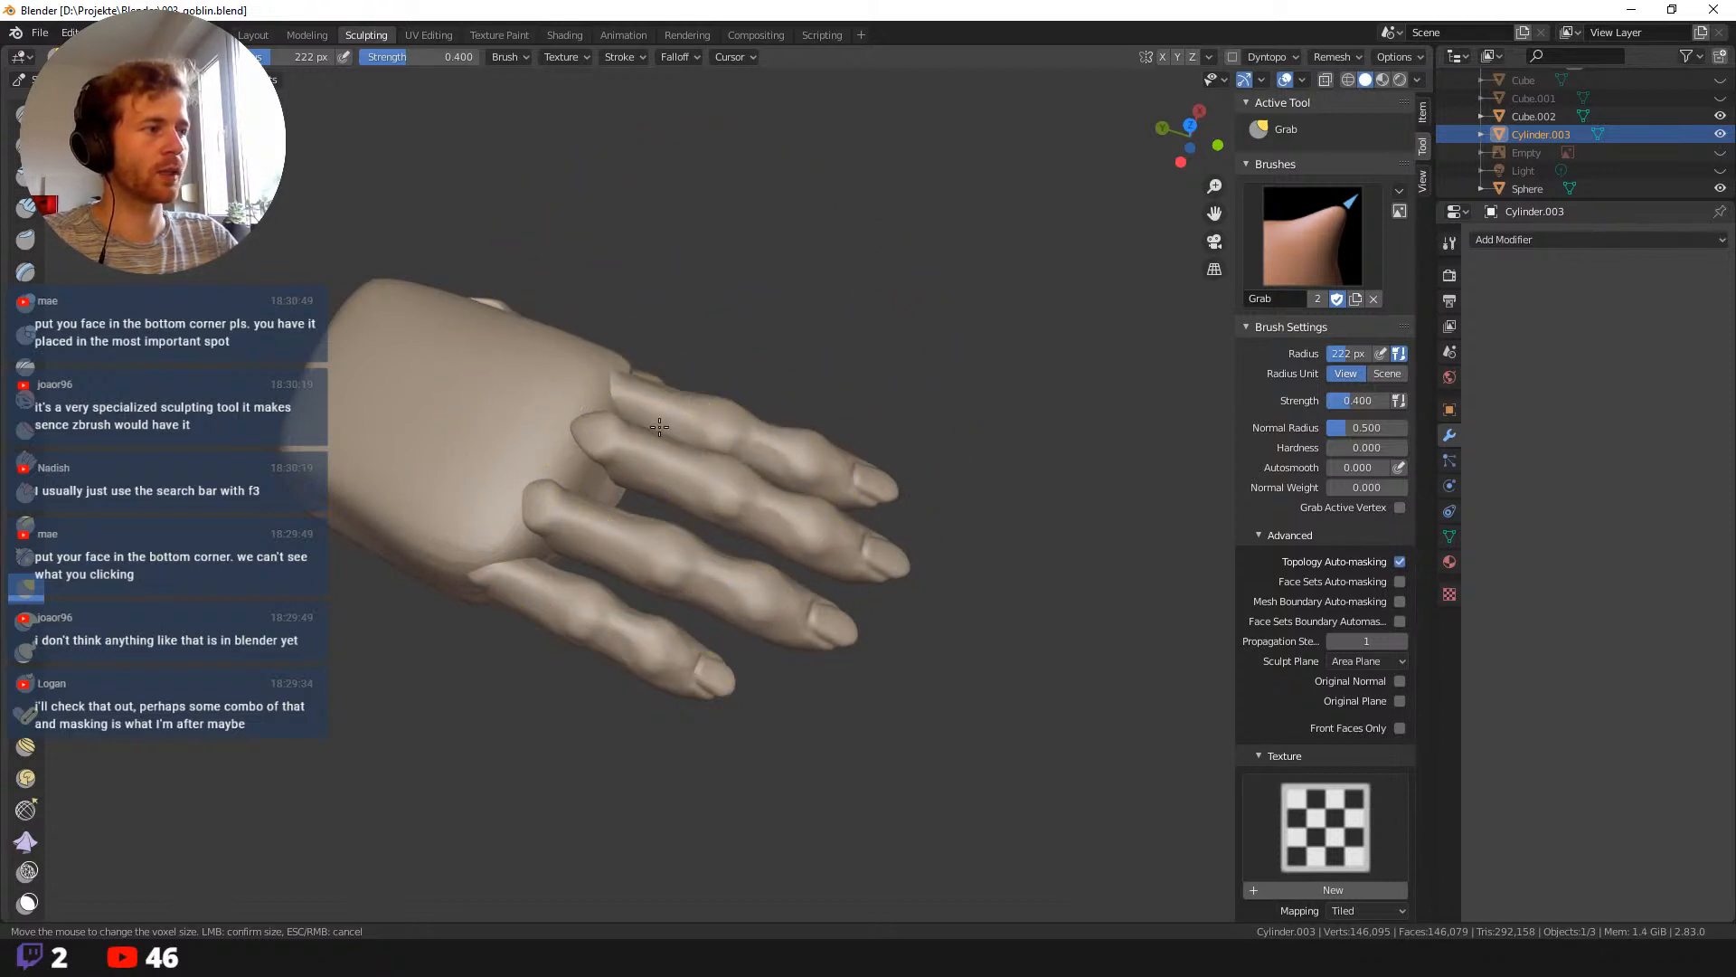
pyautogui.press('f')
pyautogui.click(895, 548)
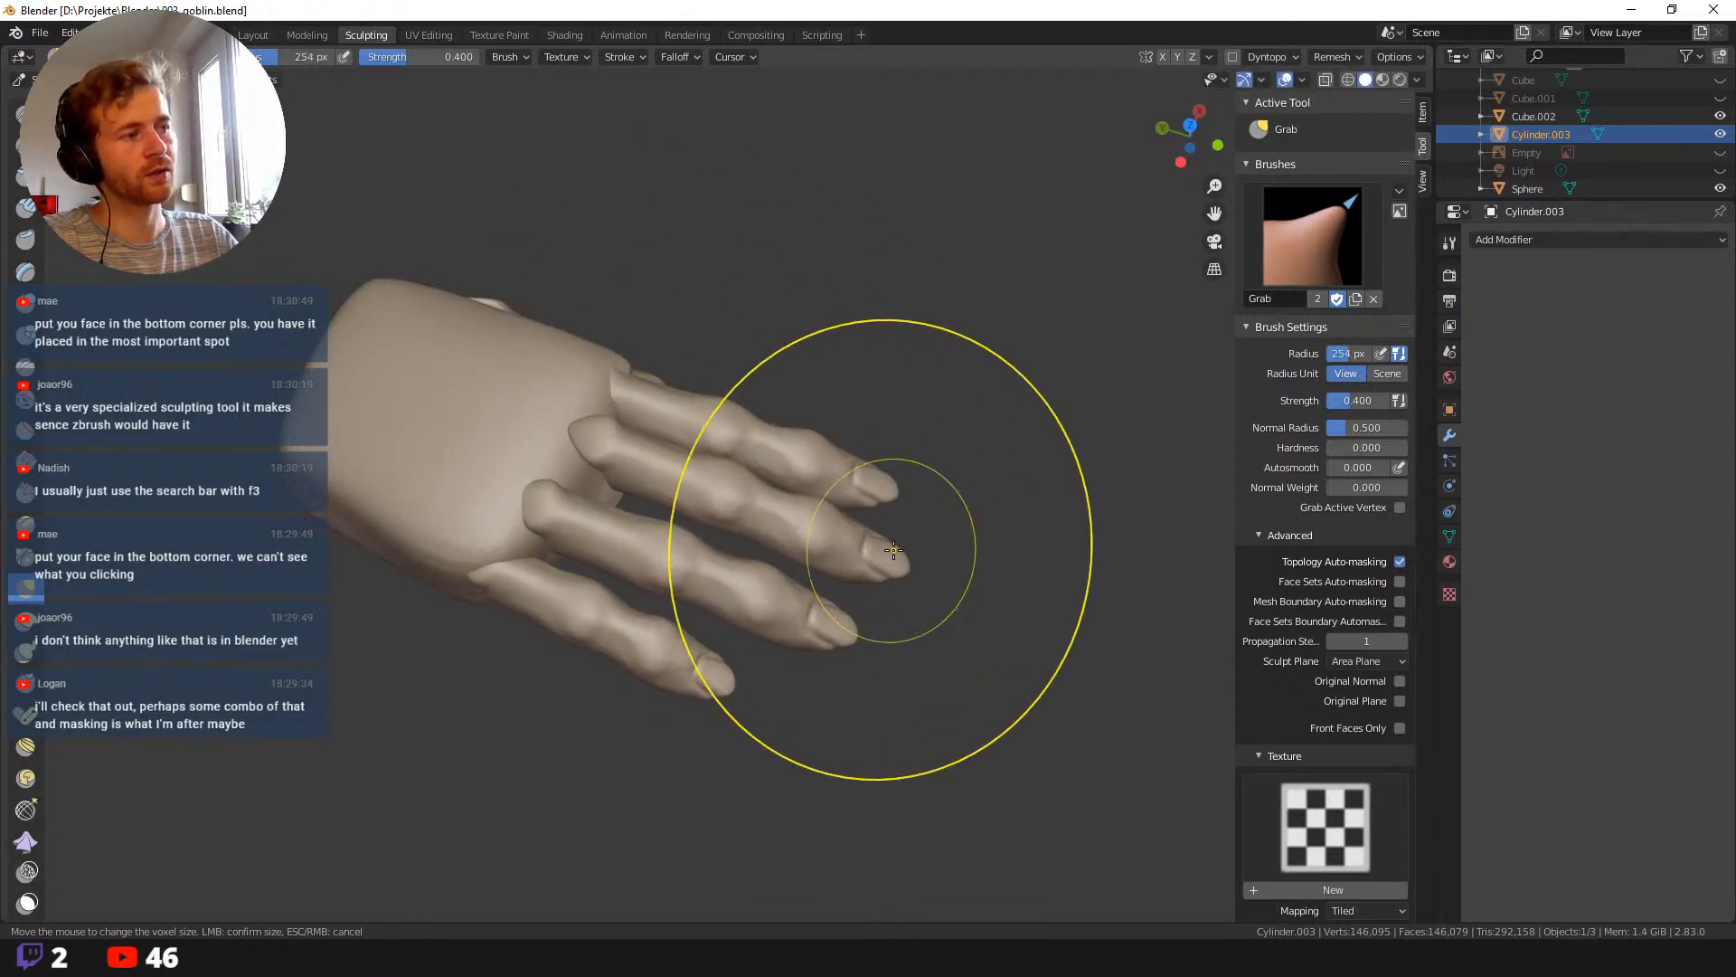
# Undo the trial grab stroke and bend the little finger downward with the Grab brush from the side view.
pyautogui.moveTo(875, 553); pyautogui.dragTo(574, 504)
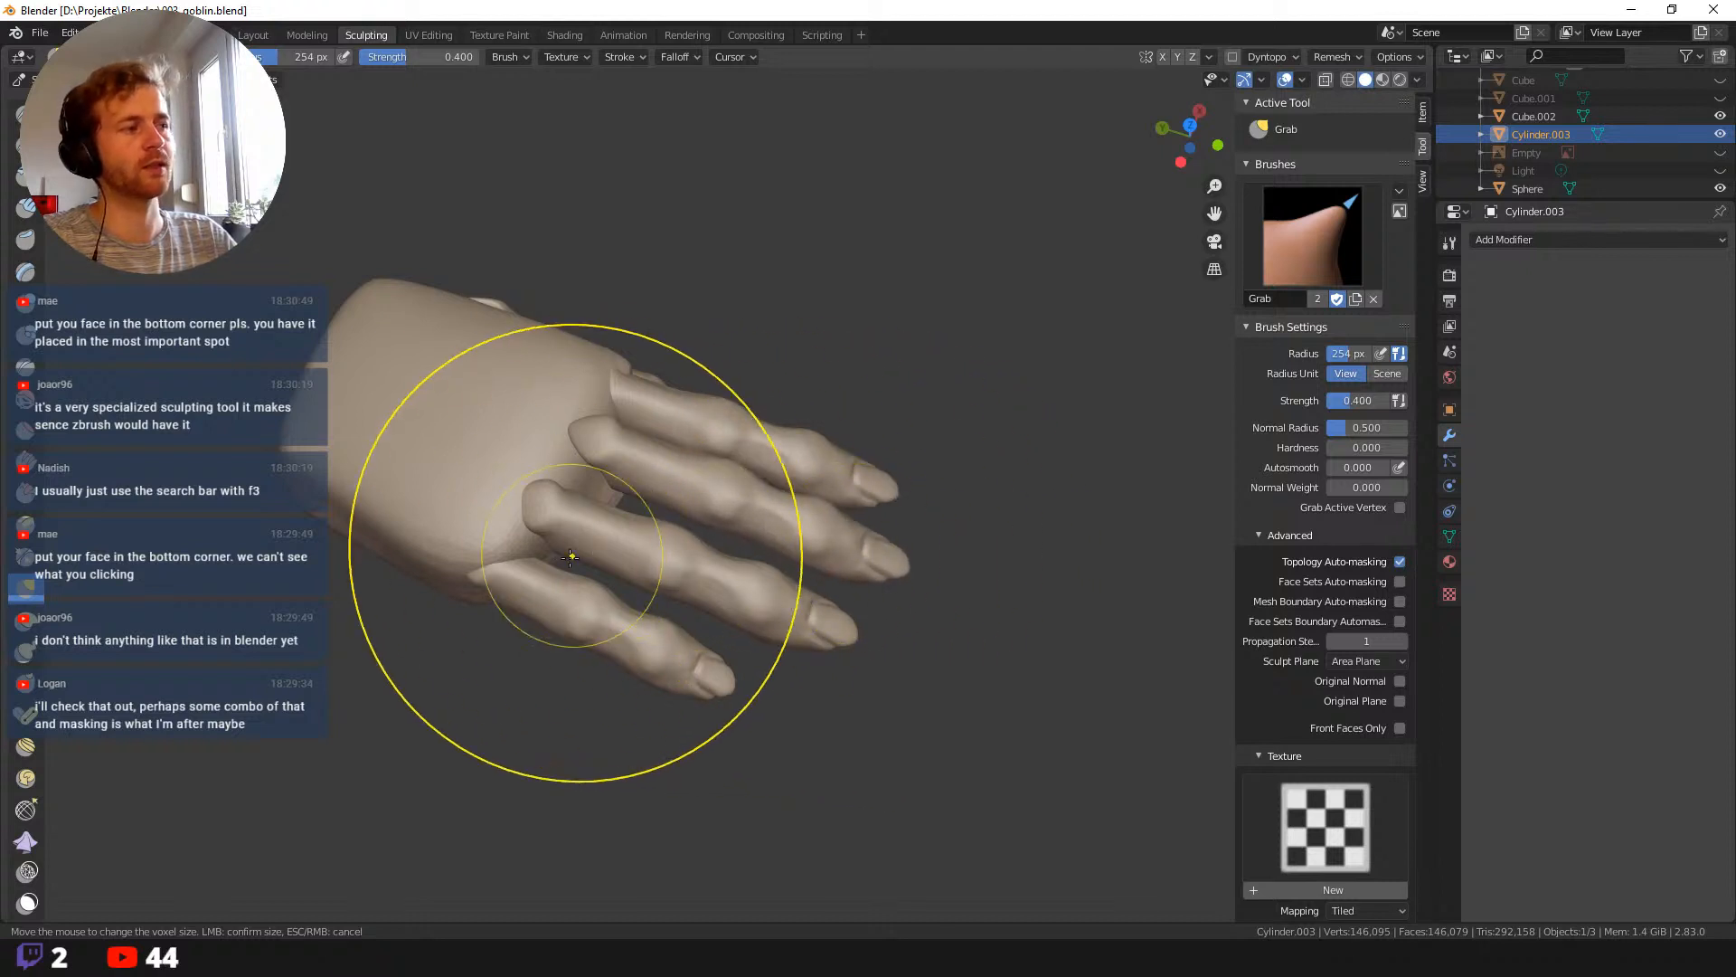
pyautogui.hotkey('ctrl', 'z')
pyautogui.moveTo(788, 711); pyautogui.dragTo(696, 638, button='middle')
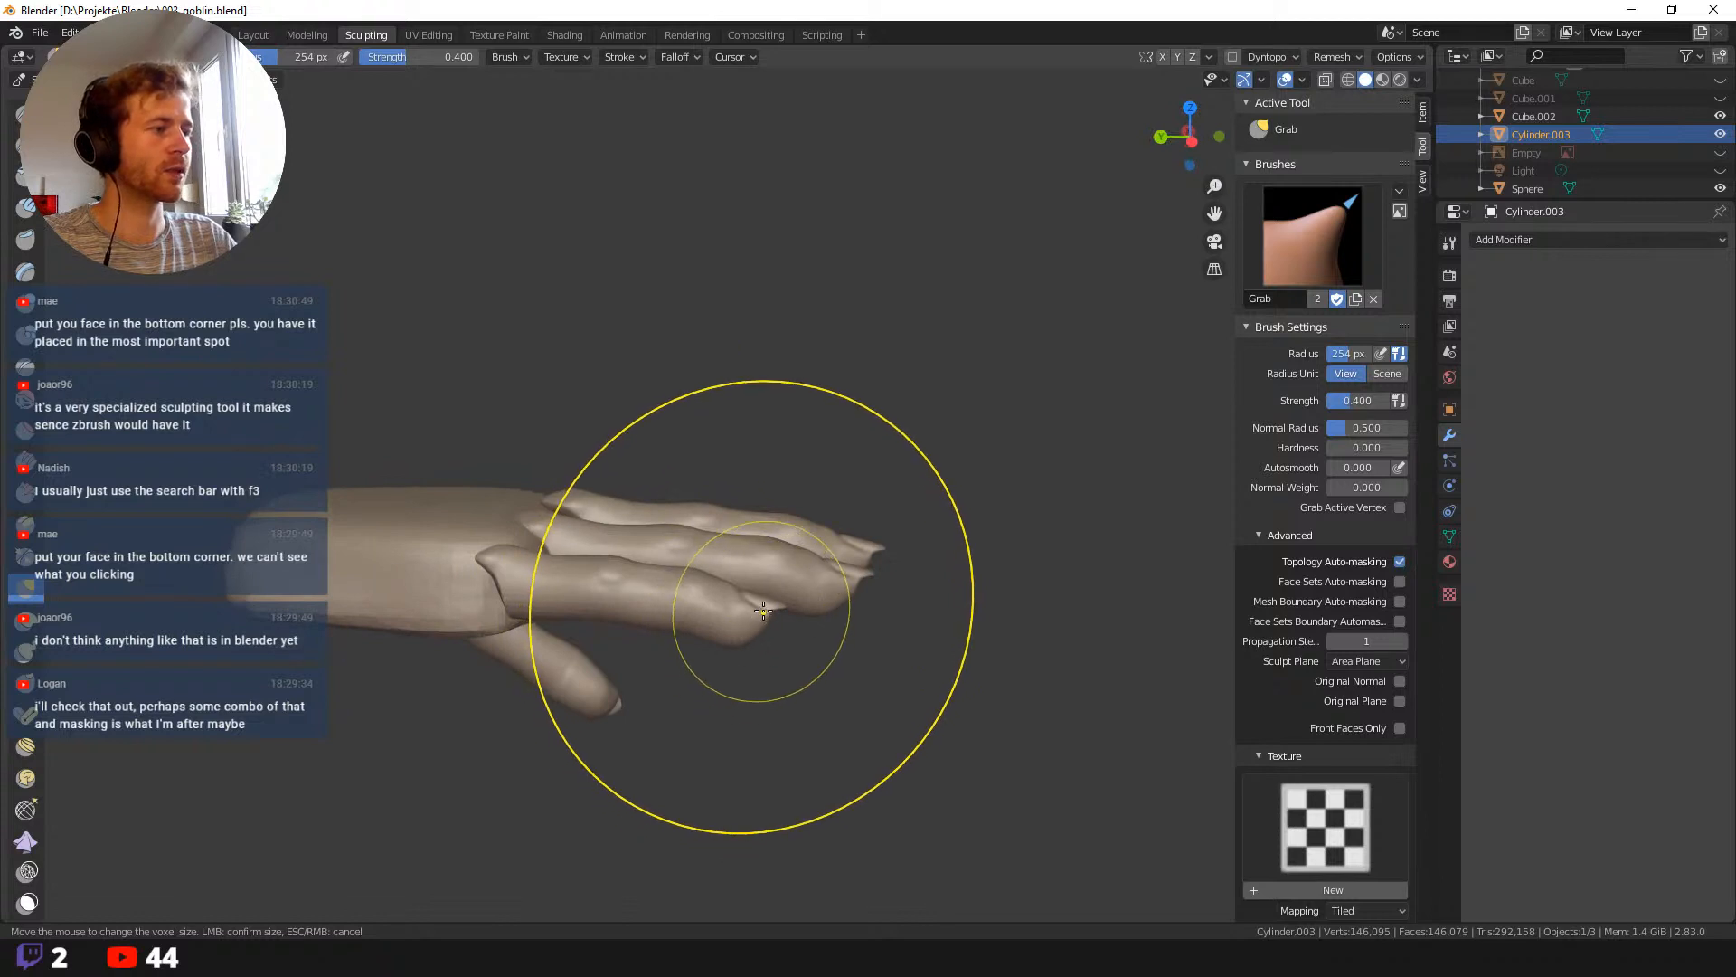
pyautogui.moveTo(768, 606); pyautogui.dragTo(734, 682)
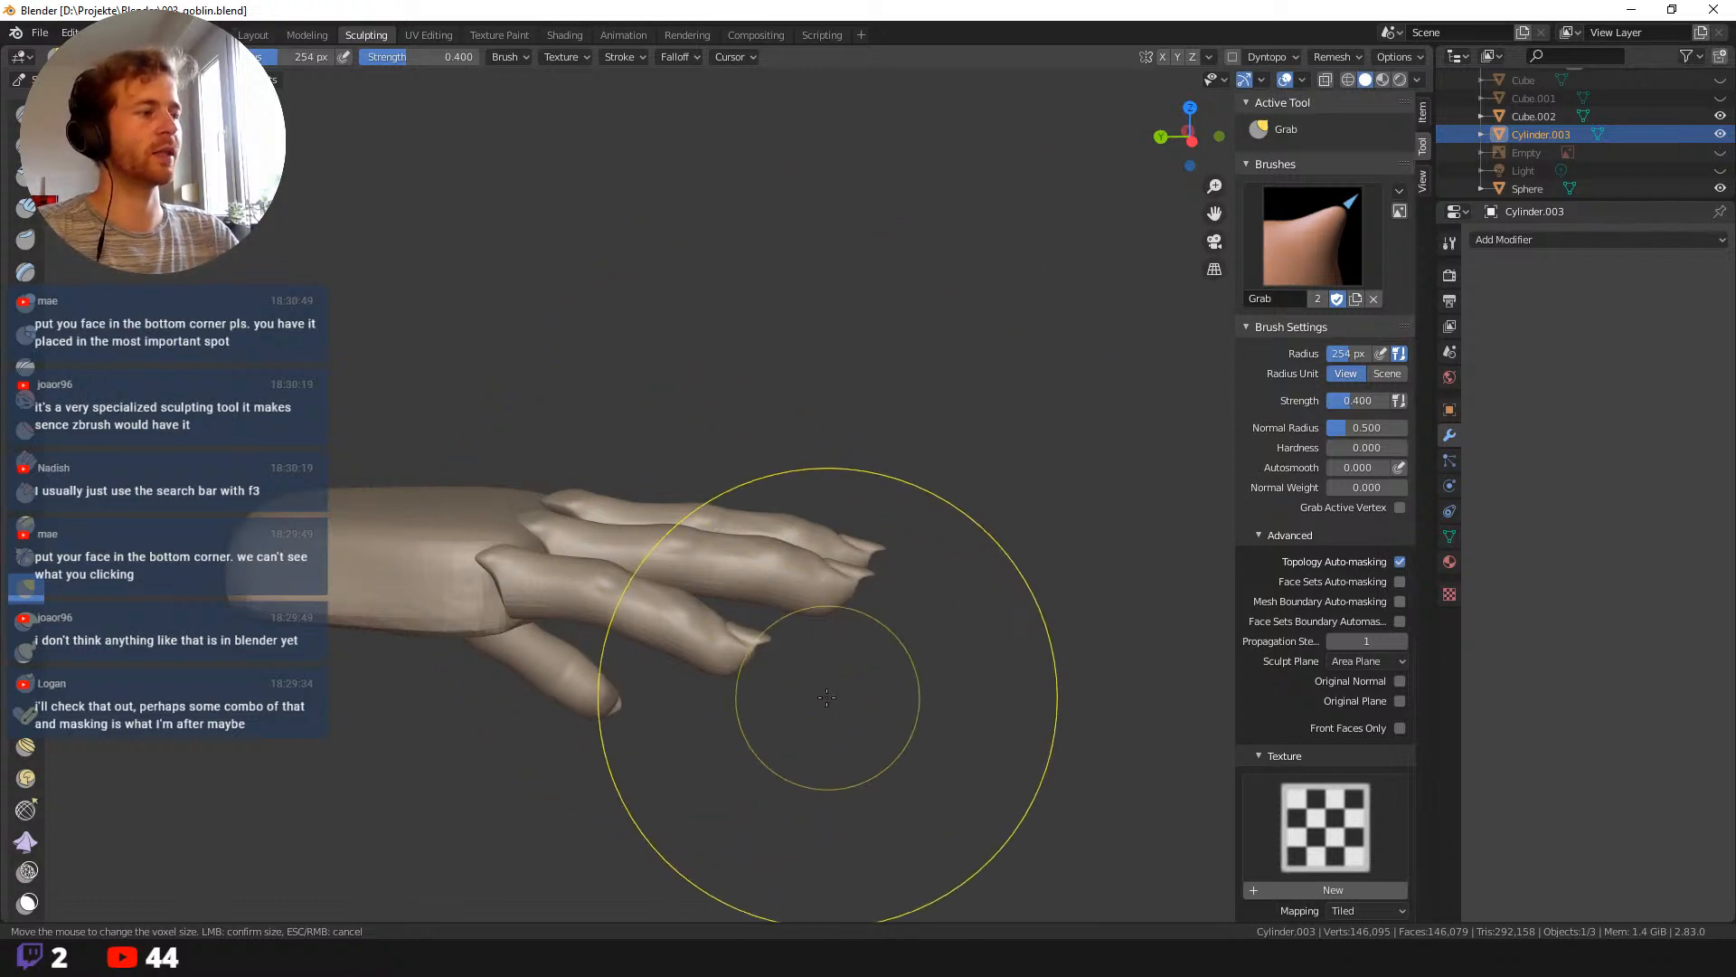
# Enlarge the Grab brush radius to 353 px and bend the index finger slightly downward from the fingertip view.
pyautogui.moveTo(736, 729)
pyautogui.mouseDown(button='middle')
pyautogui.moveTo(640, 632)
pyautogui.moveTo(595, 621)
pyautogui.mouseUp(button='middle')
pyautogui.moveTo(796, 591)
pyautogui.mouseDown()
pyautogui.moveTo(816, 607)
pyautogui.moveTo(922, 573)
pyautogui.mouseUp()
pyautogui.keyDown('shift'); pyautogui.moveTo(922, 626); pyautogui.dragTo(771, 549, button='middle'); pyautogui.keyUp('shift')
pyautogui.press('f')
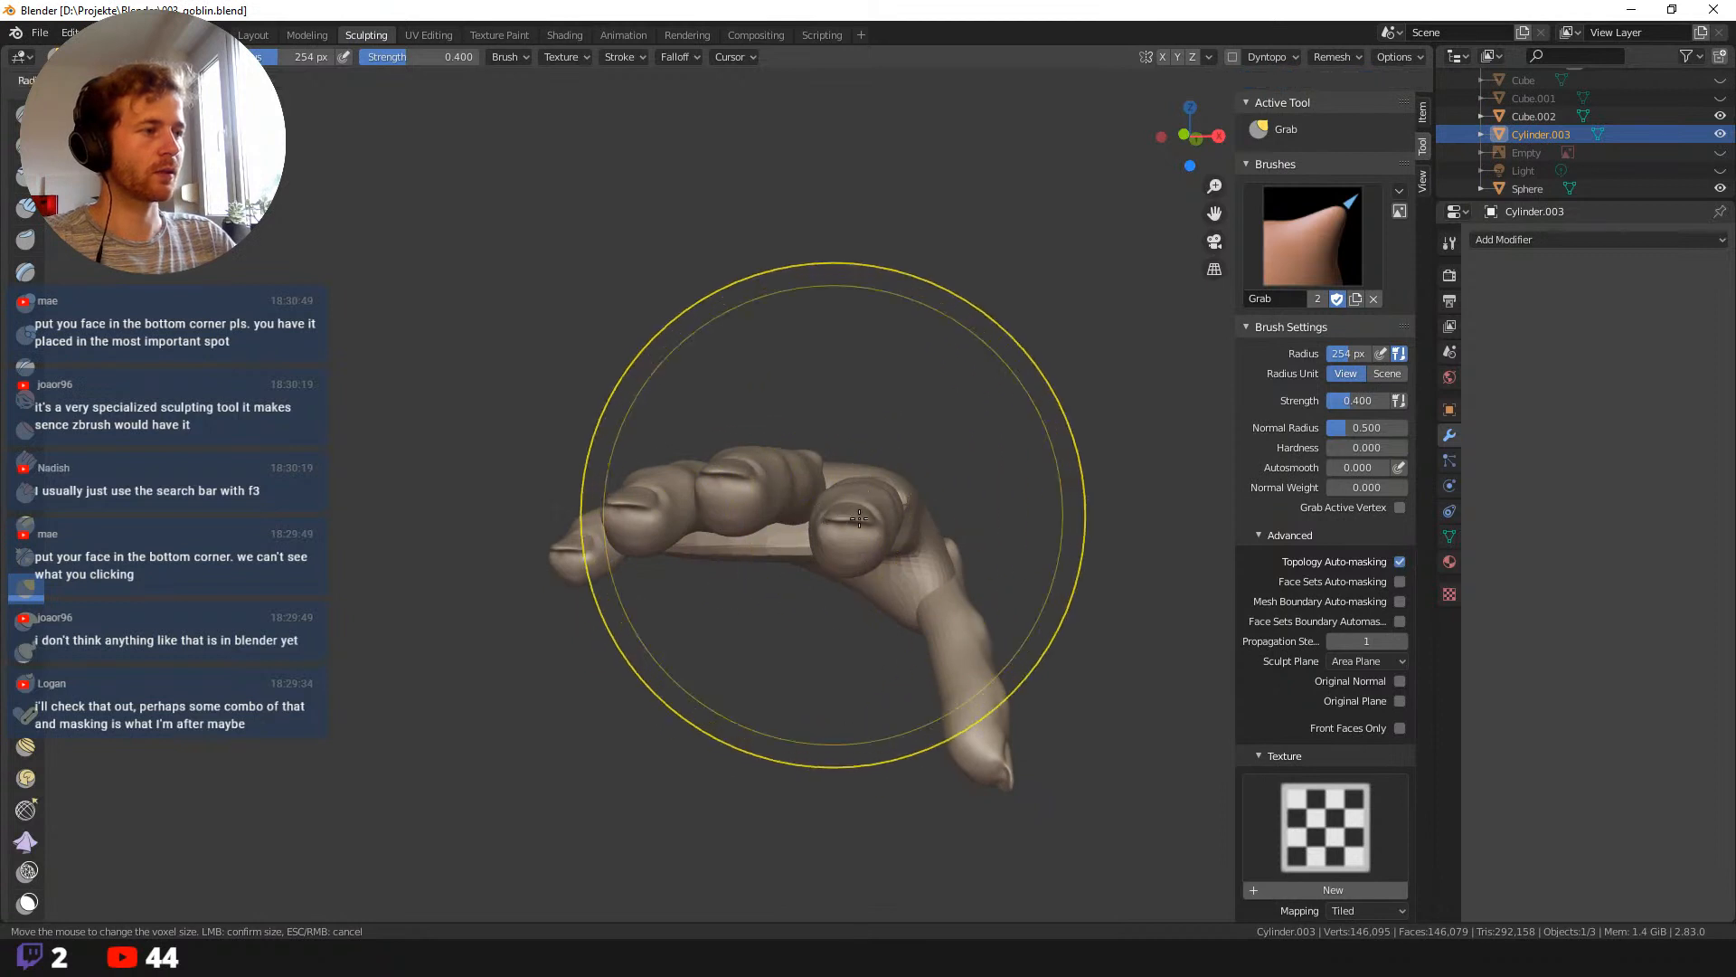
pyautogui.click(919, 528)
pyautogui.moveTo(859, 532); pyautogui.dragTo(848, 574)
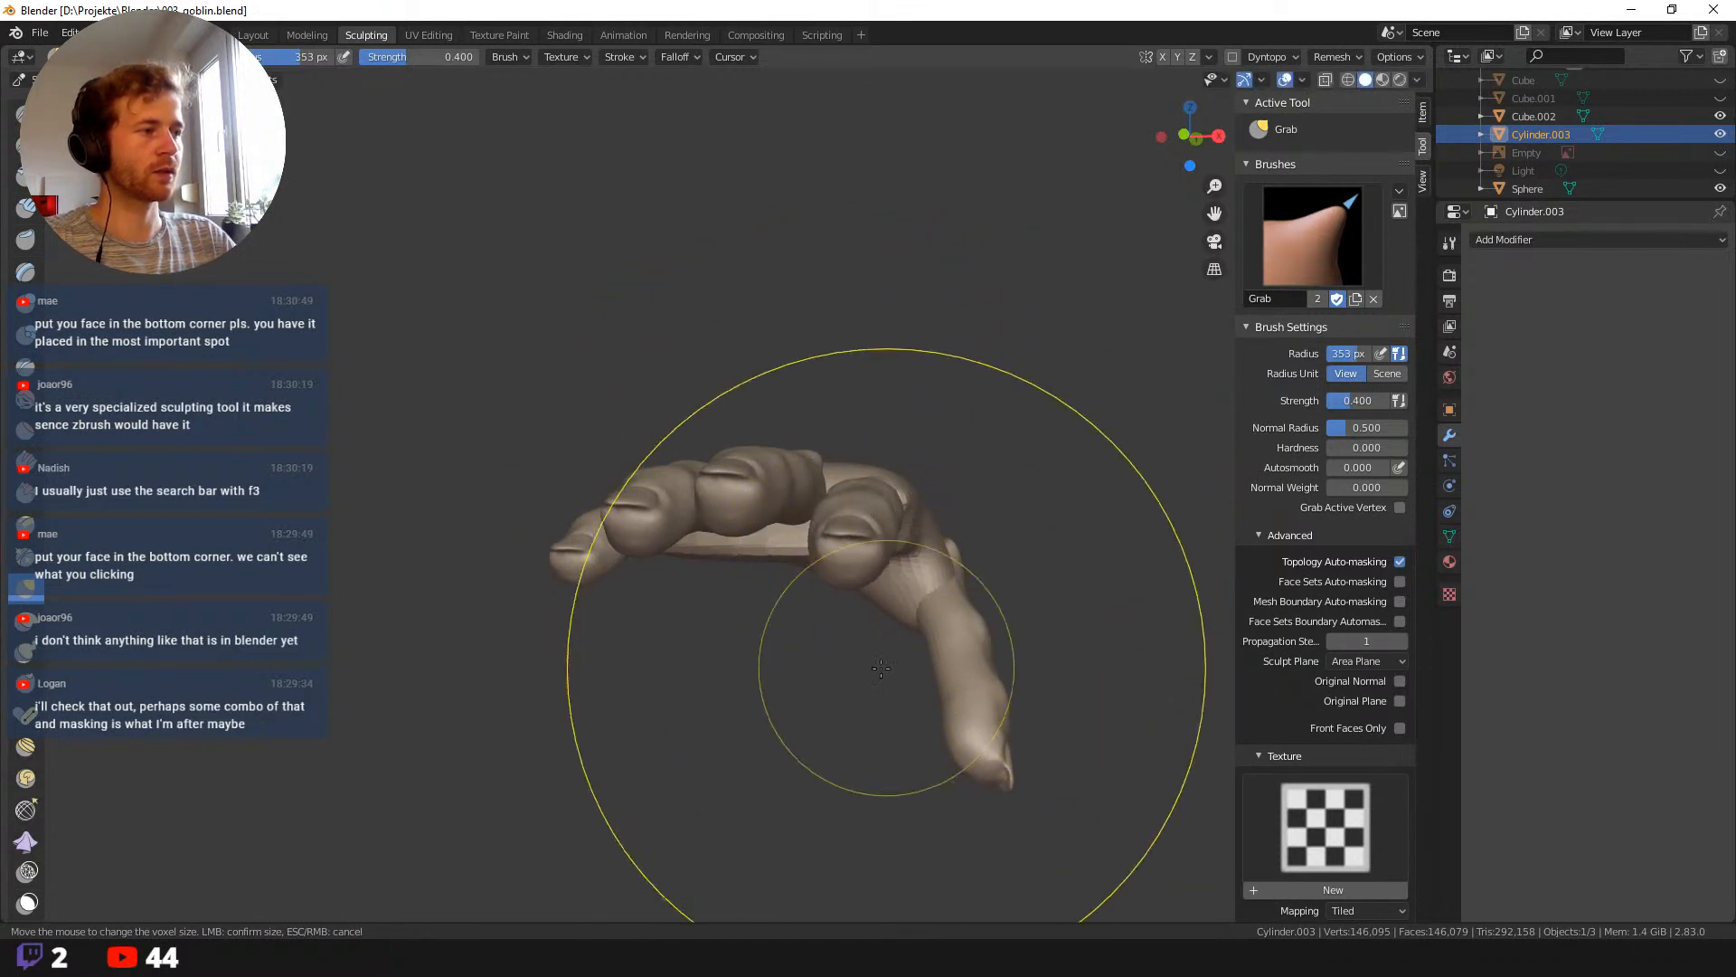
# Set the Grab brush radius to 213 px and broaden the thumb's base where it meets the palm.
pyautogui.moveTo(884, 671)
pyautogui.mouseDown(button='middle')
pyautogui.moveTo(814, 671)
pyautogui.moveTo(795, 620)
pyautogui.moveTo(595, 667)
pyautogui.mouseUp(button='middle')
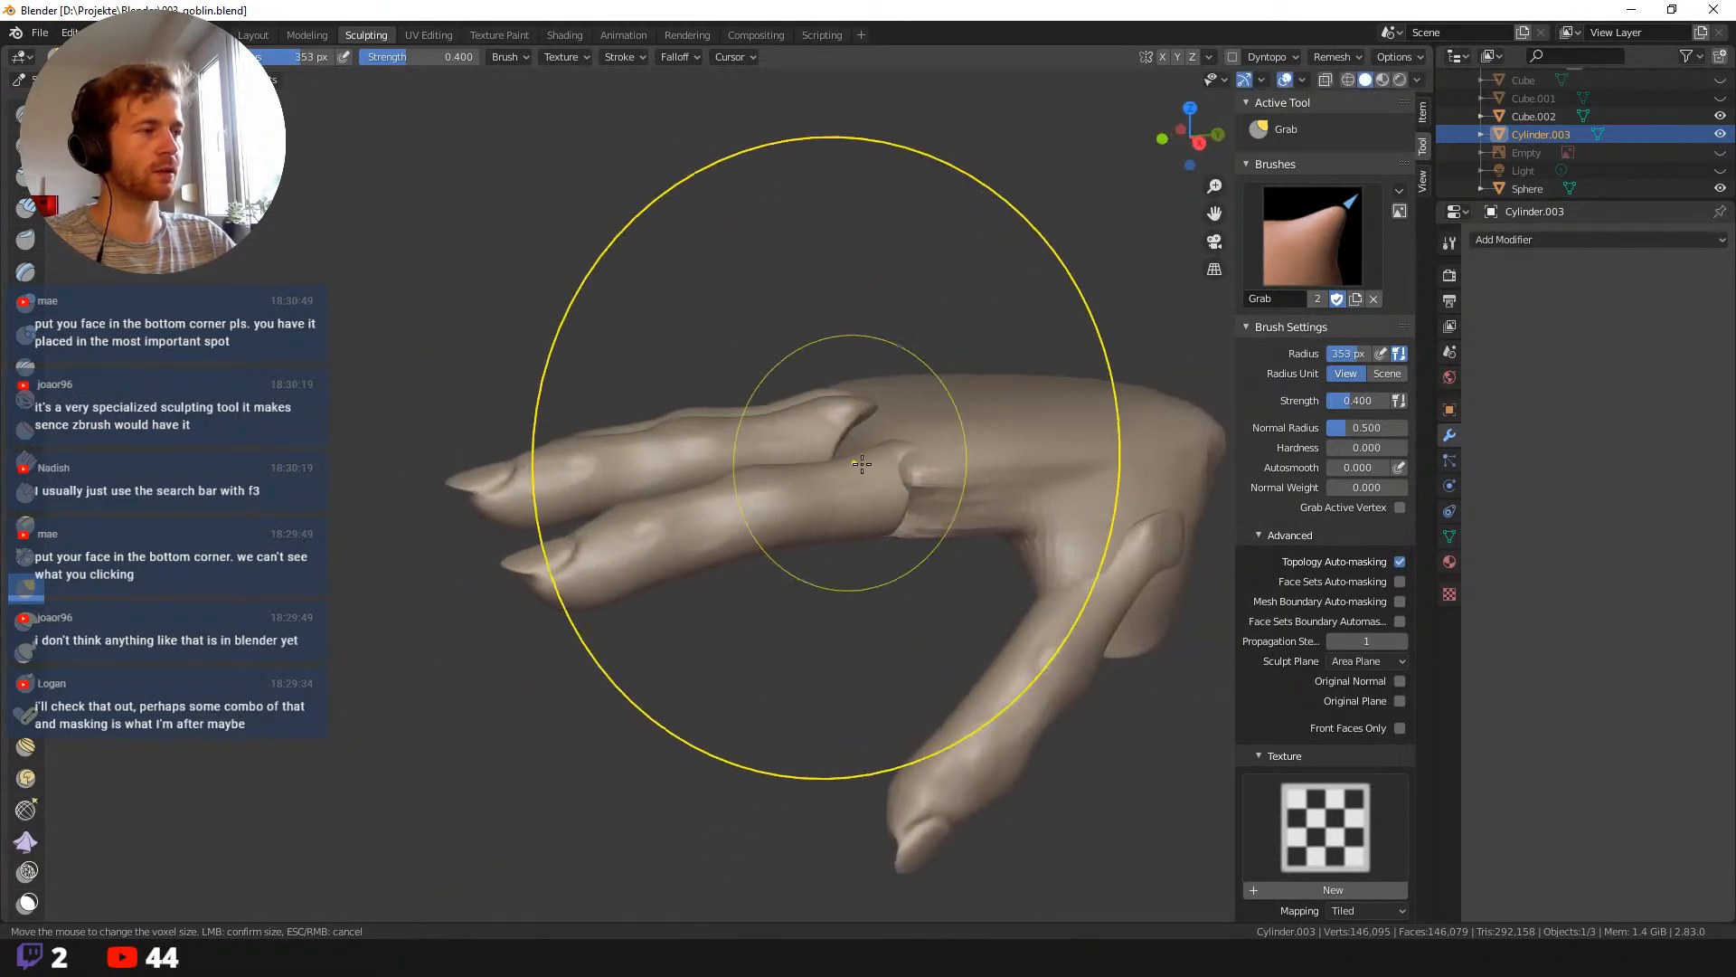
pyautogui.keyDown('shift'); pyautogui.moveTo(932, 660); pyautogui.dragTo(773, 589, button='middle'); pyautogui.keyUp('shift')
pyautogui.press('f')
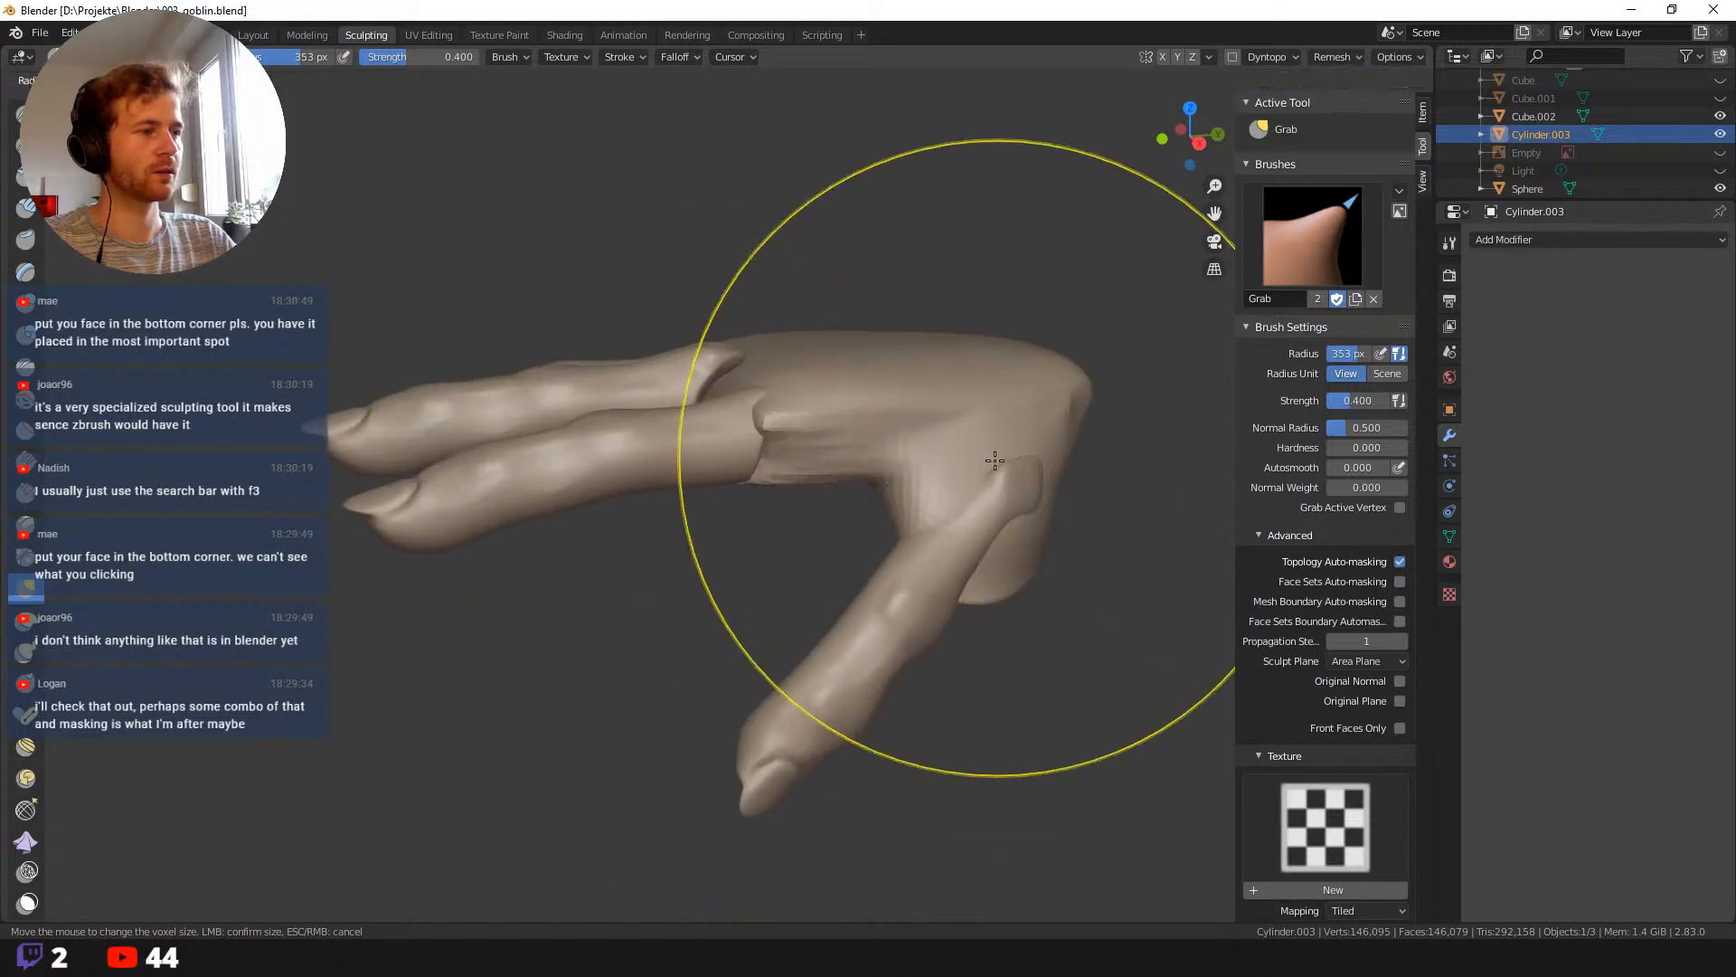
pyautogui.click(1115, 433)
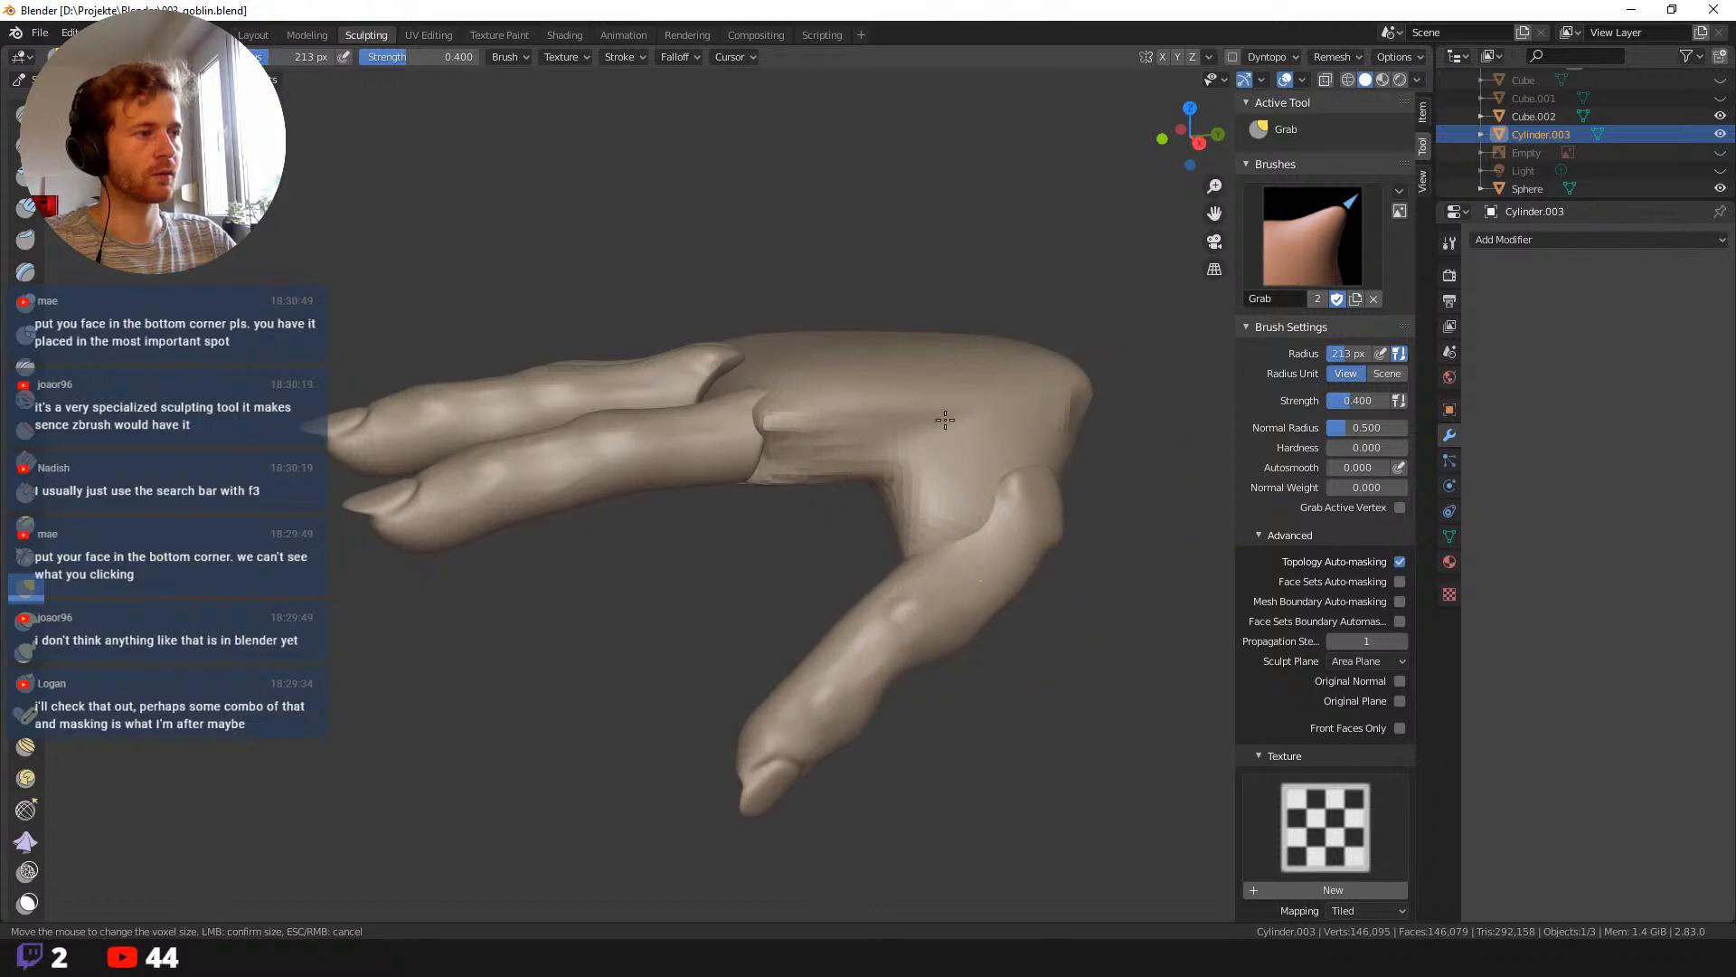
pyautogui.moveTo(972, 513); pyautogui.dragTo(1049, 562)
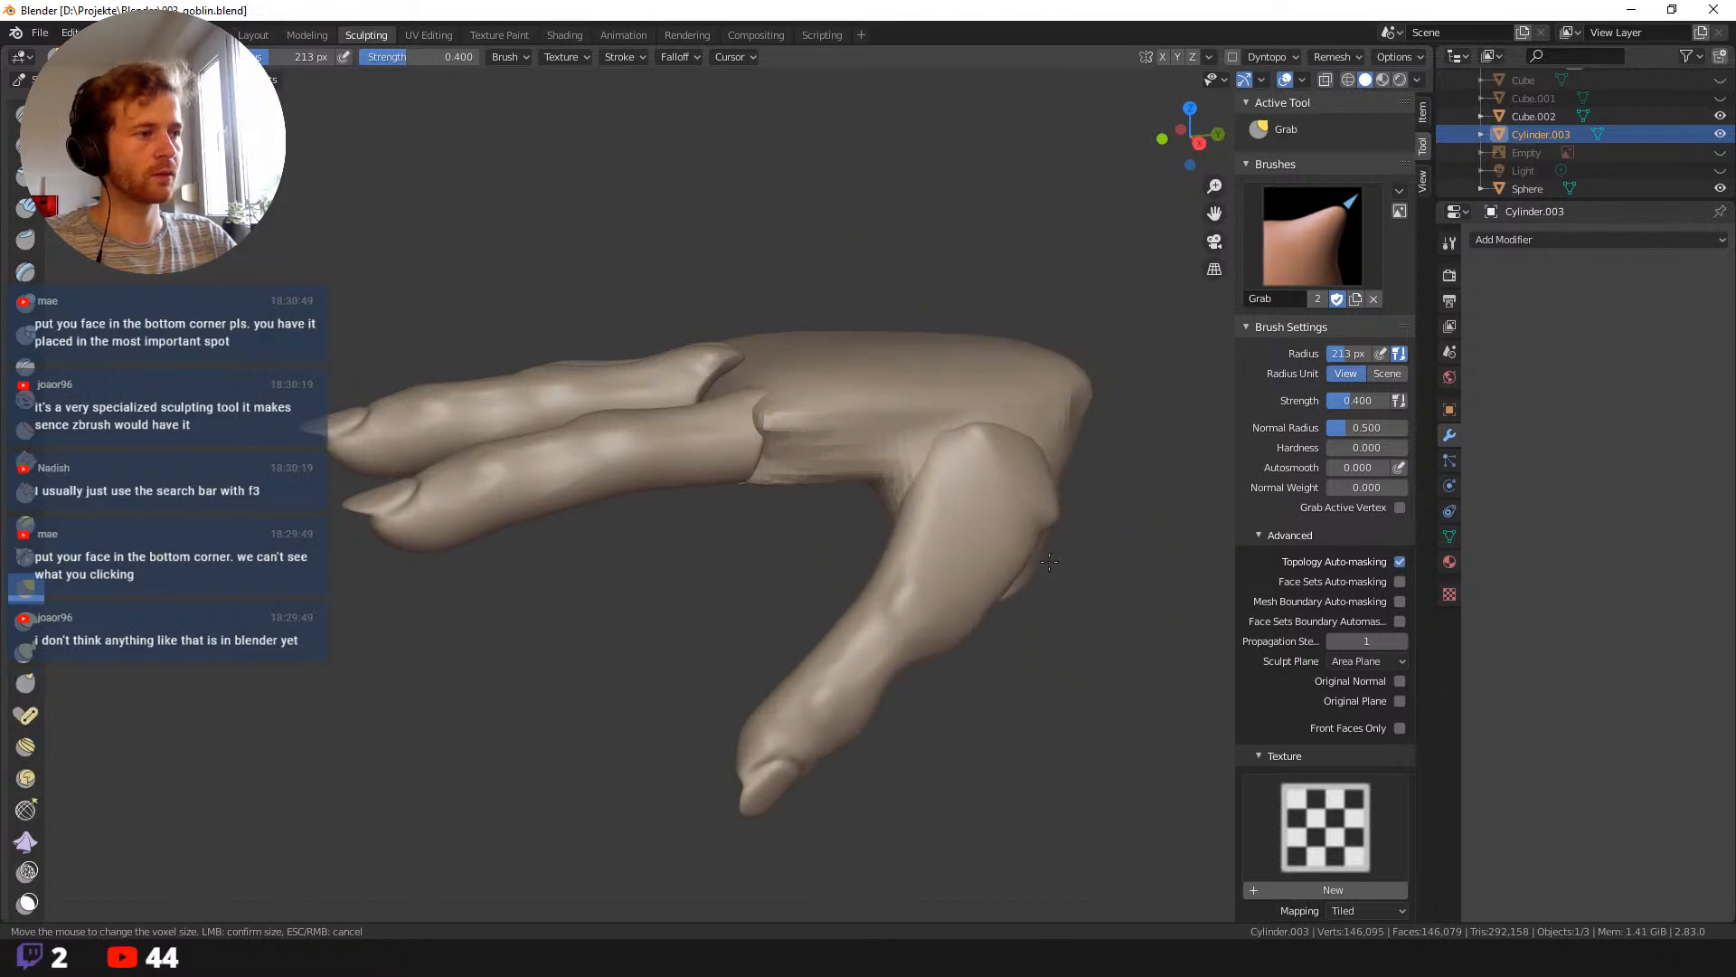
# Reduce the Grab brush radius to 176 px and fit the thumb's base into the heel of the palm.
pyautogui.moveTo(981, 474); pyautogui.dragTo(915, 531, button='middle')
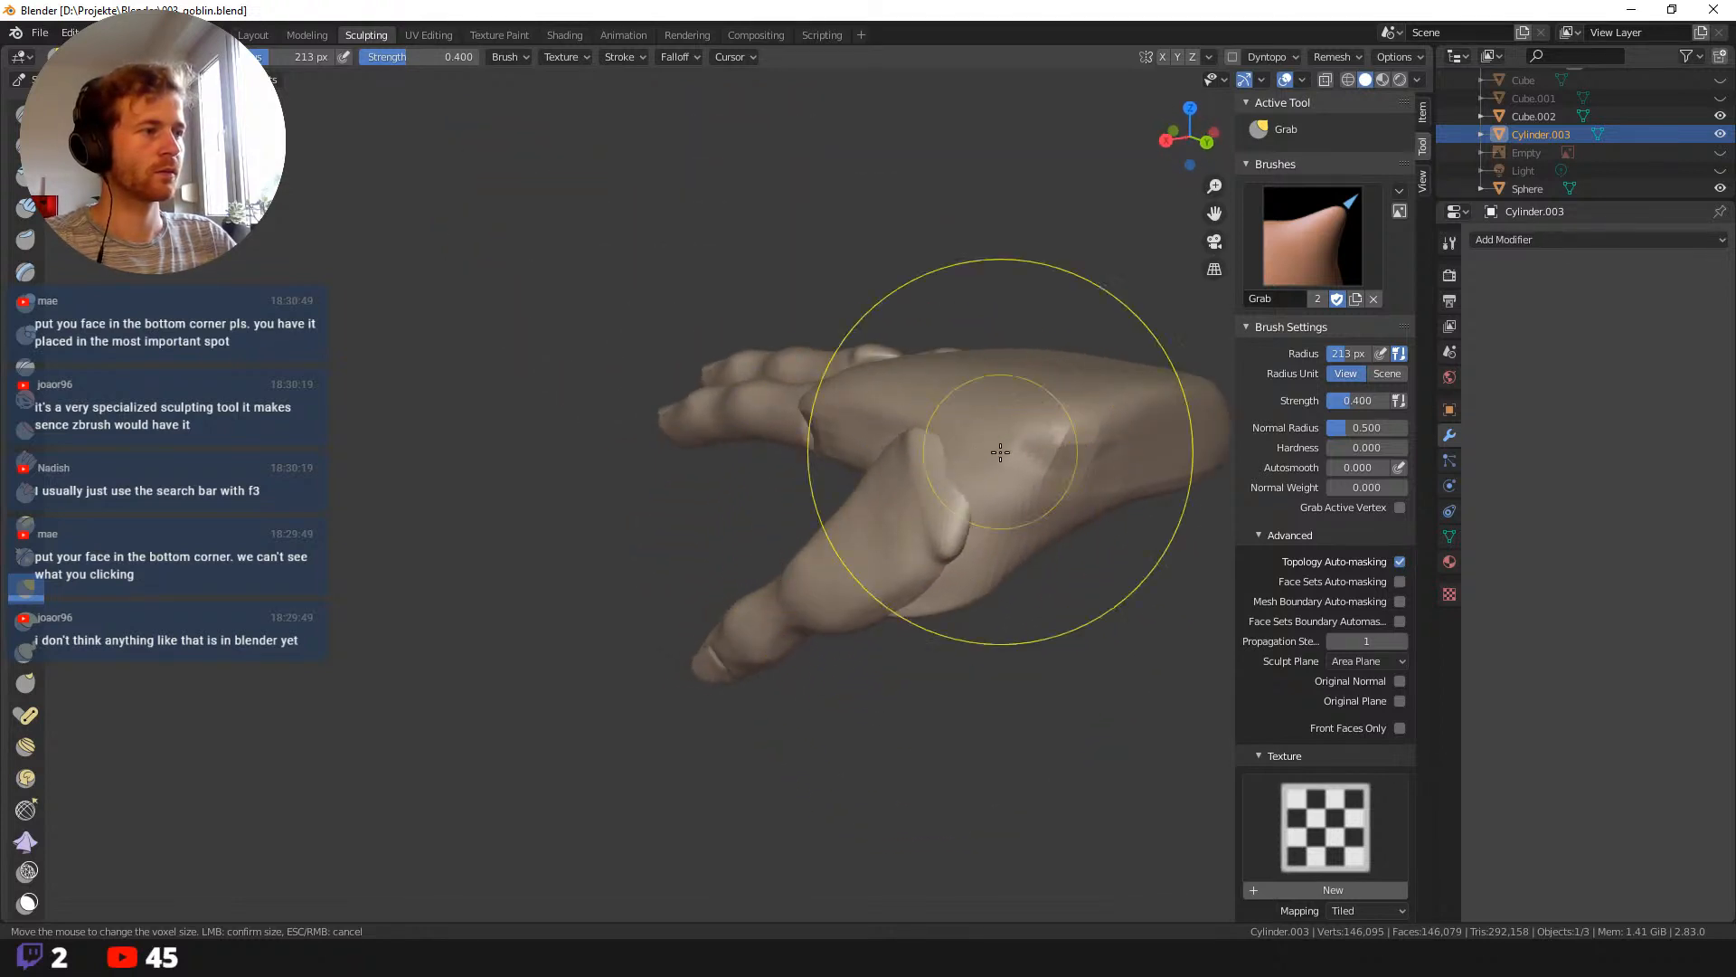
pyautogui.moveTo(938, 736)
pyautogui.mouseDown(button='middle')
pyautogui.moveTo(921, 519)
pyautogui.moveTo(882, 535)
pyautogui.moveTo(797, 512)
pyautogui.mouseUp(button='middle')
pyautogui.press('f')
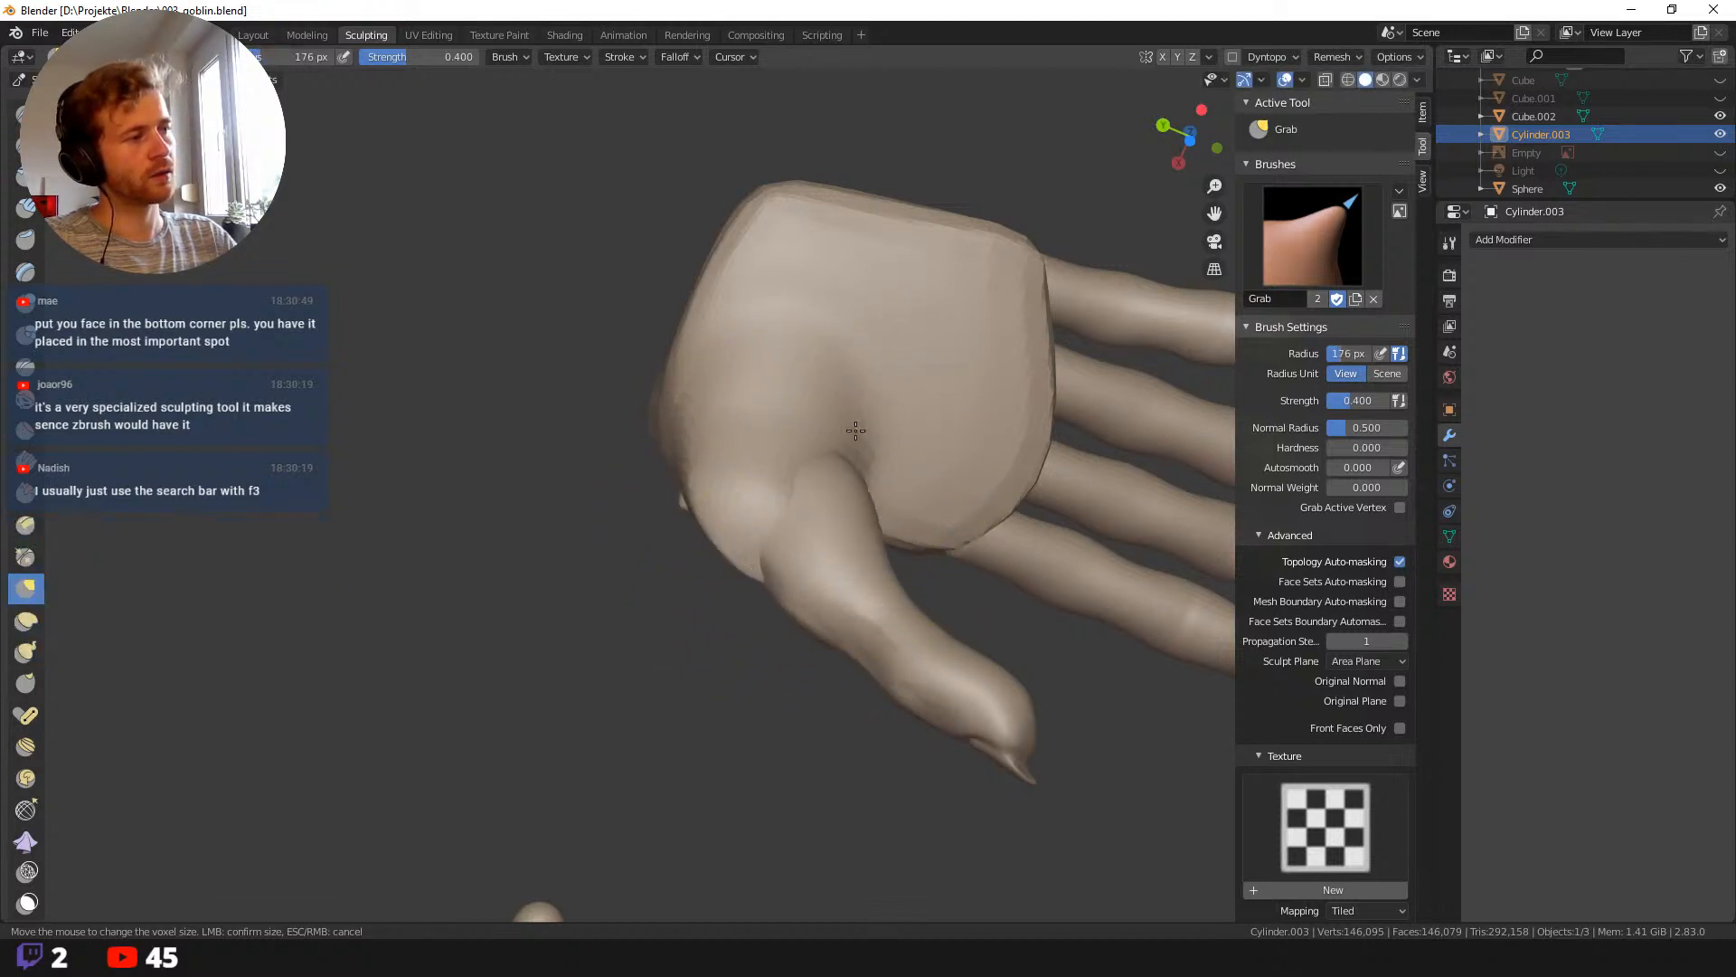
# Enlarge the Grab brush radius to 301 px, raise the thumb toward the fingers, and reduce the radius to 196 px.
pyautogui.moveTo(809, 427)
pyautogui.mouseDown(button='middle')
pyautogui.moveTo(814, 817)
pyautogui.moveTo(739, 659)
pyautogui.moveTo(661, 637)
pyautogui.mouseUp(button='middle')
pyautogui.press('f')
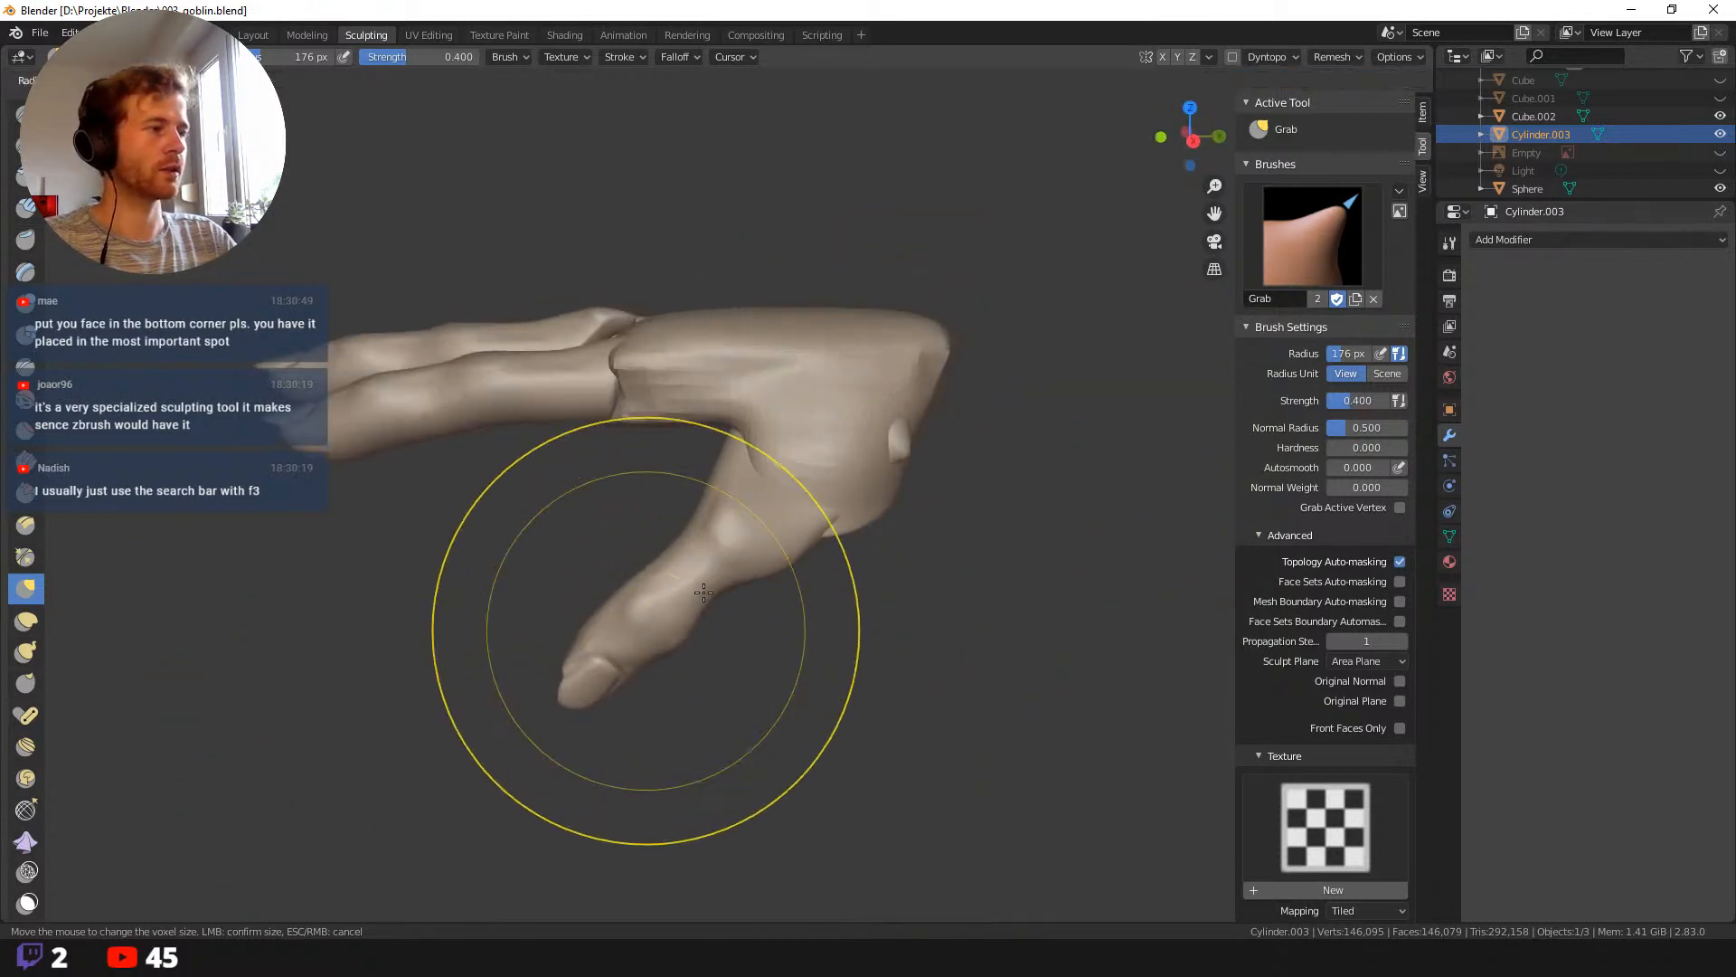
pyautogui.click(754, 620)
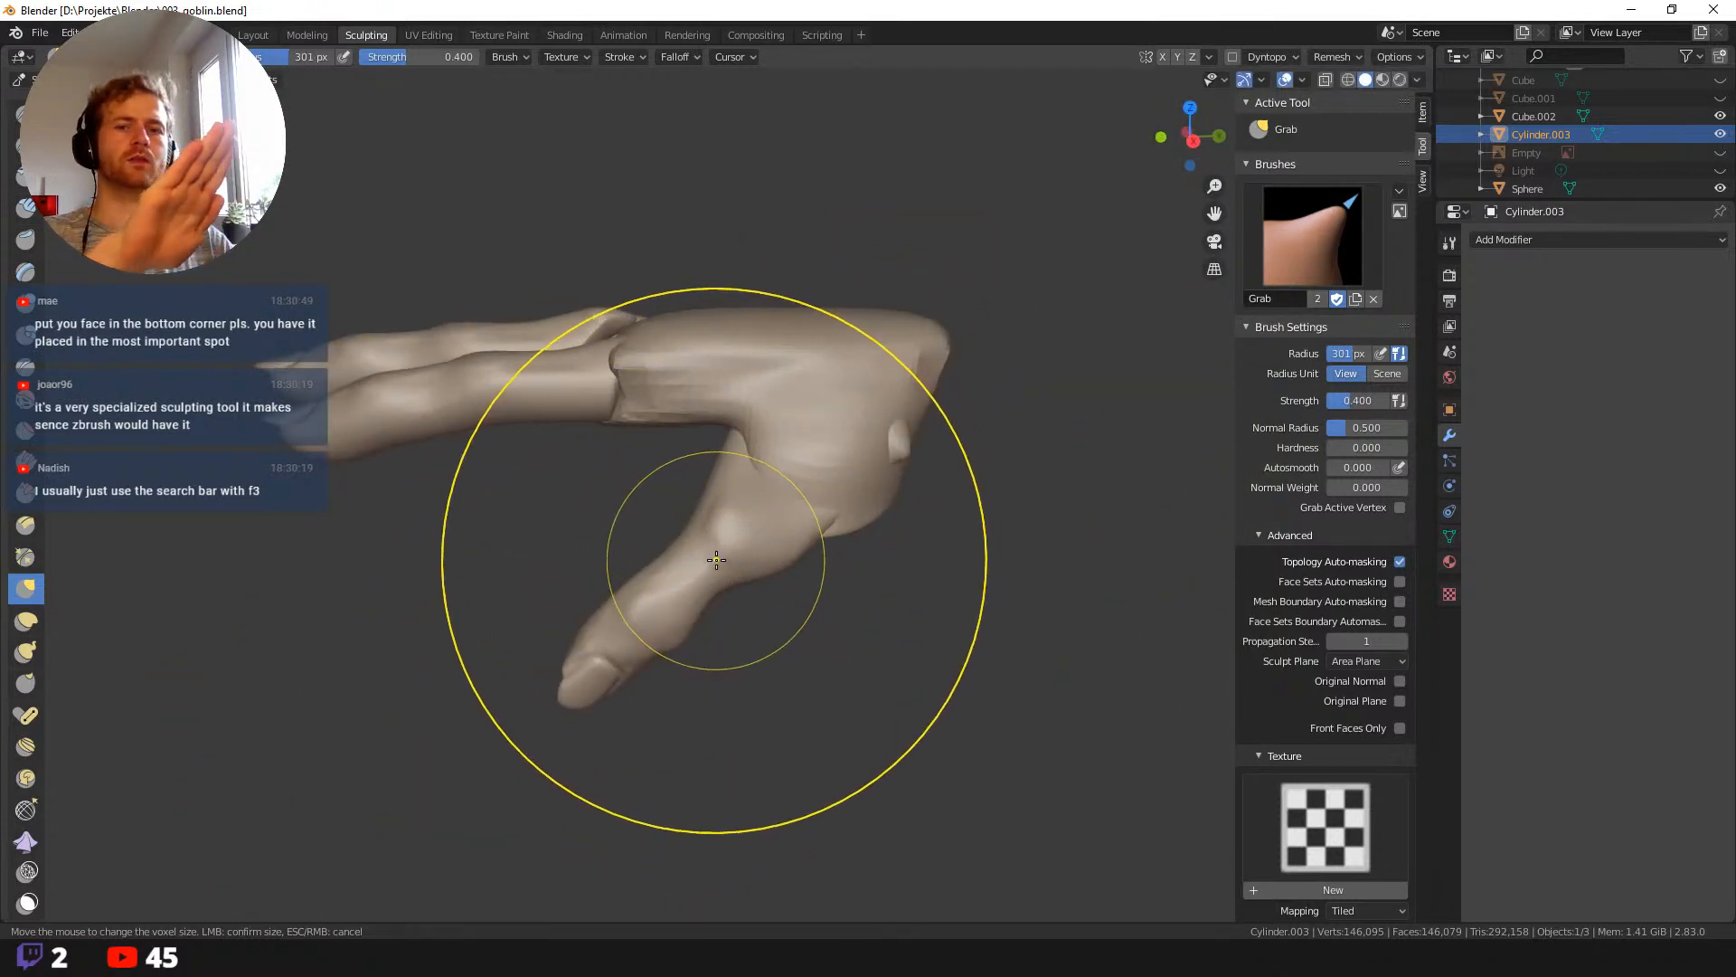
pyautogui.moveTo(710, 549)
pyautogui.mouseDown(button='middle')
pyautogui.moveTo(589, 706)
pyautogui.moveTo(521, 593)
pyautogui.moveTo(560, 633)
pyautogui.mouseUp(button='middle')
pyautogui.press('f')
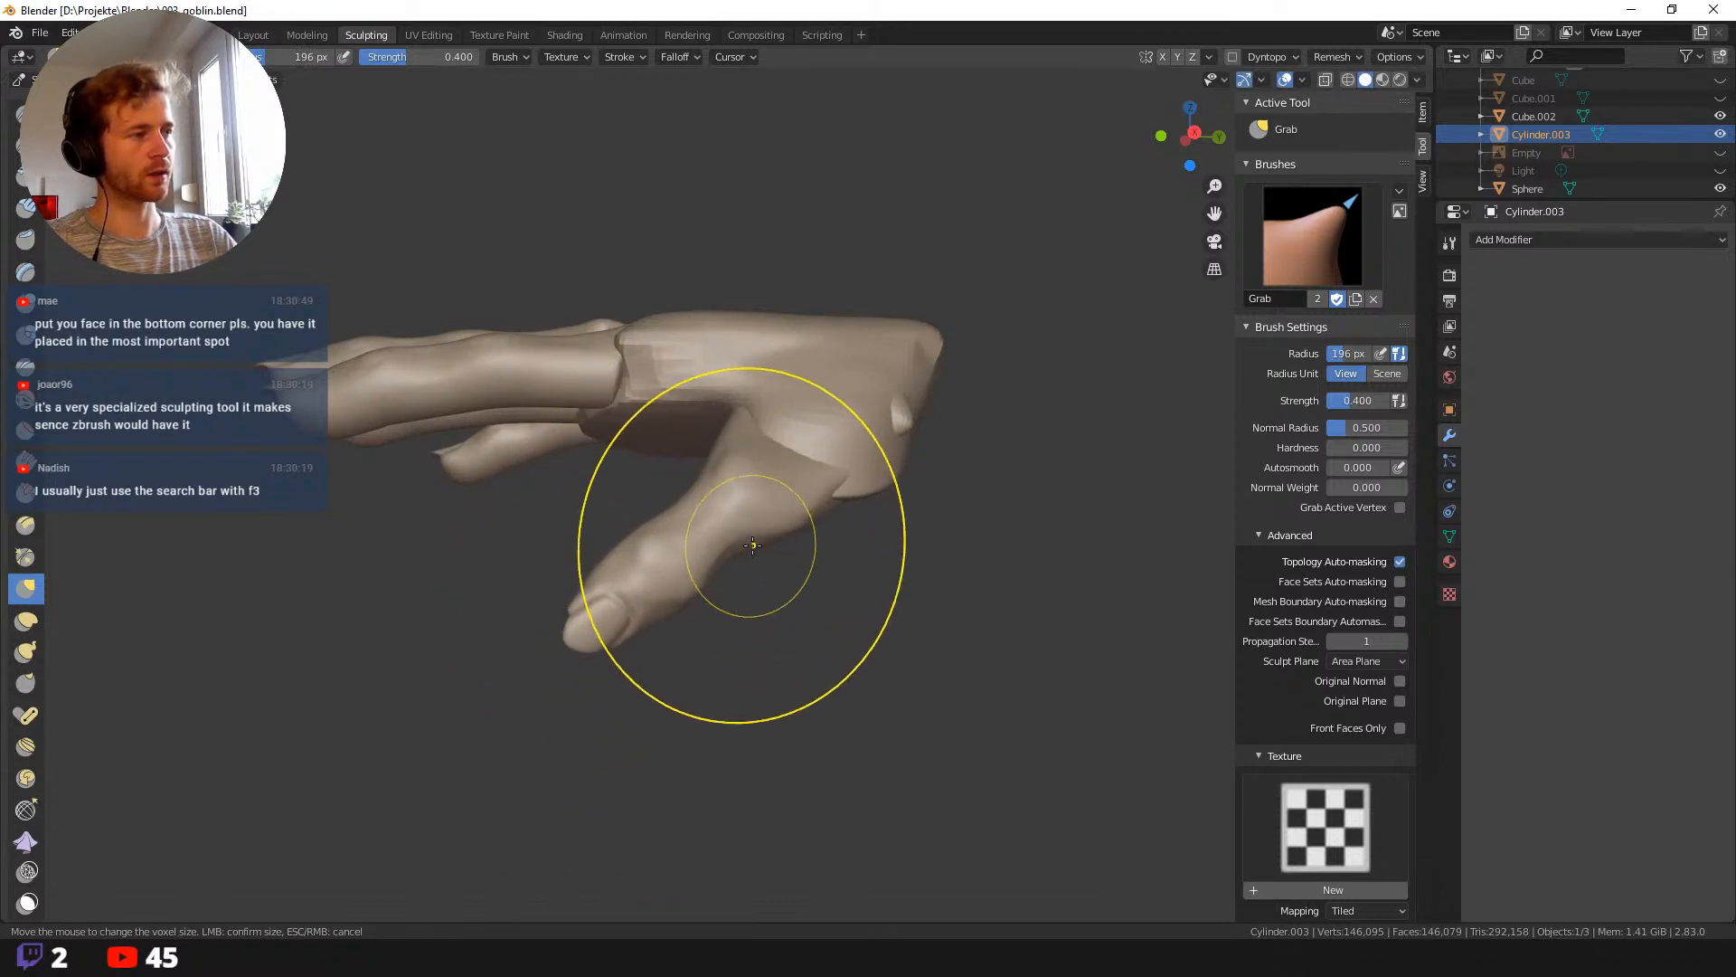
# Refine the thumb's outer segment with the Grab brush, reducing its radius to 138 px and then 107 px.
pyautogui.press('f')
pyautogui.click(594, 560)
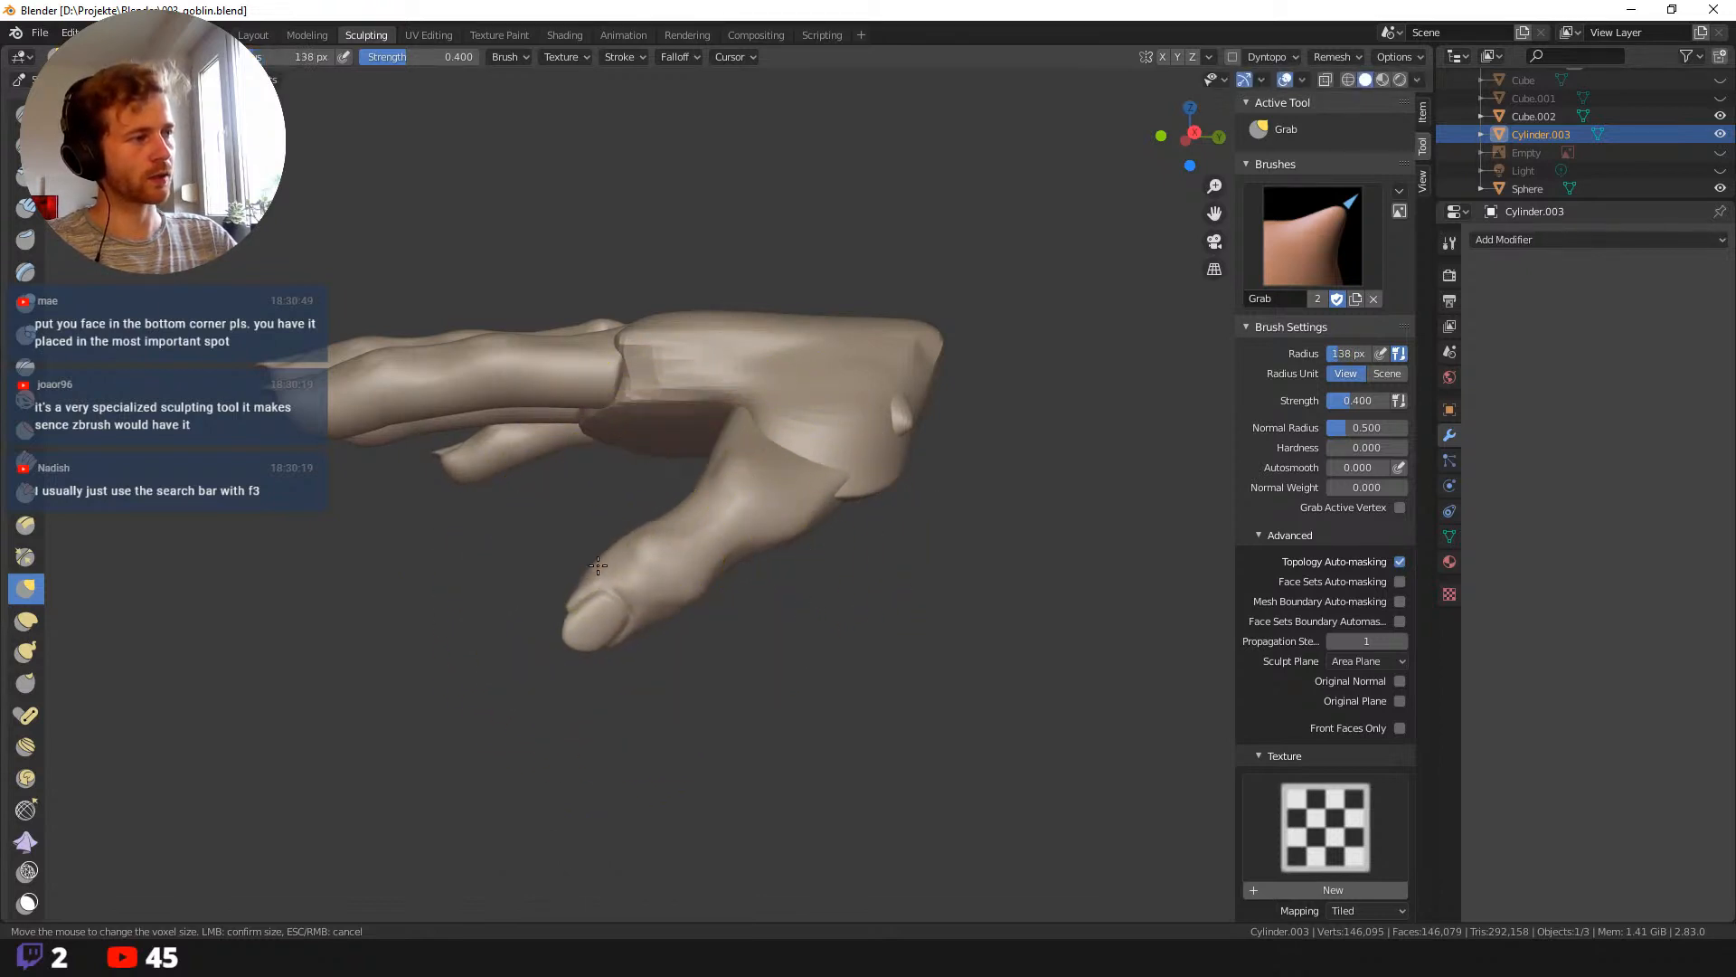
pyautogui.press('f')
pyautogui.click(583, 628)
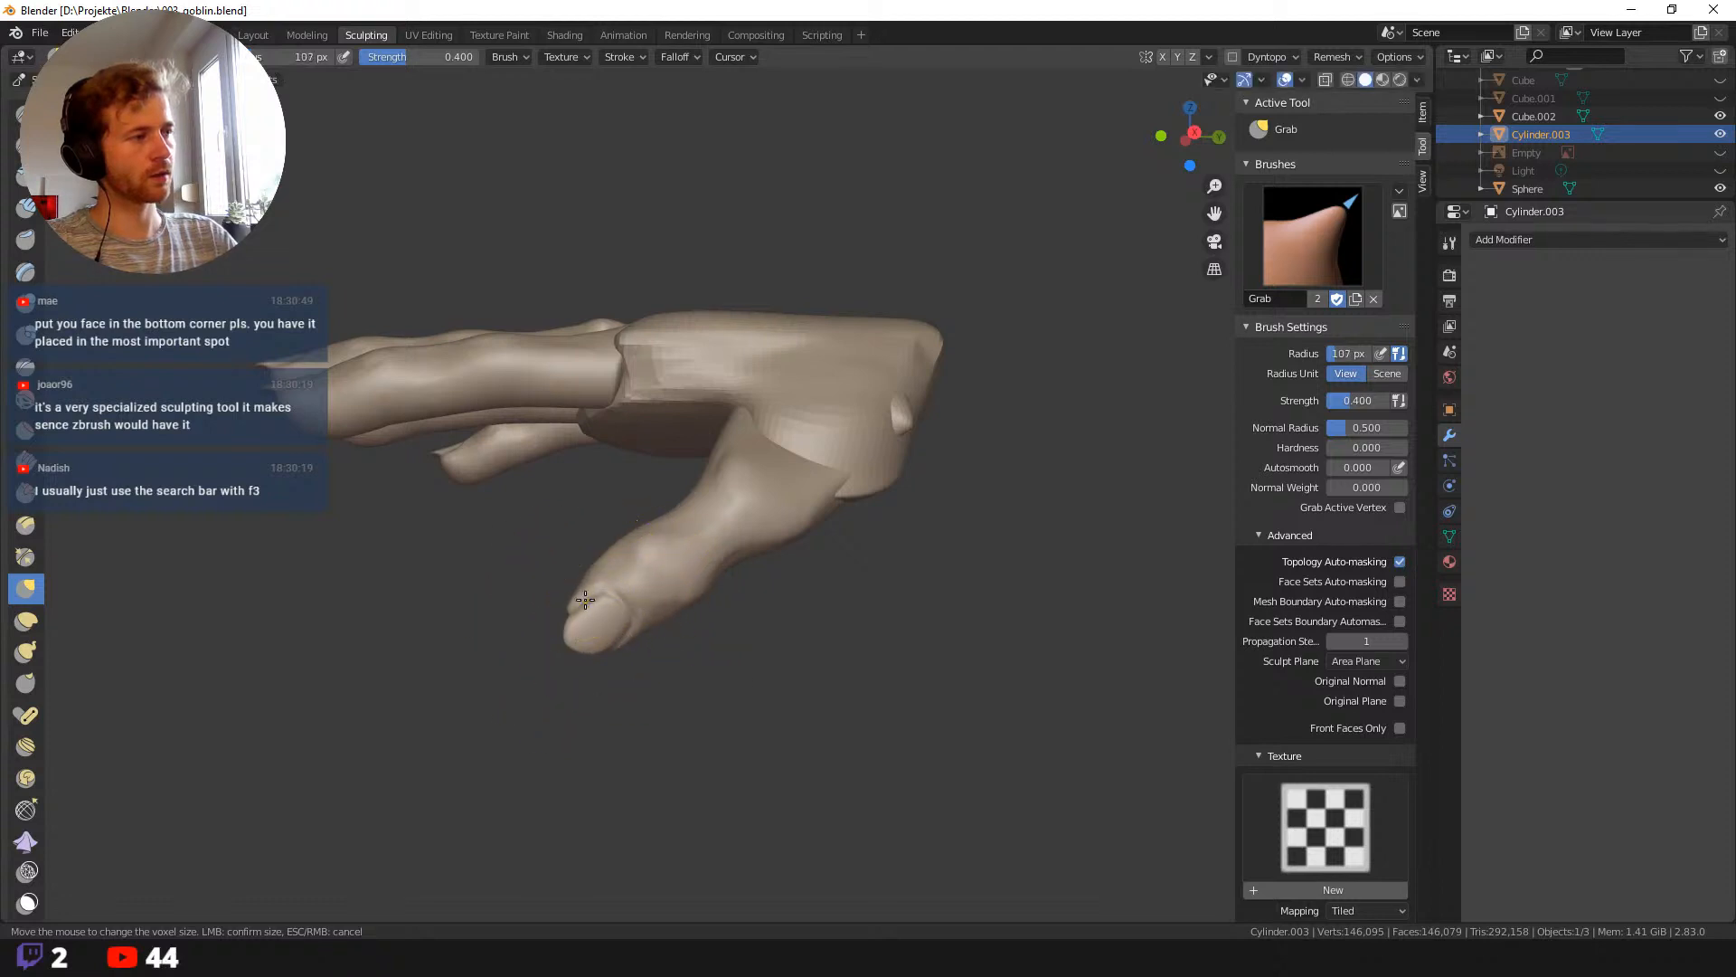
# Examine the thumb and its transition into the palm from the side, front and back of the hand.
pyautogui.moveTo(609, 496)
pyautogui.mouseDown(button='middle')
pyautogui.moveTo(567, 455)
pyautogui.moveTo(518, 559)
pyautogui.mouseUp(button='middle')
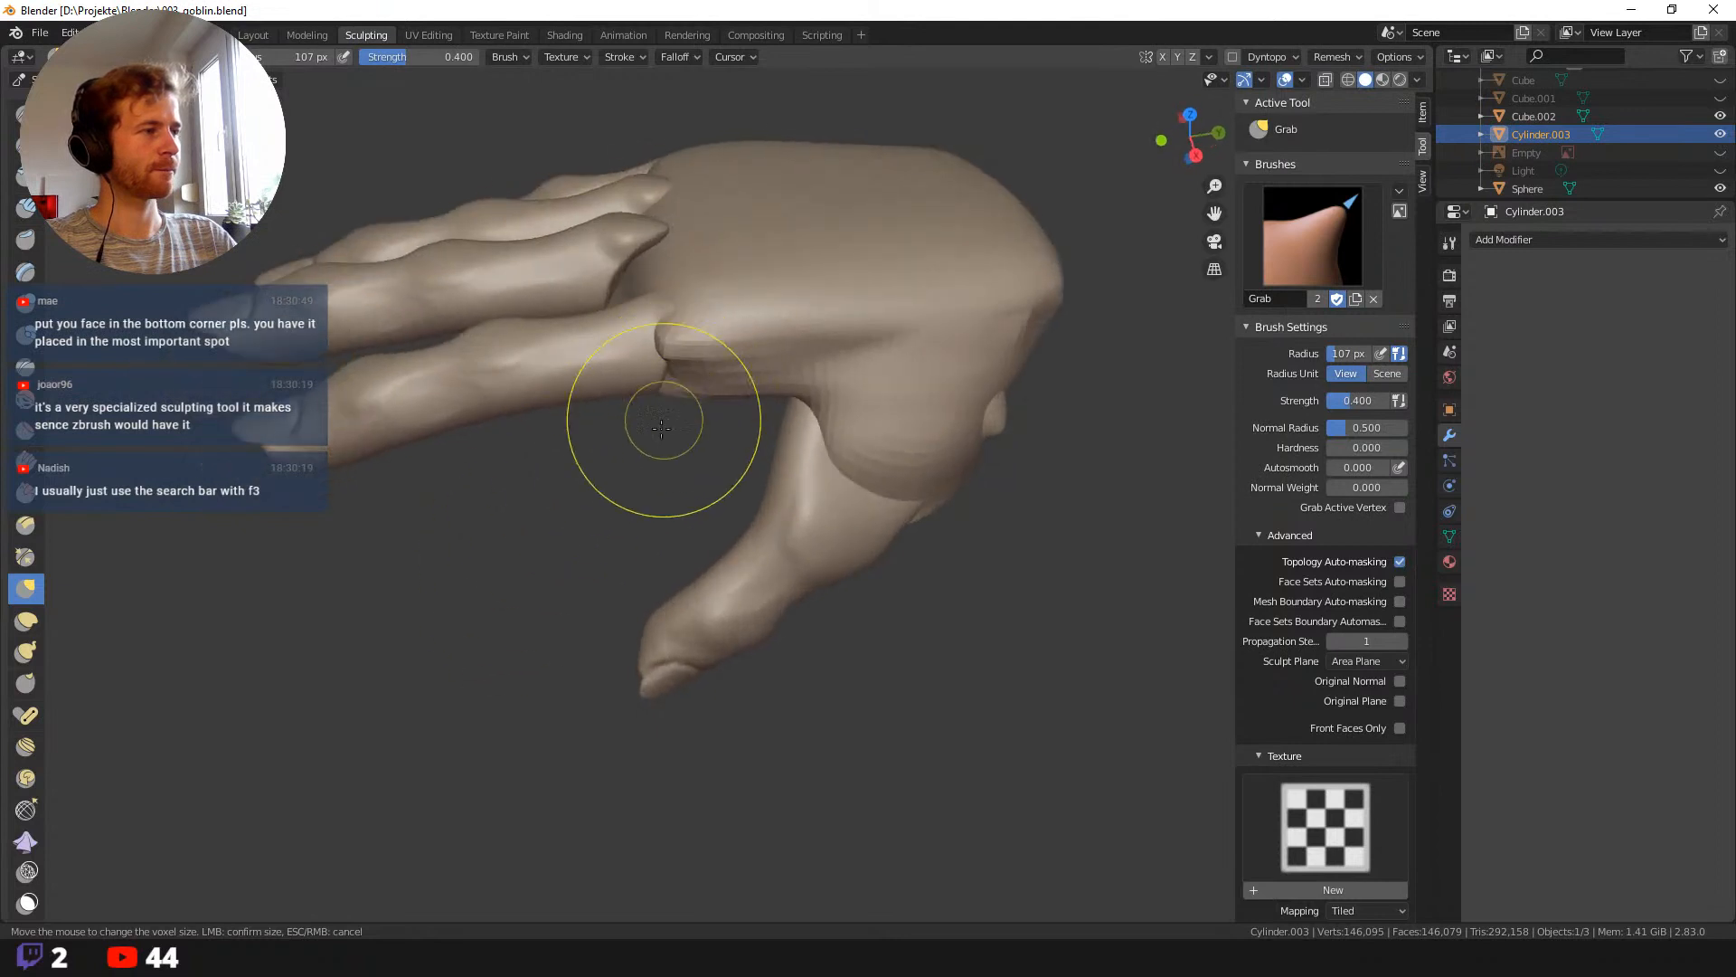
pyautogui.moveTo(666, 418)
pyautogui.mouseDown(button='middle')
pyautogui.moveTo(612, 442)
pyautogui.moveTo(1001, 468)
pyautogui.mouseUp(button='middle')
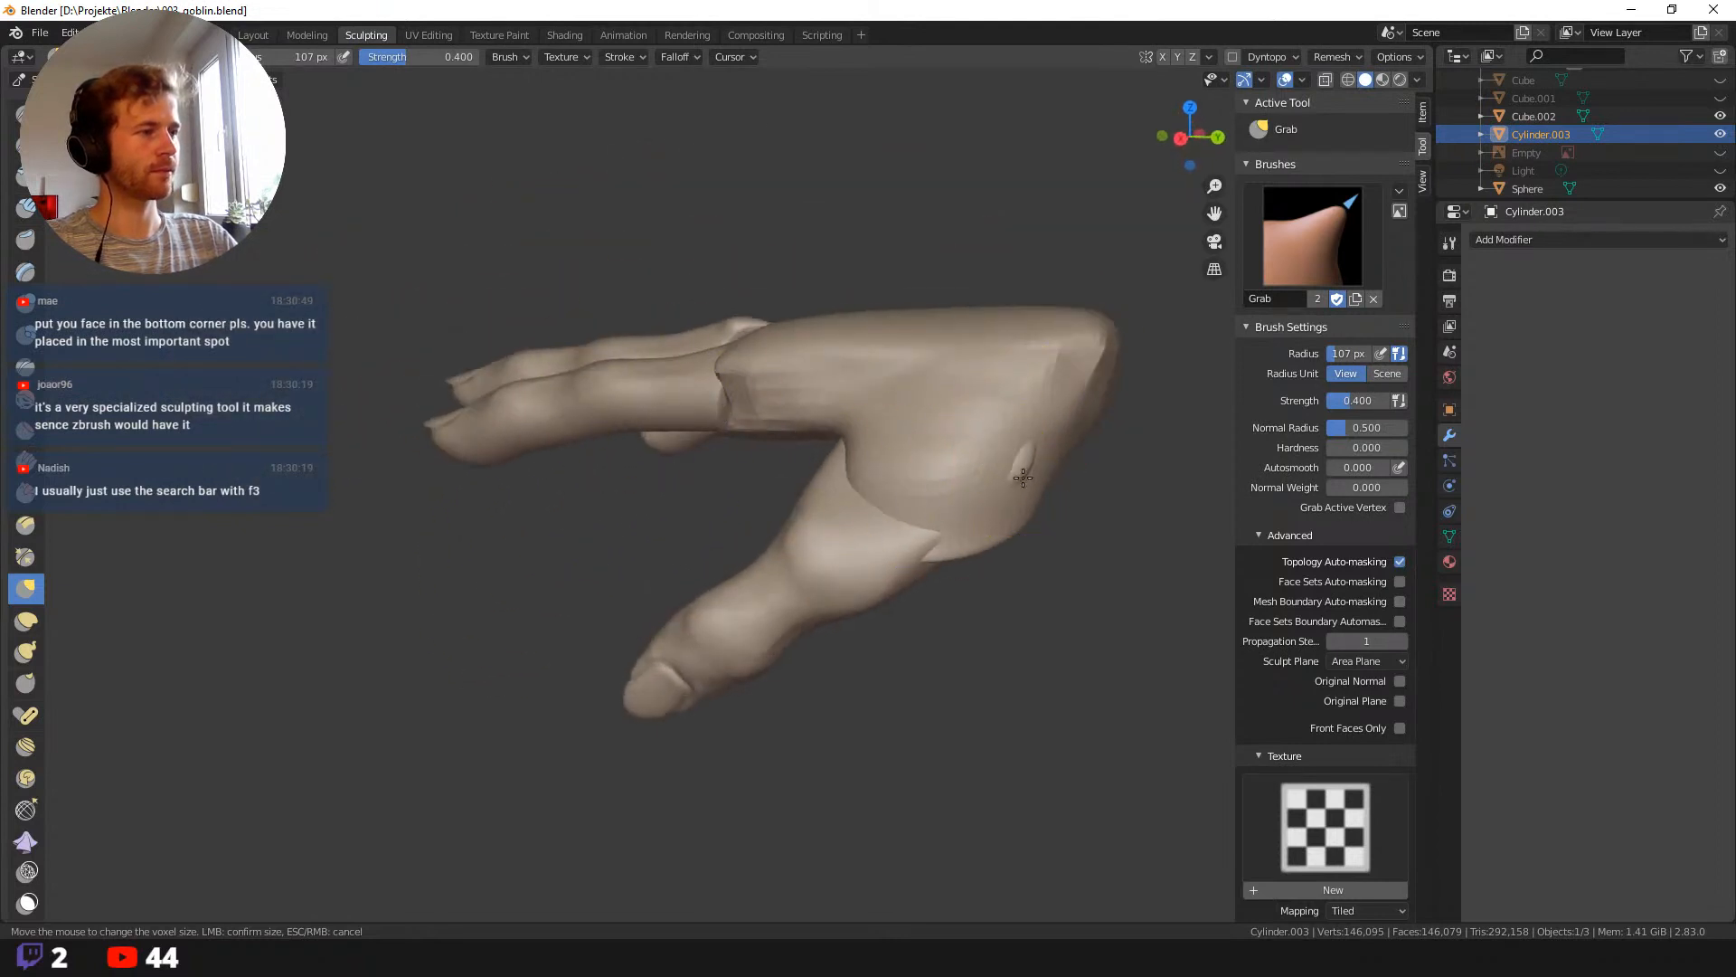
pyautogui.moveTo(986, 560); pyautogui.dragTo(1044, 594, button='middle')
pyautogui.scroll(-1, 1042, 597)
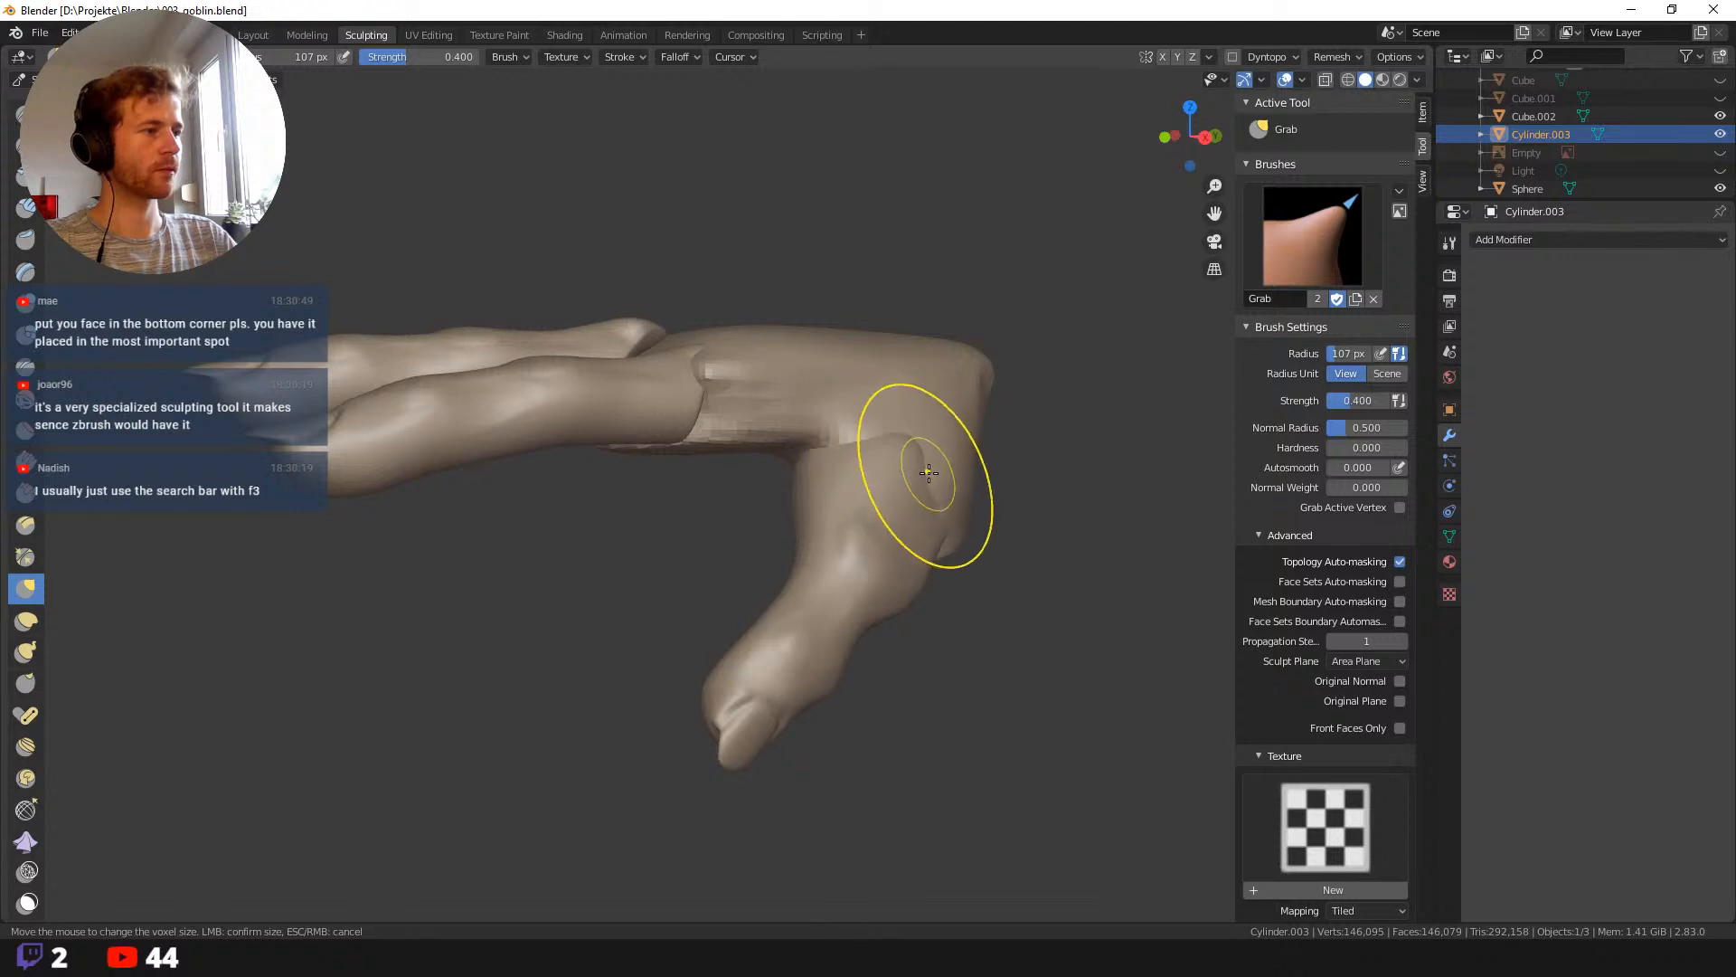
pyautogui.moveTo(883, 387)
pyautogui.mouseDown(button='middle')
pyautogui.moveTo(902, 428)
pyautogui.moveTo(896, 405)
pyautogui.moveTo(959, 389)
pyautogui.moveTo(1097, 399)
pyautogui.mouseUp(button='middle')
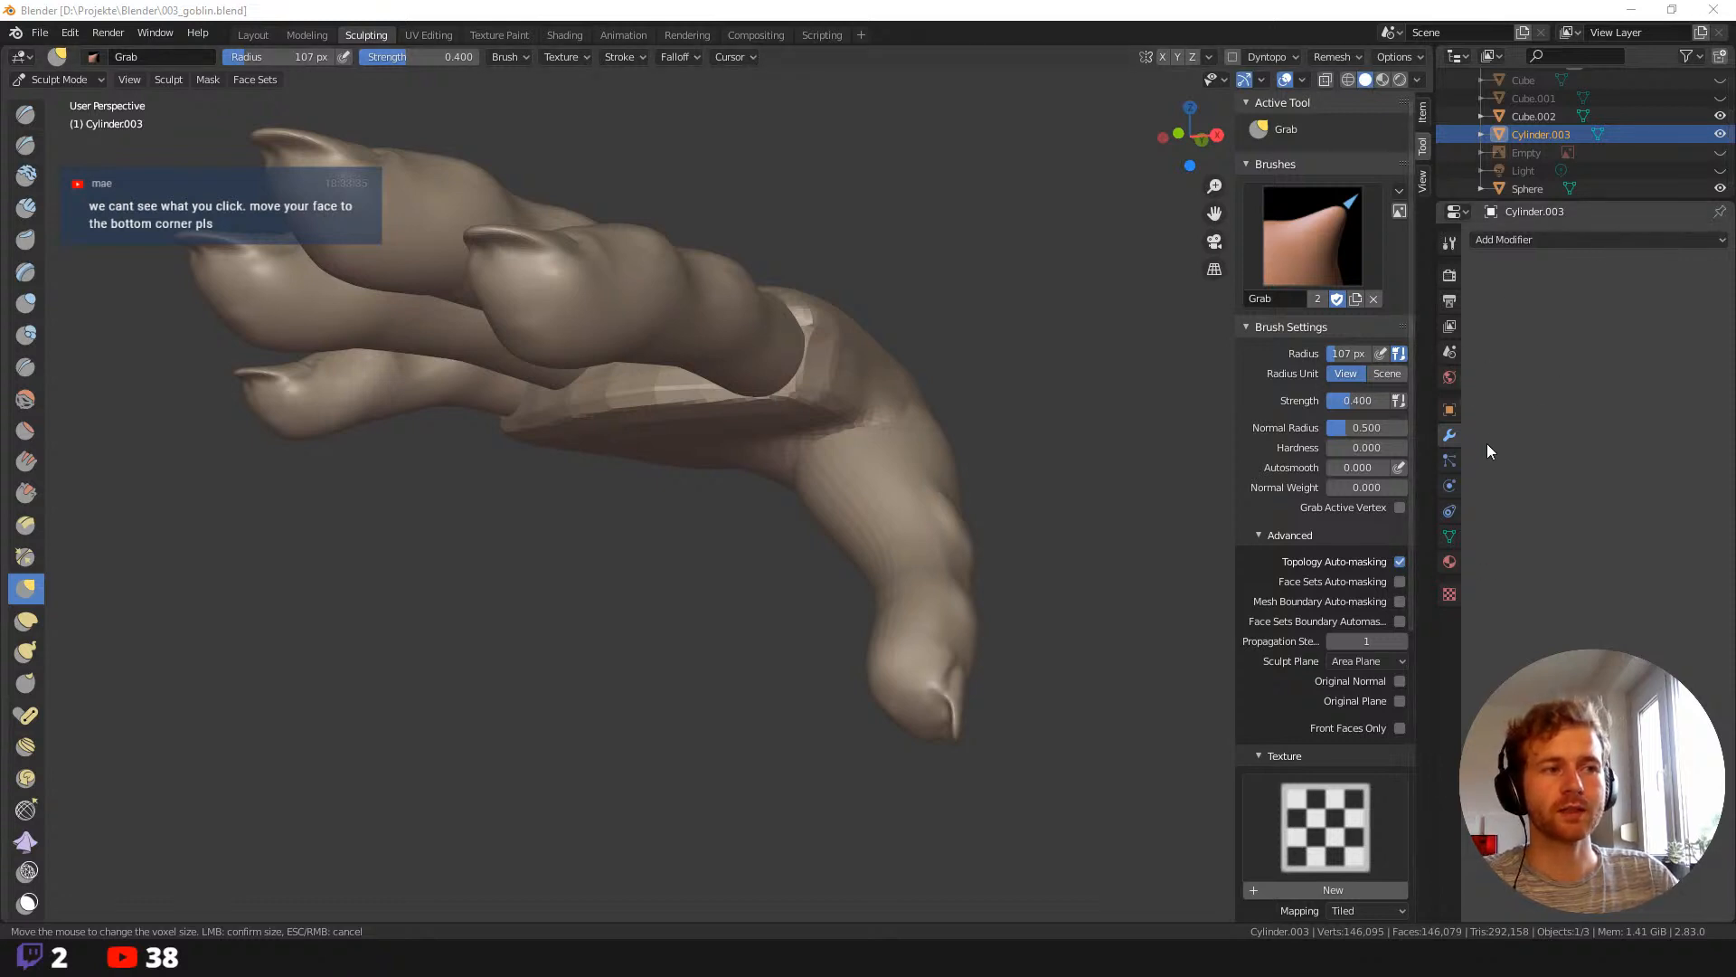
pyautogui.moveTo(566, 504); pyautogui.dragTo(582, 516, button='middle')
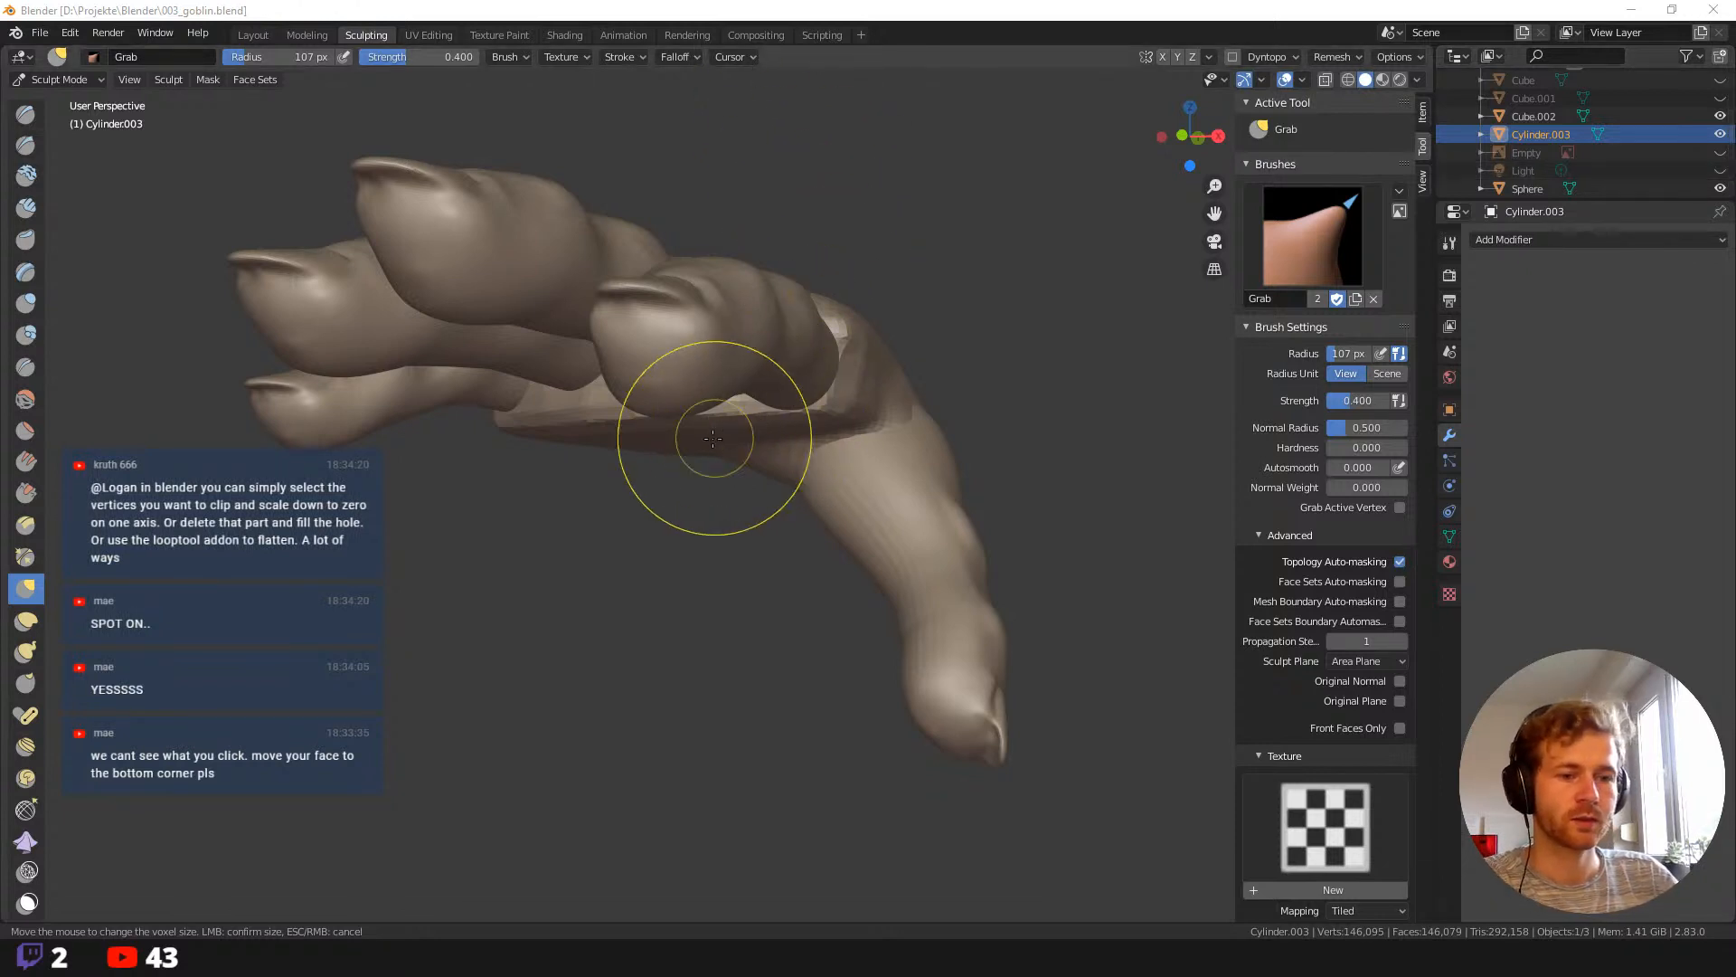
pyautogui.moveTo(697, 426)
pyautogui.mouseDown(button='middle')
pyautogui.moveTo(689, 371)
pyautogui.moveTo(697, 416)
pyautogui.moveTo(651, 446)
pyautogui.moveTo(630, 549)
pyautogui.moveTo(633, 481)
pyautogui.mouseUp(button='middle')
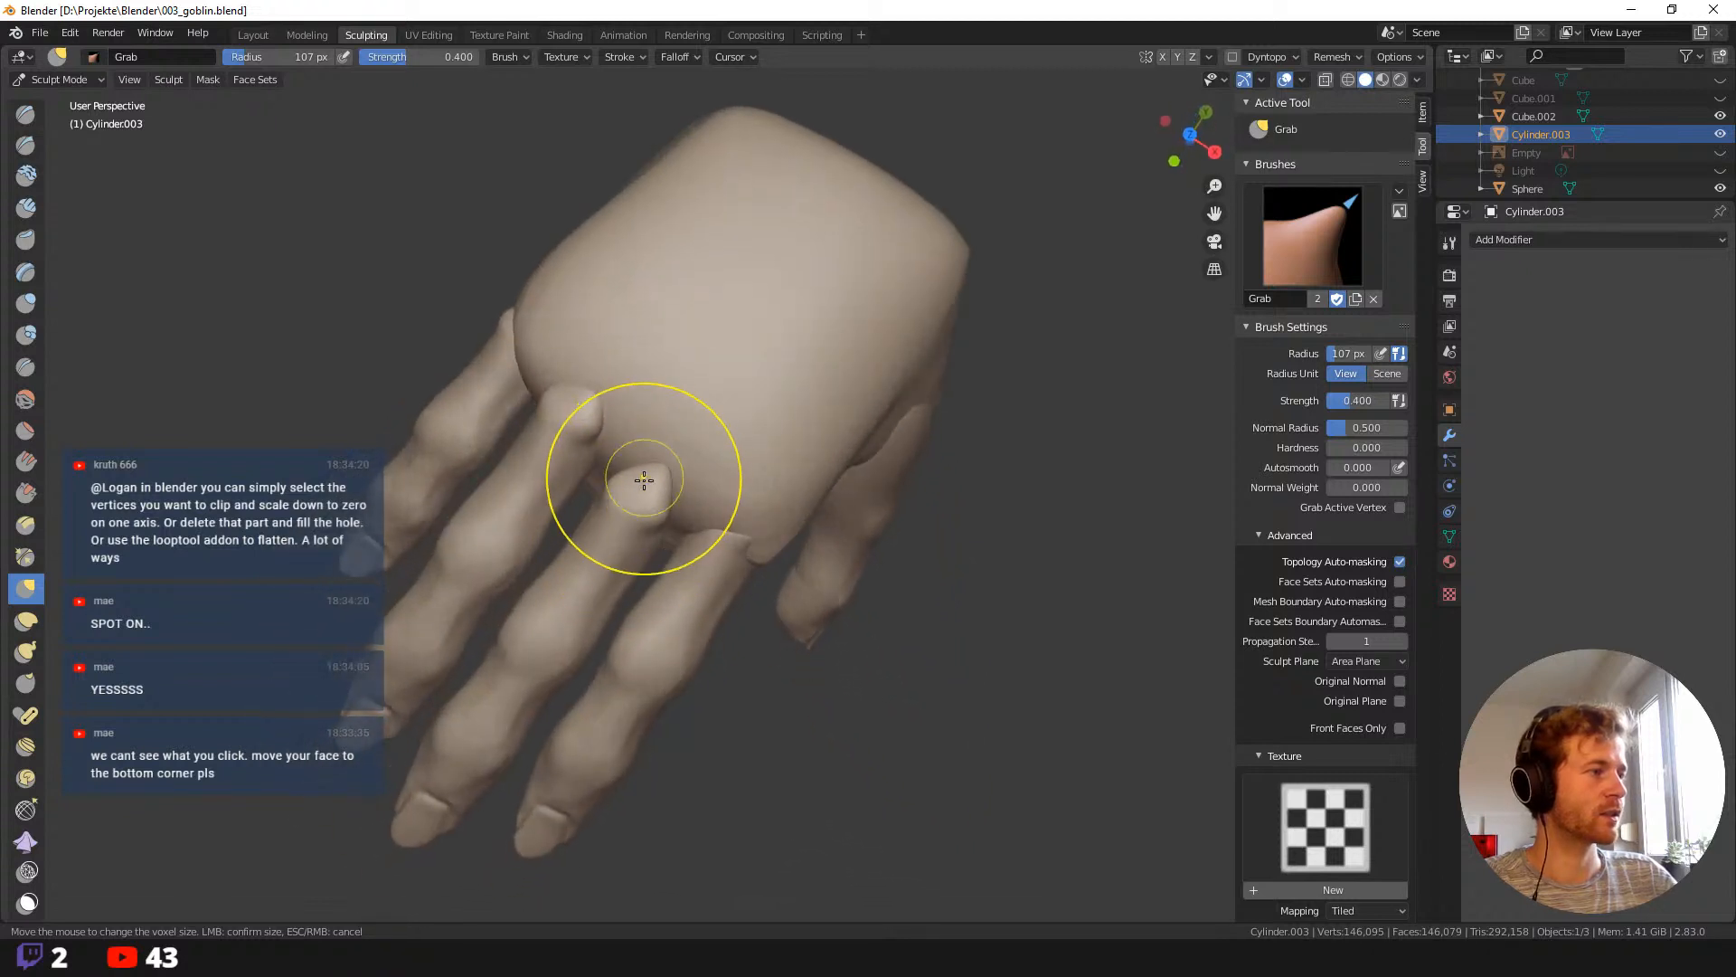
# Pull the bases of the middle, index and ring fingers onto the back of the hand with Grab, undoing the last stroke.
pyautogui.moveTo(673, 472); pyautogui.dragTo(682, 458)
pyautogui.moveTo(733, 540); pyautogui.dragTo(738, 514)
pyautogui.moveTo(574, 398); pyautogui.dragTo(604, 371)
pyautogui.moveTo(414, 271); pyautogui.dragTo(697, 279, button='middle')
pyautogui.moveTo(640, 302); pyautogui.dragTo(659, 241)
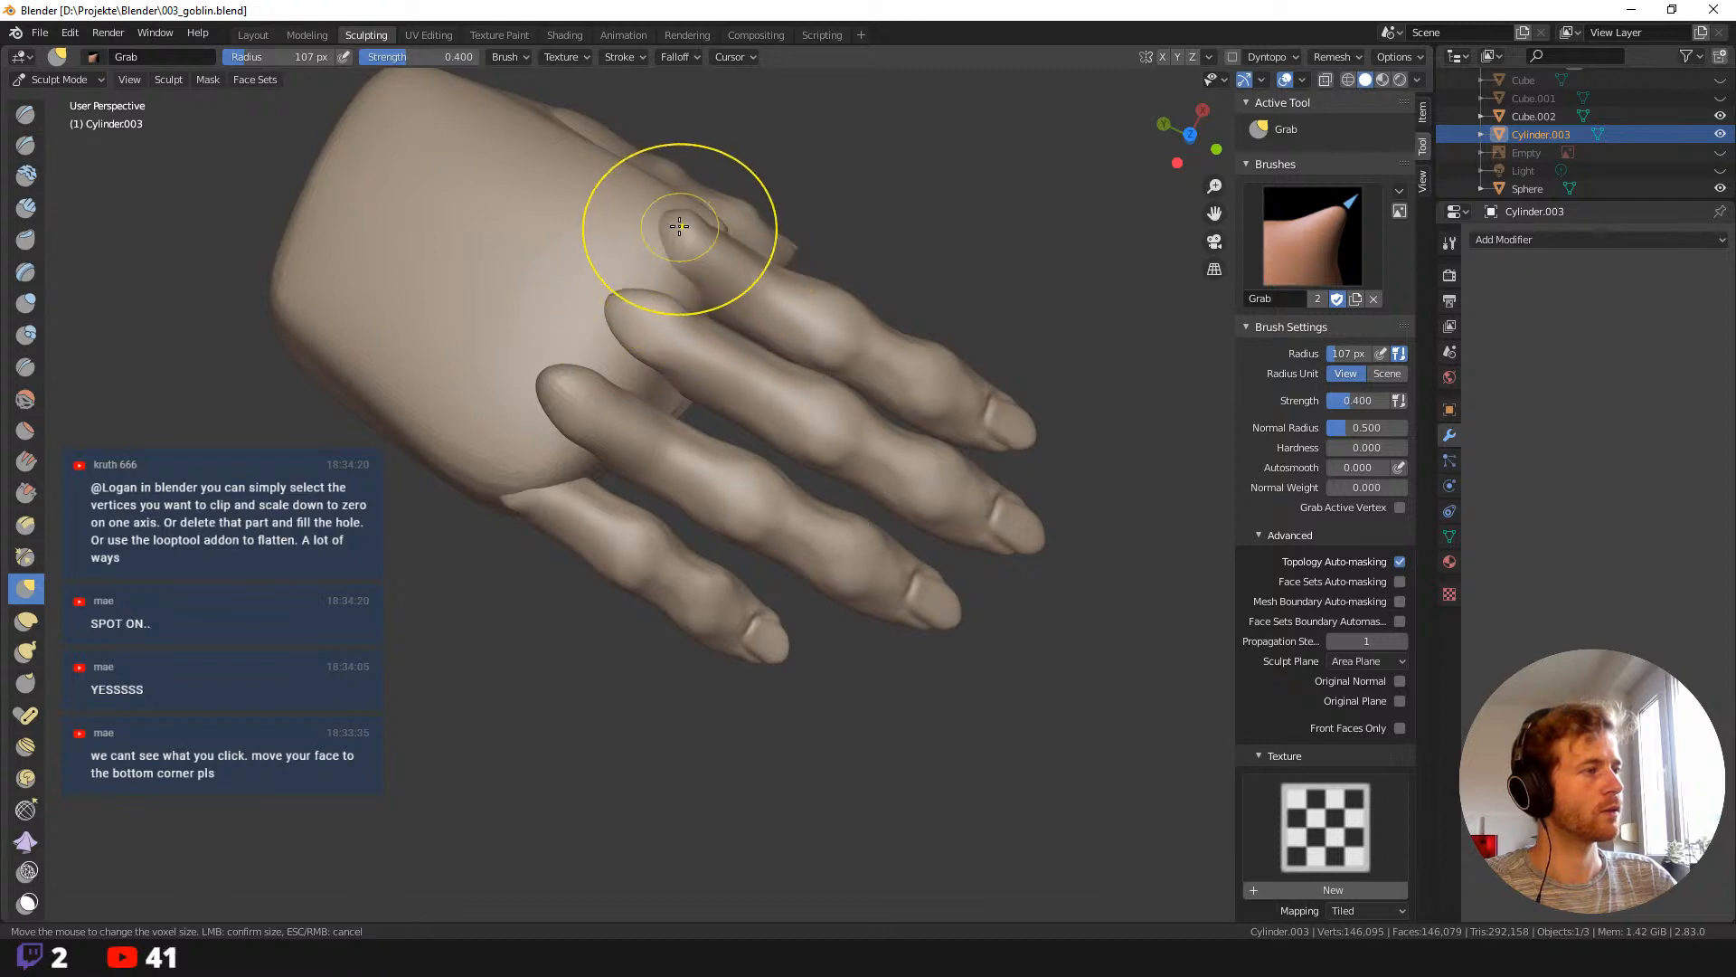
pyautogui.hotkey('ctrl', 'z')
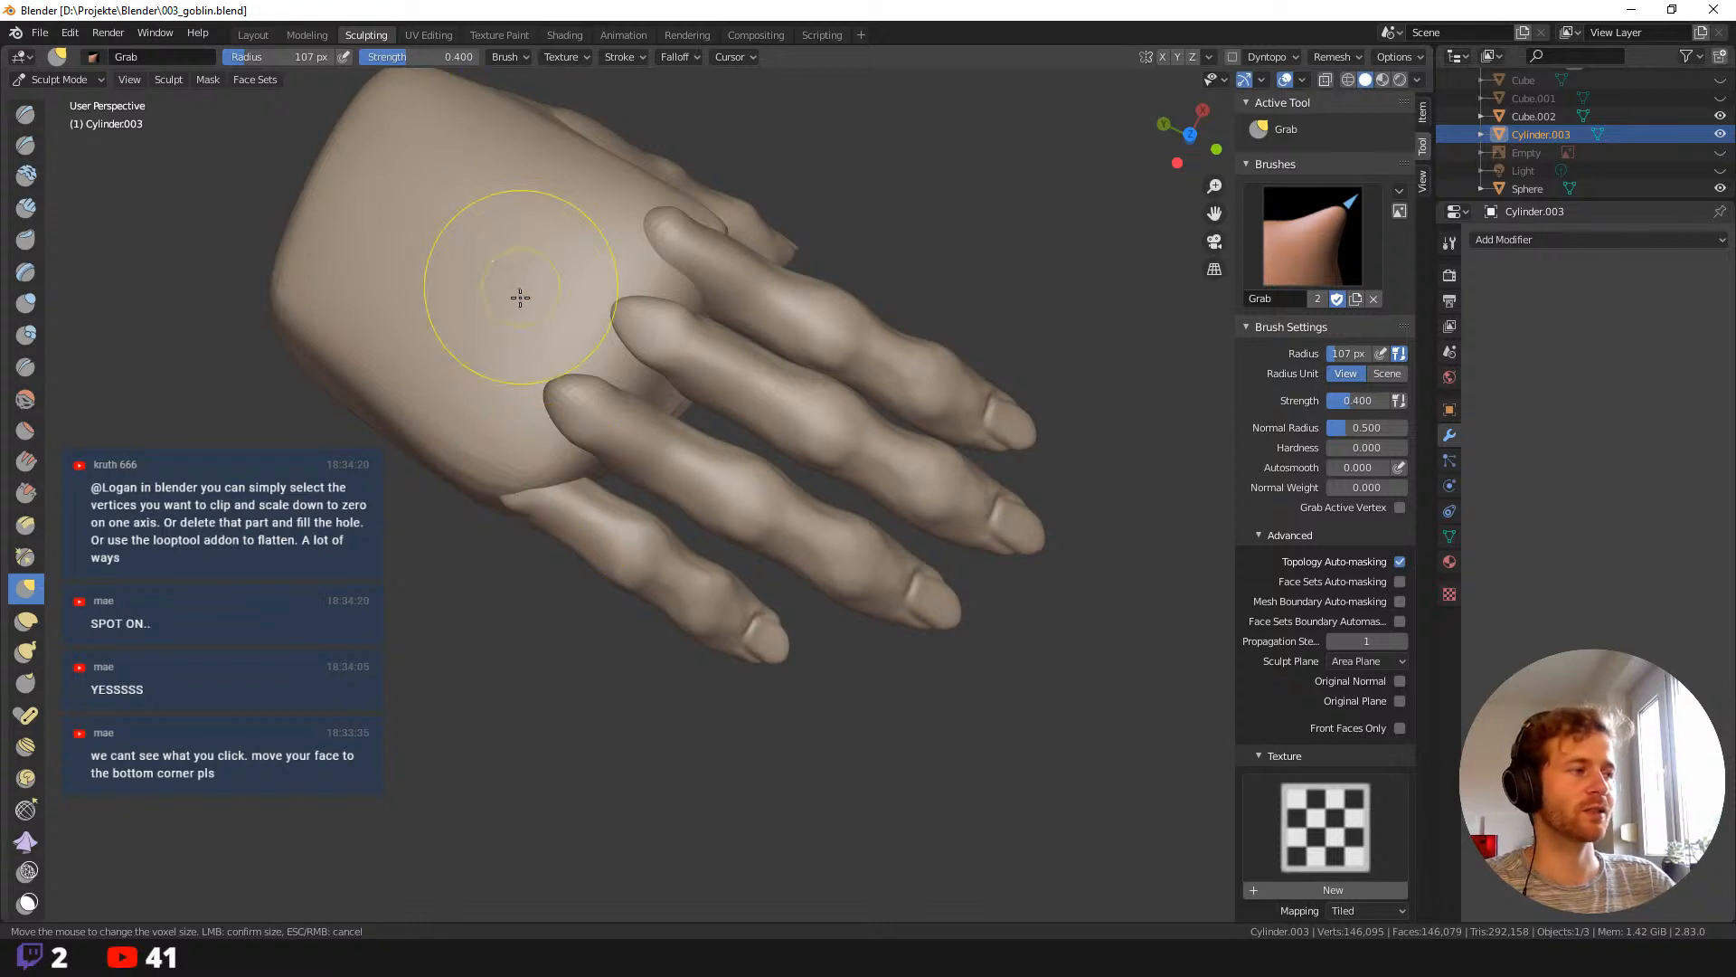
# Pull the ring finger's base back over its knuckle with the Grab brush and reduce the radius to 57 px.
pyautogui.moveTo(524, 291)
pyautogui.mouseDown(button='middle')
pyautogui.moveTo(465, 465)
pyautogui.moveTo(507, 511)
pyautogui.moveTo(575, 528)
pyautogui.moveTo(531, 492)
pyautogui.moveTo(598, 408)
pyautogui.mouseUp(button='middle')
pyautogui.moveTo(563, 406)
pyautogui.mouseDown()
pyautogui.moveTo(522, 458)
pyautogui.moveTo(515, 356)
pyautogui.moveTo(523, 385)
pyautogui.moveTo(535, 374)
pyautogui.mouseUp()
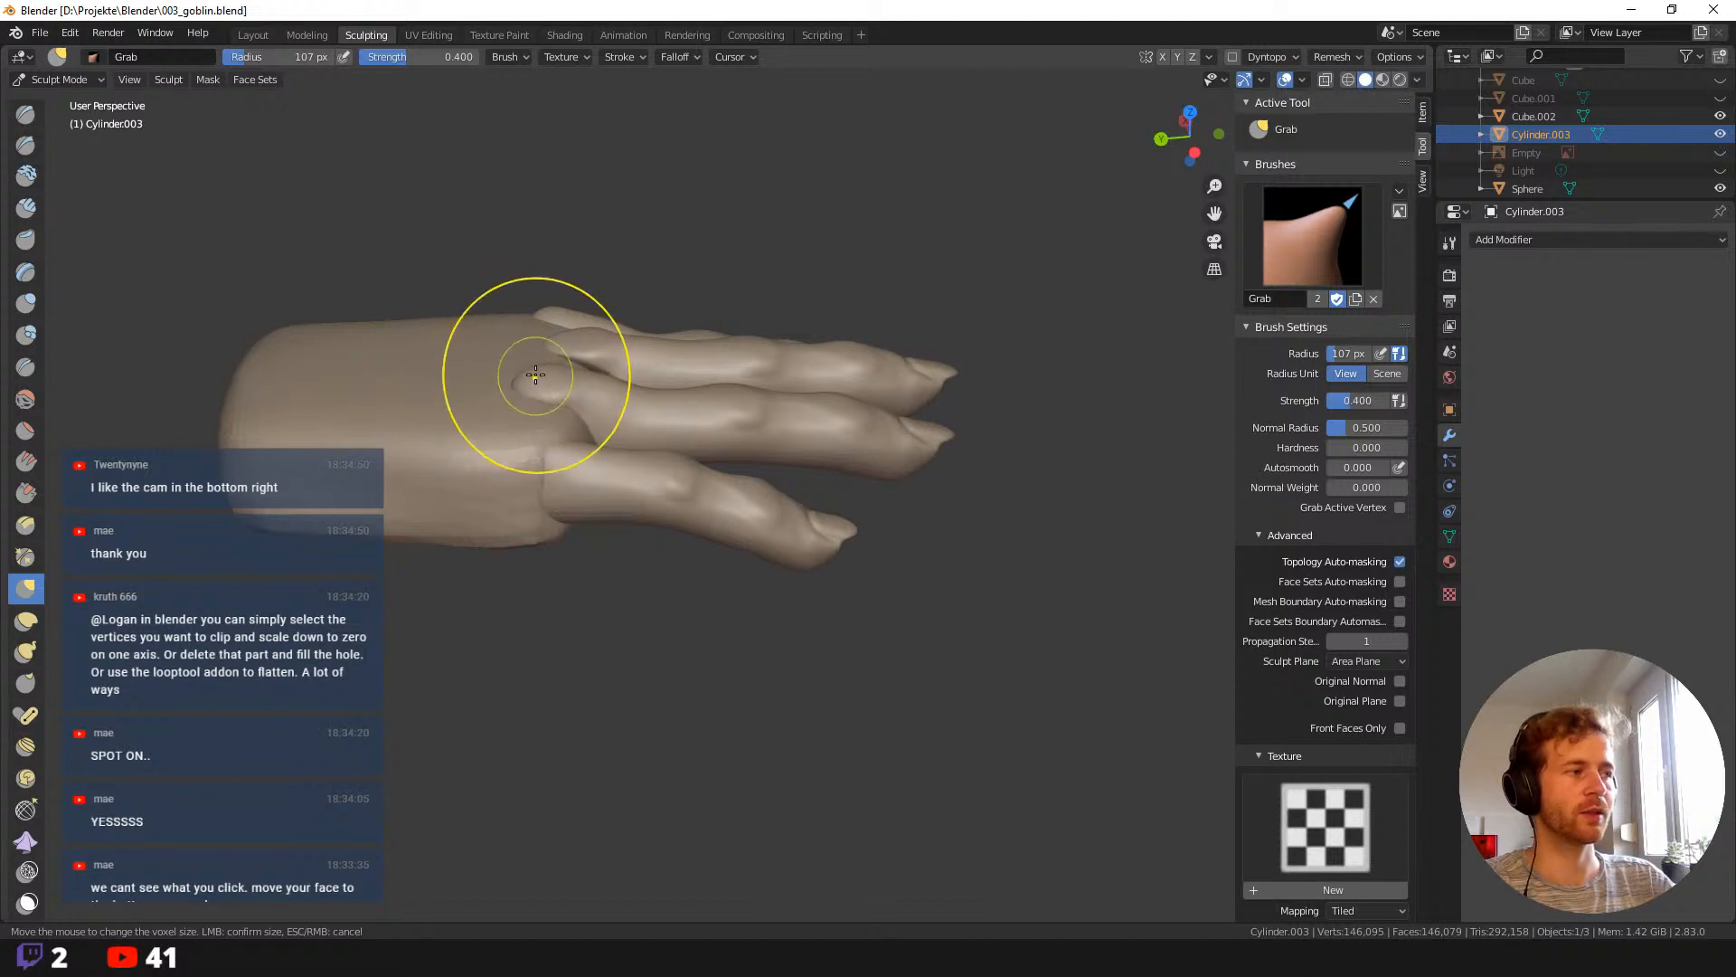
pyautogui.press('[')
pyautogui.press('[')
pyautogui.press('[')
pyautogui.press('[')
pyautogui.press('[')
pyautogui.press('[')
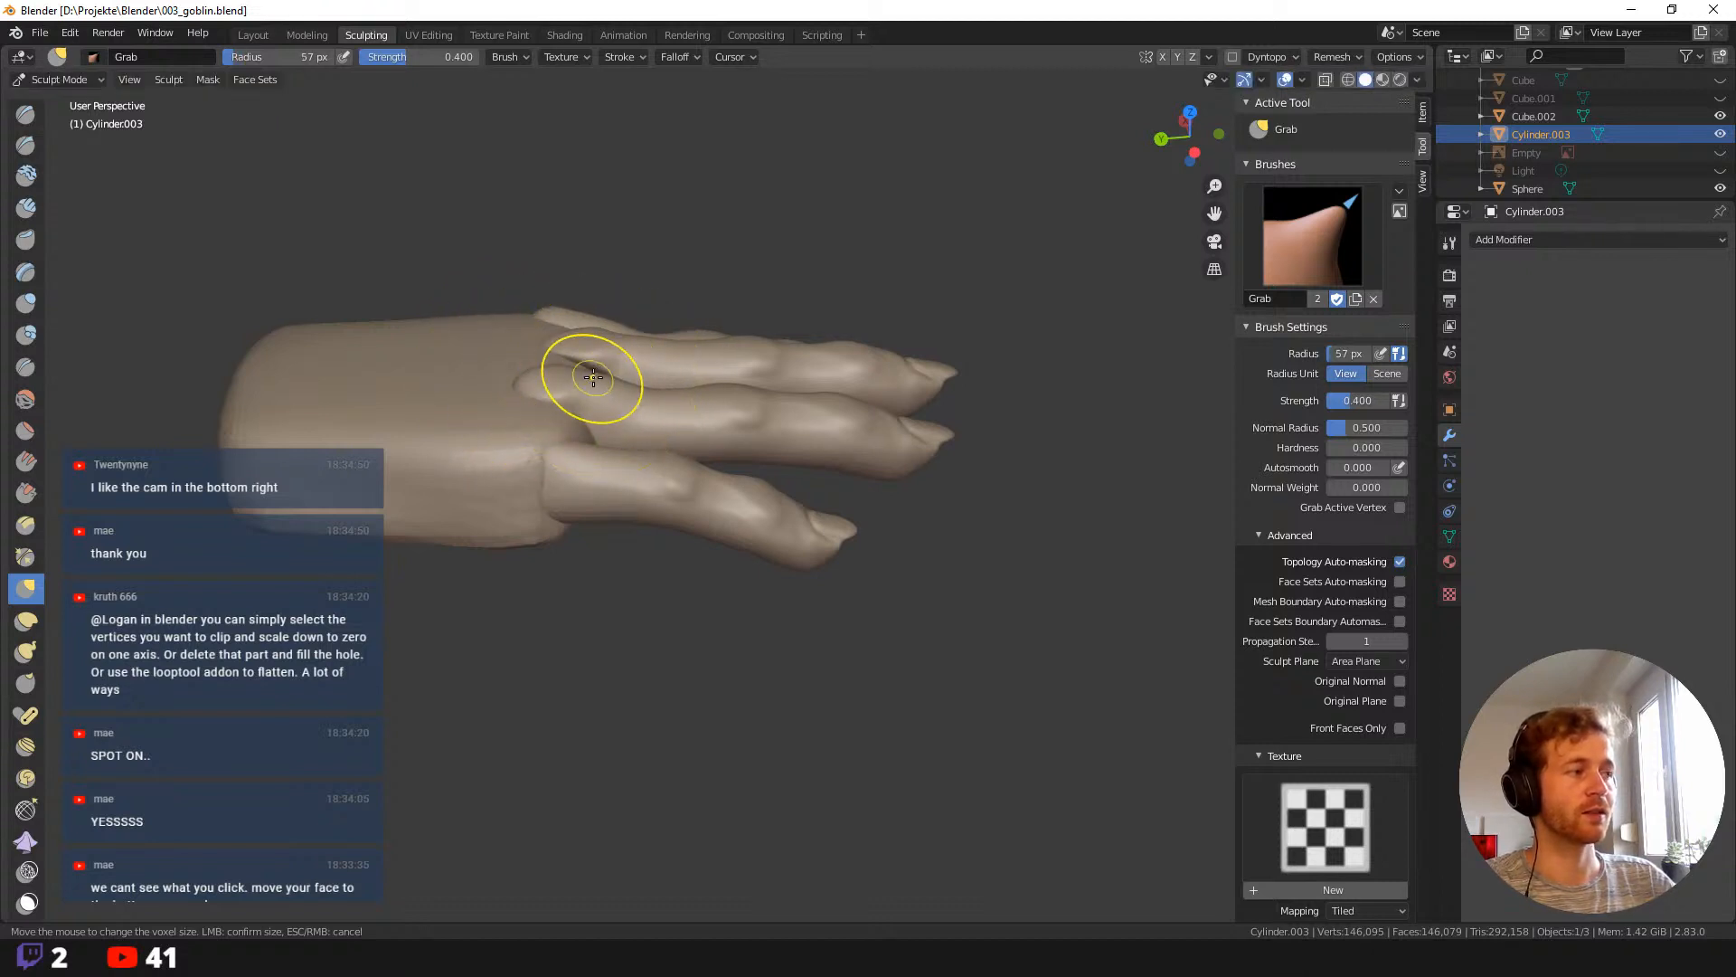
# Enlarge the Grab brush radius to 111 px and adjust the index finger's base against the edge of the palm.
pyautogui.press(']')
pyautogui.press(']')
pyautogui.press(']')
pyautogui.press(']')
pyautogui.press(']')
pyautogui.press(']')
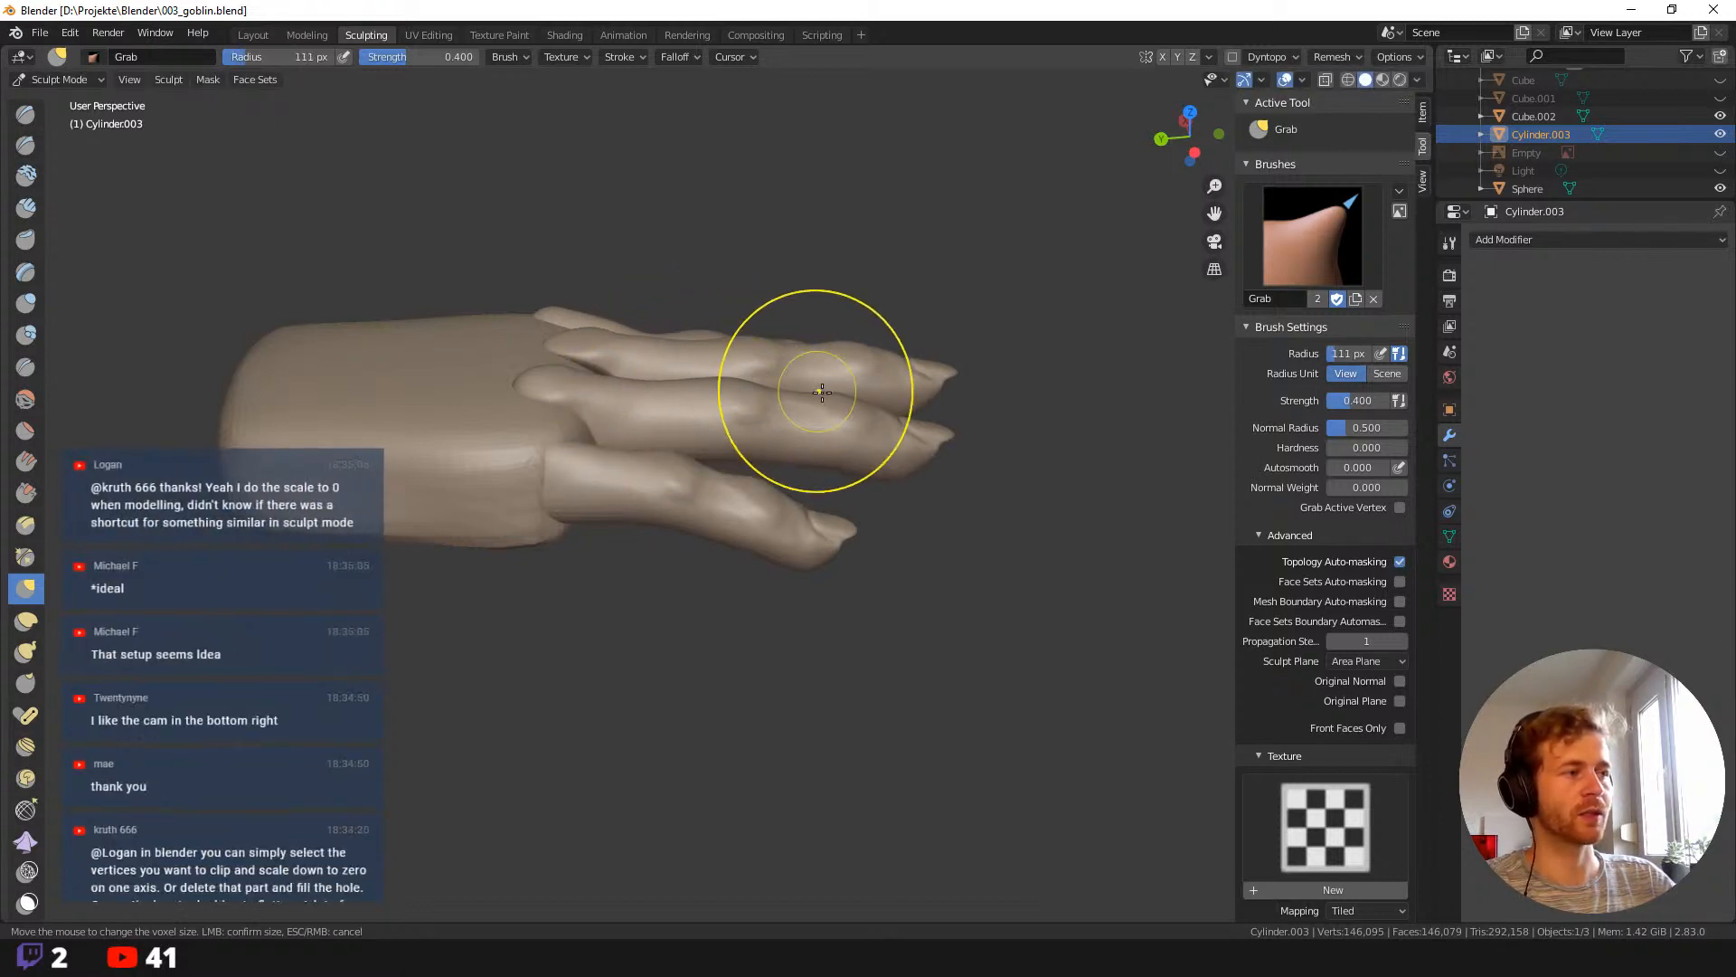
pyautogui.moveTo(871, 531)
pyautogui.mouseDown(button='middle')
pyautogui.moveTo(756, 484)
pyautogui.moveTo(617, 348)
pyautogui.mouseUp(button='middle')
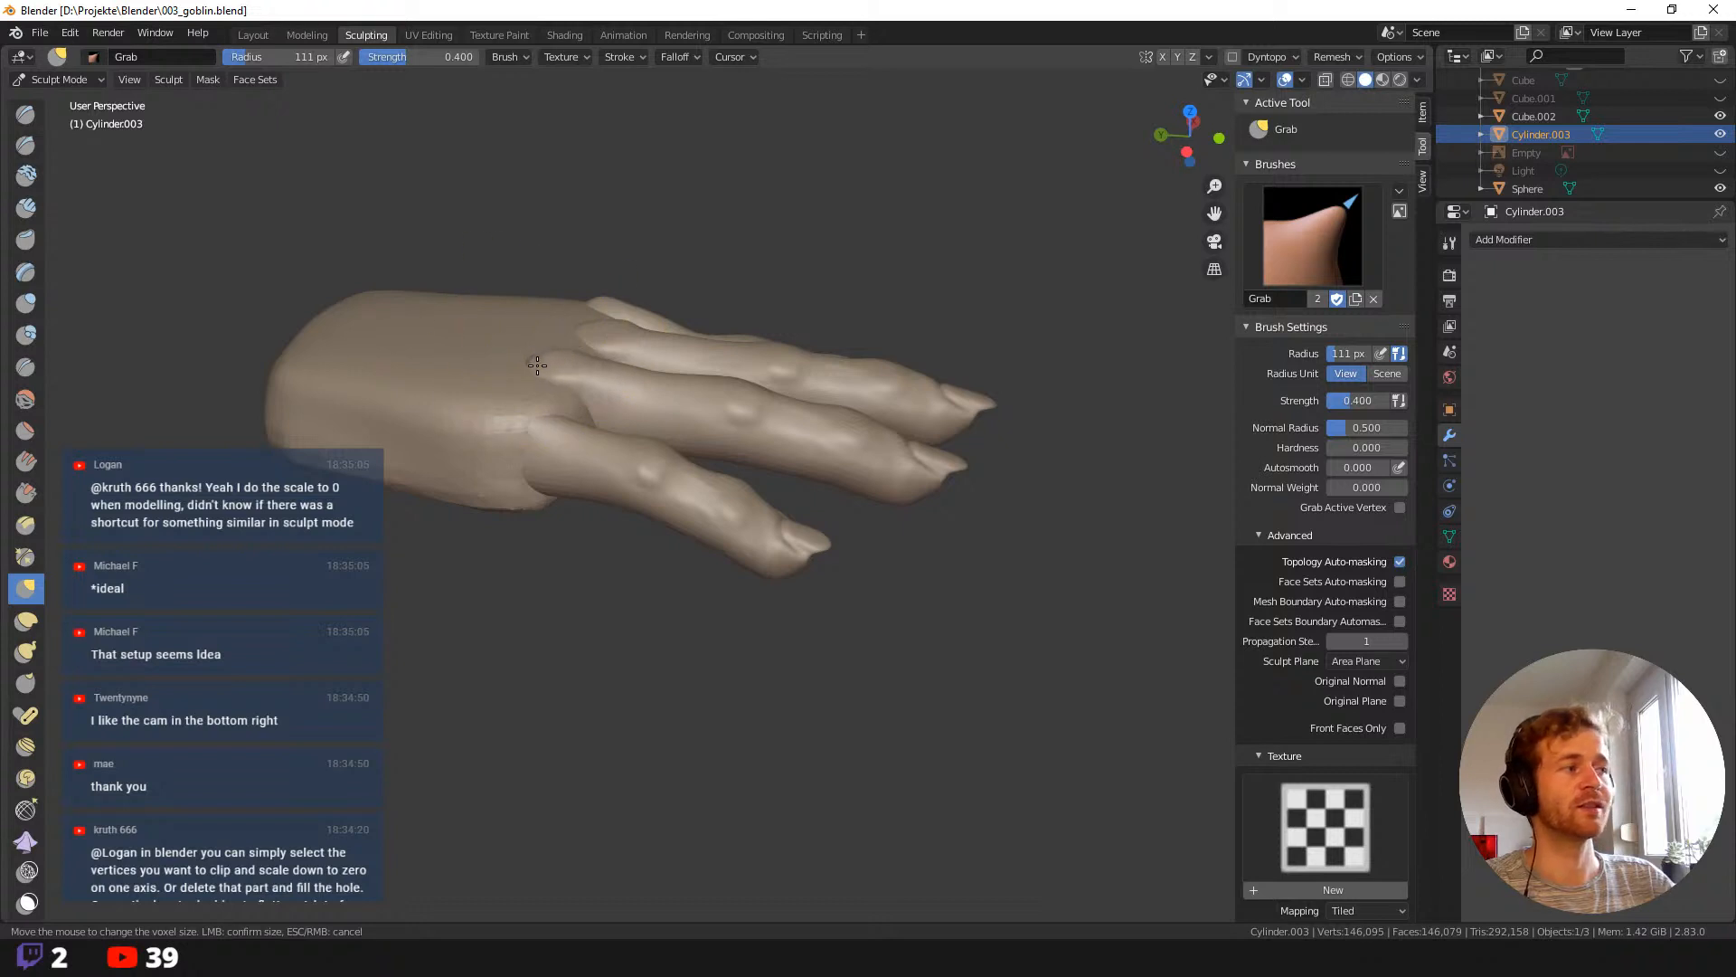
pyautogui.moveTo(582, 298)
pyautogui.mouseDown(button='middle')
pyautogui.moveTo(665, 243)
pyautogui.moveTo(592, 244)
pyautogui.moveTo(578, 205)
pyautogui.moveTo(359, 207)
pyautogui.mouseUp(button='middle')
pyautogui.moveTo(439, 301); pyautogui.dragTo(427, 319, button='middle')
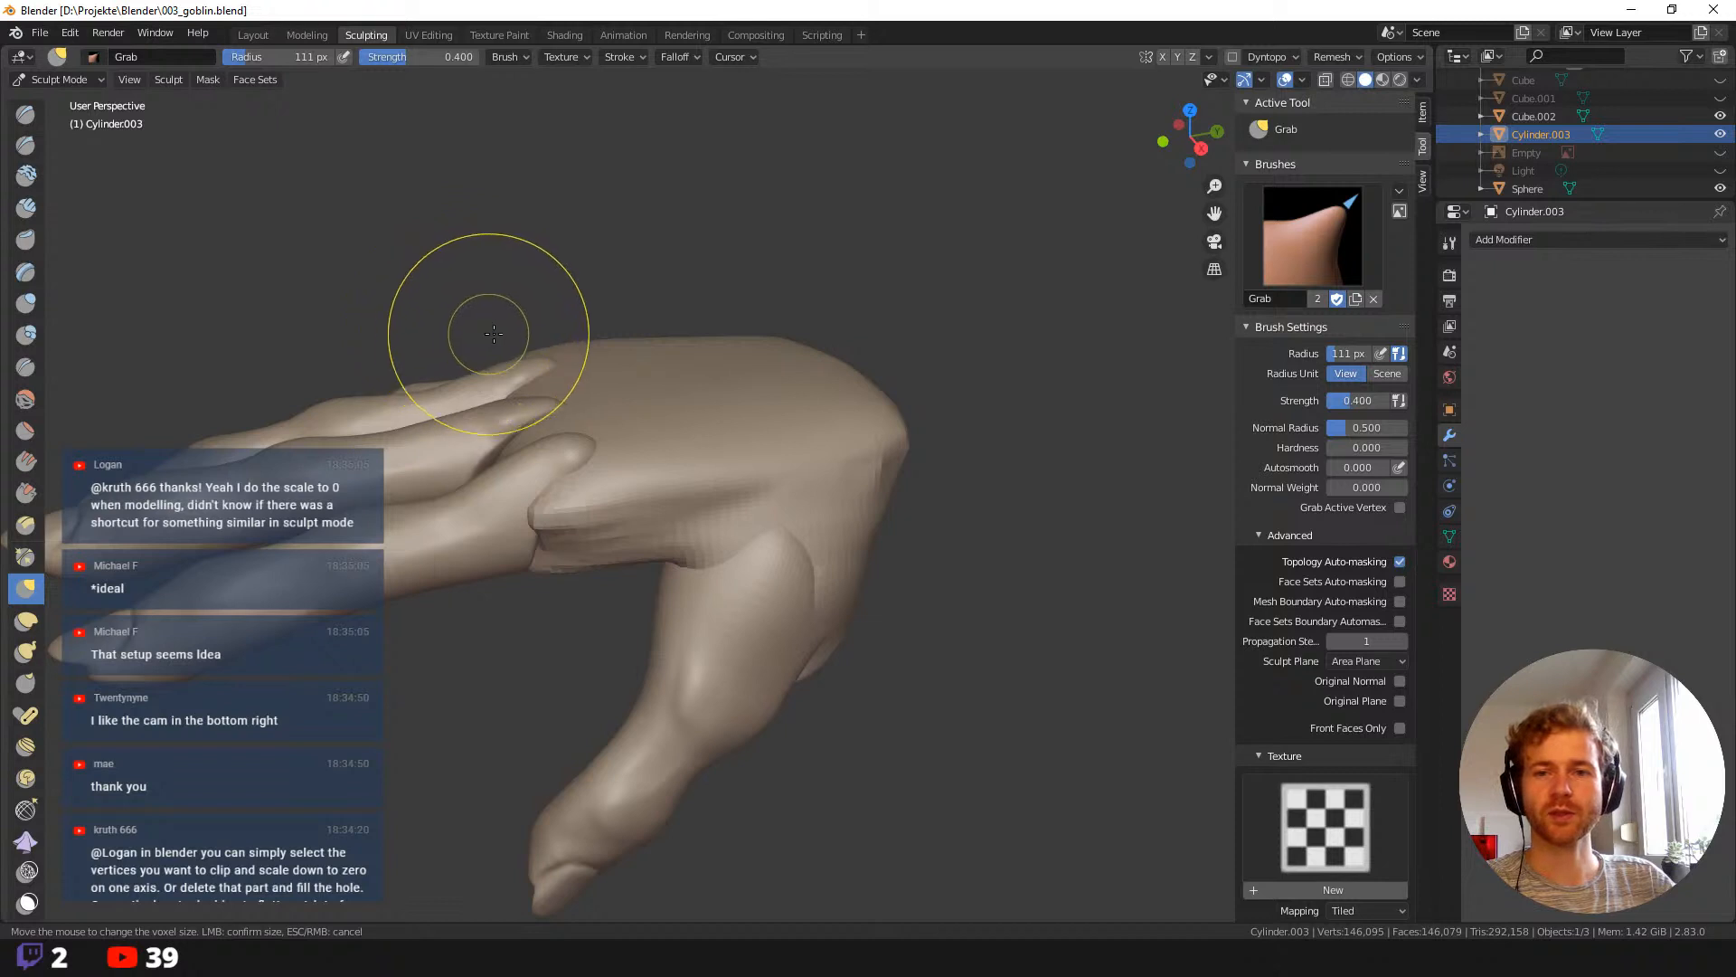
pyautogui.moveTo(491, 342); pyautogui.dragTo(471, 460, button='middle')
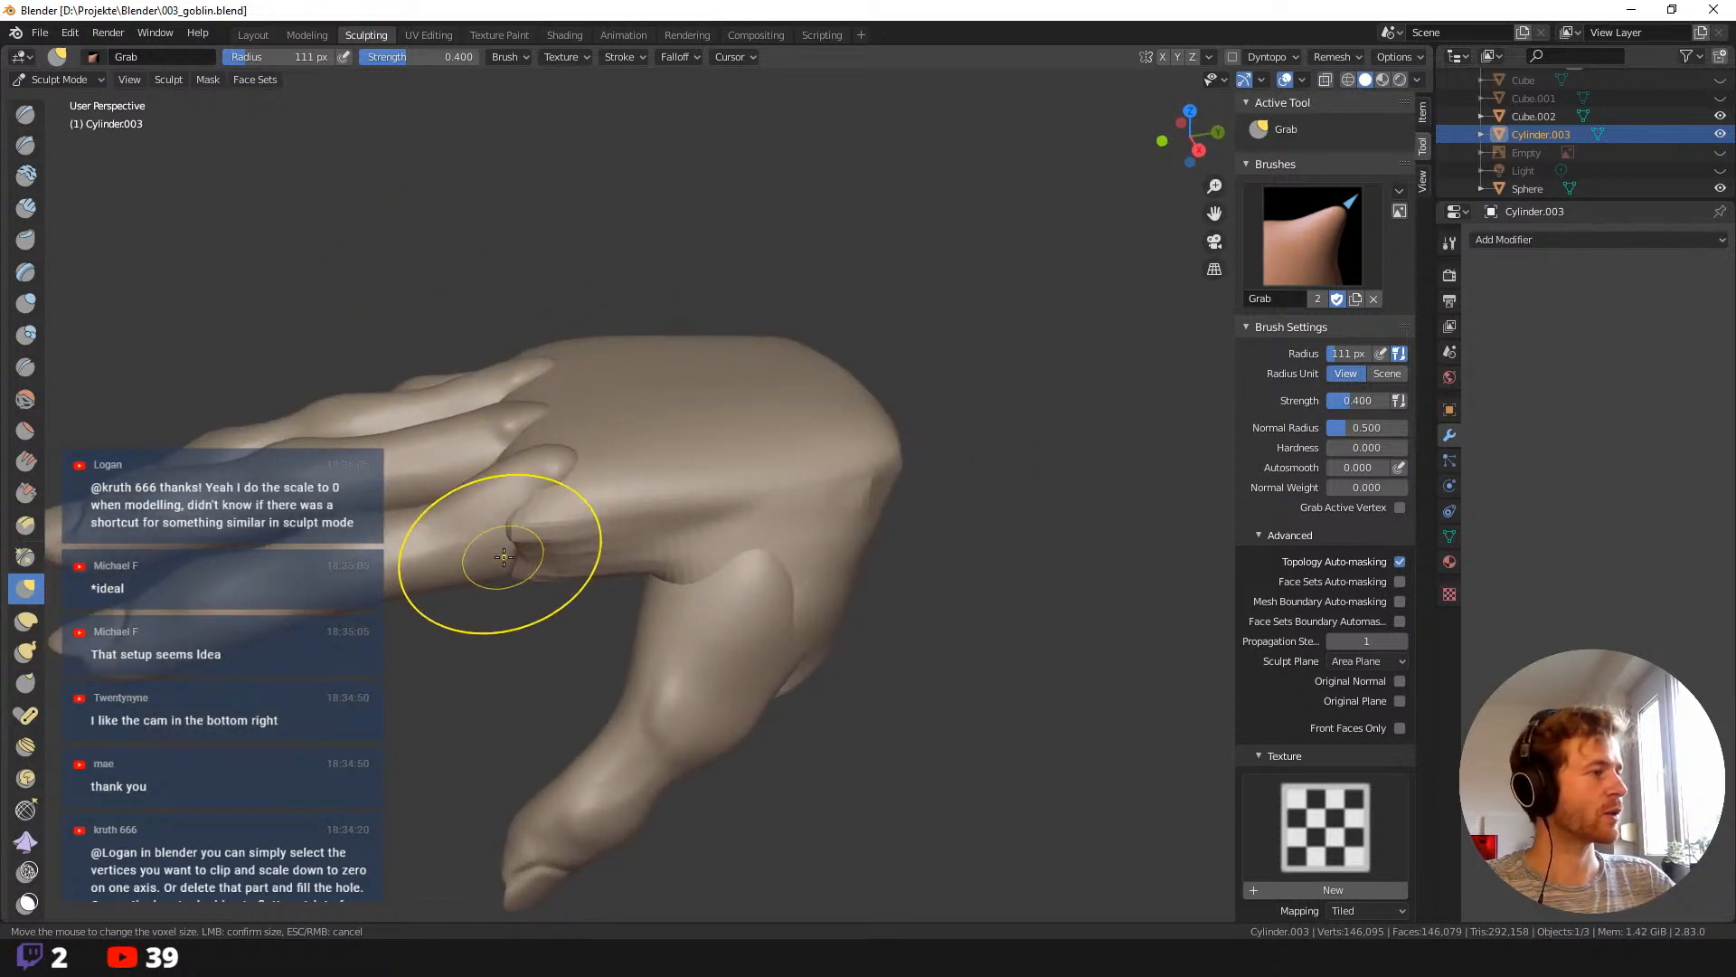
# Set the Grab brush radius to 132 px at the index finger's base, then reduce it to 67 px.
pyautogui.moveTo(534, 551)
pyautogui.mouseDown(button='middle')
pyautogui.moveTo(465, 542)
pyautogui.moveTo(437, 509)
pyautogui.mouseUp(button='middle')
pyautogui.press('f')
pyautogui.click(459, 517)
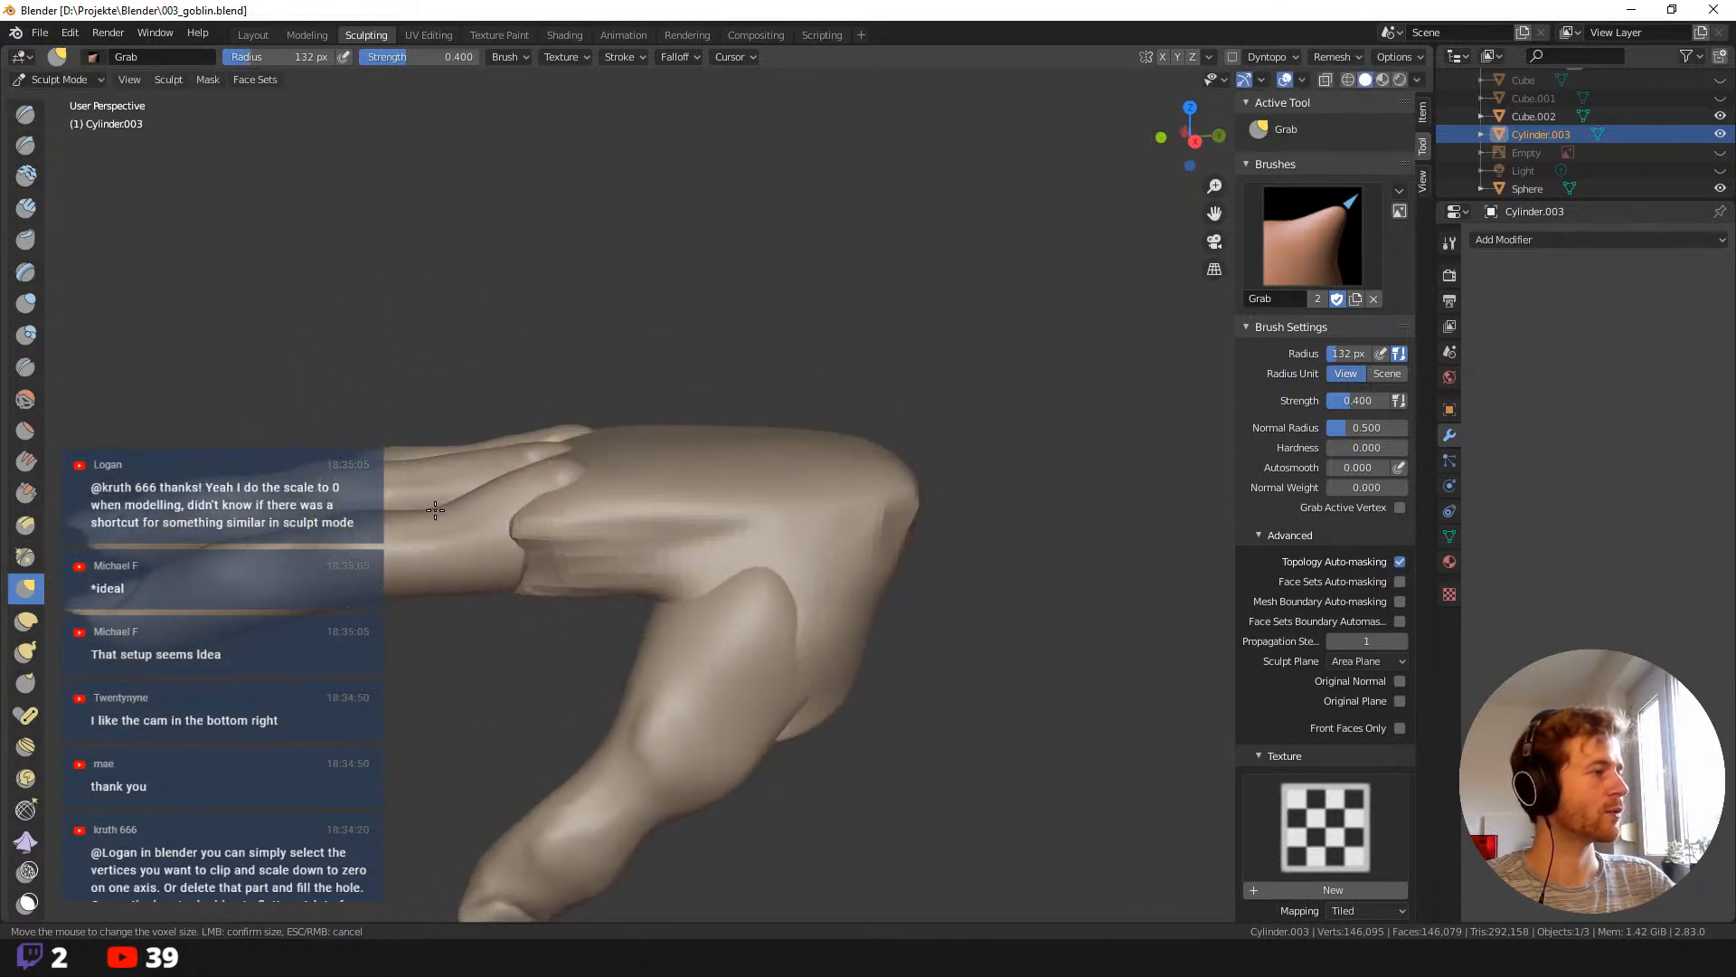
pyautogui.press('f')
pyautogui.click(503, 477)
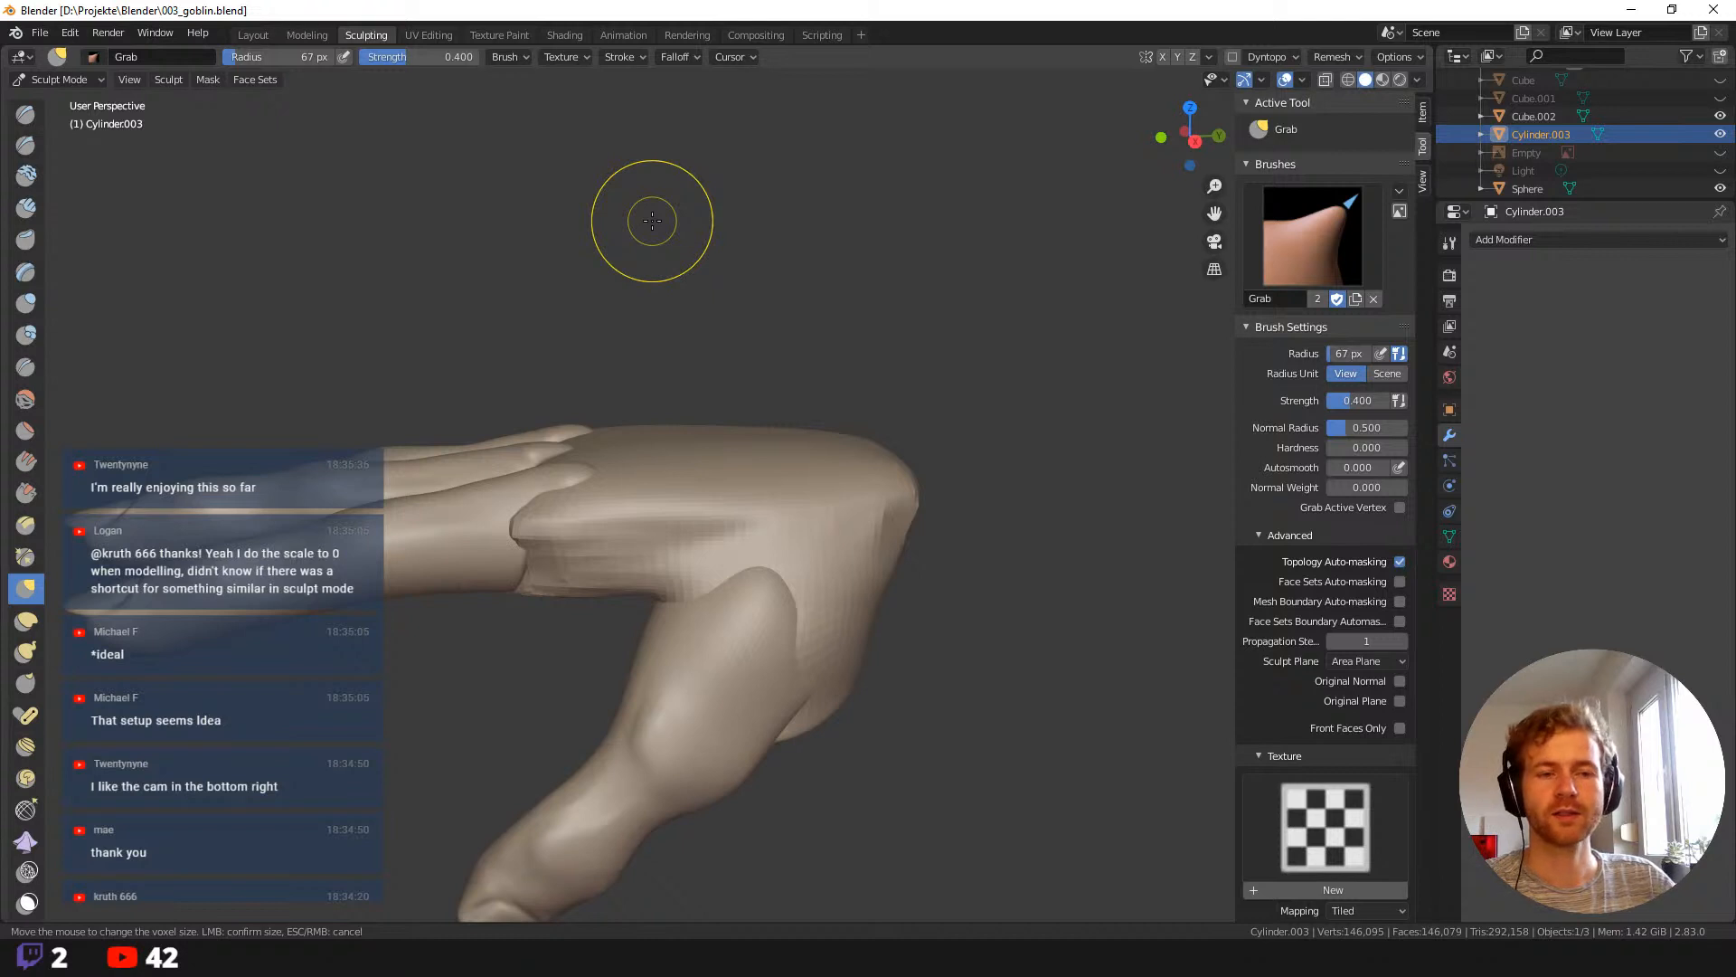
# Shape the base knuckles of the middle and index fingers with the Grab brush, using a radius of up to 70 px.
pyautogui.moveTo(527, 349); pyautogui.dragTo(588, 397, button='middle')
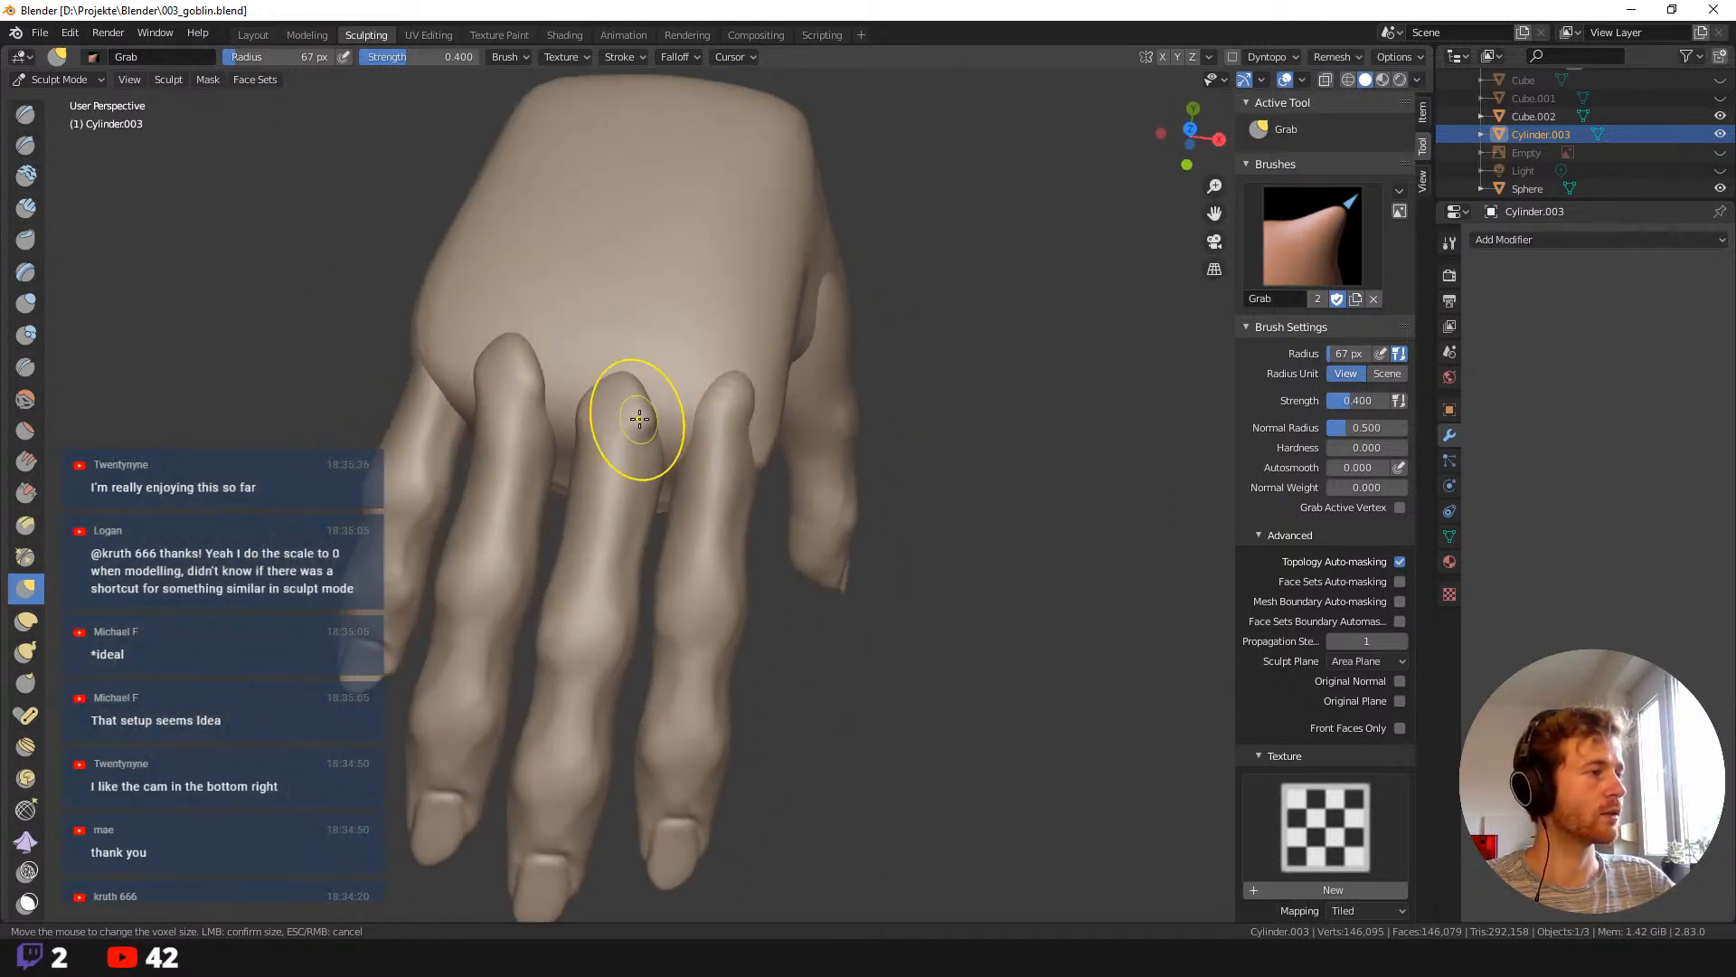
pyautogui.moveTo(640, 418); pyautogui.dragTo(639, 485)
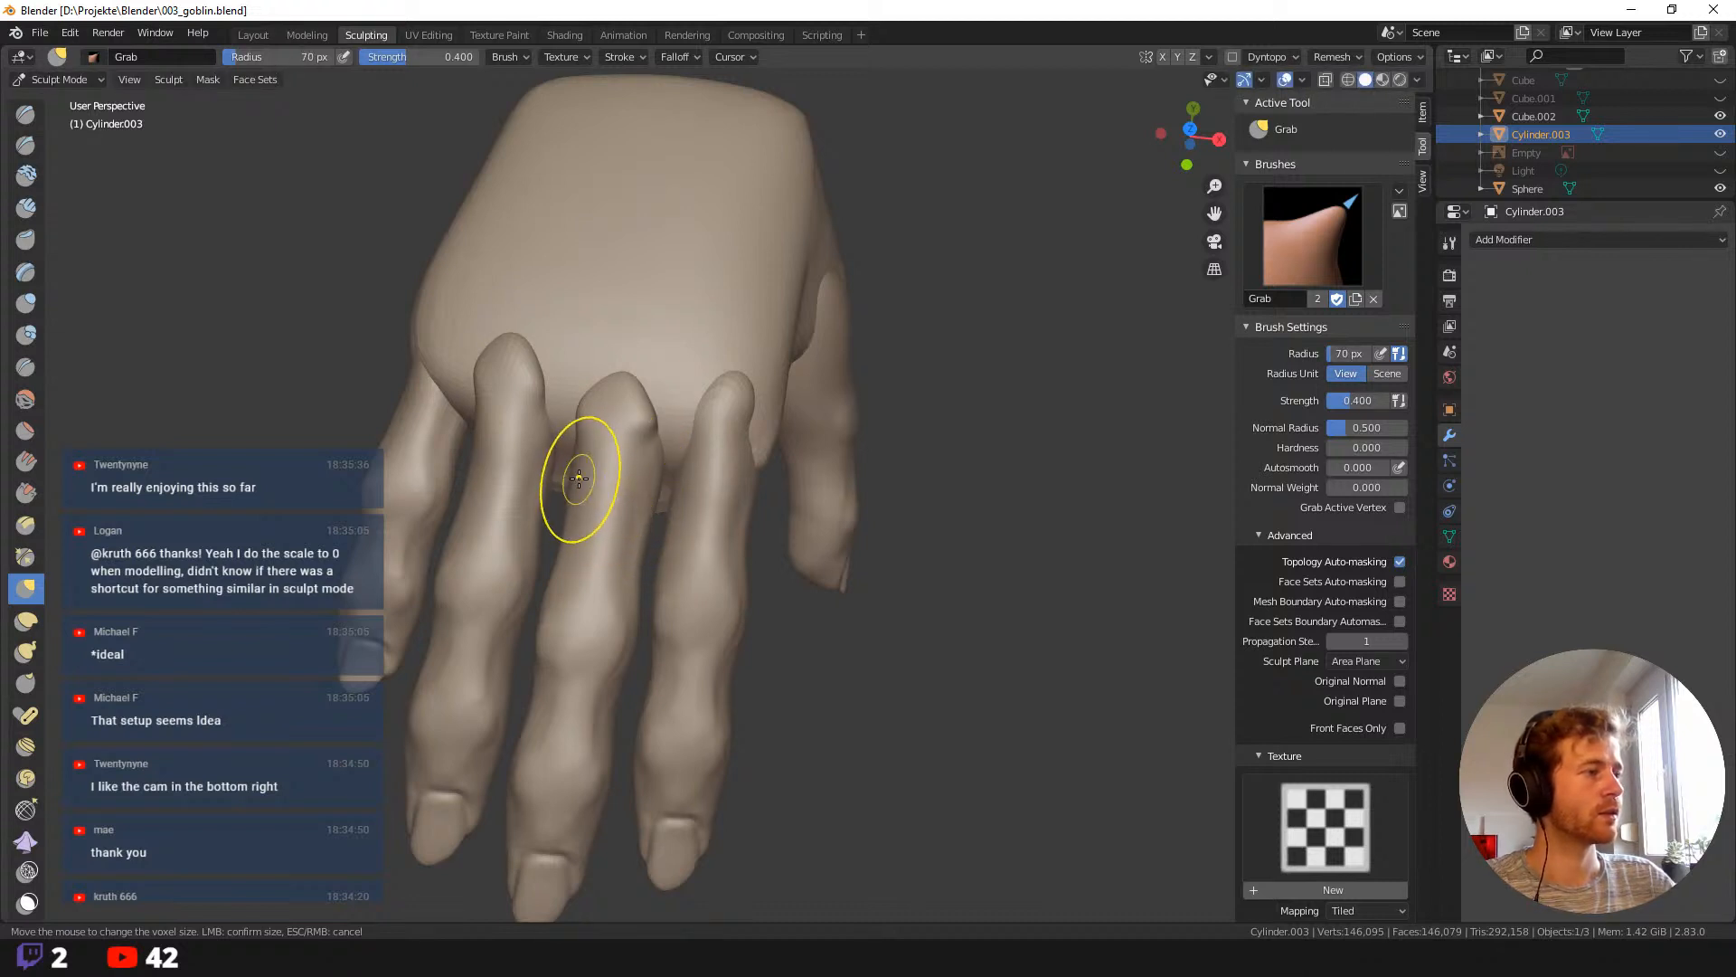
pyautogui.moveTo(420, 371); pyautogui.dragTo(555, 445, button='middle')
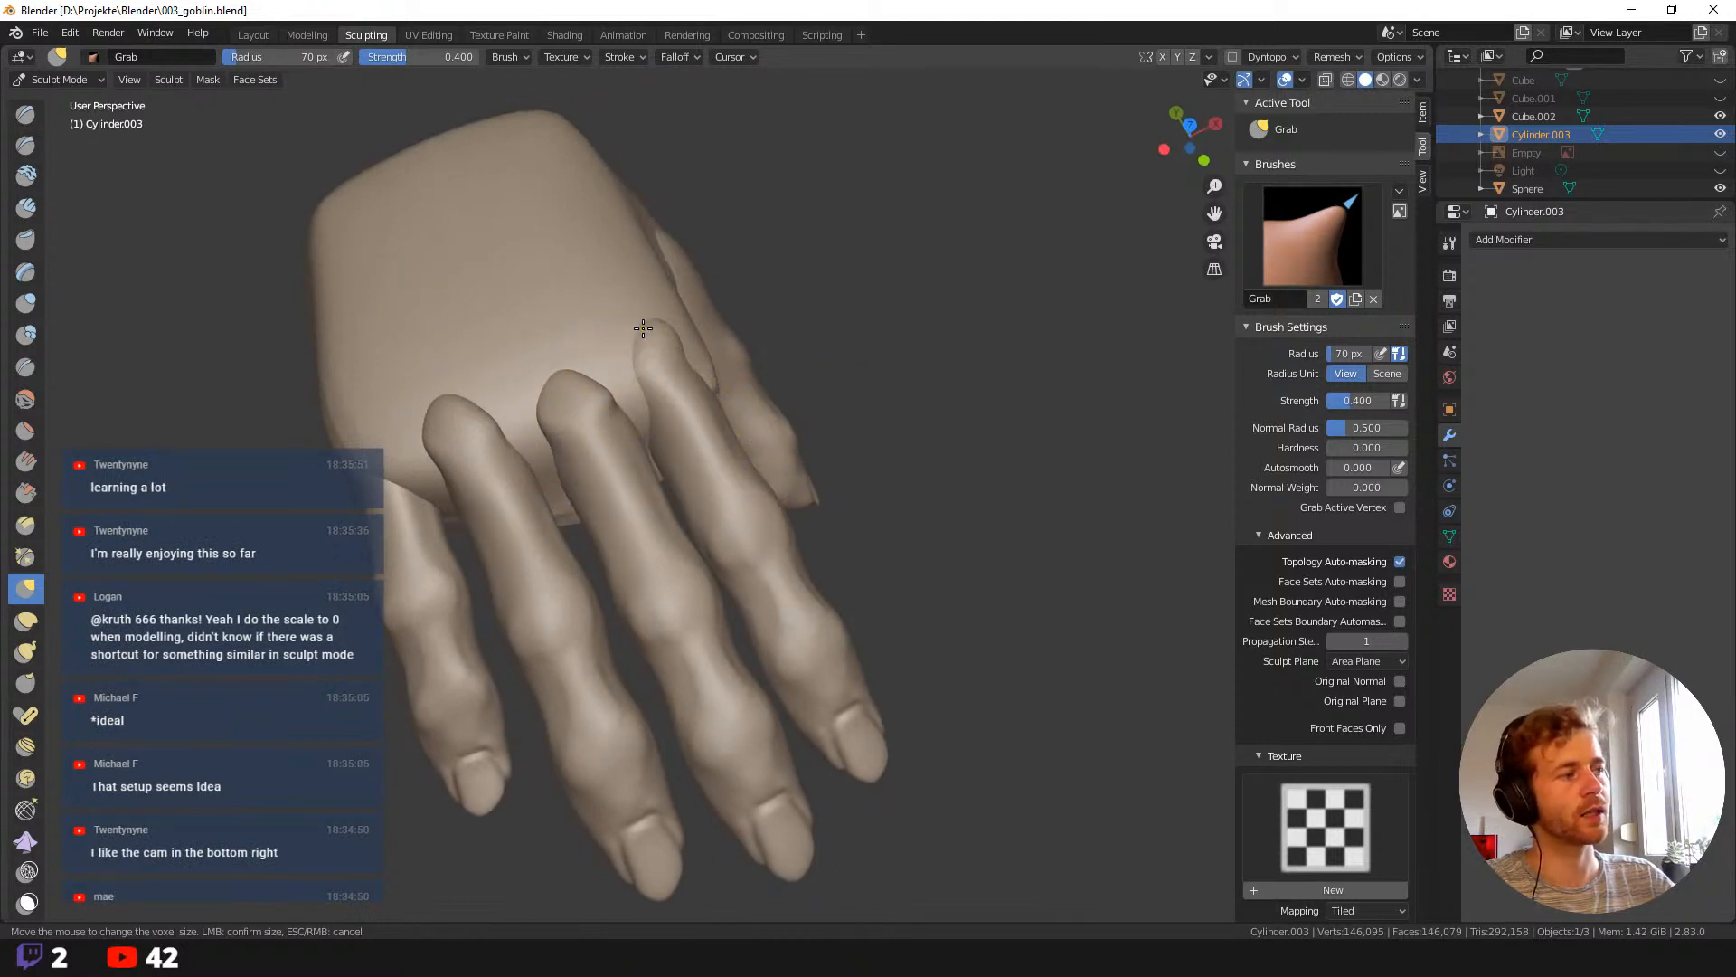
pyautogui.moveTo(763, 310); pyautogui.dragTo(666, 330, button='middle')
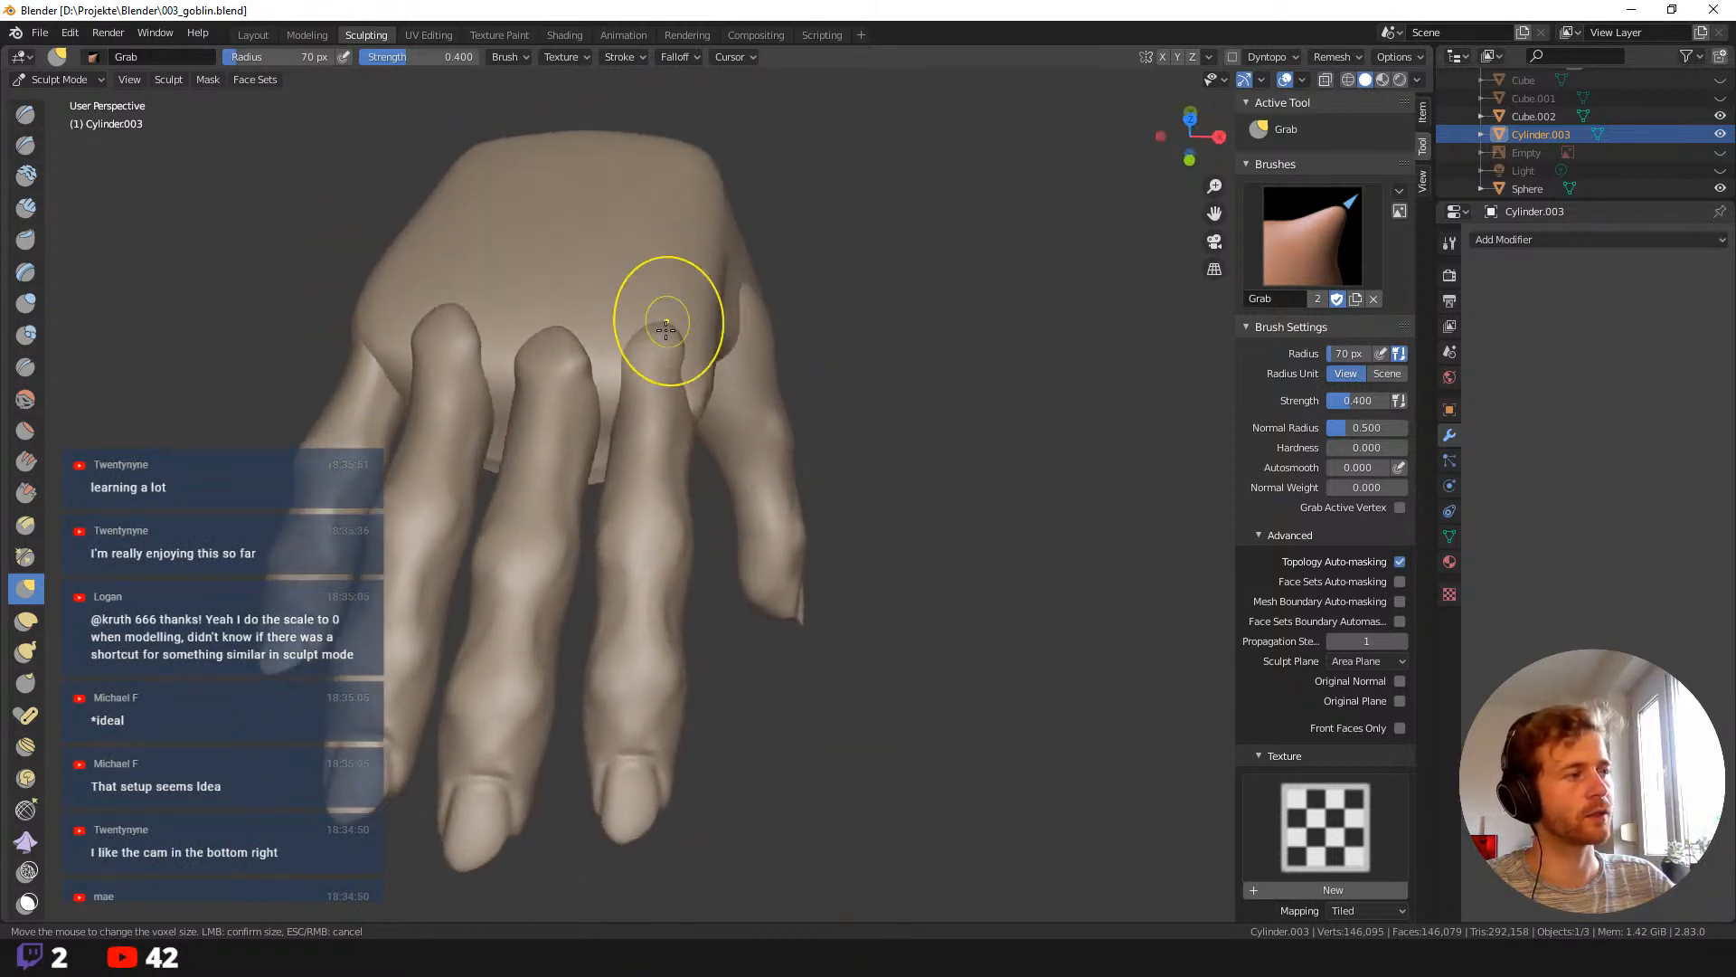
pyautogui.moveTo(665, 352); pyautogui.dragTo(657, 351)
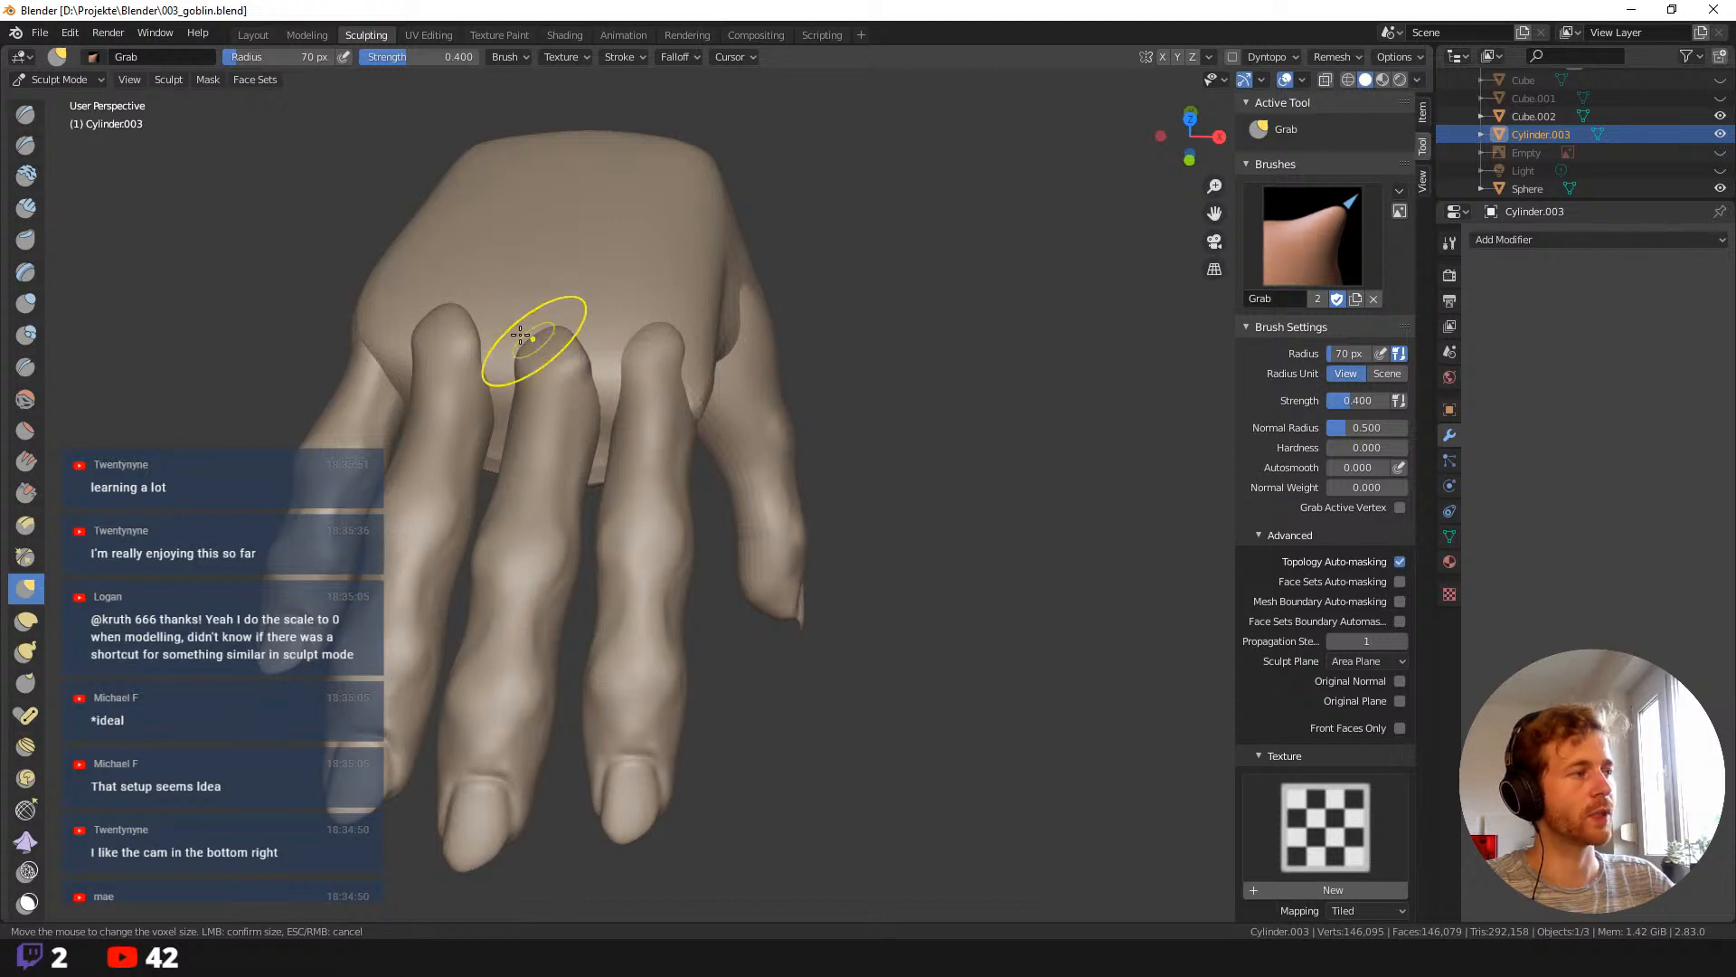
# Set the Grab brush radius to 127 px for adjusting the fingers from the side, then reduce it to 72 px.
pyautogui.moveTo(279, 291); pyautogui.dragTo(237, 245, button='middle')
pyautogui.keyDown('shift'); pyautogui.moveTo(237, 245); pyautogui.dragTo(742, 690, button='middle'); pyautogui.keyUp('shift')
pyautogui.press('f')
pyautogui.click(489, 587)
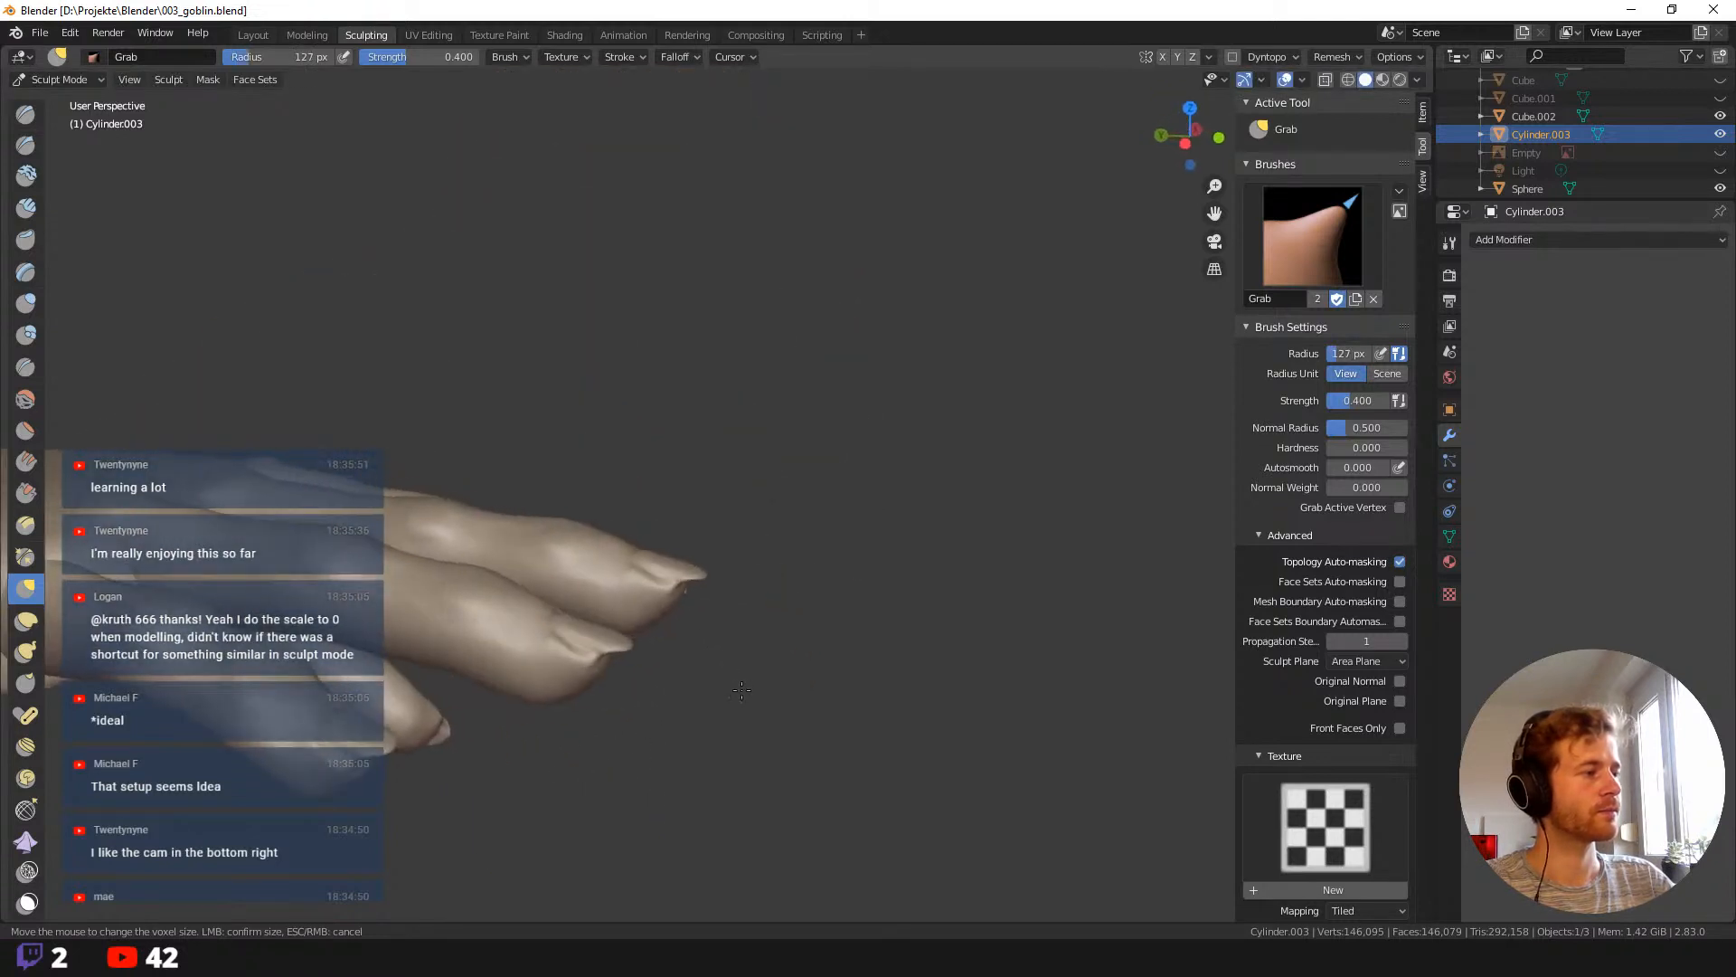
pyautogui.moveTo(567, 665)
pyautogui.mouseDown(button='middle')
pyautogui.moveTo(581, 593)
pyautogui.moveTo(574, 635)
pyautogui.mouseUp(button='middle')
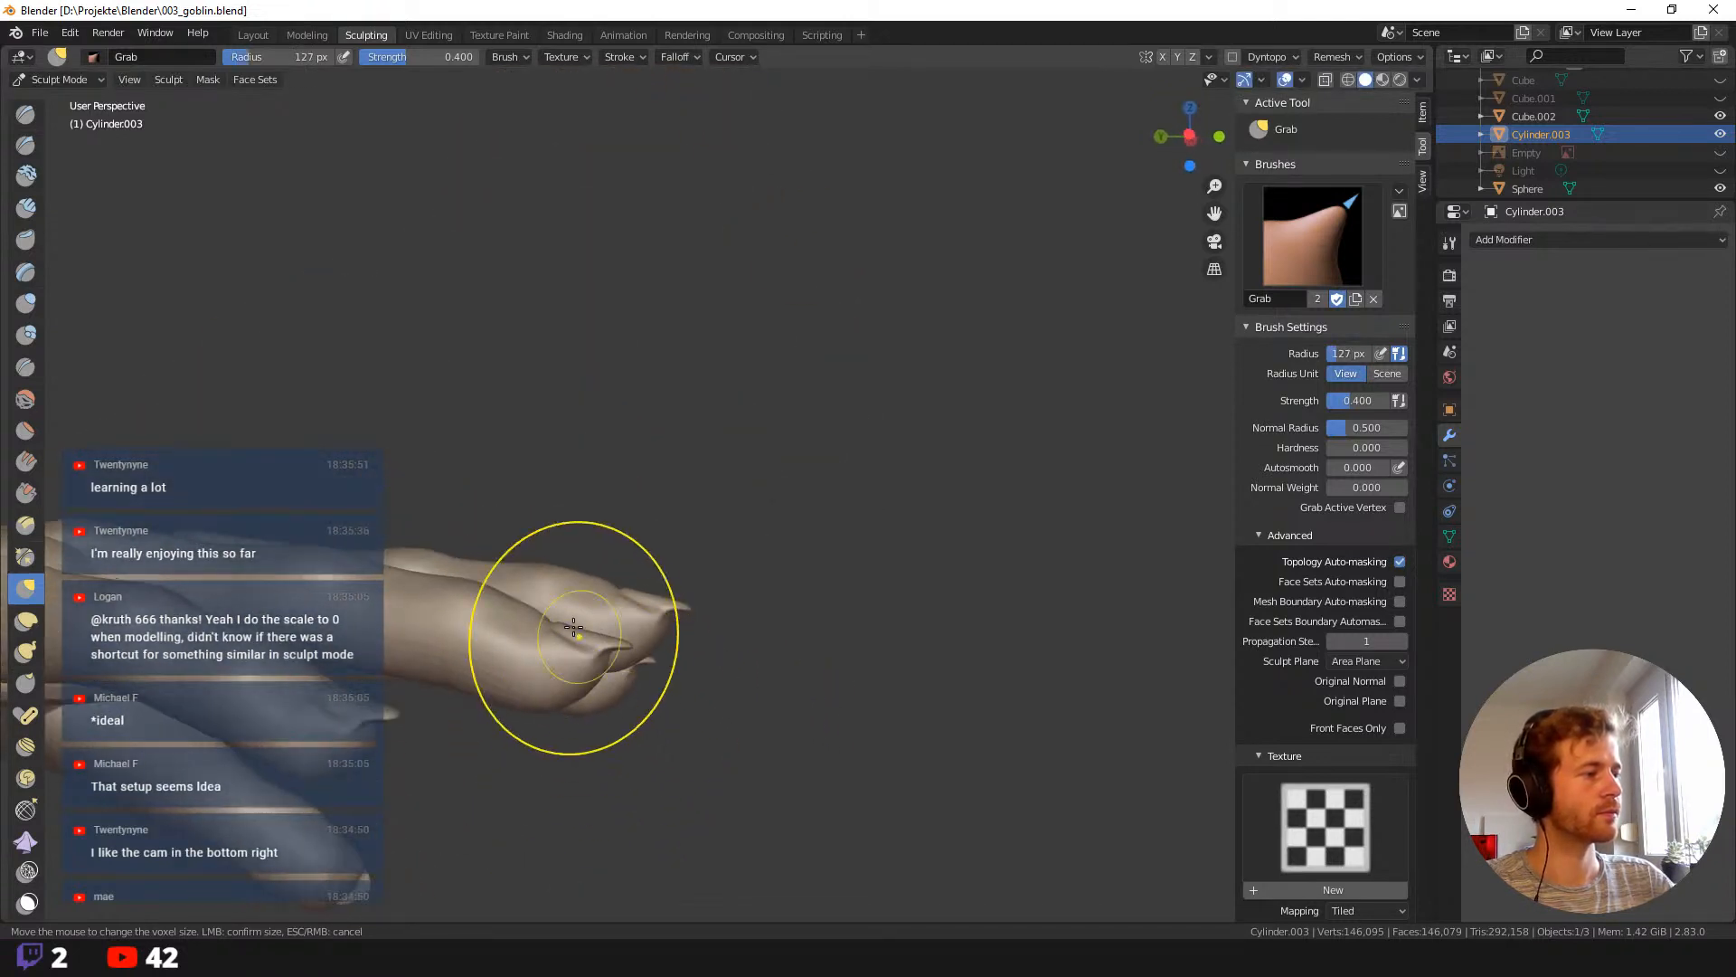
pyautogui.press('f')
pyautogui.click(622, 612)
pyautogui.moveTo(570, 760)
pyautogui.mouseDown(button='middle')
pyautogui.moveTo(487, 487)
pyautogui.moveTo(413, 392)
pyautogui.moveTo(458, 464)
pyautogui.mouseUp(button='middle')
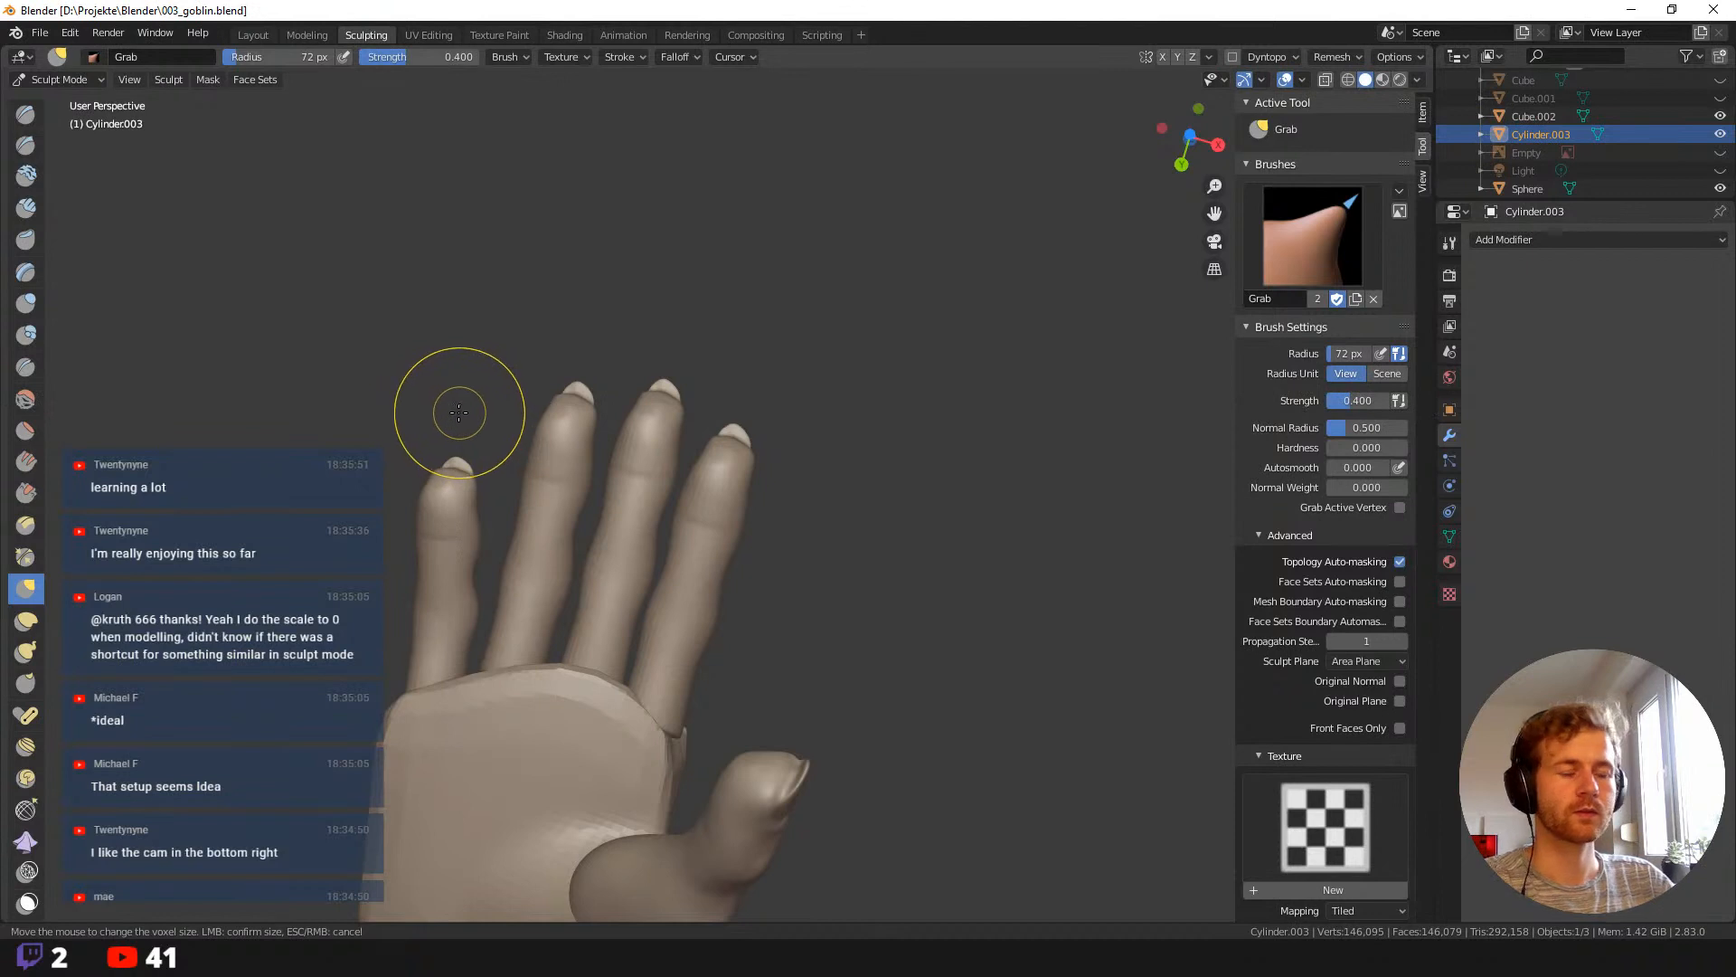
# Carve the joint creases on the palm side of the fingers with the Draw Sharp brush at a 33 px radius.
pyautogui.hotkey('shift', 'space')
pyautogui.click(398, 156)
pyautogui.press('f')
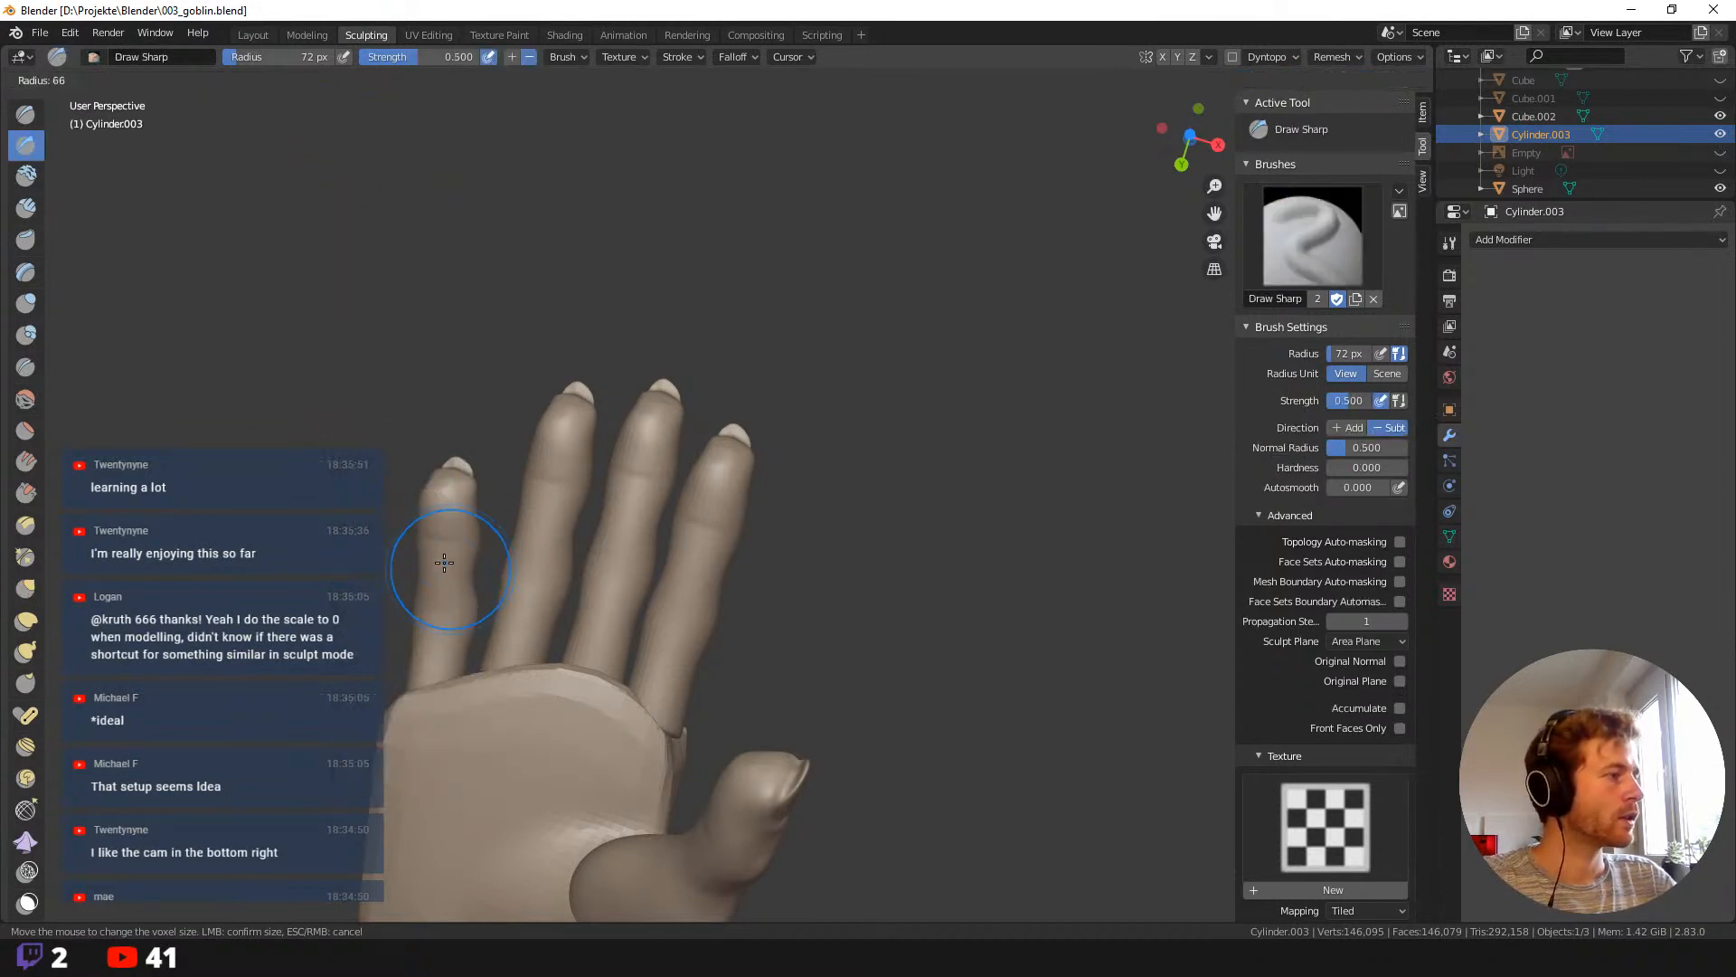
pyautogui.click(414, 561)
pyautogui.keyDown('shift'); pyautogui.moveTo(424, 492); pyautogui.dragTo(441, 410, button='middle'); pyautogui.keyUp('shift')
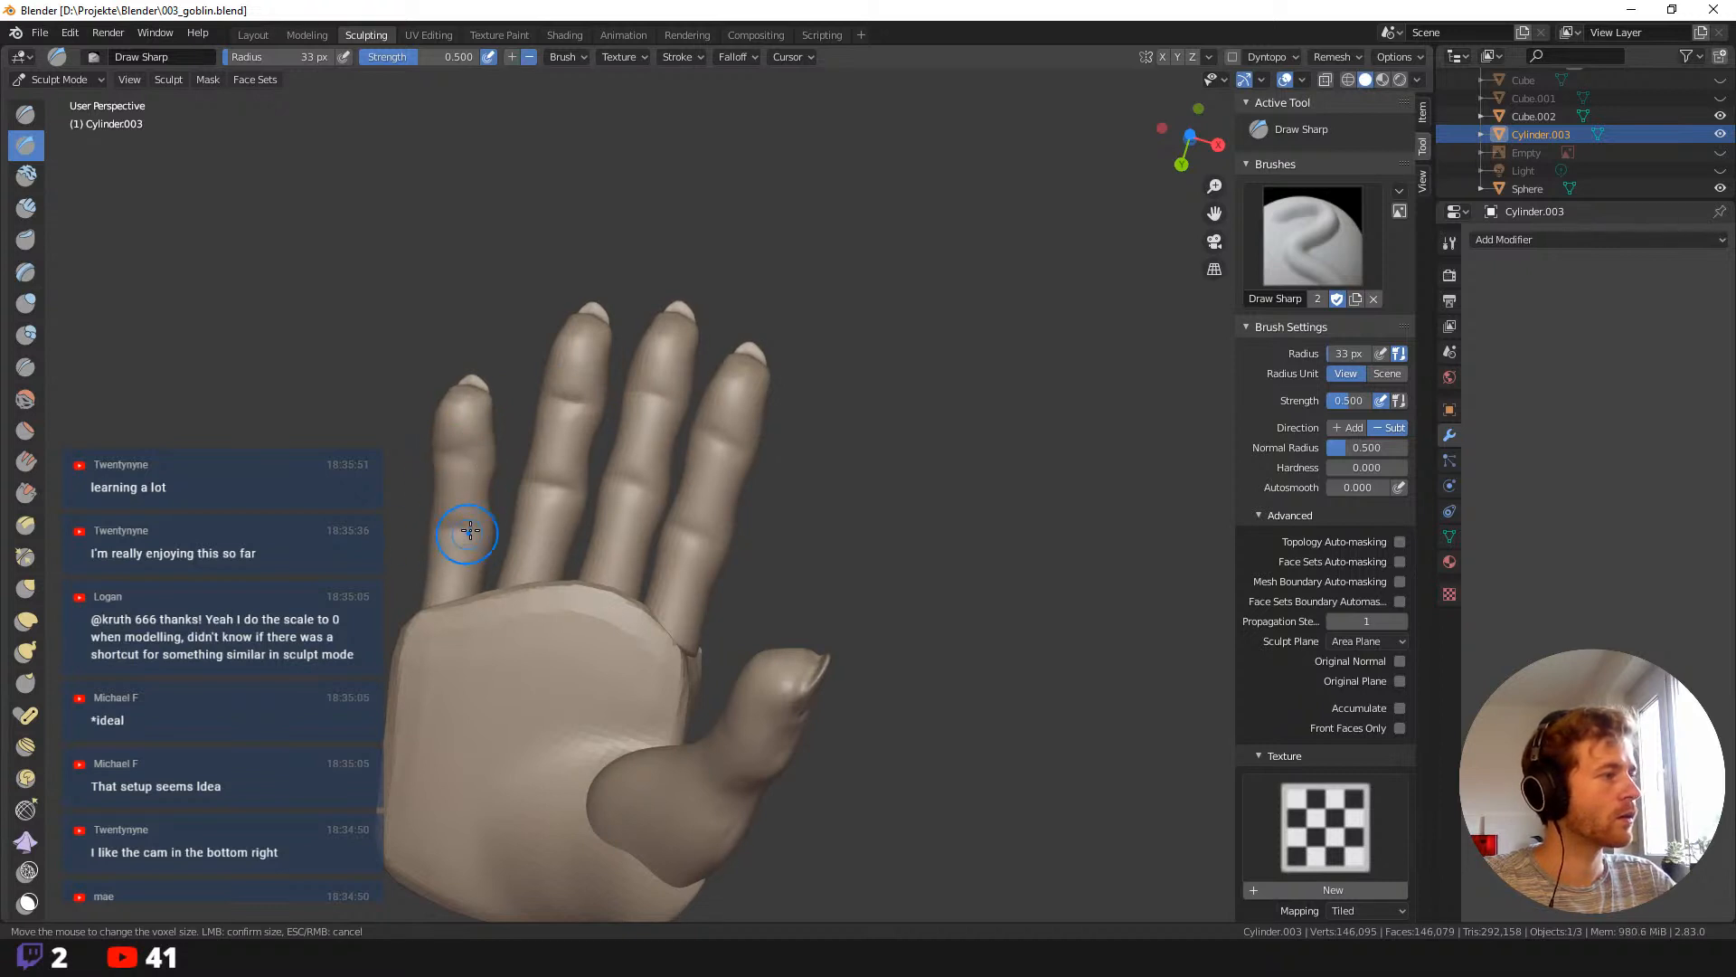
pyautogui.moveTo(334, 563)
pyautogui.mouseDown(button='middle')
pyautogui.moveTo(430, 606)
pyautogui.moveTo(664, 527)
pyautogui.moveTo(771, 545)
pyautogui.moveTo(778, 588)
pyautogui.moveTo(747, 378)
pyautogui.moveTo(507, 299)
pyautogui.mouseUp(button='middle')
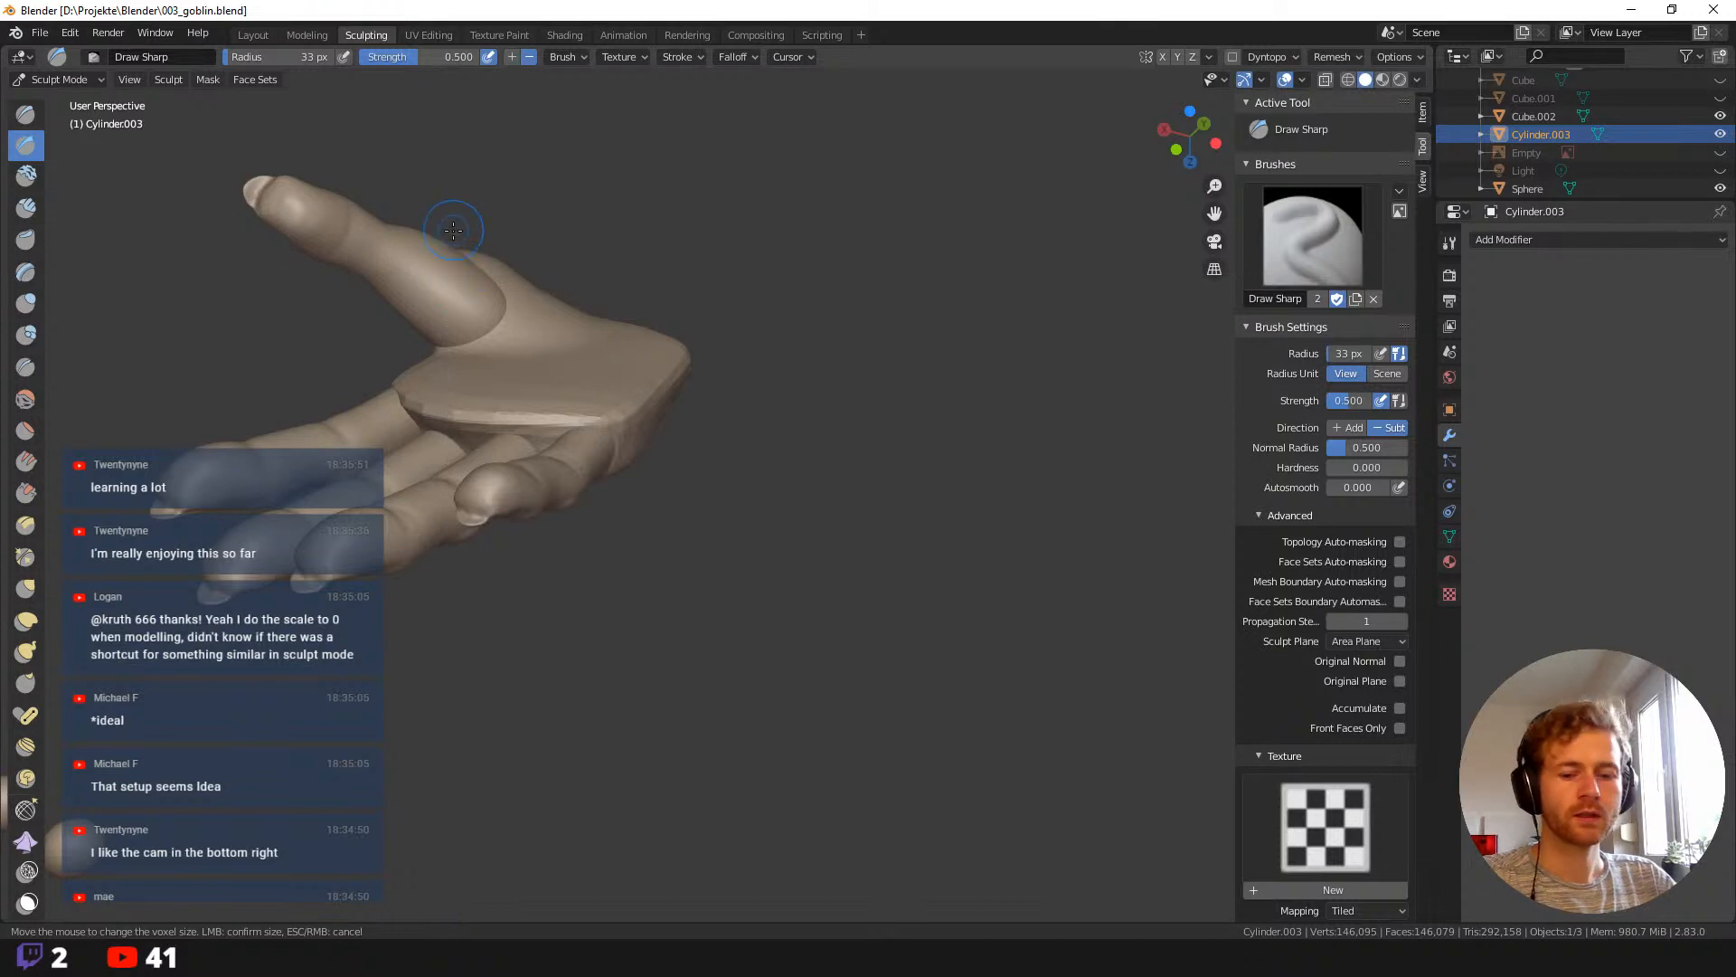
# Switch back to the Grab brush and reshape the thumb's base against the palm with a 130 px radius.
pyautogui.press('g')
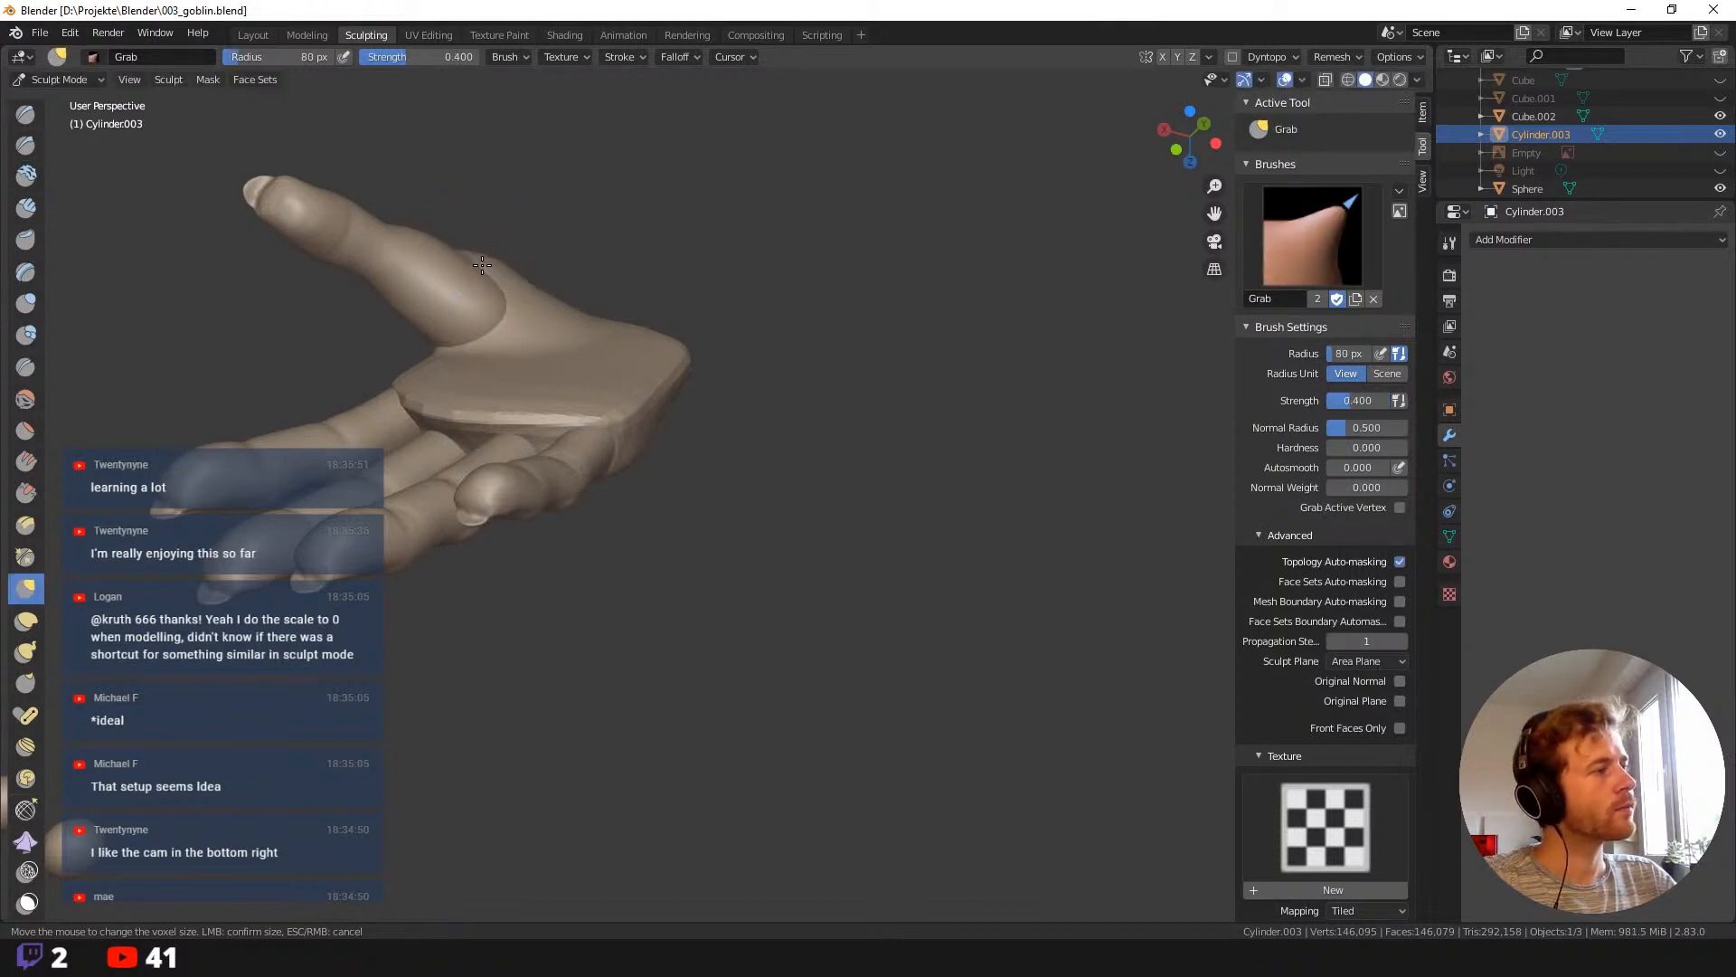
pyautogui.moveTo(481, 253); pyautogui.dragTo(502, 310, button='middle')
pyautogui.moveTo(571, 454); pyautogui.dragTo(520, 437, button='middle')
pyautogui.press('f')
pyautogui.click(684, 462)
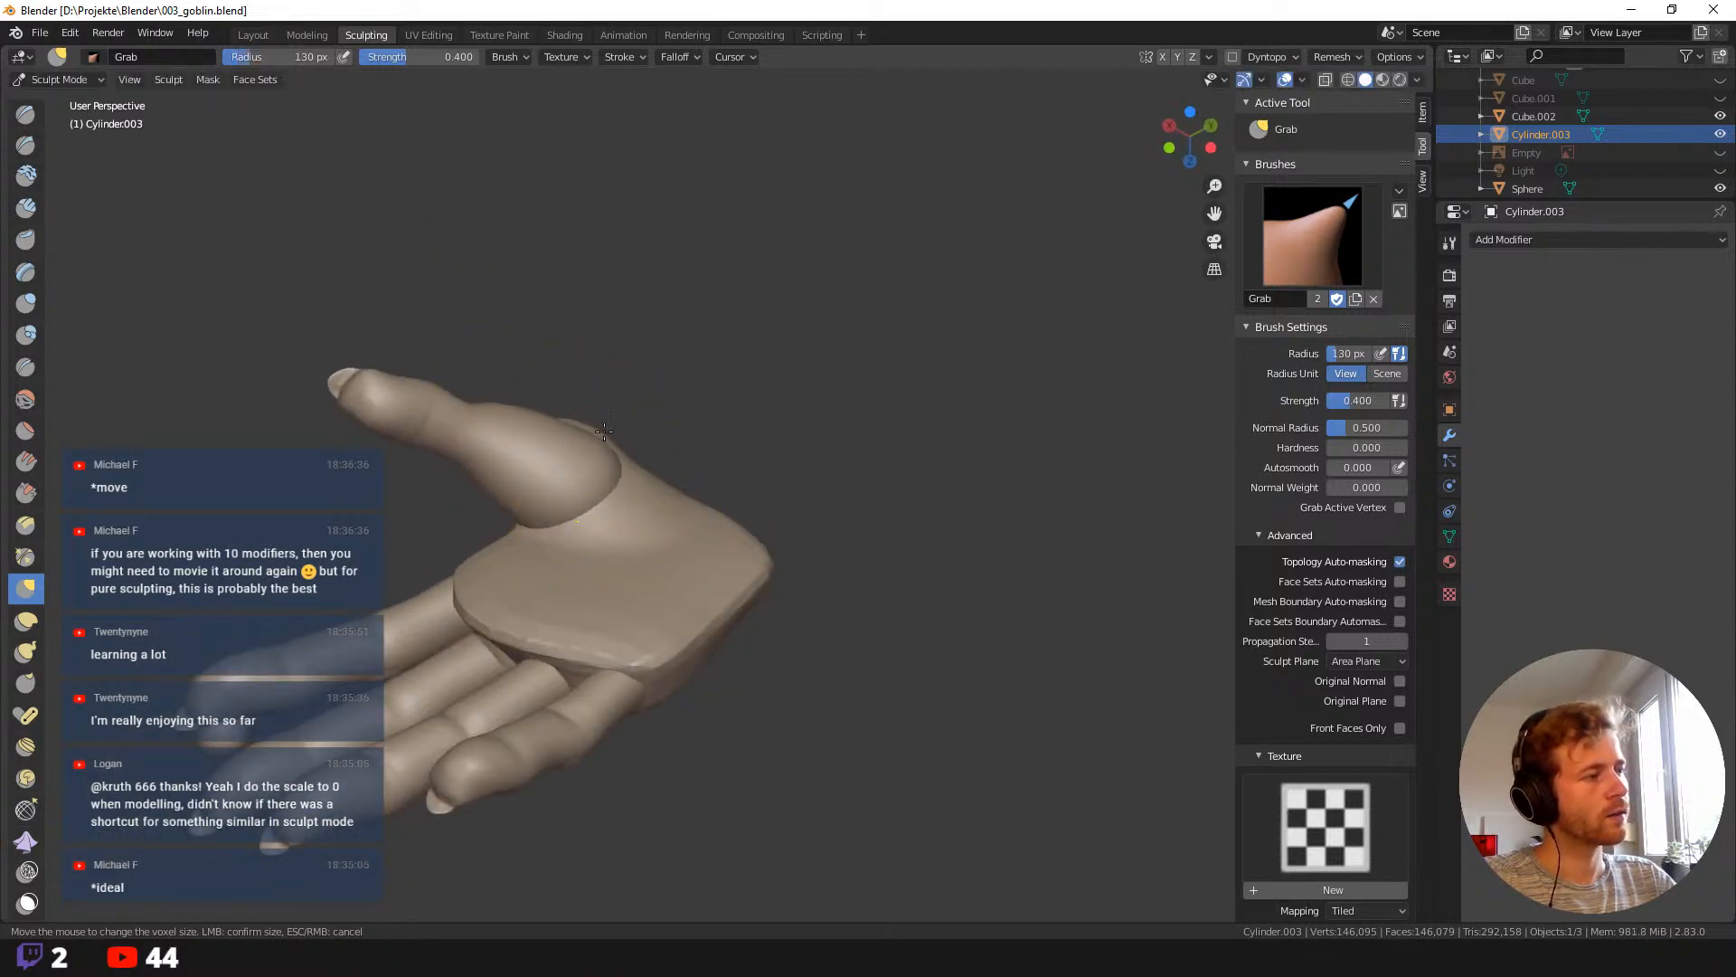
pyautogui.moveTo(717, 447); pyautogui.dragTo(665, 498, button='middle')
# Adjust the pose of the fingers with the Grab brush, using a 209 px radius and then a 93 px one.
pyautogui.moveTo(833, 476)
pyautogui.mouseDown(button='middle')
pyautogui.moveTo(772, 635)
pyautogui.moveTo(814, 627)
pyautogui.moveTo(760, 515)
pyautogui.moveTo(875, 713)
pyautogui.mouseUp(button='middle')
pyautogui.press('f')
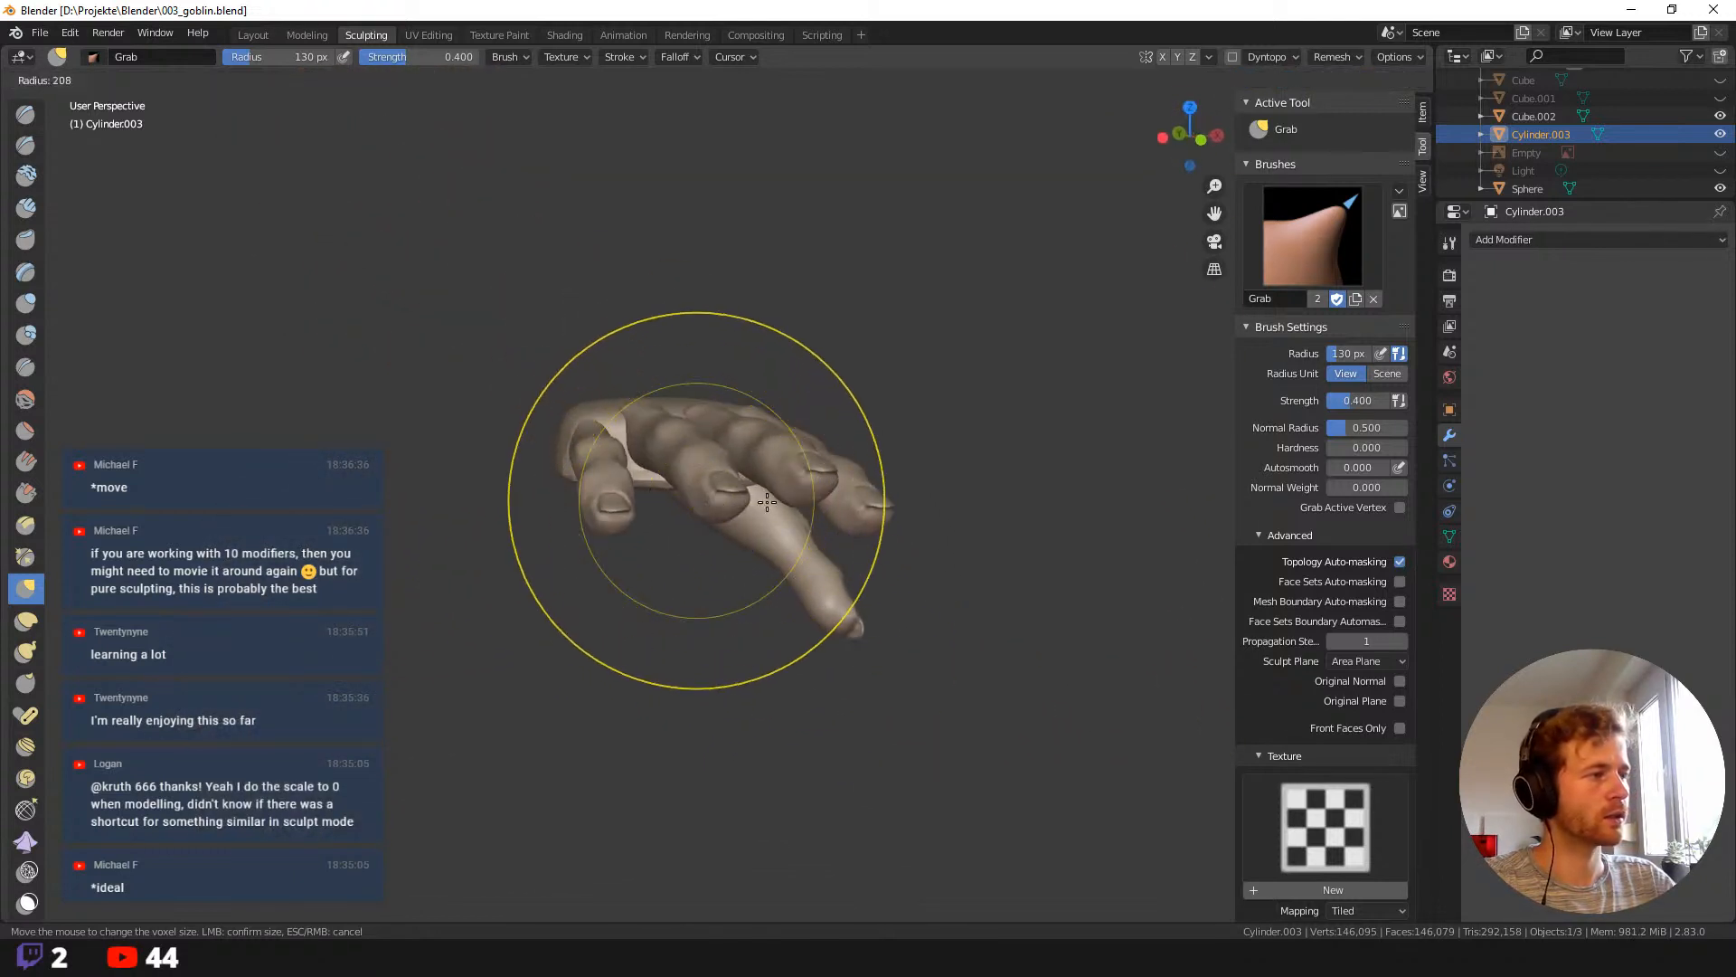
pyautogui.click(888, 501)
pyautogui.moveTo(709, 474)
pyautogui.mouseDown(button='middle')
pyautogui.moveTo(760, 506)
pyautogui.moveTo(795, 484)
pyautogui.moveTo(754, 640)
pyautogui.mouseUp(button='middle')
pyautogui.moveTo(608, 341)
pyautogui.mouseDown(button='middle')
pyautogui.moveTo(600, 388)
pyautogui.moveTo(685, 554)
pyautogui.moveTo(701, 554)
pyautogui.mouseUp(button='middle')
pyautogui.press('f')
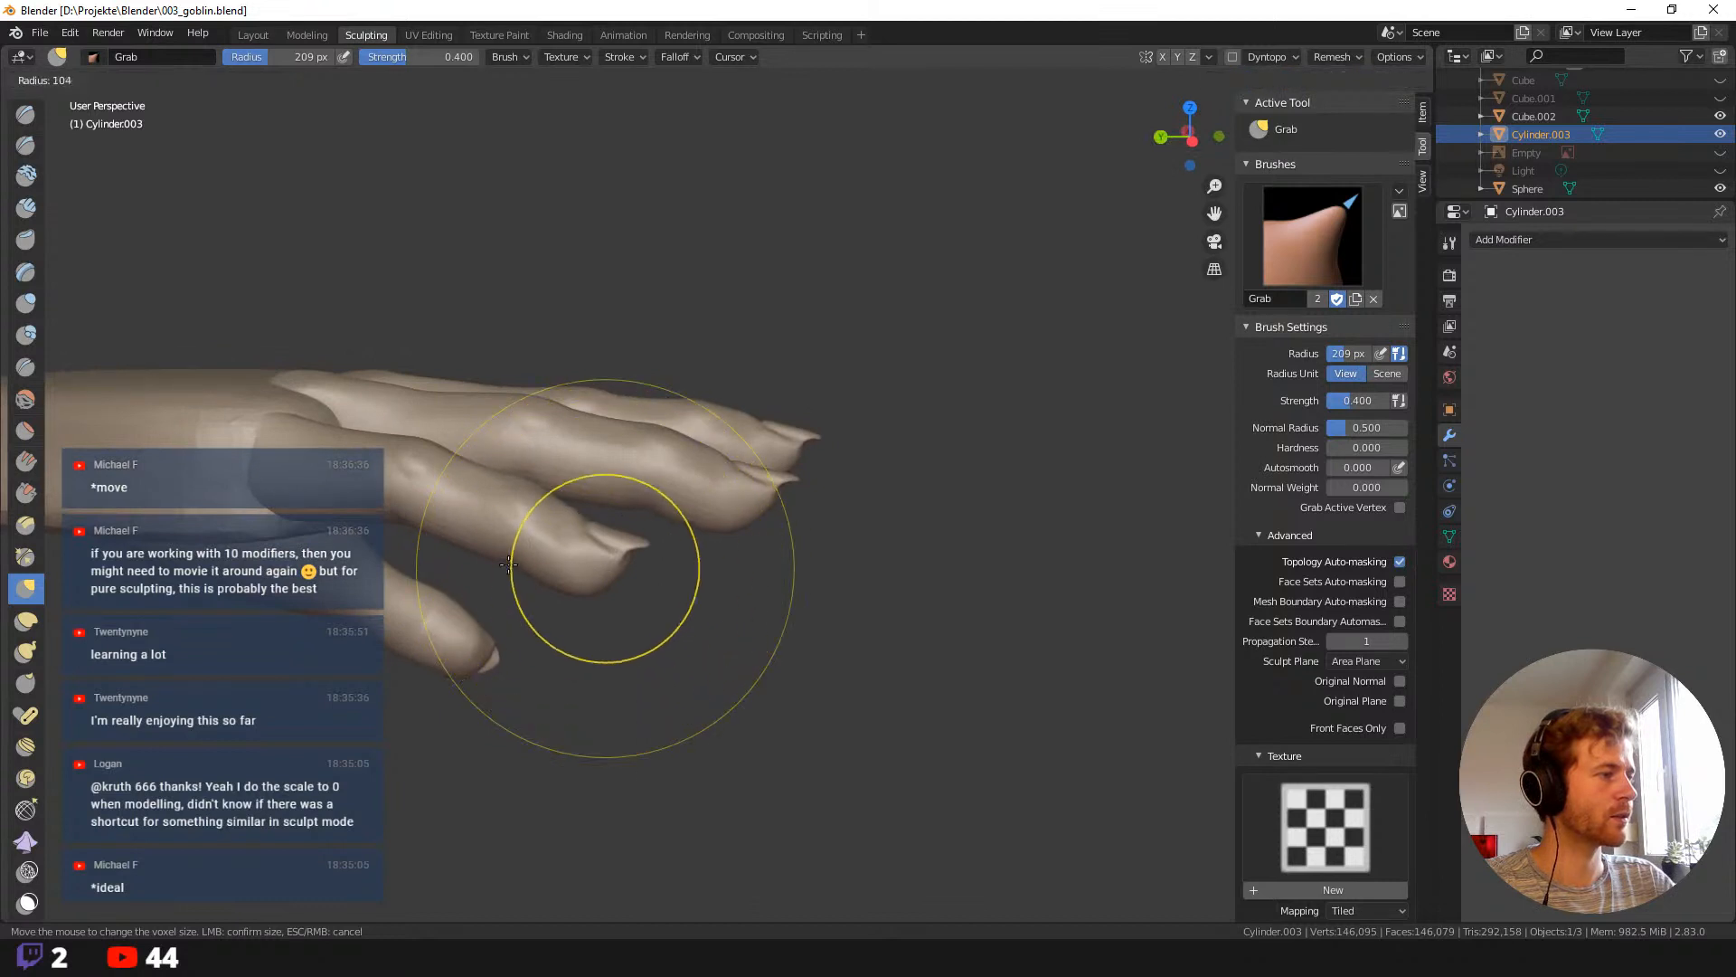
pyautogui.click(499, 575)
pyautogui.moveTo(548, 624)
pyautogui.mouseDown(button='middle')
pyautogui.moveTo(777, 503)
pyautogui.moveTo(820, 547)
pyautogui.mouseUp(button='middle')
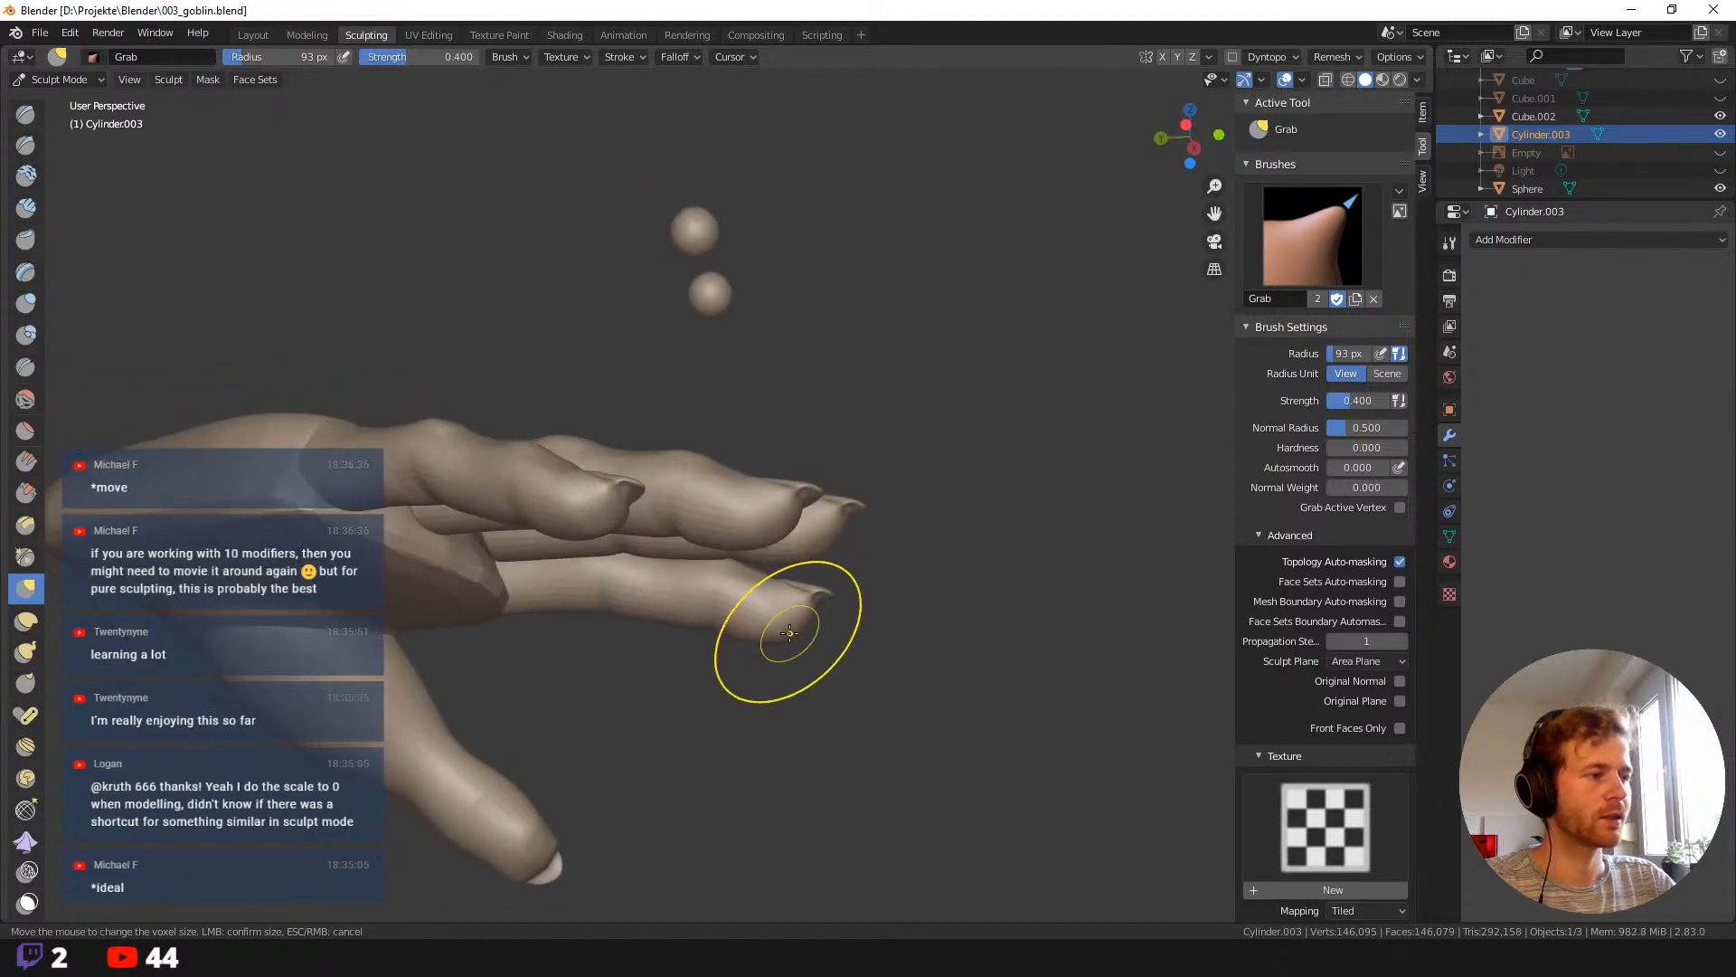
pyautogui.moveTo(778, 631); pyautogui.dragTo(686, 940, button='middle')
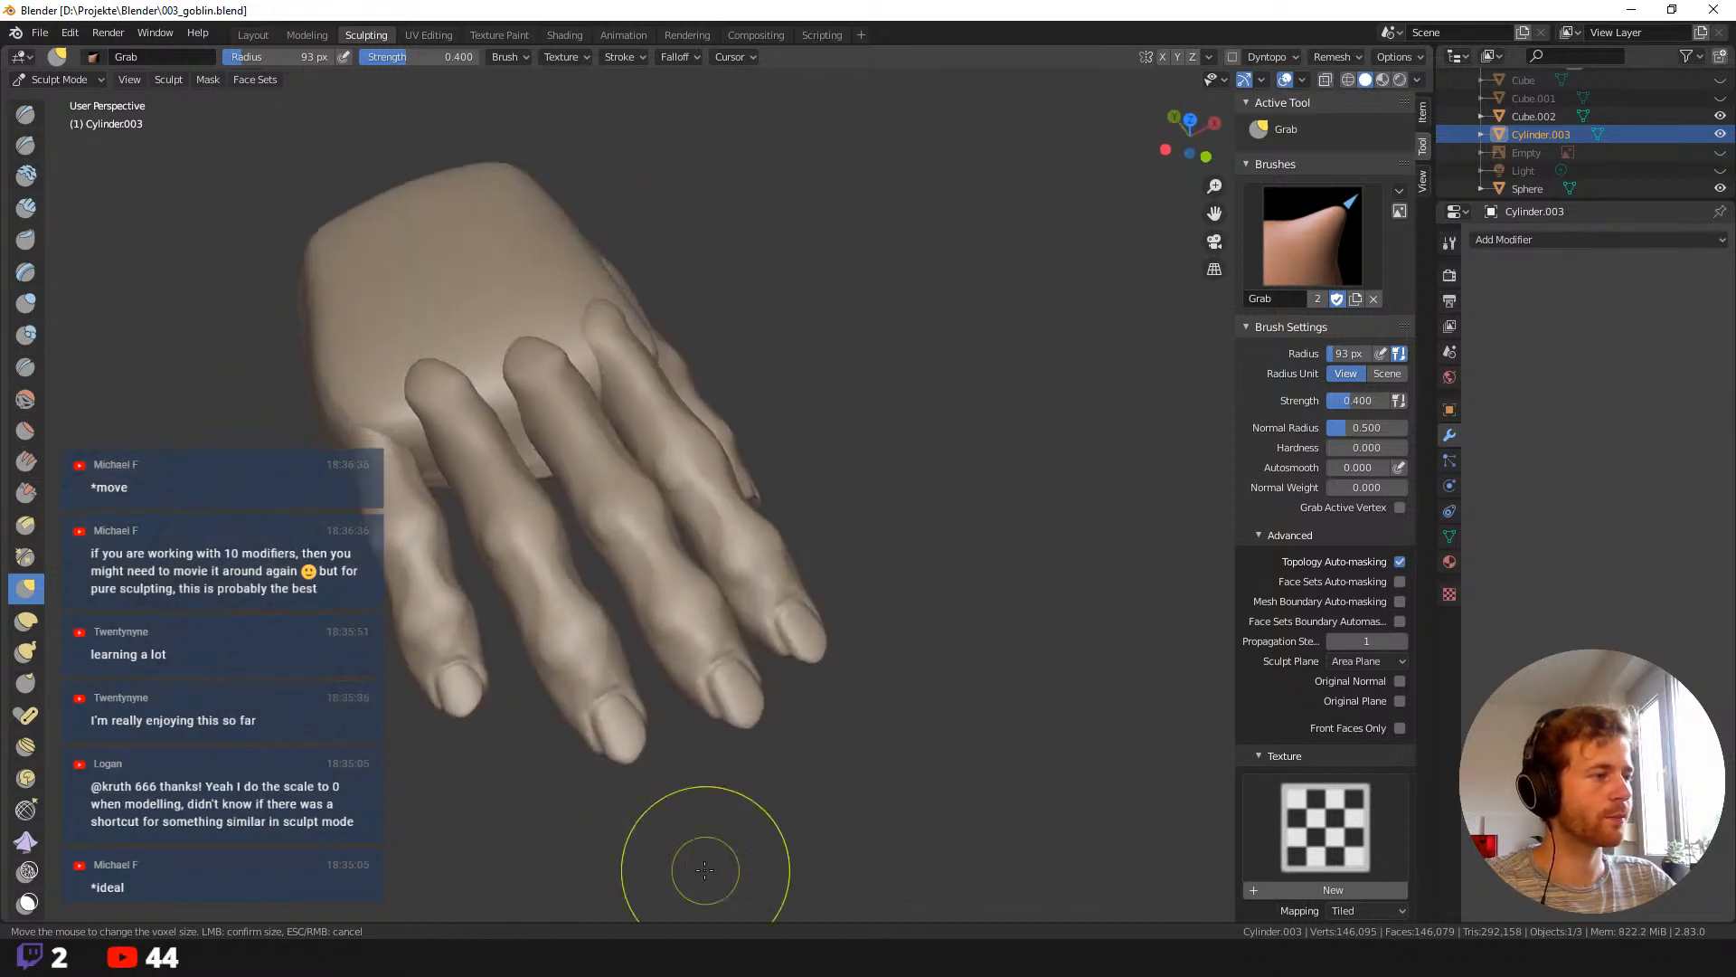
# Frame the whole hand and nudge the fingers slightly with the Grab brush at a 112 px radius.
pyautogui.scroll(-5, 633, 724)
pyautogui.scroll(-3, 425, 371)
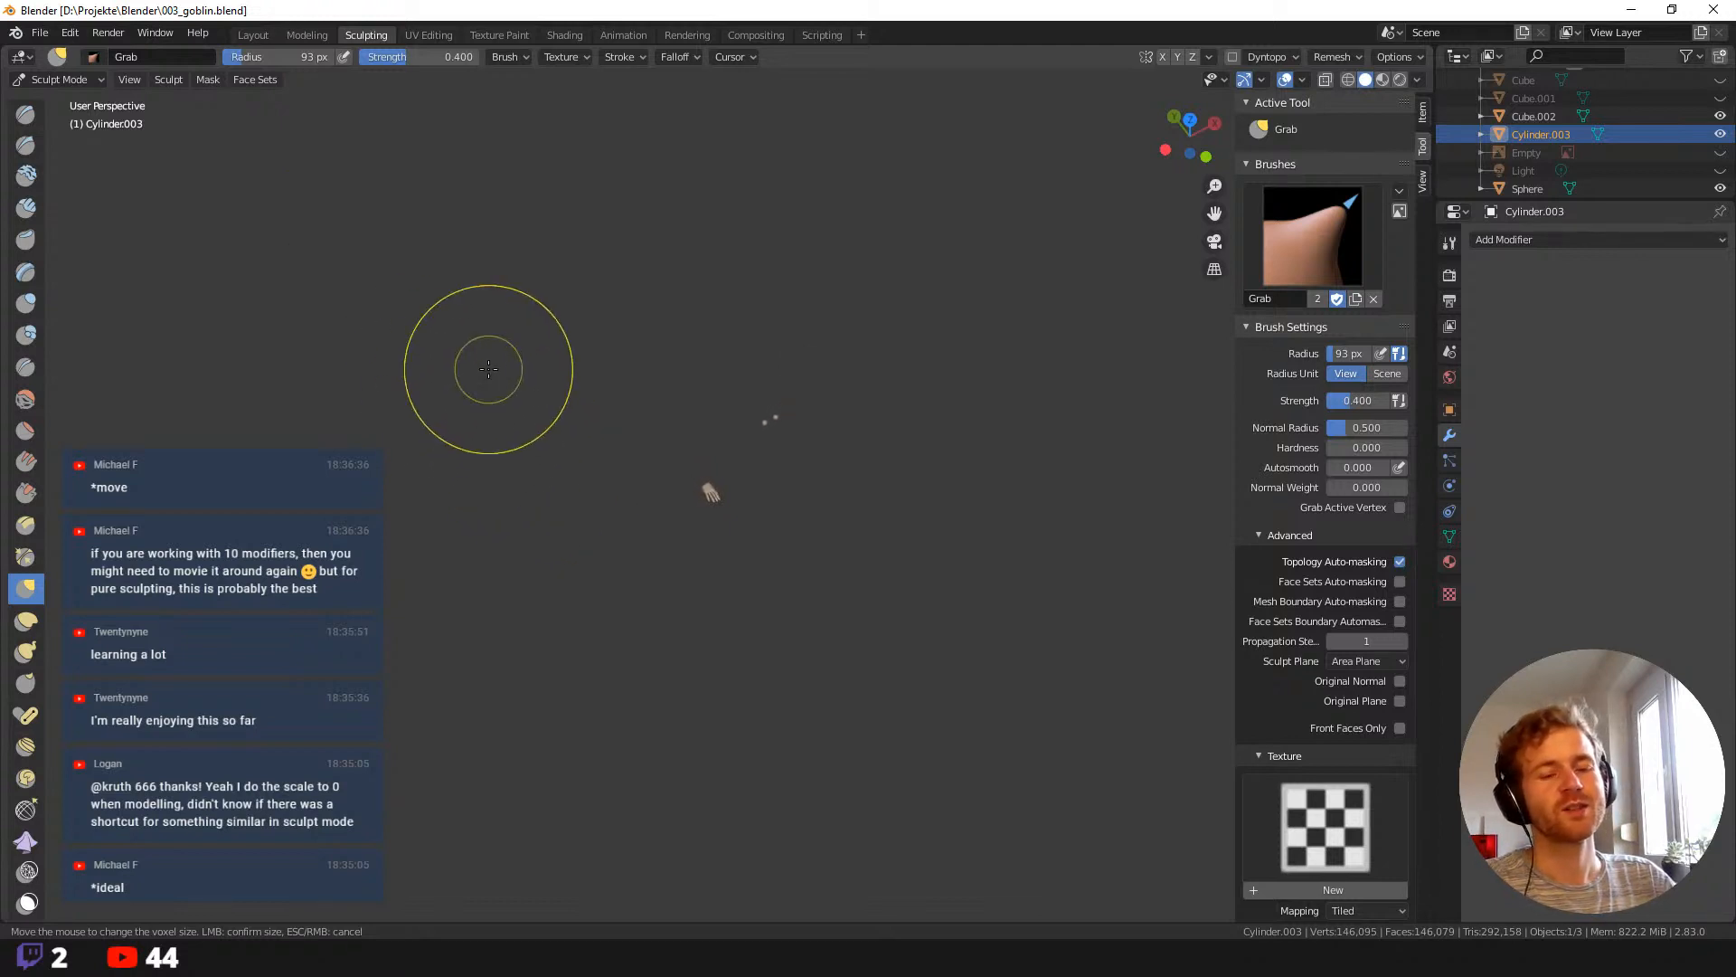
pyautogui.press('KP_Decimal')
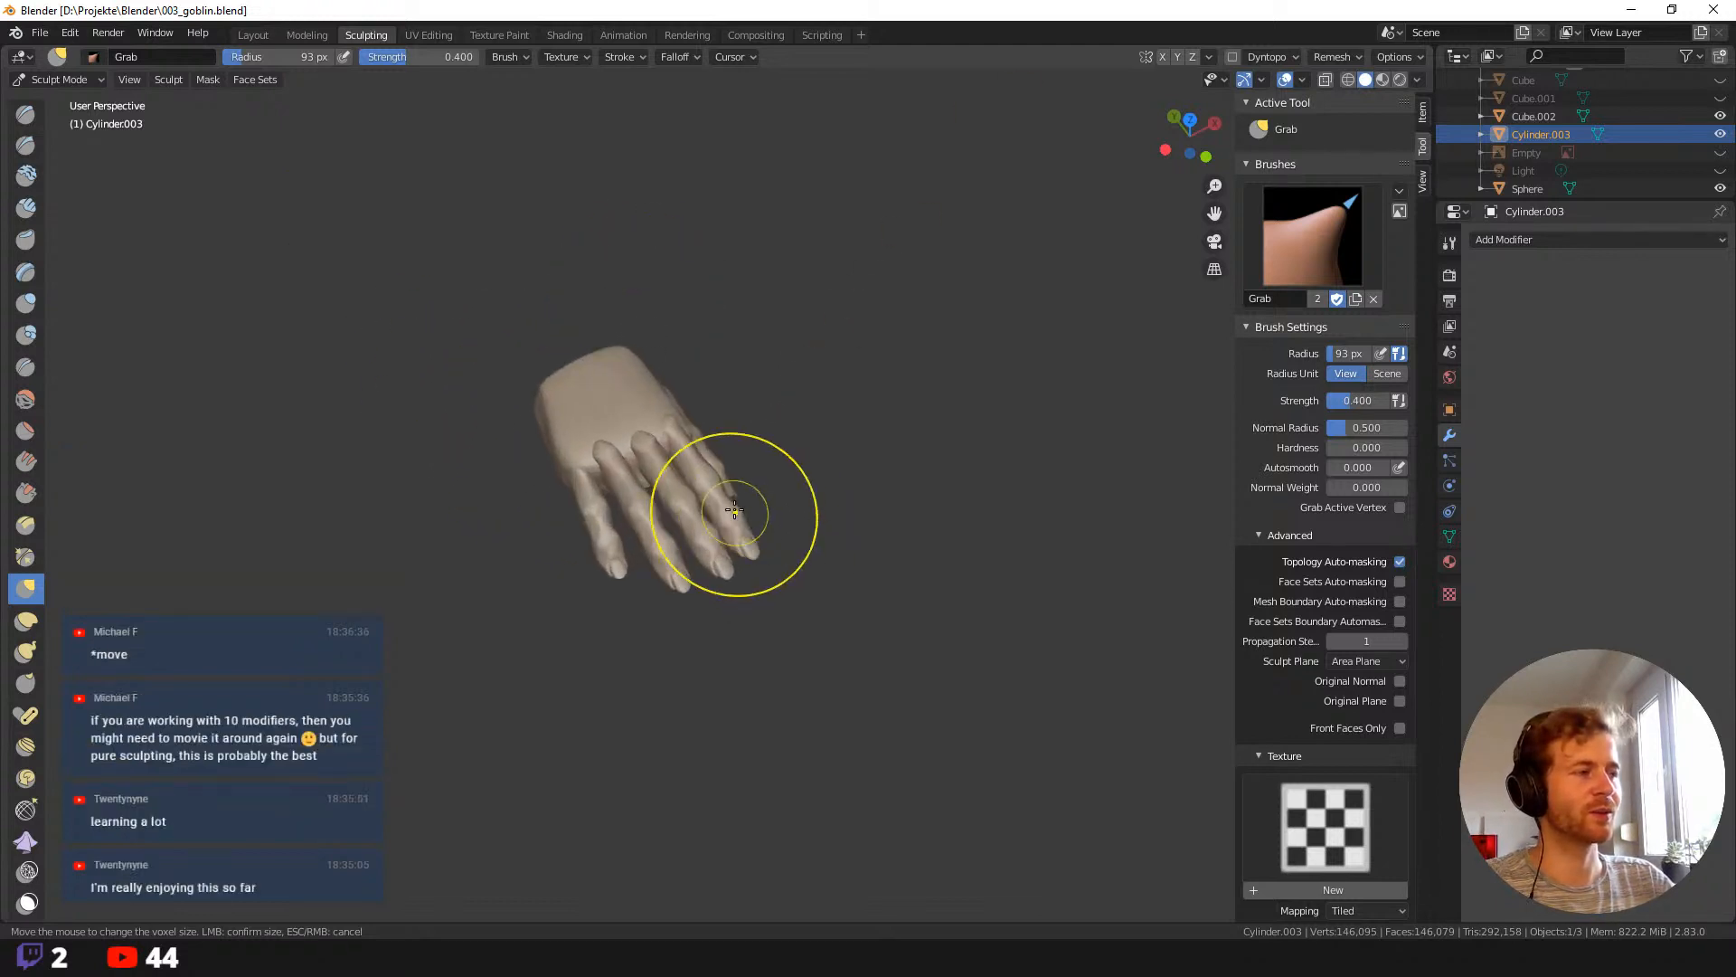
pyautogui.moveTo(771, 508); pyautogui.dragTo(803, 521, button='middle')
pyautogui.moveTo(803, 521)
pyautogui.mouseDown(button='middle')
pyautogui.moveTo(787, 480)
pyautogui.moveTo(796, 521)
pyautogui.mouseUp(button='middle')
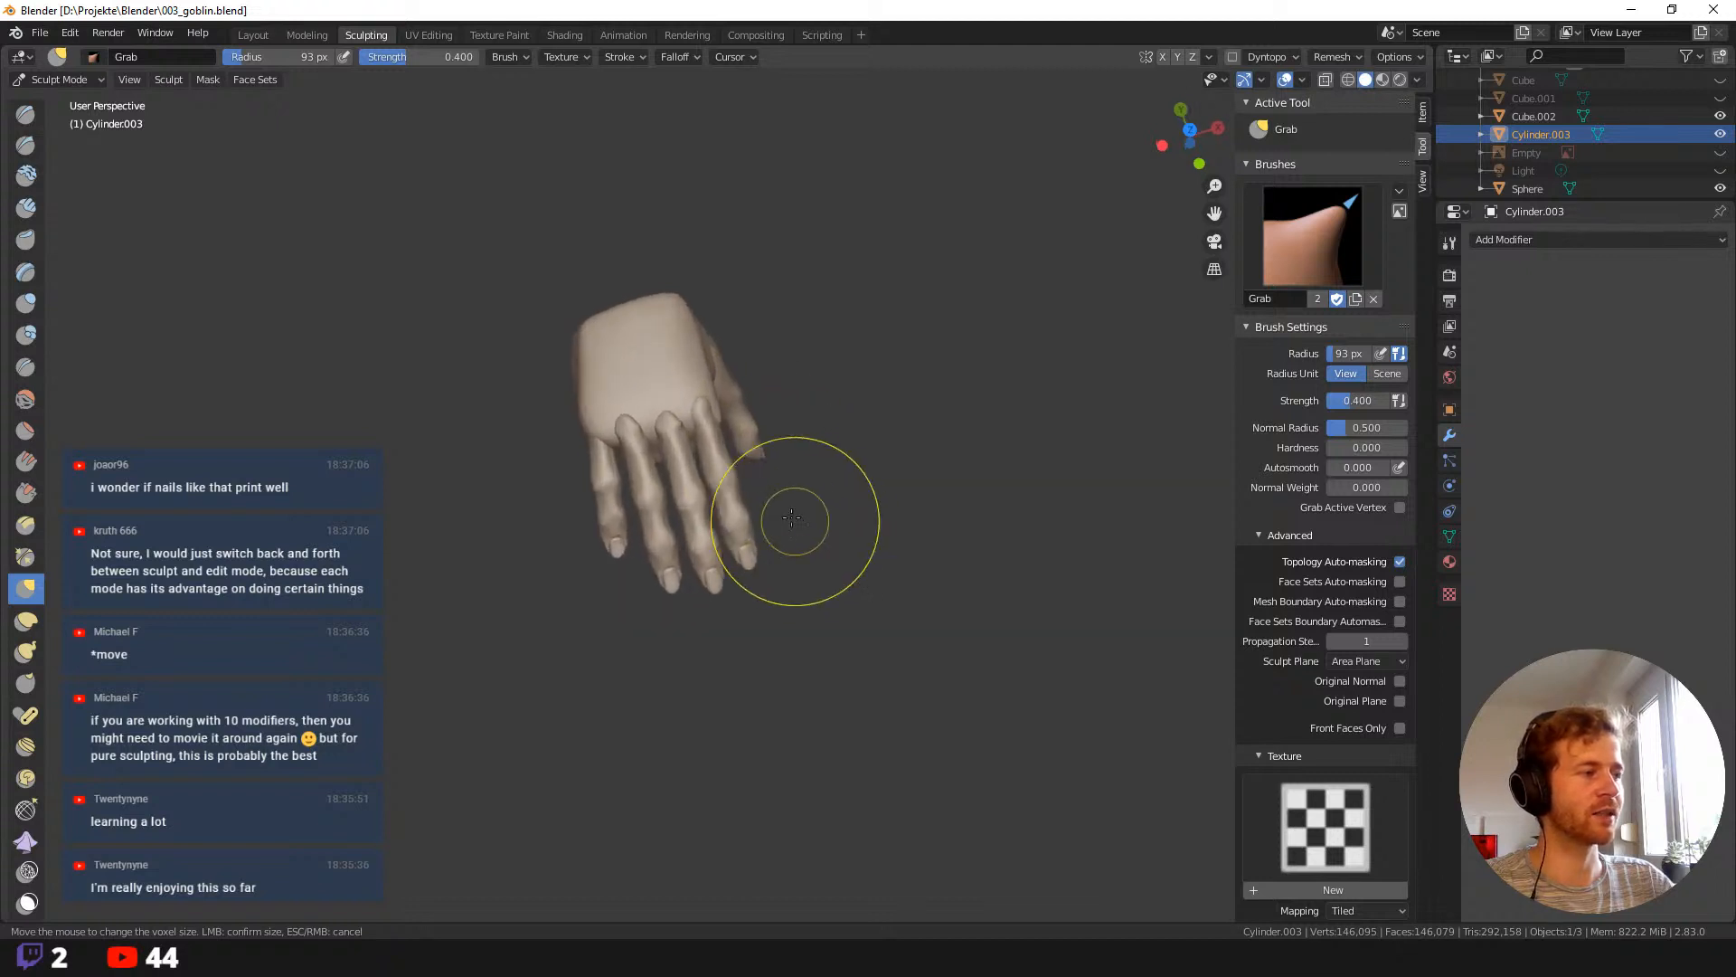
pyautogui.press('f')
pyautogui.click(711, 497)
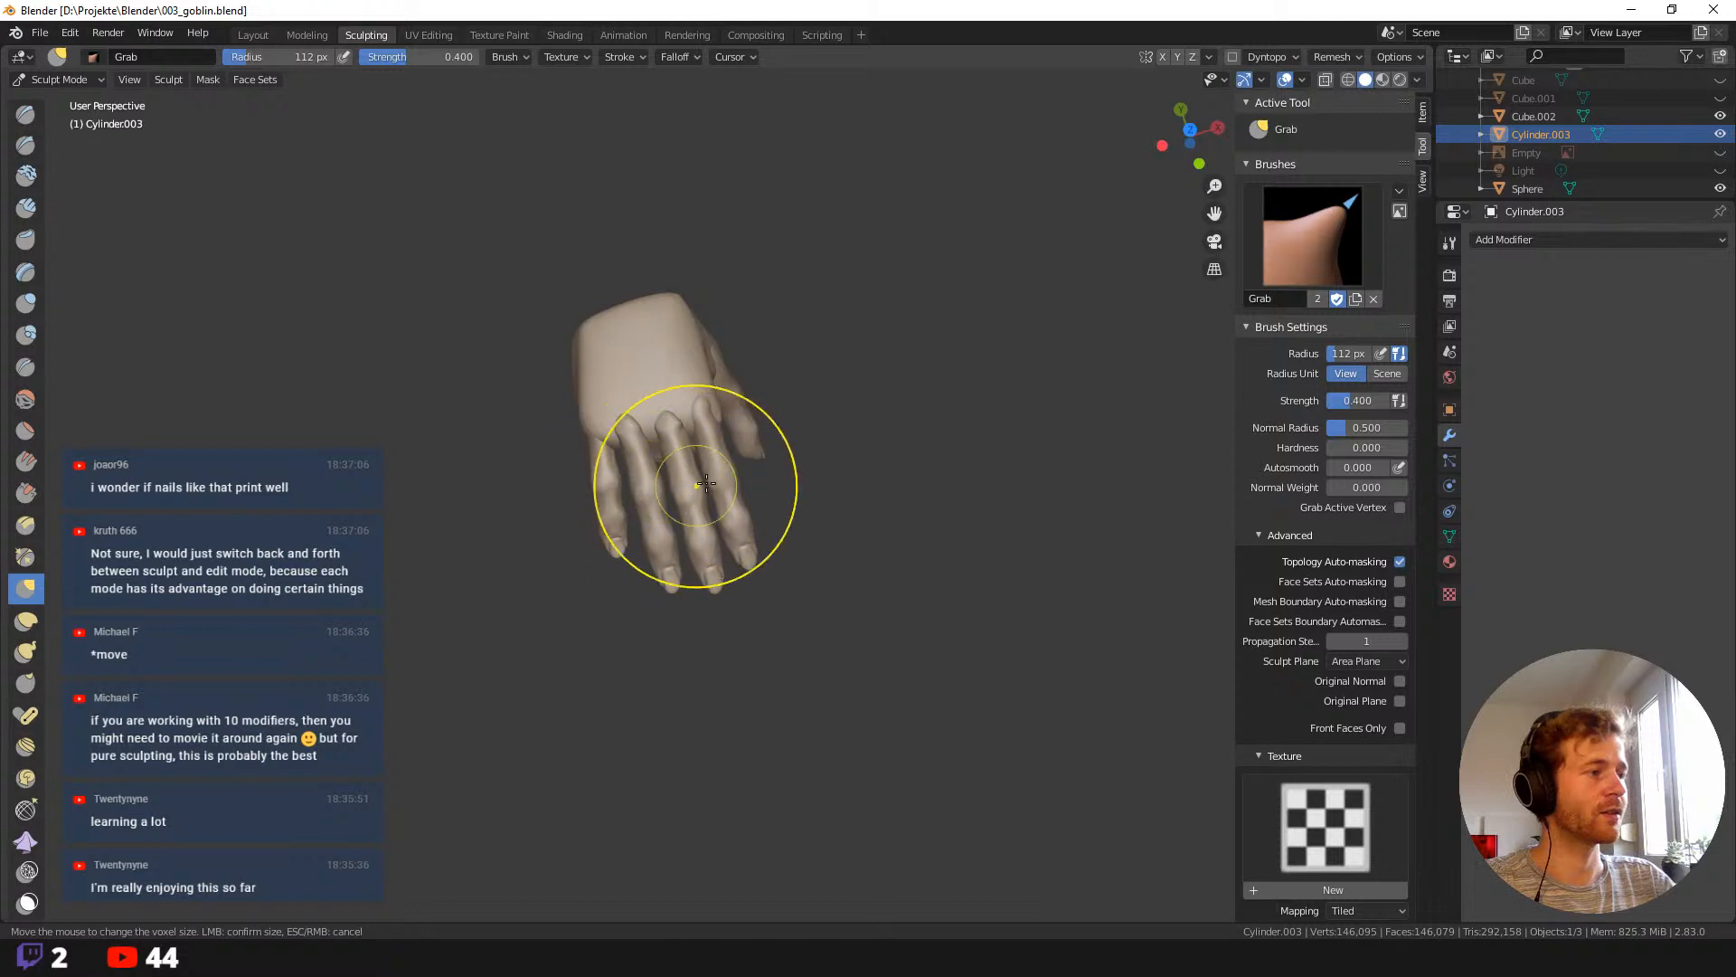
pyautogui.moveTo(722, 481); pyautogui.dragTo(726, 477)
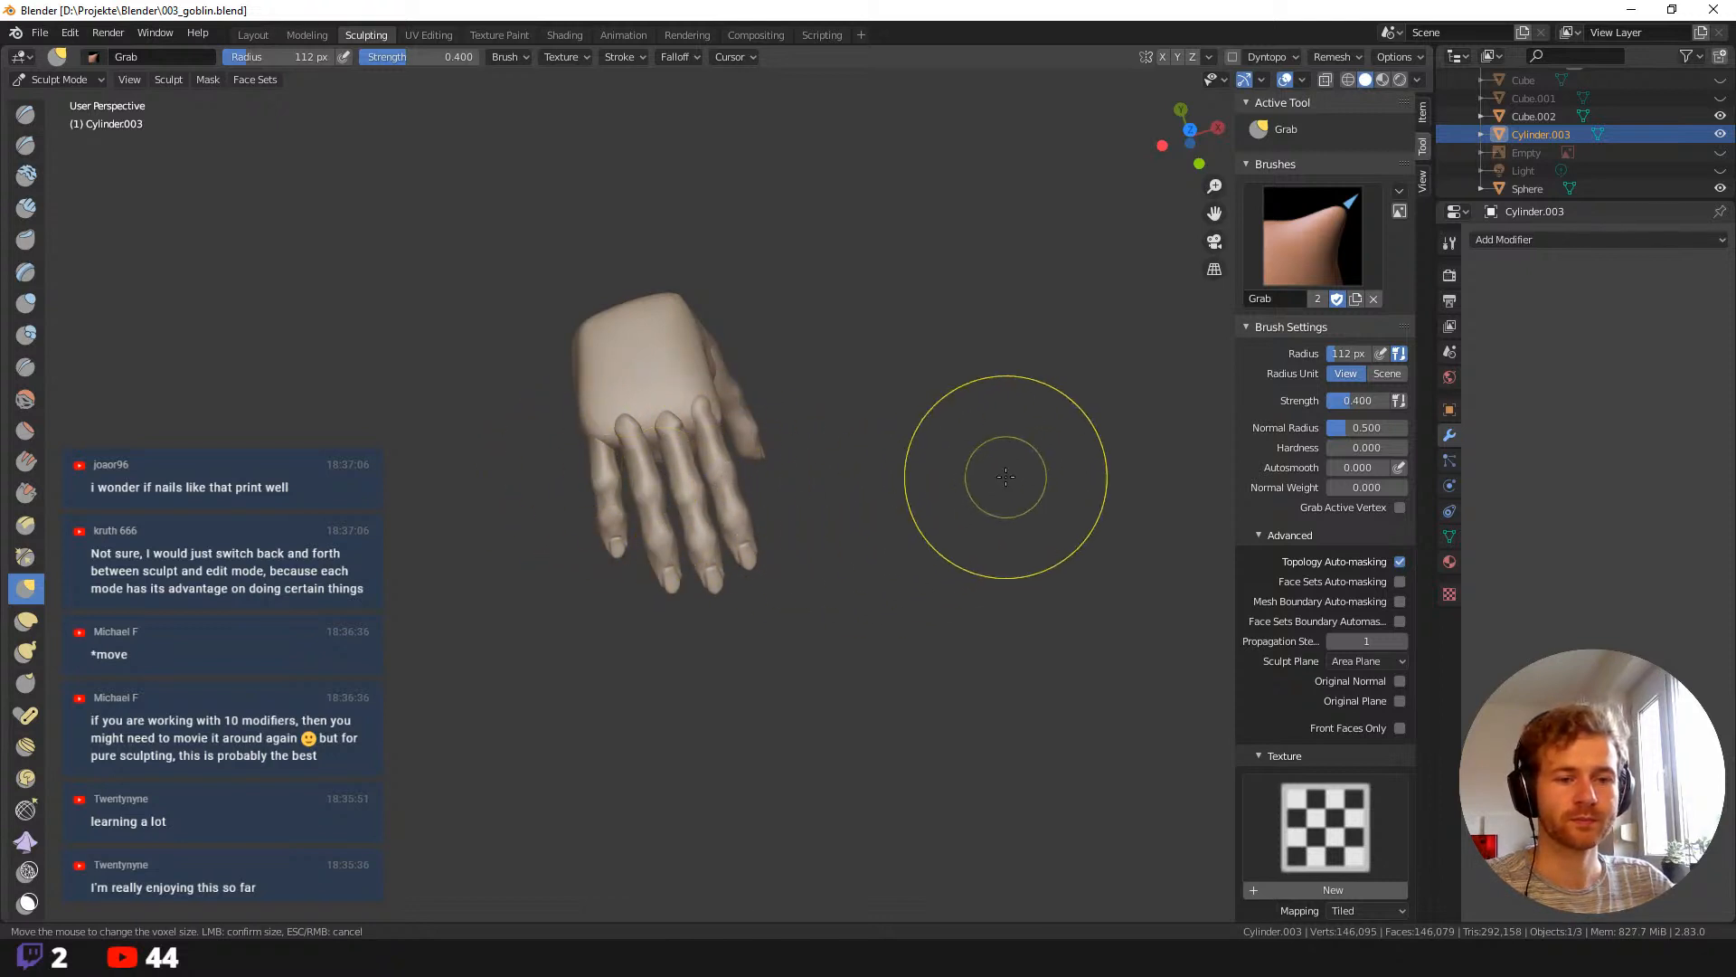
# Reduce the Grab brush radius to 85 px and nudge the underside of the middle fingertip.
pyautogui.moveTo(868, 299); pyautogui.dragTo(859, 240, button='middle')
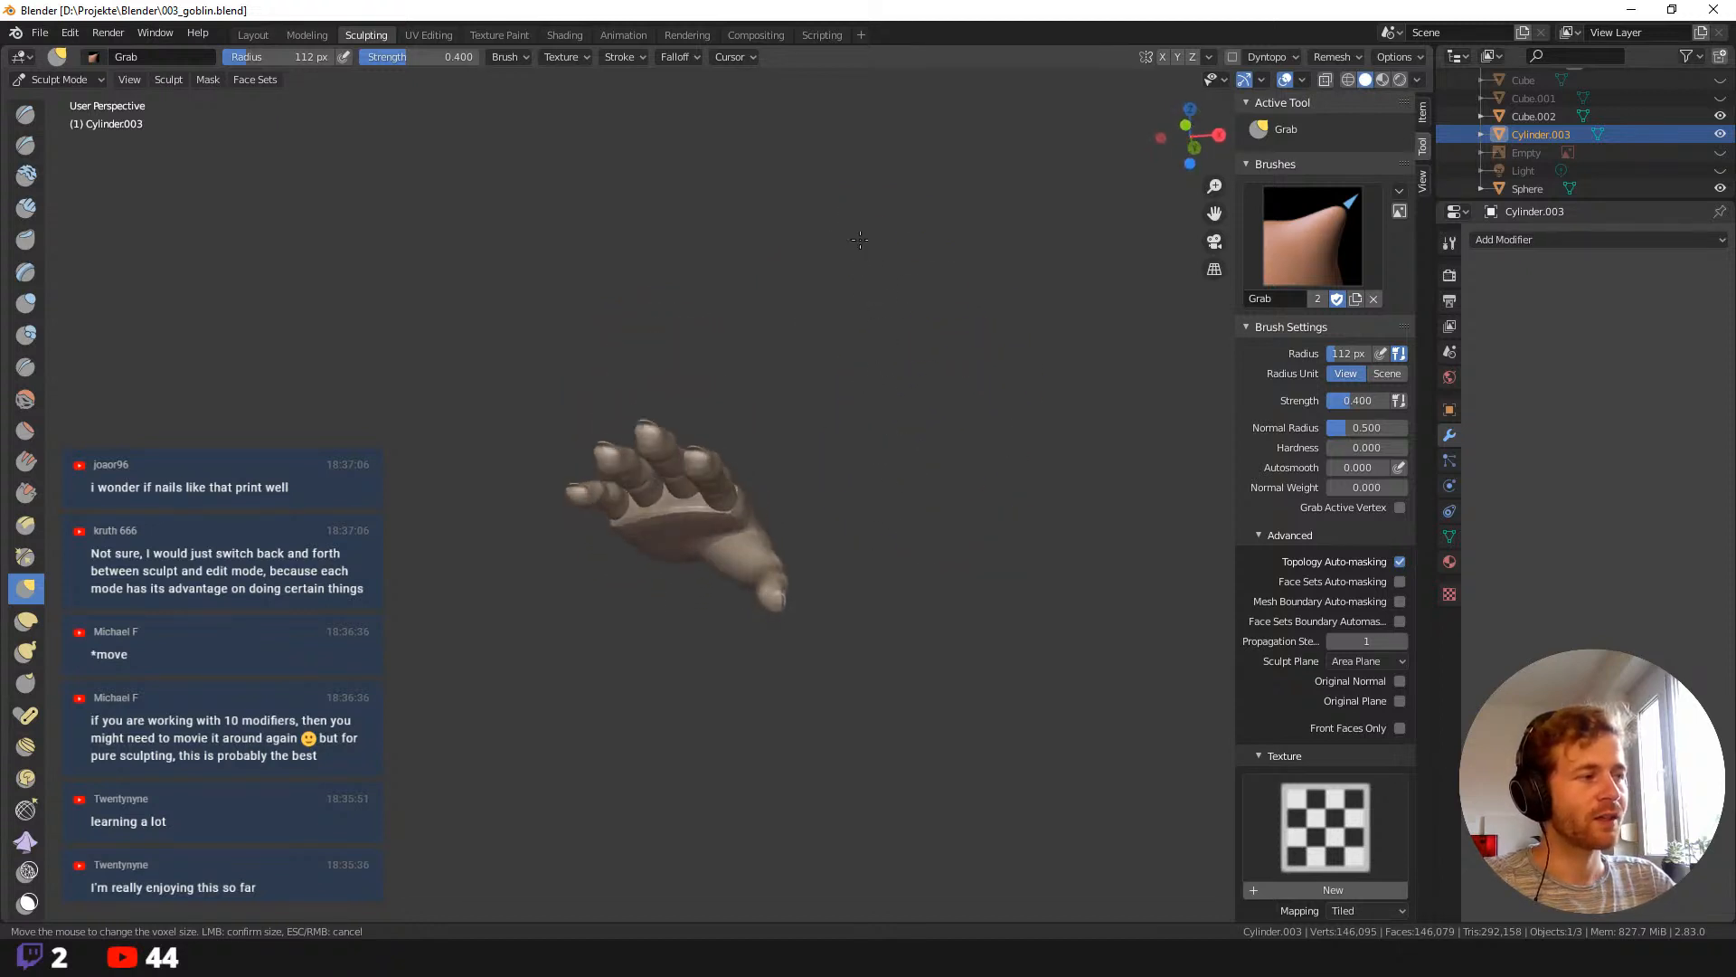
pyautogui.scroll(5, 859, 240)
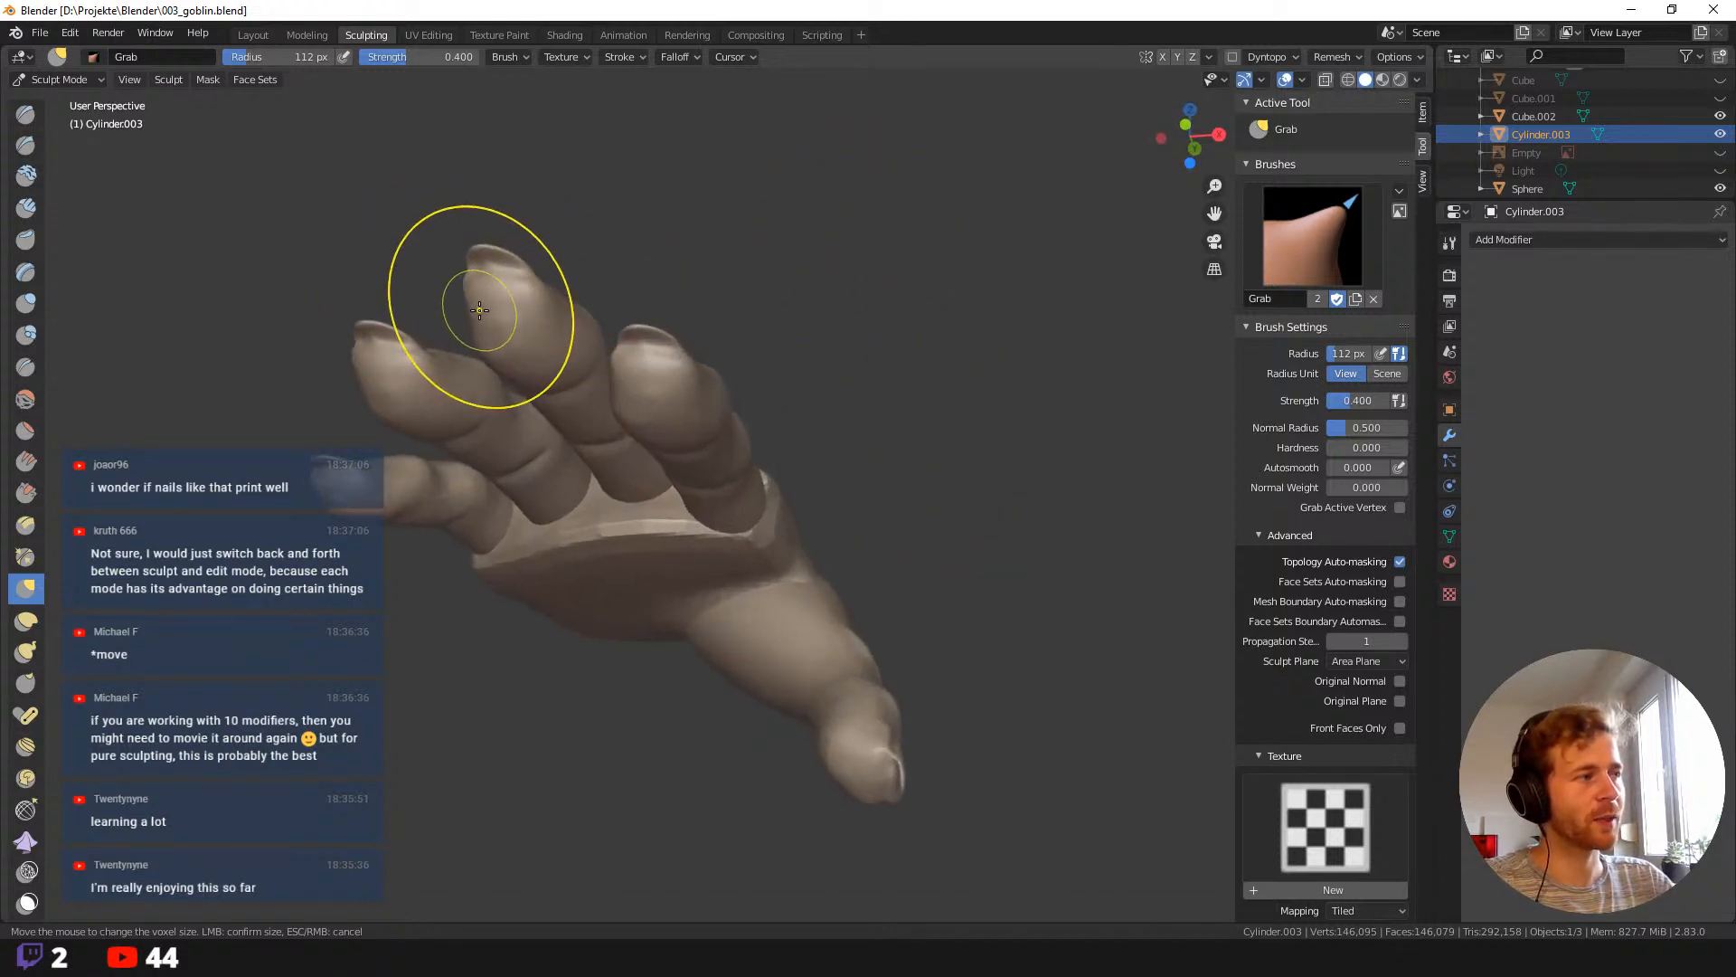
pyautogui.press('f')
pyautogui.click(461, 314)
pyautogui.moveTo(406, 297); pyautogui.dragTo(410, 318, button='middle')
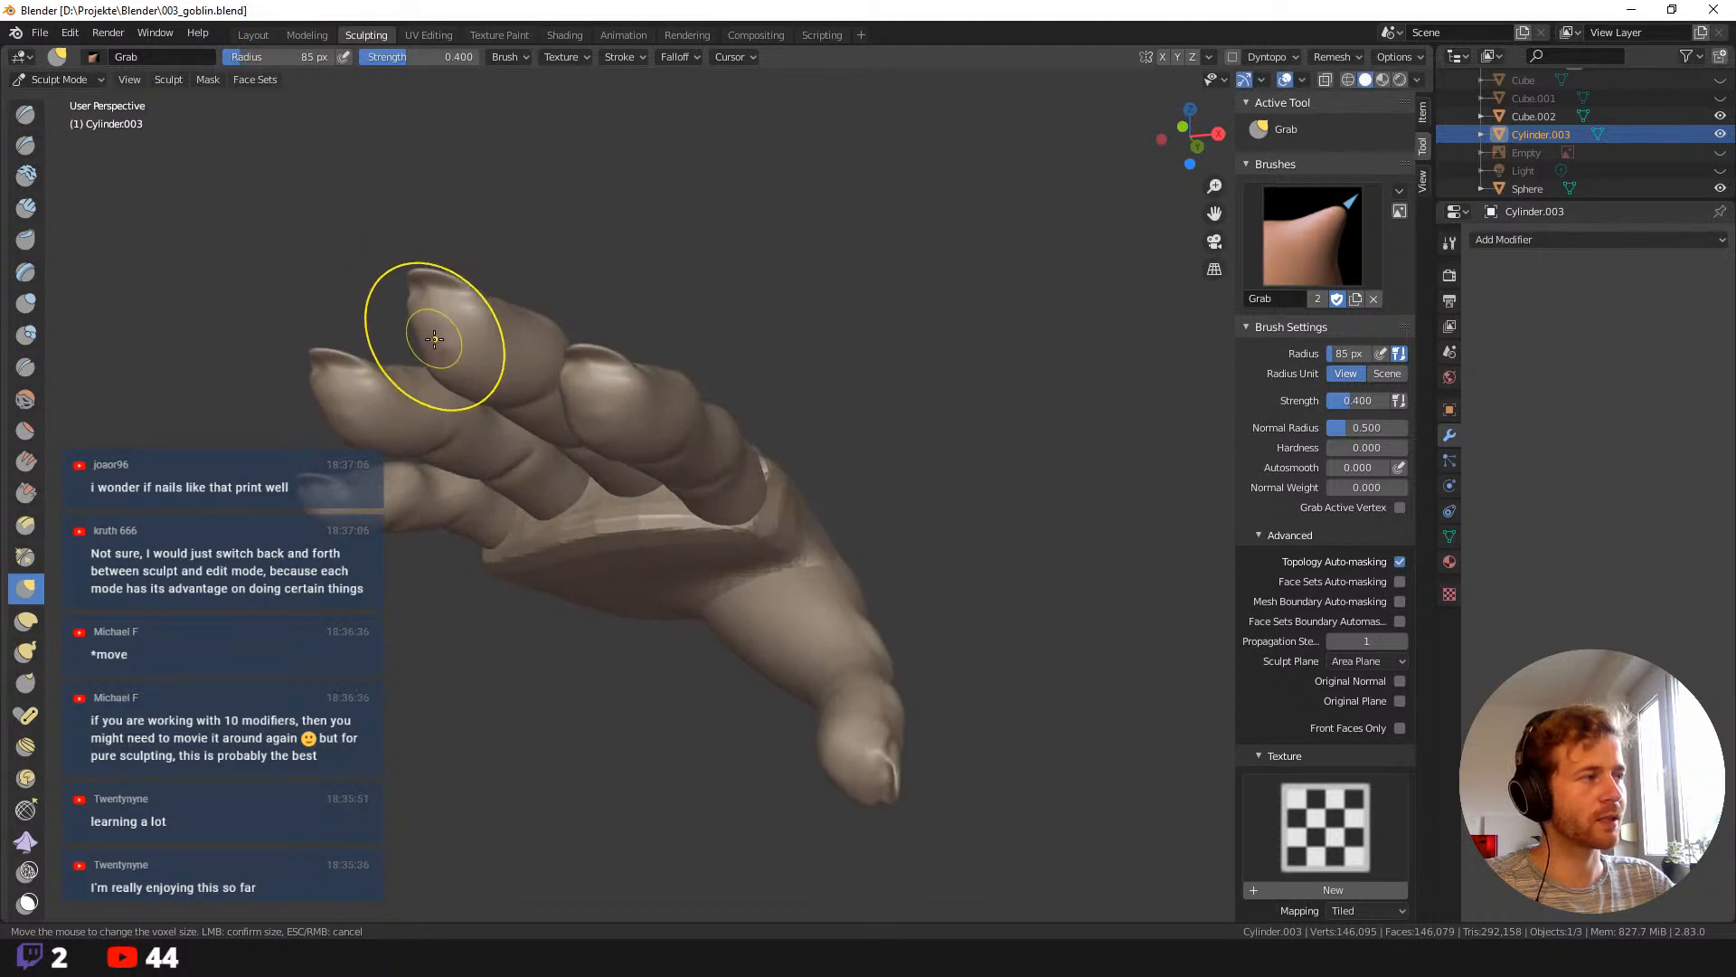
pyautogui.moveTo(433, 340); pyautogui.dragTo(422, 345)
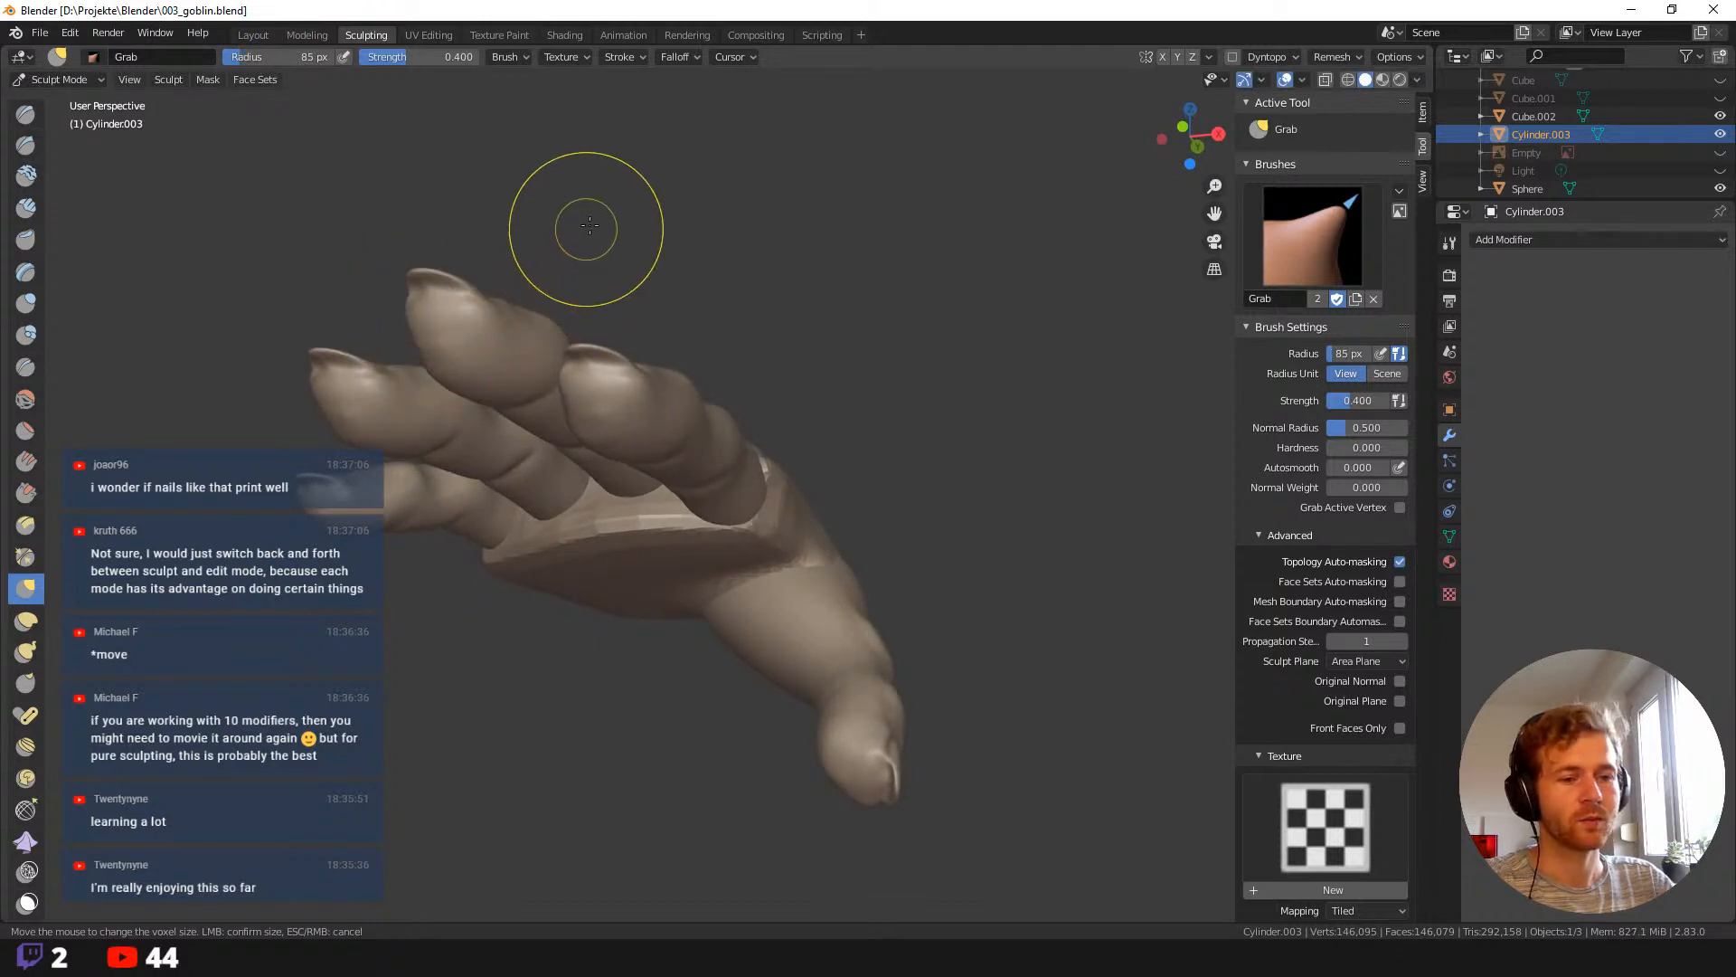
# Adjust the index fingertip's underside with the Grab brush, then set the radius to 61 px over the fingernails.
pyautogui.moveTo(524, 221); pyautogui.dragTo(588, 398, button='middle')
pyautogui.moveTo(588, 398); pyautogui.dragTo(571, 398)
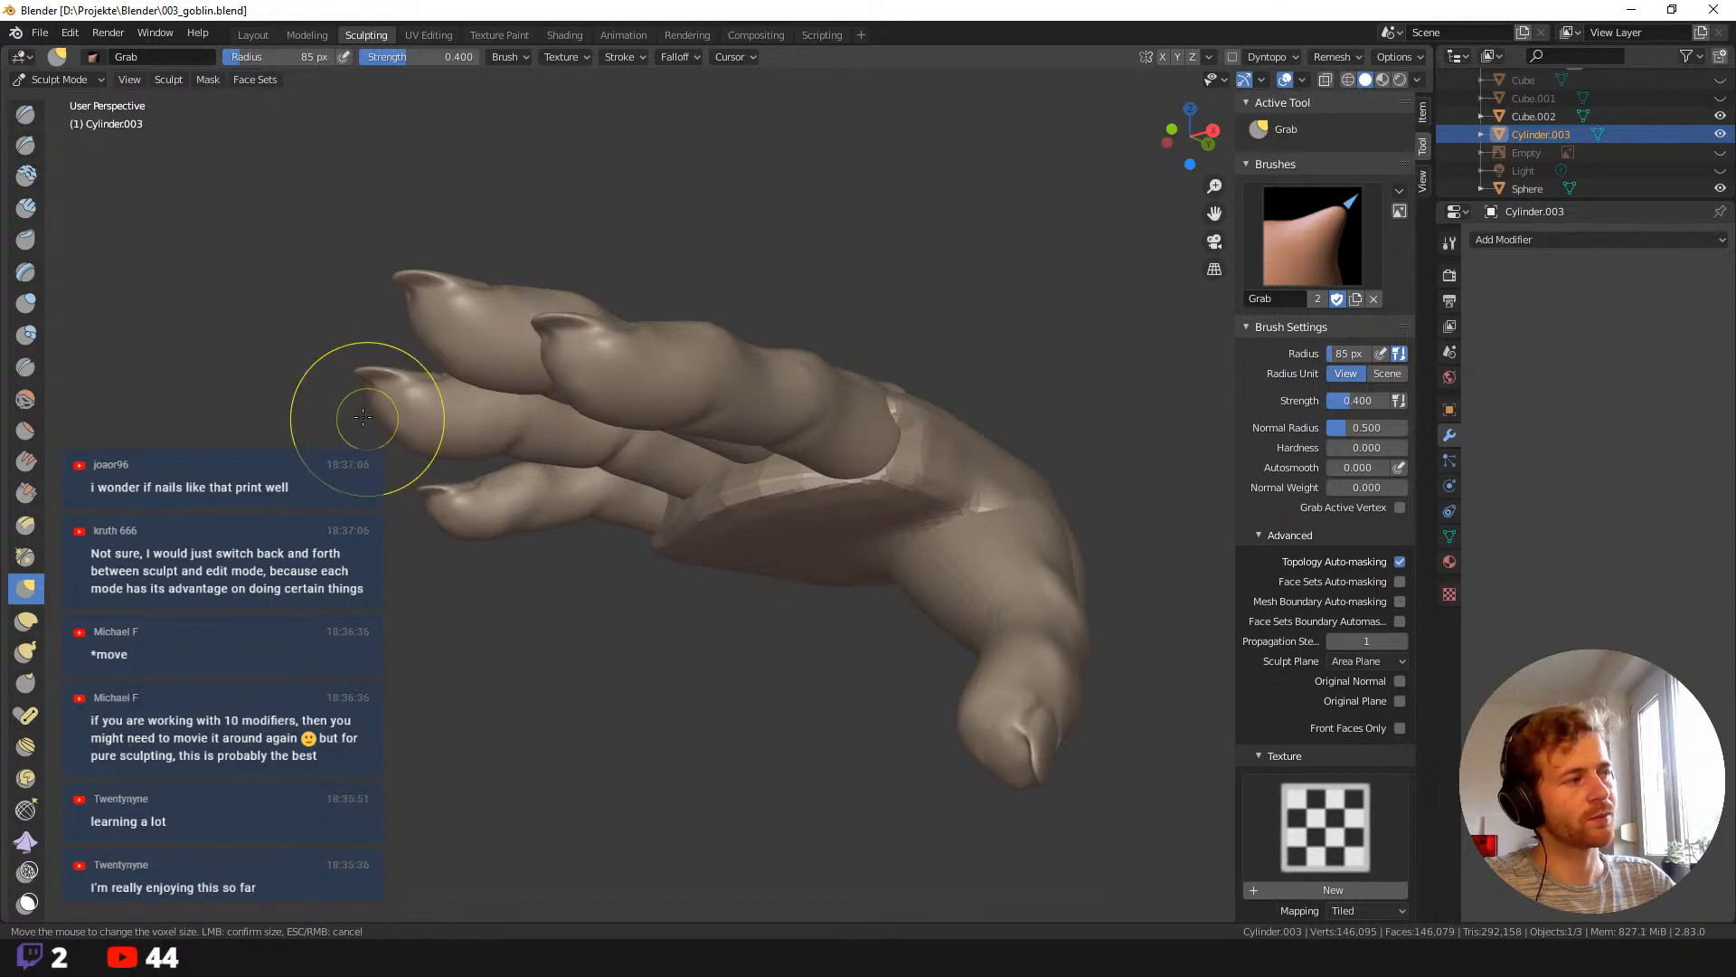
pyautogui.moveTo(376, 407)
pyautogui.mouseDown(button='middle')
pyautogui.moveTo(435, 521)
pyautogui.moveTo(515, 566)
pyautogui.moveTo(558, 557)
pyautogui.mouseUp(button='middle')
pyautogui.press('f')
pyautogui.click(707, 376)
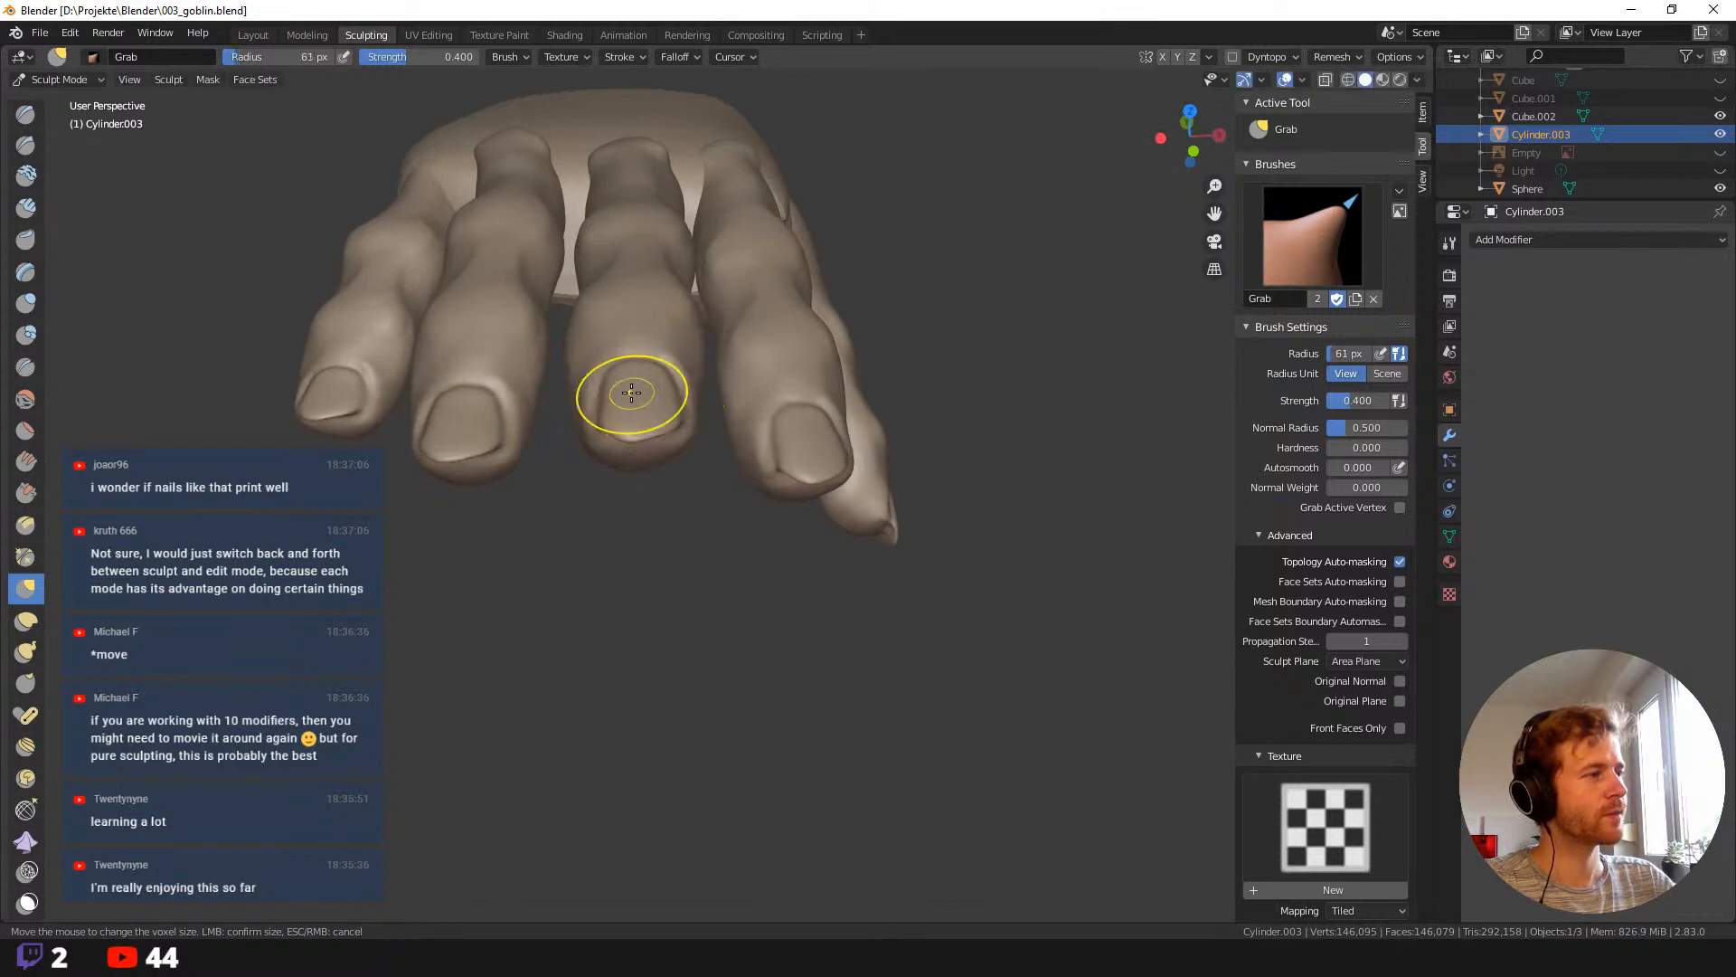
# Build up the surface of the middle finger's nail with the Clay brush.
pyautogui.moveTo(848, 618)
pyautogui.mouseDown(button='middle')
pyautogui.moveTo(902, 589)
pyautogui.moveTo(918, 616)
pyautogui.mouseUp(button='middle')
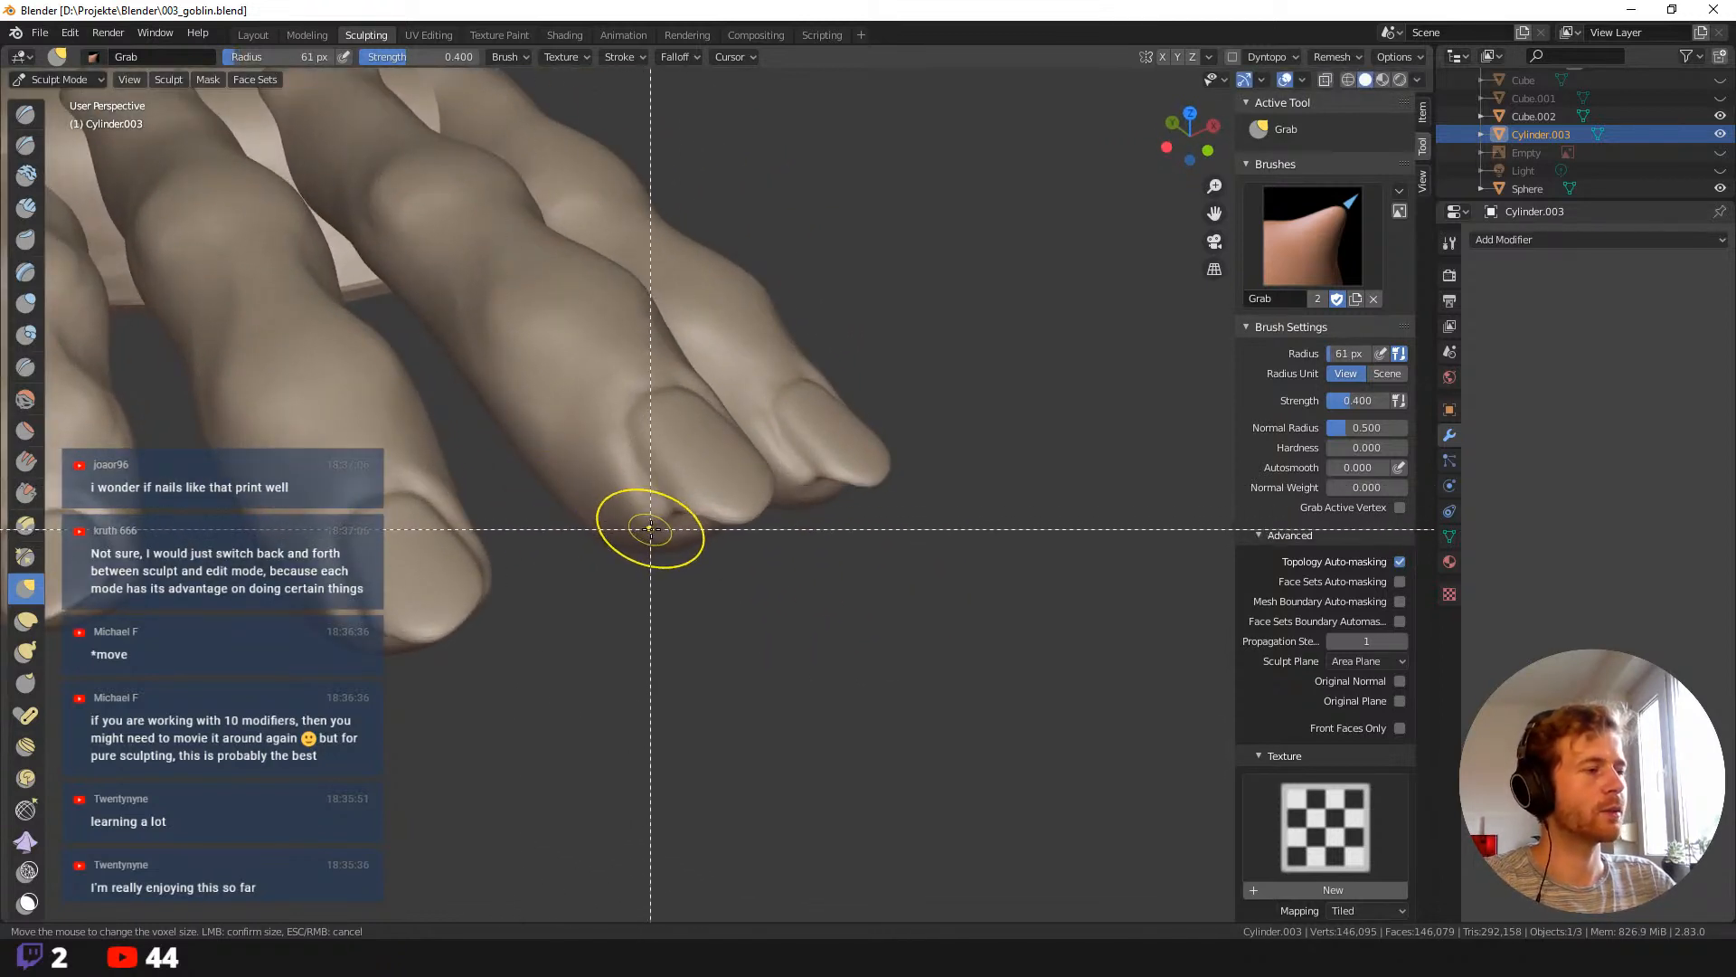
pyautogui.press('c')
pyautogui.moveTo(659, 562); pyautogui.dragTo(660, 515, button='middle')
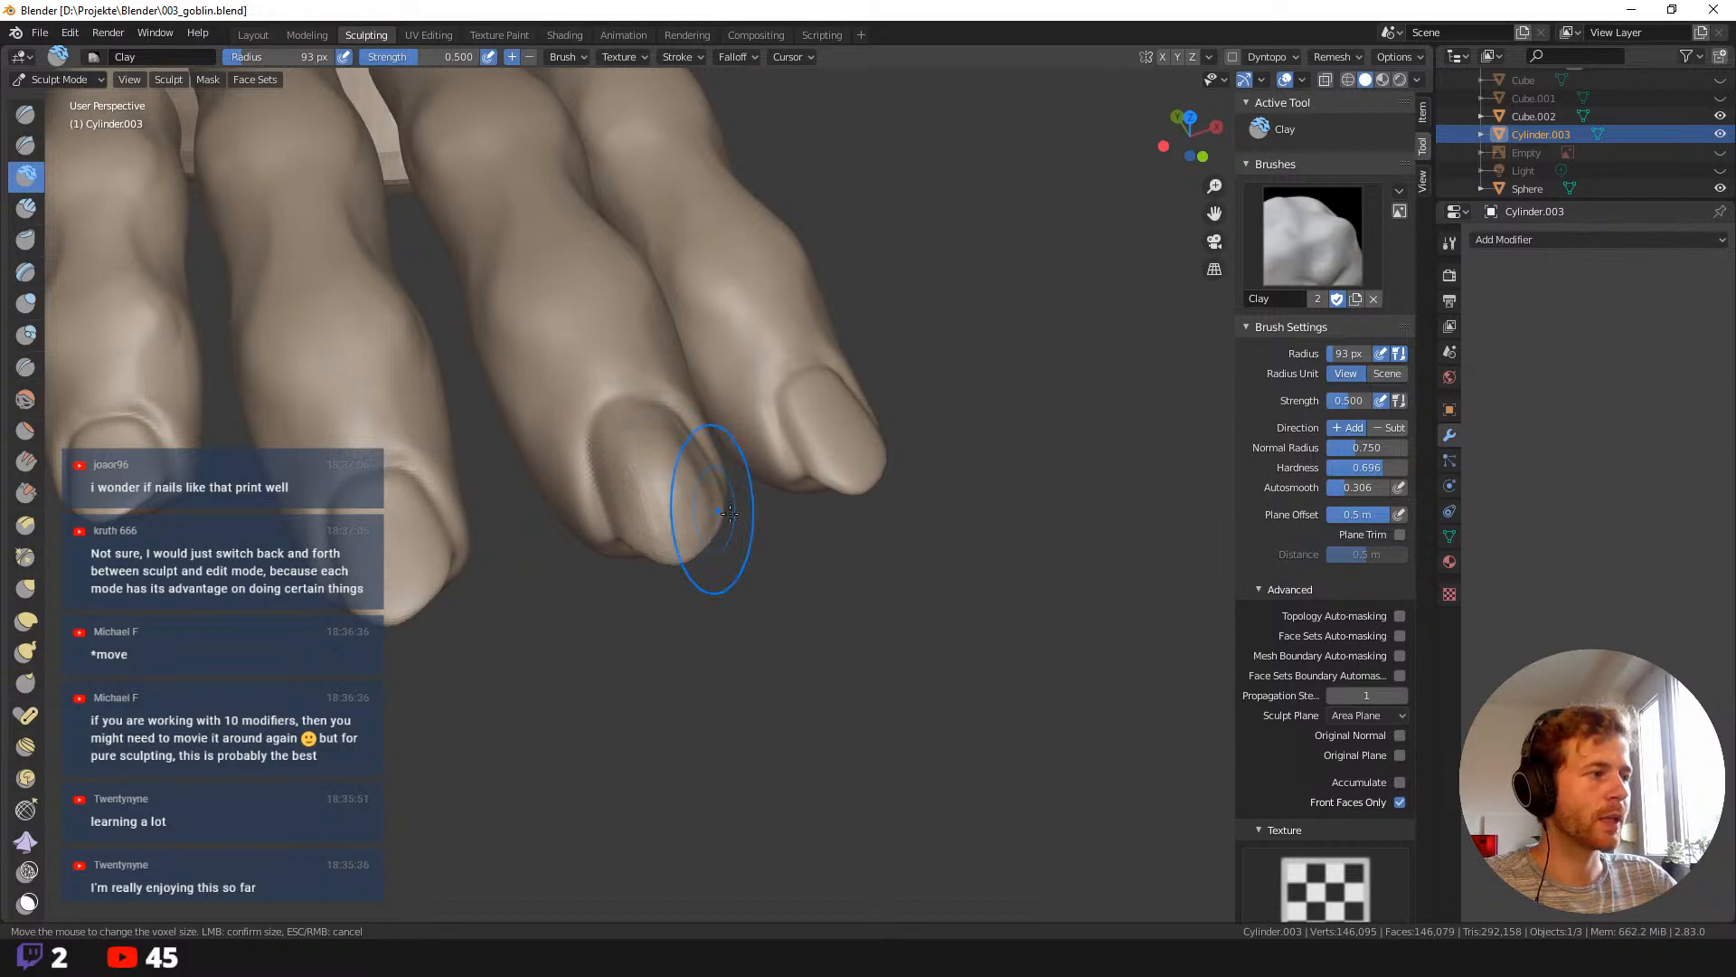
pyautogui.moveTo(730, 513); pyautogui.dragTo(671, 414, button='middle')
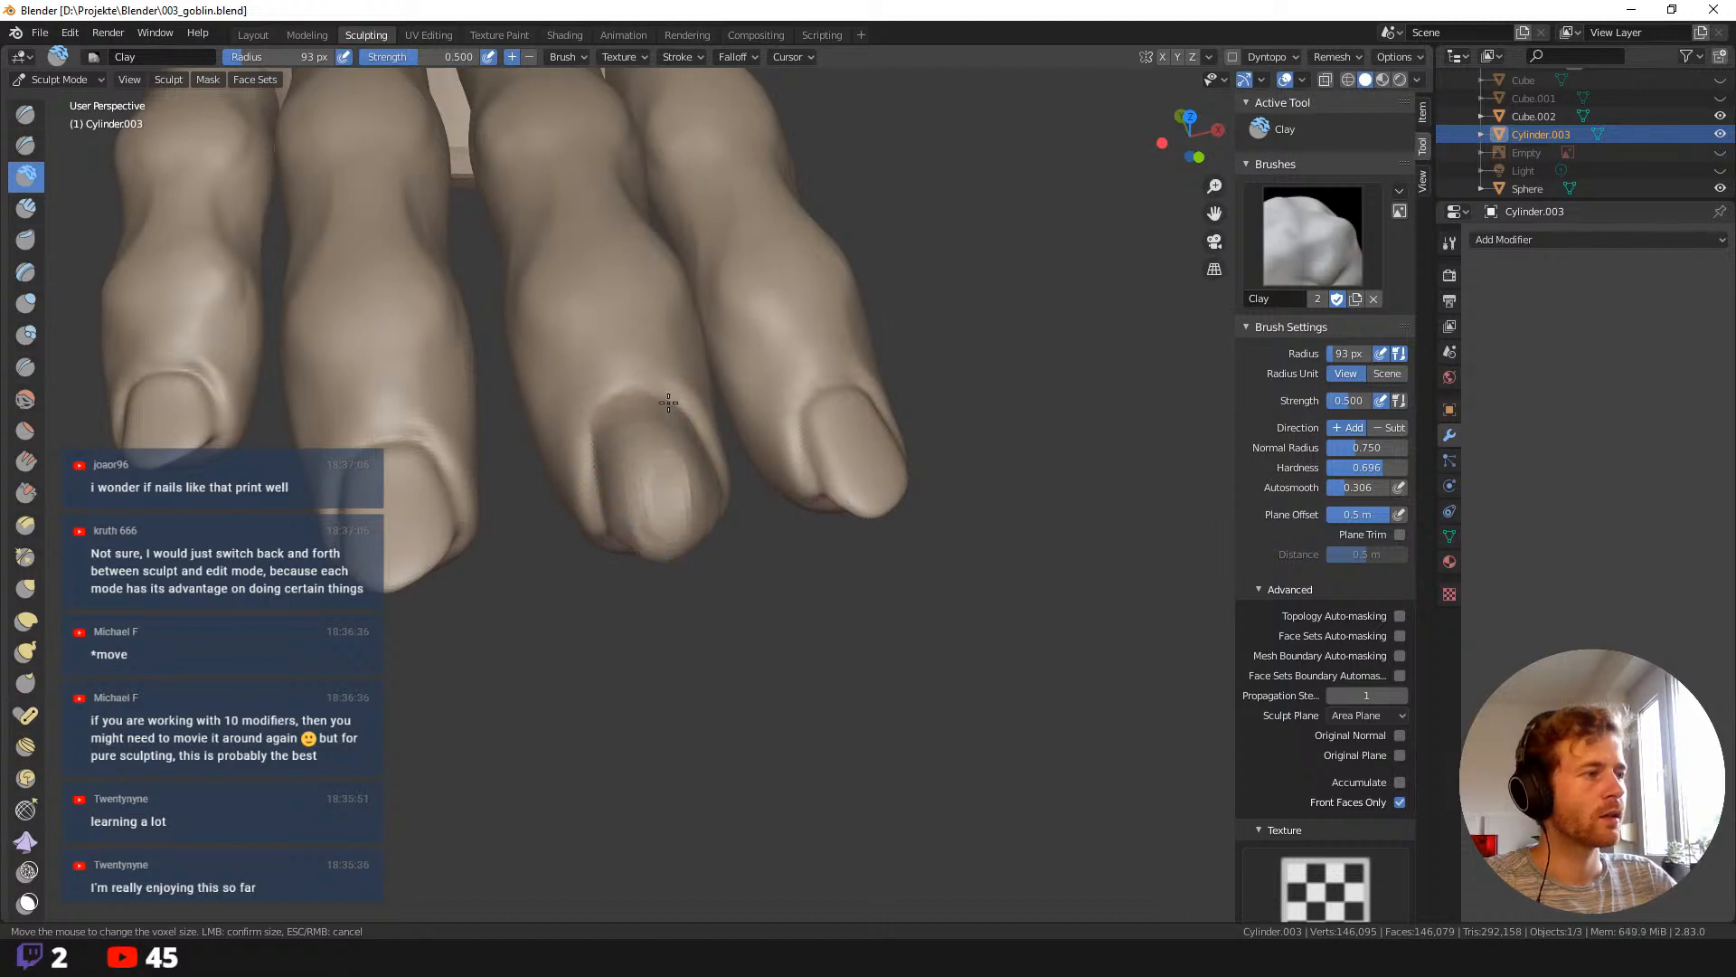
# Pull the middle finger's nail outward past the fingertip with the Grab brush at a 161 px radius.
pyautogui.moveTo(683, 422)
pyautogui.mouseDown(button='middle')
pyautogui.moveTo(691, 406)
pyautogui.moveTo(588, 453)
pyautogui.moveTo(620, 582)
pyautogui.moveTo(607, 641)
pyautogui.moveTo(621, 628)
pyautogui.mouseUp(button='middle')
pyautogui.scroll(-2, 709, 395)
pyautogui.scroll(-5, 525, 486)
pyautogui.scroll(8, 546, 464)
pyautogui.press('g')
pyautogui.press('f')
pyautogui.click(669, 543)
pyautogui.moveTo(669, 543); pyautogui.dragTo(672, 534, button='middle')
pyautogui.moveTo(693, 379)
pyautogui.mouseDown()
pyautogui.moveTo(719, 349)
pyautogui.moveTo(615, 461)
pyautogui.moveTo(603, 554)
pyautogui.mouseUp()
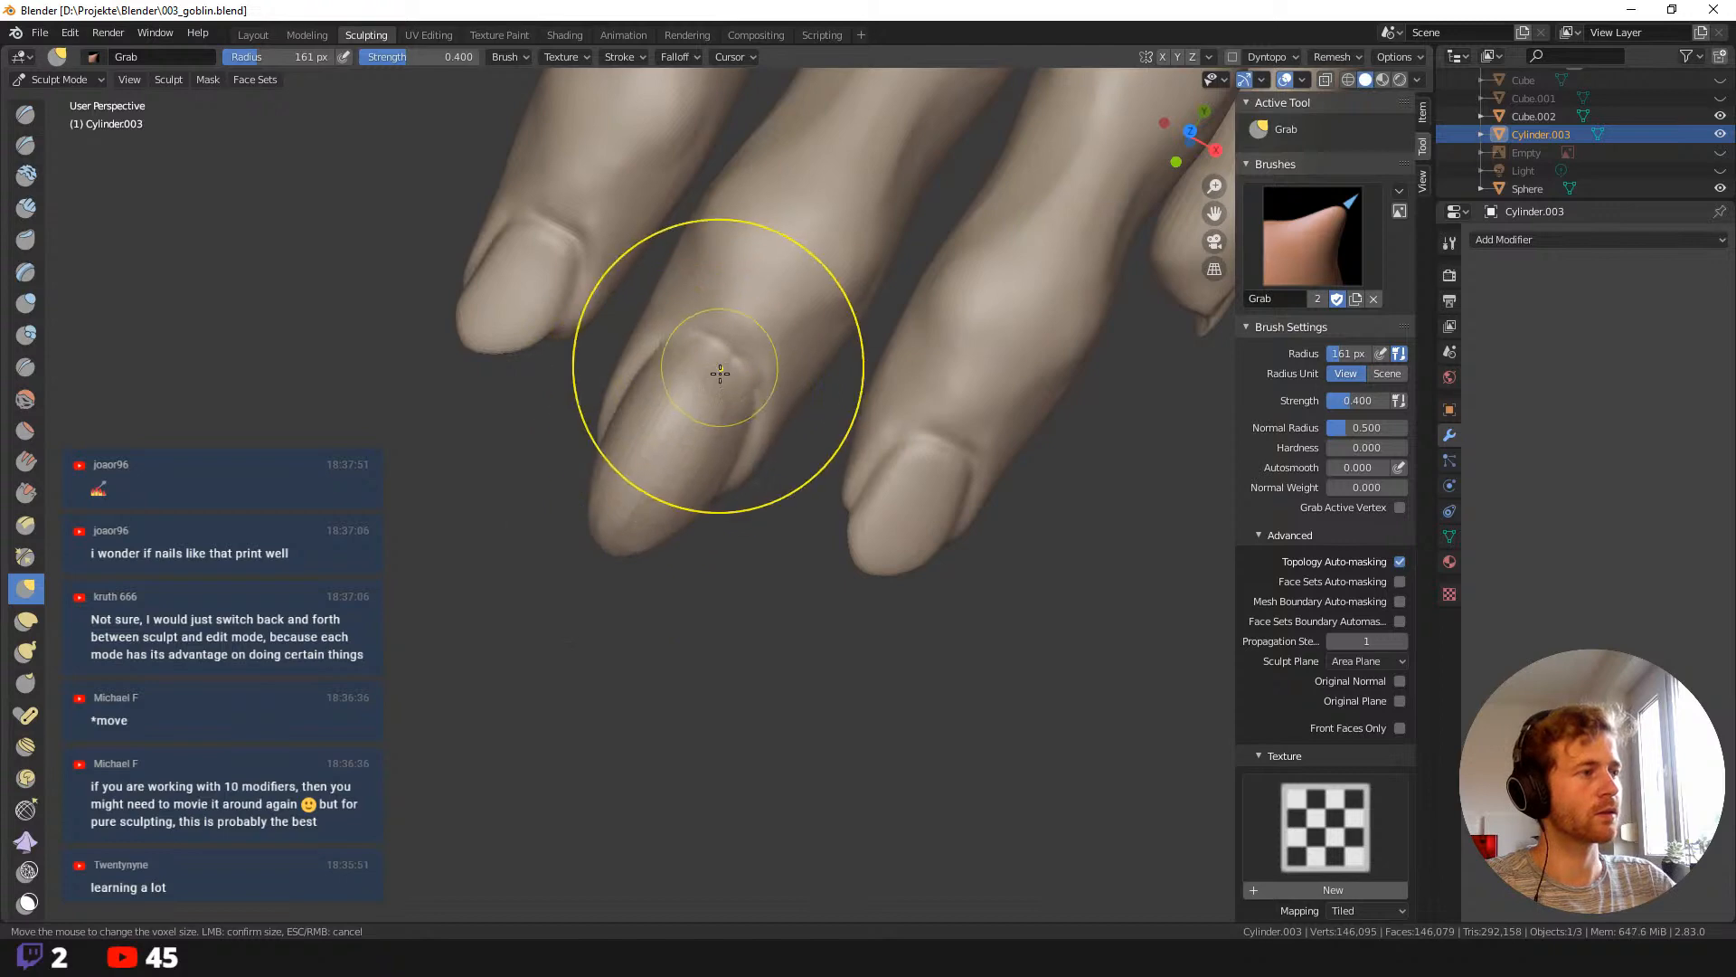
# Enlarge the Grab brush radius to 210 px over the middle finger, seen from the side.
pyautogui.moveTo(721, 375)
pyautogui.mouseDown(button='middle')
pyautogui.moveTo(649, 460)
pyautogui.moveTo(646, 440)
pyautogui.mouseUp(button='middle')
pyautogui.press('f')
pyautogui.click(895, 322)
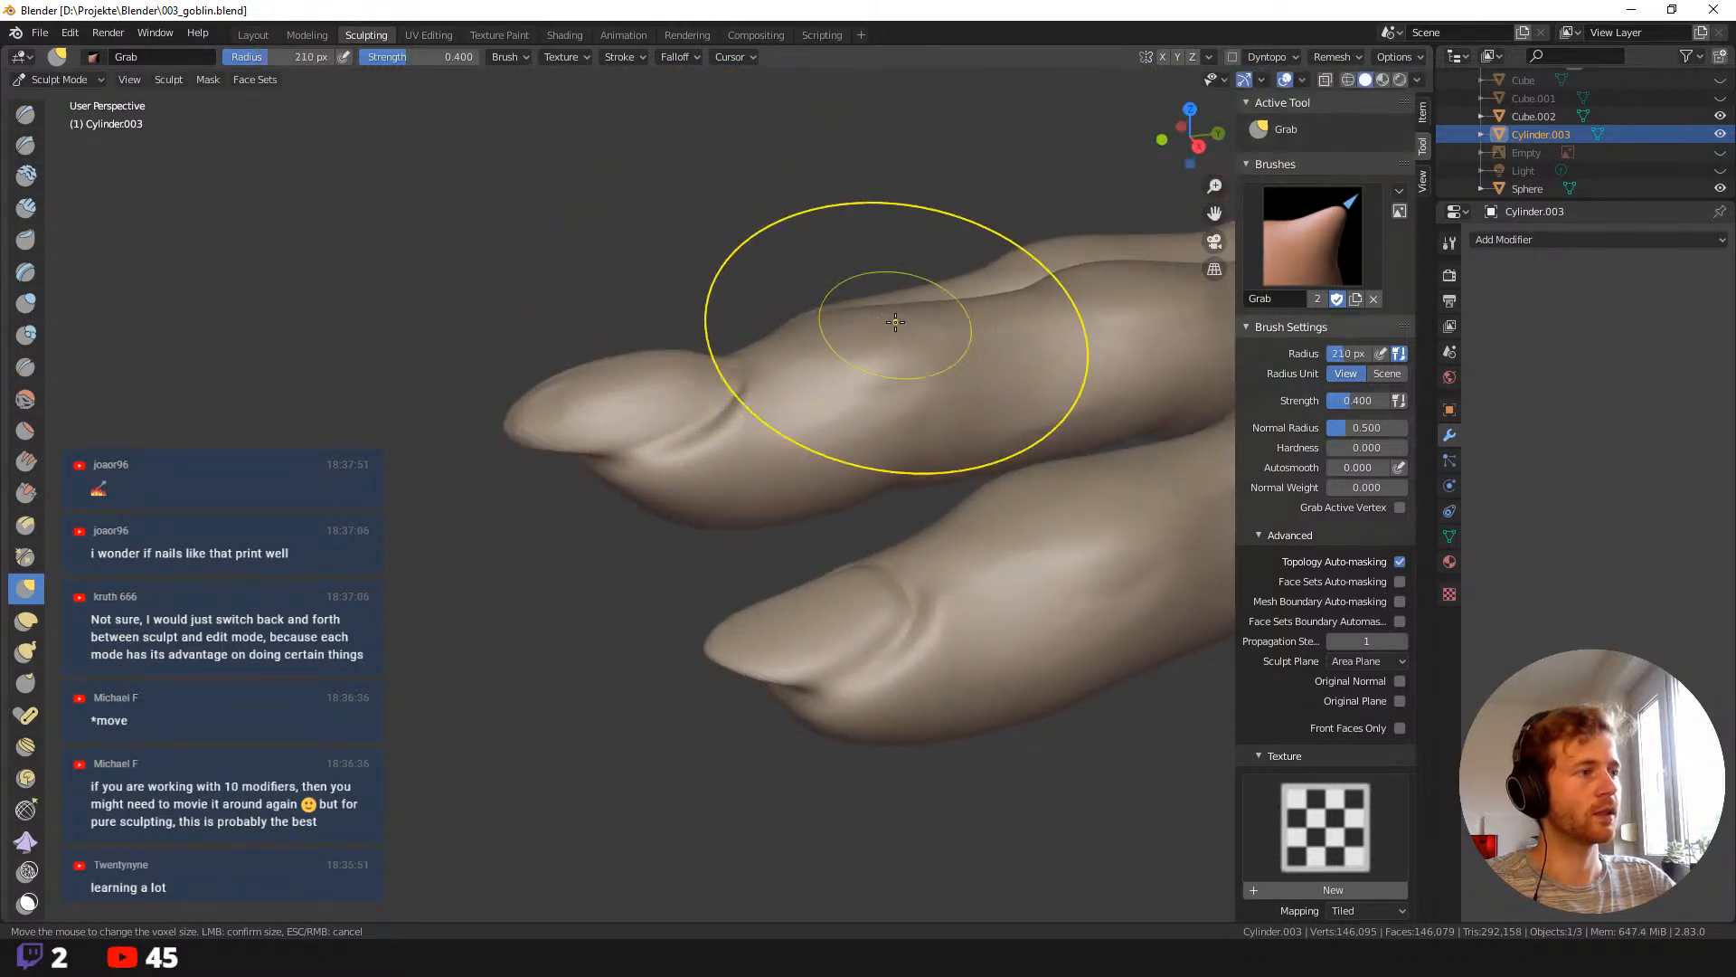
# Adjust the upper contour of the finger behind the nail with the Grab brush.
pyautogui.moveTo(859, 319); pyautogui.dragTo(844, 296)
pyautogui.moveTo(795, 310); pyautogui.dragTo(659, 329, button='middle')
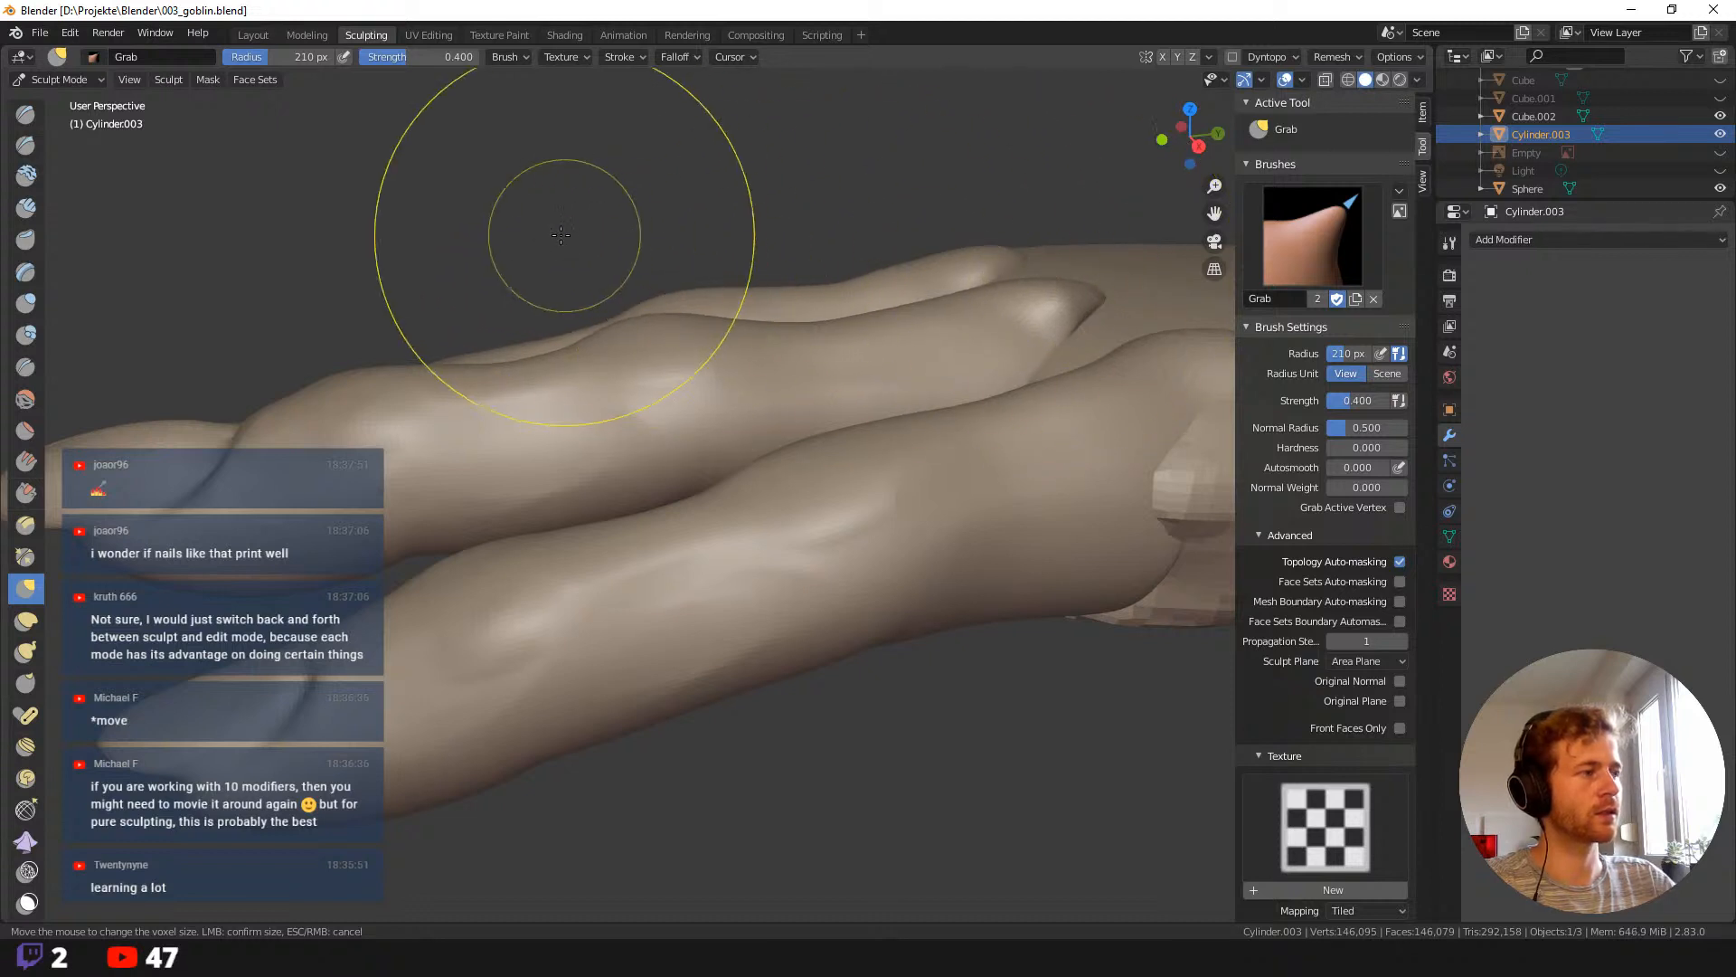
pyautogui.moveTo(504, 193); pyautogui.dragTo(518, 184, button='middle')
# Examine the whole hand from above, the front and the side to judge the fingers and nails.
pyautogui.scroll(-8, 502, 217)
pyautogui.moveTo(508, 280); pyautogui.dragTo(632, 398, button='middle')
pyautogui.scroll(4, 563, 327)
pyautogui.scroll(-8, 632, 398)
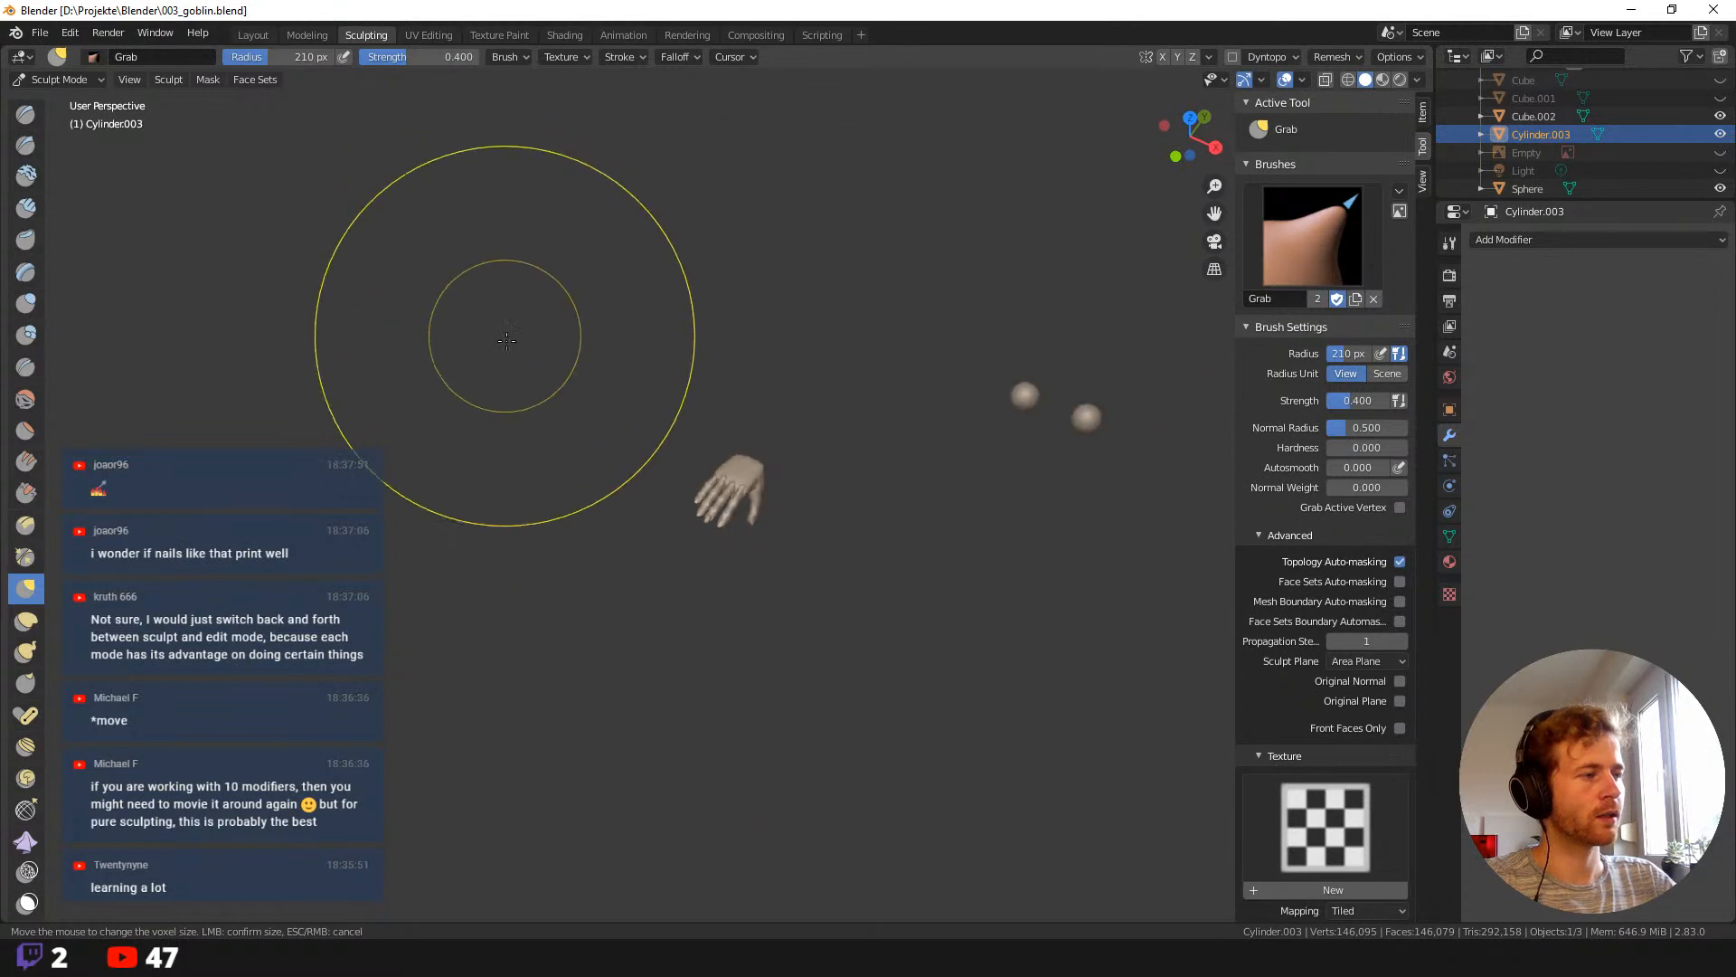
pyautogui.scroll(3, 613, 481)
pyautogui.scroll(3, 613, 481)
pyautogui.moveTo(589, 439); pyautogui.dragTo(635, 467, button='middle')
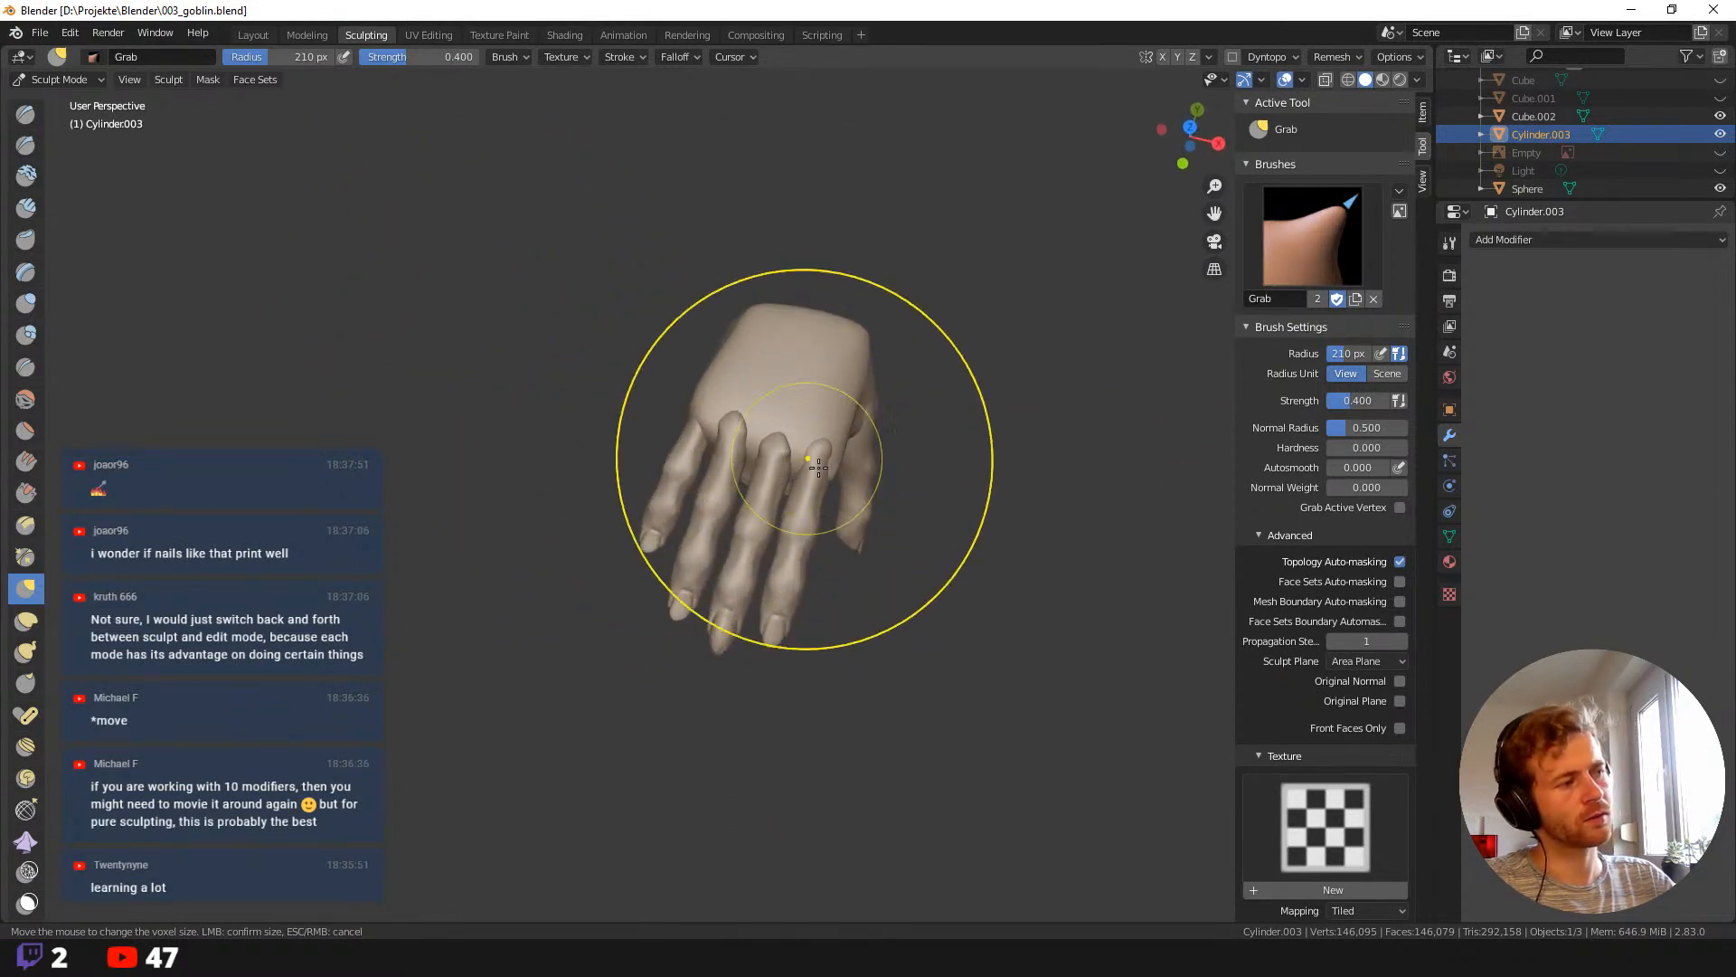
pyautogui.moveTo(638, 539); pyautogui.dragTo(579, 520, button='middle')
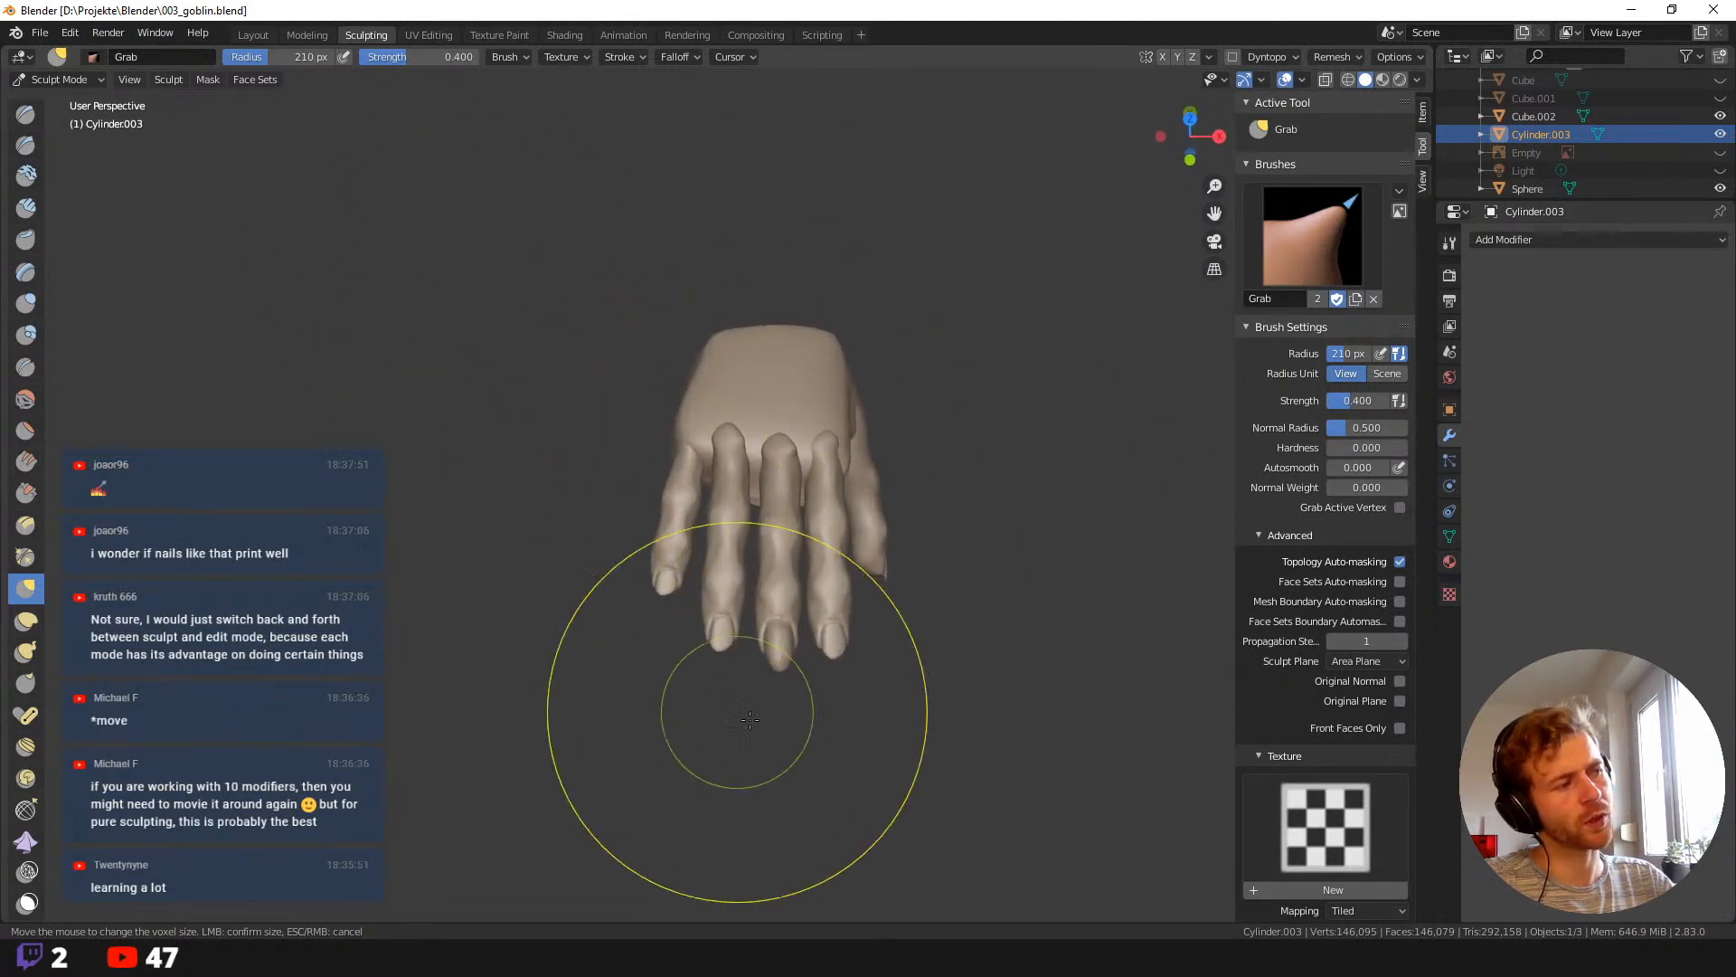
pyautogui.moveTo(814, 737)
pyautogui.mouseDown(button='middle')
pyautogui.moveTo(853, 747)
pyautogui.moveTo(962, 623)
pyautogui.moveTo(748, 594)
pyautogui.moveTo(541, 421)
pyautogui.mouseUp(button='middle')
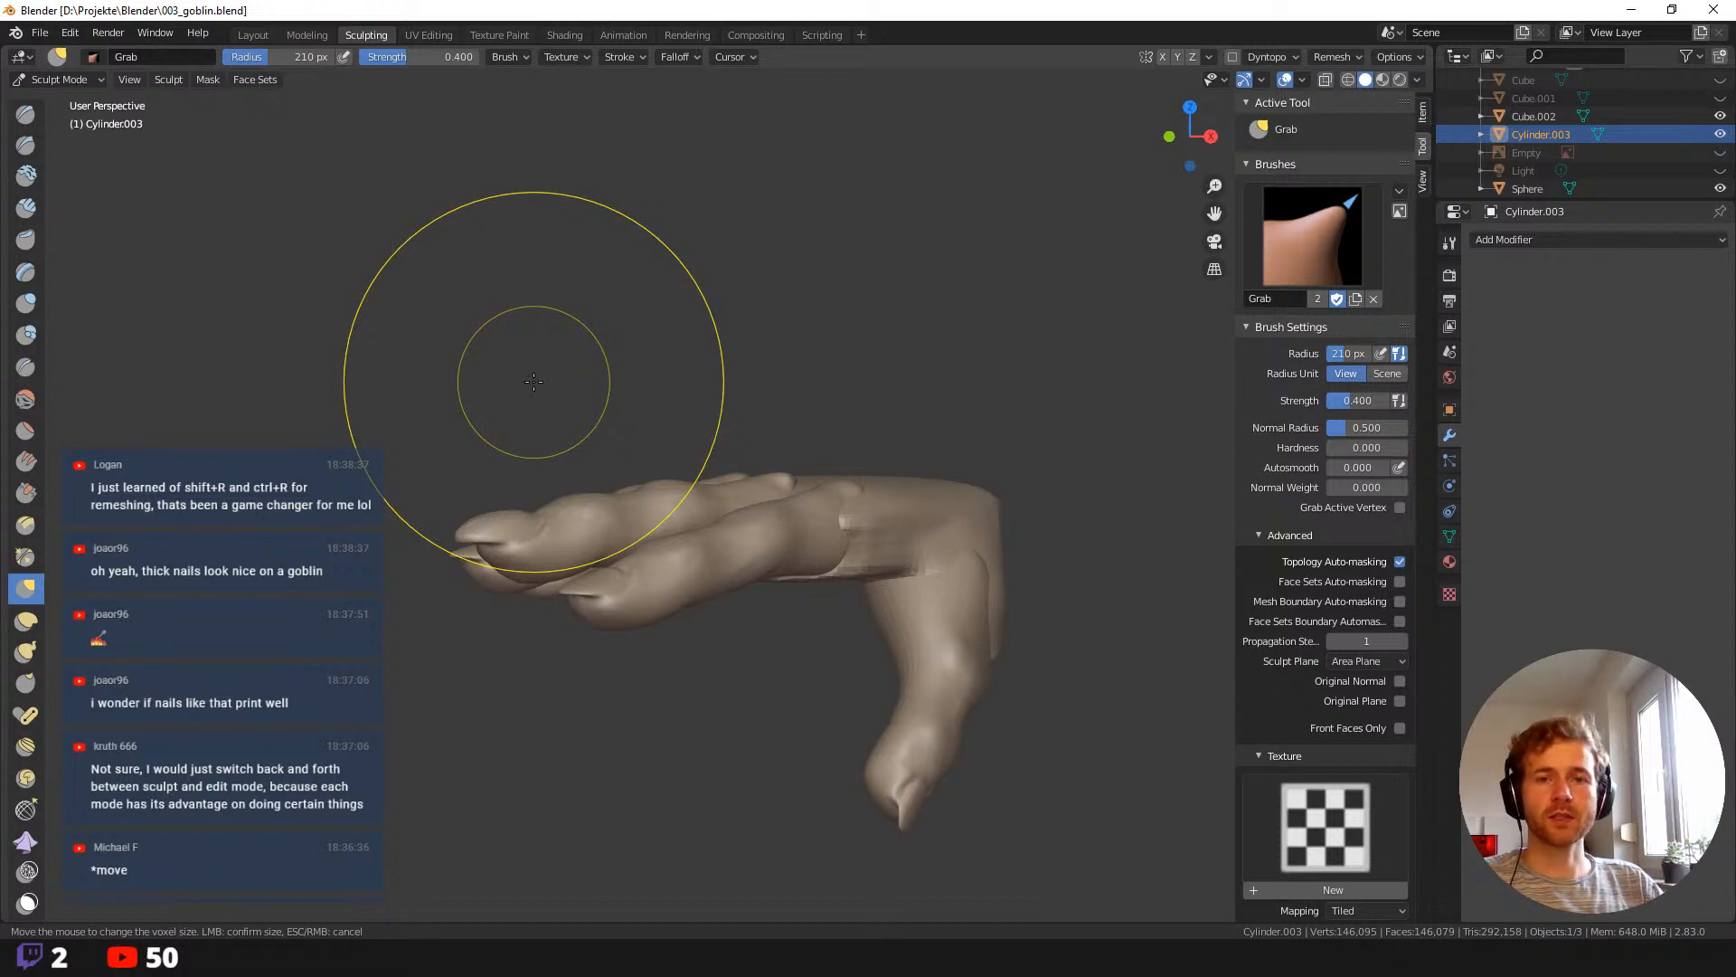
pyautogui.moveTo(516, 403)
pyautogui.mouseDown(button='middle')
pyautogui.moveTo(600, 533)
pyautogui.moveTo(499, 619)
pyautogui.mouseUp(button='middle')
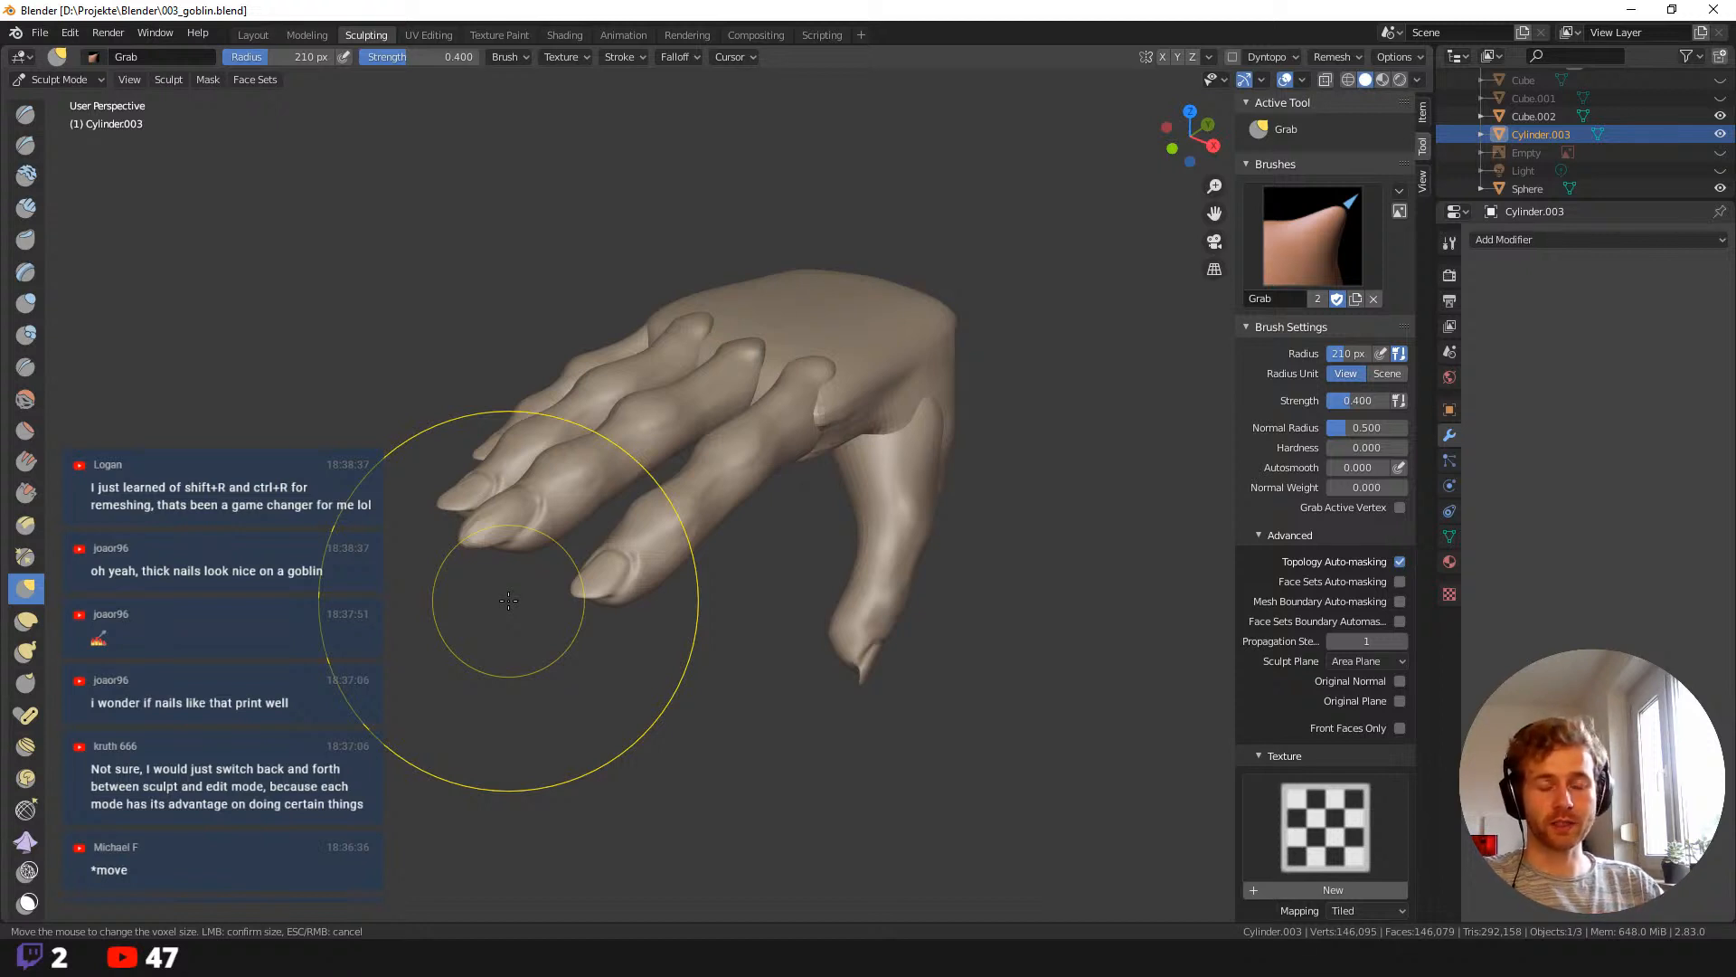
# Reduce the brush radius to 126 px and switch to the Clay brush at the index fingernail.
pyautogui.moveTo(574, 116); pyautogui.dragTo(574, 505, button='middle')
pyautogui.scroll(3, 545, 657)
pyautogui.scroll(2, 545, 657)
pyautogui.press('f')
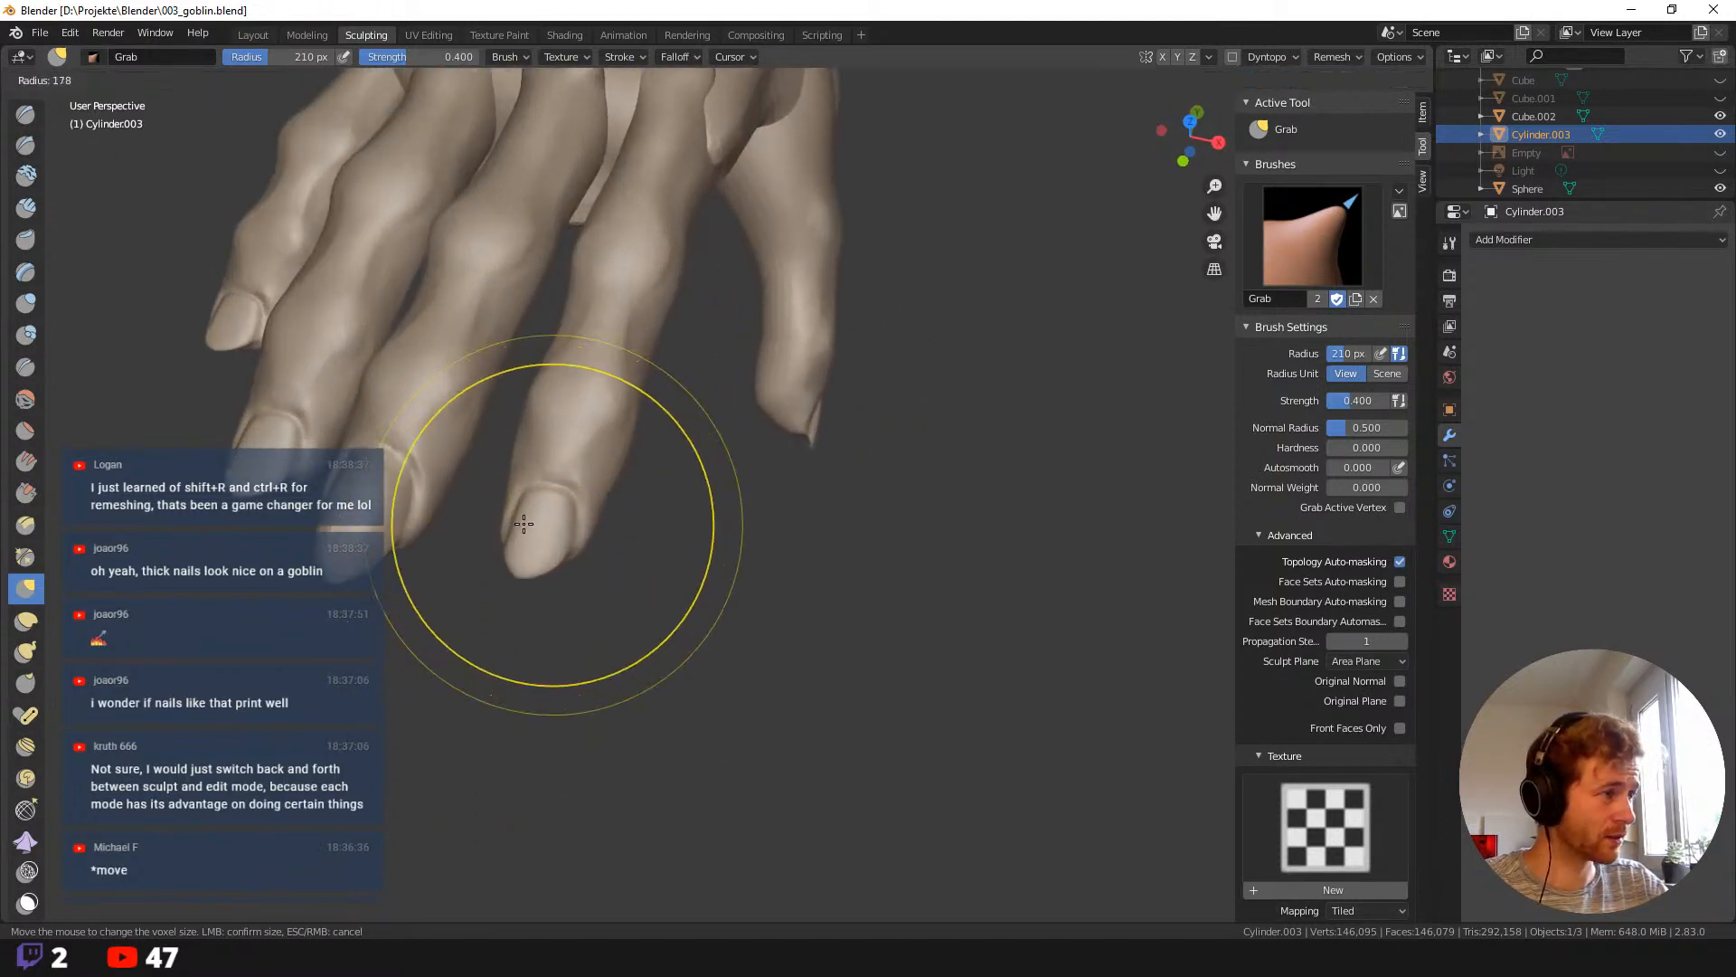
pyautogui.click(494, 594)
pyautogui.scroll(3, 494, 594)
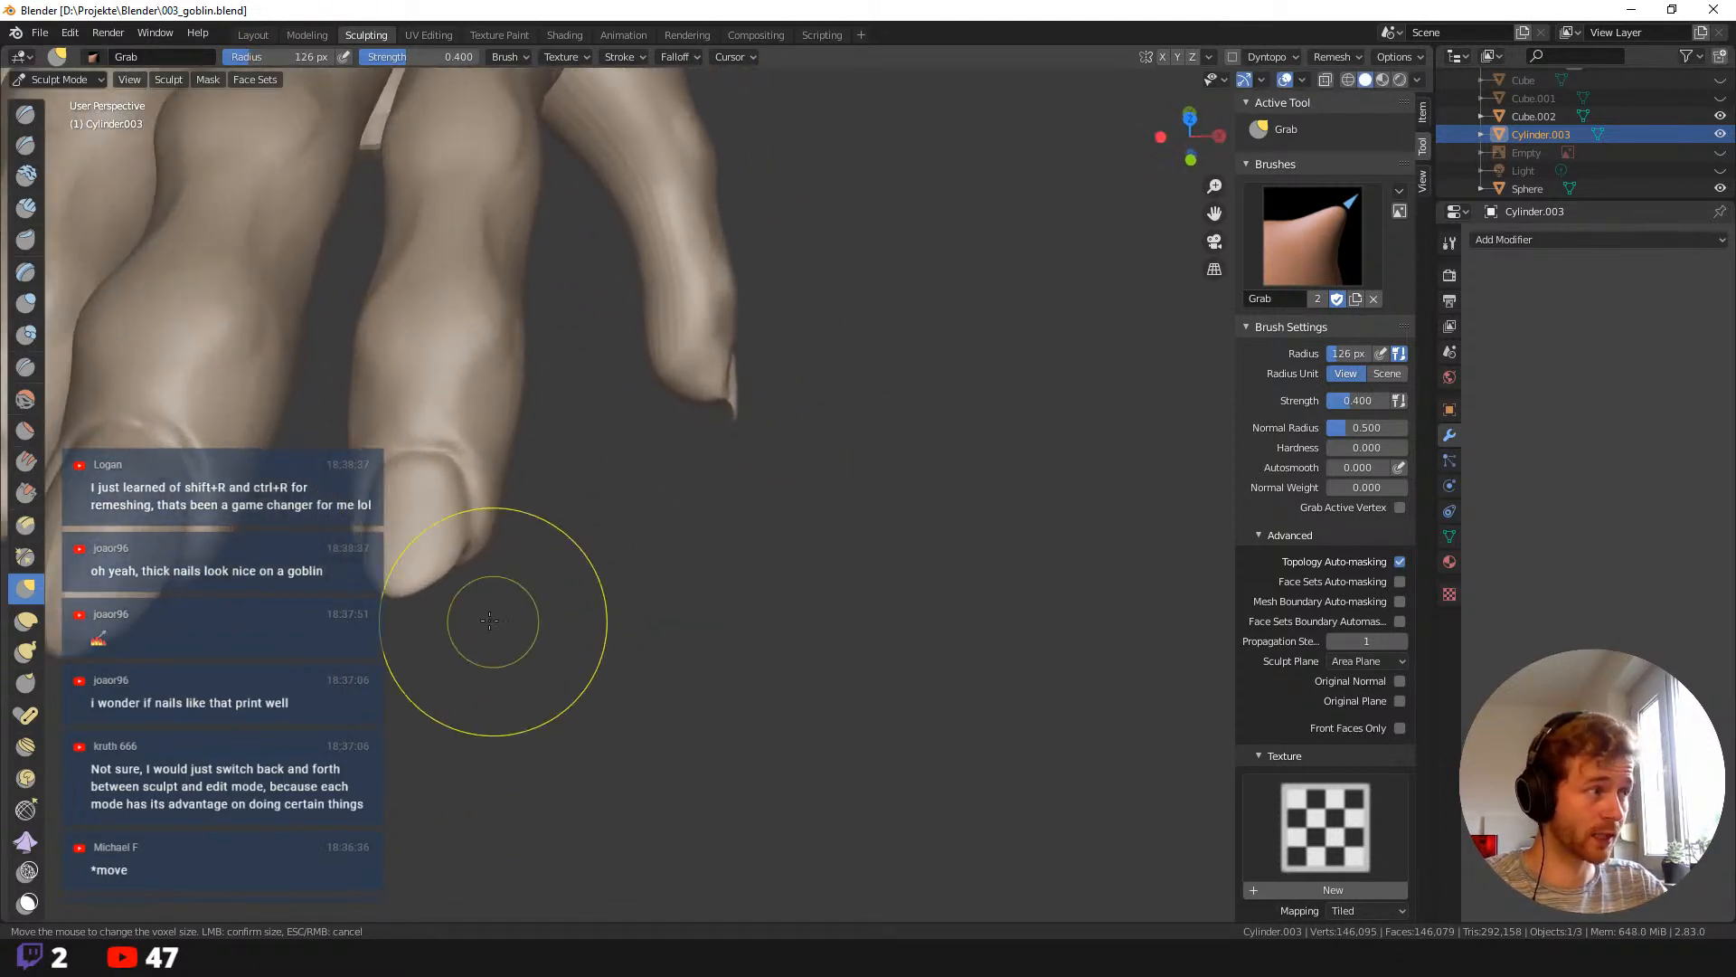
pyautogui.moveTo(488, 620); pyautogui.dragTo(581, 620, button='middle')
pyautogui.press('c')
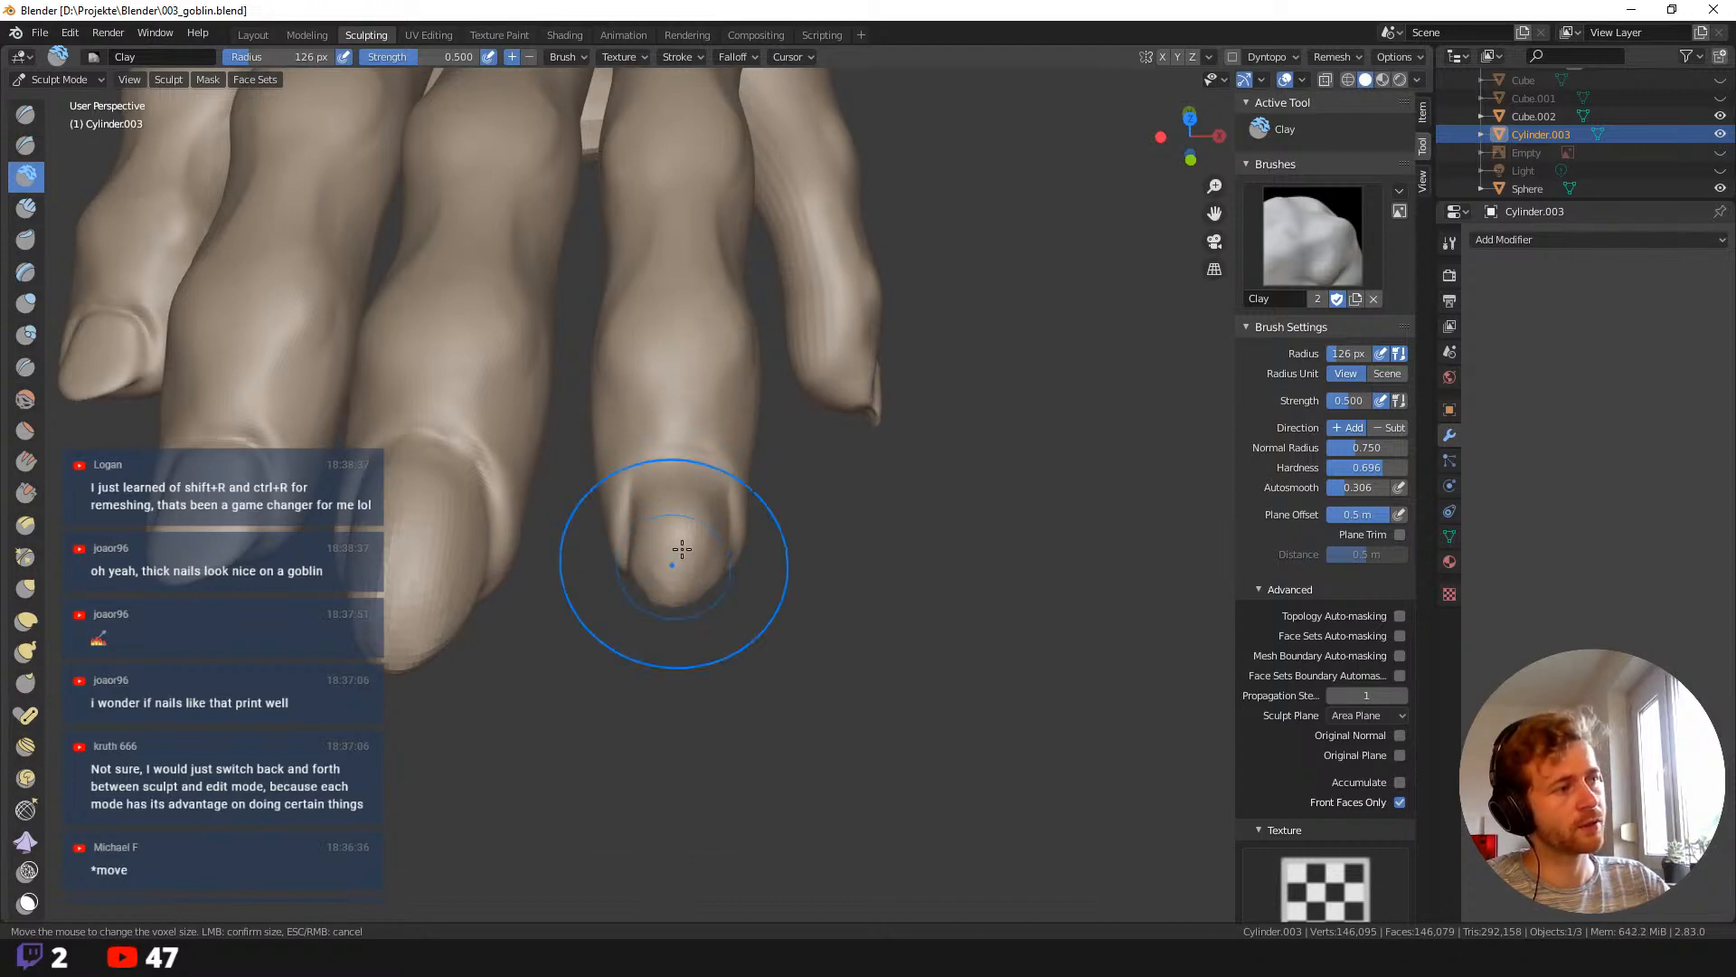
# Unhide the Empty reference drawing and the Cube.001 head-and-sack object.
pyautogui.moveTo(703, 637); pyautogui.dragTo(697, 504, button='middle')
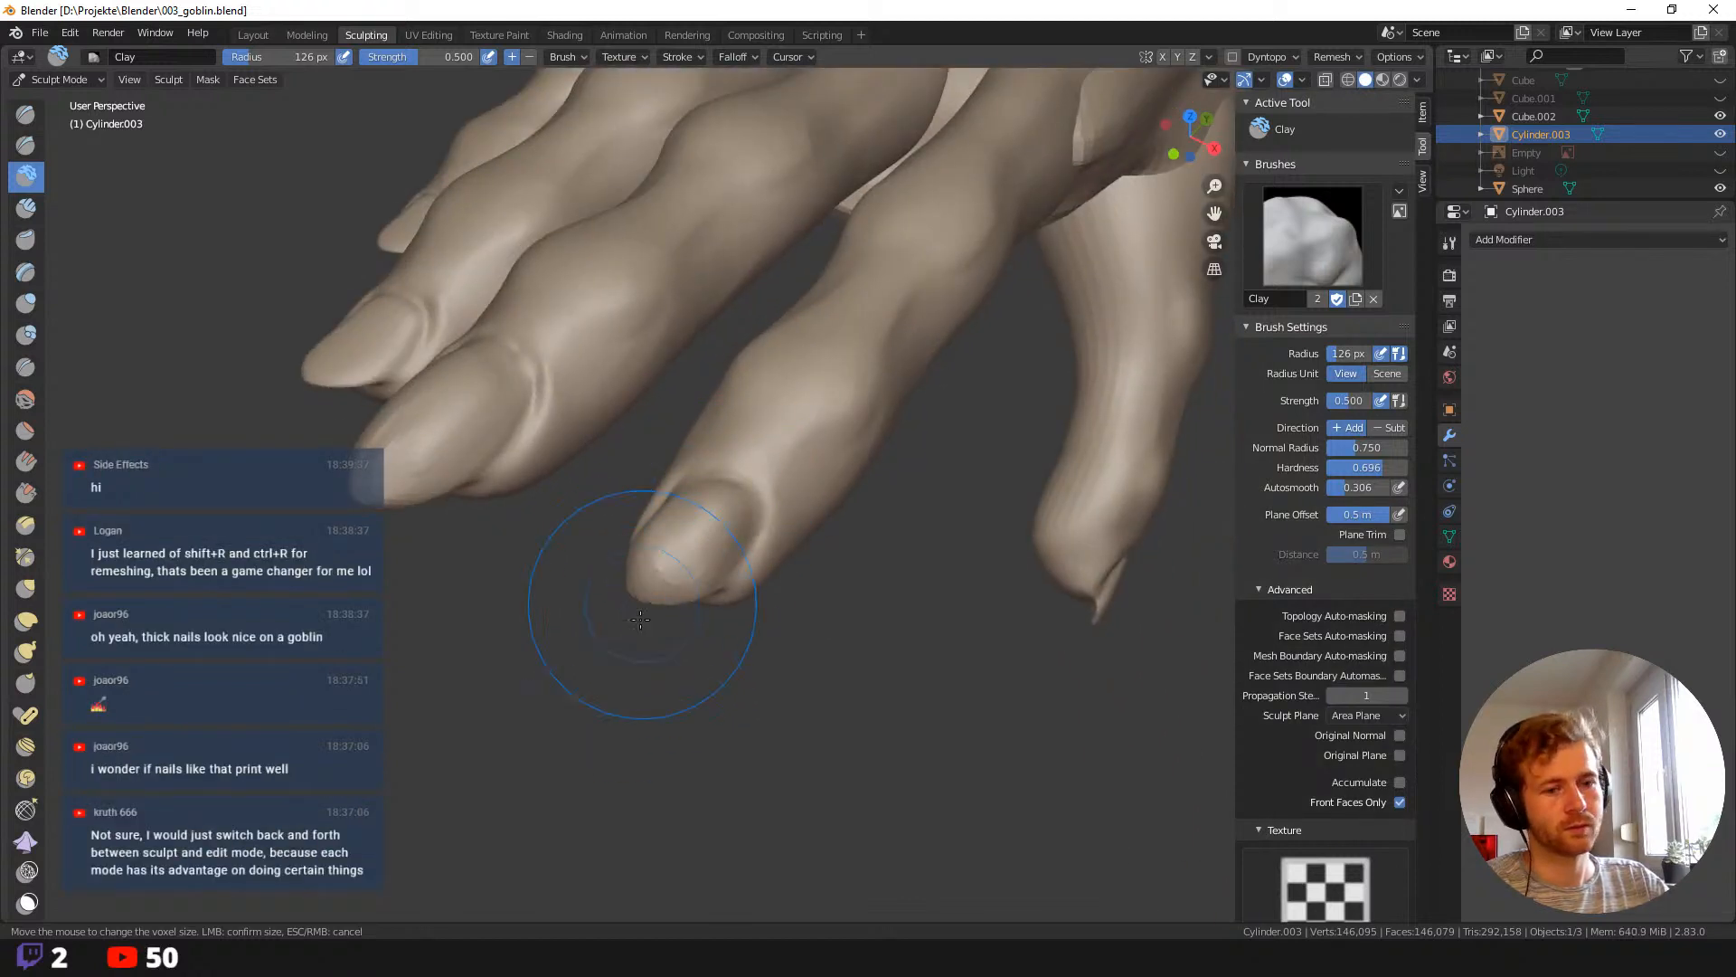
pyautogui.moveTo(640, 619); pyautogui.dragTo(717, 642, button='middle')
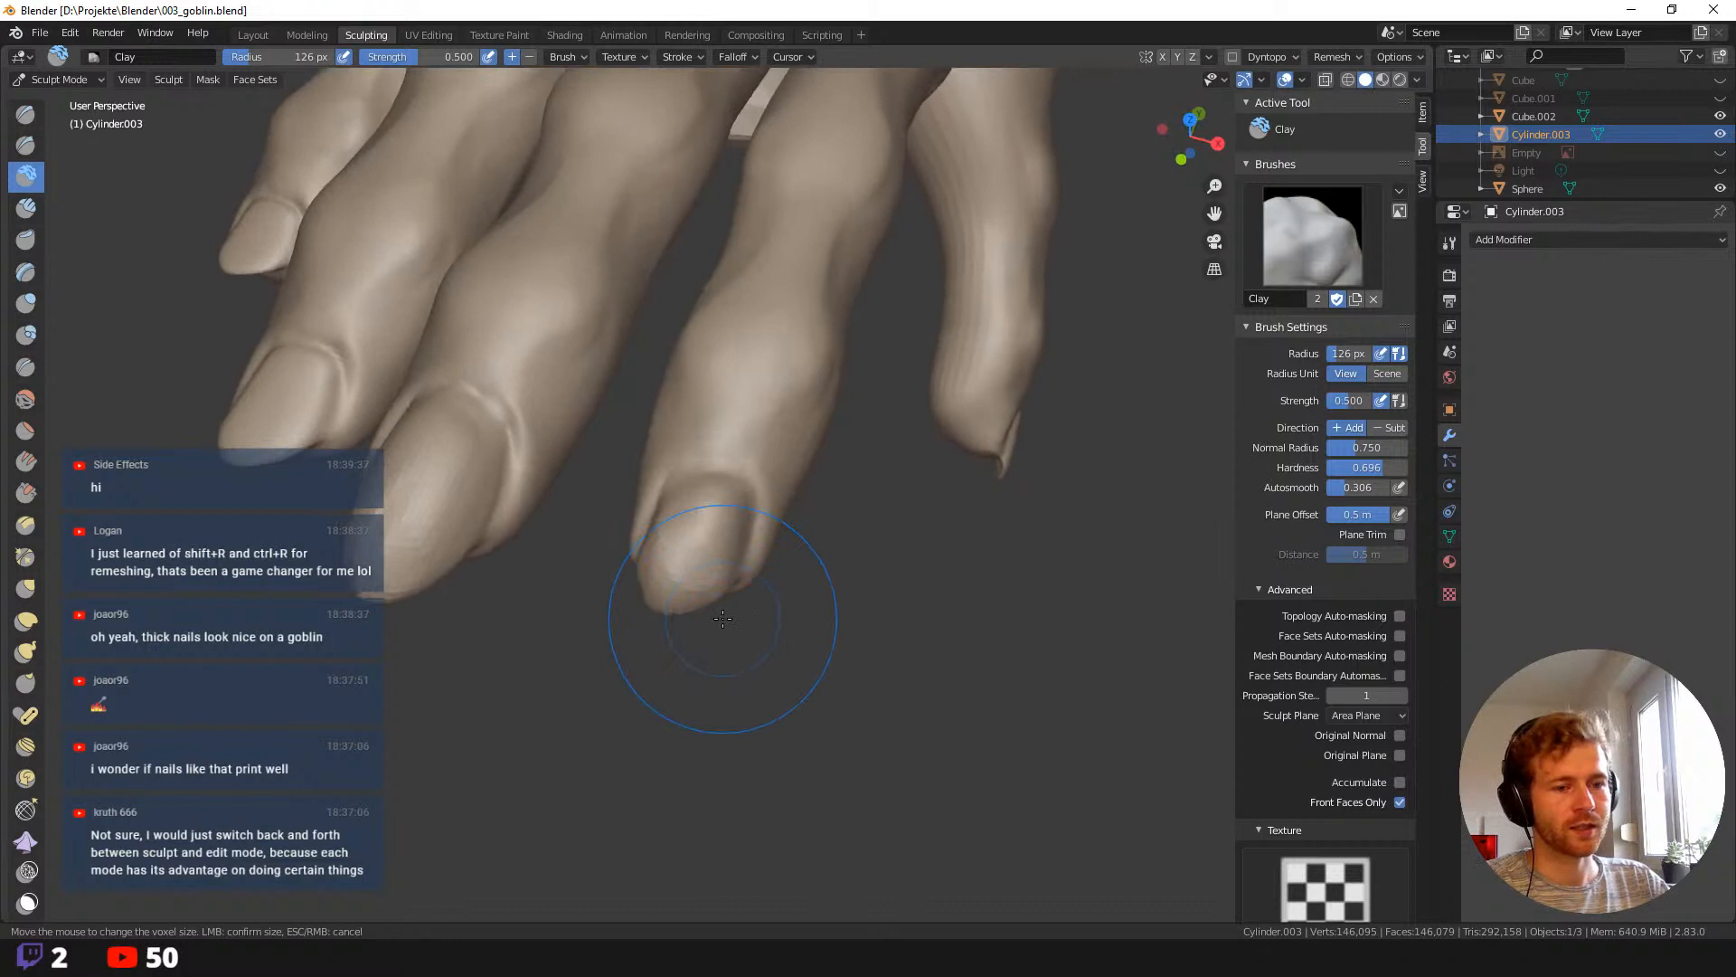
pyautogui.moveTo(736, 795); pyautogui.dragTo(793, 569, button='middle')
pyautogui.scroll(-6, 687, 624)
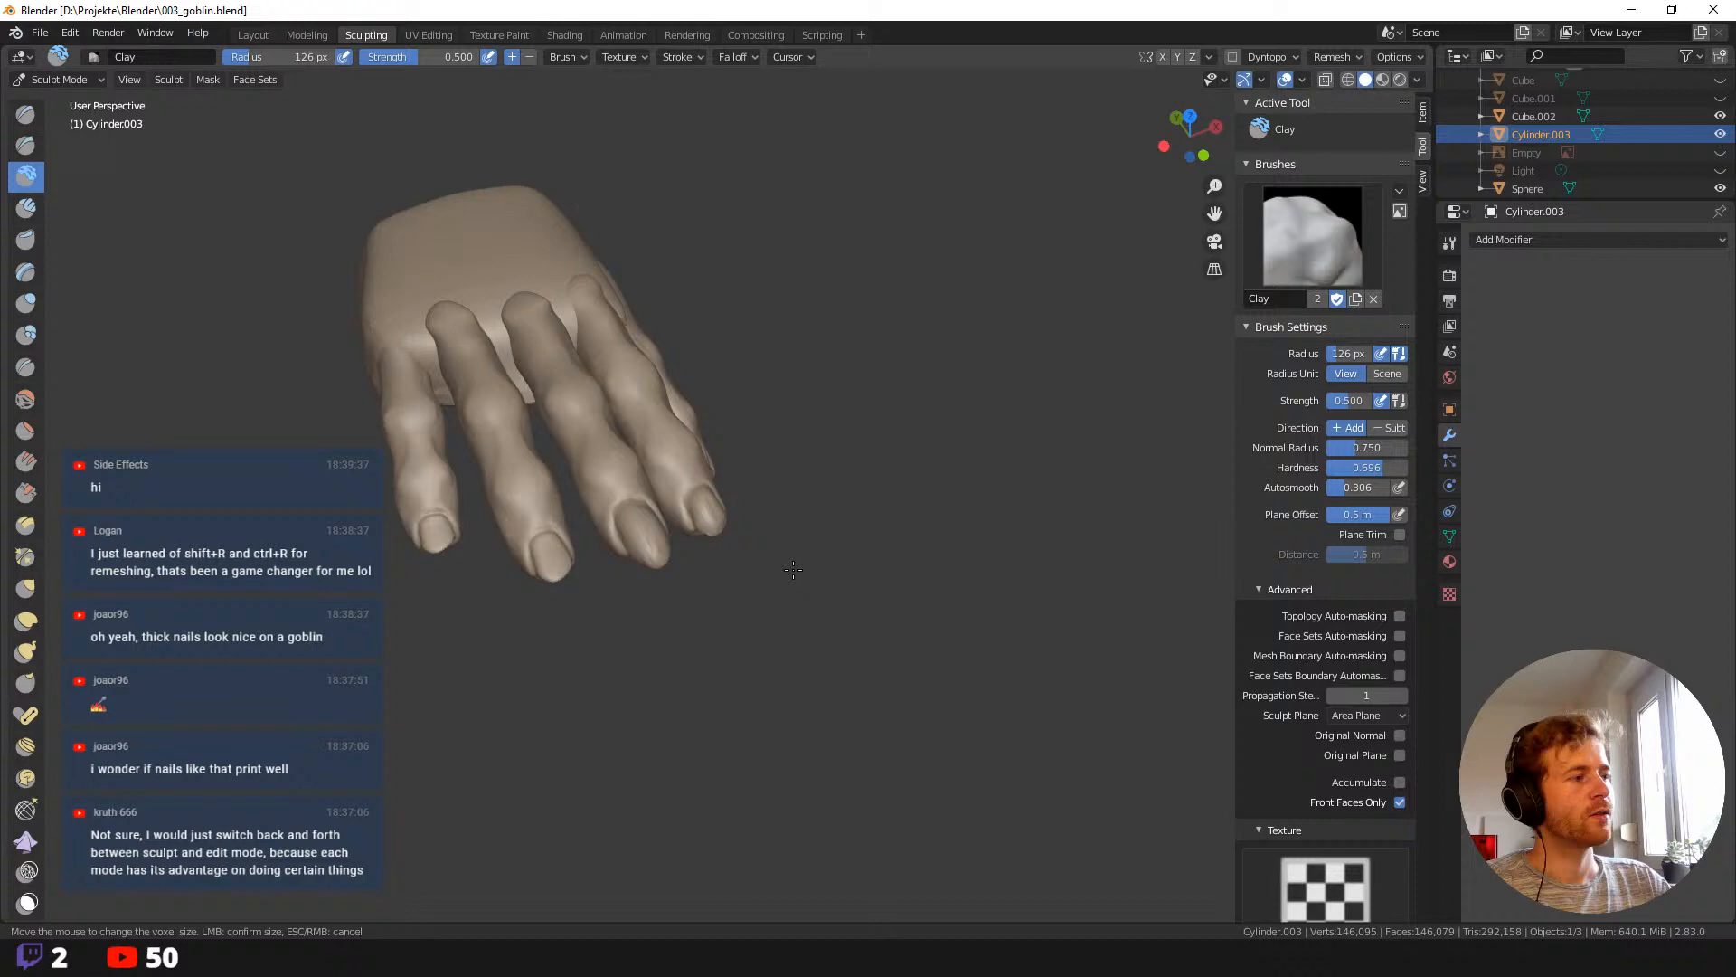
pyautogui.click(1719, 150)
pyautogui.click(1720, 100)
pyautogui.keyDown('shift'); pyautogui.moveTo(928, 328); pyautogui.dragTo(955, 507, button='middle'); pyautogui.keyUp('shift')
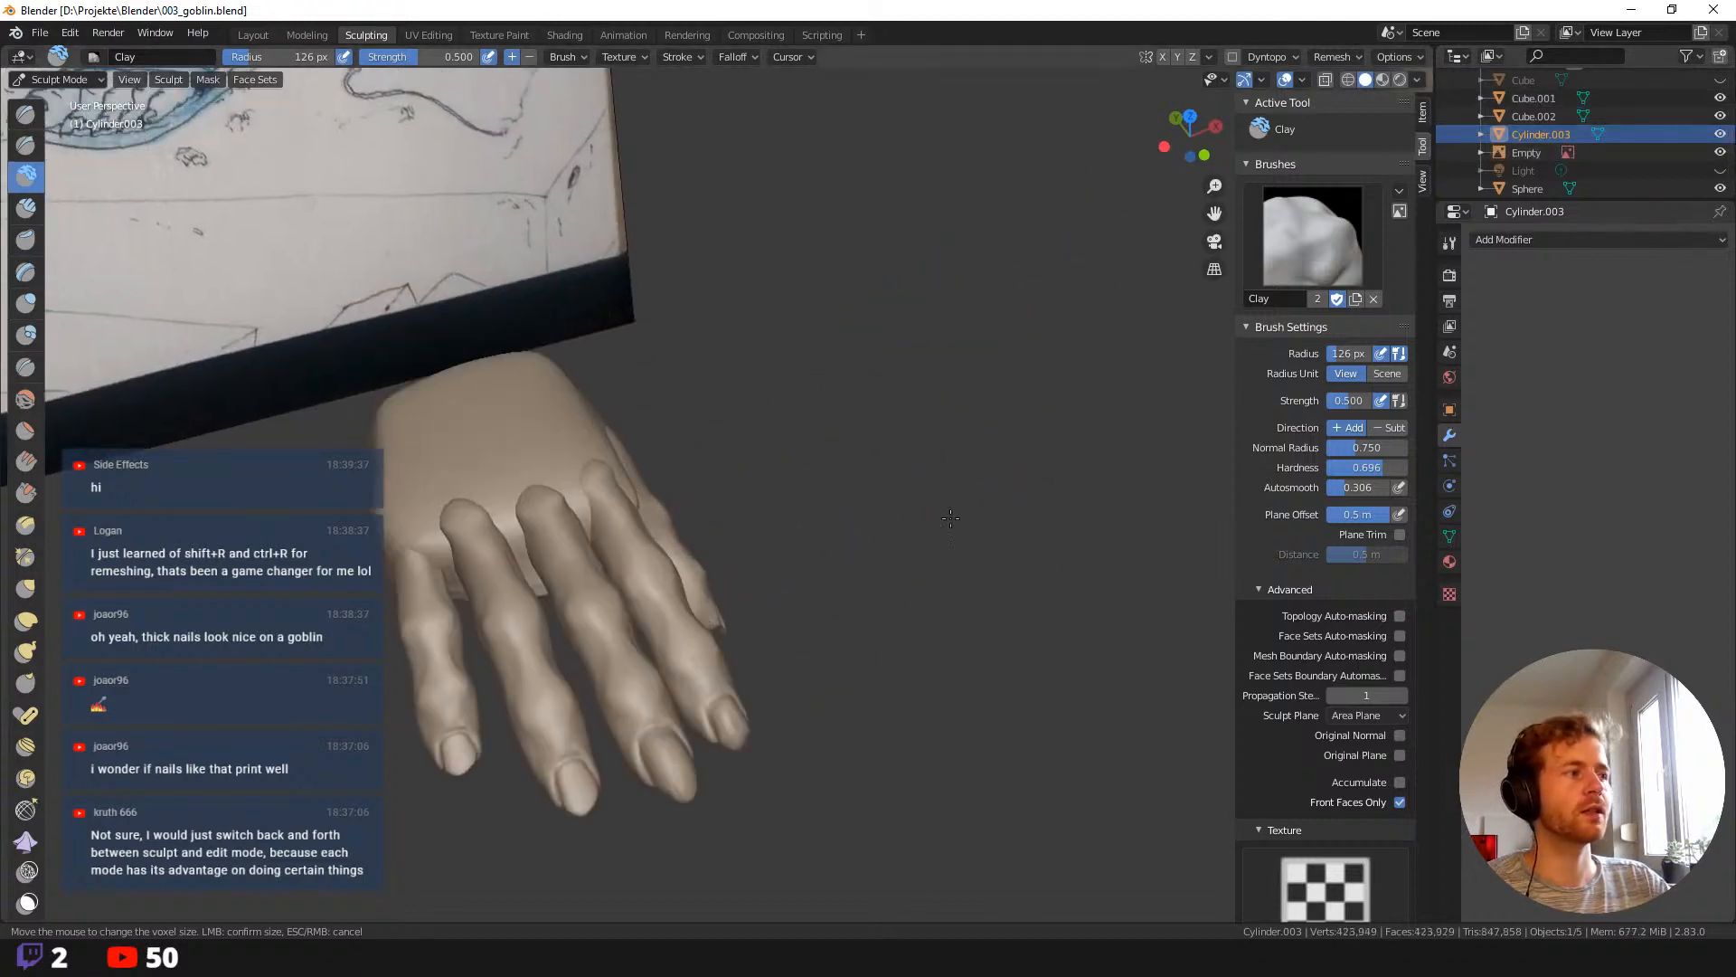
pyautogui.scroll(-6, 841, 326)
pyautogui.scroll(-3, 841, 325)
pyautogui.moveTo(969, 302)
pyautogui.keyDown('shift'); pyautogui.mouseDown(button='middle')
pyautogui.moveTo(1000, 506)
pyautogui.moveTo(950, 419)
pyautogui.mouseUp(button='middle'); pyautogui.keyUp('shift')
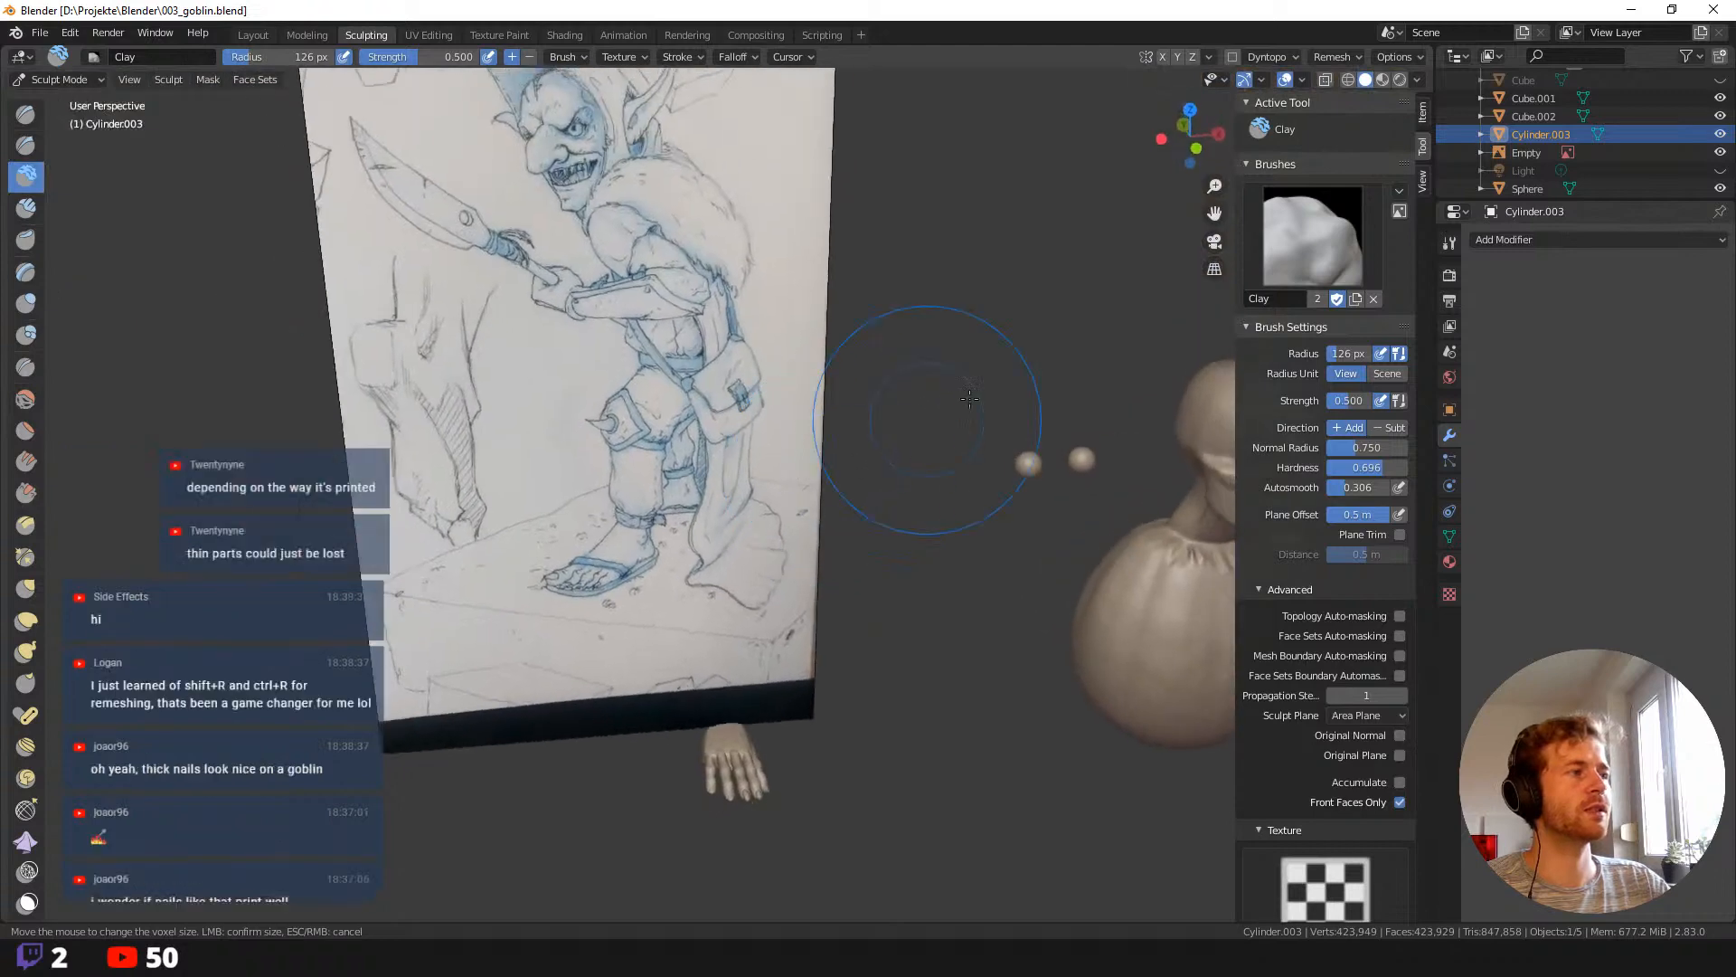
pyautogui.click(1720, 133)
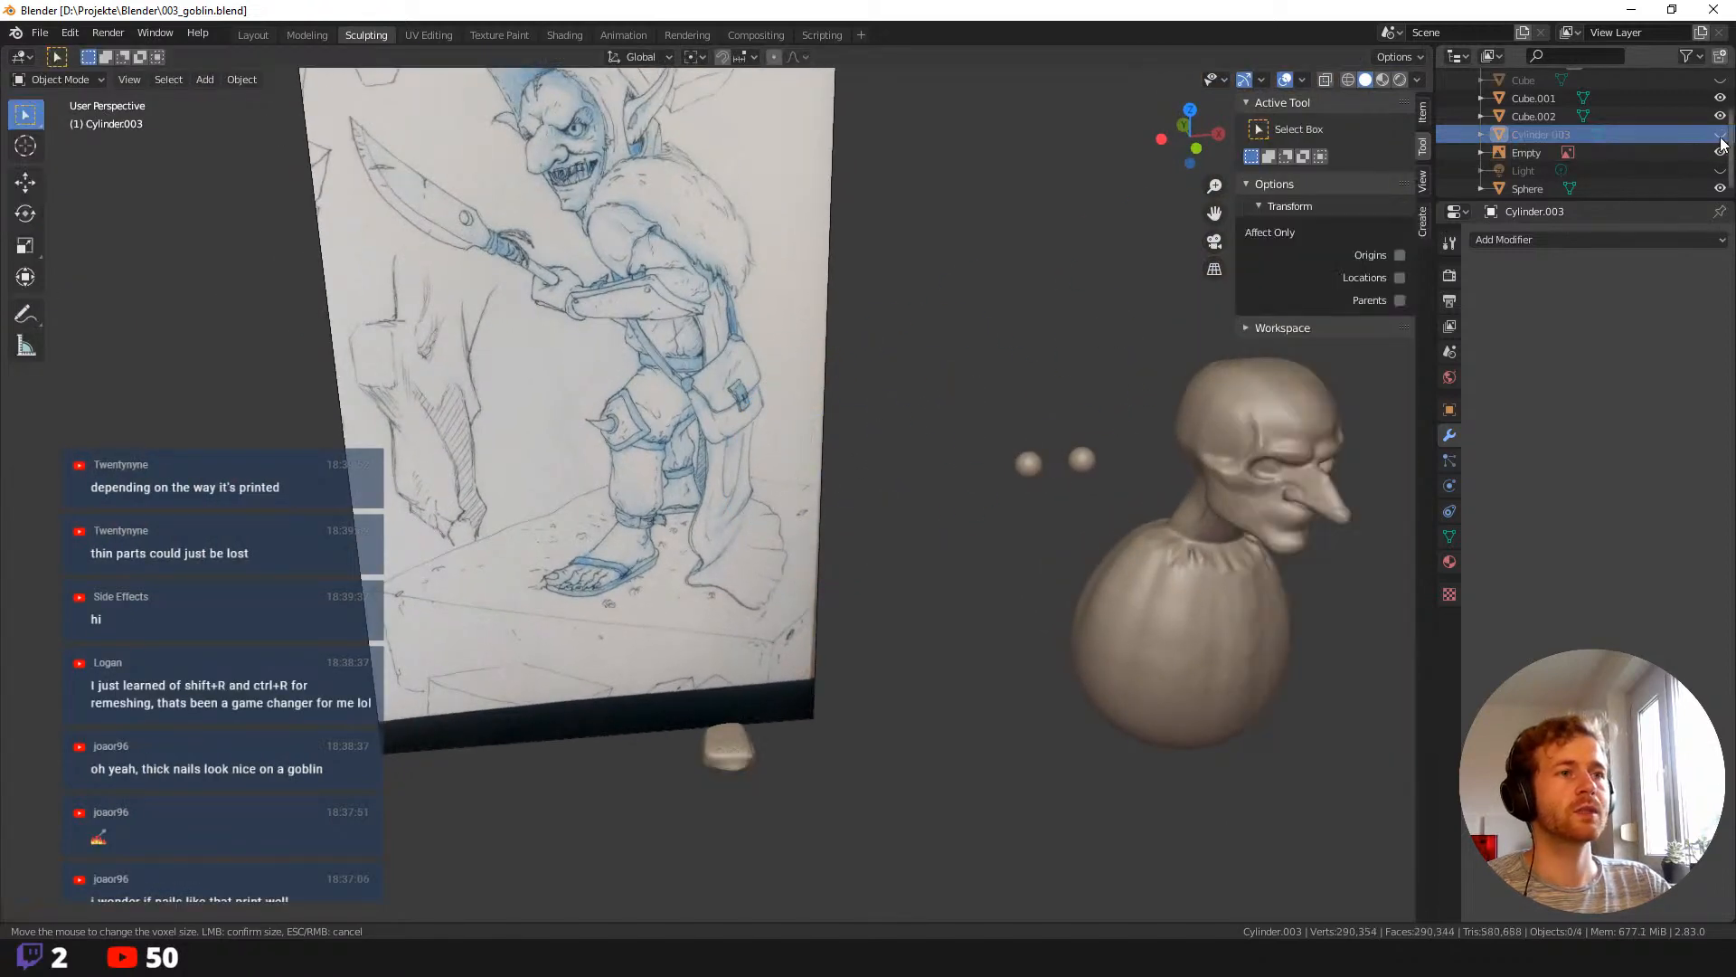
pyautogui.hotkey('ctrl', 'z')
pyautogui.click(1720, 152)
pyautogui.click(1720, 153)
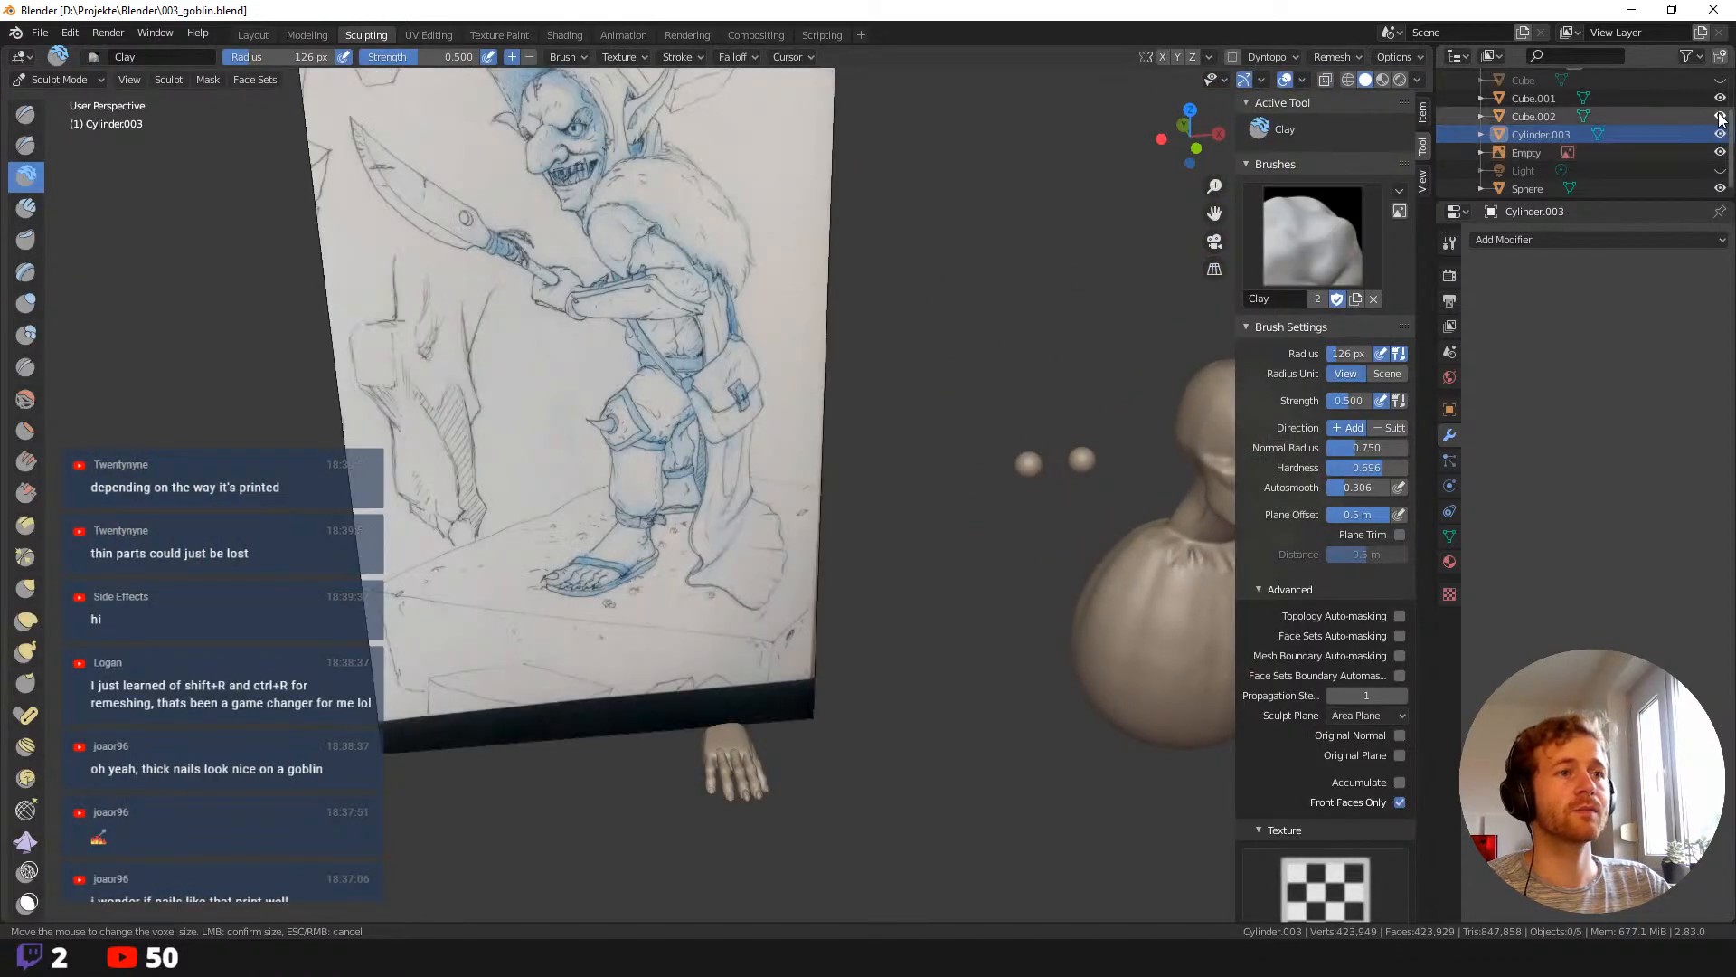
# Unhide the goblin body (Cube) and hide the Cube.001 head-and-sack object.
pyautogui.scroll(2, 1721, 117)
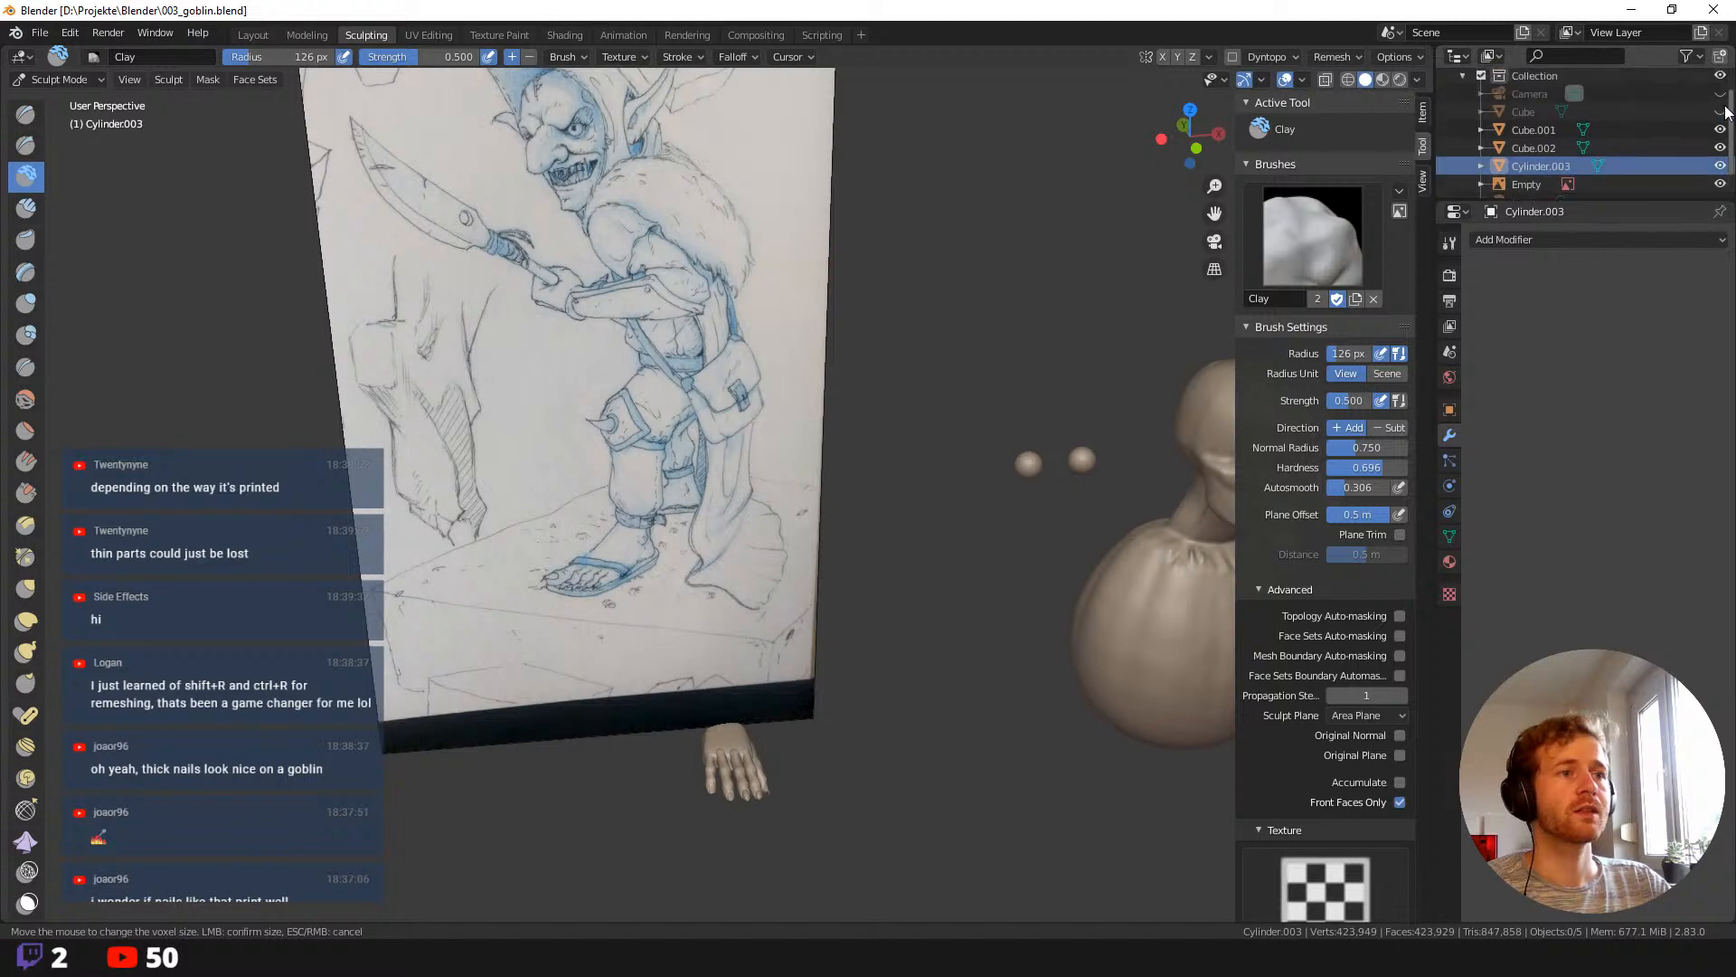
pyautogui.moveTo(1727, 112); pyautogui.dragTo(1728, 118)
pyautogui.keyDown('shift'); pyautogui.moveTo(985, 378); pyautogui.dragTo(843, 334, button='middle'); pyautogui.keyUp('shift')
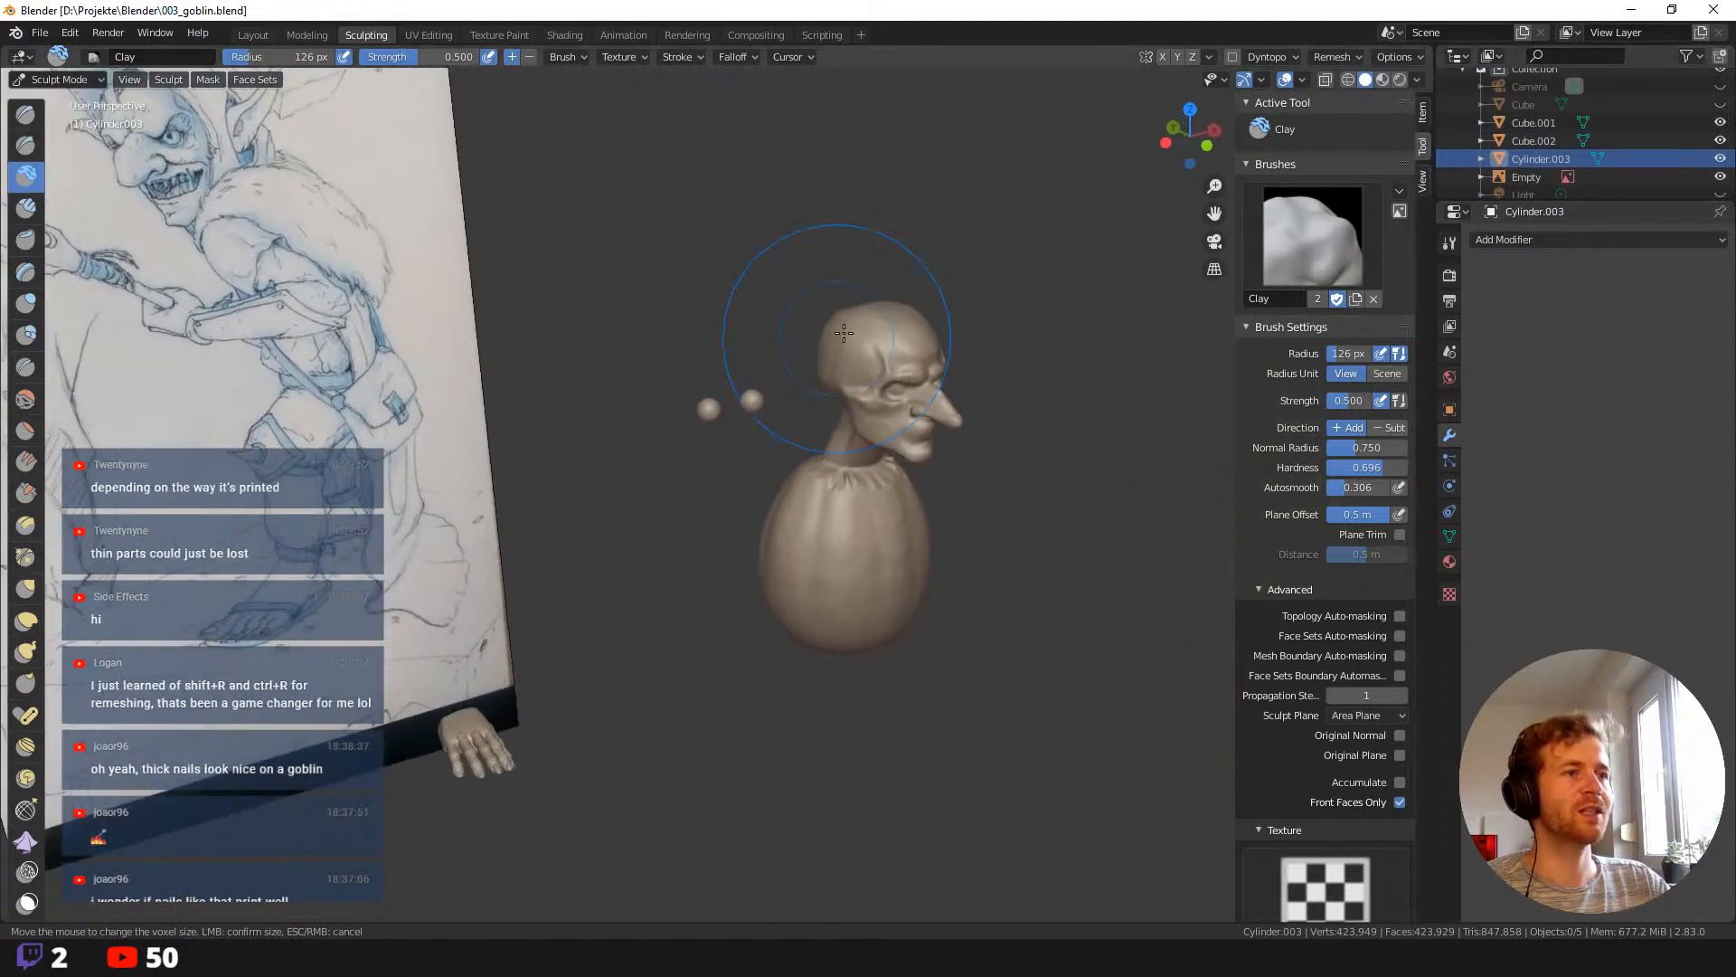
pyautogui.click(1720, 104)
pyautogui.keyDown('shift'); pyautogui.moveTo(852, 255); pyautogui.dragTo(871, 249, button='middle'); pyautogui.keyUp('shift')
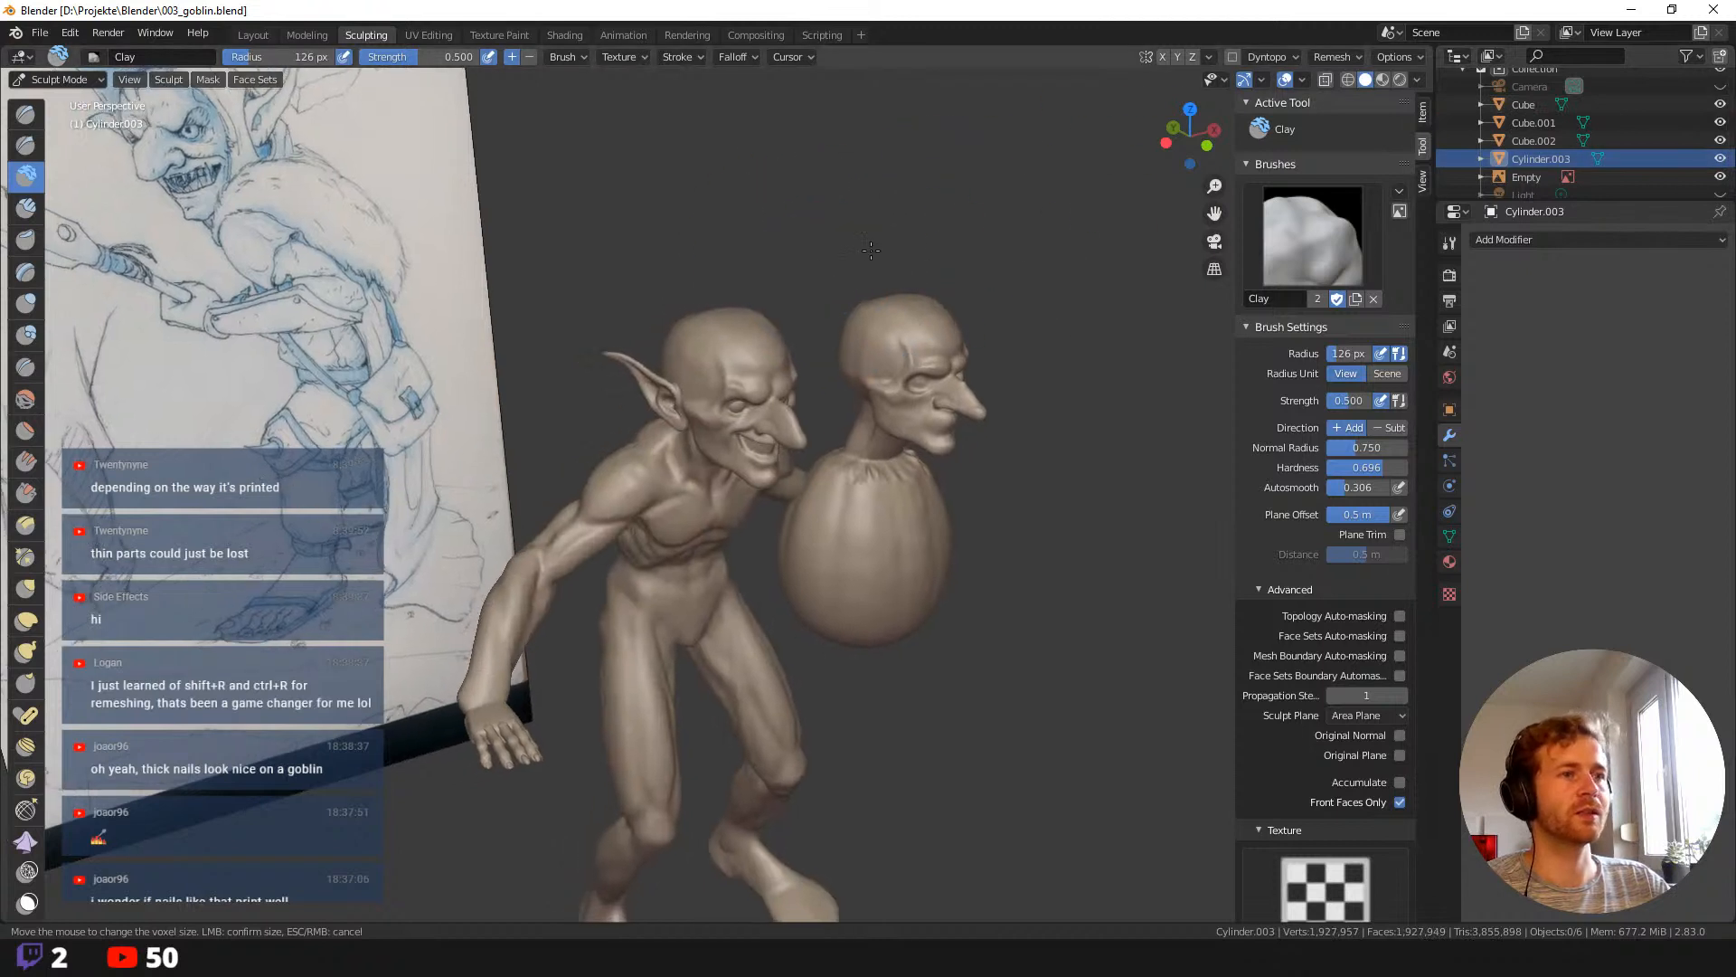
pyautogui.click(1720, 122)
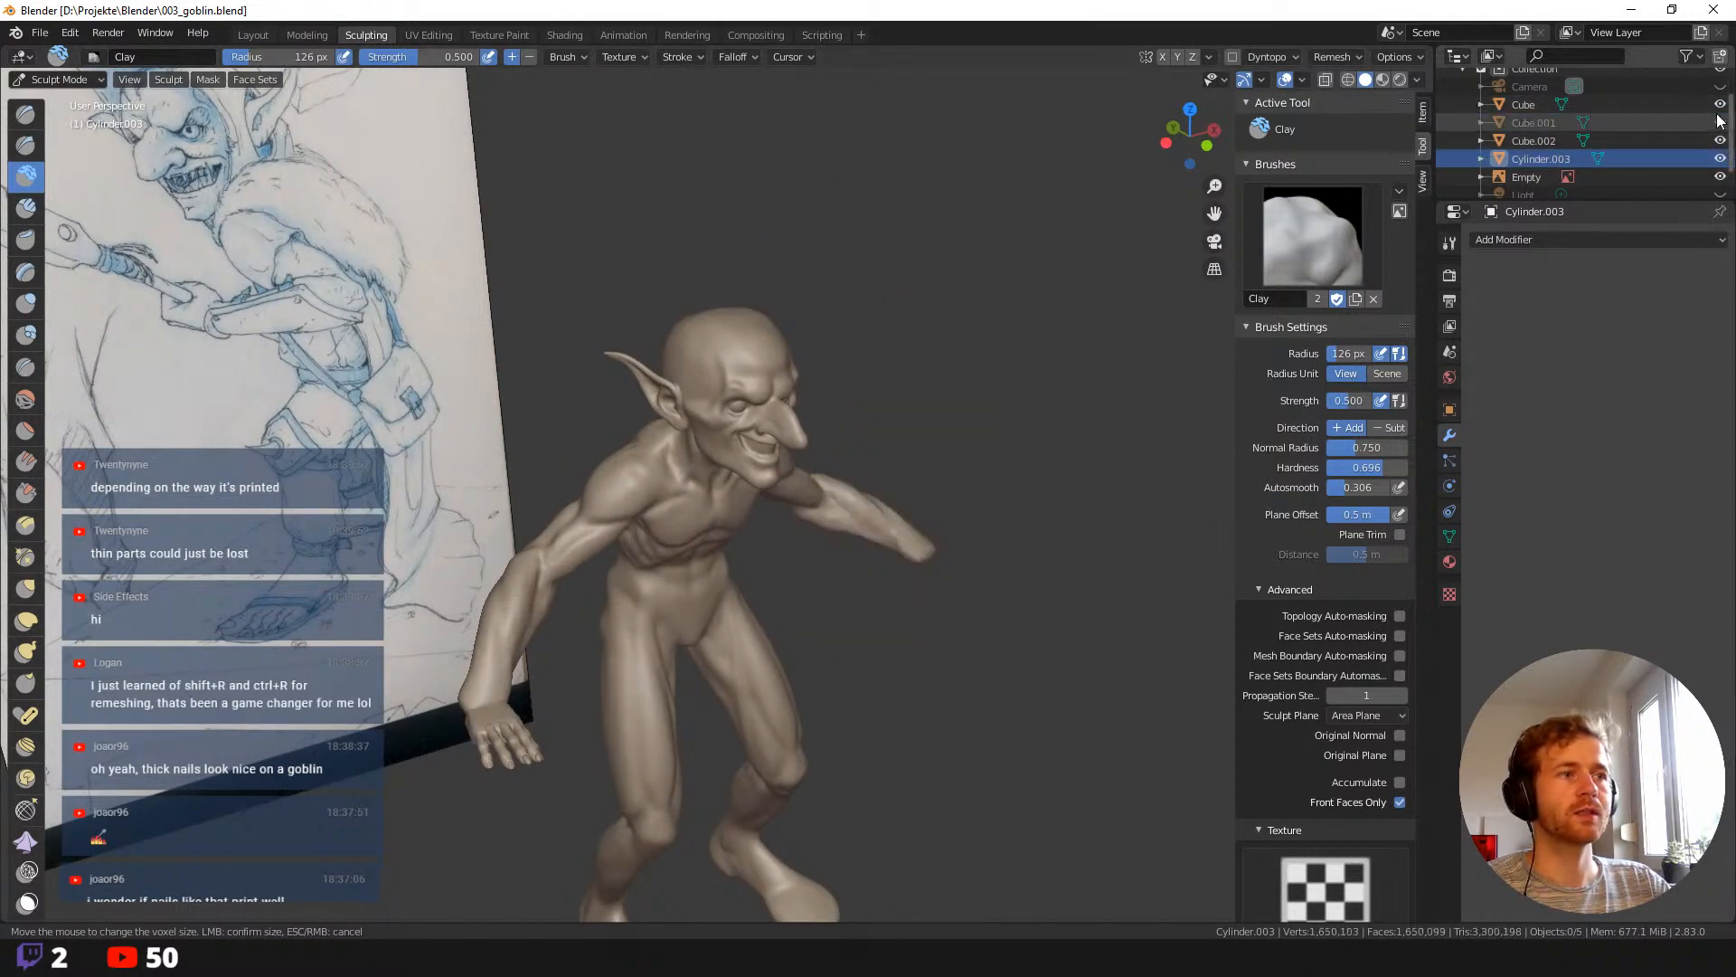
# Examine the goblin body with its attached hand against the reference drawing, checking the hand's proportions.
pyautogui.moveTo(486, 360); pyautogui.dragTo(526, 265, button='middle')
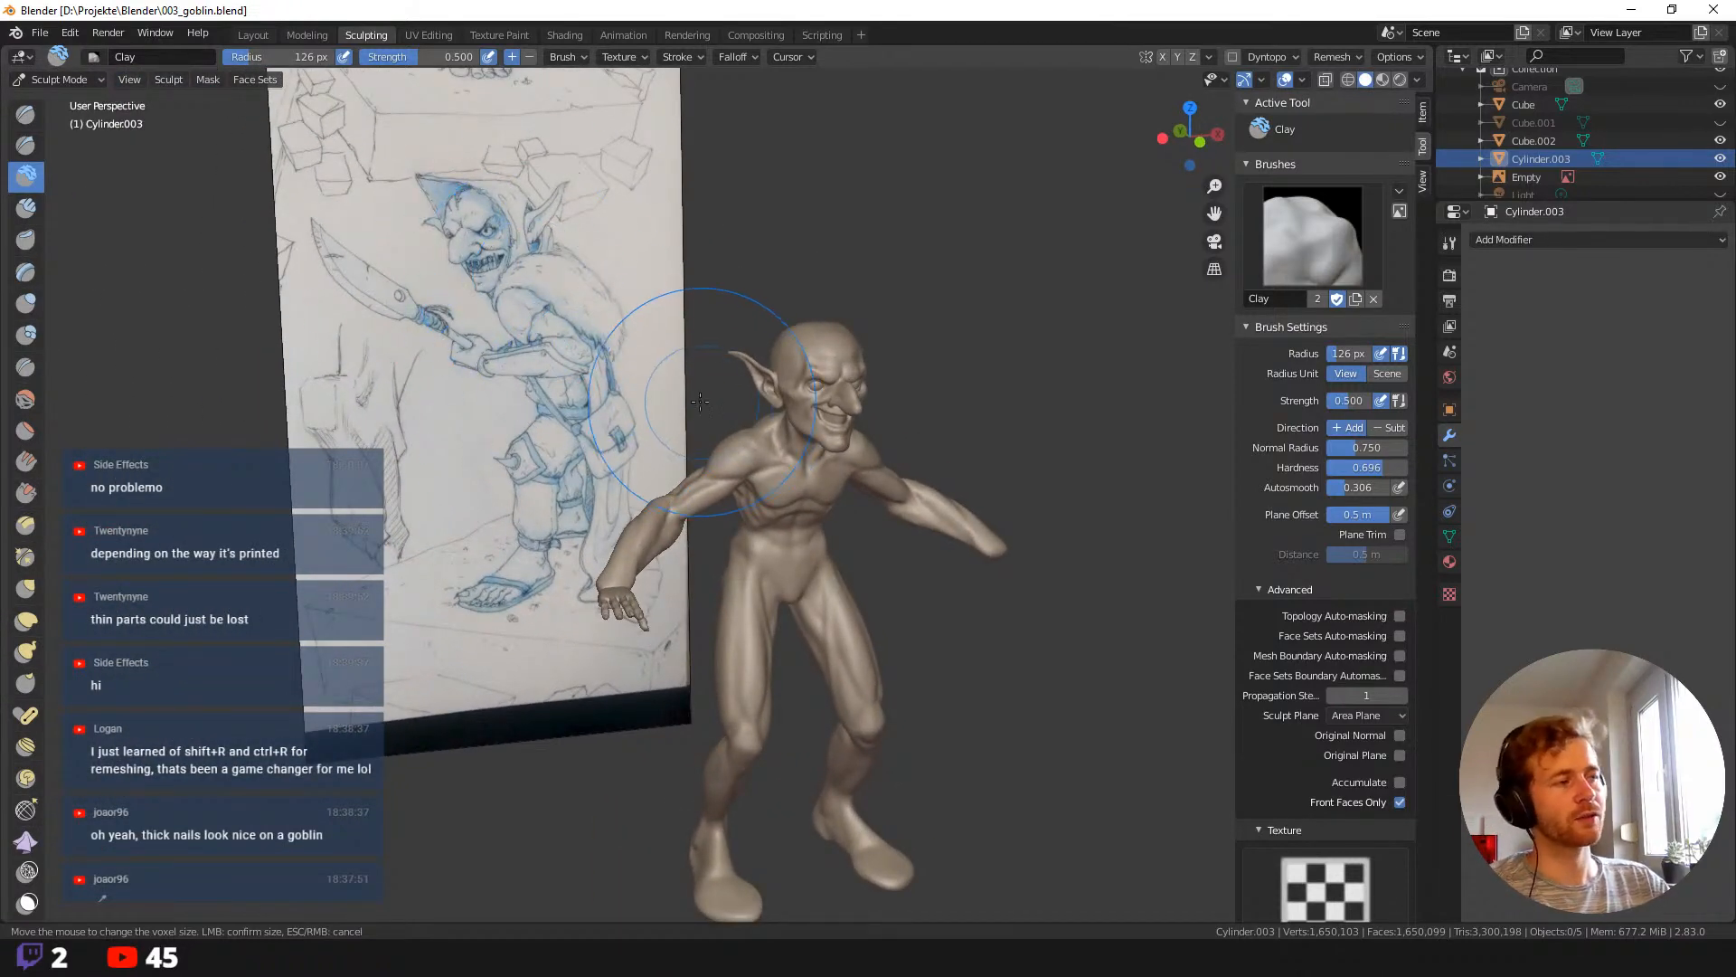
pyautogui.moveTo(668, 391)
pyautogui.mouseDown(button='middle')
pyautogui.moveTo(676, 420)
pyautogui.moveTo(661, 414)
pyautogui.mouseUp(button='middle')
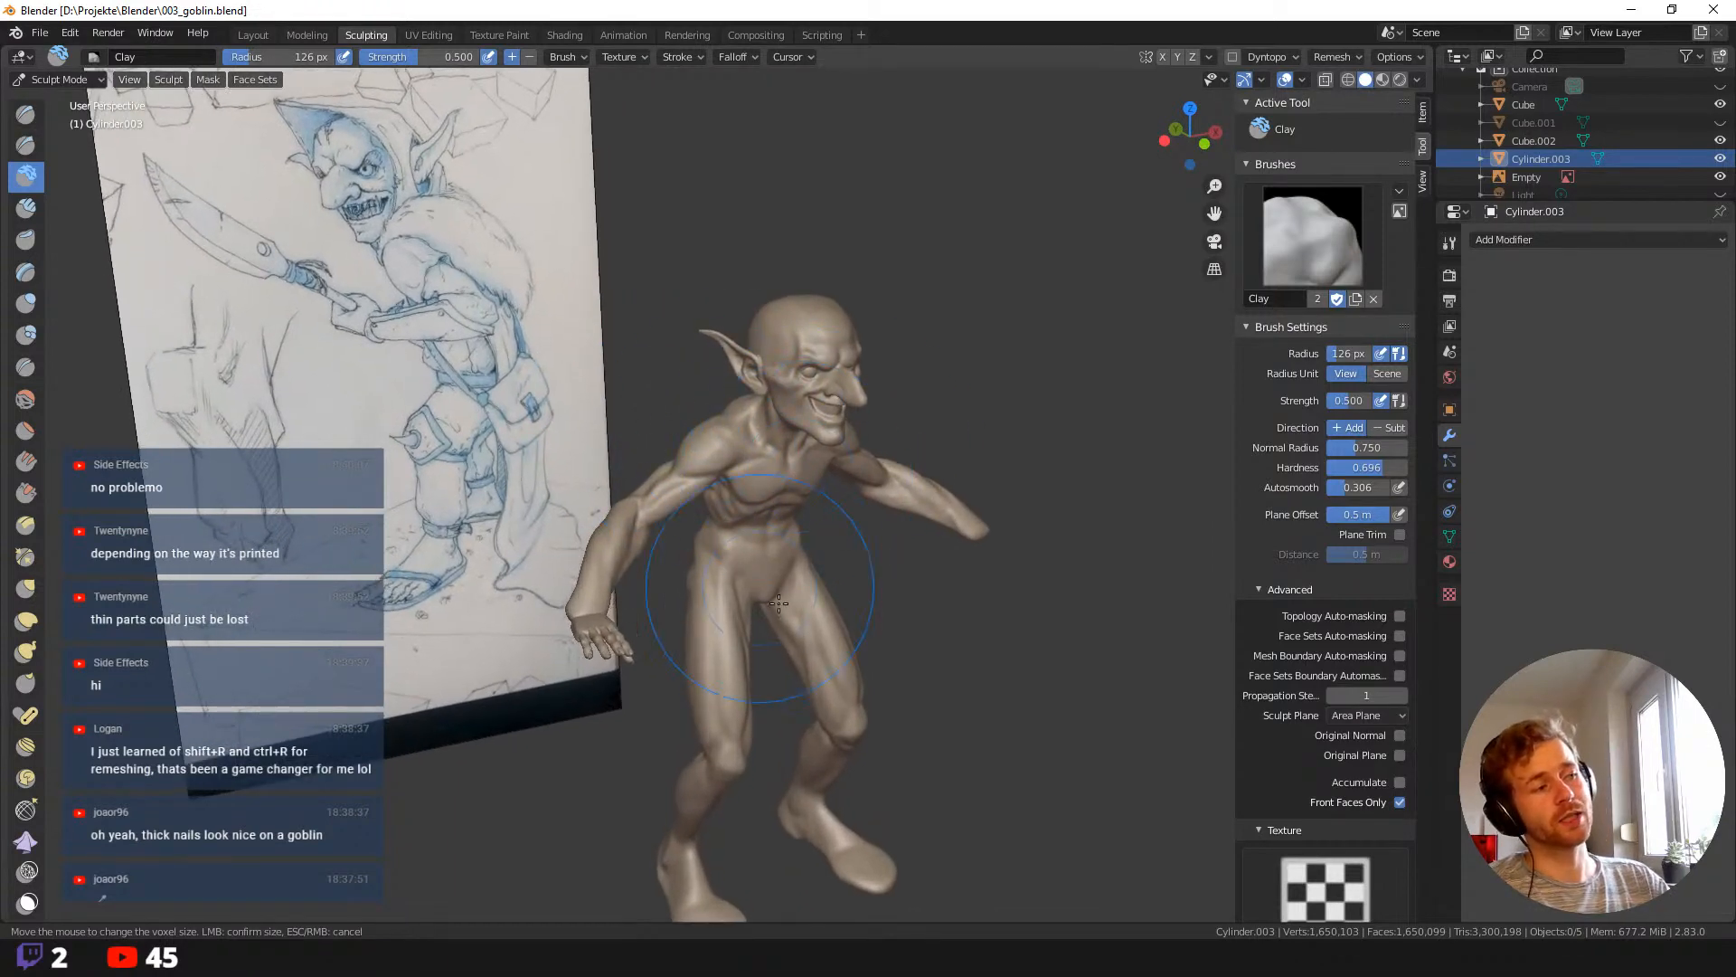
pyautogui.scroll(2, 687, 488)
pyautogui.scroll(1, 633, 398)
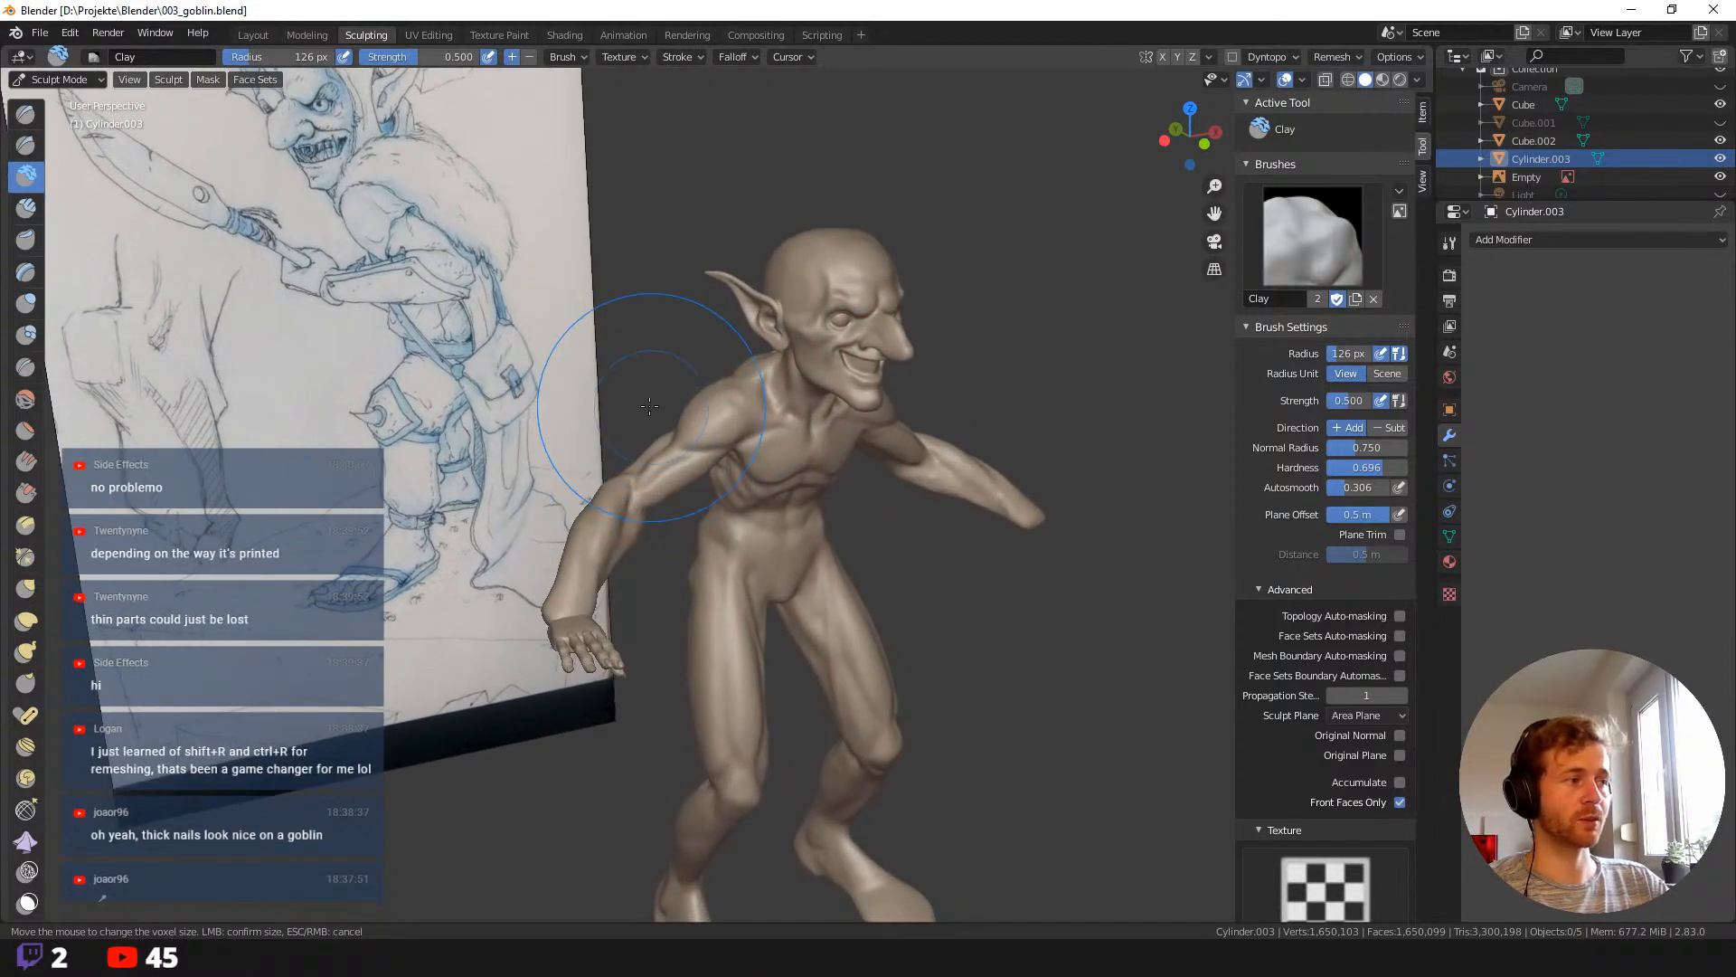
pyautogui.moveTo(650, 406); pyautogui.dragTo(581, 389, button='middle')
pyautogui.scroll(3, 504, 426)
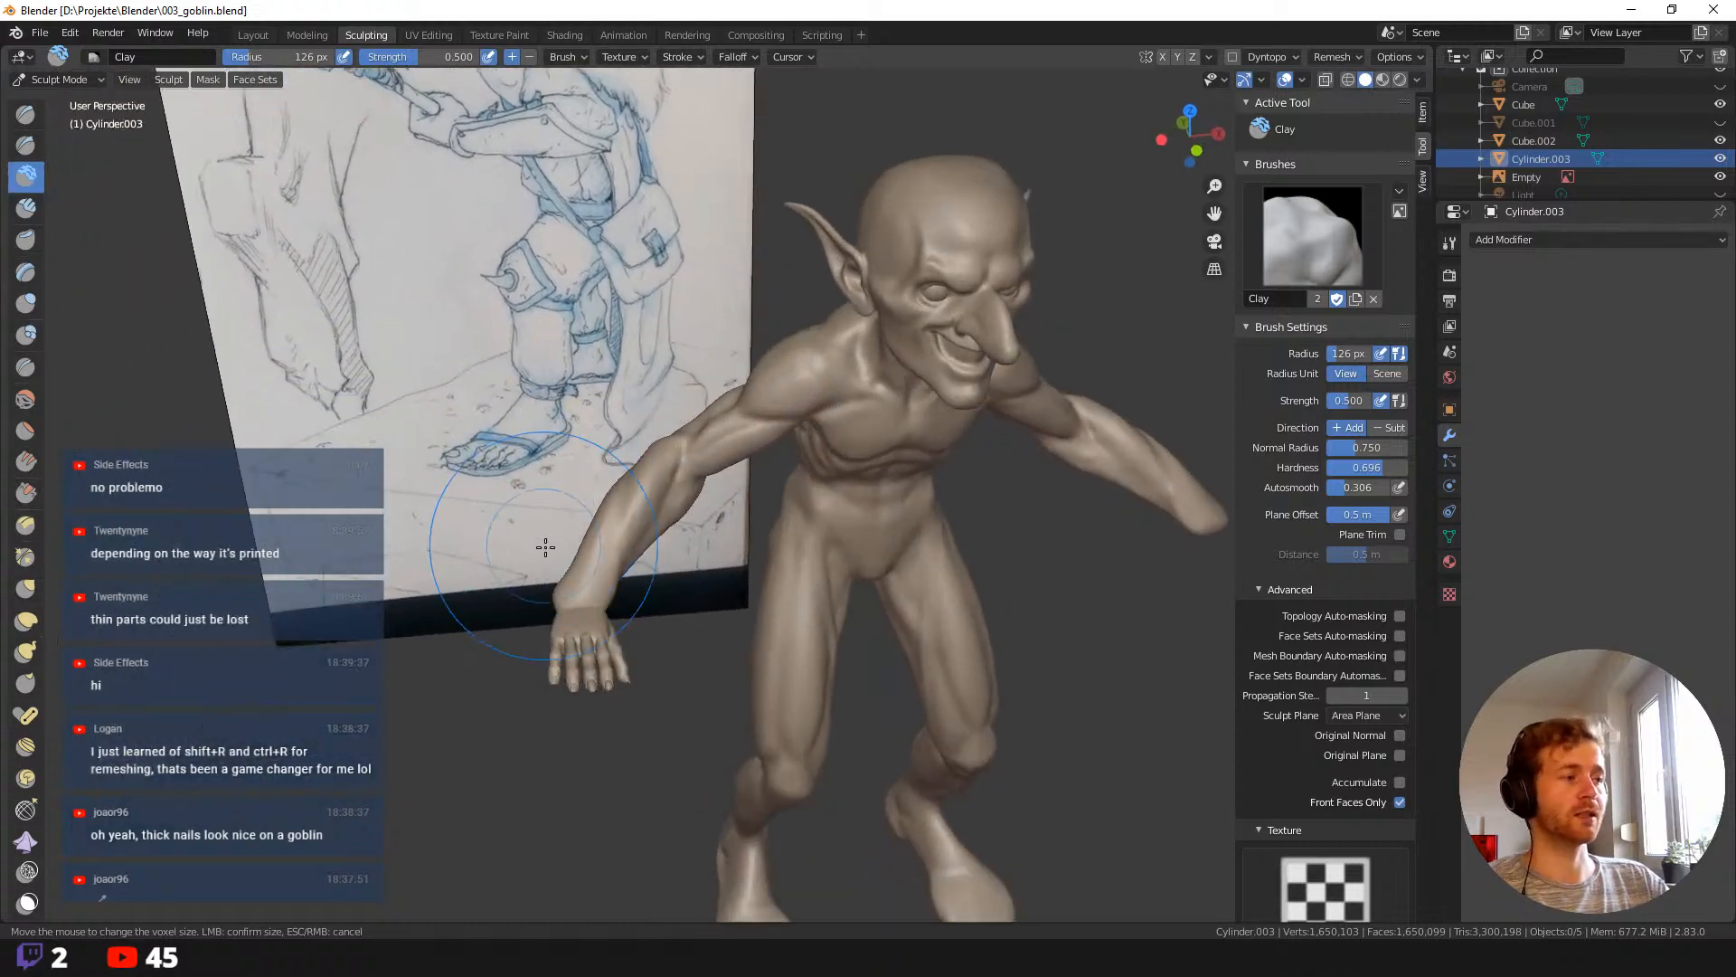
pyautogui.moveTo(518, 531)
pyautogui.mouseDown(button='middle')
pyautogui.moveTo(563, 533)
pyautogui.moveTo(466, 493)
pyautogui.mouseUp(button='middle')
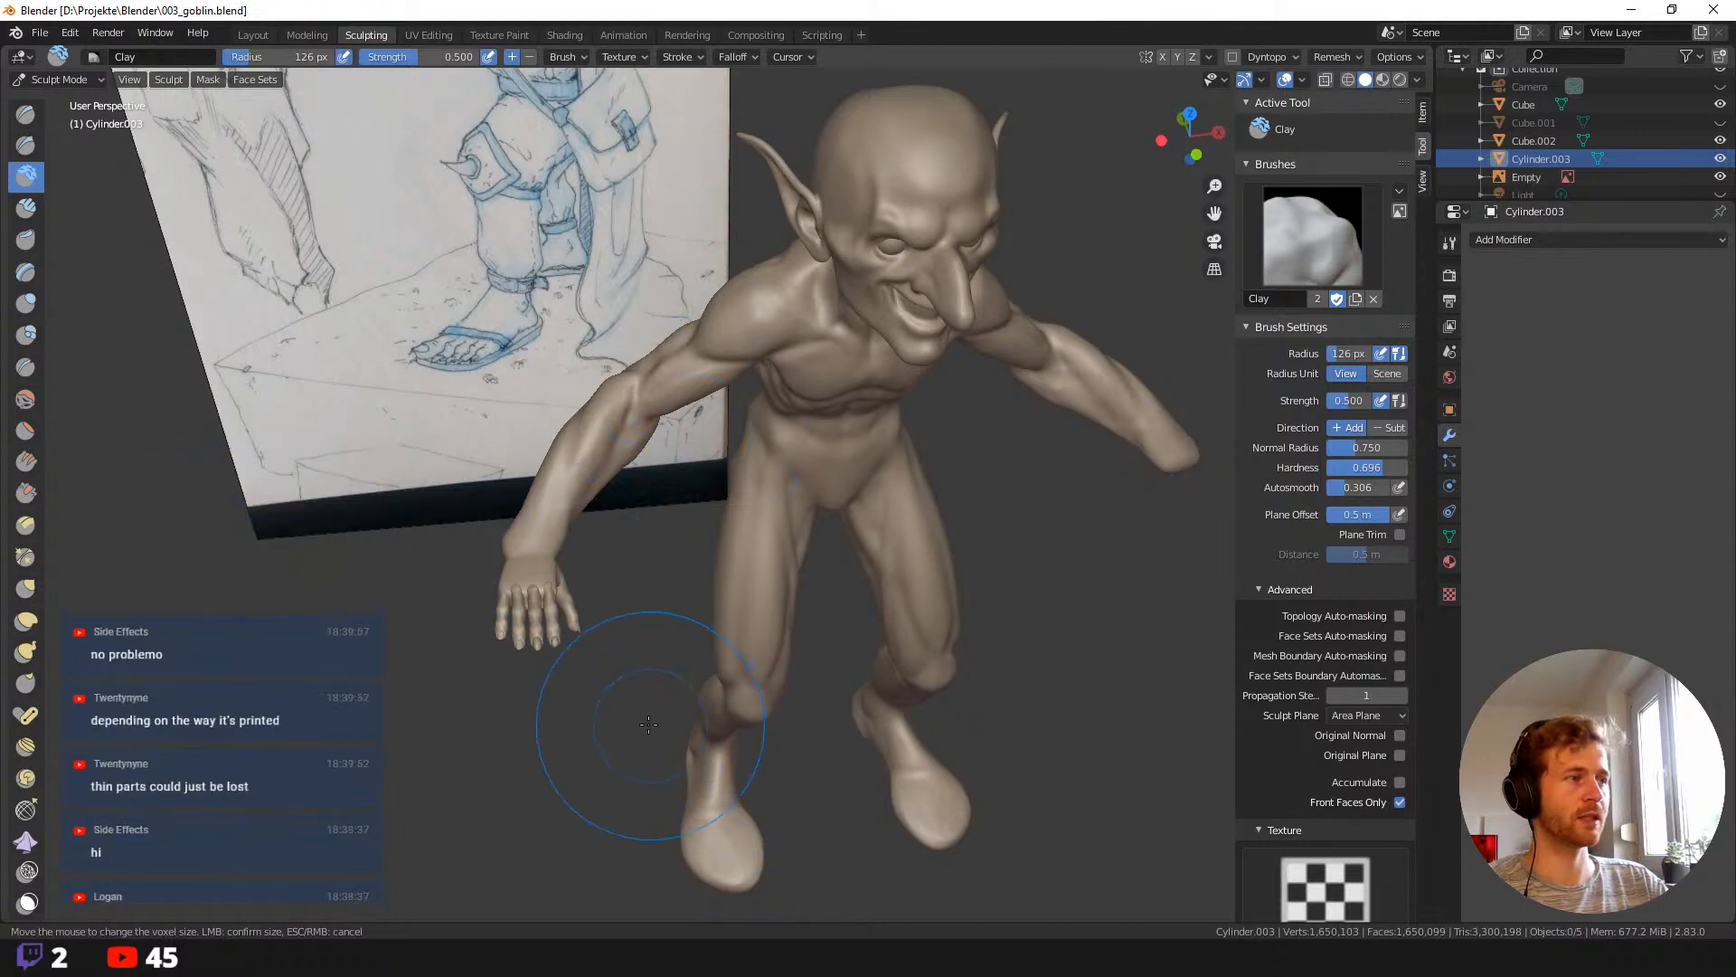
pyautogui.moveTo(640, 795); pyautogui.dragTo(664, 737, button='middle')
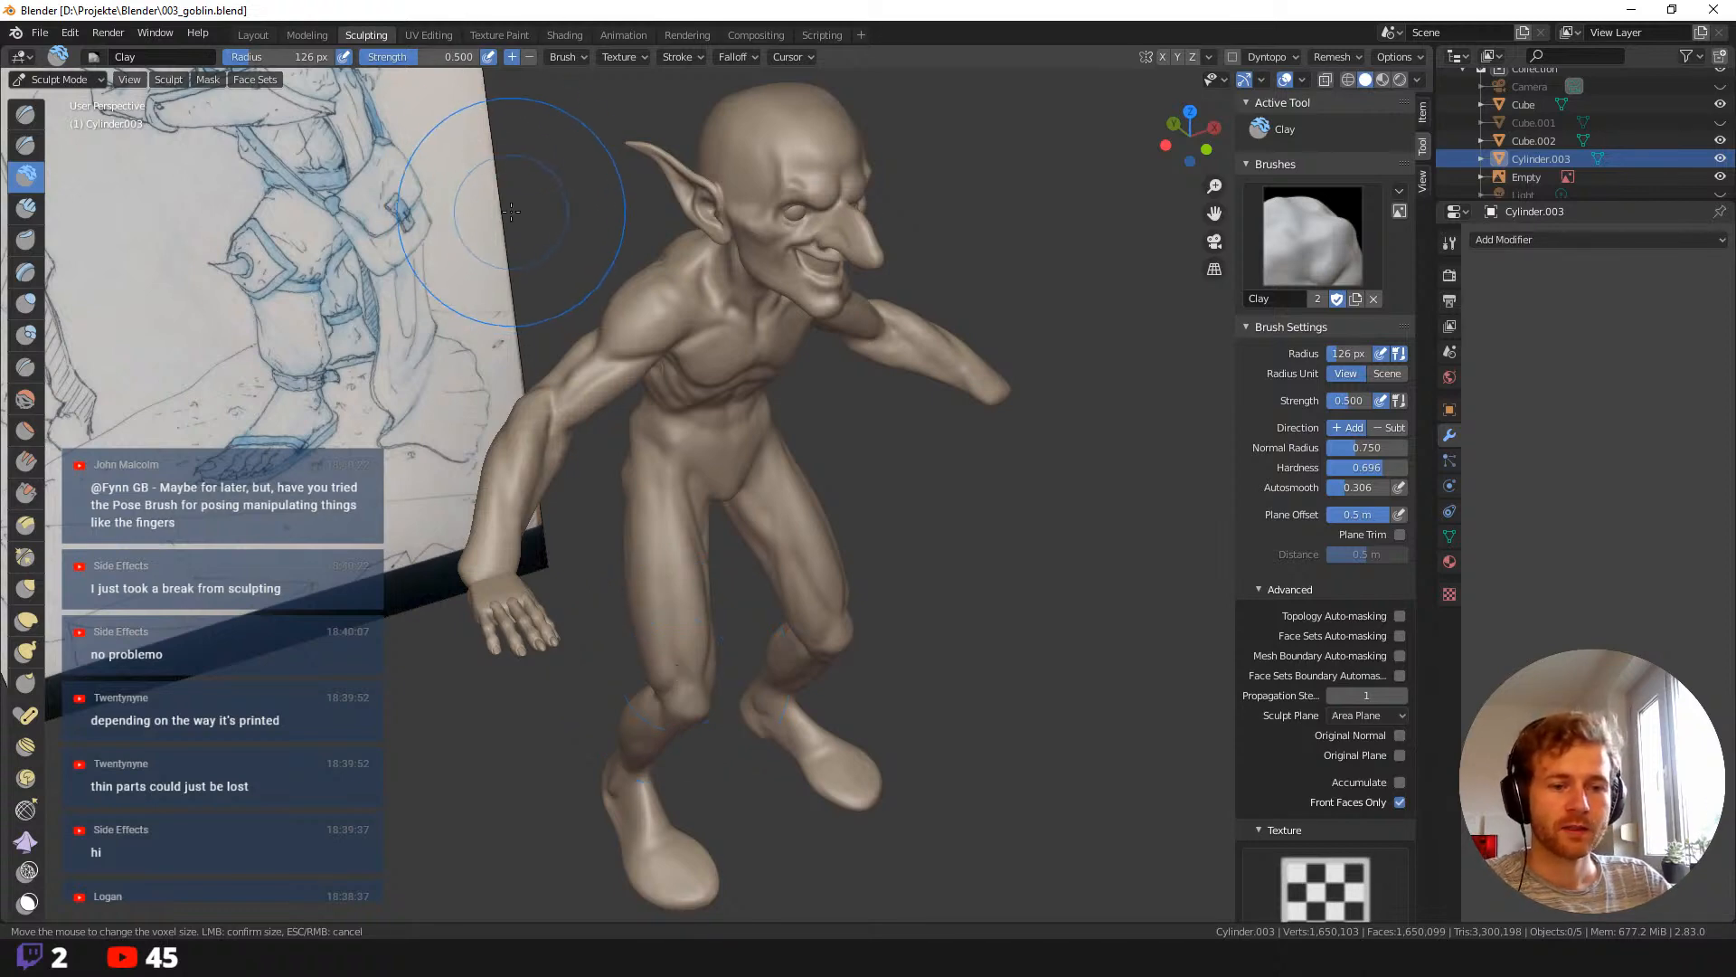
pyautogui.moveTo(556, 276)
pyautogui.mouseDown(button='middle')
pyautogui.moveTo(521, 263)
pyautogui.moveTo(539, 304)
pyautogui.moveTo(490, 238)
pyautogui.moveTo(502, 531)
pyautogui.mouseUp(button='middle')
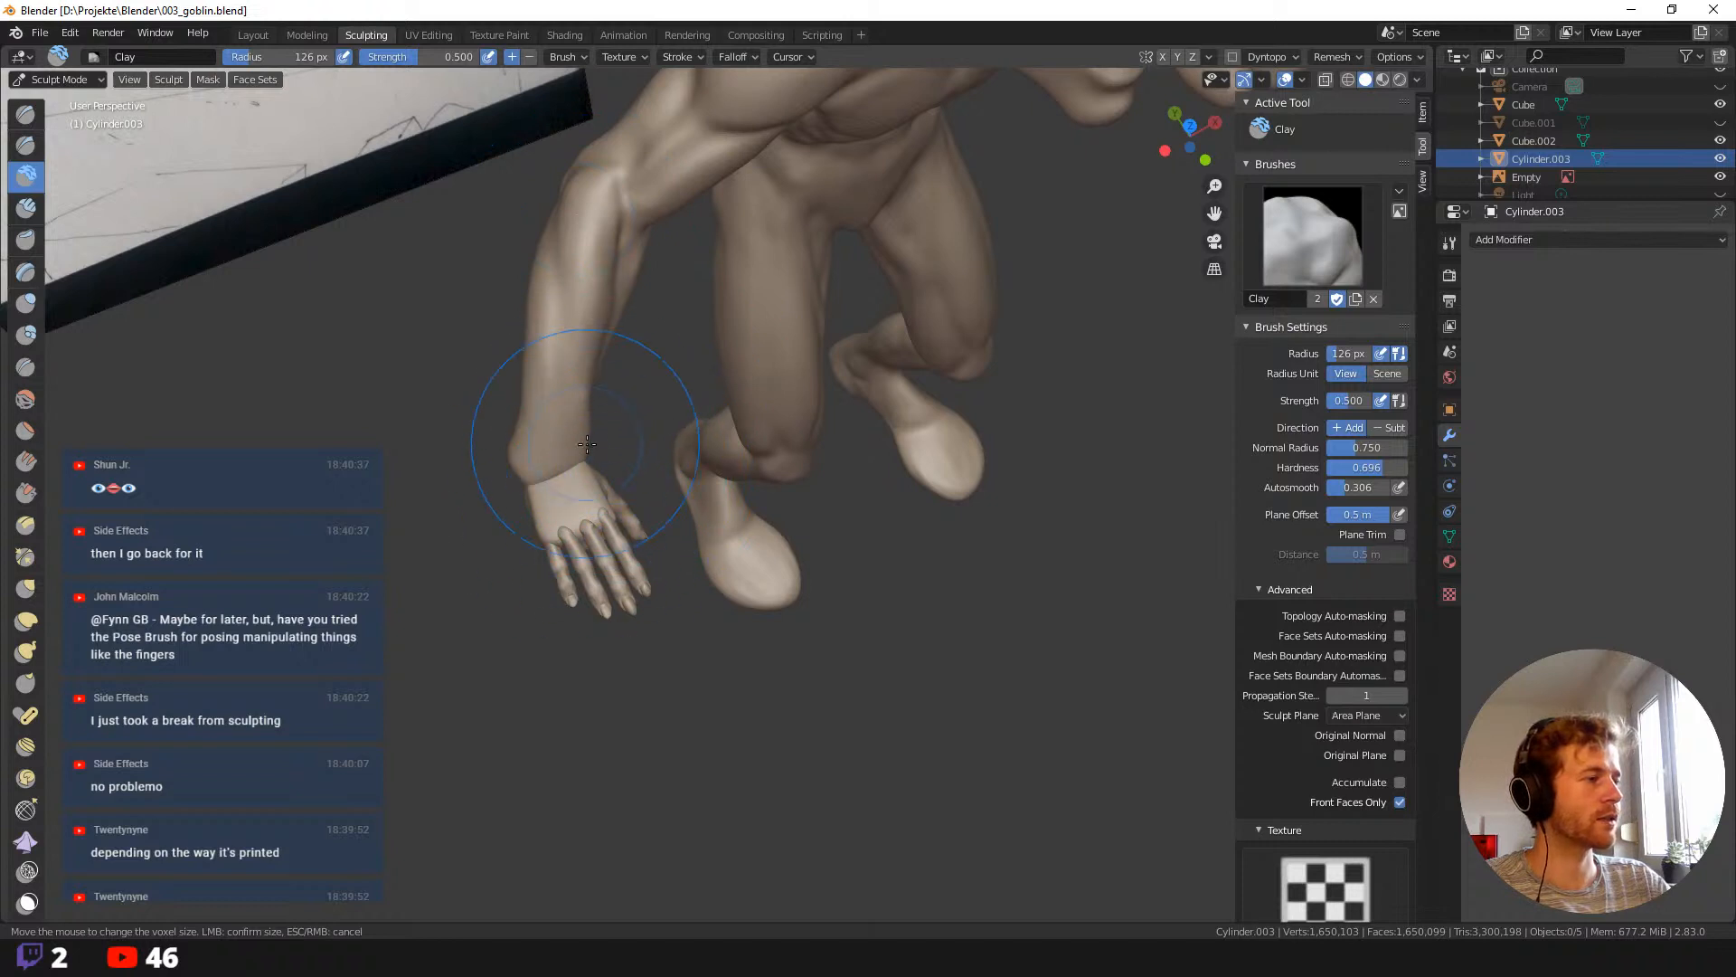
pyautogui.keyDown('ctrl'); pyautogui.moveTo(580, 507); pyautogui.dragTo(707, 527, button='middle'); pyautogui.keyUp('ctrl')
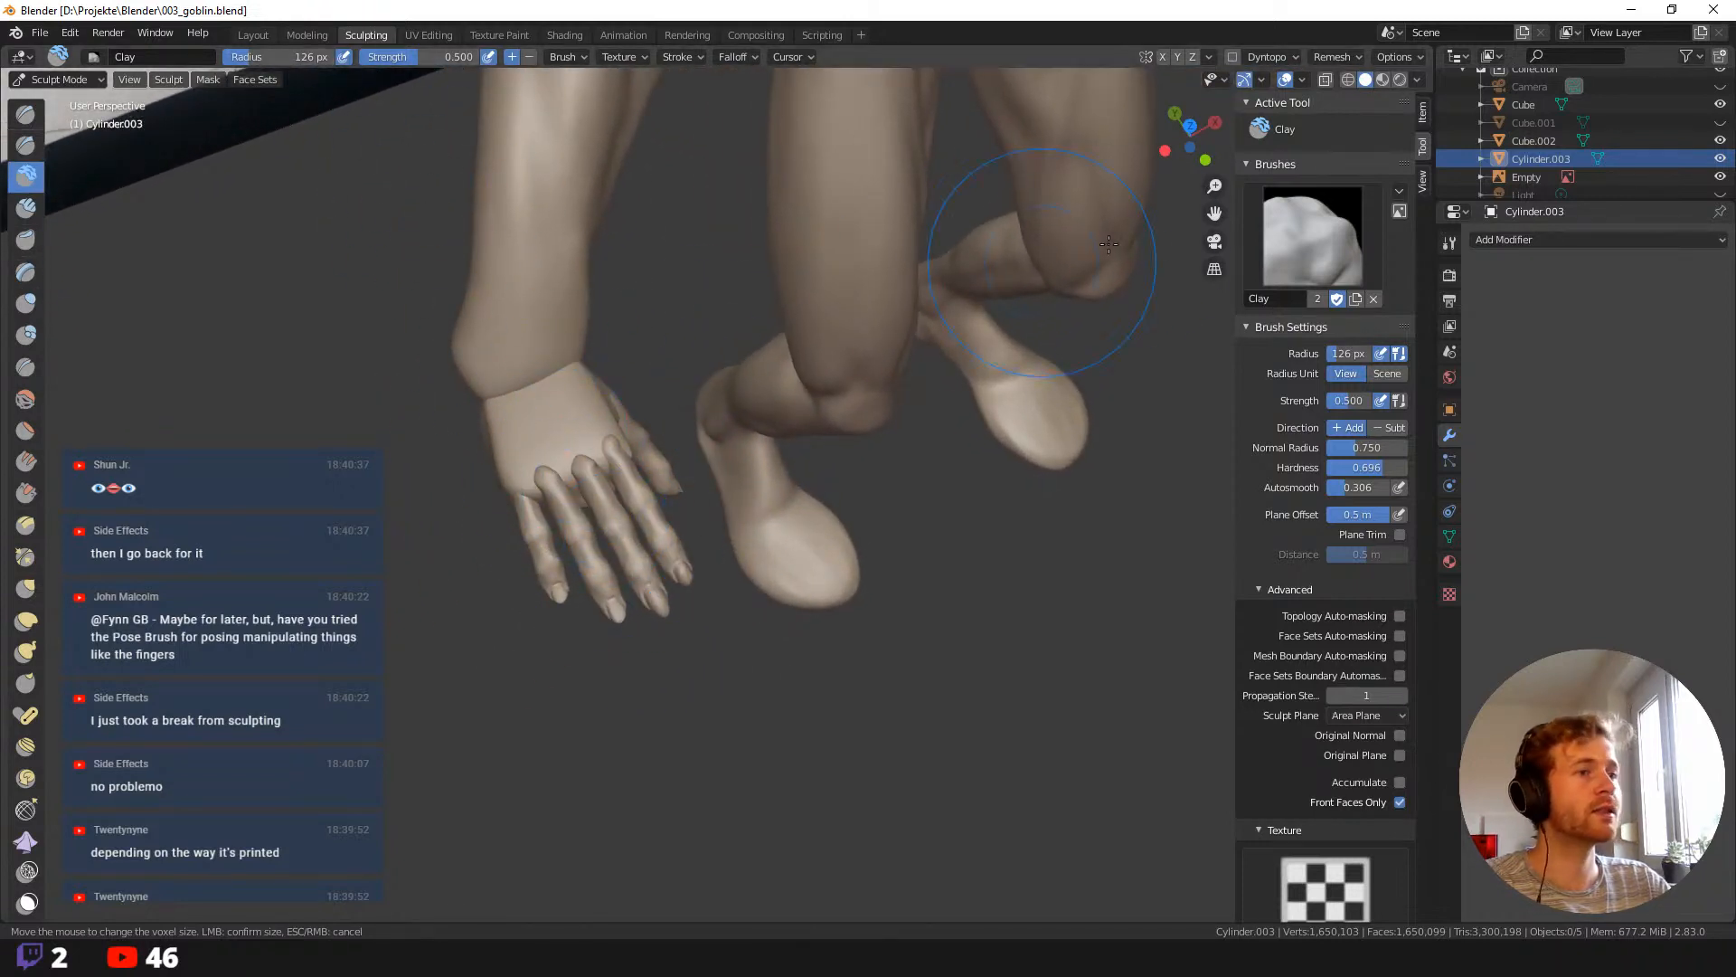
# Hide the goblin body (Cube) to isolate the hand for sculpting.
pyautogui.click(1720, 104)
pyautogui.moveTo(522, 398)
pyautogui.mouseDown(button='middle')
pyautogui.moveTo(453, 339)
pyautogui.moveTo(516, 355)
pyautogui.mouseUp(button='middle')
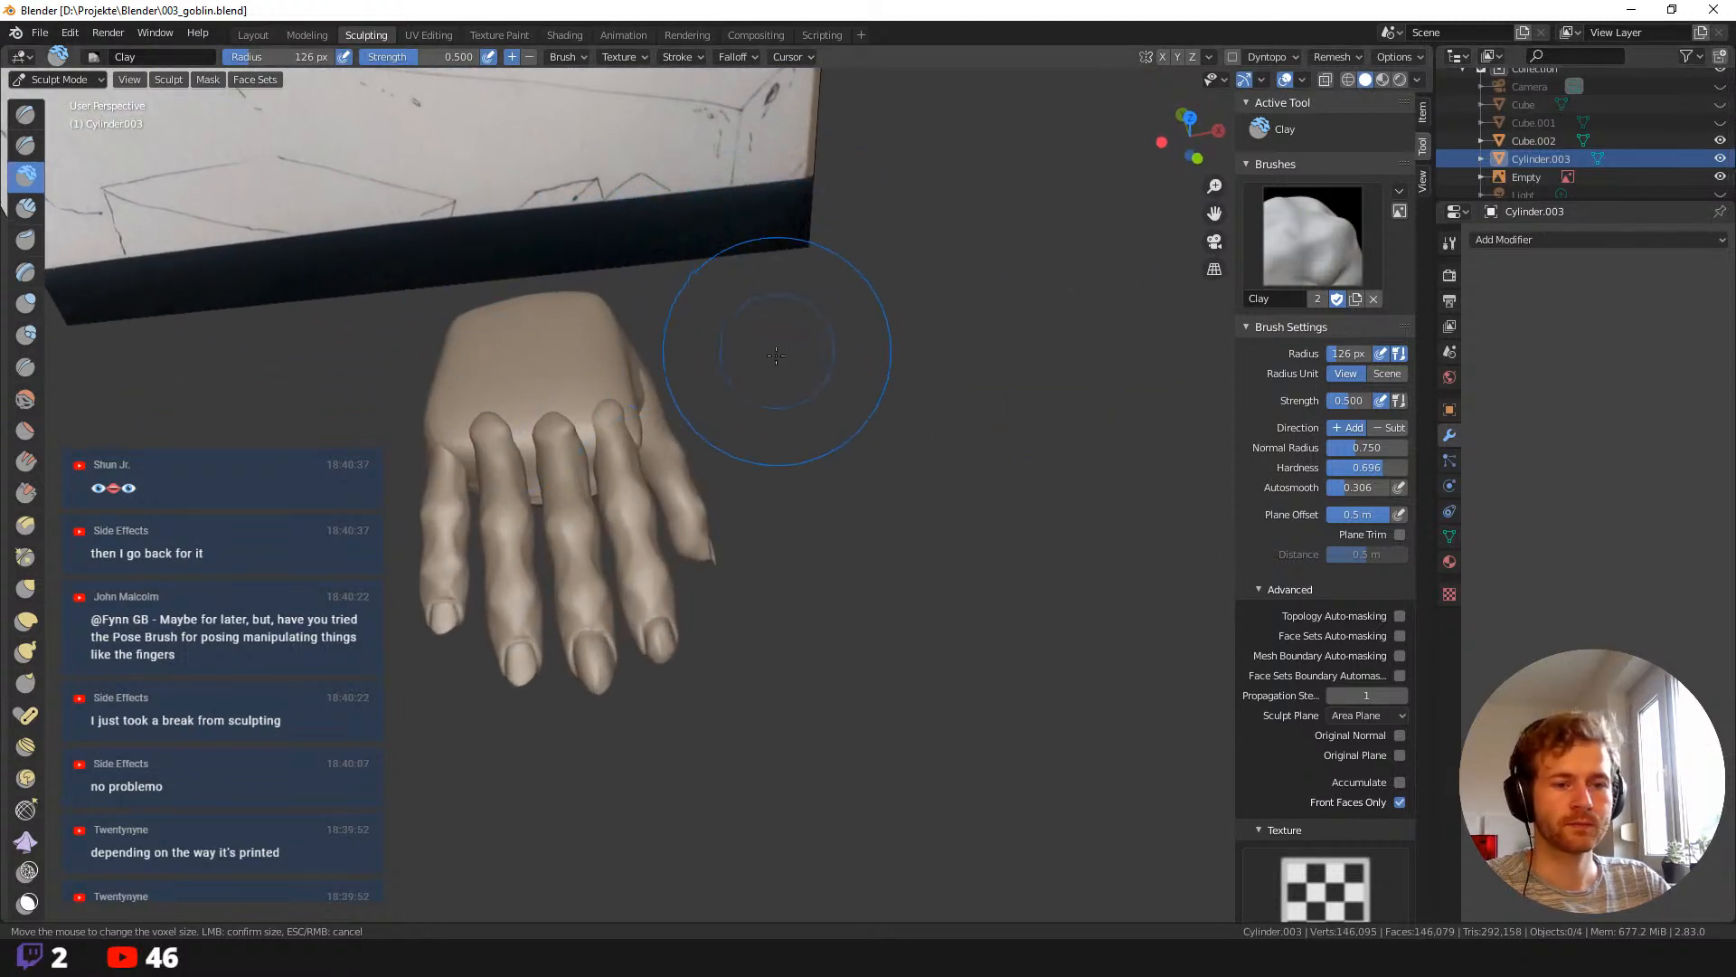
pyautogui.keyDown('shift'); pyautogui.moveTo(780, 350); pyautogui.dragTo(845, 369, button='middle'); pyautogui.keyUp('shift')
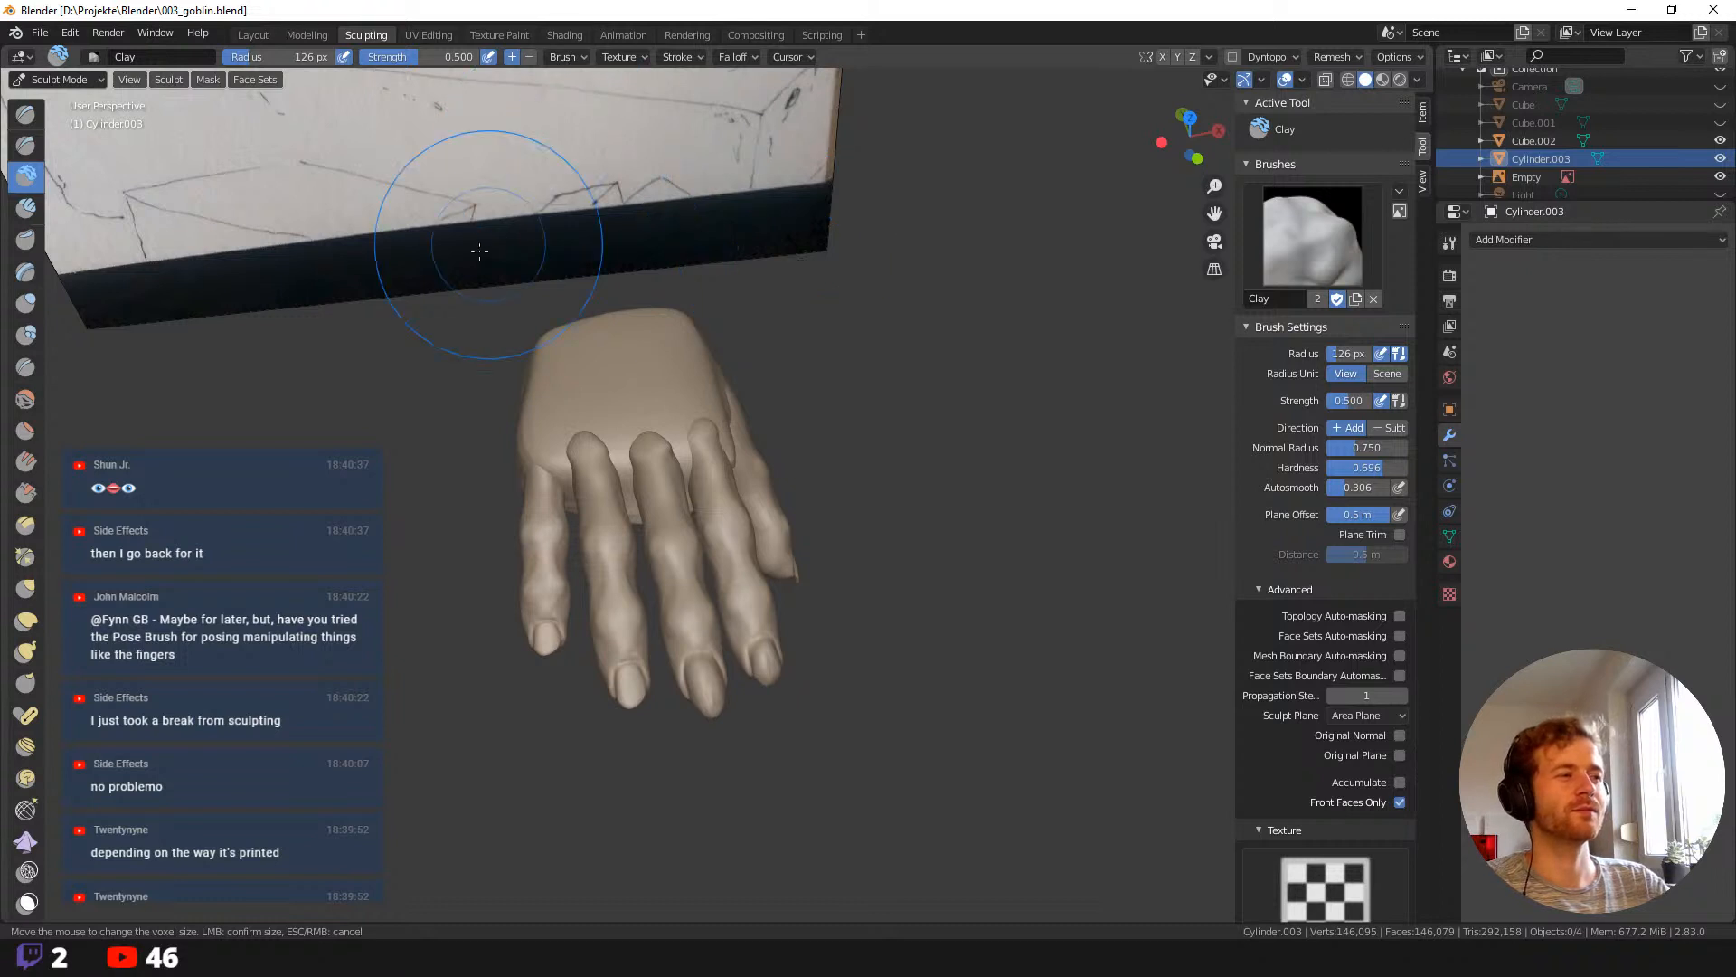
pyautogui.moveTo(503, 175); pyautogui.dragTo(407, 329, button='middle')
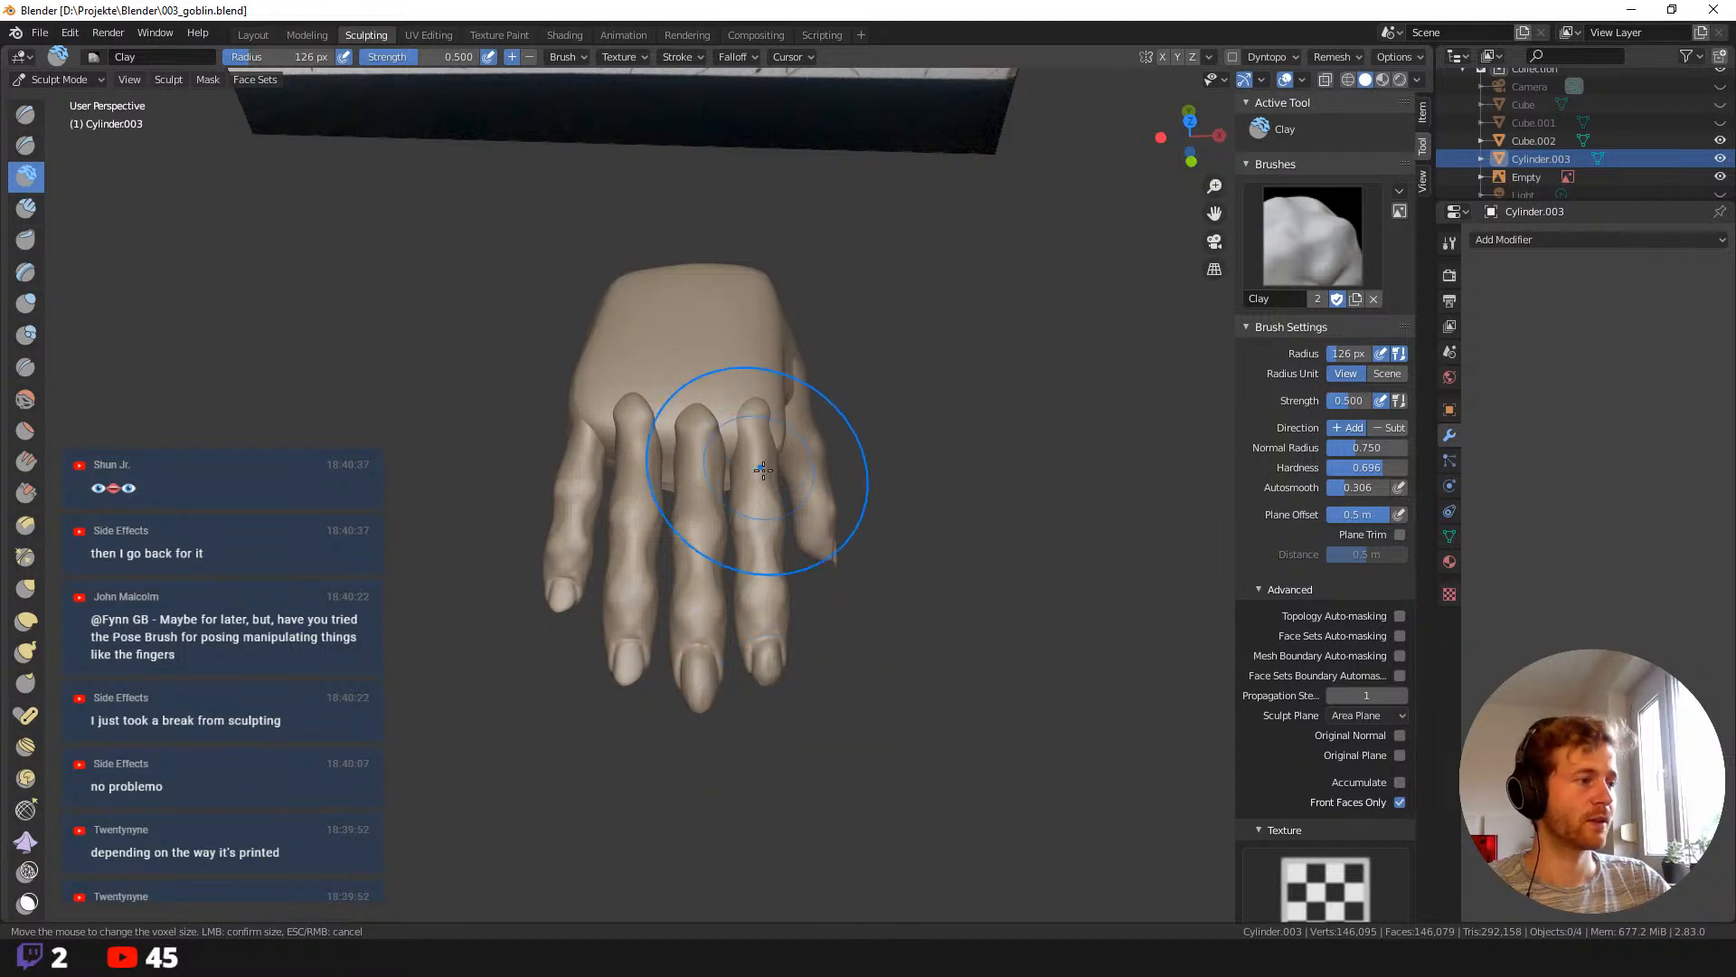
# Set the Clay brush radius to 68 px and build up the index fingernail.
pyautogui.moveTo(1022, 479)
pyautogui.mouseDown(button='middle')
pyautogui.moveTo(959, 605)
pyautogui.moveTo(854, 409)
pyautogui.mouseUp(button='middle')
pyautogui.scroll(3, 956, 610)
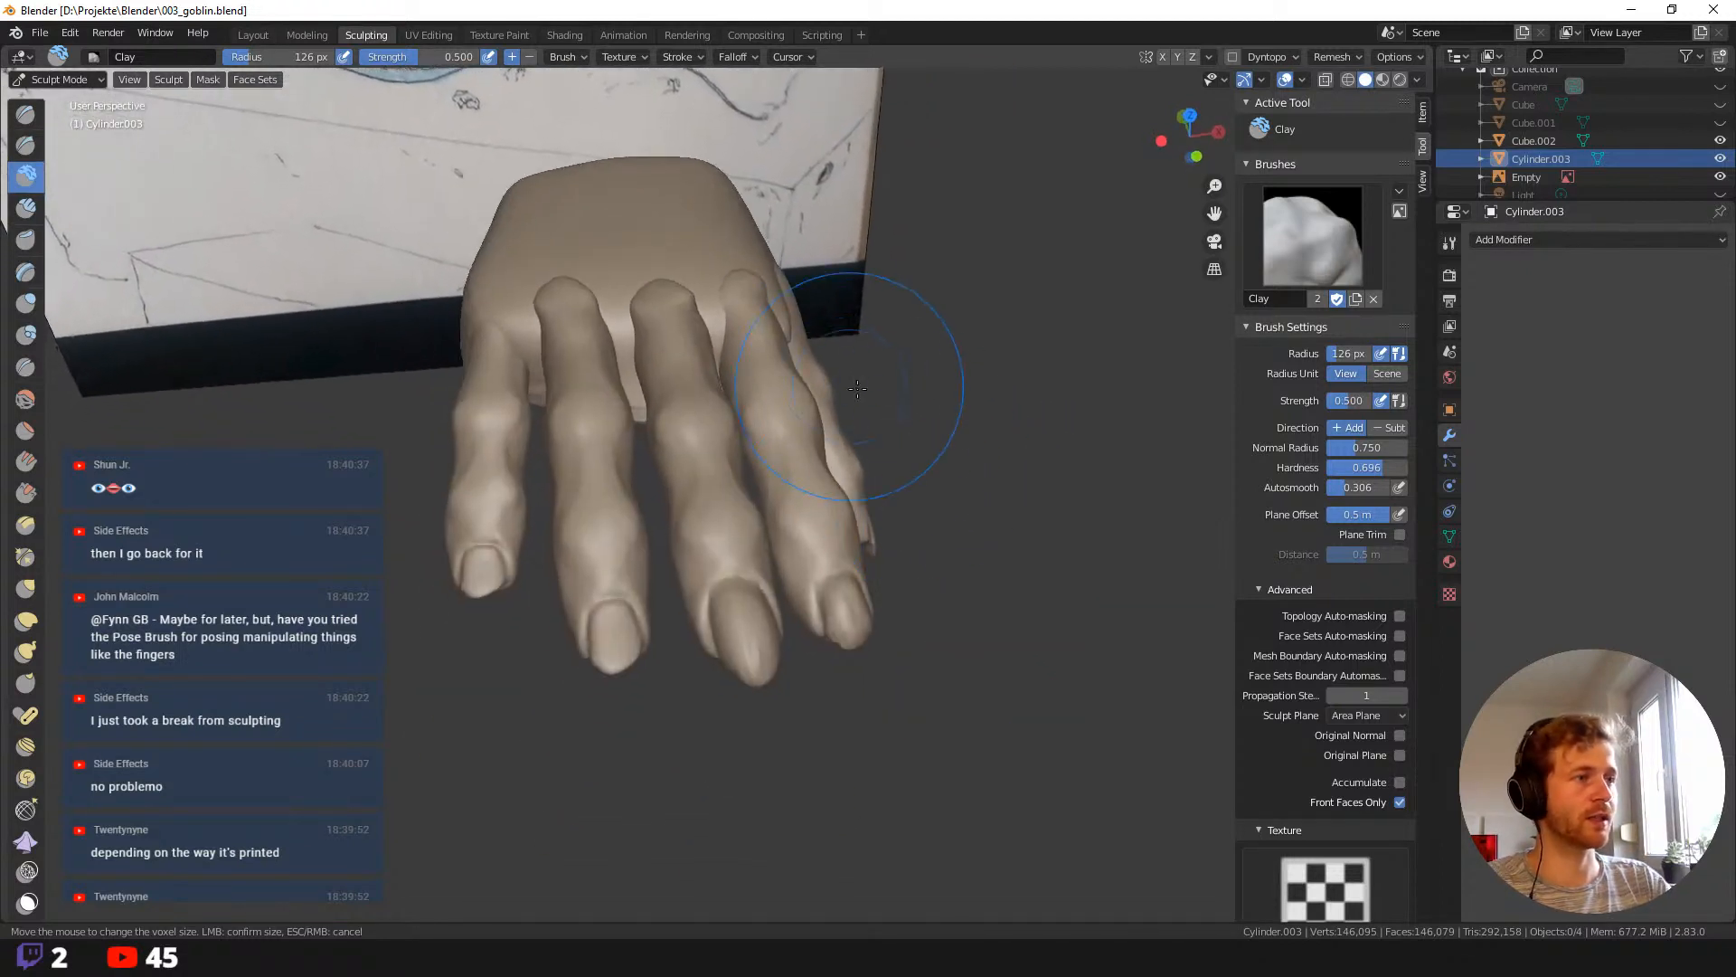
pyautogui.moveTo(918, 511); pyautogui.dragTo(891, 570, button='middle')
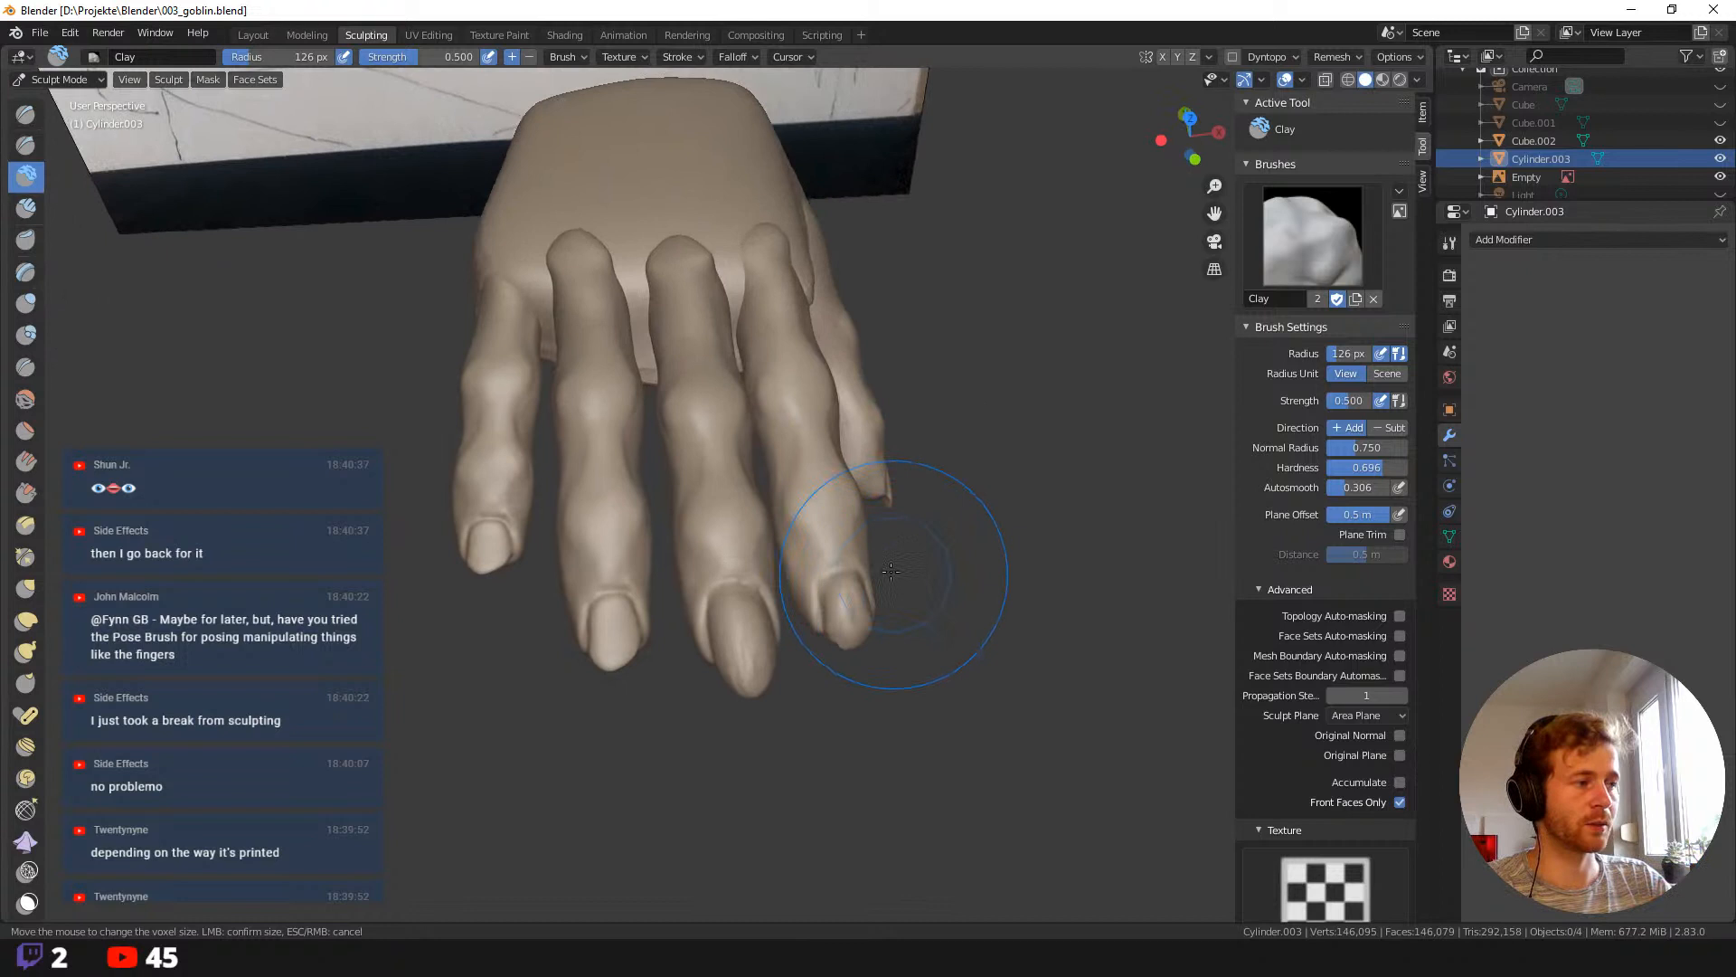
pyautogui.press('f')
pyautogui.click(851, 613)
pyautogui.moveTo(848, 609); pyautogui.dragTo(855, 605)
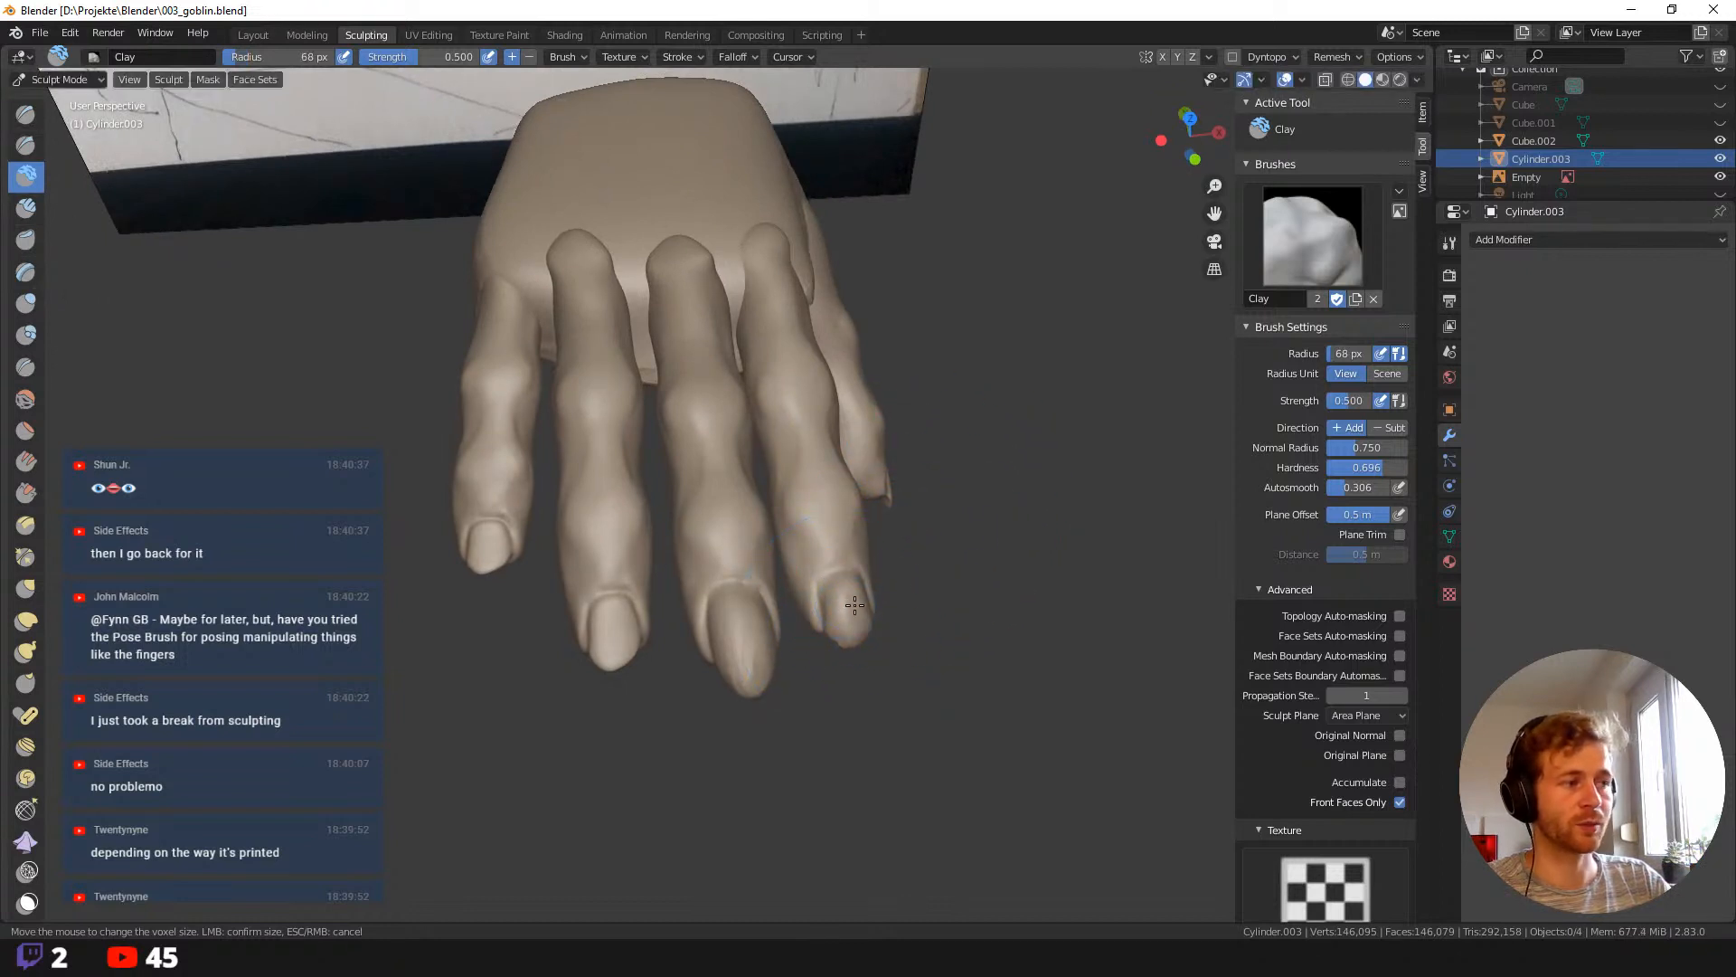
# Nudge the fingertip's shape with the Grab brush and return to the Clay brush near the fingernails.
pyautogui.moveTo(854, 627); pyautogui.dragTo(826, 704, button='middle')
pyautogui.press('g')
pyautogui.moveTo(826, 691); pyautogui.dragTo(820, 706)
pyautogui.moveTo(820, 706)
pyautogui.mouseDown(button='middle')
pyautogui.moveTo(855, 717)
pyautogui.moveTo(845, 516)
pyautogui.mouseUp(button='middle')
pyautogui.press('c')
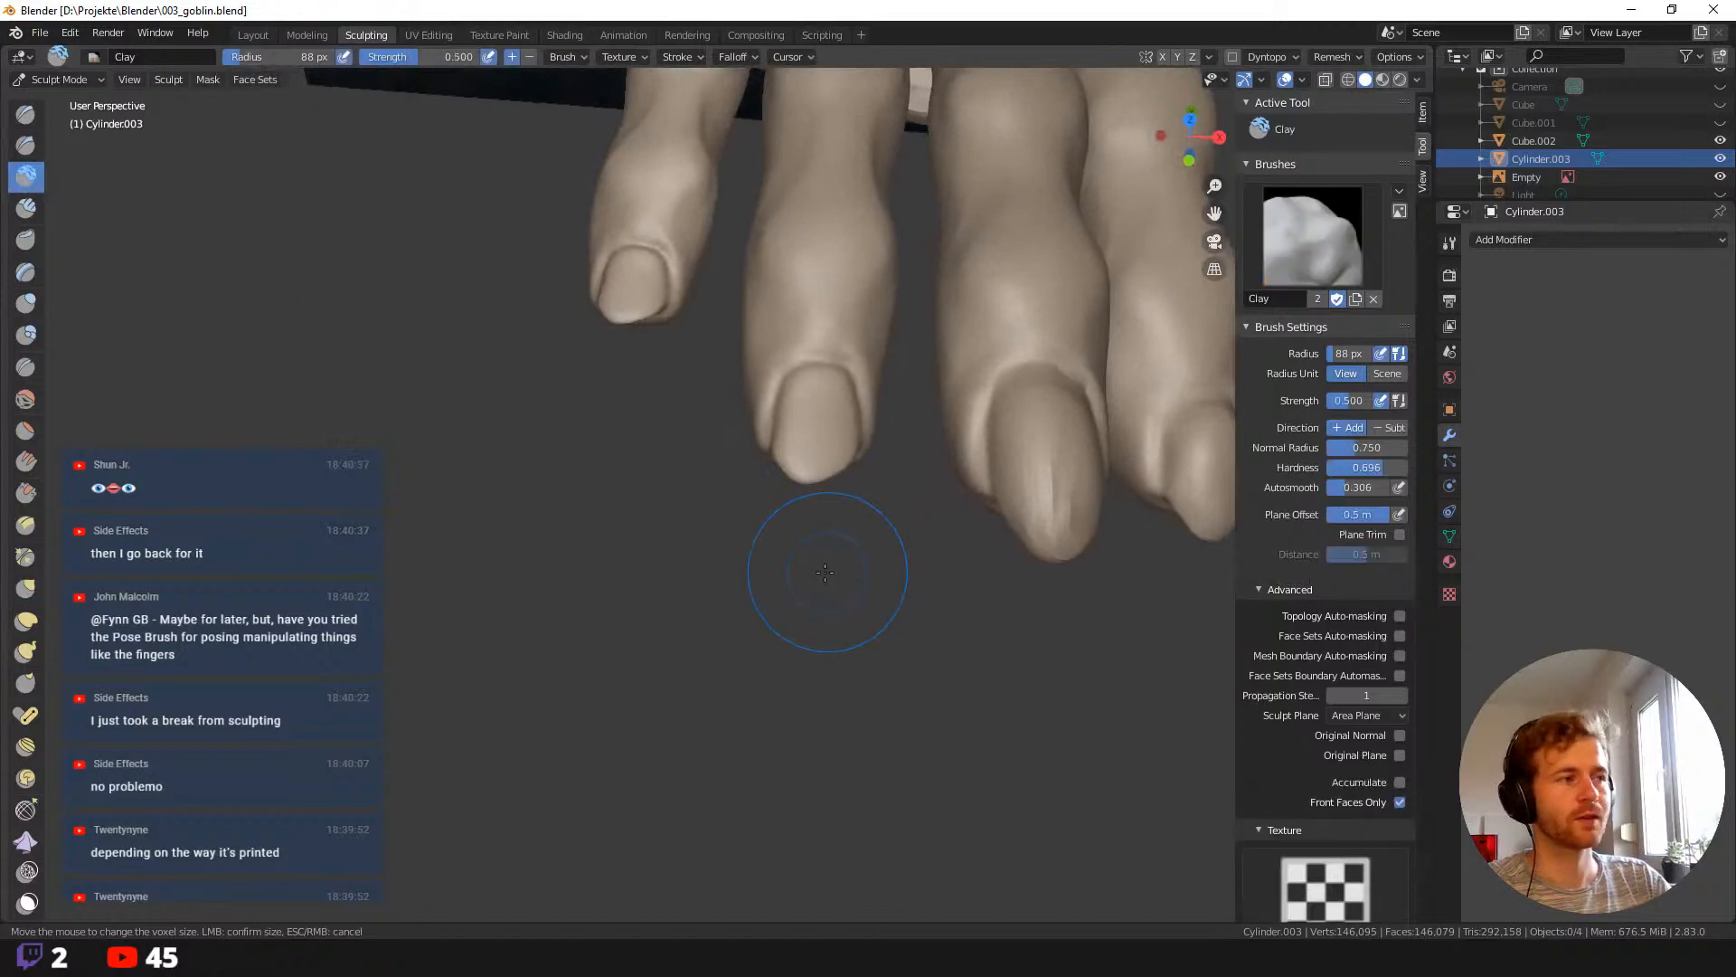
# Set the Clay brush radius to 98 px and build up the ring and little fingernails.
pyautogui.scroll(2, 814, 588)
pyautogui.moveTo(804, 624); pyautogui.dragTo(795, 543, button='middle')
pyautogui.press('f')
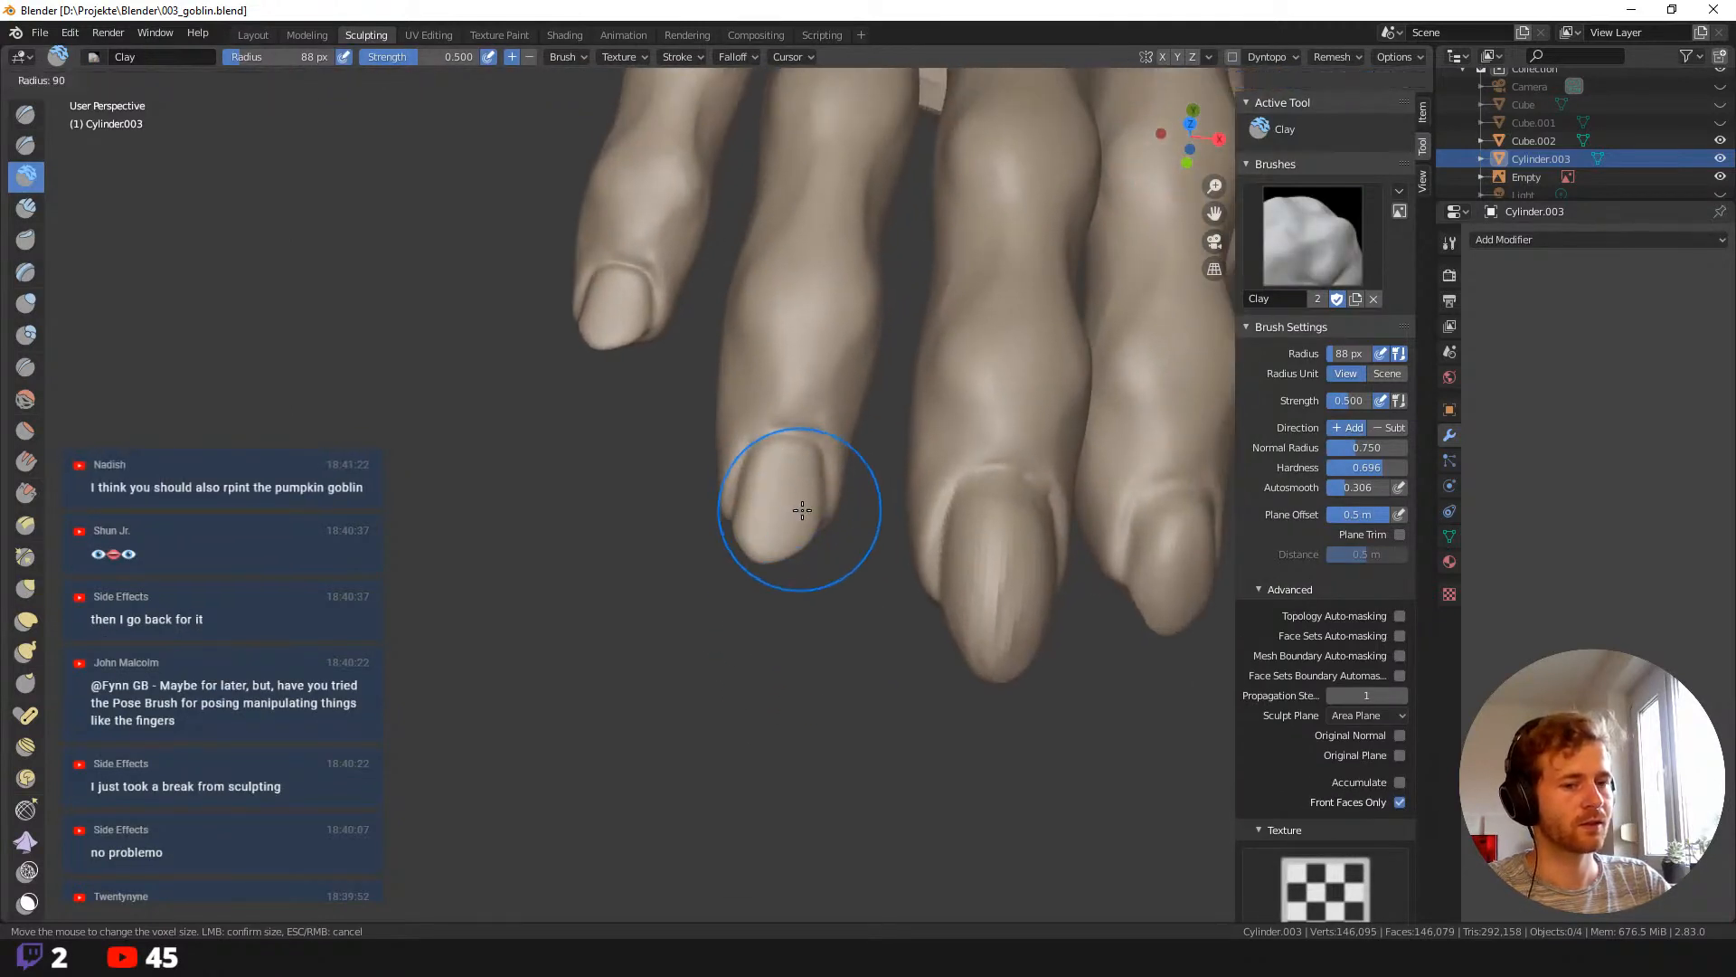
pyautogui.click(809, 517)
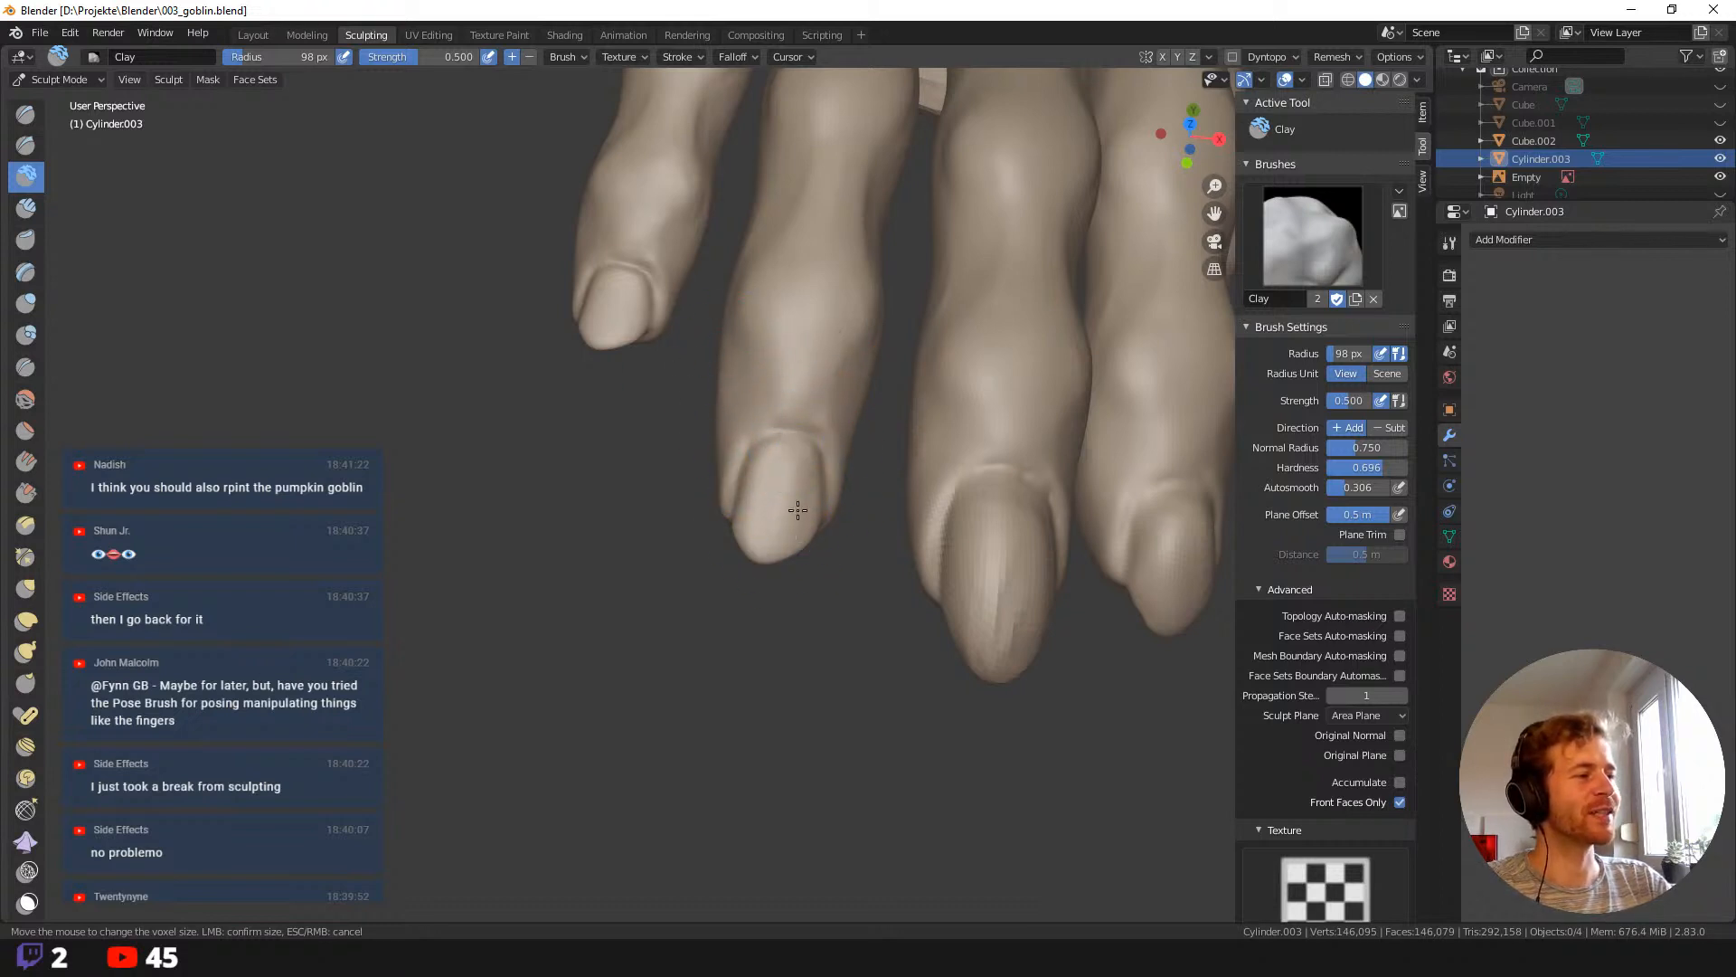
pyautogui.moveTo(803, 468); pyautogui.dragTo(755, 559)
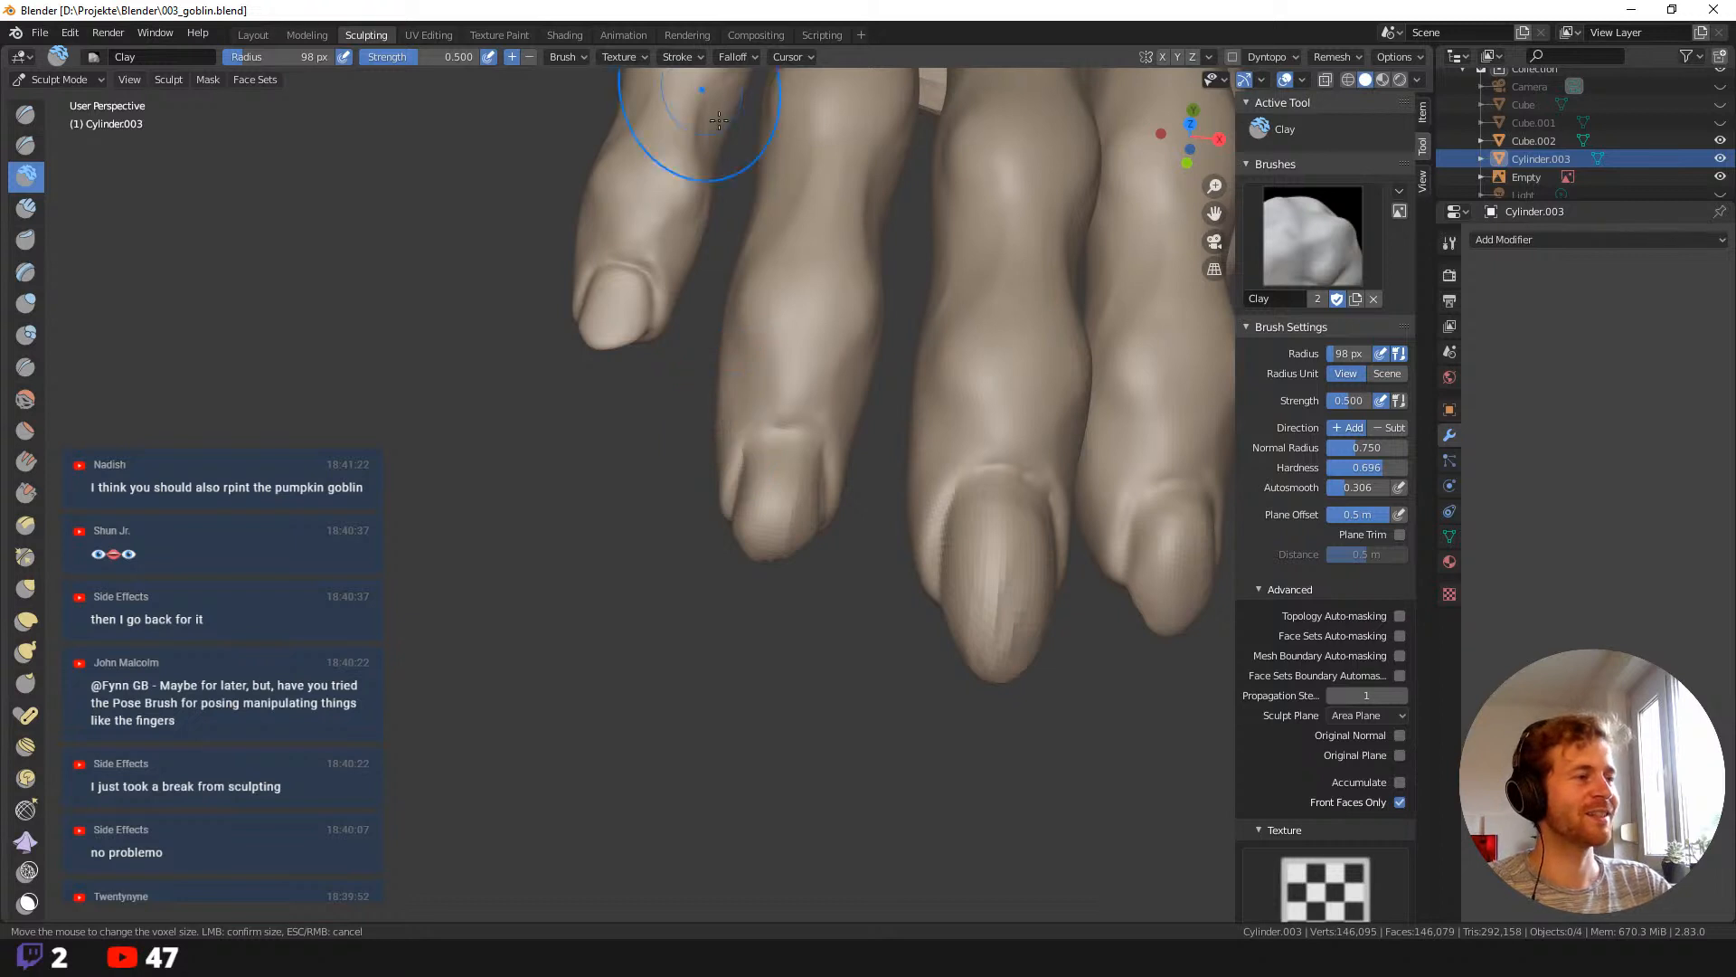
pyautogui.moveTo(798, 459); pyautogui.dragTo(818, 526)
pyautogui.moveTo(805, 437)
pyautogui.mouseDown()
pyautogui.moveTo(796, 506)
pyautogui.moveTo(762, 455)
pyautogui.moveTo(790, 442)
pyautogui.mouseUp()
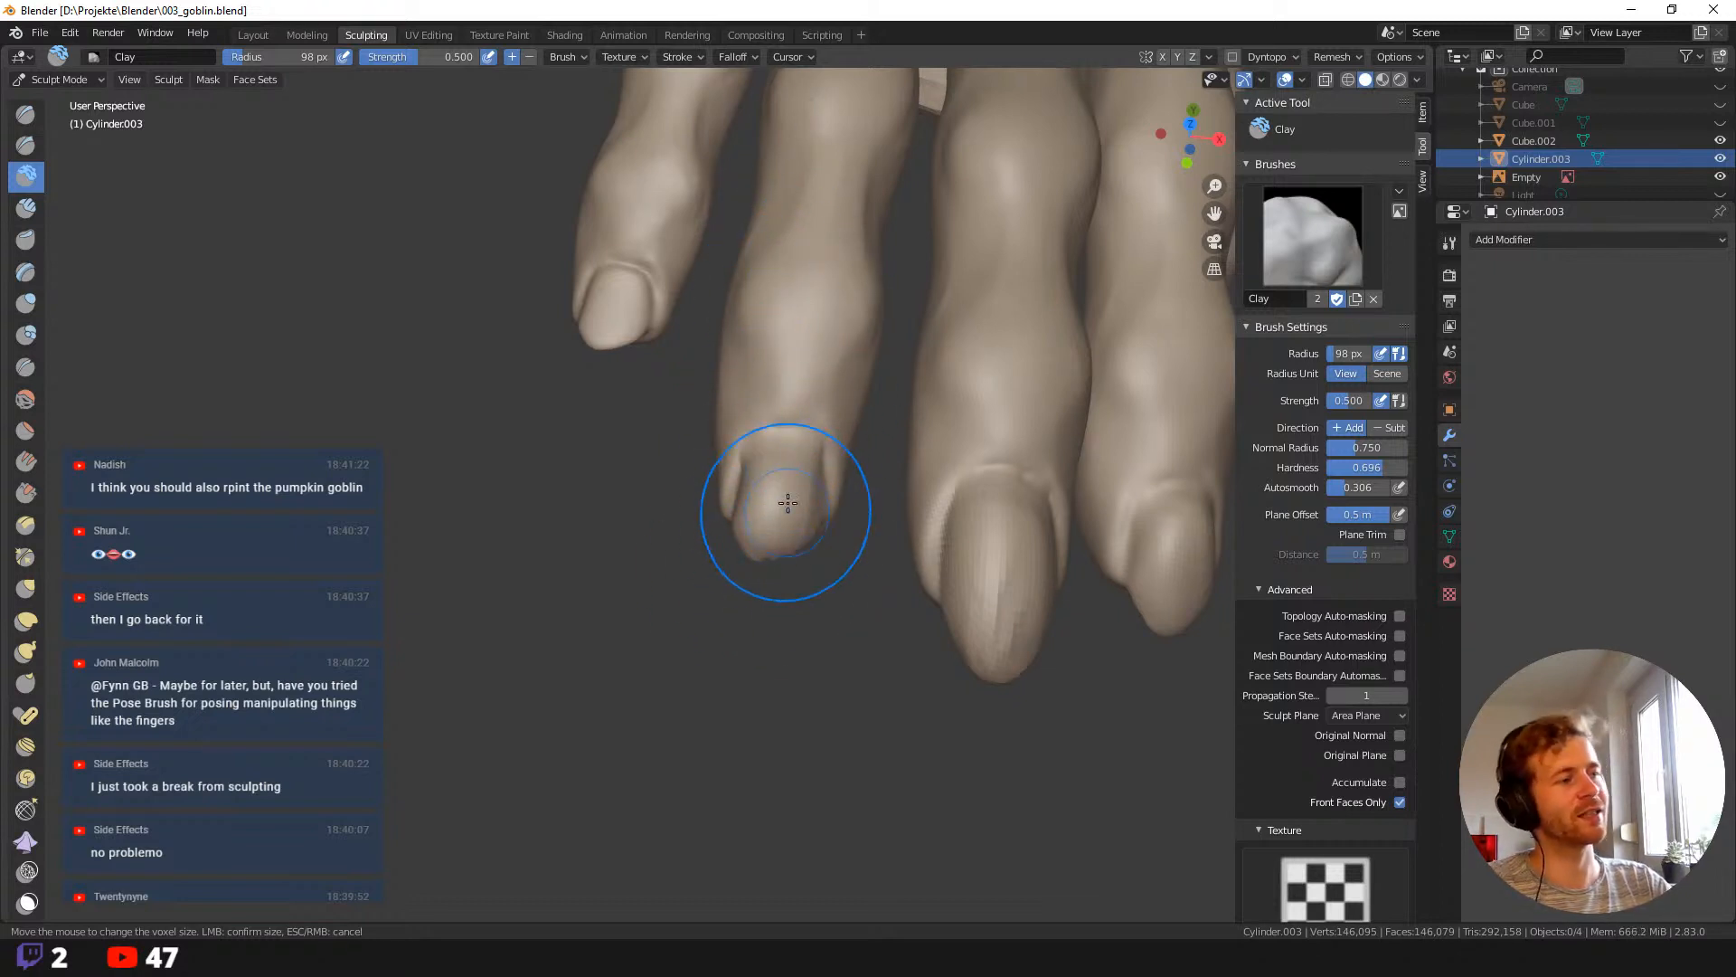
pyautogui.moveTo(581, 407); pyautogui.dragTo(585, 309, button='middle')
pyautogui.moveTo(578, 353); pyautogui.dragTo(548, 320)
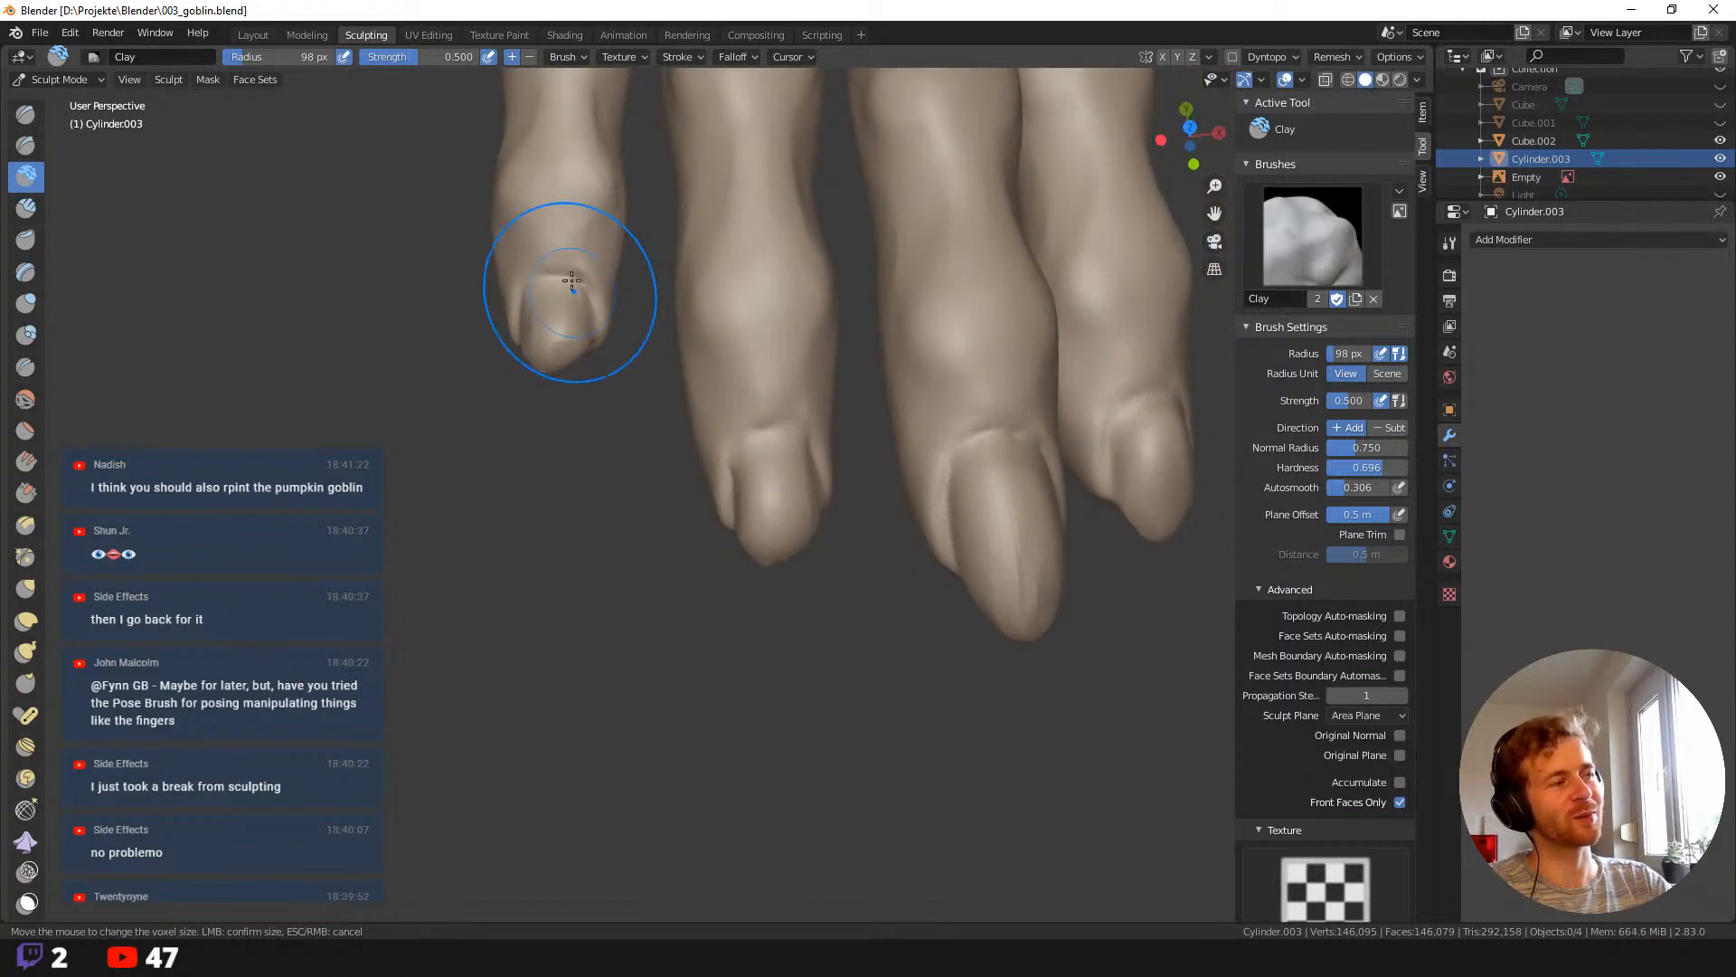
# Lengthen the index fingernail into a tapered tip using the Grab brush with a radius of 106 px.
pyautogui.moveTo(570, 285)
pyautogui.mouseDown(button='middle')
pyautogui.moveTo(816, 319)
pyautogui.moveTo(541, 515)
pyautogui.moveTo(728, 413)
pyautogui.mouseUp(button='middle')
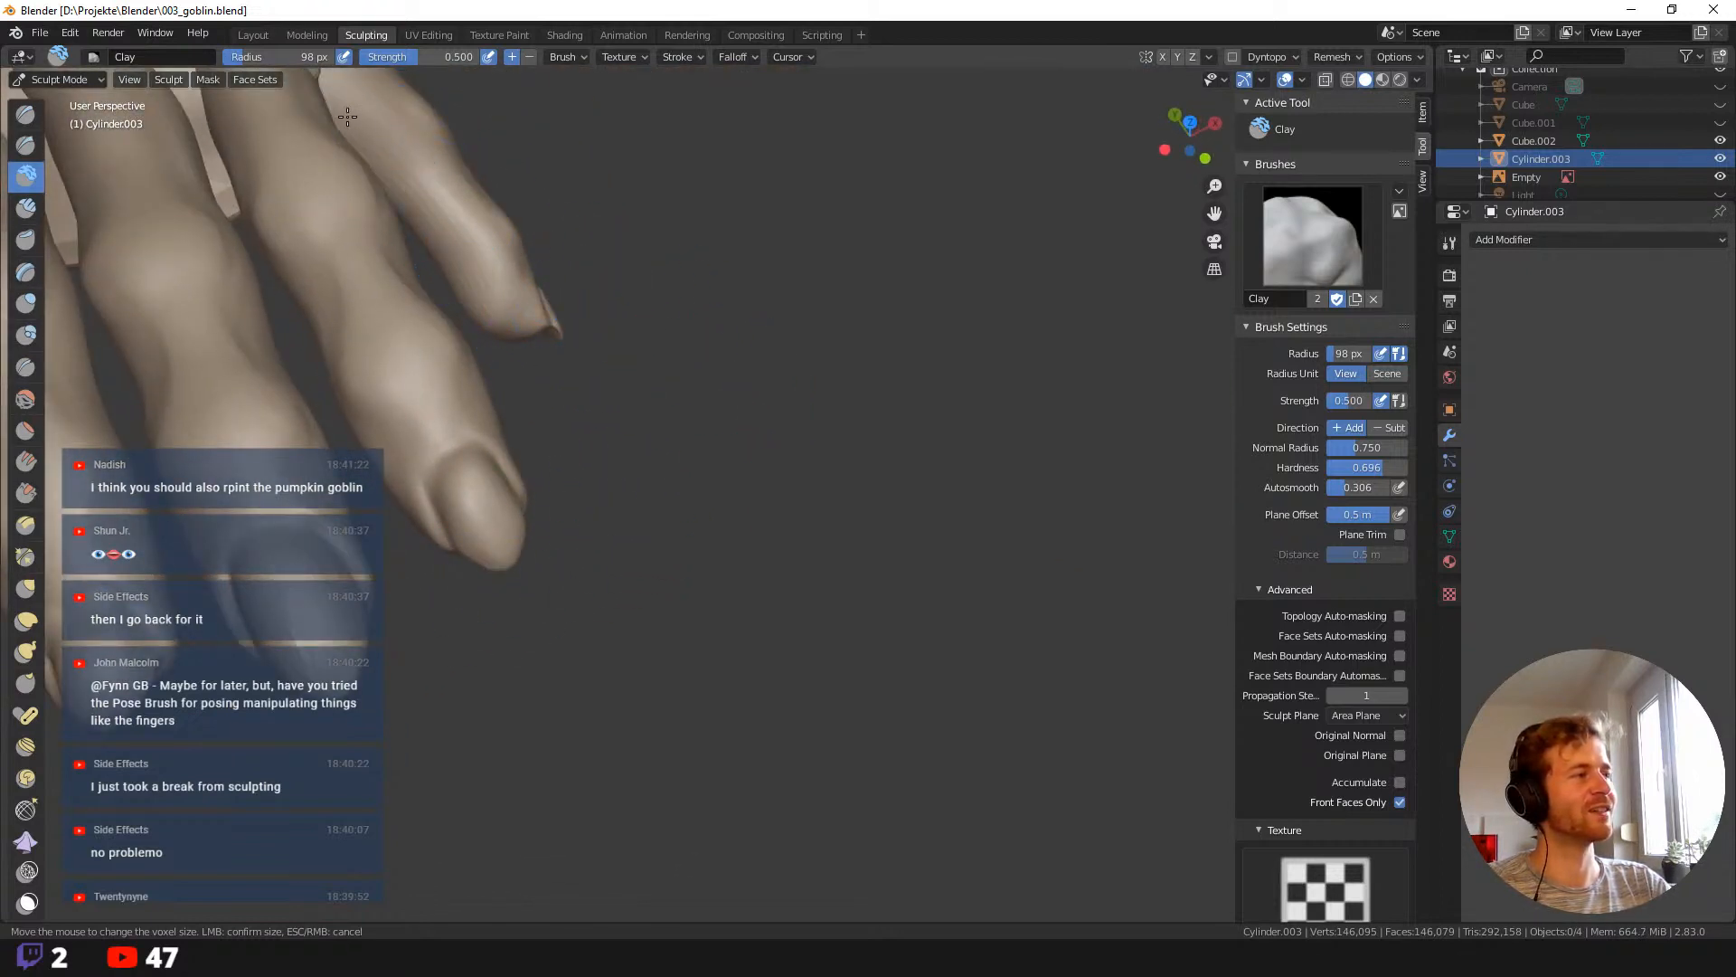
pyautogui.moveTo(347, 117)
pyautogui.mouseDown(button='middle')
pyautogui.moveTo(504, 459)
pyautogui.moveTo(384, 280)
pyautogui.mouseUp(button='middle')
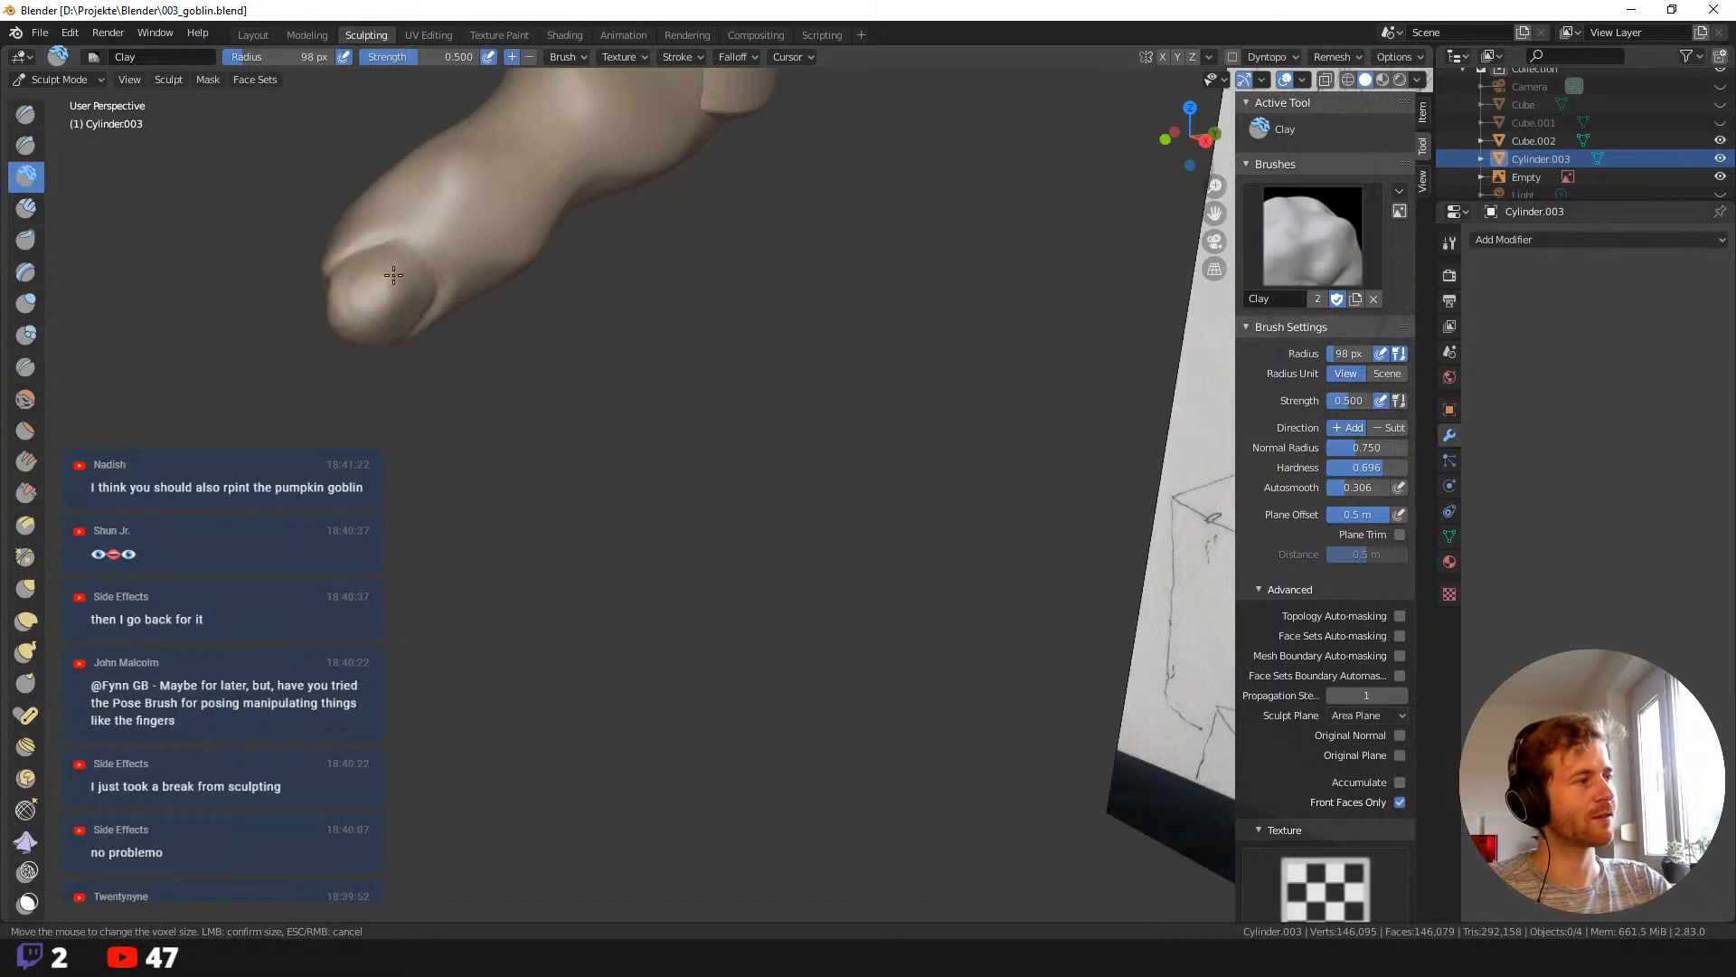
pyautogui.moveTo(341, 338); pyautogui.dragTo(412, 369, button='middle')
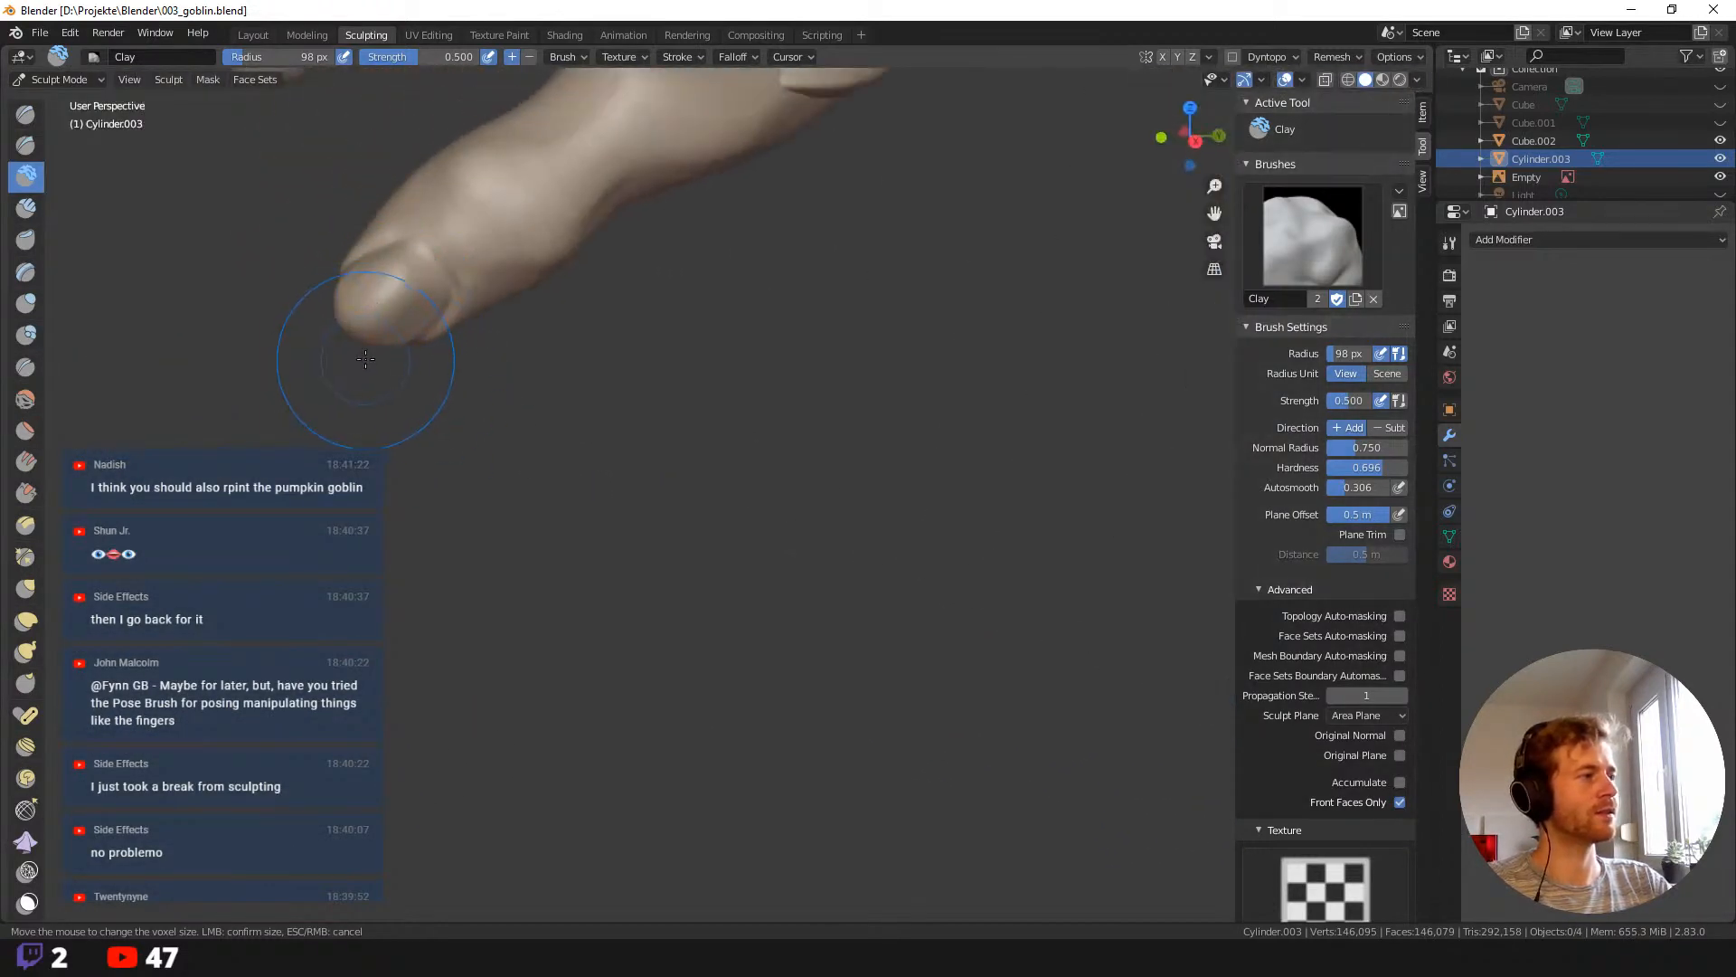
pyautogui.press('g')
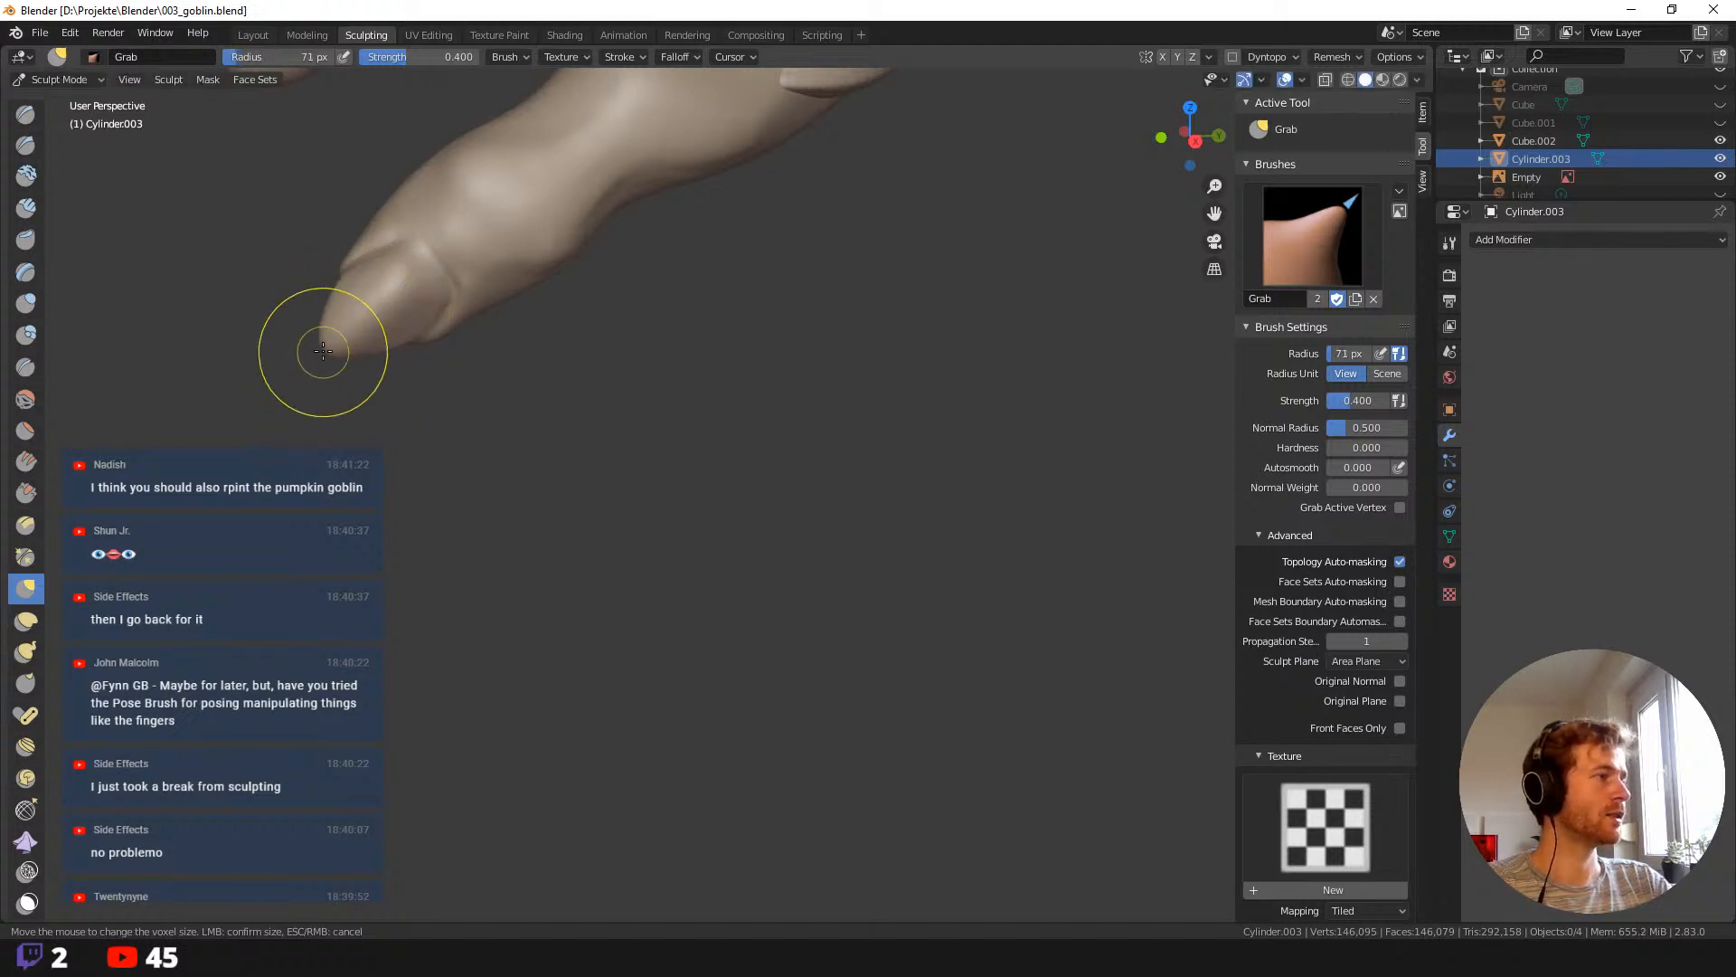
pyautogui.press('f')
pyautogui.click(329, 343)
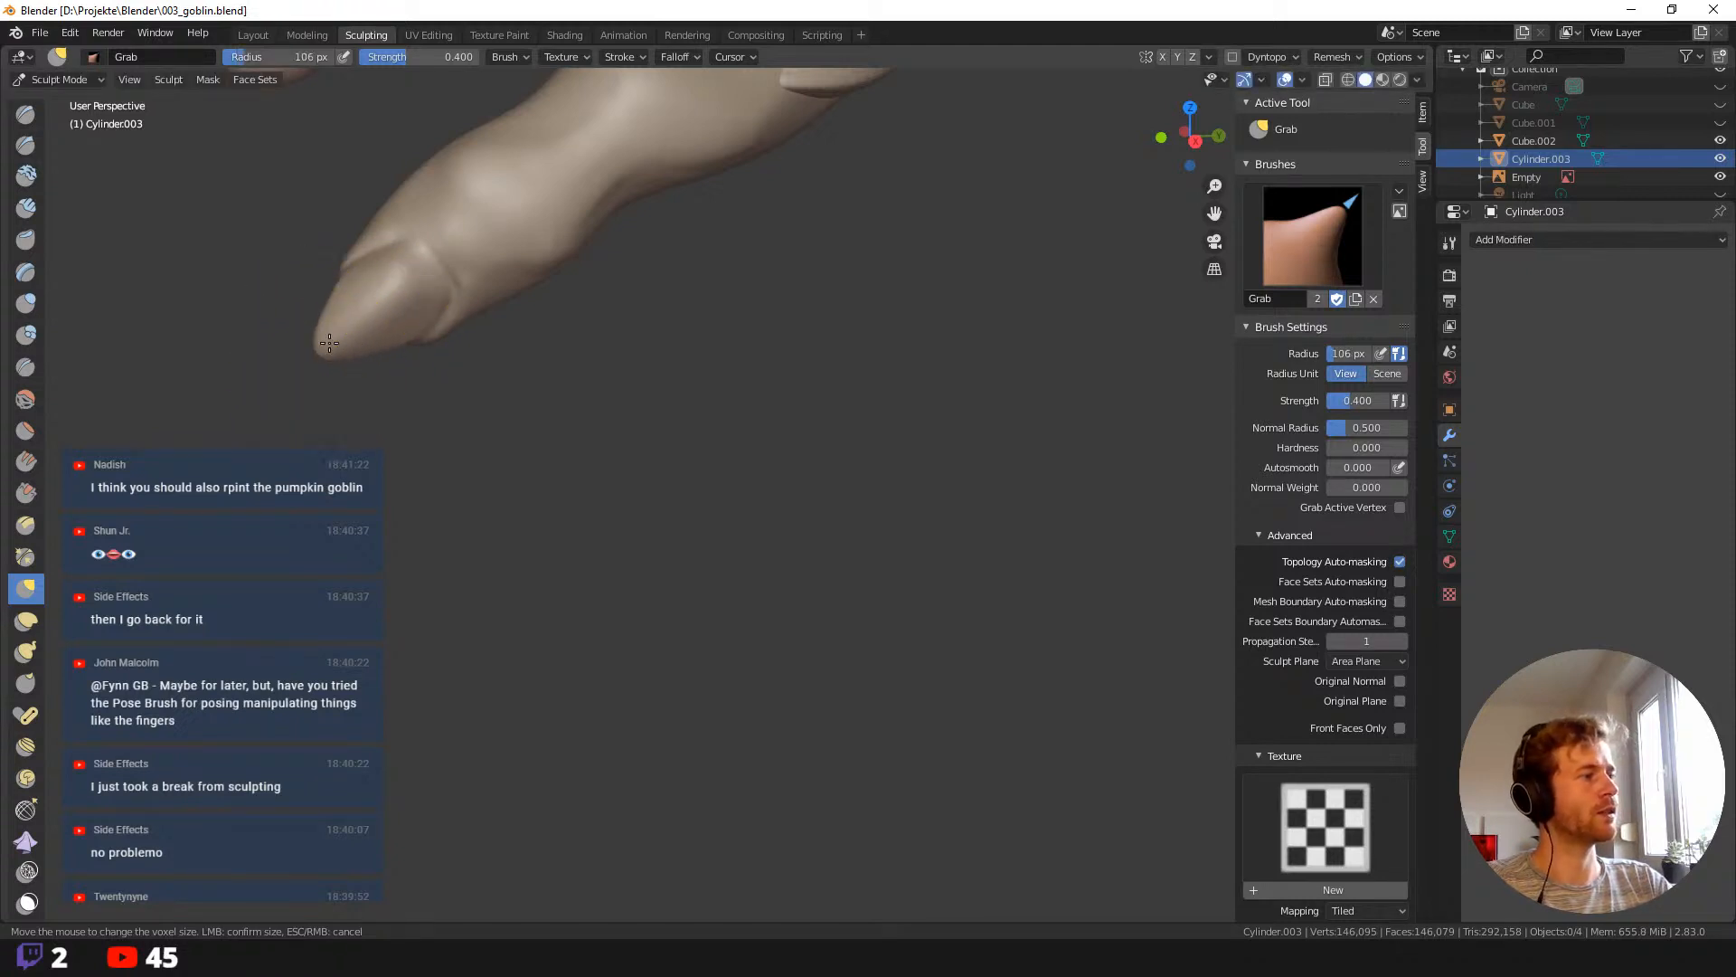
pyautogui.scroll(-4, 333, 327)
pyautogui.moveTo(333, 327)
pyautogui.keyDown('shift'); pyautogui.mouseDown(button='middle')
pyautogui.moveTo(514, 491)
pyautogui.moveTo(589, 489)
pyautogui.mouseUp(button='middle'); pyautogui.keyUp('shift')
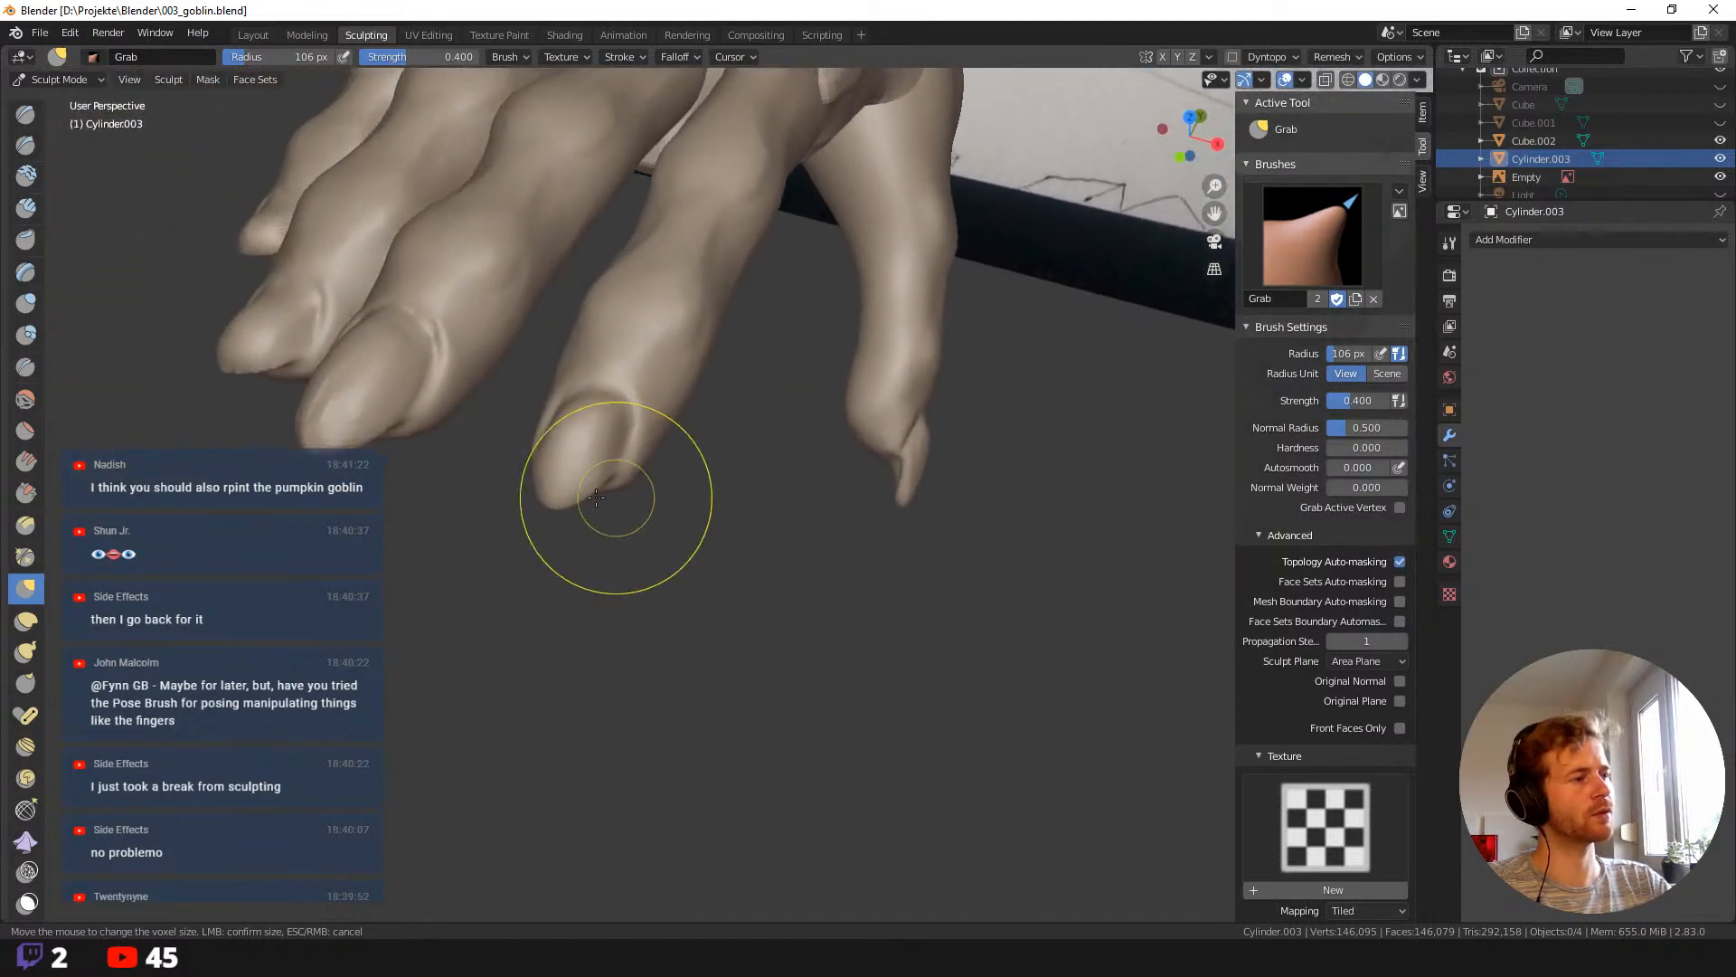
pyautogui.moveTo(557, 497)
pyautogui.mouseDown()
pyautogui.moveTo(532, 563)
pyautogui.moveTo(525, 544)
pyautogui.mouseUp()
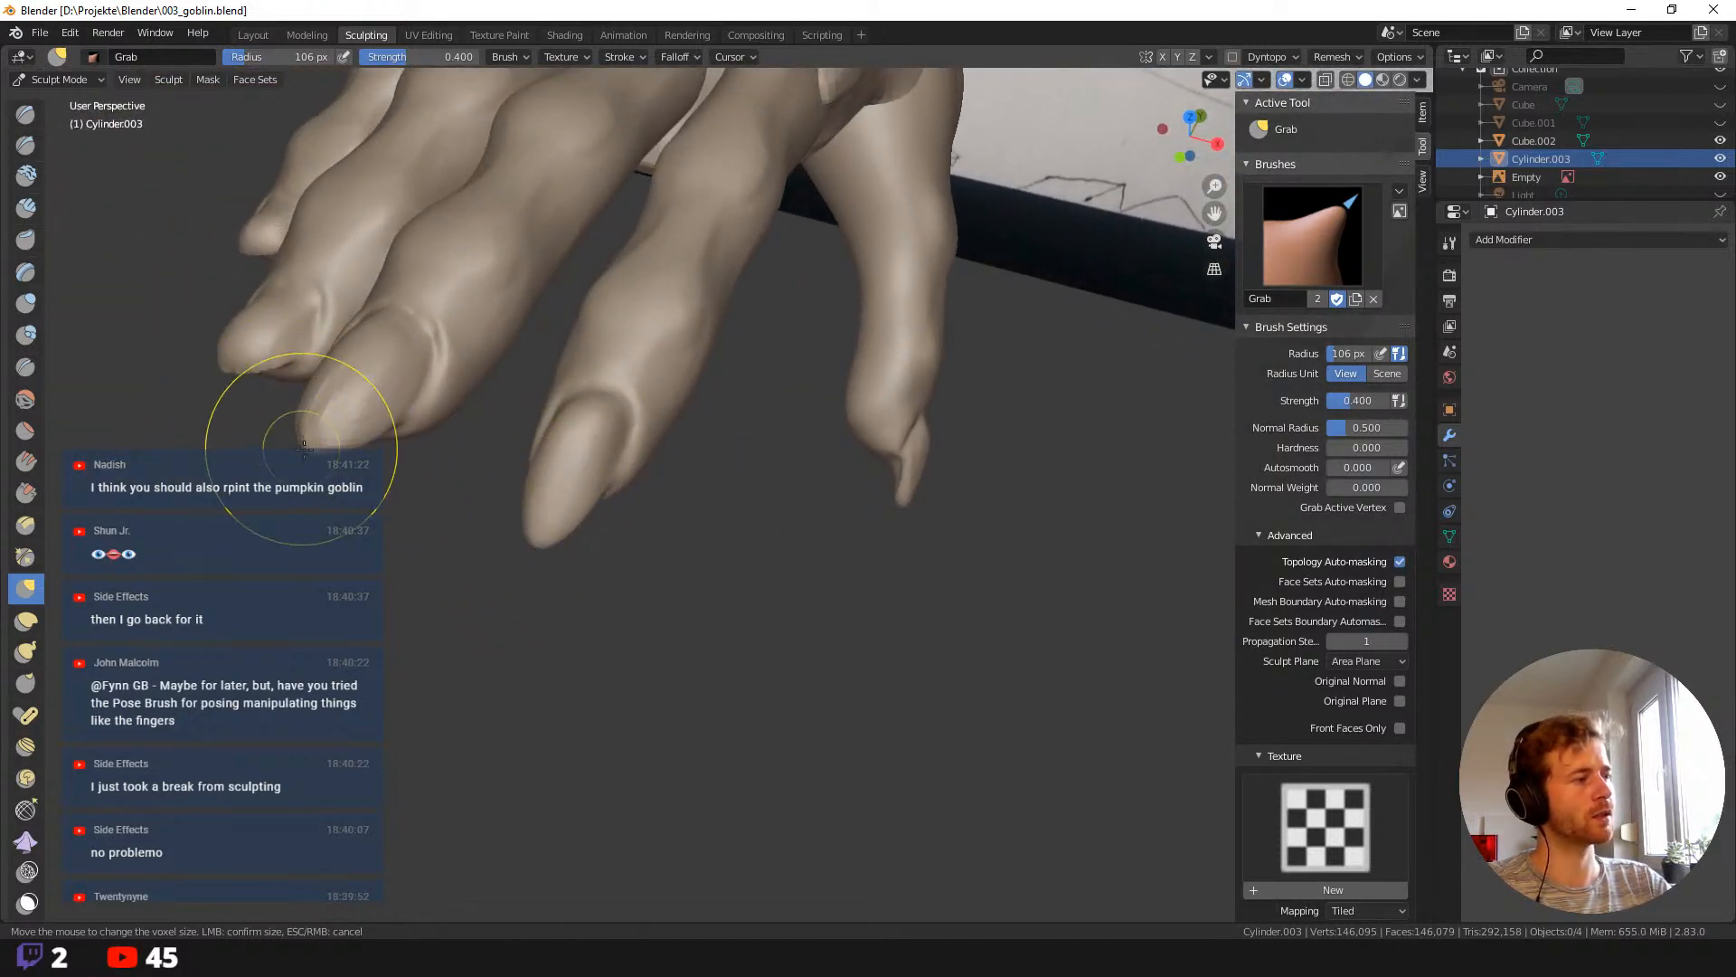
# Reduce the Grab brush radius to 86 px and pull the ring and little fingernails out longer.
pyautogui.moveTo(249, 495)
pyautogui.mouseDown(button='middle')
pyautogui.moveTo(252, 528)
pyautogui.moveTo(508, 555)
pyautogui.mouseUp(button='middle')
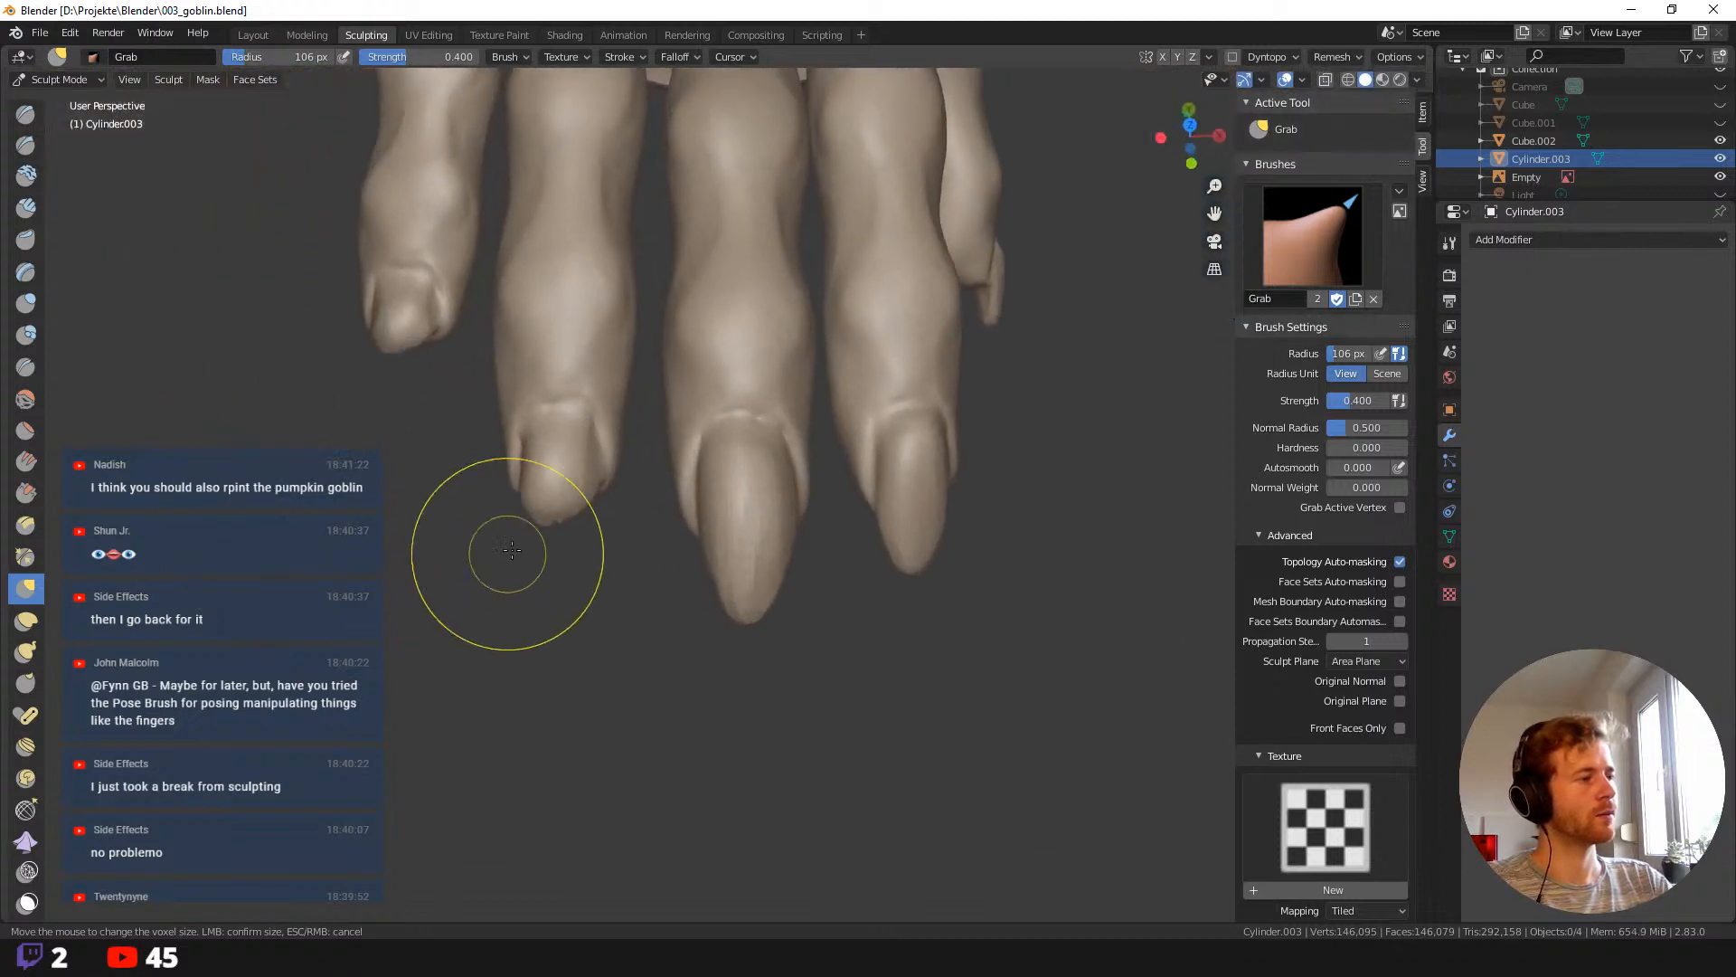
pyautogui.press('f')
pyautogui.click(530, 516)
pyautogui.moveTo(530, 517); pyautogui.dragTo(535, 548)
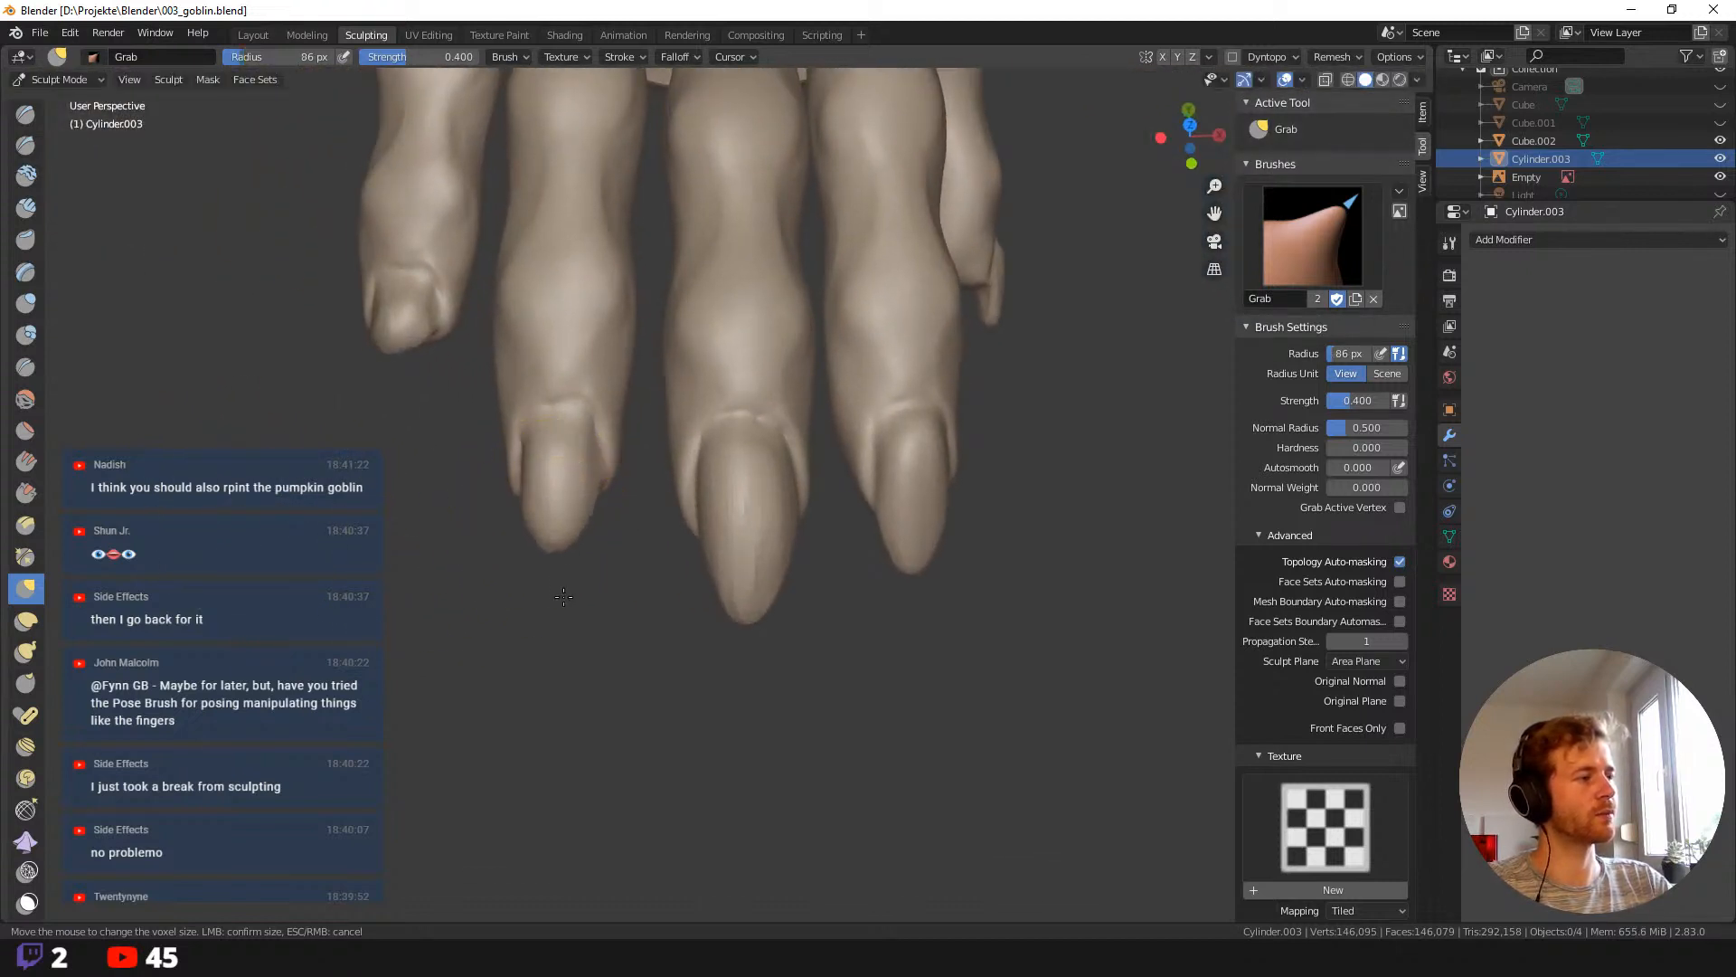
pyautogui.moveTo(403, 349); pyautogui.dragTo(393, 378)
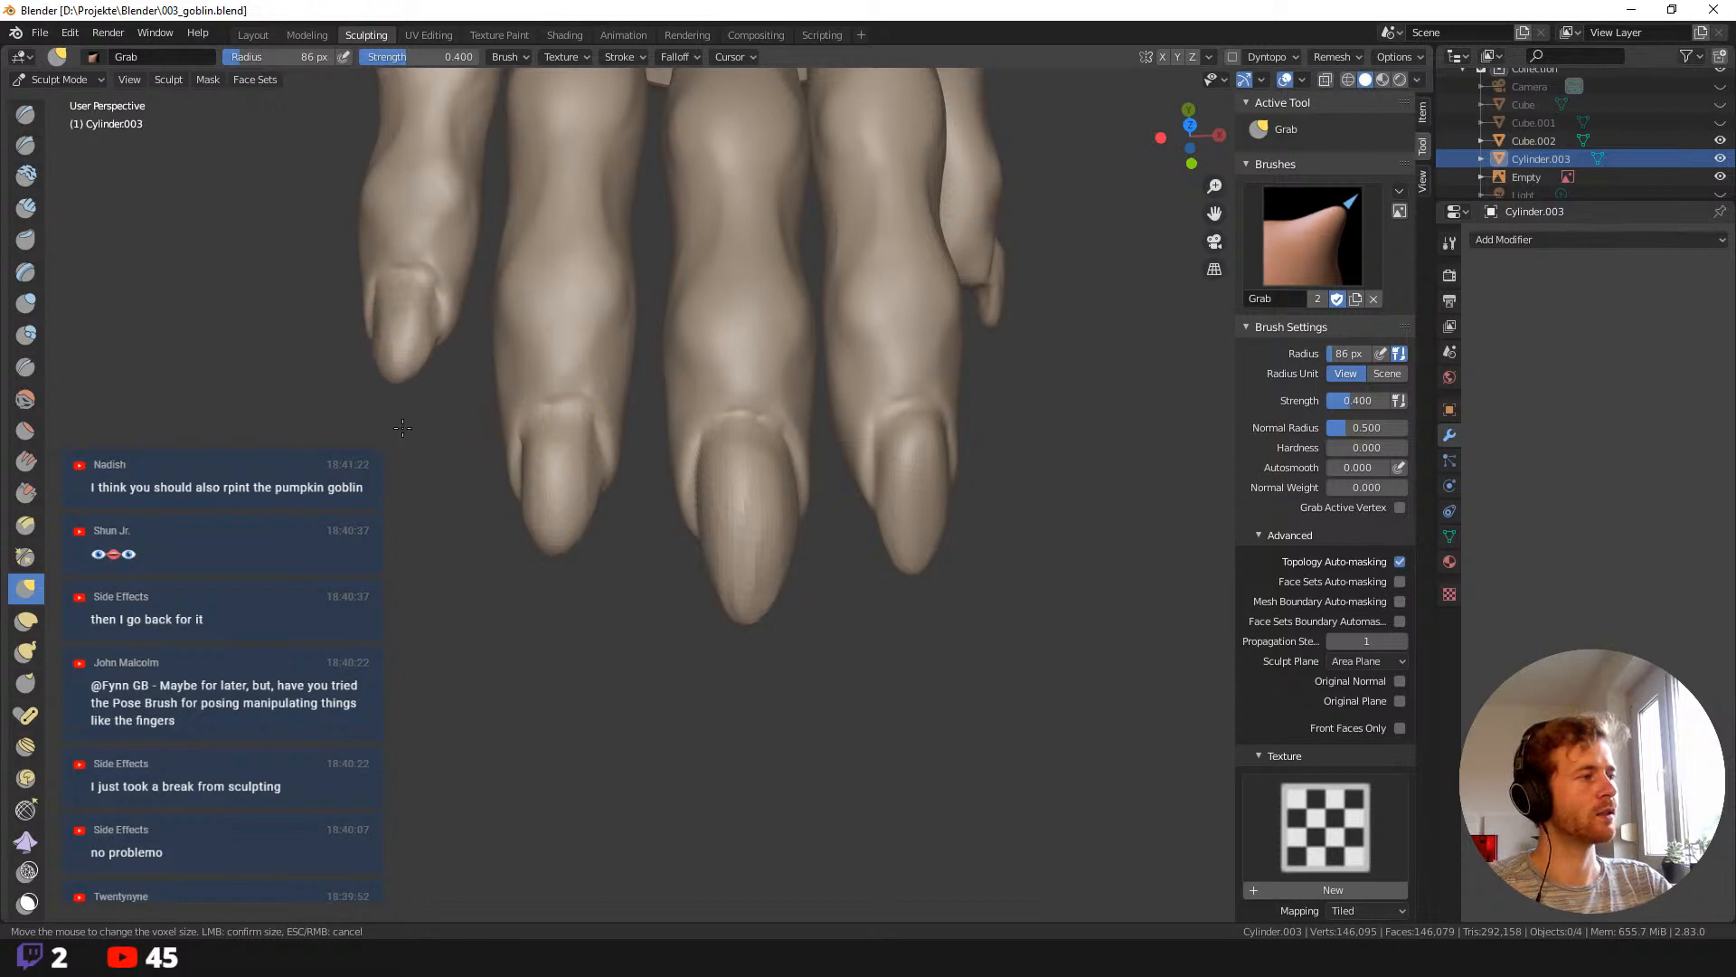
# Set the Grab brush radius to 64 px and push the underside of the little fingertip toward its nail.
pyautogui.moveTo(407, 330)
pyautogui.mouseDown(button='middle')
pyautogui.moveTo(630, 290)
pyautogui.moveTo(476, 93)
pyautogui.moveTo(627, 310)
pyautogui.moveTo(447, 187)
pyautogui.moveTo(493, 213)
pyautogui.mouseUp(button='middle')
pyautogui.press('f')
pyautogui.click(398, 295)
pyautogui.moveTo(398, 295)
pyautogui.mouseDown(button='middle')
pyautogui.moveTo(519, 252)
pyautogui.moveTo(446, 299)
pyautogui.moveTo(578, 372)
pyautogui.moveTo(898, 410)
pyautogui.mouseUp(button='middle')
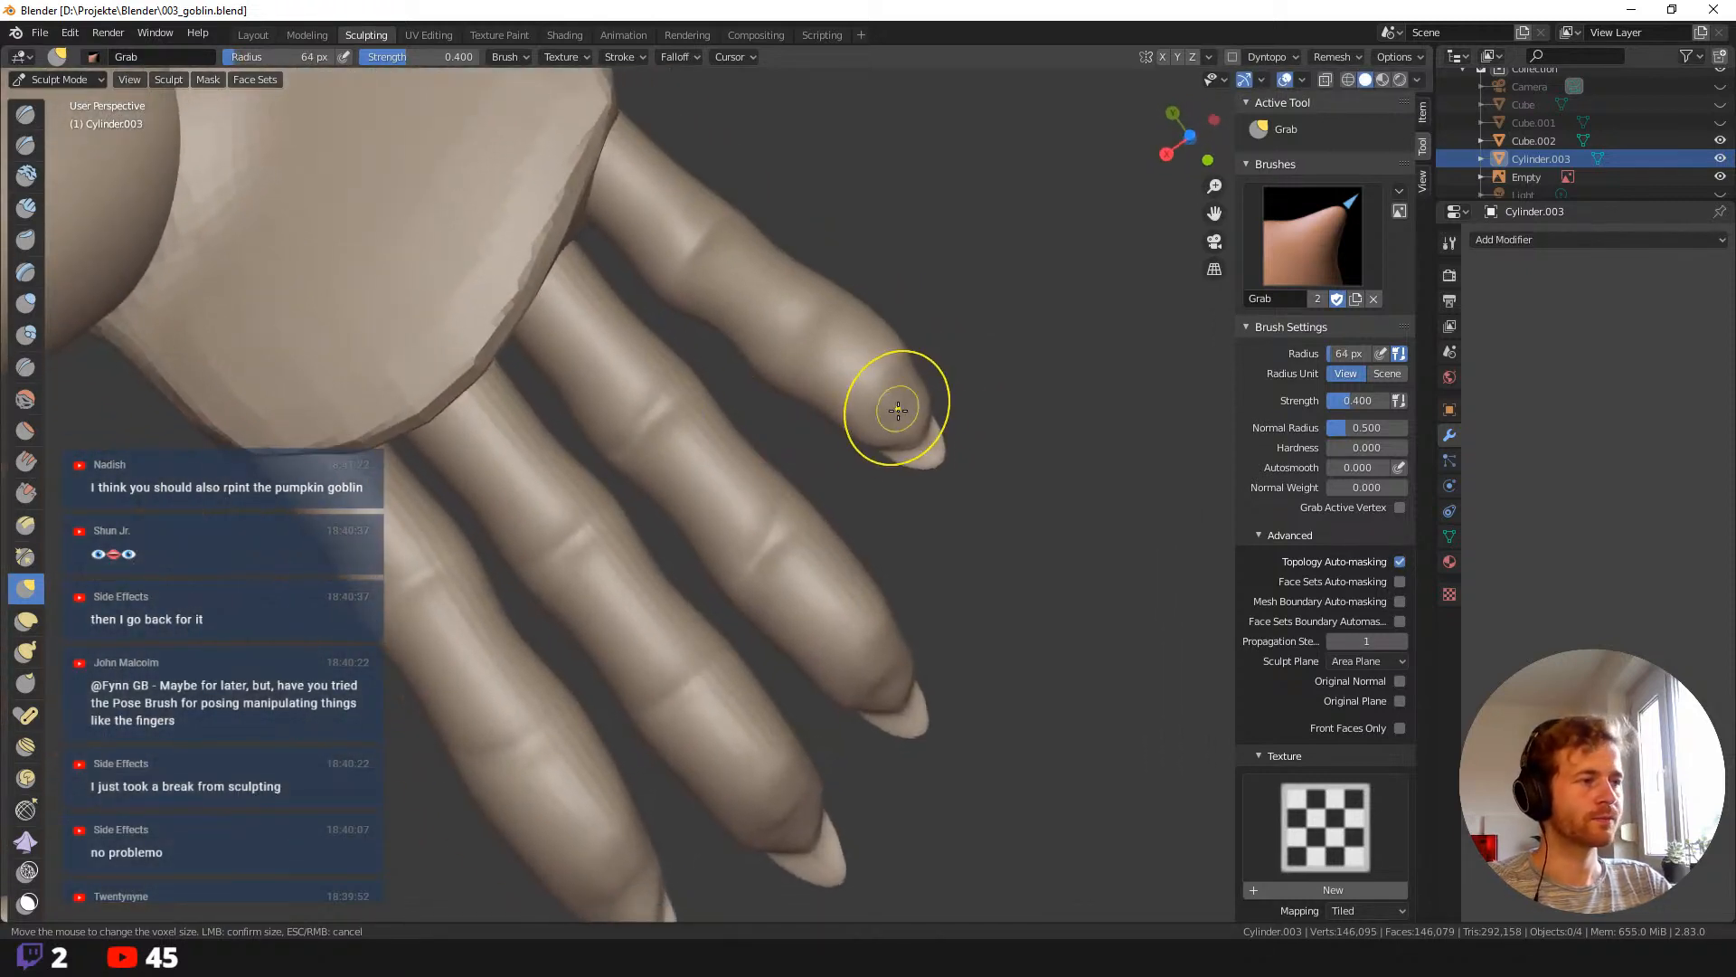
pyautogui.moveTo(898, 409); pyautogui.dragTo(909, 421)
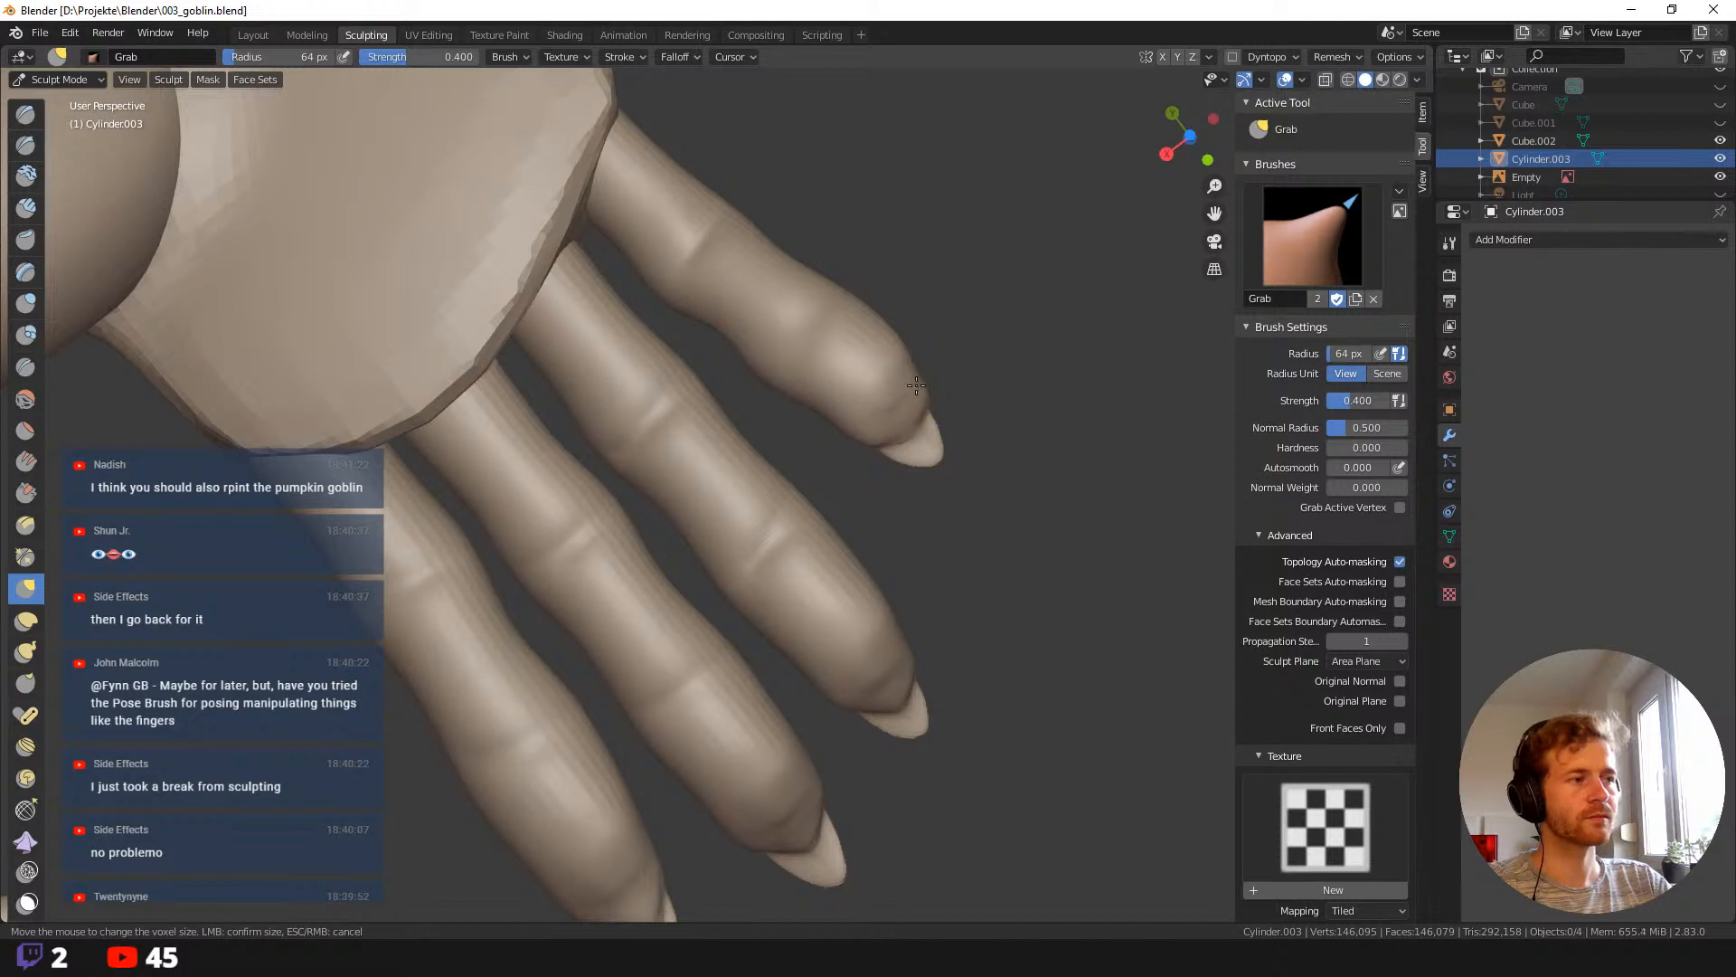
# Adjust the undersides of the ring and middle fingertips with Grab, and reduce the brush radius to 54 px at the index fingertip.
pyautogui.moveTo(930, 469); pyautogui.dragTo(826, 492, button='middle')
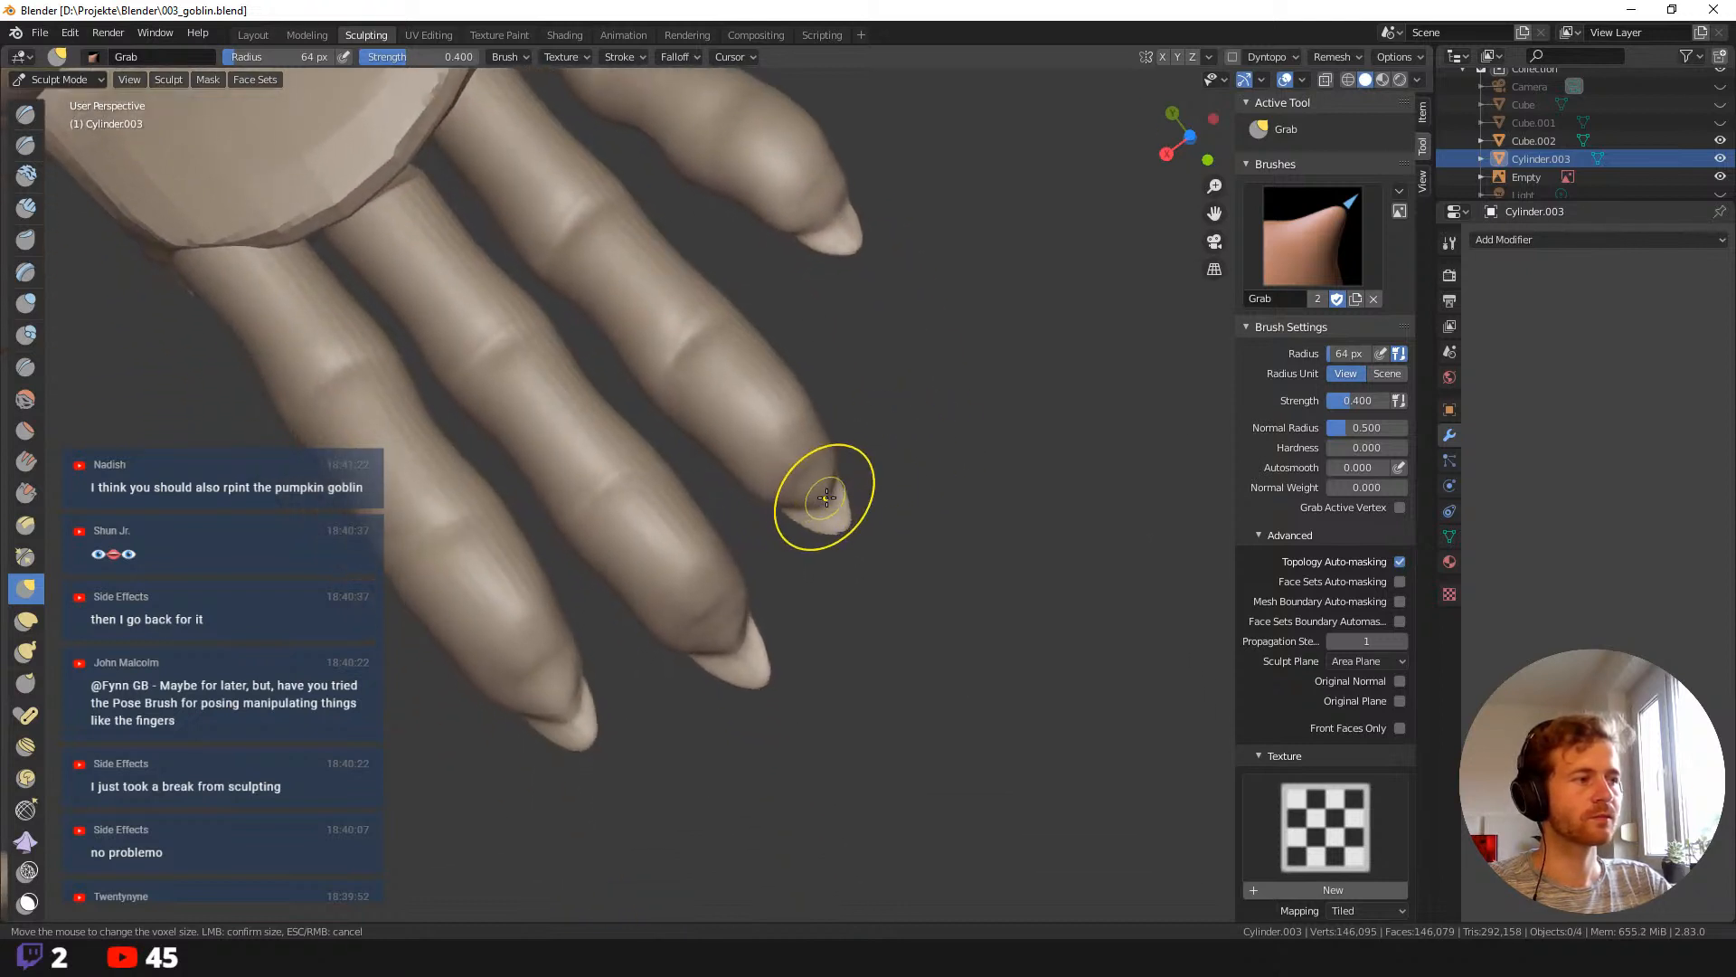
pyautogui.moveTo(826, 492); pyautogui.dragTo(813, 487)
pyautogui.moveTo(815, 465); pyautogui.dragTo(795, 498, button='middle')
pyautogui.moveTo(795, 497); pyautogui.dragTo(796, 472)
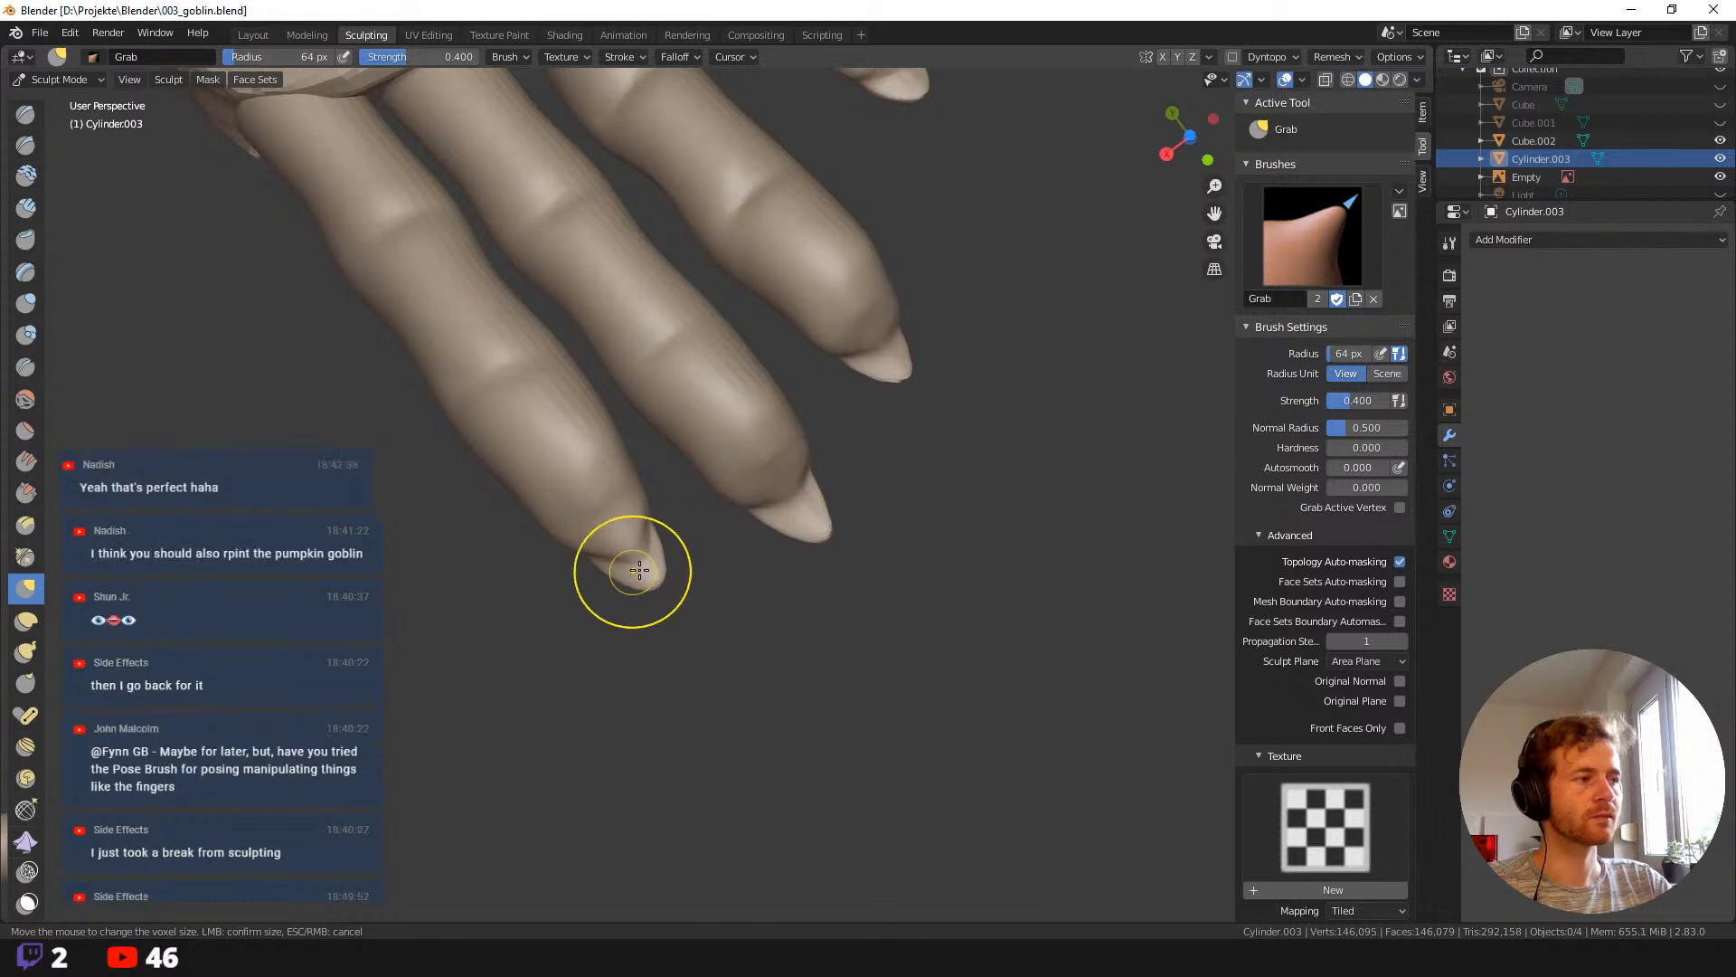
pyautogui.press('f')
pyautogui.click(628, 550)
pyautogui.moveTo(644, 644)
pyautogui.mouseDown(button='middle')
pyautogui.moveTo(654, 677)
pyautogui.moveTo(652, 660)
pyautogui.mouseUp(button='middle')
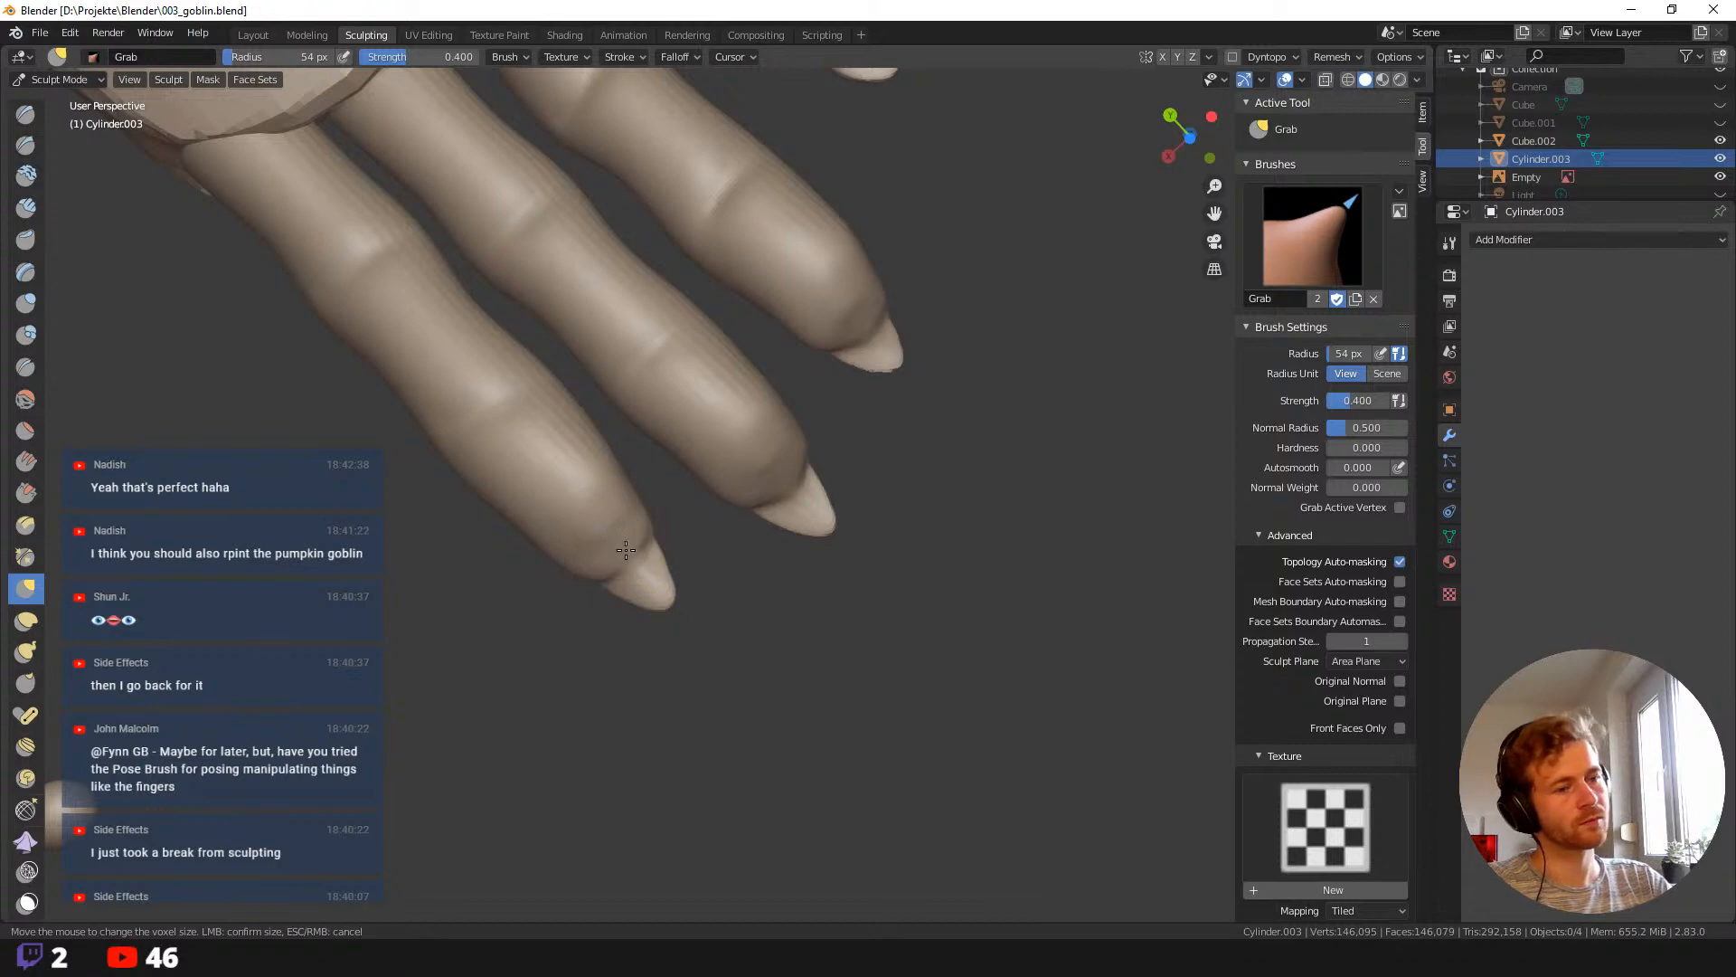
# Select the palm block of the hand (Cube.002) in the Layout workspace and return to sculpting with it active.
pyautogui.moveTo(880, 570)
pyautogui.mouseDown(button='middle')
pyautogui.moveTo(894, 666)
pyautogui.moveTo(790, 554)
pyautogui.moveTo(744, 660)
pyautogui.moveTo(823, 661)
pyautogui.moveTo(752, 724)
pyautogui.moveTo(775, 632)
pyautogui.moveTo(725, 775)
pyautogui.moveTo(900, 542)
pyautogui.moveTo(859, 434)
pyautogui.moveTo(732, 356)
pyautogui.moveTo(540, 287)
pyautogui.moveTo(610, 293)
pyautogui.moveTo(717, 438)
pyautogui.moveTo(609, 317)
pyautogui.moveTo(551, 349)
pyautogui.mouseUp(button='middle')
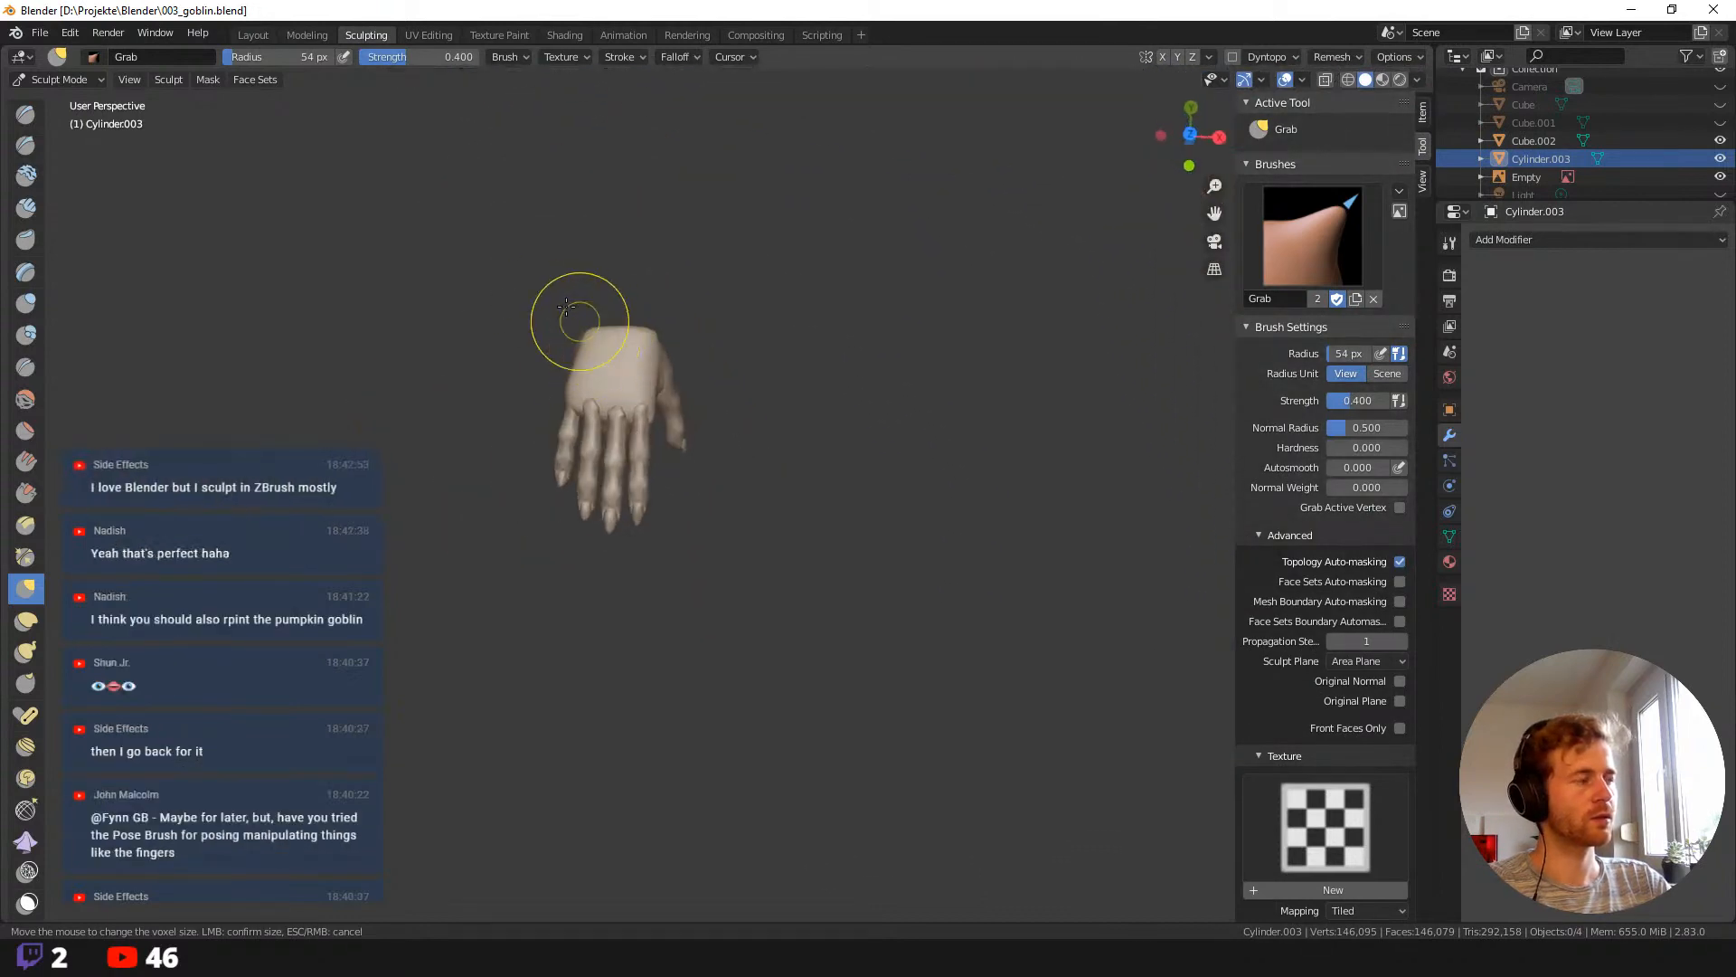
pyautogui.click(252, 34)
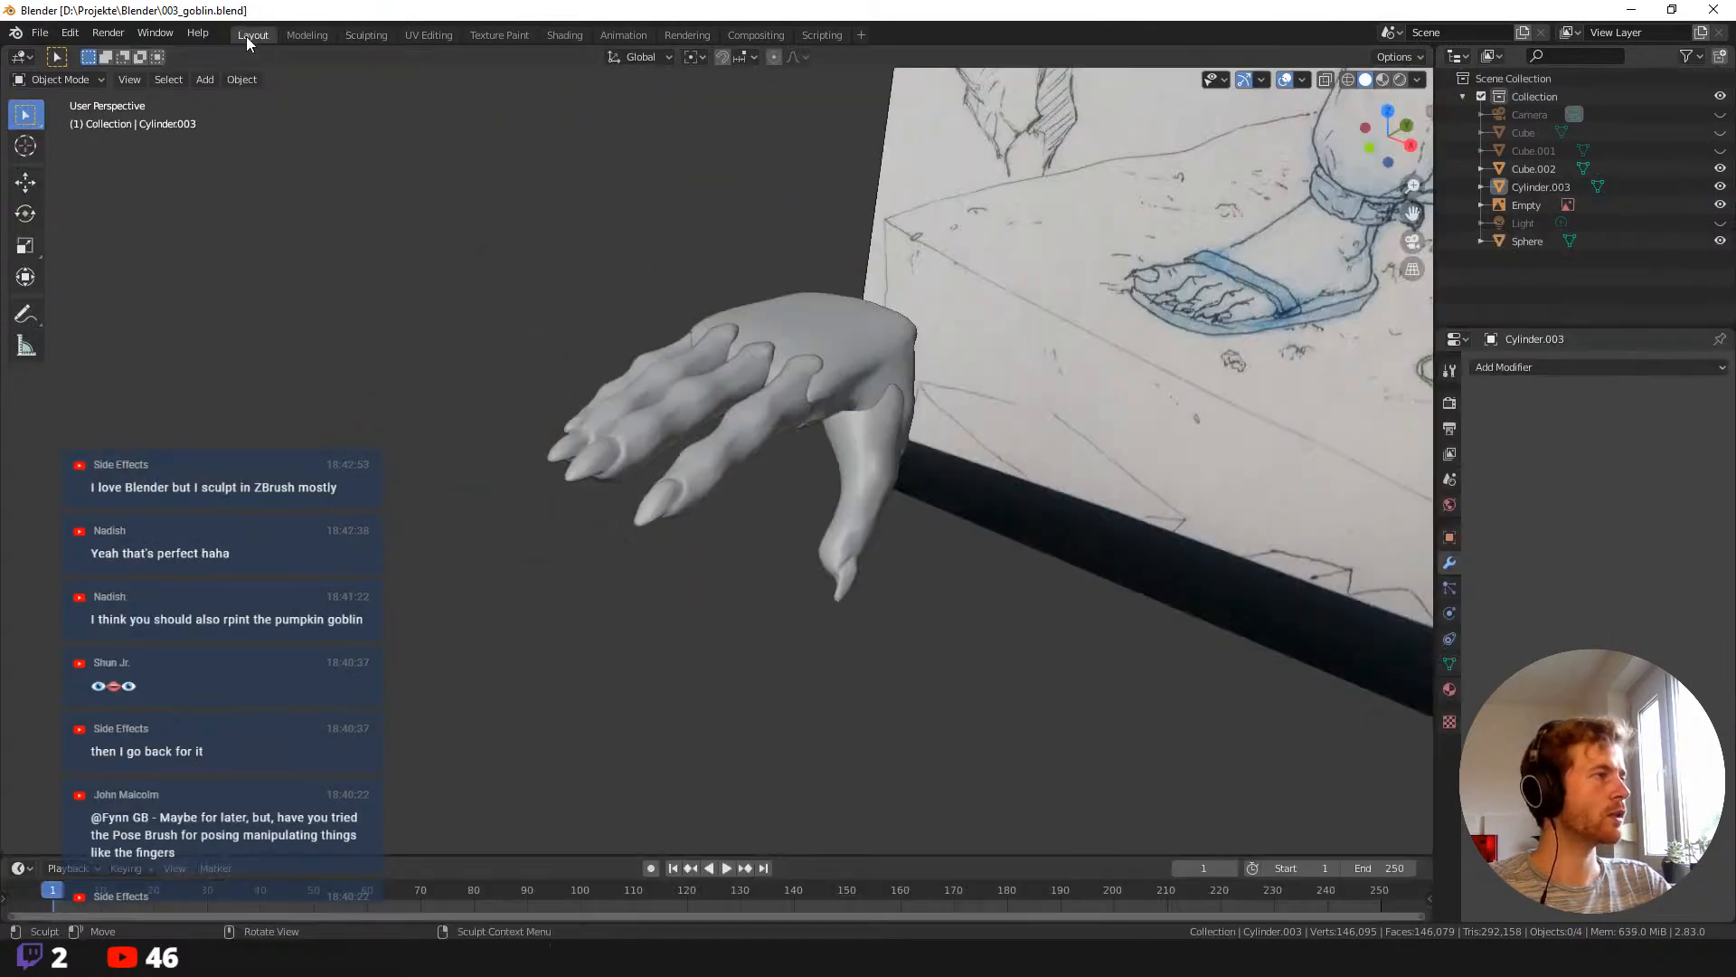
pyautogui.click(806, 318)
pyautogui.moveTo(621, 213); pyautogui.dragTo(356, 77, button='middle')
pyautogui.click(366, 35)
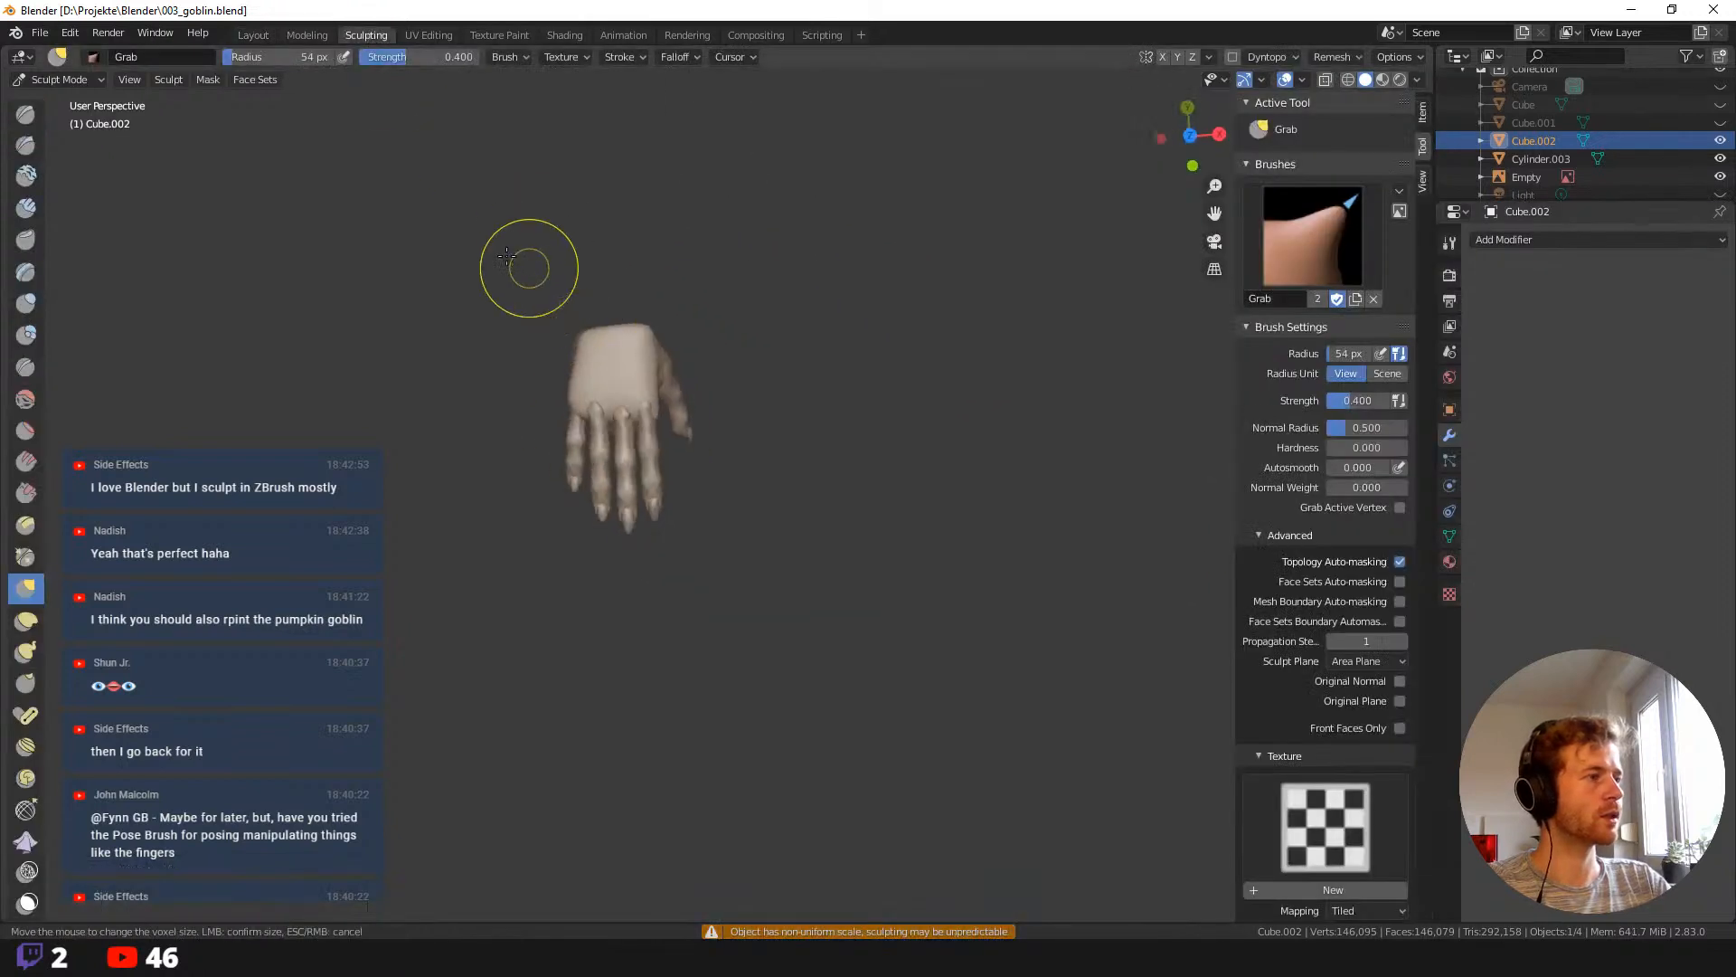
# Switch to the Clay brush at a radius of 106 px and build up the hand's outer edge behind the little finger.
pyautogui.scroll(7, 530, 270)
pyautogui.moveTo(542, 326)
pyautogui.keyDown('shift'); pyautogui.mouseDown(button='middle')
pyautogui.moveTo(620, 427)
pyautogui.moveTo(625, 464)
pyautogui.mouseUp(button='middle'); pyautogui.keyUp('shift')
pyautogui.press('f')
pyautogui.click(599, 355)
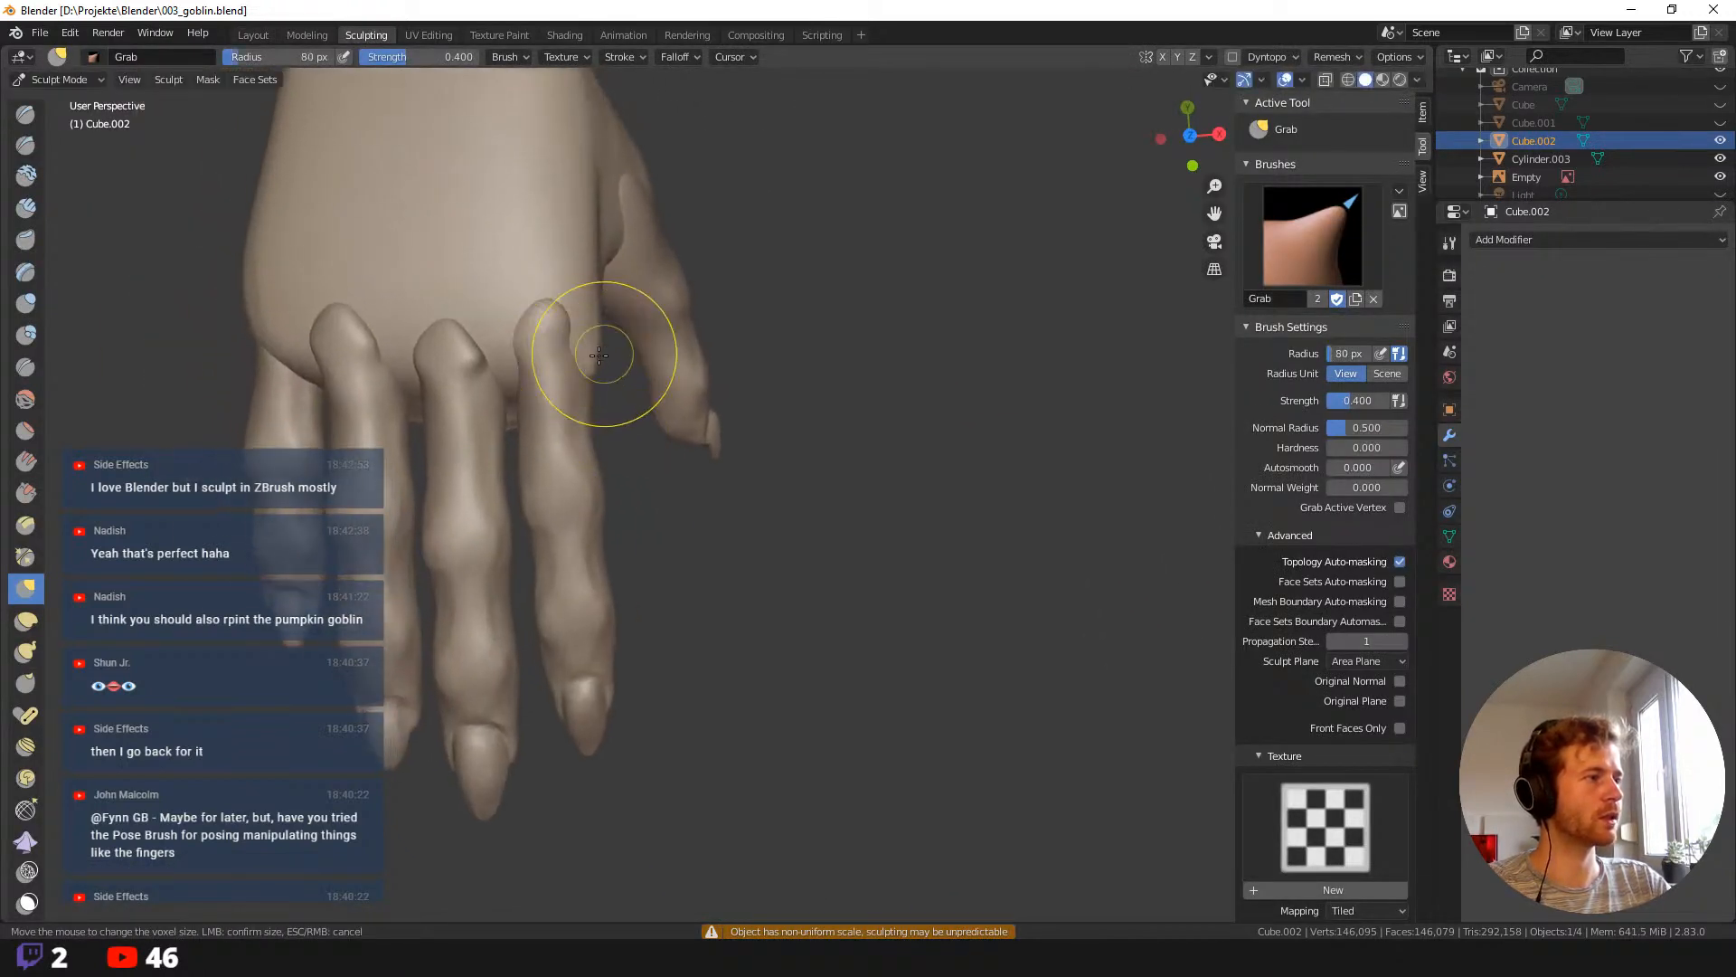
pyautogui.moveTo(573, 371)
pyautogui.mouseDown(button='middle')
pyautogui.moveTo(617, 395)
pyautogui.moveTo(577, 373)
pyautogui.moveTo(592, 376)
pyautogui.mouseUp(button='middle')
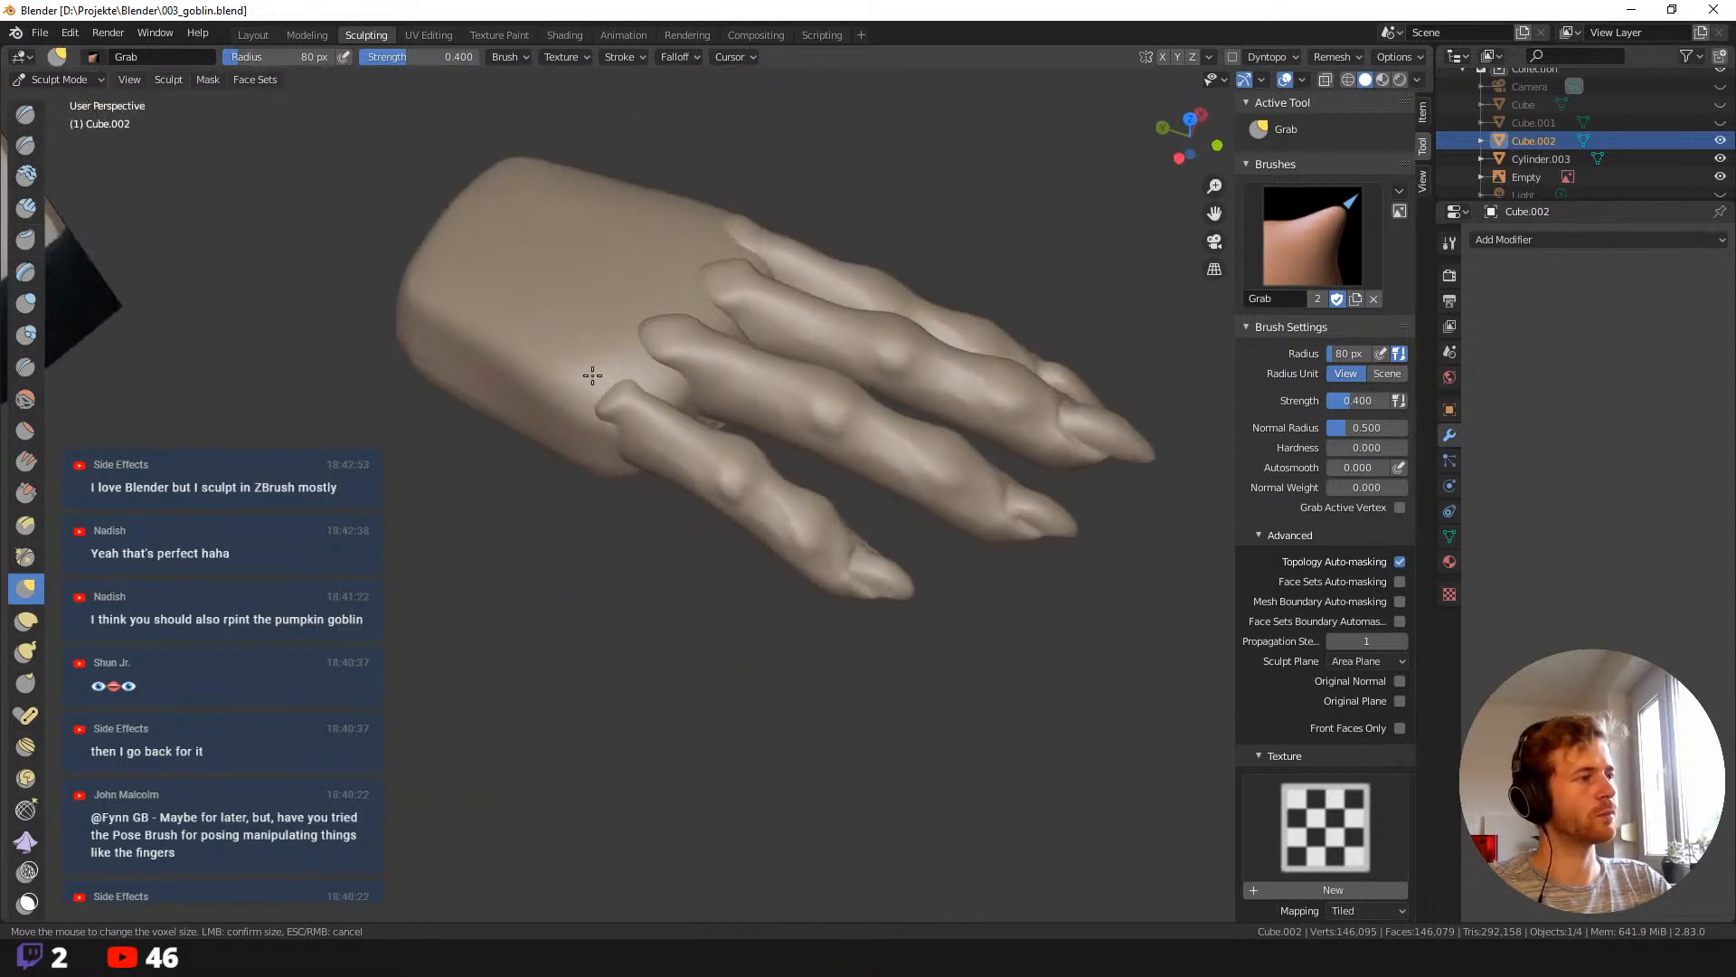
pyautogui.press('c')
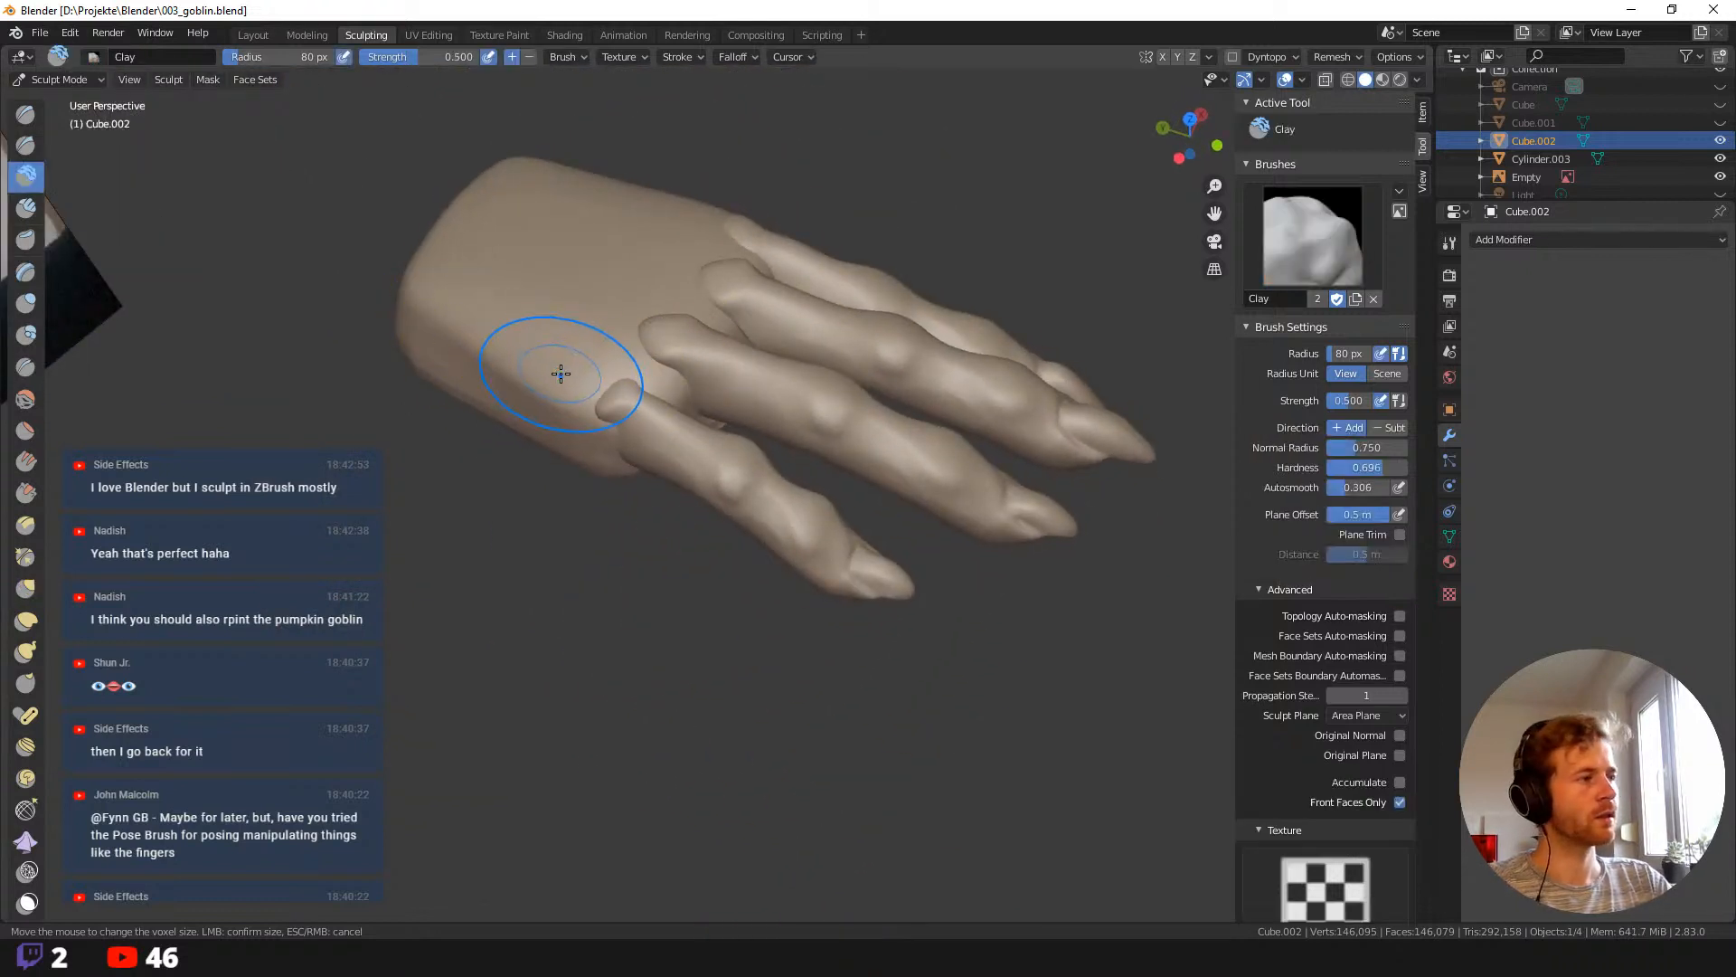
pyautogui.moveTo(588, 382)
pyautogui.mouseDown()
pyautogui.moveTo(503, 302)
pyautogui.moveTo(473, 341)
pyautogui.moveTo(661, 377)
pyautogui.mouseUp()
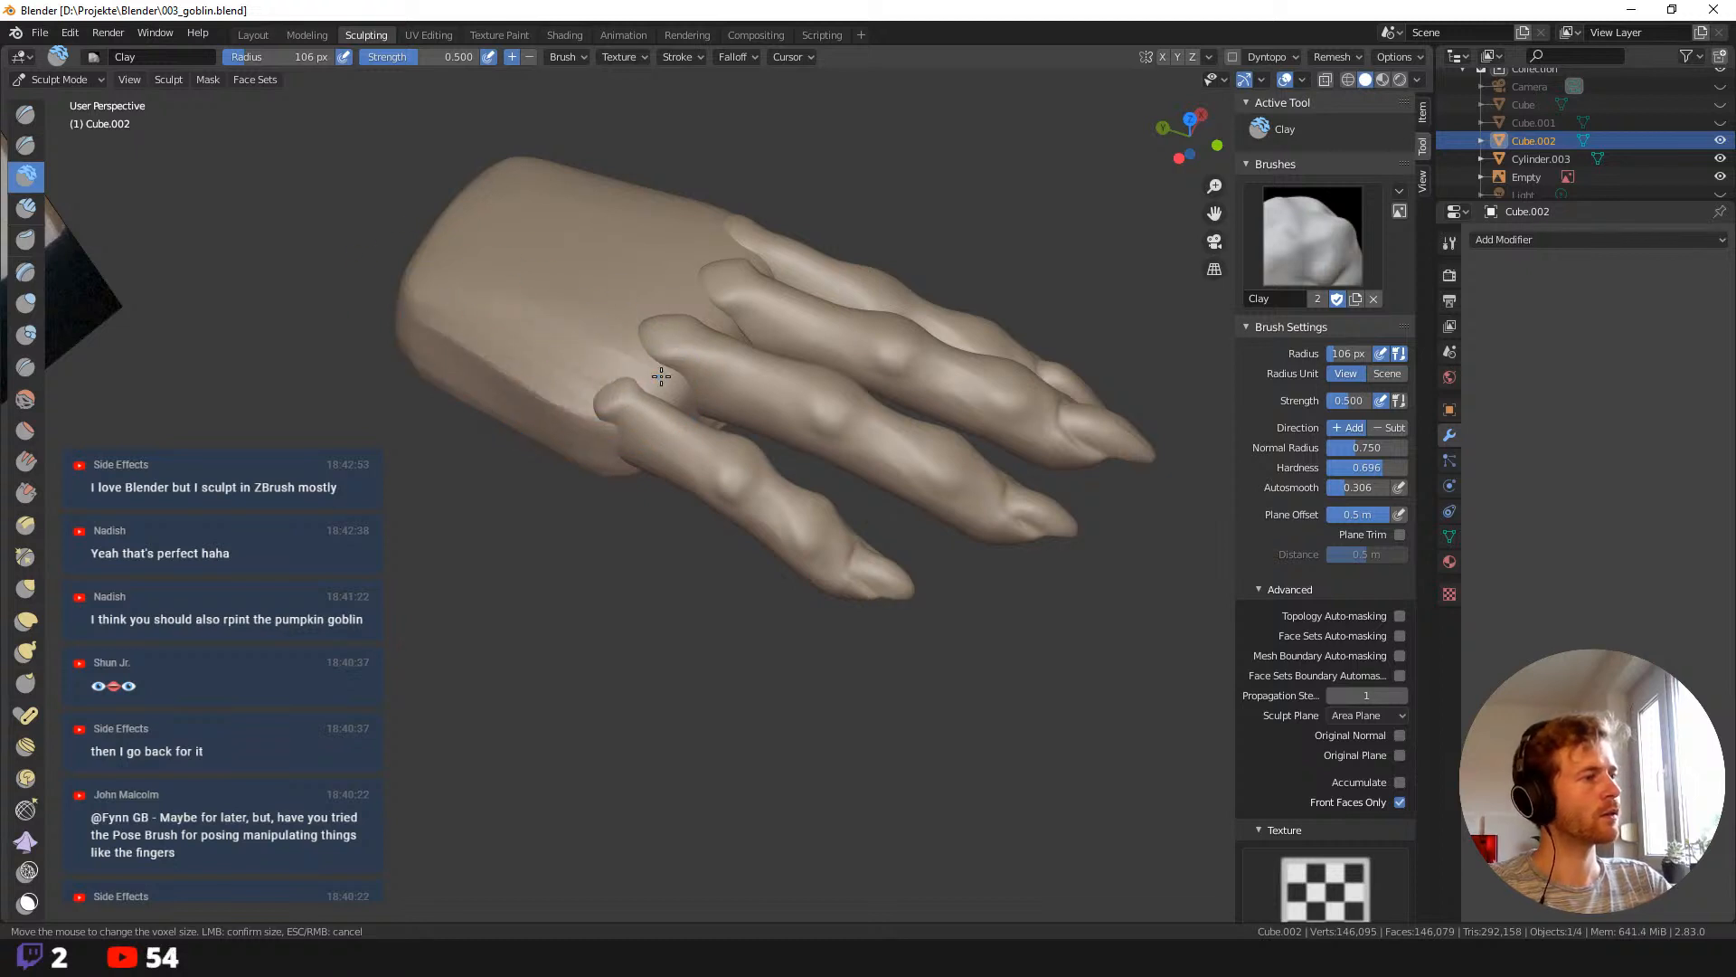
# Set the Clay brush radius to 64 px and sculpt tendon ridges across the back of the hand toward the knuckles.
pyautogui.moveTo(583, 337)
pyautogui.mouseDown(button='middle')
pyautogui.moveTo(465, 259)
pyautogui.moveTo(652, 269)
pyautogui.mouseUp(button='middle')
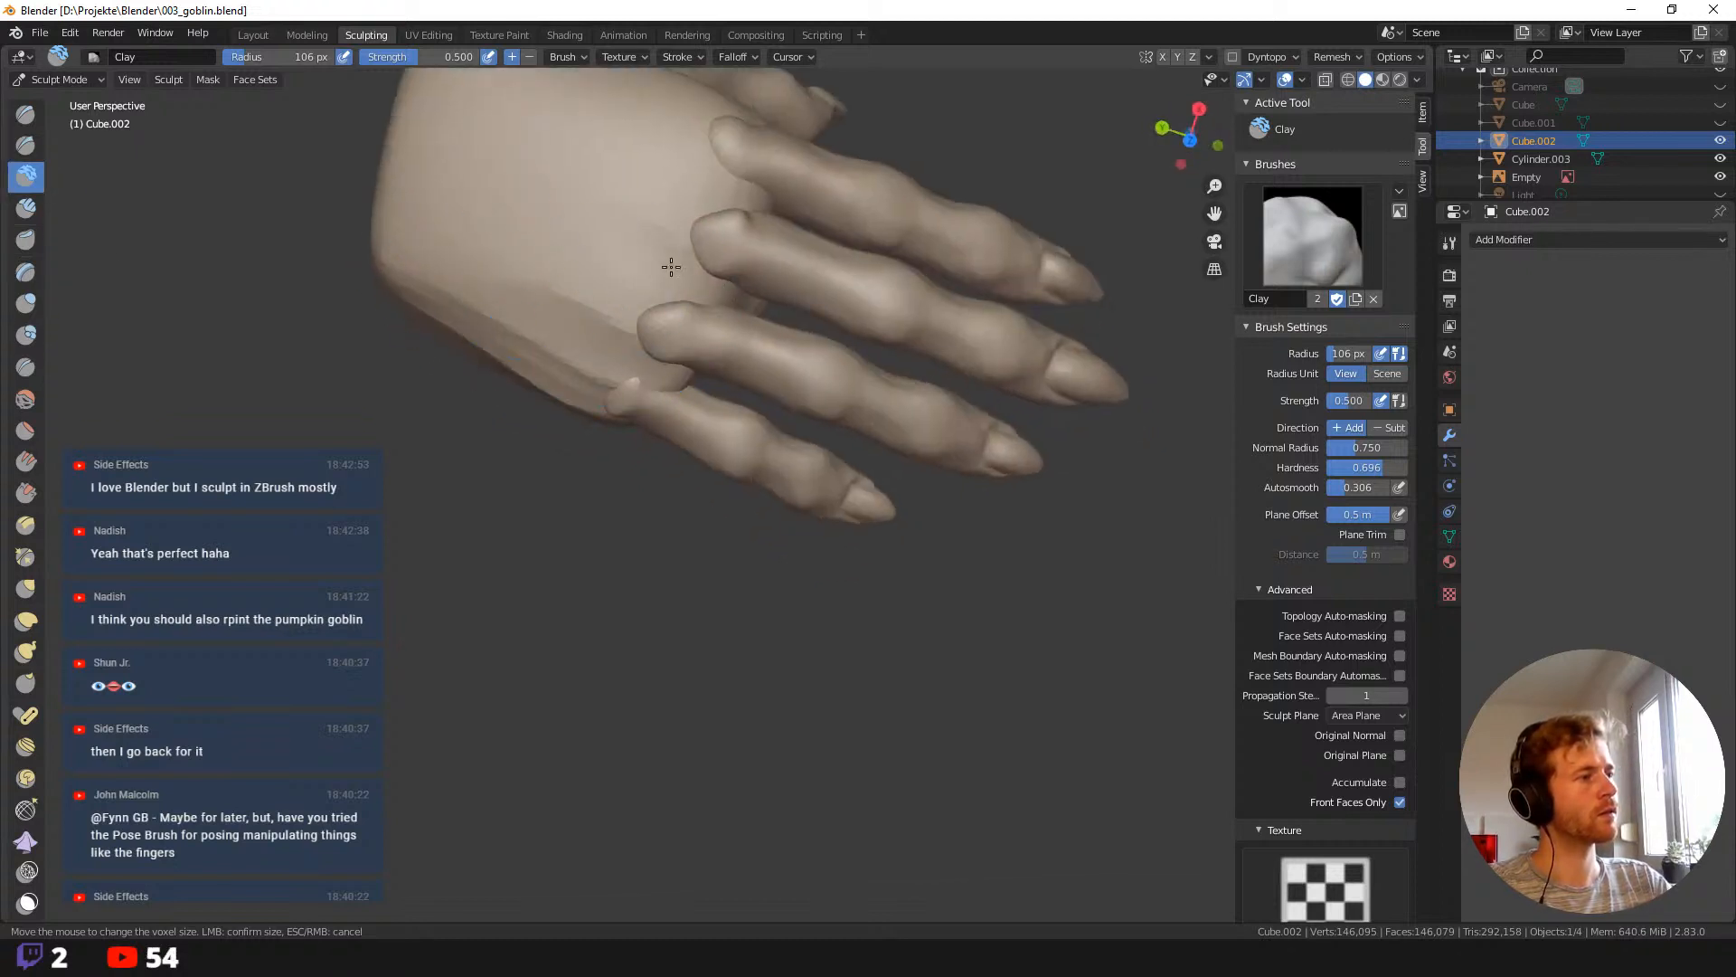
pyautogui.moveTo(721, 164); pyautogui.dragTo(613, 291, button='middle')
pyautogui.press('f')
pyautogui.click(562, 280)
pyautogui.moveTo(515, 154); pyautogui.dragTo(633, 371)
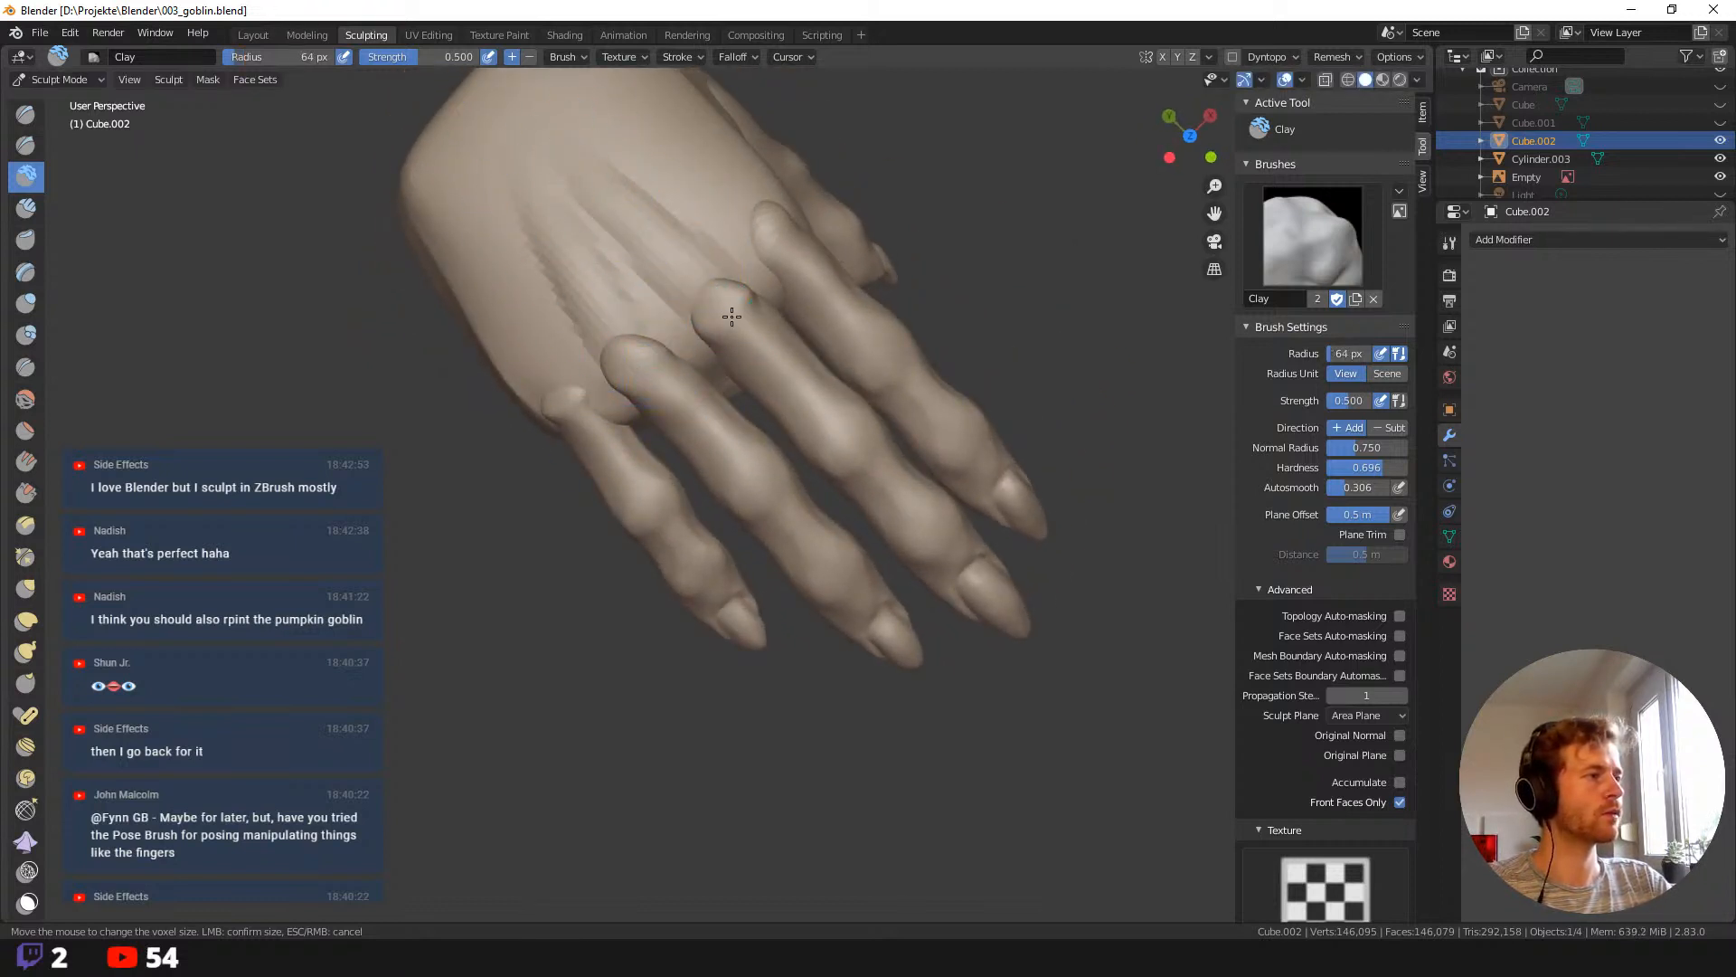
pyautogui.moveTo(552, 271)
pyautogui.mouseDown(button='middle')
pyautogui.moveTo(503, 360)
pyautogui.moveTo(668, 349)
pyautogui.mouseUp(button='middle')
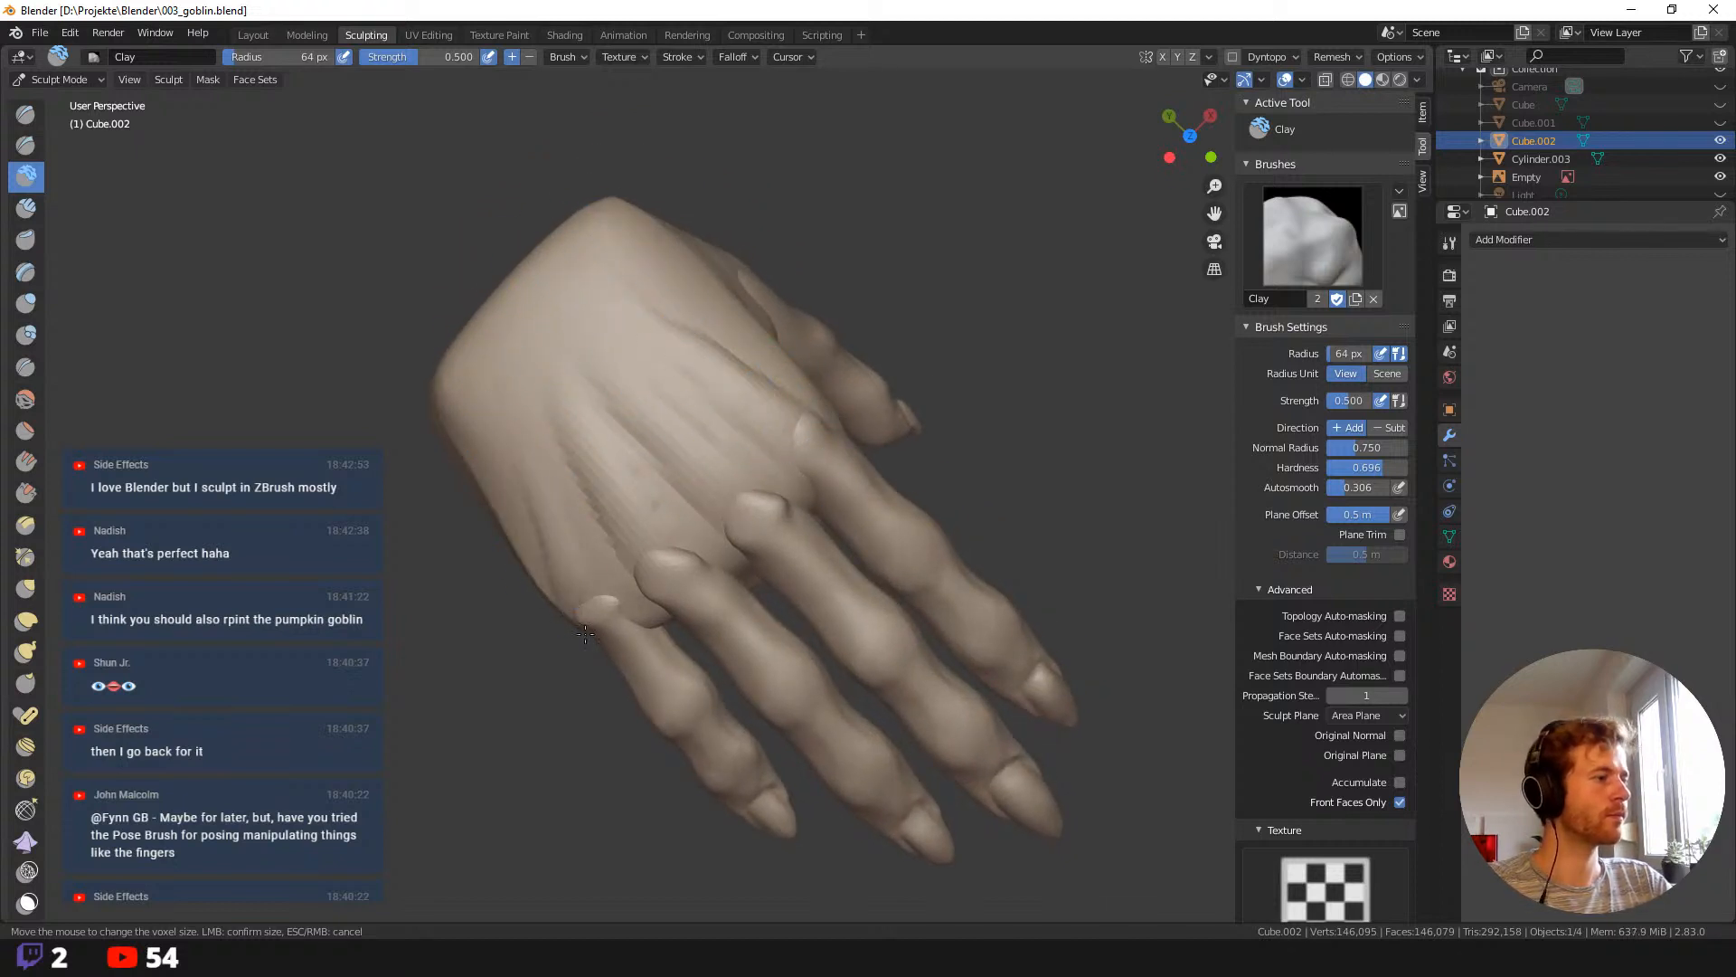
# Enlarge the Clay brush radius to 119 px and fill out the back of the hand behind the little finger.
pyautogui.moveTo(496, 527)
pyautogui.mouseDown(button='middle')
pyautogui.moveTo(570, 403)
pyautogui.moveTo(562, 581)
pyautogui.mouseUp(button='middle')
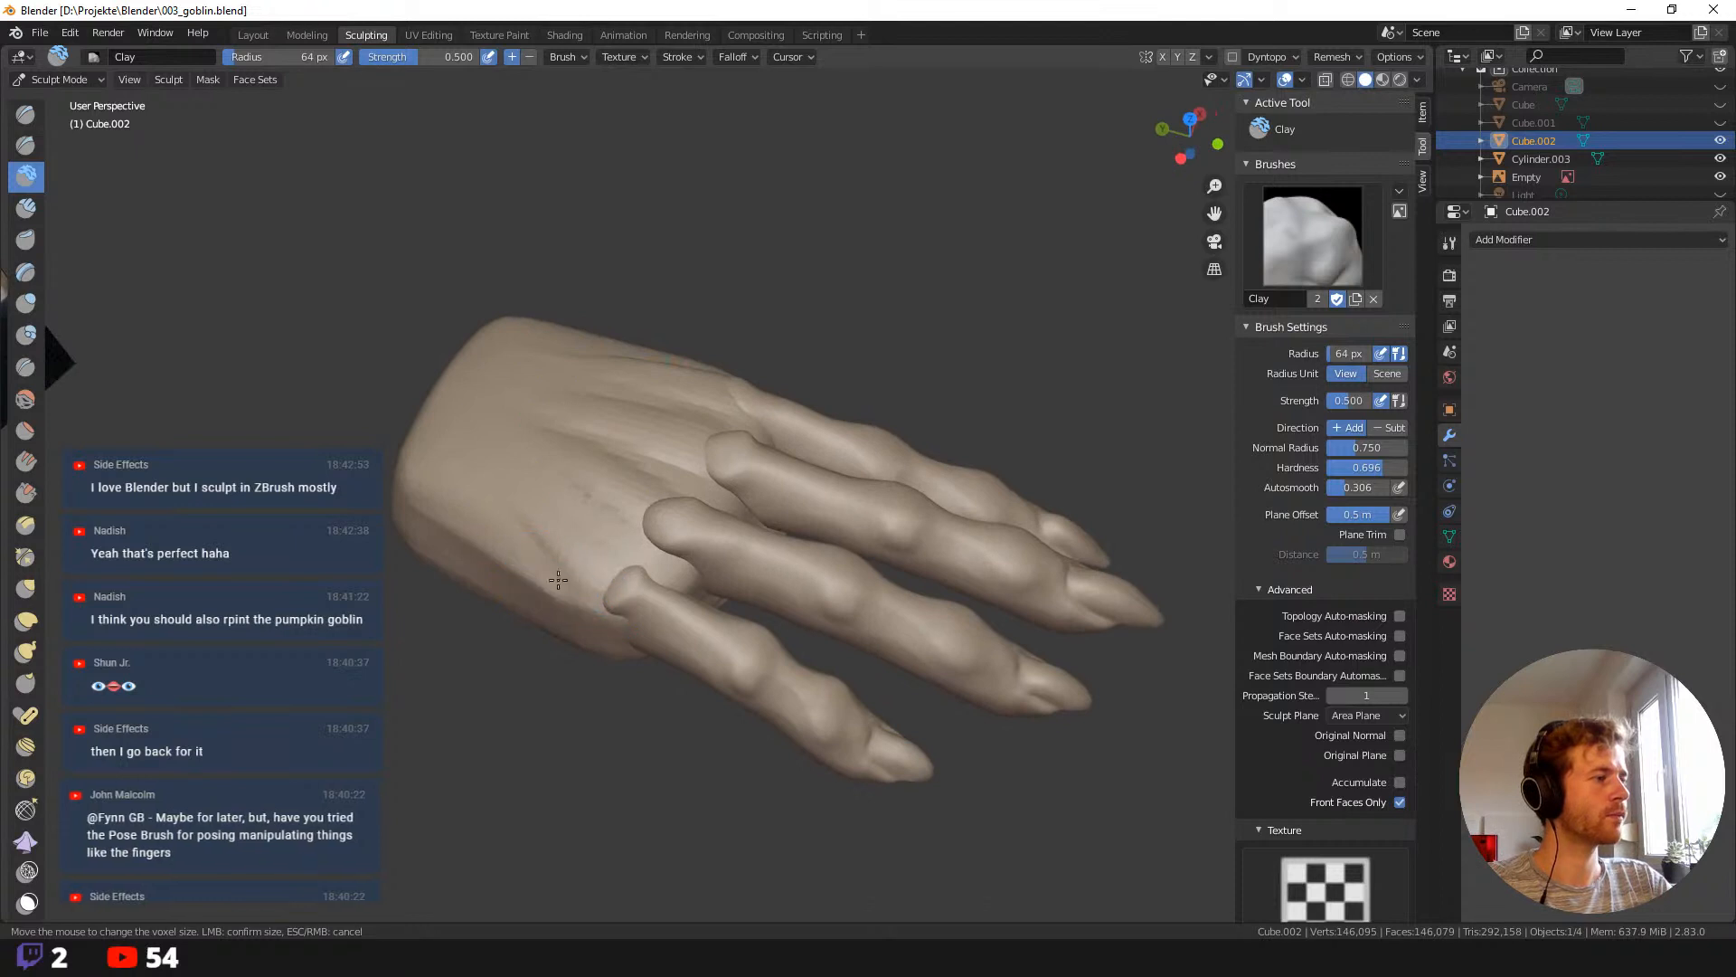
pyautogui.press('f')
pyautogui.click(543, 561)
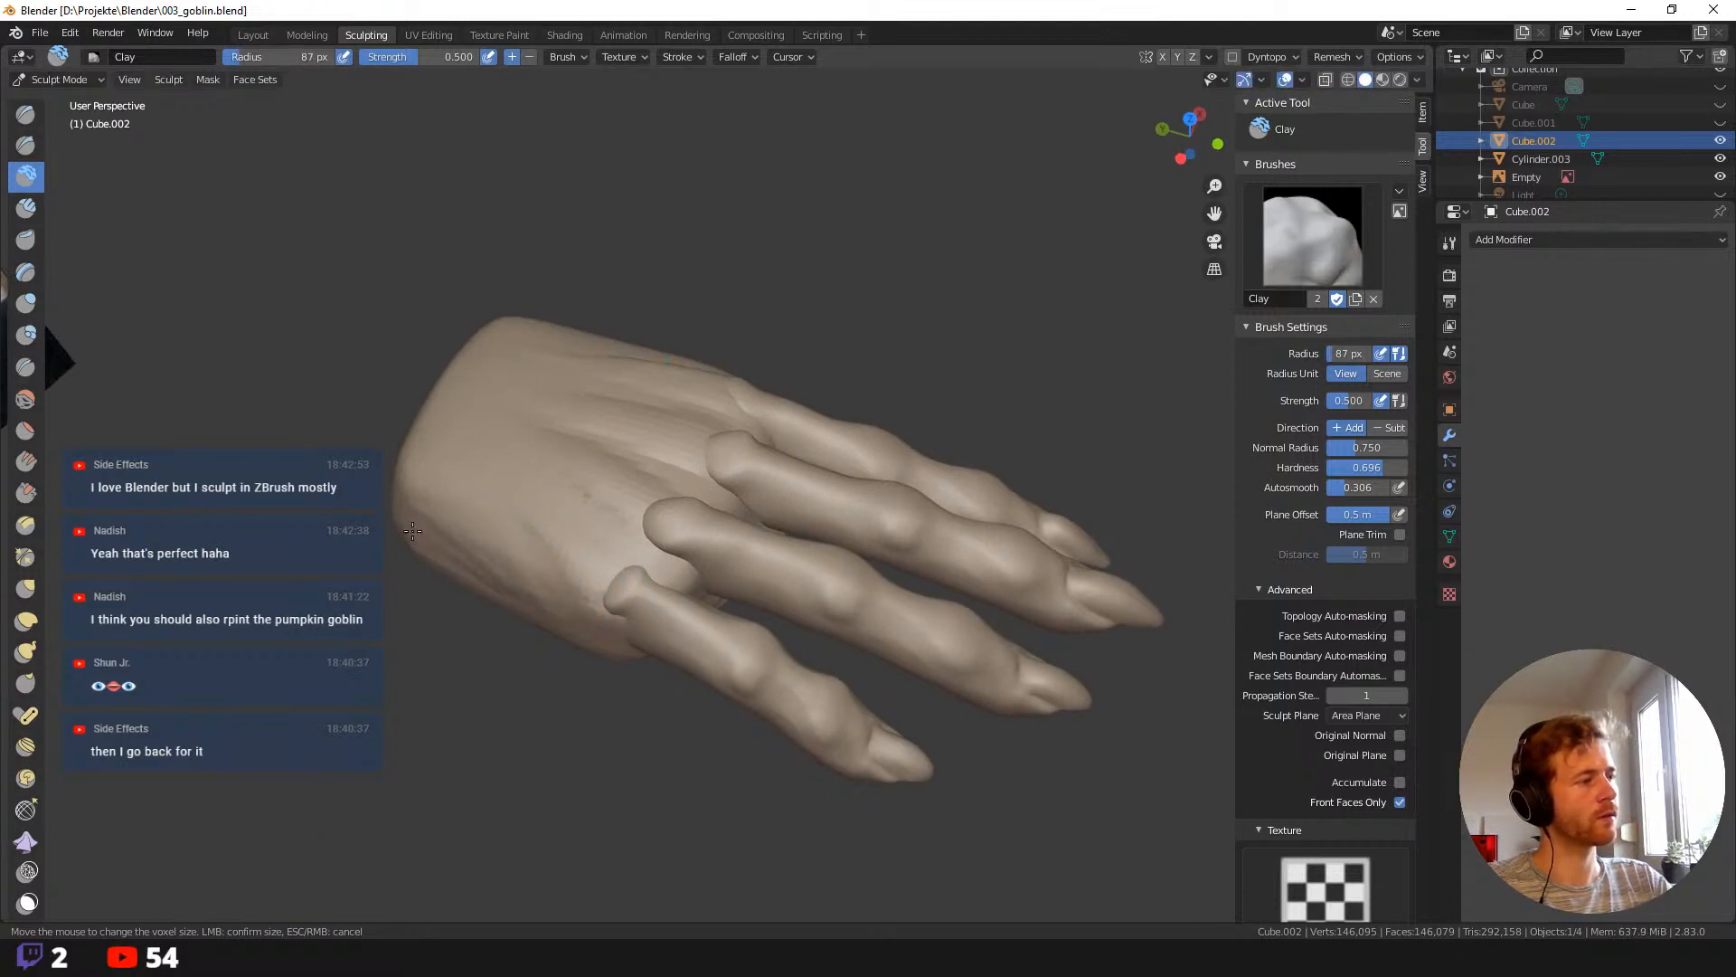
pyautogui.press('f')
pyautogui.click(514, 586)
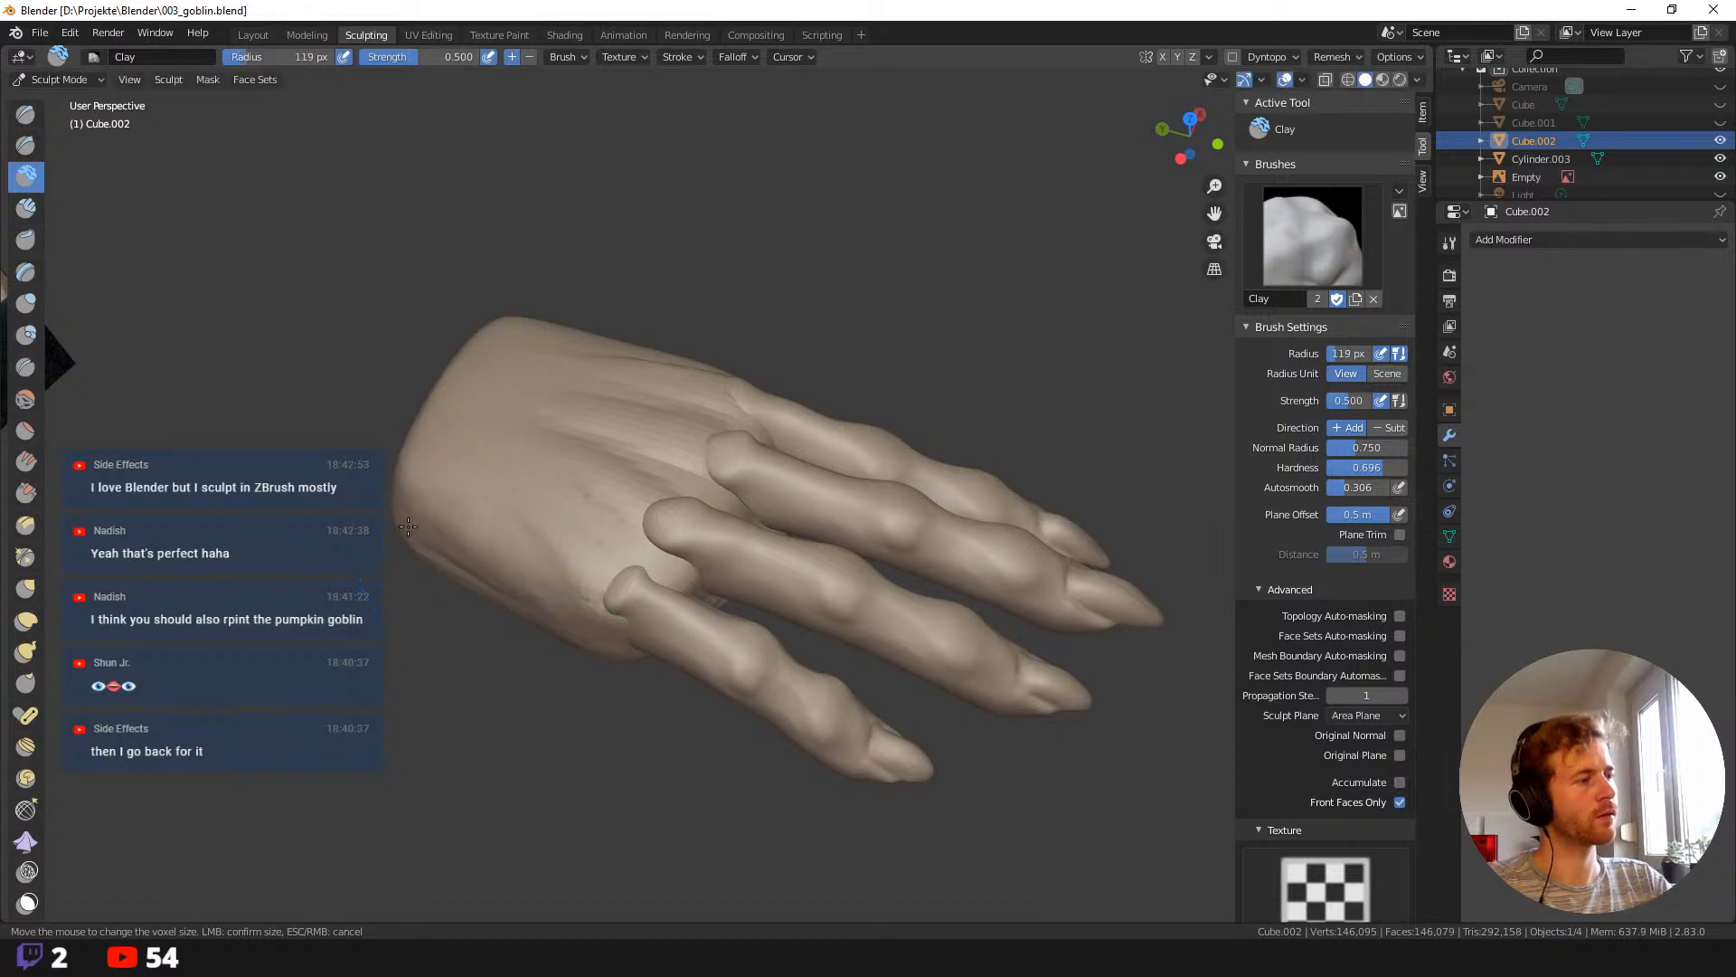
pyautogui.moveTo(489, 543); pyautogui.dragTo(614, 458)
# Set the Clay brush radius to 139 px and build up the side of the hand between the index knuckle and the thumb.
pyautogui.moveTo(678, 219)
pyautogui.mouseDown(button='middle')
pyautogui.moveTo(639, 410)
pyautogui.moveTo(412, 329)
pyautogui.mouseUp(button='middle')
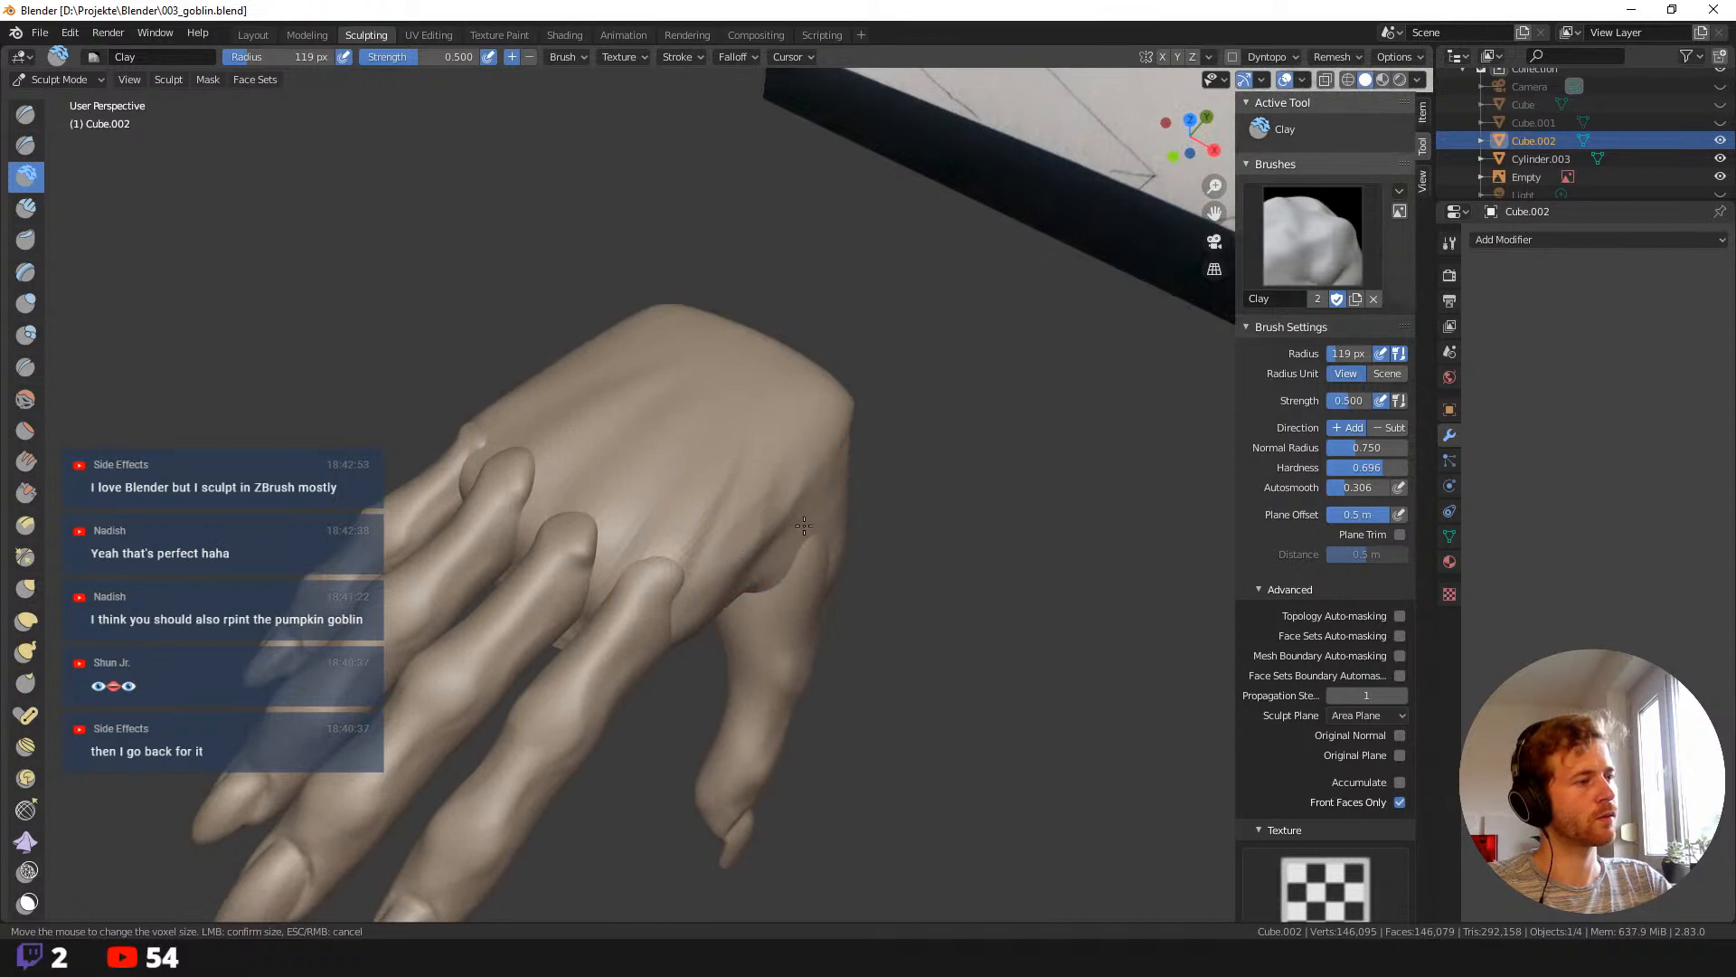
pyautogui.press('f')
pyautogui.click(903, 493)
pyautogui.moveTo(969, 515); pyautogui.dragTo(859, 487, button='middle')
pyautogui.press('f')
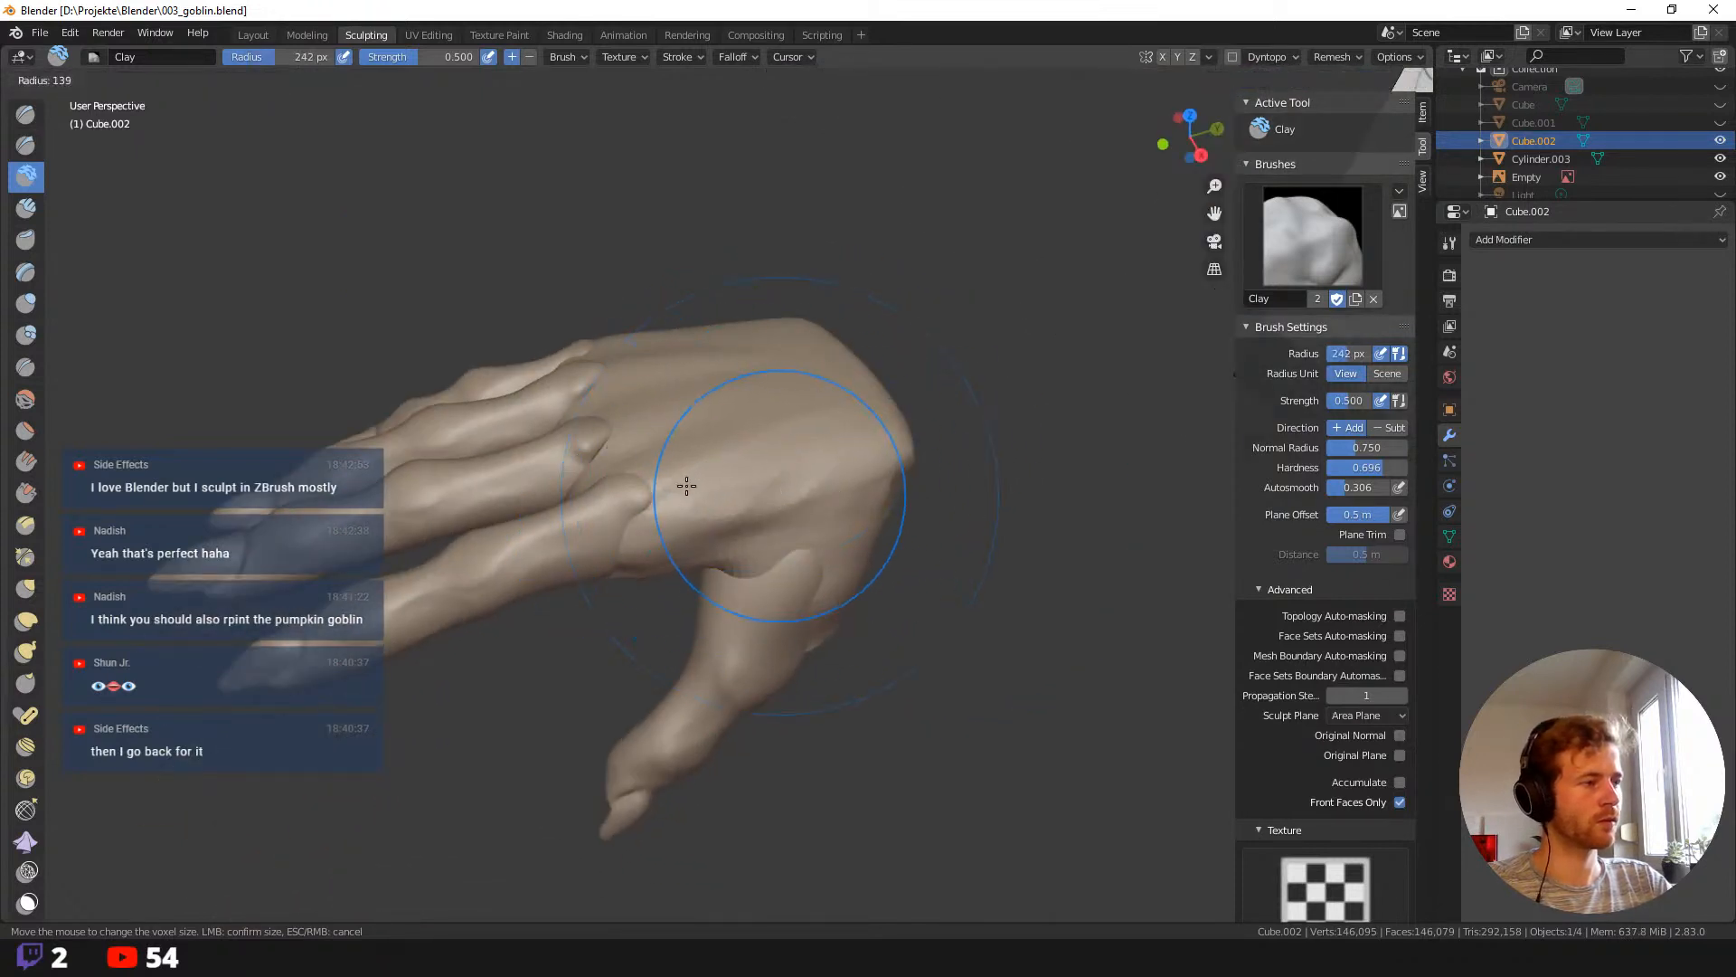
pyautogui.click(686, 486)
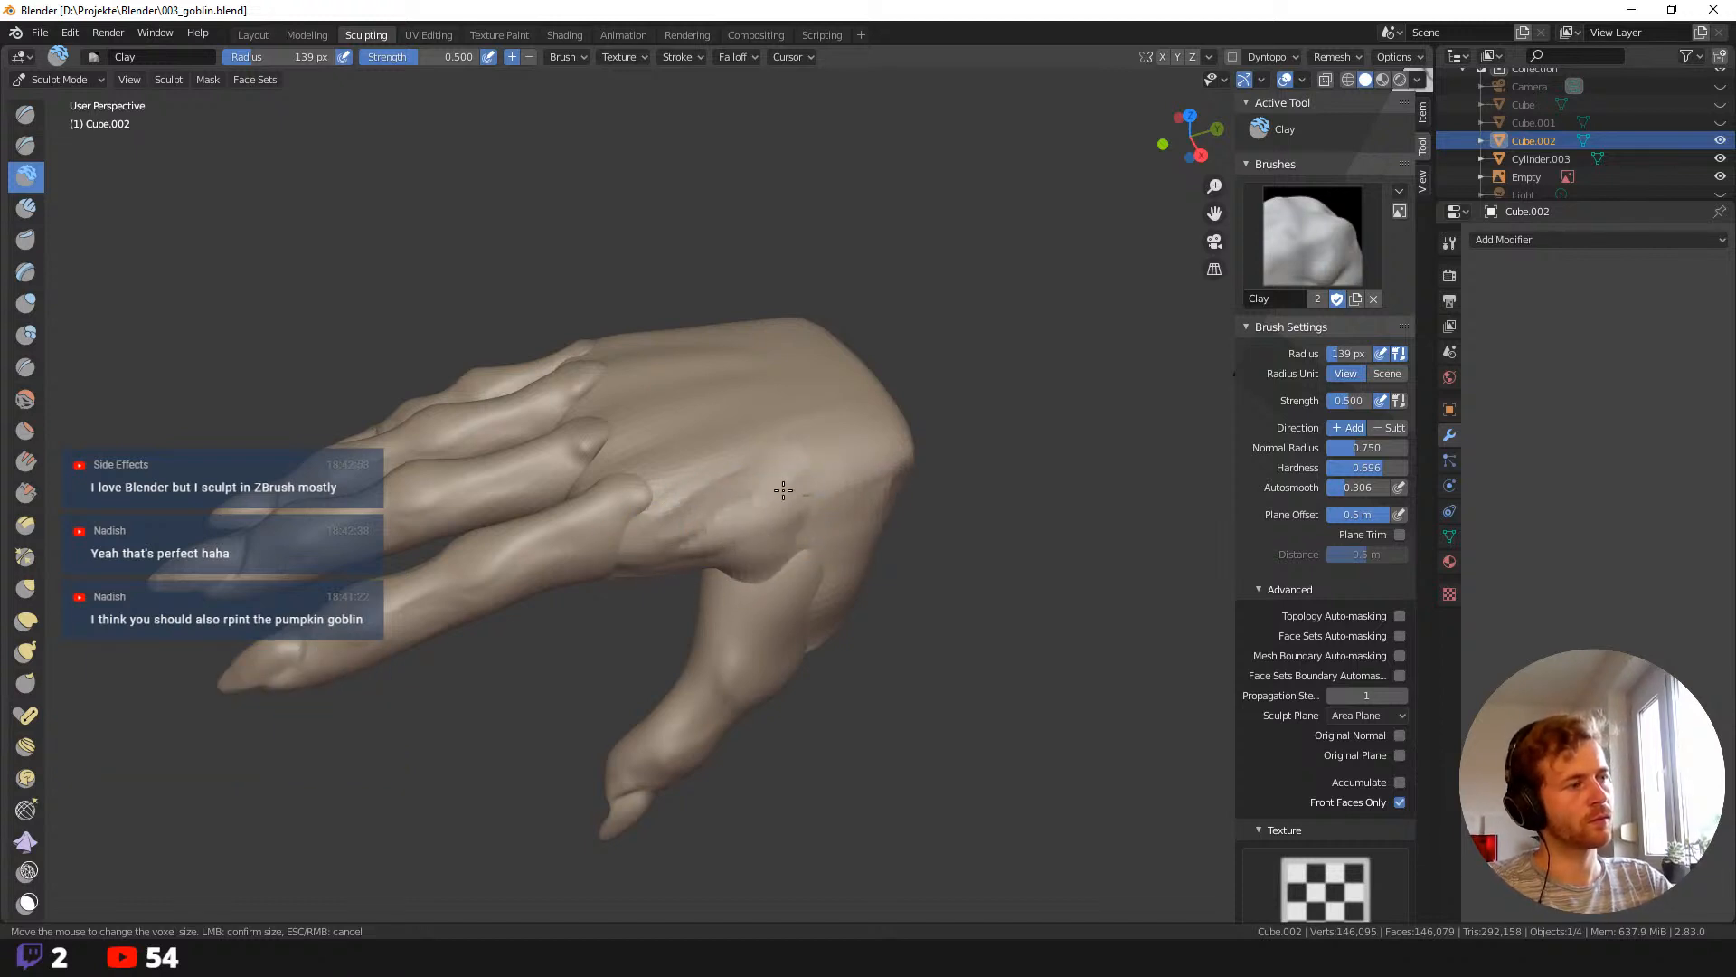
# Reduce the Clay brush radius to 102 px and blend the thumb's base into the side of the palm block.
pyautogui.moveTo(783, 490); pyautogui.dragTo(786, 512, button='middle')
pyautogui.press('f')
pyautogui.click(725, 513)
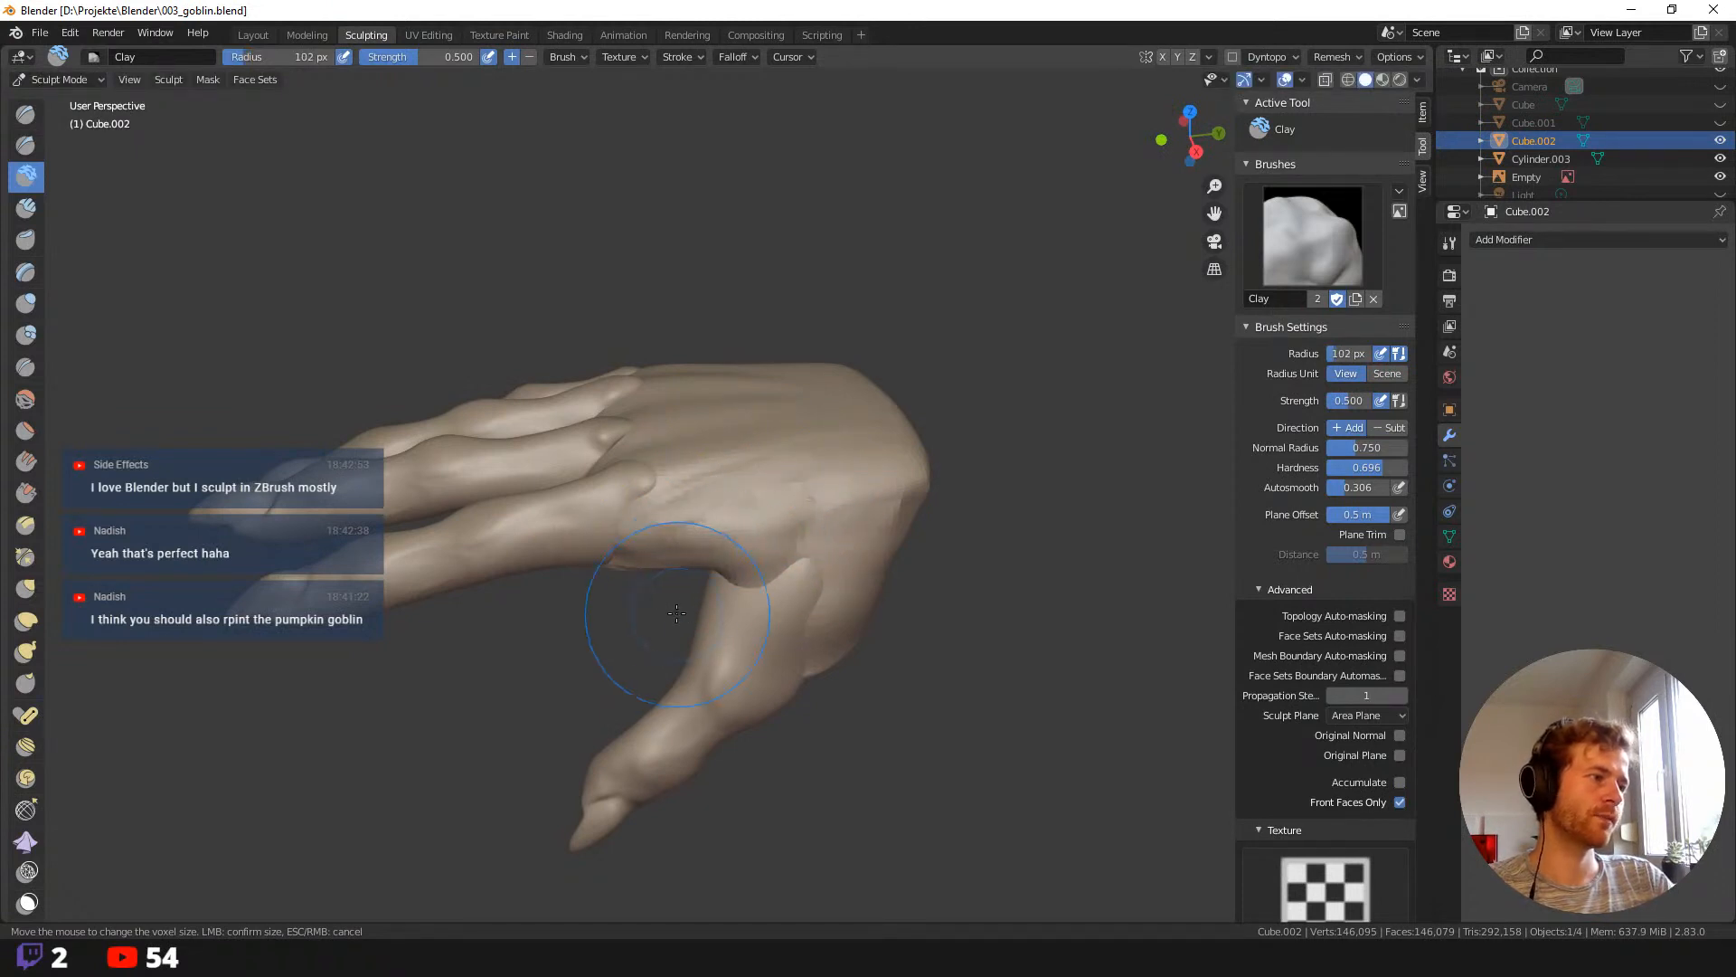
pyautogui.moveTo(677, 613); pyautogui.dragTo(710, 564, button='middle')
pyautogui.moveTo(848, 540); pyautogui.dragTo(782, 529, button='middle')
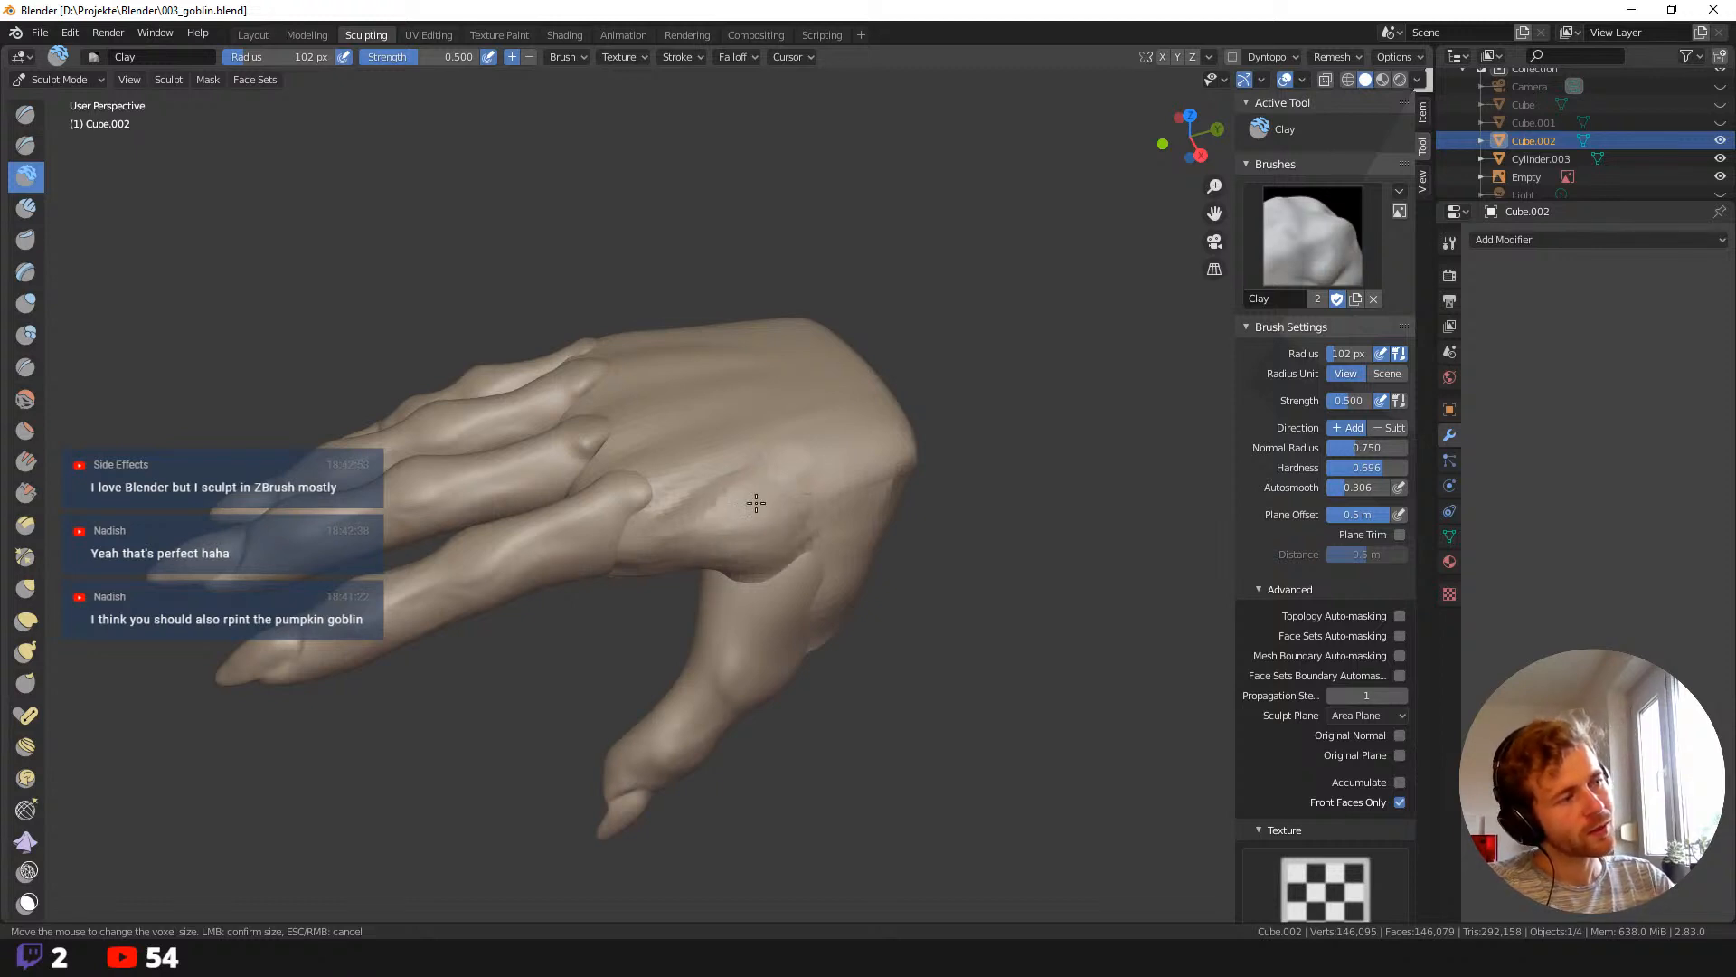
pyautogui.moveTo(865, 595); pyautogui.dragTo(736, 531, button='middle')
pyautogui.moveTo(796, 519)
pyautogui.mouseDown()
pyautogui.moveTo(833, 562)
pyautogui.moveTo(760, 641)
pyautogui.mouseUp()
pyautogui.moveTo(842, 563)
pyautogui.mouseDown()
pyautogui.moveTo(799, 596)
pyautogui.moveTo(775, 515)
pyautogui.moveTo(806, 565)
pyautogui.mouseUp()
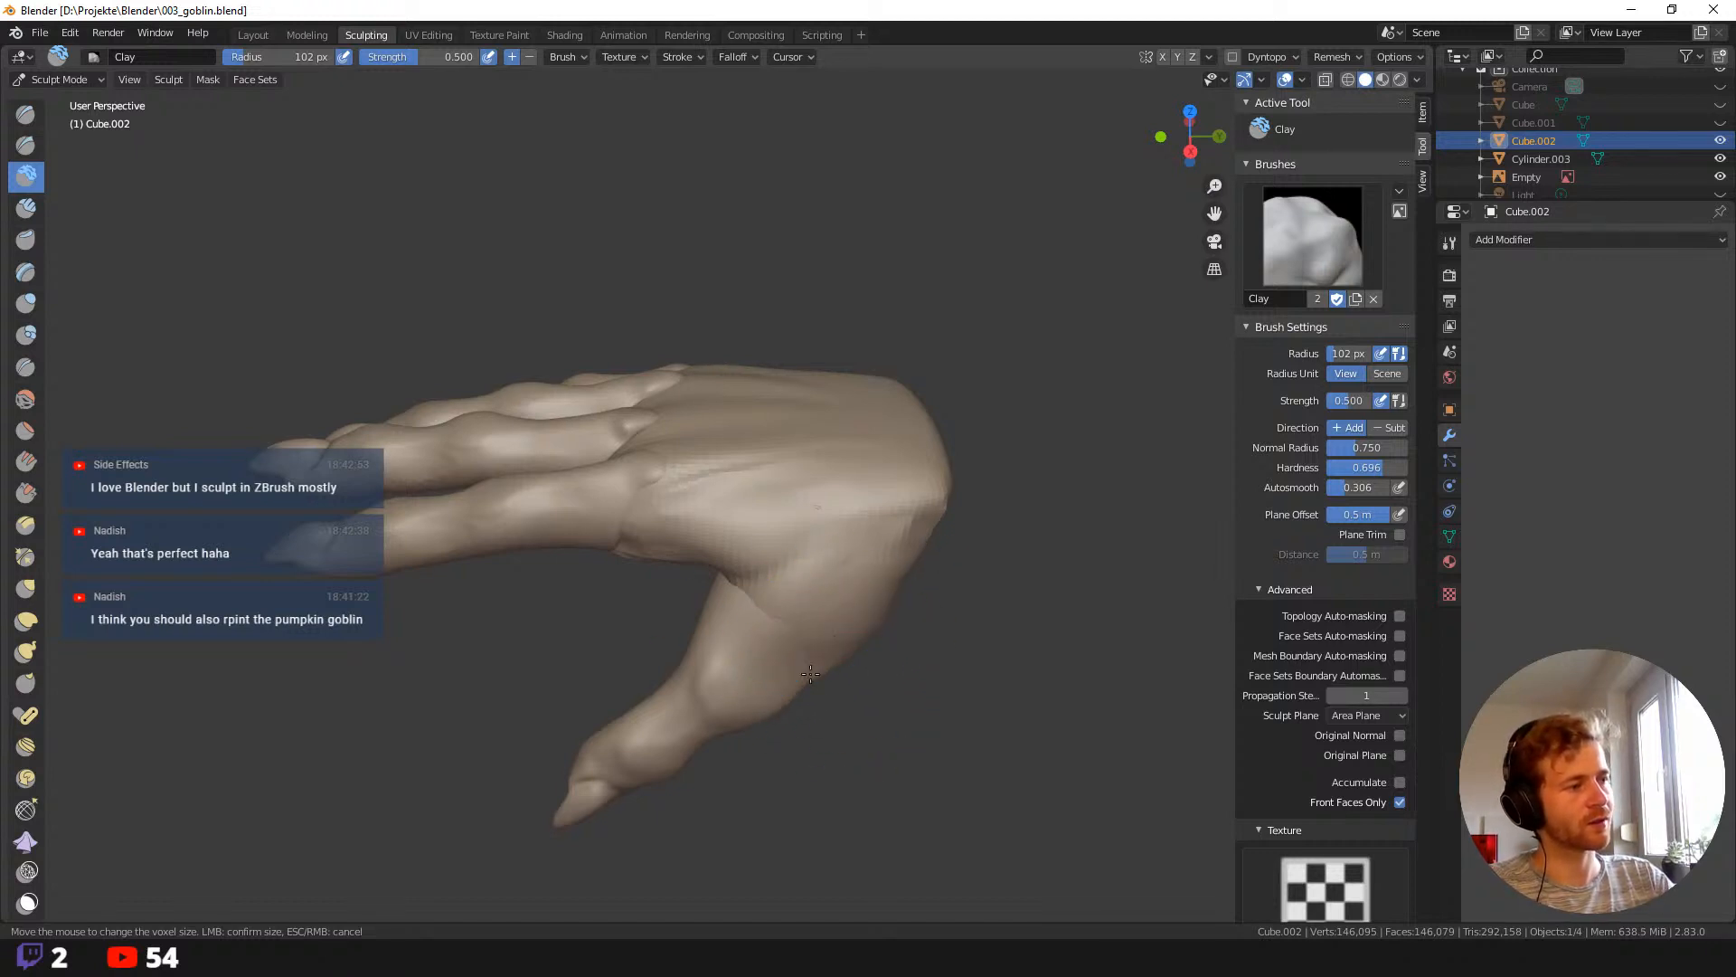
# Fill out and even the flesh between the index knuckle and the thumb's base with the Clay brush.
pyautogui.moveTo(864, 674); pyautogui.dragTo(965, 653, button='middle')
pyautogui.moveTo(908, 661); pyautogui.dragTo(780, 592, button='middle')
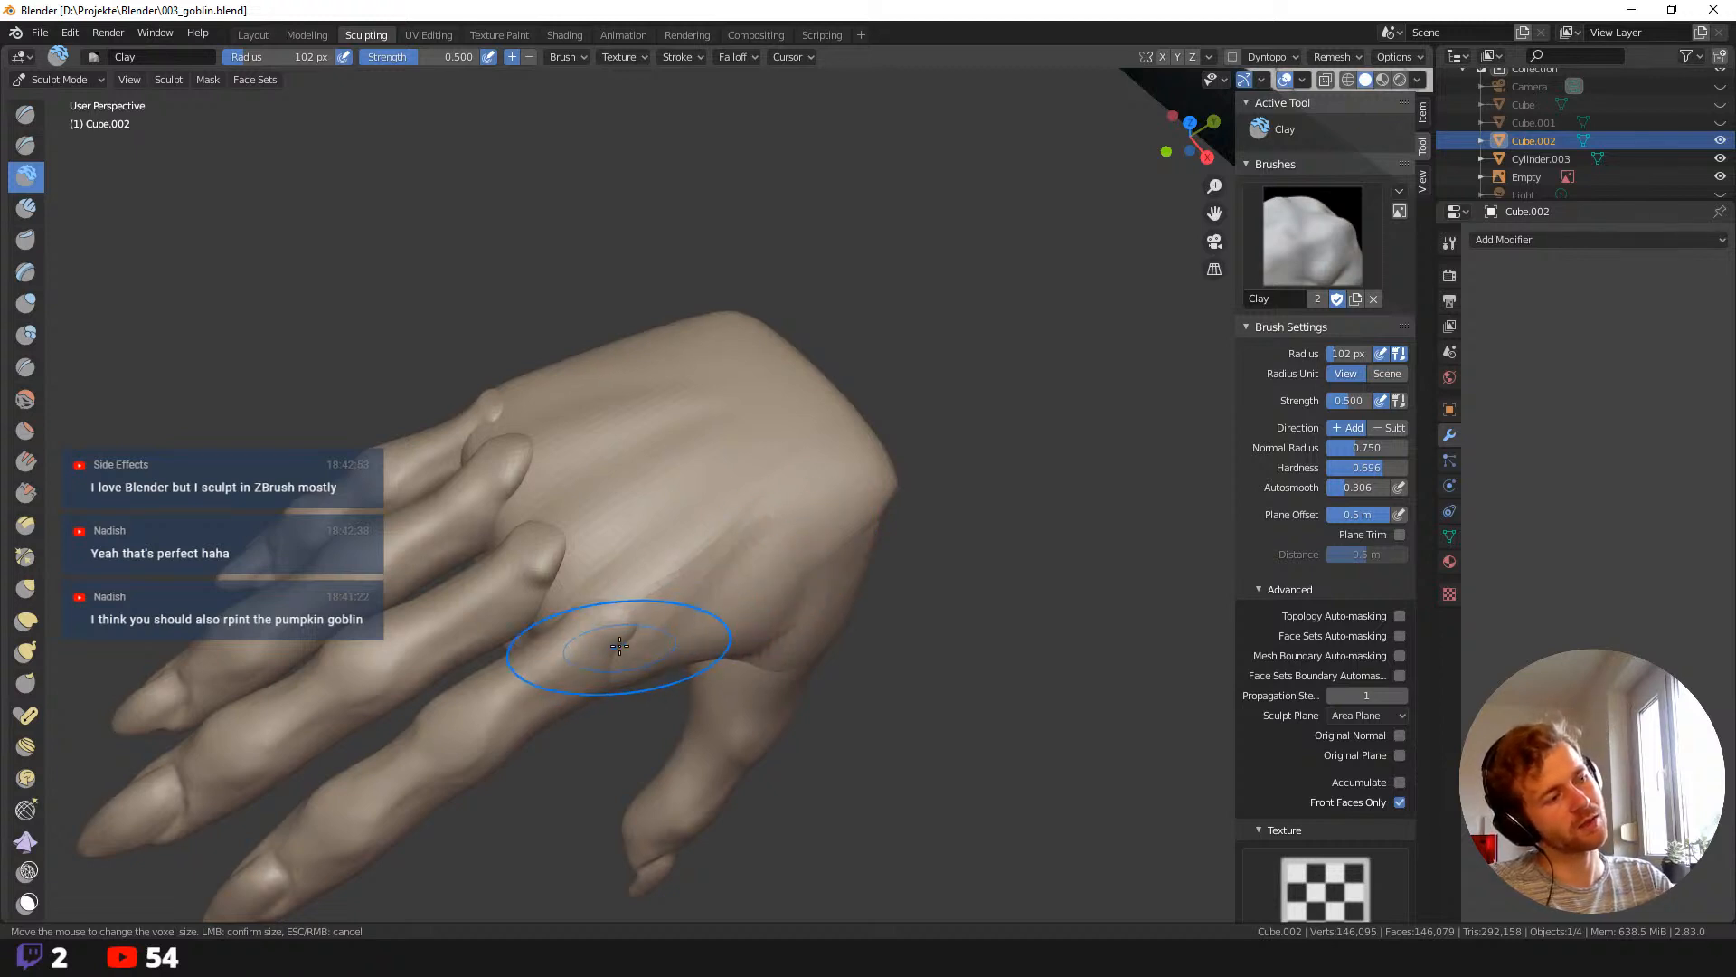
pyautogui.moveTo(620, 608); pyautogui.dragTo(746, 601, button='middle')
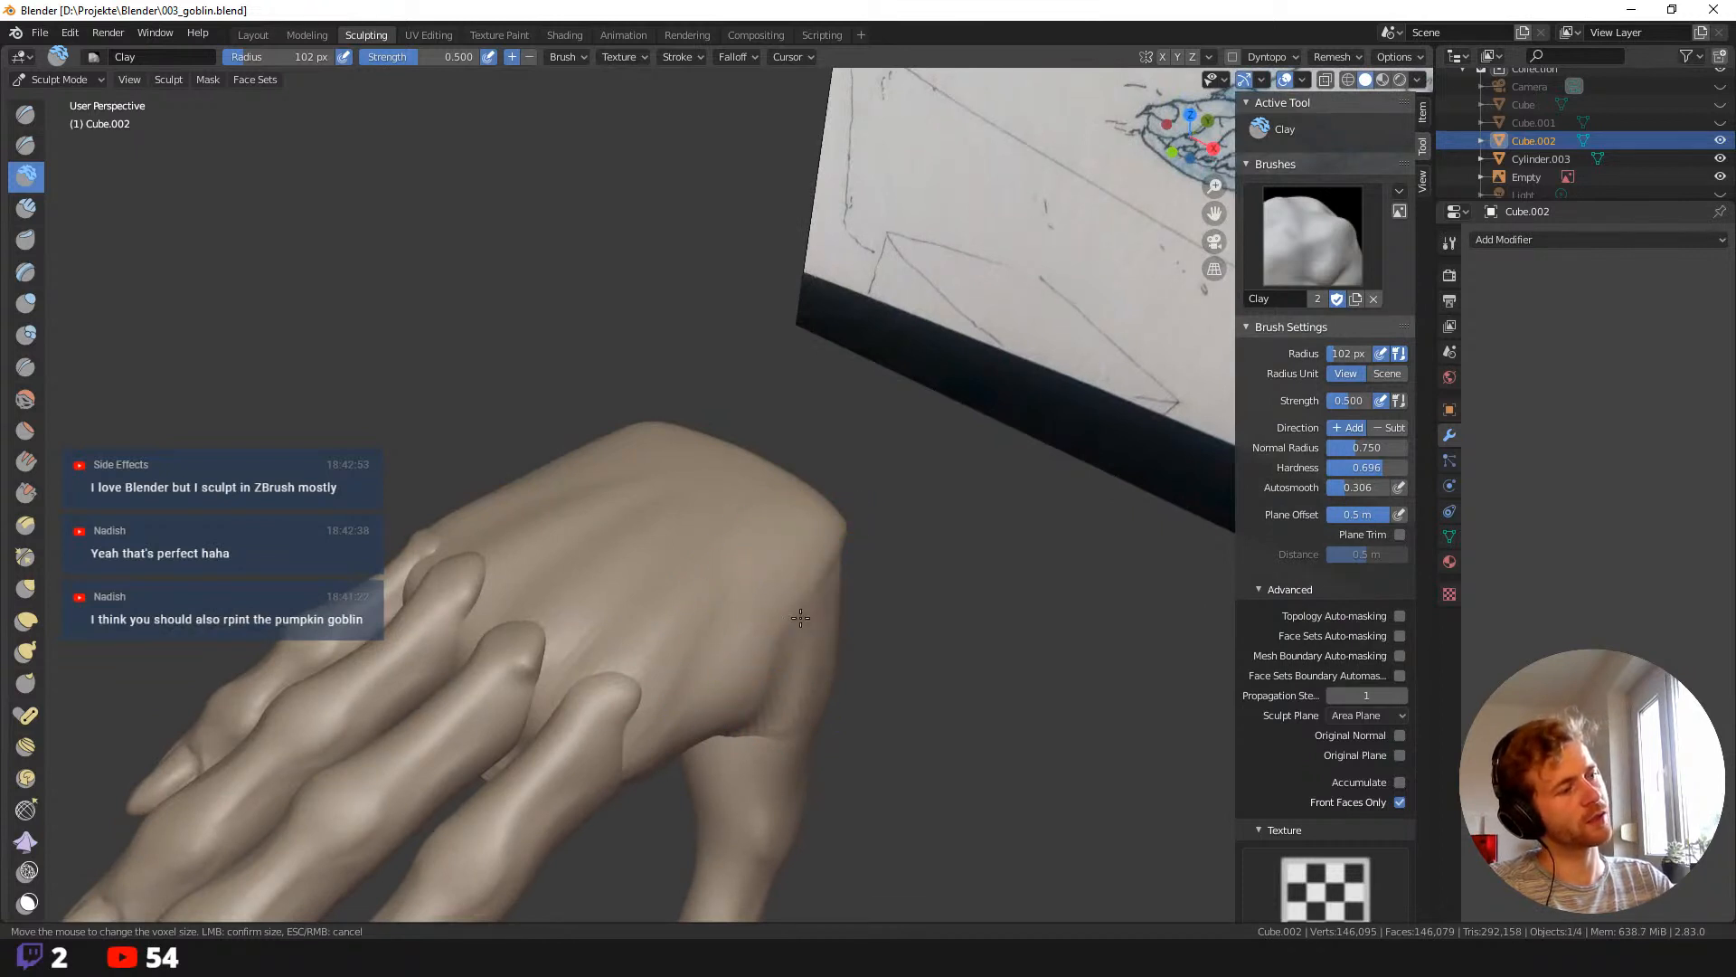
pyautogui.moveTo(804, 554); pyautogui.dragTo(773, 713, button='middle')
pyautogui.moveTo(943, 668); pyautogui.dragTo(919, 628, button='middle')
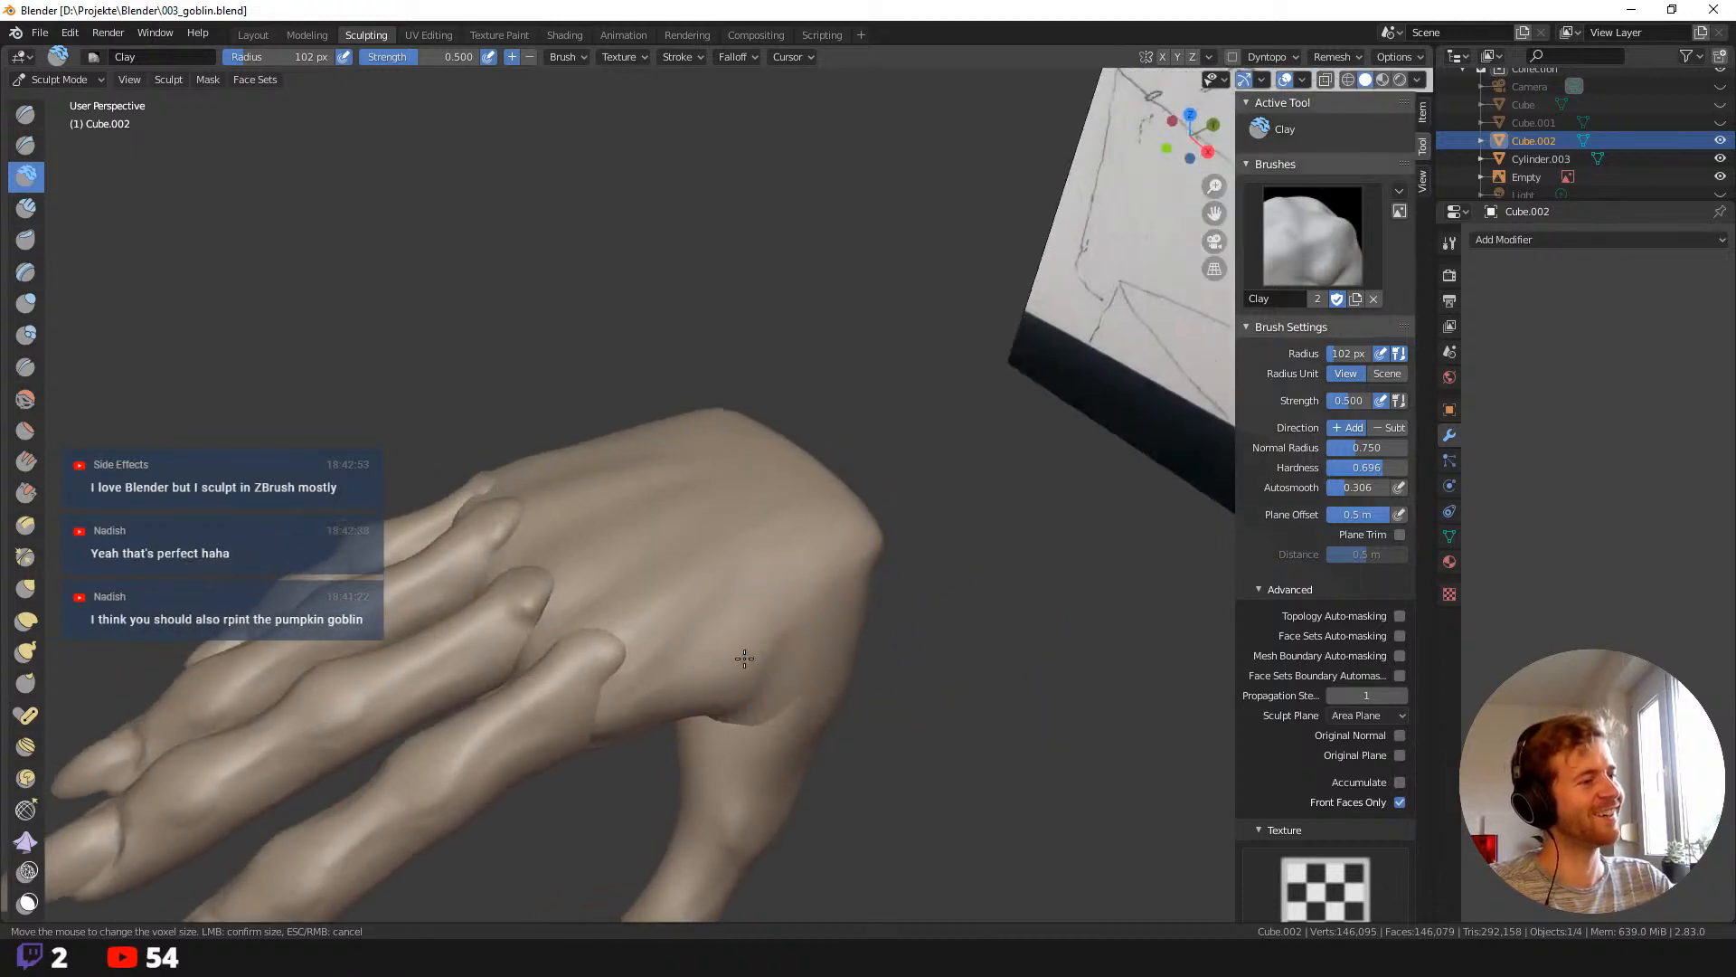
pyautogui.moveTo(897, 708)
pyautogui.mouseDown(button='middle')
pyautogui.moveTo(709, 233)
pyautogui.moveTo(600, 426)
pyautogui.moveTo(438, 272)
pyautogui.moveTo(458, 361)
pyautogui.moveTo(421, 370)
pyautogui.mouseUp(button='middle')
pyautogui.keyDown('ctrl'); pyautogui.moveTo(705, 741); pyautogui.dragTo(713, 574, button='middle'); pyautogui.keyUp('ctrl')
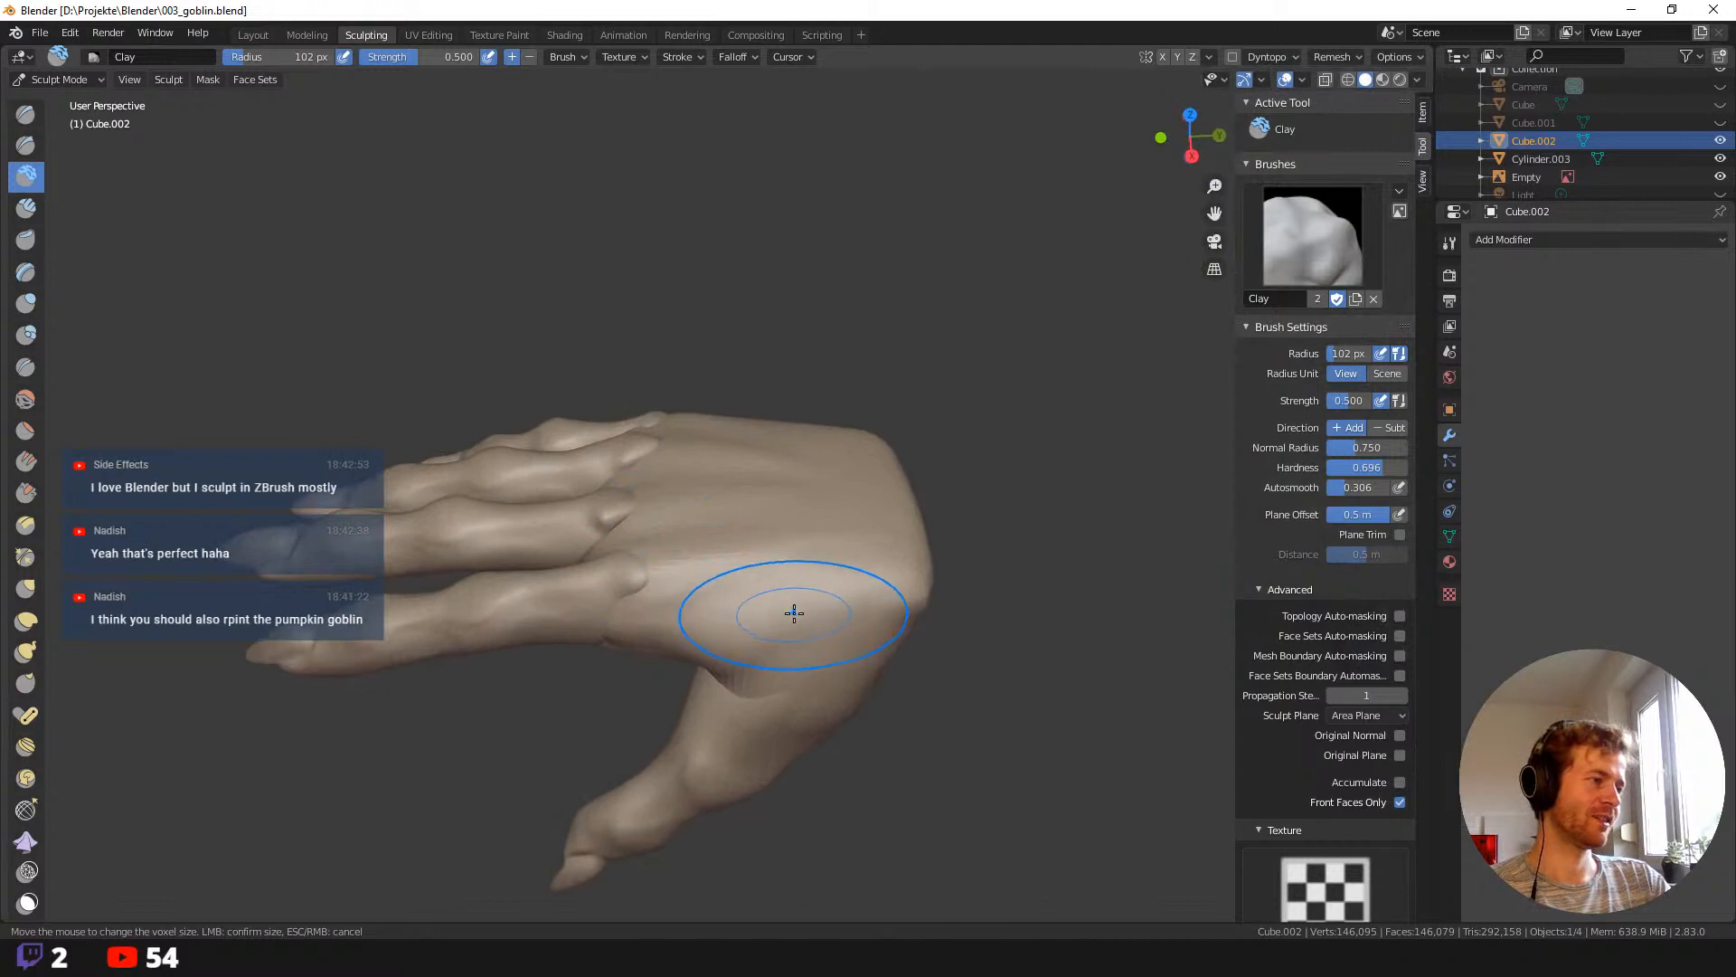
# Sculpt a small detail above the thumb's base with the Clay brush at 43 px, then set its radius to 90 px.
pyautogui.press('f')
pyautogui.click(738, 609)
pyautogui.moveTo(789, 609); pyautogui.dragTo(829, 615)
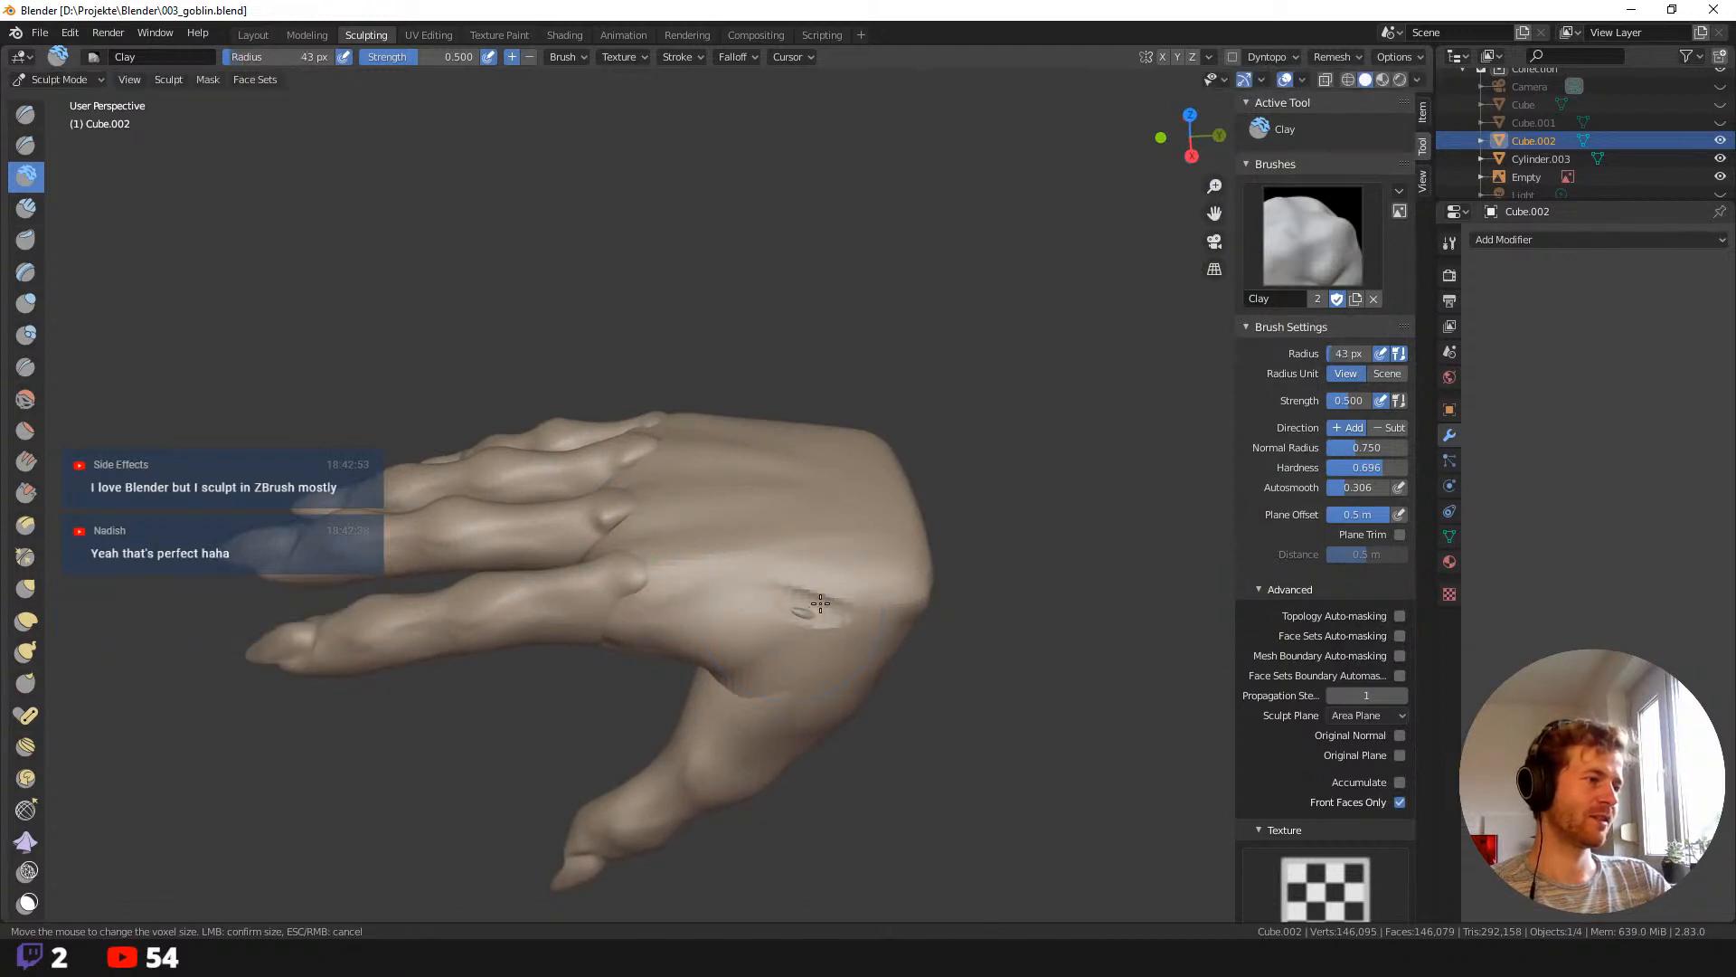
pyautogui.press('f')
pyautogui.click(795, 675)
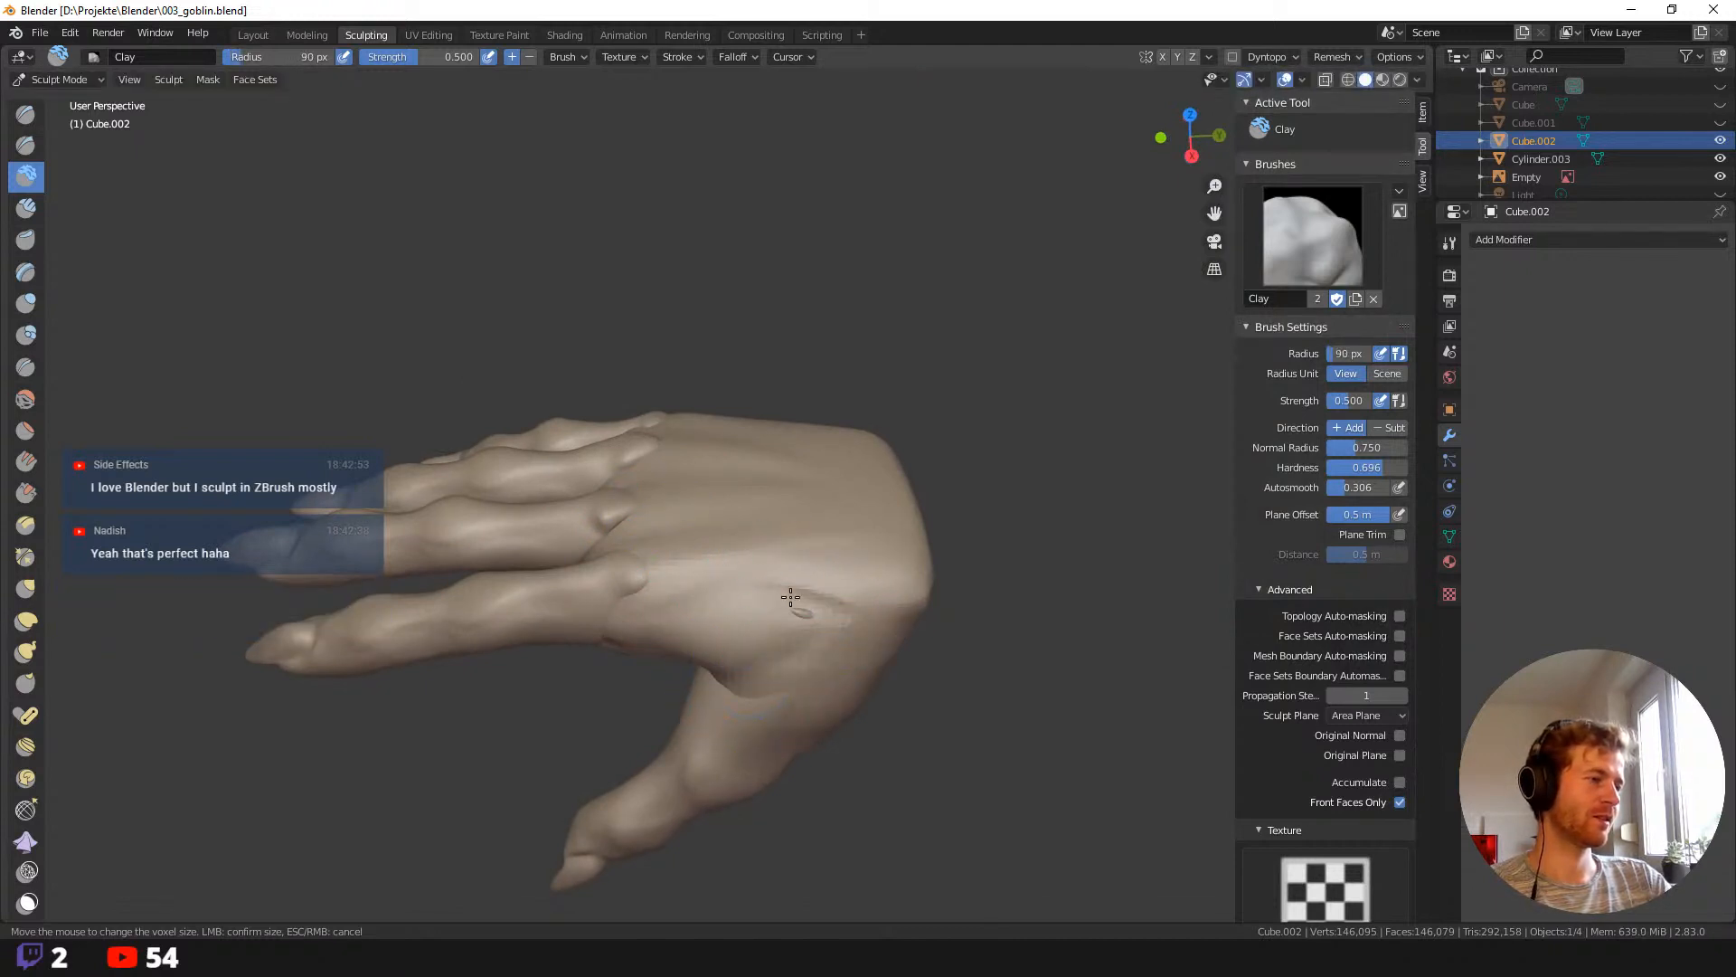
pyautogui.moveTo(900, 705); pyautogui.dragTo(689, 141, button='middle')
pyautogui.moveTo(407, 286); pyautogui.dragTo(473, 286, button='middle')
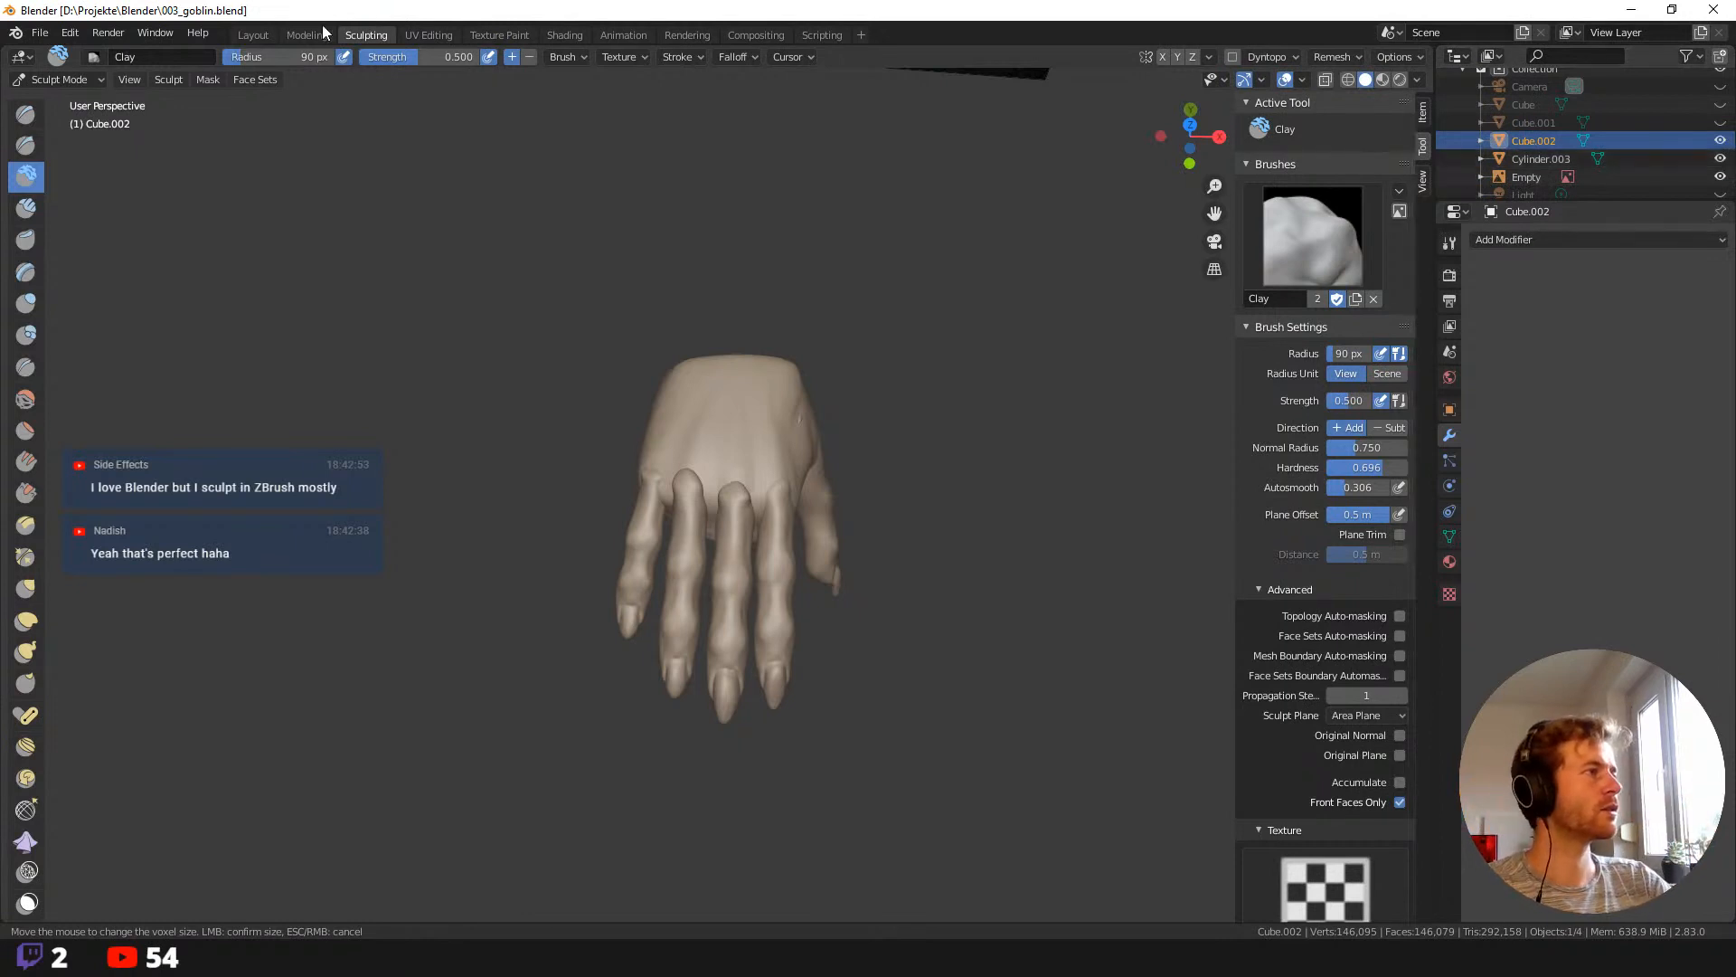
# Join the palm block (Cube.002) into the fingers object (Cylinder.003) in the Layout workspace and unhide the goblin's body.
pyautogui.click(261, 34)
pyautogui.moveTo(585, 290); pyautogui.dragTo(697, 399, button='middle')
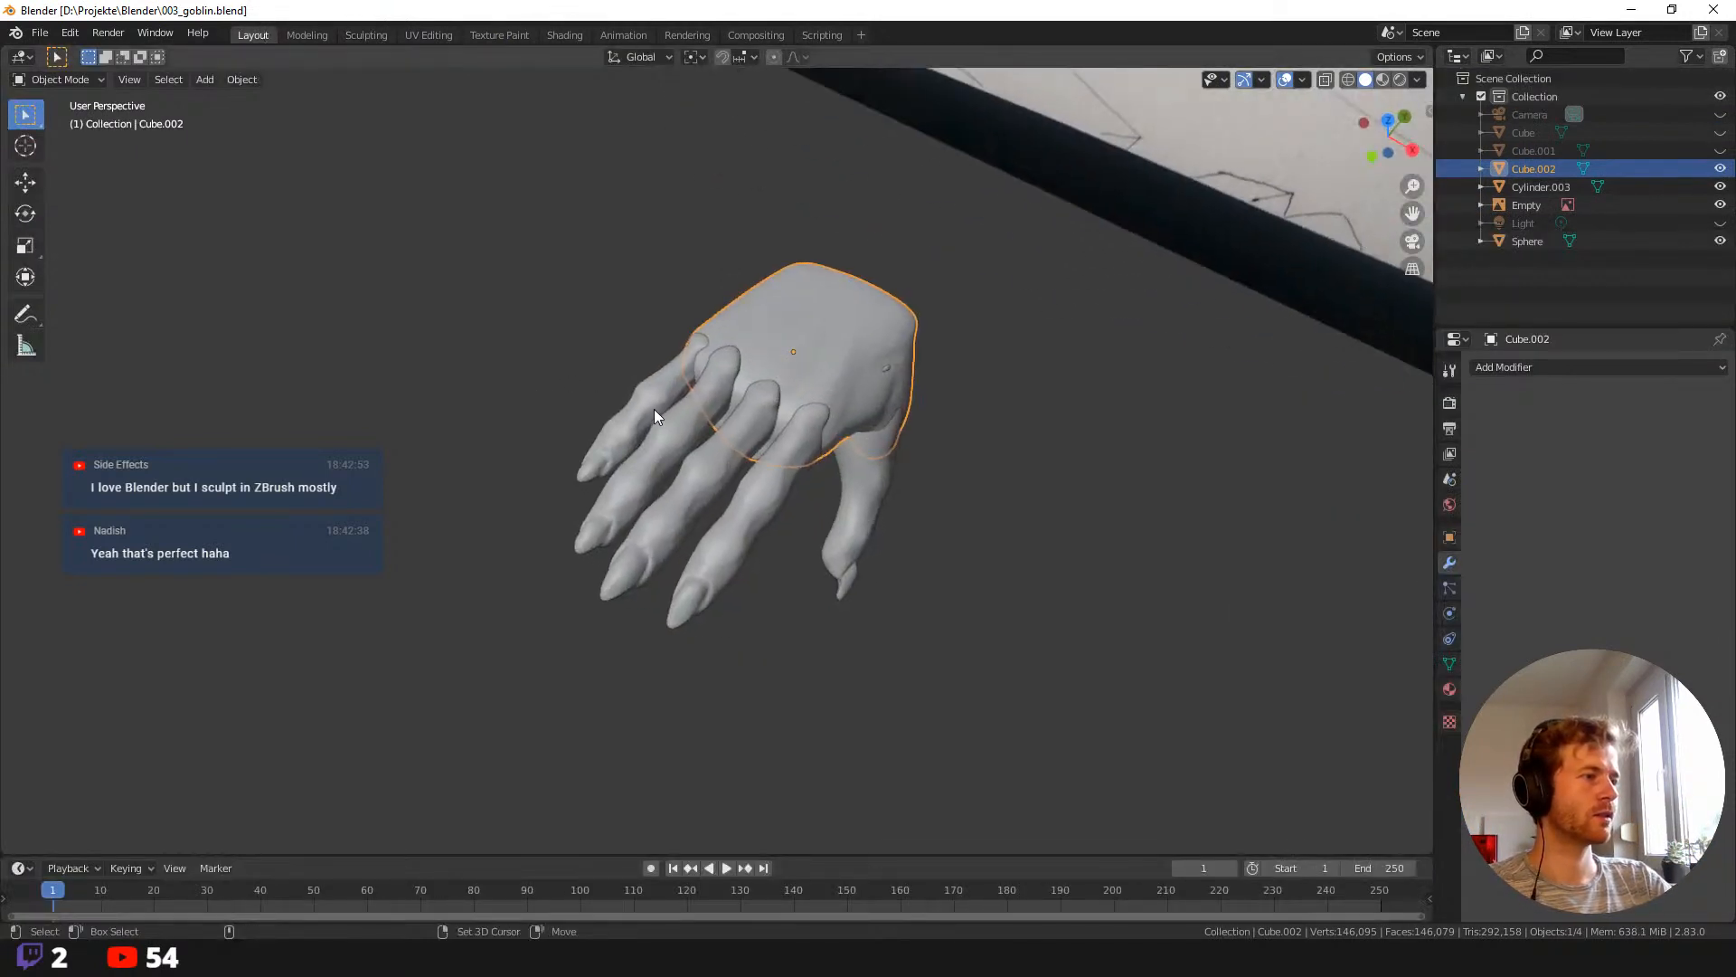
pyautogui.keyDown('shift'); pyautogui.click(670, 432); pyautogui.keyUp('shift')
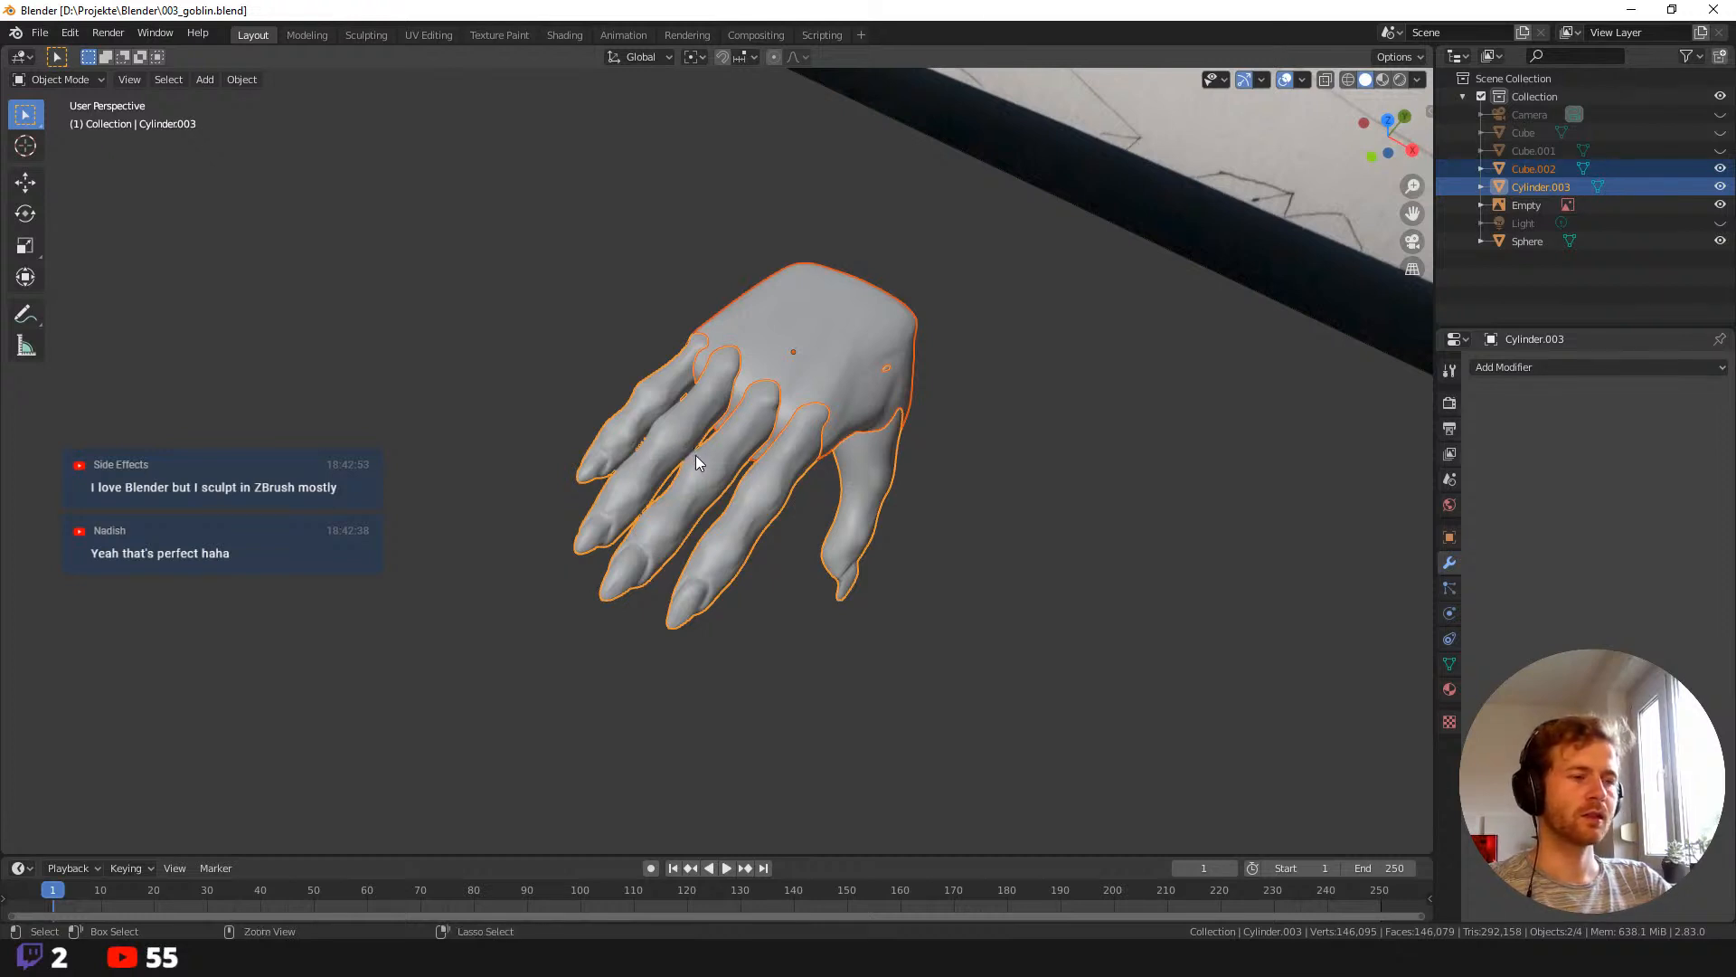
pyautogui.hotkey('ctrl', 'j')
pyautogui.moveTo(757, 416); pyautogui.dragTo(995, 443, button='middle')
pyautogui.hotkey('alt', 'h')
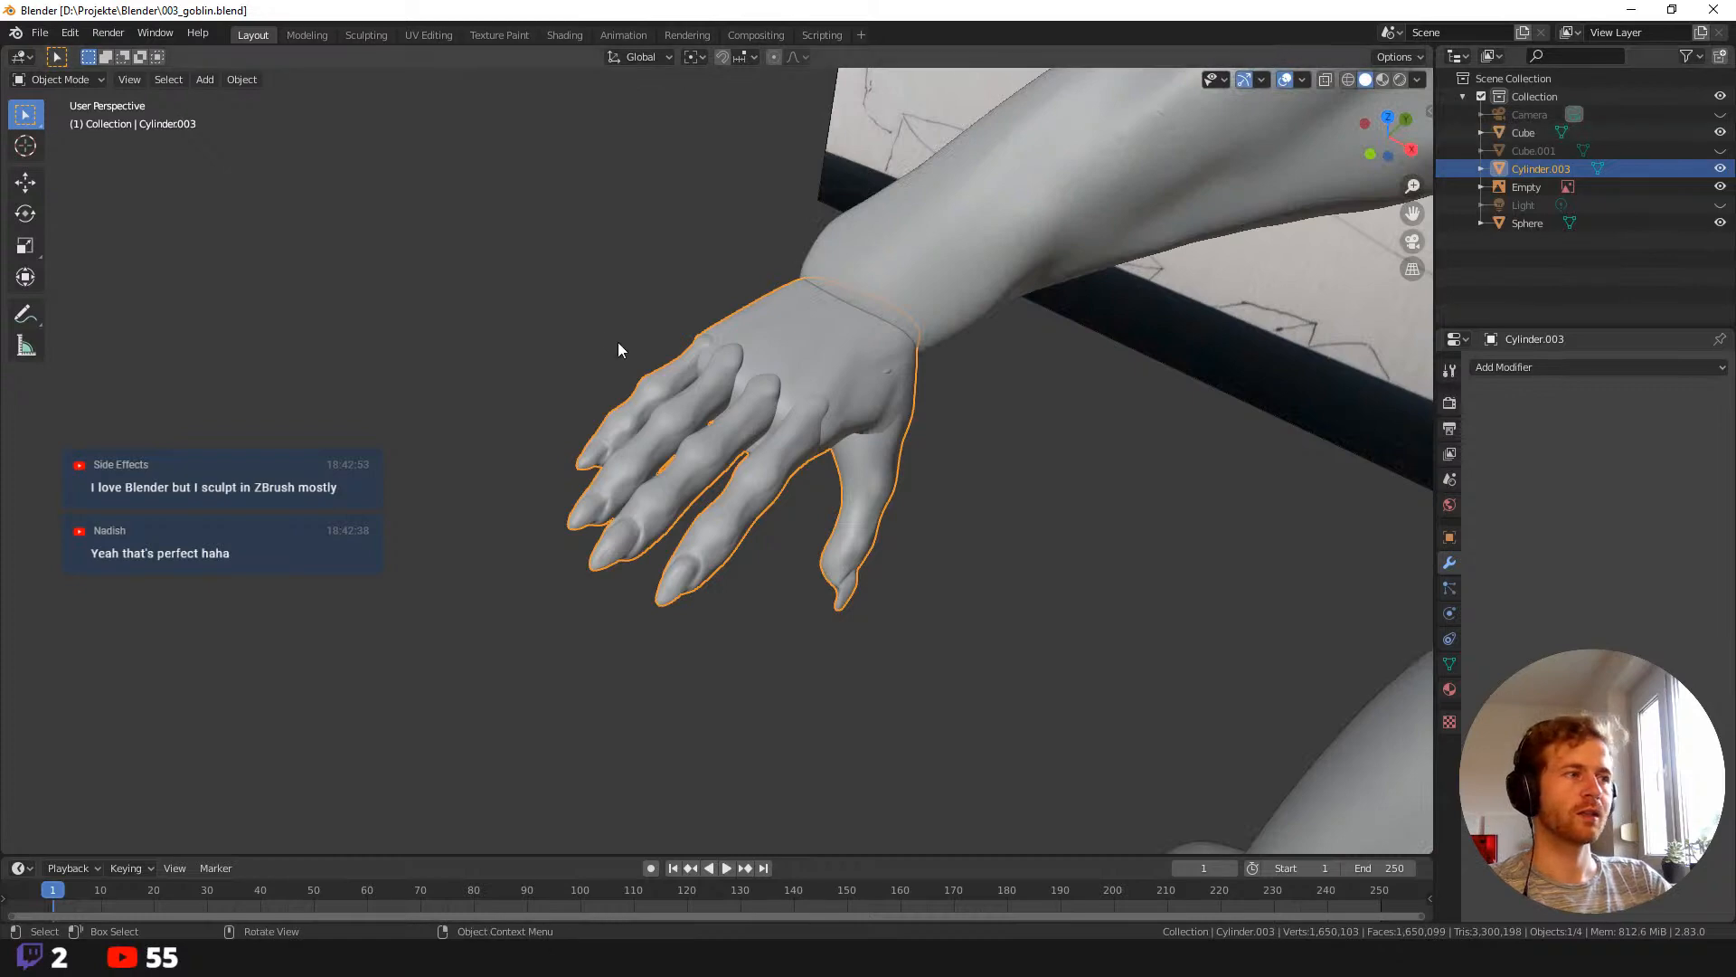
pyautogui.moveTo(619, 343); pyautogui.dragTo(702, 349, button='middle')
pyautogui.keyDown('ctrl'); pyautogui.moveTo(560, 351); pyautogui.dragTo(643, 407, button='middle'); pyautogui.keyUp('ctrl')
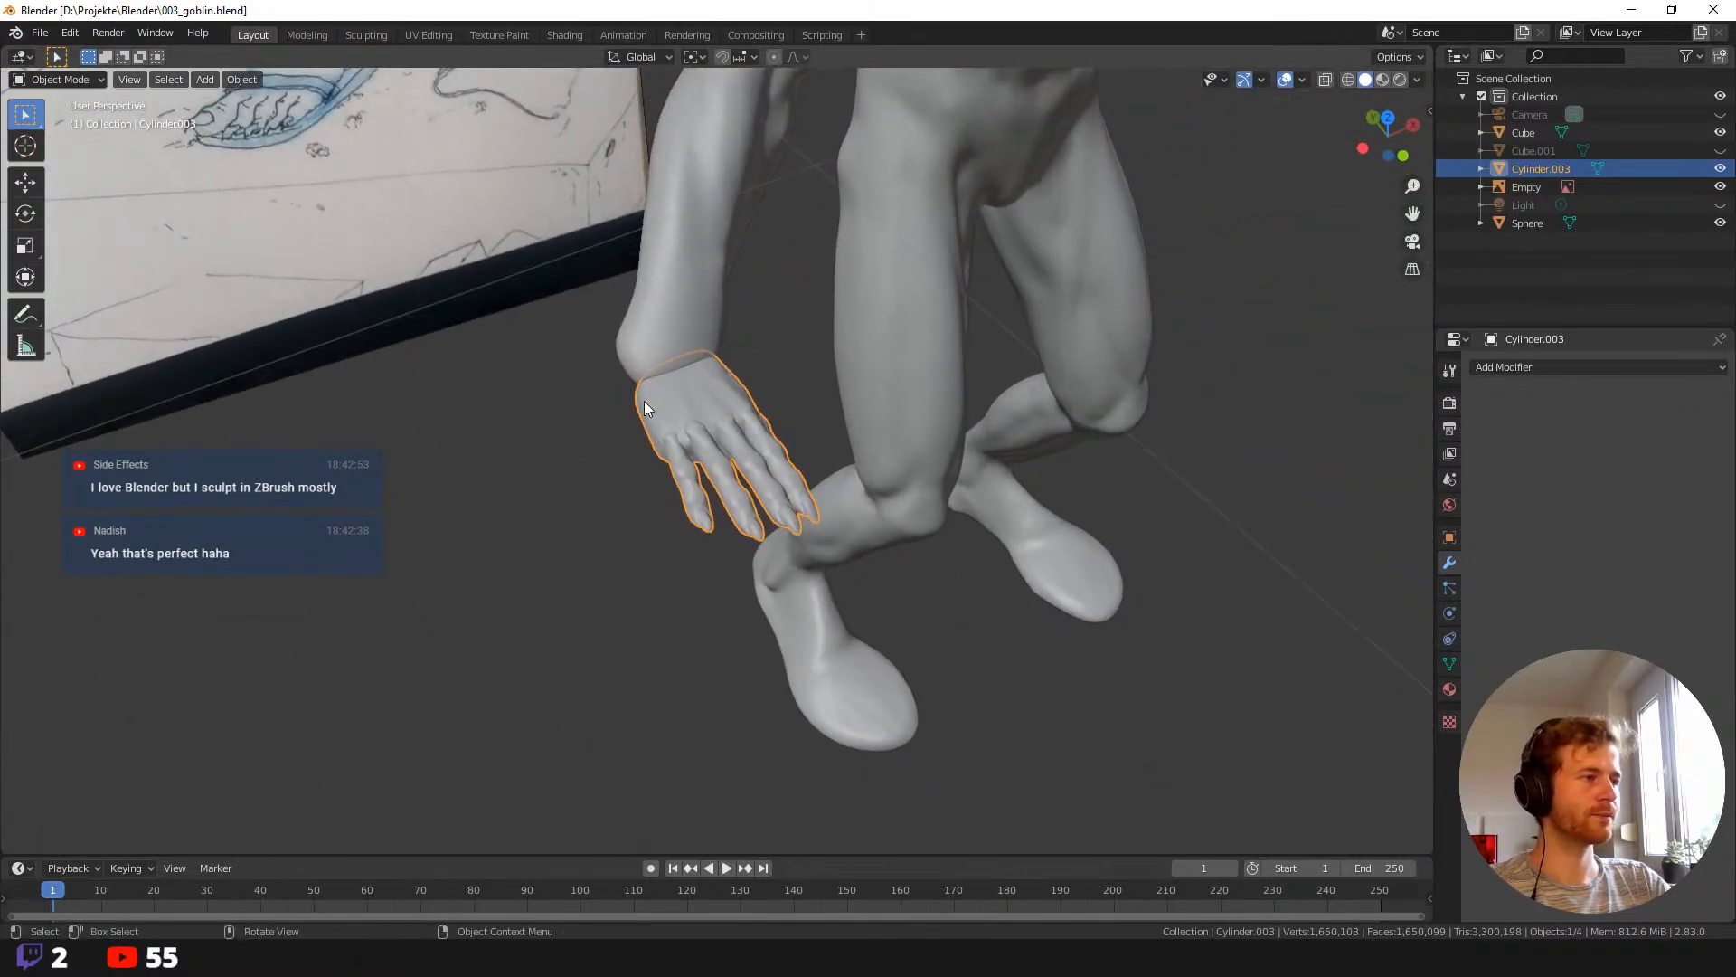
# Move the joined hand away from the wrist to just below the forearm's end and scale it slightly.
pyautogui.press('g')
pyautogui.click(620, 465)
pyautogui.press('s')
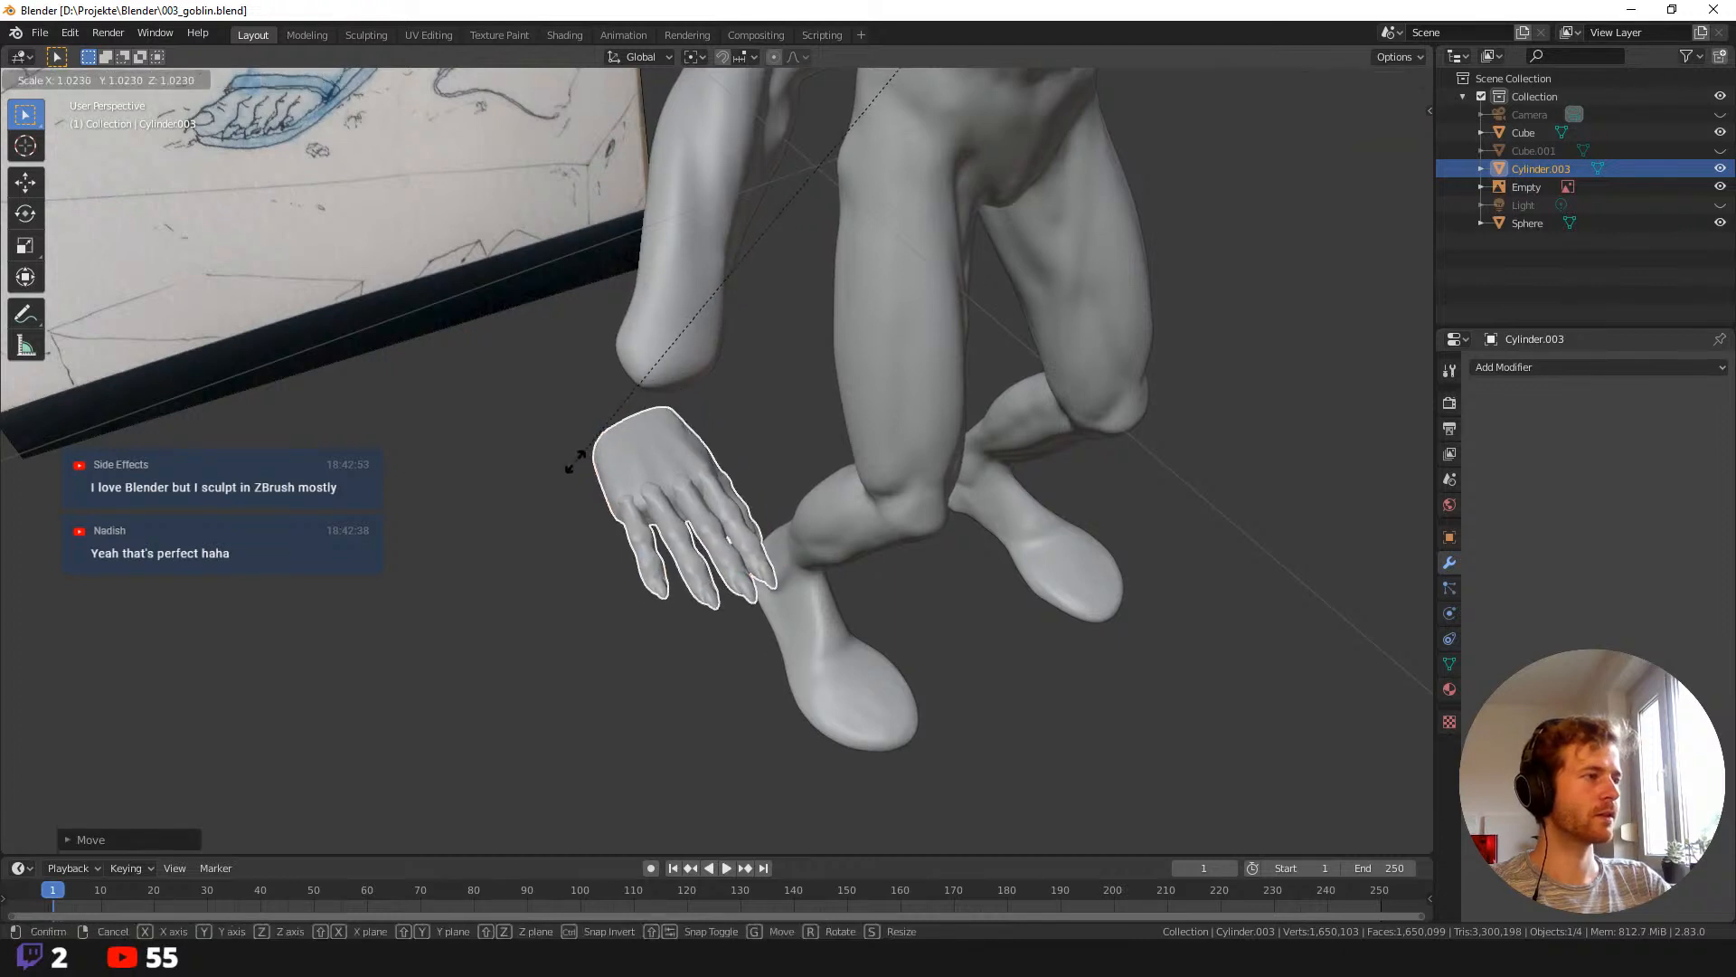
pyautogui.click(575, 461)
# Set the hand's origin to its geometry and enlarge the hand so its wrist end overlaps the forearm.
pyautogui.click(257, 83)
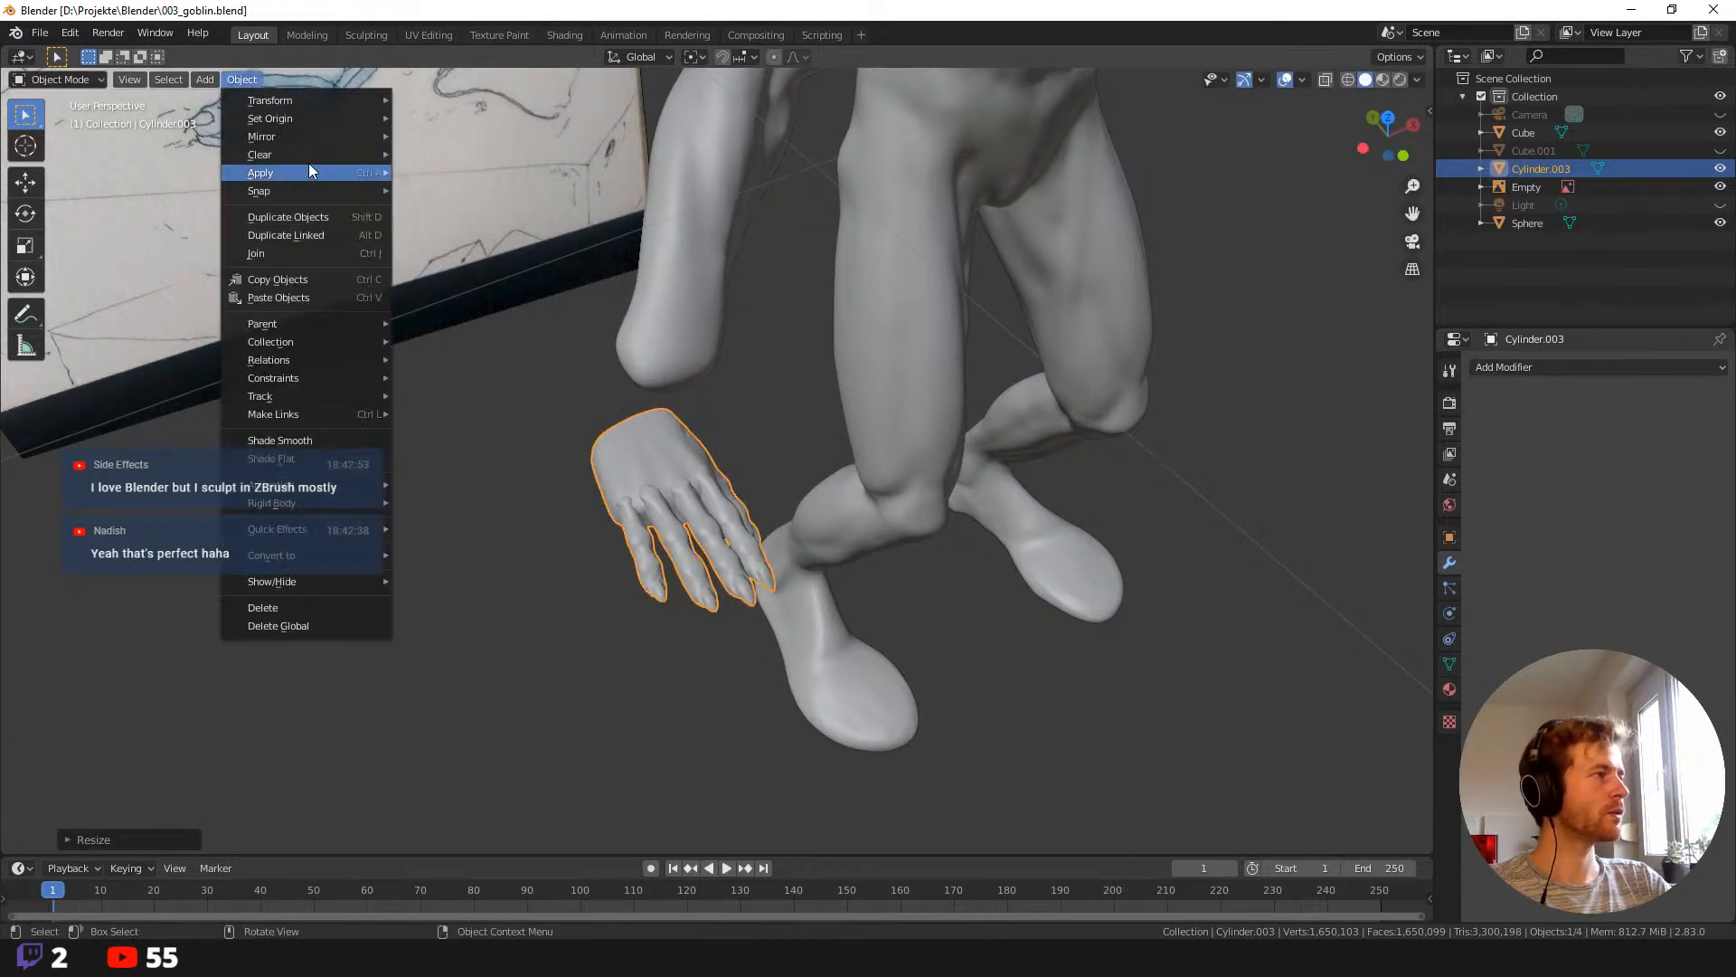
pyautogui.moveTo(336, 114)
pyautogui.click(475, 138)
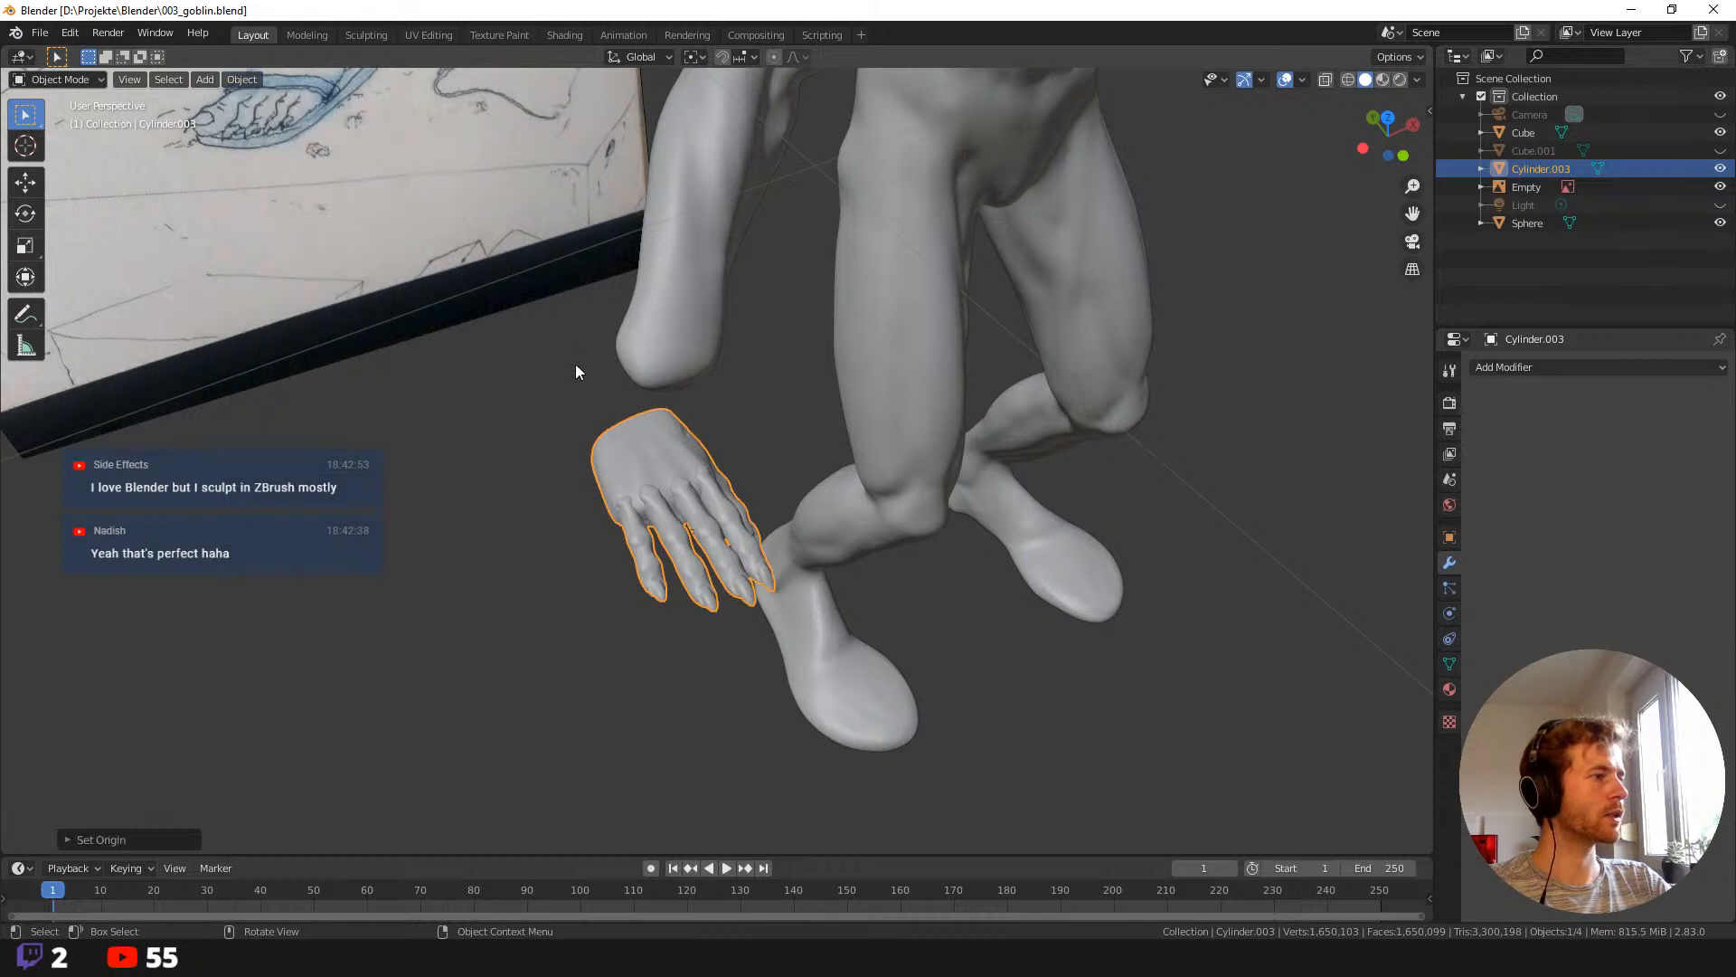
pyautogui.moveTo(575, 363); pyautogui.dragTo(583, 434, button='middle')
pyautogui.press('s')
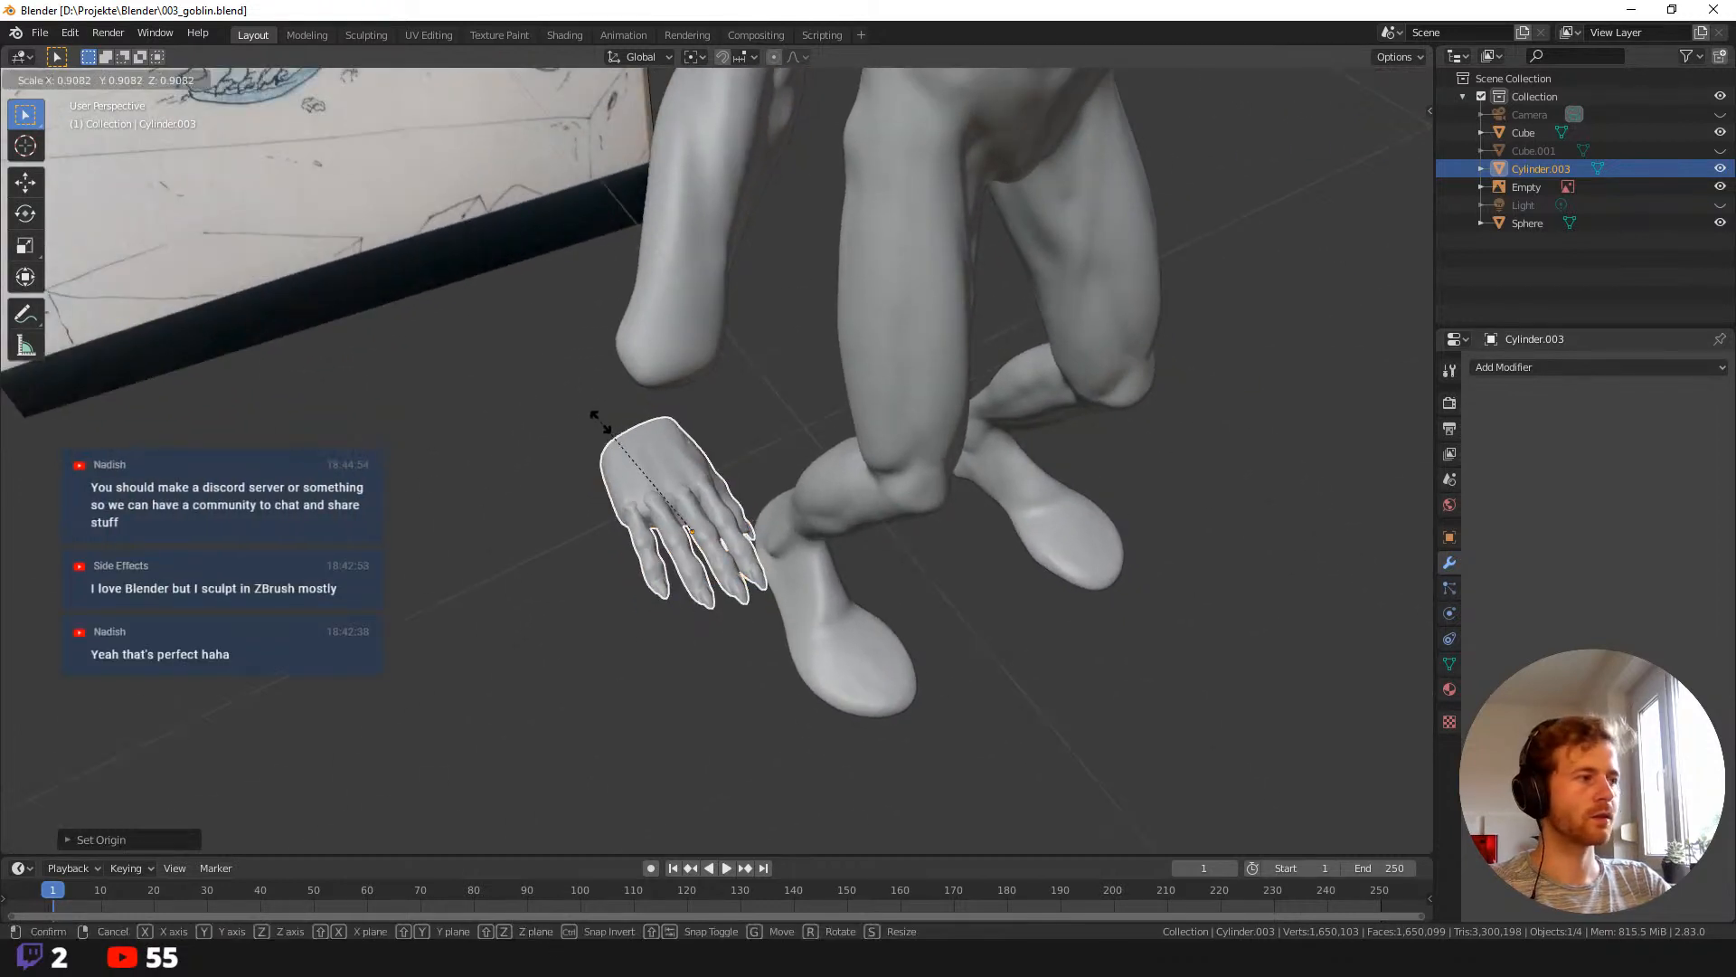
pyautogui.click(456, 460)
pyautogui.moveTo(456, 460); pyautogui.dragTo(507, 453, button='middle')
# Rotate the hand in line with the forearm and turn it about -28° around its local Y axis.
pyautogui.press('r')
pyautogui.click(579, 334)
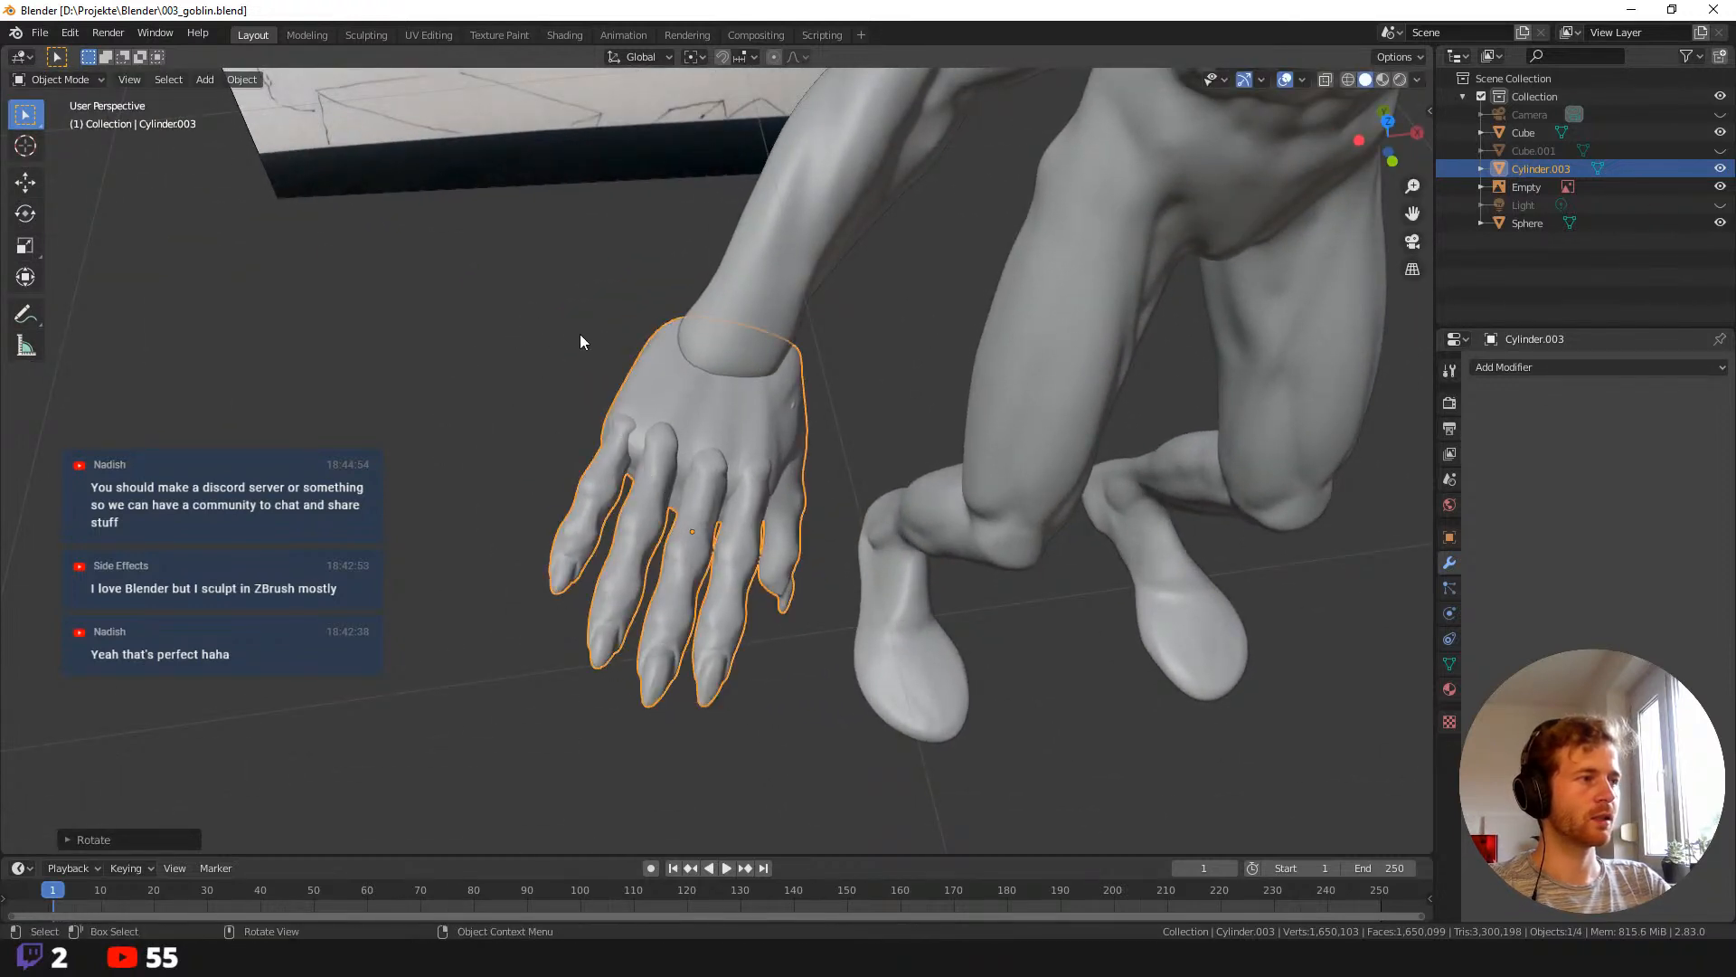
pyautogui.press('r')
pyautogui.press('y')
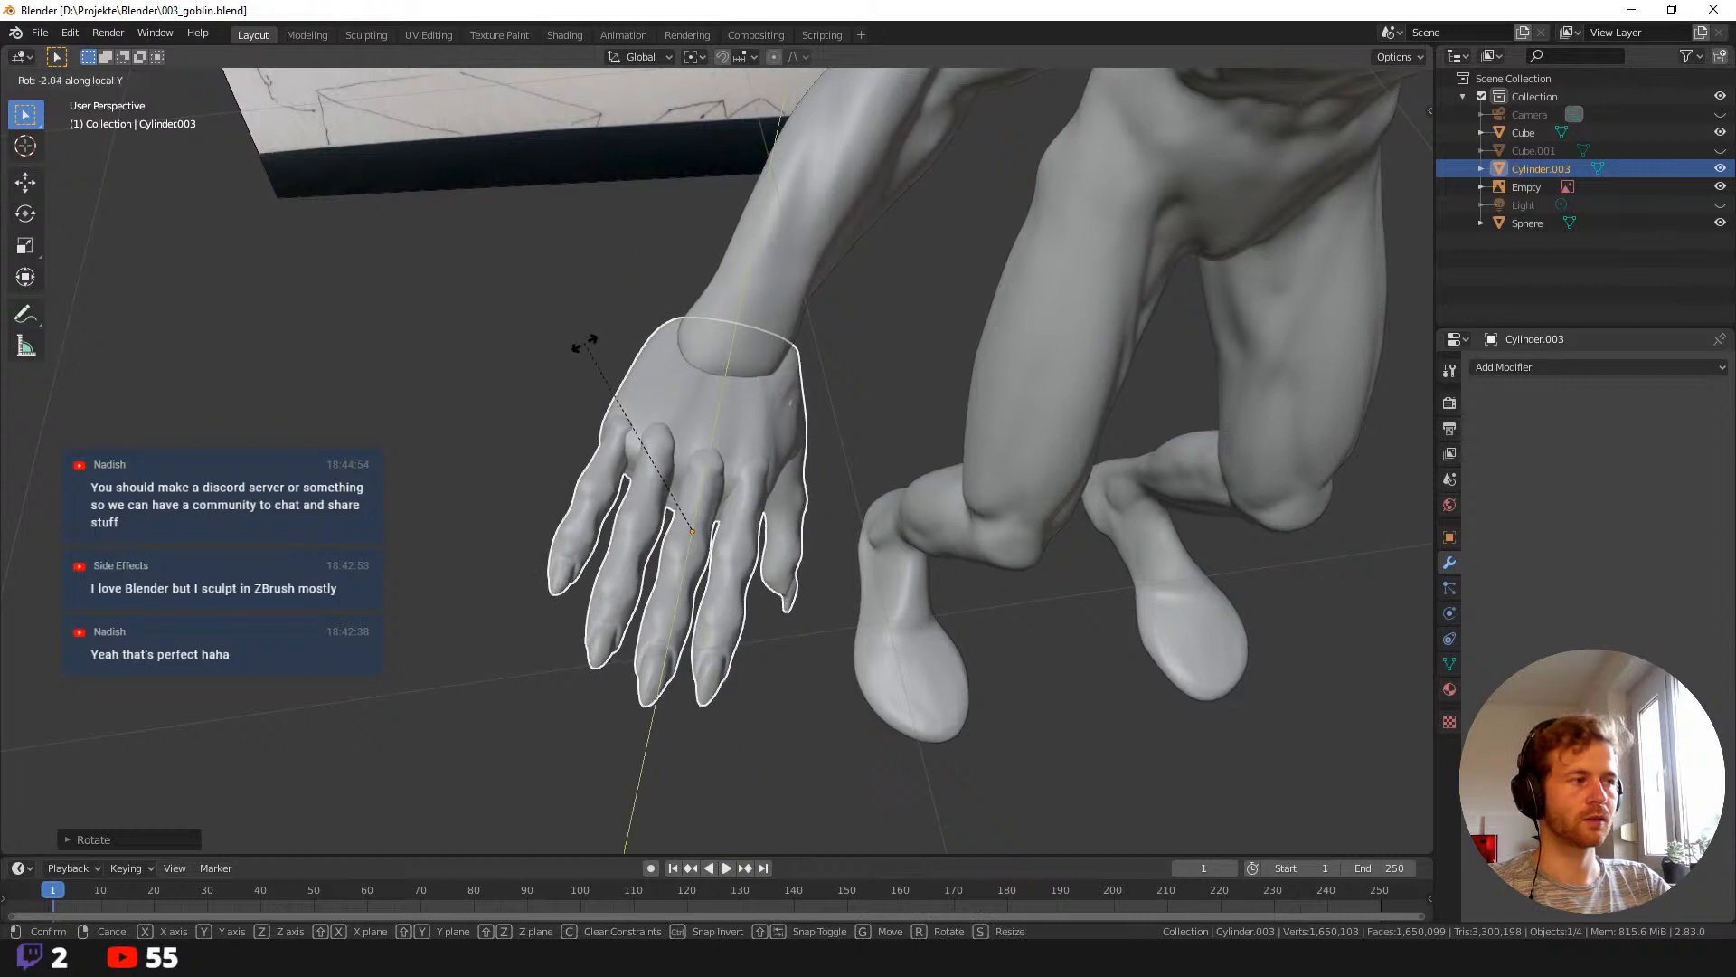
pyautogui.press('y')
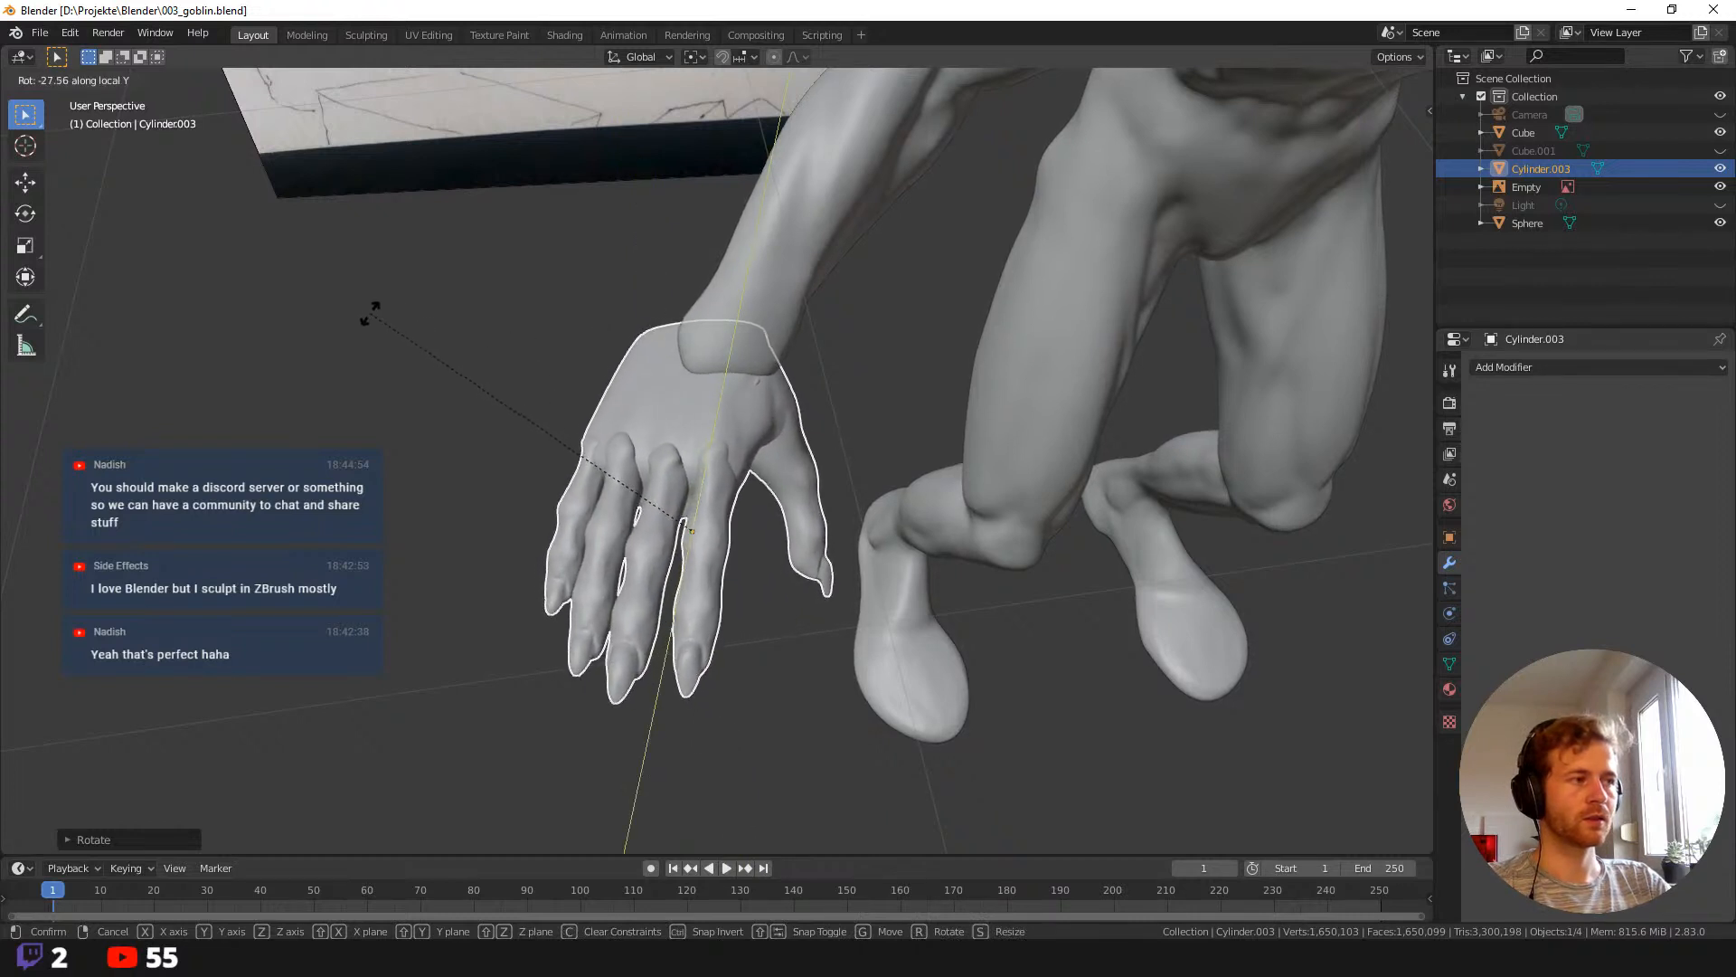
pyautogui.click(372, 310)
pyautogui.moveTo(372, 310); pyautogui.dragTo(495, 338, button='middle')
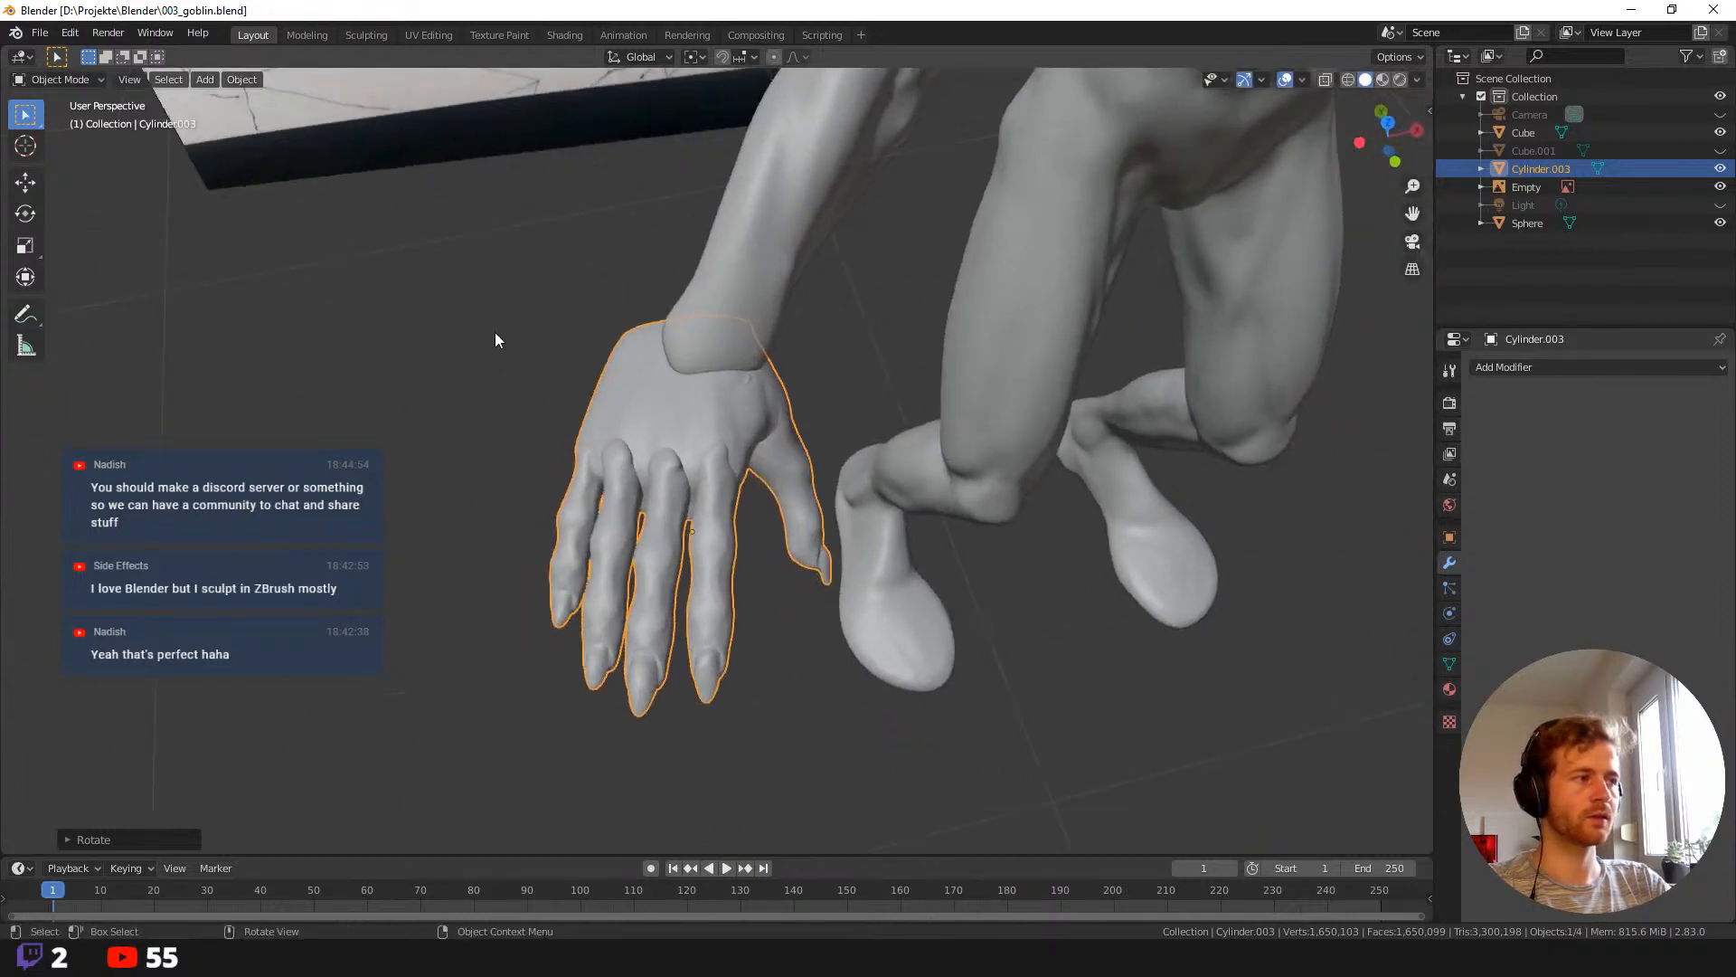
# Tilt the hand's fingers downward in a side view and lower the hand to sit just under the wrist.
pyautogui.moveTo(530, 215); pyautogui.dragTo(442, 231, button='middle')
pyautogui.press('r')
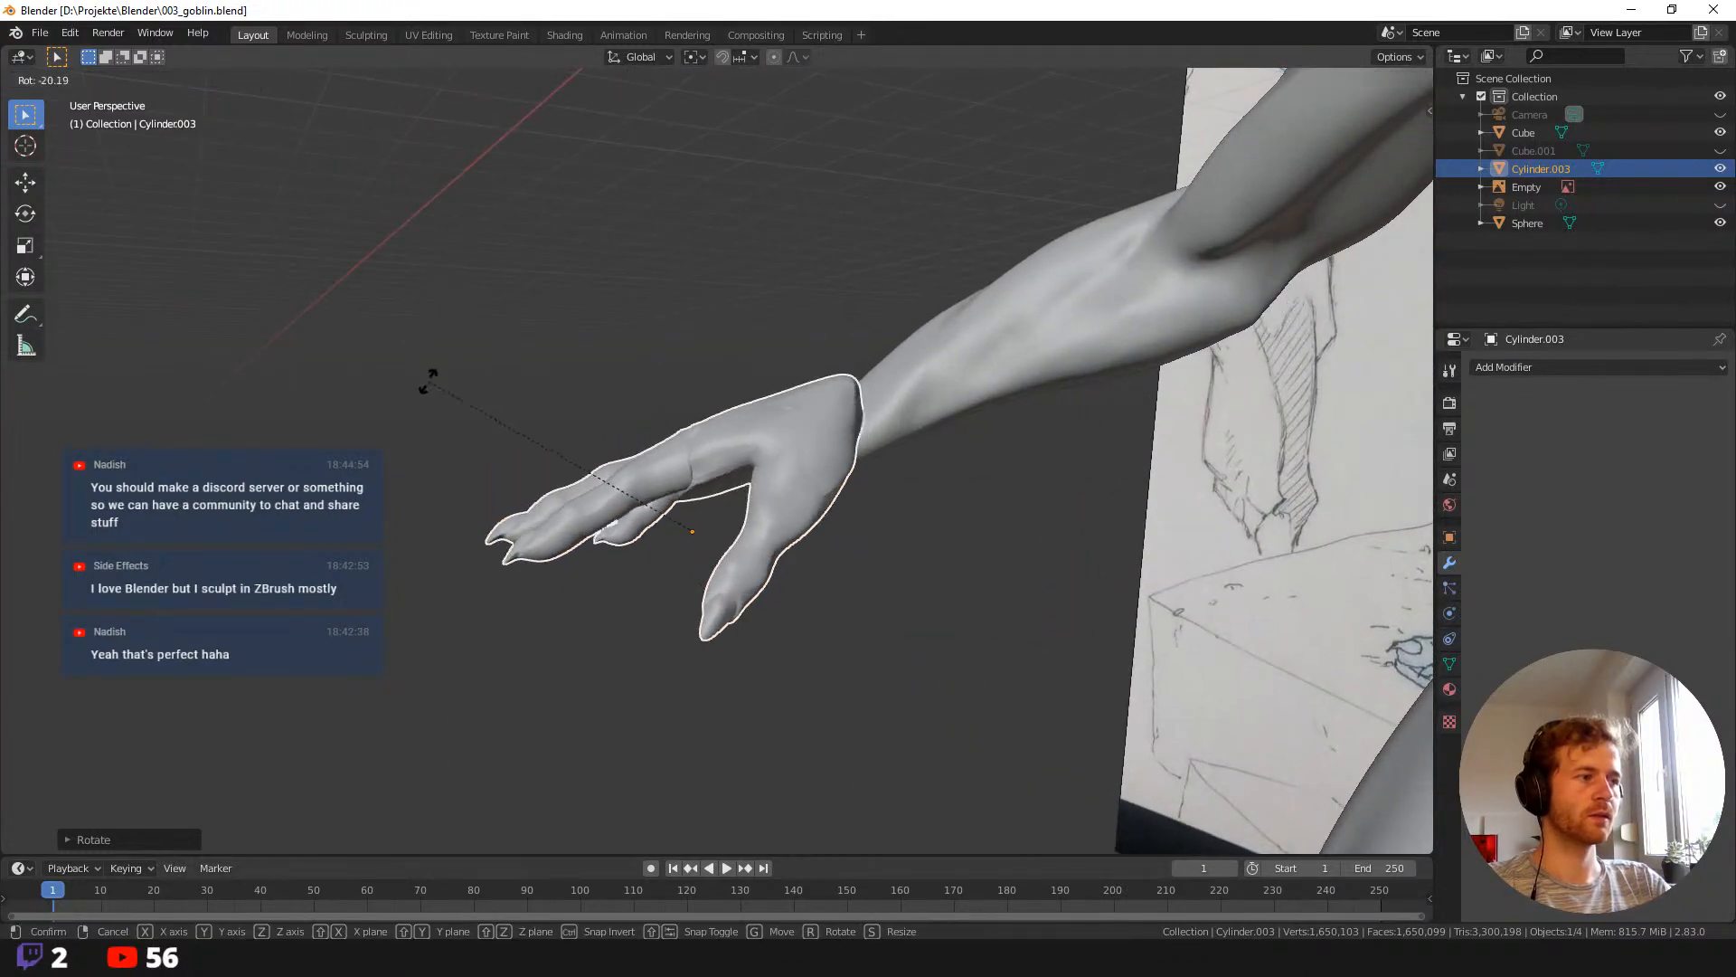
pyautogui.click(425, 407)
pyautogui.press('g')
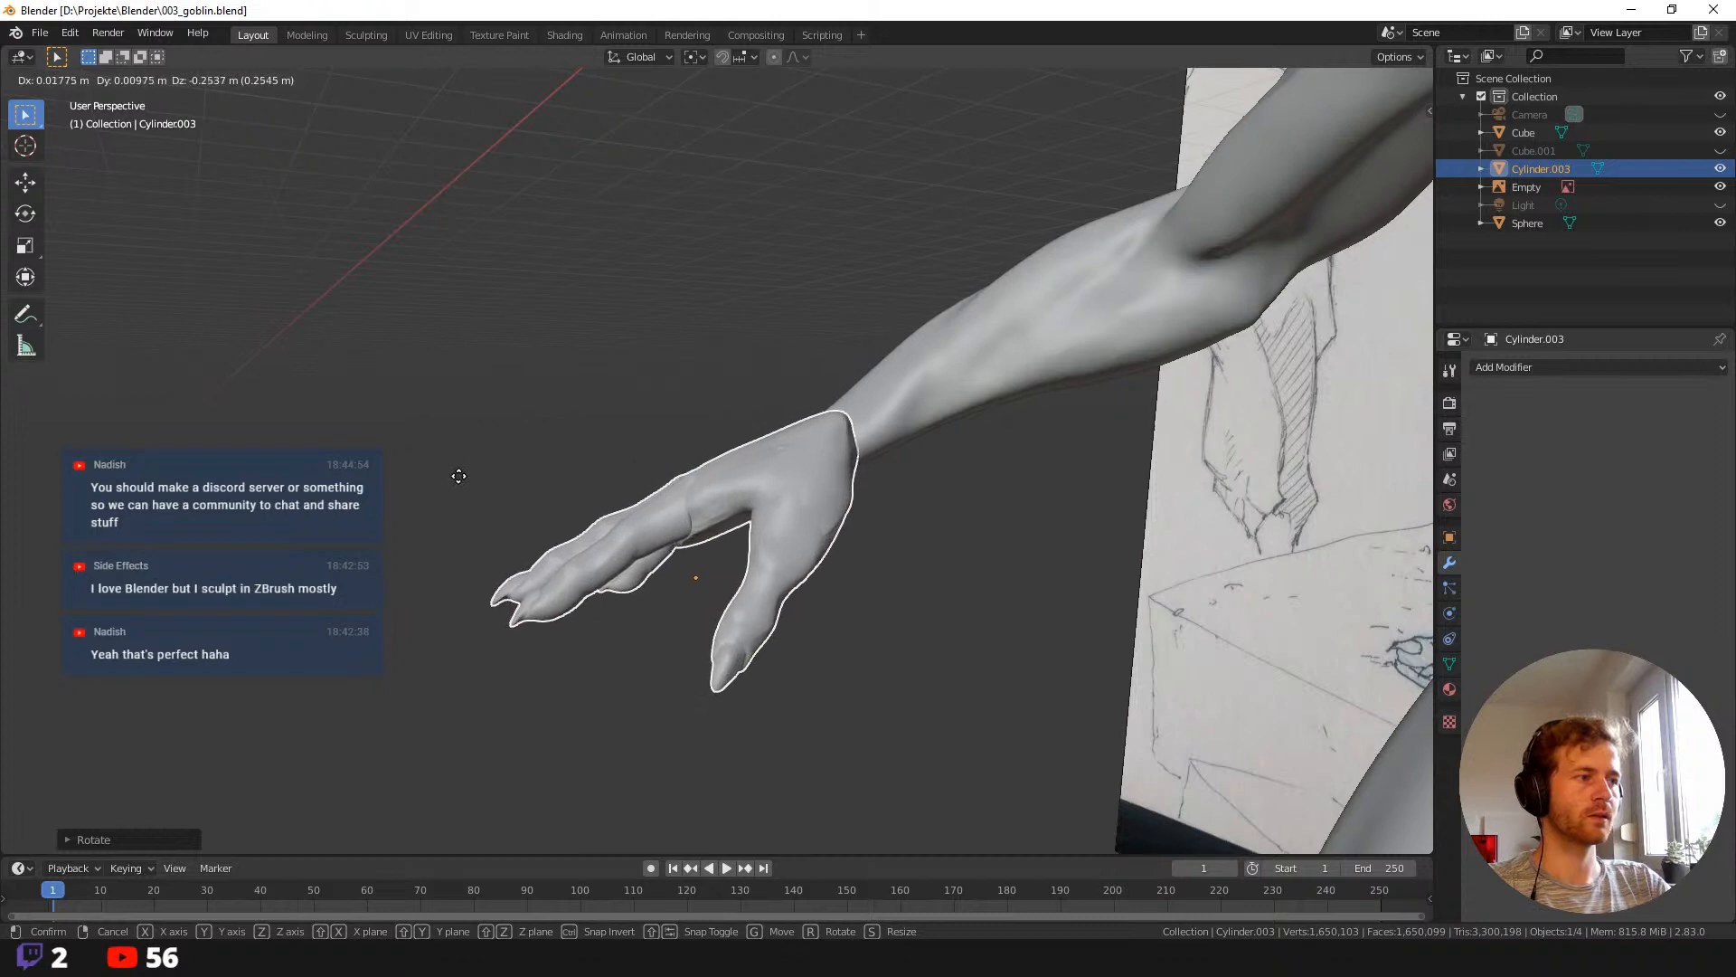
pyautogui.click(459, 481)
pyautogui.press('g')
pyautogui.click(459, 491)
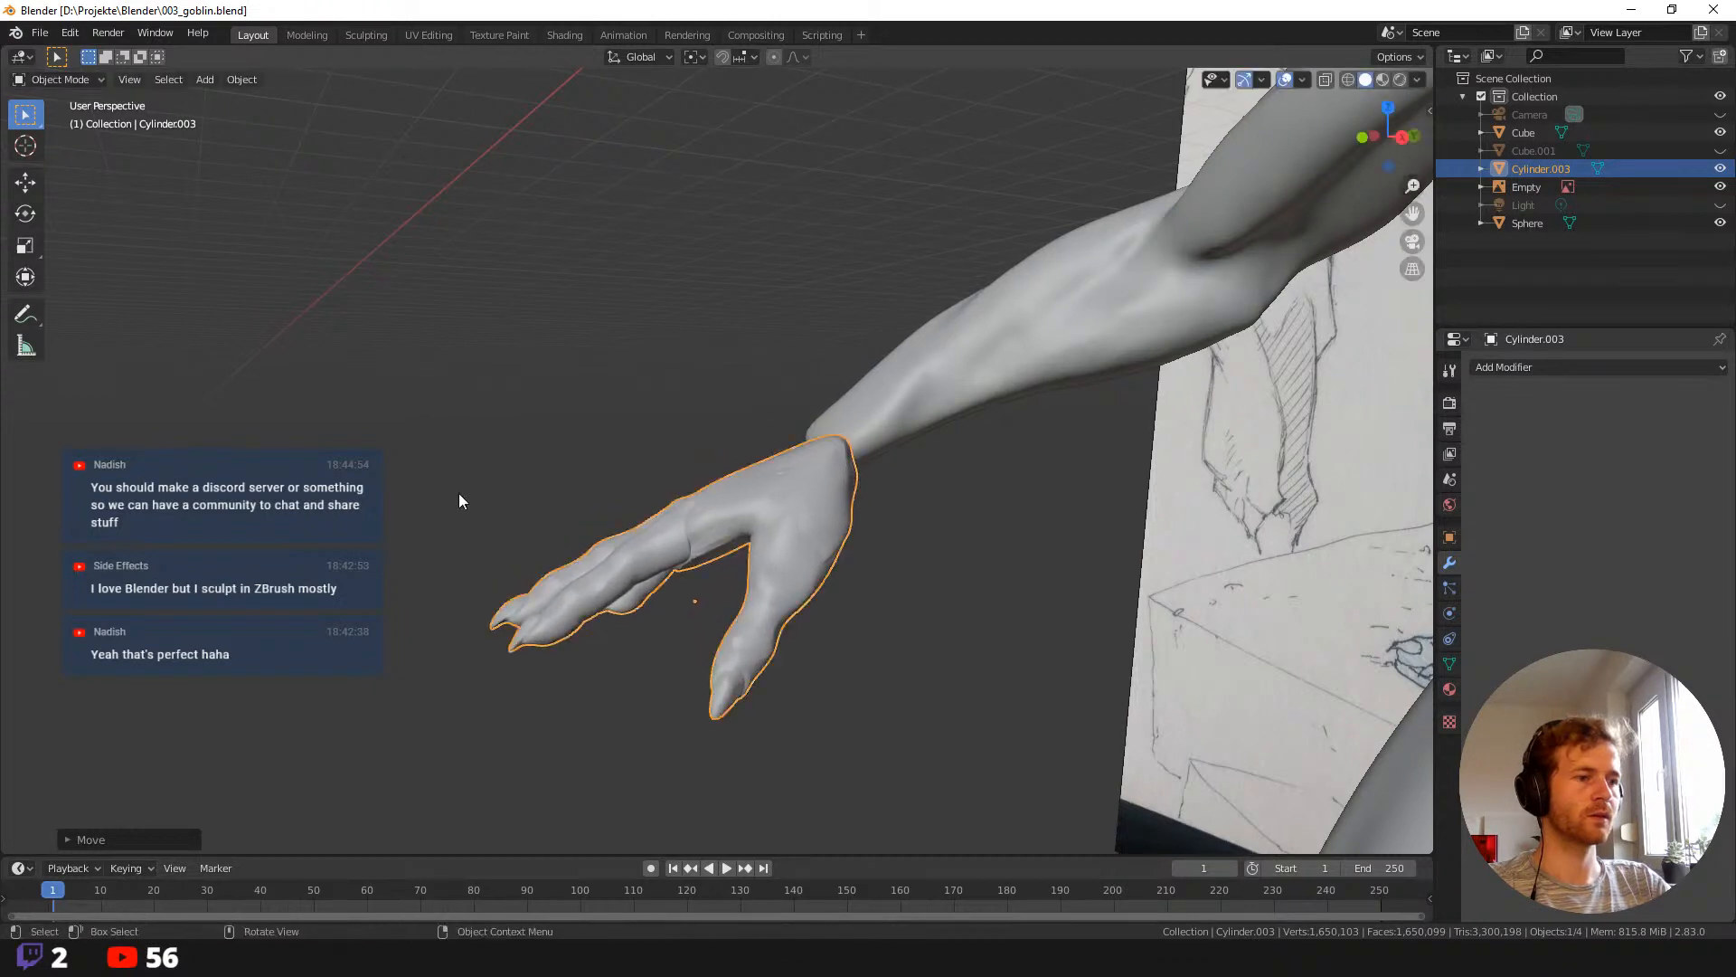
pyautogui.moveTo(458, 492)
pyautogui.mouseDown(button='middle')
pyautogui.moveTo(507, 387)
pyautogui.moveTo(524, 408)
pyautogui.mouseUp(button='middle')
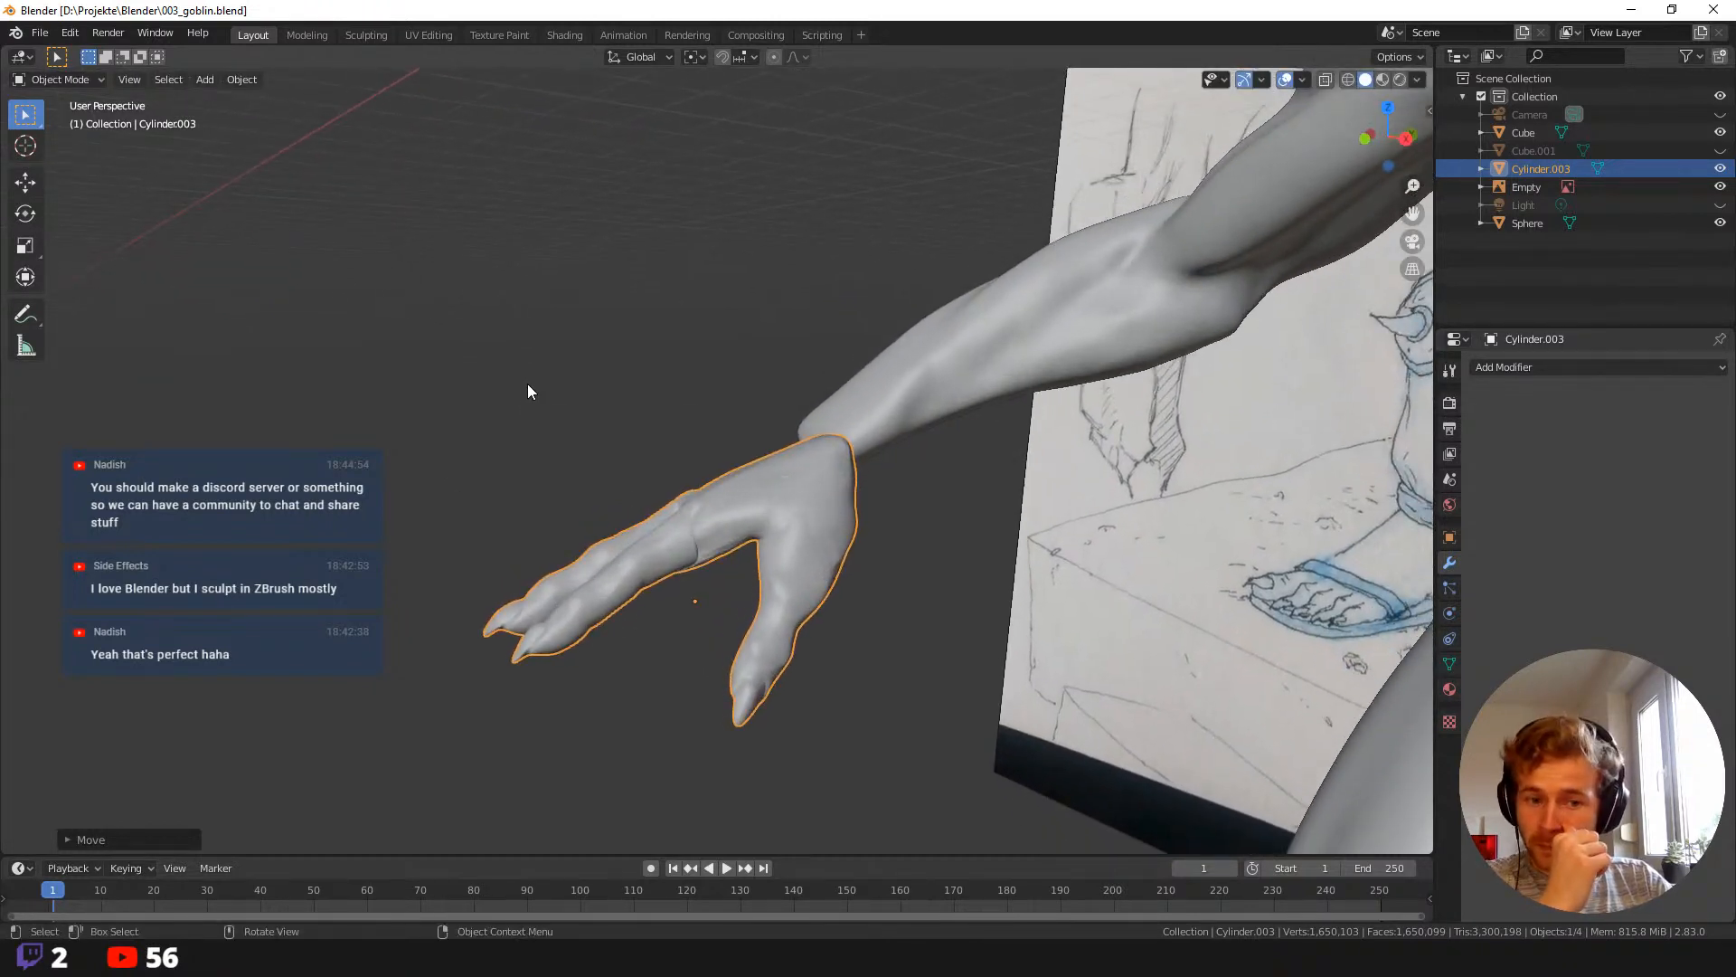
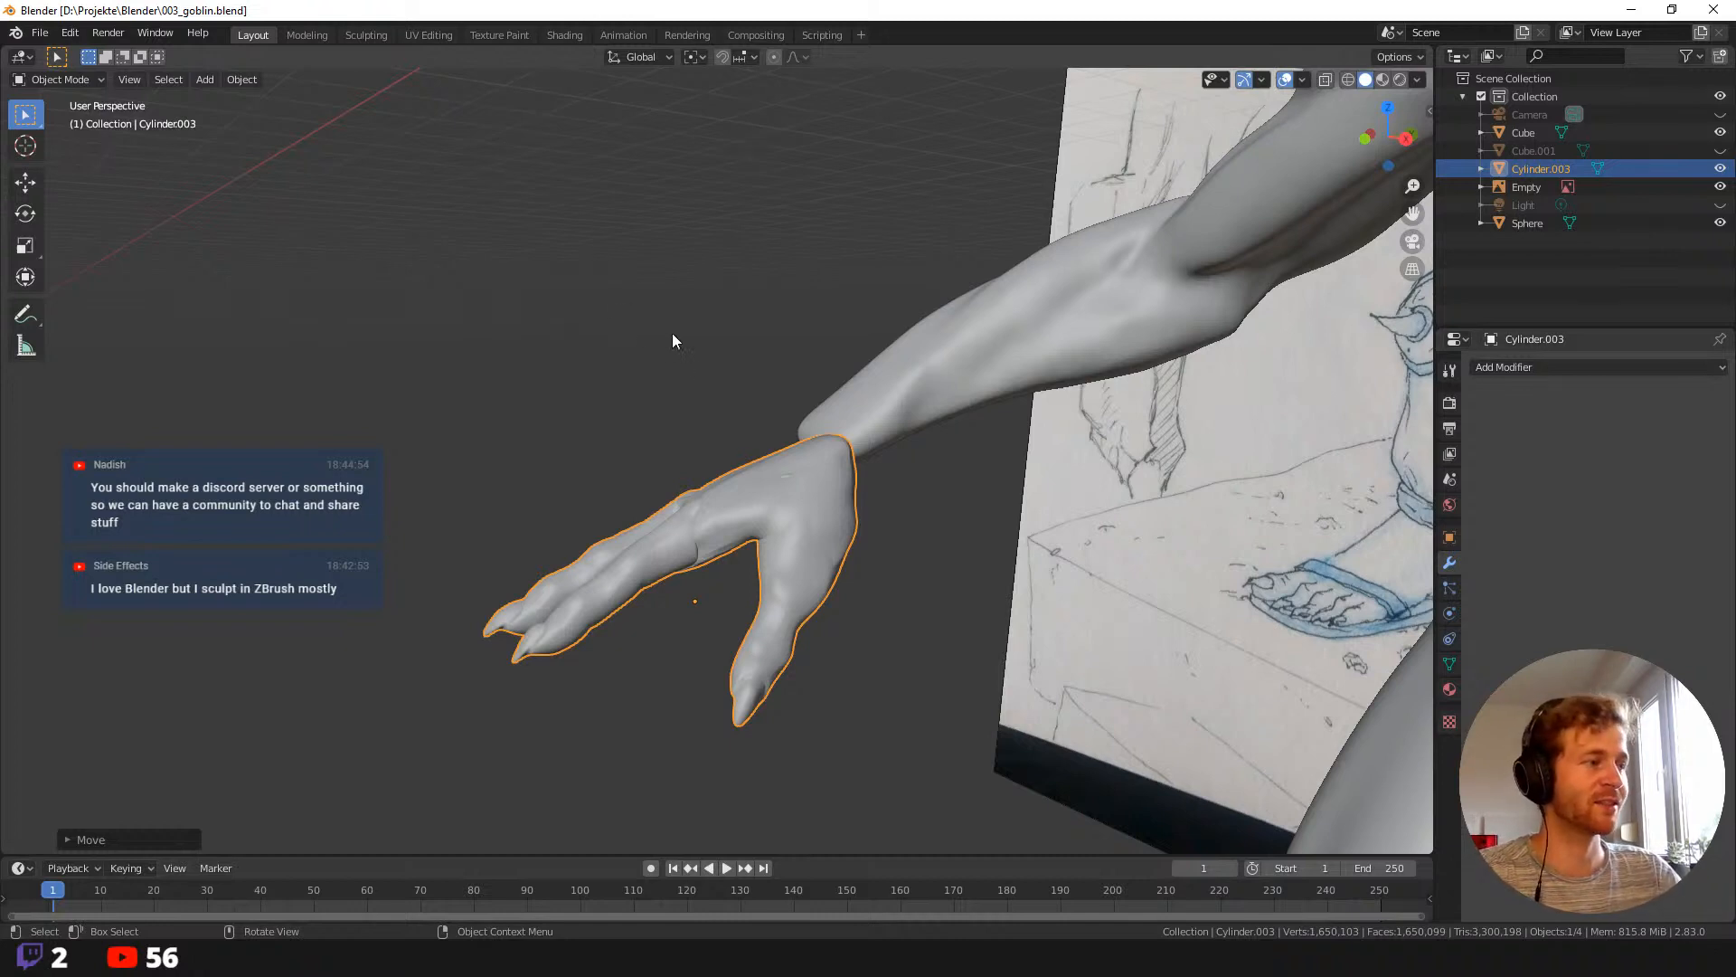
# Rotate the hand to point straight down from the forearm and nudge its position at the wrist.
pyautogui.moveTo(672, 340); pyautogui.dragTo(822, 417, button='middle')
pyautogui.moveTo(488, 420); pyautogui.dragTo(479, 422, button='middle')
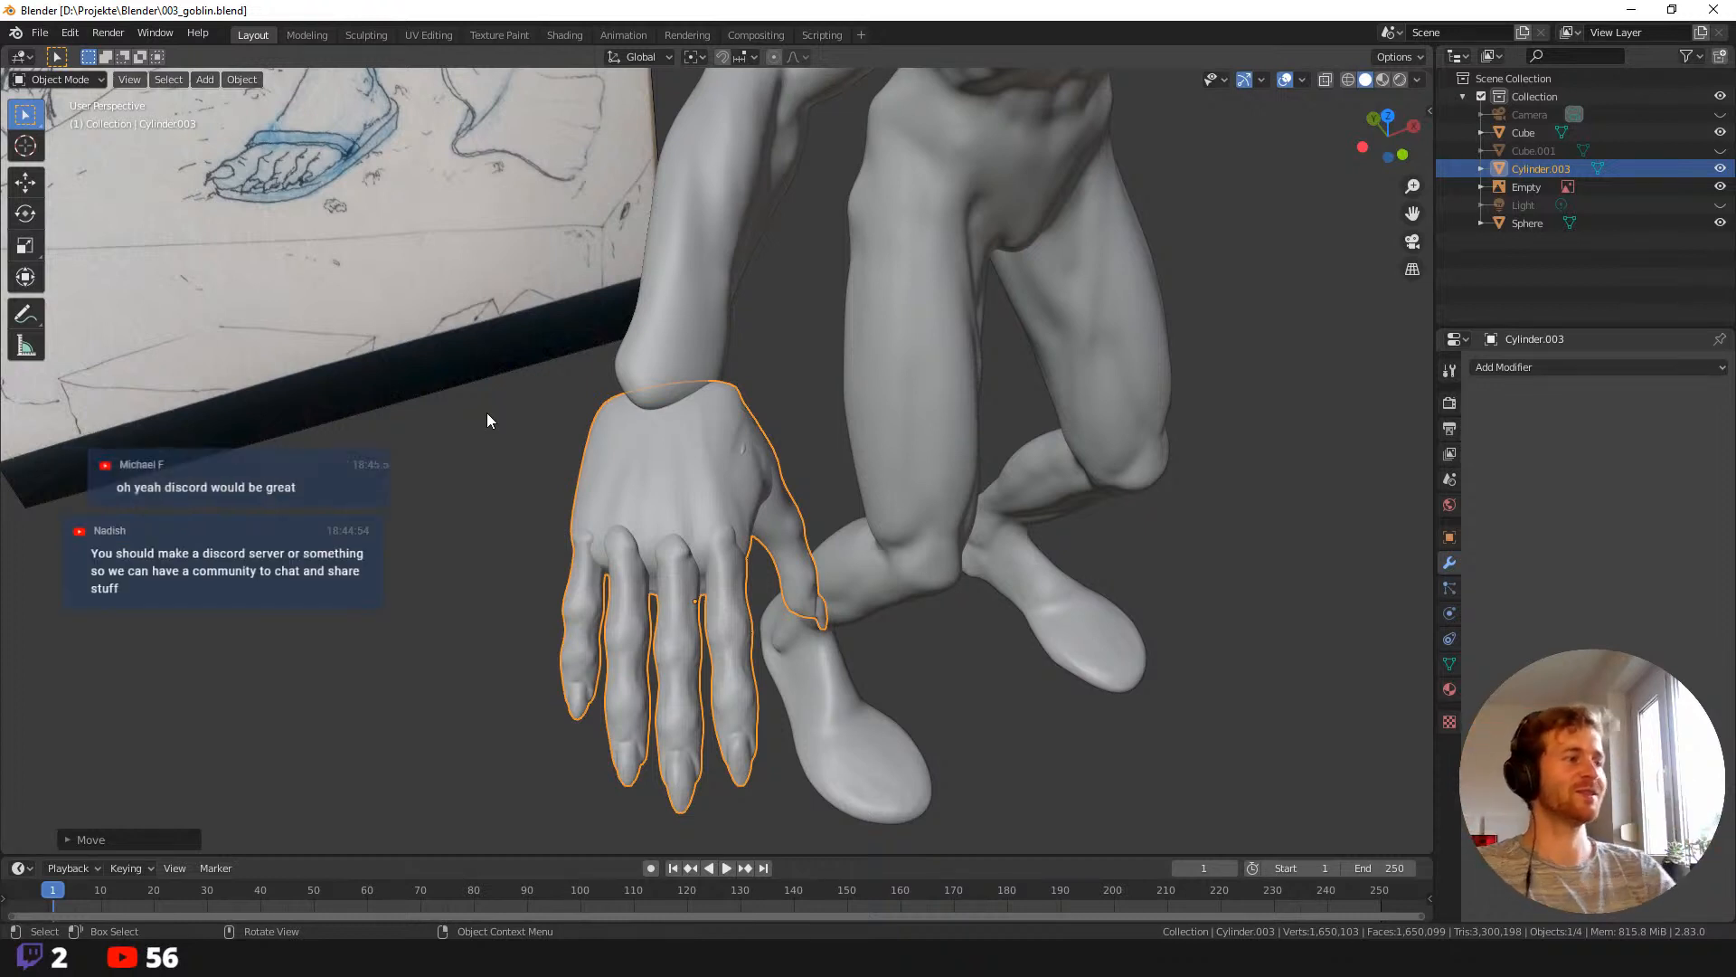
pyautogui.moveTo(531, 442)
pyautogui.mouseDown(button='middle')
pyautogui.moveTo(571, 440)
pyautogui.moveTo(564, 460)
pyautogui.moveTo(503, 471)
pyautogui.moveTo(476, 442)
pyautogui.mouseUp(button='middle')
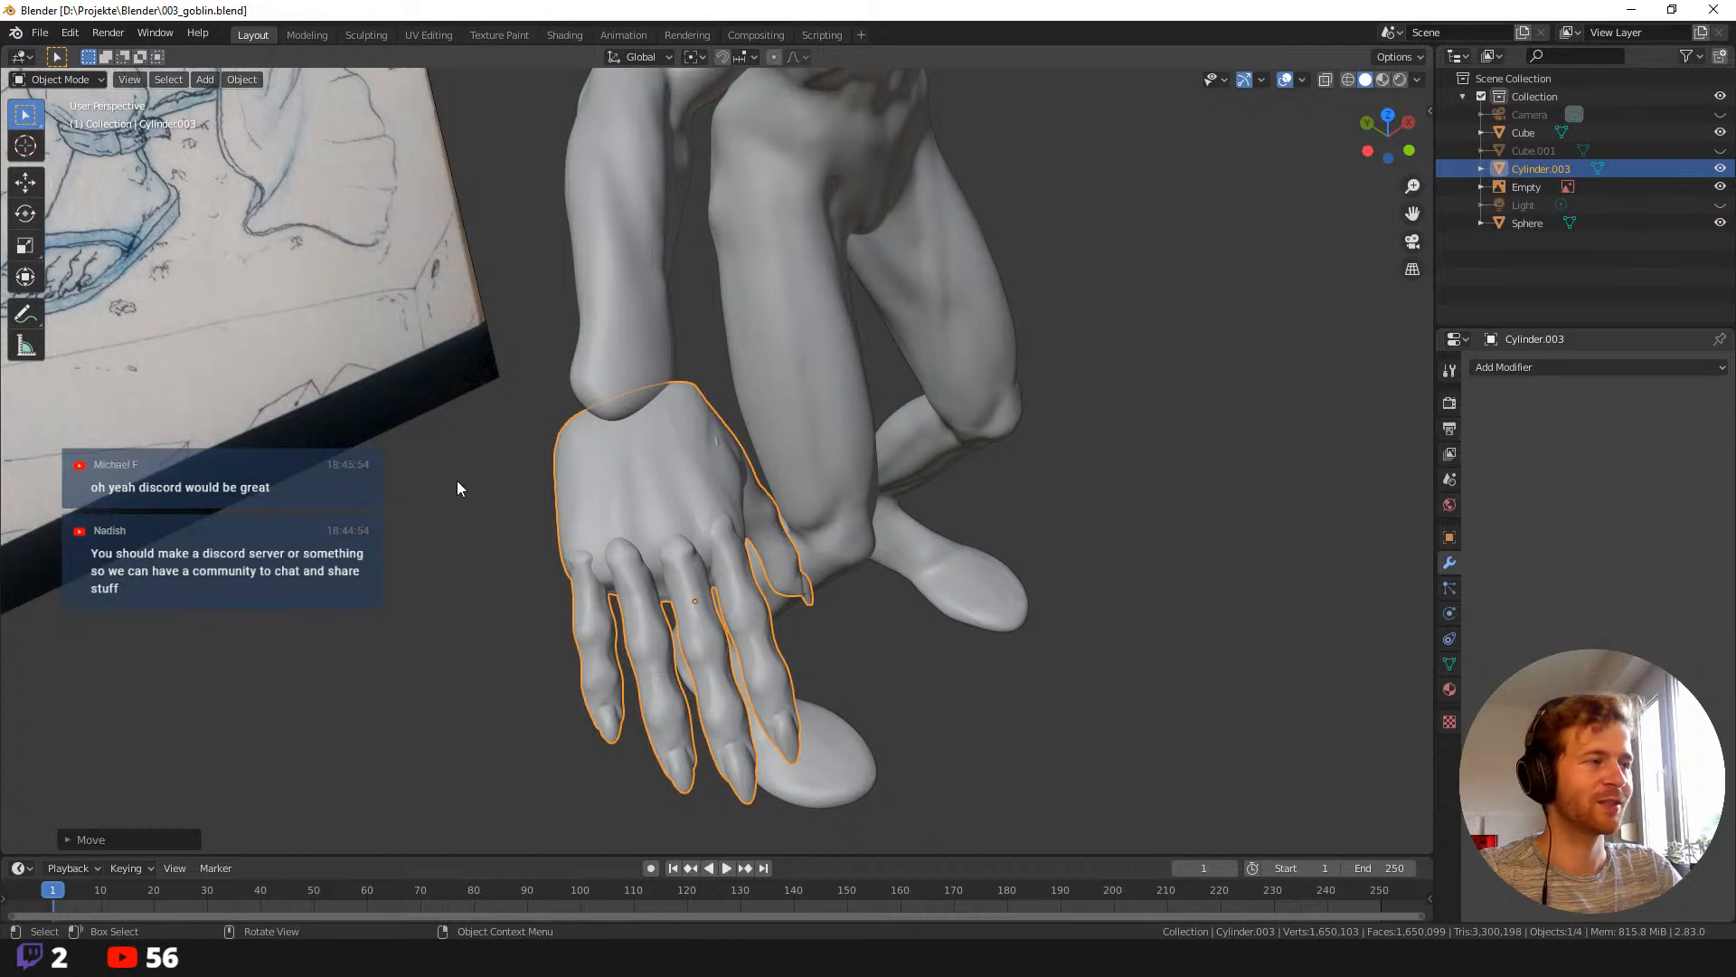
pyautogui.press('r')
pyautogui.click(458, 441)
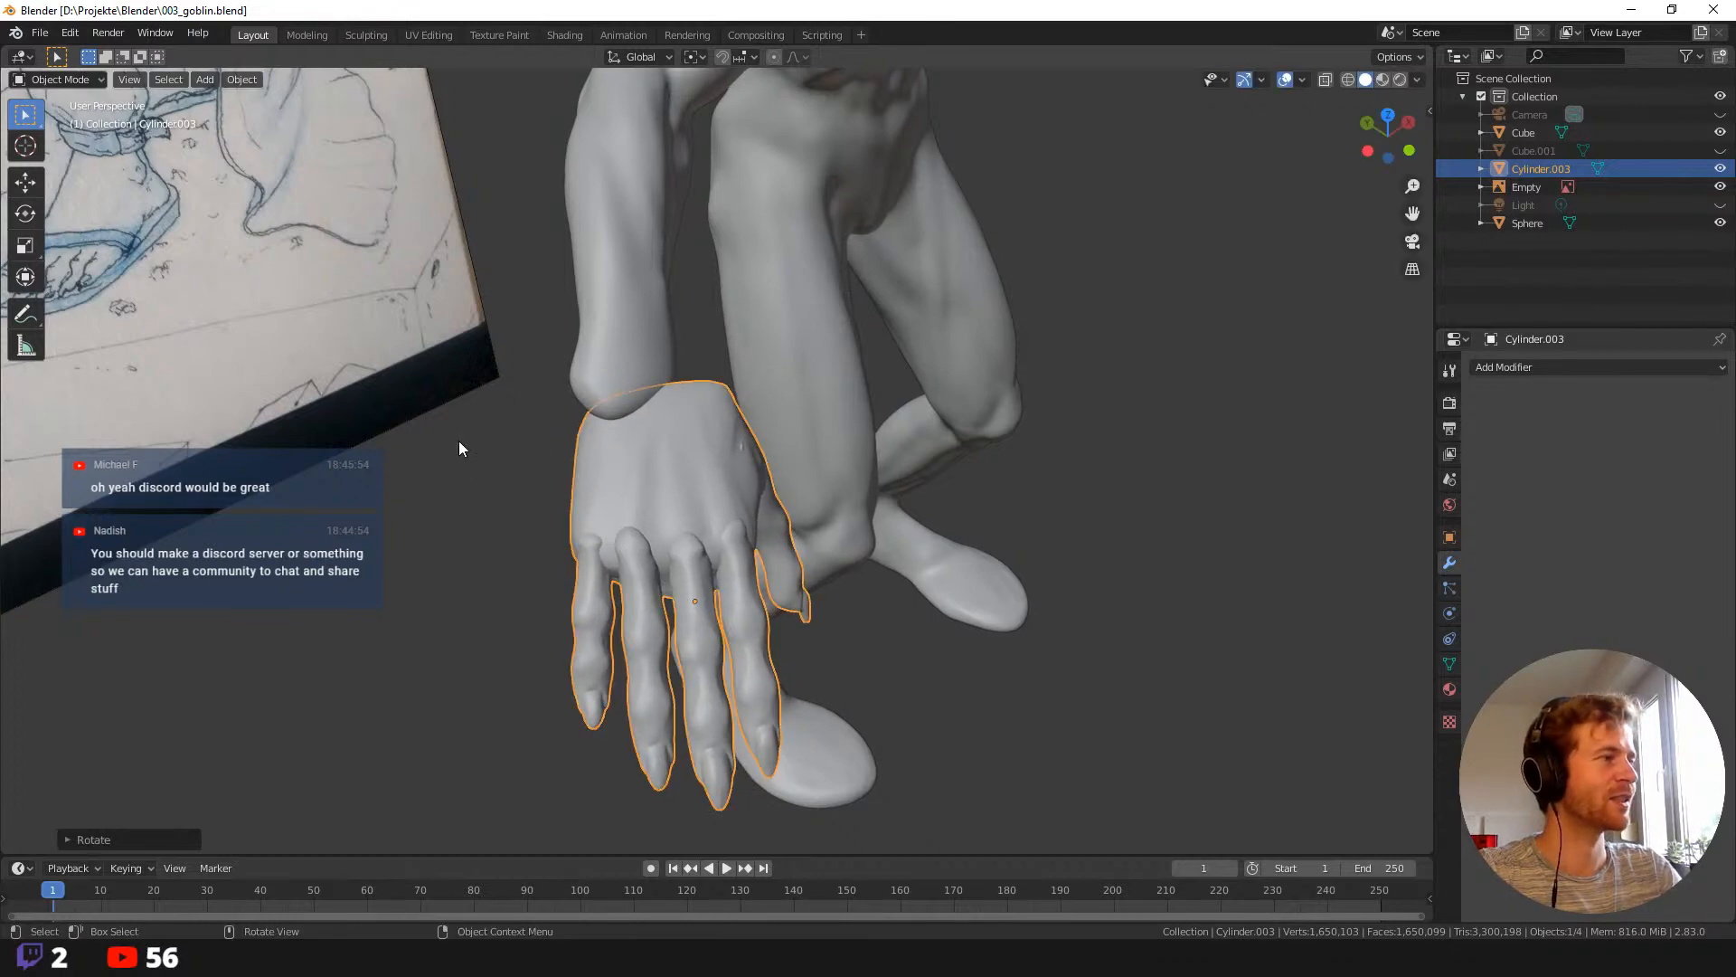
pyautogui.press('g')
pyautogui.click(459, 463)
# Scale the hand to about 0.9 and reposition it at the end of the forearm.
pyautogui.moveTo(437, 464); pyautogui.dragTo(438, 414, button='middle')
pyautogui.press('s')
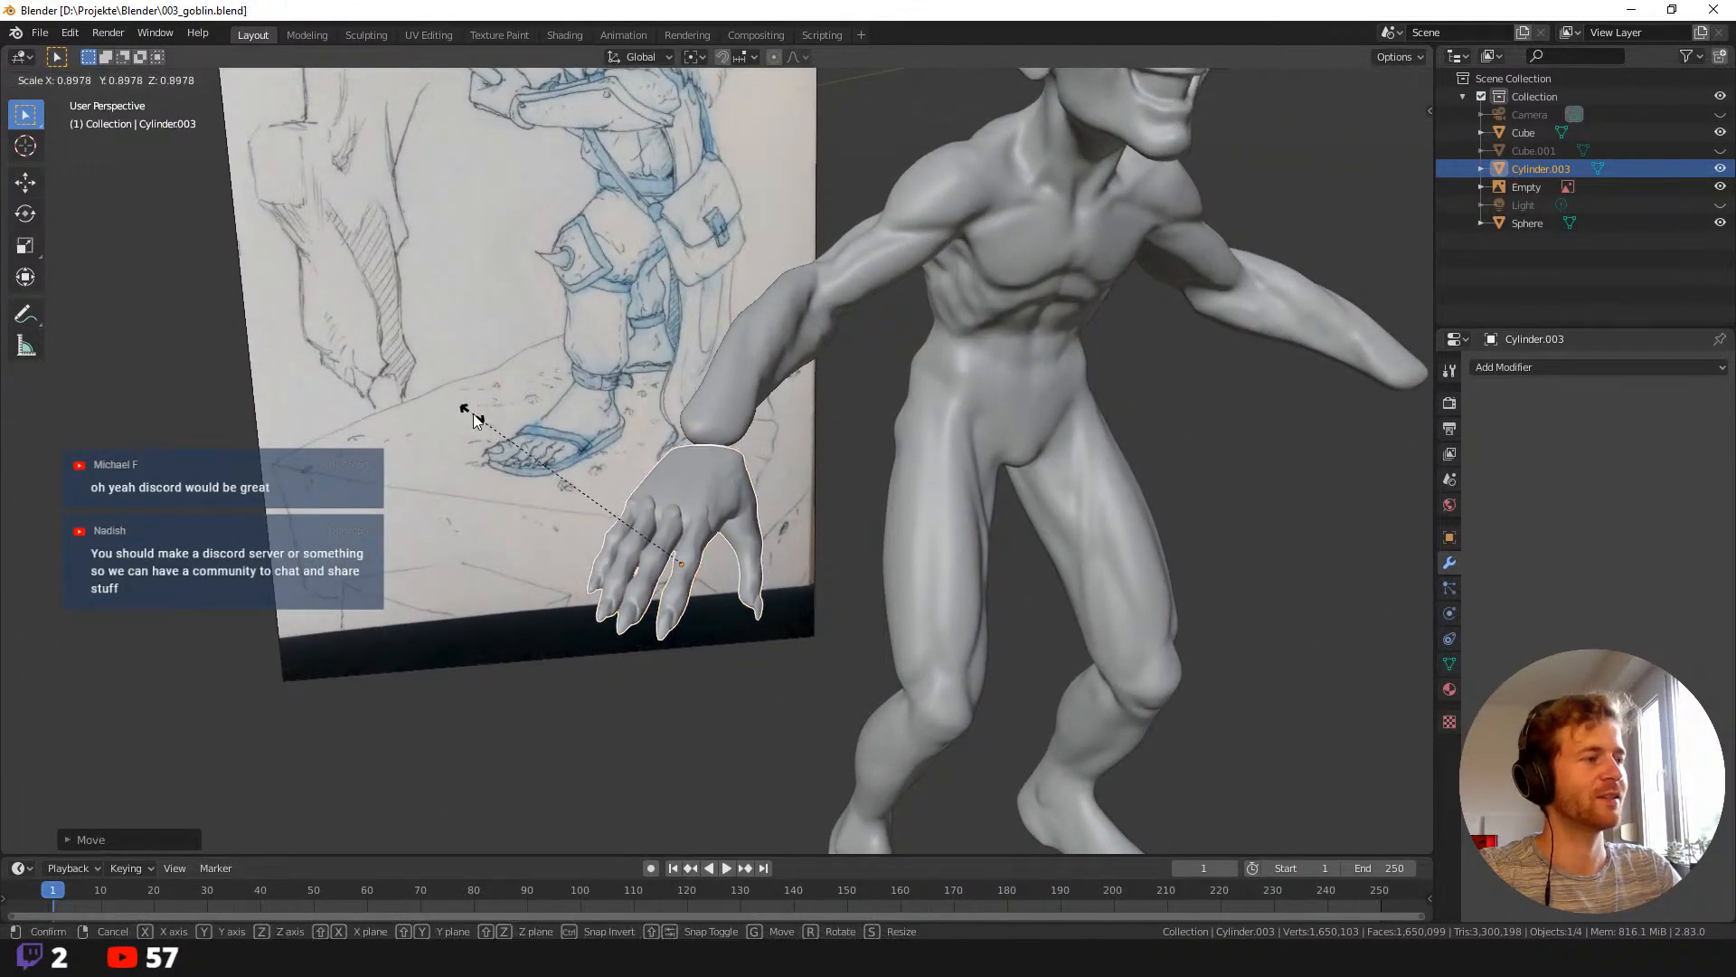
pyautogui.click(471, 410)
pyautogui.press('g')
pyautogui.click(468, 394)
pyautogui.moveTo(469, 394)
pyautogui.mouseDown(button='middle')
pyautogui.moveTo(491, 435)
pyautogui.moveTo(584, 453)
pyautogui.moveTo(541, 452)
pyautogui.moveTo(497, 406)
pyautogui.moveTo(557, 395)
pyautogui.moveTo(499, 421)
pyautogui.moveTo(495, 447)
pyautogui.mouseUp(button='middle')
pyautogui.press('g')
pyautogui.click(568, 384)
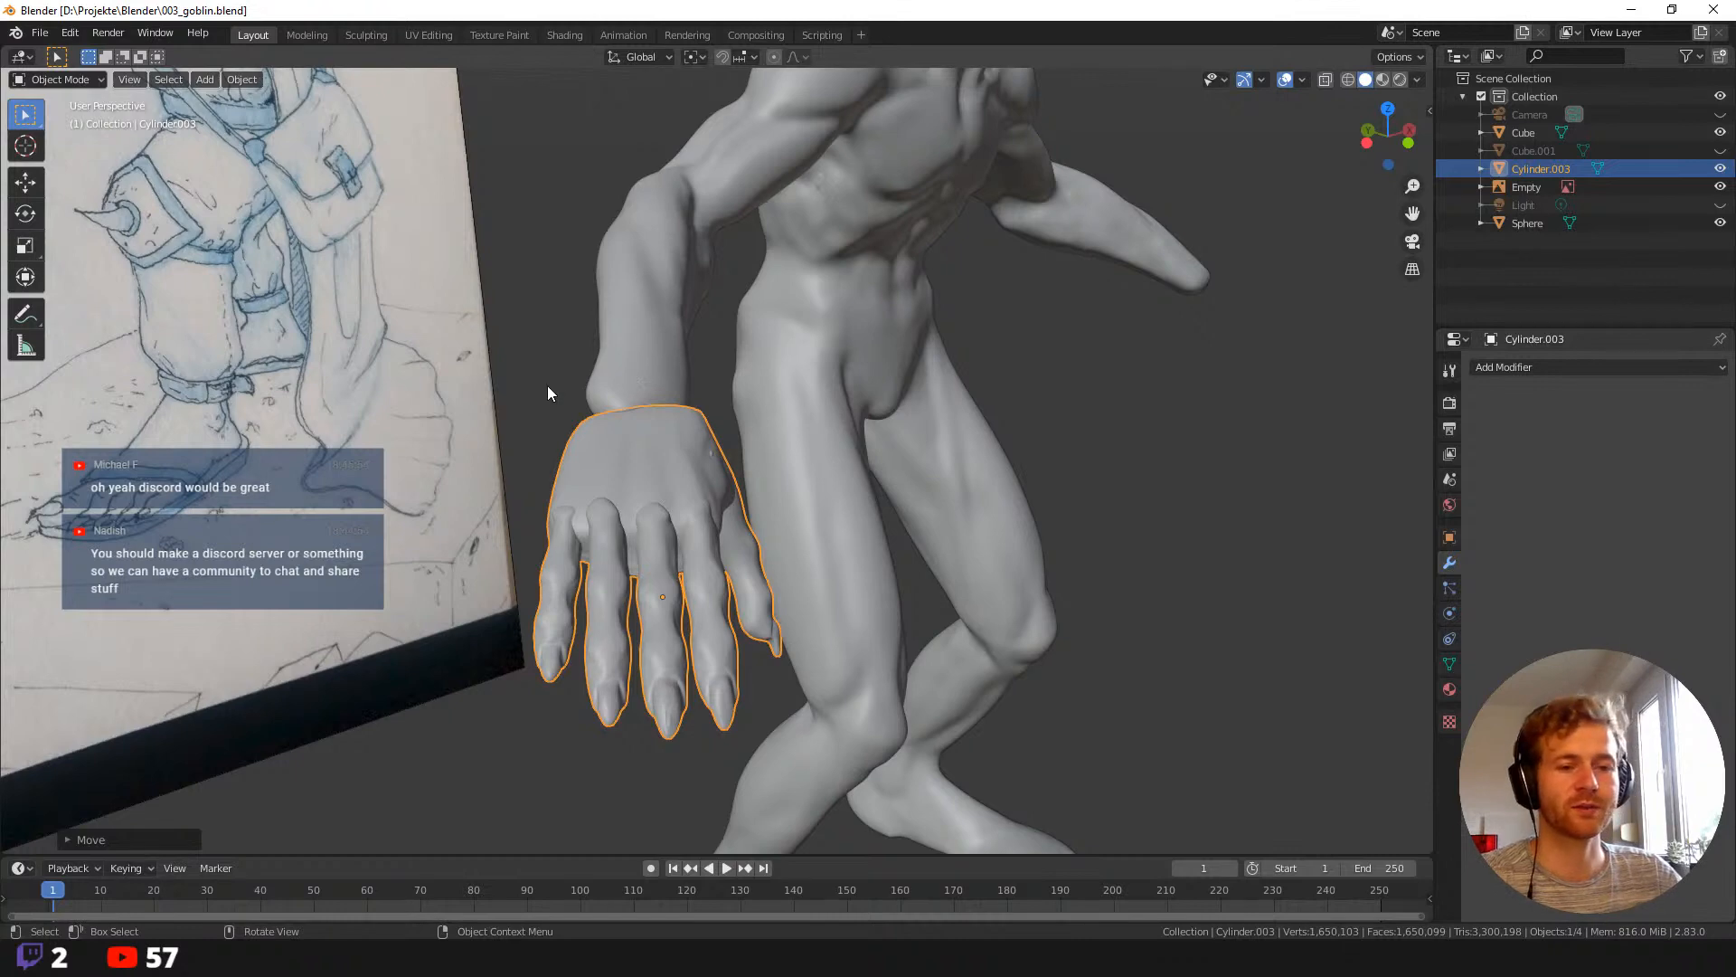
# Open the hand for sculpting and adjust the wrist end of its palm to the forearm with the Grab brush at about 110 px.
pyautogui.moveTo(548, 394)
pyautogui.mouseDown(button='middle')
pyautogui.moveTo(513, 414)
pyautogui.moveTo(533, 420)
pyautogui.mouseUp(button='middle')
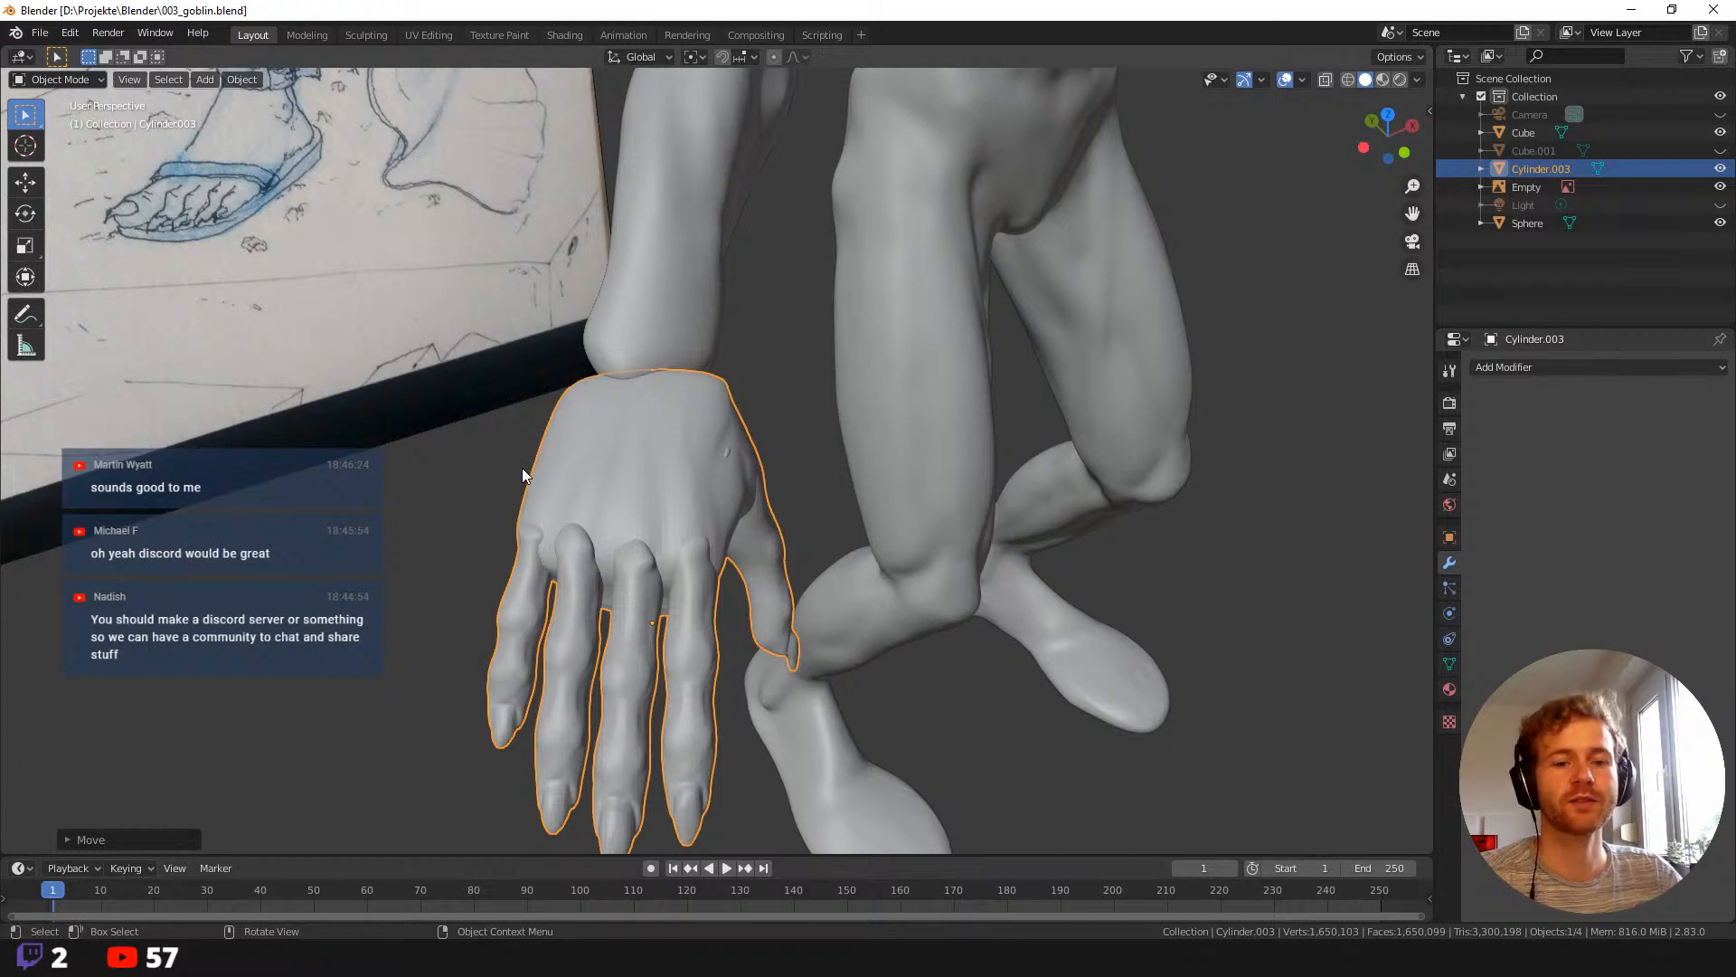
pyautogui.moveTo(506, 469)
pyautogui.mouseDown(button='middle')
pyautogui.moveTo(470, 454)
pyautogui.moveTo(464, 415)
pyautogui.moveTo(480, 416)
pyautogui.moveTo(456, 421)
pyautogui.moveTo(506, 434)
pyautogui.moveTo(519, 469)
pyautogui.moveTo(448, 426)
pyautogui.moveTo(476, 425)
pyautogui.mouseUp(button='middle')
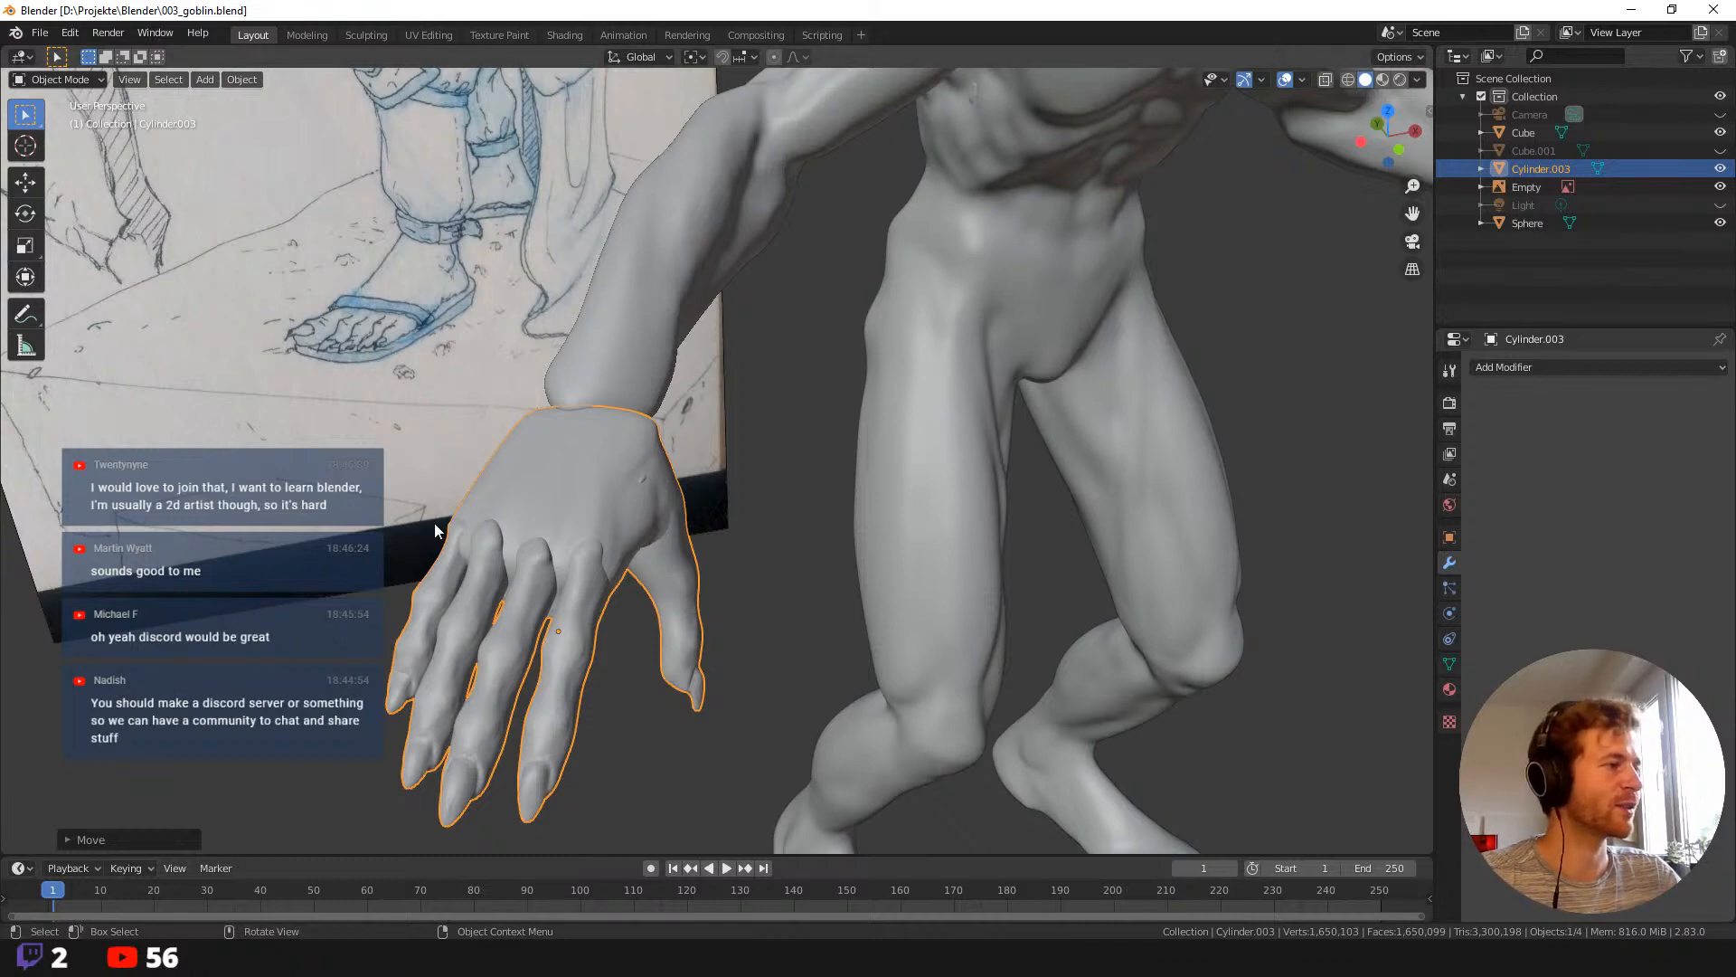
pyautogui.moveTo(434, 523); pyautogui.dragTo(431, 451, button='middle')
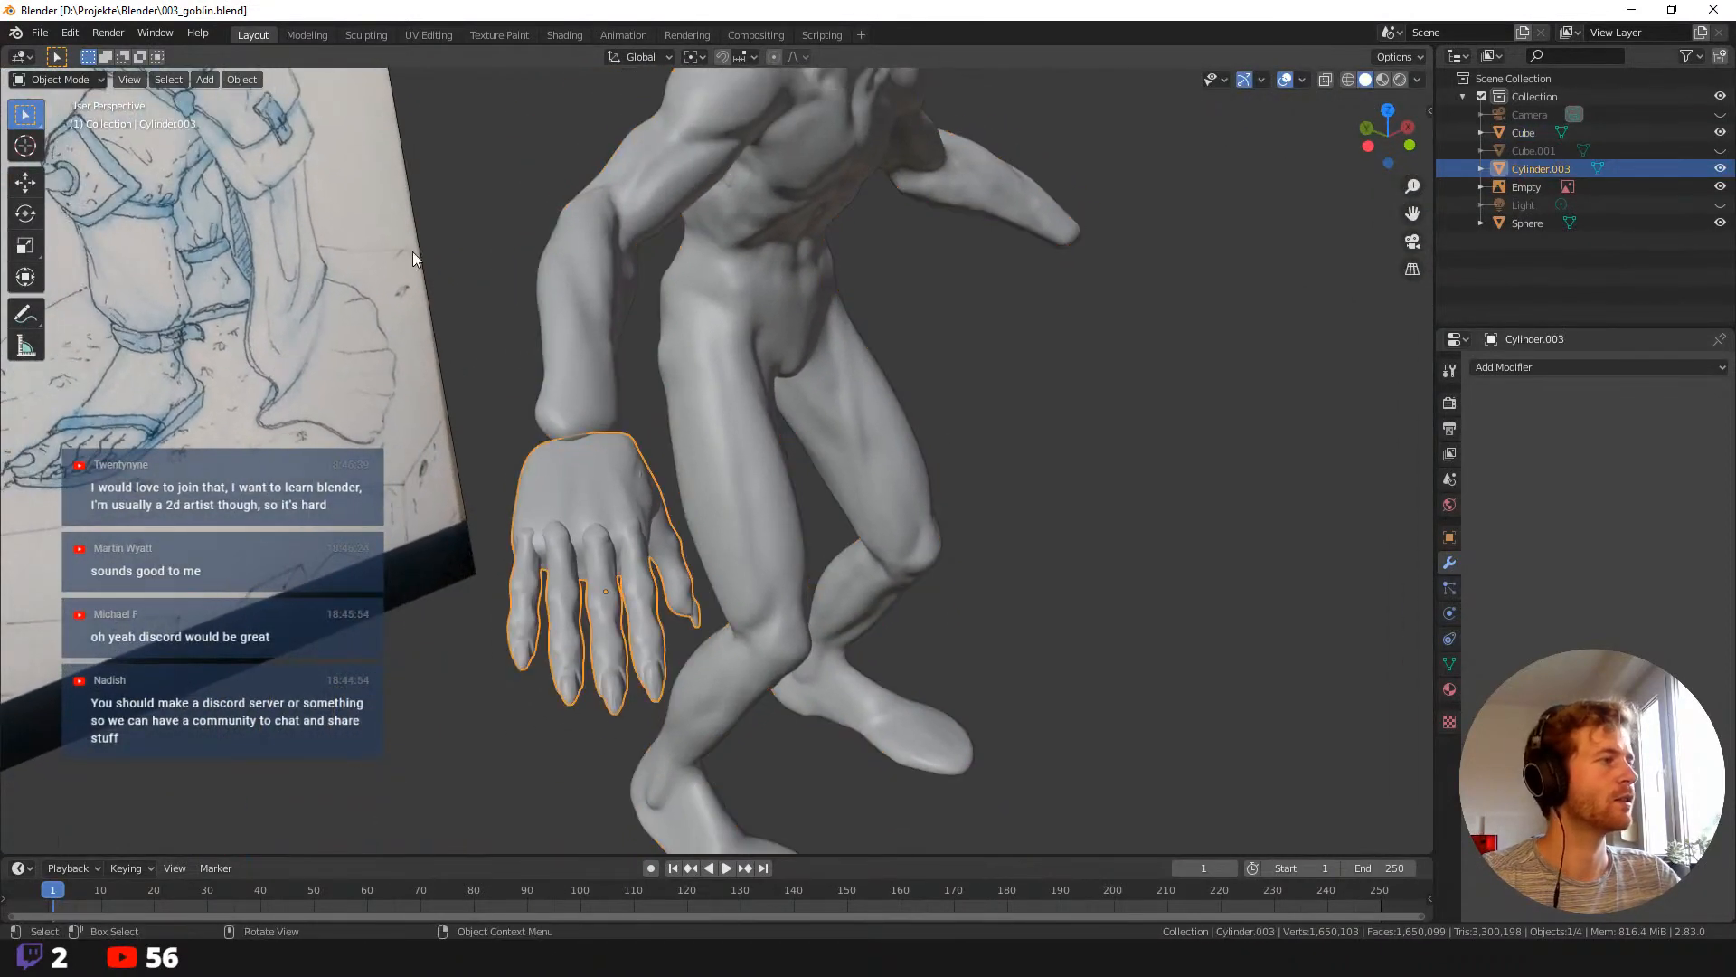
pyautogui.click(363, 35)
pyautogui.moveTo(416, 388); pyautogui.dragTo(527, 420, button='middle')
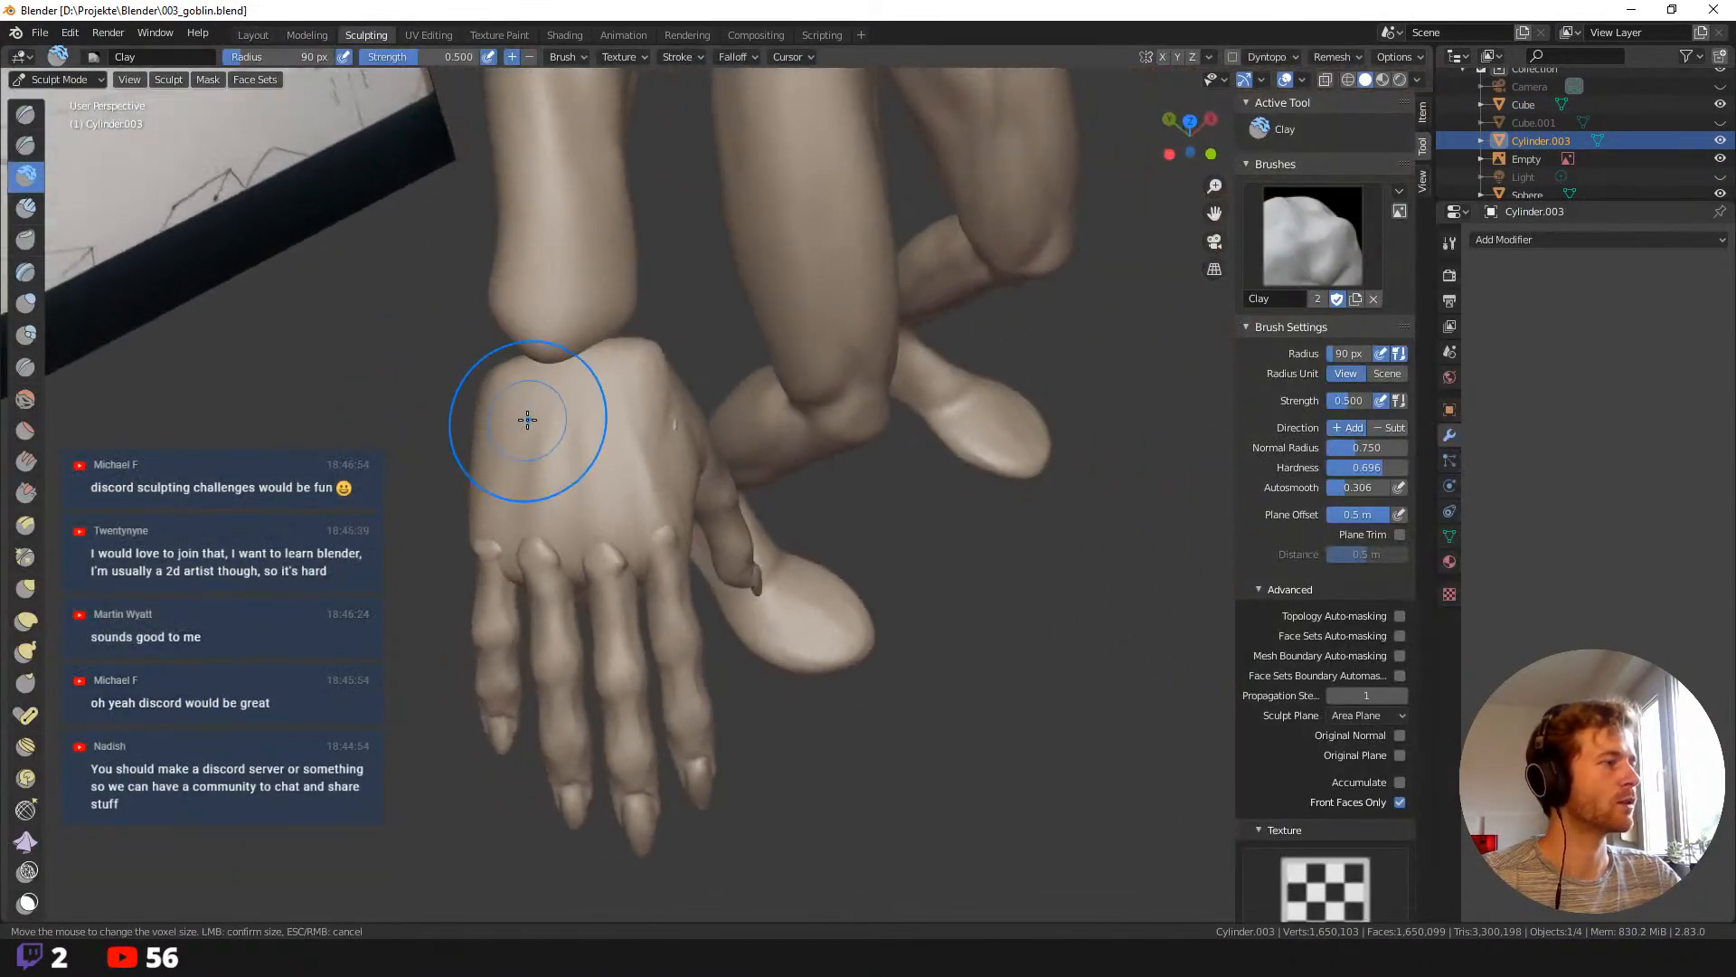
pyautogui.press('g')
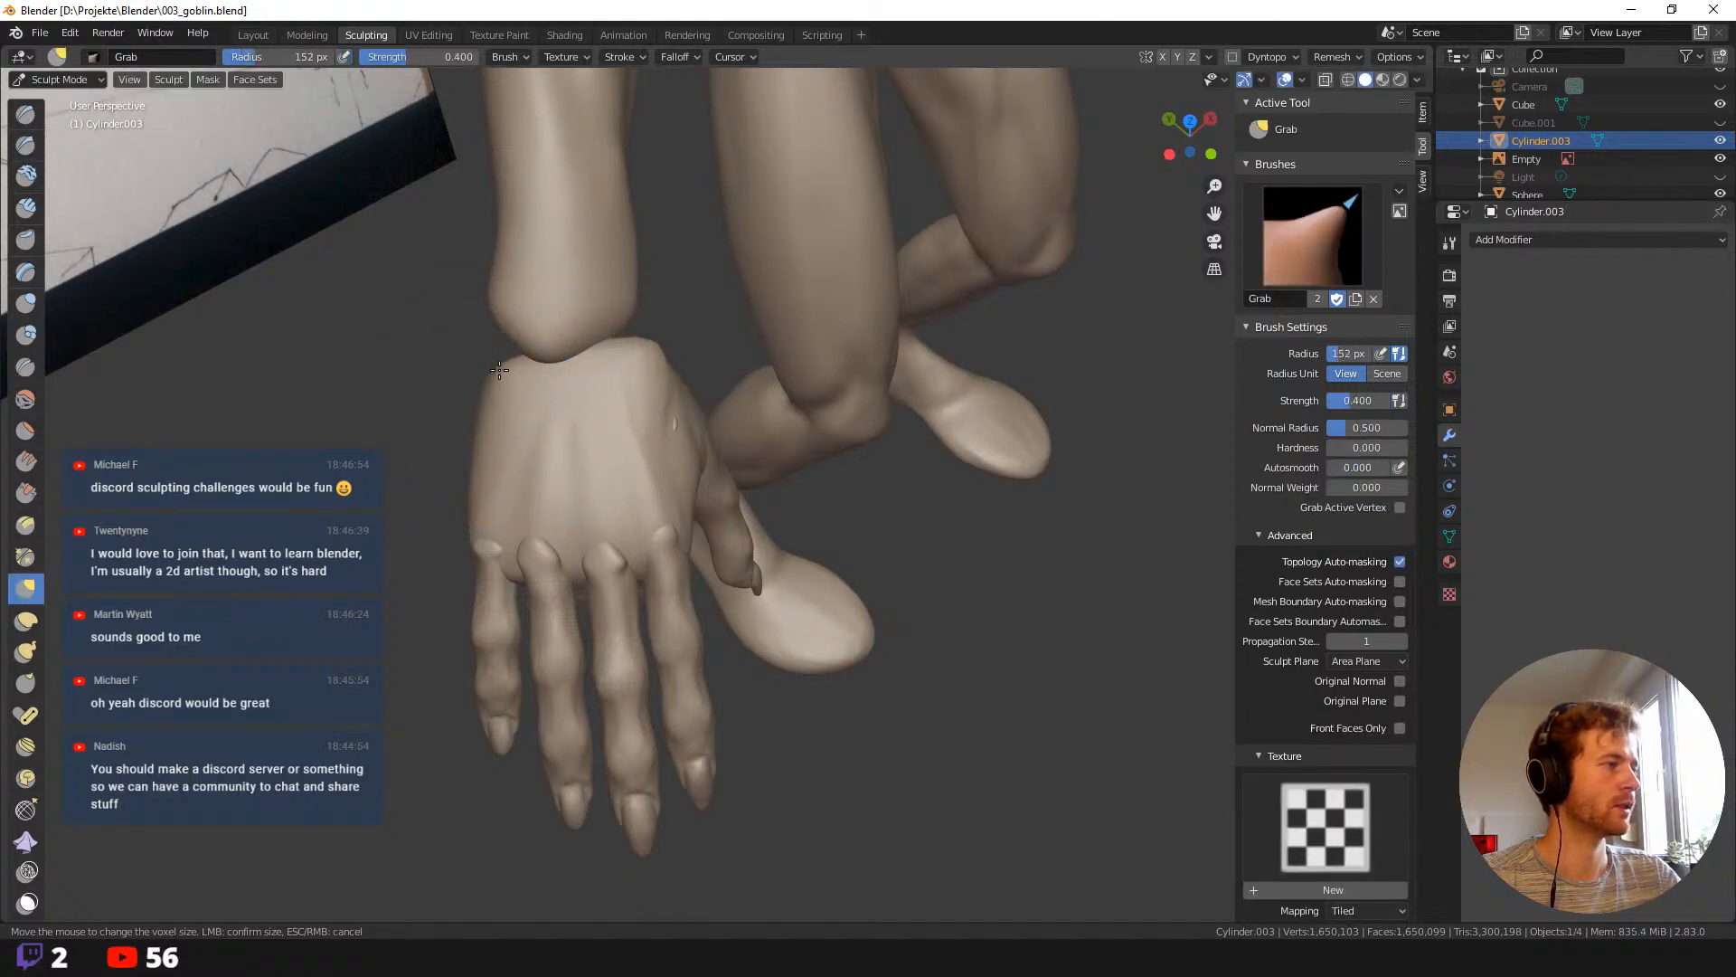
pyautogui.moveTo(632, 350); pyautogui.dragTo(573, 302, button='middle')
pyautogui.press('f')
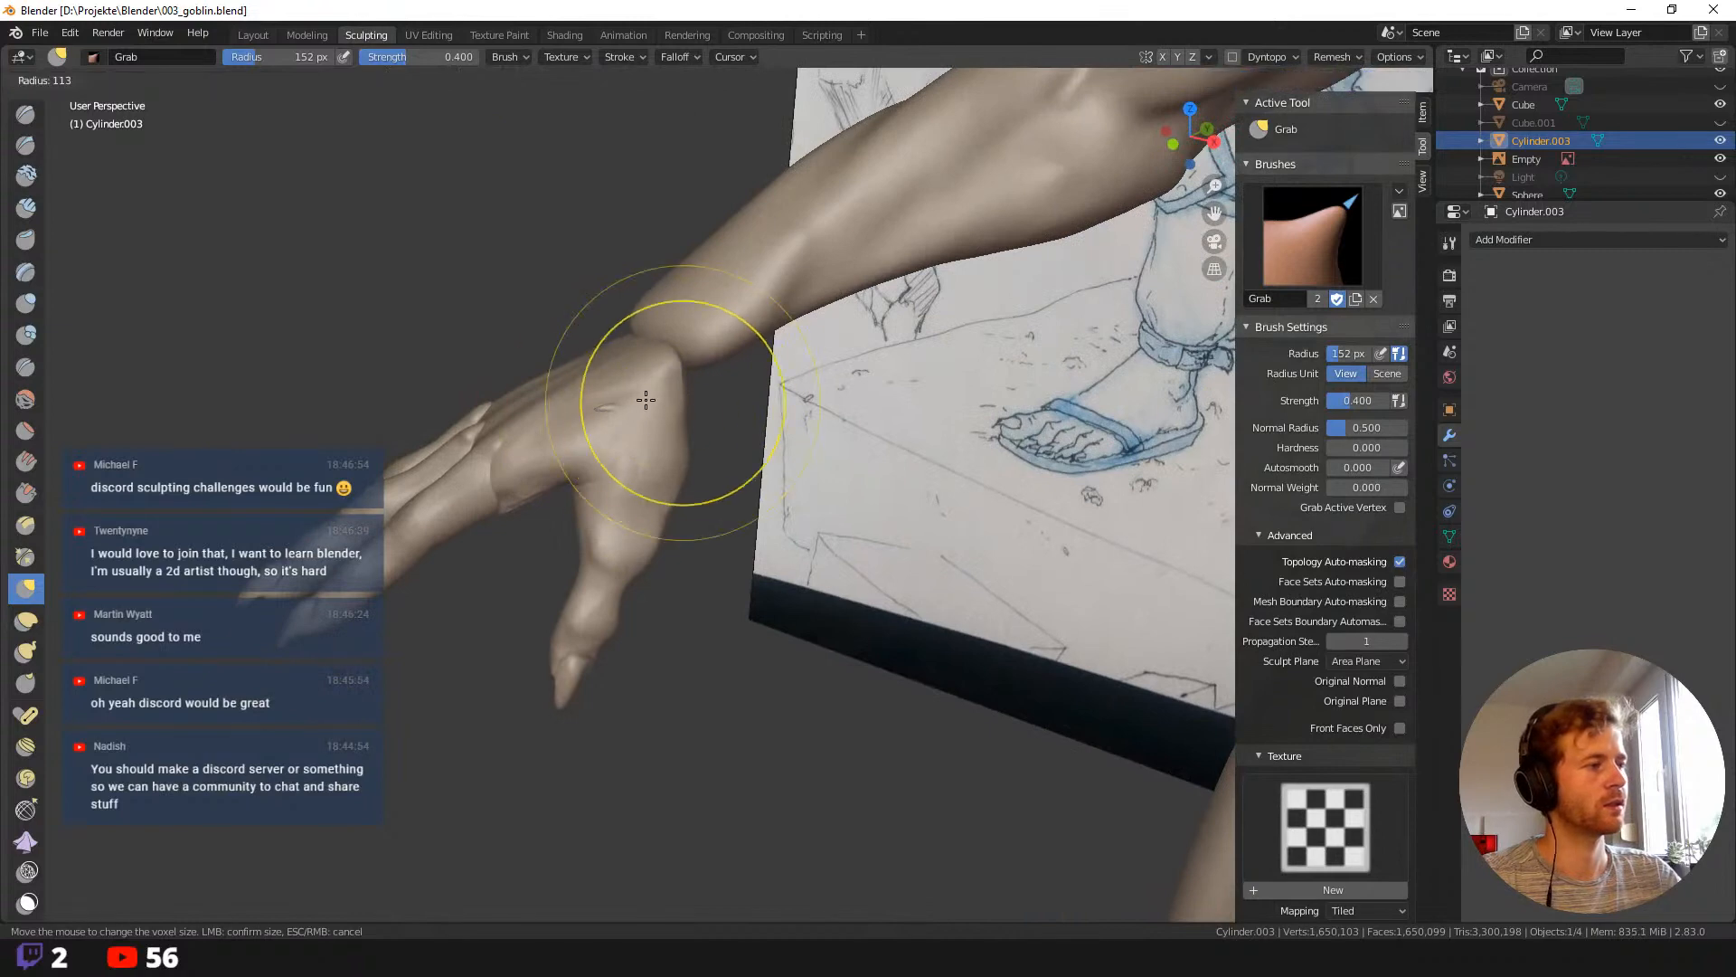
pyautogui.click(644, 400)
pyautogui.moveTo(736, 445)
pyautogui.mouseDown(button='middle')
pyautogui.moveTo(691, 413)
pyautogui.moveTo(750, 360)
pyautogui.moveTo(845, 349)
pyautogui.mouseUp(button='middle')
pyautogui.moveTo(710, 435); pyautogui.dragTo(794, 481, button='middle')
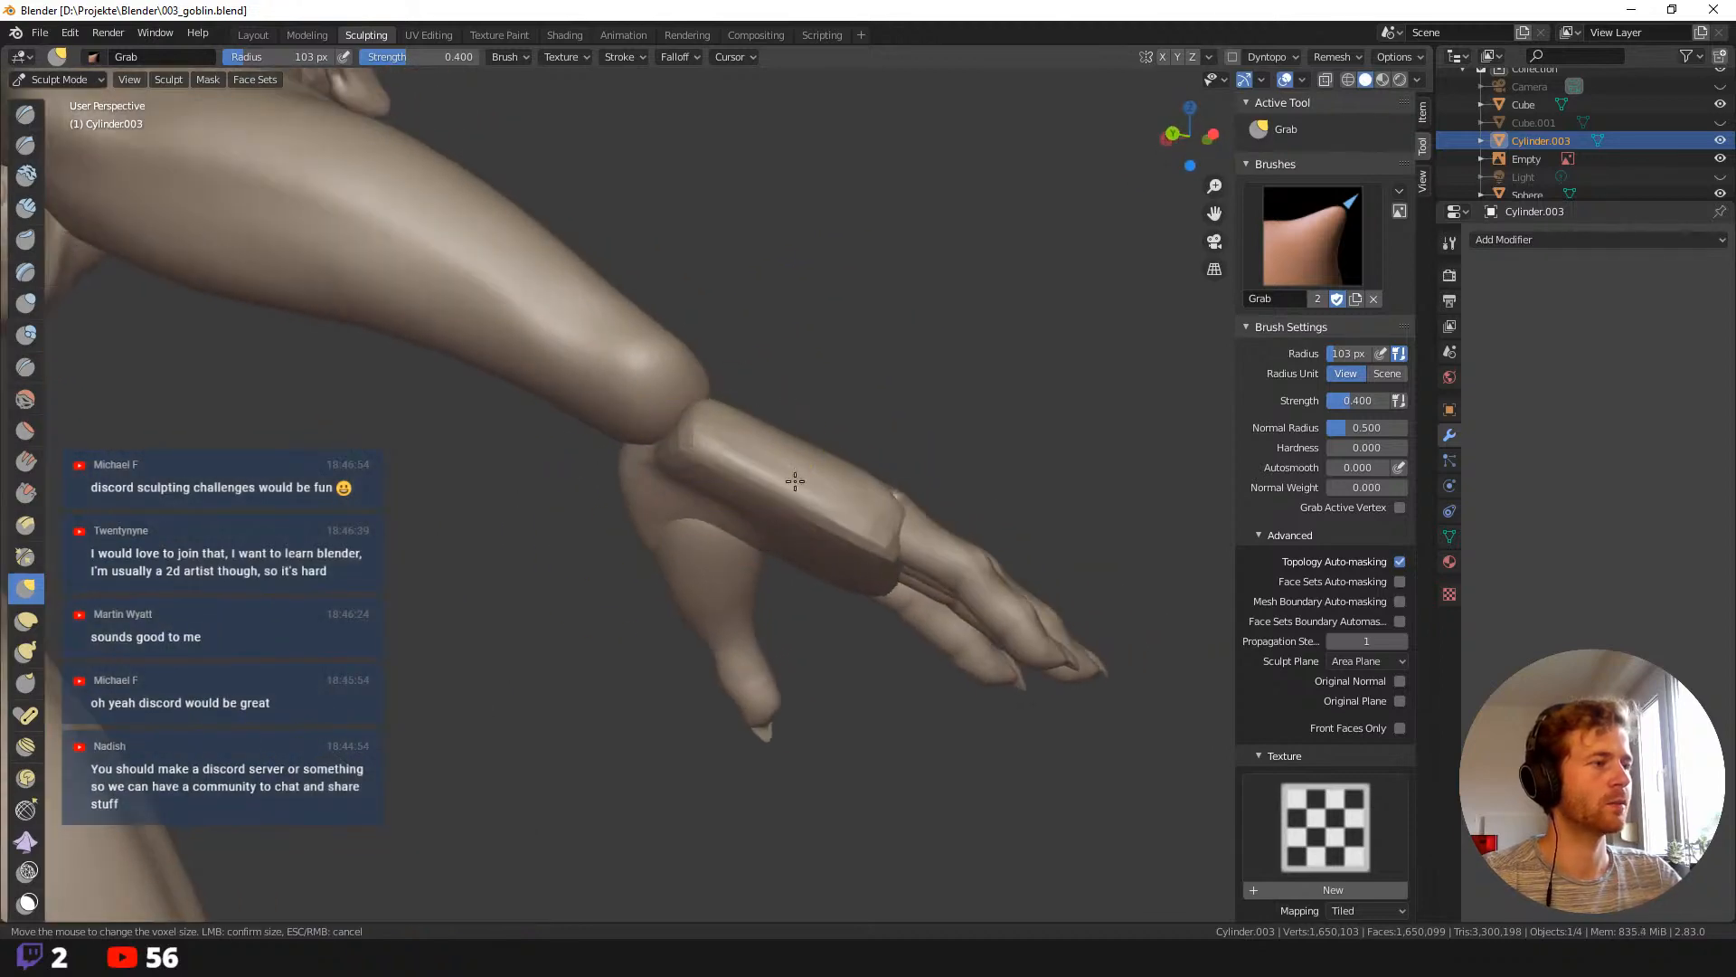
pyautogui.moveTo(736, 659)
pyautogui.mouseDown(button='middle')
pyautogui.moveTo(686, 507)
pyautogui.moveTo(800, 366)
pyautogui.moveTo(543, 407)
pyautogui.moveTo(633, 466)
pyautogui.moveTo(814, 516)
pyautogui.mouseUp(button='middle')
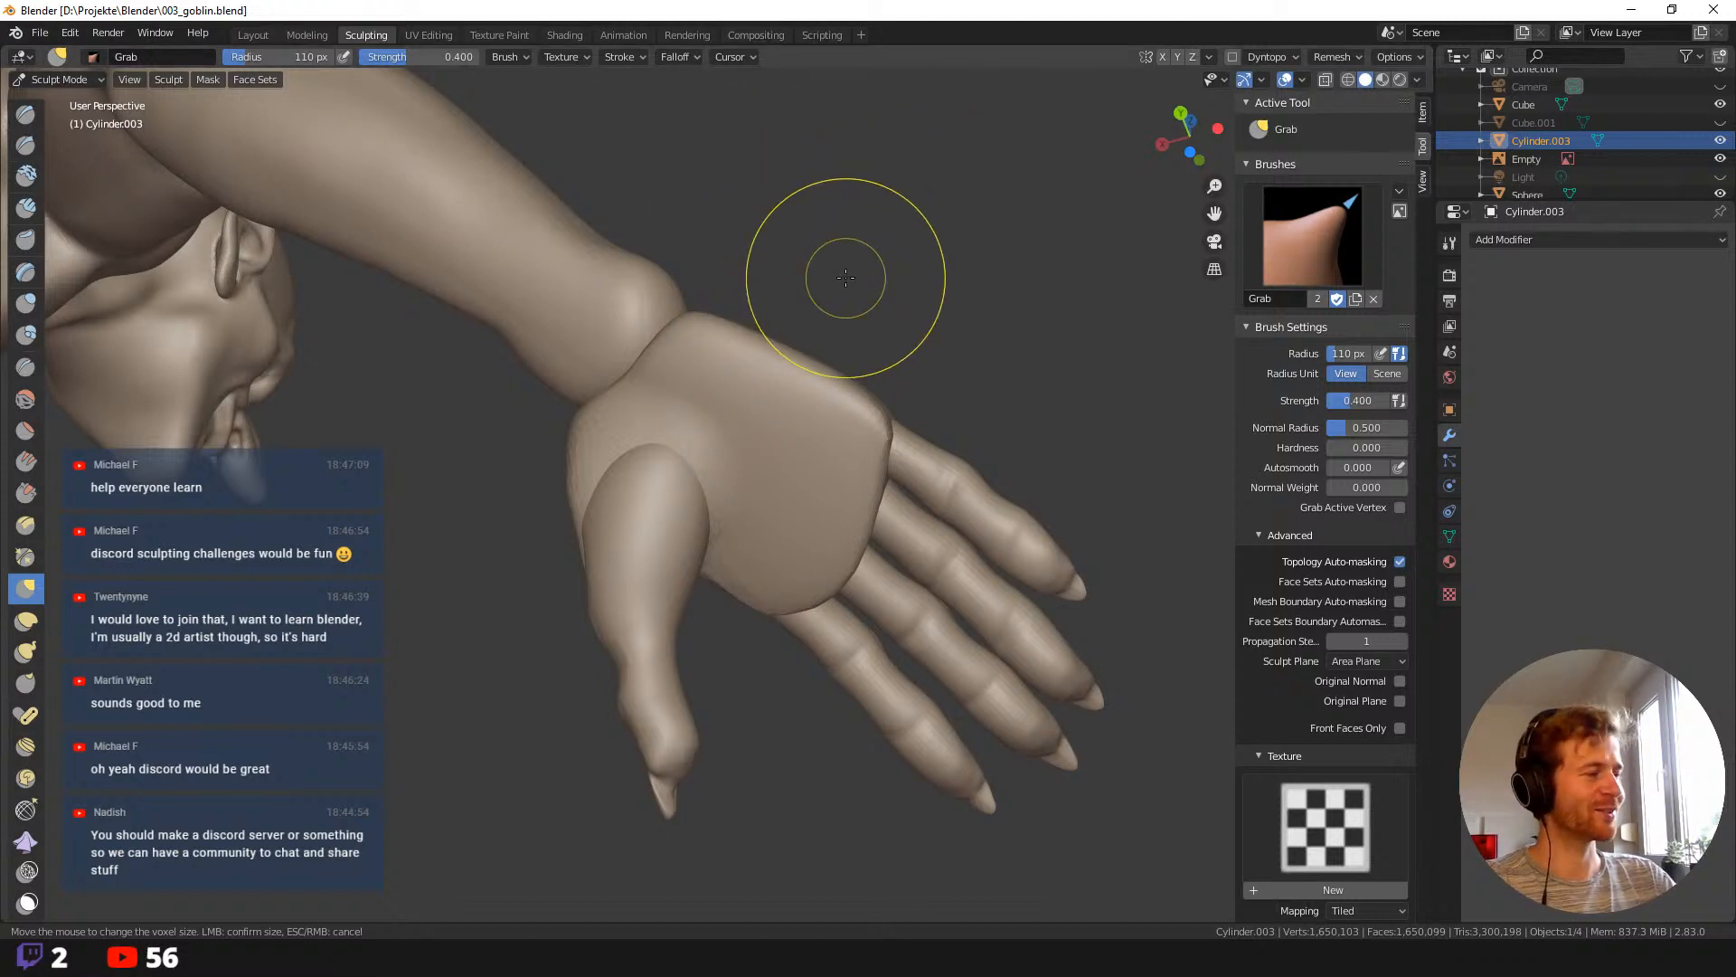
pyautogui.moveTo(764, 240); pyautogui.dragTo(797, 274, button='middle')
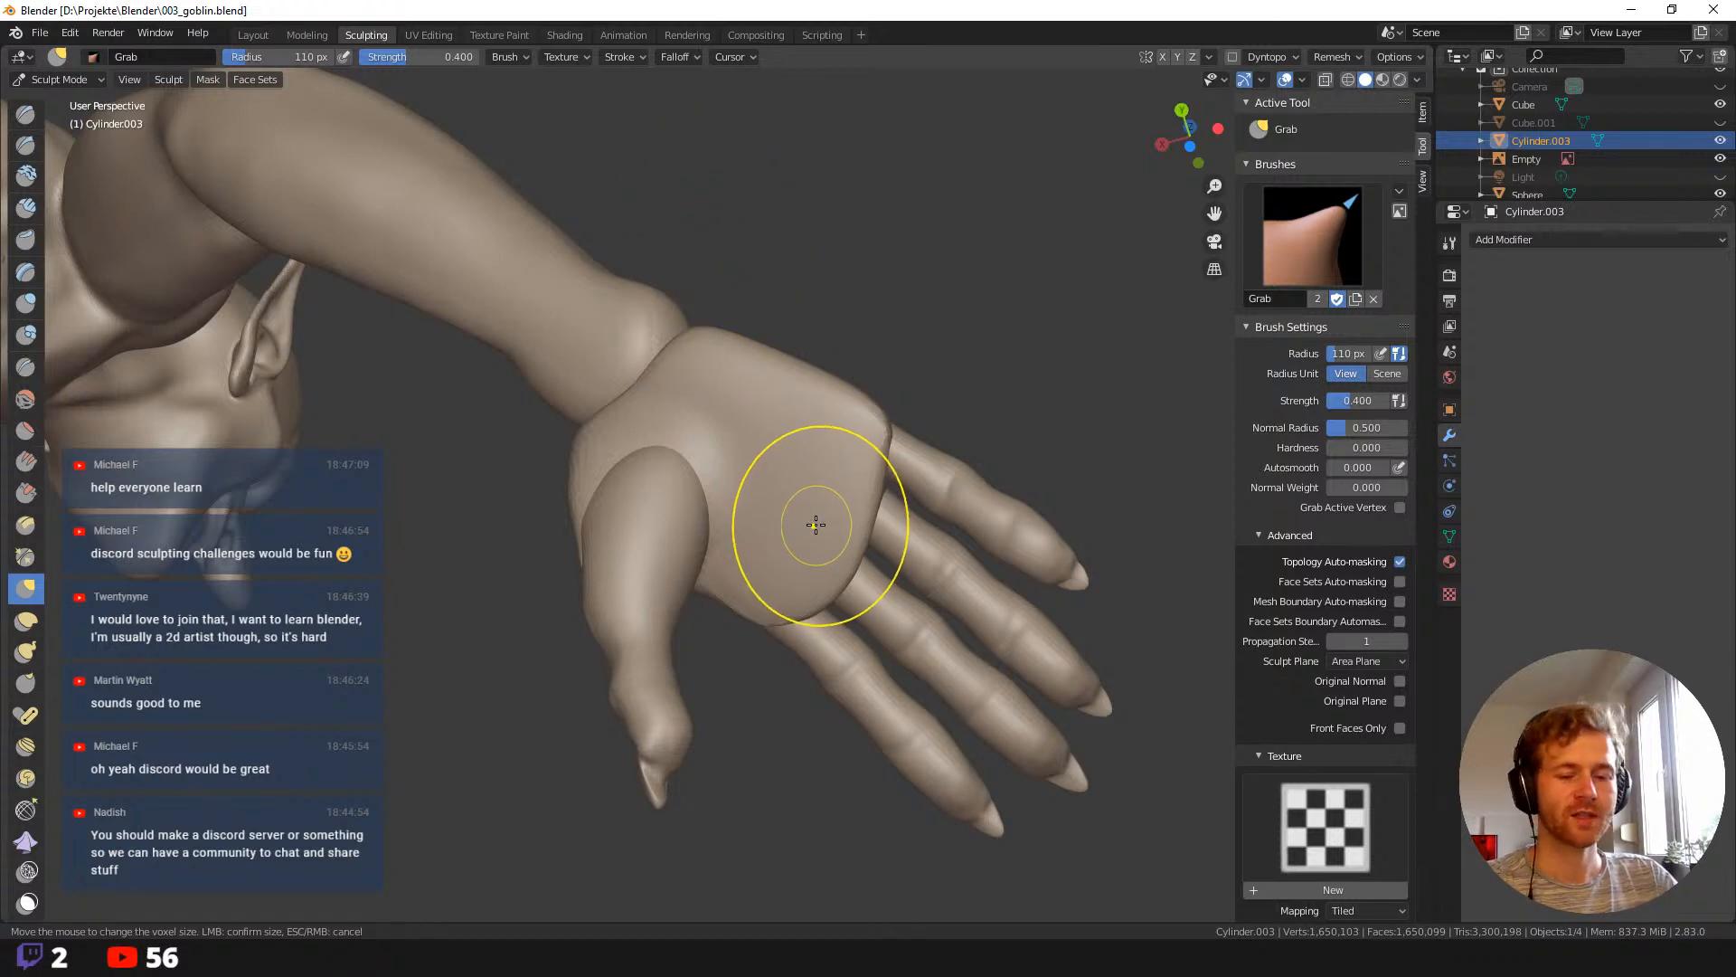
# Build up soft volume across the palm with the Clay brush, using radii of 96 px and 120 px.
pyautogui.press('c')
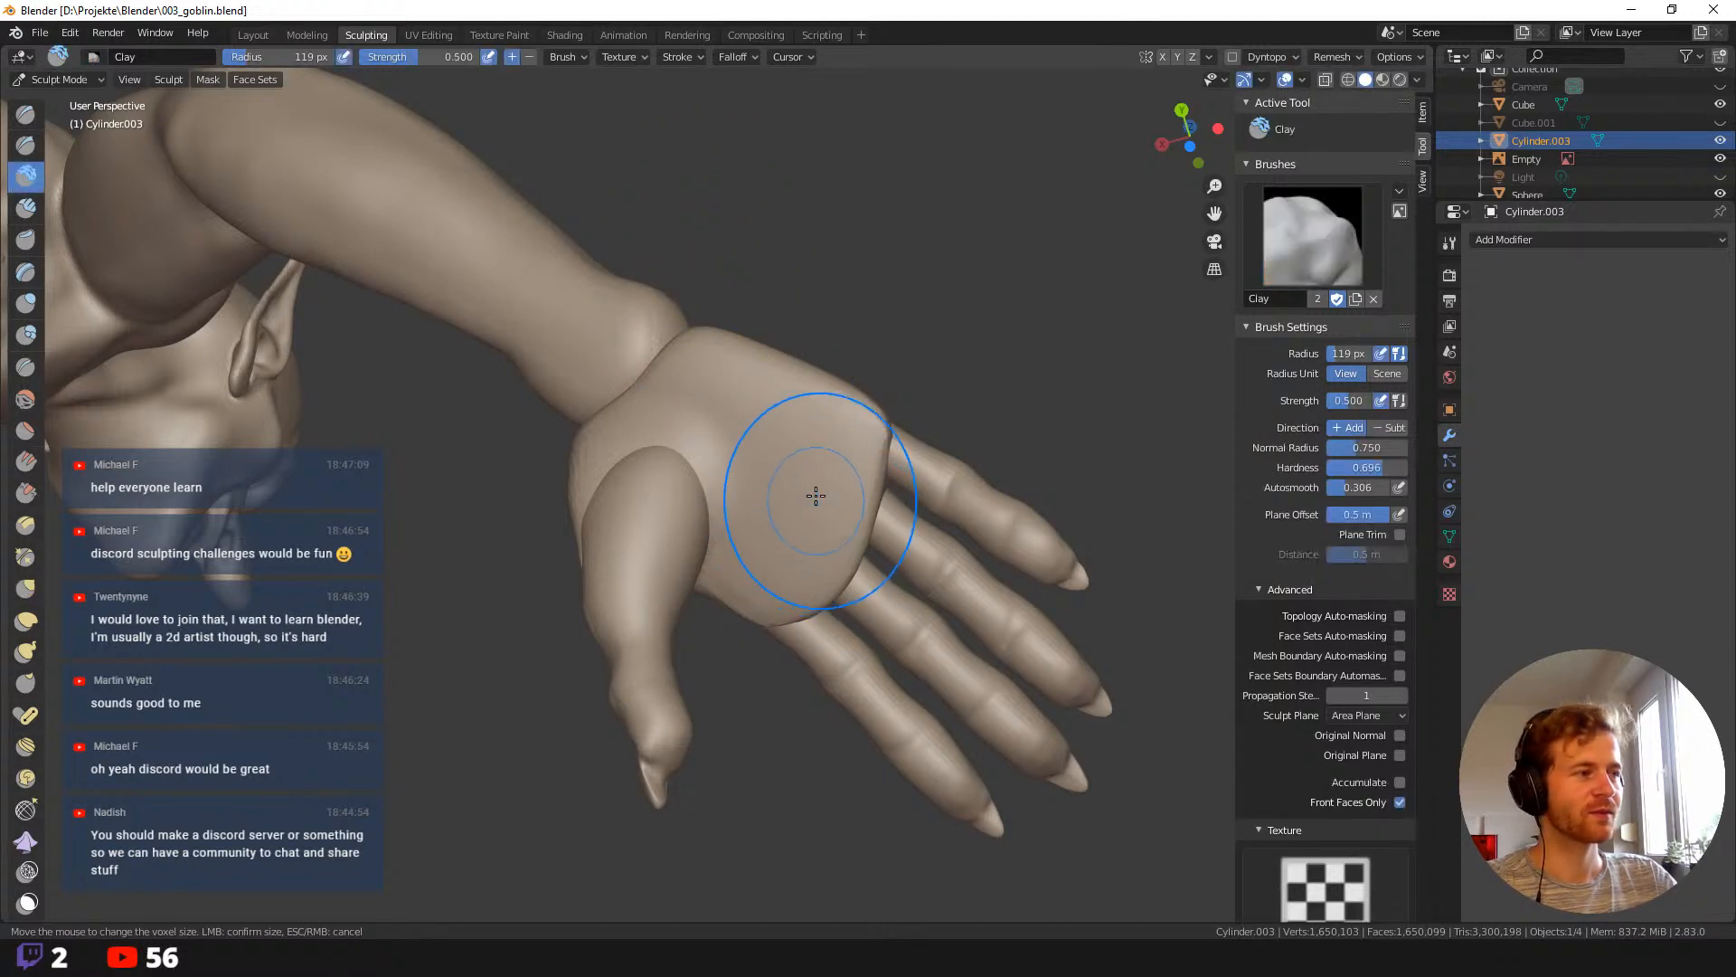
pyautogui.press('f')
pyautogui.click(845, 443)
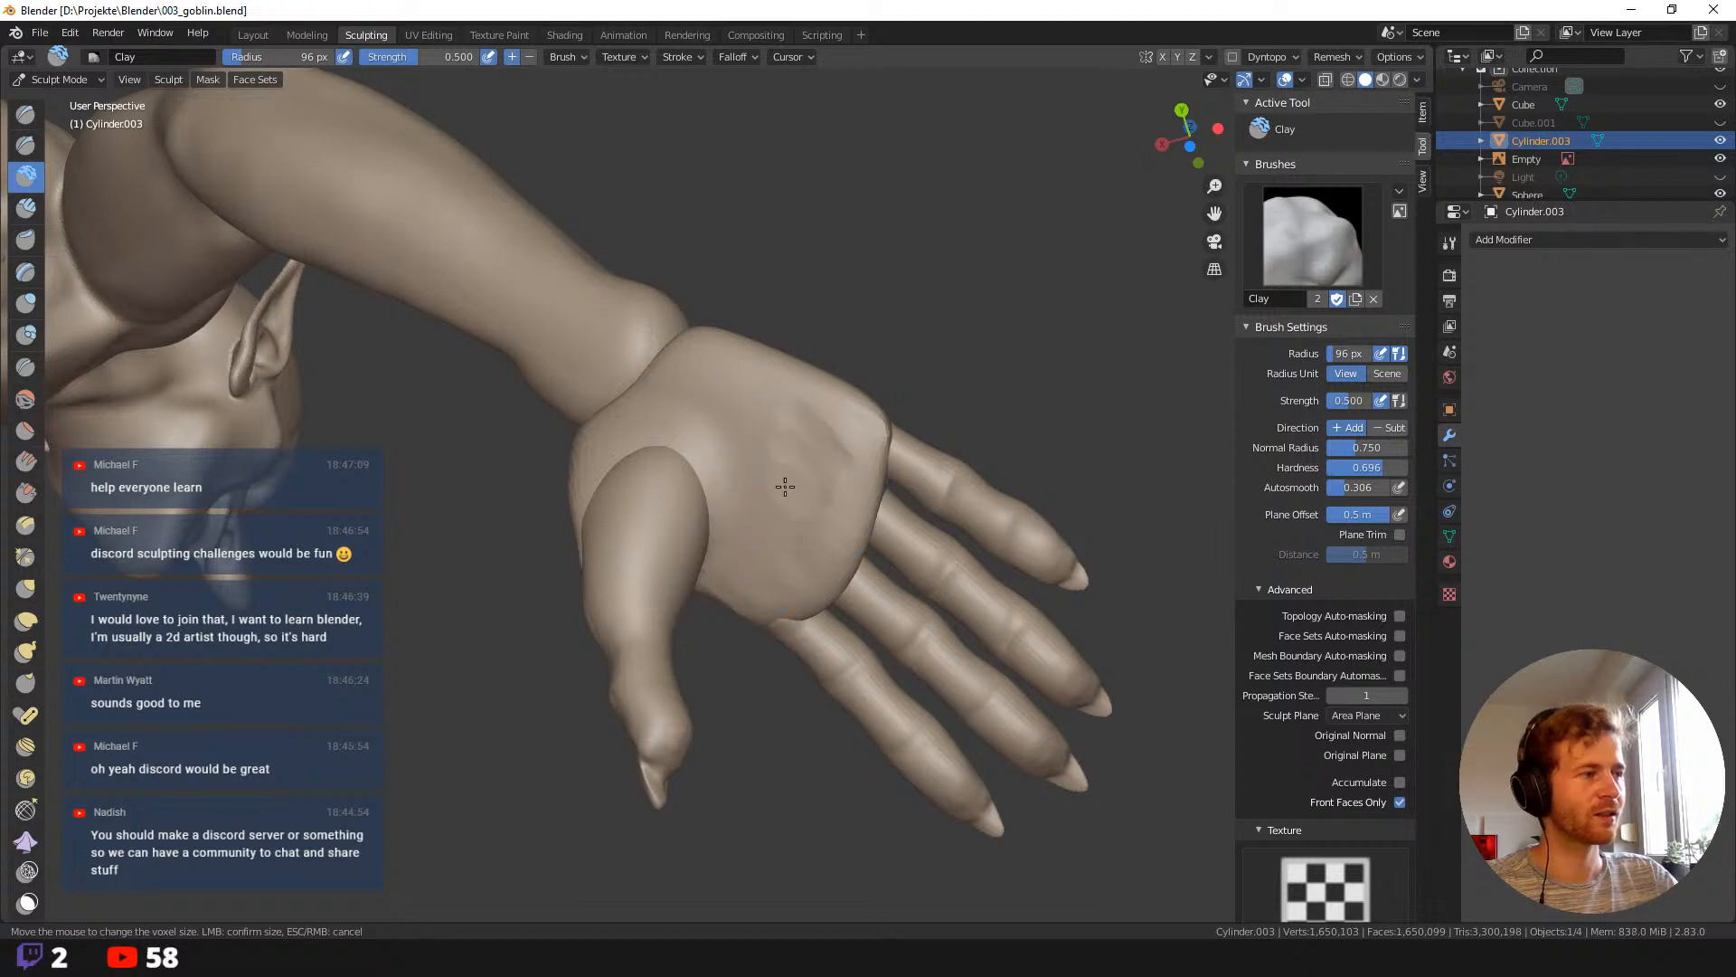
pyautogui.press('f')
pyautogui.click(724, 407)
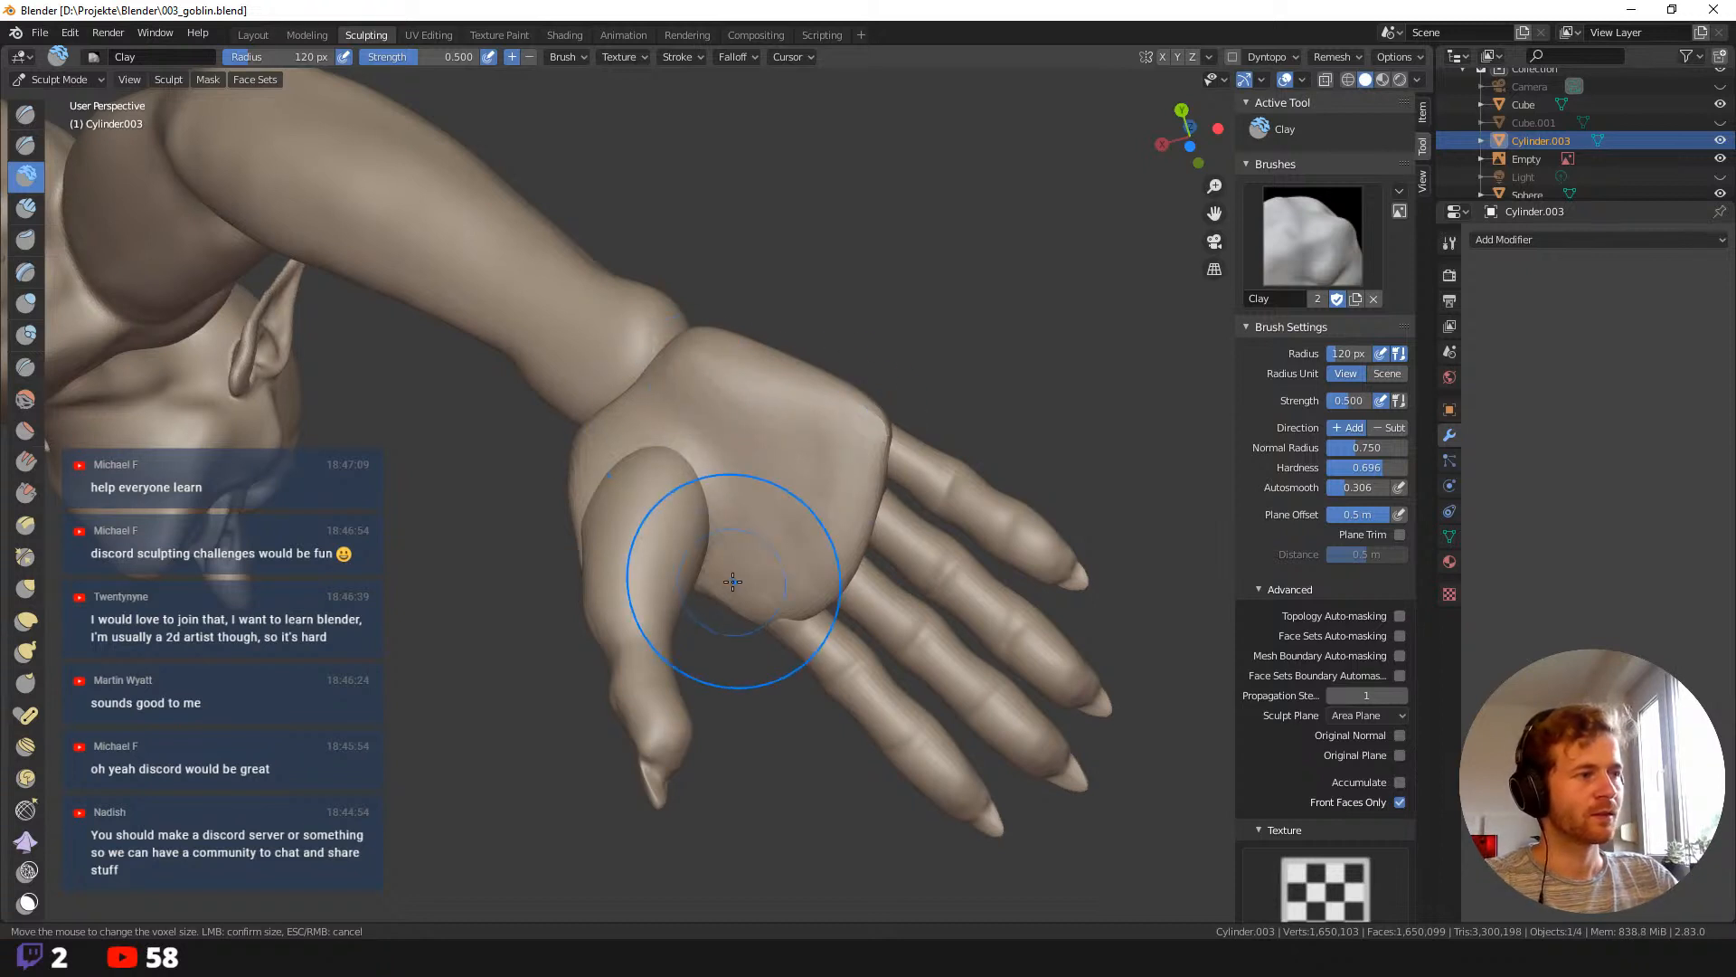
# Carve a hollow and crease into the palm with the Draw Sharp brush at 84 px in subtract direction.
pyautogui.hotkey('shift', 'space')
pyautogui.click(703, 299)
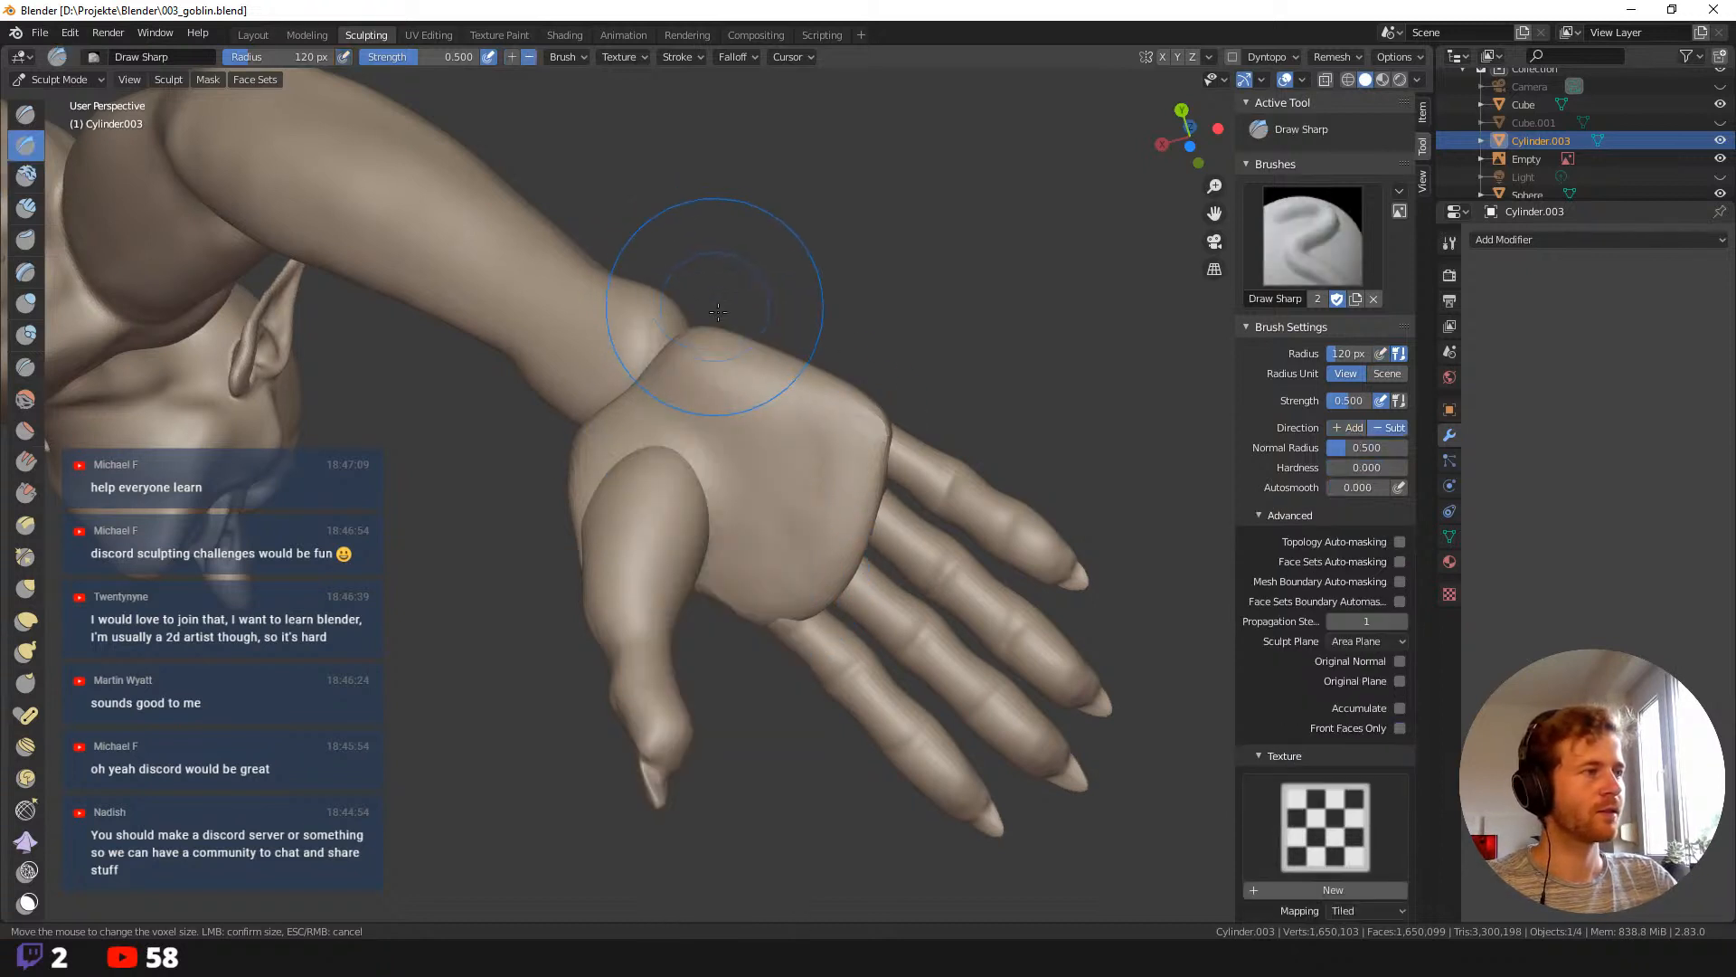
pyautogui.moveTo(790, 491); pyautogui.dragTo(769, 552)
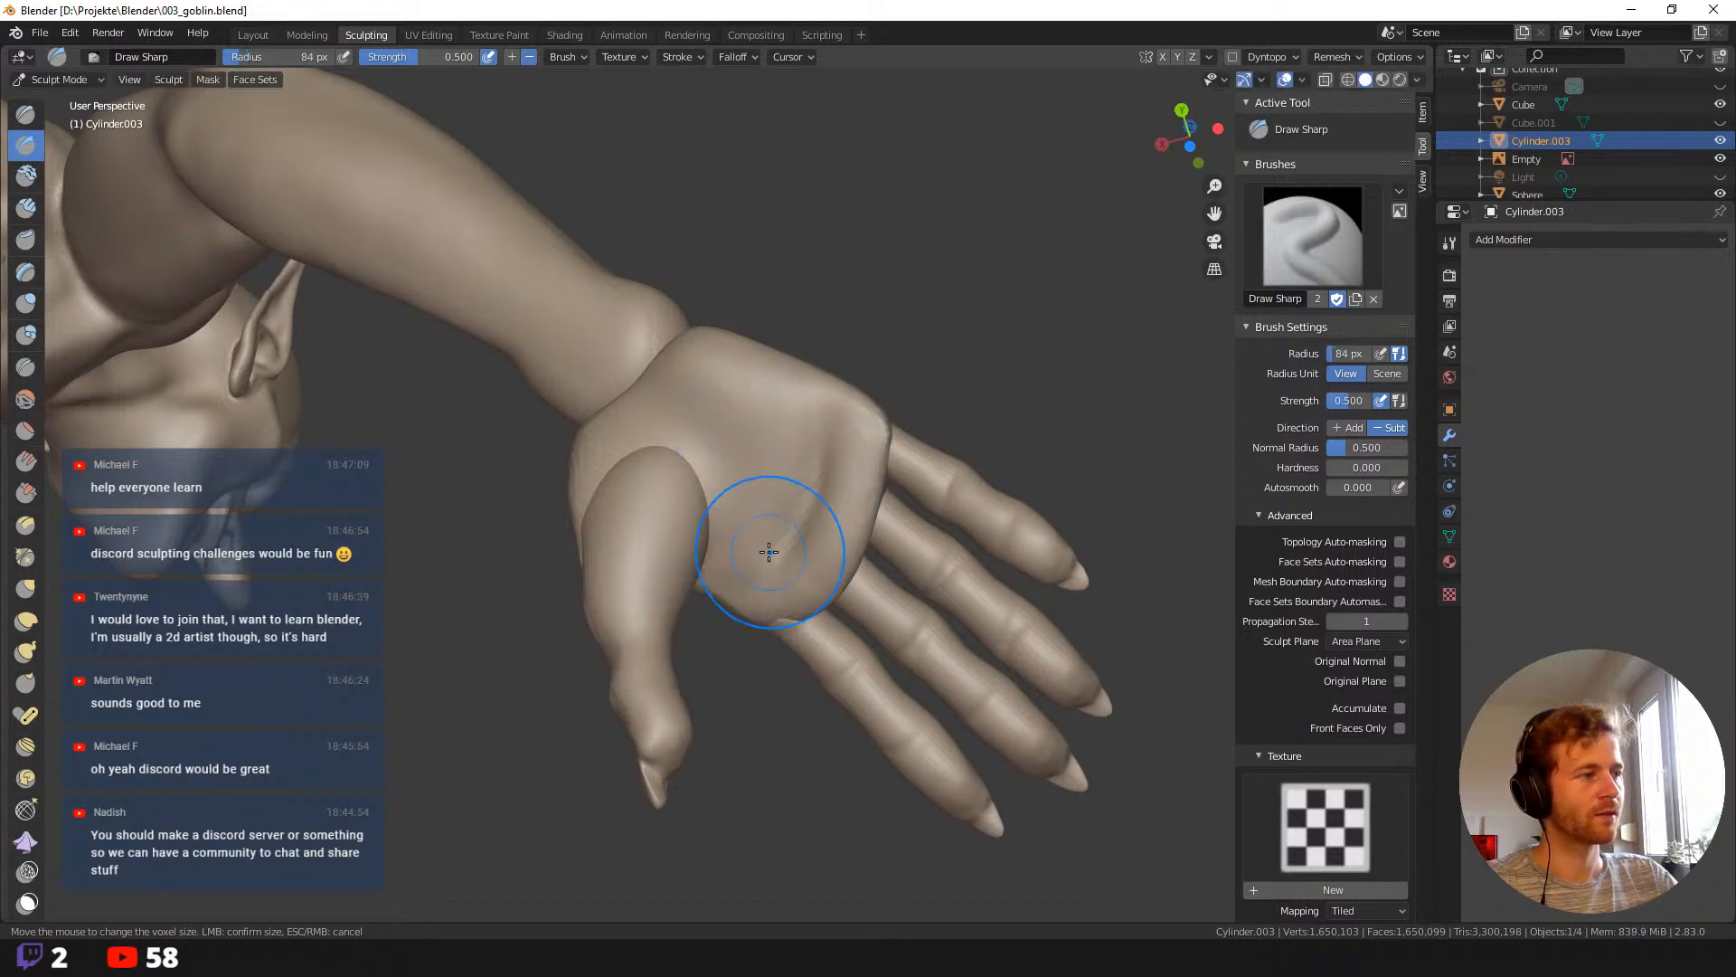
pyautogui.moveTo(800, 465)
pyautogui.mouseDown()
pyautogui.moveTo(675, 414)
pyautogui.moveTo(781, 470)
pyautogui.mouseUp()
# Shift the base of the little finger and the hand's outer edge outward with the Grab brush at up to 134 px.
pyautogui.moveTo(687, 507); pyautogui.dragTo(661, 664, button='middle')
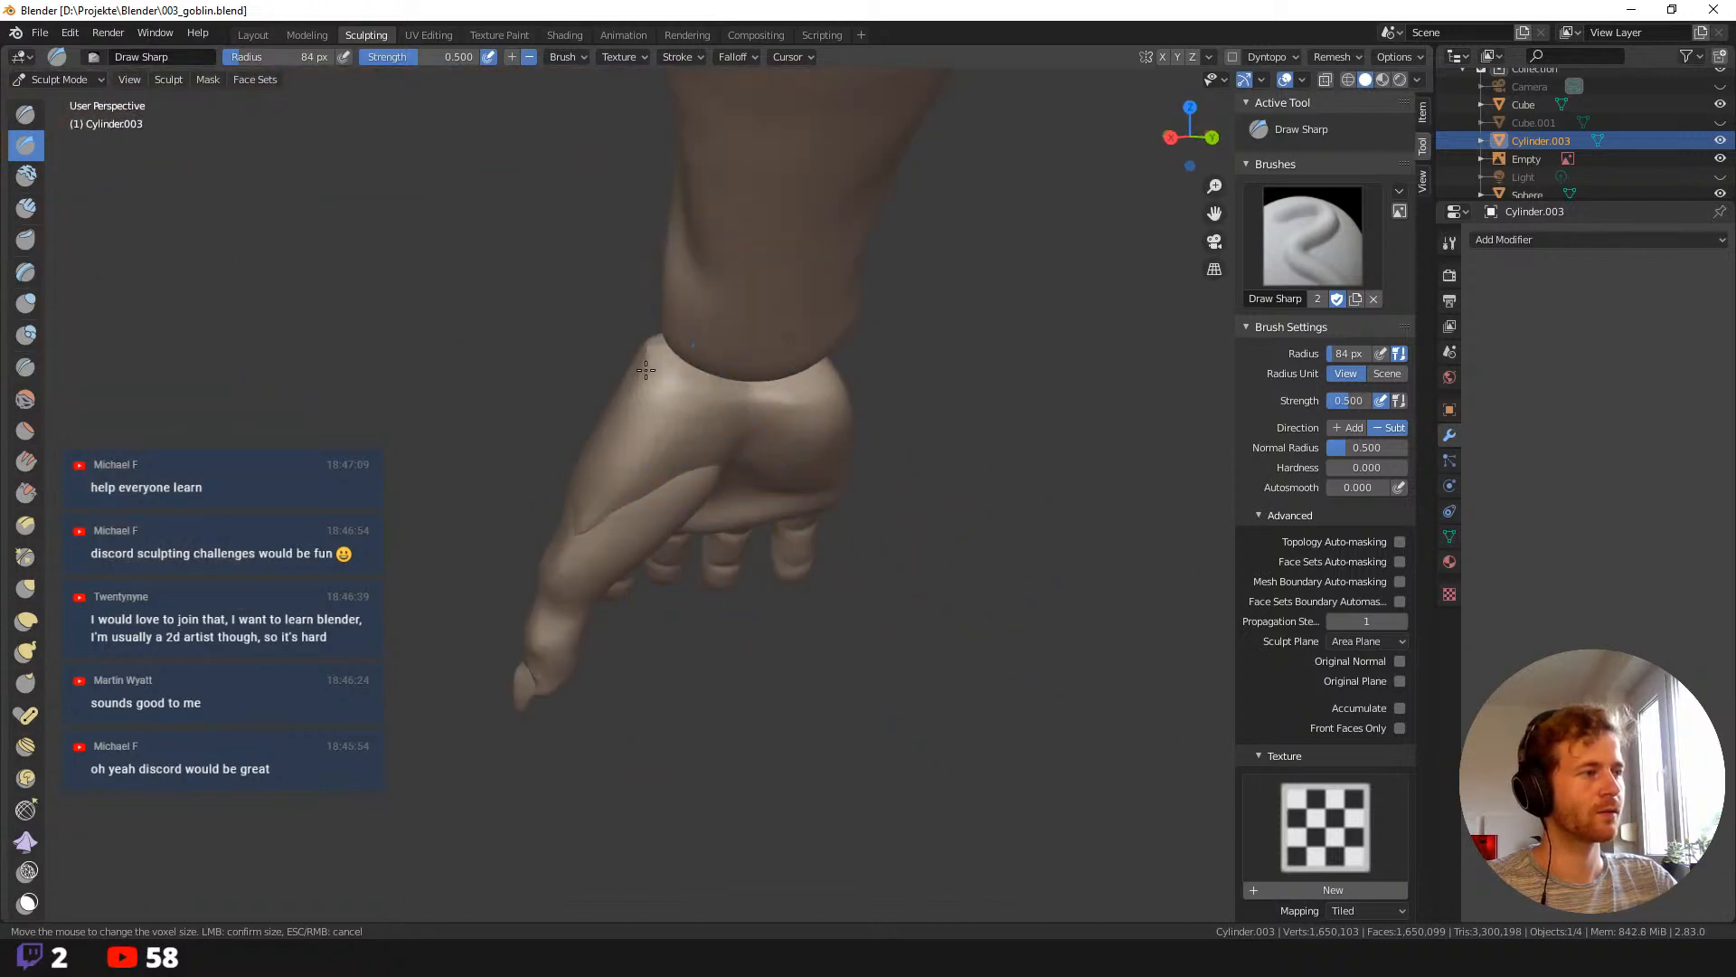
pyautogui.moveTo(524, 368); pyautogui.dragTo(1033, 437, button='middle')
pyautogui.scroll(-4, 995, 407)
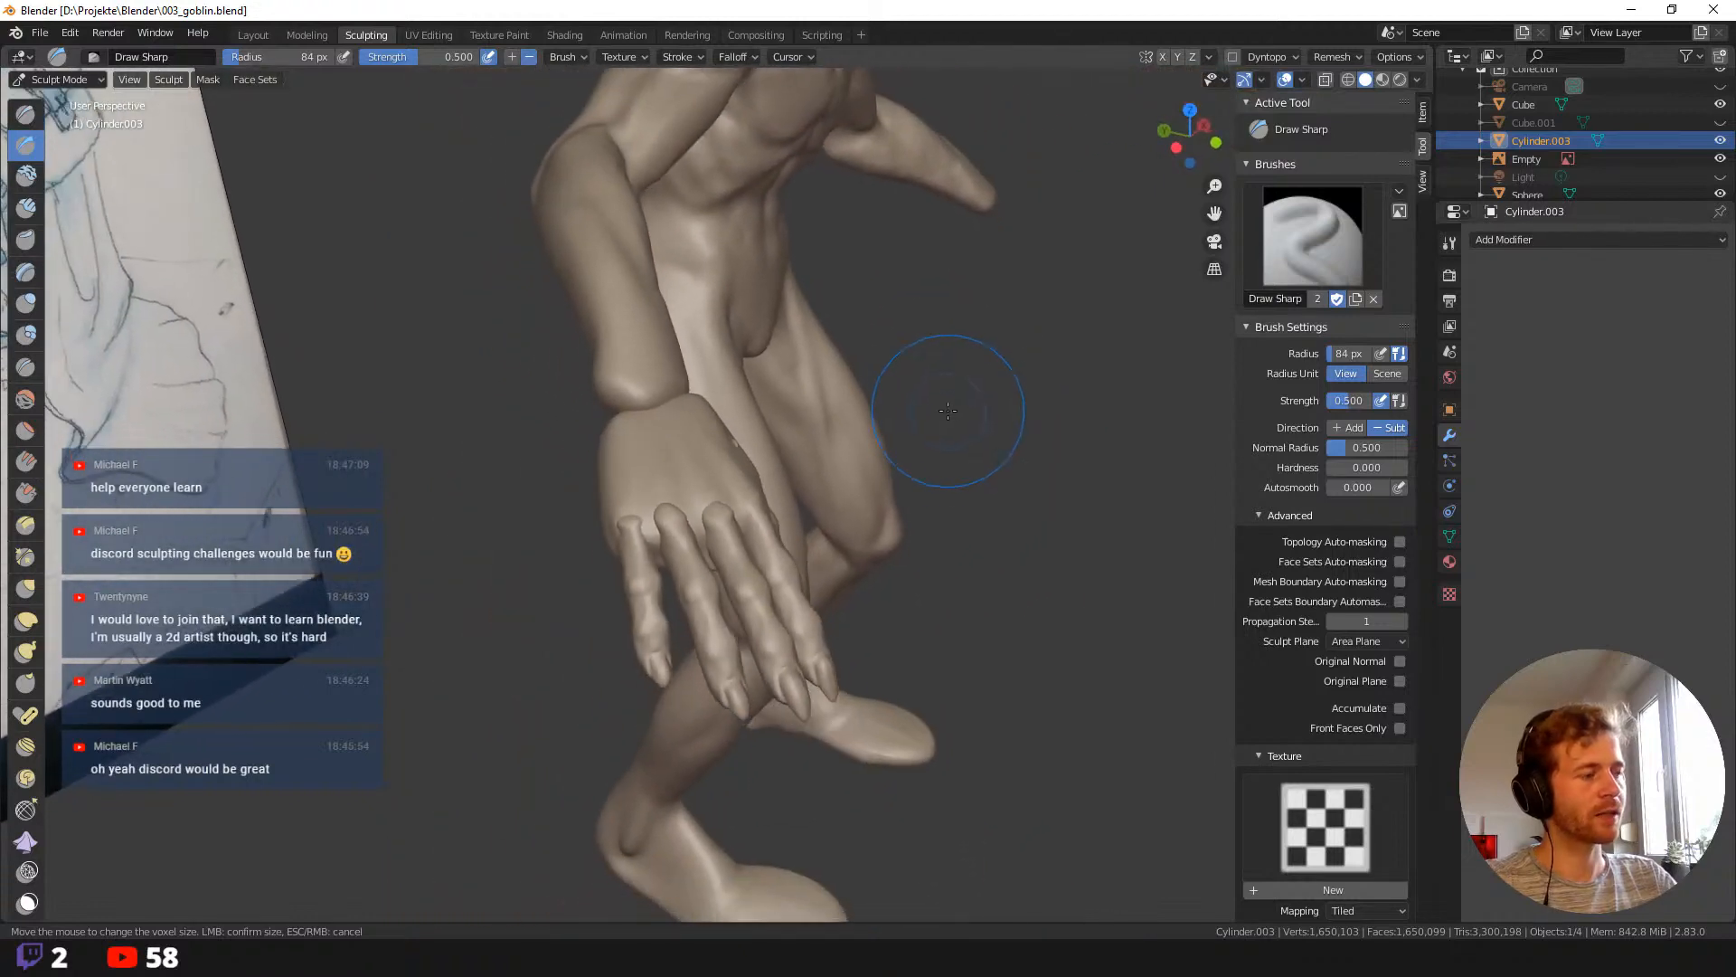
pyautogui.moveTo(506, 588); pyautogui.dragTo(569, 633, button='middle')
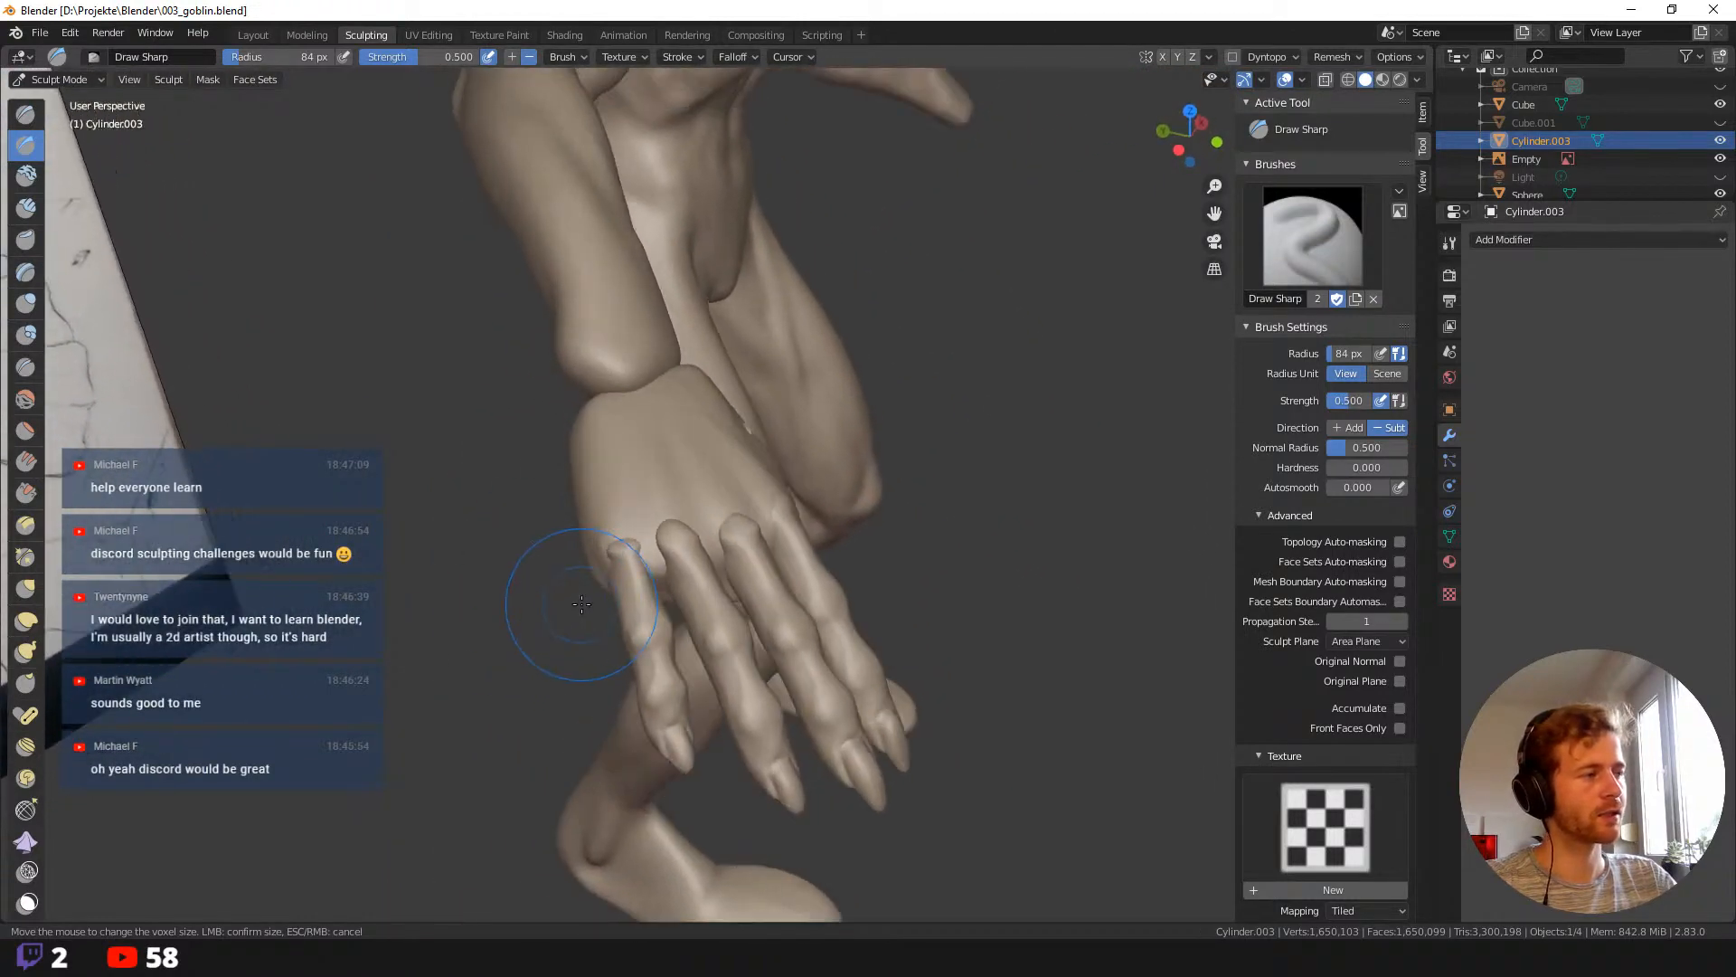
pyautogui.press('g')
pyautogui.moveTo(635, 597); pyautogui.dragTo(611, 586)
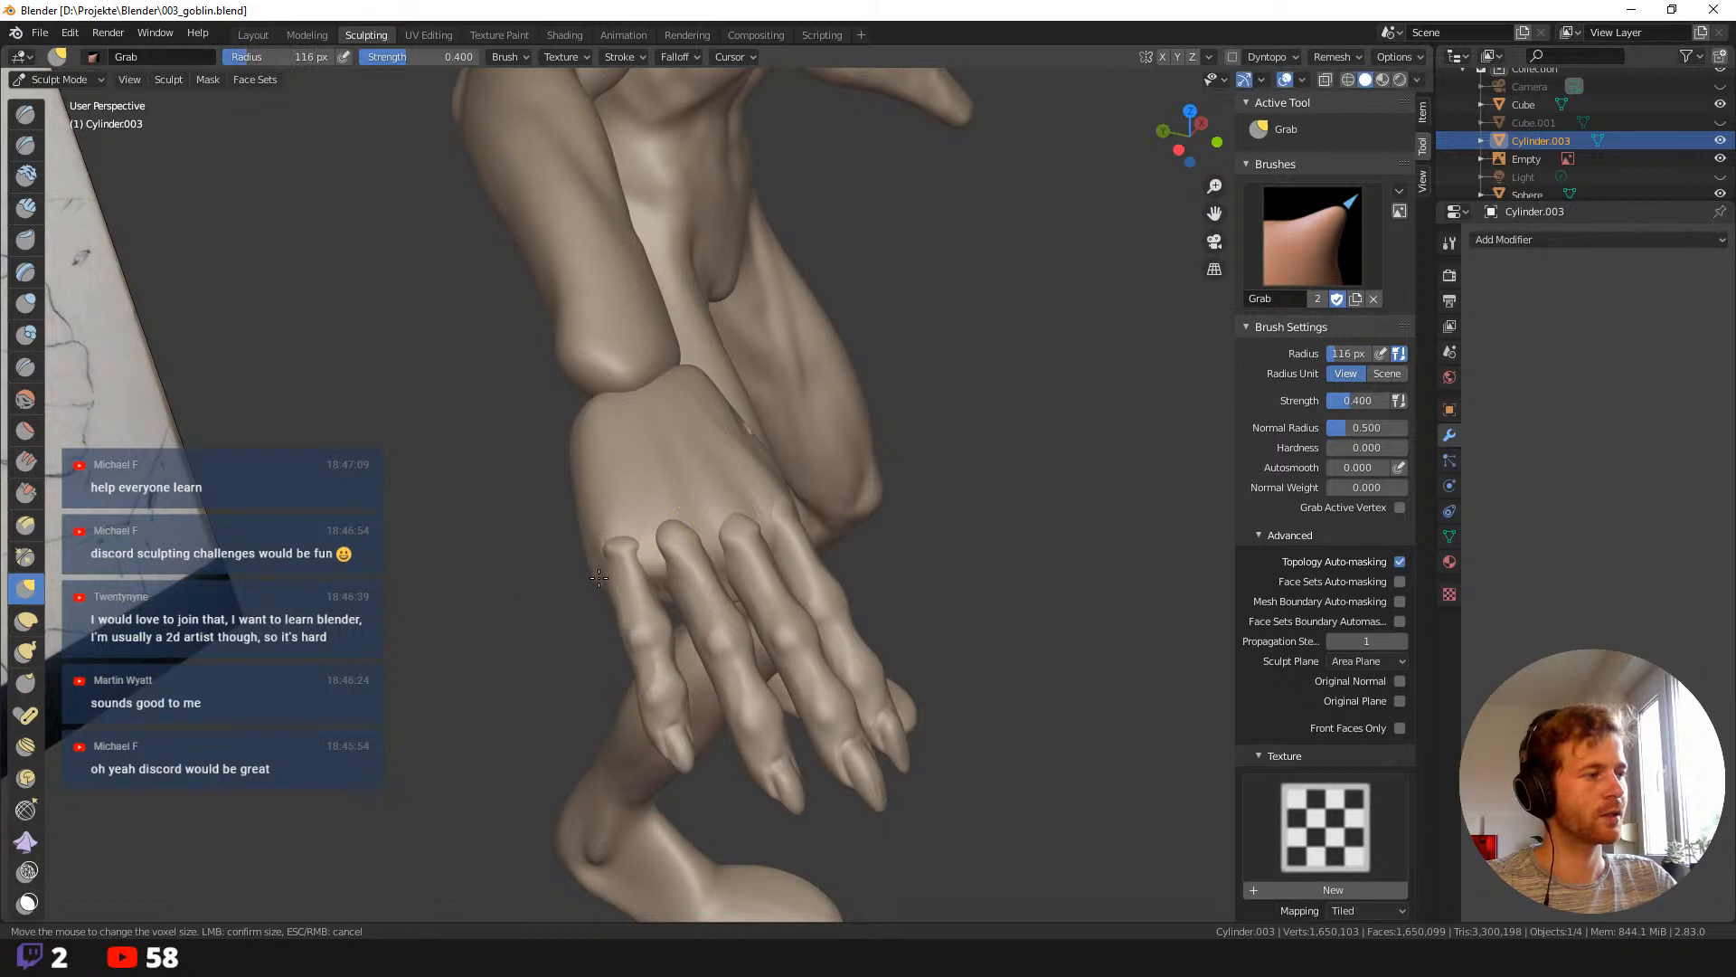
pyautogui.press('f')
pyautogui.click(620, 621)
pyautogui.moveTo(621, 620); pyautogui.dragTo(630, 613, button='middle')
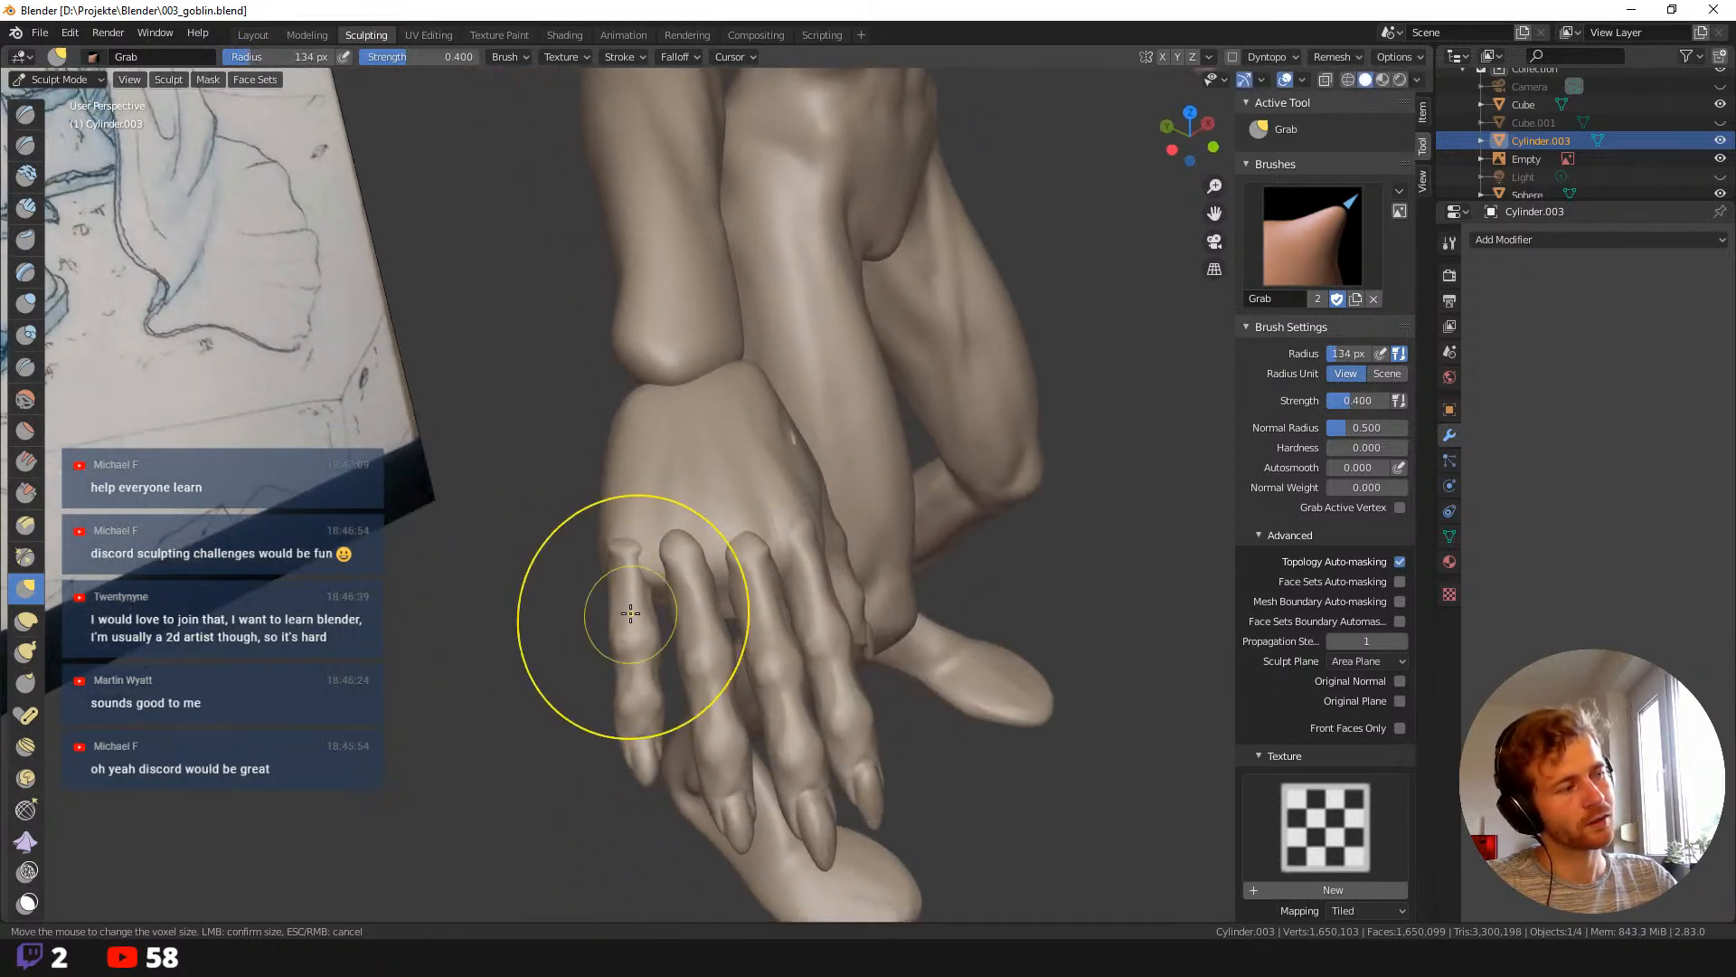
pyautogui.moveTo(645, 654); pyautogui.dragTo(632, 638)
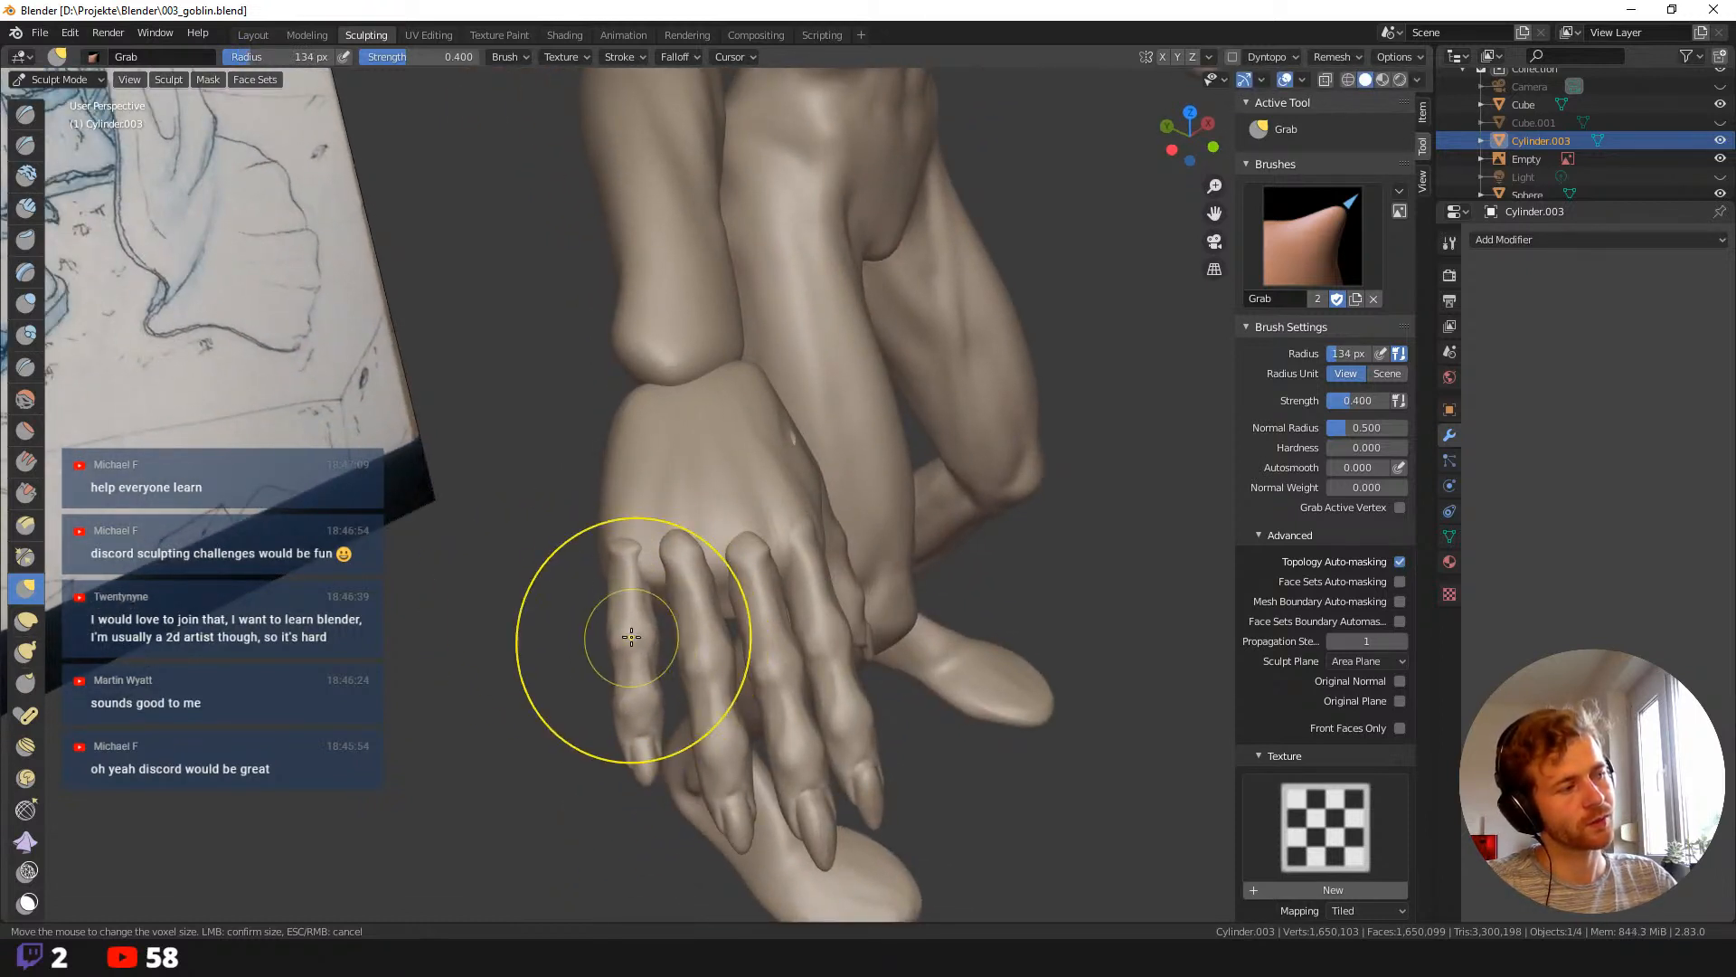
pyautogui.click(625, 578)
pyautogui.moveTo(625, 579)
pyautogui.mouseDown(button='middle')
pyautogui.moveTo(581, 543)
pyautogui.moveTo(458, 736)
pyautogui.moveTo(562, 562)
pyautogui.moveTo(843, 521)
pyautogui.moveTo(697, 232)
pyautogui.mouseUp(button='middle')
# Switch sculpting to the goblin's body and pull the forearm's end down onto the back of the hand with a 73 px Grab brush.
pyautogui.click(262, 35)
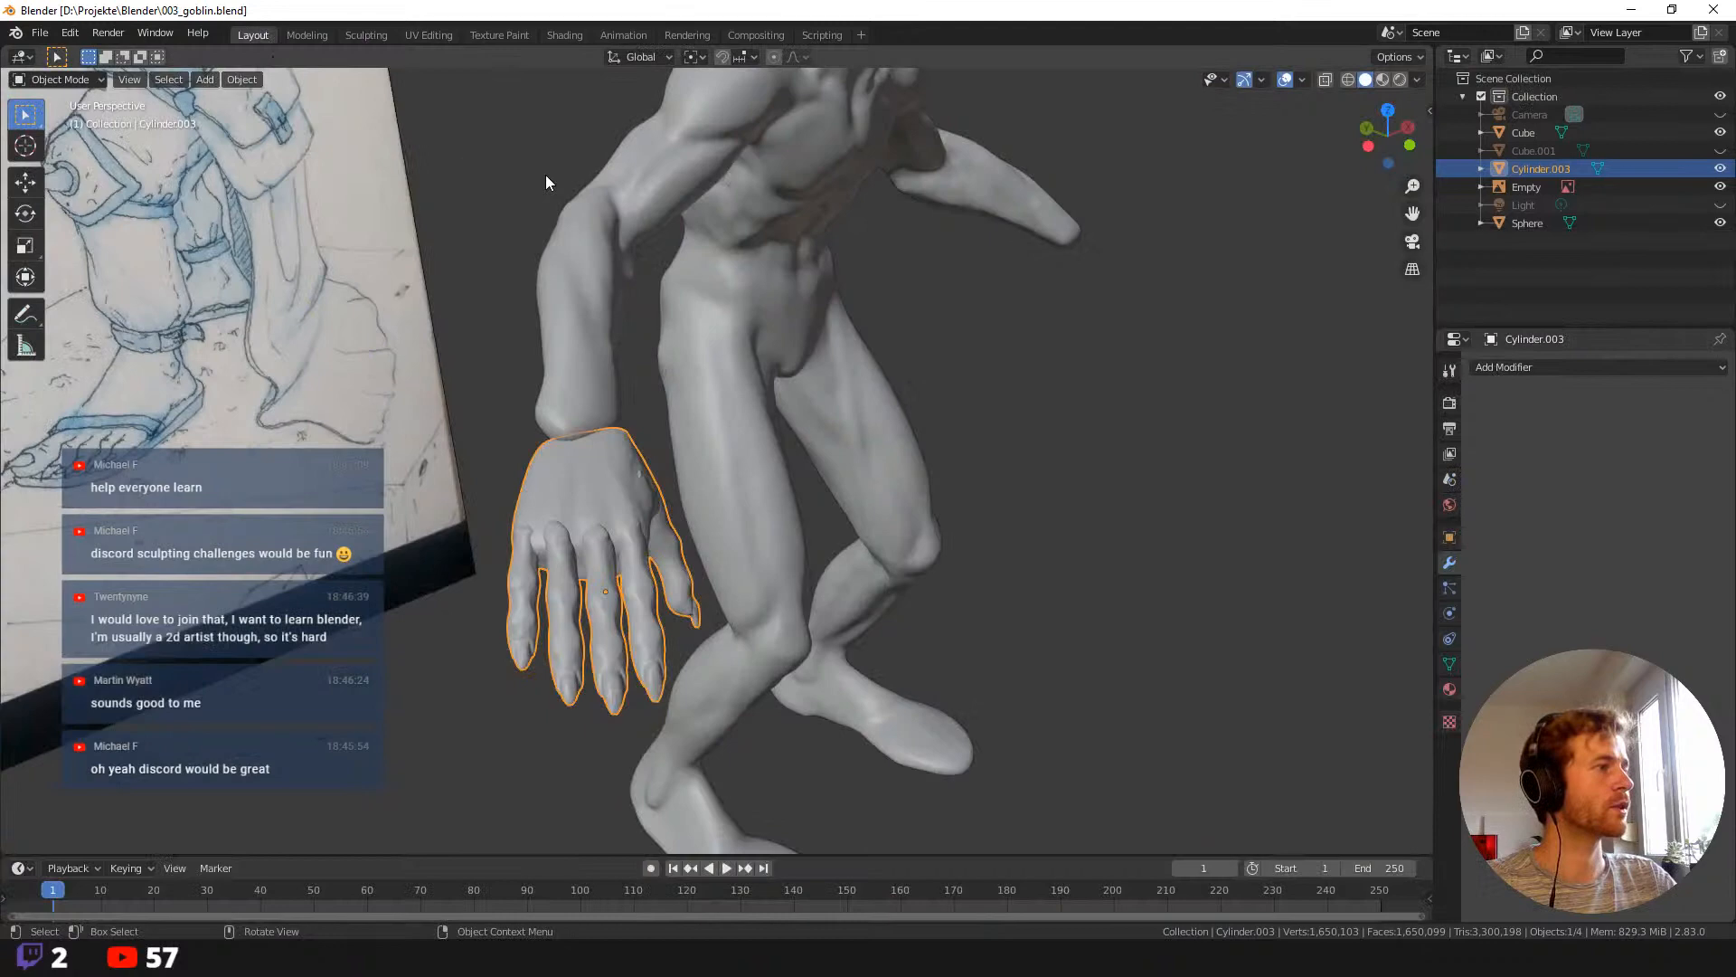
pyautogui.click(577, 313)
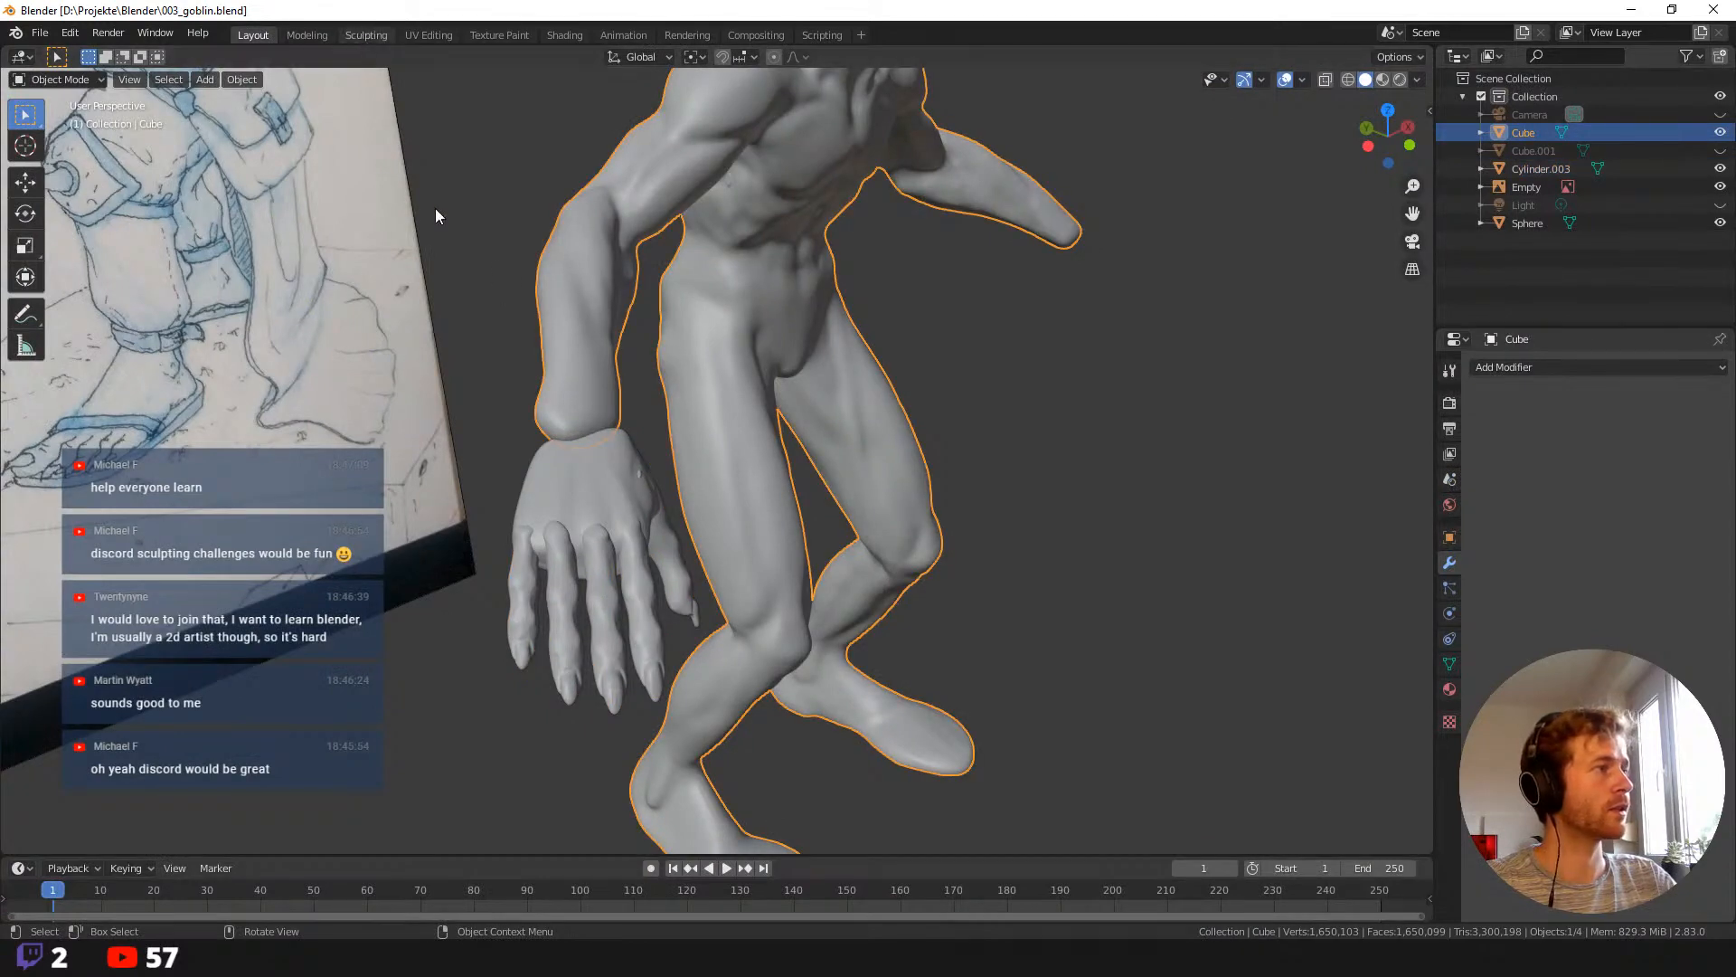
pyautogui.click(368, 36)
pyautogui.scroll(1, 625, 435)
pyautogui.press('f')
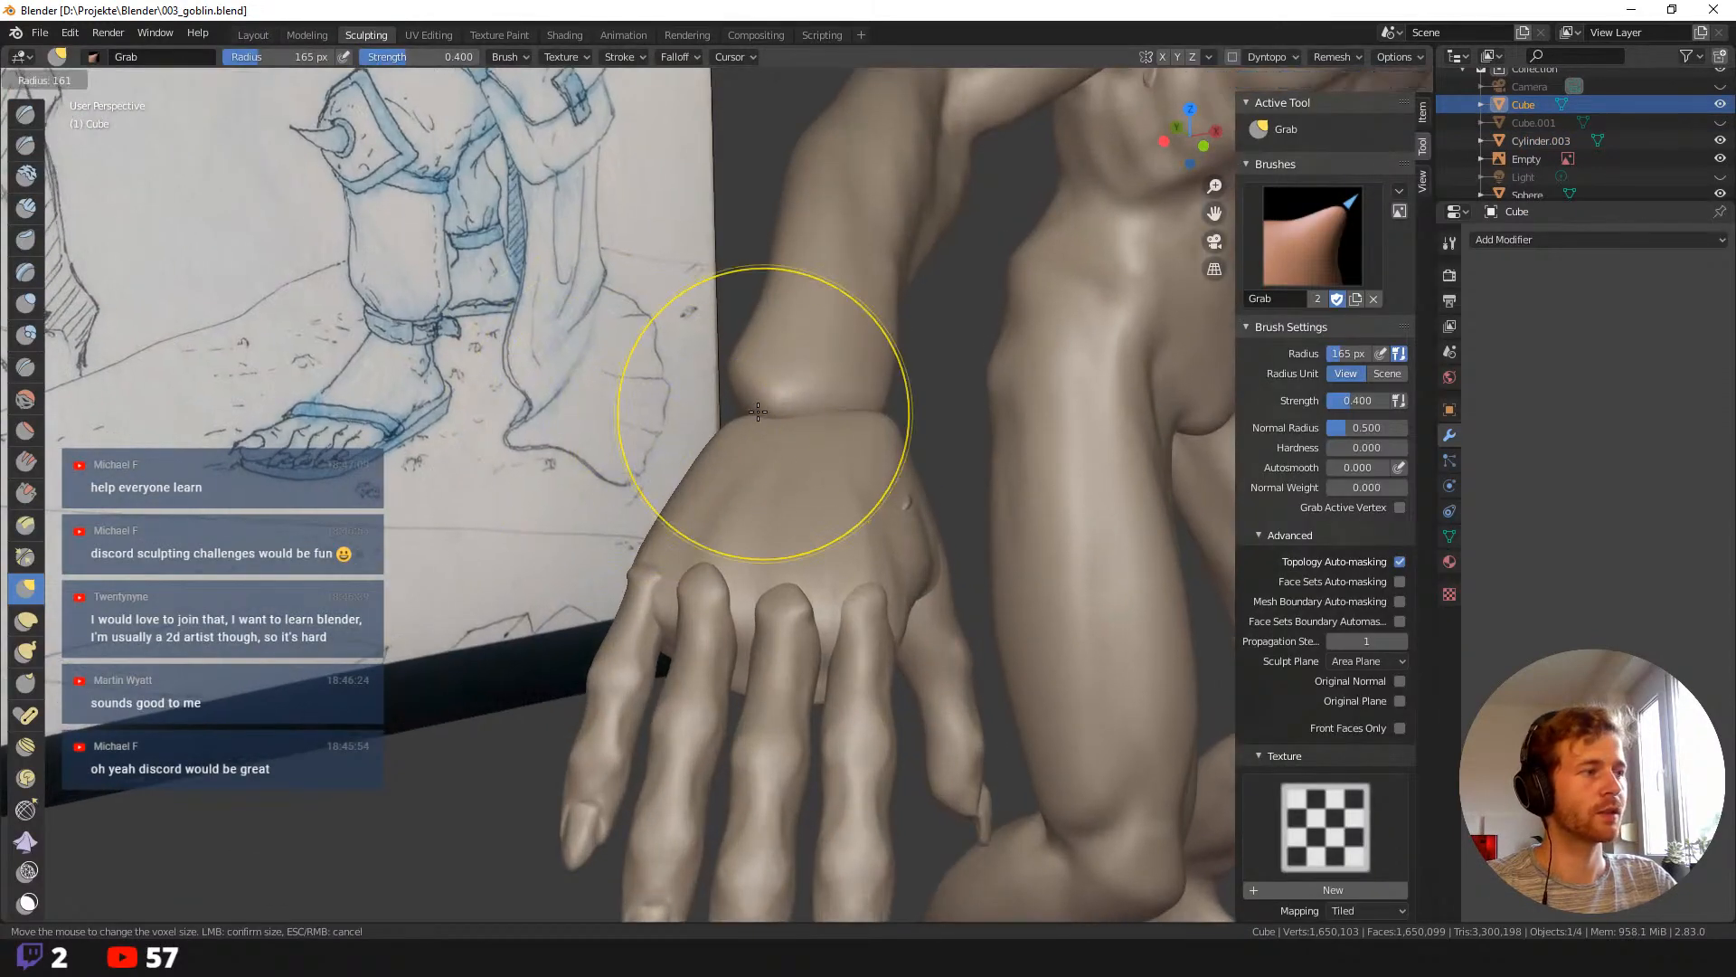
pyautogui.click(701, 411)
pyautogui.moveTo(769, 432); pyautogui.dragTo(807, 467, button='middle')
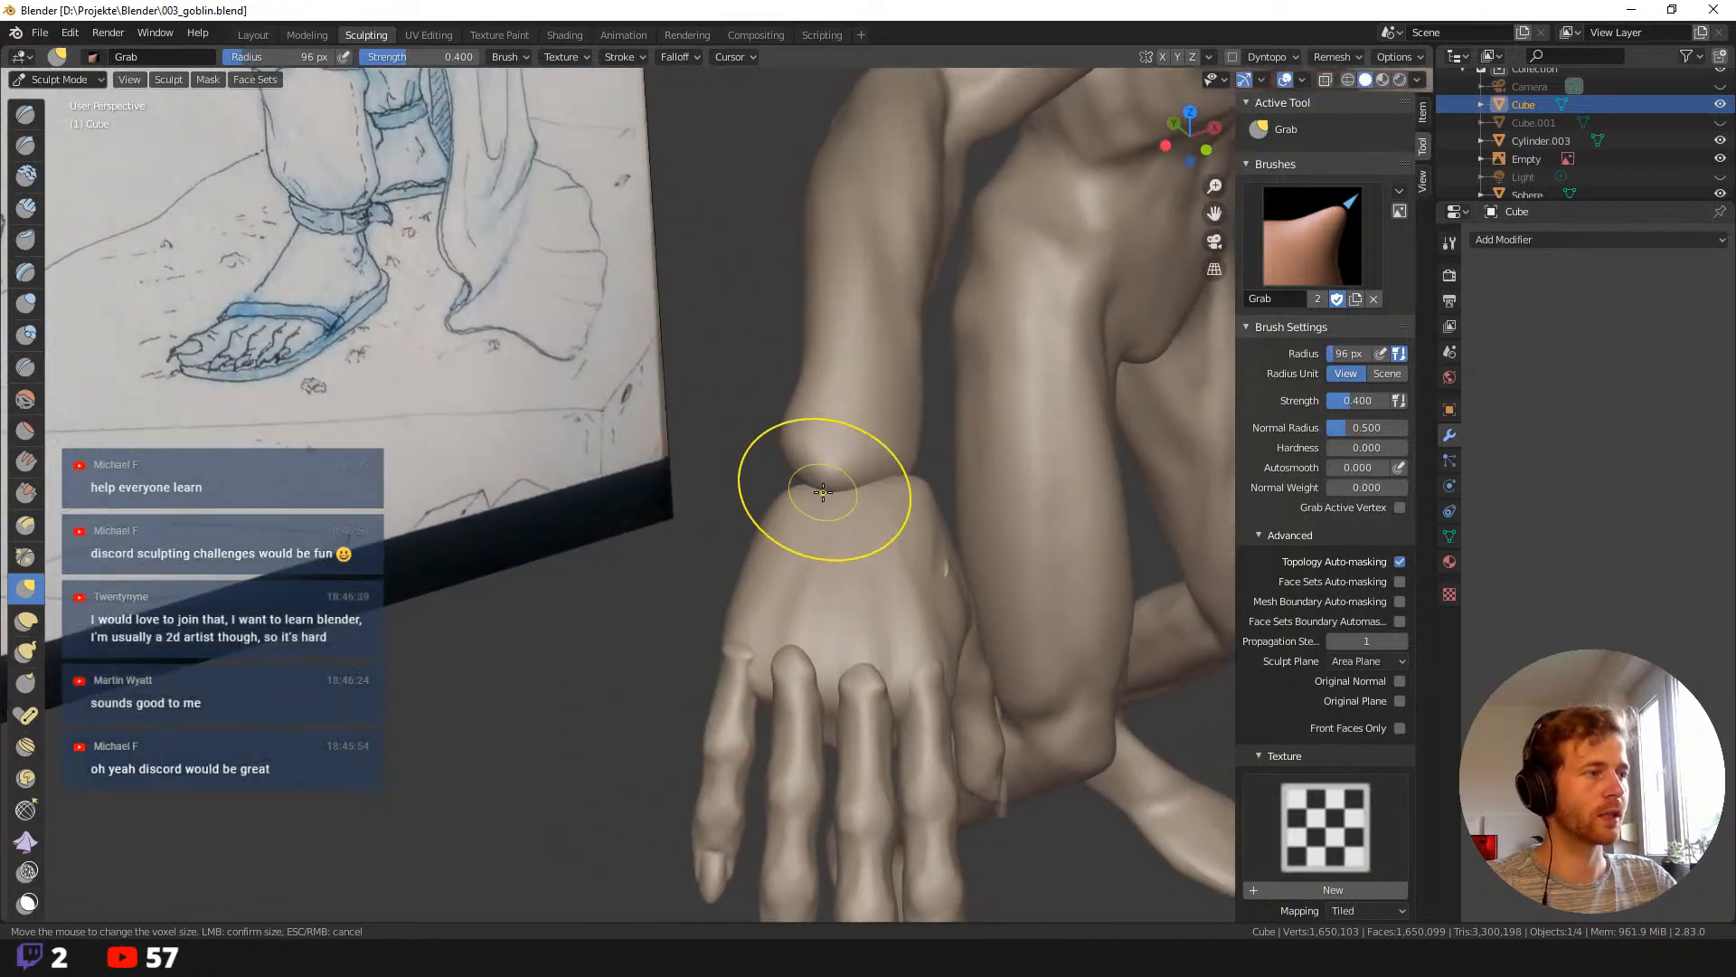
pyautogui.press('f')
pyautogui.click(884, 496)
pyautogui.moveTo(823, 477); pyautogui.dragTo(818, 498)
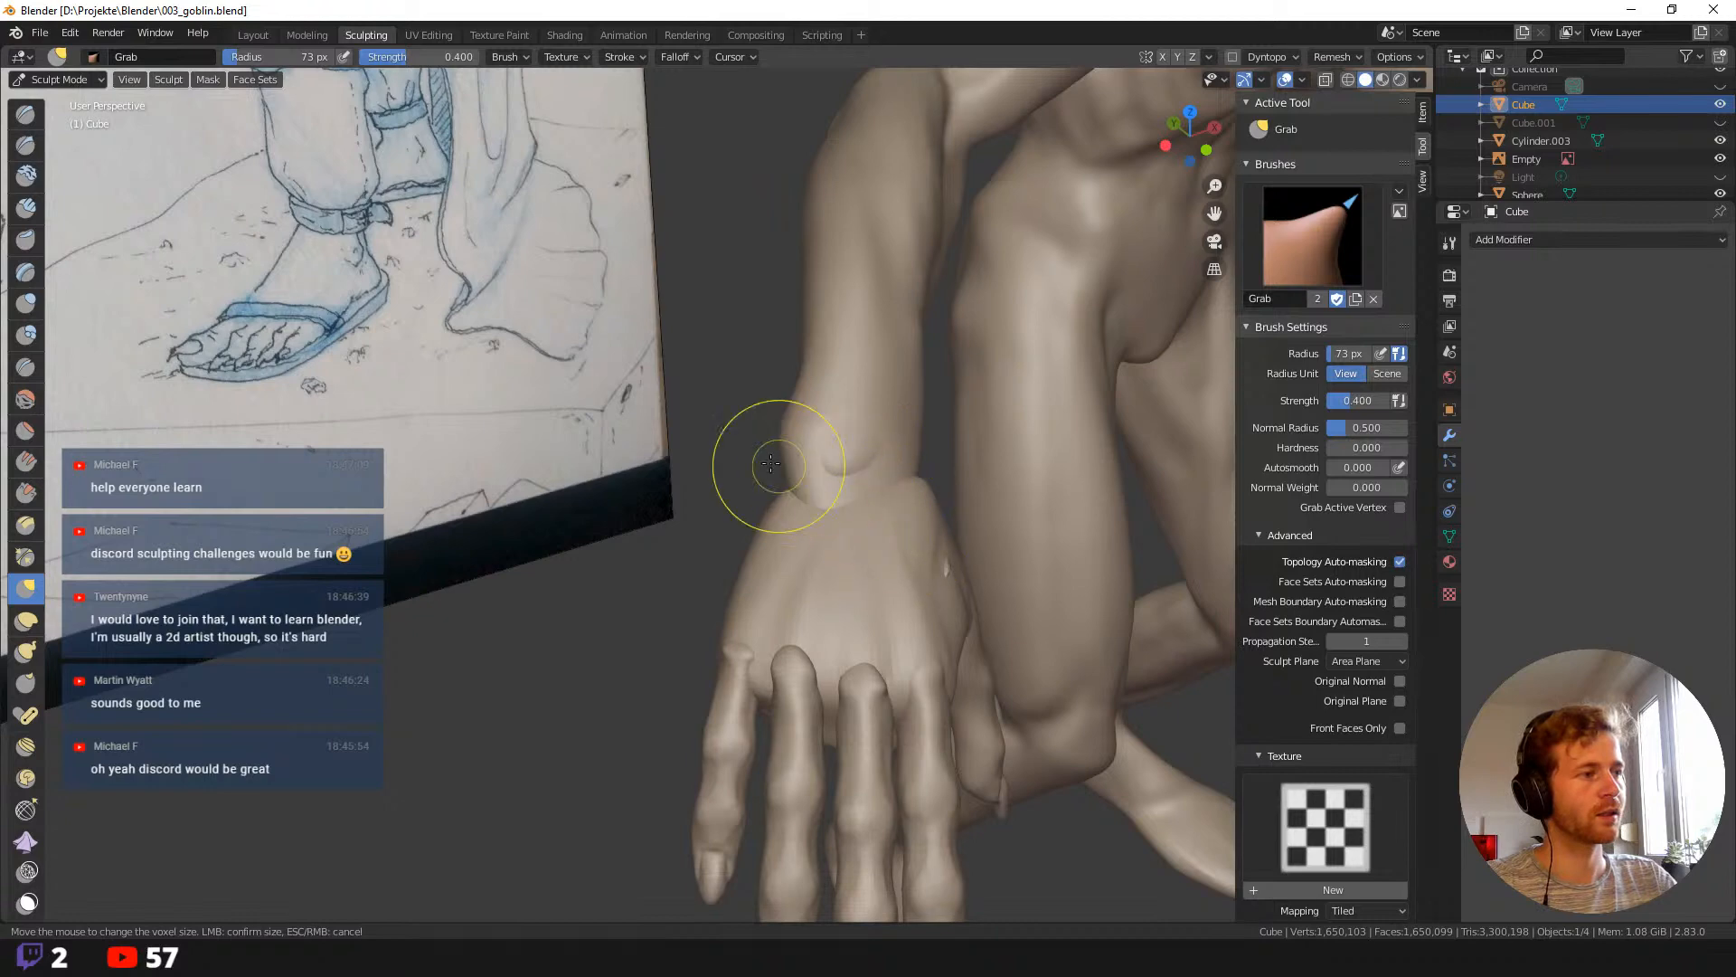
# Fit the forearm's end to the hand on the thumb side and palm side with the Grab brush at up to 97 px.
pyautogui.moveTo(771, 464); pyautogui.dragTo(680, 449, button='middle')
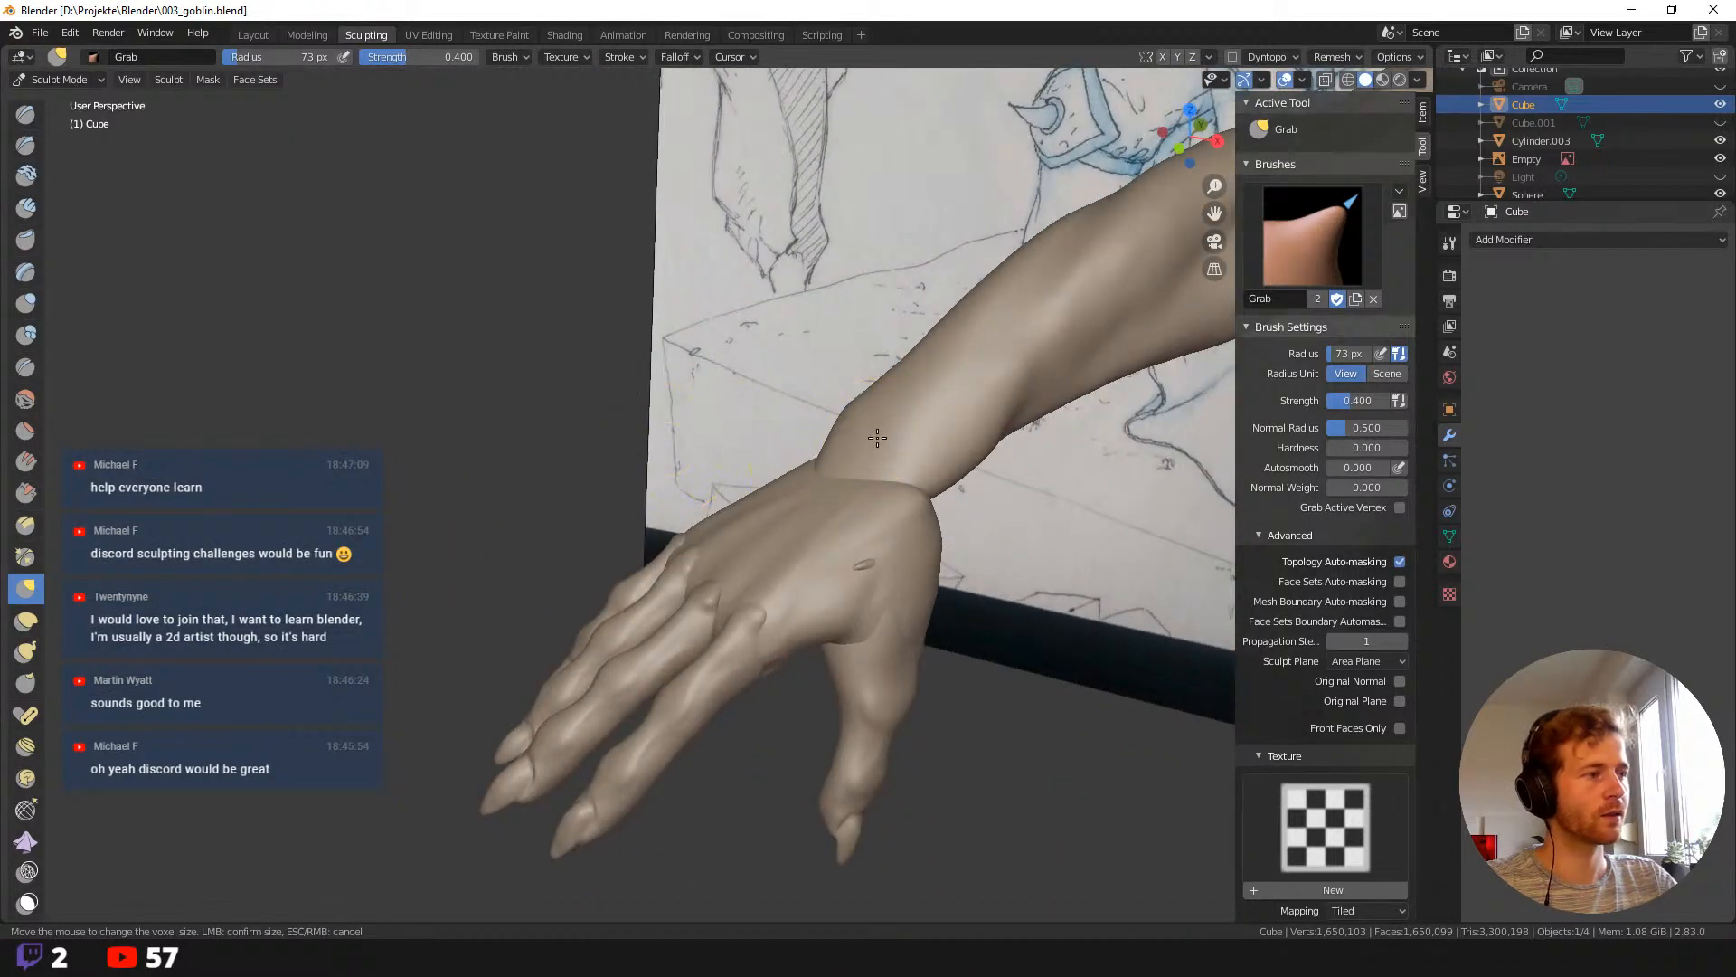
pyautogui.moveTo(815, 408); pyautogui.dragTo(697, 517, button='middle')
pyautogui.moveTo(852, 462); pyautogui.dragTo(875, 478)
pyautogui.moveTo(984, 495); pyautogui.dragTo(979, 459, button='middle')
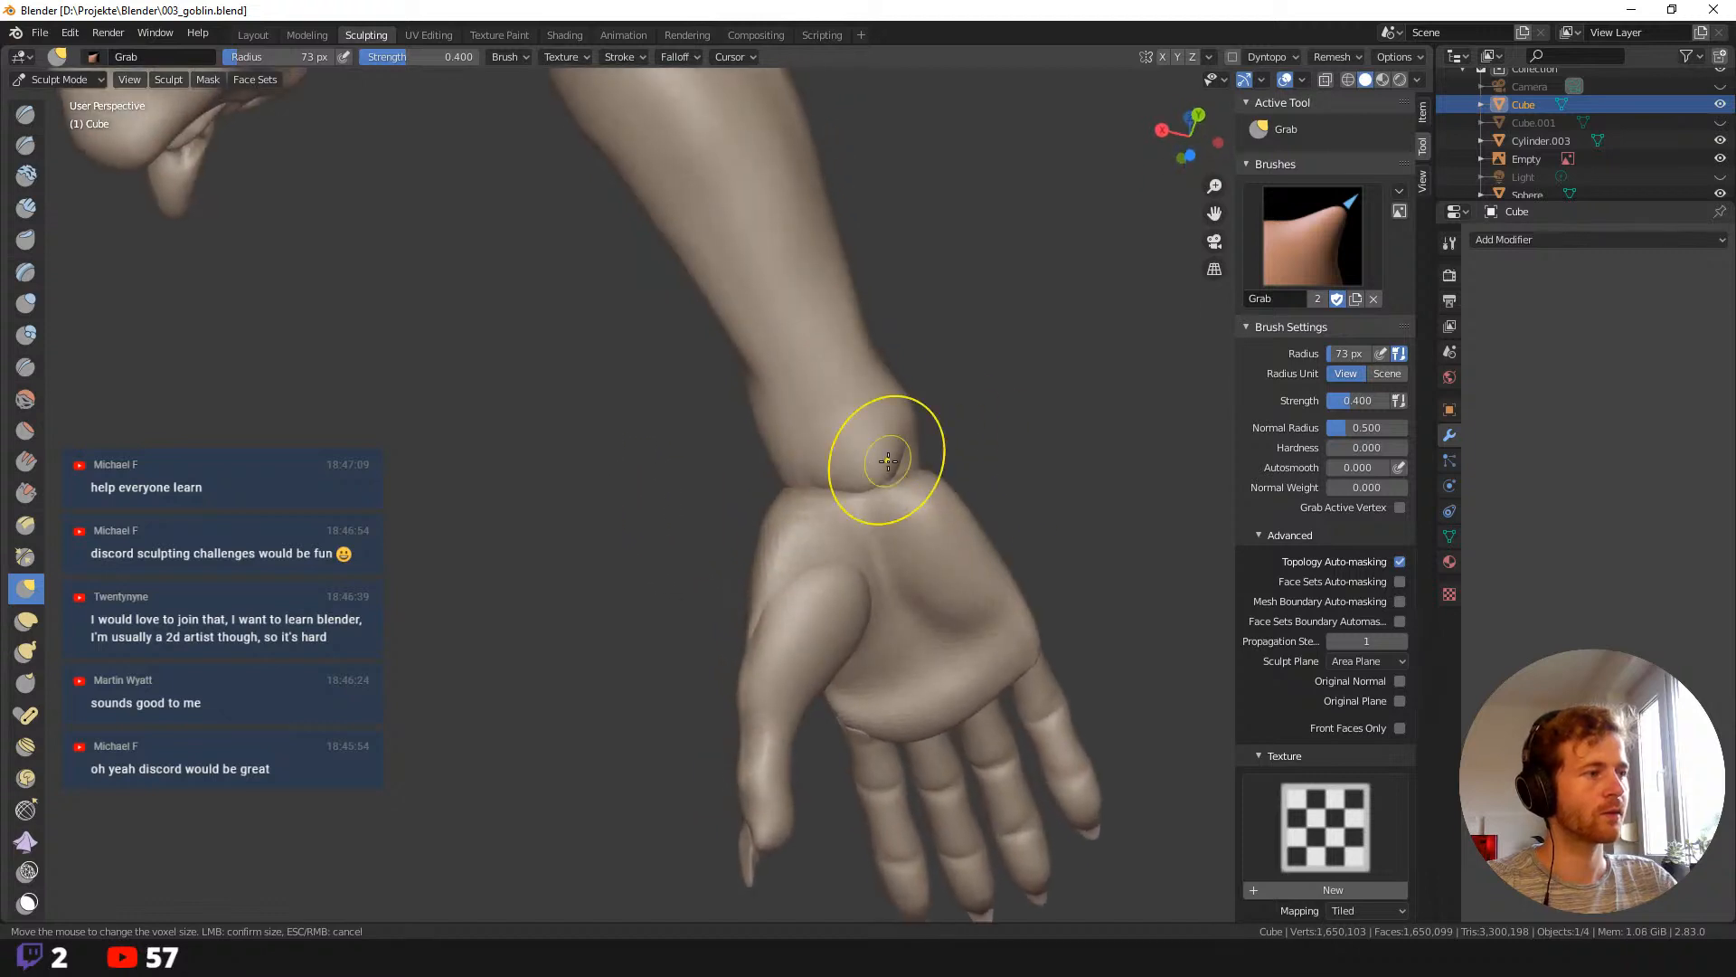
pyautogui.press('f')
pyautogui.click(910, 472)
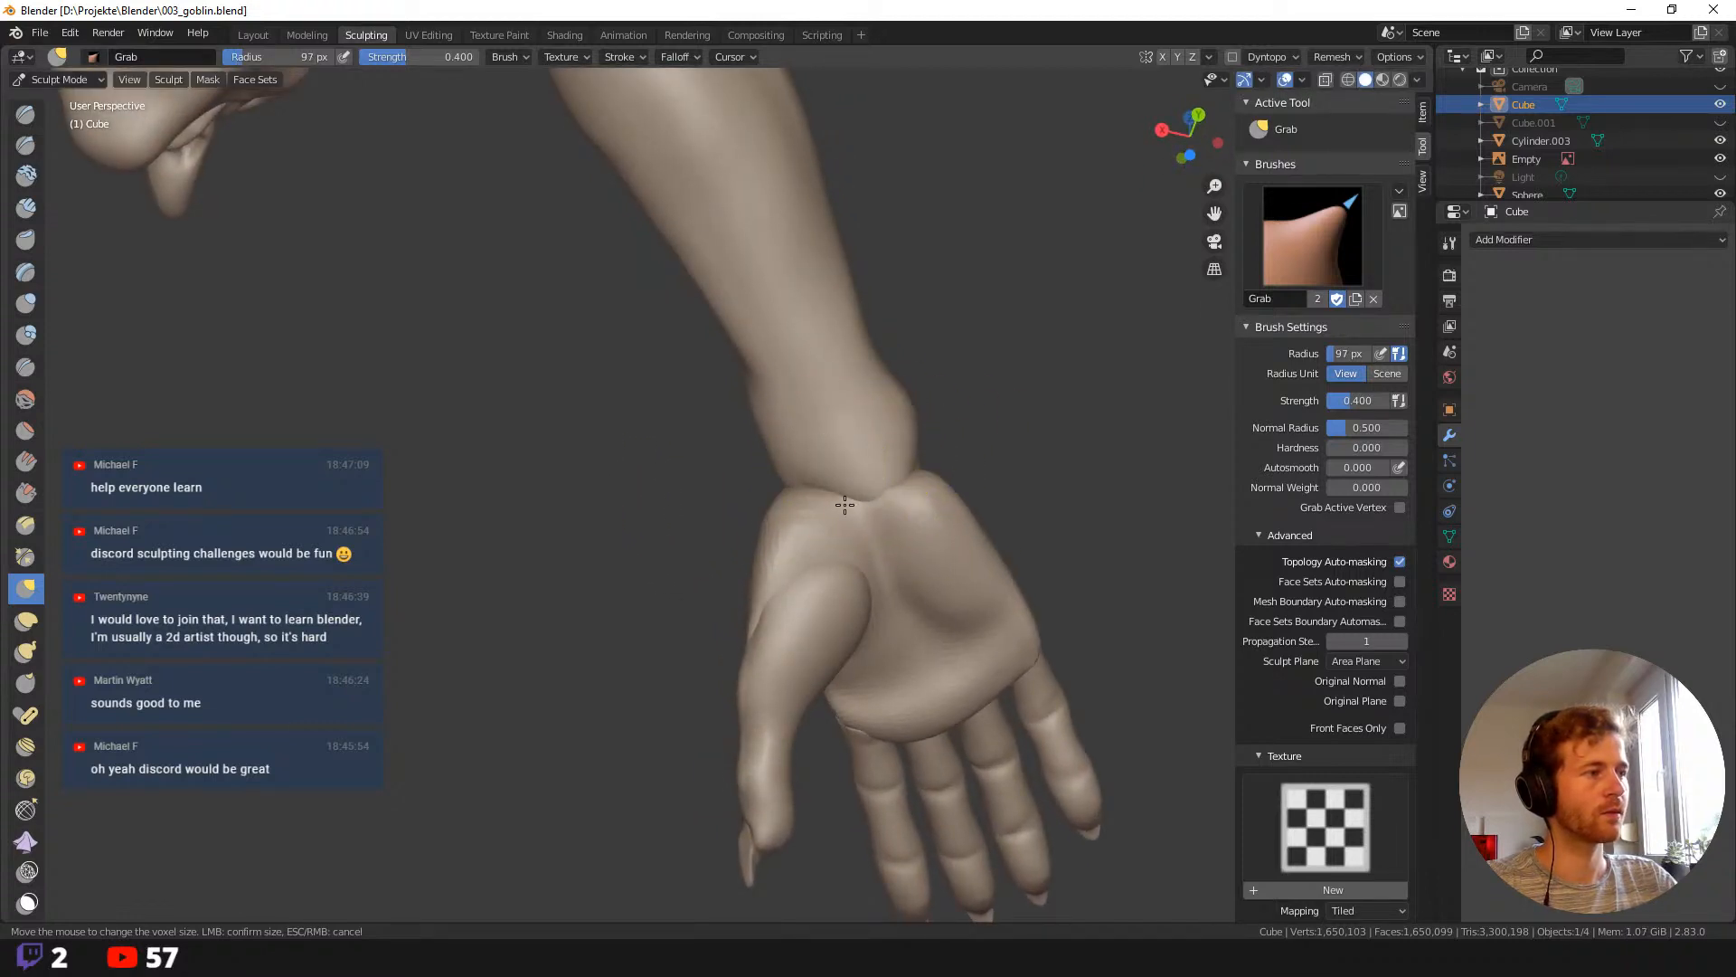
# Reshape the whole forearm above the wrist with large Grab strokes, raising the brush radius to 333 px.
pyautogui.scroll(-4, 940, 420)
pyautogui.moveTo(841, 317); pyautogui.dragTo(697, 399, button='middle')
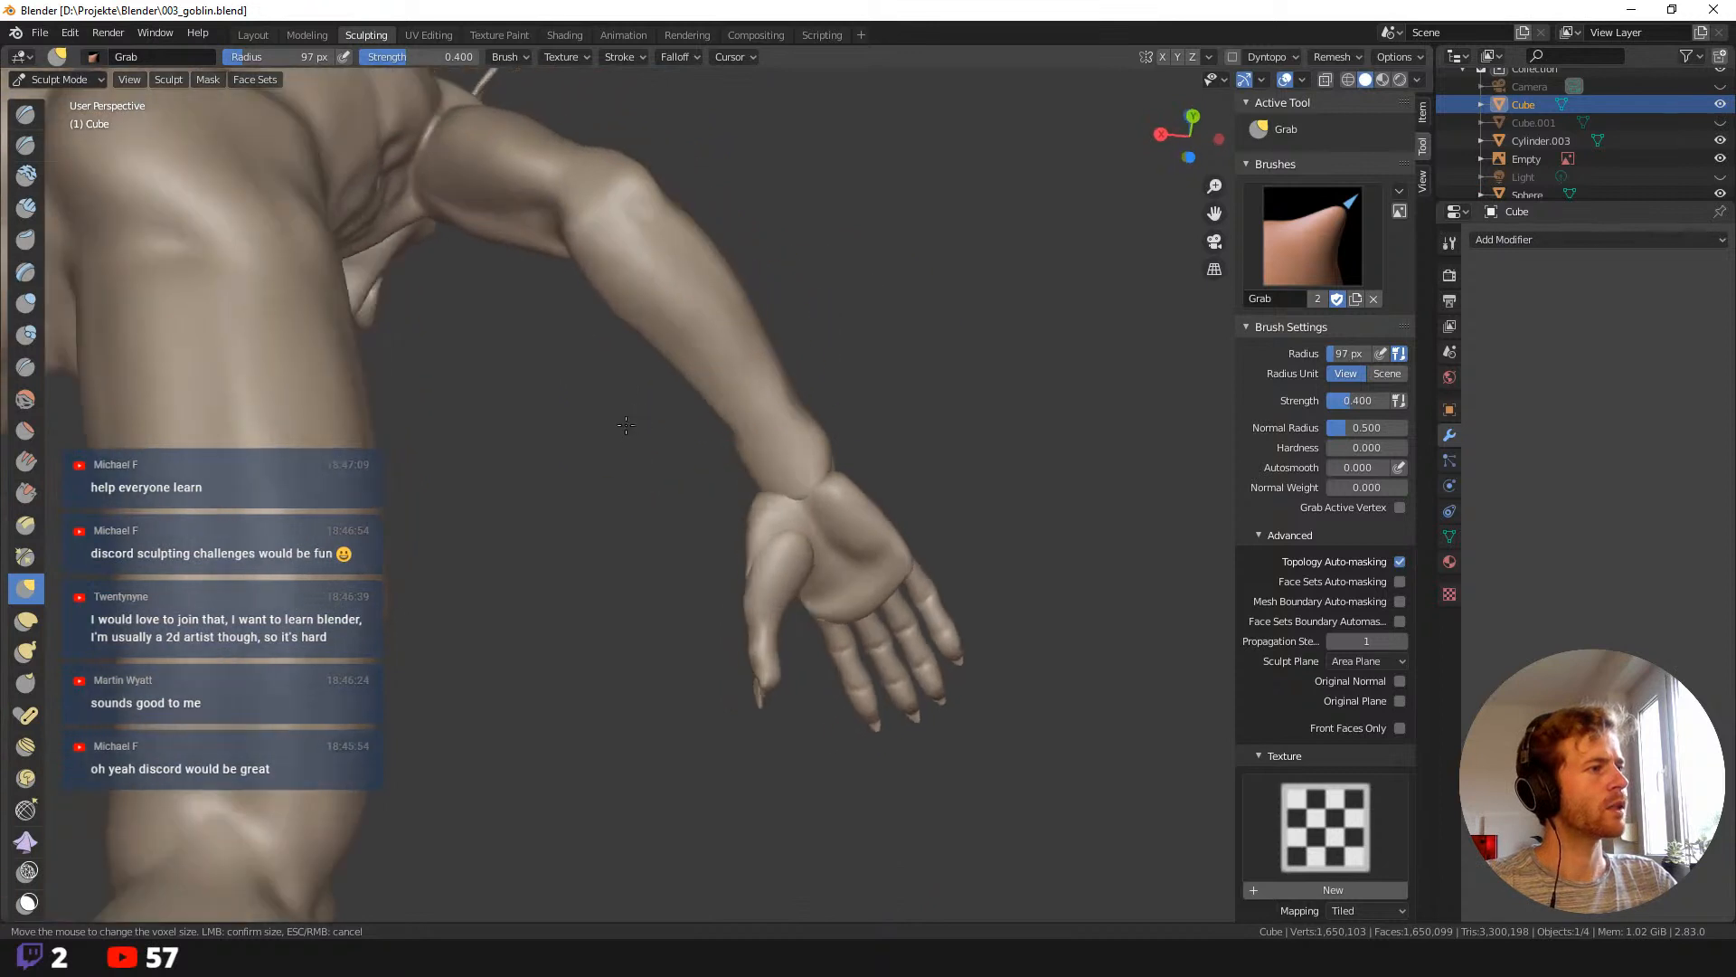
pyautogui.press('f')
pyautogui.click(779, 357)
pyautogui.moveTo(709, 331)
pyautogui.mouseDown()
pyautogui.moveTo(803, 239)
pyautogui.moveTo(789, 260)
pyautogui.mouseUp()
pyautogui.moveTo(775, 213); pyautogui.dragTo(814, 263, button='middle')
pyautogui.press('f')
pyautogui.click(1000, 317)
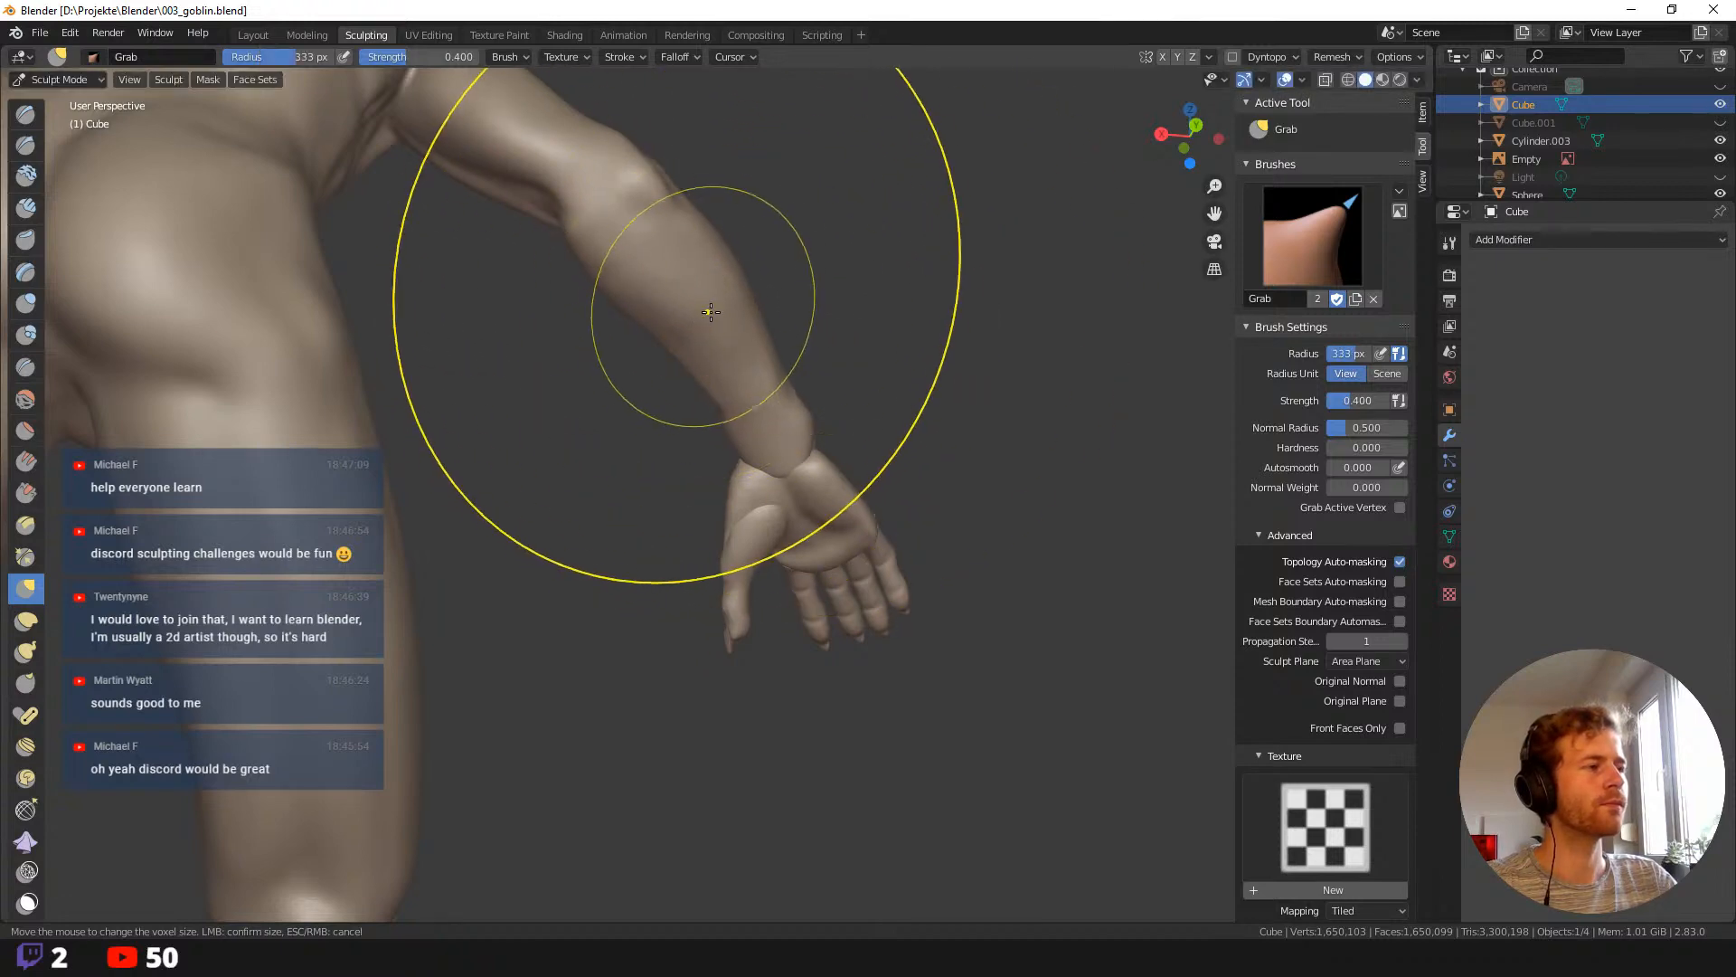
pyautogui.moveTo(711, 308)
pyautogui.mouseDown()
pyautogui.moveTo(857, 222)
pyautogui.moveTo(675, 358)
pyautogui.mouseUp()
# Pull the body's legs outward on both sides with the 333 px Grab brush for a wider stance.
pyautogui.moveTo(674, 358)
pyautogui.mouseDown(button='middle')
pyautogui.moveTo(480, 561)
pyautogui.moveTo(379, 510)
pyautogui.moveTo(362, 633)
pyautogui.mouseUp(button='middle')
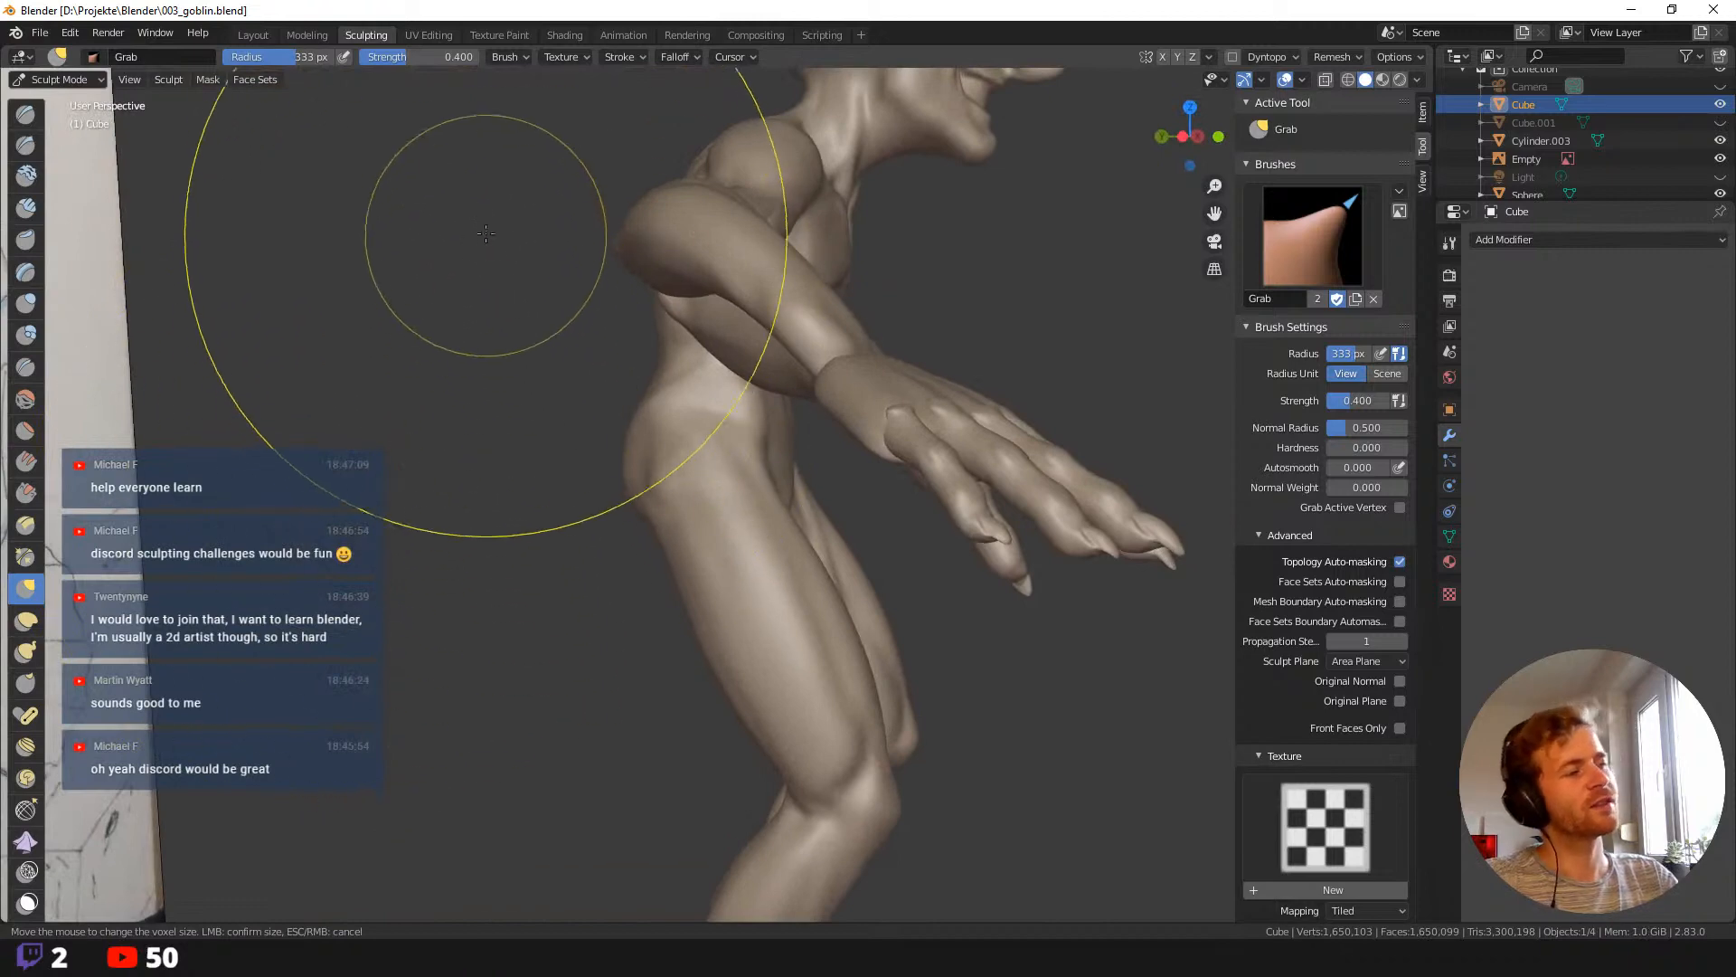
pyautogui.moveTo(432, 294)
pyautogui.mouseDown(button='middle')
pyautogui.moveTo(781, 362)
pyautogui.moveTo(719, 362)
pyautogui.moveTo(543, 488)
pyautogui.moveTo(497, 496)
pyautogui.moveTo(582, 515)
pyautogui.moveTo(671, 632)
pyautogui.mouseUp(button='middle')
pyautogui.moveTo(655, 634)
pyautogui.mouseDown()
pyautogui.moveTo(424, 493)
pyautogui.moveTo(421, 524)
pyautogui.mouseUp()
pyautogui.moveTo(912, 601); pyautogui.dragTo(1075, 540)
pyautogui.moveTo(1067, 542)
pyautogui.mouseDown(button='middle')
pyautogui.moveTo(1105, 551)
pyautogui.moveTo(1085, 582)
pyautogui.moveTo(1065, 464)
pyautogui.mouseUp(button='middle')
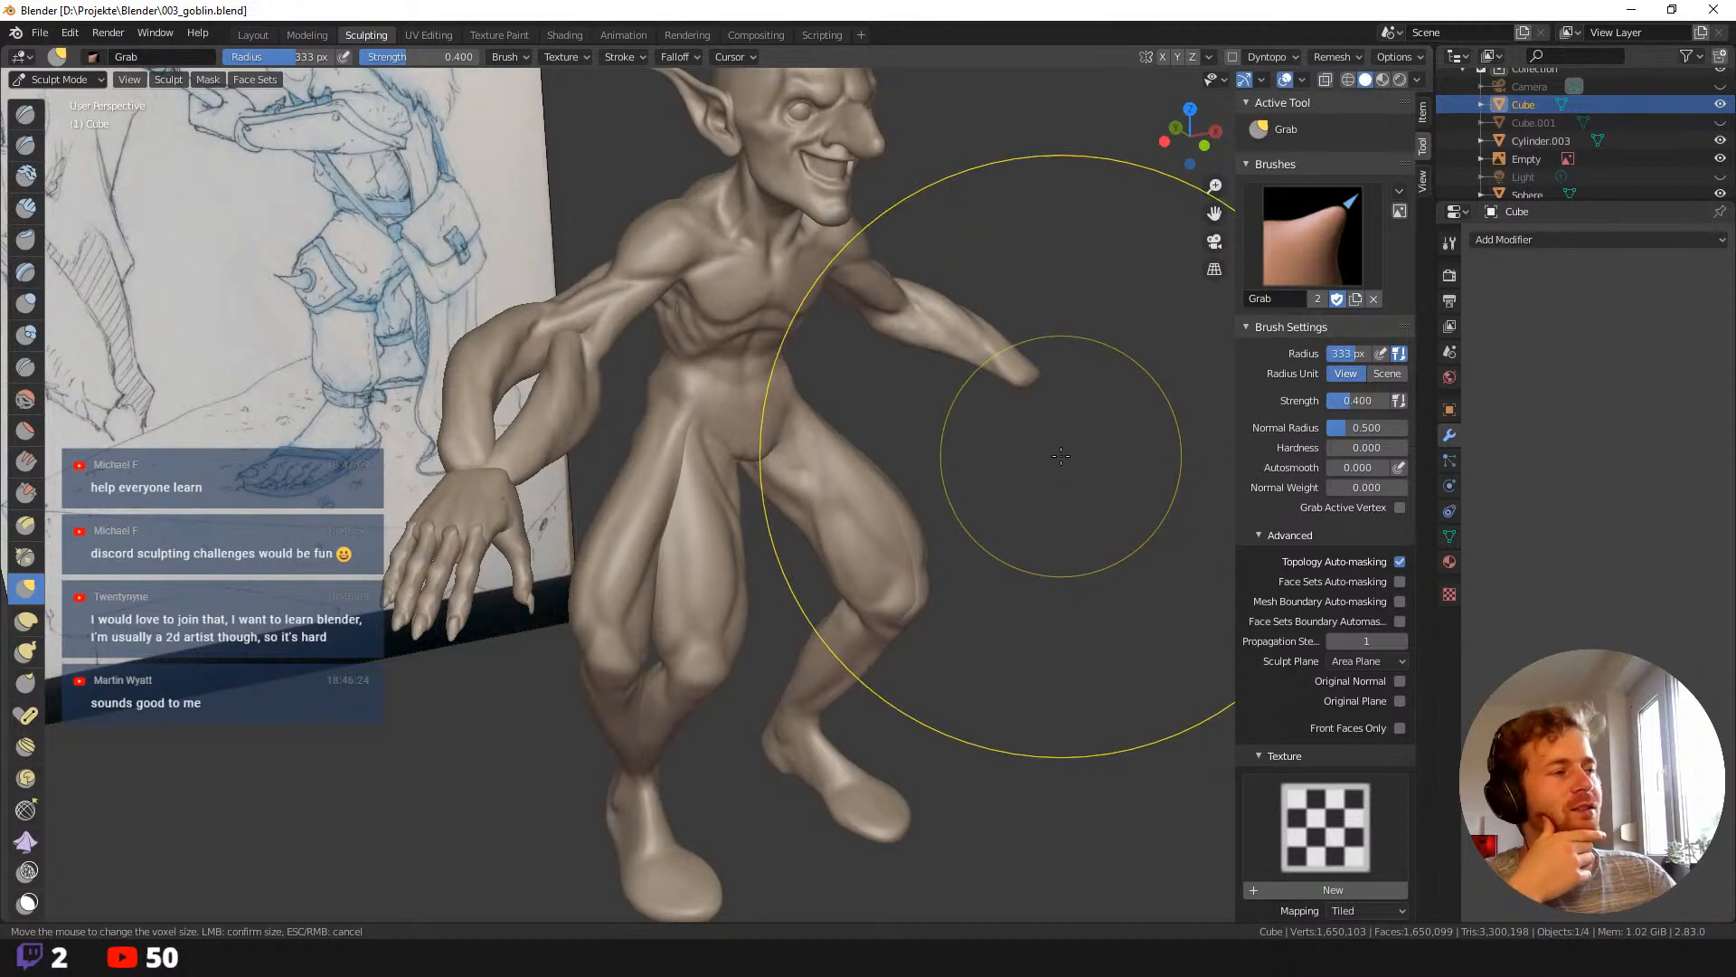
# Set the Grab brush radius to 199 px and check the full figure's pose from the front and side.
pyautogui.moveTo(1027, 582)
pyautogui.mouseDown(button='middle')
pyautogui.moveTo(989, 527)
pyautogui.moveTo(899, 496)
pyautogui.mouseUp(button='middle')
pyautogui.moveTo(1027, 504); pyautogui.dragTo(964, 500, button='middle')
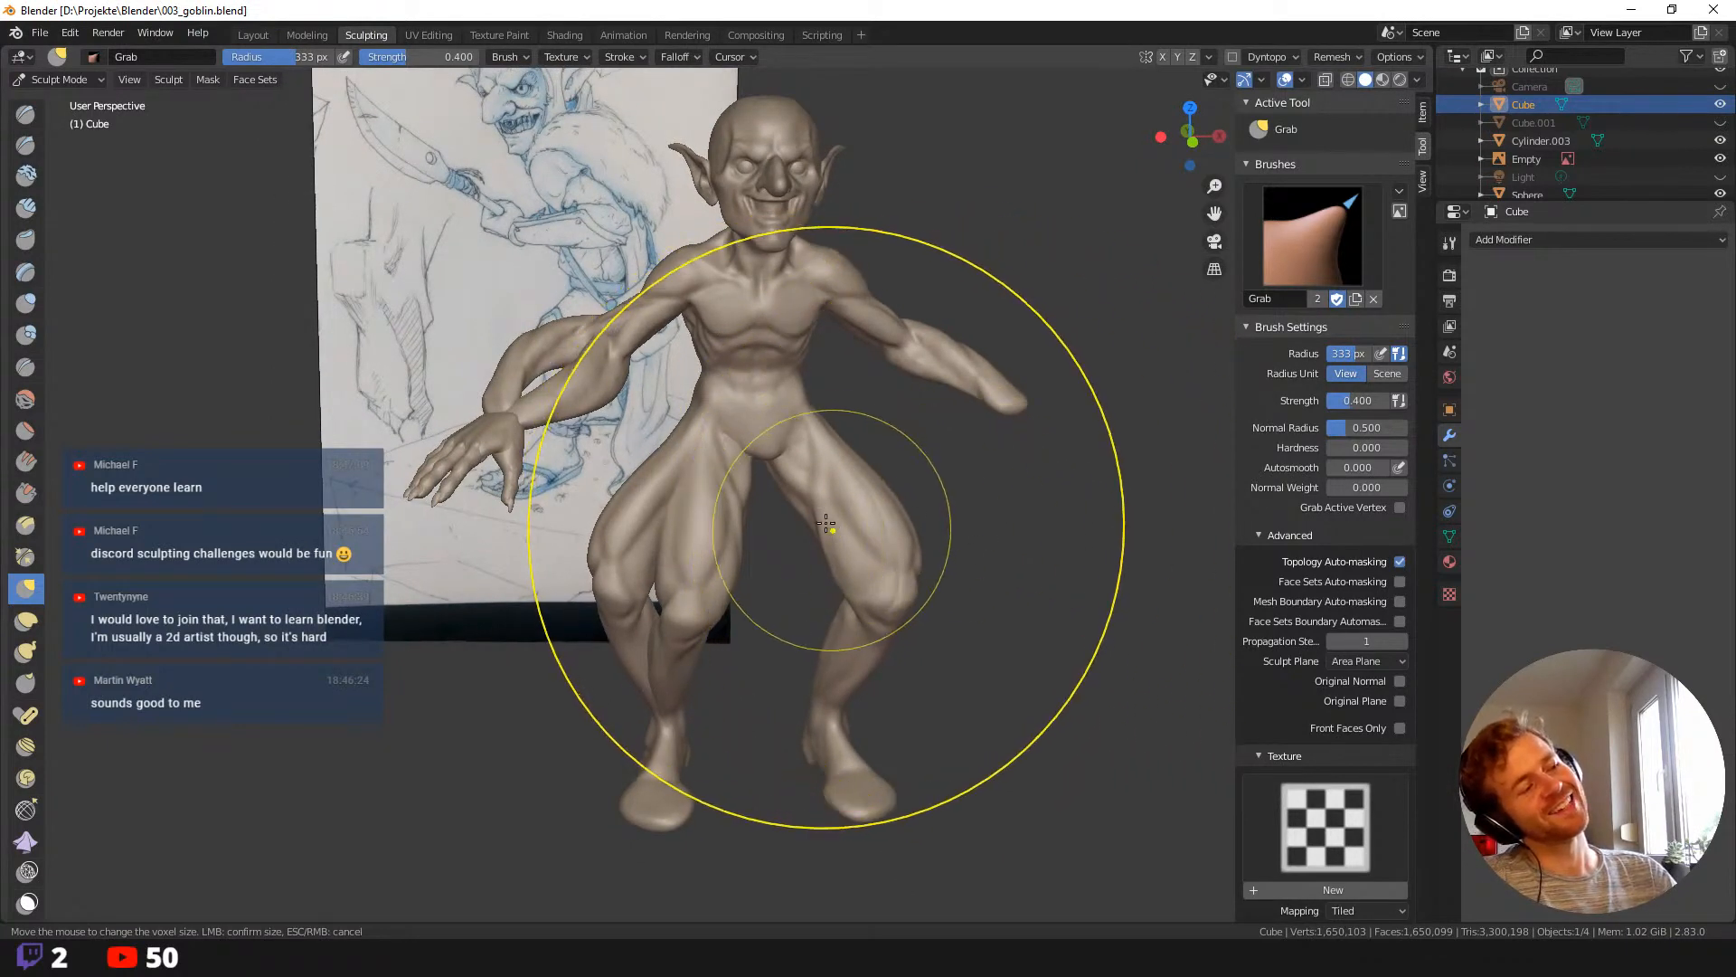
pyautogui.moveTo(543, 624)
pyautogui.mouseDown(button='middle')
pyautogui.moveTo(551, 647)
pyautogui.moveTo(541, 638)
pyautogui.mouseUp(button='middle')
pyautogui.press('f')
pyautogui.click(434, 457)
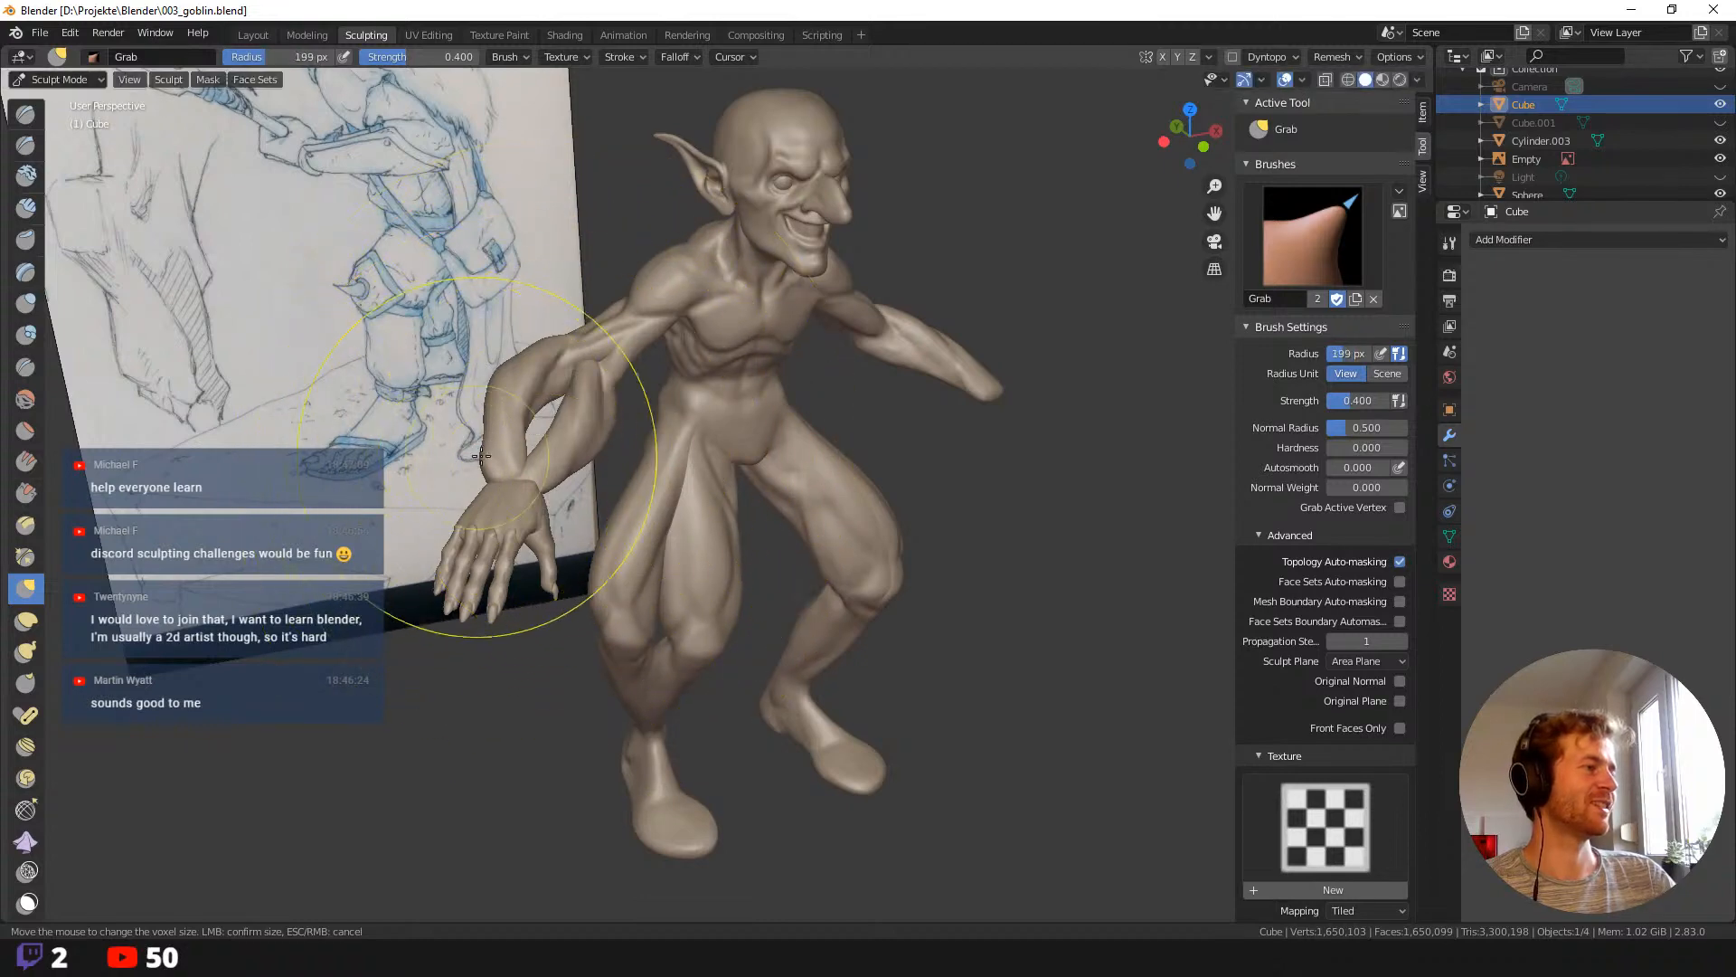
pyautogui.moveTo(481, 456)
pyautogui.mouseDown(button='middle')
pyautogui.moveTo(620, 407)
pyautogui.moveTo(747, 473)
pyautogui.moveTo(768, 529)
pyautogui.mouseUp(button='middle')
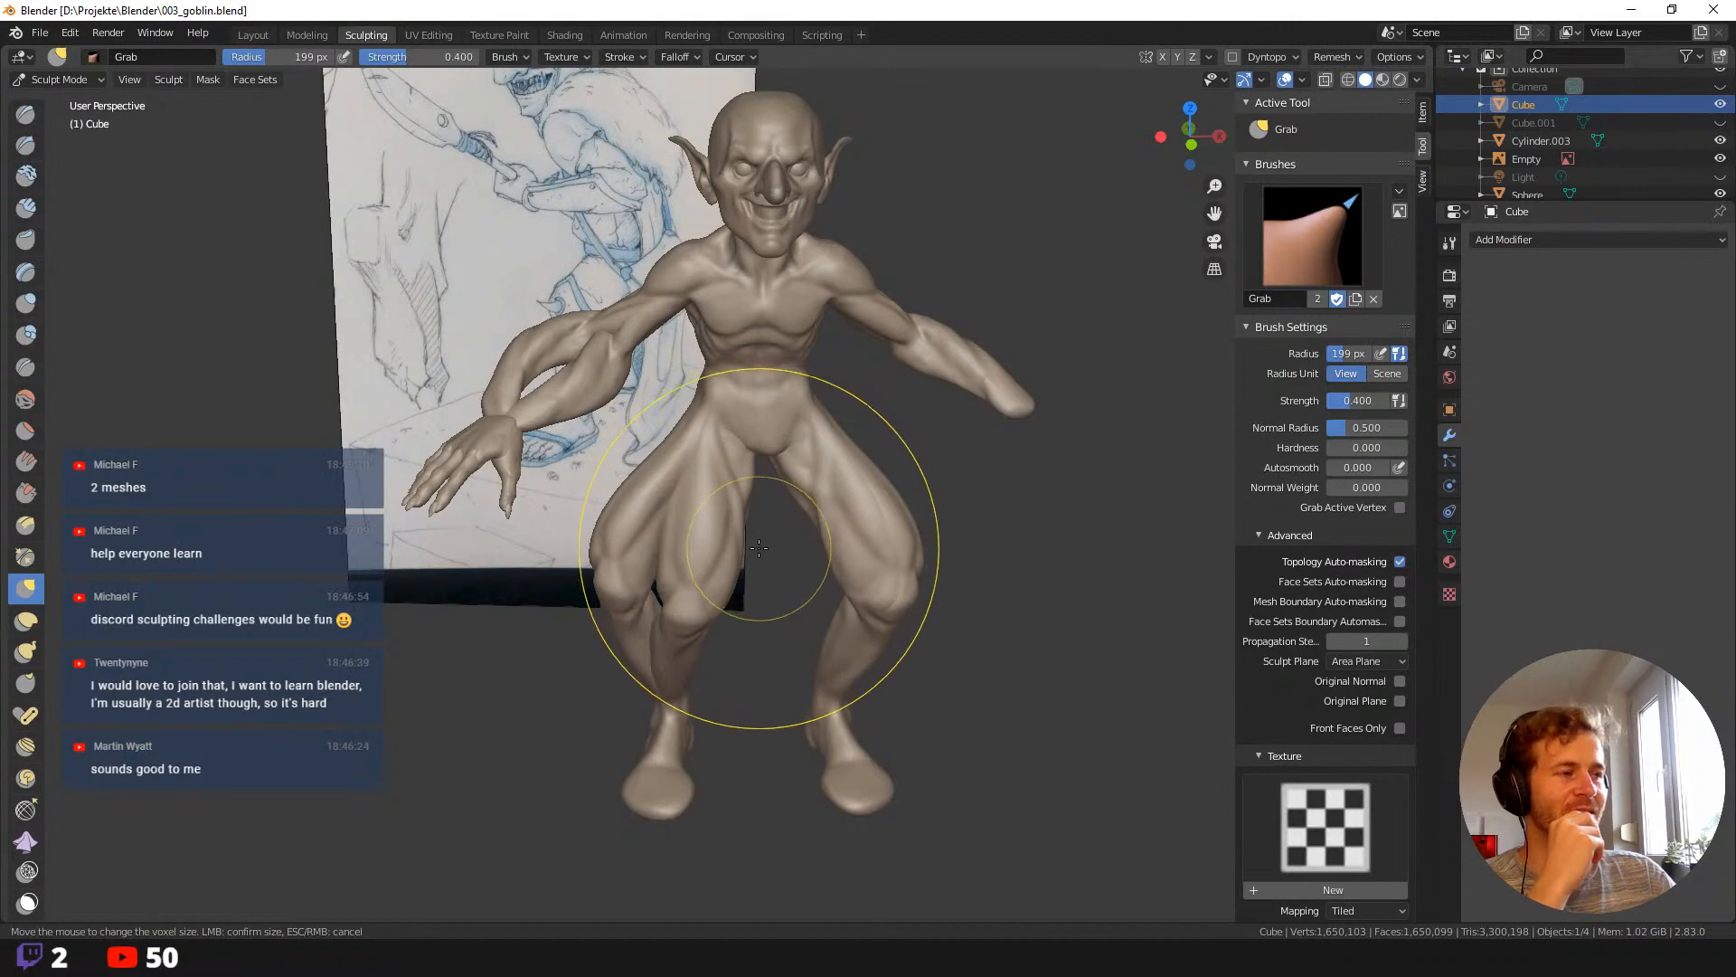
# Undo the last Grab strokes that widened the stance of the body's legs.
pyautogui.hotkey('ctrl', 'z')
pyautogui.hotkey('ctrl', 'z')
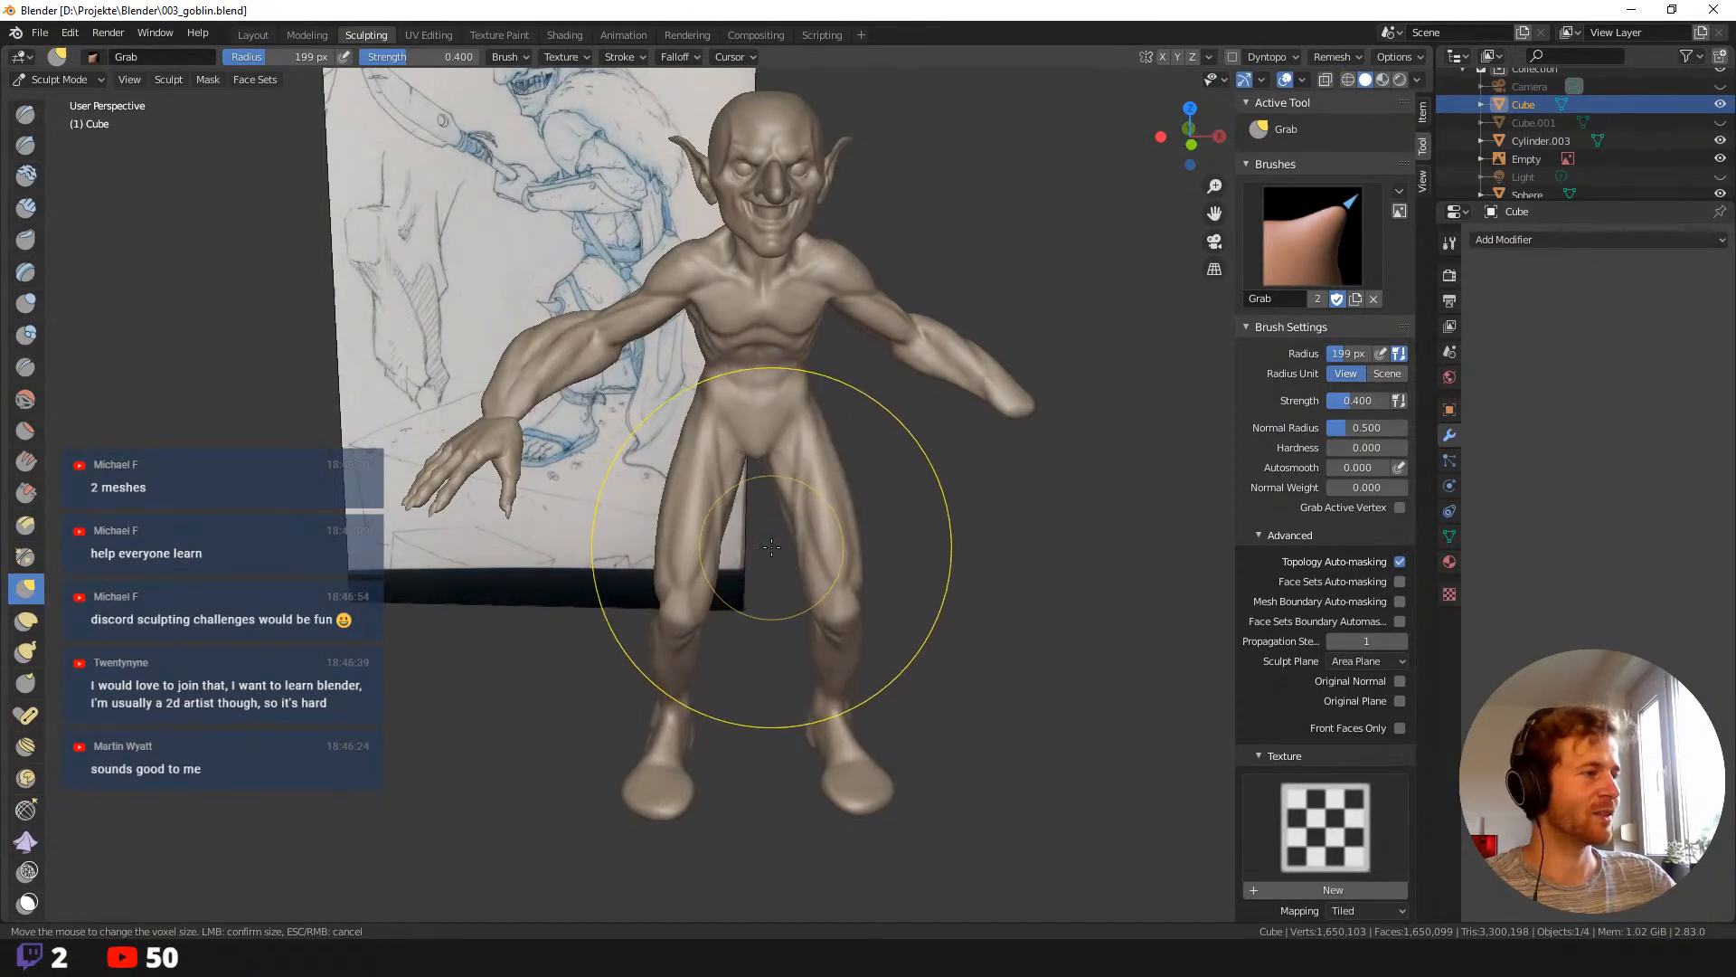
pyautogui.hotkey('ctrl', 'shift', 'z')
pyautogui.hotkey('ctrl', 'z')
pyautogui.moveTo(640, 504); pyautogui.dragTo(283, 97, button='middle')
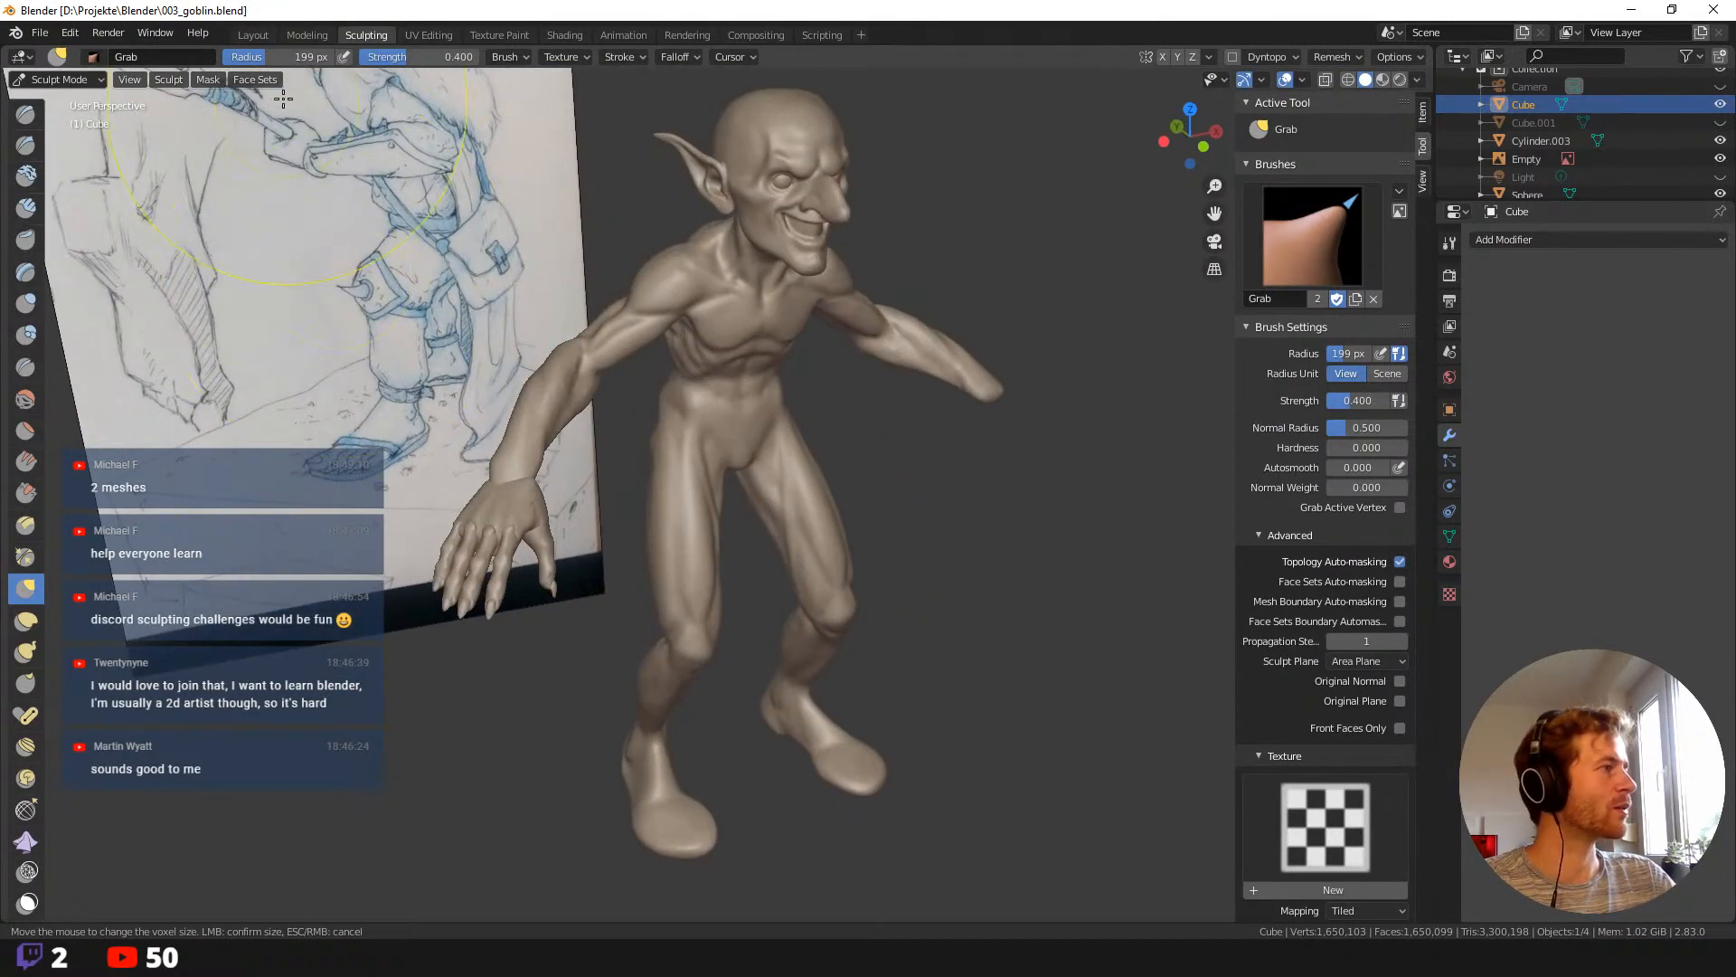
# Switch to the Layout workspace and test-move the body's linked geometry in Edit Mode to check for separate pieces, cancelling the move.
pyautogui.click(253, 34)
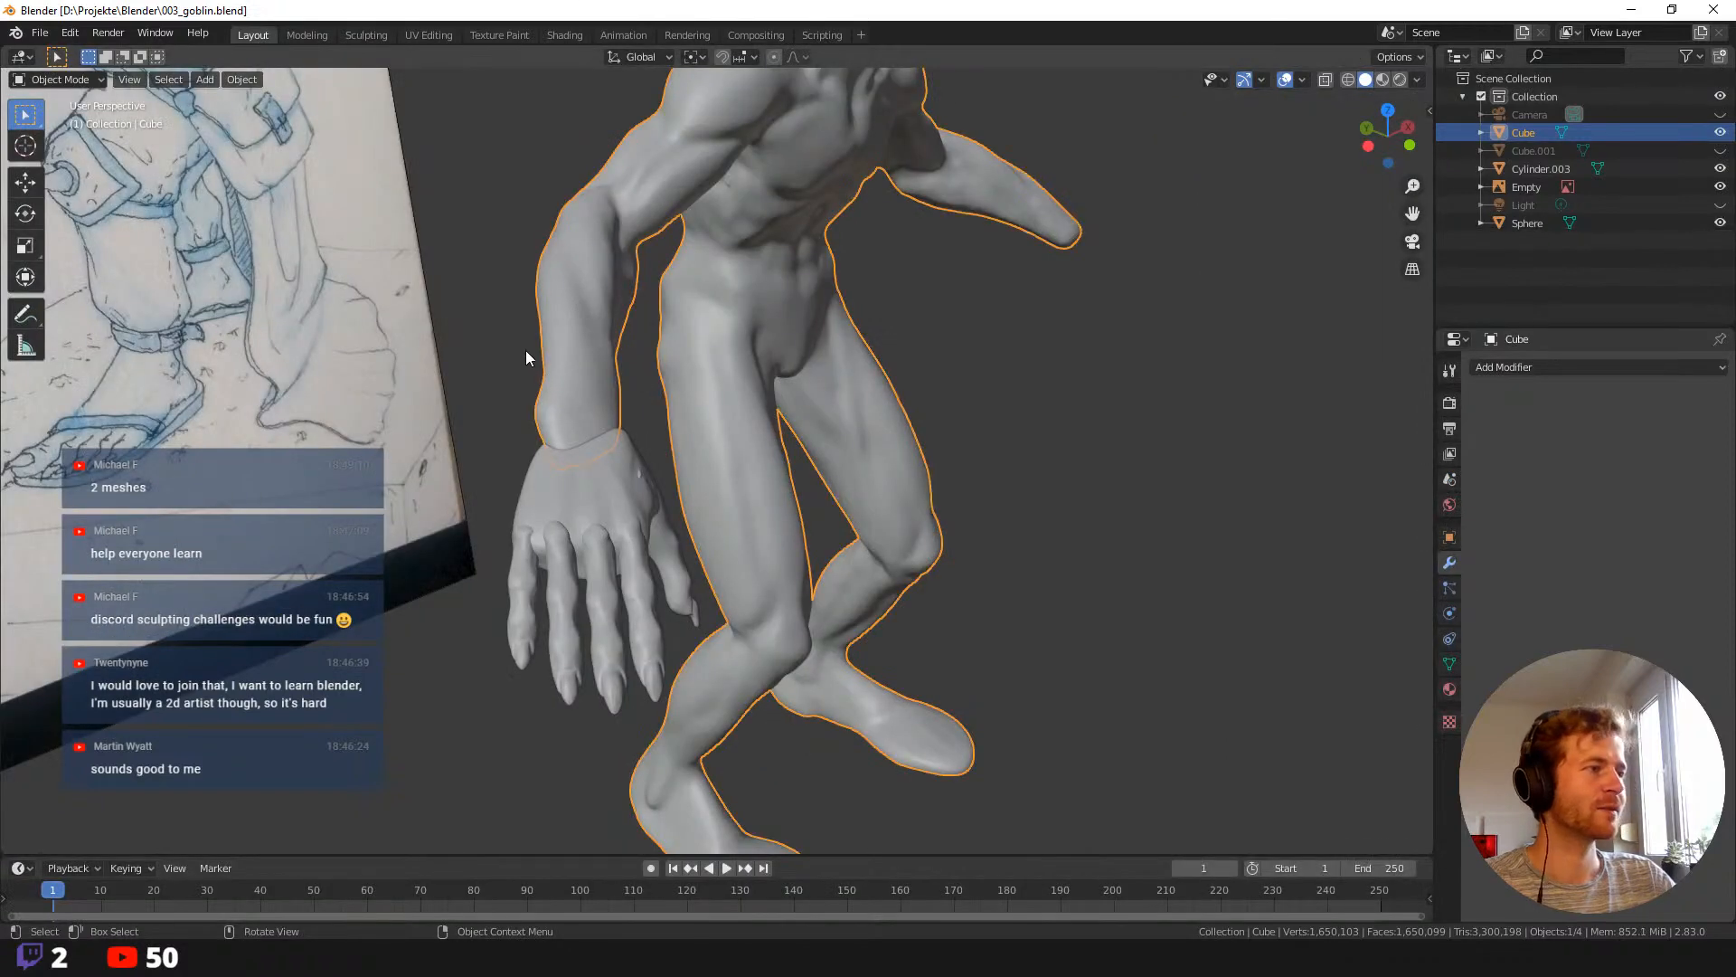
pyautogui.press('a')
pyautogui.click(580, 335)
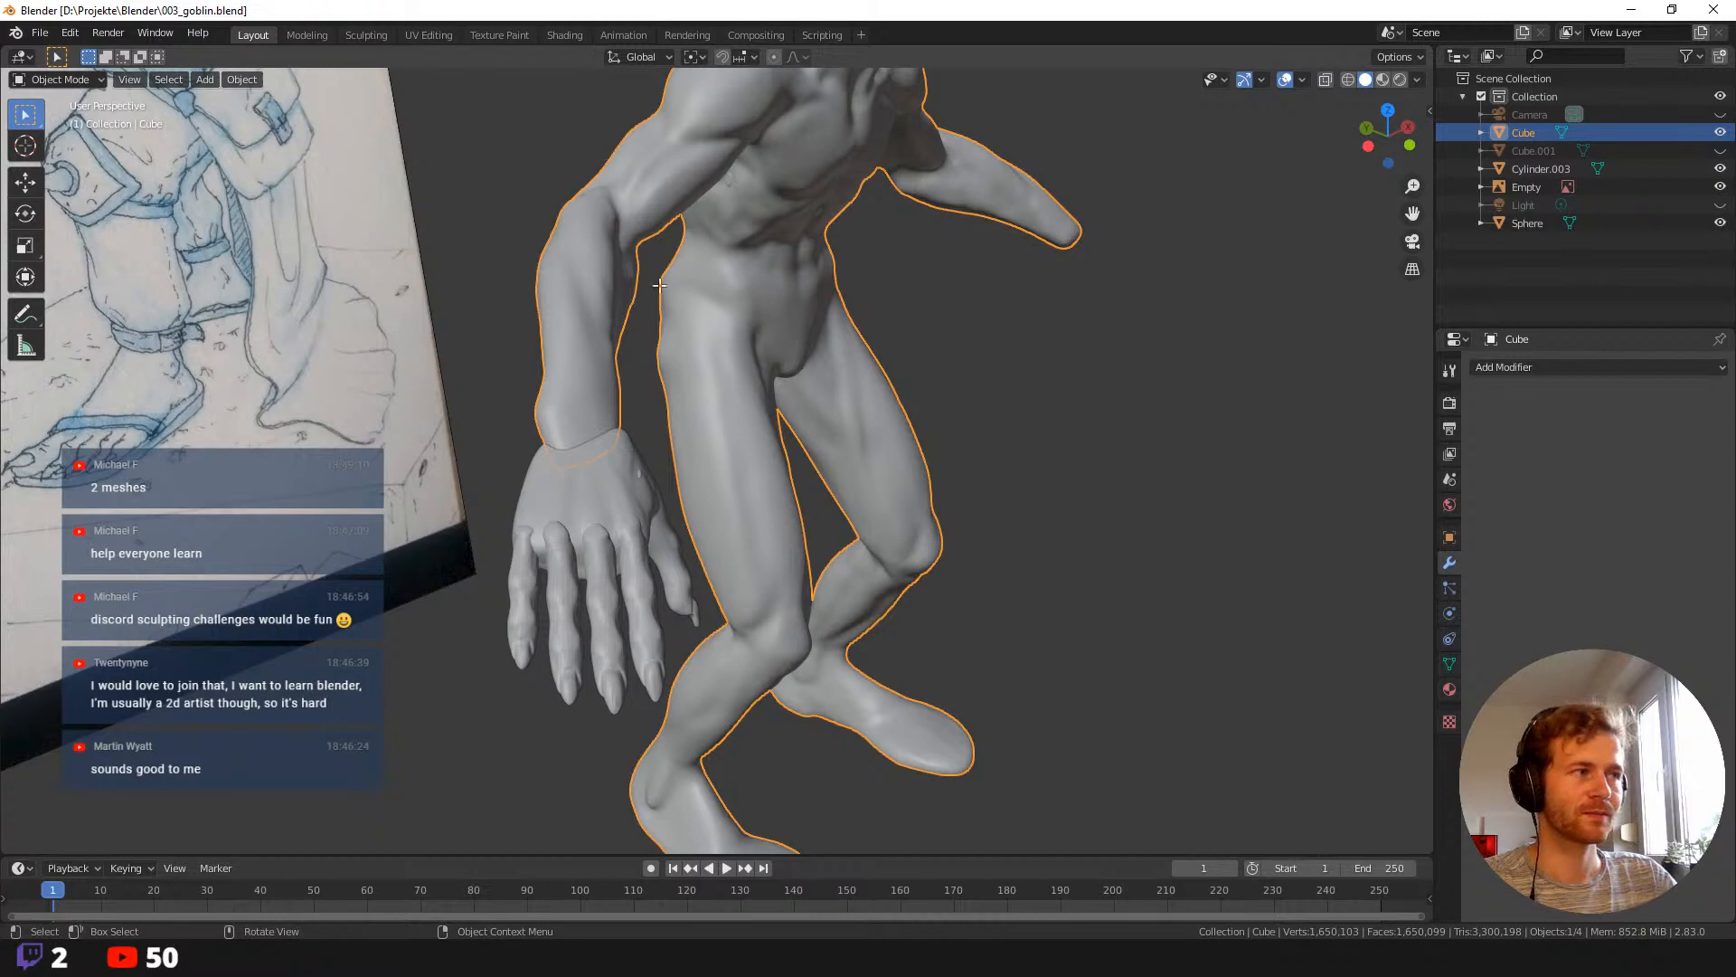
pyautogui.press('Tab')
pyautogui.scroll(-2, 574, 303)
pyautogui.scroll(-4, 658, 447)
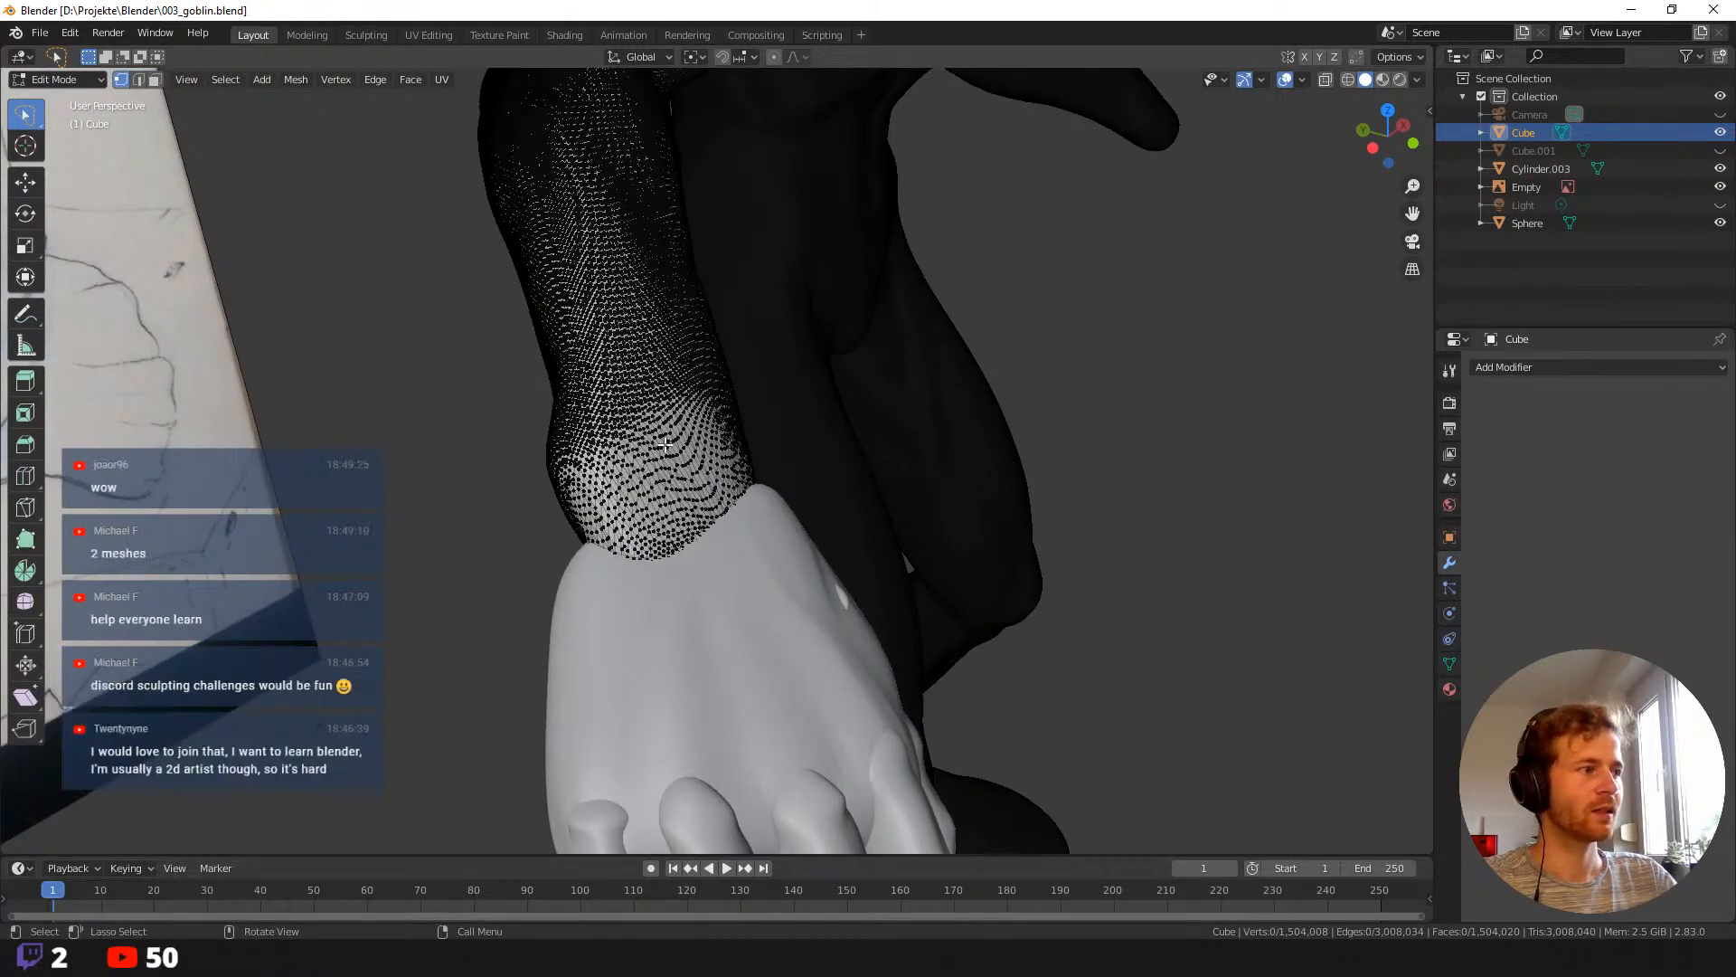
pyautogui.press('l')
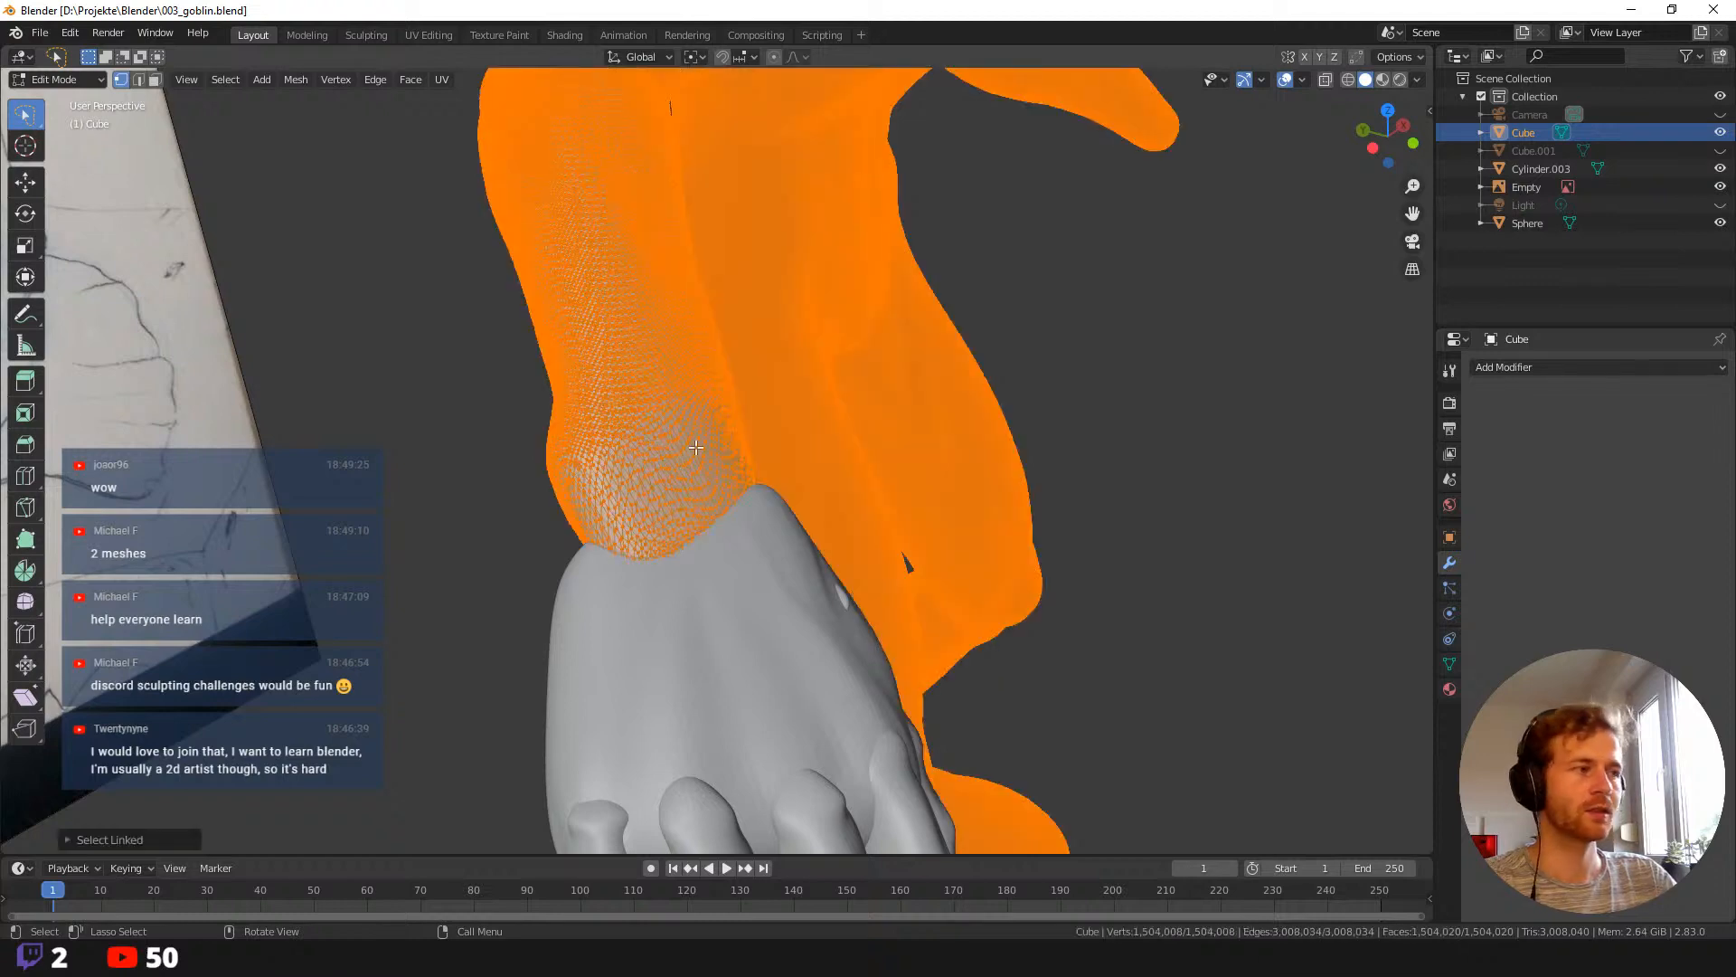
pyautogui.press('g')
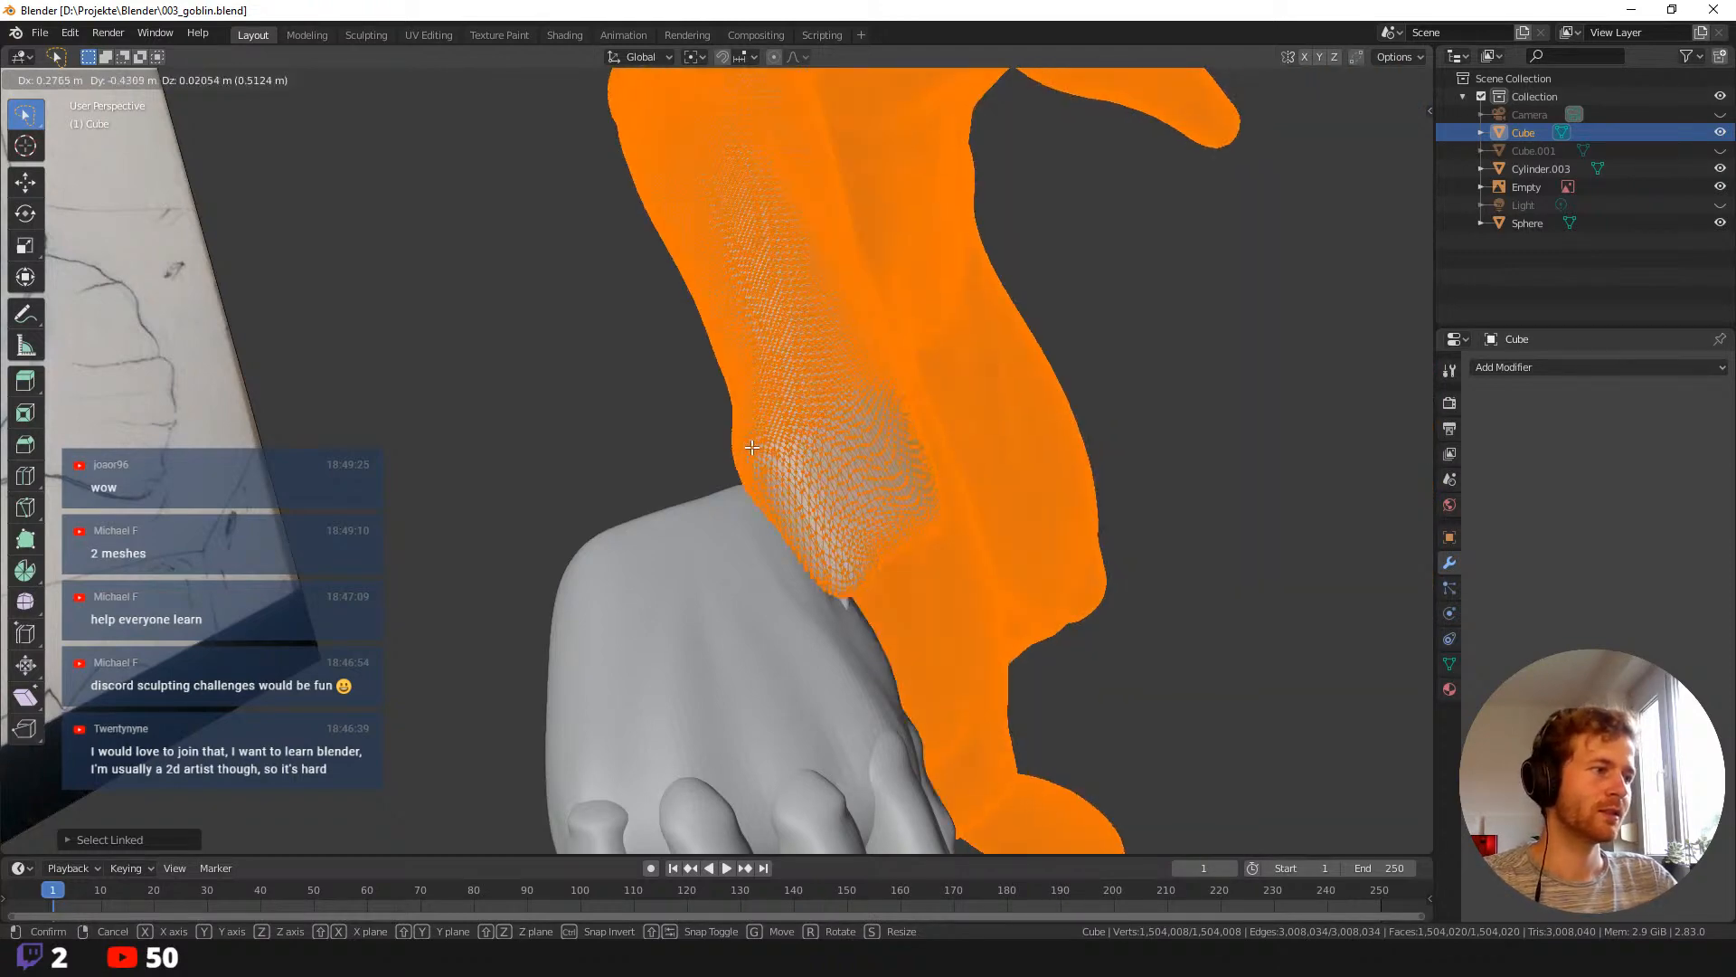
pyautogui.rightClick(753, 450)
pyautogui.click(1057, 432)
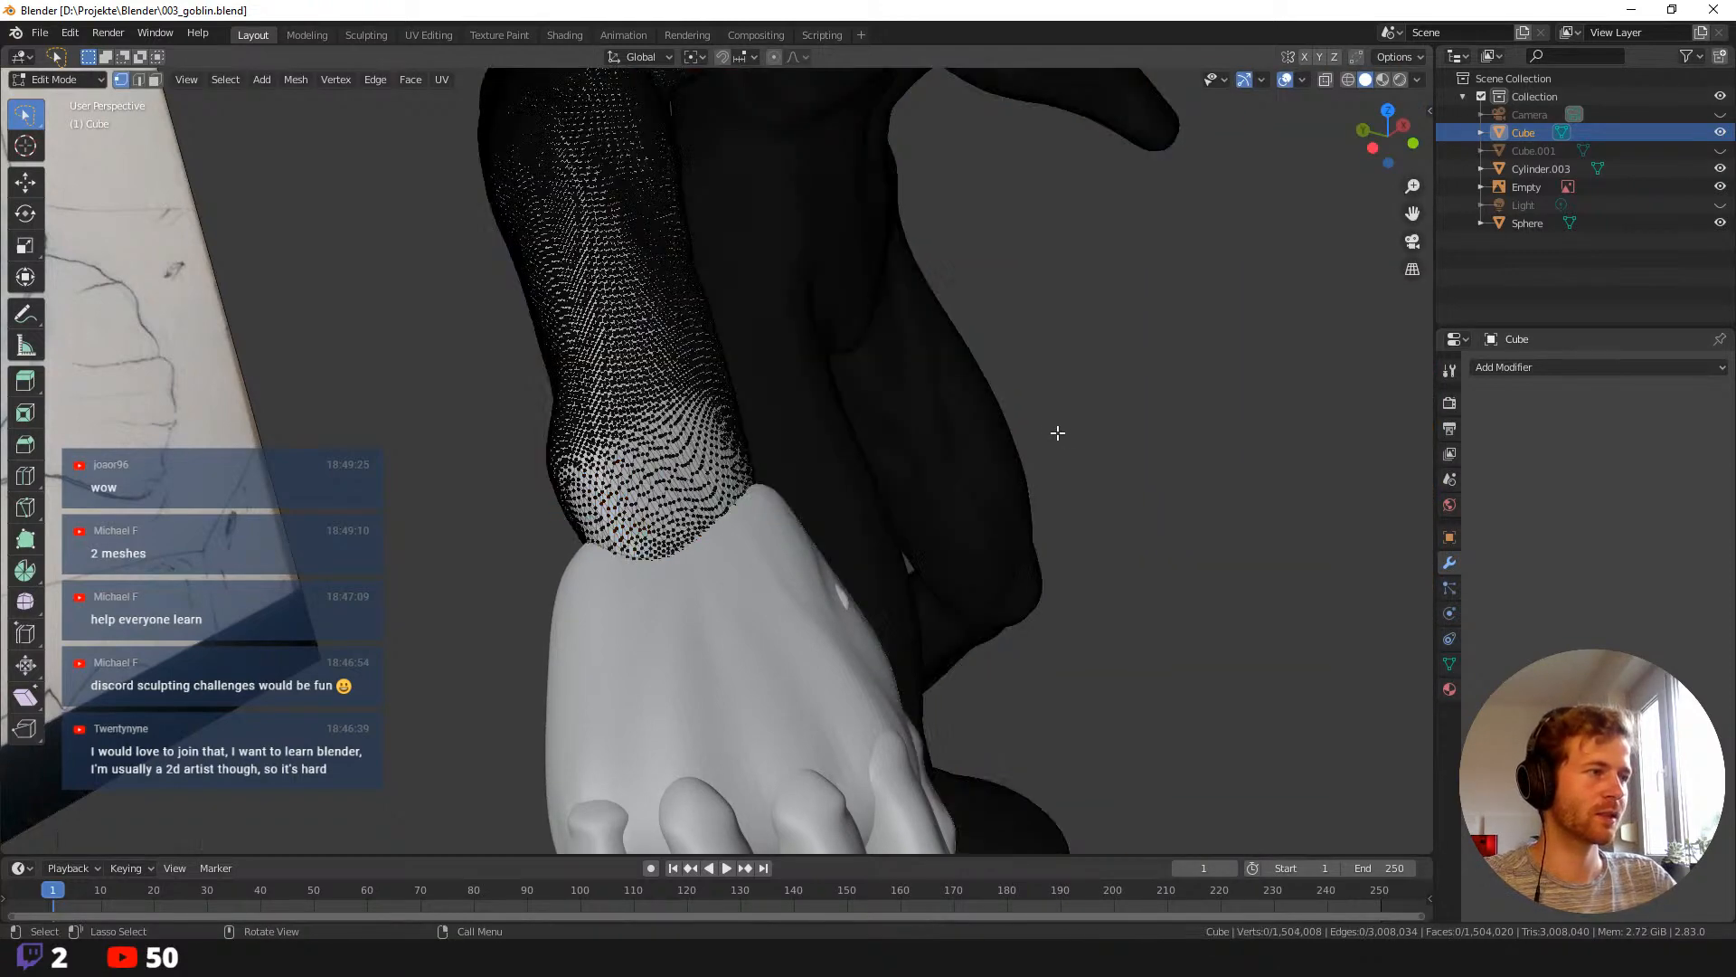
pyautogui.moveTo(1075, 499); pyautogui.dragTo(1017, 503, button='middle')
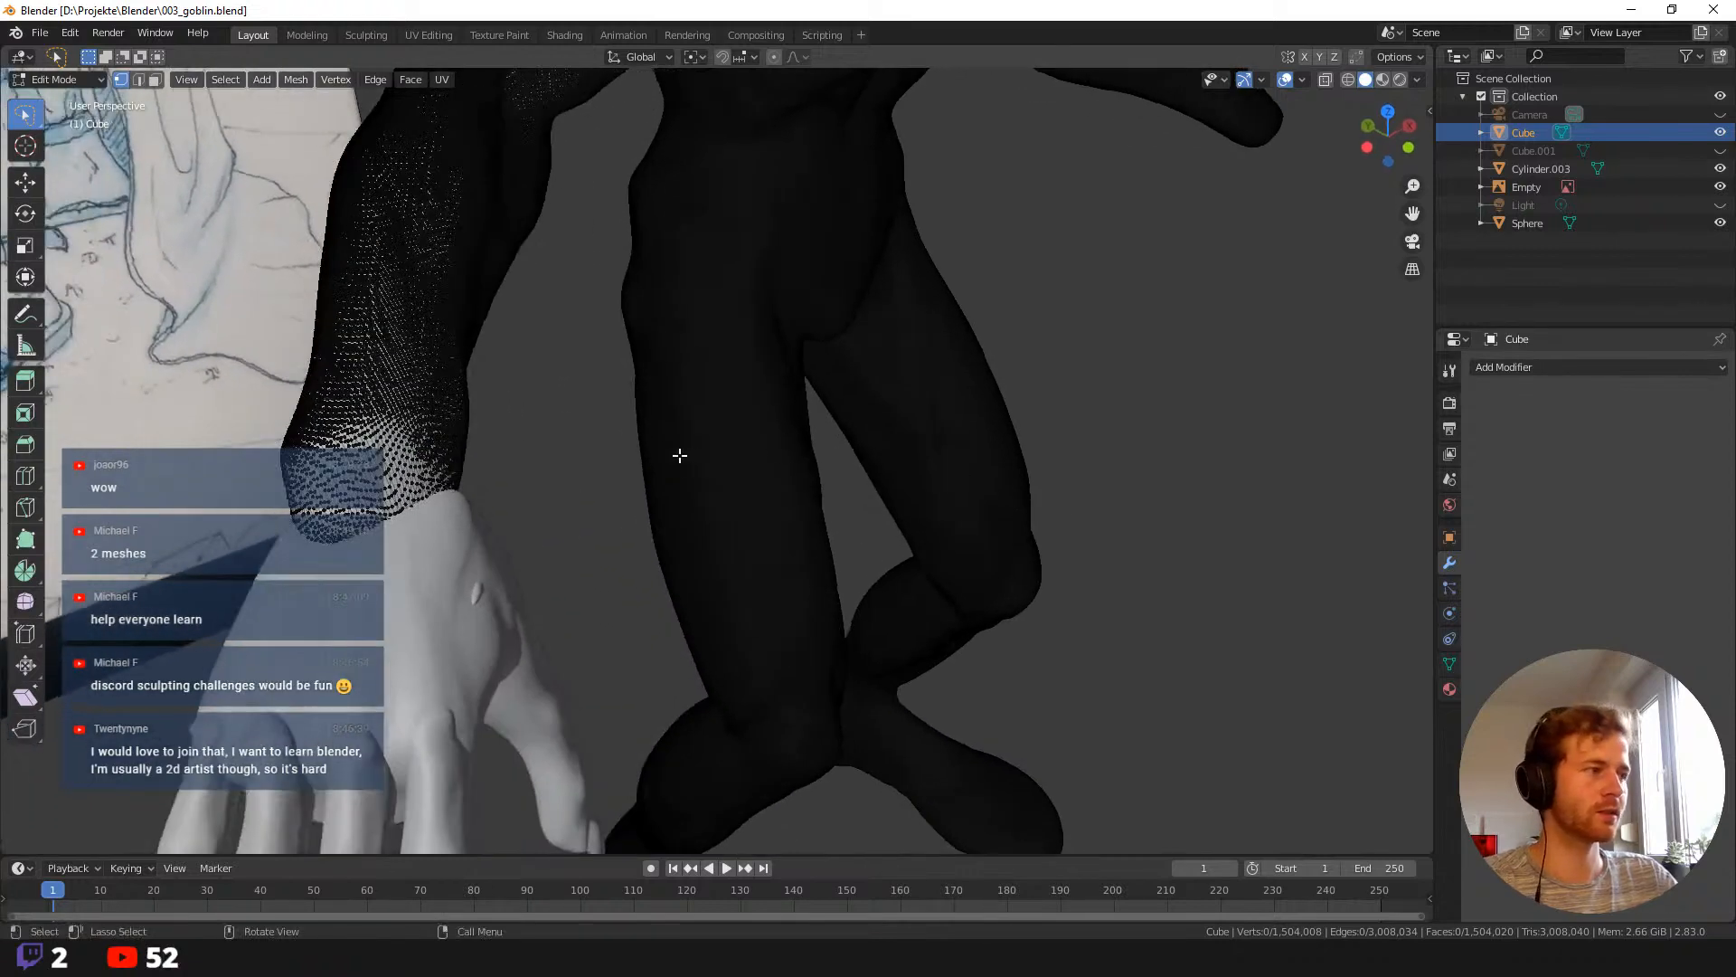
pyautogui.press('Tab')
# Add a Remesh modifier to the body and inspect its effect on the face and limbs.
pyautogui.click(1509, 367)
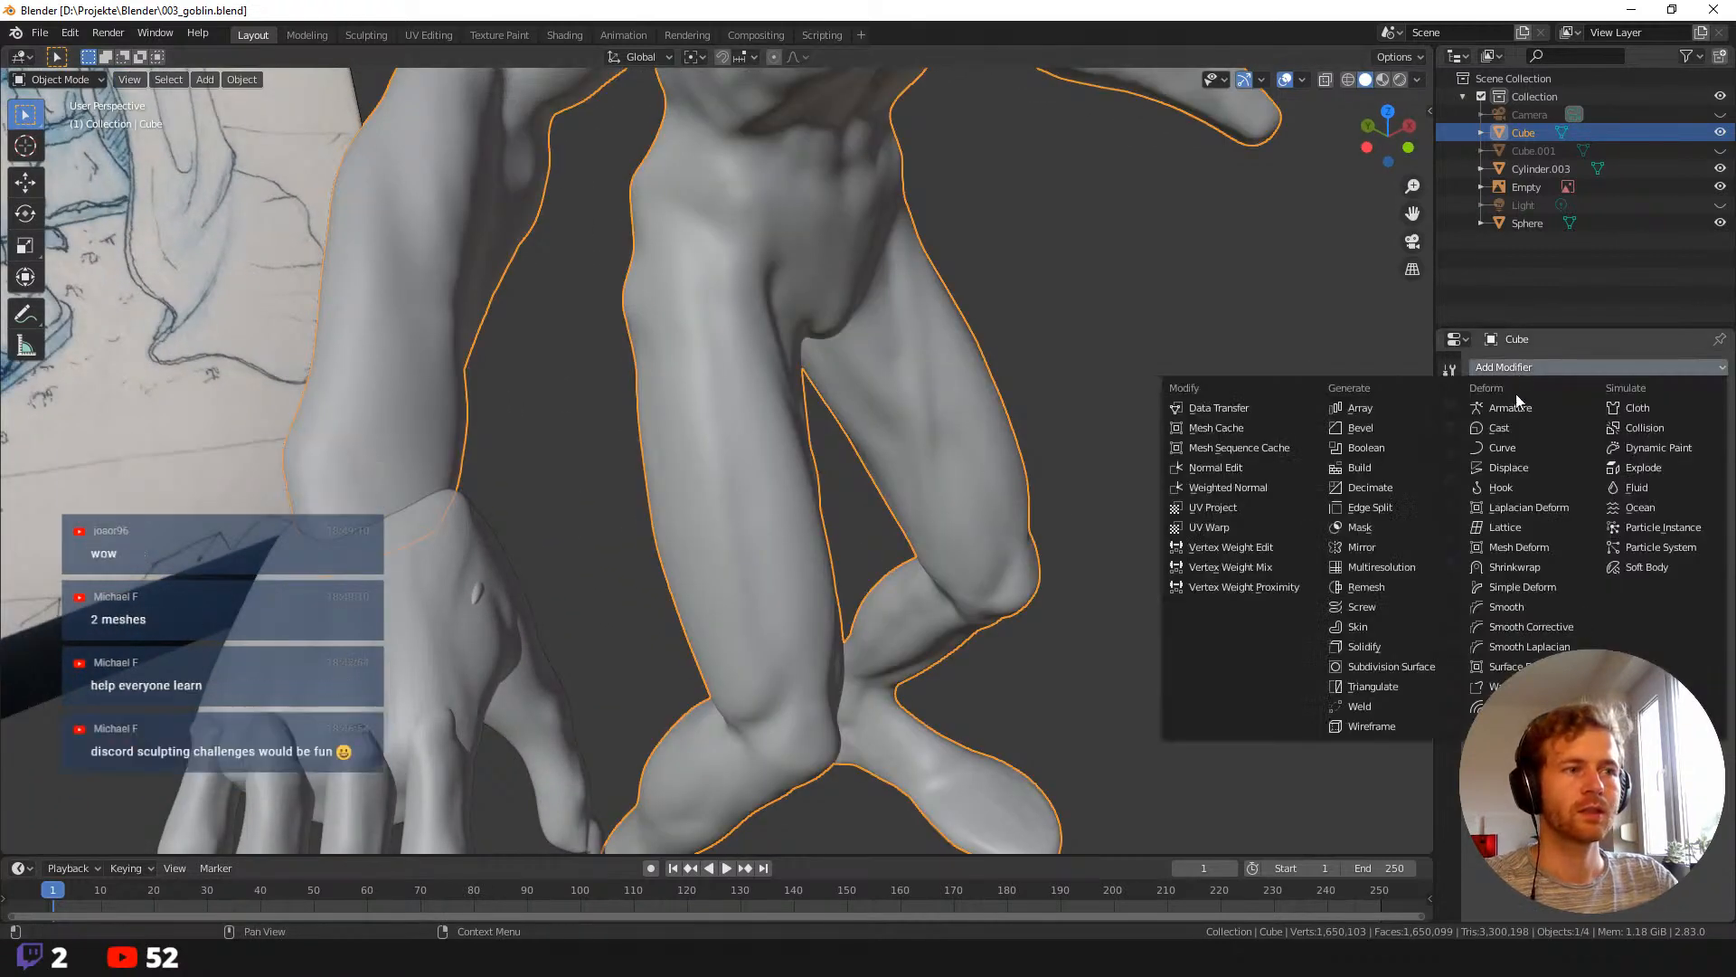
pyautogui.click(1392, 586)
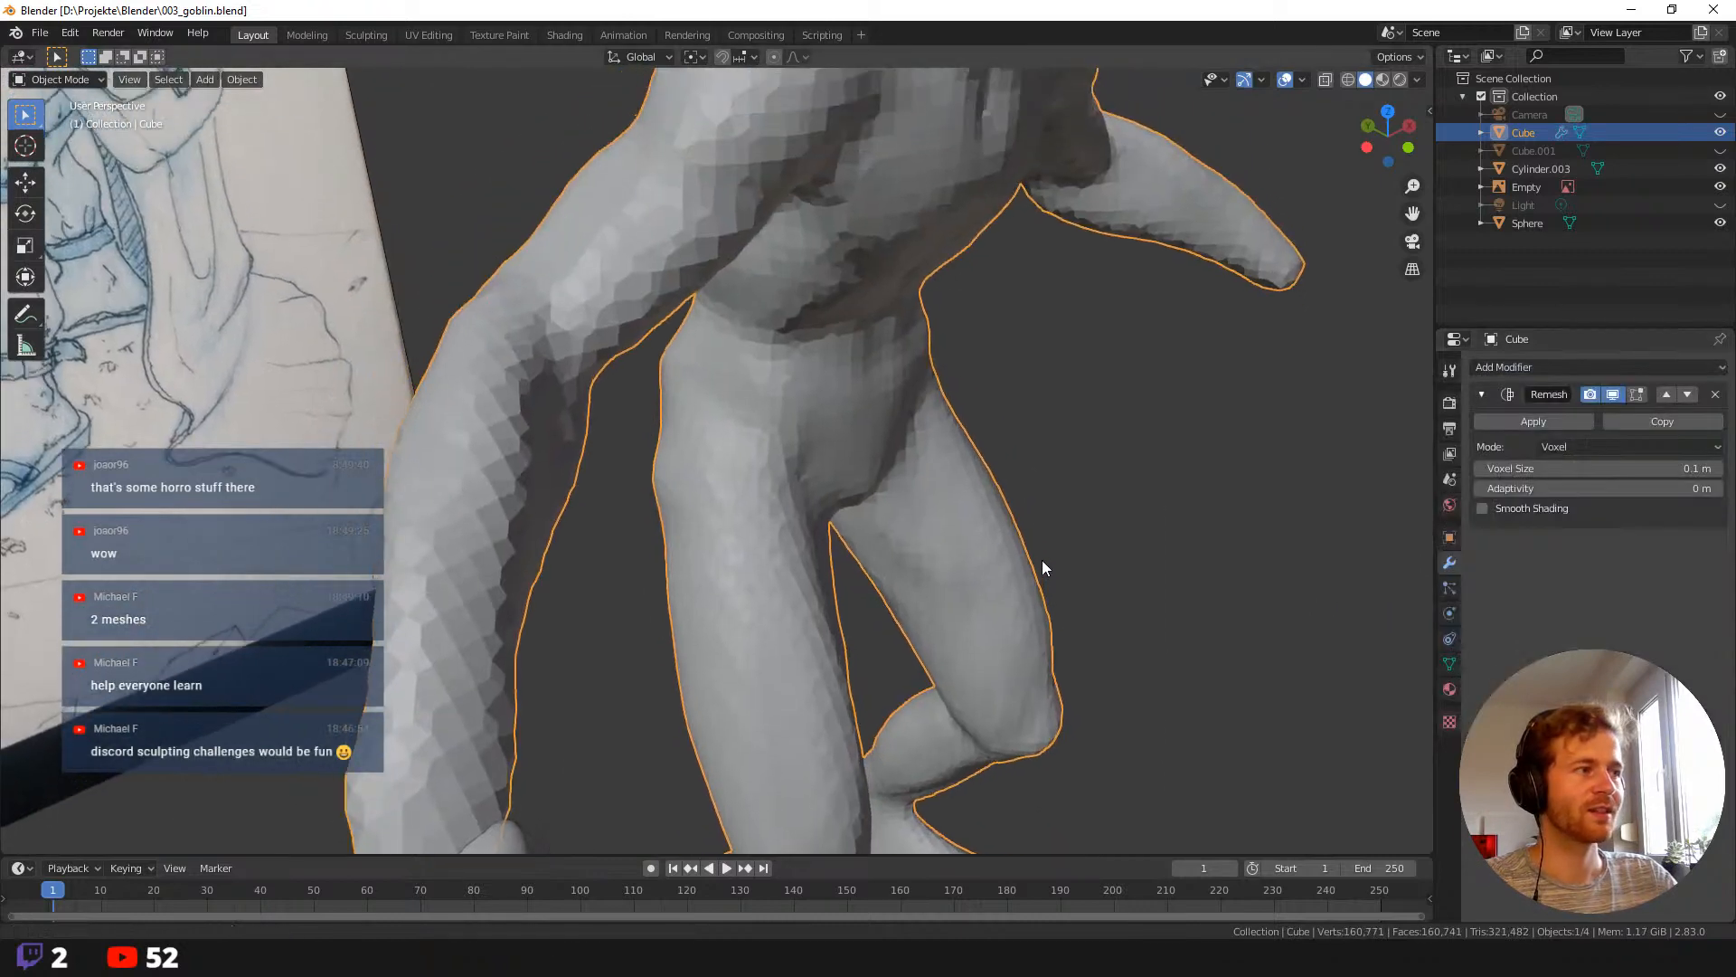
pyautogui.moveTo(1099, 512); pyautogui.dragTo(1067, 556, button='middle')
pyautogui.scroll(-2, 1056, 517)
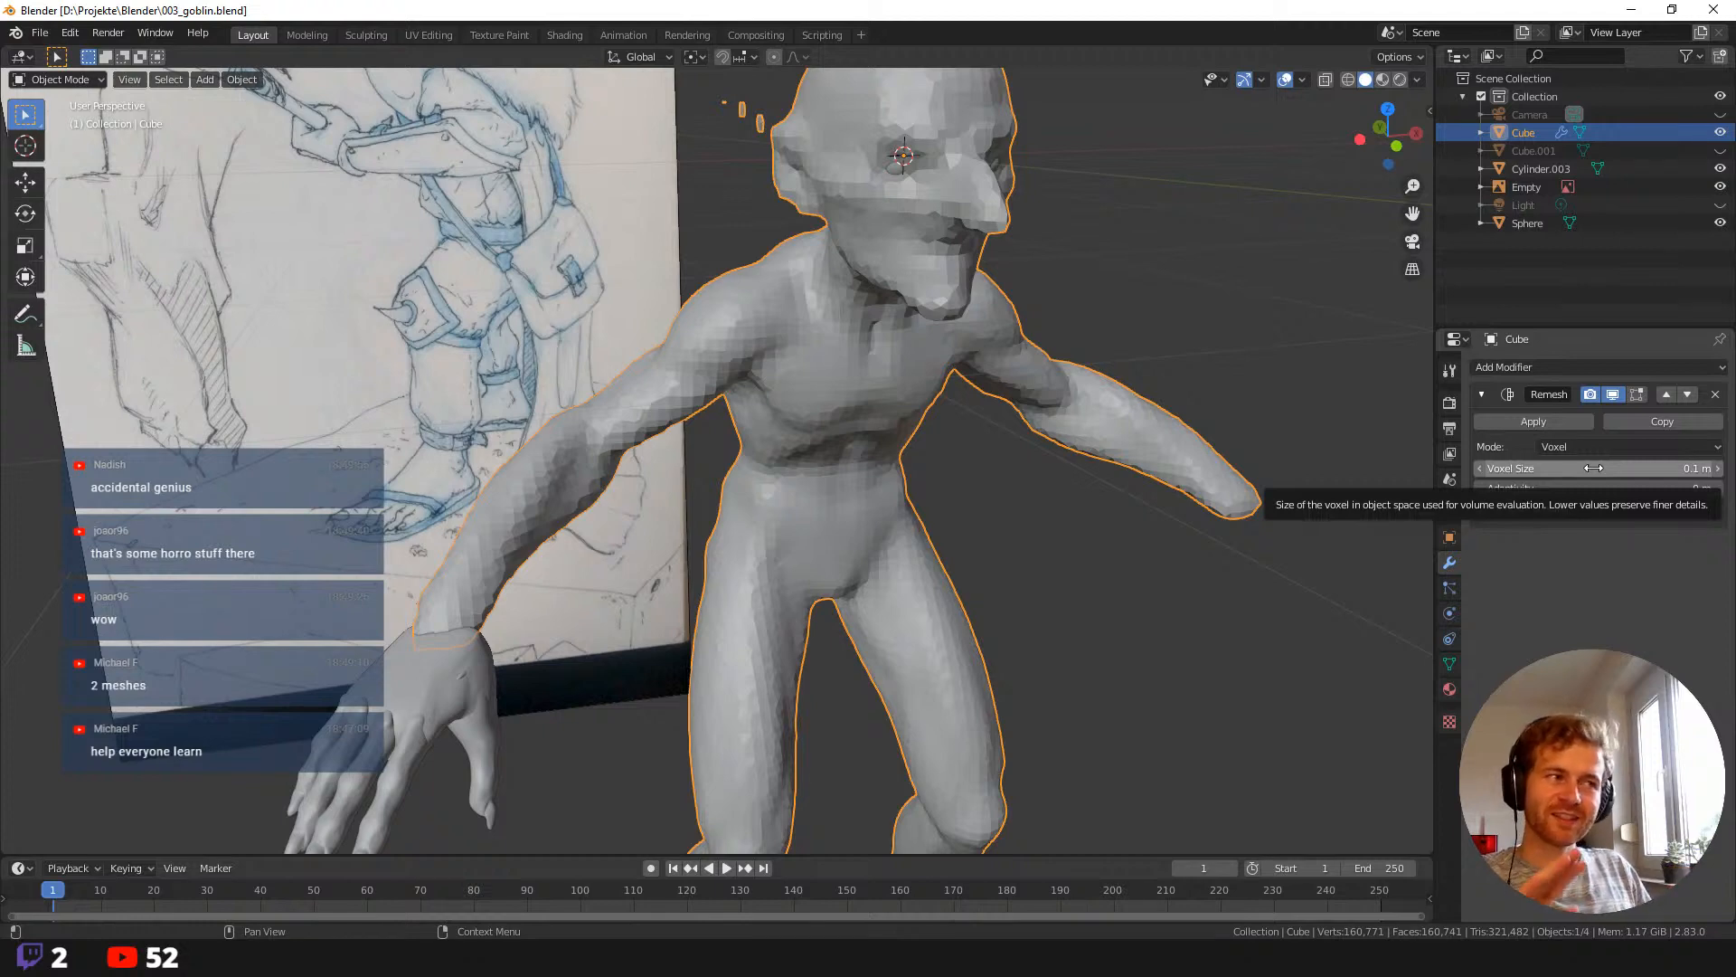
pyautogui.moveTo(447, 242)
pyautogui.mouseDown(button='middle')
pyautogui.moveTo(599, 224)
pyautogui.moveTo(566, 203)
pyautogui.moveTo(609, 241)
pyautogui.mouseUp(button='middle')
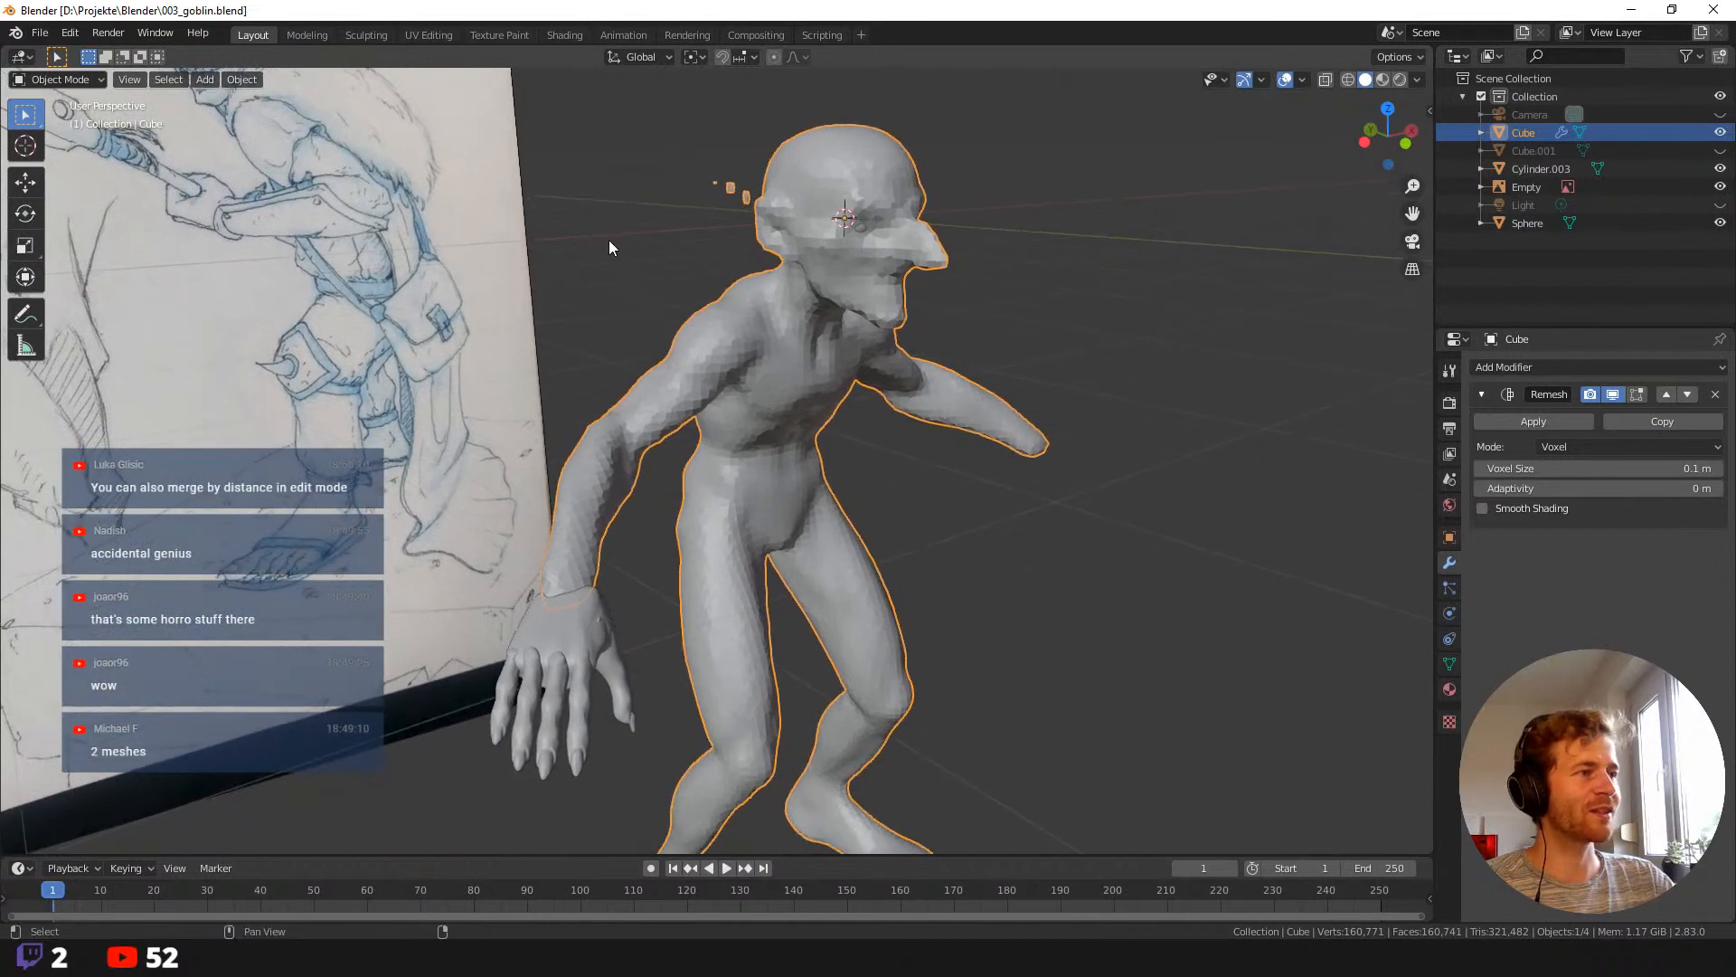
# Lower the Remesh modifier's voxel size to 0.05 m and then 0.01 m, and inspect the body's surface detail.
pyautogui.click(1690, 470)
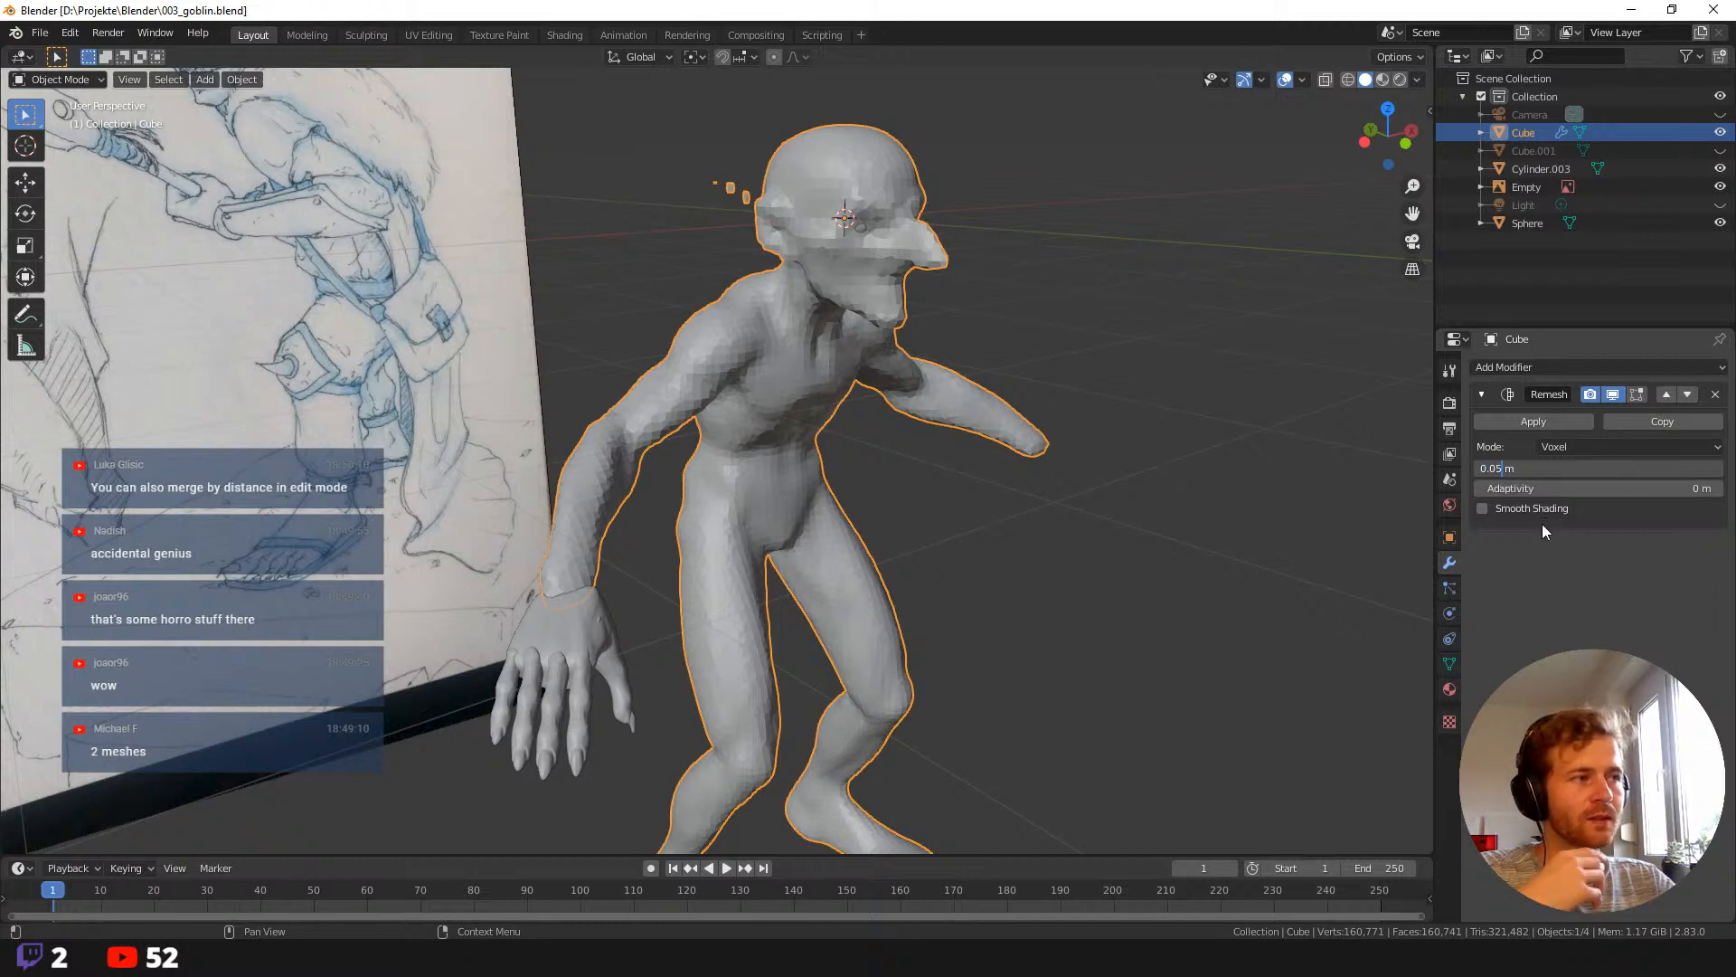
pyautogui.press('Return')
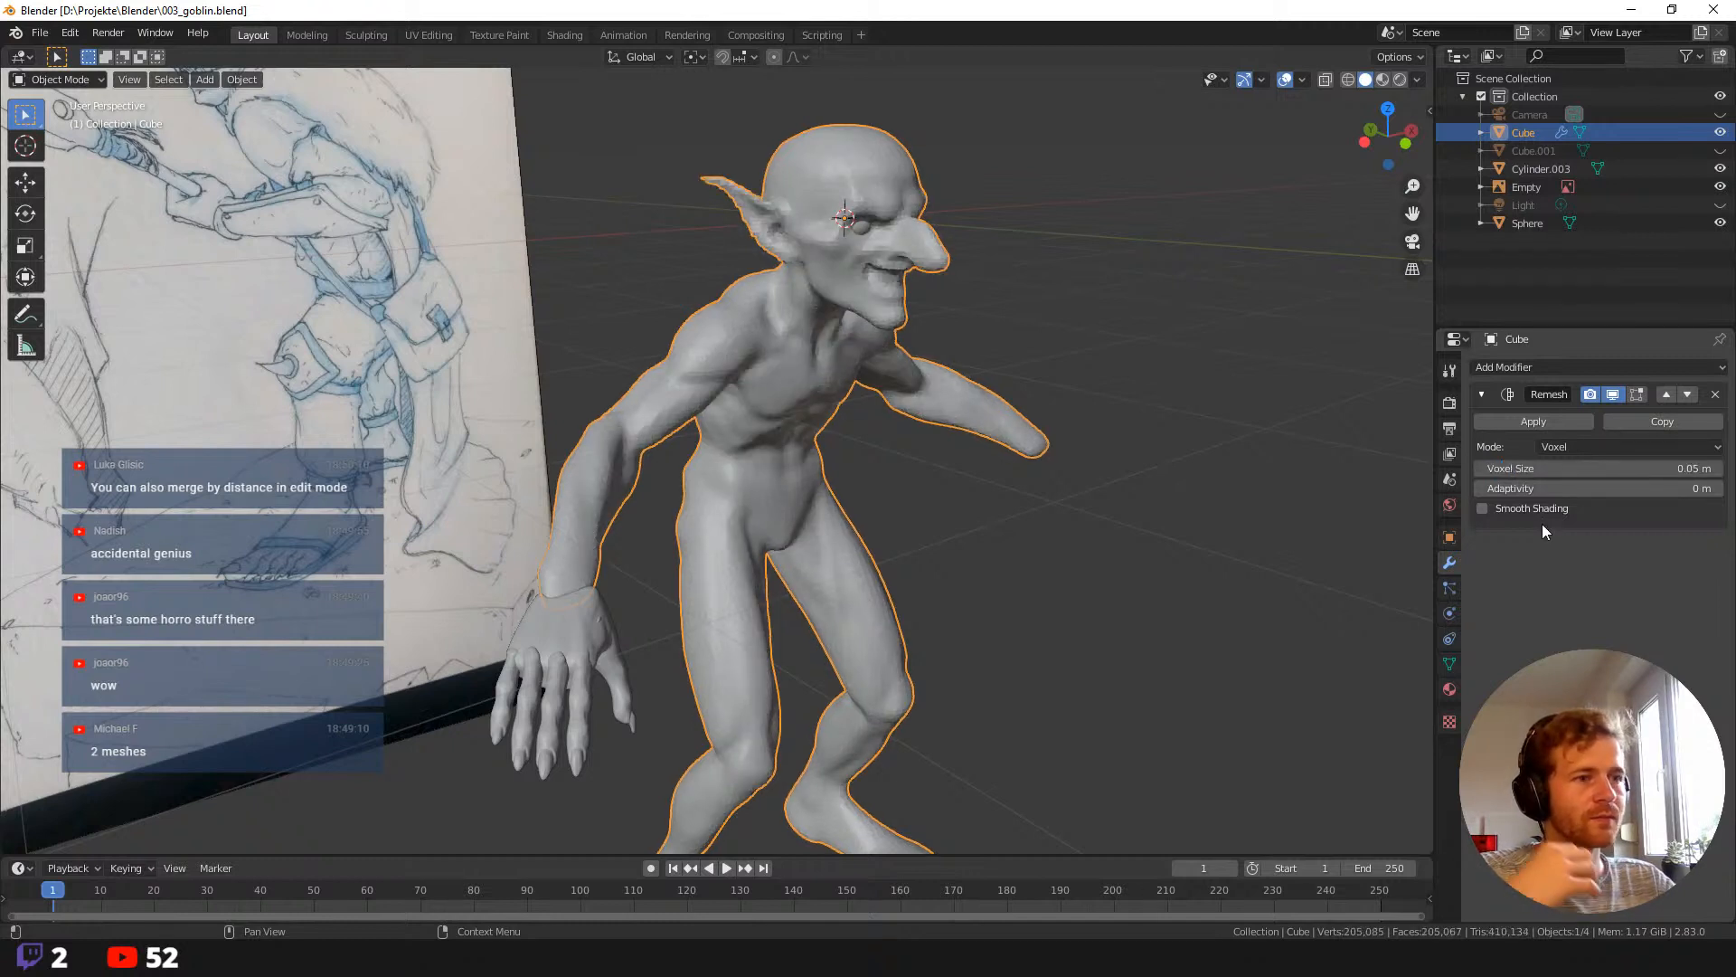
pyautogui.click(1686, 467)
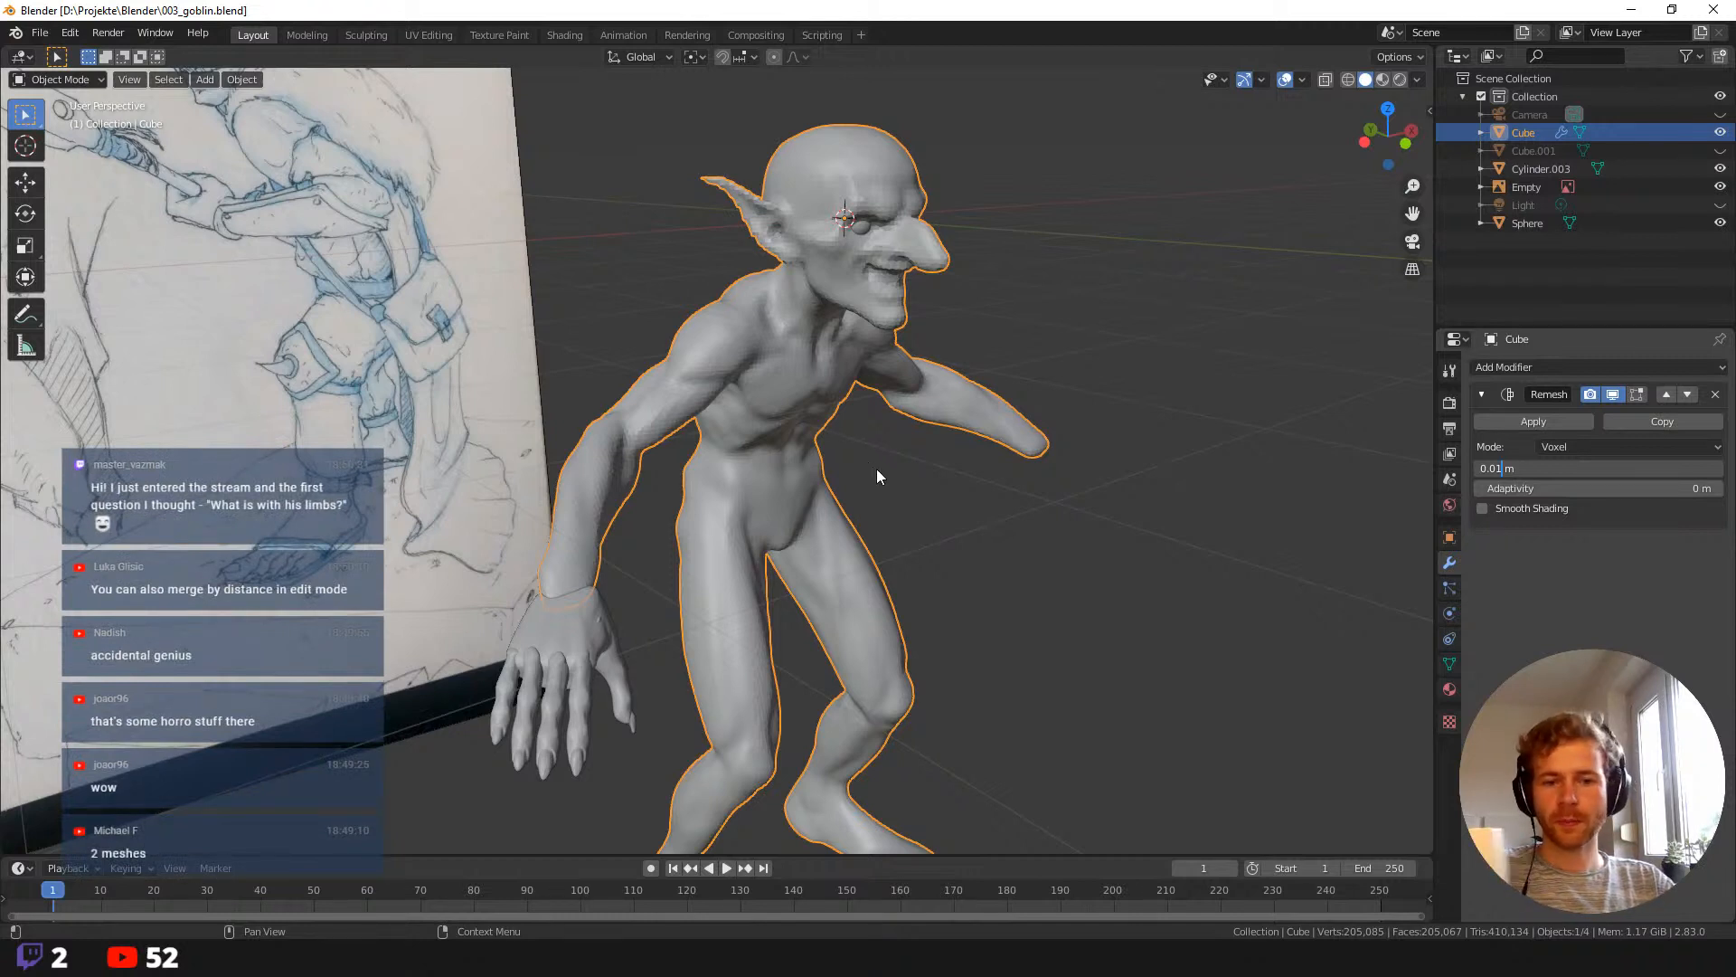
pyautogui.write('0.01')
pyautogui.press('Return')
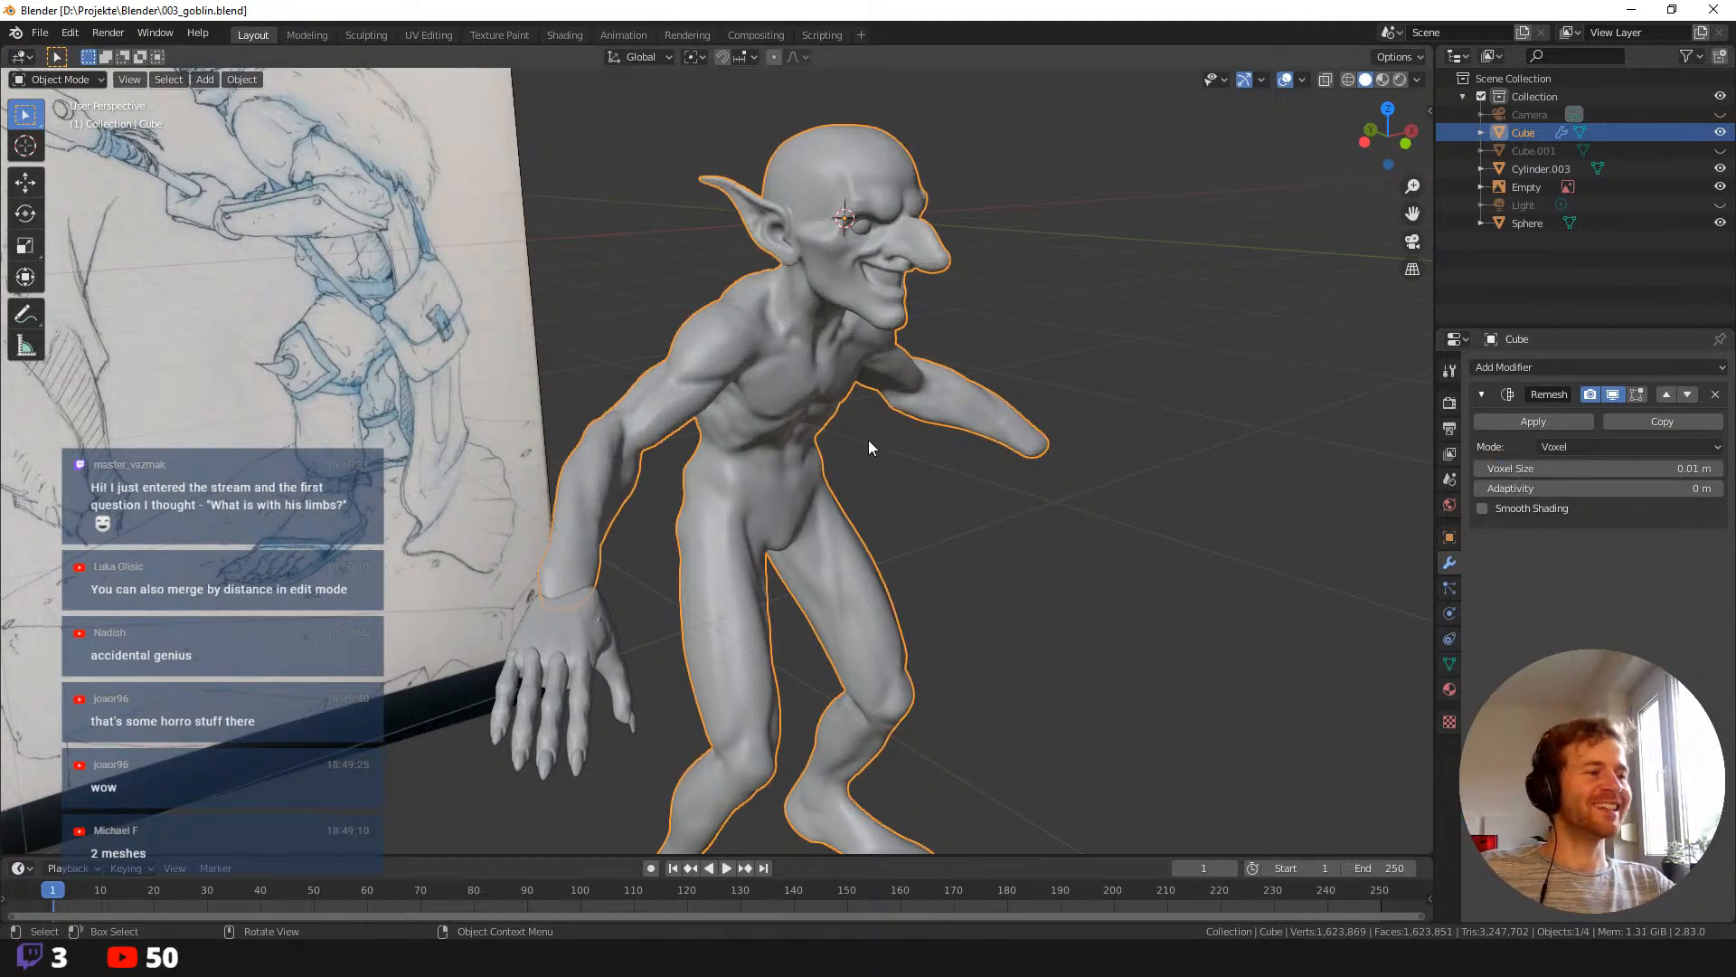
pyautogui.moveTo(969, 494); pyautogui.dragTo(939, 489, button='middle')
pyautogui.scroll(6, 924, 491)
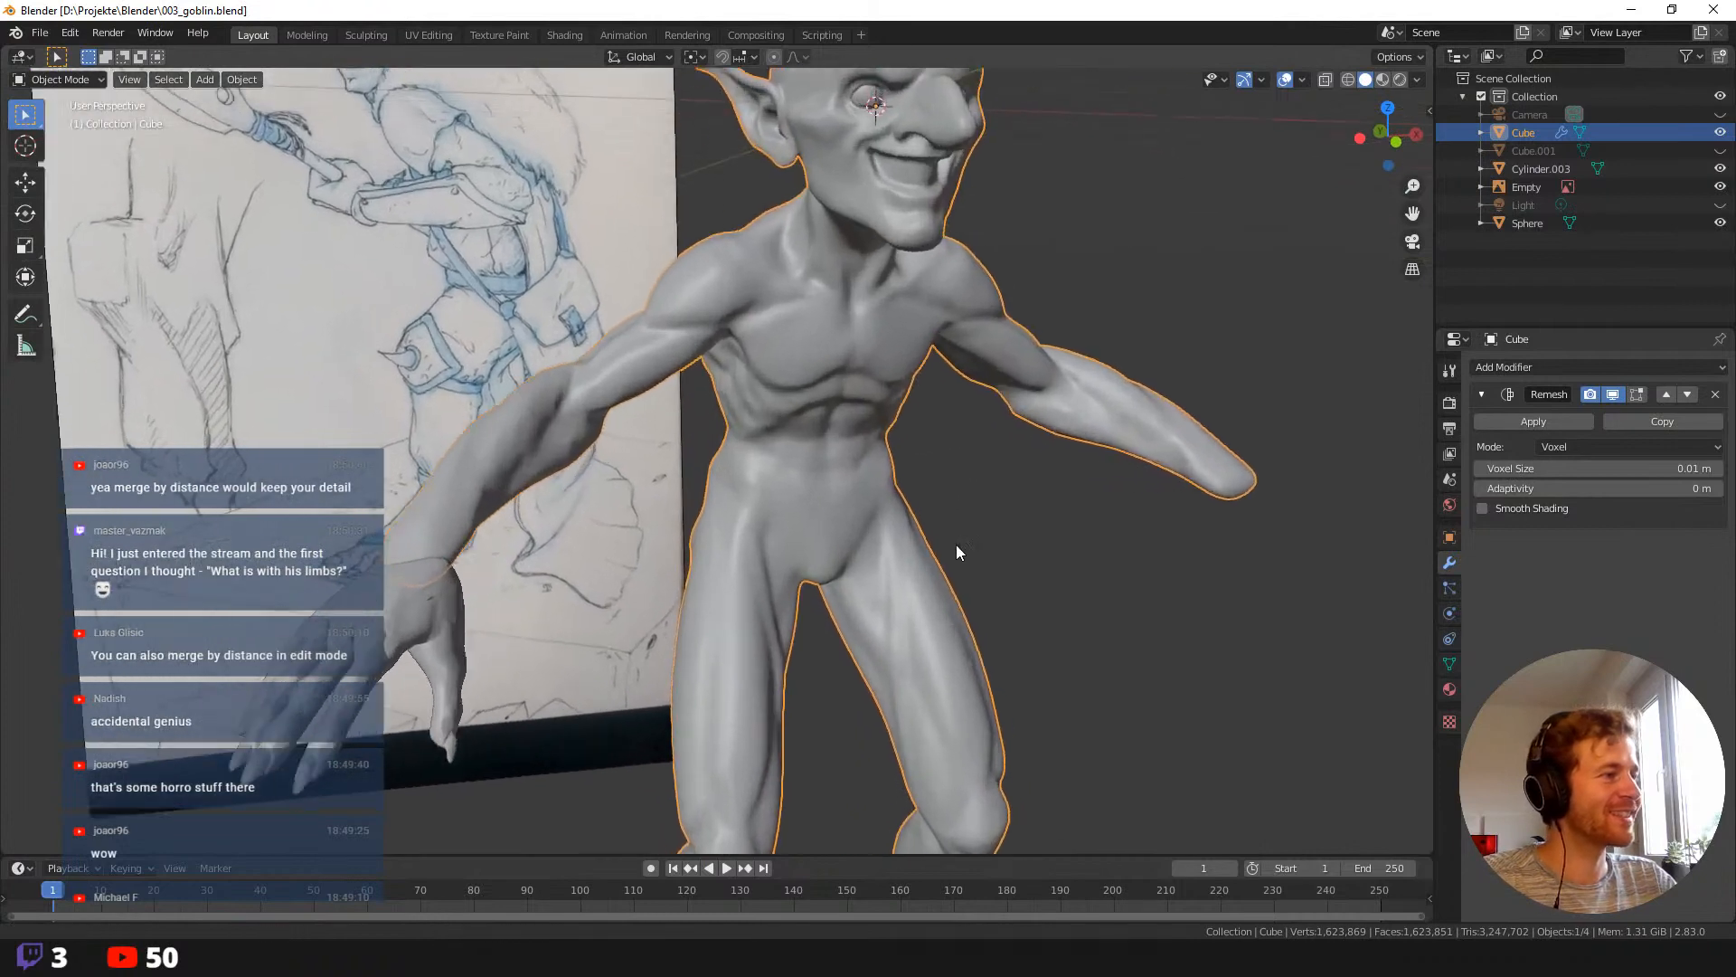
pyautogui.scroll(-4, 922, 495)
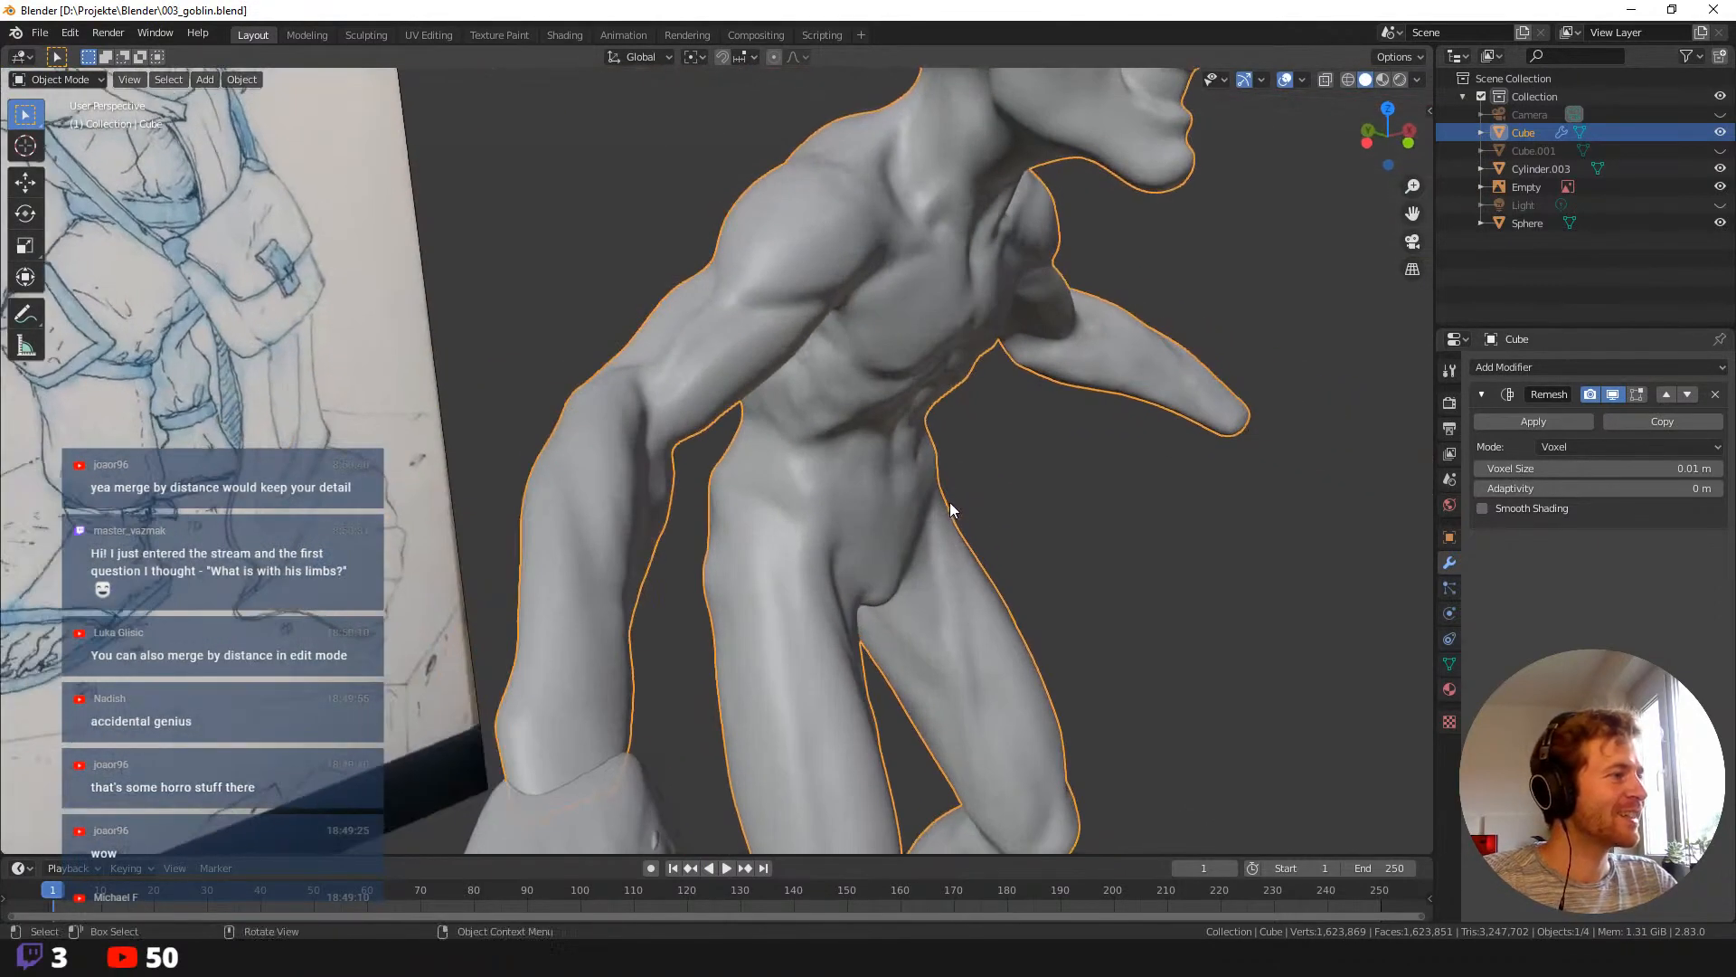
pyautogui.moveTo(950, 504); pyautogui.dragTo(883, 394, button='middle')
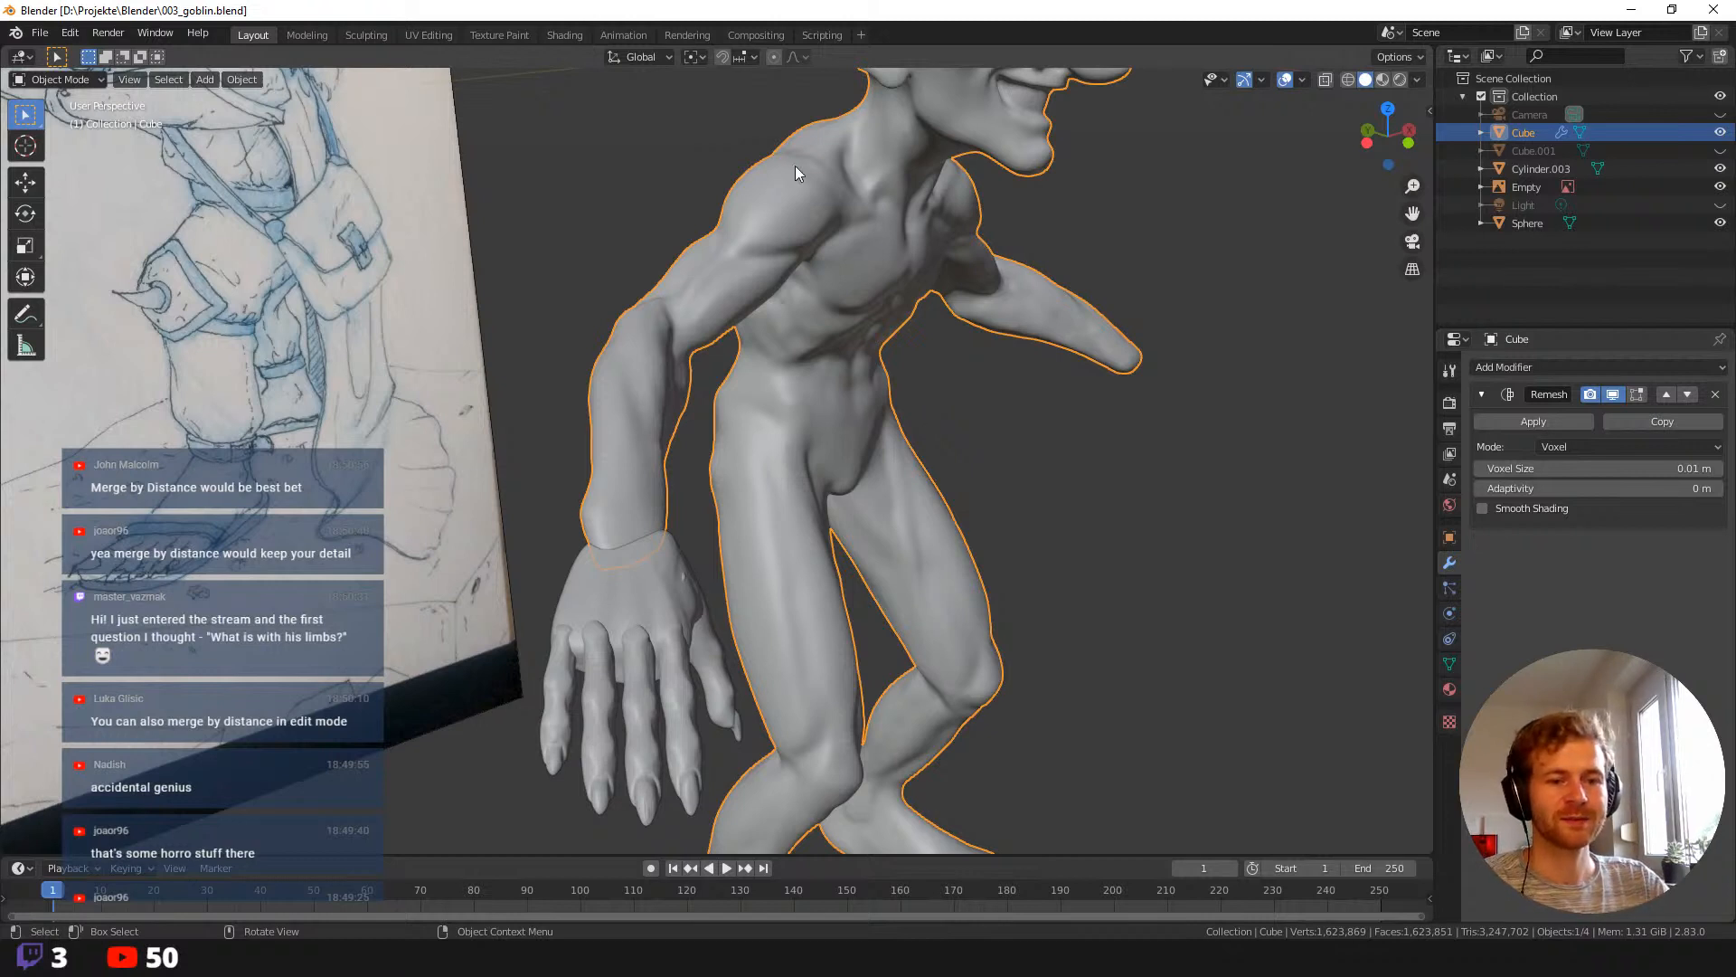
pyautogui.moveTo(1121, 490); pyautogui.dragTo(1105, 482, button='middle')
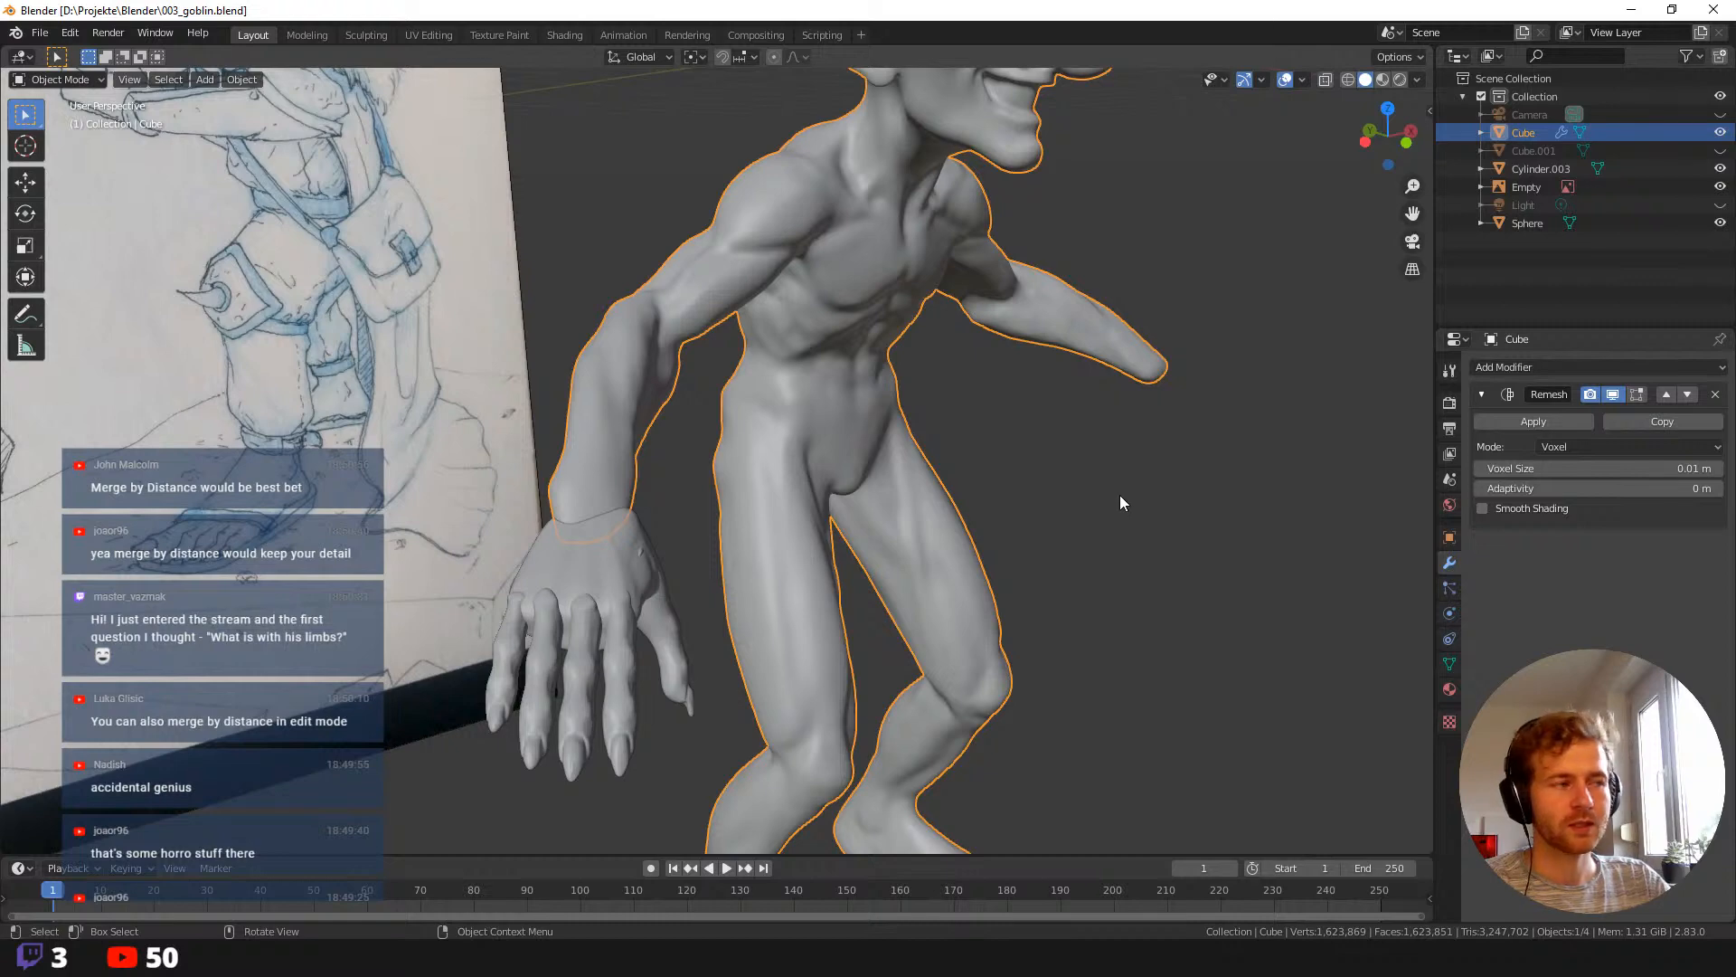
pyautogui.keyDown('ctrl'); pyautogui.moveTo(1083, 492); pyautogui.dragTo(1104, 495, button='middle'); pyautogui.keyUp('ctrl')
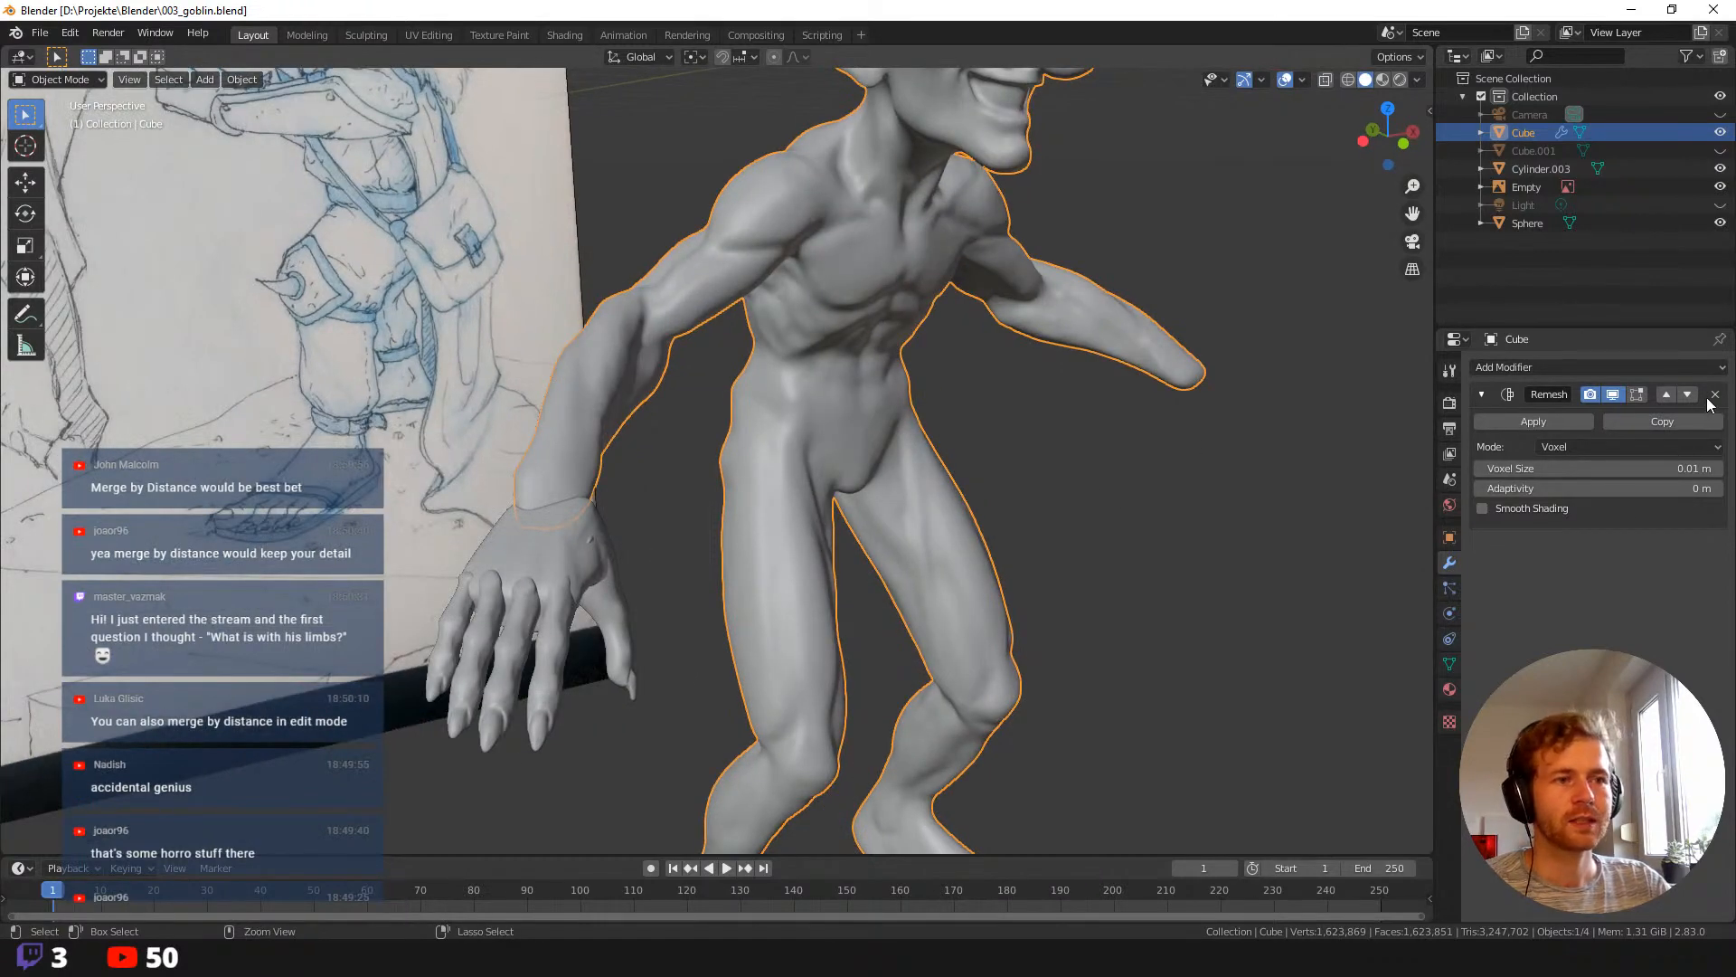
# Undo the last voxel size change and remove the Remesh modifier from the body.
pyautogui.hotkey('ctrl', 'z')
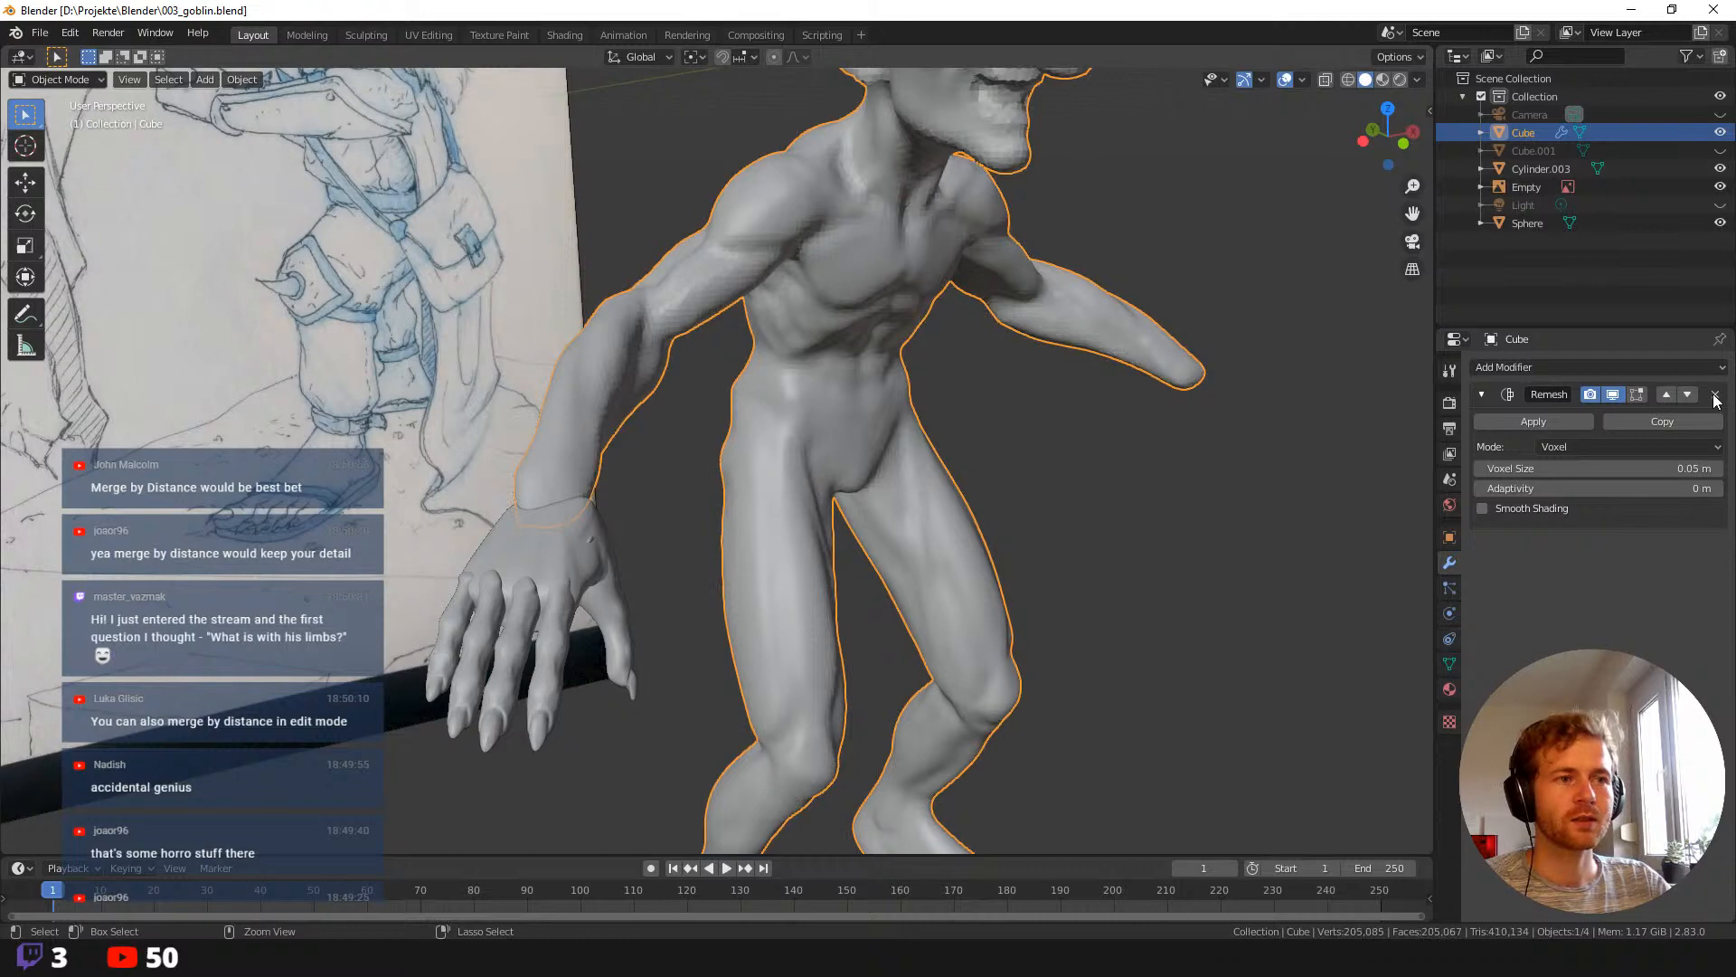
pyautogui.click(1715, 400)
pyautogui.moveTo(1338, 525); pyautogui.dragTo(853, 422, button='middle')
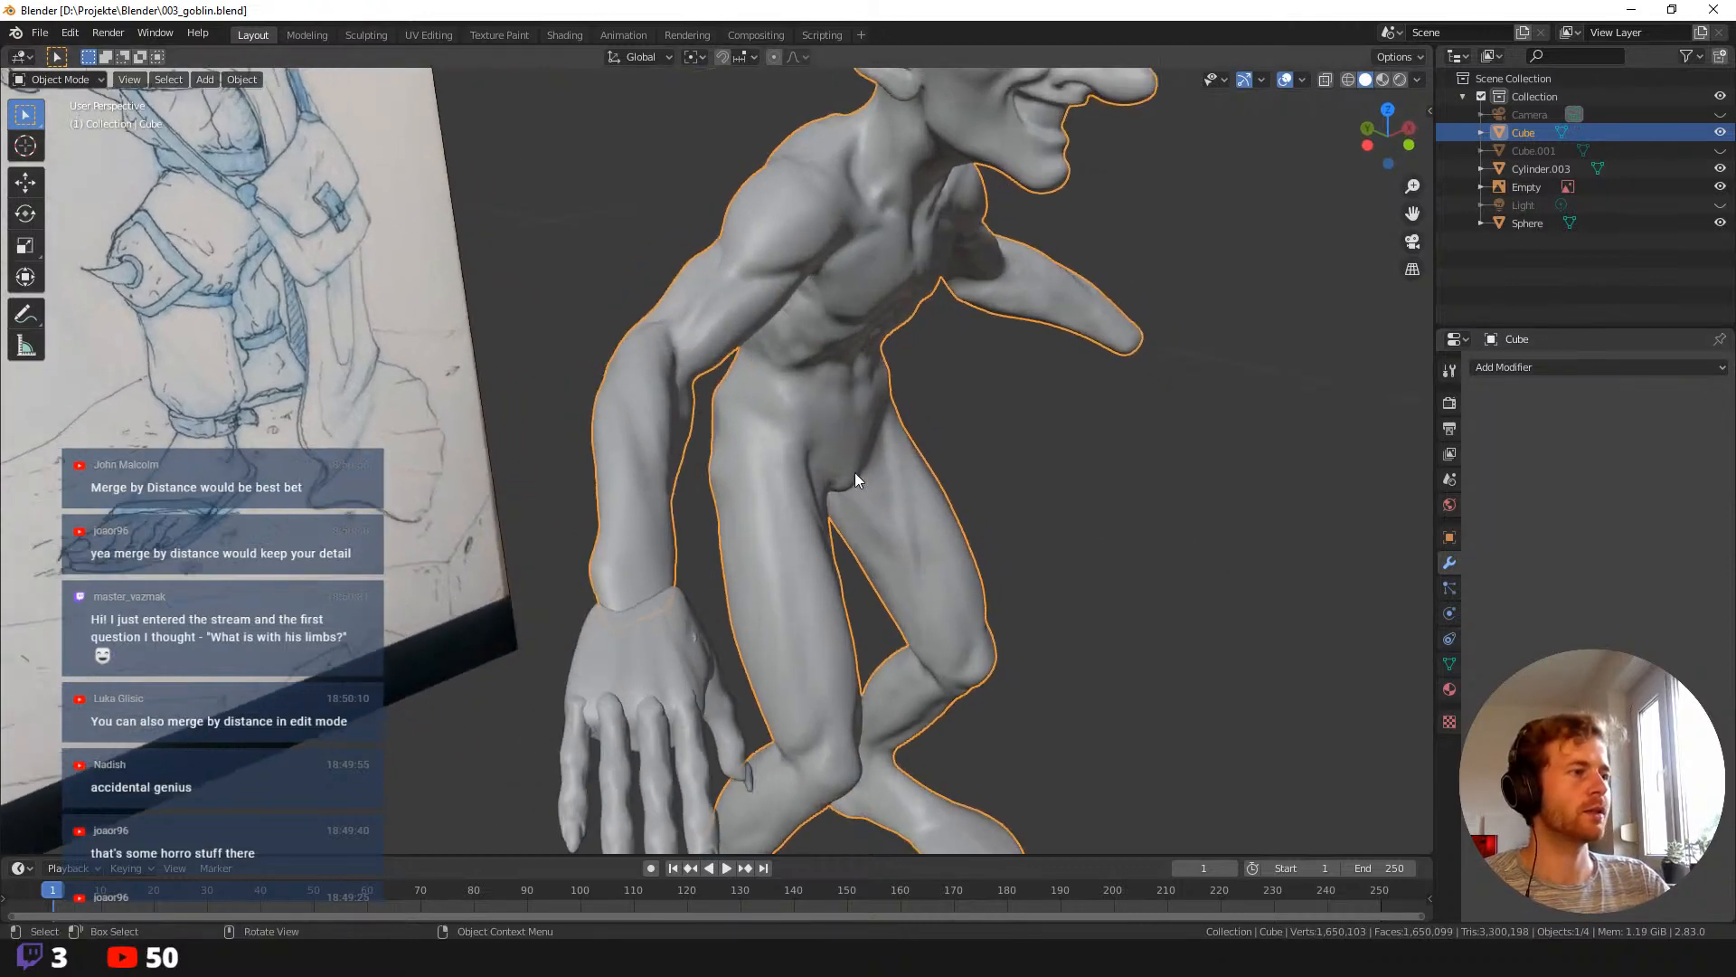
# Select all of the body's linked vertices in Edit Mode, merge them by distance, and return to Object Mode.
pyautogui.press('Tab')
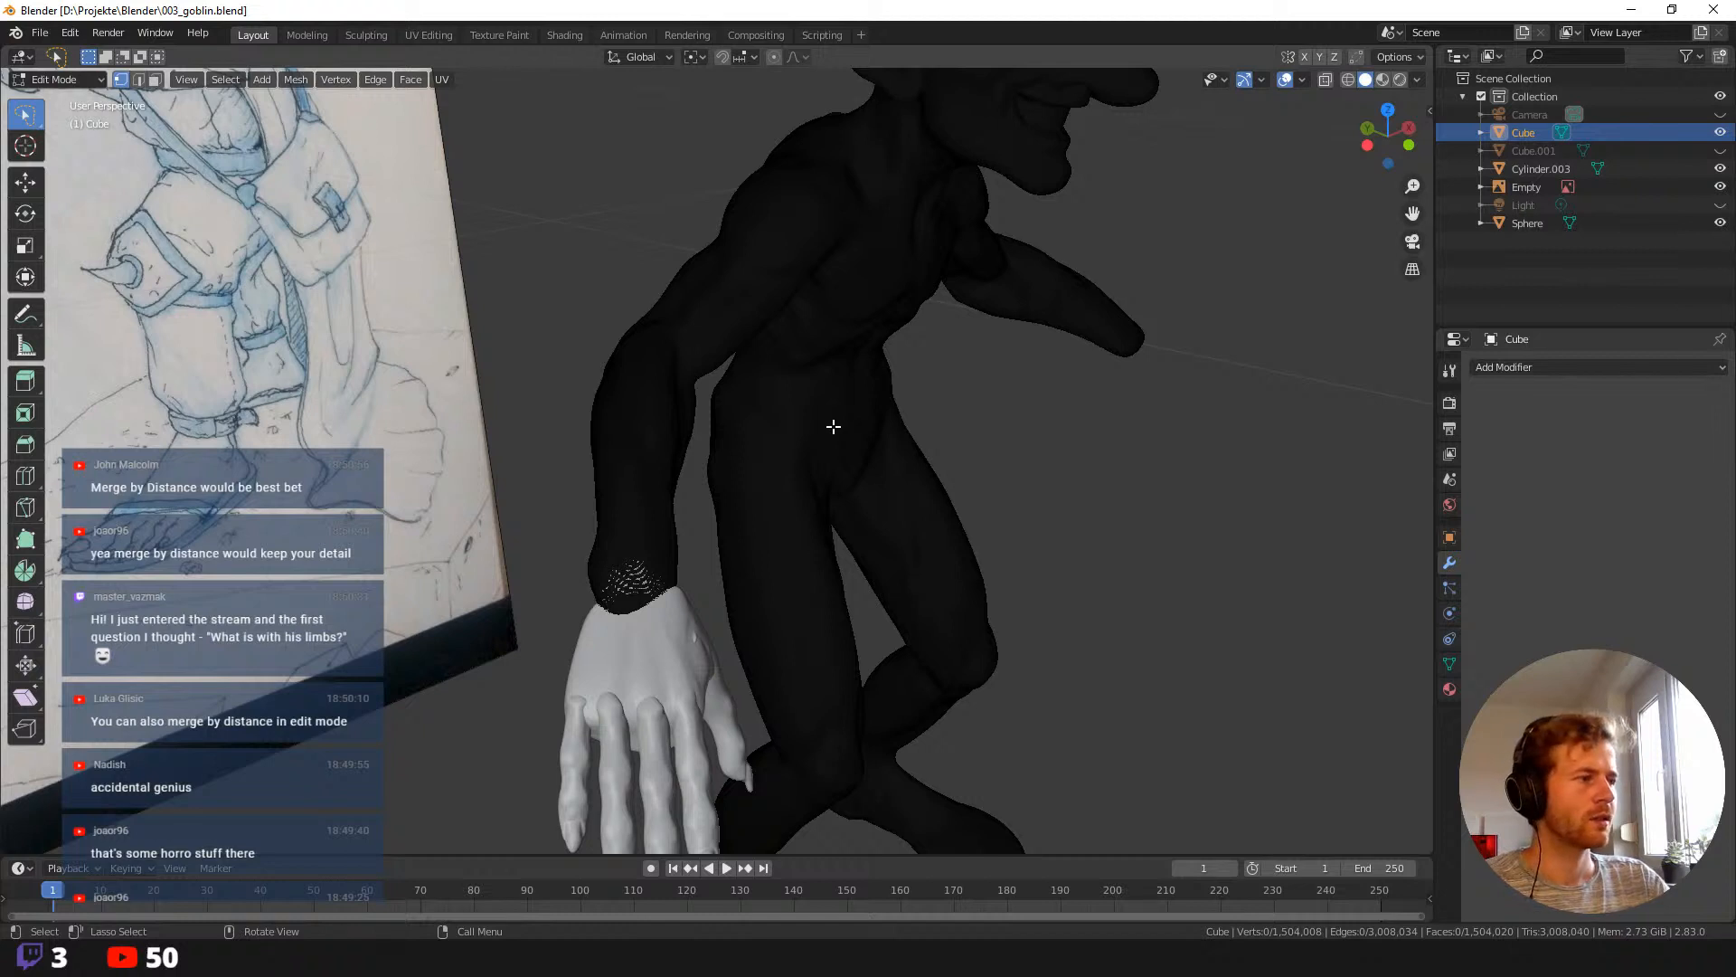
pyautogui.press('l')
pyautogui.rightClick(839, 380)
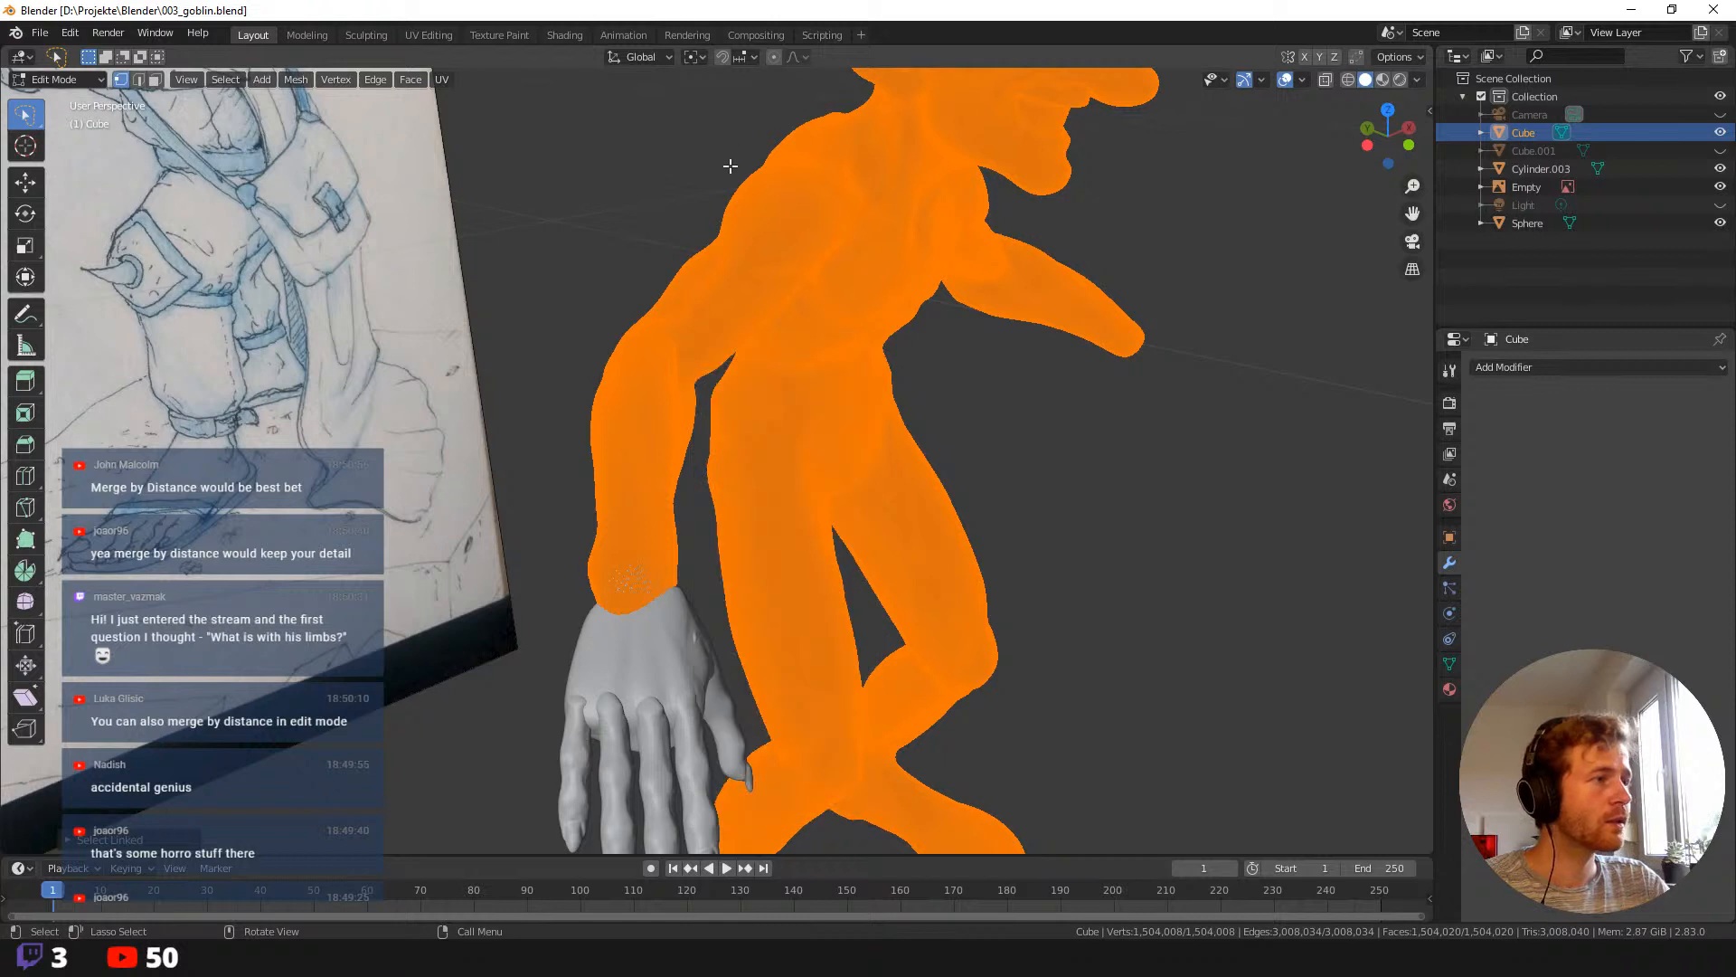
pyautogui.press('m')
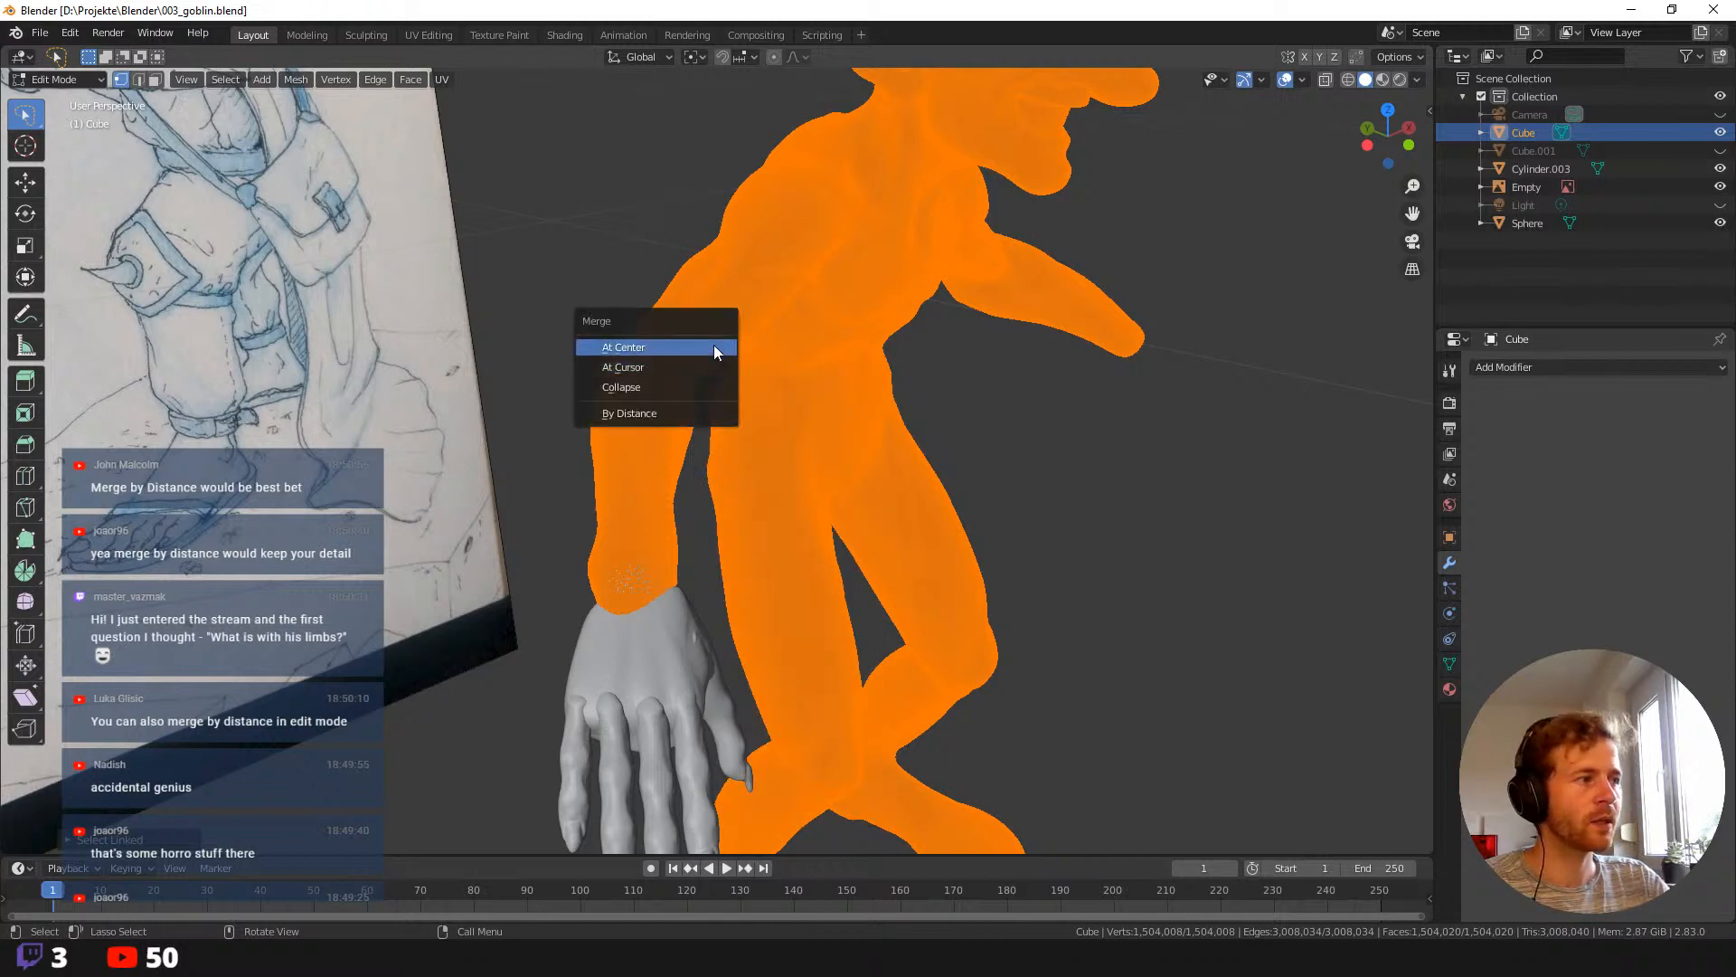
pyautogui.click(682, 424)
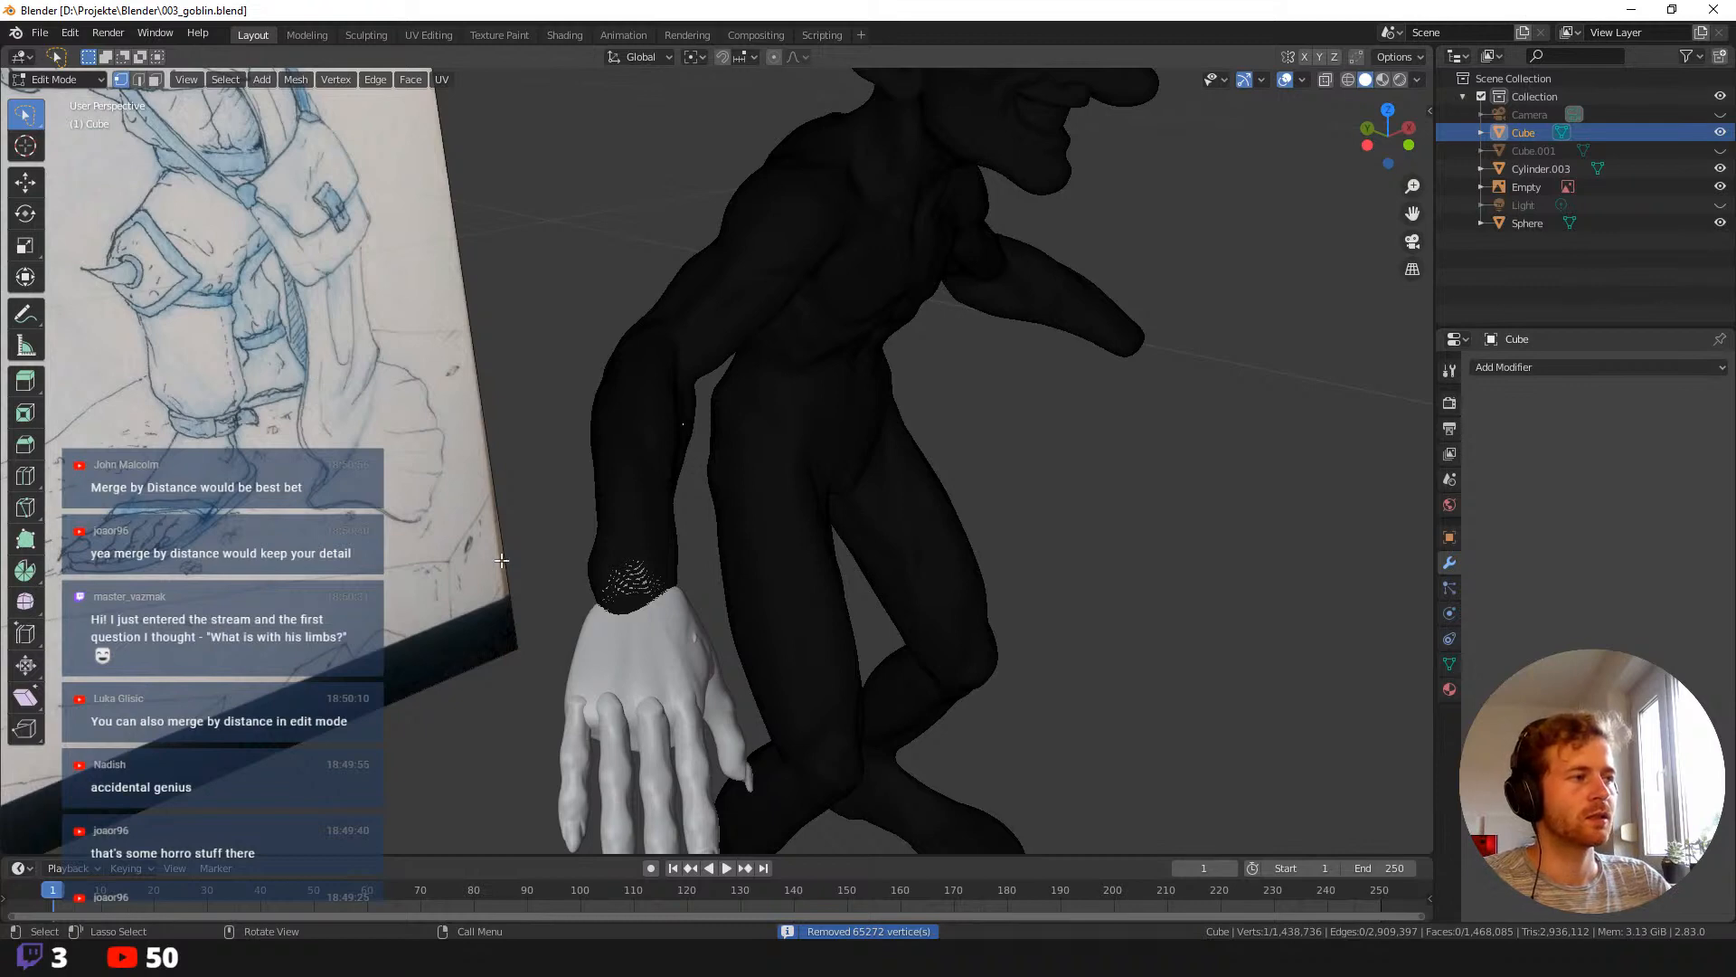
pyautogui.moveTo(556, 317)
pyautogui.mouseDown(button='middle')
pyautogui.moveTo(612, 302)
pyautogui.moveTo(581, 323)
pyautogui.mouseUp(button='middle')
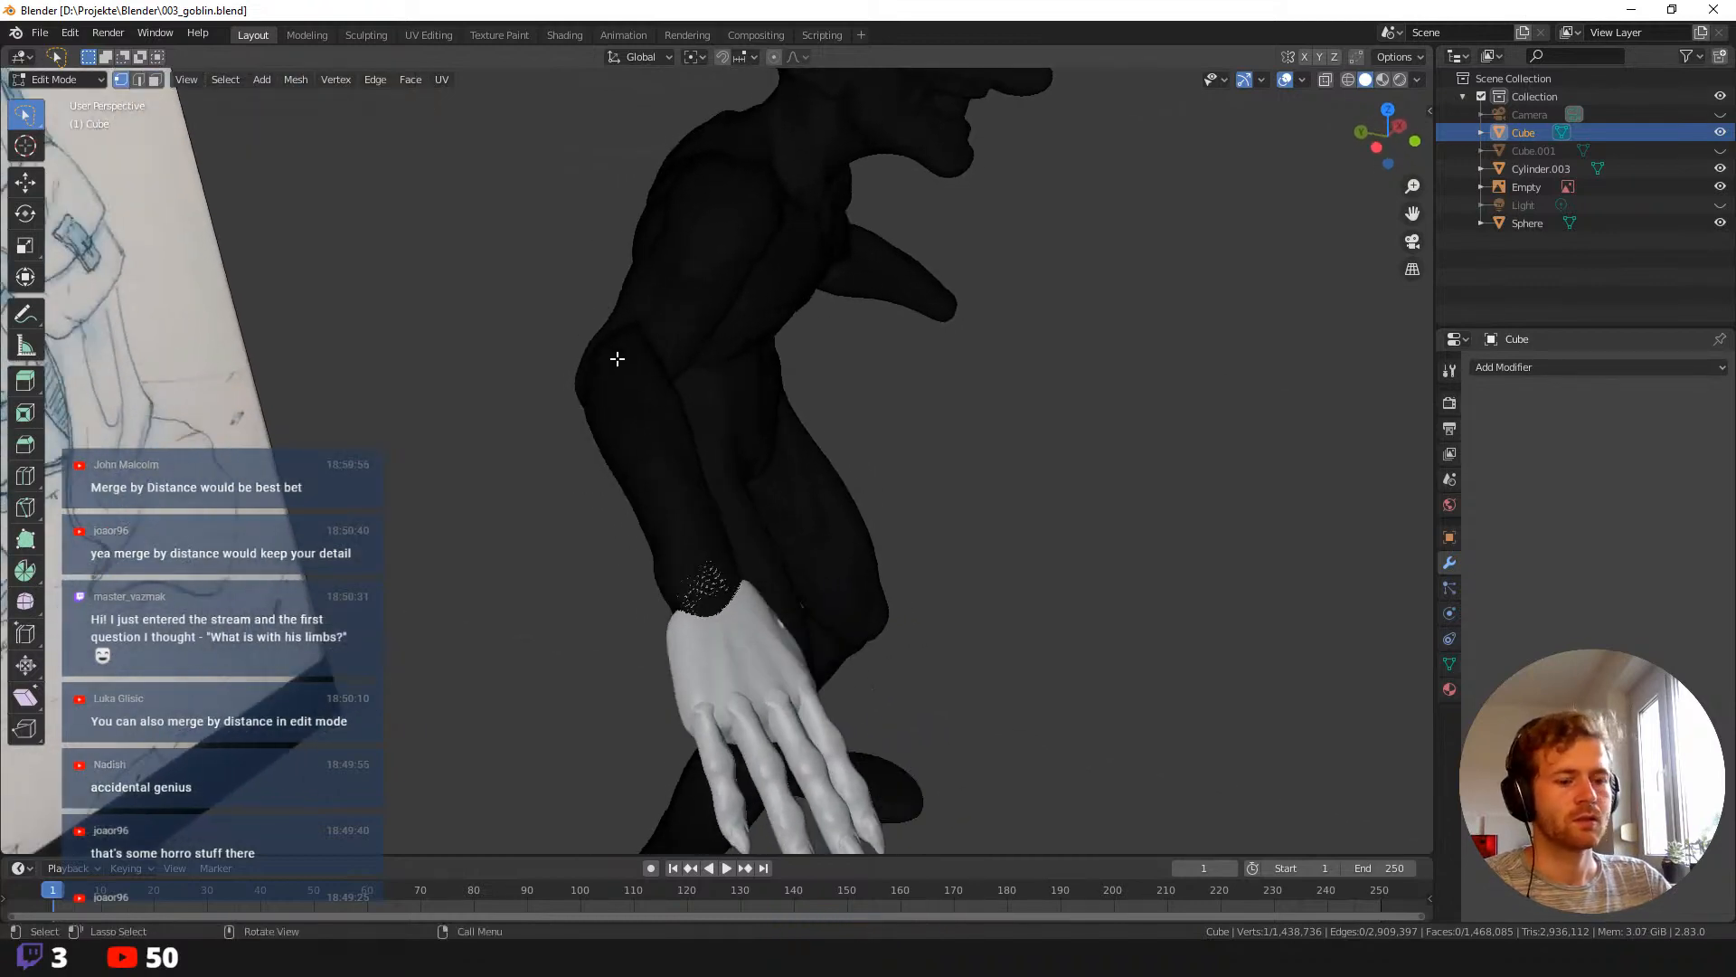
pyautogui.press('Tab')
pyautogui.hotkey('alt', 'a')
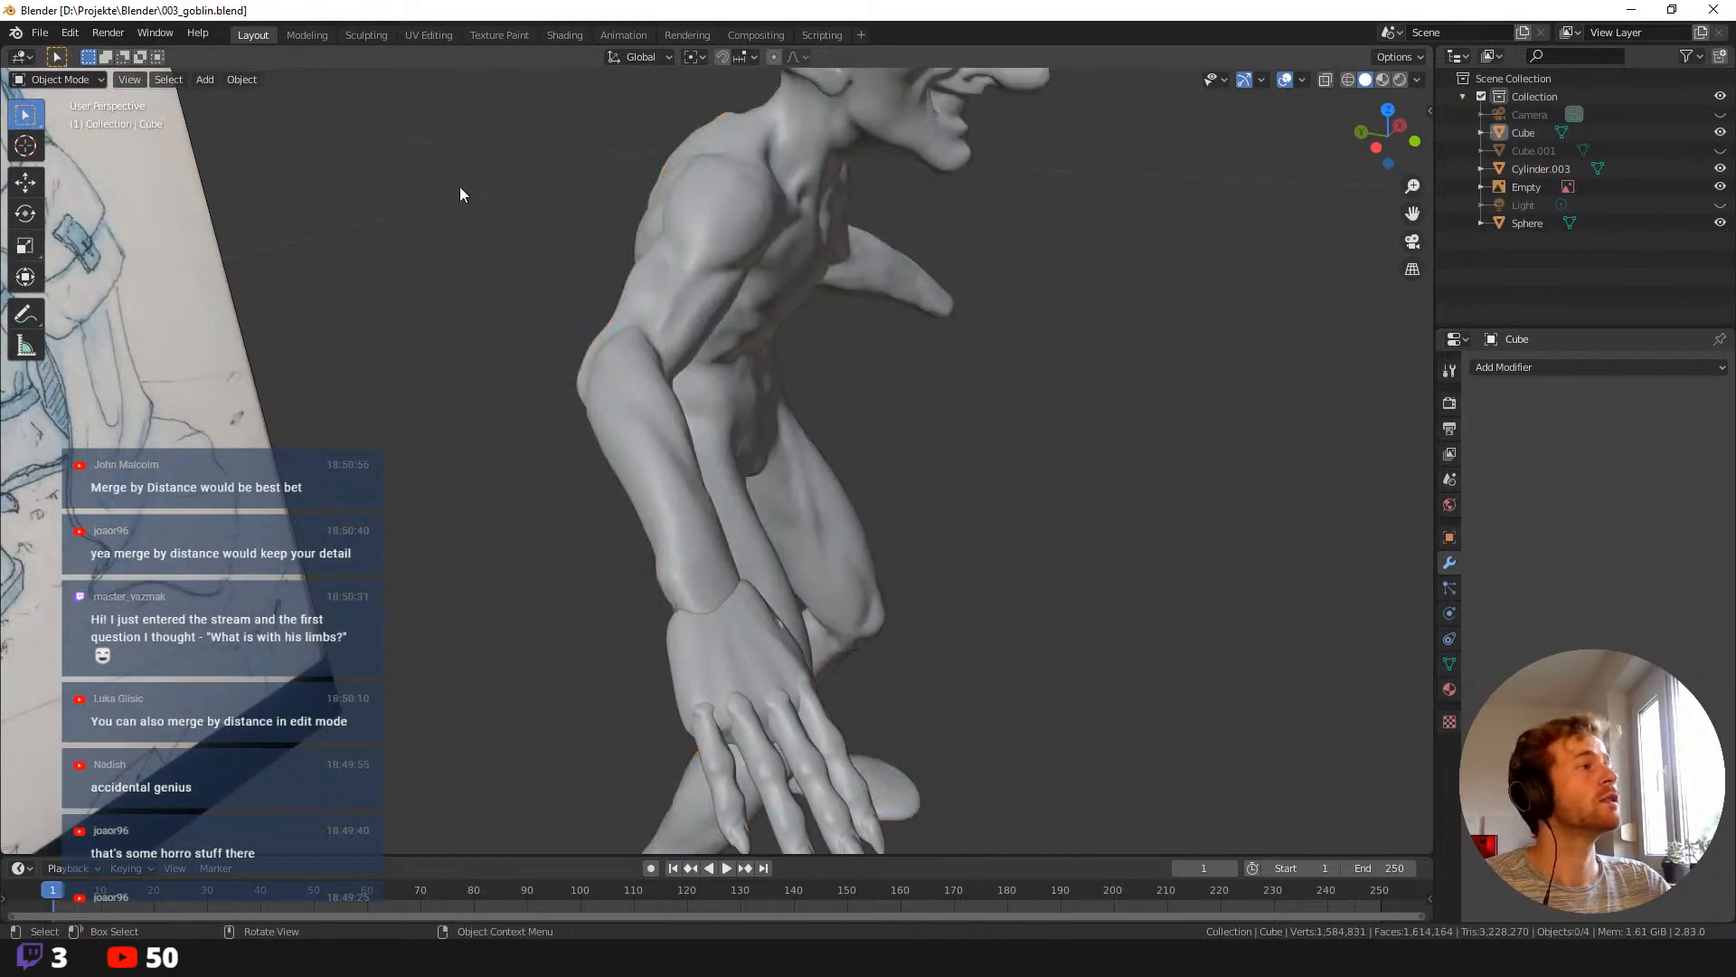
# Reselect the body in the Layout workspace and return to the Sculpting workspace.
pyautogui.click(367, 34)
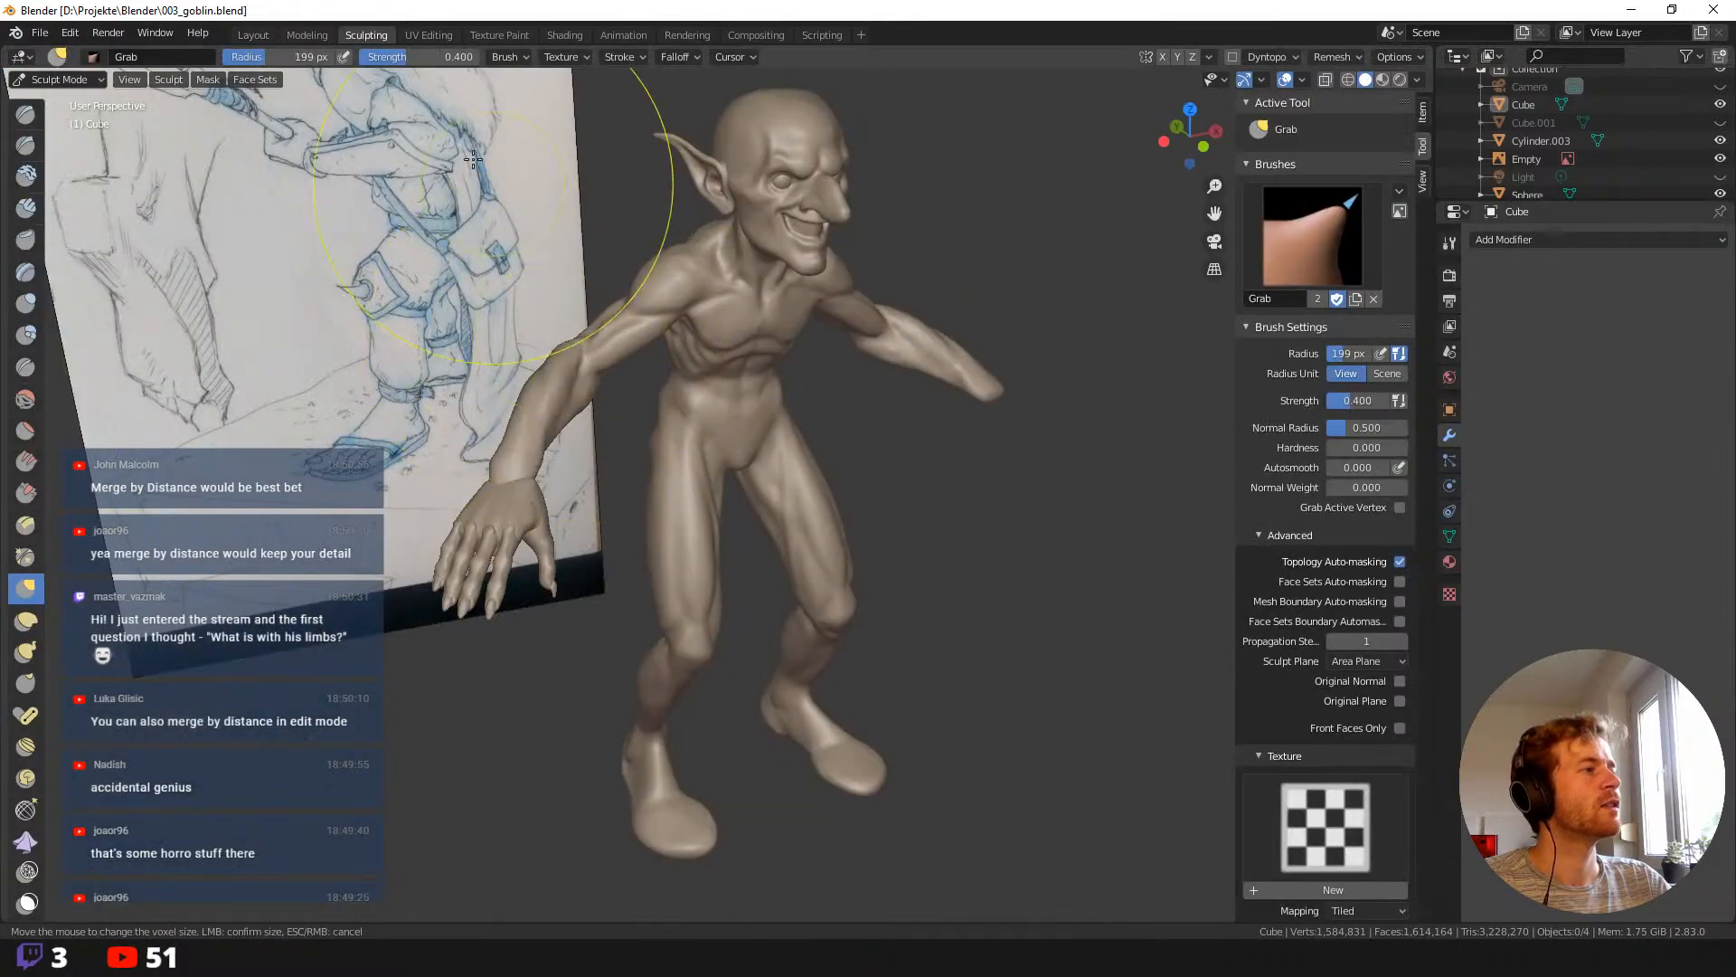
pyautogui.press('r')
pyautogui.press('Escape')
pyautogui.click(253, 35)
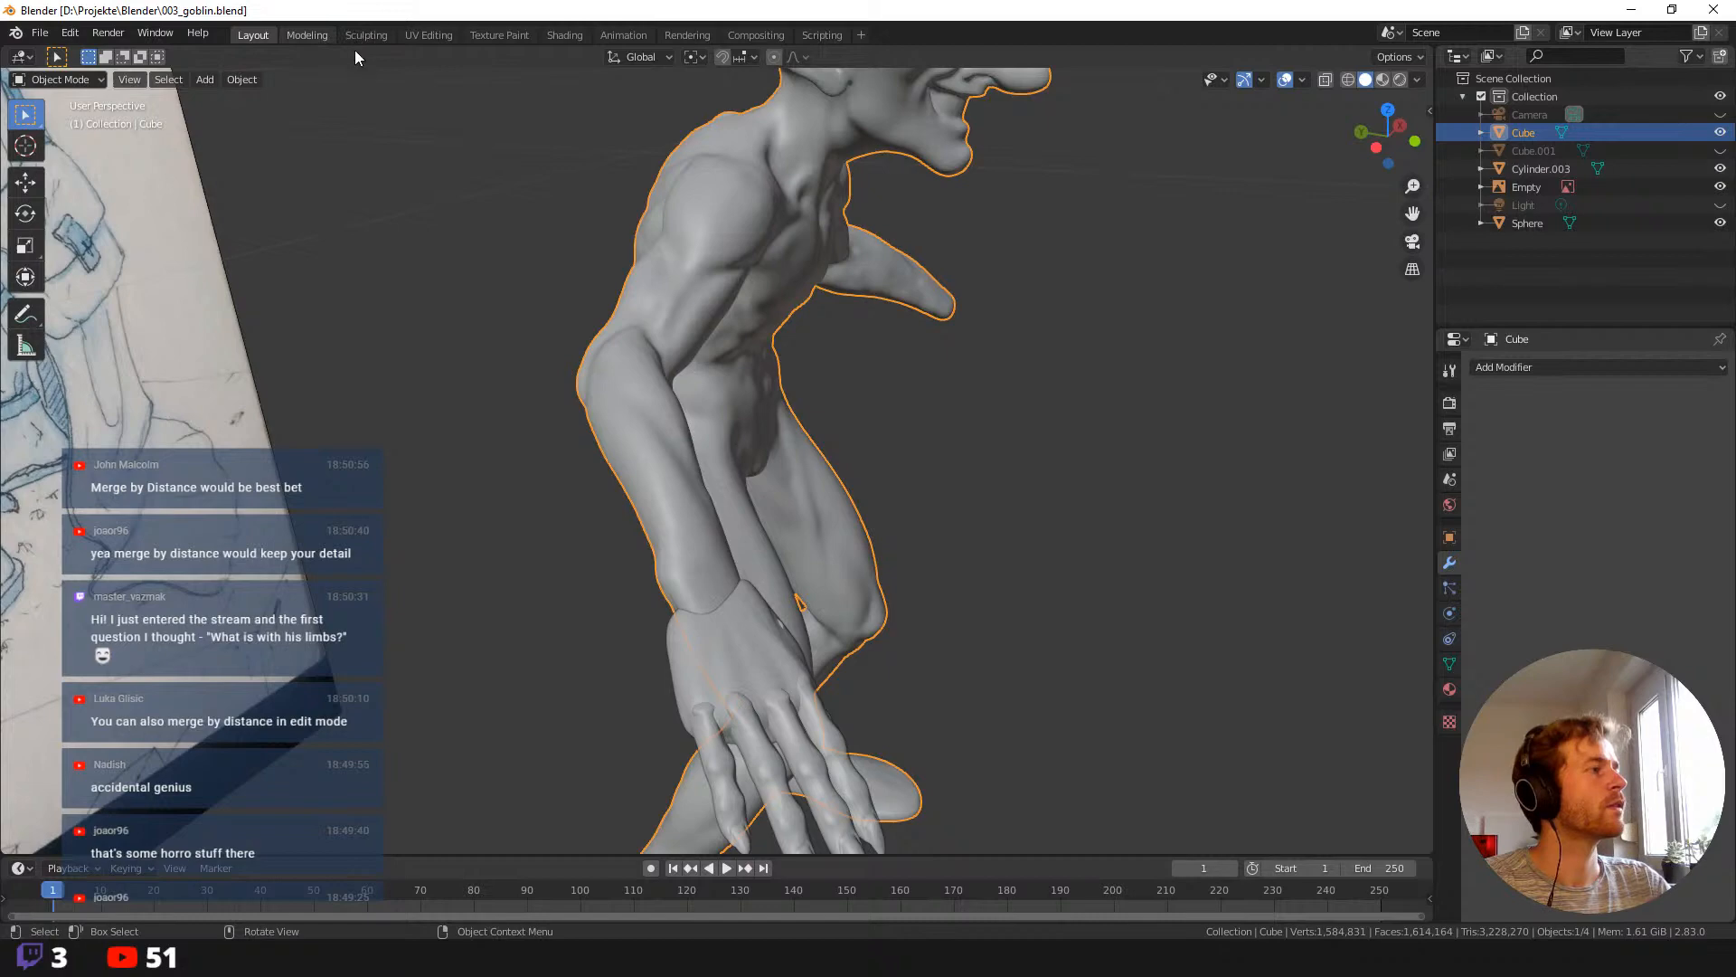
pyautogui.hotkey('ctrl', 'pagedown')
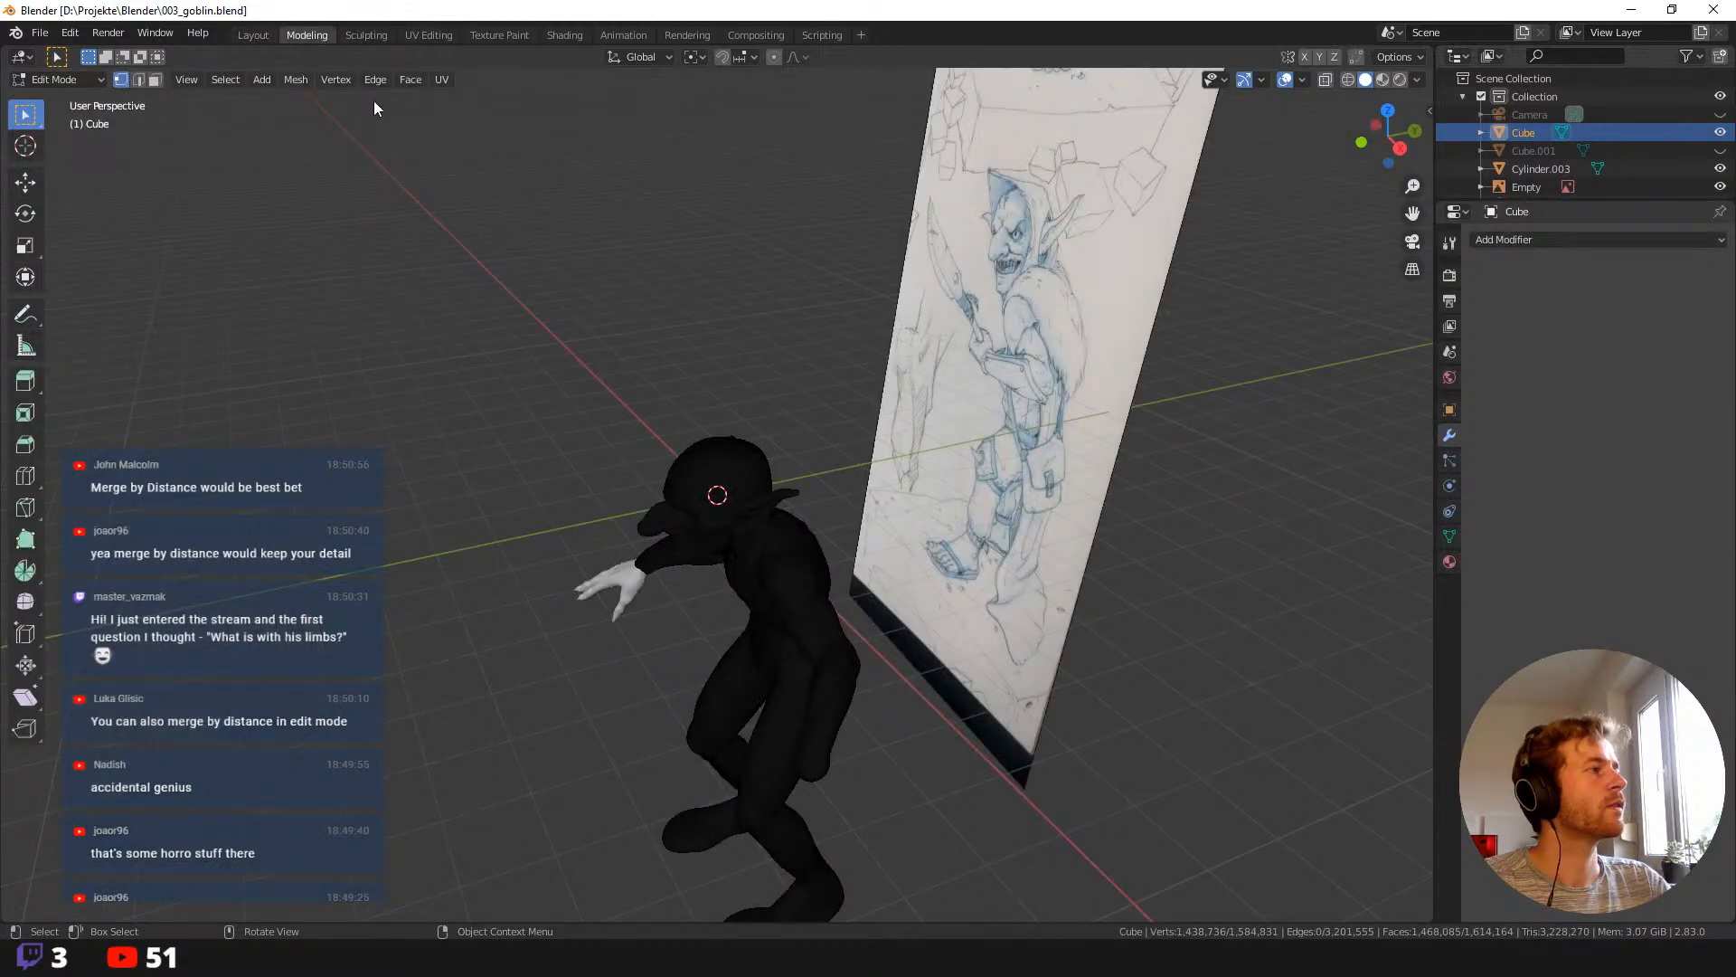
pyautogui.click(355, 35)
# Set the Grab brush radius to 88 px for sculpting the side of the torso below the armpit.
pyautogui.moveTo(714, 349); pyautogui.dragTo(620, 620, button='middle')
pyautogui.press('r')
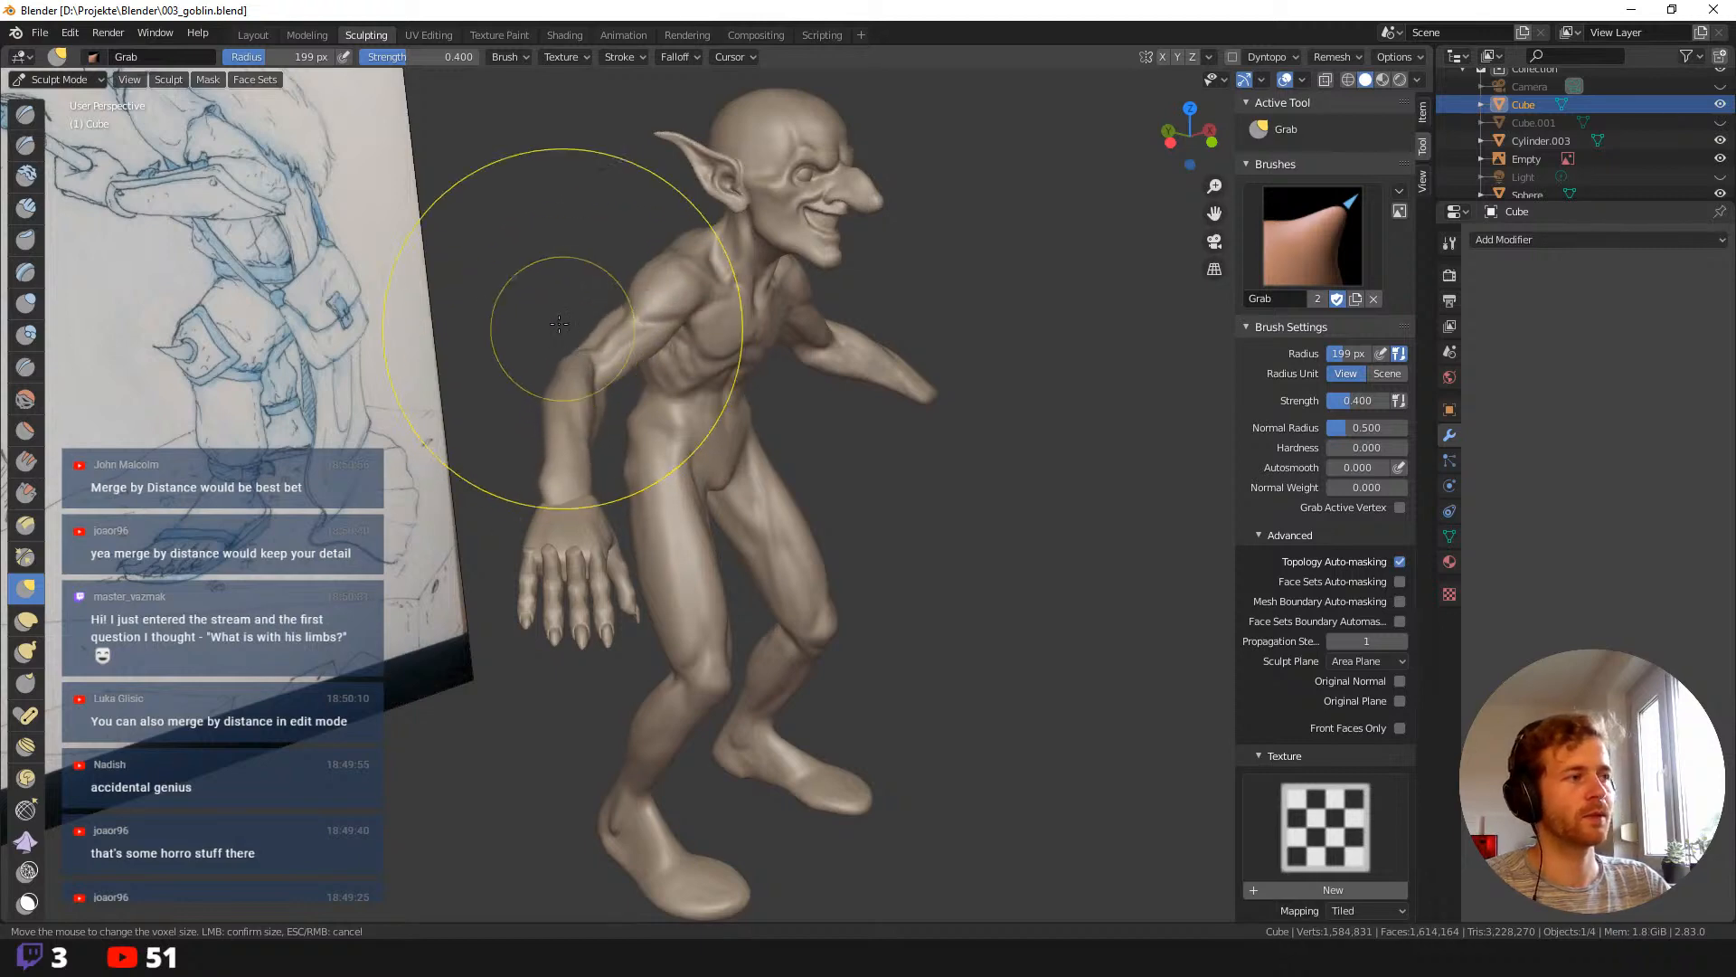
pyautogui.moveTo(521, 289)
pyautogui.keyDown('ctrl'); pyautogui.mouseDown(button='middle')
pyautogui.moveTo(522, 254)
pyautogui.moveTo(541, 300)
pyautogui.moveTo(543, 199)
pyautogui.mouseUp(button='middle'); pyautogui.keyUp('ctrl')
pyautogui.press('f')
pyautogui.click(818, 296)
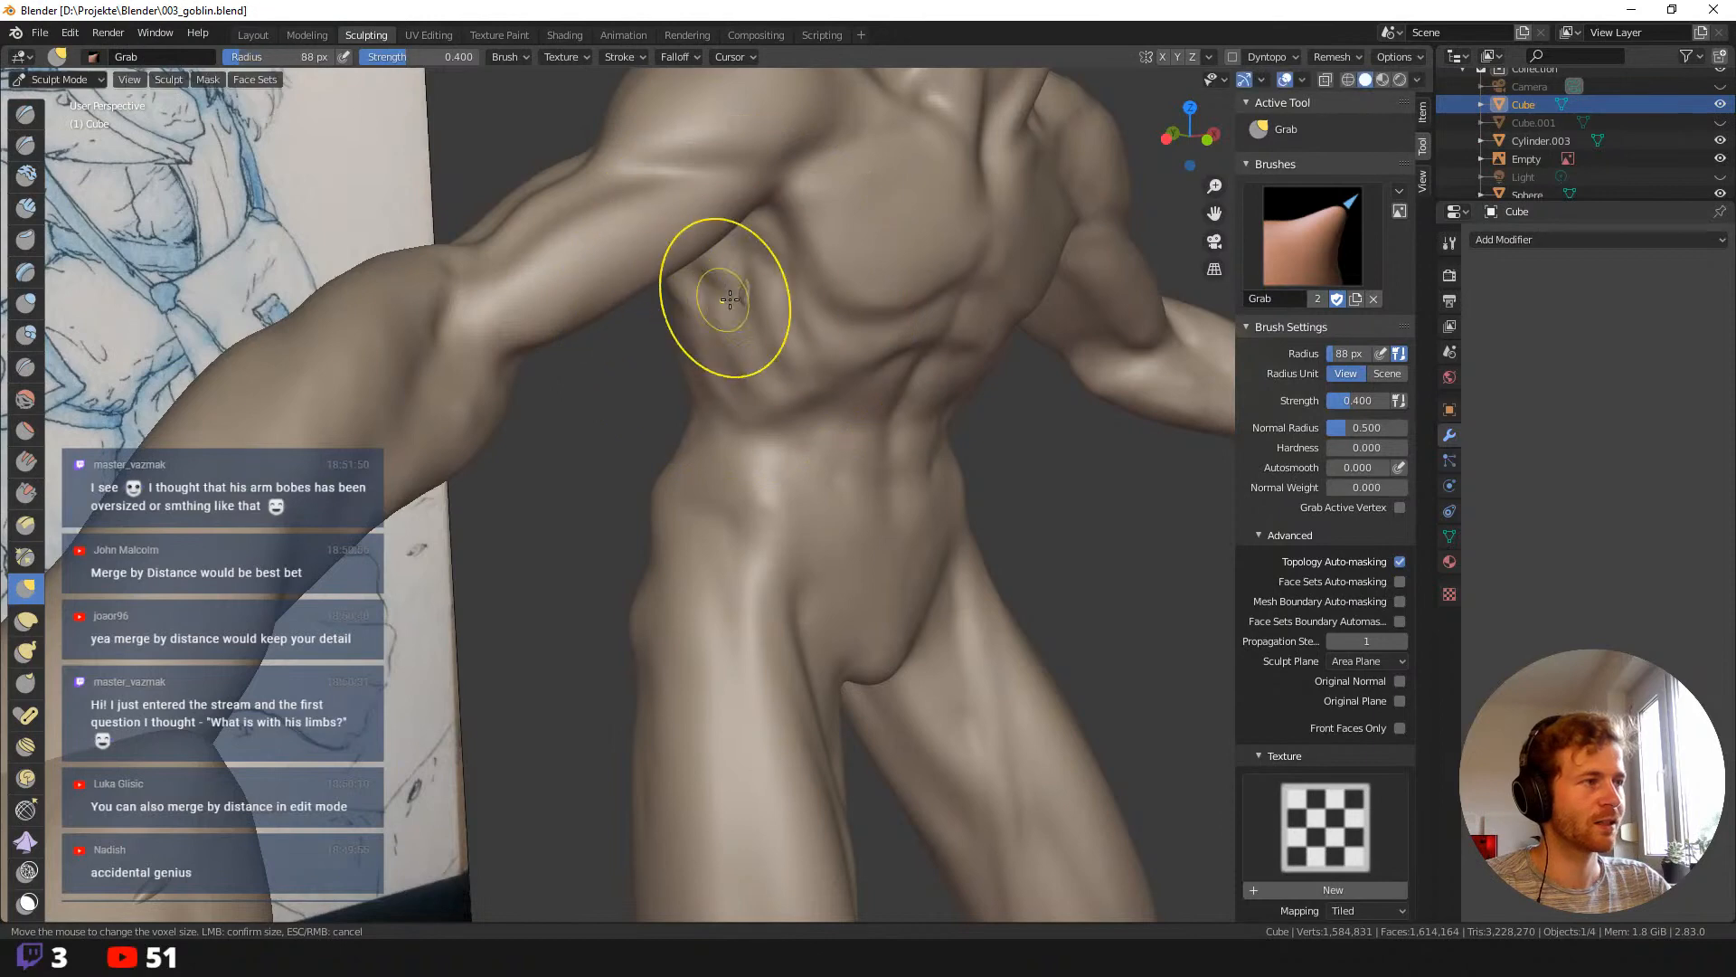
# Pull the side of the torso below the armpit outward with the Grab brush.
pyautogui.moveTo(732, 294); pyautogui.dragTo(701, 316)
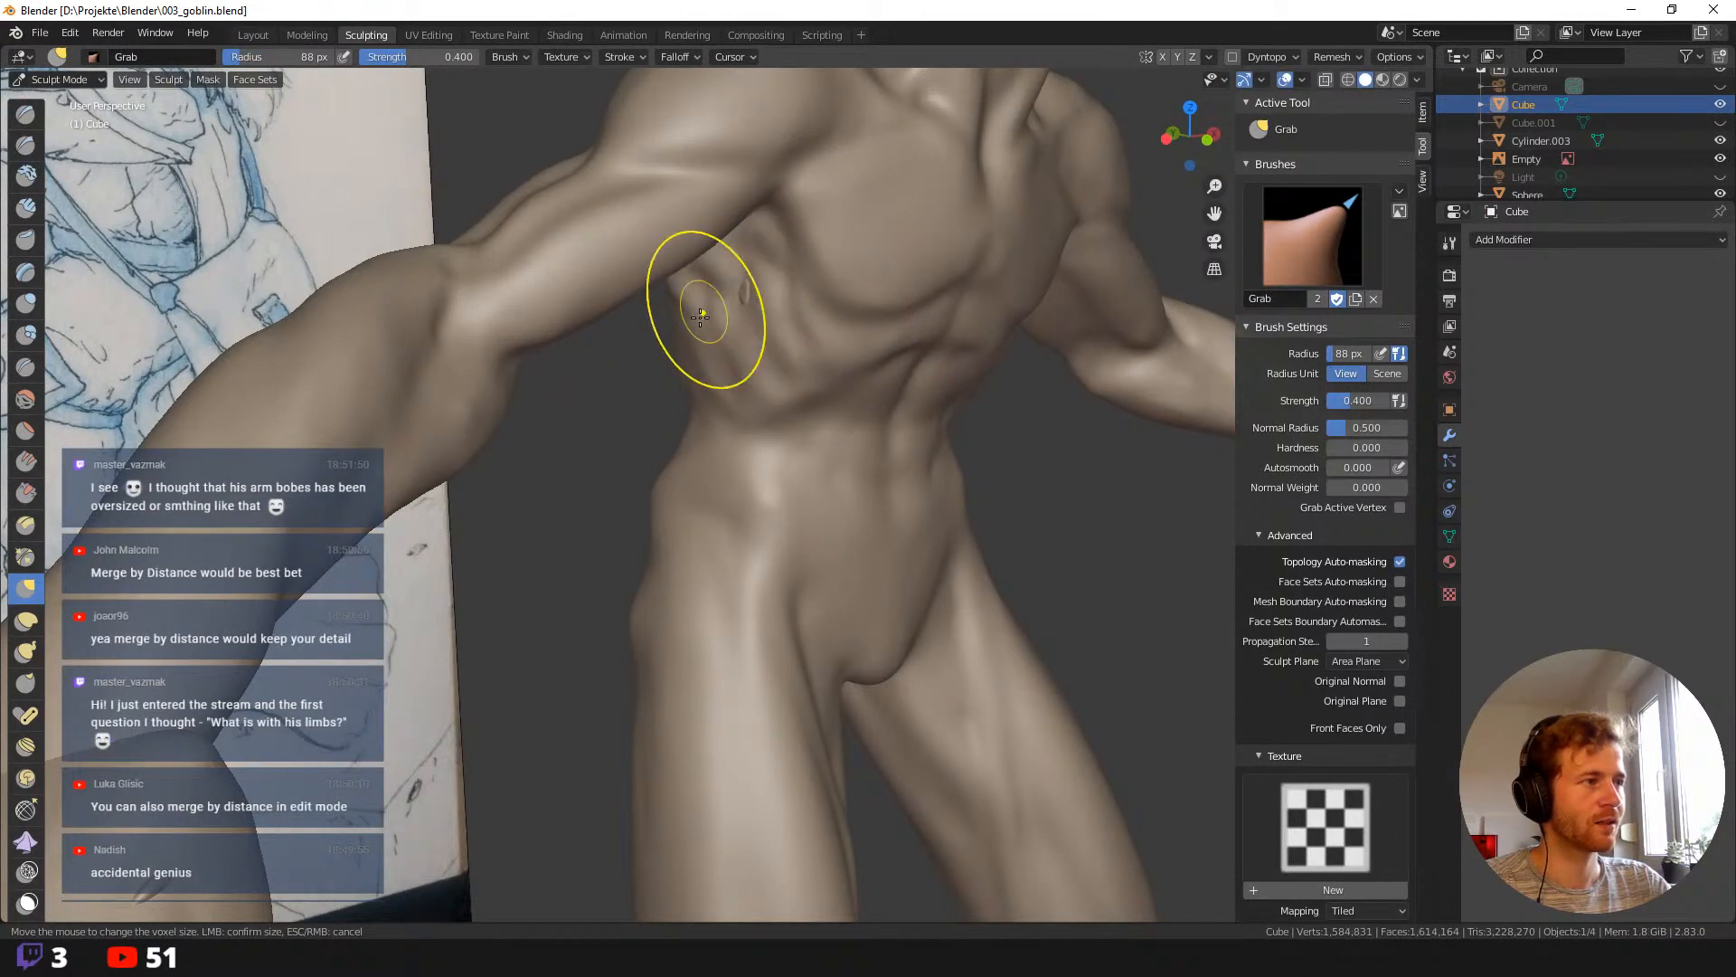
pyautogui.scroll(-5, 615, 407)
pyautogui.moveTo(542, 271); pyautogui.dragTo(515, 247, button='middle')
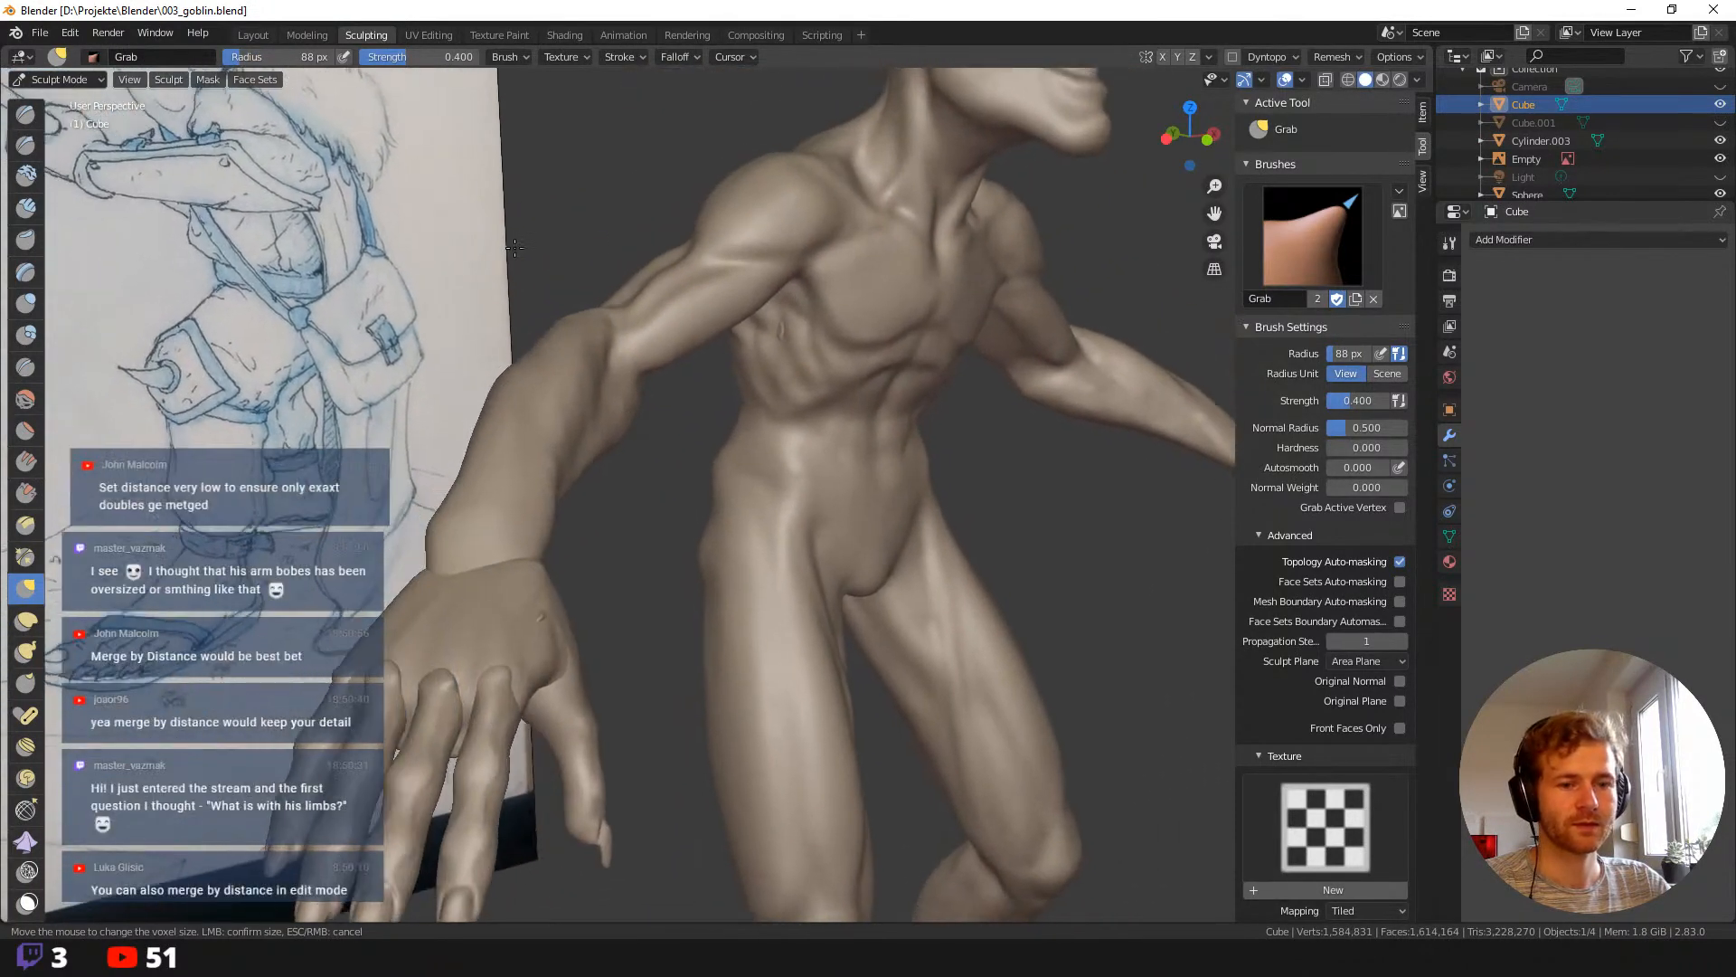
pyautogui.scroll(-2, 515, 246)
pyautogui.scroll(-2, 510, 237)
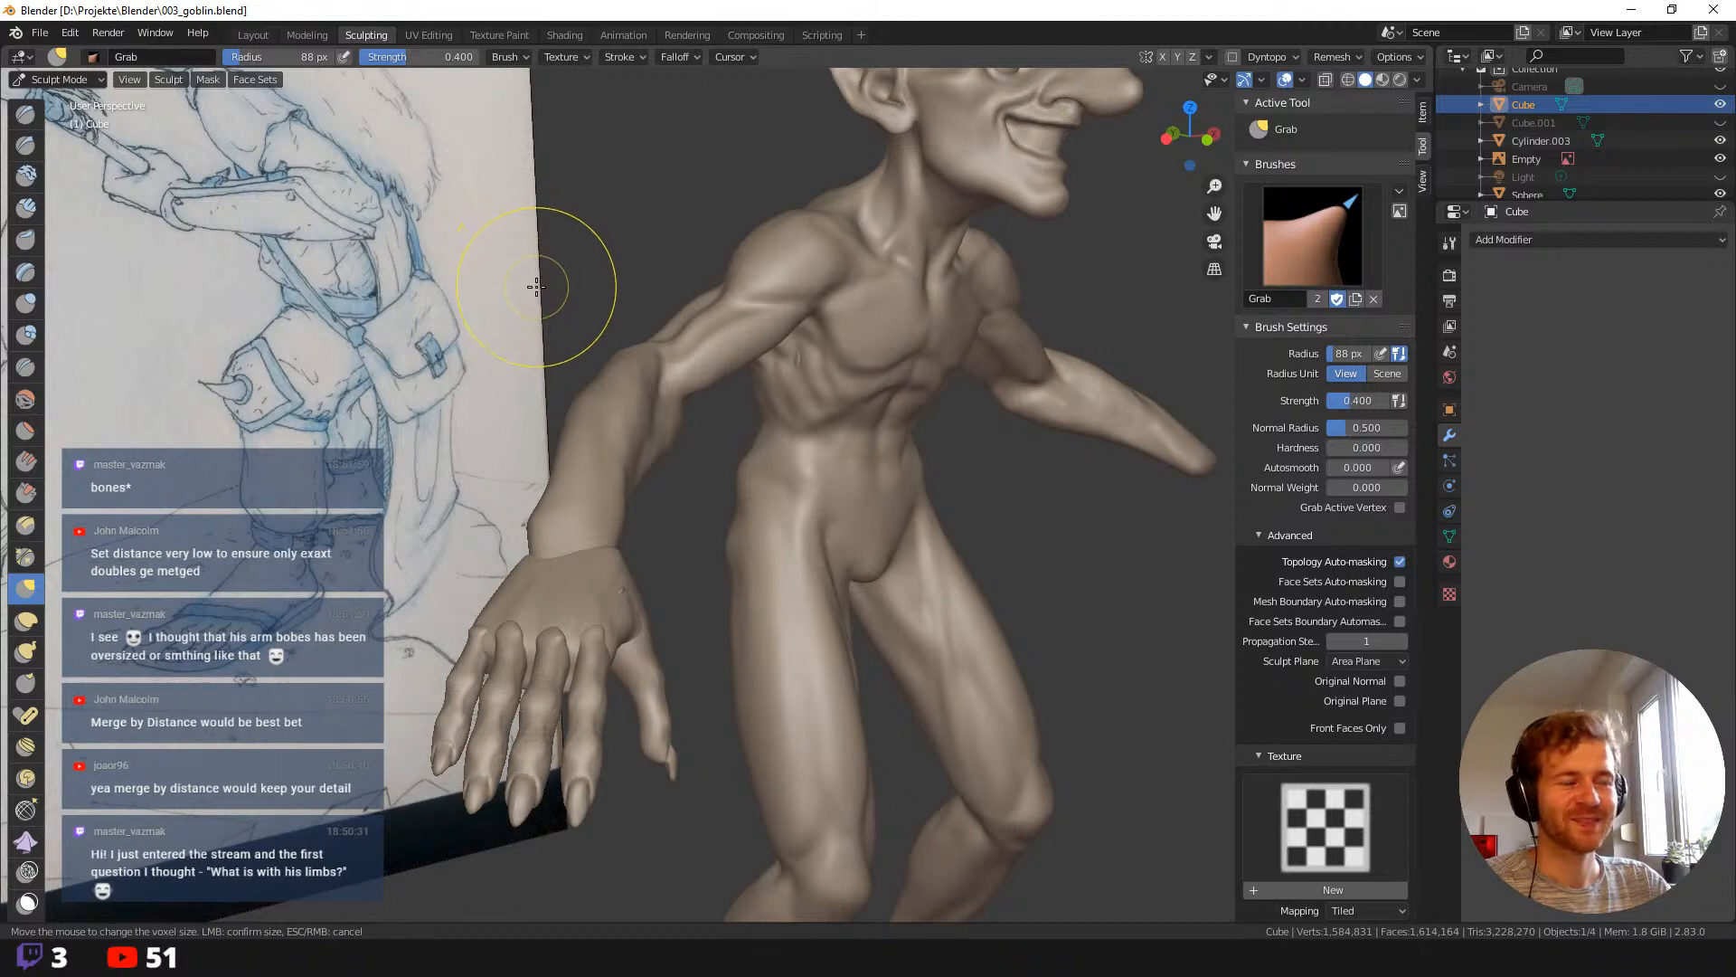
pyautogui.scroll(-2, 536, 287)
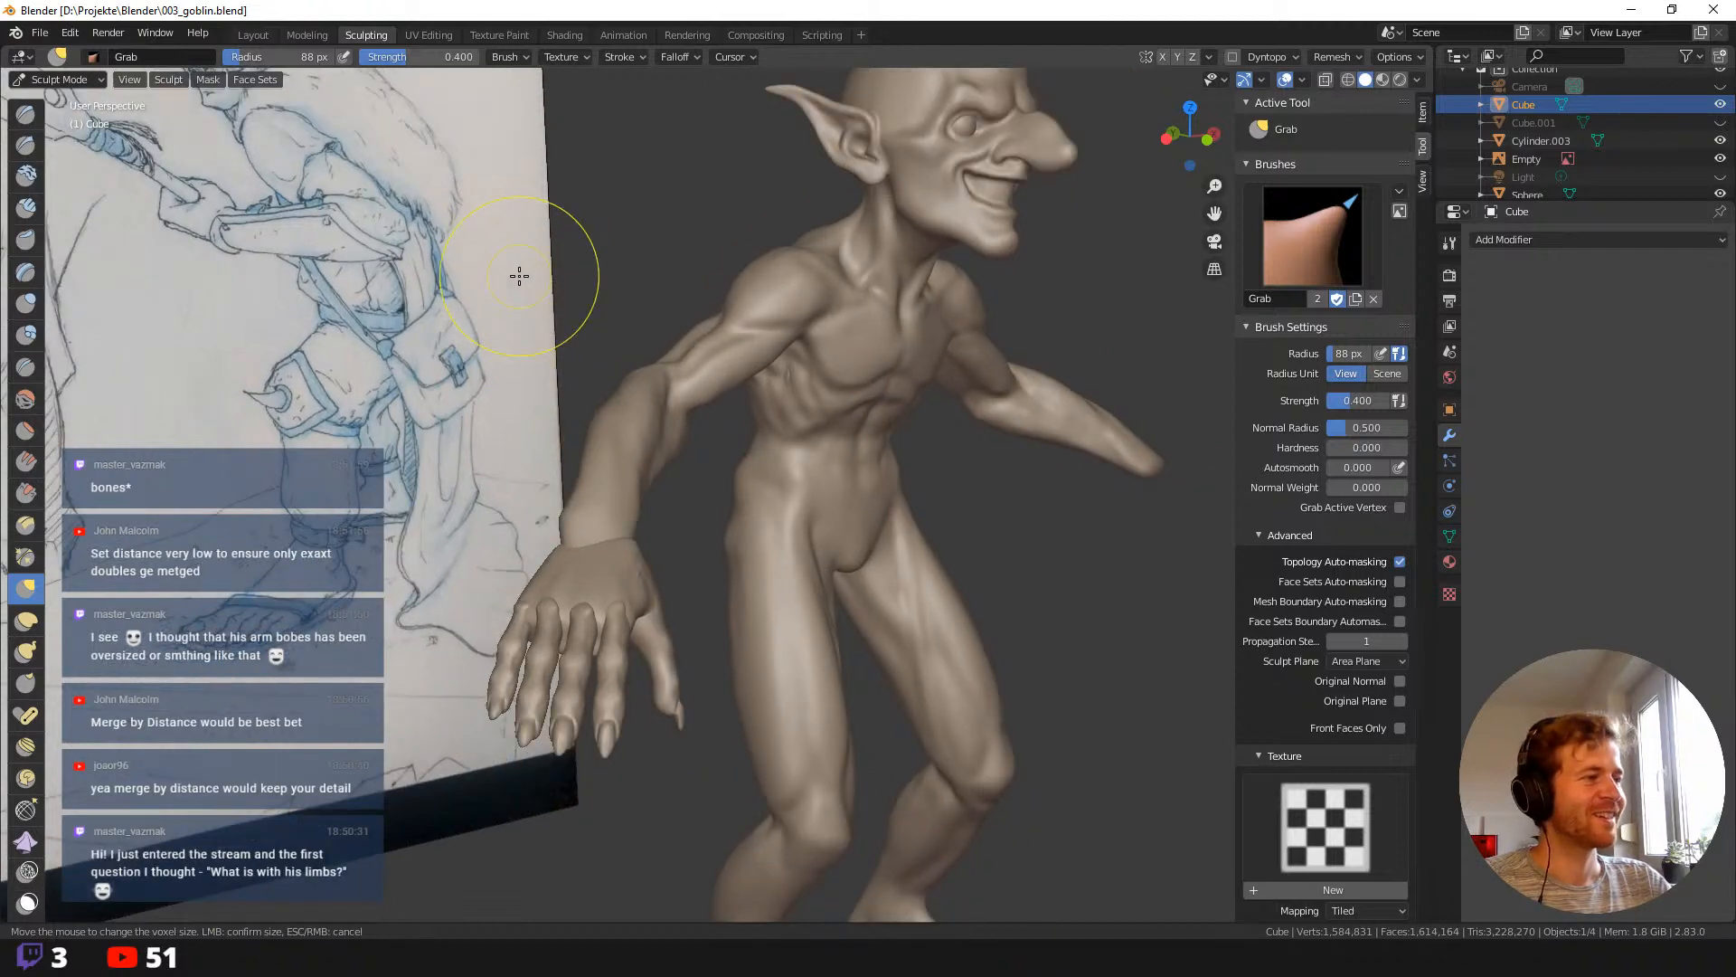
# Set the Grab brush radius to 72 px and reshape and smooth the wrist where the forearm meets the hand.
pyautogui.click(596, 547)
pyautogui.moveTo(646, 532); pyautogui.dragTo(552, 529, button='middle')
pyautogui.press('f')
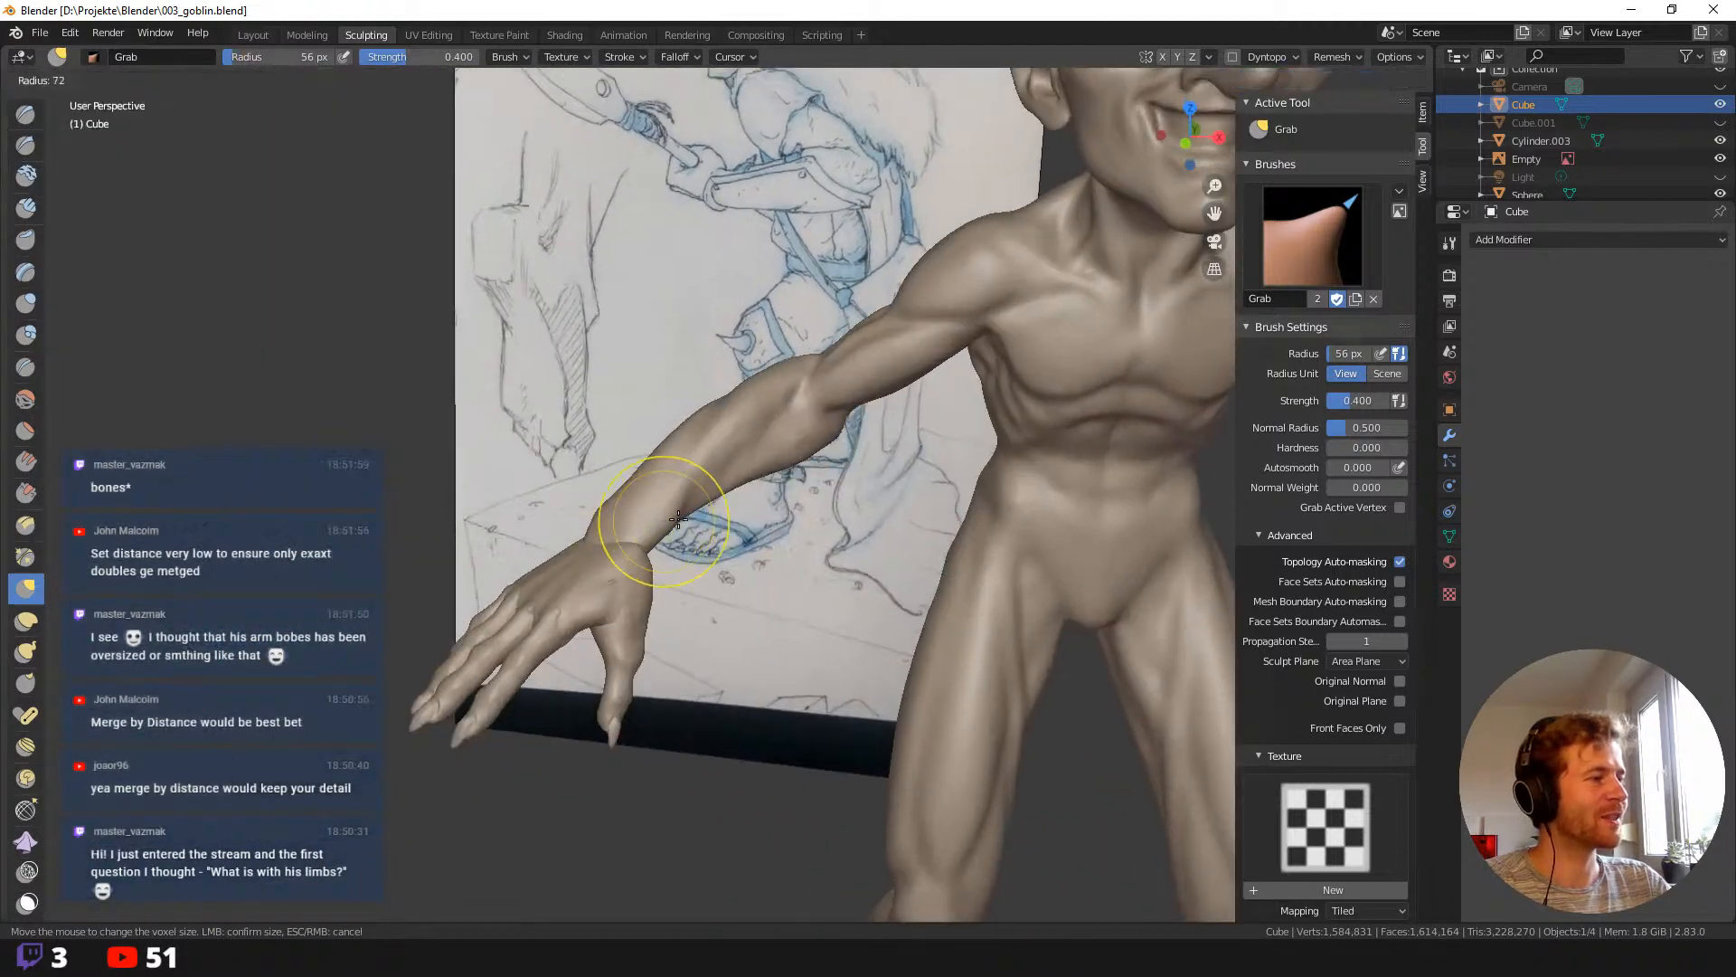
pyautogui.click(679, 518)
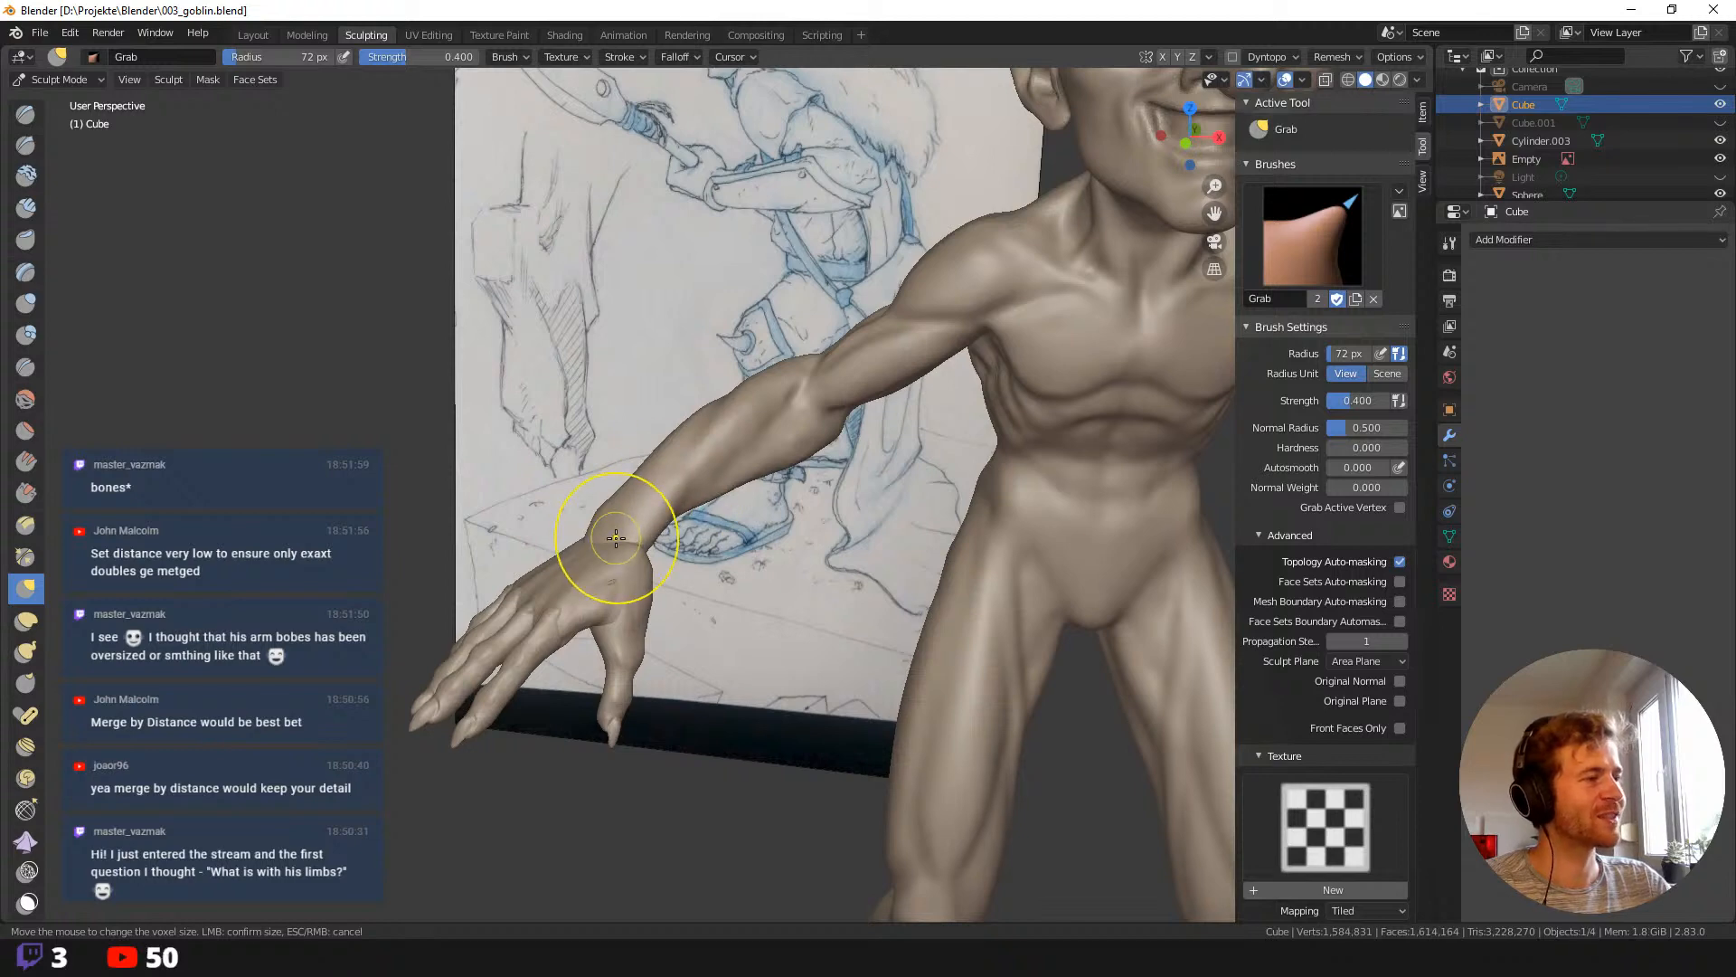
pyautogui.moveTo(683, 572); pyautogui.dragTo(612, 562, button='middle')
pyautogui.moveTo(705, 657); pyautogui.dragTo(537, 513, button='middle')
pyautogui.keyDown('shift'); pyautogui.moveTo(629, 543); pyautogui.dragTo(649, 507); pyautogui.keyUp('shift')
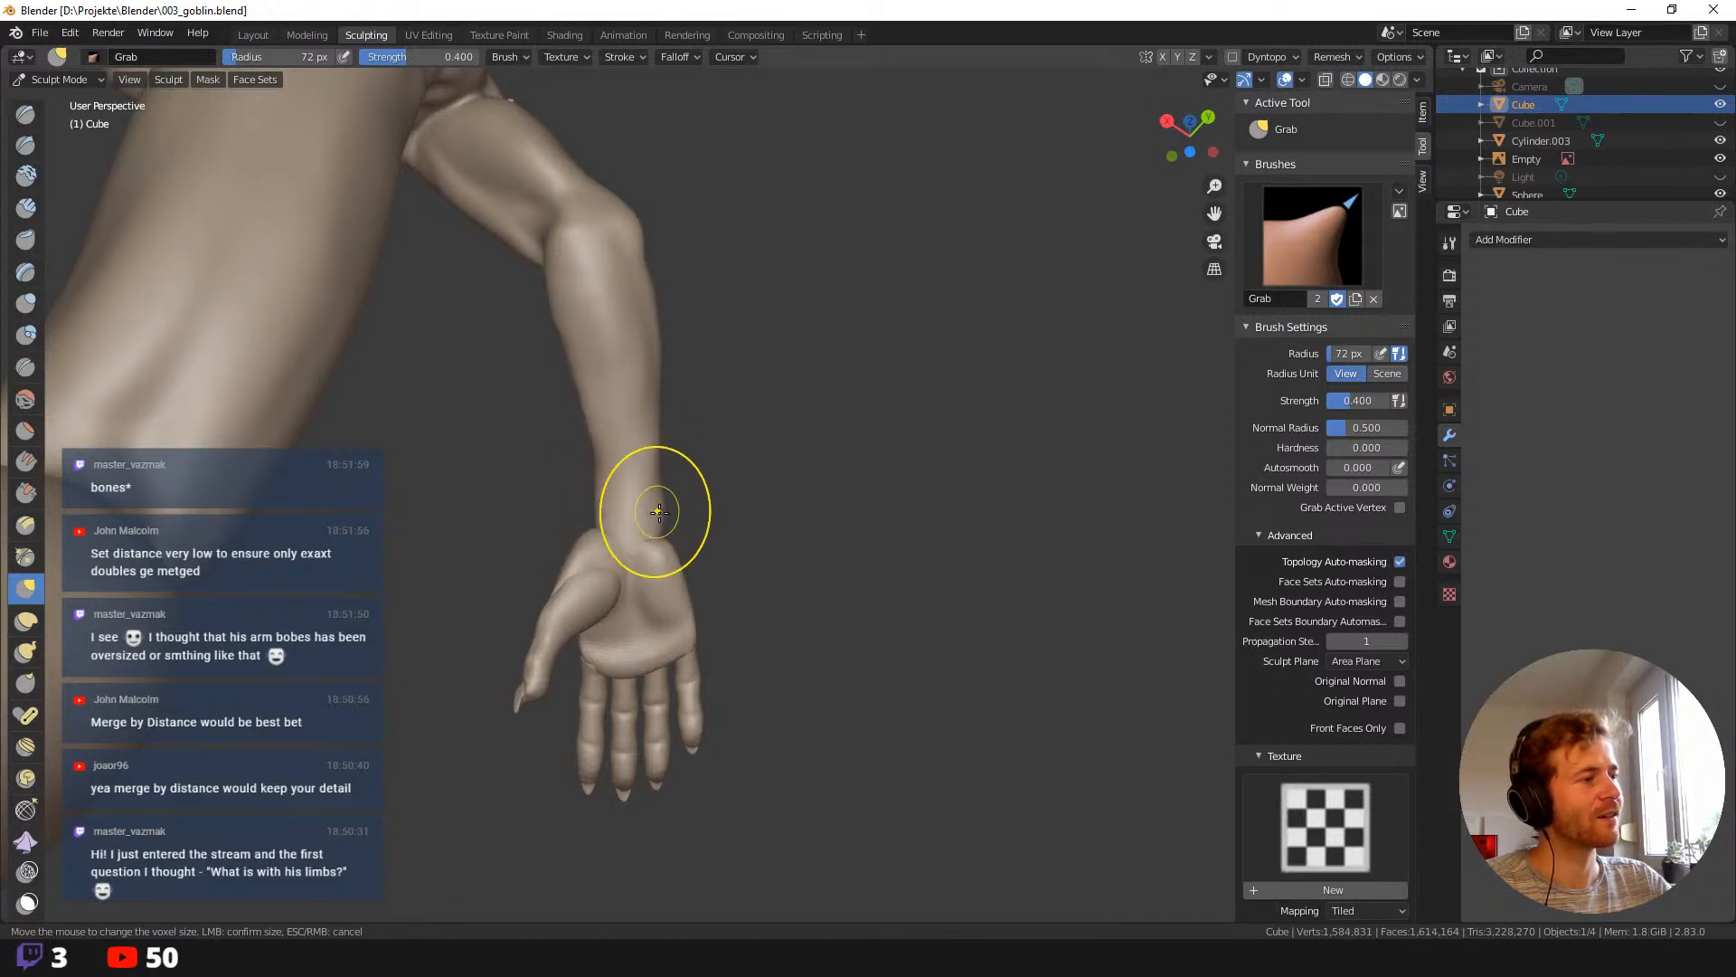
pyautogui.moveTo(704, 562); pyautogui.dragTo(715, 550, button='middle')
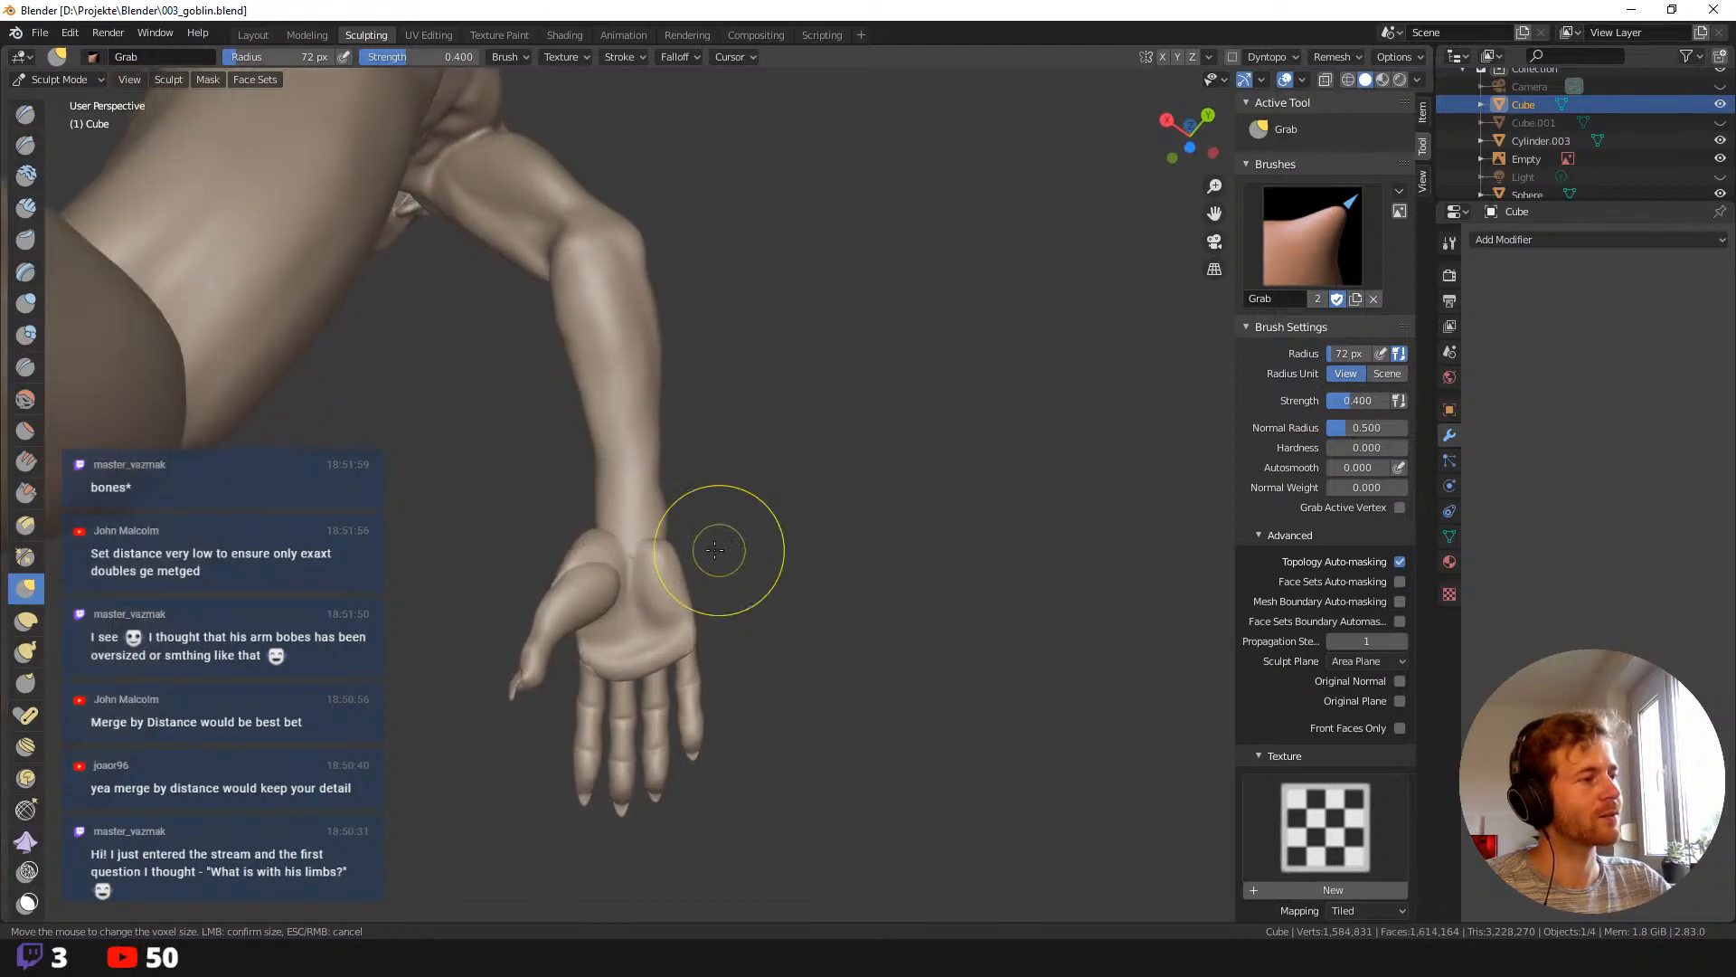
pyautogui.moveTo(607, 537)
pyautogui.mouseDown(button='middle')
pyautogui.moveTo(604, 624)
pyautogui.moveTo(534, 702)
pyautogui.moveTo(480, 633)
pyautogui.moveTo(484, 584)
pyautogui.moveTo(651, 558)
pyautogui.moveTo(523, 349)
pyautogui.moveTo(647, 531)
pyautogui.mouseUp(button='middle')
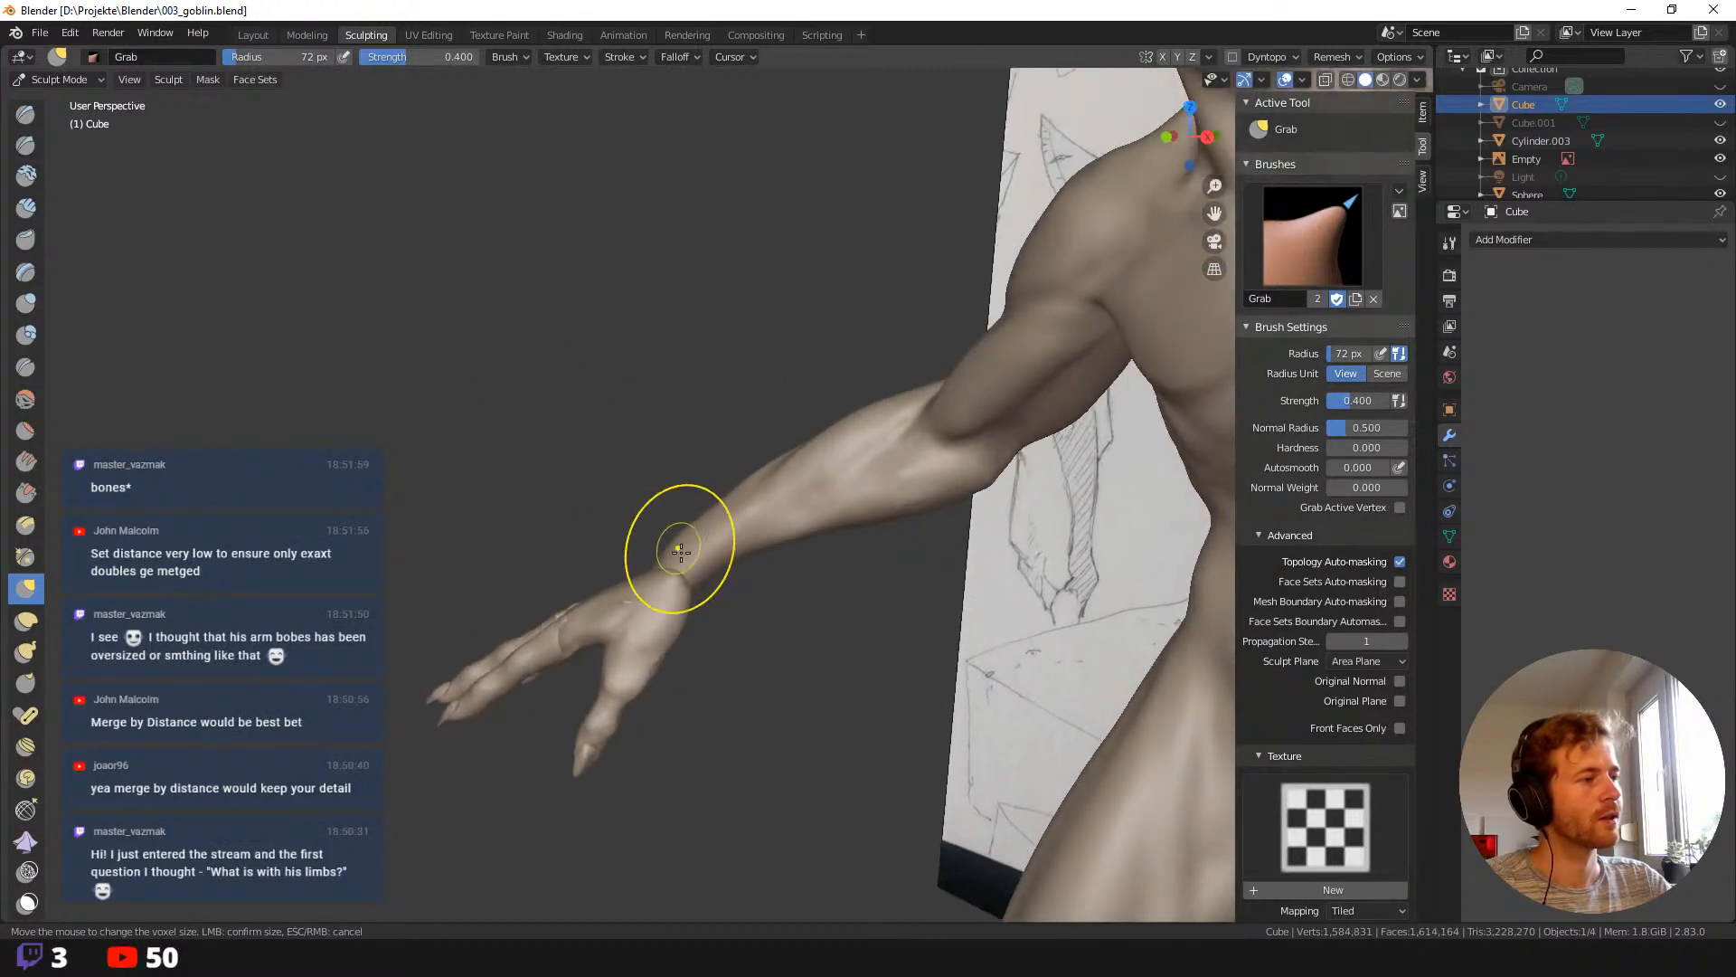
# Set the Grab brush radius to 92 px and pull the end of the forearm over the back of the hand.
pyautogui.moveTo(719, 629)
pyautogui.mouseDown(button='middle')
pyautogui.moveTo(689, 586)
pyautogui.moveTo(713, 595)
pyautogui.moveTo(739, 545)
pyautogui.mouseUp(button='middle')
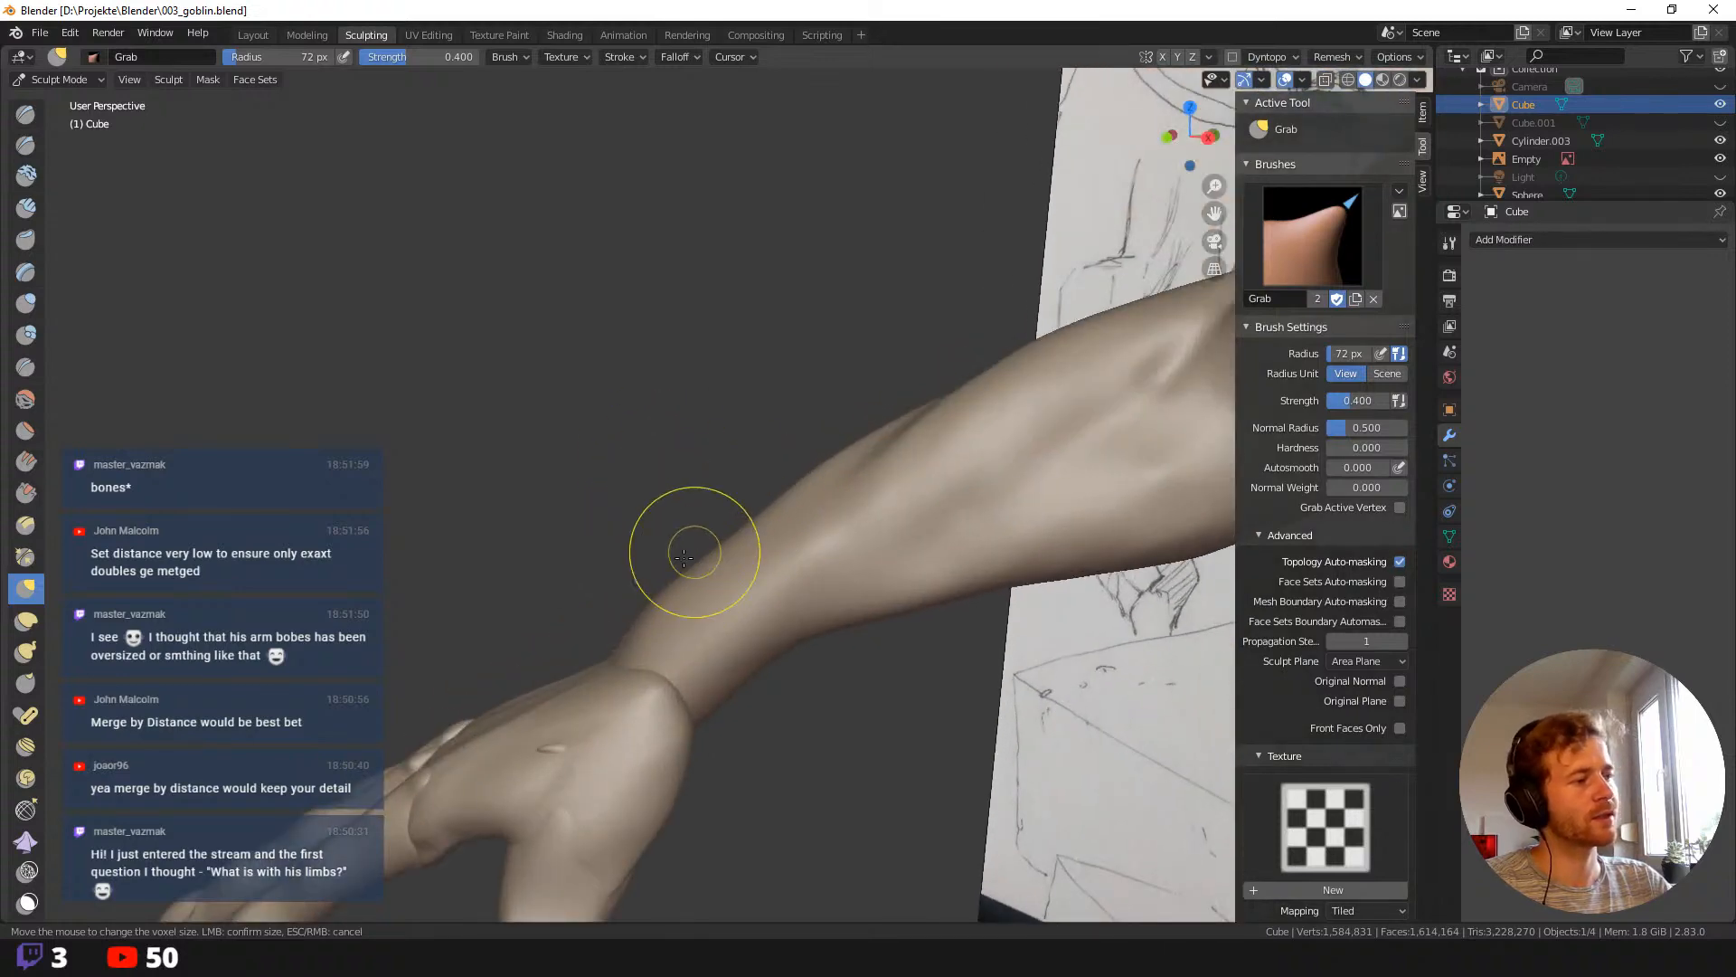
pyautogui.press('f')
pyautogui.click(672, 607)
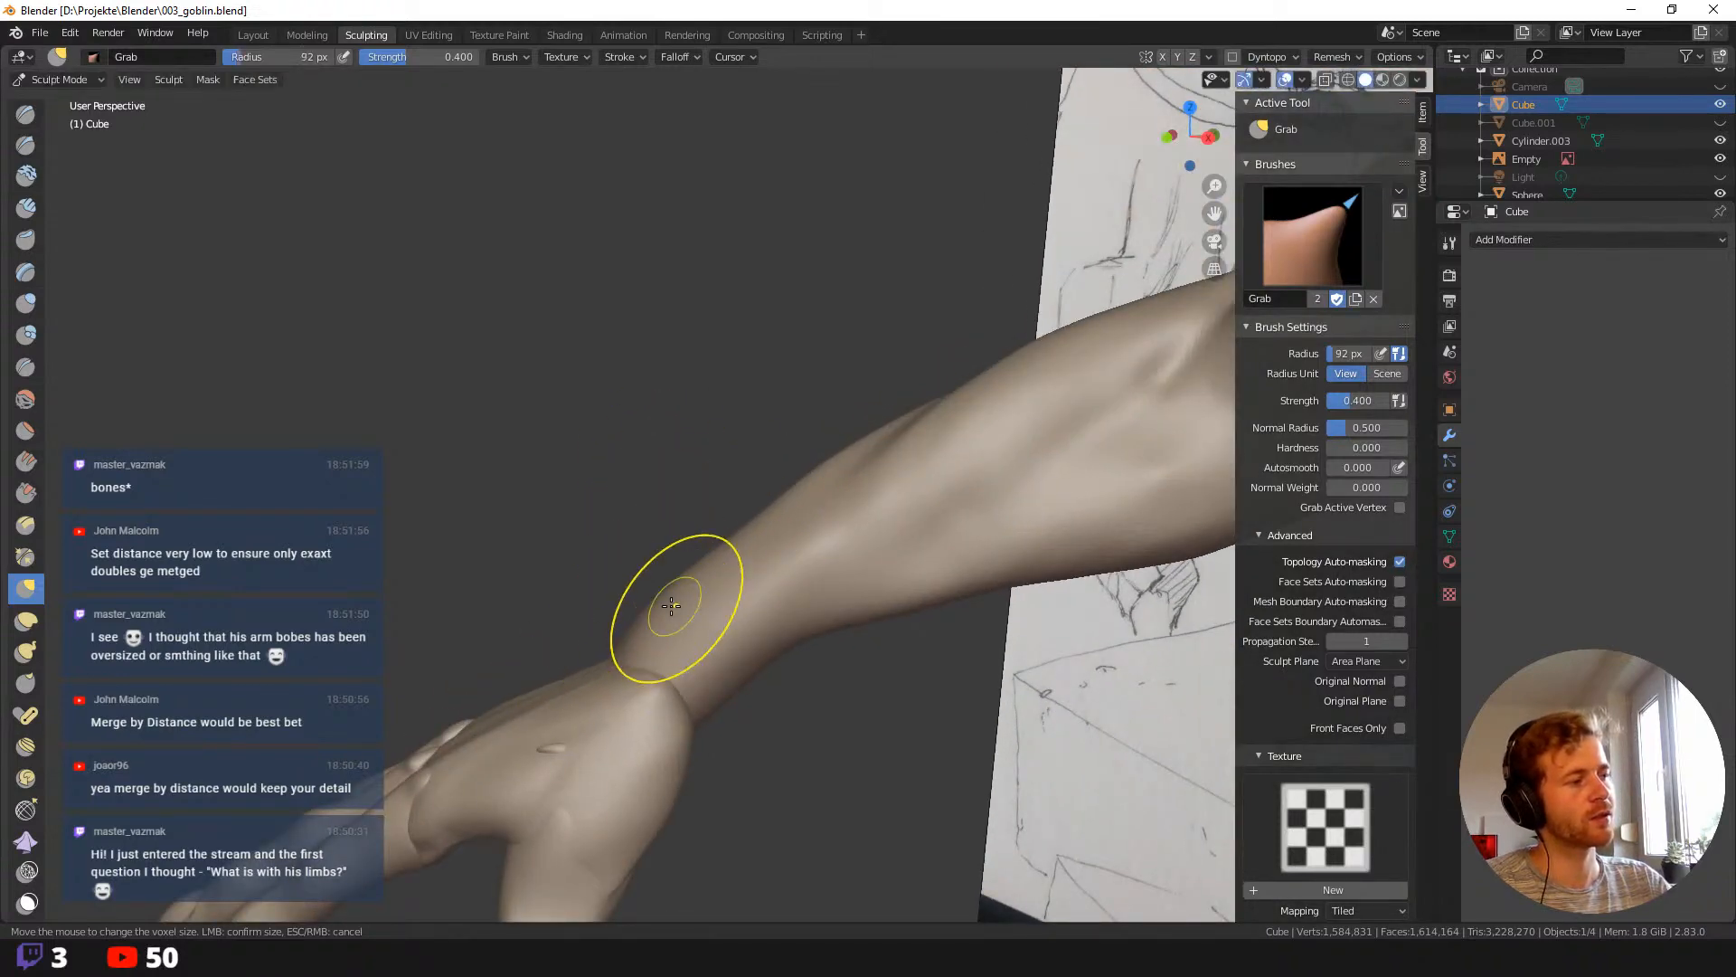
pyautogui.moveTo(607, 633); pyautogui.dragTo(642, 717, button='middle')
pyautogui.moveTo(621, 727); pyautogui.dragTo(587, 758)
pyautogui.moveTo(587, 758); pyautogui.dragTo(677, 466, button='middle')
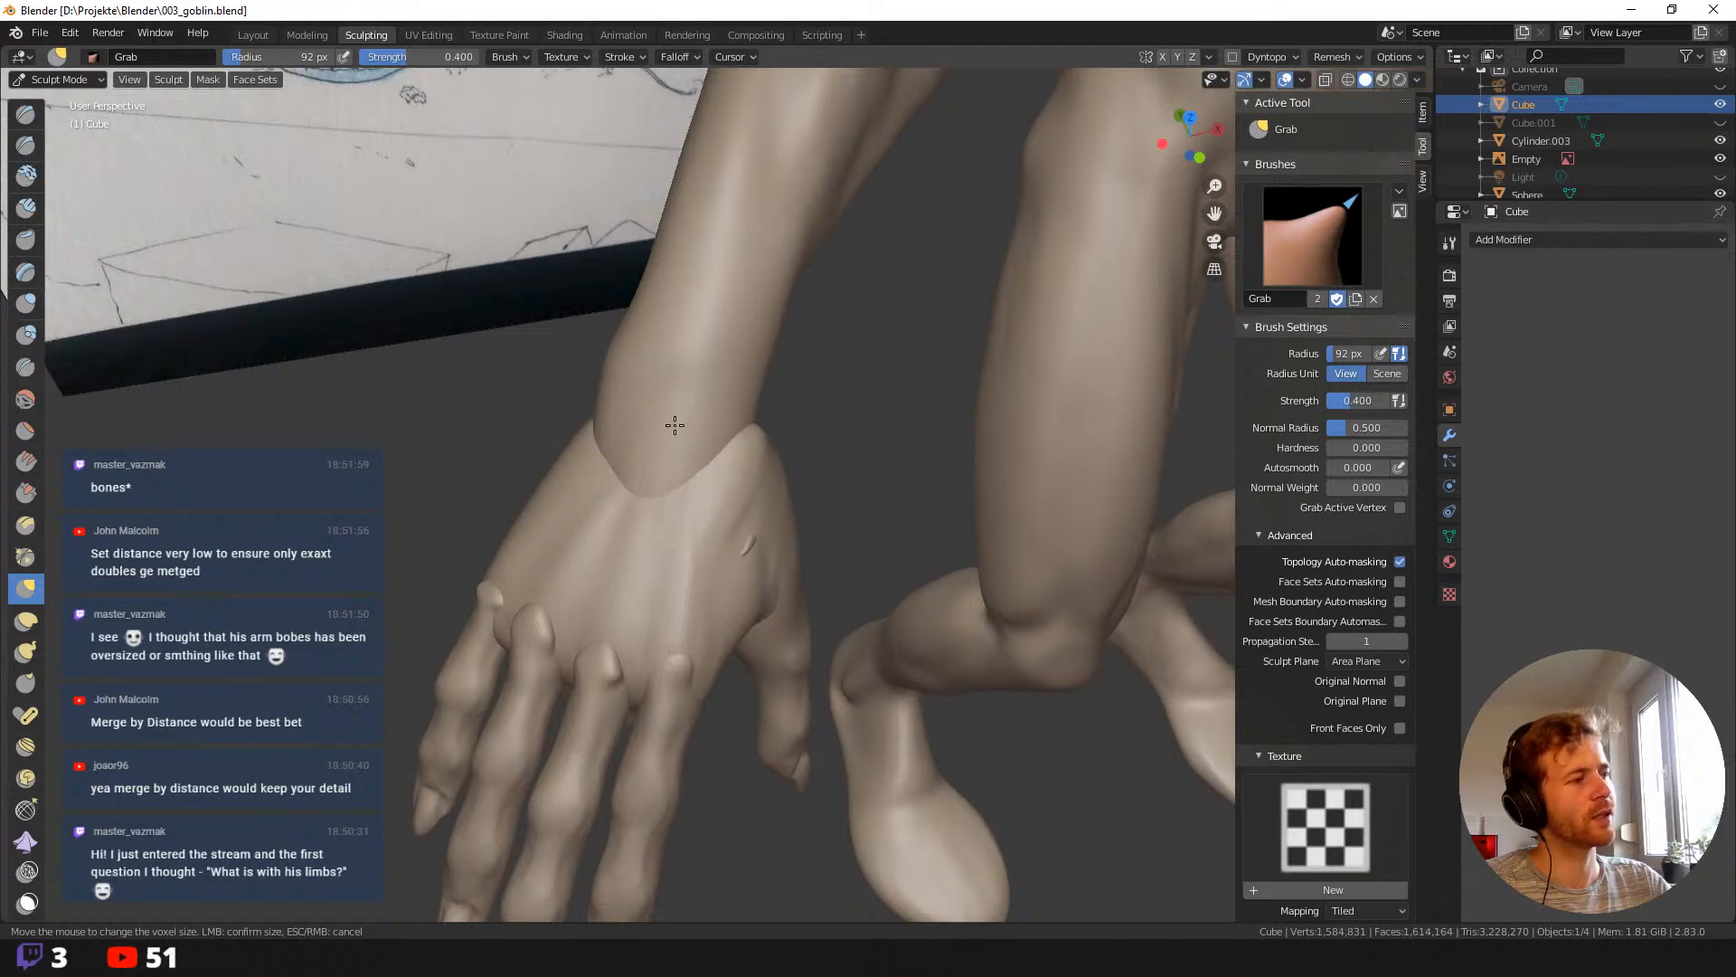
# Set the Grab brush radius to 122 px and adjust the outer side of the wrist against the hand.
pyautogui.moveTo(809, 467); pyautogui.dragTo(627, 370, button='middle')
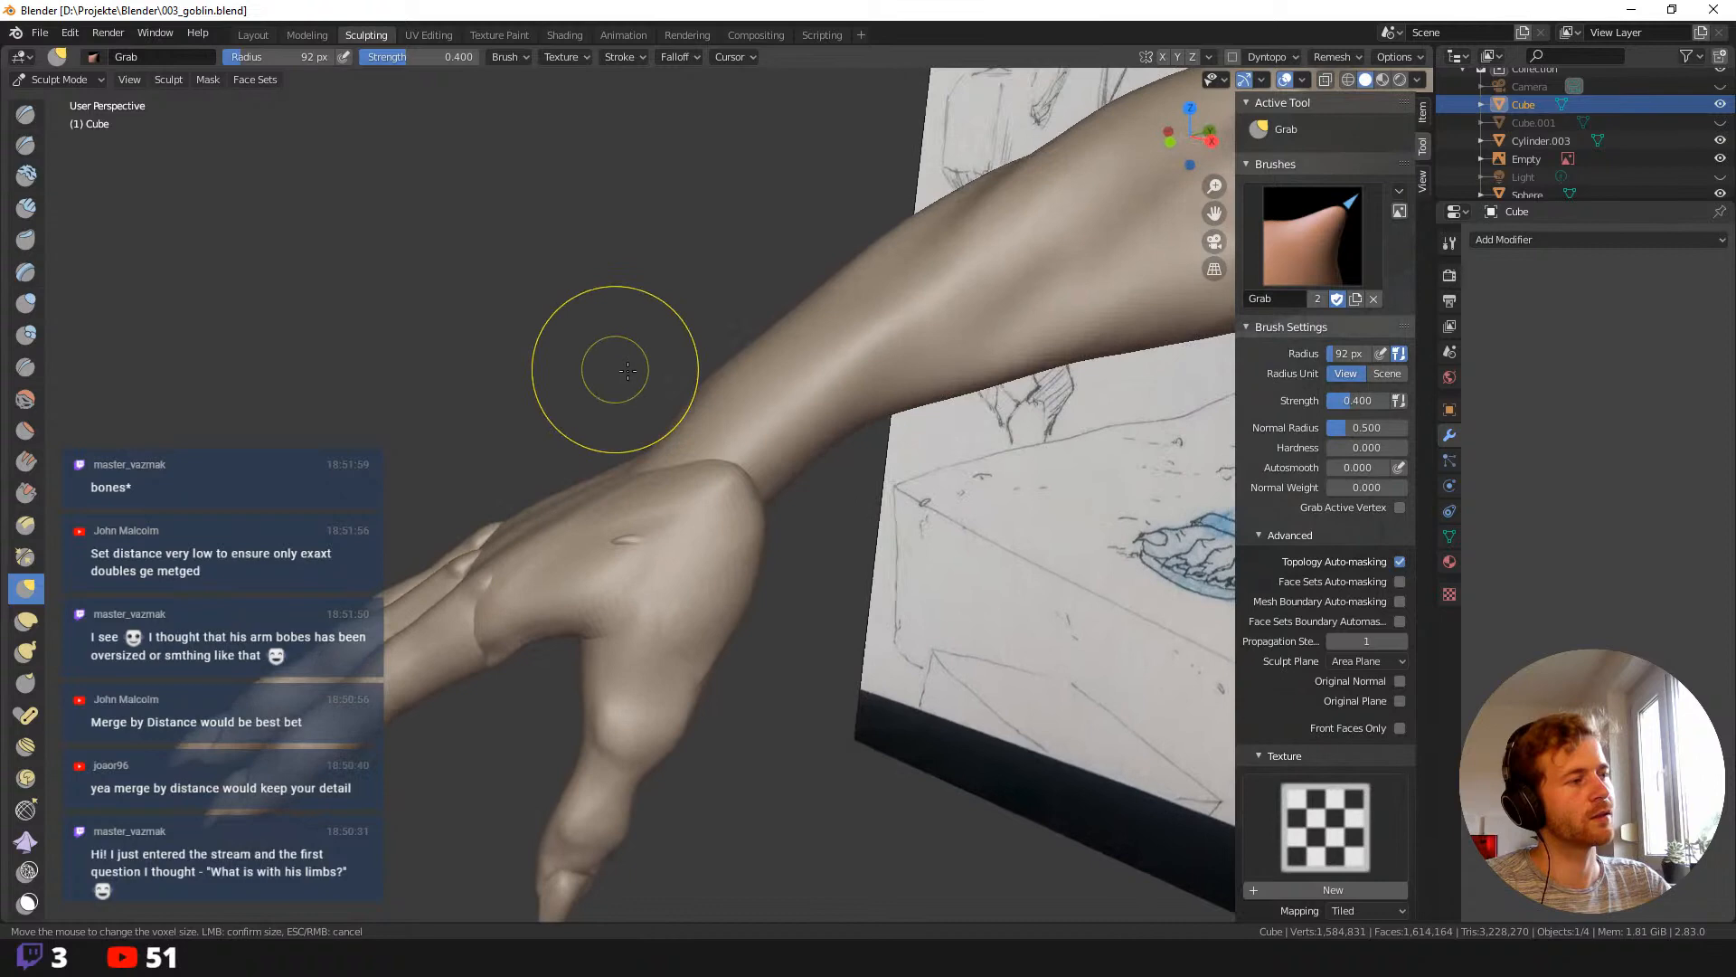
pyautogui.press('f')
pyautogui.click(733, 386)
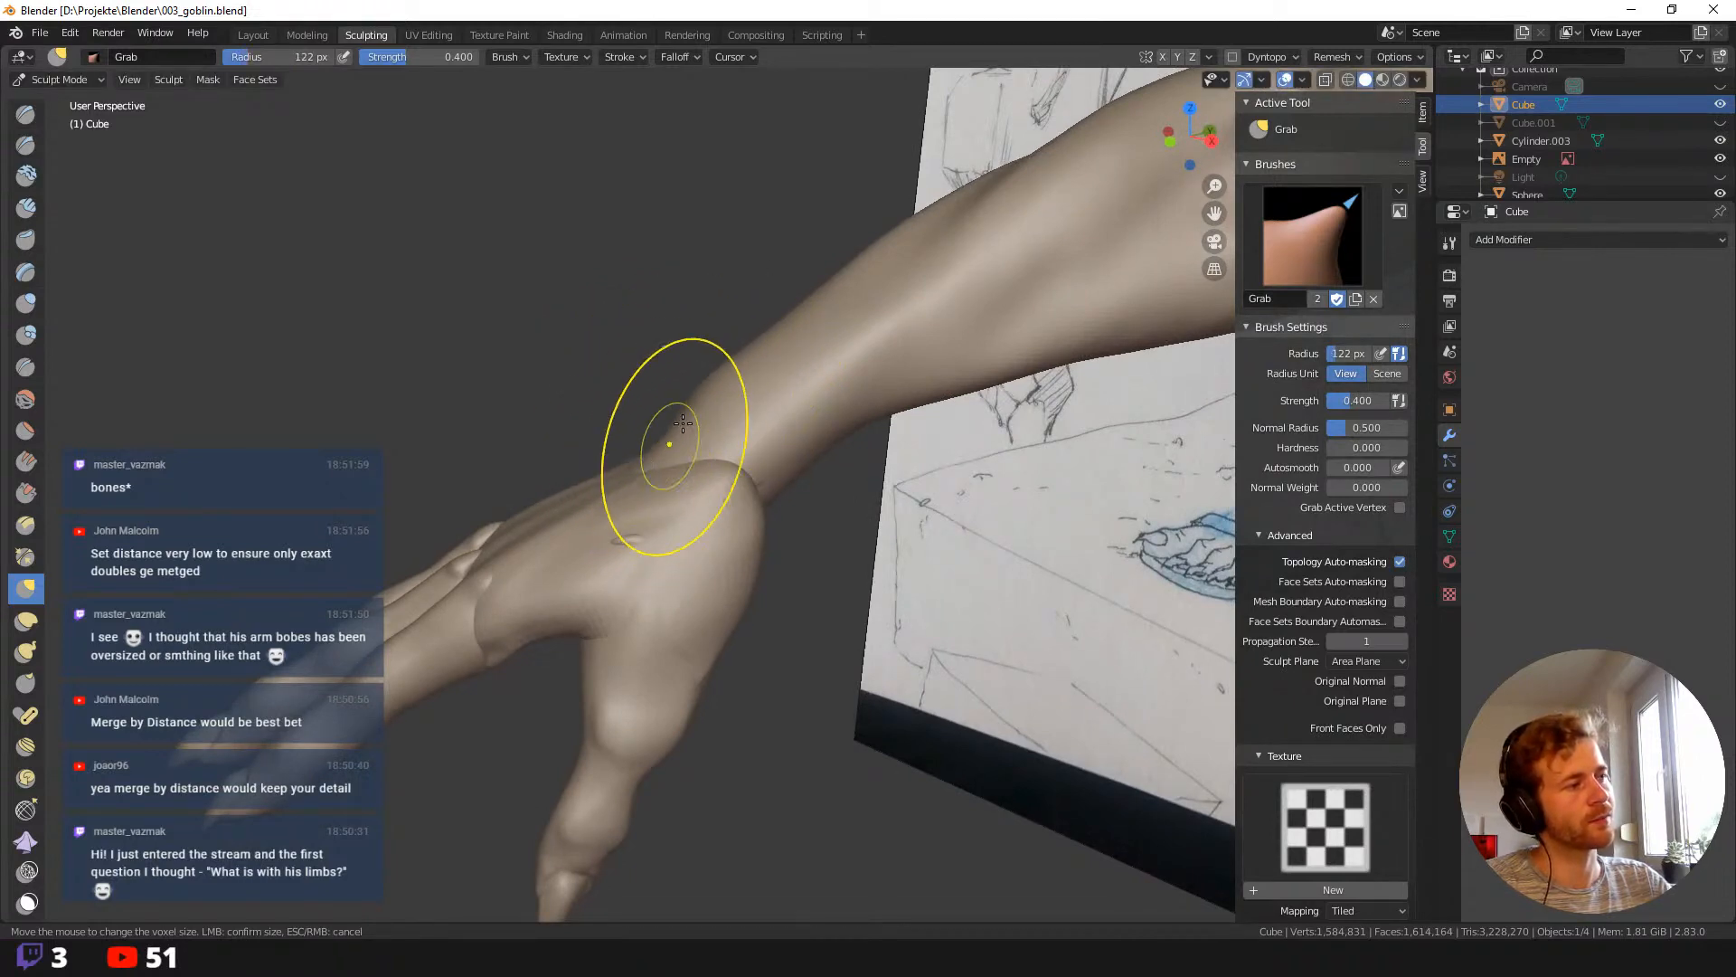
pyautogui.moveTo(696, 383)
pyautogui.mouseDown(button='middle')
pyautogui.moveTo(918, 458)
pyautogui.moveTo(978, 435)
pyautogui.moveTo(915, 411)
pyautogui.mouseUp(button='middle')
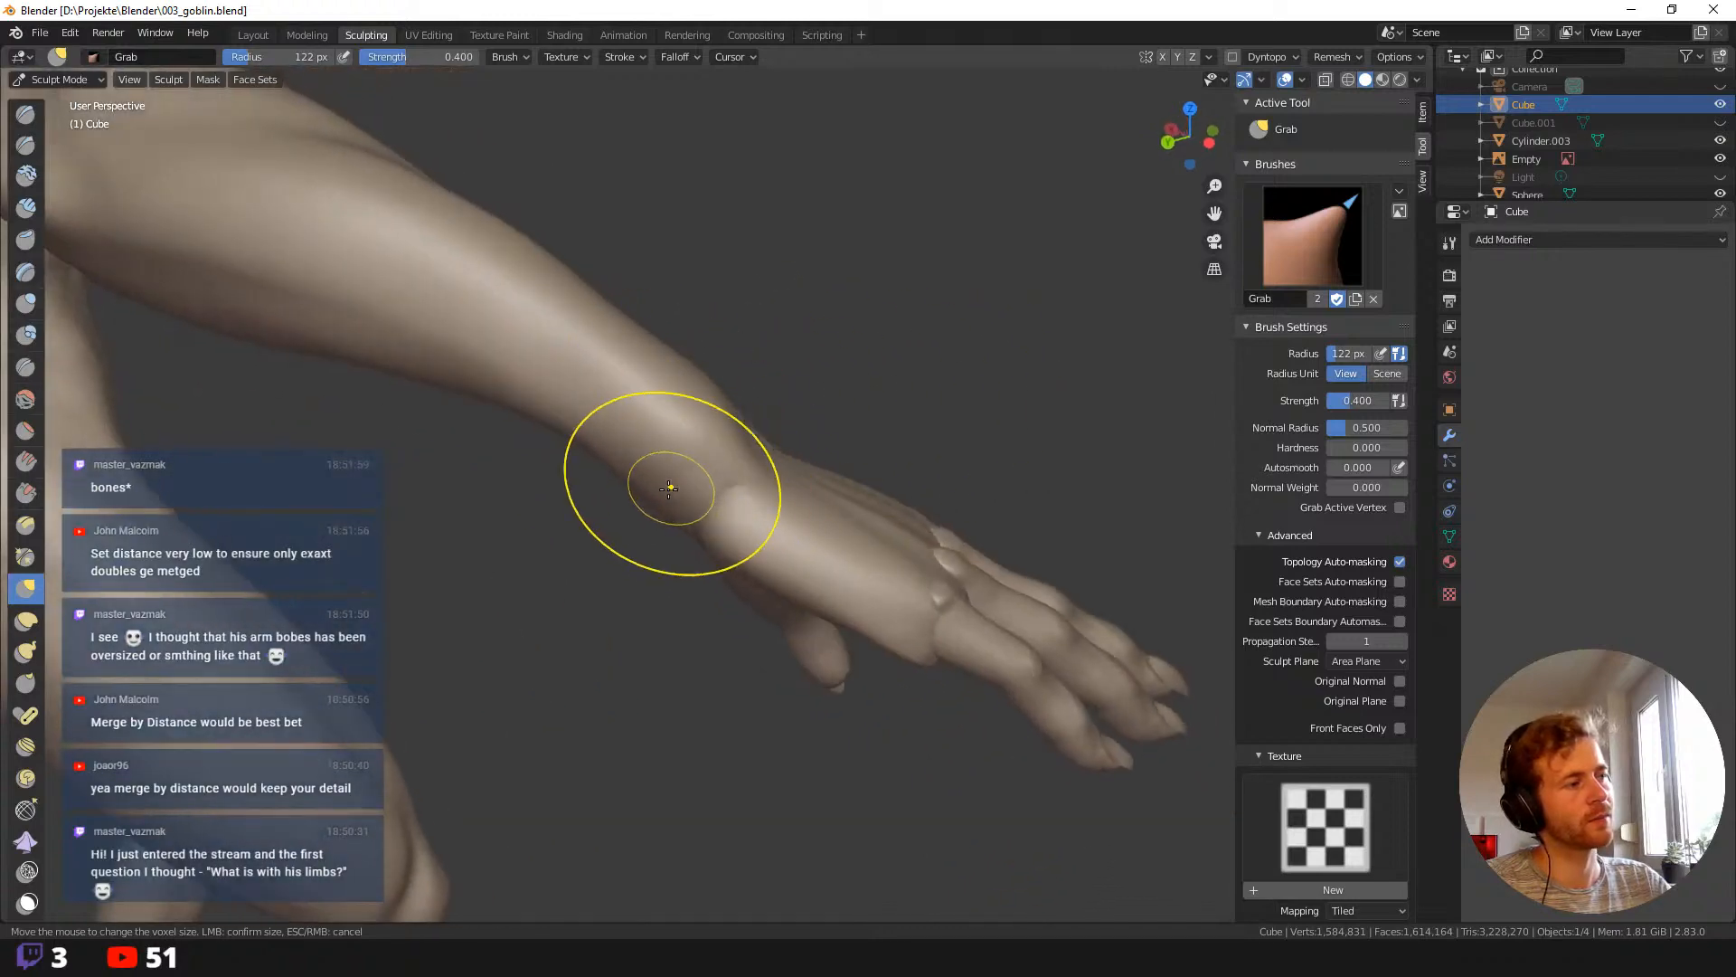
pyautogui.moveTo(660, 473)
pyautogui.mouseDown(button='middle')
pyautogui.moveTo(702, 550)
pyautogui.moveTo(677, 463)
pyautogui.mouseUp(button='middle')
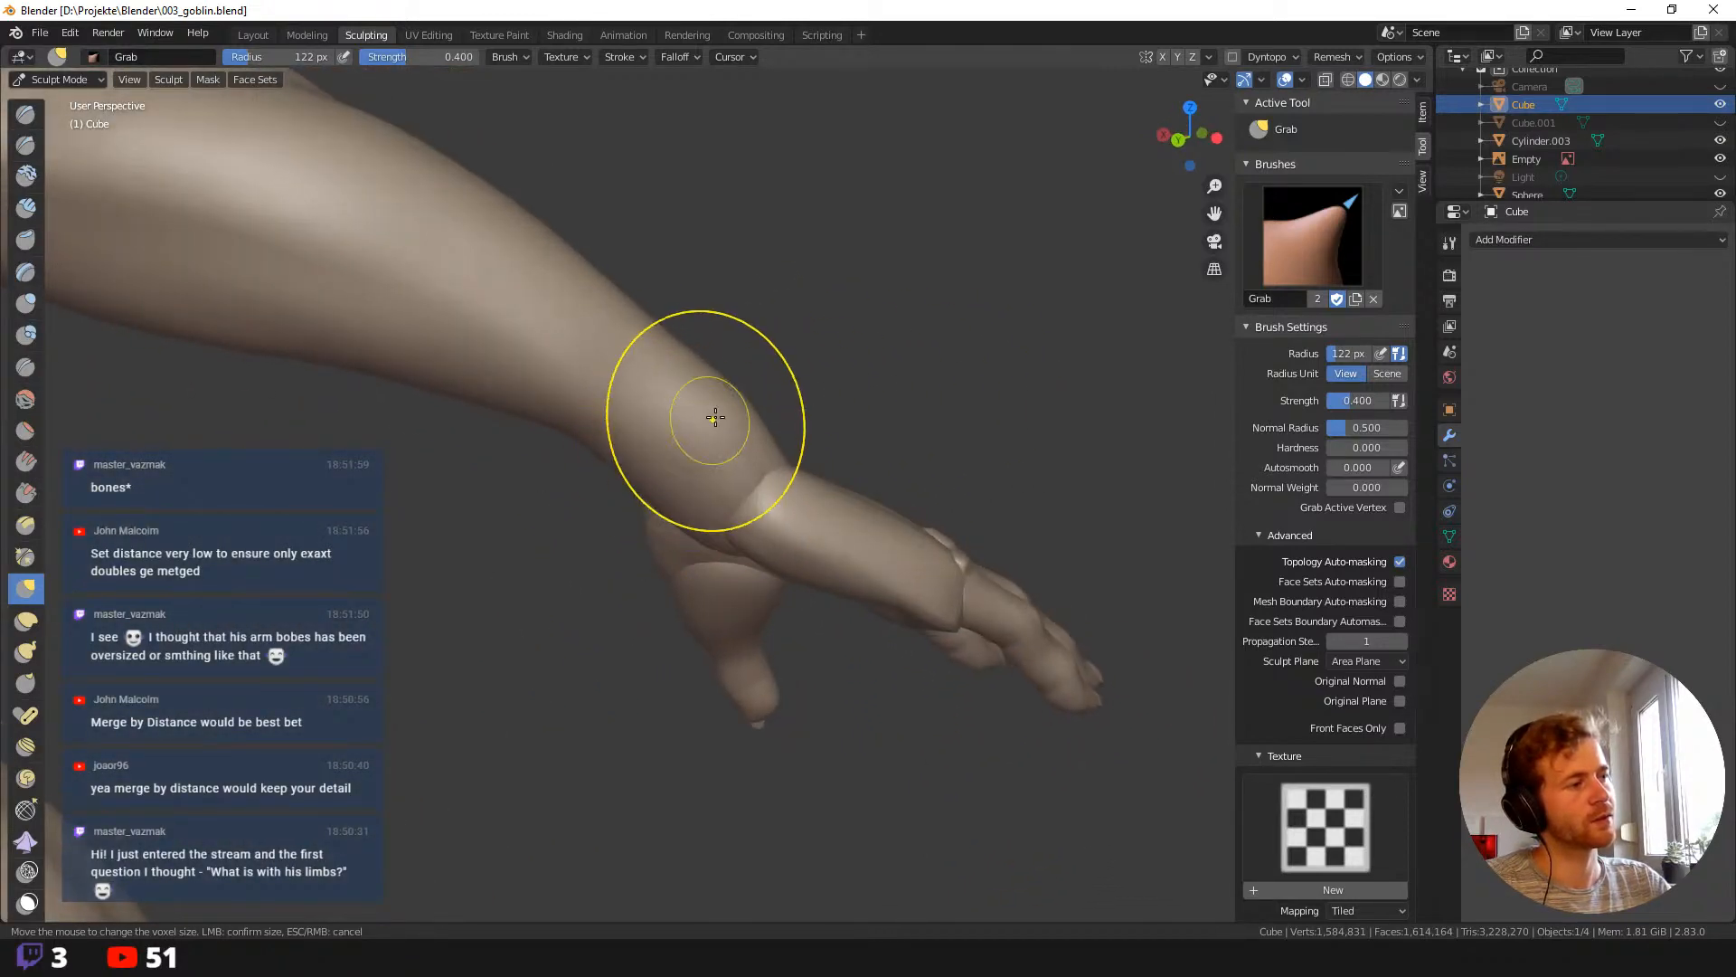
pyautogui.moveTo(785, 367); pyautogui.dragTo(790, 326, button='middle')
# Set the Grab brush strength to 0.576 for sculpting the wrist seam.
pyautogui.scroll(8, 791, 325)
pyautogui.scroll(-3, 760, 287)
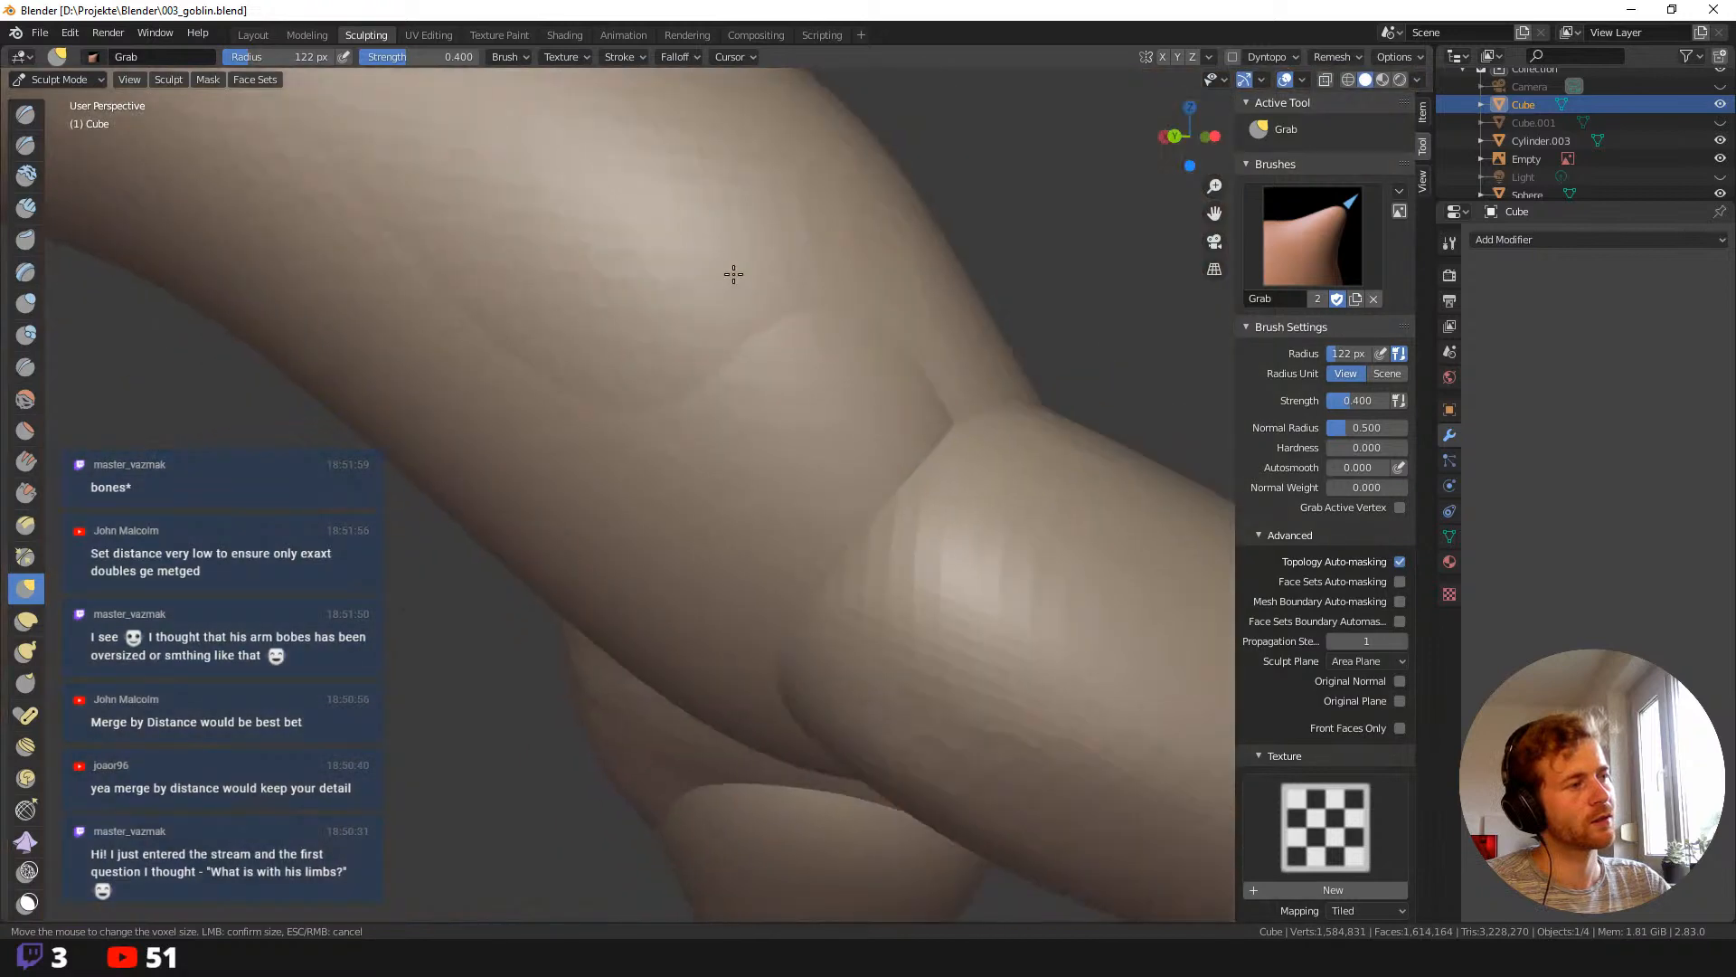
pyautogui.hotkey('shift', 'f')
pyautogui.click(761, 299)
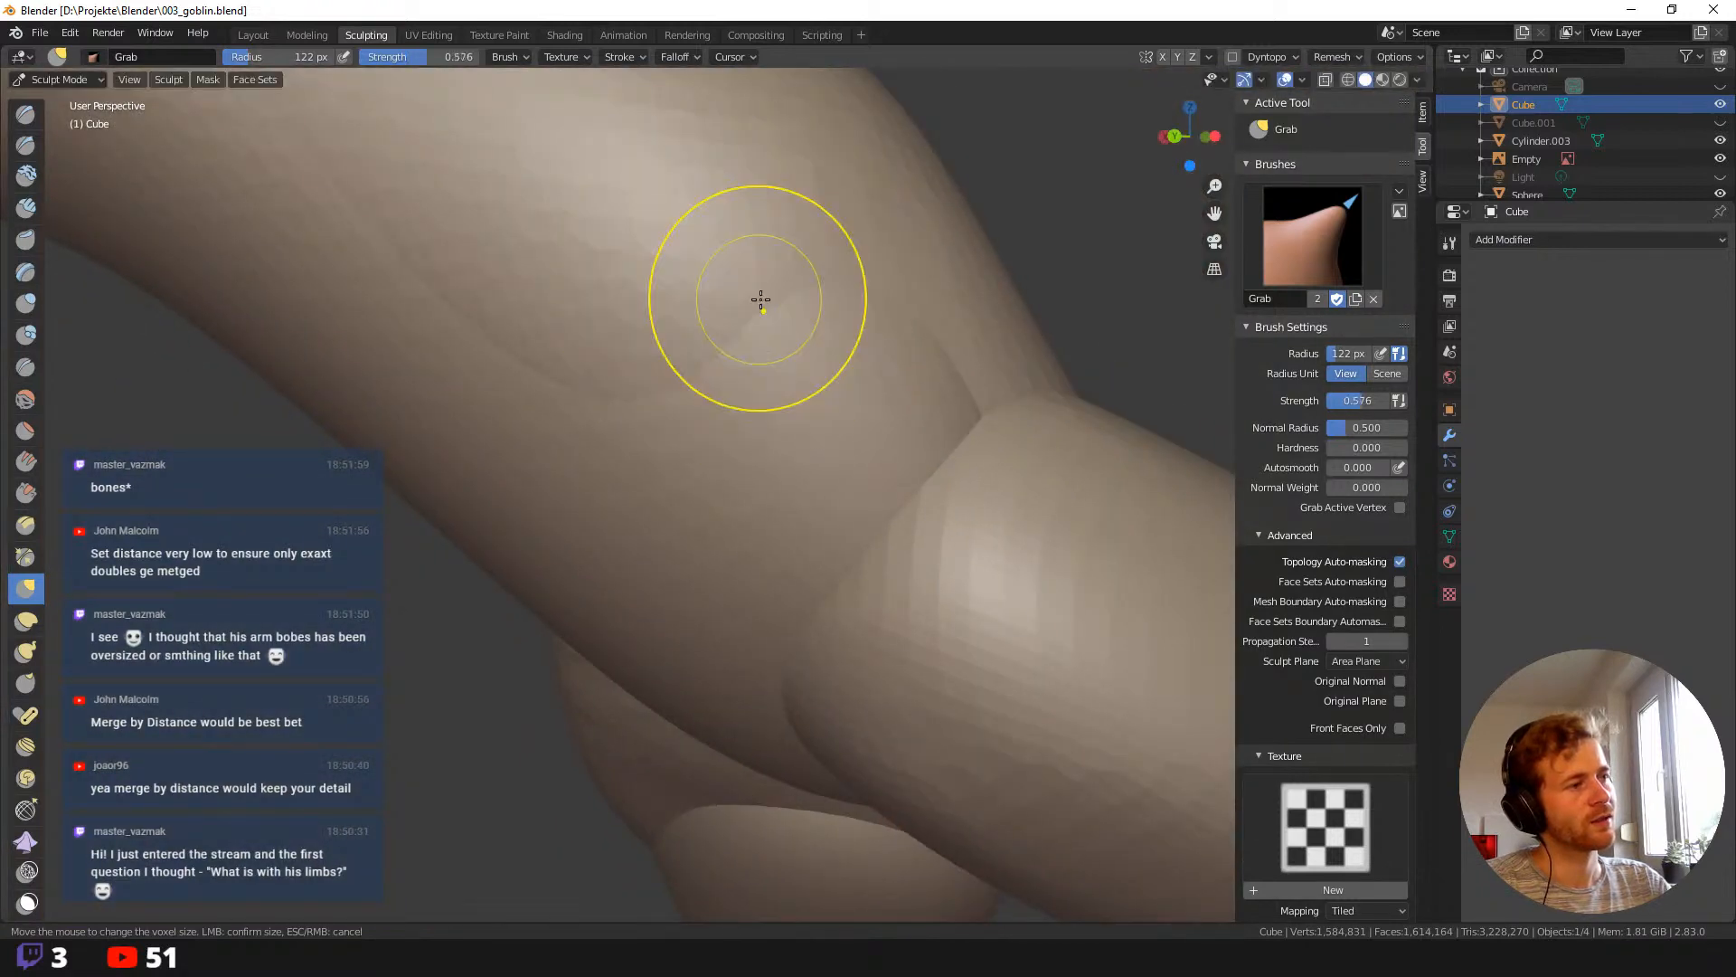
pyautogui.scroll(-5, 807, 361)
pyautogui.scroll(1, 728, 310)
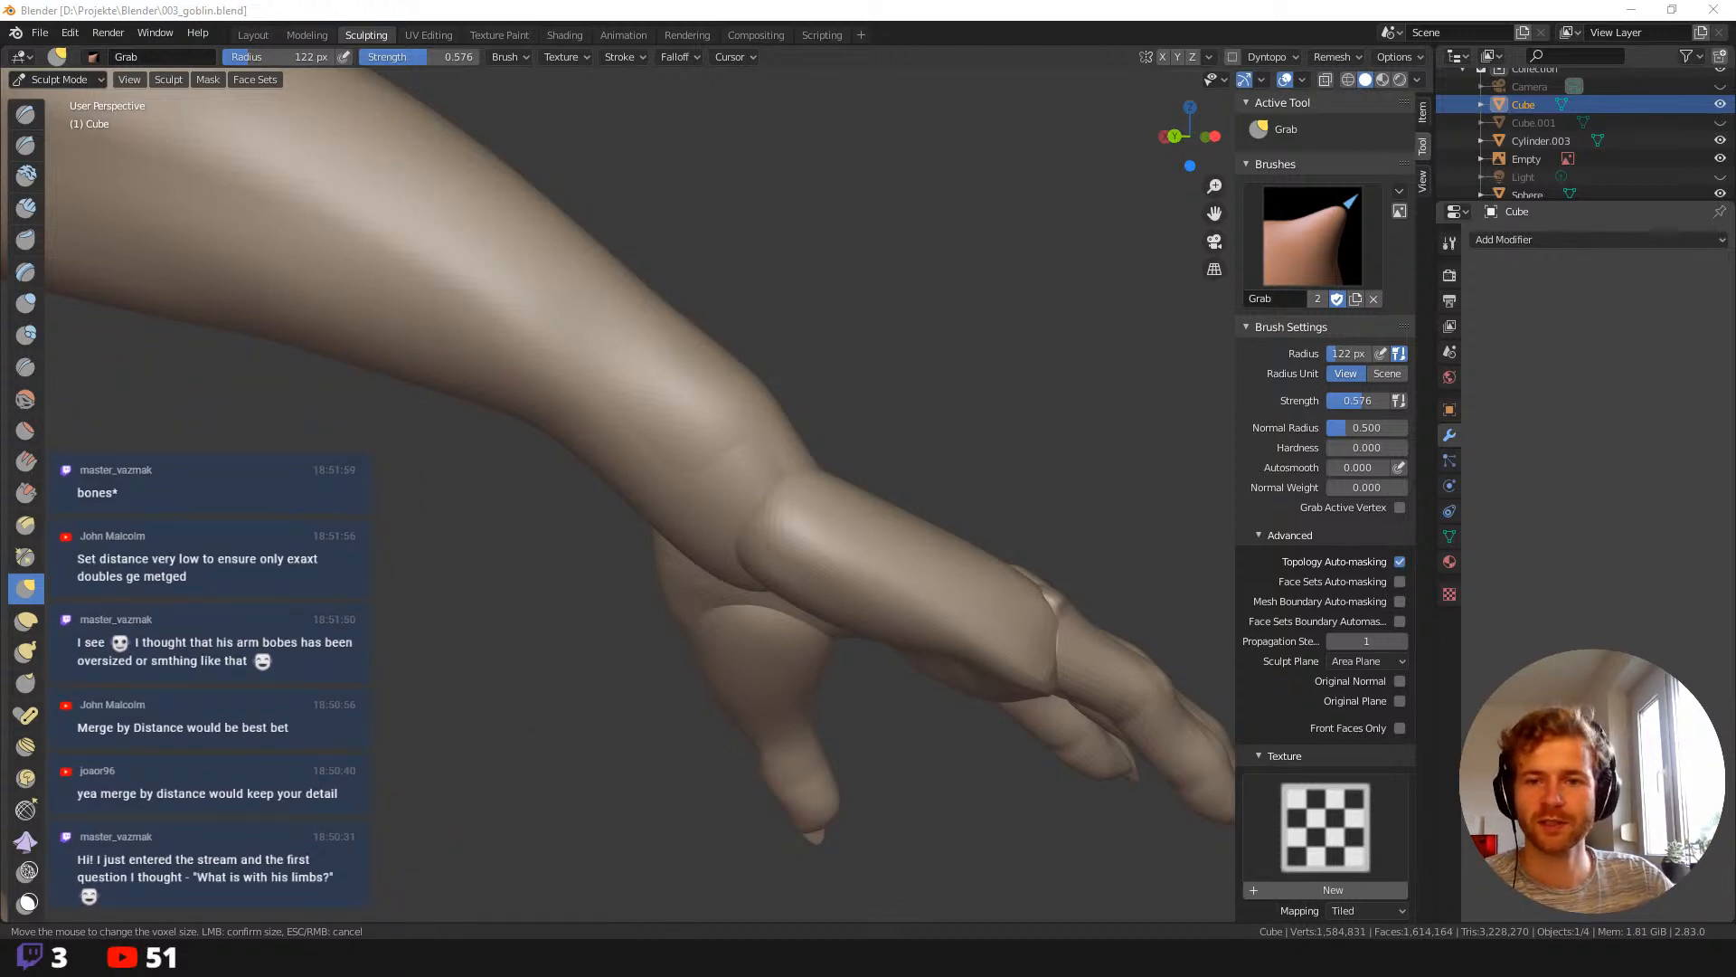
# Set the Grab brush radius to 160 px and nudge the outer side of the wrist next to the hand.
pyautogui.moveTo(496, 457); pyautogui.dragTo(620, 523, button='middle')
pyautogui.press('f')
pyautogui.click(707, 524)
pyautogui.moveTo(682, 532); pyautogui.dragTo(682, 539)
pyautogui.moveTo(683, 539); pyautogui.dragTo(600, 541, button='middle')
# Set the Grab brush radius to 190 px and reshape the wrist and the underside of the forearm.
pyautogui.press('f')
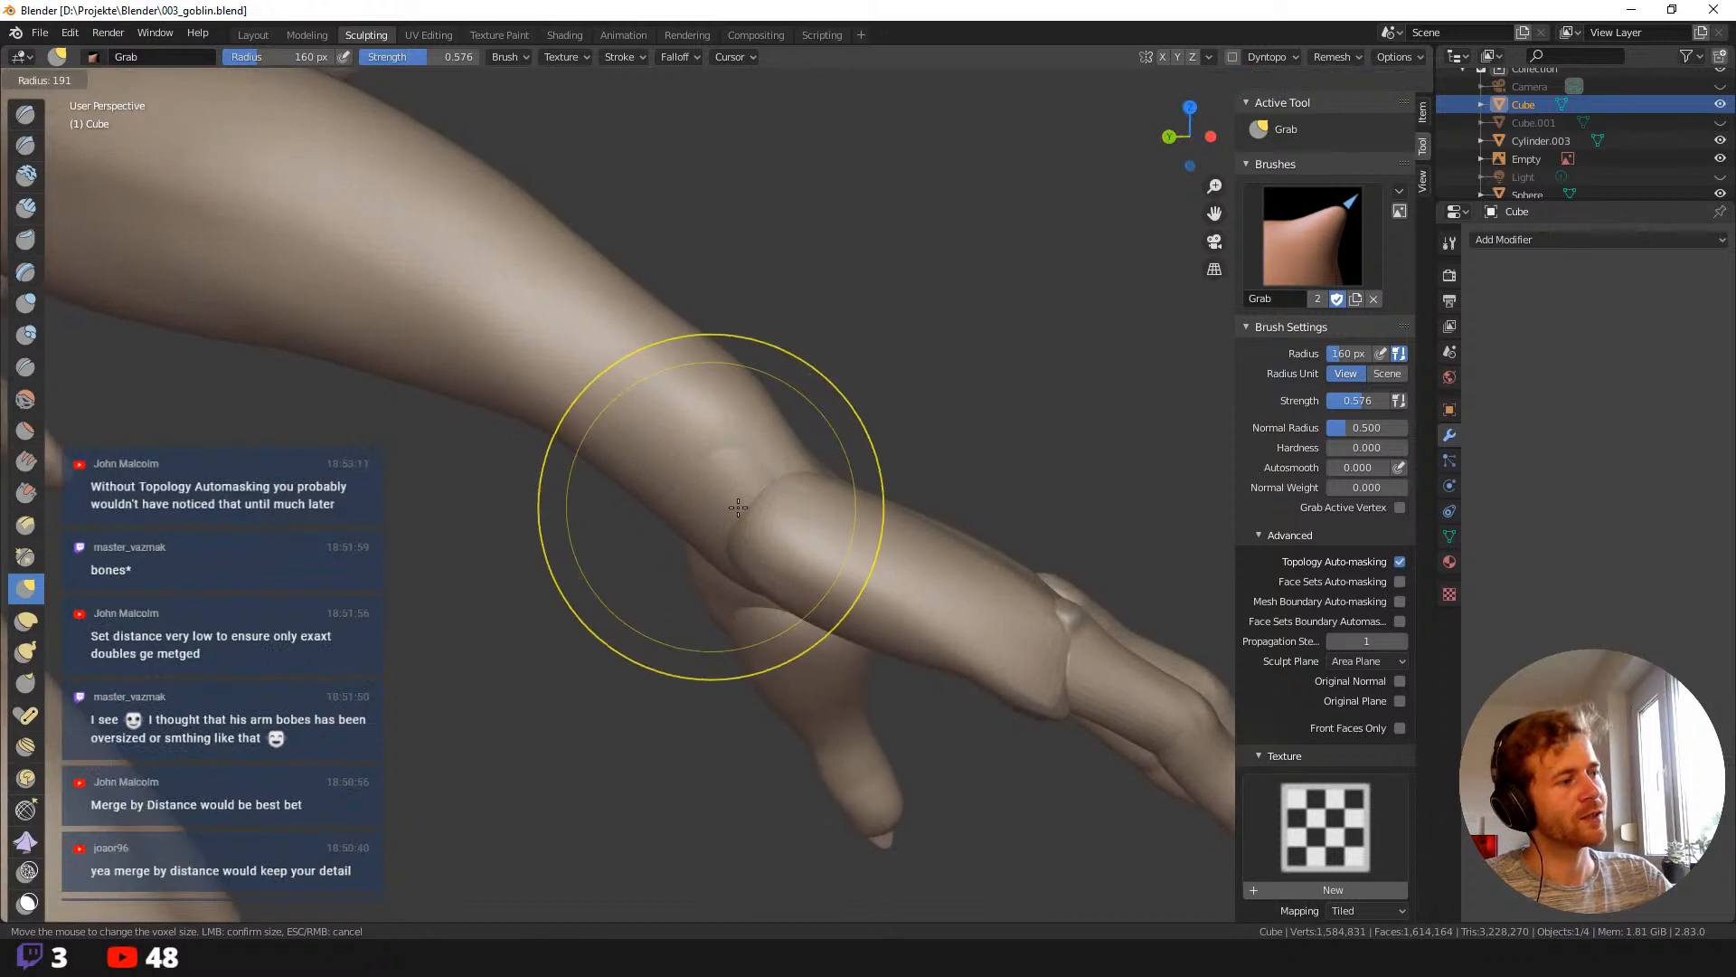
pyautogui.click(884, 507)
pyautogui.moveTo(730, 496)
pyautogui.mouseDown()
pyautogui.moveTo(667, 545)
pyautogui.moveTo(692, 502)
pyautogui.mouseUp()
pyautogui.moveTo(660, 439)
pyautogui.mouseDown()
pyautogui.moveTo(674, 404)
pyautogui.moveTo(662, 410)
pyautogui.mouseUp()
pyautogui.moveTo(536, 401); pyautogui.dragTo(534, 386)
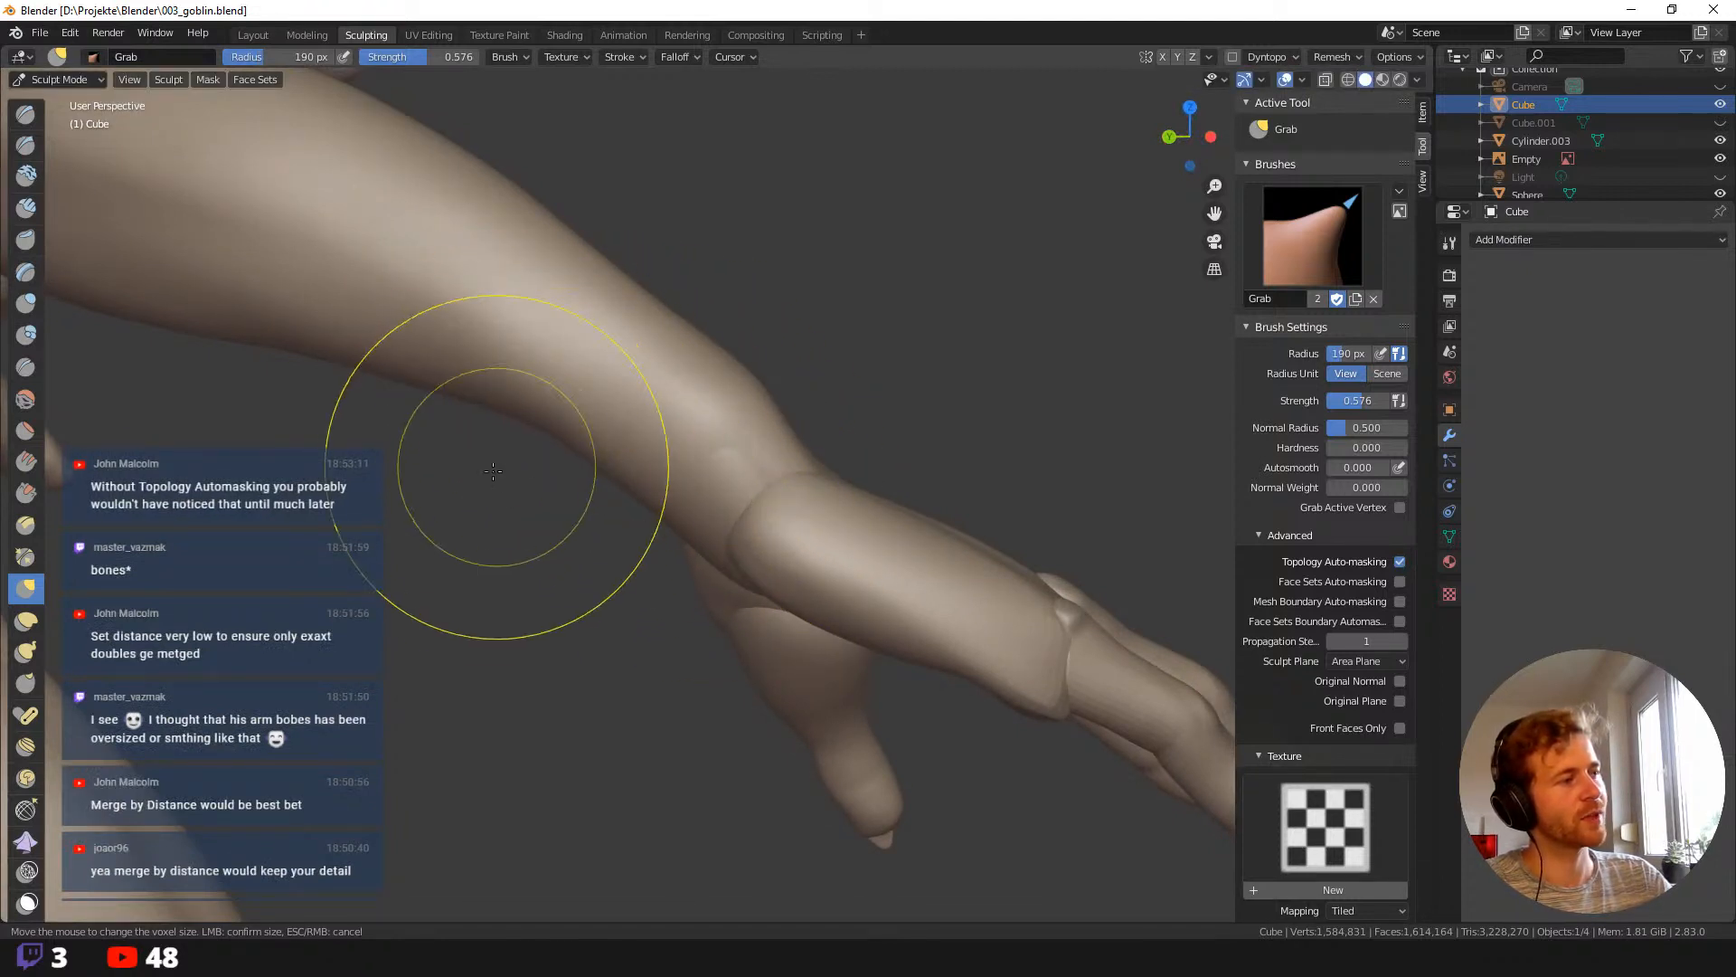
# Set the Grab brush radius to 72 px for sculpting the torso near the armpit.
pyautogui.moveTo(496, 469); pyautogui.dragTo(457, 398, button='middle')
pyautogui.scroll(-5, 452, 393)
pyautogui.moveTo(380, 312); pyautogui.dragTo(317, 376, button='middle')
pyautogui.moveTo(425, 434)
pyautogui.keyDown('shift'); pyautogui.mouseDown(button='middle')
pyautogui.moveTo(545, 510)
pyautogui.moveTo(620, 524)
pyautogui.moveTo(581, 426)
pyautogui.mouseUp(button='middle'); pyautogui.keyUp('shift')
pyautogui.press('f')
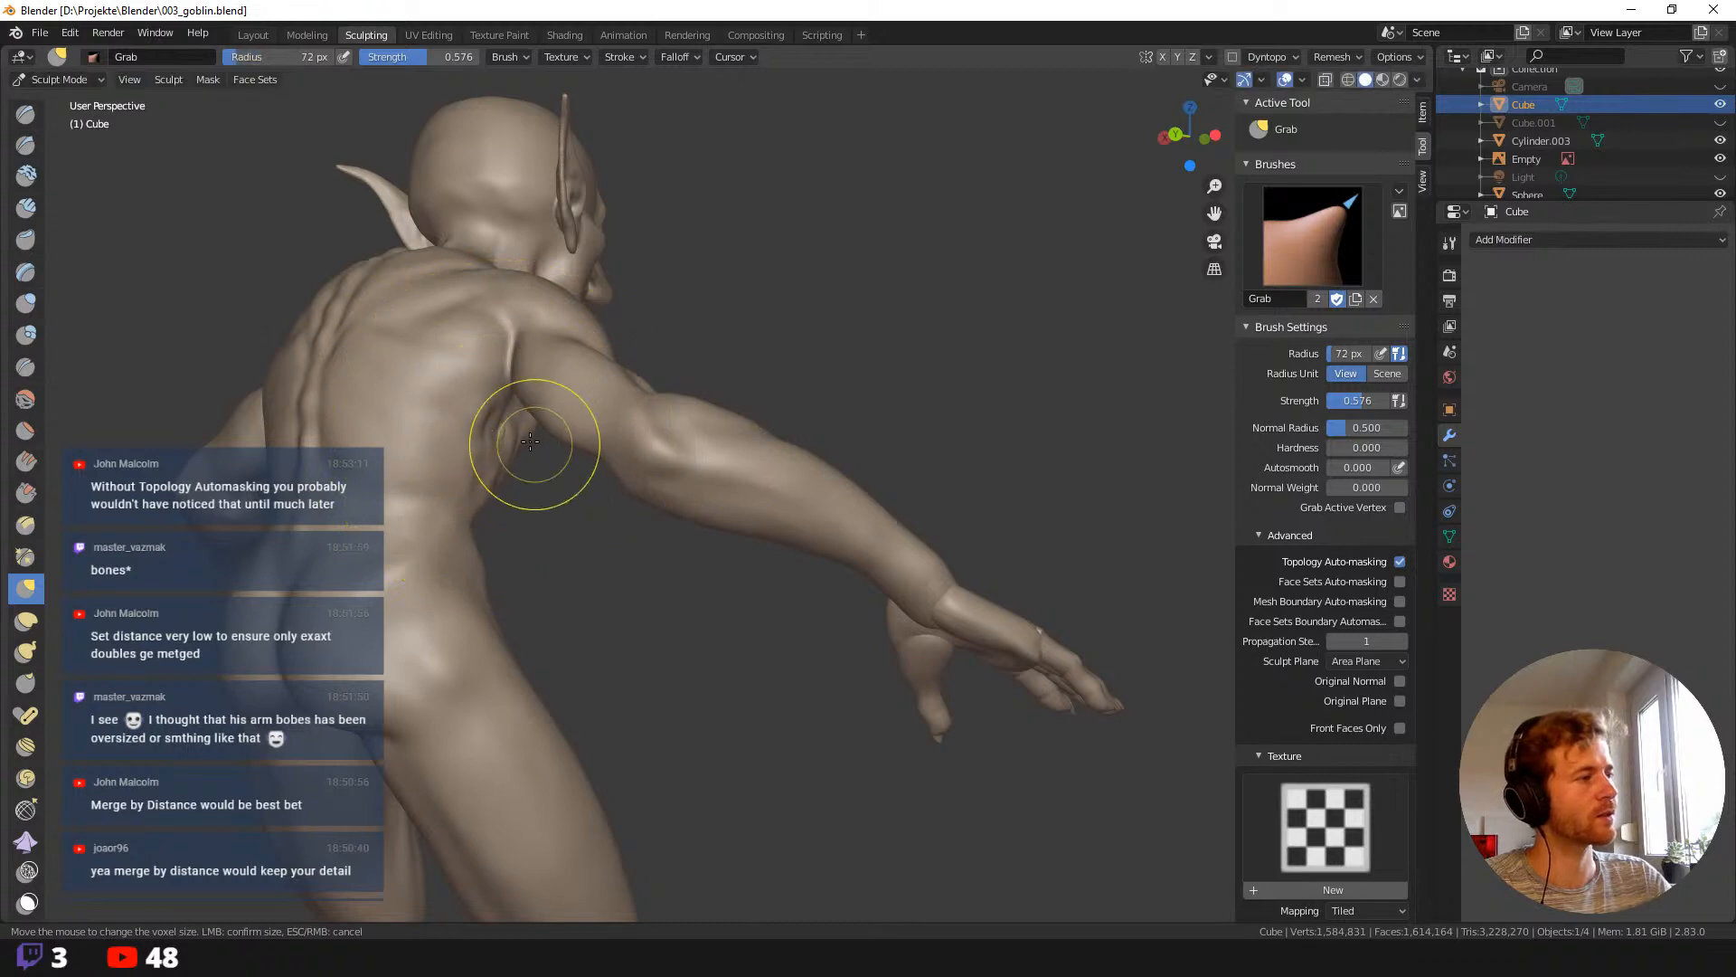
pyautogui.click(534, 493)
pyautogui.moveTo(539, 507); pyautogui.dragTo(598, 540, button='middle')
pyautogui.moveTo(516, 426)
pyautogui.mouseDown(button='middle')
pyautogui.moveTo(342, 520)
pyautogui.moveTo(597, 523)
pyautogui.mouseUp(button='middle')
# Enable Dyntopo for the body and save the file.
pyautogui.click(1331, 56)
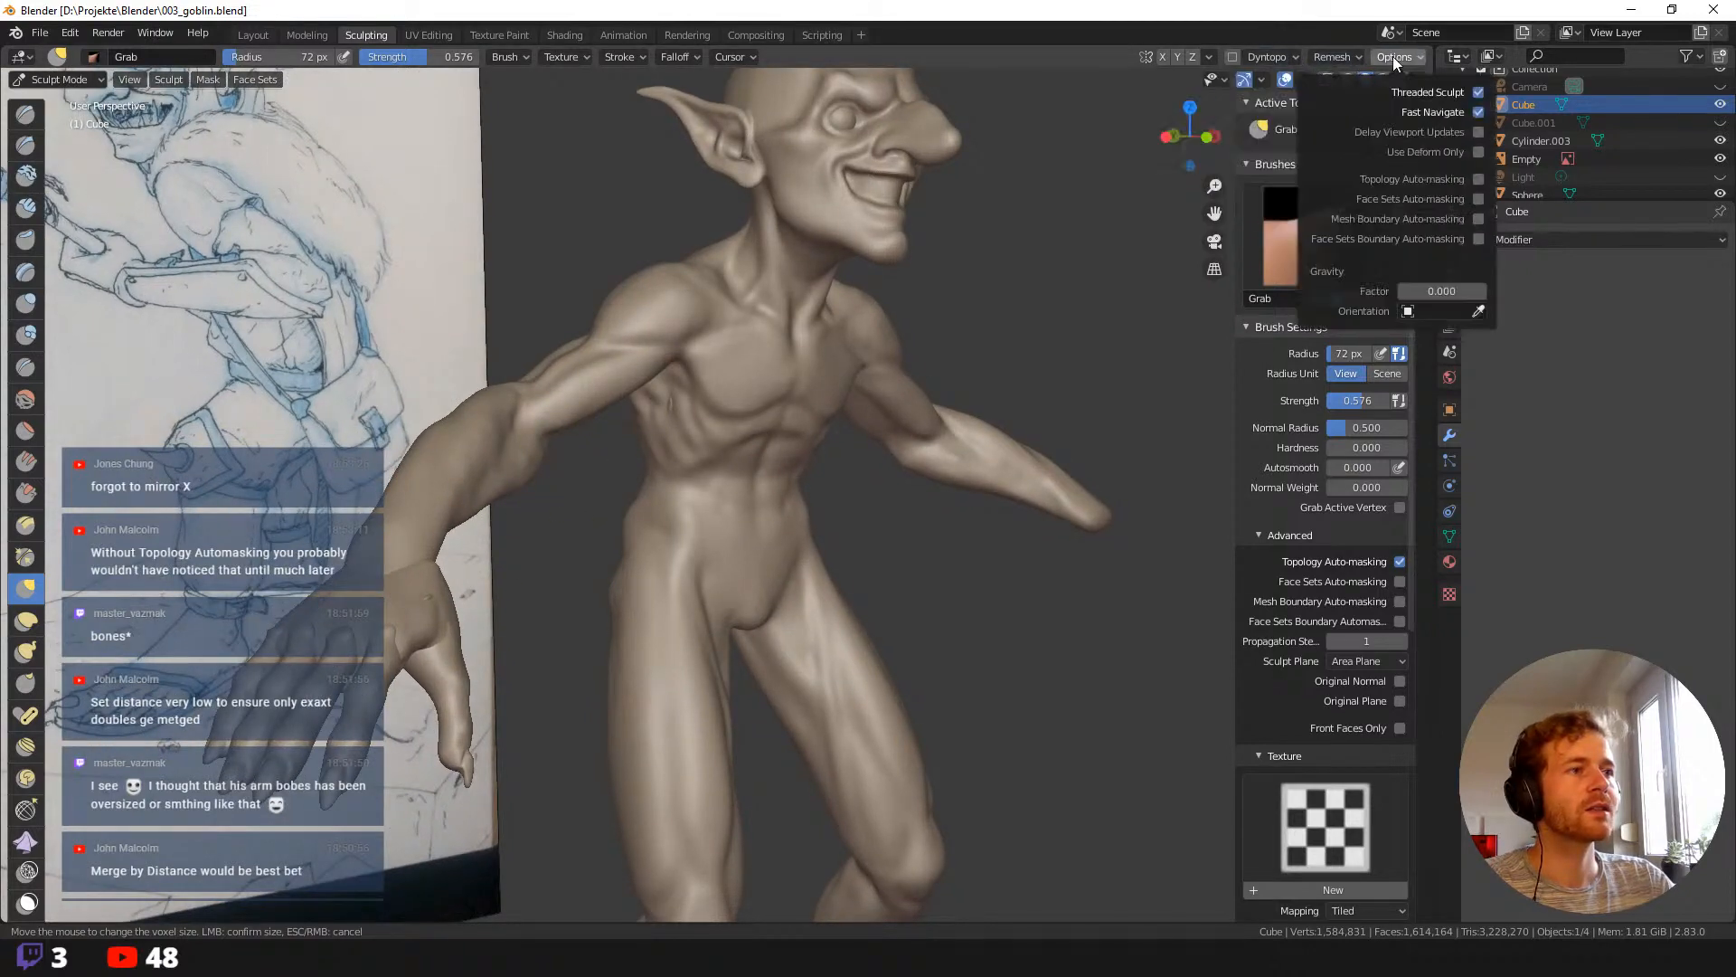
pyautogui.click(1291, 57)
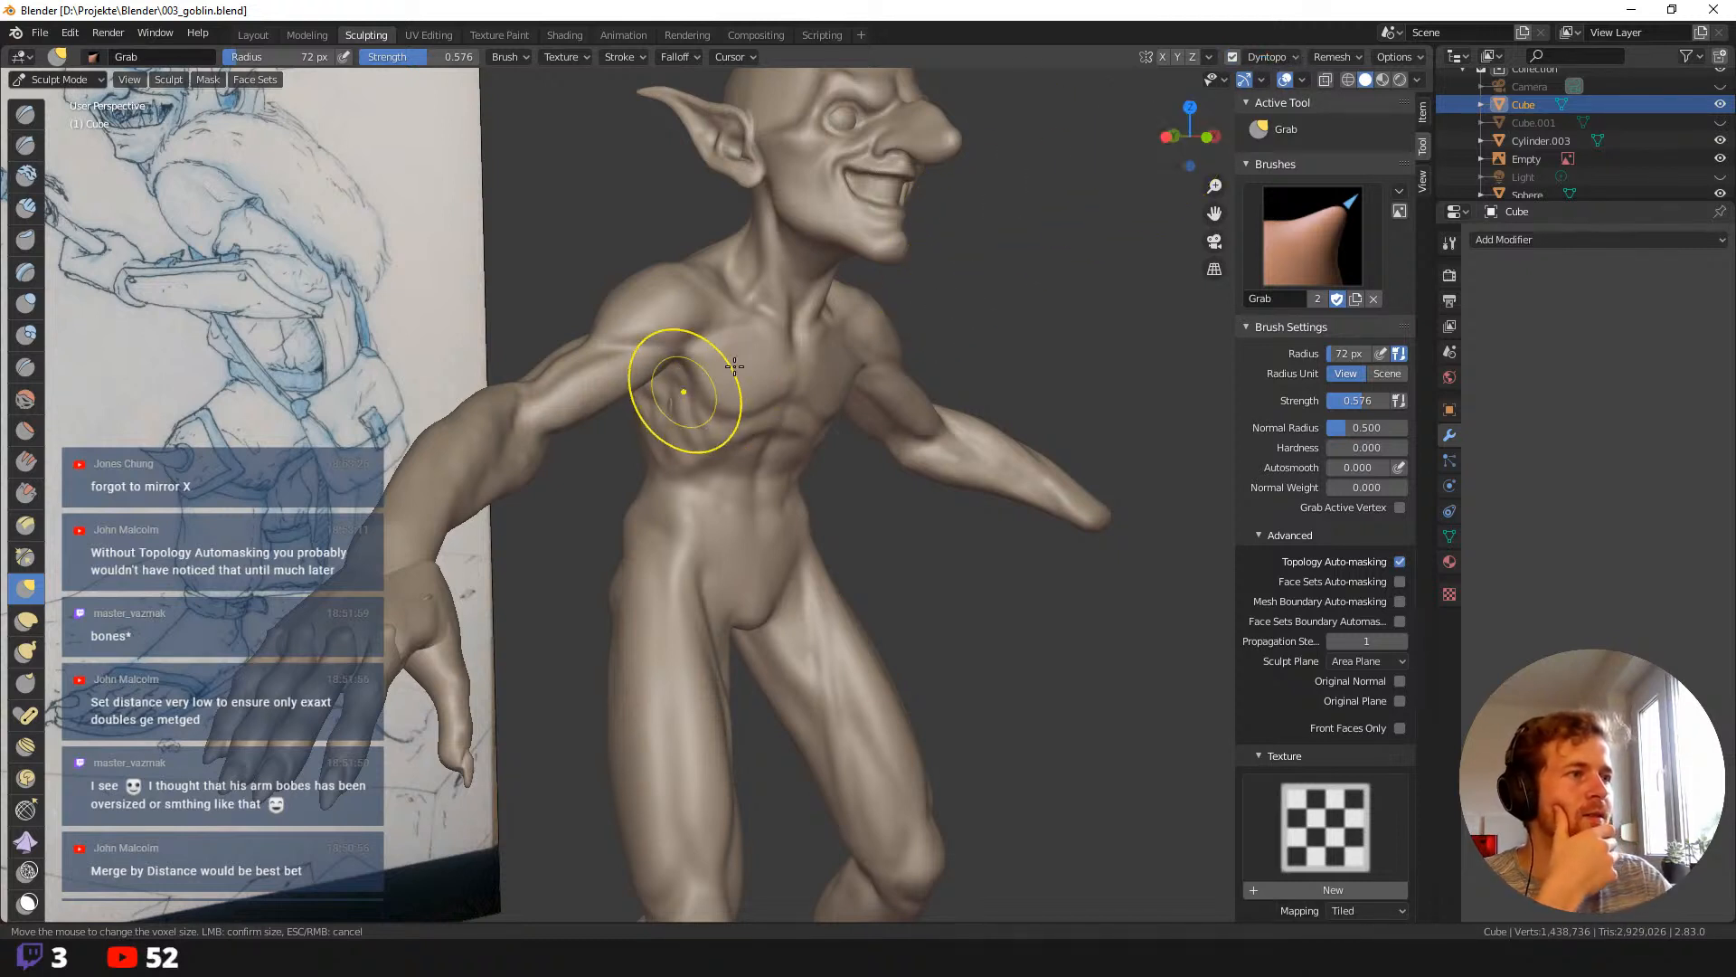
pyautogui.moveTo(929, 358); pyautogui.dragTo(769, 361, button='middle')
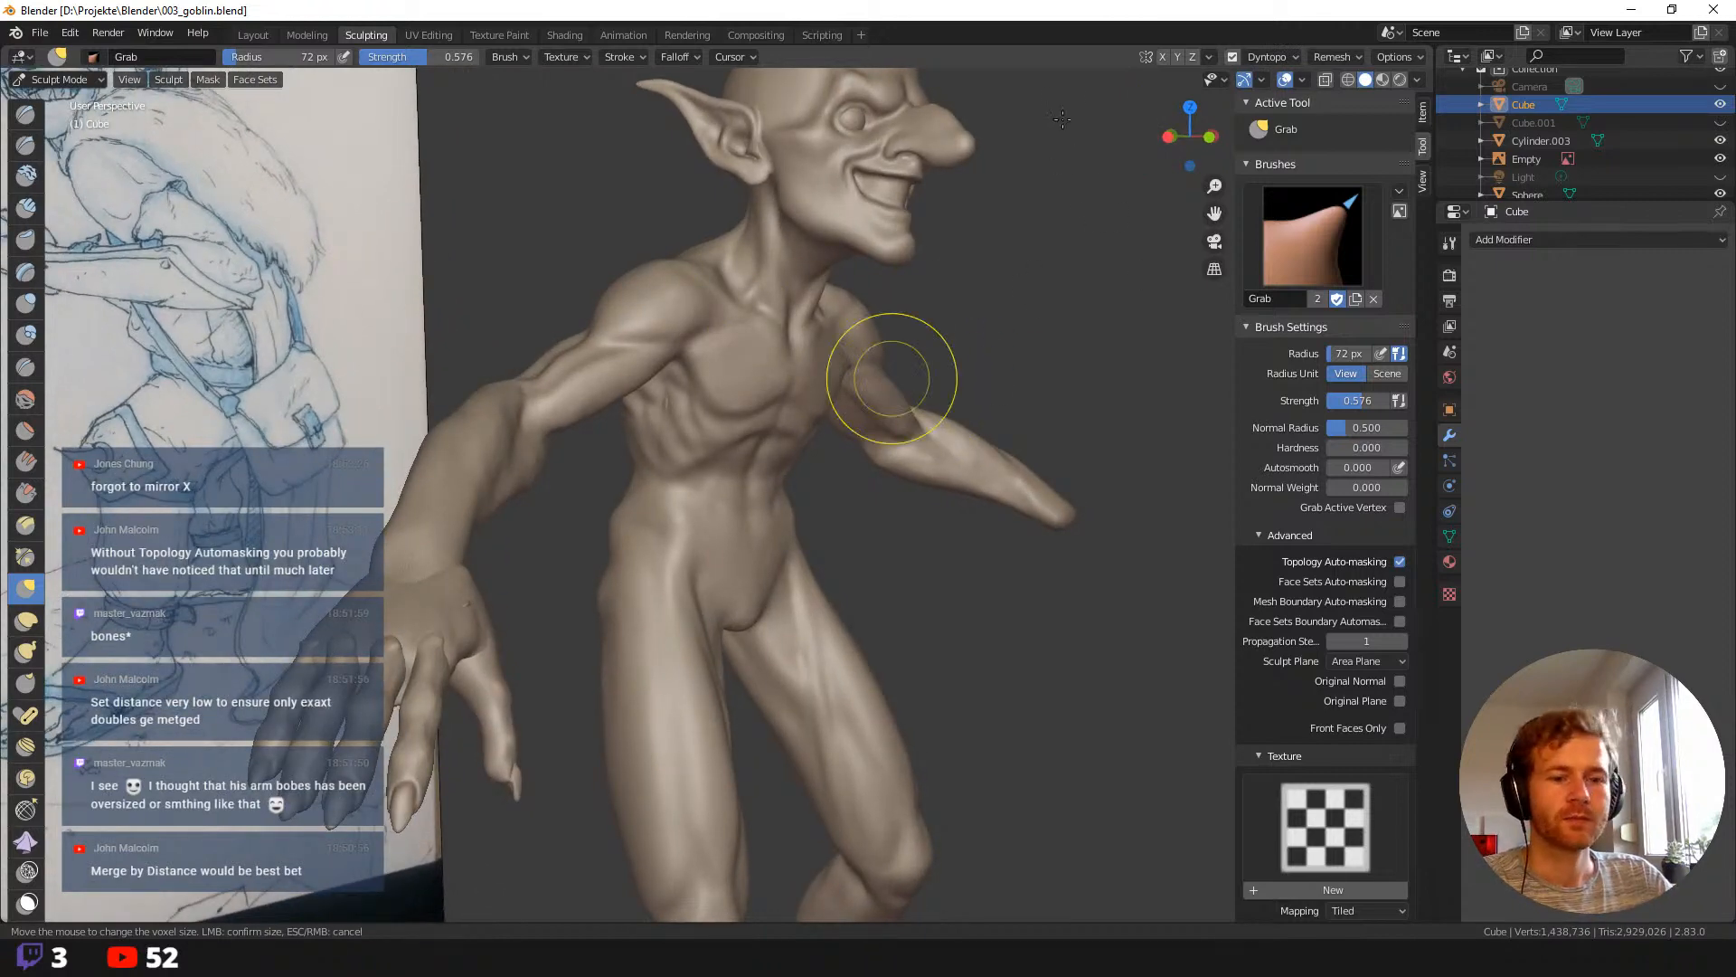
pyautogui.hotkey('ctrl', 's')
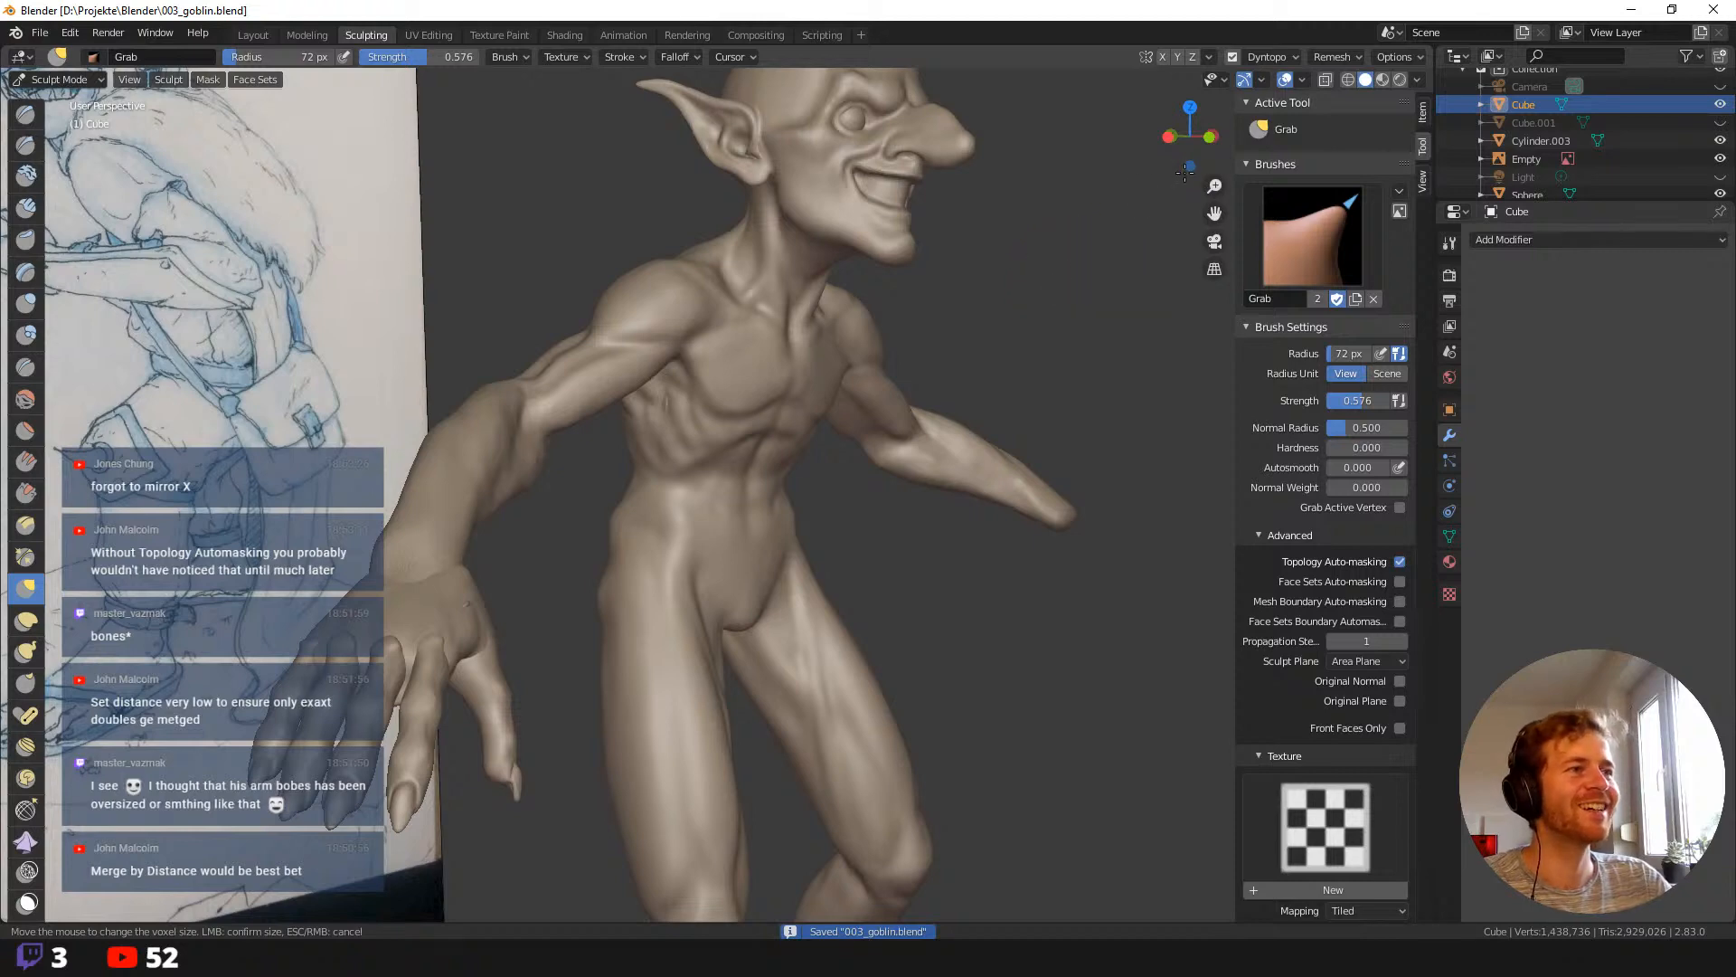
# Symmetrize the body in the -X to +X direction.
pyautogui.moveTo(1093, 263); pyautogui.dragTo(1244, 144, button='middle')
pyautogui.click(1288, 54)
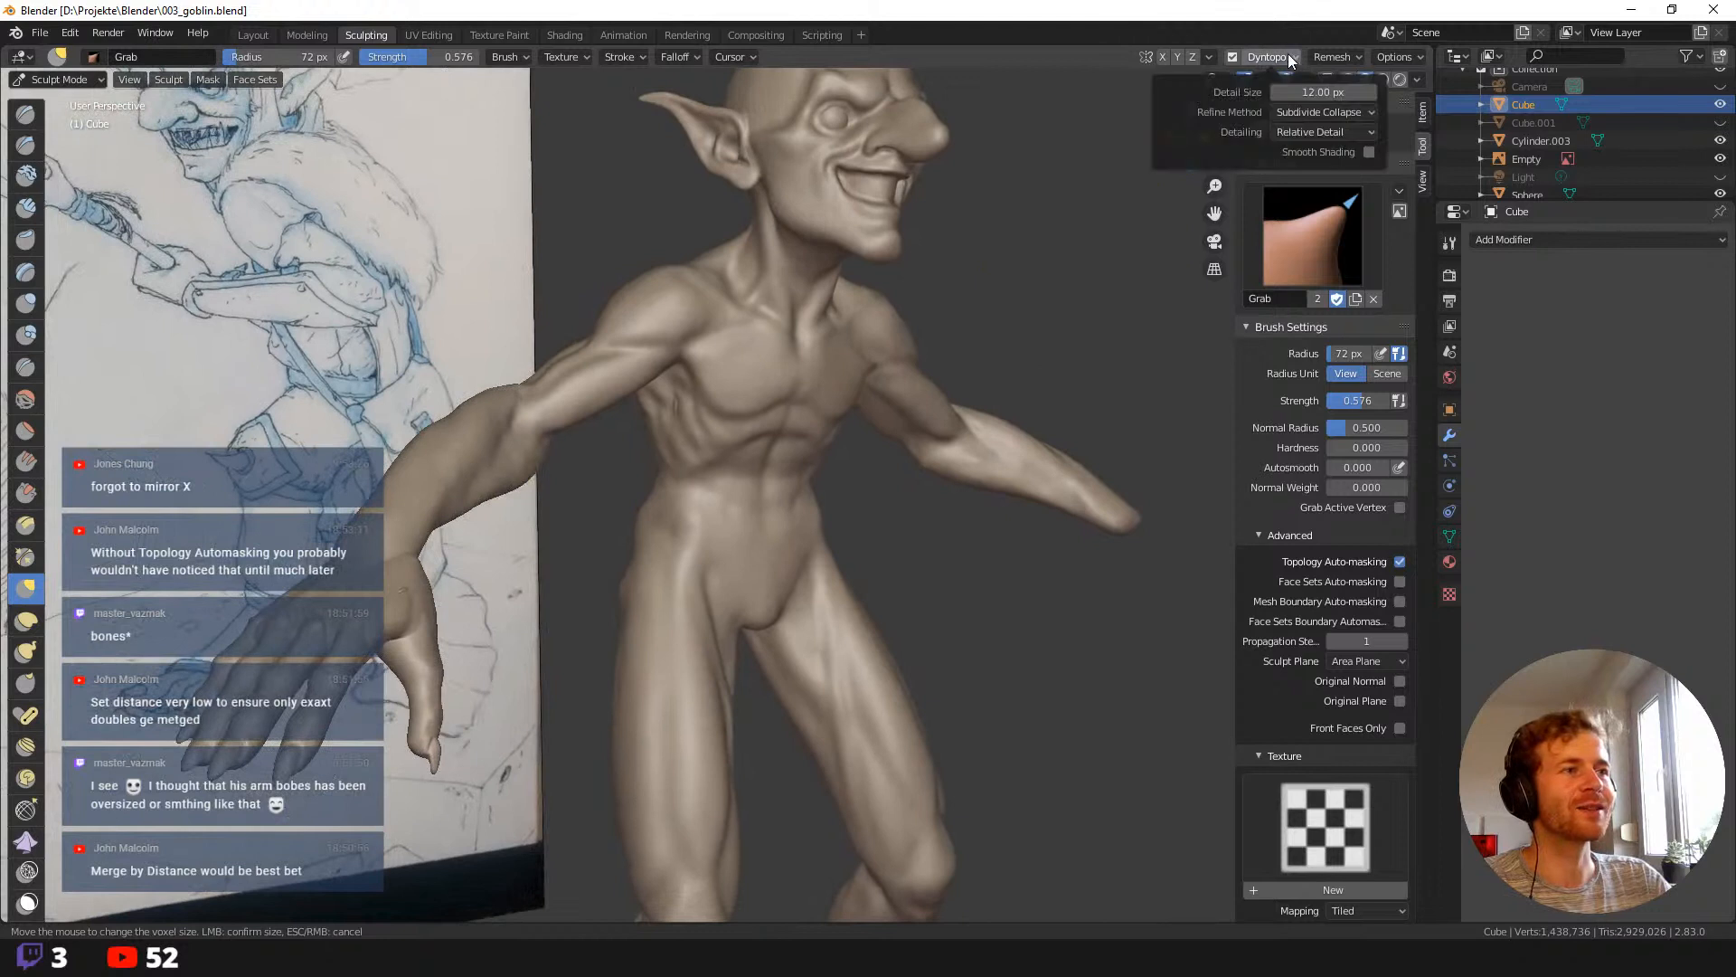
pyautogui.moveTo(1332, 56)
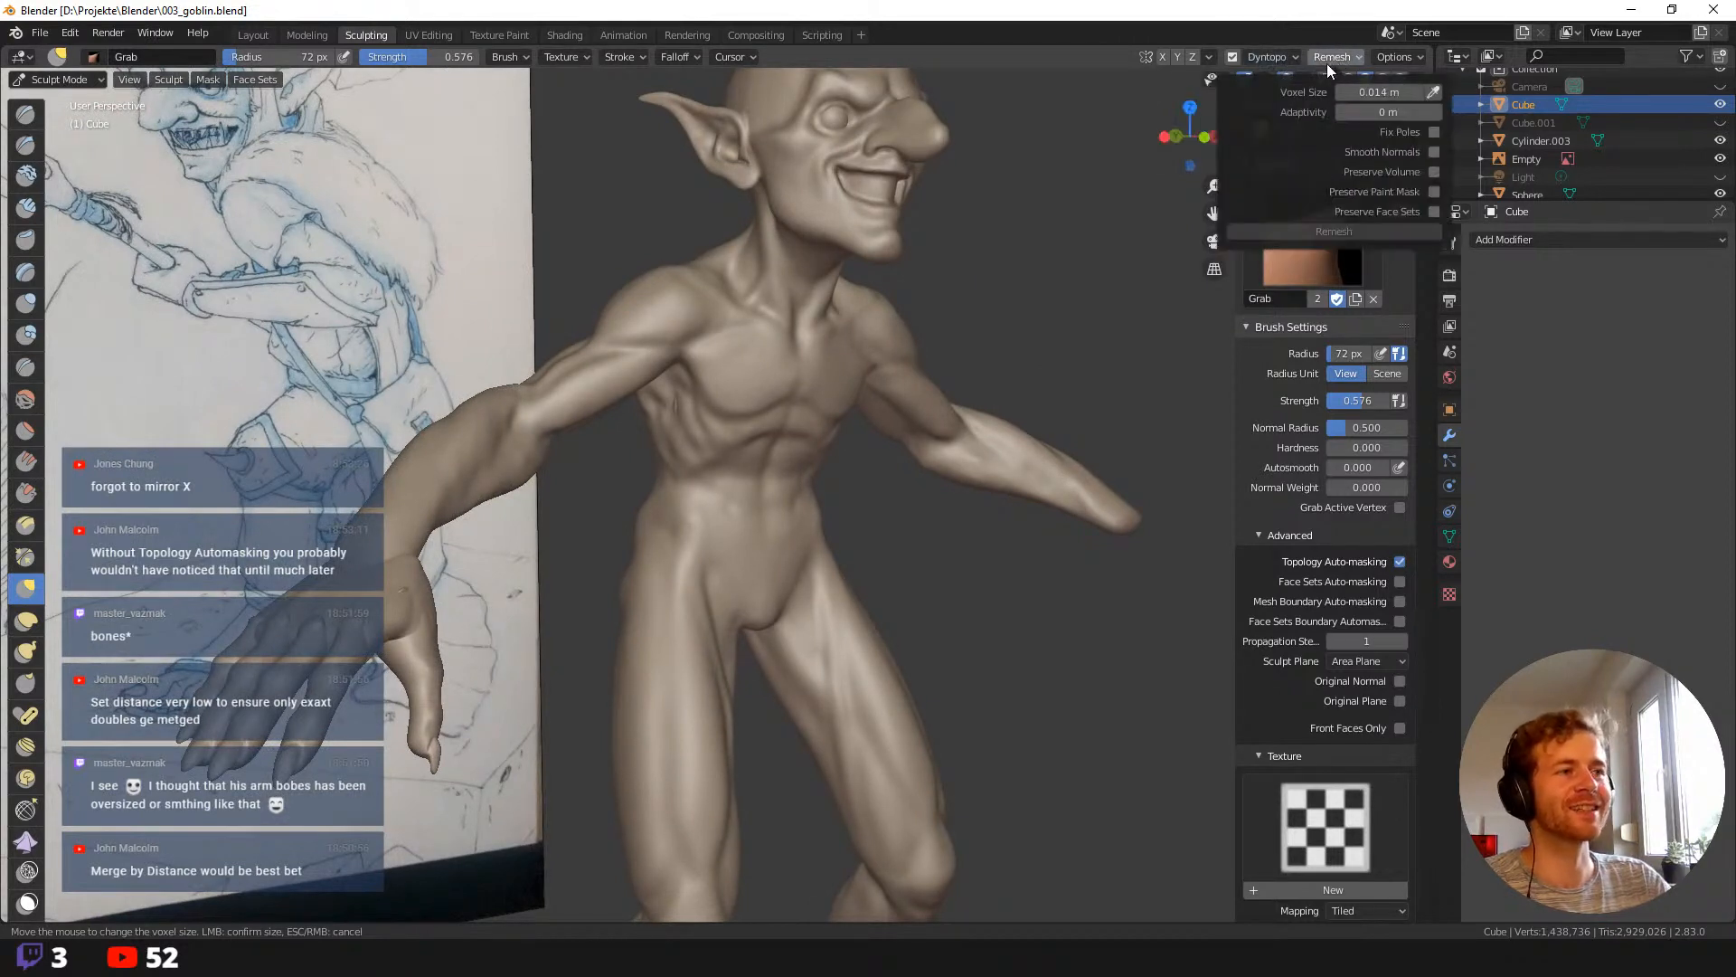
pyautogui.moveTo(1226, 58)
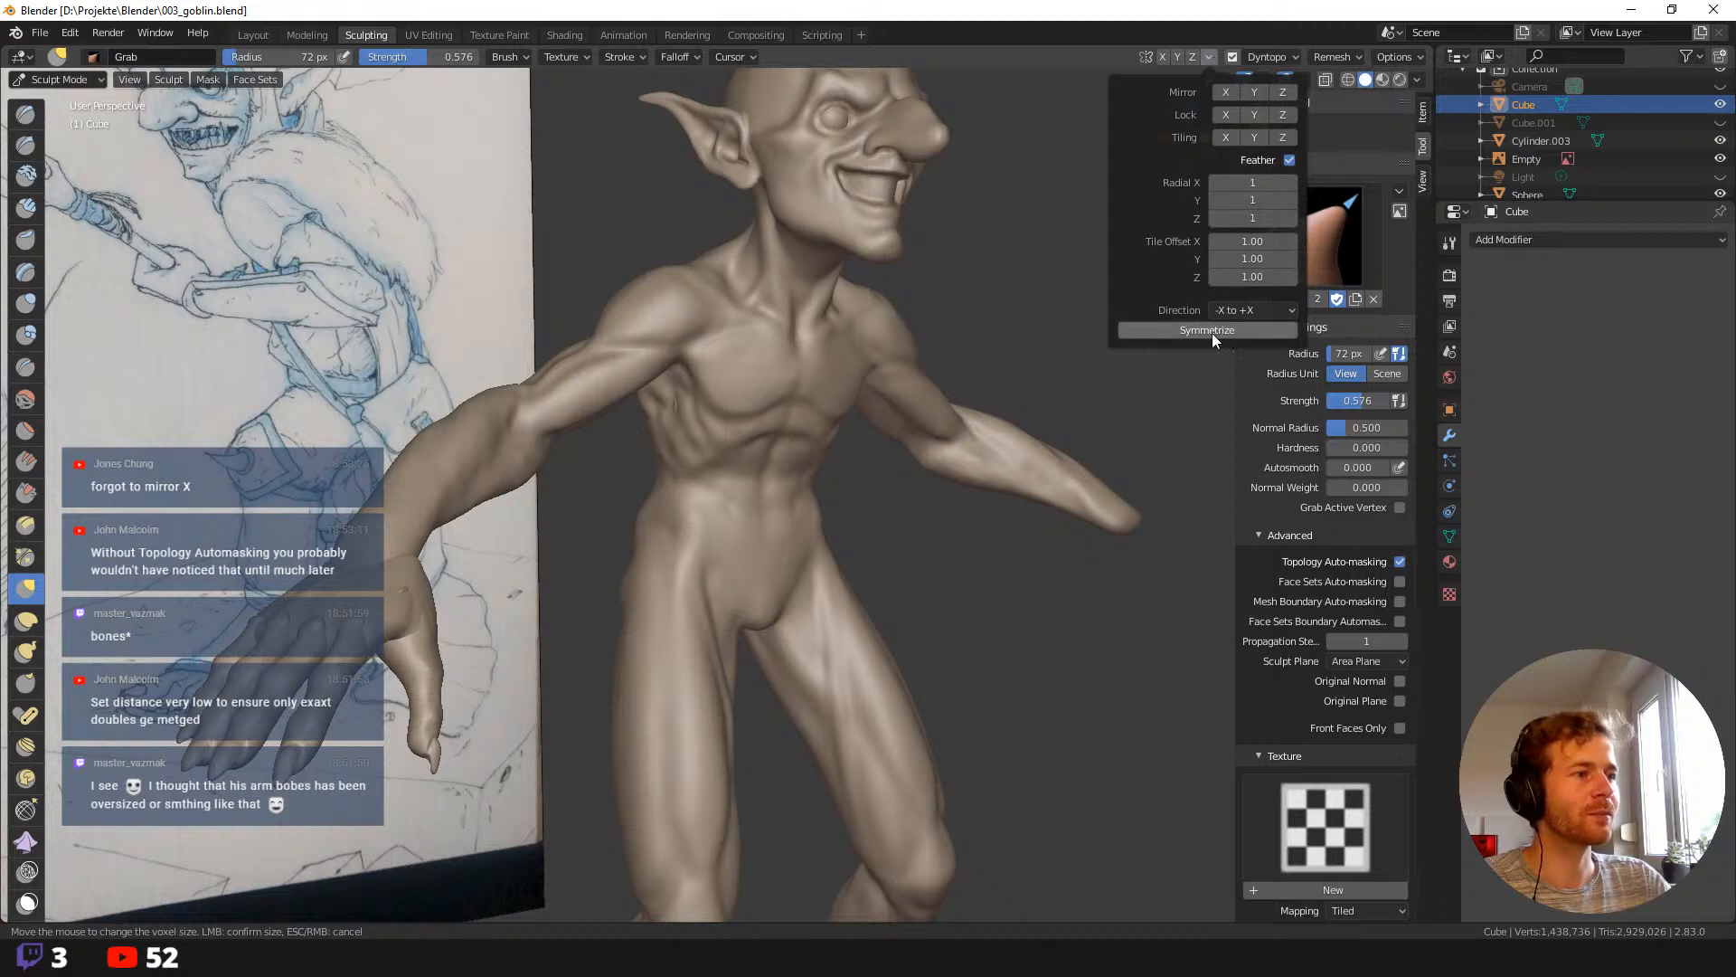
pyautogui.click(1210, 331)
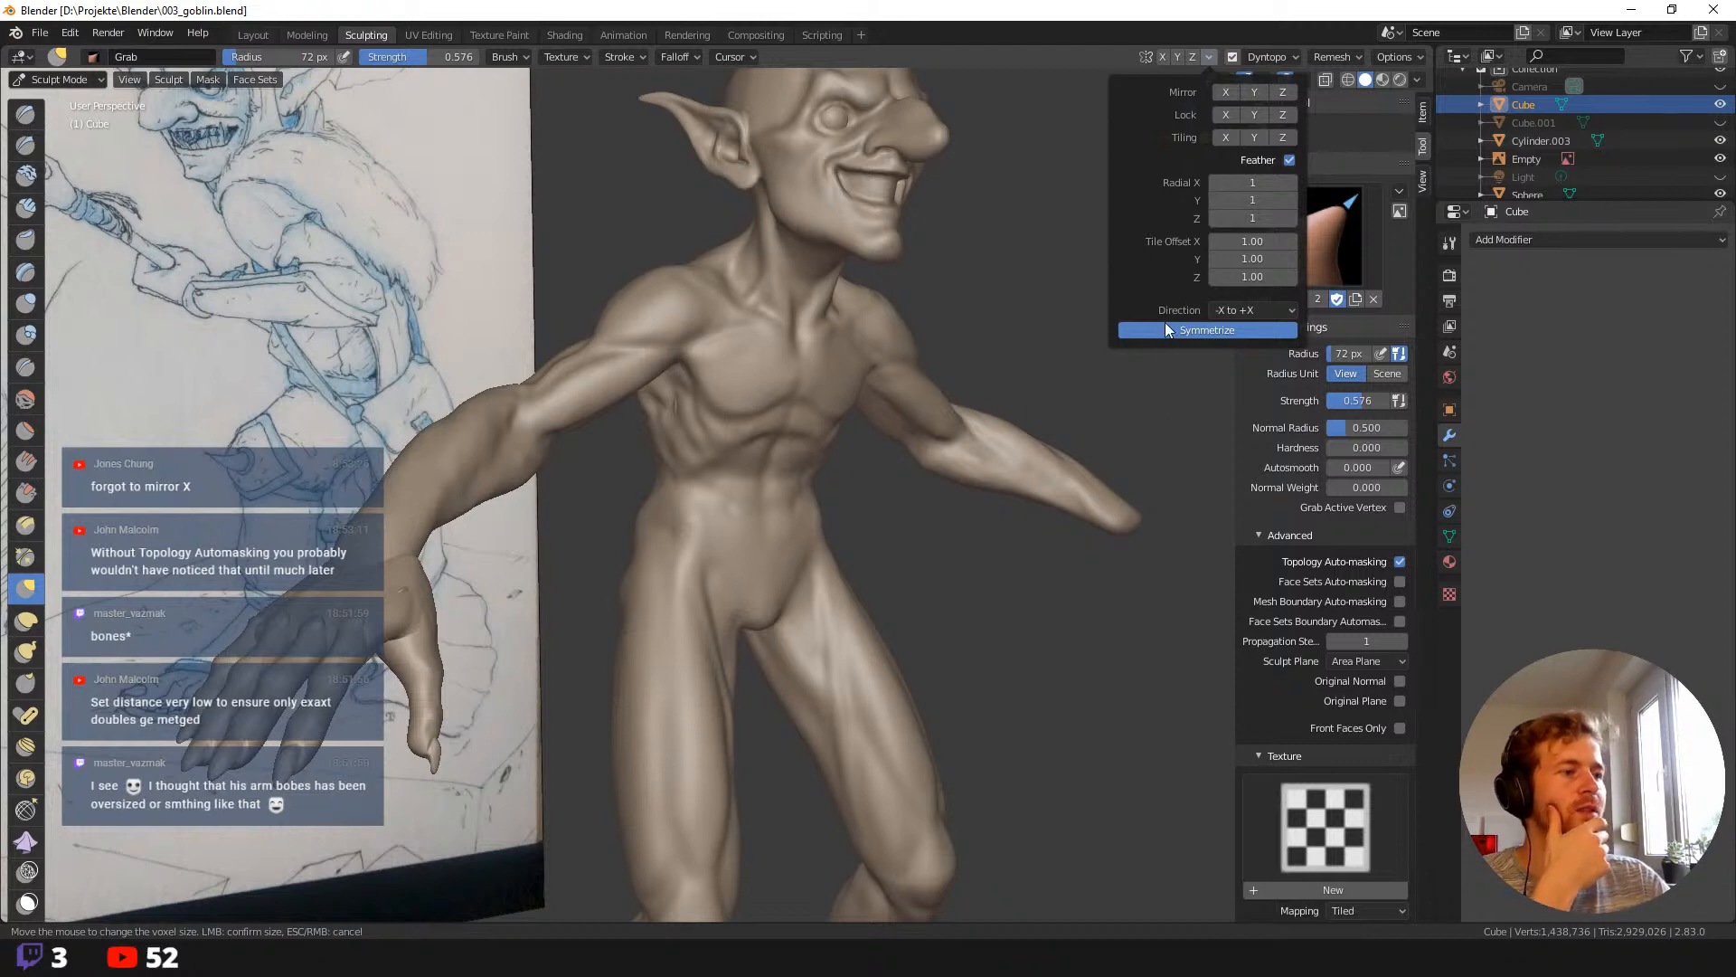
pyautogui.click(1172, 330)
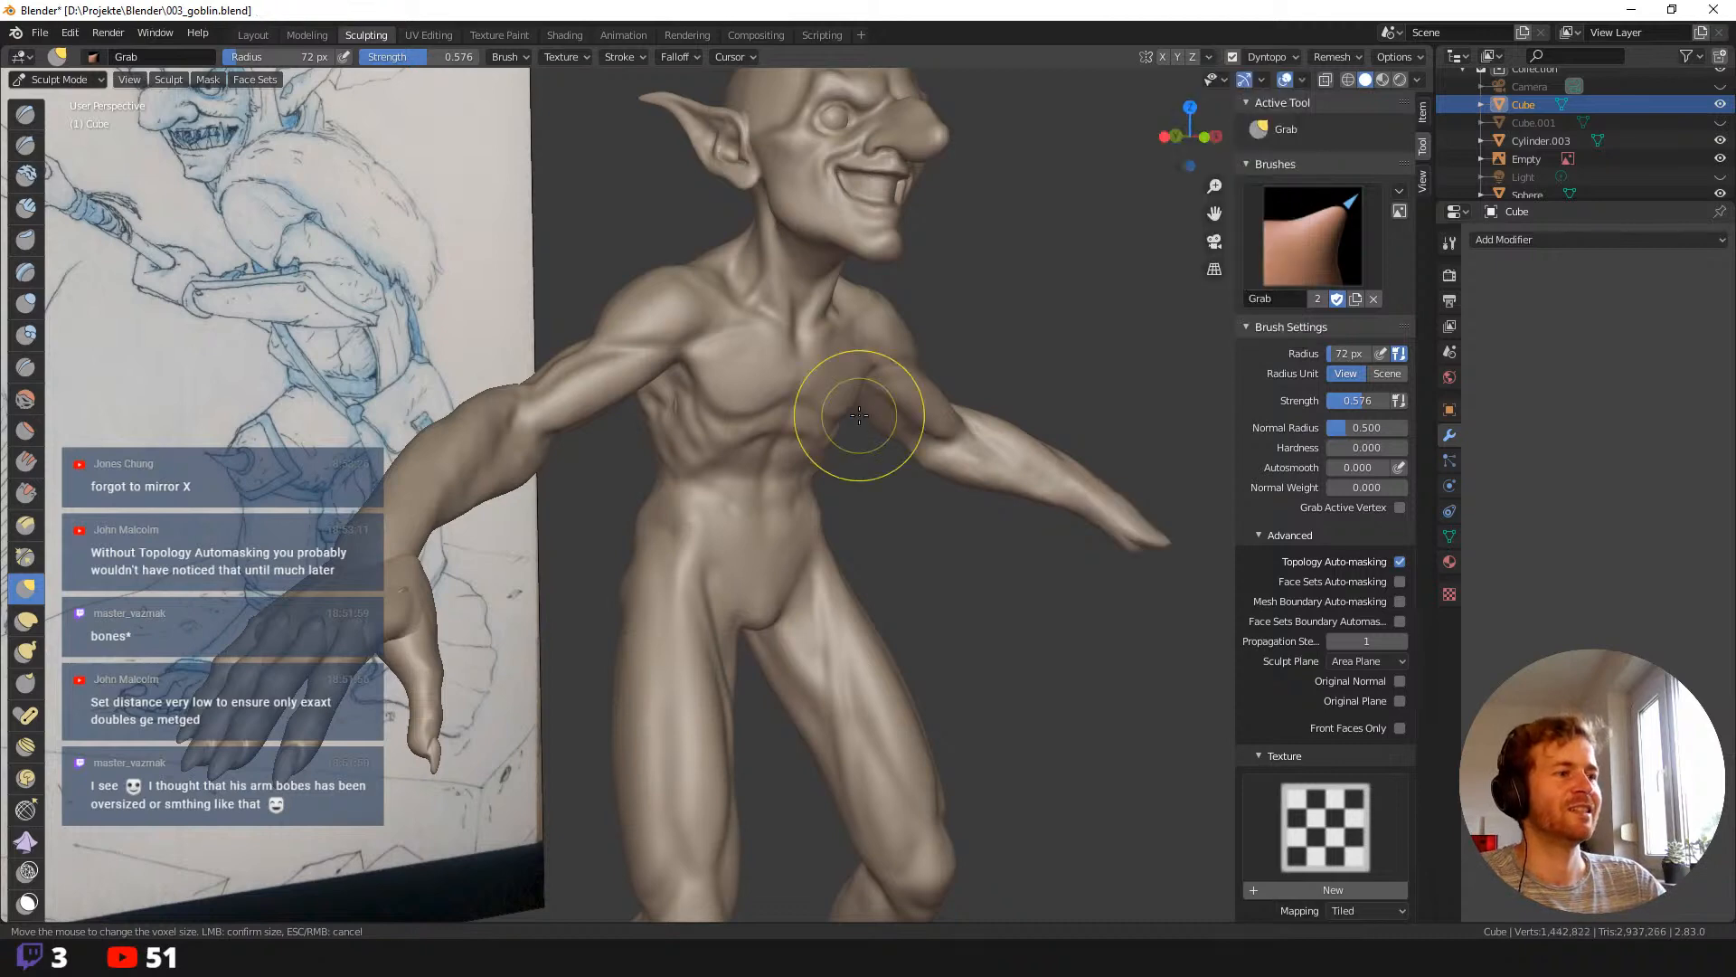
# Inspect the body in Object Mode in the Layout workspace, deselect it, and return to the Sculpting workspace.
pyautogui.moveTo(806, 439)
pyautogui.mouseDown(button='middle')
pyautogui.moveTo(730, 473)
pyautogui.moveTo(803, 491)
pyautogui.moveTo(872, 471)
pyautogui.moveTo(832, 511)
pyautogui.moveTo(904, 506)
pyautogui.mouseUp(button='middle')
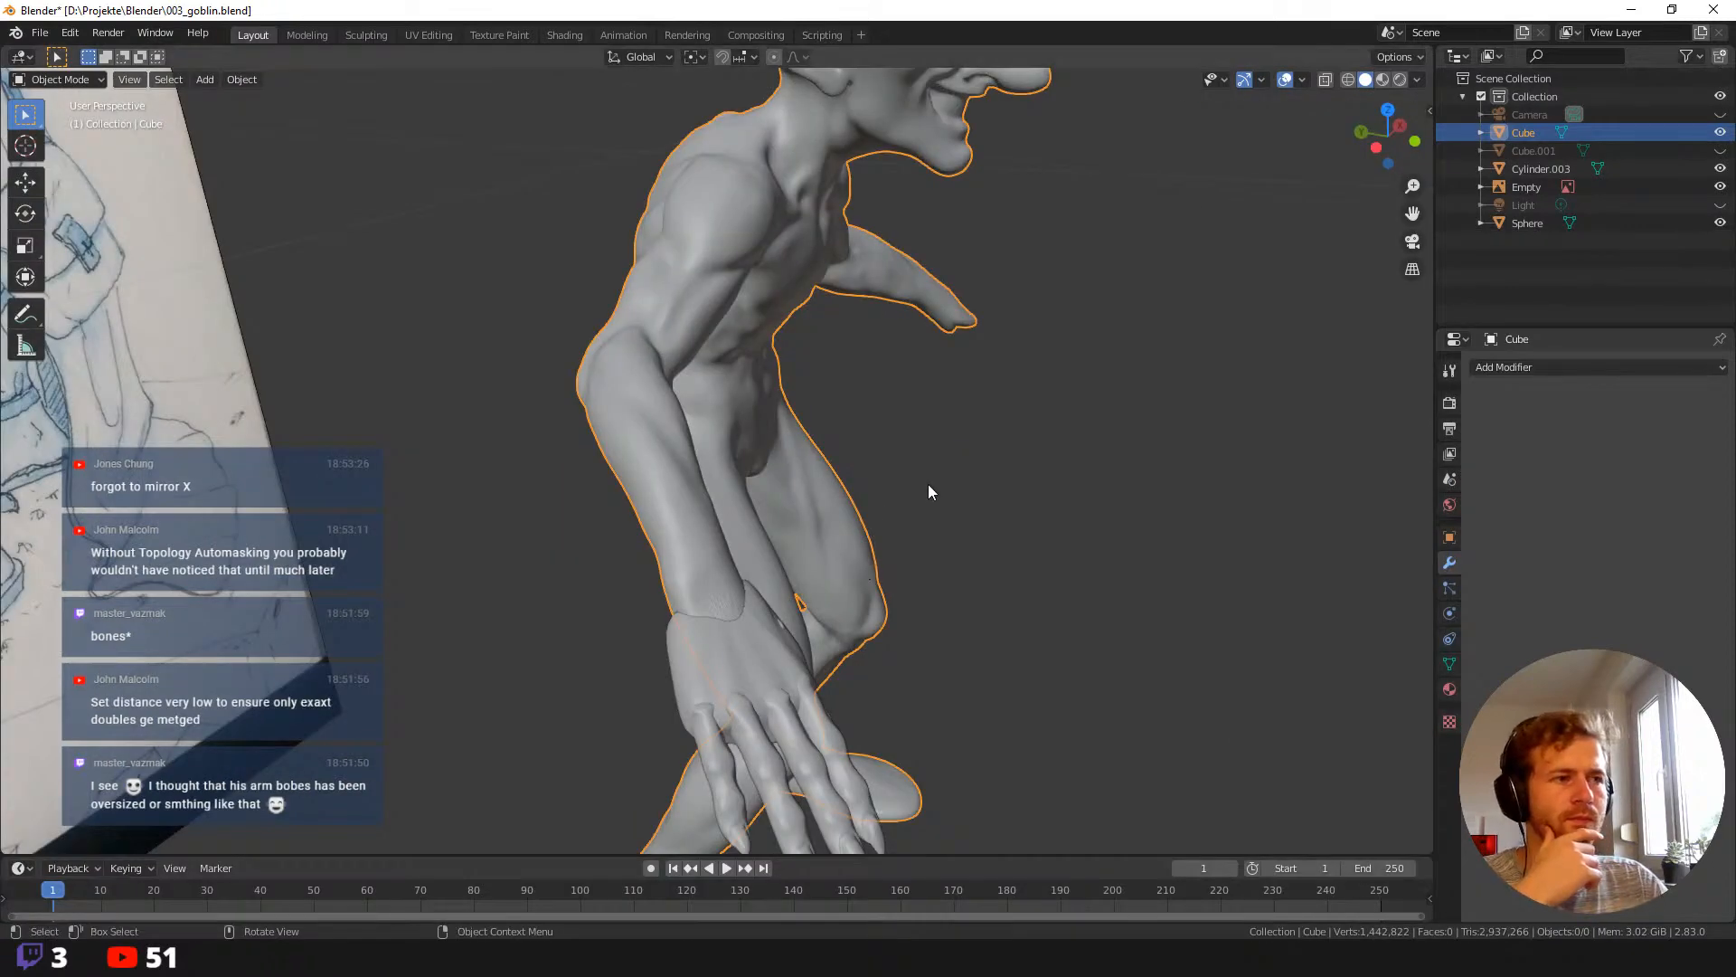
pyautogui.moveTo(929, 488); pyautogui.dragTo(976, 437, button='middle')
pyautogui.click(918, 436)
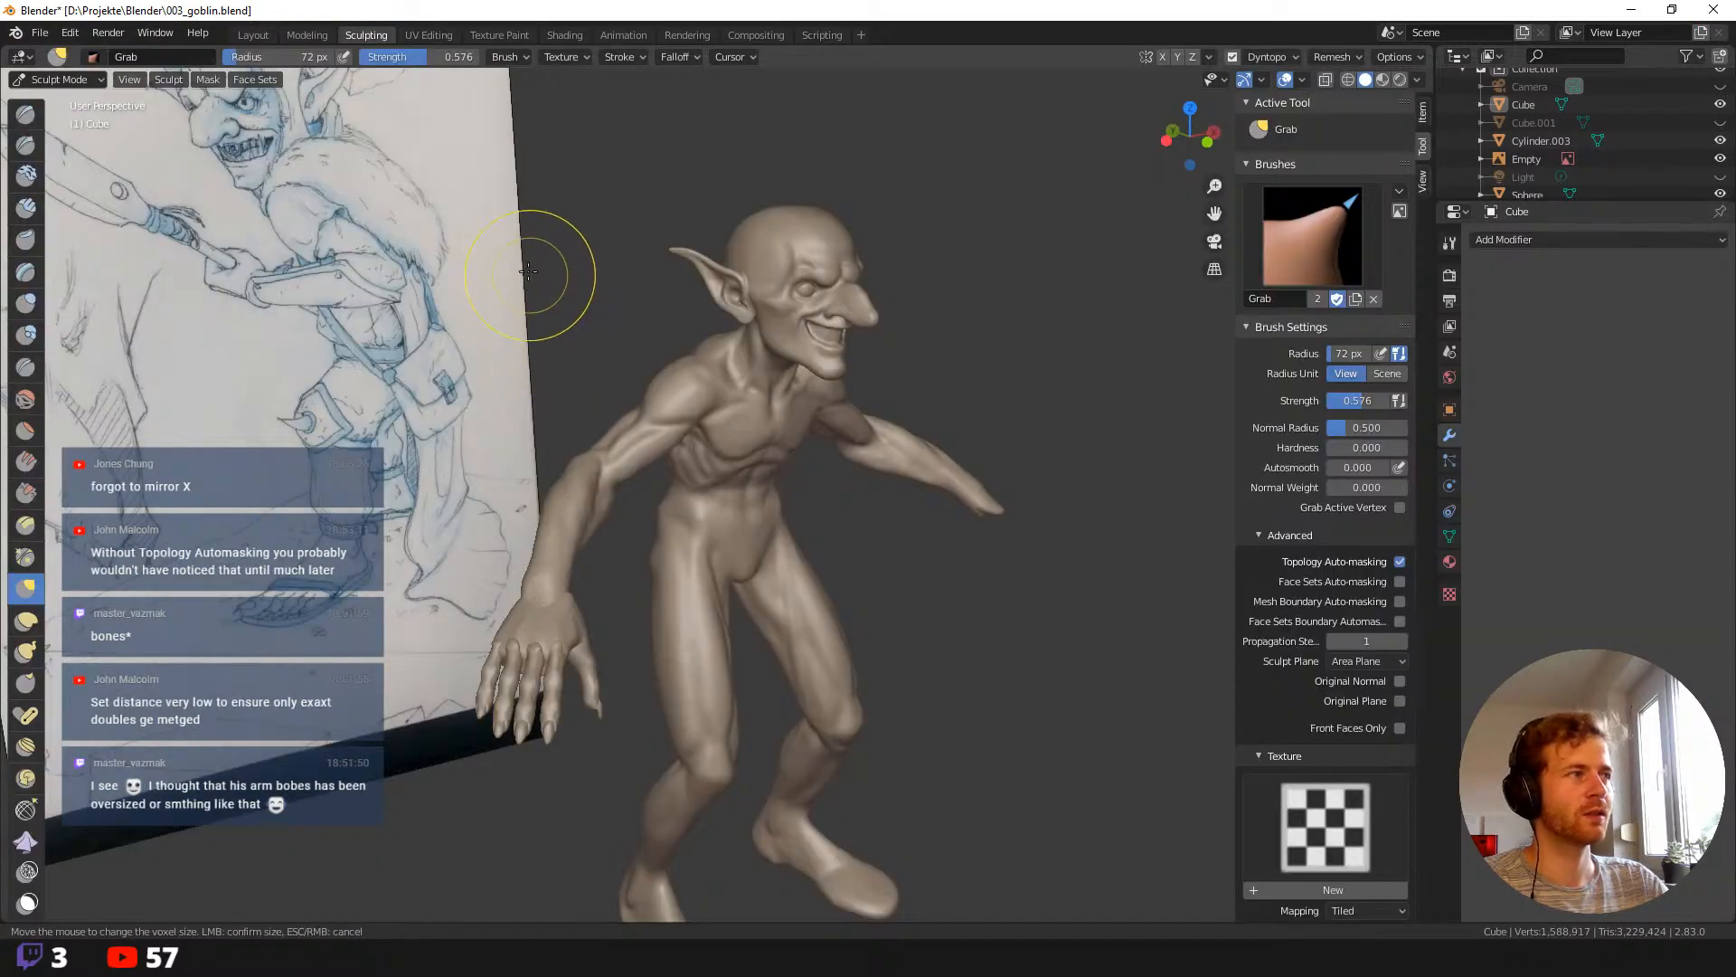
# Examine the goblin's shoulder, forearm, wrist and hand up close from several angles.
pyautogui.moveTo(529, 271)
pyautogui.mouseDown(button='middle')
pyautogui.moveTo(579, 290)
pyautogui.moveTo(561, 271)
pyautogui.mouseUp(button='middle')
pyautogui.scroll(5, 620, 331)
pyautogui.keyDown('ctrl'); pyautogui.moveTo(620, 331); pyautogui.dragTo(615, 327, button='middle'); pyautogui.keyUp('ctrl')
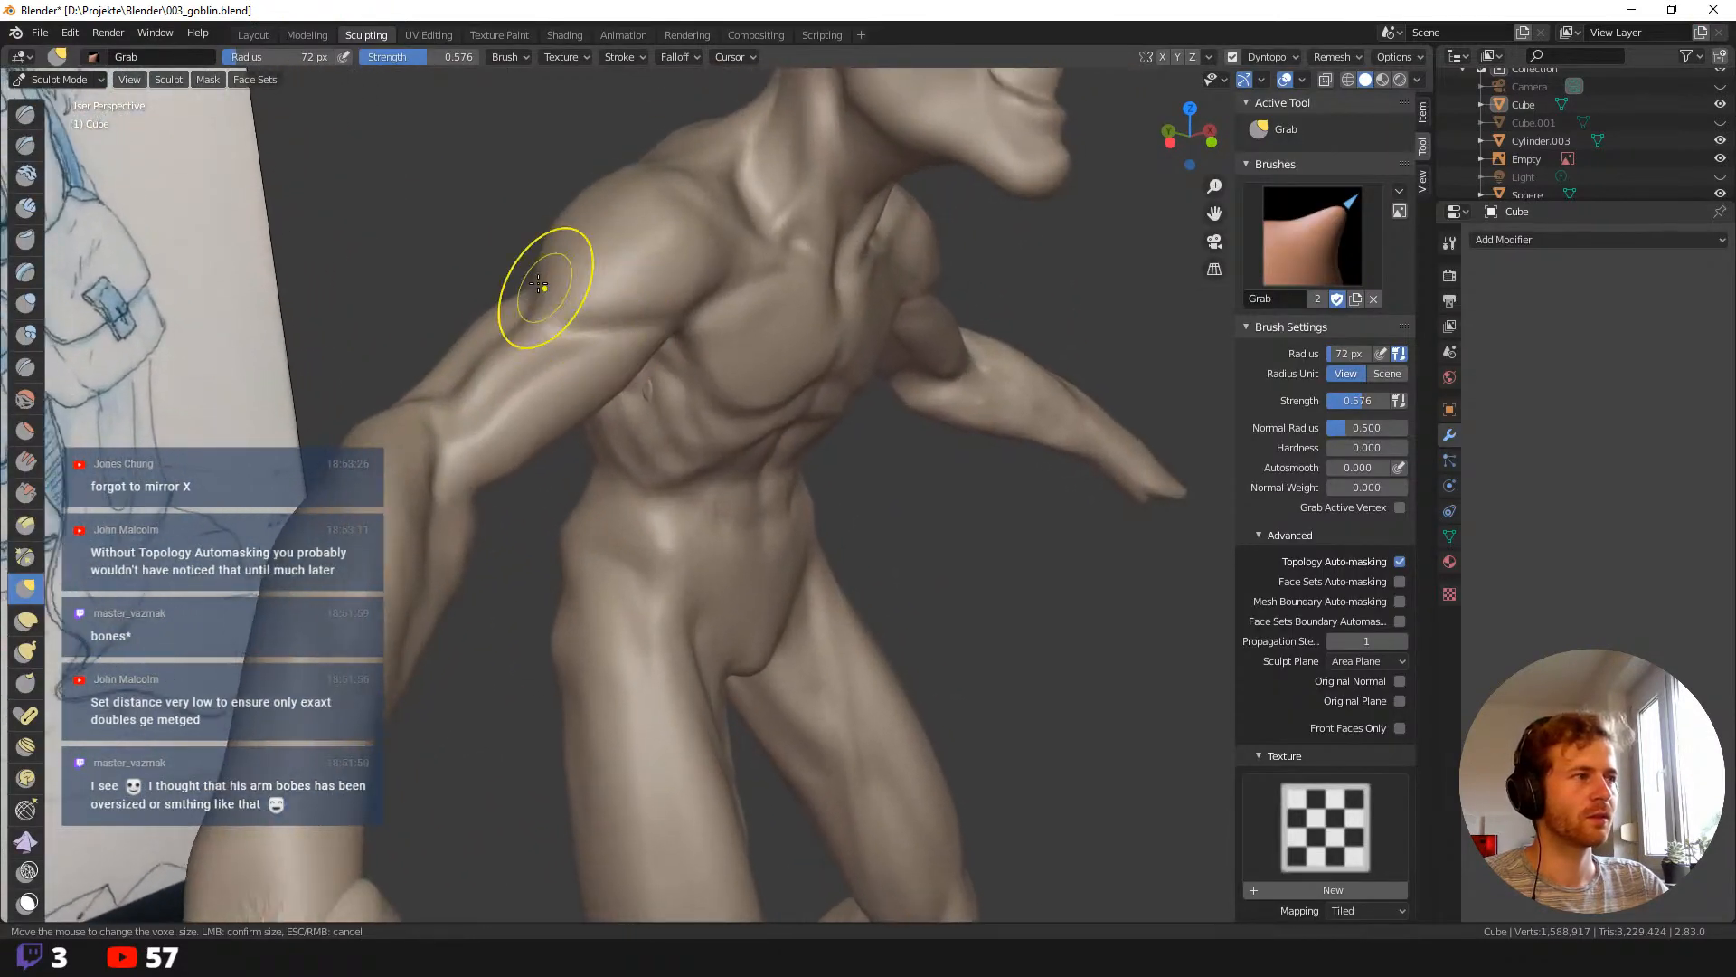
pyautogui.moveTo(440, 221); pyautogui.dragTo(496, 311, button='middle')
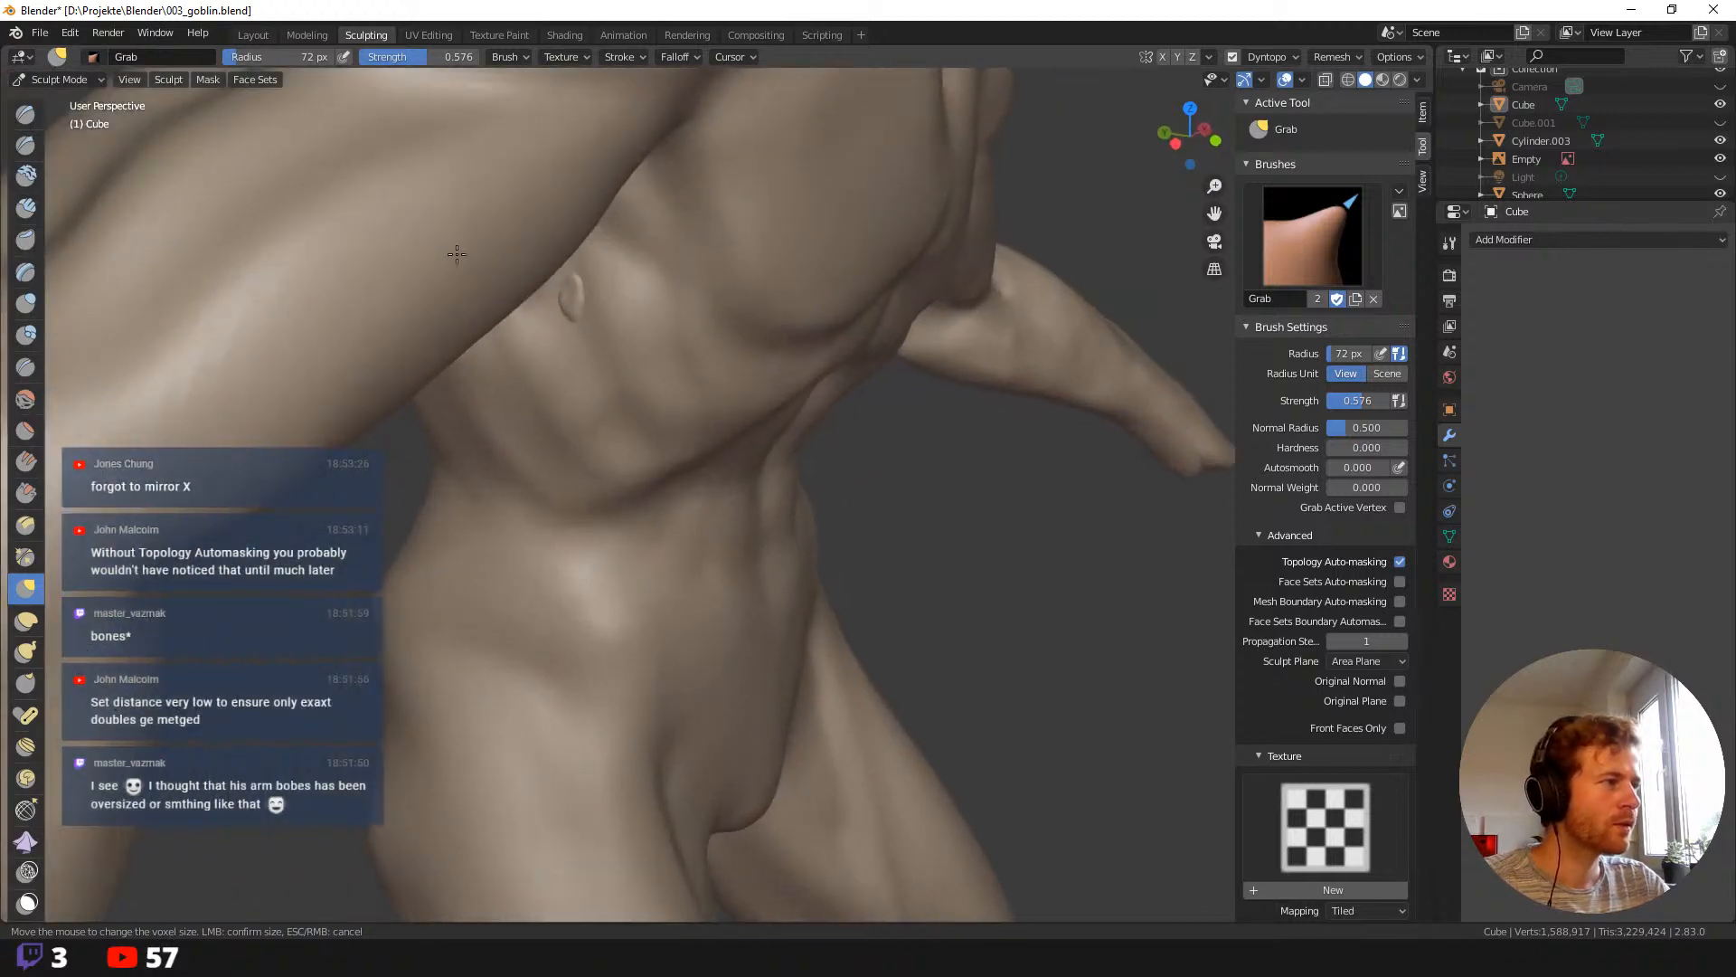
pyautogui.keyDown('ctrl'); pyautogui.moveTo(390, 269); pyautogui.dragTo(386, 347, button='middle'); pyautogui.keyUp('ctrl')
pyautogui.keyDown('ctrl'); pyautogui.moveTo(275, 159); pyautogui.dragTo(259, 232, button='middle'); pyautogui.keyUp('ctrl')
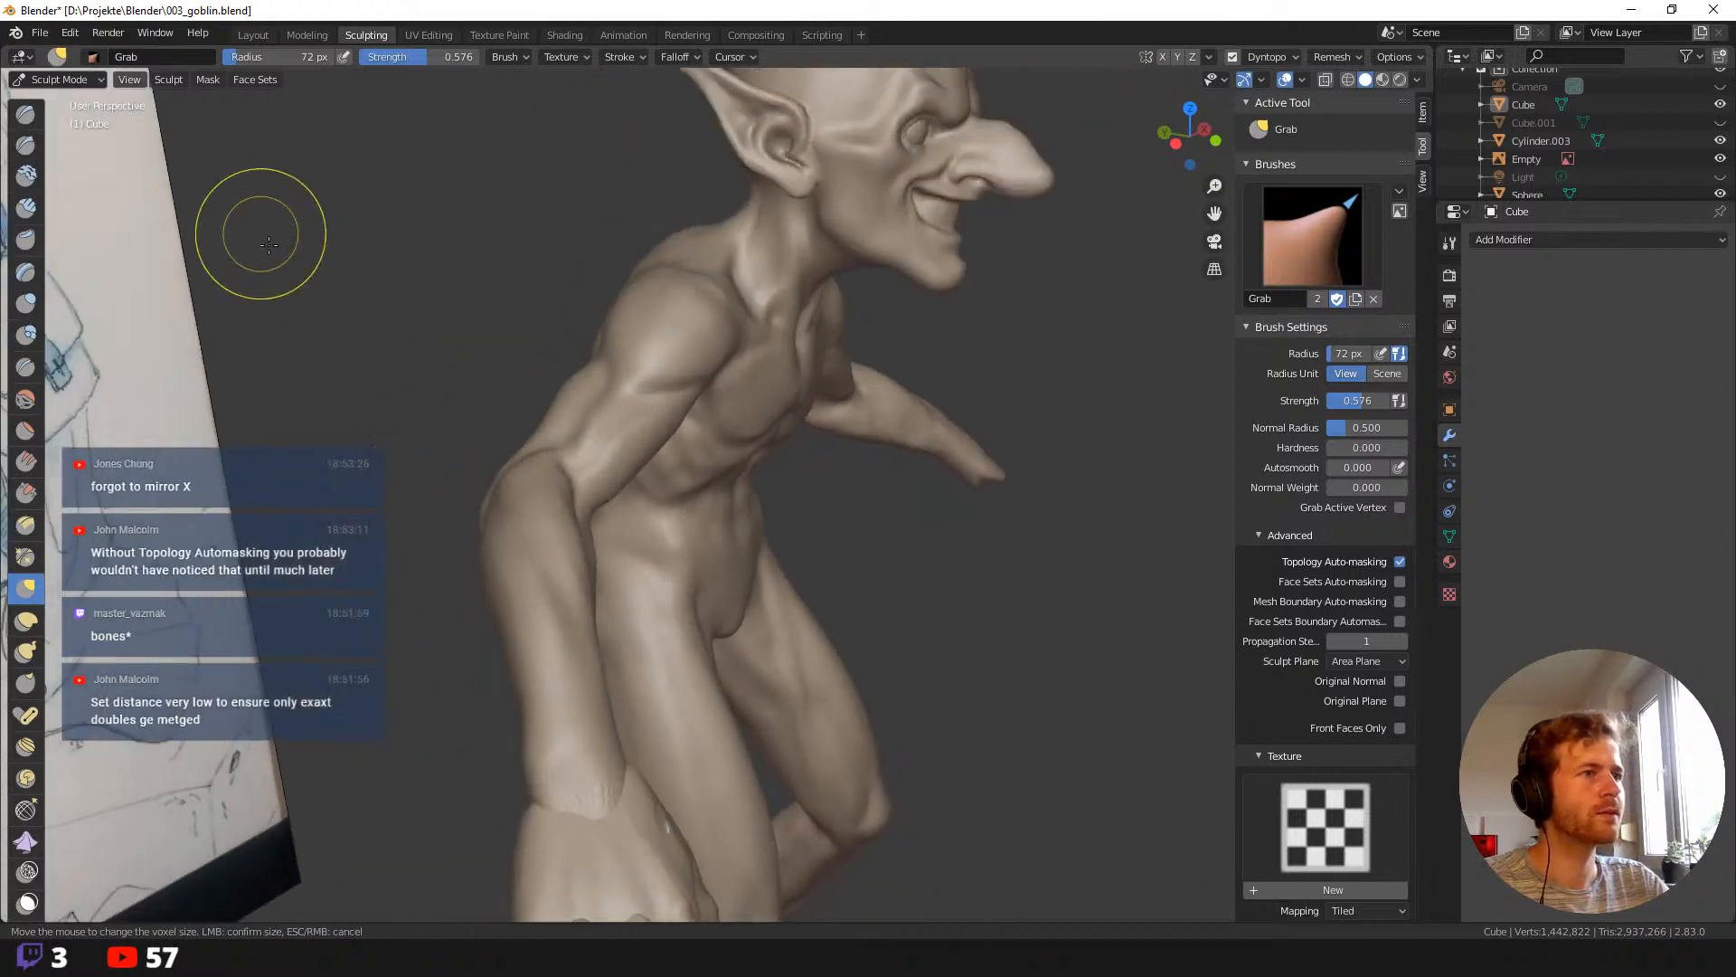
pyautogui.keyDown('shift'); pyautogui.moveTo(385, 400); pyautogui.dragTo(372, 198, button='middle'); pyautogui.keyUp('shift')
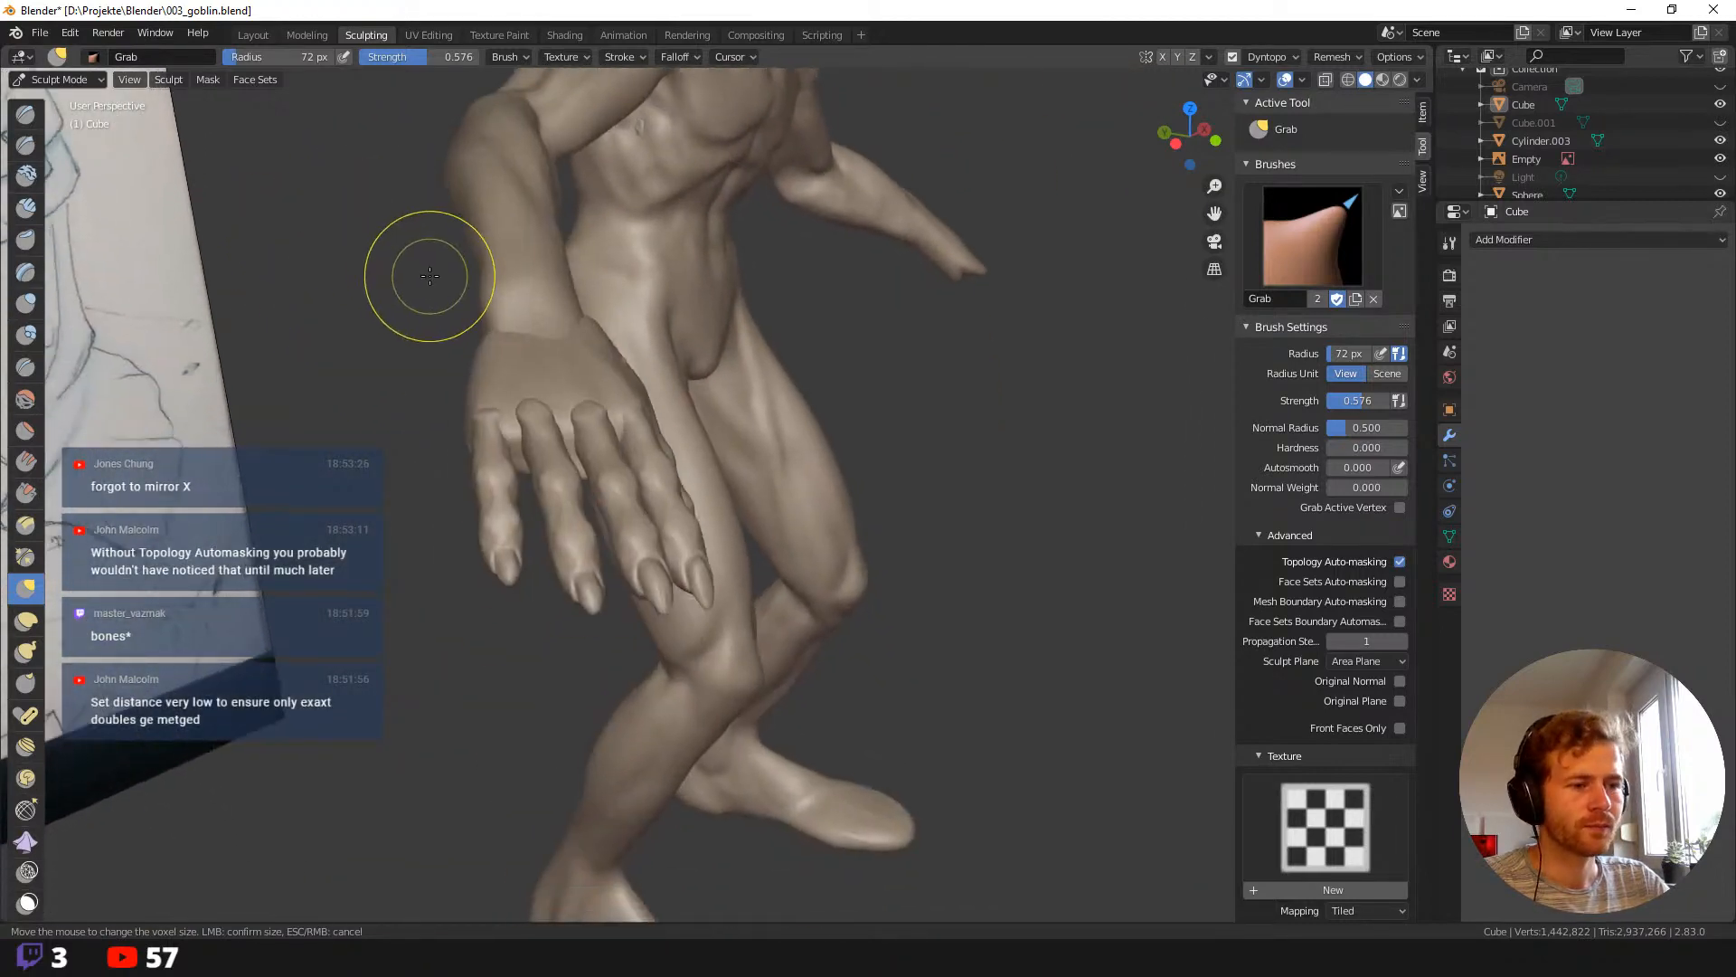
pyautogui.keyDown('shift'); pyautogui.moveTo(421, 261); pyautogui.dragTo(431, 275, button='middle'); pyautogui.keyUp('shift')
pyautogui.moveTo(436, 393)
pyautogui.mouseDown(button='middle')
pyautogui.moveTo(423, 406)
pyautogui.moveTo(442, 380)
pyautogui.mouseUp(button='middle')
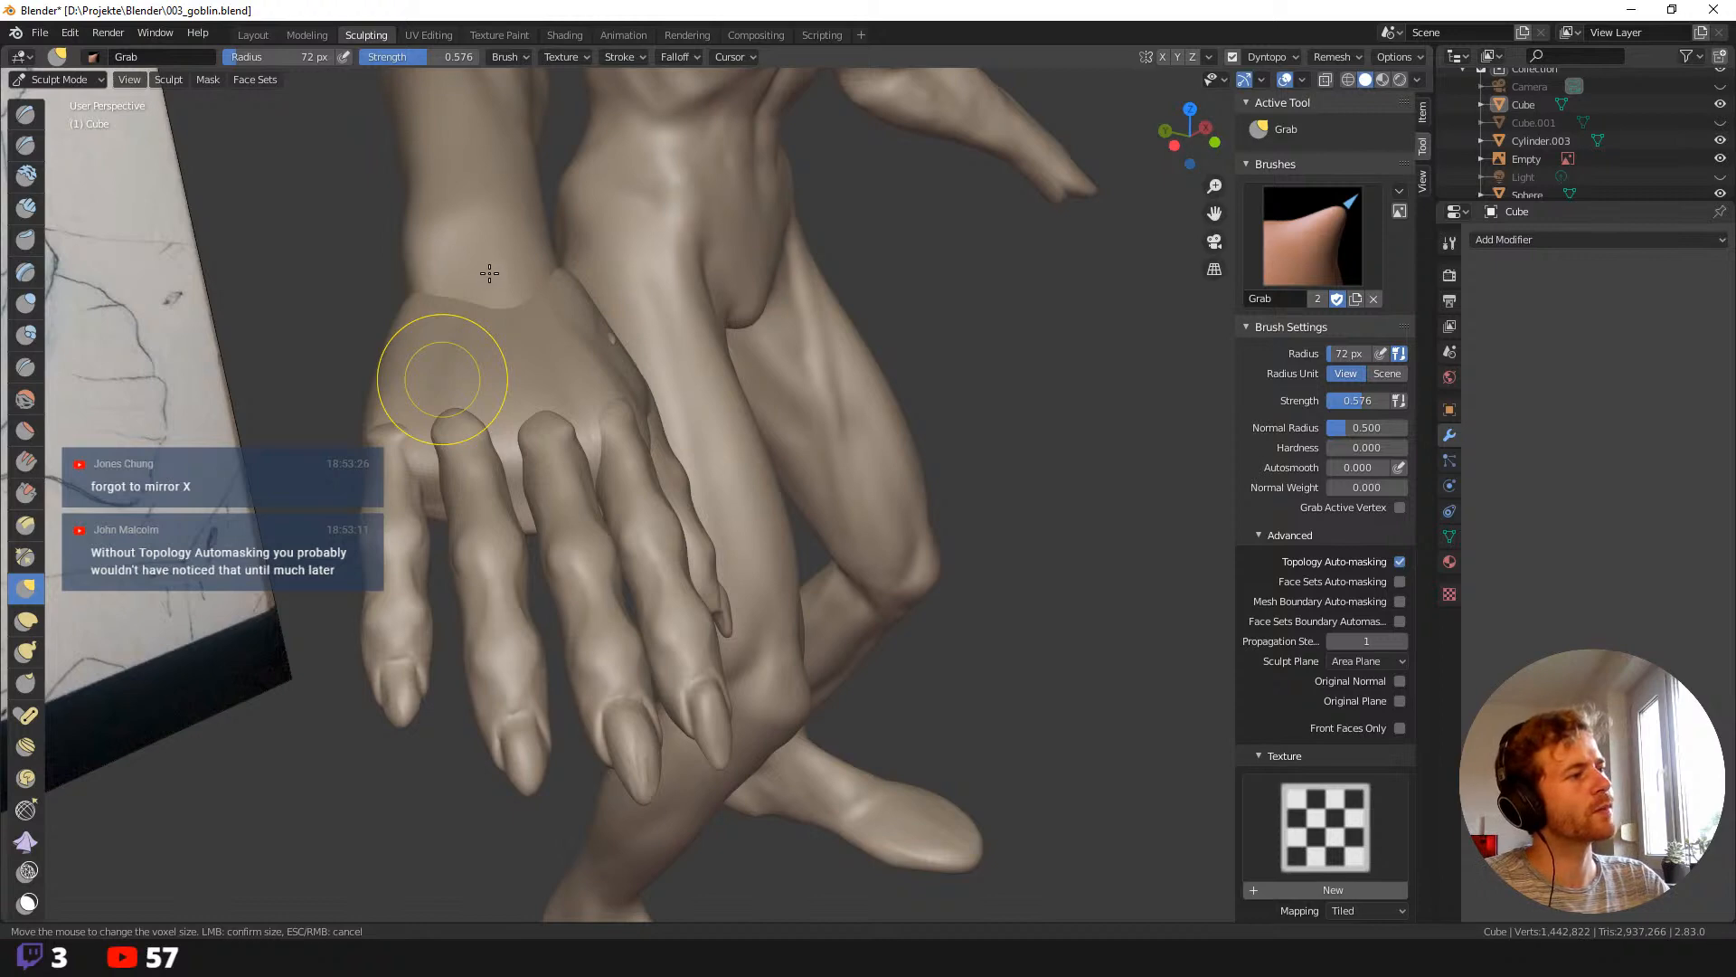
pyautogui.scroll(3, 247, 234)
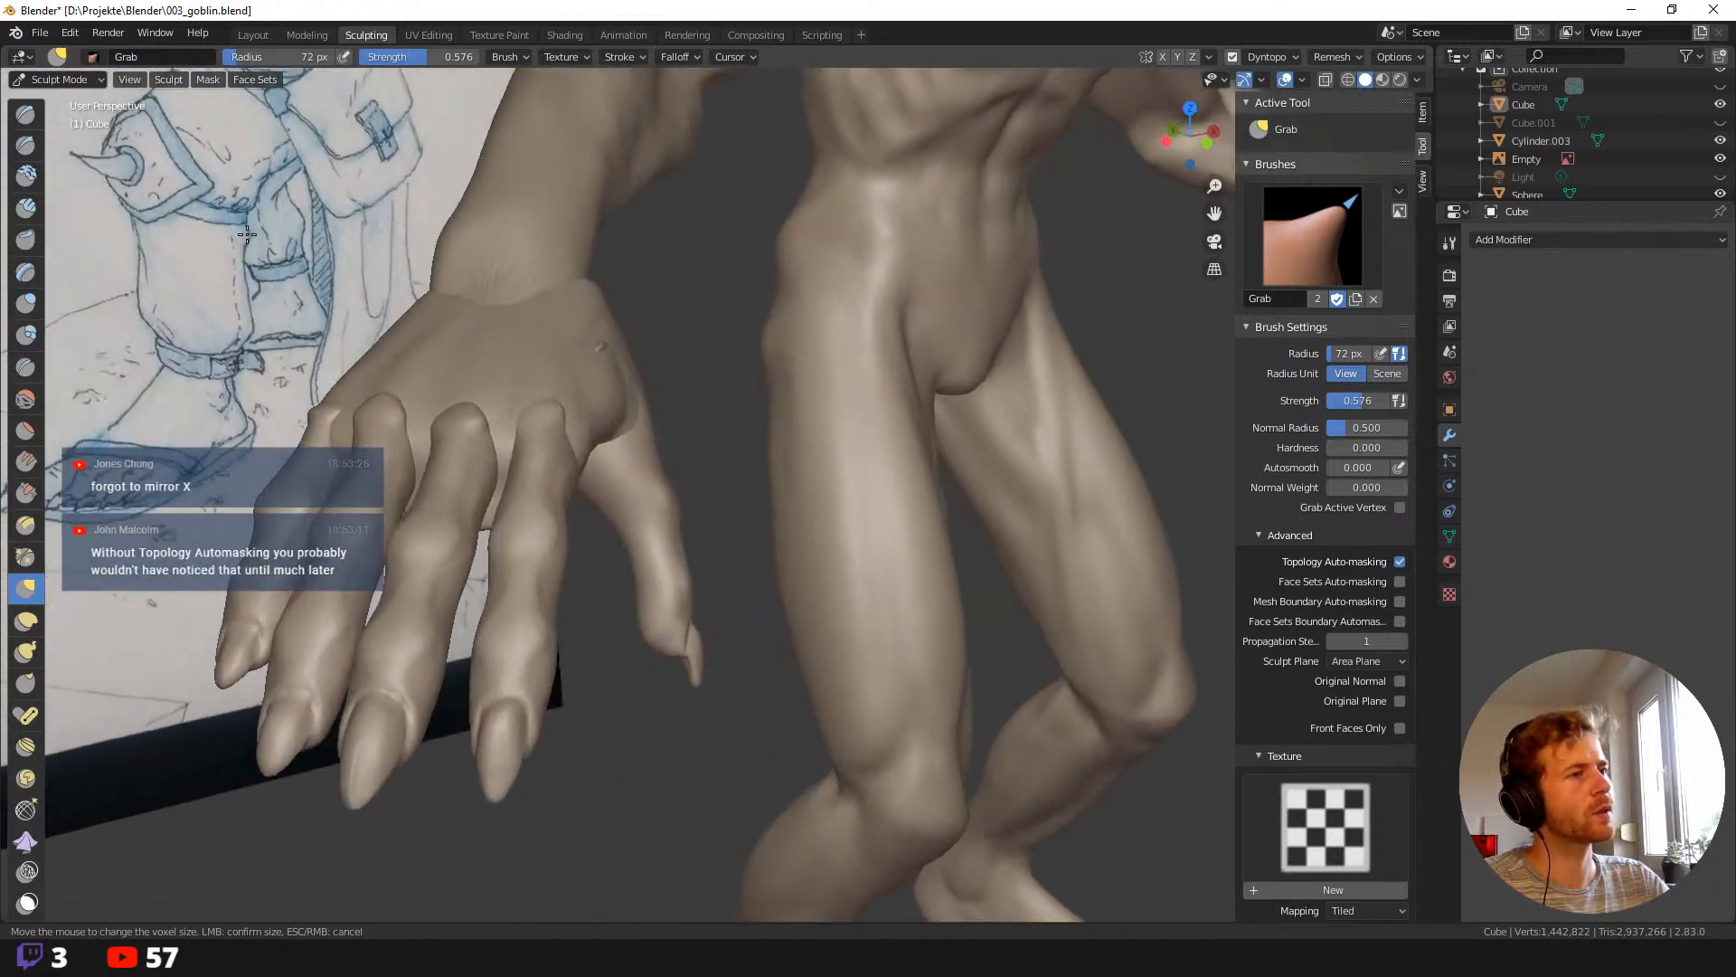
pyautogui.keyDown('shift'); pyautogui.moveTo(285, 244); pyautogui.dragTo(361, 362, button='middle'); pyautogui.keyUp('shift')
pyautogui.keyDown('shift'); pyautogui.moveTo(543, 285); pyautogui.dragTo(489, 289, button='middle'); pyautogui.keyUp('shift')
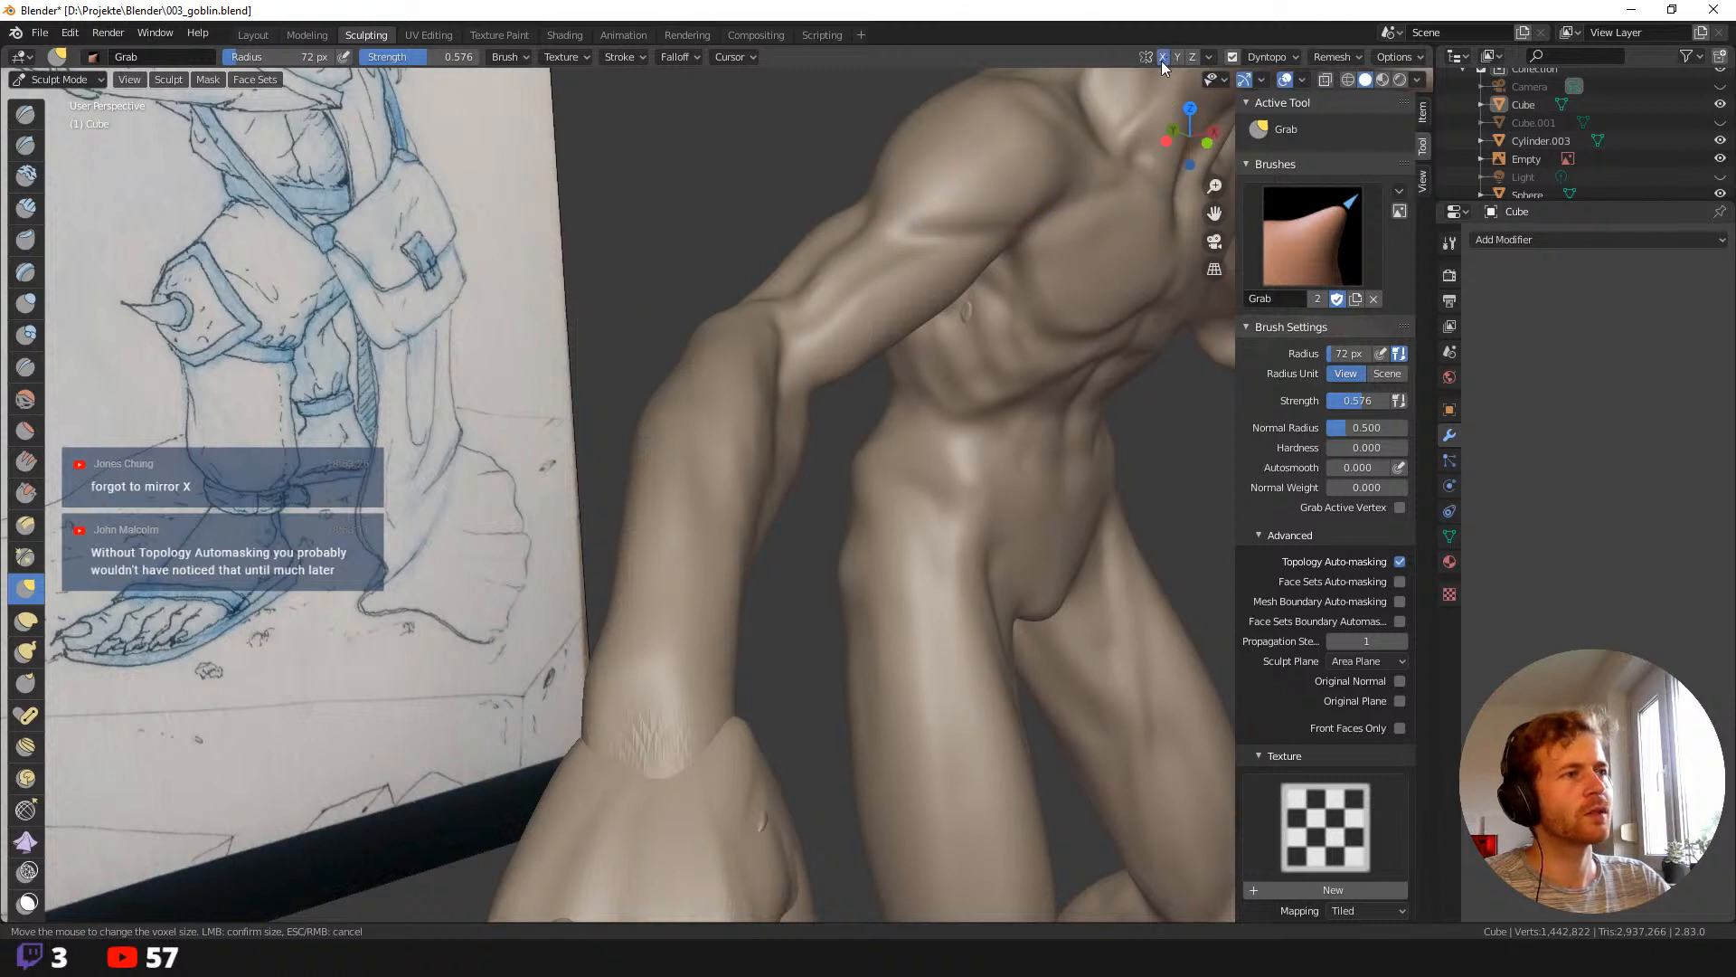
# Turn off Dyntopo for the goblin's body mesh.
pyautogui.click(1290, 55)
pyautogui.click(1233, 57)
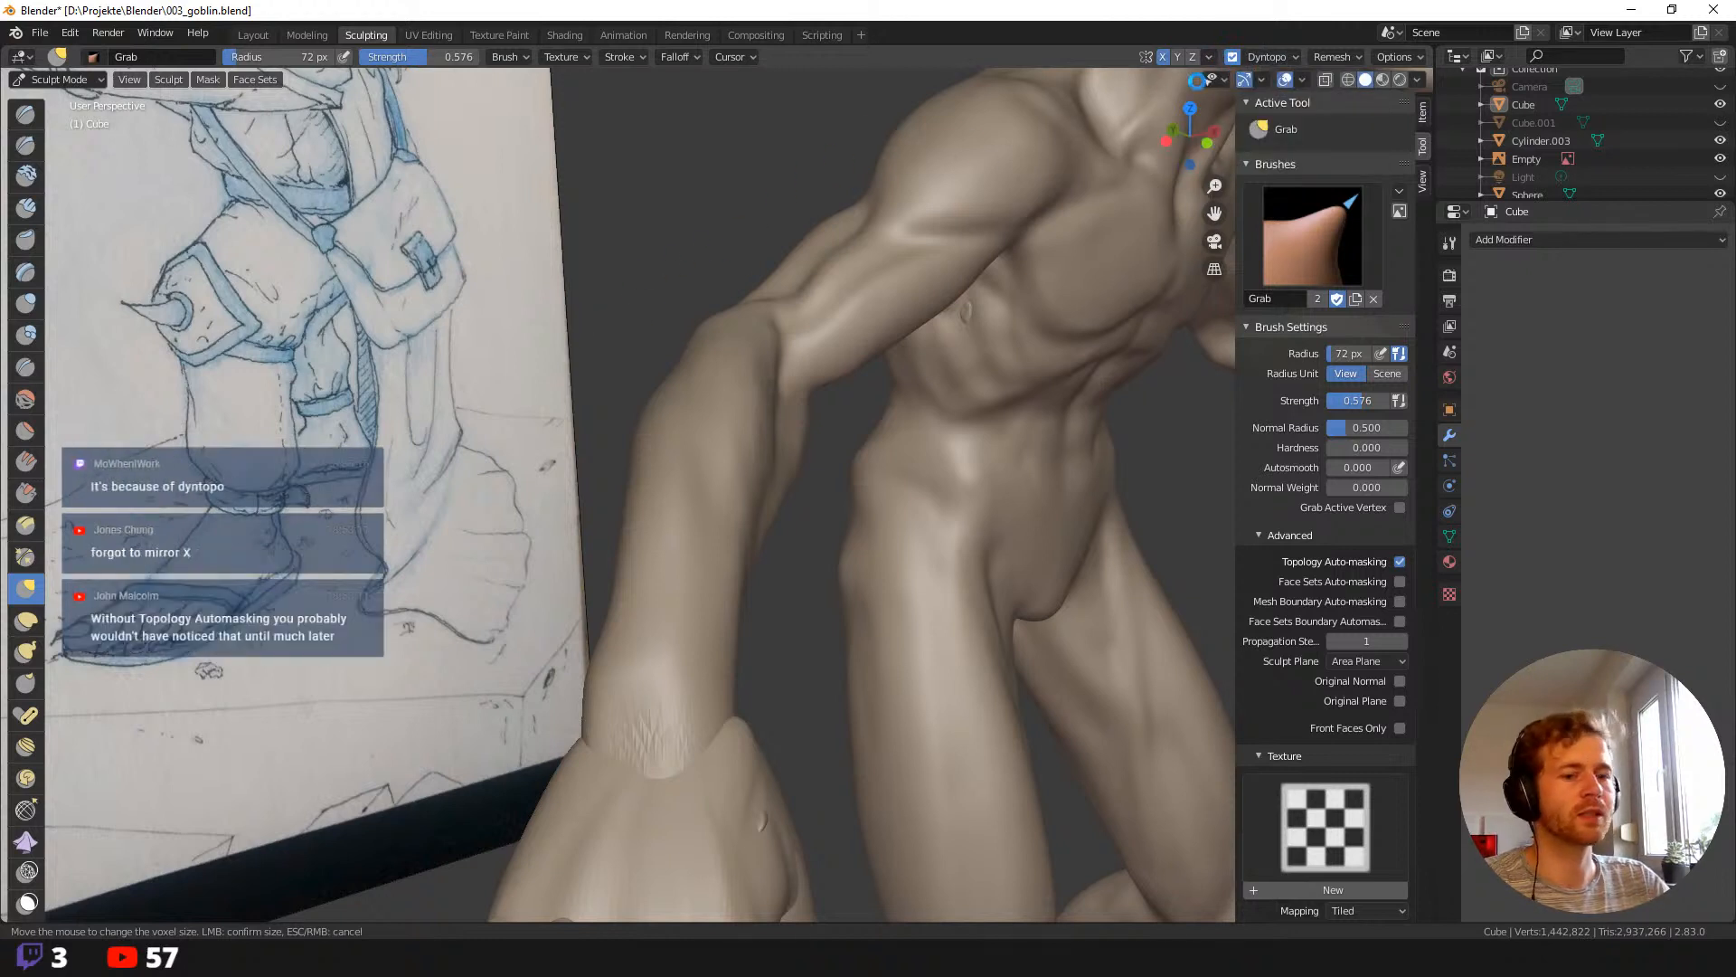
pyautogui.hotkey('ctrl', 'd')
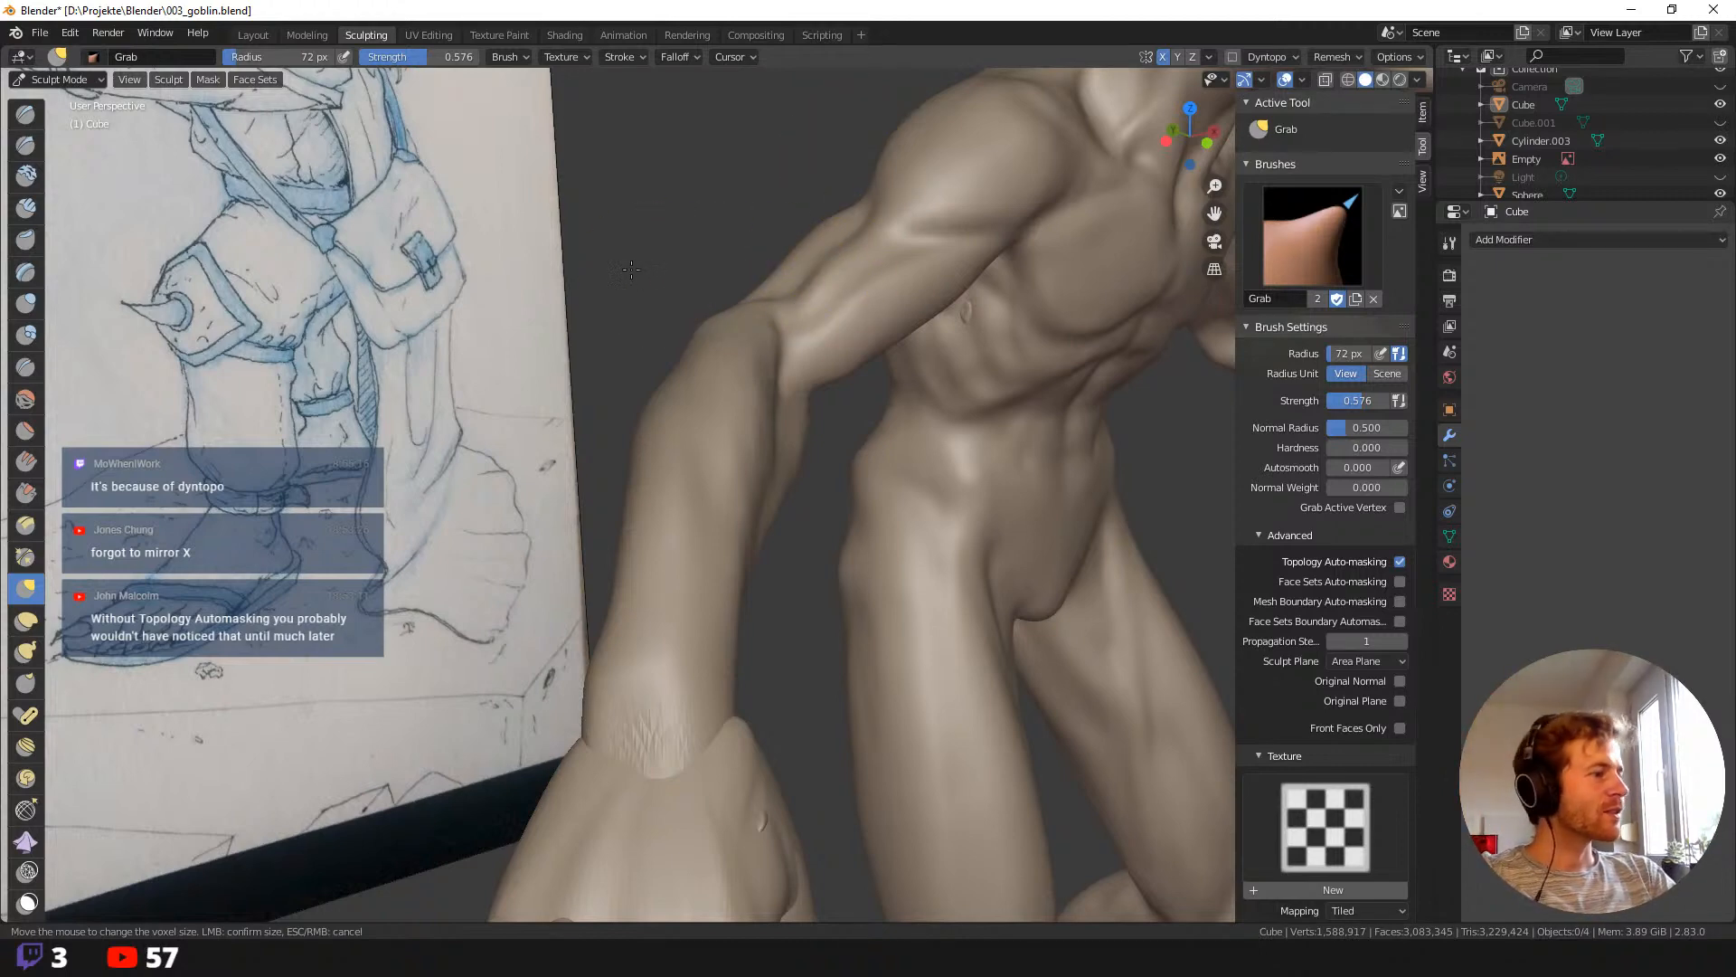
# Set the Grab brush radius to 96 px and inspect the wrist joint from several sides.
pyautogui.moveTo(660, 264)
pyautogui.mouseDown(button='middle')
pyautogui.moveTo(612, 412)
pyautogui.moveTo(585, 326)
pyautogui.moveTo(520, 294)
pyautogui.moveTo(713, 243)
pyautogui.mouseUp(button='middle')
pyautogui.press('f')
pyautogui.click(699, 240)
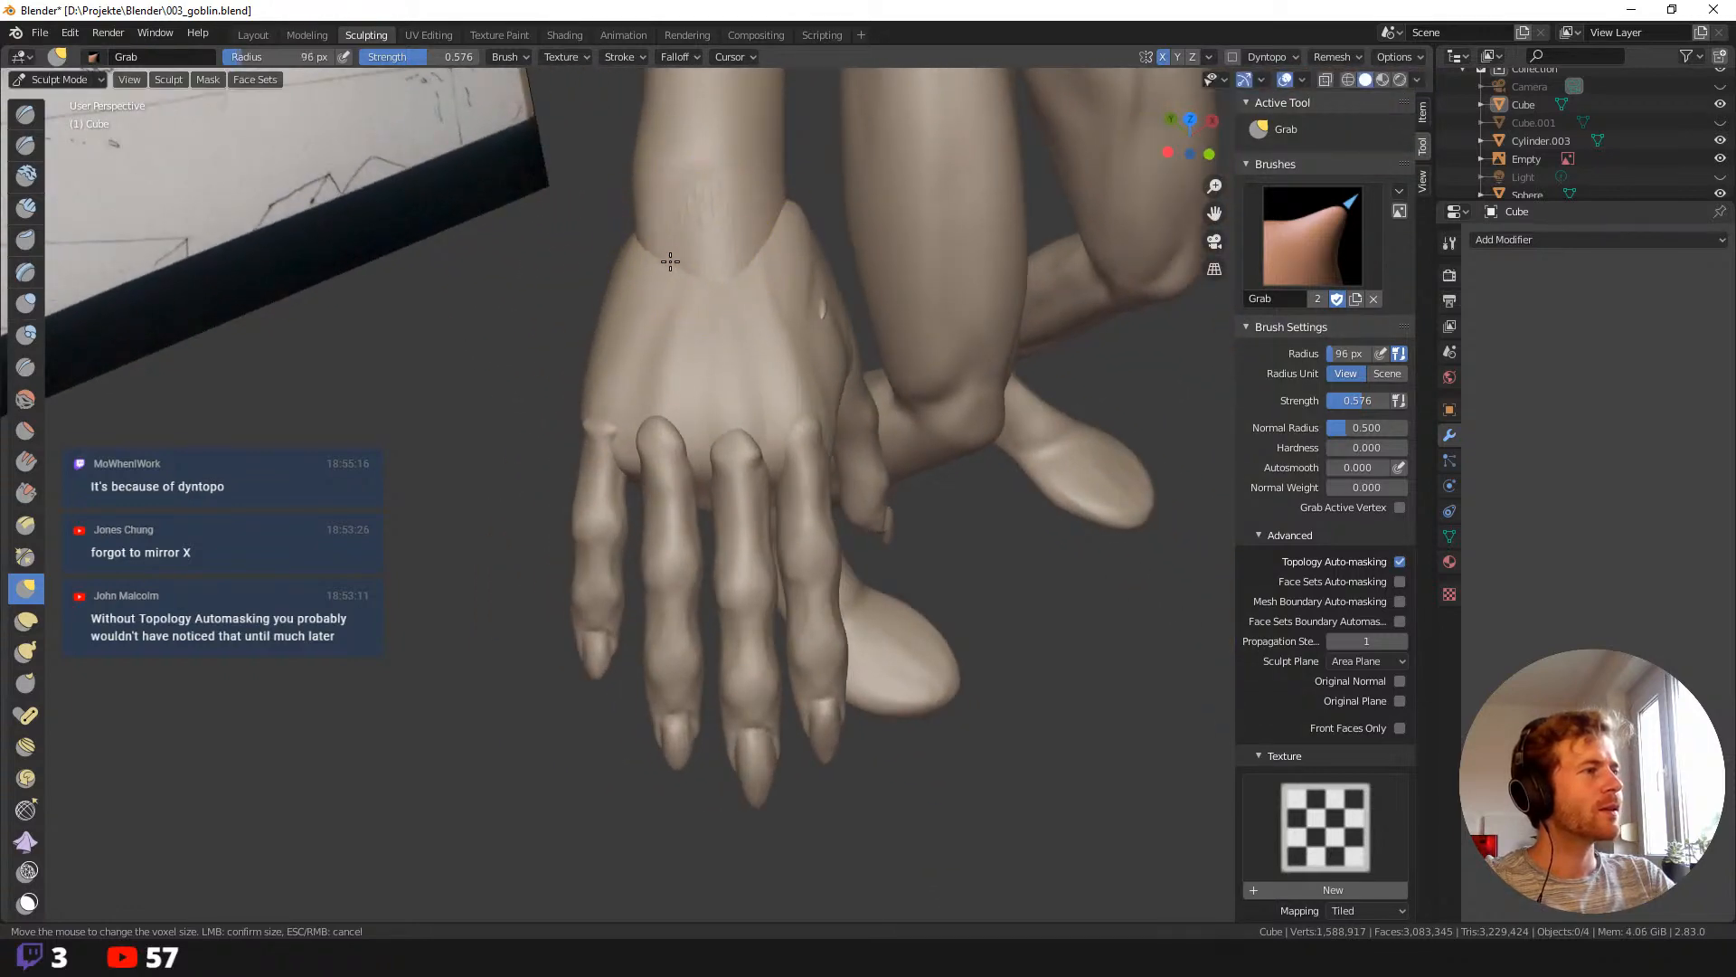
pyautogui.moveTo(582, 235); pyautogui.dragTo(426, 186, button='middle')
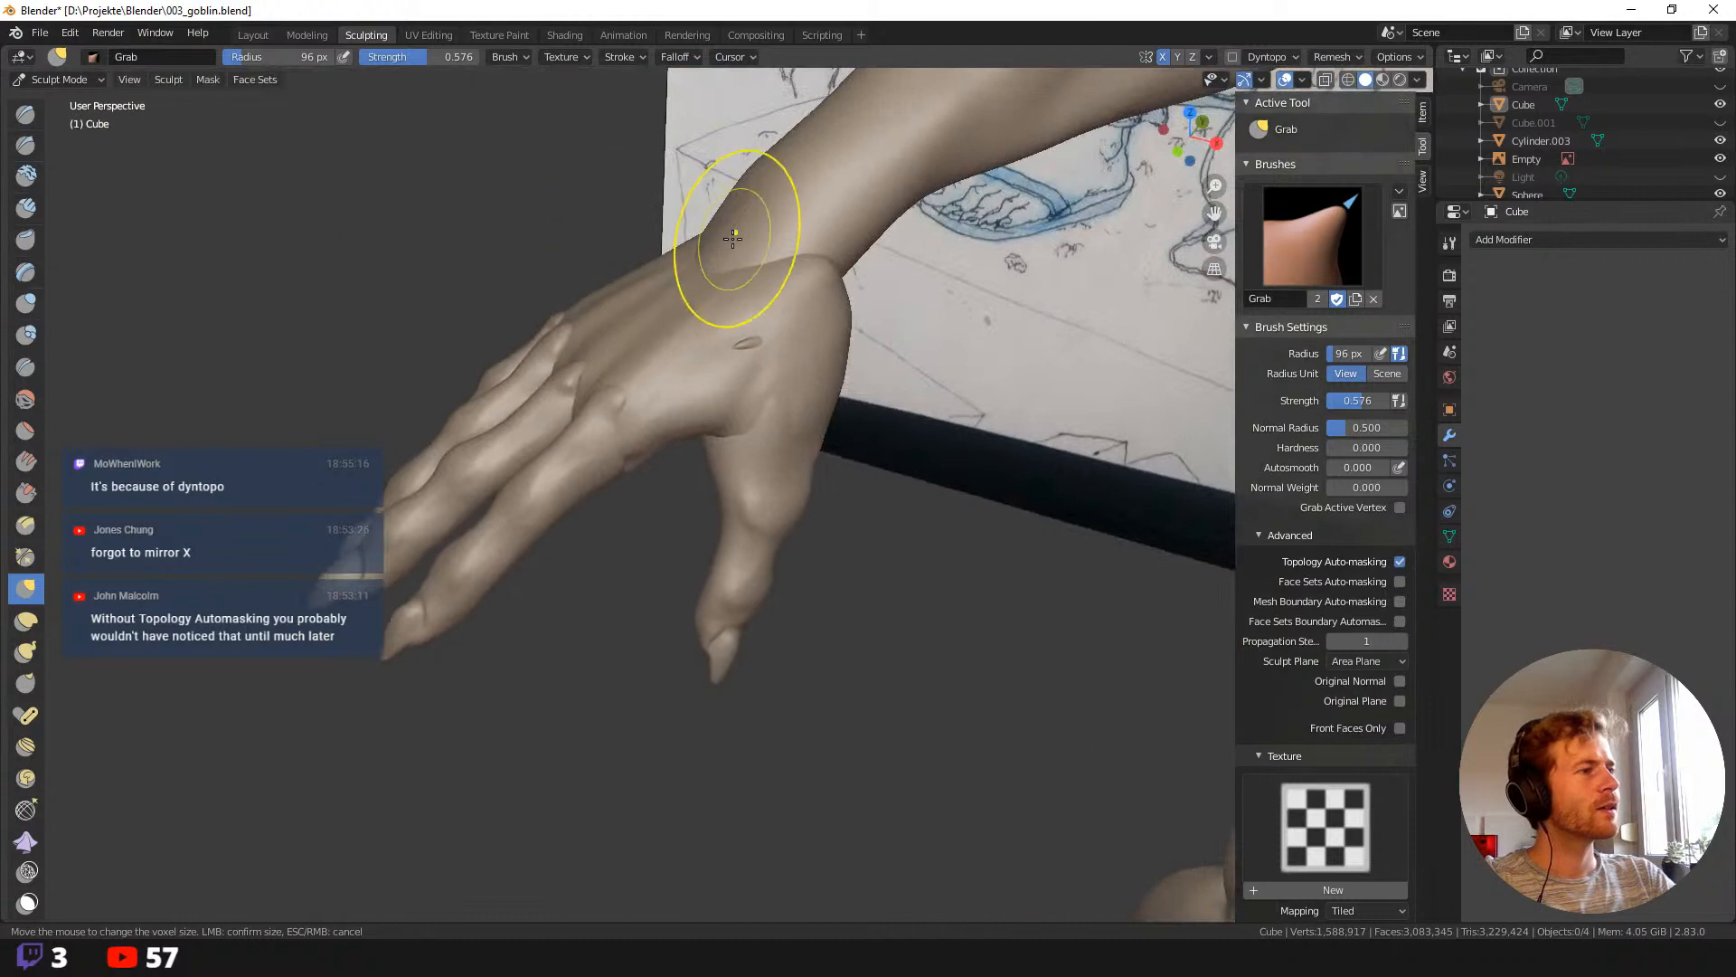
pyautogui.moveTo(736, 233)
pyautogui.mouseDown(button='middle')
pyautogui.moveTo(599, 207)
pyautogui.moveTo(651, 213)
pyautogui.mouseUp(button='middle')
pyautogui.scroll(-4, 561, 195)
pyautogui.scroll(-4, 470, 172)
pyautogui.moveTo(517, 257); pyautogui.dragTo(670, 339, button='middle')
pyautogui.scroll(4, 637, 317)
pyautogui.scroll(2, 671, 339)
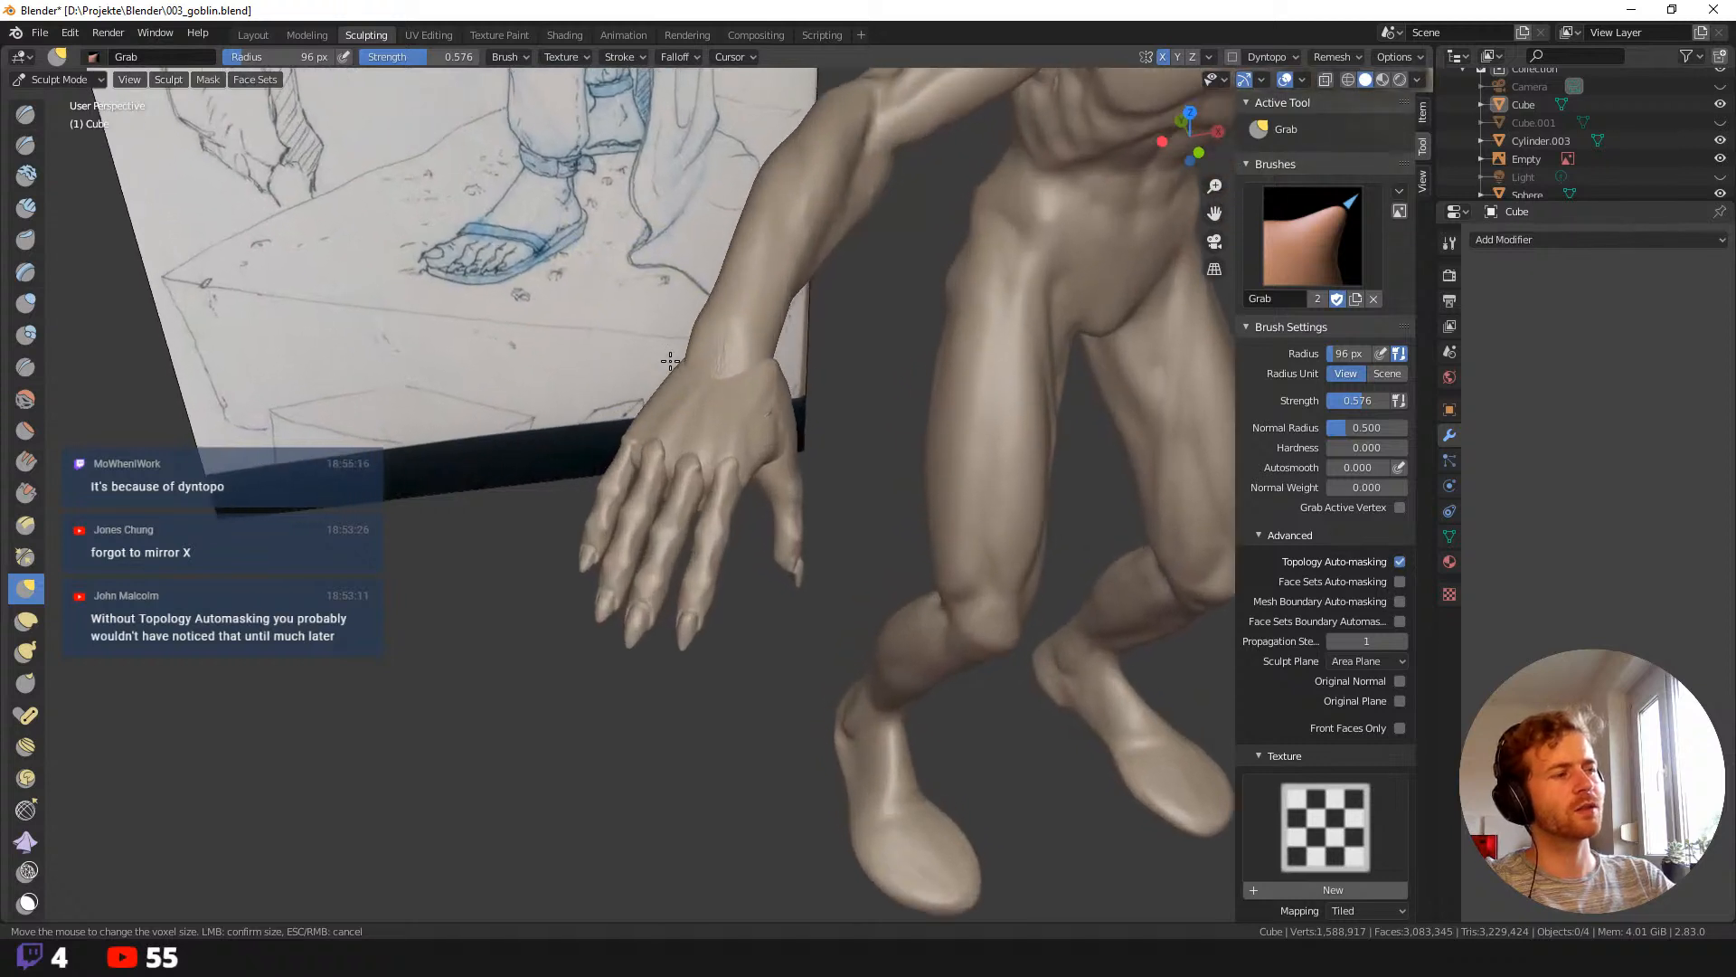
# Resize the Grab brush to 124 px and then 55 px, and try to pull the hand's thumb side.
pyautogui.press('f')
pyautogui.click(720, 362)
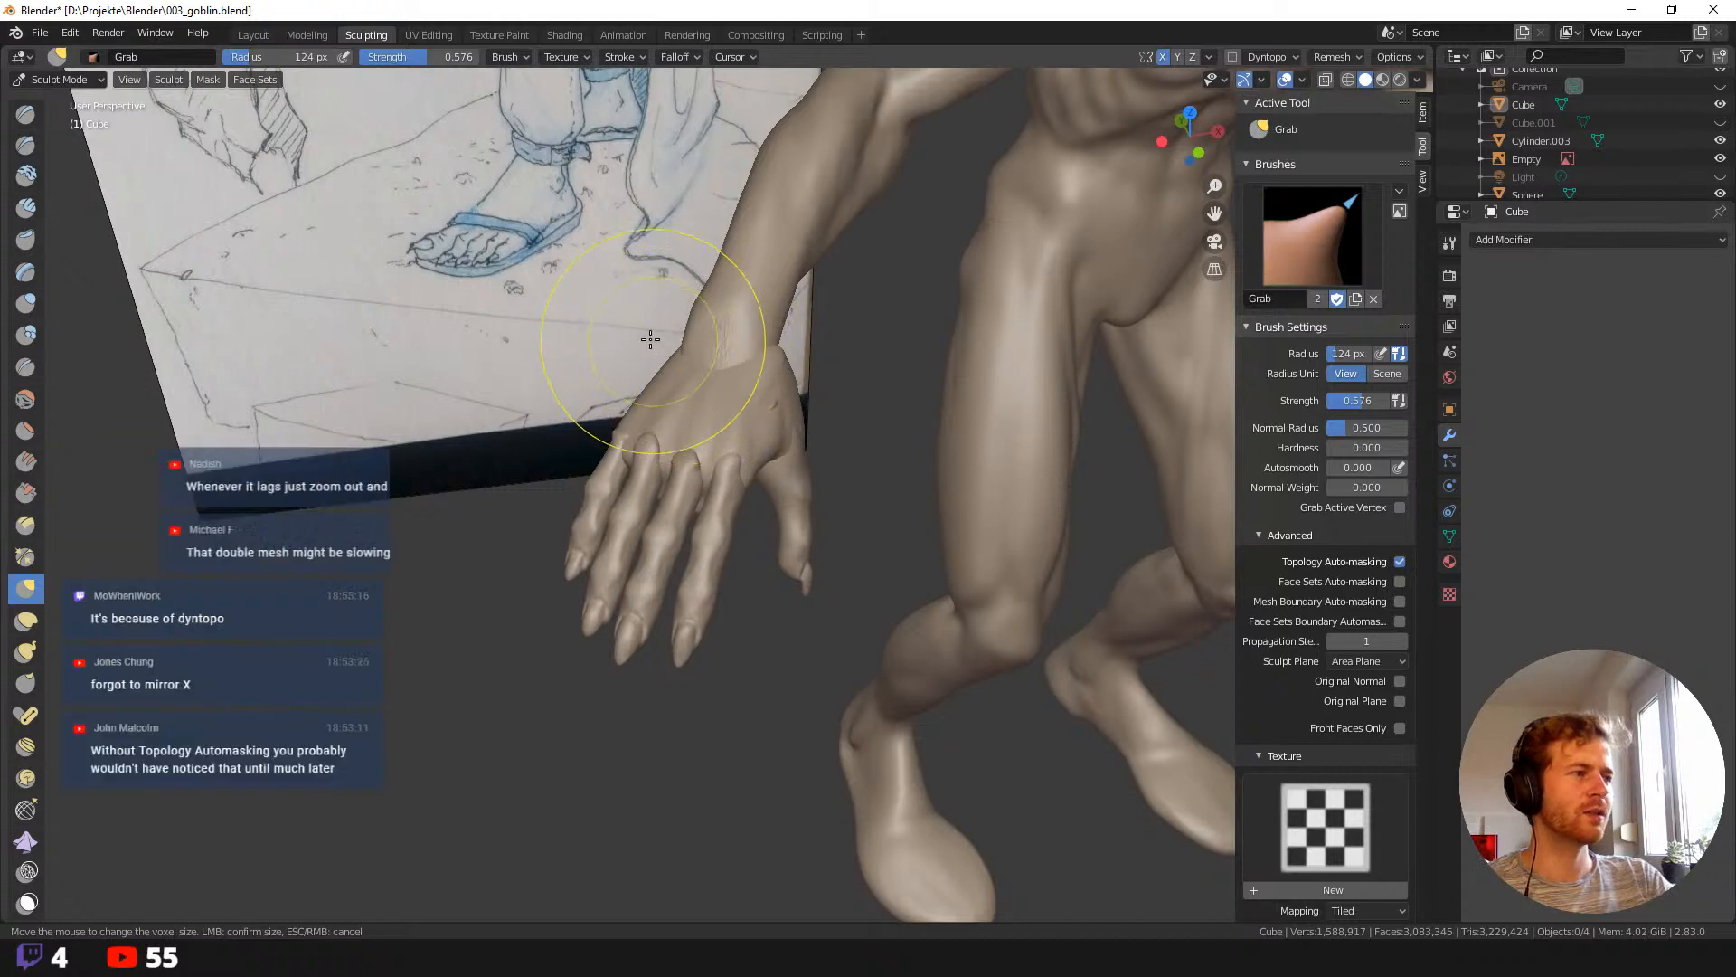
pyautogui.moveTo(682, 362); pyautogui.dragTo(684, 305, button='middle')
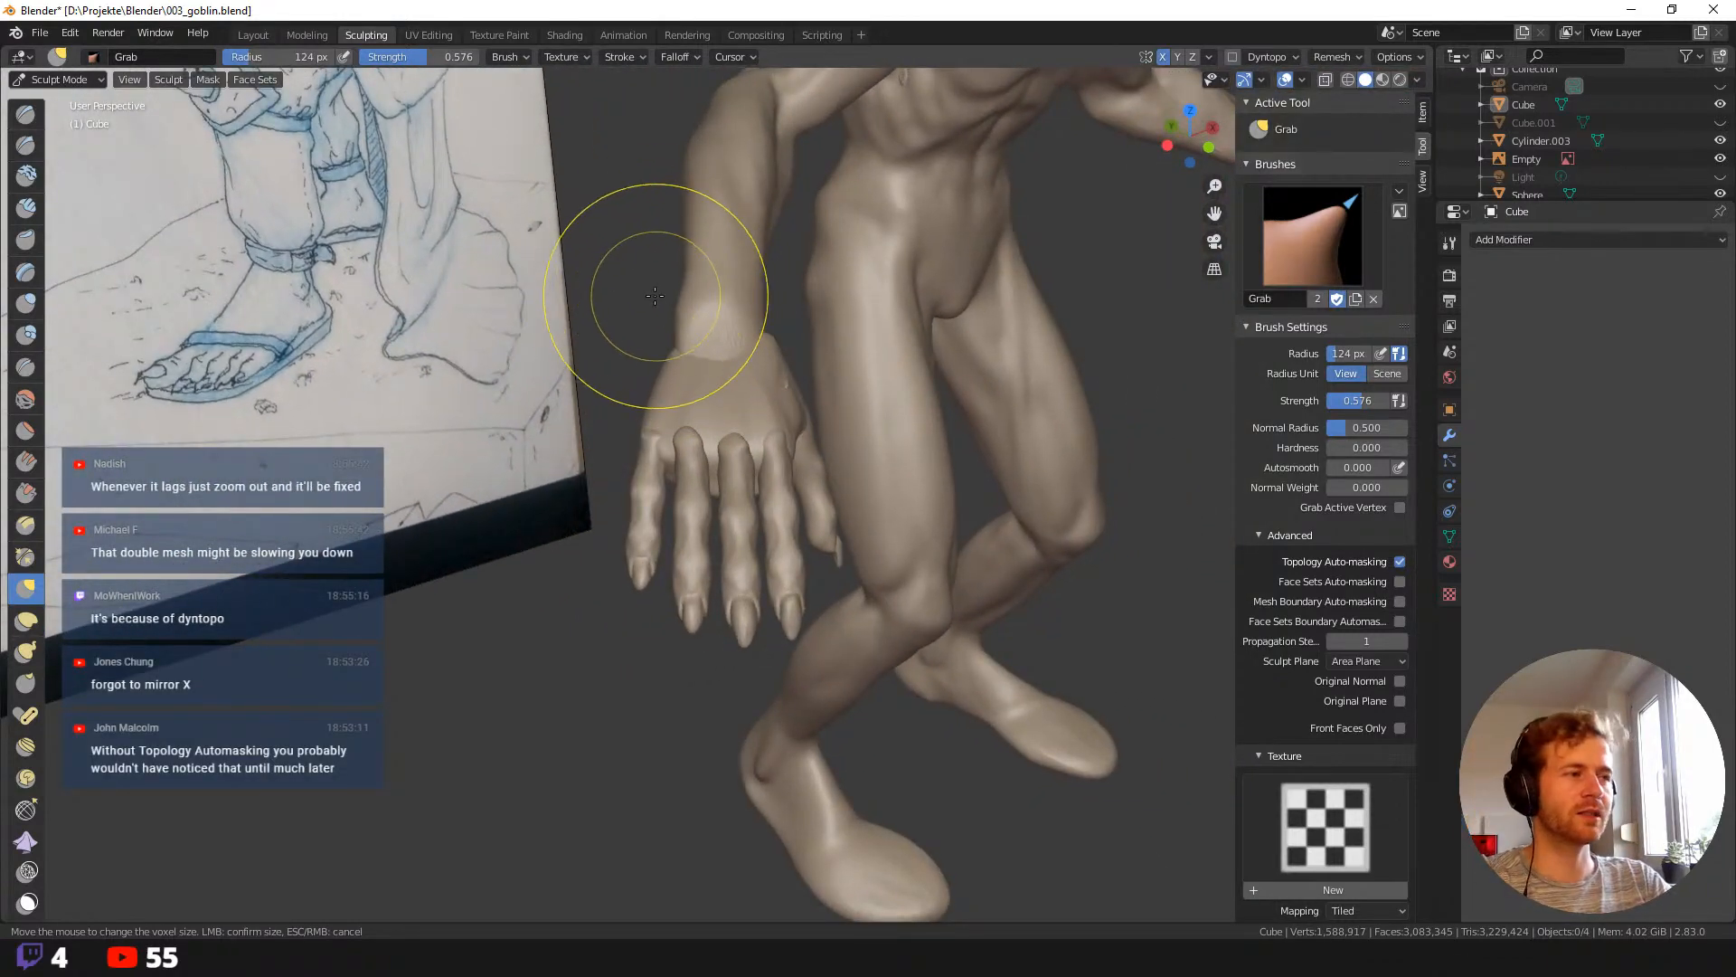
pyautogui.moveTo(661, 319); pyautogui.dragTo(604, 309, button='middle')
pyautogui.scroll(3, 626, 317)
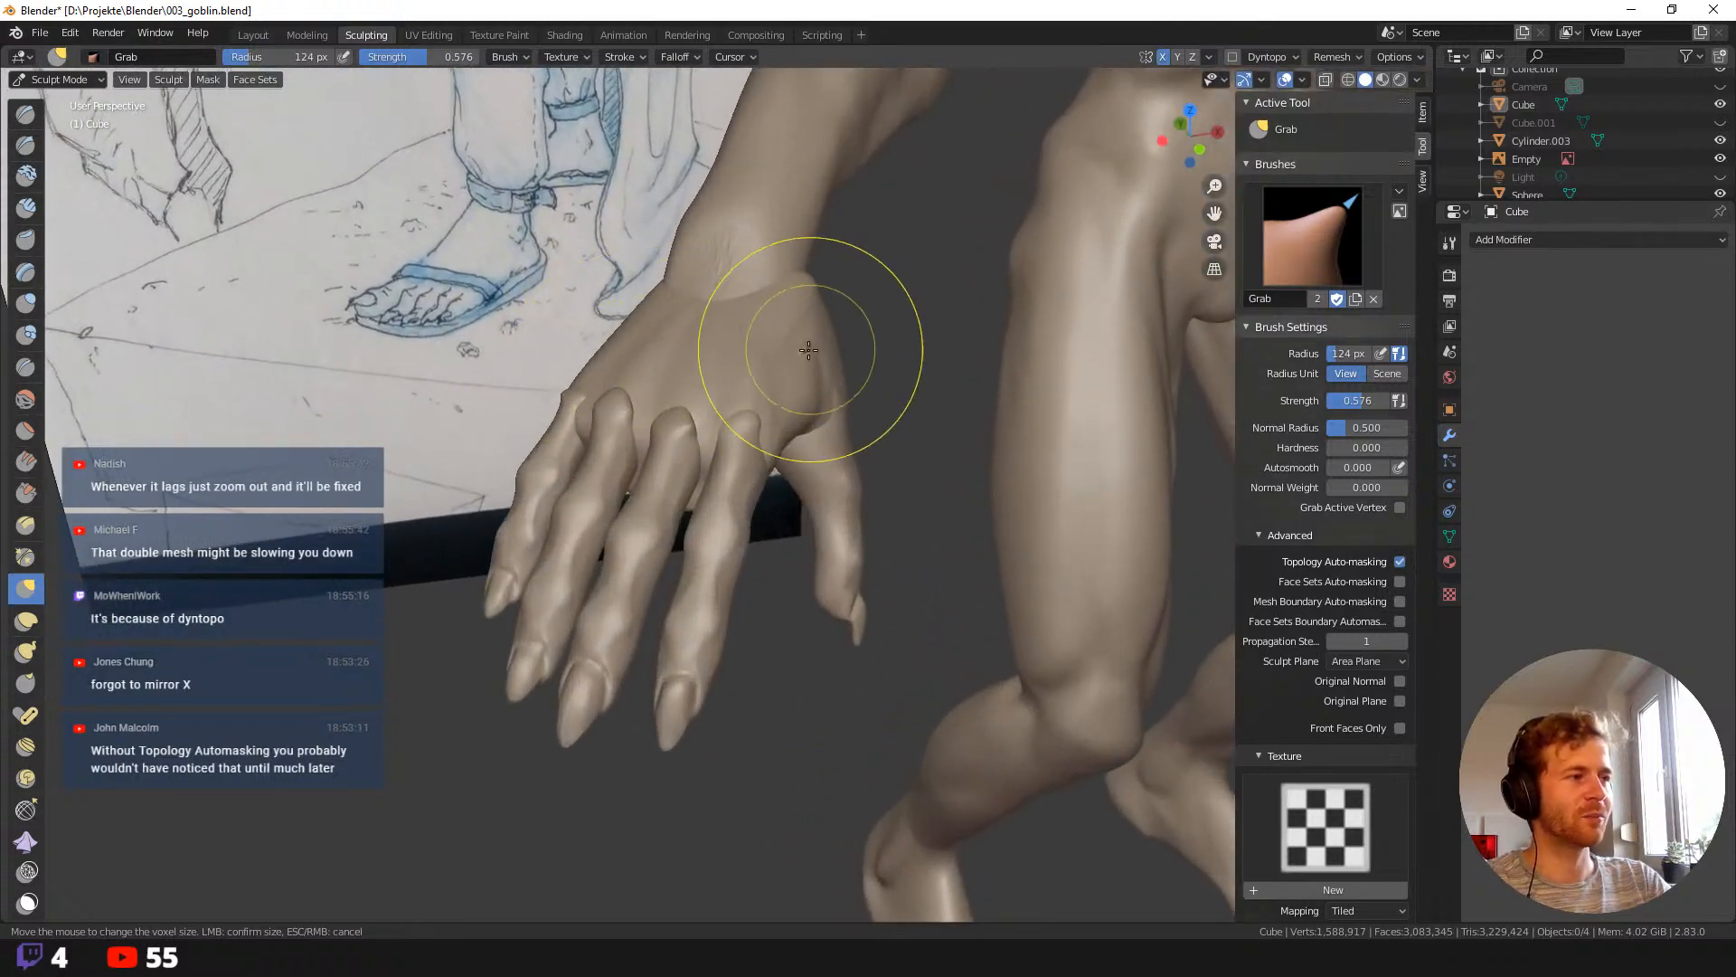
pyautogui.press('f')
pyautogui.click(753, 353)
pyautogui.moveTo(808, 350); pyautogui.dragTo(804, 349)
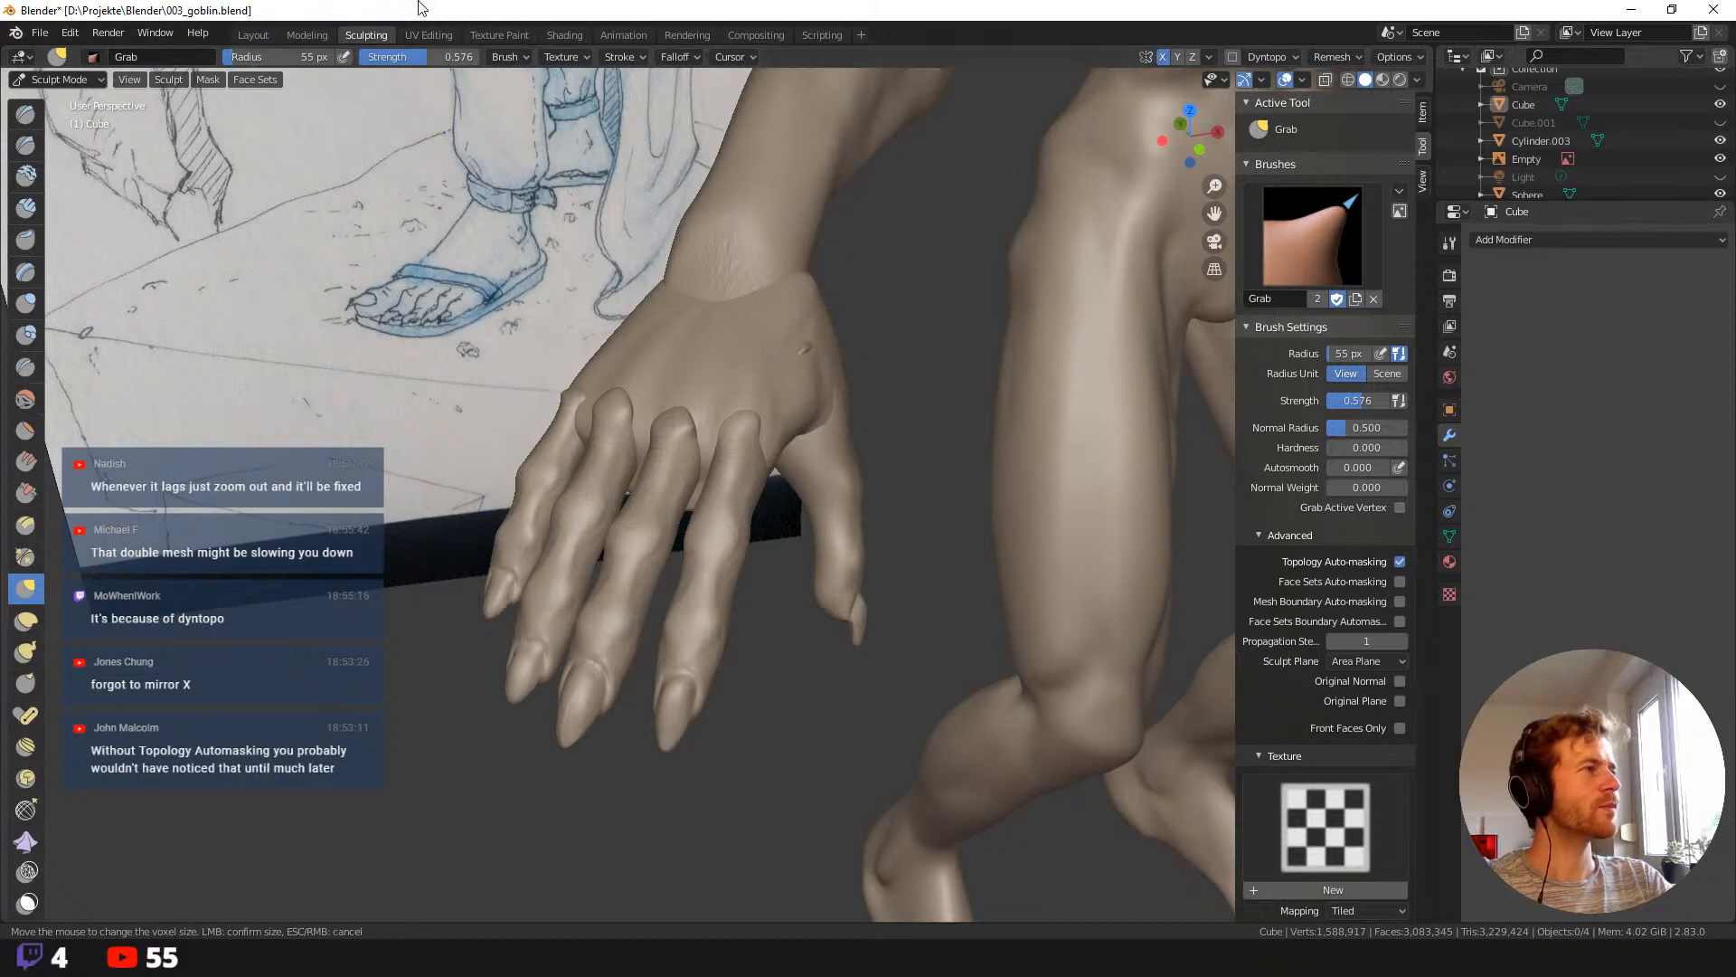
# Select the goblin's hand object in the Layout workspace and return to the Sculpting workspace with it active.
pyautogui.click(254, 35)
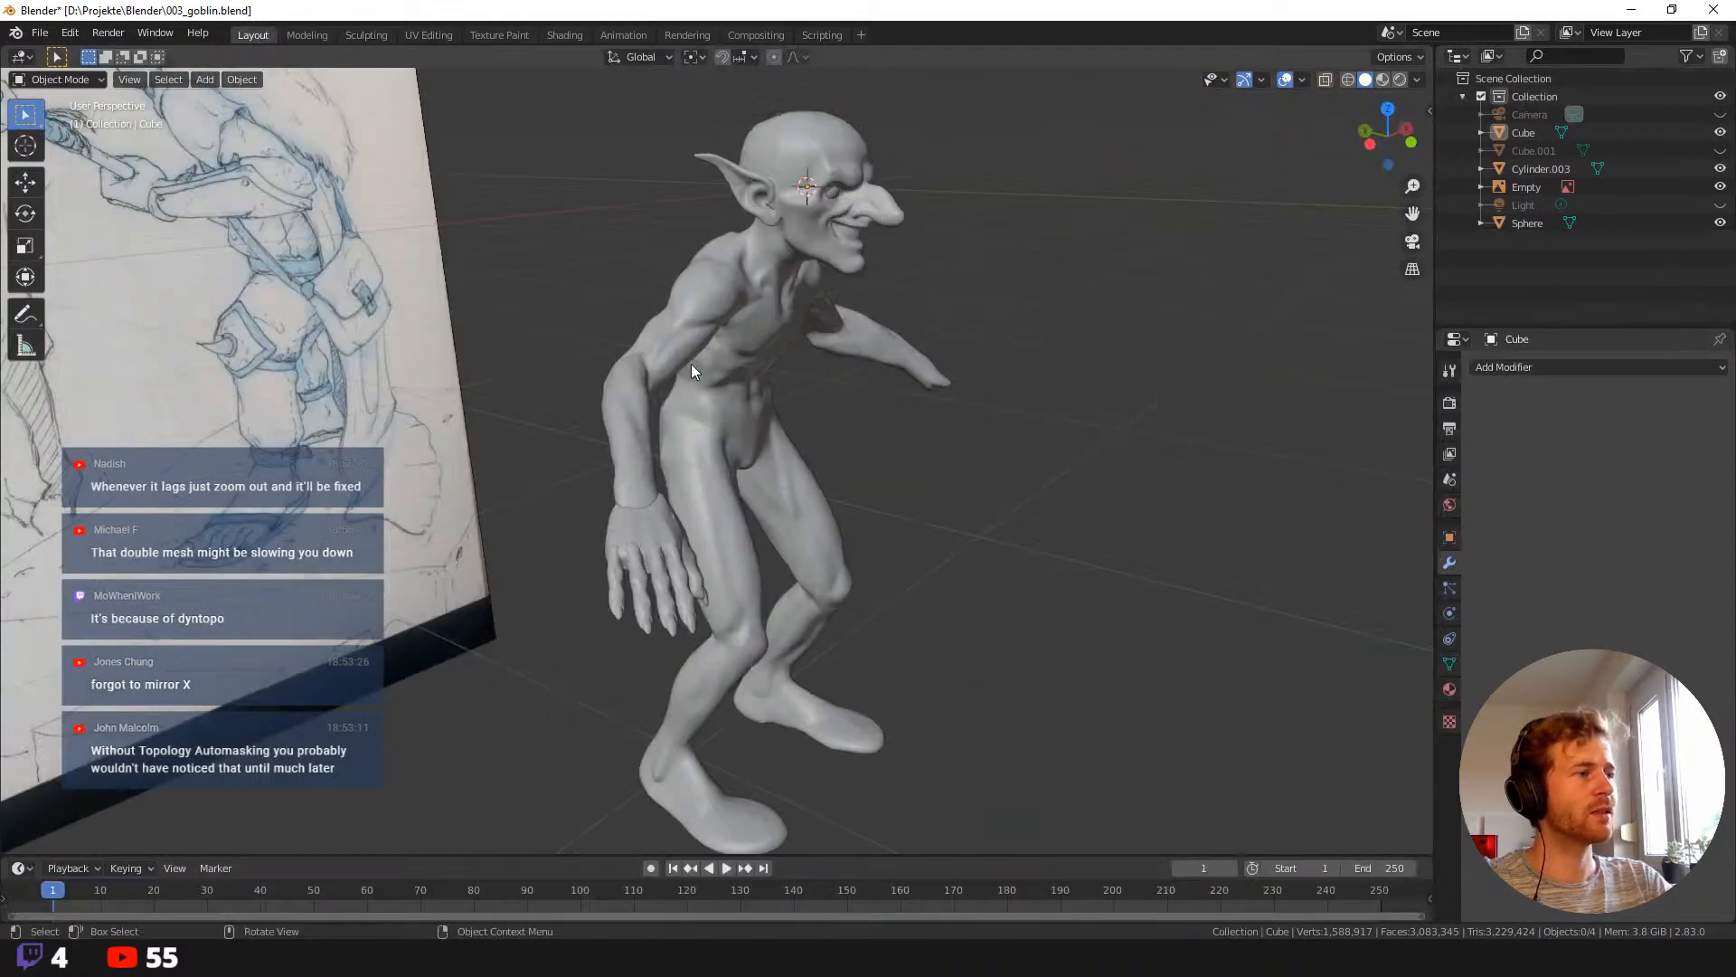
pyautogui.click(658, 515)
pyautogui.scroll(6, 577, 443)
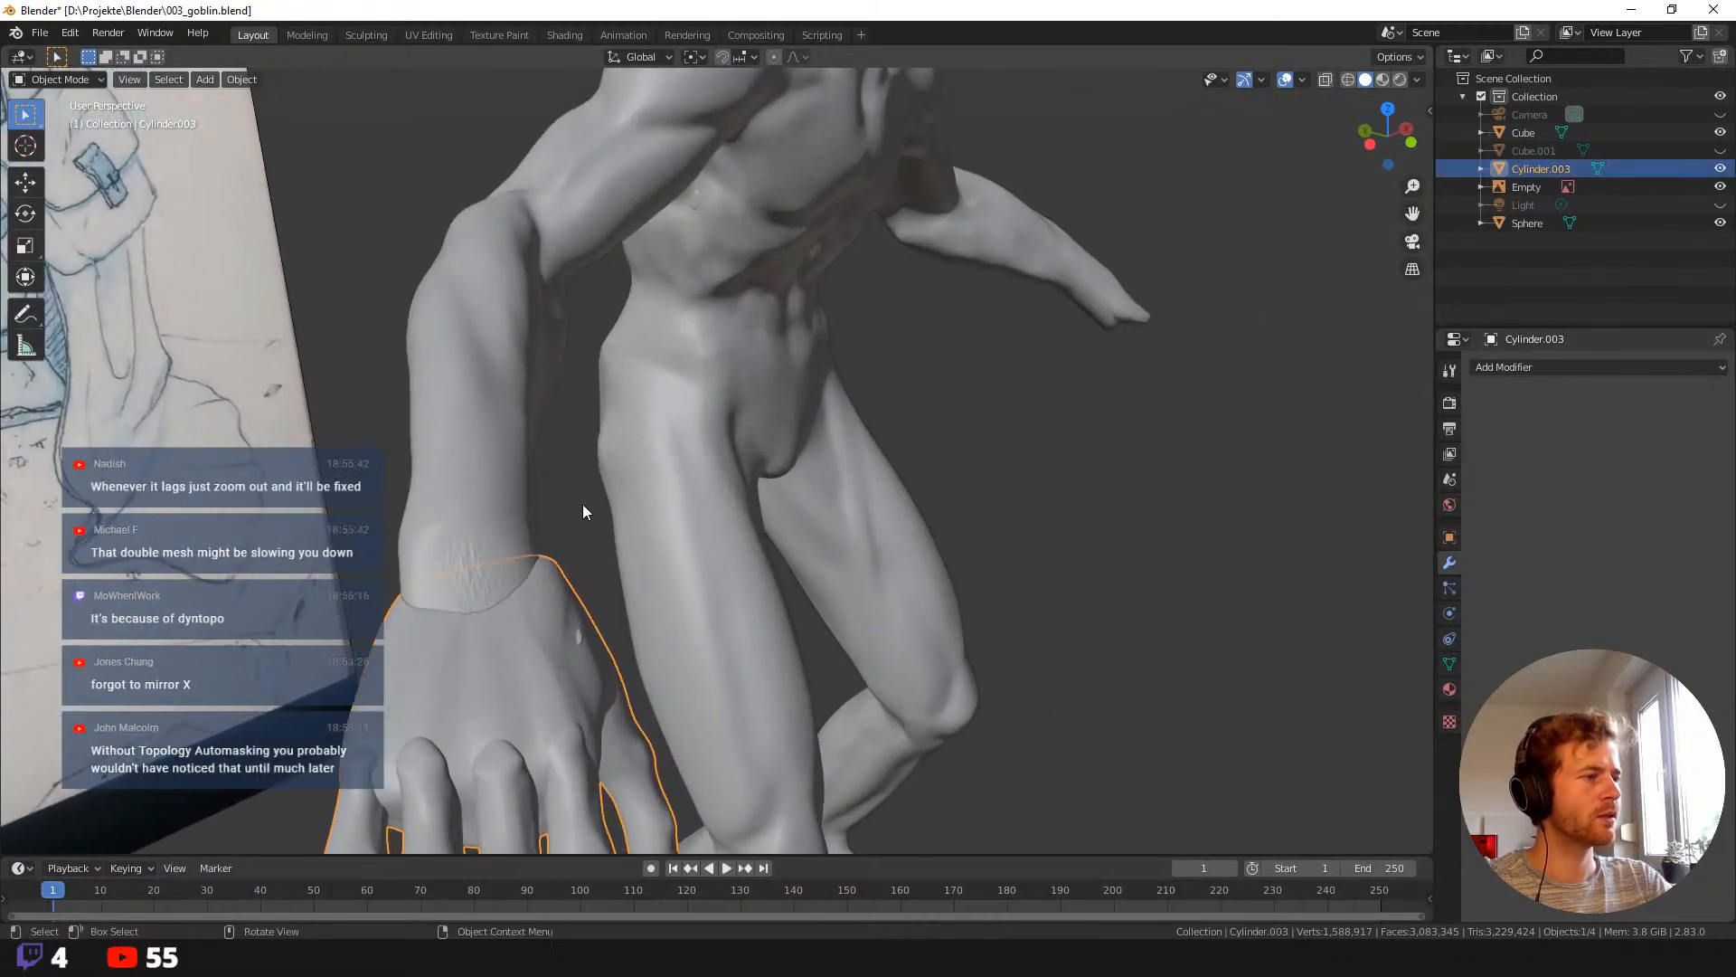
pyautogui.moveTo(597, 443); pyautogui.dragTo(572, 420, button='middle')
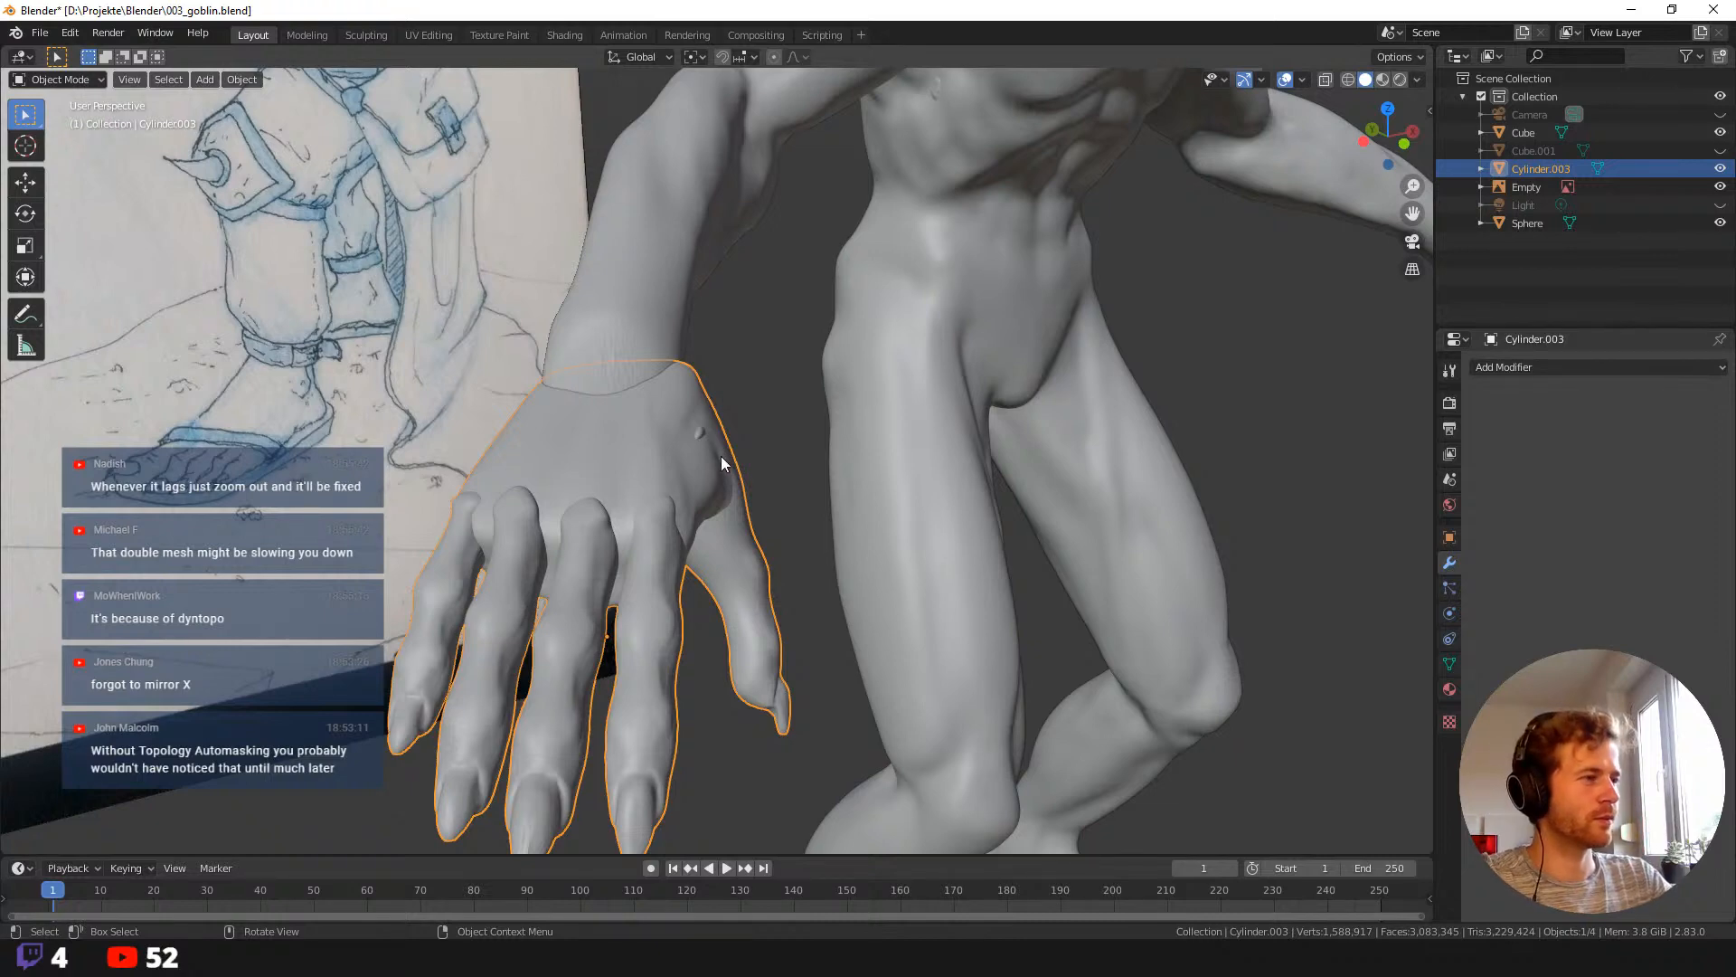
pyautogui.moveTo(720, 438)
pyautogui.mouseDown(button='middle')
pyautogui.moveTo(736, 463)
pyautogui.moveTo(668, 408)
pyautogui.moveTo(774, 490)
pyautogui.moveTo(746, 477)
pyautogui.mouseUp(button='middle')
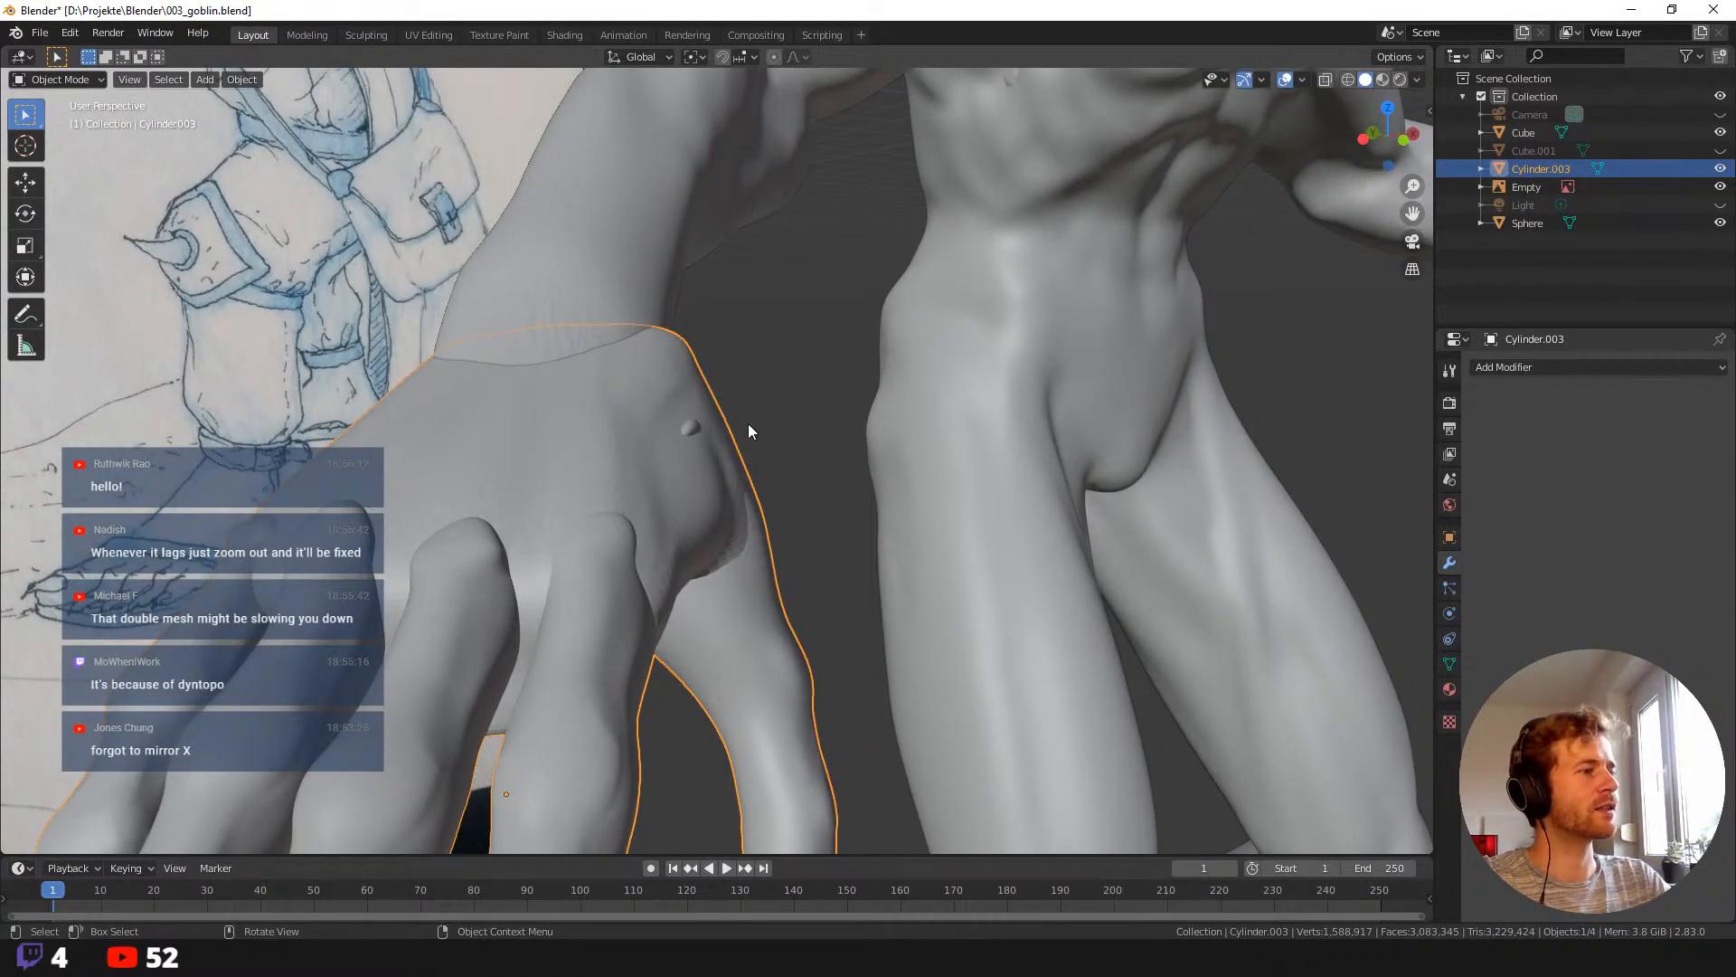
pyautogui.click(351, 34)
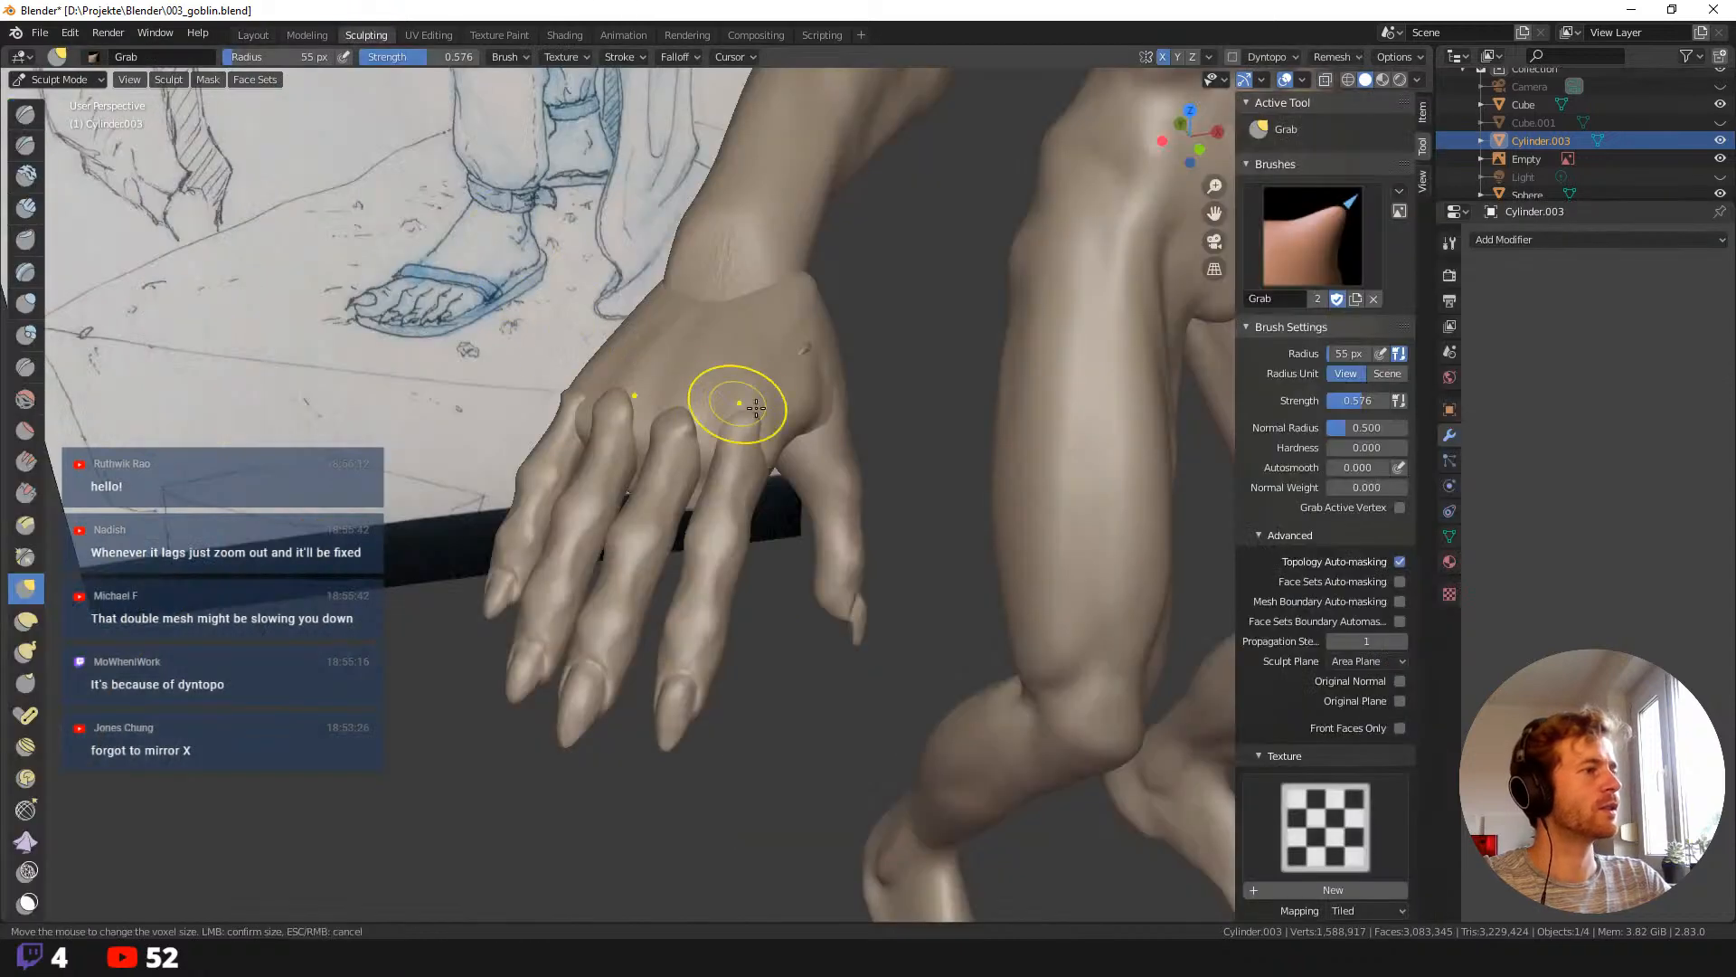
# Check the hand's mirror options and Symmetrize direction, and inspect the thumb side of the hand.
pyautogui.press('r')
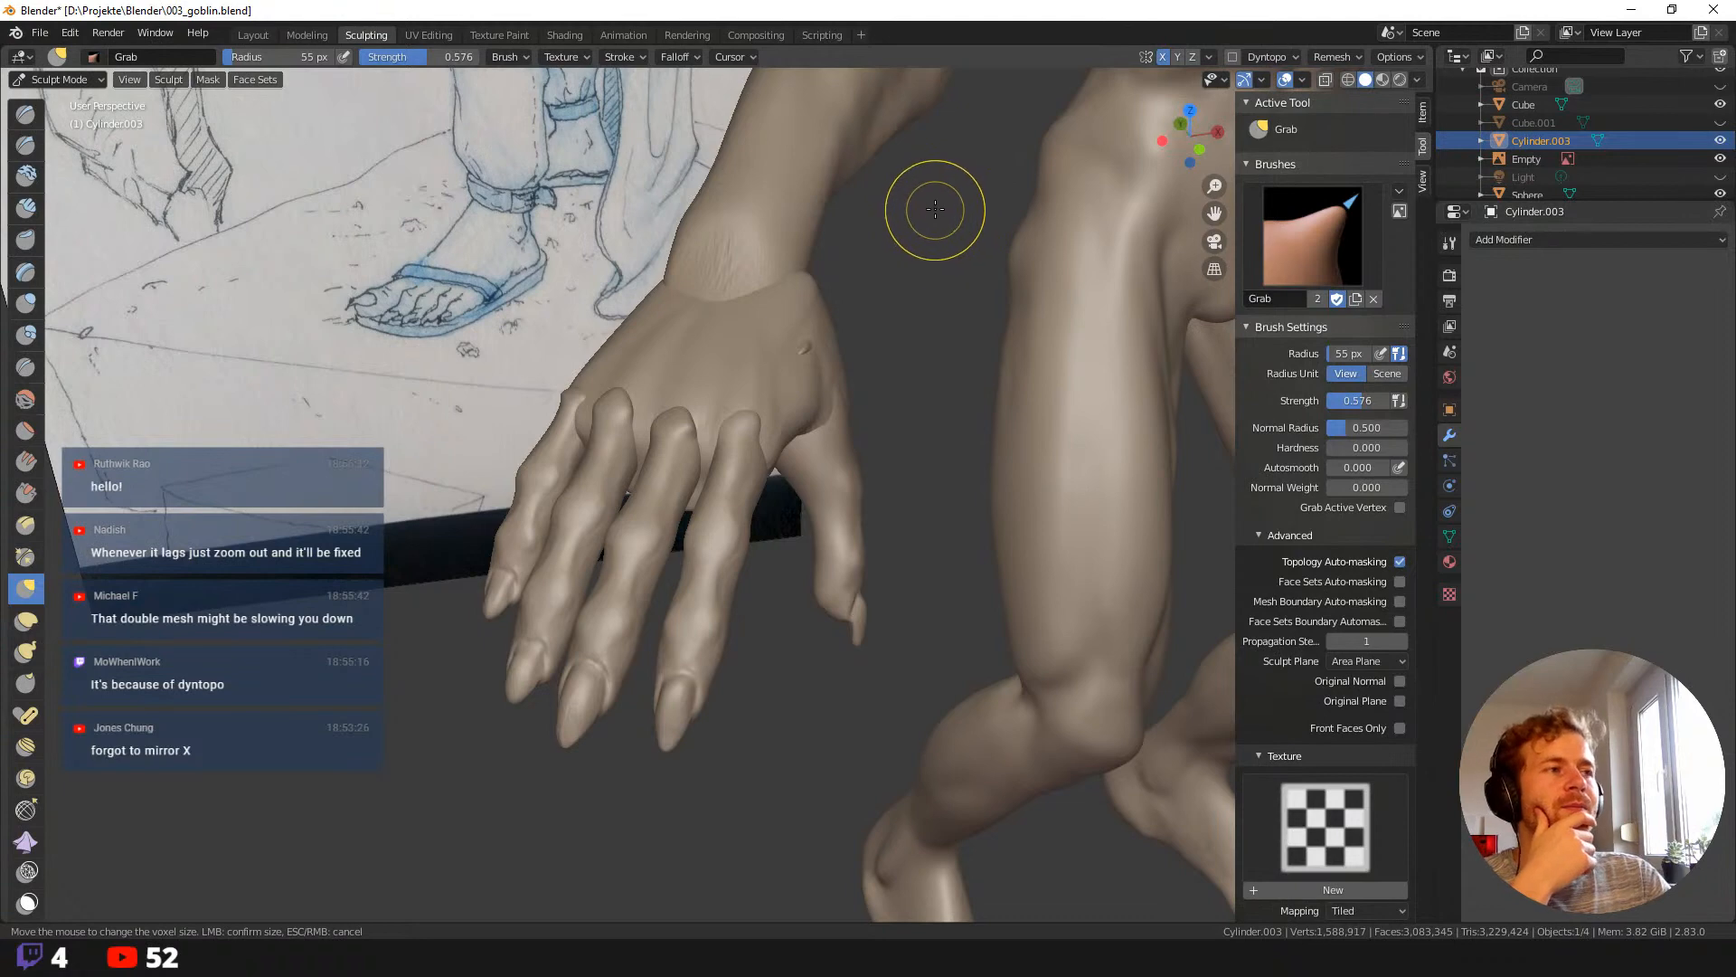
pyautogui.moveTo(930, 213)
pyautogui.mouseDown(button='middle')
pyautogui.moveTo(942, 202)
pyautogui.moveTo(909, 229)
pyautogui.mouseUp(button='middle')
pyautogui.click(1210, 57)
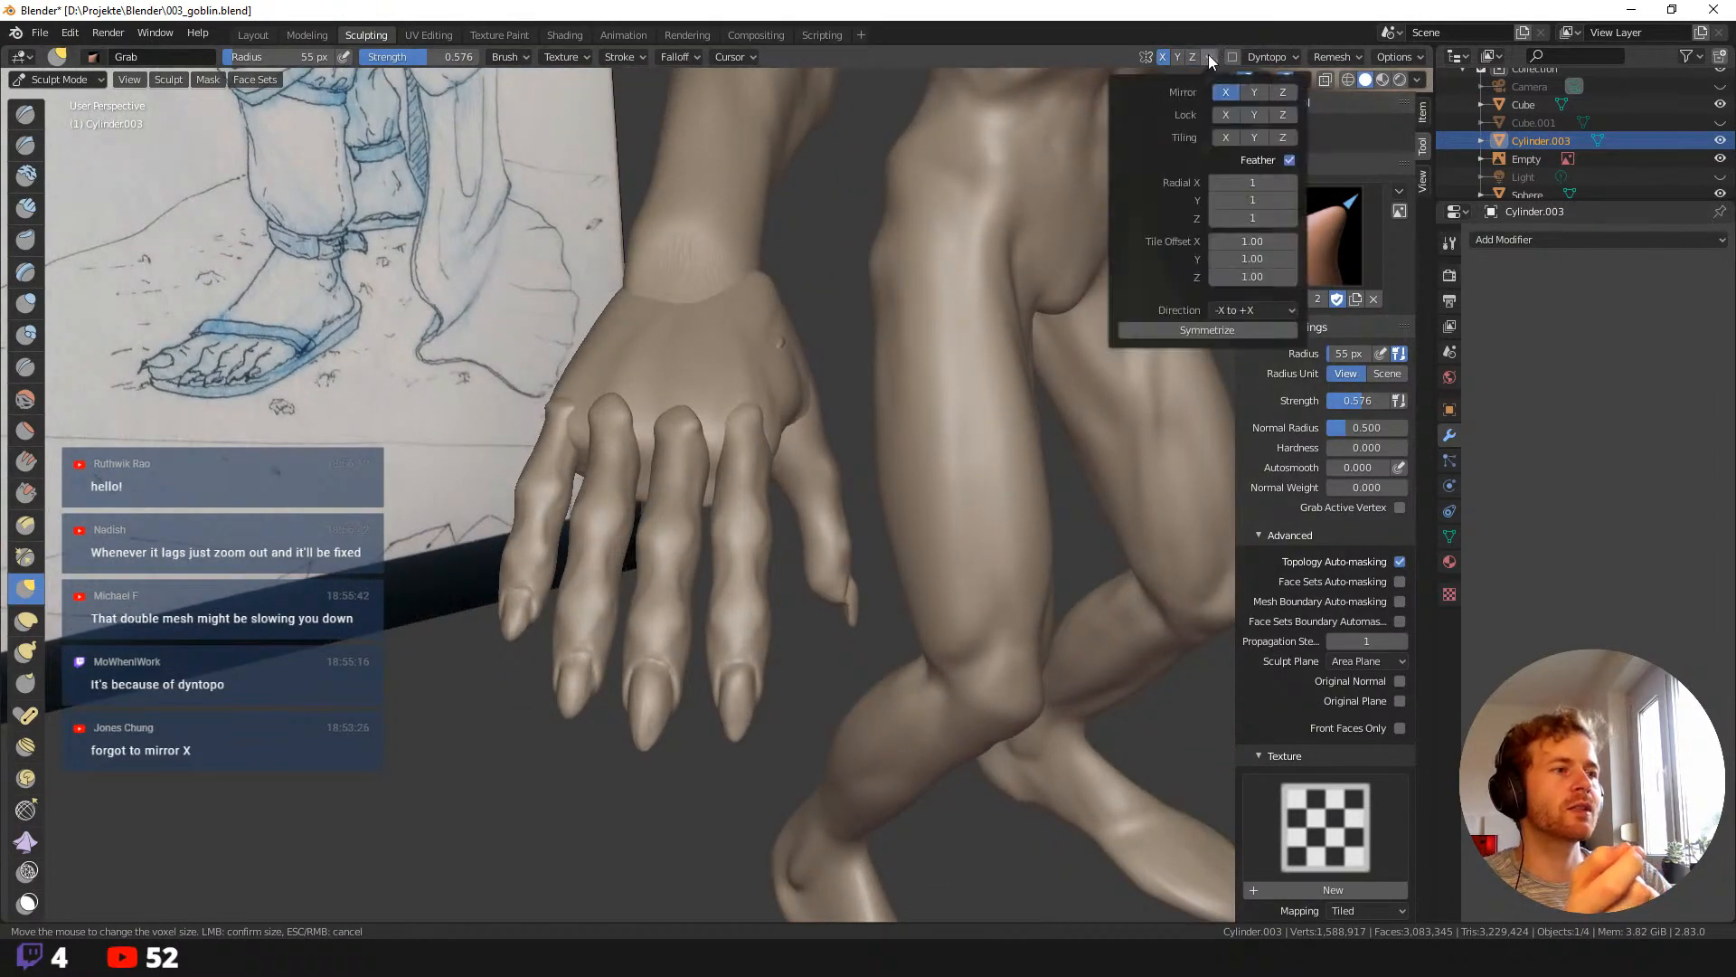
pyautogui.click(1209, 58)
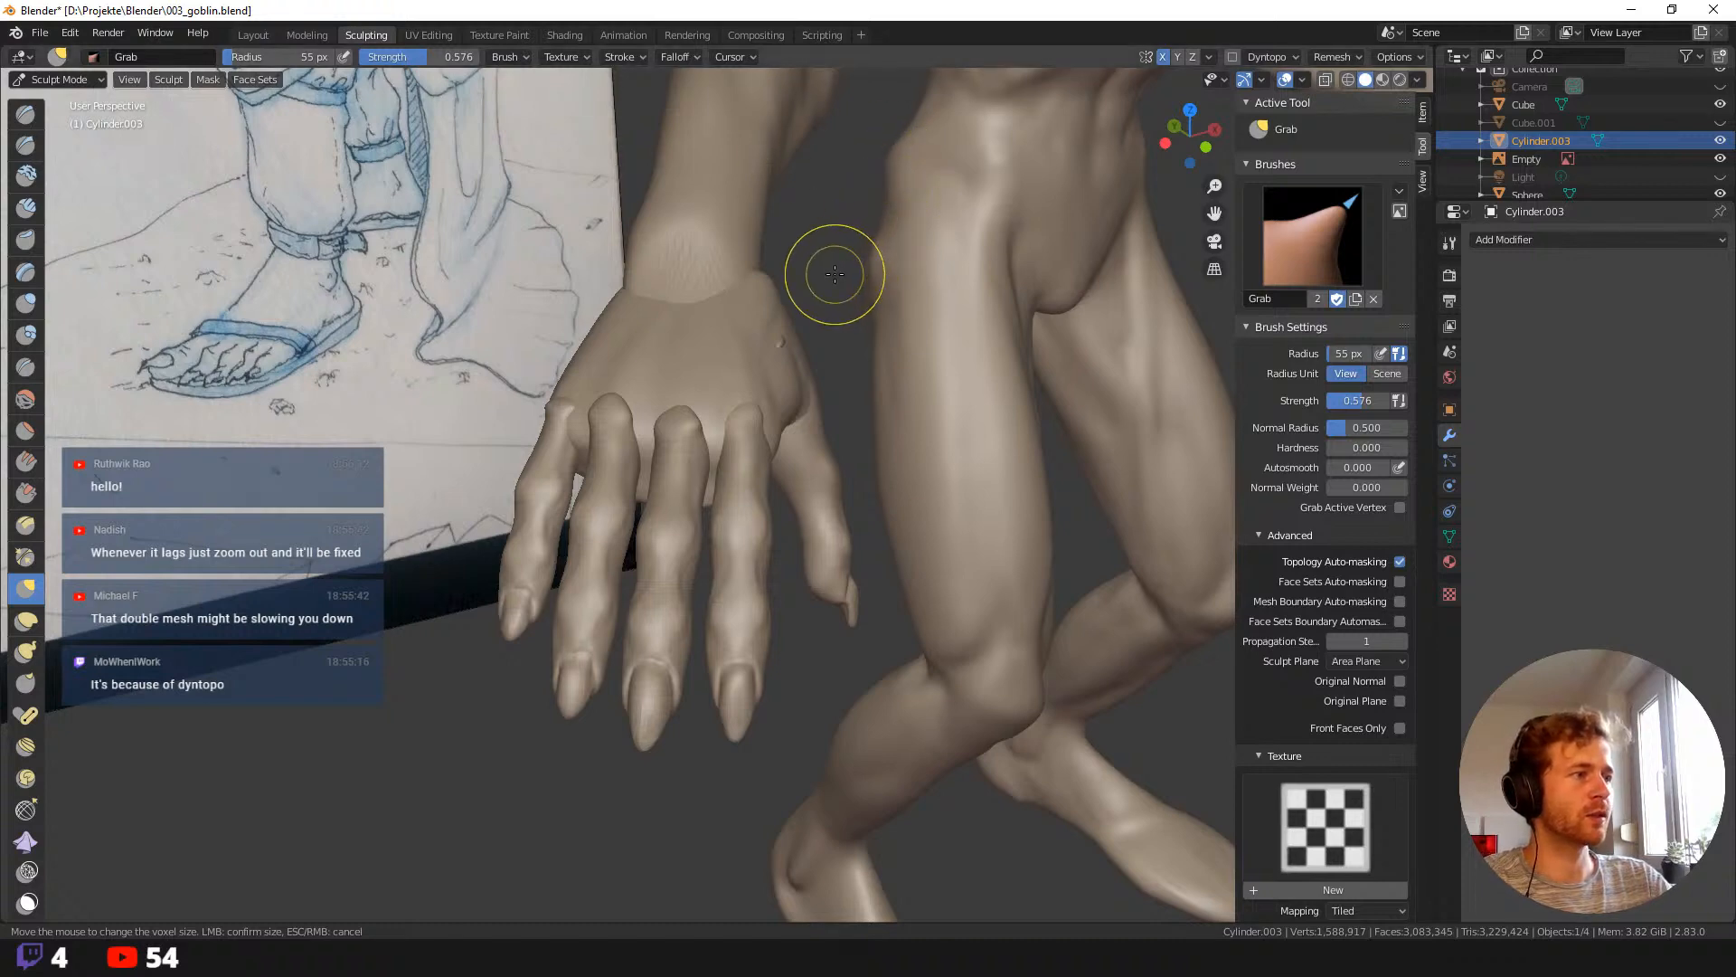
pyautogui.scroll(4, 834, 274)
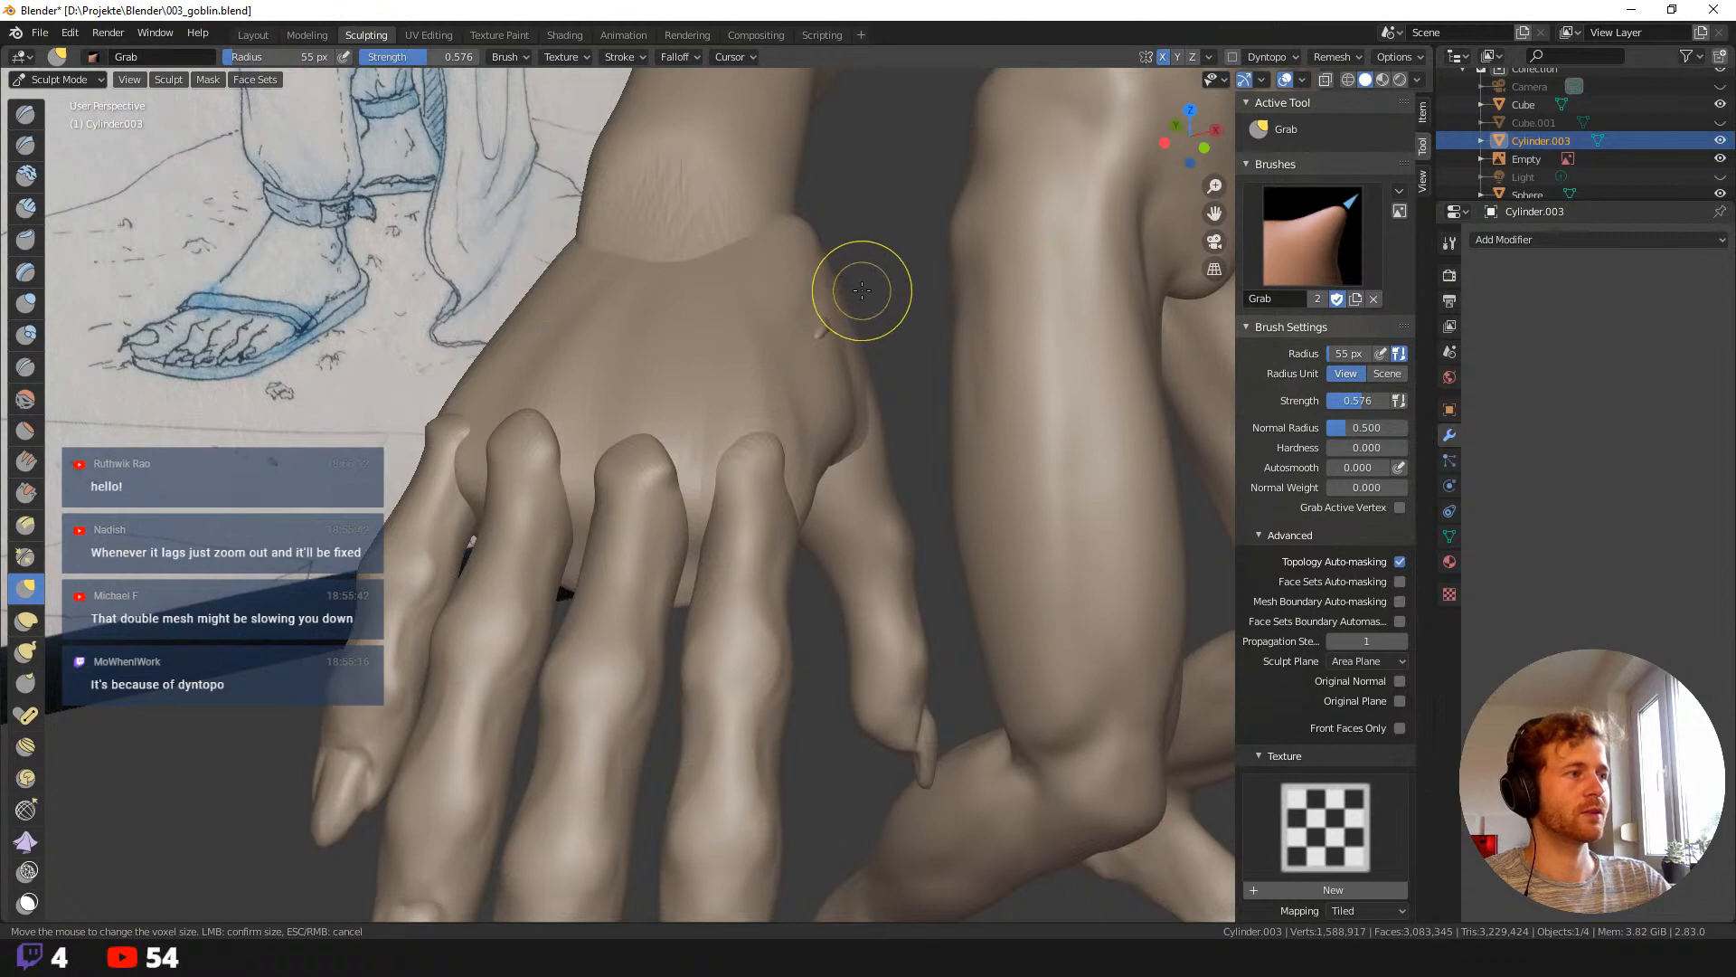
pyautogui.scroll(-5, 861, 289)
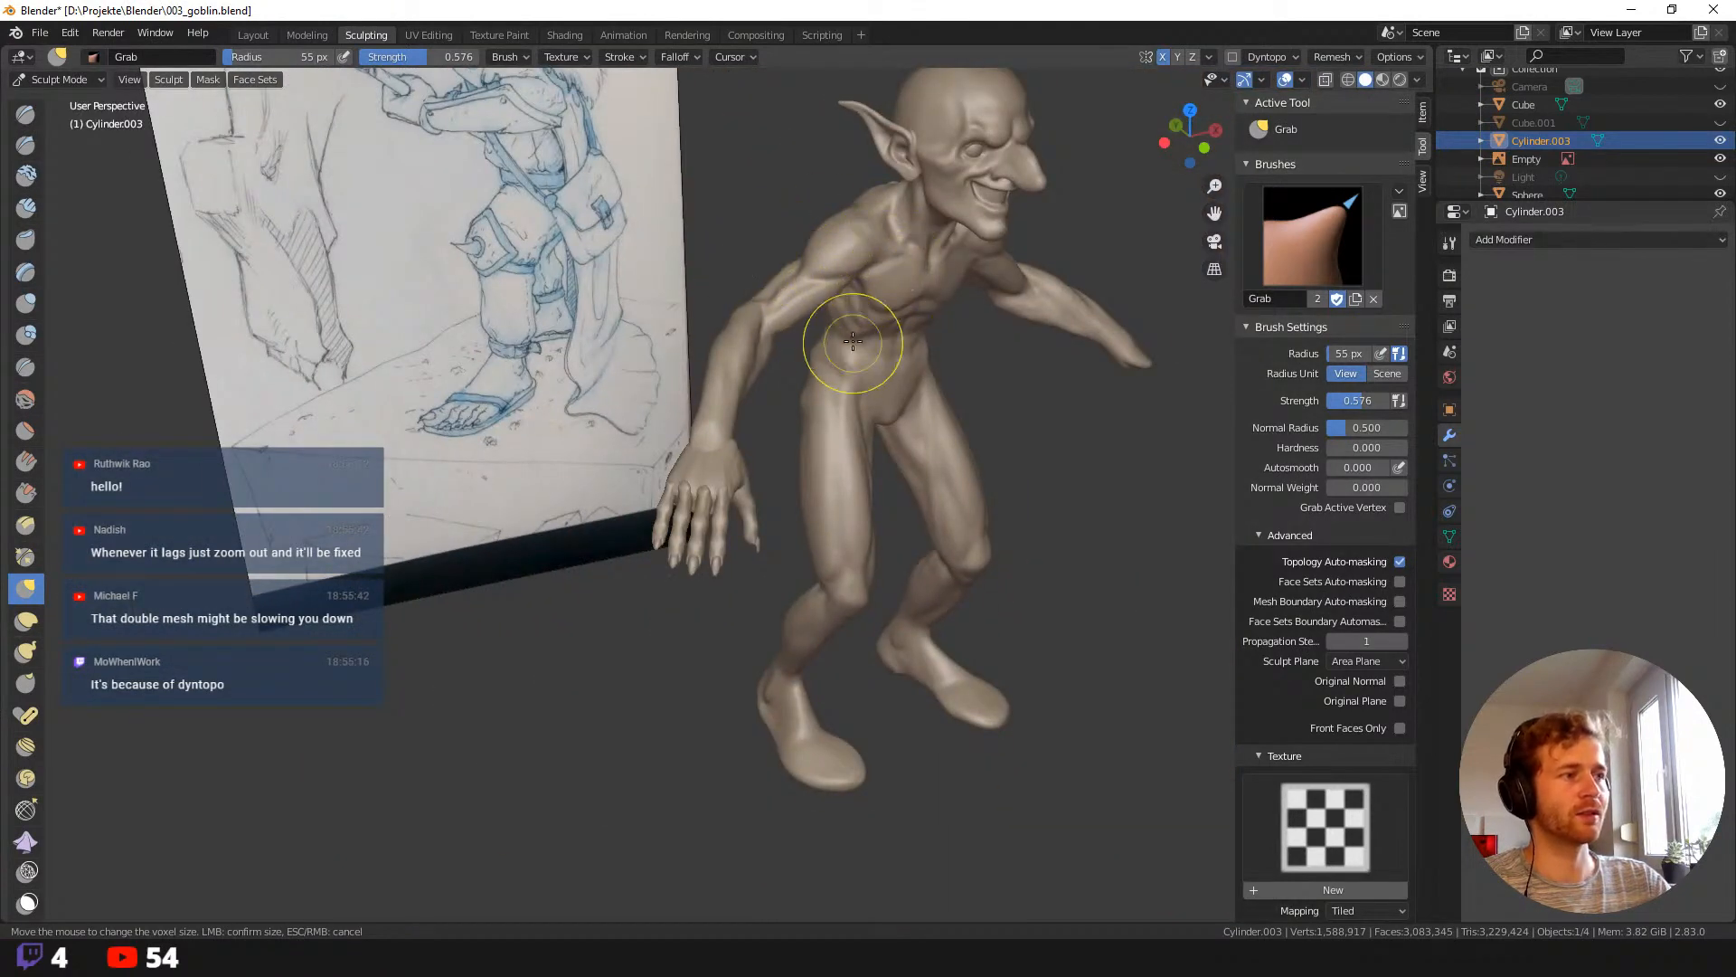
pyautogui.scroll(5, 853, 341)
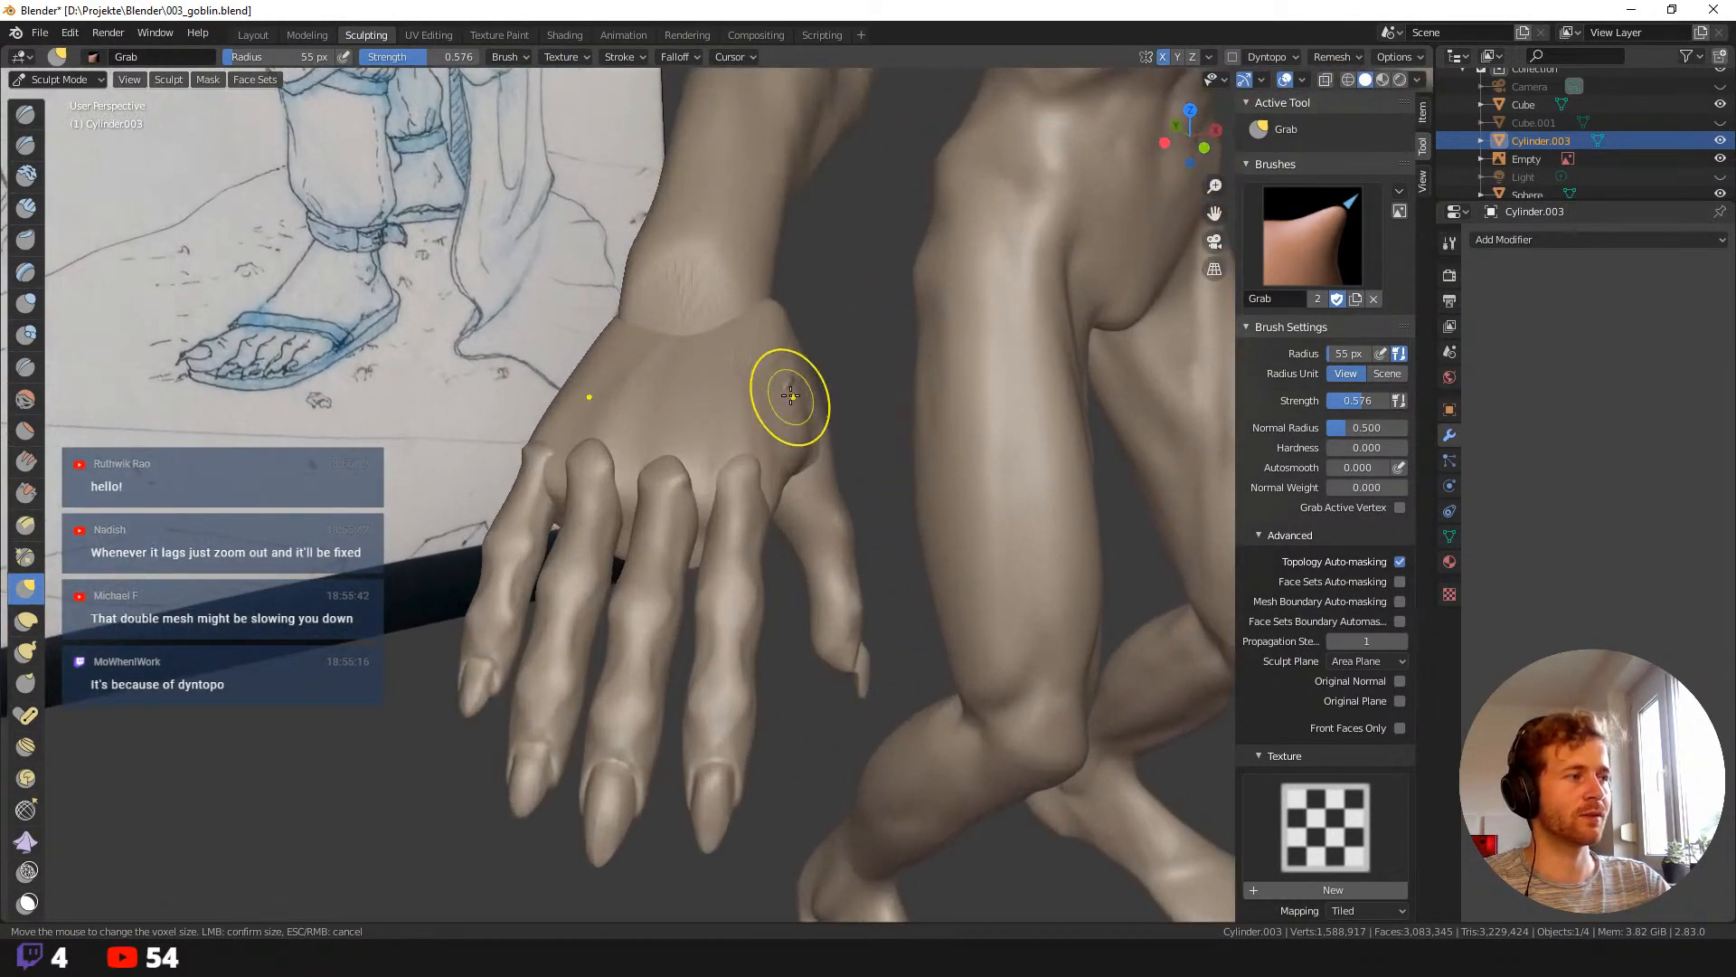
pyautogui.click(1210, 57)
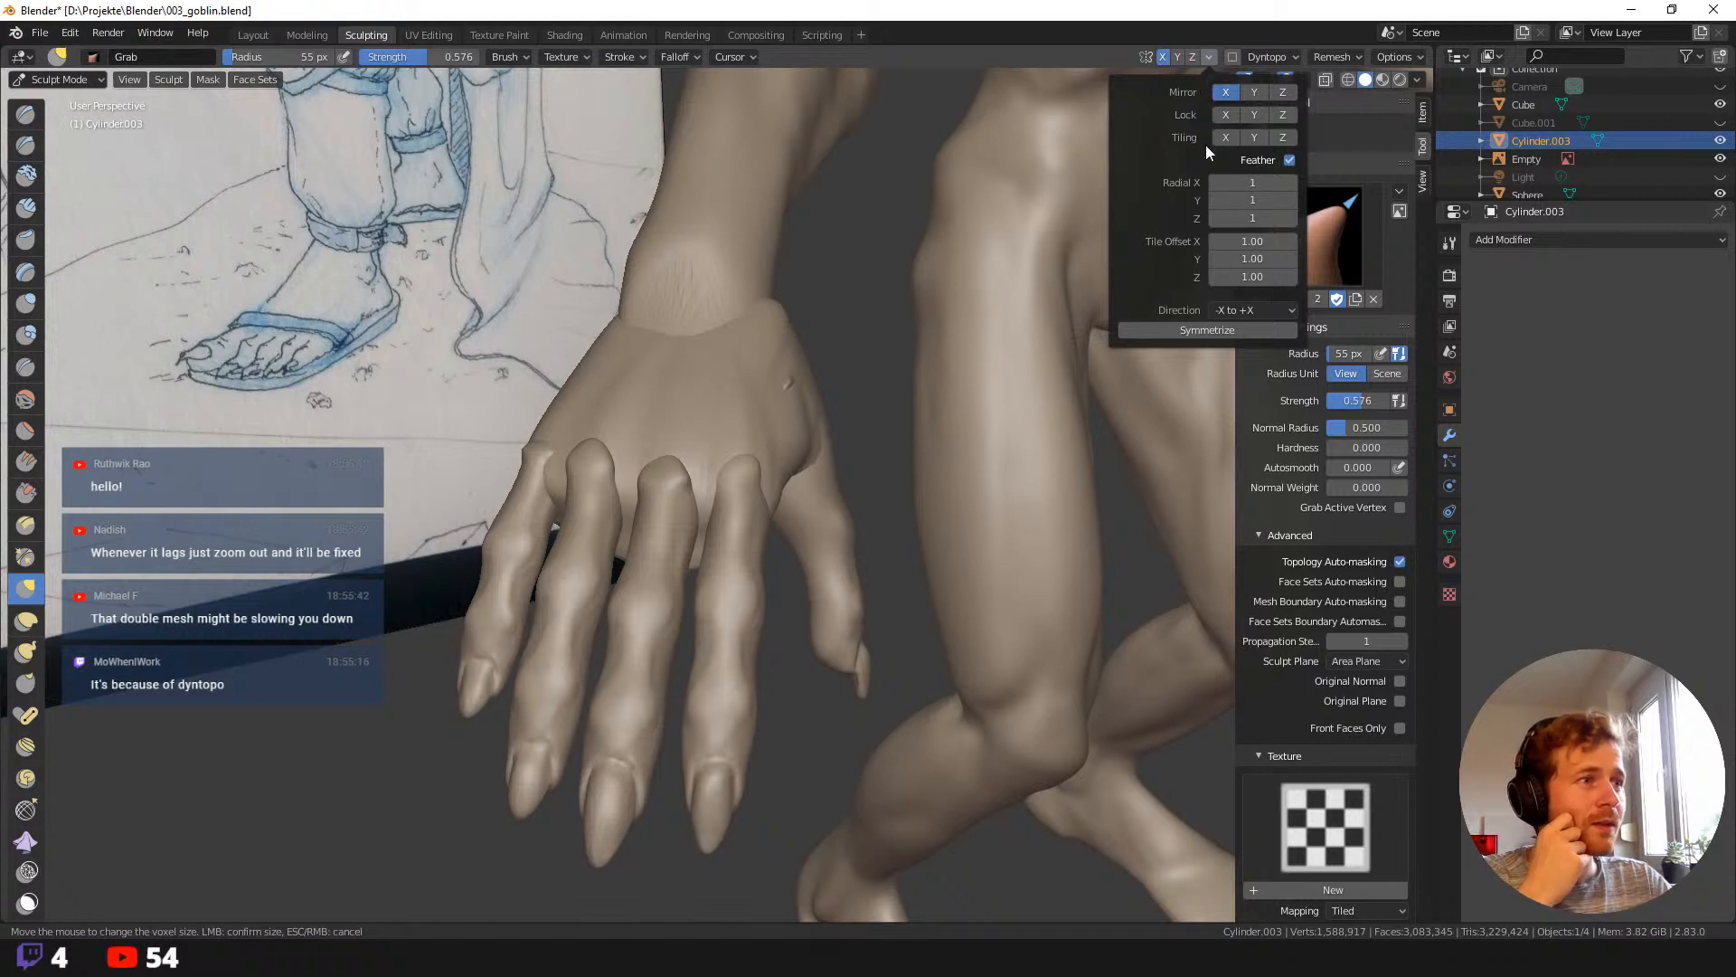
pyautogui.click(1241, 308)
pyautogui.click(1256, 313)
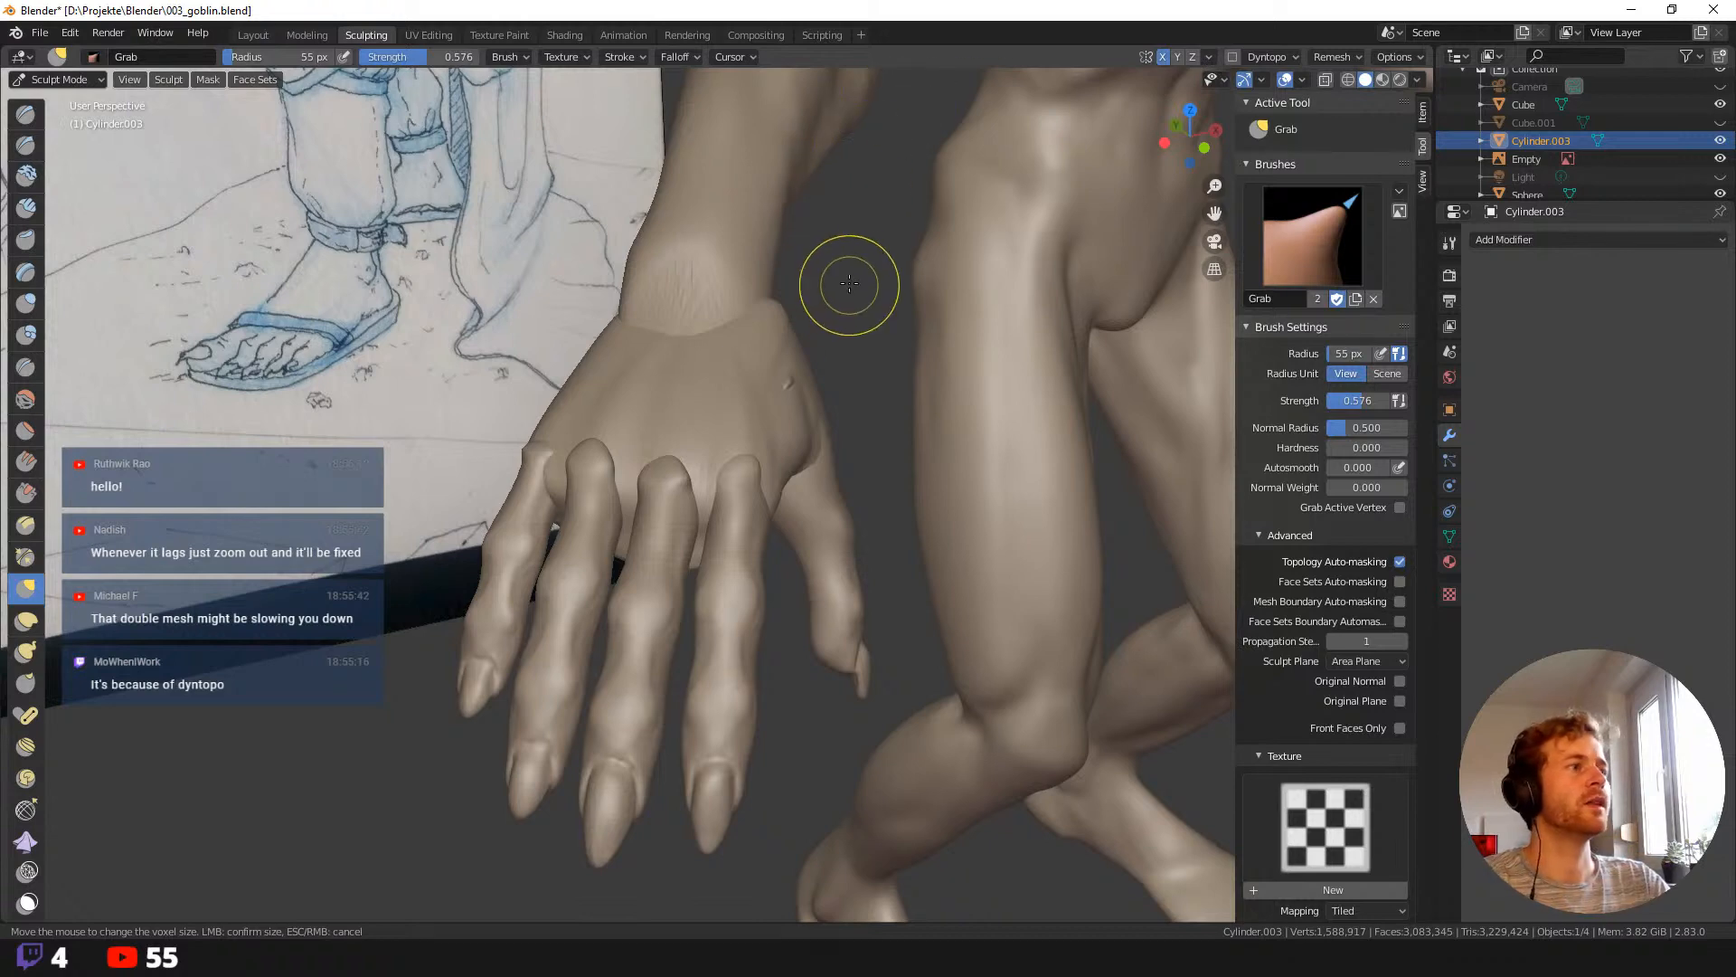
# Try to pull the thumb tip with the Grab brush at a 77 px radius, and undo the stroke.
pyautogui.moveTo(848, 283); pyautogui.dragTo(856, 277, button='middle')
pyautogui.moveTo(833, 116); pyautogui.dragTo(802, 448, button='middle')
pyautogui.press('f')
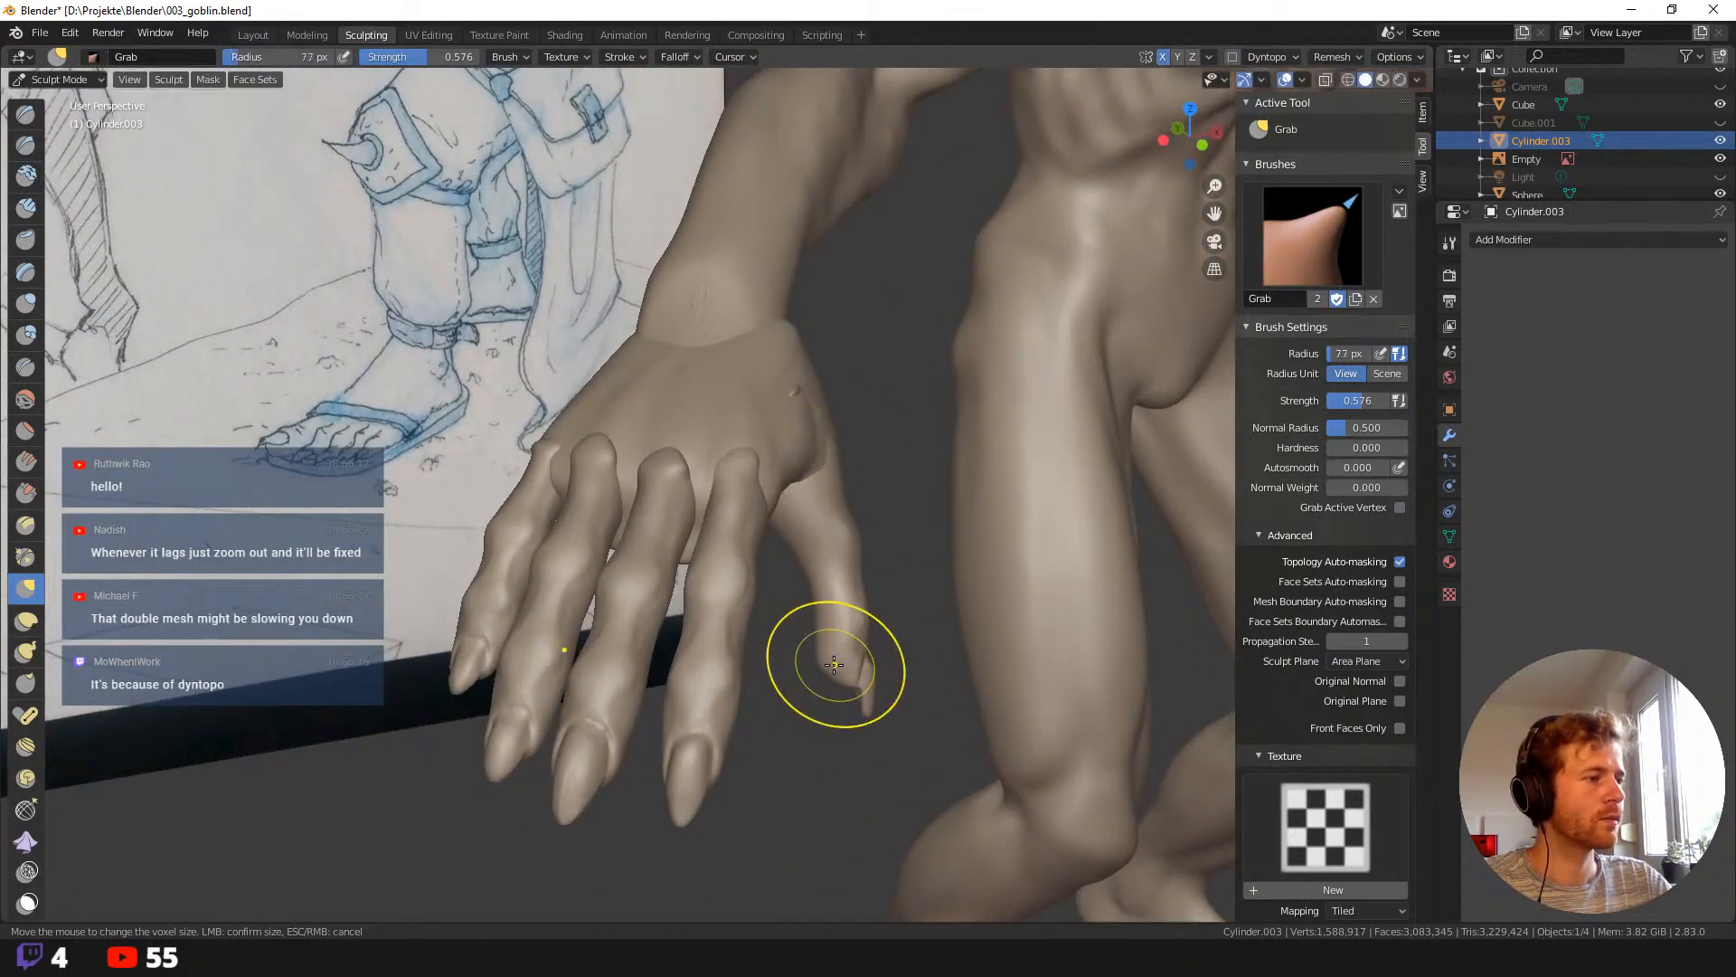
pyautogui.click(819, 667)
pyautogui.moveTo(819, 668); pyautogui.dragTo(833, 657)
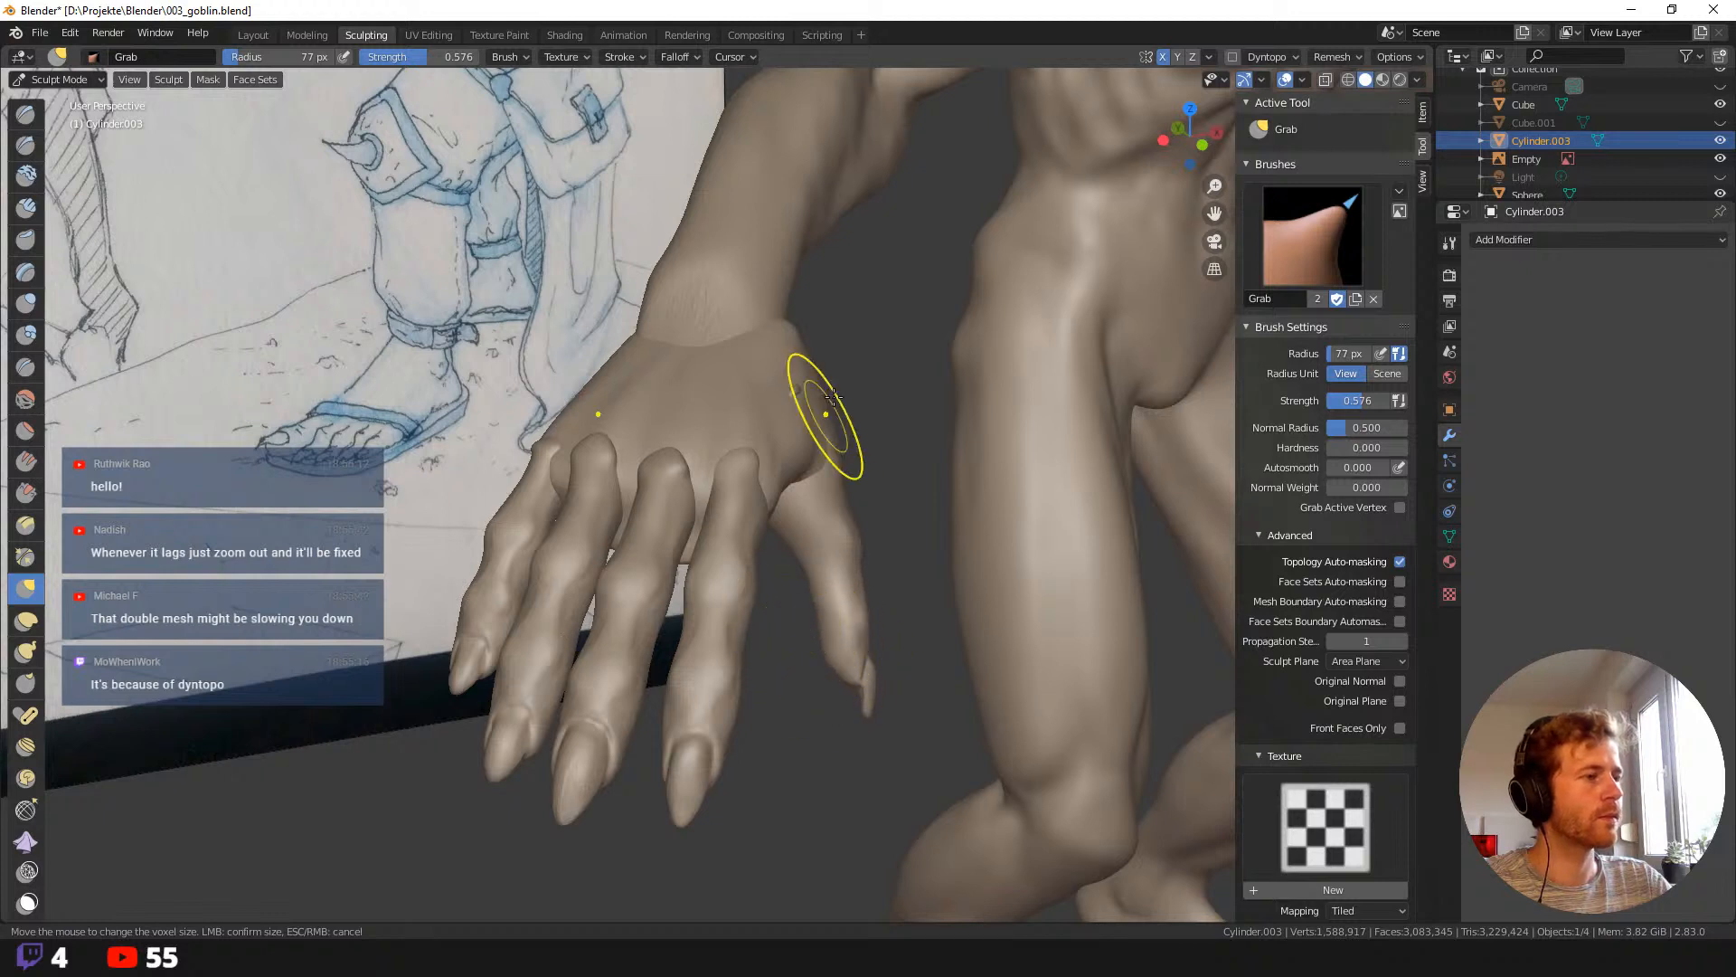
pyautogui.hotkey('ctrl', 'z')
# Turn off X-axis mirroring for the hand and set the Grab brush radius to 48 px for the fingers.
pyautogui.click(1164, 57)
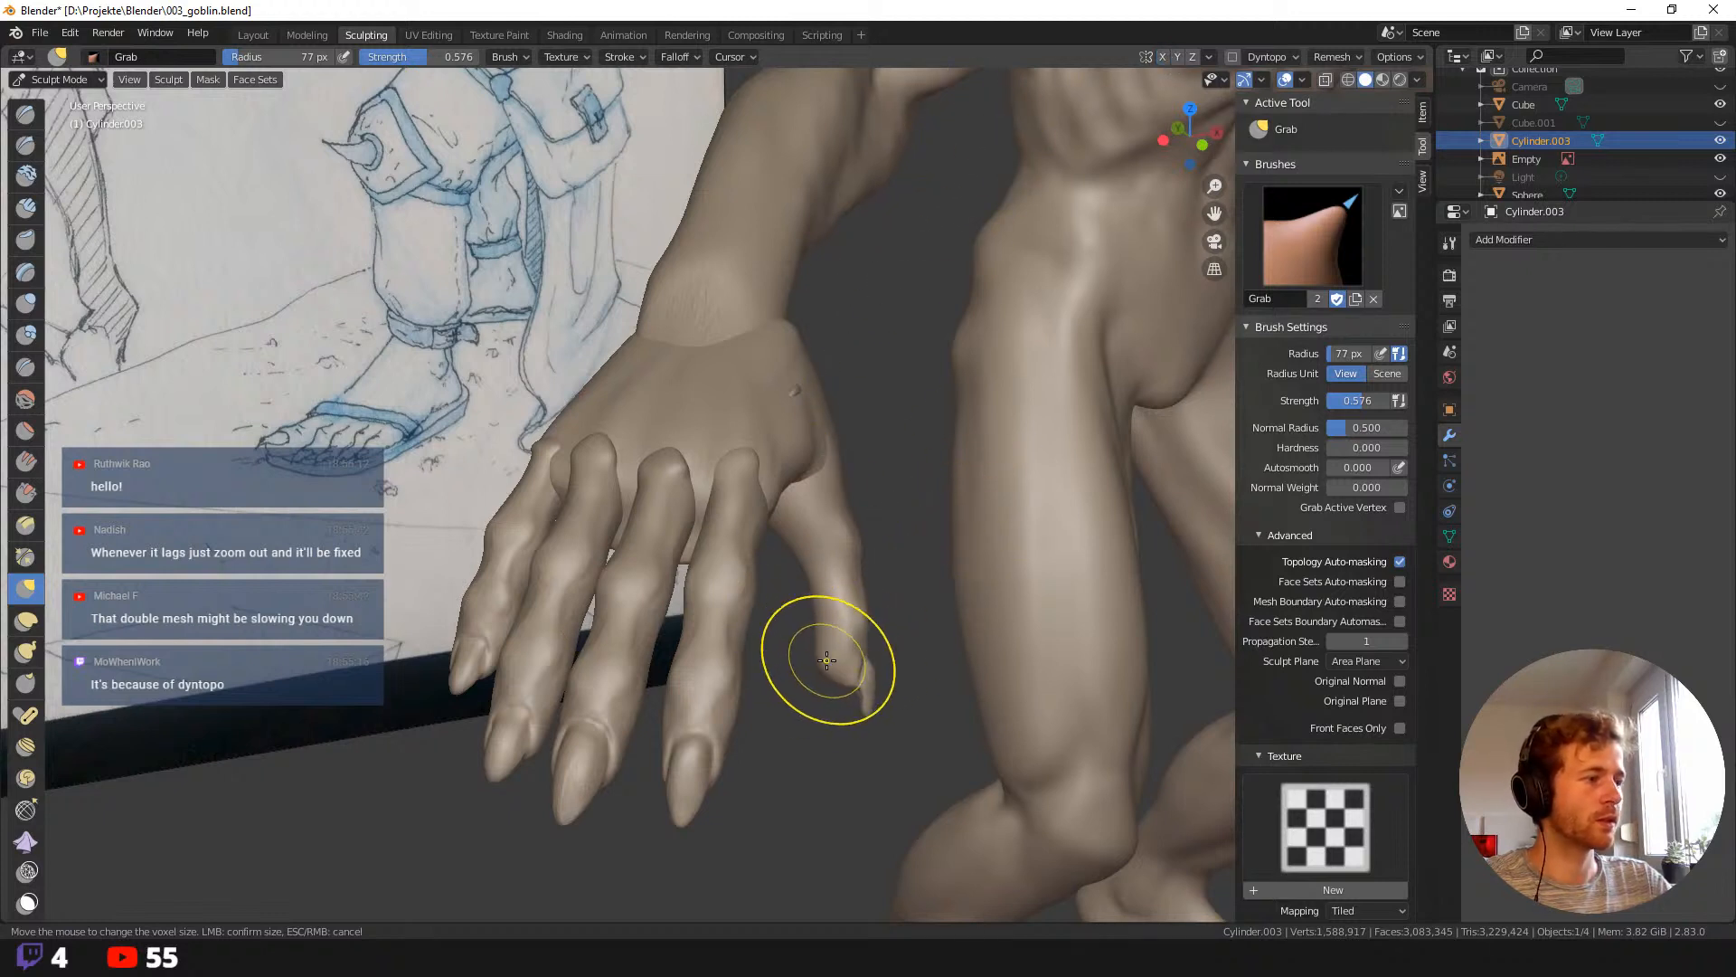
pyautogui.press('f')
pyautogui.click(868, 667)
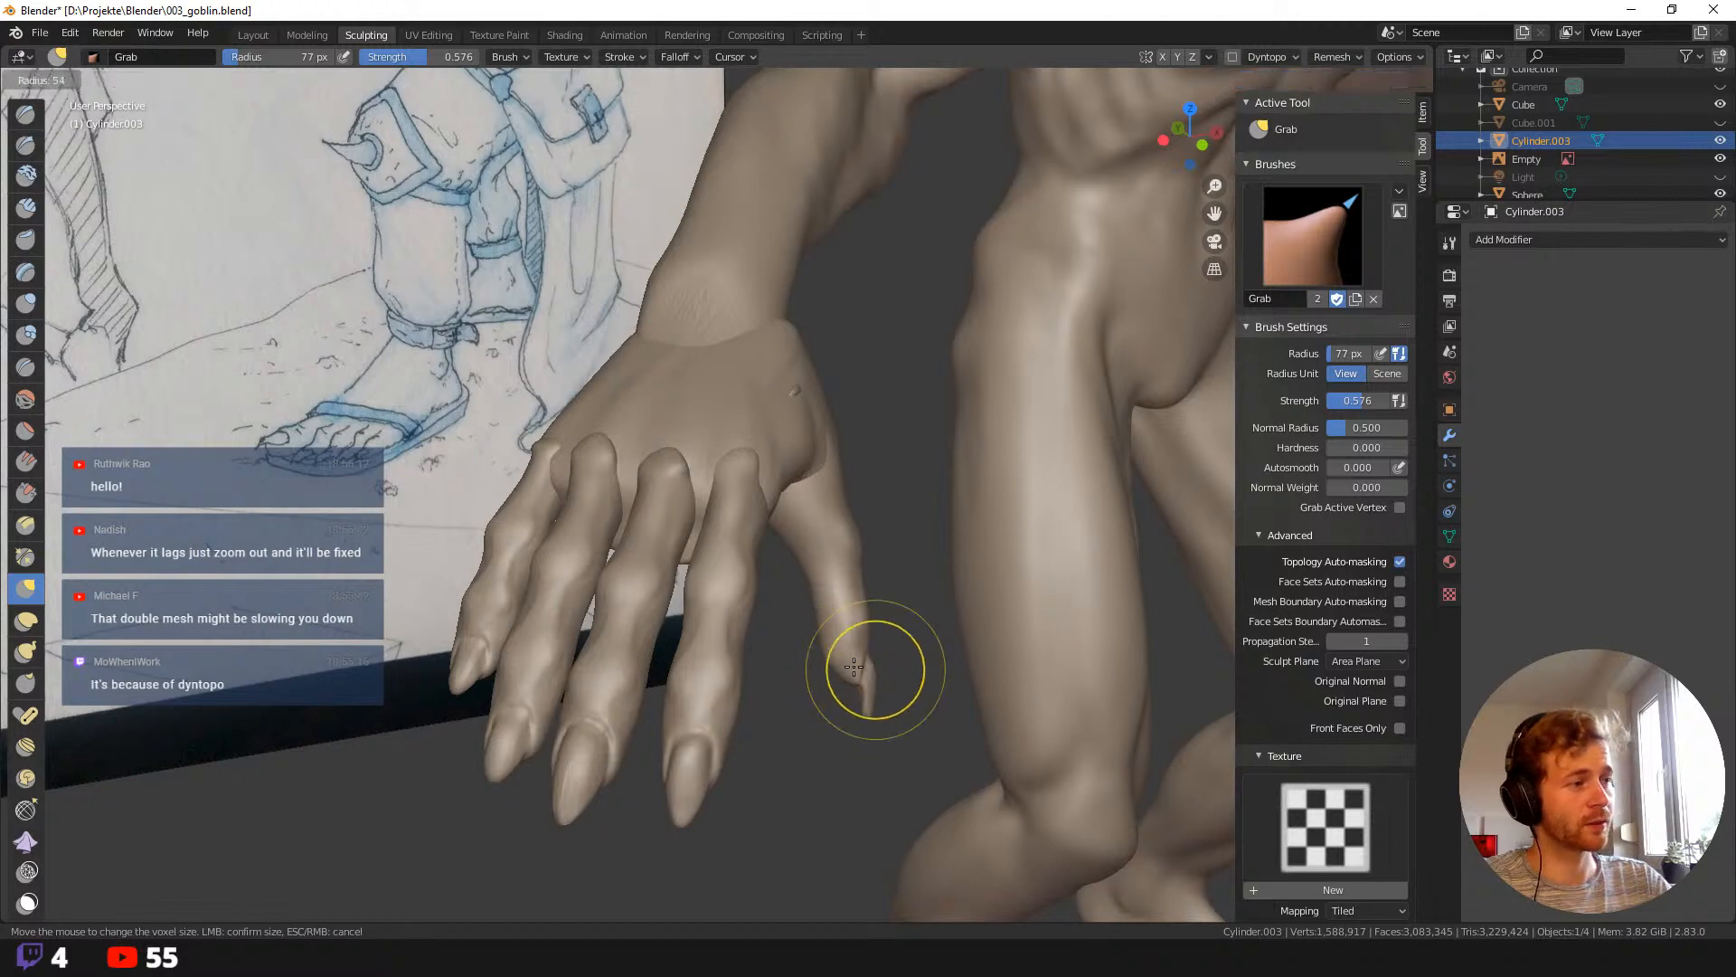
pyautogui.moveTo(898, 613)
pyautogui.mouseDown(button='middle')
pyautogui.moveTo(790, 578)
pyautogui.moveTo(860, 667)
pyautogui.moveTo(768, 627)
pyautogui.moveTo(946, 760)
pyautogui.moveTo(856, 699)
pyautogui.moveTo(802, 562)
pyautogui.mouseUp(button='middle')
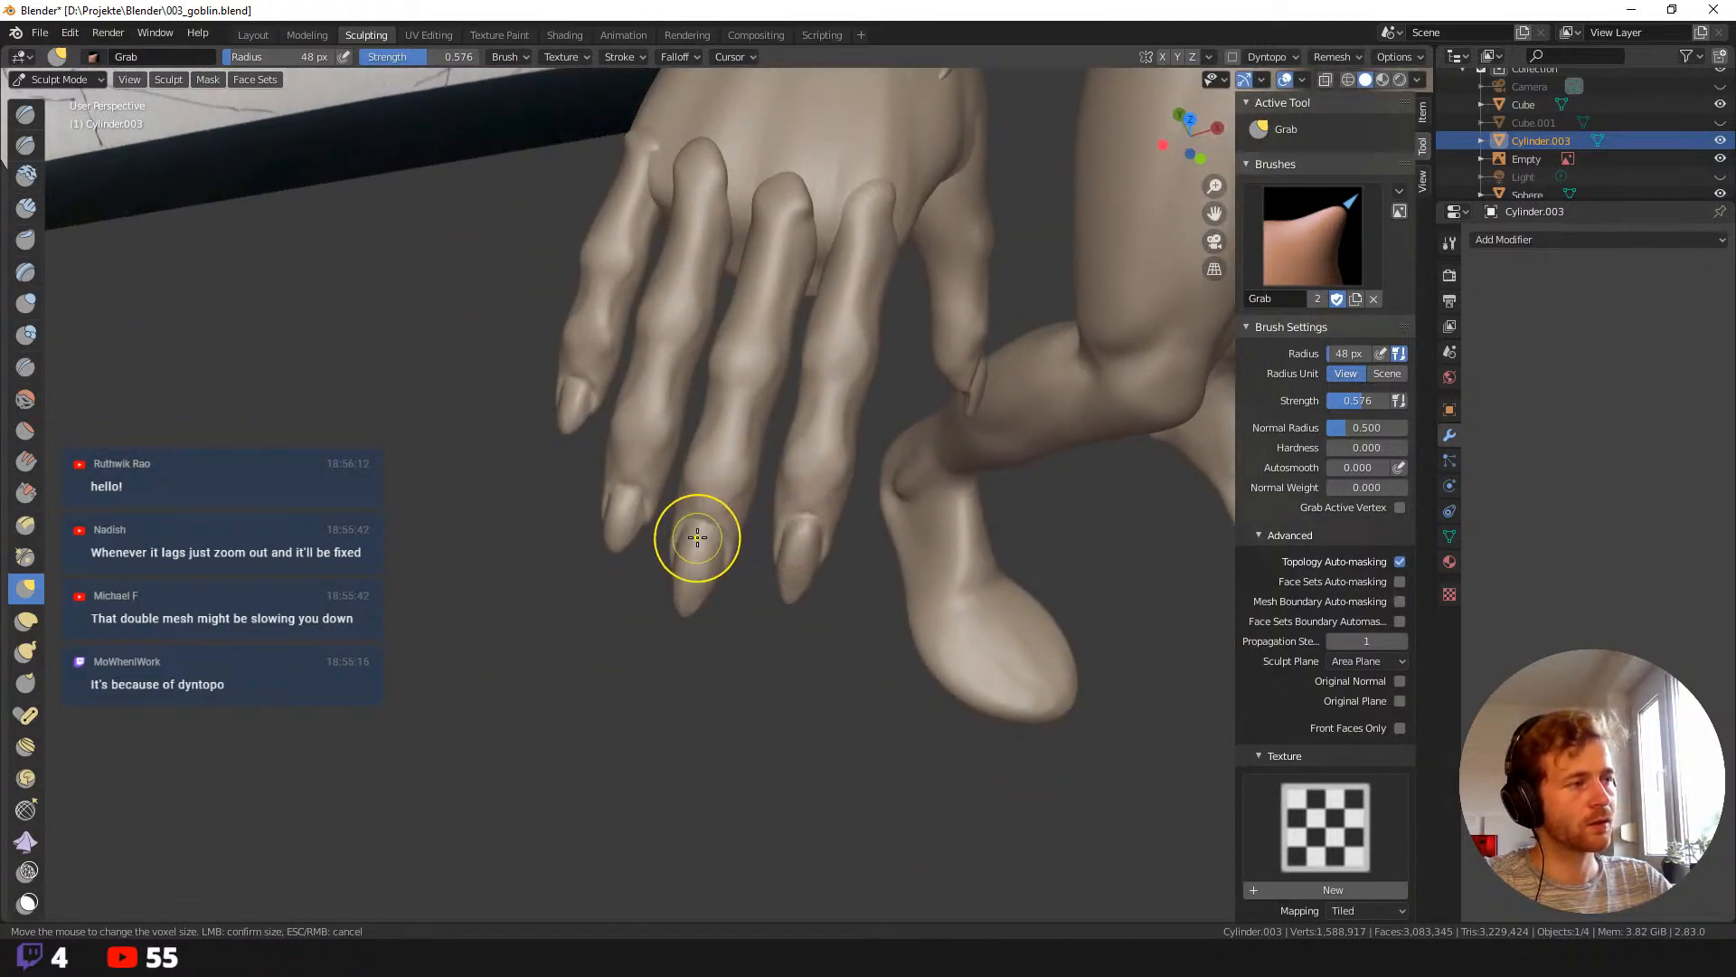
pyautogui.moveTo(701, 523); pyautogui.dragTo(612, 504, button='middle')
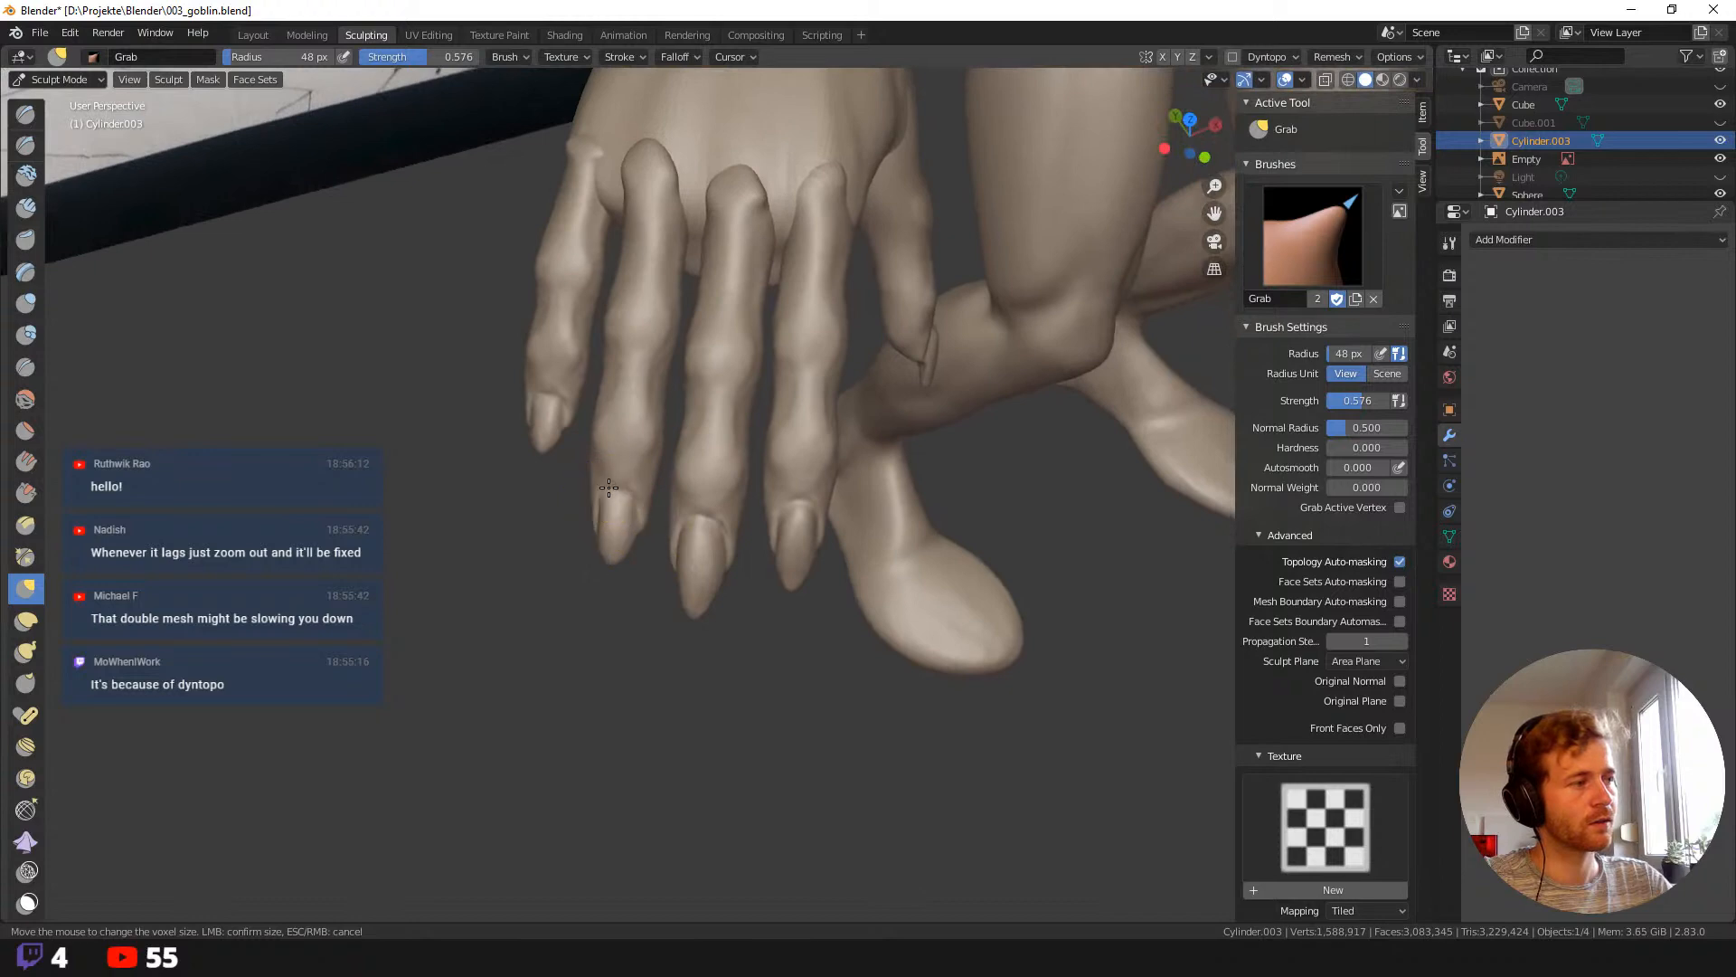
# Rotate the hand object about its local Y axis in the Layout workspace to line it up with the forearm.
pyautogui.scroll(-6, 494, 372)
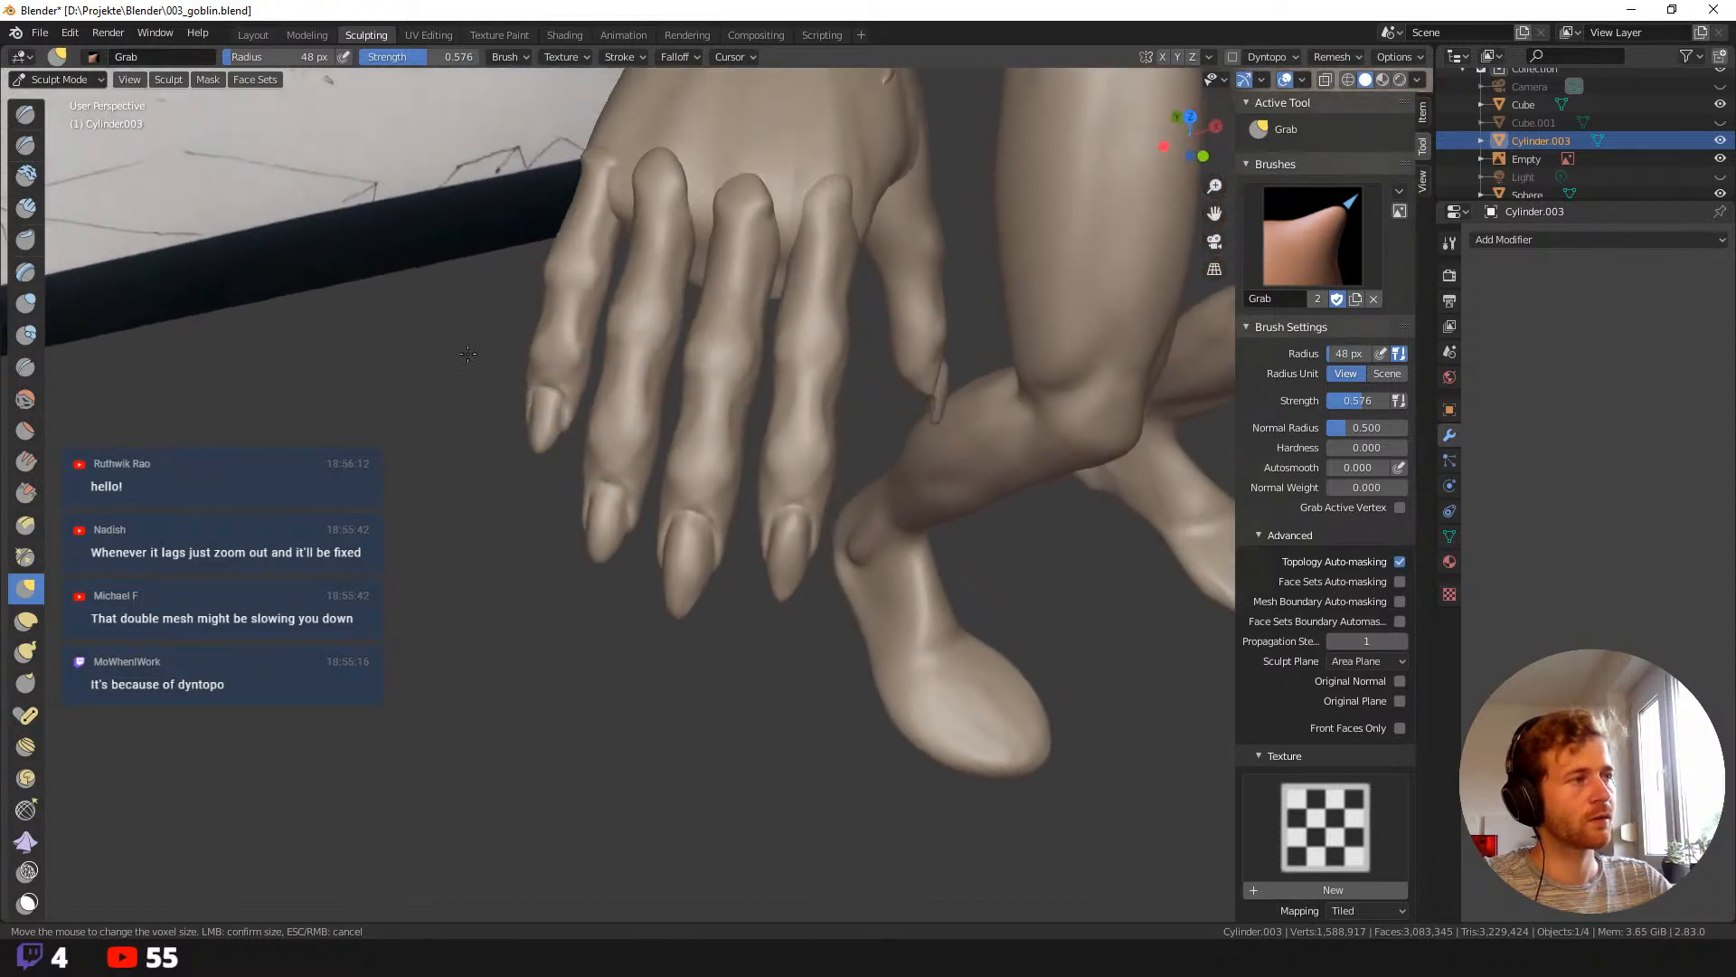
pyautogui.moveTo(448, 358); pyautogui.dragTo(423, 302, button='middle')
pyautogui.moveTo(478, 414); pyautogui.dragTo(570, 423, button='middle')
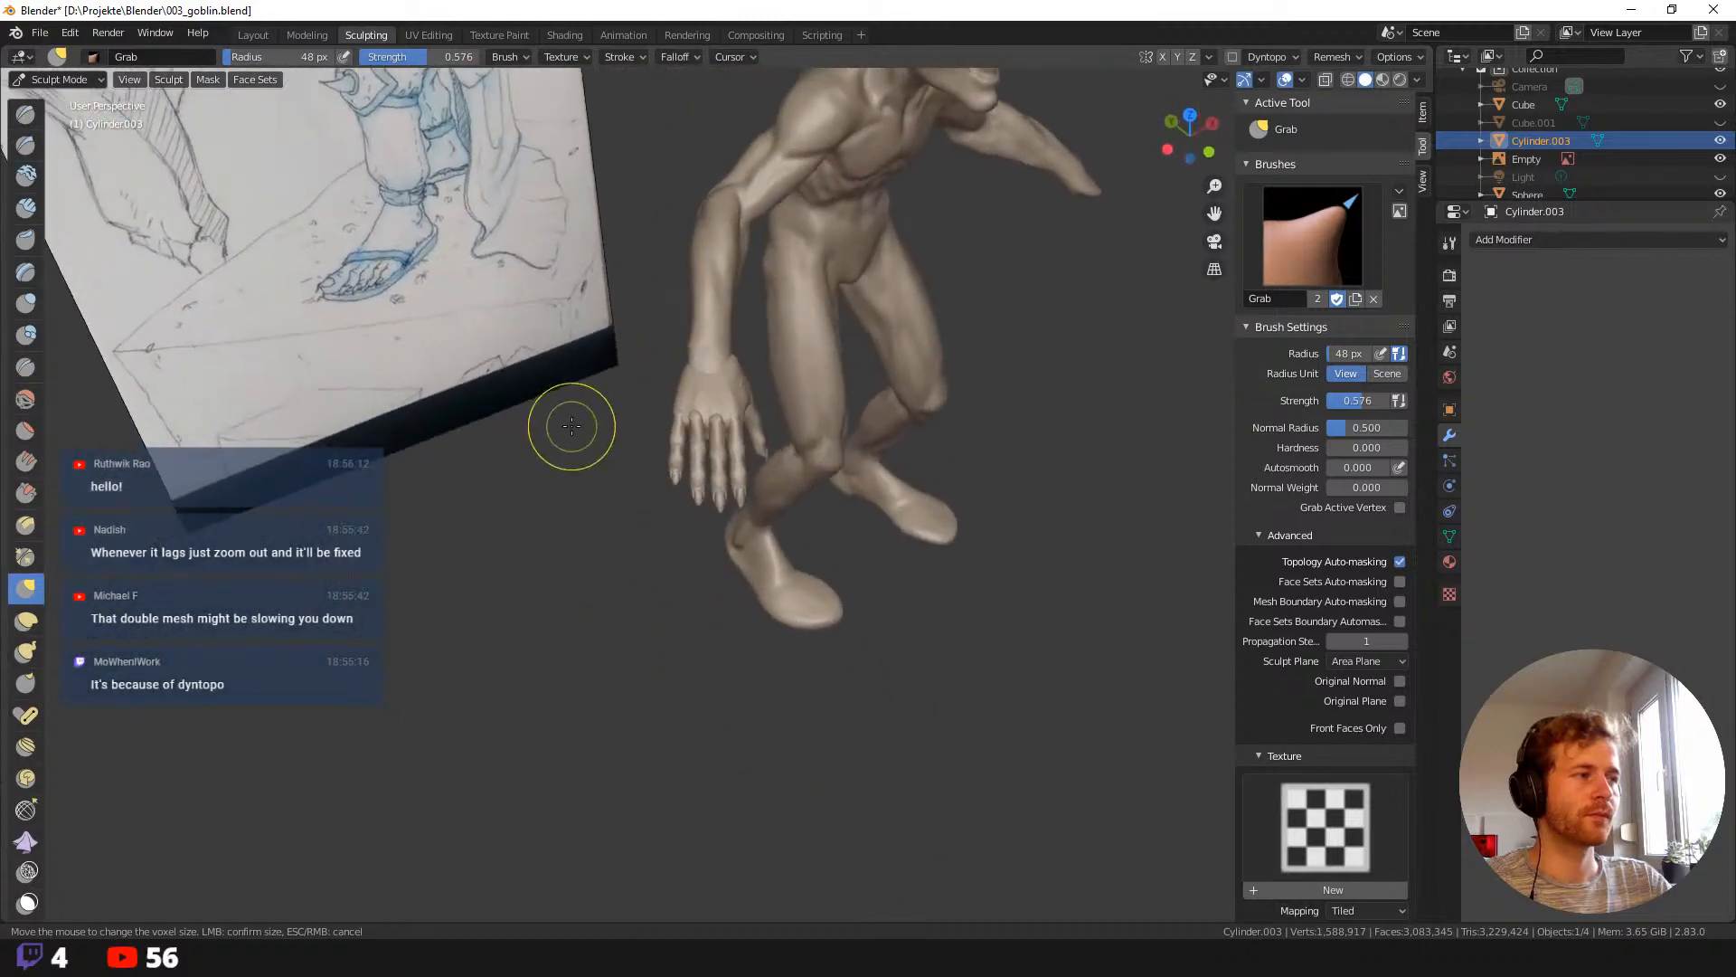
pyautogui.scroll(3, 579, 452)
pyautogui.click(253, 34)
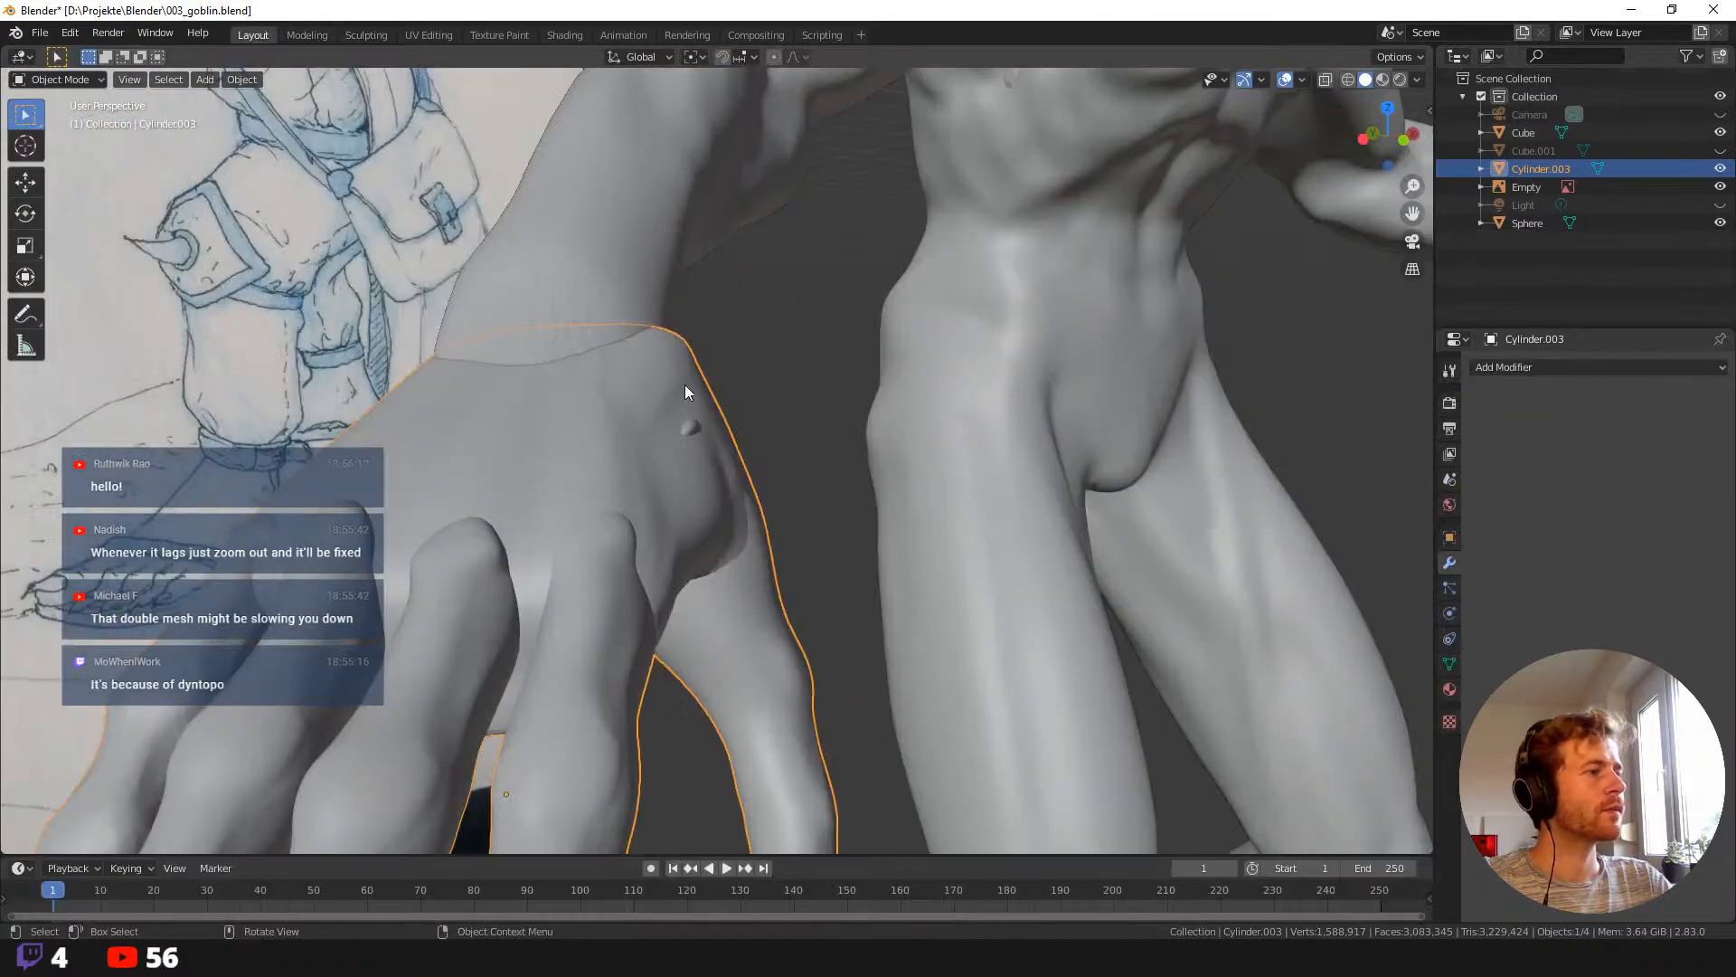
pyautogui.scroll(-5, 789, 436)
pyautogui.scroll(4, 689, 365)
pyautogui.moveTo(689, 365)
pyautogui.mouseDown(button='middle')
pyautogui.moveTo(676, 534)
pyautogui.moveTo(648, 473)
pyautogui.mouseUp(button='middle')
pyautogui.press('r')
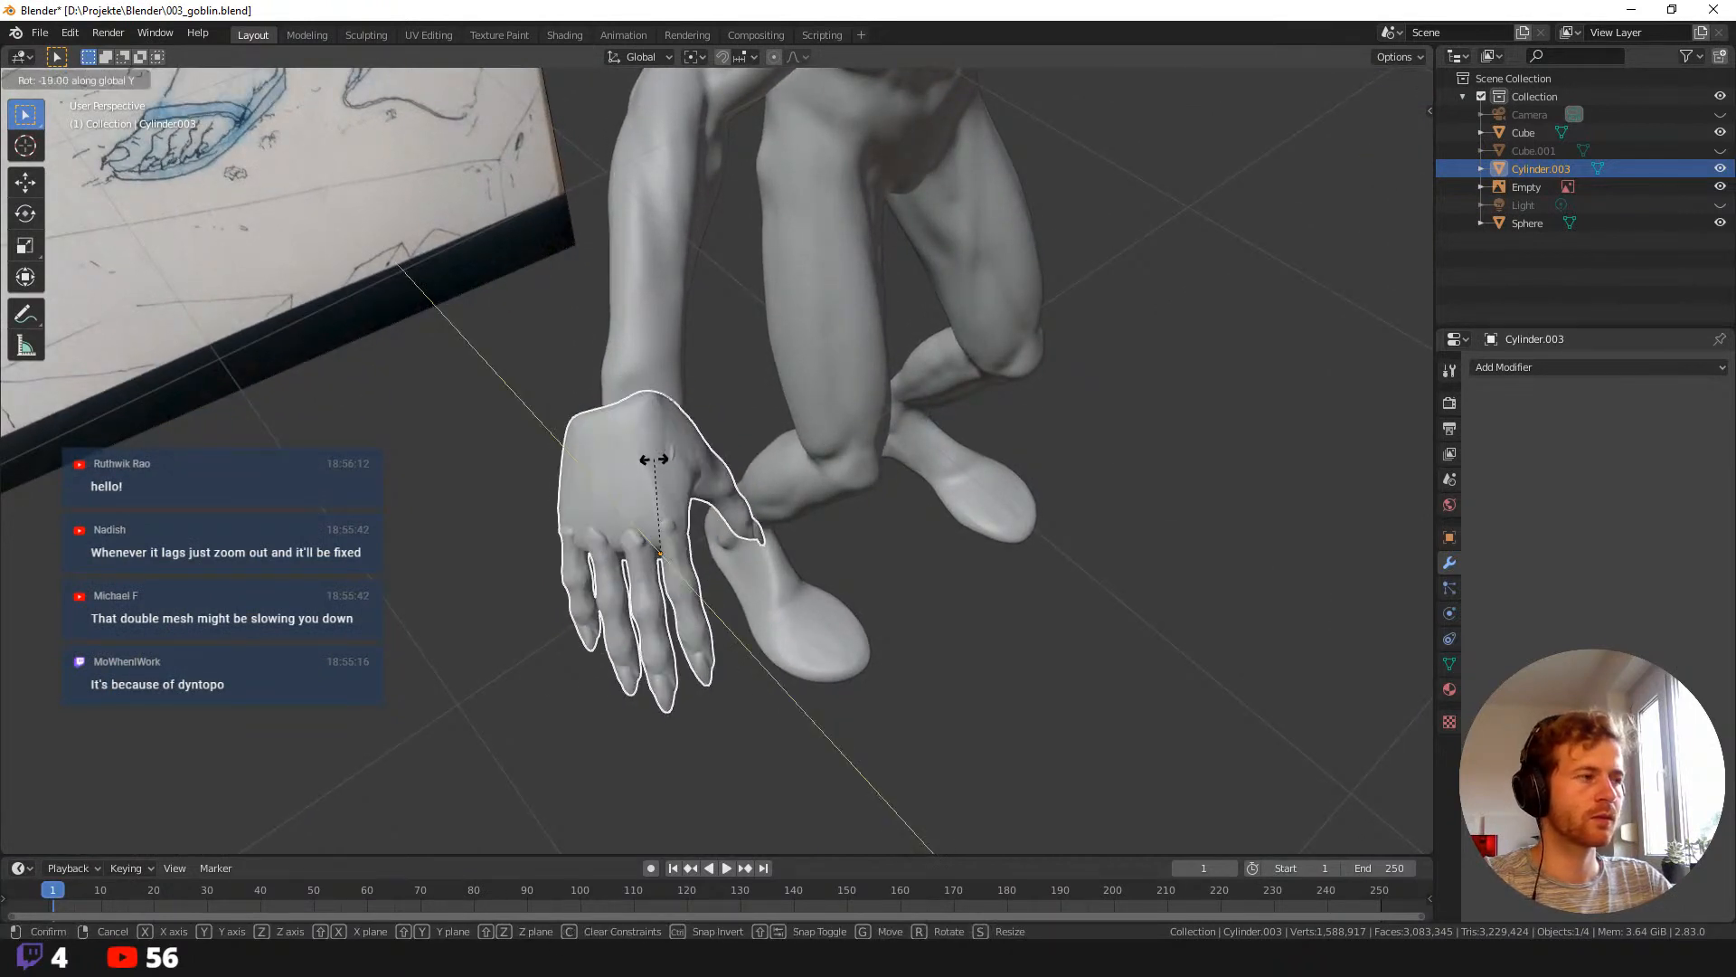
pyautogui.press('y')
pyautogui.press('y')
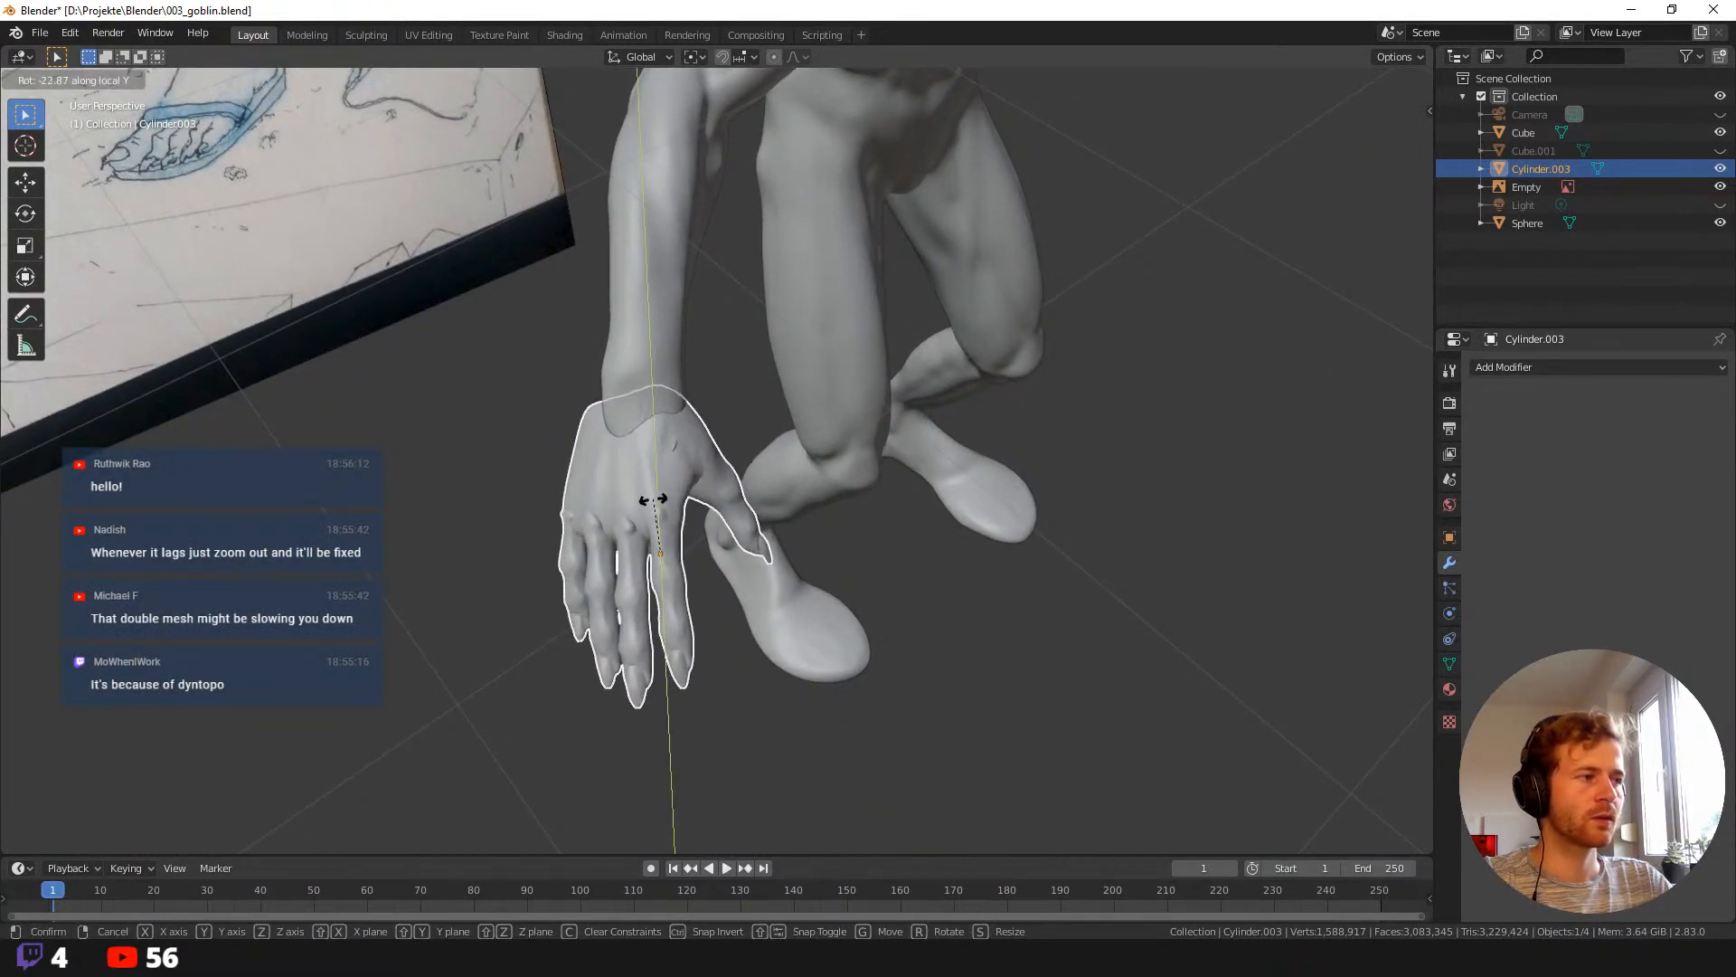
pyautogui.click(664, 516)
# Move the rotated hand so that its wrist sits on the end of the forearm.
pyautogui.moveTo(665, 516)
pyautogui.mouseDown(button='middle')
pyautogui.moveTo(579, 405)
pyautogui.moveTo(568, 350)
pyautogui.mouseUp(button='middle')
pyautogui.press('g')
pyautogui.click(639, 443)
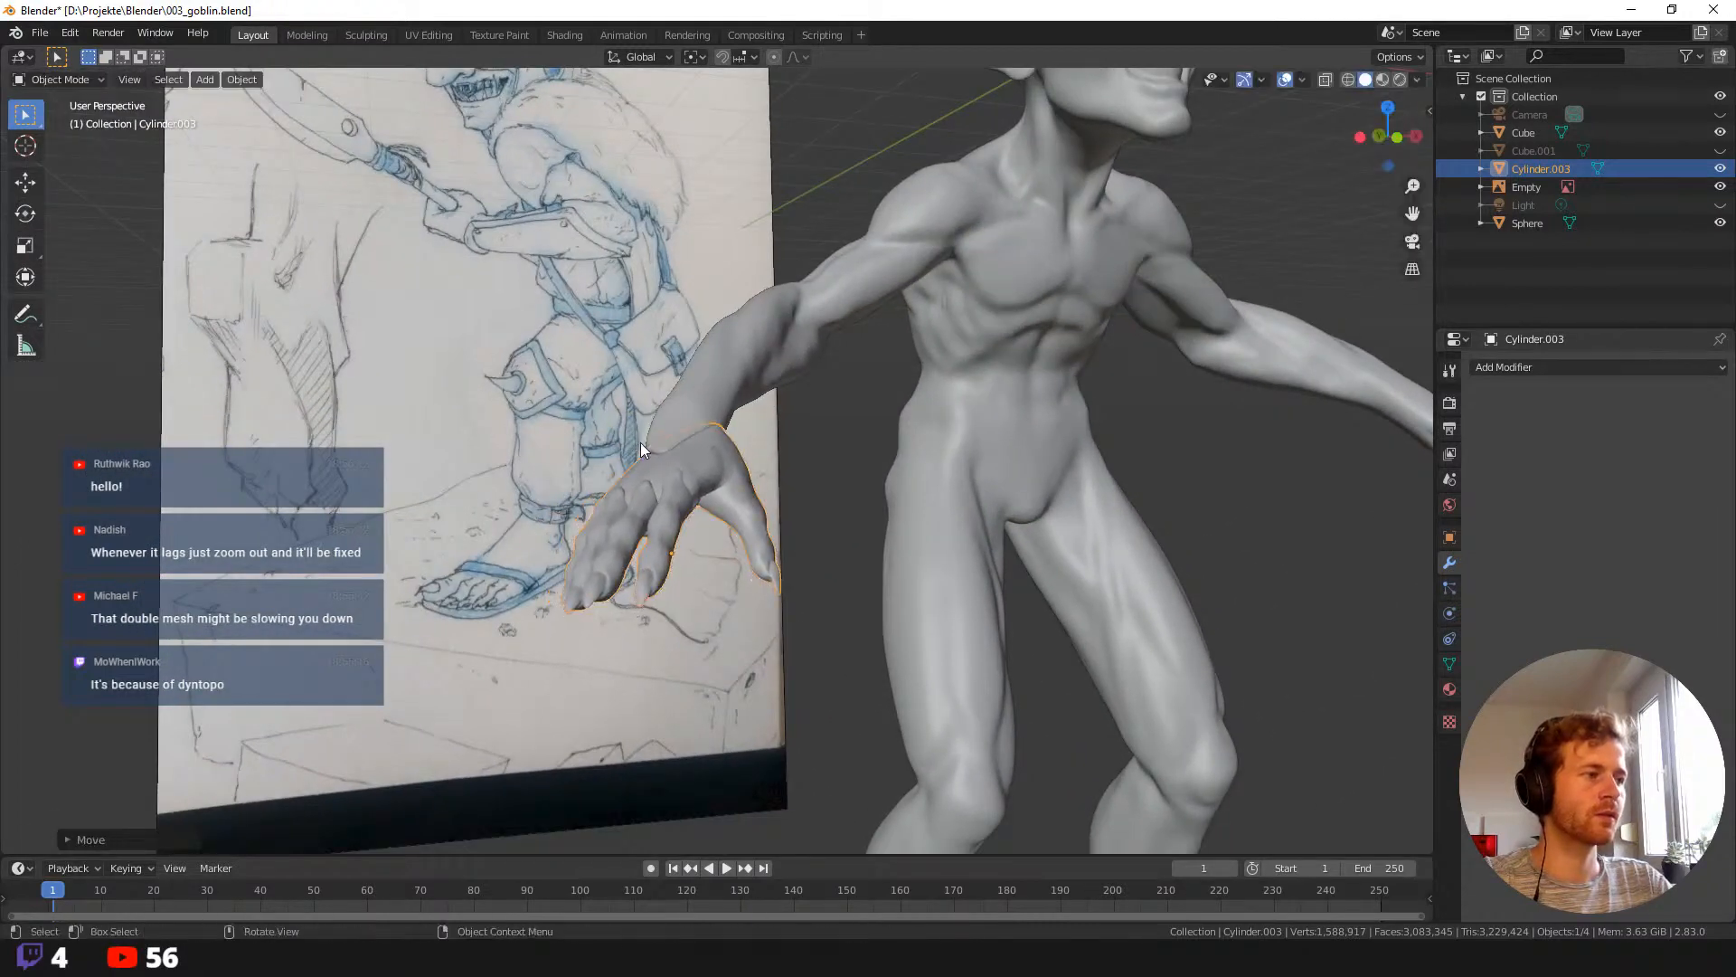
pyautogui.moveTo(641, 442)
pyautogui.mouseDown(button='middle')
pyautogui.moveTo(844, 454)
pyautogui.moveTo(760, 463)
pyautogui.moveTo(510, 412)
pyautogui.moveTo(632, 452)
pyautogui.moveTo(321, 341)
pyautogui.moveTo(380, 368)
pyautogui.moveTo(542, 376)
pyautogui.mouseUp(button='middle')
# Switch the hand to Sculpt Mode, rotate it about -6° around its local Y axis, and check its fit at the wrist.
pyautogui.hotkey('ctrl', 'Tab')
pyautogui.scroll(-4, 416, 355)
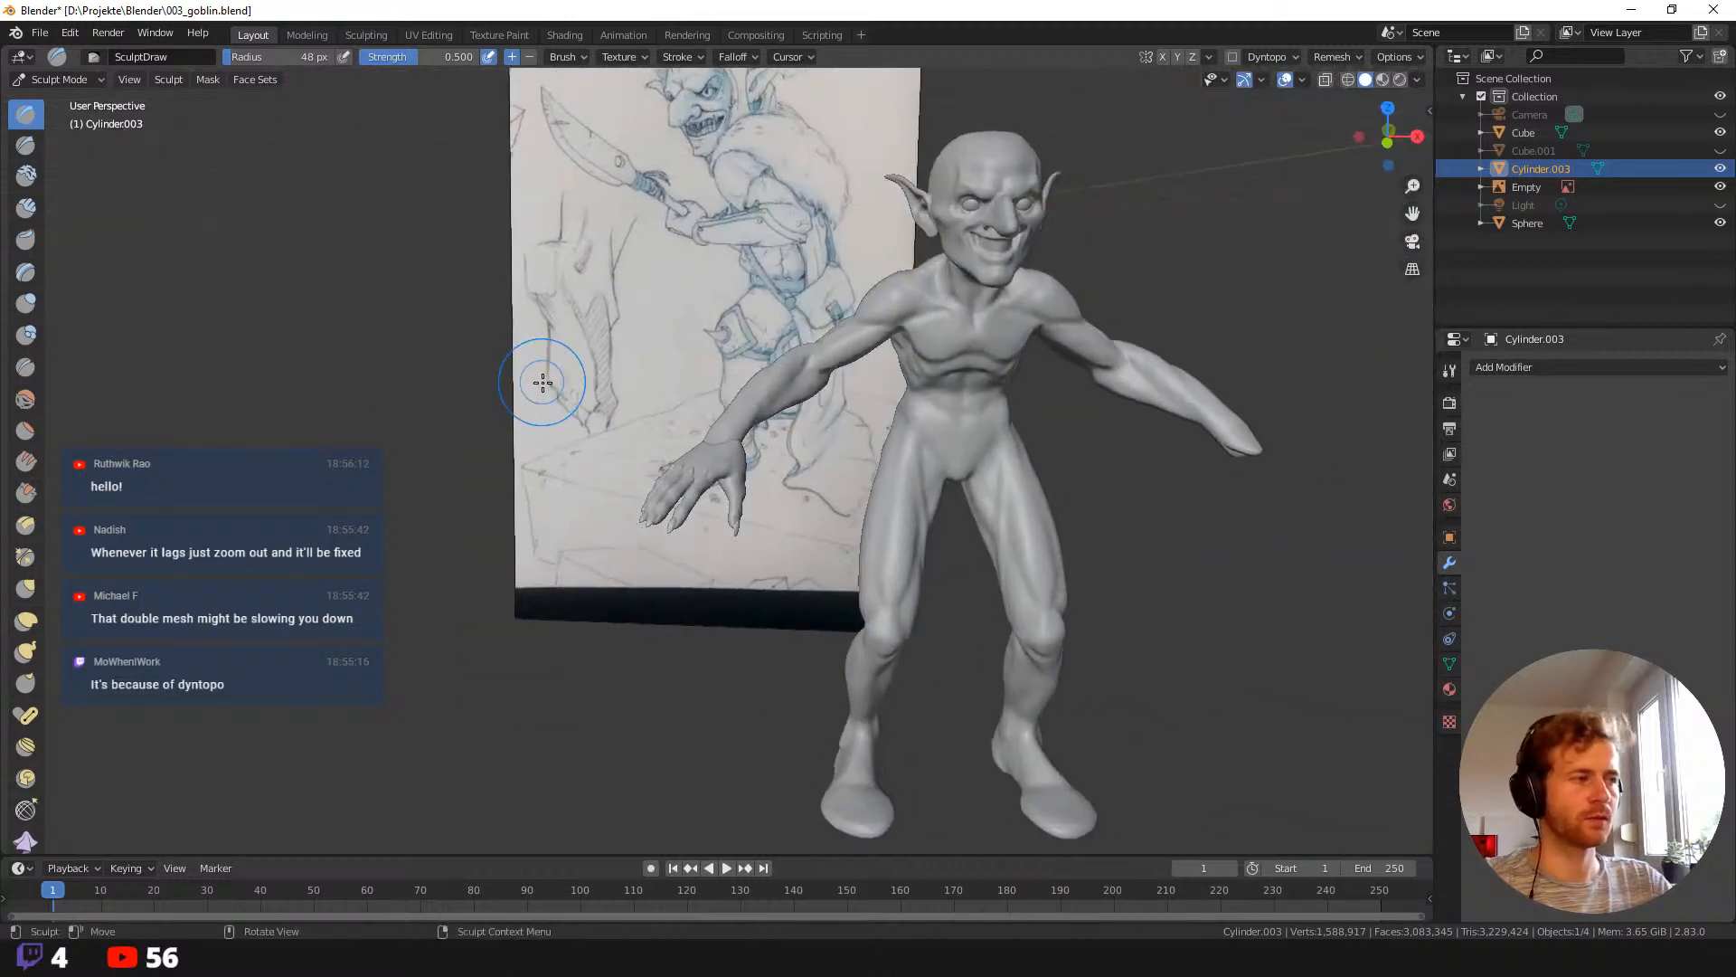
pyautogui.press('r')
pyautogui.press('y')
pyautogui.press('y')
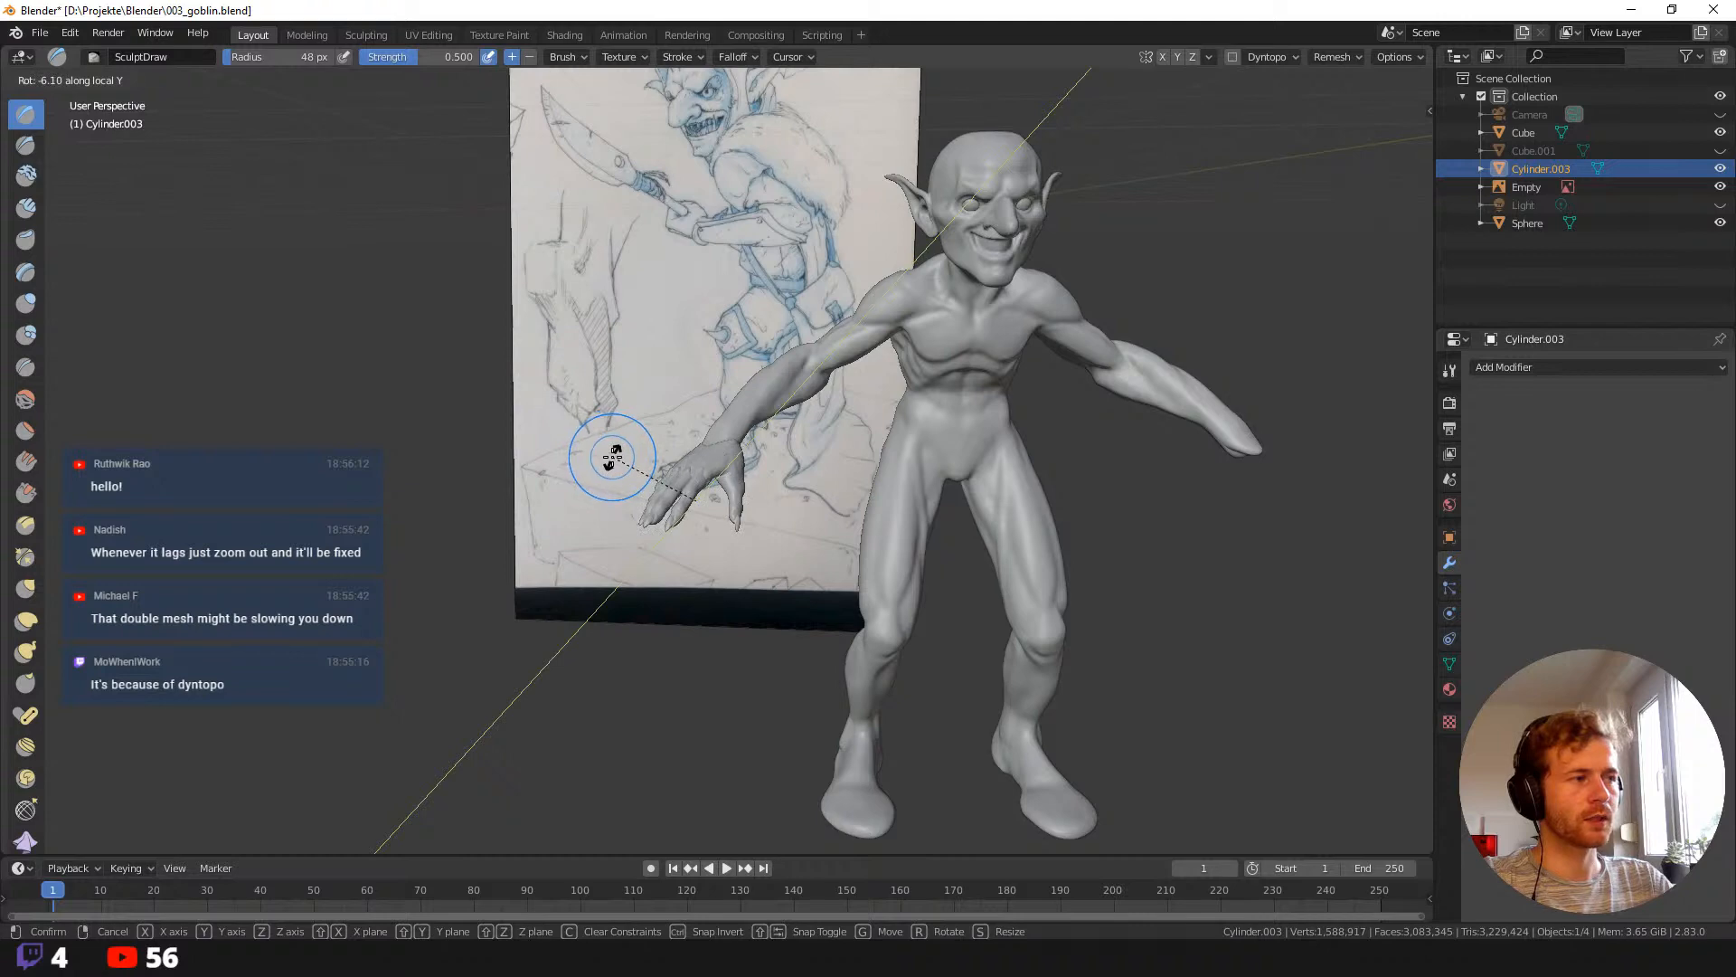
pyautogui.click(615, 463)
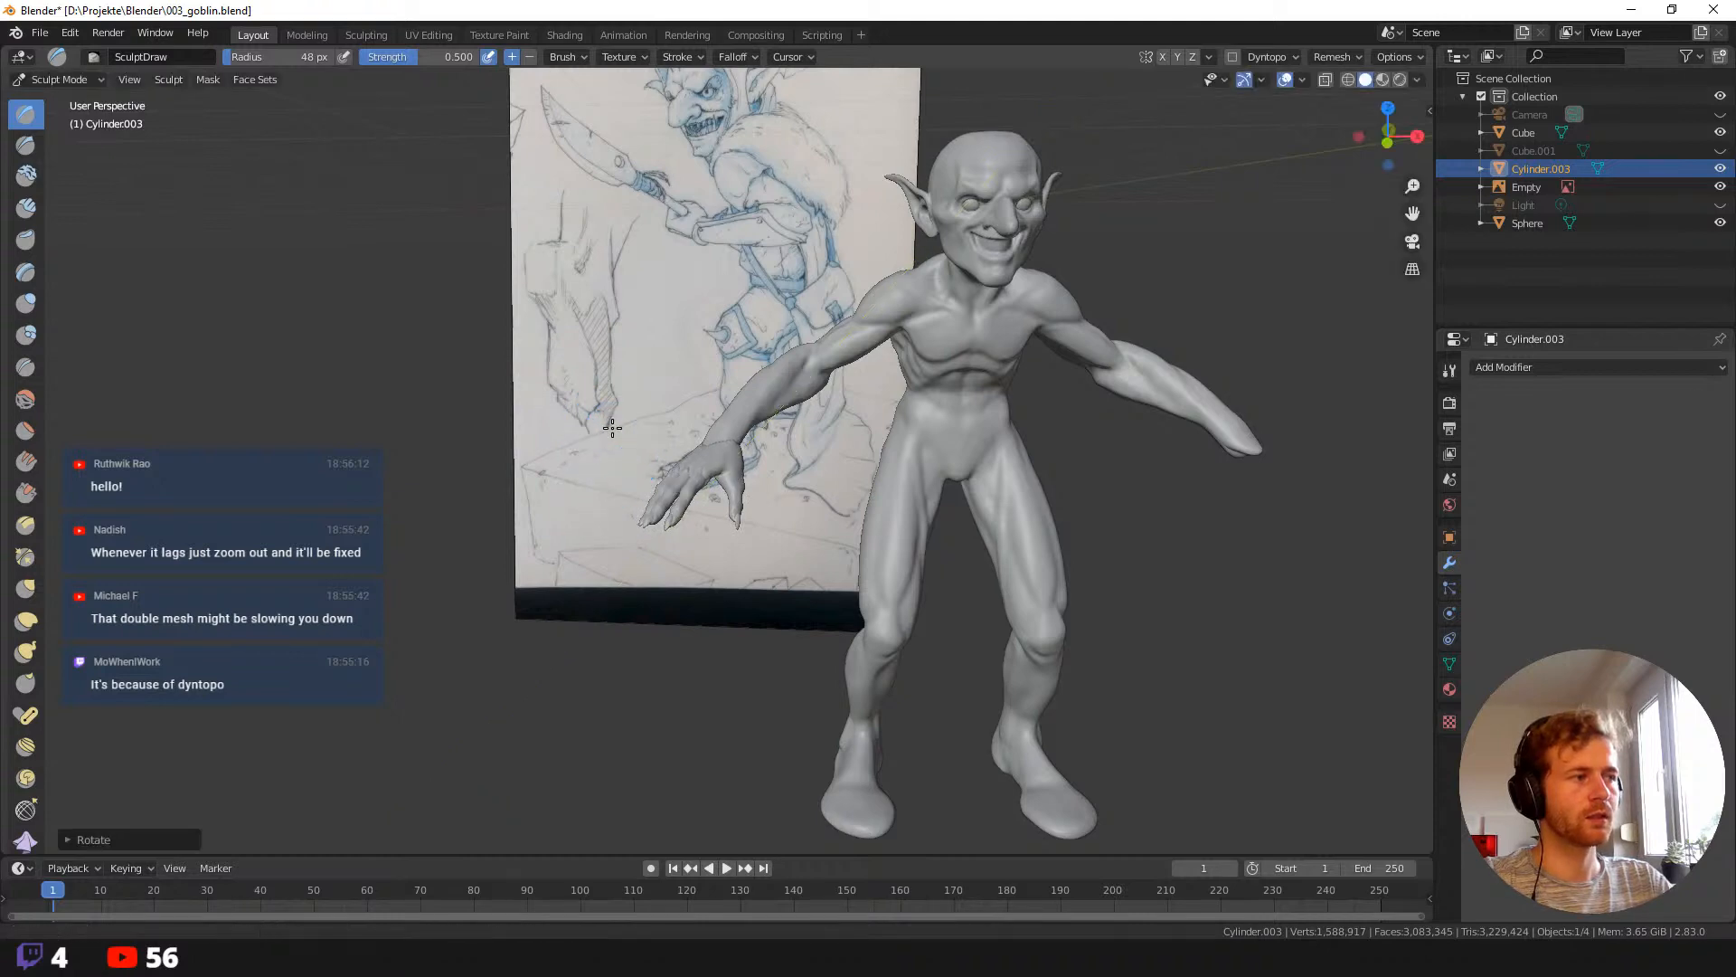
pyautogui.scroll(4, 623, 475)
pyautogui.moveTo(639, 489); pyautogui.dragTo(710, 384, button='middle')
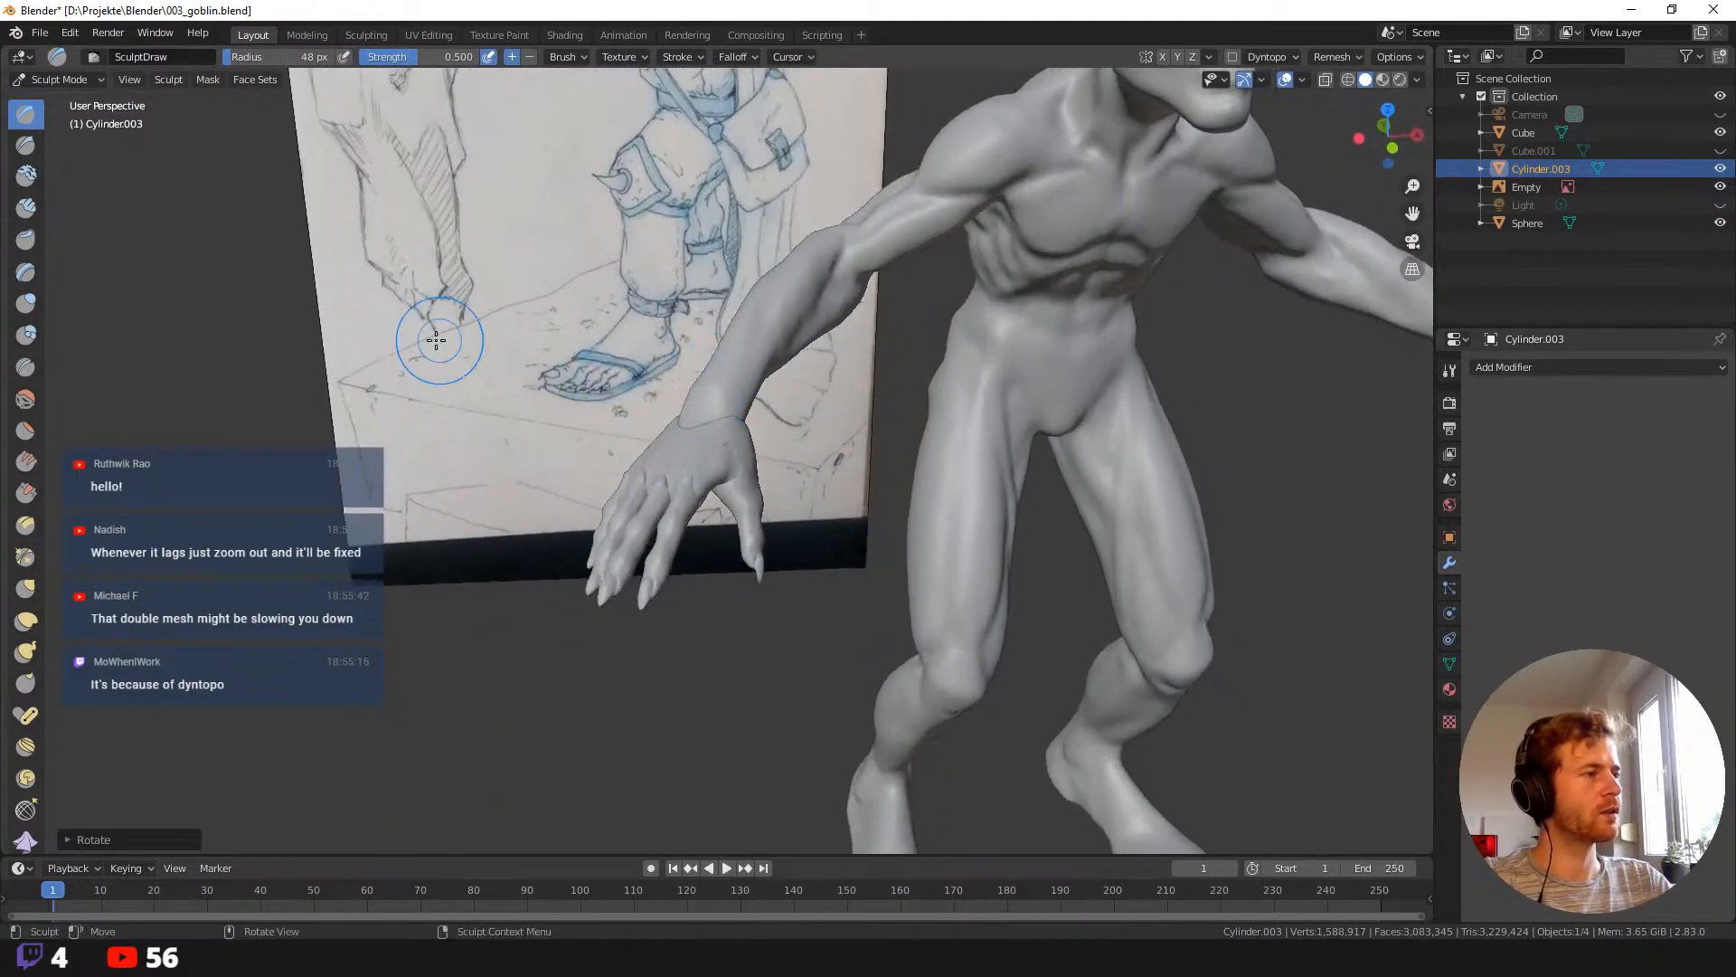
pyautogui.moveTo(441, 340); pyautogui.dragTo(570, 386, button='middle')
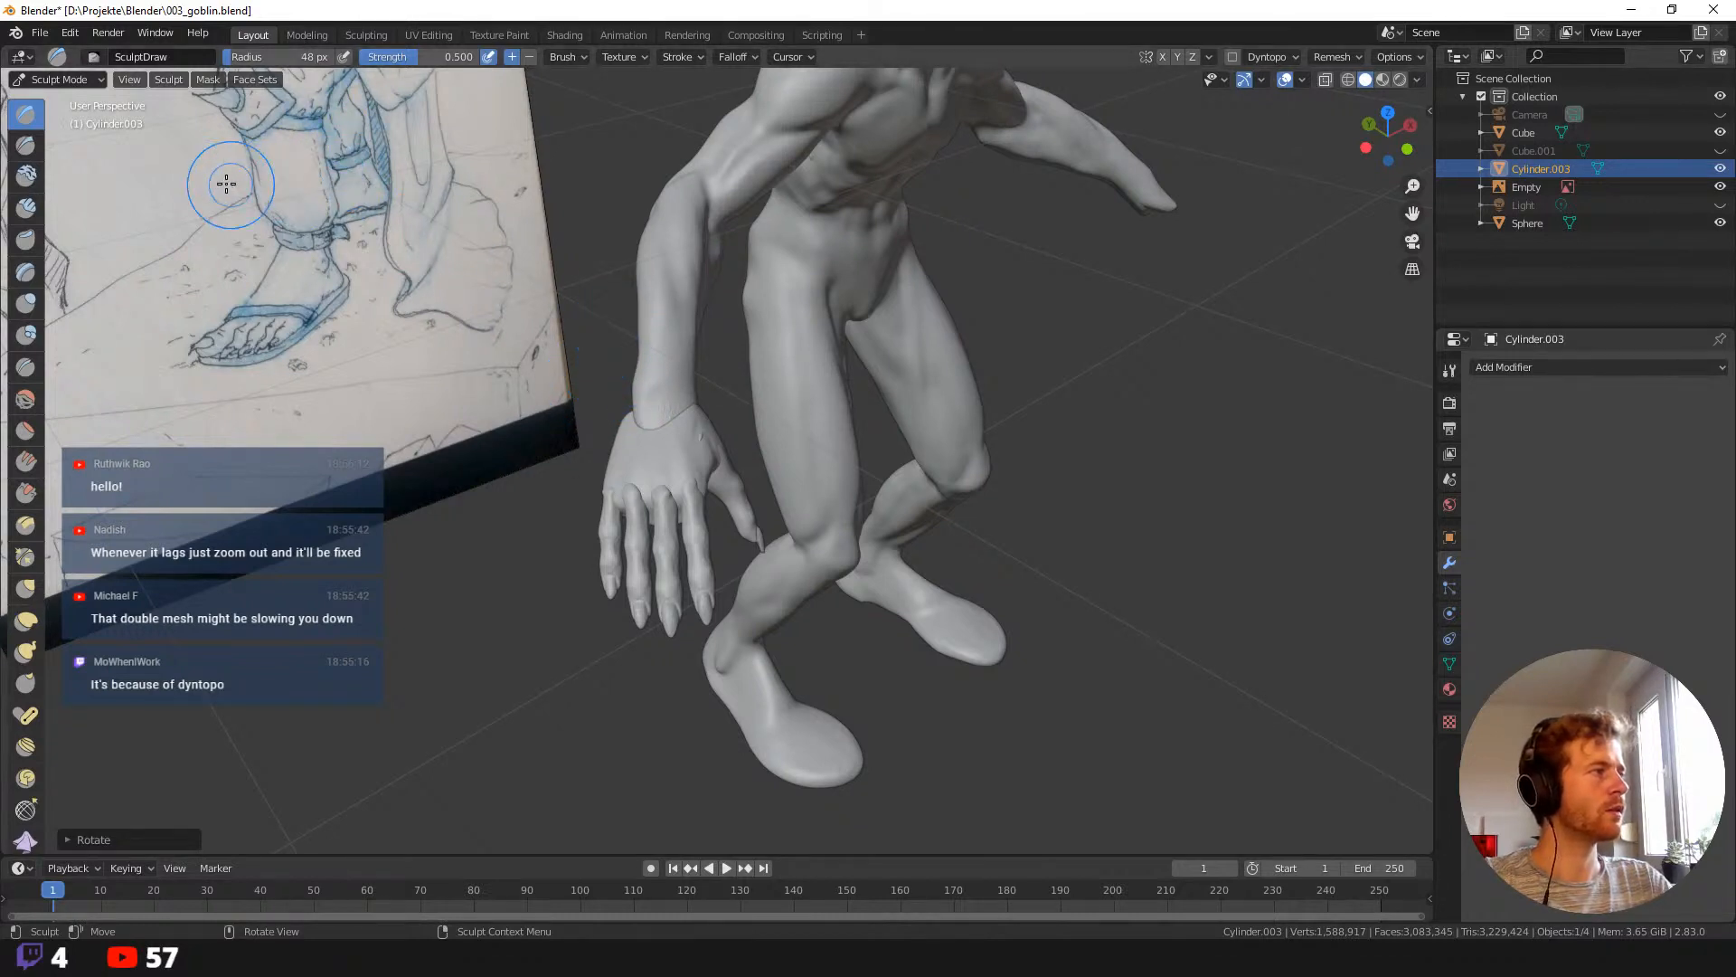
pyautogui.press('q')
# Make the goblin's body the active object in the Sculpting workspace and enable X-axis mirroring for it.
pyautogui.click(358, 33)
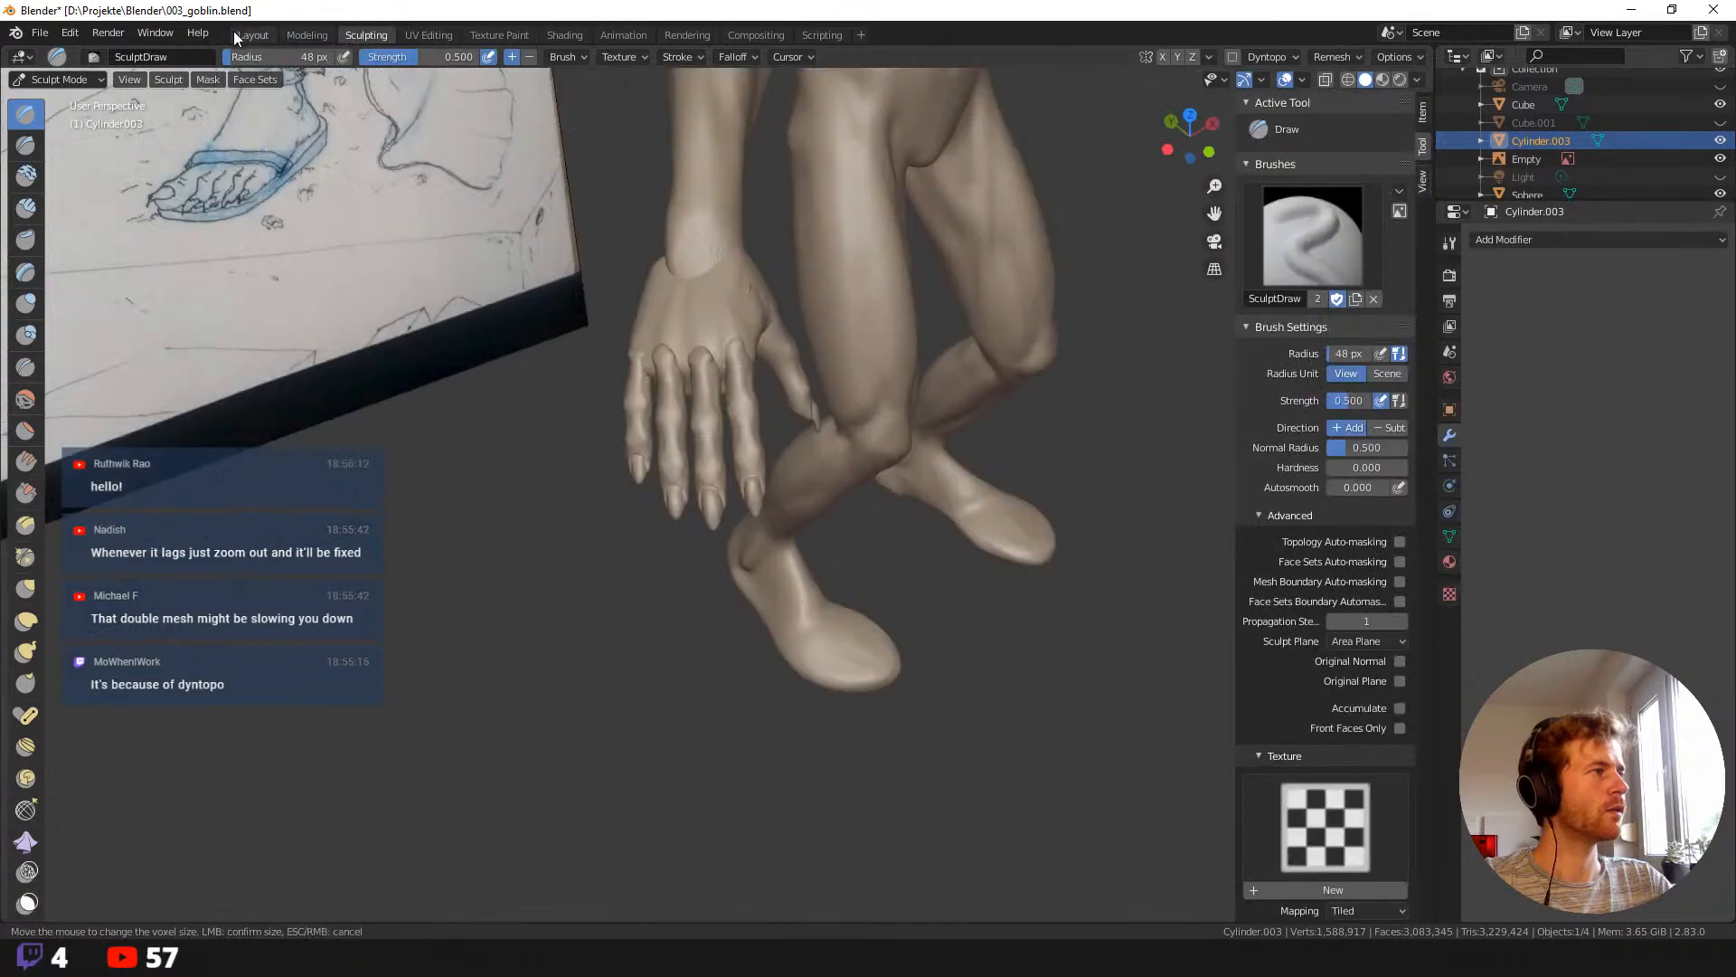
pyautogui.click(246, 34)
pyautogui.click(651, 339)
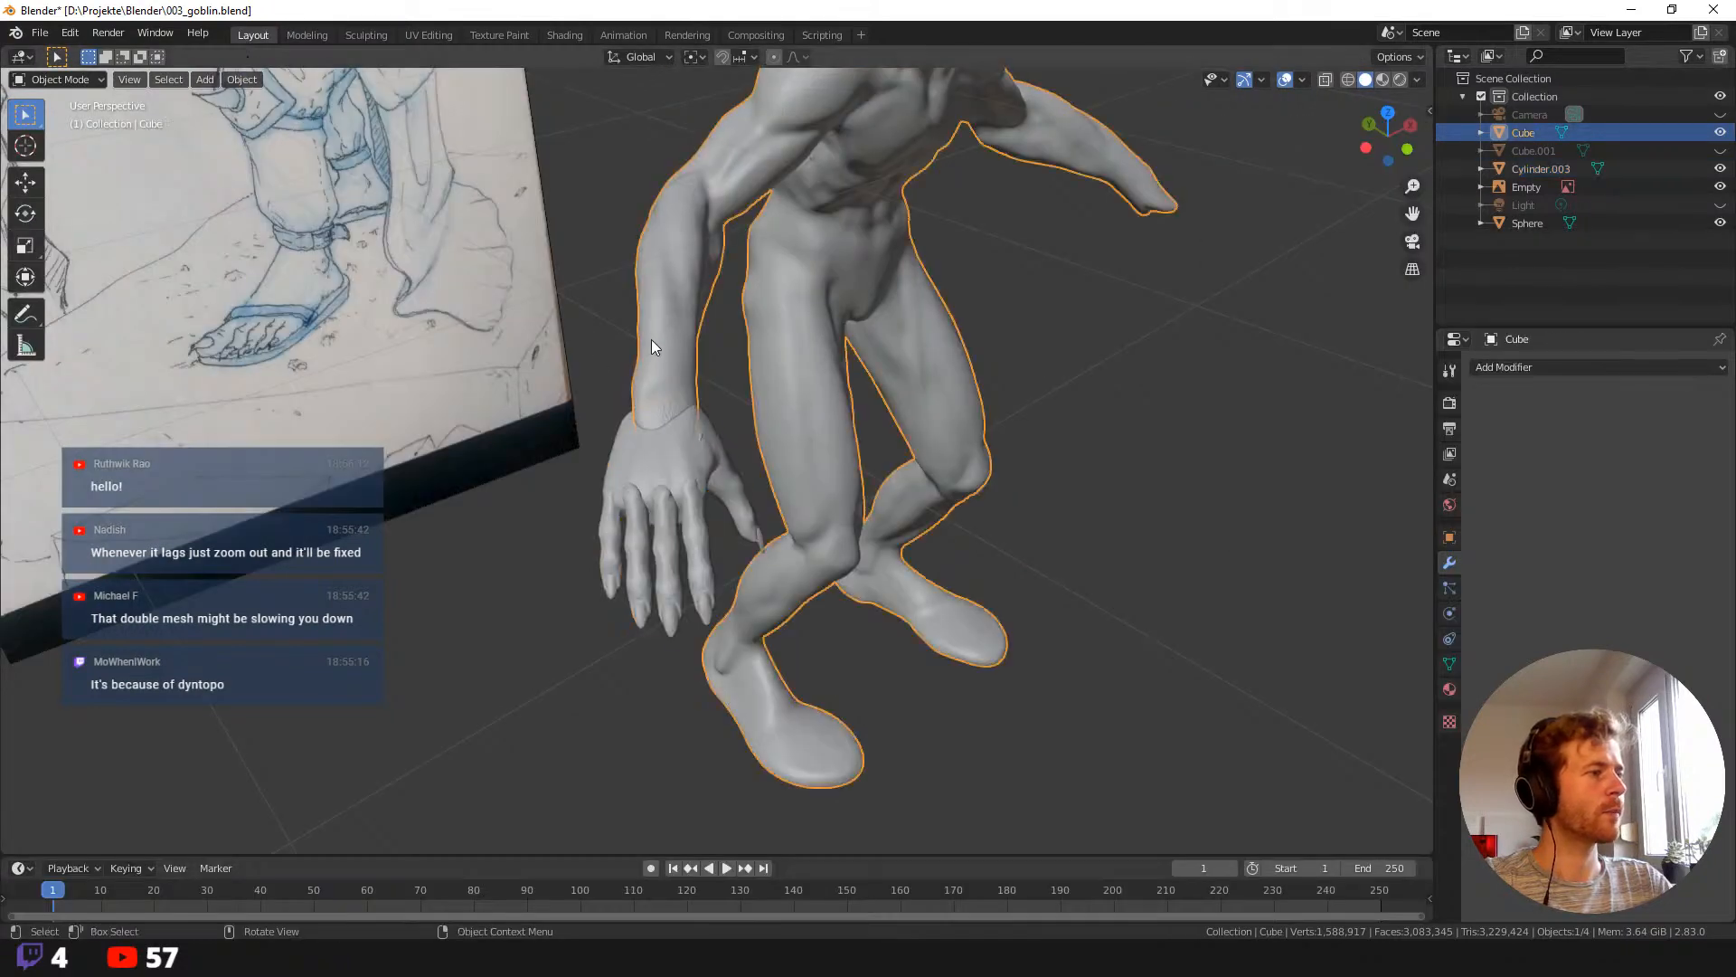
pyautogui.click(364, 34)
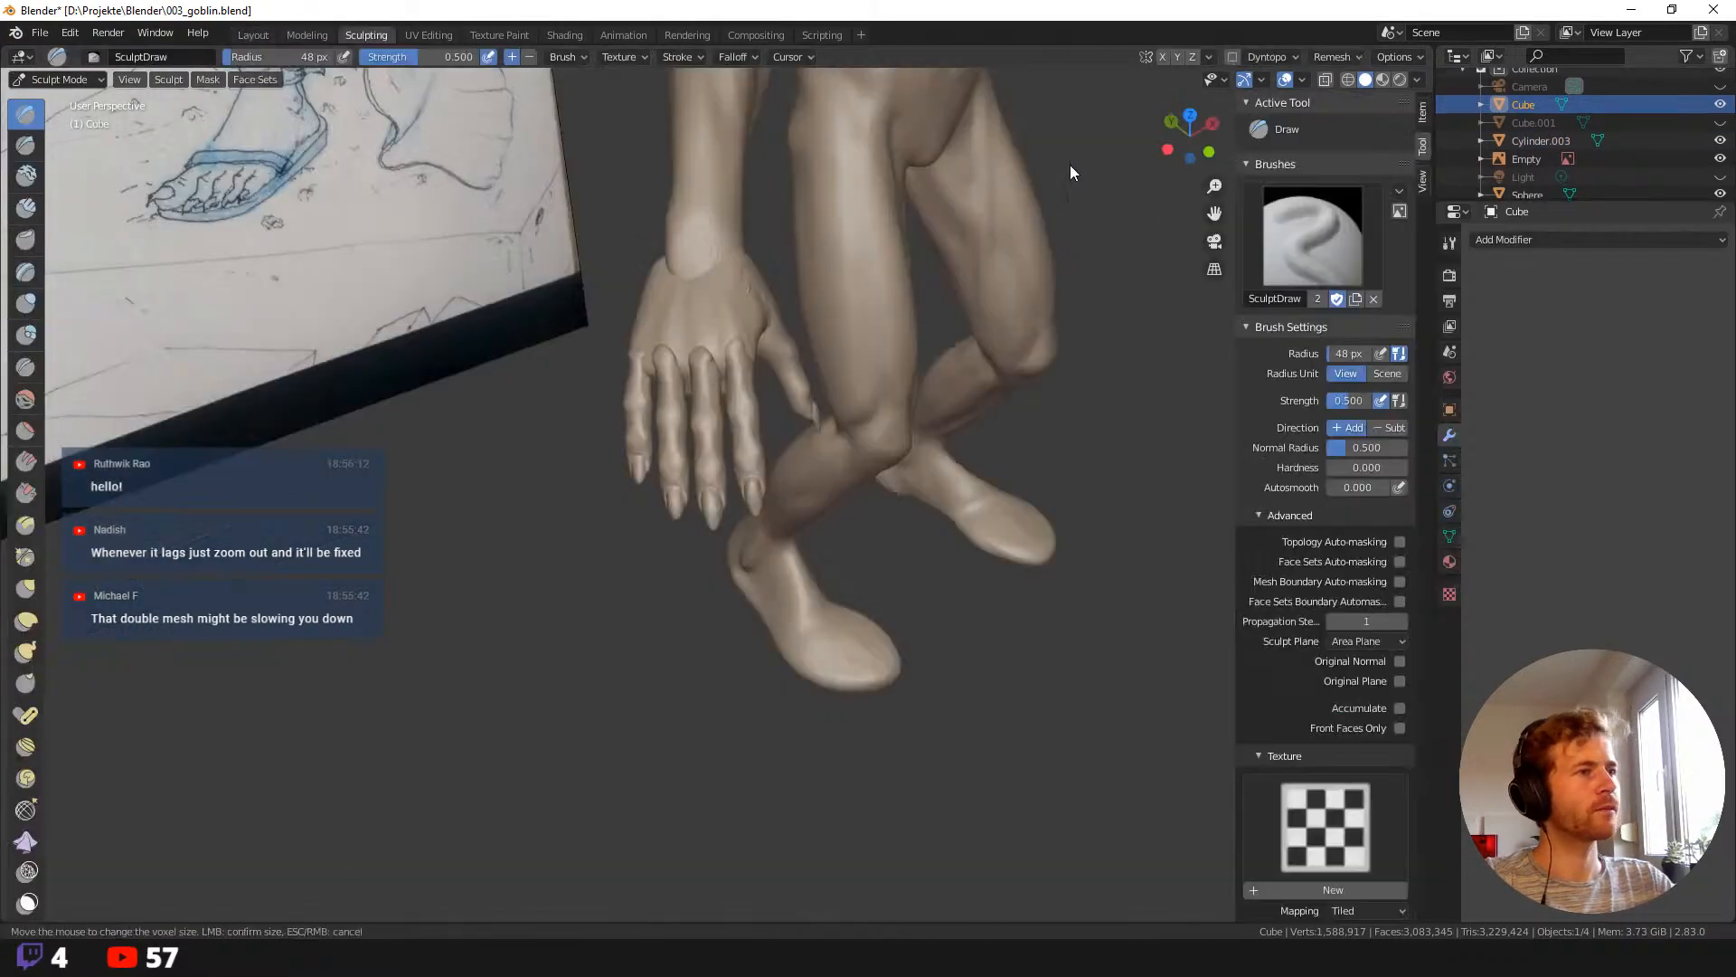
pyautogui.press('r')
pyautogui.click(1162, 56)
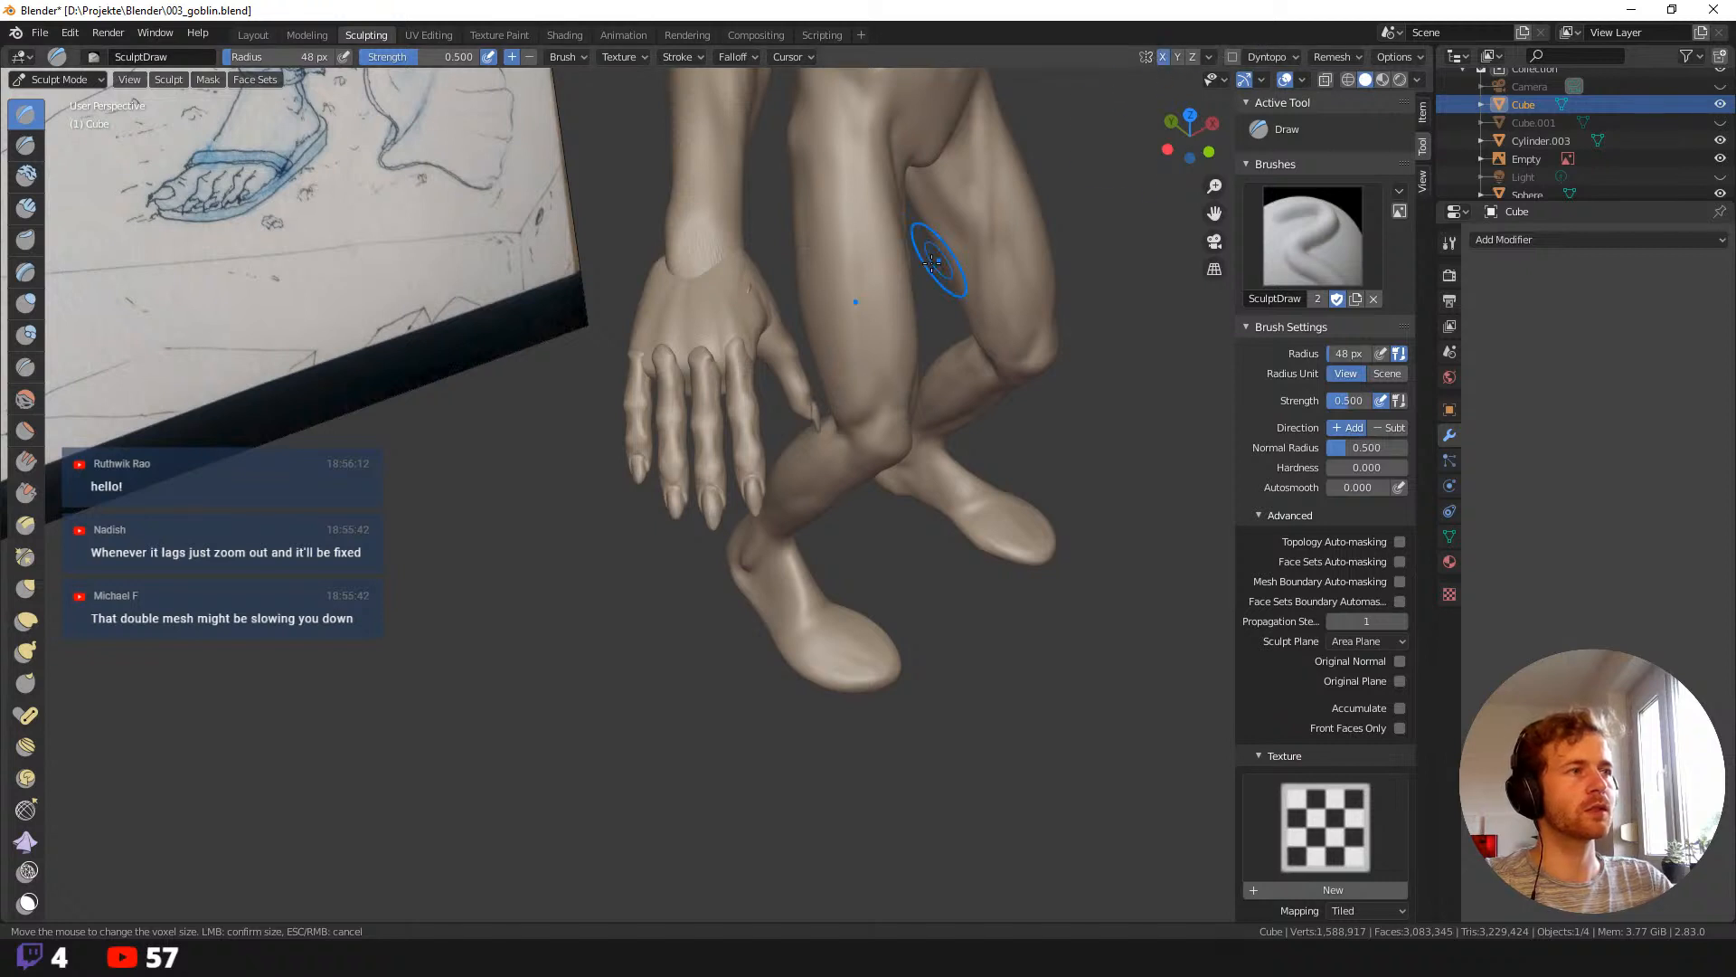
# Pull the body's wrist and lower forearm outward with the Grab brush at a 187 px radius to meet the hand.
pyautogui.moveTo(932, 263); pyautogui.dragTo(833, 445, button='middle')
pyautogui.press('g')
pyautogui.press('f')
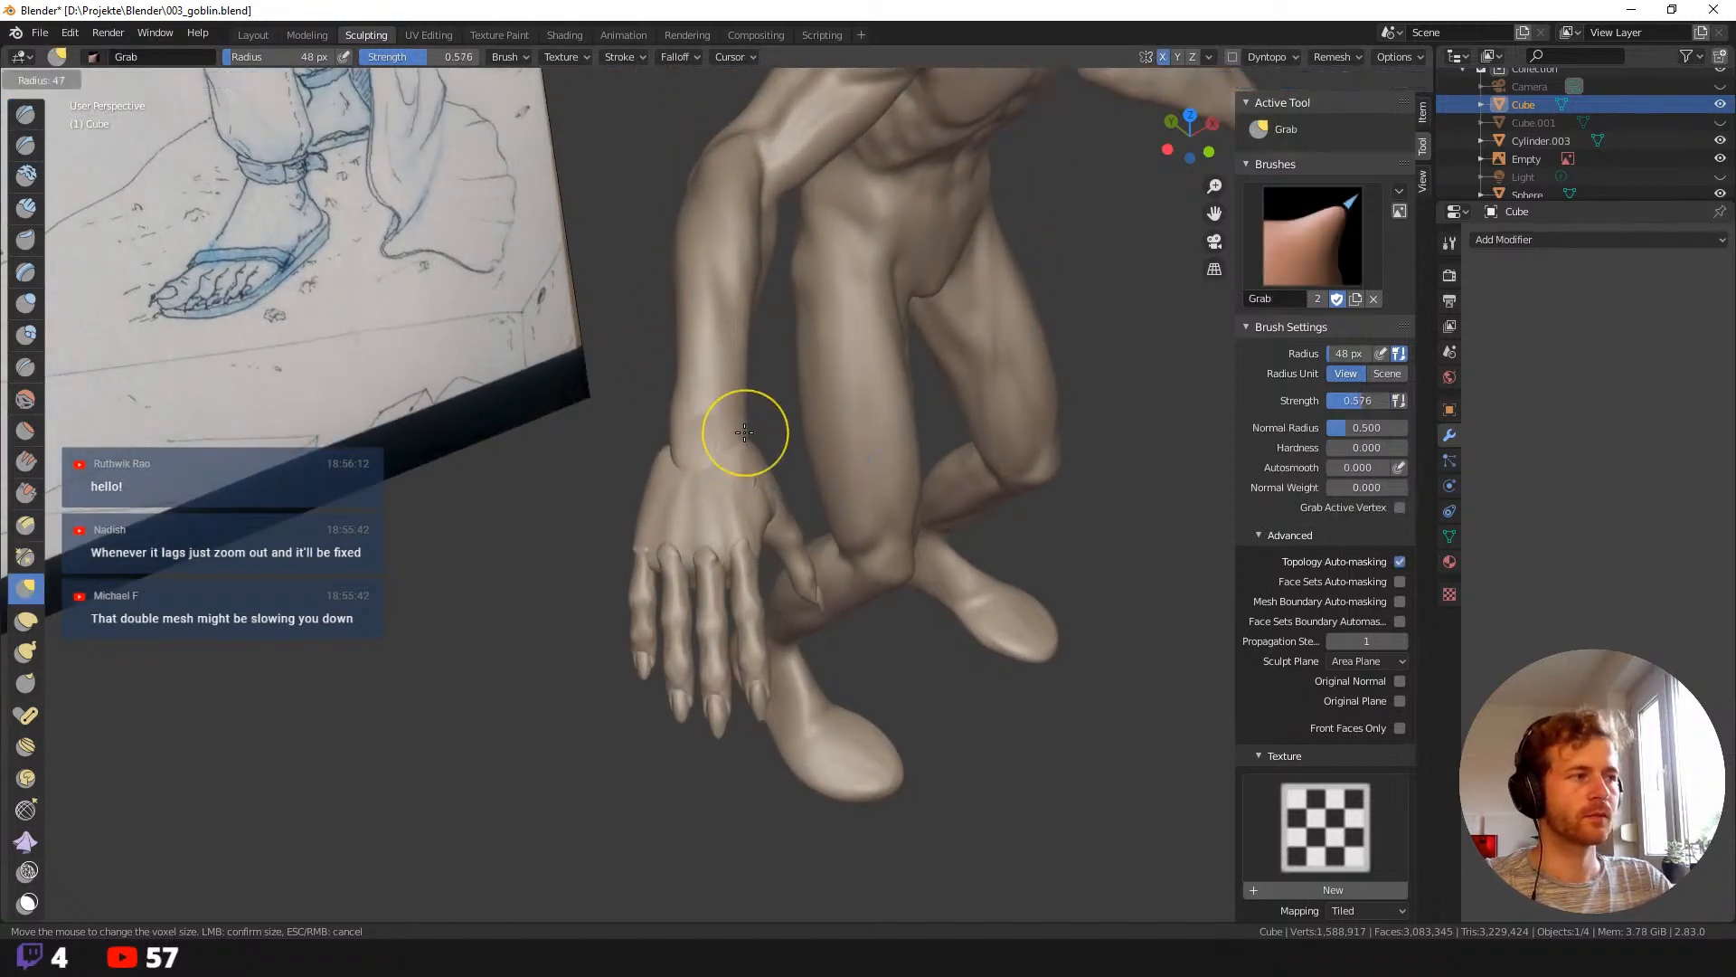
pyautogui.click(697, 453)
pyautogui.moveTo(697, 453)
pyautogui.mouseDown()
pyautogui.moveTo(671, 459)
pyautogui.moveTo(688, 447)
pyautogui.mouseUp()
pyautogui.moveTo(689, 330); pyautogui.dragTo(674, 327)
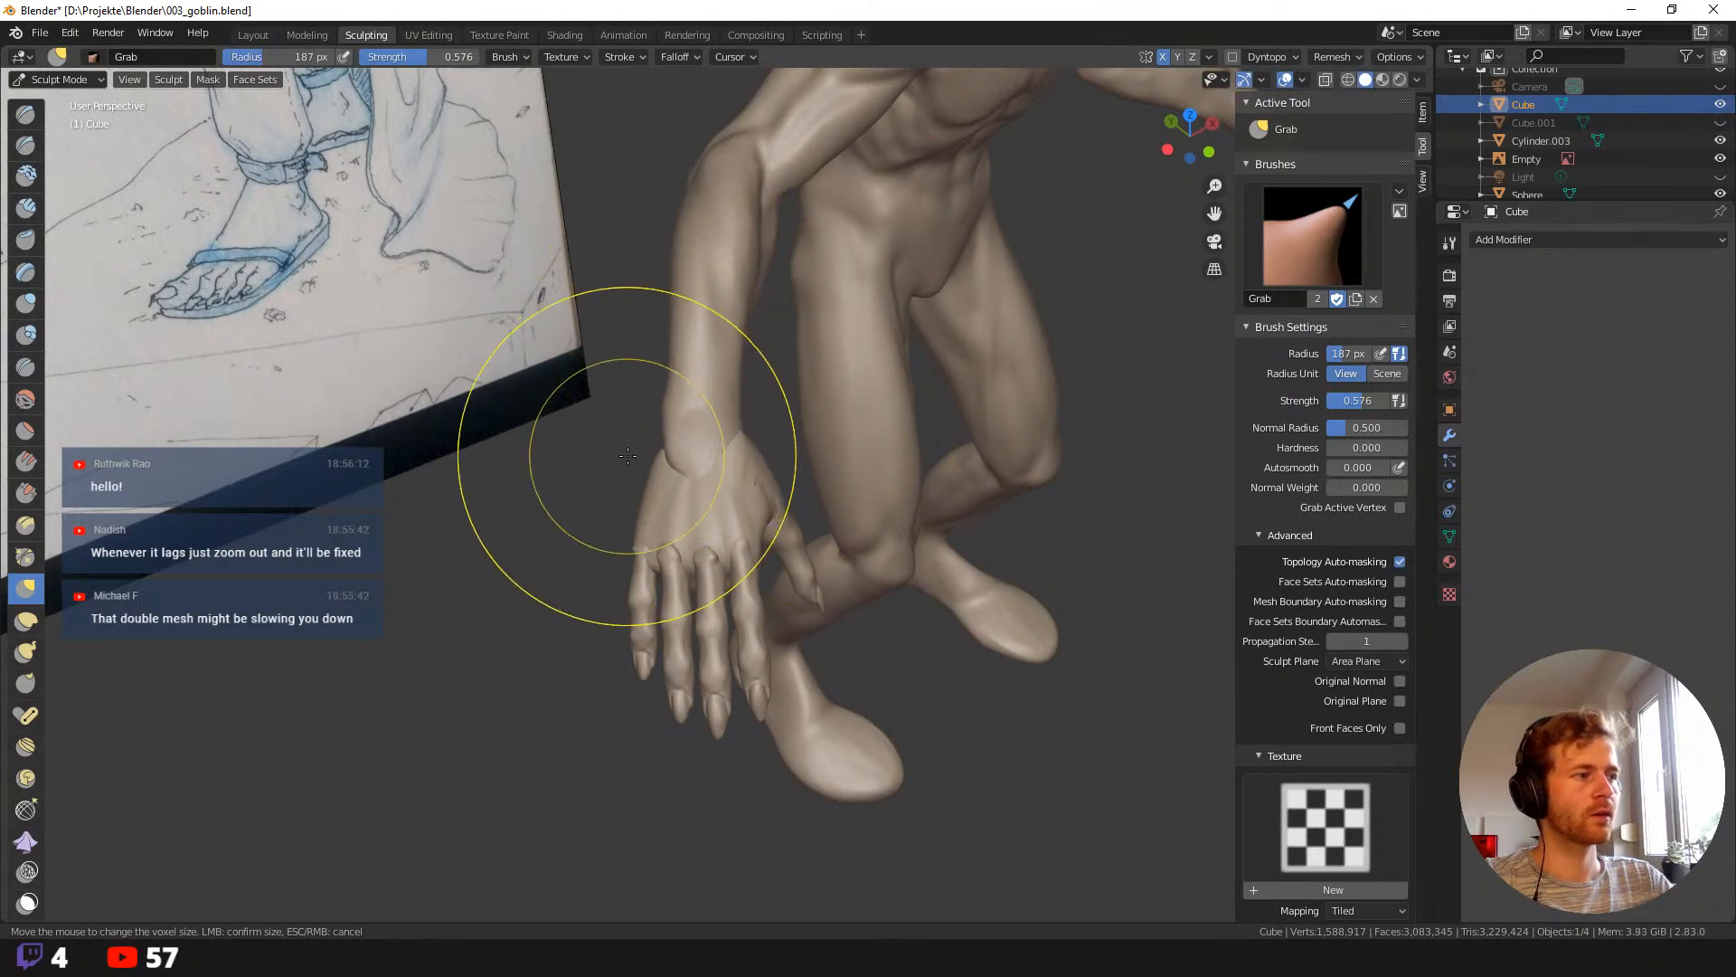
pyautogui.moveTo(600, 473); pyautogui.dragTo(534, 403, button='middle')
pyautogui.scroll(-4, 570, 368)
pyautogui.scroll(2, 556, 406)
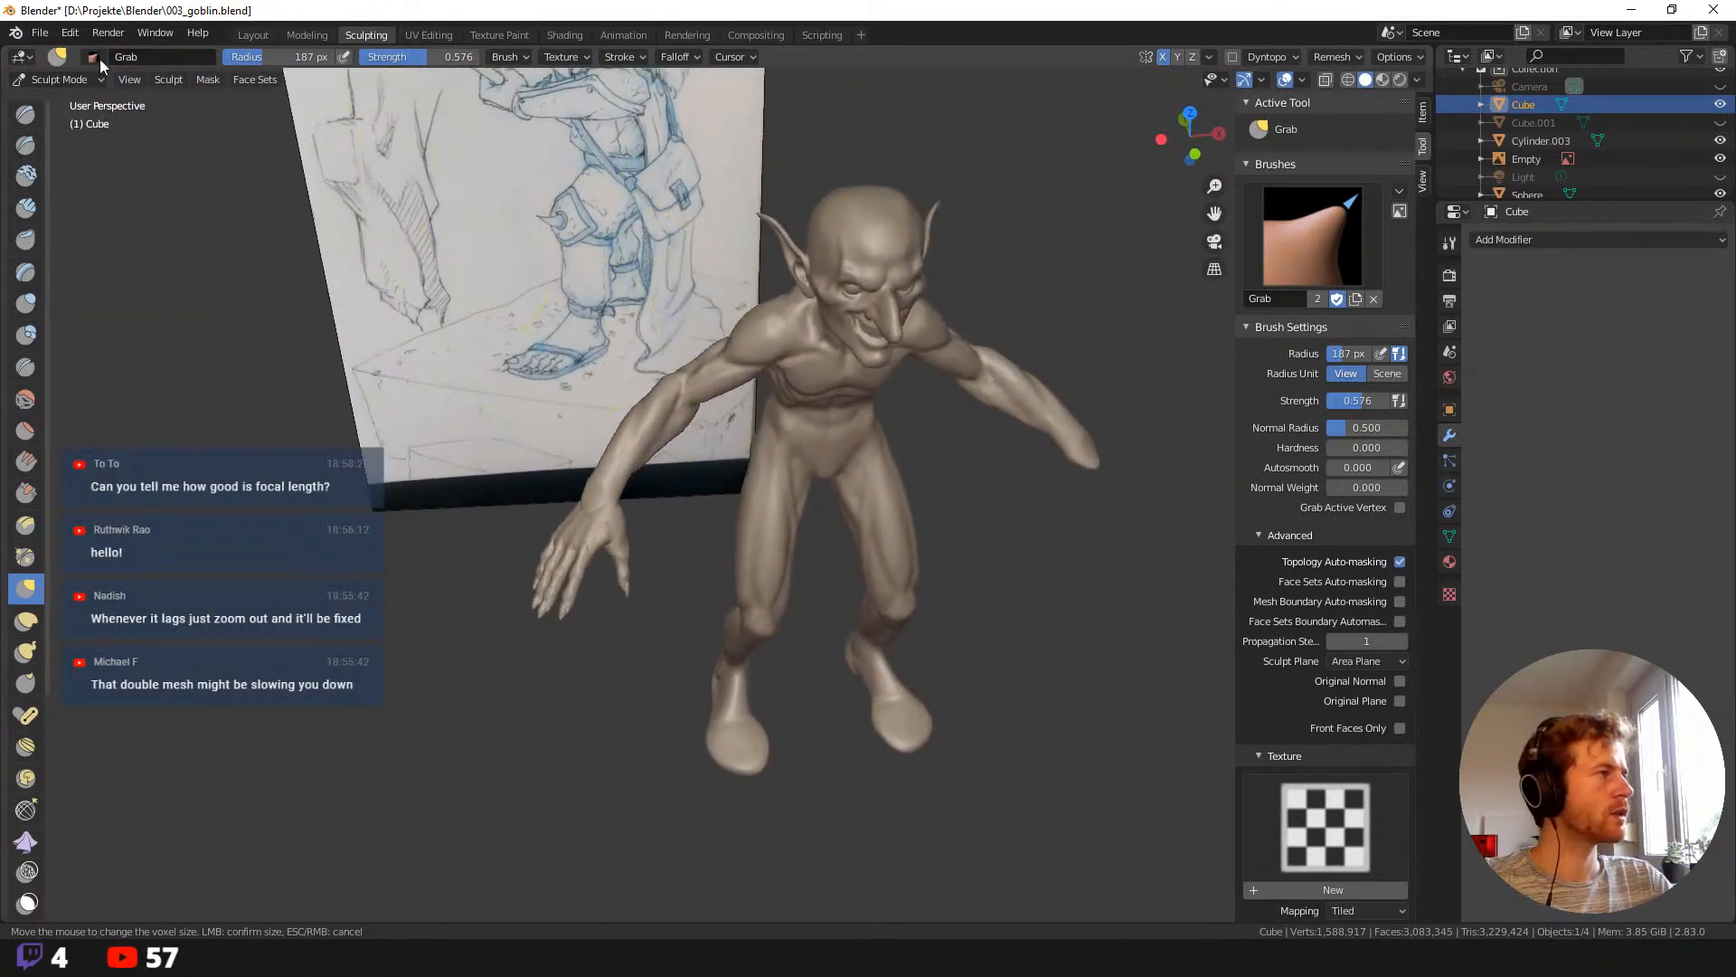
# Add an X-axis Mirror modifier to the hand in the Layout workspace, with the goblin's body as the mirror object.
pyautogui.click(253, 34)
pyautogui.click(651, 473)
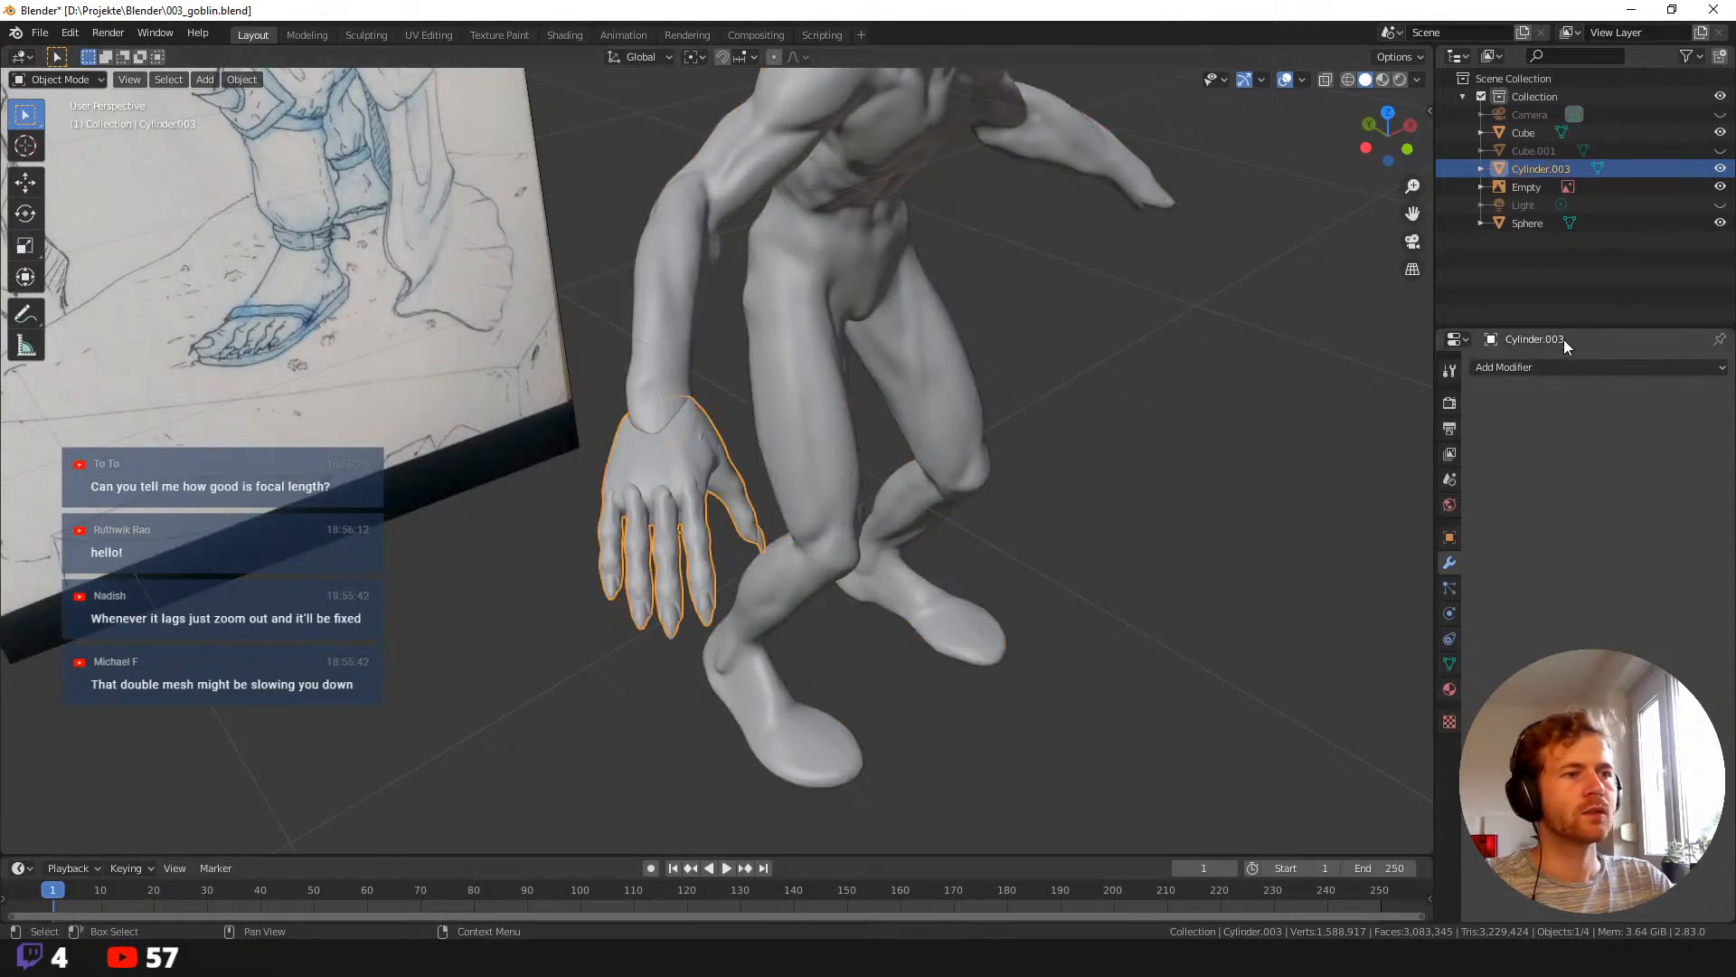
pyautogui.click(1556, 367)
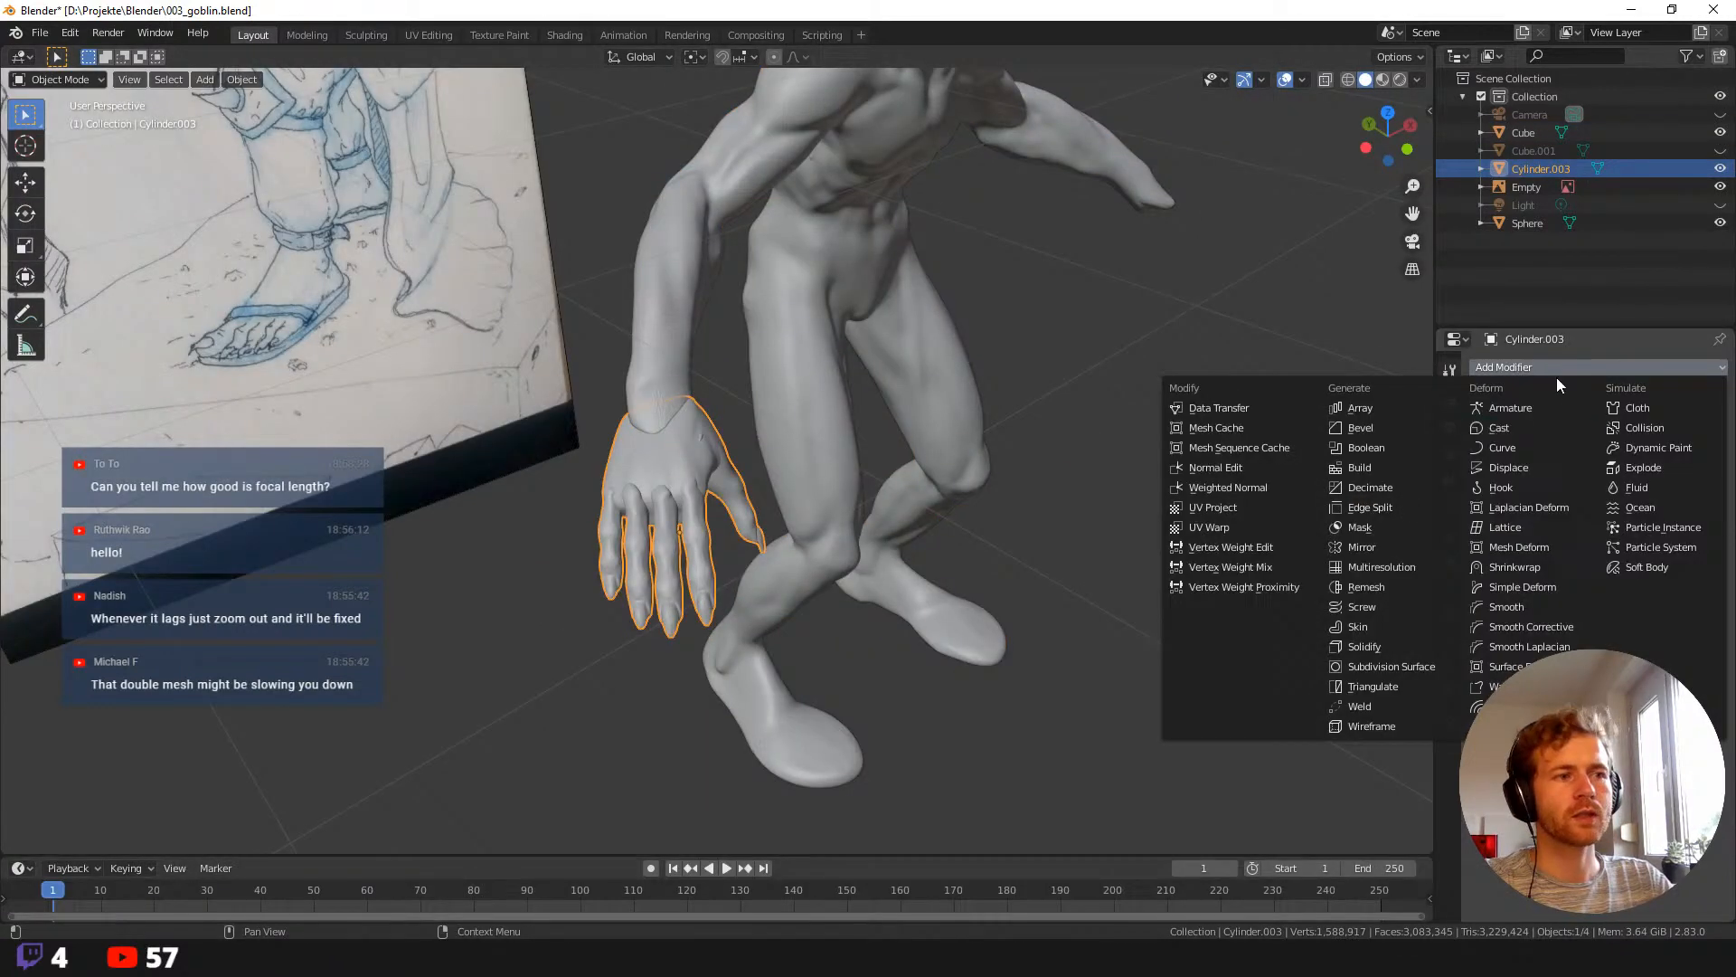
pyautogui.click(1383, 546)
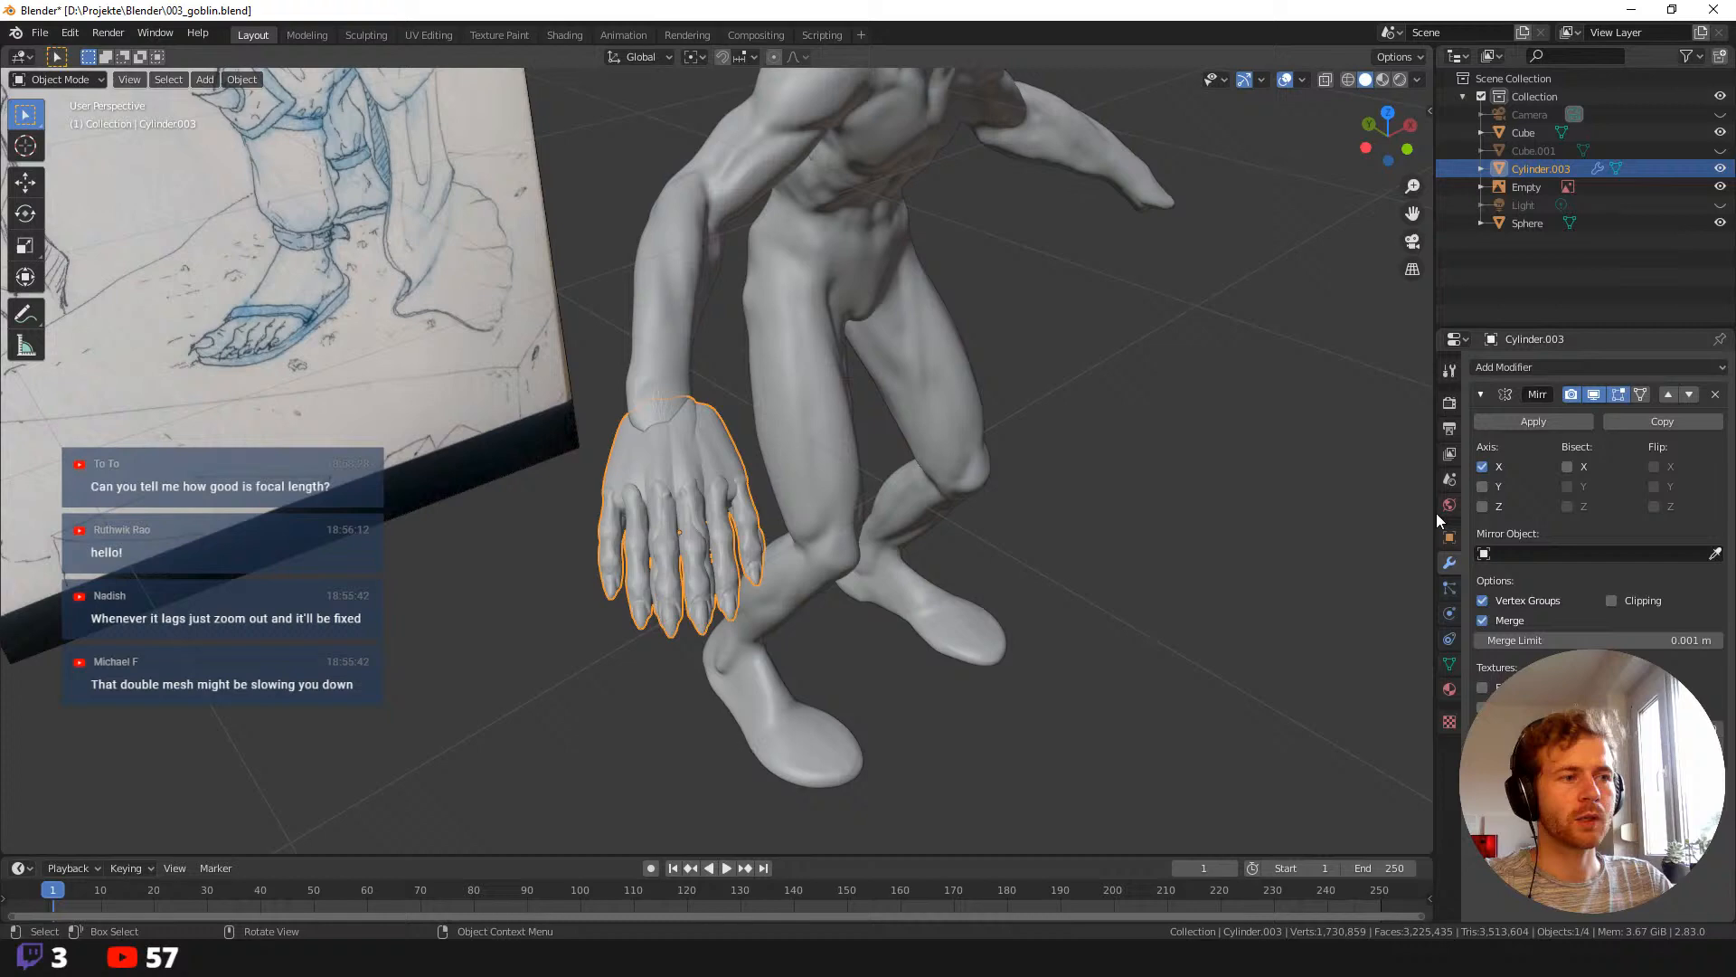
pyautogui.click(1716, 553)
pyautogui.click(855, 252)
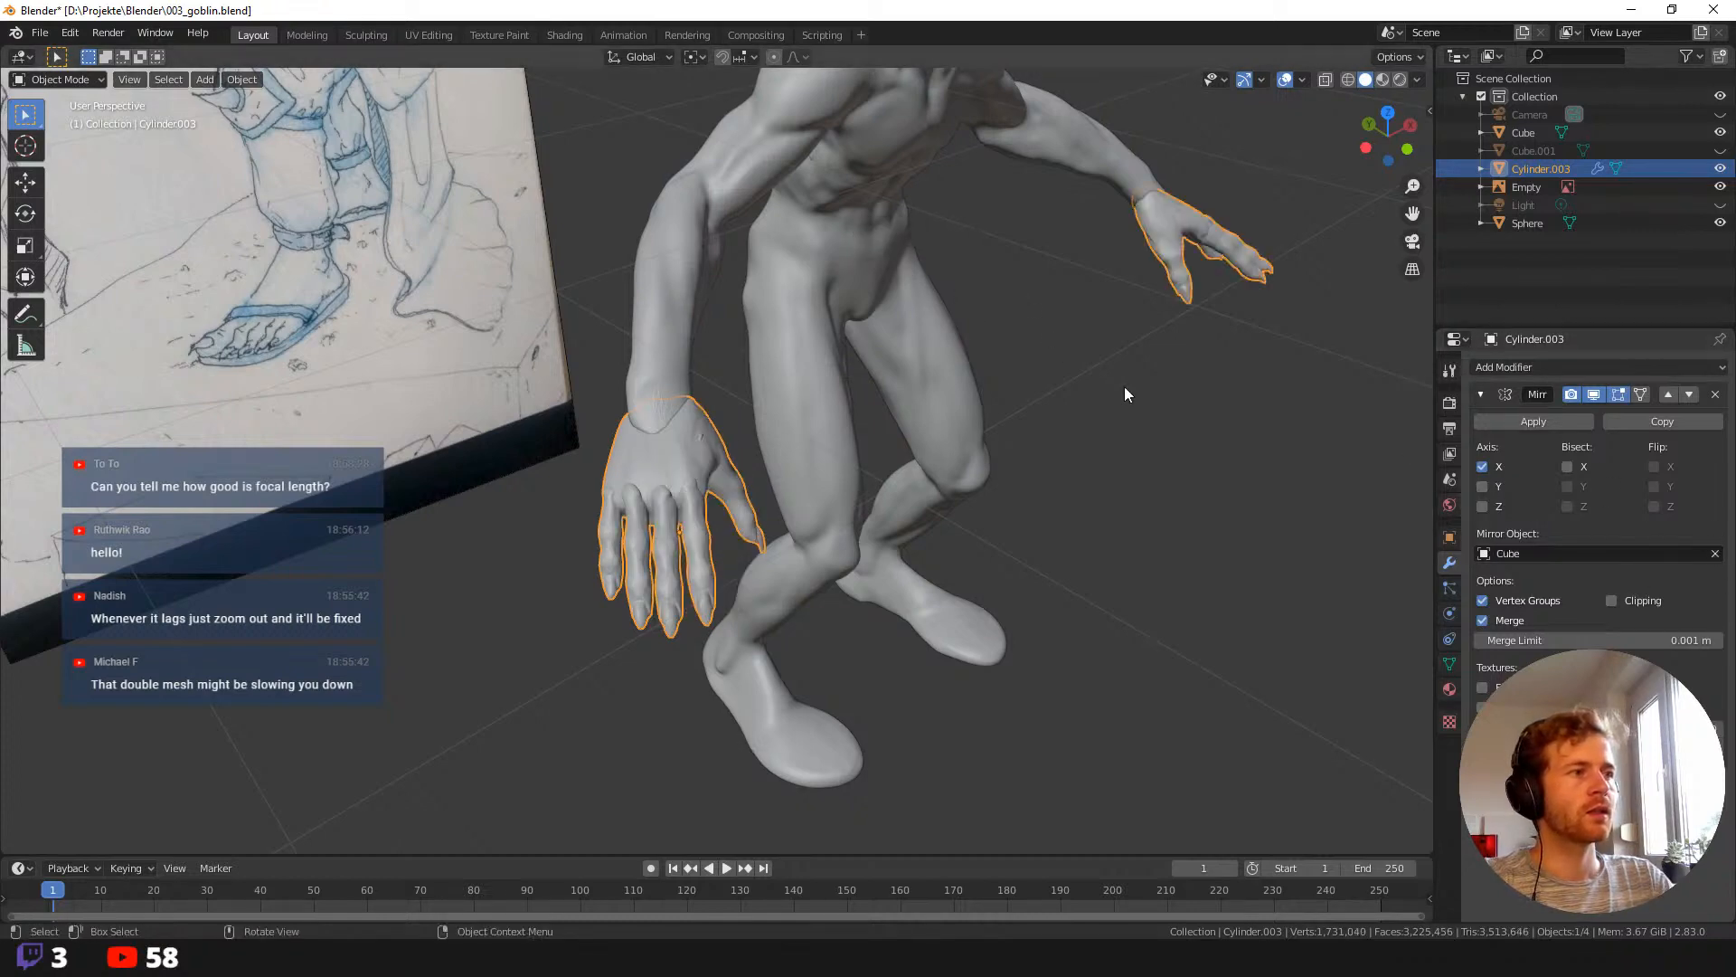
# Apply the Mirror modifier and set the hands' origin to their geometry.
pyautogui.moveTo(1125, 387)
pyautogui.mouseDown(button='middle')
pyautogui.moveTo(1091, 429)
pyautogui.moveTo(1121, 398)
pyautogui.mouseUp(button='middle')
pyautogui.click(1537, 421)
pyautogui.click(242, 78)
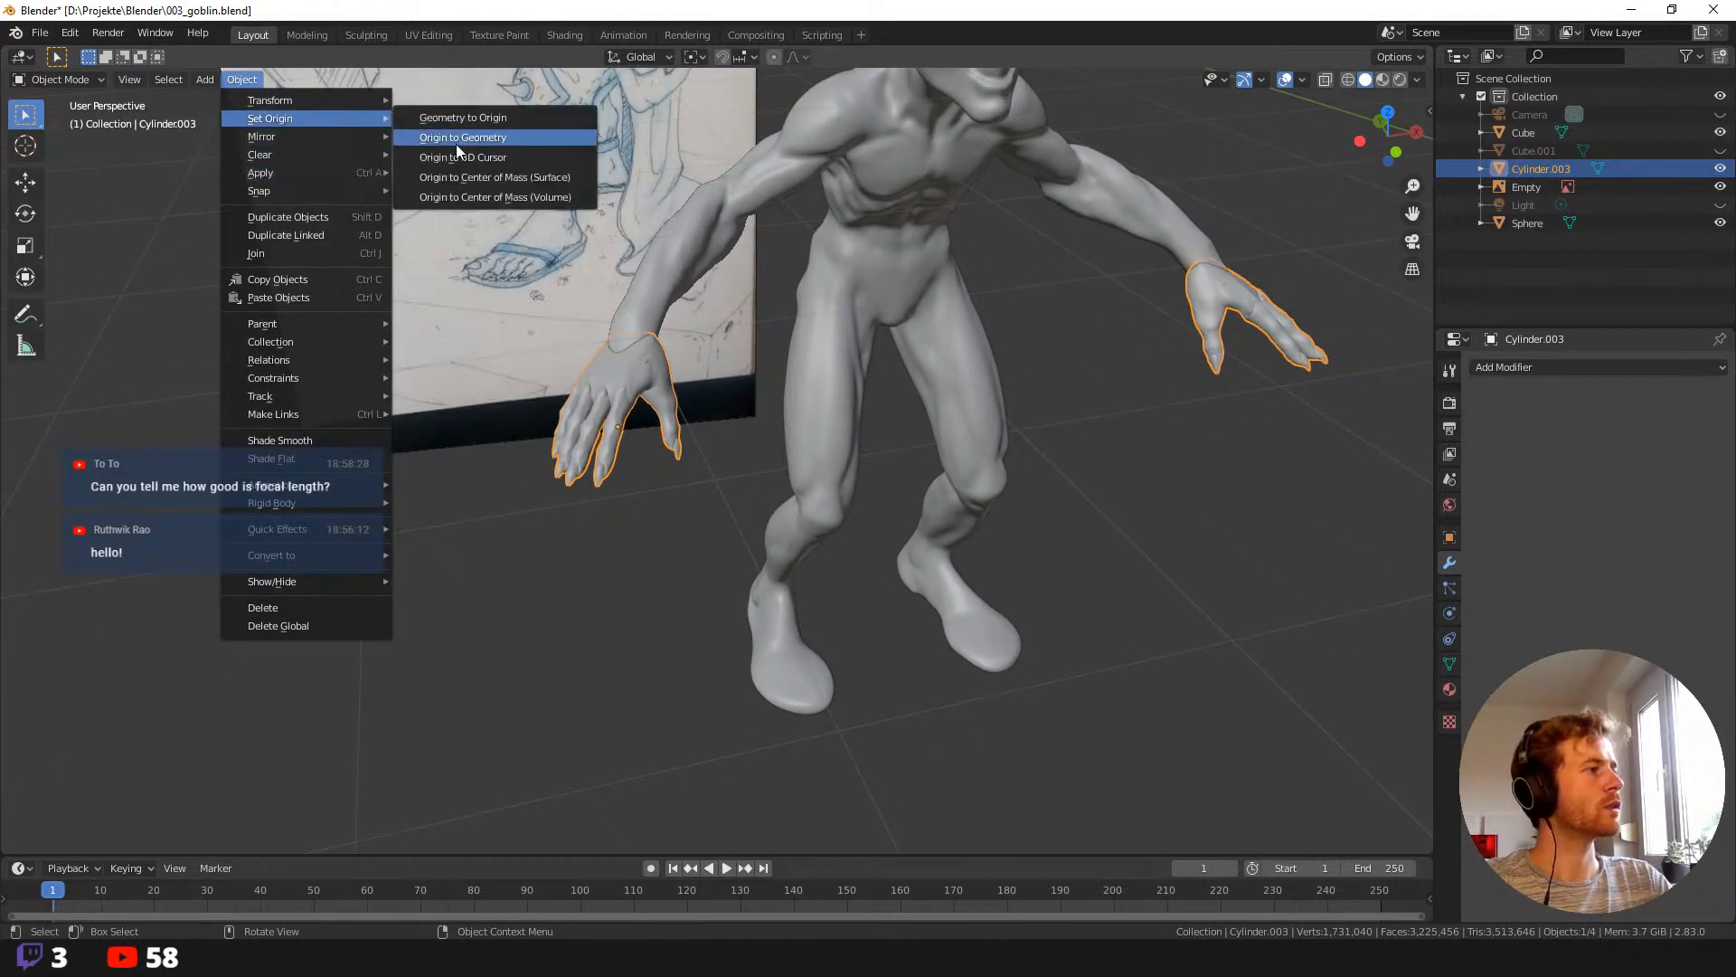
pyautogui.click(459, 138)
# Inspect the goblin with both hands against the reference drawing, and check the viewport's focal length setting.
pyautogui.moveTo(841, 398); pyautogui.dragTo(1036, 552, button='middle')
pyautogui.scroll(3, 975, 544)
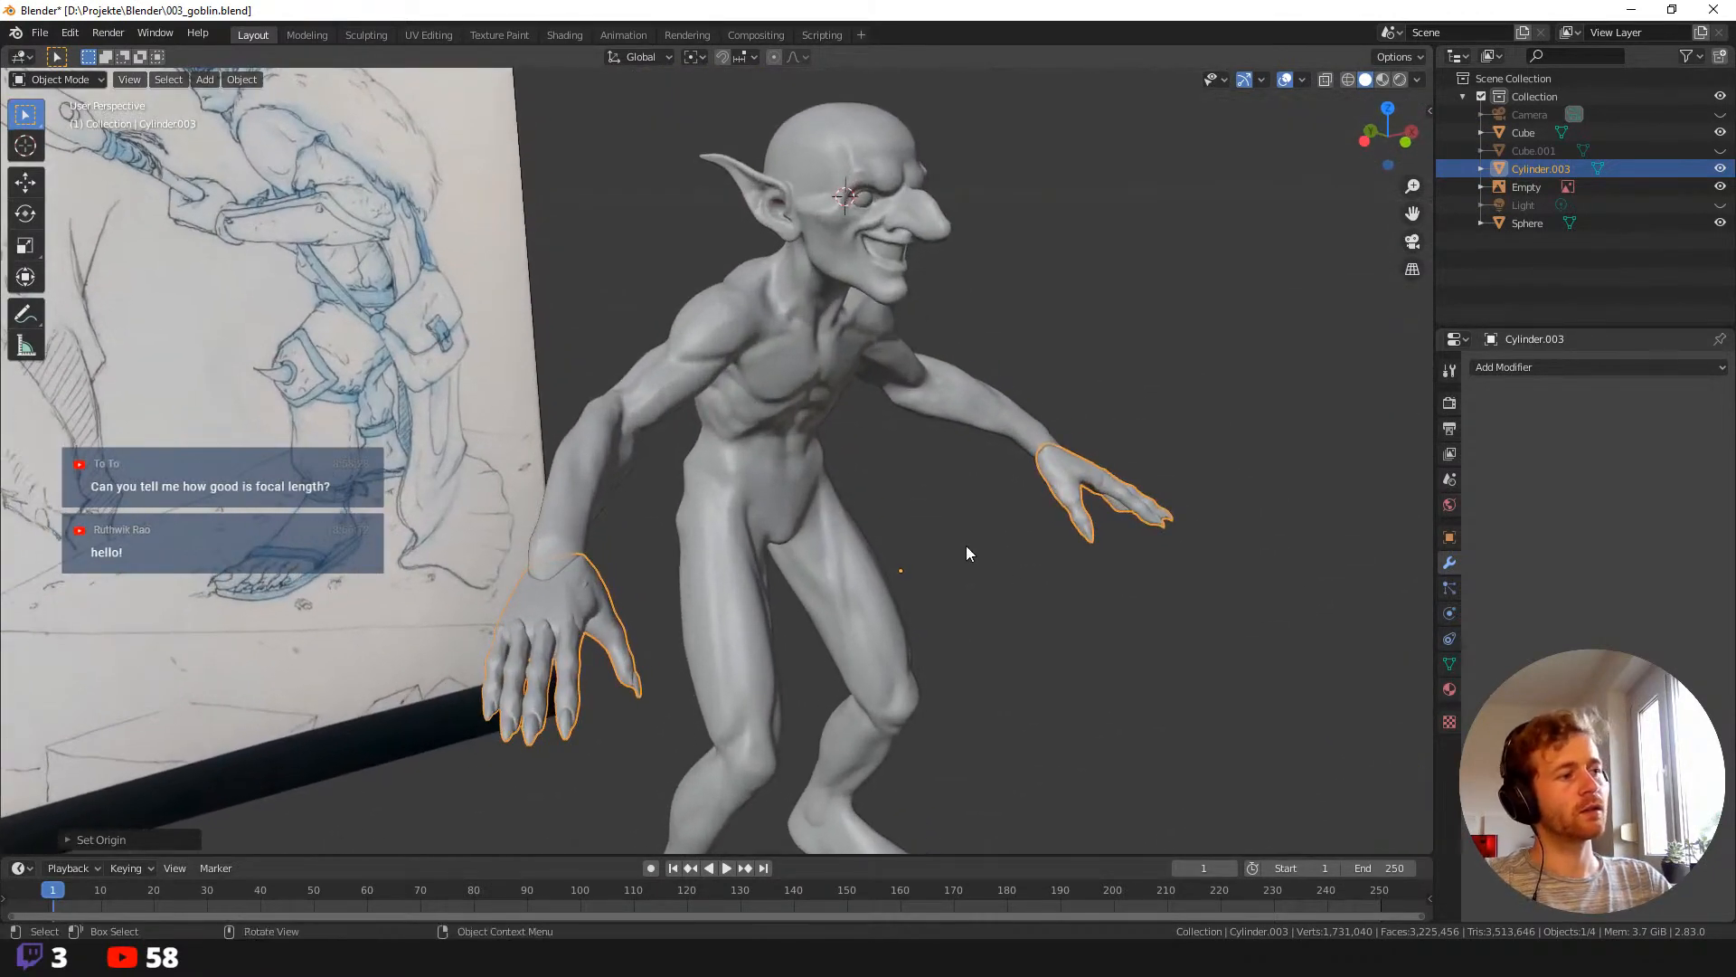
pyautogui.click(967, 544)
pyautogui.scroll(-2, 969, 544)
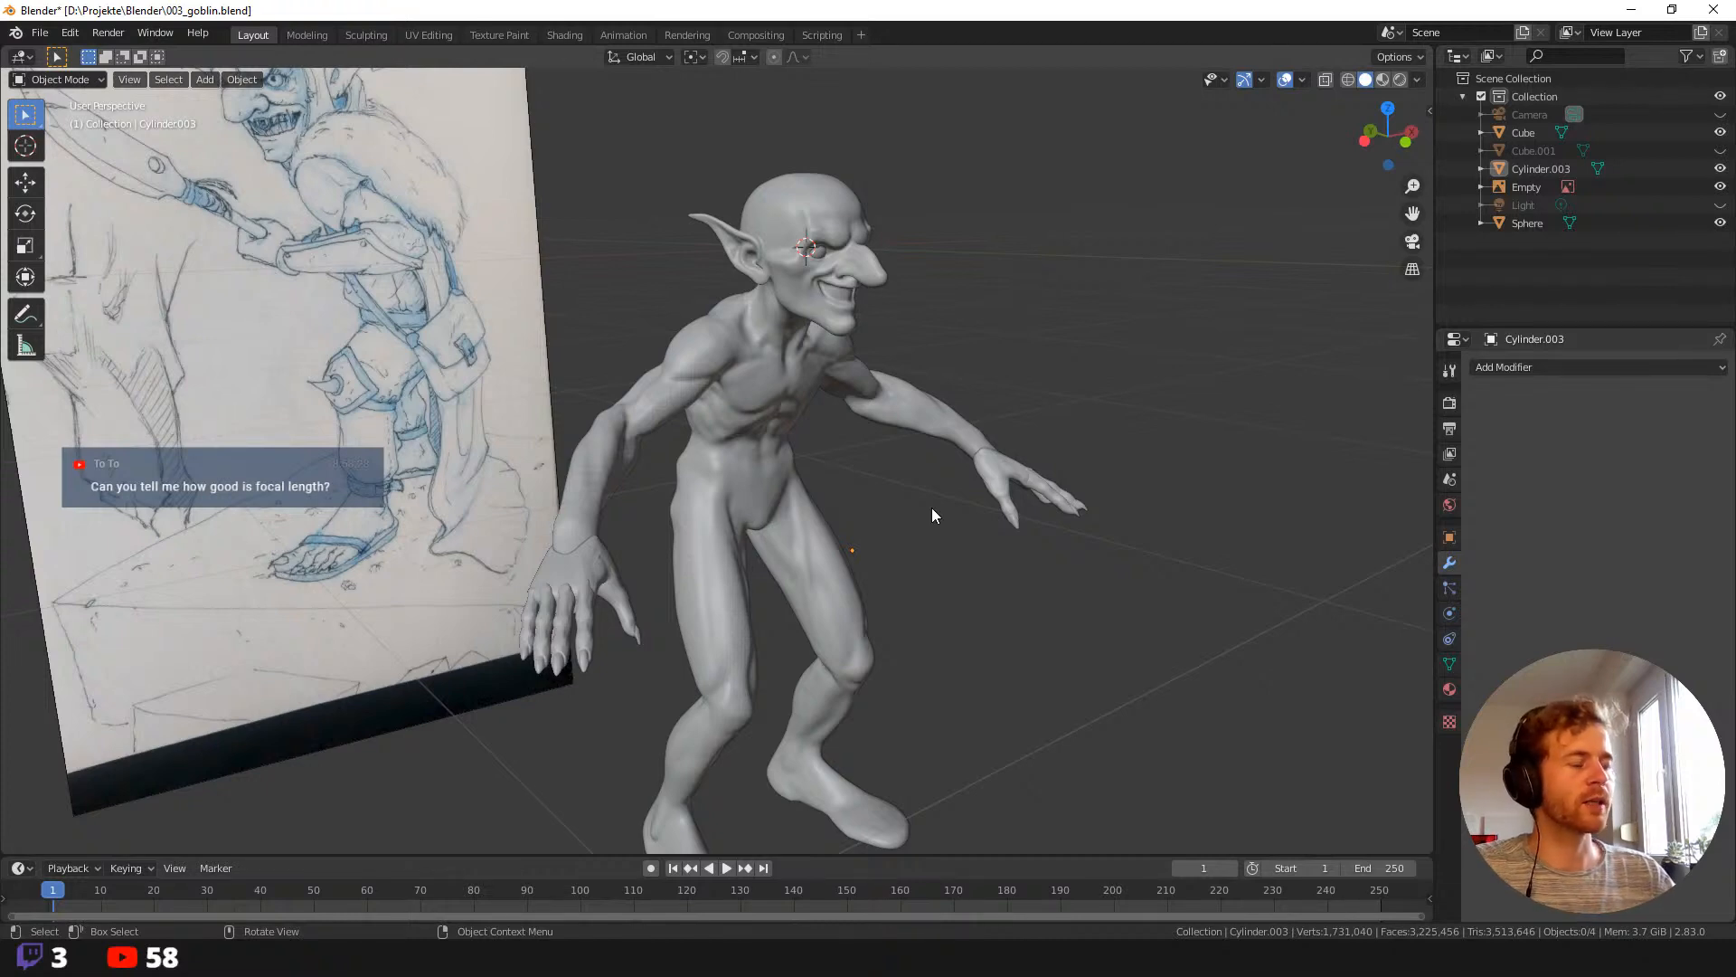
pyautogui.moveTo(890, 569); pyautogui.dragTo(664, 453, button='middle')
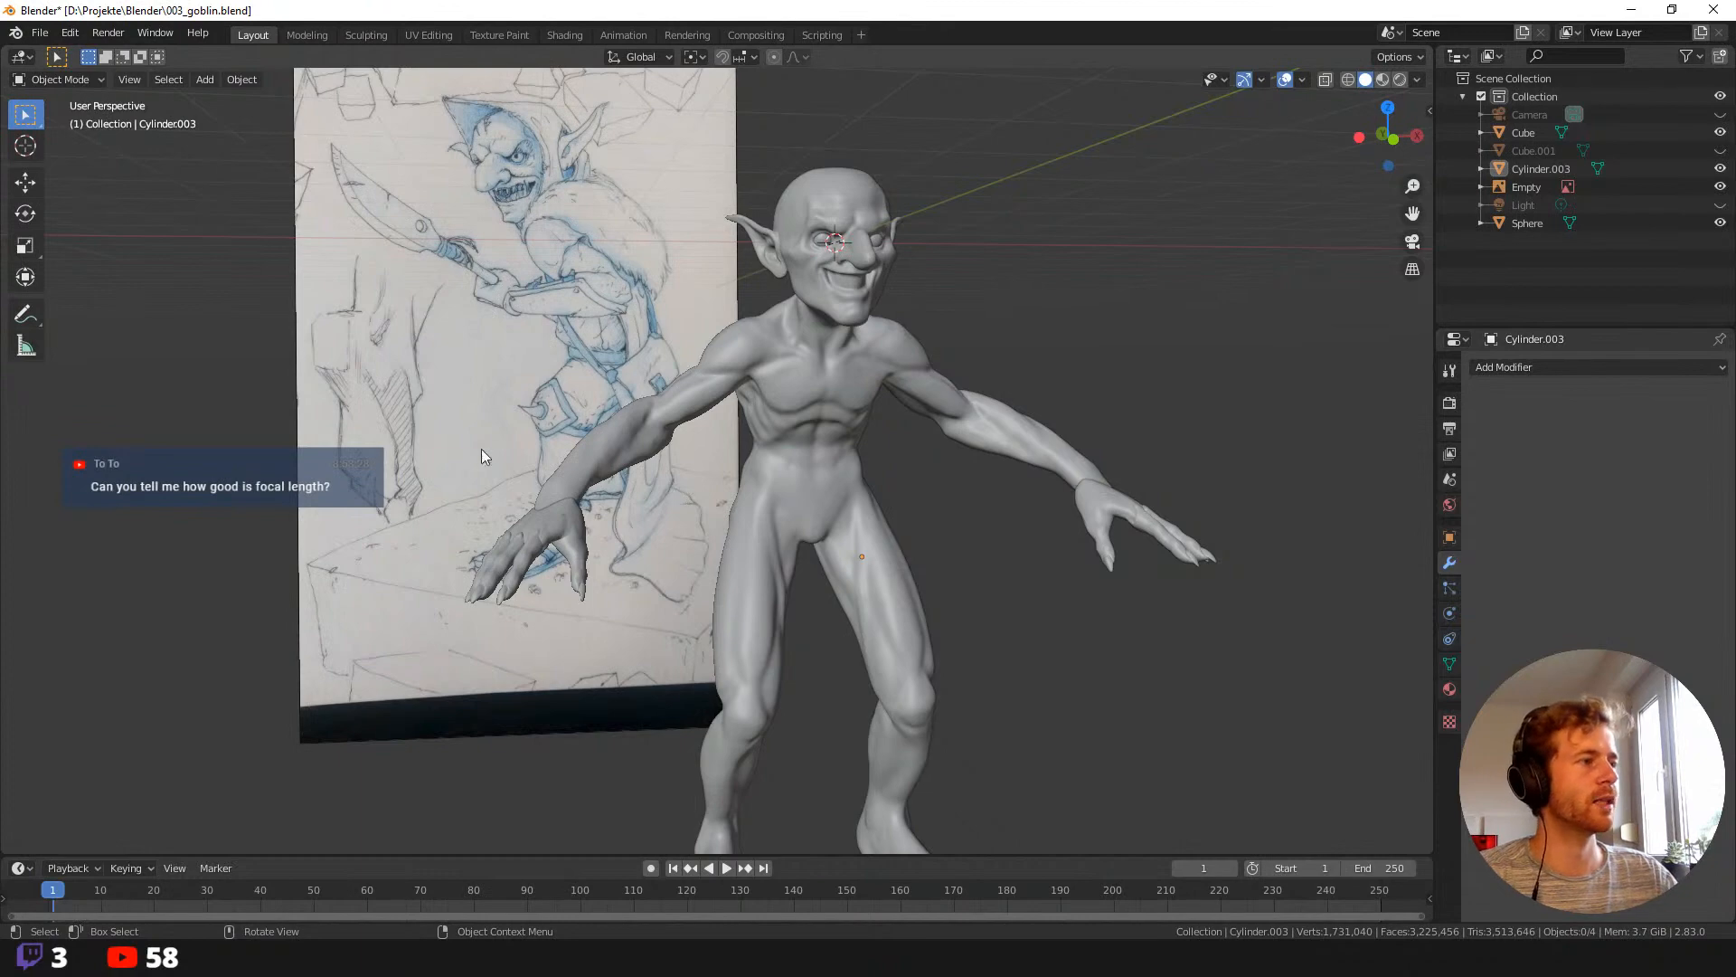
pyautogui.moveTo(481, 452); pyautogui.dragTo(499, 604, button='middle')
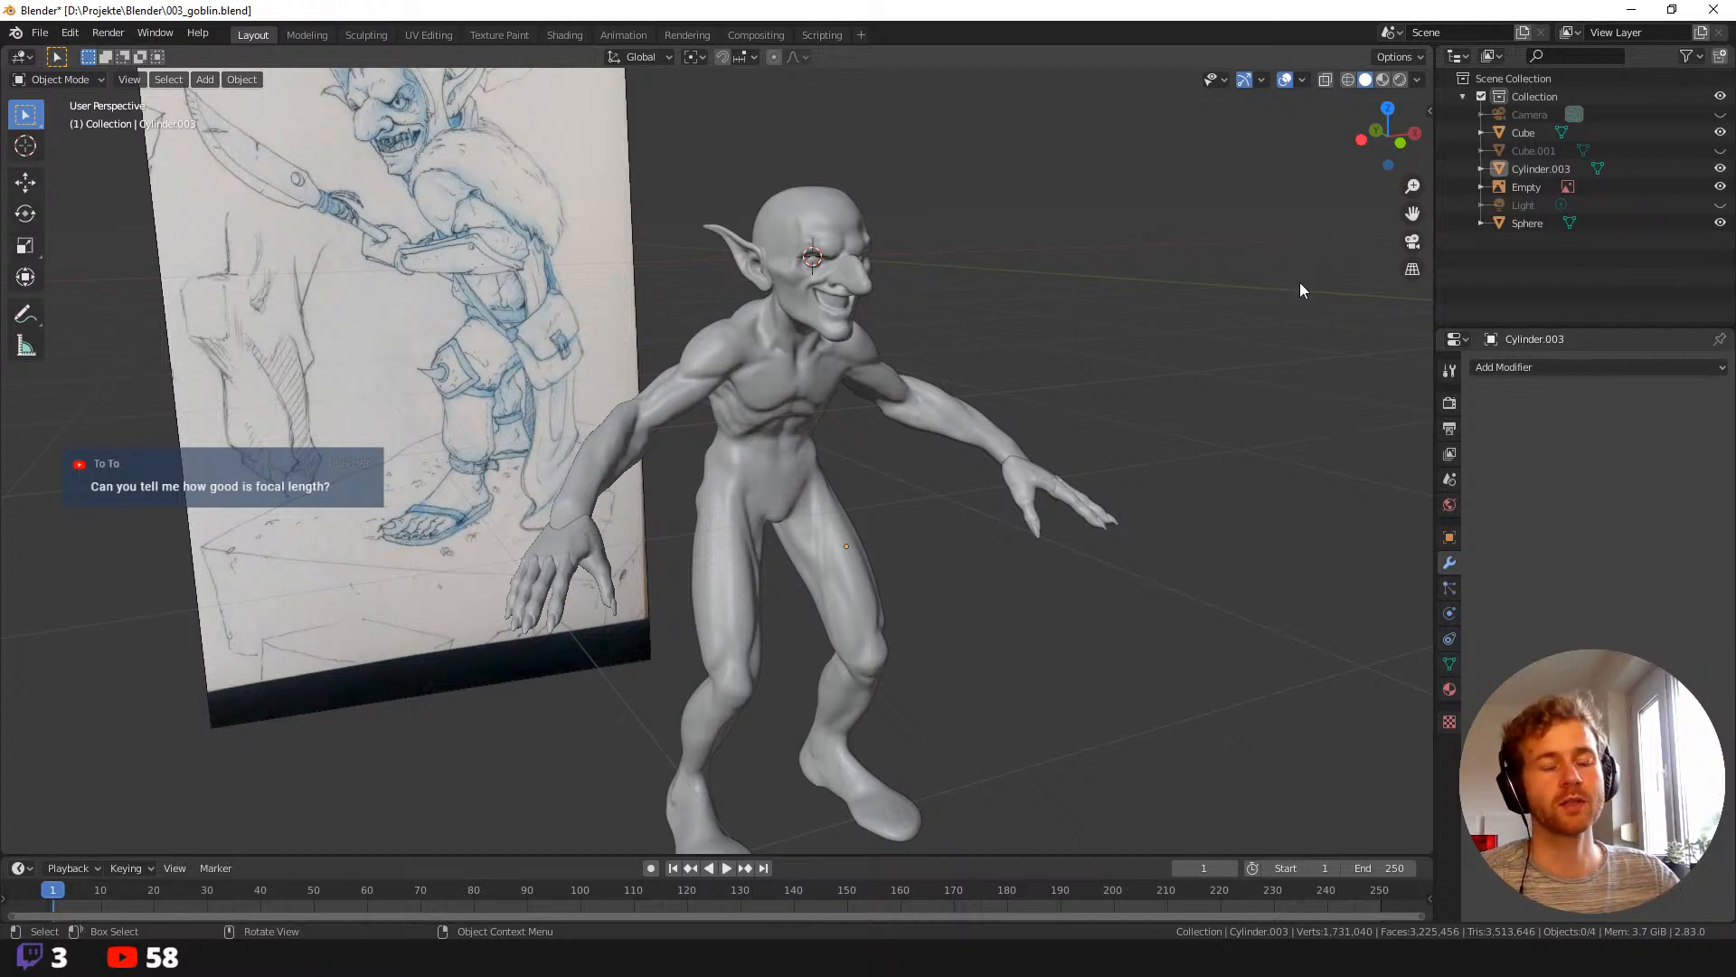
pyautogui.click(1428, 110)
pyautogui.click(1421, 185)
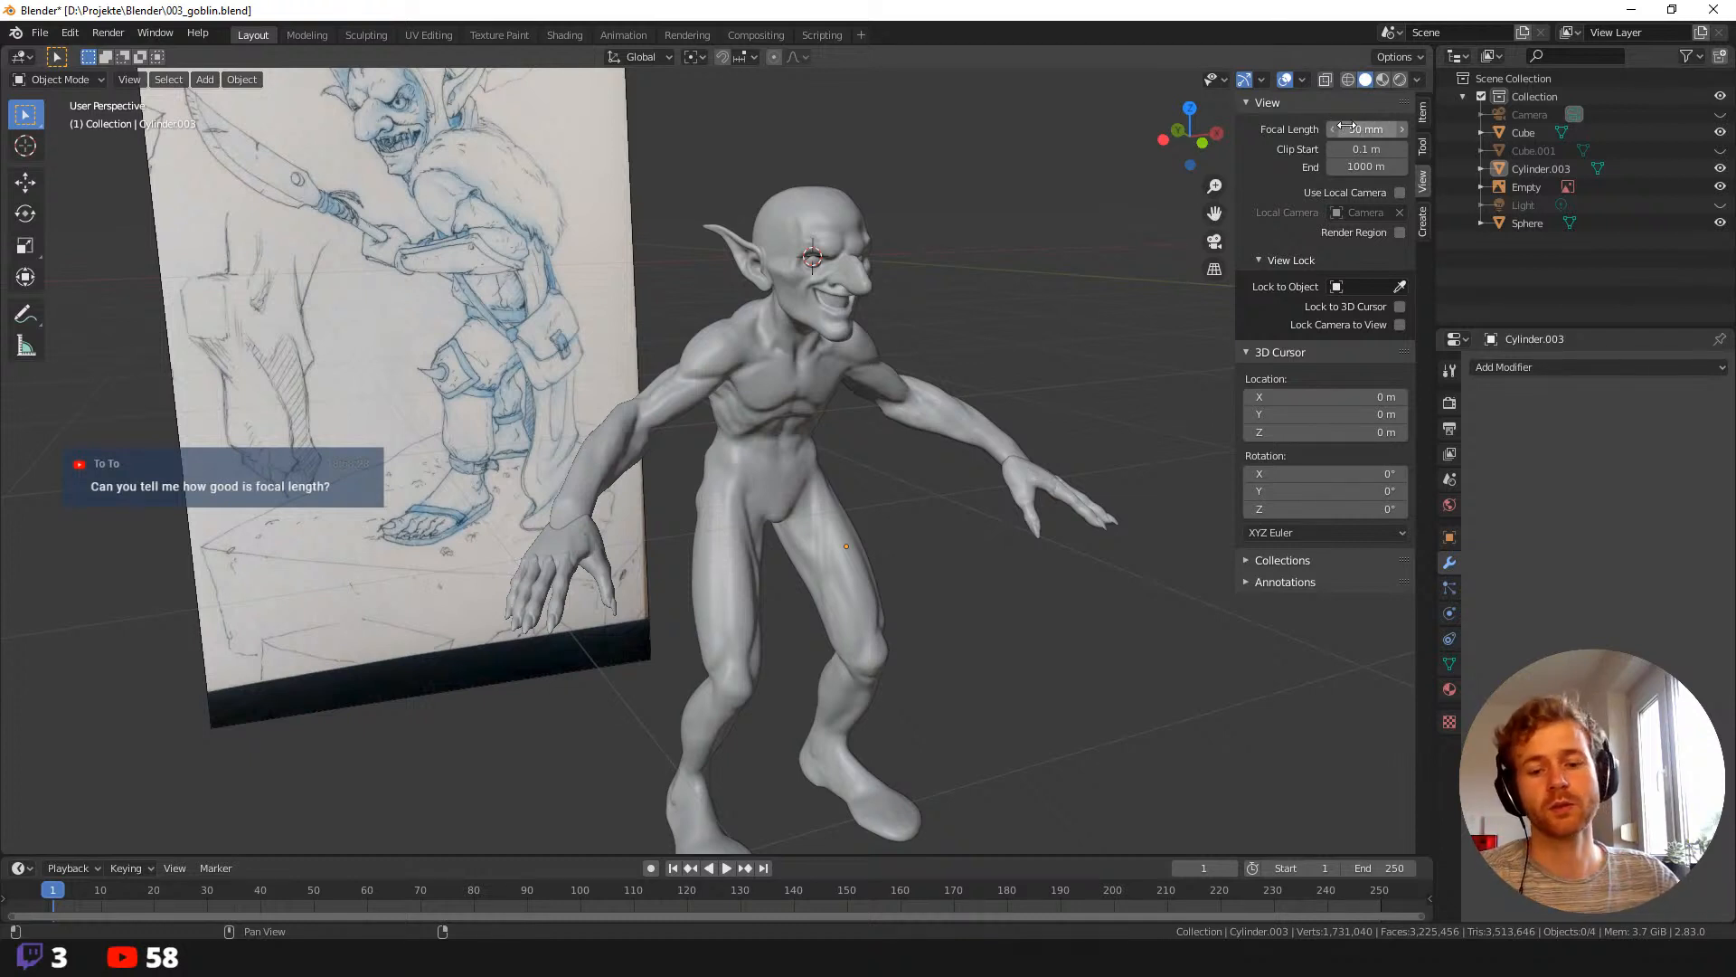
pyautogui.press('n')
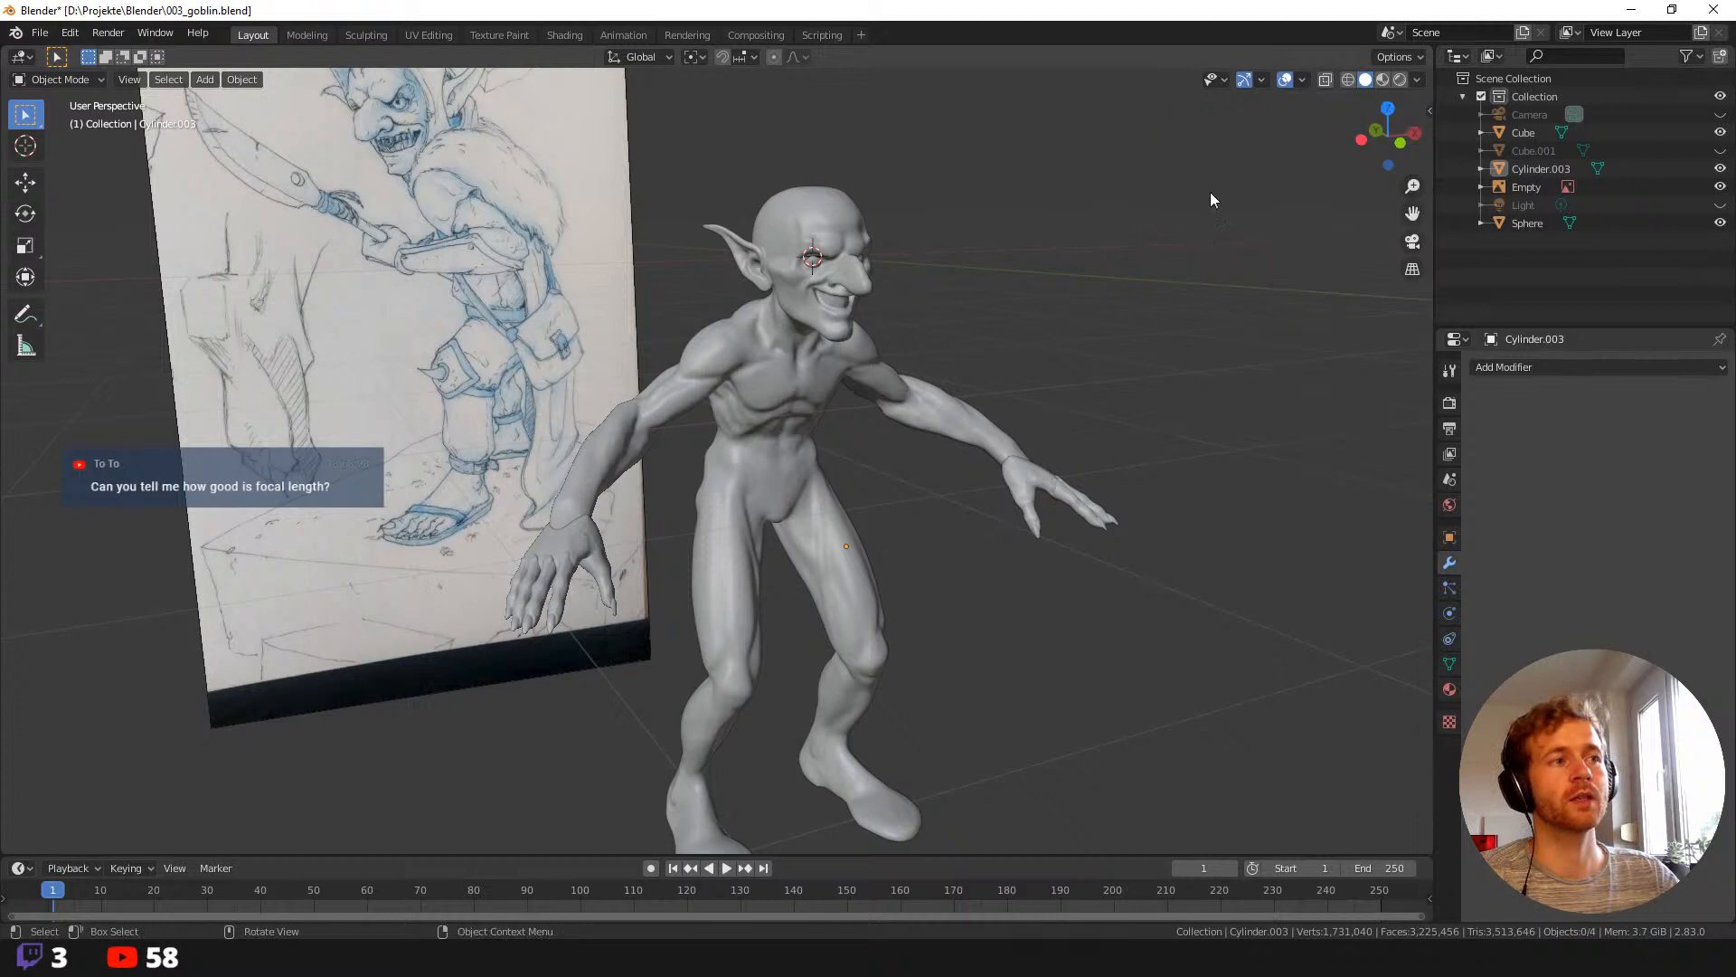
pyautogui.scroll(2, 728, 294)
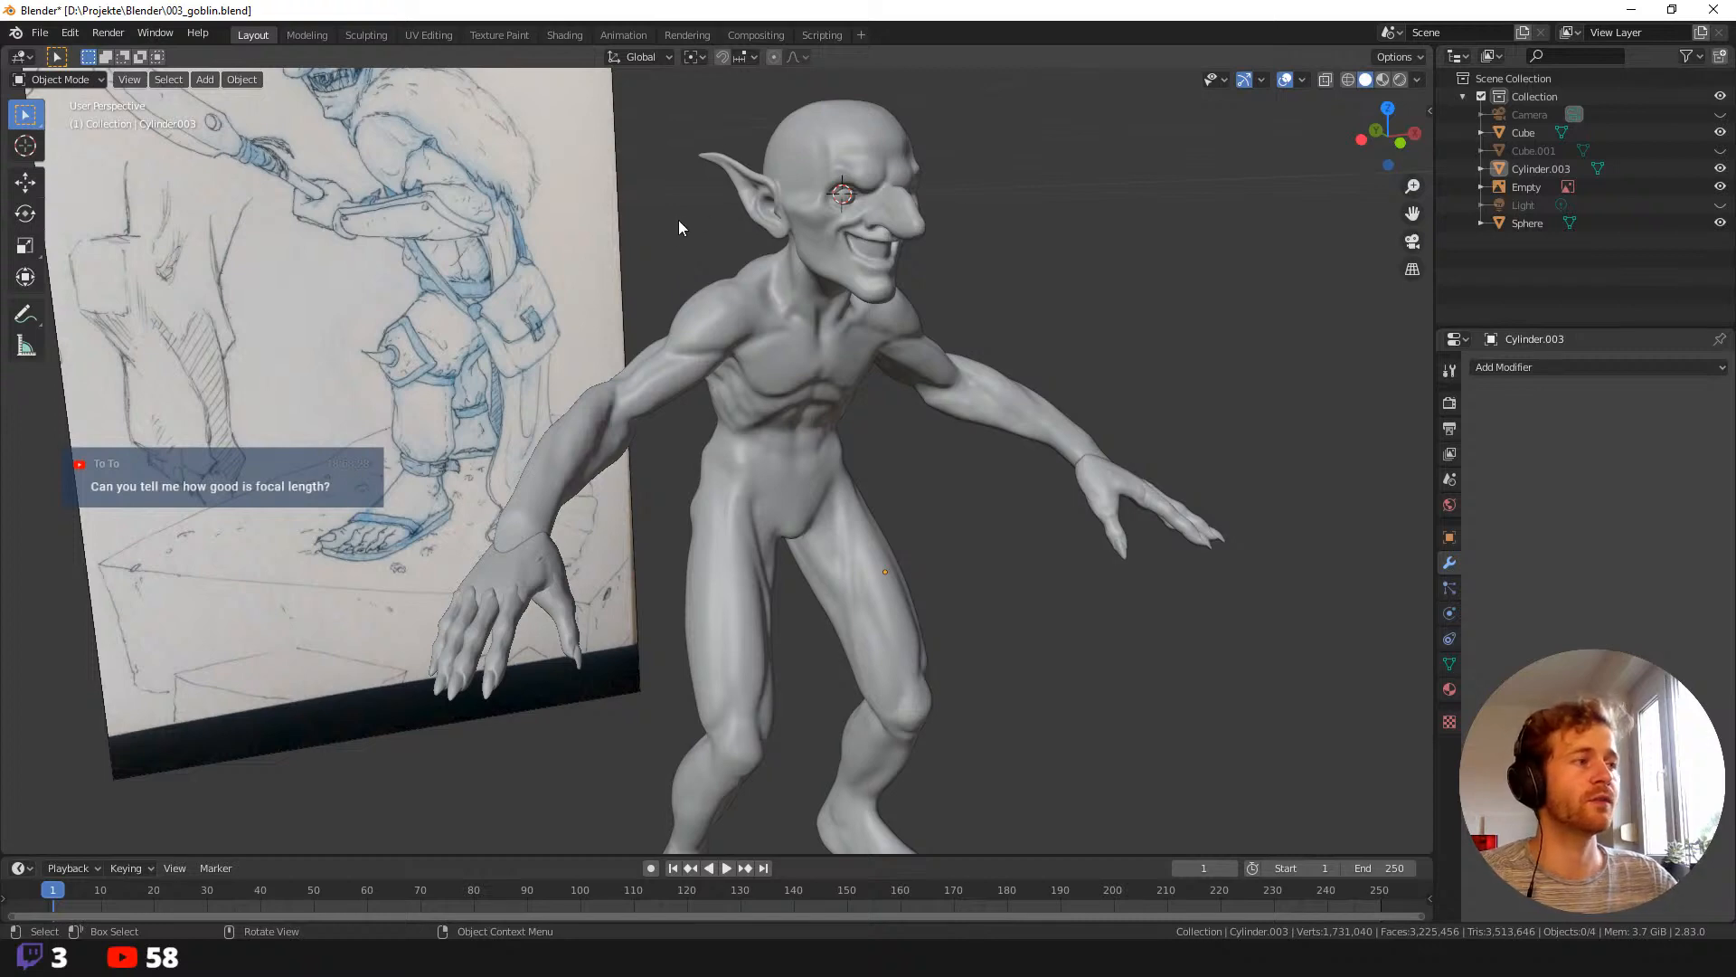
pyautogui.moveTo(687, 236); pyautogui.dragTo(487, 396, button='middle')
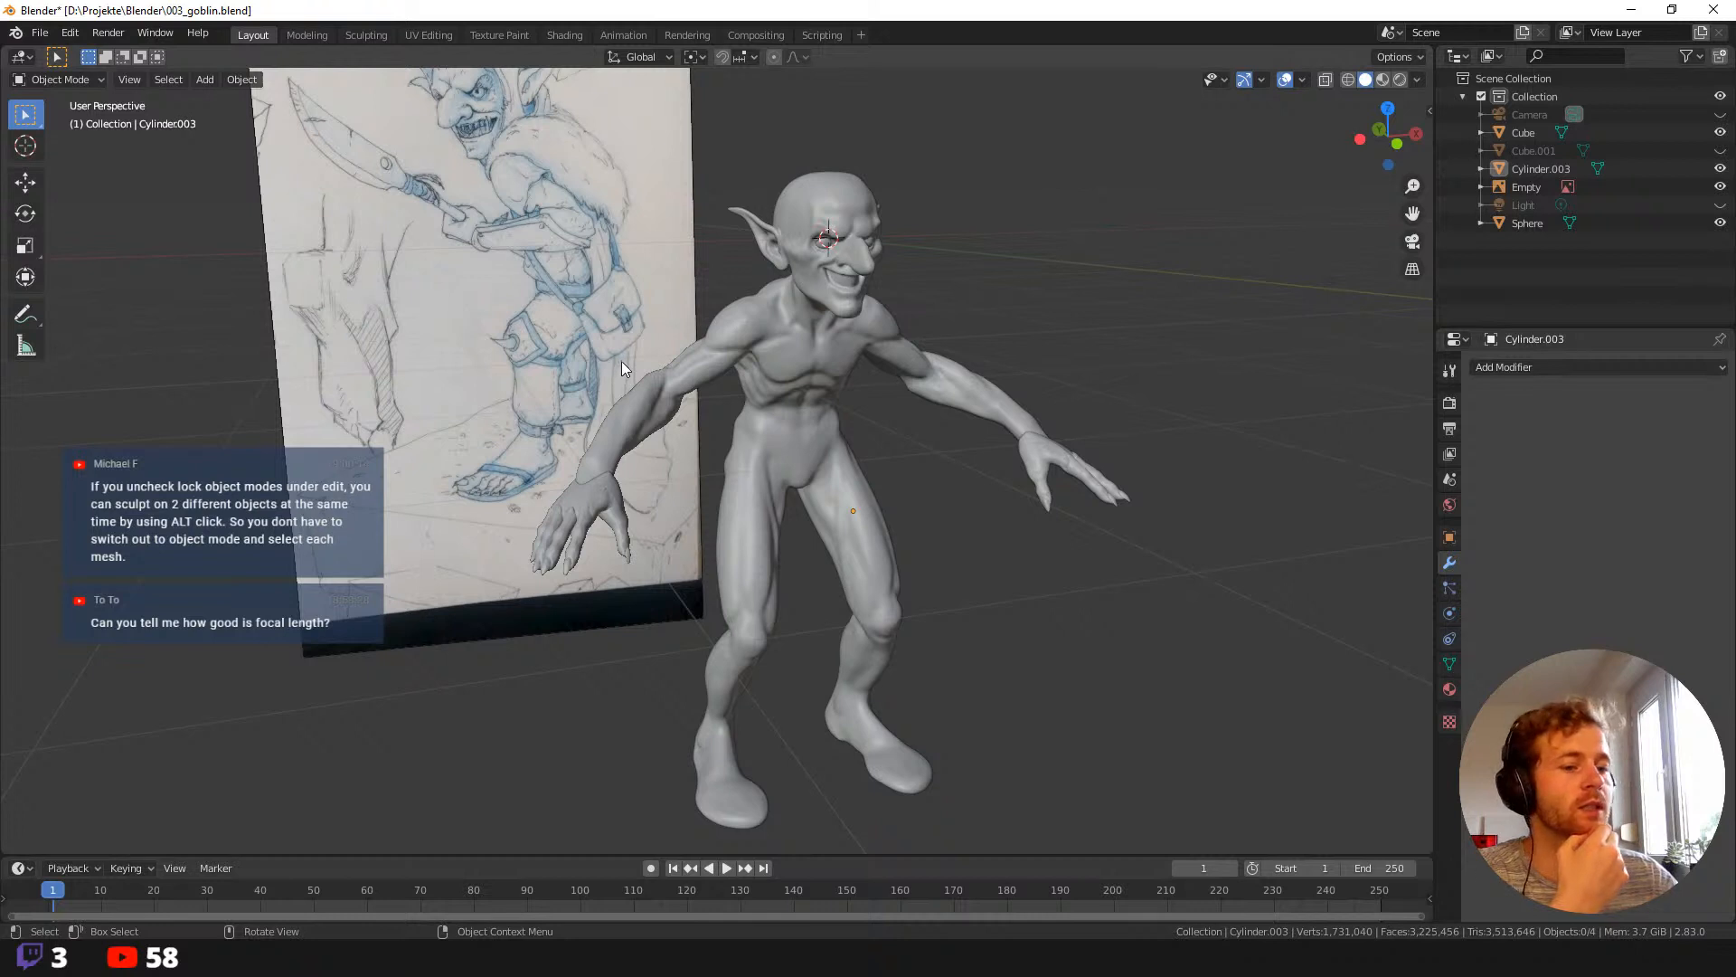
pyautogui.moveTo(544, 271); pyautogui.dragTo(561, 277, button='middle')
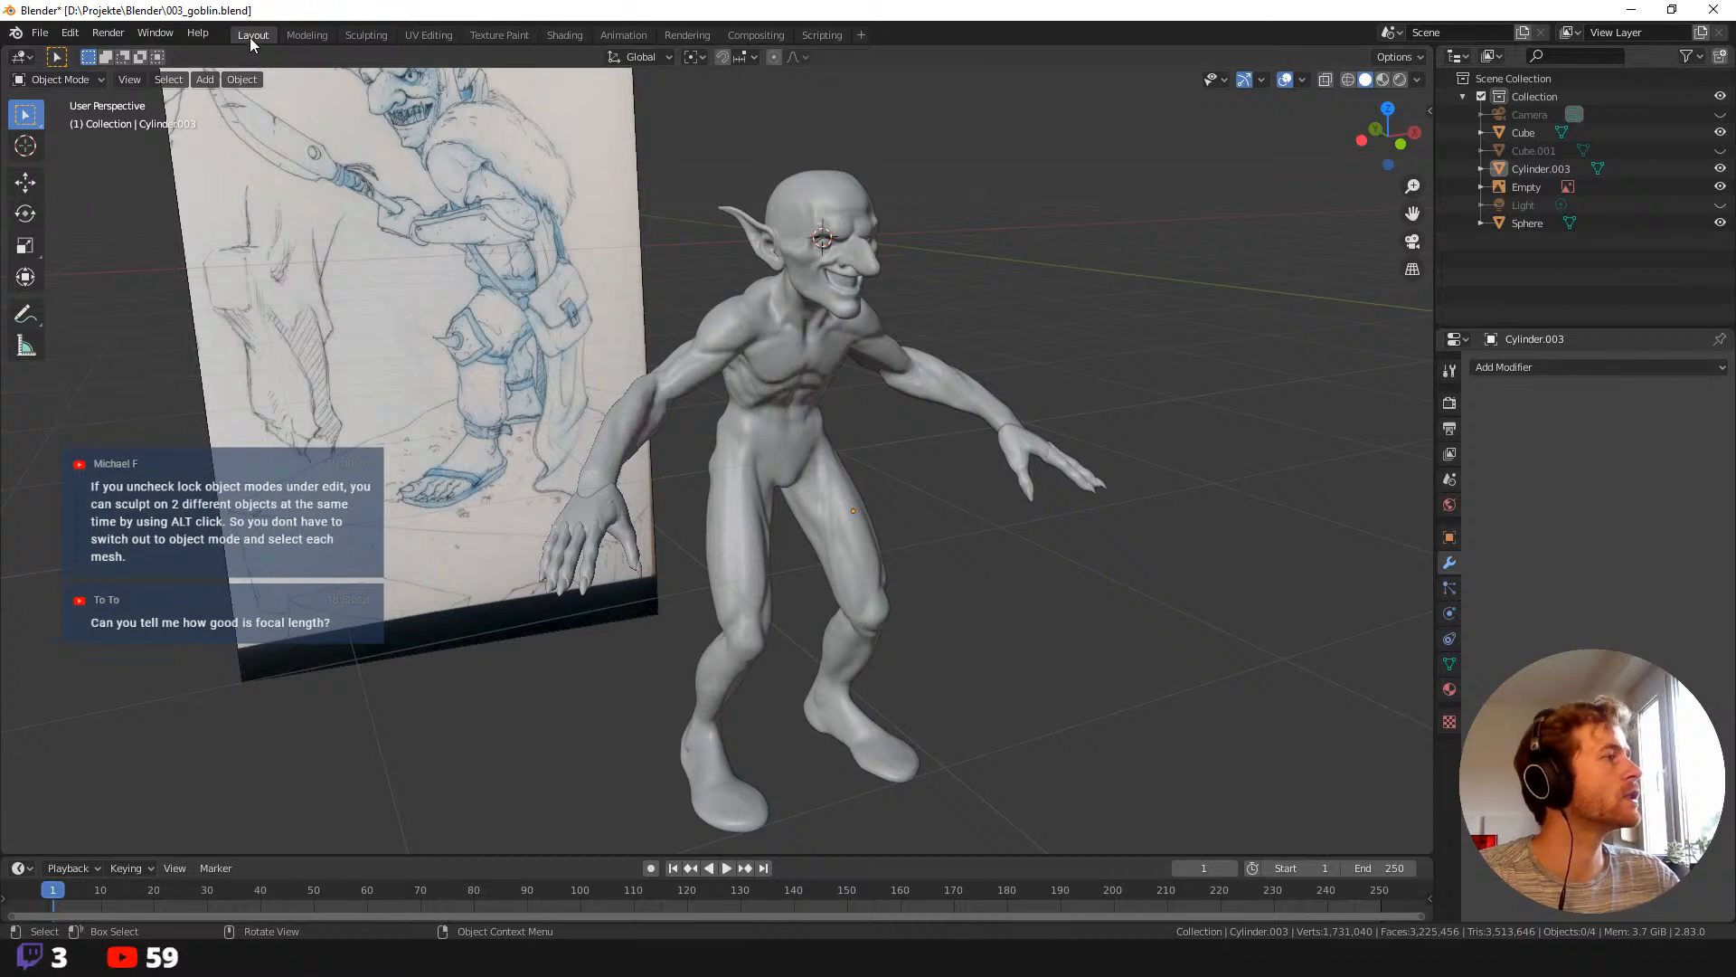
# Return to the Sculpting workspace and turn off Lock Object Modes.
pyautogui.click(362, 36)
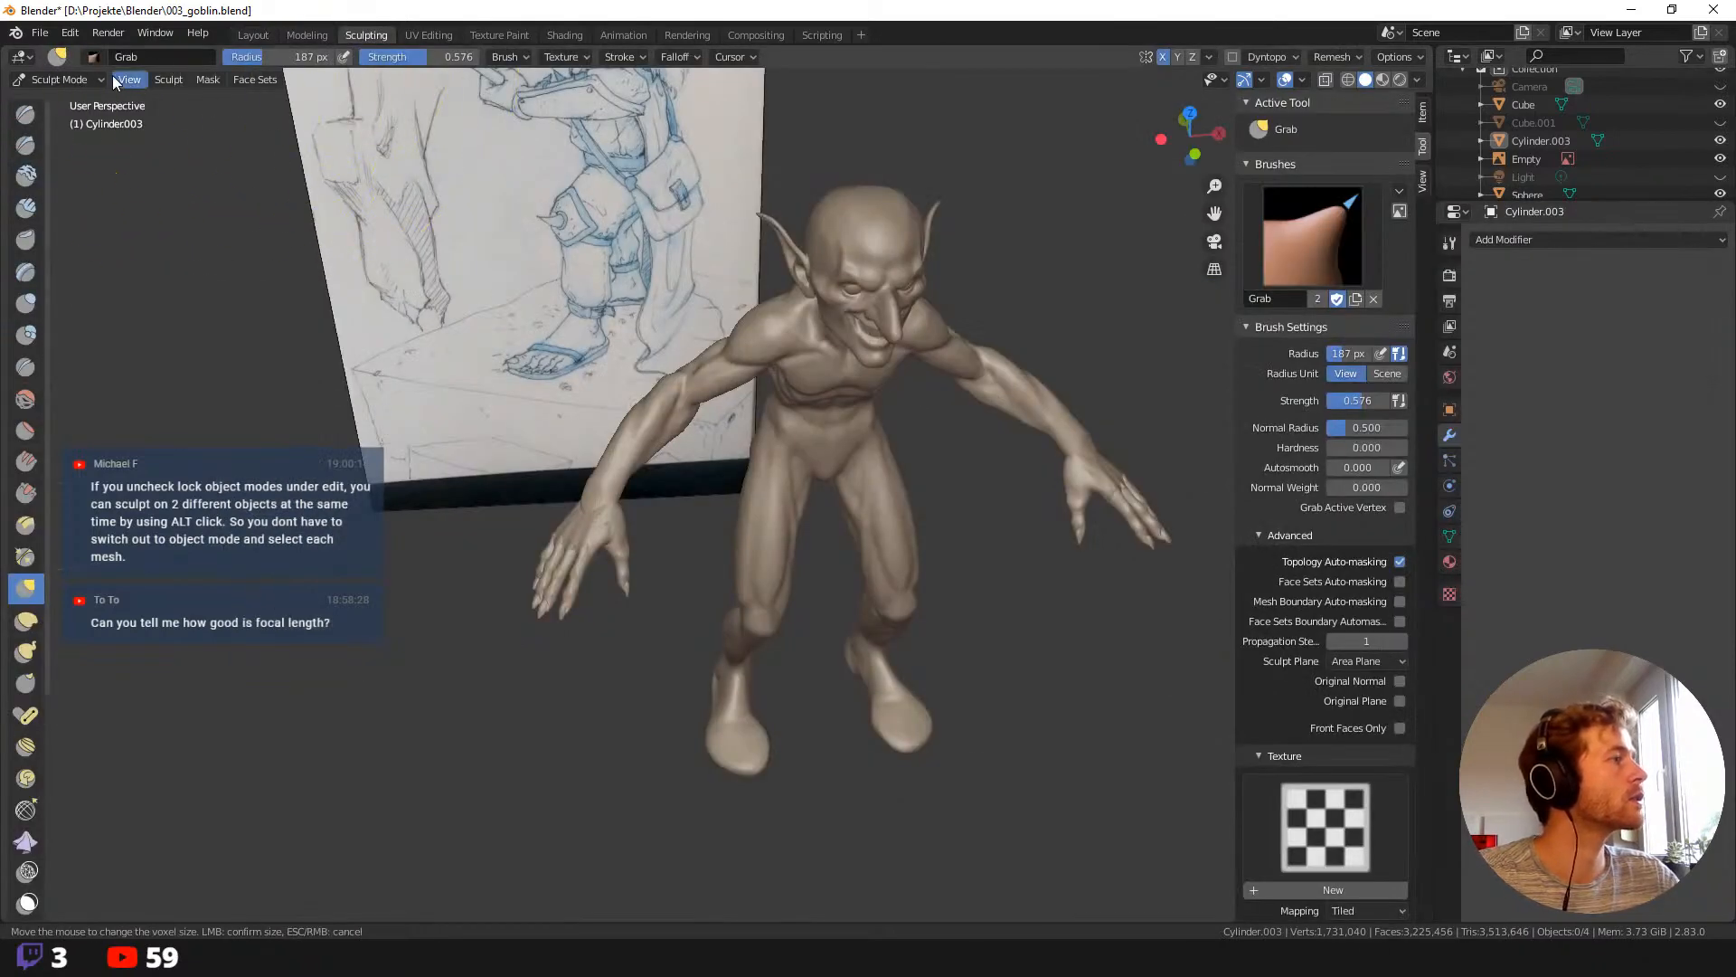
pyautogui.click(90, 79)
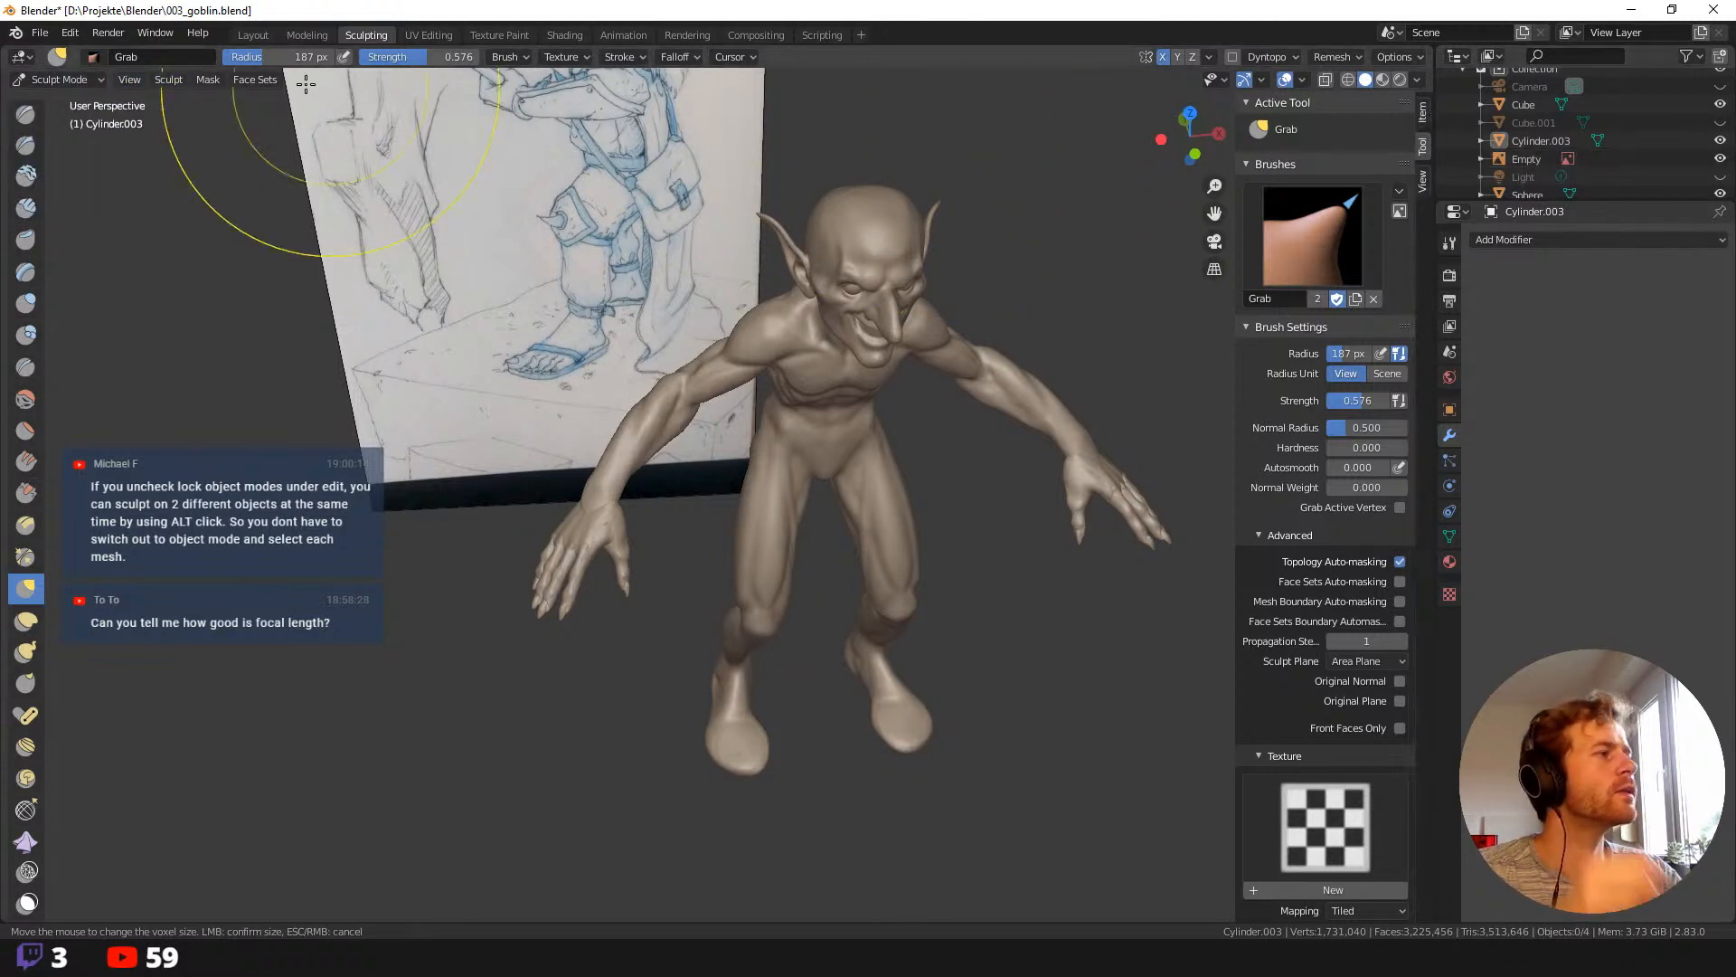
pyautogui.click(70, 33)
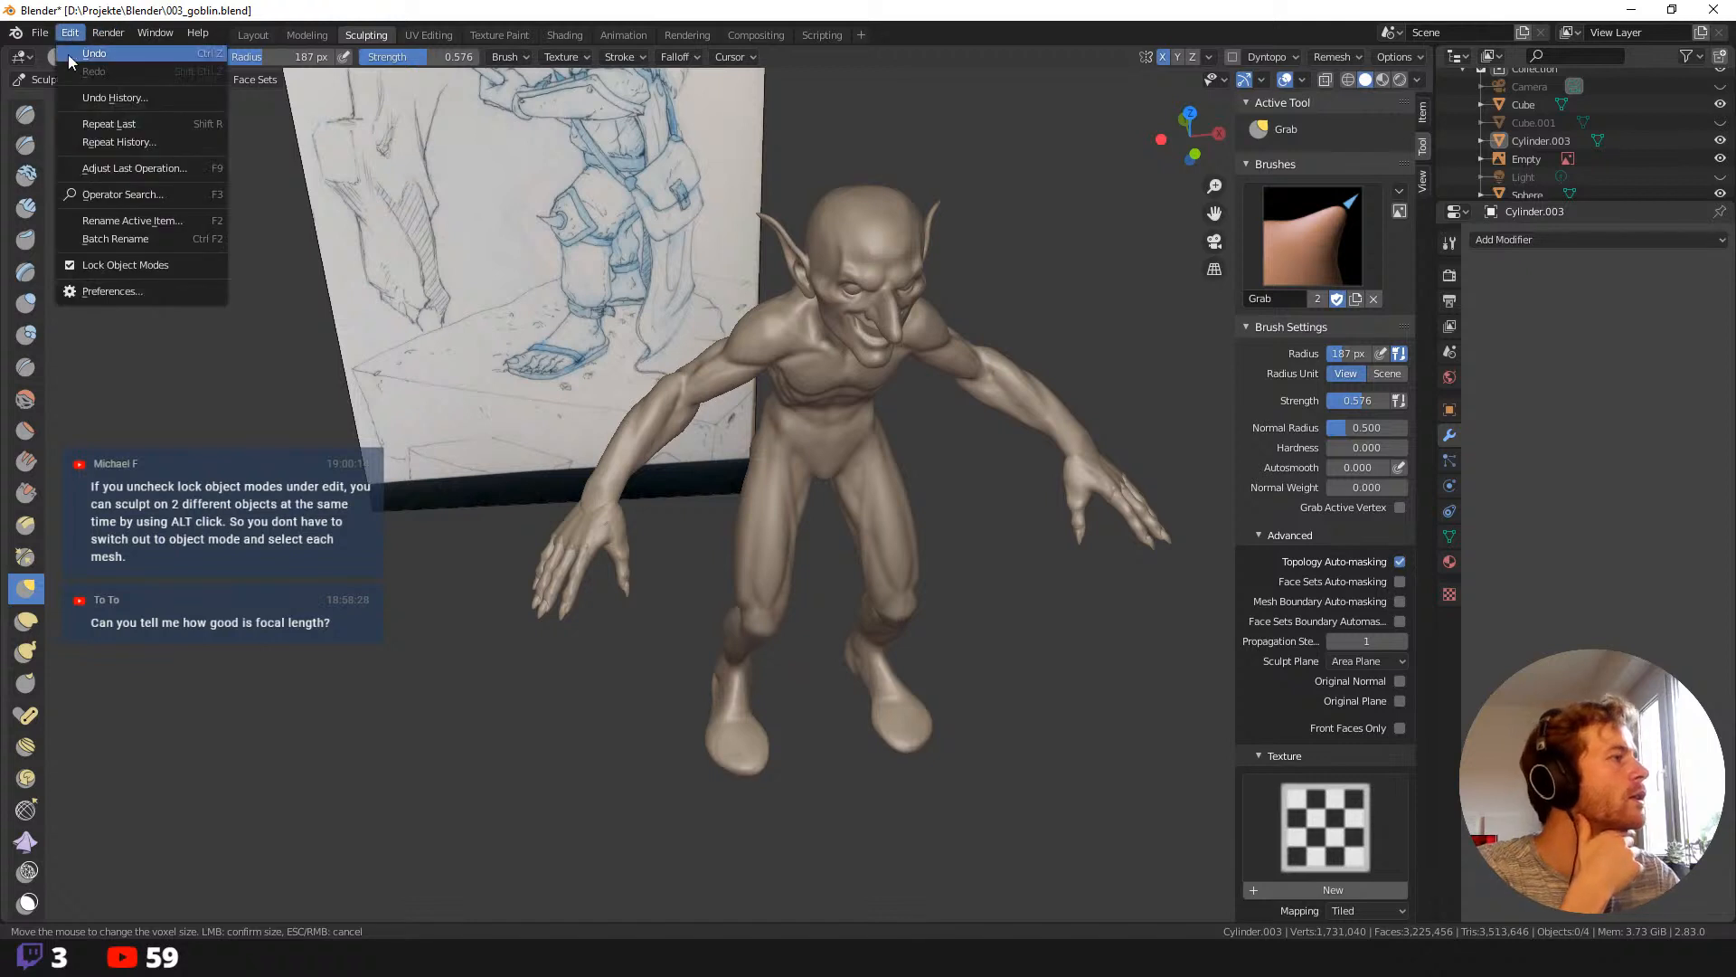
pyautogui.click(70, 265)
pyautogui.moveTo(221, 311); pyautogui.dragTo(504, 416, button='middle')
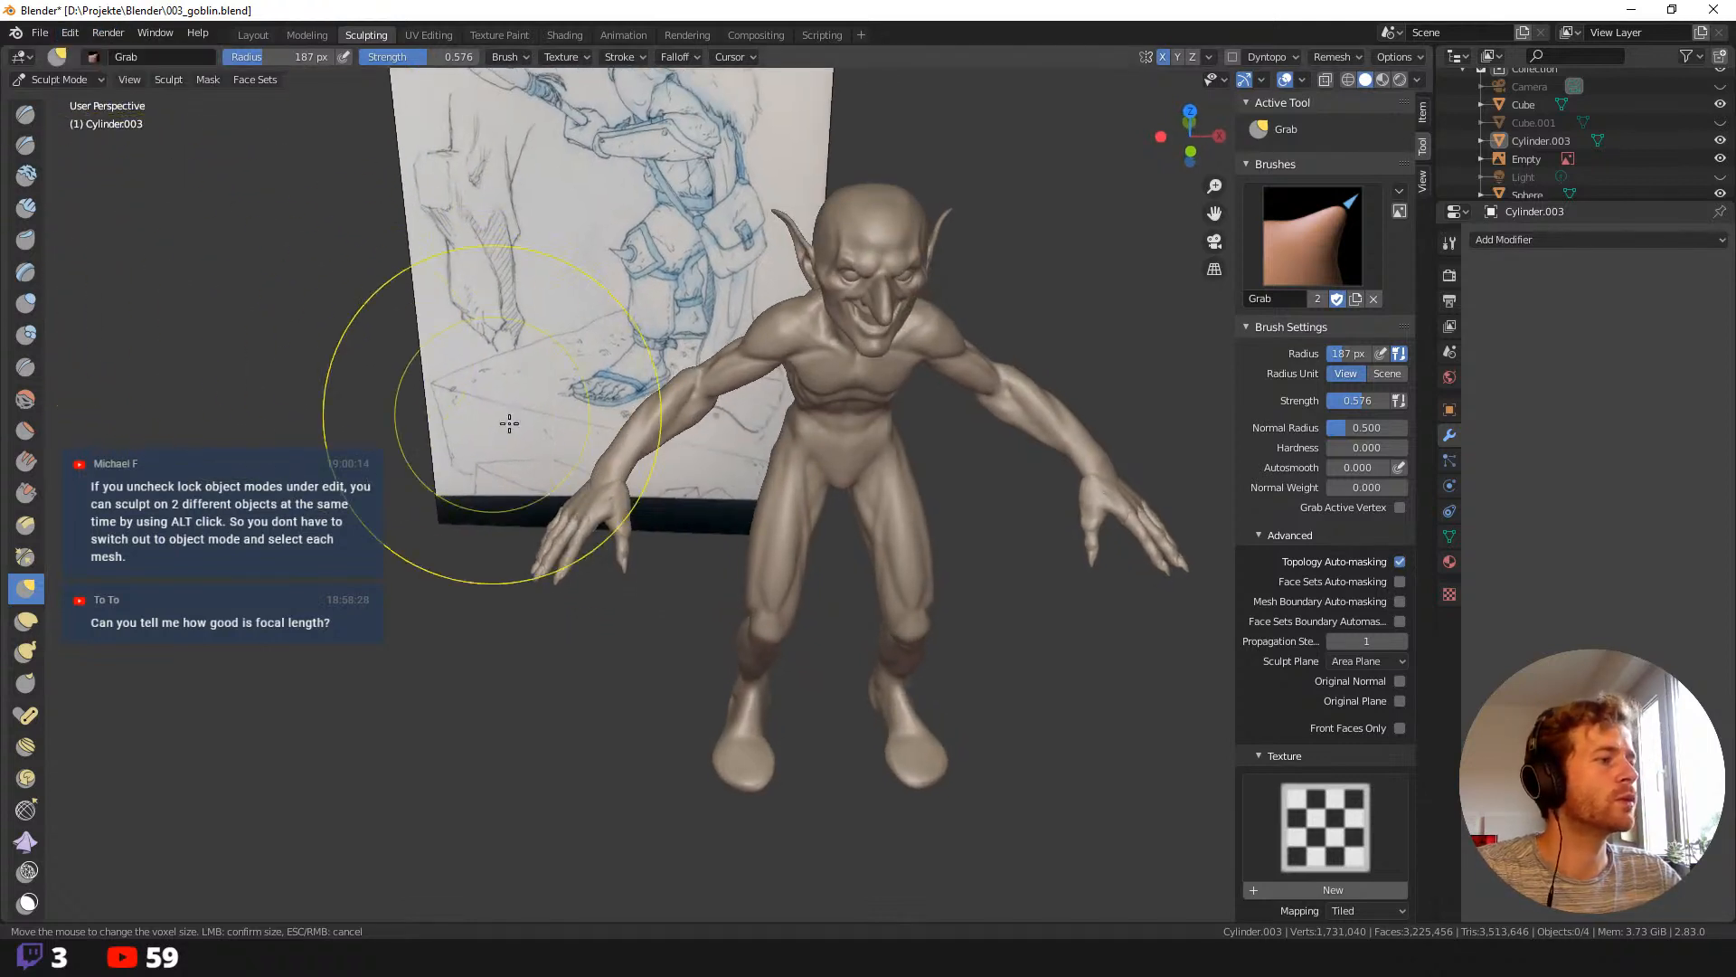
# Make the goblin's body (Cube) the active object and put it into Sculpt Mode.
pyautogui.moveTo(610, 504)
pyautogui.mouseDown()
pyautogui.moveTo(596, 486)
pyautogui.moveTo(624, 533)
pyautogui.mouseUp()
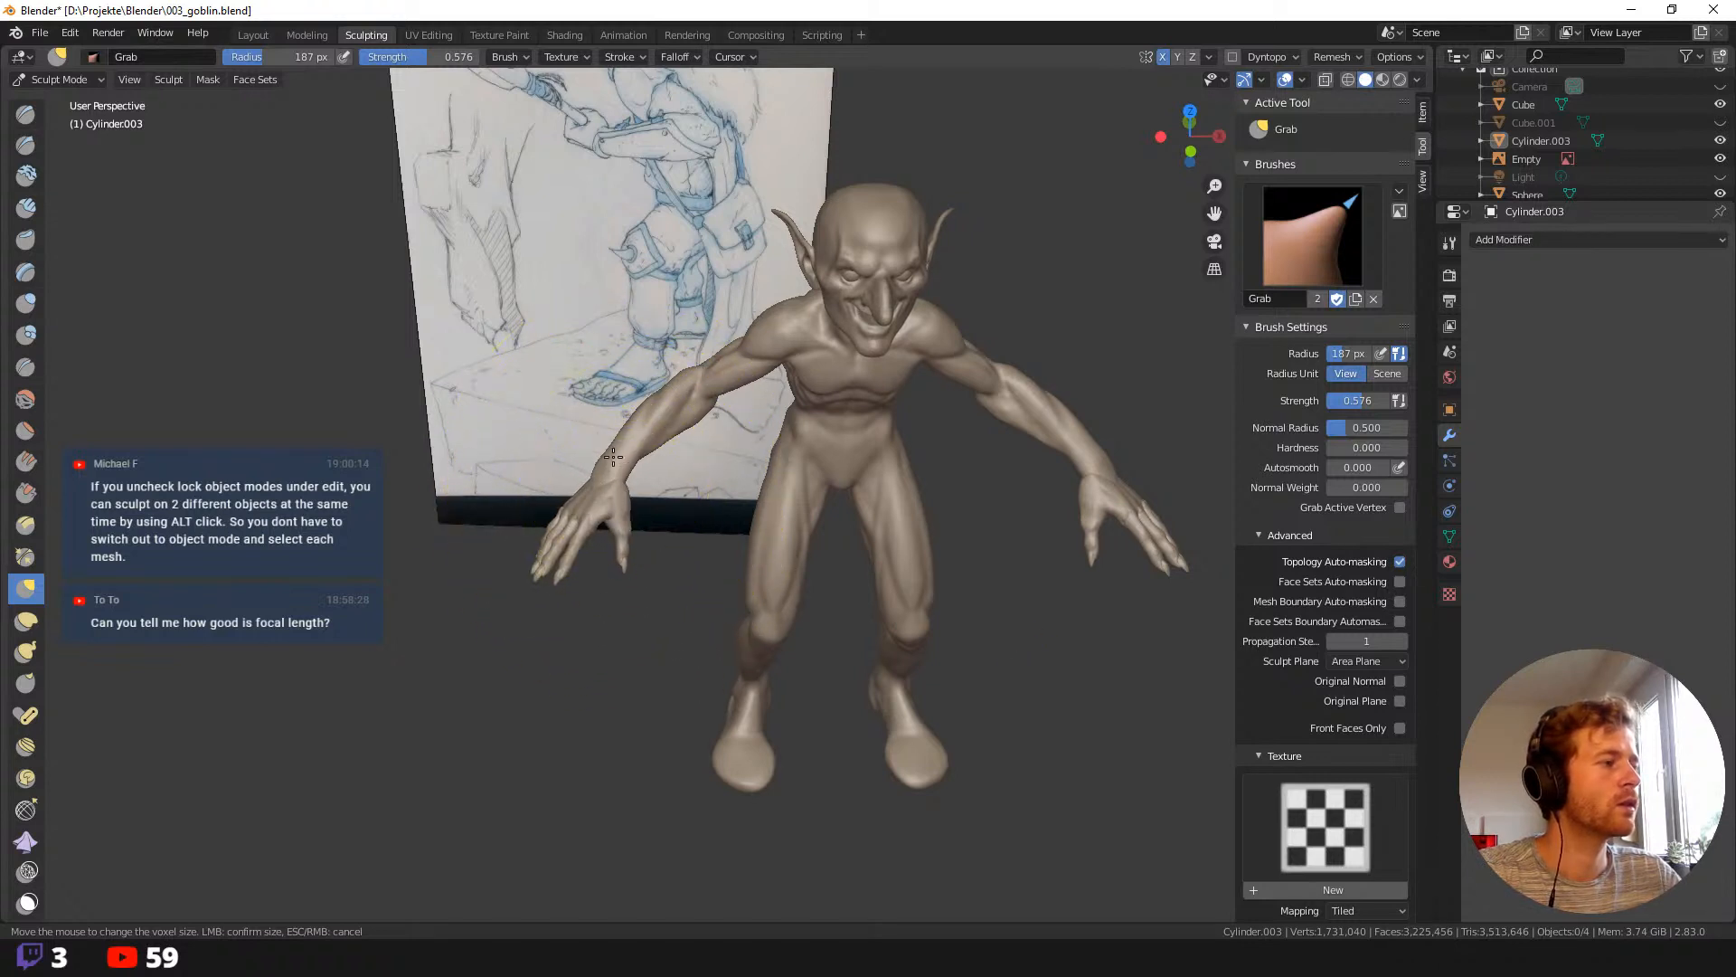
pyautogui.keyDown('alt'); pyautogui.click(614, 459); pyautogui.keyUp('alt')
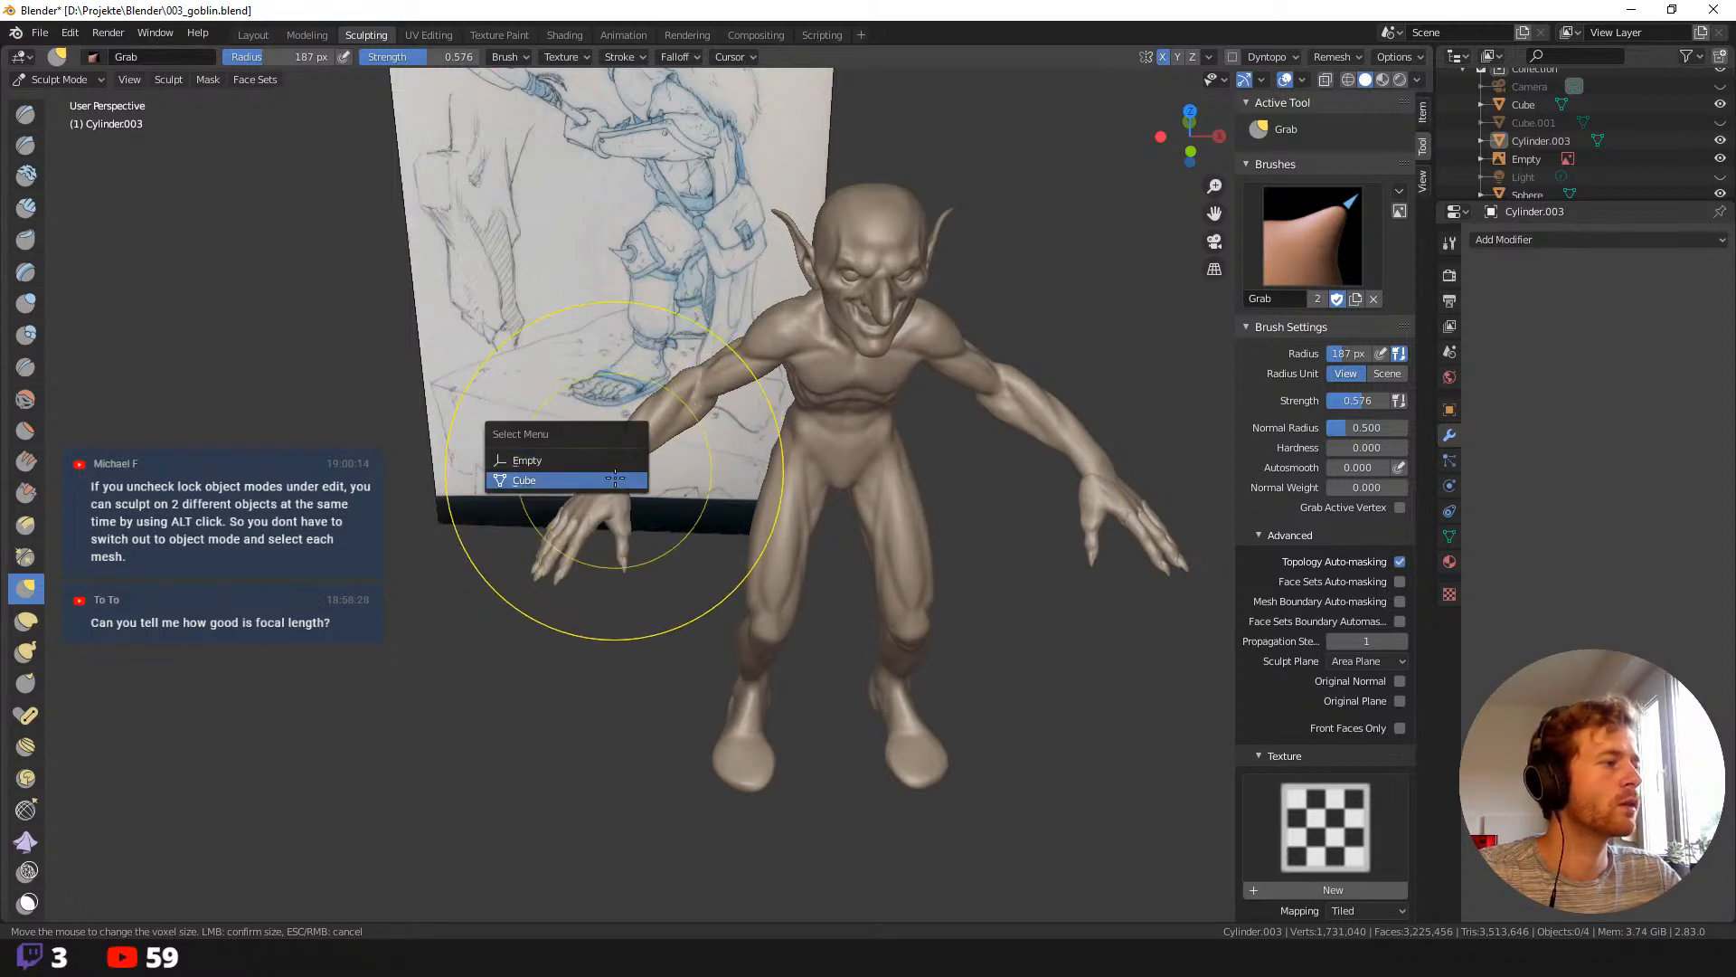
pyautogui.click(614, 480)
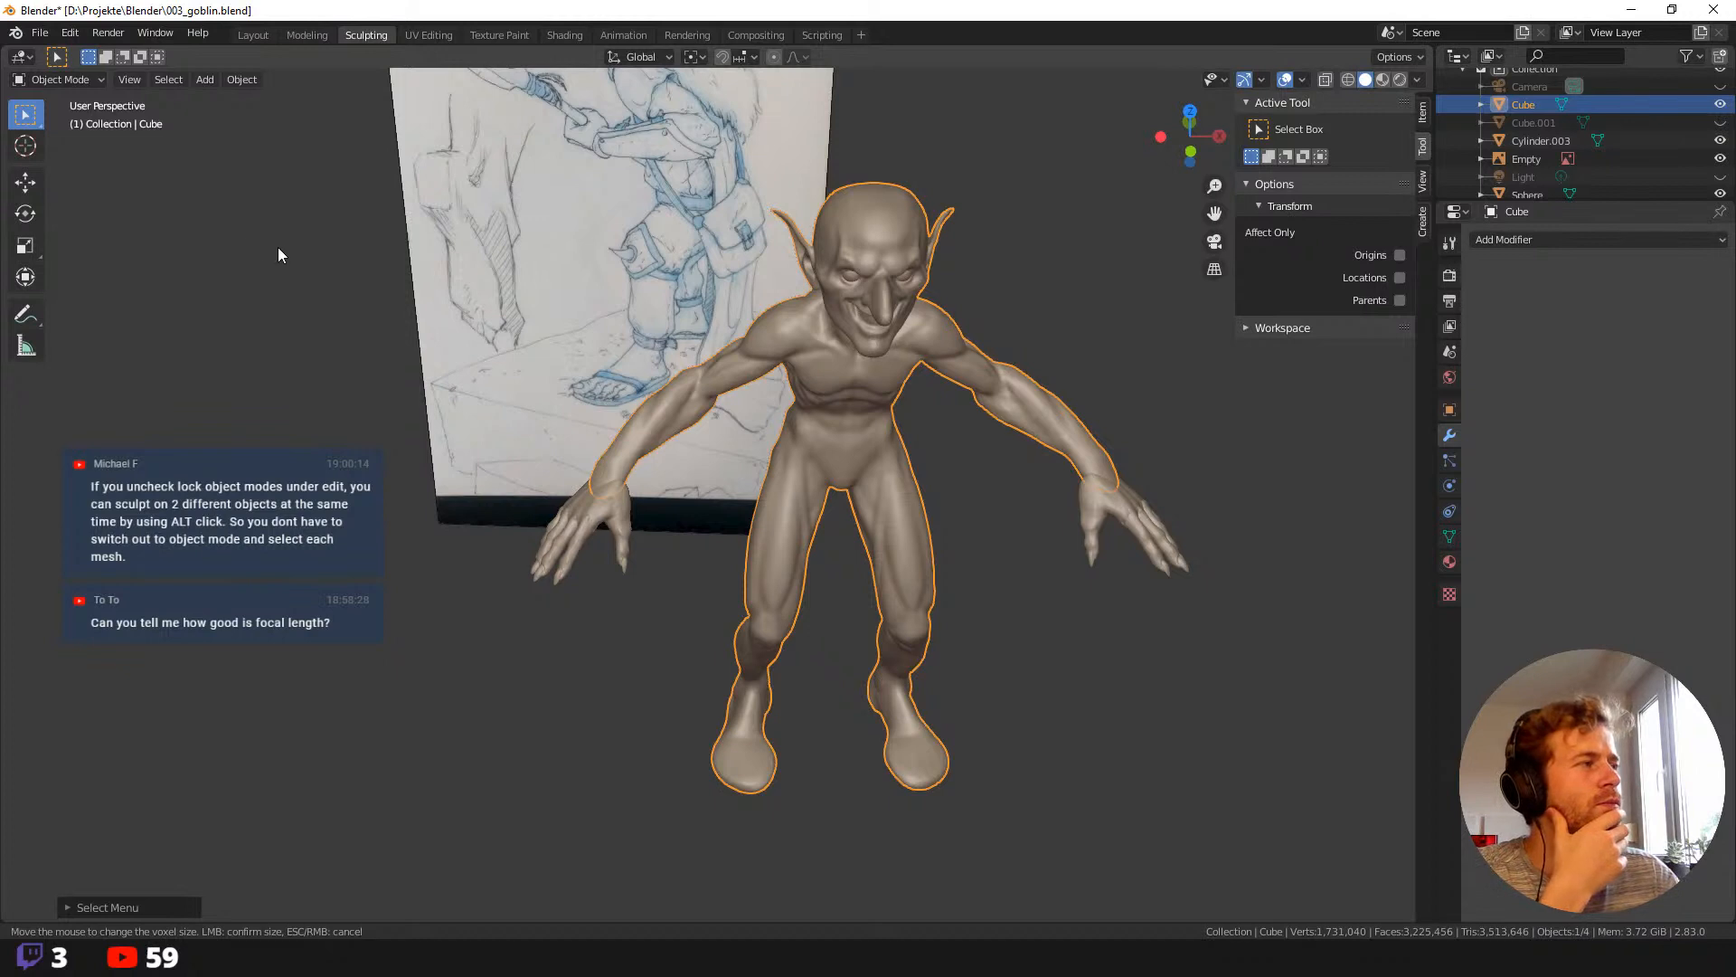
pyautogui.click(42, 80)
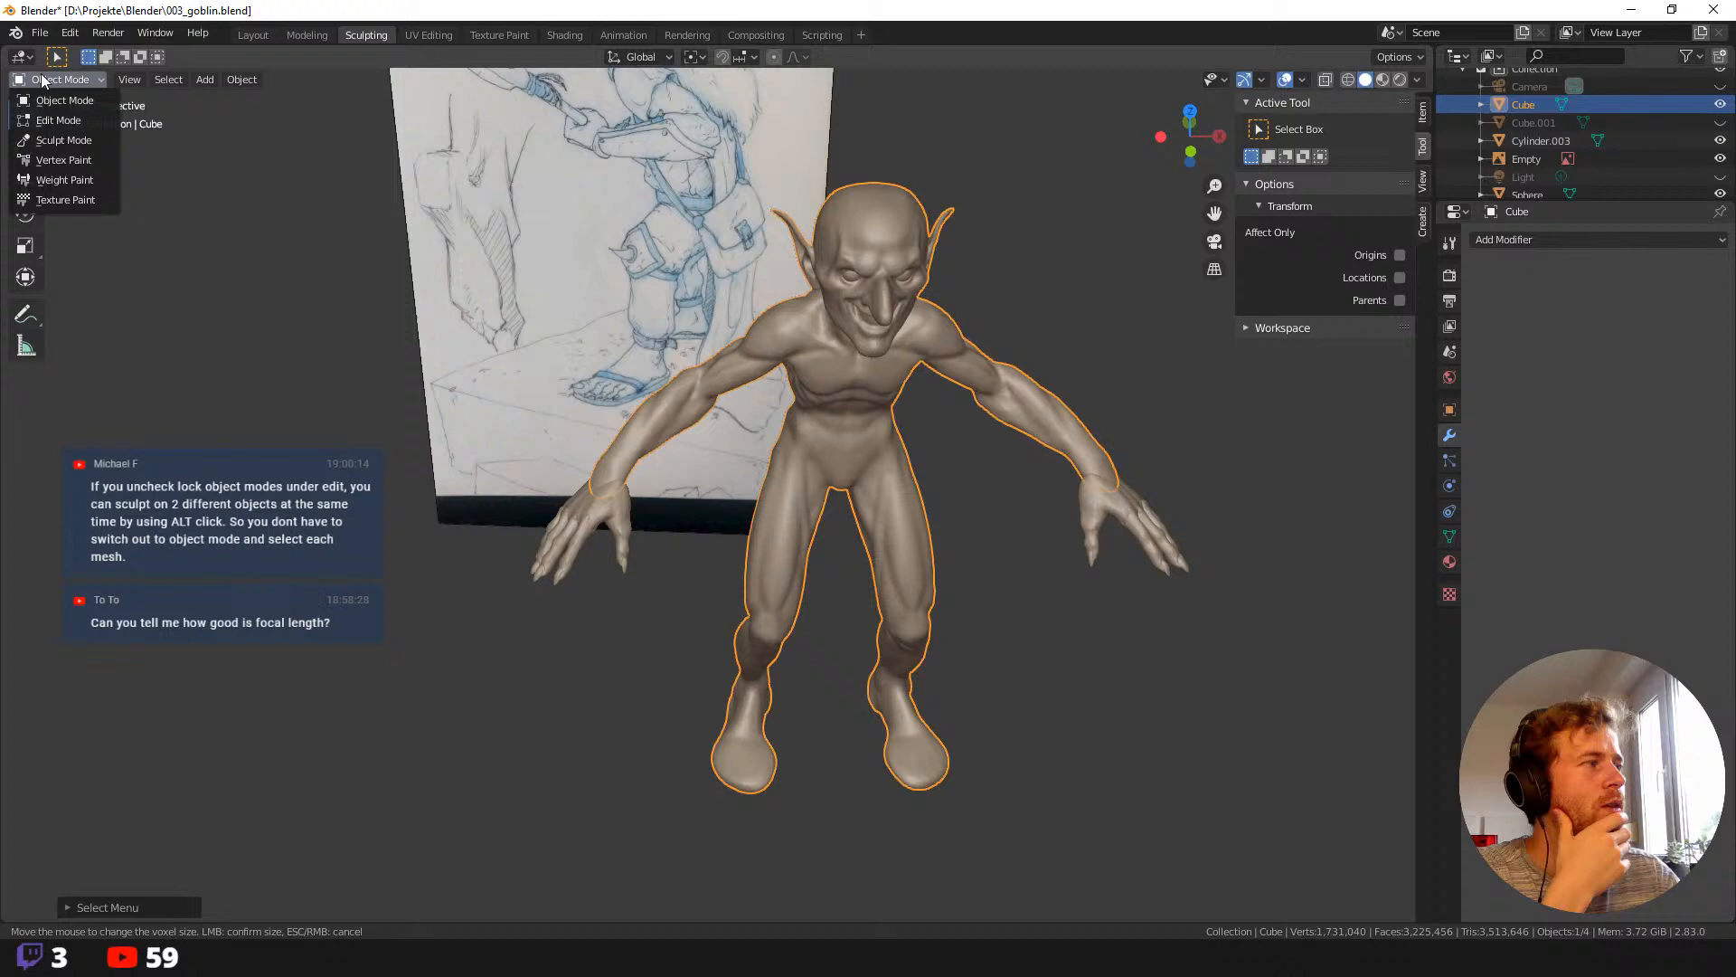
pyautogui.click(58, 142)
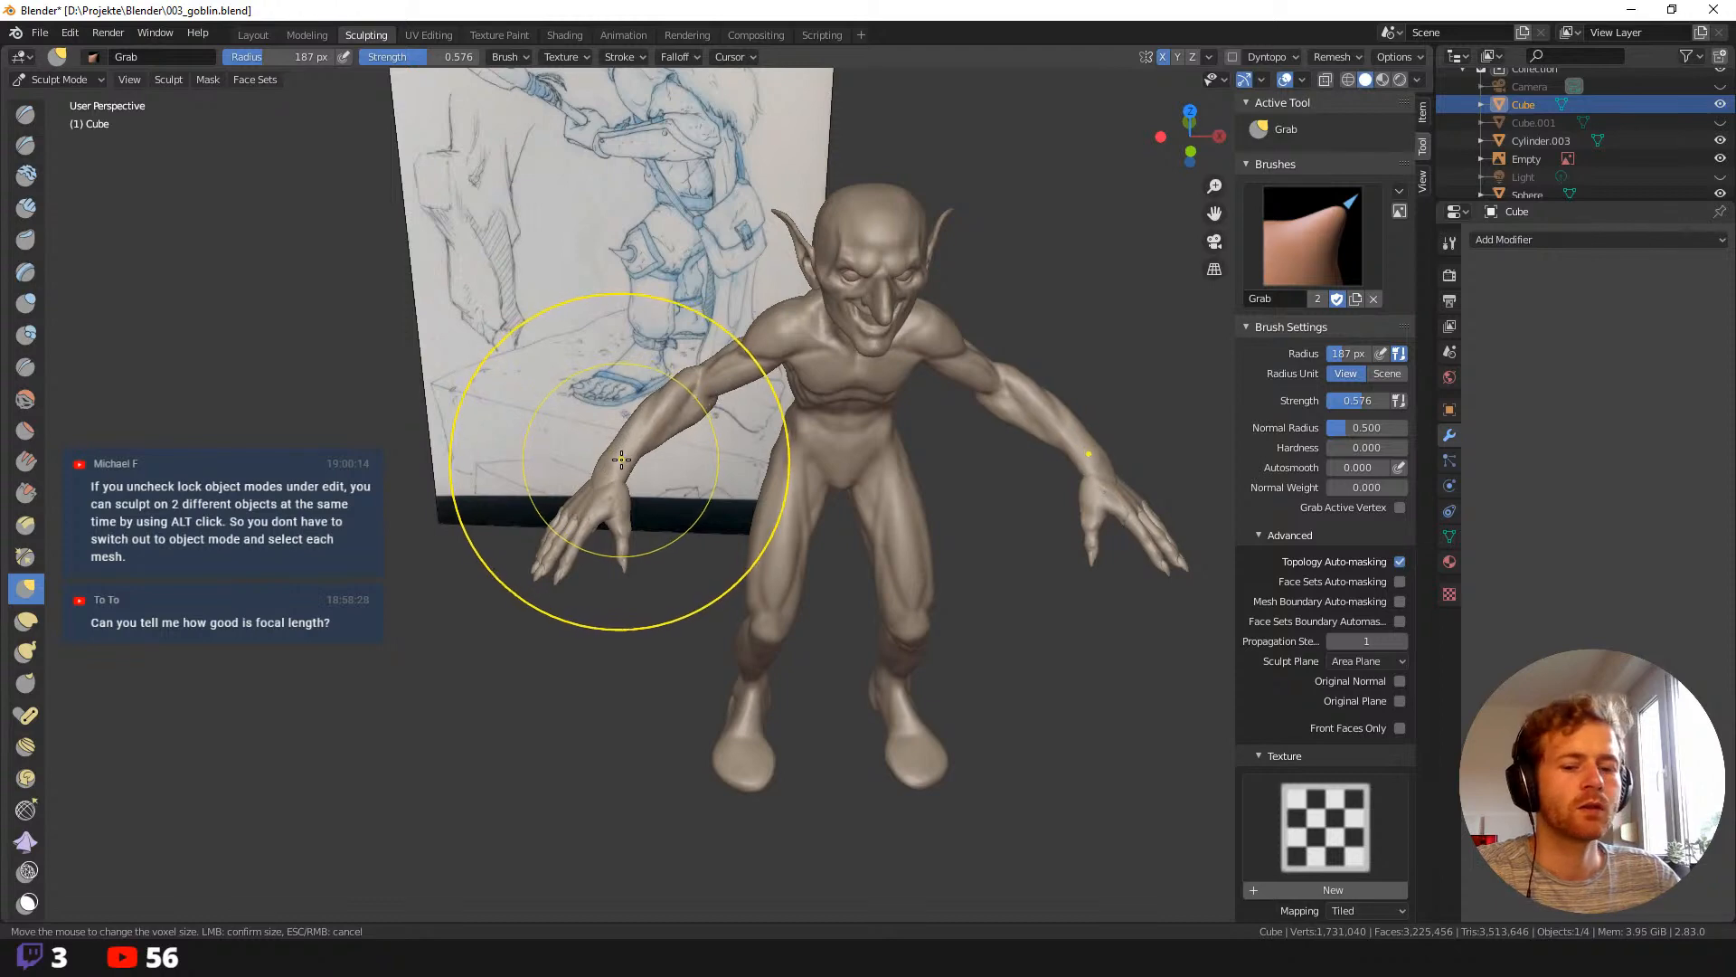
# Switch sculpting to the hands (Cylinder.003) and nudge the back of the hand with the Grab brush at a 187 px radius.
pyautogui.moveTo(741, 298); pyautogui.dragTo(675, 281, button='middle')
pyautogui.scroll(1, 675, 280)
pyautogui.scroll(1, 615, 407)
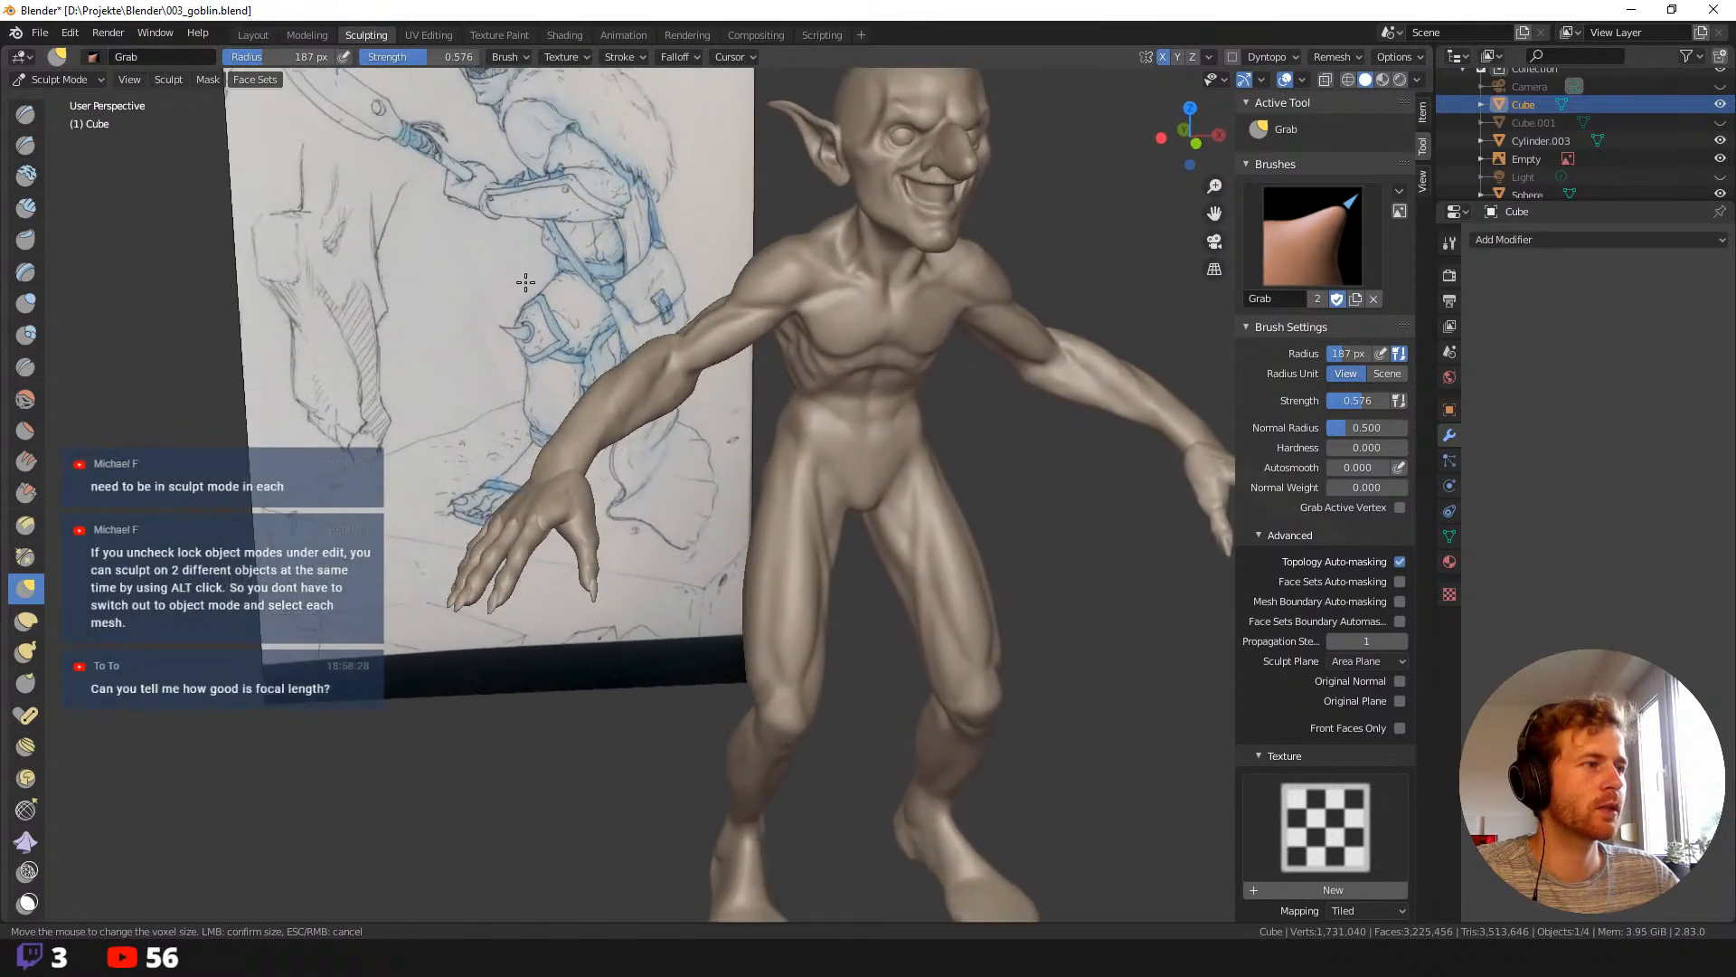
pyautogui.keyDown('alt'); pyautogui.click(561, 510); pyautogui.keyUp('alt')
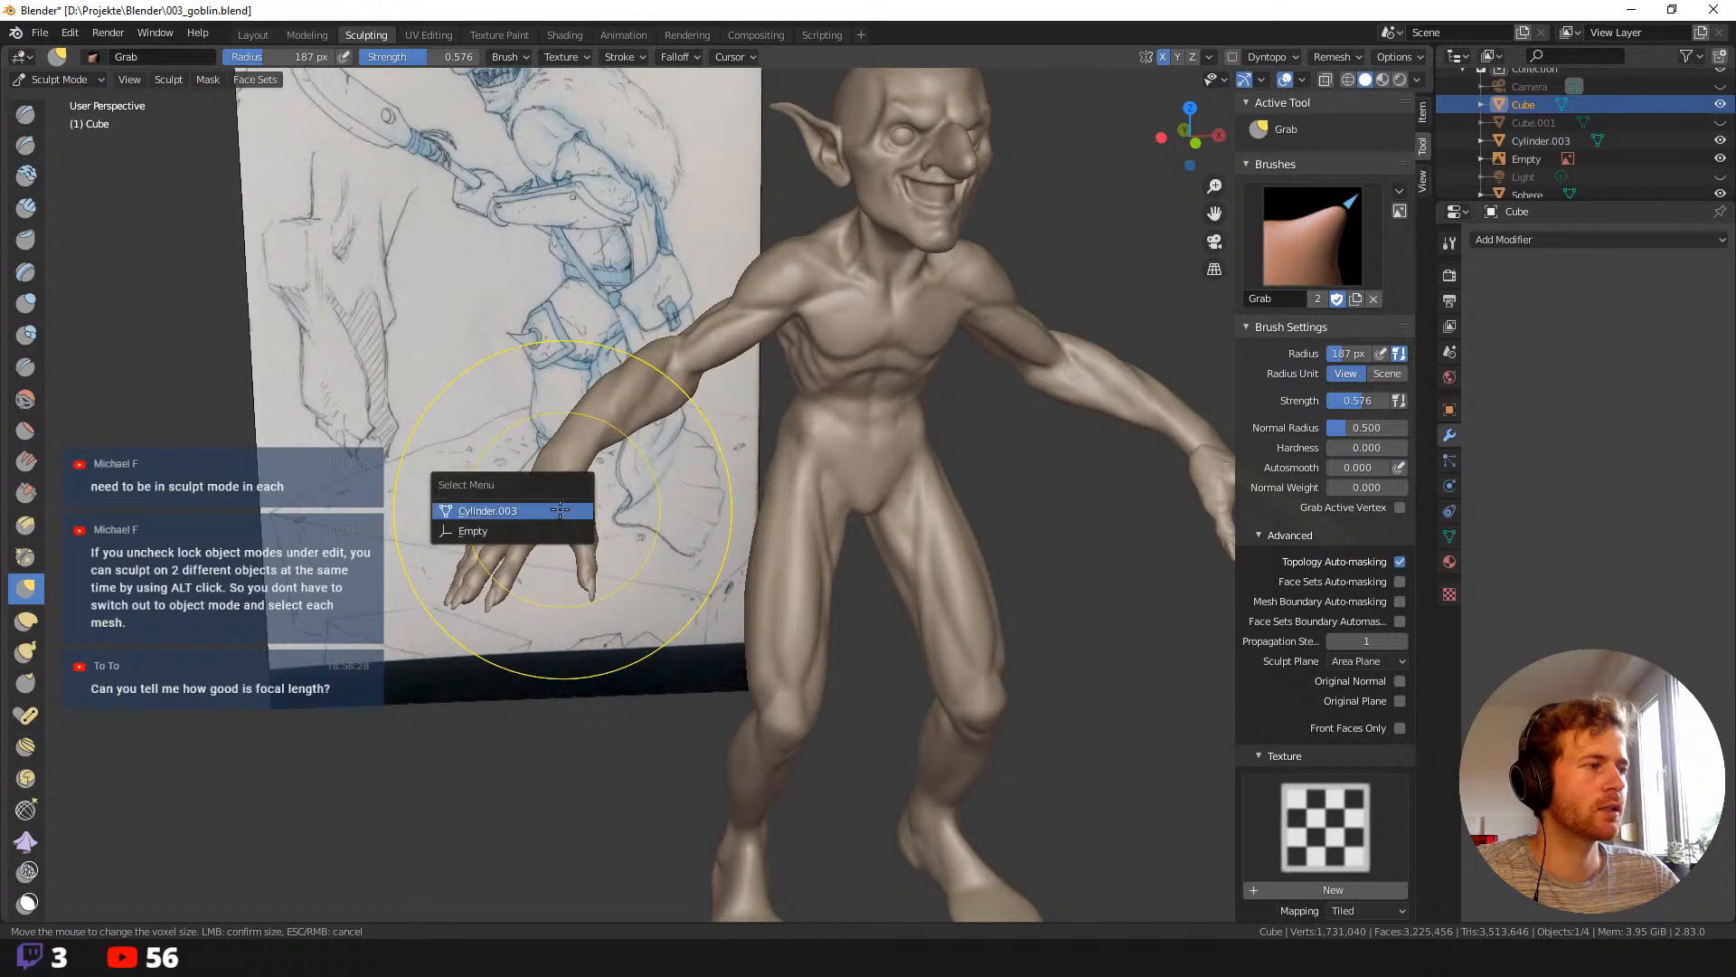
pyautogui.click(505, 512)
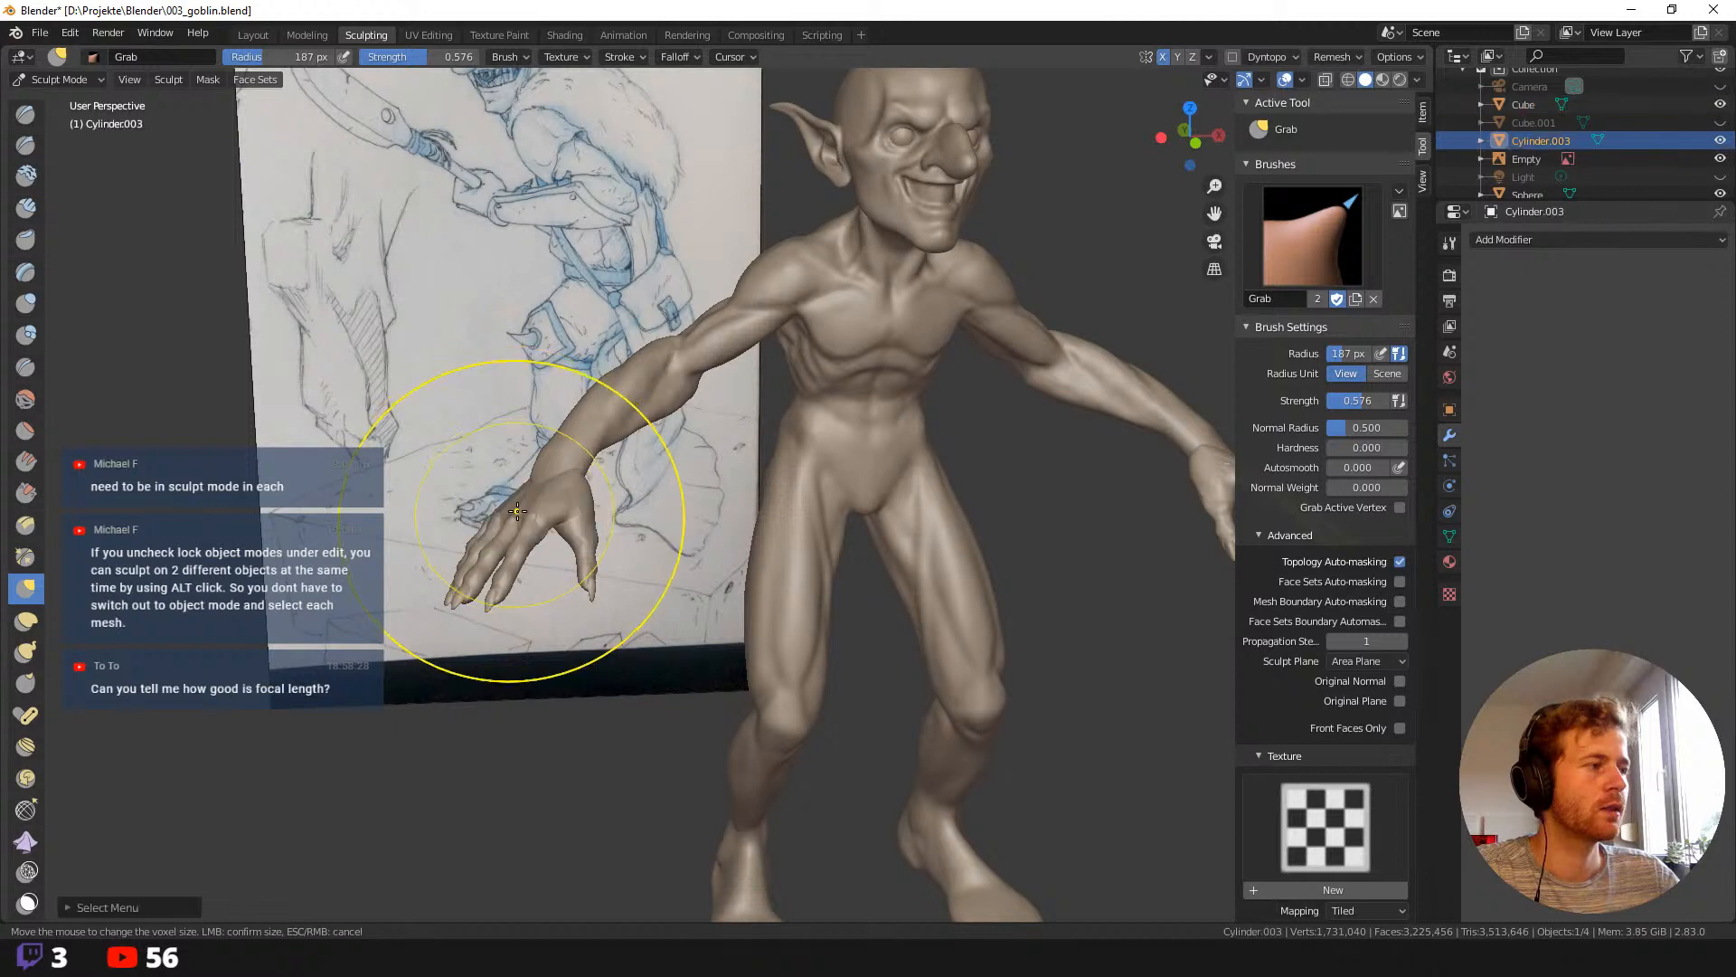
pyautogui.moveTo(532, 487); pyautogui.dragTo(520, 477)
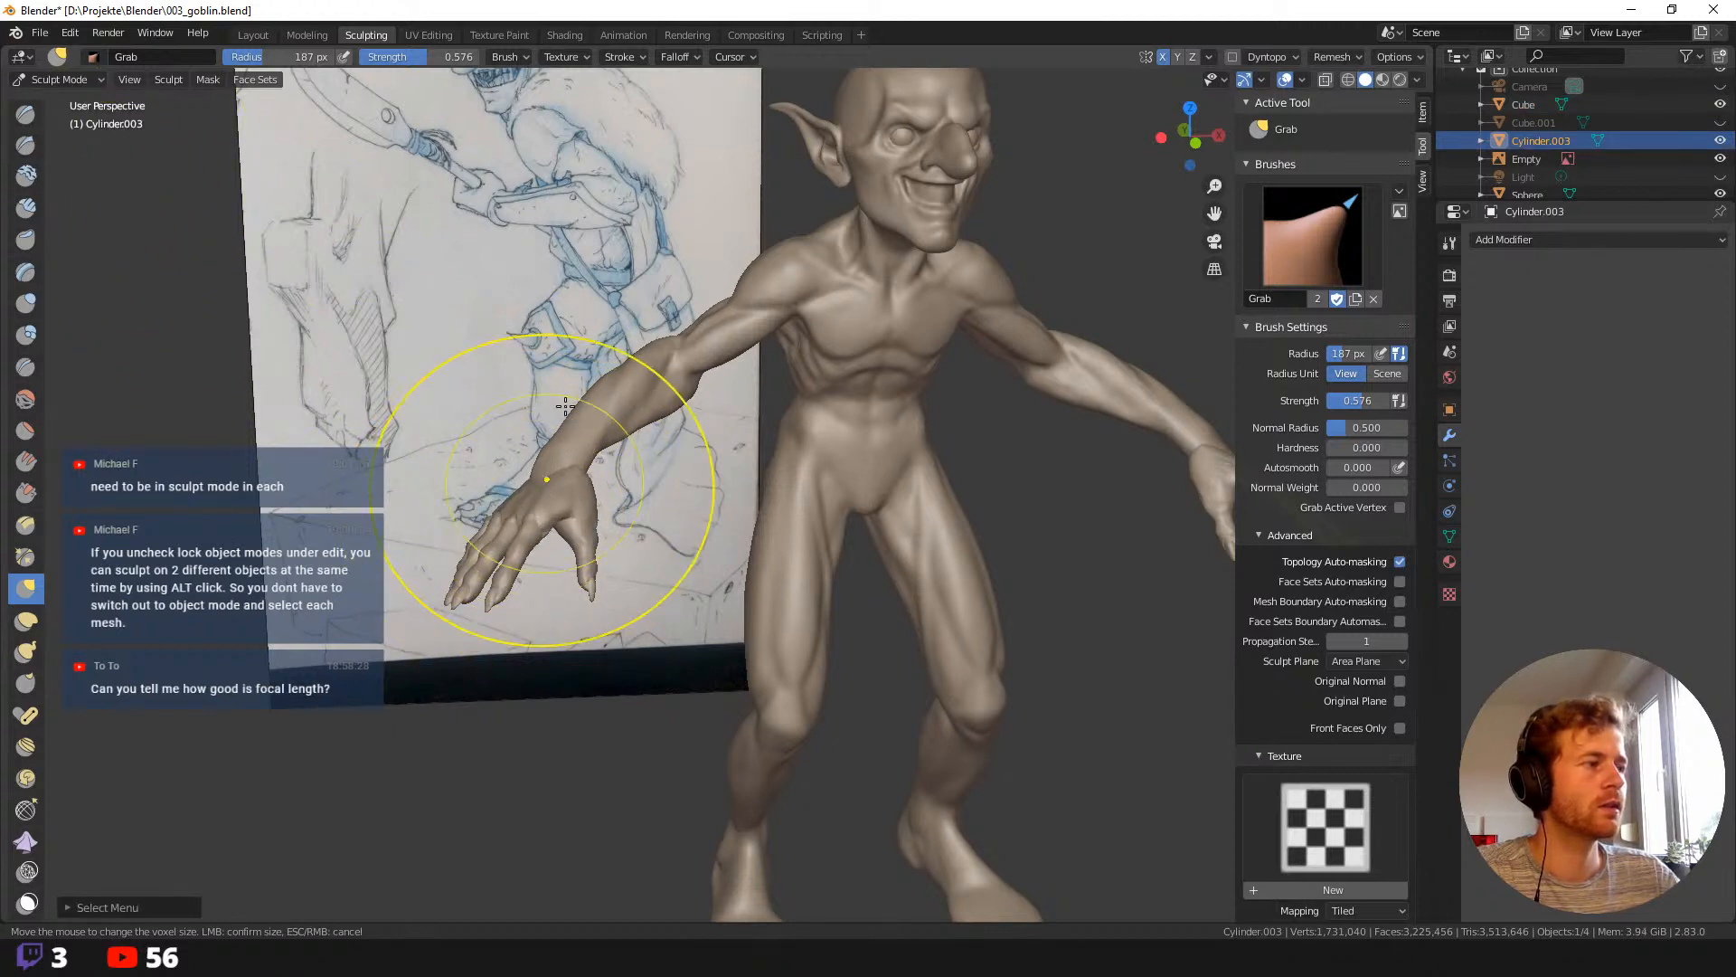
# Switch sculpting back to the goblin's body (Cube) and bring the forearm and wrist into view.
pyautogui.press('alt')
pyautogui.keyDown('alt'); pyautogui.click(581, 433); pyautogui.keyUp('alt')
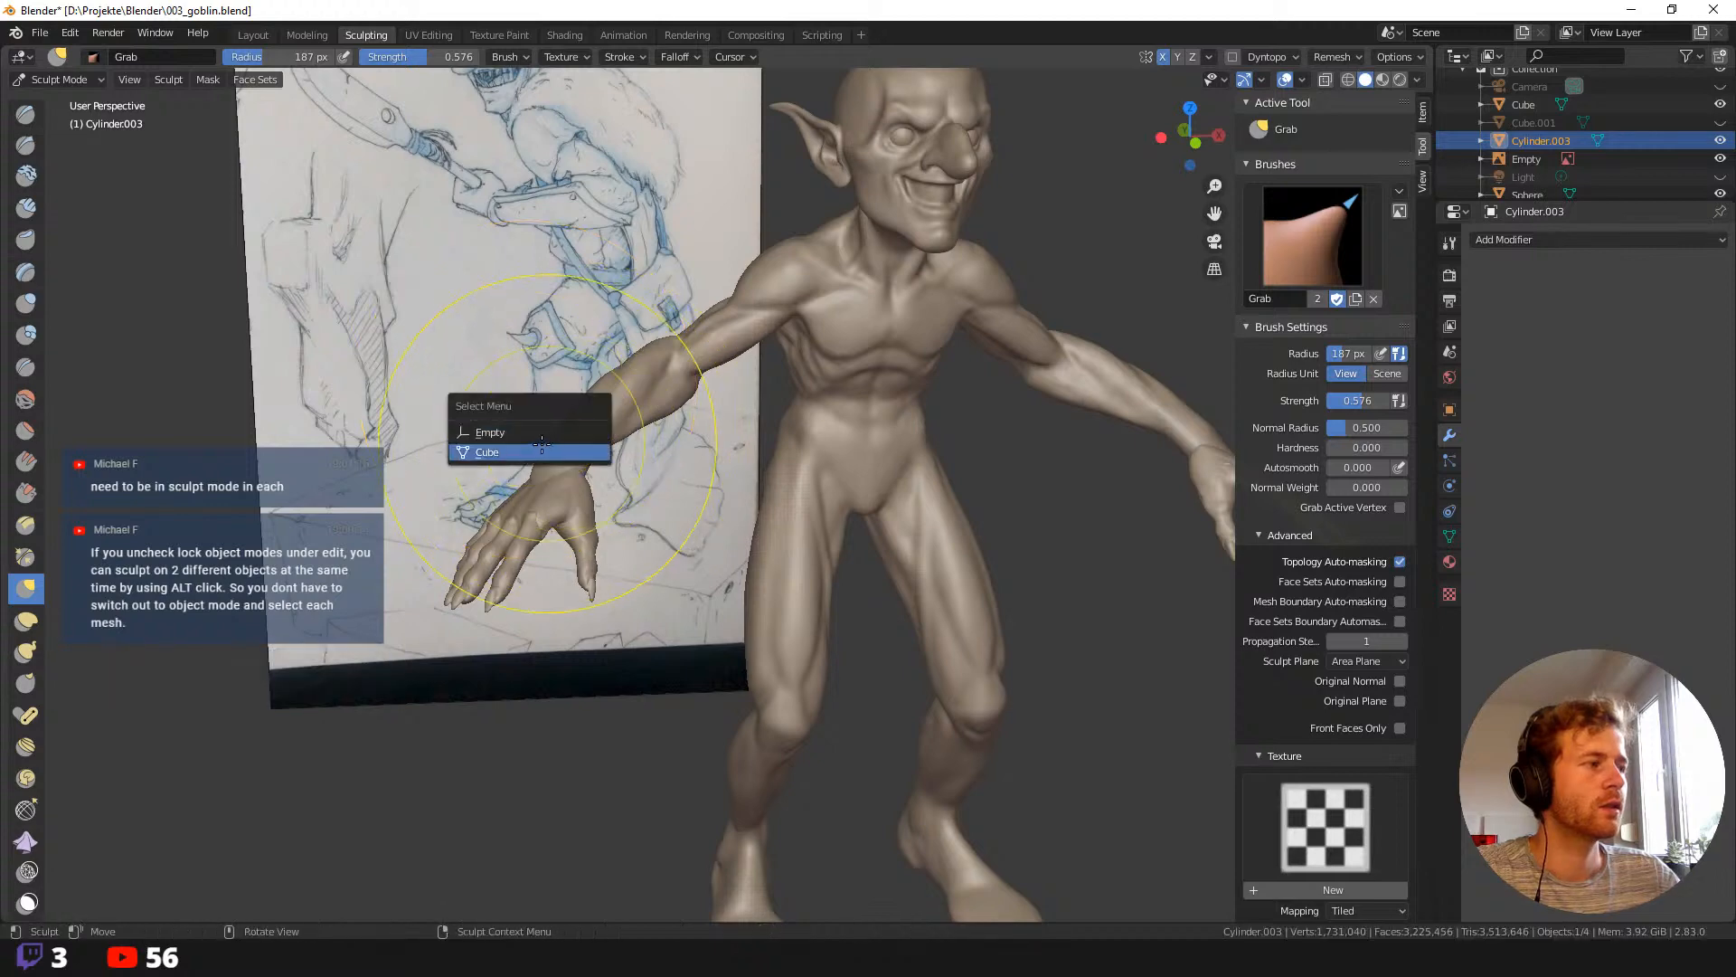
pyautogui.click(541, 452)
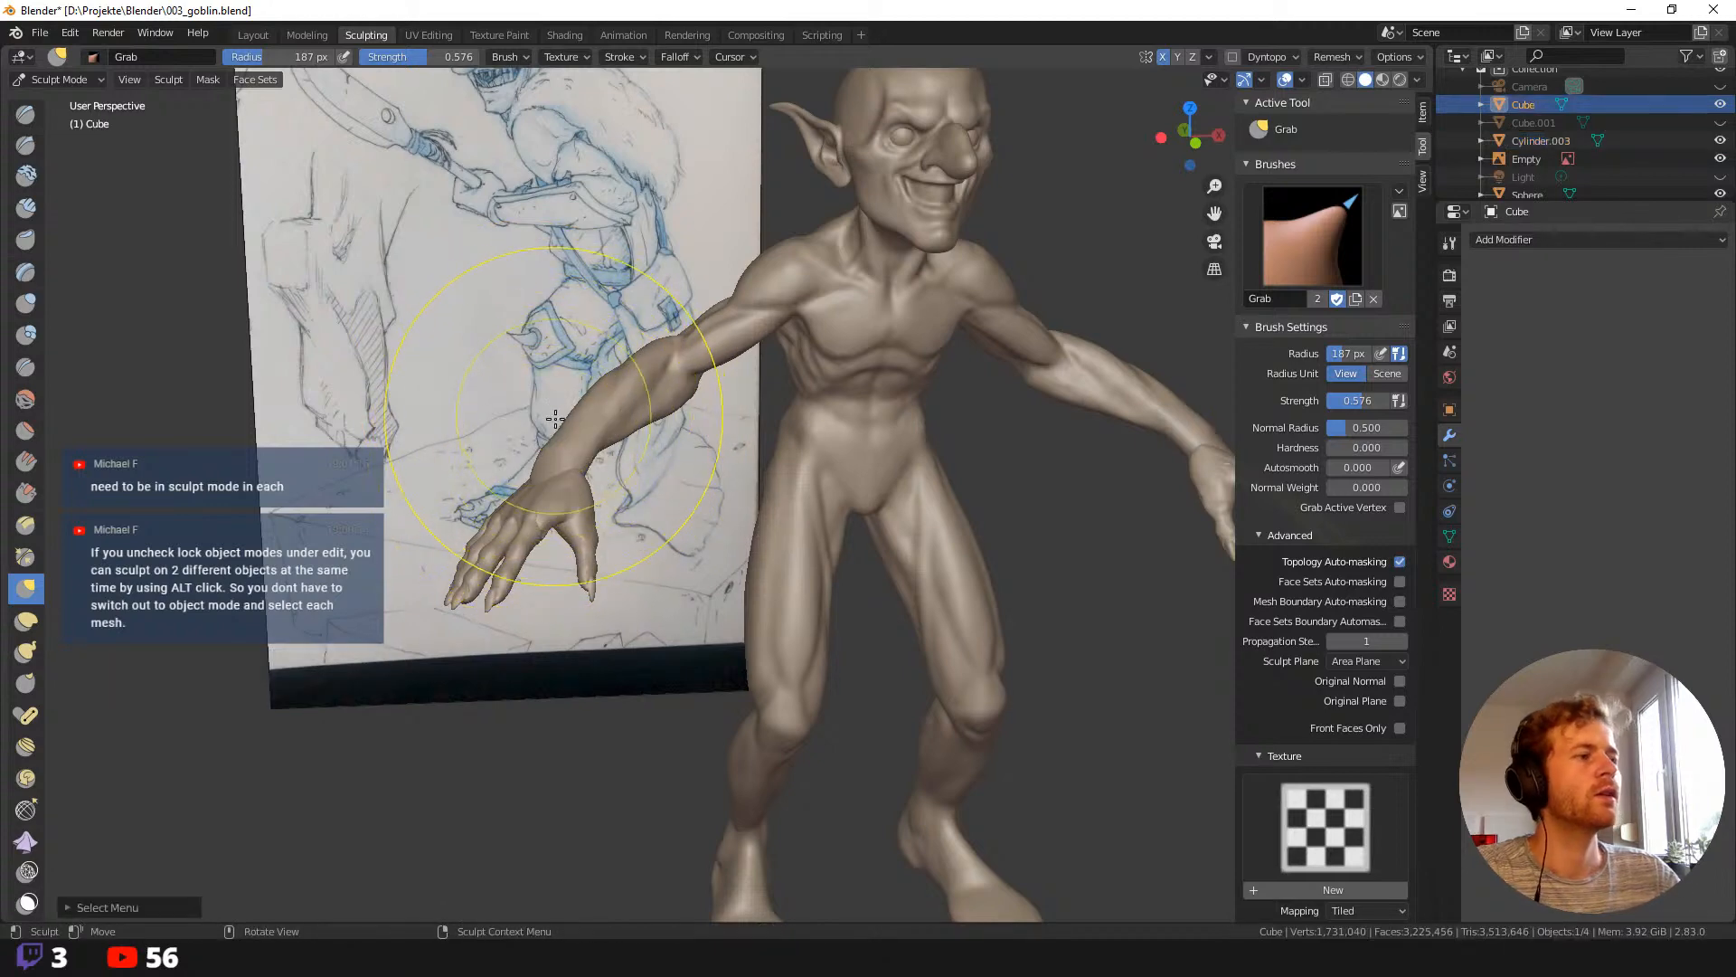
pyautogui.moveTo(597, 446); pyautogui.dragTo(717, 458, button='middle')
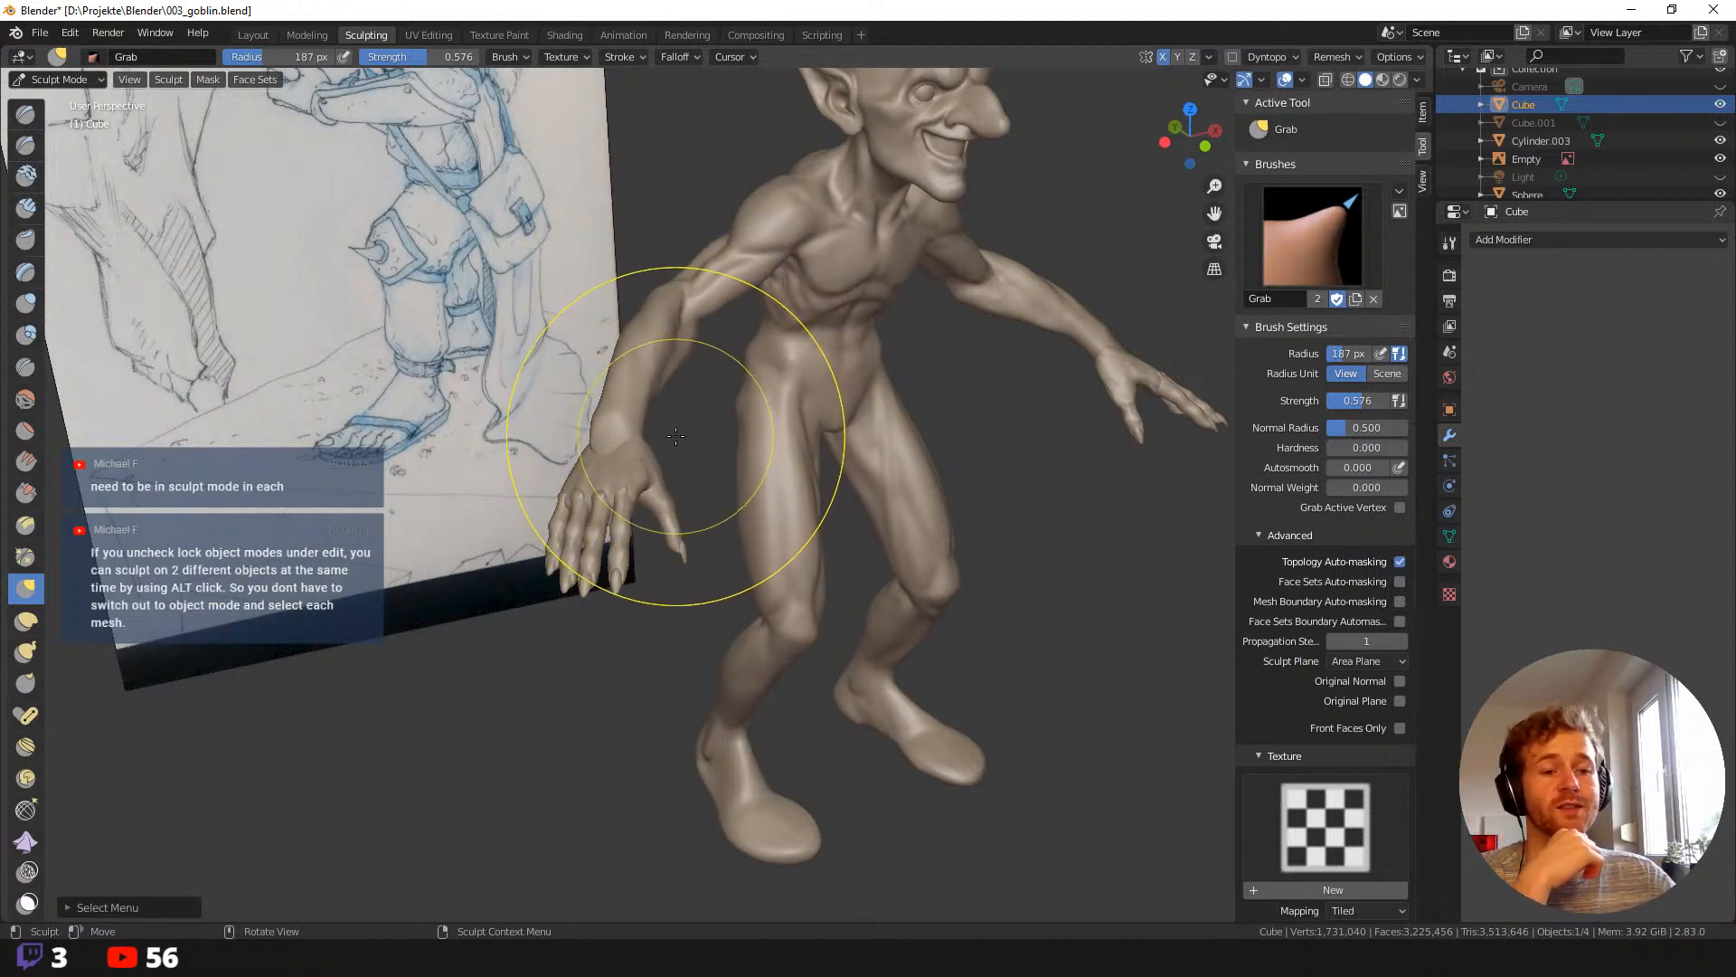
pyautogui.moveTo(667, 508)
pyautogui.mouseDown(button='middle')
pyautogui.moveTo(678, 458)
pyautogui.moveTo(653, 455)
pyautogui.moveTo(663, 470)
pyautogui.moveTo(709, 449)
pyautogui.moveTo(640, 484)
pyautogui.moveTo(601, 409)
pyautogui.mouseUp(button='middle')
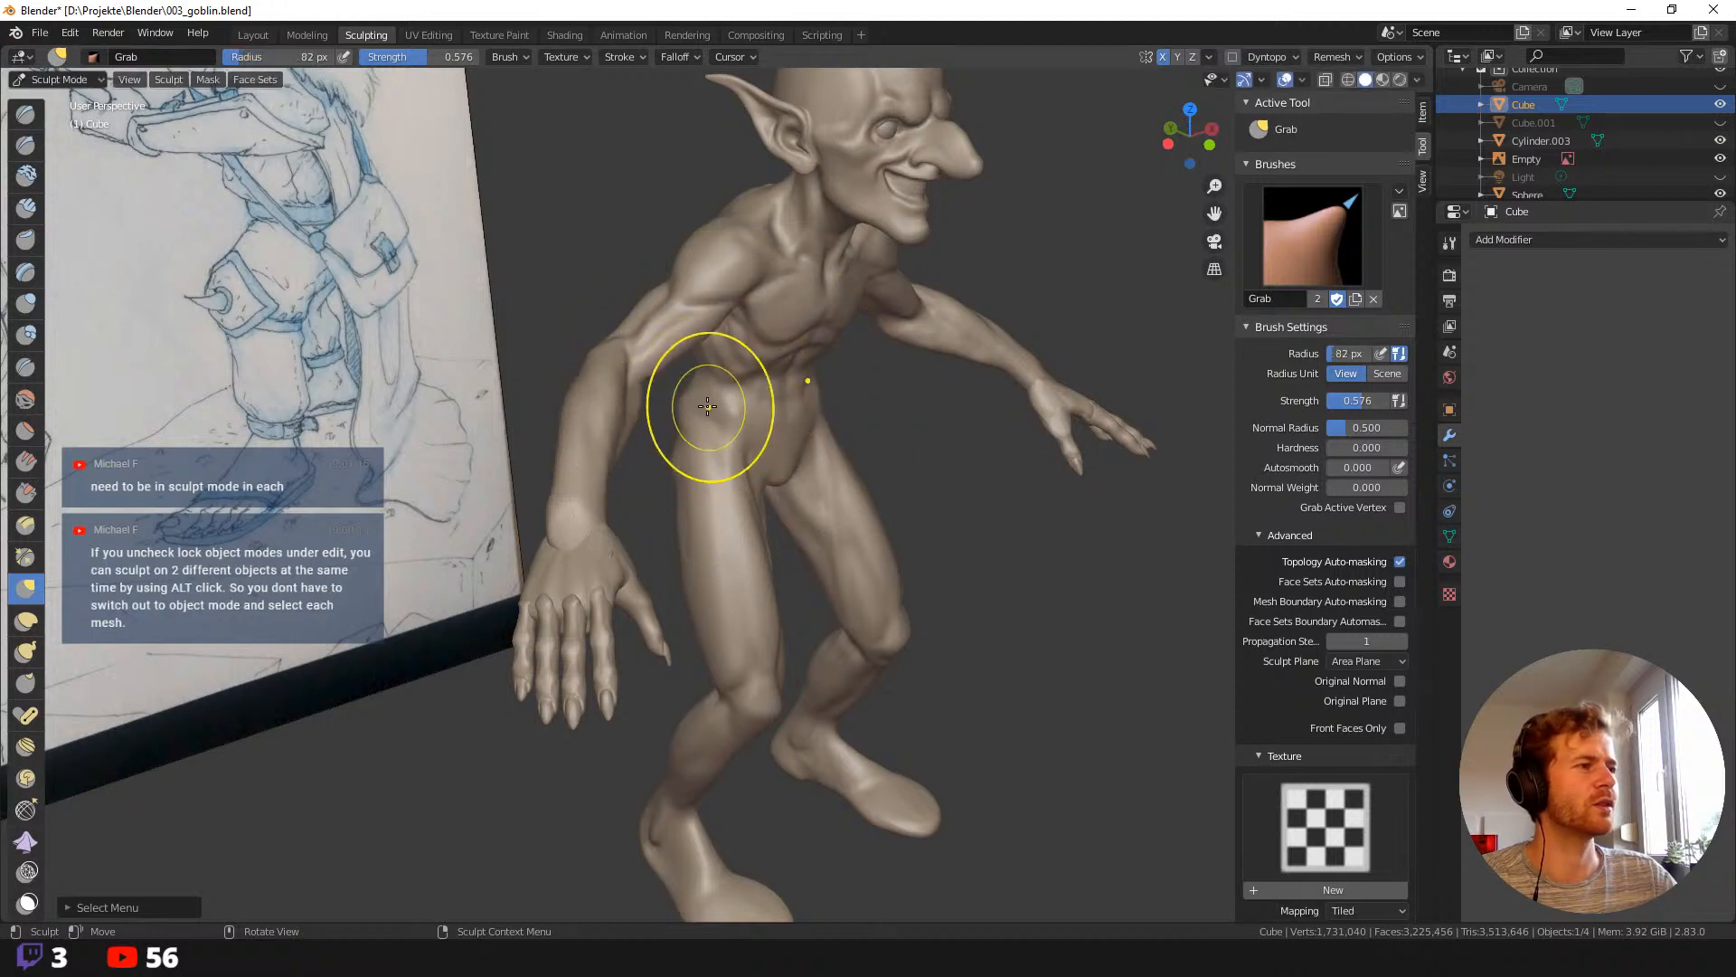
# Enlarge the Grab brush radius to 187 px over the wrist while sculpting the body.
pyautogui.click(675, 452)
pyautogui.moveTo(675, 452)
pyautogui.mouseDown(button='middle')
pyautogui.moveTo(678, 426)
pyautogui.moveTo(620, 434)
pyautogui.mouseUp(button='middle')
pyautogui.press('f')
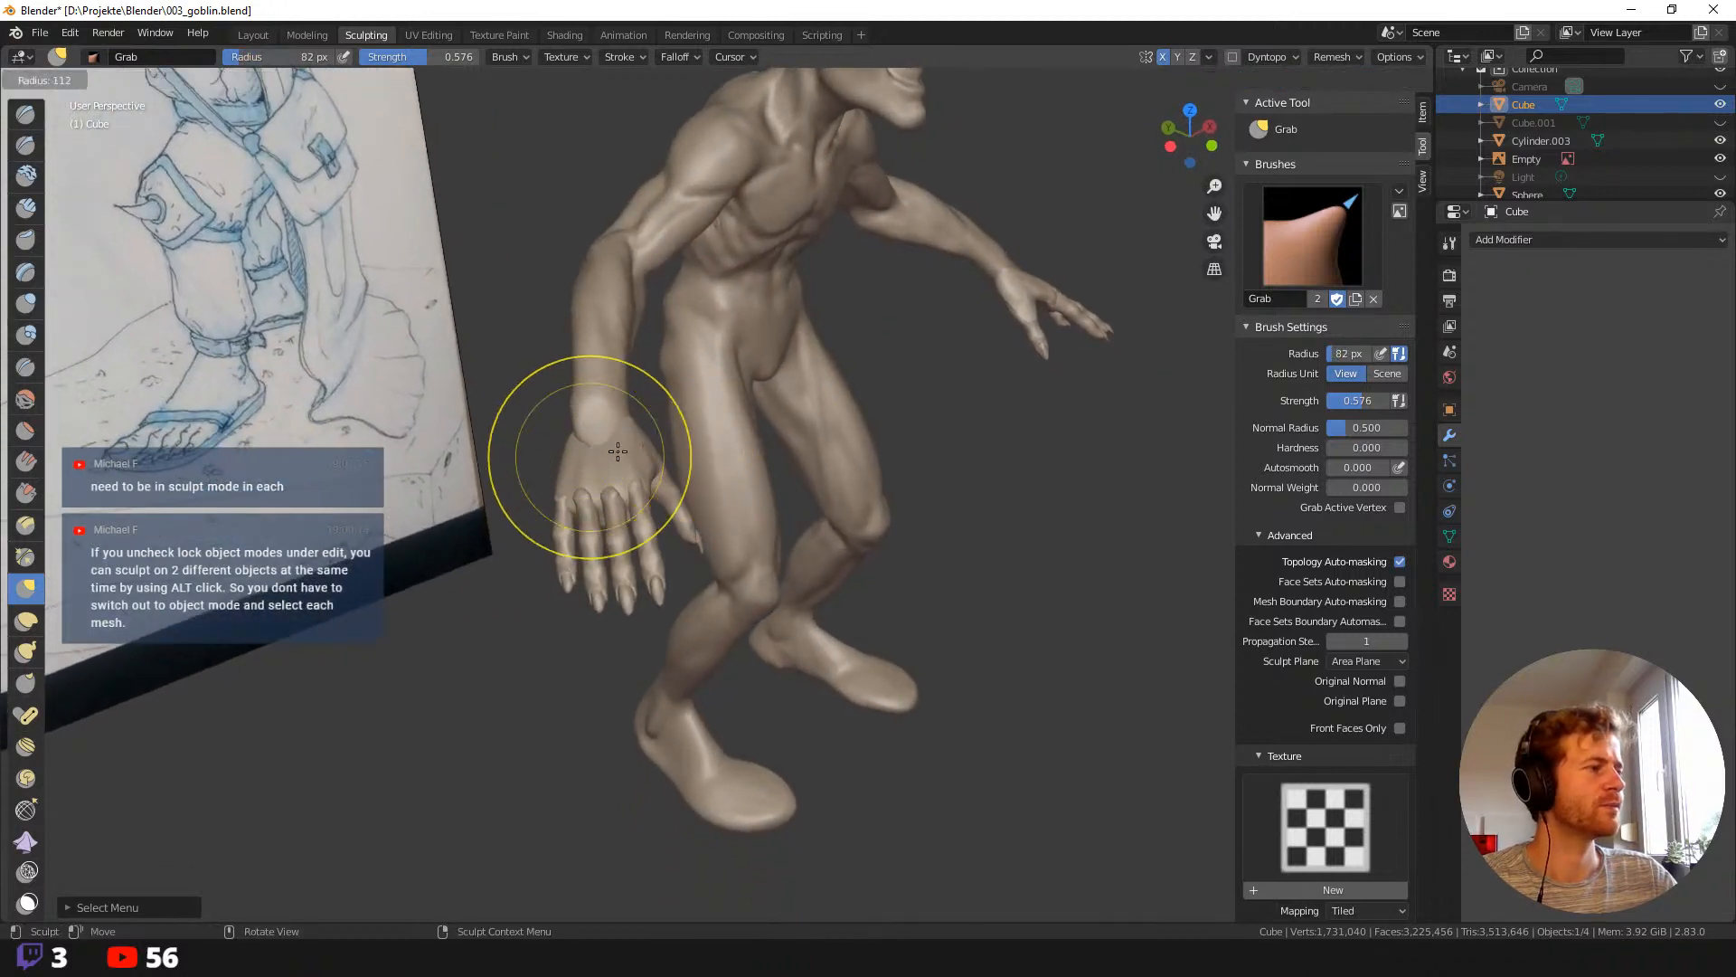
pyautogui.click(582, 455)
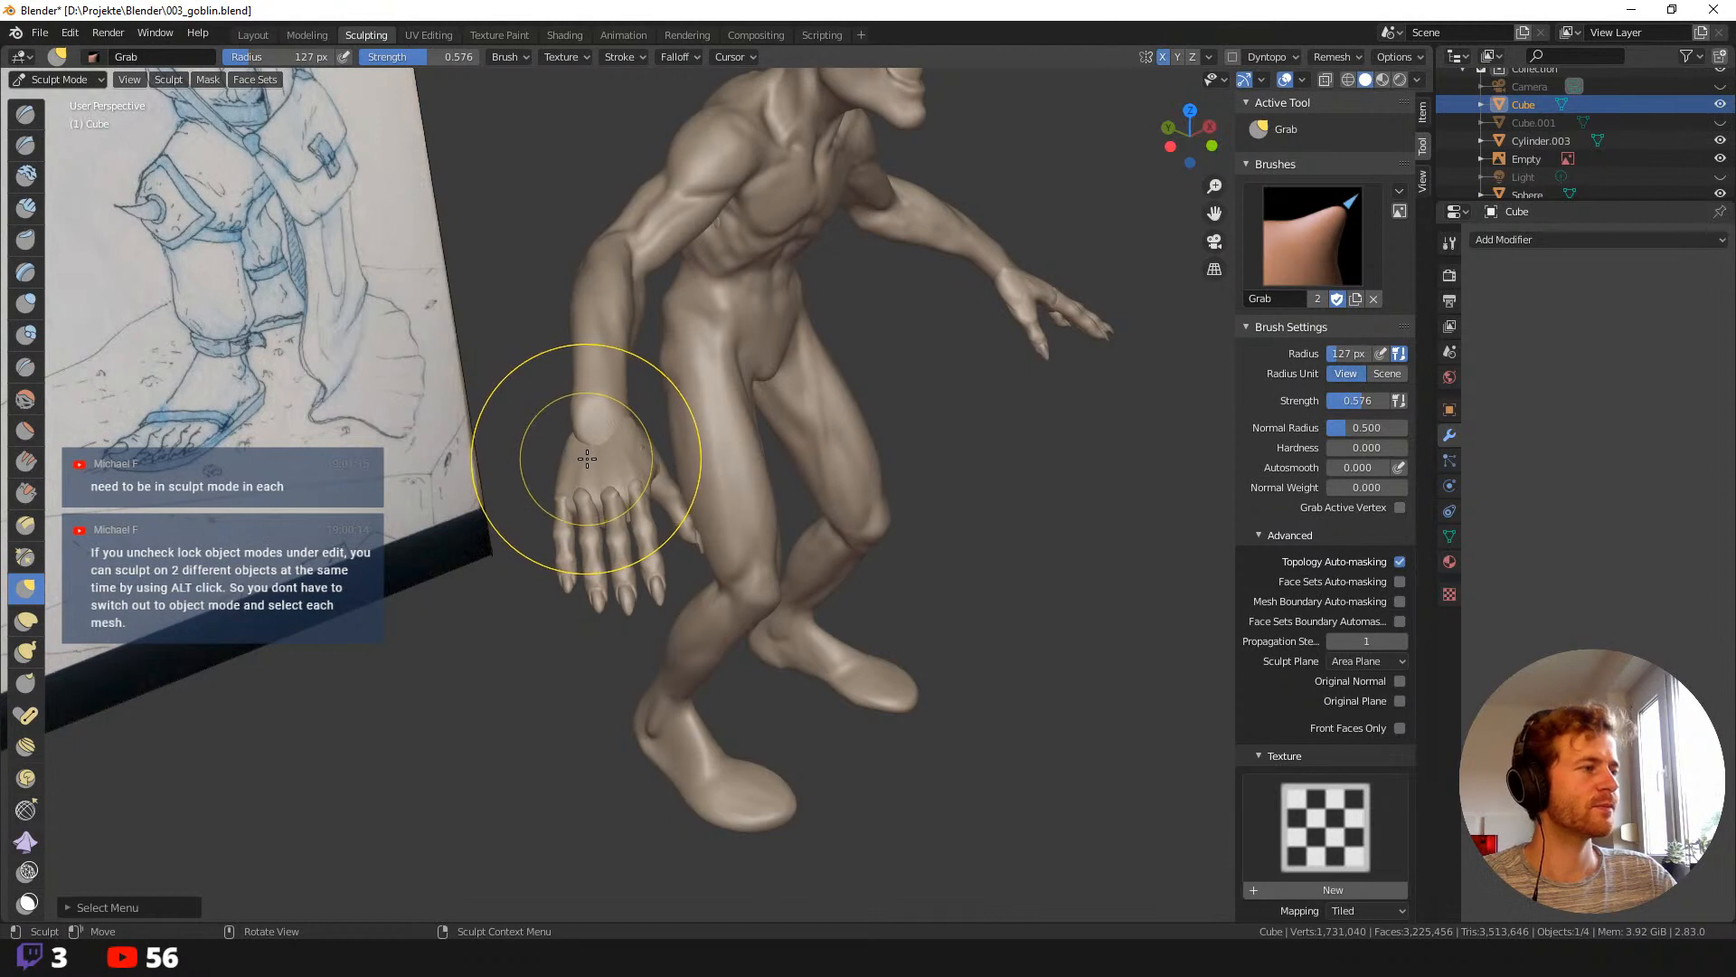
pyautogui.press('f')
pyautogui.click(601, 454)
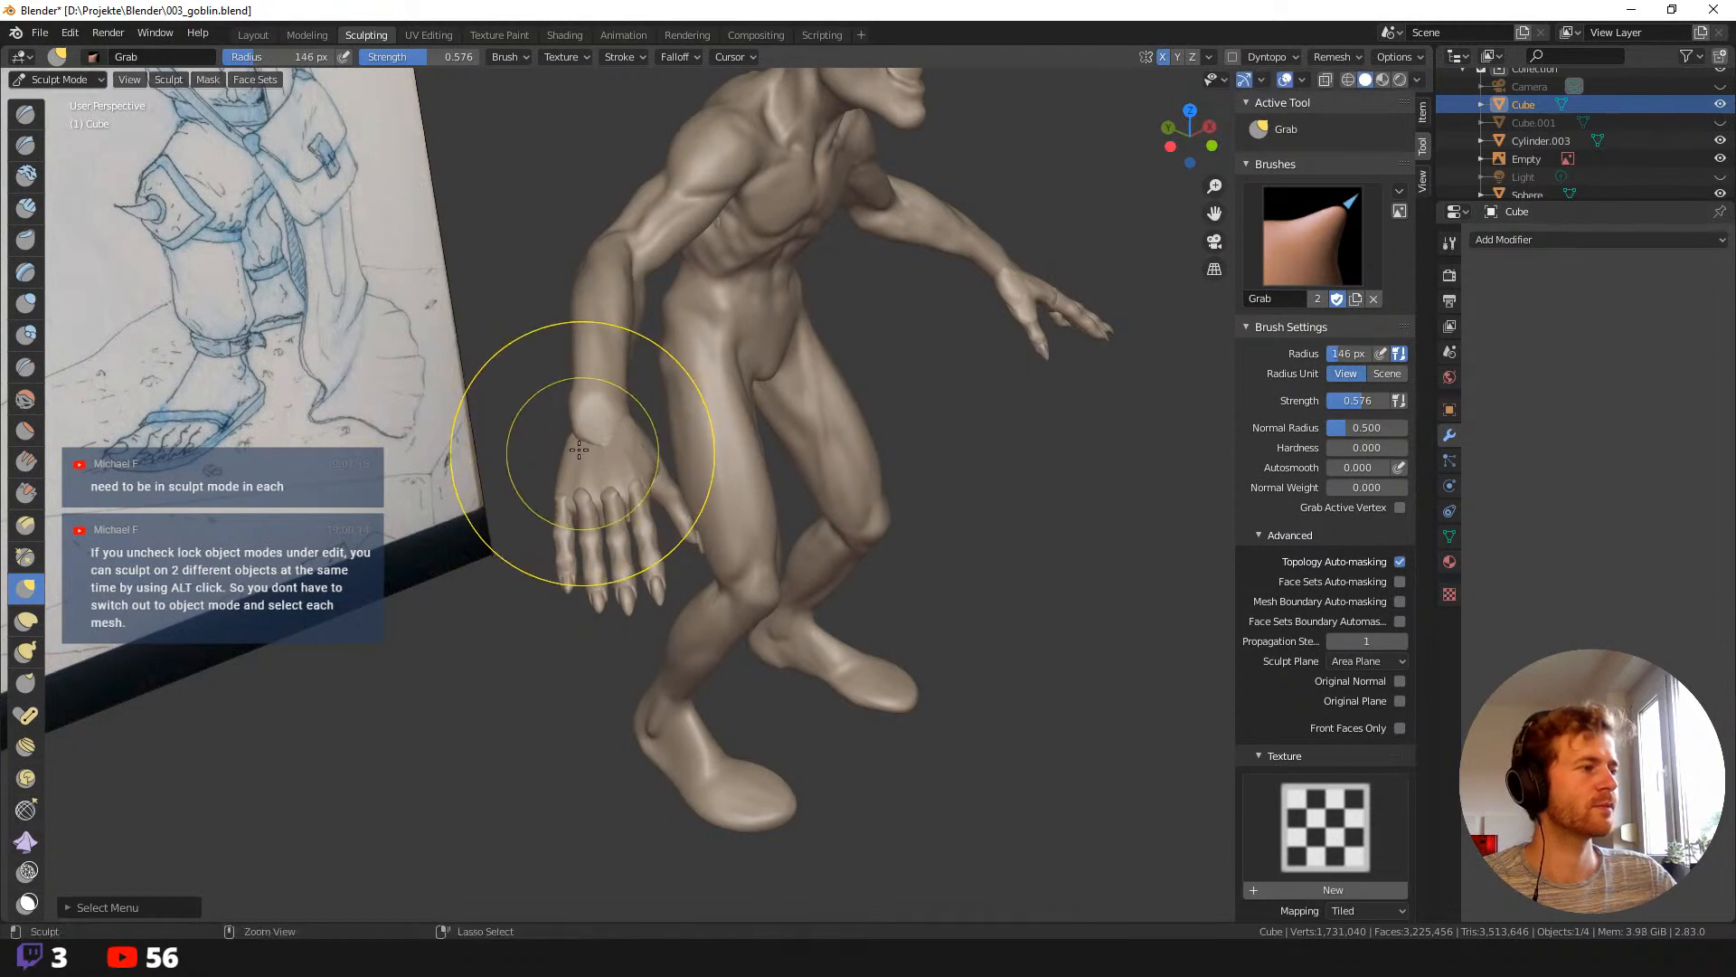
pyautogui.press('f')
pyautogui.click(575, 468)
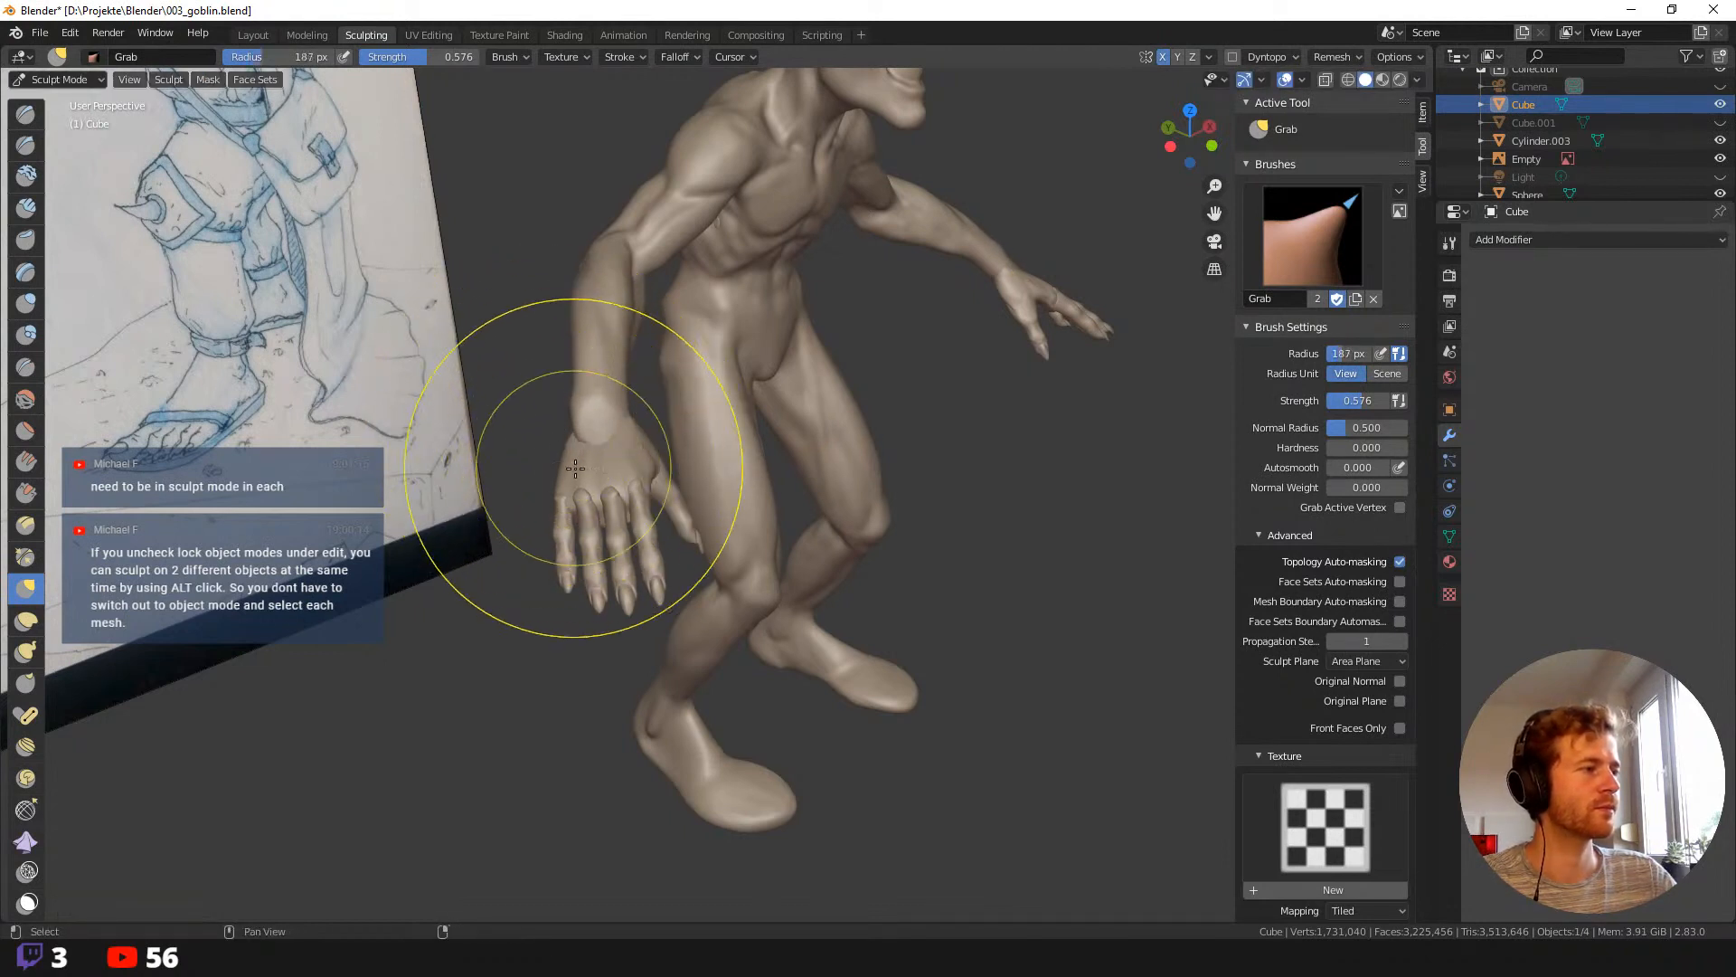
# Switch sculpting to the hands and adjust the outer knuckles and thumb with the Grab brush at a 92 px radius.
pyautogui.keyDown('alt'); pyautogui.click(573, 464); pyautogui.keyUp('alt')
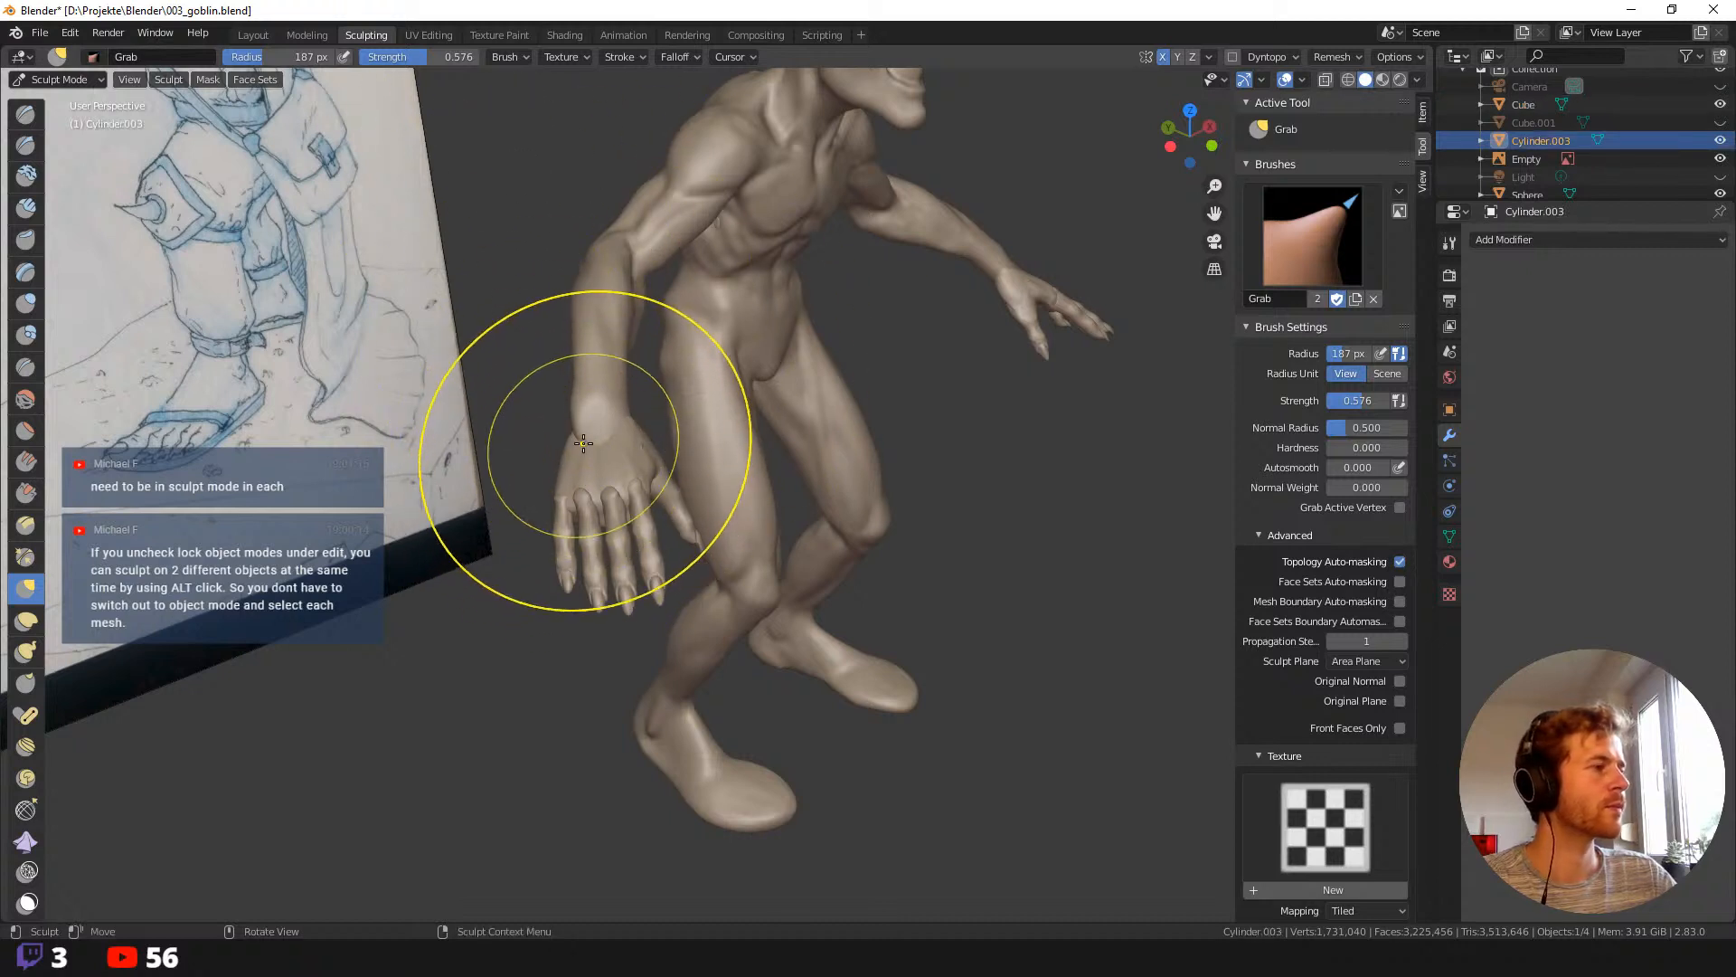
pyautogui.press('f')
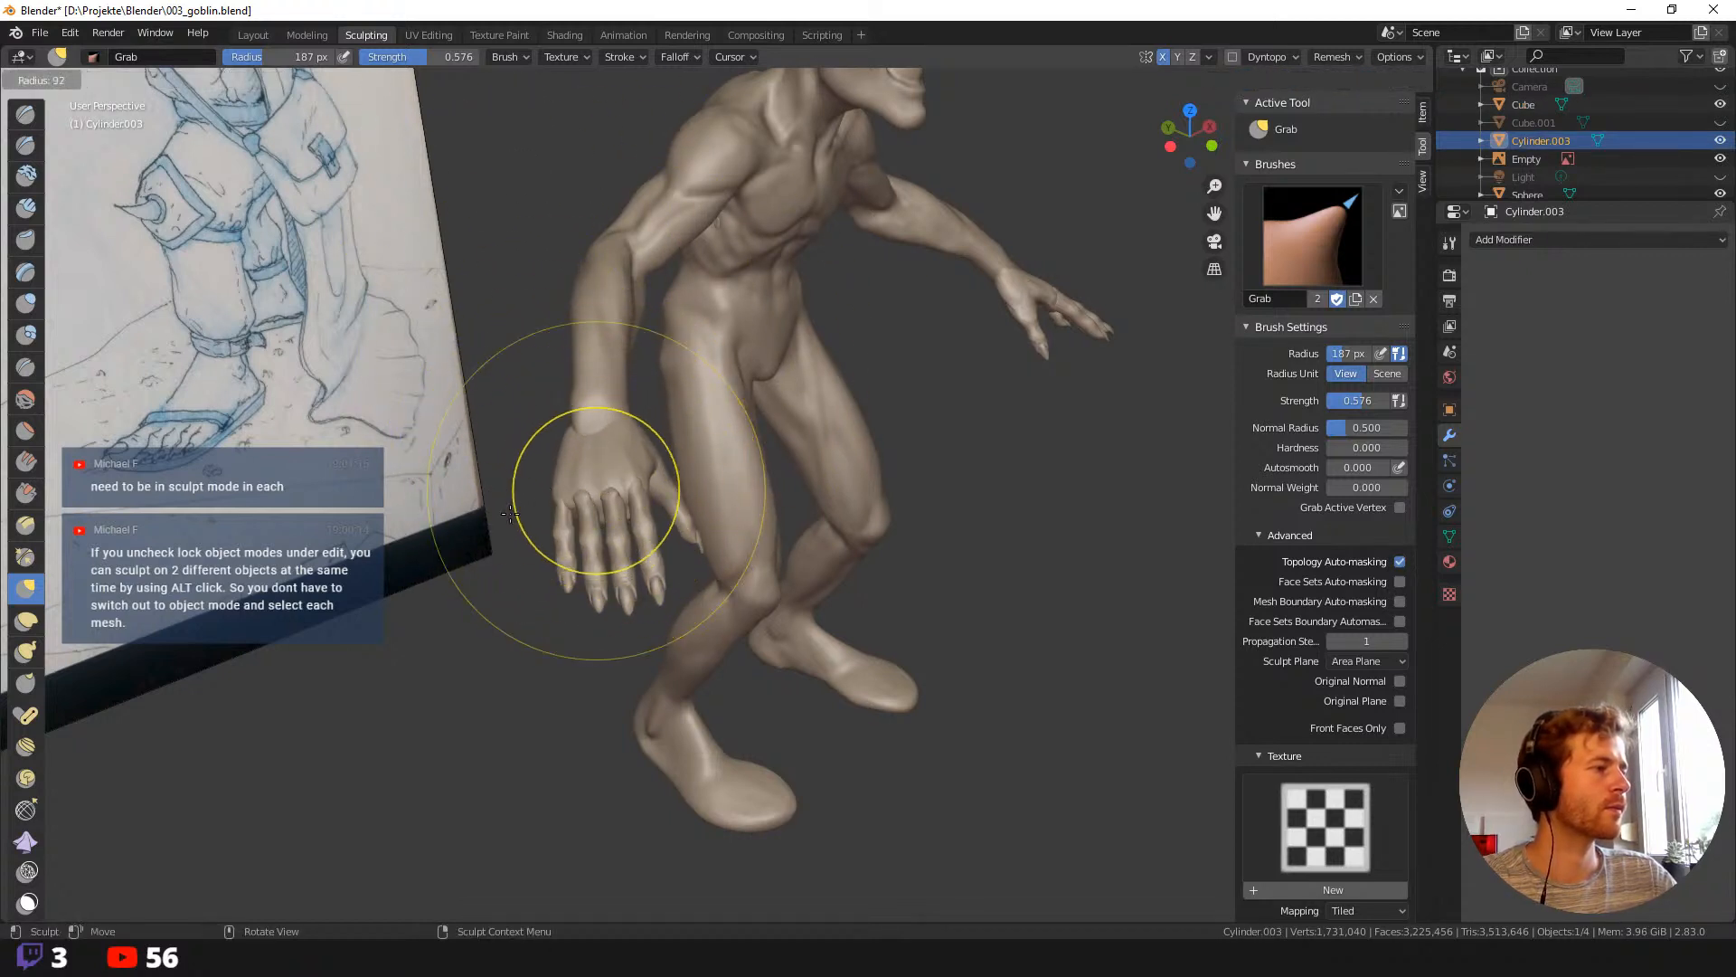
pyautogui.click(510, 513)
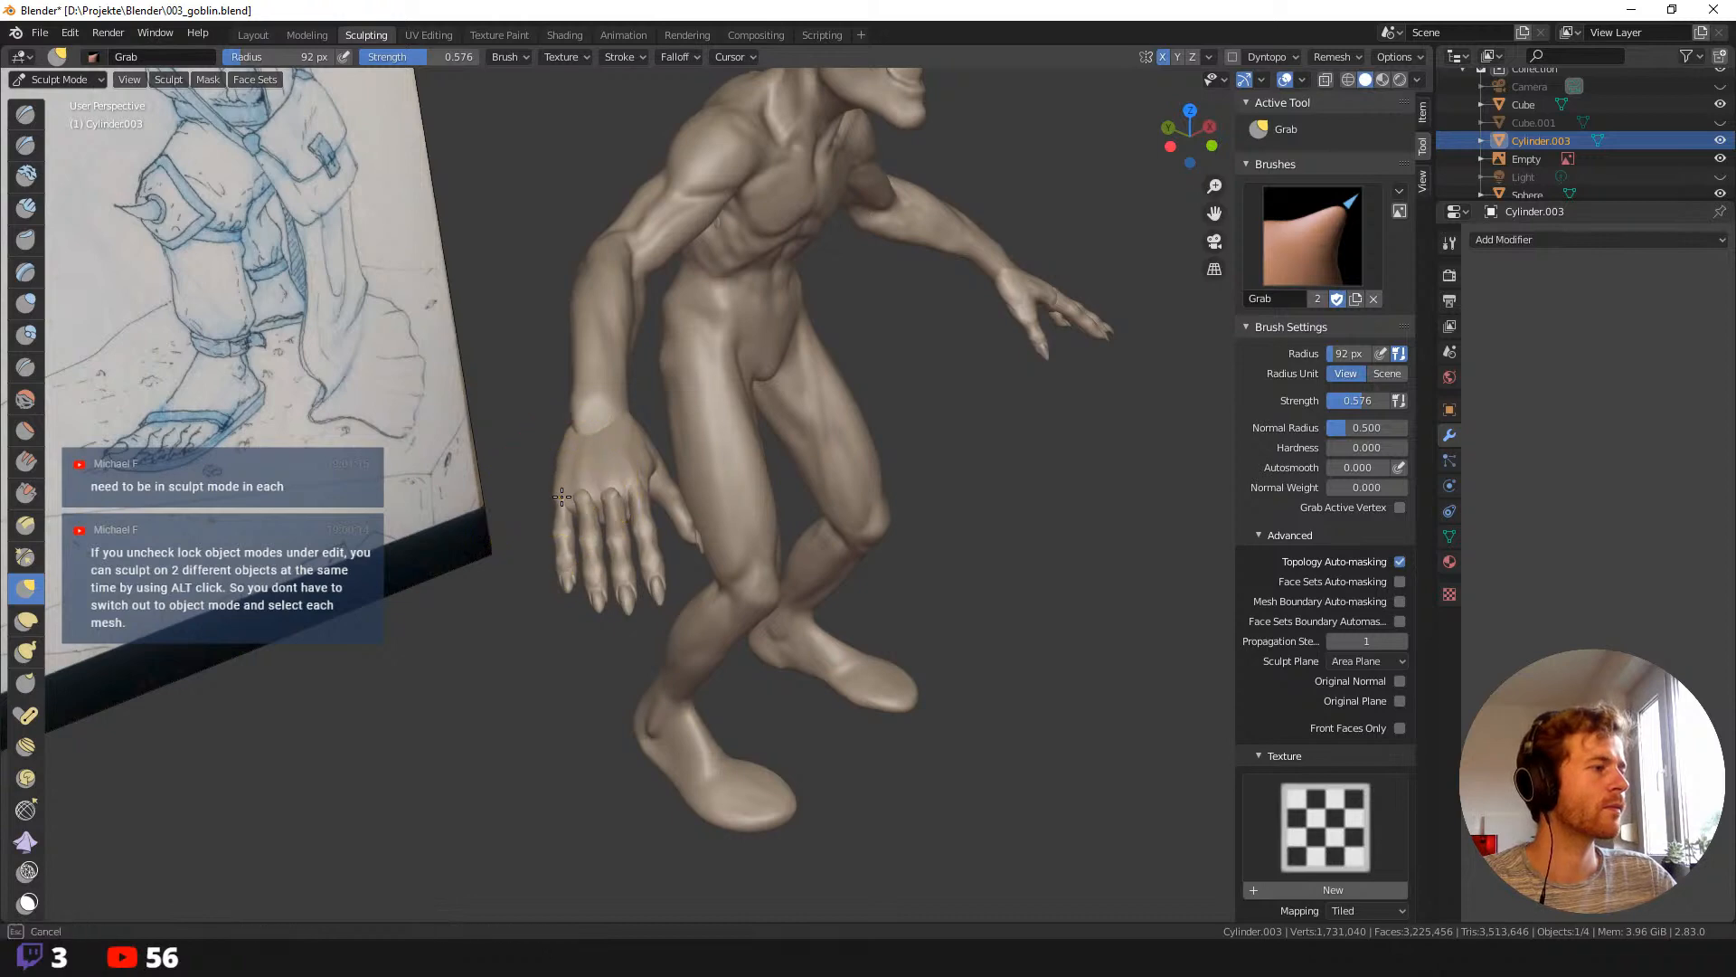
pyautogui.moveTo(608, 474)
pyautogui.mouseDown(button='middle')
pyautogui.moveTo(498, 472)
pyautogui.moveTo(672, 542)
pyautogui.mouseUp(button='middle')
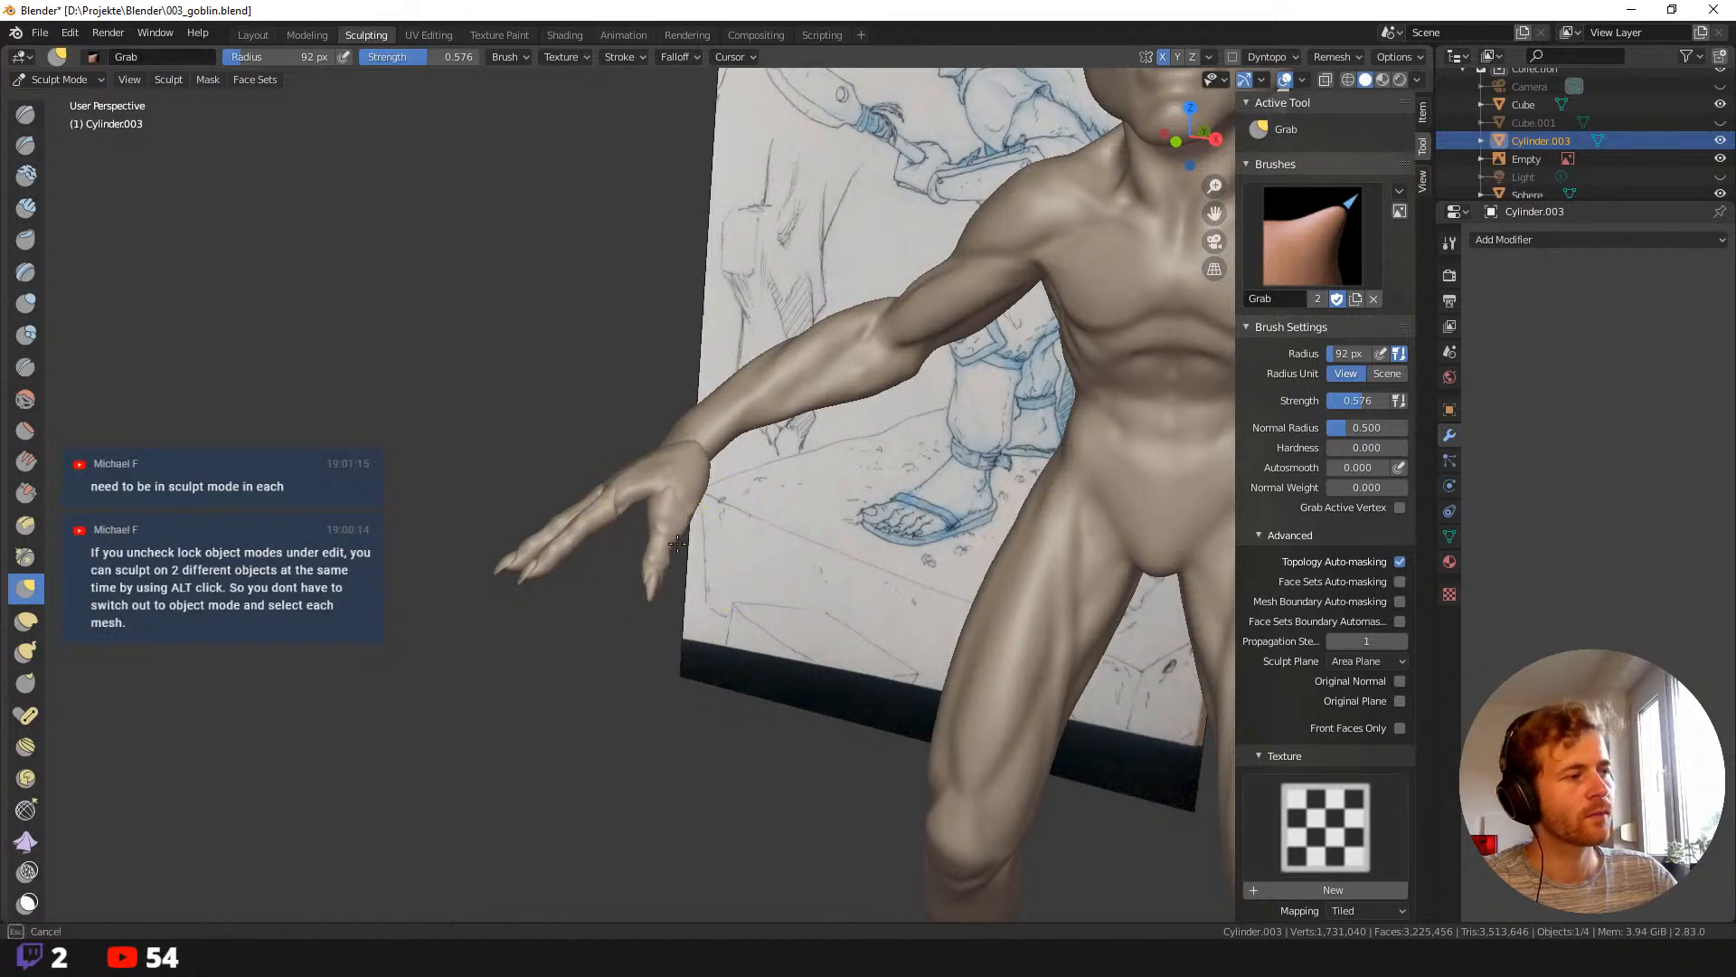
pyautogui.moveTo(647, 534); pyautogui.dragTo(646, 536)
# Refine the thumb's shape from several angles with the Grab brush, using radii of 68, 81 and 126 px.
pyautogui.press('f')
pyautogui.click(727, 558)
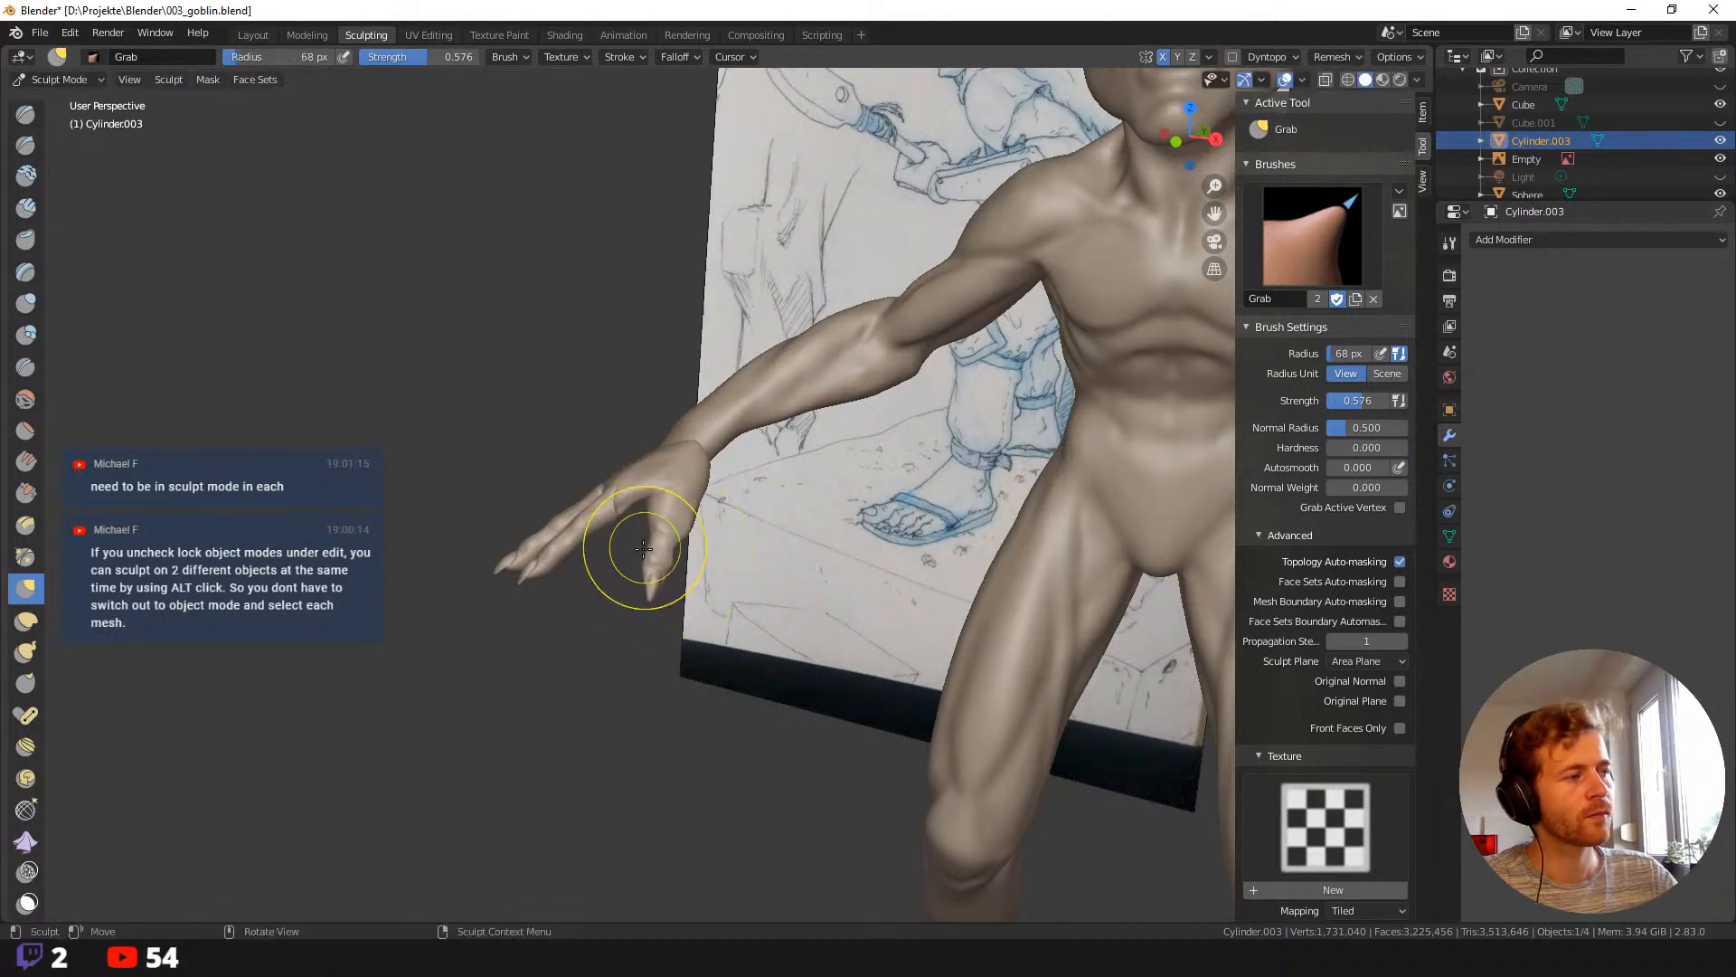
pyautogui.moveTo(647, 557)
pyautogui.mouseDown(button='middle')
pyautogui.moveTo(607, 559)
pyautogui.moveTo(633, 493)
pyautogui.moveTo(616, 469)
pyautogui.moveTo(645, 536)
pyautogui.moveTo(622, 573)
pyautogui.moveTo(567, 497)
pyautogui.mouseUp(button='middle')
pyautogui.scroll(4, 616, 470)
pyautogui.press('f')
pyautogui.click(690, 584)
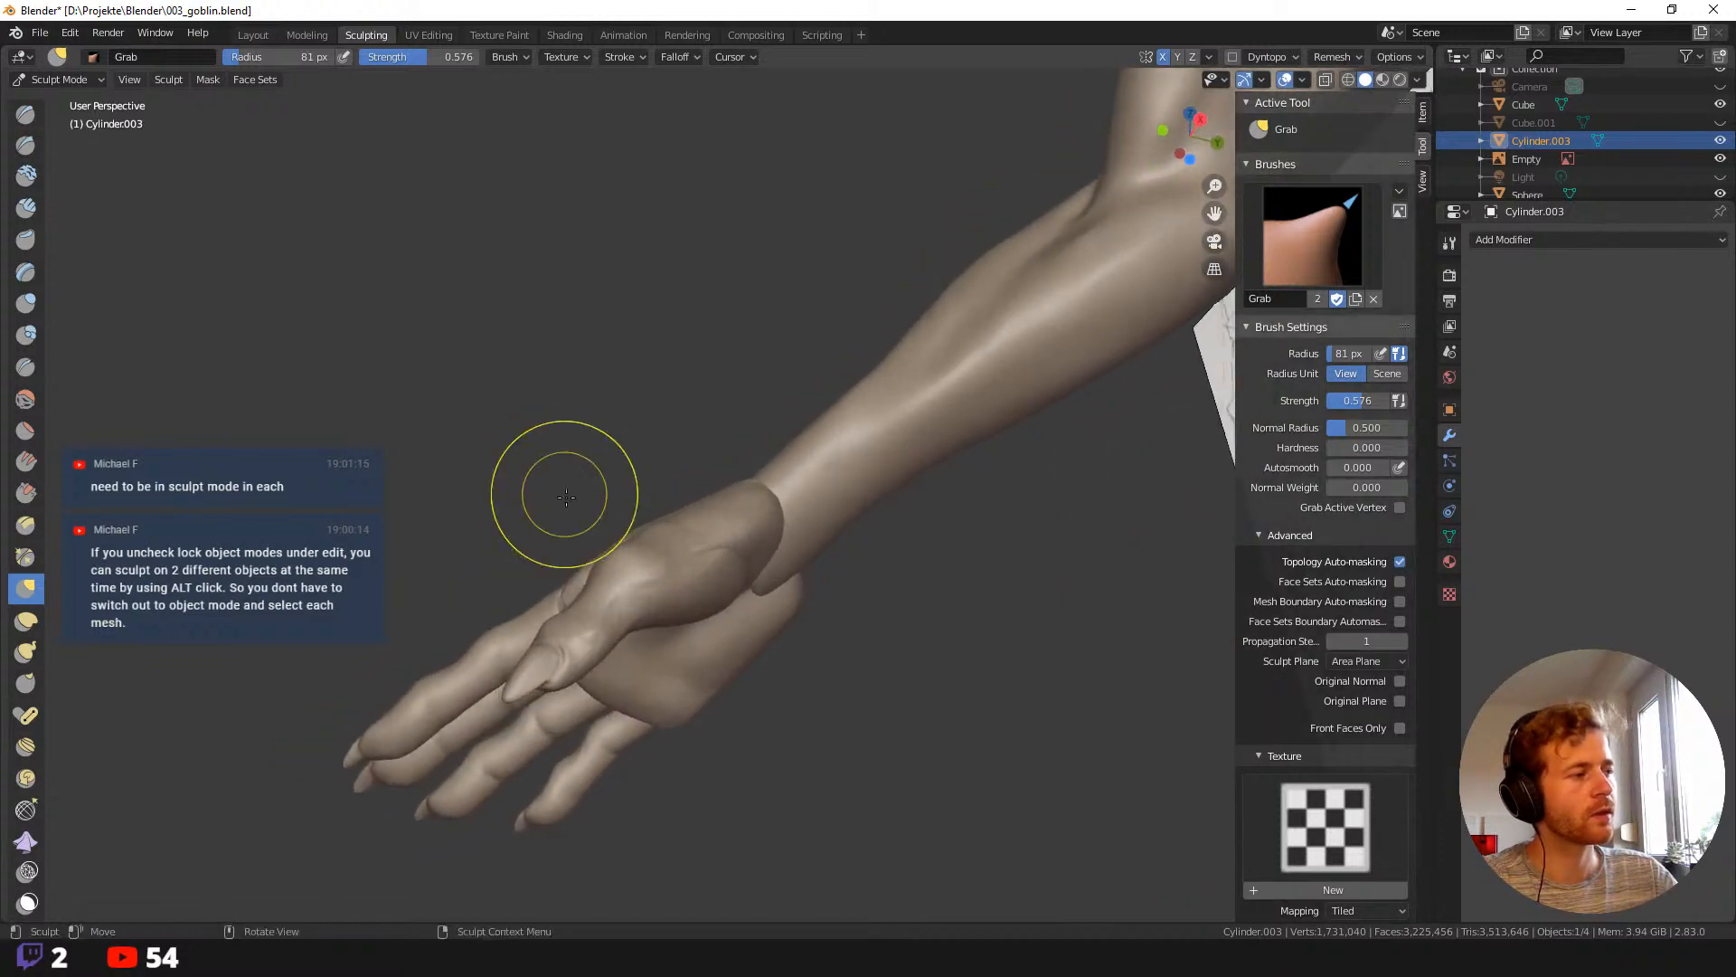
pyautogui.moveTo(569, 605)
pyautogui.mouseDown(button='middle')
pyautogui.moveTo(588, 556)
pyautogui.moveTo(582, 583)
pyautogui.mouseUp(button='middle')
pyautogui.press('f')
pyautogui.click(575, 599)
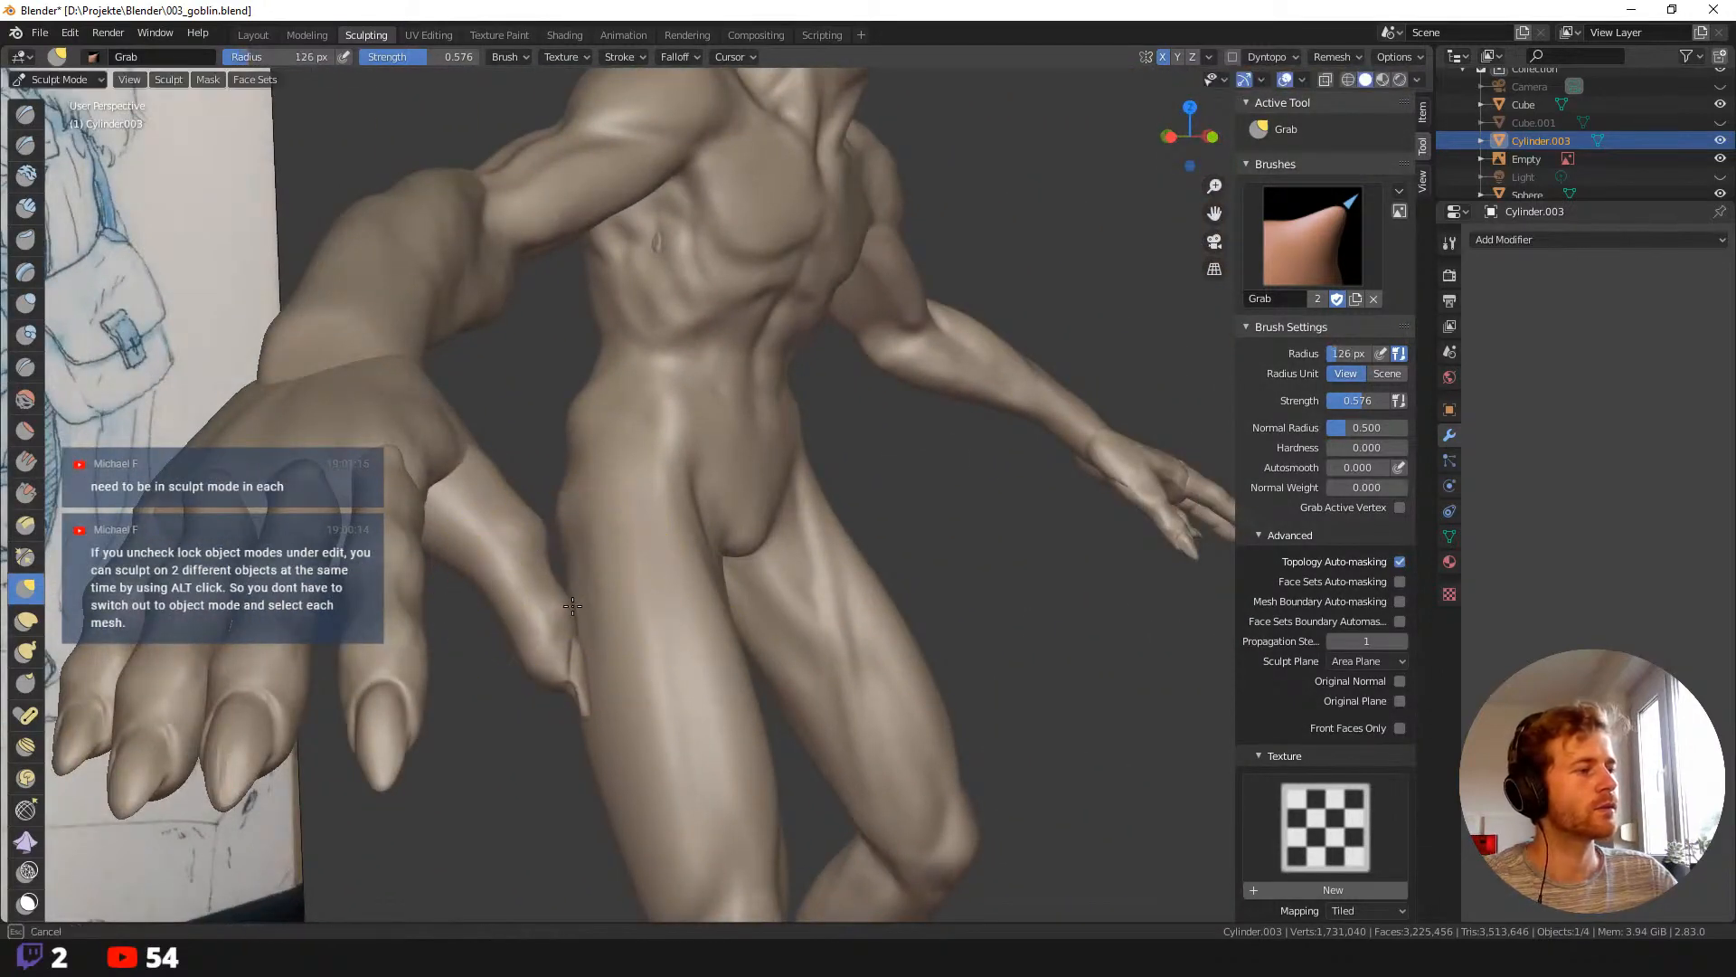
# Adjust the index finger's position with the Grab brush at a 145 px radius.
pyautogui.keyDown('ctrl'); pyautogui.moveTo(742, 501); pyautogui.dragTo(682, 447, button='middle'); pyautogui.keyUp('ctrl')
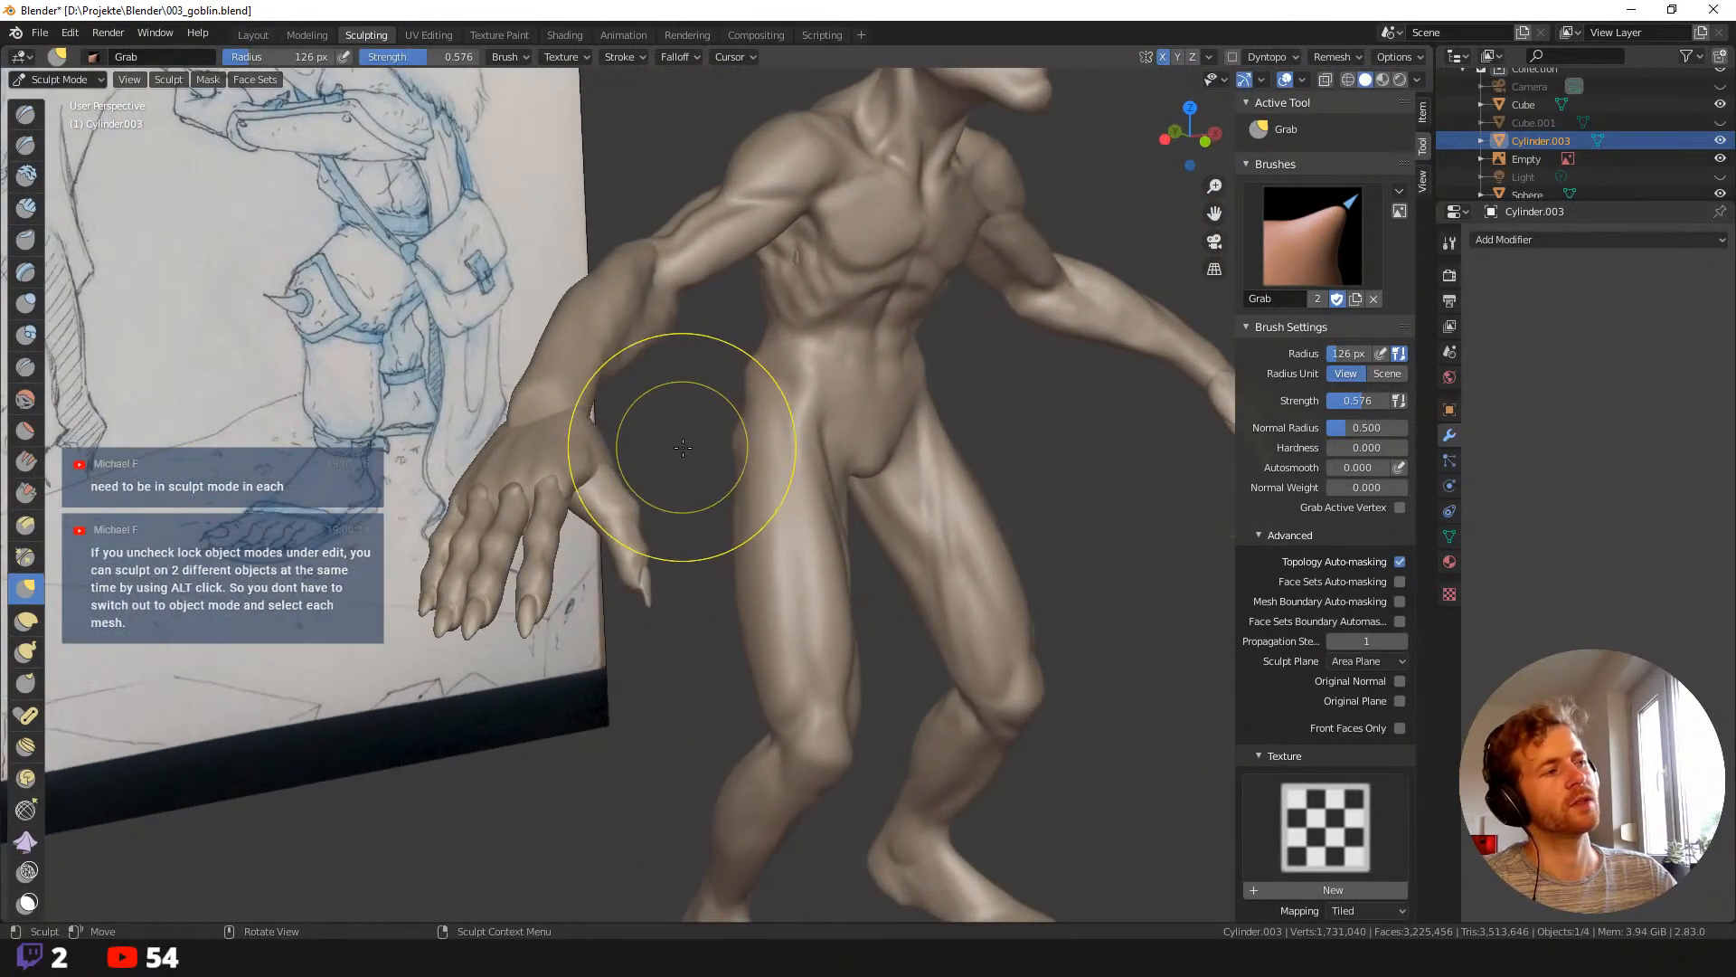
pyautogui.moveTo(586, 404)
pyautogui.mouseDown(button='middle')
pyautogui.moveTo(680, 420)
pyautogui.moveTo(698, 402)
pyautogui.moveTo(649, 479)
pyautogui.moveTo(730, 710)
pyautogui.moveTo(737, 575)
pyautogui.mouseUp(button='middle')
pyautogui.press('f')
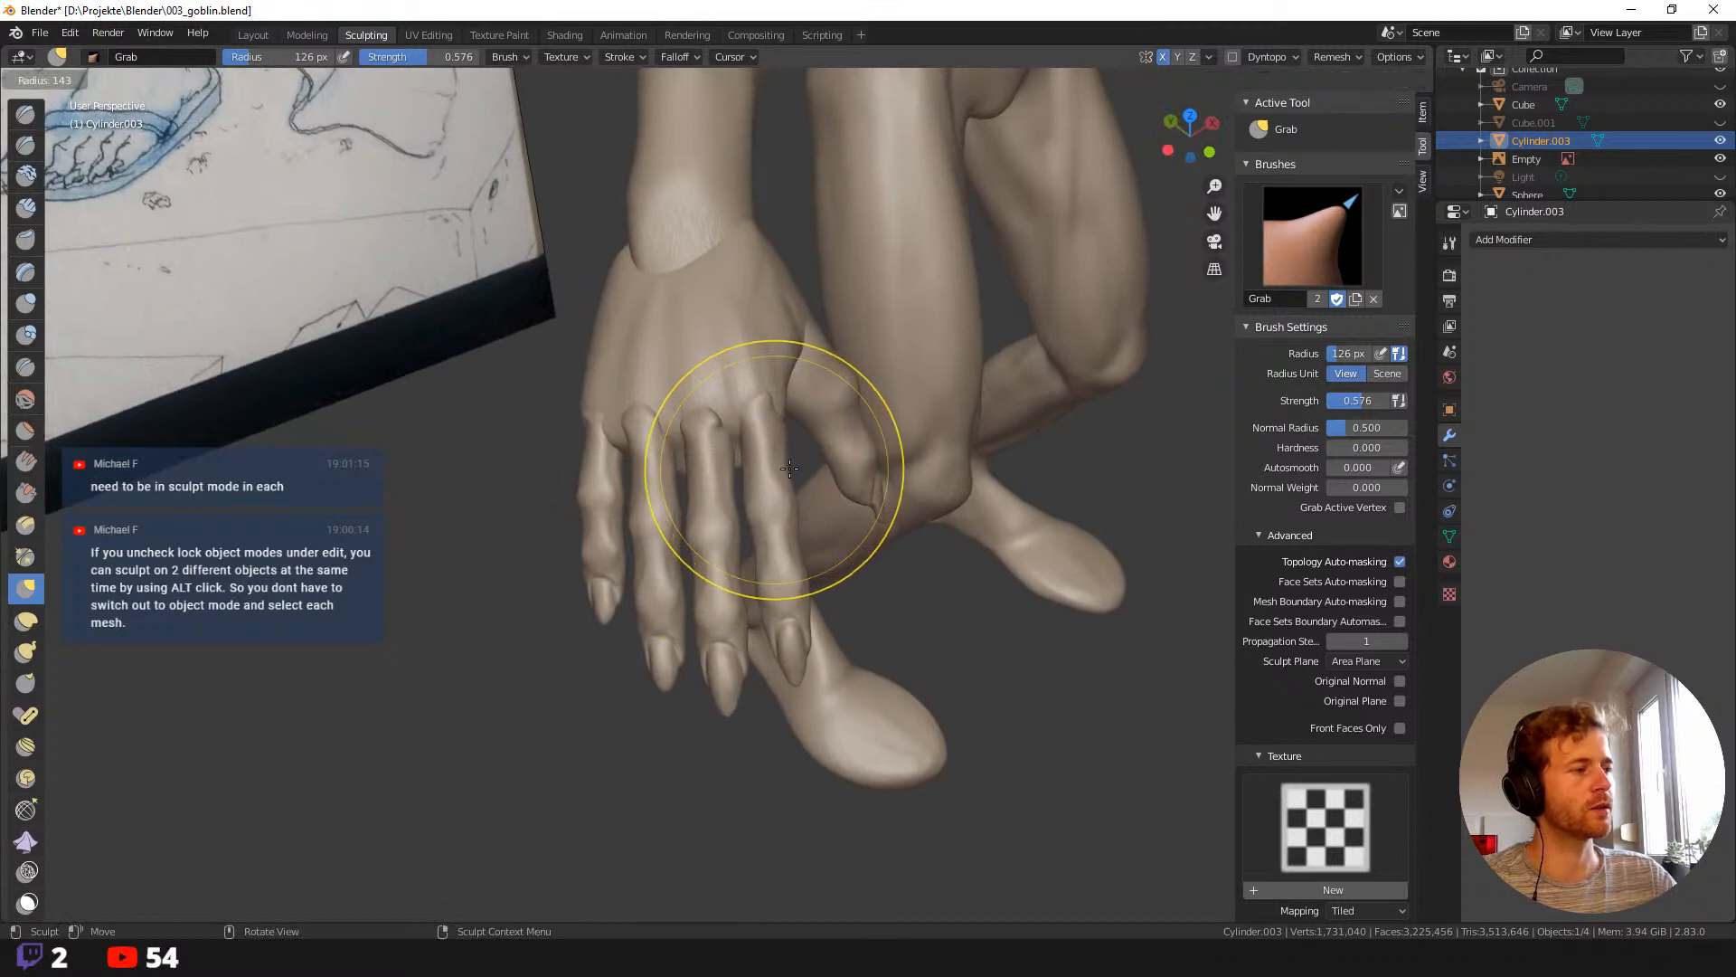
pyautogui.click(780, 443)
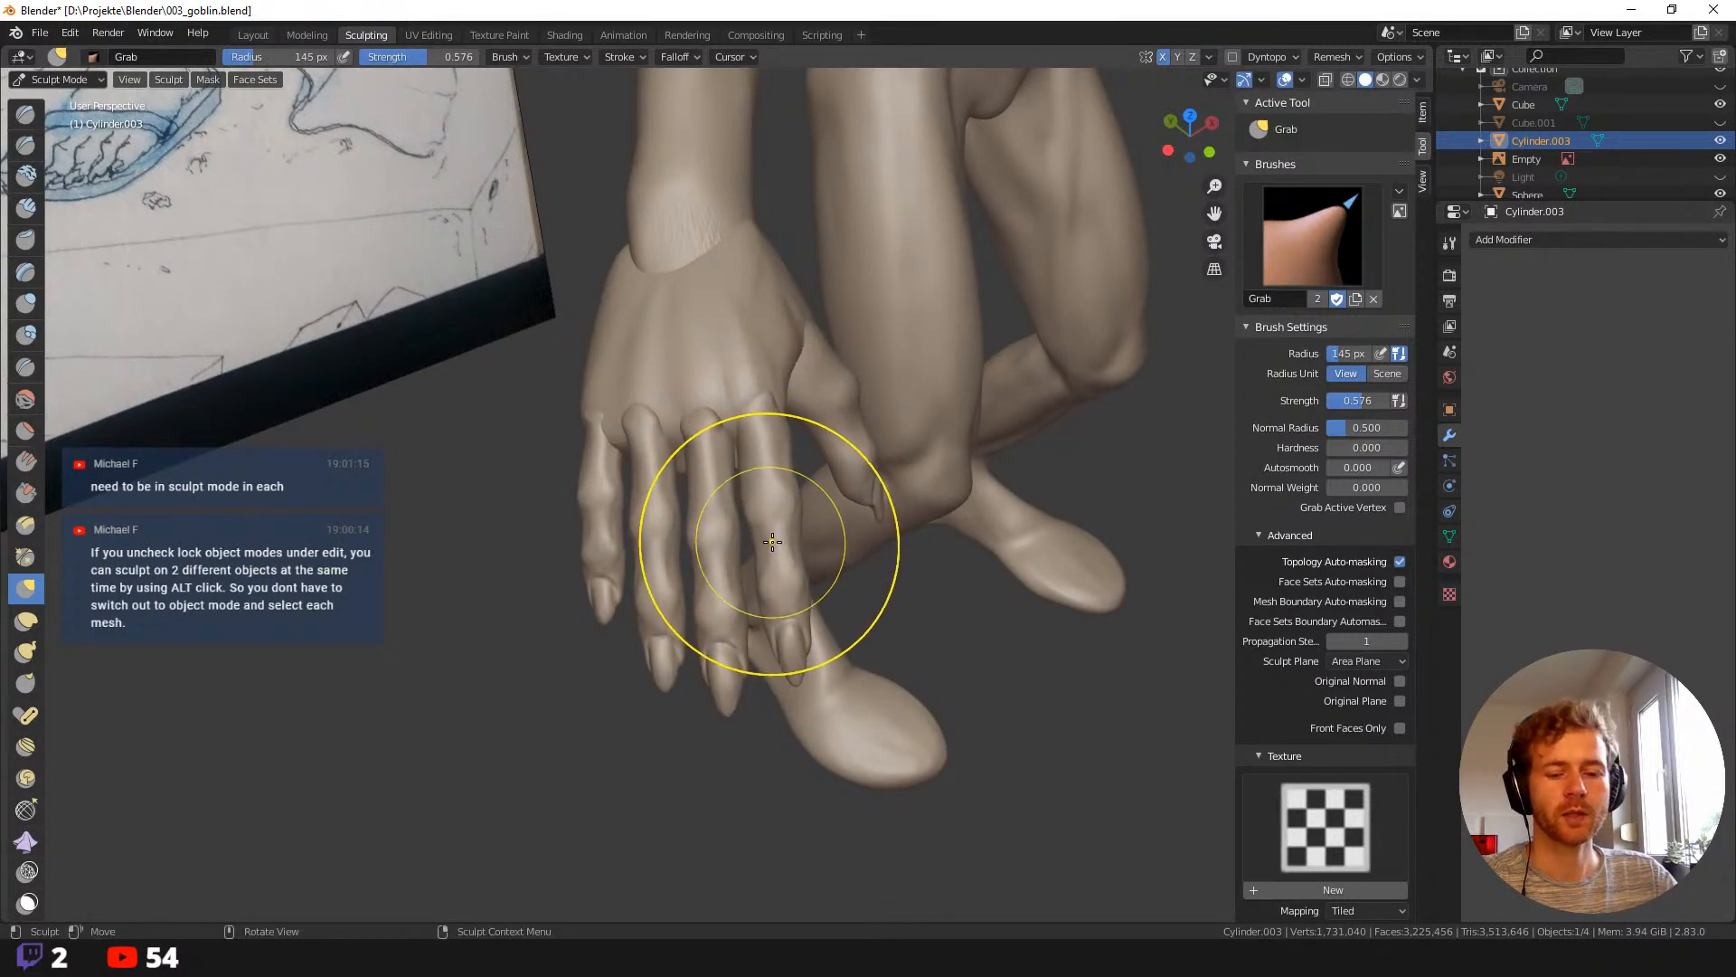
# Switch to the Inflate brush with a 268 px radius and enable Topology Auto-masking for working on the fingers.
pyautogui.hotkey('shift', 'space')
pyautogui.click(716, 383)
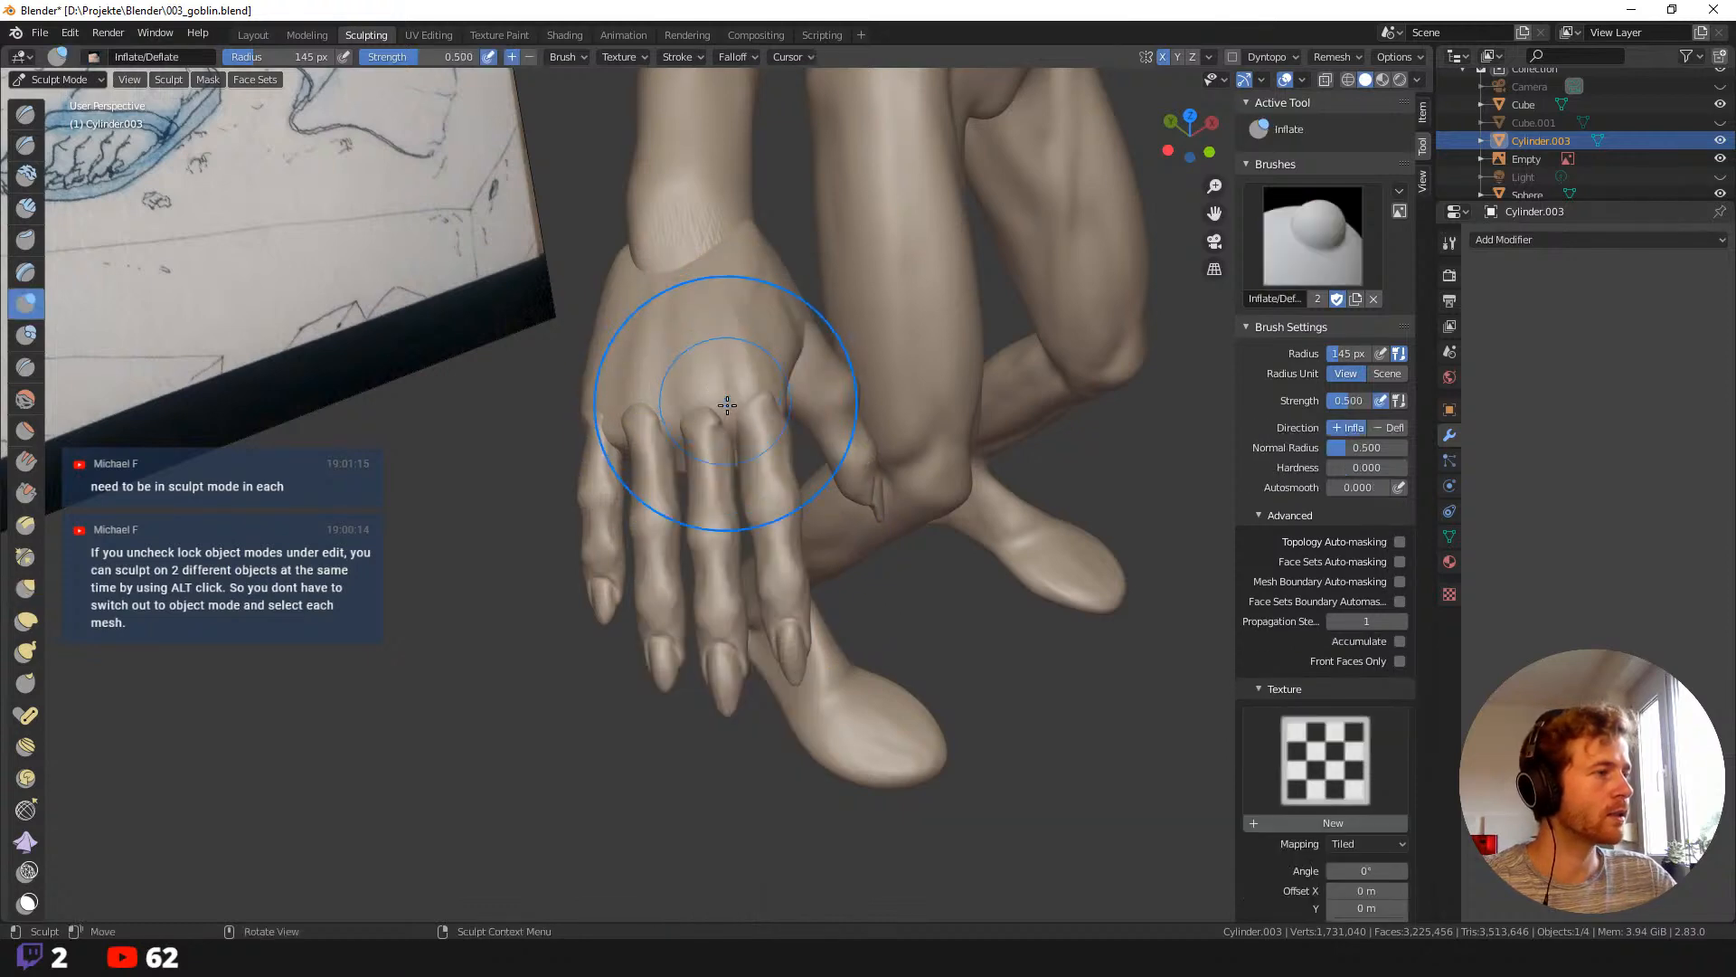
pyautogui.press('f')
pyautogui.click(828, 481)
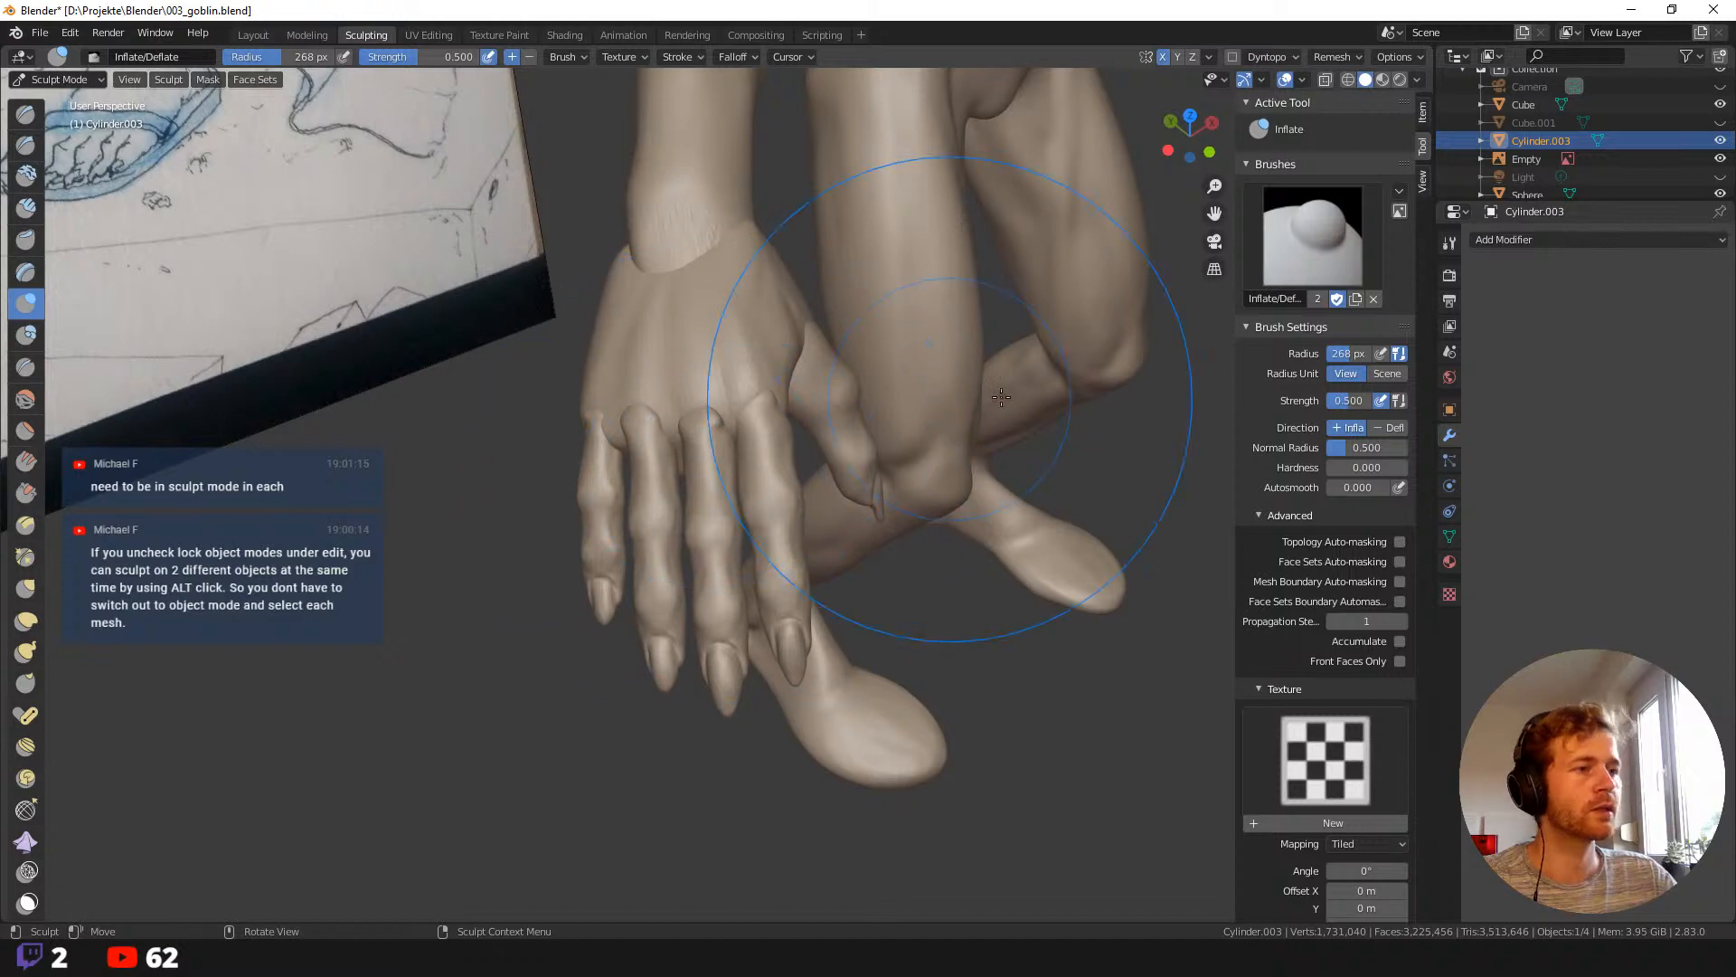
pyautogui.click(1399, 541)
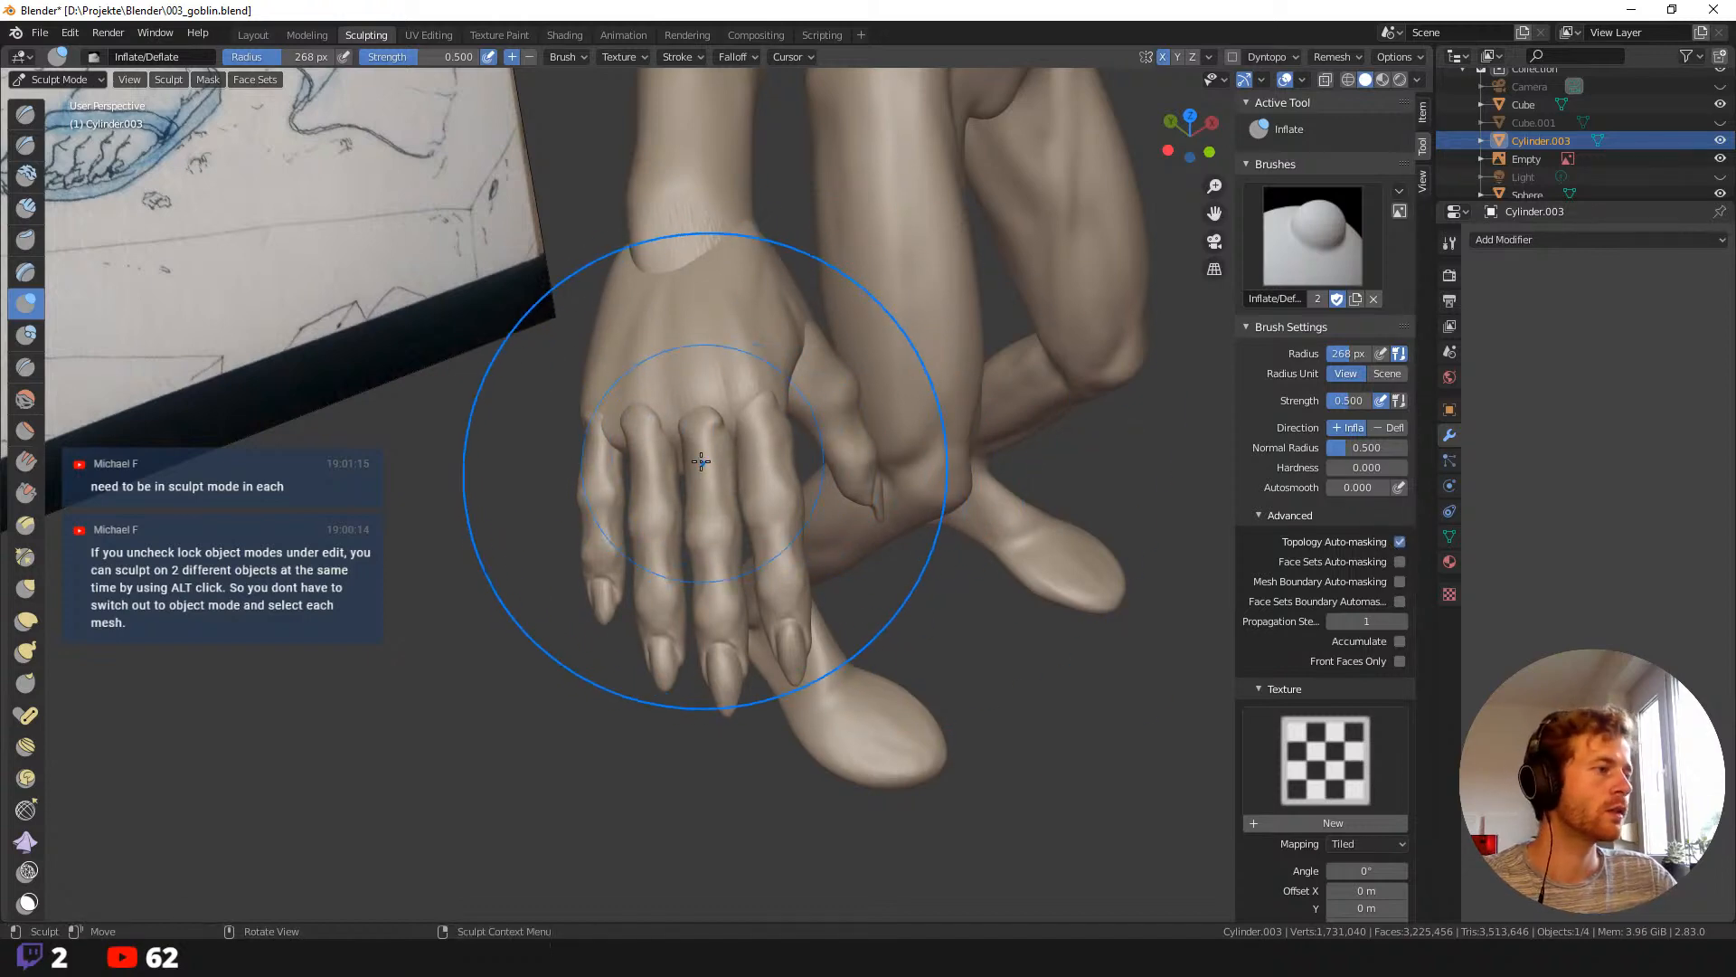
pyautogui.moveTo(516, 426); pyautogui.dragTo(630, 453, button='middle')
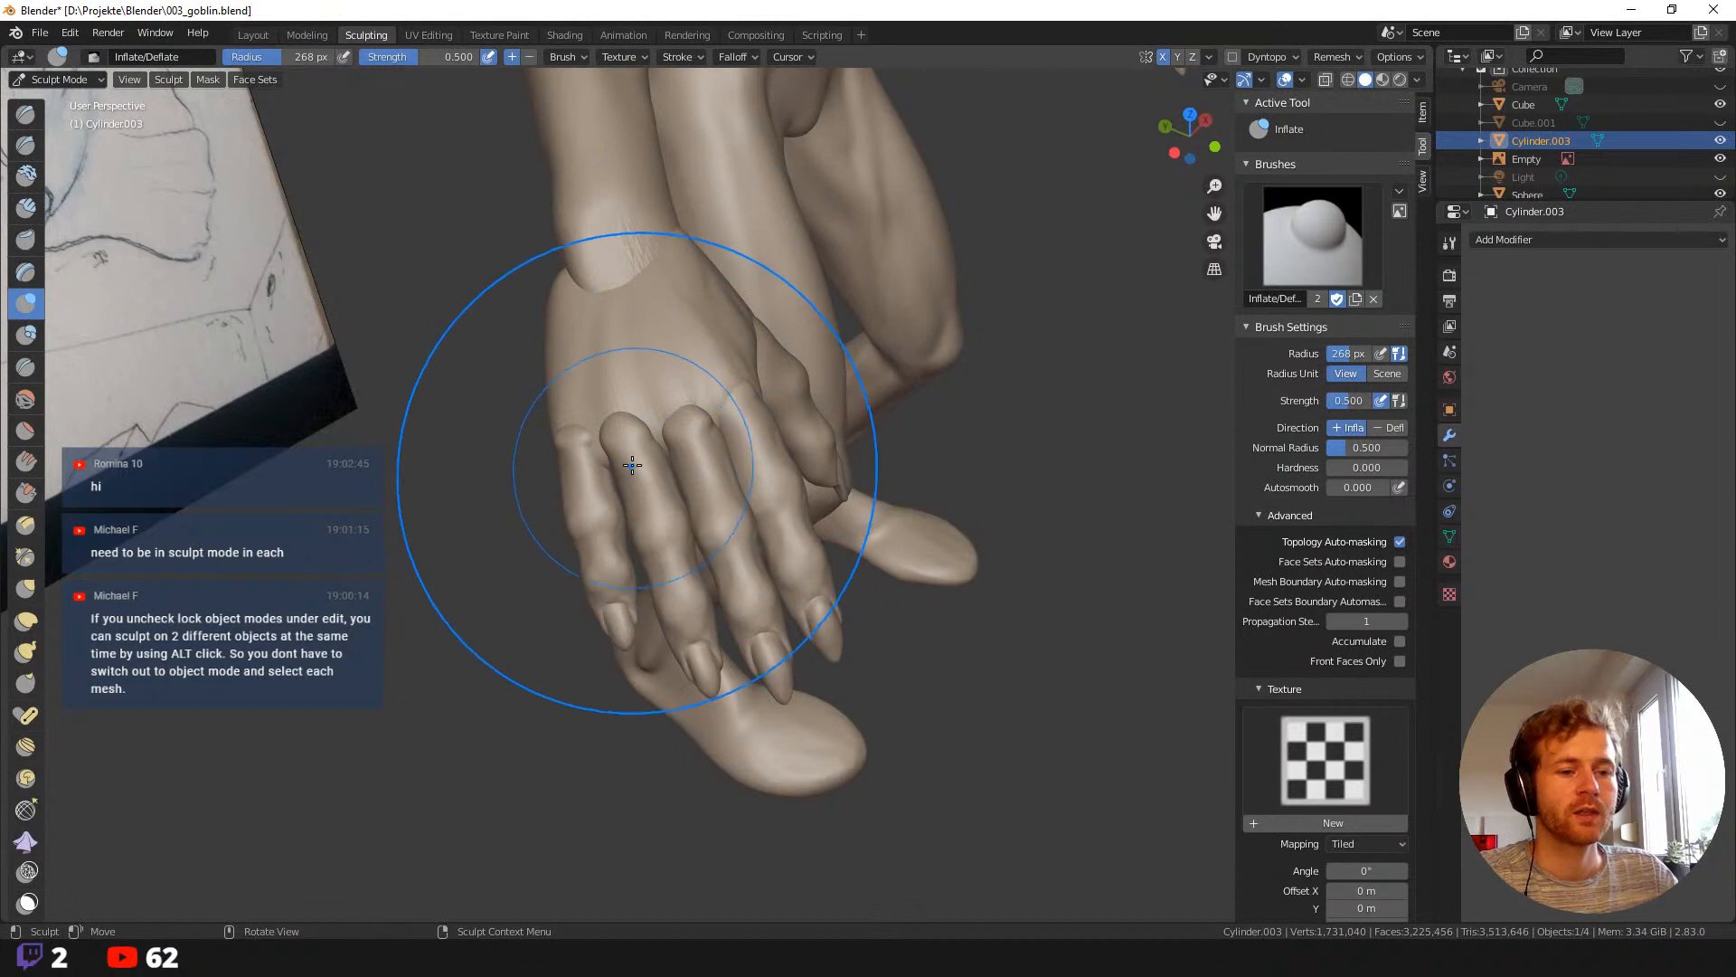
# Examine the hands and the whole goblin's proportions against the reference drawing from several angles.
pyautogui.moveTo(624, 434); pyautogui.dragTo(591, 506, button='middle')
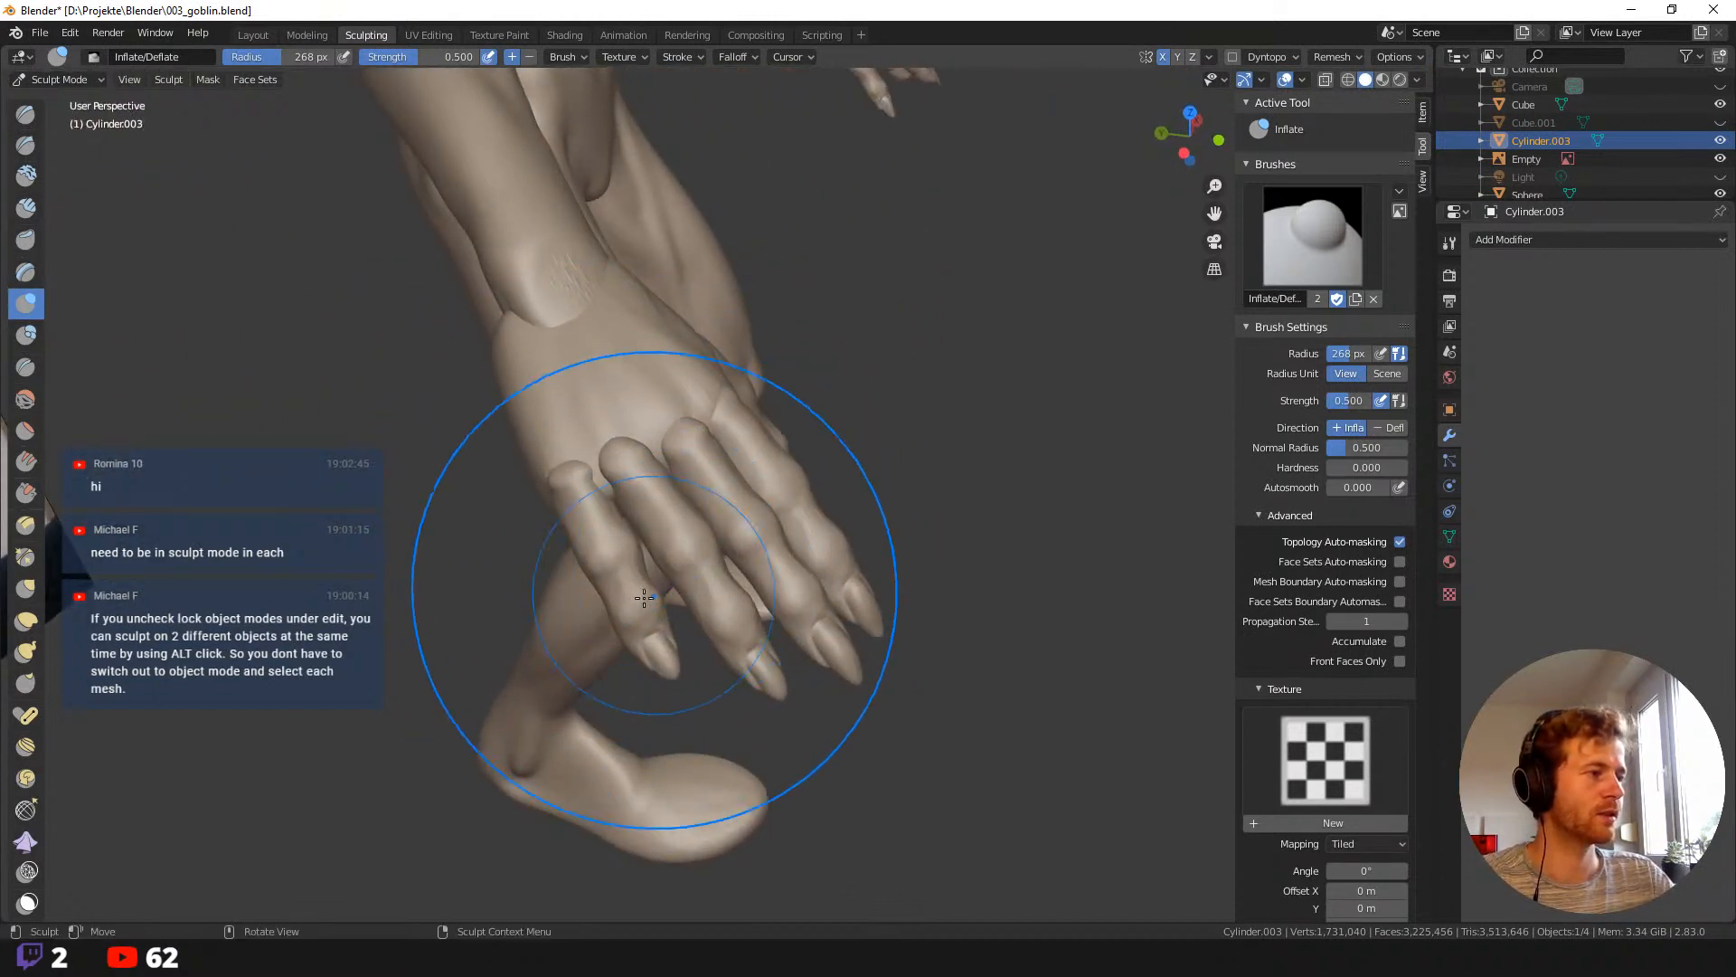
pyautogui.moveTo(698, 592)
pyautogui.mouseDown(button='middle')
pyautogui.moveTo(758, 467)
pyautogui.moveTo(649, 558)
pyautogui.mouseUp(button='middle')
pyautogui.scroll(-7, 633, 550)
pyautogui.moveTo(547, 514); pyautogui.dragTo(647, 528, button='middle')
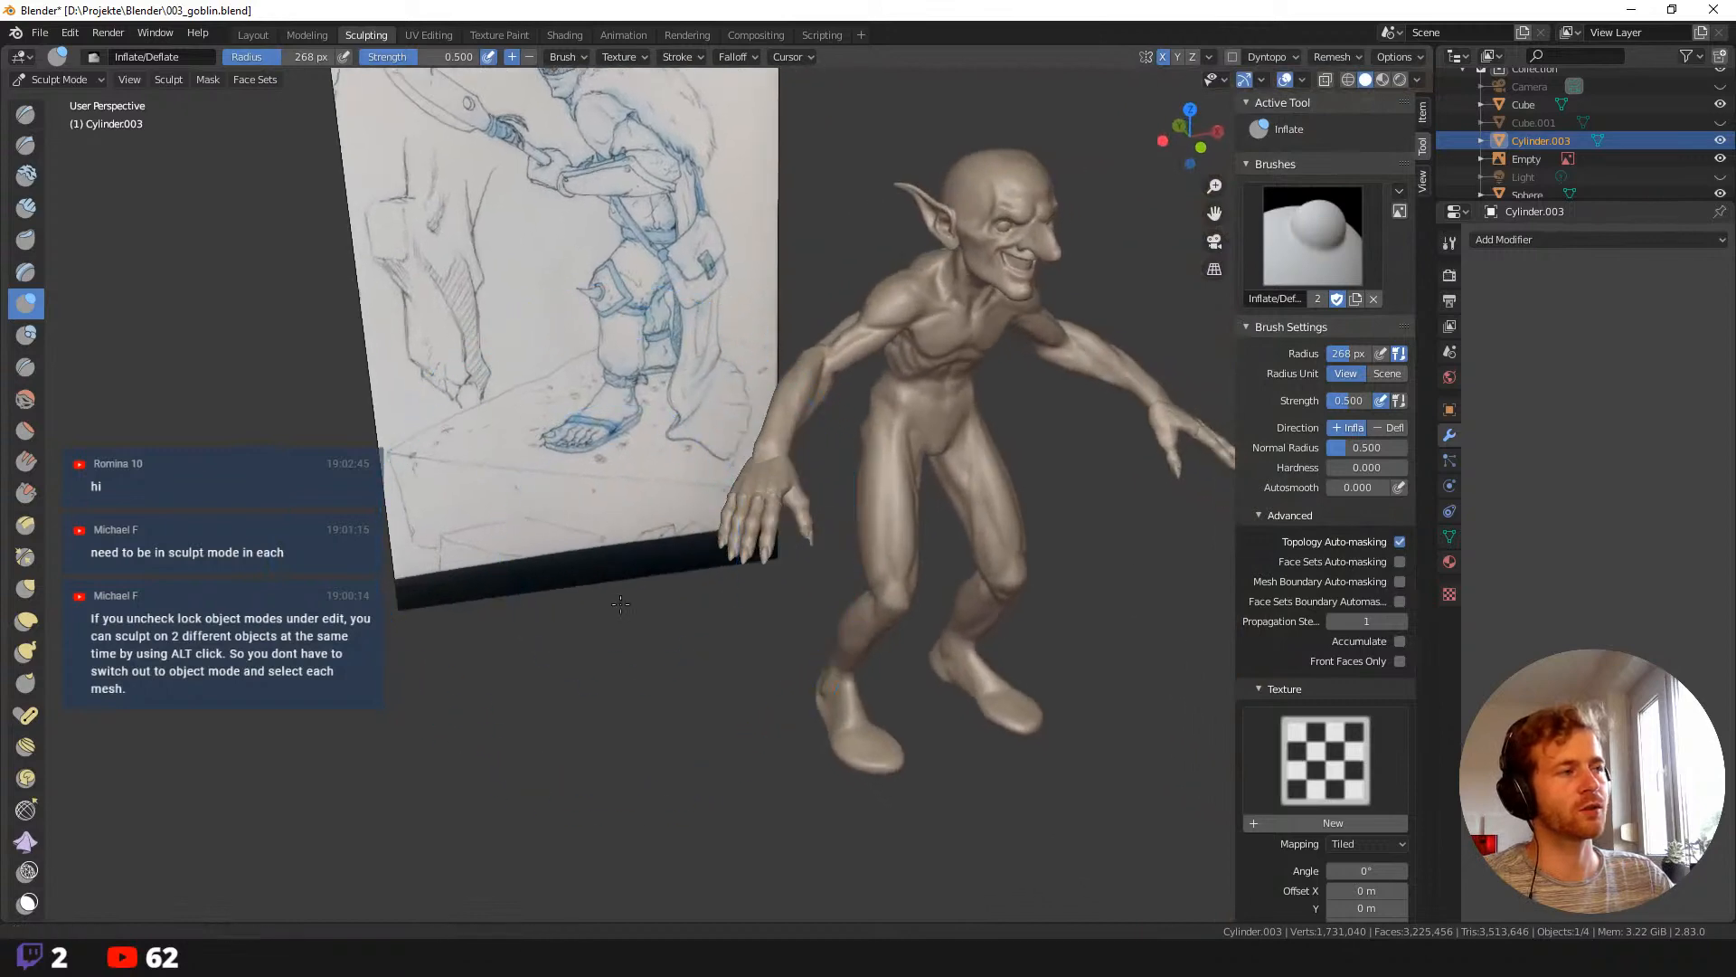
pyautogui.moveTo(572, 369)
pyautogui.keyDown('shift'); pyautogui.mouseDown(button='middle')
pyautogui.moveTo(580, 497)
pyautogui.moveTo(542, 425)
pyautogui.mouseUp(button='middle'); pyautogui.keyUp('shift')
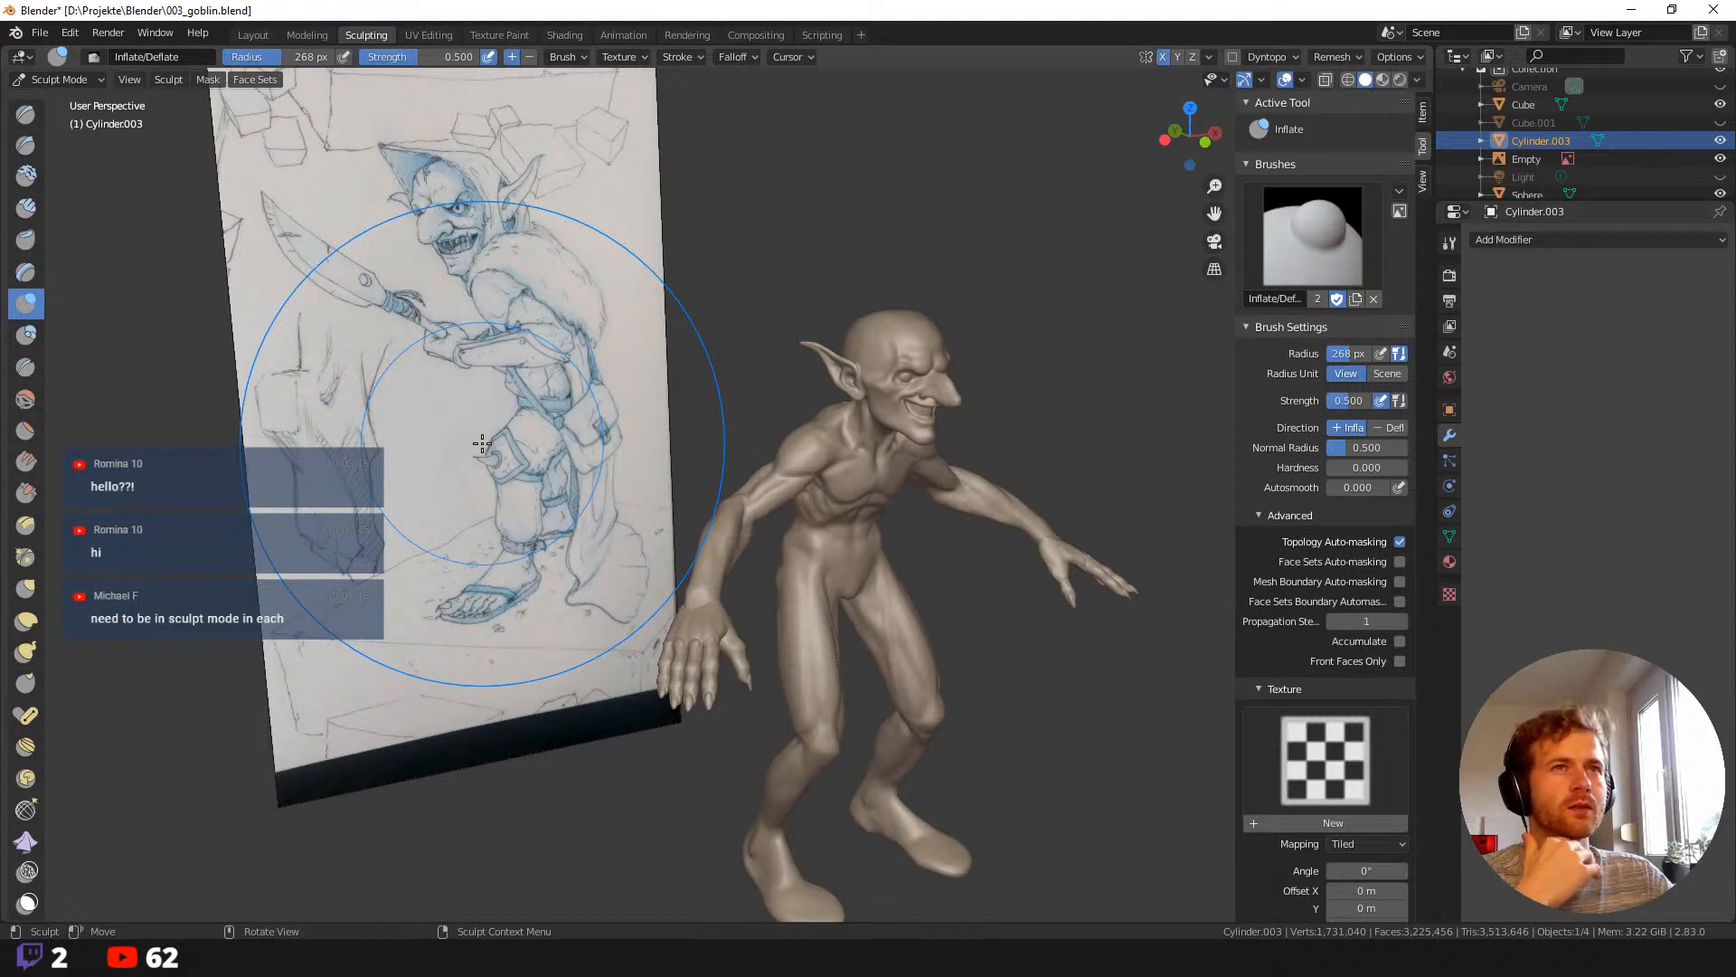
pyautogui.moveTo(937, 488); pyautogui.dragTo(912, 491, button='middle')
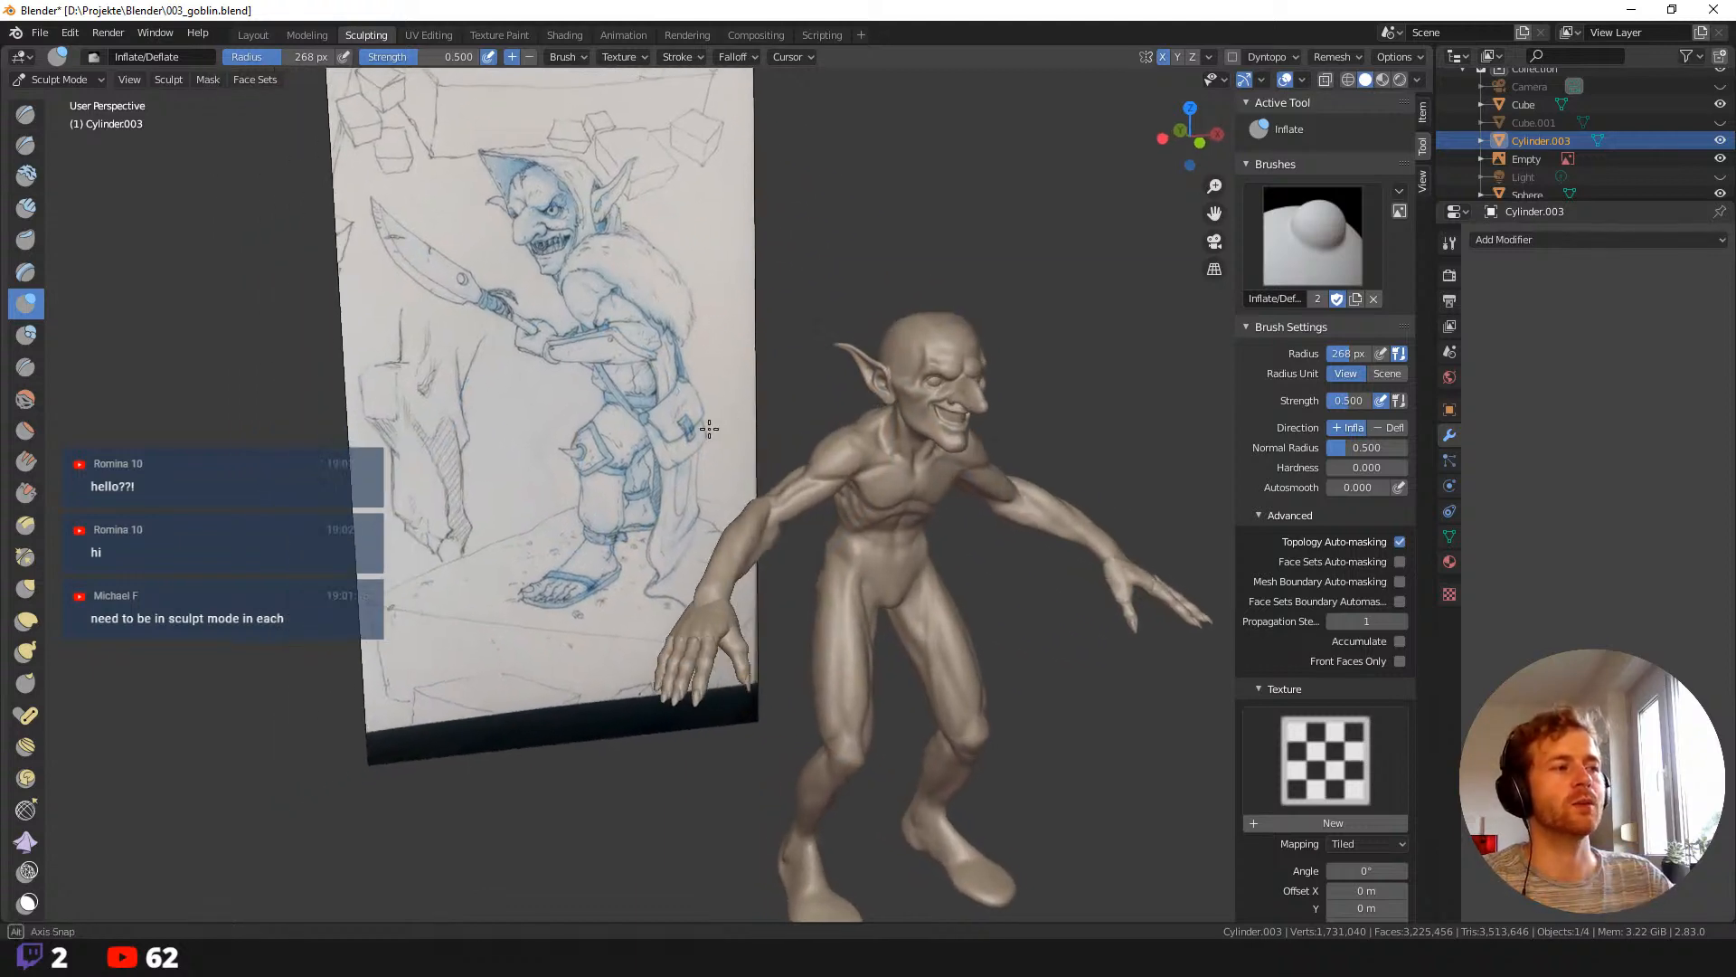
pyautogui.keyDown('shift'); pyautogui.moveTo(767, 429); pyautogui.dragTo(659, 384, button='middle'); pyautogui.keyUp('shift')
pyautogui.moveTo(597, 432); pyautogui.dragTo(621, 458, button='middle')
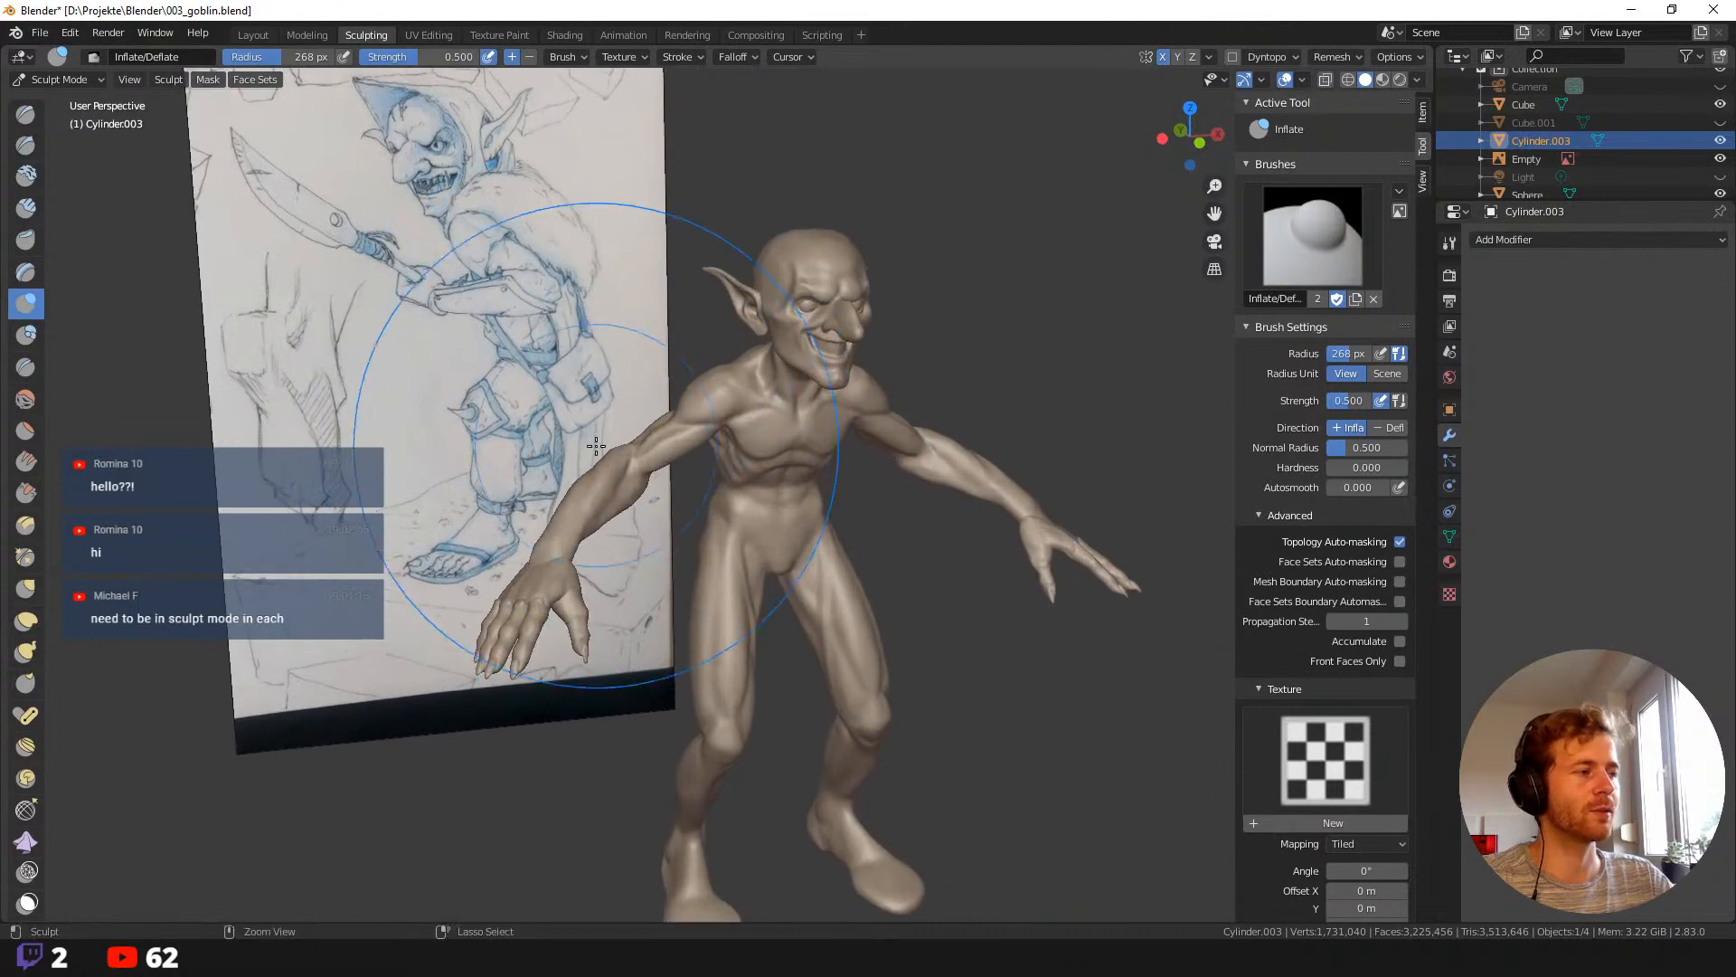
pyautogui.keyDown('shift'); pyautogui.moveTo(488, 641); pyautogui.dragTo(429, 488, button='middle'); pyautogui.keyUp('shift')
pyautogui.moveTo(429, 554); pyautogui.dragTo(452, 579, button='middle')
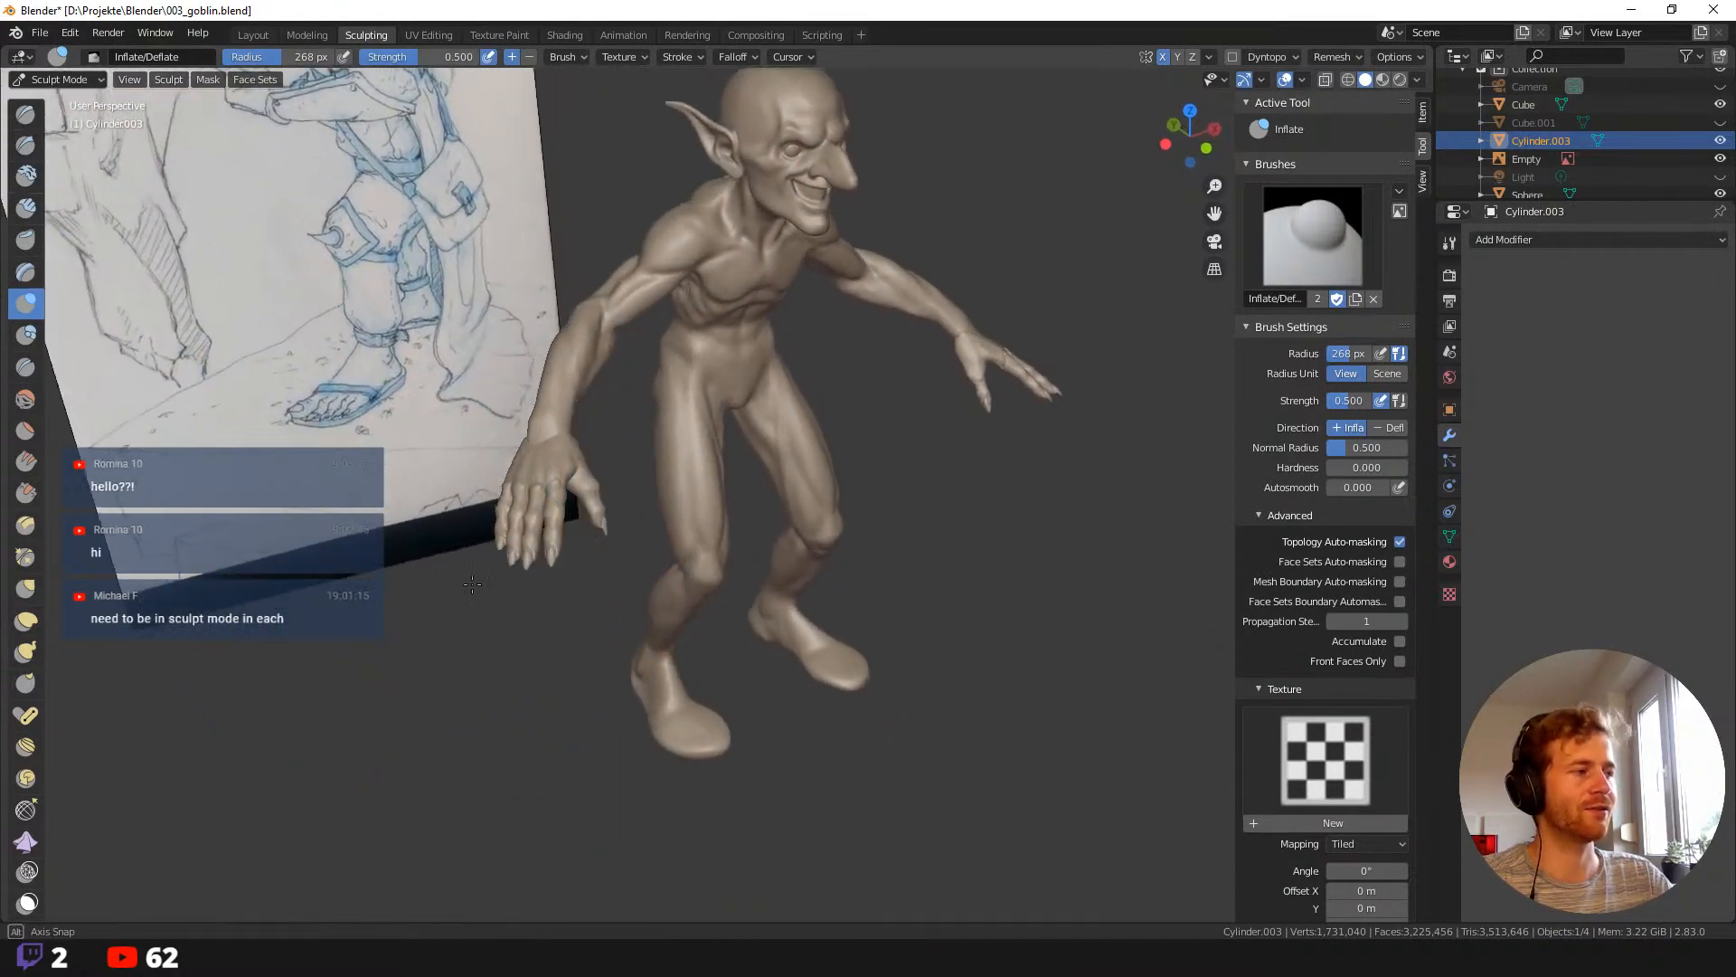
pyautogui.keyDown('shift'); pyautogui.moveTo(511, 629); pyautogui.dragTo(461, 594, button='middle'); pyautogui.keyUp('shift')
pyautogui.keyDown('shift'); pyautogui.moveTo(369, 425); pyautogui.dragTo(409, 533, button='middle'); pyautogui.keyUp('shift')
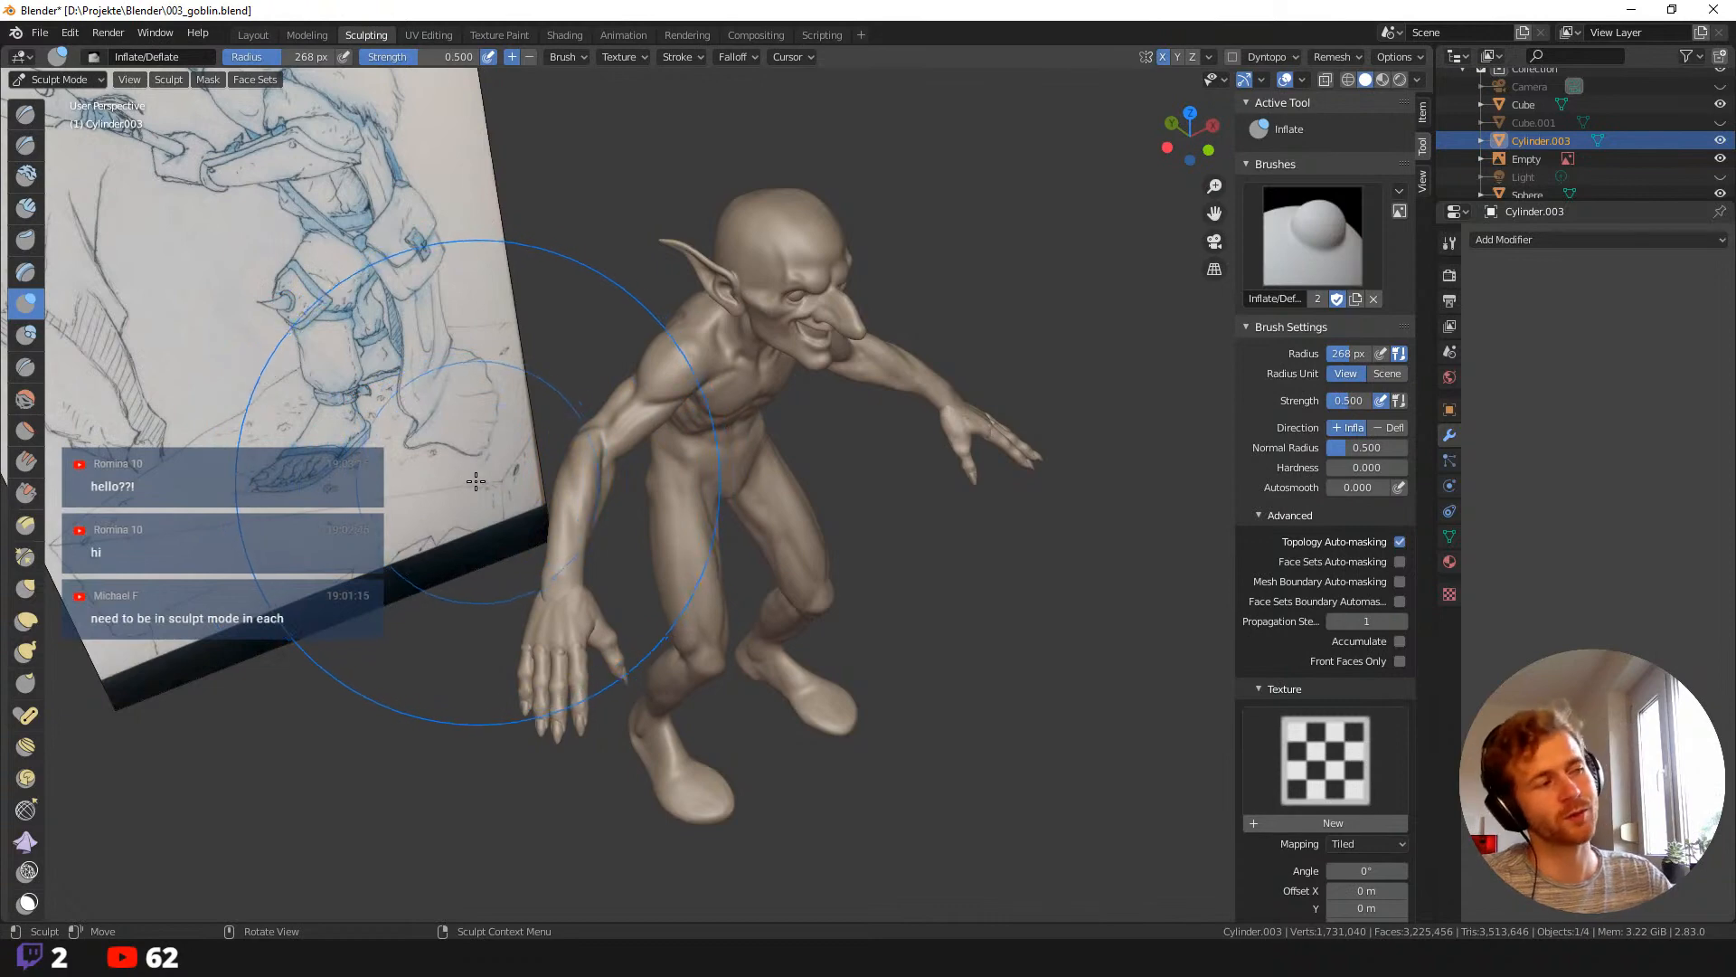
pyautogui.moveTo(452, 494)
pyautogui.mouseDown(button='middle')
pyautogui.moveTo(488, 498)
pyautogui.moveTo(358, 601)
pyautogui.moveTo(461, 606)
pyautogui.mouseUp(button='middle')
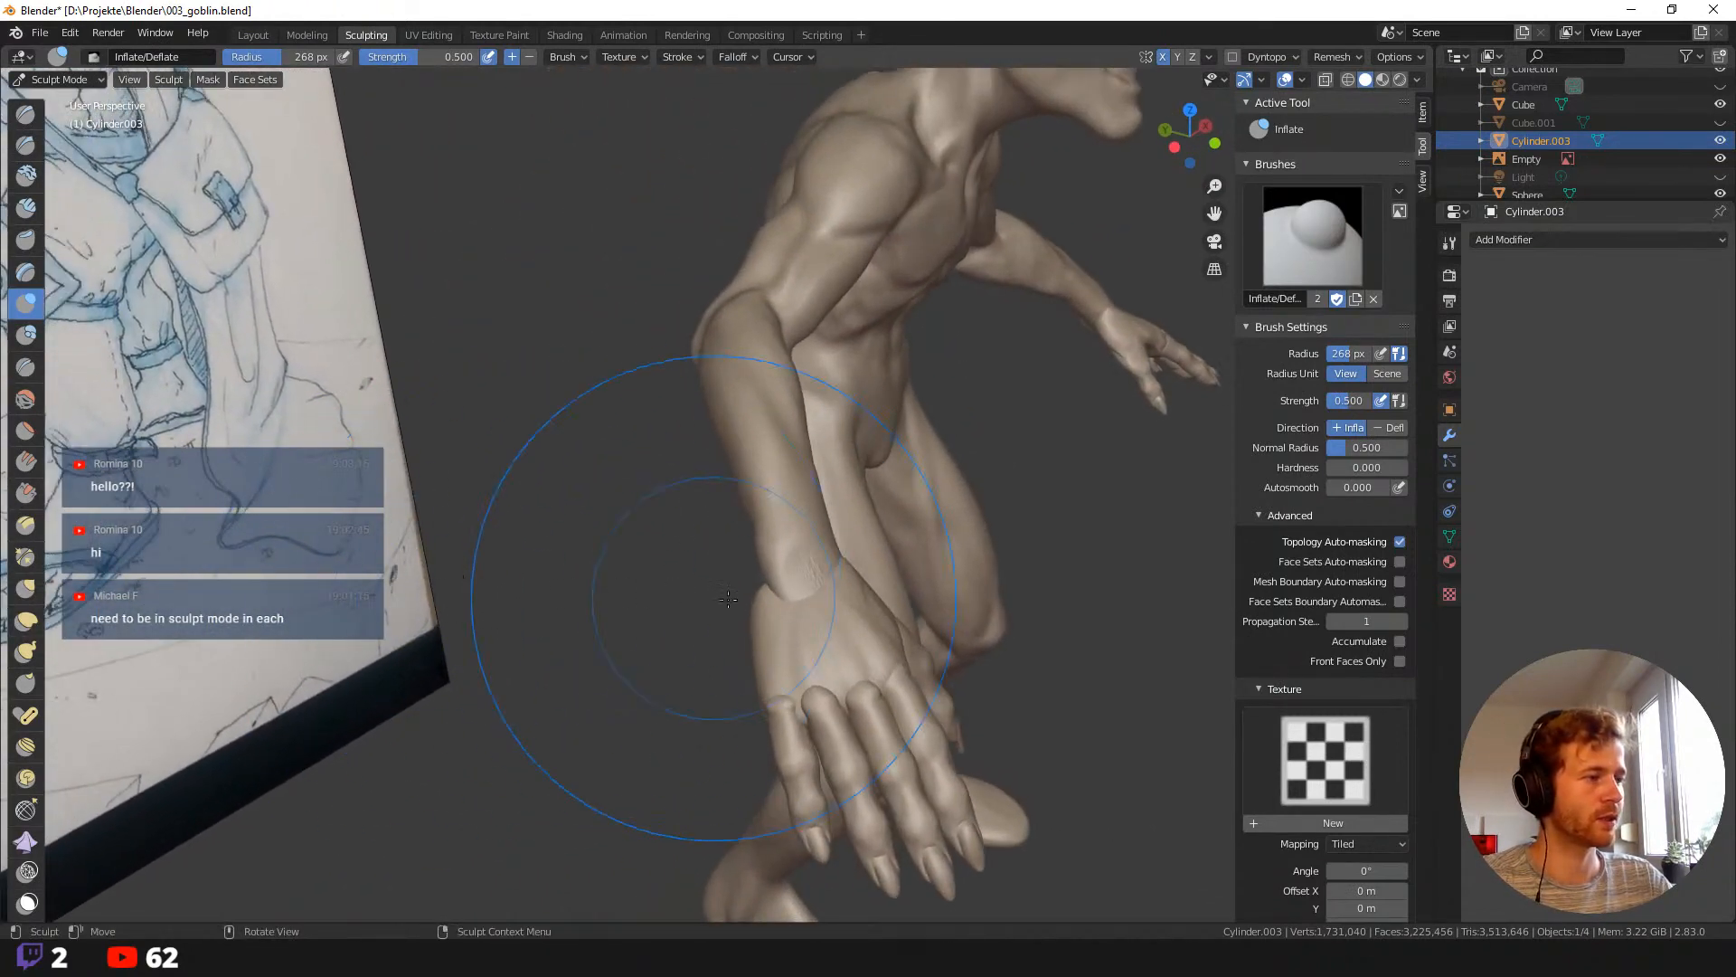
# Reshape the hand's wrist area where it meets the forearm with the Grab brush at a 117 px radius.
pyautogui.press('f')
pyautogui.click(688, 600)
pyautogui.moveTo(688, 601); pyautogui.dragTo(802, 619, button='middle')
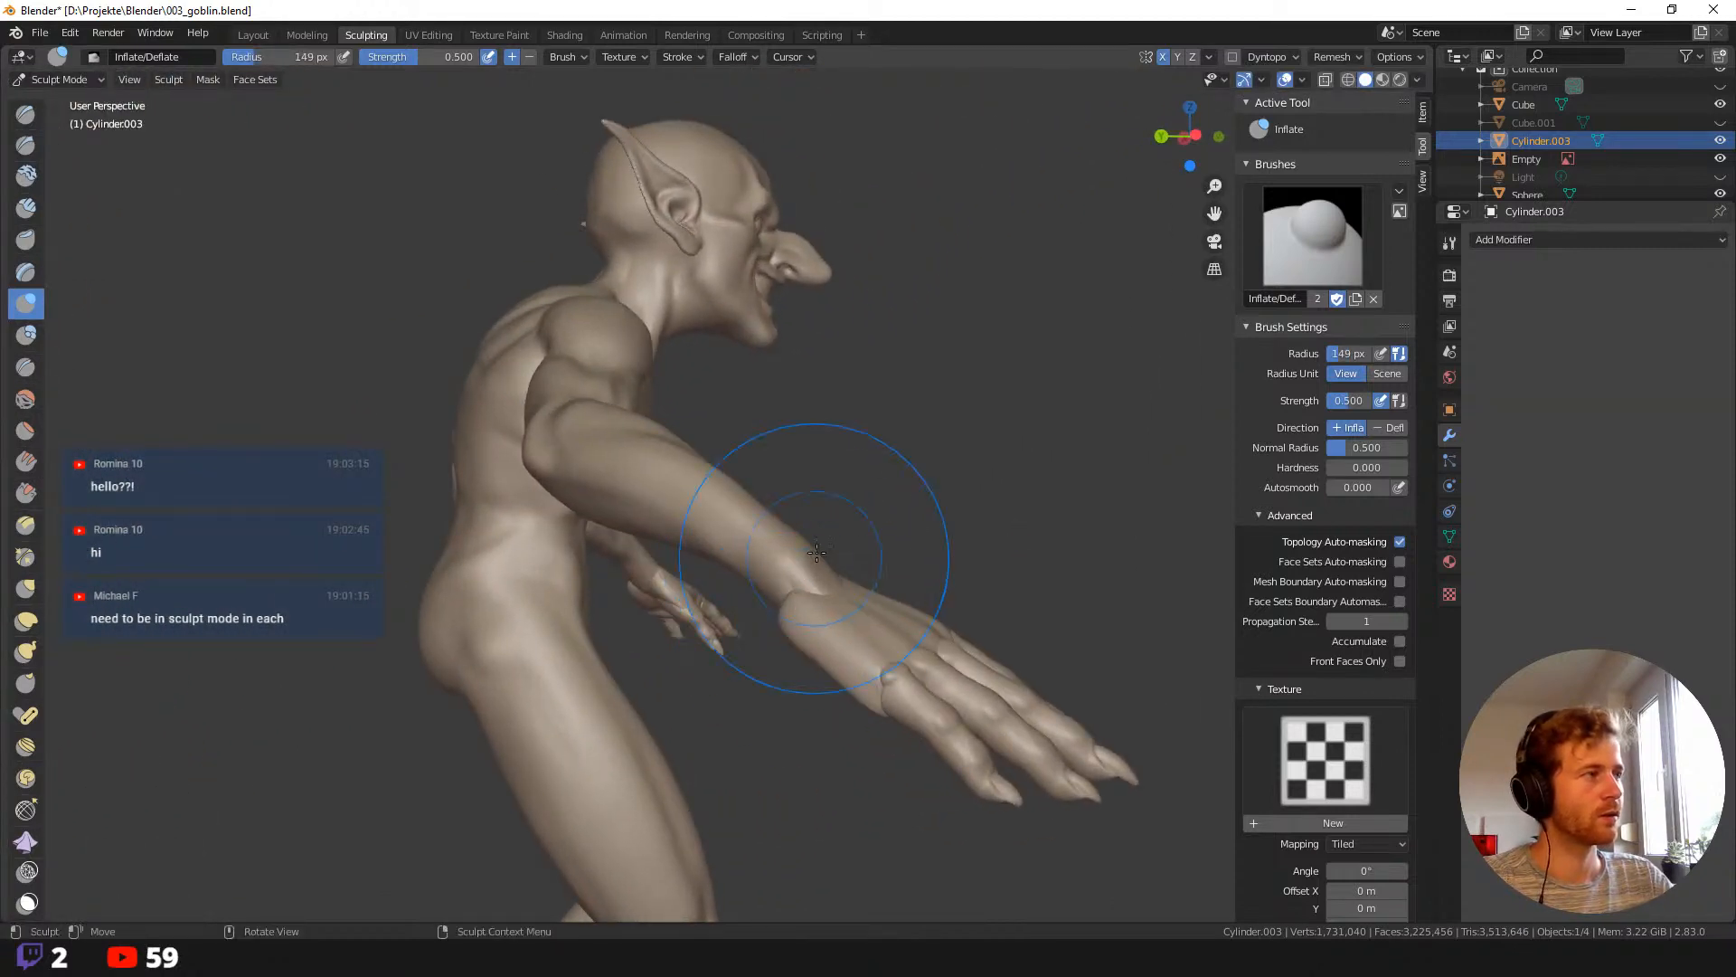
pyautogui.moveTo(817, 552); pyautogui.dragTo(807, 588, button='middle')
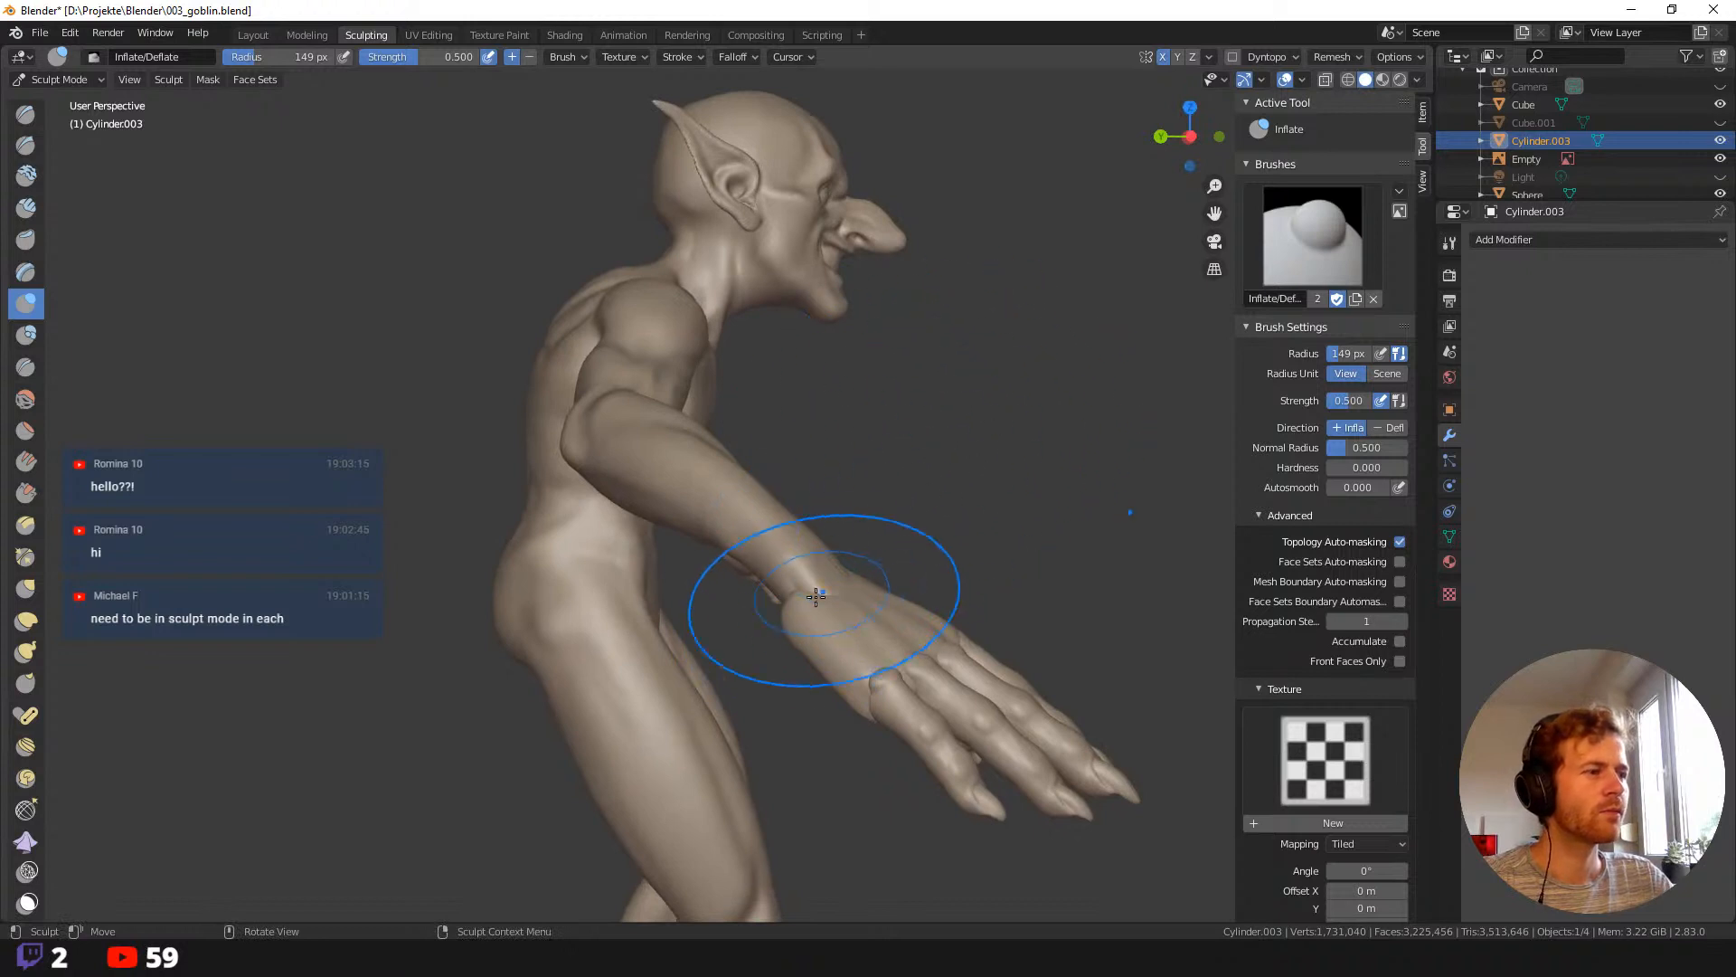
pyautogui.press('g')
pyautogui.press('f')
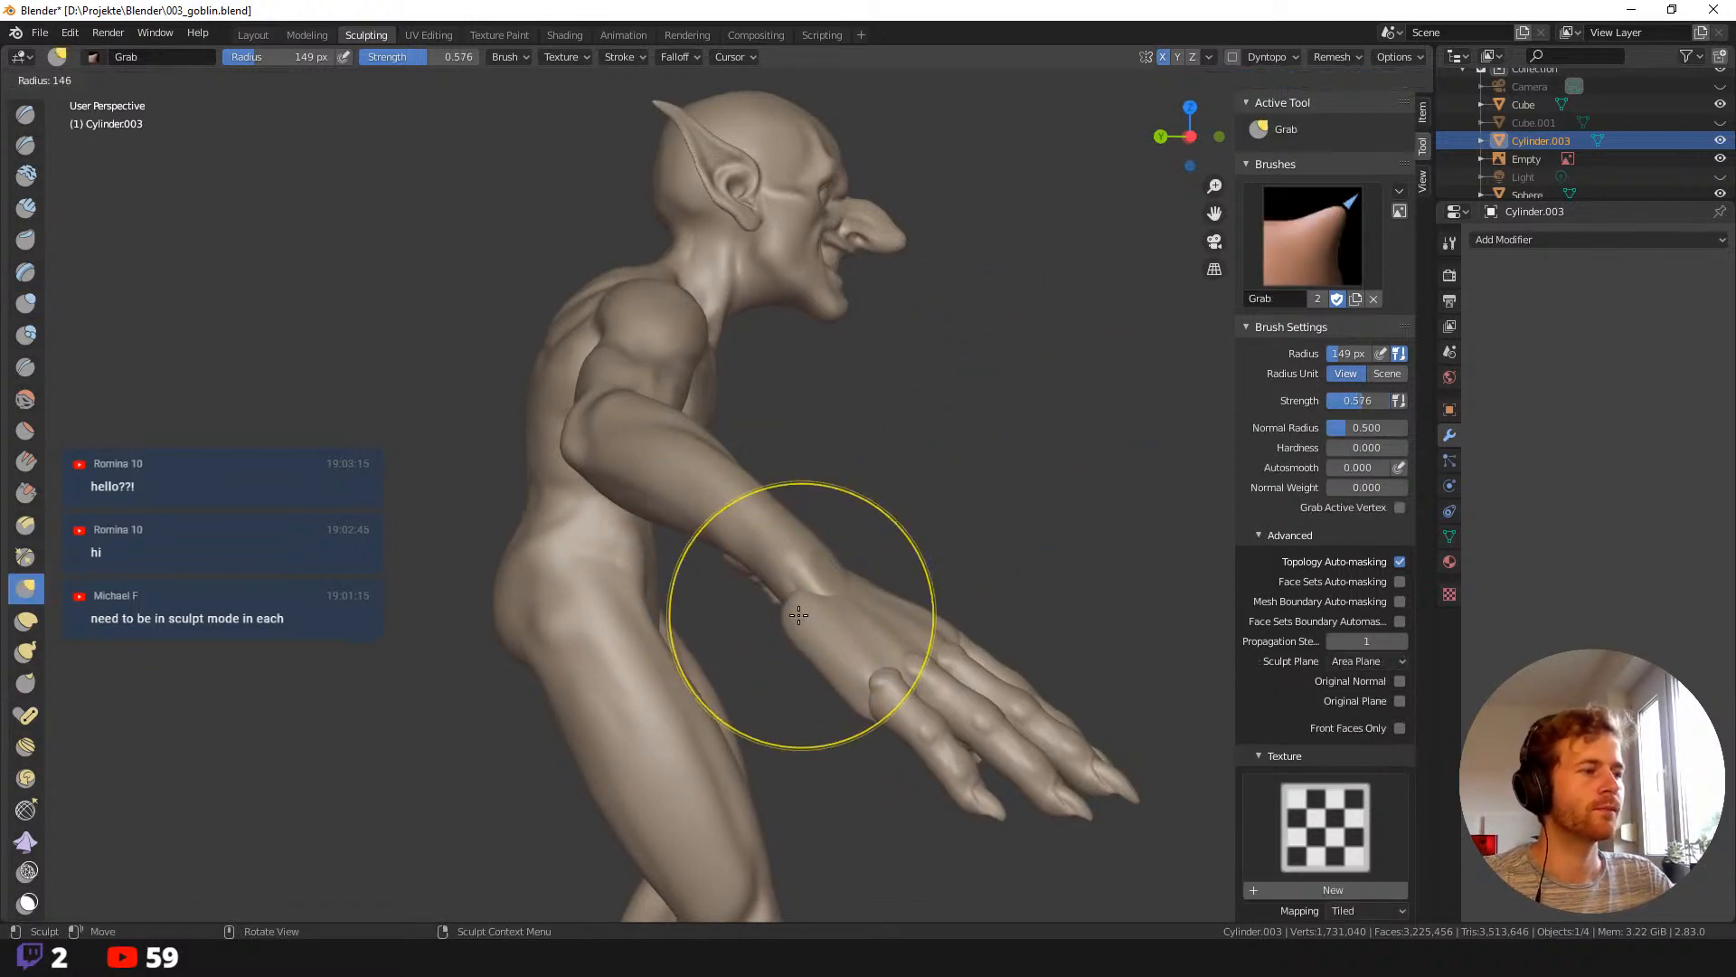
pyautogui.click(800, 620)
pyautogui.moveTo(801, 620); pyautogui.dragTo(918, 524)
pyautogui.moveTo(918, 523)
pyautogui.mouseDown(button='middle')
pyautogui.moveTo(687, 566)
pyautogui.moveTo(748, 561)
pyautogui.moveTo(814, 600)
pyautogui.mouseUp(button='middle')
pyautogui.moveTo(833, 639)
pyautogui.mouseDown()
pyautogui.moveTo(916, 288)
pyautogui.moveTo(828, 615)
pyautogui.moveTo(805, 587)
pyautogui.mouseUp()
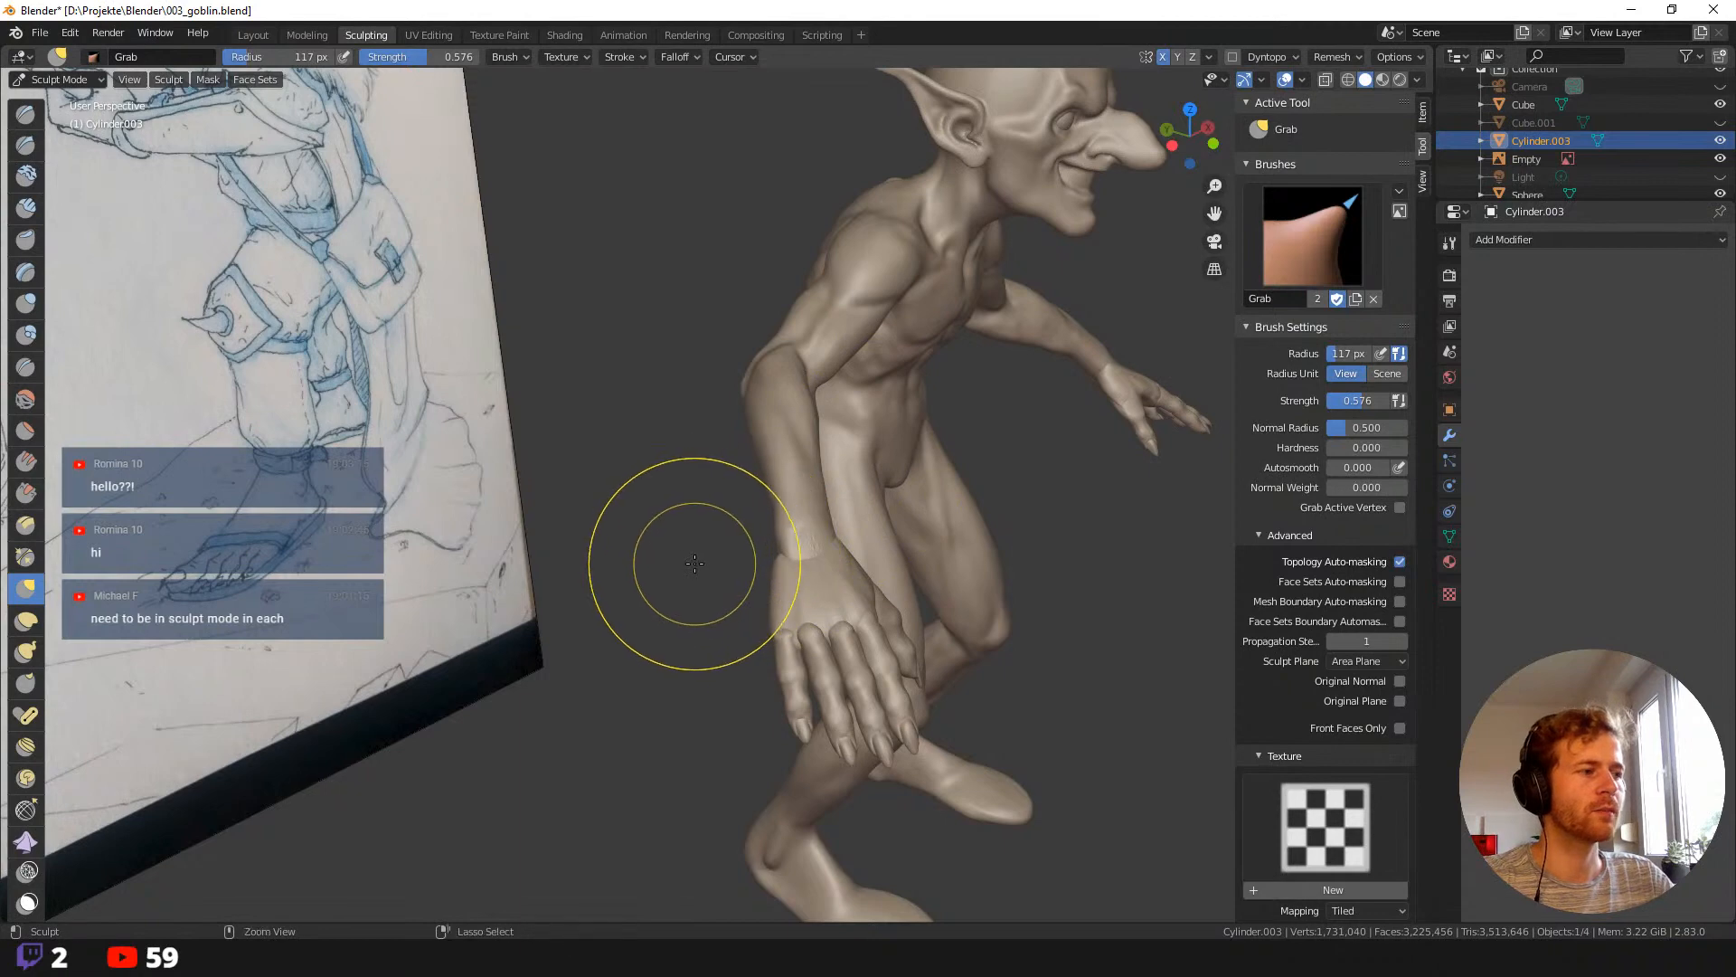
pyautogui.moveTo(695, 562)
pyautogui.keyDown('ctrl'); pyautogui.mouseDown(button='middle')
pyautogui.moveTo(698, 548)
pyautogui.moveTo(646, 548)
pyautogui.mouseUp(button='middle'); pyautogui.keyUp('ctrl')
pyautogui.moveTo(880, 546)
pyautogui.mouseDown(button='middle')
pyautogui.moveTo(748, 573)
pyautogui.moveTo(860, 458)
pyautogui.mouseUp(button='middle')
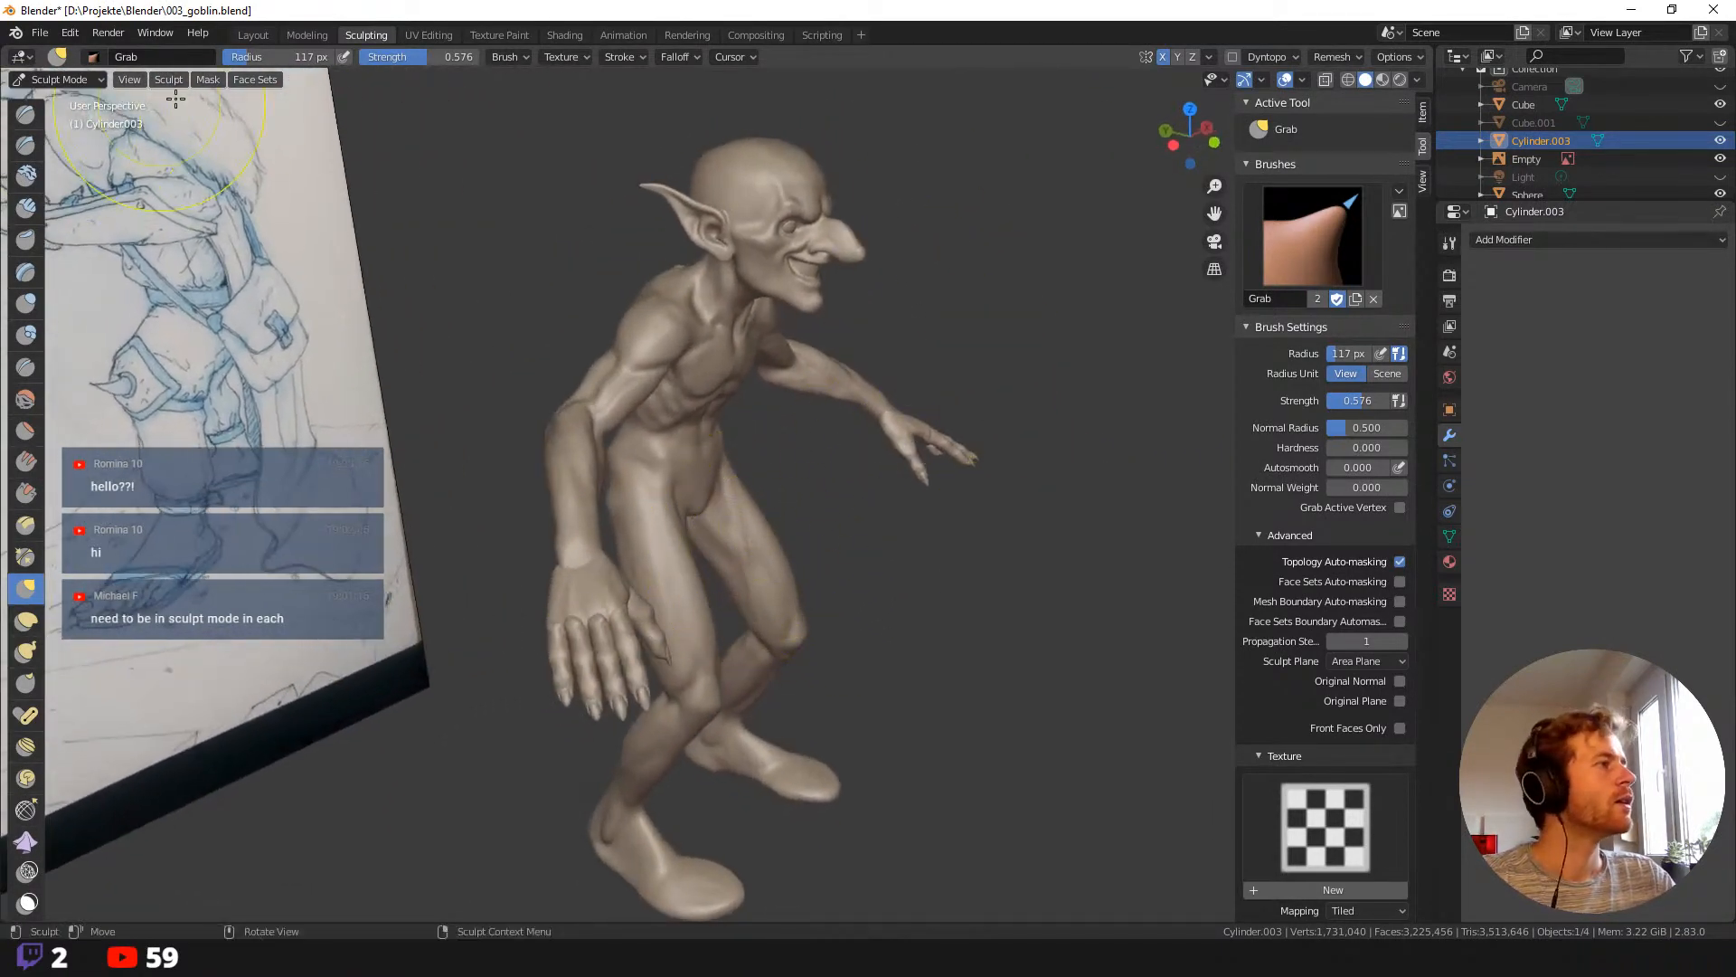
# Switch to the Layout workspace, select the goblin's body and return it from Sculpt Mode to Object Mode.
pyautogui.click(254, 34)
pyautogui.moveTo(521, 388); pyautogui.dragTo(578, 452, button='middle')
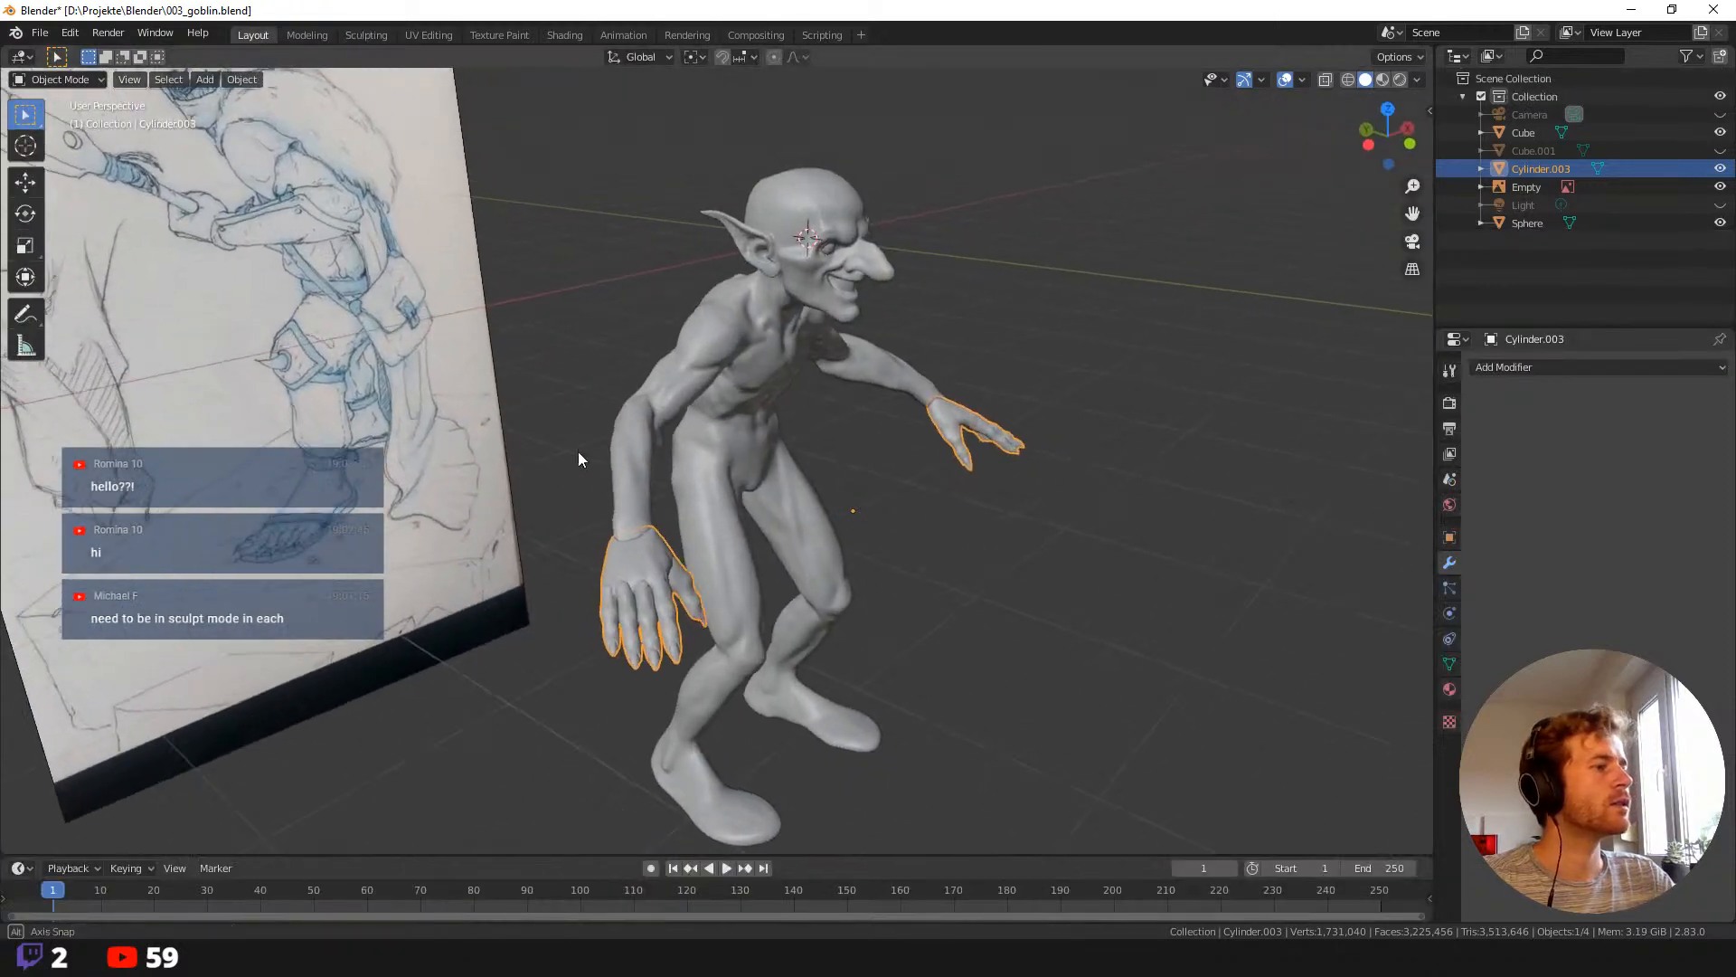
pyautogui.click(724, 535)
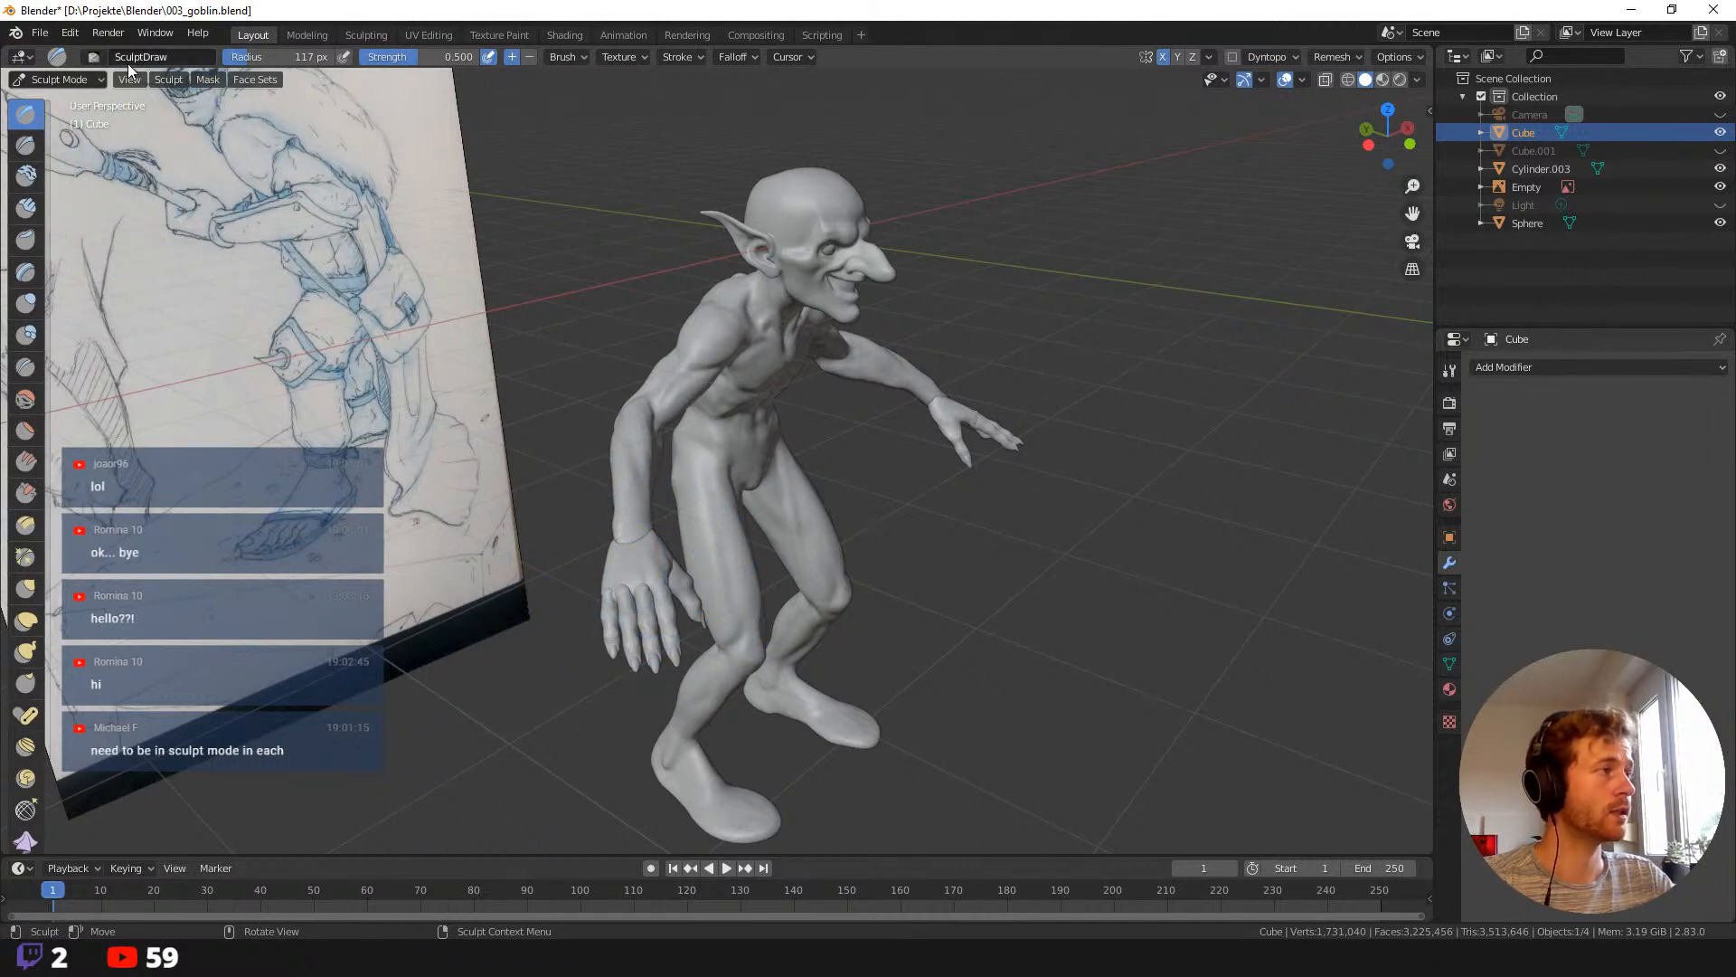
pyautogui.click(64, 78)
pyautogui.click(62, 103)
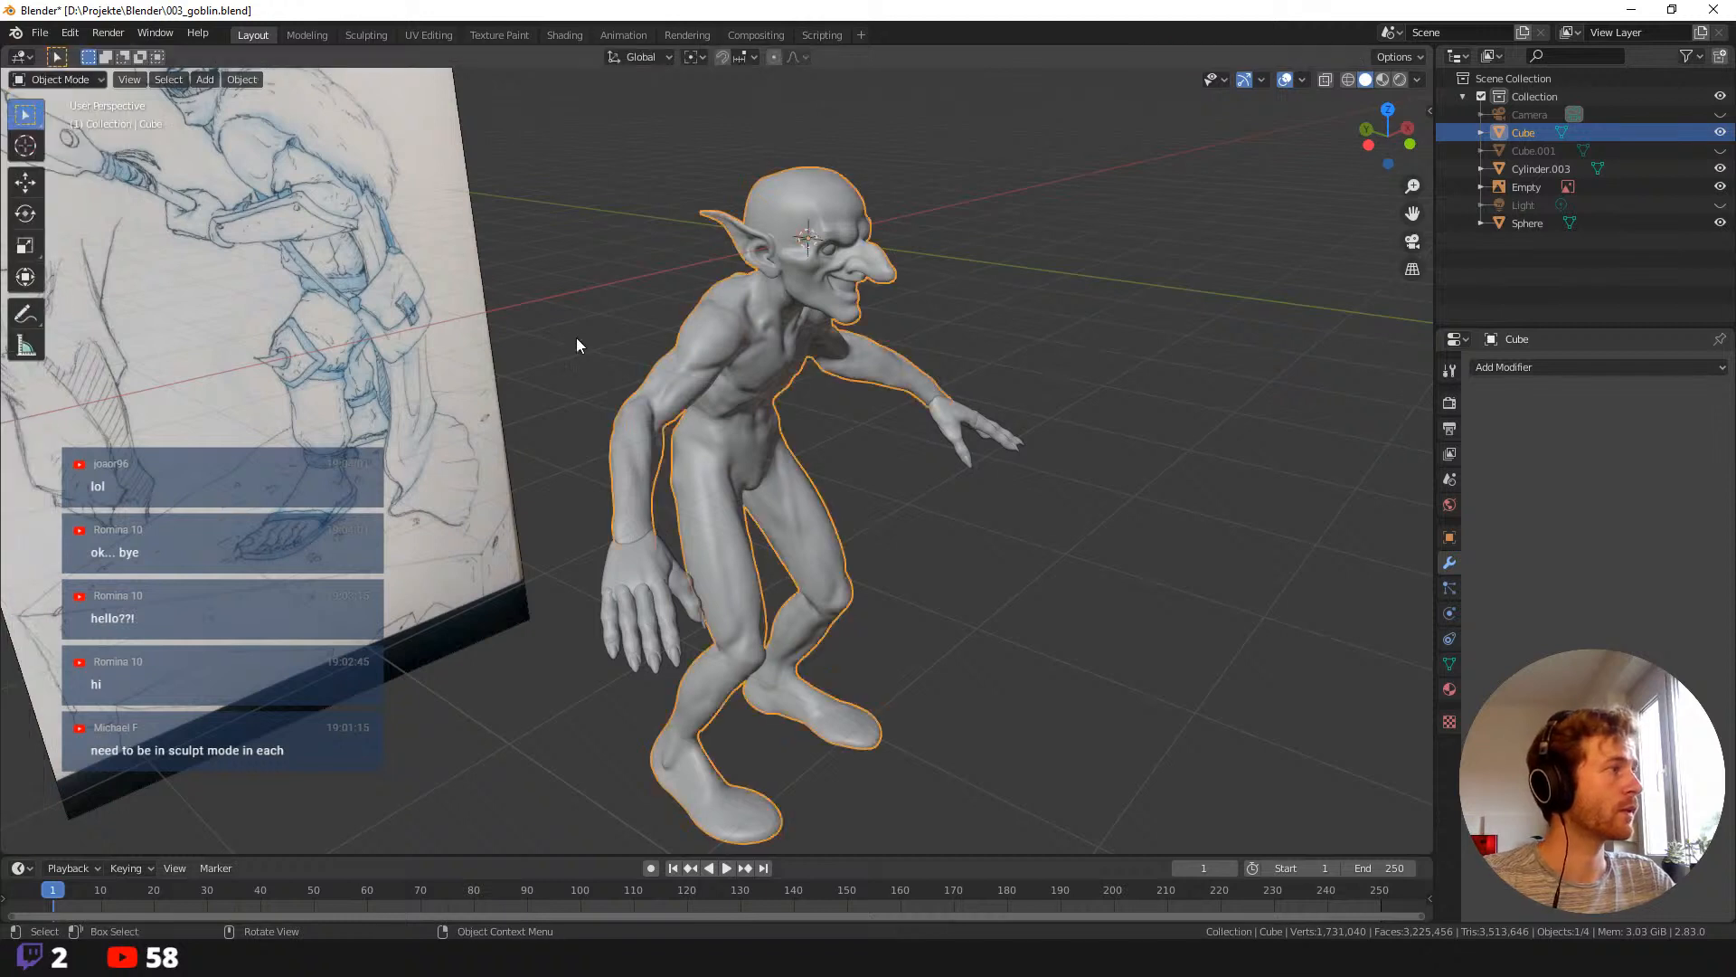
# Select the hands object and apply all of its transforms.
pyautogui.click(640, 588)
pyautogui.hotkey('ctrl', 'a')
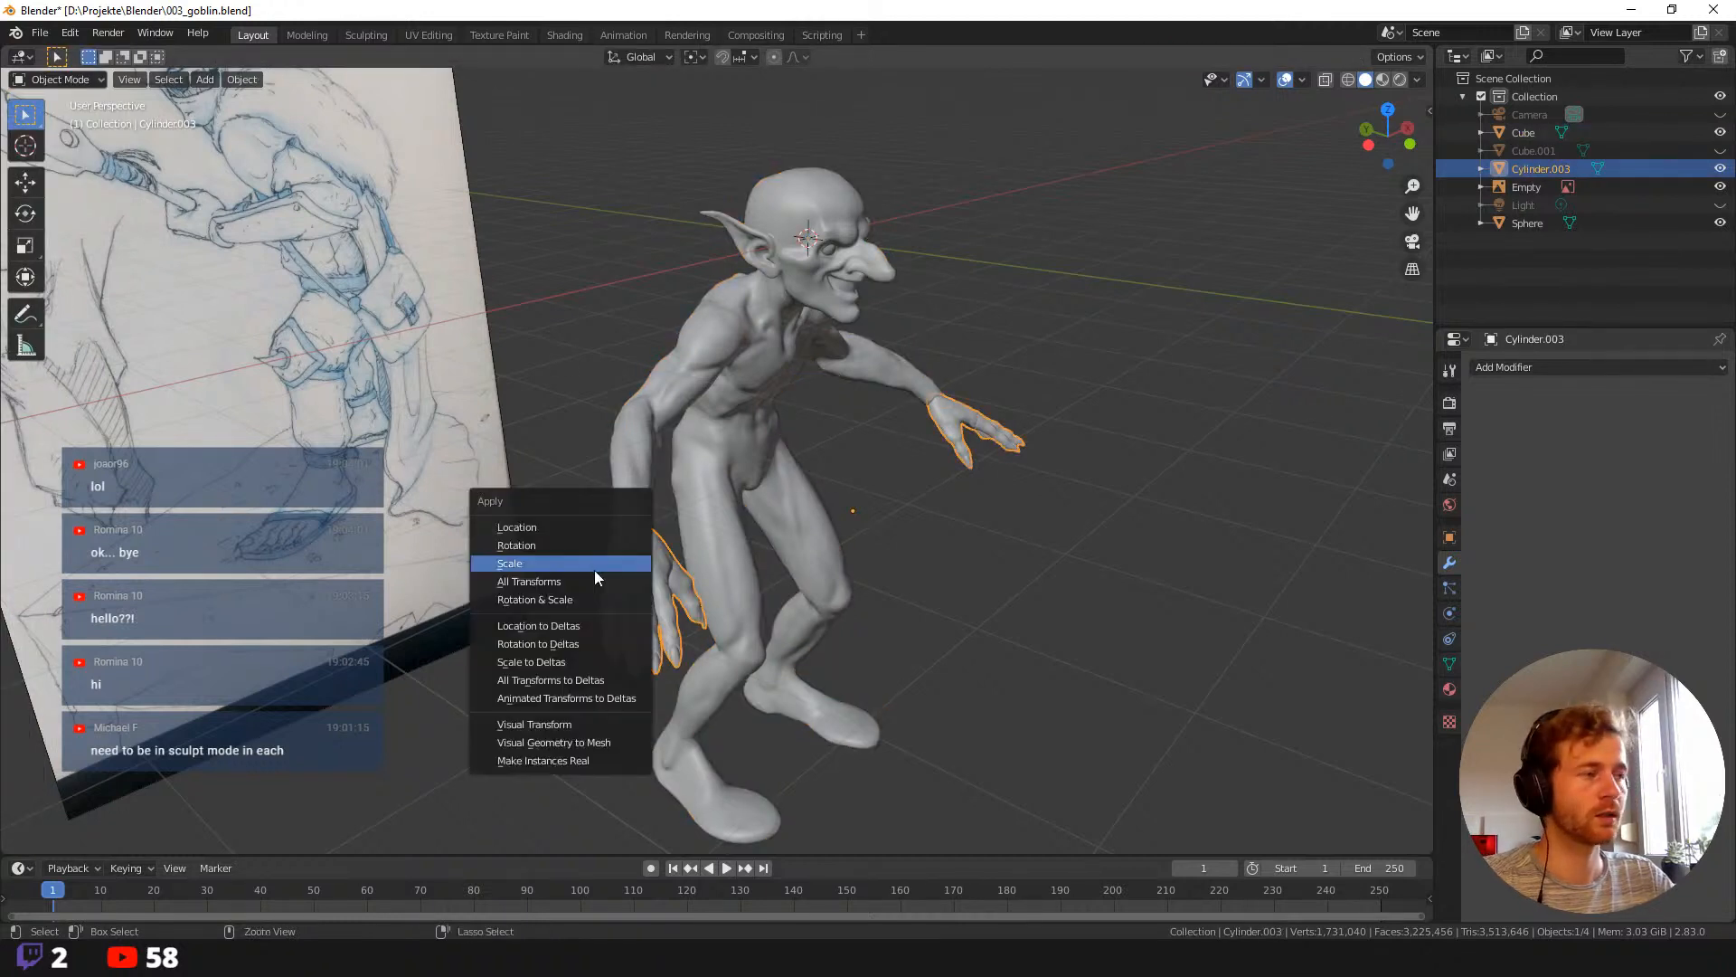
pyautogui.click(572, 581)
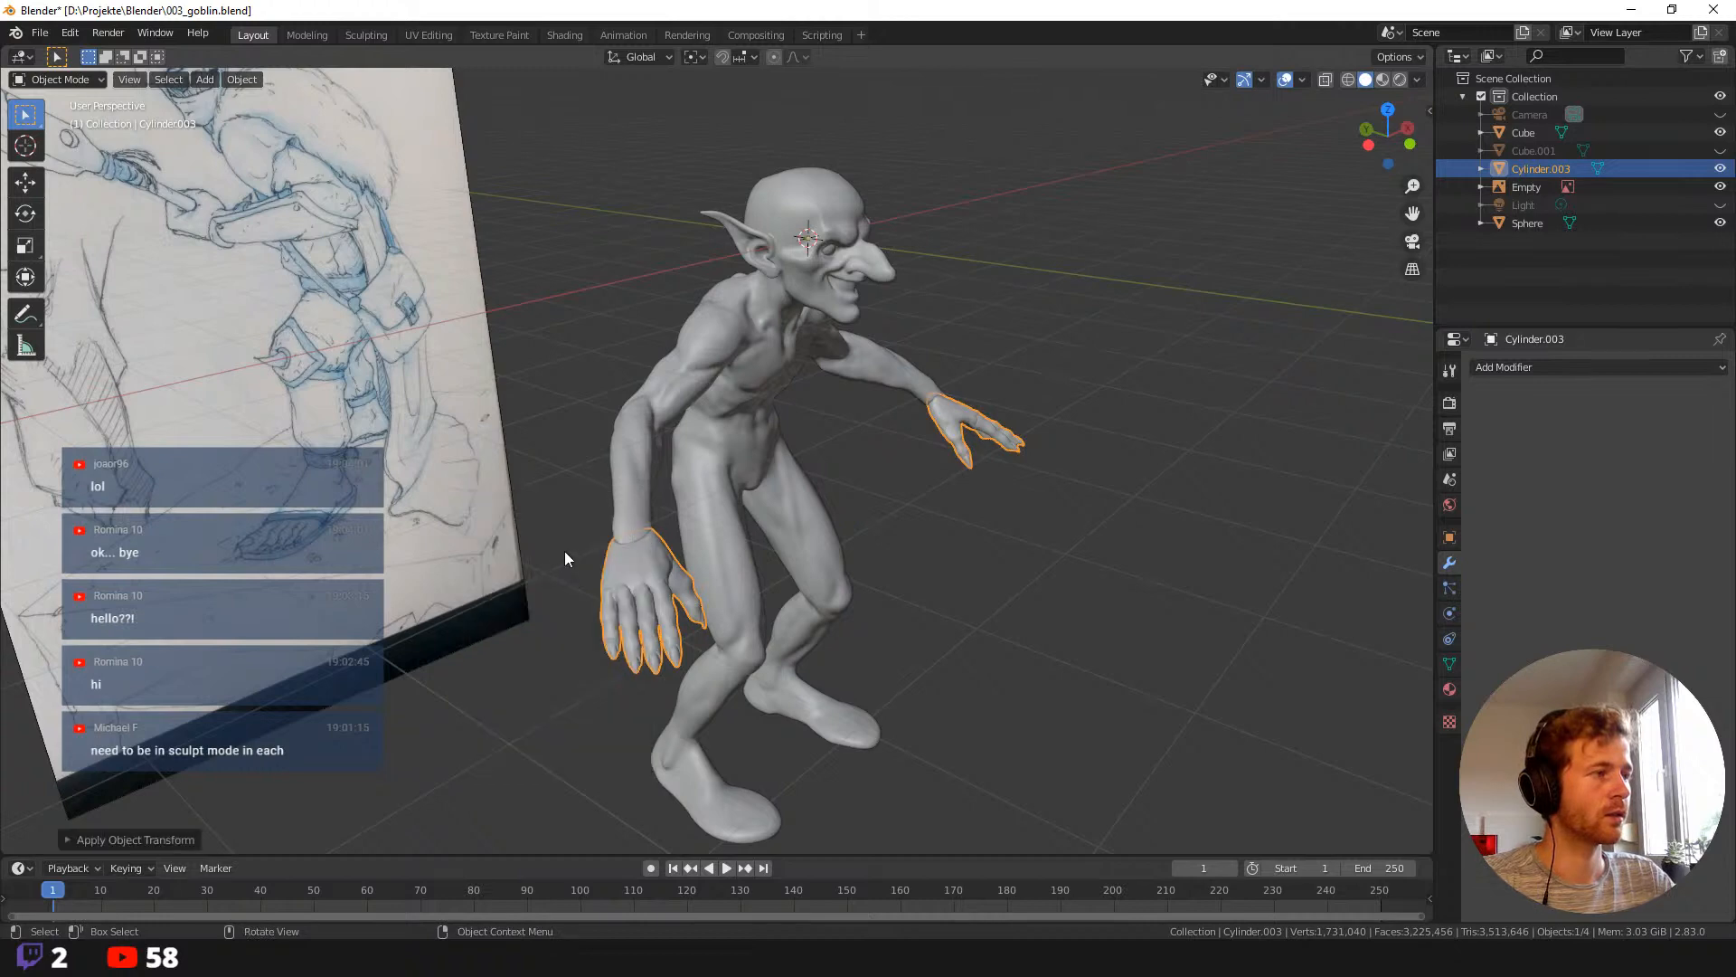
pyautogui.moveTo(564, 551); pyautogui.dragTo(506, 434, button='middle')
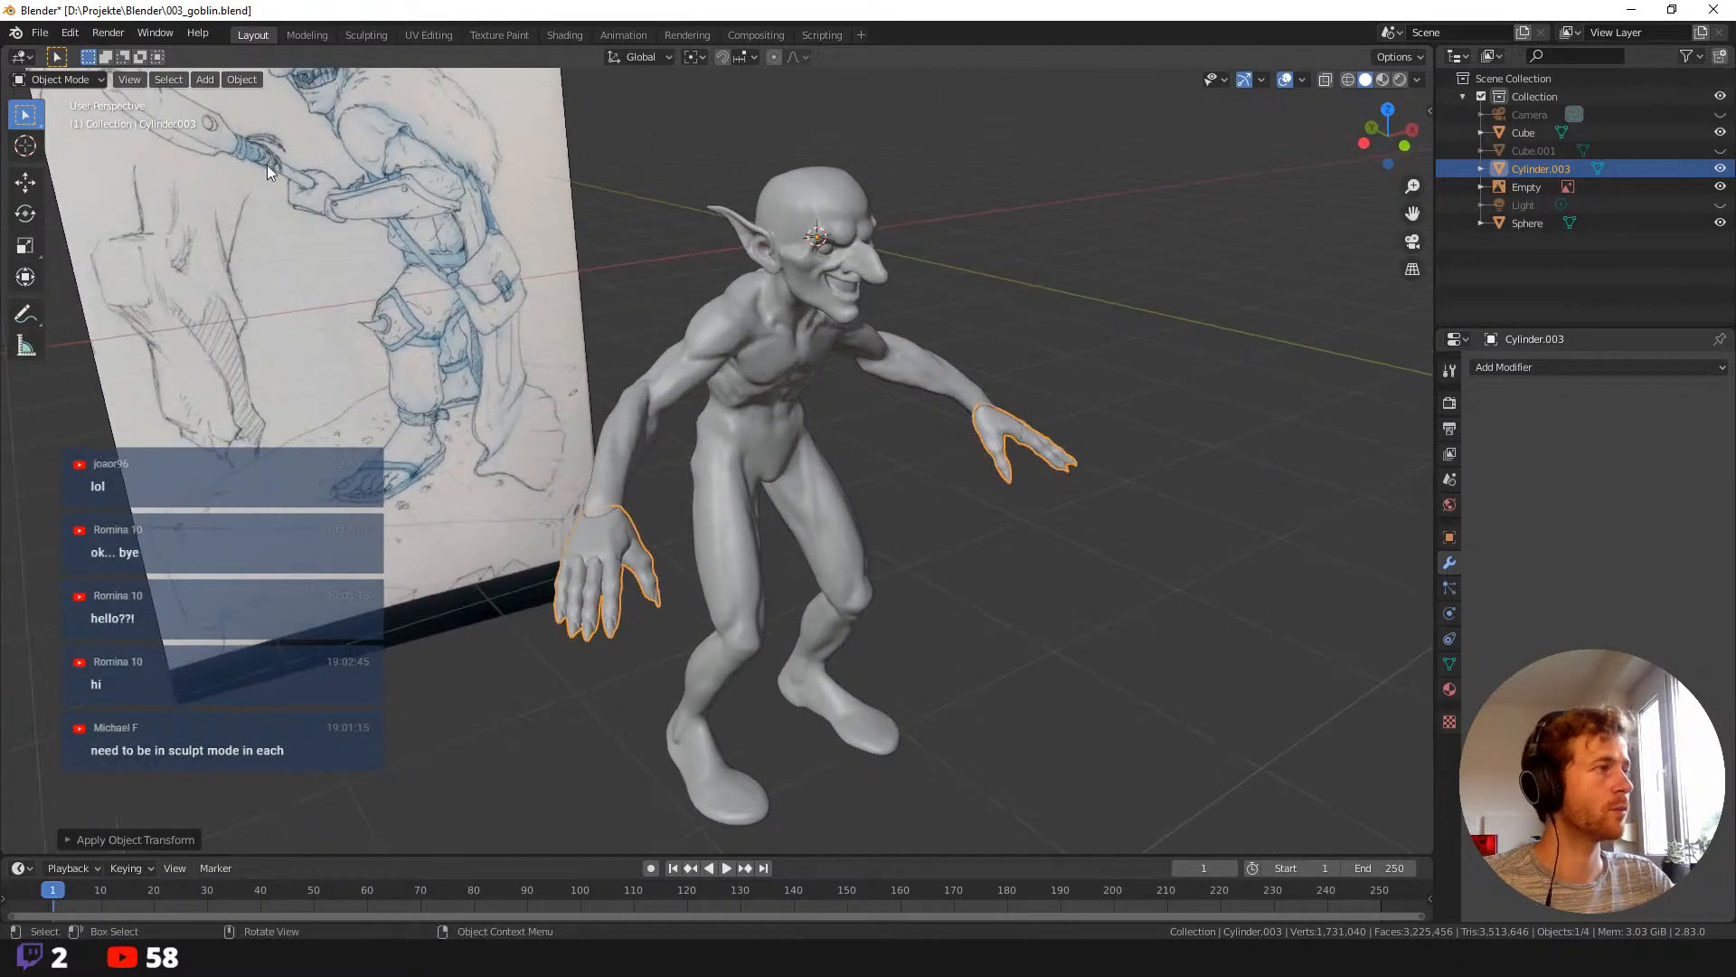
# Return to the Sculpting workspace and symmetrize the hands in the -X to +X direction.
pyautogui.click(373, 34)
pyautogui.moveTo(594, 617)
pyautogui.mouseDown(button='middle')
pyautogui.moveTo(444, 624)
pyautogui.moveTo(318, 597)
pyautogui.moveTo(329, 639)
pyautogui.moveTo(562, 601)
pyautogui.mouseUp(button='middle')
pyautogui.click(1208, 56)
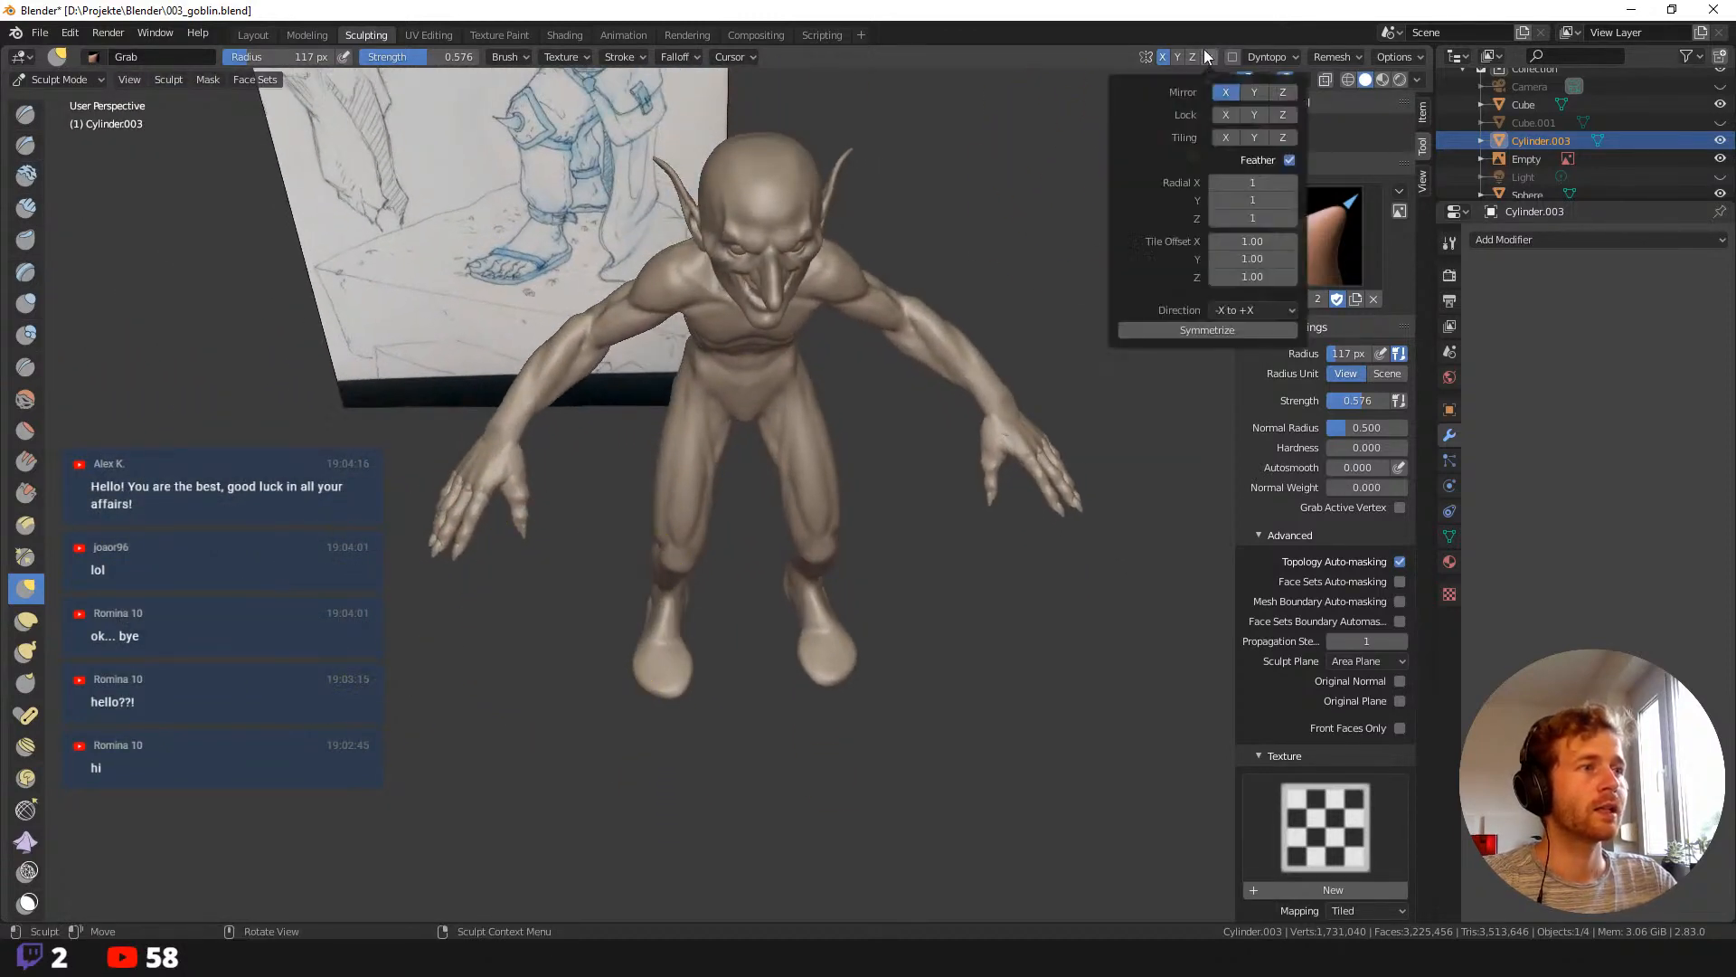
pyautogui.click(1207, 329)
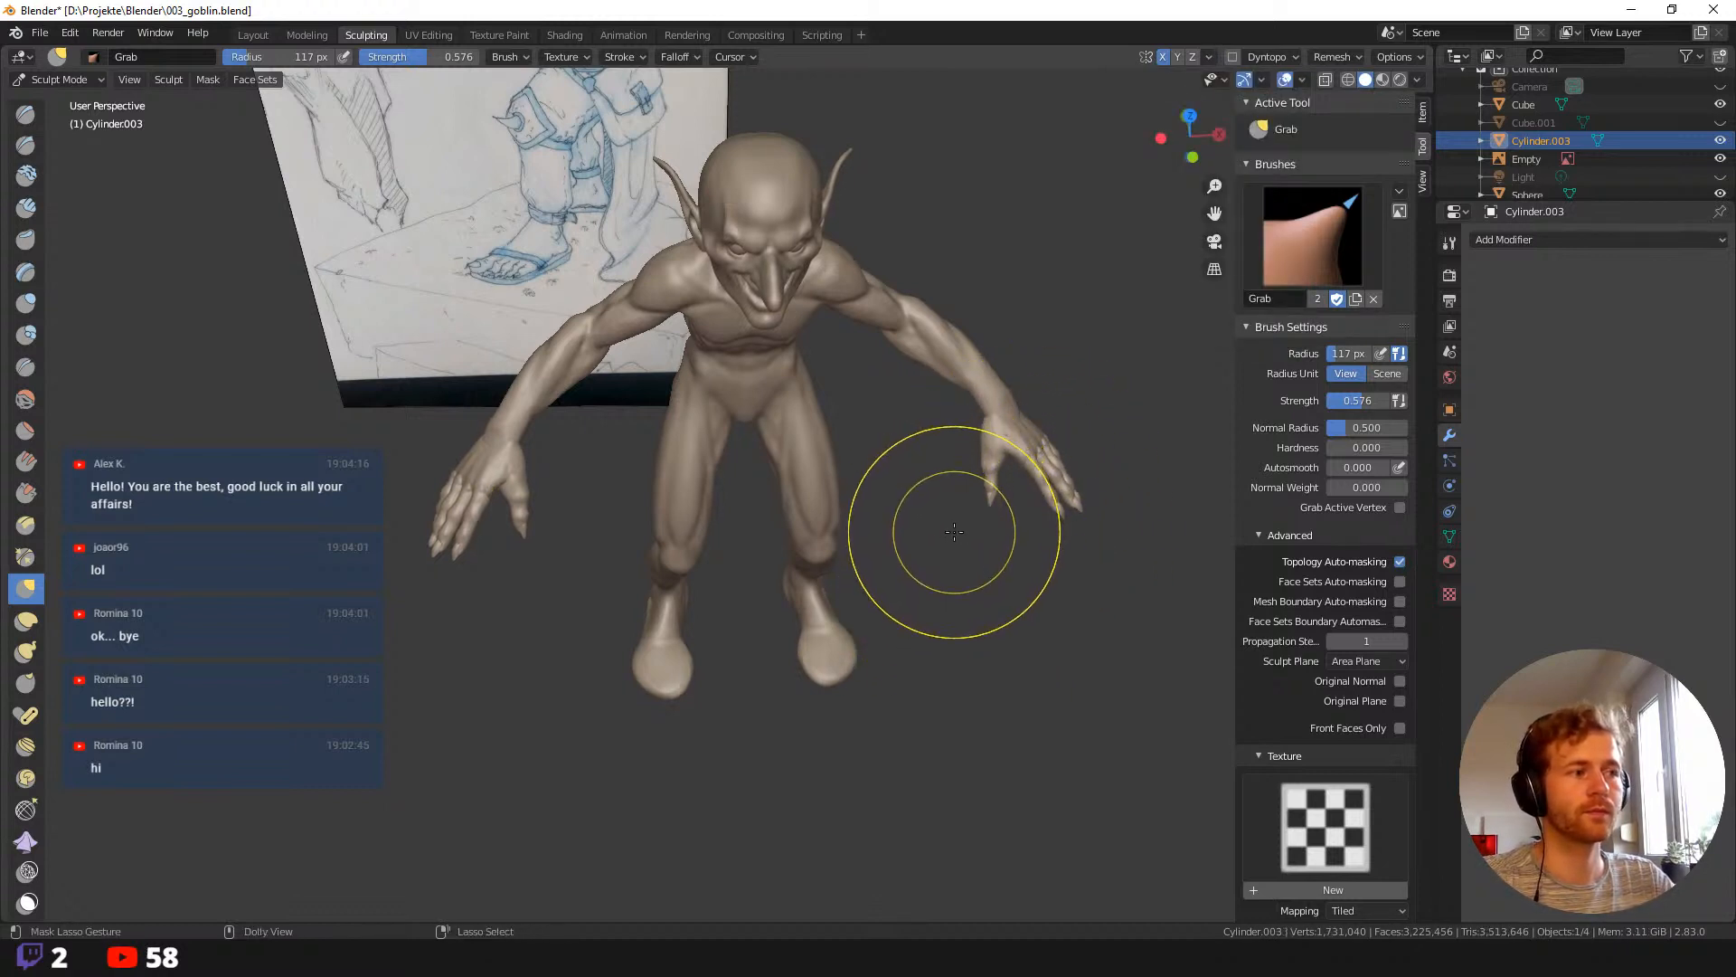
pyautogui.moveTo(950, 541)
pyautogui.mouseDown(button='middle')
pyautogui.moveTo(968, 570)
pyautogui.moveTo(950, 561)
pyautogui.moveTo(1013, 528)
pyautogui.mouseUp(button='middle')
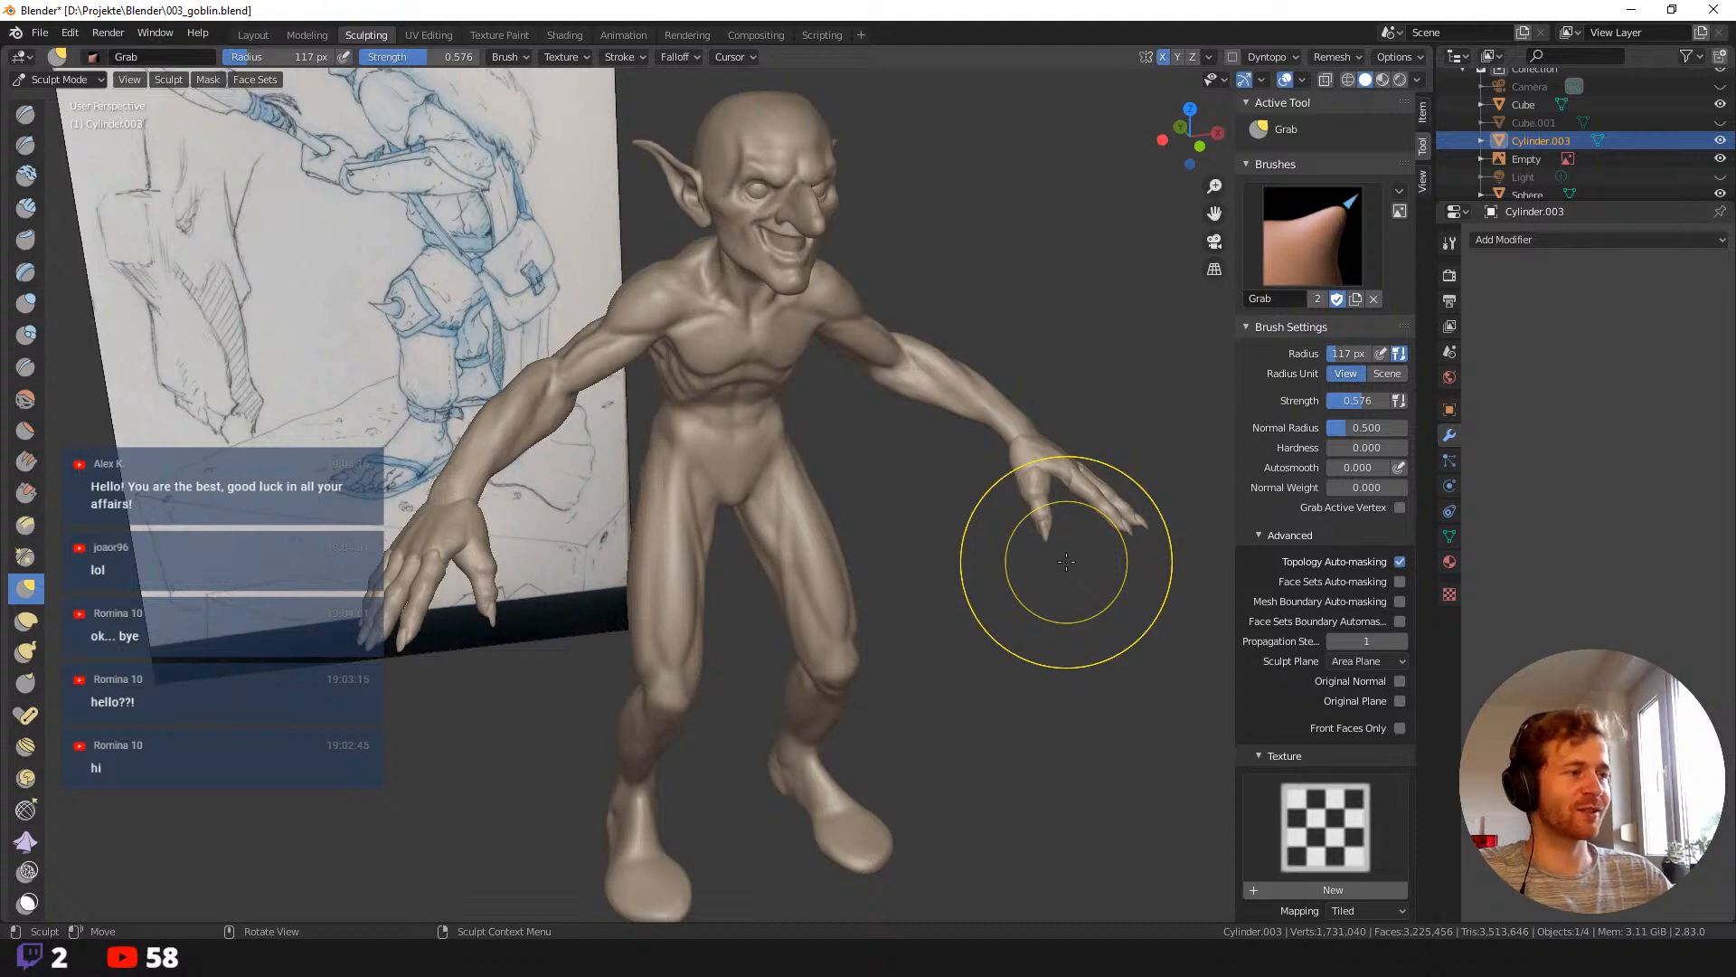
# Inspect the symmetrized hands and forearms on the full figure from several angles.
pyautogui.moveTo(798, 667)
pyautogui.mouseDown(button='middle')
pyautogui.moveTo(724, 651)
pyautogui.moveTo(760, 648)
pyautogui.mouseUp(button='middle')
pyautogui.press('f')
pyautogui.click(675, 625)
pyautogui.moveTo(400, 524)
pyautogui.mouseDown(button='middle')
pyautogui.moveTo(368, 531)
pyautogui.moveTo(388, 523)
pyautogui.mouseUp(button='middle')
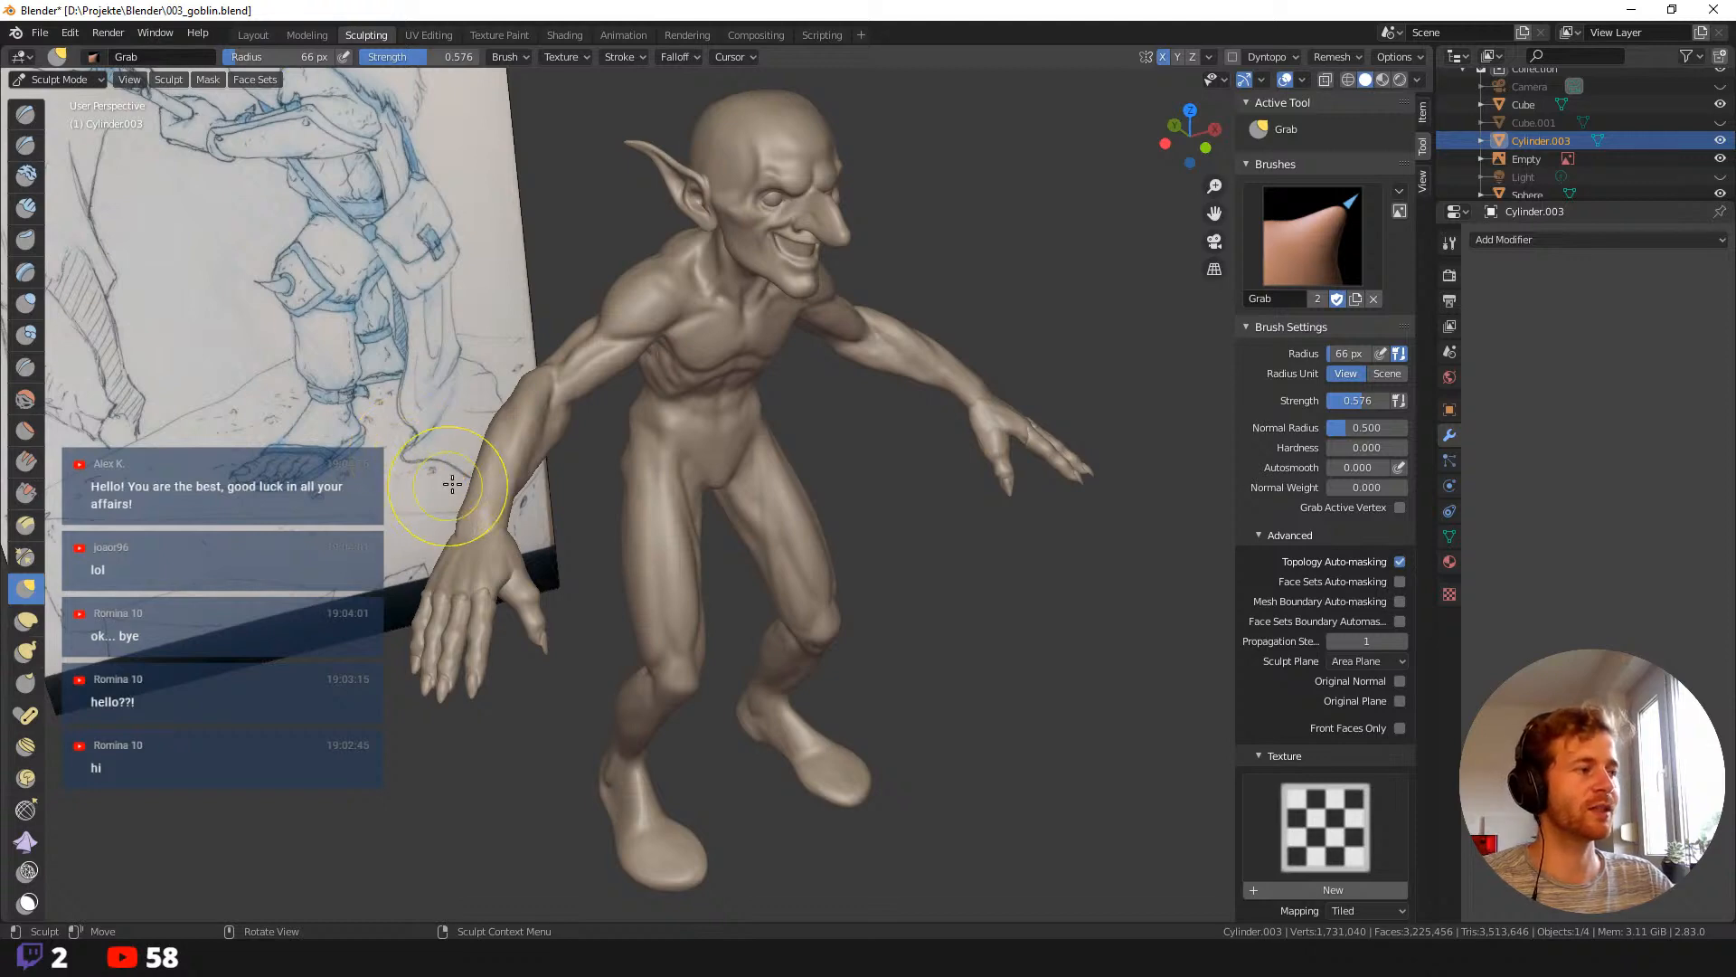
pyautogui.moveTo(452, 483); pyautogui.dragTo(542, 504, button='middle')
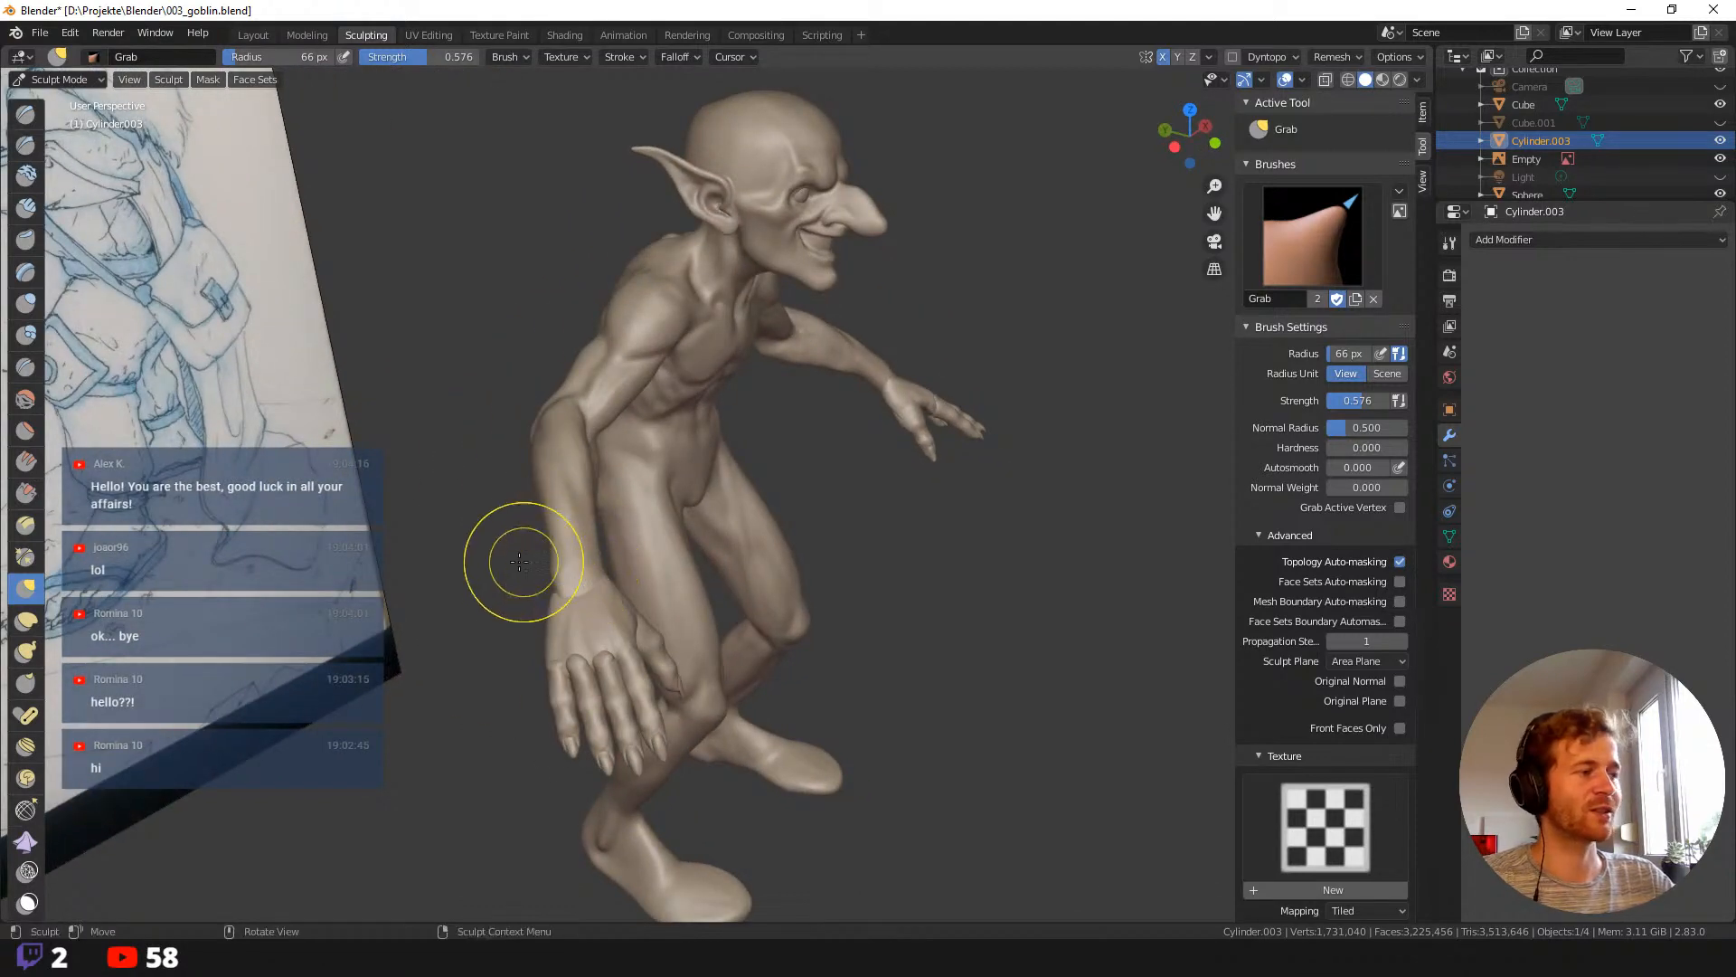
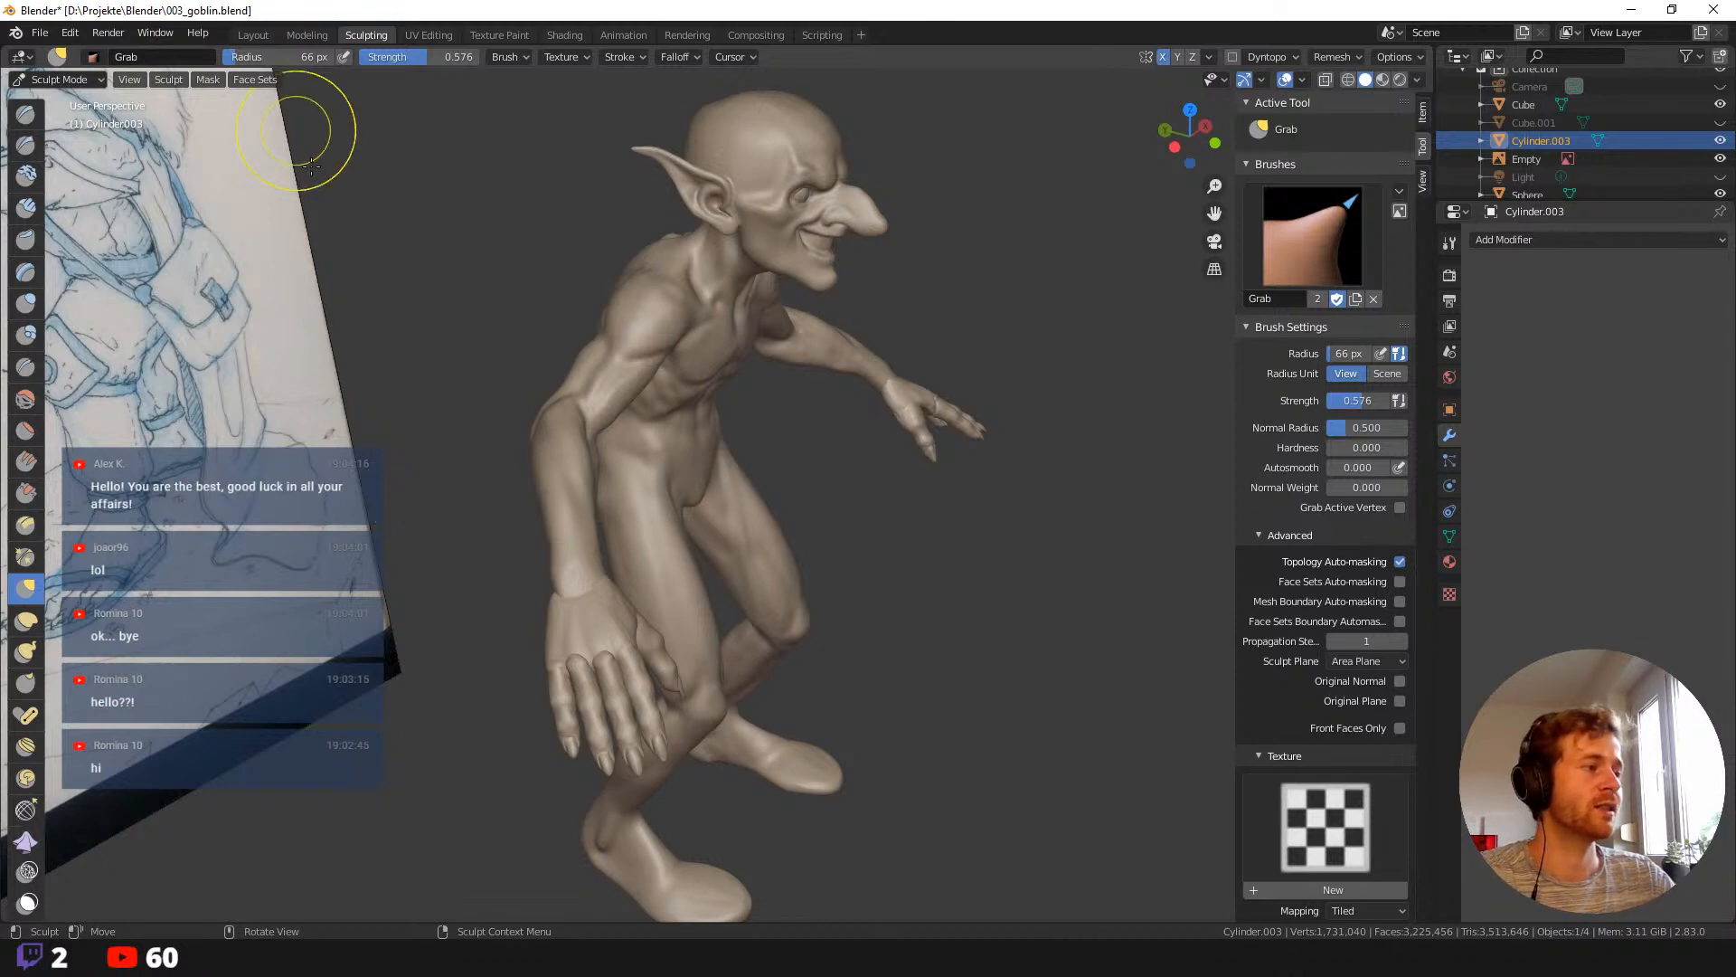
pyautogui.moveTo(446, 420)
pyautogui.mouseDown(button='middle')
pyautogui.moveTo(547, 475)
pyautogui.moveTo(490, 503)
pyautogui.moveTo(531, 461)
pyautogui.moveTo(491, 568)
pyautogui.moveTo(504, 581)
pyautogui.moveTo(600, 573)
pyautogui.moveTo(533, 605)
pyautogui.moveTo(582, 627)
pyautogui.moveTo(514, 578)
pyautogui.mouseUp(button='middle')
pyautogui.press('f')
pyautogui.click(670, 453)
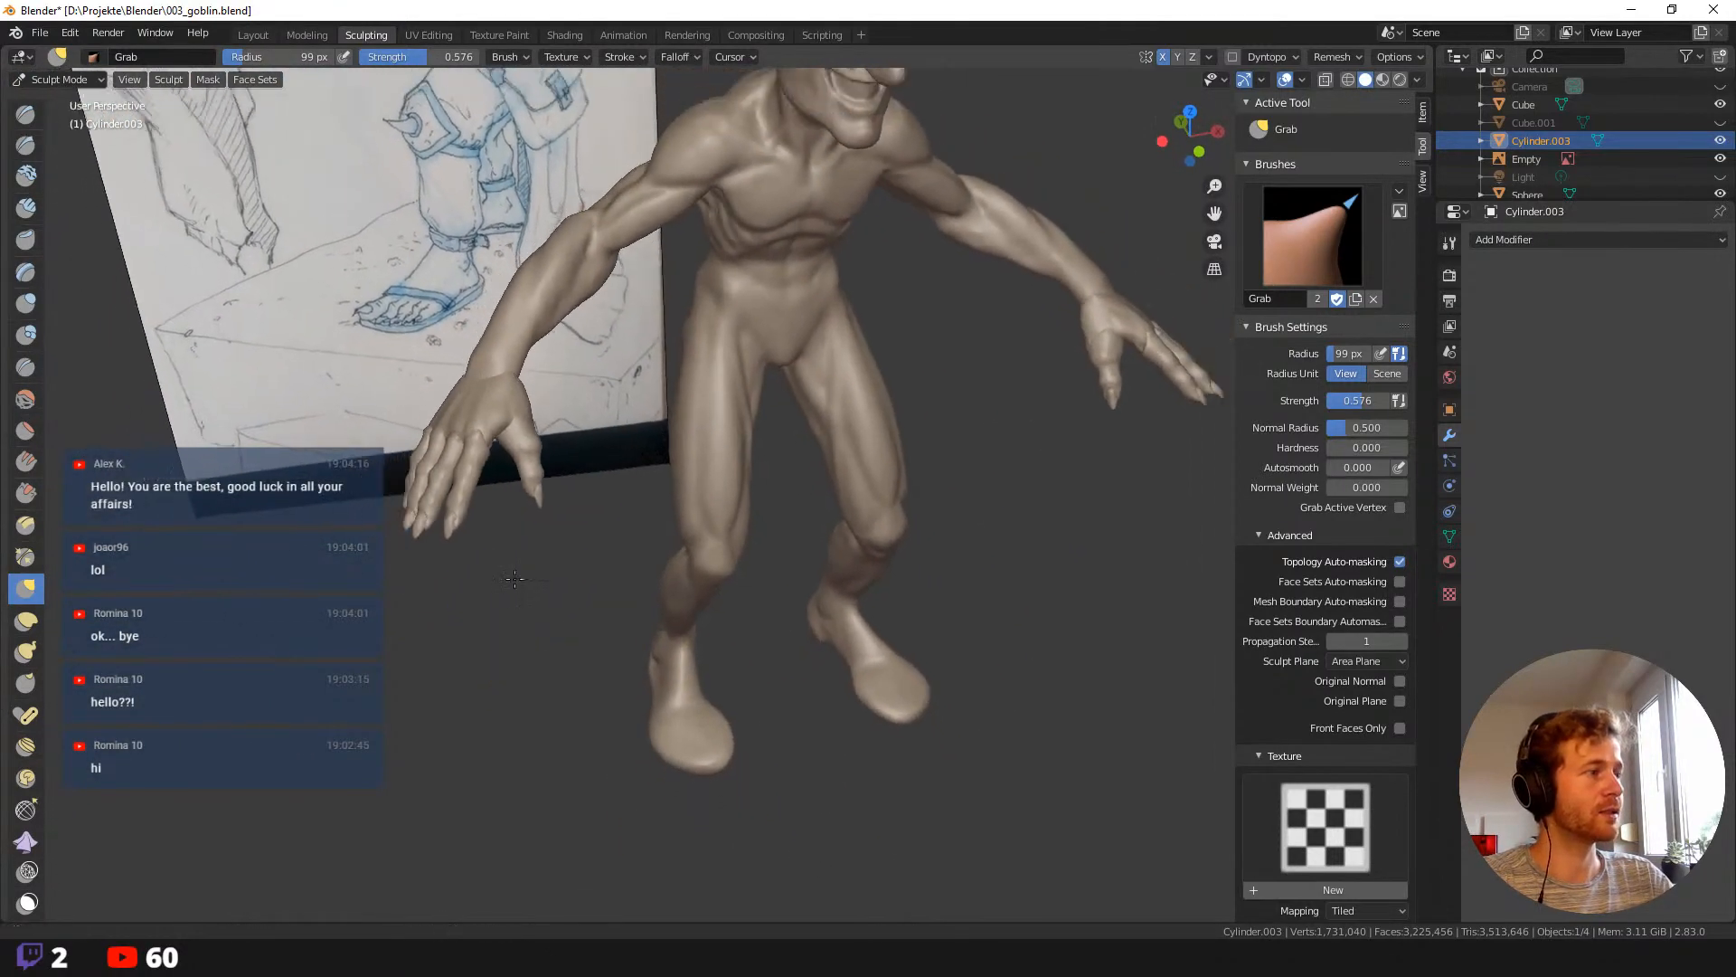
# Reshape the palm and the base of the thumb with the Grab brush, using radii of 136 and 163 px.
pyautogui.scroll(-3, 515, 579)
pyautogui.moveTo(446, 504)
pyautogui.mouseDown(button='middle')
pyautogui.moveTo(384, 473)
pyautogui.moveTo(734, 523)
pyautogui.moveTo(561, 512)
pyautogui.moveTo(620, 473)
pyautogui.mouseUp(button='middle')
pyautogui.scroll(5, 633, 507)
pyautogui.scroll(2, 616, 485)
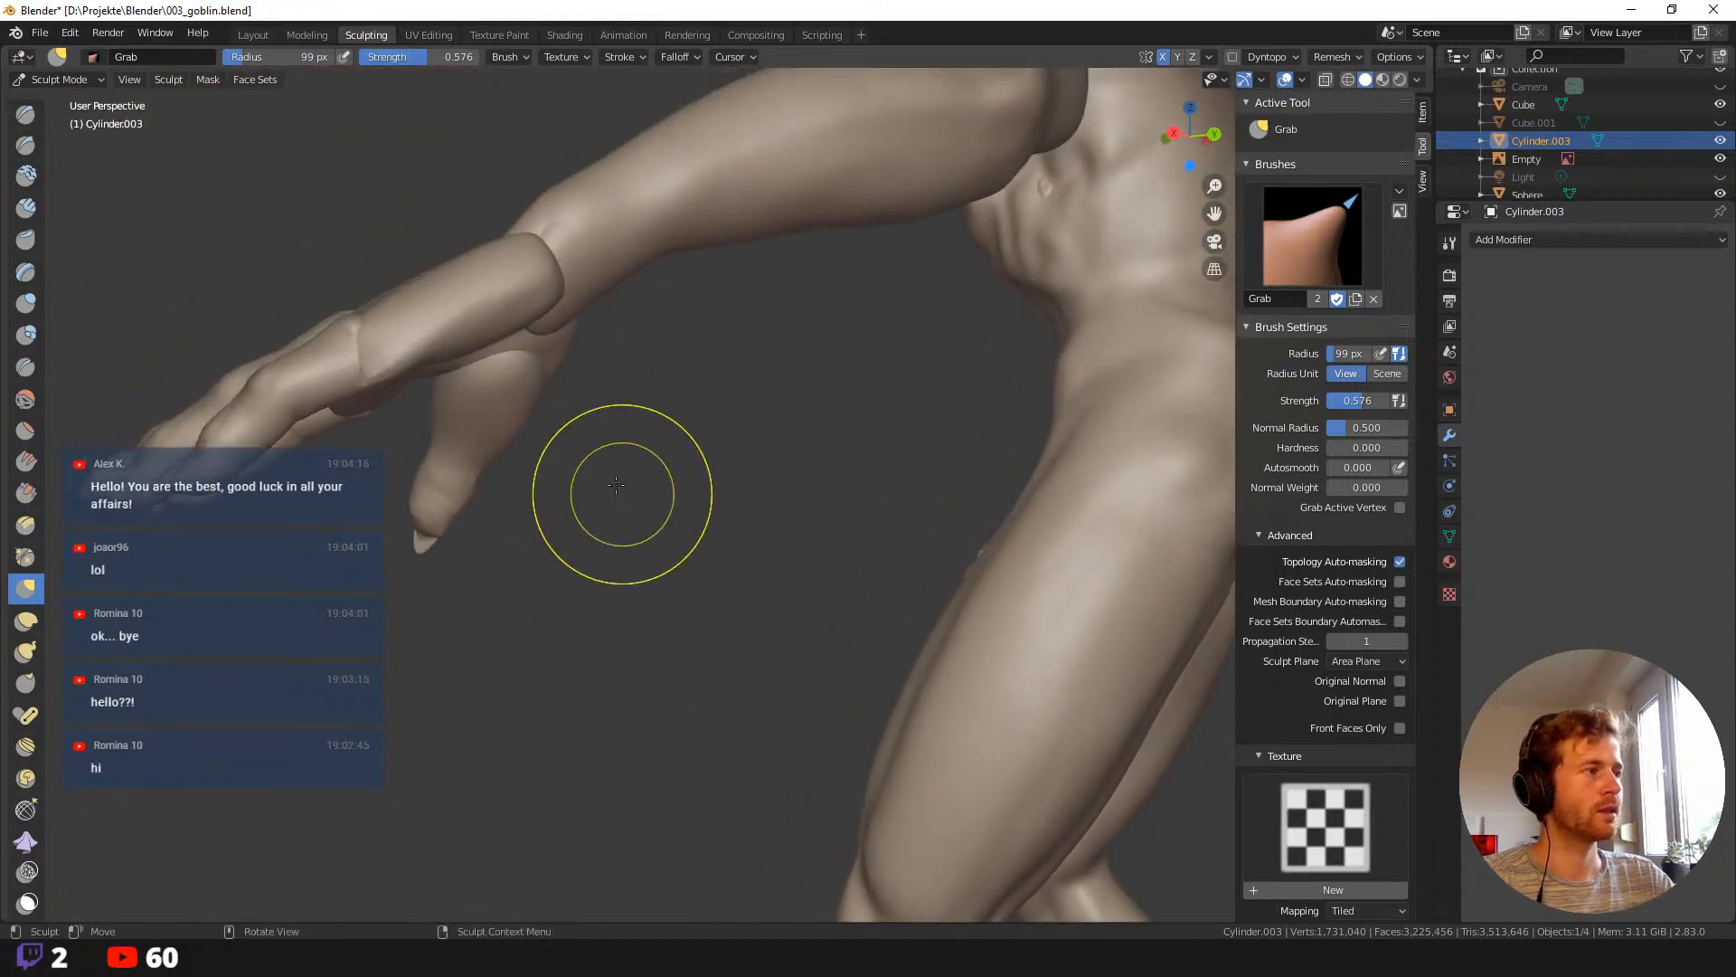
pyautogui.press('f')
pyautogui.click(639, 366)
pyautogui.moveTo(534, 368)
pyautogui.mouseDown(button='middle')
pyautogui.moveTo(484, 312)
pyautogui.moveTo(572, 345)
pyautogui.mouseUp(button='middle')
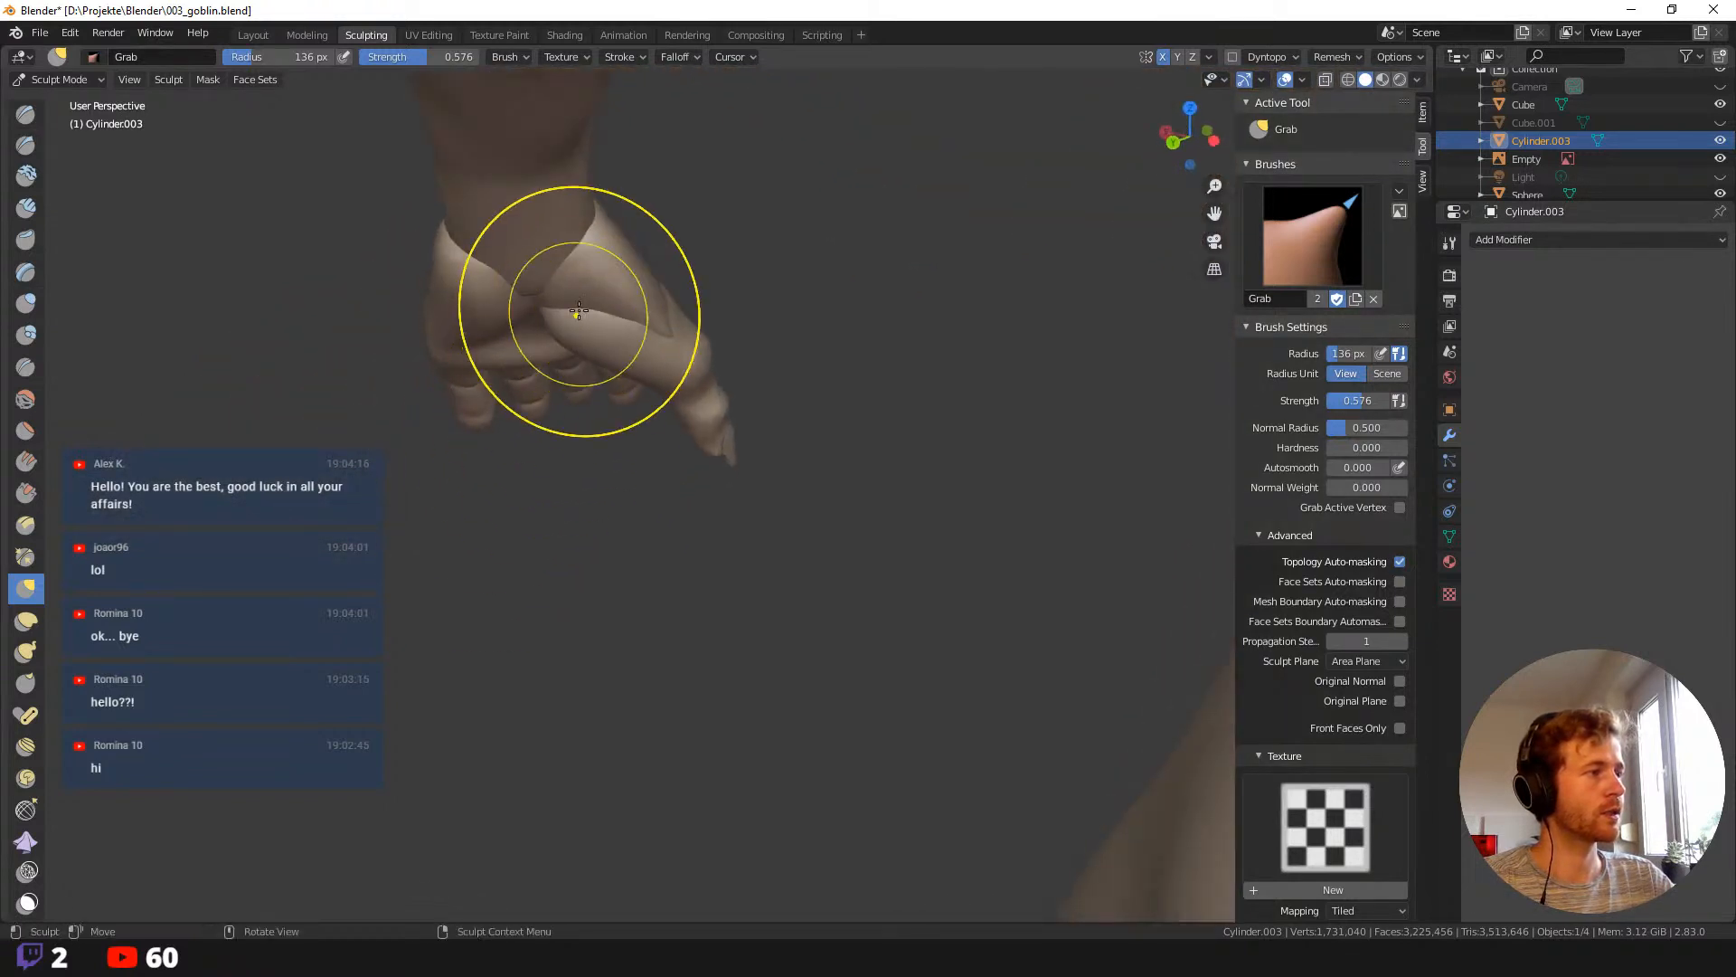
pyautogui.moveTo(589, 464)
pyautogui.mouseDown(button='middle')
pyautogui.moveTo(734, 453)
pyautogui.moveTo(758, 483)
pyautogui.moveTo(721, 493)
pyautogui.mouseUp(button='middle')
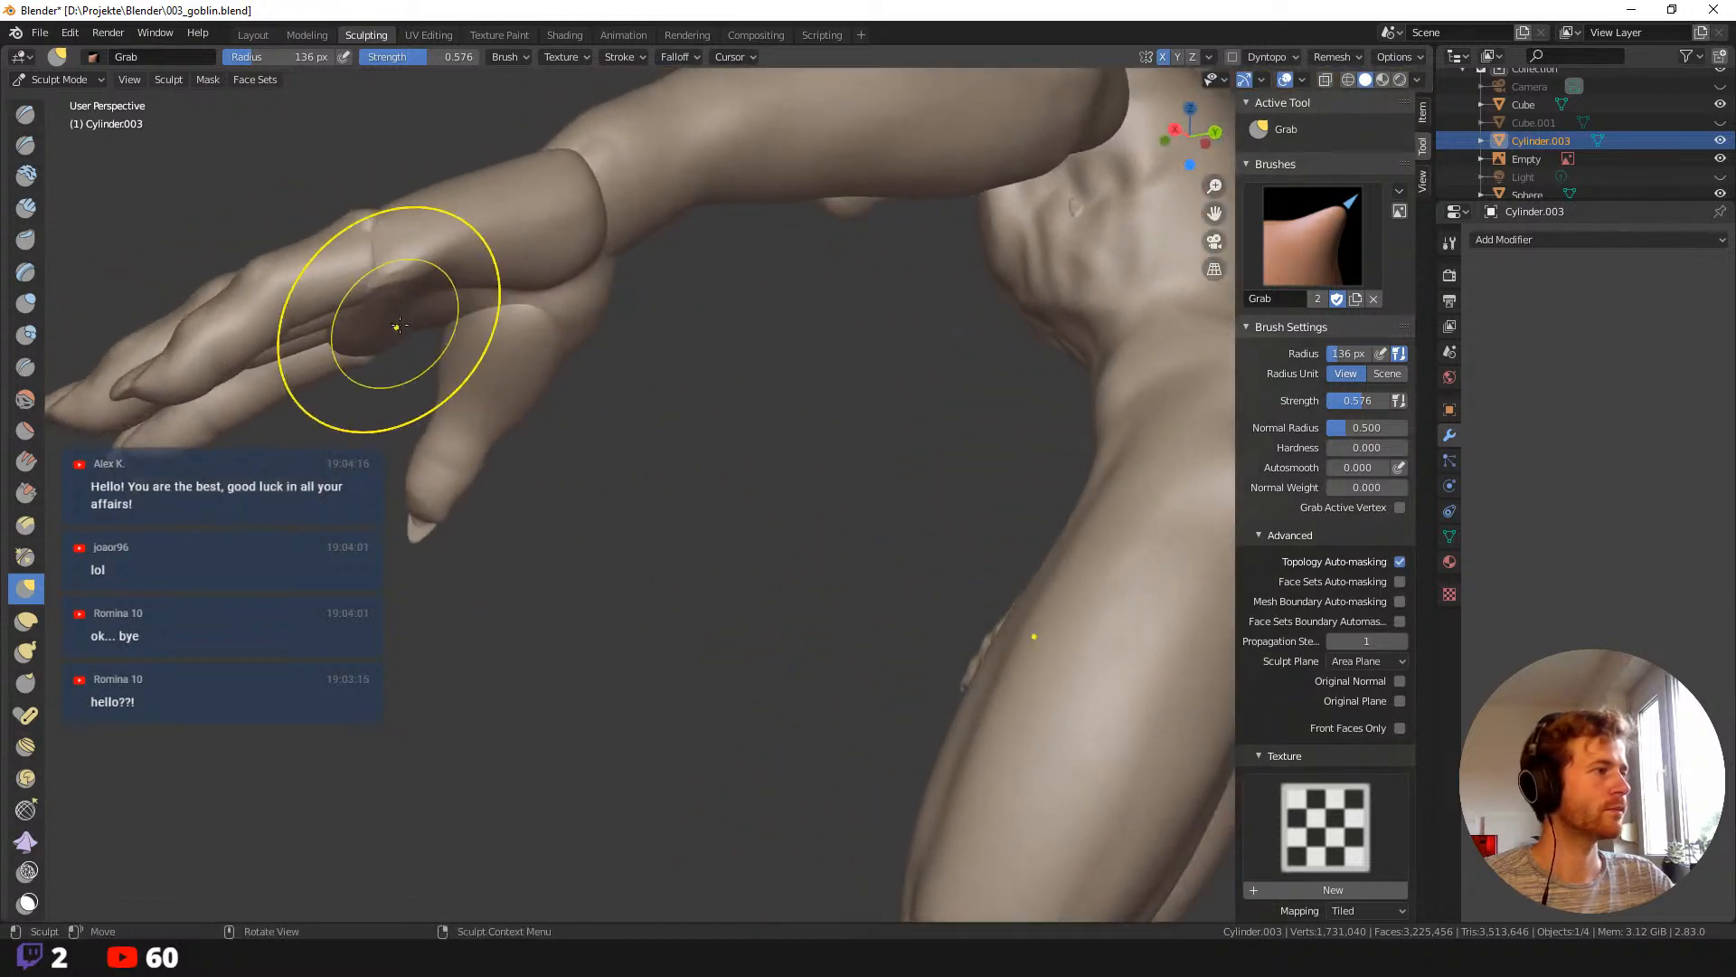
pyautogui.press('f')
pyautogui.click(550, 317)
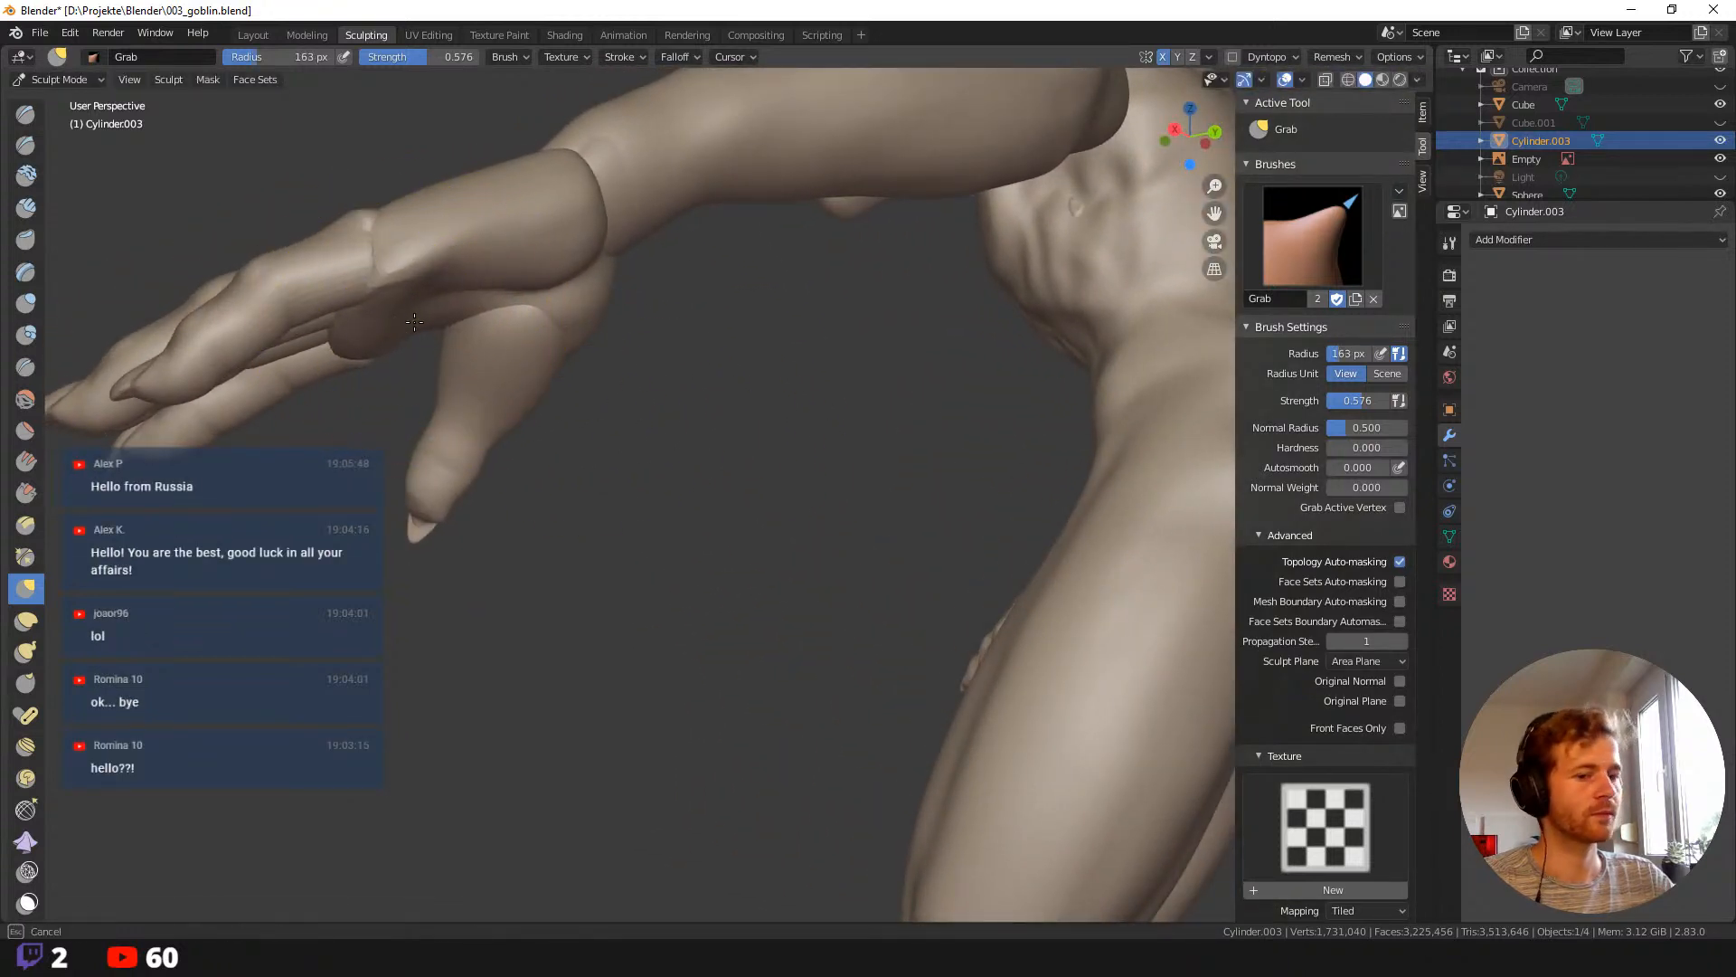
pyautogui.moveTo(467, 393)
pyautogui.mouseDown(button='middle')
pyautogui.moveTo(443, 461)
pyautogui.moveTo(525, 529)
pyautogui.moveTo(582, 621)
pyautogui.moveTo(768, 670)
pyautogui.moveTo(950, 601)
pyautogui.moveTo(967, 566)
pyautogui.moveTo(863, 524)
pyautogui.mouseUp(button='middle')
# Adjust the little finger and the other fingertips with the Grab brush, using radii of 50, 58 and 63 px.
pyautogui.press('f')
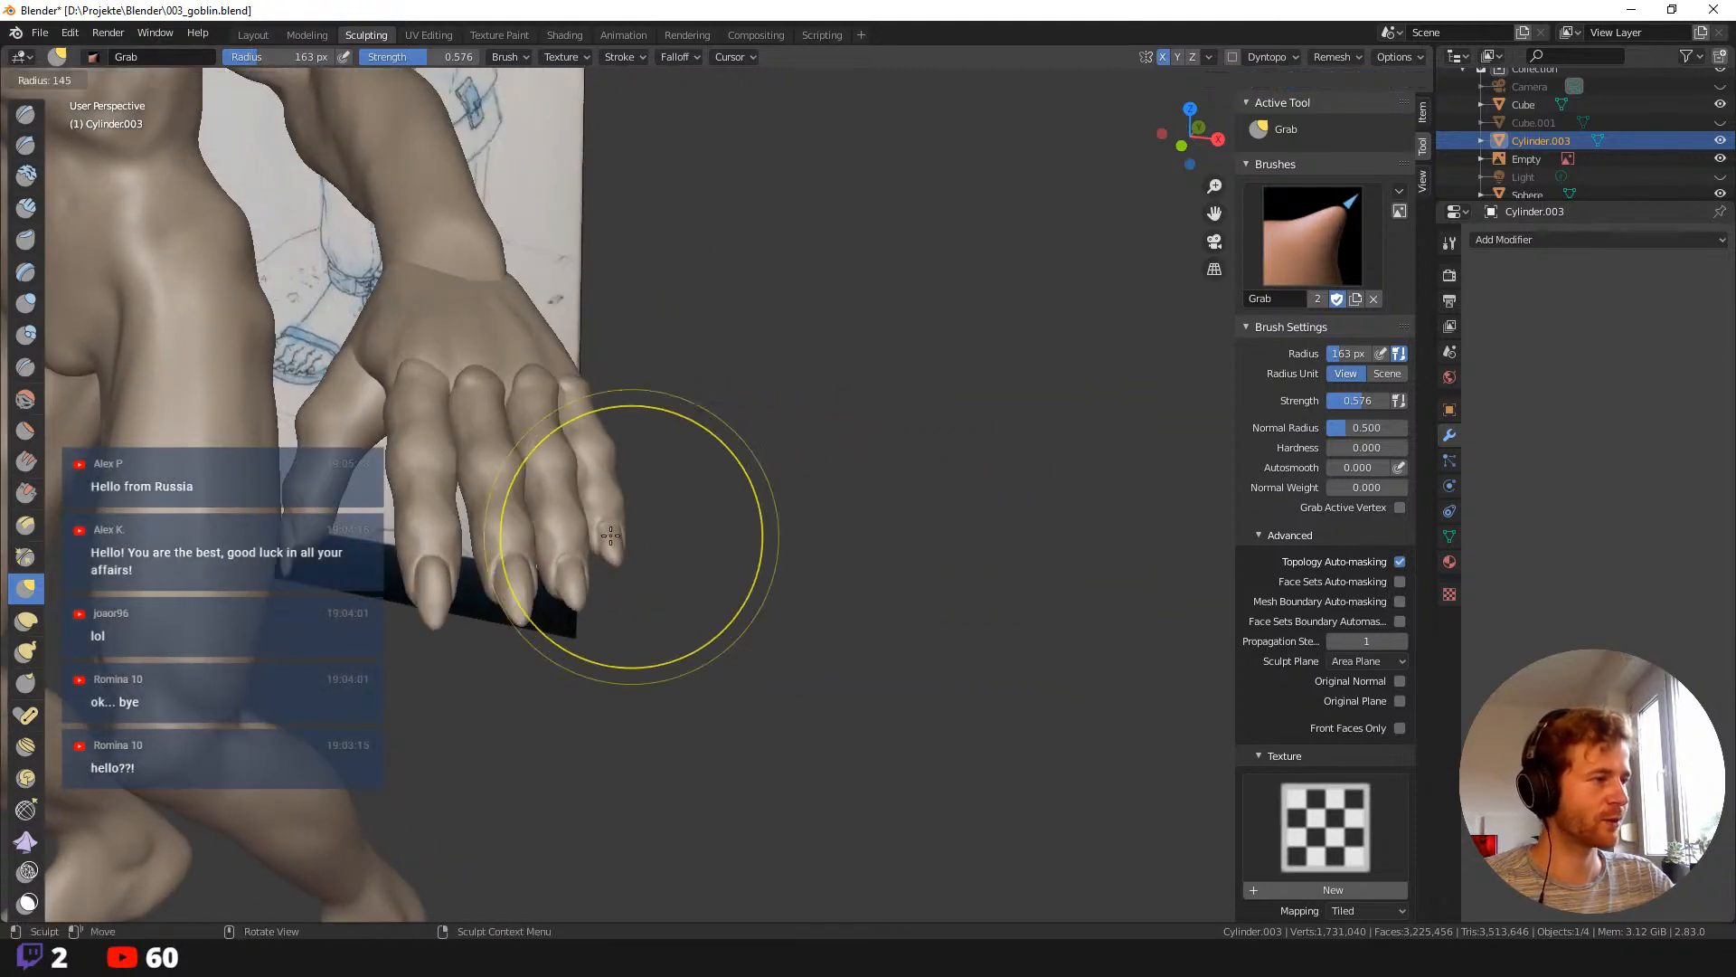
pyautogui.click(578, 539)
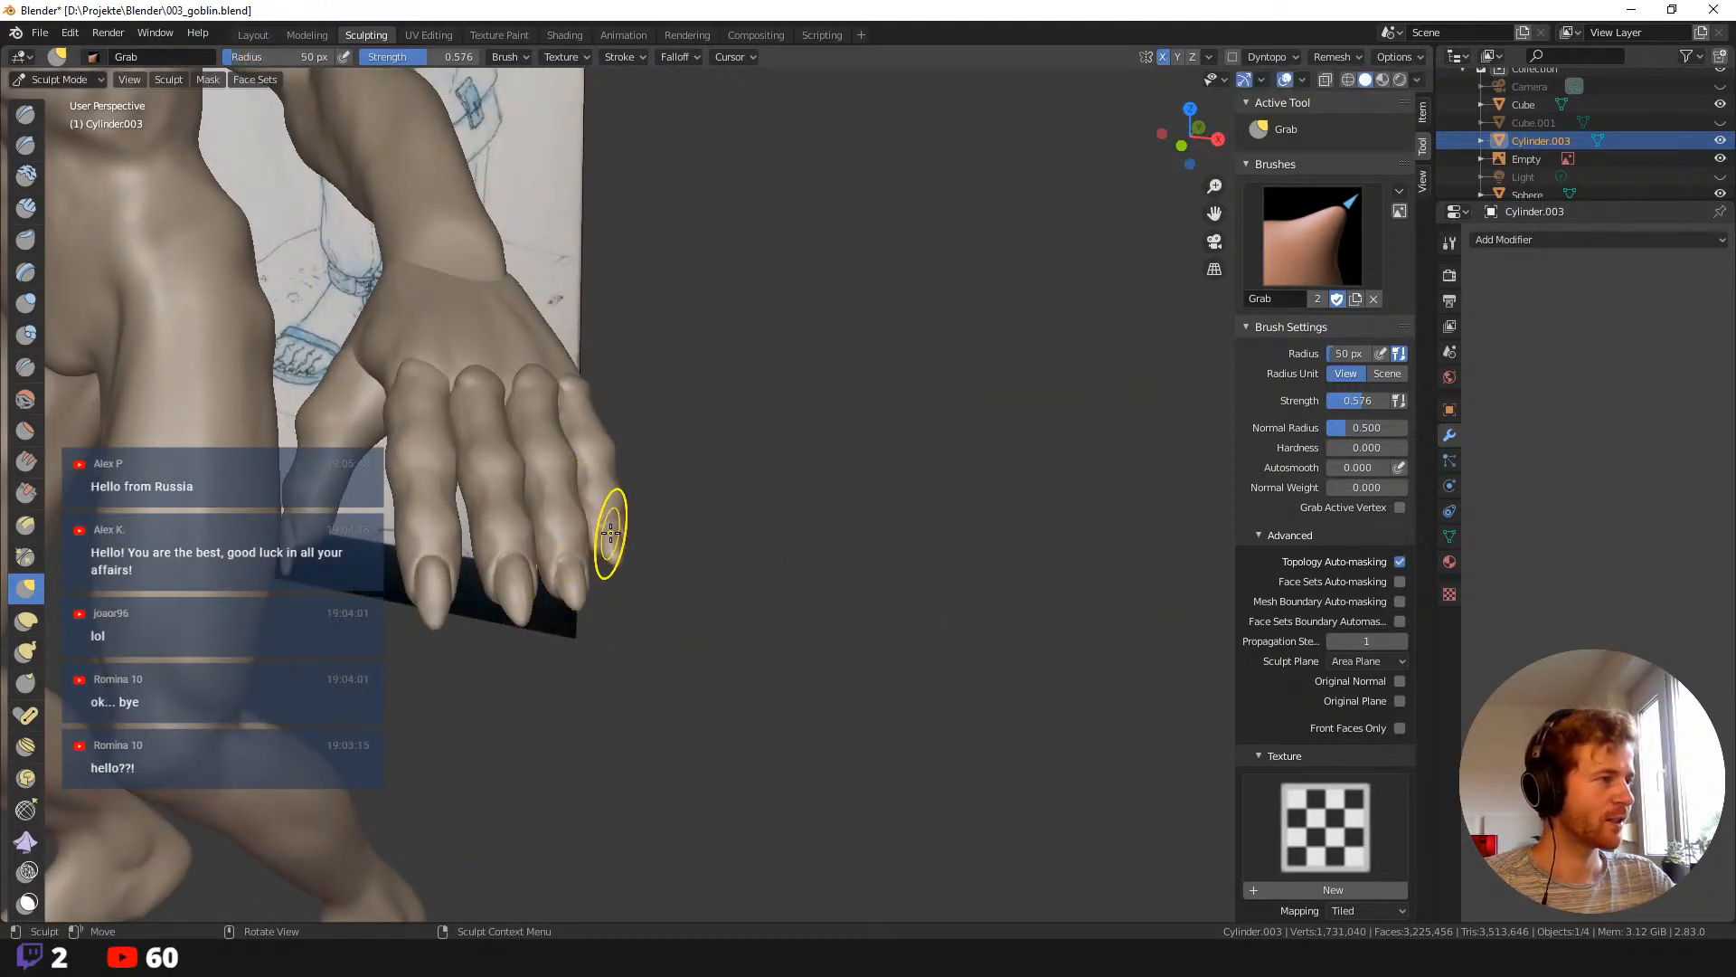
pyautogui.moveTo(700, 562); pyautogui.dragTo(468, 494, button='middle')
pyautogui.moveTo(661, 579)
pyautogui.mouseDown(button='middle')
pyautogui.moveTo(600, 582)
pyautogui.moveTo(637, 537)
pyautogui.moveTo(579, 523)
pyautogui.mouseUp(button='middle')
pyautogui.press('f')
pyautogui.click(660, 554)
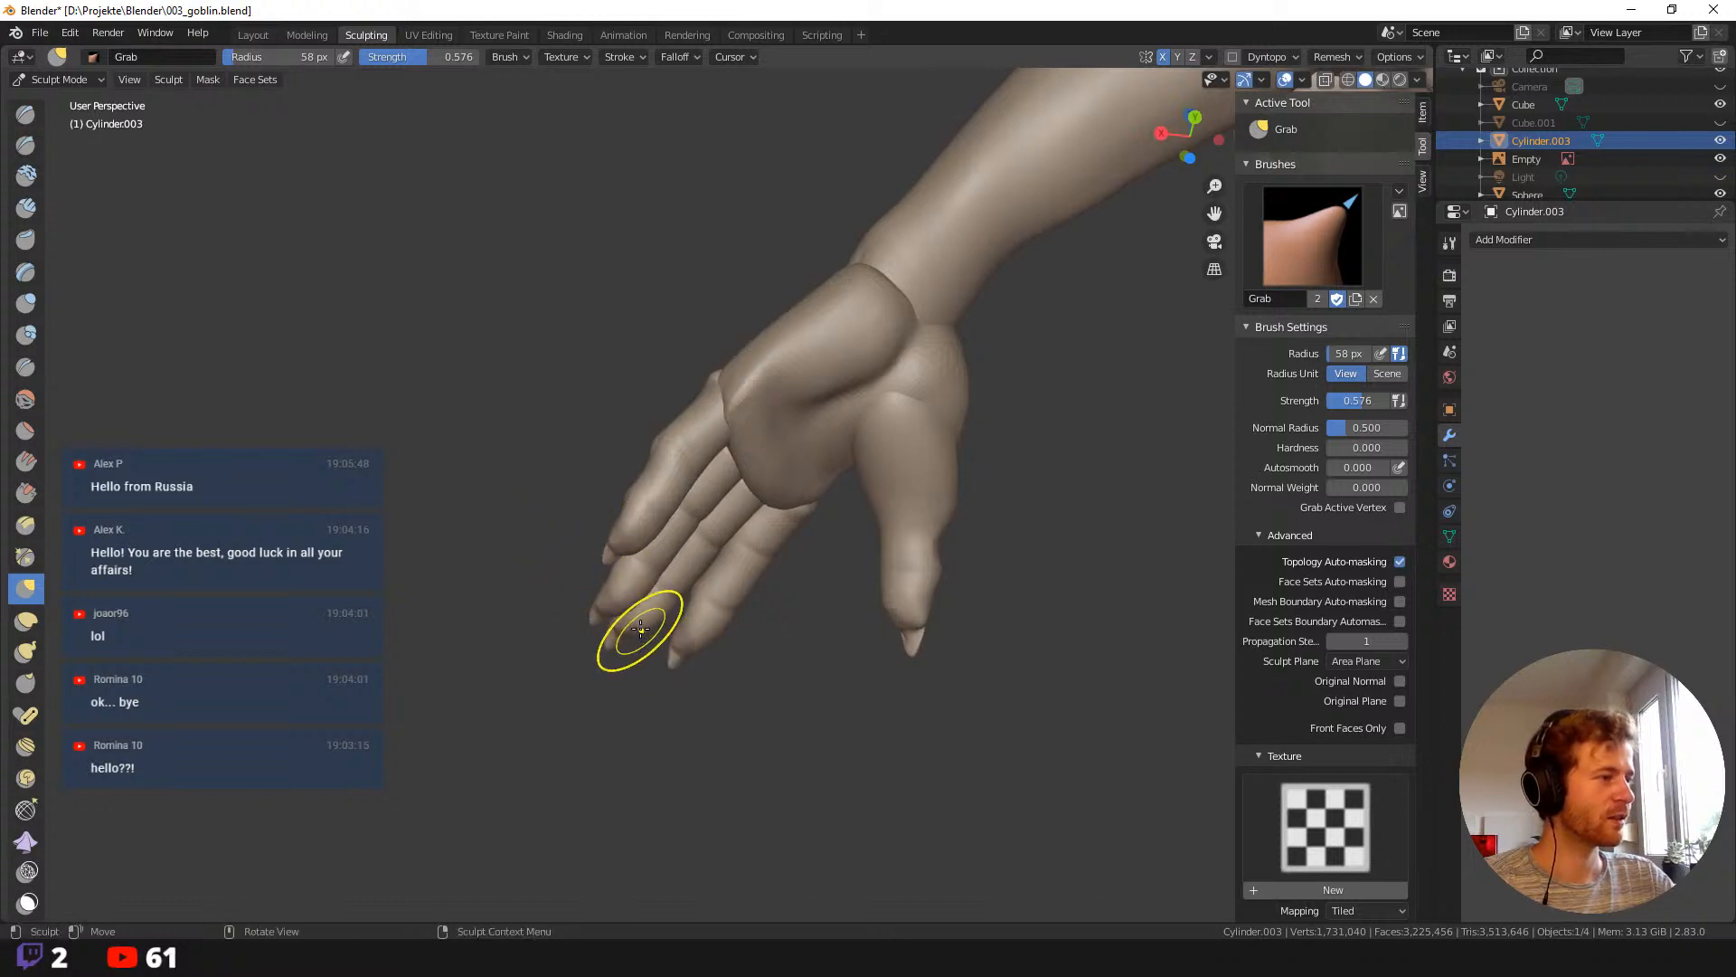
pyautogui.moveTo(736, 678); pyautogui.dragTo(666, 620, button='middle')
pyautogui.press('f')
pyautogui.click(680, 633)
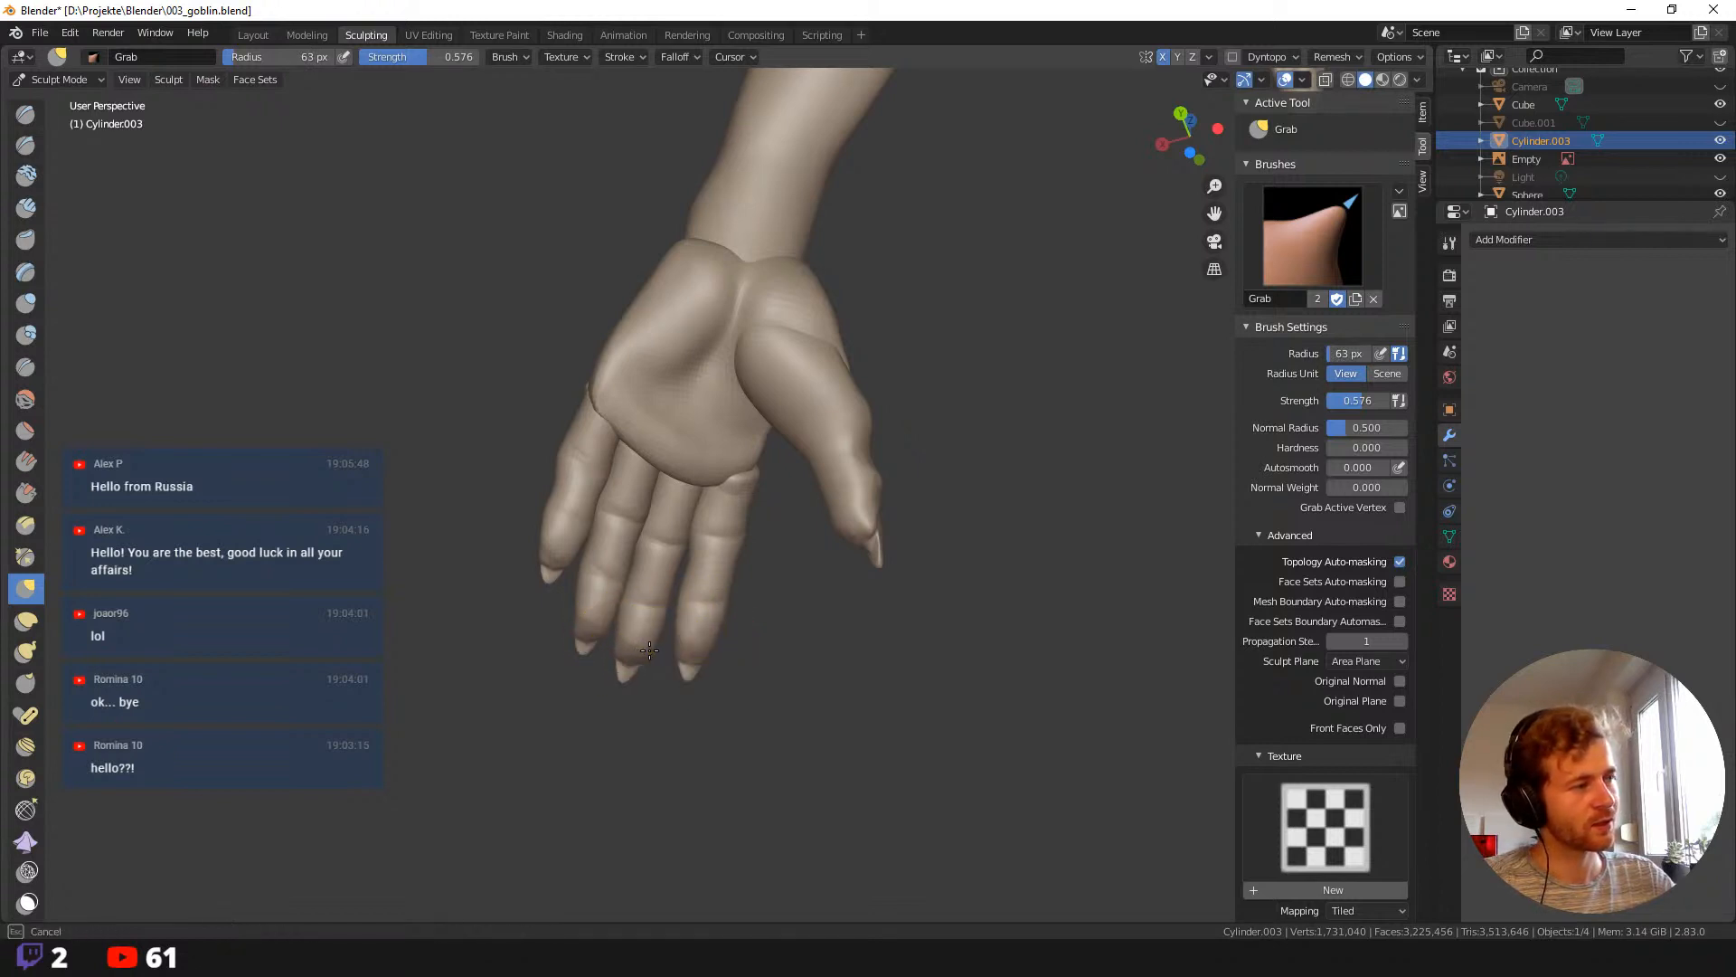
# Reshape the palm and the little-finger side of the hand with the Grab brush, using radii of 92 and 108 px.
pyautogui.moveTo(554, 543); pyautogui.dragTo(540, 438, button='middle')
pyautogui.press('f')
pyautogui.click(725, 425)
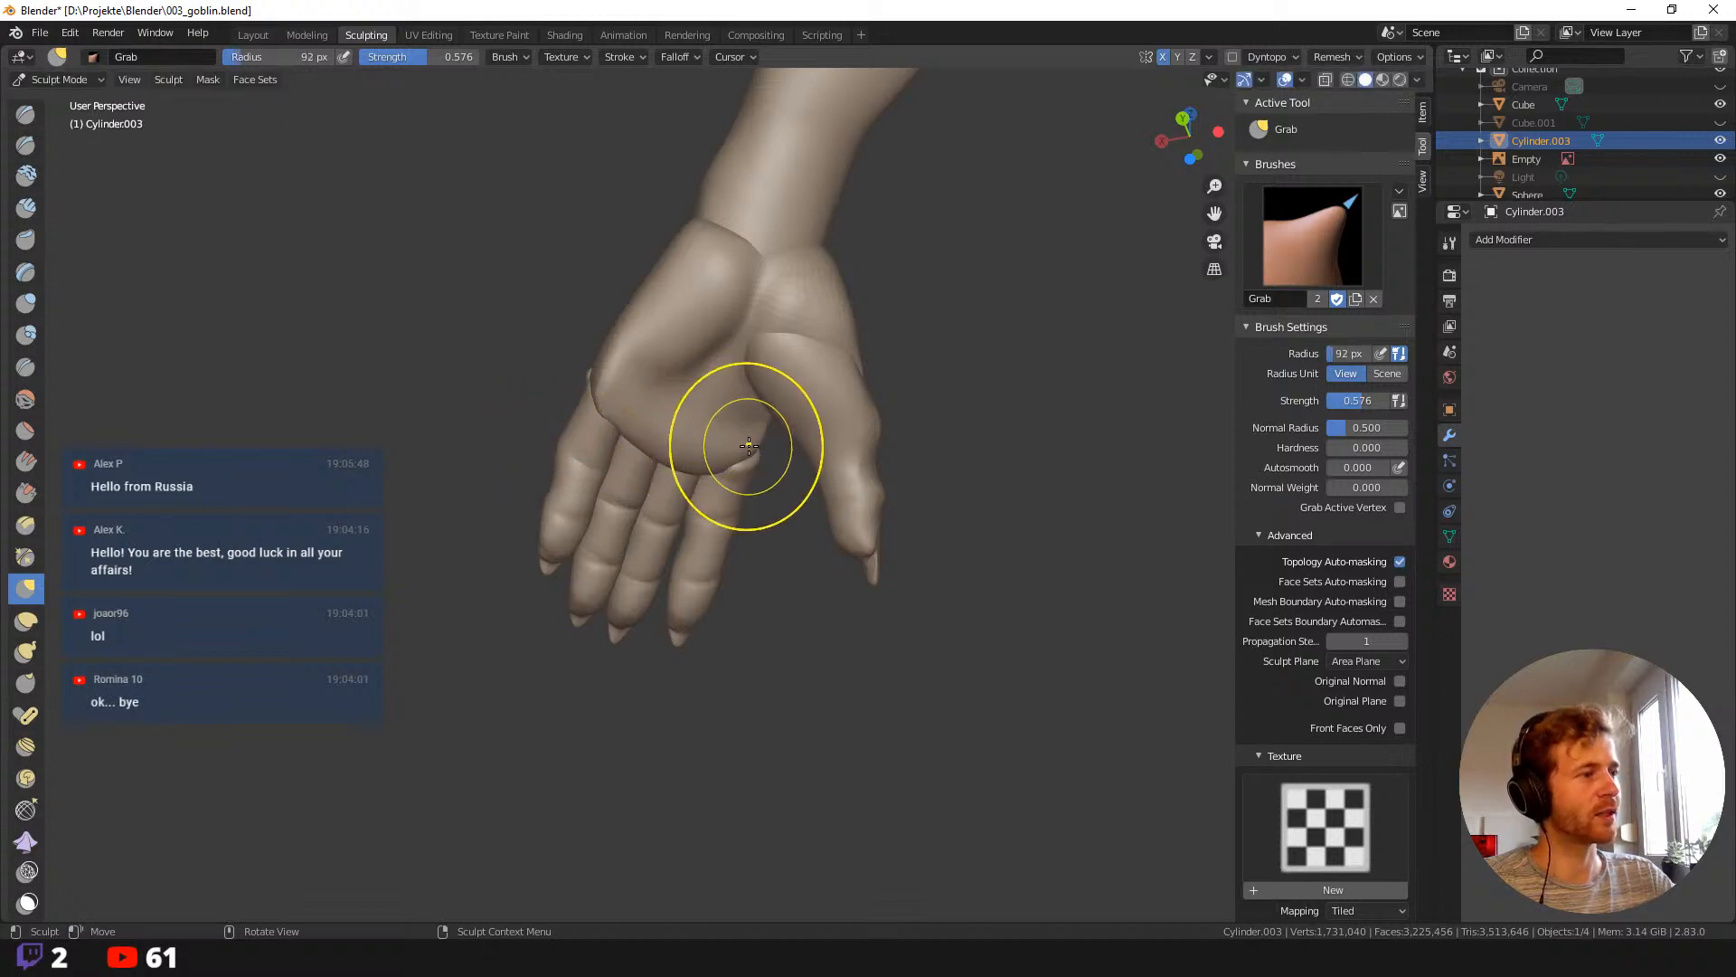
pyautogui.moveTo(504, 329); pyautogui.dragTo(698, 454, button='middle')
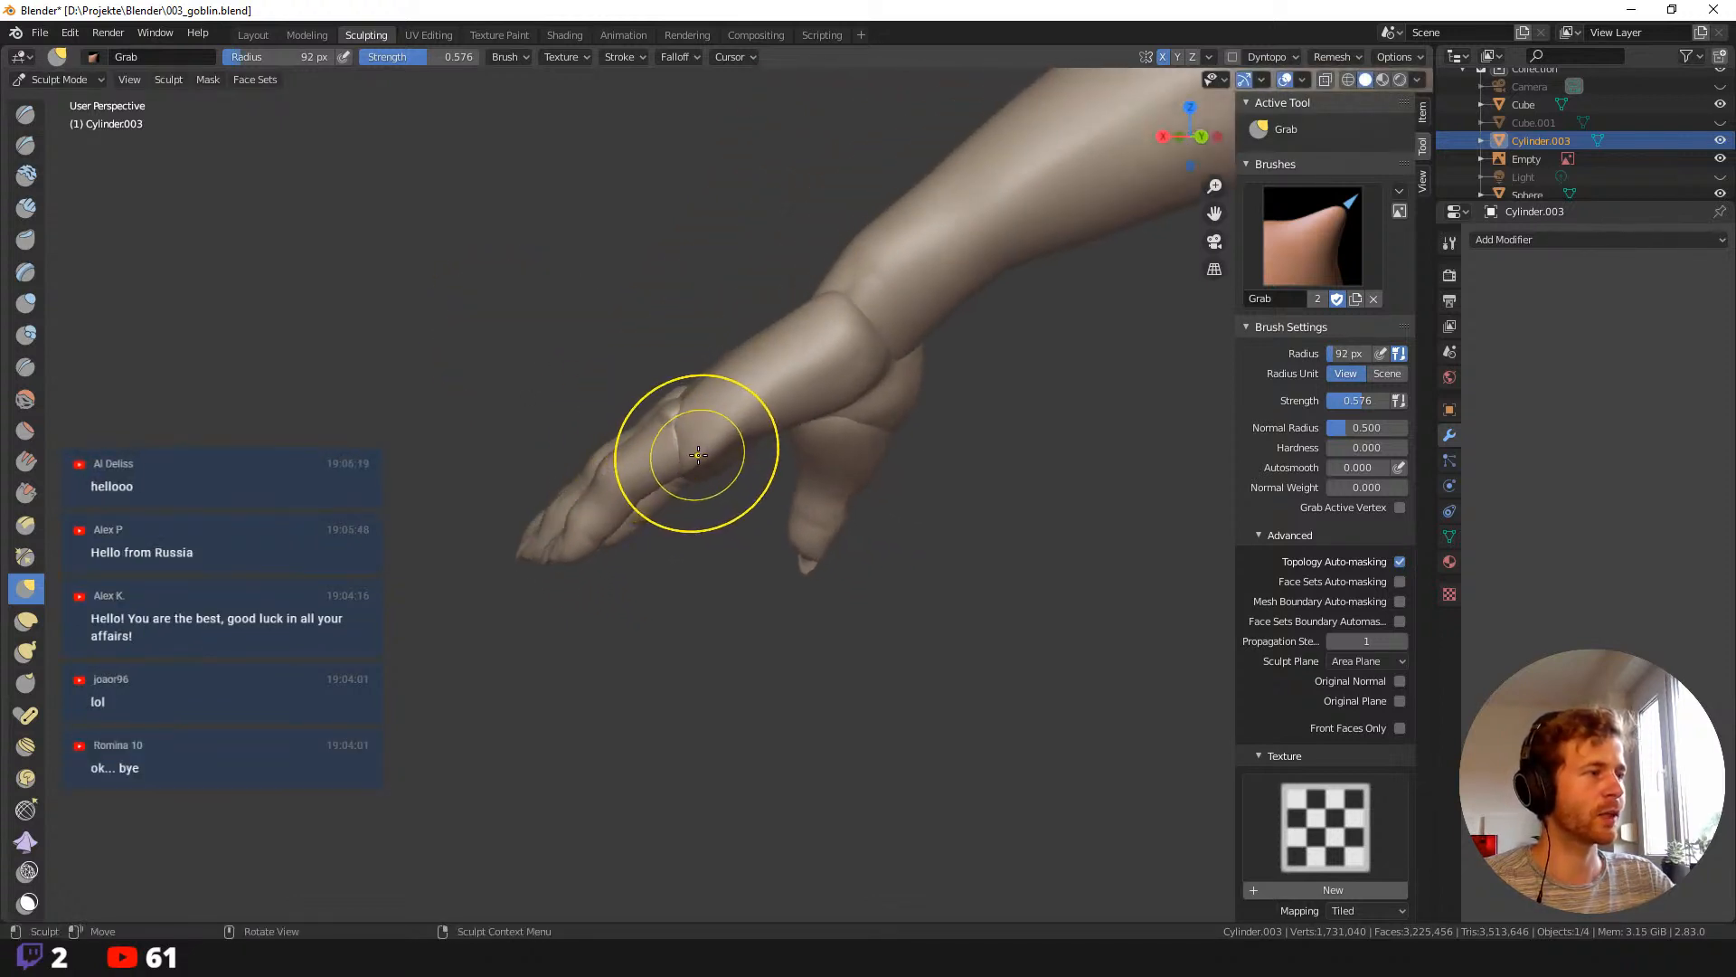
pyautogui.press('f')
pyautogui.click(786, 430)
pyautogui.moveTo(639, 364); pyautogui.dragTo(718, 424, button='middle')
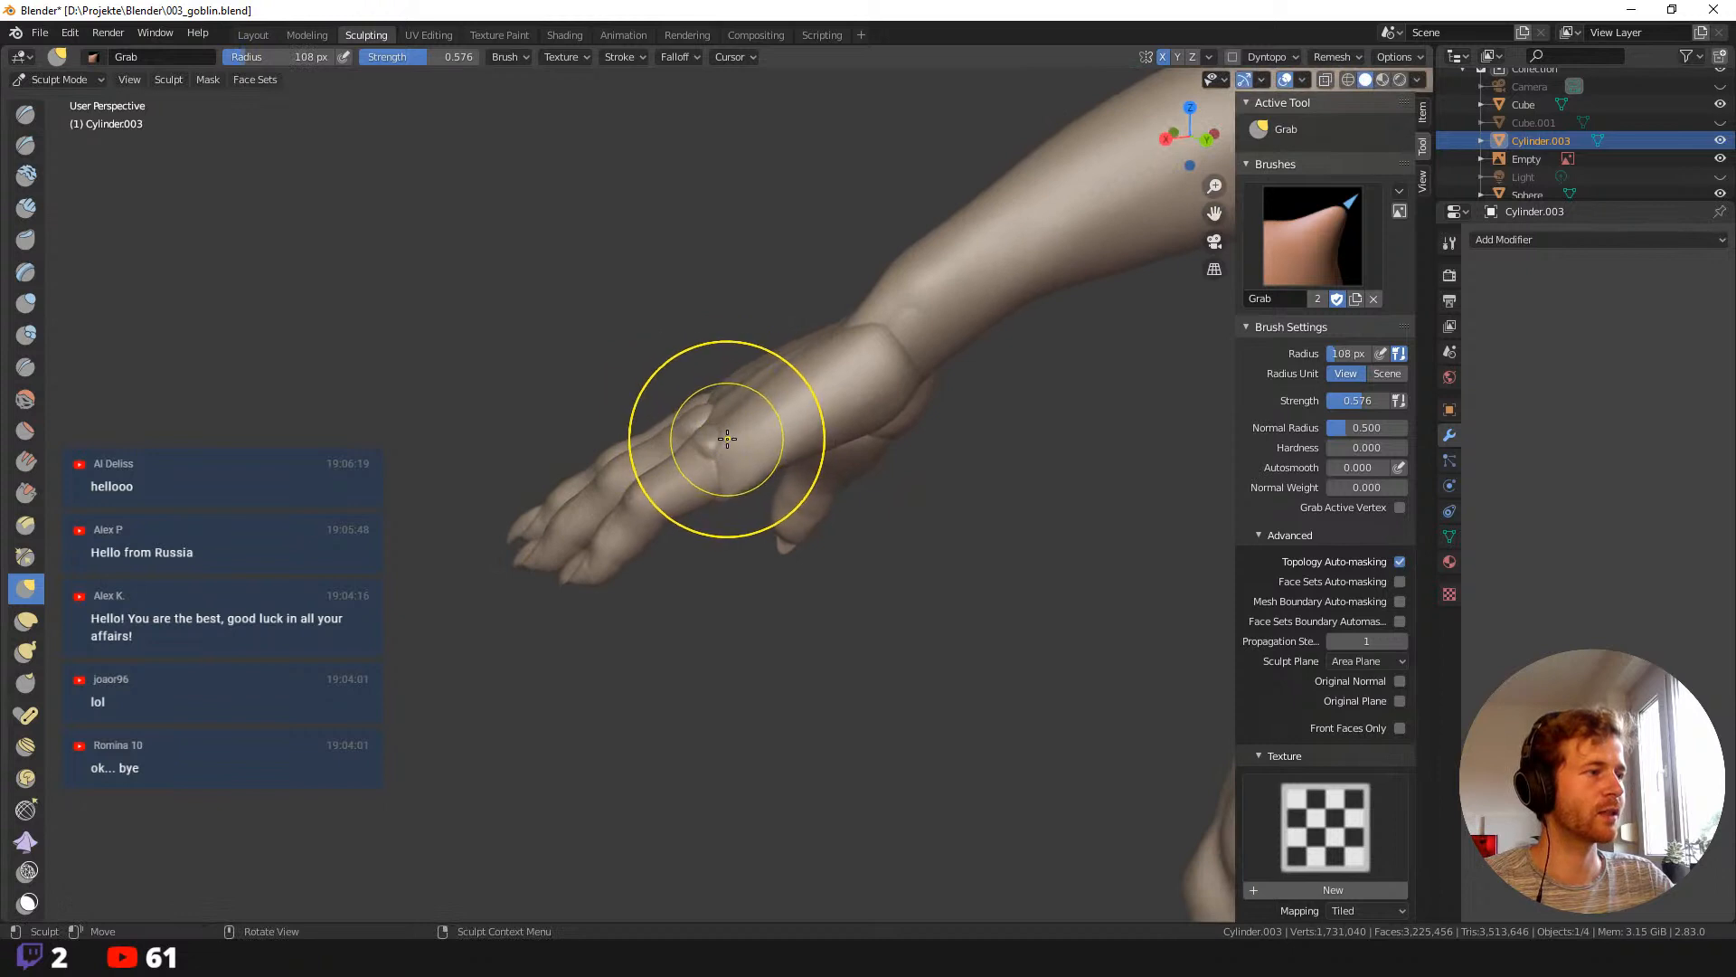
pyautogui.moveTo(719, 421); pyautogui.dragTo(707, 407)
# Adjust the outer side of the palm near the wrist with the Grab brush at a radius of 128 px.
pyautogui.moveTo(681, 371)
pyautogui.mouseDown(button='middle')
pyautogui.moveTo(689, 403)
pyautogui.moveTo(669, 349)
pyautogui.mouseUp(button='middle')
pyautogui.moveTo(906, 462)
pyautogui.mouseDown(button='middle')
pyautogui.moveTo(895, 417)
pyautogui.moveTo(859, 407)
pyautogui.mouseUp(button='middle')
pyautogui.press('f')
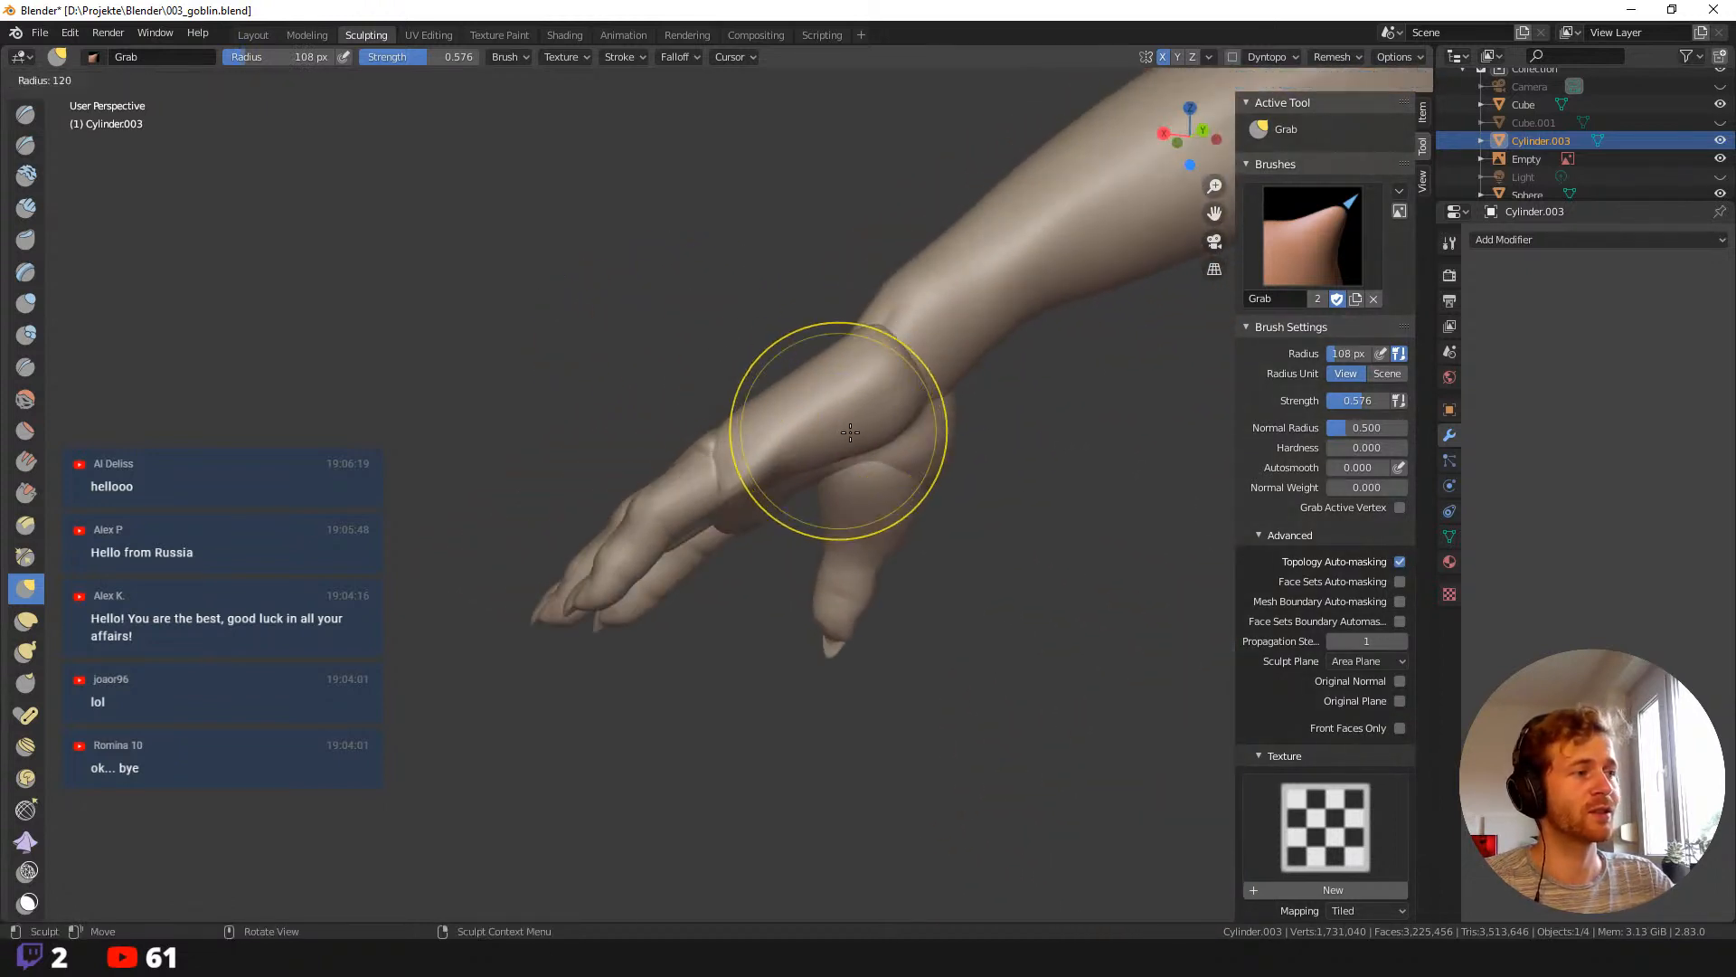
pyautogui.click(857, 427)
pyautogui.moveTo(849, 431); pyautogui.dragTo(845, 423)
pyautogui.moveTo(736, 310)
pyautogui.mouseDown(button='middle')
pyautogui.moveTo(827, 385)
pyautogui.moveTo(849, 332)
pyautogui.mouseUp(button='middle')
pyautogui.moveTo(656, 290); pyautogui.dragTo(826, 446, button='middle')
pyautogui.moveTo(915, 488)
pyautogui.mouseDown(button='middle')
pyautogui.moveTo(924, 504)
pyautogui.moveTo(893, 425)
pyautogui.mouseUp(button='middle')
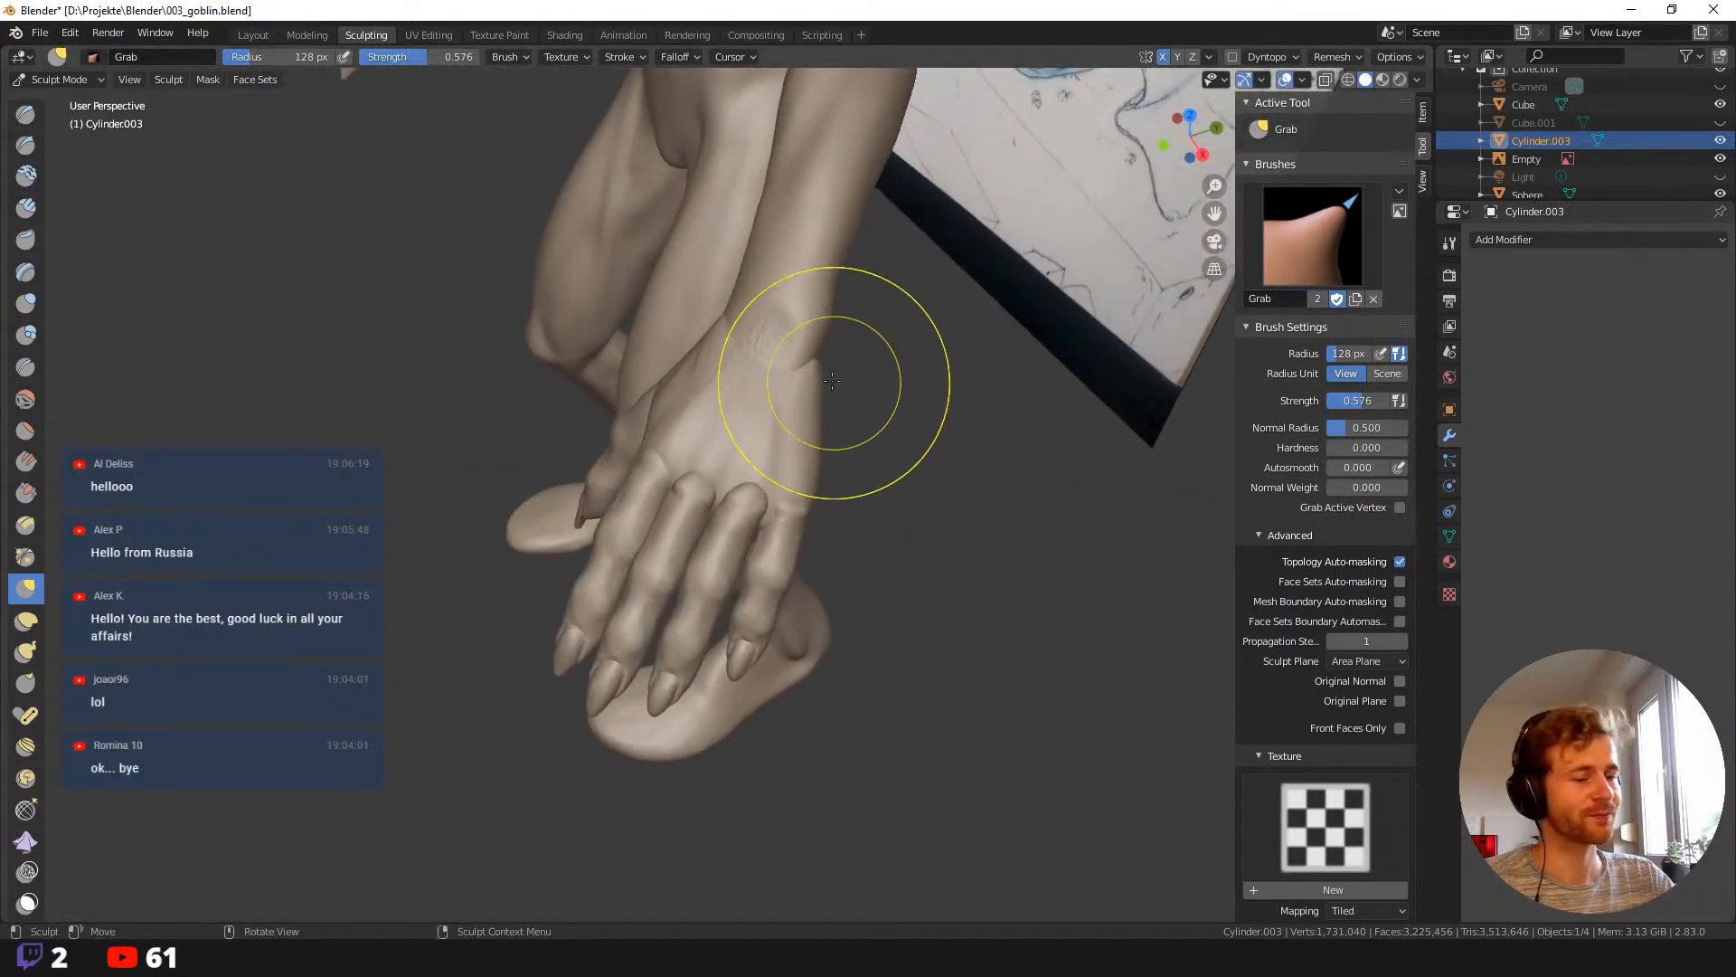
# Refine the outer edge of the hand and the base of the thumb with the Grab brush at 99 px.
pyautogui.press('f')
pyautogui.click(790, 380)
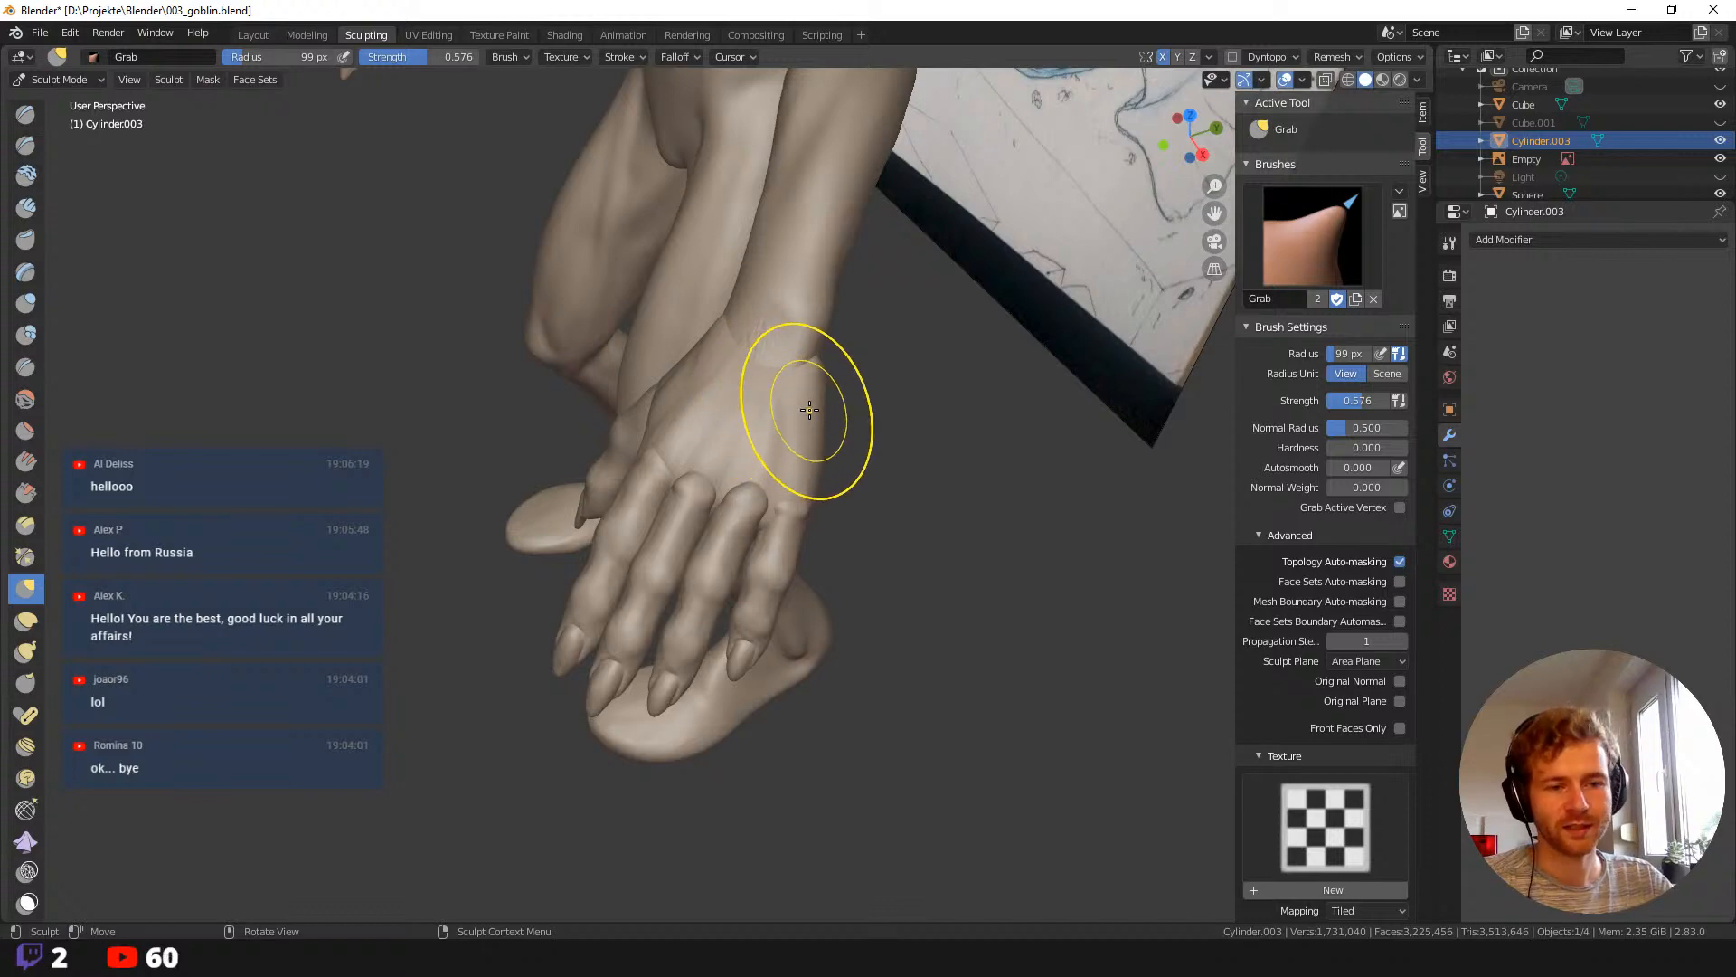
pyautogui.moveTo(756, 435)
pyautogui.mouseDown(button='middle')
pyautogui.moveTo(678, 419)
pyautogui.moveTo(650, 507)
pyautogui.moveTo(715, 529)
pyautogui.mouseUp(button='middle')
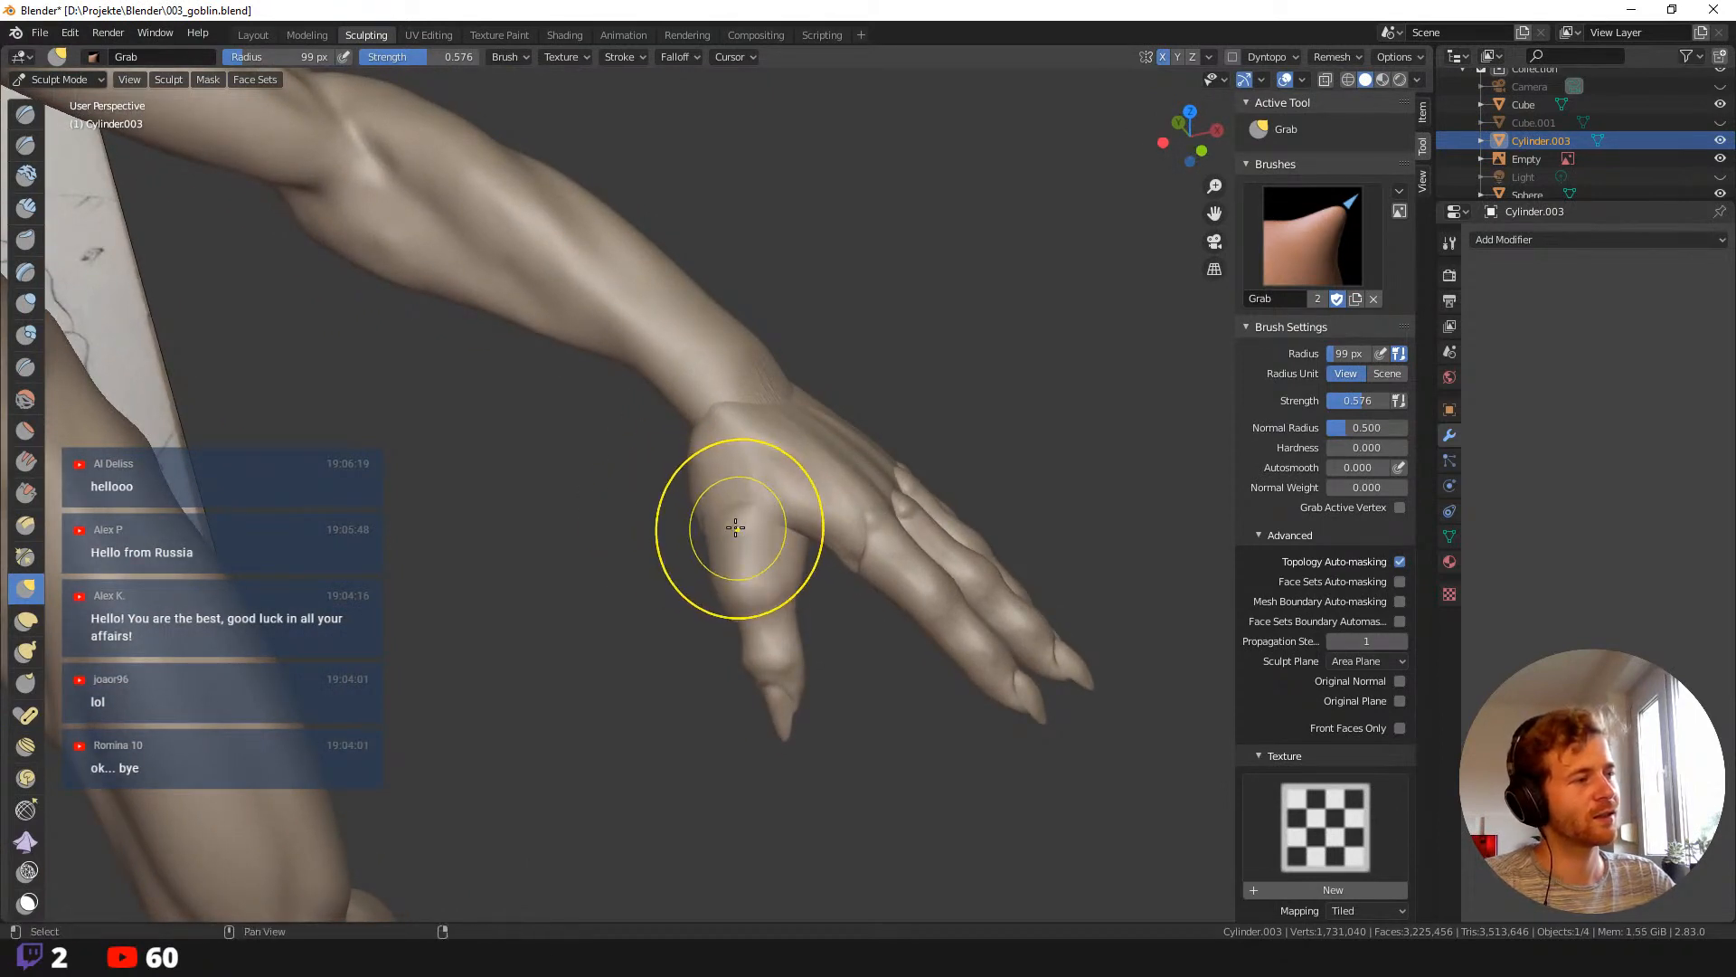
pyautogui.moveTo(744, 533); pyautogui.dragTo(873, 574, button='middle')
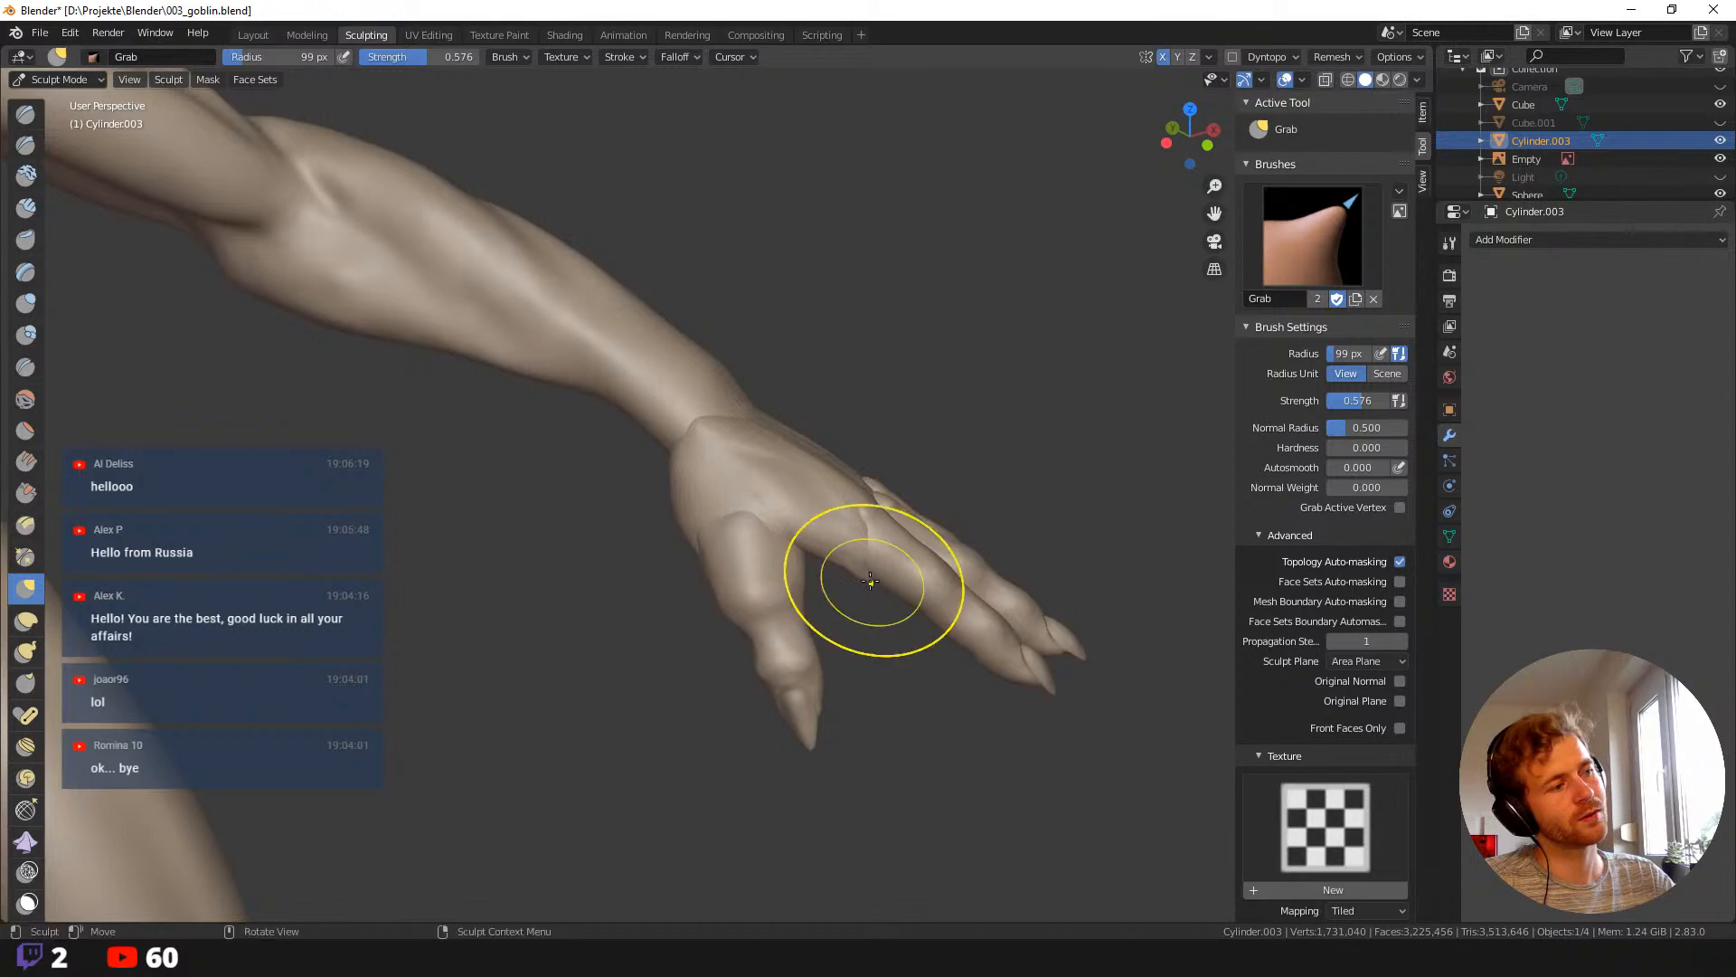
# Pull the knuckle area at the base of the fingers into shape with the Grab brush at 53 px.
pyautogui.press('f')
pyautogui.click(863, 495)
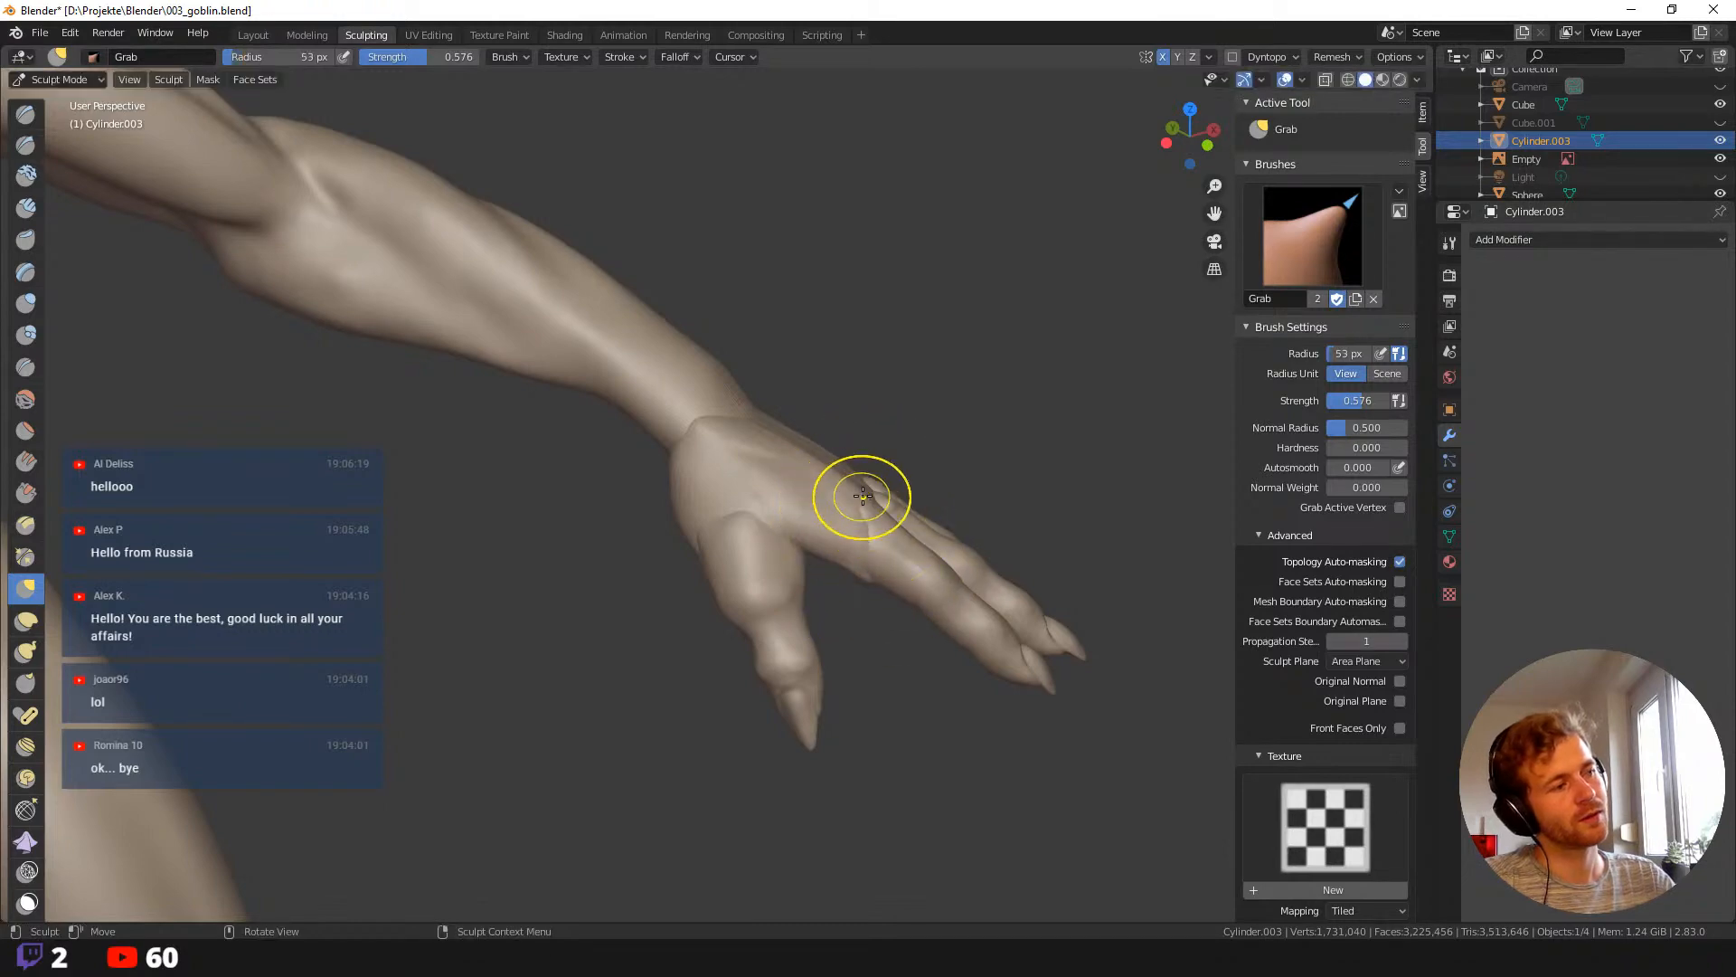
pyautogui.moveTo(877, 500); pyautogui.dragTo(924, 507, button='middle')
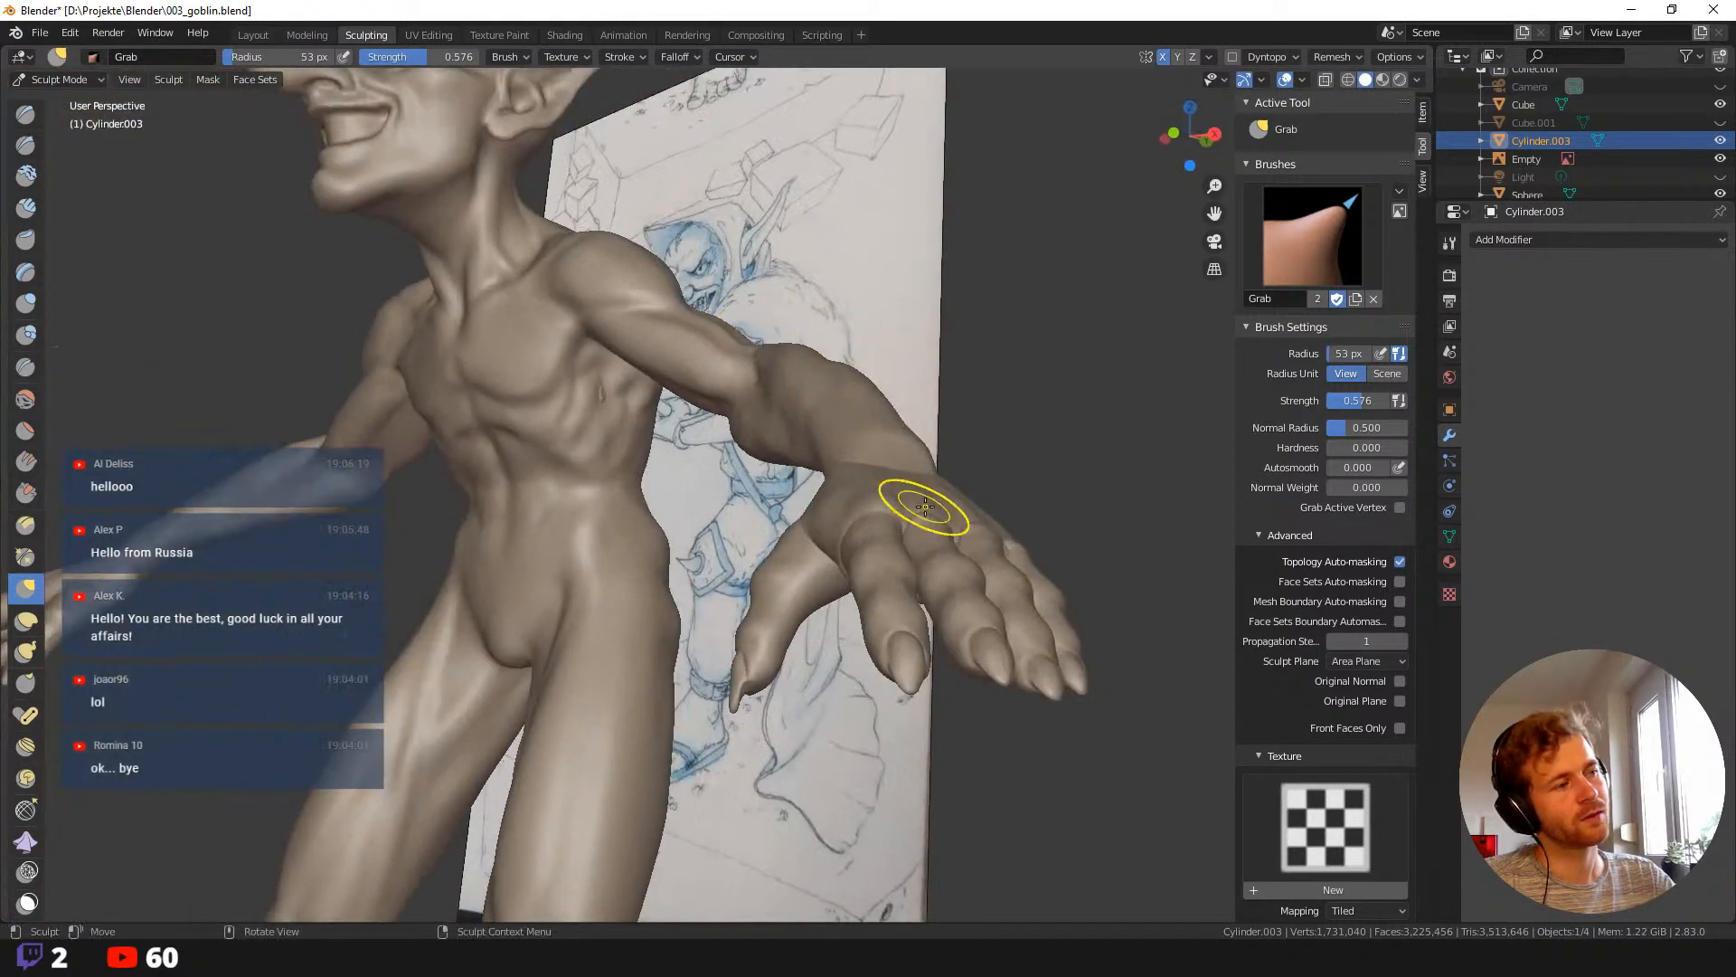
pyautogui.moveTo(1060, 478); pyautogui.dragTo(976, 512, button='middle')
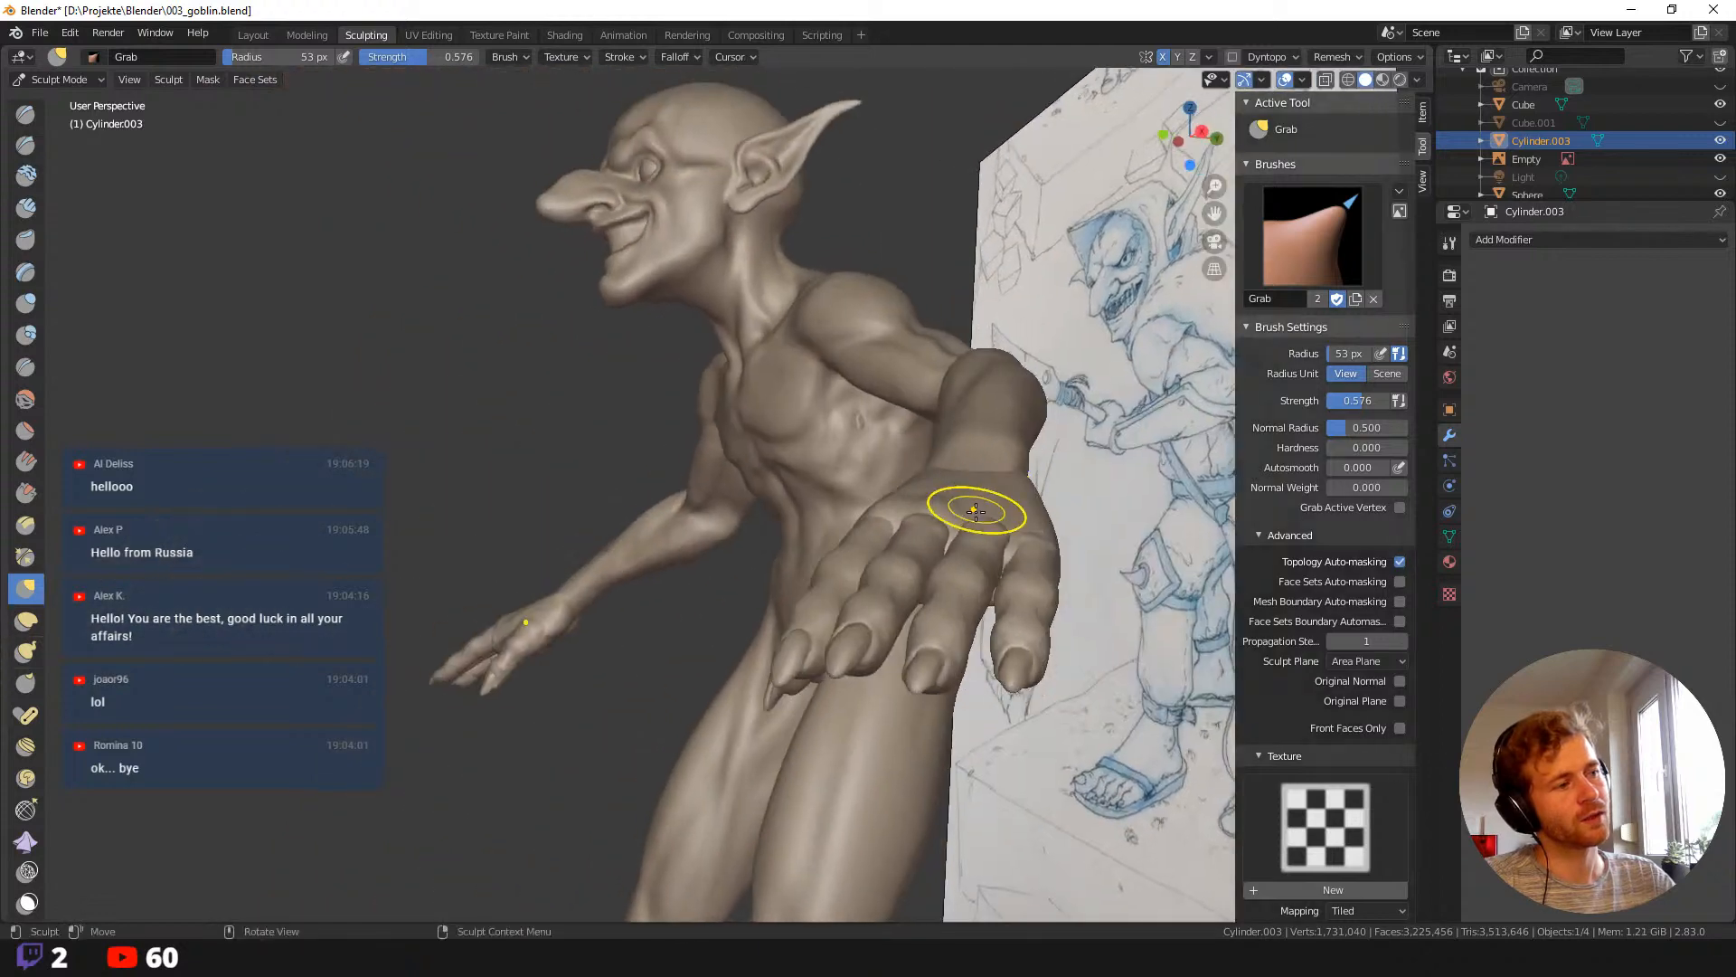
pyautogui.moveTo(709, 434); pyautogui.dragTo(524, 463, button='middle')
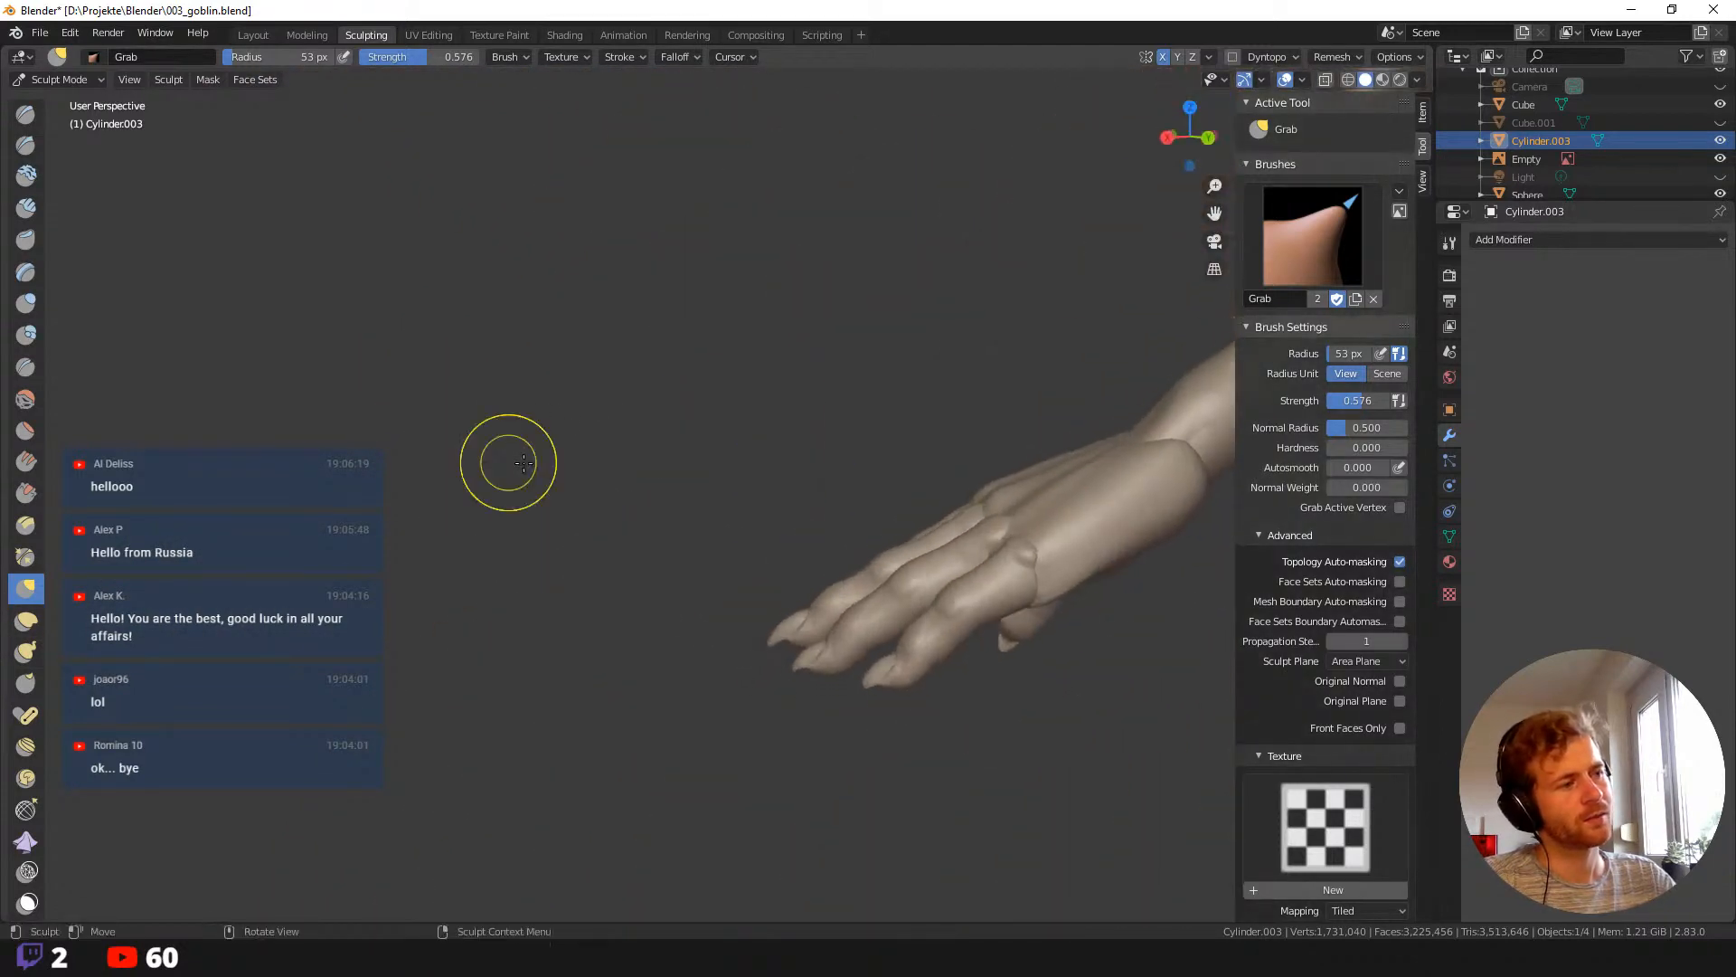
pyautogui.moveTo(1011, 506); pyautogui.dragTo(1016, 509)
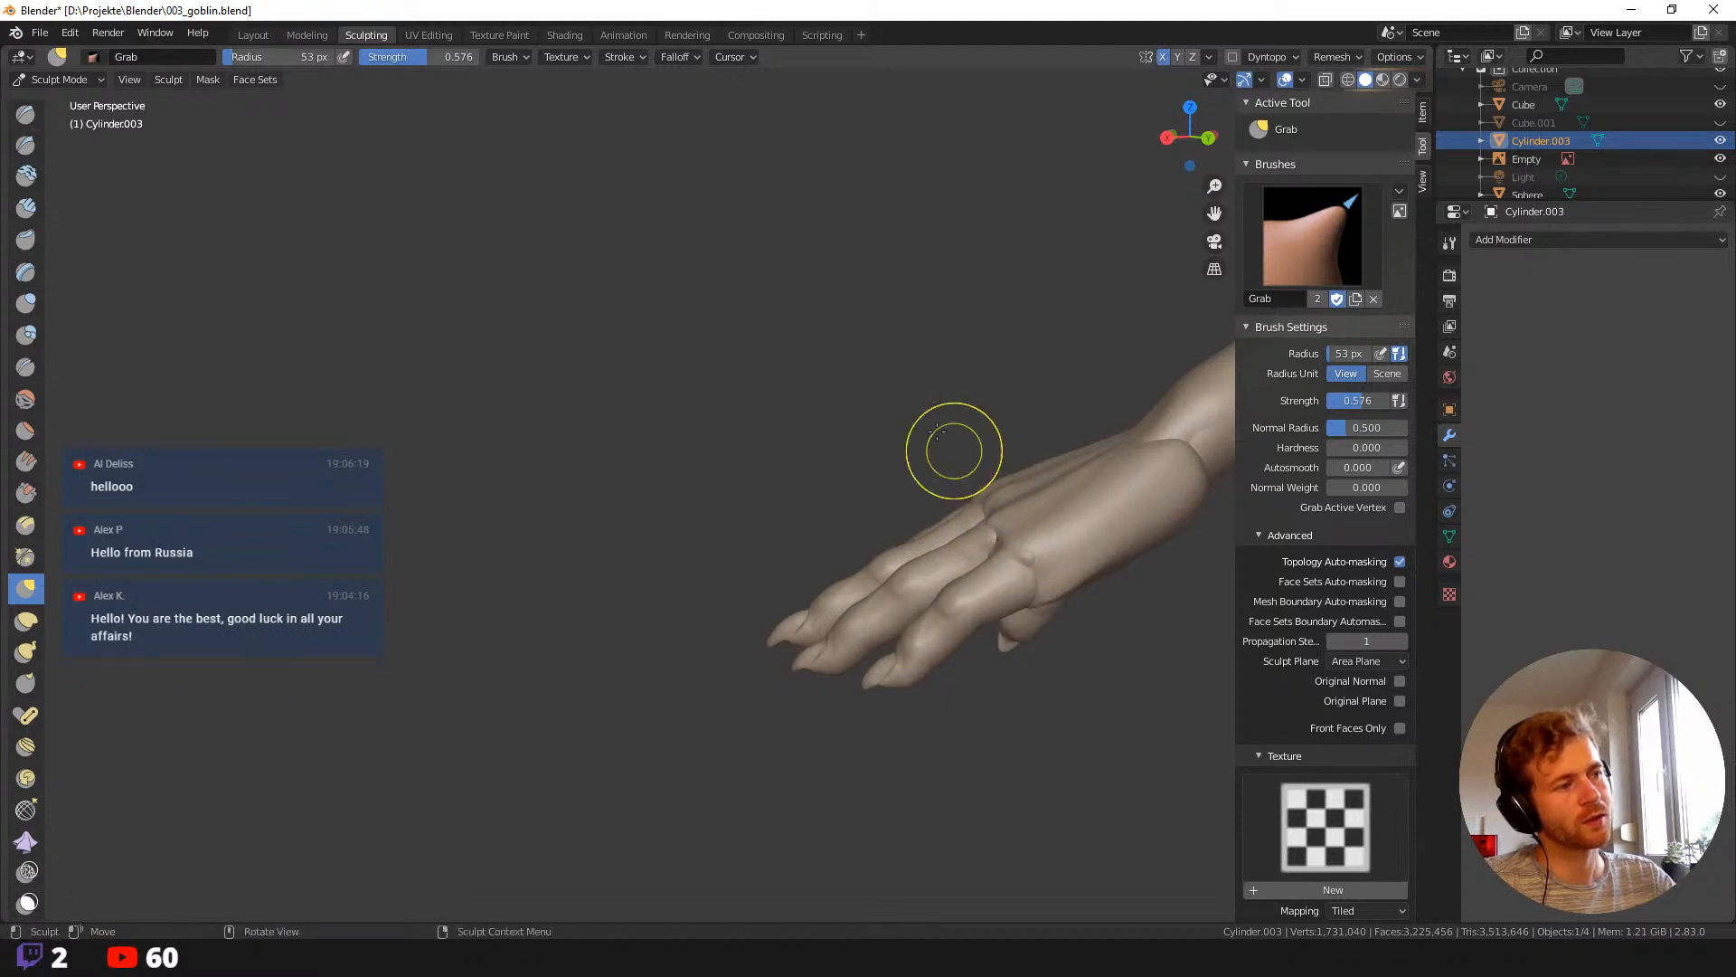
pyautogui.moveTo(937, 432); pyautogui.dragTo(942, 387, button='middle')
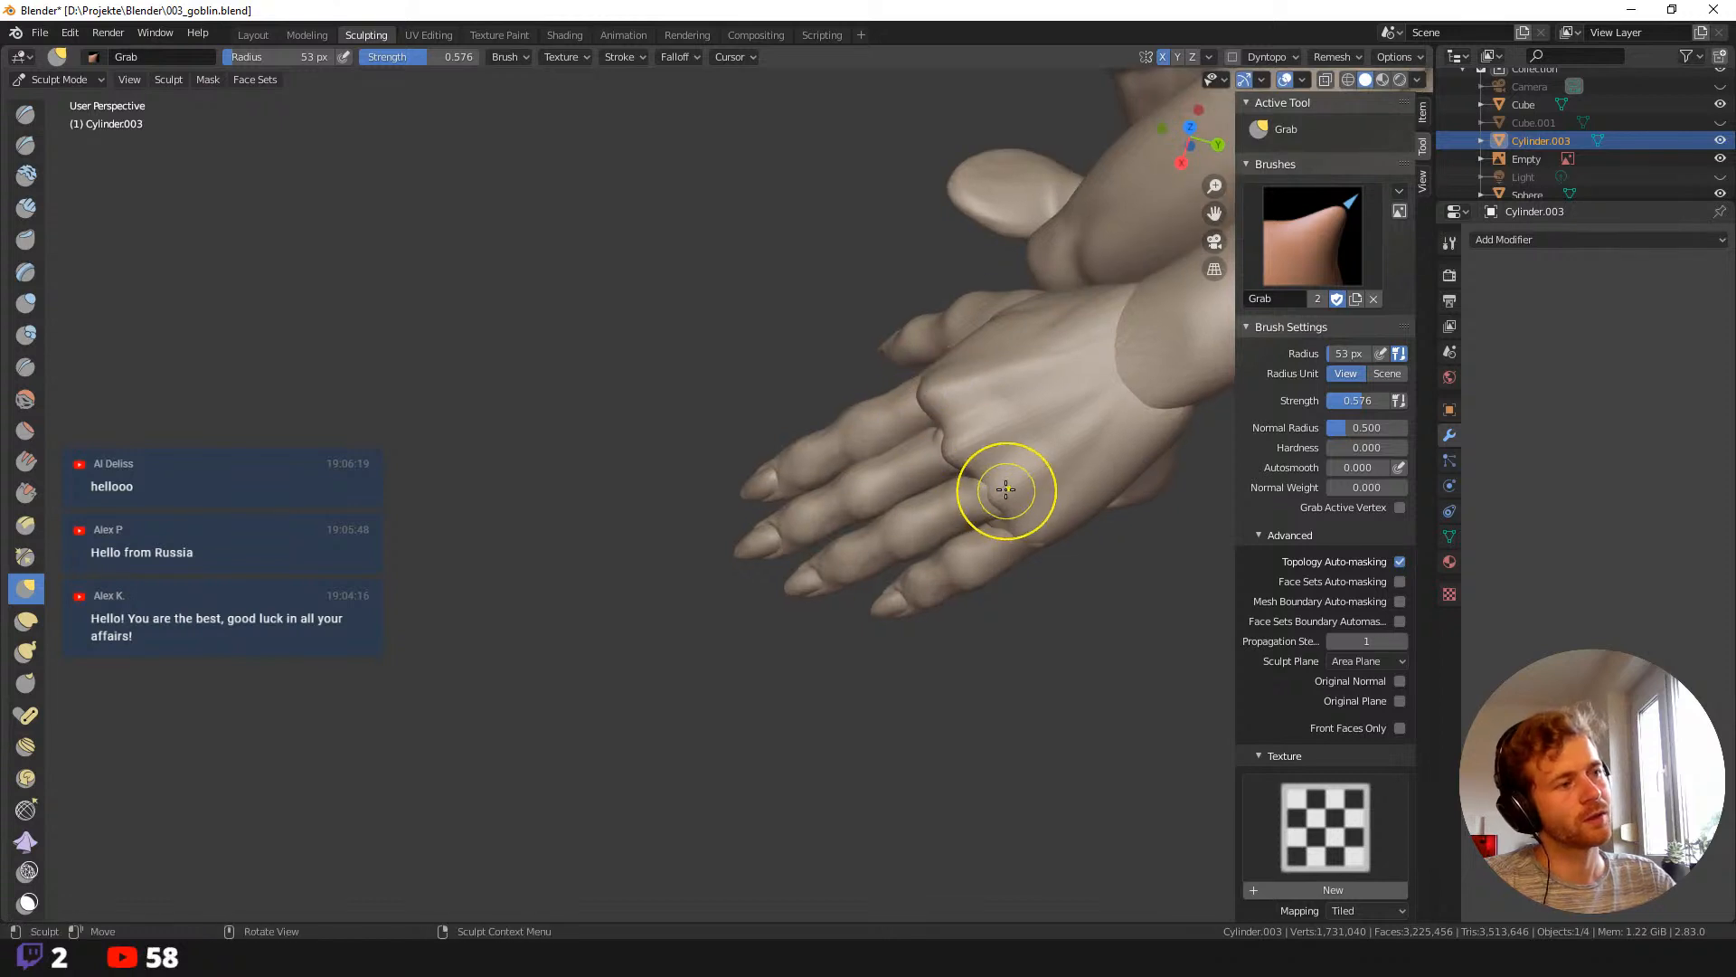
# Reshape the back of the hand near the index-finger knuckle with the Grab brush at 95 px.
pyautogui.moveTo(1029, 548)
pyautogui.mouseDown(button='middle')
pyautogui.moveTo(1095, 552)
pyautogui.moveTo(1078, 594)
pyautogui.mouseUp(button='middle')
pyautogui.press('f')
pyautogui.click(943, 549)
pyautogui.moveTo(878, 581)
pyautogui.mouseDown()
pyautogui.moveTo(887, 630)
pyautogui.moveTo(949, 608)
pyautogui.mouseUp()
pyautogui.moveTo(949, 608); pyautogui.dragTo(1019, 560, button='middle')
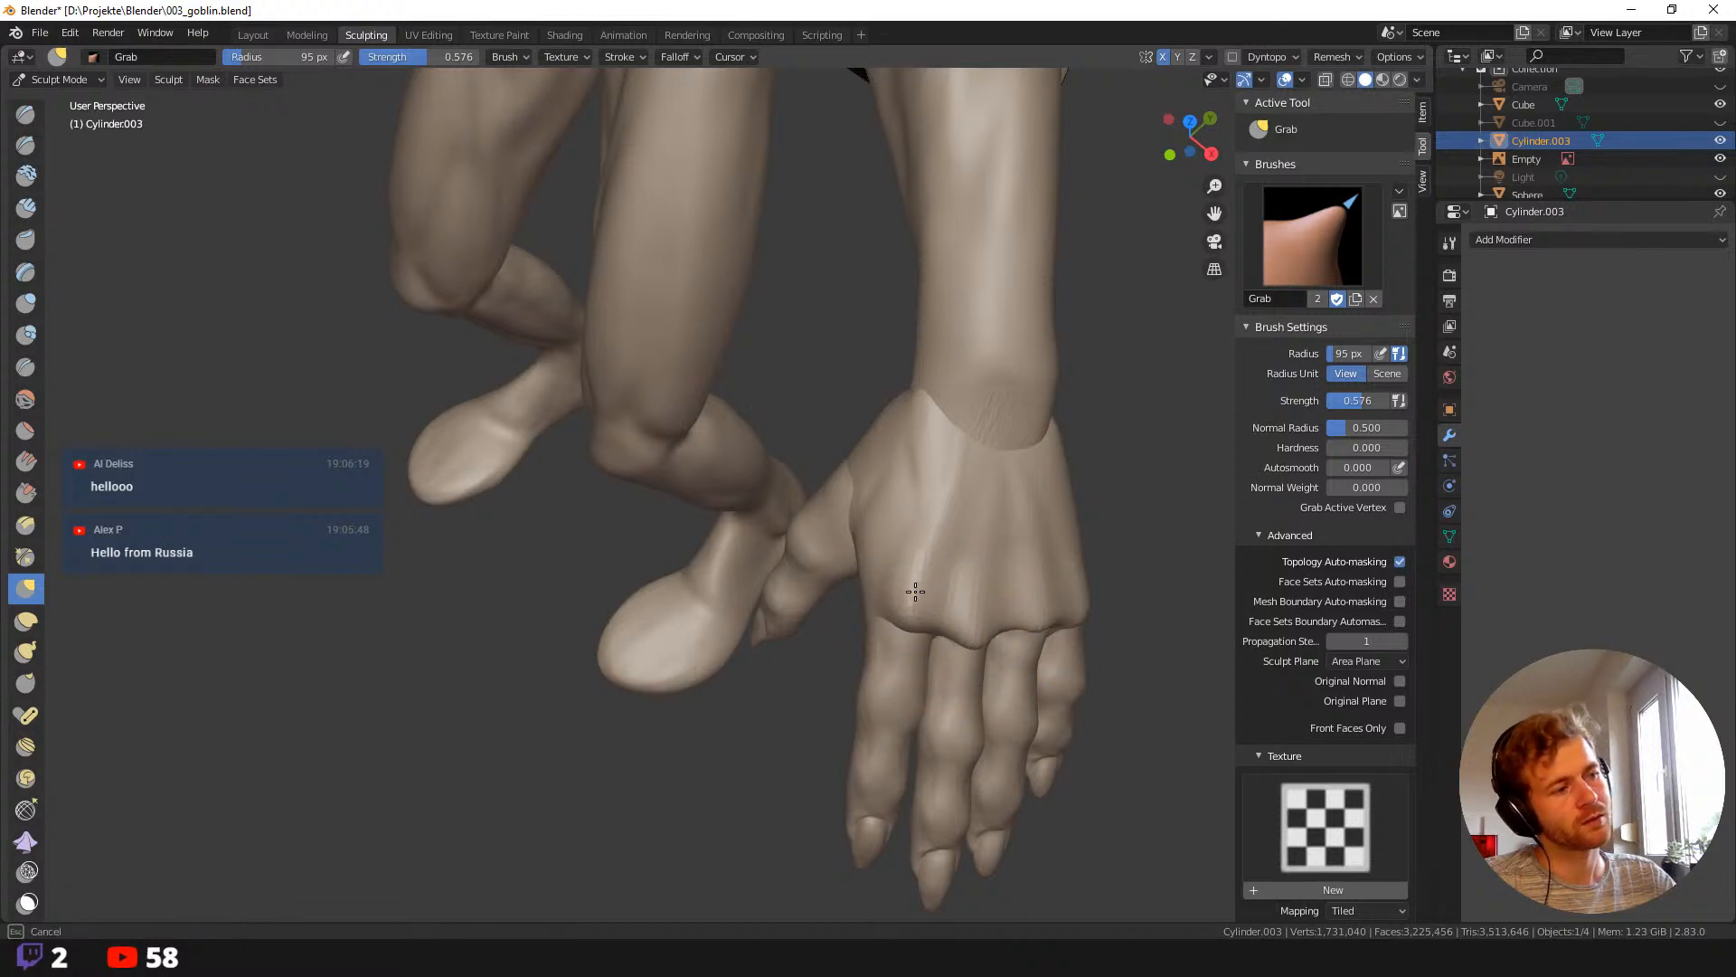
# Shape the outer knuckles above the ring and little fingers with the Grab brush, using radii of 70 and 57 px.
pyautogui.press('f')
pyautogui.click(1051, 588)
pyautogui.moveTo(1051, 587); pyautogui.dragTo(1086, 659, button='middle')
pyautogui.press('f')
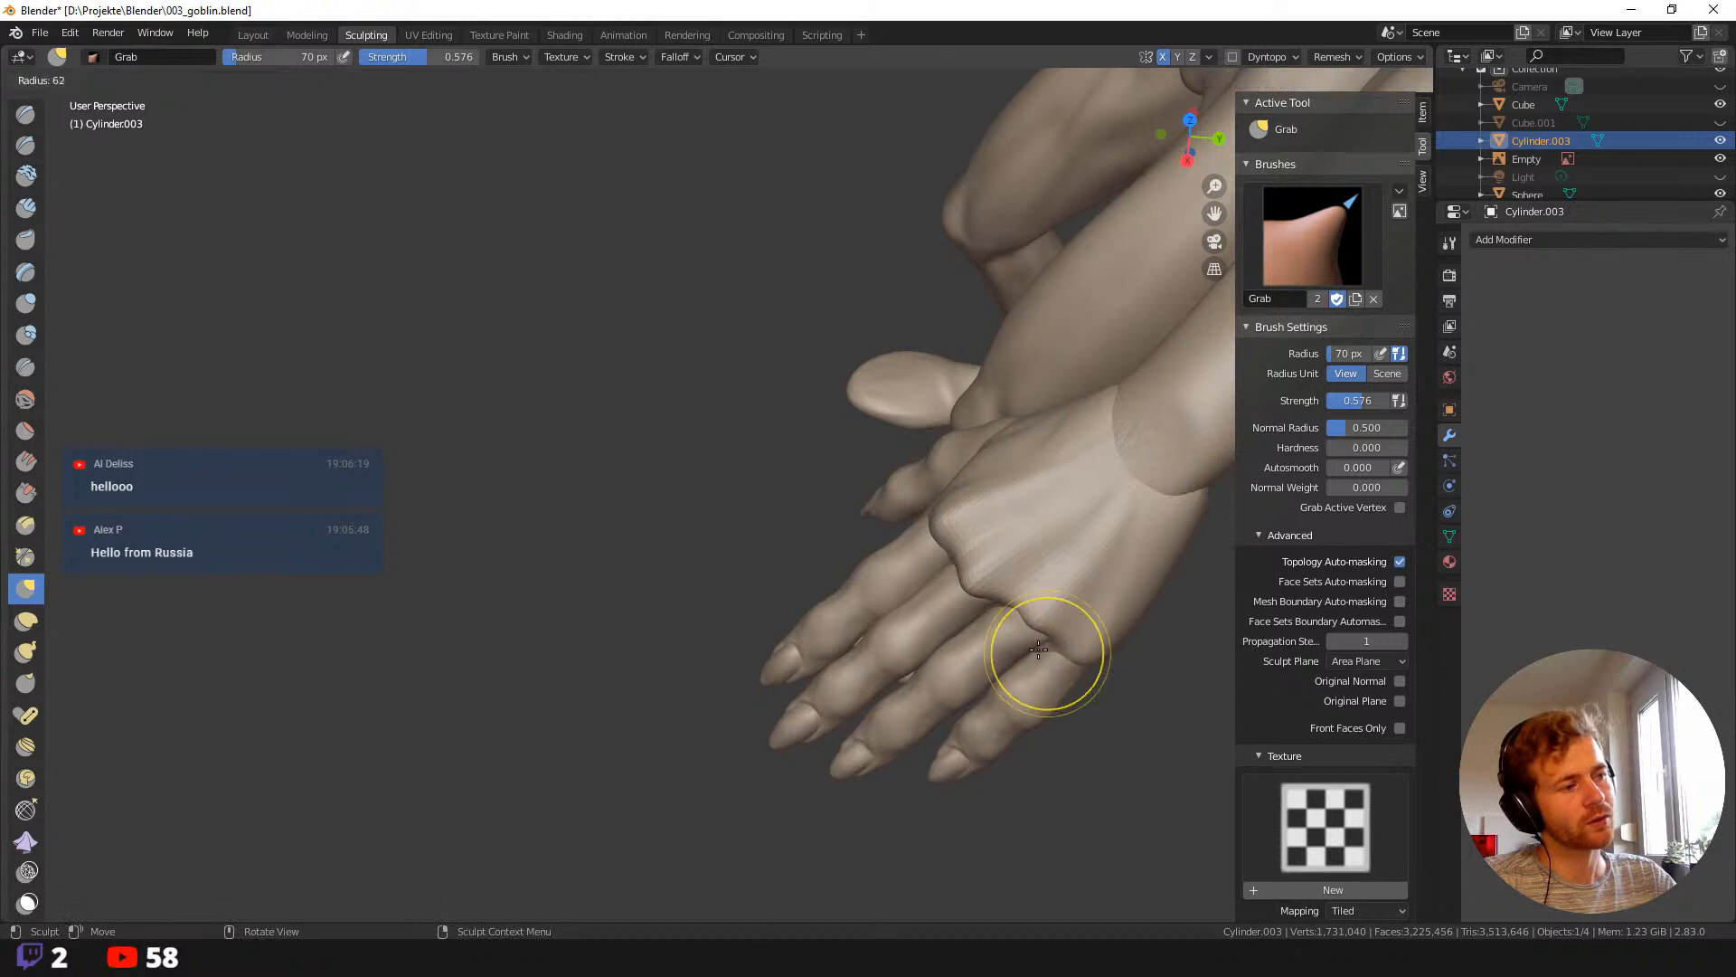
pyautogui.click(1077, 645)
pyautogui.press('f')
pyautogui.click(1080, 640)
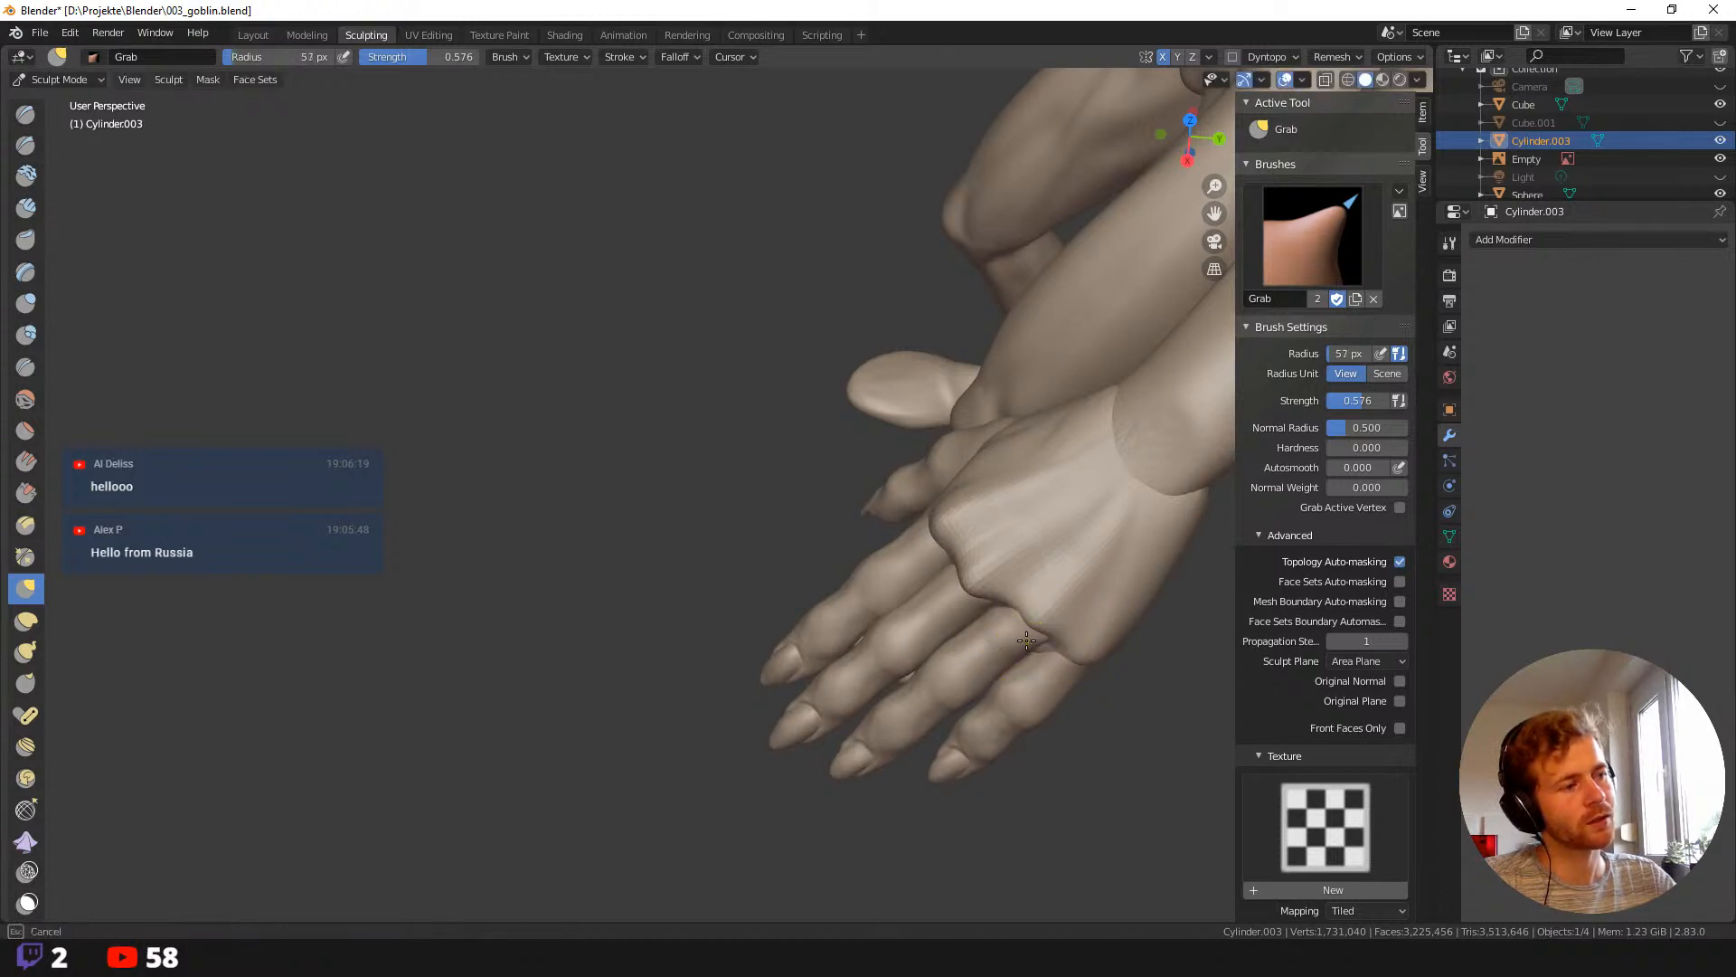
# Refine the knuckle edge between the finger bases with the Grab brush, reducing its radius to 30 px.
pyautogui.moveTo(1026, 640)
pyautogui.mouseDown(button='middle')
pyautogui.moveTo(1086, 709)
pyautogui.moveTo(1008, 620)
pyautogui.moveTo(915, 589)
pyautogui.moveTo(1019, 621)
pyautogui.moveTo(1097, 709)
pyautogui.moveTo(901, 573)
pyautogui.moveTo(951, 617)
pyautogui.mouseUp(button='middle')
pyautogui.press('f')
pyautogui.click(1040, 635)
pyautogui.press('f')
pyautogui.click(1099, 709)
pyautogui.press('f')
pyautogui.click(951, 616)
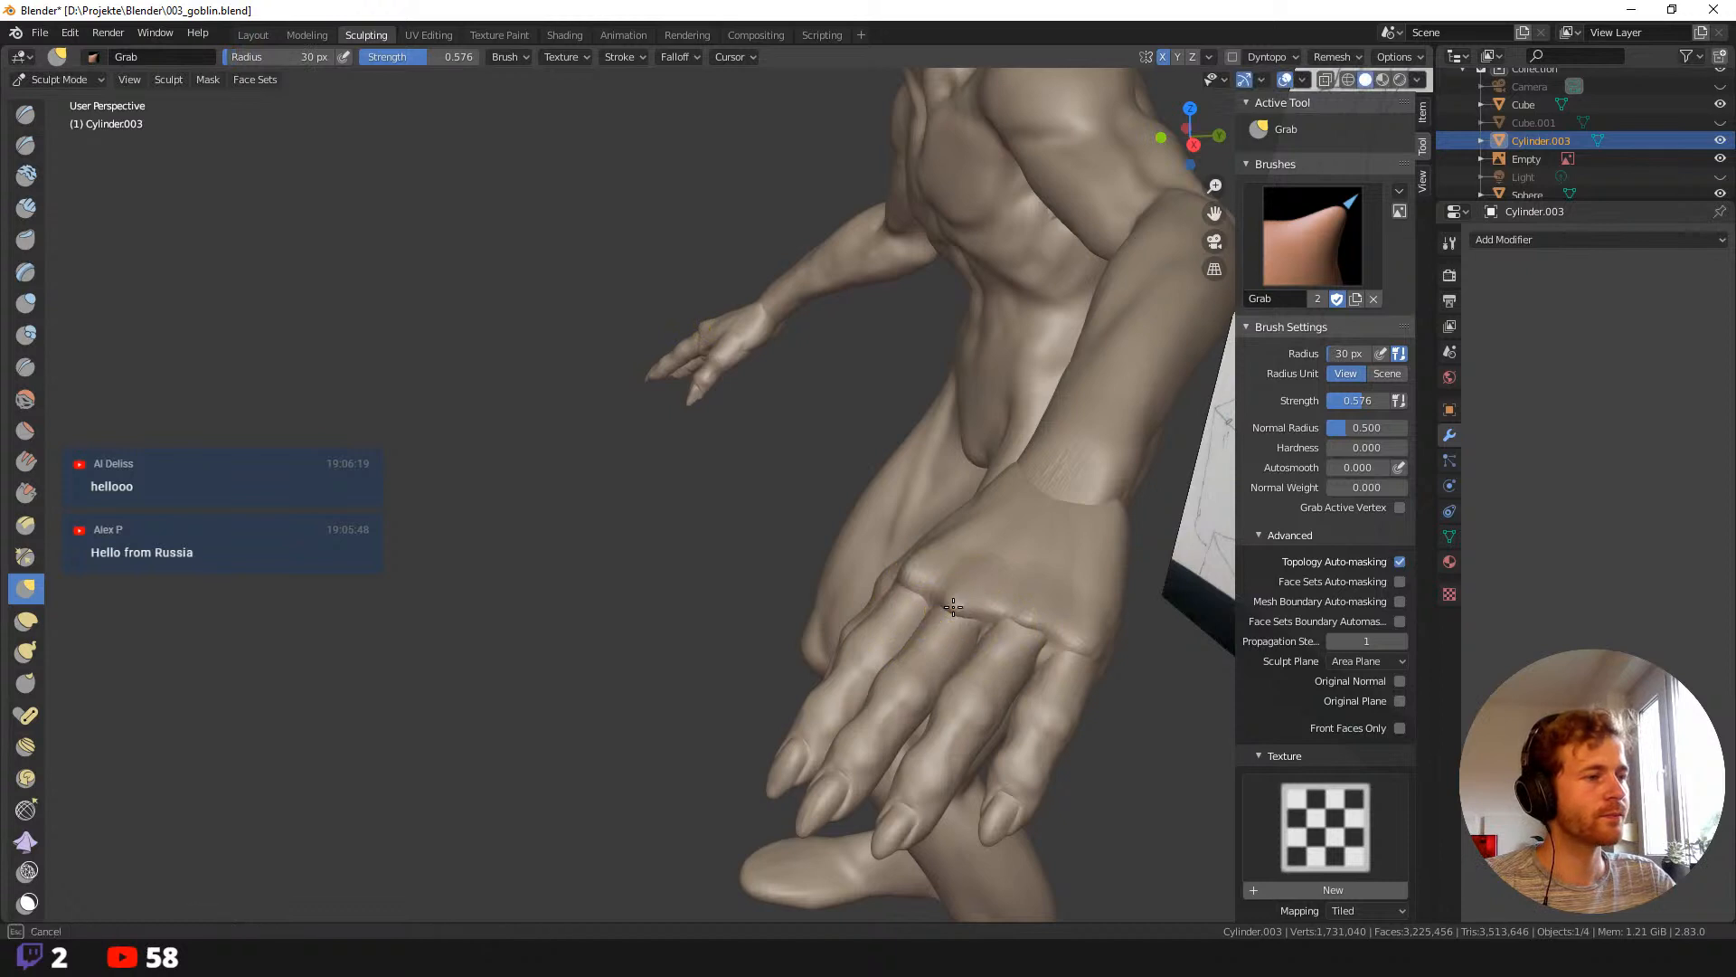
# Adjust the index-finger knuckle and the back of the hand with the Grab brush at 50 px.
pyautogui.moveTo(821, 524)
pyautogui.mouseDown(button='middle')
pyautogui.moveTo(914, 582)
pyautogui.moveTo(899, 574)
pyautogui.mouseUp(button='middle')
pyautogui.press('f')
pyautogui.click(850, 547)
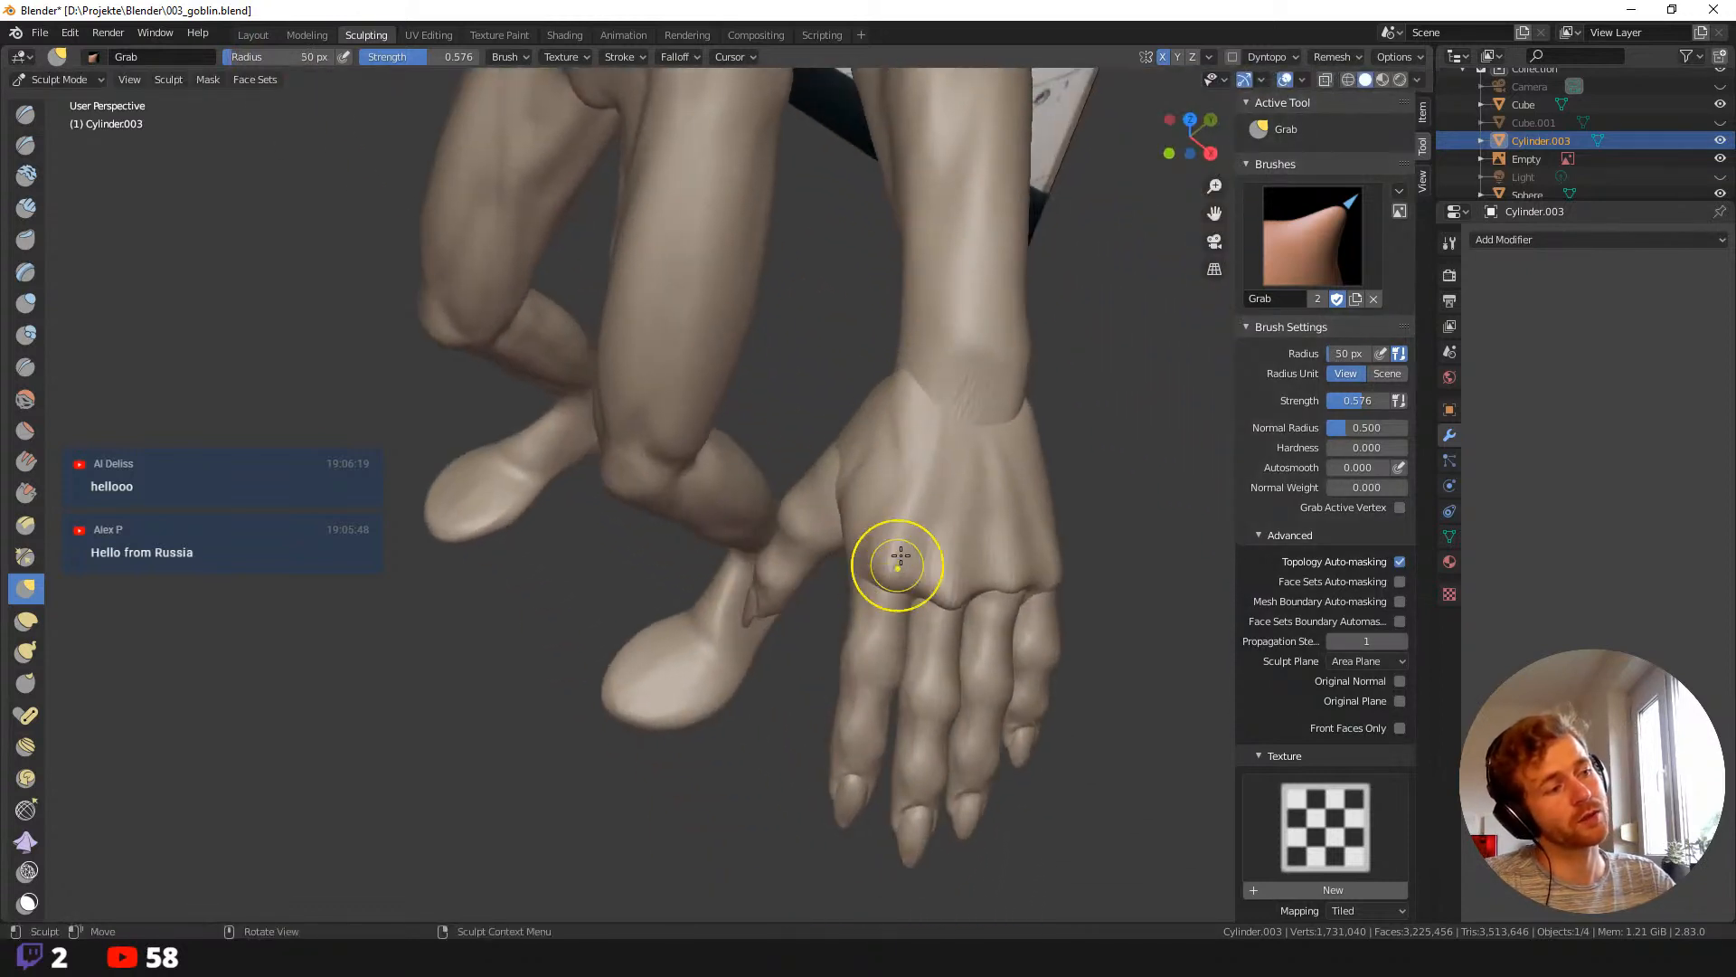
pyautogui.moveTo(951, 496); pyautogui.dragTo(1008, 476)
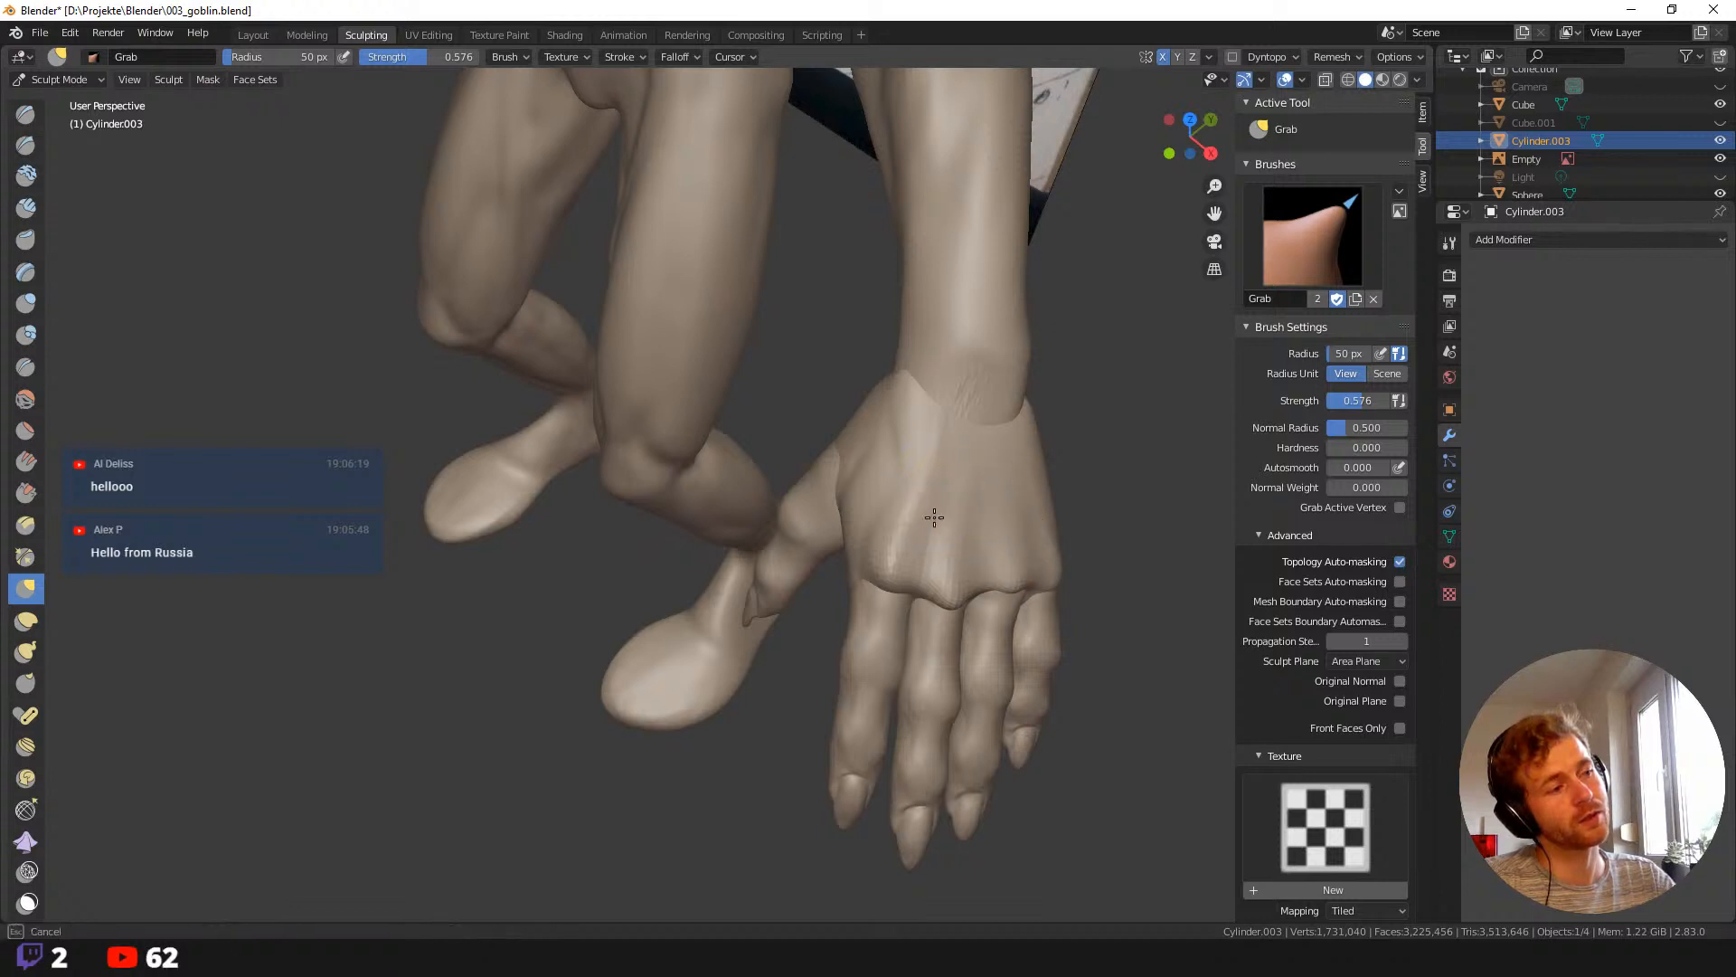
pyautogui.moveTo(1023, 562)
pyautogui.mouseDown(button='middle')
pyautogui.moveTo(1100, 546)
pyautogui.moveTo(932, 544)
pyautogui.mouseUp(button='middle')
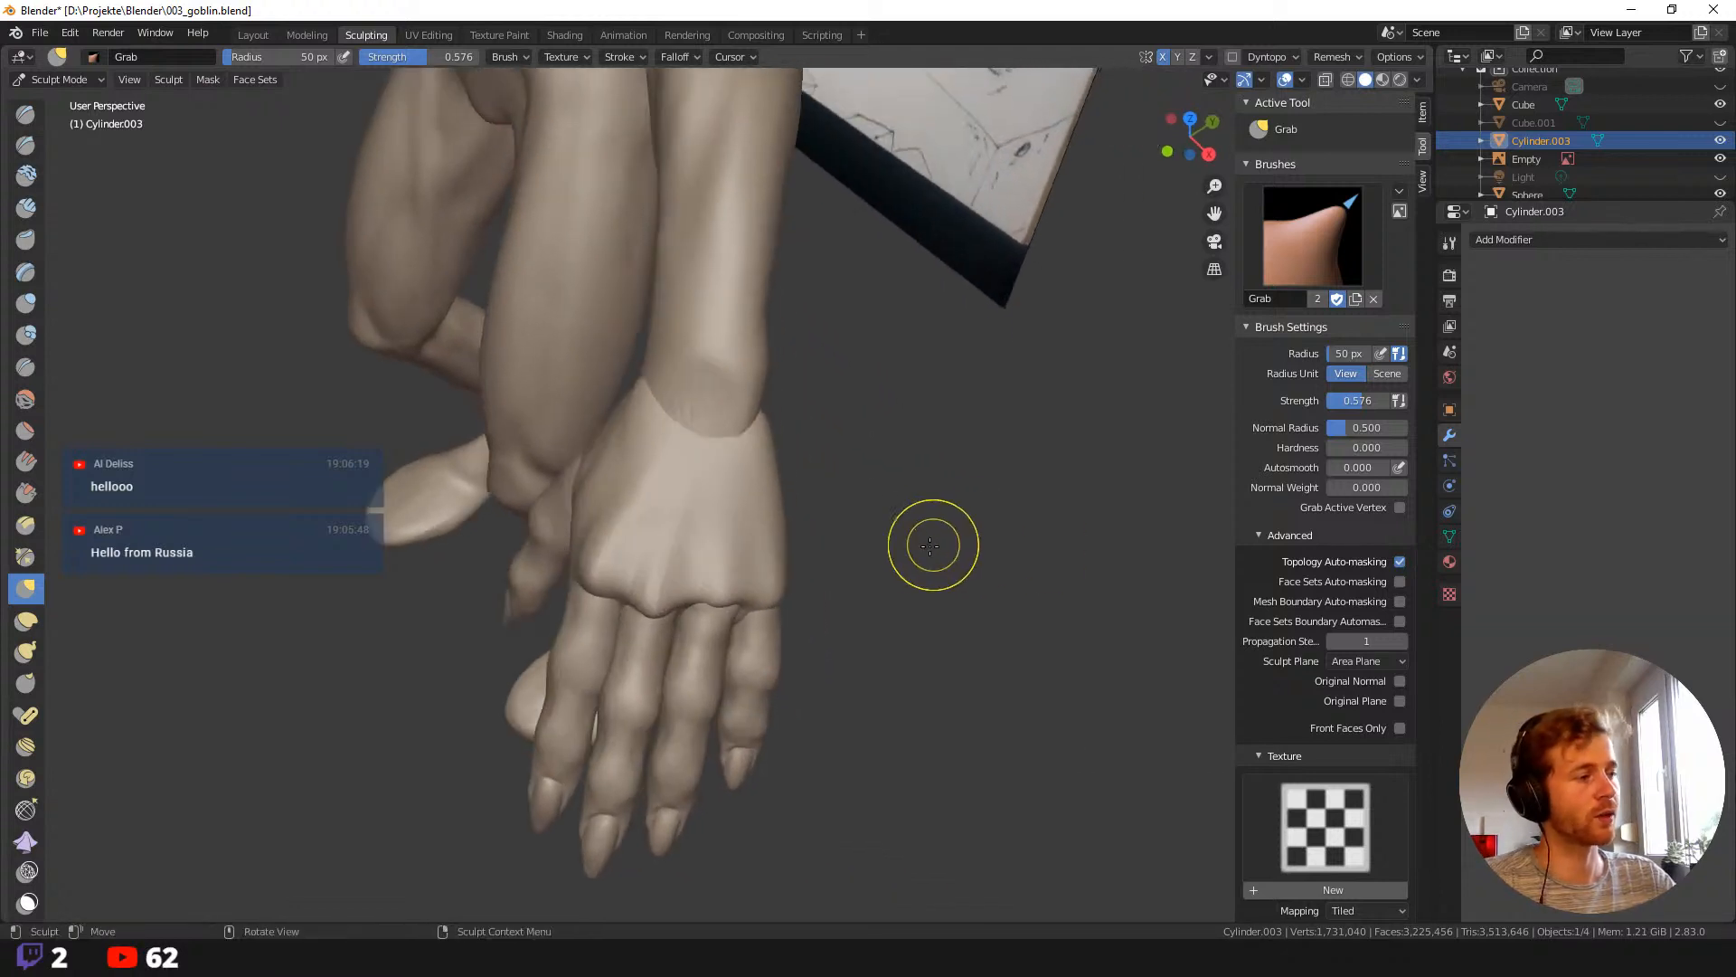
# Build up the tendons and knuckles on the back of the hand with the Clay brush at a radius of 31 px.
pyautogui.press('f')
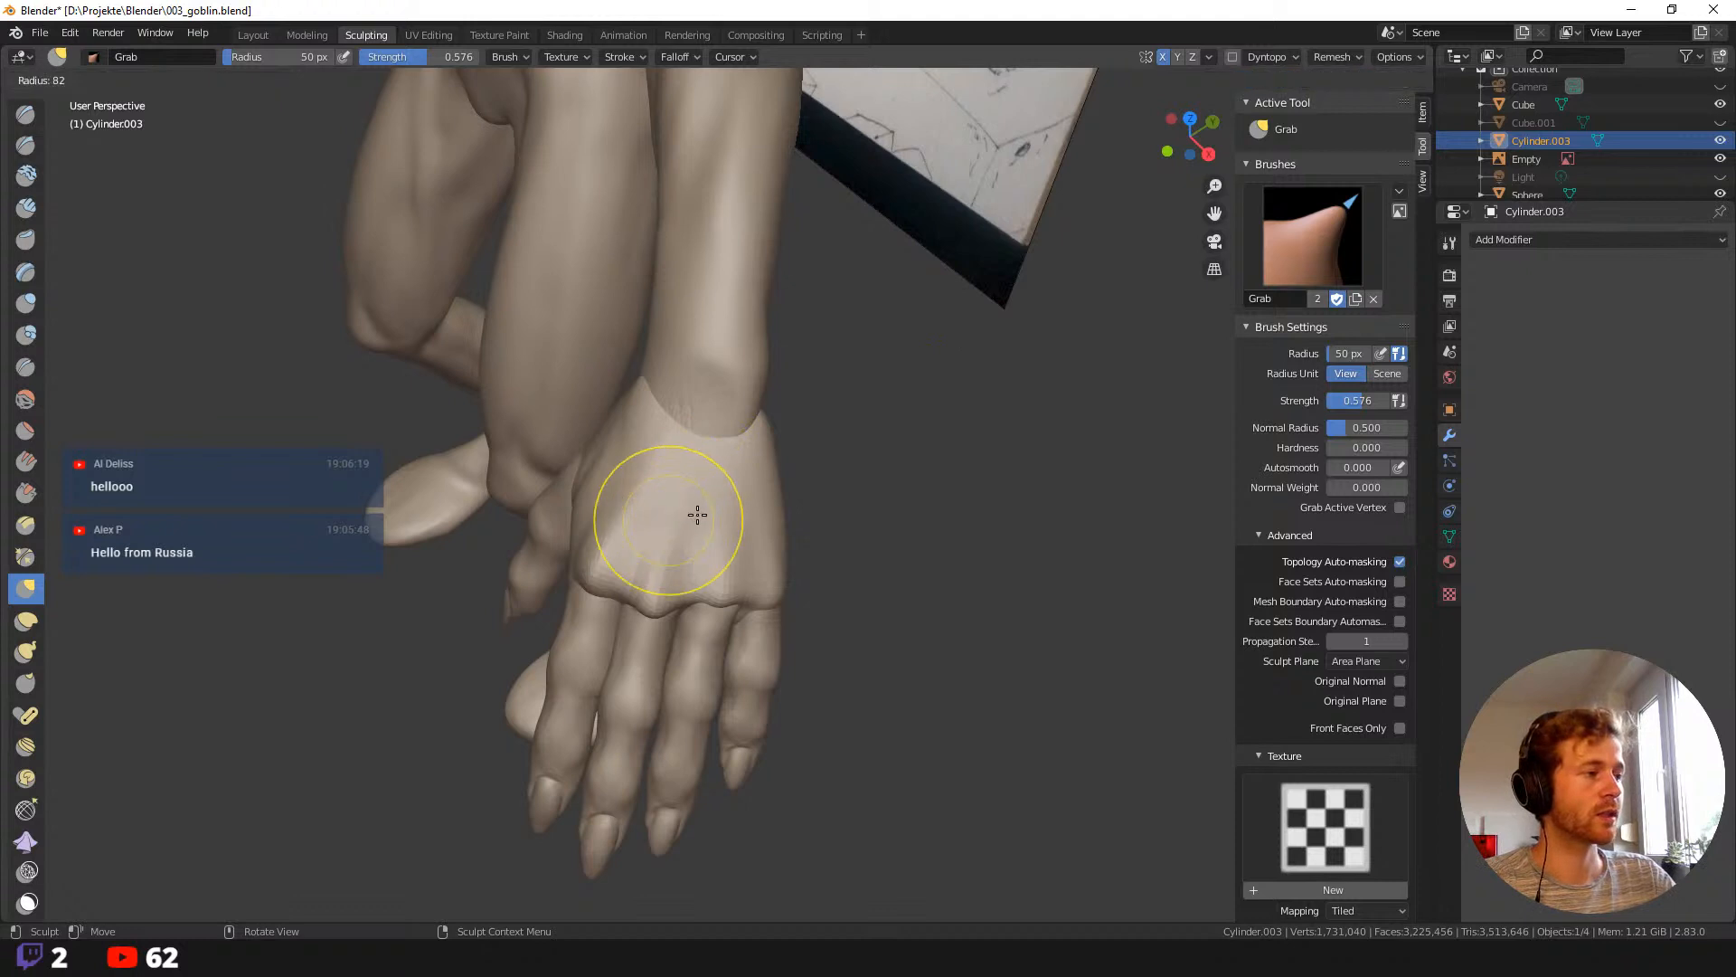
pyautogui.click(696, 519)
pyautogui.press('c')
pyautogui.press('f')
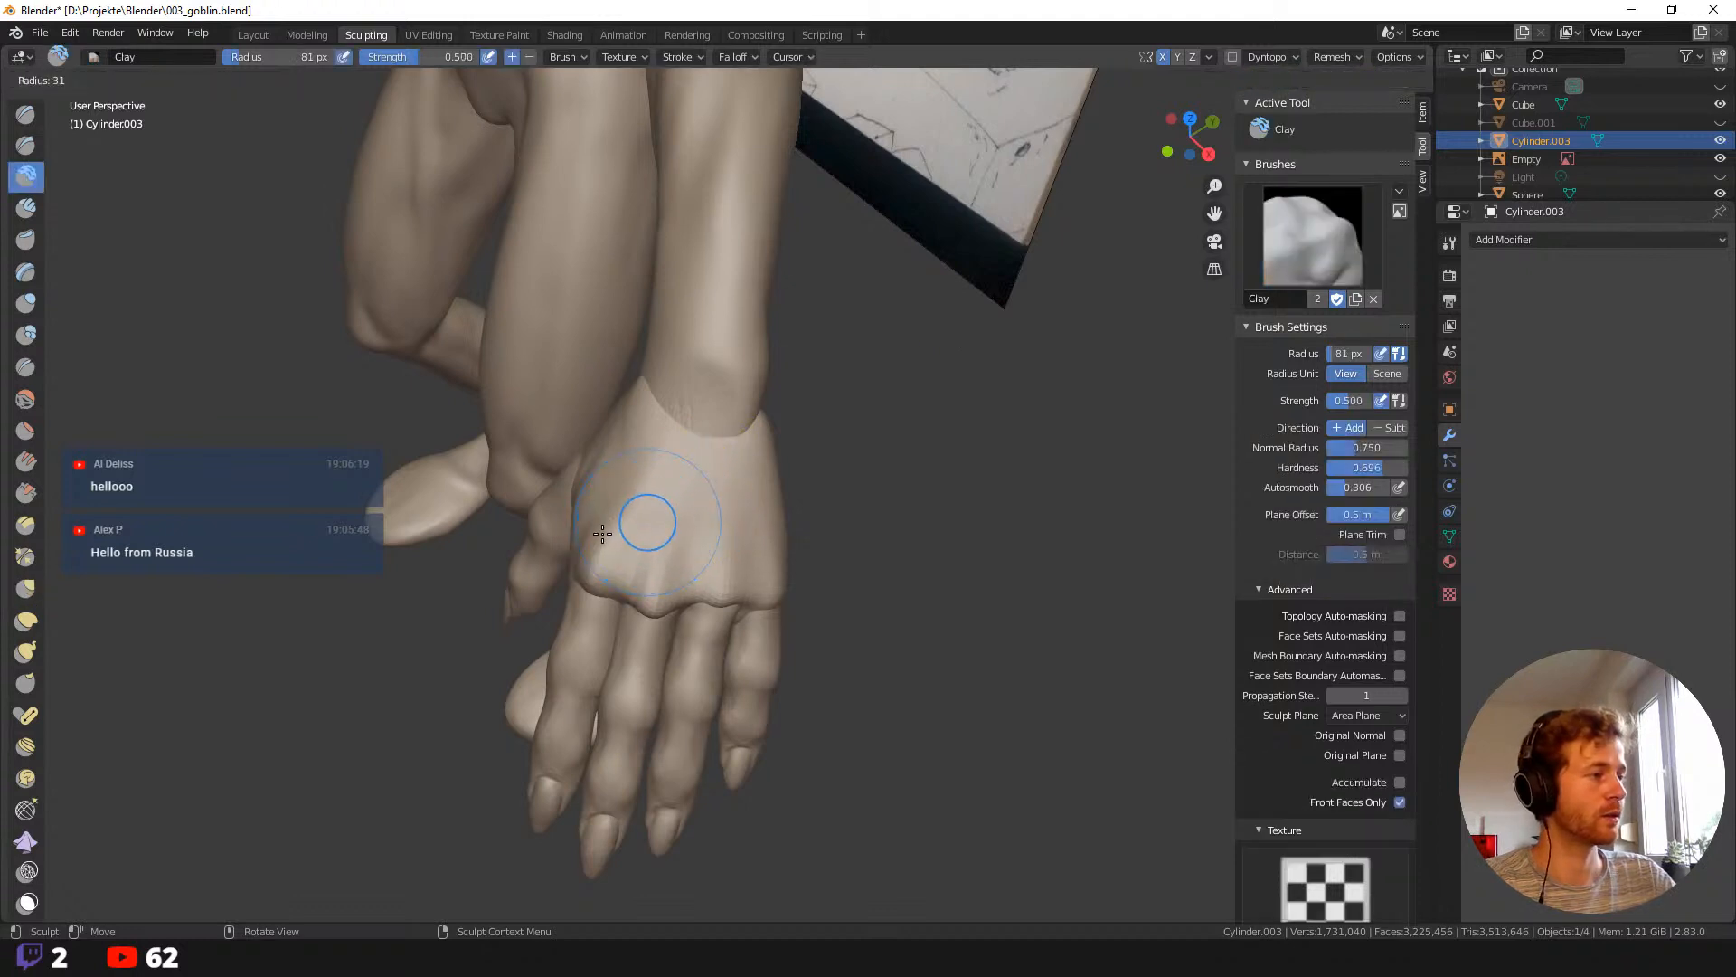
pyautogui.click(602, 534)
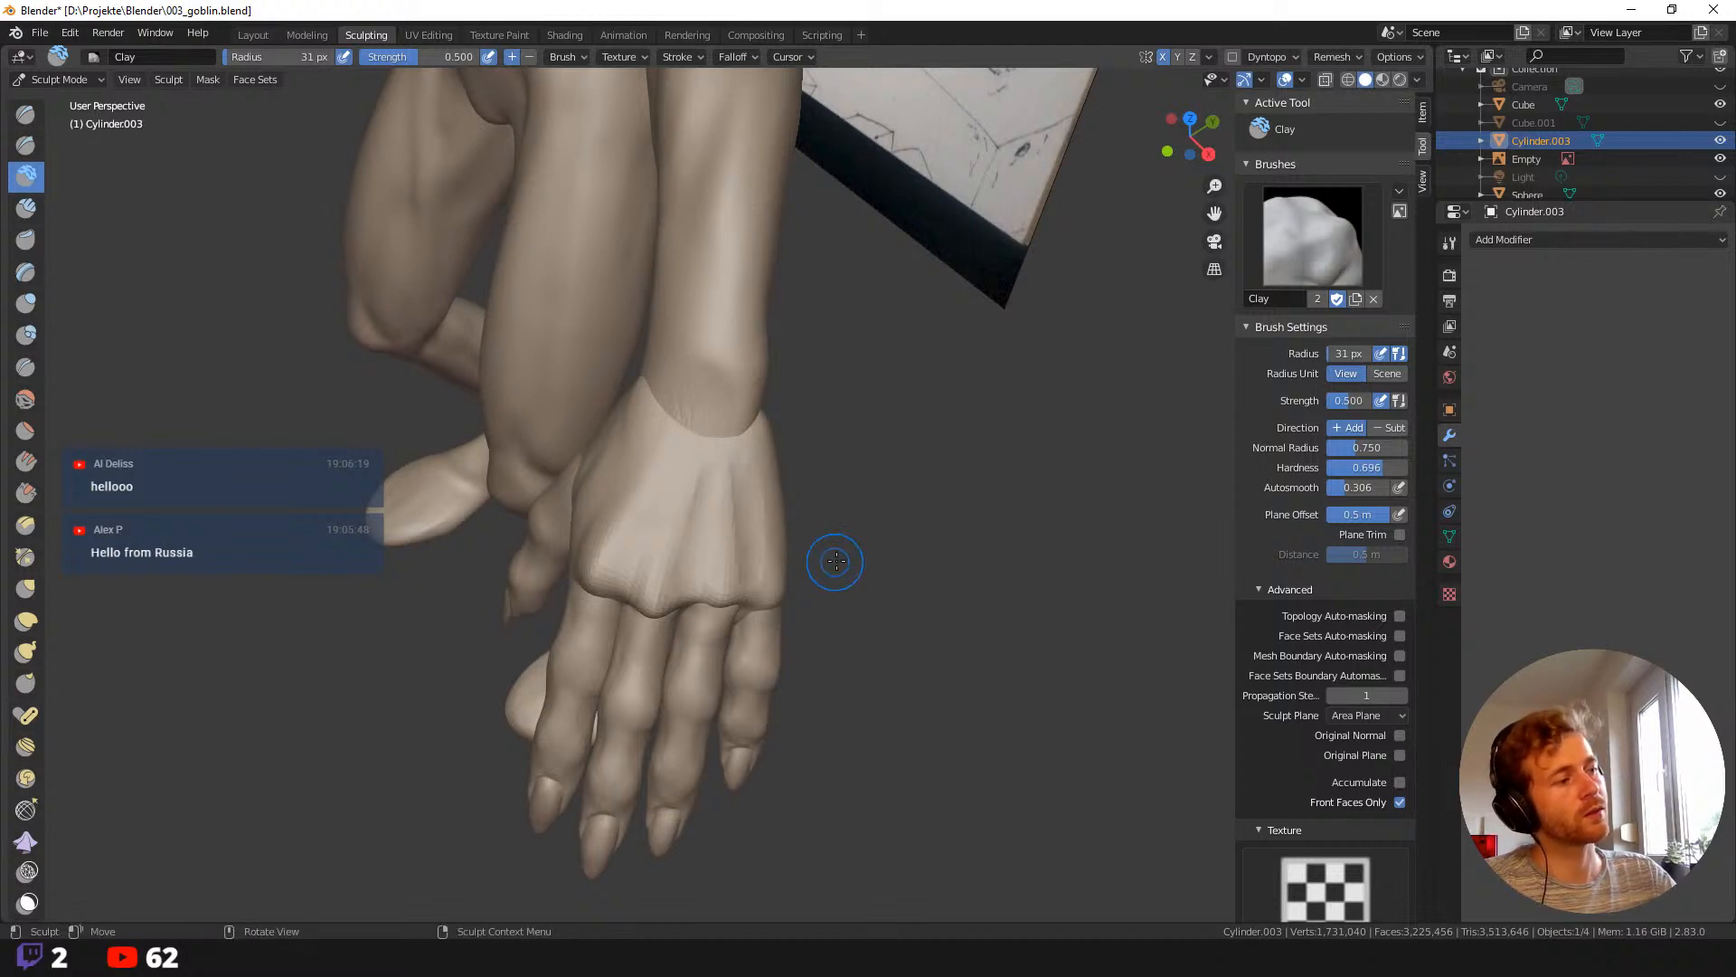
pyautogui.moveTo(834, 561); pyautogui.dragTo(807, 556, button='middle')
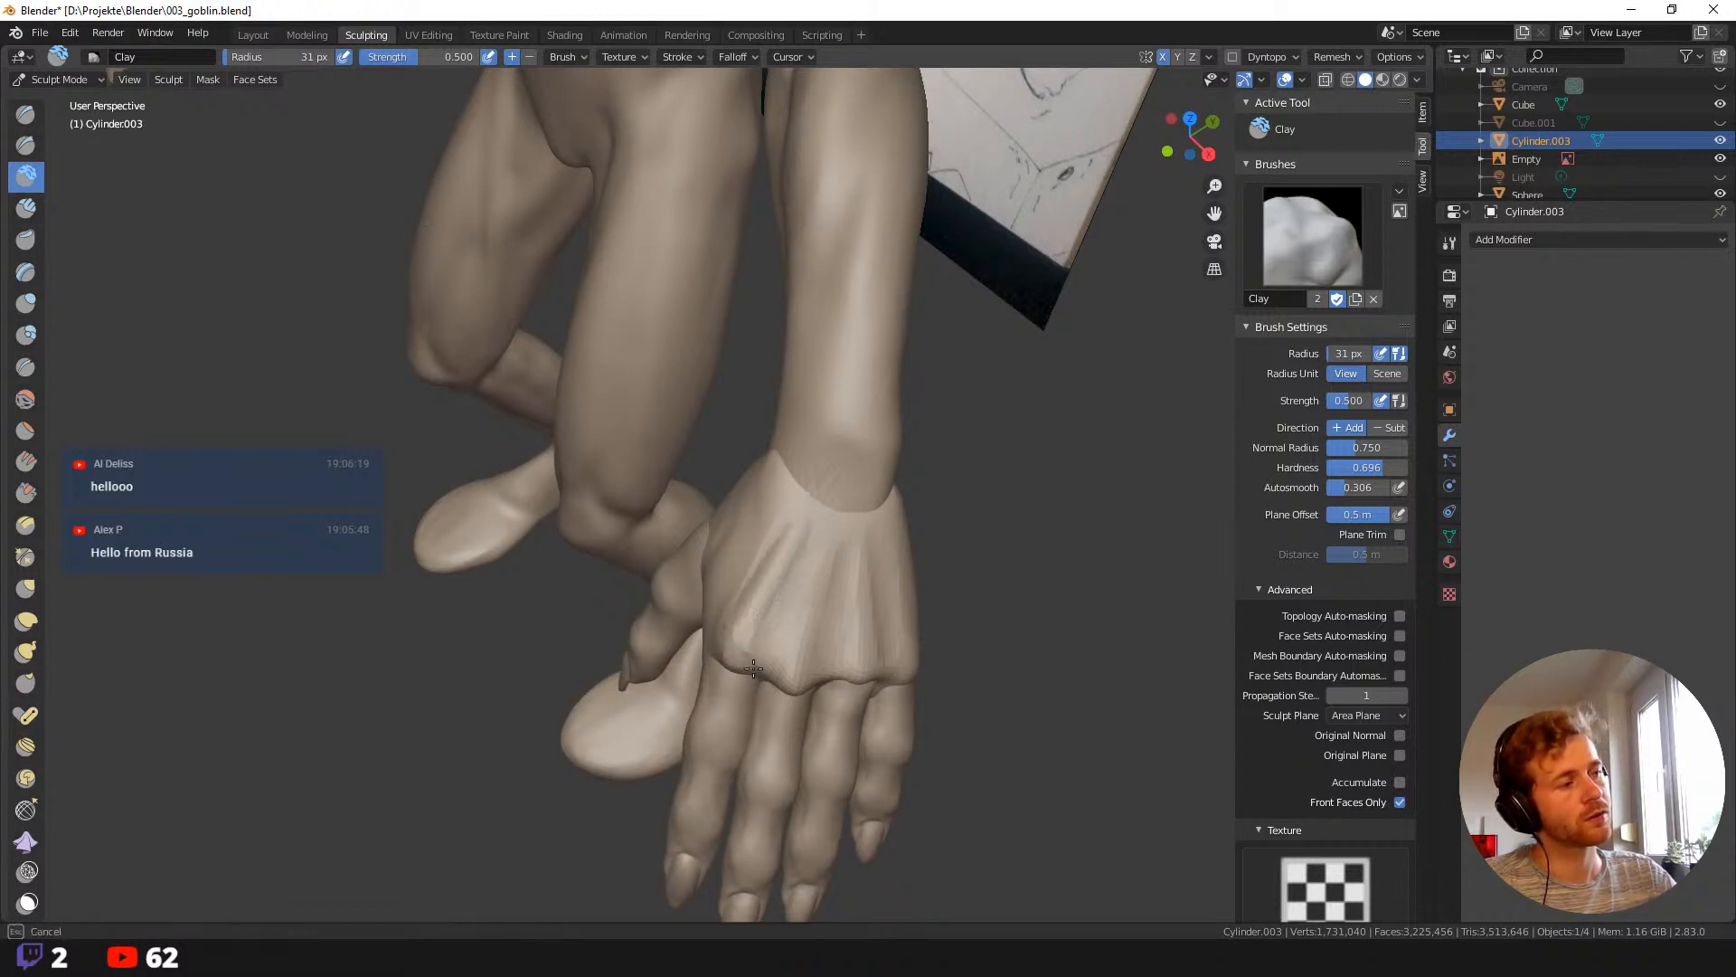
pyautogui.moveTo(753, 668); pyautogui.dragTo(809, 645)
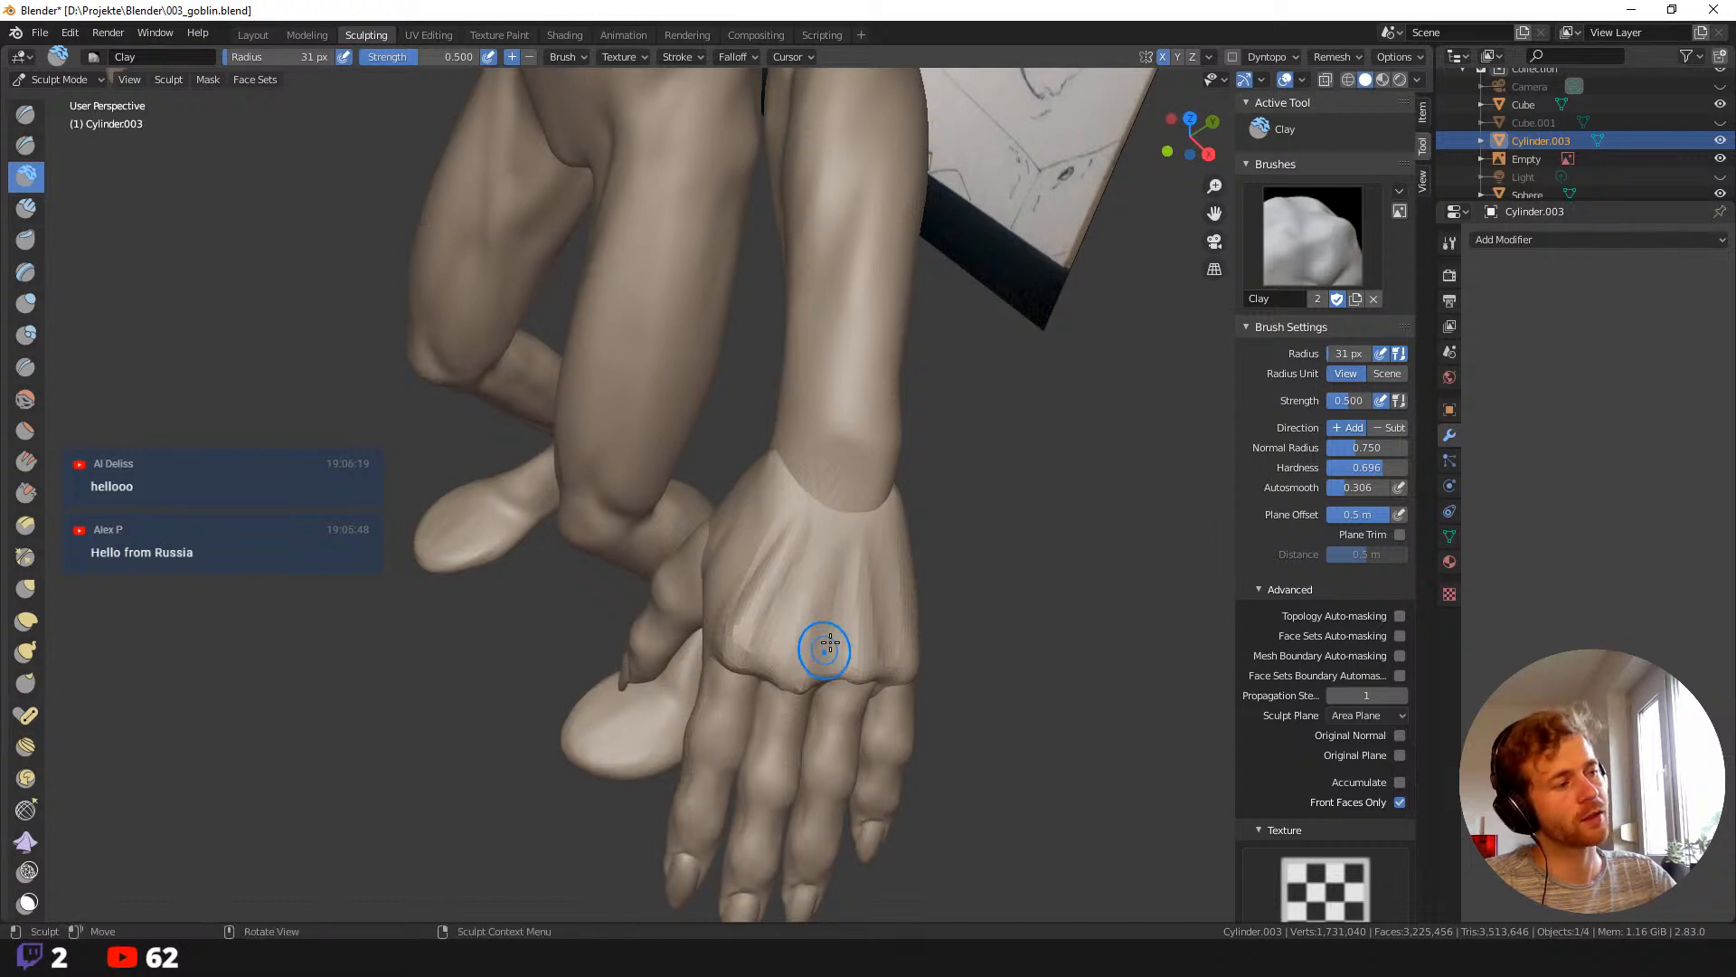
pyautogui.moveTo(981, 629); pyautogui.dragTo(910, 594, button='middle')
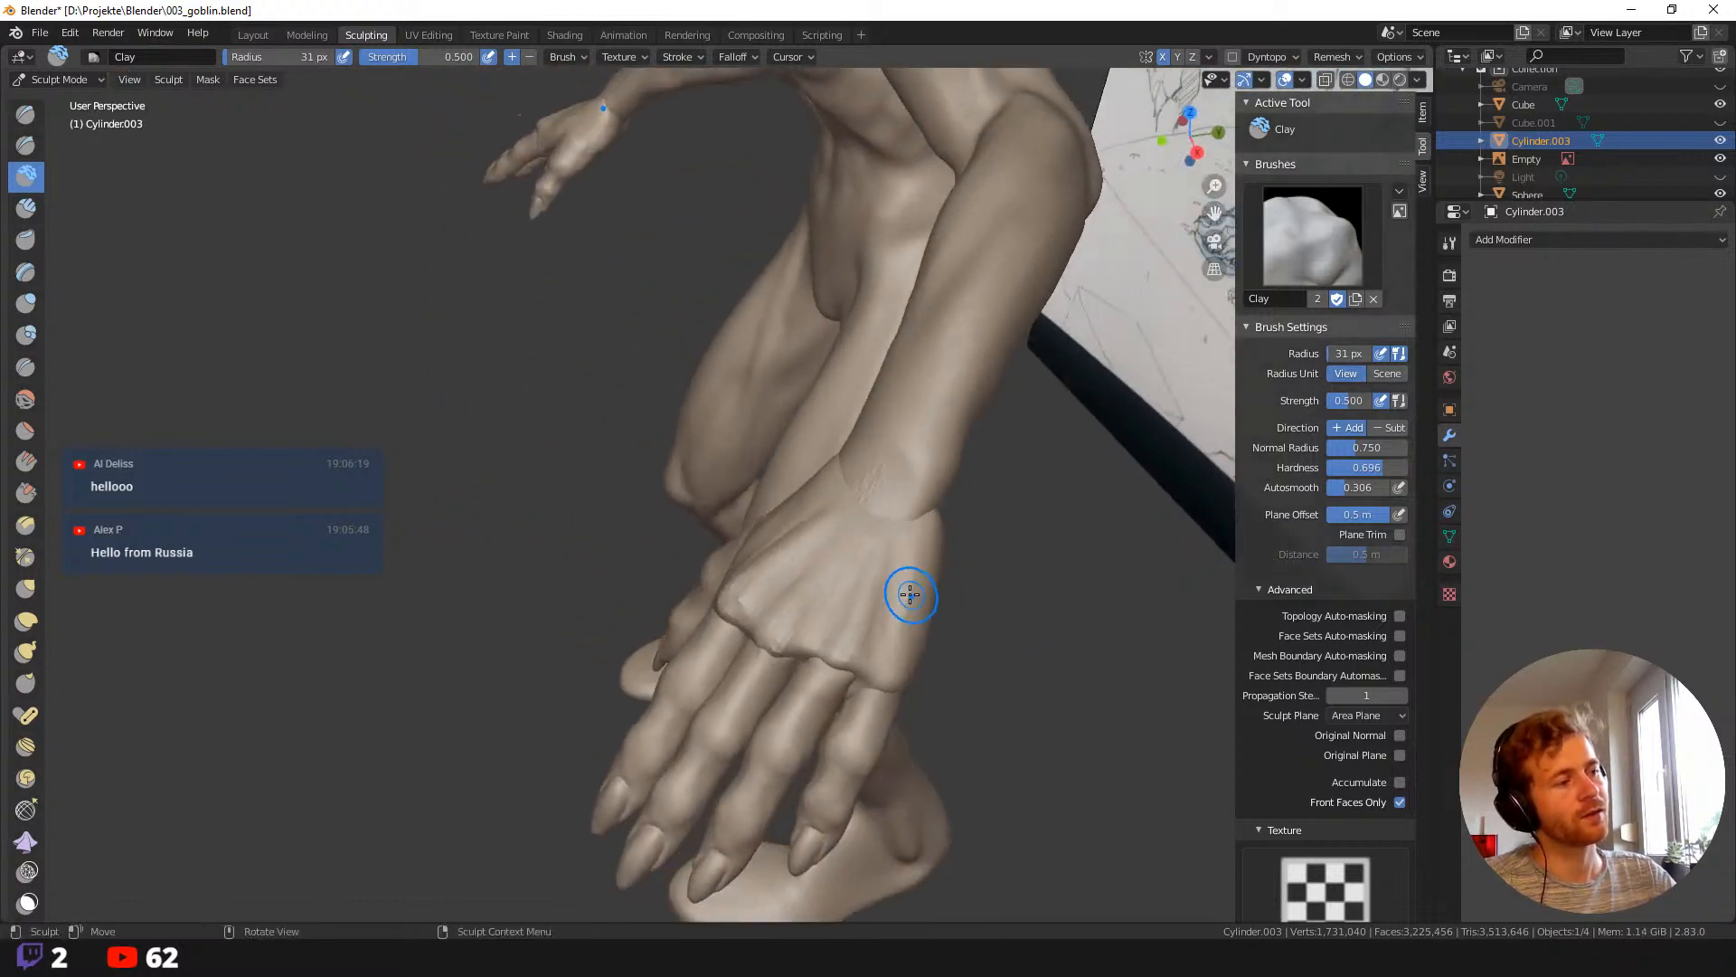
pyautogui.moveTo(923, 658); pyautogui.dragTo(973, 678, button='middle')
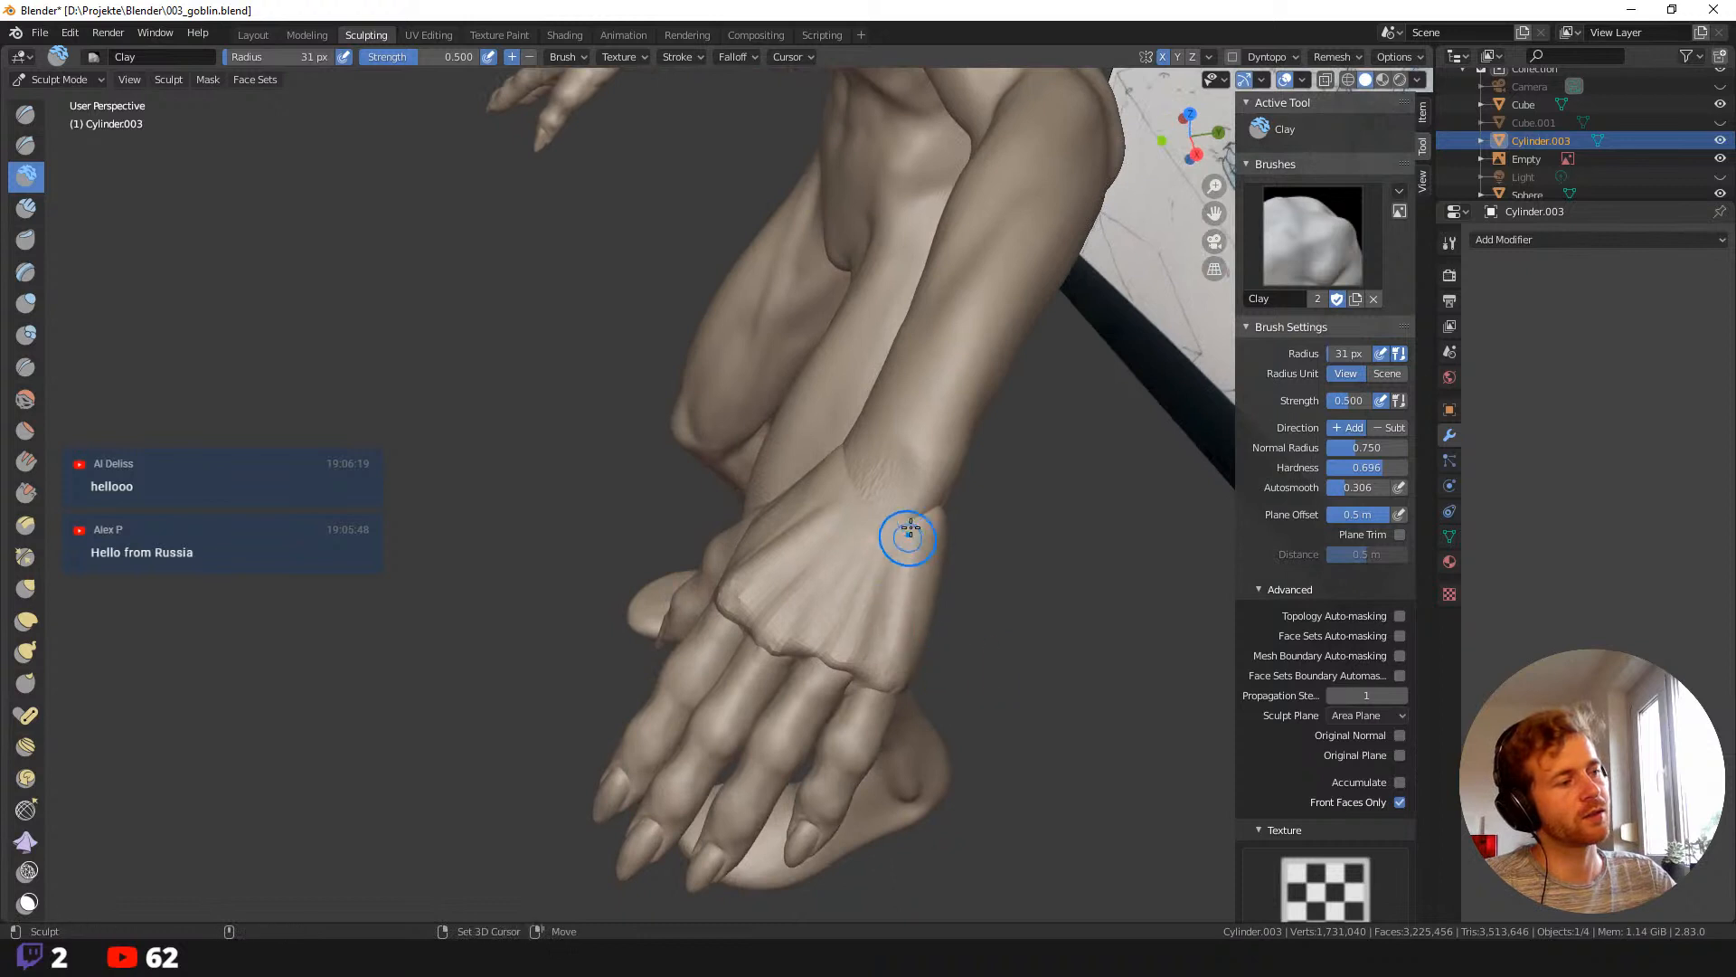
# Adjust the hand and wrist as a whole with the Grab brush at 120 px and Topology Auto-masking turned off.
pyautogui.scroll(-8, 792, 561)
pyautogui.moveTo(791, 561)
pyautogui.mouseDown(button='middle')
pyautogui.moveTo(449, 329)
pyautogui.moveTo(630, 493)
pyautogui.moveTo(750, 542)
pyautogui.moveTo(732, 598)
pyautogui.mouseUp(button='middle')
pyautogui.scroll(6, 778, 547)
pyautogui.press('f')
pyautogui.click(778, 534)
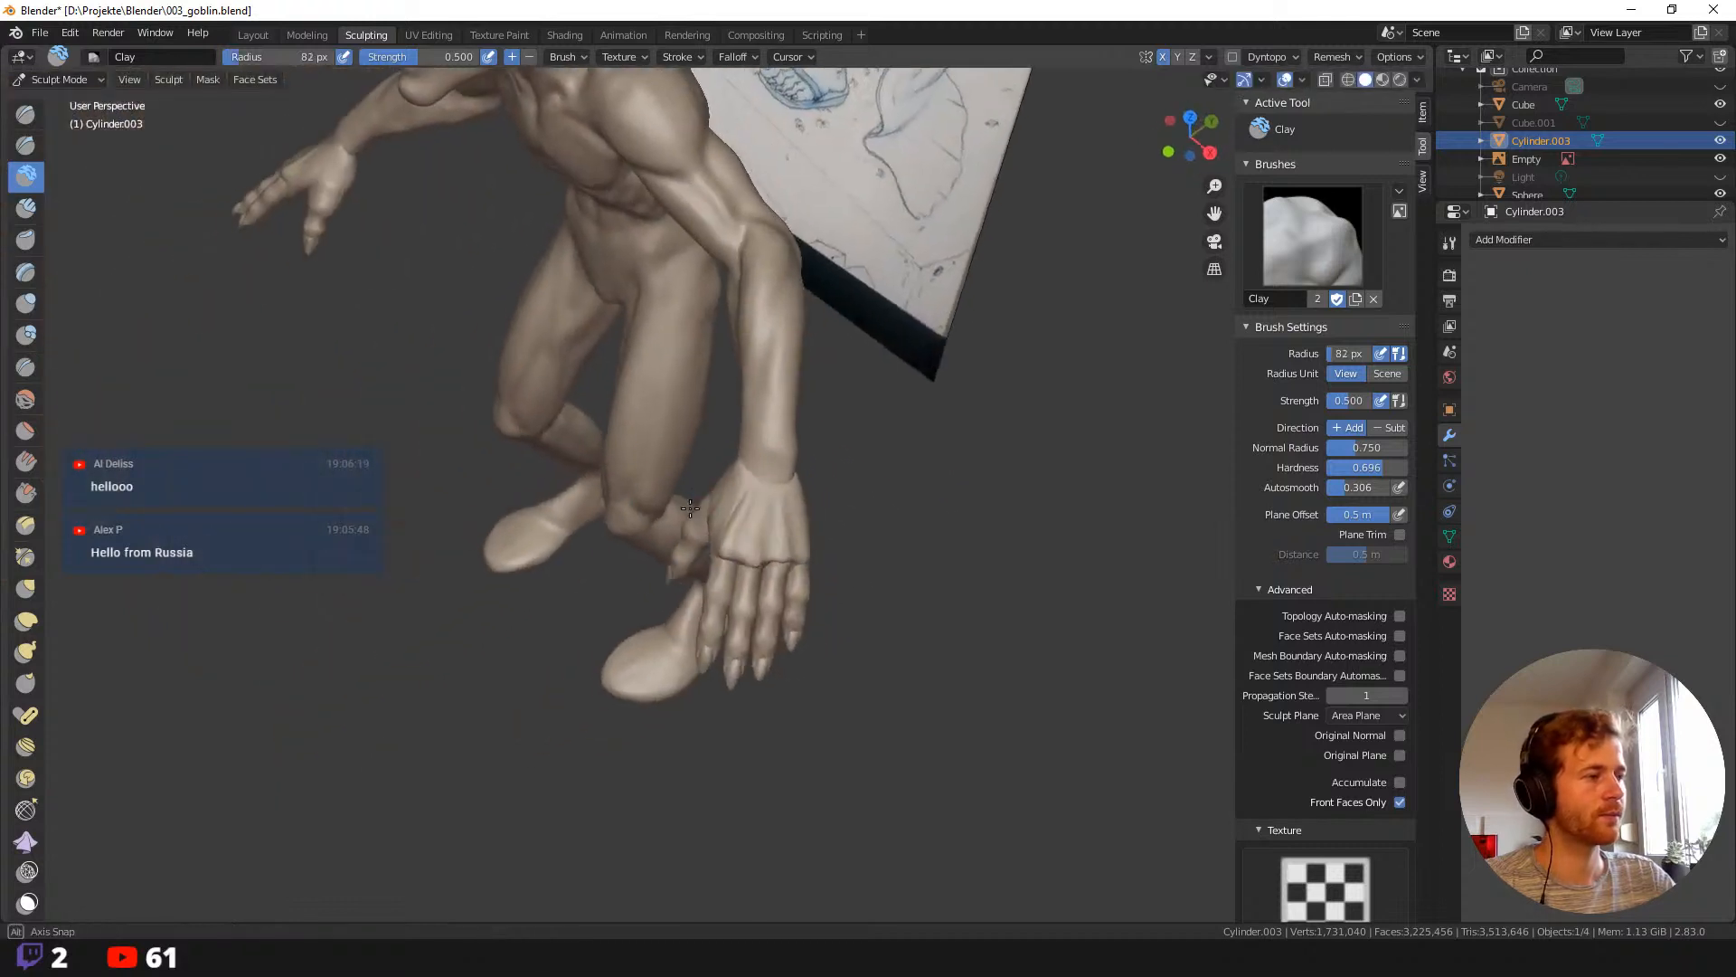
pyautogui.press('g')
pyautogui.press('f')
pyautogui.click(902, 559)
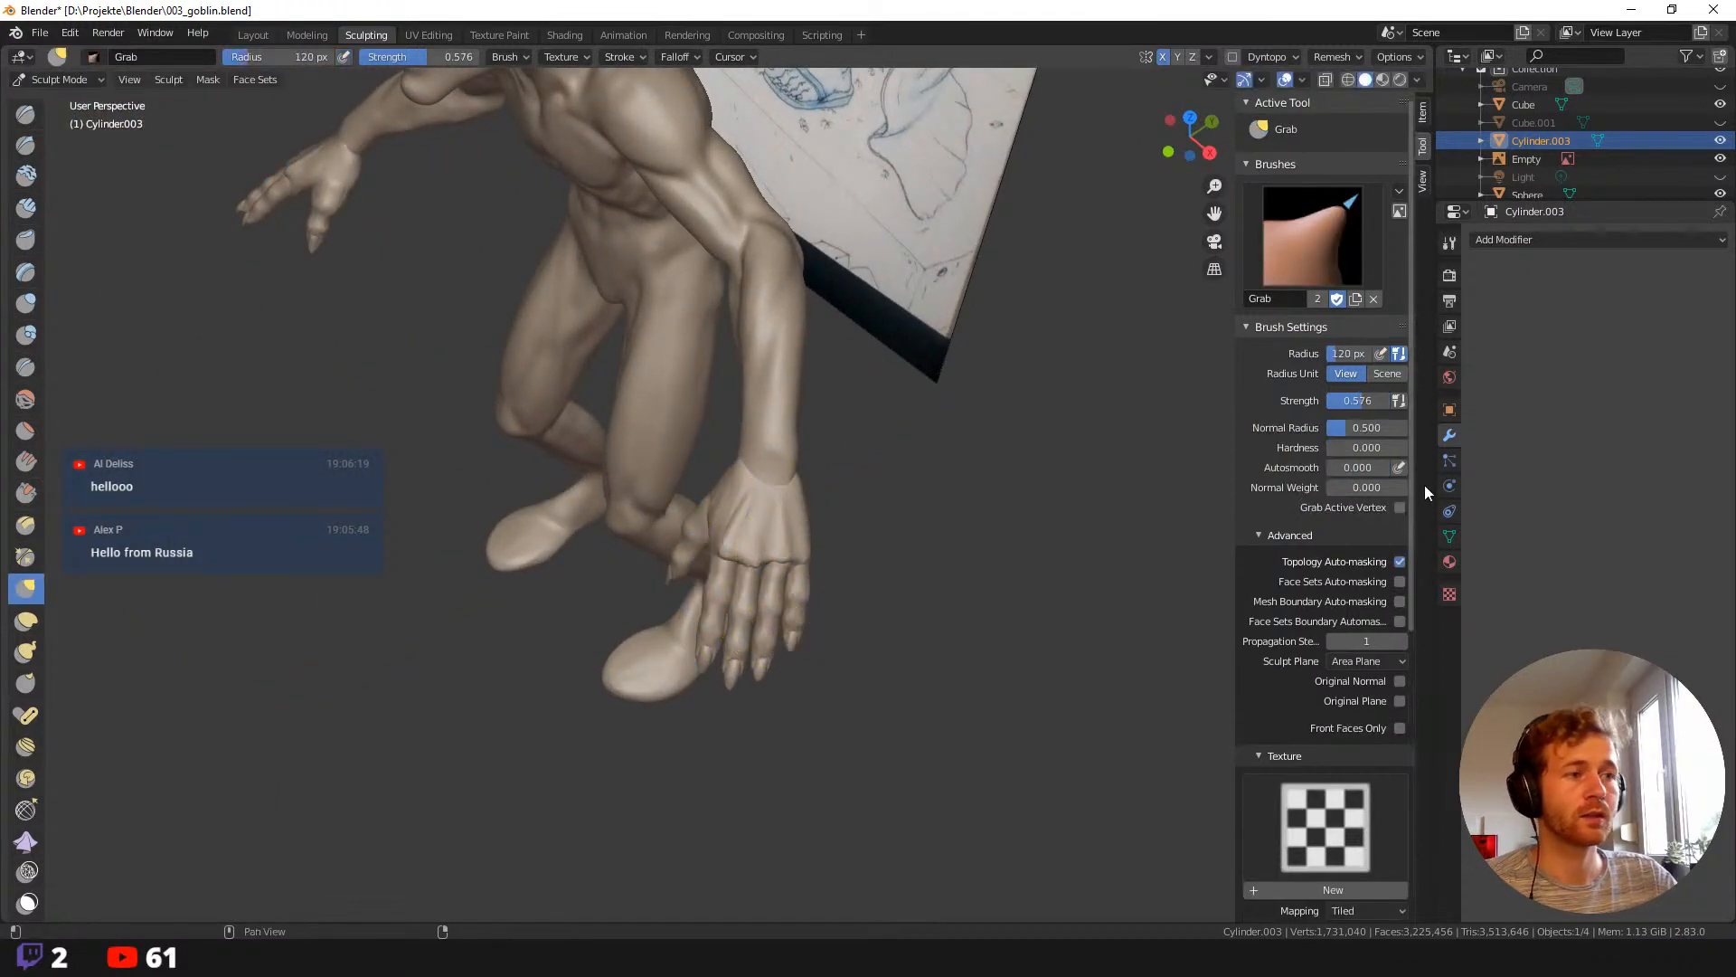
pyautogui.click(1400, 561)
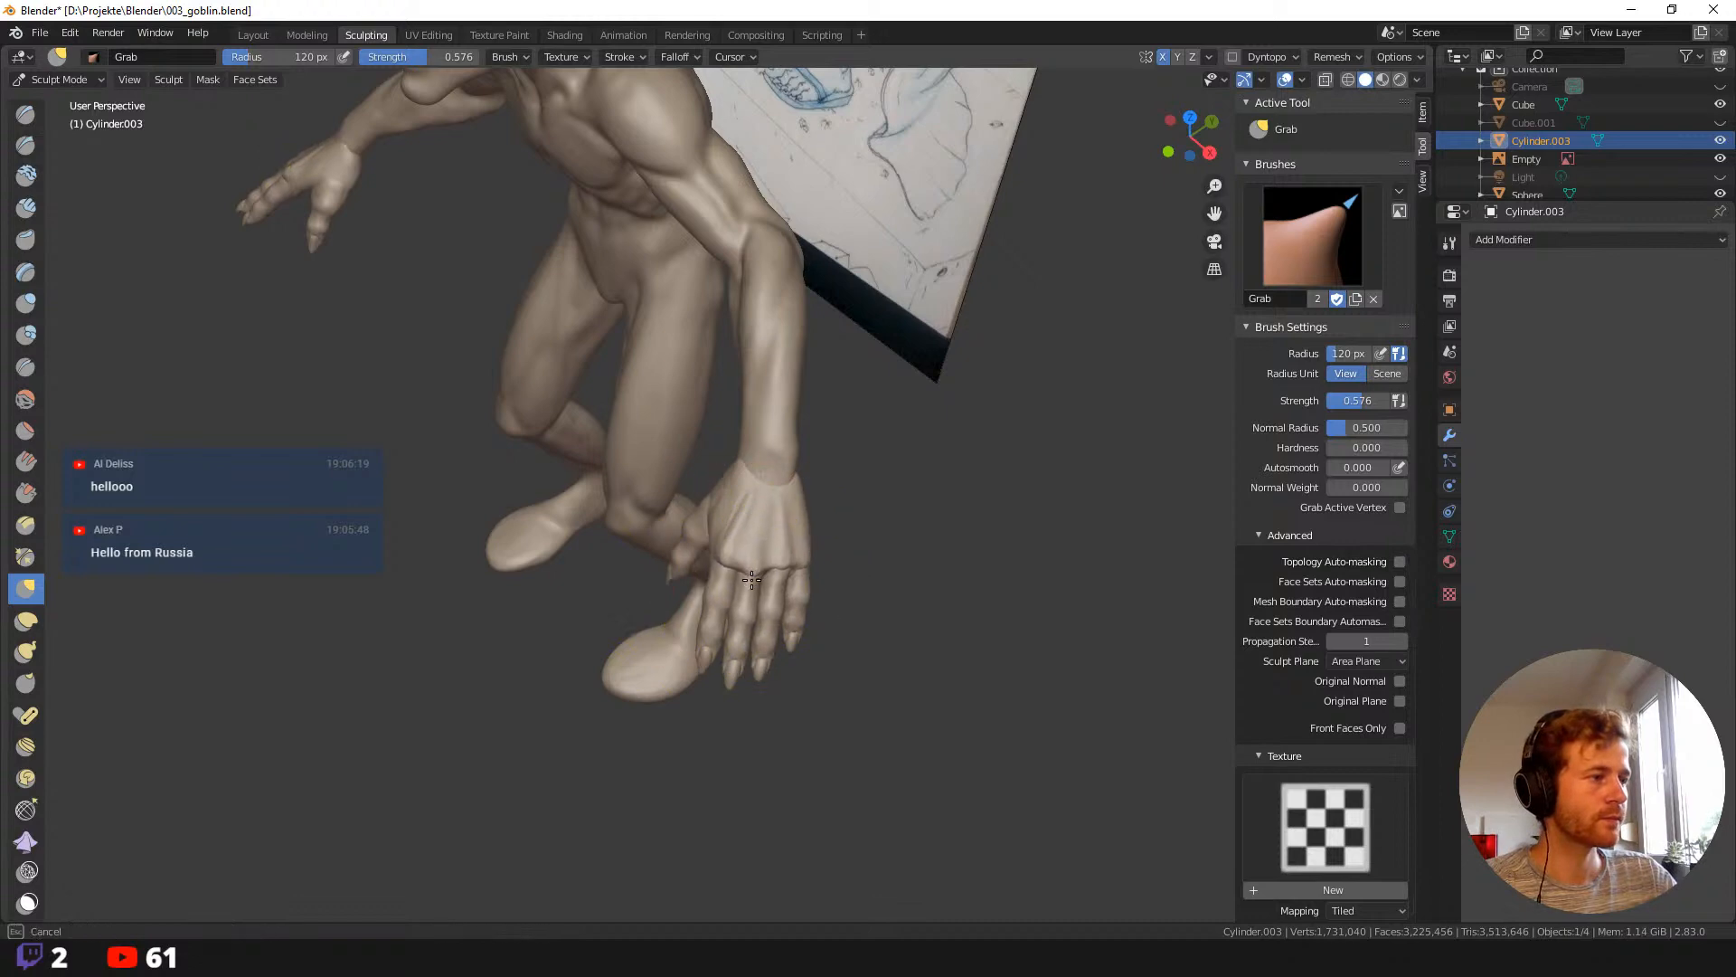
pyautogui.moveTo(736, 606)
pyautogui.mouseDown(button='middle')
pyautogui.moveTo(892, 542)
pyautogui.moveTo(769, 572)
pyautogui.mouseUp(button='middle')
pyautogui.moveTo(768, 573); pyautogui.dragTo(833, 521)
pyautogui.moveTo(833, 521)
pyautogui.mouseDown(button='middle')
pyautogui.moveTo(1053, 517)
pyautogui.moveTo(914, 496)
pyautogui.mouseUp(button='middle')
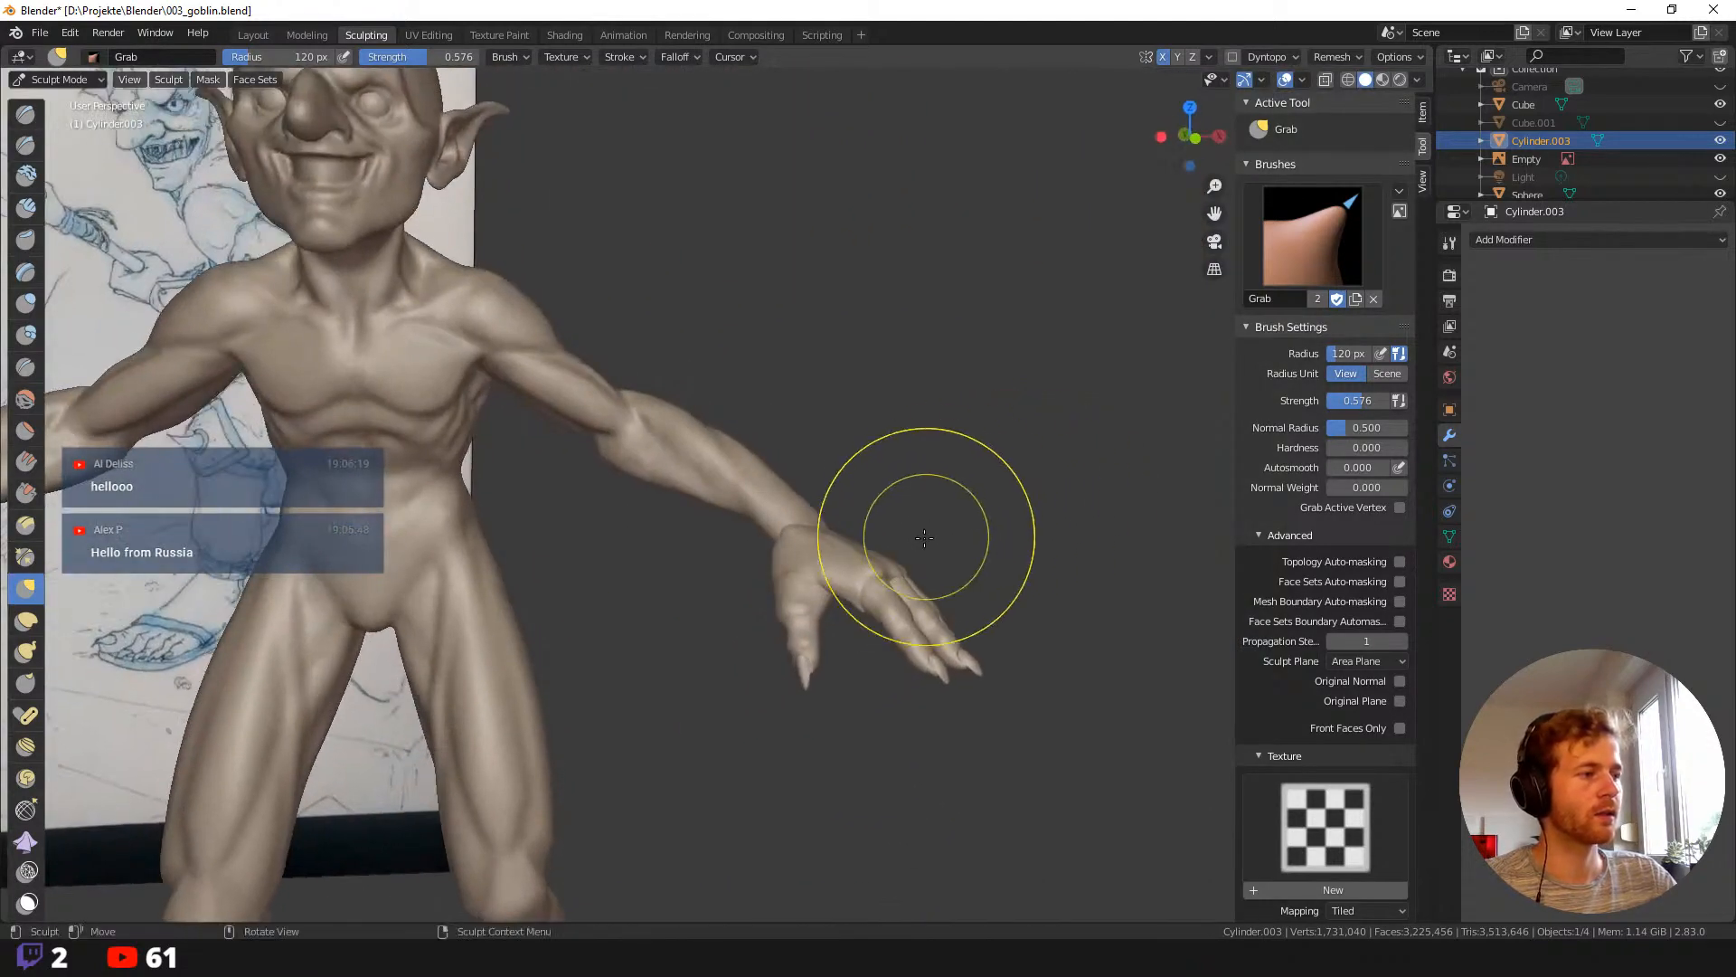
# Turn on Topology Auto-masking and reshape the inner side of the thumb base with the Grab brush at a radius of 58 px.
pyautogui.press('f')
pyautogui.click(801, 575)
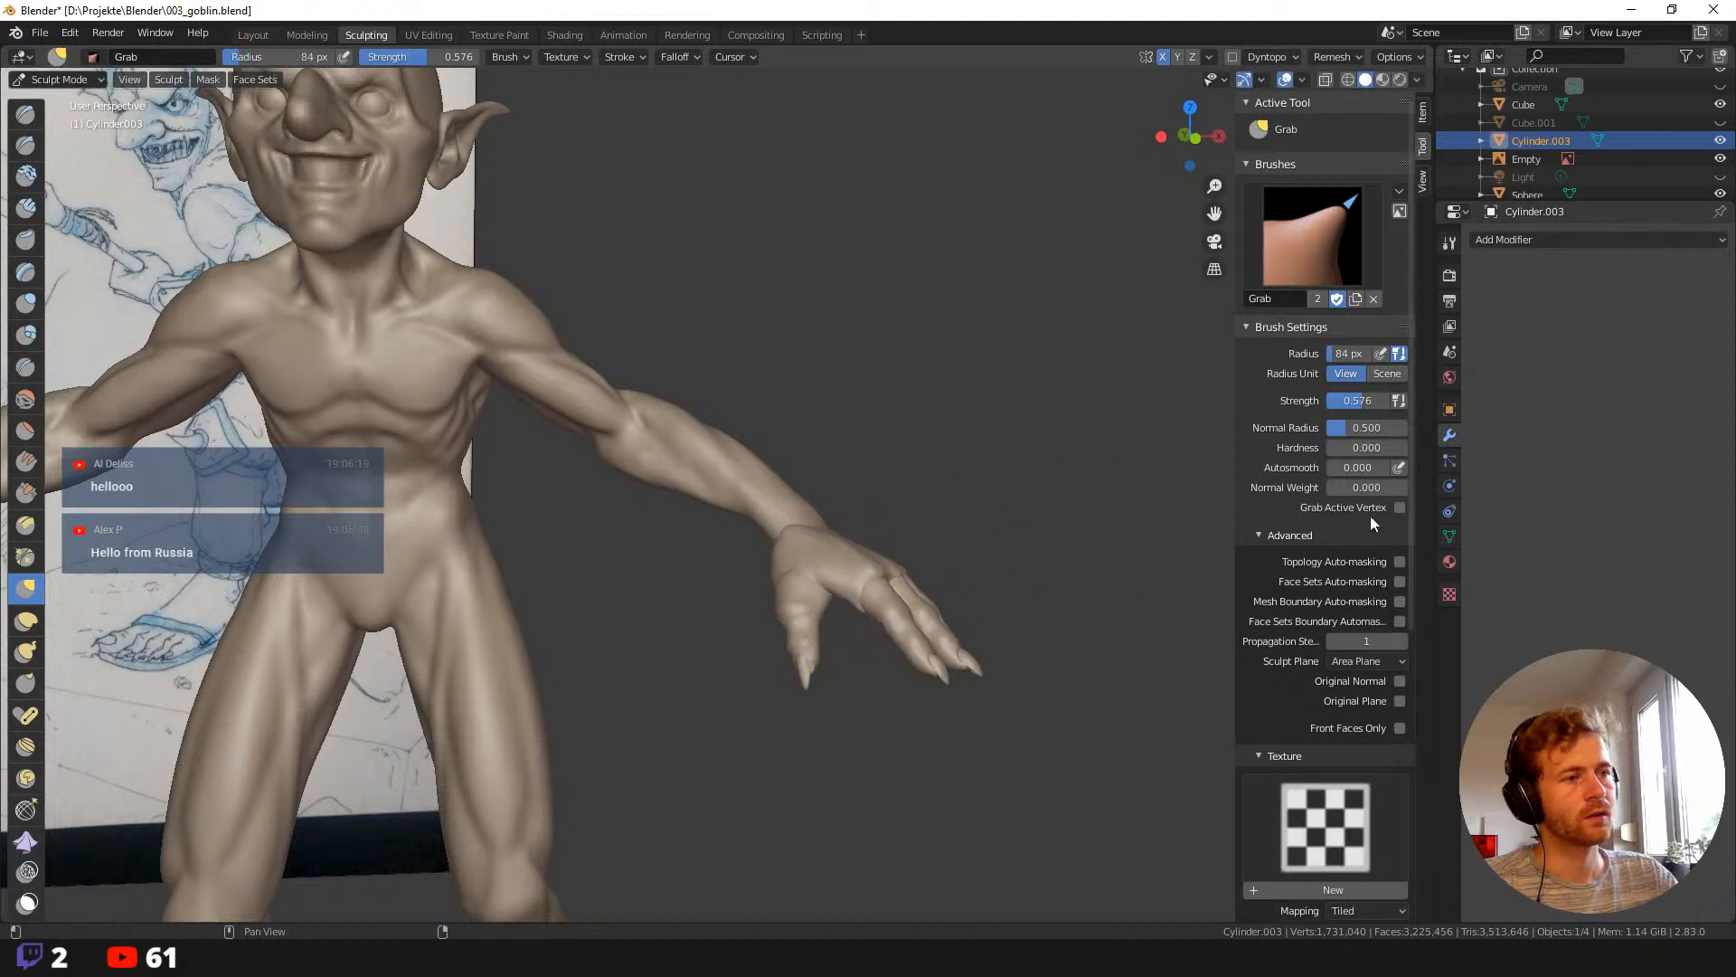
pyautogui.click(1400, 562)
pyautogui.scroll(3, 931, 452)
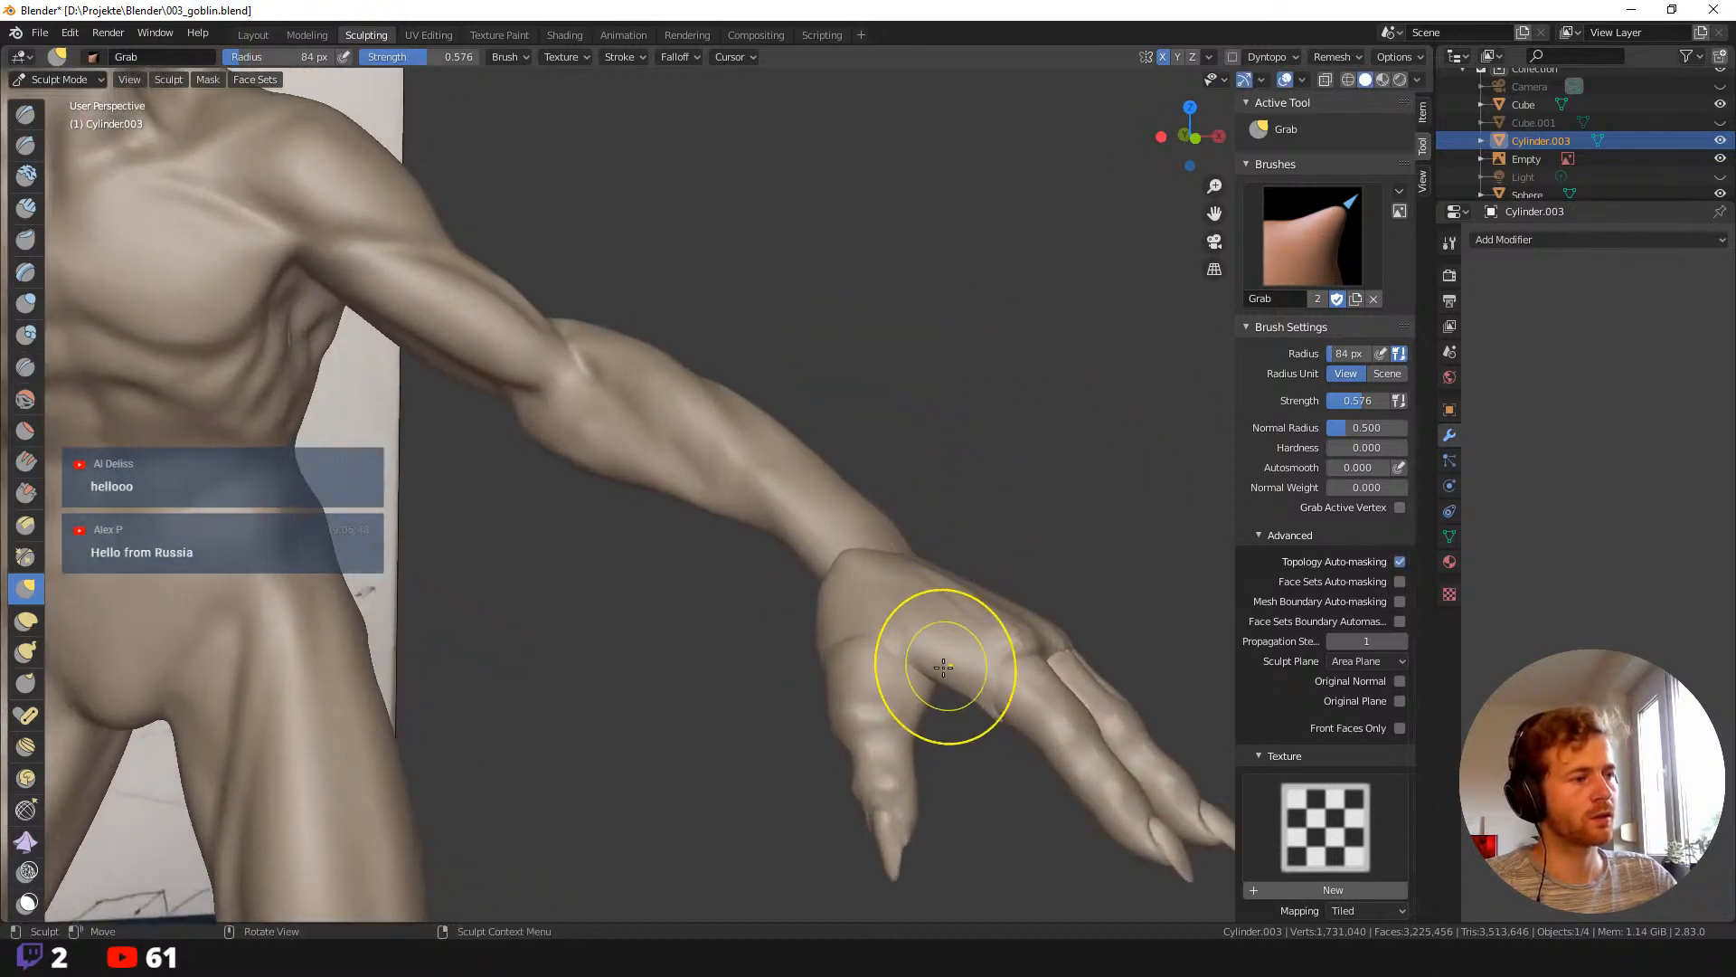
pyautogui.press('f')
pyautogui.click(967, 719)
pyautogui.moveTo(968, 720); pyautogui.dragTo(966, 700, button='middle')
pyautogui.moveTo(939, 660); pyautogui.dragTo(920, 660)
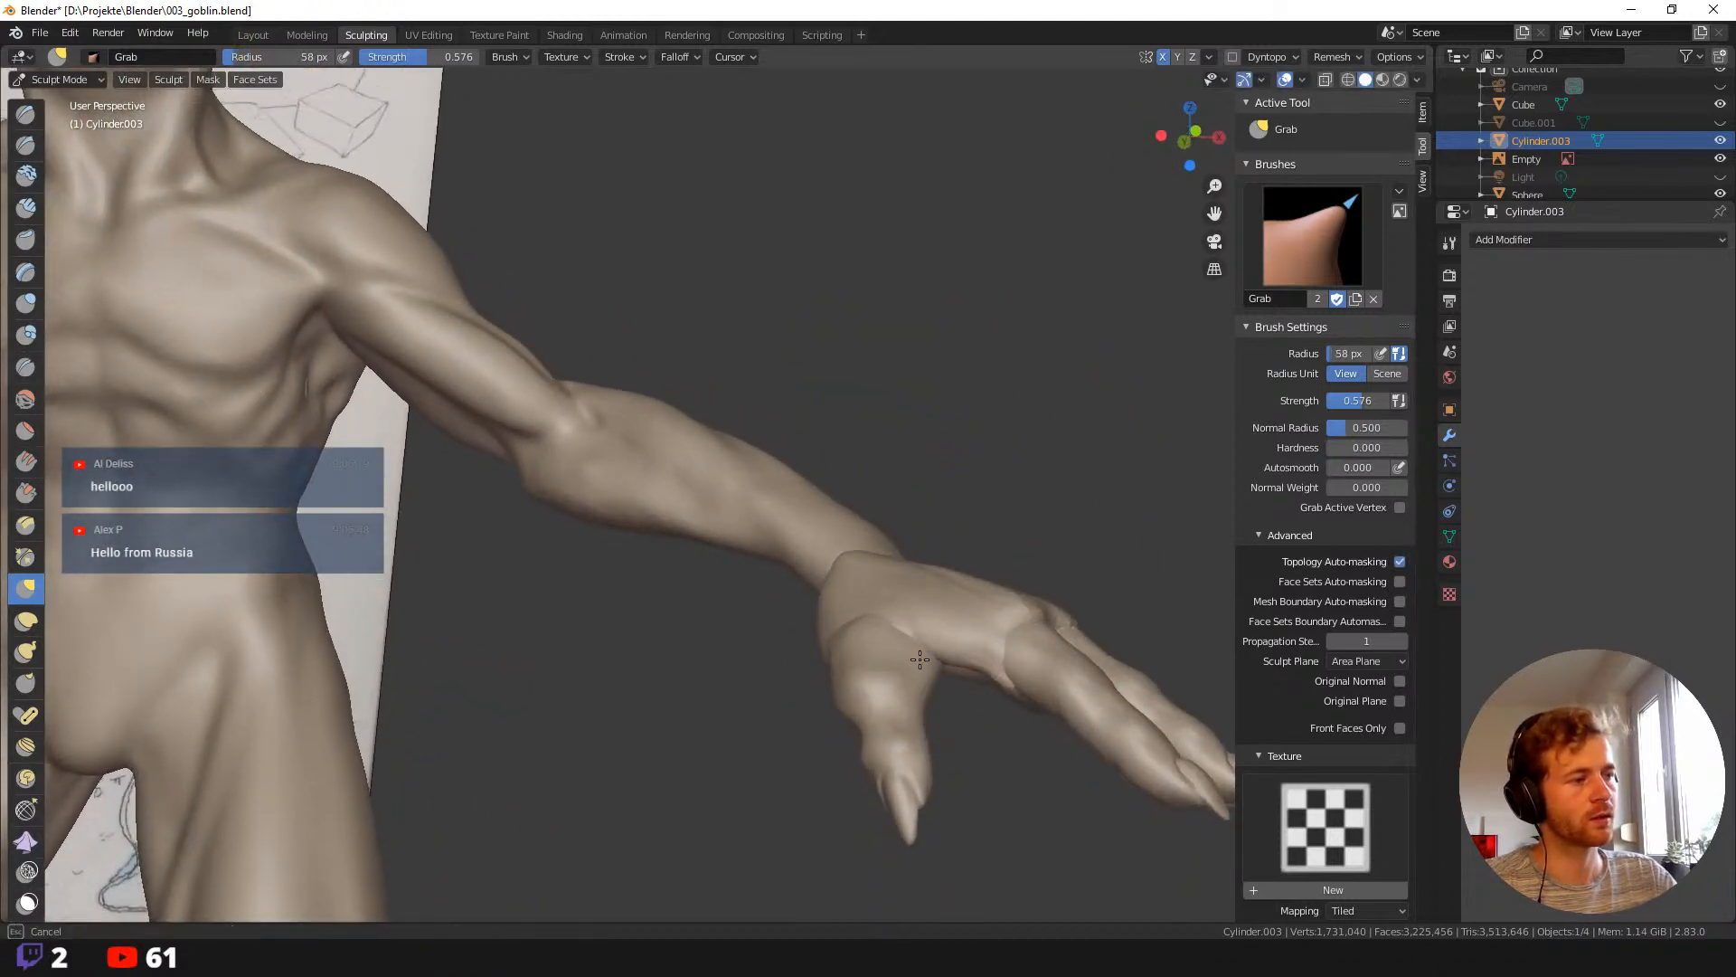
# Adjust the palm edge between the thumb and the index finger with the Grab brush.
pyautogui.press('f')
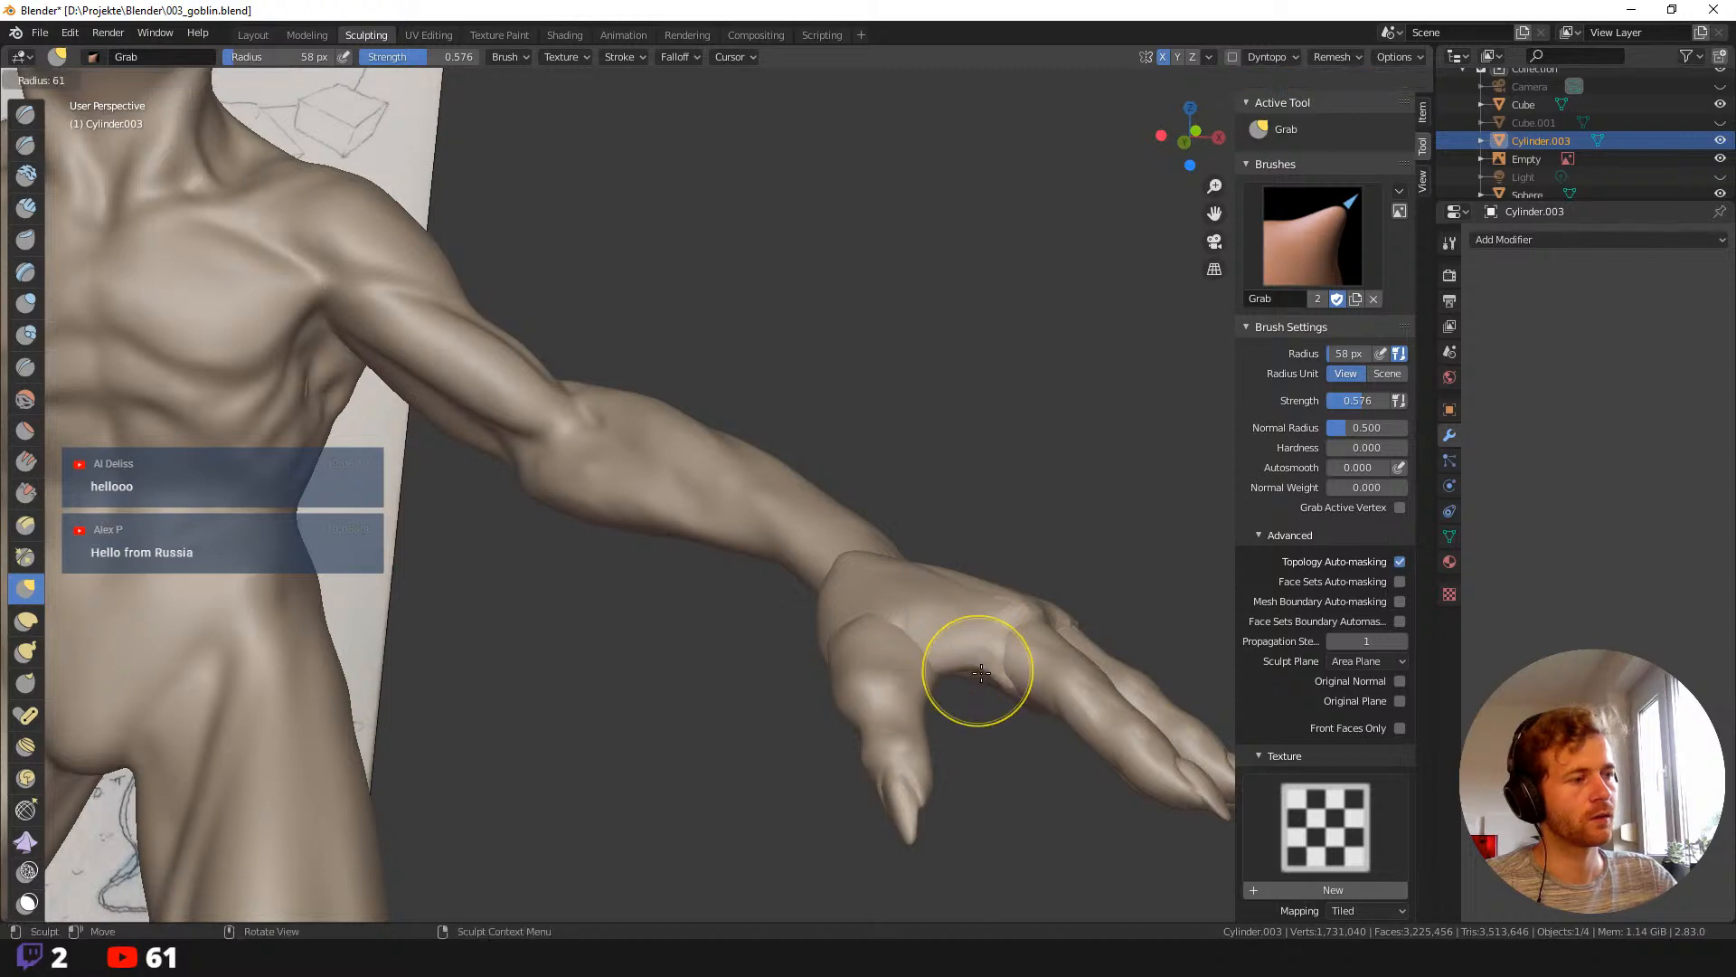
pyautogui.click(996, 675)
pyautogui.moveTo(990, 679); pyautogui.dragTo(975, 686)
pyautogui.scroll(-3, 1010, 703)
pyautogui.moveTo(1011, 703); pyautogui.dragTo(982, 692, button='middle')
# Adjust the knuckle edge between the index and middle fingers with the Grab brush at a radius of 49 px.
pyautogui.moveTo(1153, 572)
pyautogui.mouseDown(button='middle')
pyautogui.moveTo(1085, 528)
pyautogui.moveTo(1114, 592)
pyautogui.moveTo(1022, 696)
pyautogui.moveTo(1040, 691)
pyautogui.mouseUp(button='middle')
pyautogui.press('f')
pyautogui.click(1114, 608)
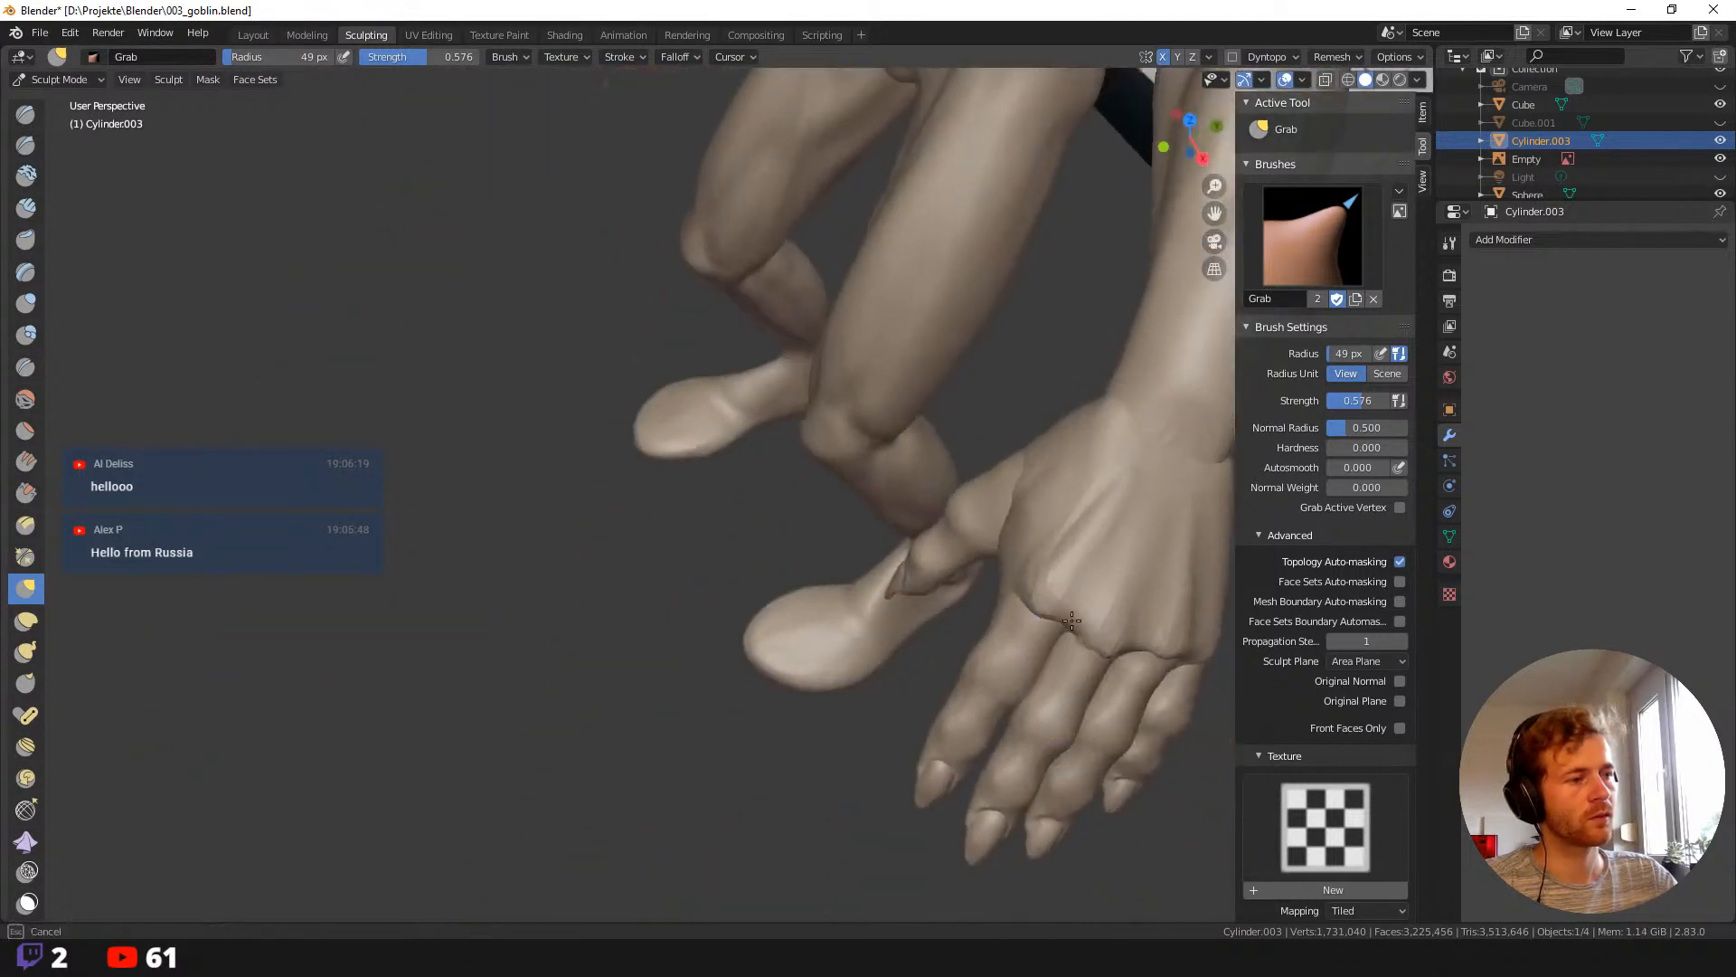
# Try to reshape the thumb's end joint with the Grab brush at a radius of 87 px.
pyautogui.scroll(-3, 1135, 659)
pyautogui.moveTo(1136, 659); pyautogui.dragTo(988, 486, button='middle')
pyautogui.moveTo(771, 475)
pyautogui.mouseDown(button='middle')
pyautogui.moveTo(805, 403)
pyautogui.moveTo(887, 384)
pyautogui.moveTo(787, 489)
pyautogui.moveTo(826, 480)
pyautogui.moveTo(790, 515)
pyautogui.moveTo(817, 507)
pyautogui.mouseUp(button='middle')
pyautogui.moveTo(929, 493)
pyautogui.mouseDown(button='middle')
pyautogui.moveTo(966, 556)
pyautogui.moveTo(1038, 601)
pyautogui.moveTo(855, 521)
pyautogui.moveTo(833, 581)
pyautogui.mouseUp(button='middle')
pyautogui.keyDown('shift'); pyautogui.moveTo(1040, 499); pyautogui.dragTo(834, 564, button='middle'); pyautogui.keyUp('shift')
pyautogui.press('f')
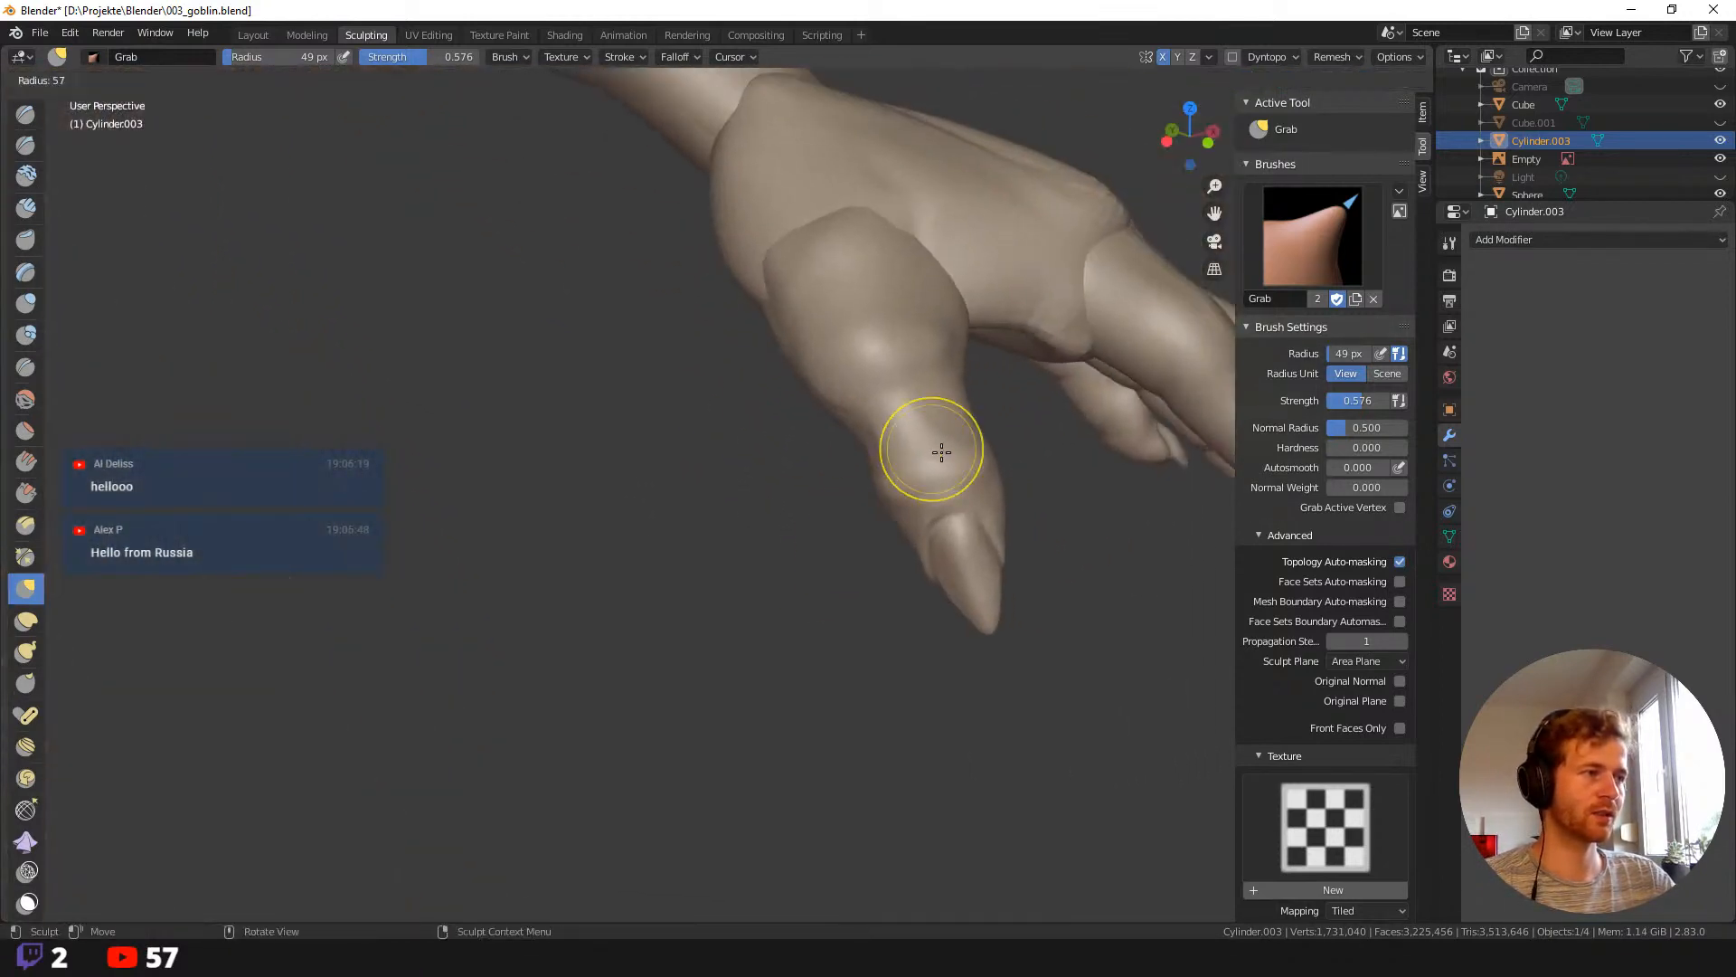
pyautogui.click(962, 455)
pyautogui.press('f')
pyautogui.click(972, 455)
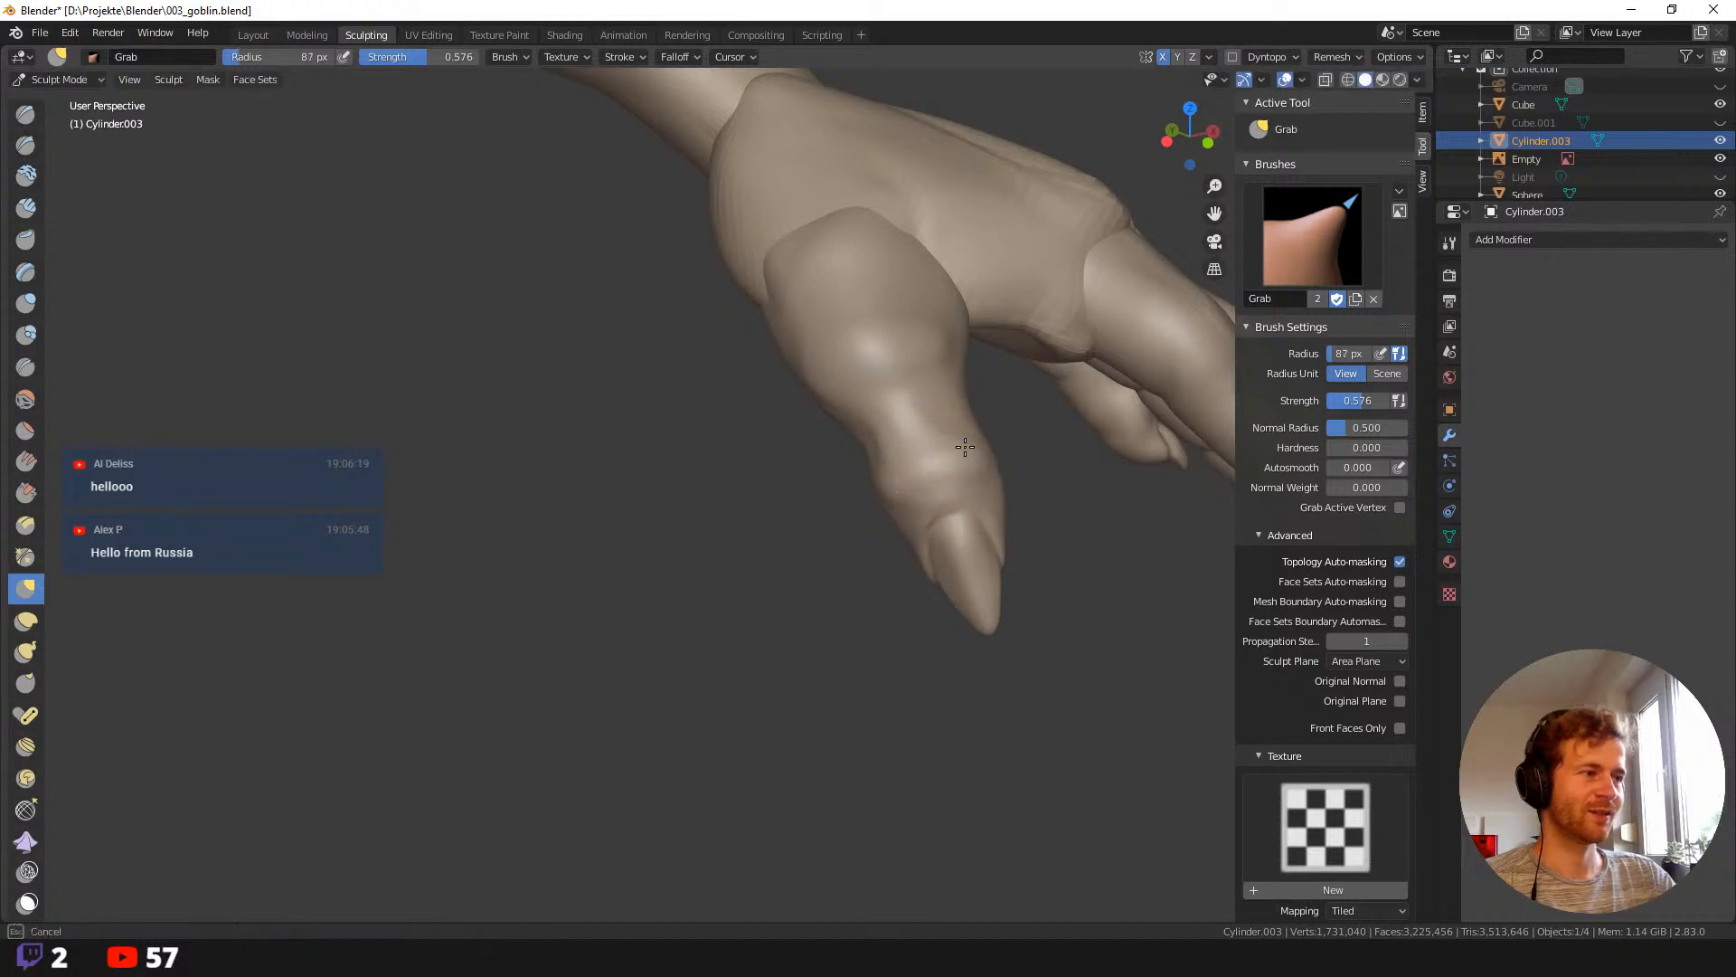
pyautogui.hotkey('ctrl', 'z')
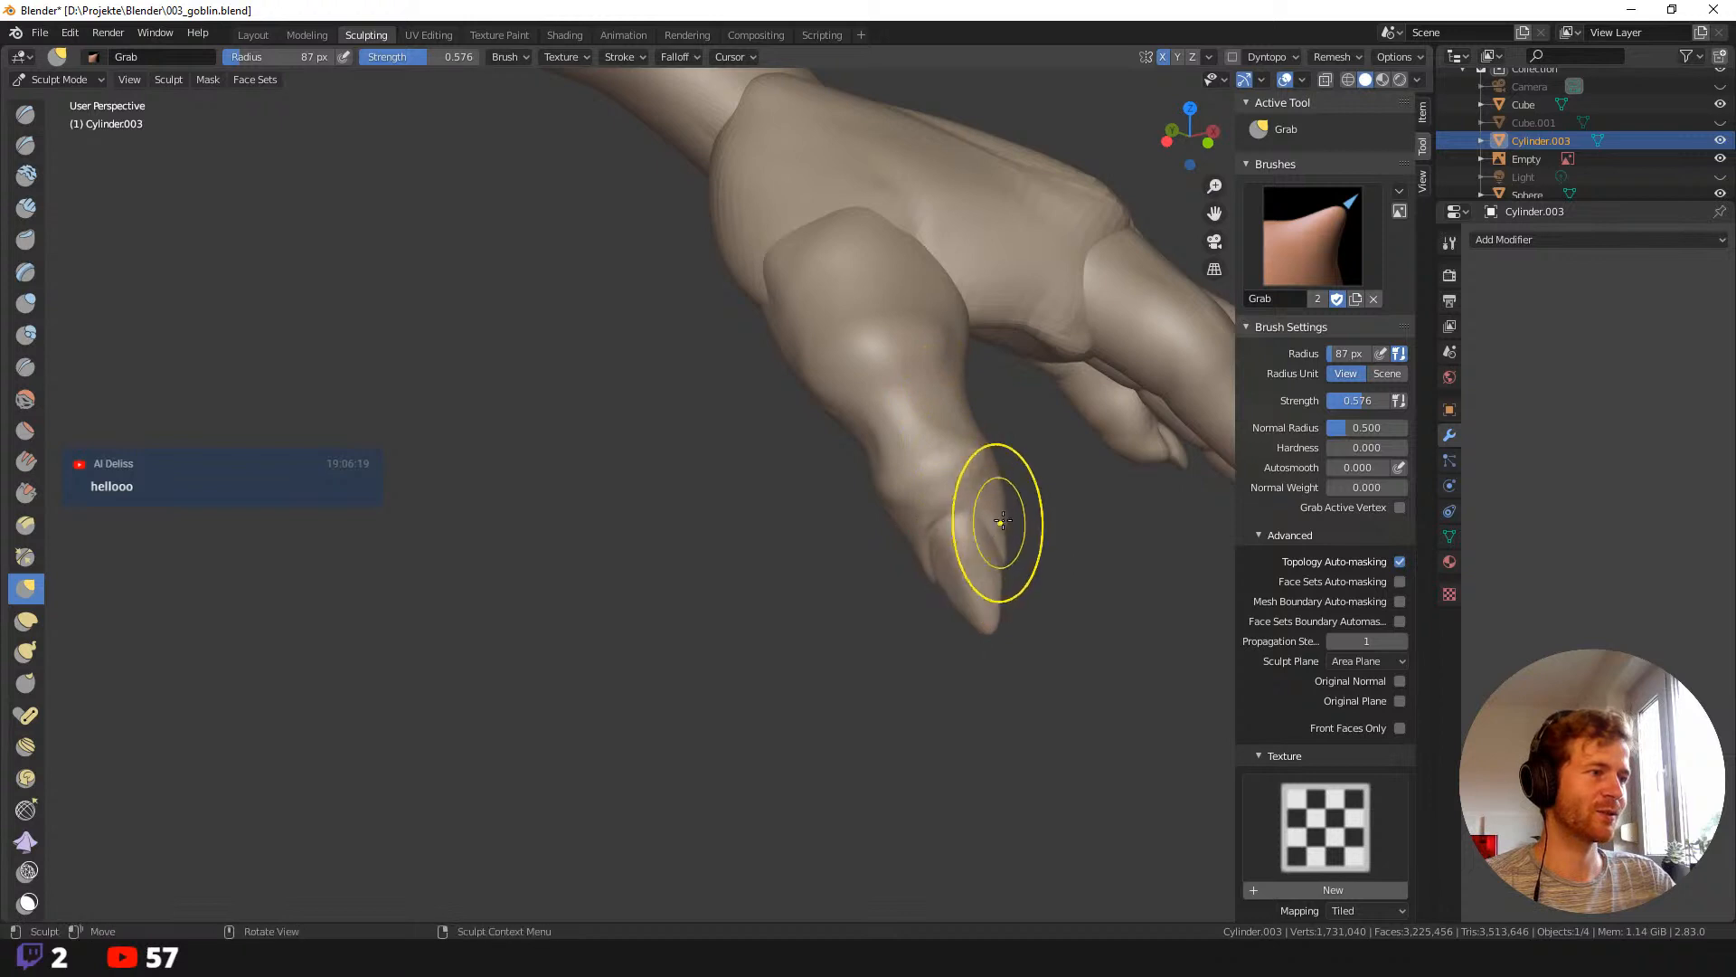
# Reshape the thumb's claw and tip in side view with the Grab brush at a radius of 93 px.
pyautogui.moveTo(899, 566); pyautogui.dragTo(909, 546, button='middle')
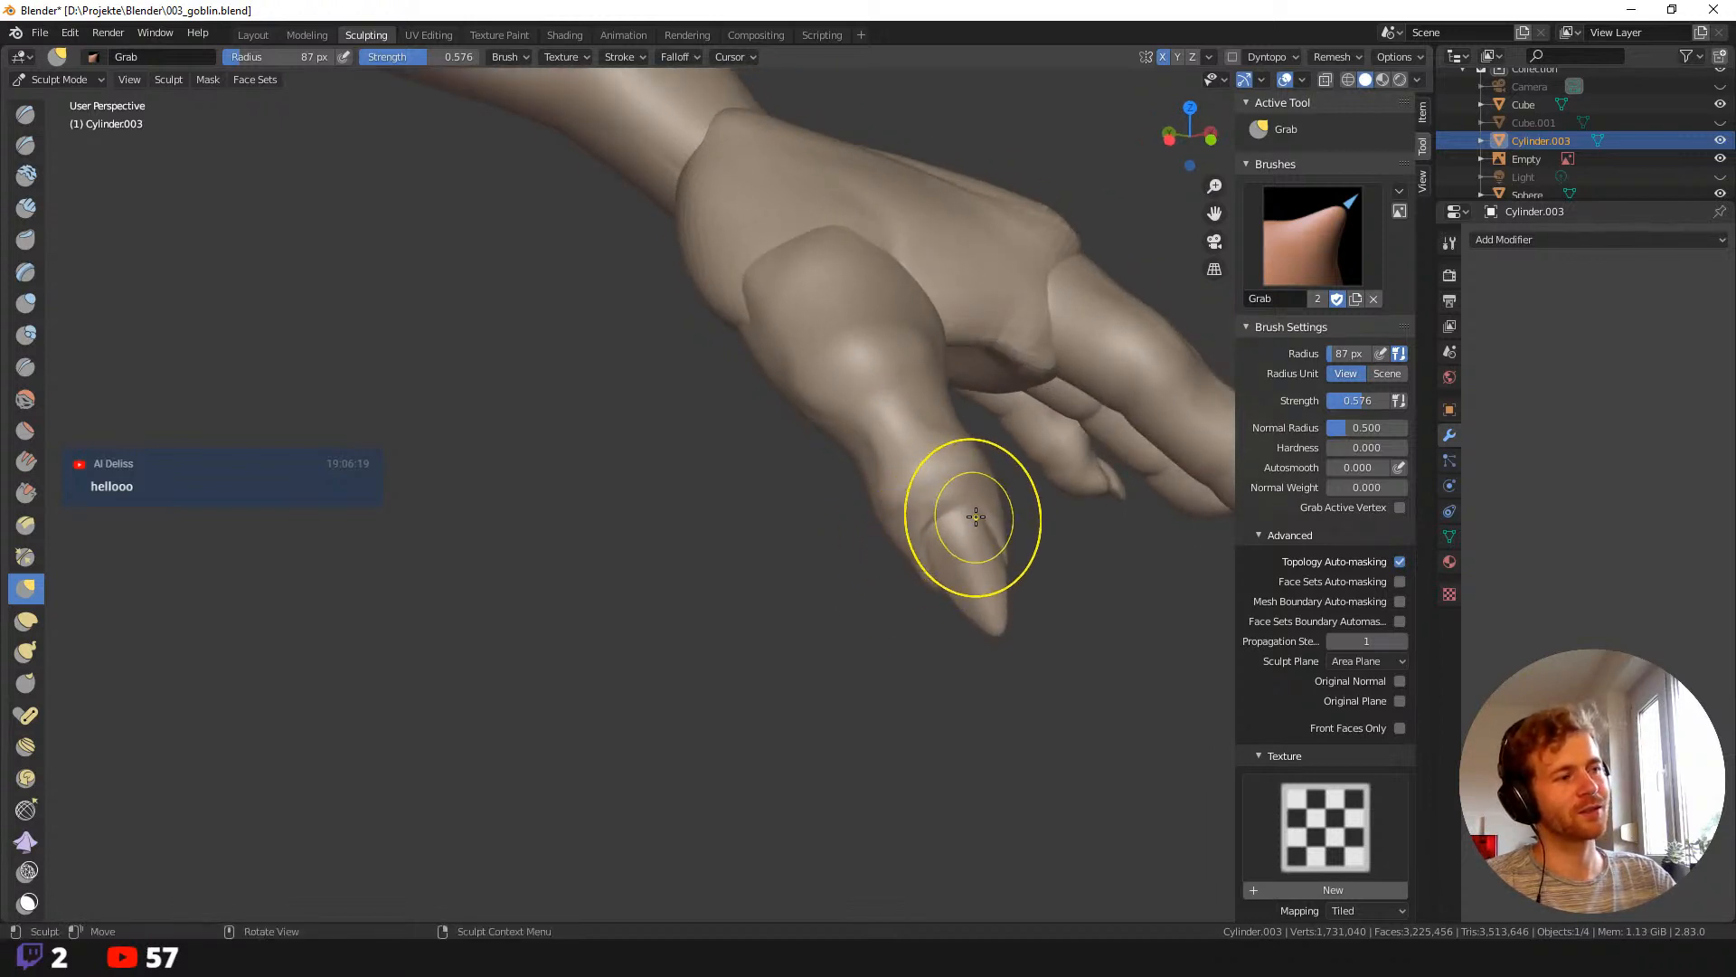
pyautogui.moveTo(1040, 565)
pyautogui.mouseDown(button='middle')
pyautogui.moveTo(998, 548)
pyautogui.moveTo(958, 583)
pyautogui.mouseUp(button='middle')
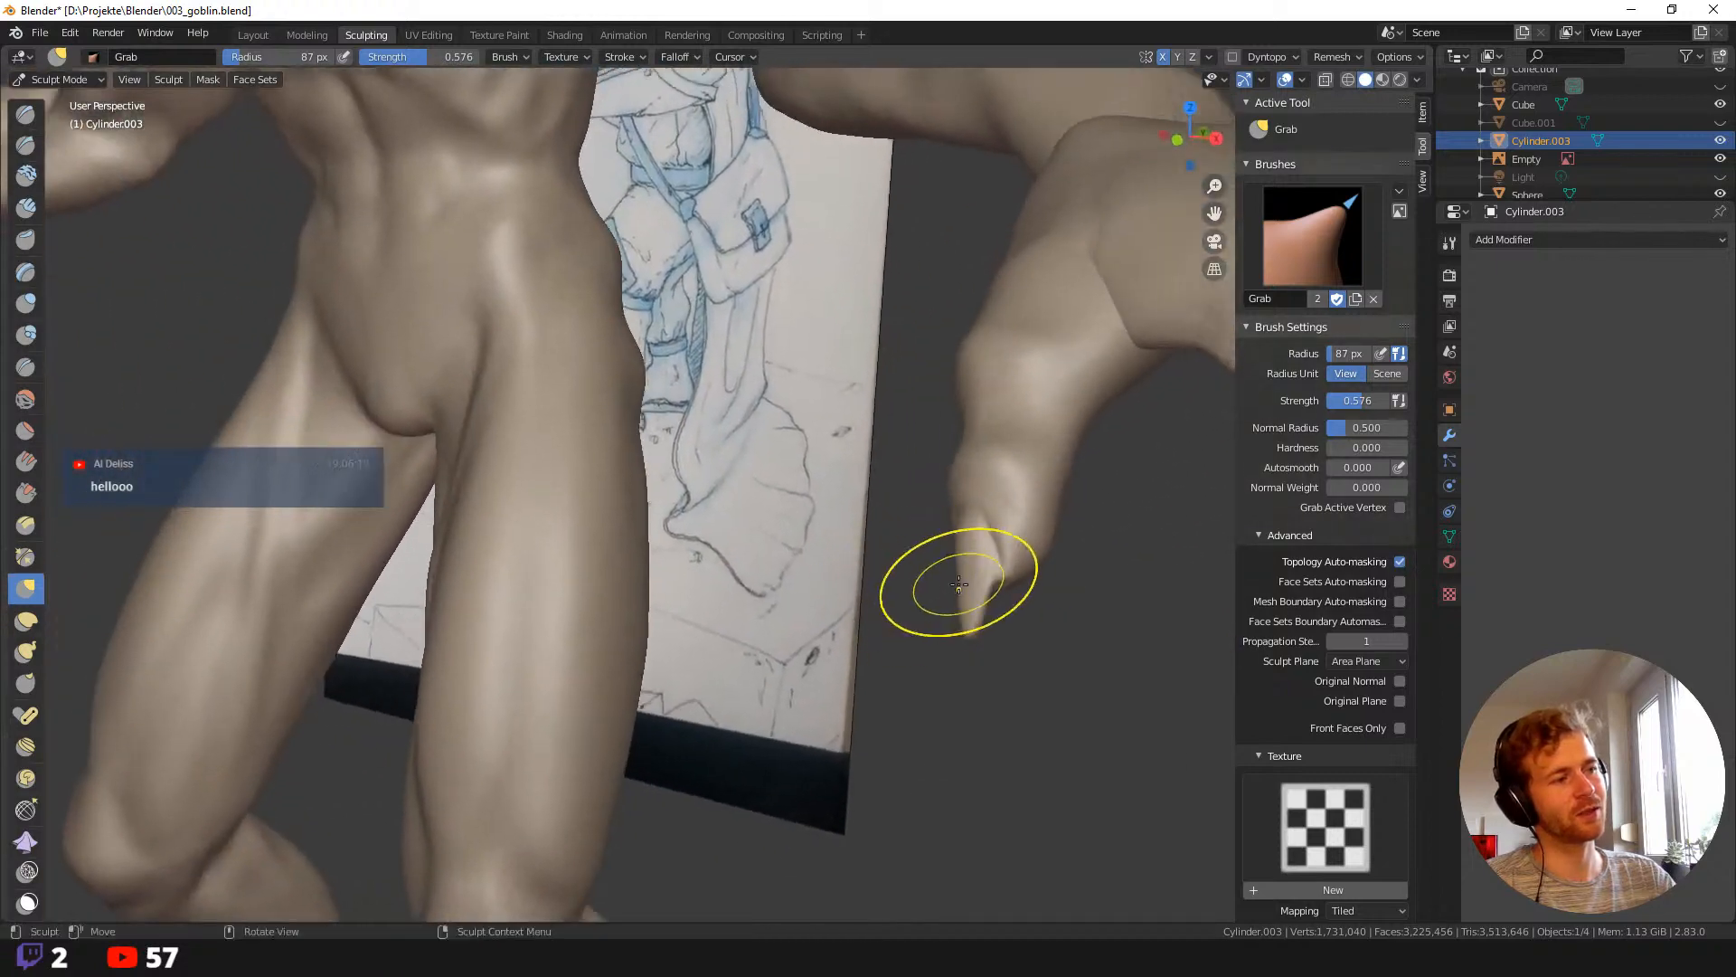
pyautogui.press('f')
pyautogui.click(963, 583)
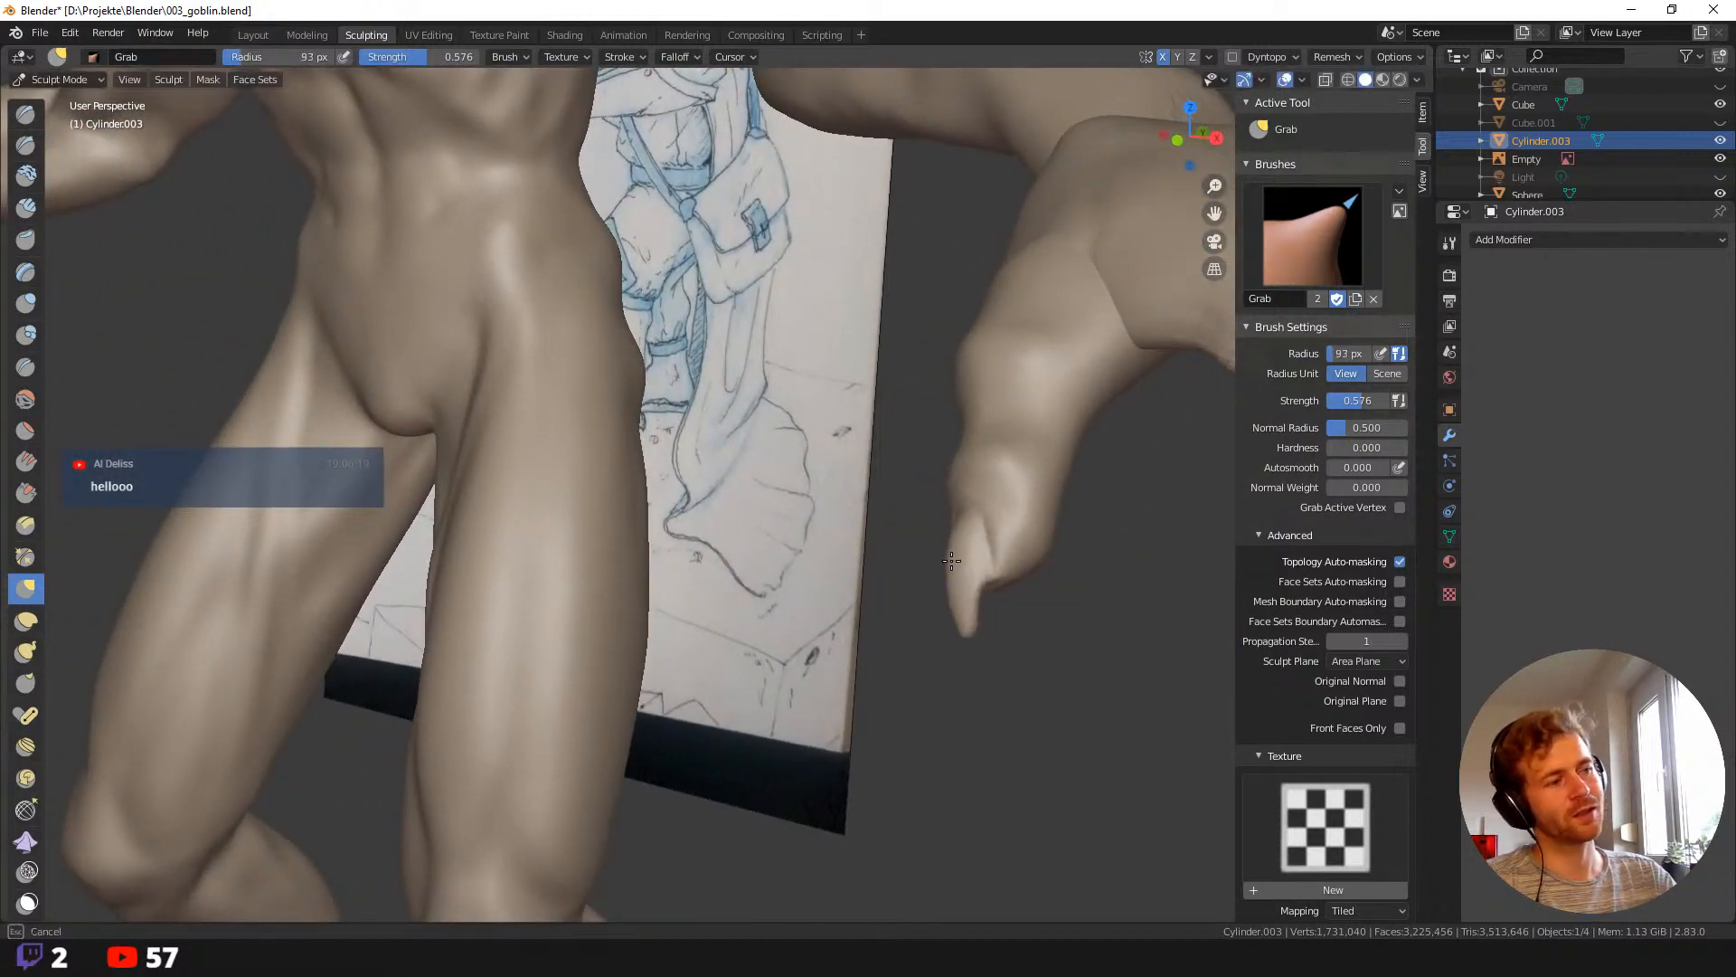
# Shape the pad of the thumb tip from the palm side with the Grab brush at a radius of 55 px.
pyautogui.moveTo(971, 596)
pyautogui.mouseDown(button='middle')
pyautogui.moveTo(895, 585)
pyautogui.moveTo(945, 615)
pyautogui.moveTo(963, 594)
pyautogui.mouseUp(button='middle')
pyautogui.press('f')
pyautogui.click(970, 567)
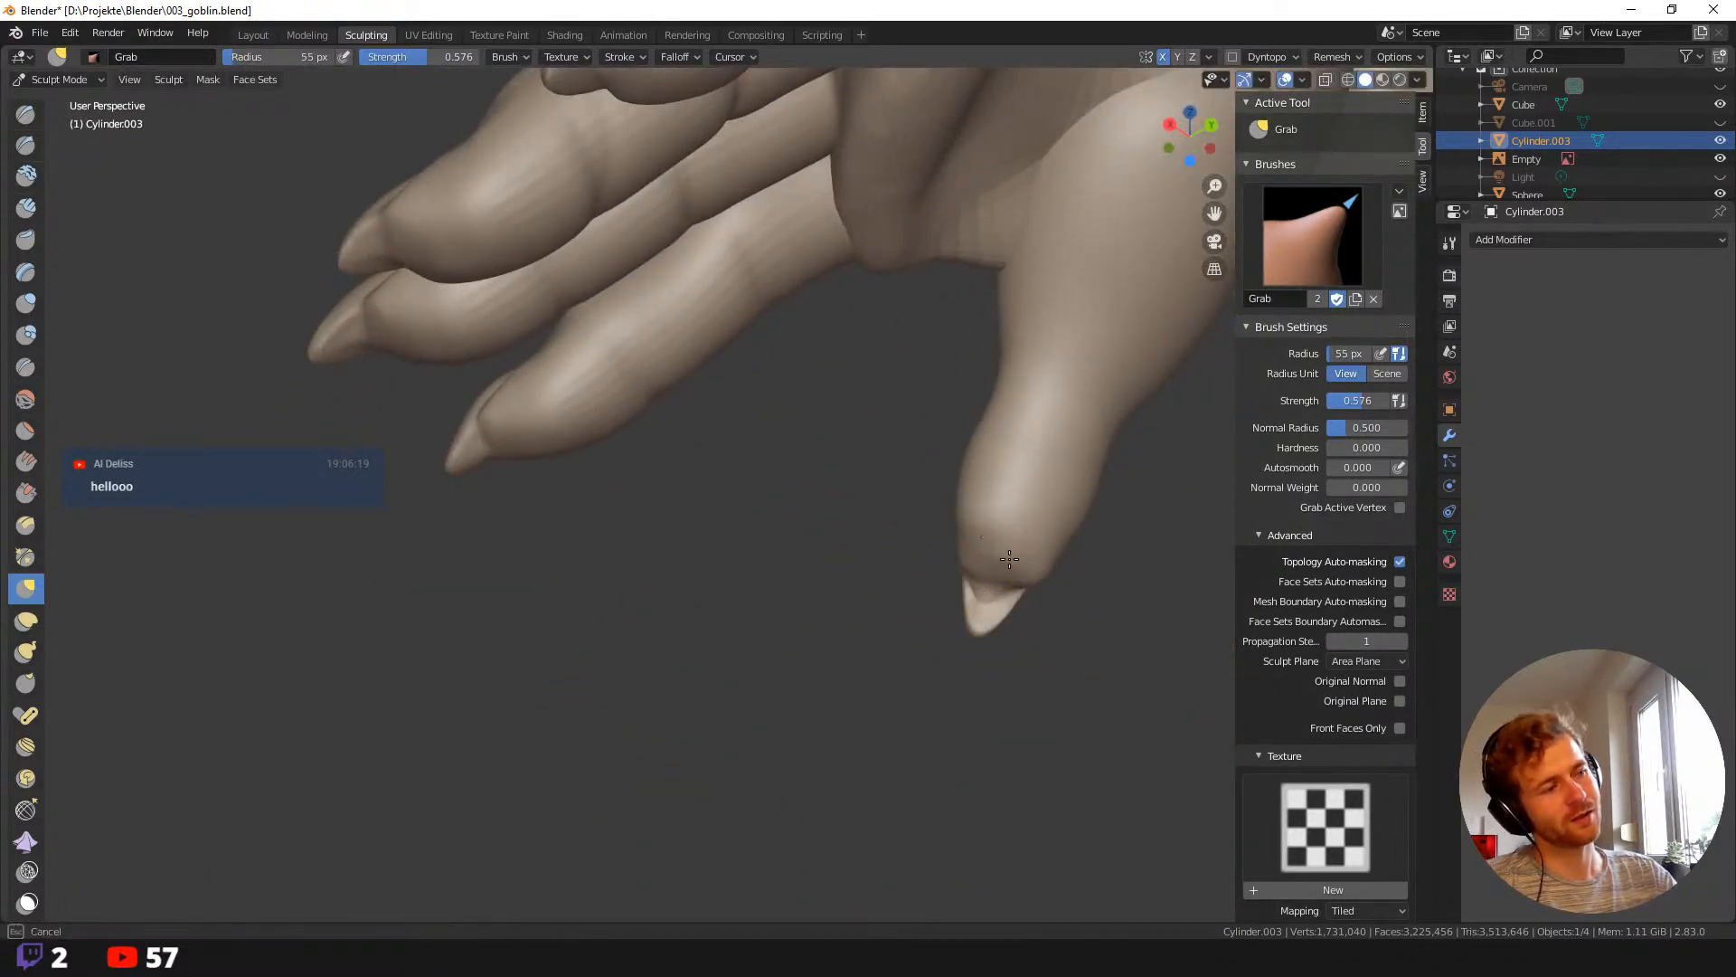
# Carve creases across the palm side of the thumb joints with the Draw Sharp brush at a radius of 21 px.
pyautogui.moveTo(851, 493)
pyautogui.mouseDown(button='middle')
pyautogui.moveTo(887, 515)
pyautogui.moveTo(771, 523)
pyautogui.moveTo(894, 592)
pyautogui.moveTo(868, 600)
pyautogui.moveTo(880, 608)
pyautogui.moveTo(1040, 626)
pyautogui.moveTo(893, 583)
pyautogui.mouseUp(button='middle')
pyautogui.hotkey('shift', 'space')
pyautogui.click(794, 298)
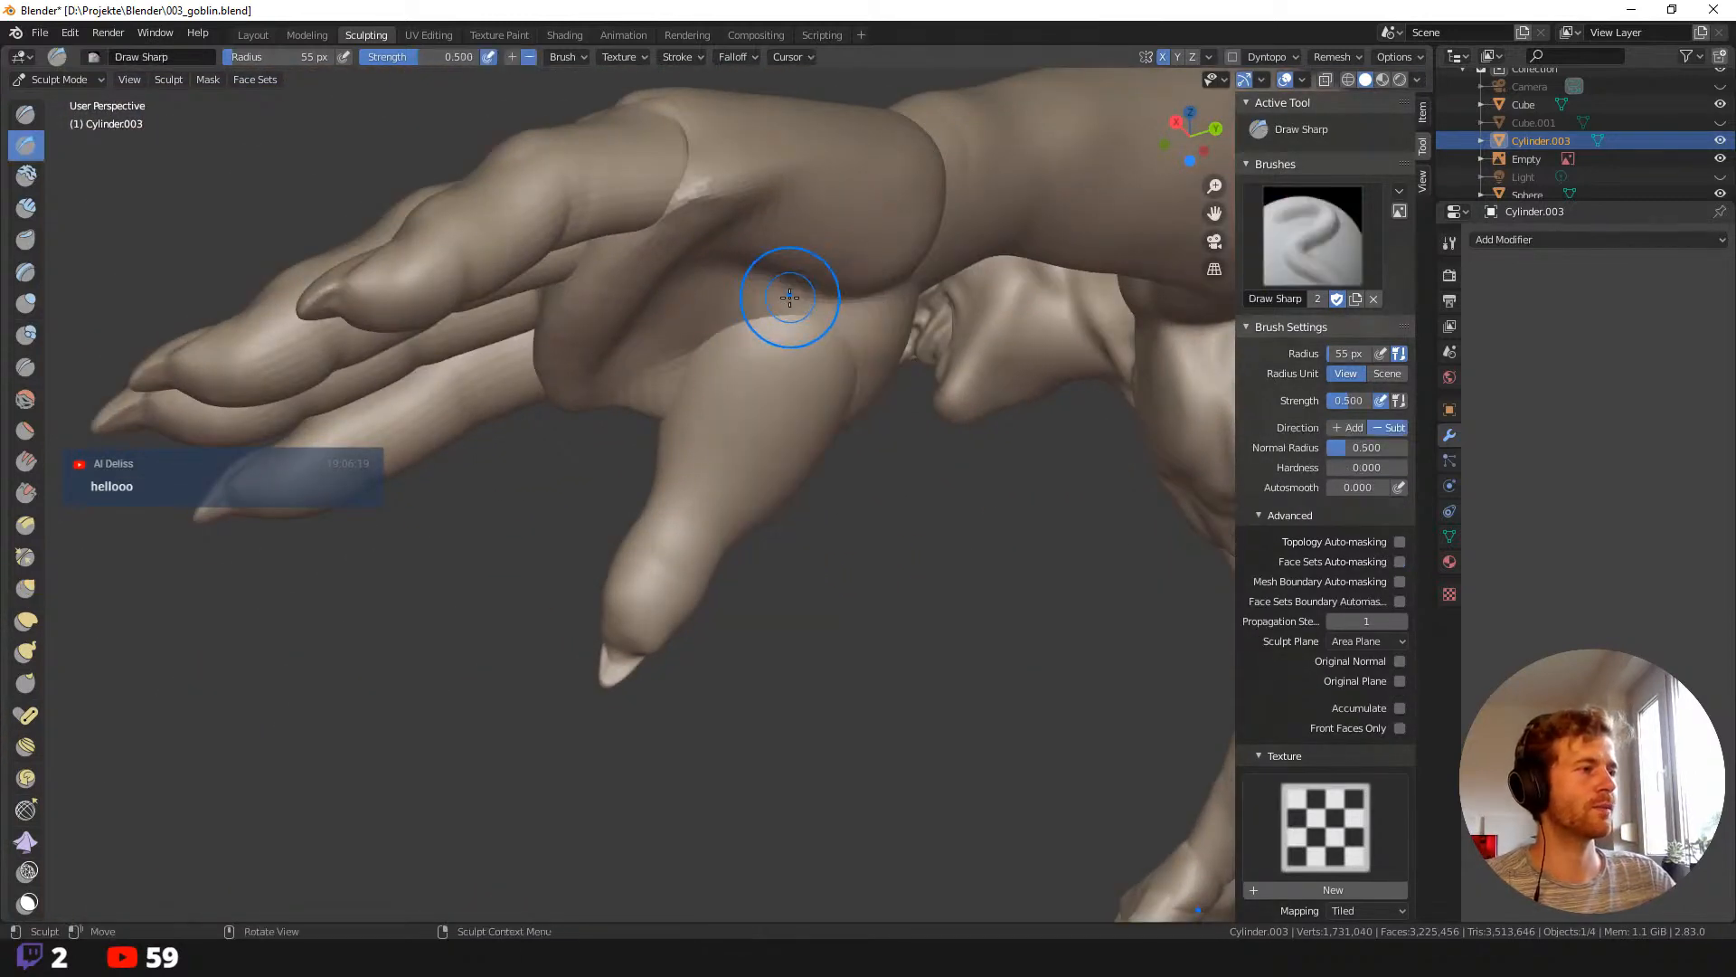
pyautogui.click(633, 554)
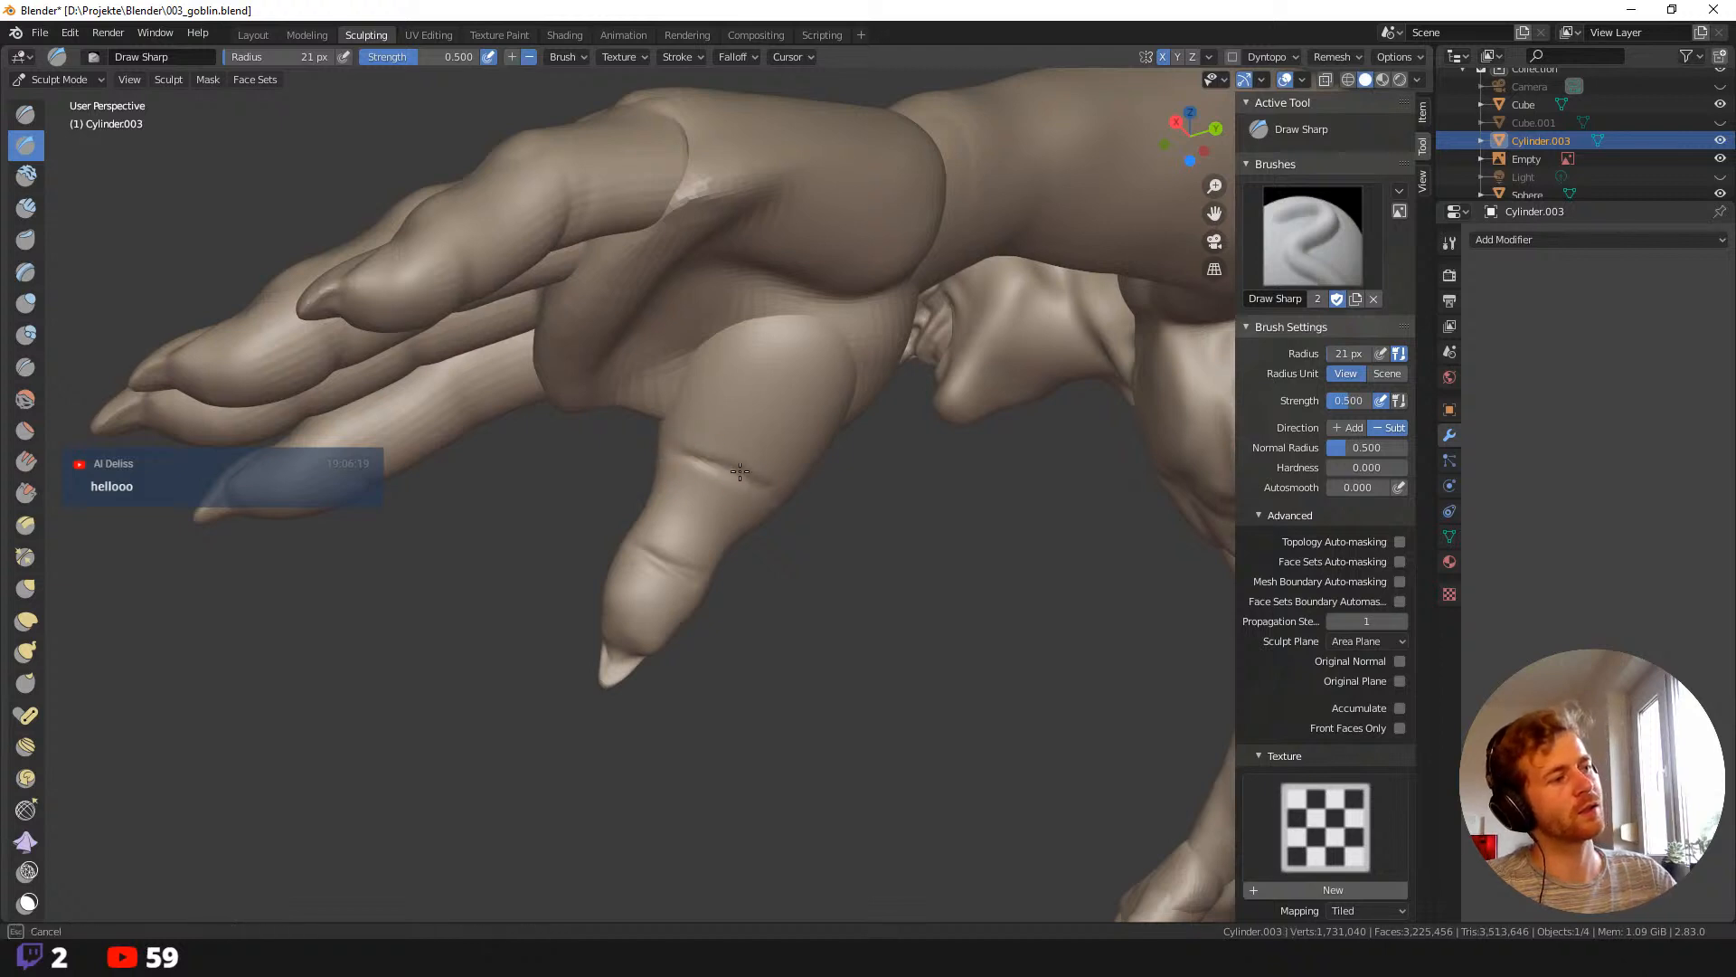
pyautogui.moveTo(600, 438)
pyautogui.mouseDown(button='middle')
pyautogui.moveTo(689, 454)
pyautogui.moveTo(620, 497)
pyautogui.mouseUp(button='middle')
pyautogui.press('f')
pyautogui.click(618, 526)
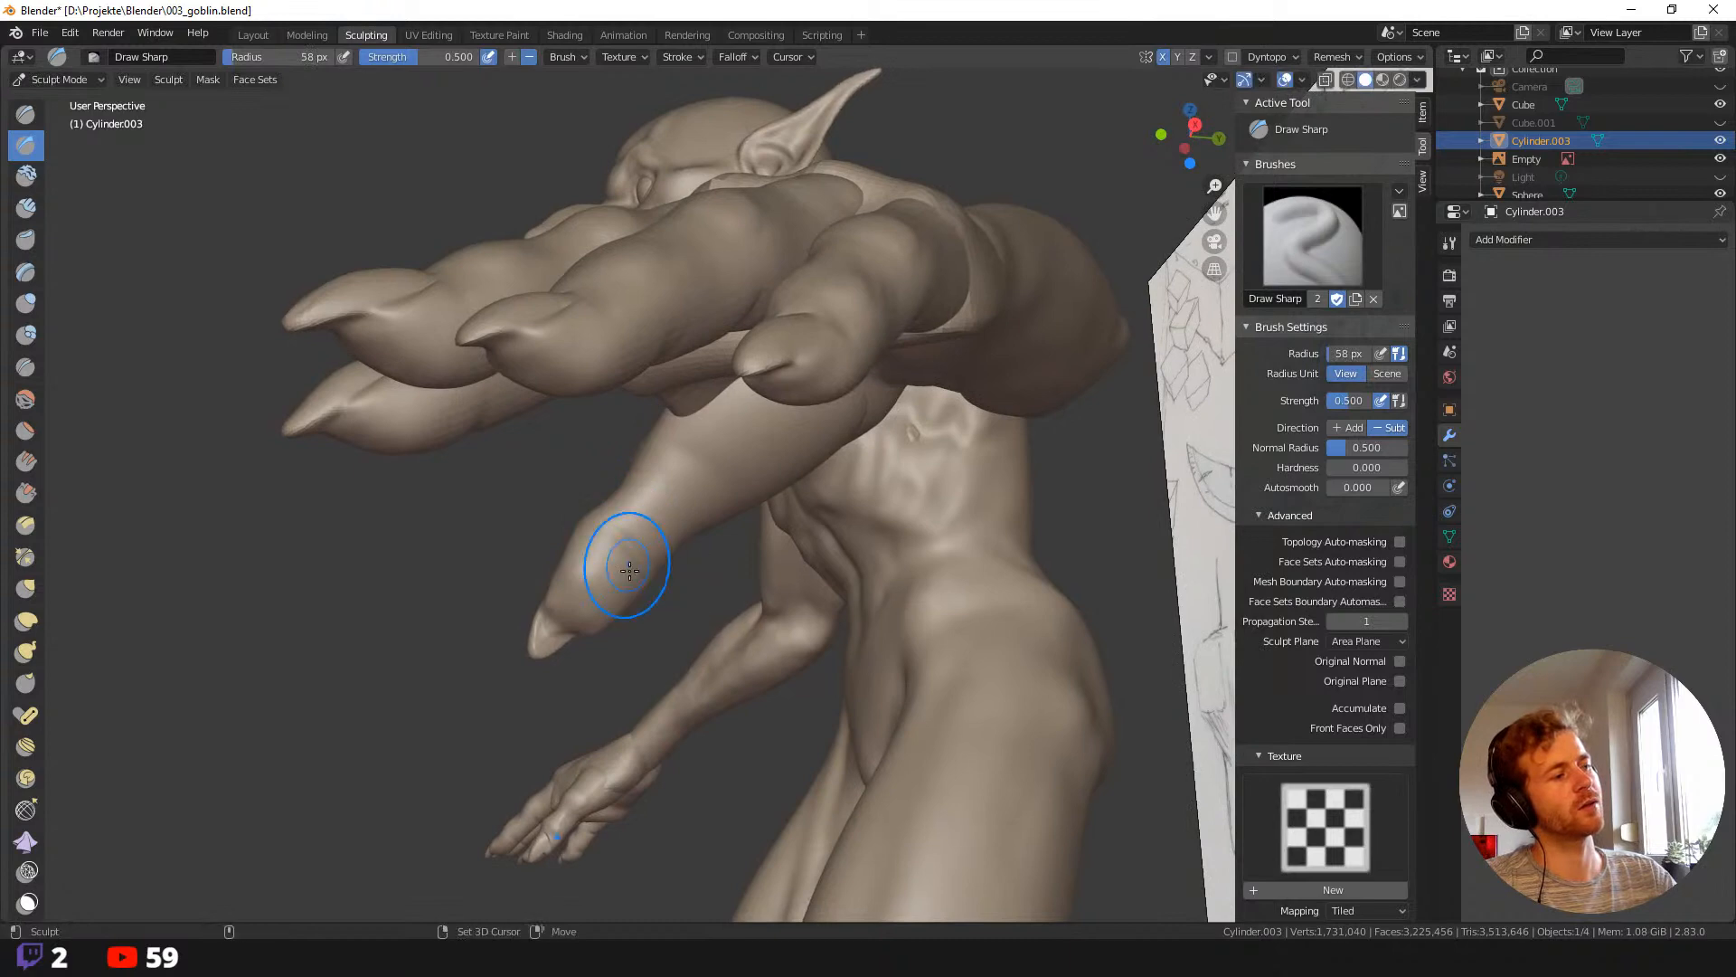
pyautogui.moveTo(688, 578); pyautogui.dragTo(742, 529, button='middle')
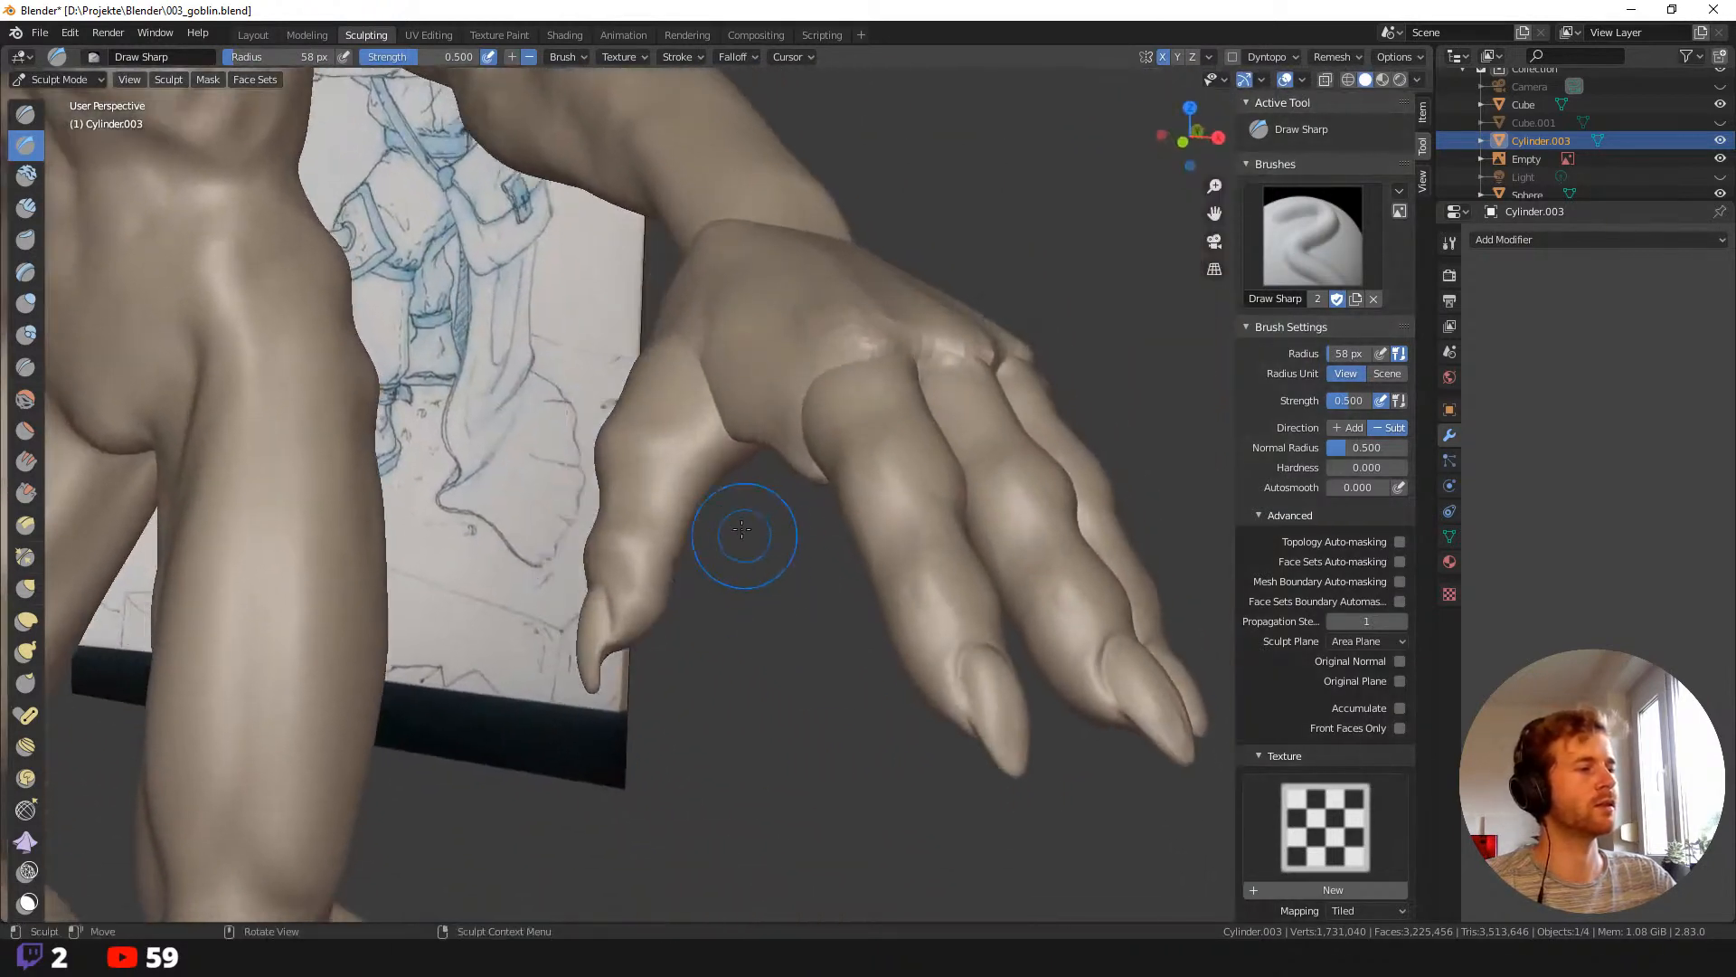
pyautogui.press('f')
pyautogui.click(692, 467)
pyautogui.moveTo(691, 467)
pyautogui.mouseDown(button='middle')
pyautogui.moveTo(787, 474)
pyautogui.moveTo(723, 498)
pyautogui.mouseUp(button='middle')
# Build up the hollow of the palm beside the thumb with the Clay brush at a radius of 80 px.
pyautogui.hotkey('shift', 'space')
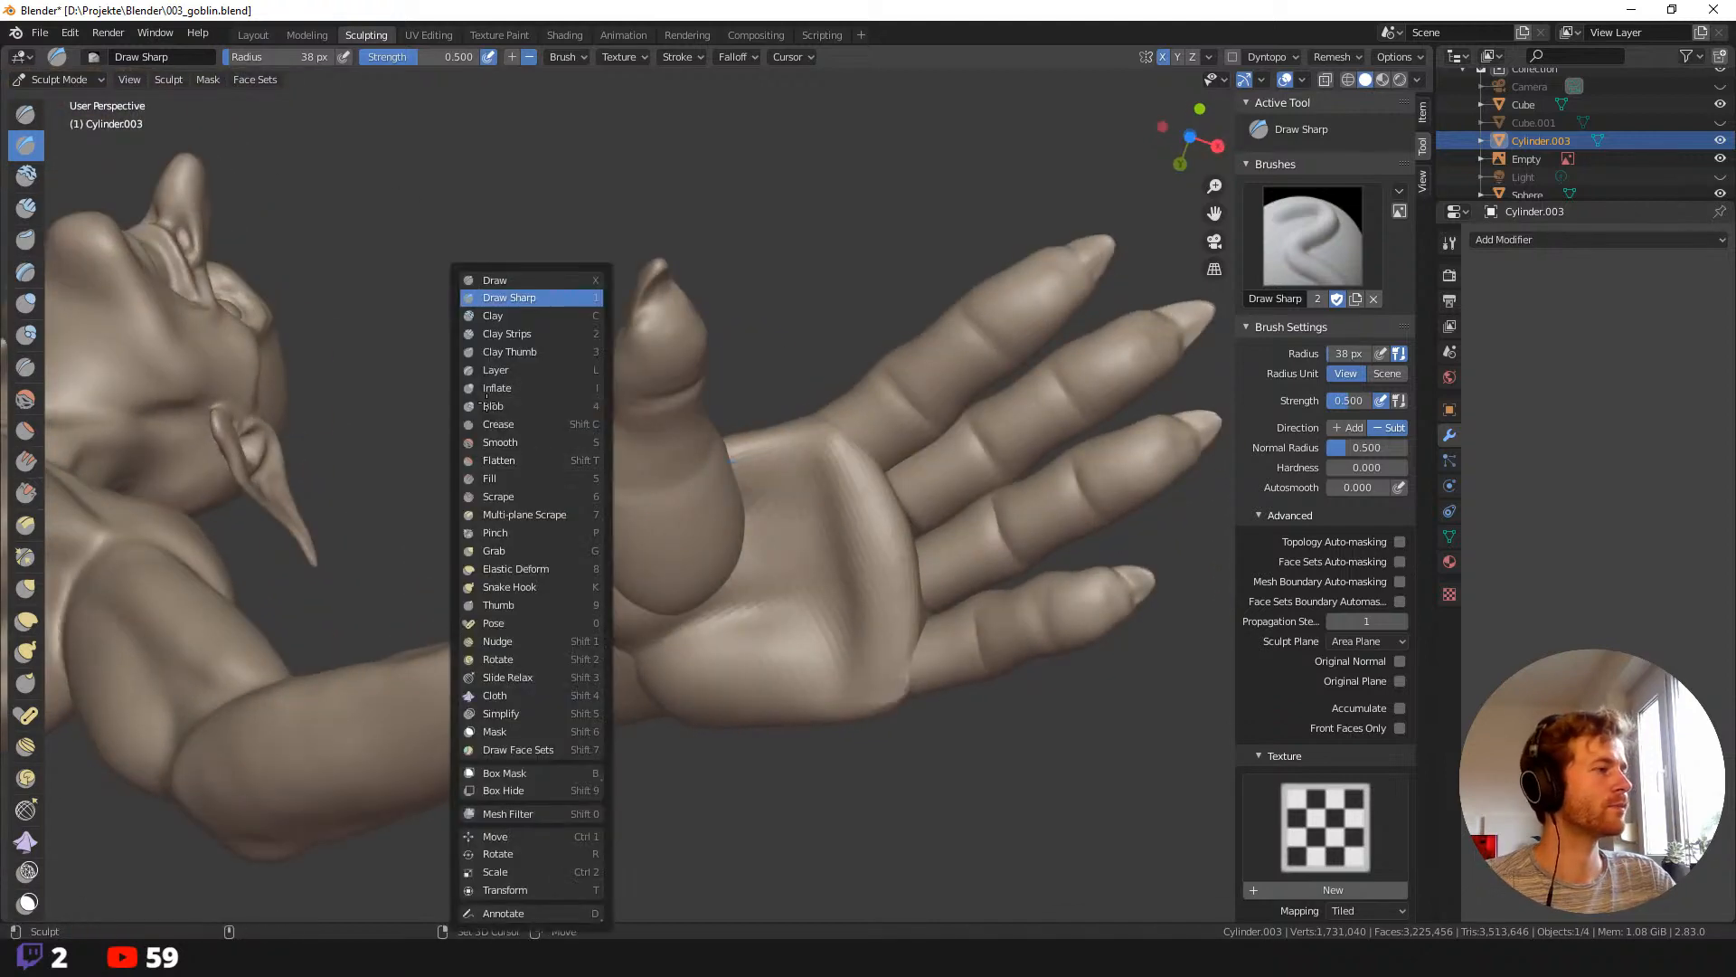
pyautogui.click(500, 315)
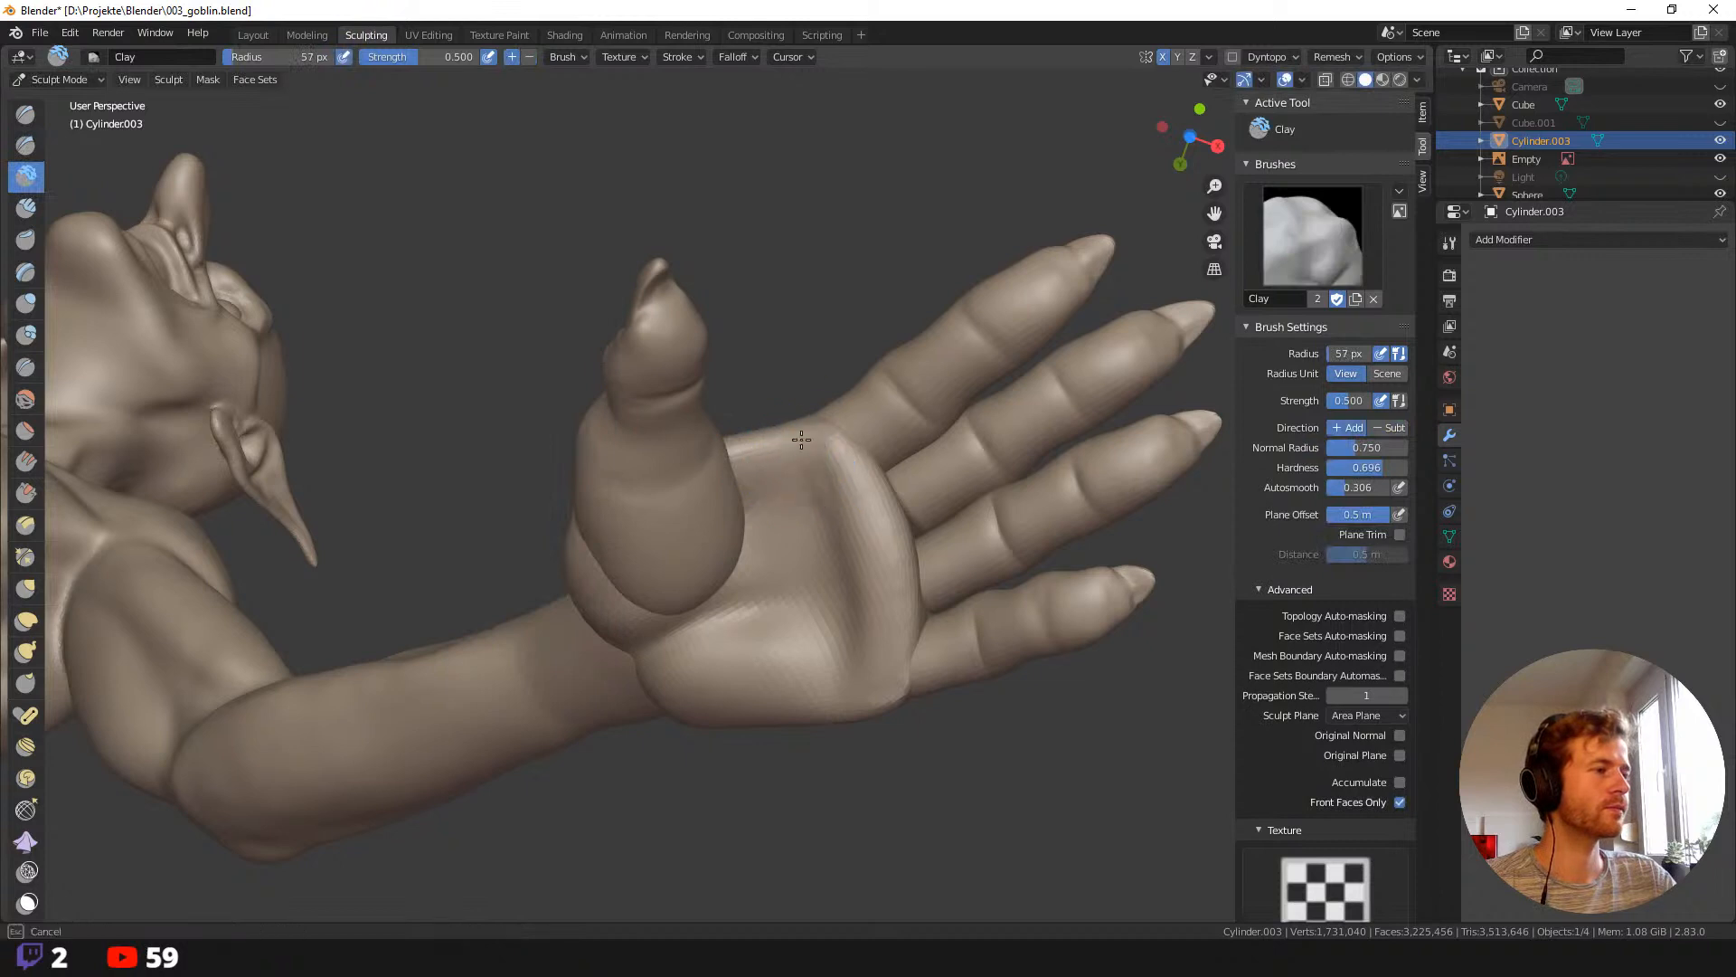
pyautogui.press('f')
pyautogui.click(810, 463)
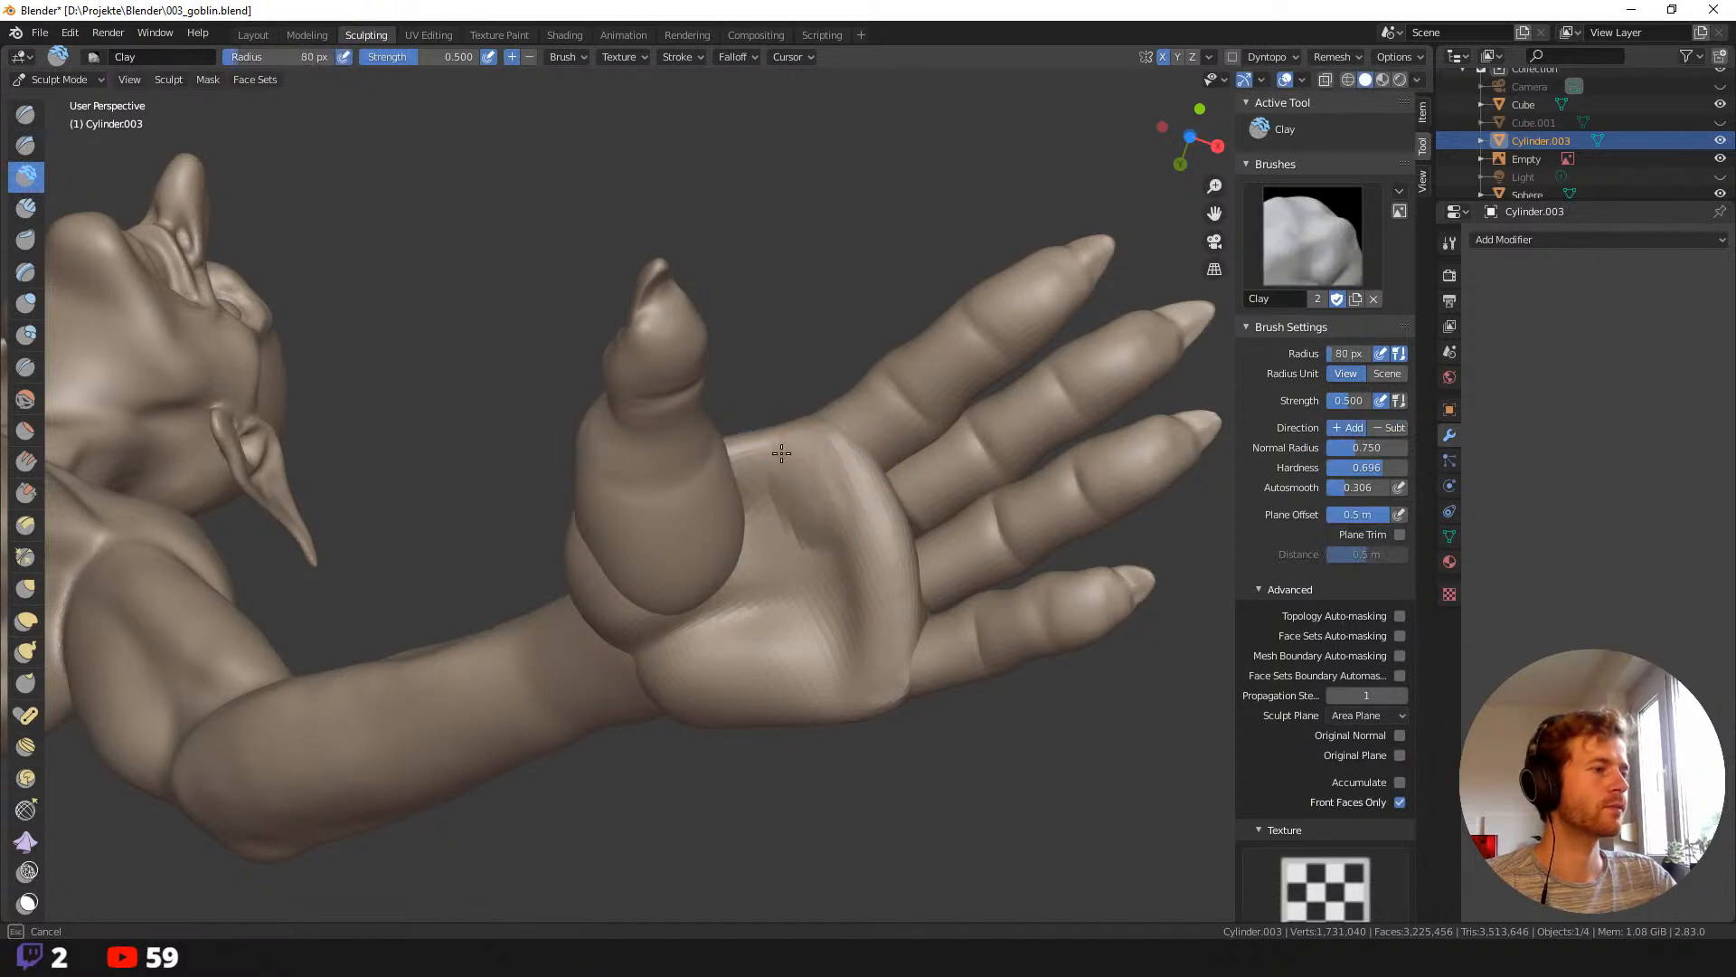
pyautogui.moveTo(845, 588); pyautogui.dragTo(863, 638)
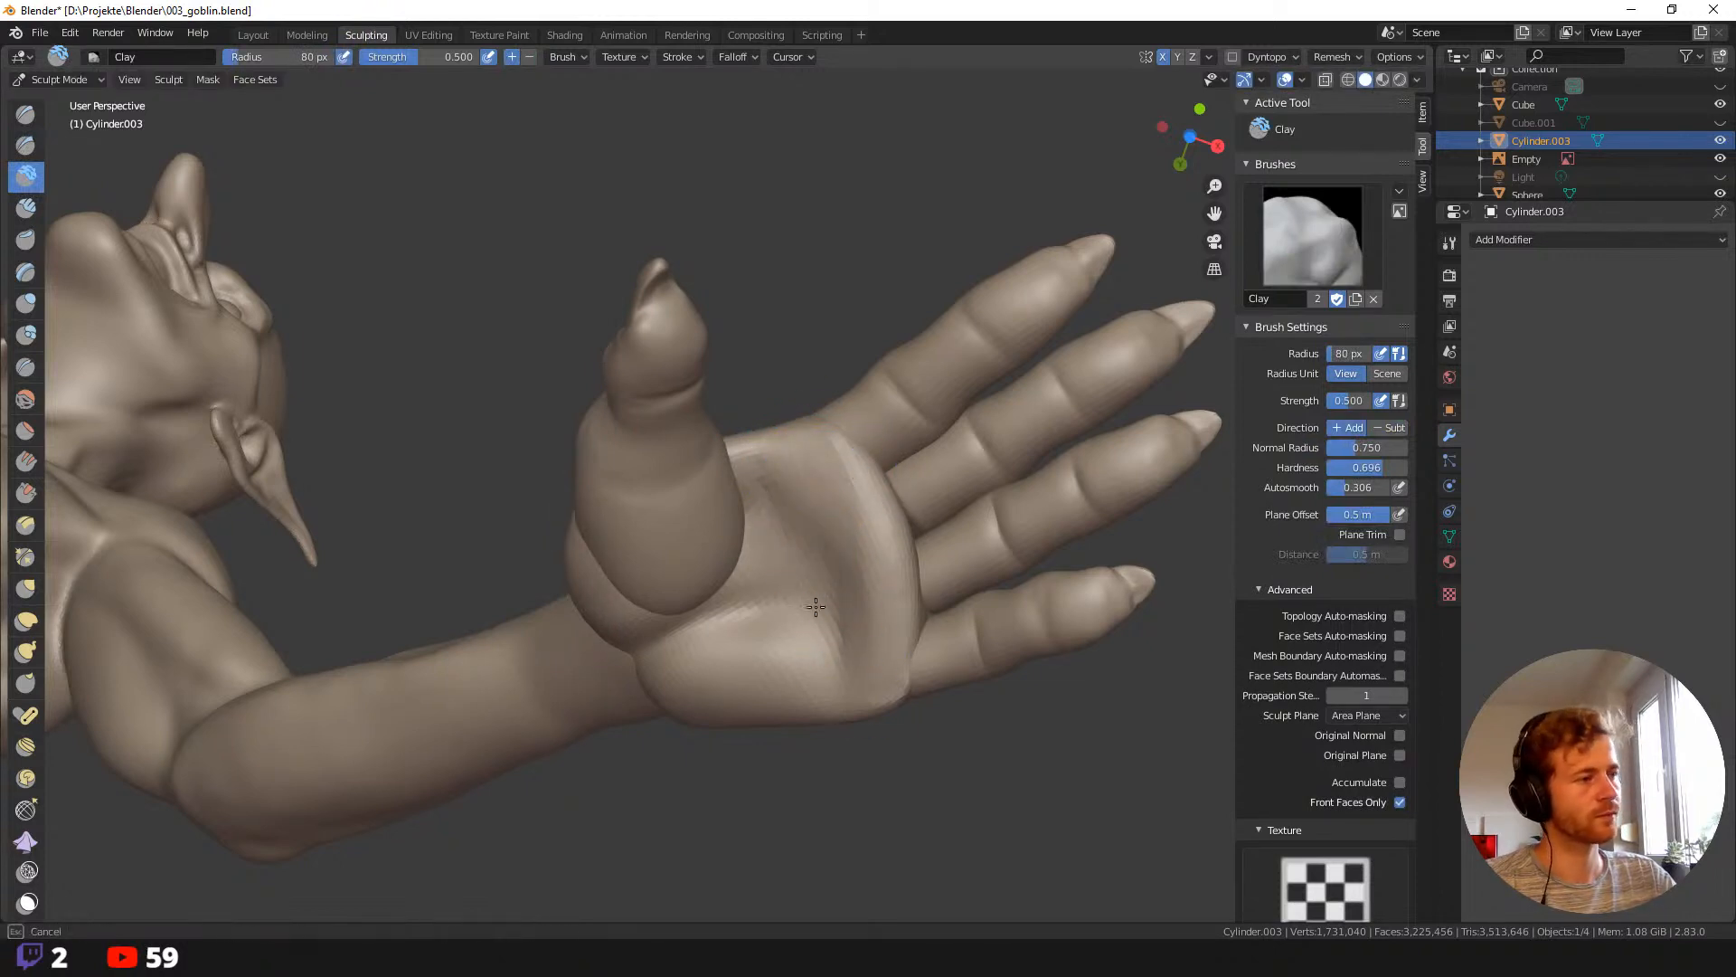
# Adjust the position of the fingers with the Grab brush at a radius of 153 px.
pyautogui.moveTo(755, 609); pyautogui.dragTo(950, 554, button='middle')
pyautogui.scroll(4, 951, 555)
pyautogui.moveTo(763, 601)
pyautogui.keyDown('shift'); pyautogui.mouseDown(button='middle')
pyautogui.moveTo(720, 590)
pyautogui.moveTo(744, 600)
pyautogui.mouseUp(button='middle'); pyautogui.keyUp('shift')
pyautogui.press('g')
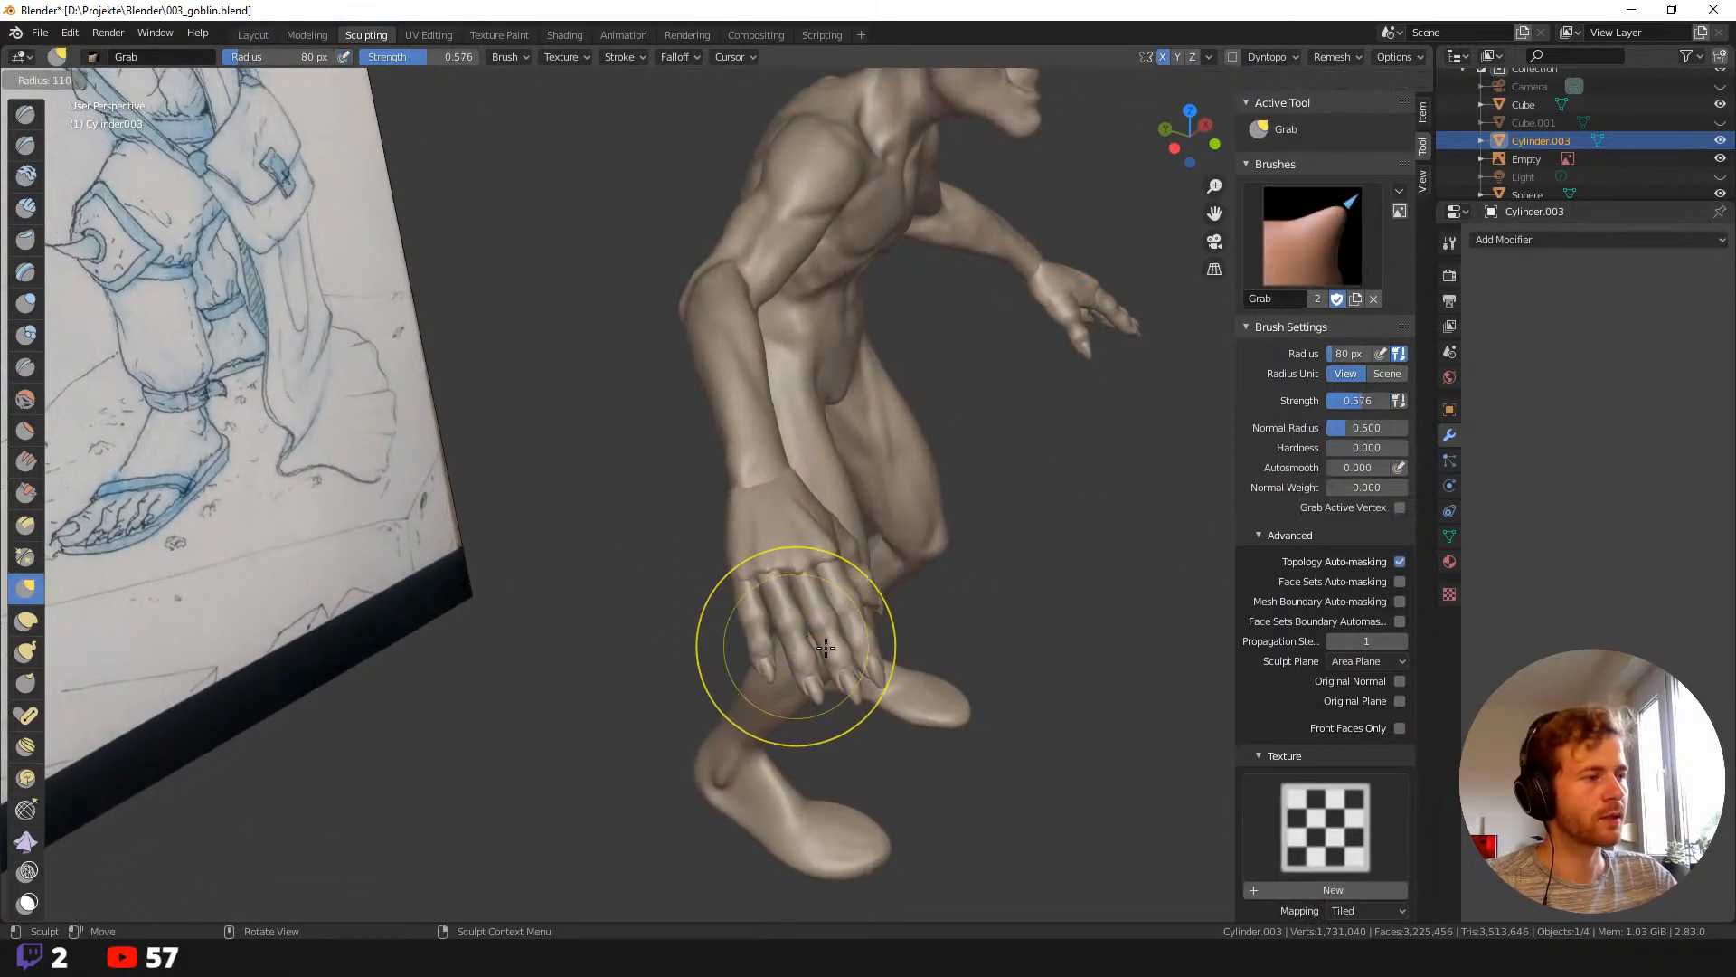
pyautogui.press('f')
pyautogui.click(949, 686)
pyautogui.moveTo(816, 687); pyautogui.dragTo(805, 694)
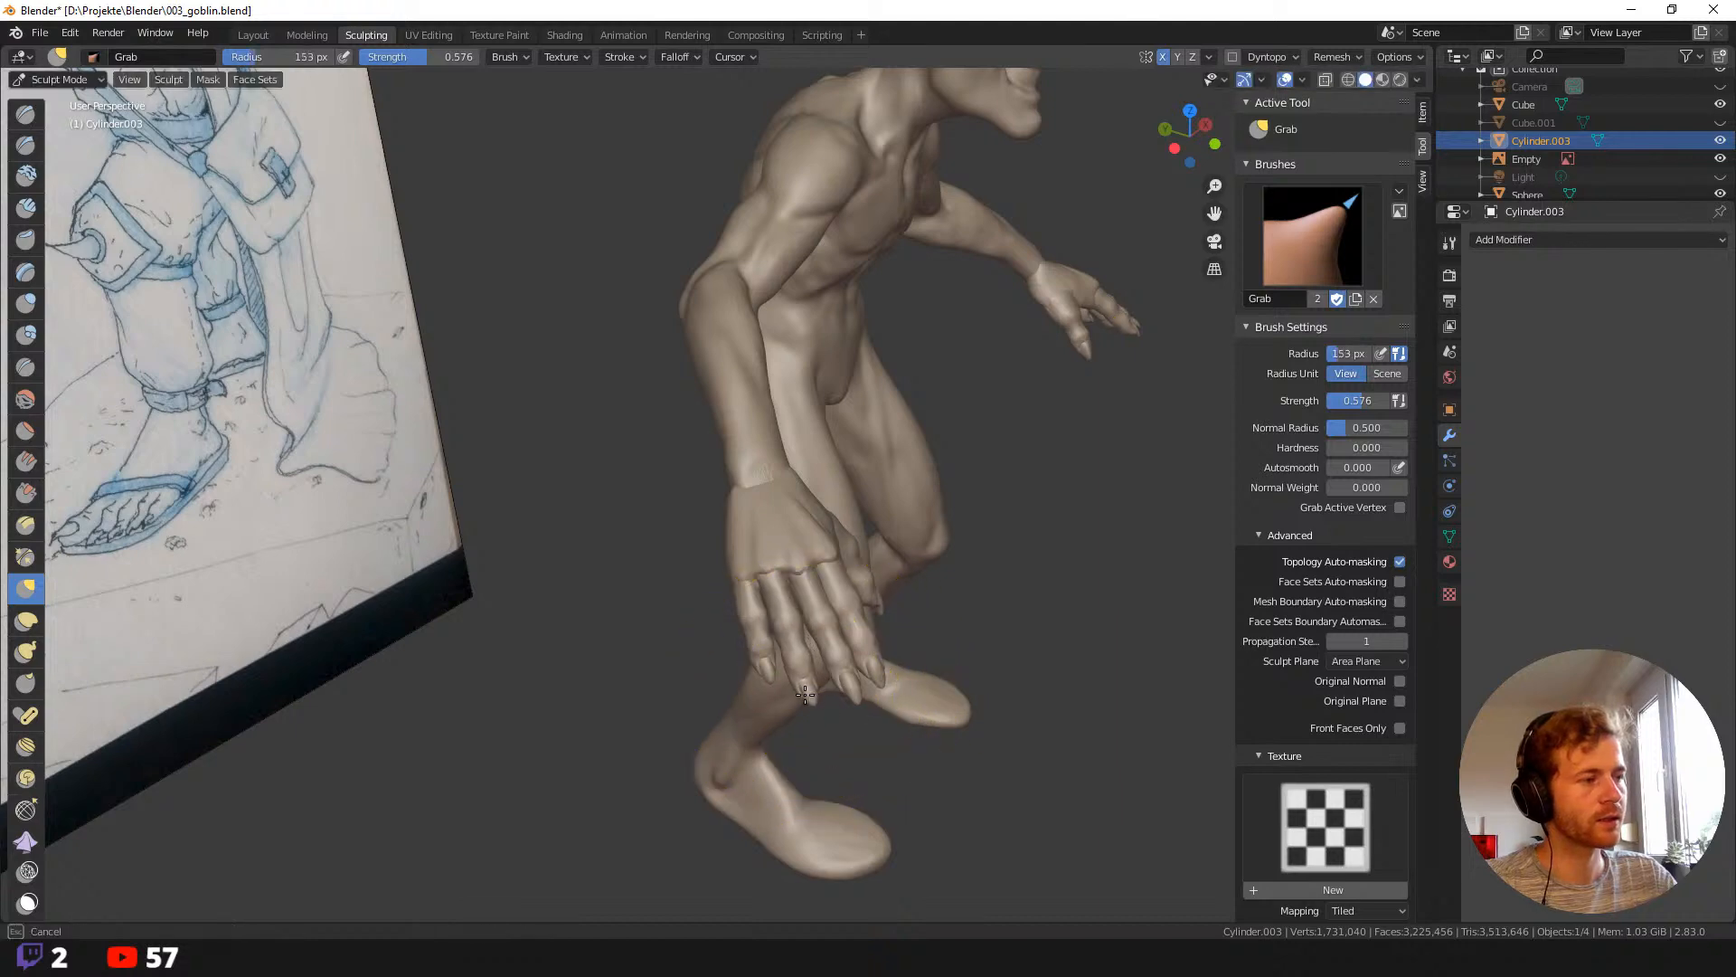
# Thicken the fingers of the hand with the Inflate brush at a 176 px radius.
pyautogui.moveTo(823, 687)
pyautogui.mouseDown(button='middle')
pyautogui.moveTo(864, 669)
pyautogui.moveTo(756, 670)
pyautogui.mouseUp(button='middle')
pyautogui.press('f')
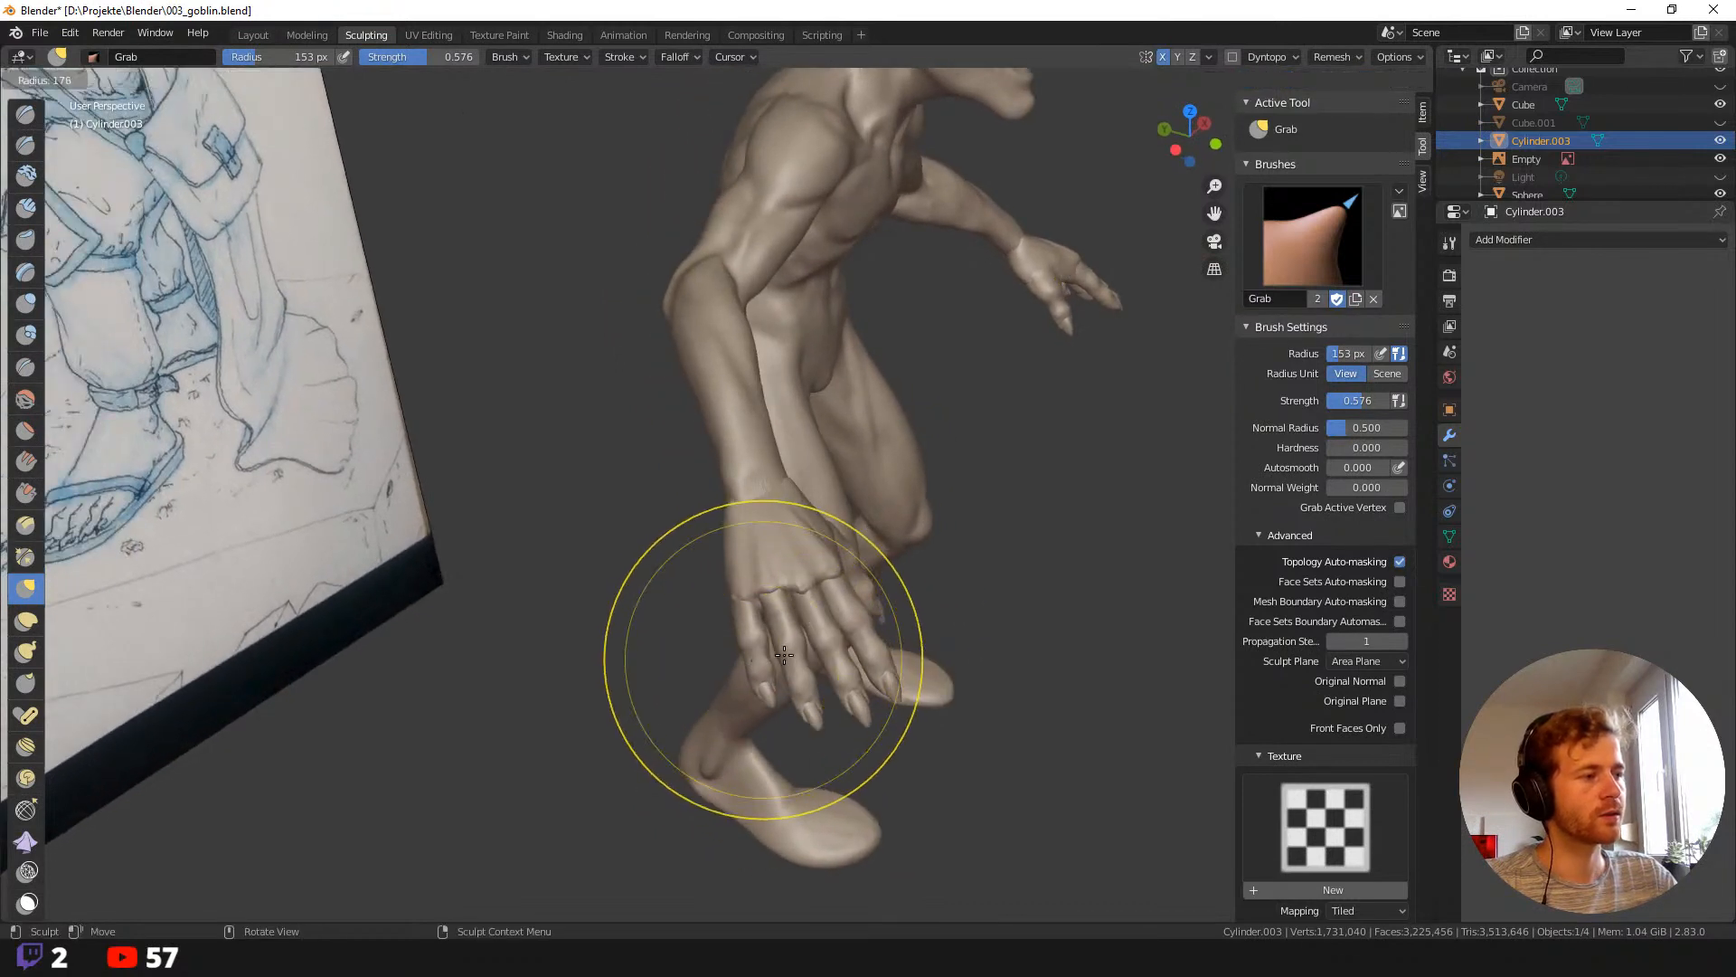
pyautogui.click(924, 657)
pyautogui.click(28, 304)
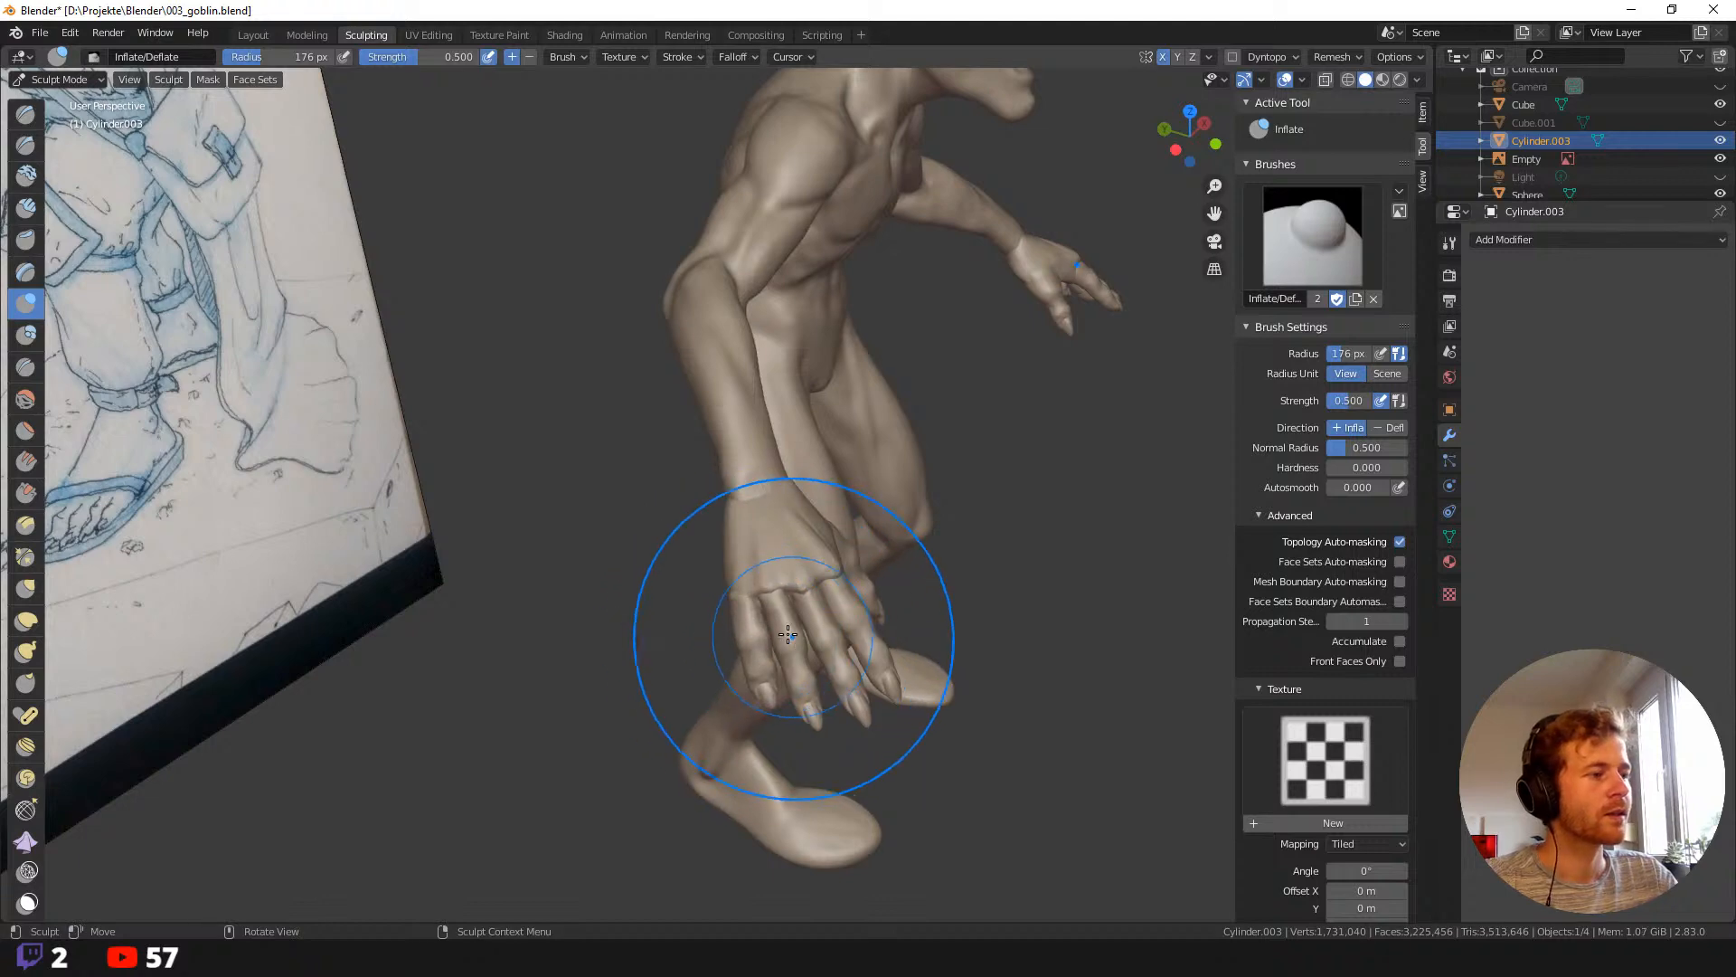
pyautogui.moveTo(821, 622); pyautogui.dragTo(833, 632)
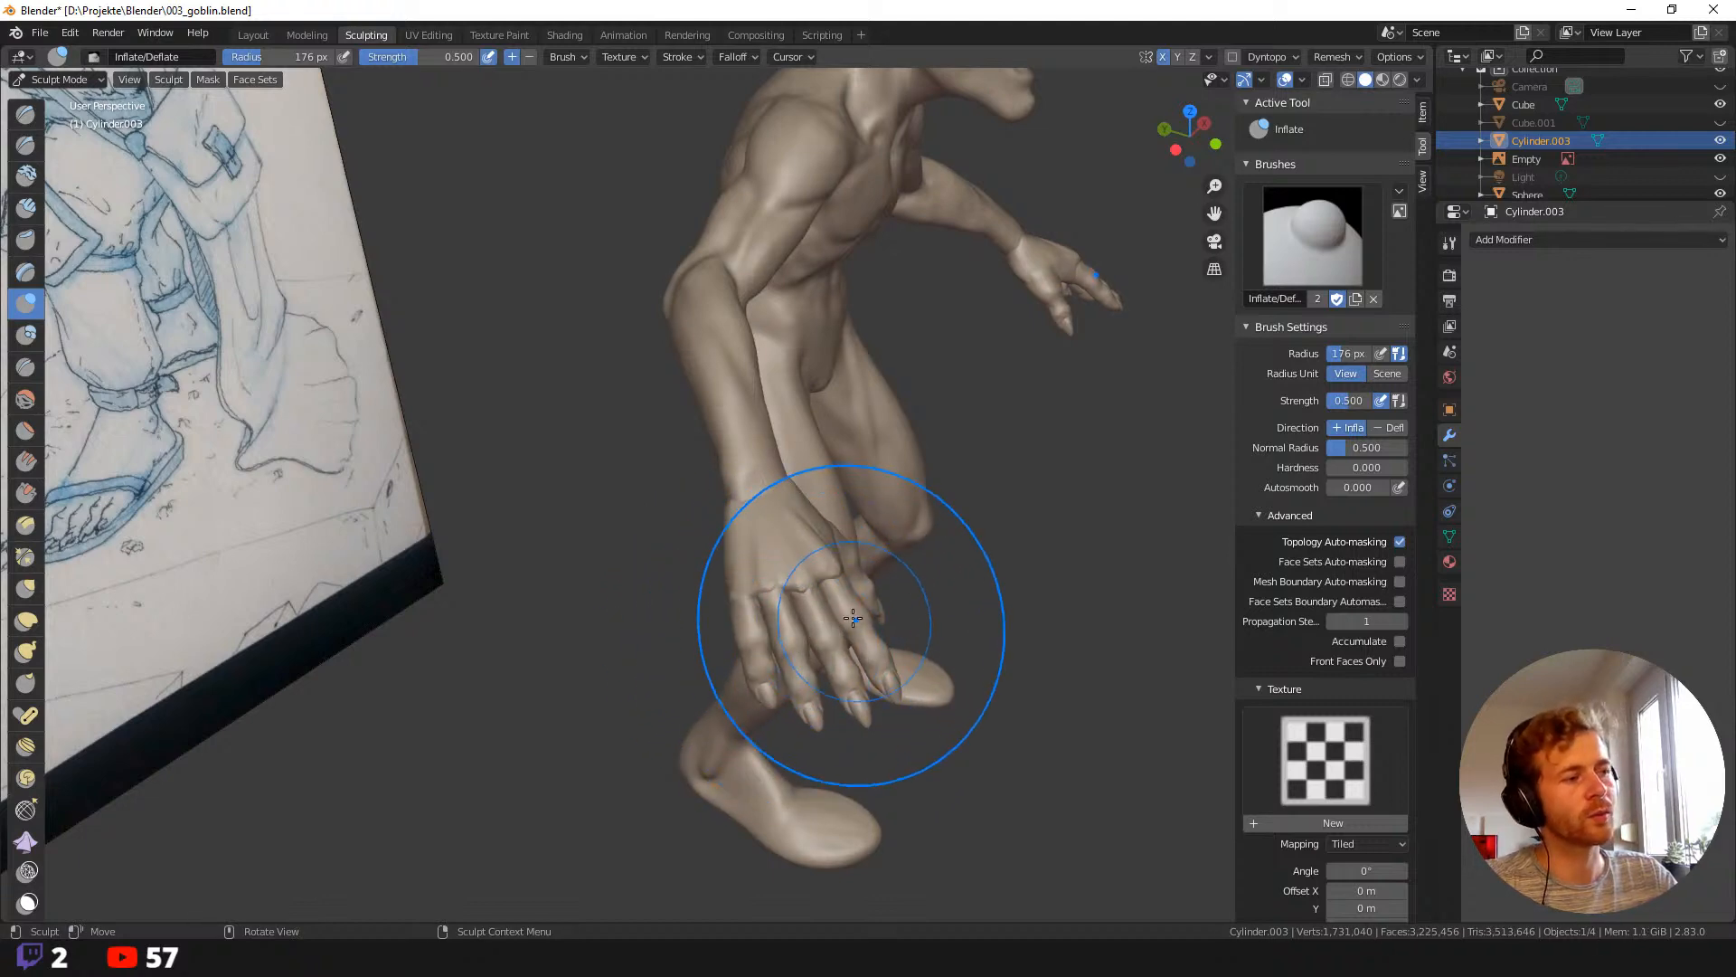
# Turn off topology auto-masking for the Grab brush and adjust the base of the thumb at a 100 px radius.
pyautogui.moveTo(852, 617); pyautogui.dragTo(948, 653, button='middle')
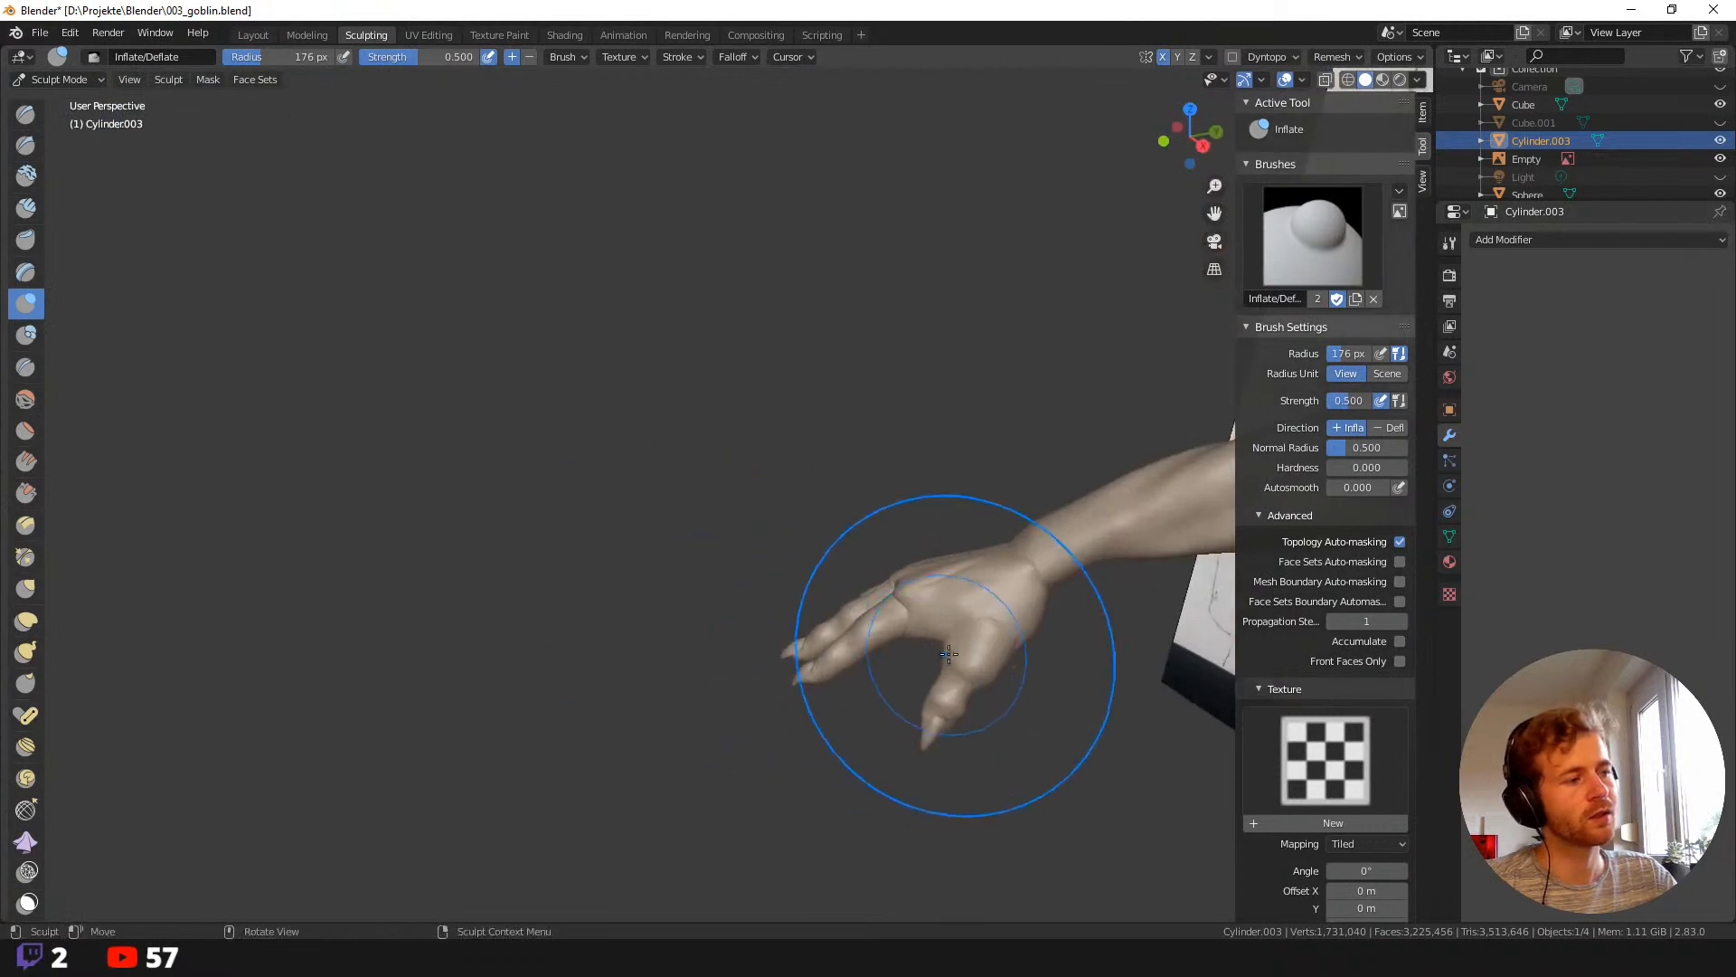
pyautogui.press('g')
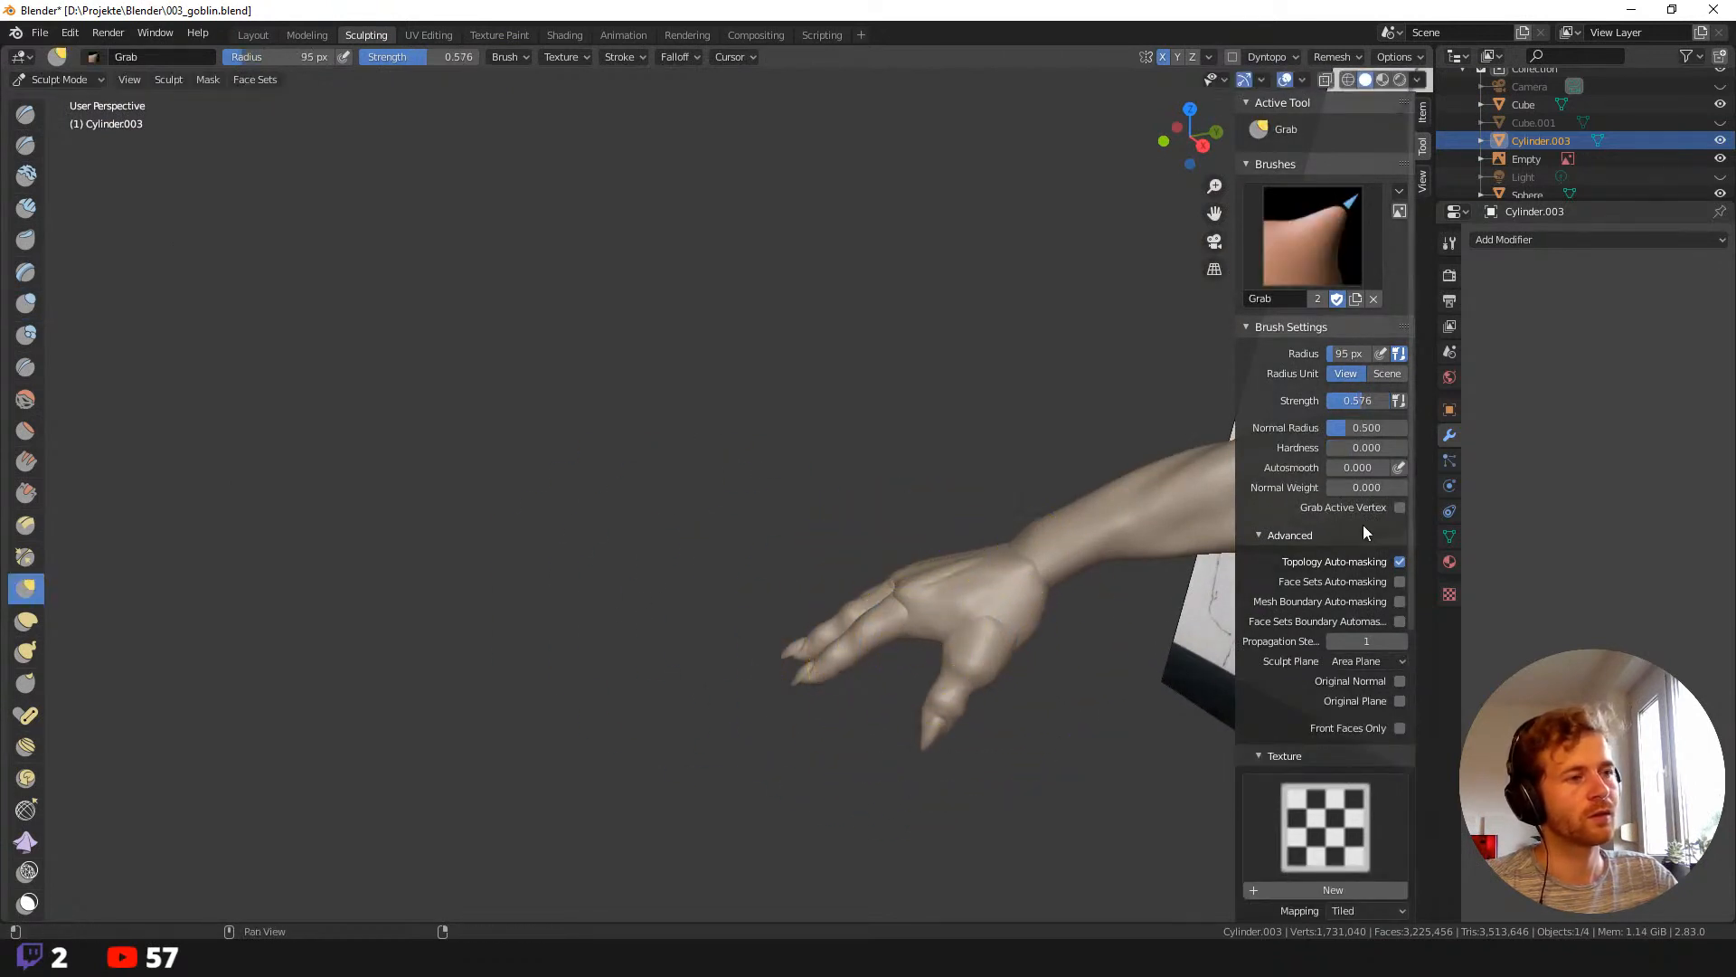
pyautogui.click(1402, 564)
pyautogui.press('f')
pyautogui.click(1101, 655)
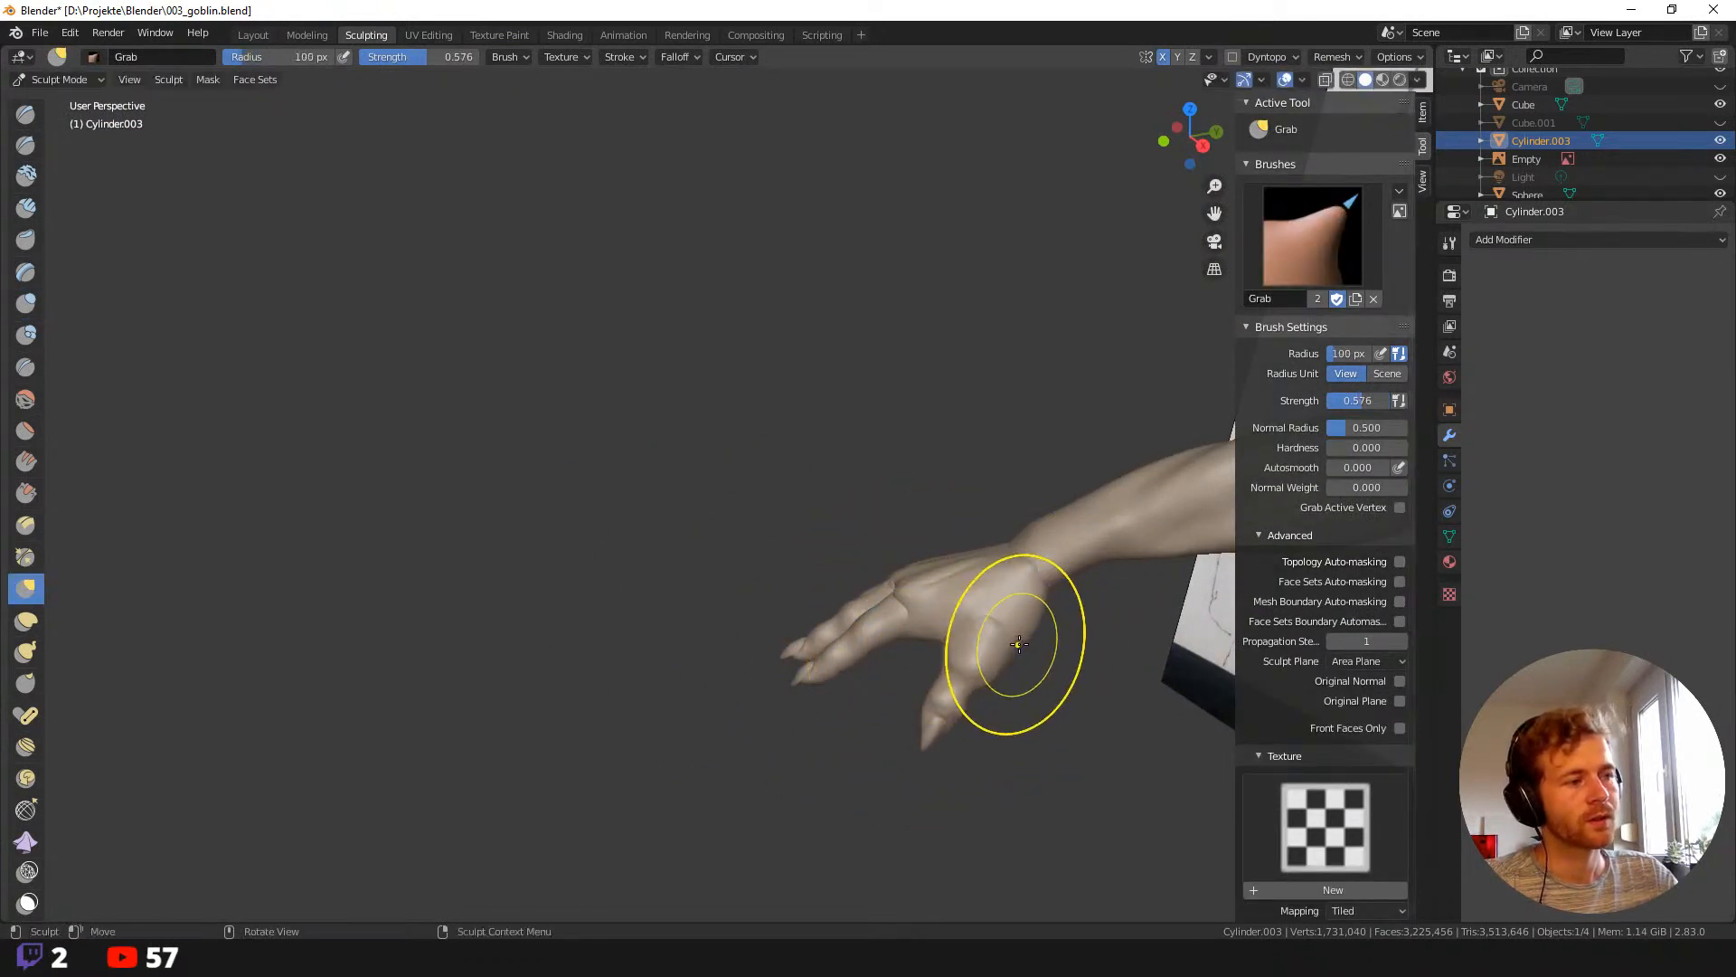
pyautogui.moveTo(1016, 643); pyautogui.dragTo(1011, 639)
# Reshape the thumb and its tip with the Grab brush at 65 and 106 px radii, finishing with the radius at 64 px.
pyautogui.press('f')
pyautogui.click(895, 638)
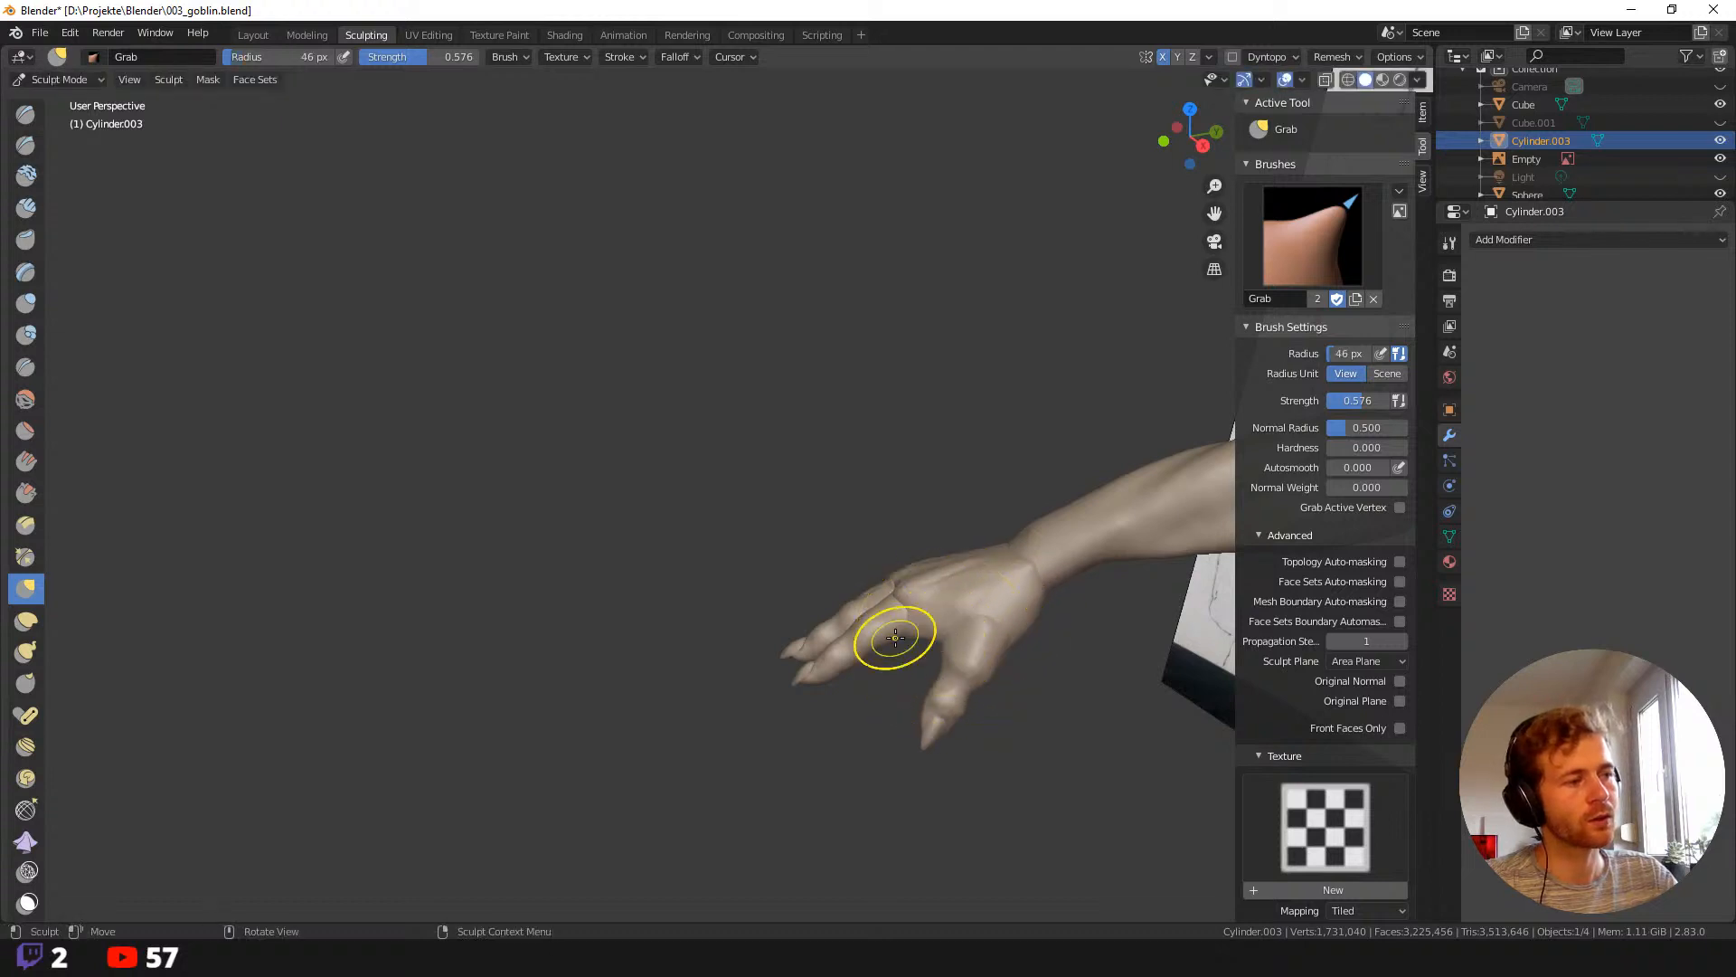
pyautogui.press('f')
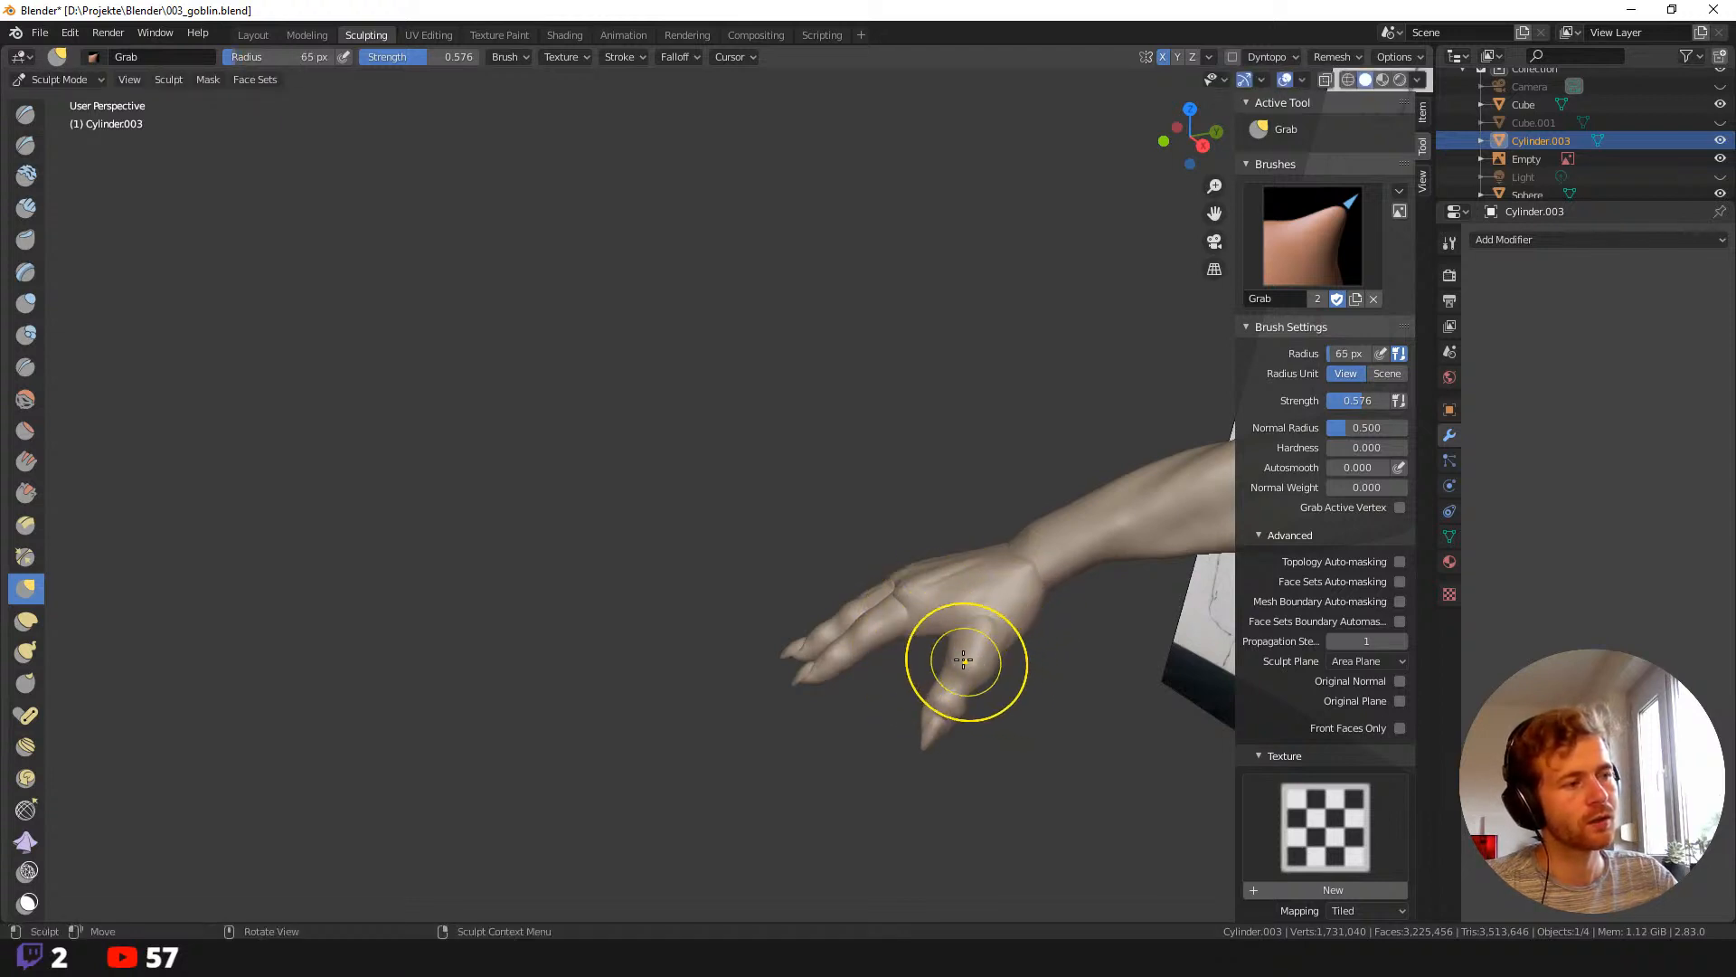
pyautogui.click(1011, 659)
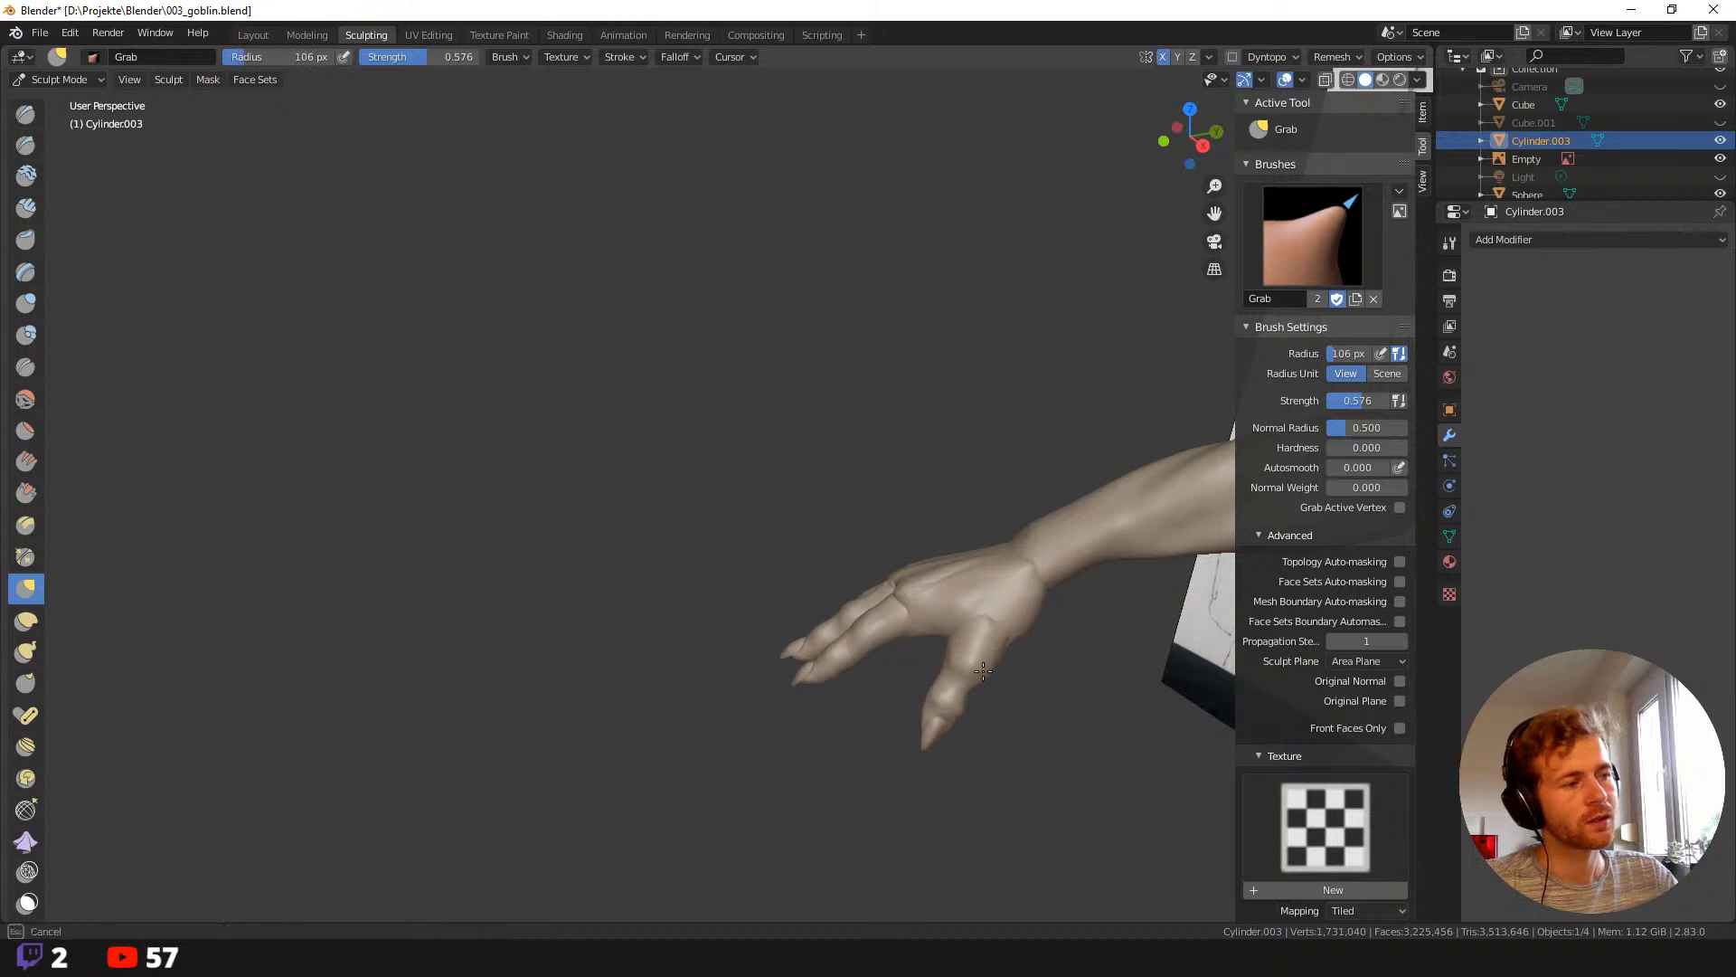
pyautogui.moveTo(938, 718); pyautogui.dragTo(938, 728)
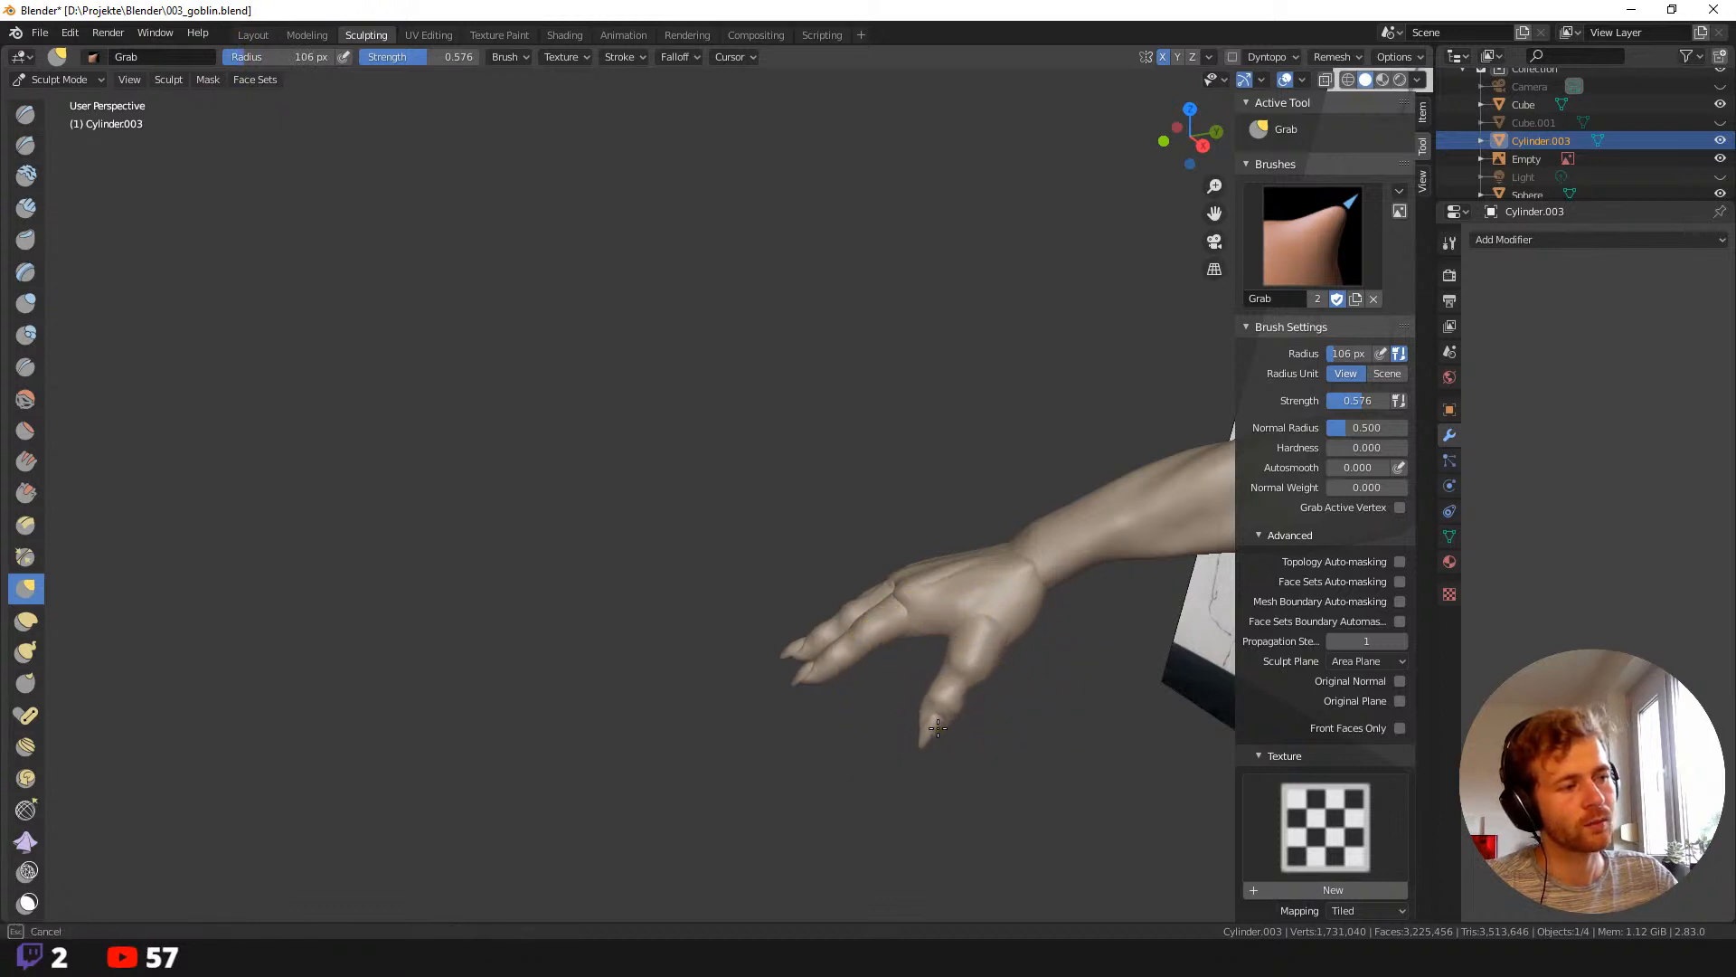
pyautogui.press('f')
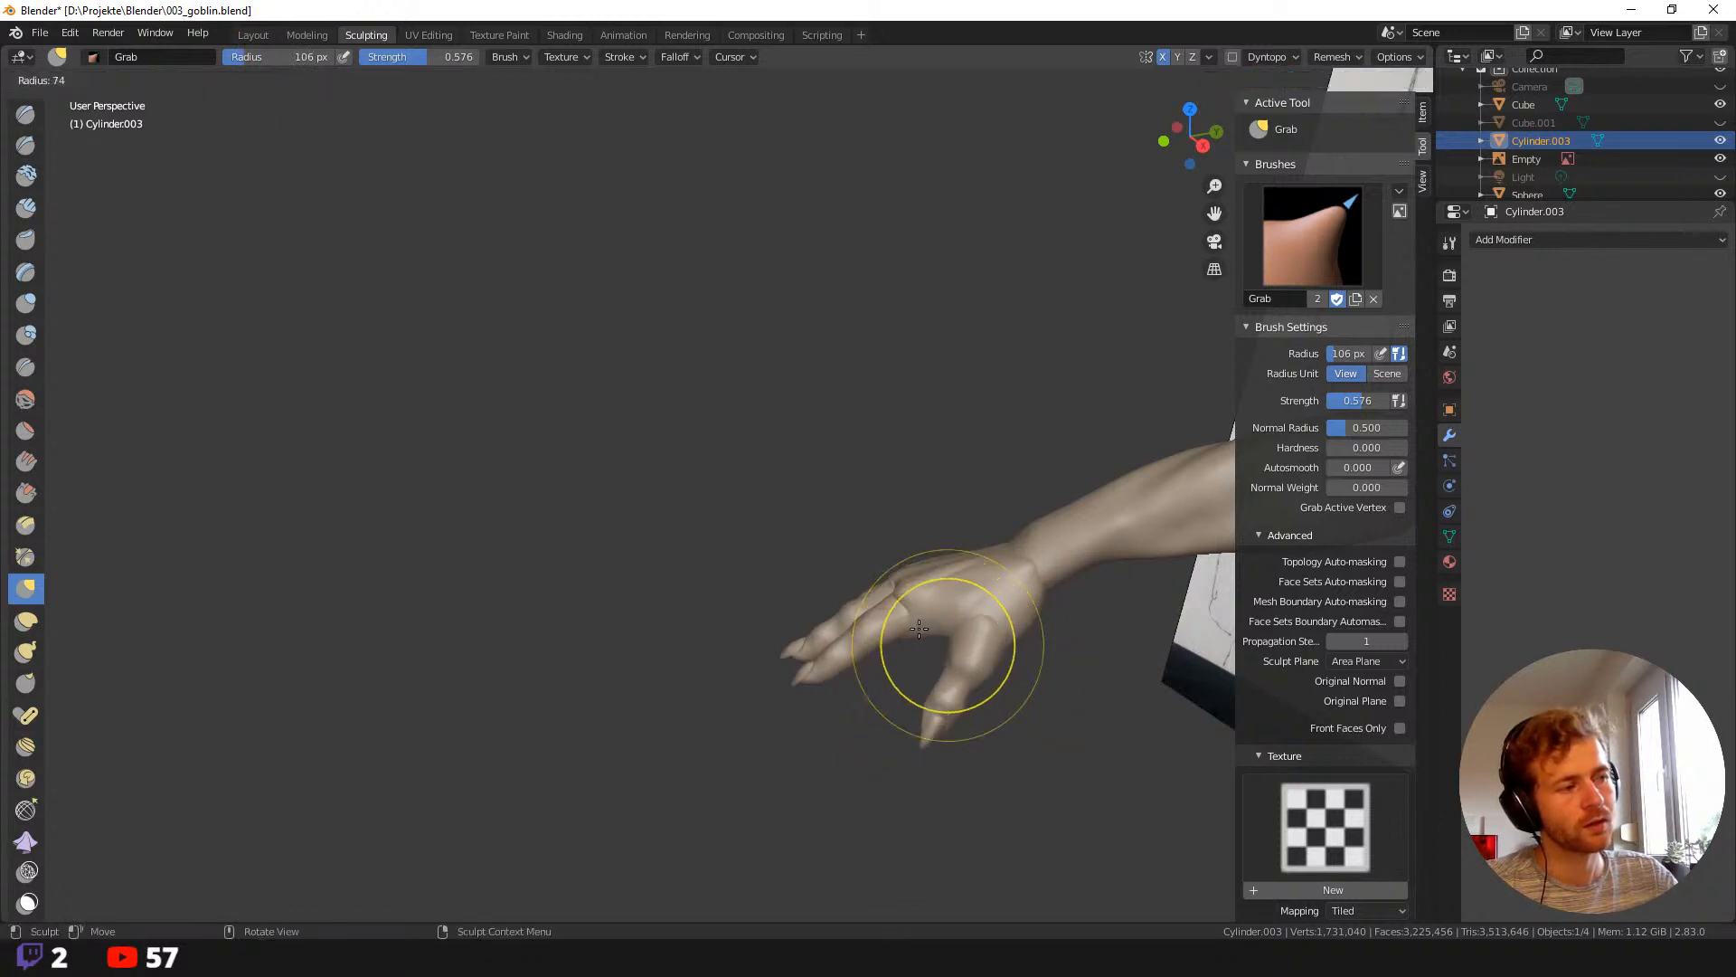
pyautogui.click(931, 631)
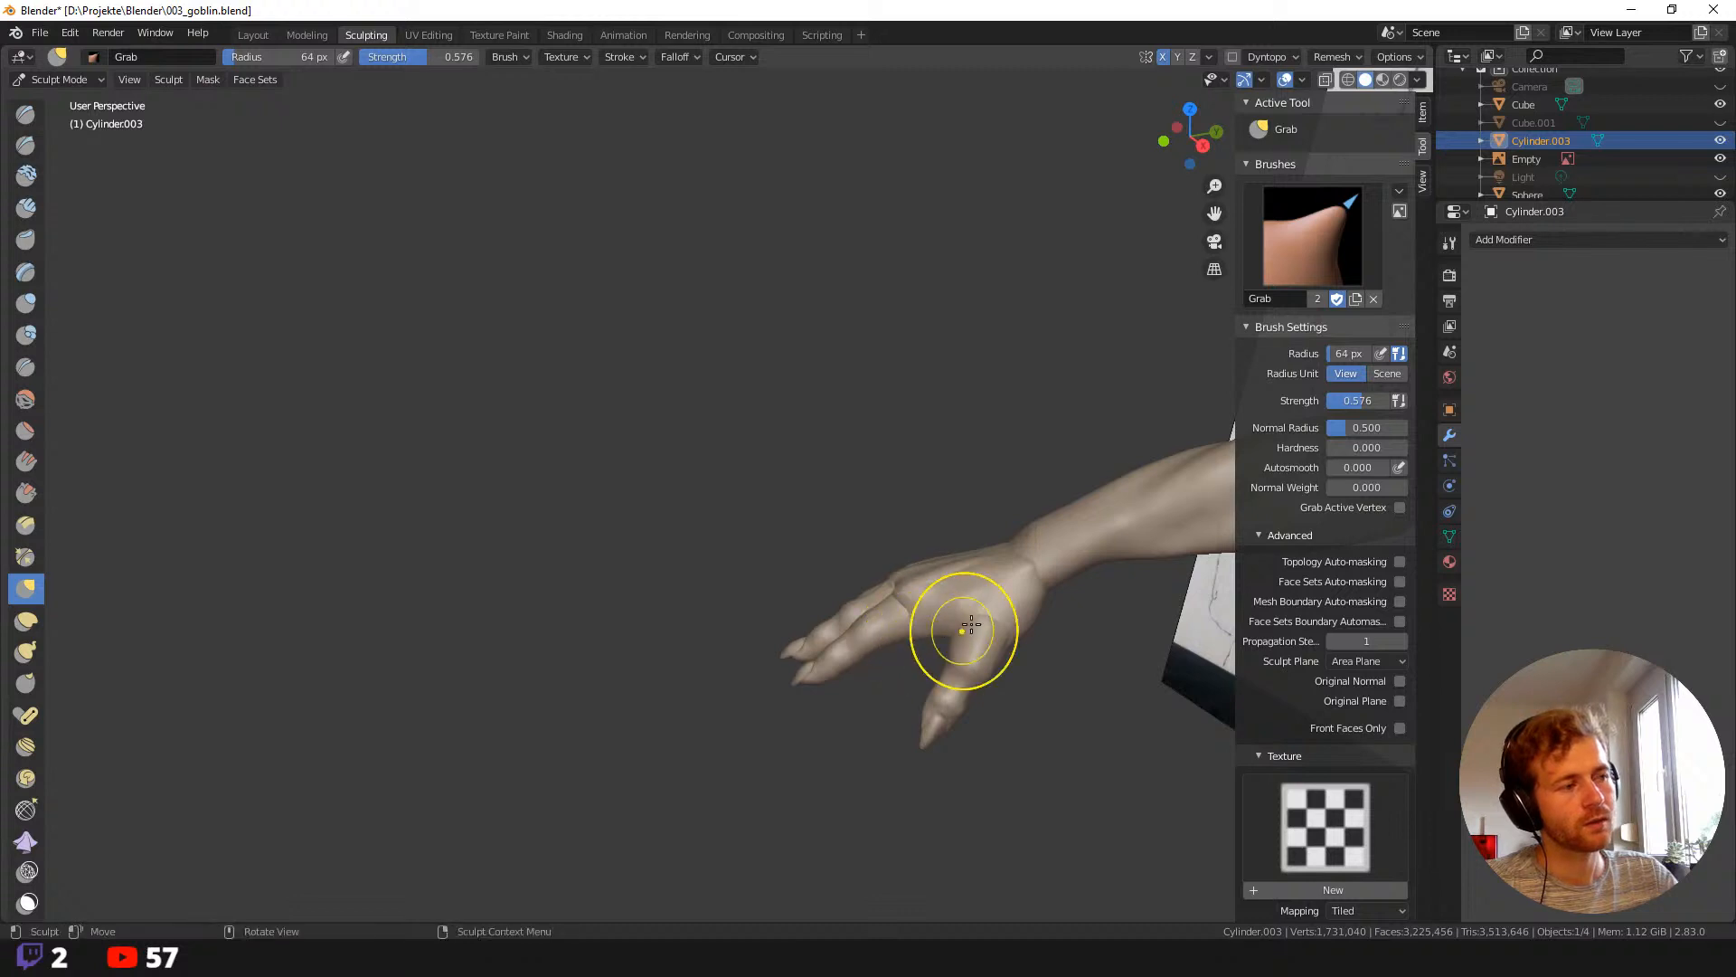
# Check the whole figure's proportions, set the Grab brush radius to 84 px and save the file.
pyautogui.moveTo(961, 621)
pyautogui.mouseDown(button='middle')
pyautogui.moveTo(998, 454)
pyautogui.moveTo(763, 446)
pyautogui.moveTo(523, 484)
pyautogui.mouseUp(button='middle')
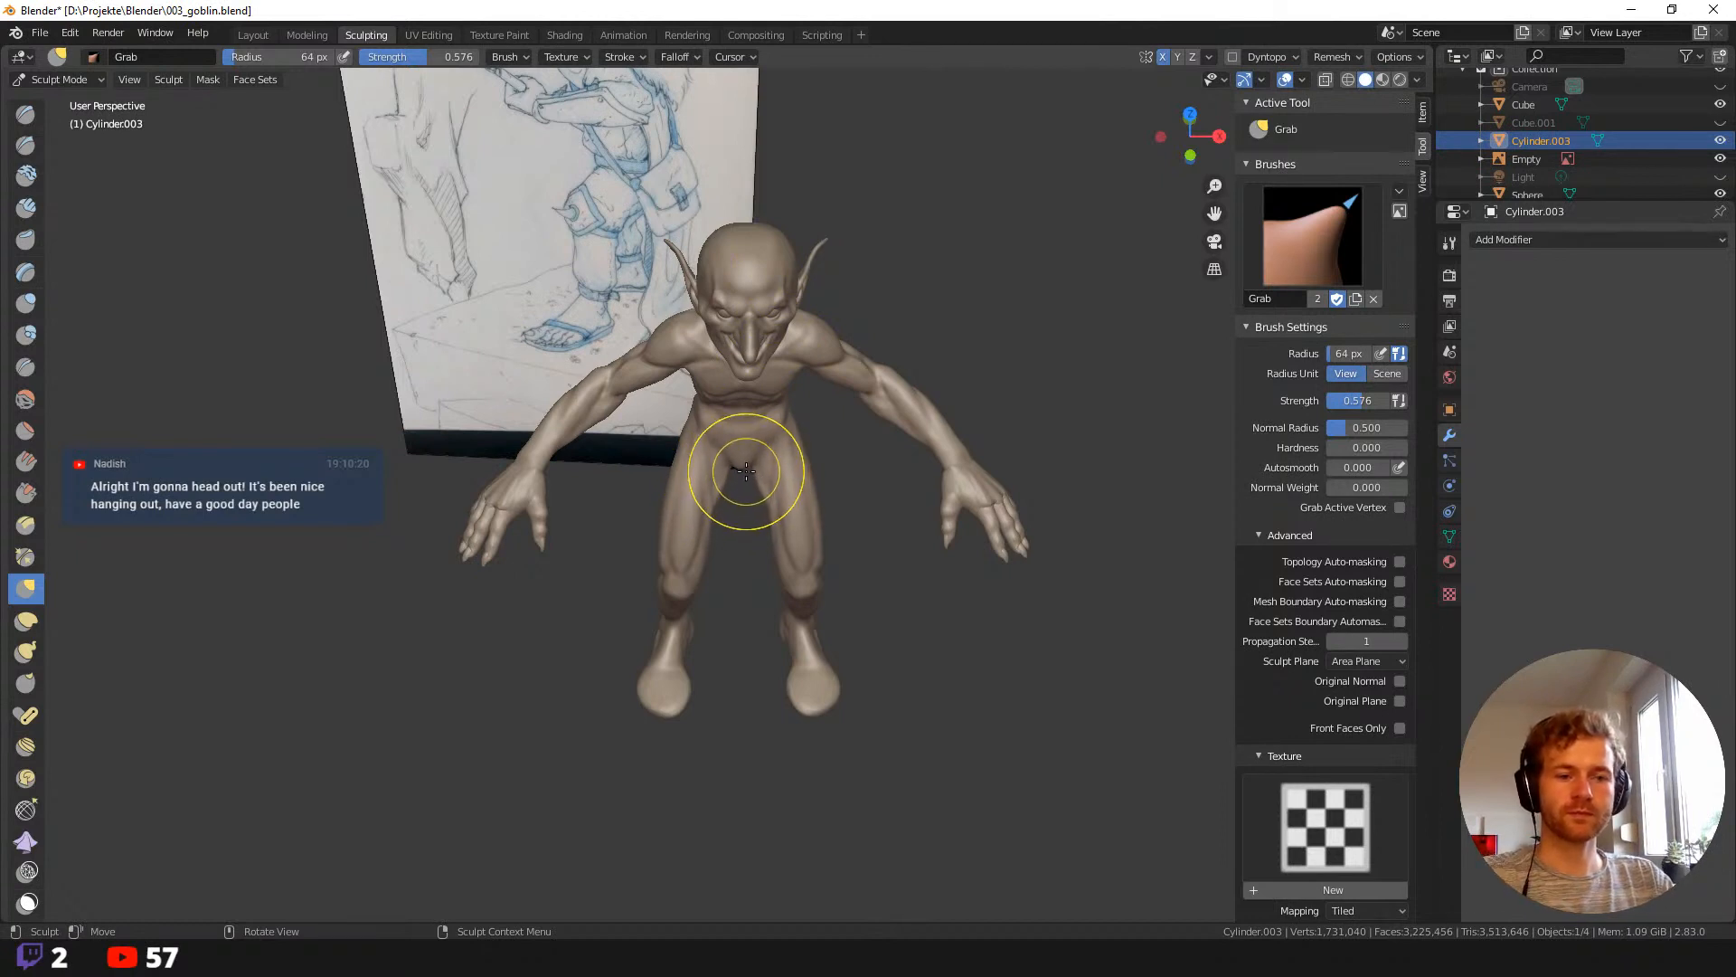
pyautogui.moveTo(709, 600); pyautogui.dragTo(738, 572, button='middle')
pyautogui.keyDown('ctrl'); pyautogui.moveTo(522, 559); pyautogui.dragTo(535, 453, button='middle'); pyautogui.keyUp('ctrl')
pyautogui.press('f')
pyautogui.click(692, 598)
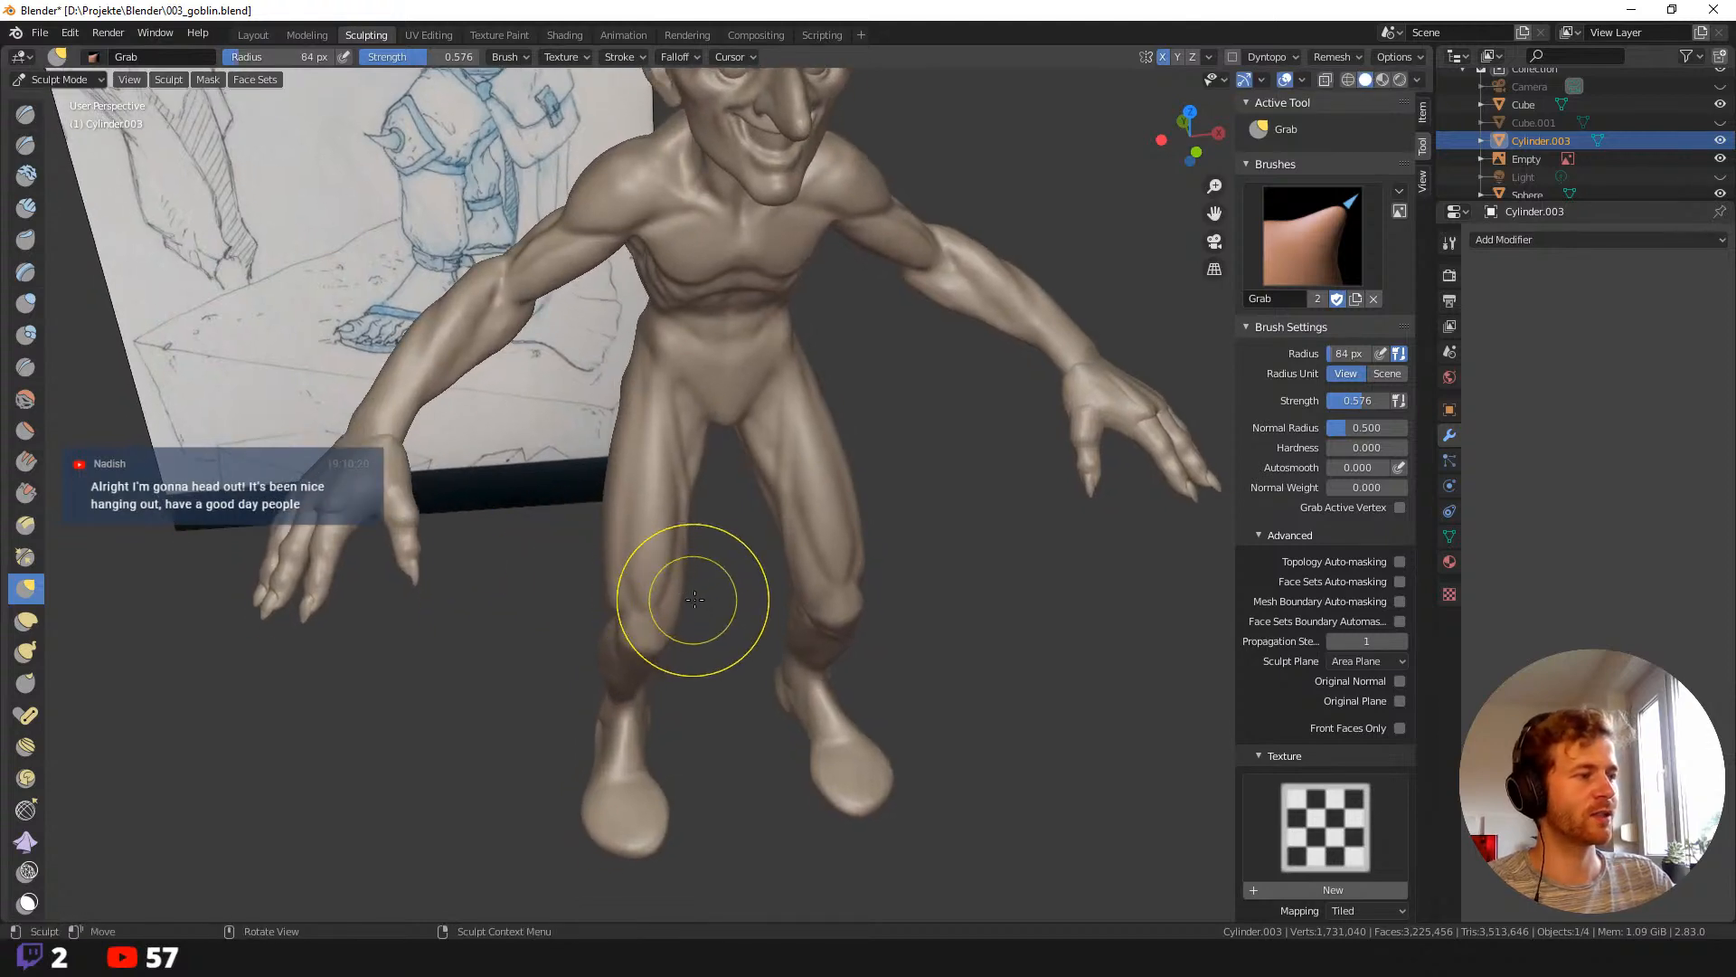
pyautogui.moveTo(693, 600); pyautogui.dragTo(649, 583, button='middle')
pyautogui.keyDown('shift'); pyautogui.moveTo(697, 651); pyautogui.dragTo(650, 578, button='middle'); pyautogui.keyUp('shift')
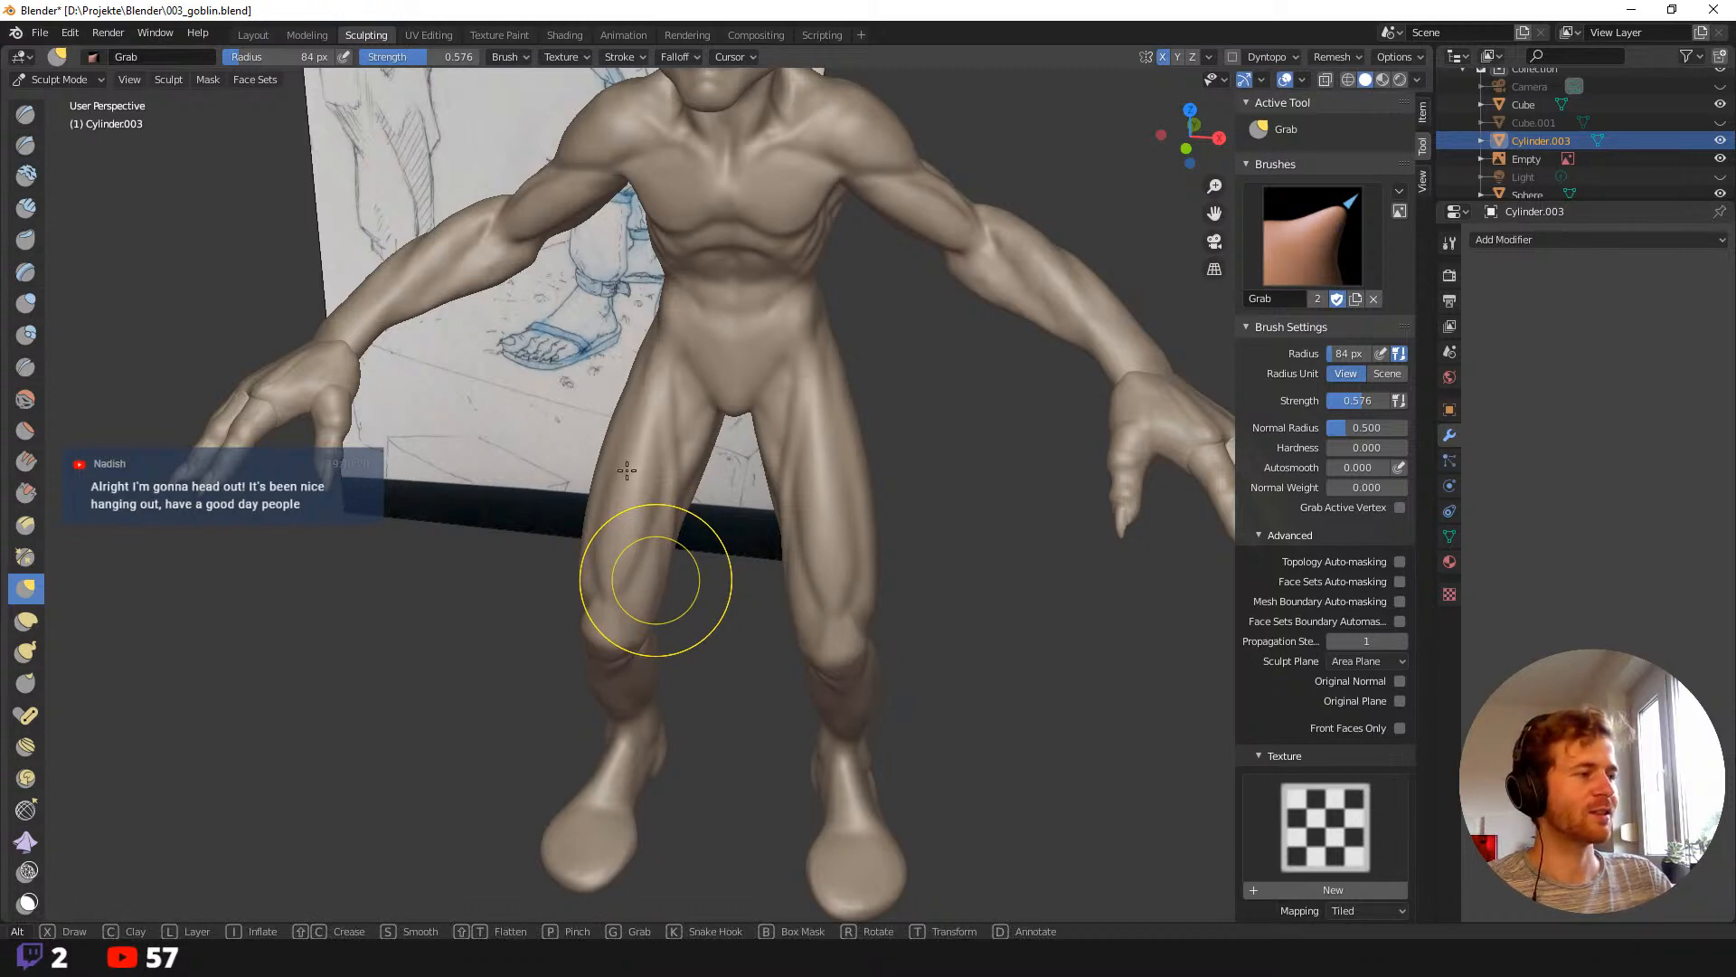
pyautogui.moveTo(528, 498)
pyautogui.mouseDown(button='middle')
pyautogui.moveTo(570, 493)
pyautogui.moveTo(531, 573)
pyautogui.moveTo(600, 600)
pyautogui.mouseUp(button='middle')
pyautogui.hotkey('ctrl', 's')
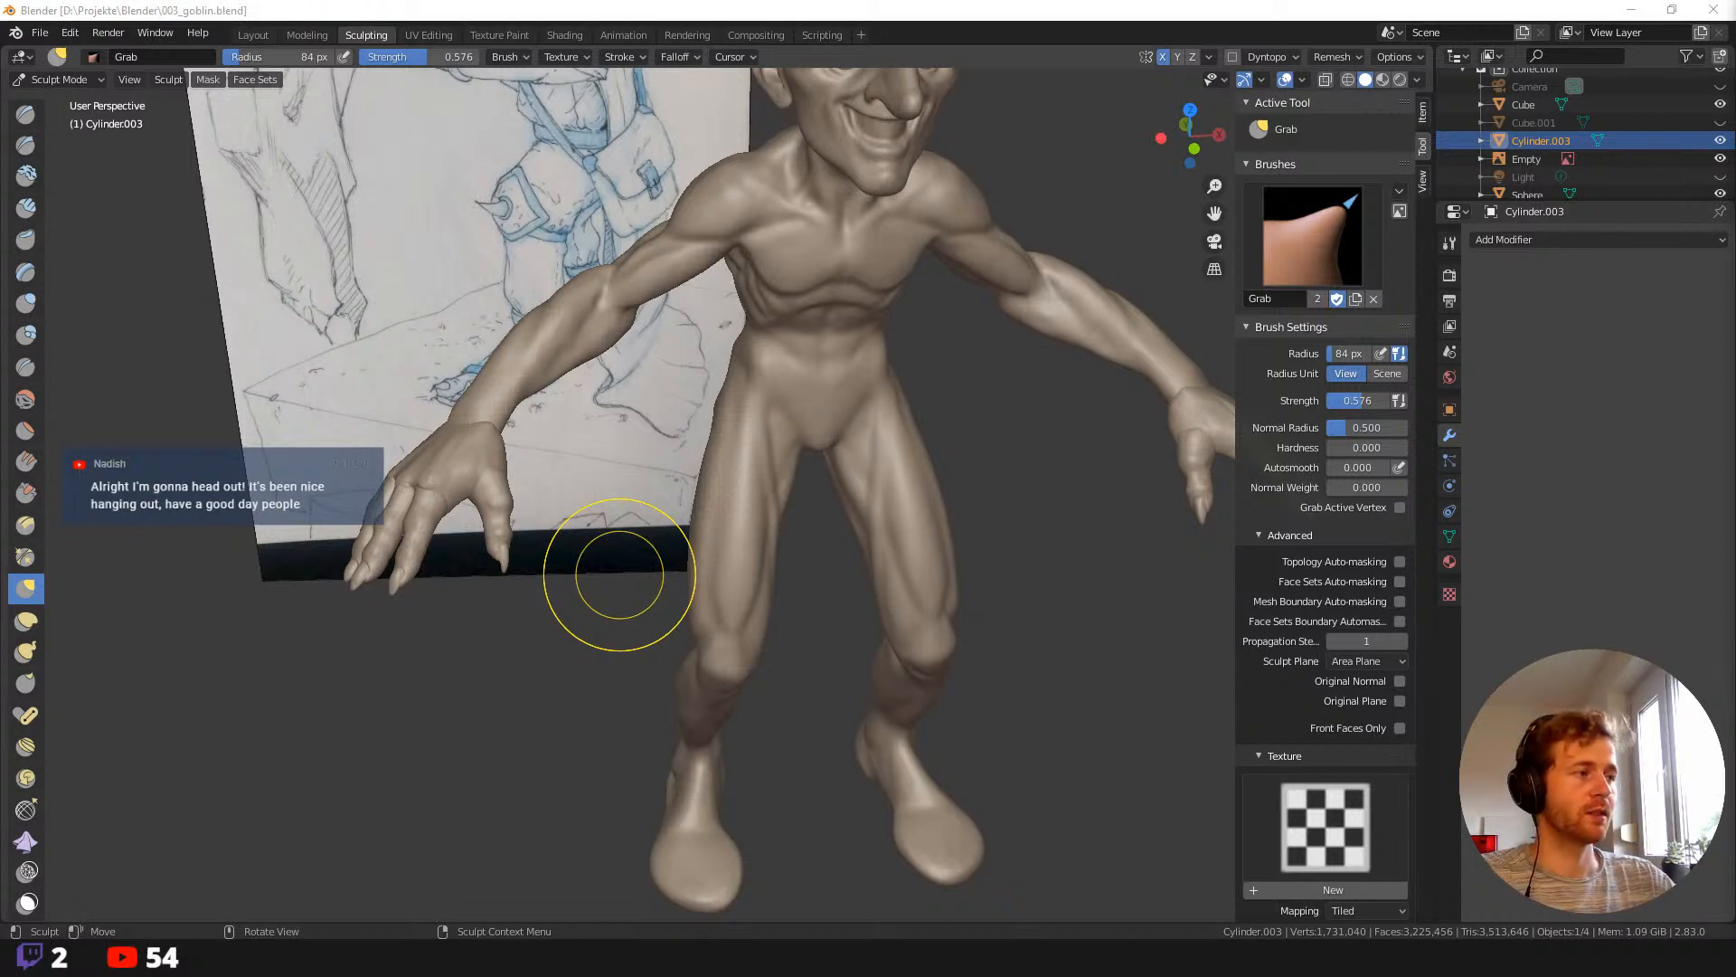
# Set the Grab brush radius to 27 px, select the Cube body object and put it into Sculpt Mode.
pyautogui.moveTo(578, 651); pyautogui.dragTo(709, 425, button='middle')
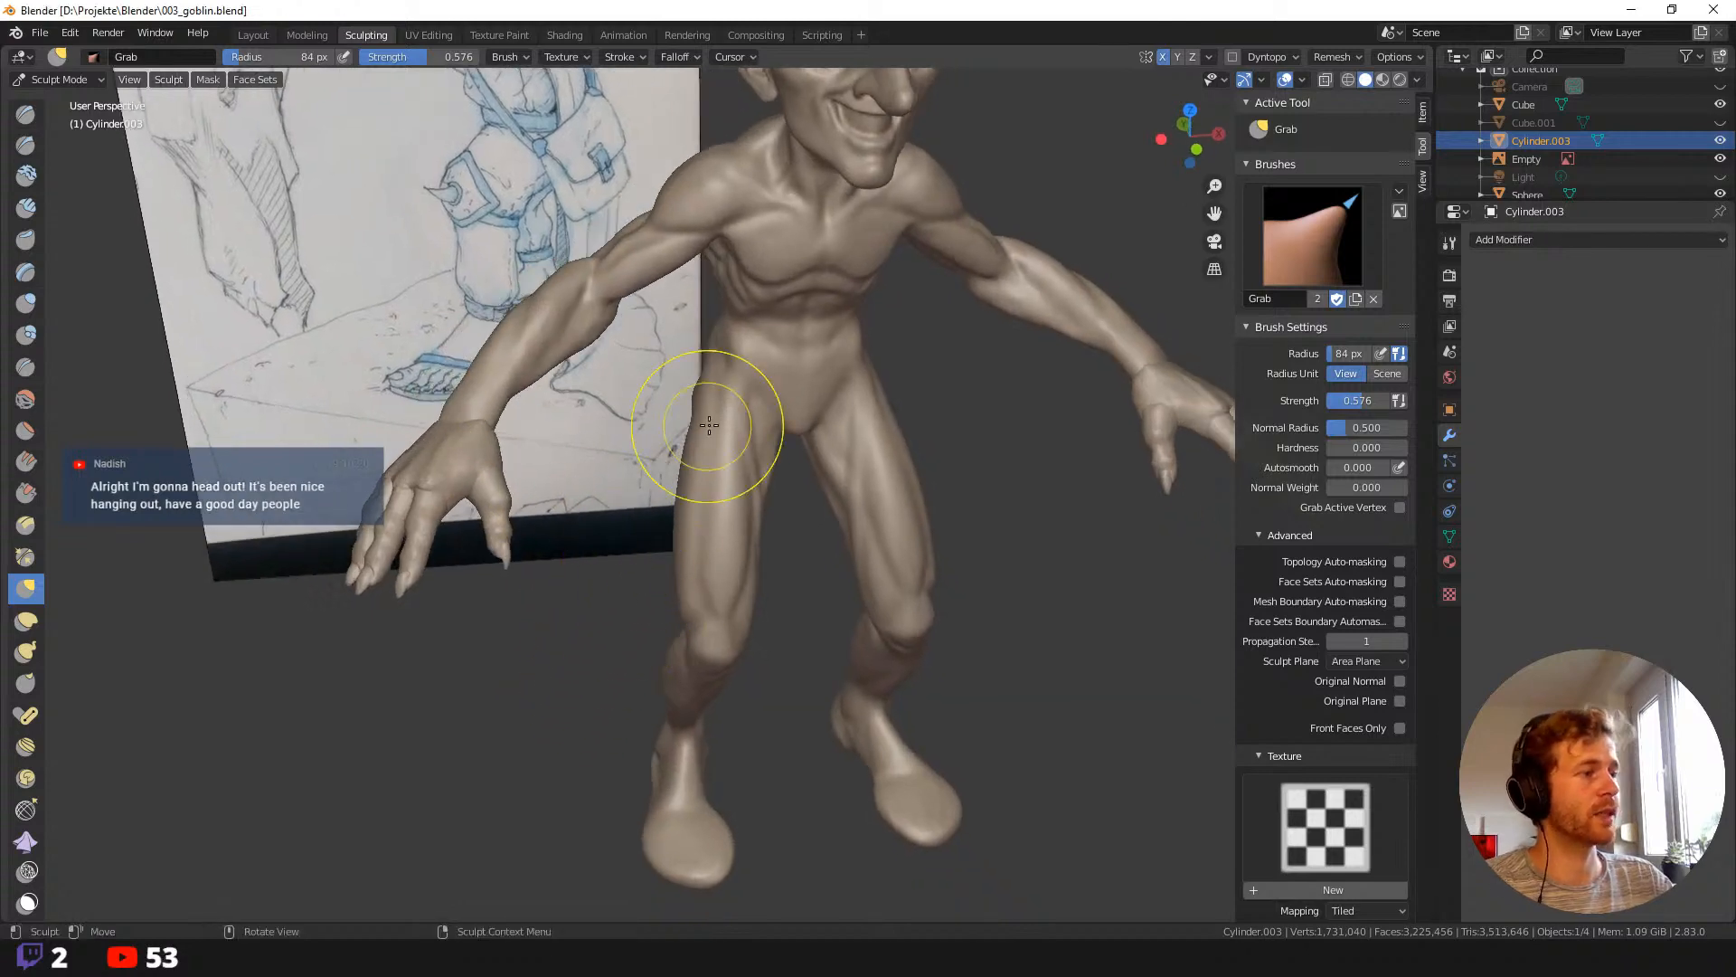
pyautogui.press('f')
pyautogui.click(677, 416)
pyautogui.moveTo(795, 503)
pyautogui.mouseDown(button='middle')
pyautogui.moveTo(796, 519)
pyautogui.moveTo(829, 470)
pyautogui.moveTo(760, 524)
pyautogui.moveTo(626, 534)
pyautogui.mouseUp(button='middle')
pyautogui.scroll(4, 760, 523)
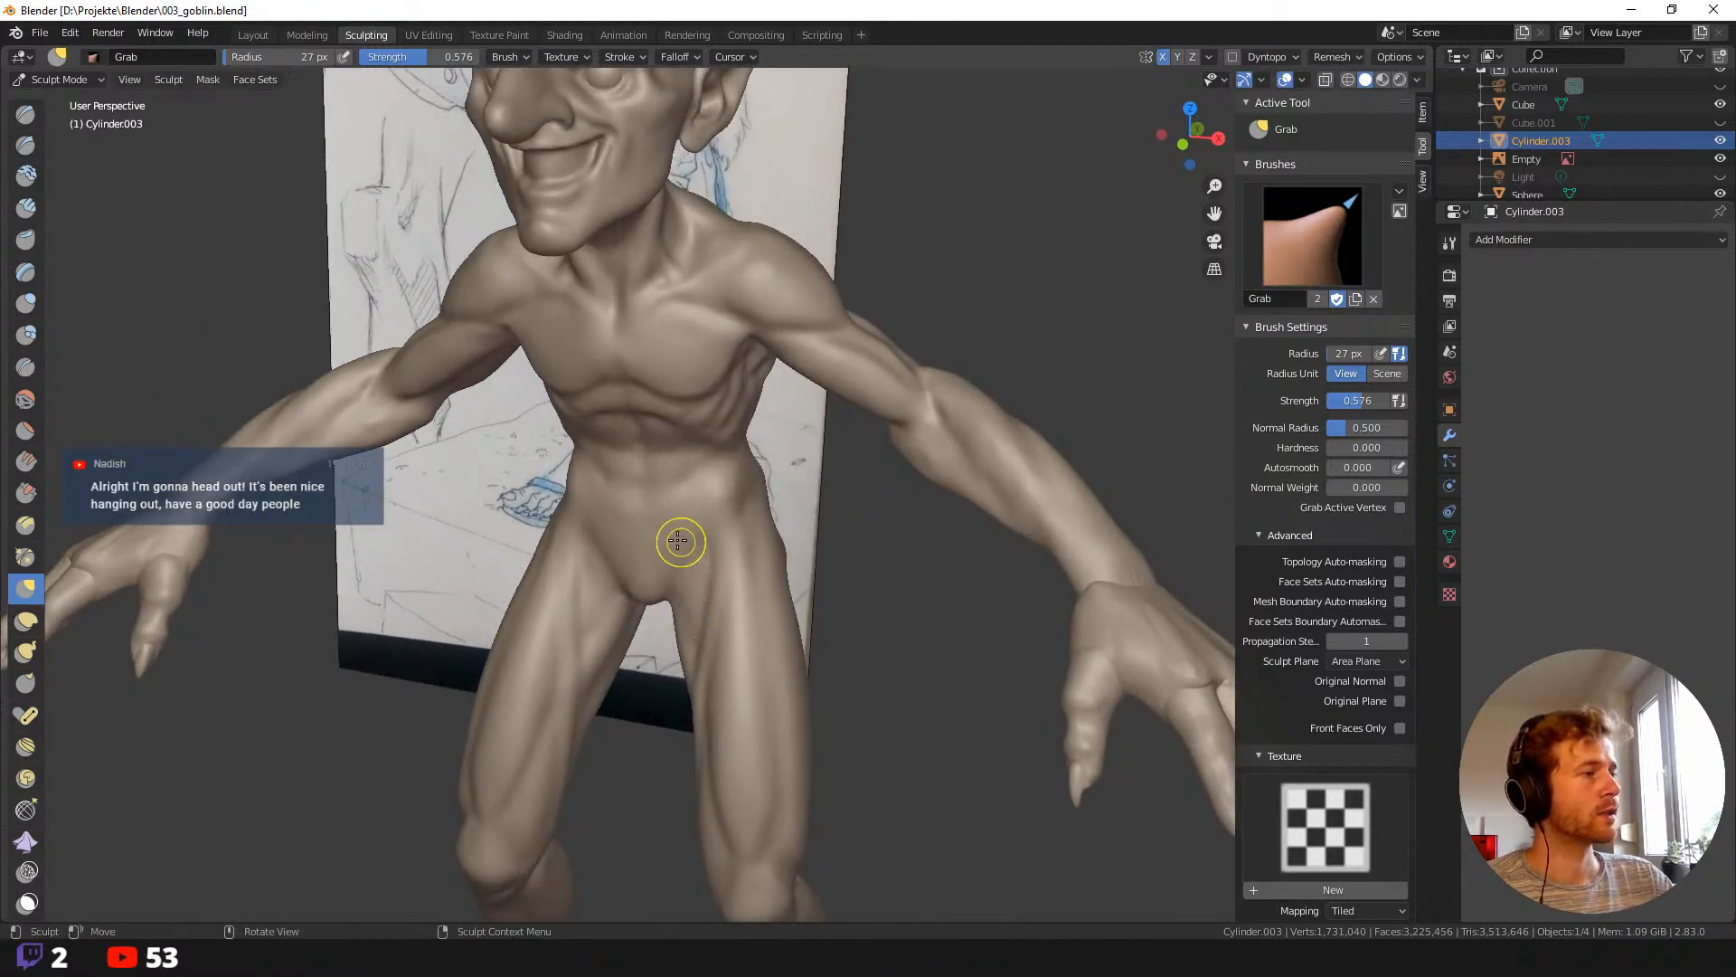
pyautogui.keyDown('alt'); pyautogui.click(714, 597); pyautogui.keyUp('alt')
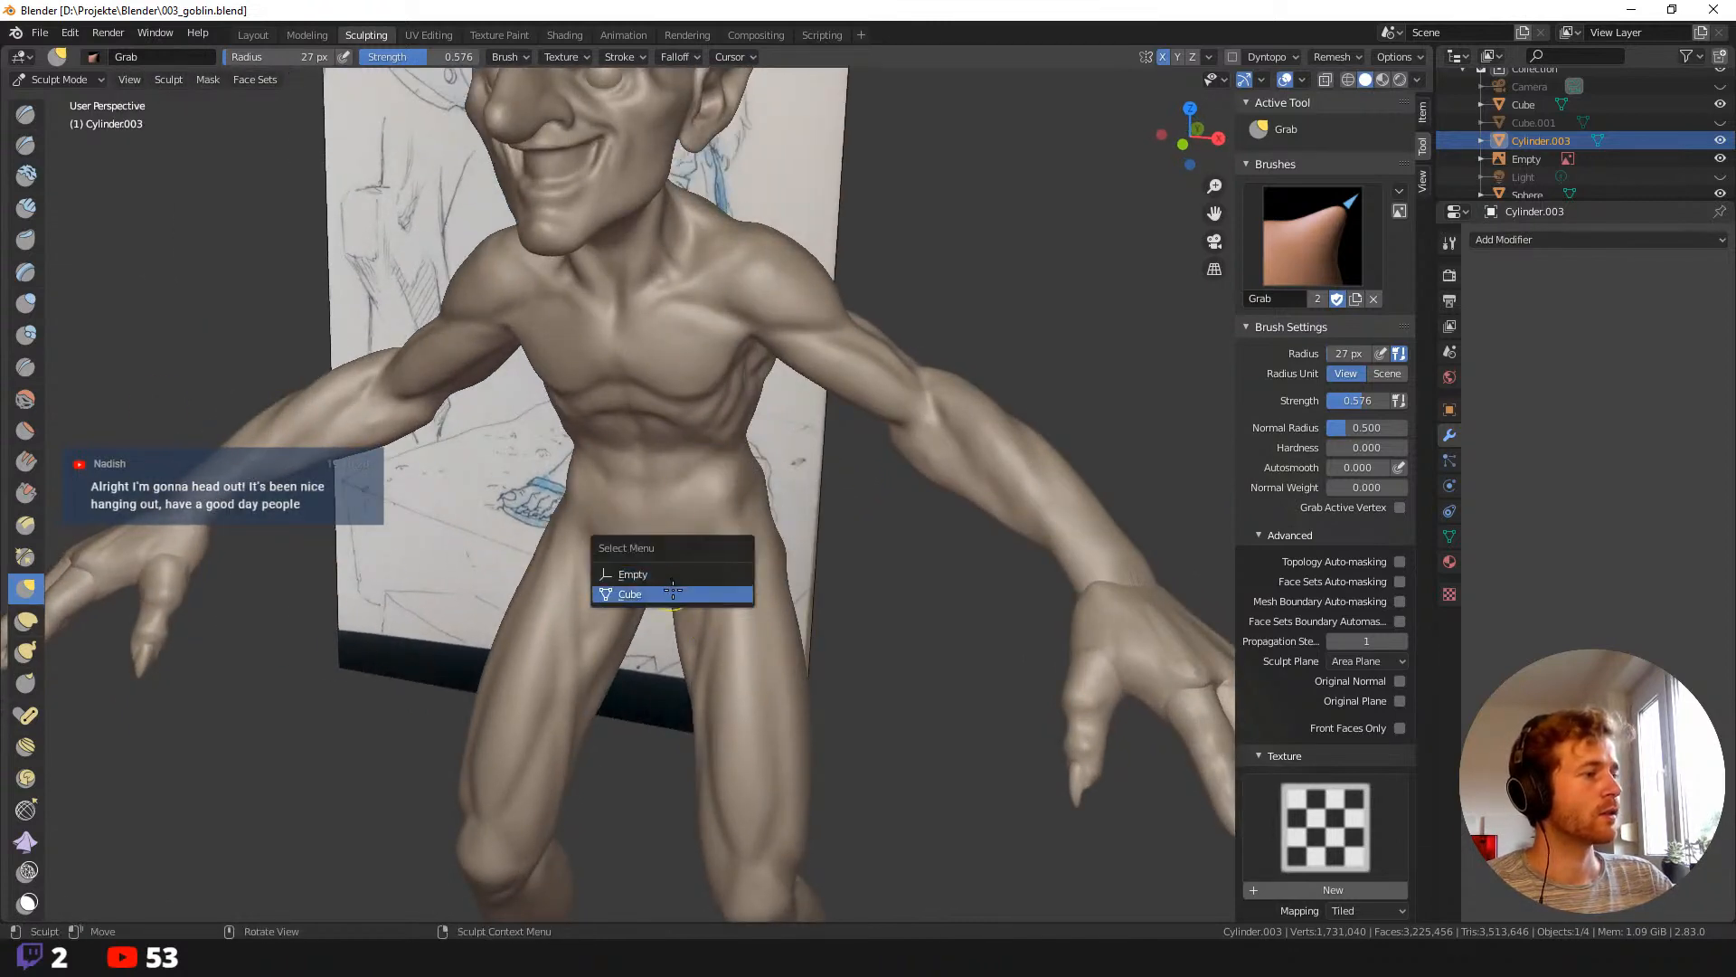
pyautogui.click(682, 595)
pyautogui.moveTo(684, 606); pyautogui.dragTo(651, 521, button='middle')
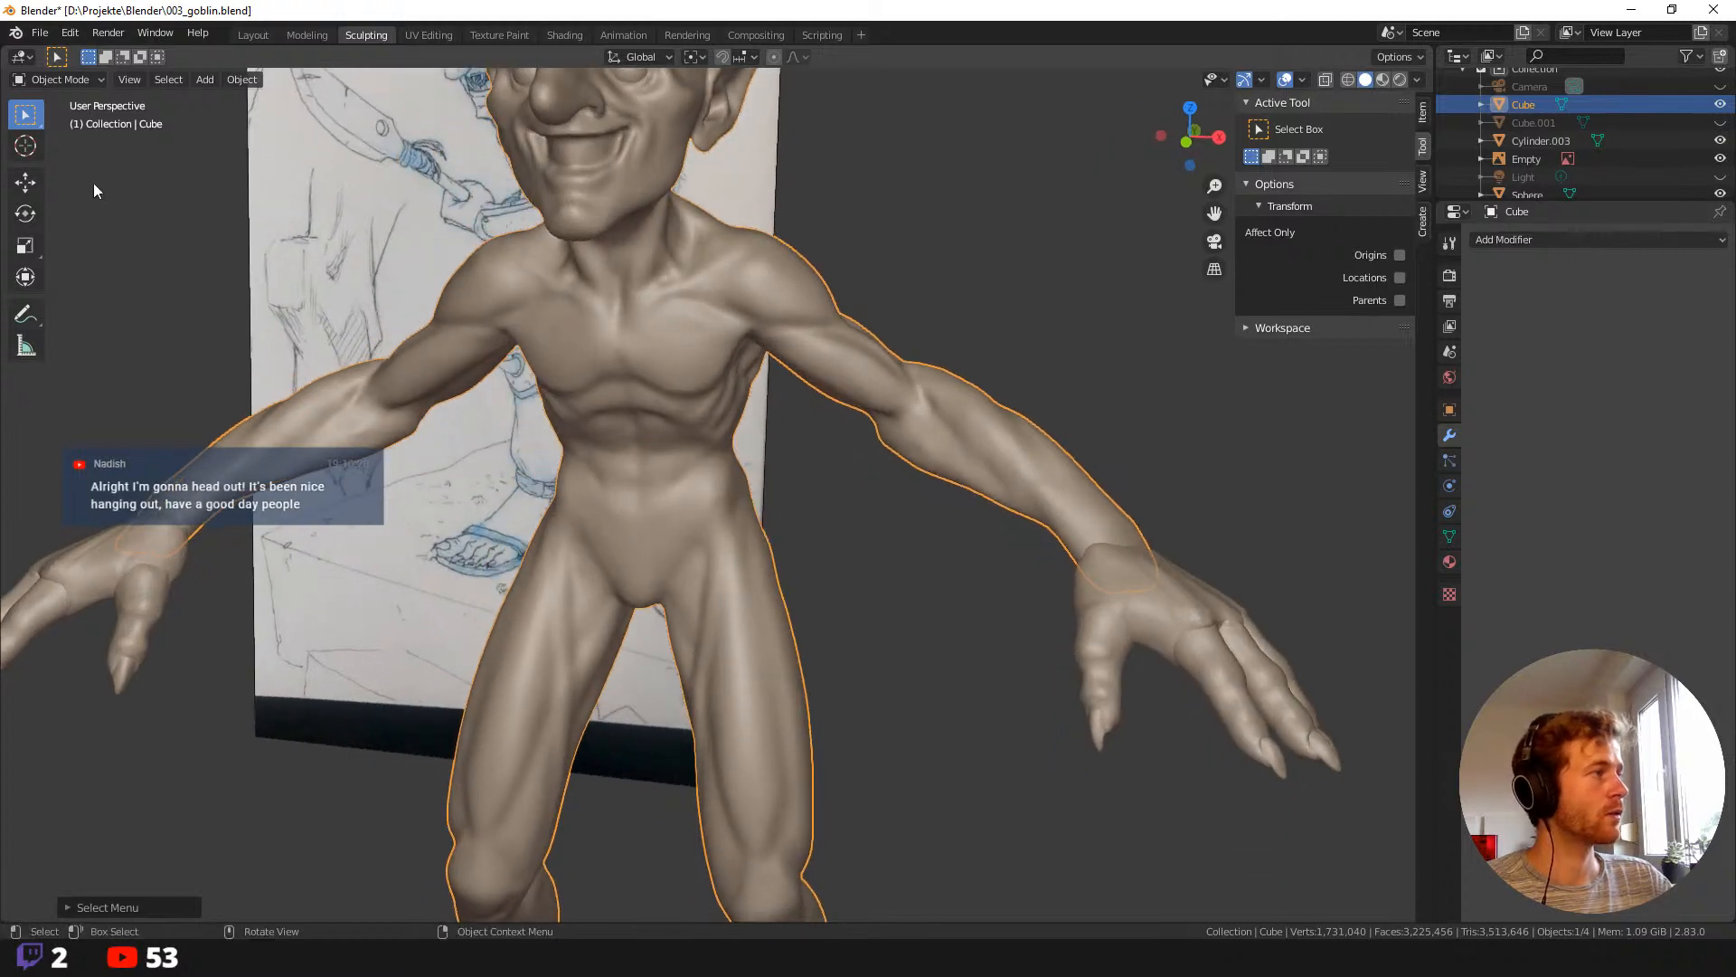
pyautogui.click(32, 80)
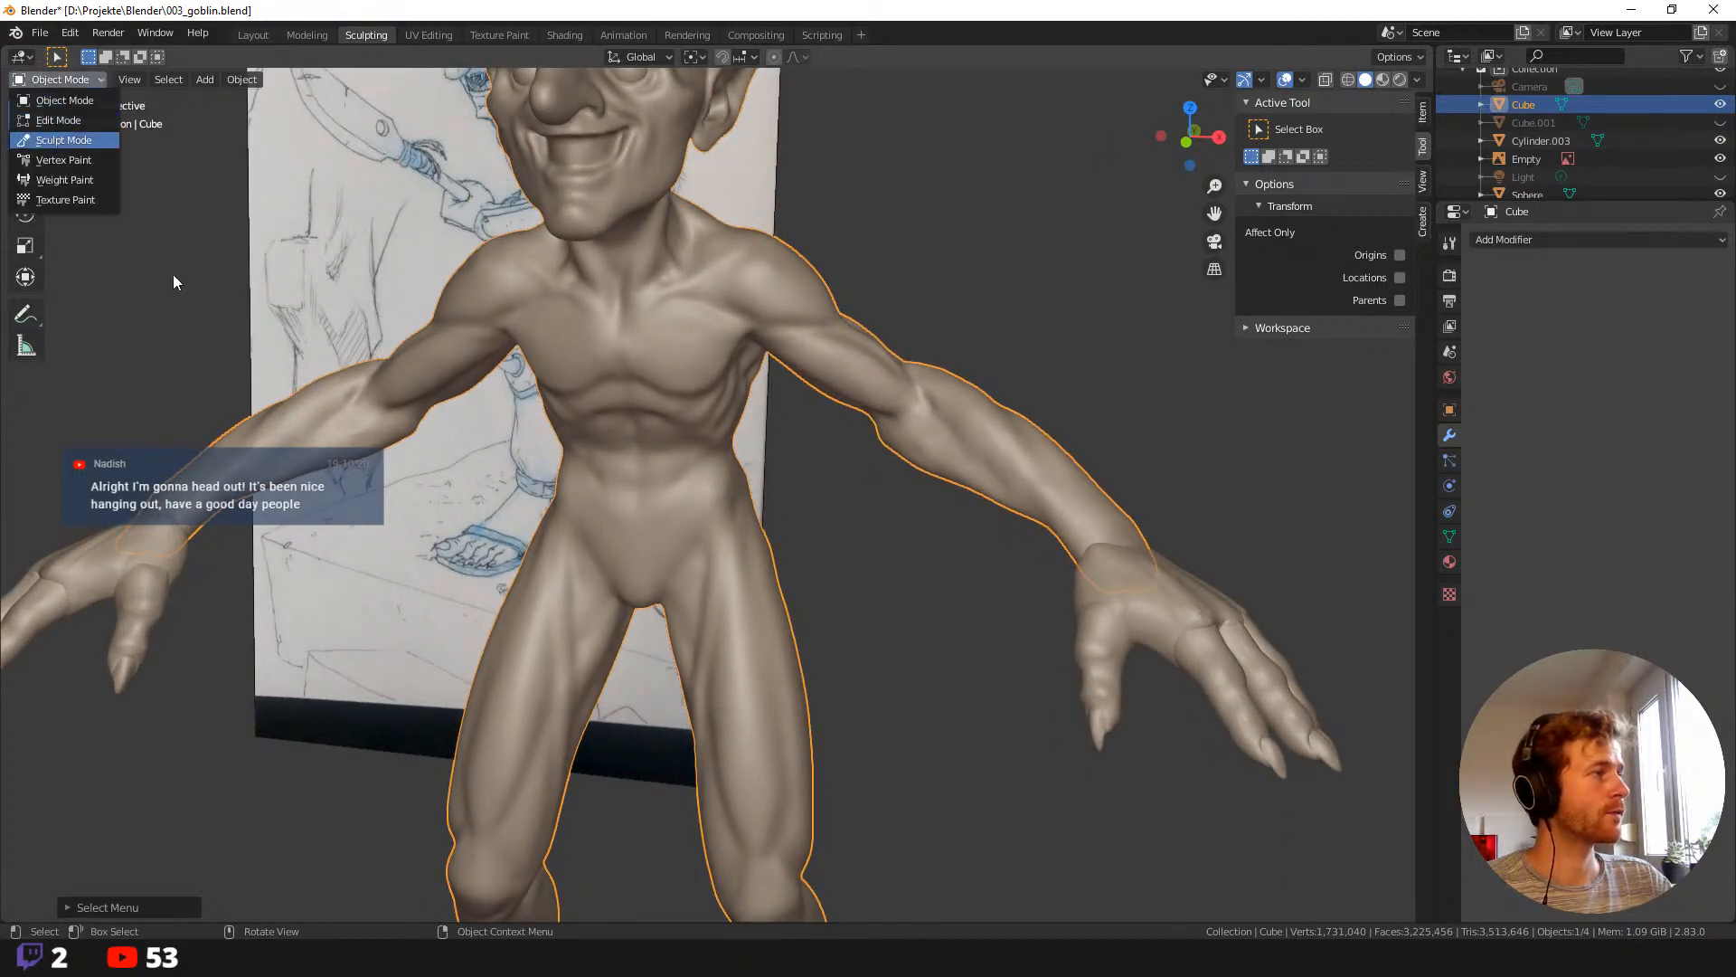
pyautogui.click(63, 140)
# Carve the gap beside the big toe at the front of the foot with the Draw Sharp brush at a 59 px radius.
pyautogui.moveTo(582, 546); pyautogui.dragTo(605, 504, button='middle')
pyautogui.hotkey('shift', 'space')
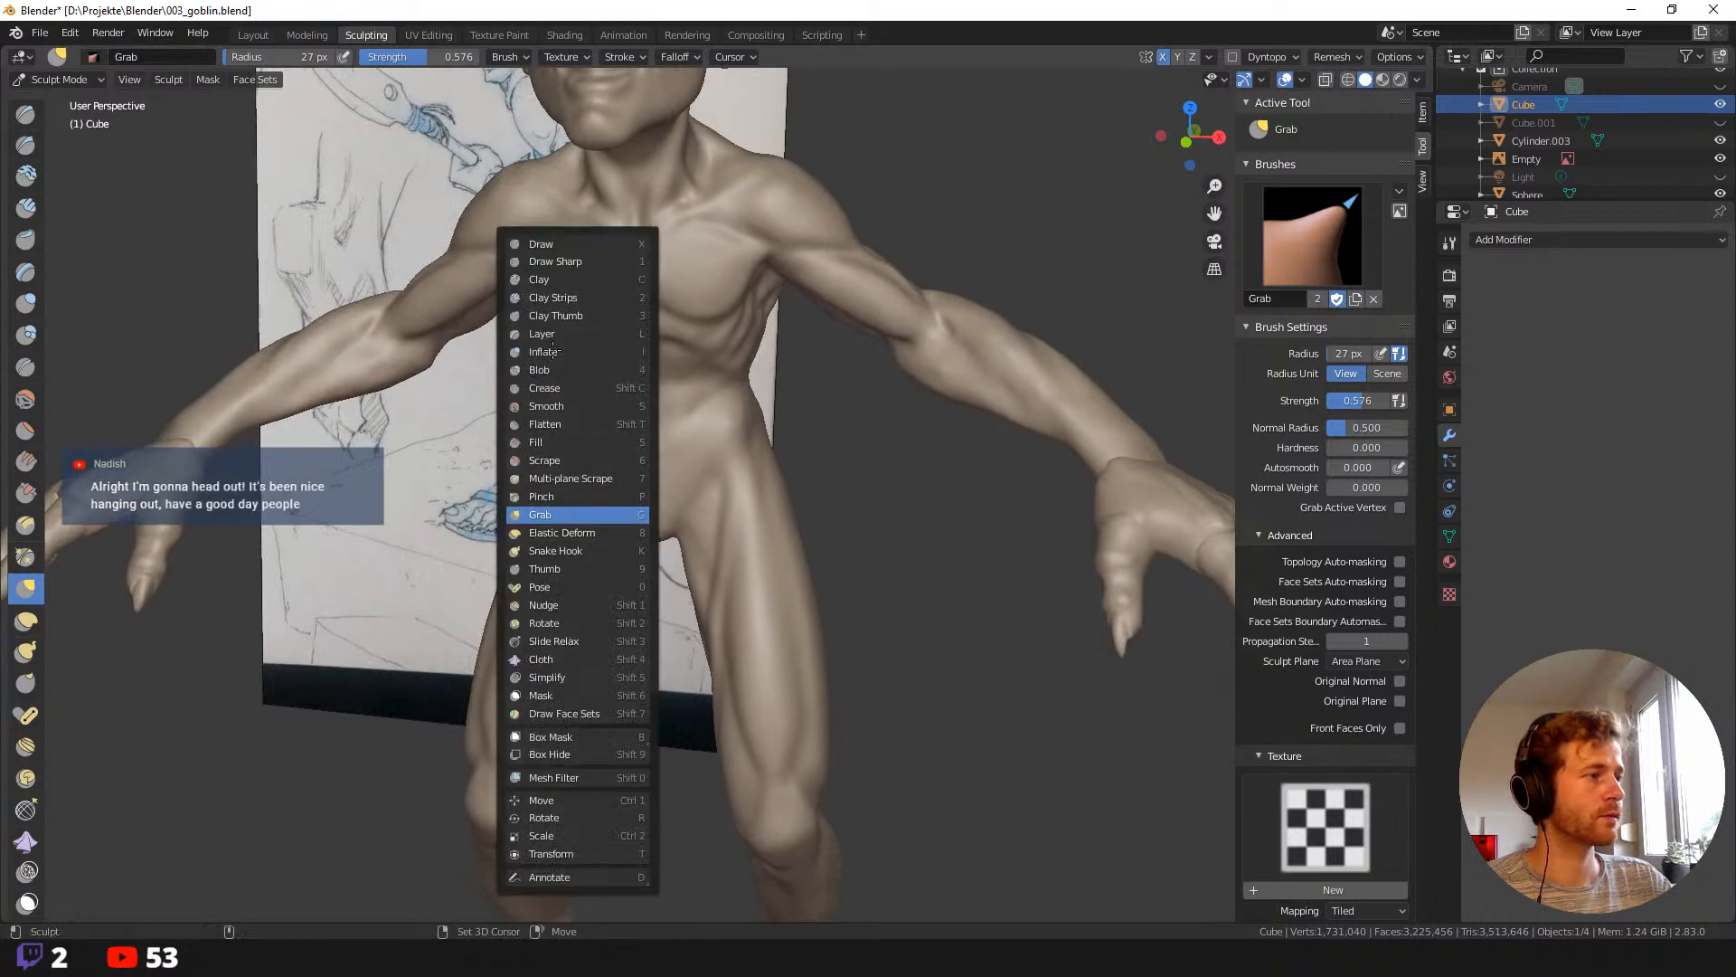
pyautogui.click(555, 262)
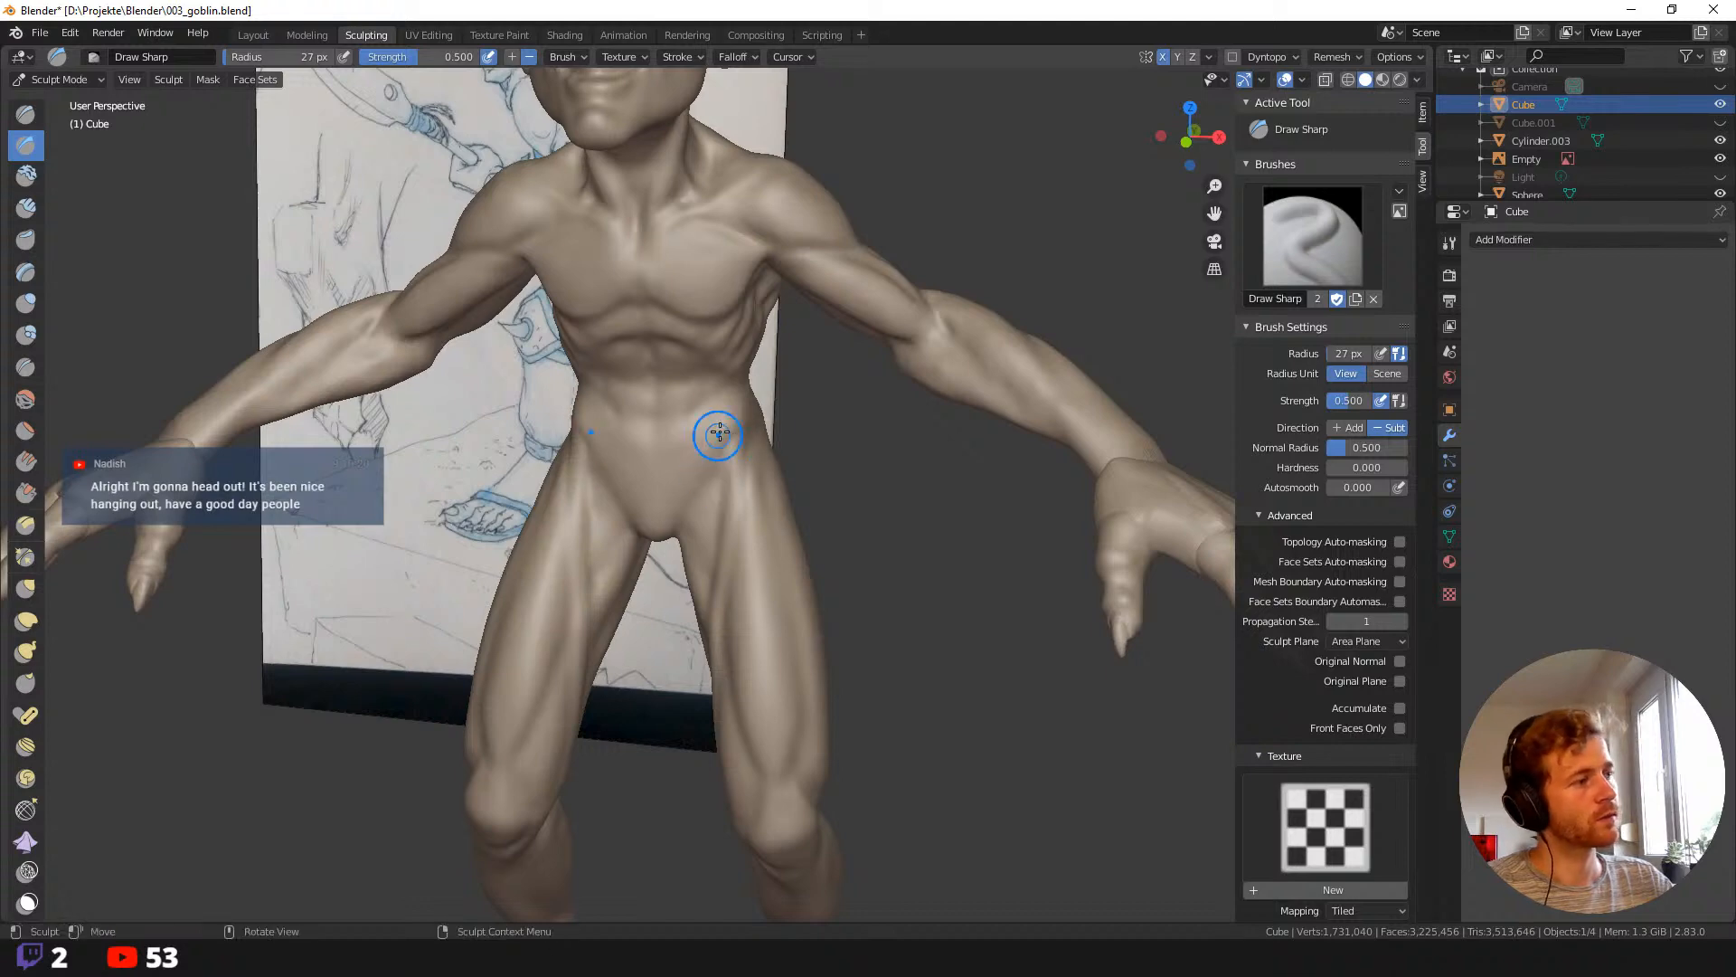
pyautogui.scroll(-5, 691, 496)
pyautogui.moveTo(692, 495)
pyautogui.mouseDown(button='middle')
pyautogui.moveTo(611, 552)
pyautogui.moveTo(656, 644)
pyautogui.moveTo(556, 758)
pyautogui.moveTo(554, 714)
pyautogui.mouseUp(button='middle')
pyautogui.scroll(4, 723, 682)
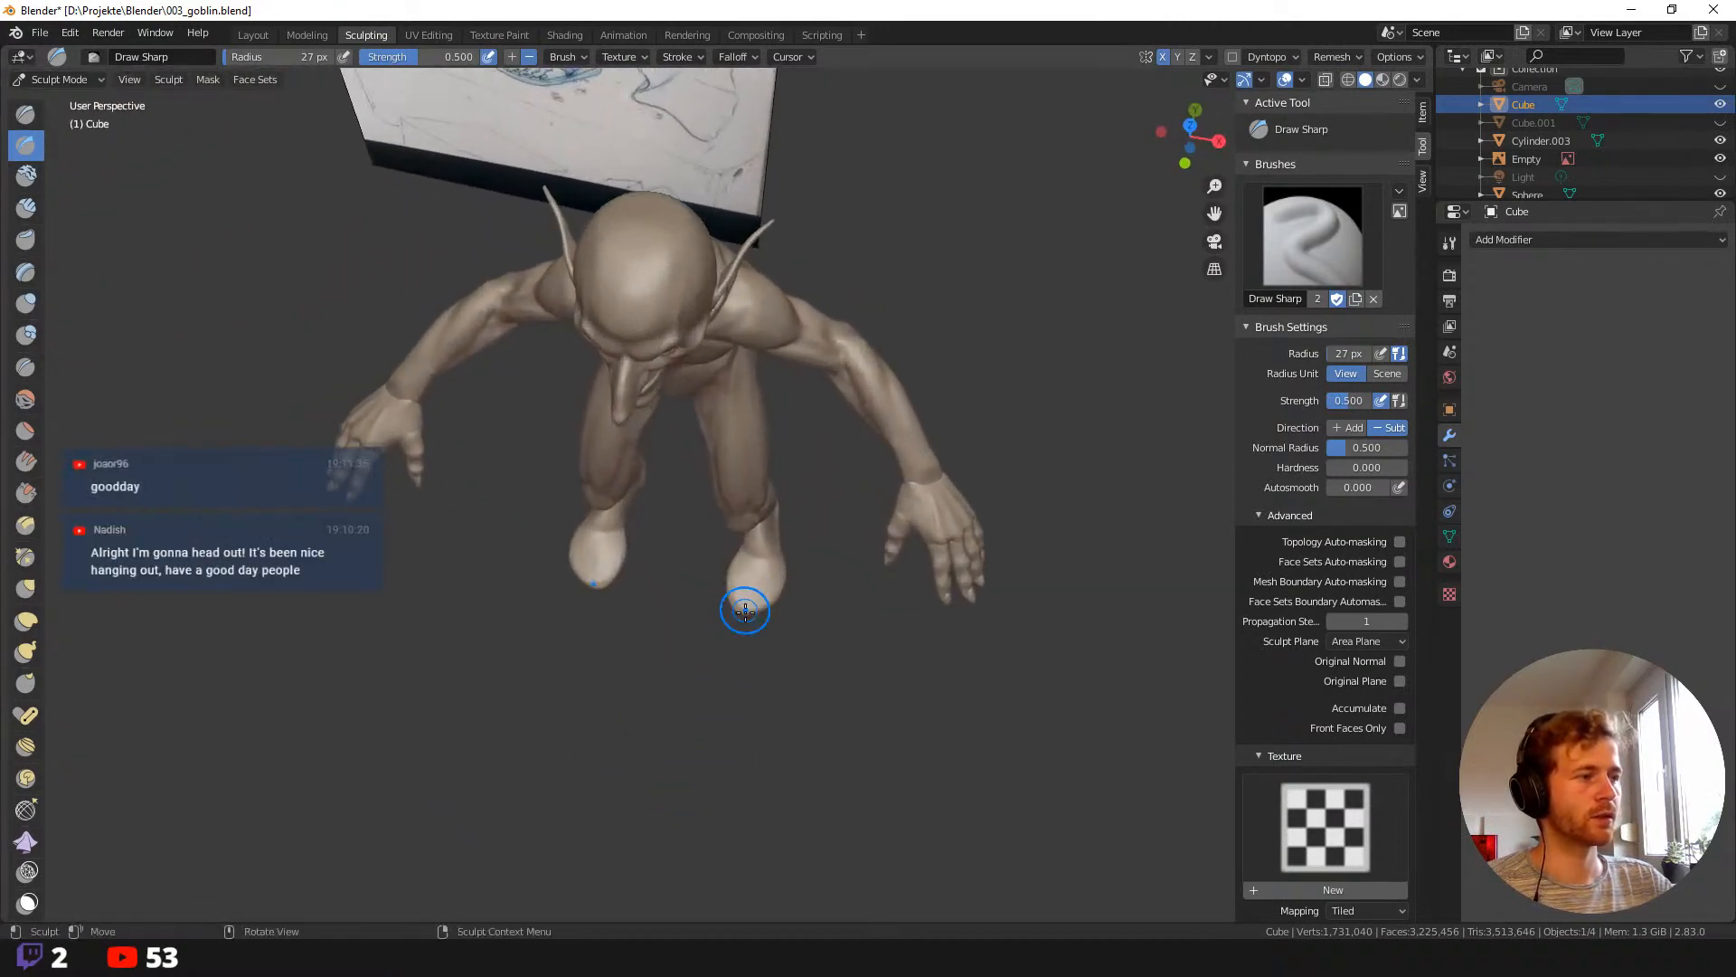
pyautogui.moveTo(744, 611)
pyautogui.mouseDown(button='middle')
pyautogui.moveTo(805, 598)
pyautogui.moveTo(659, 524)
pyautogui.moveTo(675, 544)
pyautogui.mouseUp(button='middle')
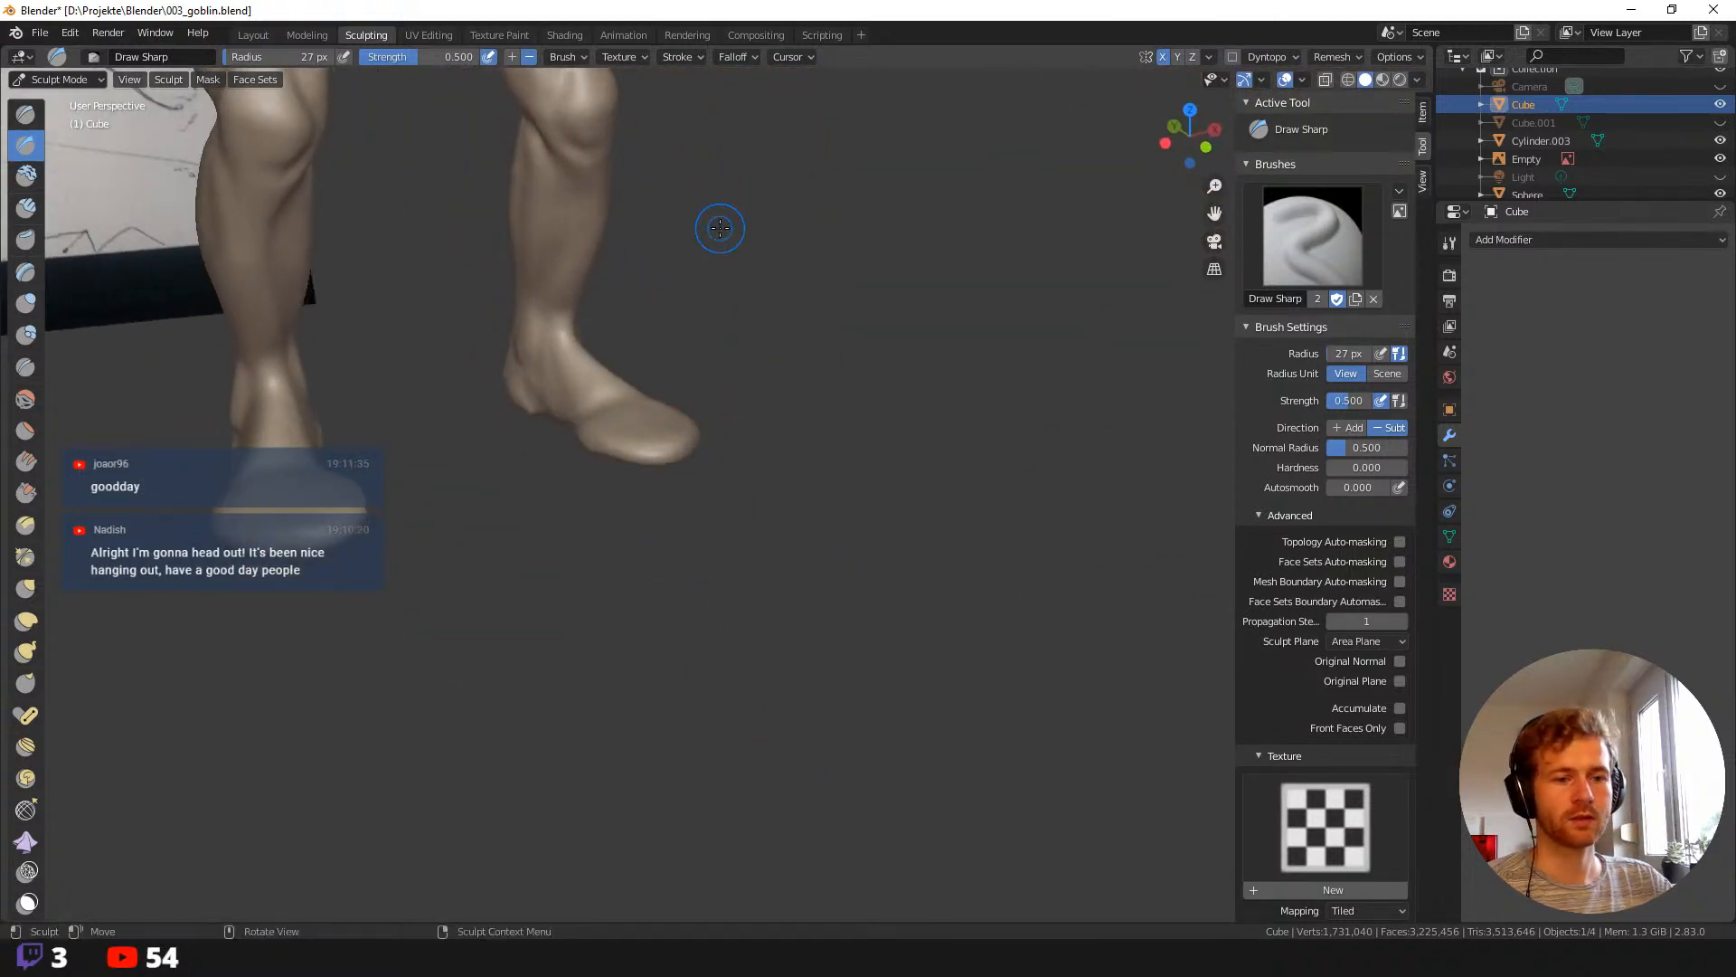
pyautogui.keyDown('ctrl'); pyautogui.moveTo(702, 428); pyautogui.dragTo(692, 555, button='middle'); pyautogui.keyUp('ctrl')
pyautogui.moveTo(829, 737); pyautogui.dragTo(874, 627, button='middle')
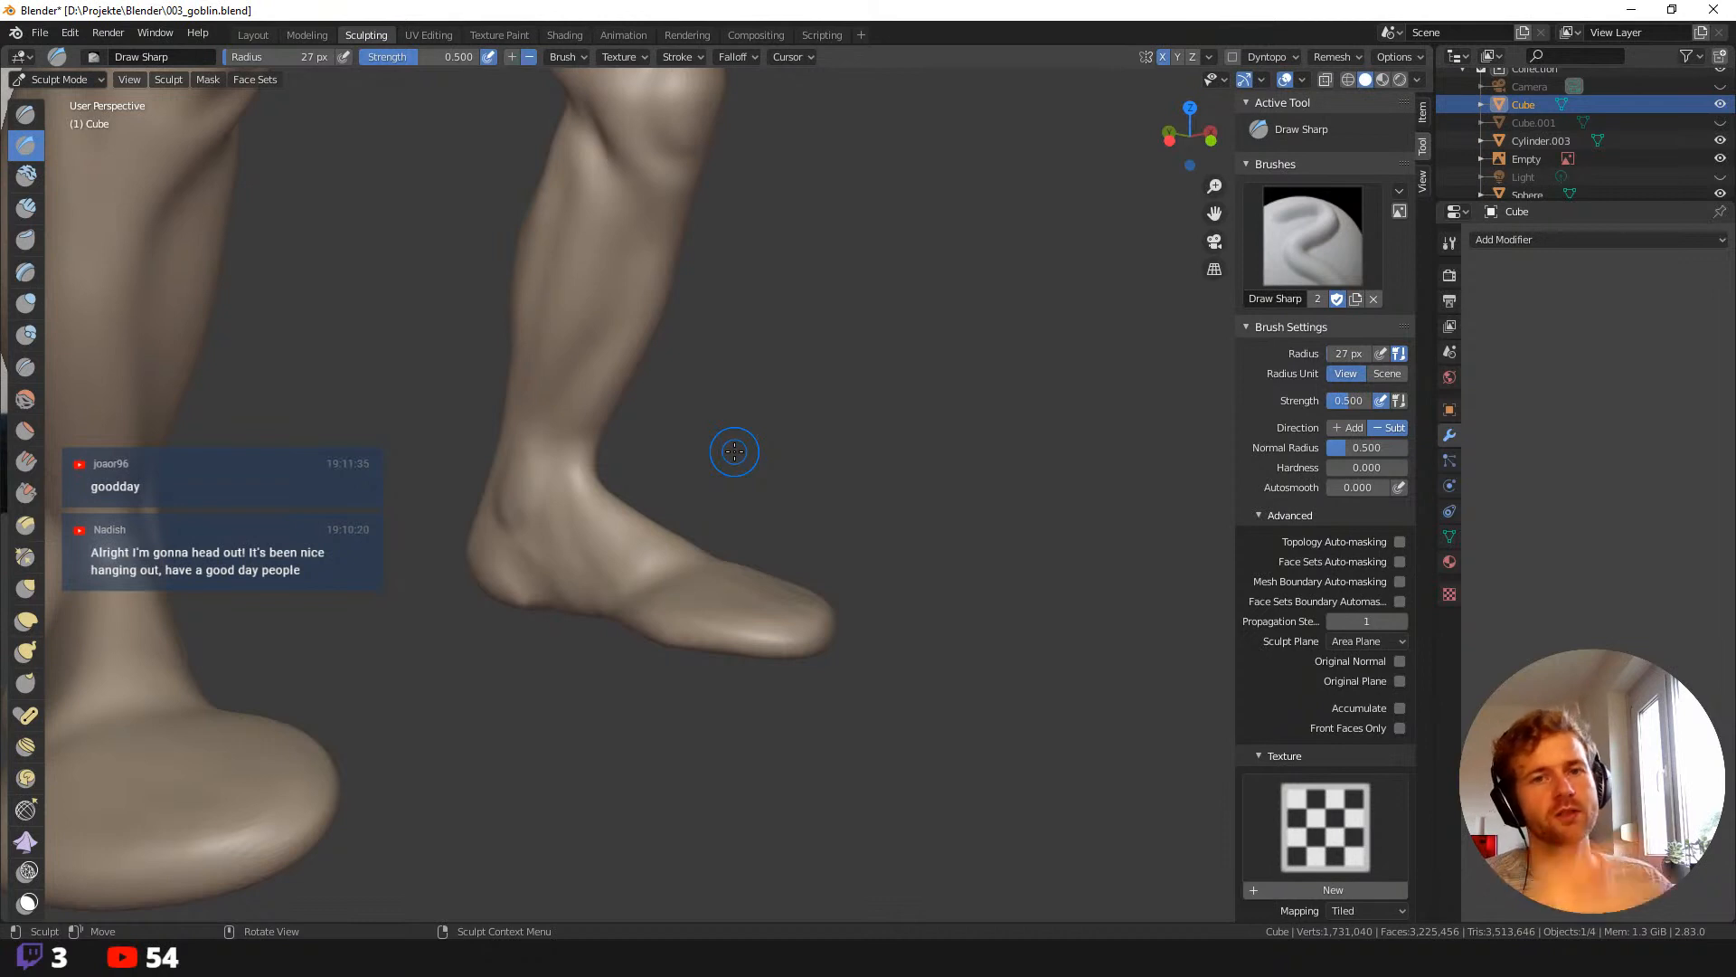
pyautogui.moveTo(809, 623); pyautogui.dragTo(639, 592, button='middle')
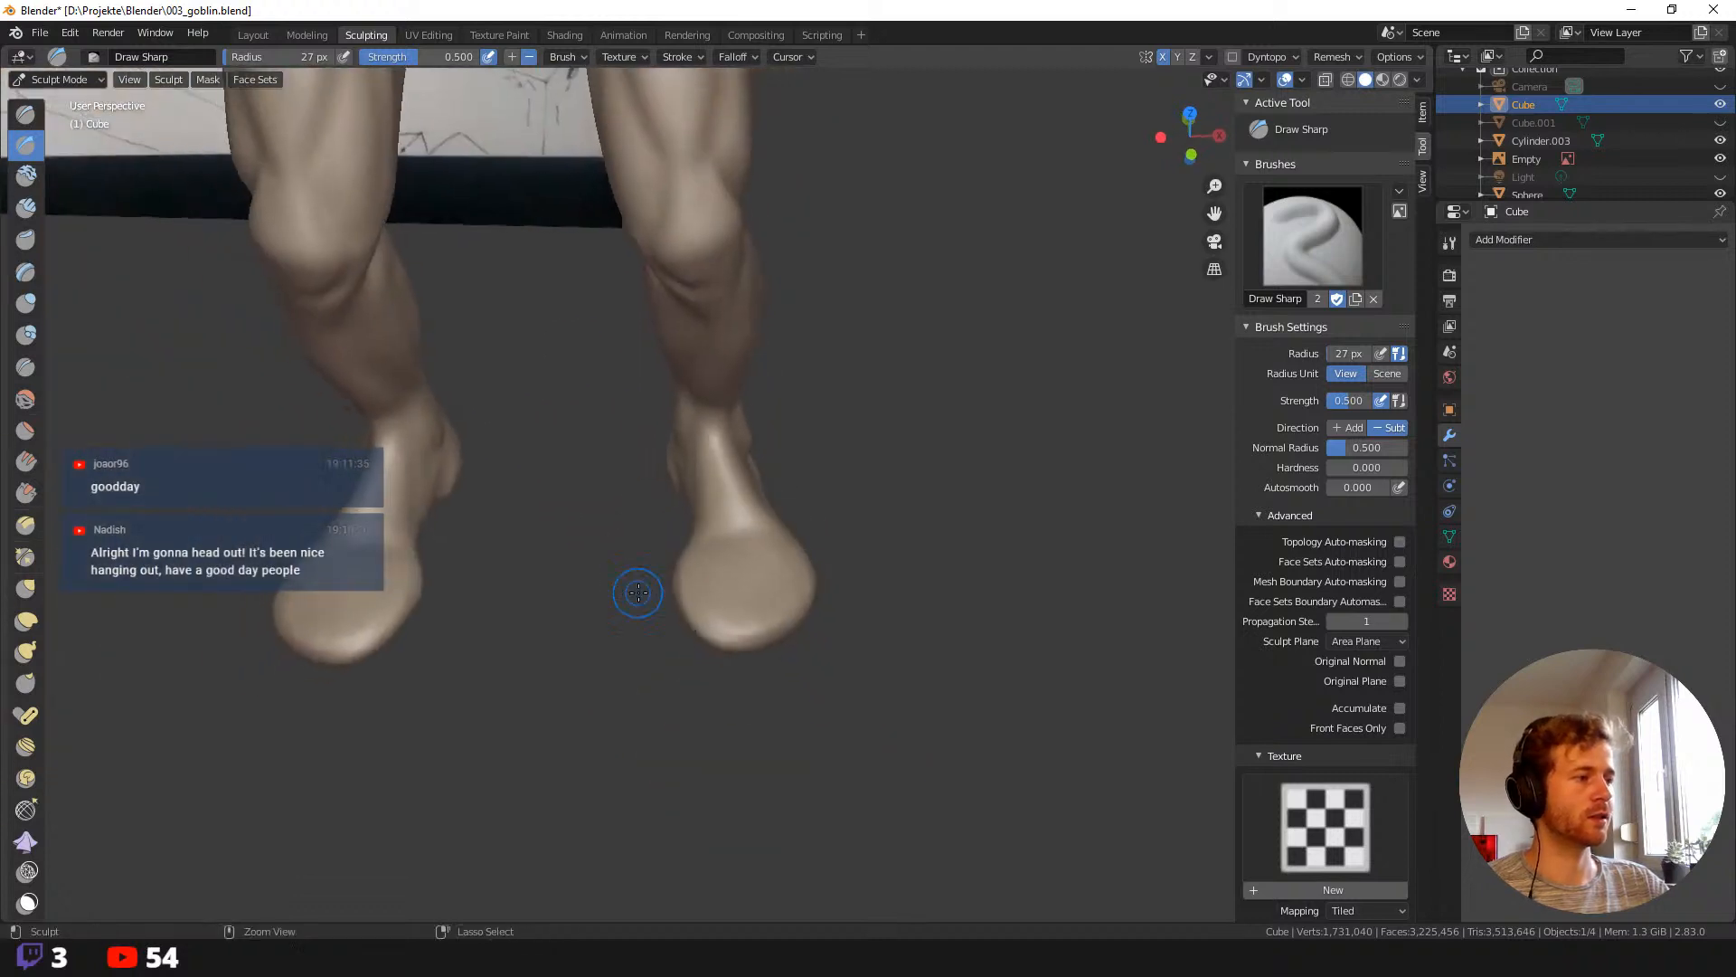
pyautogui.scroll(2, 706, 624)
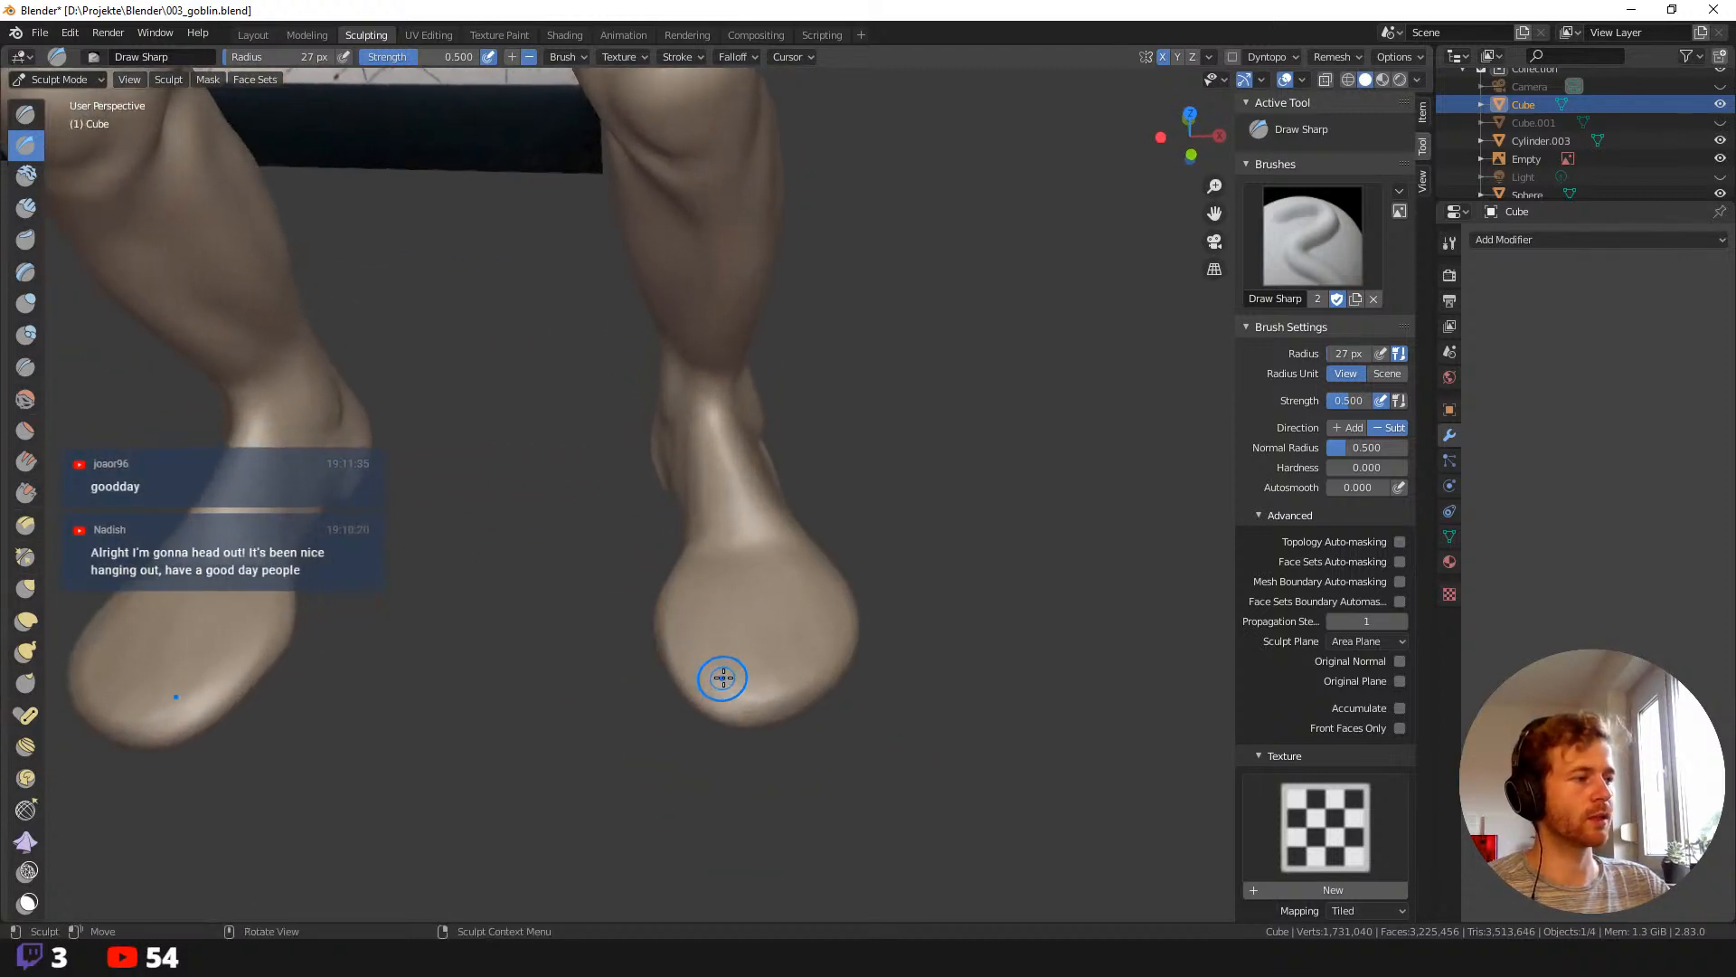
pyautogui.press('f')
pyautogui.click(753, 675)
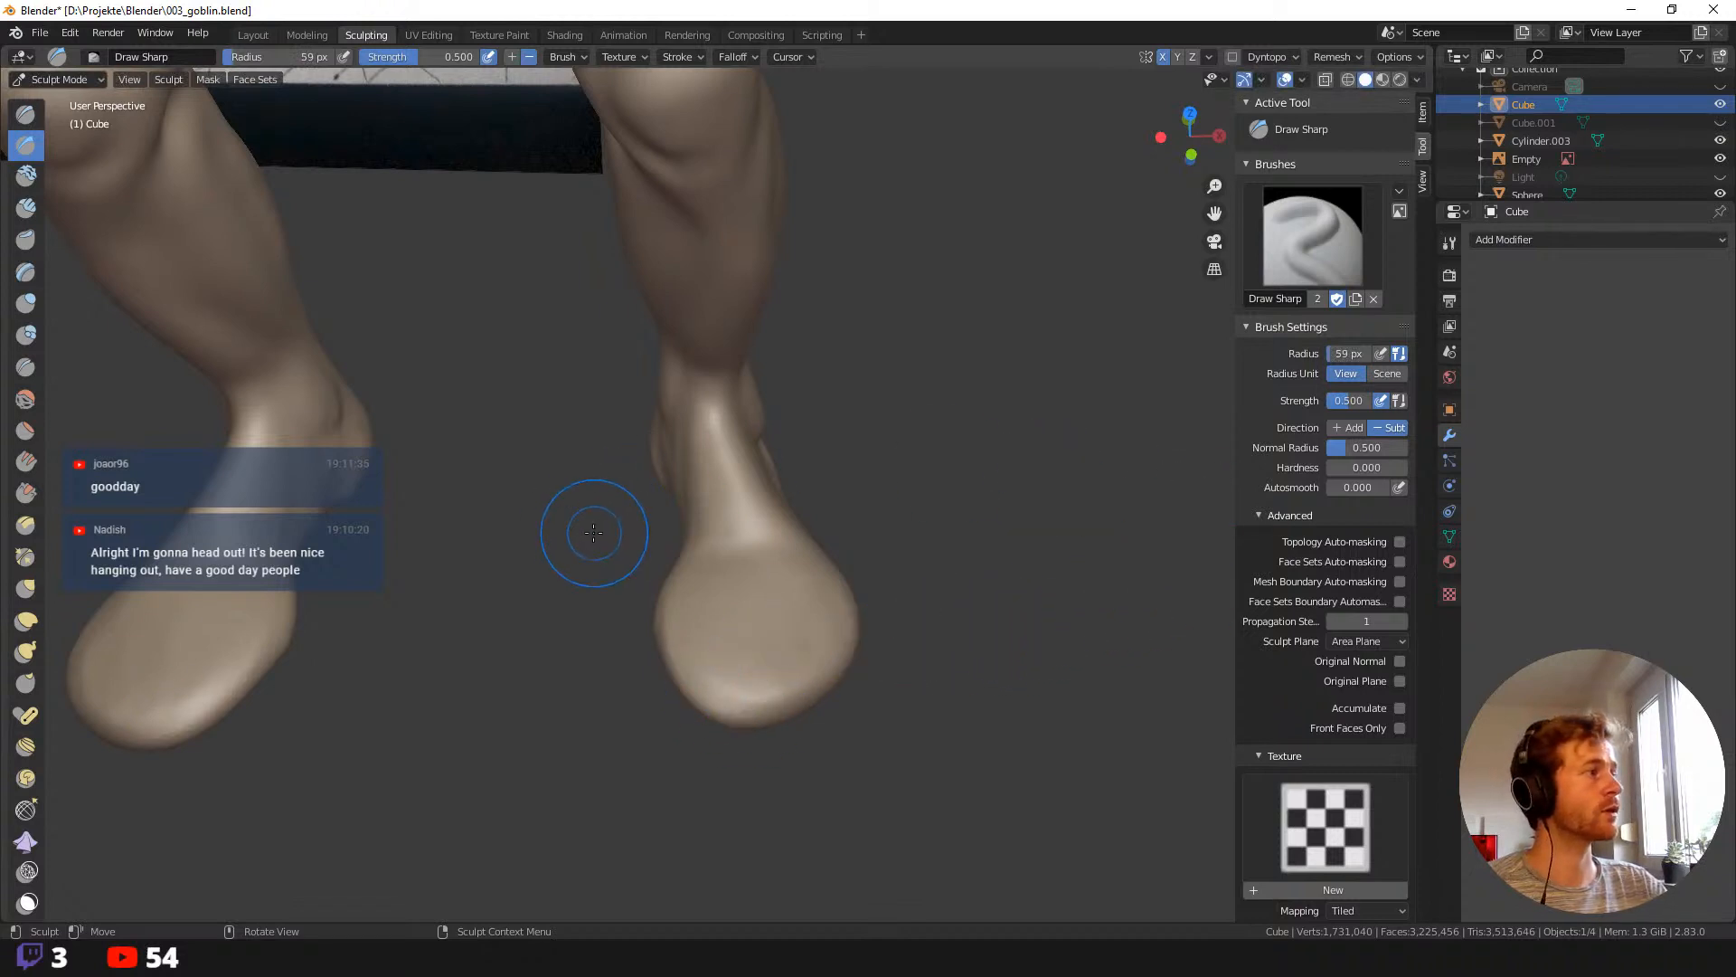
pyautogui.moveTo(593, 532); pyautogui.dragTo(480, 422, button='middle')
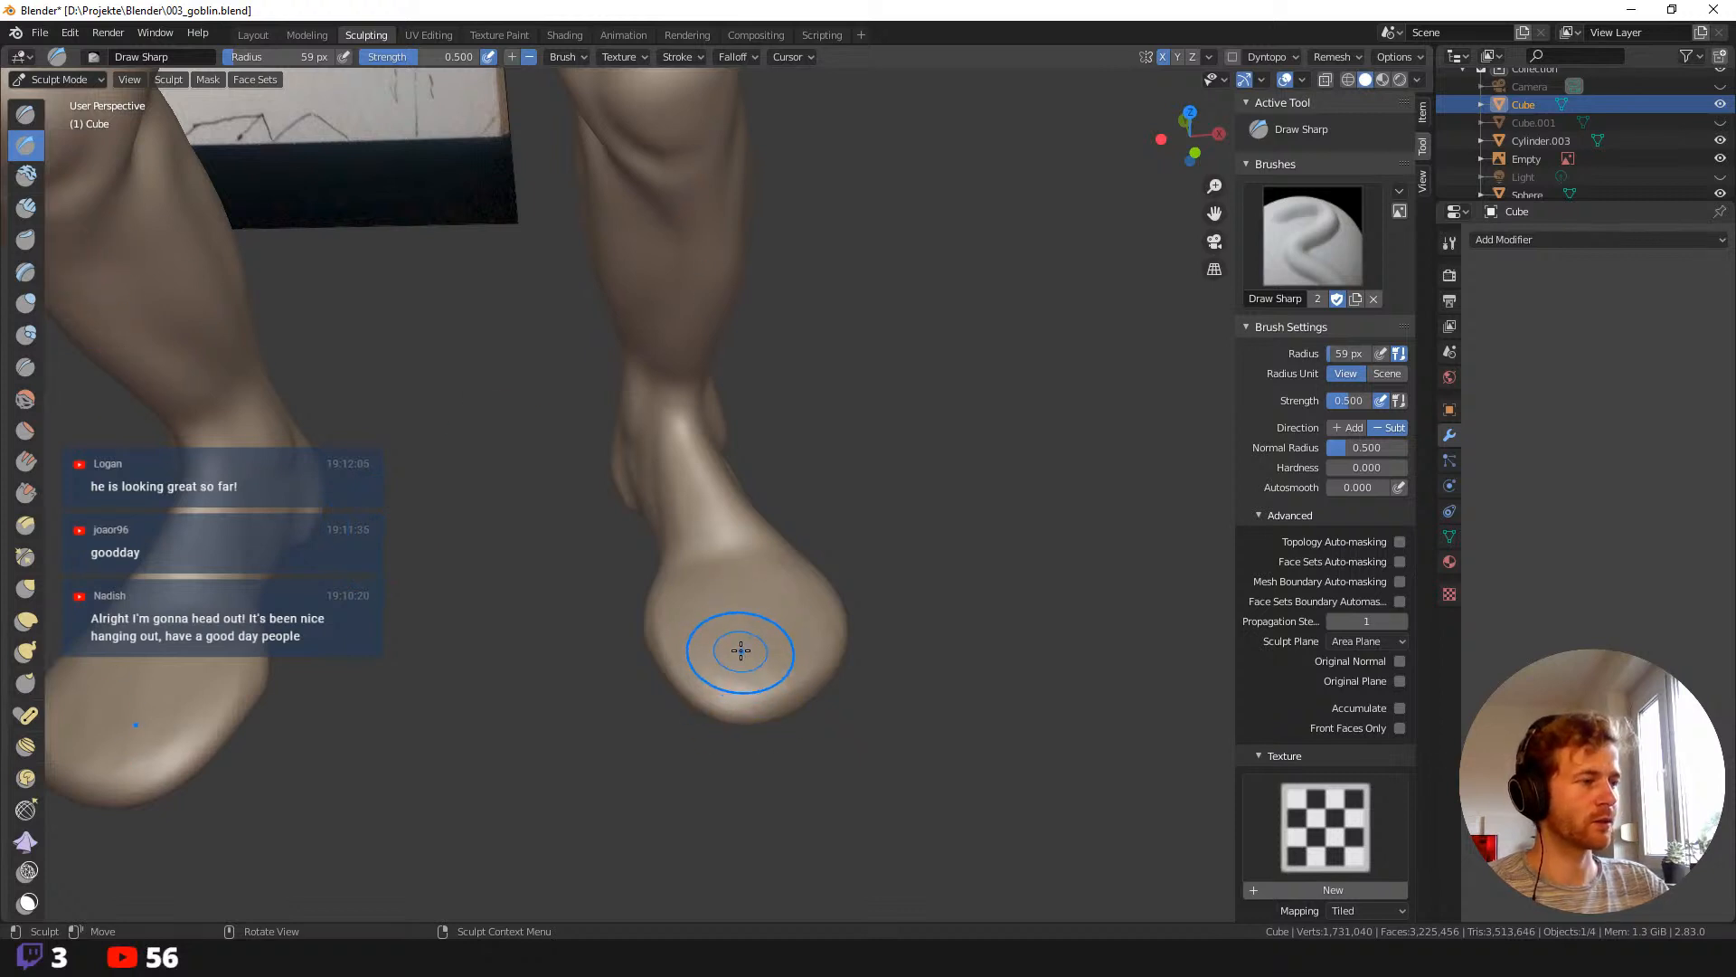
pyautogui.moveTo(747, 663)
pyautogui.mouseDown()
pyautogui.moveTo(731, 661)
pyautogui.moveTo(719, 723)
pyautogui.moveTo(737, 733)
pyautogui.mouseUp()
# Carve the gaps between the remaining toes with the Draw Sharp brush at a 47 px radius.
pyautogui.moveTo(805, 653); pyautogui.dragTo(785, 670, button='middle')
pyautogui.press('f')
pyautogui.click(772, 661)
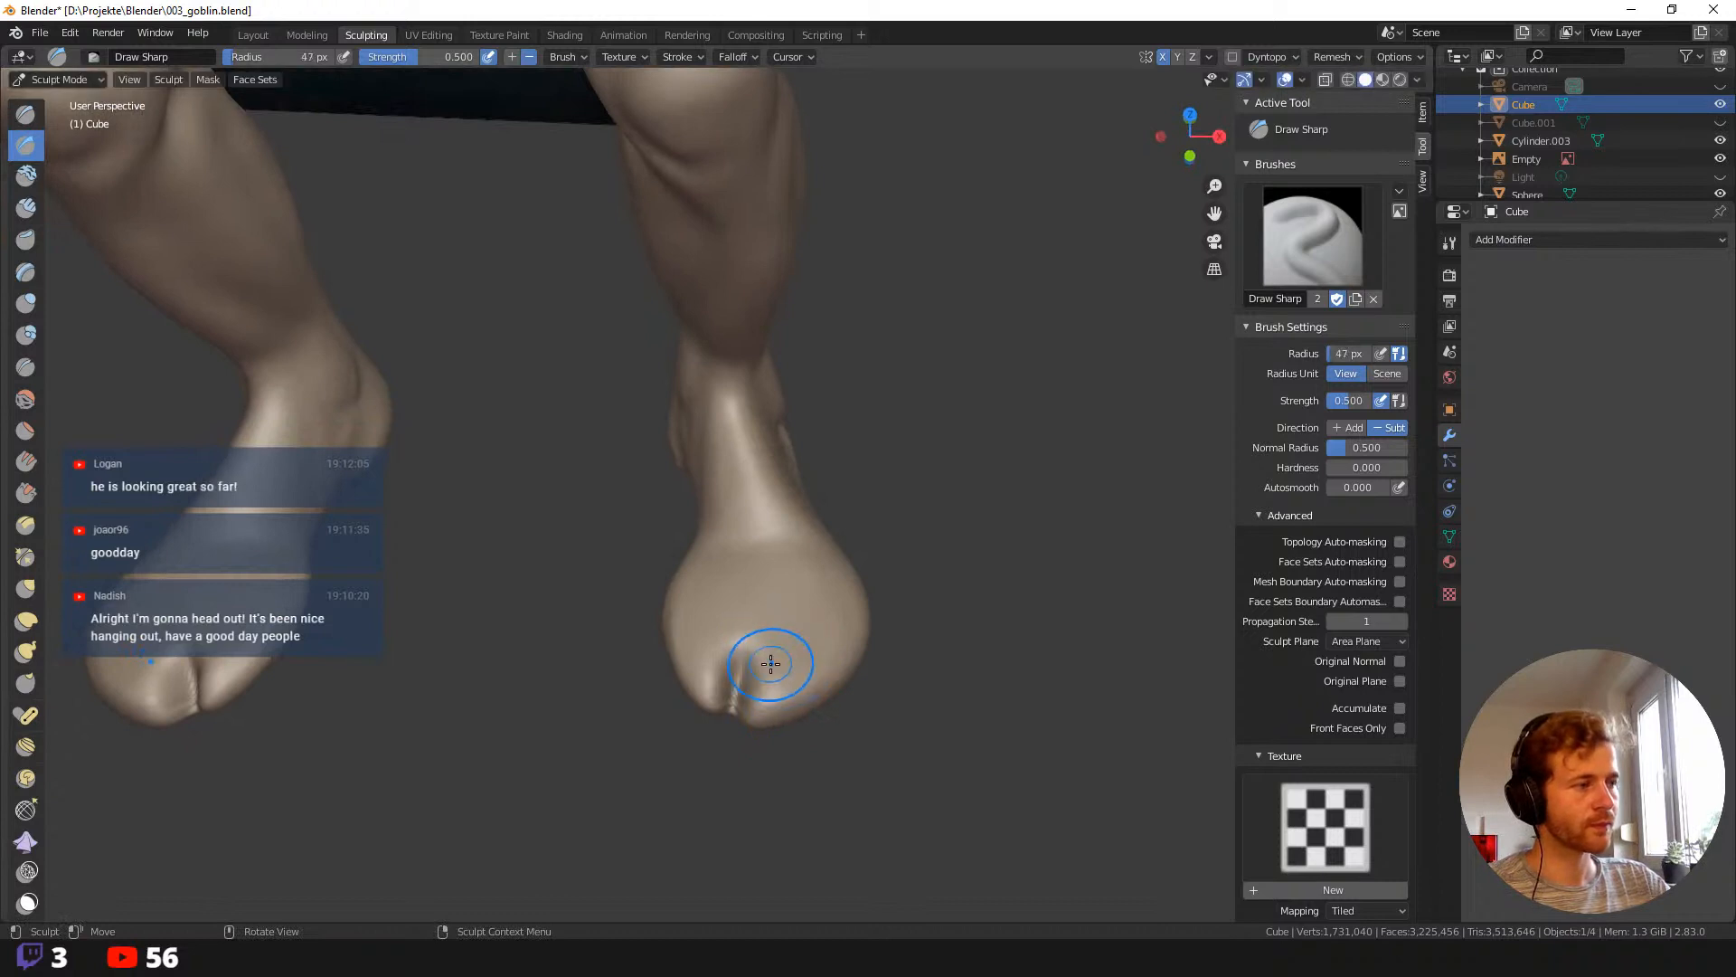
pyautogui.moveTo(785, 658); pyautogui.dragTo(784, 716)
pyautogui.moveTo(809, 631)
pyautogui.mouseDown()
pyautogui.moveTo(814, 690)
pyautogui.moveTo(845, 640)
pyautogui.moveTo(849, 679)
pyautogui.mouseUp()
# Pull the big toe forward and away from the second toe with the Grab brush at a 69 px radius.
pyautogui.moveTo(800, 778); pyautogui.dragTo(735, 757, button='middle')
pyautogui.press('g')
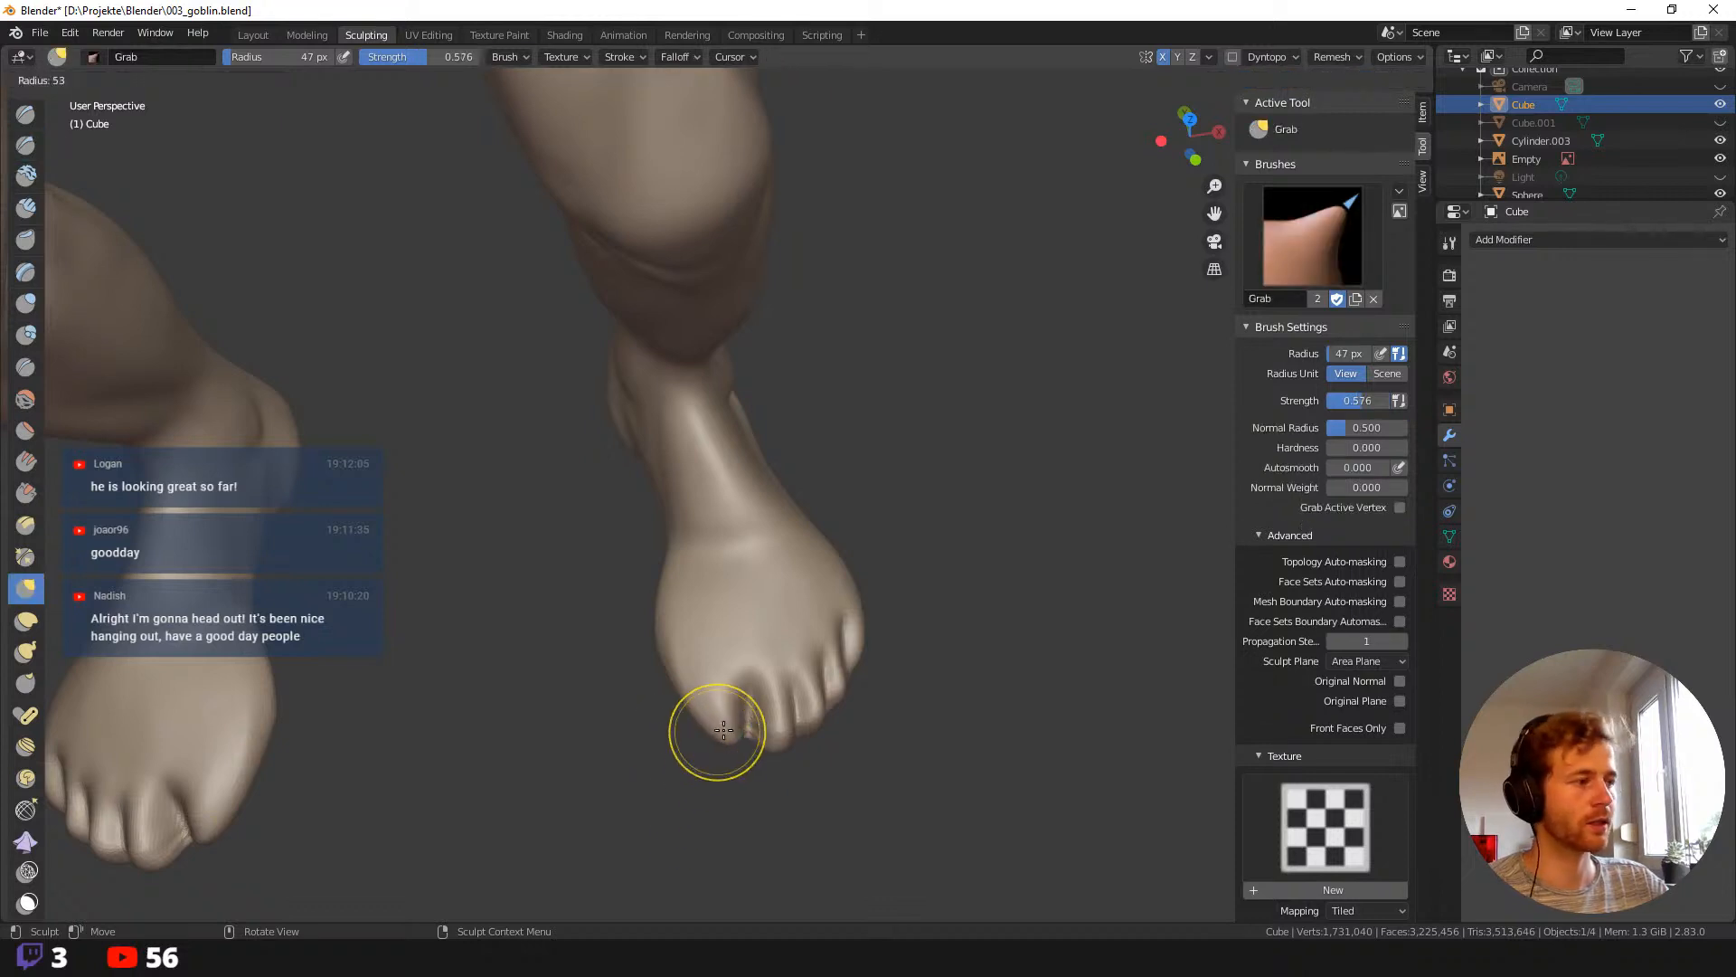
pyautogui.moveTo(736, 725); pyautogui.dragTo(714, 743)
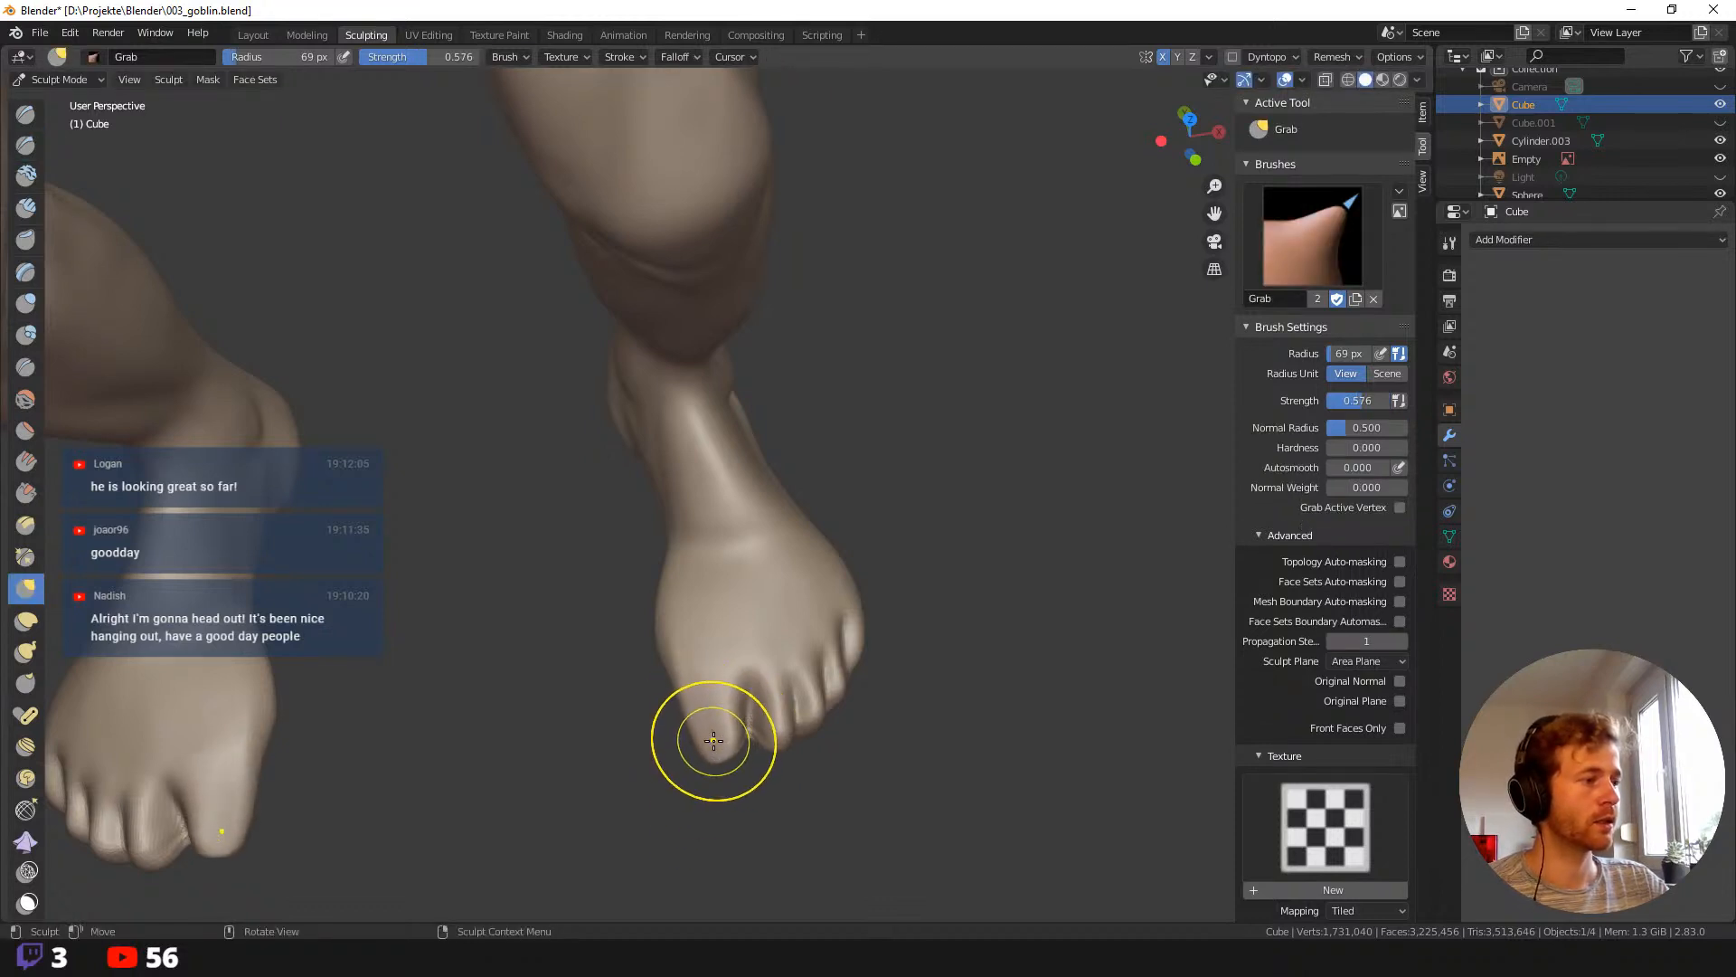
pyautogui.hotkey('ctrl', 'z')
pyautogui.hotkey('ctrl', 'z')
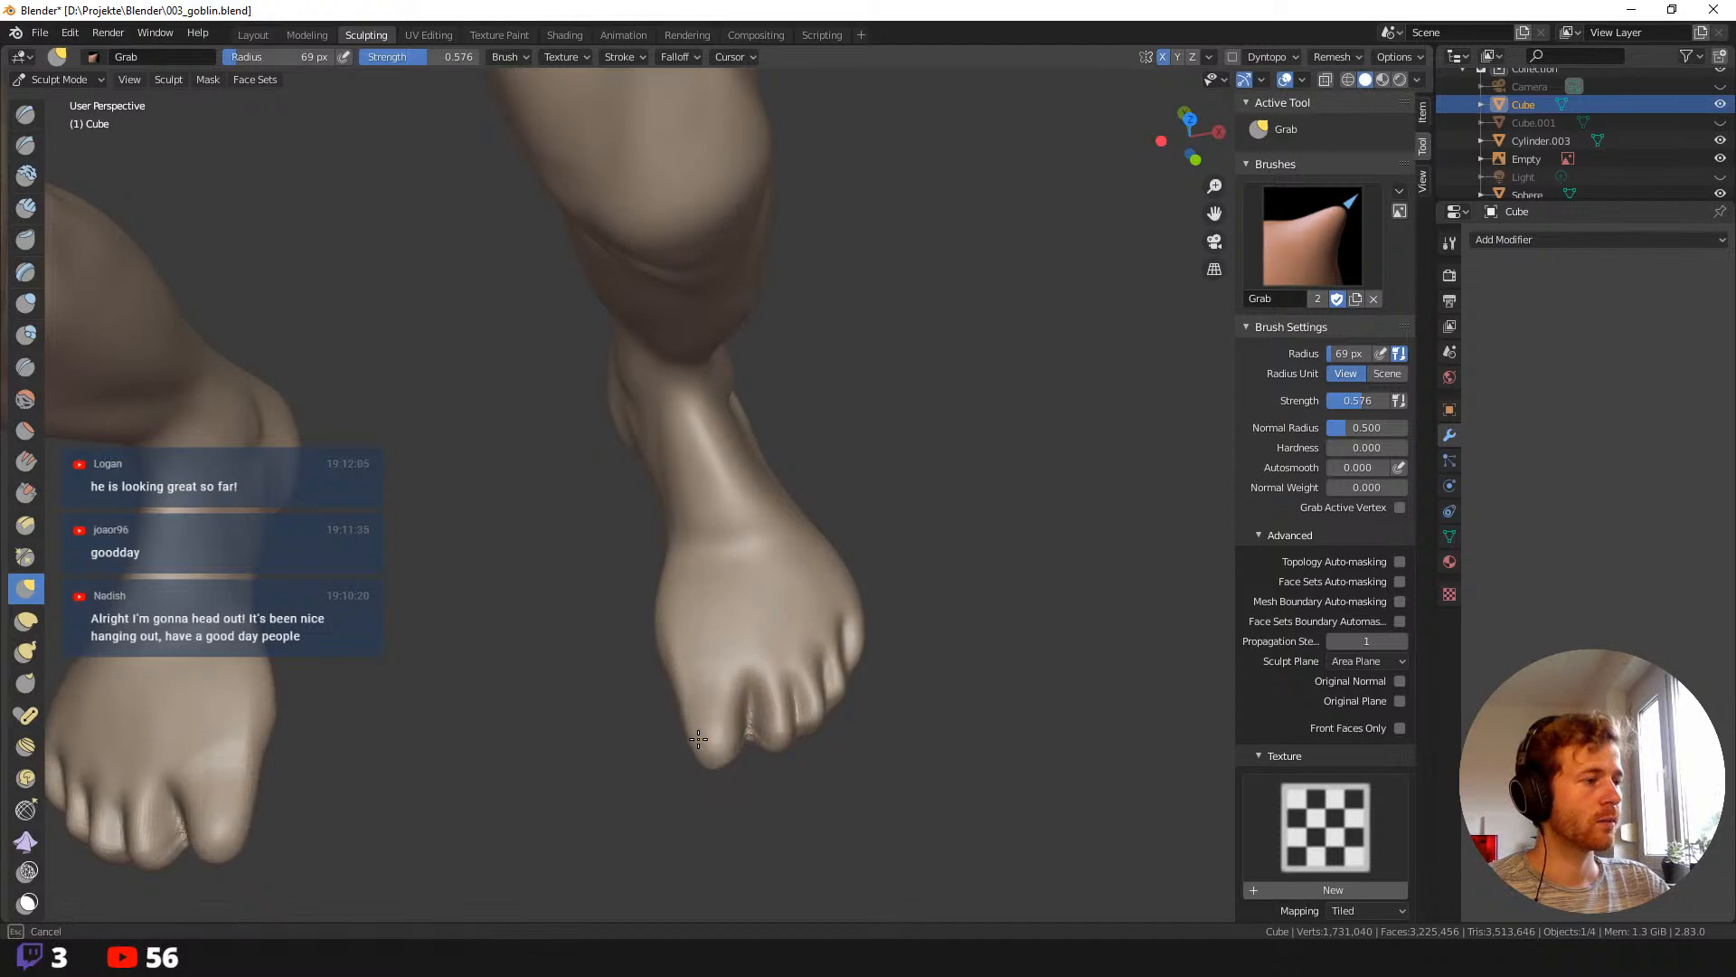
pyautogui.moveTo(711, 737)
pyautogui.mouseDown(button='middle')
pyautogui.moveTo(700, 479)
pyautogui.moveTo(736, 522)
pyautogui.moveTo(725, 724)
pyautogui.mouseUp(button='middle')
# Check the feet against the whole figure and broaden the big toe's tip with the Grab brush at a 76 px radius.
pyautogui.press('f')
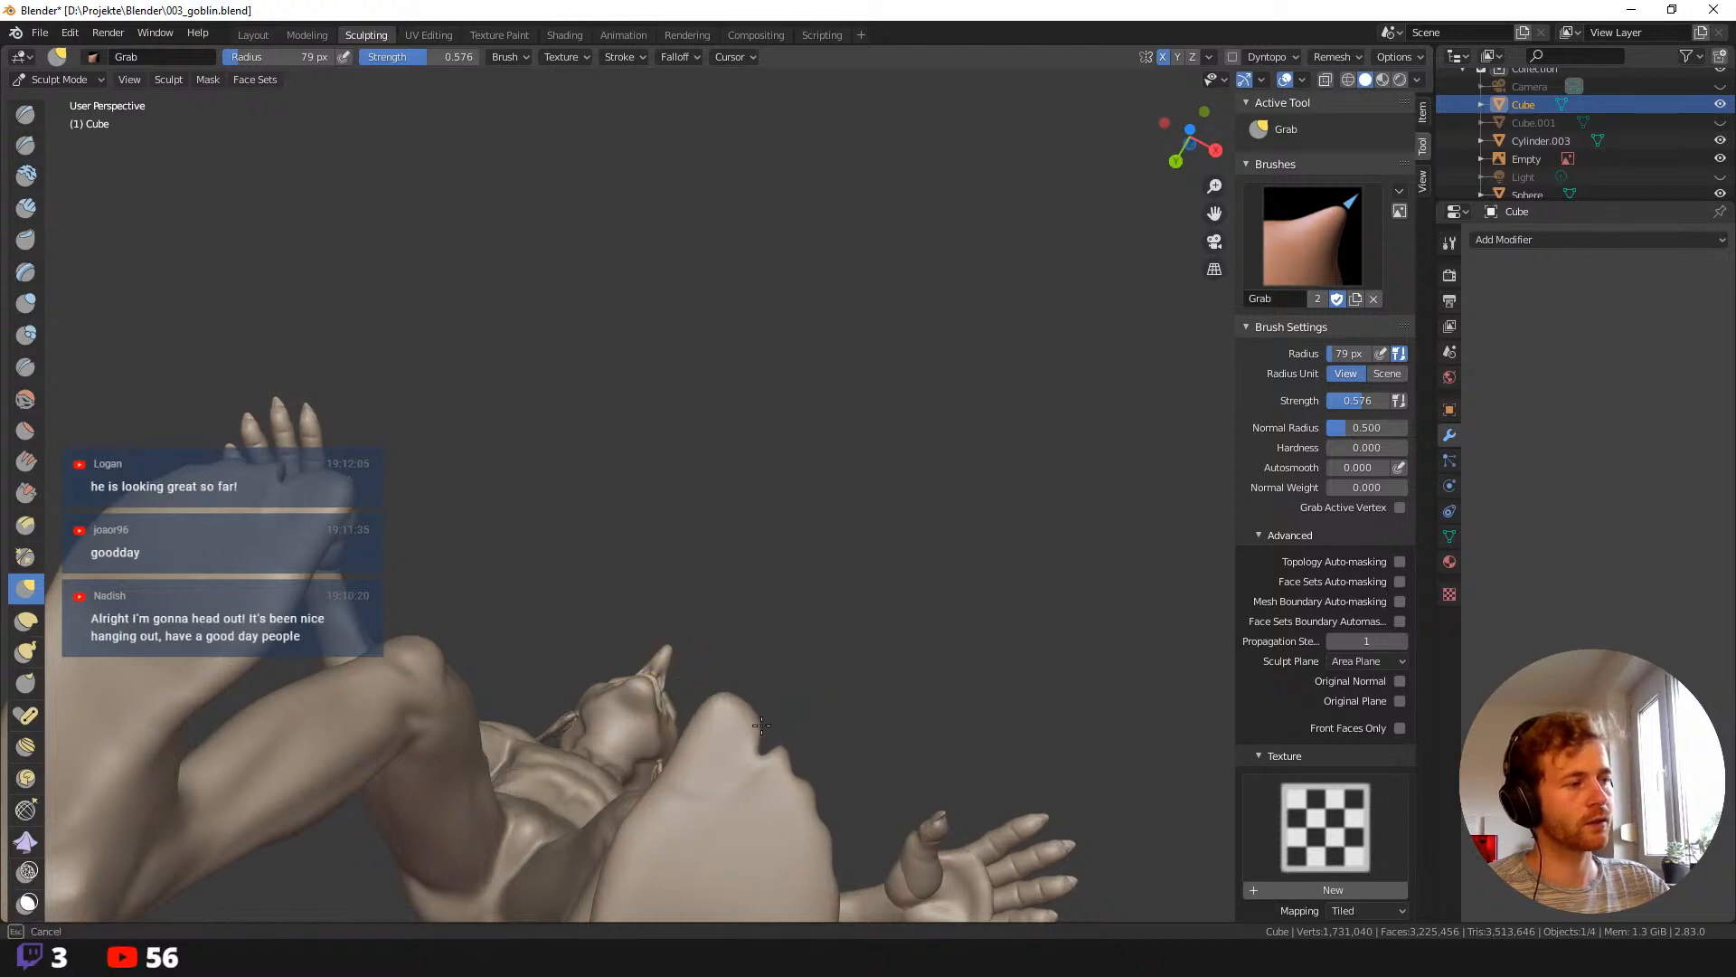
pyautogui.moveTo(762, 669)
pyautogui.mouseDown(button='middle')
pyautogui.moveTo(714, 814)
pyautogui.moveTo(663, 860)
pyautogui.moveTo(709, 503)
pyautogui.moveTo(669, 704)
pyautogui.moveTo(717, 623)
pyautogui.mouseUp(button='middle')
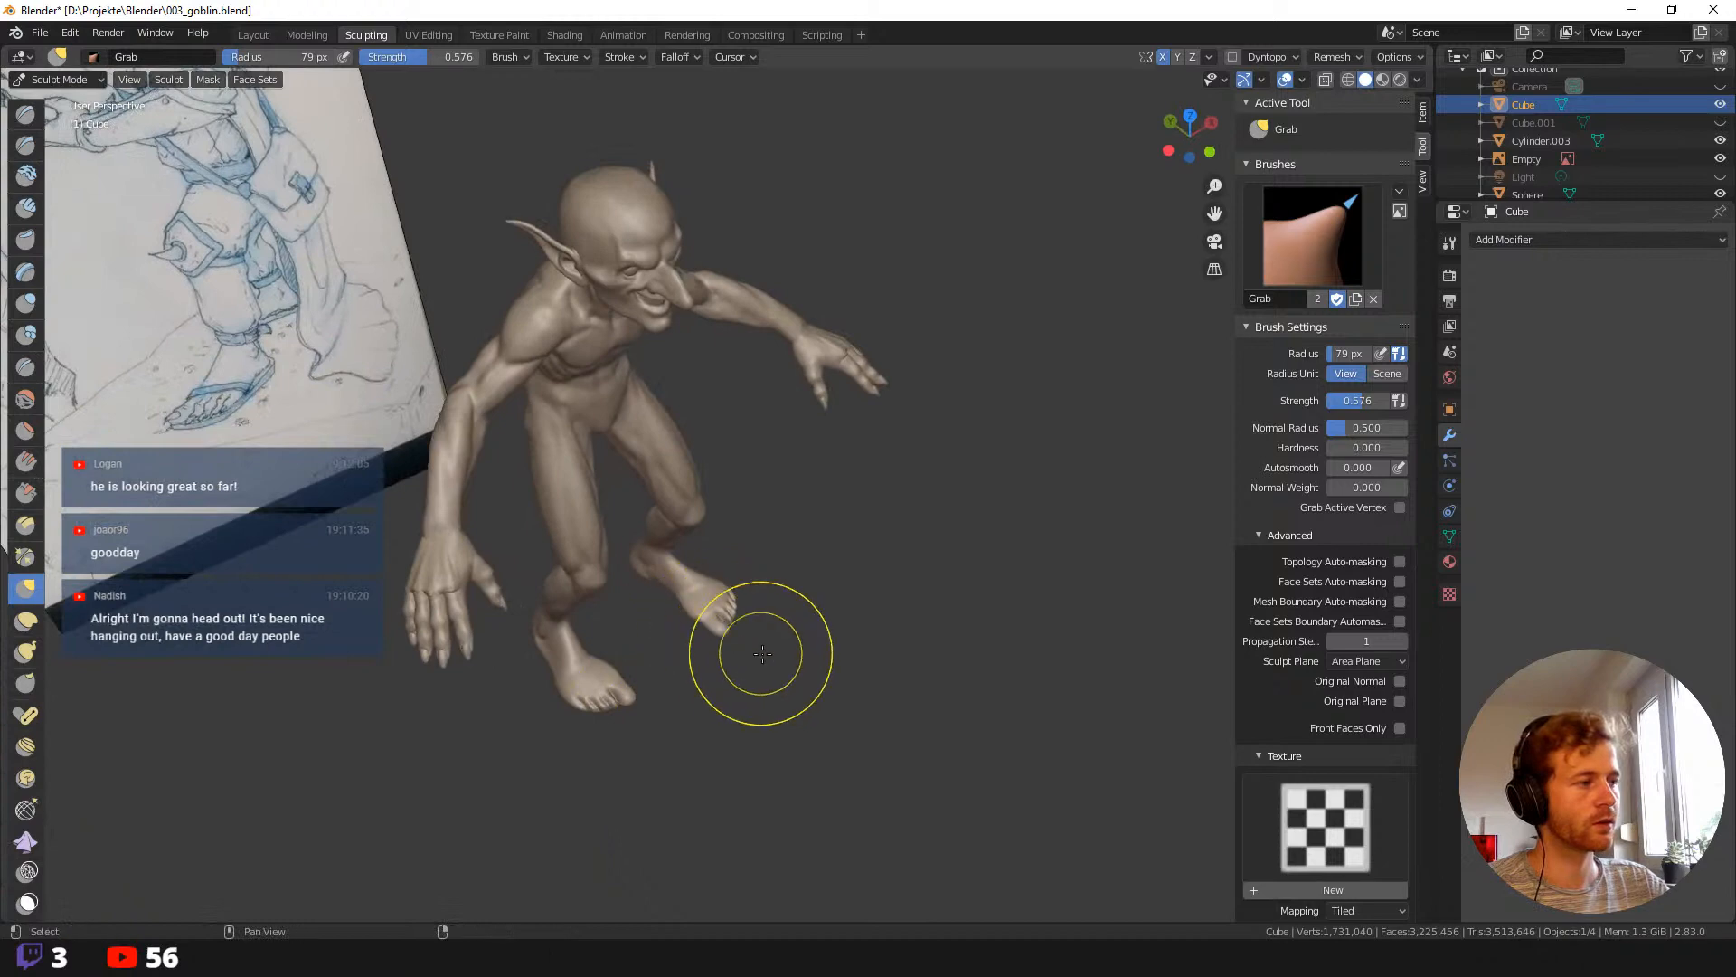
pyautogui.scroll(8, 762, 653)
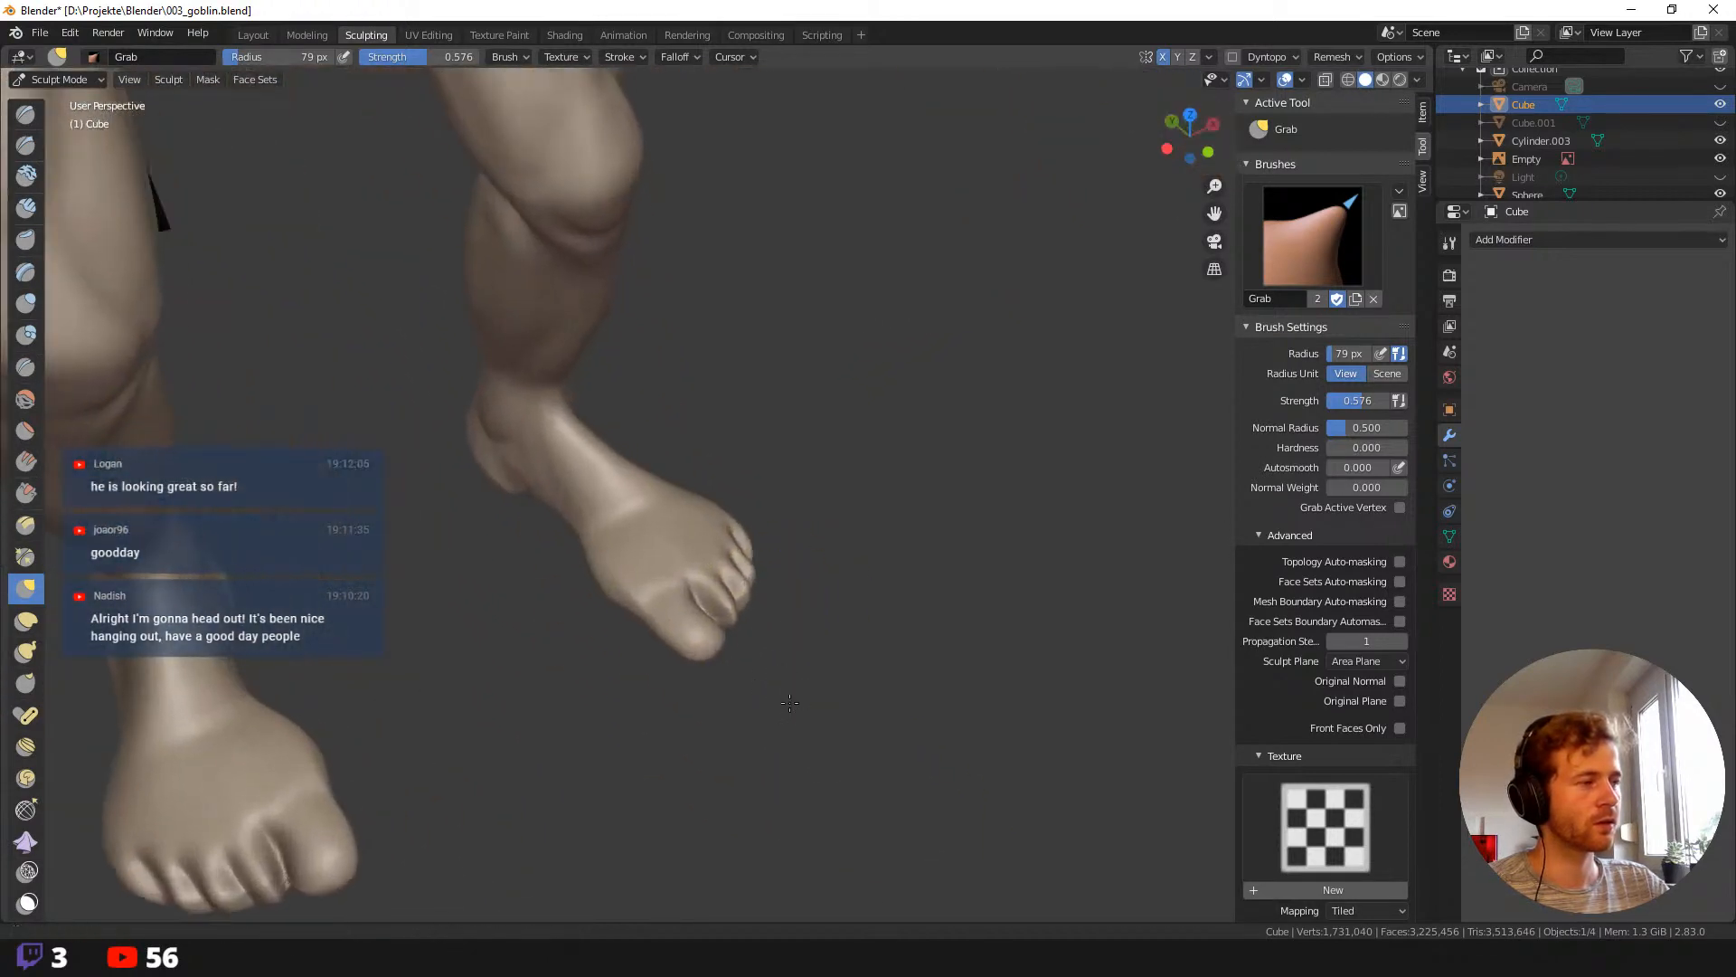
pyautogui.moveTo(790, 703)
pyautogui.mouseDown(button='middle')
pyautogui.moveTo(678, 659)
pyautogui.moveTo(667, 724)
pyautogui.mouseUp(button='middle')
pyautogui.press('f')
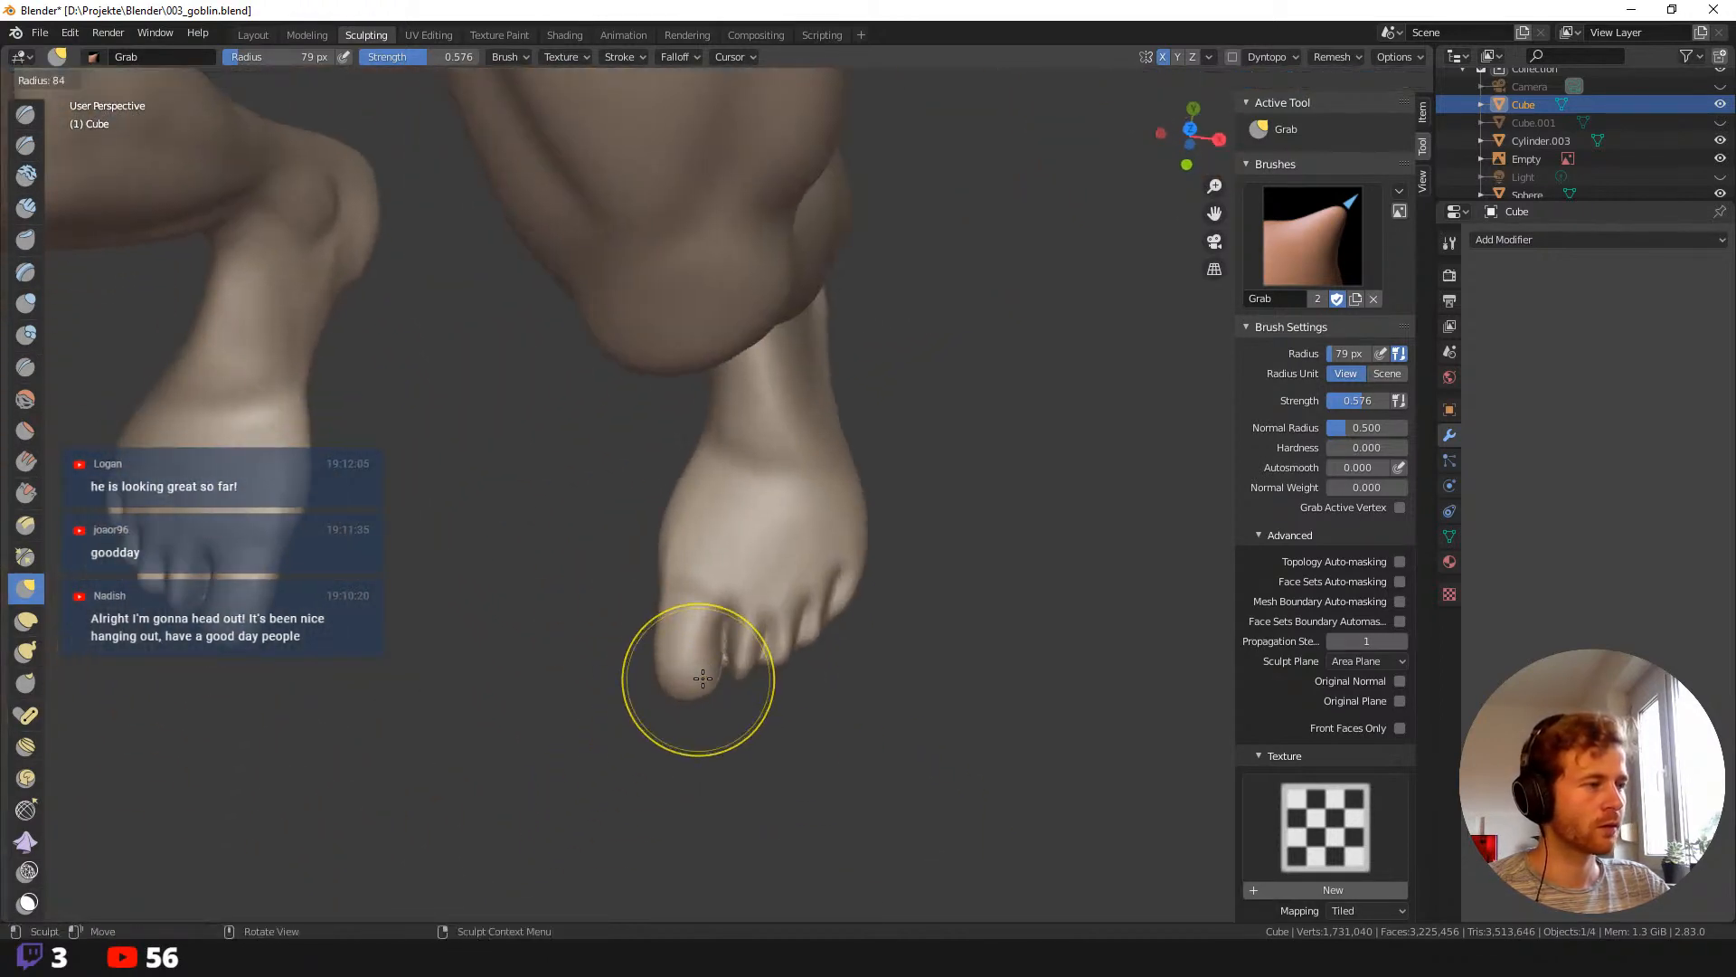
pyautogui.click(692, 666)
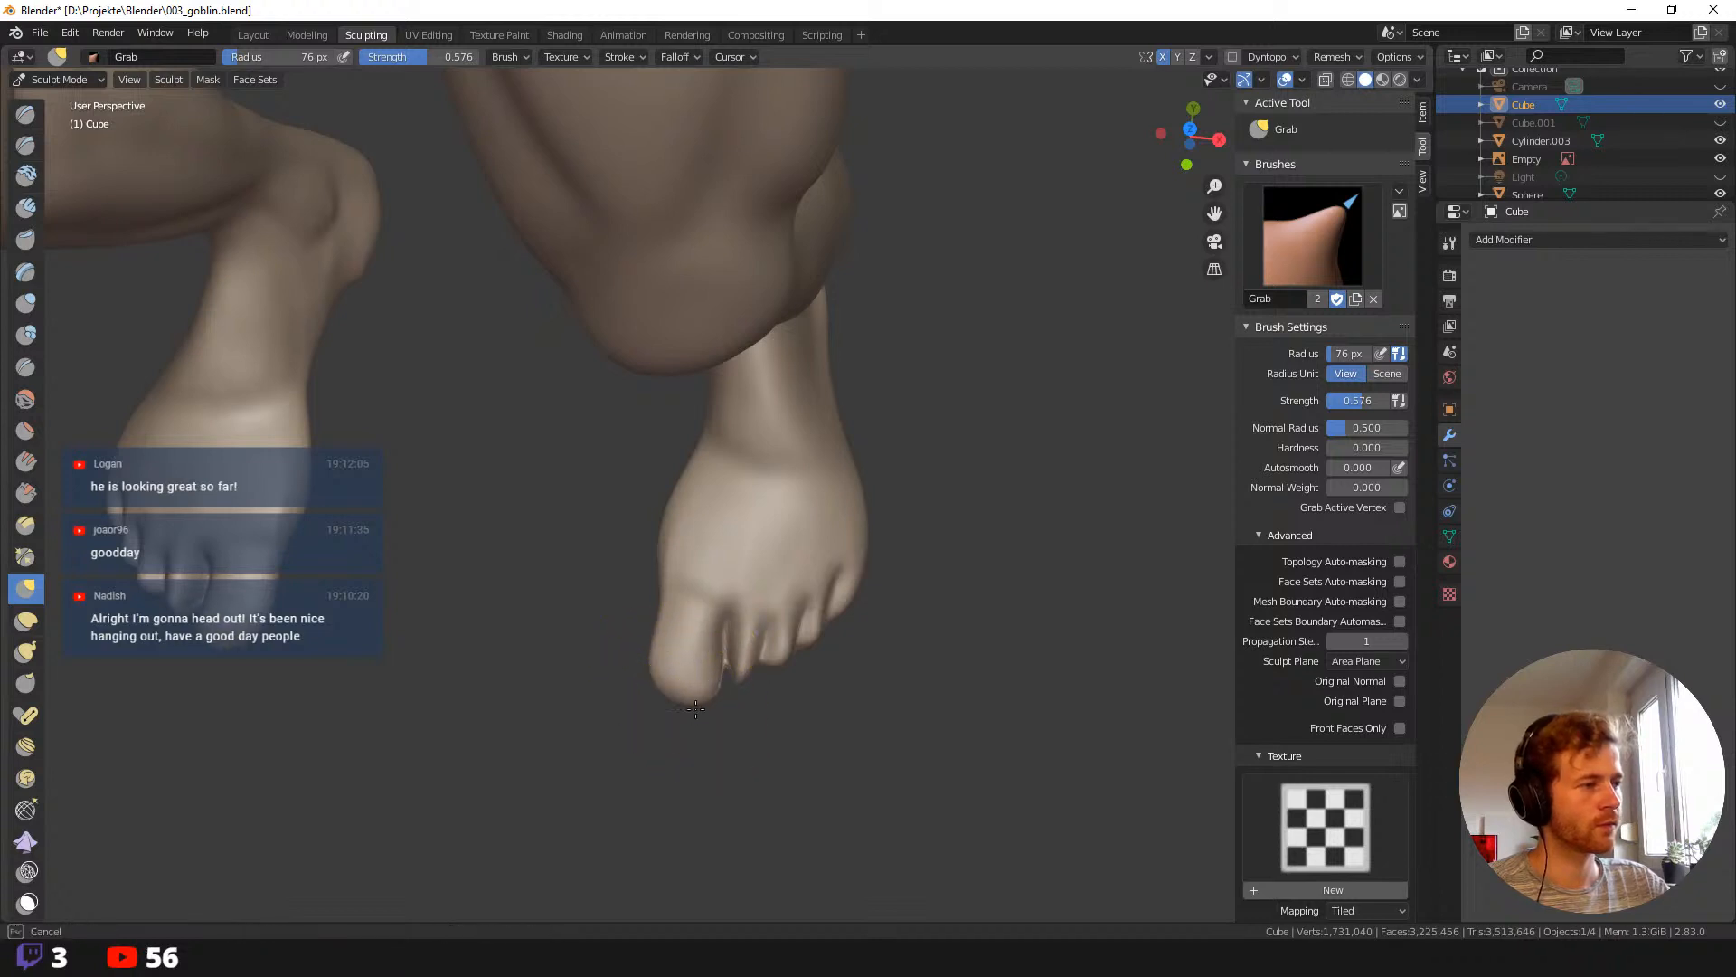
# Reshape and separate the second and third toes with the Grab brush, using radii of 51 px and 67 px.
pyautogui.press('f')
pyautogui.click(734, 674)
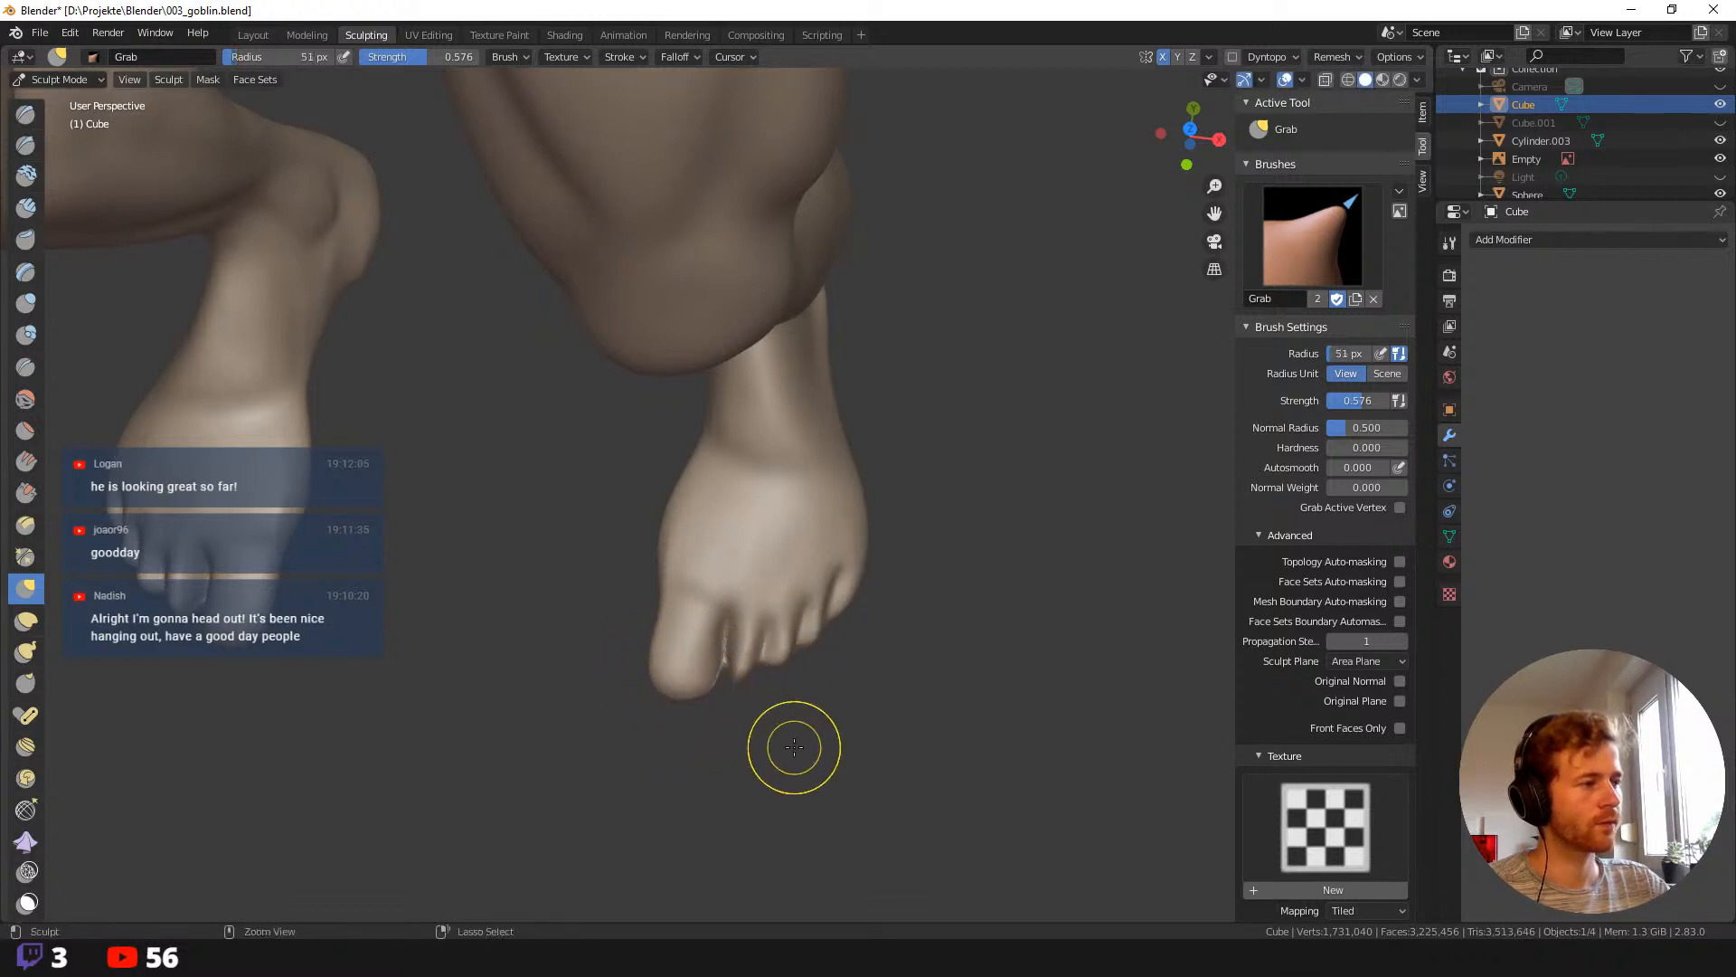
pyautogui.moveTo(794, 747)
pyautogui.keyDown('ctrl'); pyautogui.mouseDown(button='middle')
pyautogui.moveTo(838, 724)
pyautogui.moveTo(765, 707)
pyautogui.moveTo(729, 644)
pyautogui.moveTo(736, 678)
pyautogui.moveTo(810, 690)
pyautogui.moveTo(736, 649)
pyautogui.moveTo(731, 621)
pyautogui.mouseUp(button='middle'); pyautogui.keyUp('ctrl')
pyautogui.press('f')
pyautogui.click(794, 624)
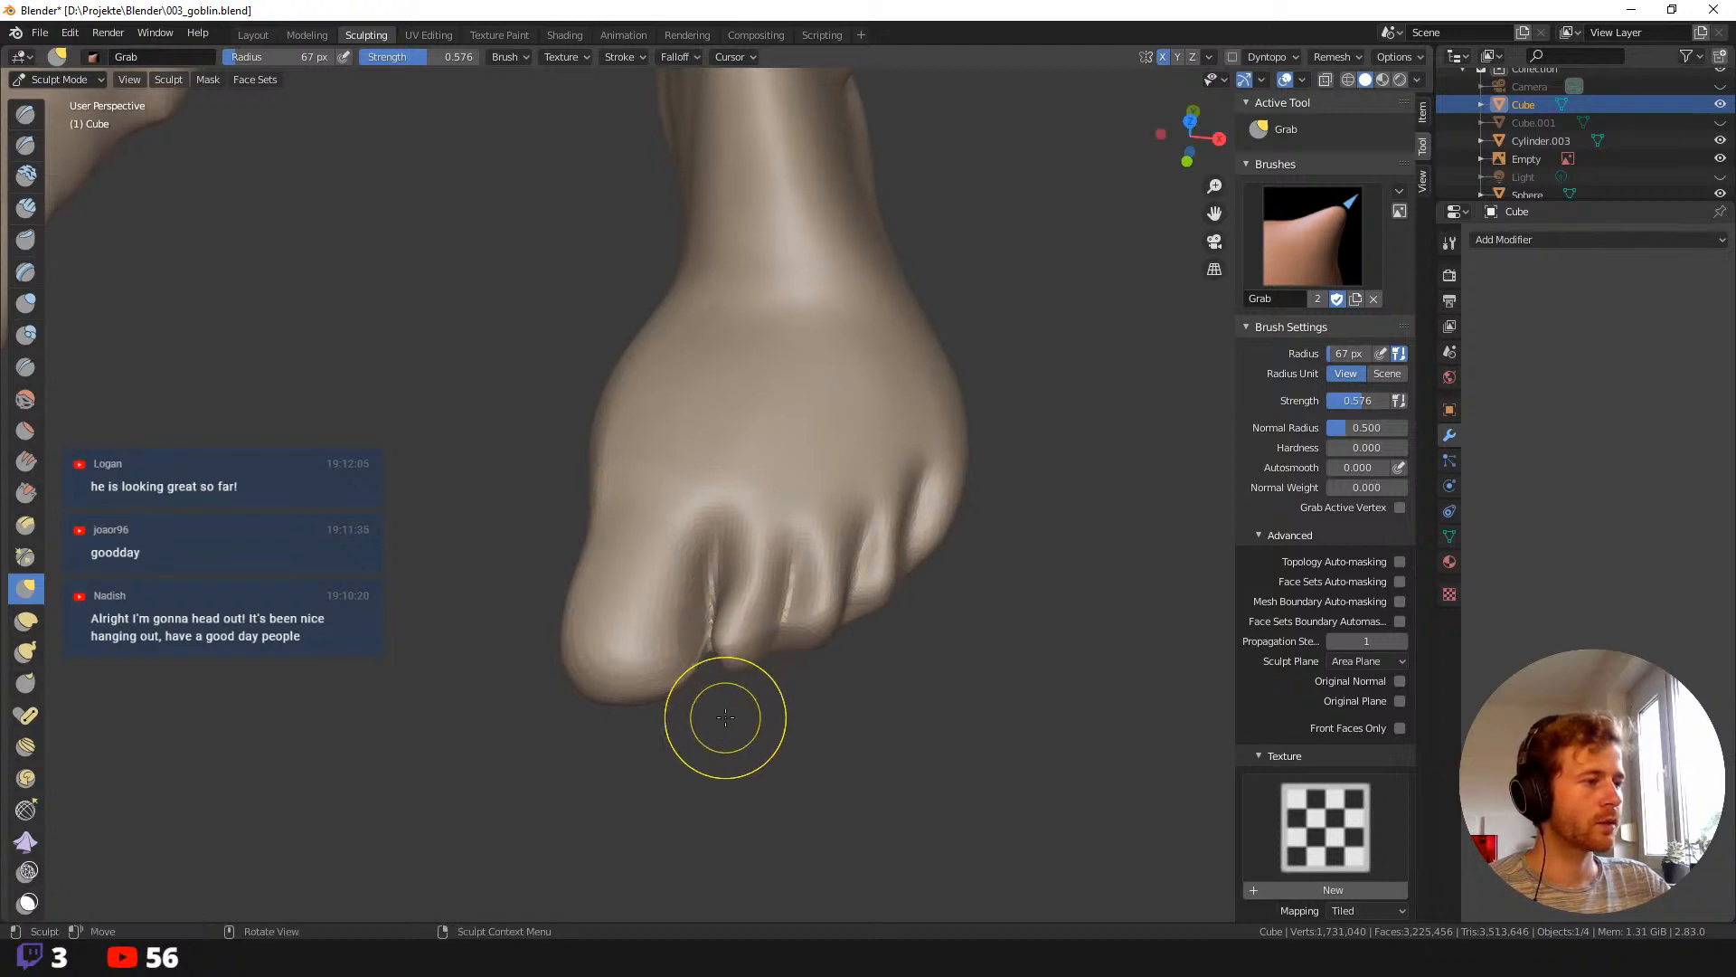
pyautogui.moveTo(725, 717); pyautogui.dragTo(727, 673, button='middle')
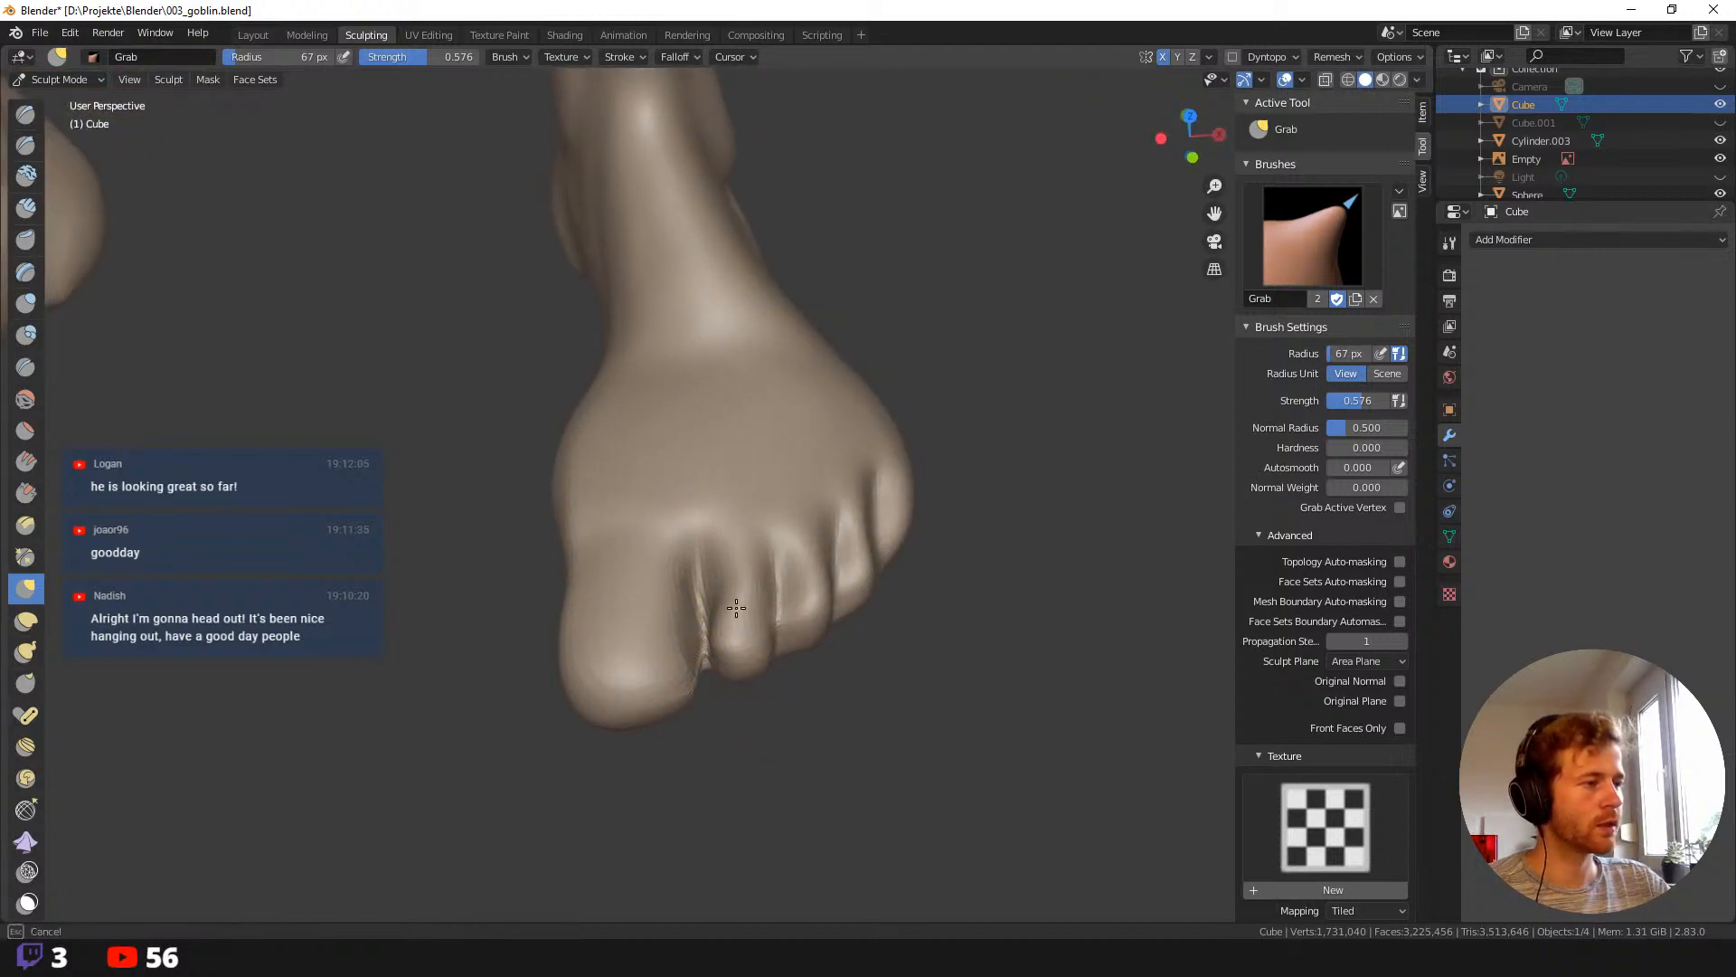
pyautogui.moveTo(729, 586); pyautogui.dragTo(798, 655, button='middle')
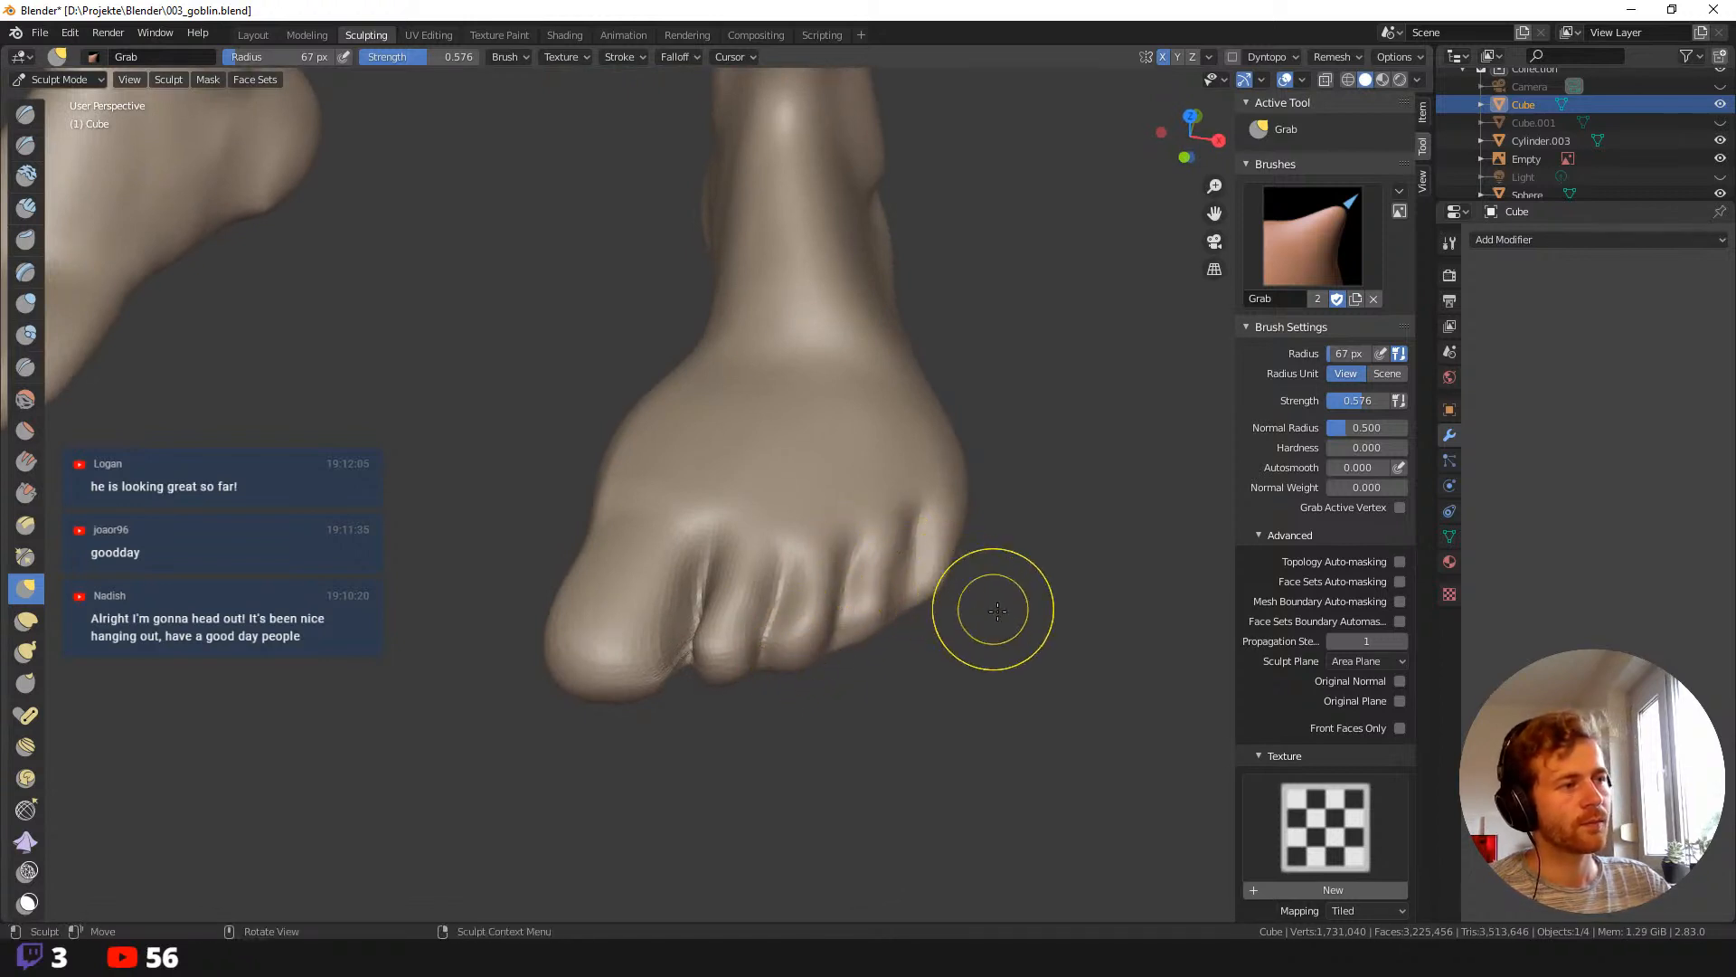
# Reshape the inner forefoot and the base of the big toe with the Grab brush at radii of 129 px and 139 px.
pyautogui.moveTo(996, 609); pyautogui.dragTo(862, 587, button='middle')
pyautogui.moveTo(969, 555); pyautogui.dragTo(957, 609, button='middle')
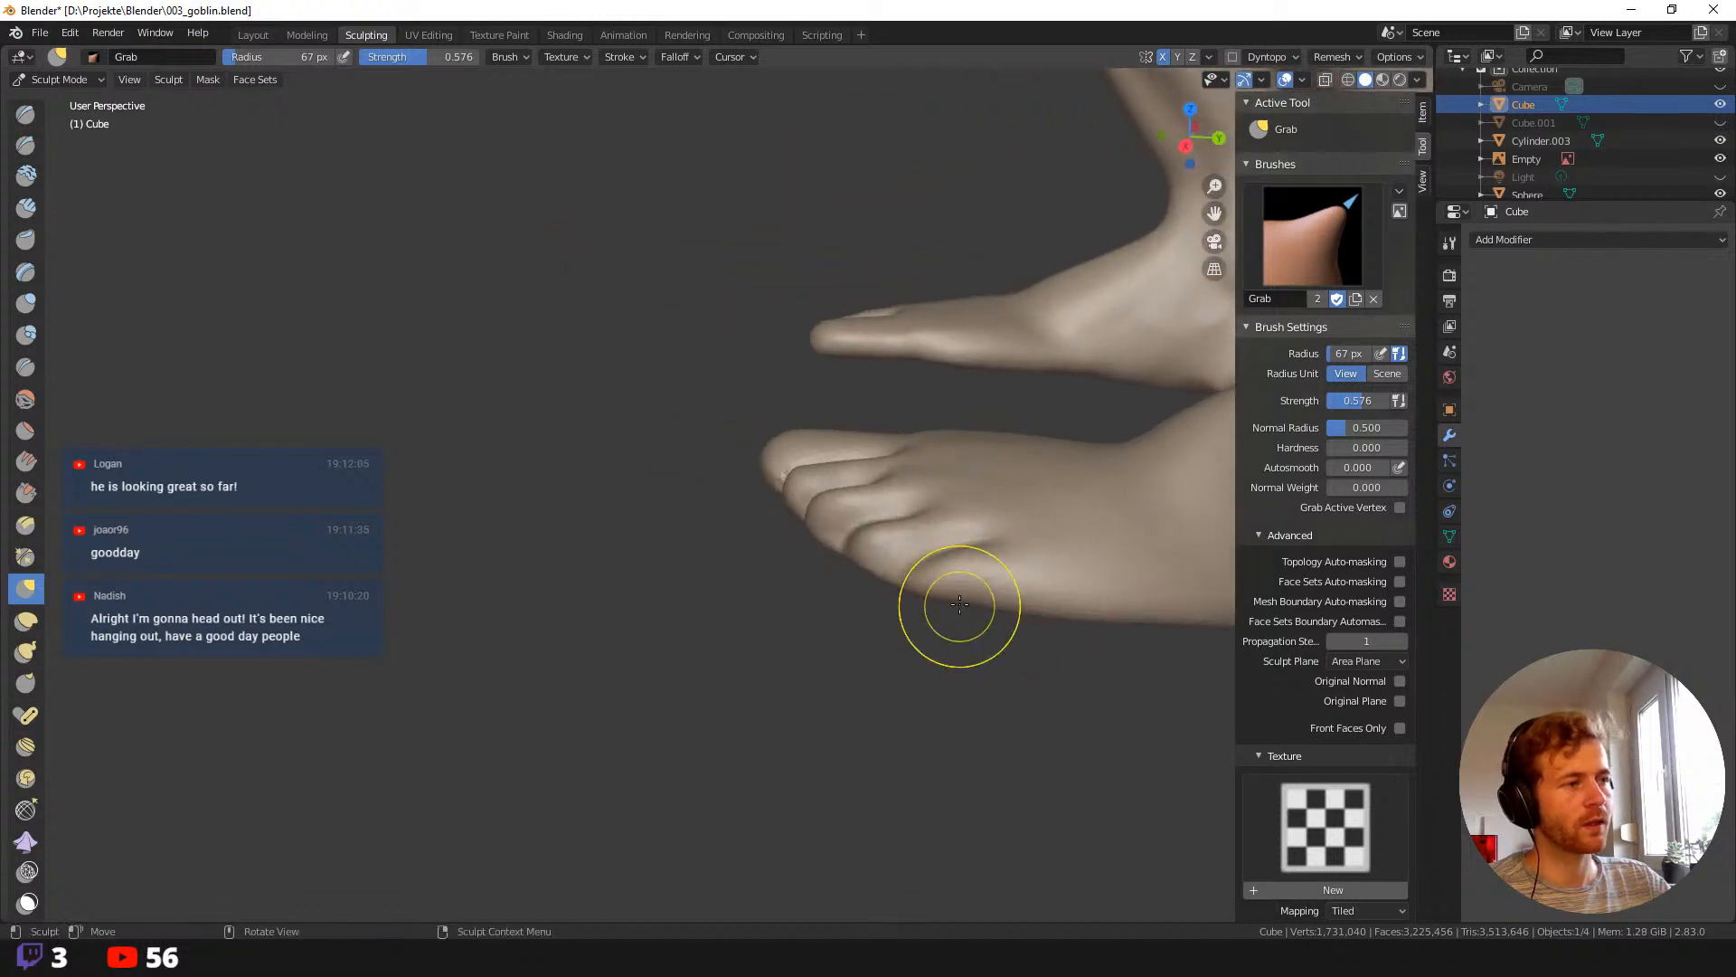
pyautogui.moveTo(869, 504); pyautogui.dragTo(742, 524, button='middle')
pyautogui.scroll(3, 561, 488)
pyautogui.press('f')
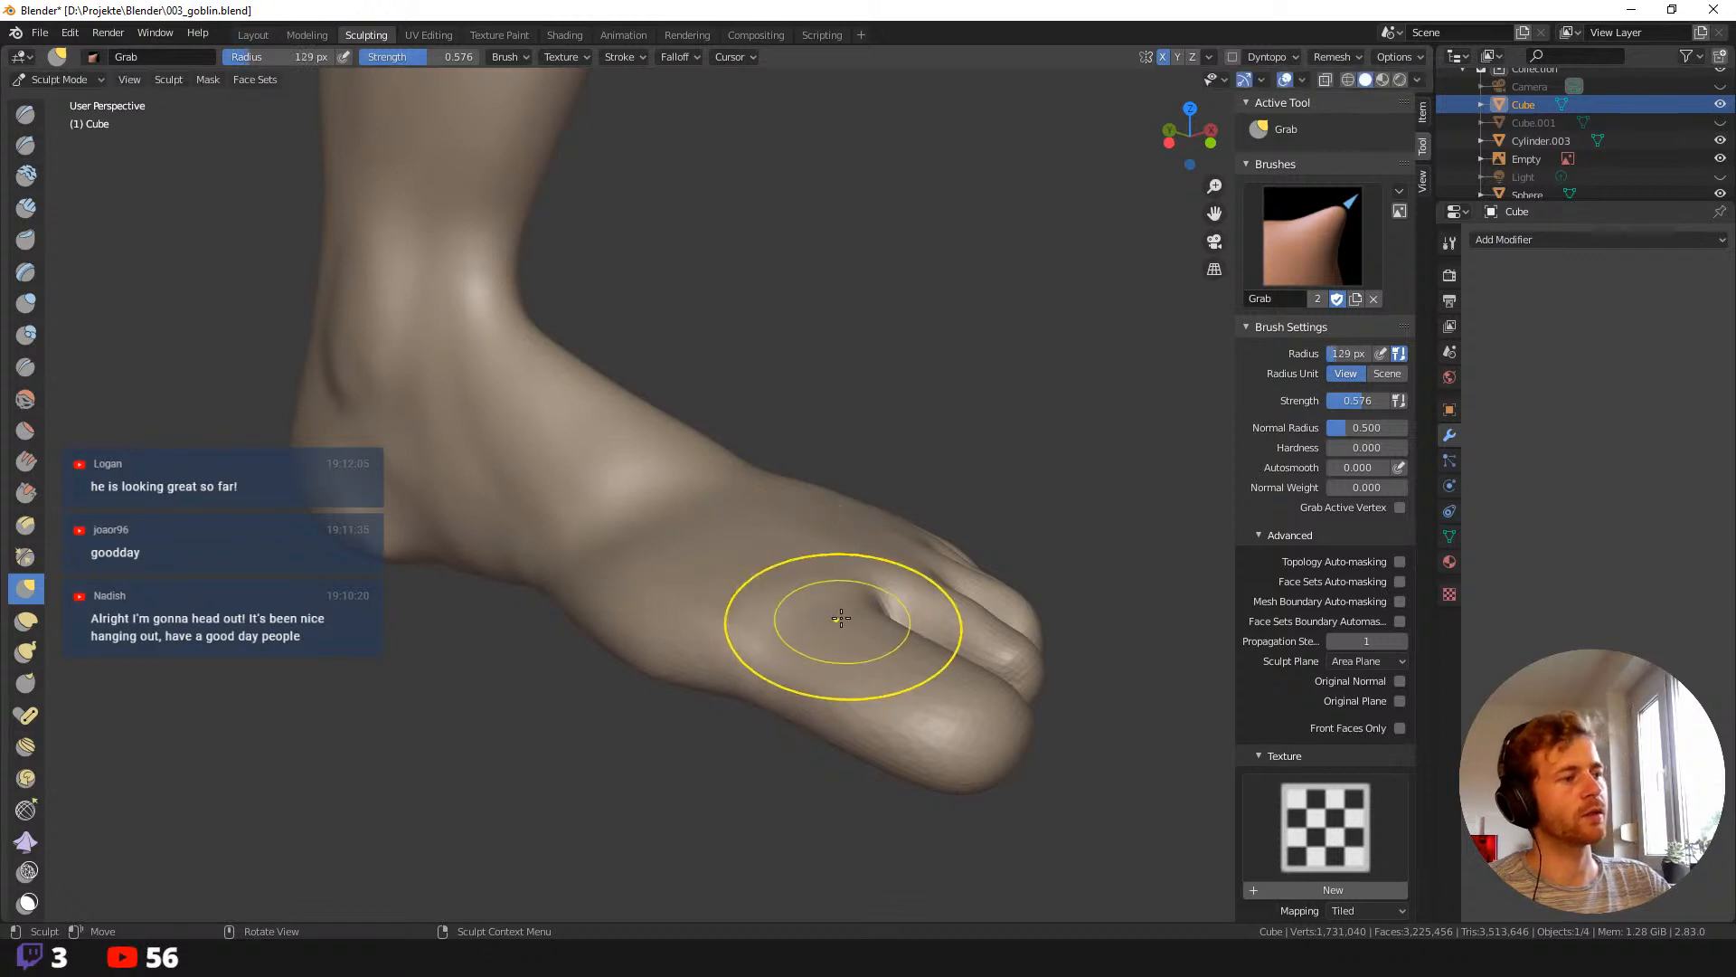
pyautogui.click(814, 580)
pyautogui.moveTo(795, 588); pyautogui.dragTo(756, 573, button='middle')
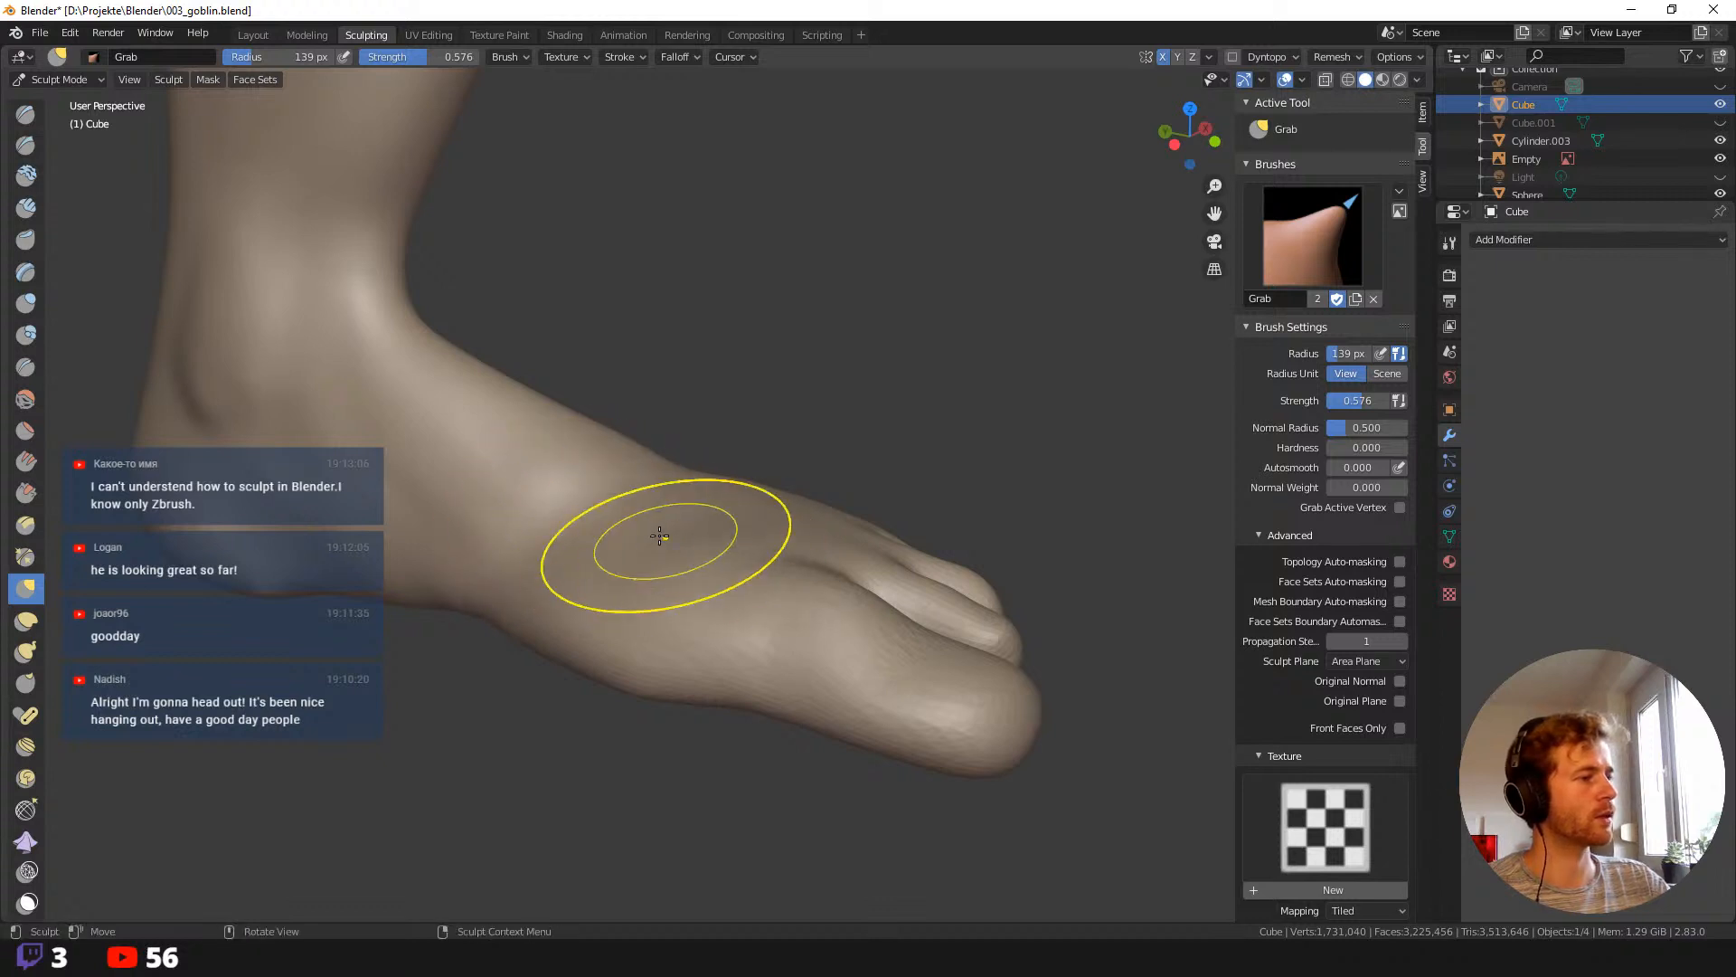
pyautogui.moveTo(669, 570)
pyautogui.mouseDown(button='middle')
pyautogui.moveTo(759, 820)
pyautogui.moveTo(702, 760)
pyautogui.mouseUp(button='middle')
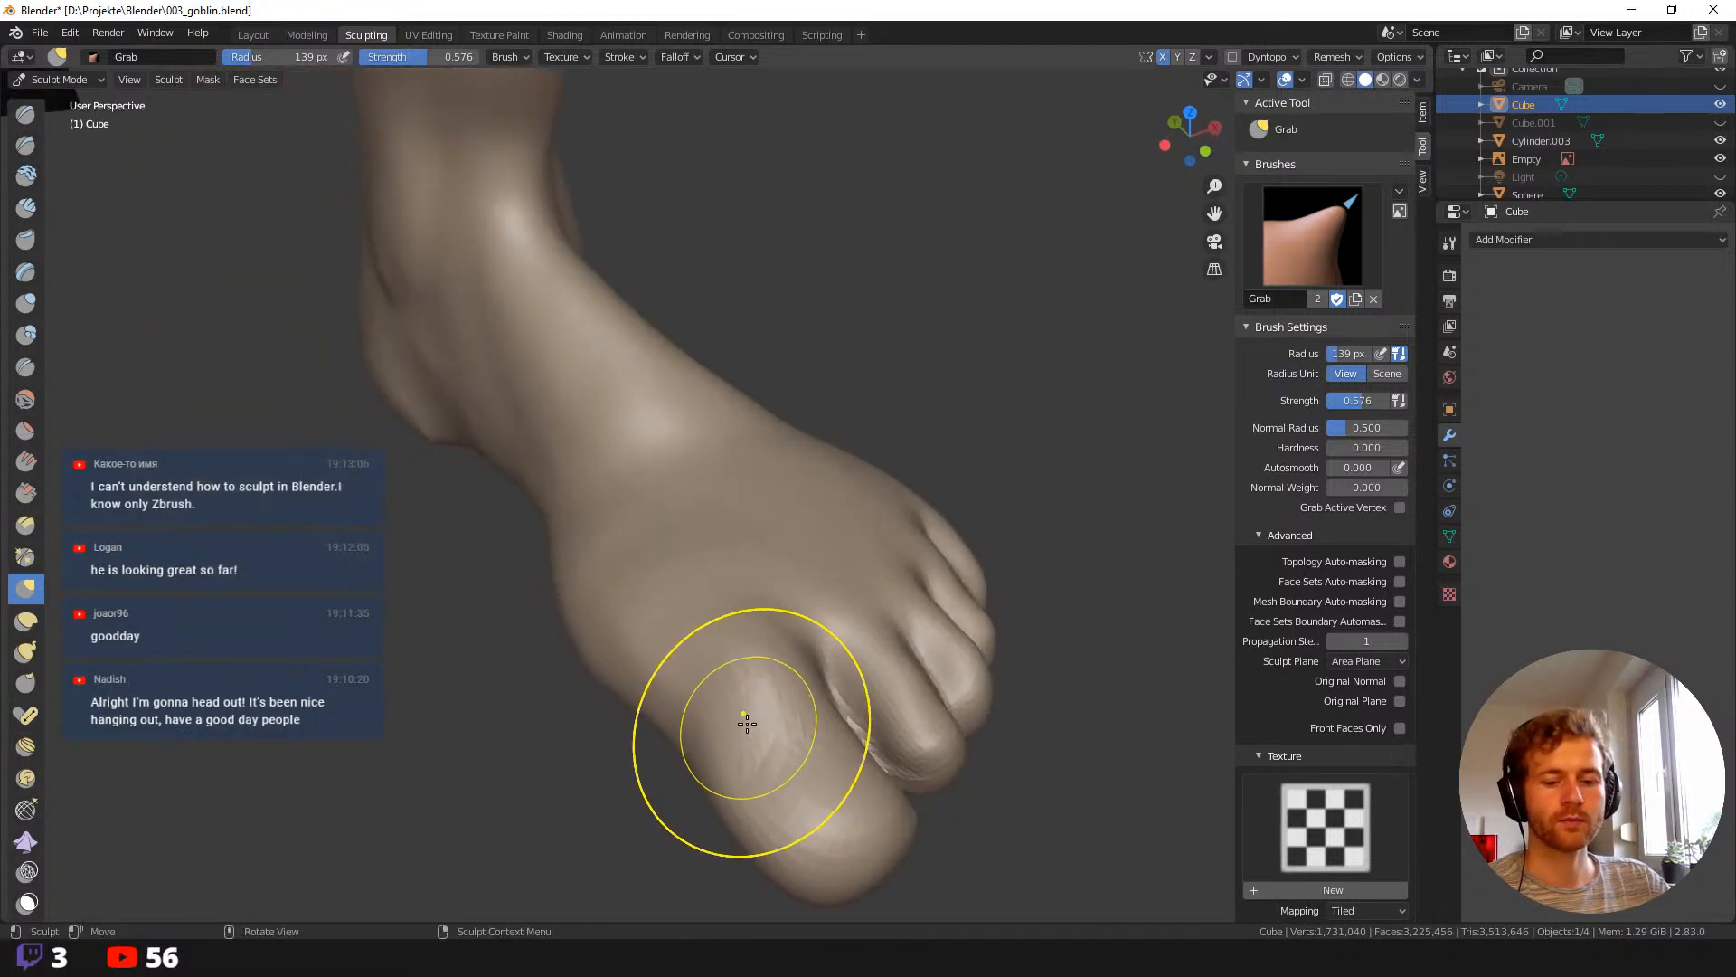
# Build up the joint at the base of the big toe with the Clay brush at an 82 px radius.
pyautogui.press('c')
pyautogui.press('f')
pyautogui.click(667, 666)
pyautogui.moveTo(666, 667)
pyautogui.mouseDown(button='middle')
pyautogui.moveTo(715, 687)
pyautogui.moveTo(707, 651)
pyautogui.mouseUp(button='middle')
pyautogui.press('f')
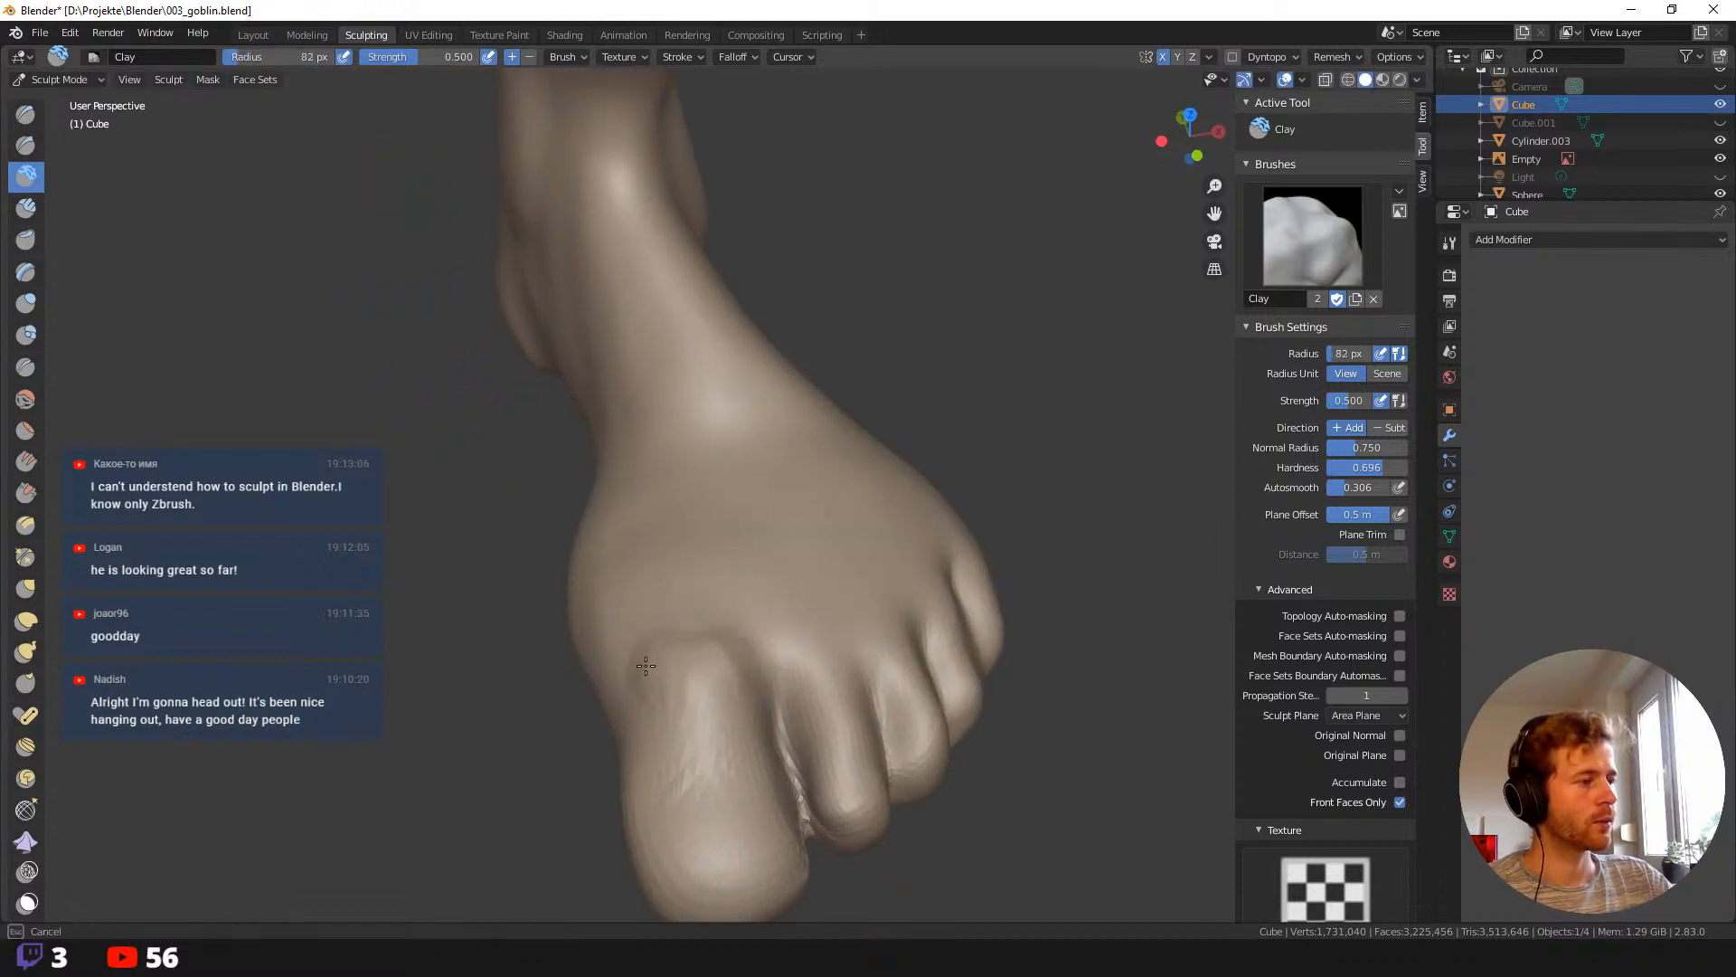
pyautogui.click(742, 665)
# Build up the knuckles across the bases of the smaller toes with the Clay brush.
pyautogui.moveTo(717, 659)
pyautogui.mouseDown()
pyautogui.moveTo(839, 647)
pyautogui.moveTo(899, 604)
pyautogui.moveTo(889, 631)
pyautogui.mouseUp()
pyautogui.moveTo(883, 611); pyautogui.dragTo(956, 616, button='middle')
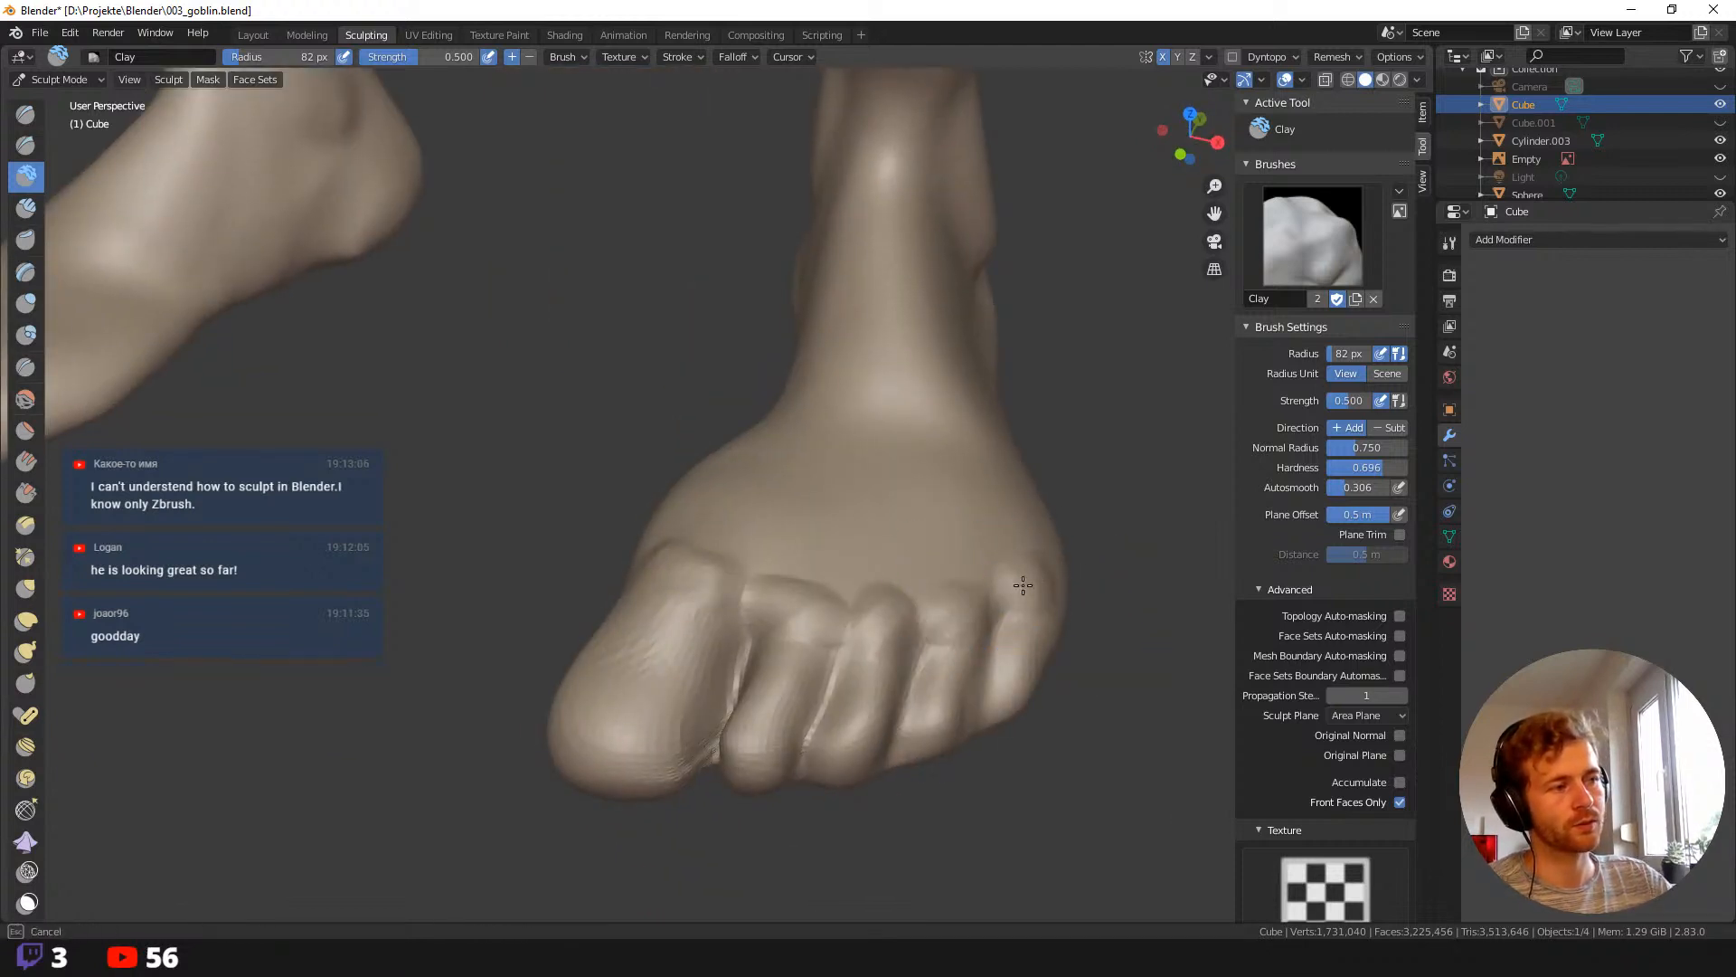
pyautogui.moveTo(914, 543)
pyautogui.mouseDown()
pyautogui.moveTo(797, 600)
pyautogui.moveTo(785, 584)
pyautogui.mouseUp()
pyautogui.moveTo(785, 583); pyautogui.dragTo(819, 597)
pyautogui.moveTo(819, 597)
pyautogui.mouseDown()
pyautogui.moveTo(883, 593)
pyautogui.moveTo(918, 622)
pyautogui.mouseUp()
pyautogui.moveTo(1001, 582); pyautogui.dragTo(801, 579)
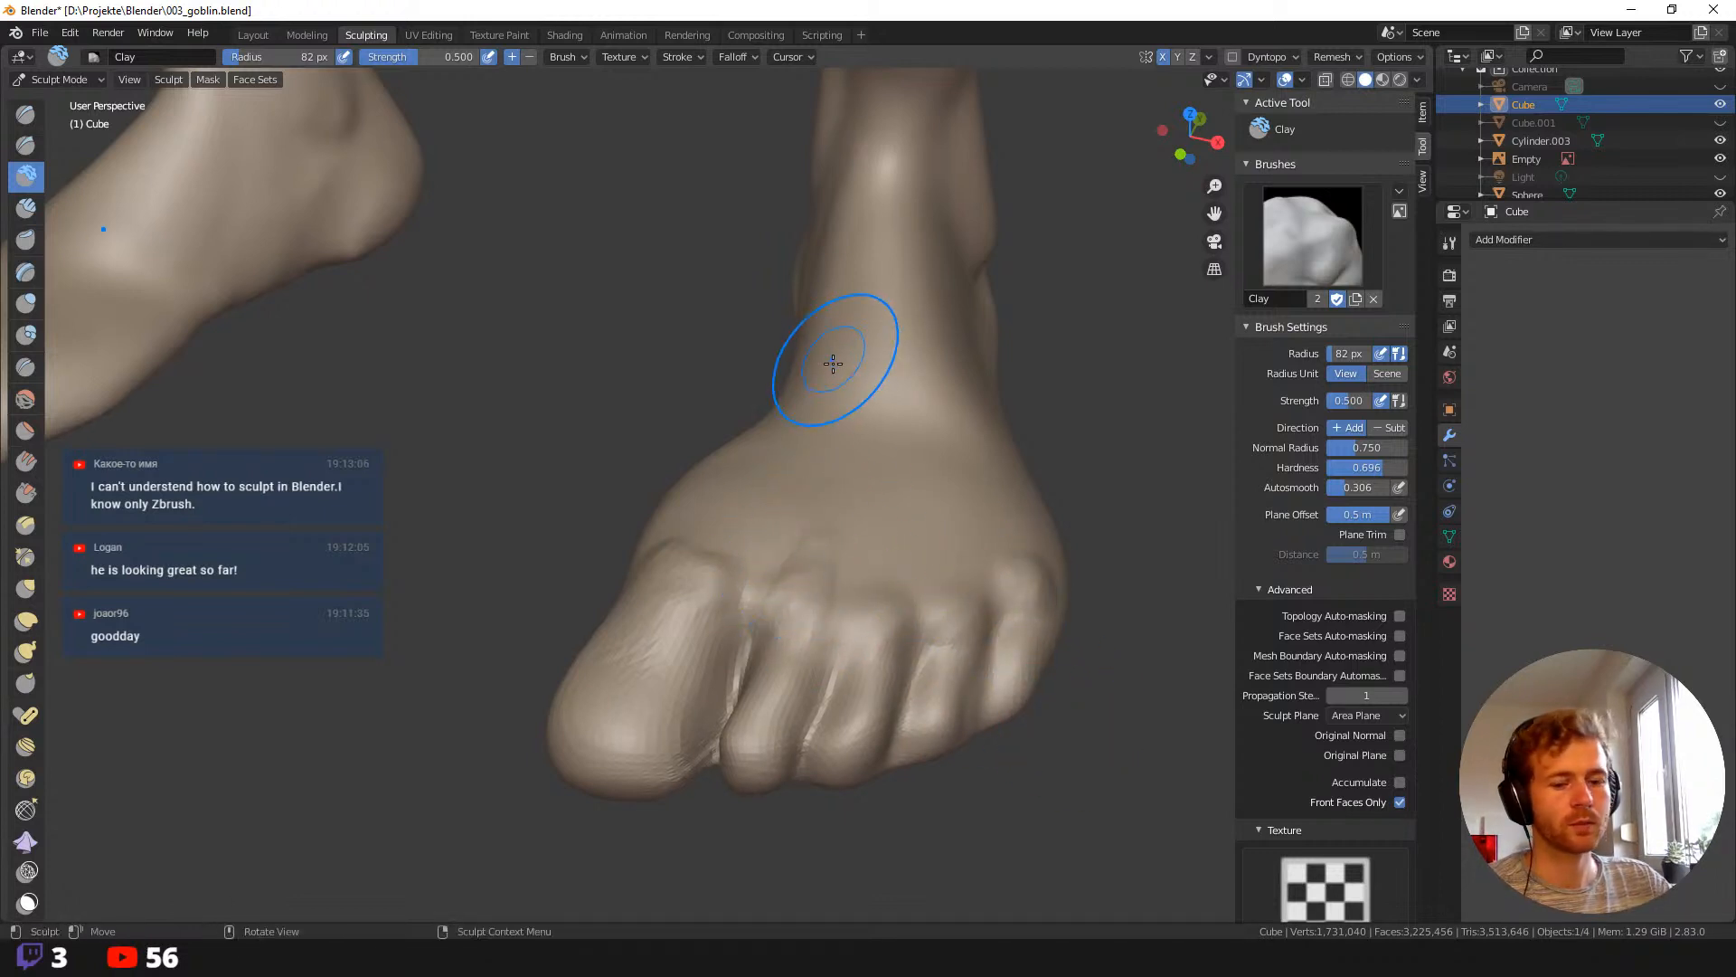
# Add tendon ridges from the smaller toes up the top of the foot with the Clay Strips brush at a 93 px radius.
pyautogui.hotkey('shift', 'space')
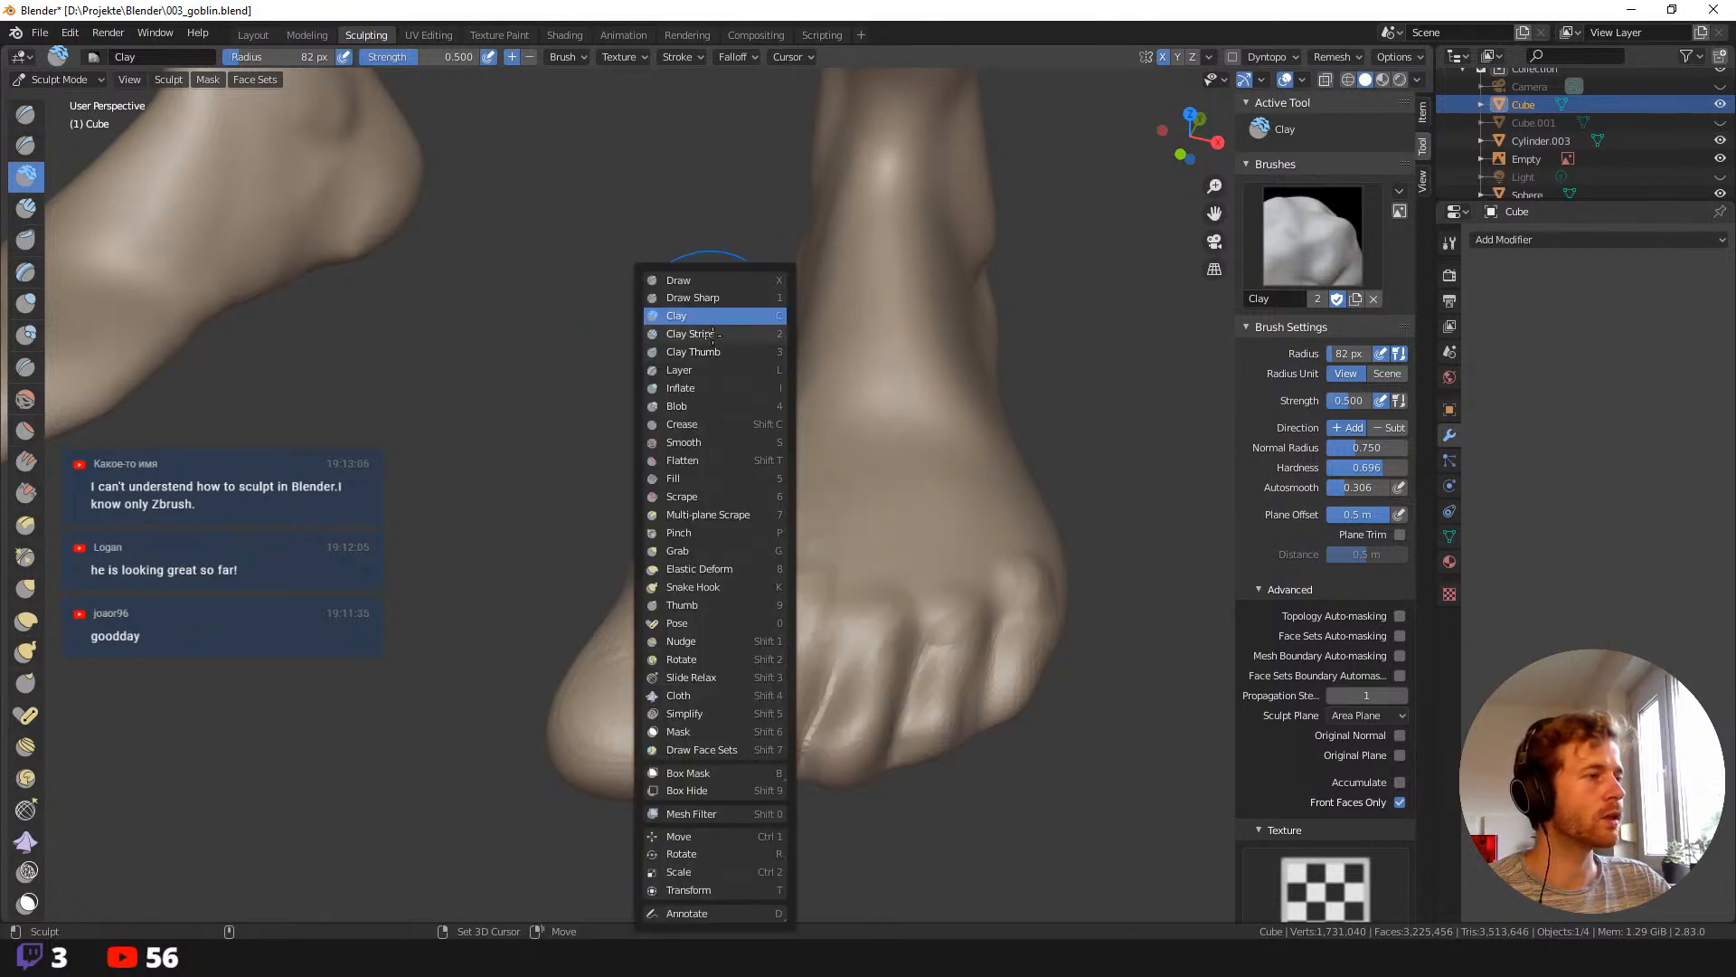
pyautogui.click(712, 333)
pyautogui.moveTo(798, 608); pyautogui.dragTo(817, 583, button='middle')
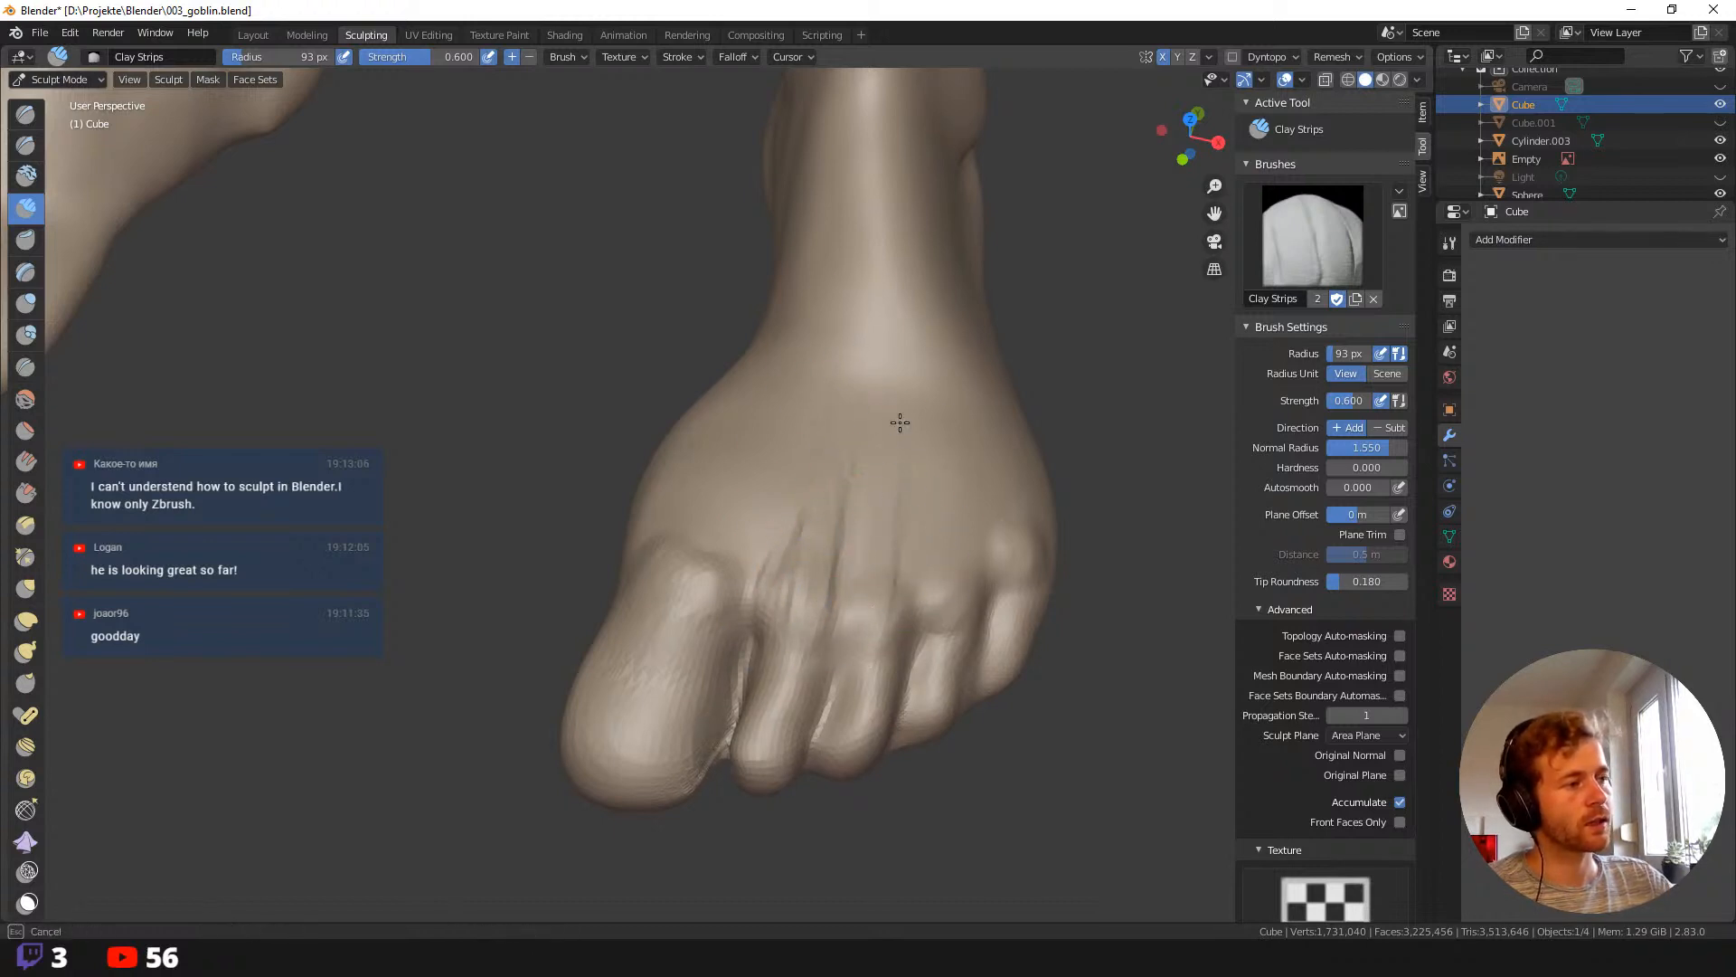
pyautogui.moveTo(925, 520); pyautogui.dragTo(955, 402)
pyautogui.moveTo(1006, 508); pyautogui.dragTo(1007, 440)
pyautogui.moveTo(1116, 465); pyautogui.dragTo(1097, 465, button='middle')
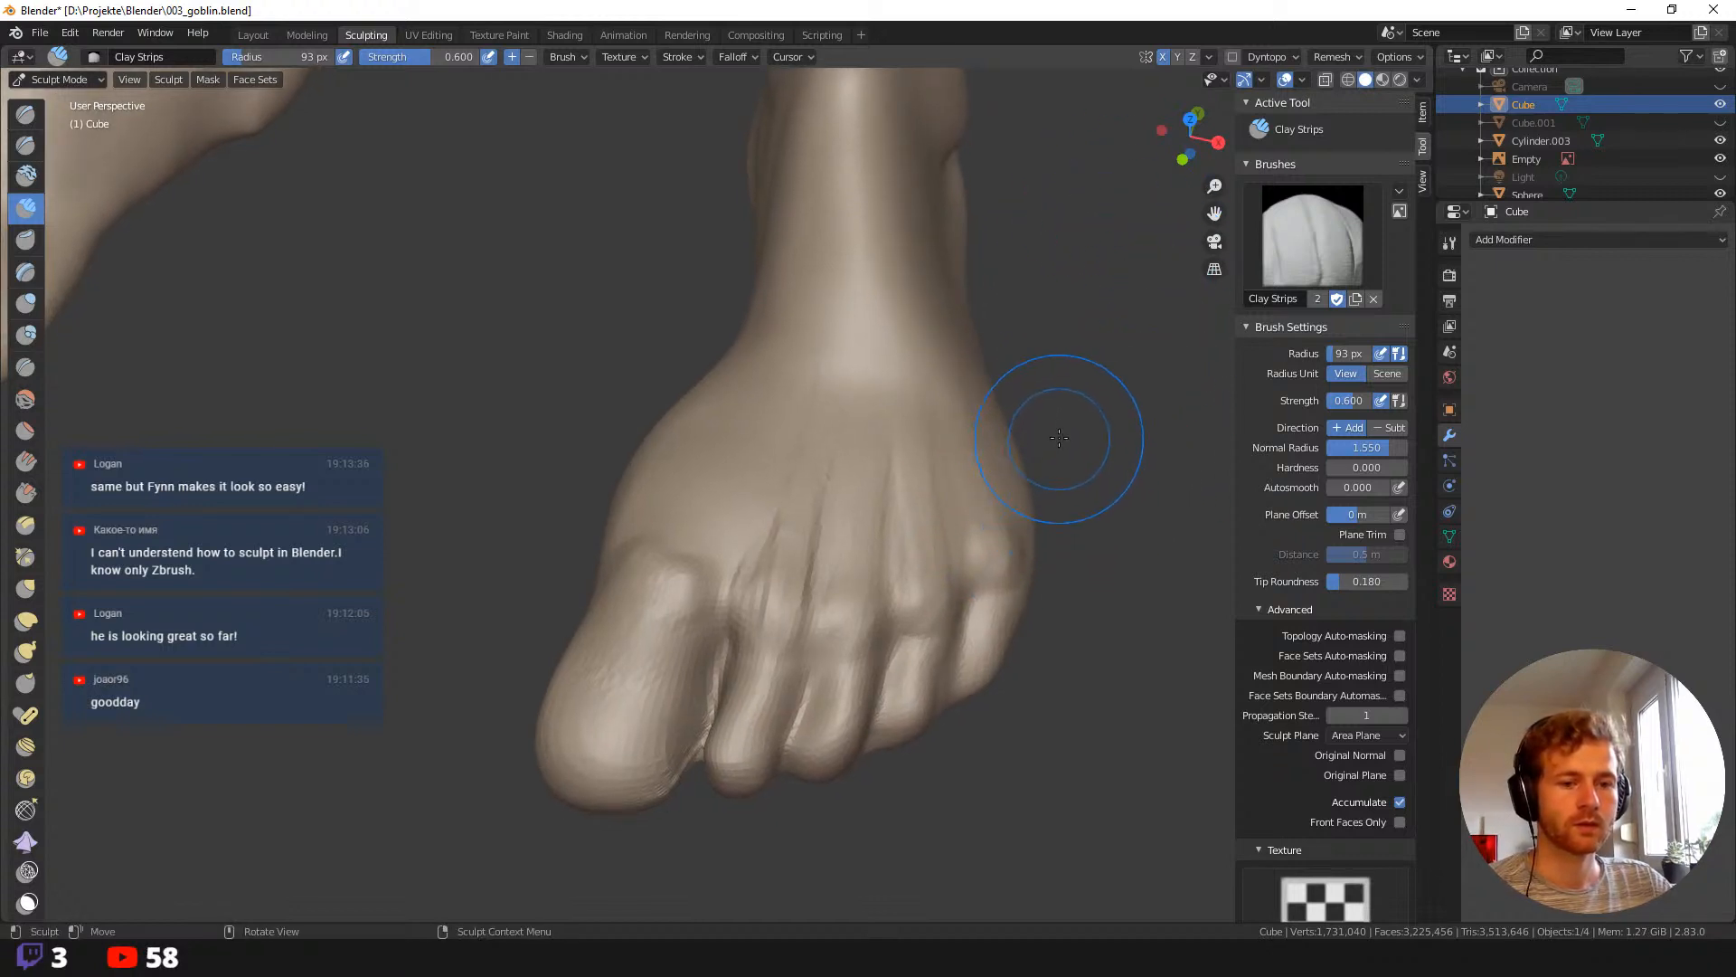
pyautogui.moveTo(1055, 389); pyautogui.dragTo(1022, 380, button='middle')
pyautogui.moveTo(894, 415); pyautogui.dragTo(971, 464, button='middle')
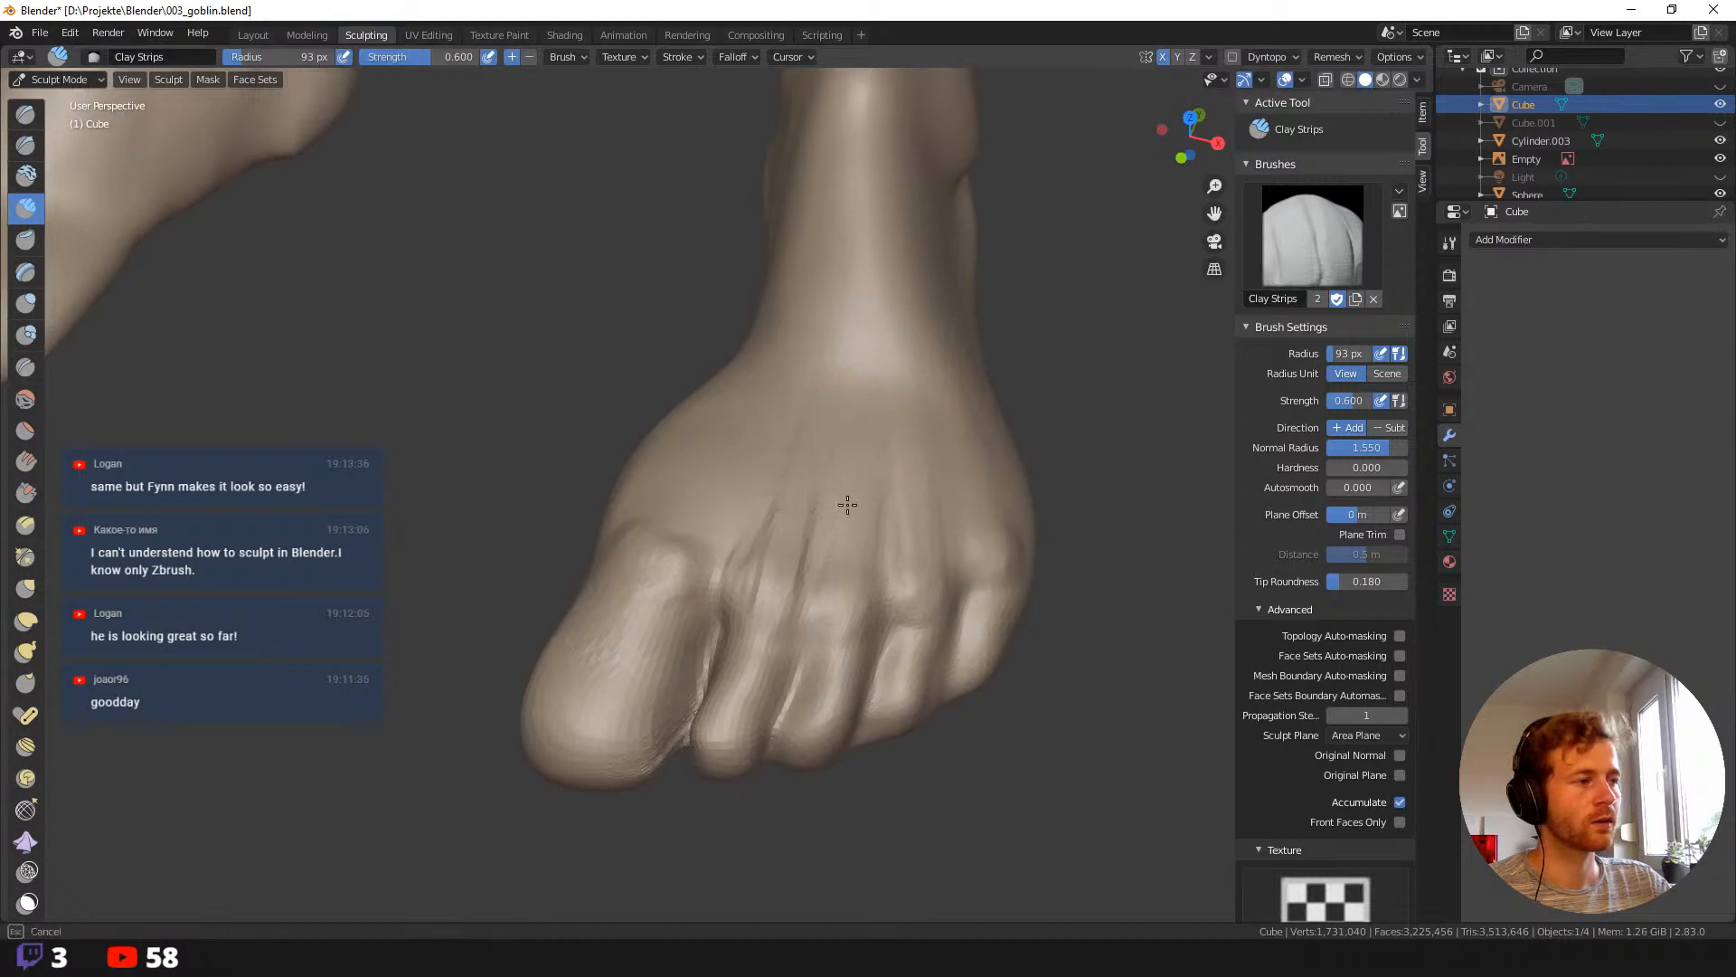
pyautogui.moveTo(848, 504); pyautogui.dragTo(841, 507, button='middle')
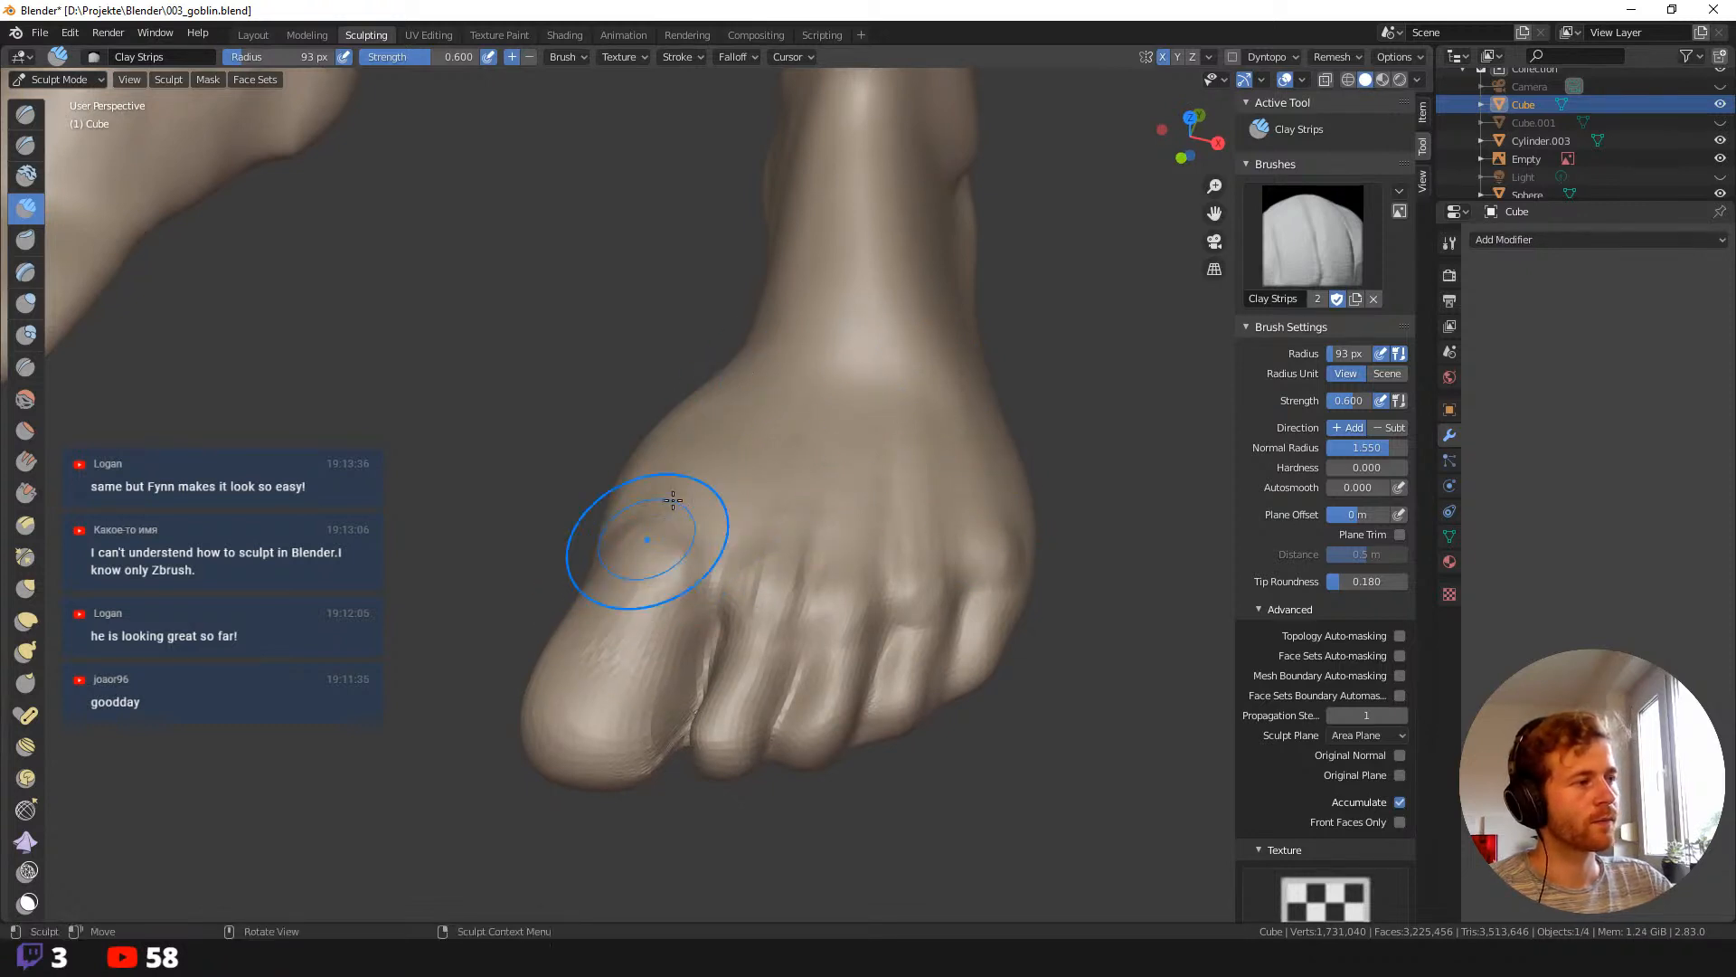
# Add the big toe's tendon from its base joint up to the ankle with the Clay Strips brush.
pyautogui.moveTo(673, 500); pyautogui.dragTo(715, 496, button='middle')
pyautogui.moveTo(668, 317); pyautogui.dragTo(700, 322, button='middle')
pyautogui.moveTo(703, 257); pyautogui.dragTo(703, 250, button='middle')
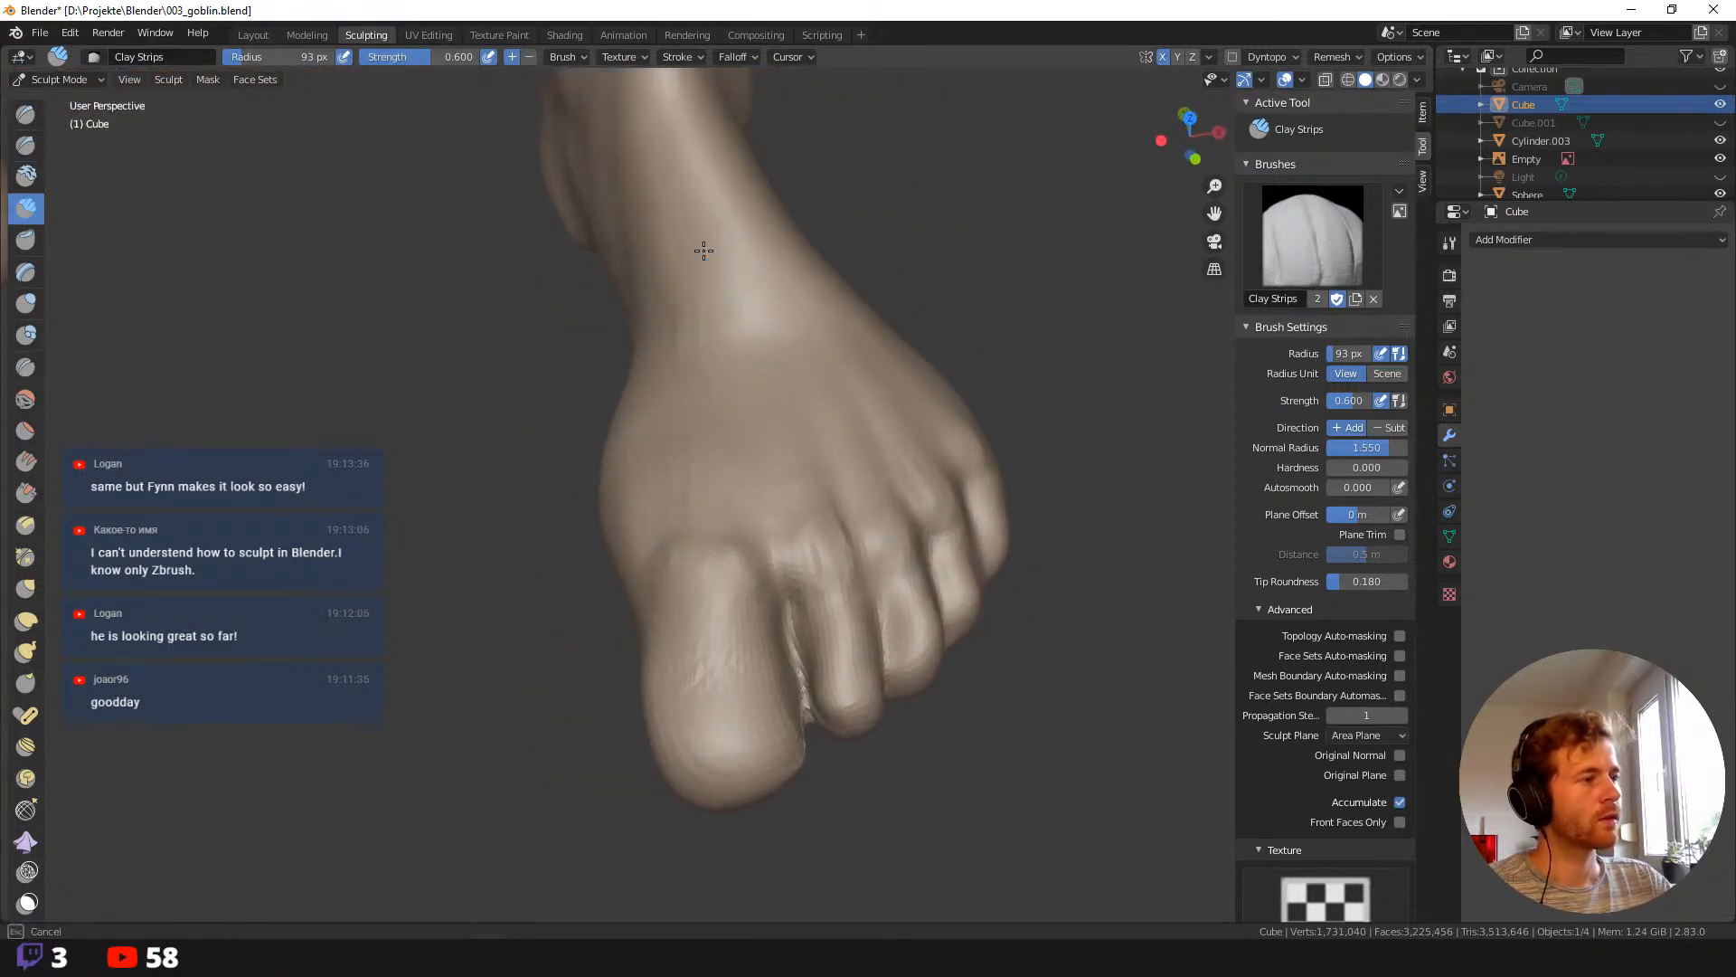
pyautogui.moveTo(703, 250); pyautogui.dragTo(714, 516)
pyautogui.moveTo(705, 298); pyautogui.dragTo(714, 540)
pyautogui.moveTo(702, 271)
pyautogui.mouseDown()
pyautogui.moveTo(715, 525)
pyautogui.moveTo(683, 147)
pyautogui.mouseUp()
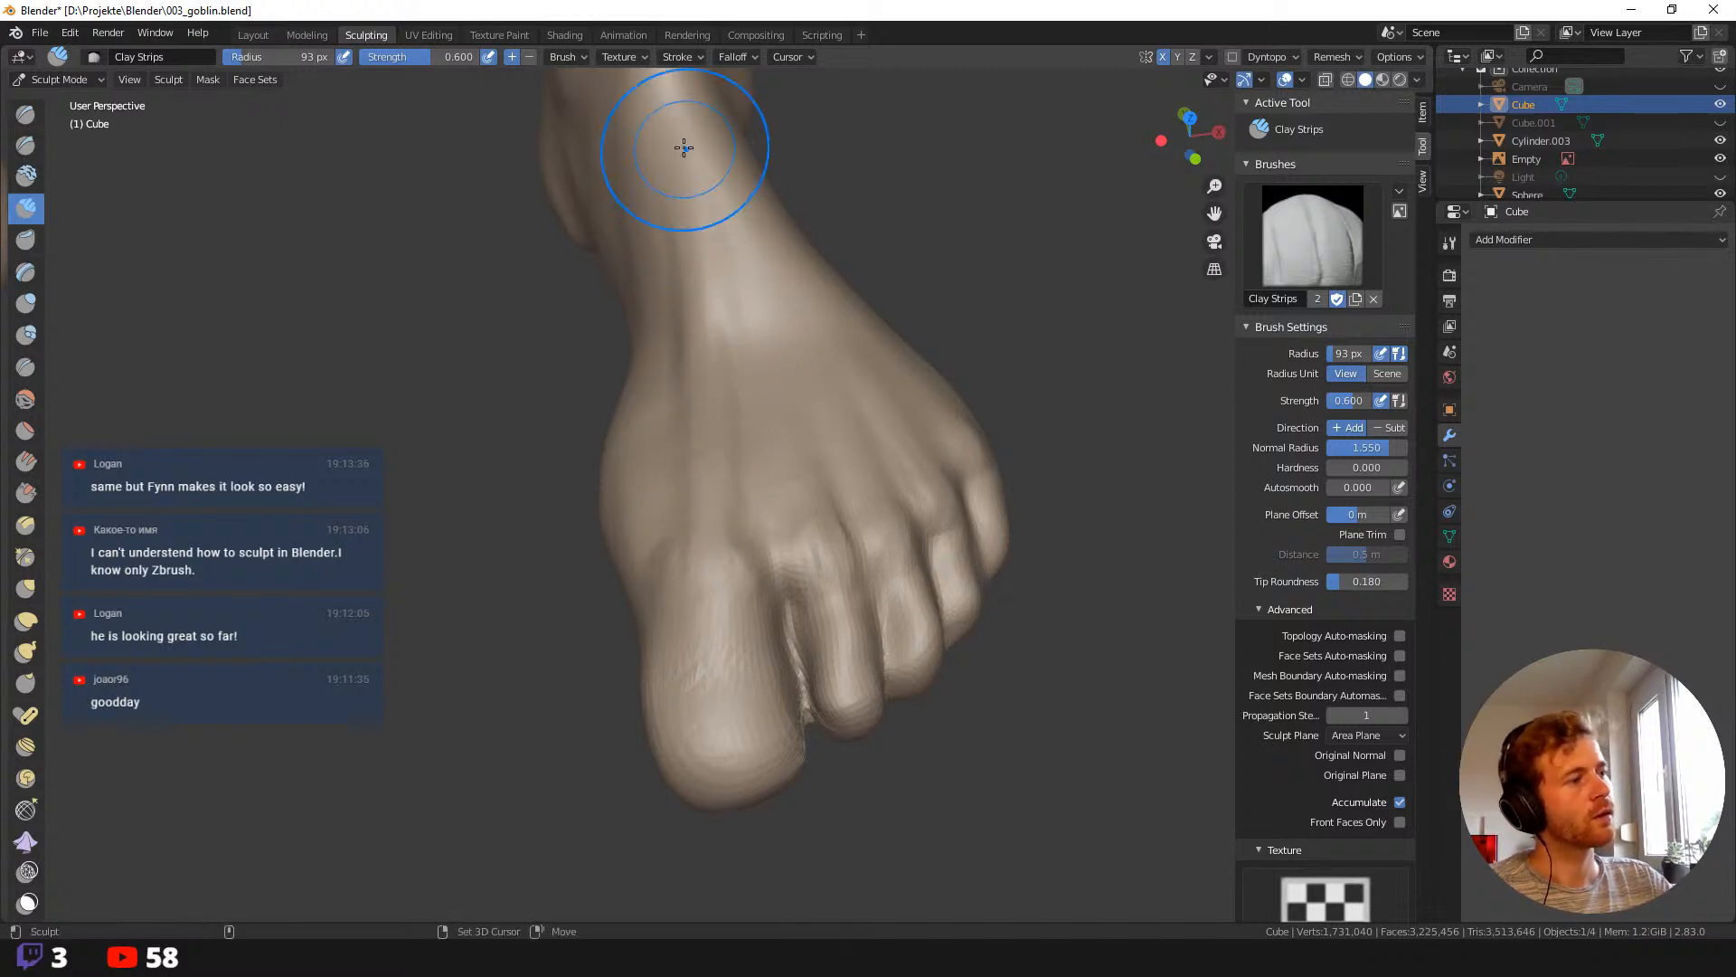
# Adjust the side profile of the ankle front and instep with the Grab brush at radii of 309 px and 194 px.
pyautogui.moveTo(717, 570)
pyautogui.mouseDown(button='middle')
pyautogui.moveTo(632, 326)
pyautogui.moveTo(737, 325)
pyautogui.mouseUp(button='middle')
pyautogui.moveTo(562, 282); pyautogui.dragTo(676, 289, button='middle')
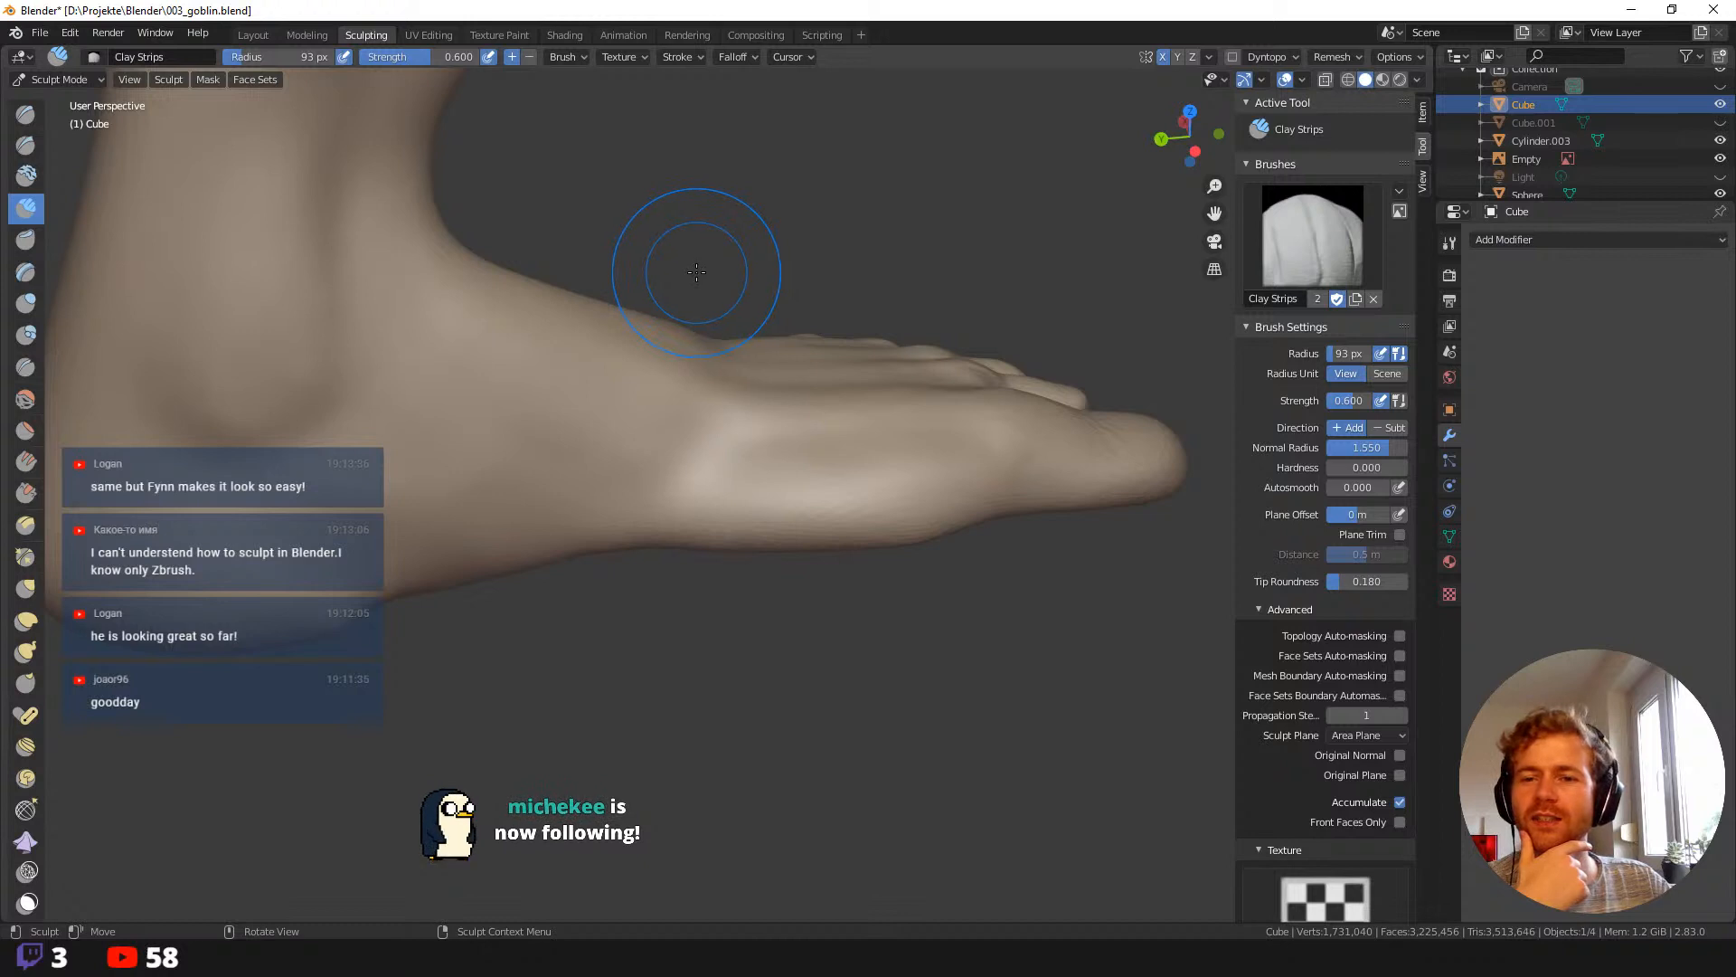
pyautogui.moveTo(733, 272); pyautogui.dragTo(685, 284, button='middle')
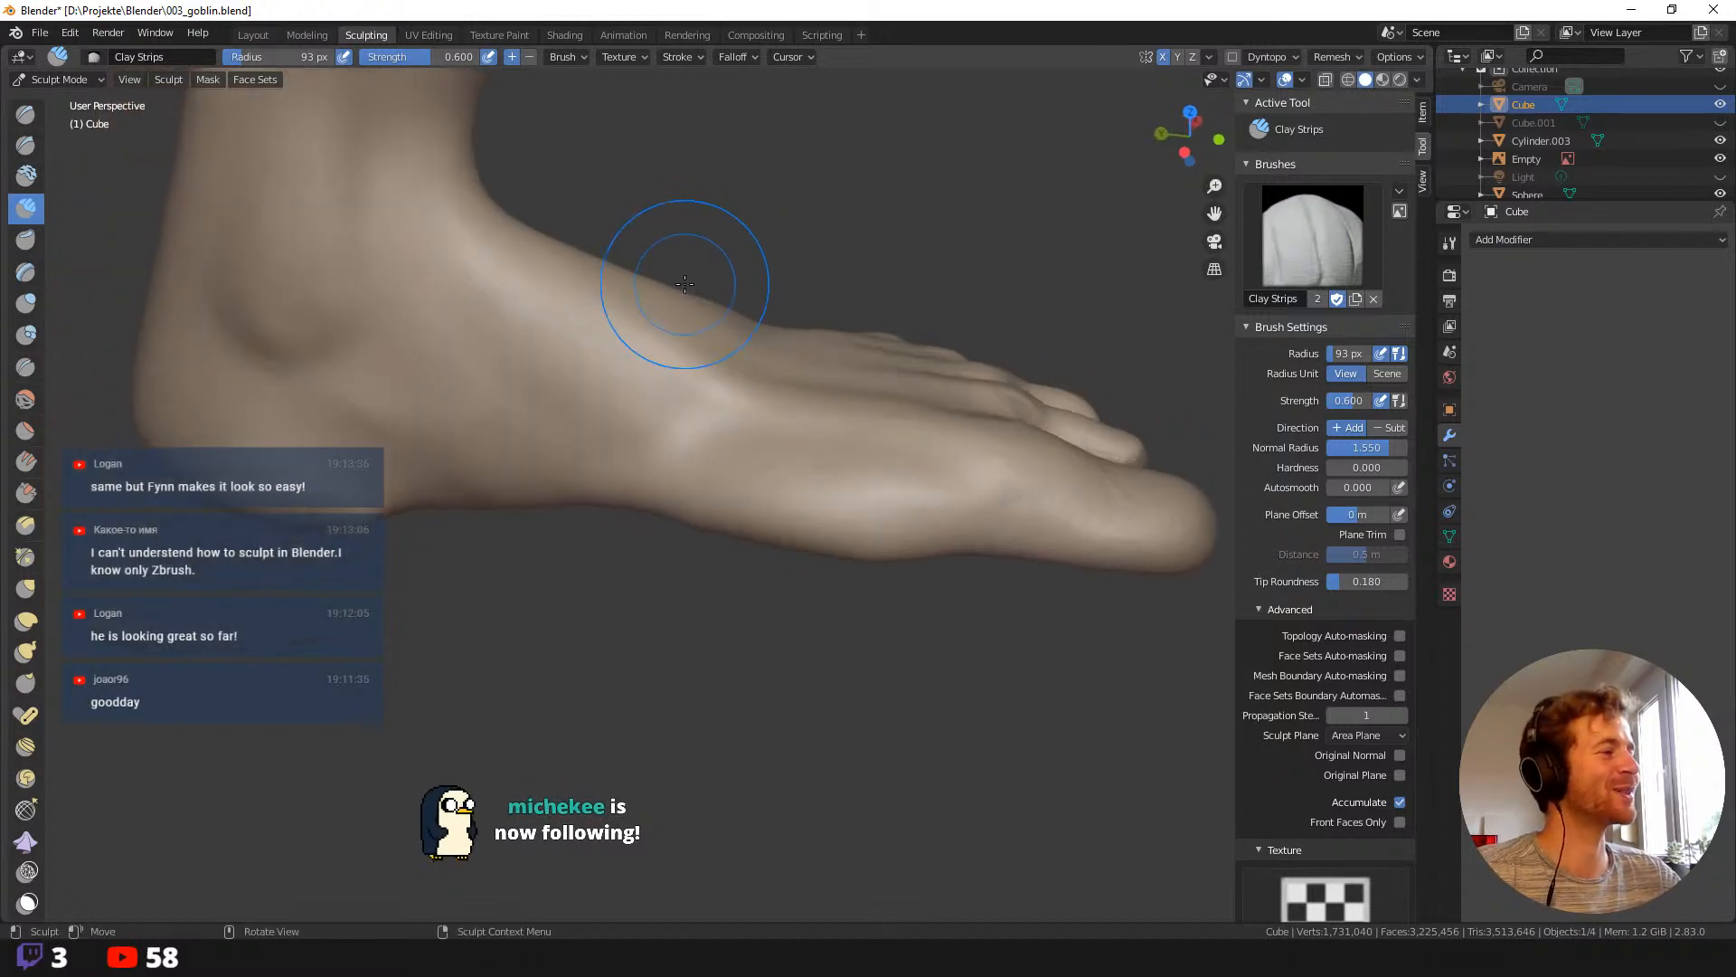
pyautogui.press('f')
pyautogui.click(531, 263)
pyautogui.moveTo(529, 172)
pyautogui.mouseDown(button='middle')
pyautogui.moveTo(482, 229)
pyautogui.moveTo(473, 290)
pyautogui.mouseUp(button='middle')
pyautogui.press('f')
pyautogui.click(488, 262)
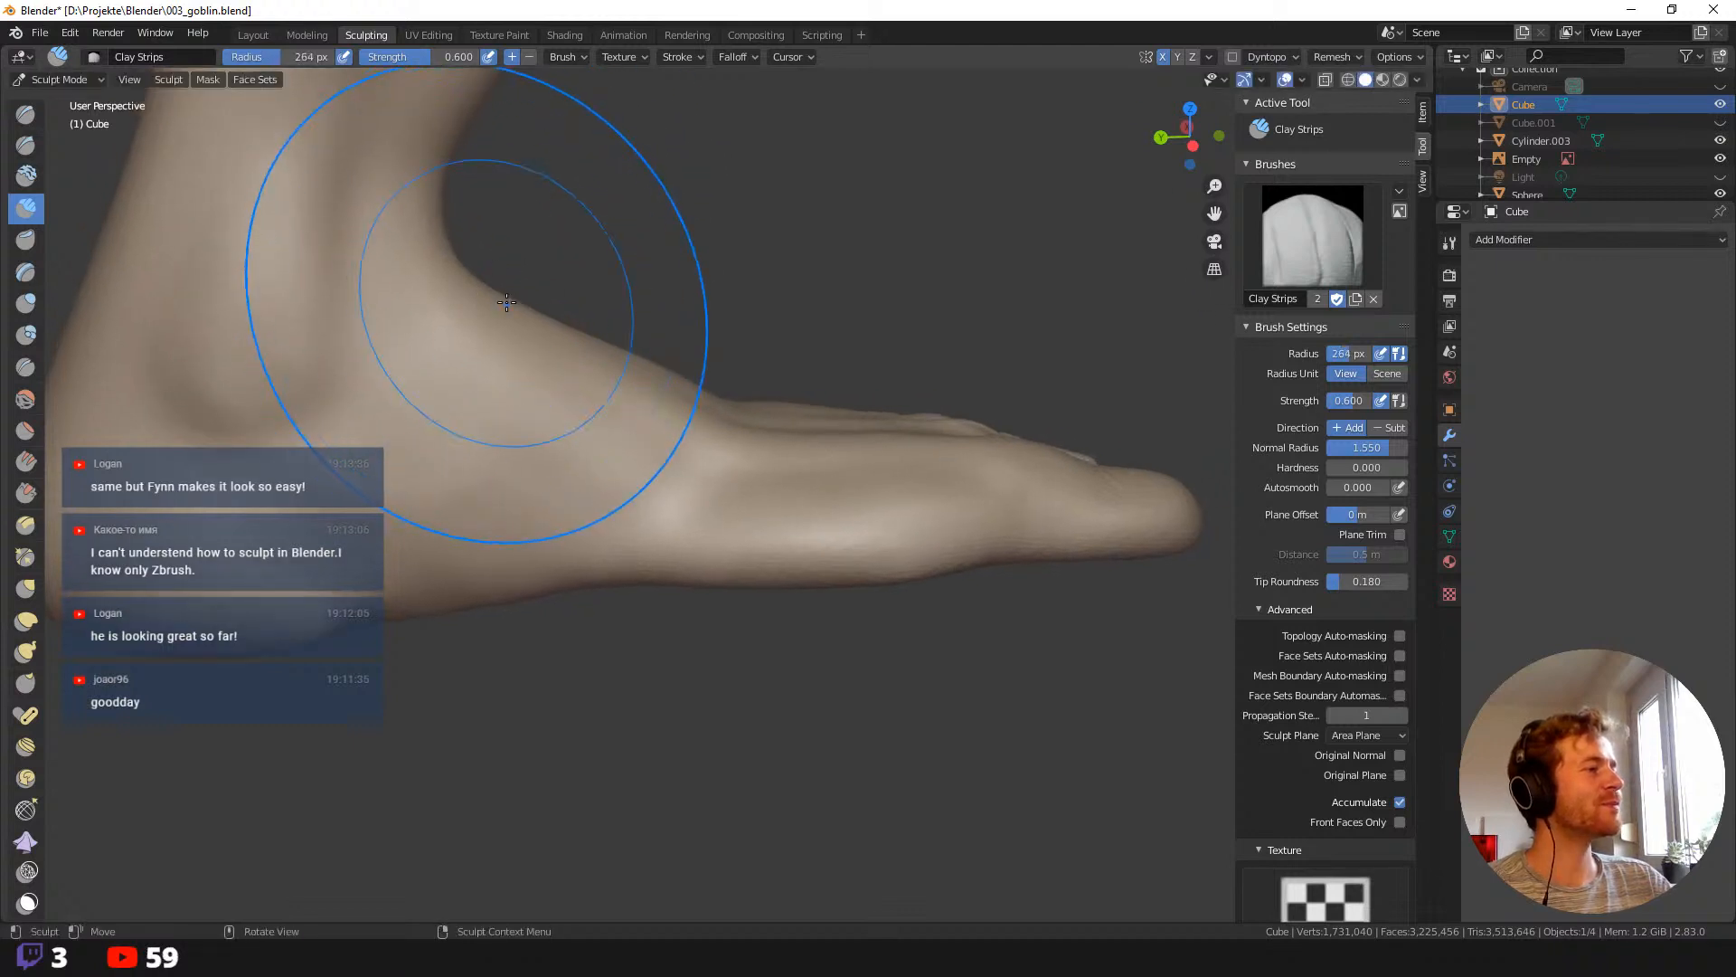
pyautogui.press('g')
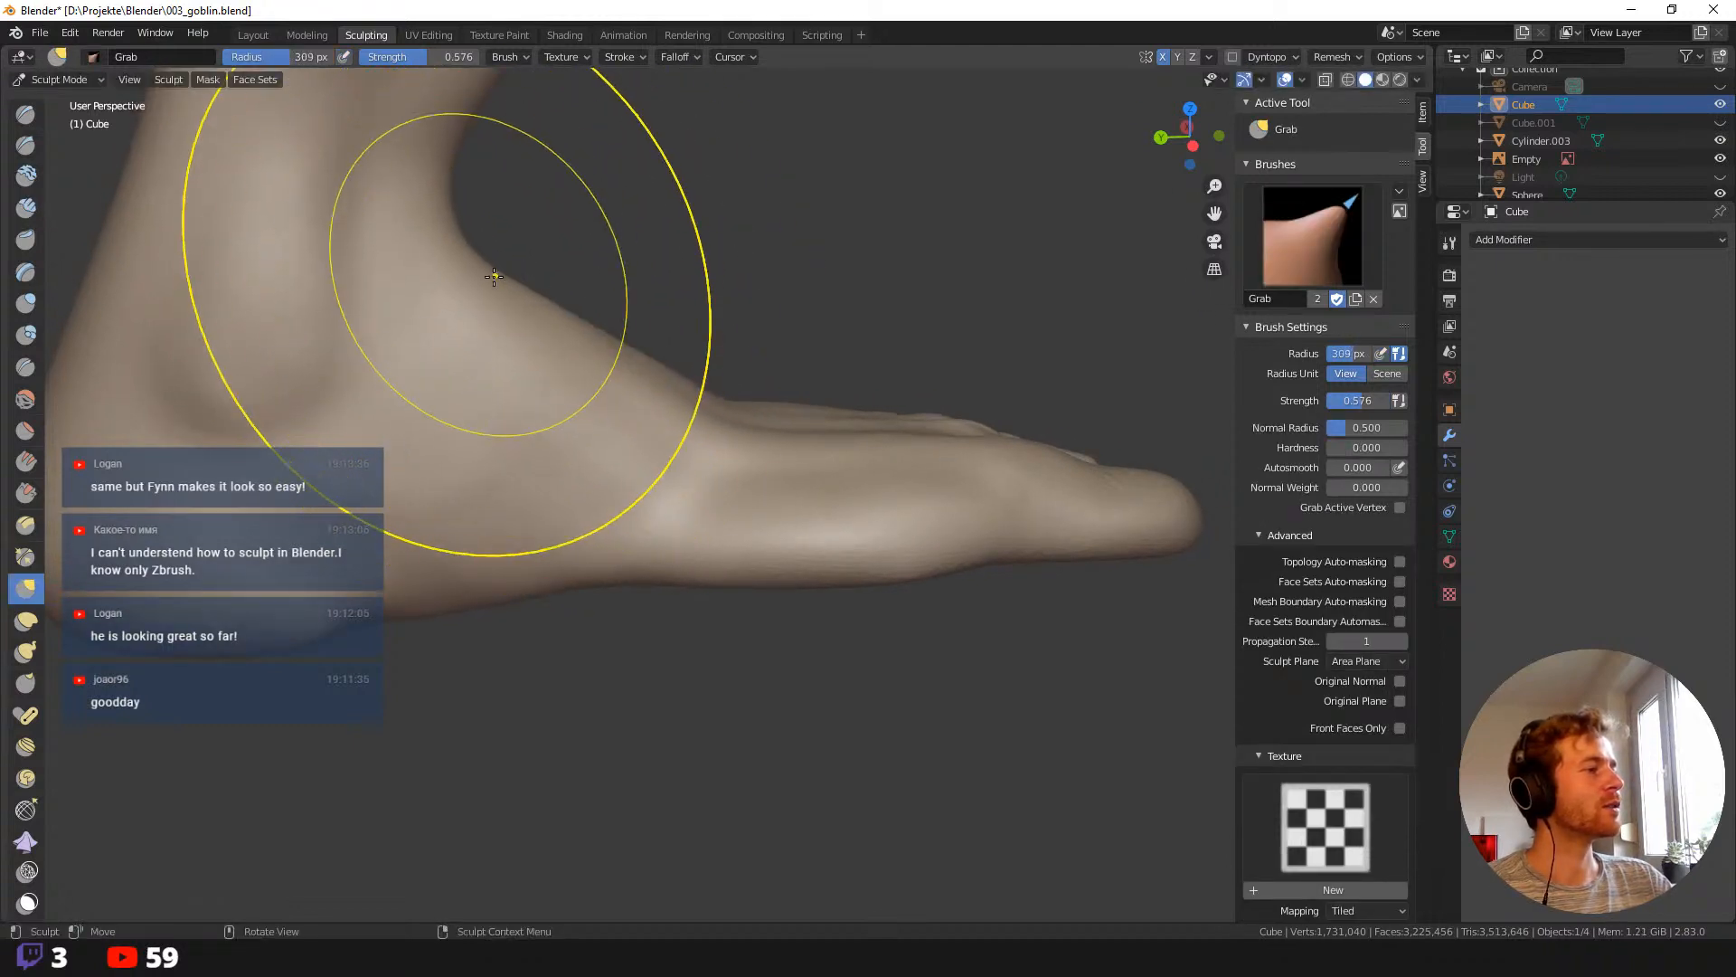
pyautogui.press('f')
pyautogui.click(740, 417)
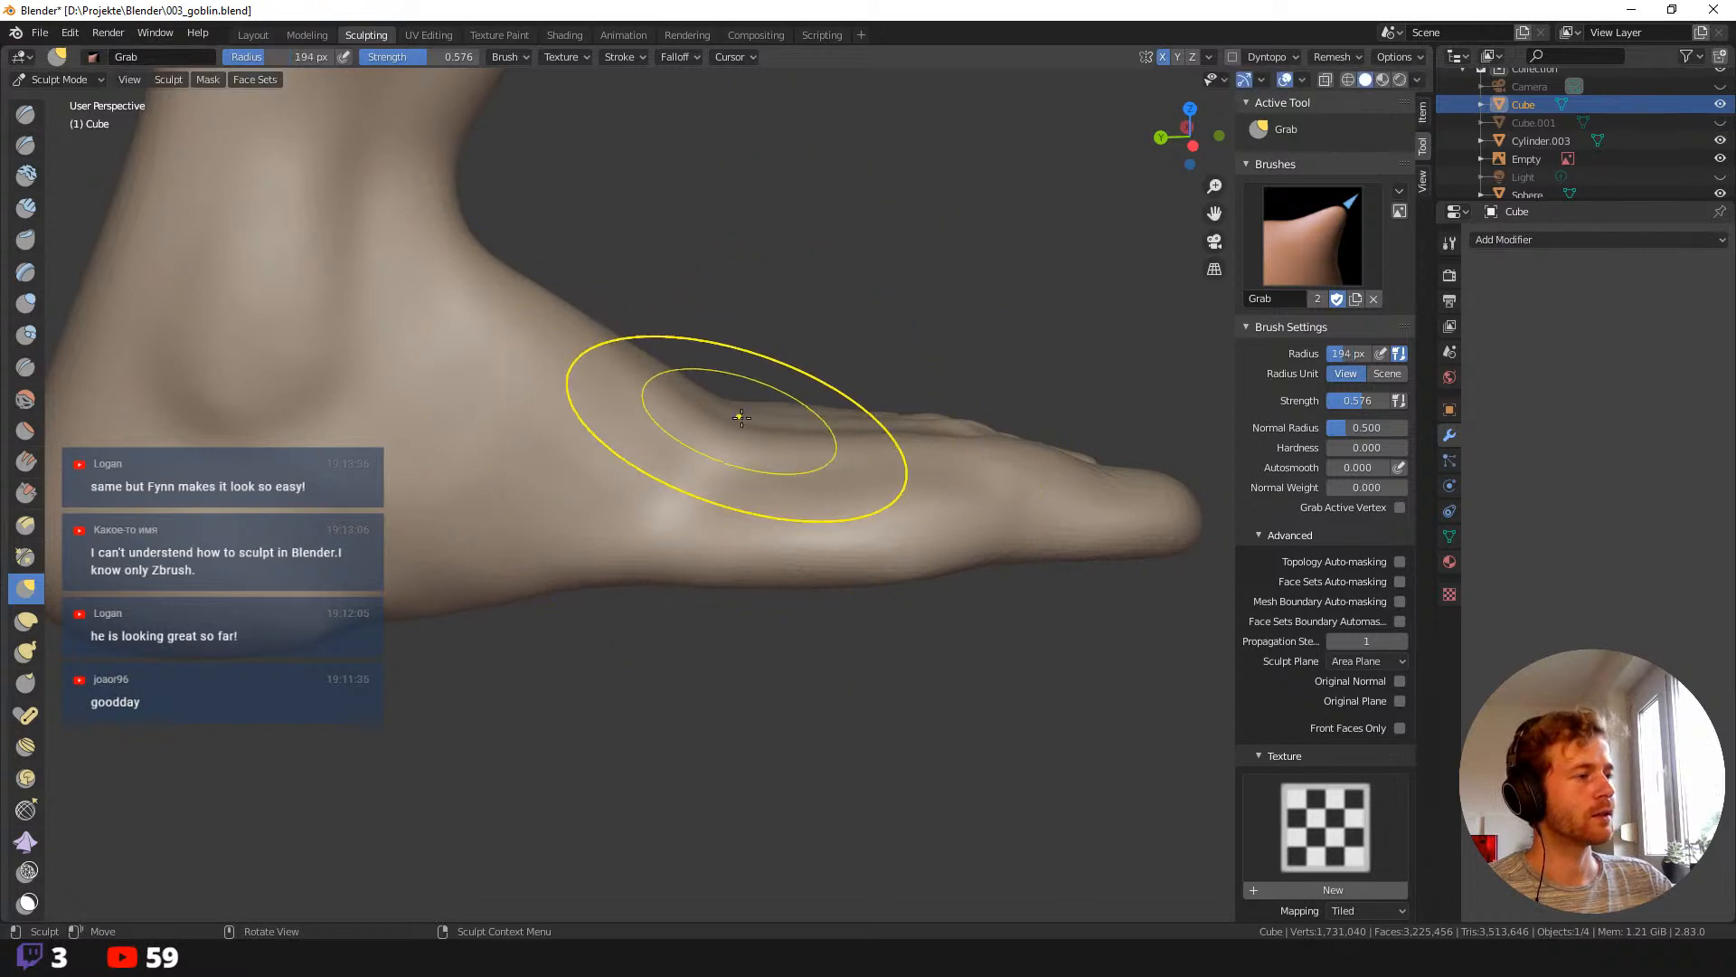
# Raise the joint at the base of the big toe in side view with the Grab brush at a 143 px radius.
pyautogui.press('f')
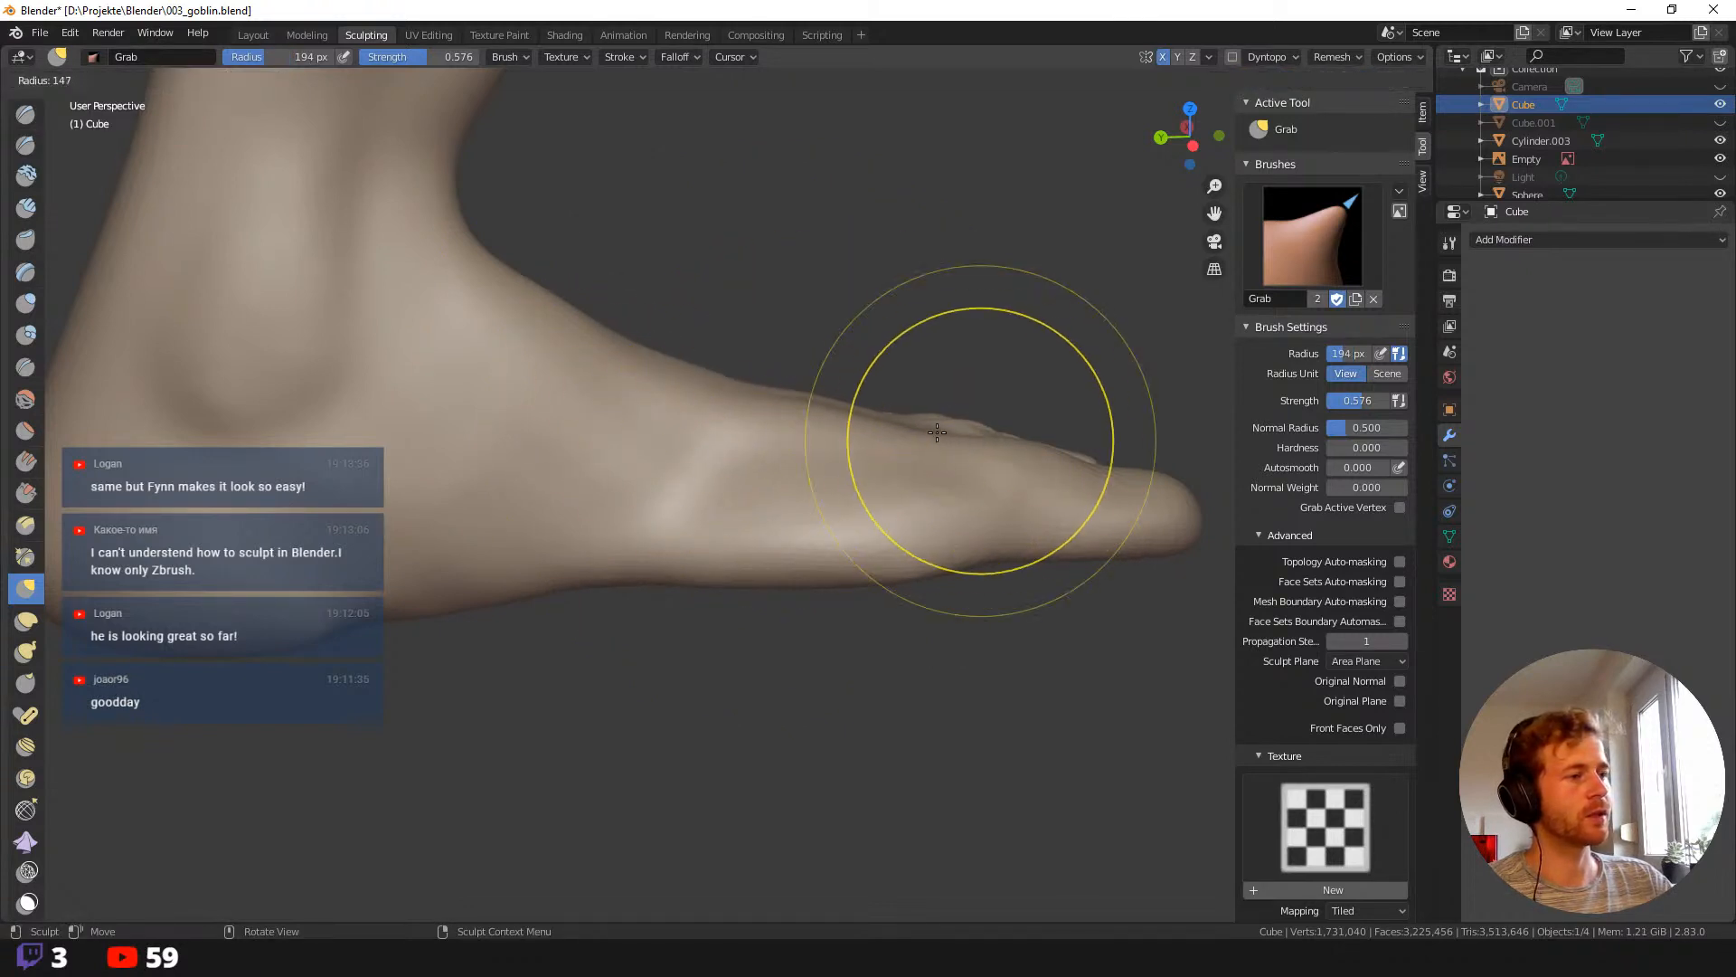
pyautogui.click(937, 432)
pyautogui.moveTo(937, 432); pyautogui.dragTo(950, 434, button='middle')
pyautogui.press('f')
pyautogui.click(912, 429)
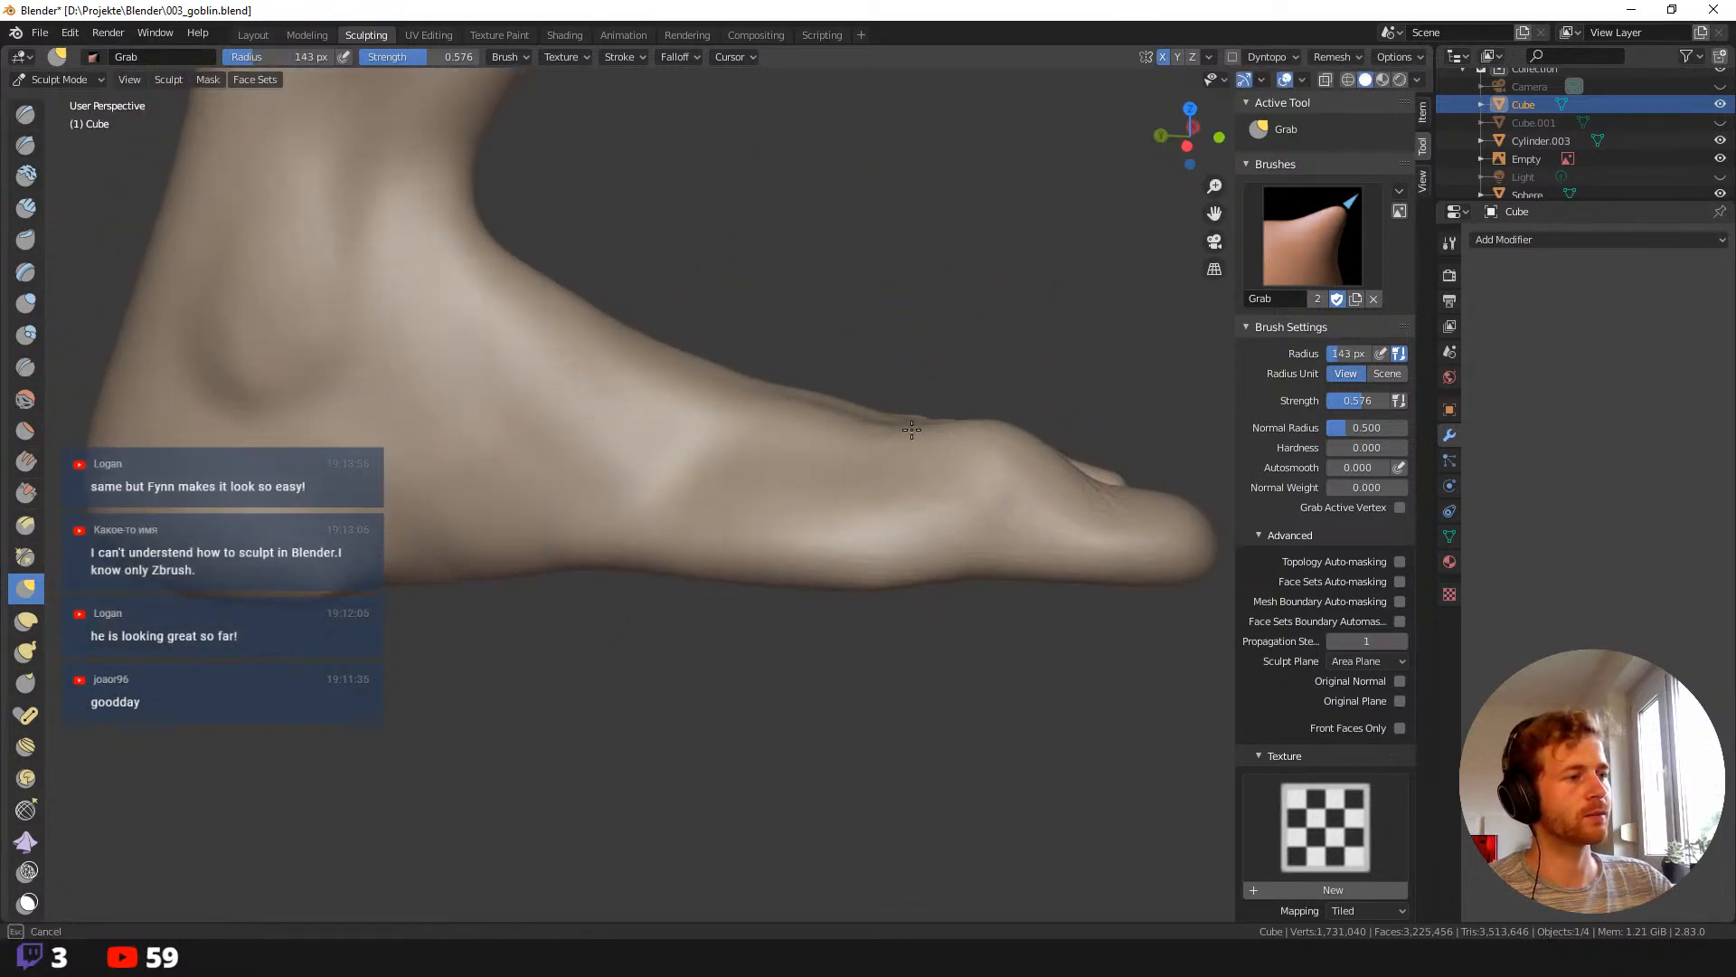
# Refine the side profile of the big toe, instep and ankle front with the Grab brush at radii of 123 px, 200 px and 251 px.
pyautogui.press('f')
pyautogui.click(1126, 490)
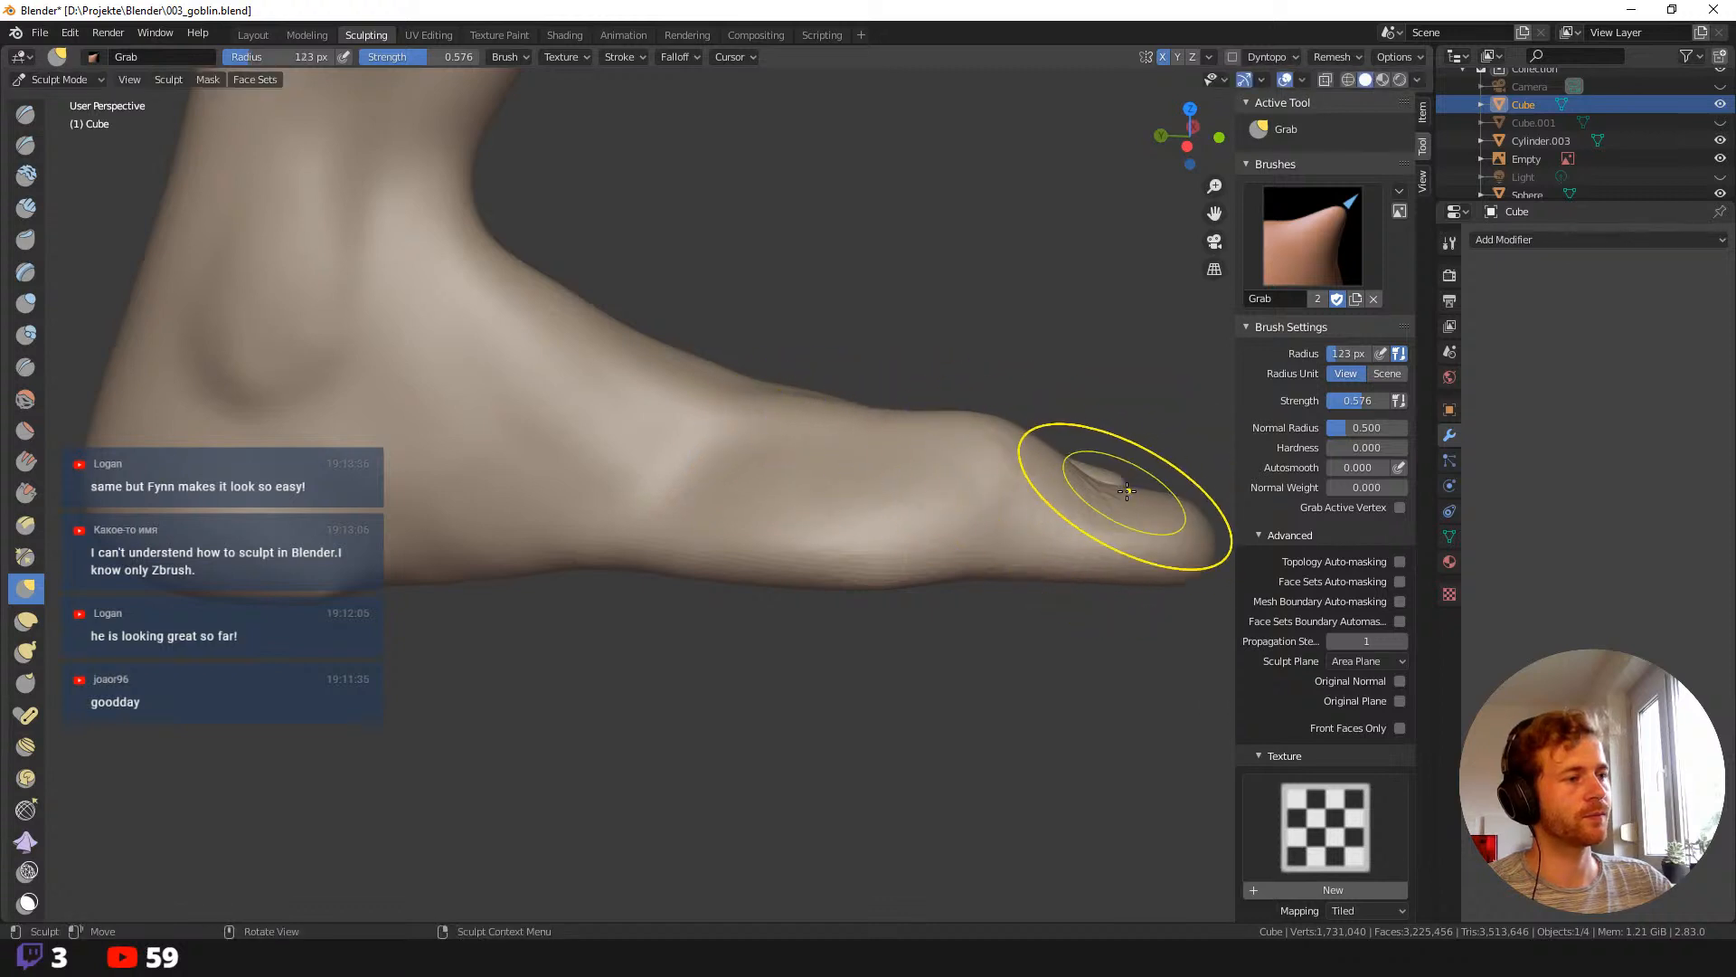
pyautogui.press('f')
pyautogui.click(804, 416)
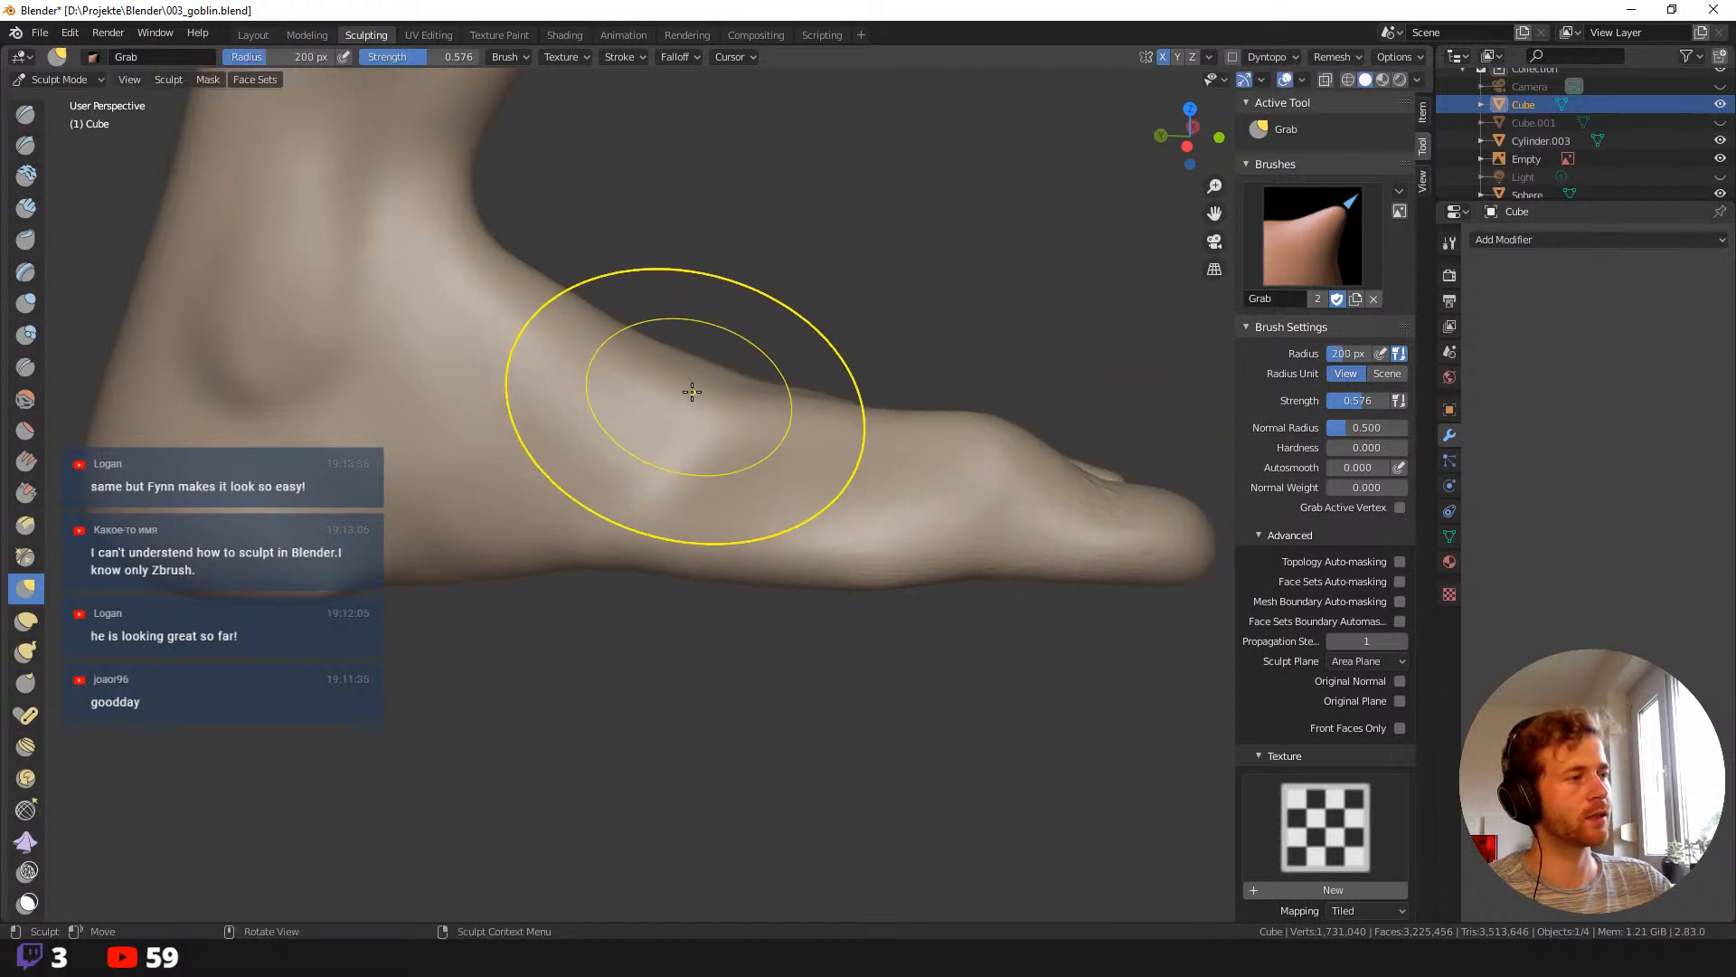
pyautogui.press('f')
pyautogui.click(597, 335)
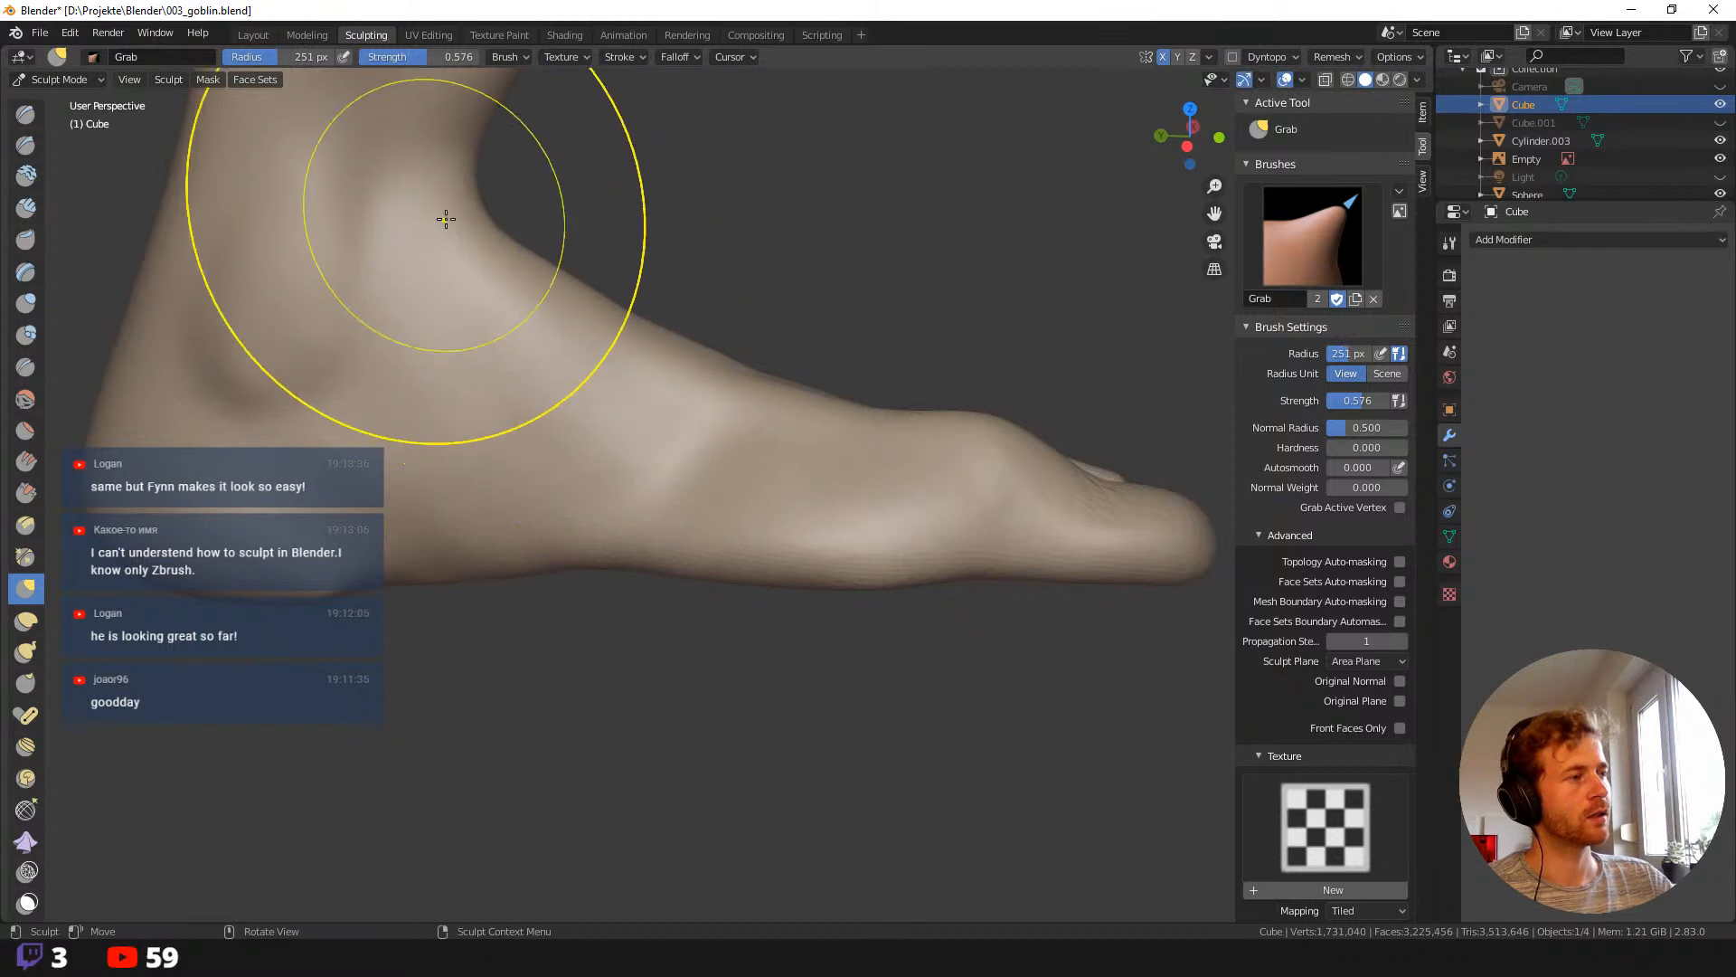
pyautogui.moveTo(628, 335)
pyautogui.mouseDown()
pyautogui.moveTo(721, 347)
pyautogui.moveTo(676, 338)
pyautogui.moveTo(605, 221)
pyautogui.mouseUp()
pyautogui.scroll(-3, 603, 230)
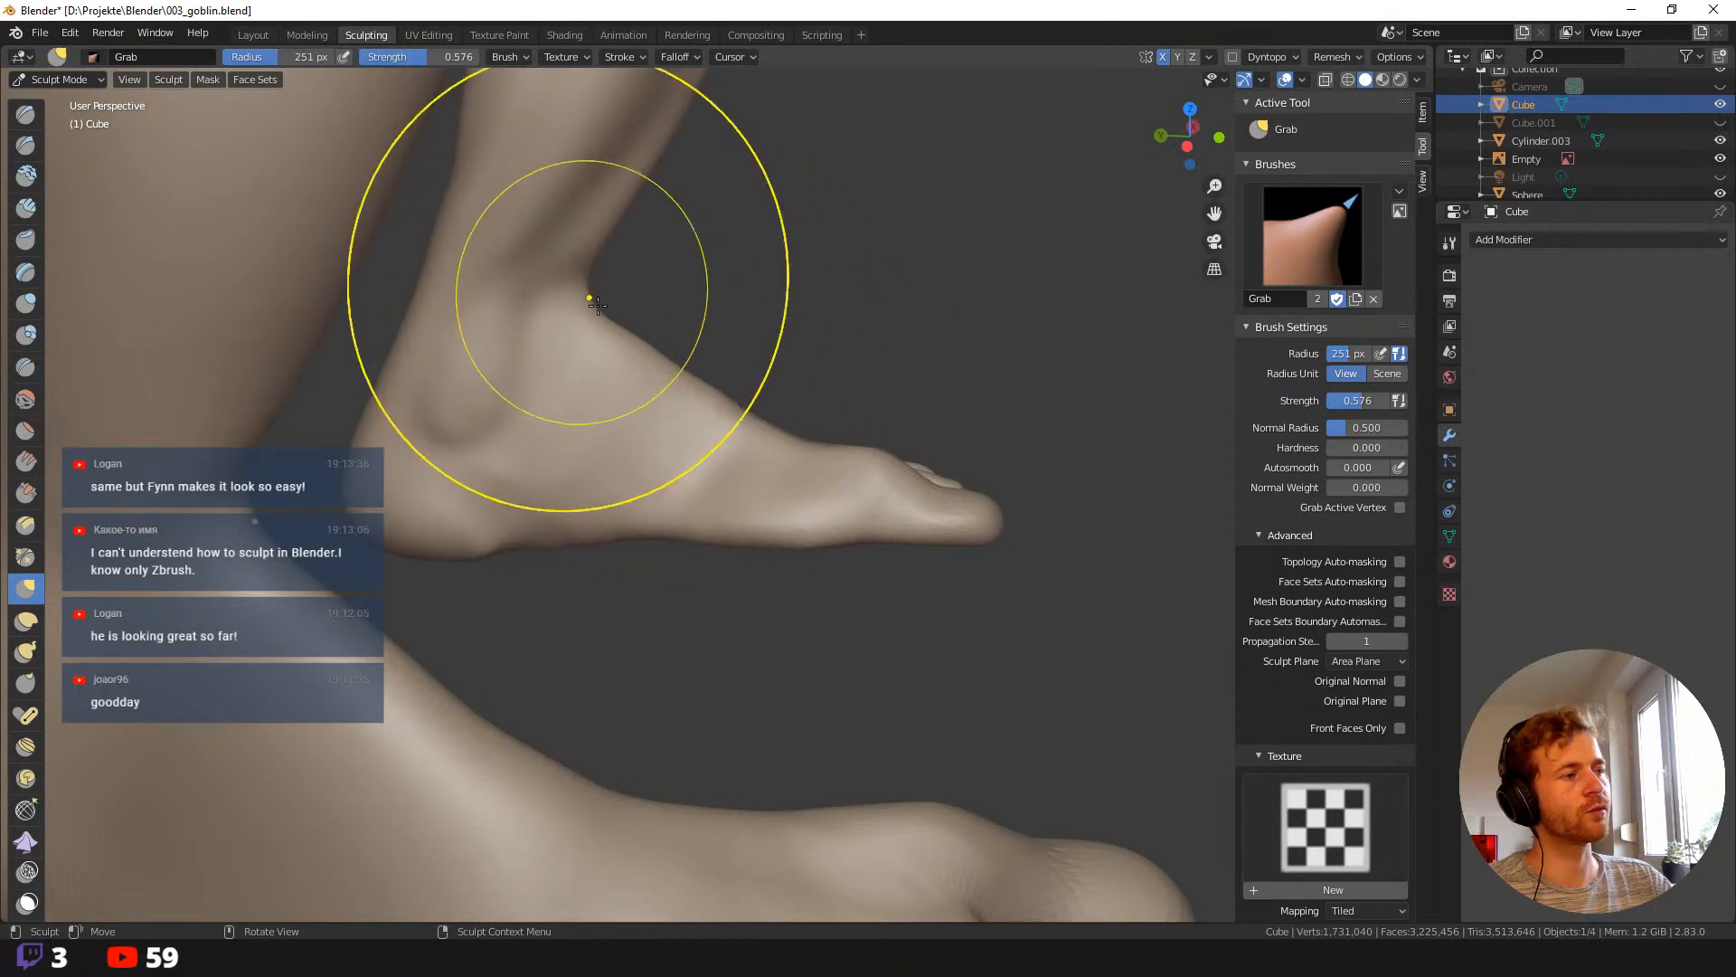
# Adjust the inner contour of the foot and ankle from the front with the Grab brush at radii of 168 px, 176 px and 101 px.
pyautogui.moveTo(757, 403); pyautogui.dragTo(652, 419, button='middle')
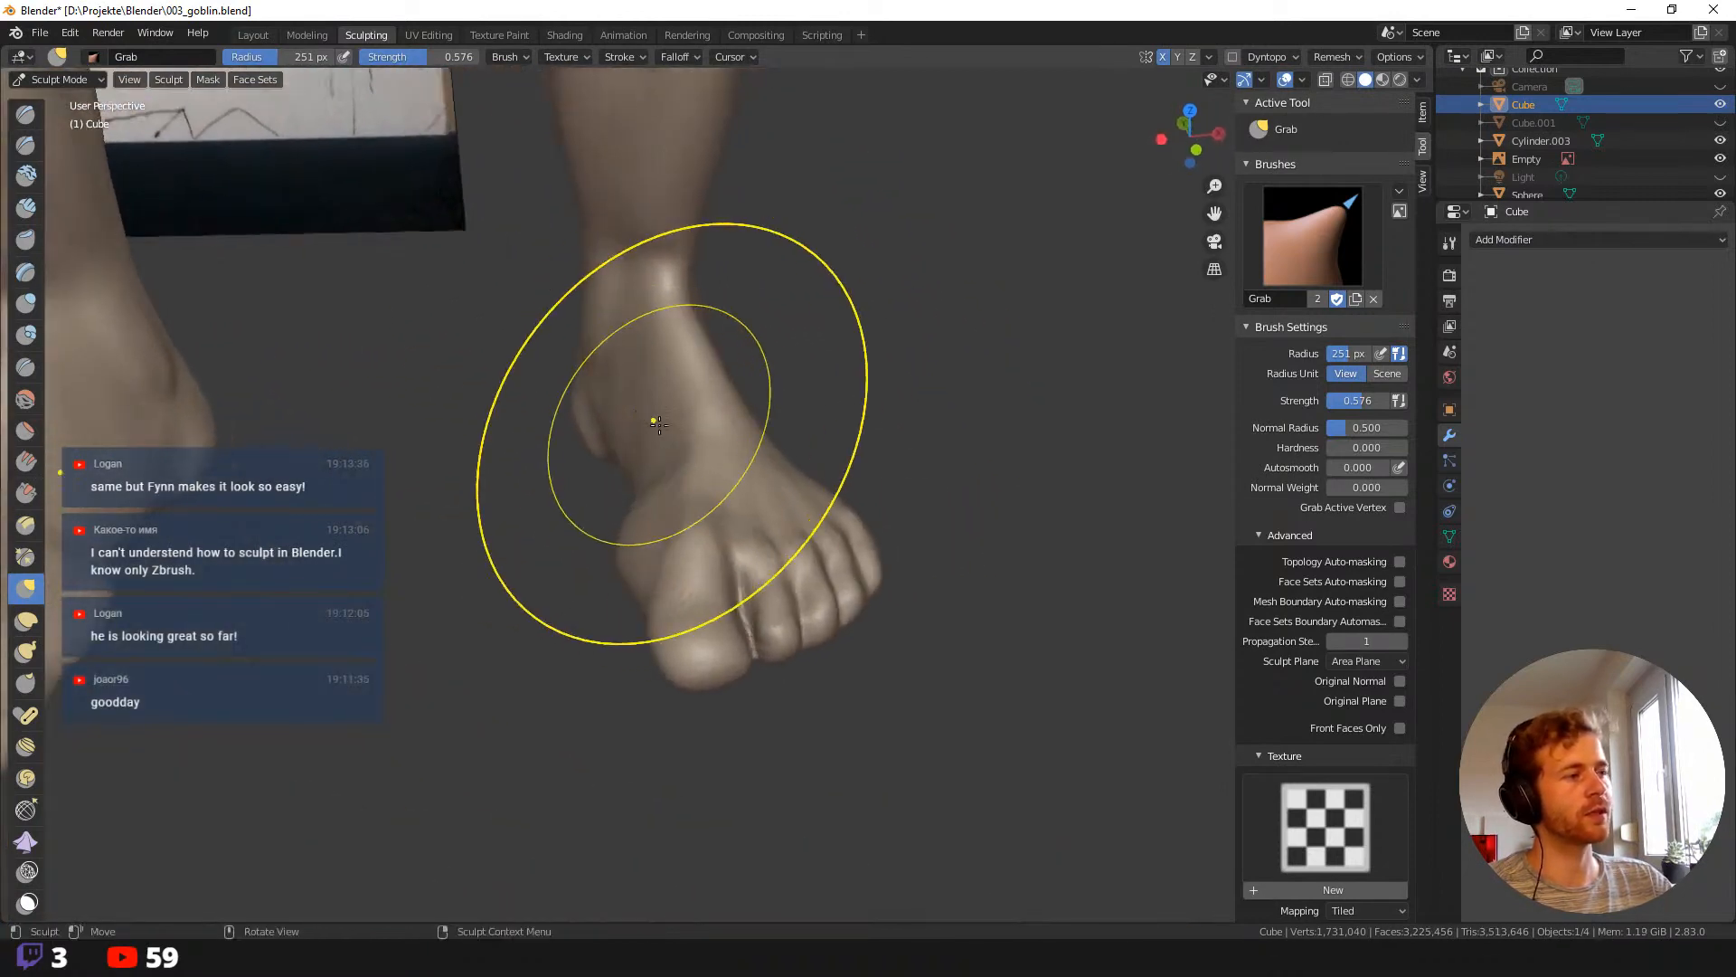
pyautogui.press('f')
pyautogui.click(642, 441)
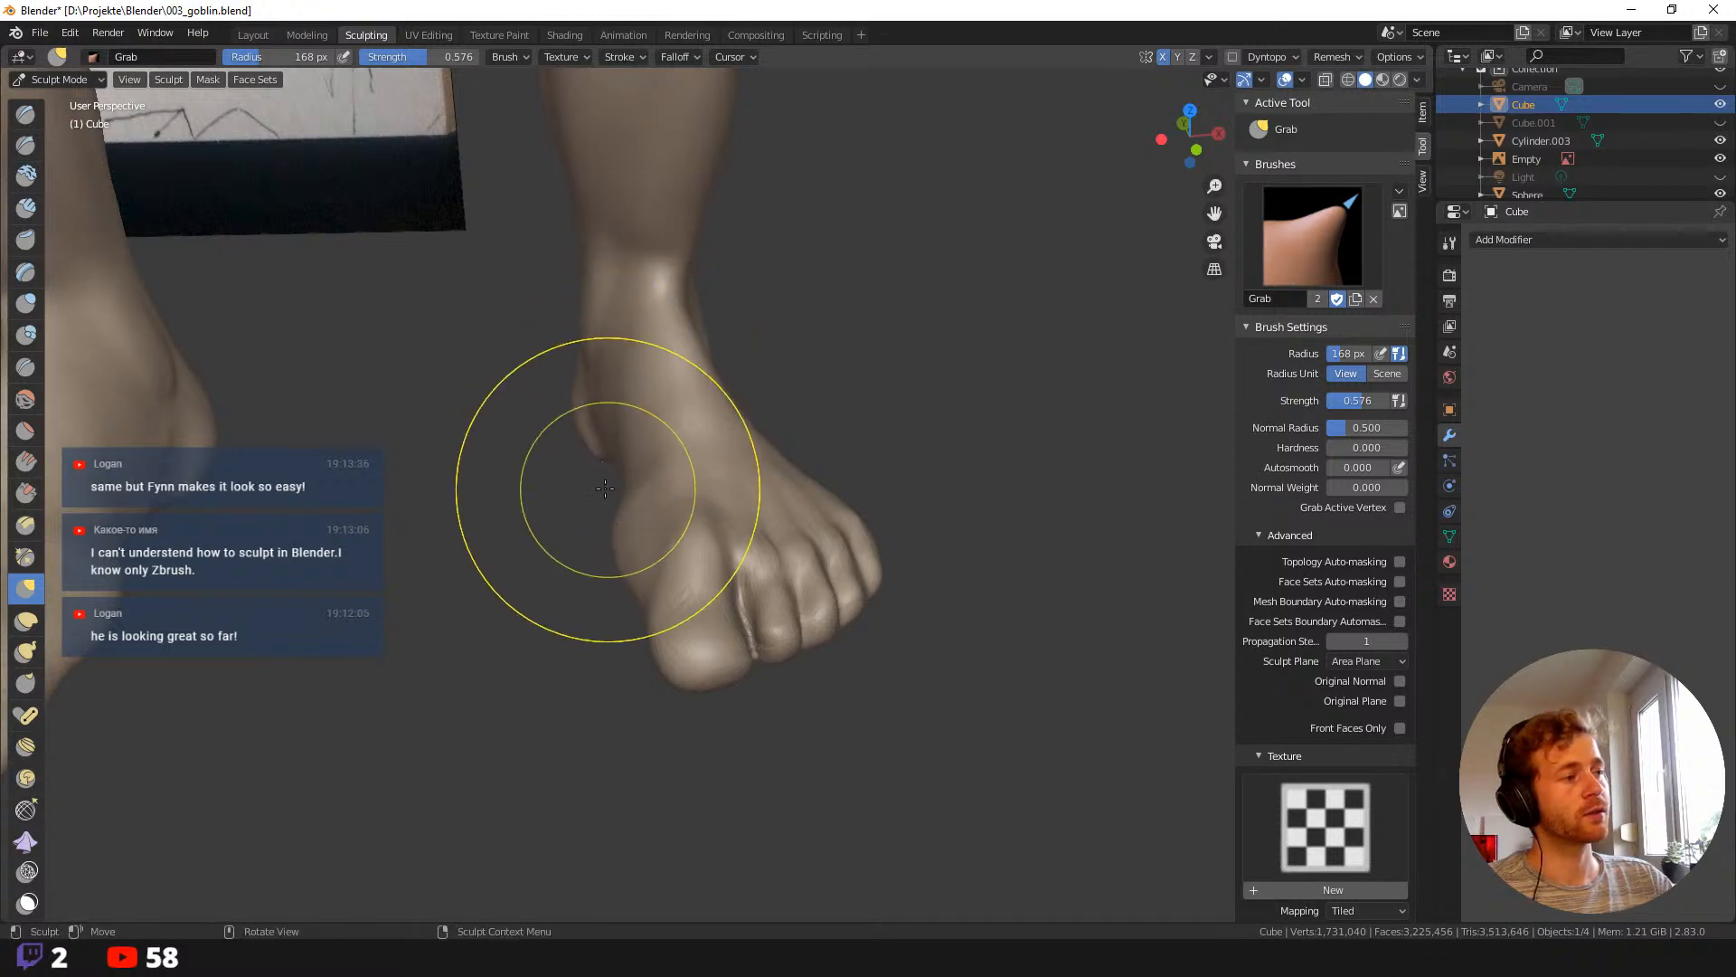
pyautogui.moveTo(605, 488); pyautogui.dragTo(579, 488, button='middle')
pyautogui.press('f')
pyautogui.click(717, 389)
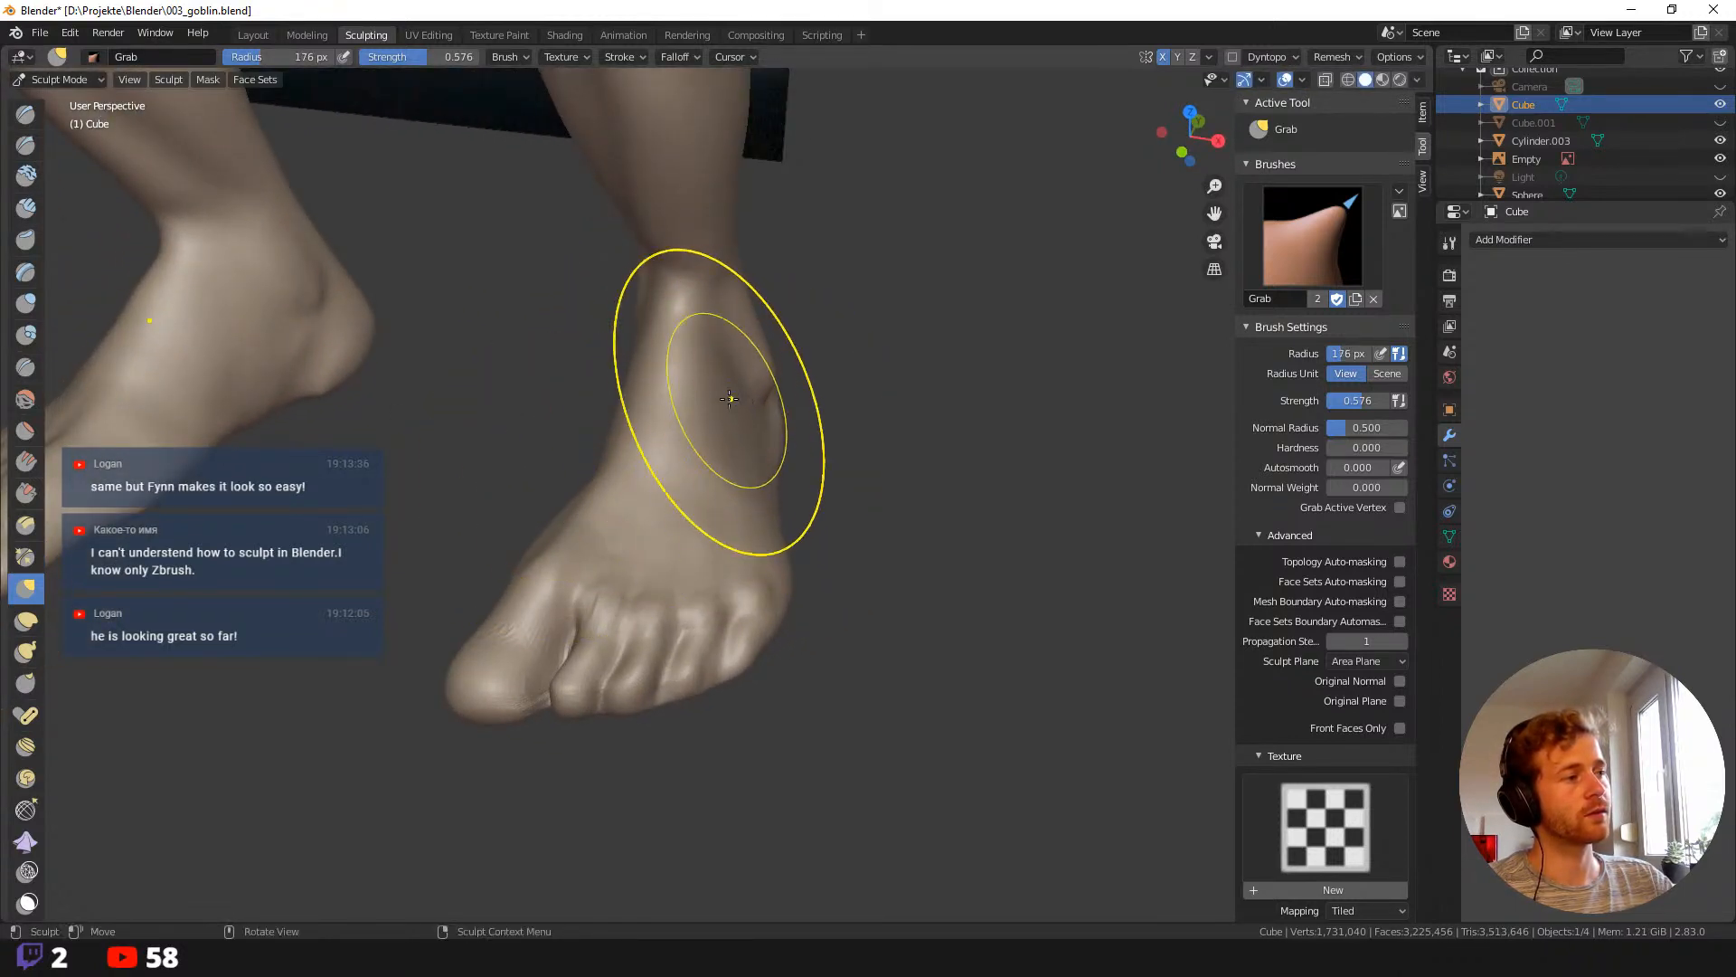
pyautogui.moveTo(731, 398); pyautogui.dragTo(638, 449, button='middle')
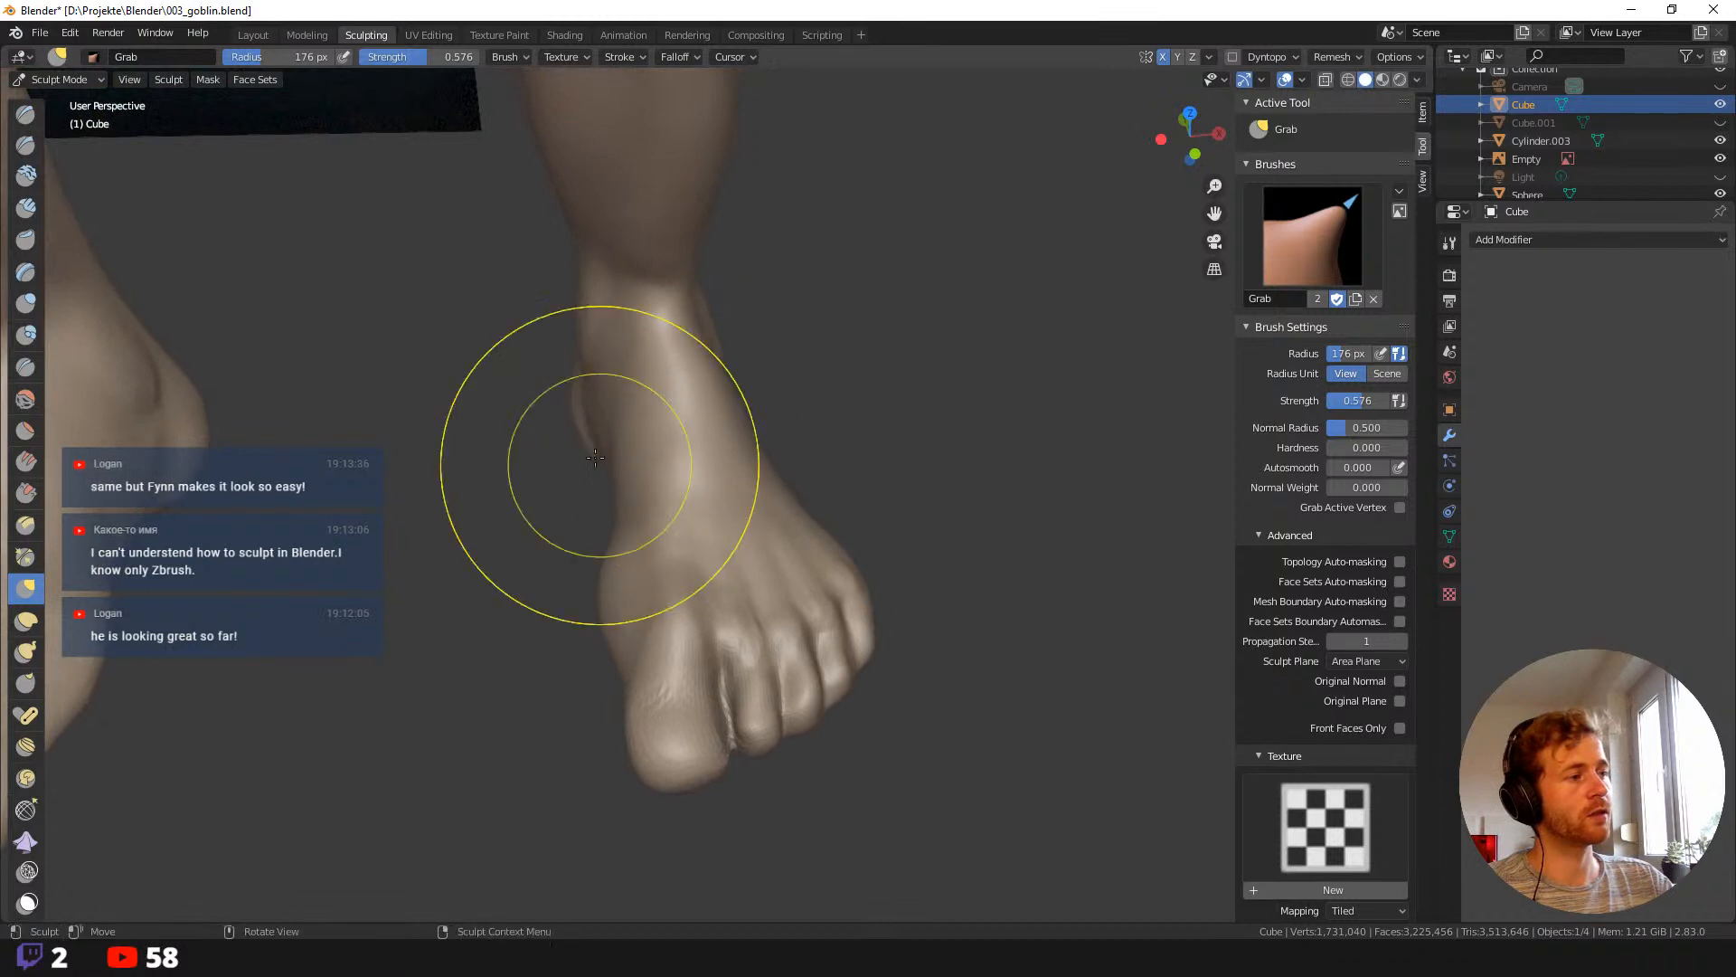
pyautogui.moveTo(716, 571); pyautogui.dragTo(778, 565, button='middle')
pyautogui.press('f')
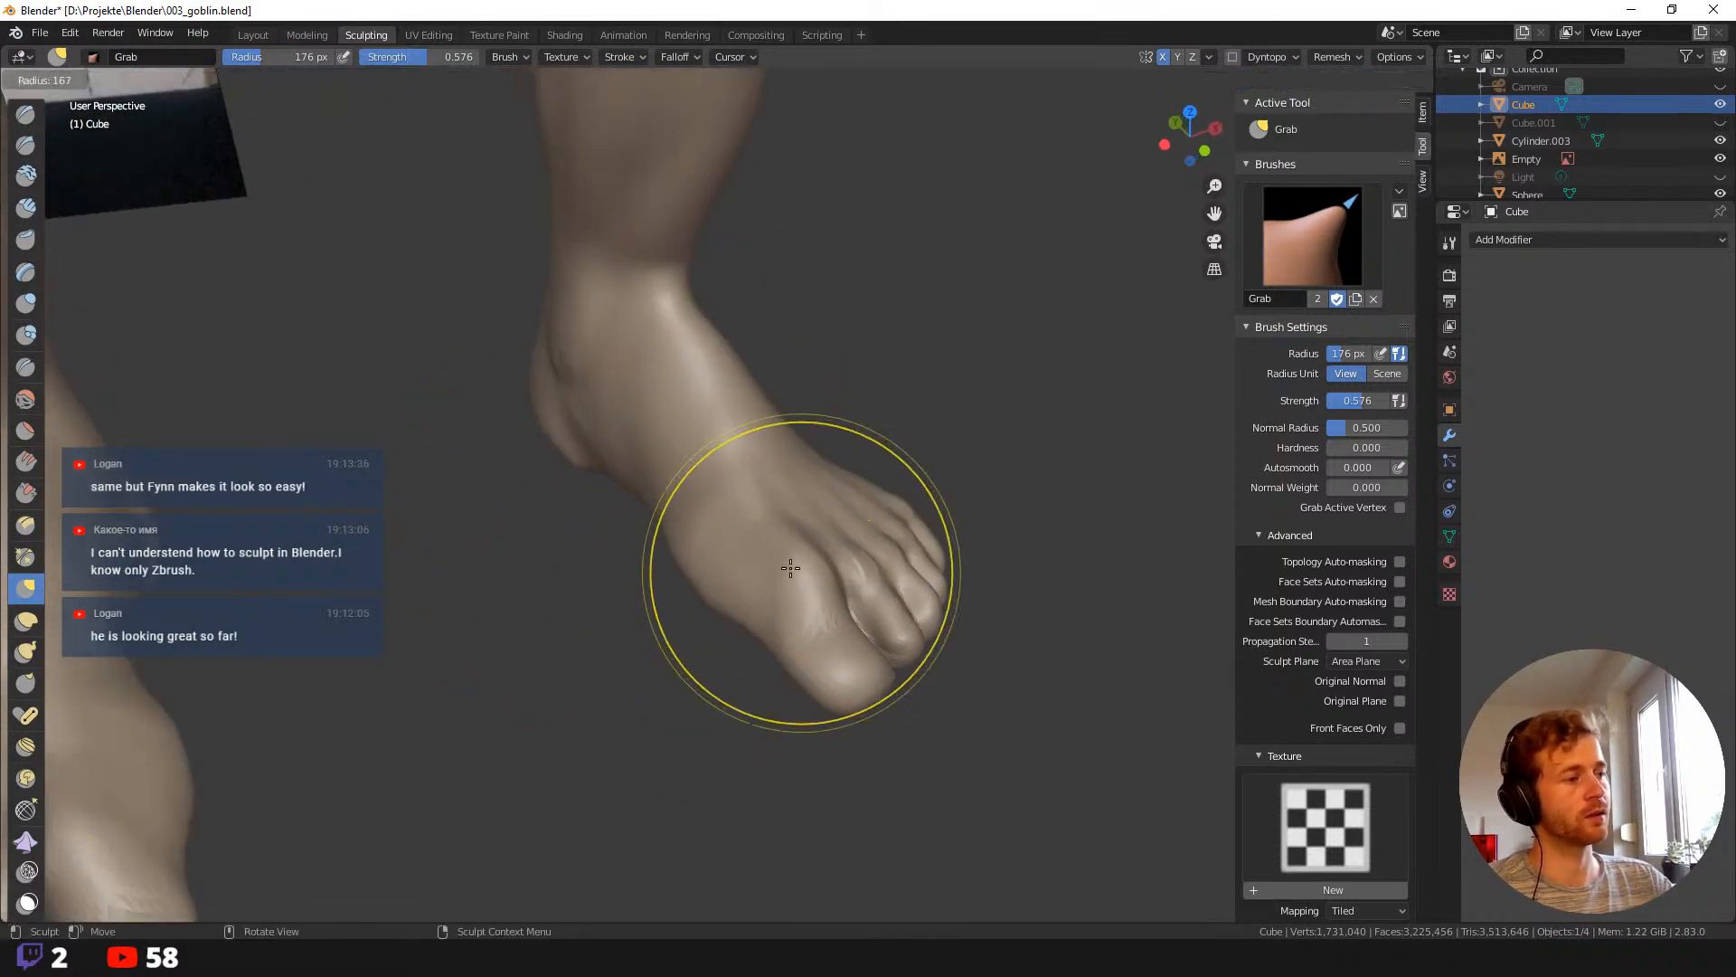
pyautogui.click(734, 551)
# Adjust the shape and placement of the toes from above with the Grab brush, using a 127 px radius.
pyautogui.moveTo(847, 670); pyautogui.dragTo(709, 798, button='middle')
pyautogui.press('f')
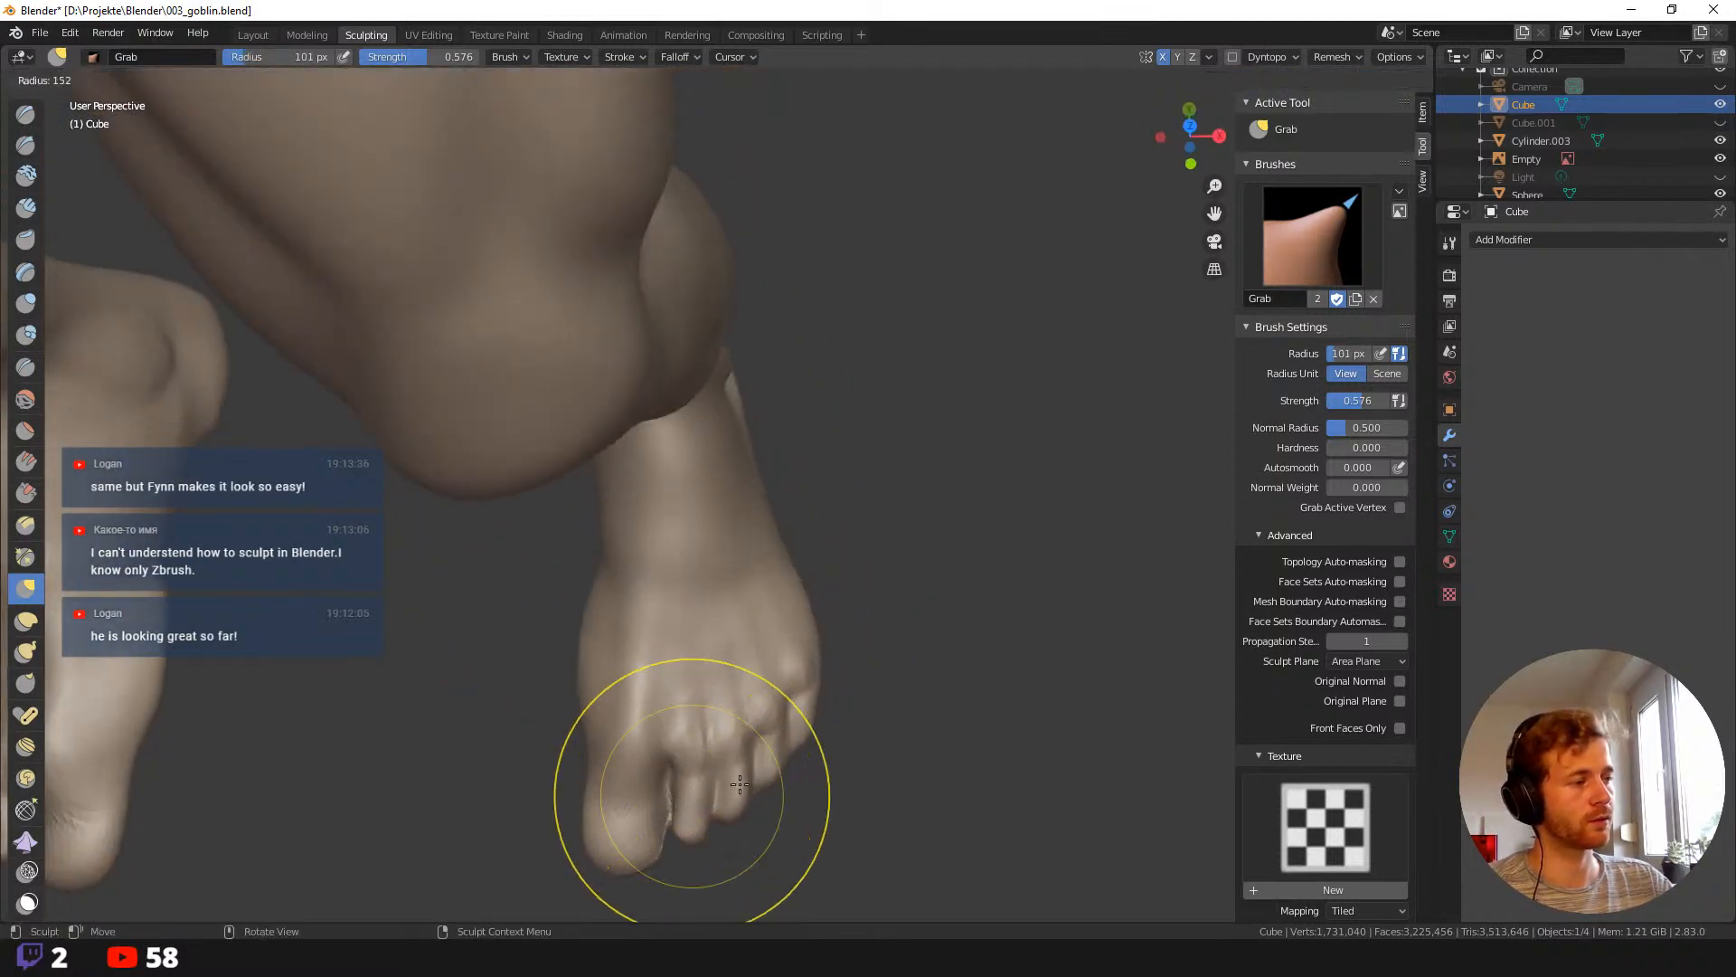
pyautogui.click(734, 799)
pyautogui.moveTo(671, 827)
pyautogui.mouseDown()
pyautogui.moveTo(669, 769)
pyautogui.moveTo(705, 717)
pyautogui.moveTo(719, 736)
pyautogui.mouseUp()
pyautogui.press('f')
pyautogui.click(853, 795)
pyautogui.moveTo(843, 685)
pyautogui.mouseDown(button='middle')
pyautogui.moveTo(870, 579)
pyautogui.moveTo(964, 637)
pyautogui.moveTo(771, 546)
pyautogui.mouseUp(button='middle')
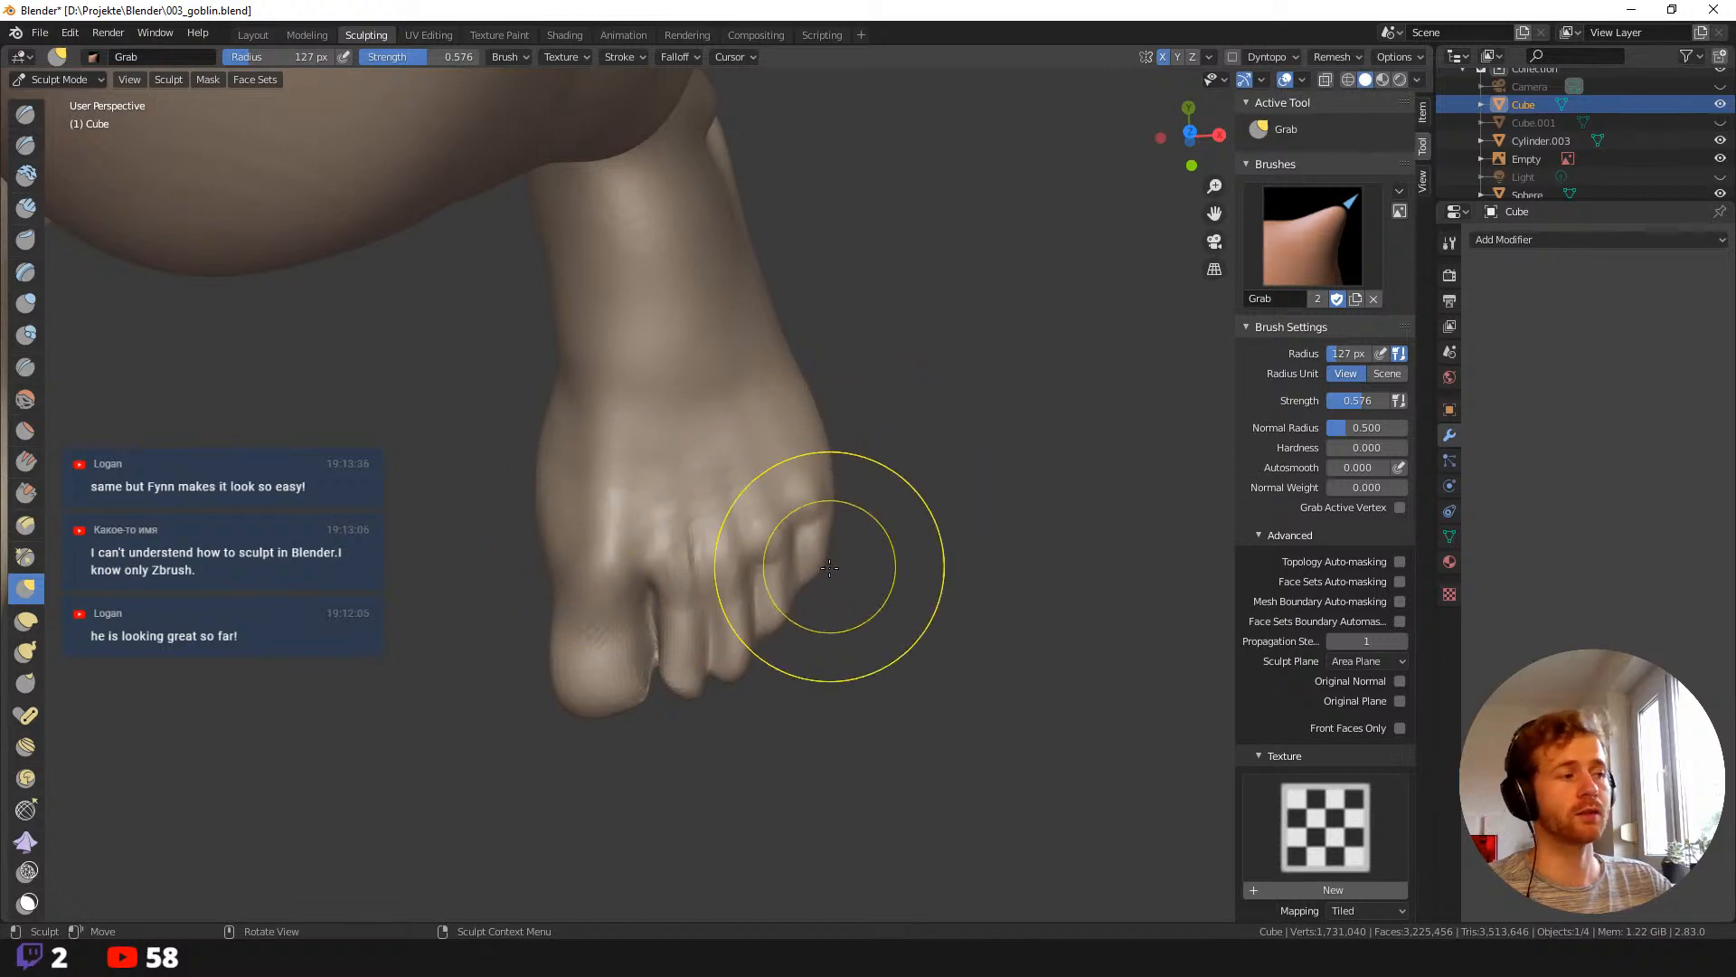
# Shape the foot's outer toe side at a 190 px radius and the area beside the big toe at 98 px with the Grab brush.
pyautogui.press('f')
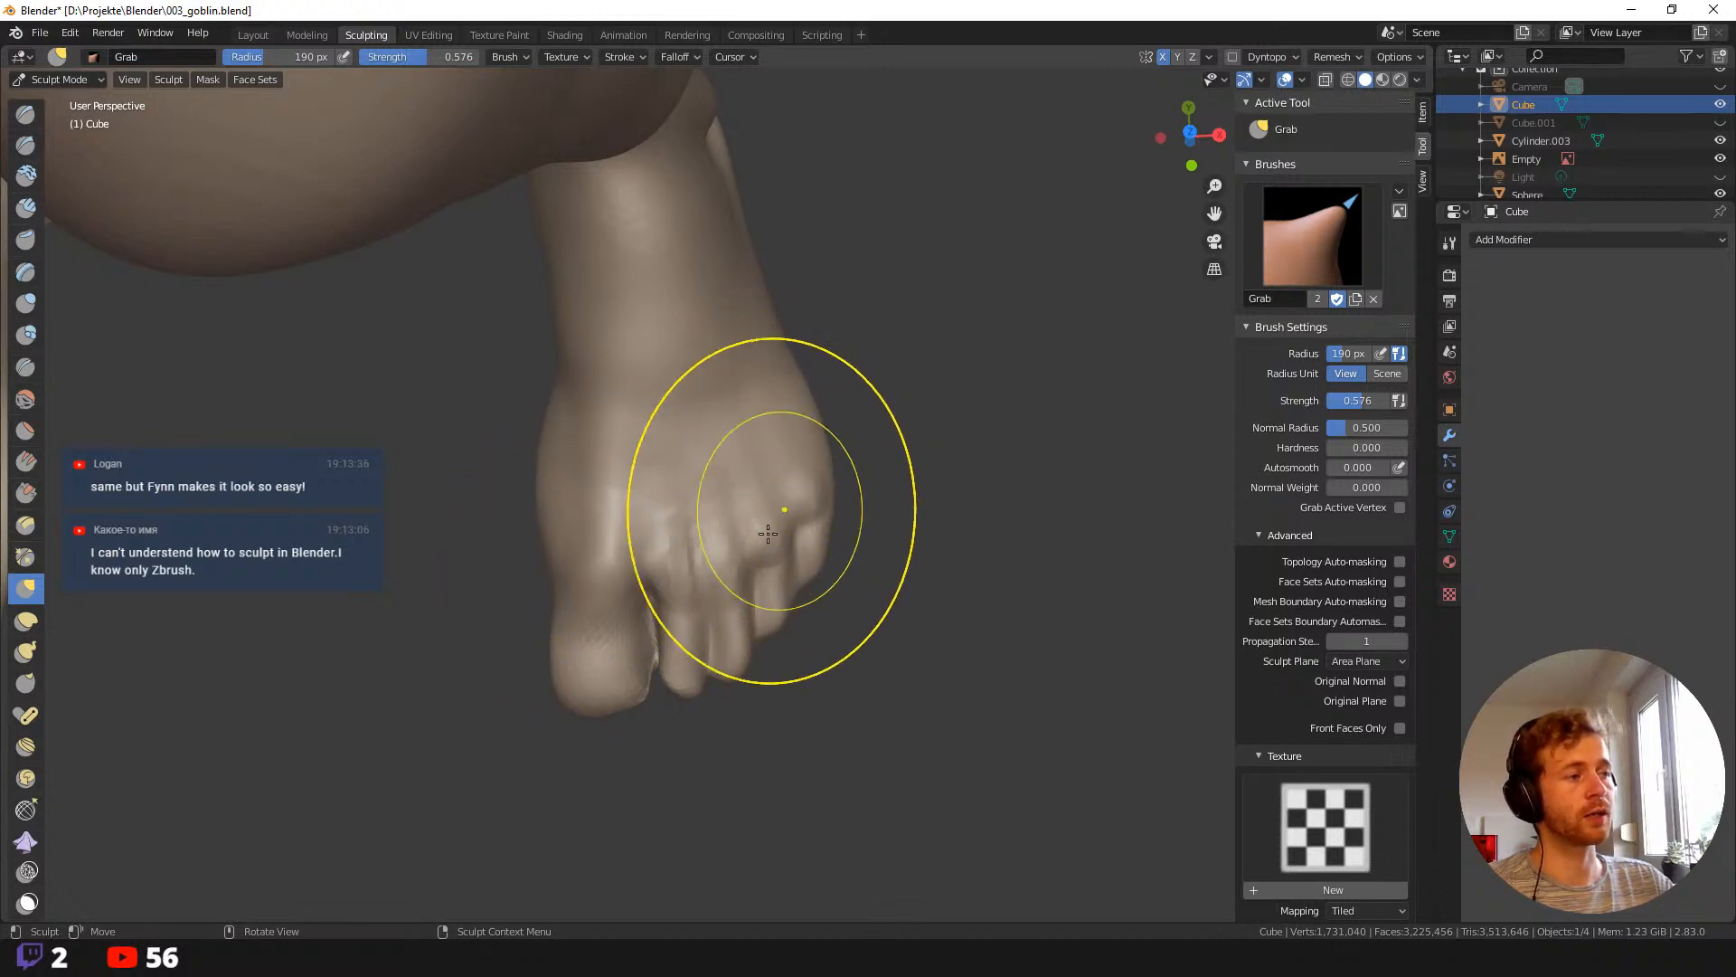
pyautogui.moveTo(621, 582); pyautogui.dragTo(624, 575, button='middle')
pyautogui.press('f')
pyautogui.click(662, 583)
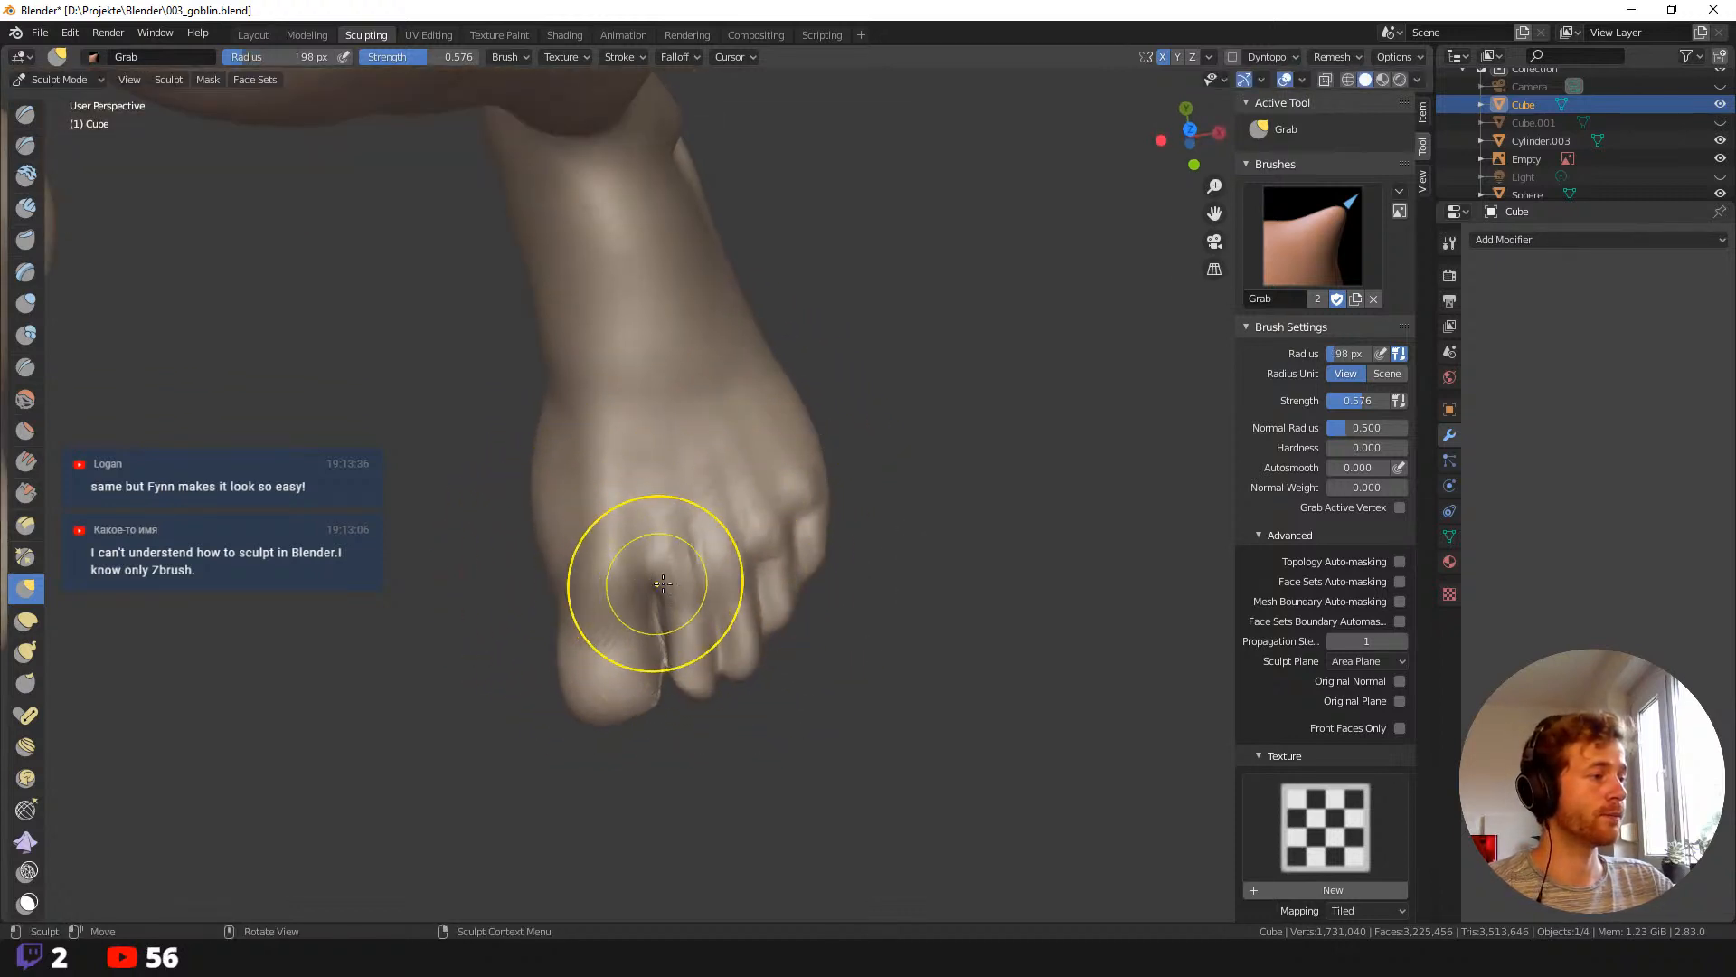
pyautogui.moveTo(830, 564)
pyautogui.mouseDown(button='middle')
pyautogui.moveTo(736, 637)
pyautogui.moveTo(739, 680)
pyautogui.moveTo(706, 743)
pyautogui.moveTo(799, 692)
pyautogui.mouseUp(button='middle')
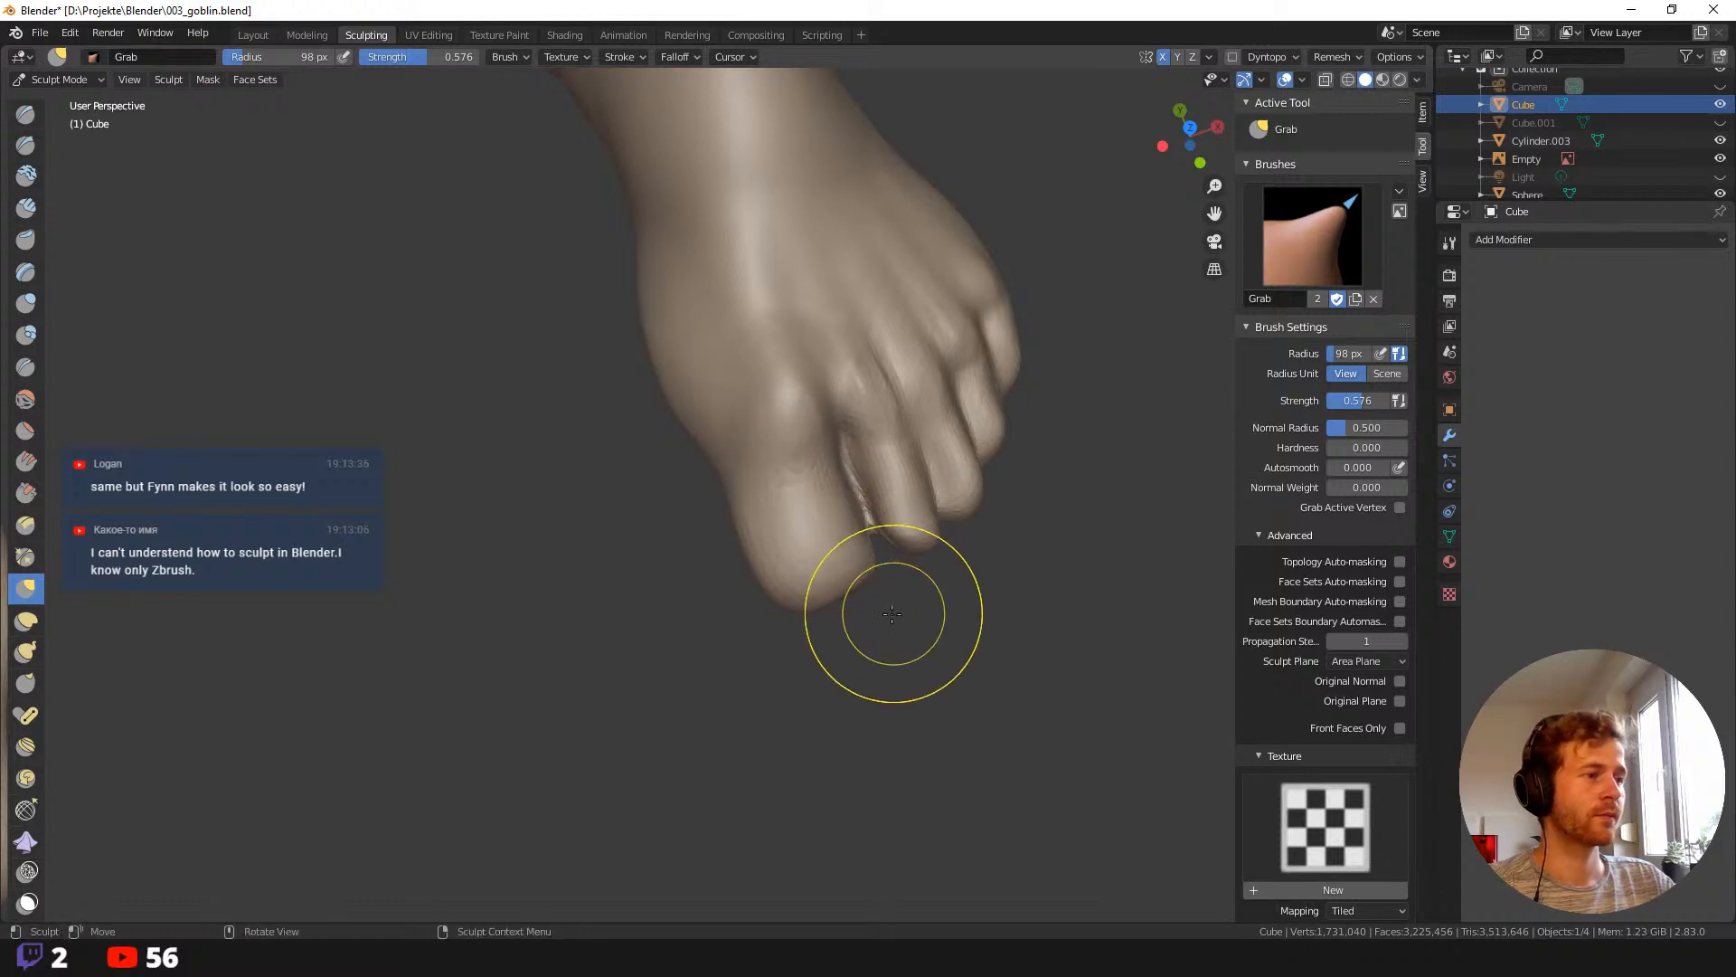
# Reshape the big toe from front and inner-side views with the Grab brush, using a 127 px radius.
pyautogui.moveTo(892, 614); pyautogui.dragTo(864, 554, button='middle')
pyautogui.press('f')
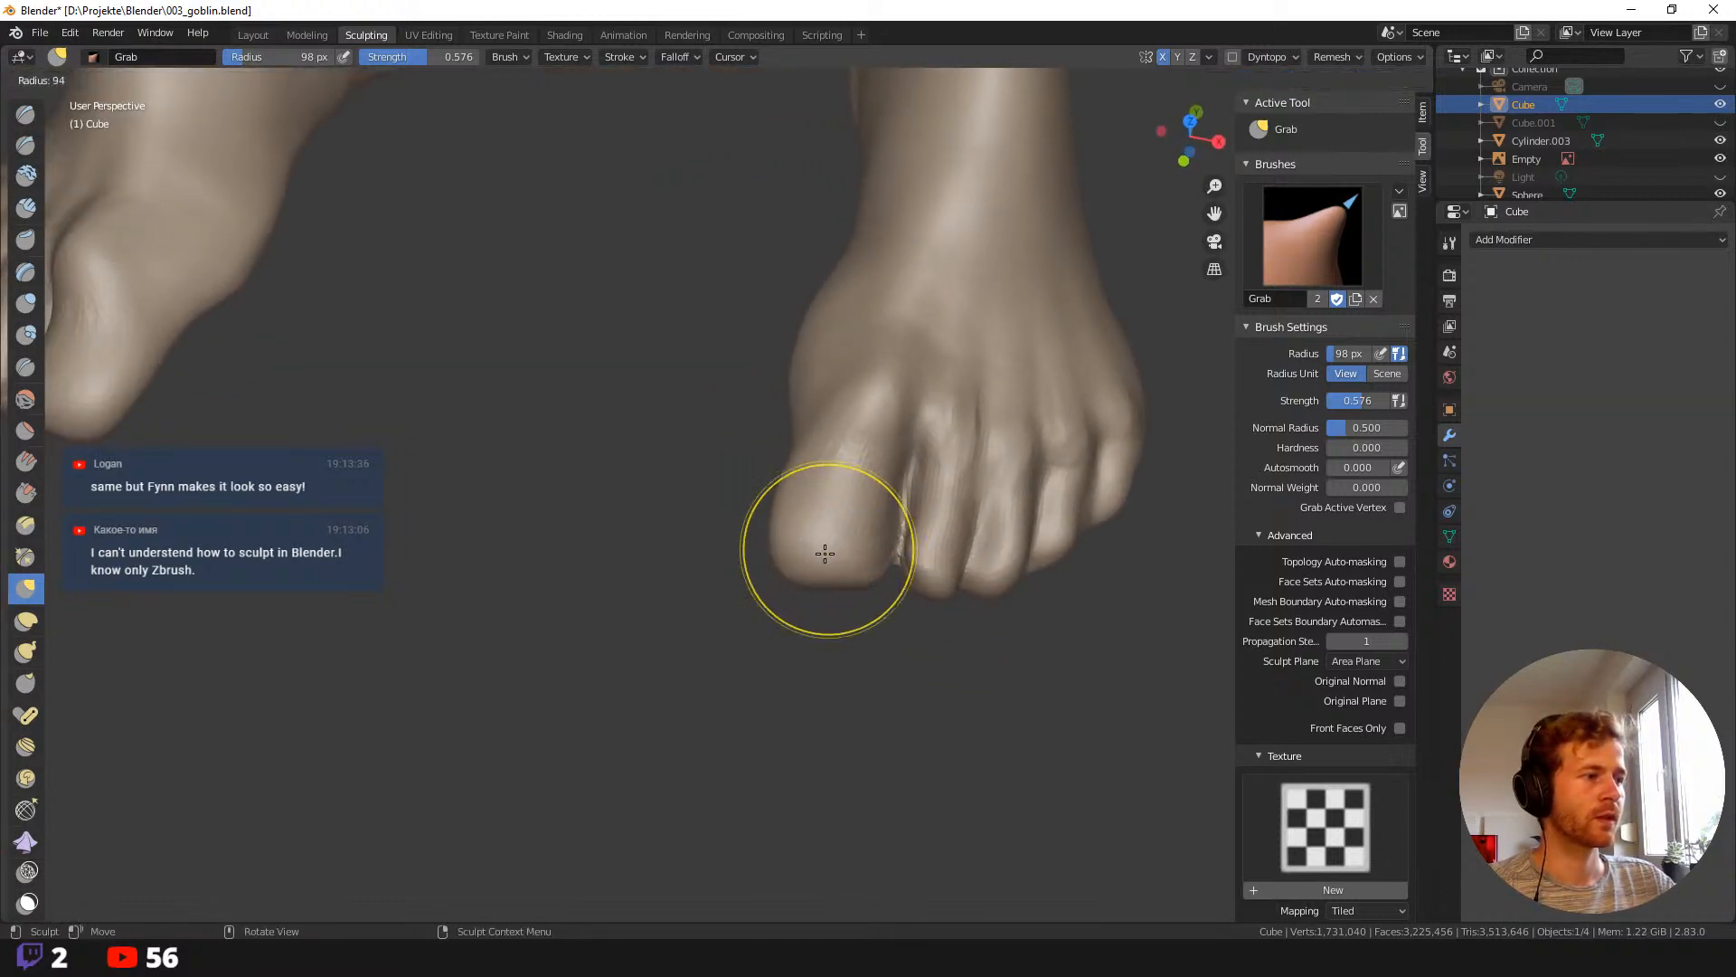
pyautogui.click(818, 555)
pyautogui.moveTo(815, 568); pyautogui.dragTo(826, 418, button='middle')
pyautogui.press('f')
pyautogui.click(826, 422)
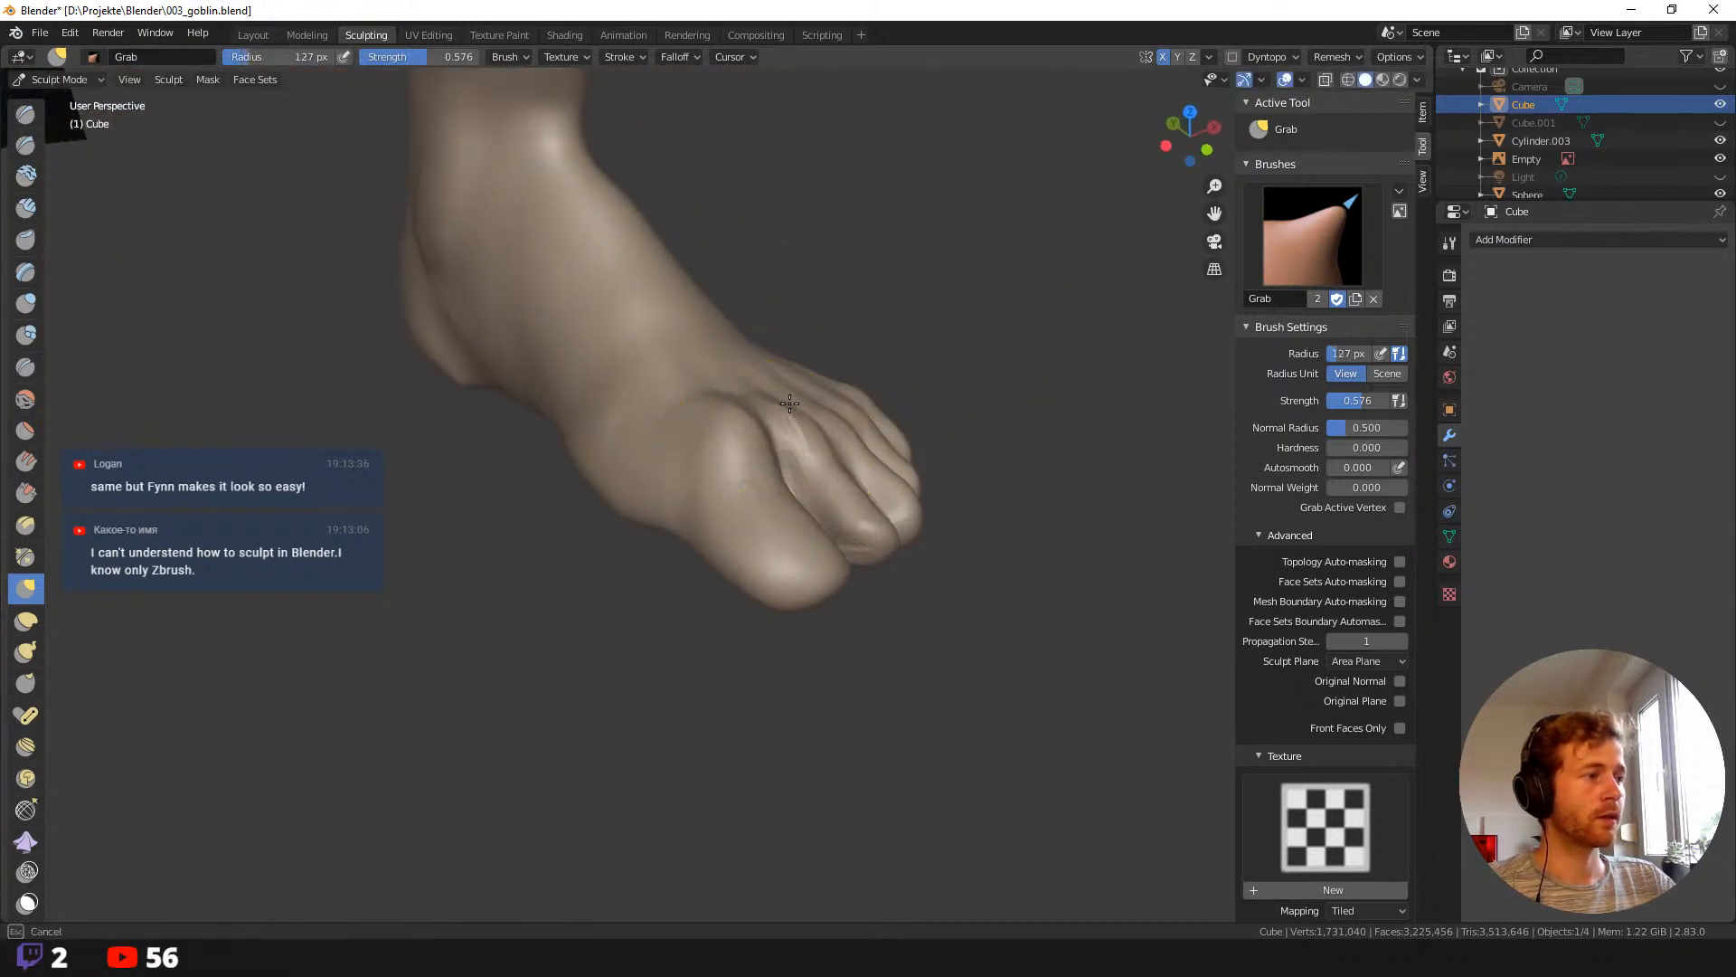
# Refine the joint at the base of the big toe with the Grab brush at an 84 px radius.
pyautogui.moveTo(727, 364); pyautogui.dragTo(783, 443, button='middle')
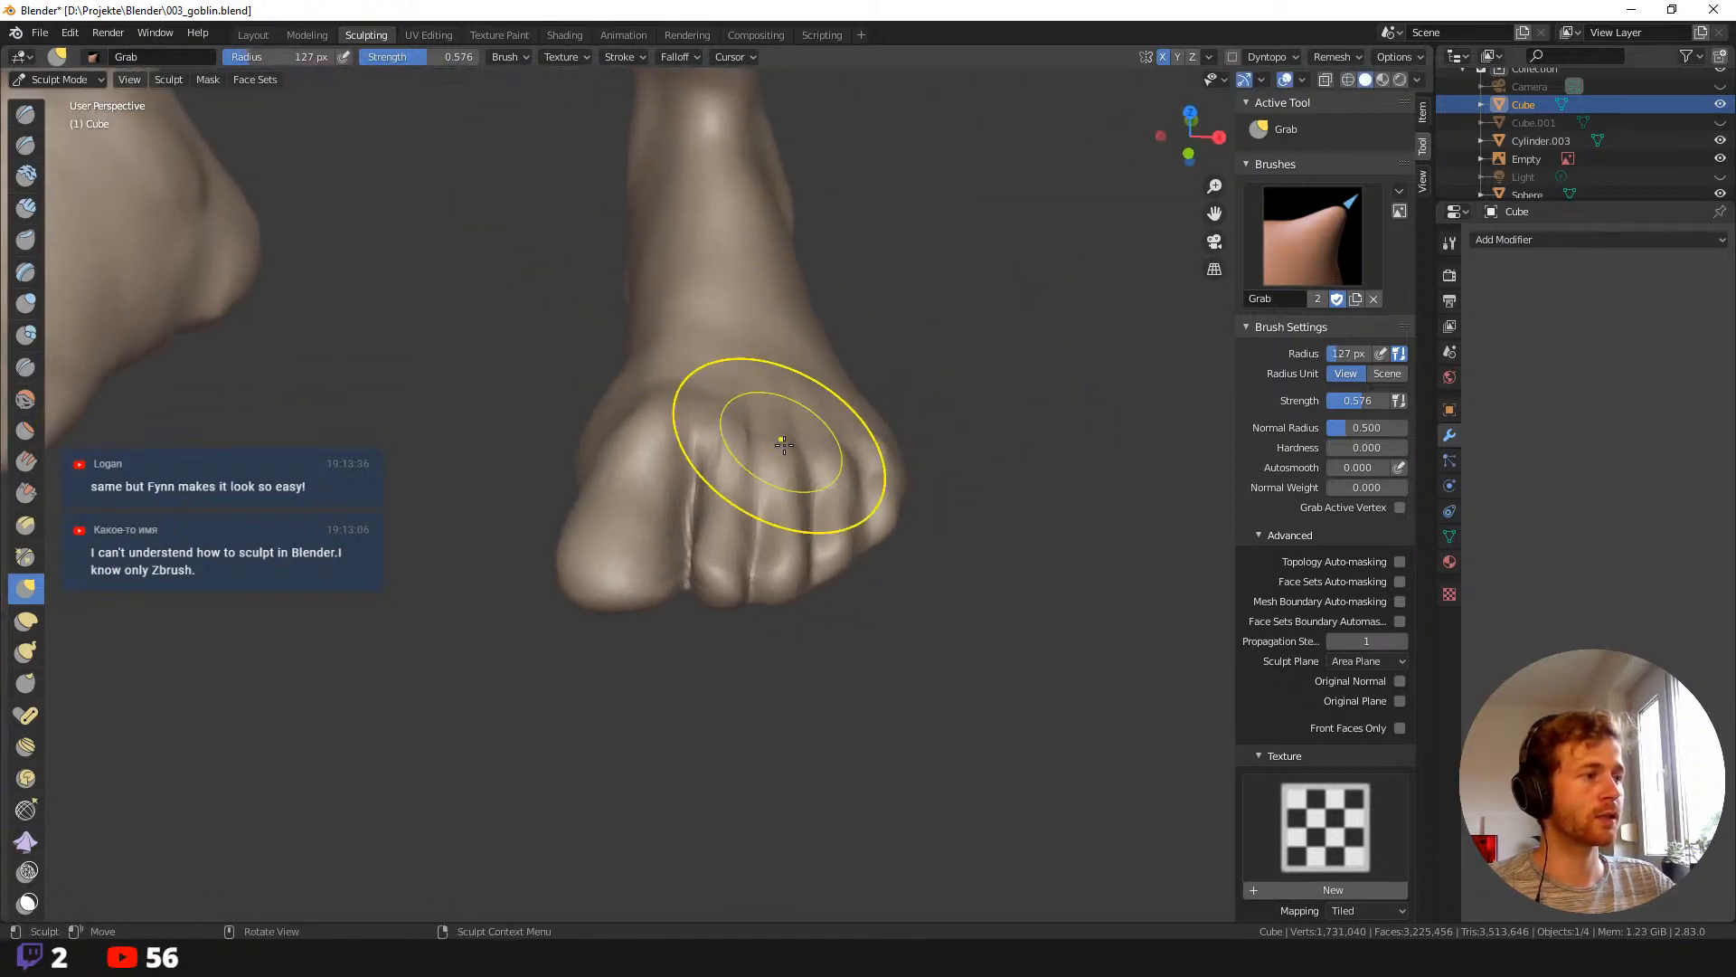
pyautogui.moveTo(597, 426)
pyautogui.mouseDown(button='middle')
pyautogui.moveTo(735, 423)
pyautogui.moveTo(649, 432)
pyautogui.mouseUp(button='middle')
pyautogui.press('f')
pyautogui.click(578, 418)
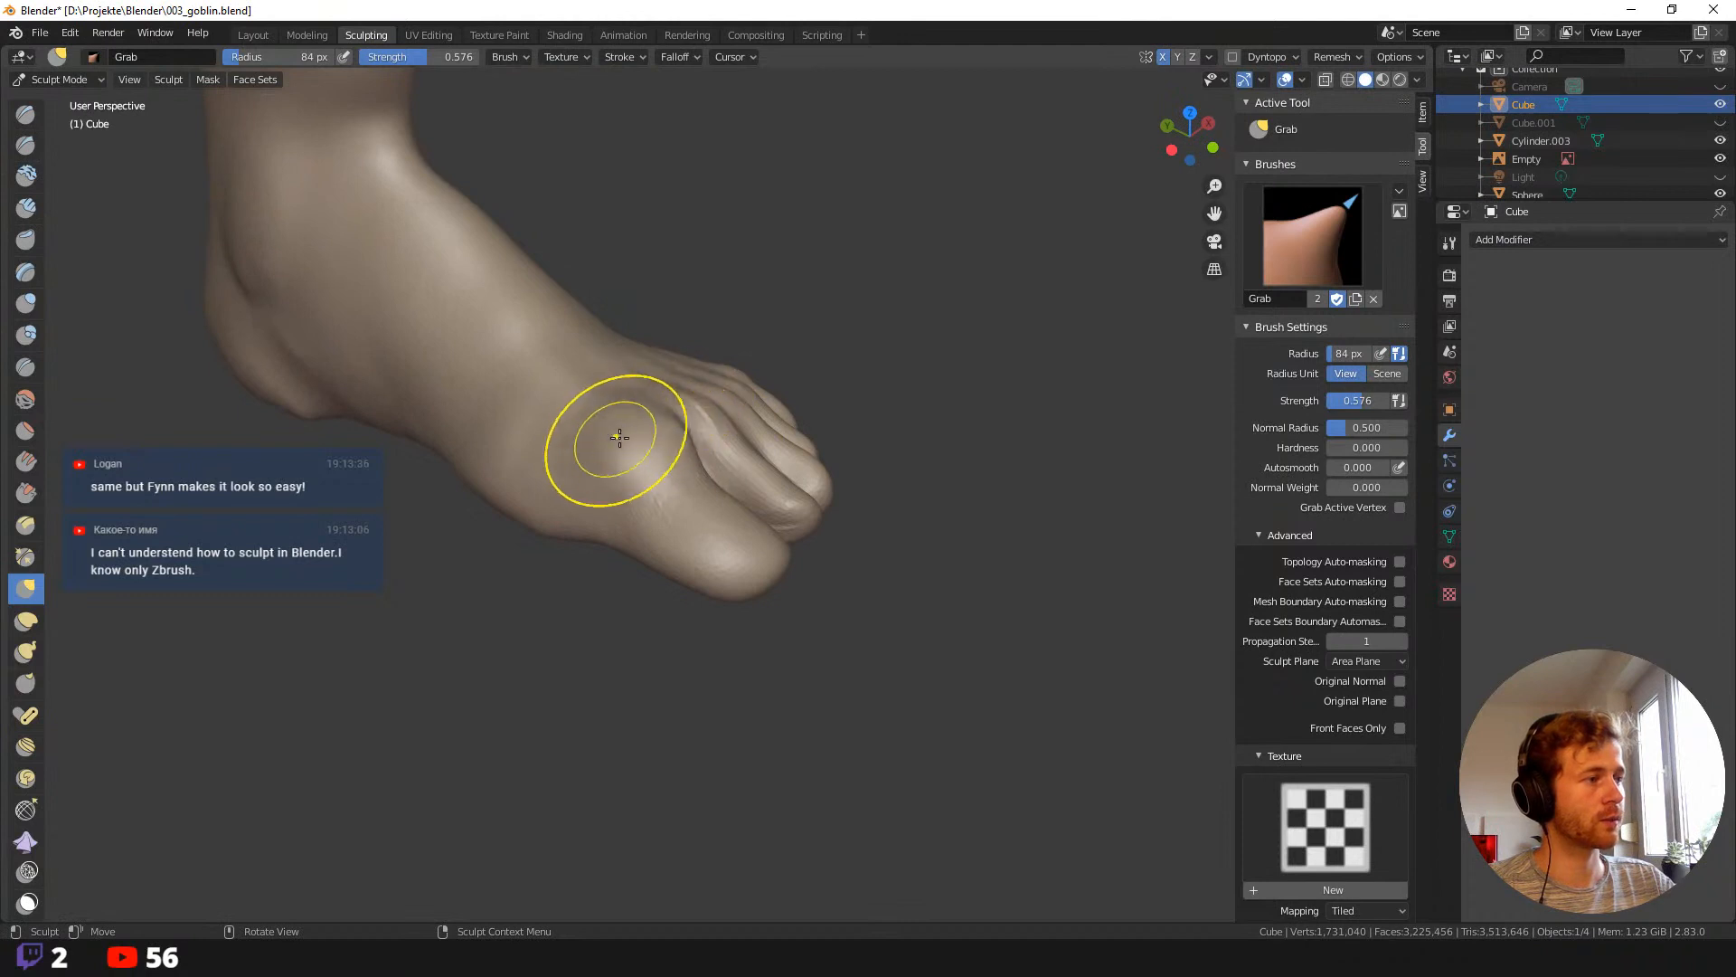
pyautogui.moveTo(688, 496); pyautogui.dragTo(650, 518, button='middle')
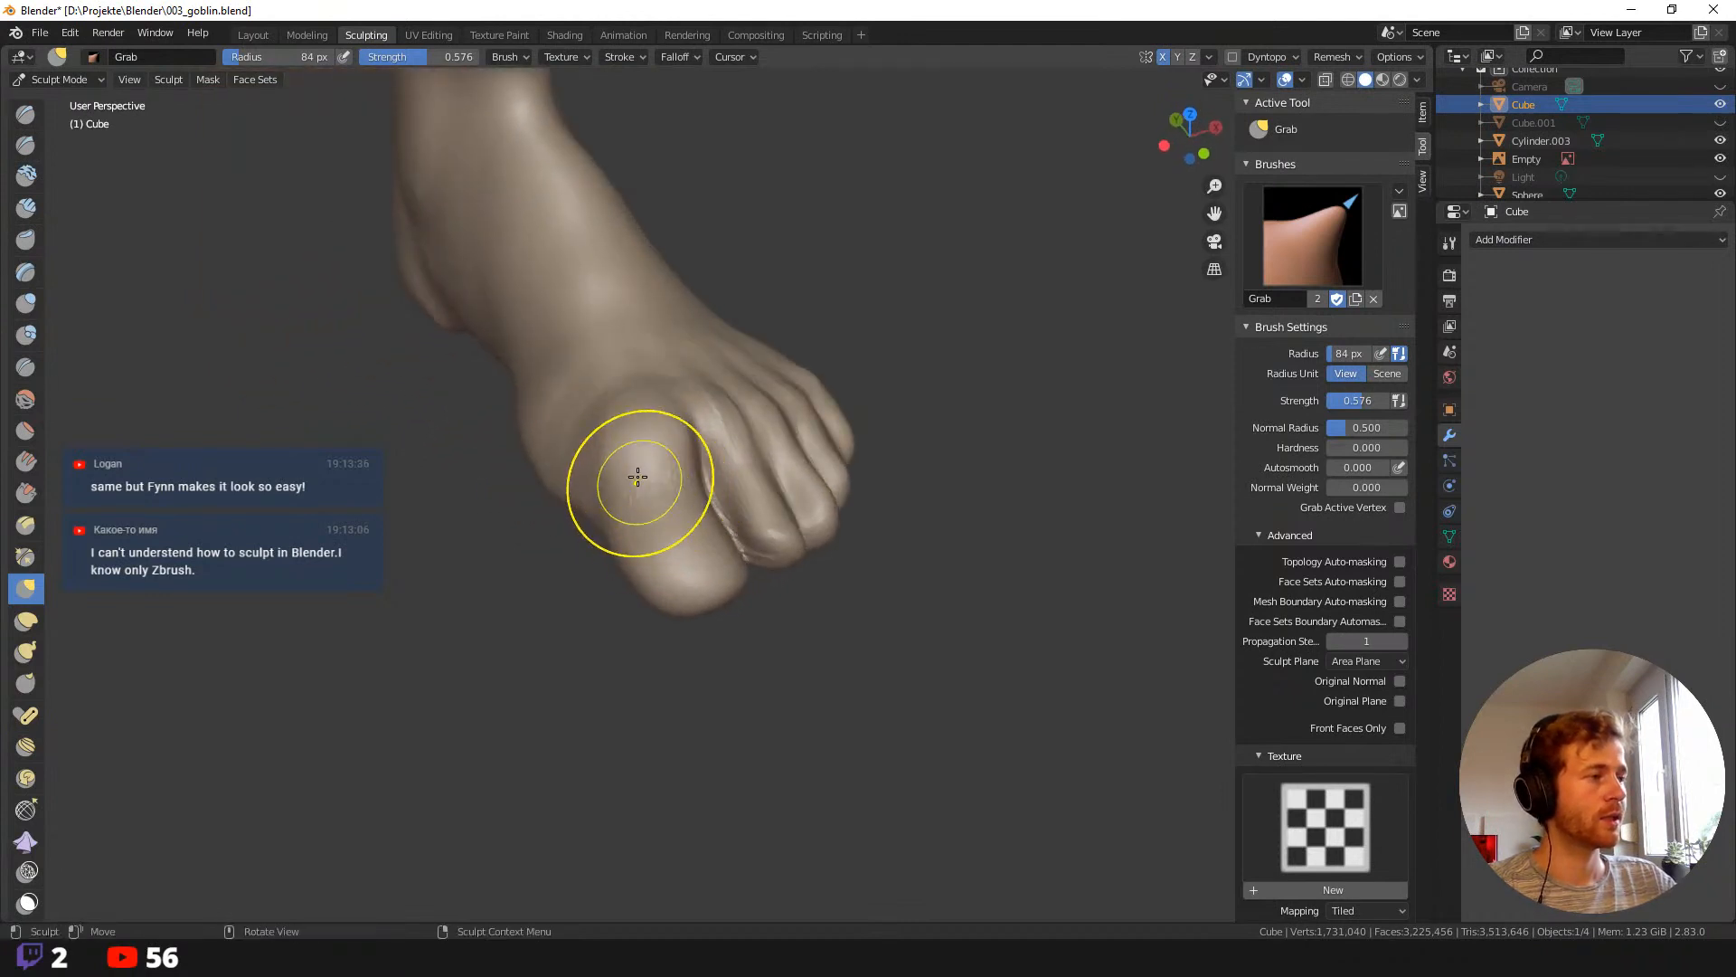
pyautogui.moveTo(730, 435); pyautogui.dragTo(836, 428, button='middle')
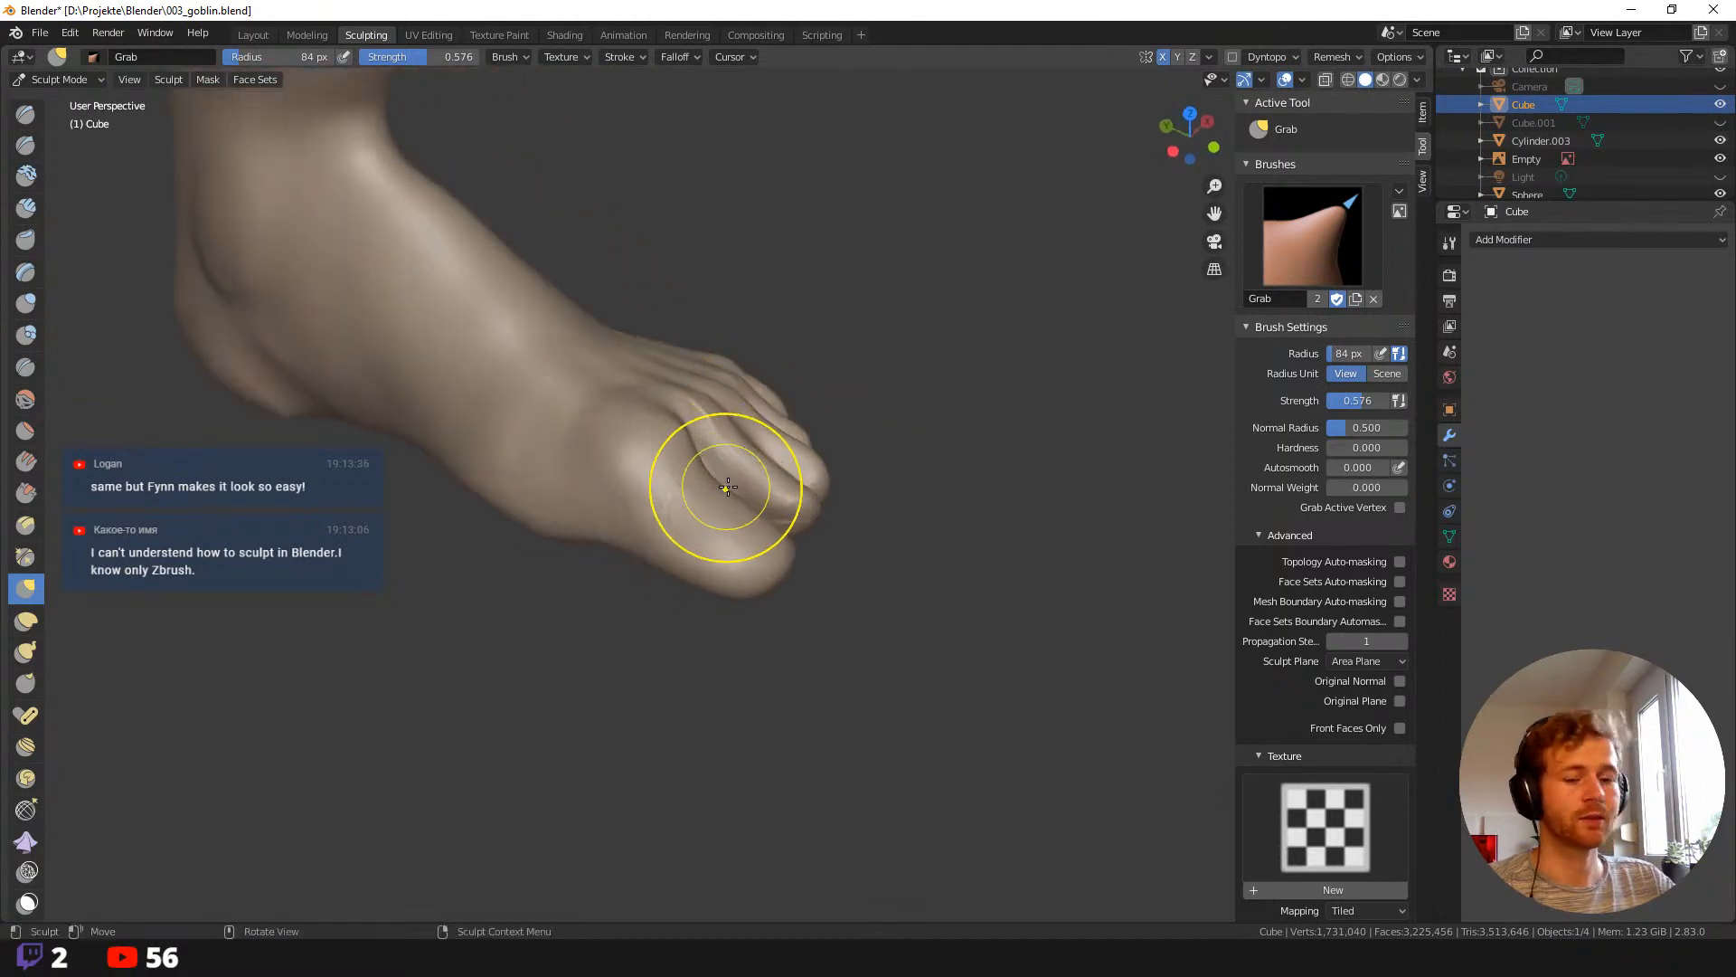
# Carve sharper separations around the smaller toes with the Draw Sharp brush in Subtract direction at radii of 92 px and 56 px.
pyautogui.hotkey('shift', 'space')
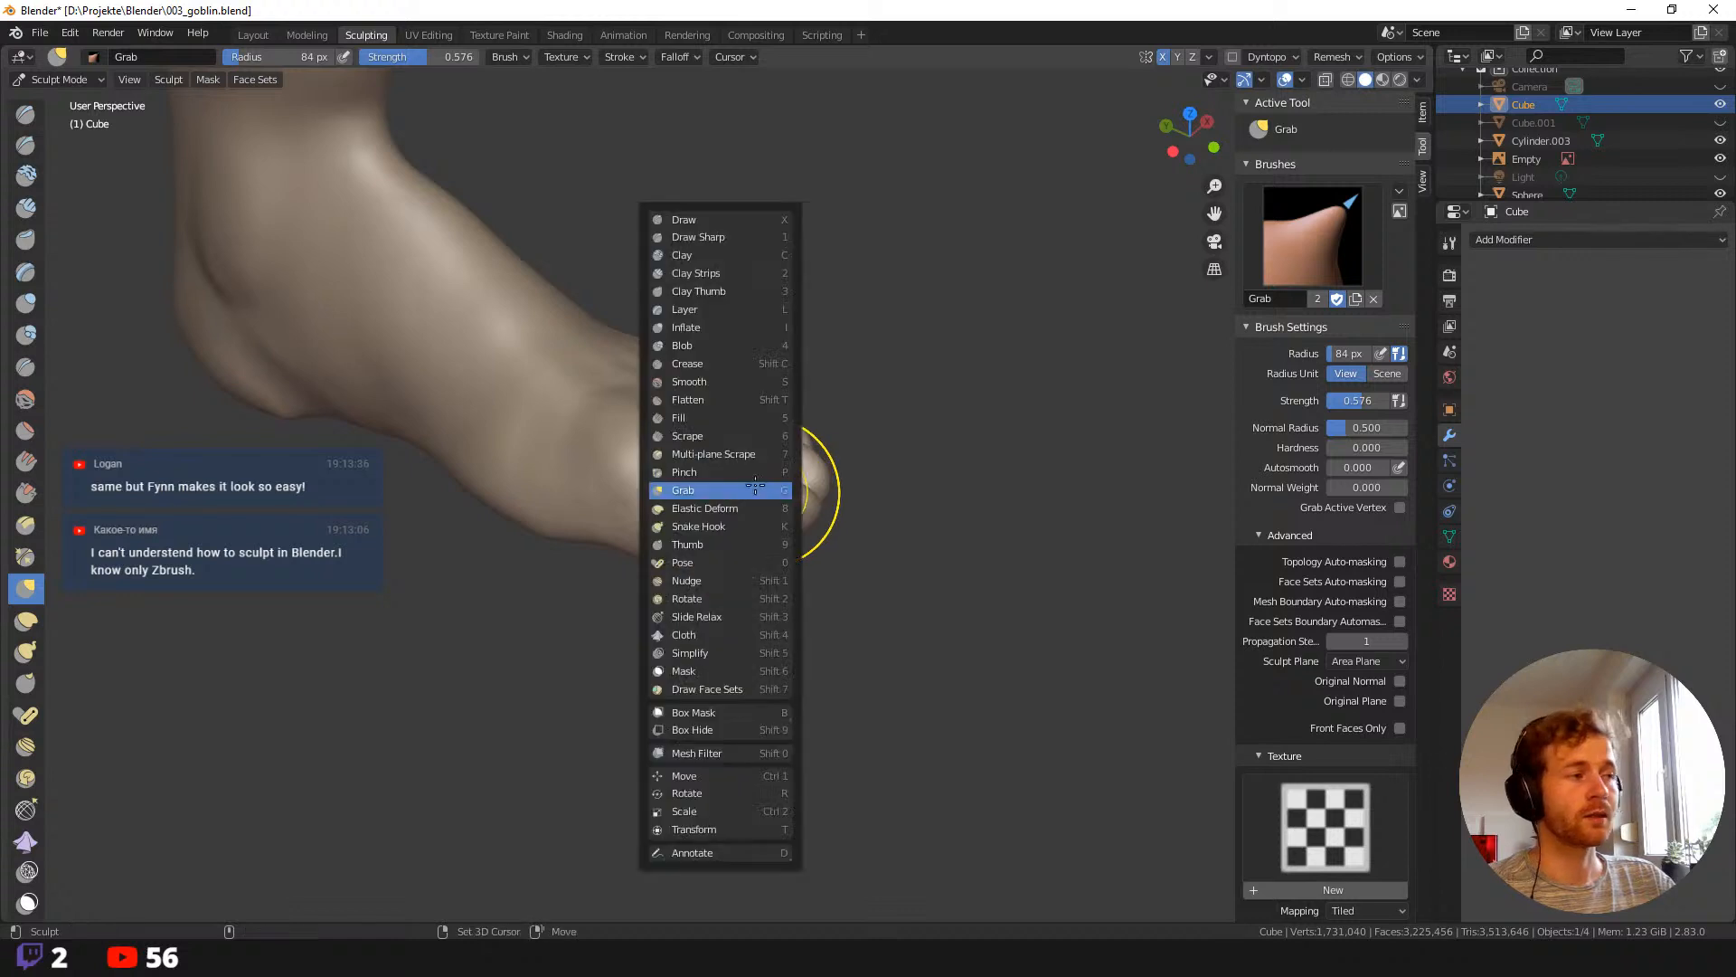
pyautogui.click(698, 237)
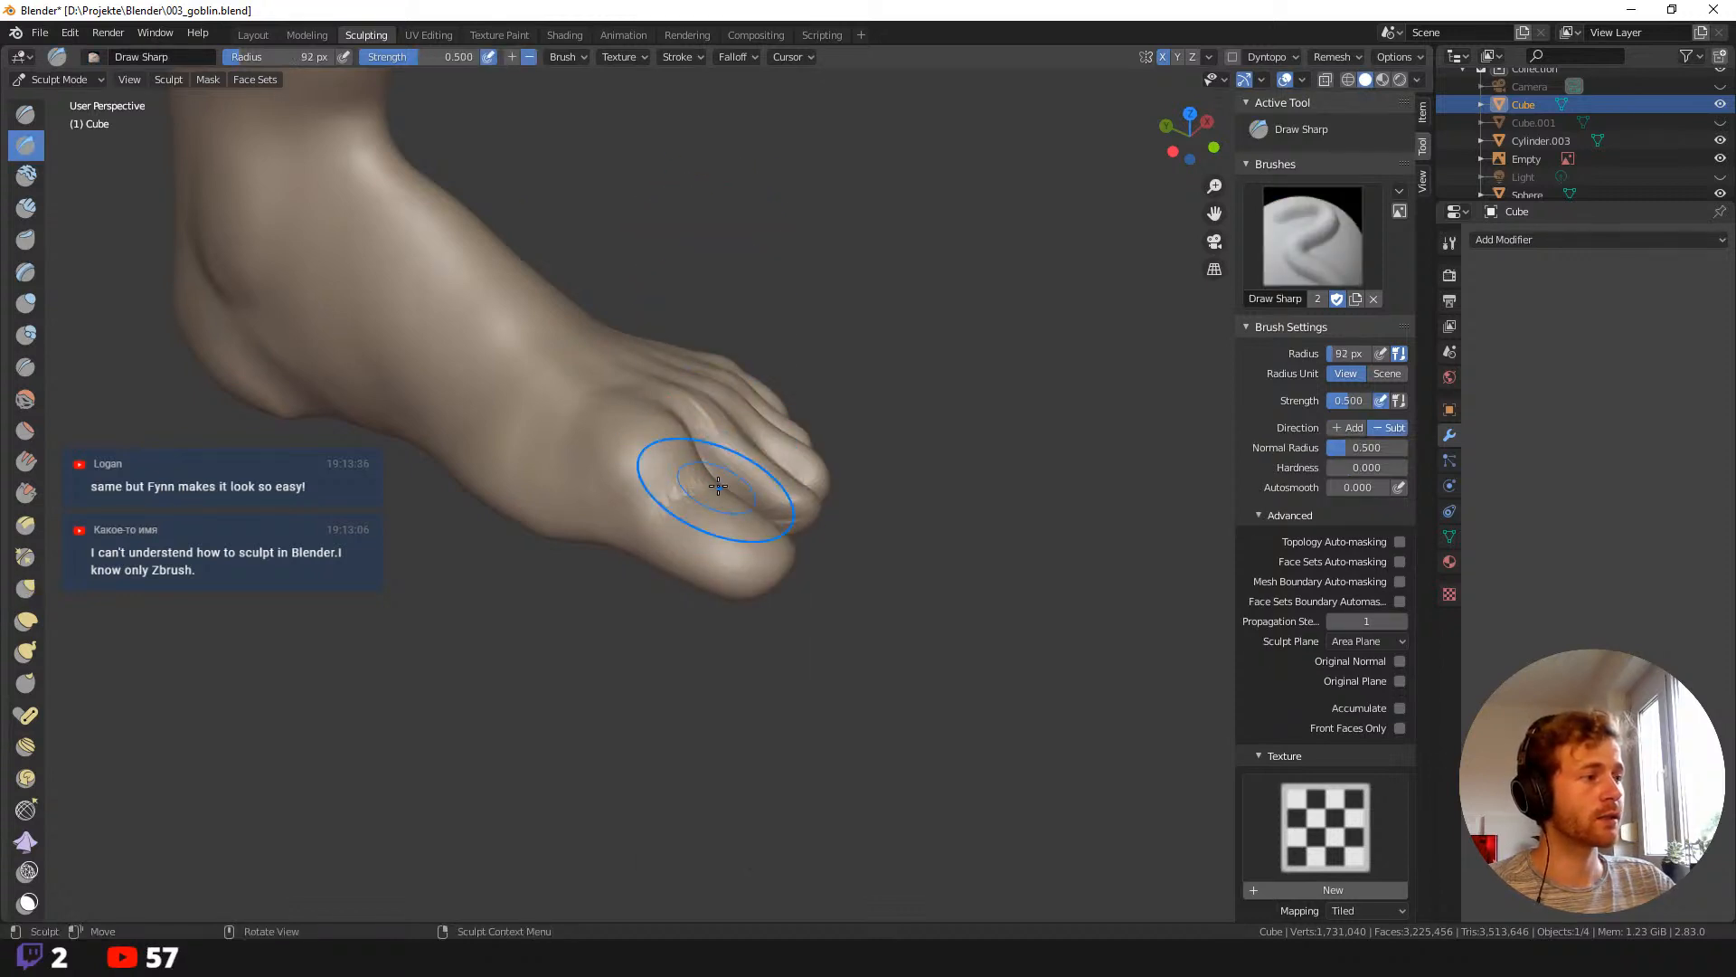
pyautogui.moveTo(718, 486); pyautogui.dragTo(778, 436, button='middle')
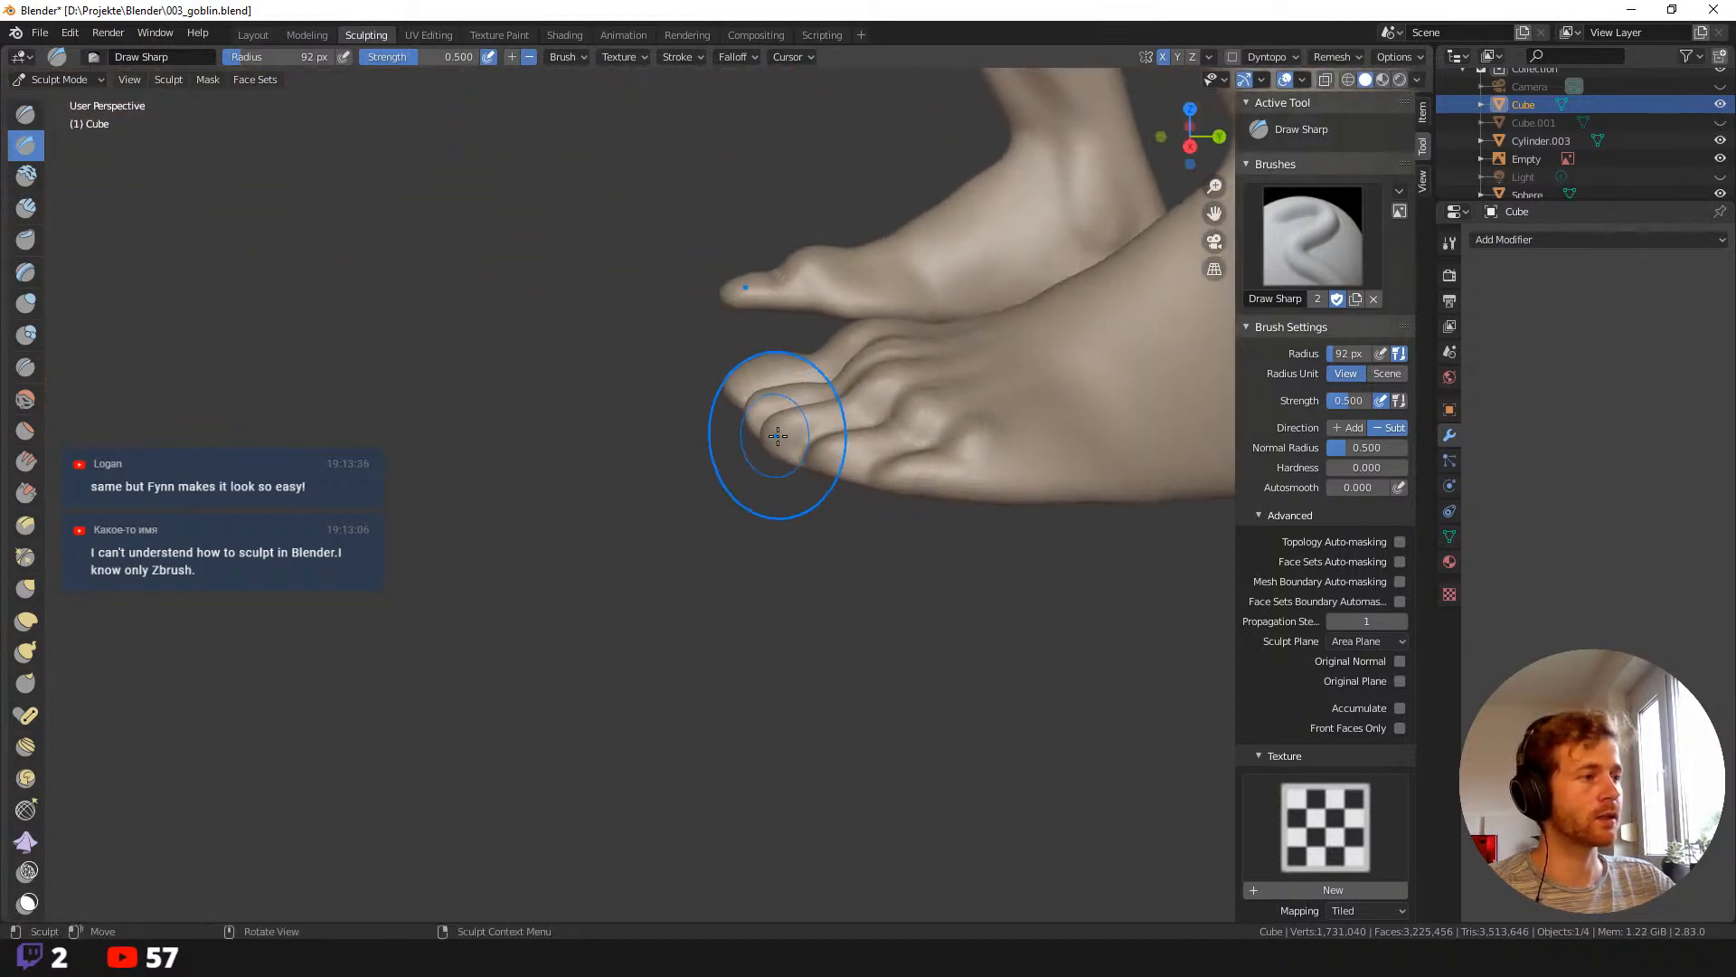
pyautogui.moveTo(904, 443); pyautogui.dragTo(844, 411, button='middle')
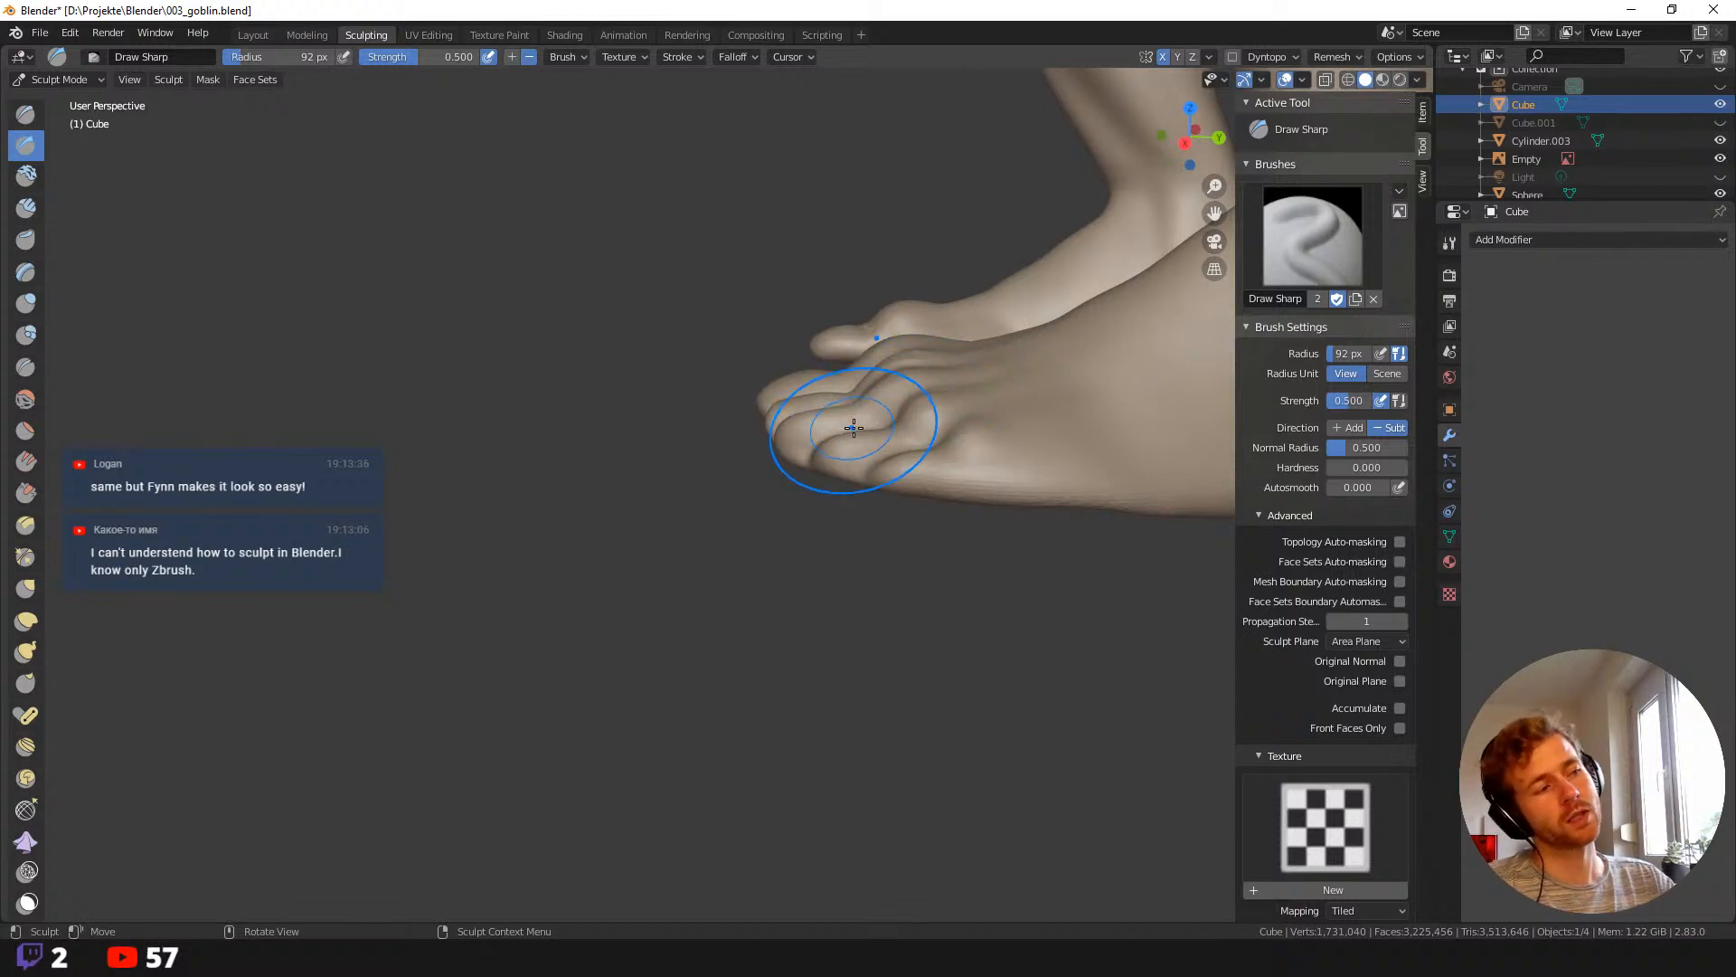
pyautogui.moveTo(711, 390); pyautogui.dragTo(778, 415, button='middle')
pyautogui.click(778, 415)
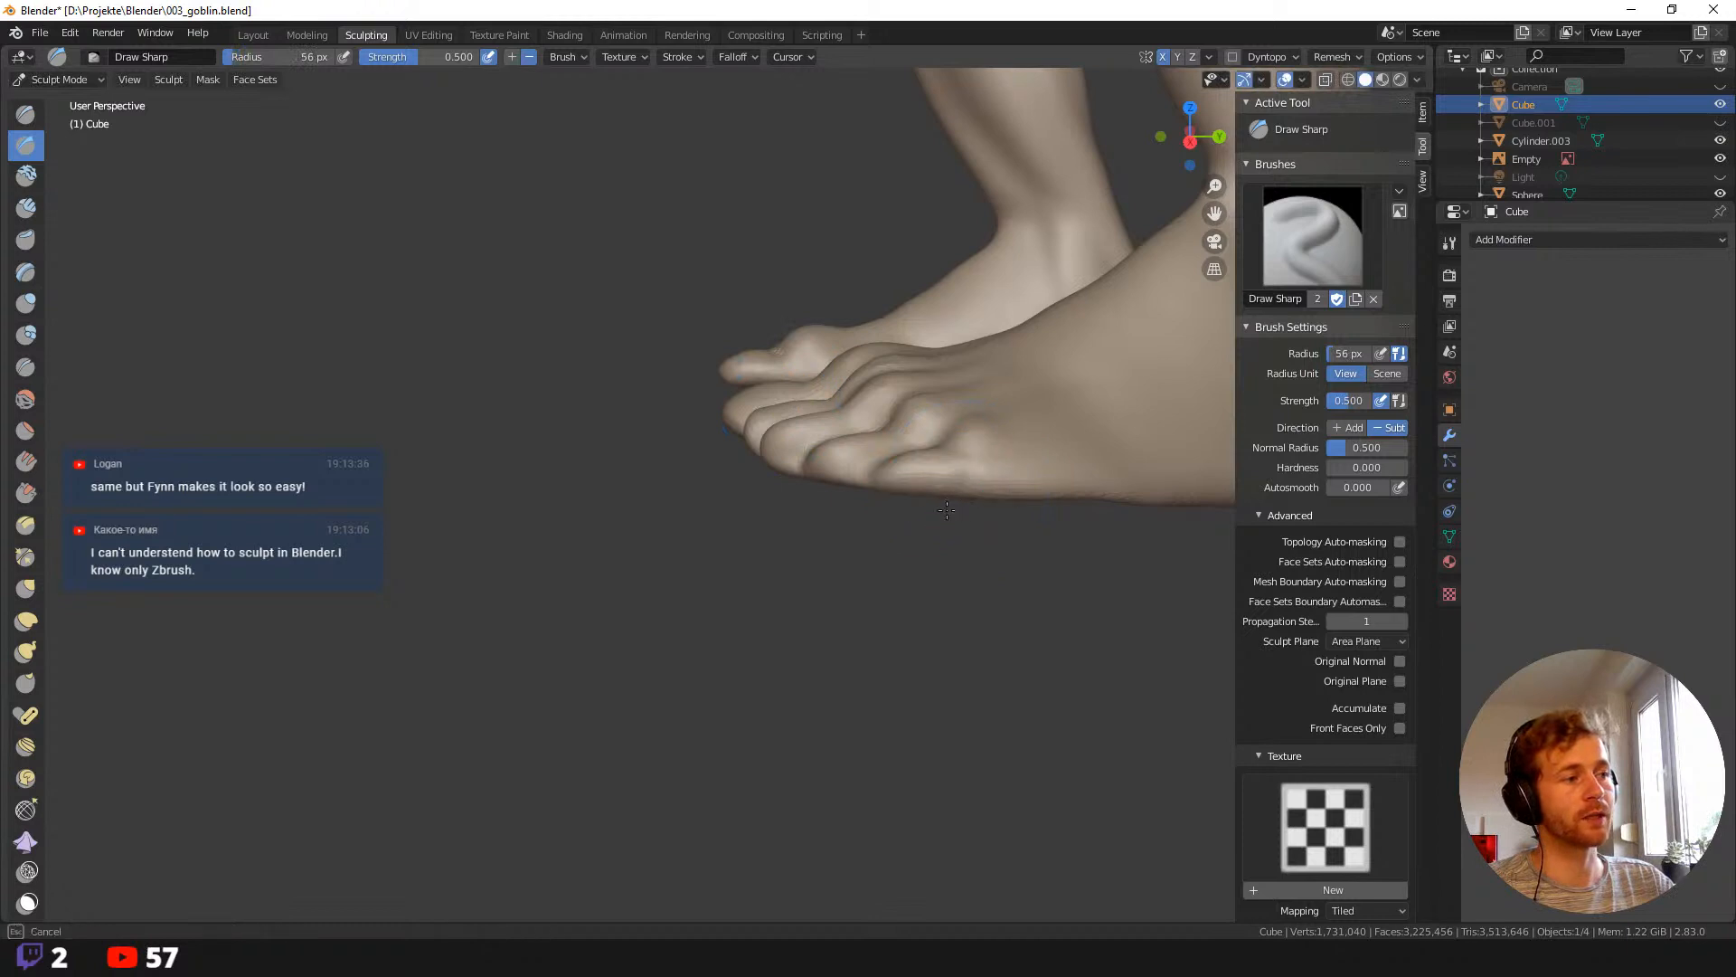
pyautogui.moveTo(890, 548); pyautogui.dragTo(931, 496, button='middle')
pyautogui.moveTo(802, 533)
pyautogui.mouseDown()
pyautogui.moveTo(830, 541)
pyautogui.moveTo(783, 550)
pyautogui.mouseUp()
pyautogui.moveTo(672, 581)
pyautogui.mouseDown(button='middle')
pyautogui.moveTo(814, 602)
pyautogui.moveTo(830, 745)
pyautogui.moveTo(794, 794)
pyautogui.moveTo(760, 746)
pyautogui.moveTo(818, 689)
pyautogui.moveTo(753, 601)
pyautogui.mouseUp(button='middle')
# Carve the crease between the big toe and the ball of the foot with the Draw Sharp brush at a 60 px radius.
pyautogui.press('f')
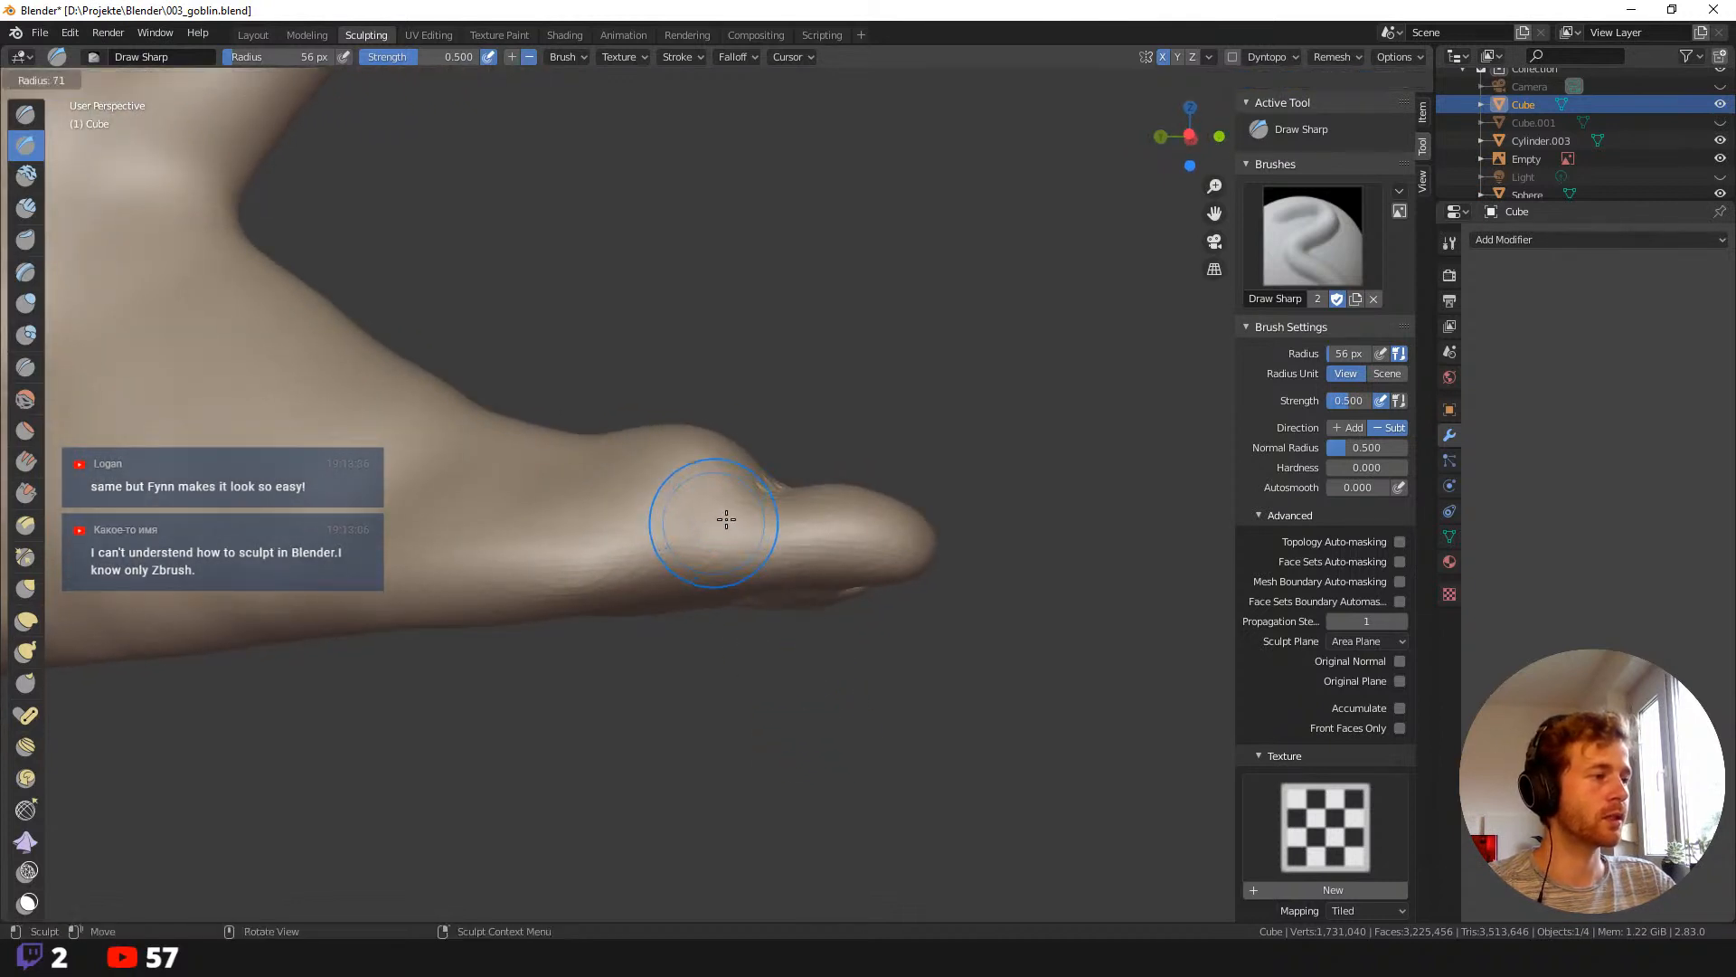
pyautogui.click(725, 519)
pyautogui.moveTo(713, 542); pyautogui.dragTo(715, 586)
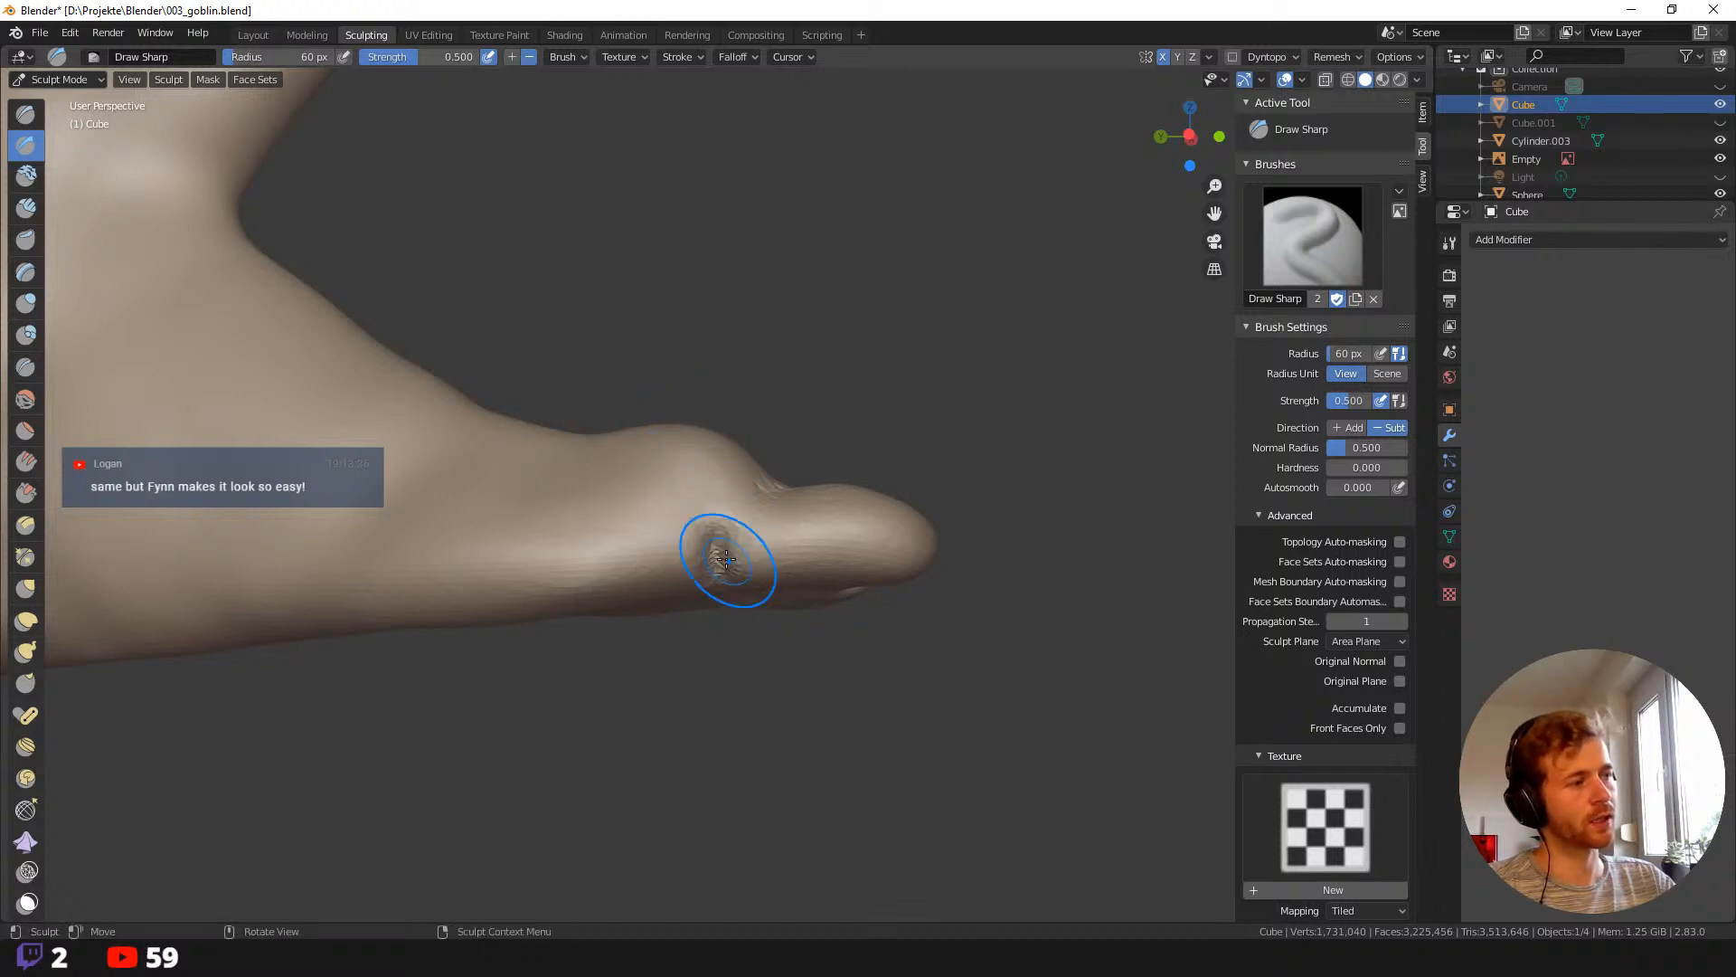
pyautogui.moveTo(726, 559); pyautogui.dragTo(709, 514, button='middle')
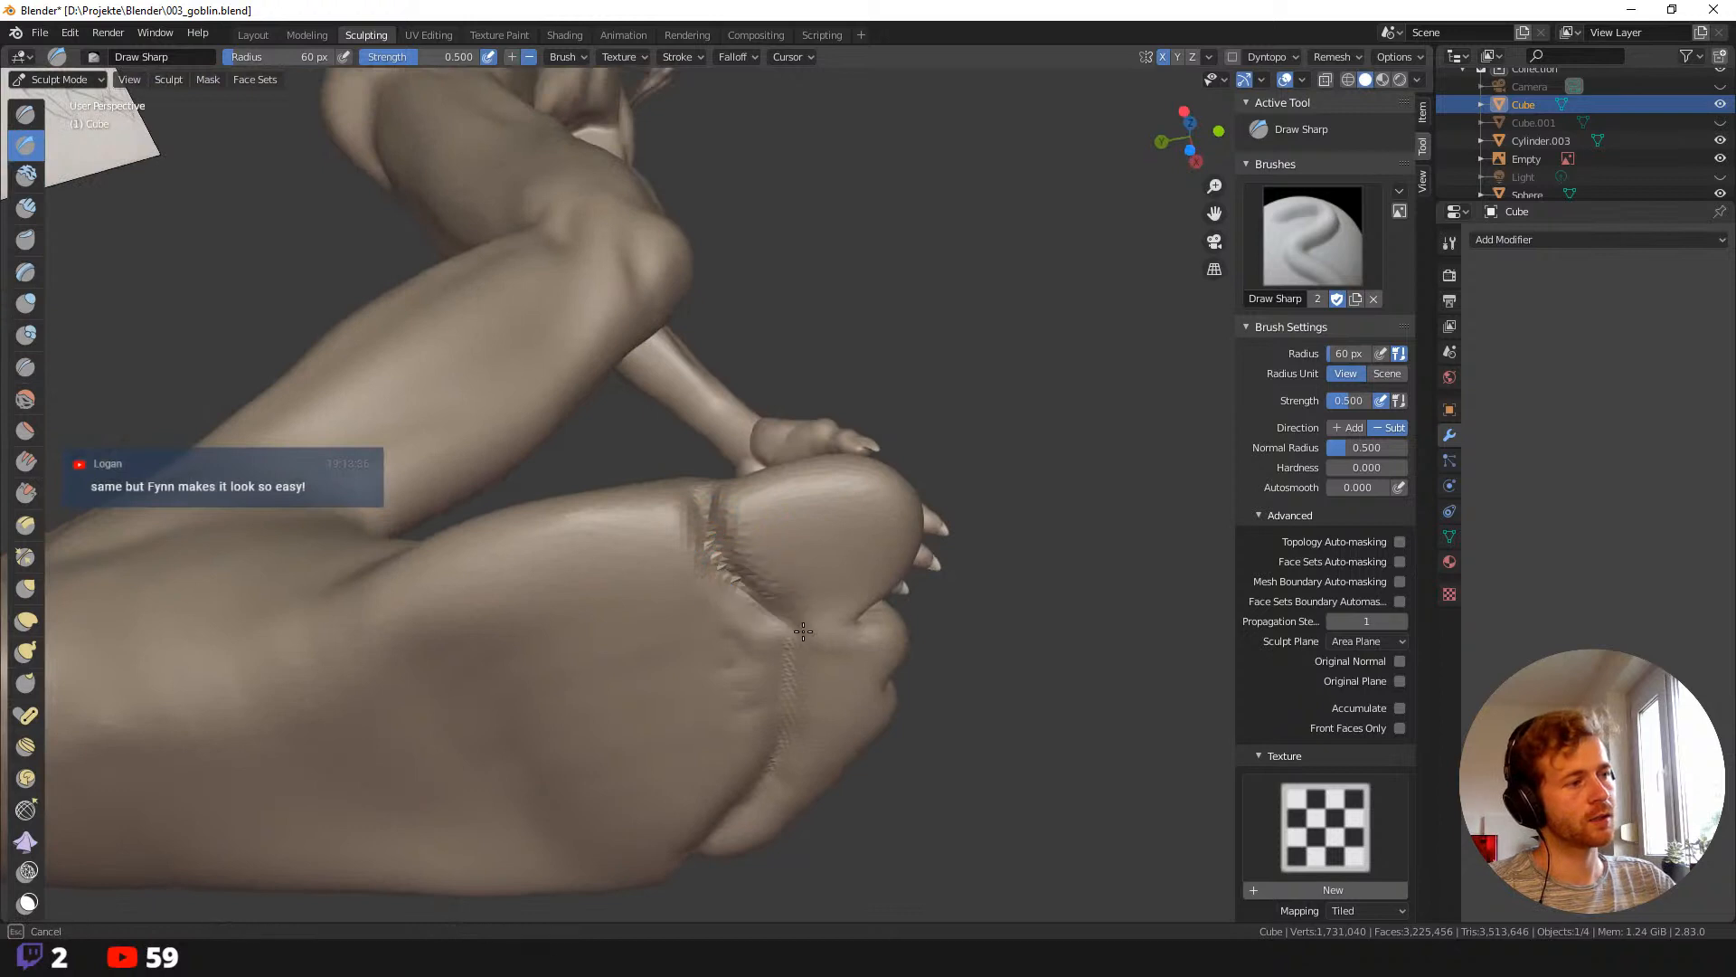
pyautogui.moveTo(861, 613); pyautogui.dragTo(738, 619)
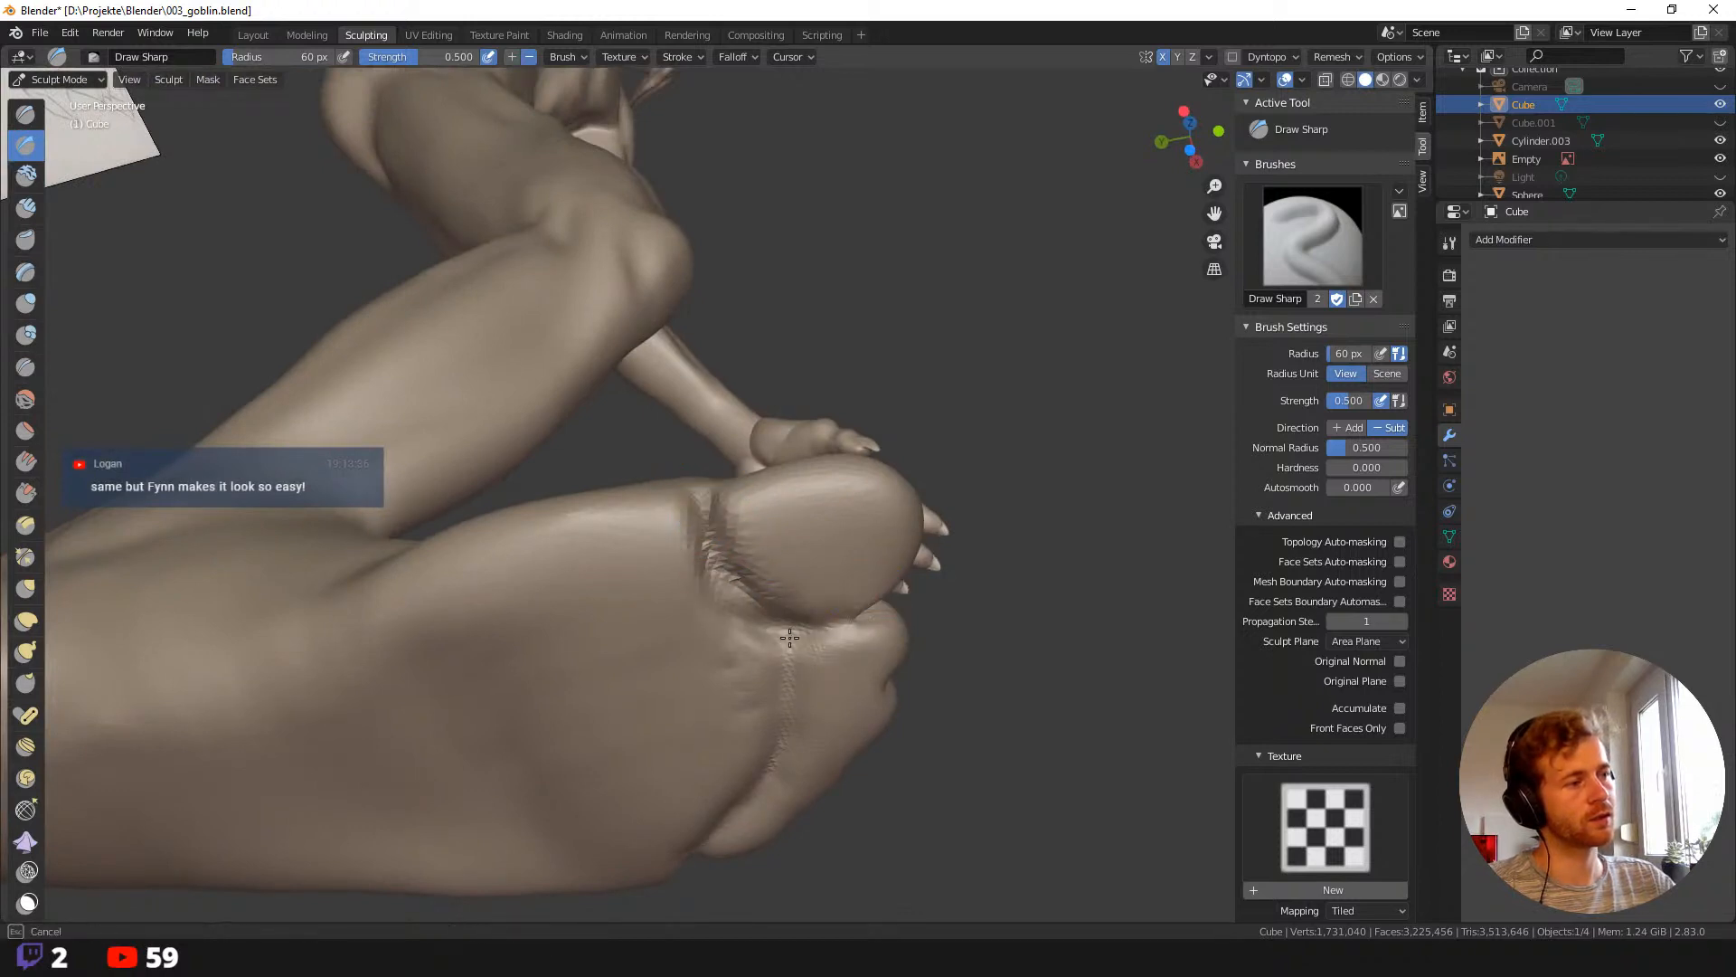
# Deepen the crease beneath the smaller toes along the sole with the Draw Sharp brush at radii of 60 px and 48 px.
pyautogui.moveTo(741, 546); pyautogui.dragTo(775, 465, button='middle')
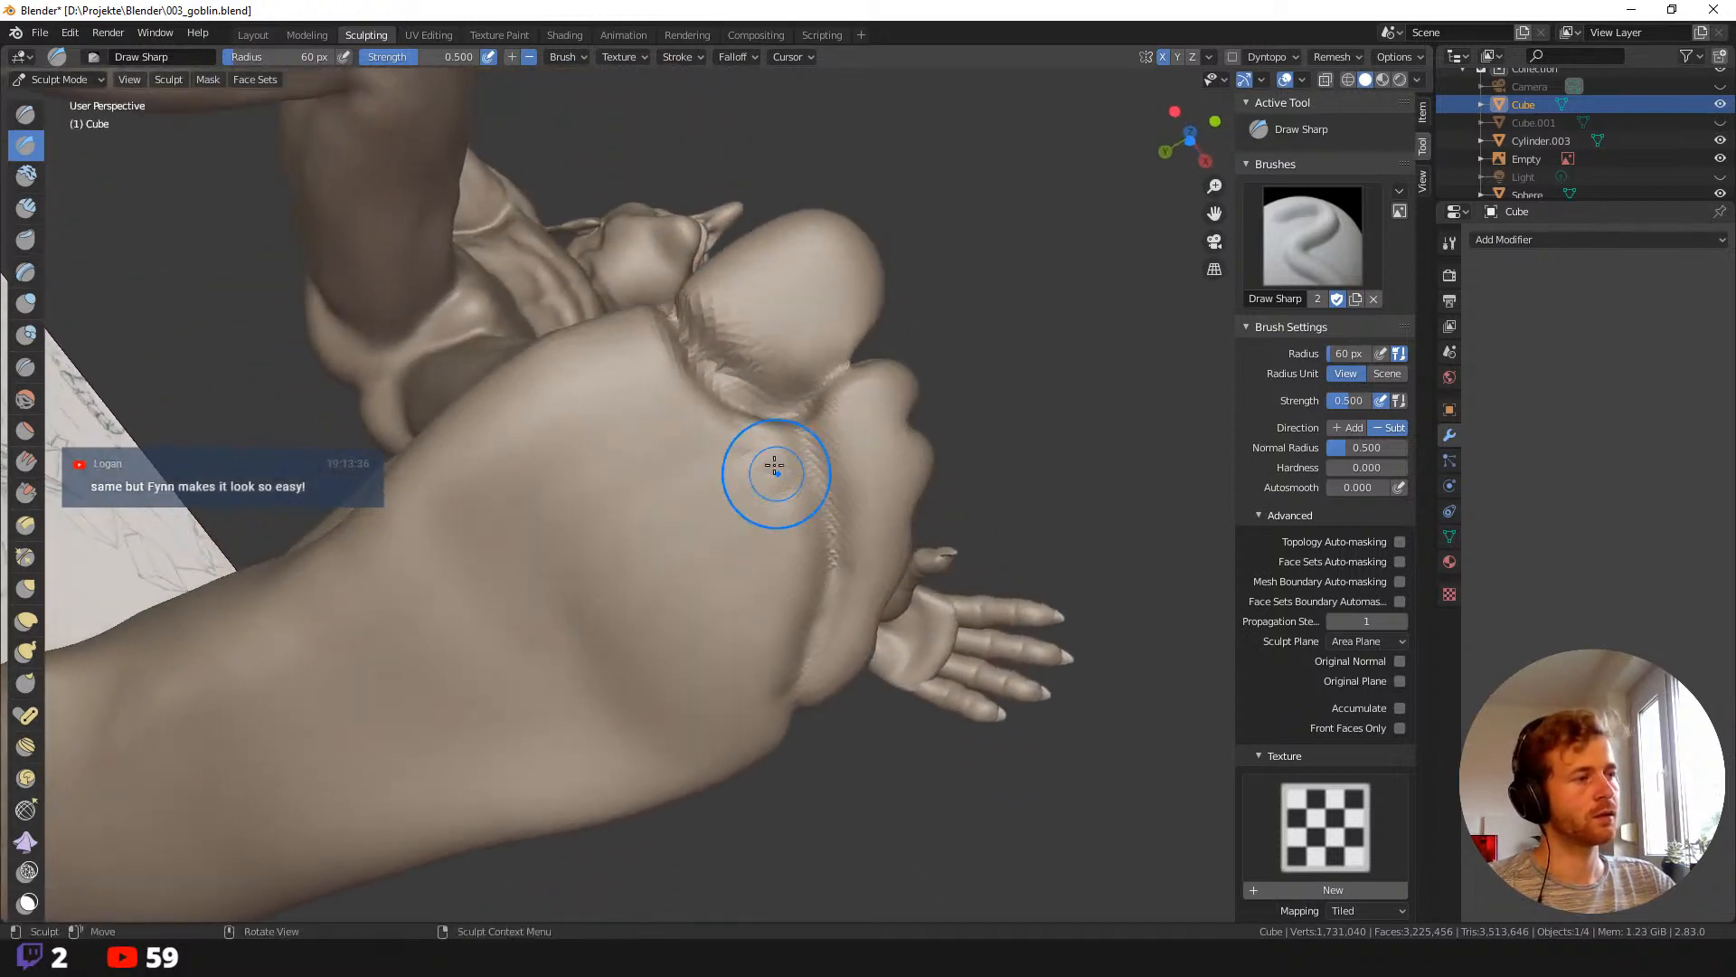
pyautogui.moveTo(796, 466)
pyautogui.mouseDown()
pyautogui.moveTo(819, 615)
pyautogui.moveTo(796, 677)
pyautogui.mouseUp()
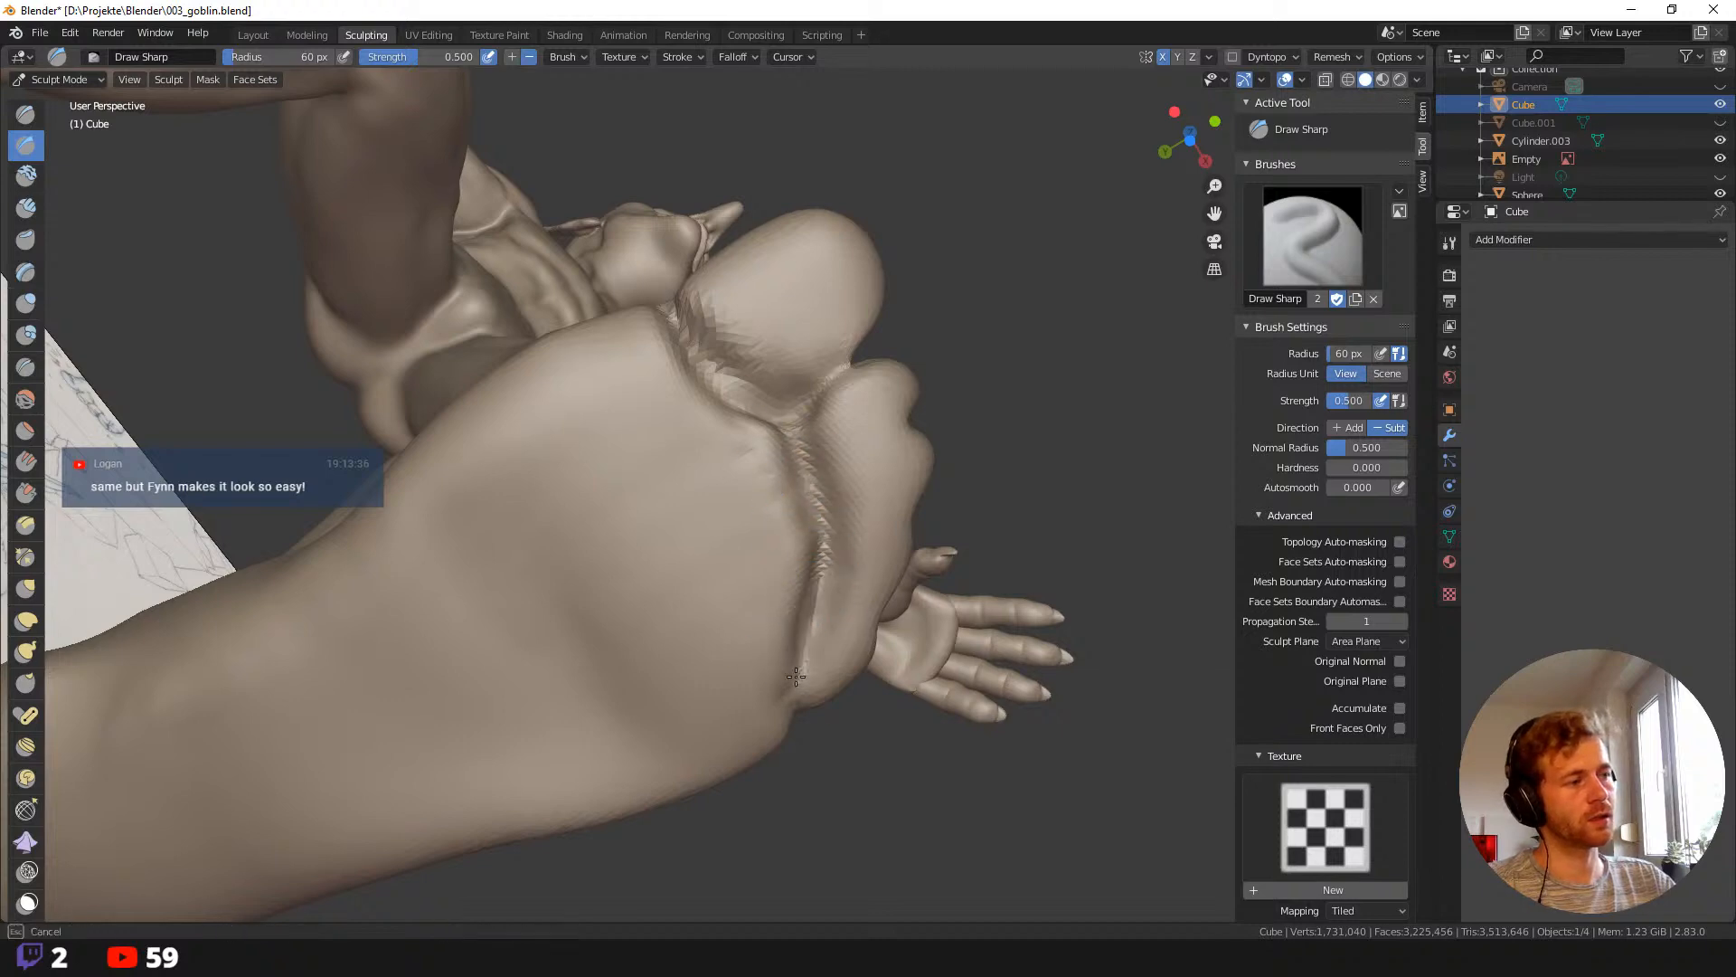
pyautogui.moveTo(799, 681); pyautogui.dragTo(661, 423, button='middle')
pyautogui.press('f')
pyautogui.click(719, 456)
pyautogui.moveTo(701, 419)
pyautogui.mouseDown()
pyautogui.moveTo(682, 453)
pyautogui.moveTo(695, 438)
pyautogui.moveTo(761, 497)
pyautogui.mouseUp()
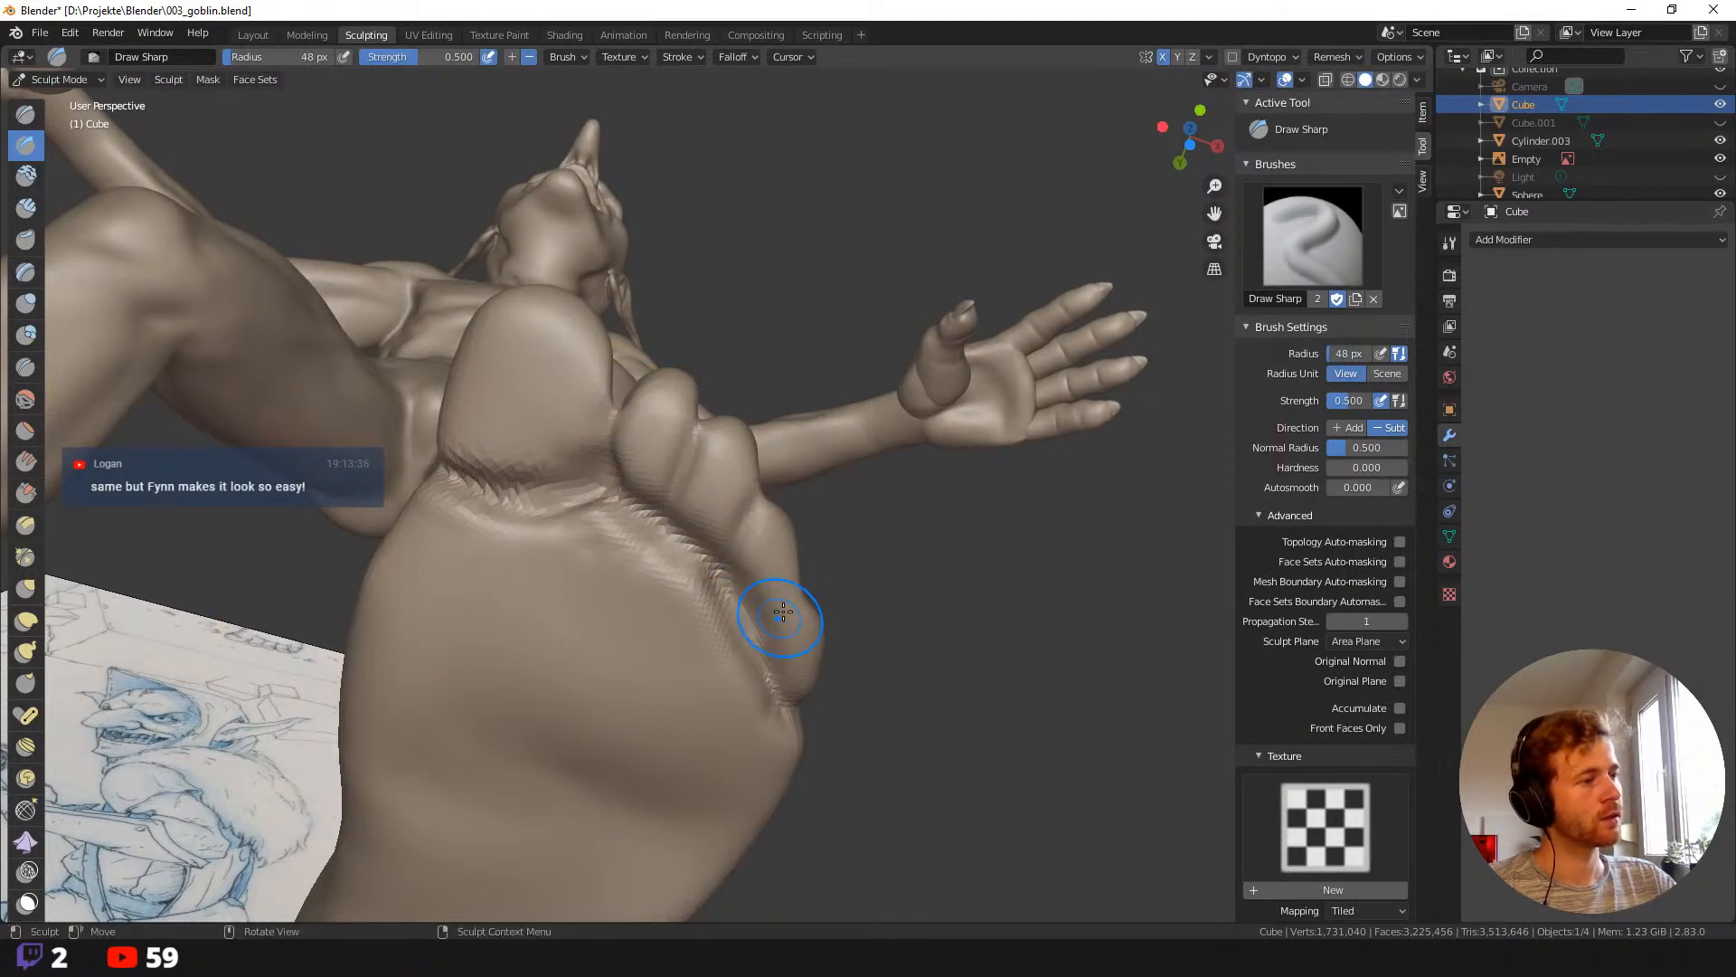
# Sharpen the gaps and folds around the toes from the front with the Draw Sharp brush at a 48 px radius.
pyautogui.moveTo(826, 533); pyautogui.dragTo(785, 624, button='middle')
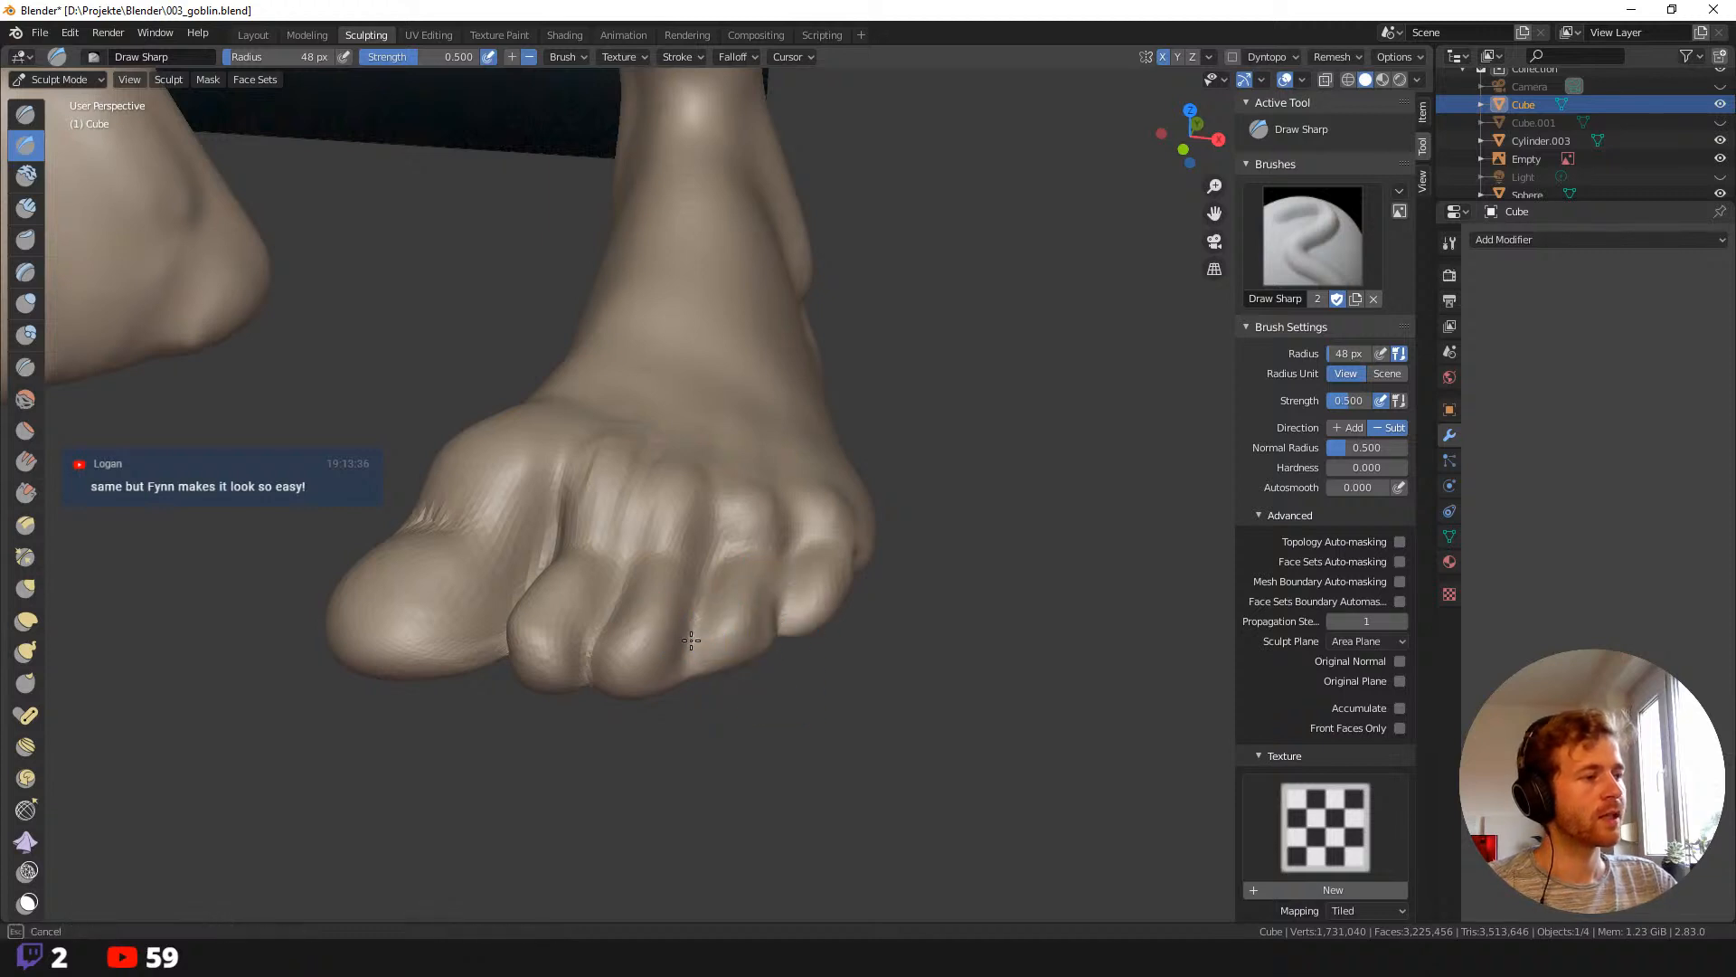
pyautogui.moveTo(697, 672); pyautogui.dragTo(647, 571, button='middle')
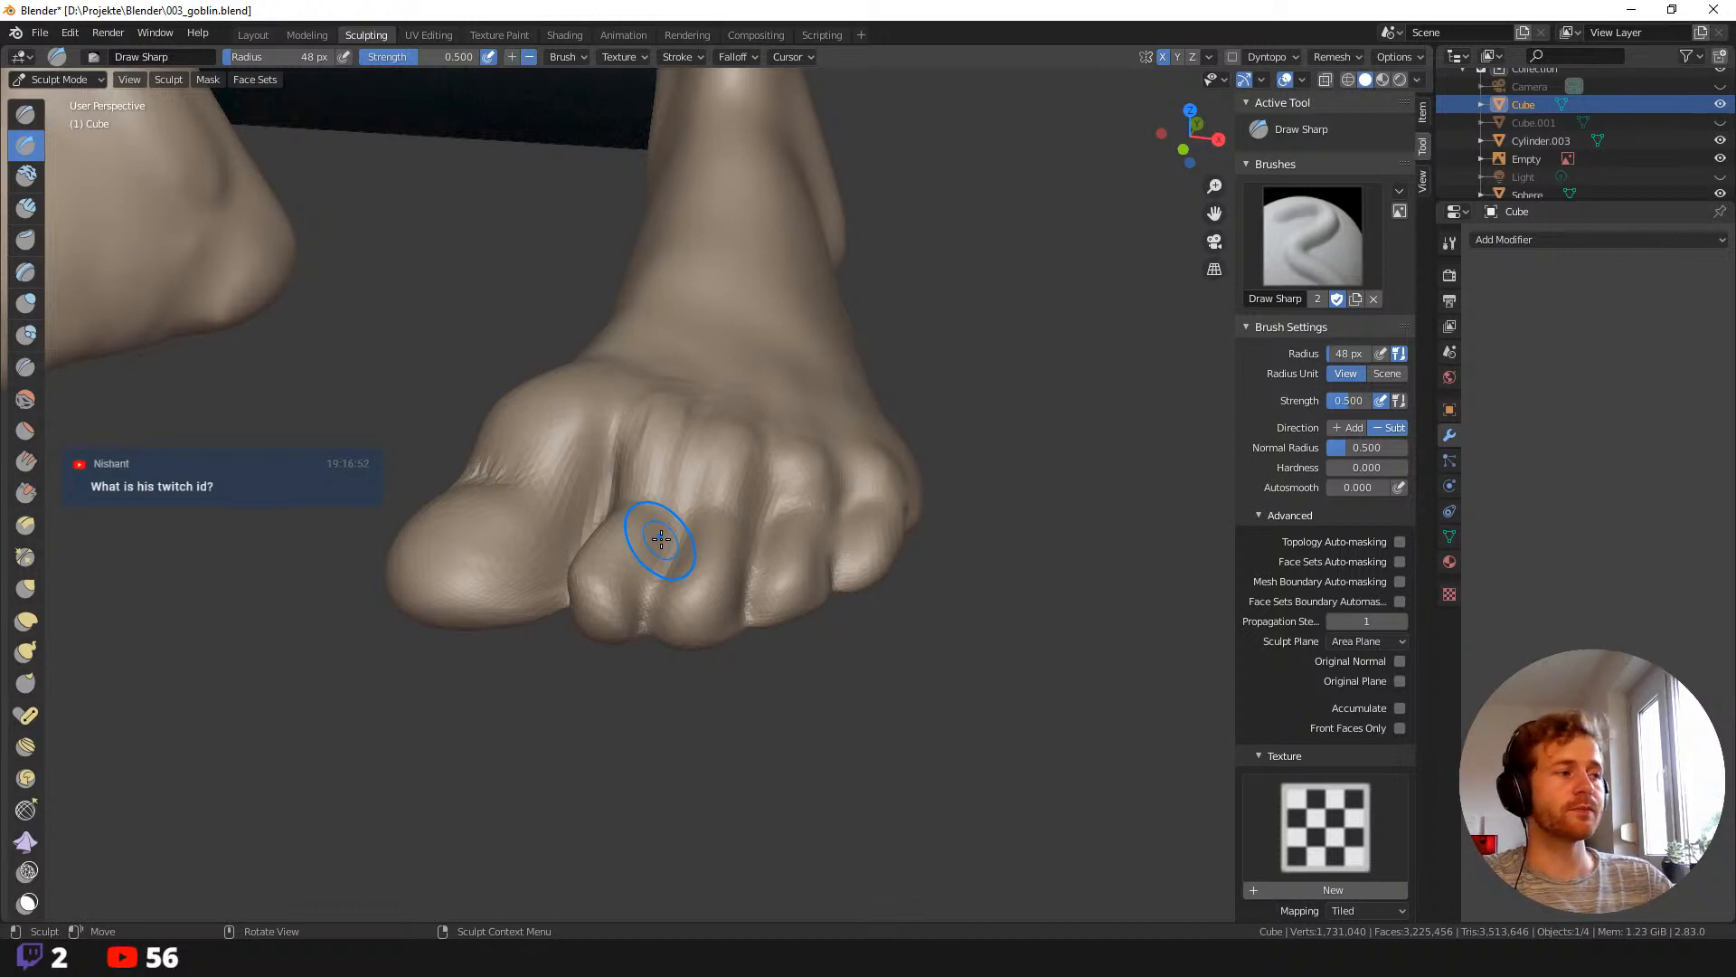
pyautogui.moveTo(383, 488); pyautogui.dragTo(421, 499, button='middle')
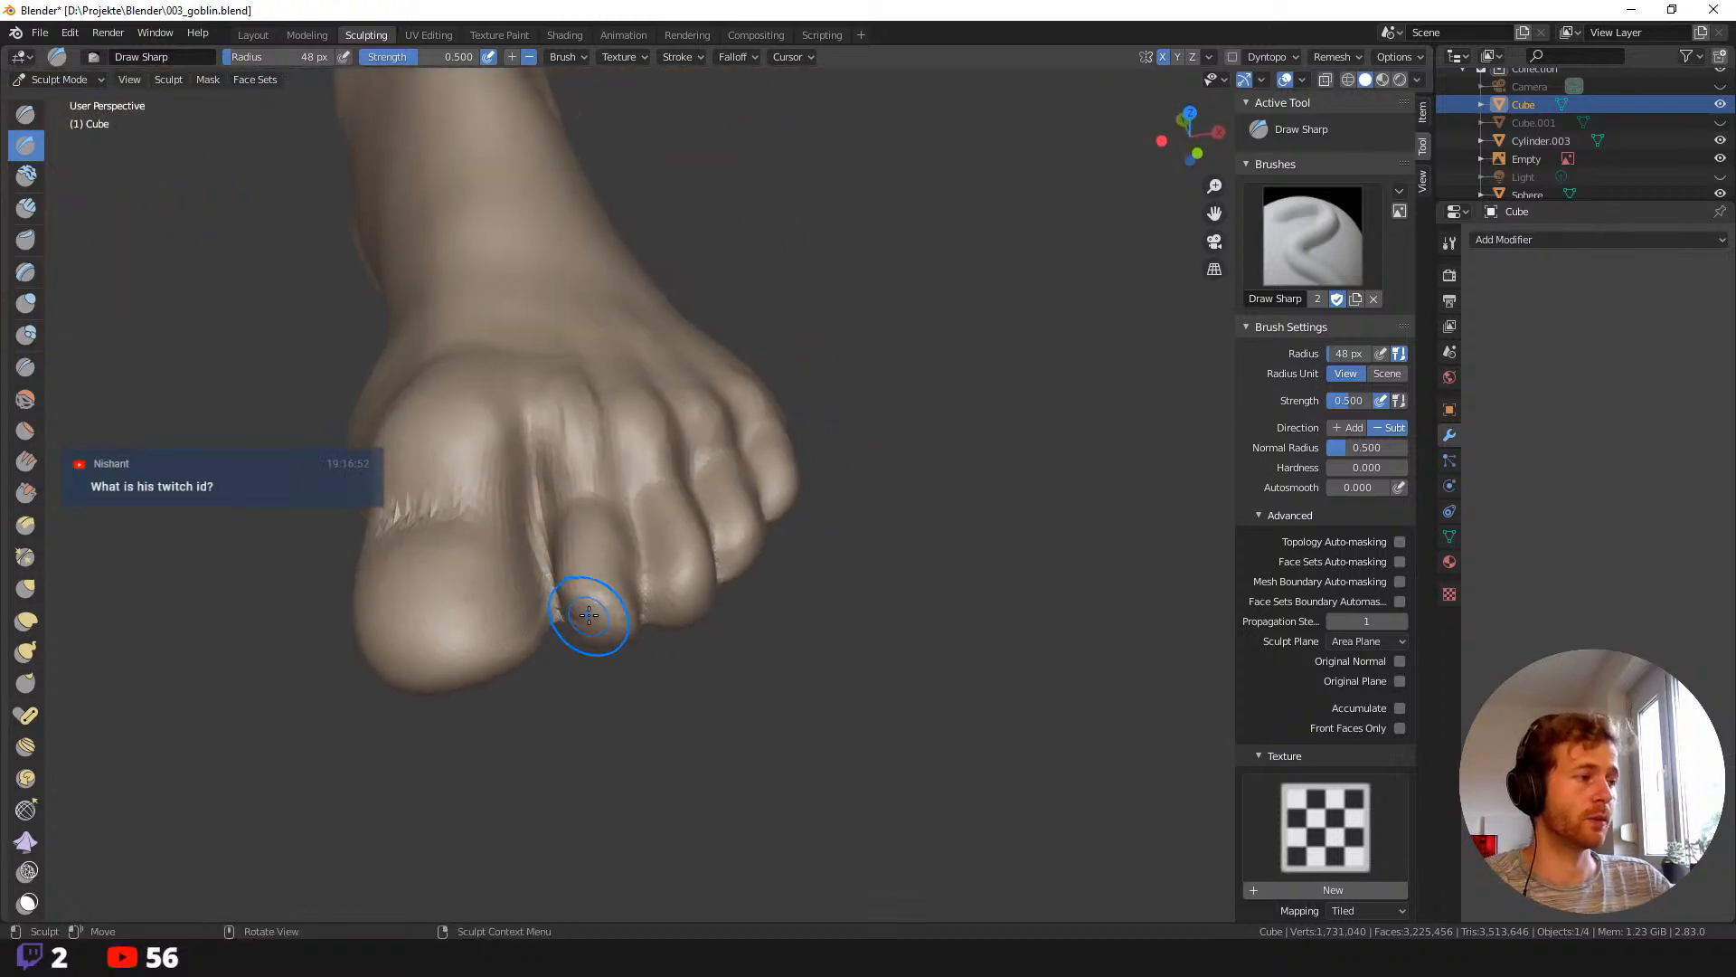
# Carve the gap between the big toe and second toe with the Draw Sharp brush at a 97 px radius.
pyautogui.press('f')
pyautogui.click(616, 613)
pyautogui.press('f')
pyautogui.click(633, 622)
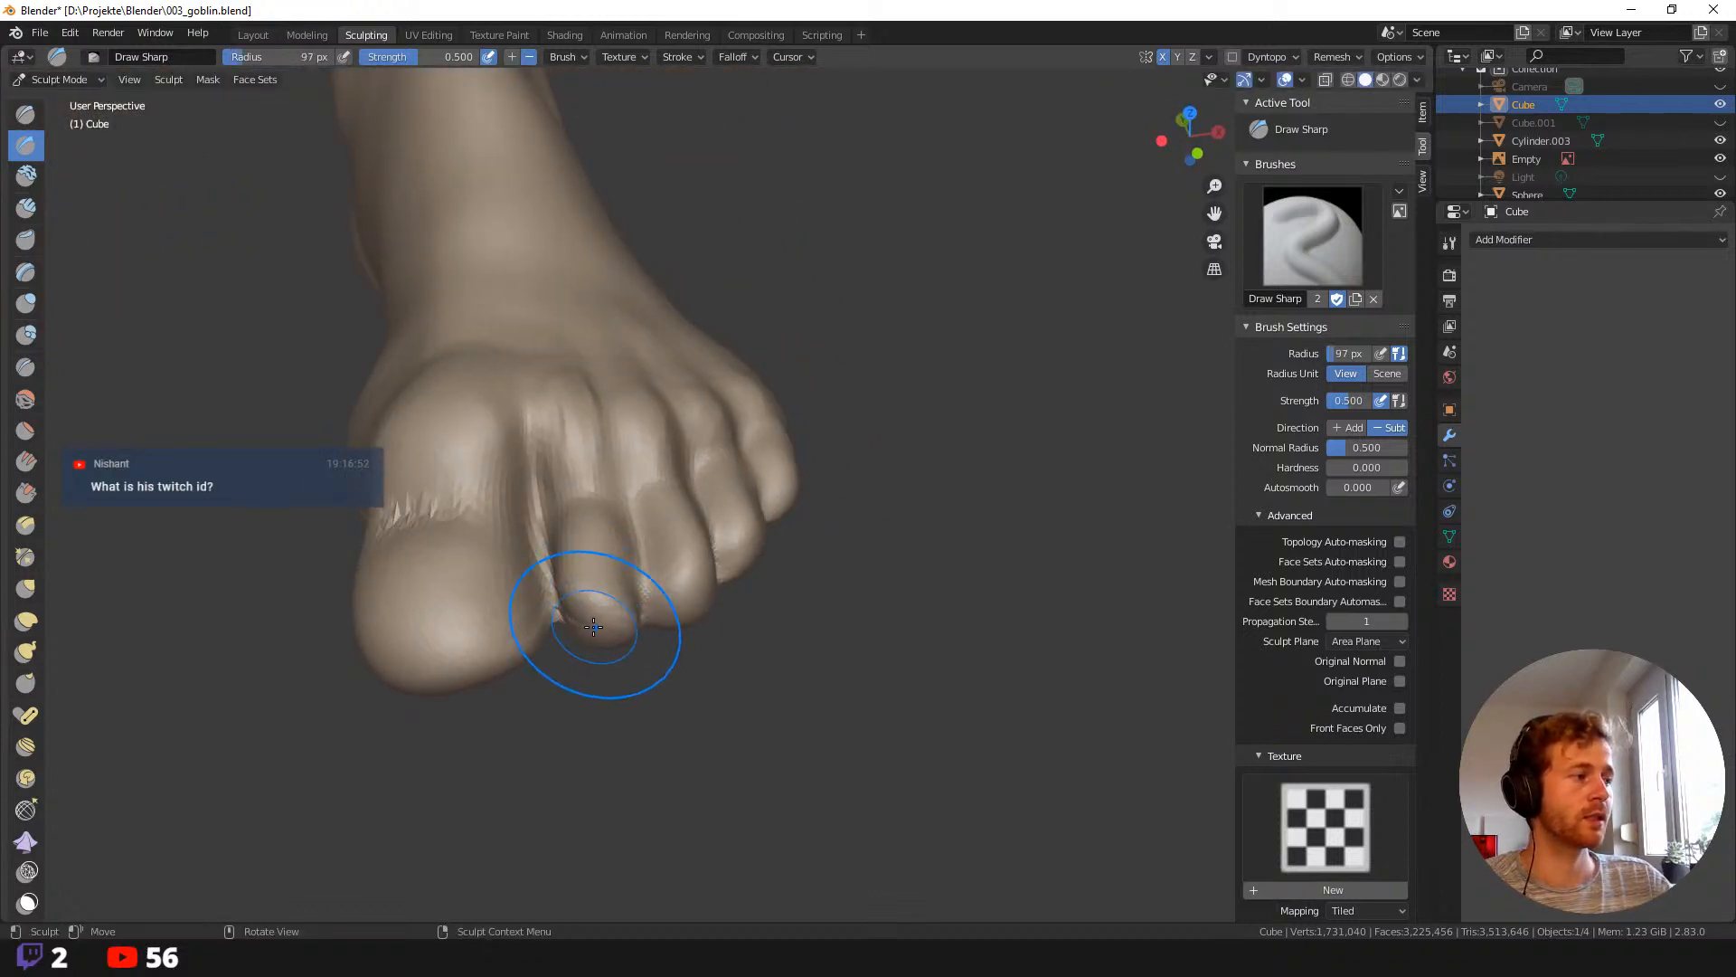
pyautogui.moveTo(599, 624)
pyautogui.mouseDown()
pyautogui.moveTo(563, 633)
pyautogui.moveTo(581, 631)
pyautogui.moveTo(533, 612)
pyautogui.mouseUp()
# Reshape the second toe from above with the Grab brush at a 112 px radius.
pyautogui.press('g')
pyautogui.press('f')
pyautogui.click(692, 624)
pyautogui.moveTo(572, 625); pyautogui.dragTo(562, 583, button='middle')
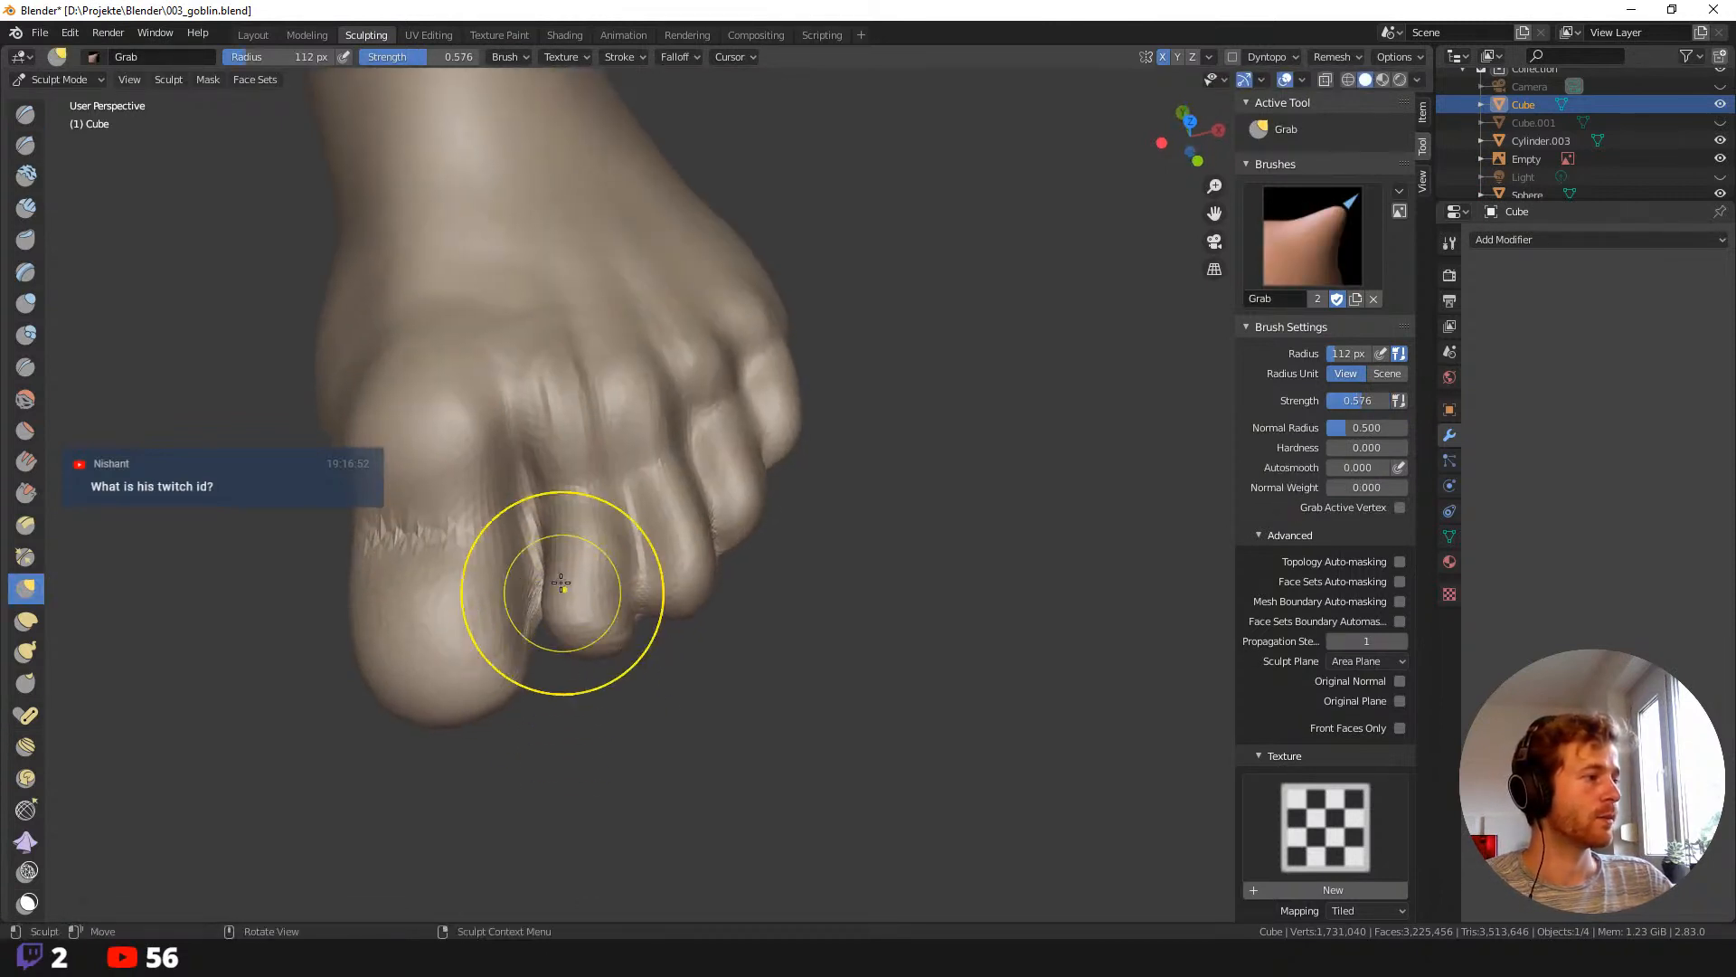
pyautogui.moveTo(556, 552); pyautogui.dragTo(561, 549)
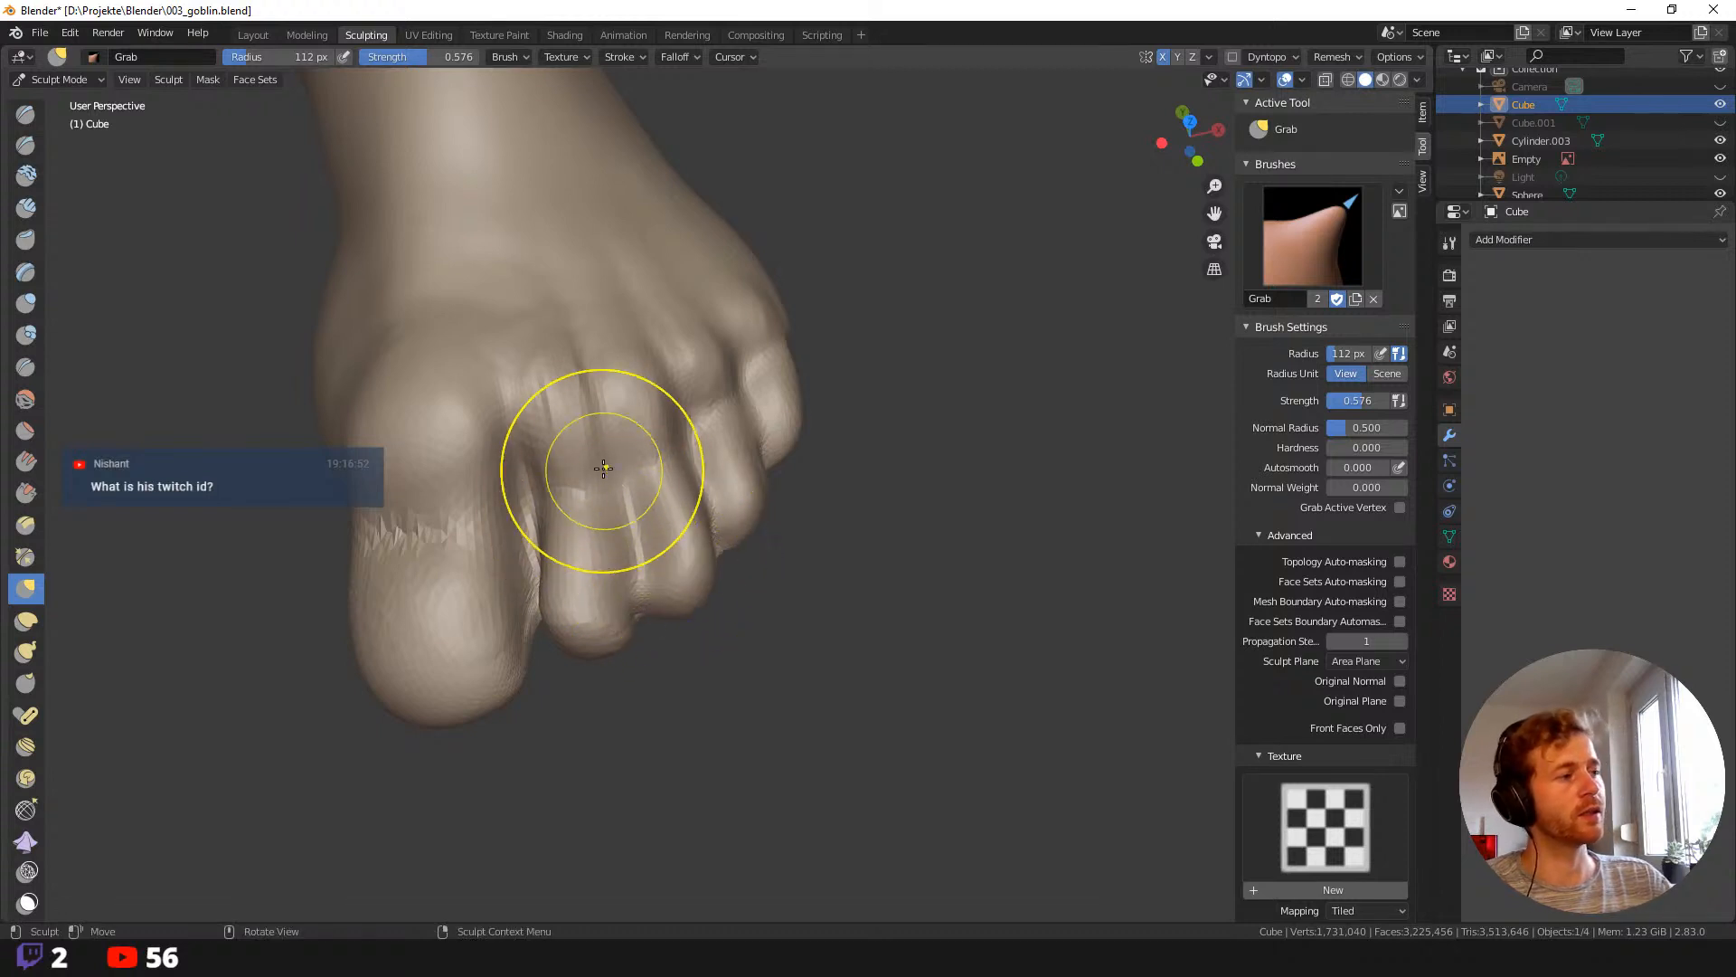
# Lift the outer toes' knuckles from the outer side of the foot with the Grab brush at a 74 px radius.
pyautogui.moveTo(569, 446); pyautogui.dragTo(538, 460, button='middle')
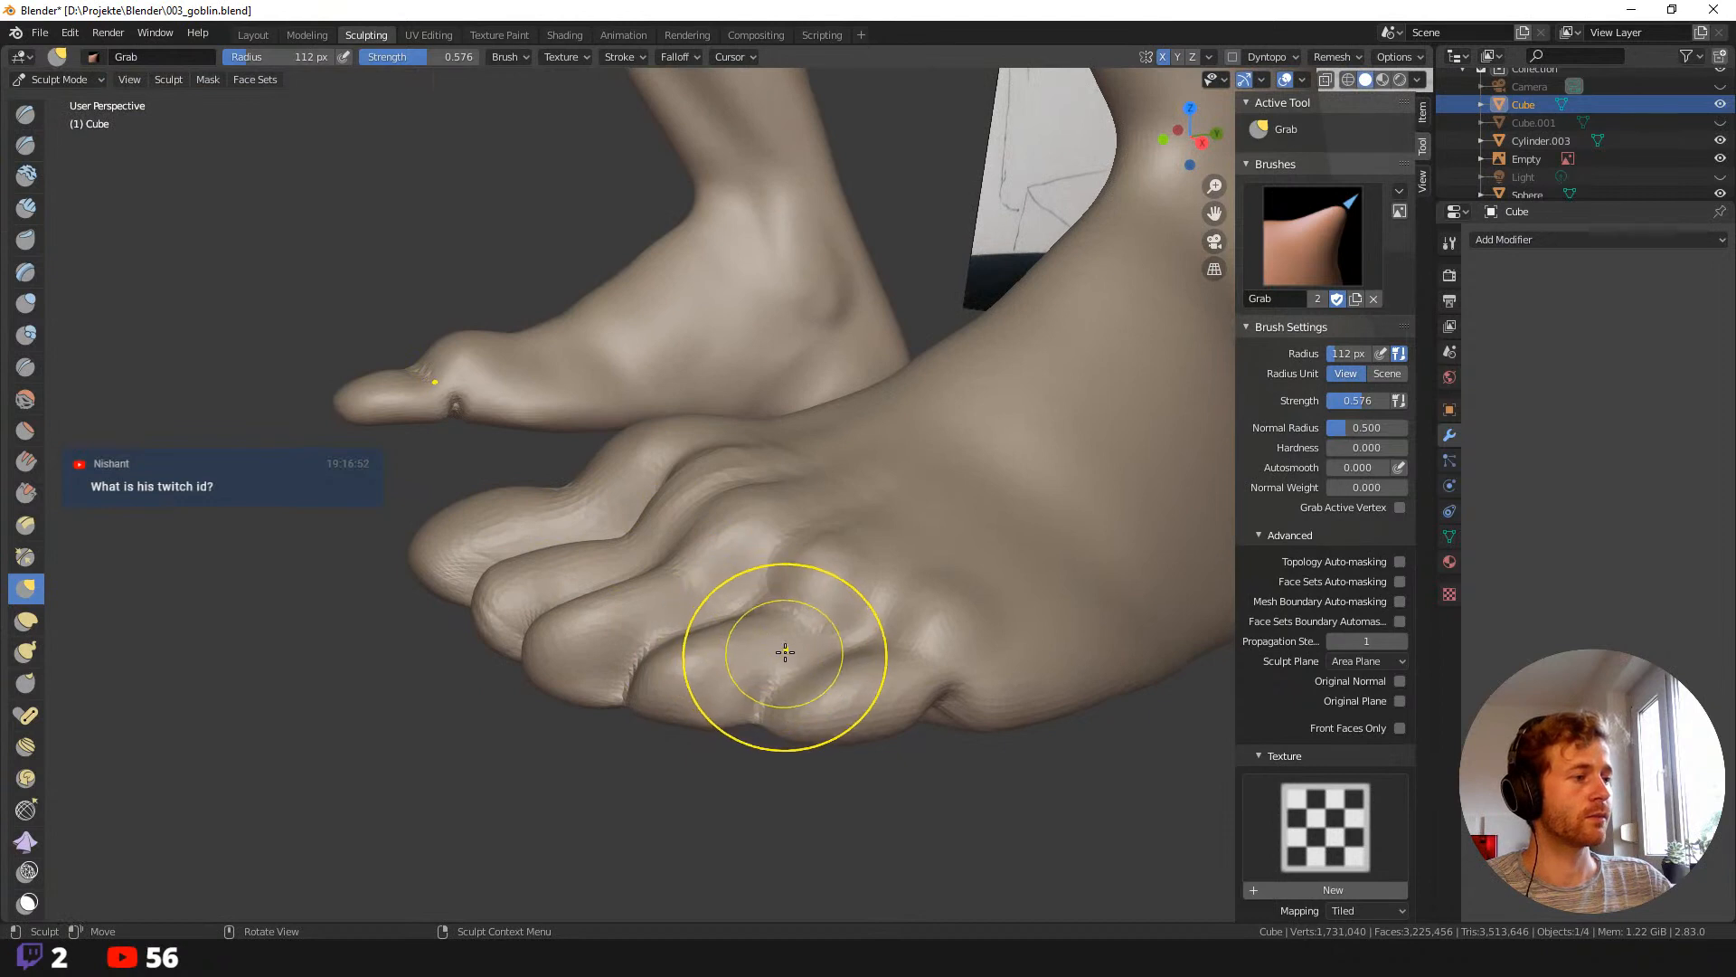
pyautogui.moveTo(795, 687)
pyautogui.mouseDown(button='middle')
pyautogui.moveTo(823, 698)
pyautogui.moveTo(817, 720)
pyautogui.moveTo(761, 666)
pyautogui.moveTo(788, 667)
pyautogui.moveTo(779, 646)
pyautogui.mouseUp(button='middle')
pyautogui.press('f')
pyautogui.click(822, 697)
pyautogui.press('f')
pyautogui.click(746, 649)
pyautogui.press('f')
pyautogui.click(827, 644)
pyautogui.moveTo(846, 605); pyautogui.dragTo(848, 580)
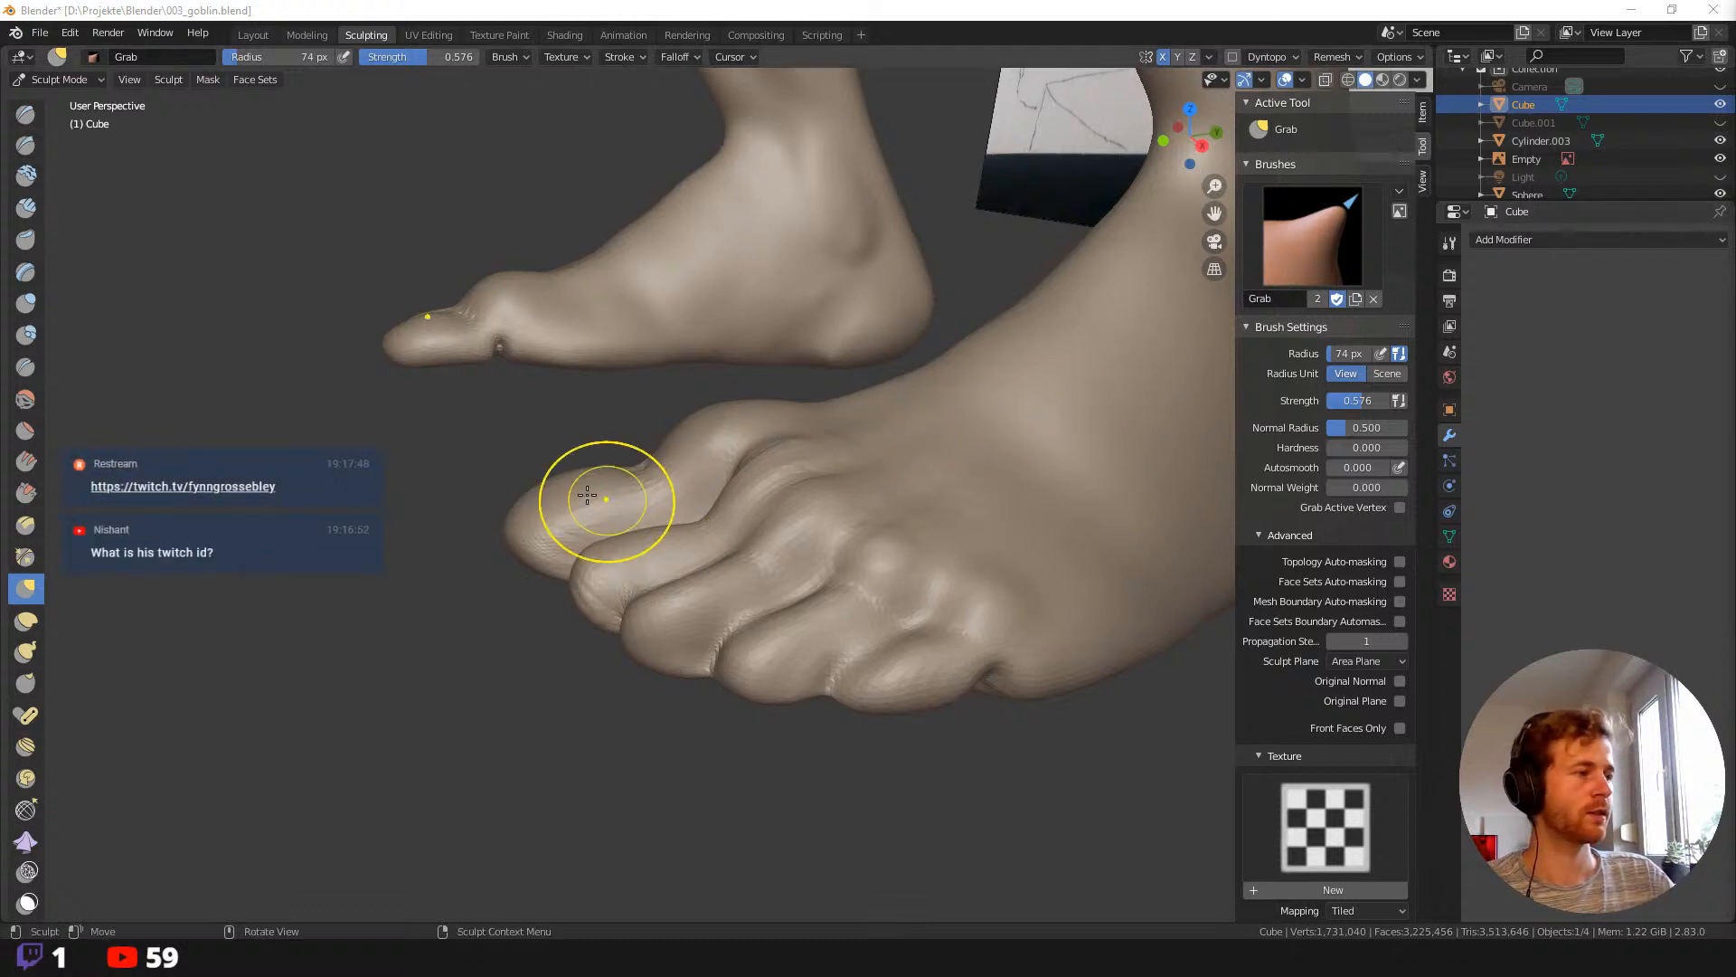
# Reshape the little toe's knuckle and its fold beside the fourth toe with the Grab brush at a 65 px radius.
pyautogui.moveTo(602, 496); pyautogui.dragTo(1000, 620, button='middle')
pyautogui.press('f')
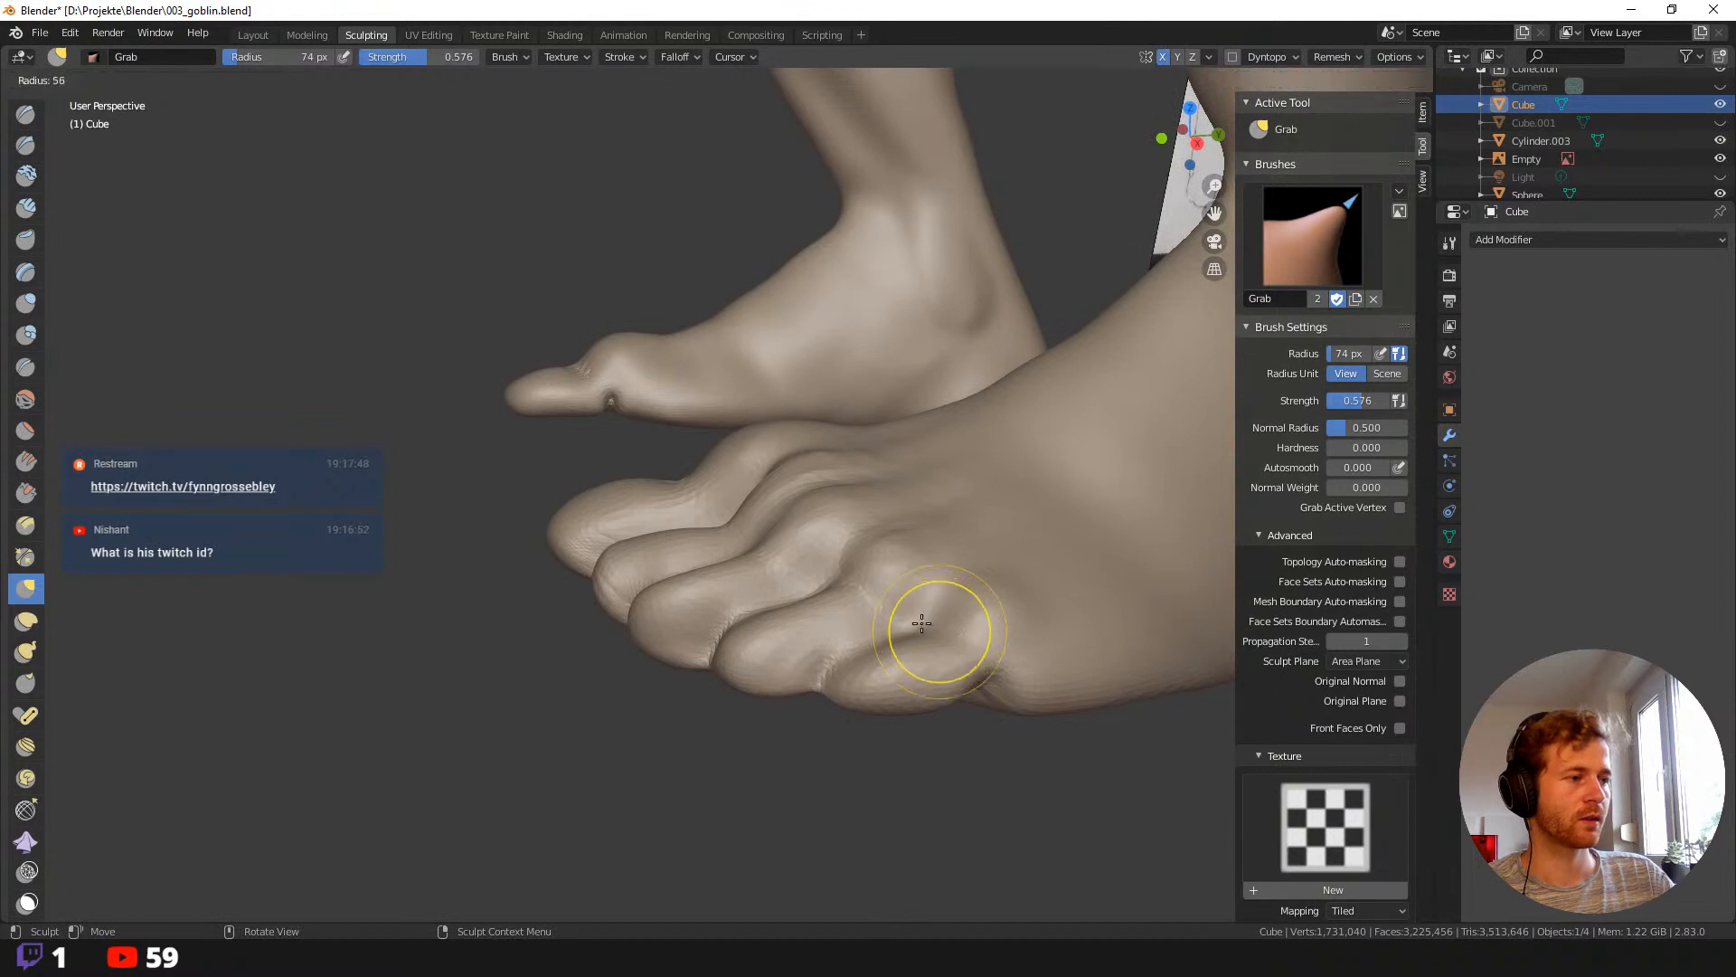
pyautogui.click(989, 631)
pyautogui.press('f')
pyautogui.click(1013, 618)
pyautogui.moveTo(943, 630)
pyautogui.mouseDown()
pyautogui.moveTo(886, 659)
pyautogui.moveTo(906, 627)
pyautogui.mouseUp()
pyautogui.moveTo(923, 642); pyautogui.dragTo(923, 632)
# Shift the surfaces between the middle toes with the Grab brush at radii of 70 px and 82 px.
pyautogui.press('f')
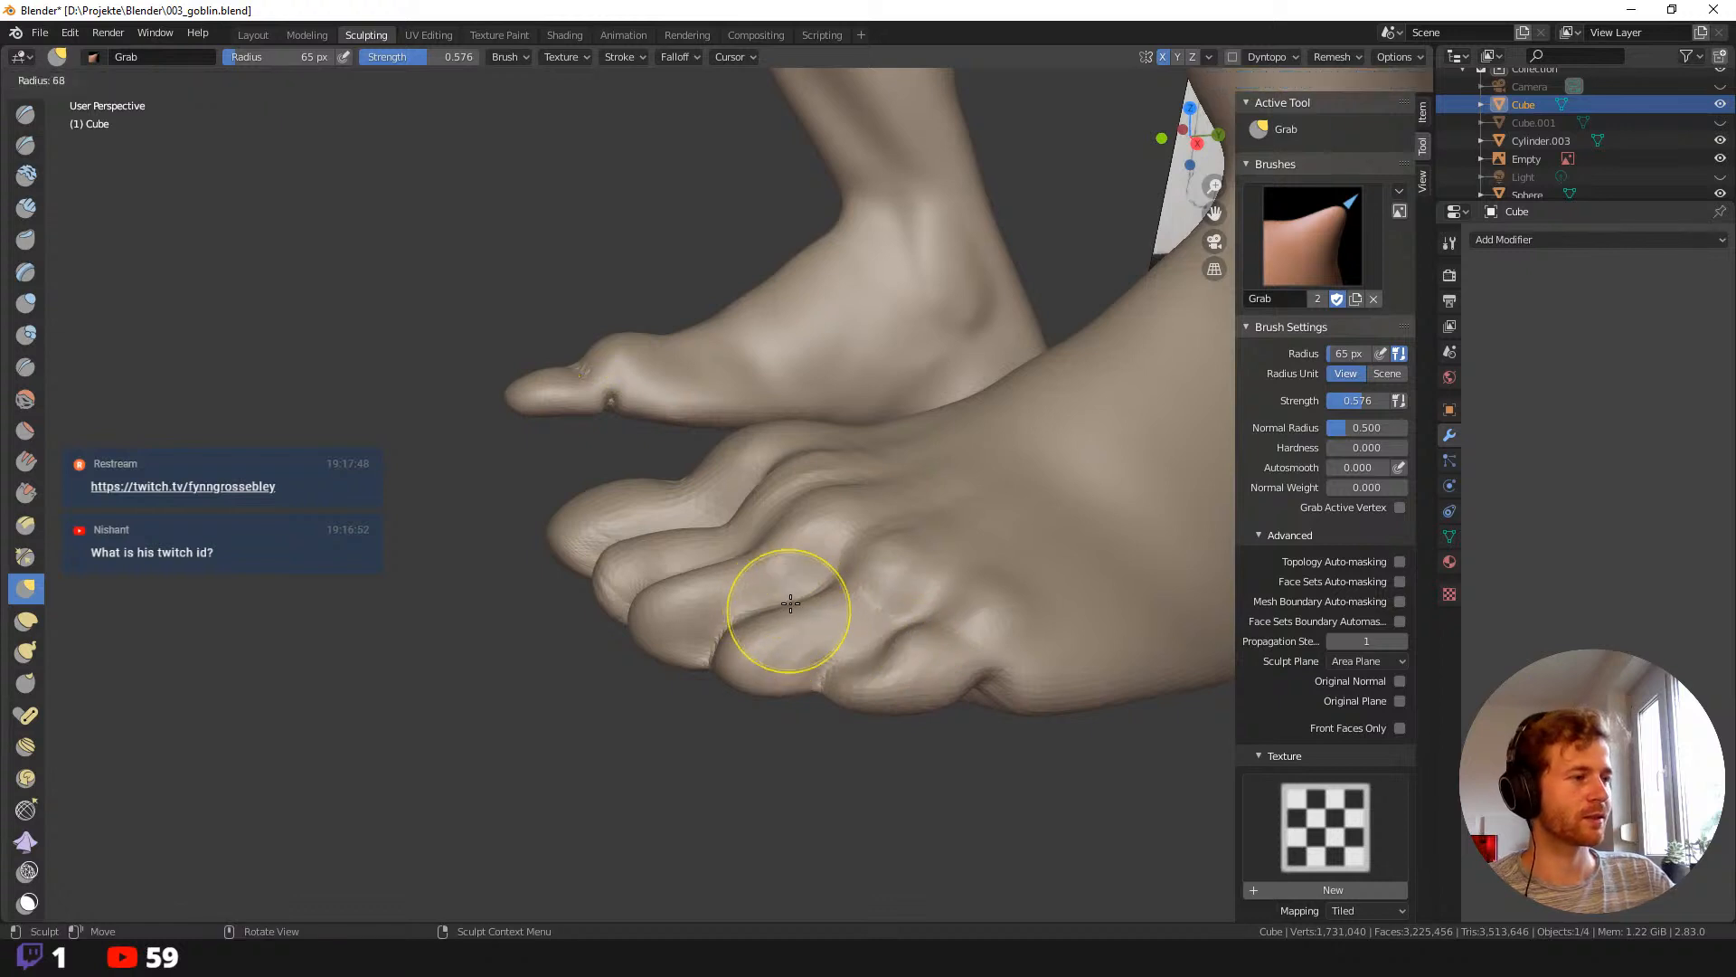
pyautogui.click(788, 603)
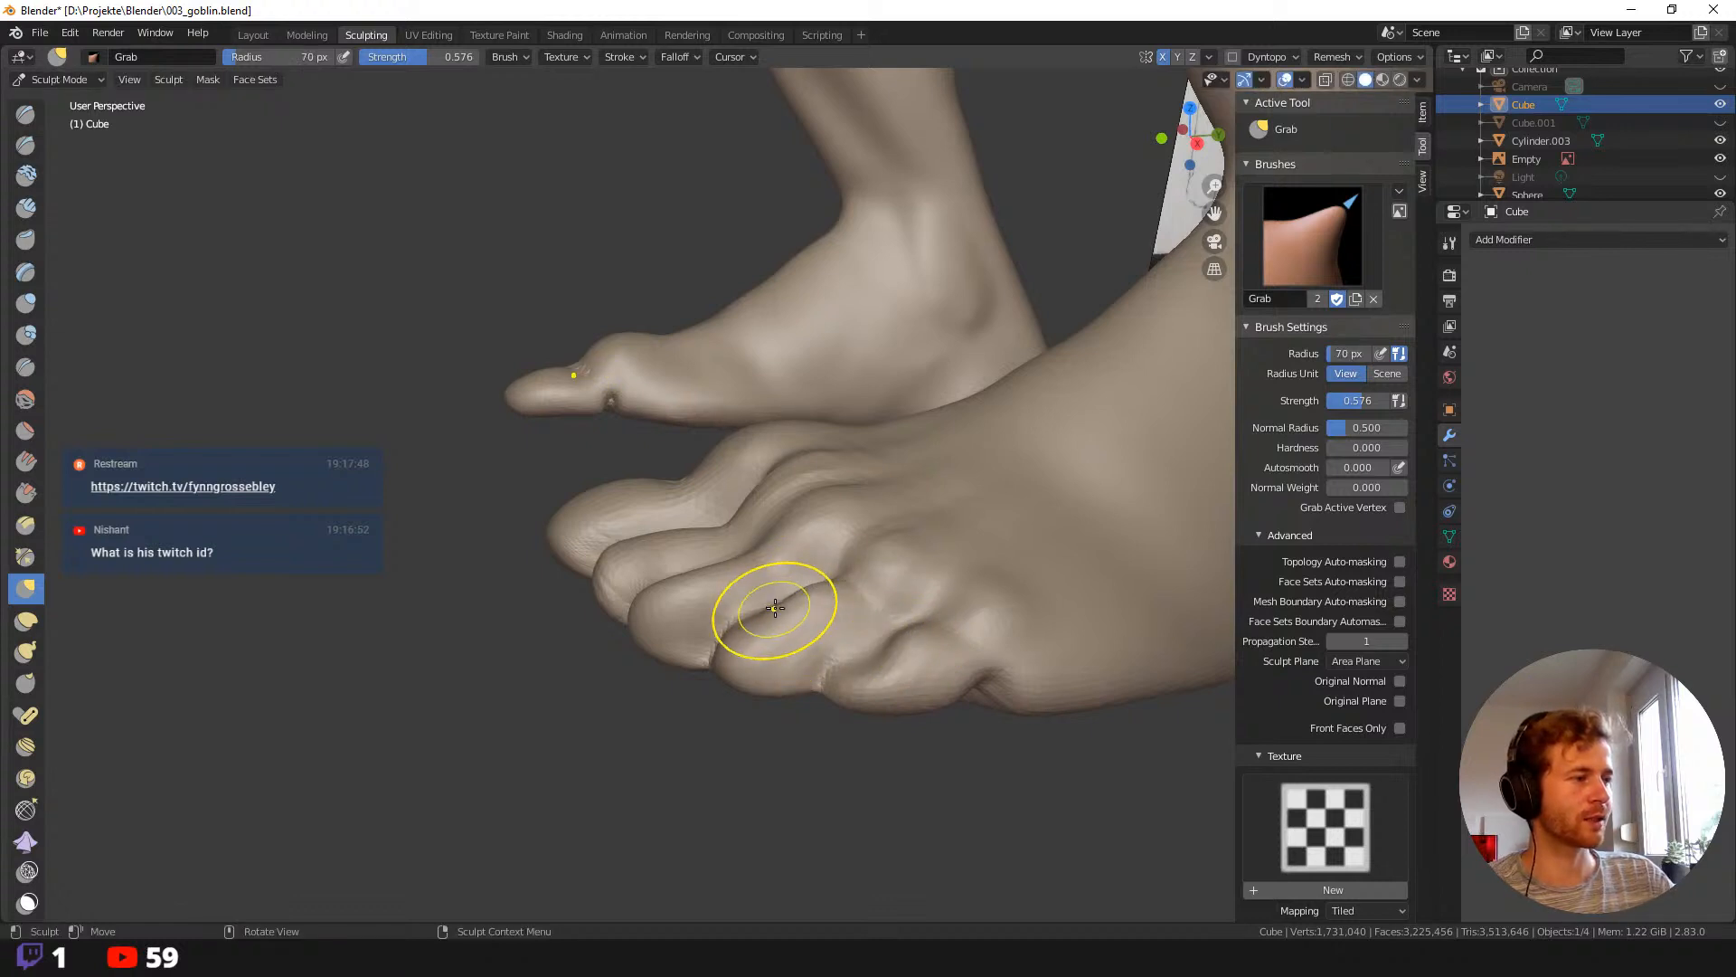
pyautogui.moveTo(775, 607); pyautogui.dragTo(775, 616)
pyautogui.moveTo(741, 552); pyautogui.dragTo(693, 586)
pyautogui.press('f')
pyautogui.click(680, 530)
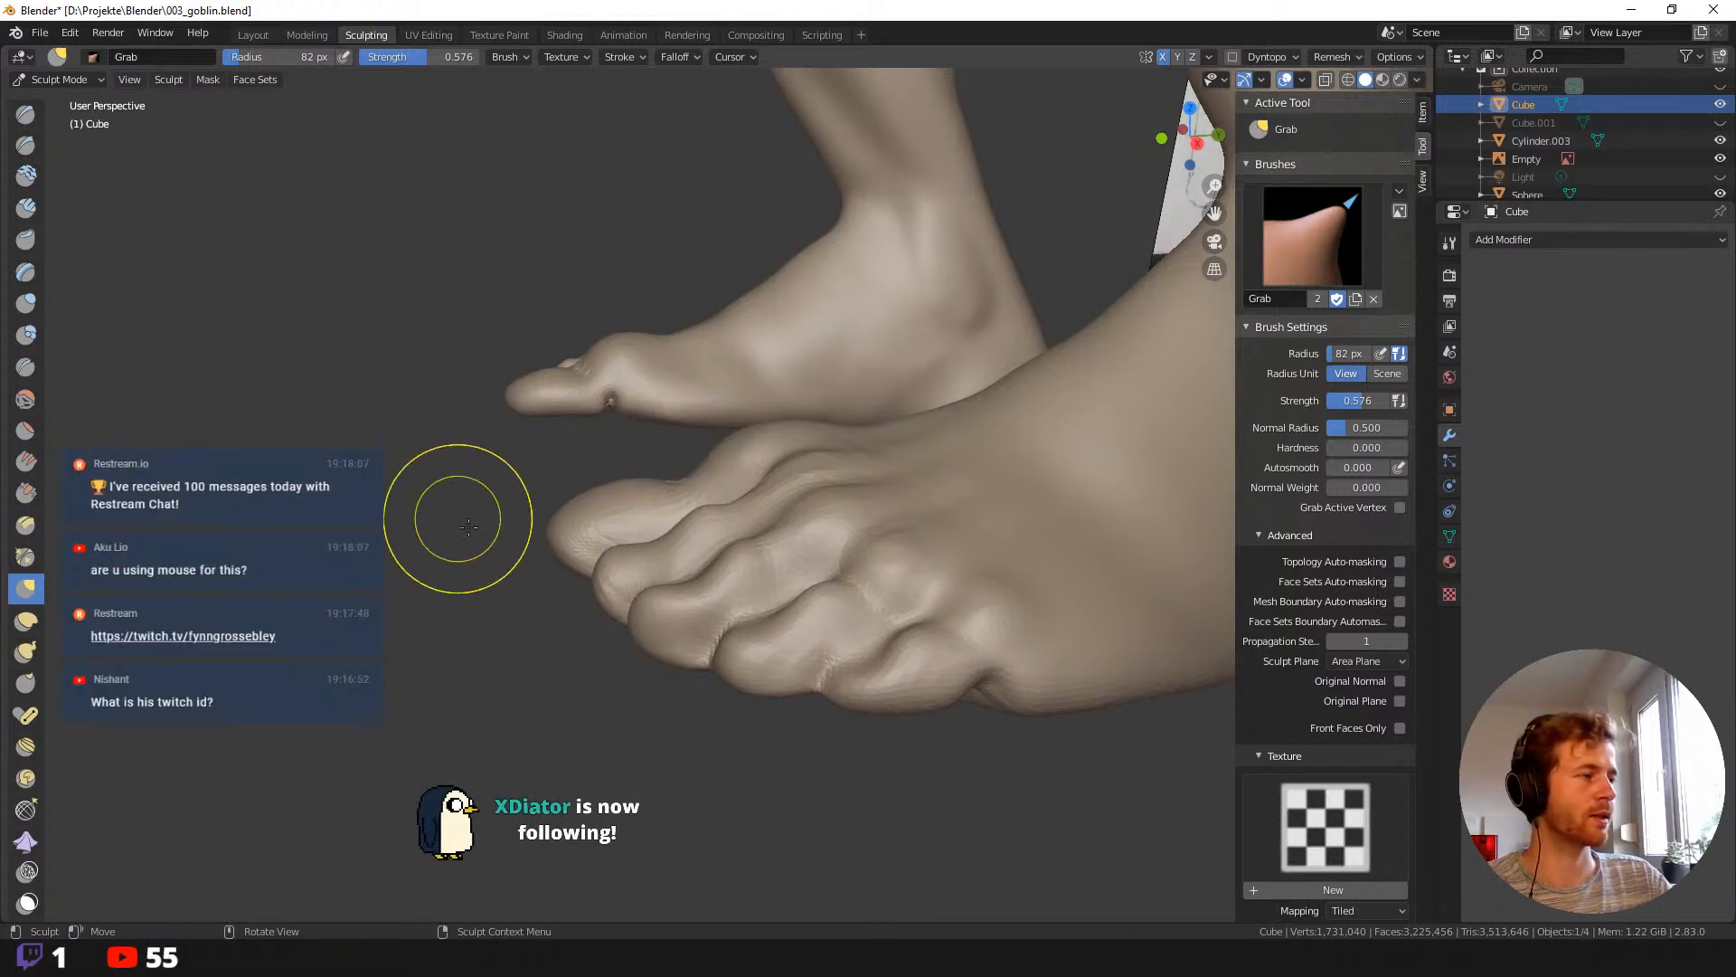
# Examine the goblin's full figure beside the reference sketch and the foot's shape from several angles.
pyautogui.moveTo(453, 515)
pyautogui.mouseDown(button='middle')
pyautogui.moveTo(496, 523)
pyautogui.moveTo(302, 361)
pyautogui.moveTo(187, 302)
pyautogui.moveTo(396, 589)
pyautogui.mouseUp(button='middle')
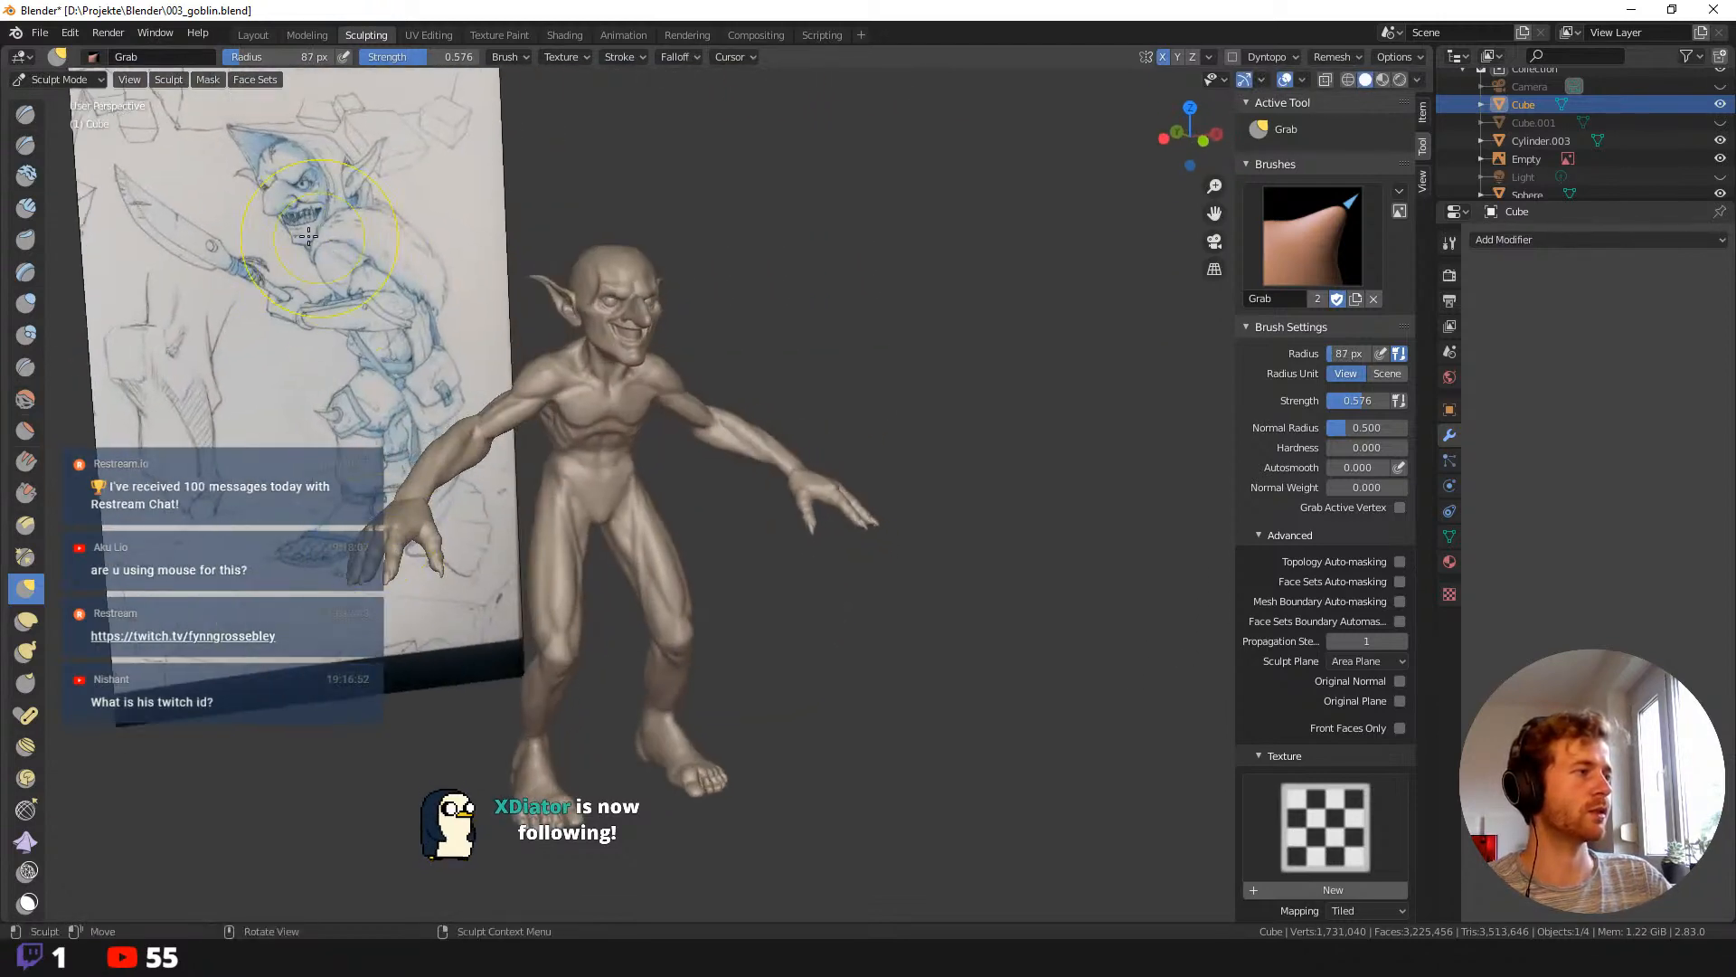
pyautogui.scroll(2, 667, 715)
pyautogui.moveTo(667, 714)
pyautogui.keyDown('shift'); pyautogui.mouseDown(button='middle')
pyautogui.moveTo(785, 552)
pyautogui.moveTo(674, 574)
pyautogui.mouseUp(button='middle'); pyautogui.keyUp('shift')
pyautogui.moveTo(796, 687)
pyautogui.keyDown('ctrl'); pyautogui.mouseDown(button='middle')
pyautogui.moveTo(856, 806)
pyautogui.moveTo(658, 599)
pyautogui.moveTo(561, 700)
pyautogui.moveTo(653, 548)
pyautogui.mouseUp(button='middle'); pyautogui.keyUp('ctrl')
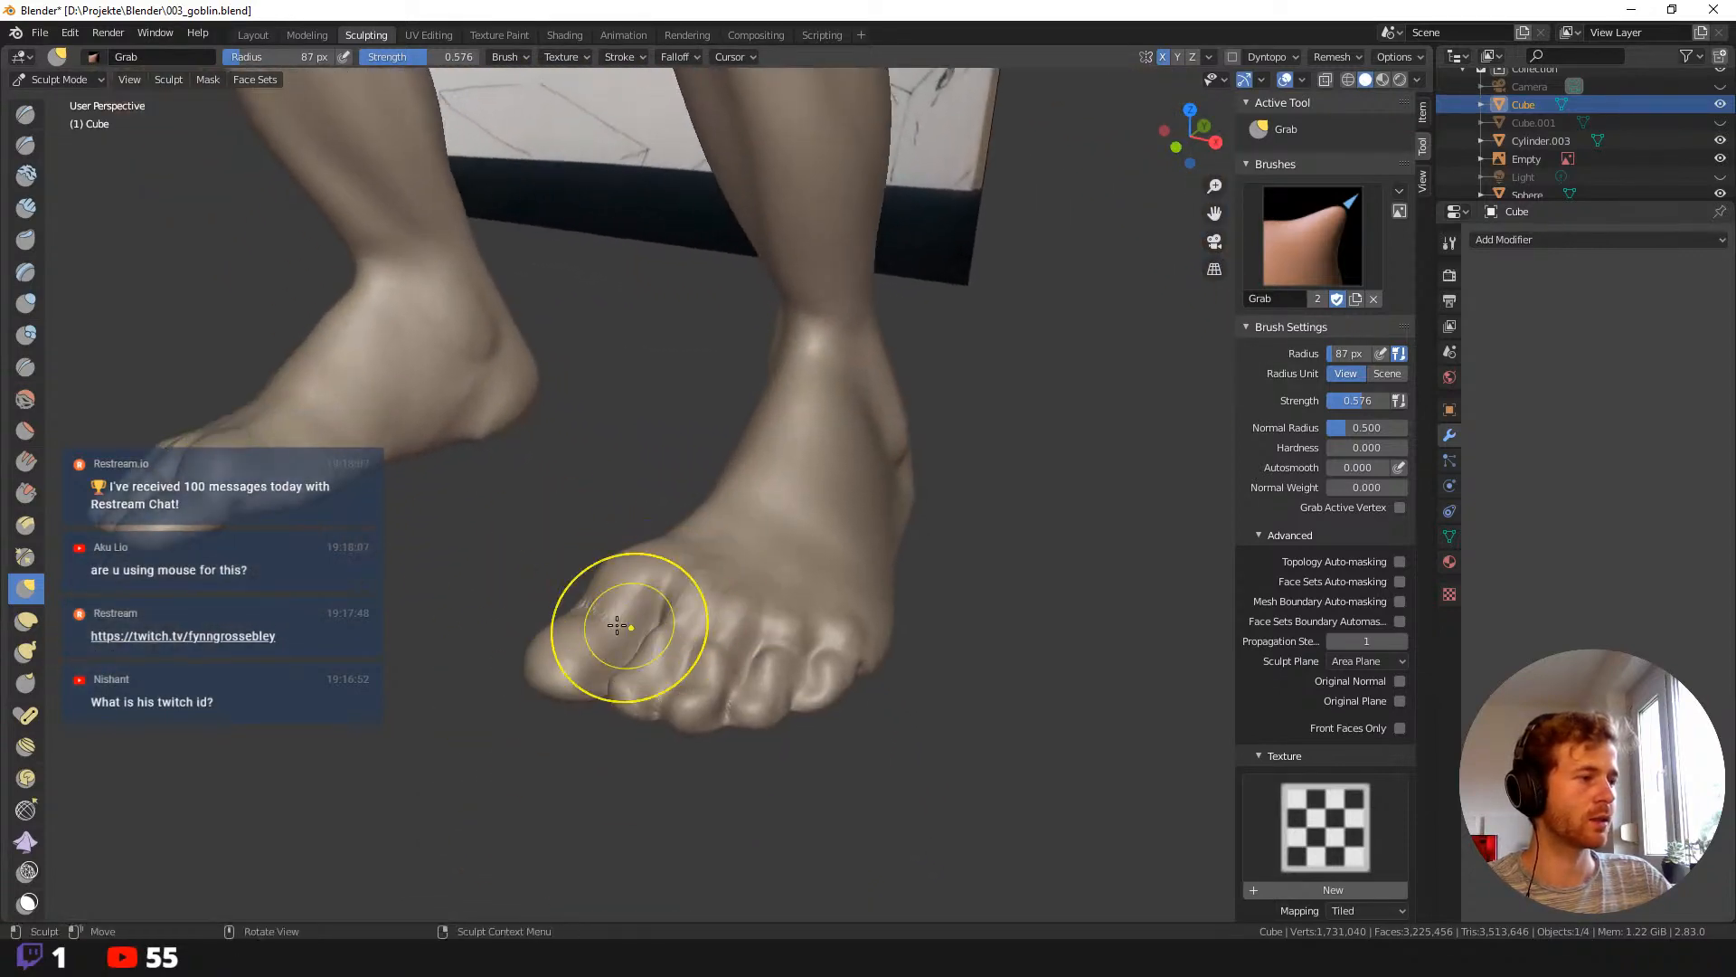
pyautogui.moveTo(620, 620)
pyautogui.mouseDown(button='middle')
pyautogui.moveTo(516, 720)
pyautogui.moveTo(582, 697)
pyautogui.mouseUp(button='middle')
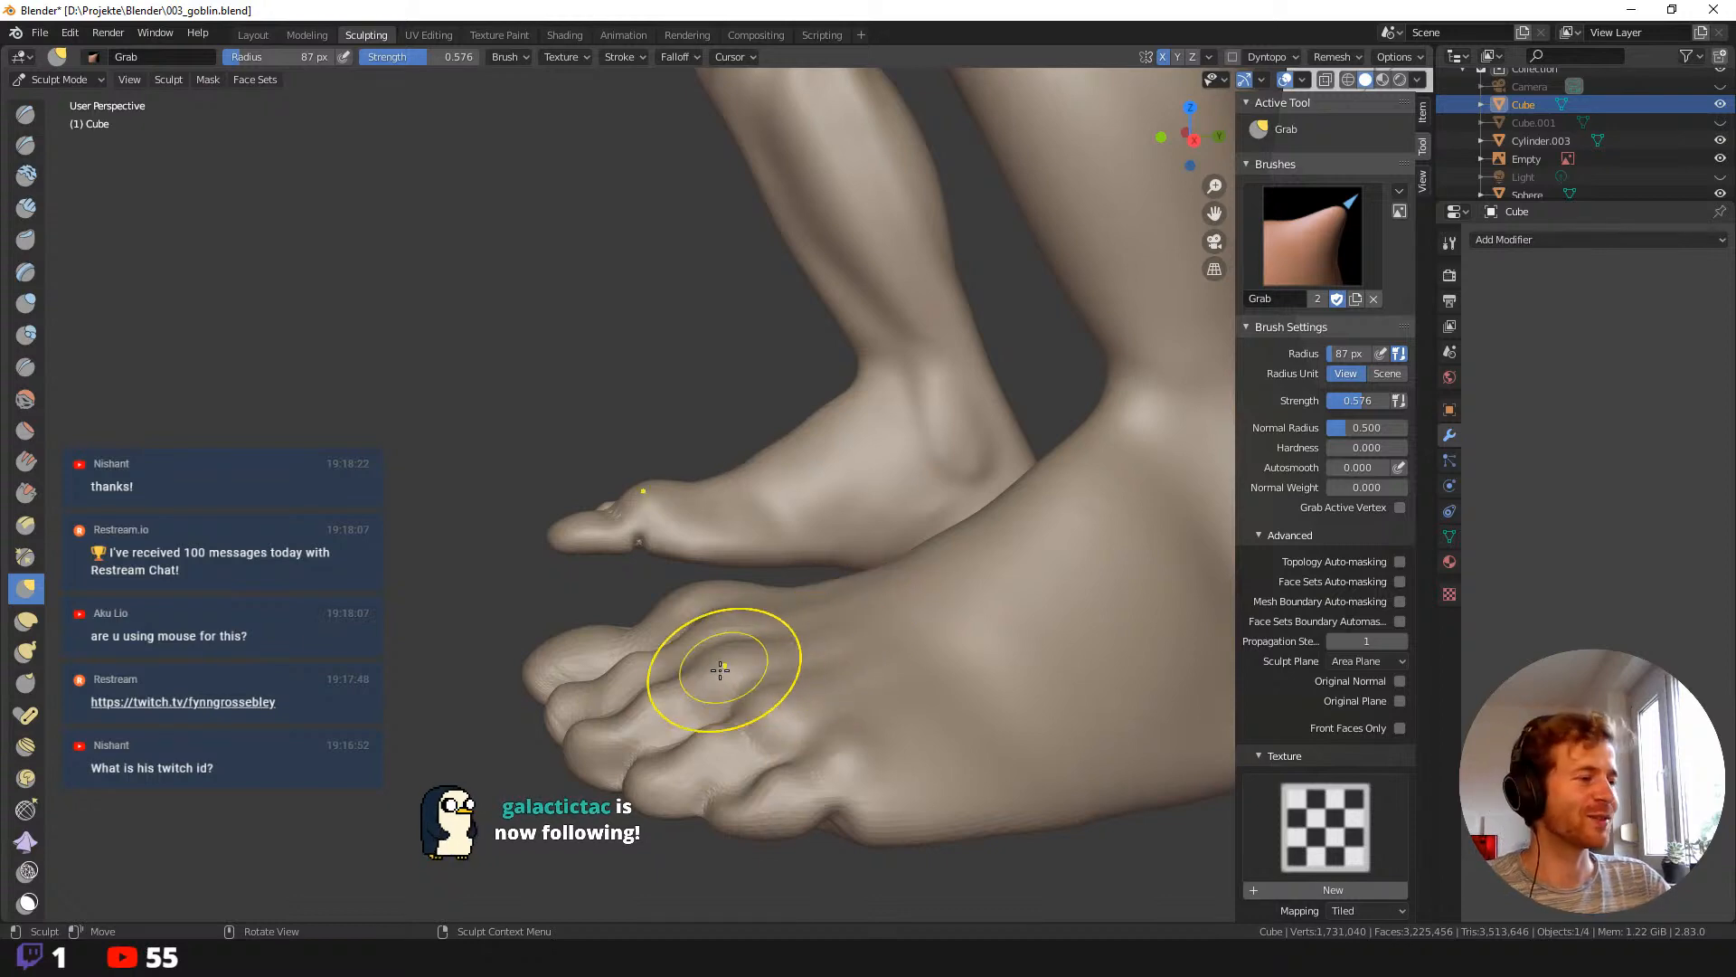
pyautogui.moveTo(721, 669)
pyautogui.mouseDown(button='middle')
pyautogui.moveTo(736, 690)
pyautogui.moveTo(524, 659)
pyautogui.moveTo(600, 667)
pyautogui.moveTo(527, 717)
pyautogui.moveTo(562, 755)
pyautogui.mouseUp(button='middle')
pyautogui.press('f')
pyautogui.click(531, 674)
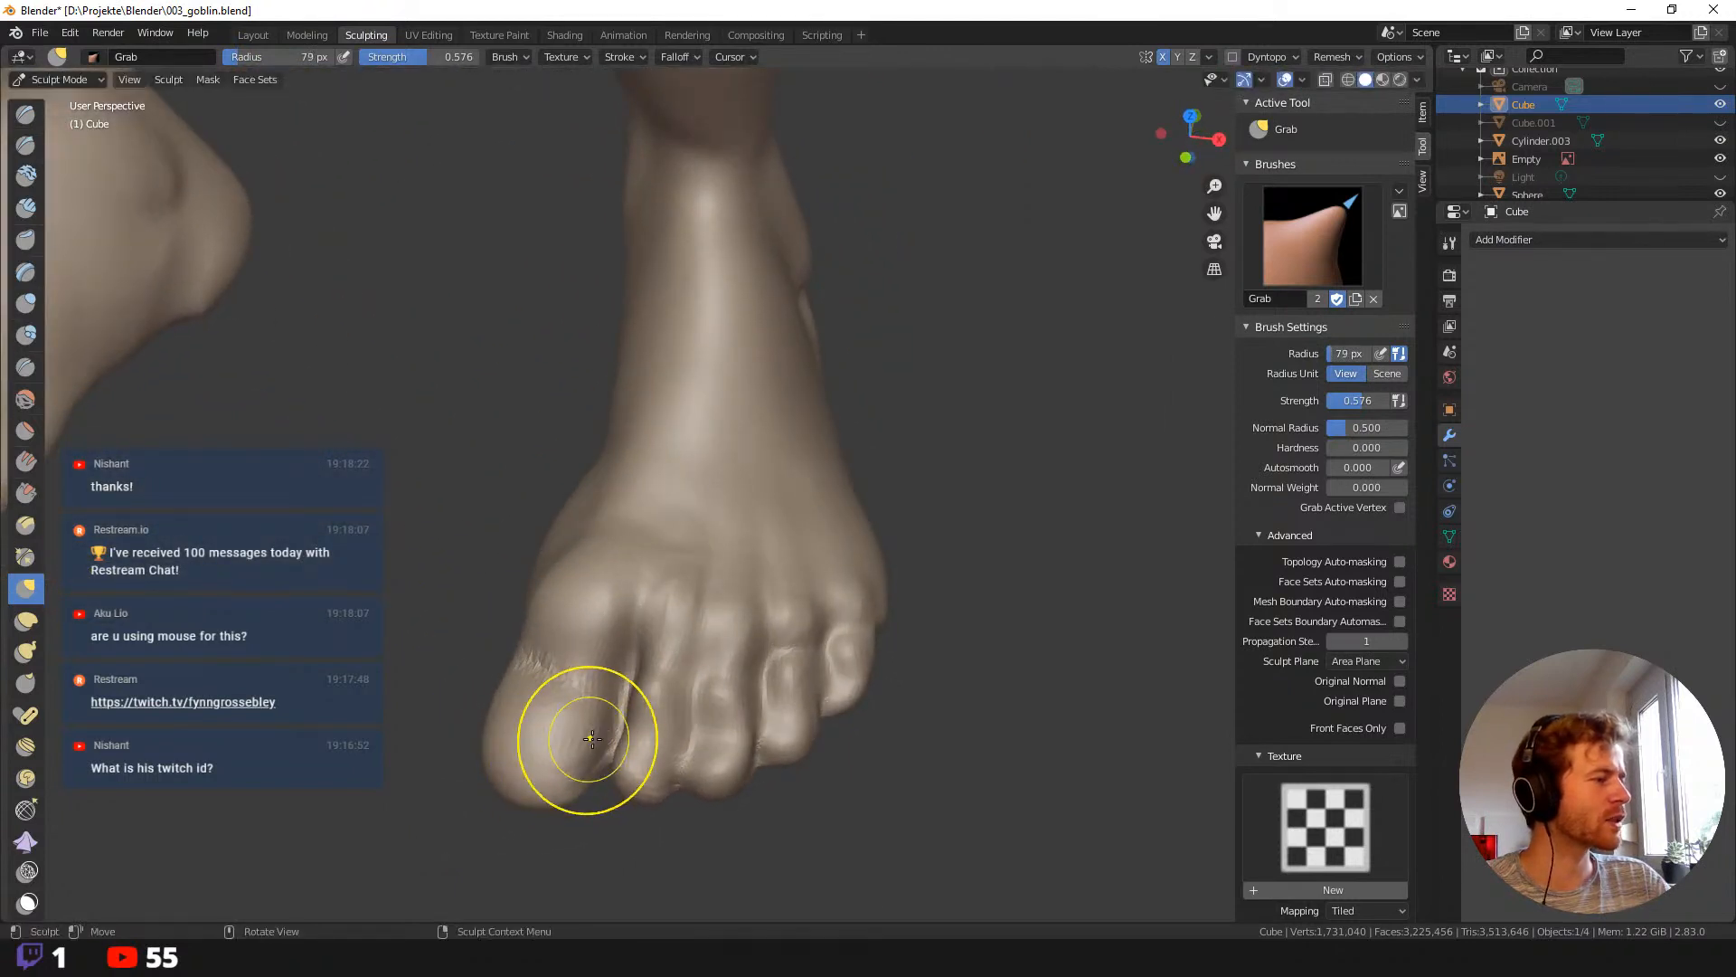
# Nudge the smaller toes into shape from the front with the Grab brush at a 63 px radius.
pyautogui.moveTo(690, 768)
pyautogui.mouseDown(button='middle')
pyautogui.moveTo(717, 601)
pyautogui.moveTo(755, 612)
pyautogui.moveTo(796, 723)
pyautogui.moveTo(684, 776)
pyautogui.moveTo(658, 749)
pyautogui.mouseUp(button='middle')
pyautogui.press('f')
pyautogui.click(728, 674)
pyautogui.moveTo(746, 676); pyautogui.dragTo(753, 681)
pyautogui.moveTo(741, 683); pyautogui.dragTo(749, 682, button='middle')
pyautogui.press('f')
pyautogui.click(751, 680)
pyautogui.moveTo(749, 680); pyautogui.dragTo(742, 673)
# Adjust the smaller toes' knuckles from the outer side of the foot with the Grab brush at a 63 px radius.
pyautogui.moveTo(749, 703); pyautogui.dragTo(790, 756, button='middle')
pyautogui.moveTo(803, 734); pyautogui.dragTo(813, 726)
pyautogui.moveTo(895, 772); pyautogui.dragTo(883, 762)
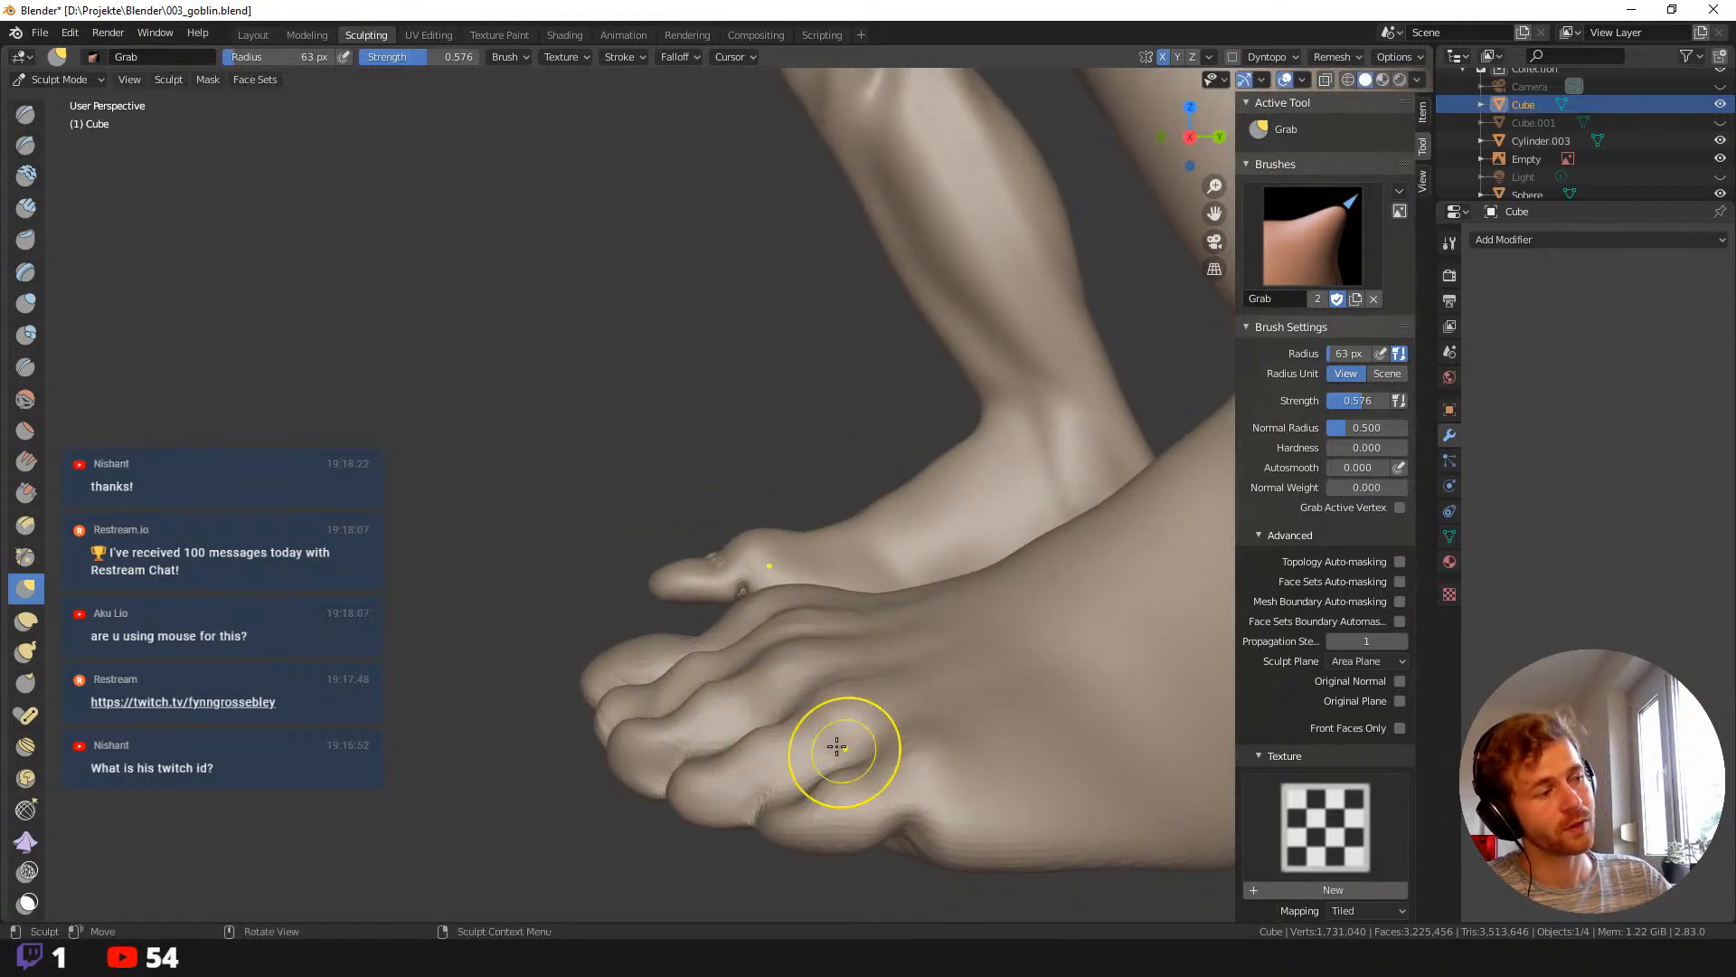
pyautogui.moveTo(691, 700); pyautogui.dragTo(719, 691, button='middle')
pyautogui.moveTo(700, 668); pyautogui.dragTo(690, 646)
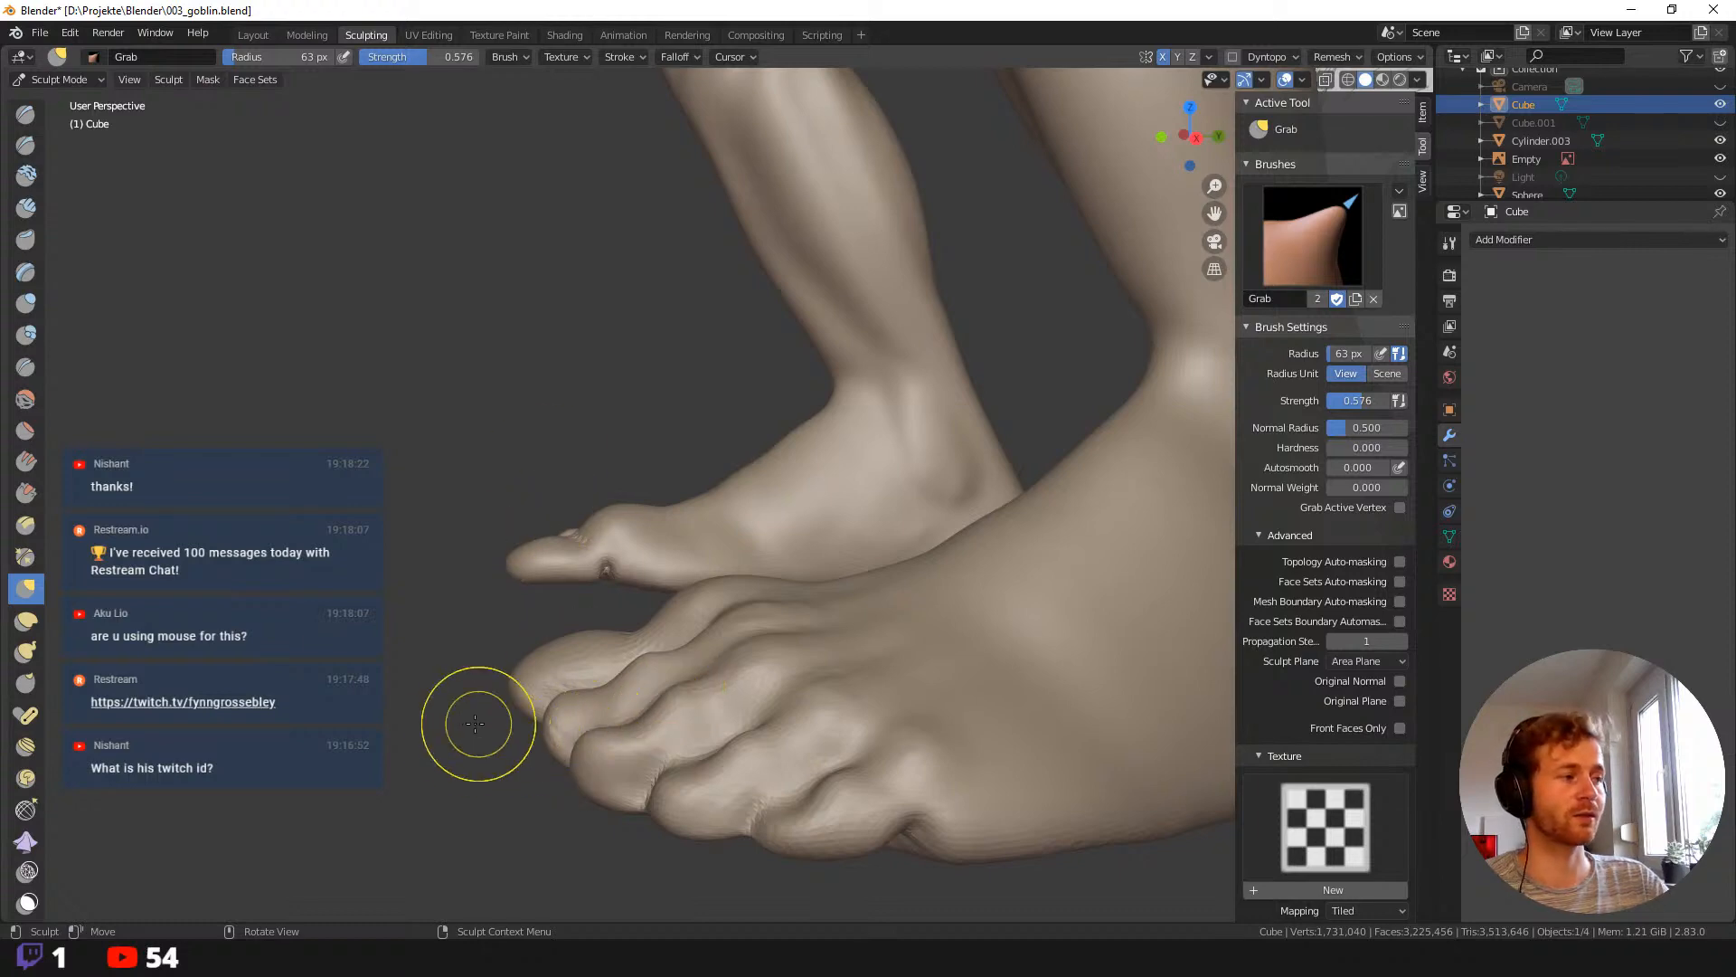
# Raise and reshape the top of the big toe around its joint with the Grab brush at a 94 px radius.
pyautogui.moveTo(477, 724)
pyautogui.mouseDown(button='middle')
pyautogui.moveTo(579, 746)
pyautogui.moveTo(463, 756)
pyautogui.moveTo(805, 731)
pyautogui.moveTo(709, 720)
pyautogui.mouseUp(button='middle')
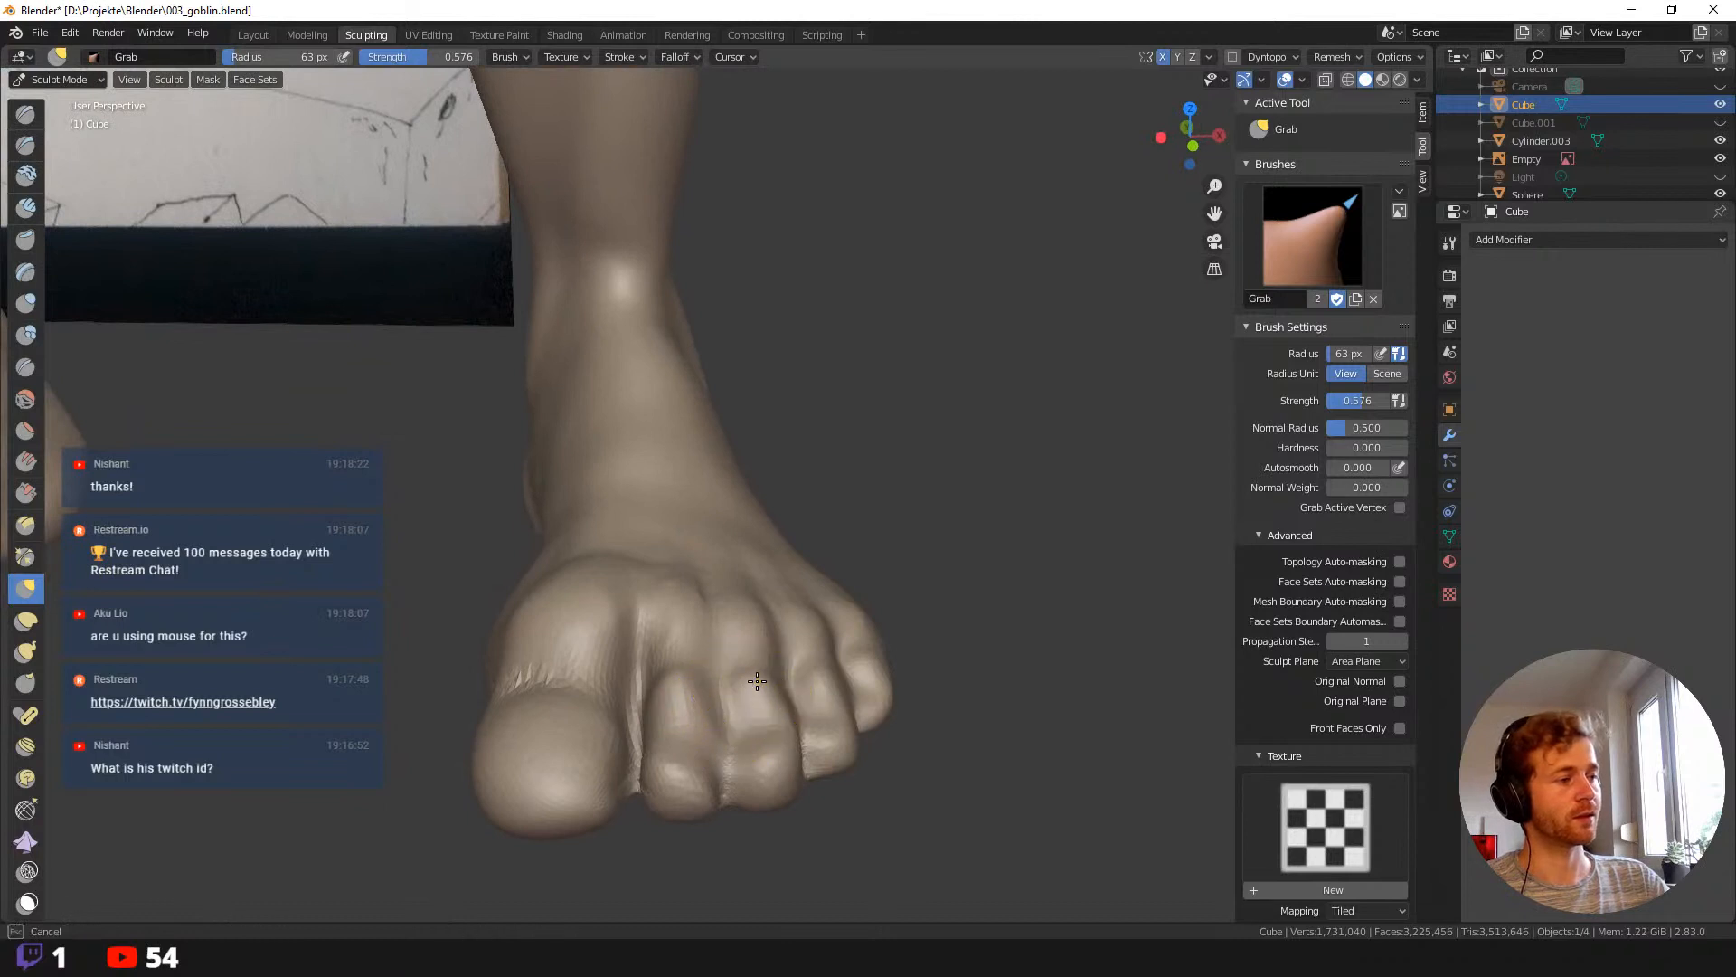
pyautogui.moveTo(816, 670)
pyautogui.mouseDown(button='middle')
pyautogui.moveTo(600, 666)
pyautogui.moveTo(613, 787)
pyautogui.moveTo(657, 778)
pyautogui.moveTo(640, 697)
pyautogui.moveTo(674, 674)
pyautogui.mouseUp(button='middle')
pyautogui.press('f')
pyautogui.click(601, 795)
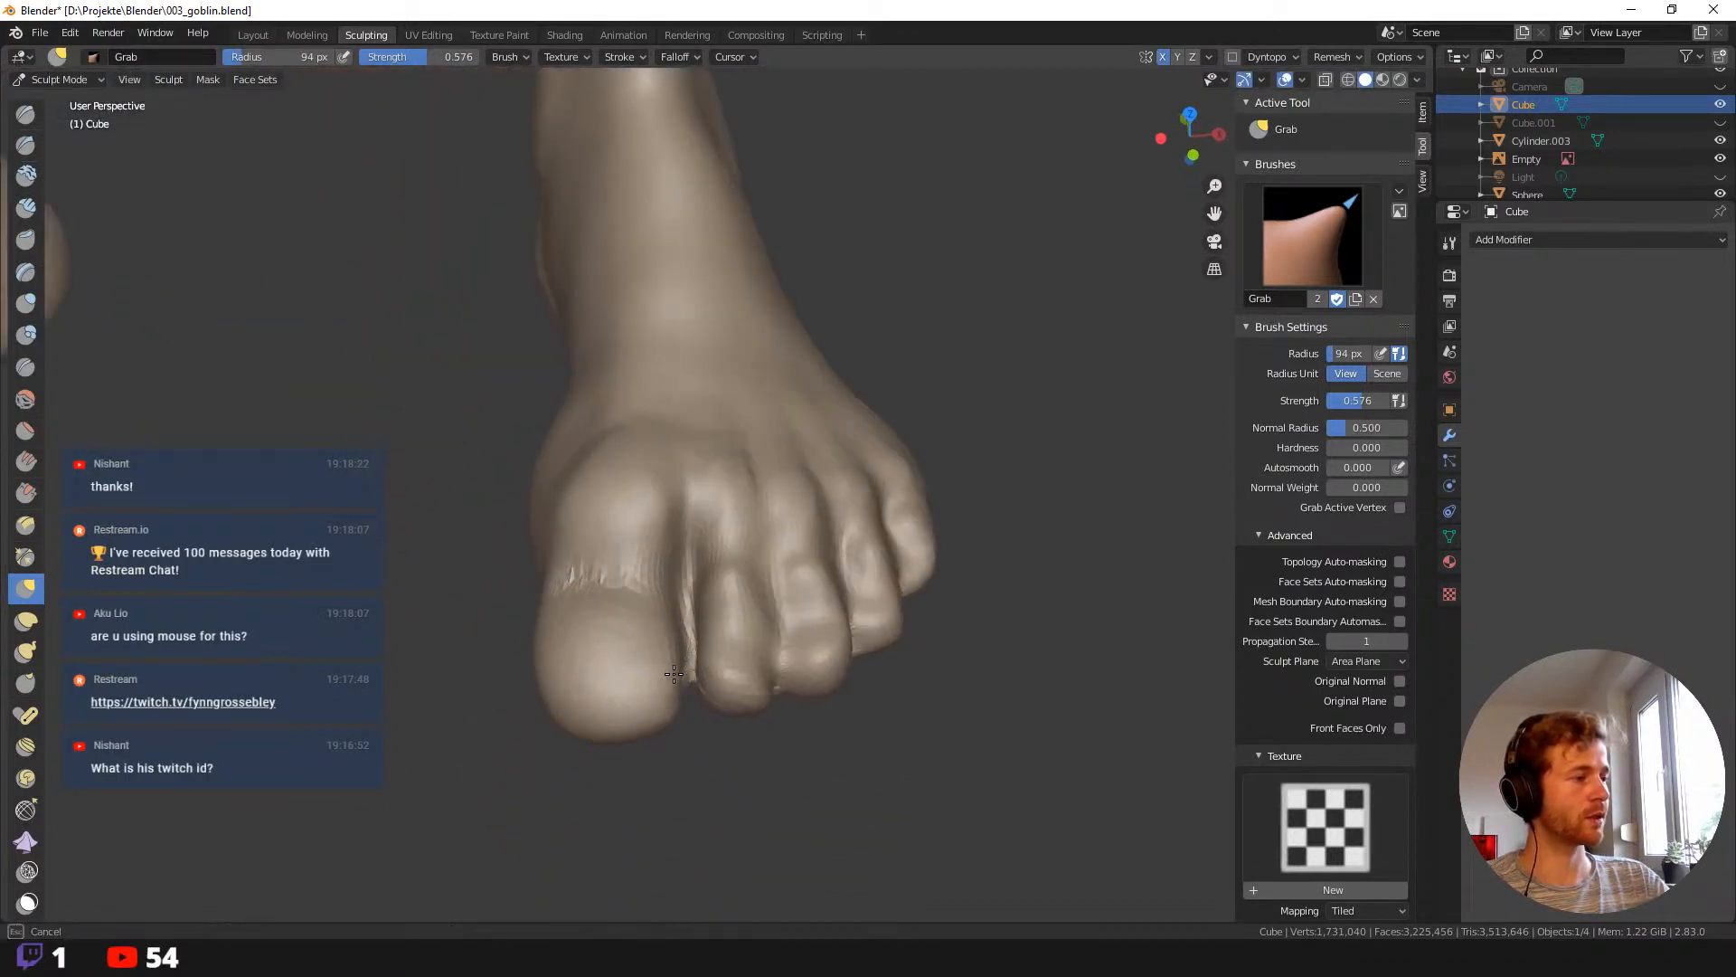
pyautogui.moveTo(544, 721); pyautogui.dragTo(582, 756, button='middle')
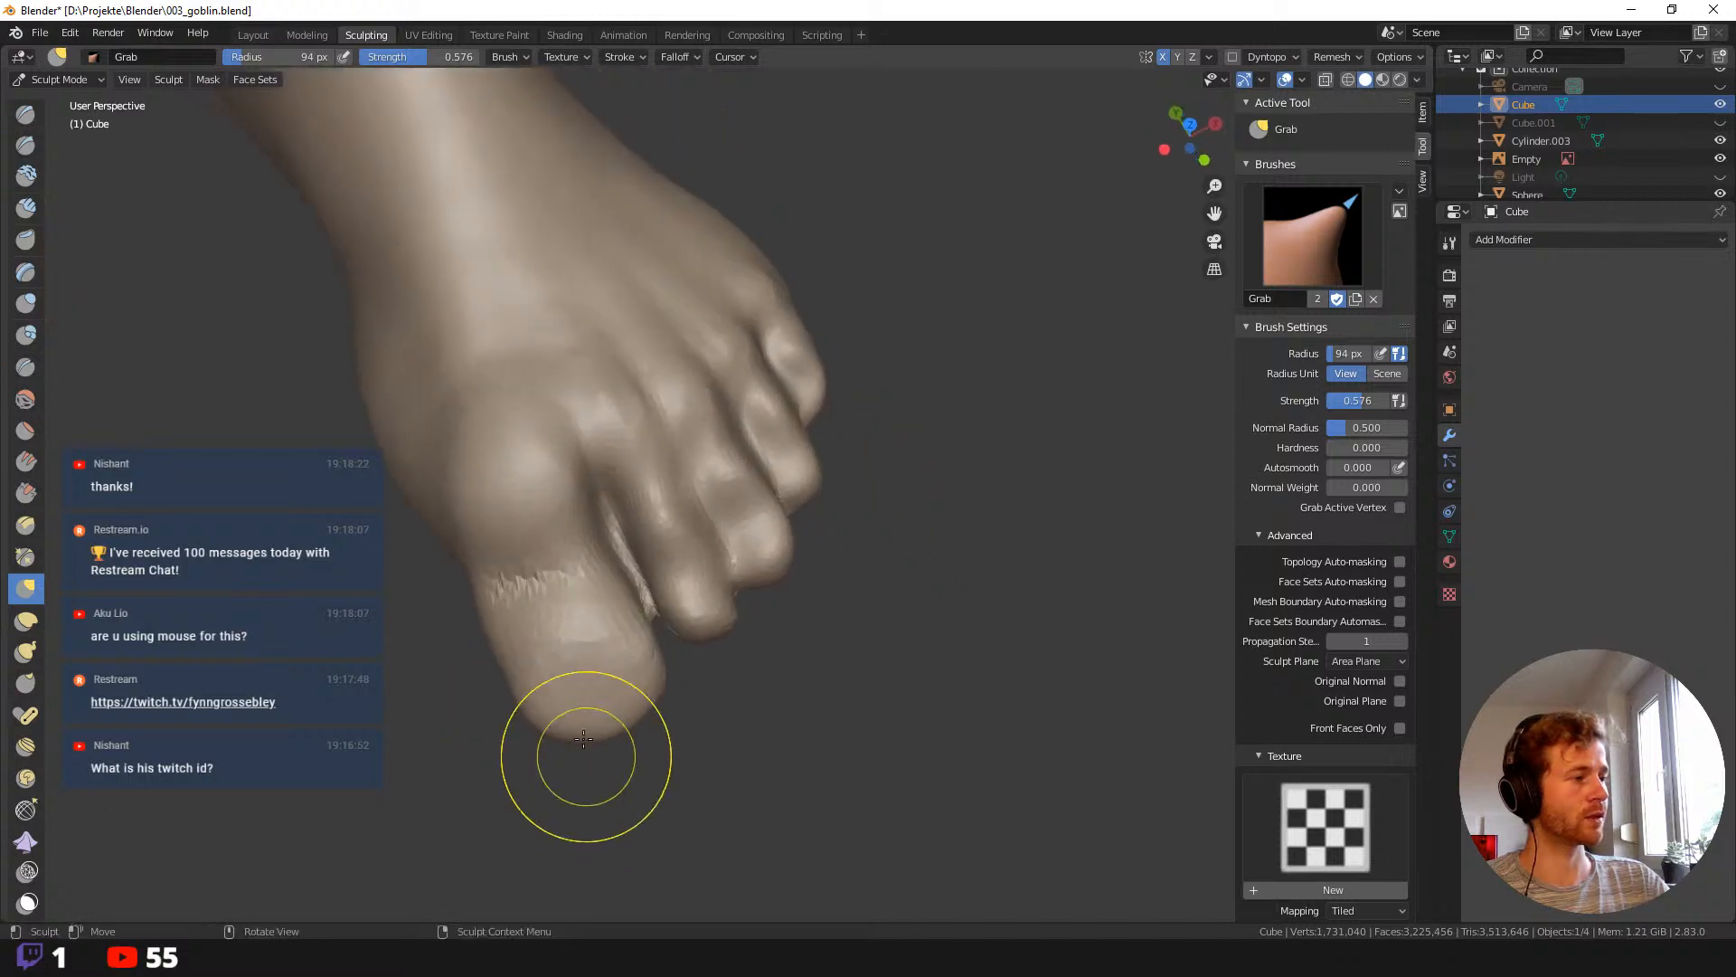
pyautogui.moveTo(496, 837); pyautogui.dragTo(651, 624, button='middle')
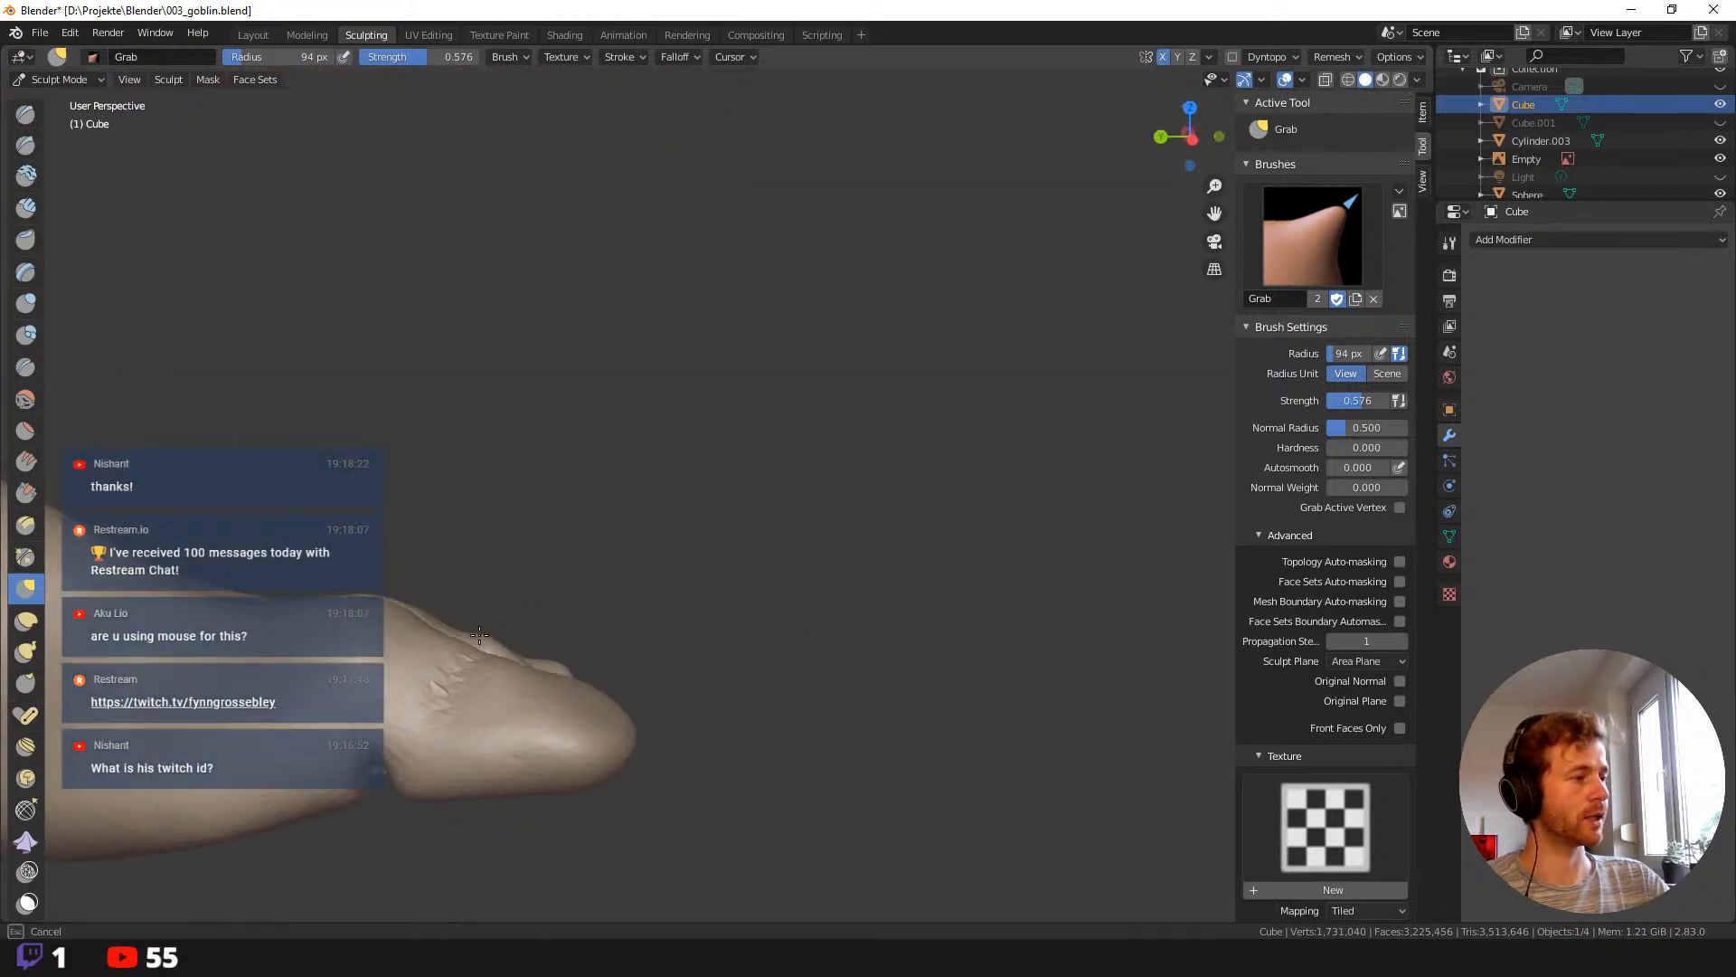
pyautogui.moveTo(461, 676)
pyautogui.mouseDown()
pyautogui.moveTo(484, 601)
pyautogui.moveTo(486, 651)
pyautogui.mouseUp()
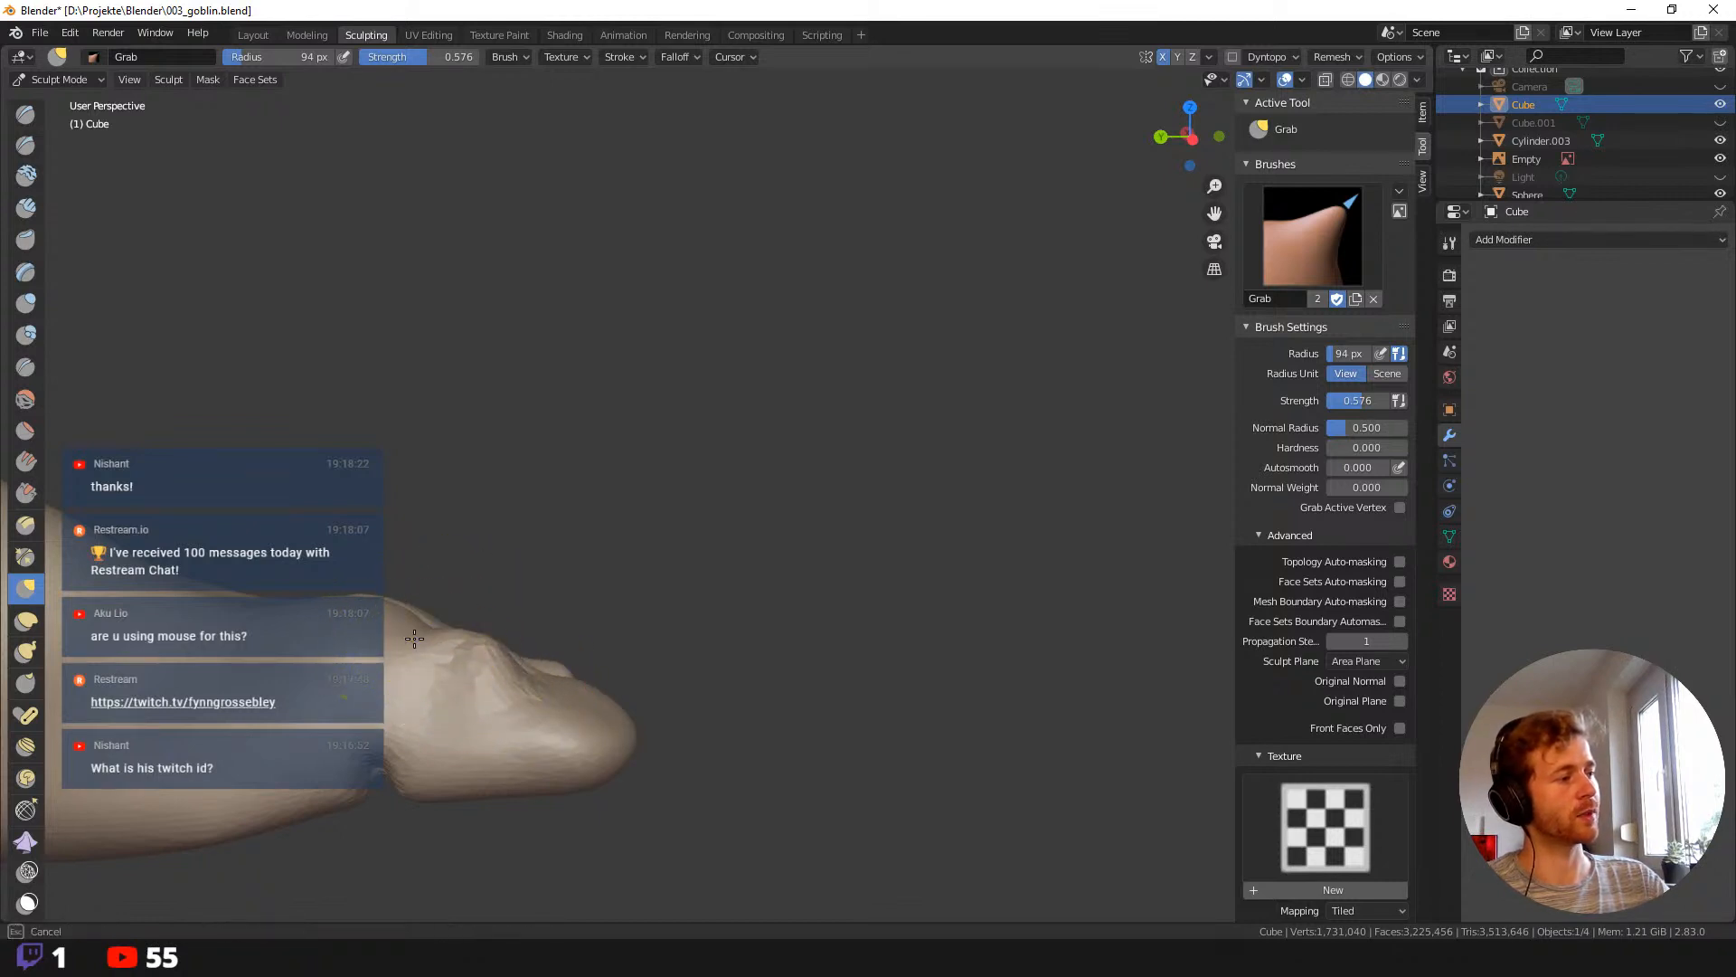
pyautogui.moveTo(447, 718); pyautogui.dragTo(556, 671, button='middle')
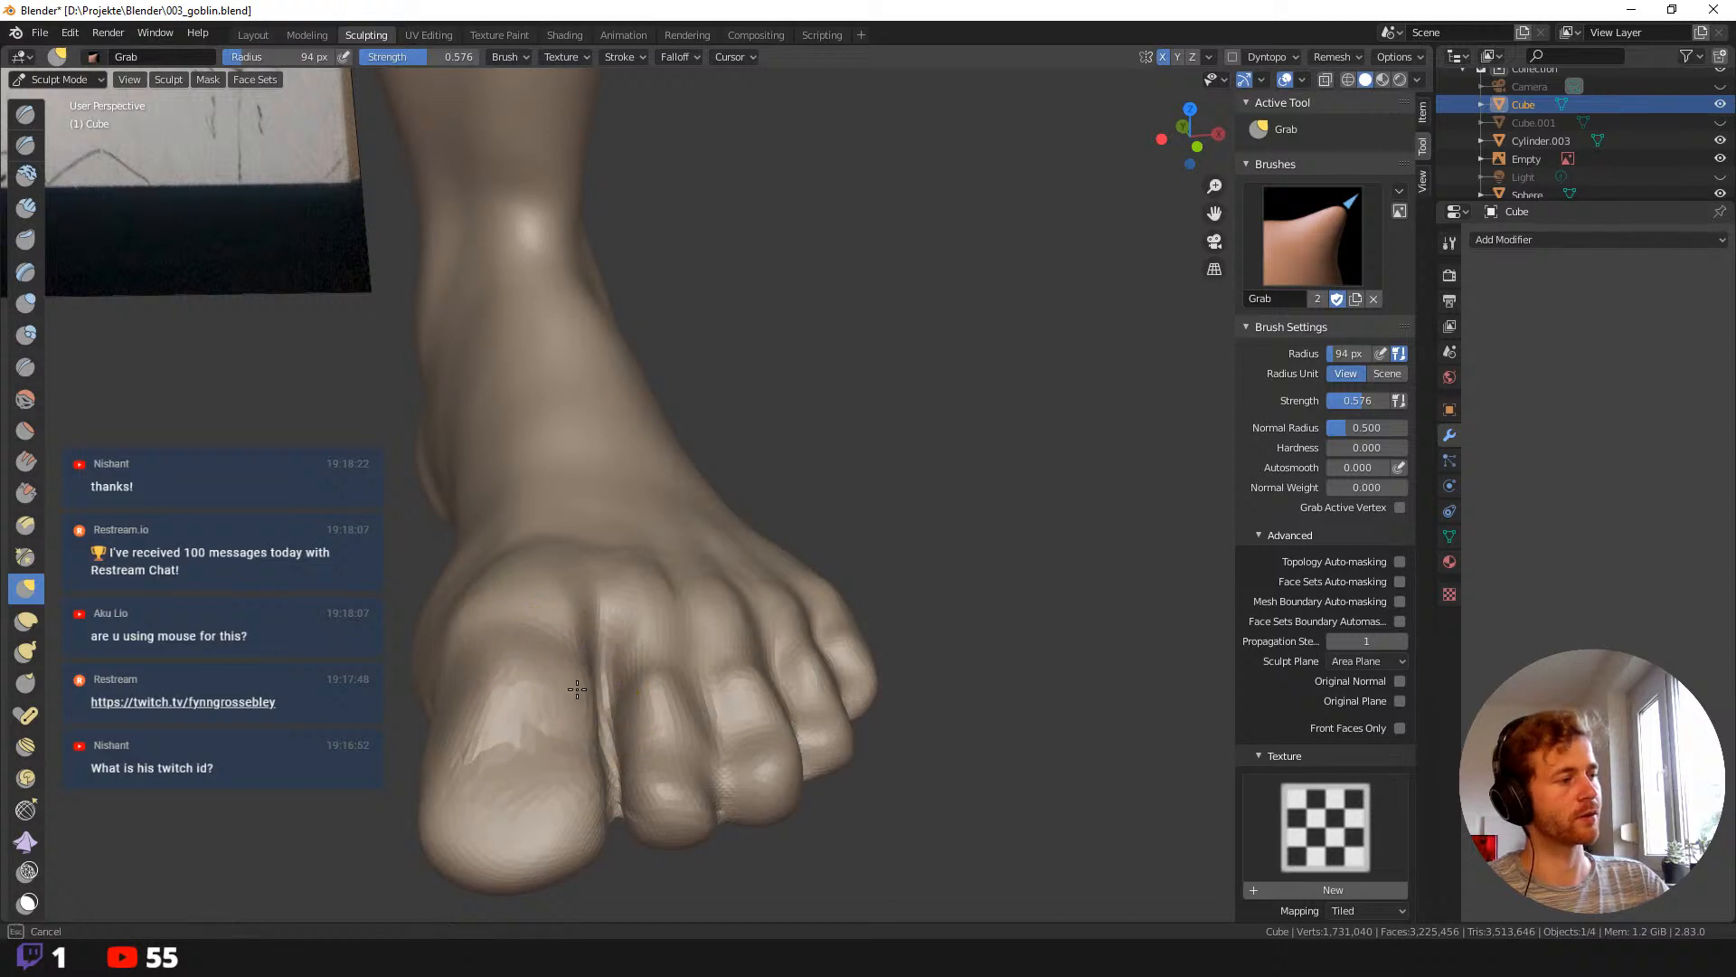
pyautogui.moveTo(404, 735)
pyautogui.mouseDown(button='middle')
pyautogui.moveTo(387, 805)
pyautogui.moveTo(417, 712)
pyautogui.mouseUp(button='middle')
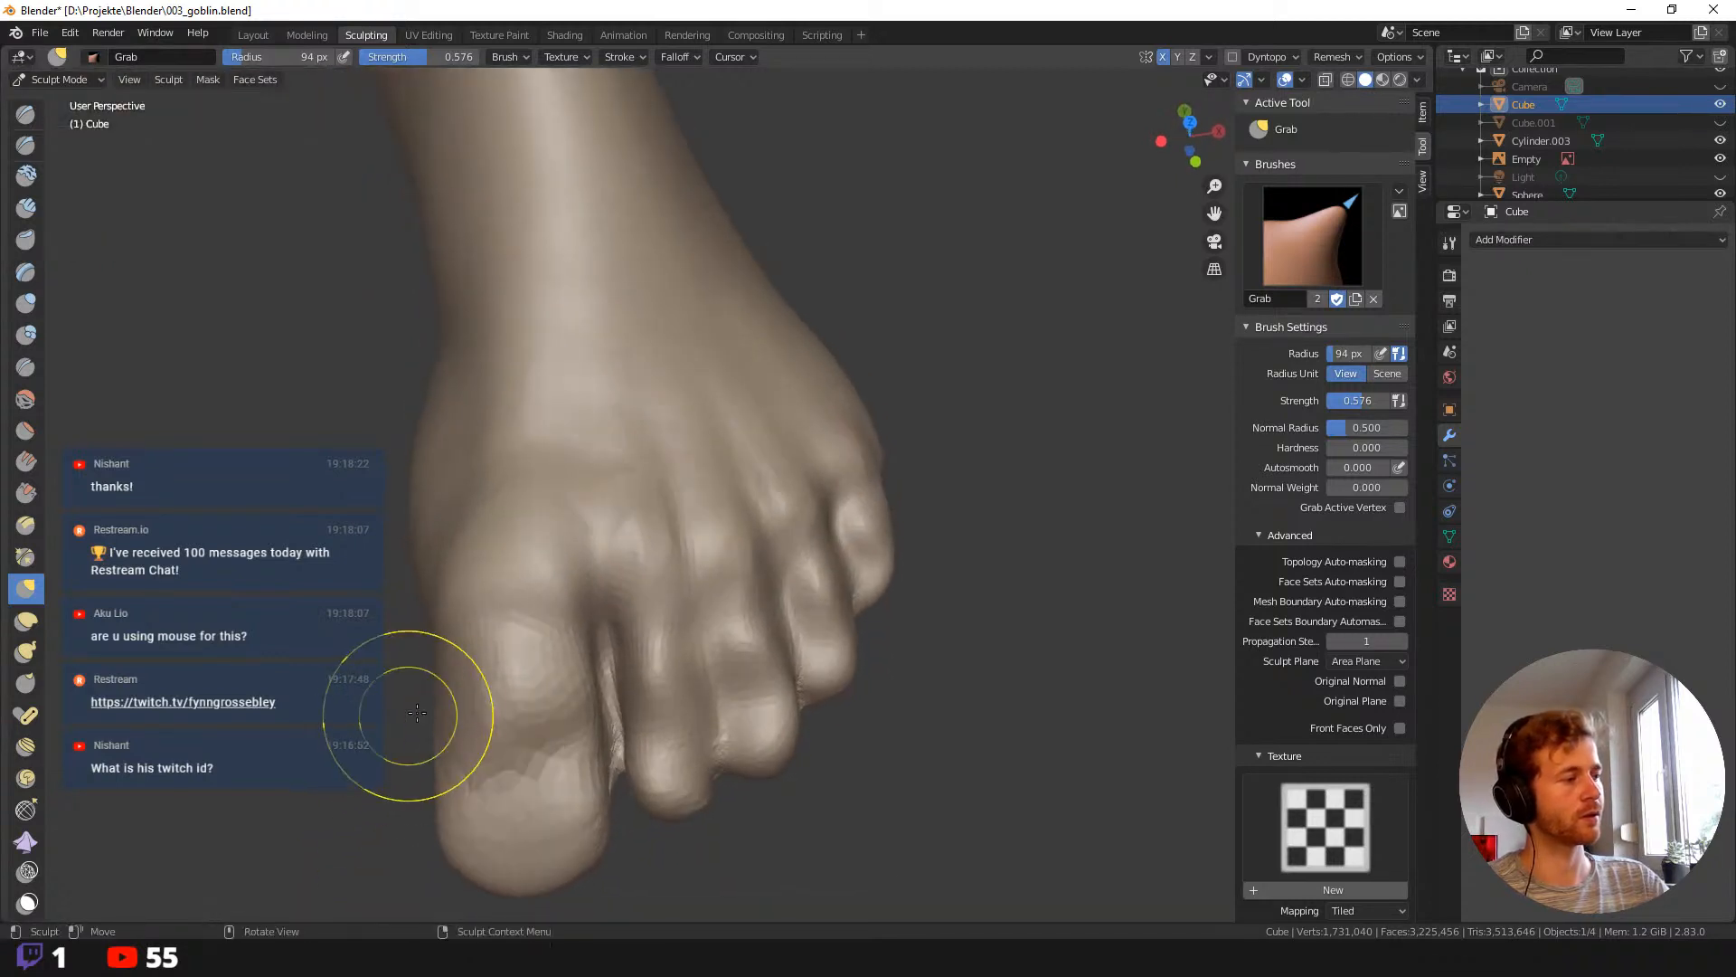
pyautogui.moveTo(542, 618); pyautogui.dragTo(554, 631)
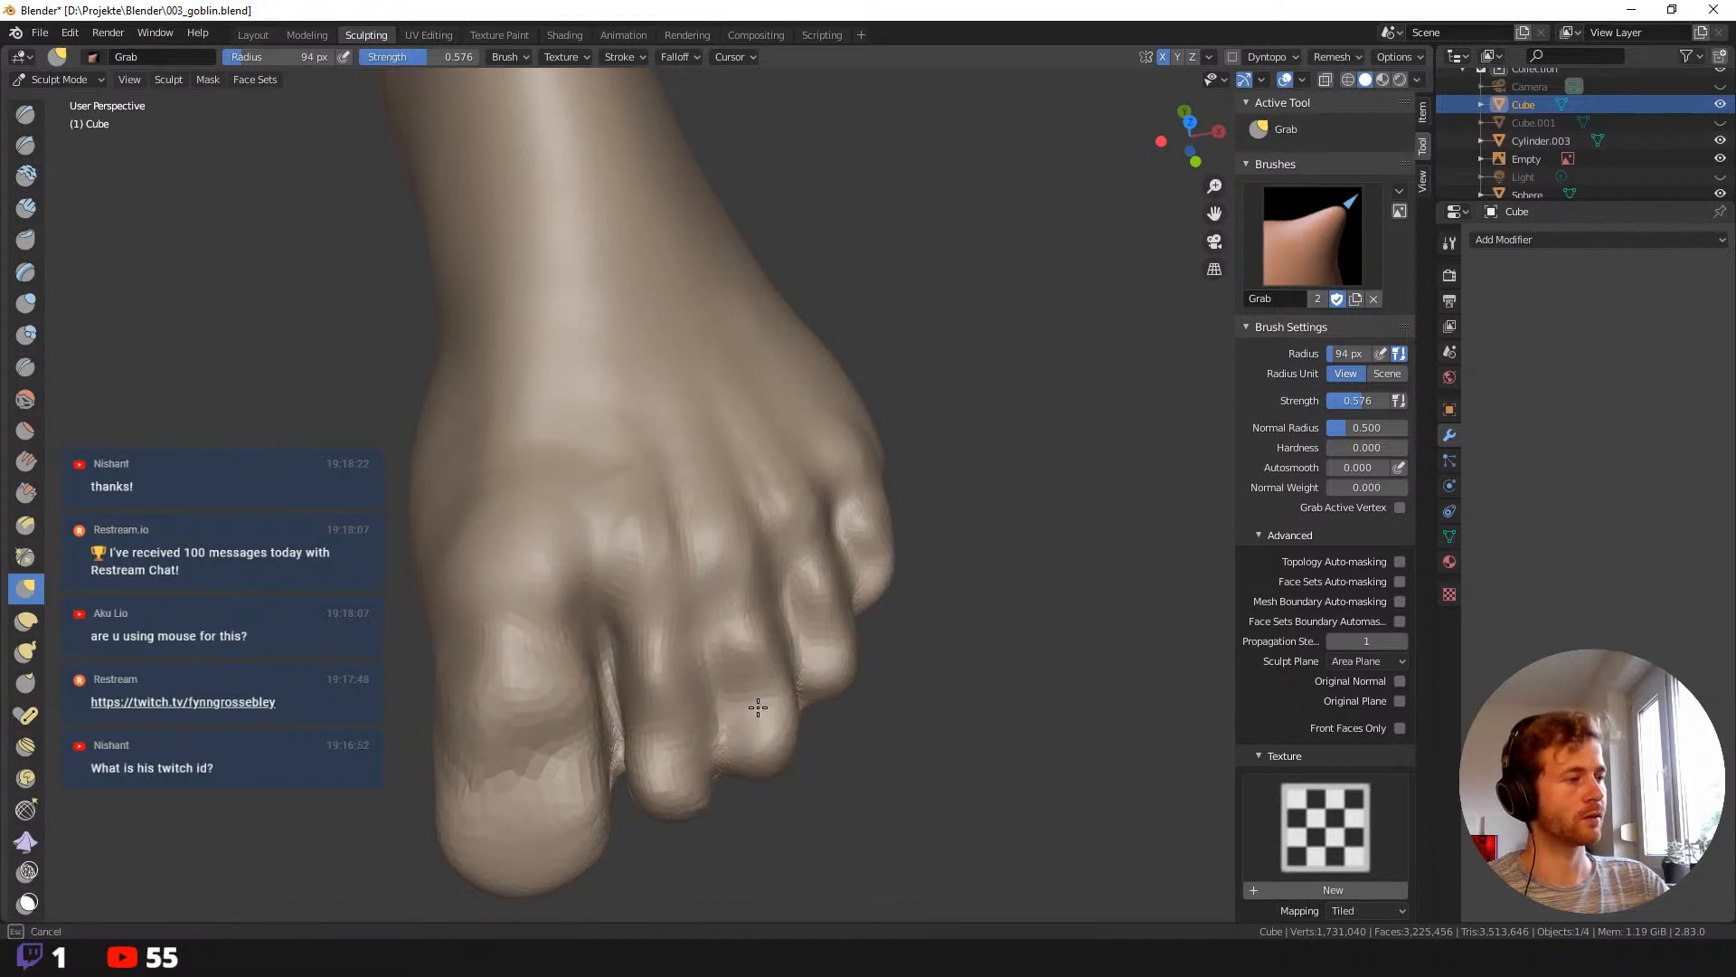
# Enlarge the Grab brush radius to 152 px and 164 px.
pyautogui.press('f')
pyautogui.click(830, 693)
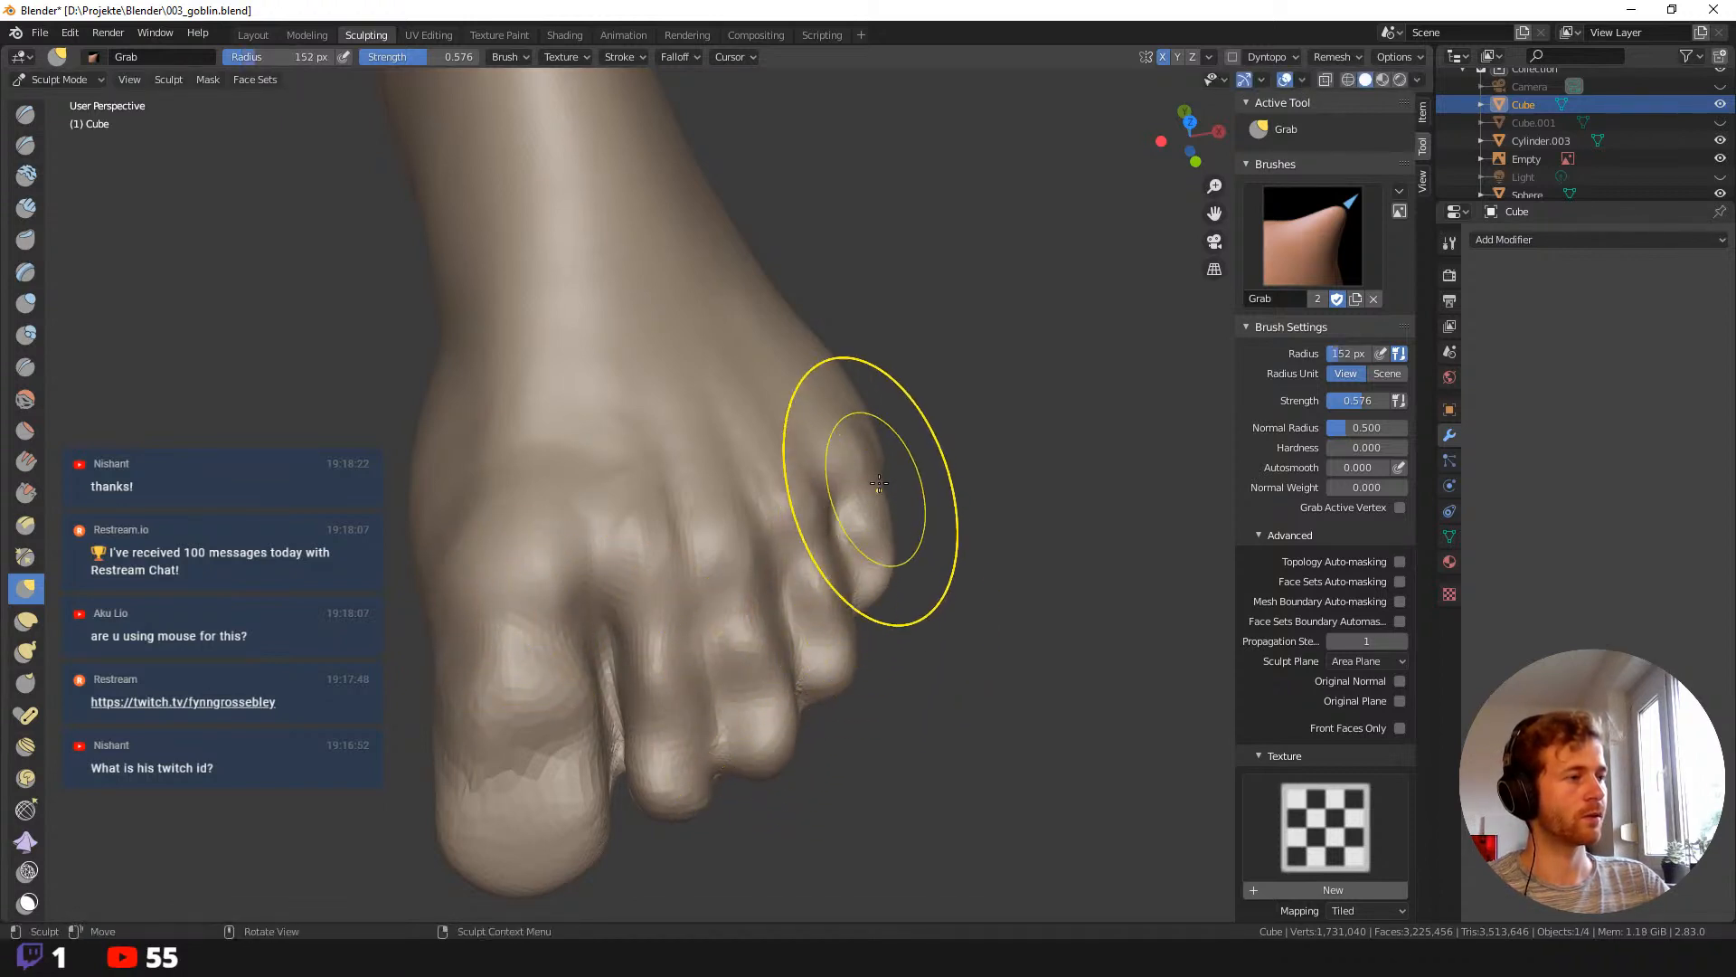
pyautogui.moveTo(795, 504)
pyautogui.keyDown('ctrl'); pyautogui.mouseDown(button='middle')
pyautogui.moveTo(542, 485)
pyautogui.moveTo(561, 531)
pyautogui.moveTo(546, 712)
pyautogui.moveTo(515, 748)
pyautogui.mouseUp(button='middle'); pyautogui.keyUp('ctrl')
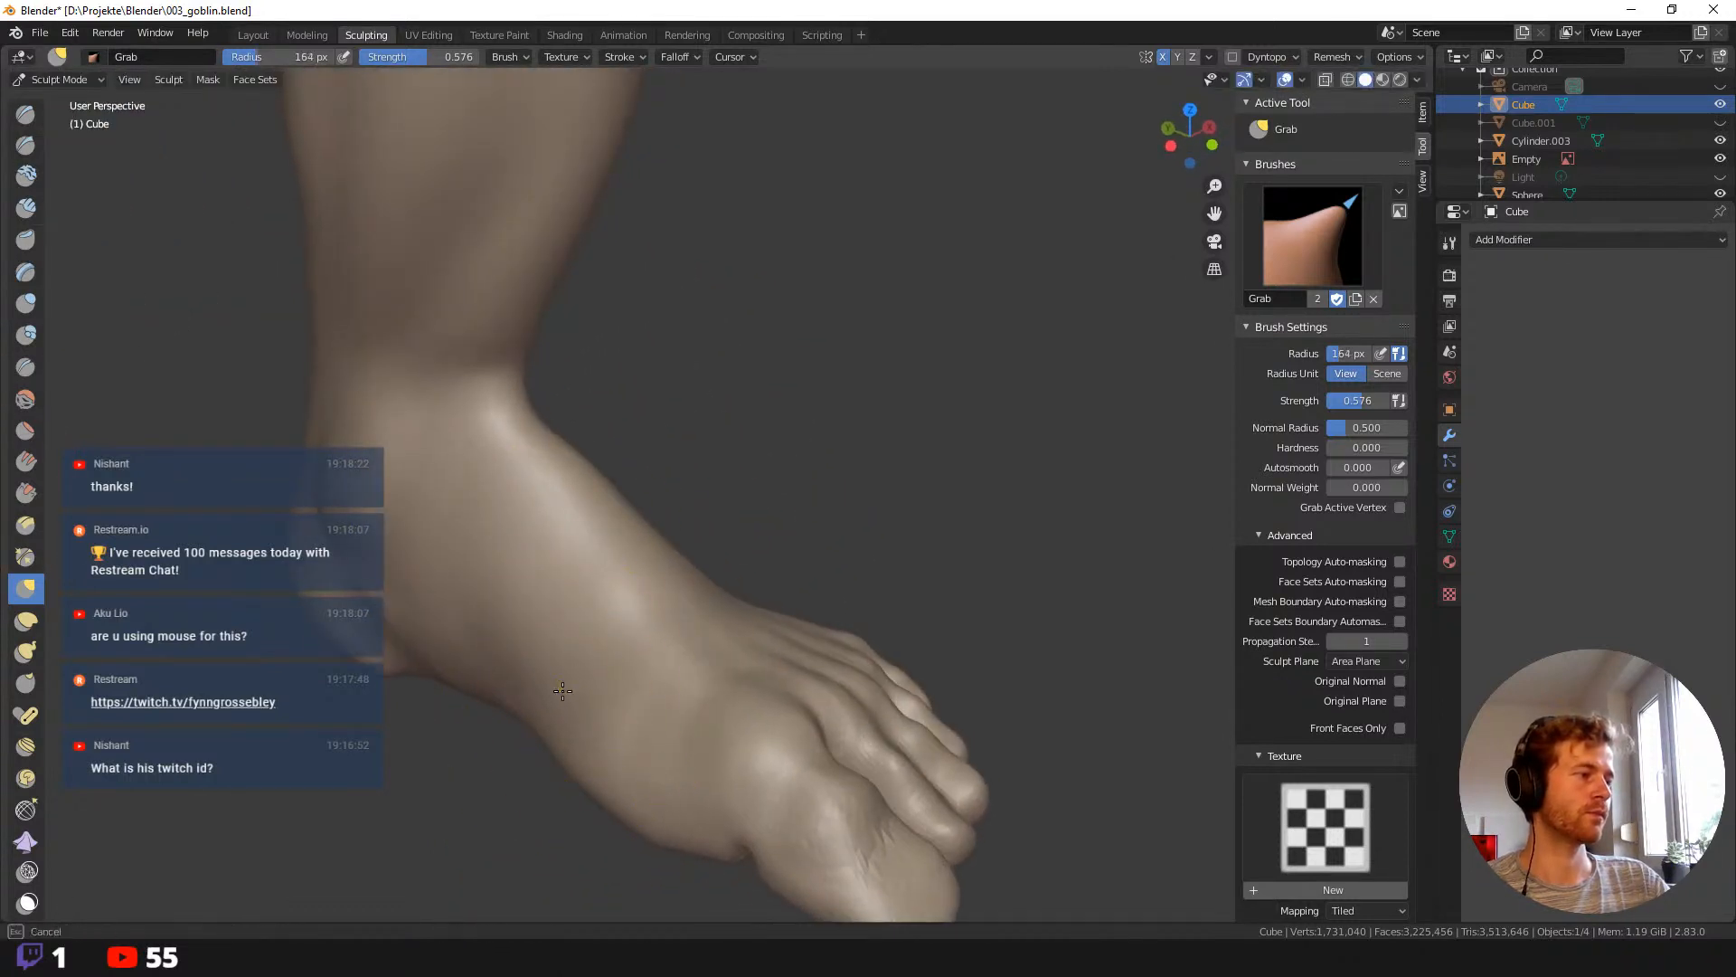
pyautogui.press('f')
pyautogui.click(360, 588)
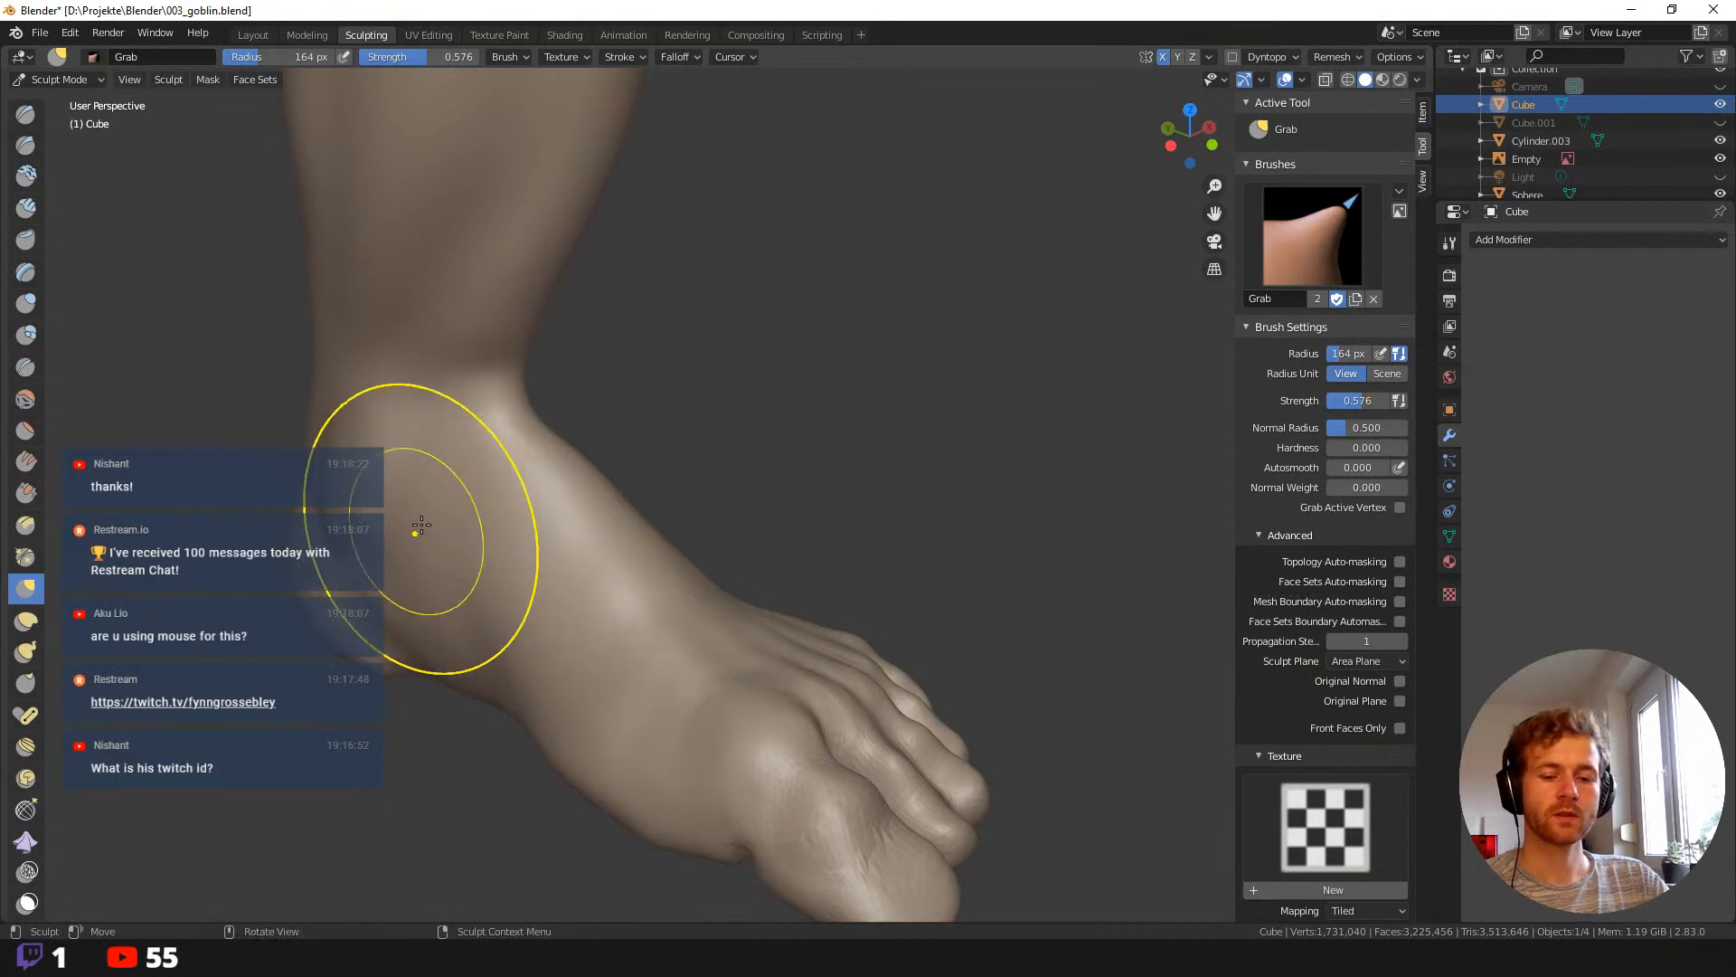
# Build up the inner side of the foot behind the big toe with the Clay brush at a 103 px radius.
pyautogui.press('c')
pyautogui.moveTo(642, 788); pyautogui.dragTo(651, 819)
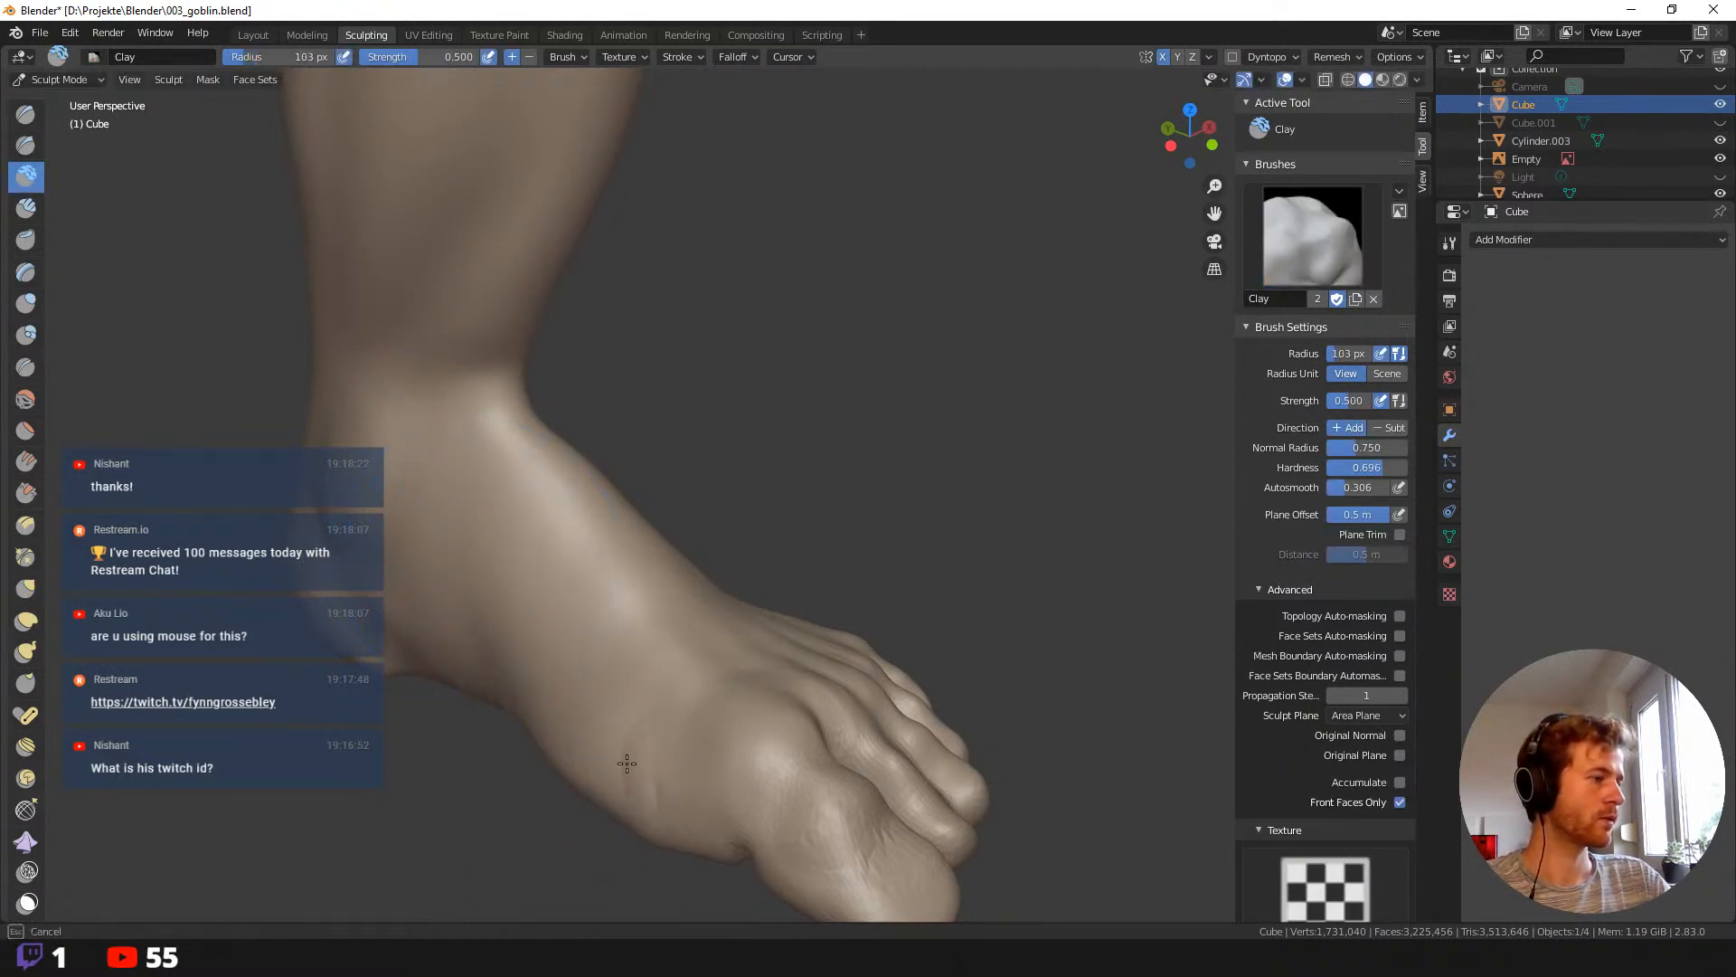
pyautogui.moveTo(614, 714); pyautogui.dragTo(594, 797)
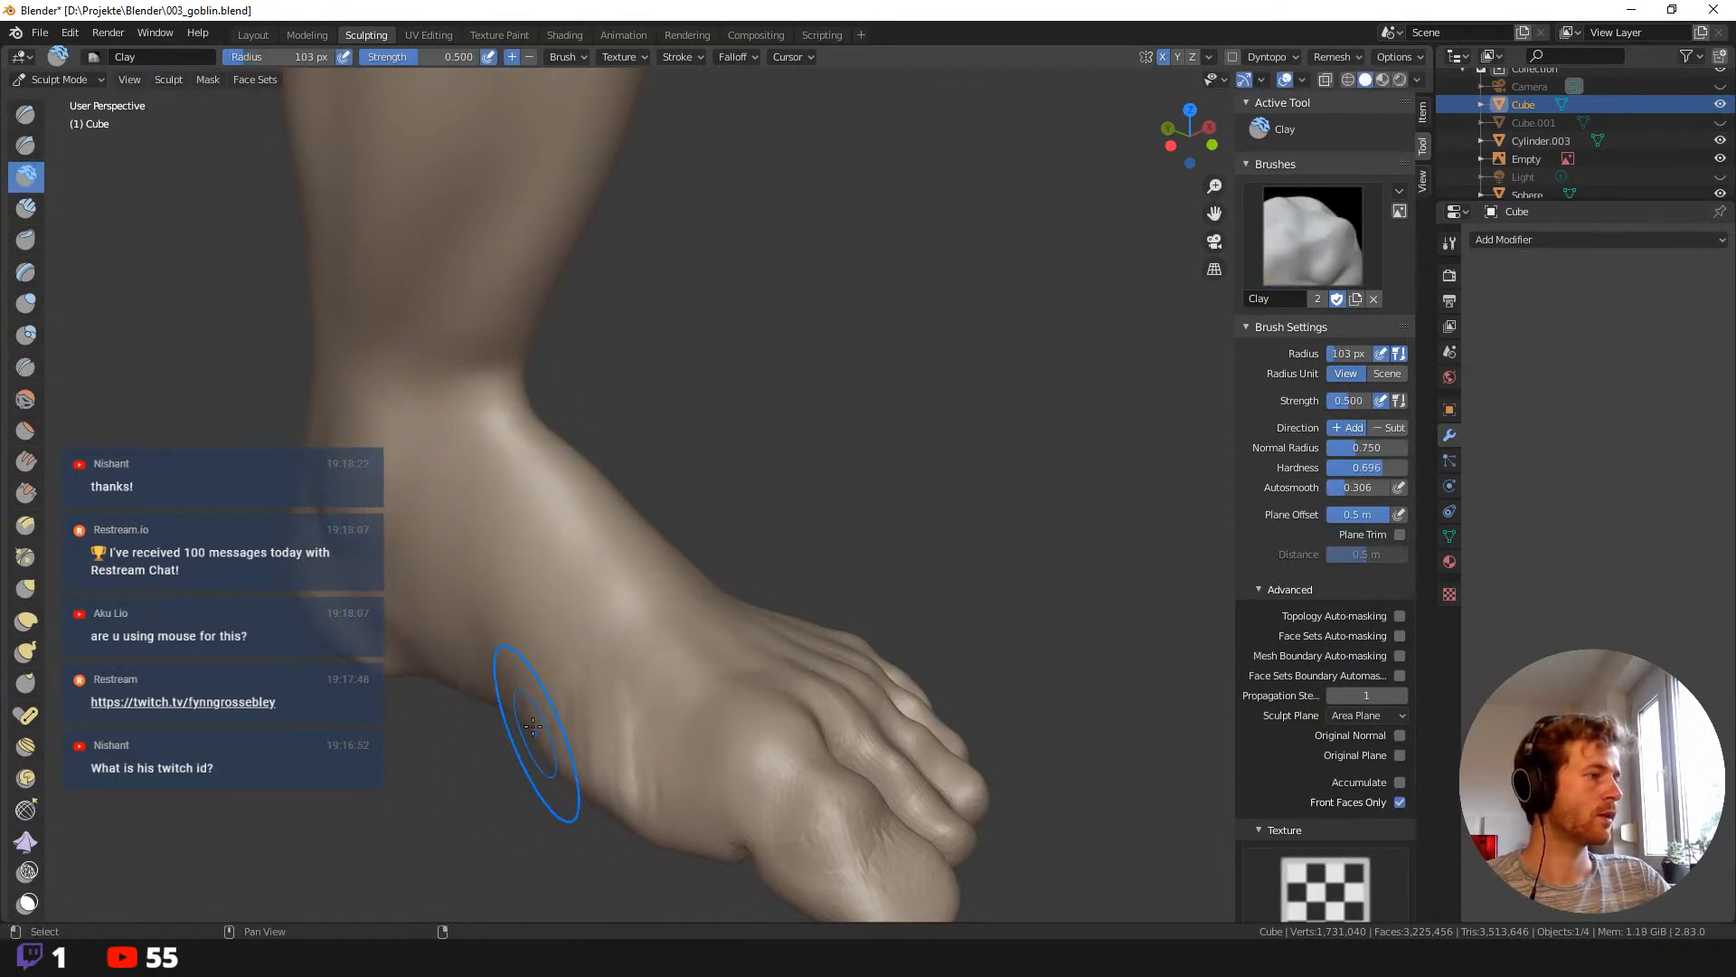
pyautogui.moveTo(534, 726); pyautogui.dragTo(551, 594, button='middle')
pyautogui.moveTo(508, 617); pyautogui.dragTo(572, 710)
pyautogui.moveTo(602, 679); pyautogui.dragTo(579, 728, button='middle')
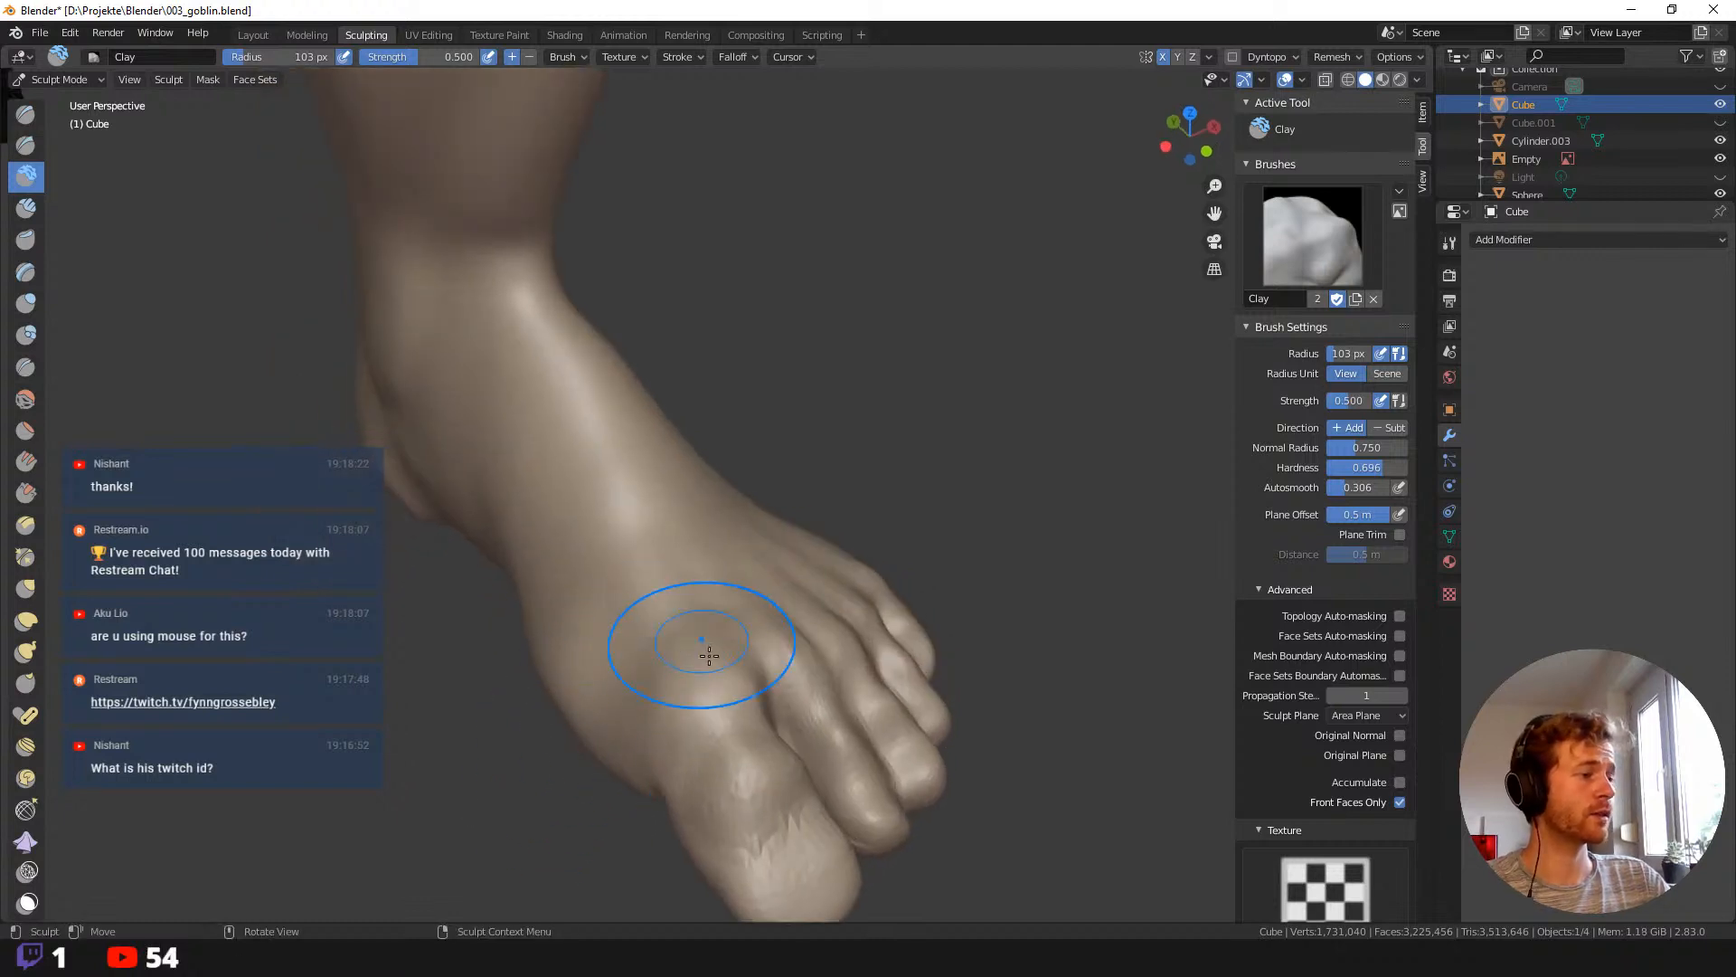
# Add fine tendon strokes along the top of the foot with the Clay brush at a 45 px radius.
pyautogui.moveTo(702, 651)
pyautogui.mouseDown(button='middle')
pyautogui.moveTo(652, 658)
pyautogui.moveTo(637, 688)
pyautogui.moveTo(609, 639)
pyautogui.mouseUp(button='middle')
pyautogui.press('f')
pyautogui.click(621, 682)
pyautogui.moveTo(713, 601)
pyautogui.keyDown('shift'); pyautogui.mouseDown(button='middle')
pyautogui.moveTo(653, 587)
pyautogui.moveTo(648, 555)
pyautogui.moveTo(651, 633)
pyautogui.mouseUp(button='middle'); pyautogui.keyUp('shift')
pyautogui.press('f')
pyautogui.click(652, 667)
pyautogui.moveTo(614, 429); pyautogui.dragTo(619, 541)
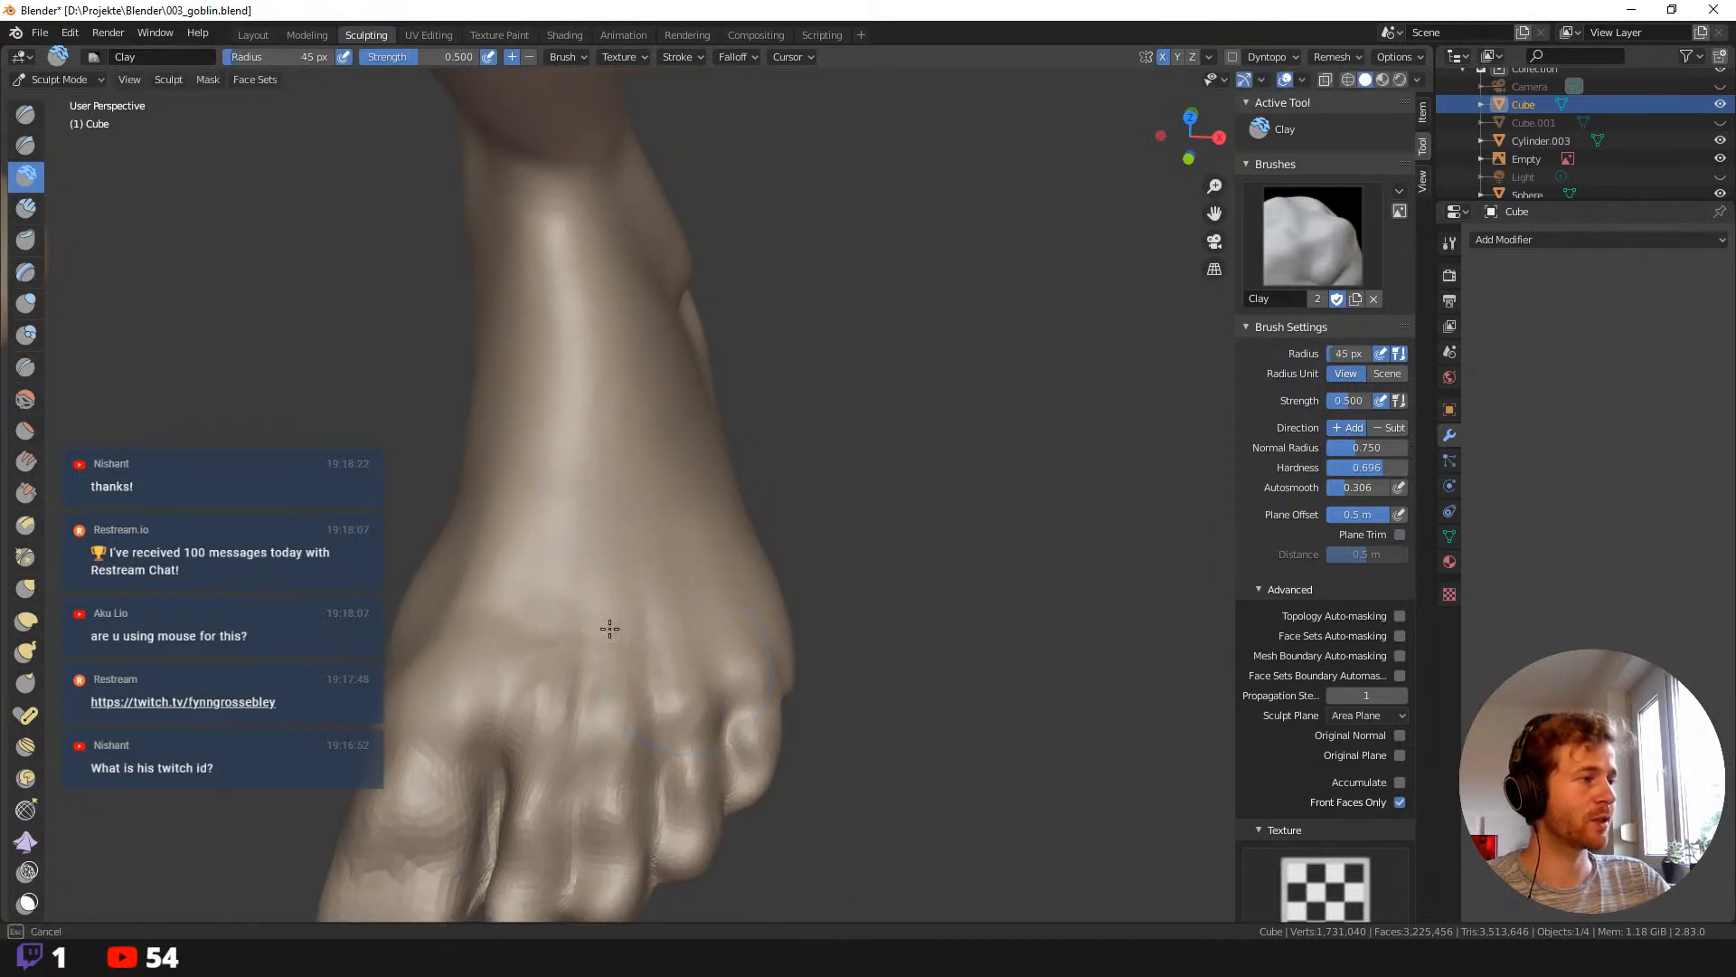
pyautogui.moveTo(610, 629); pyautogui.dragTo(604, 450)
# Build up the instep from the ankle towards the toes with the Clay brush at an 80 px radius.
pyautogui.press('f')
pyautogui.click(624, 441)
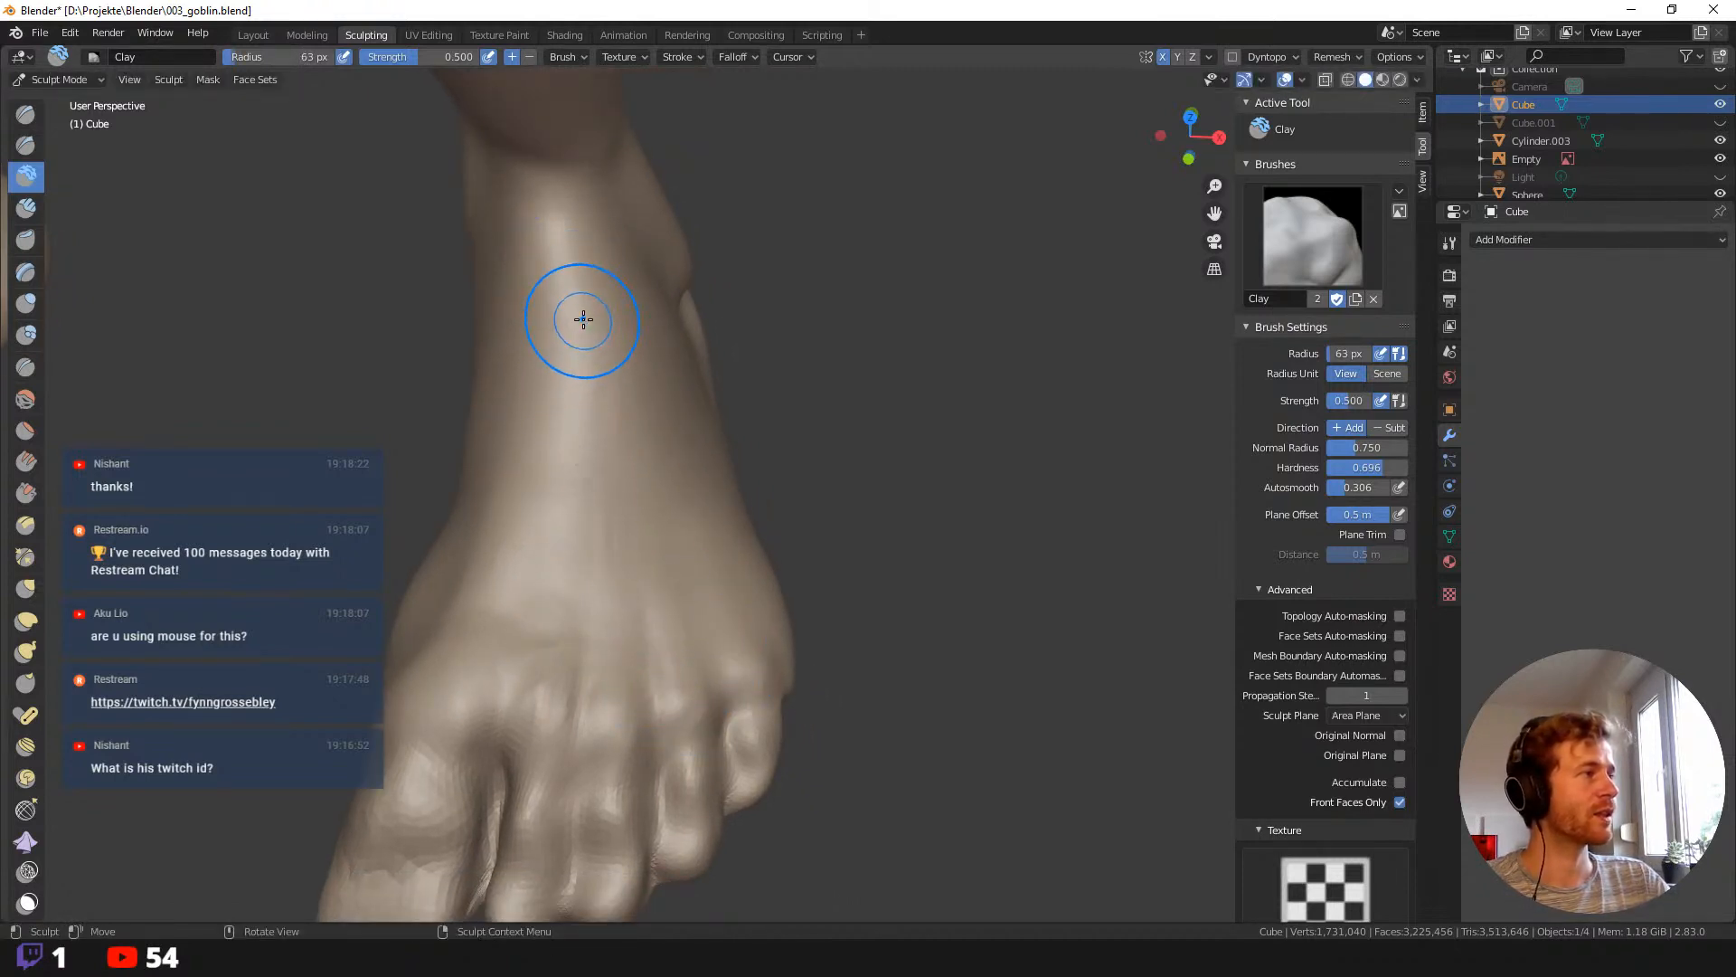
pyautogui.moveTo(581, 318); pyautogui.dragTo(605, 347, button='middle')
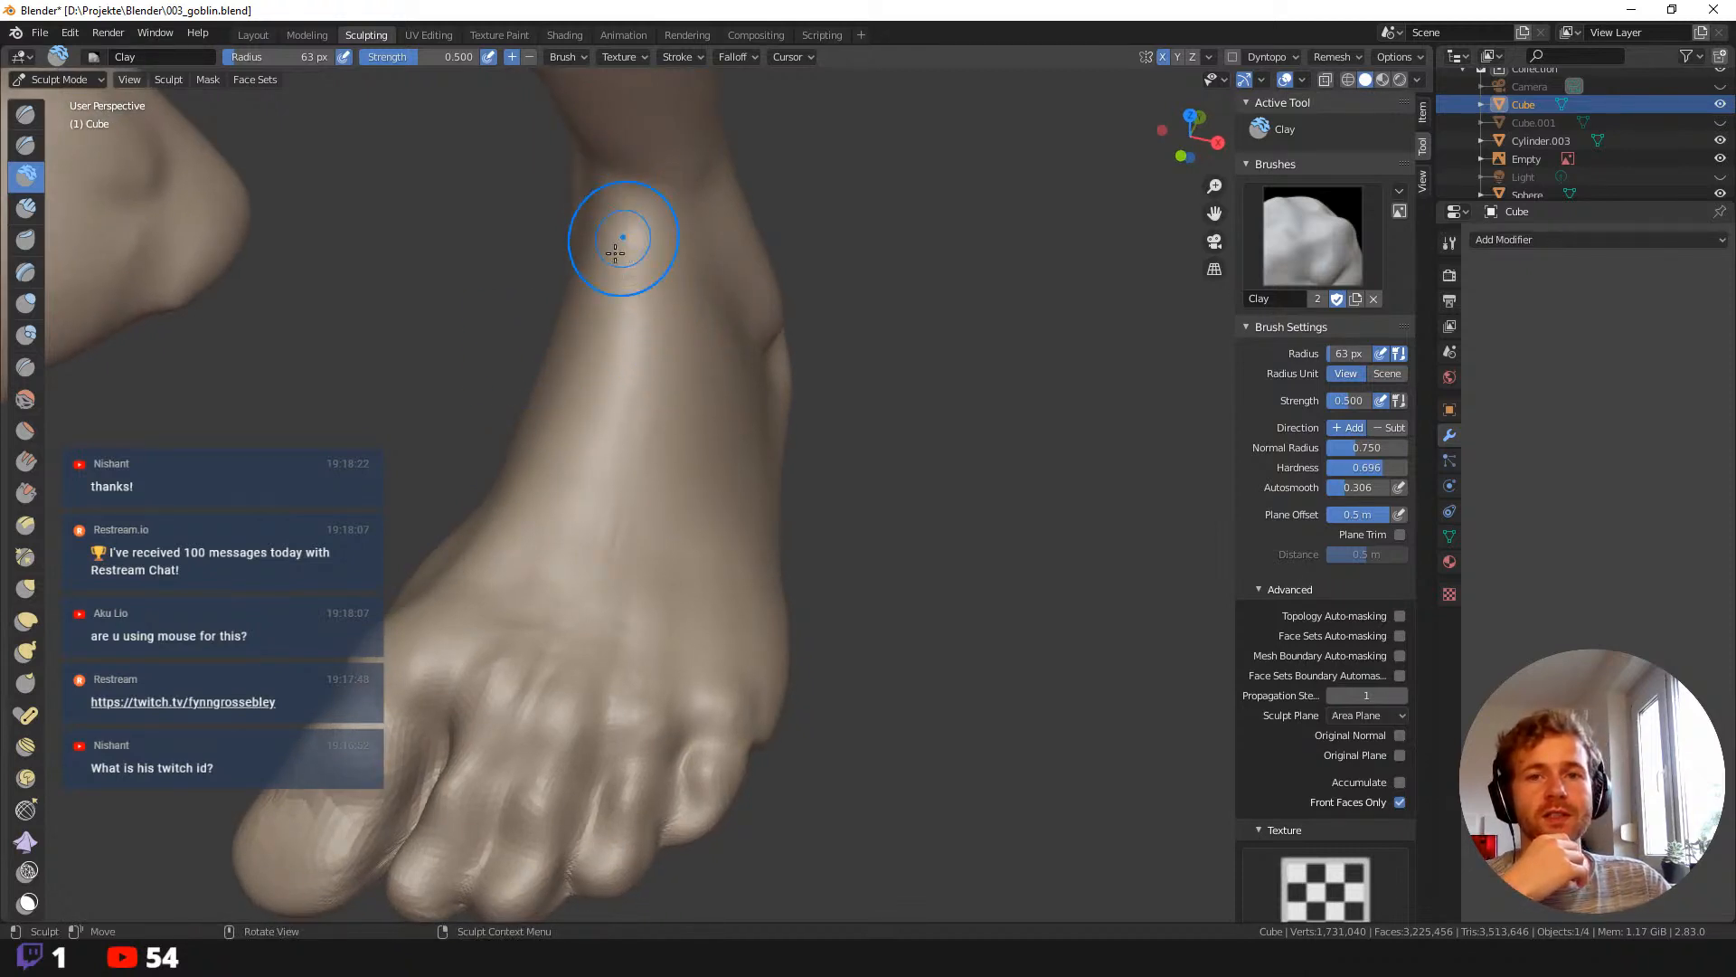
pyautogui.press('f')
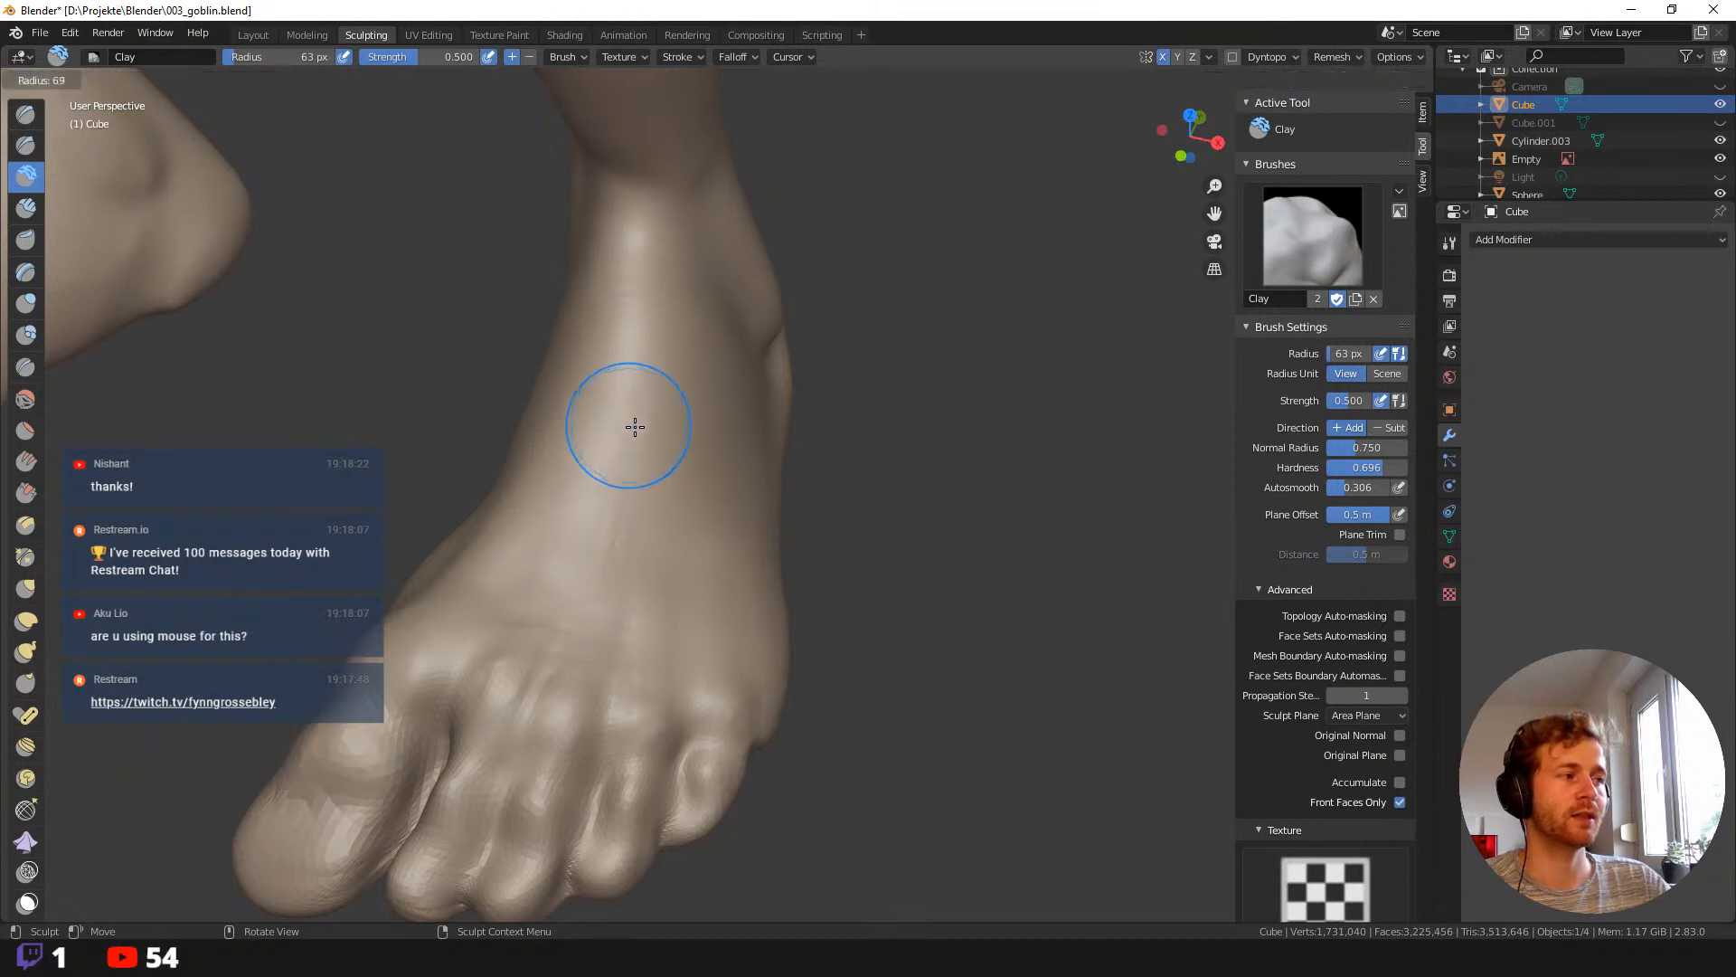
pyautogui.click(637, 430)
pyautogui.moveTo(621, 310); pyautogui.dragTo(615, 328)
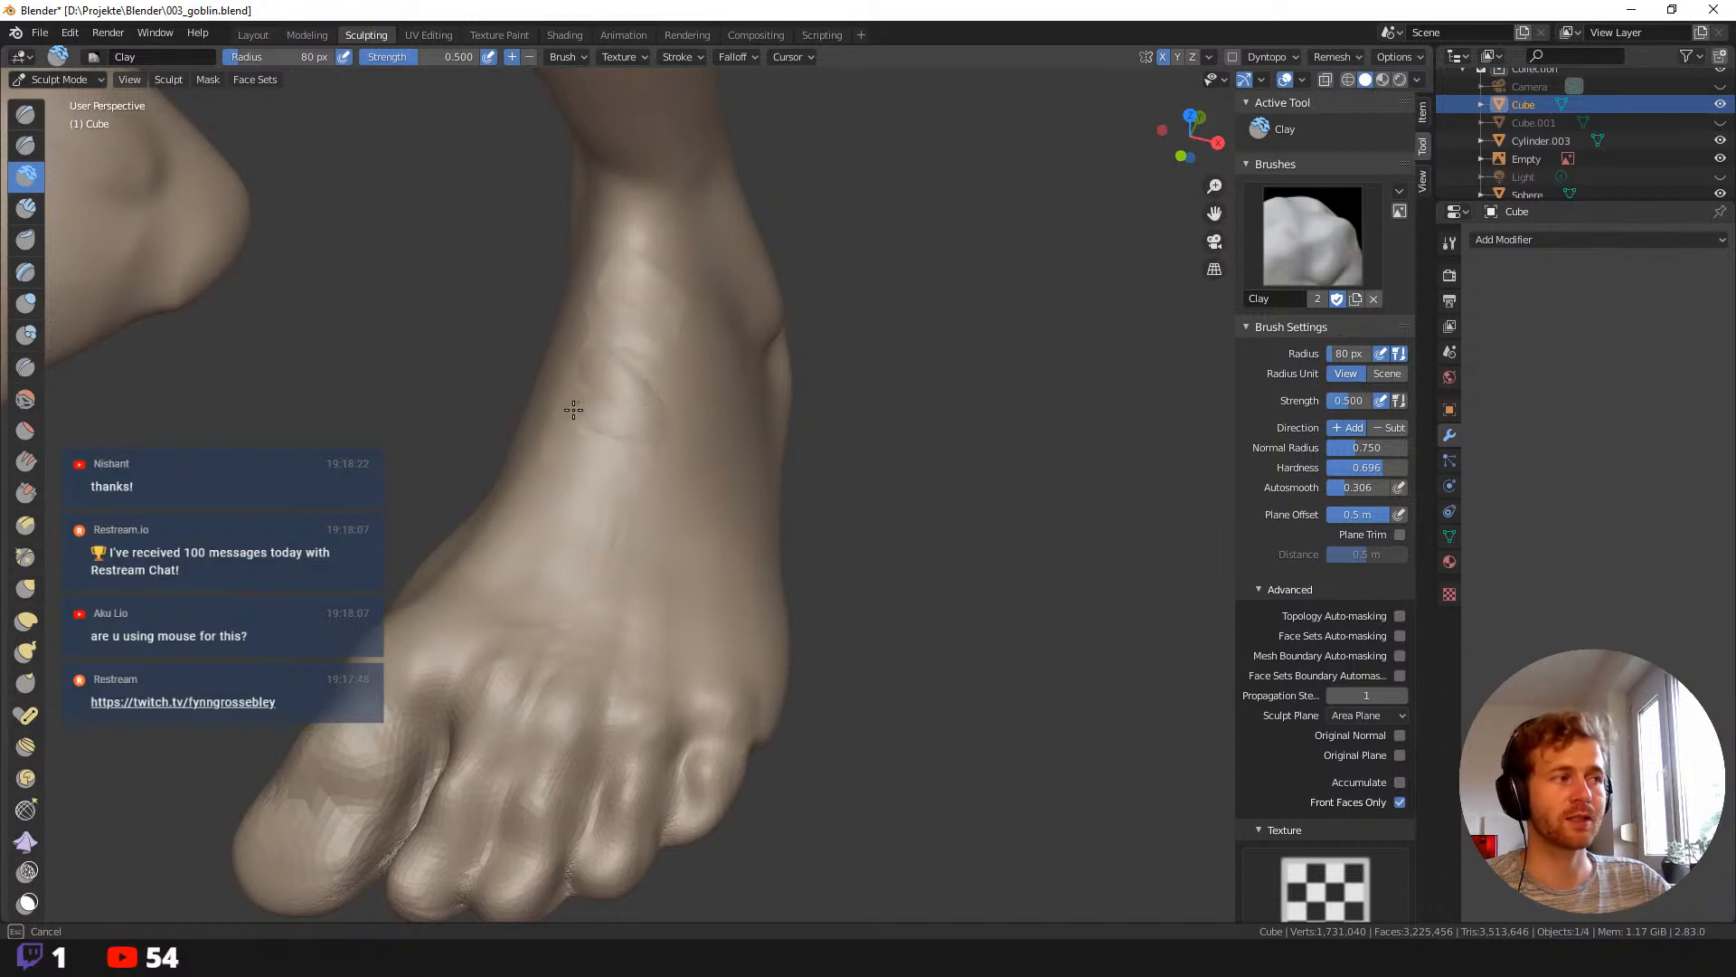
pyautogui.moveTo(559, 470)
pyautogui.mouseDown()
pyautogui.moveTo(621, 573)
pyautogui.moveTo(591, 558)
pyautogui.mouseUp()
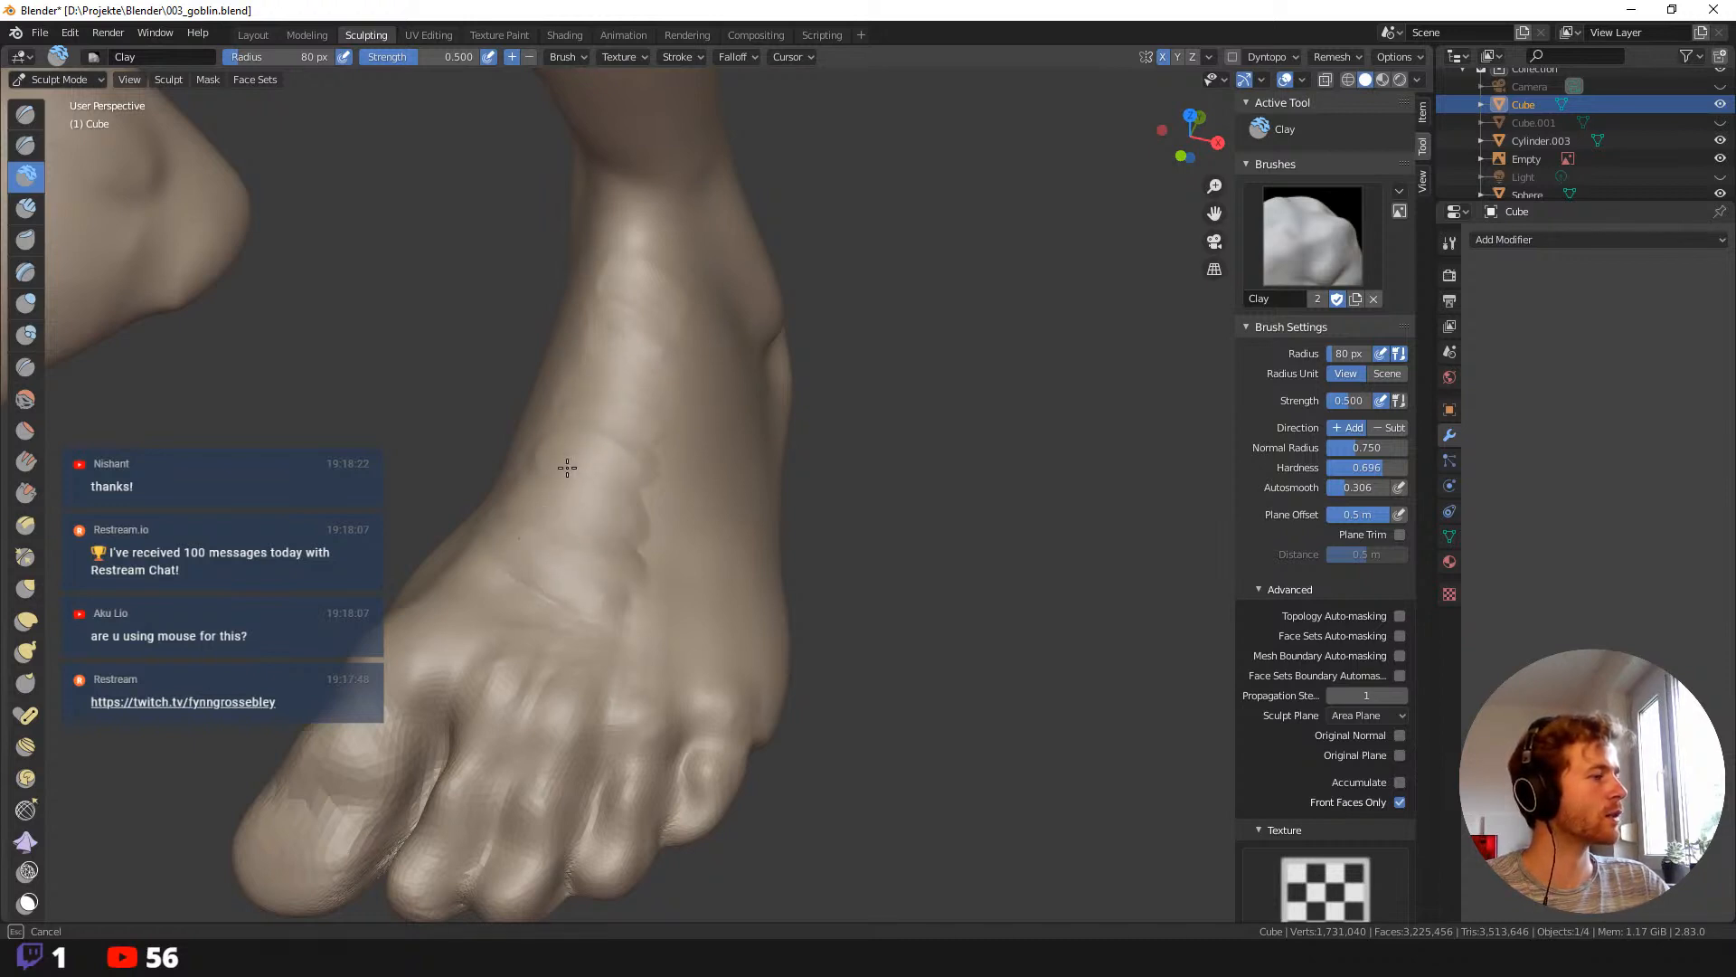
# Set the Clay brush radius to 97 px for working on the instep.
pyautogui.moveTo(601, 341)
pyautogui.mouseDown(button='middle')
pyautogui.moveTo(543, 314)
pyautogui.moveTo(613, 356)
pyautogui.moveTo(639, 349)
pyautogui.mouseUp(button='middle')
pyautogui.moveTo(612, 465)
pyautogui.mouseDown(button='middle')
pyautogui.moveTo(585, 573)
pyautogui.moveTo(610, 627)
pyautogui.mouseUp(button='middle')
pyautogui.press('f')
pyautogui.click(601, 588)
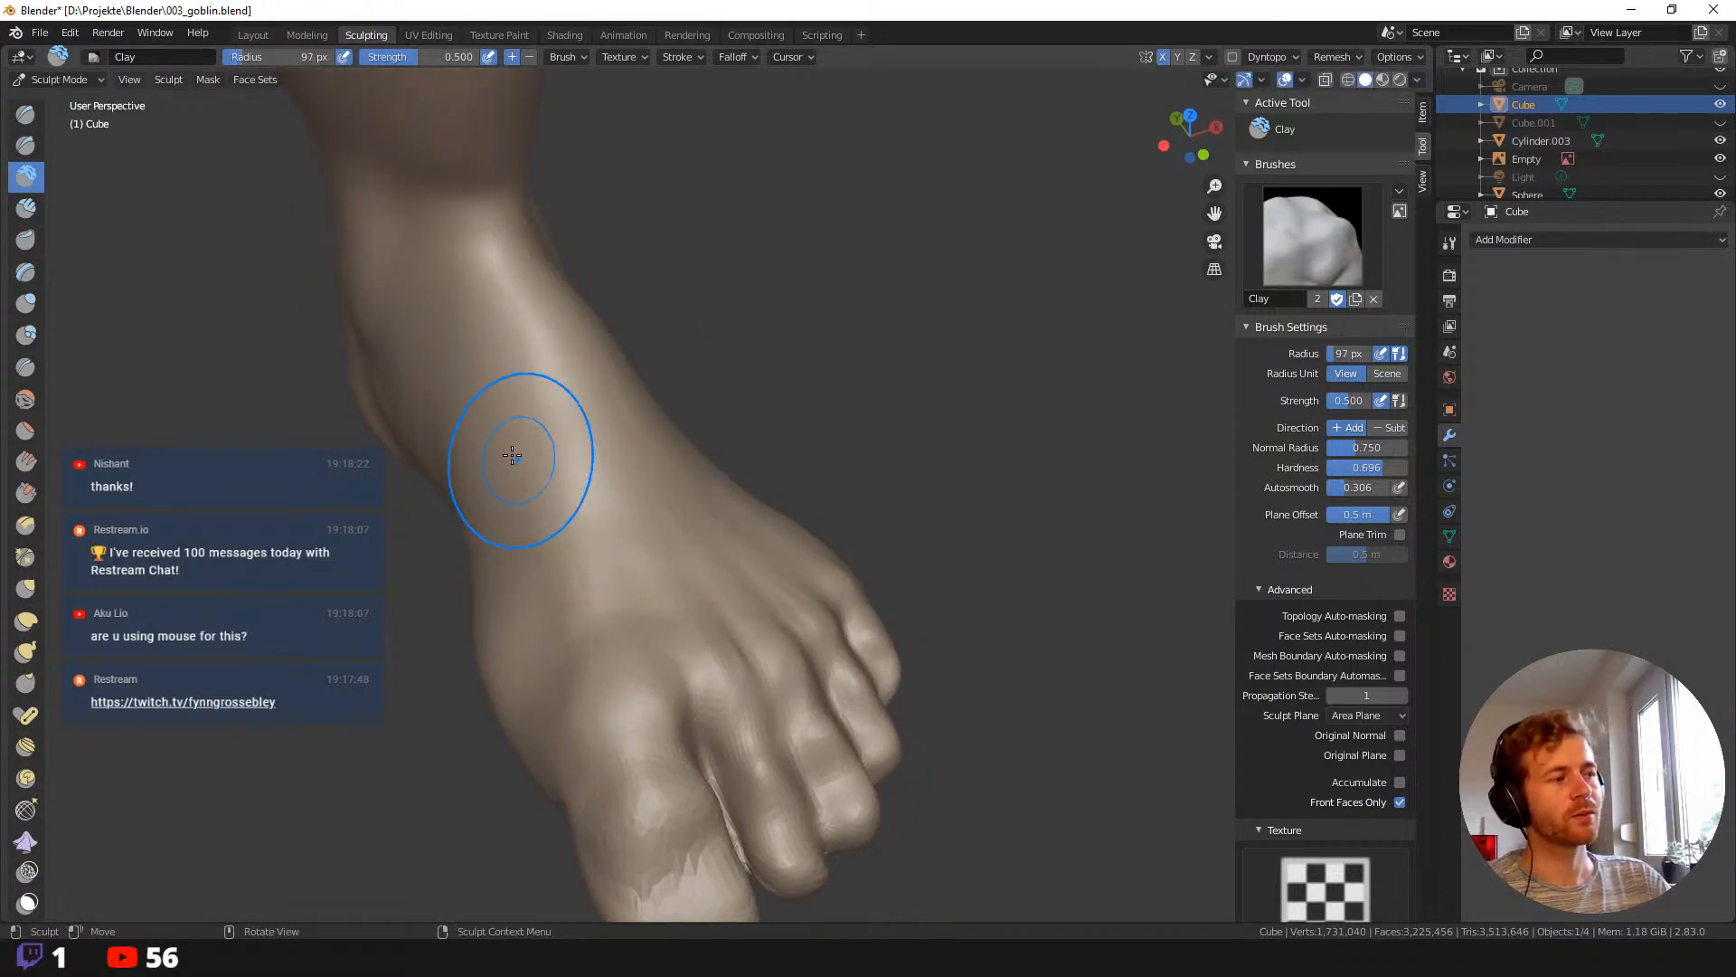
pyautogui.moveTo(512, 455)
pyautogui.mouseDown(button='middle')
pyautogui.moveTo(457, 562)
pyautogui.moveTo(330, 477)
pyautogui.moveTo(622, 552)
pyautogui.mouseUp(button='middle')
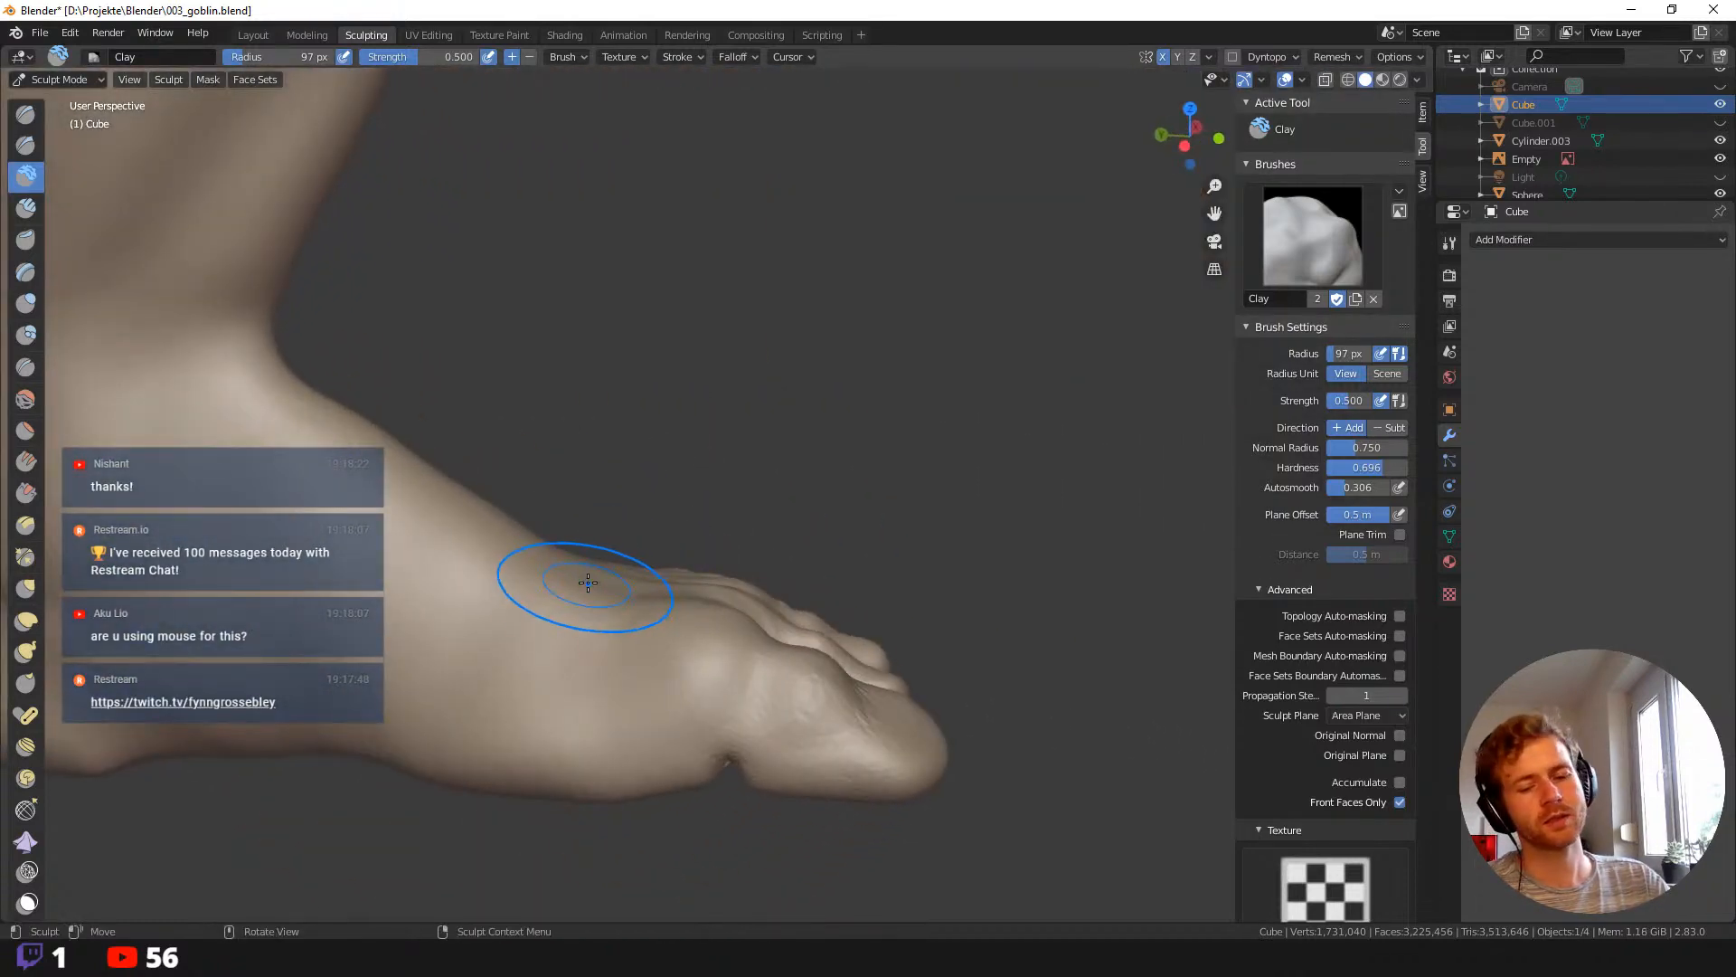
# Refine the profile of the top of the foot behind the toes with the Grab brush at a 127 px radius.
pyautogui.press('g')
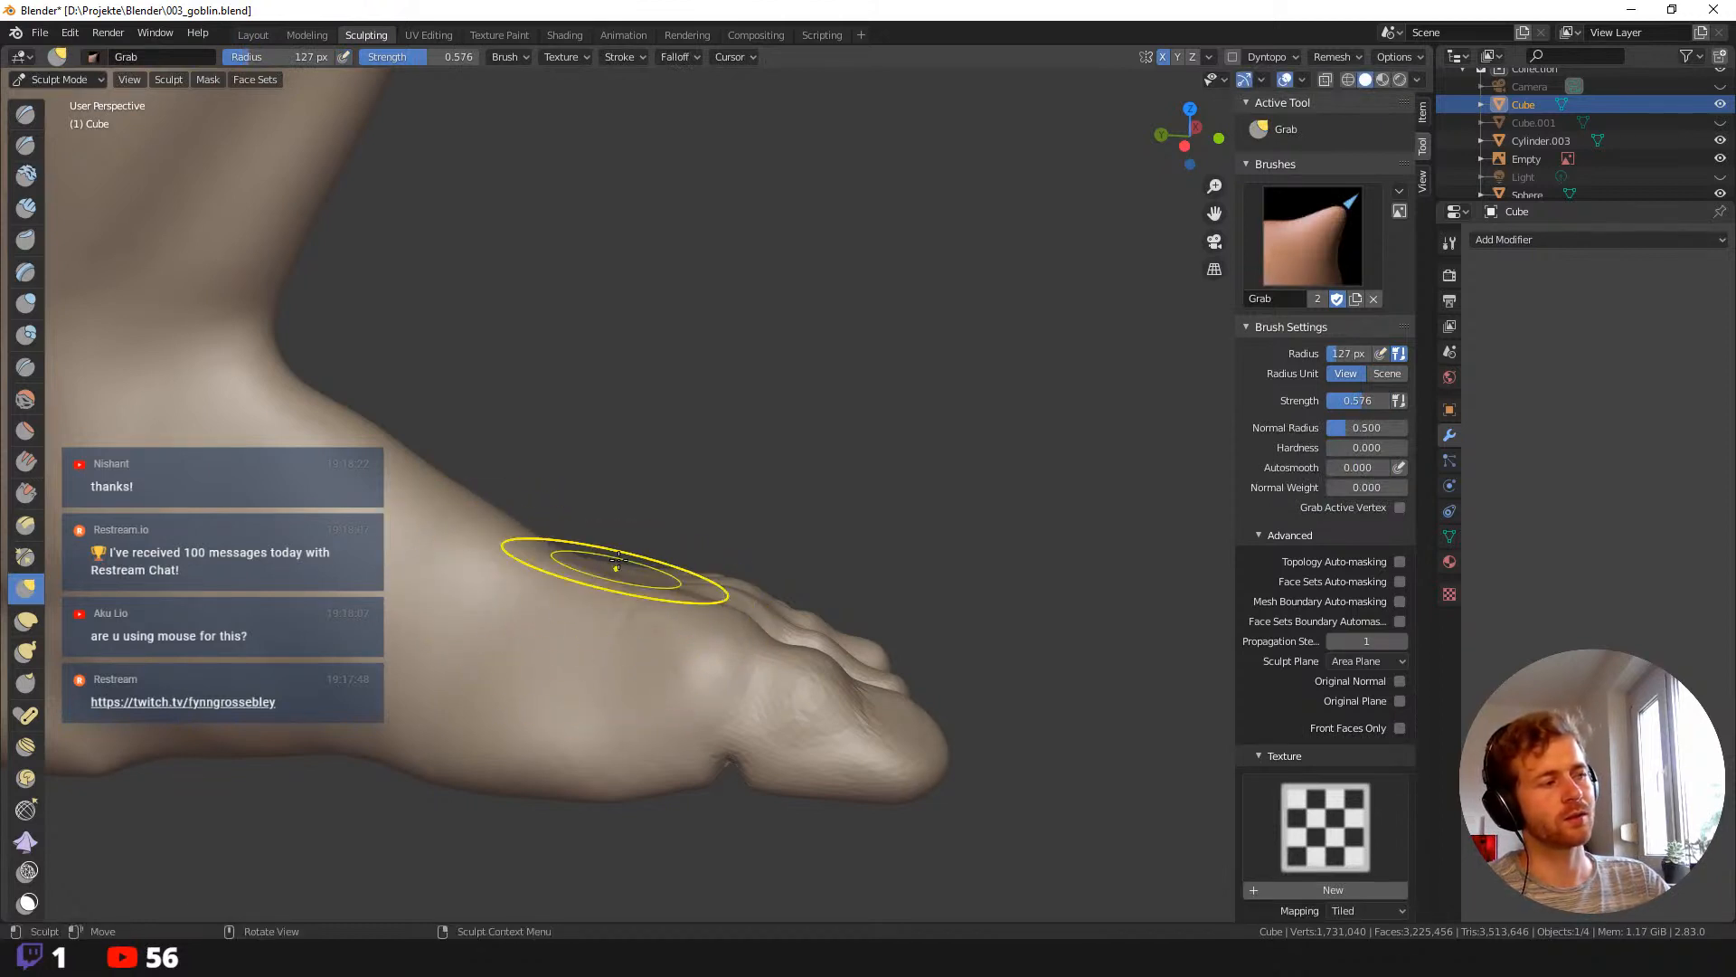
pyautogui.moveTo(618, 558); pyautogui.dragTo(462, 561, button='middle')
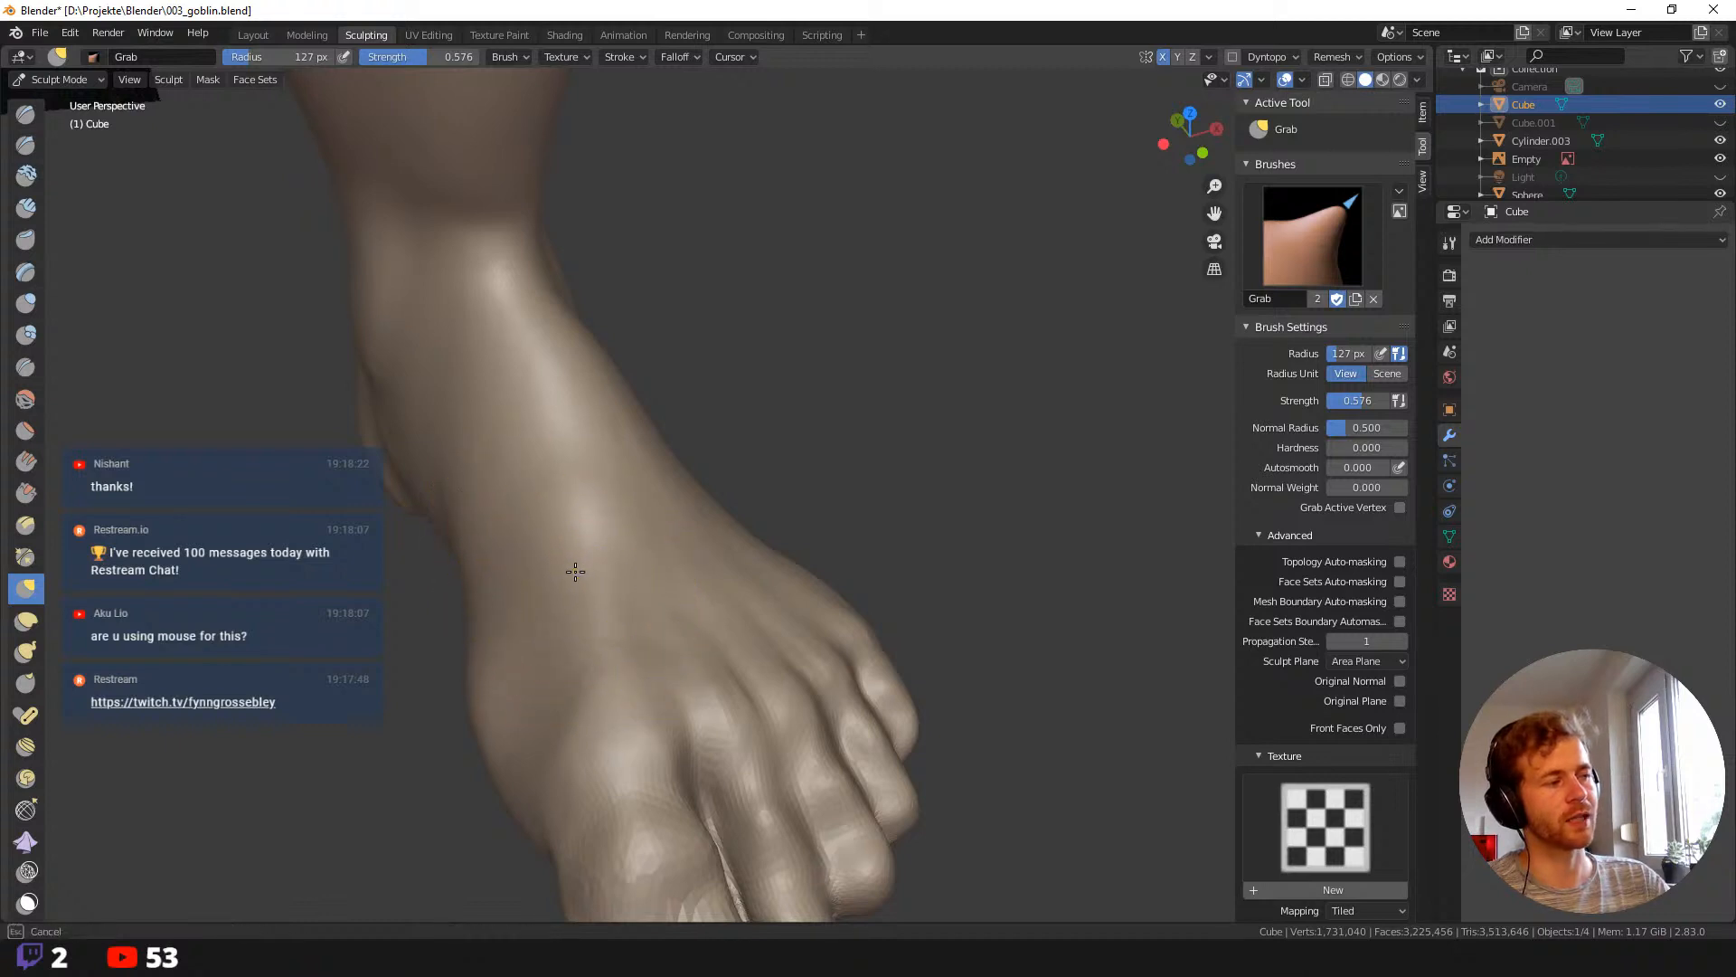
pyautogui.moveTo(503, 619); pyautogui.dragTo(468, 600, button='middle')
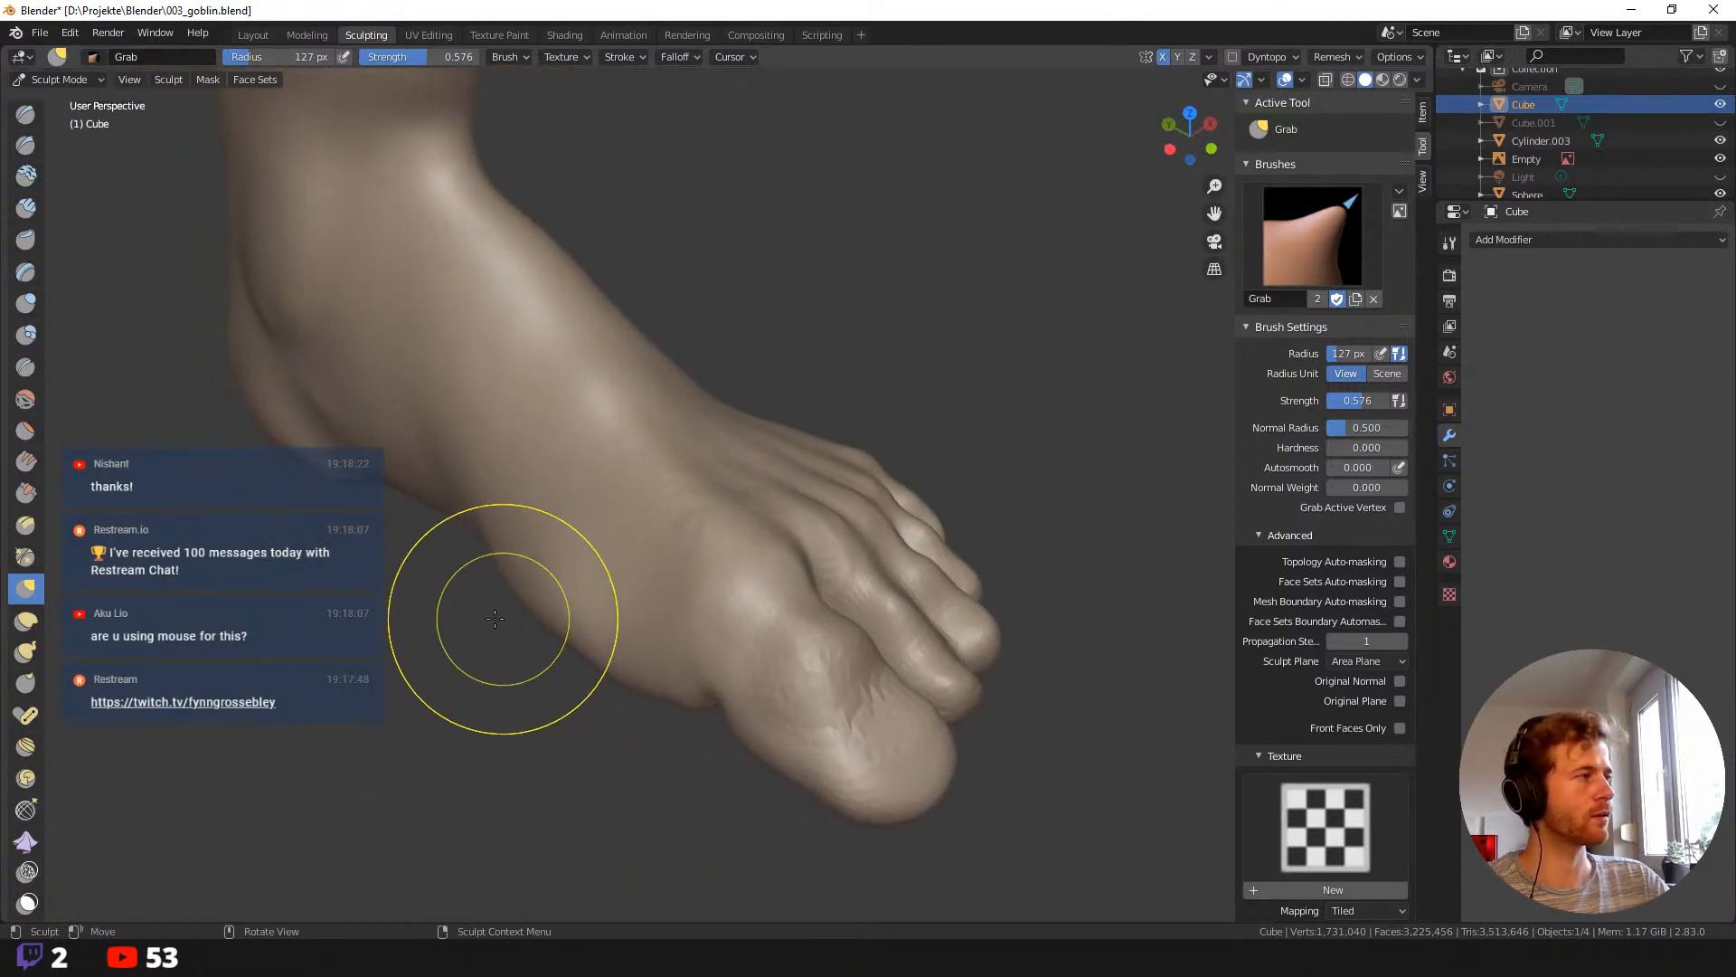
# Build up the inner side of the ball of the foot with the Clay brush at a 142 px radius.
pyautogui.press('f')
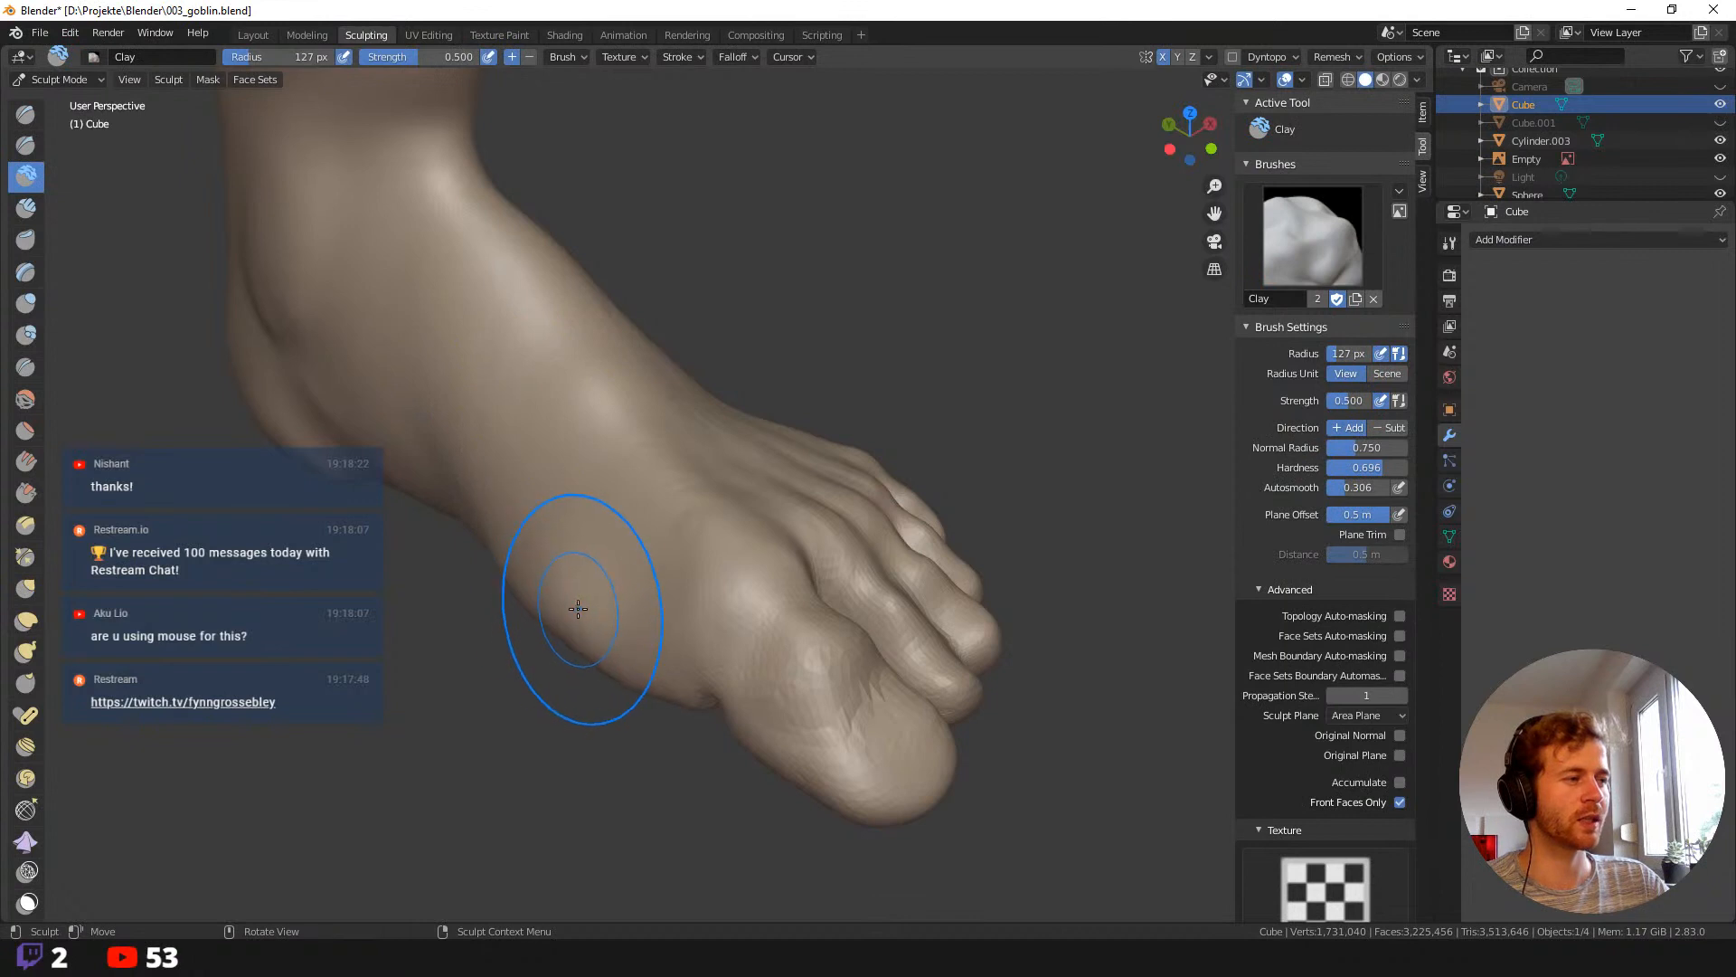
pyautogui.click(618, 641)
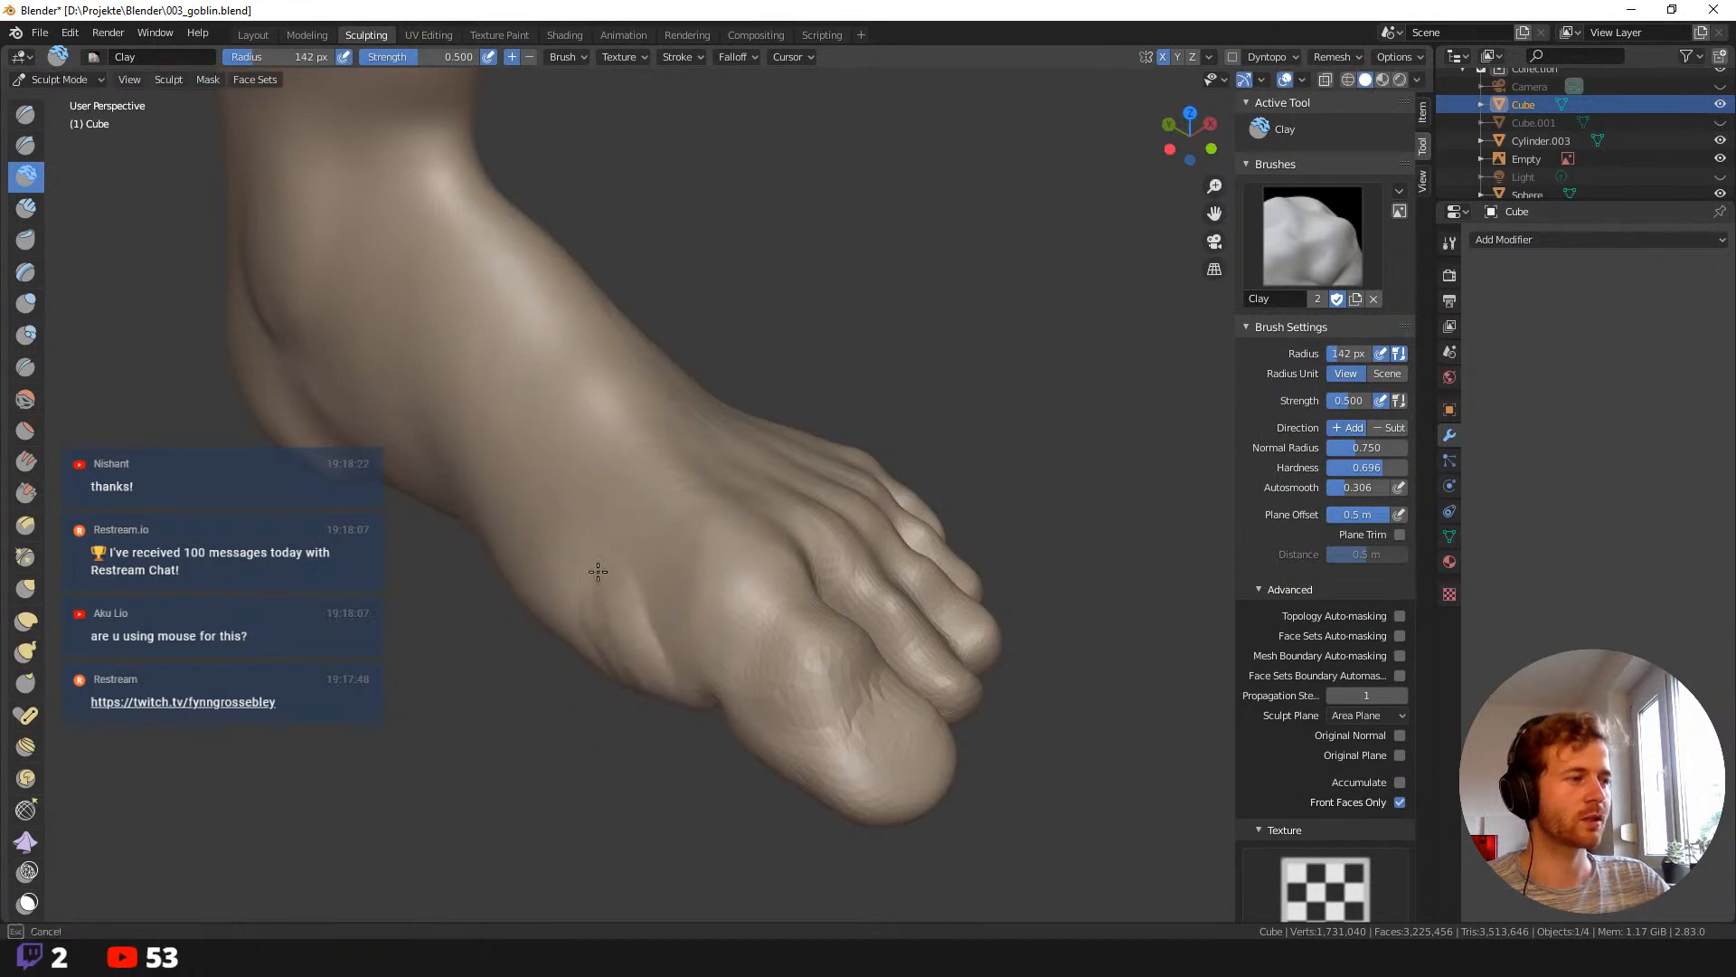
pyautogui.moveTo(598, 571); pyautogui.dragTo(555, 541)
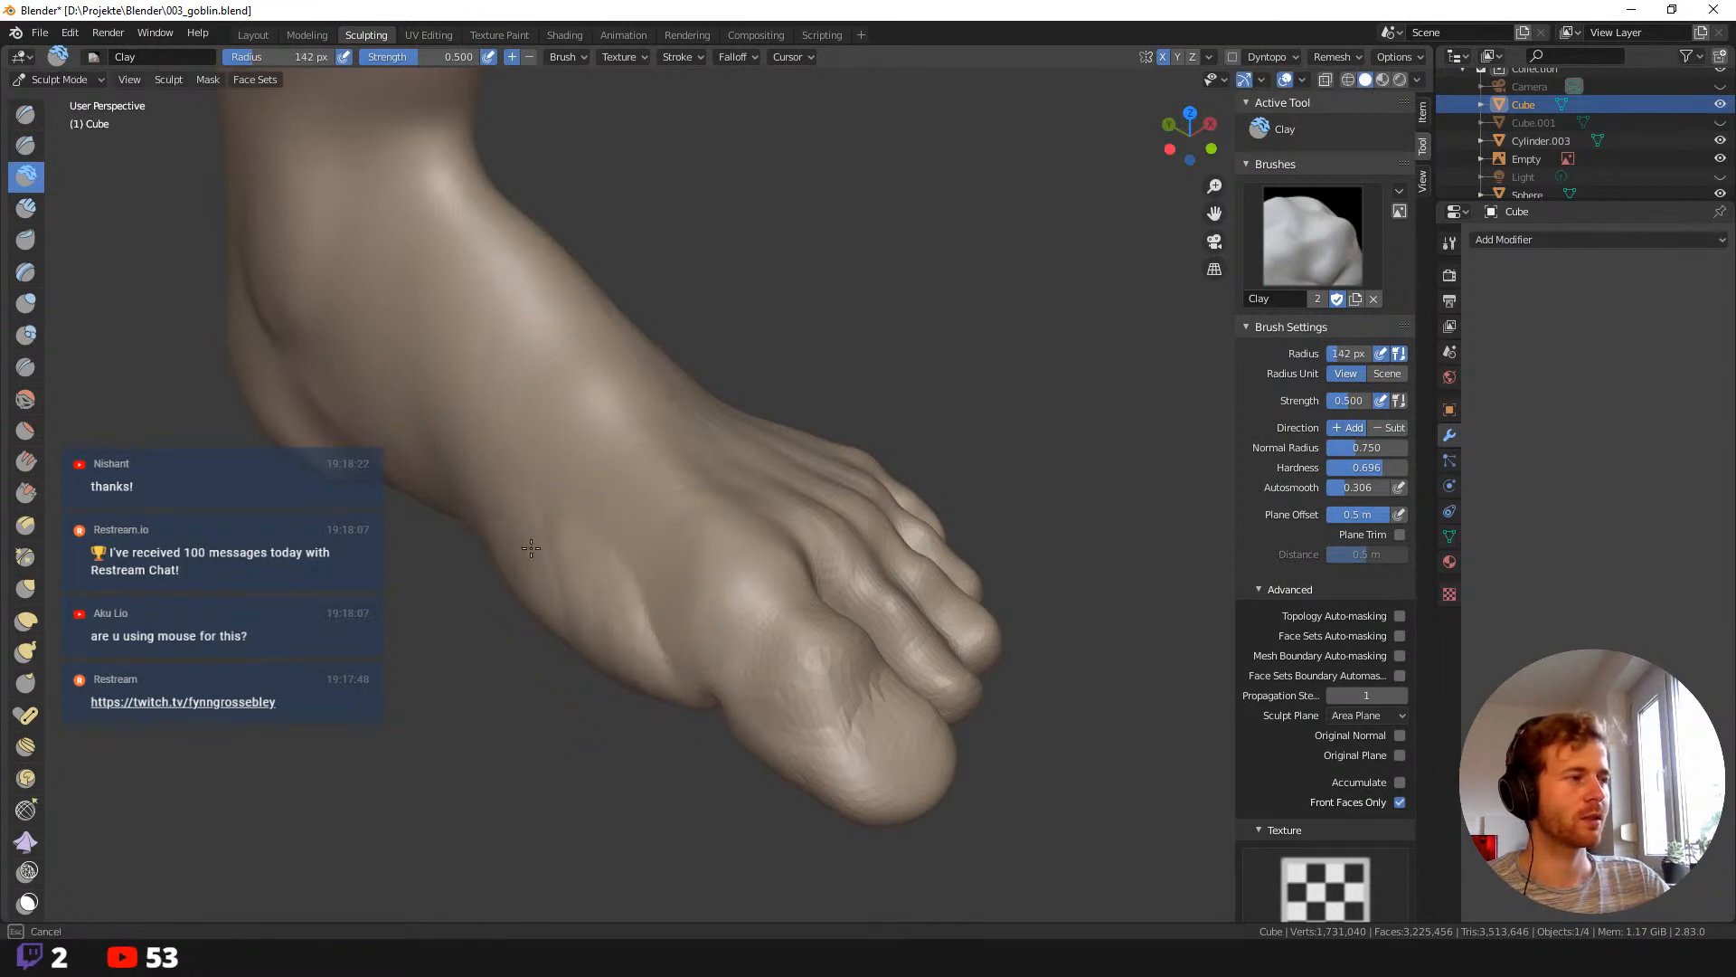
pyautogui.moveTo(641, 621); pyautogui.dragTo(651, 625)
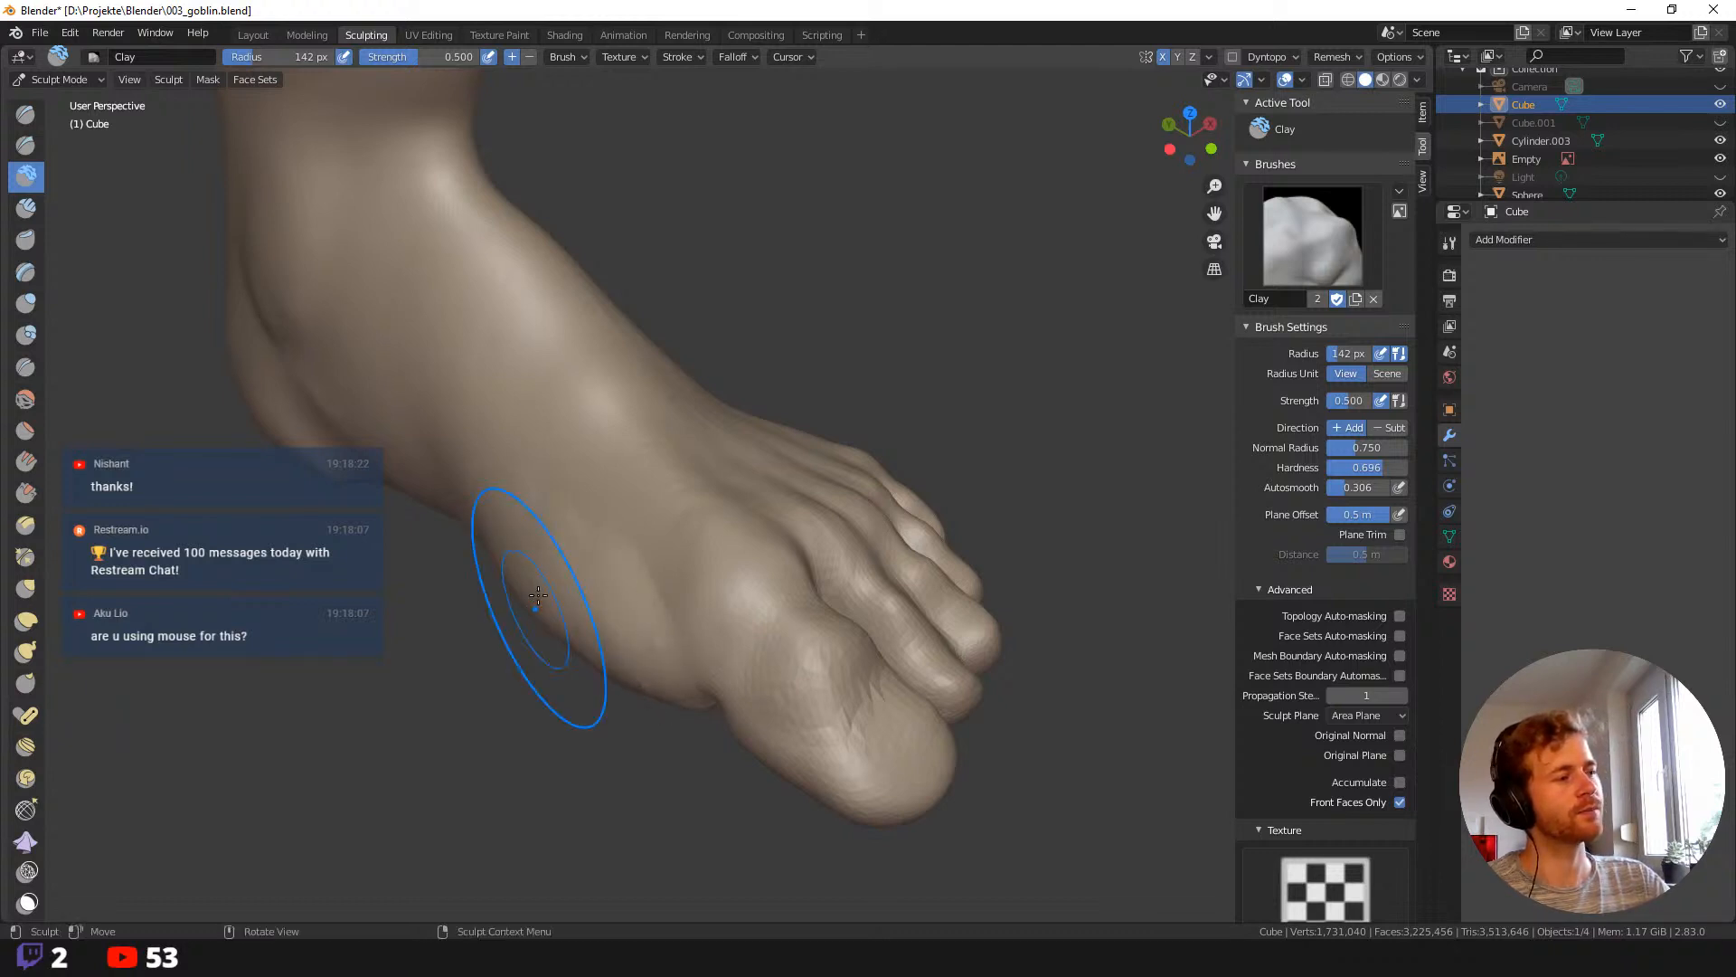
# Build up the lower inner side of the foot between the arch and the ball with the 142 px Clay brush.
pyautogui.moveTo(652, 615); pyautogui.dragTo(538, 761, button='middle')
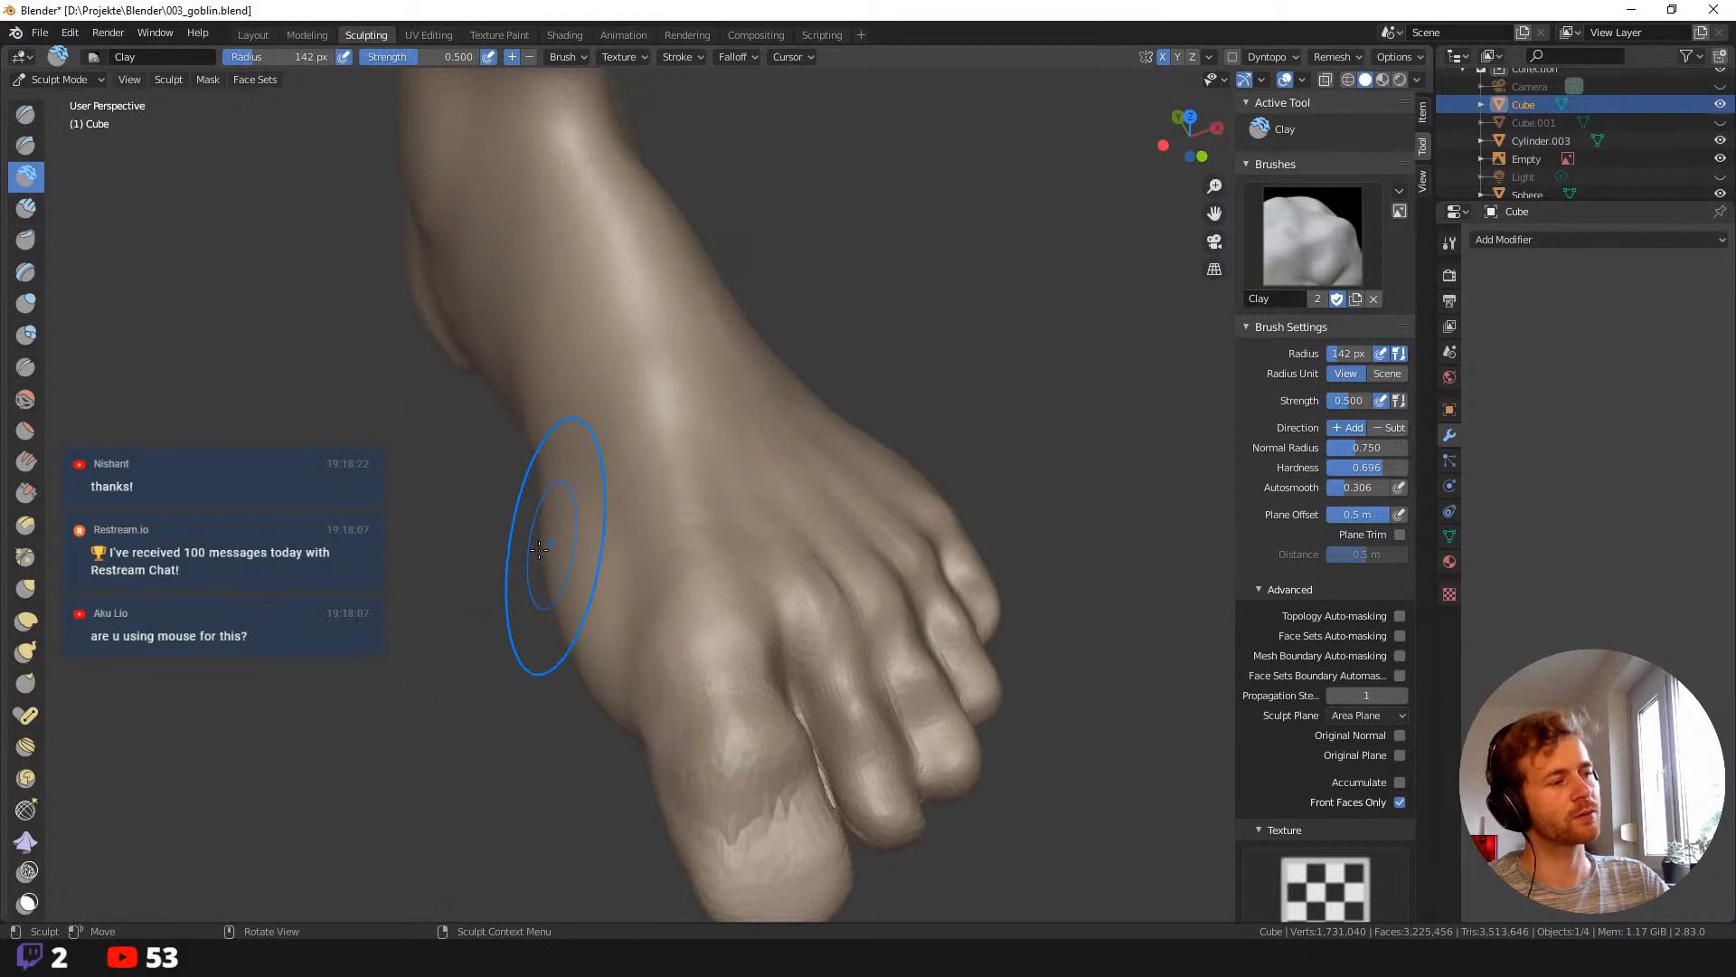
pyautogui.moveTo(562, 624)
pyautogui.mouseDown(button='middle')
pyautogui.moveTo(592, 523)
pyautogui.moveTo(516, 558)
pyautogui.moveTo(588, 515)
pyautogui.mouseUp(button='middle')
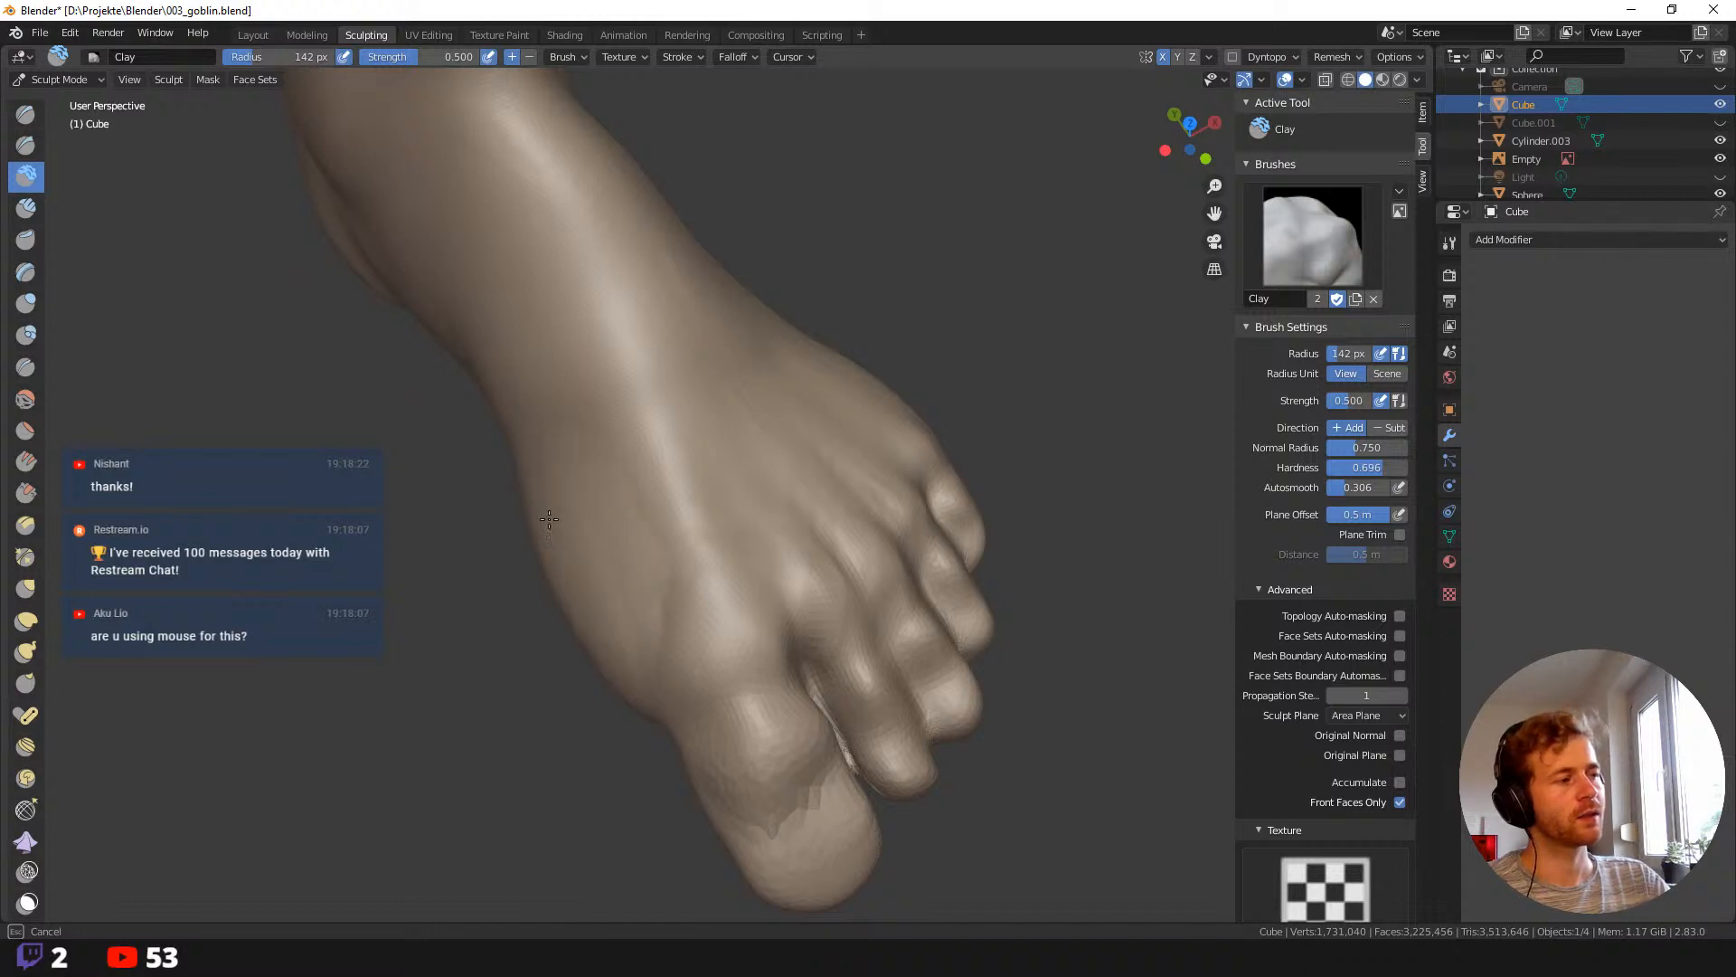
pyautogui.moveTo(530, 438)
pyautogui.mouseDown(button='middle')
pyautogui.moveTo(515, 438)
pyautogui.moveTo(535, 492)
pyautogui.mouseUp(button='middle')
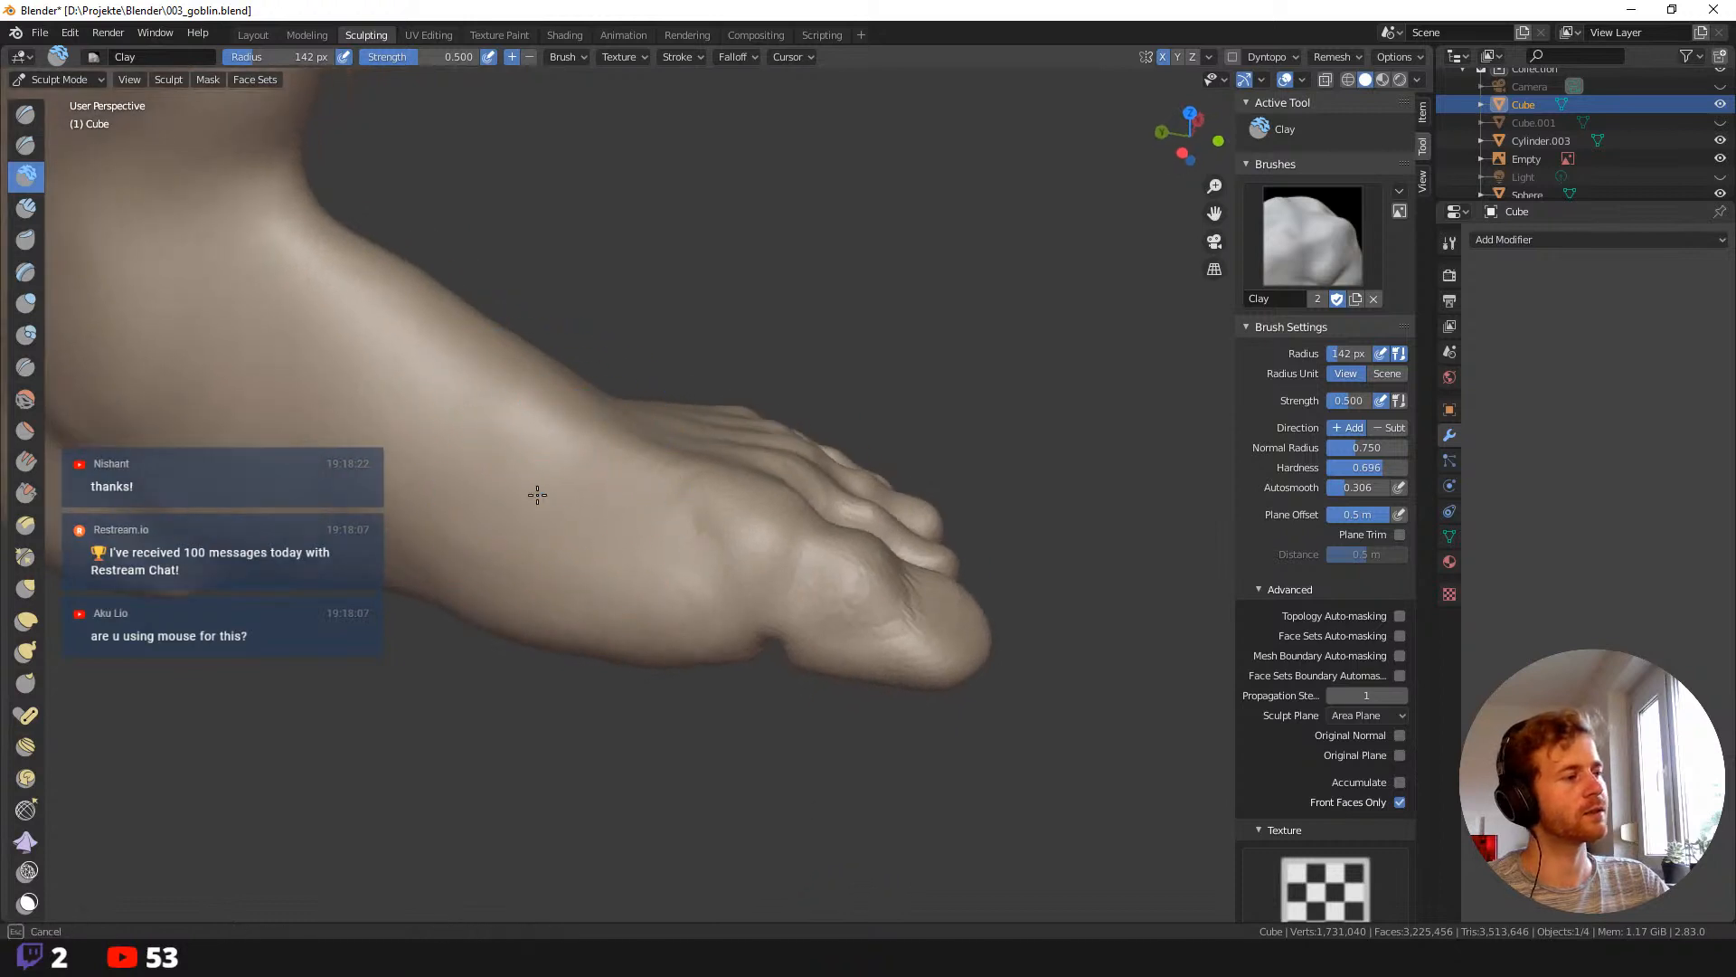
pyautogui.moveTo(697, 600)
pyautogui.mouseDown(button='middle')
pyautogui.moveTo(596, 677)
pyautogui.moveTo(588, 653)
pyautogui.moveTo(663, 573)
pyautogui.moveTo(632, 589)
pyautogui.mouseUp(button='middle')
pyautogui.moveTo(530, 564); pyautogui.dragTo(674, 623)
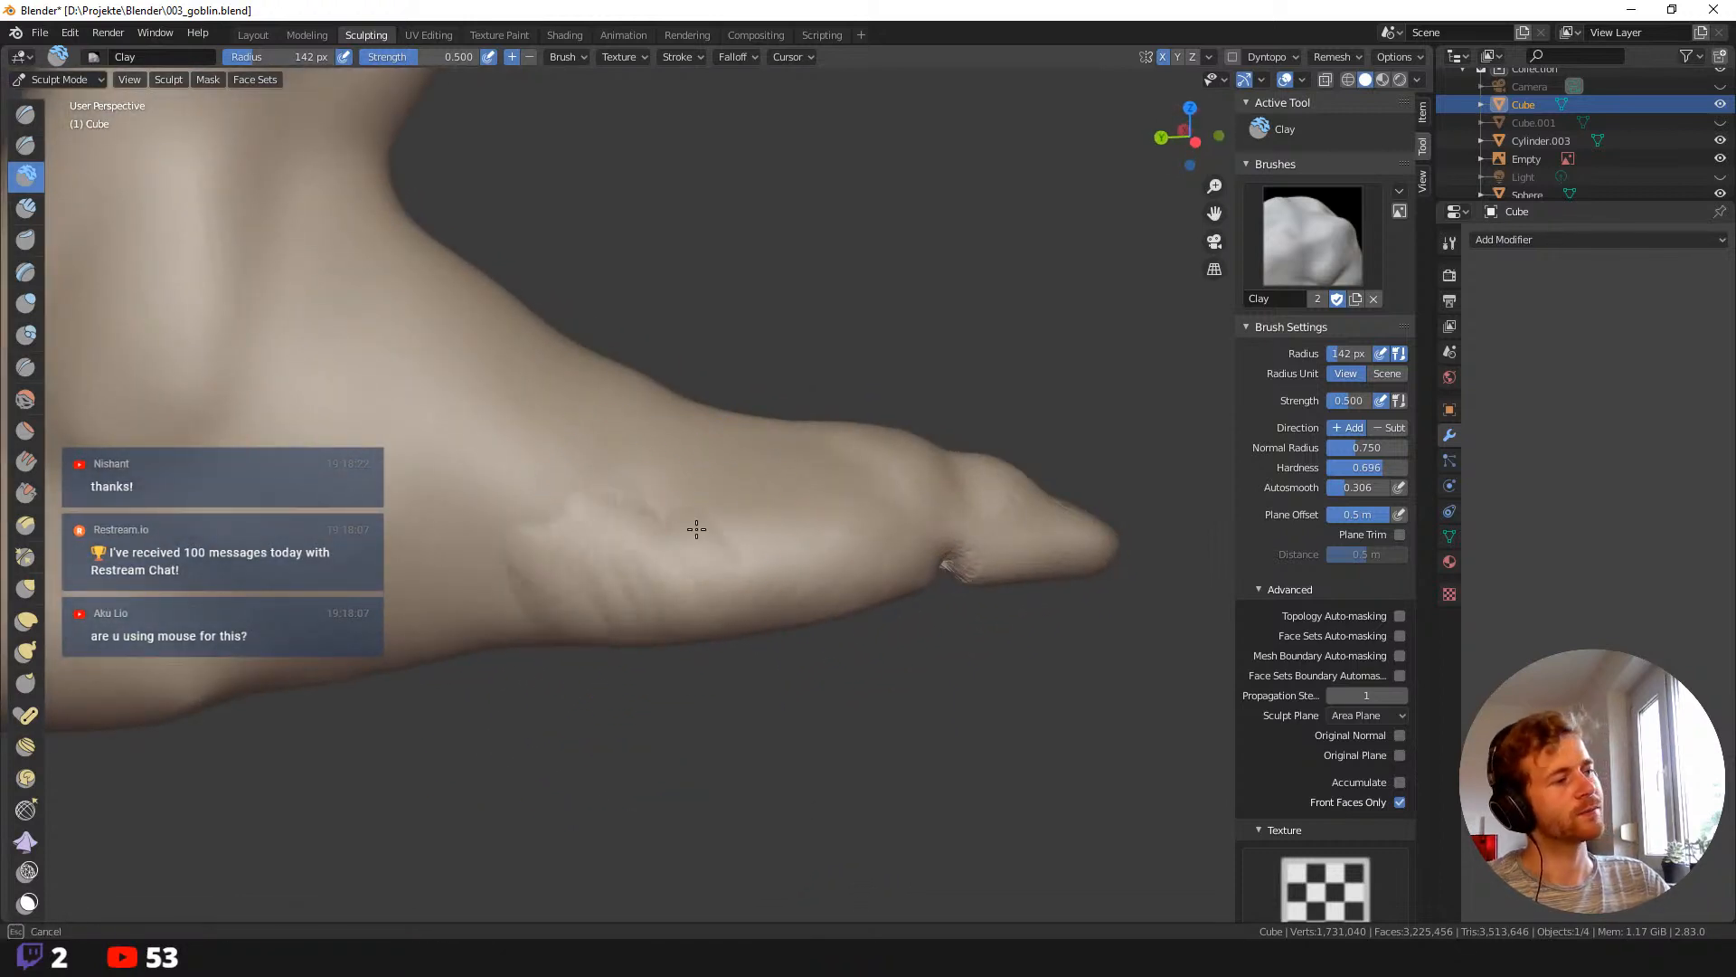
pyautogui.moveTo(791, 529); pyautogui.dragTo(759, 512, button='middle')
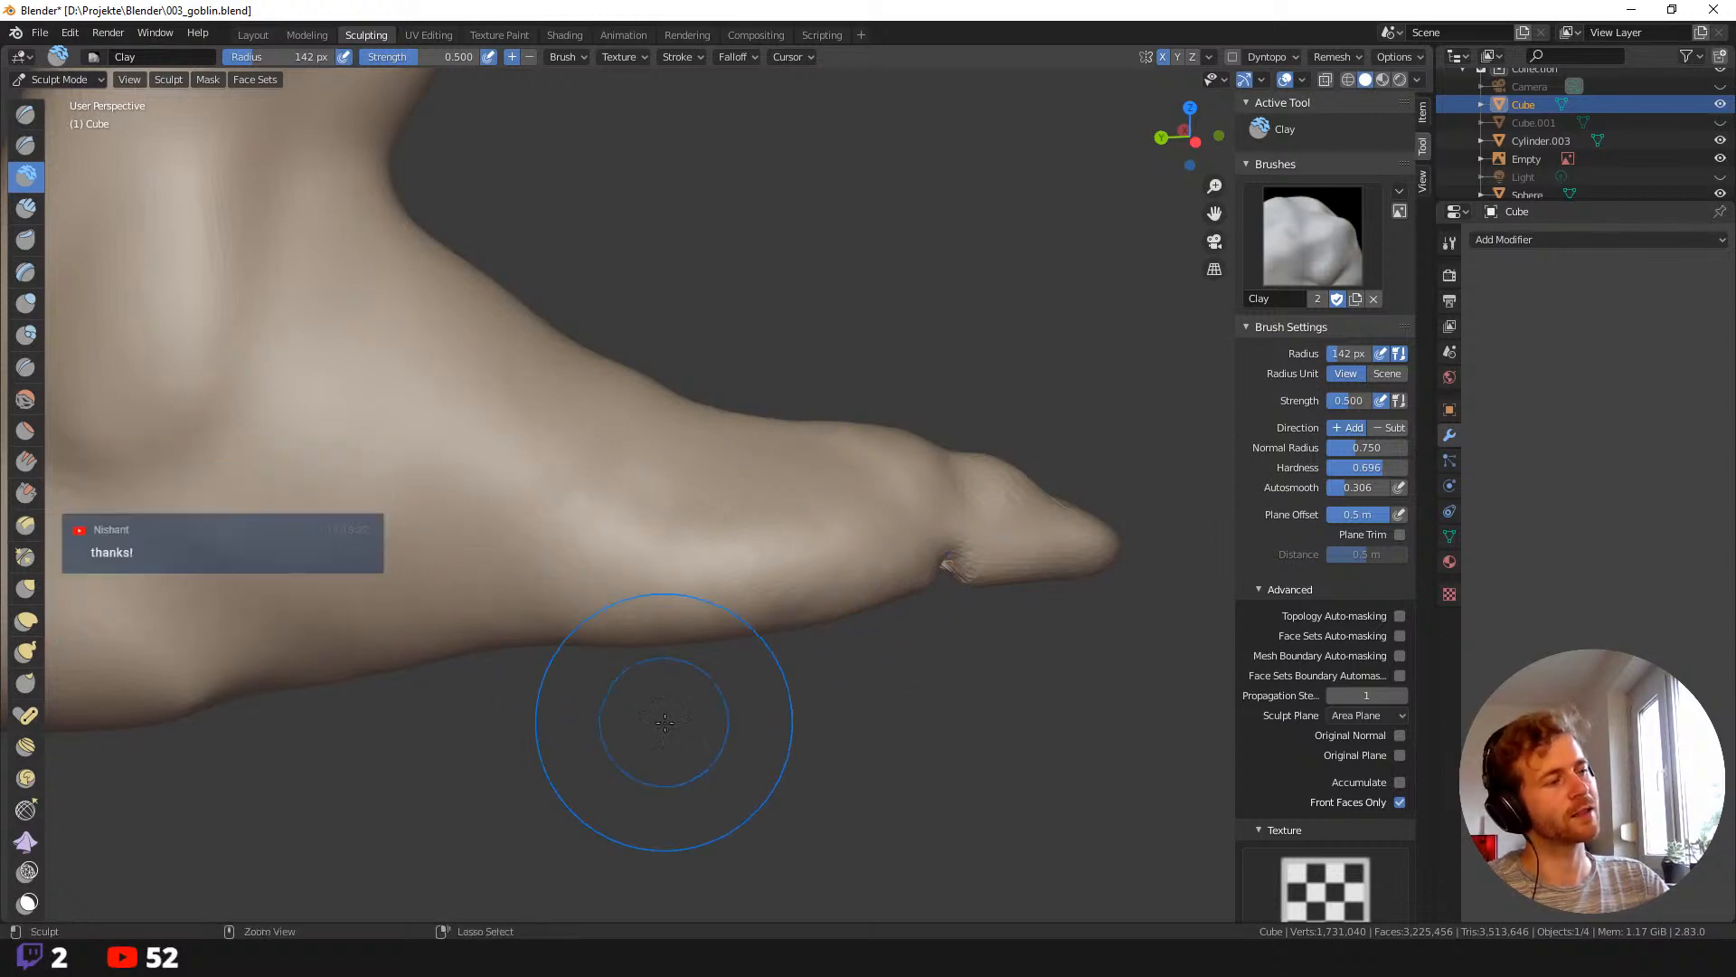
# Work over the crease beneath the base of the big toe with the Clay brush at a 93 px radius.
pyautogui.moveTo(600, 736)
pyautogui.mouseDown(button='middle')
pyautogui.moveTo(739, 699)
pyautogui.moveTo(680, 694)
pyautogui.mouseUp(button='middle')
pyautogui.keyDown('shift'); pyautogui.moveTo(959, 735); pyautogui.dragTo(638, 715, button='middle'); pyautogui.keyUp('shift')
pyautogui.press('f')
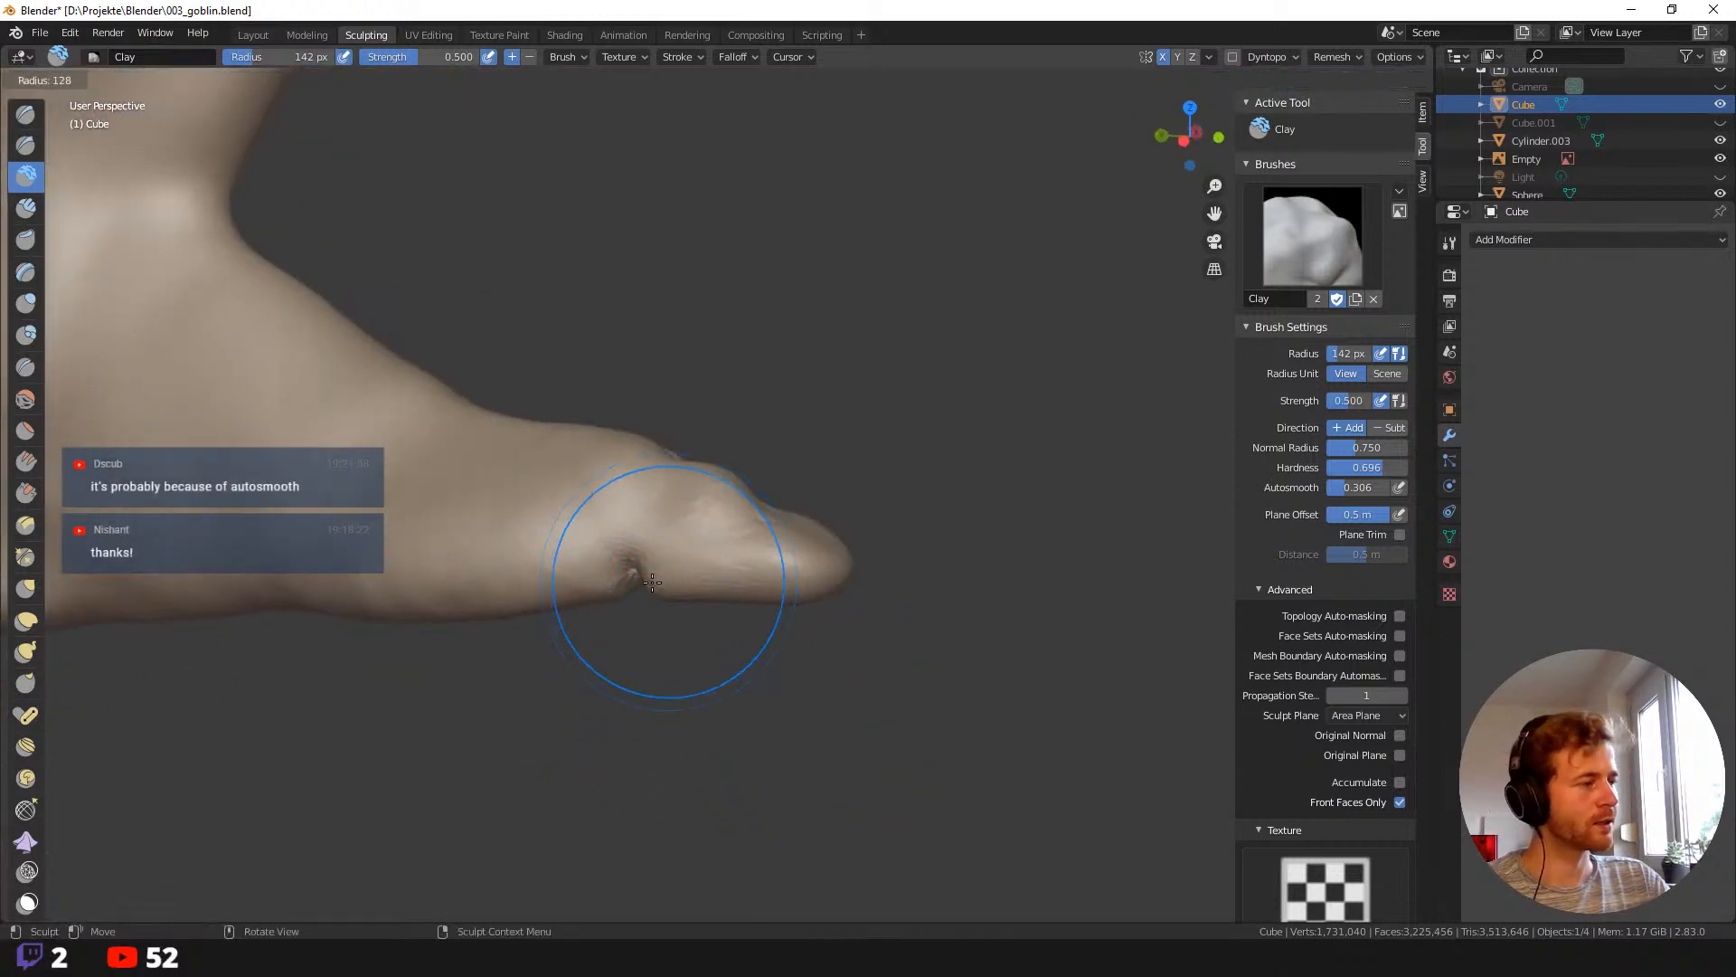
pyautogui.click(624, 581)
pyautogui.moveTo(687, 589); pyautogui.dragTo(697, 581, button='middle')
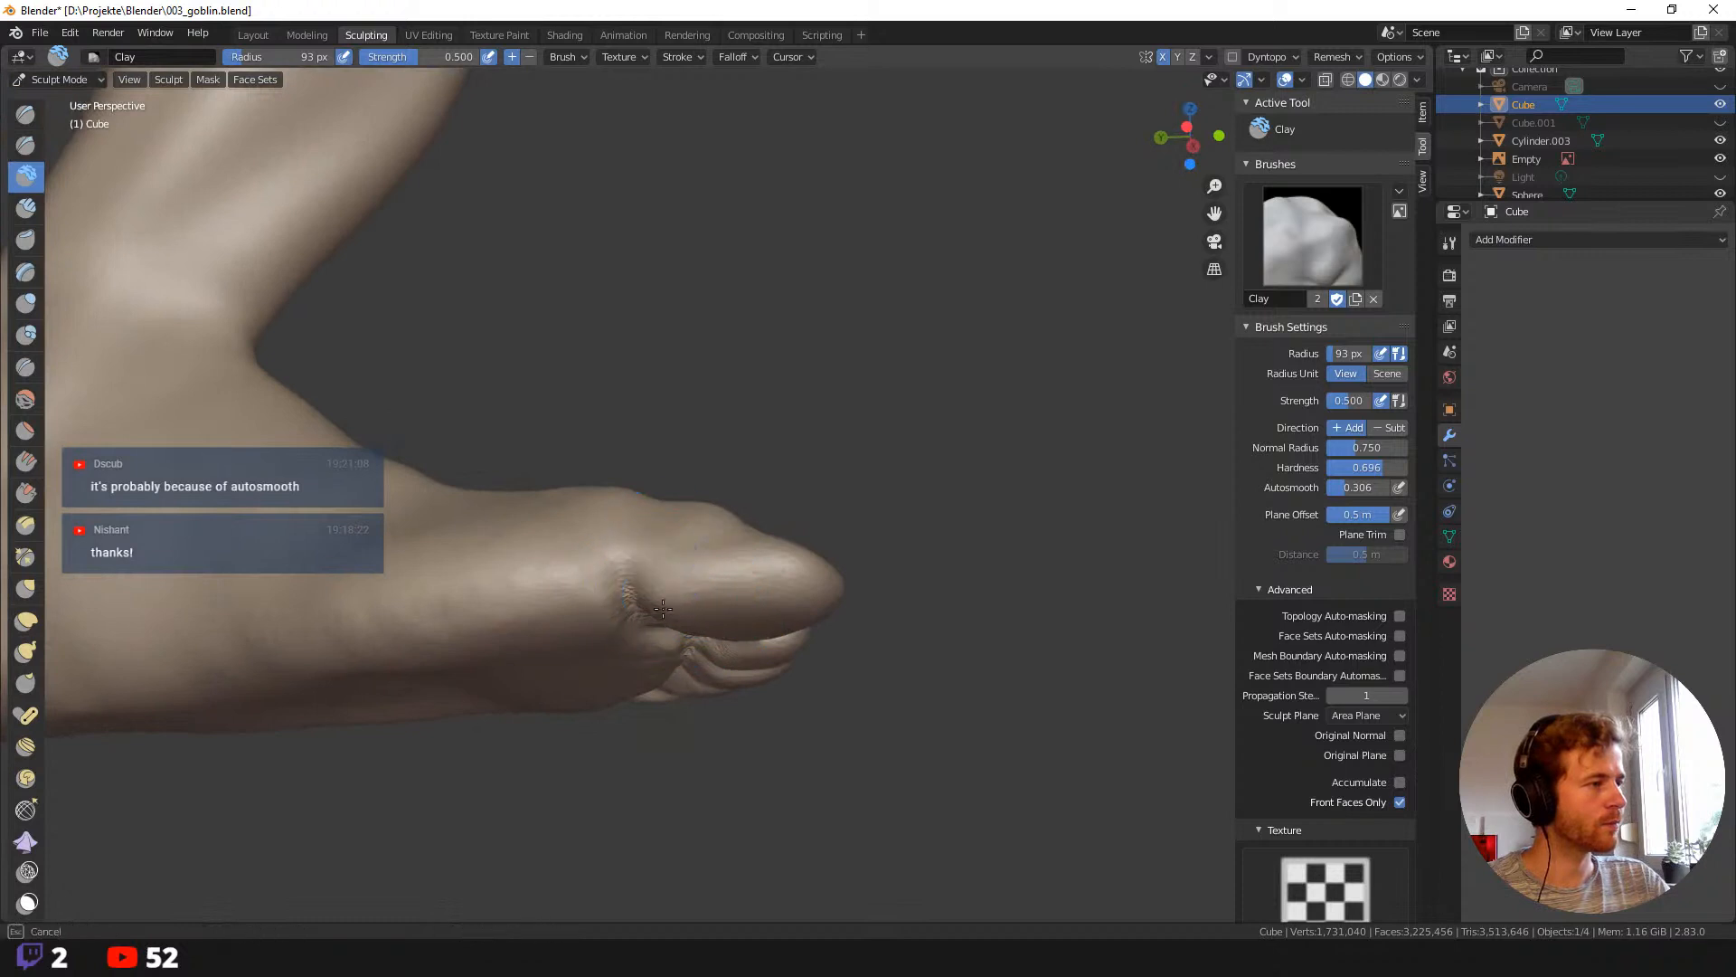
pyautogui.moveTo(833, 693); pyautogui.dragTo(717, 697, button='middle')
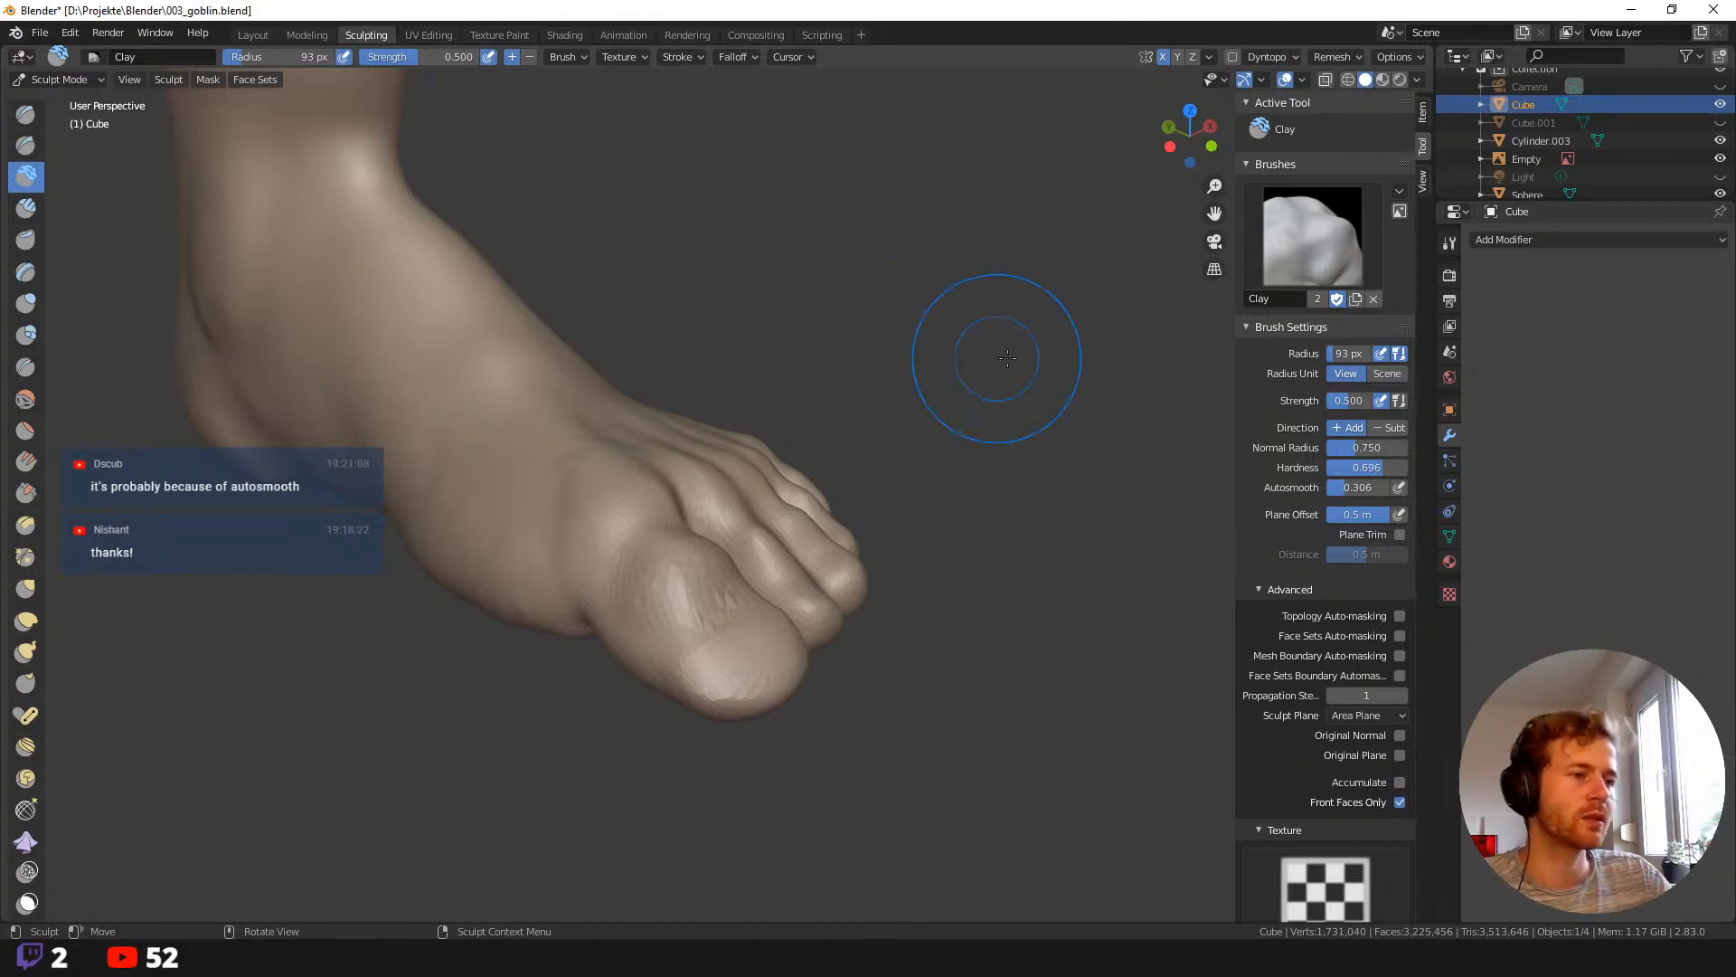
# Set the Clay brush's Autosmooth to 0 and try a stroke behind the big toe, undoing it.
pyautogui.moveTo(1329, 489); pyautogui.dragTo(1295, 488)
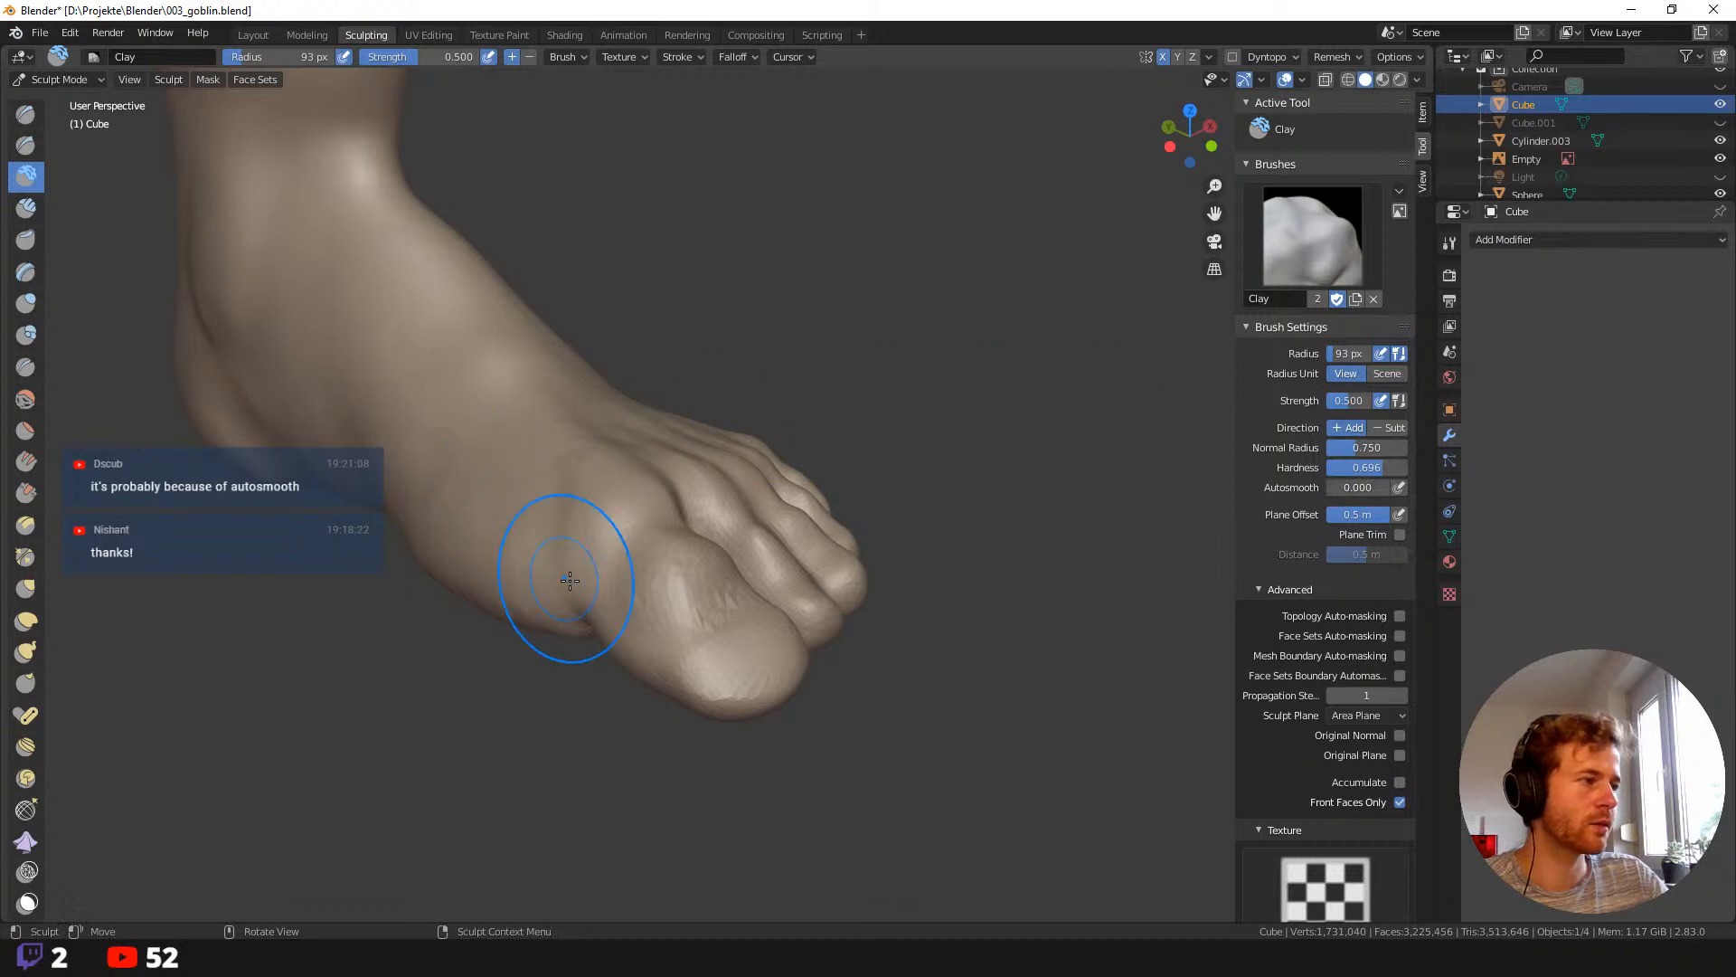
pyautogui.moveTo(570, 579); pyautogui.dragTo(604, 601, button='middle')
pyautogui.moveTo(503, 508)
pyautogui.mouseDown()
pyautogui.moveTo(559, 545)
pyautogui.moveTo(532, 588)
pyautogui.mouseUp()
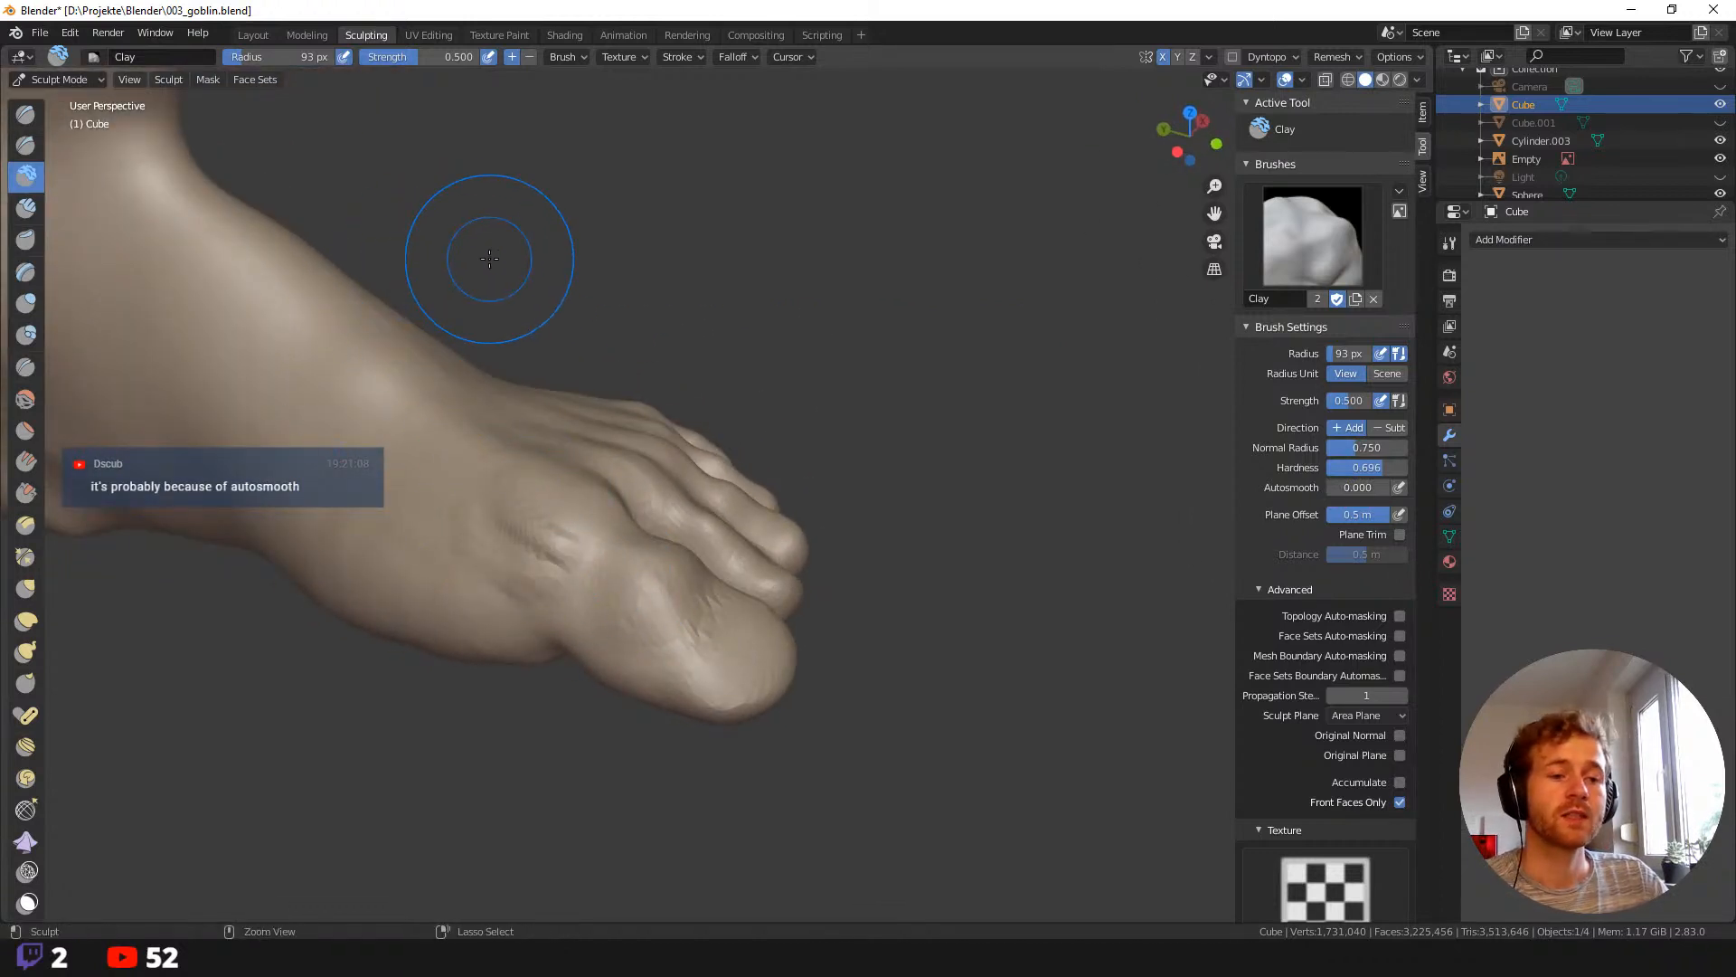
pyautogui.hotkey('ctrl', 'z')
# Try Clay strokes over the big-toe joint and up the instep without autosmoothing, and undo them.
pyautogui.keyDown('shift'); pyautogui.moveTo(253, 280); pyautogui.dragTo(561, 332, button='middle'); pyautogui.keyUp('shift')
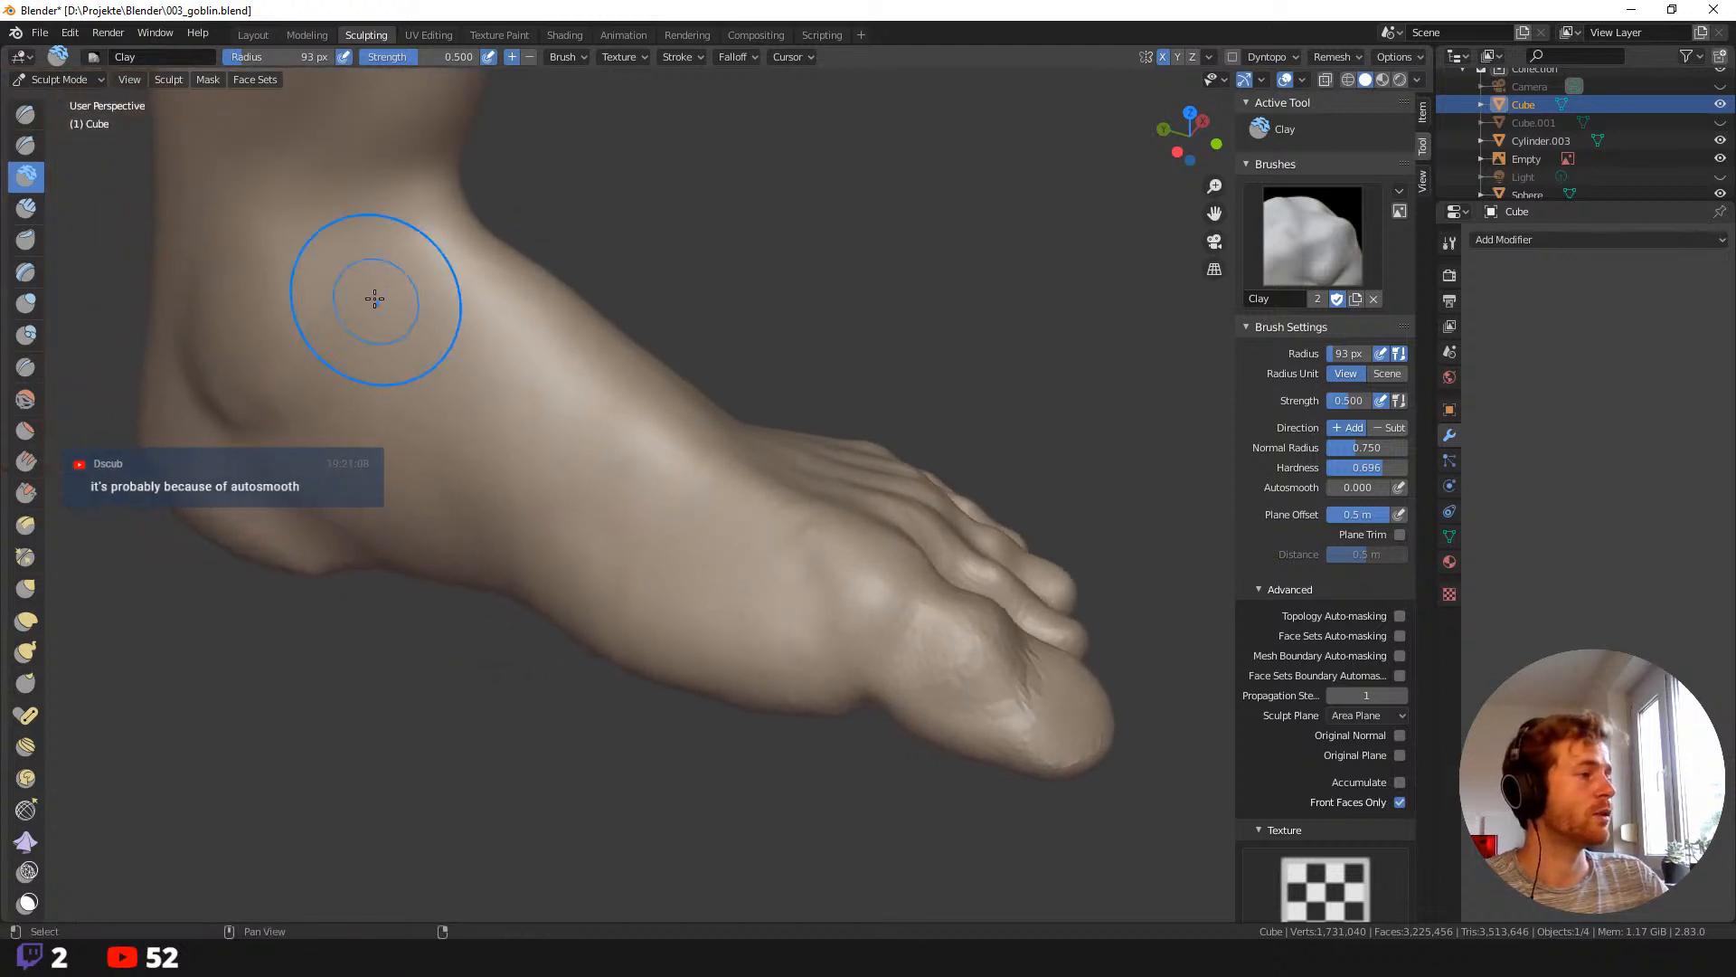
pyautogui.moveTo(747, 292)
pyautogui.mouseDown(button='middle')
pyautogui.moveTo(659, 357)
pyautogui.moveTo(570, 503)
pyautogui.mouseUp(button='middle')
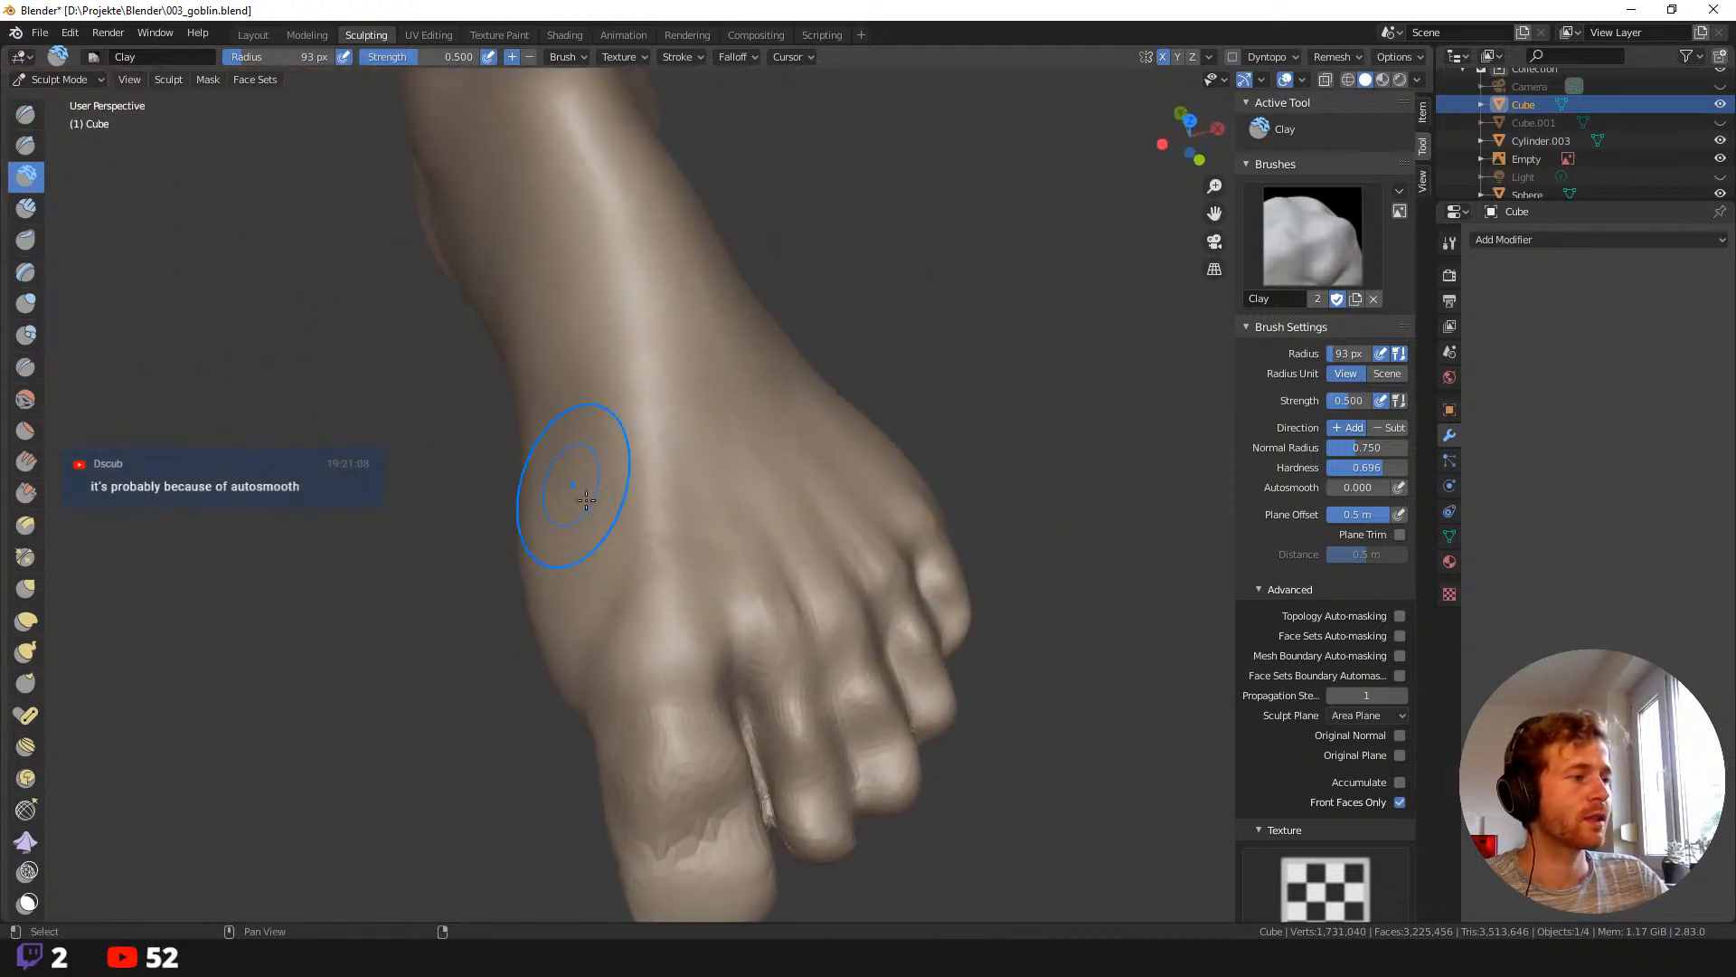
pyautogui.moveTo(699, 594); pyautogui.dragTo(668, 603)
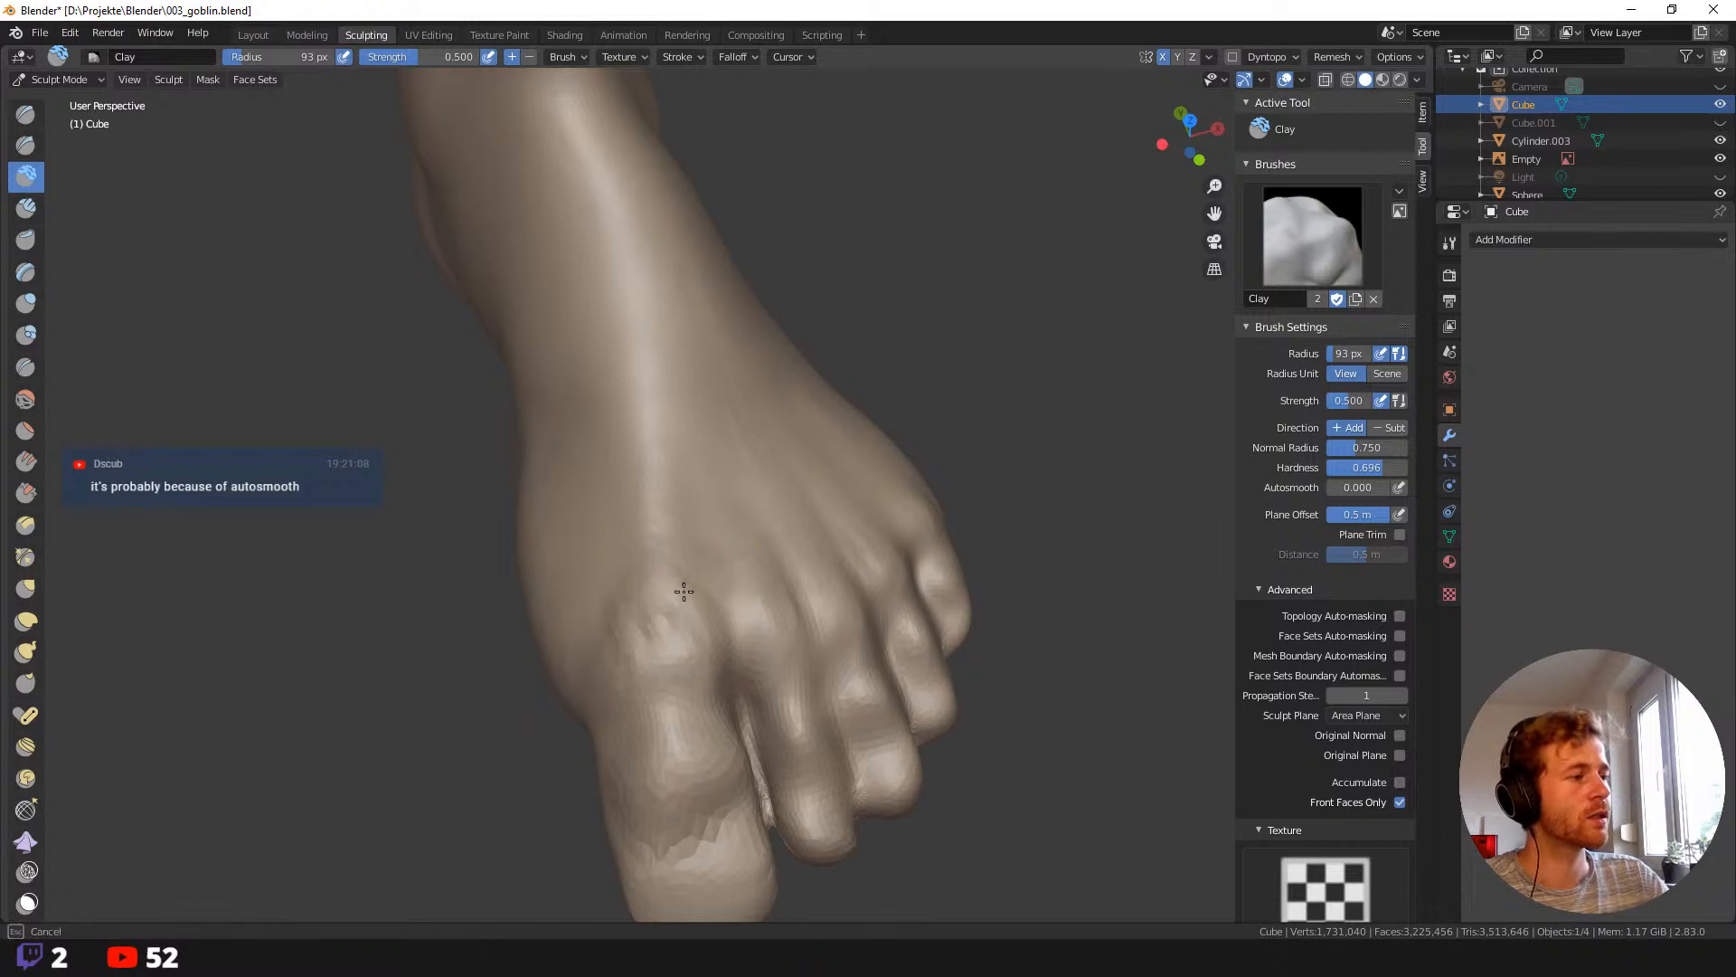
pyautogui.moveTo(684, 512)
pyautogui.mouseDown()
pyautogui.moveTo(608, 349)
pyautogui.moveTo(686, 290)
pyautogui.mouseUp()
pyautogui.hotkey('ctrl', 'z')
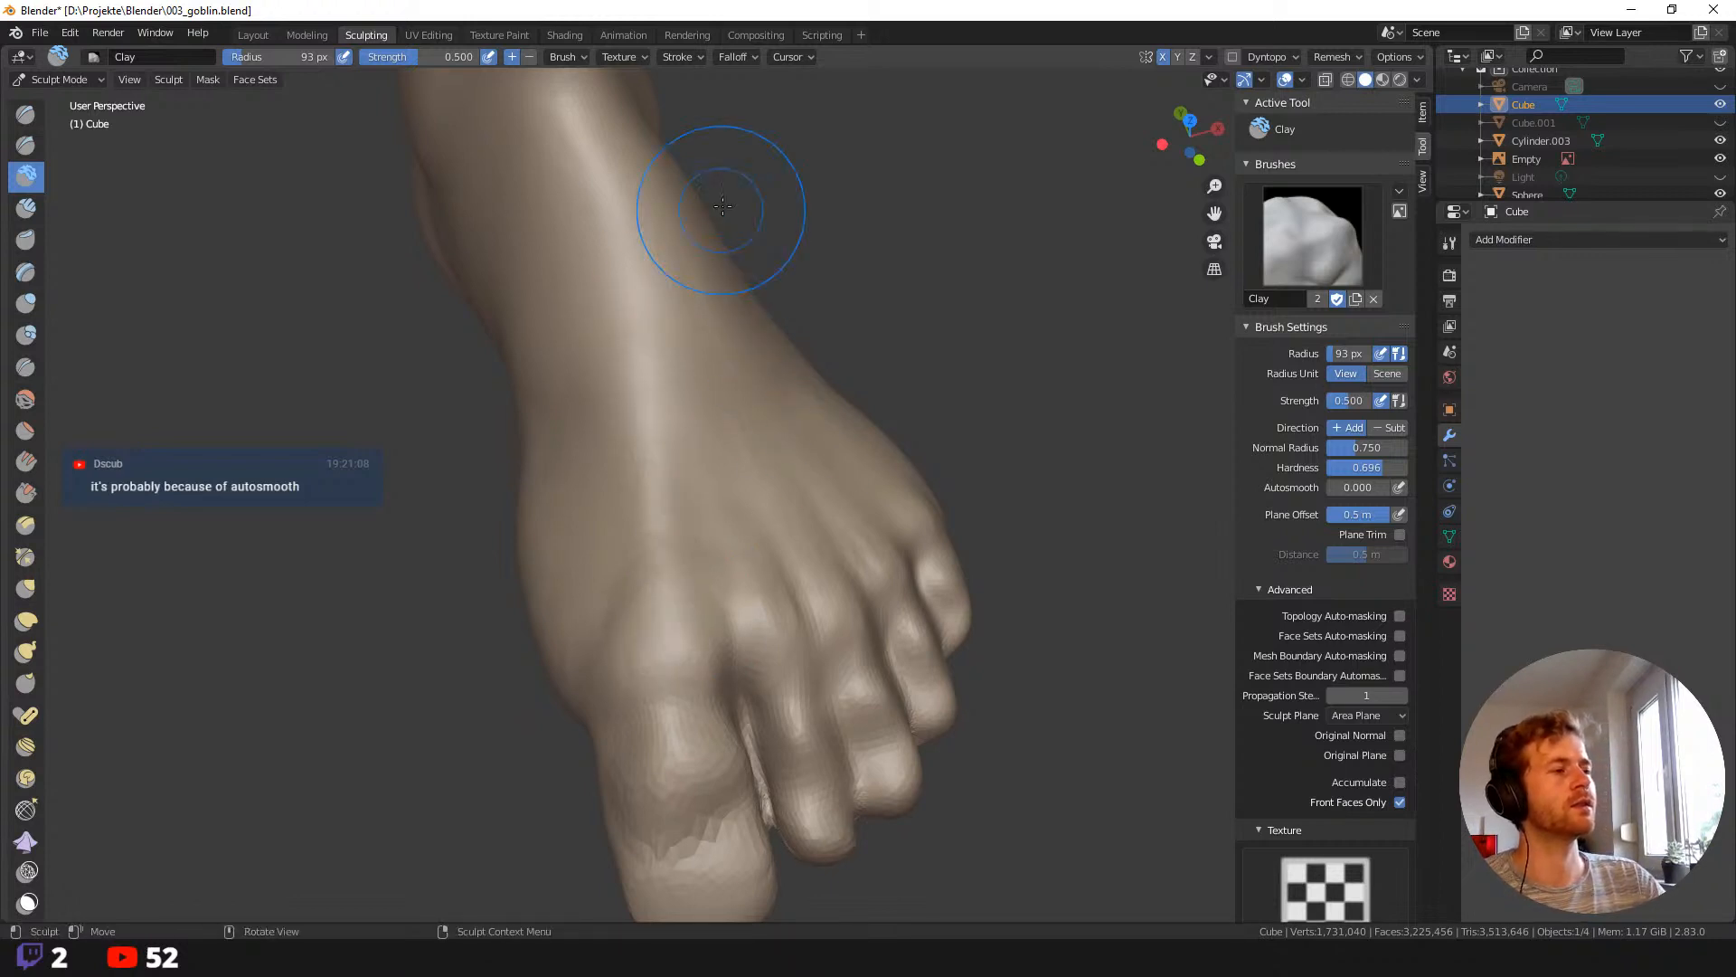
# Add Clay strokes along the instep ridge and around the big-toe joint at a 93 px radius.
pyautogui.moveTo(709, 457)
pyautogui.mouseDown()
pyautogui.moveTo(640, 458)
pyautogui.moveTo(654, 608)
pyautogui.moveTo(636, 470)
pyautogui.mouseUp()
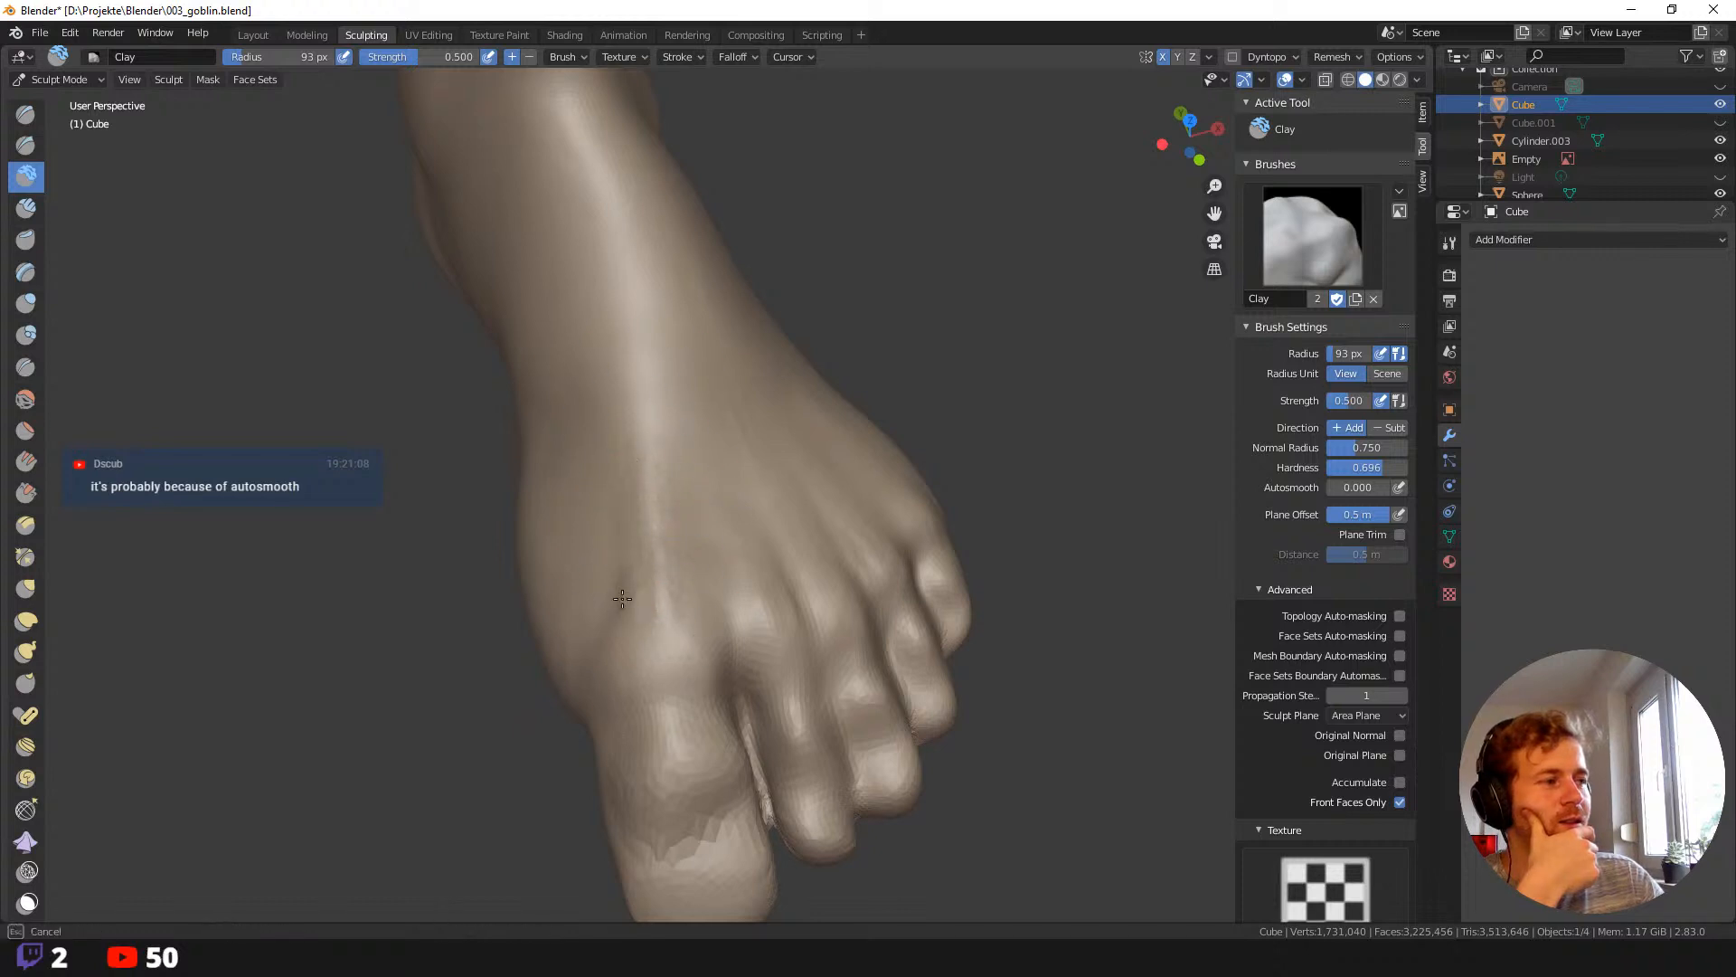
pyautogui.moveTo(635, 627)
pyautogui.mouseDown()
pyautogui.moveTo(698, 516)
pyautogui.moveTo(690, 640)
pyautogui.moveTo(693, 565)
pyautogui.mouseUp()
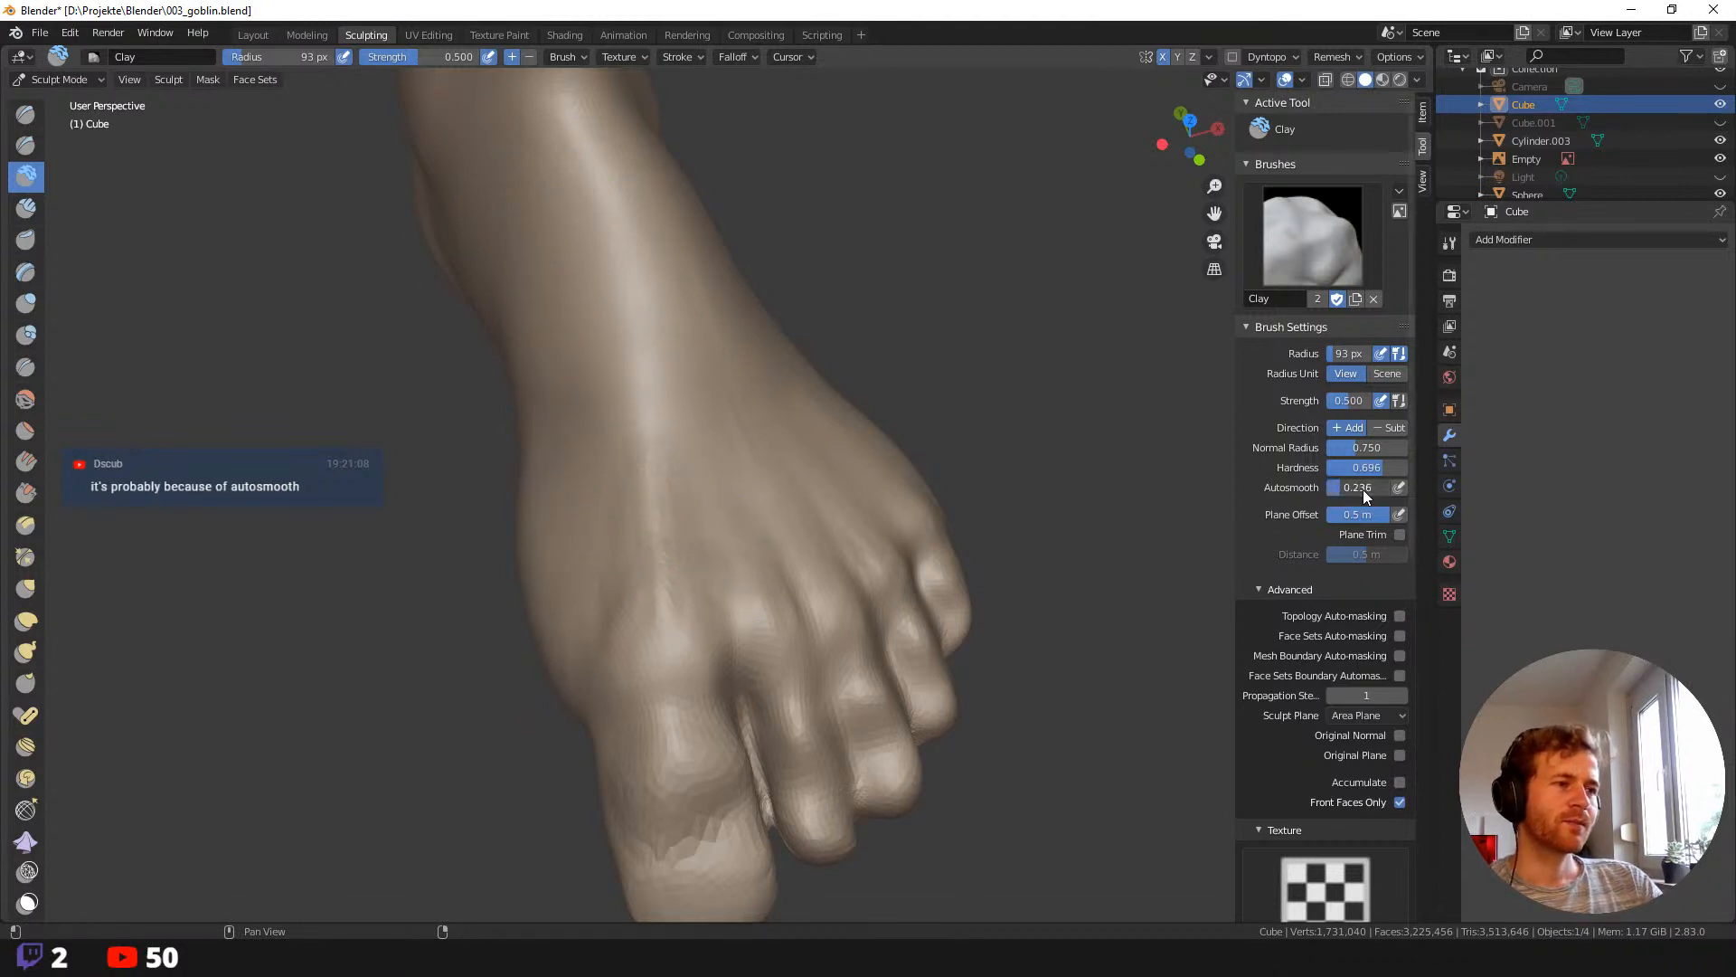
# Test Clay strokes over the toe knuckles with the brush's Autosmooth raised to 1.
pyautogui.moveTo(1364, 490); pyautogui.dragTo(1326, 482)
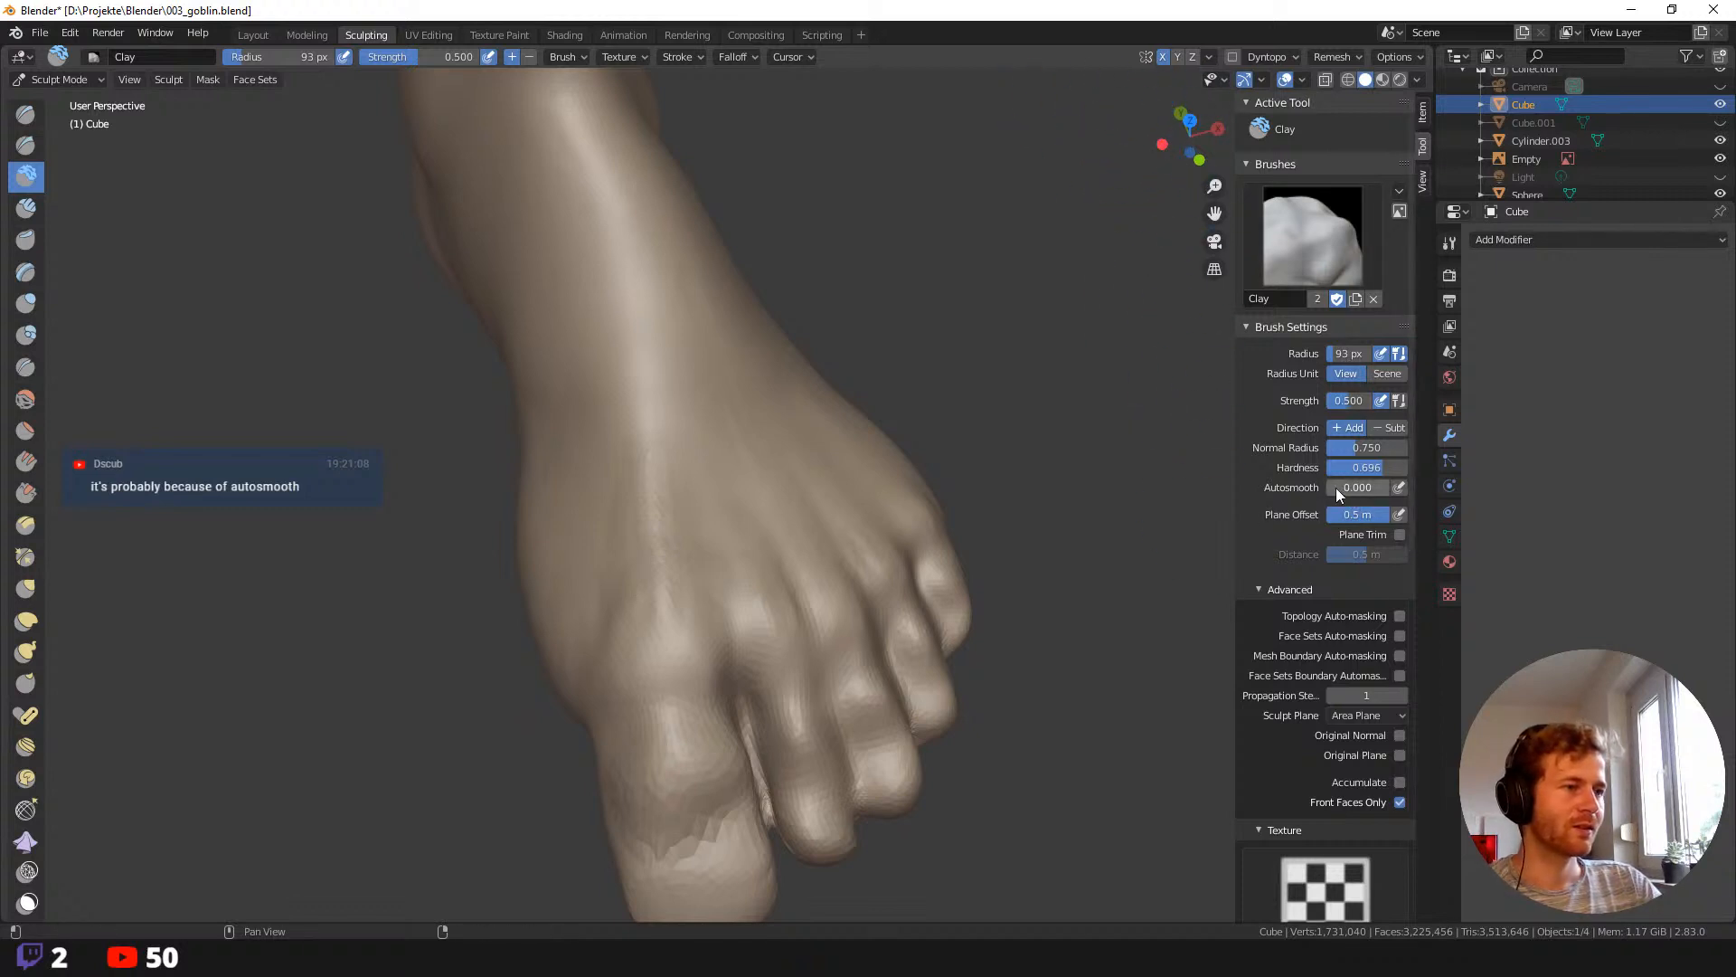
pyautogui.moveTo(1357, 492); pyautogui.dragTo(1367, 493)
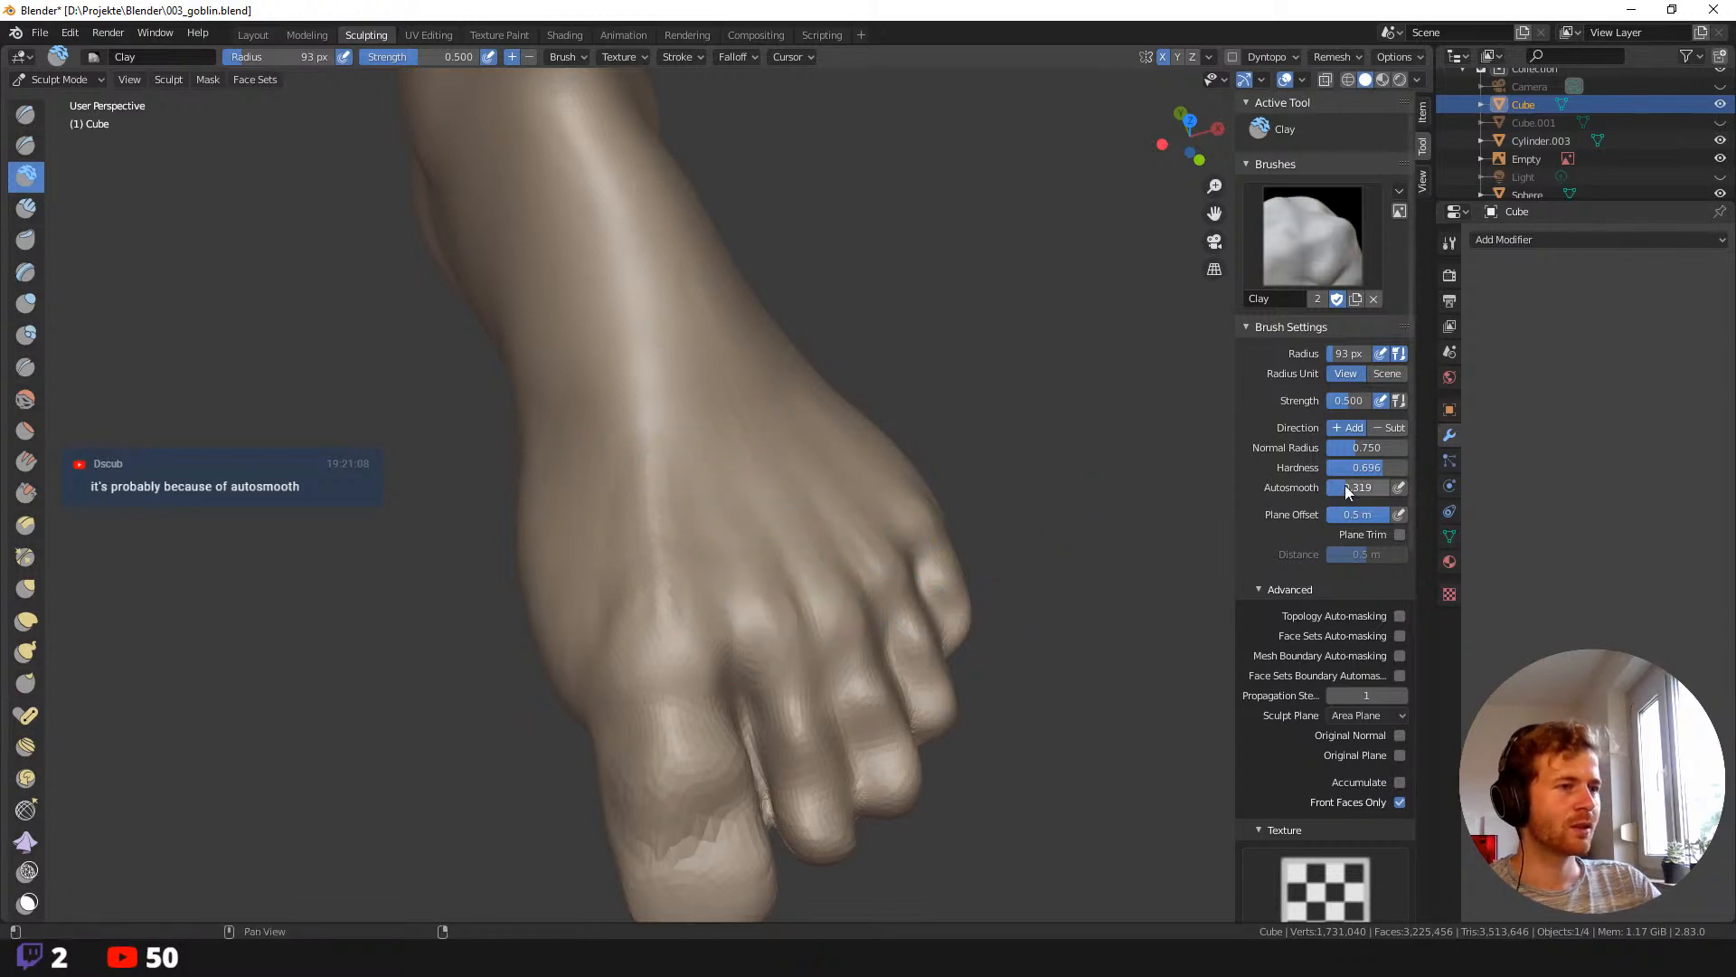
pyautogui.moveTo(765, 581)
pyautogui.mouseDown()
pyautogui.moveTo(795, 627)
pyautogui.moveTo(752, 593)
pyautogui.mouseUp()
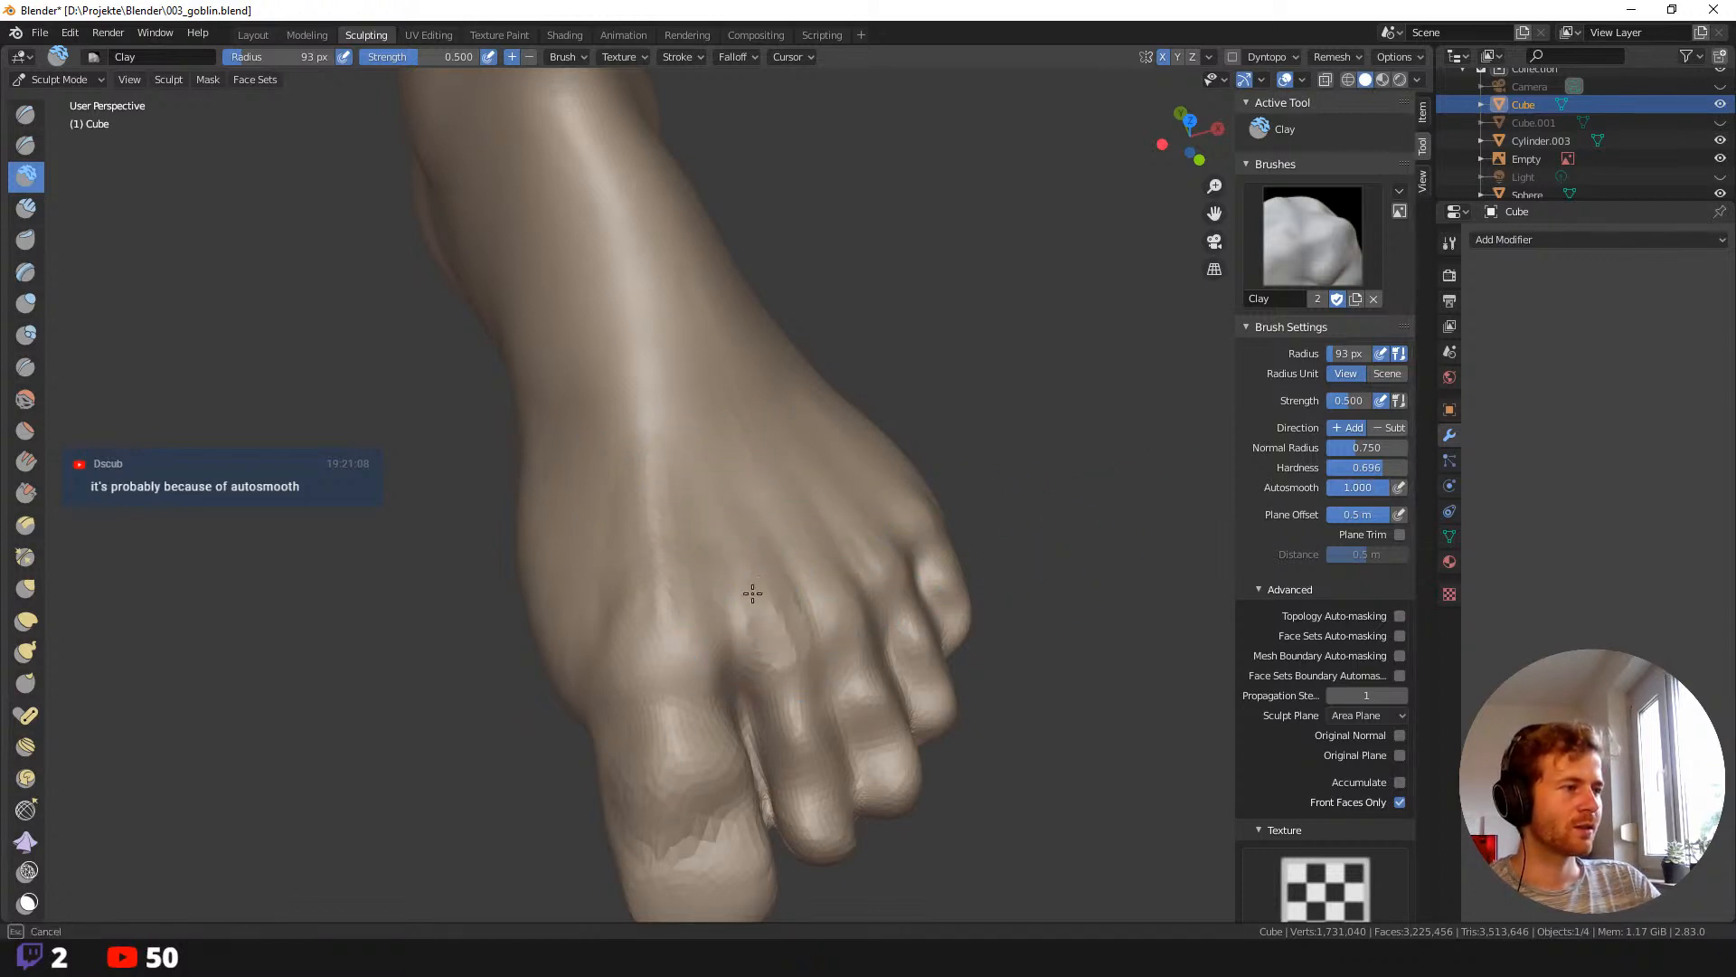
pyautogui.moveTo(669, 668); pyautogui.dragTo(696, 615)
# Set the Clay brush's Autosmooth to 0.125 and radius to 111 px, and build up the big-toe joint.
pyautogui.moveTo(1349, 487); pyautogui.dragTo(1295, 483)
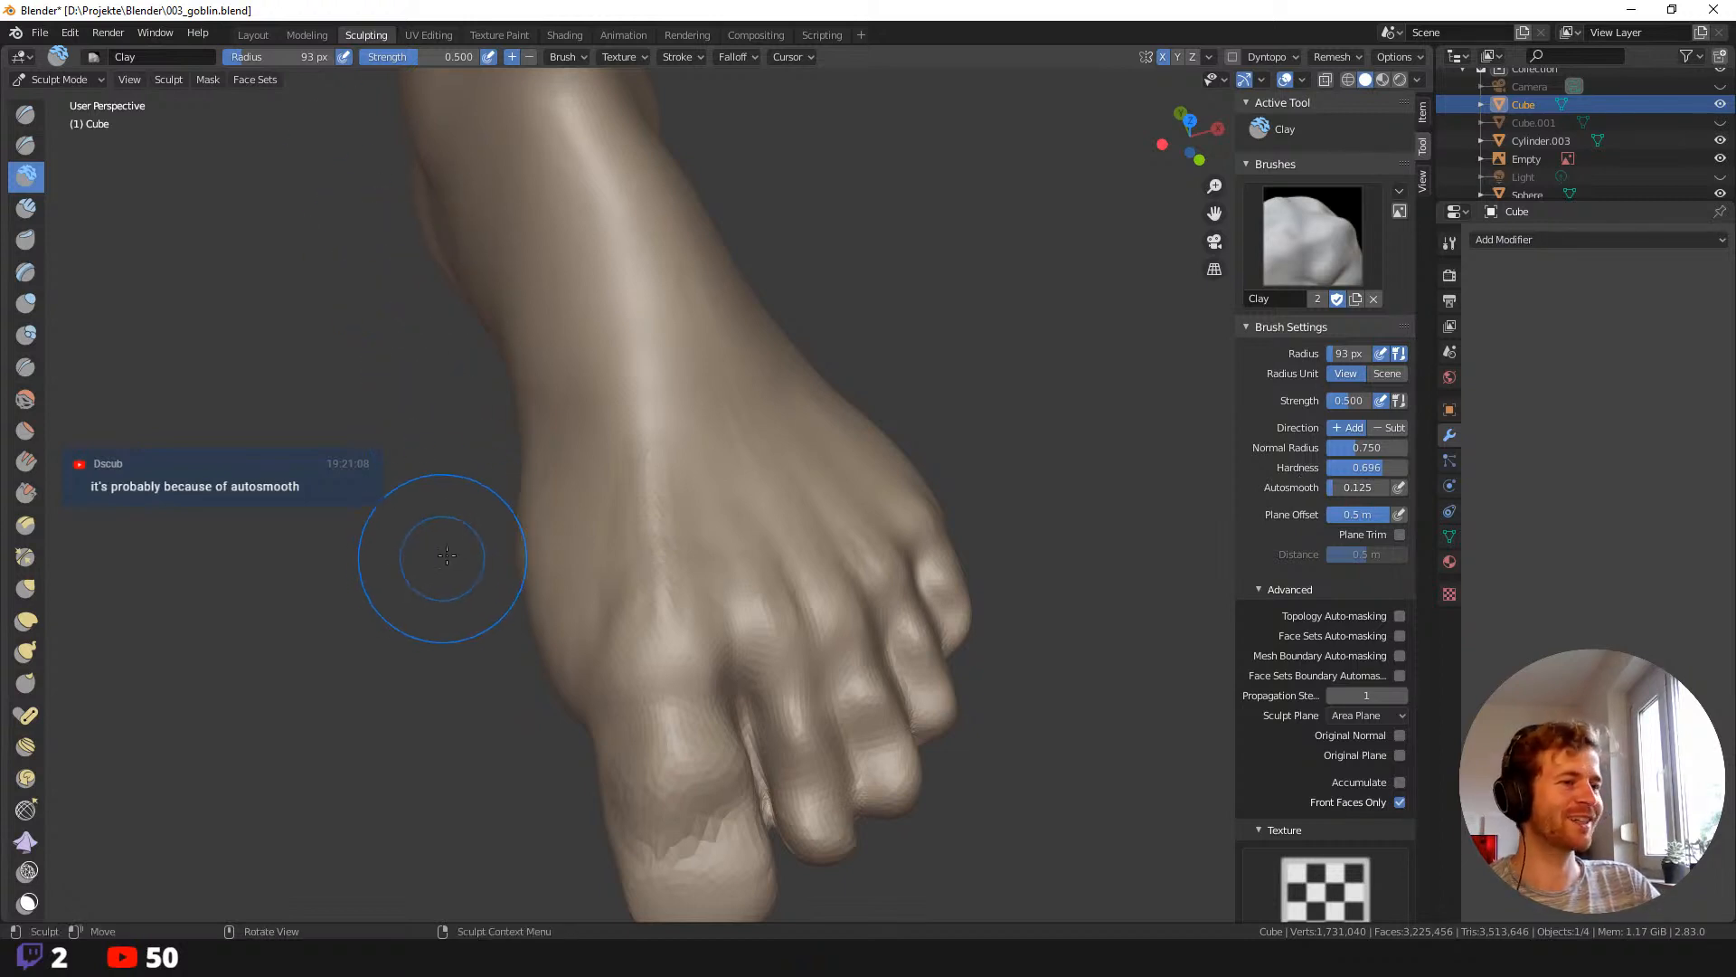
pyautogui.moveTo(419, 563)
pyautogui.mouseDown(button='middle')
pyautogui.moveTo(388, 602)
pyautogui.moveTo(551, 533)
pyautogui.mouseUp(button='middle')
pyautogui.press('f')
pyautogui.click(711, 554)
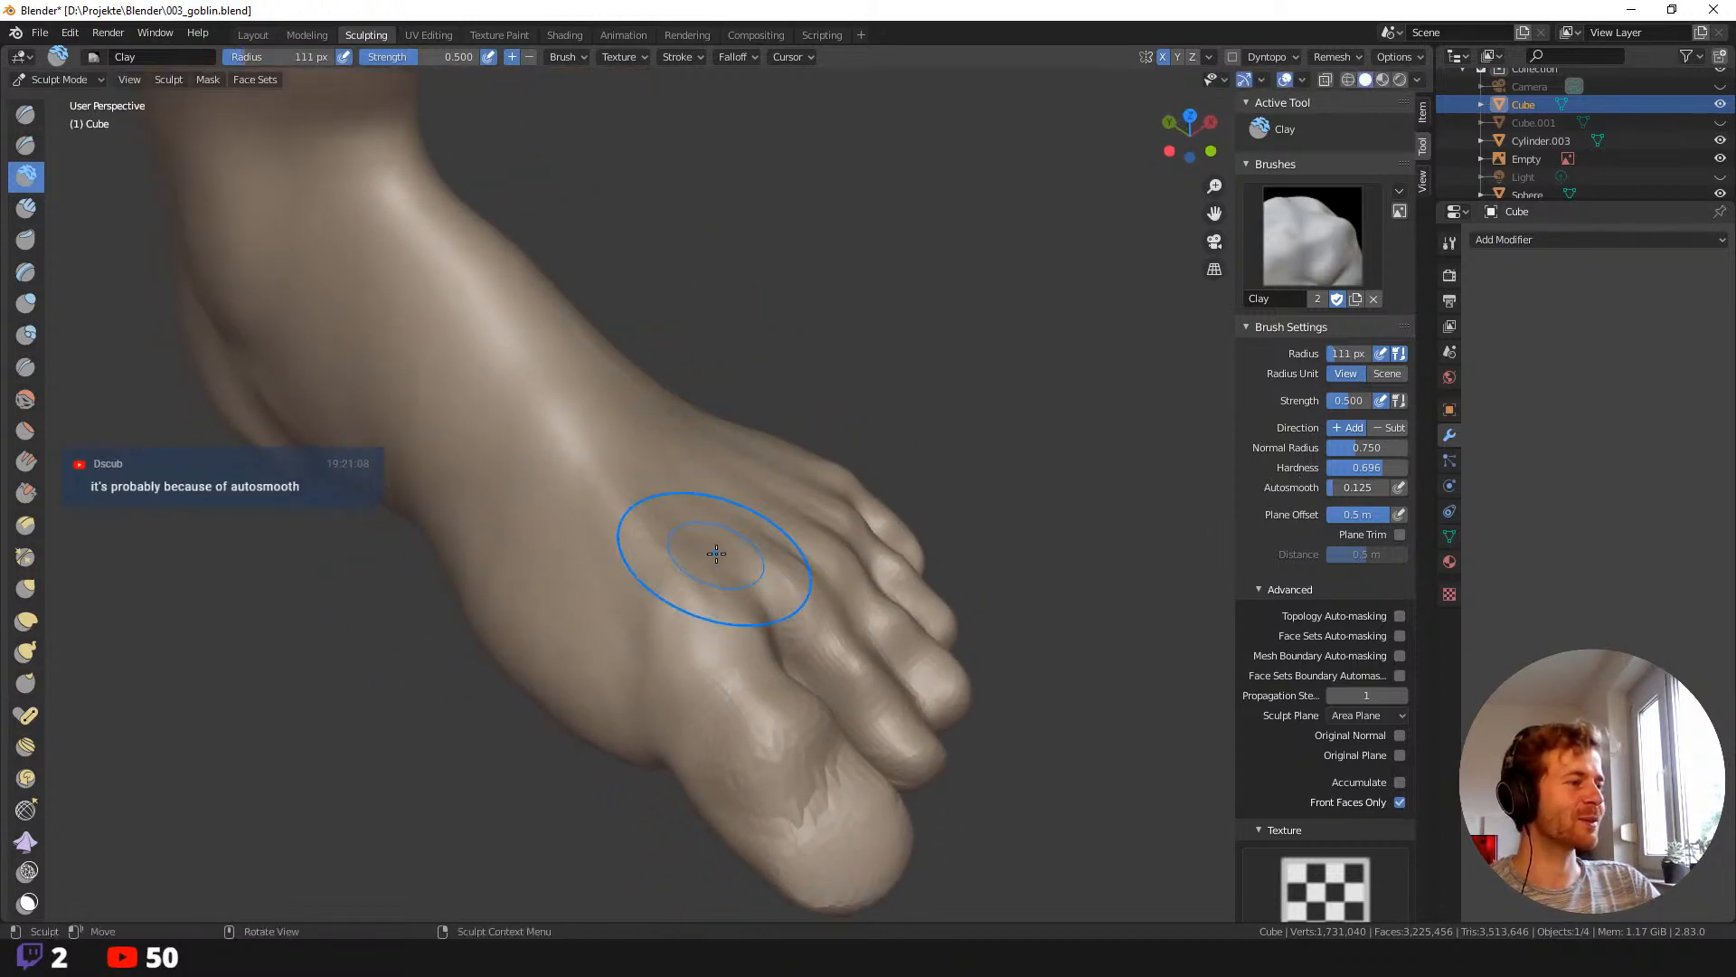
pyautogui.moveTo(692, 579)
pyautogui.mouseDown()
pyautogui.moveTo(681, 635)
pyautogui.moveTo(687, 616)
pyautogui.mouseUp()
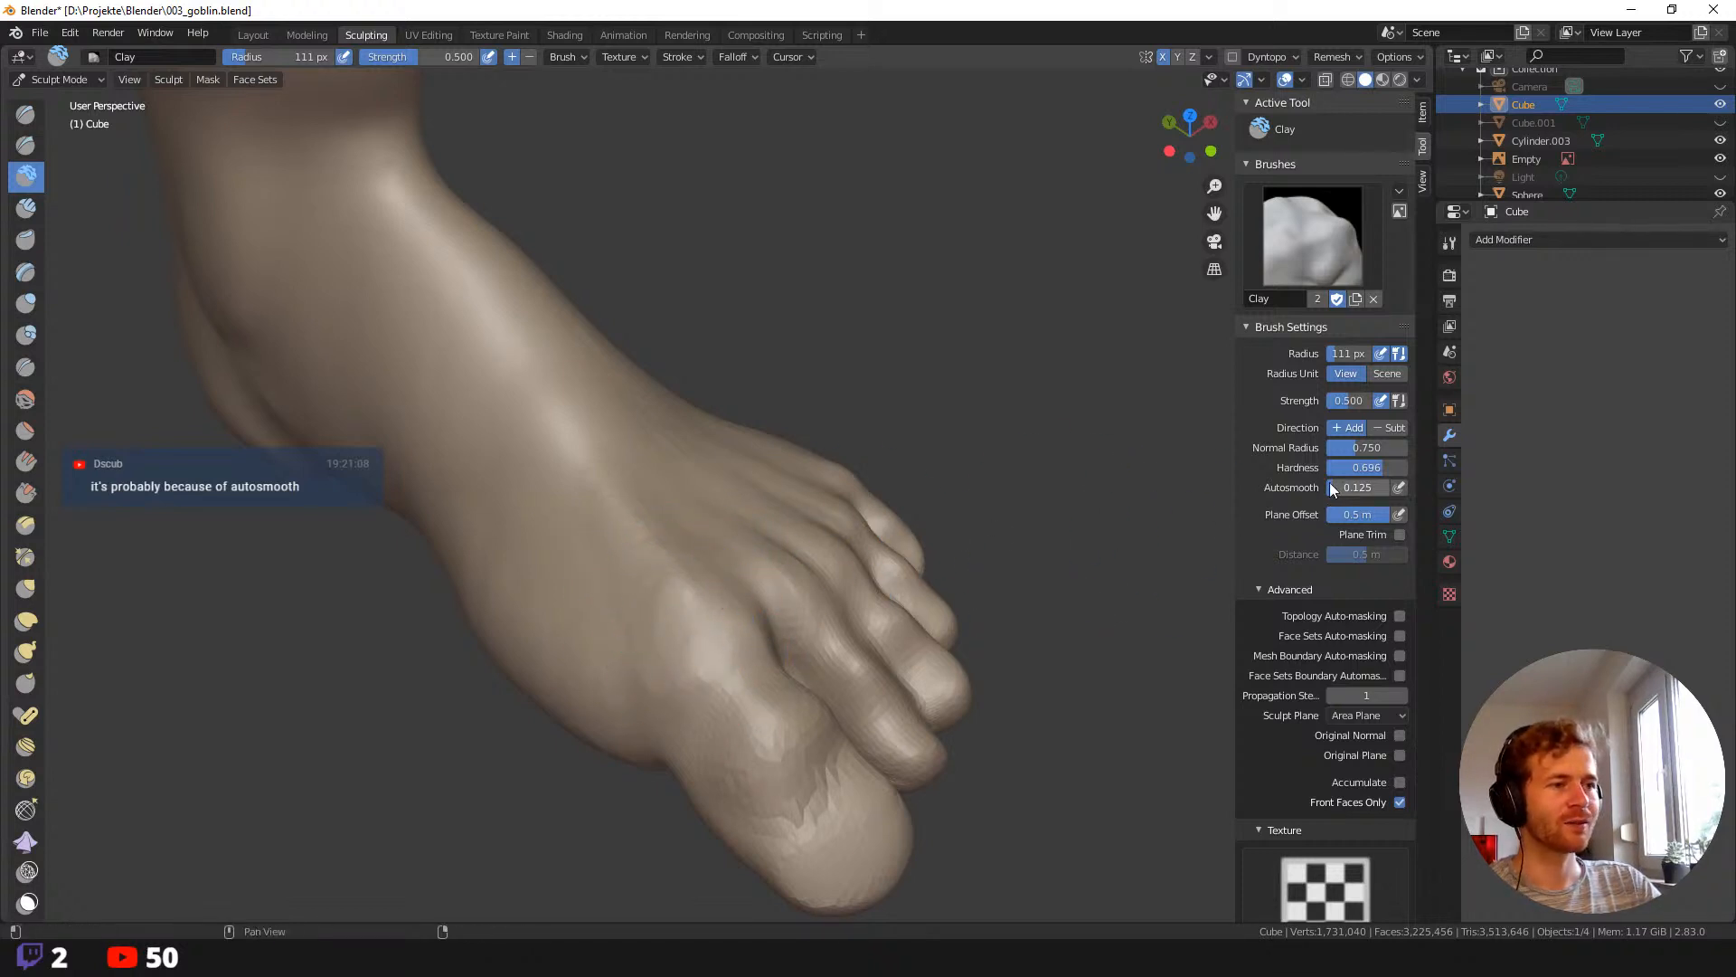
# Set the Clay brush's Autosmooth to 0 and add more volume over the big-toe joint at a 111 px radius.
pyautogui.moveTo(1331, 487); pyautogui.dragTo(1294, 486)
pyautogui.moveTo(689, 611)
pyautogui.mouseDown()
pyautogui.moveTo(717, 592)
pyautogui.moveTo(652, 614)
pyautogui.moveTo(736, 587)
pyautogui.mouseUp()
pyautogui.moveTo(736, 587); pyautogui.dragTo(620, 639, button='middle')
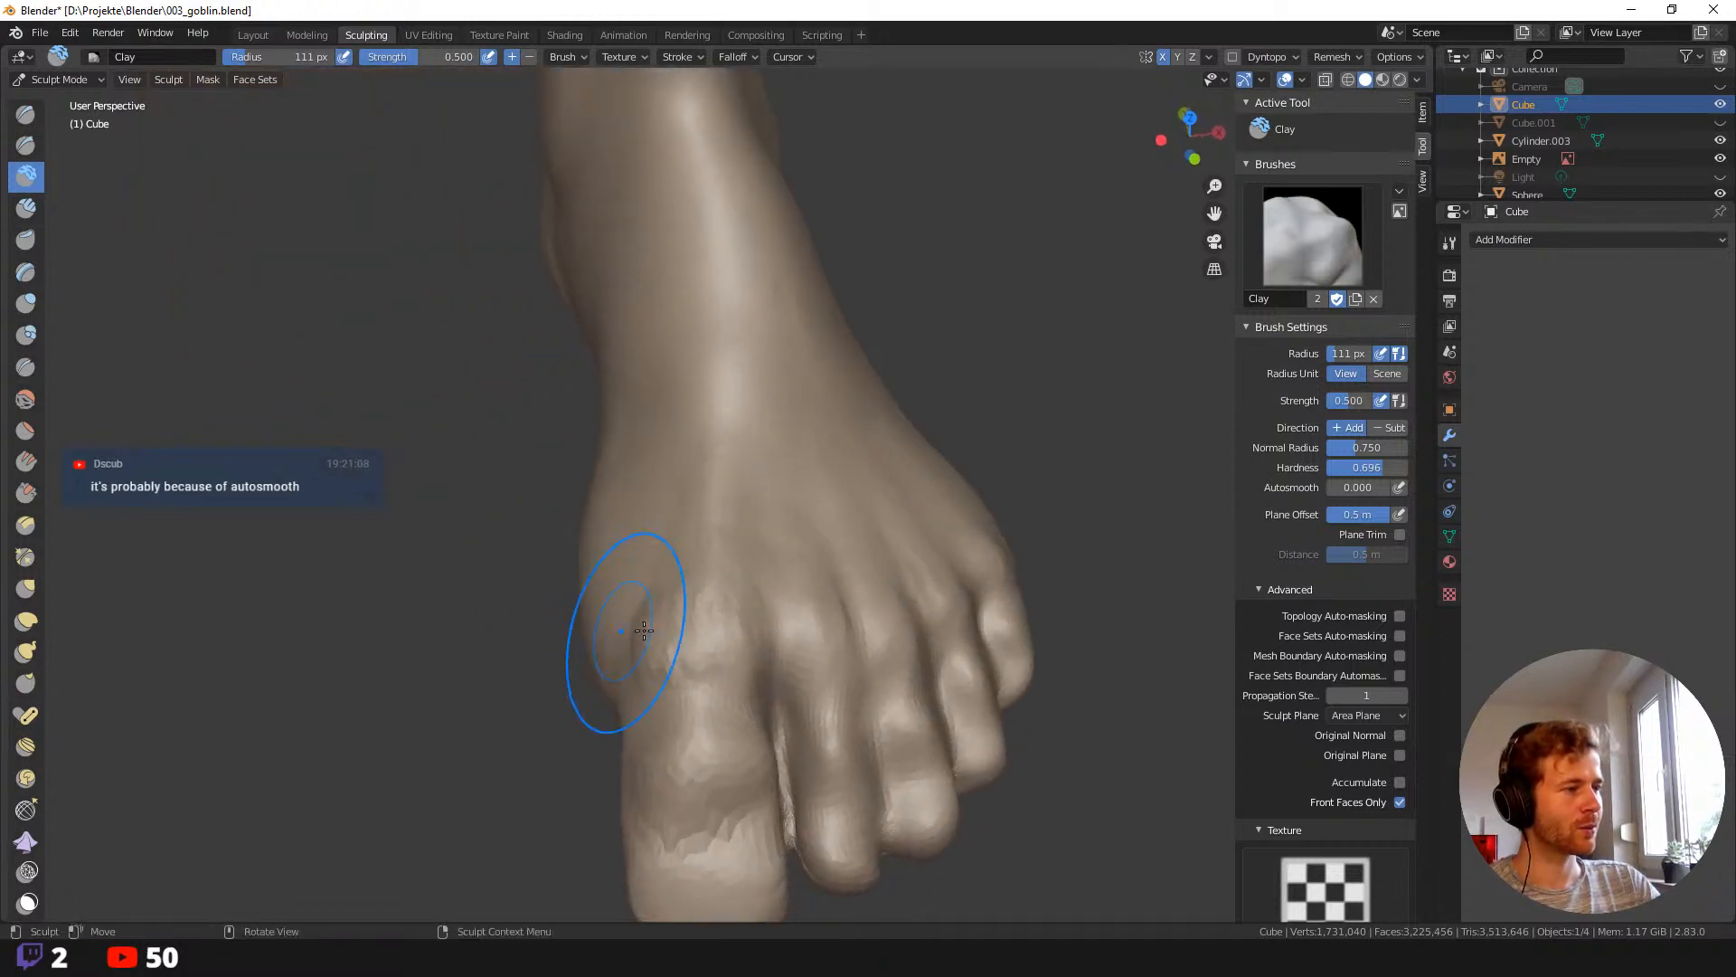
pyautogui.moveTo(709, 568)
pyautogui.mouseDown()
pyautogui.moveTo(679, 573)
pyautogui.moveTo(704, 616)
pyautogui.mouseUp()
# Add Clay strokes across the tip of the big toe, first at a 55 px radius and again at 87 px.
pyautogui.moveTo(703, 617); pyautogui.dragTo(516, 670, button='middle')
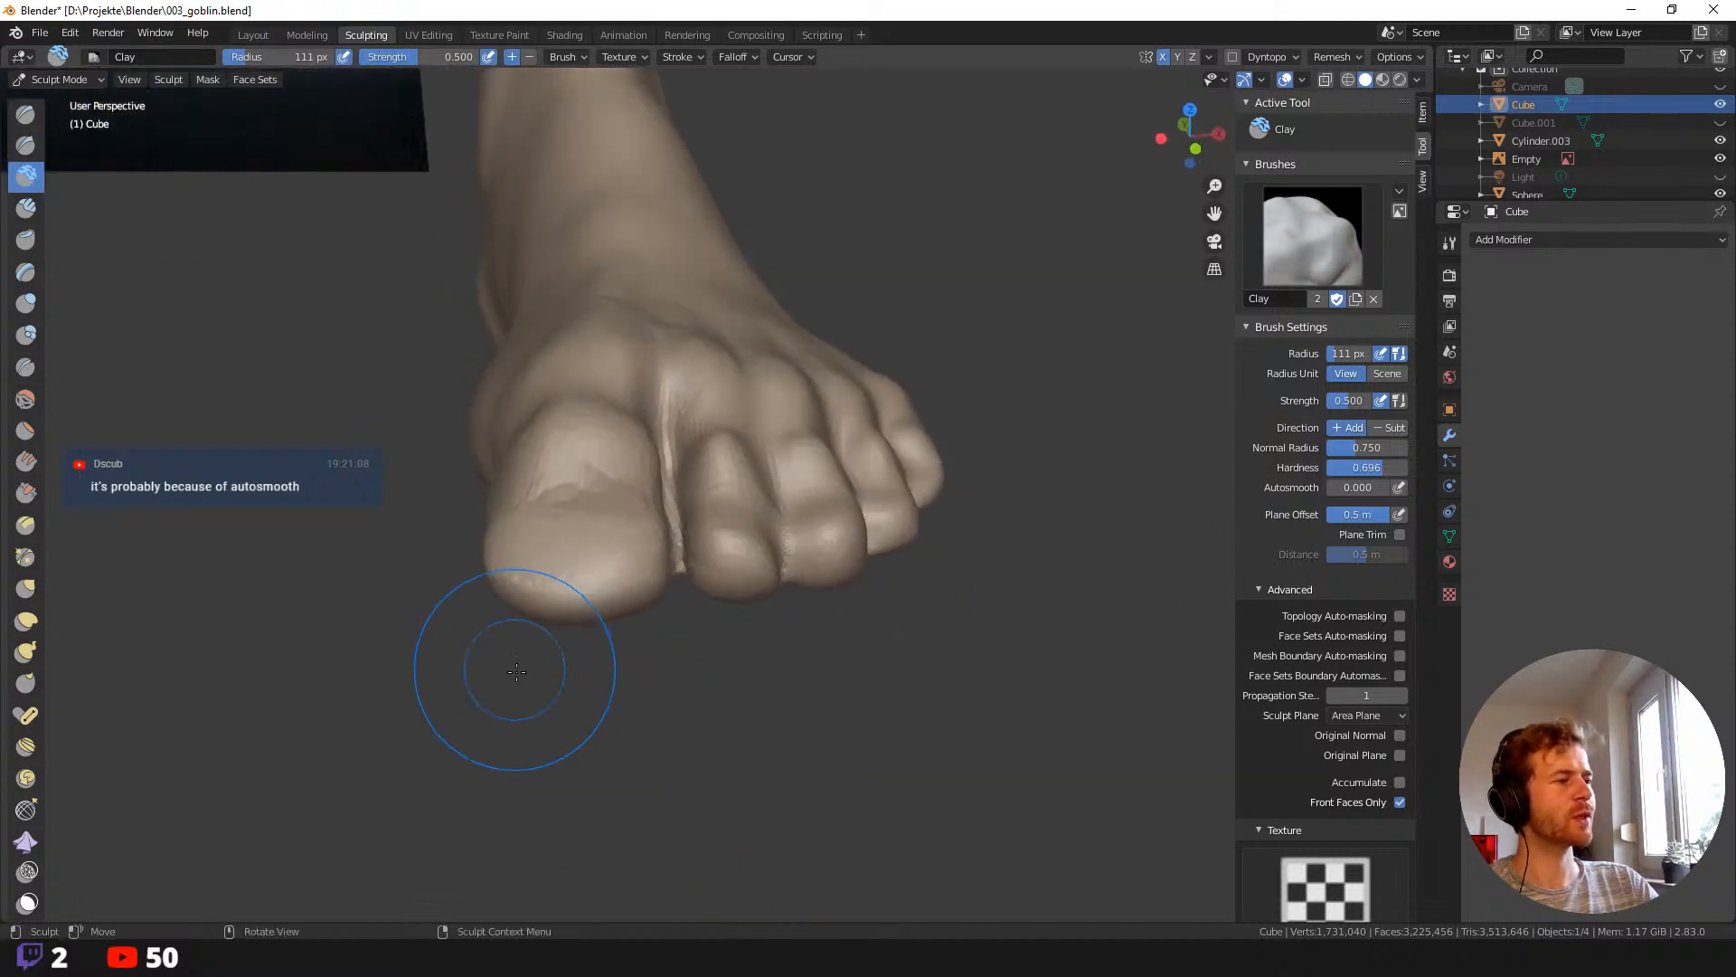
pyautogui.moveTo(580, 722); pyautogui.dragTo(635, 760, button='middle')
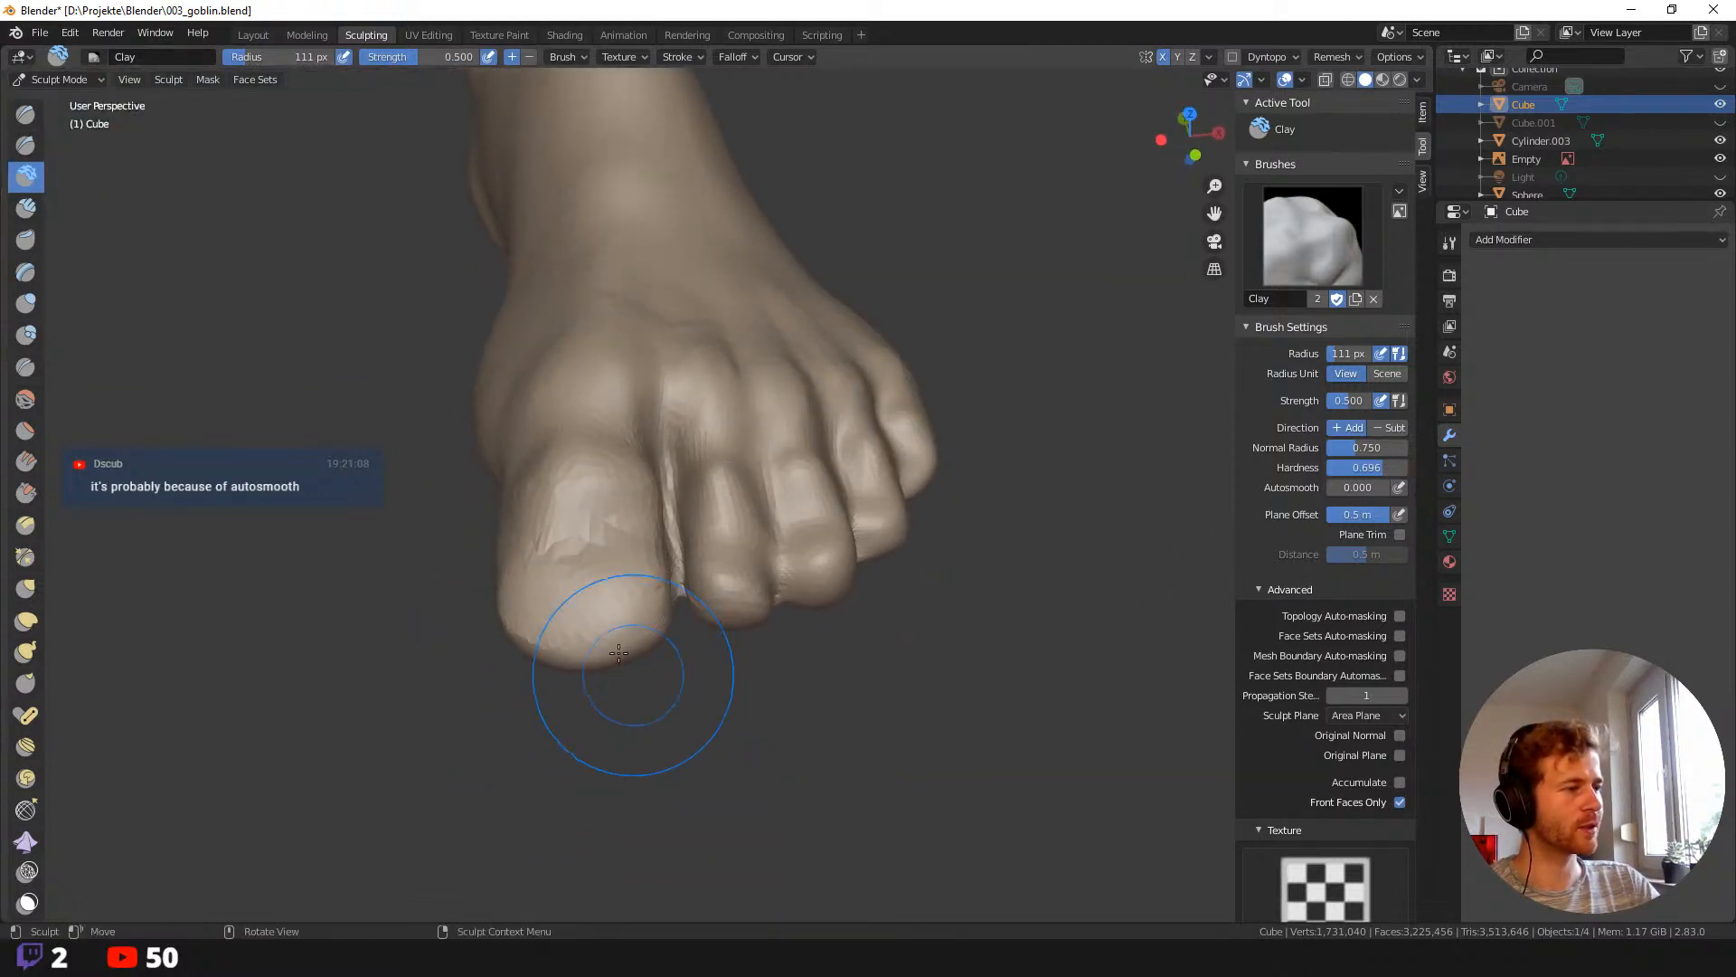
pyautogui.press('f')
pyautogui.click(565, 602)
pyautogui.moveTo(640, 601); pyautogui.dragTo(542, 610)
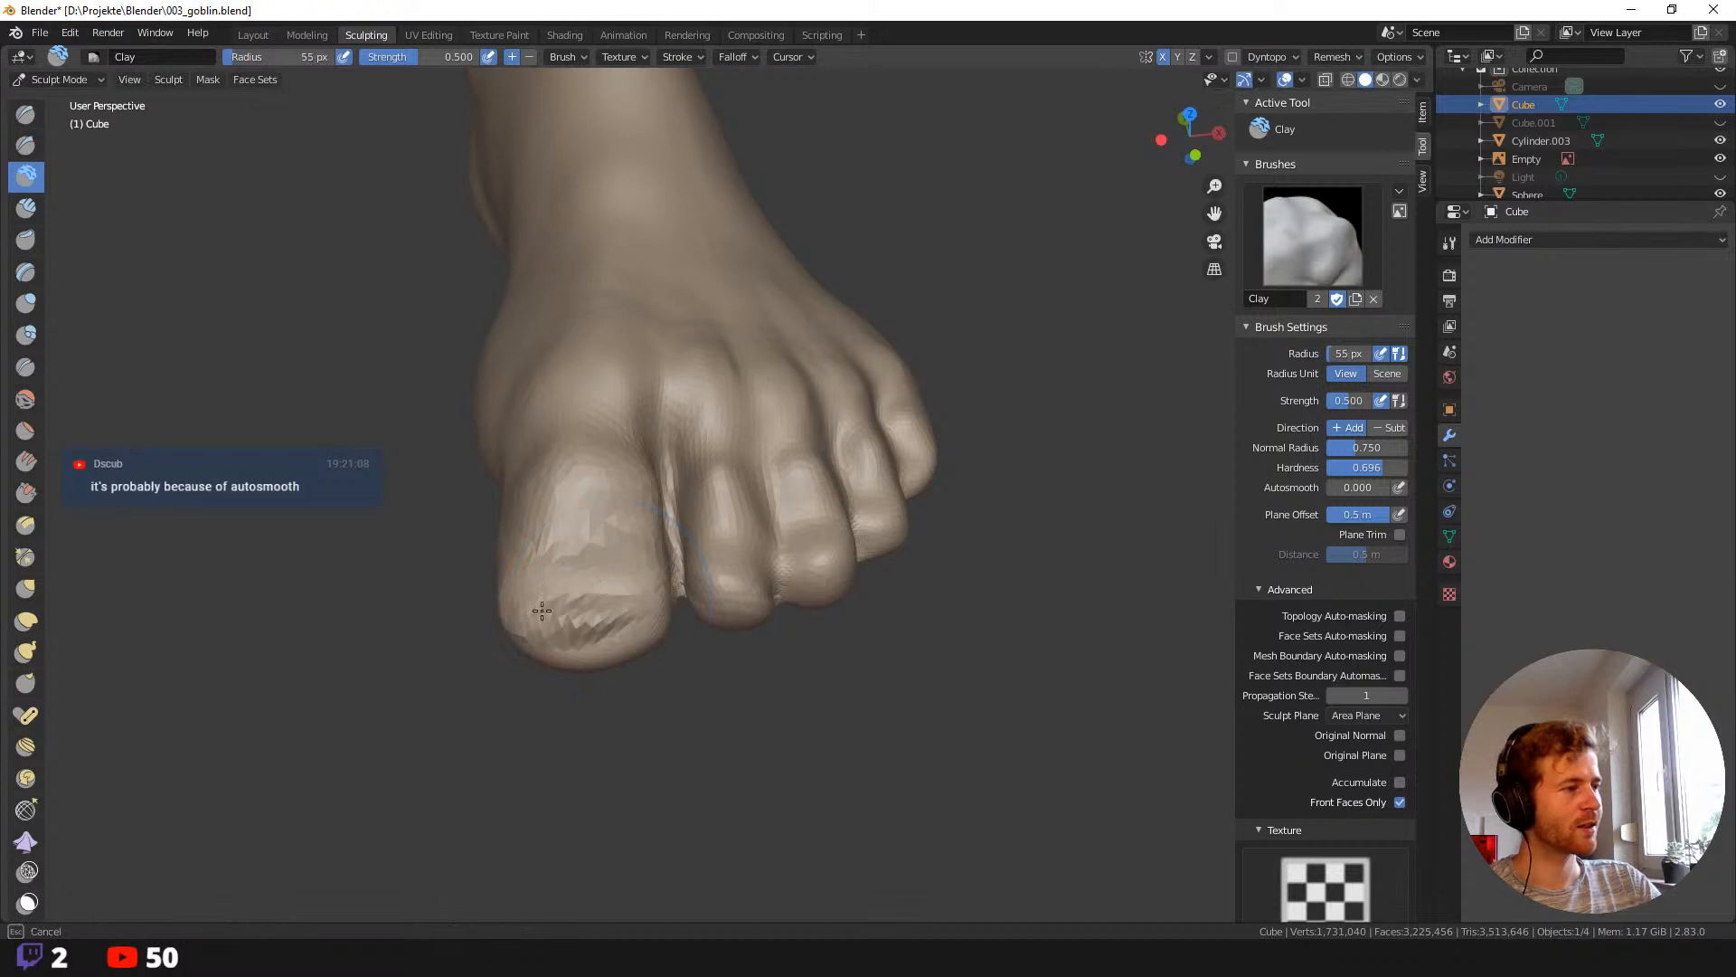
pyautogui.press('f')
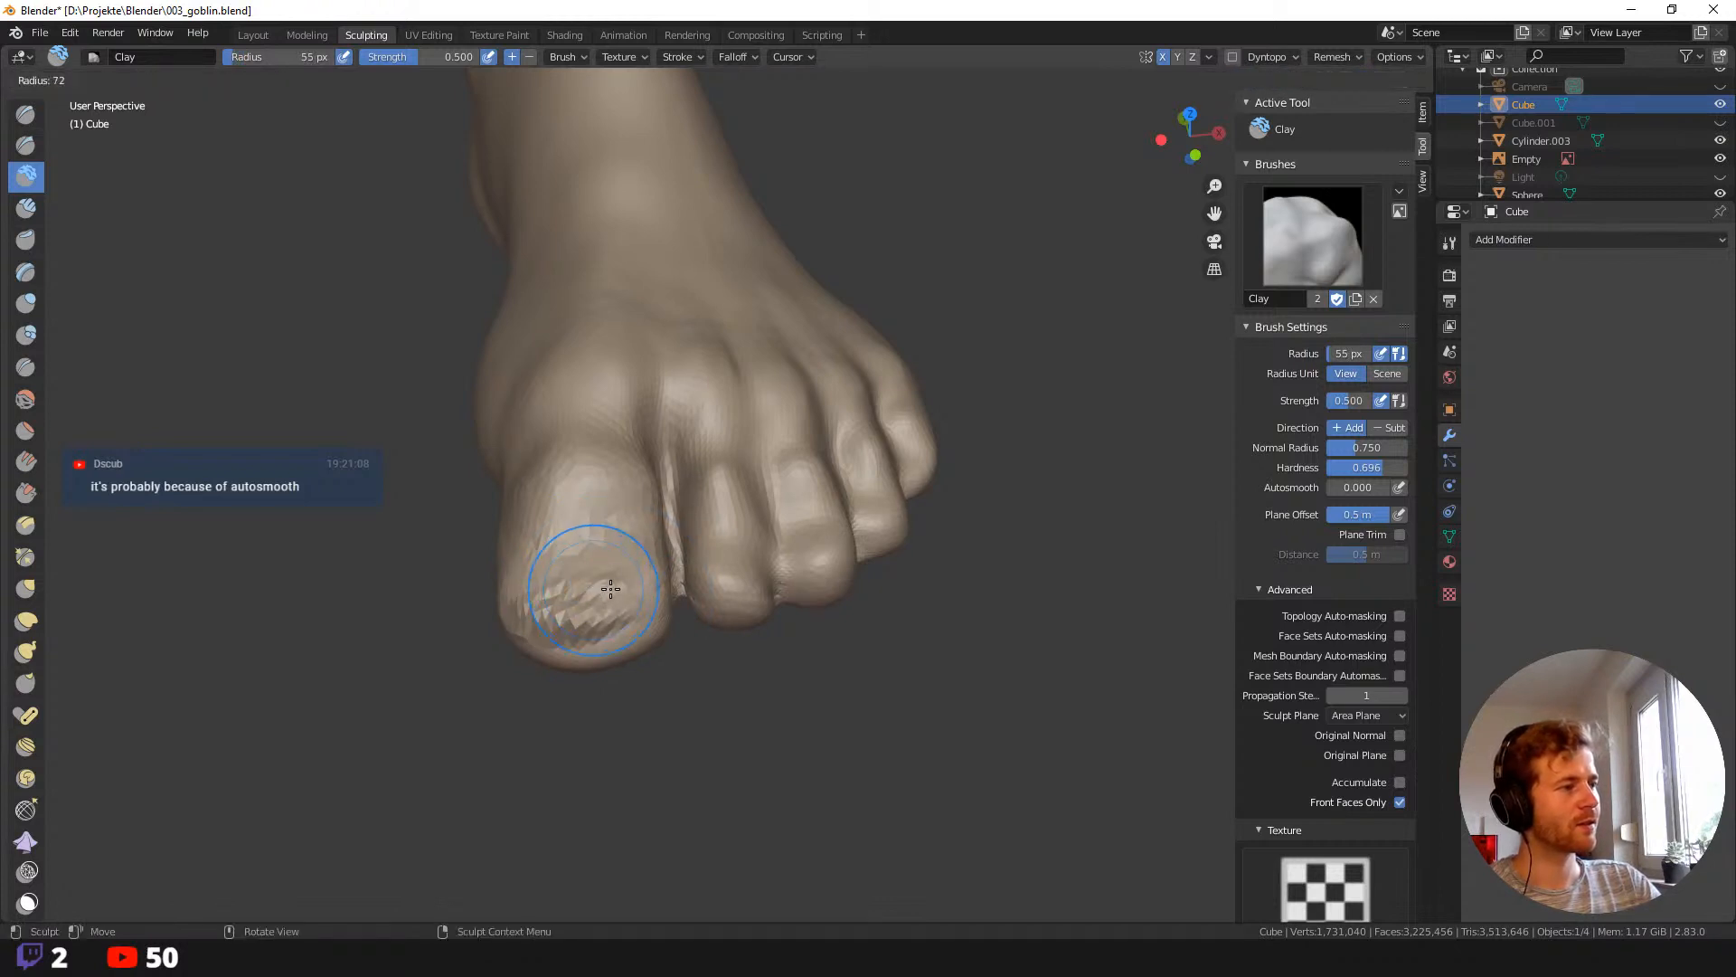
pyautogui.click(629, 598)
pyautogui.moveTo(563, 572); pyautogui.dragTo(562, 563)
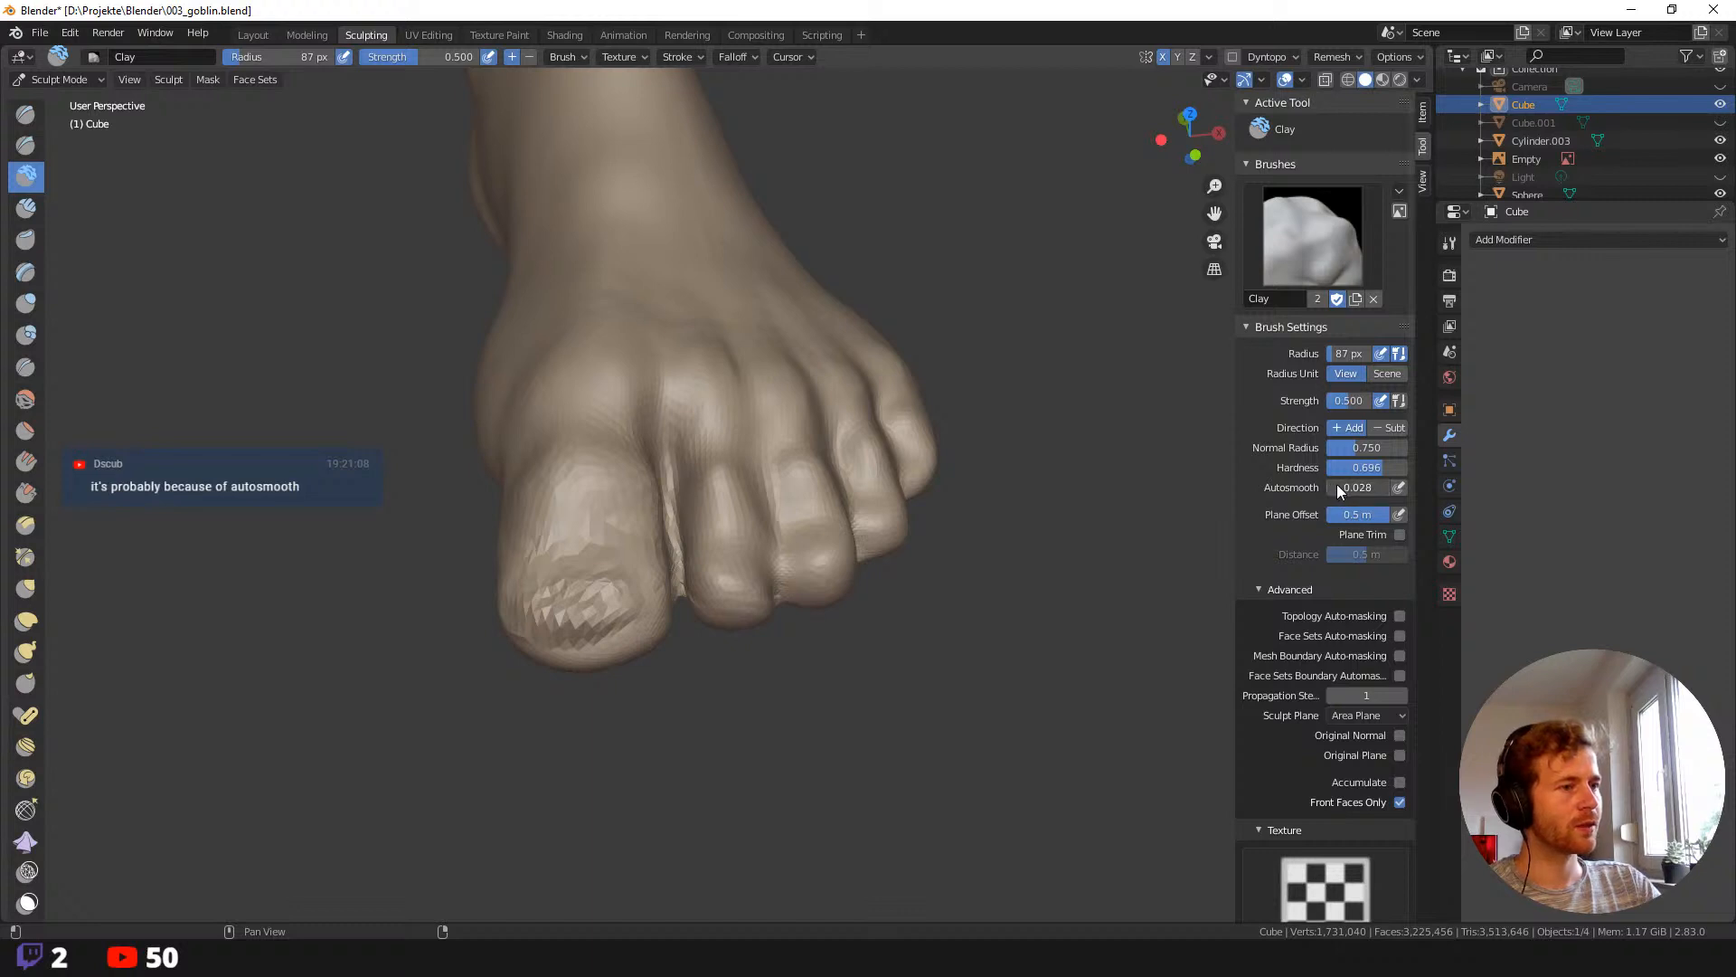
# Set the Clay brush's Autosmooth to 0.069 and stroke over the big toe's rough tip at an 87 px radius.
pyautogui.moveTo(1338, 488); pyautogui.dragTo(1356, 489)
pyautogui.moveTo(503, 568)
pyautogui.mouseDown()
pyautogui.moveTo(561, 584)
pyautogui.moveTo(599, 626)
pyautogui.moveTo(565, 615)
pyautogui.moveTo(601, 609)
pyautogui.mouseUp()
pyautogui.moveTo(600, 609)
pyautogui.mouseDown(button='middle')
pyautogui.moveTo(581, 673)
pyautogui.moveTo(522, 627)
pyautogui.mouseUp(button='middle')
pyautogui.moveTo(522, 628)
pyautogui.keyDown('ctrl'); pyautogui.mouseDown(button='middle')
pyautogui.moveTo(312, 425)
pyautogui.moveTo(640, 775)
pyautogui.moveTo(748, 748)
pyautogui.moveTo(554, 588)
pyautogui.moveTo(674, 661)
pyautogui.mouseUp(button='middle'); pyautogui.keyUp('ctrl')
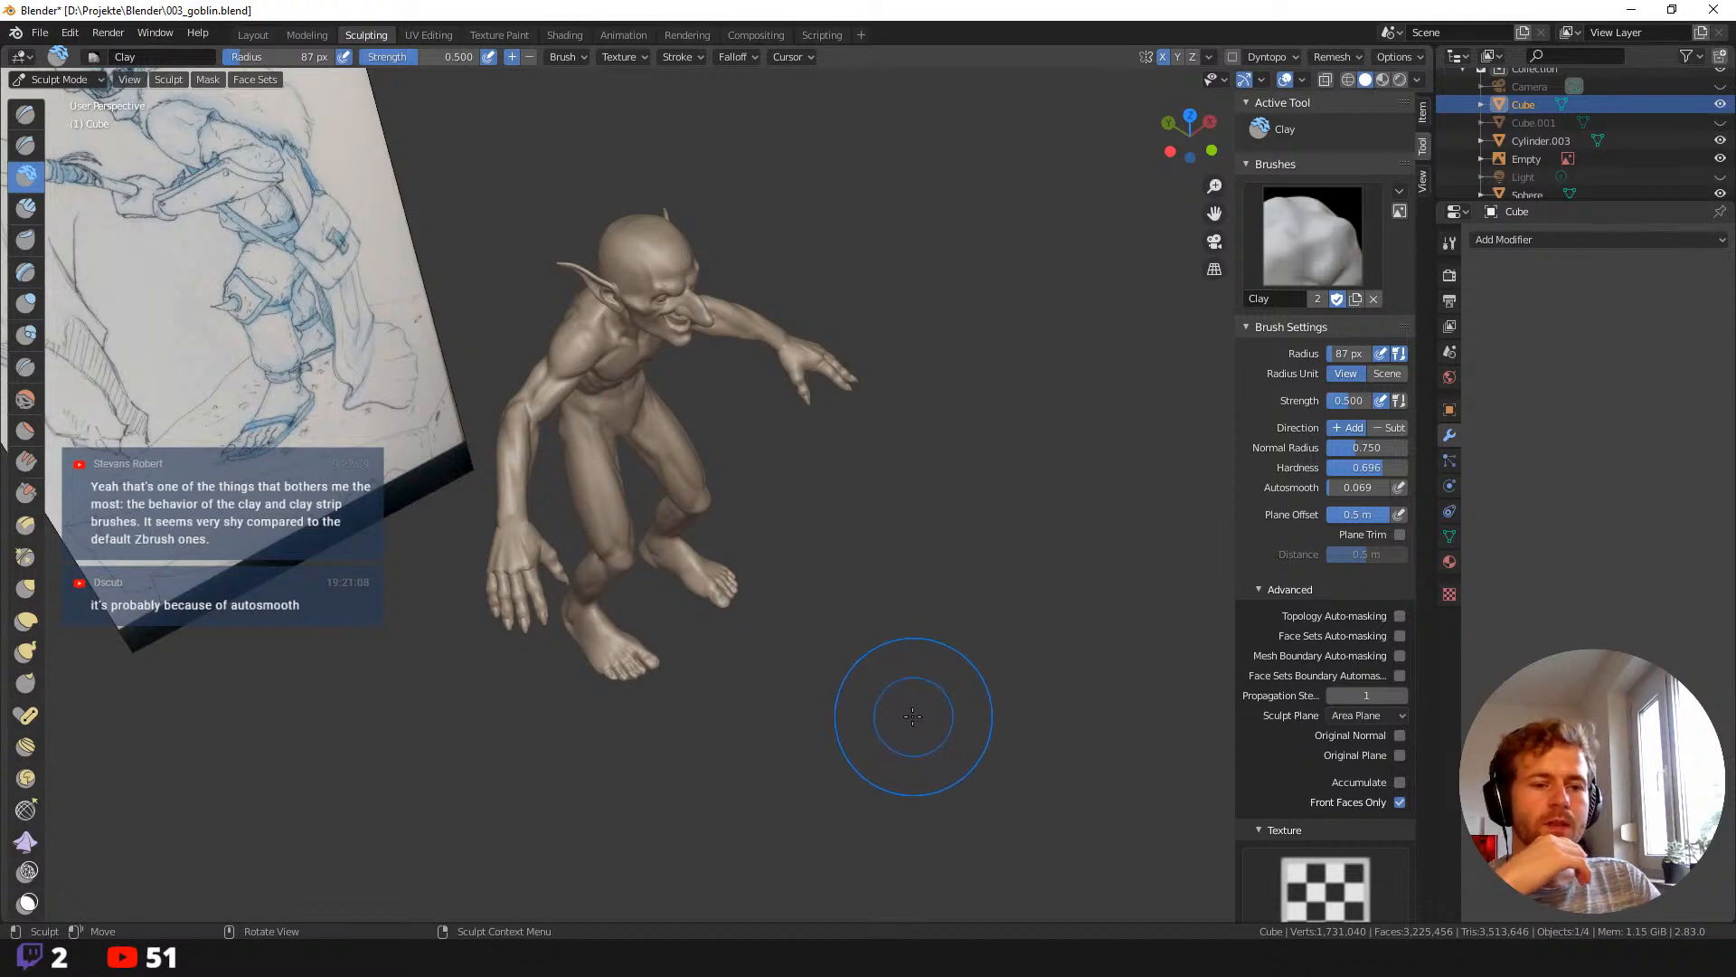
# Reduce the Clay brush radius to 59 px and add strokes around the tip of the big toe.
pyautogui.moveTo(912, 717); pyautogui.dragTo(865, 720, button='middle')
pyautogui.scroll(4, 865, 721)
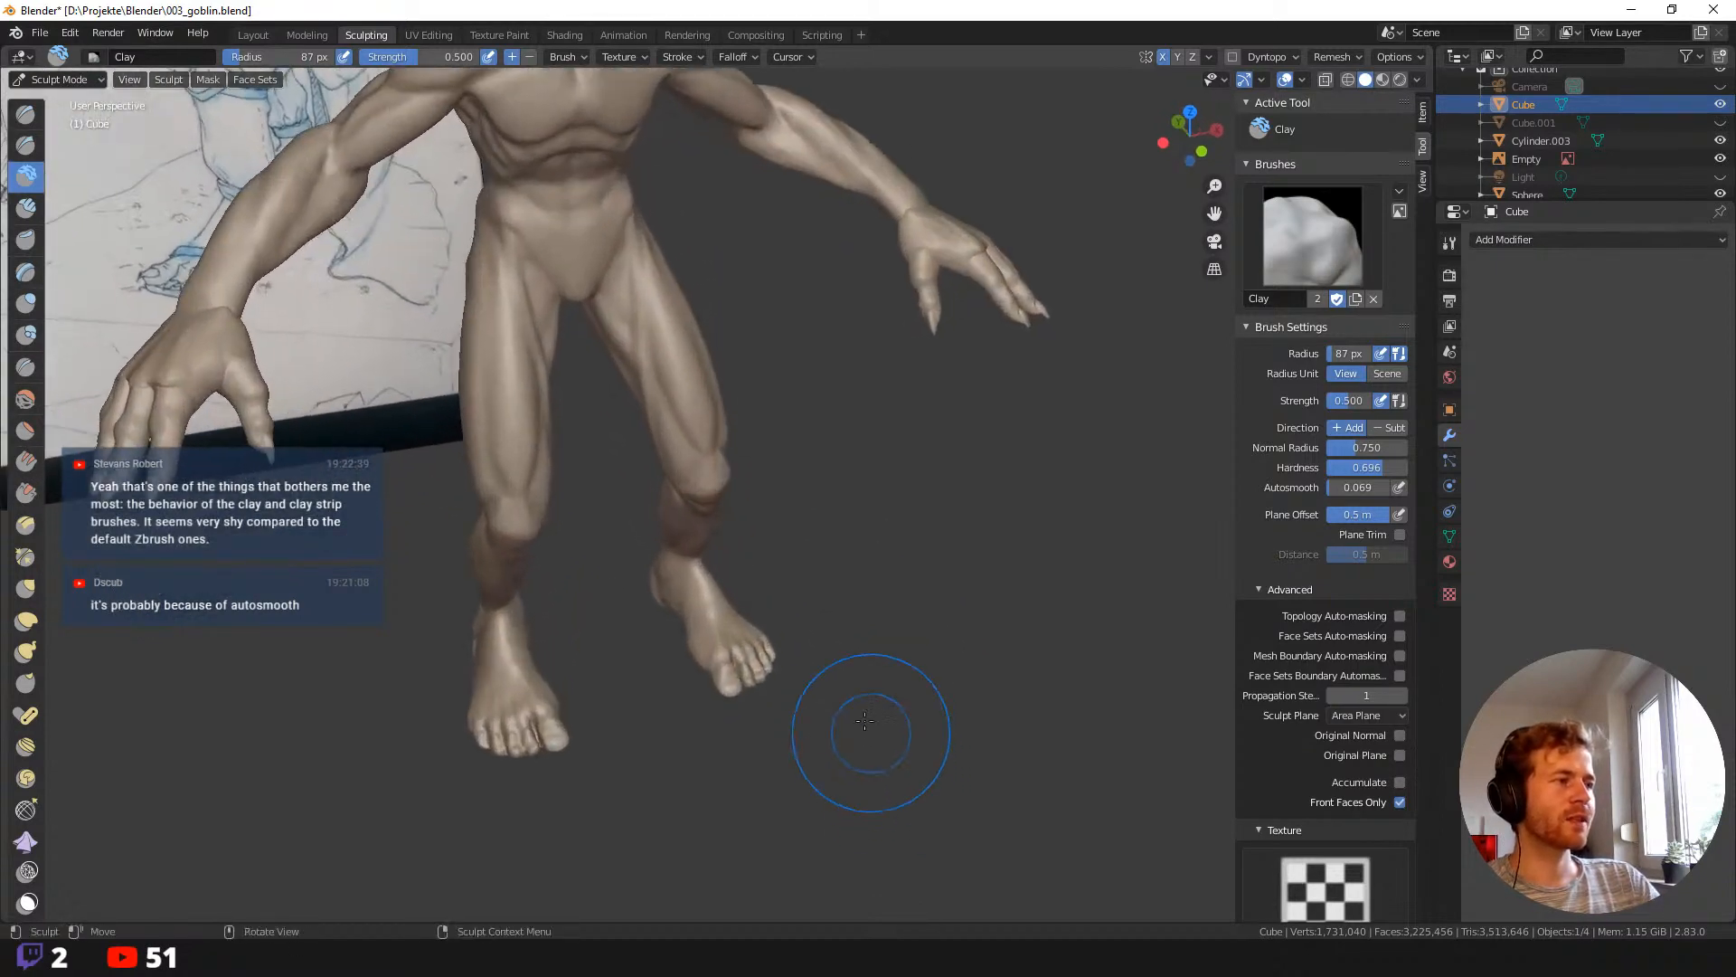
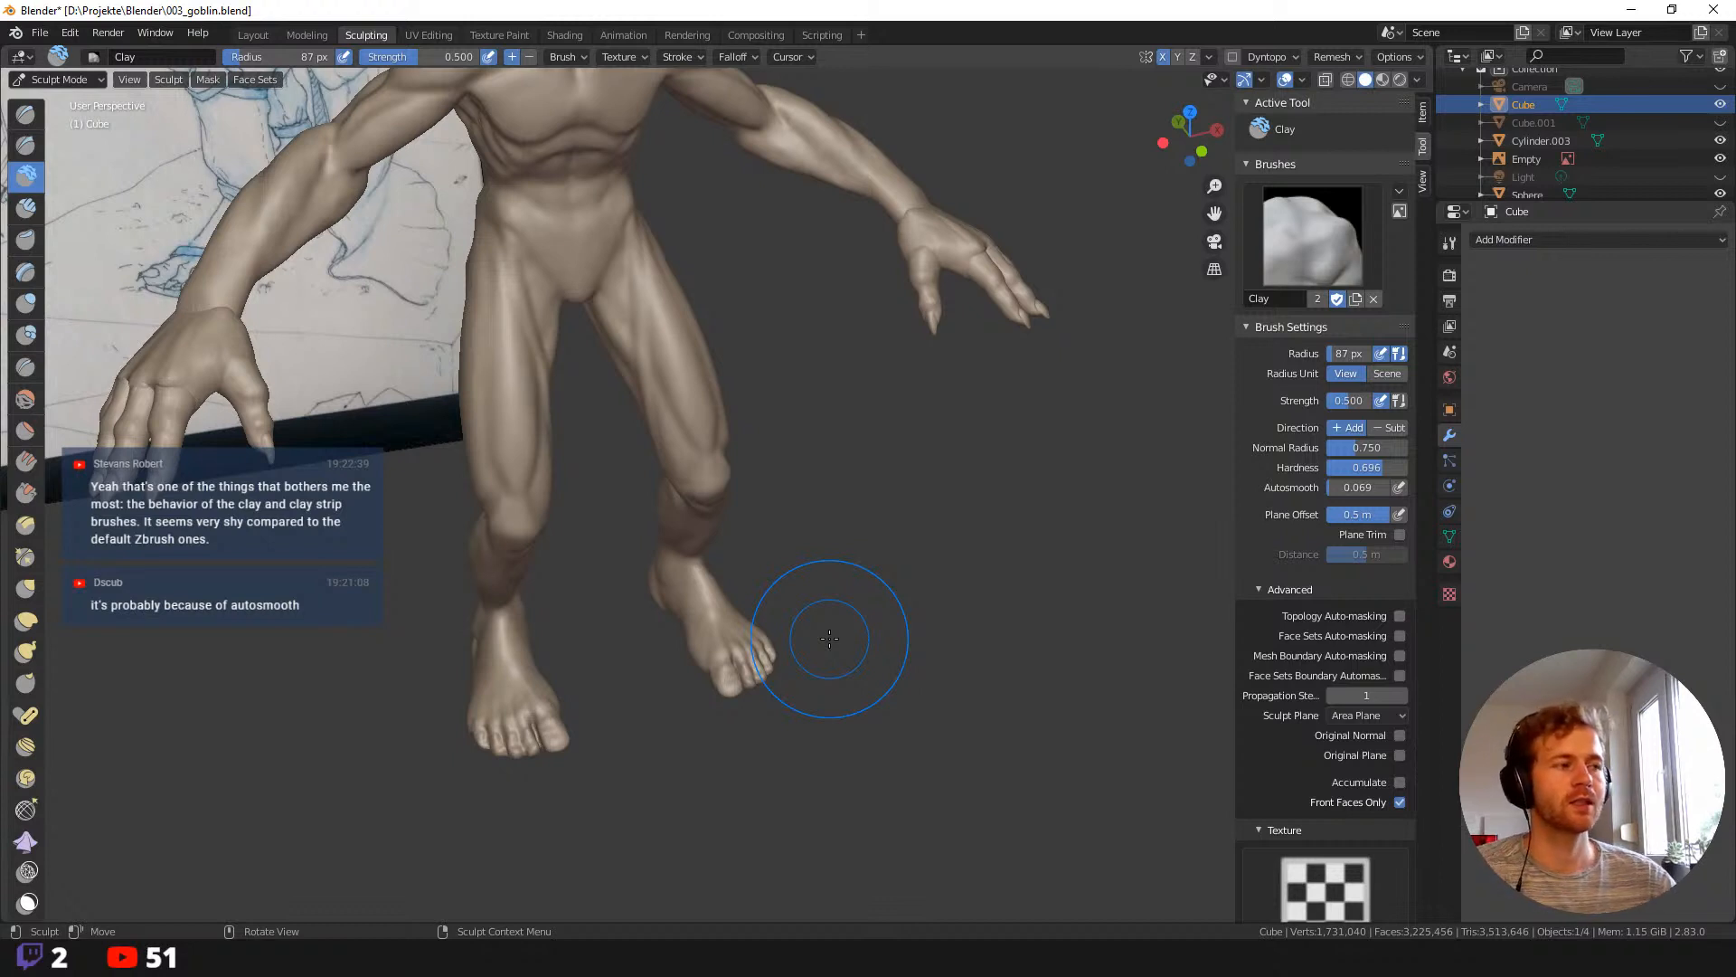
pyautogui.moveTo(848, 700); pyautogui.dragTo(860, 819, button='middle')
pyautogui.moveTo(901, 757)
pyautogui.keyDown('shift'); pyautogui.mouseDown(button='middle')
pyautogui.moveTo(873, 682)
pyautogui.moveTo(938, 900)
pyautogui.mouseUp(button='middle'); pyautogui.keyUp('shift')
pyautogui.keyDown('shift'); pyautogui.moveTo(899, 796); pyautogui.dragTo(899, 711, button='middle'); pyautogui.keyUp('shift')
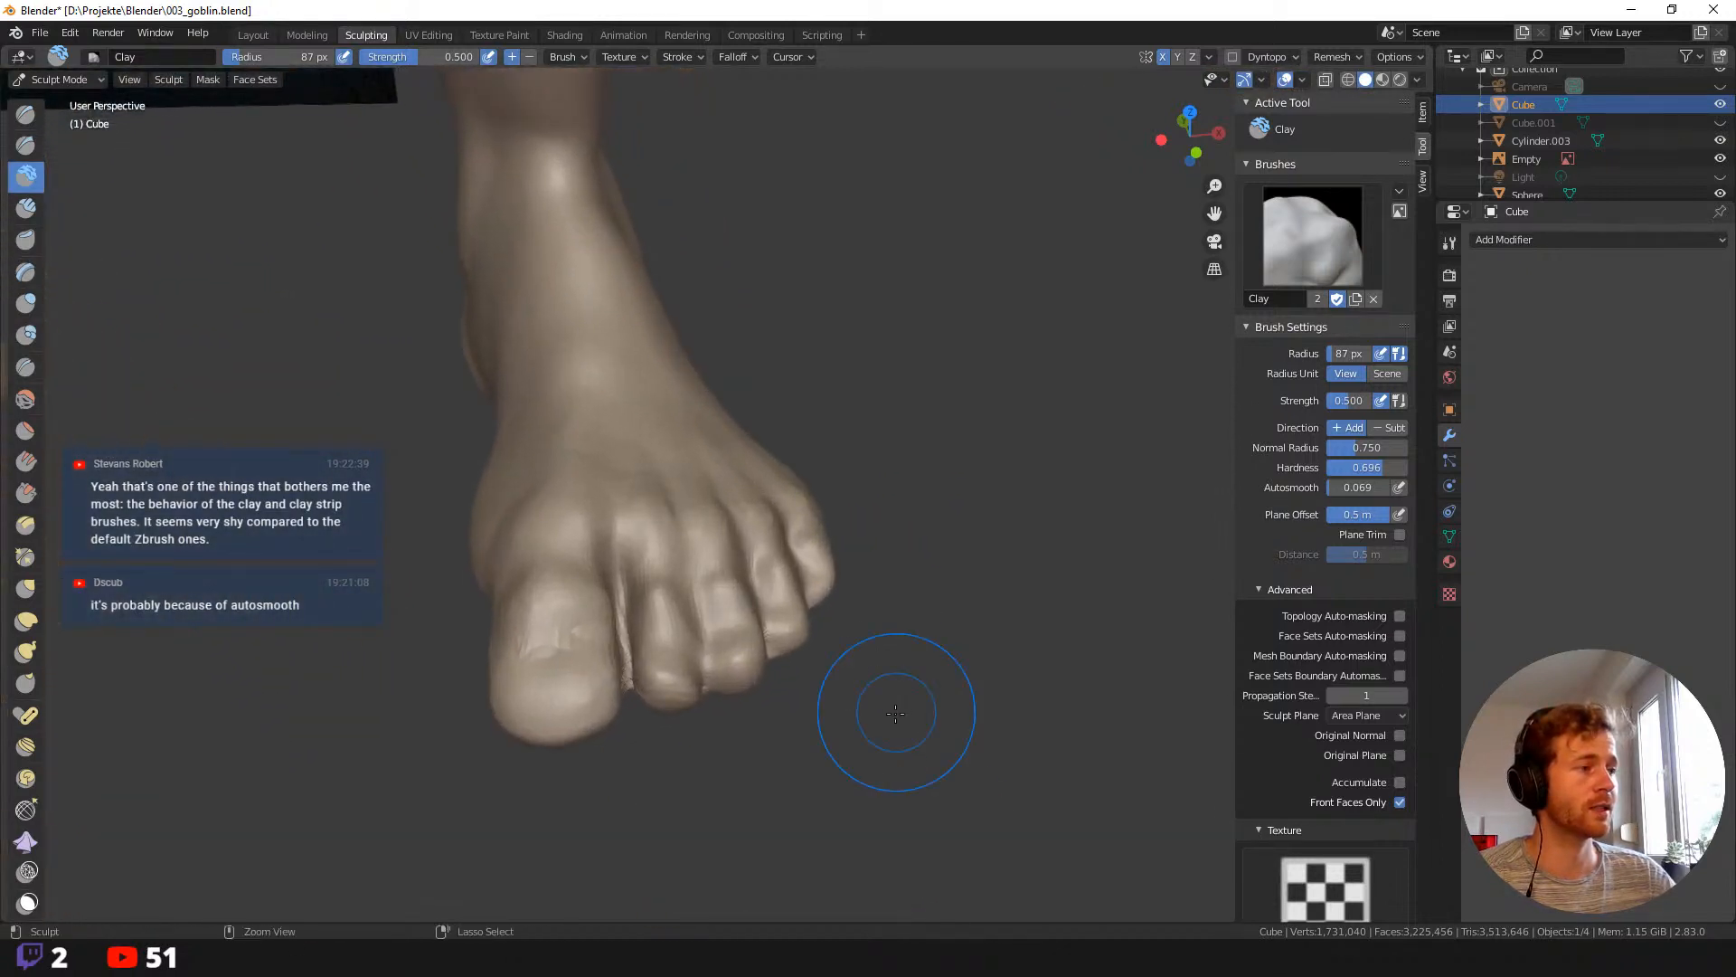
pyautogui.press('f')
pyautogui.click(565, 700)
pyautogui.moveTo(564, 702)
pyautogui.mouseDown()
pyautogui.moveTo(540, 709)
pyautogui.moveTo(581, 709)
pyautogui.mouseUp()
pyautogui.moveTo(581, 709); pyautogui.dragTo(667, 724, button='middle')
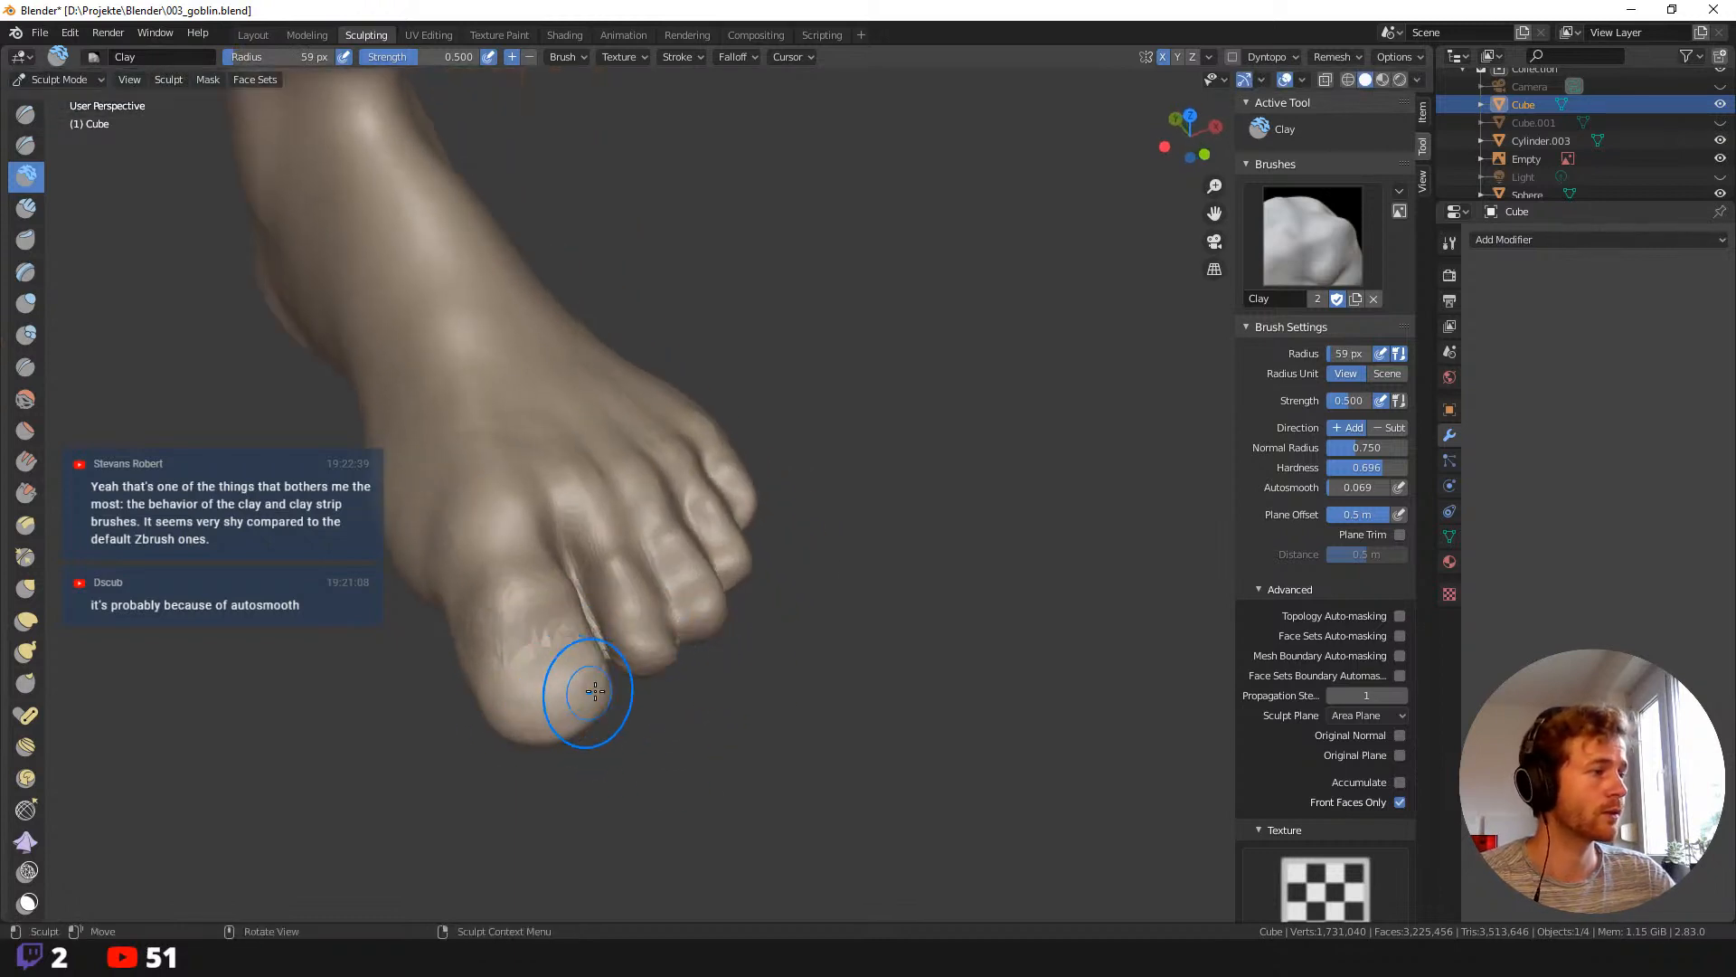
pyautogui.moveTo(595, 691)
pyautogui.mouseDown()
pyautogui.moveTo(562, 689)
pyautogui.moveTo(604, 681)
pyautogui.moveTo(512, 697)
pyautogui.mouseUp()
# Set the Clay brush's Autosmooth to 0, enlarge its radius, and build up the top of the big toe.
pyautogui.moveTo(541, 722); pyautogui.dragTo(709, 666, button='middle')
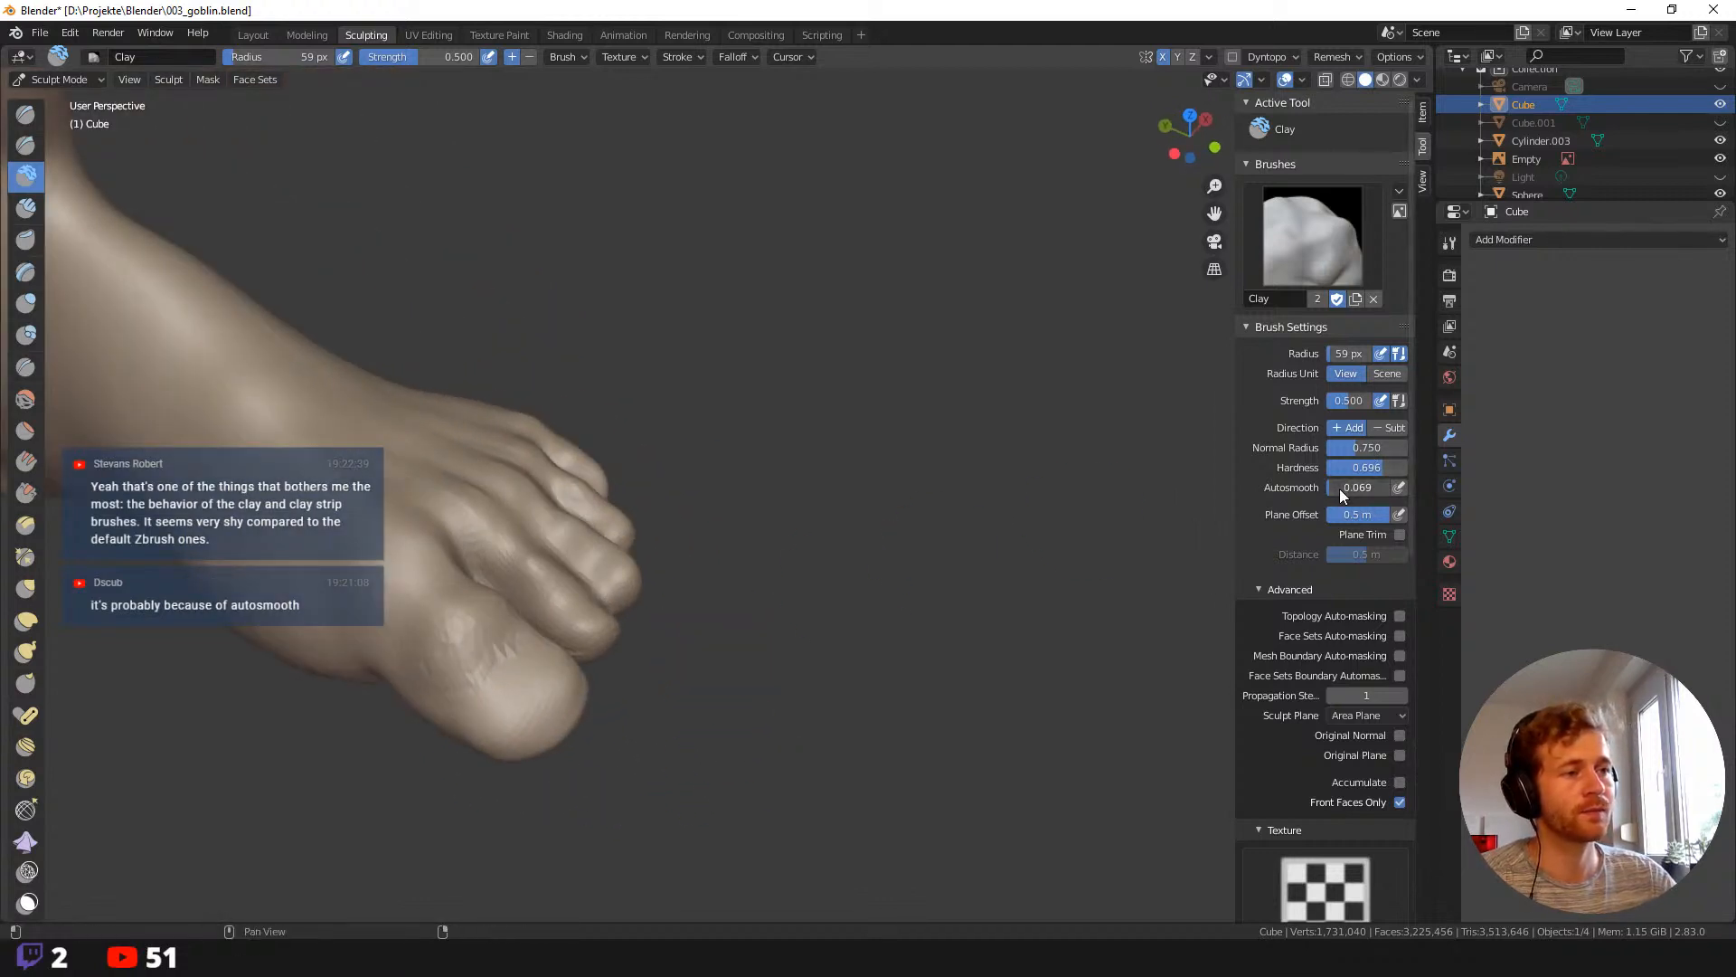
pyautogui.moveTo(1340, 489); pyautogui.dragTo(1320, 488)
pyautogui.press('f')
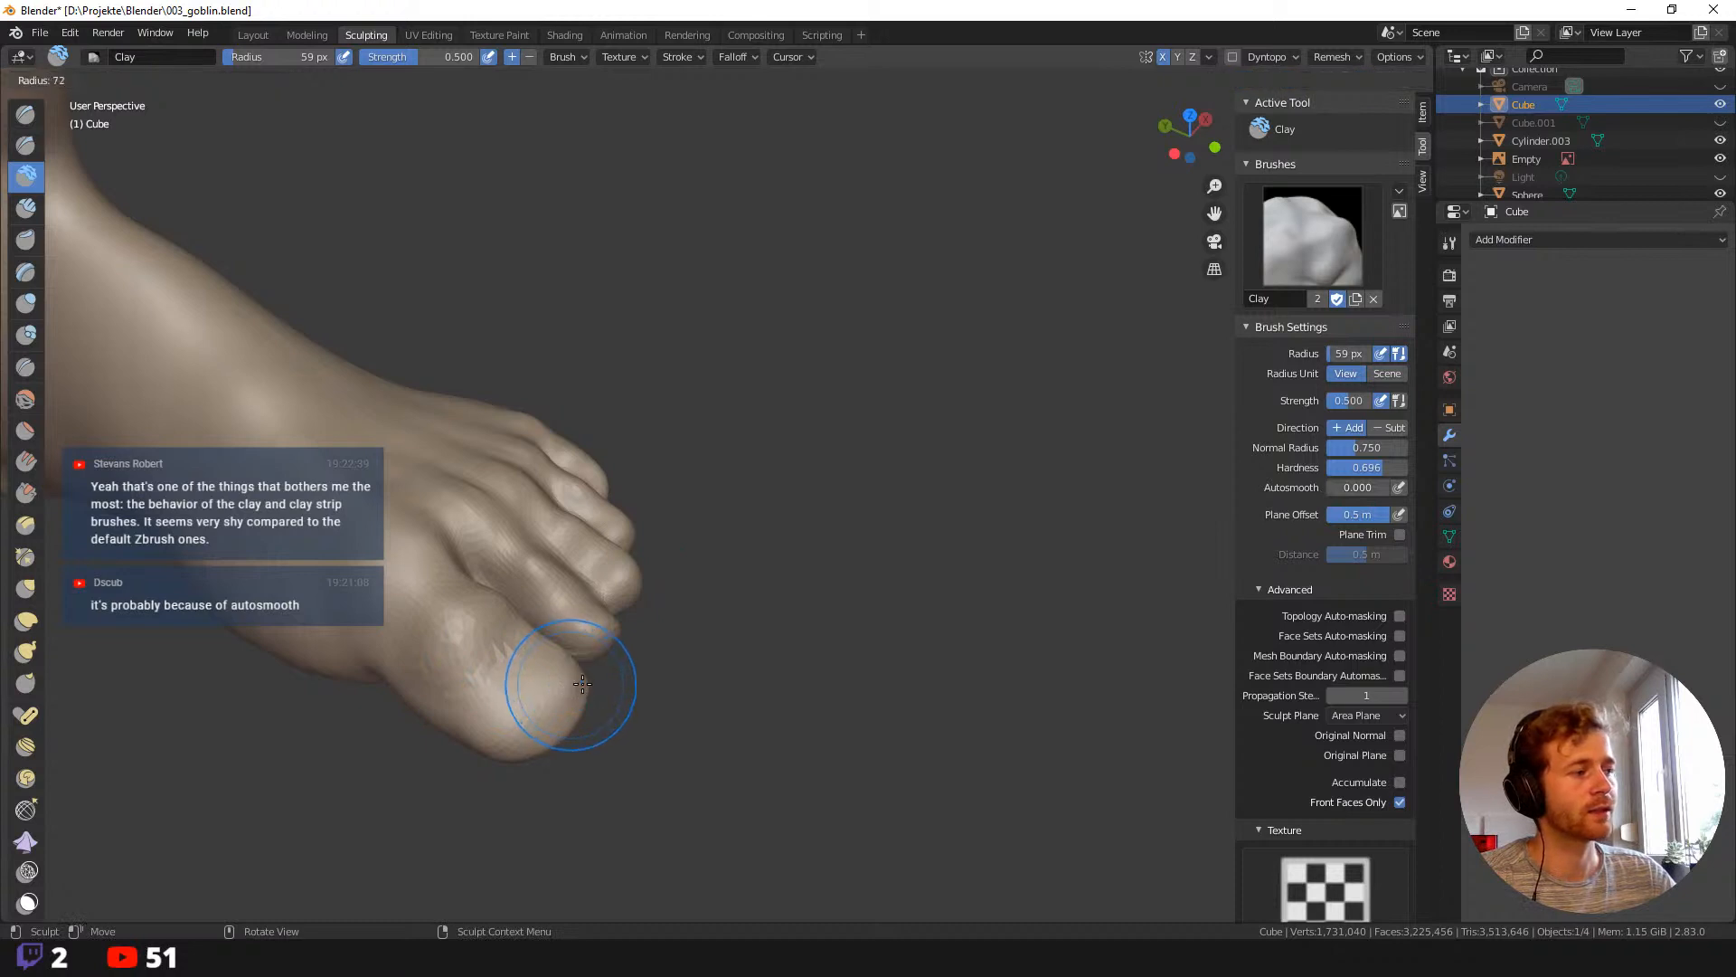
pyautogui.click(582, 683)
pyautogui.moveTo(520, 638); pyautogui.dragTo(529, 714)
pyautogui.moveTo(529, 714)
pyautogui.mouseDown(button='middle')
pyautogui.moveTo(551, 725)
pyautogui.moveTo(484, 714)
pyautogui.mouseUp(button='middle')
# Try Clay strokes over the instep and inner side of the foot at a 105 px radius.
pyautogui.moveTo(387, 445); pyautogui.dragTo(524, 697, button='middle')
pyautogui.moveTo(621, 795)
pyautogui.mouseDown(button='middle')
pyautogui.moveTo(602, 716)
pyautogui.moveTo(621, 802)
pyautogui.mouseUp(button='middle')
pyautogui.press('f')
pyautogui.click(631, 303)
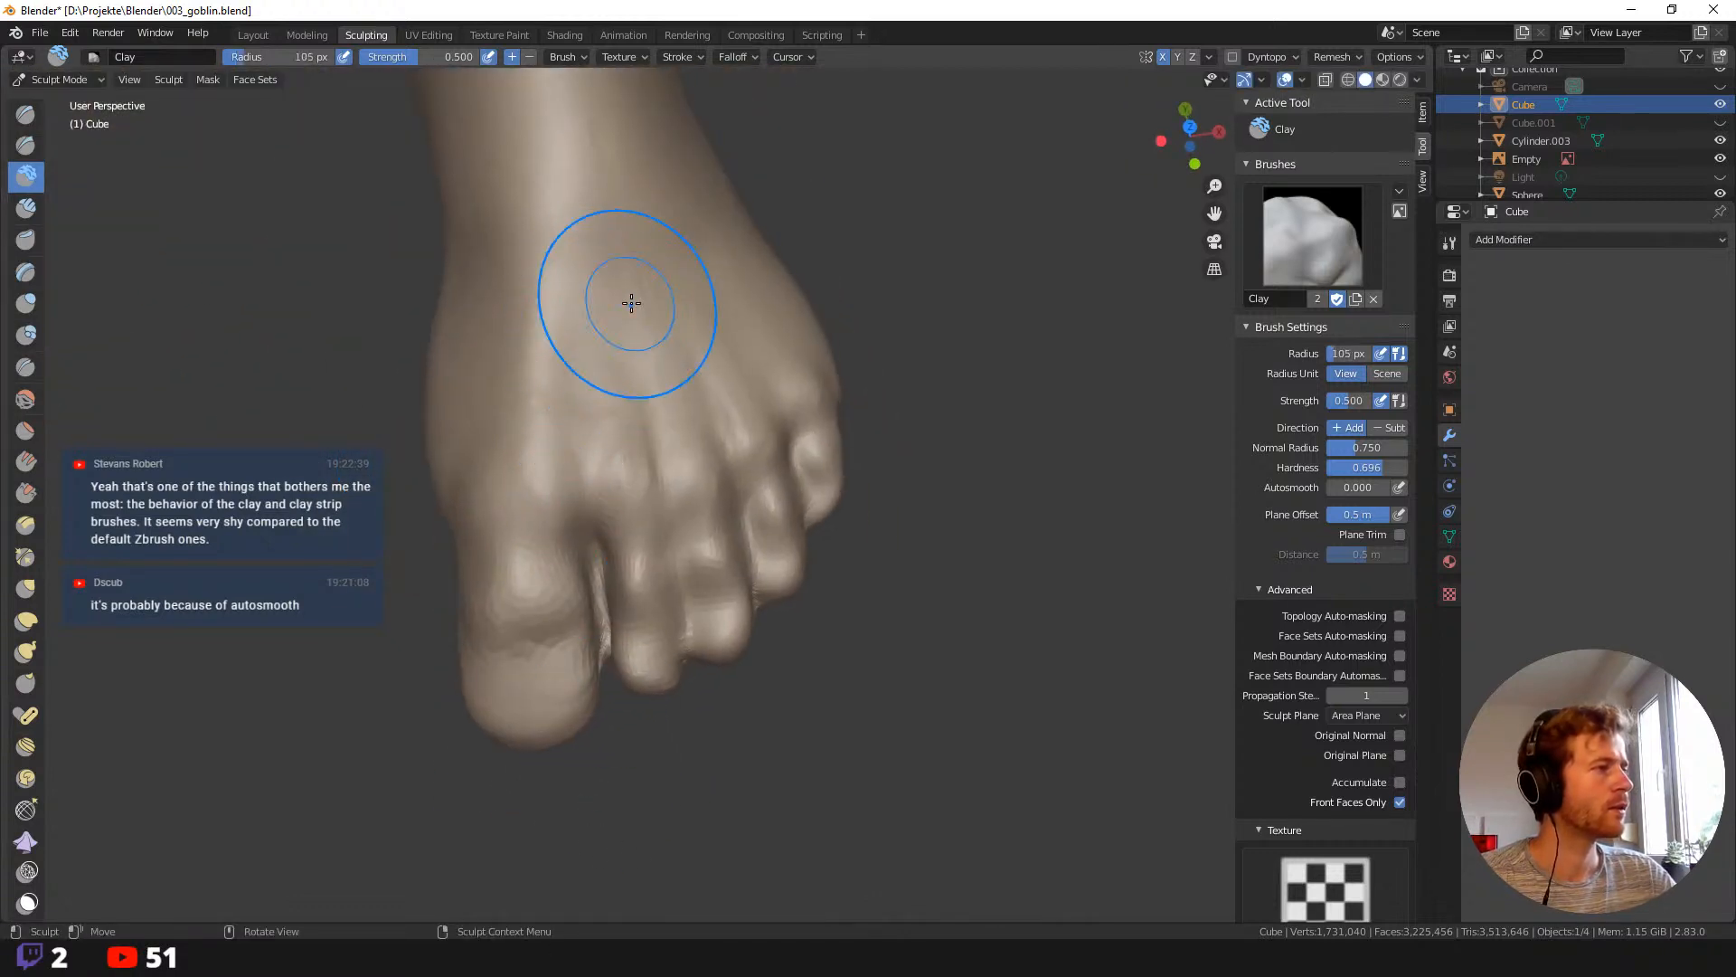
pyautogui.moveTo(597, 237); pyautogui.dragTo(649, 294)
pyautogui.moveTo(566, 218)
pyautogui.mouseDown()
pyautogui.moveTo(554, 263)
pyautogui.moveTo(587, 344)
pyautogui.moveTo(705, 235)
pyautogui.moveTo(601, 425)
pyautogui.moveTo(562, 240)
pyautogui.moveTo(612, 193)
pyautogui.moveTo(584, 254)
pyautogui.moveTo(609, 356)
pyautogui.moveTo(504, 290)
pyautogui.moveTo(470, 298)
pyautogui.mouseUp()
pyautogui.hotkey('ctrl', 'z')
pyautogui.moveTo(388, 302)
pyautogui.mouseDown(button='middle')
pyautogui.moveTo(432, 318)
pyautogui.moveTo(450, 365)
pyautogui.mouseUp(button='middle')
pyautogui.moveTo(656, 502)
pyautogui.mouseDown()
pyautogui.moveTo(534, 329)
pyautogui.moveTo(659, 438)
pyautogui.moveTo(542, 318)
pyautogui.mouseUp()
pyautogui.hotkey('ctrl', 'z')
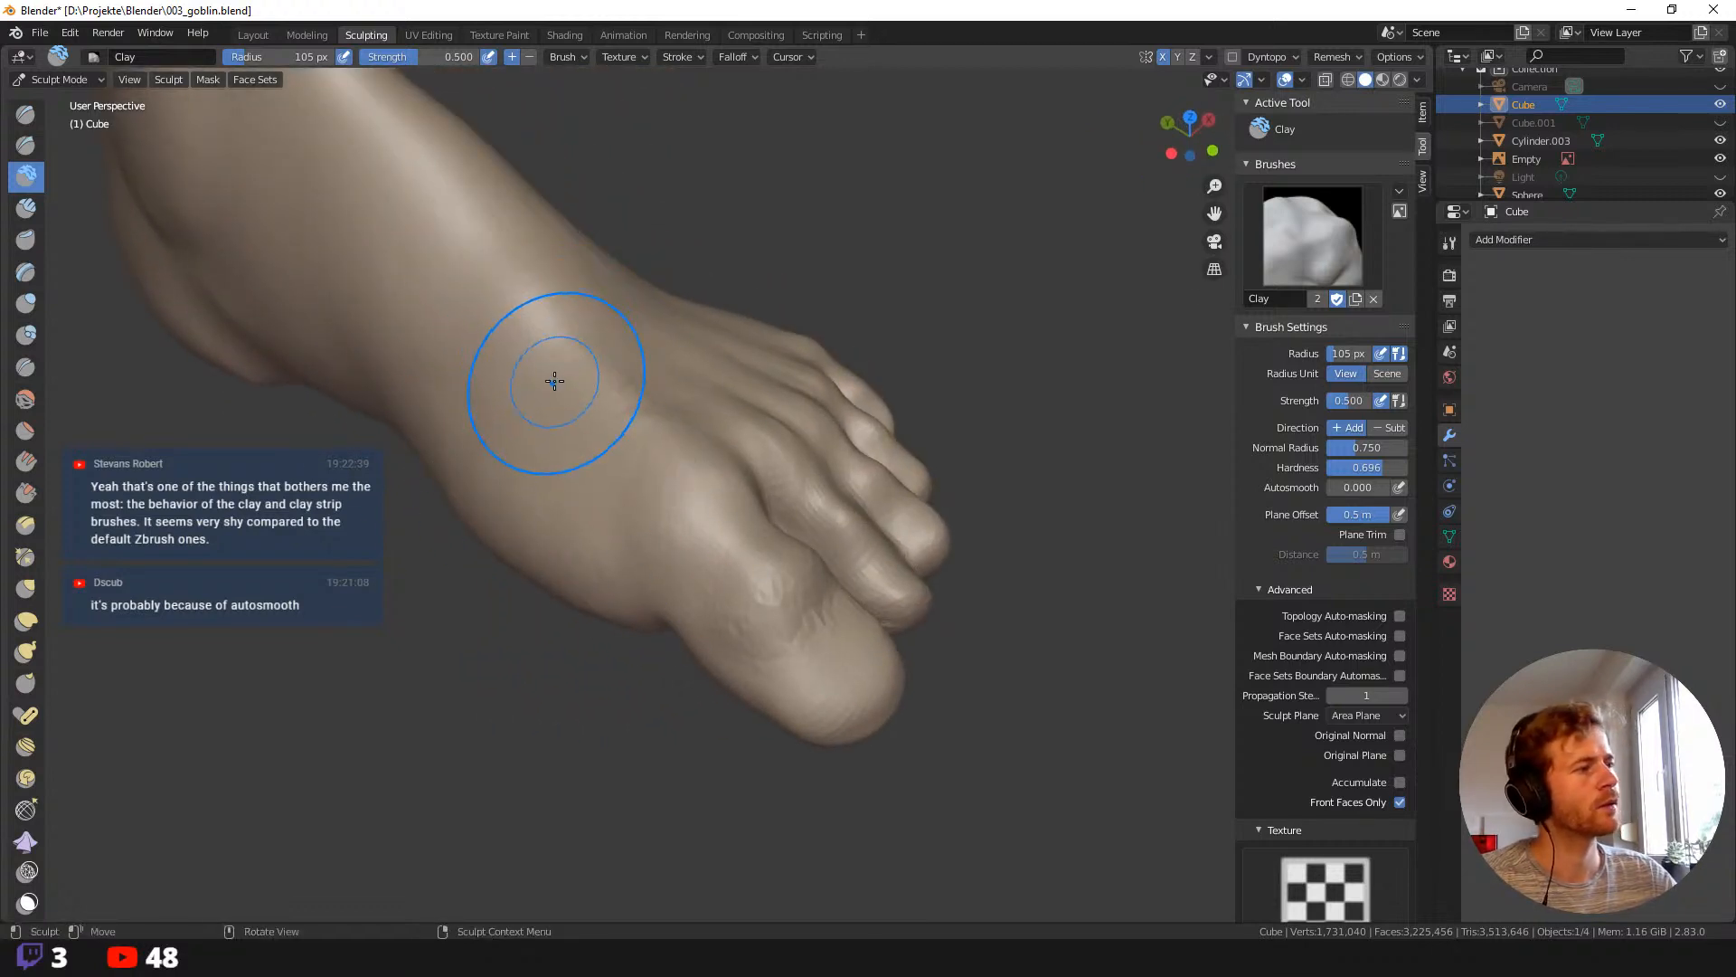
# Enlarge the Clay brush radius to 205 px and test broad strokes along the instep ridge.
pyautogui.press('f')
pyautogui.click(466, 191)
pyautogui.moveTo(466, 190)
pyautogui.mouseDown()
pyautogui.moveTo(446, 193)
pyautogui.moveTo(452, 215)
pyautogui.mouseUp()
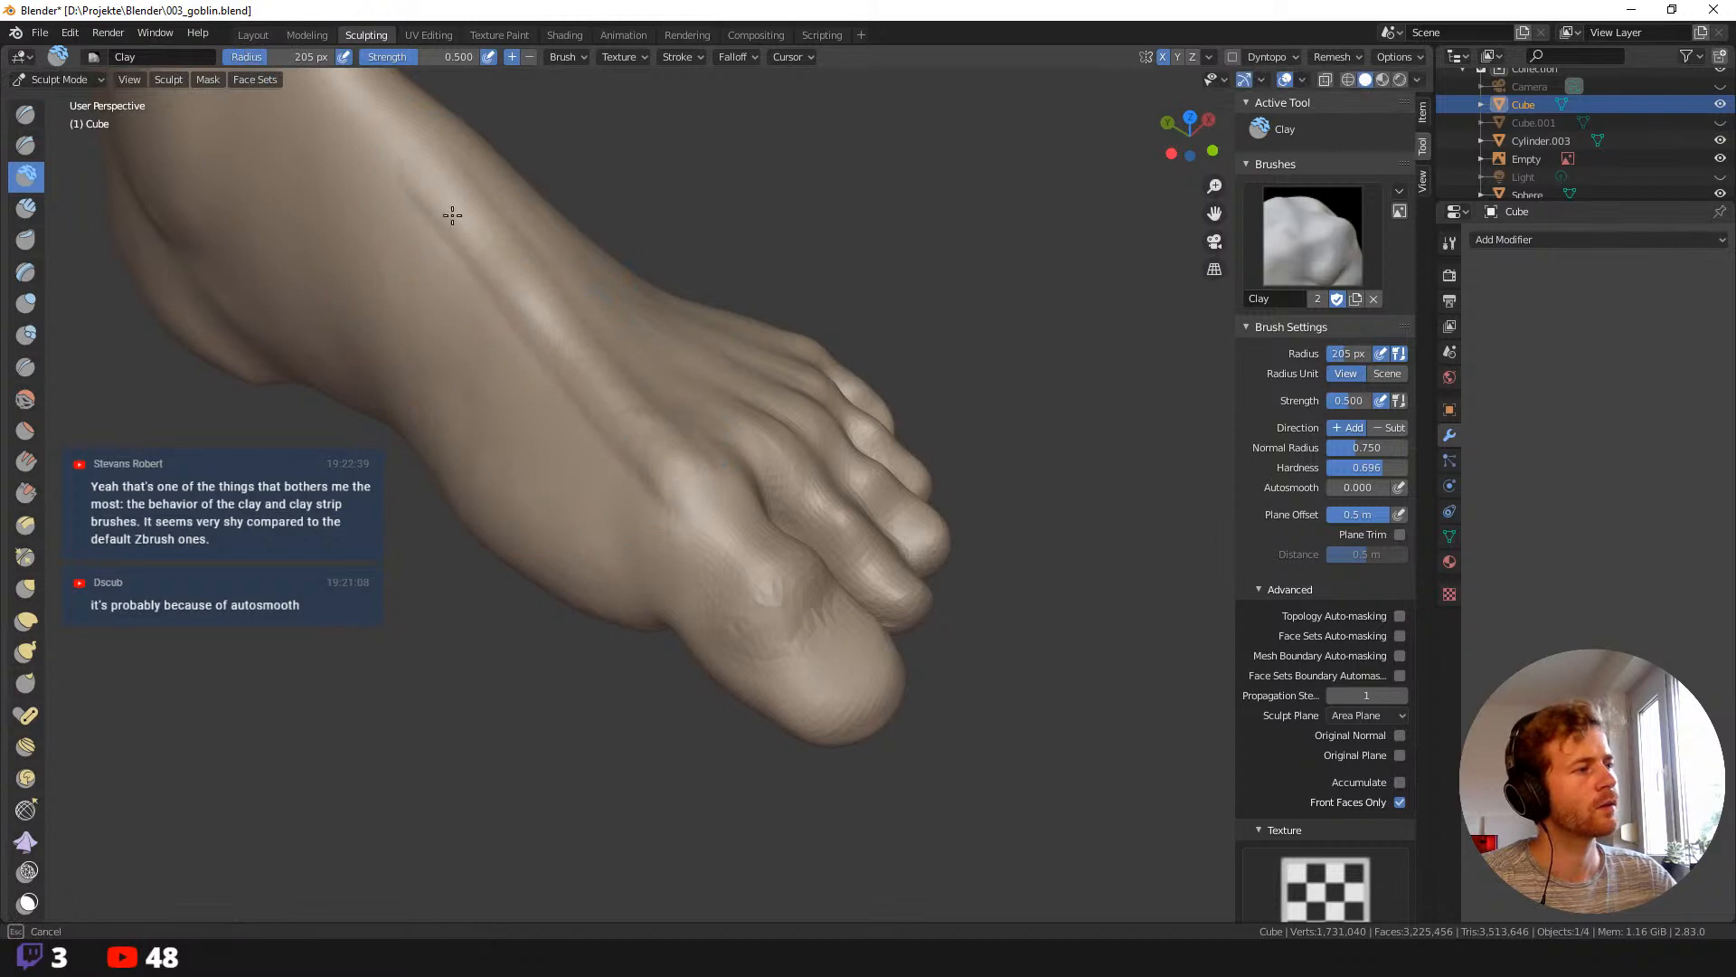
pyautogui.moveTo(495, 300)
pyautogui.mouseDown()
pyautogui.moveTo(473, 290)
pyautogui.moveTo(651, 376)
pyautogui.mouseUp()
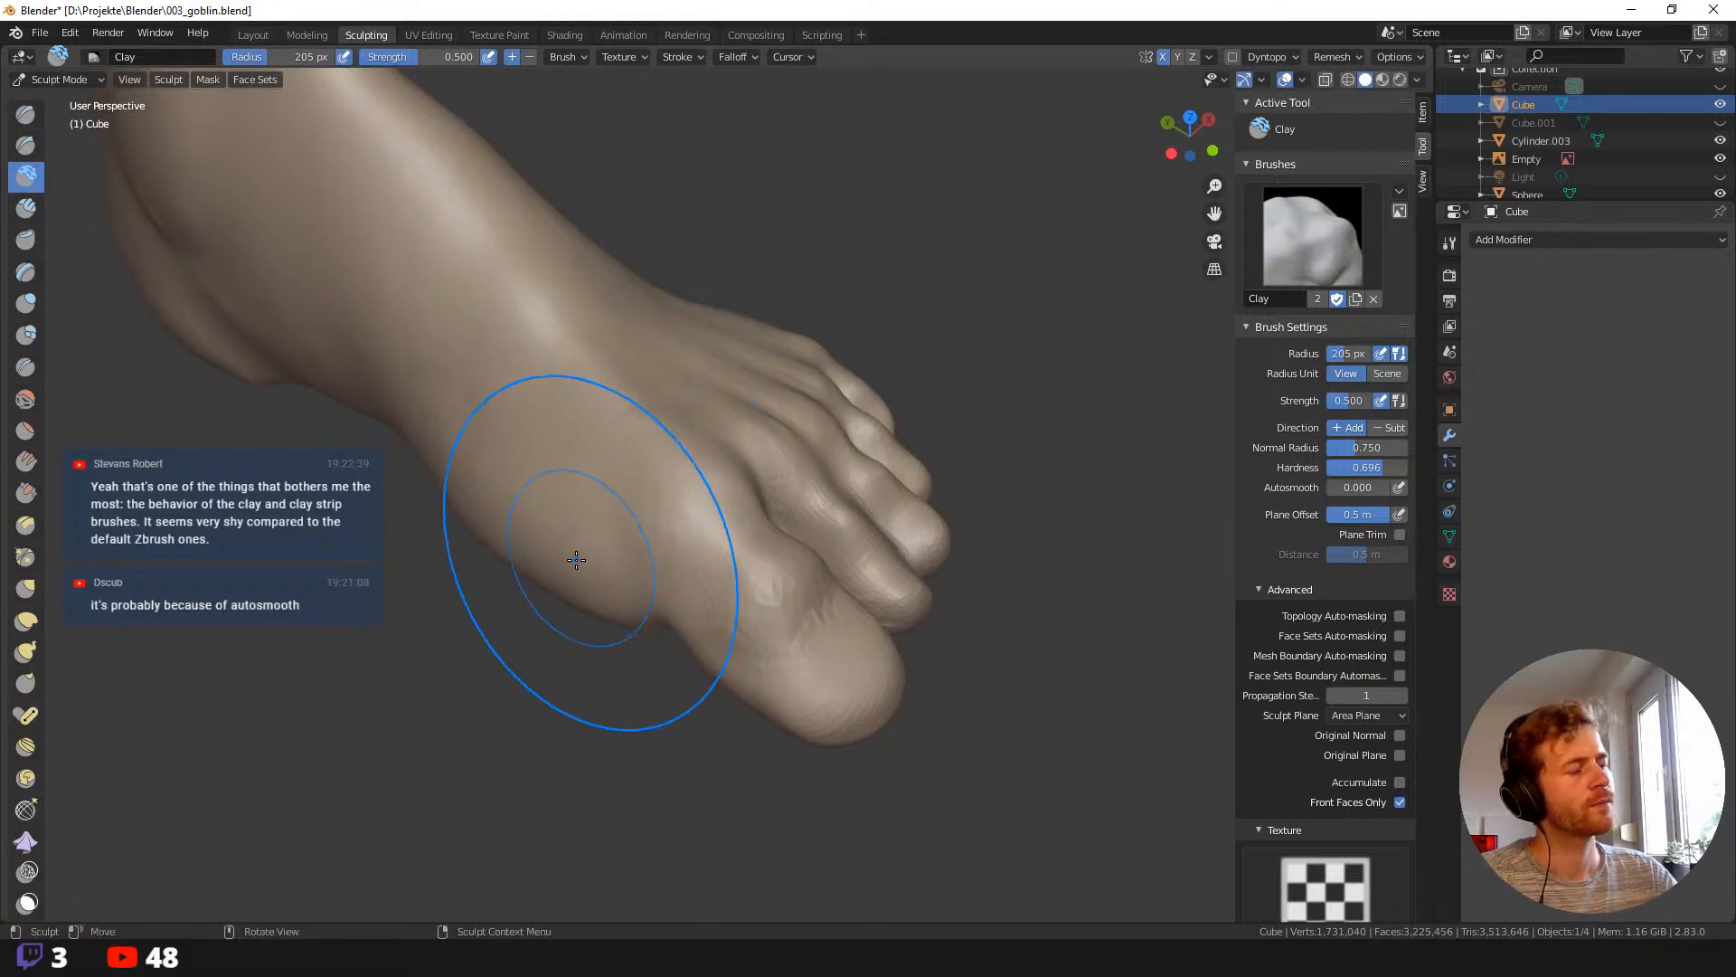
# Set the Clay brush radius to 129 px for sculpting the top of the foot.
pyautogui.moveTo(562, 549)
pyautogui.mouseDown(button='middle')
pyautogui.moveTo(483, 562)
pyautogui.moveTo(290, 484)
pyautogui.mouseUp(button='middle')
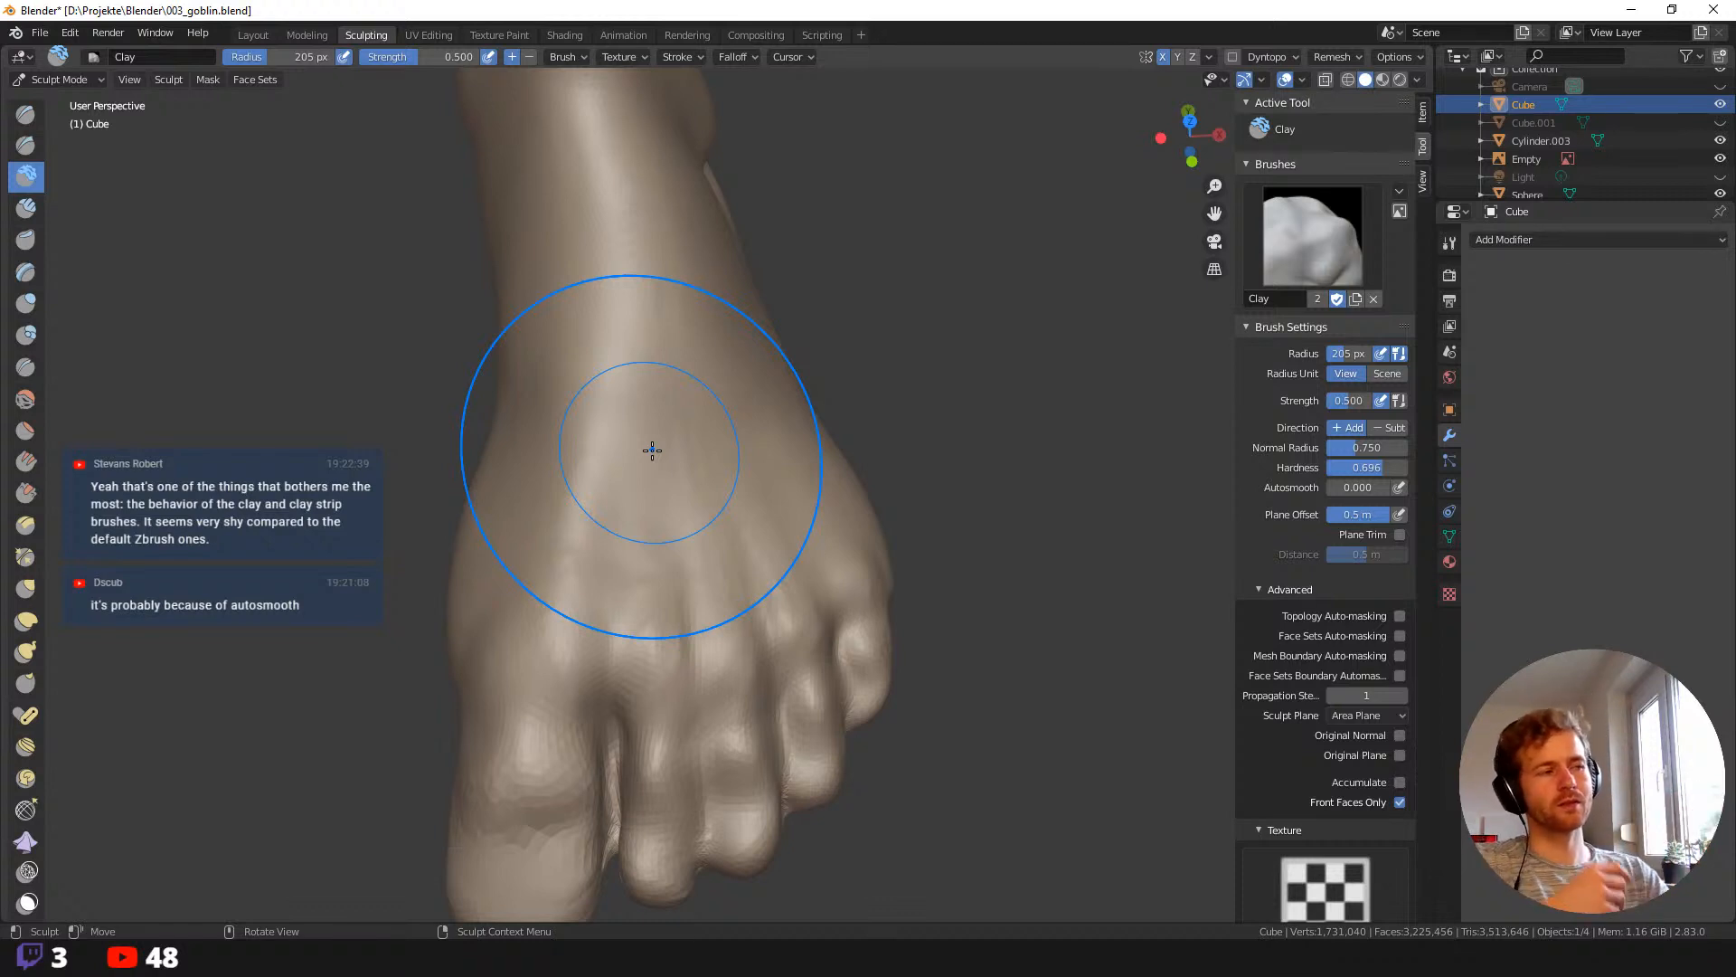
pyautogui.moveTo(449, 410); pyautogui.dragTo(569, 403, button='middle')
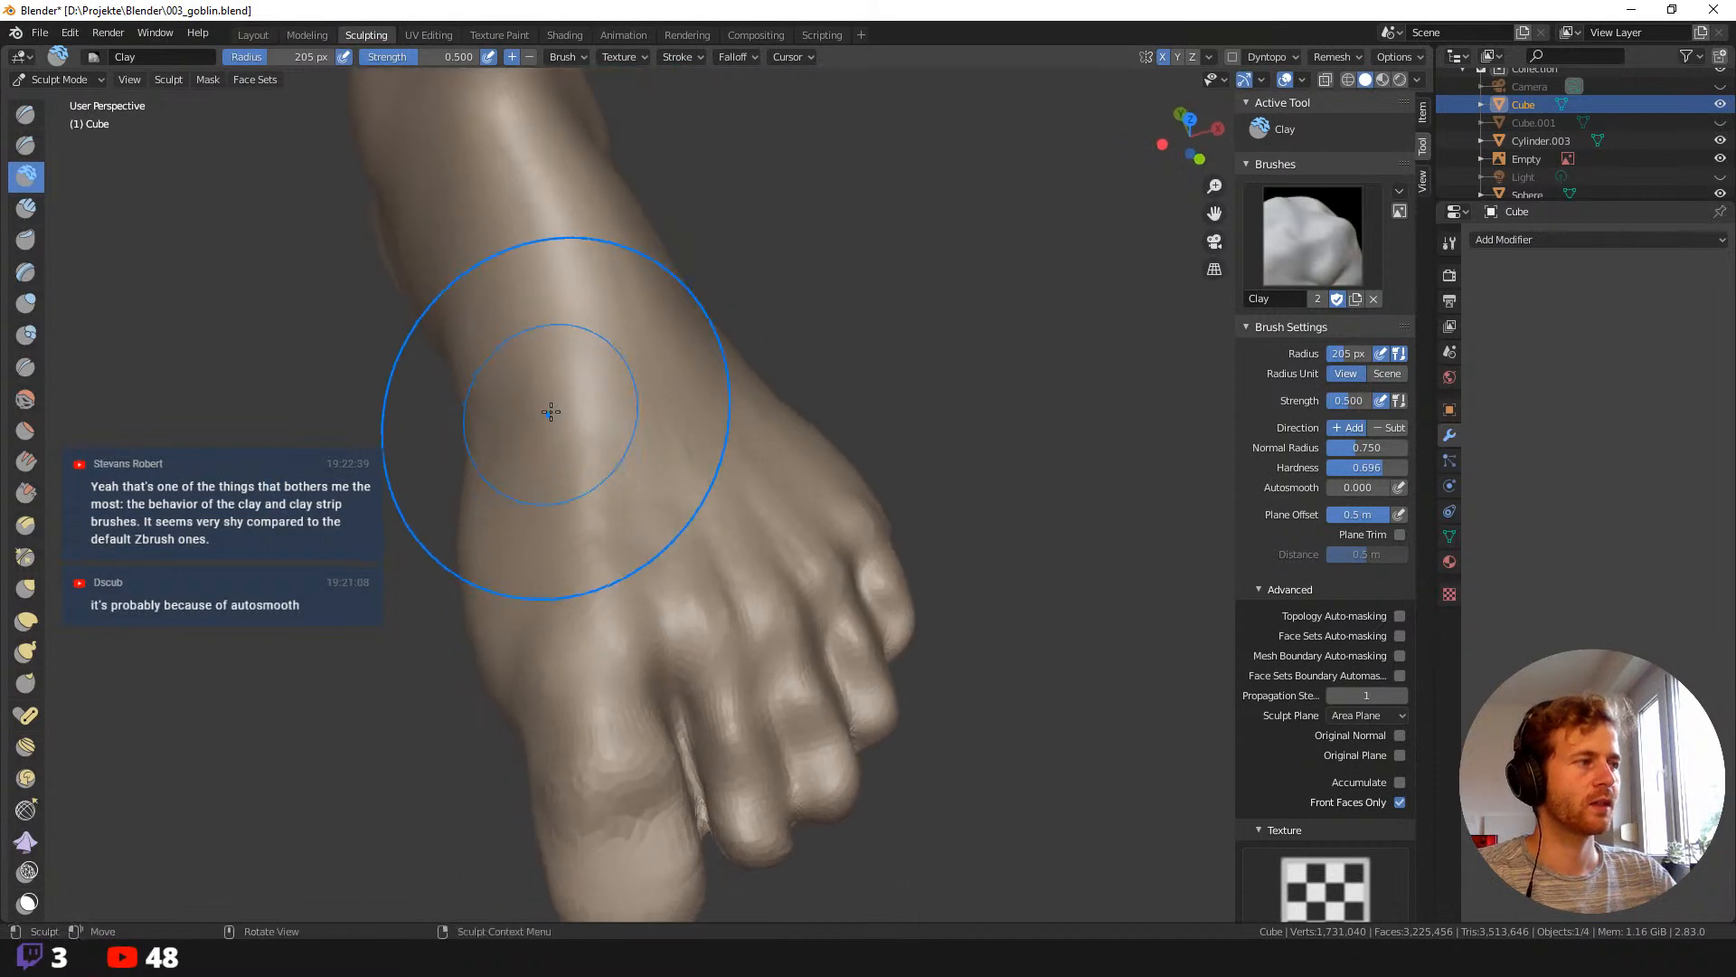
pyautogui.press('f')
pyautogui.click(458, 376)
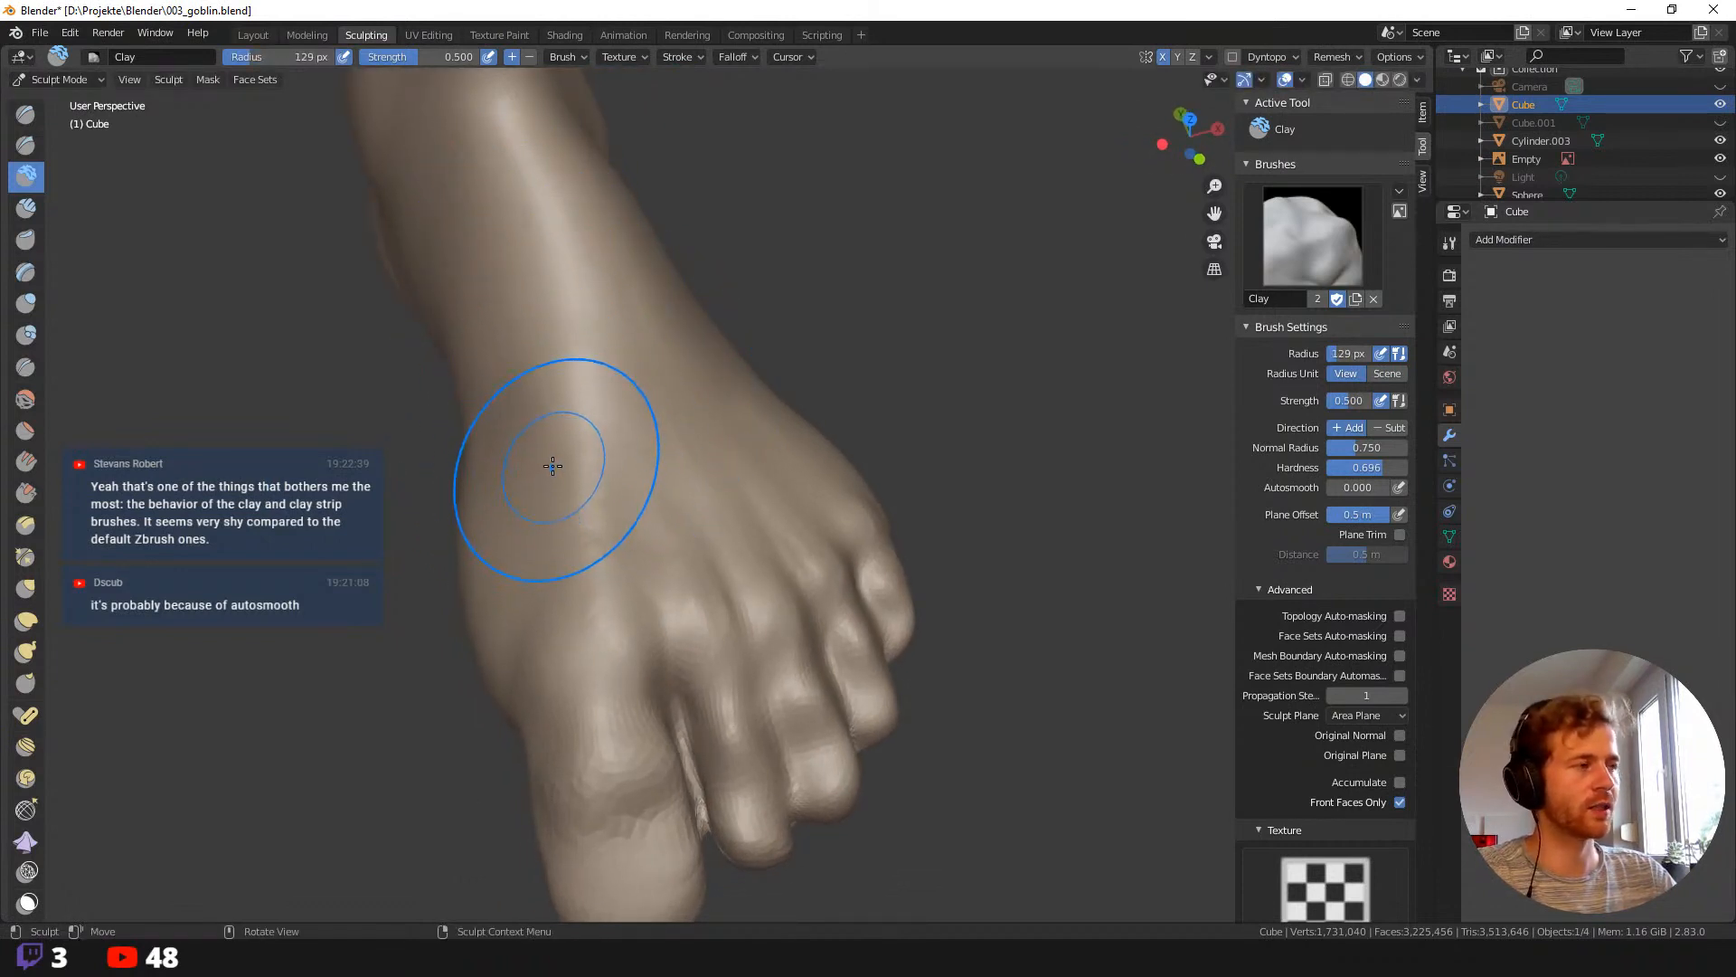
# Try repeated Clay strokes along the tendon running from the front of the ankle toward the big toe.
pyautogui.moveTo(530, 294); pyautogui.dragTo(568, 480)
pyautogui.moveTo(550, 367); pyautogui.dragTo(578, 524)
pyautogui.moveTo(548, 348); pyautogui.dragTo(584, 563)
pyautogui.moveTo(515, 186); pyautogui.dragTo(540, 416)
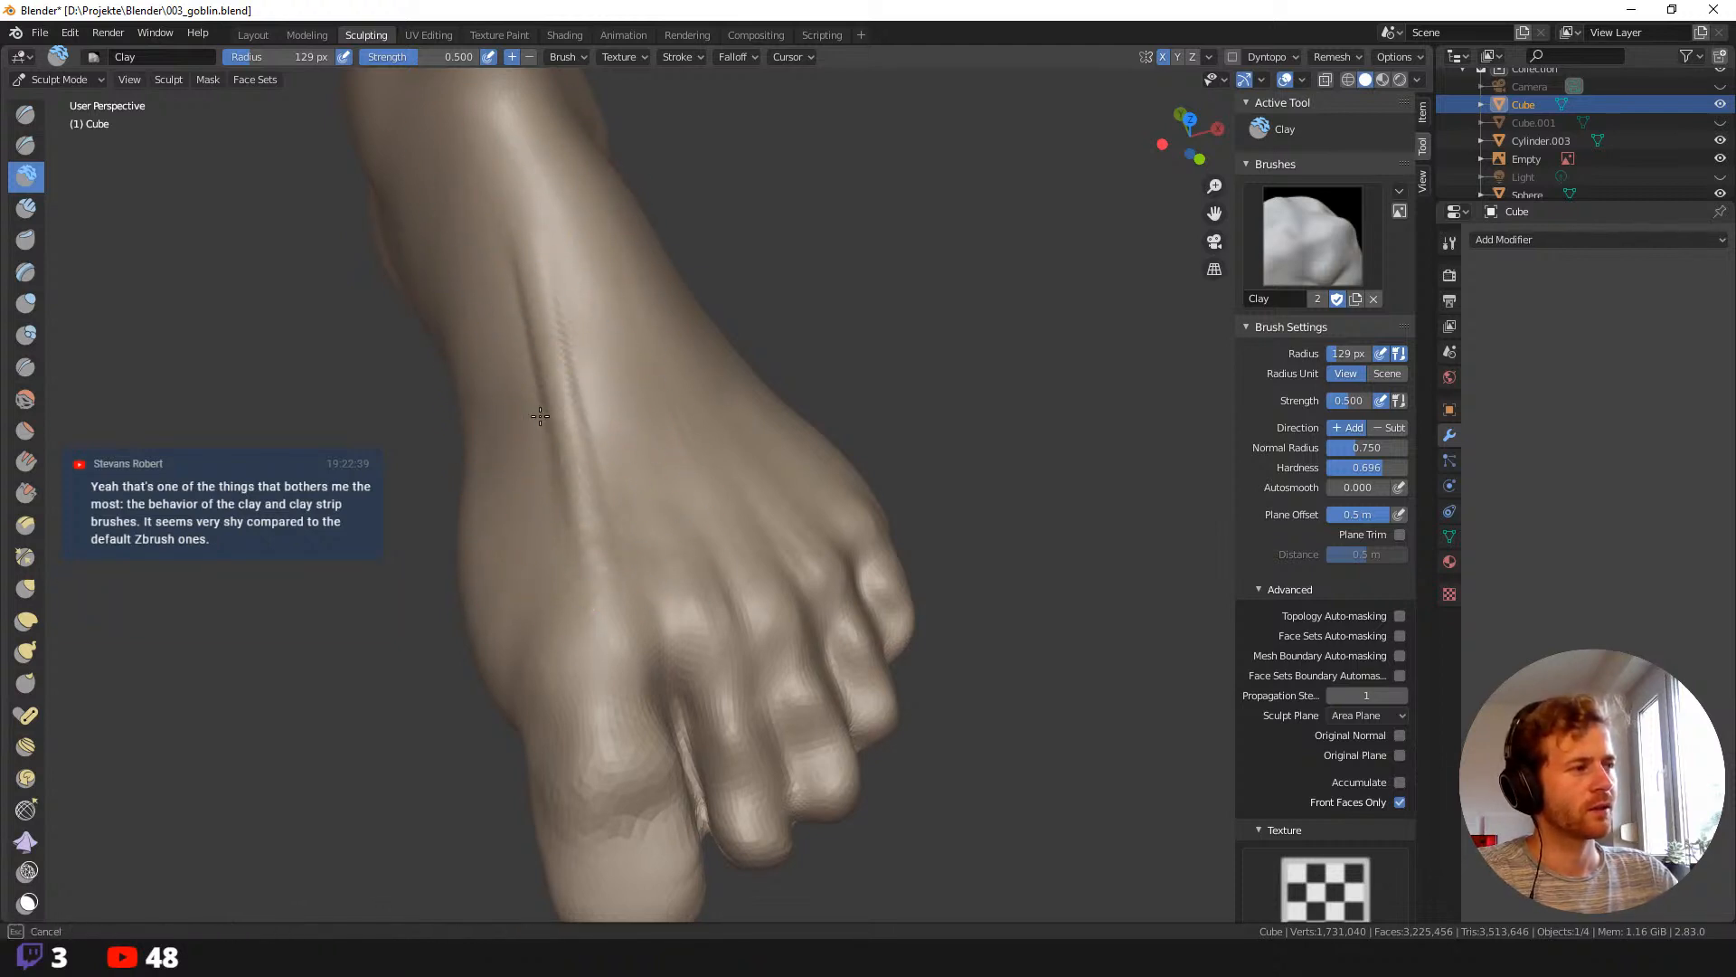
pyautogui.moveTo(568, 592); pyautogui.dragTo(574, 555)
pyautogui.moveTo(539, 302); pyautogui.dragTo(575, 555)
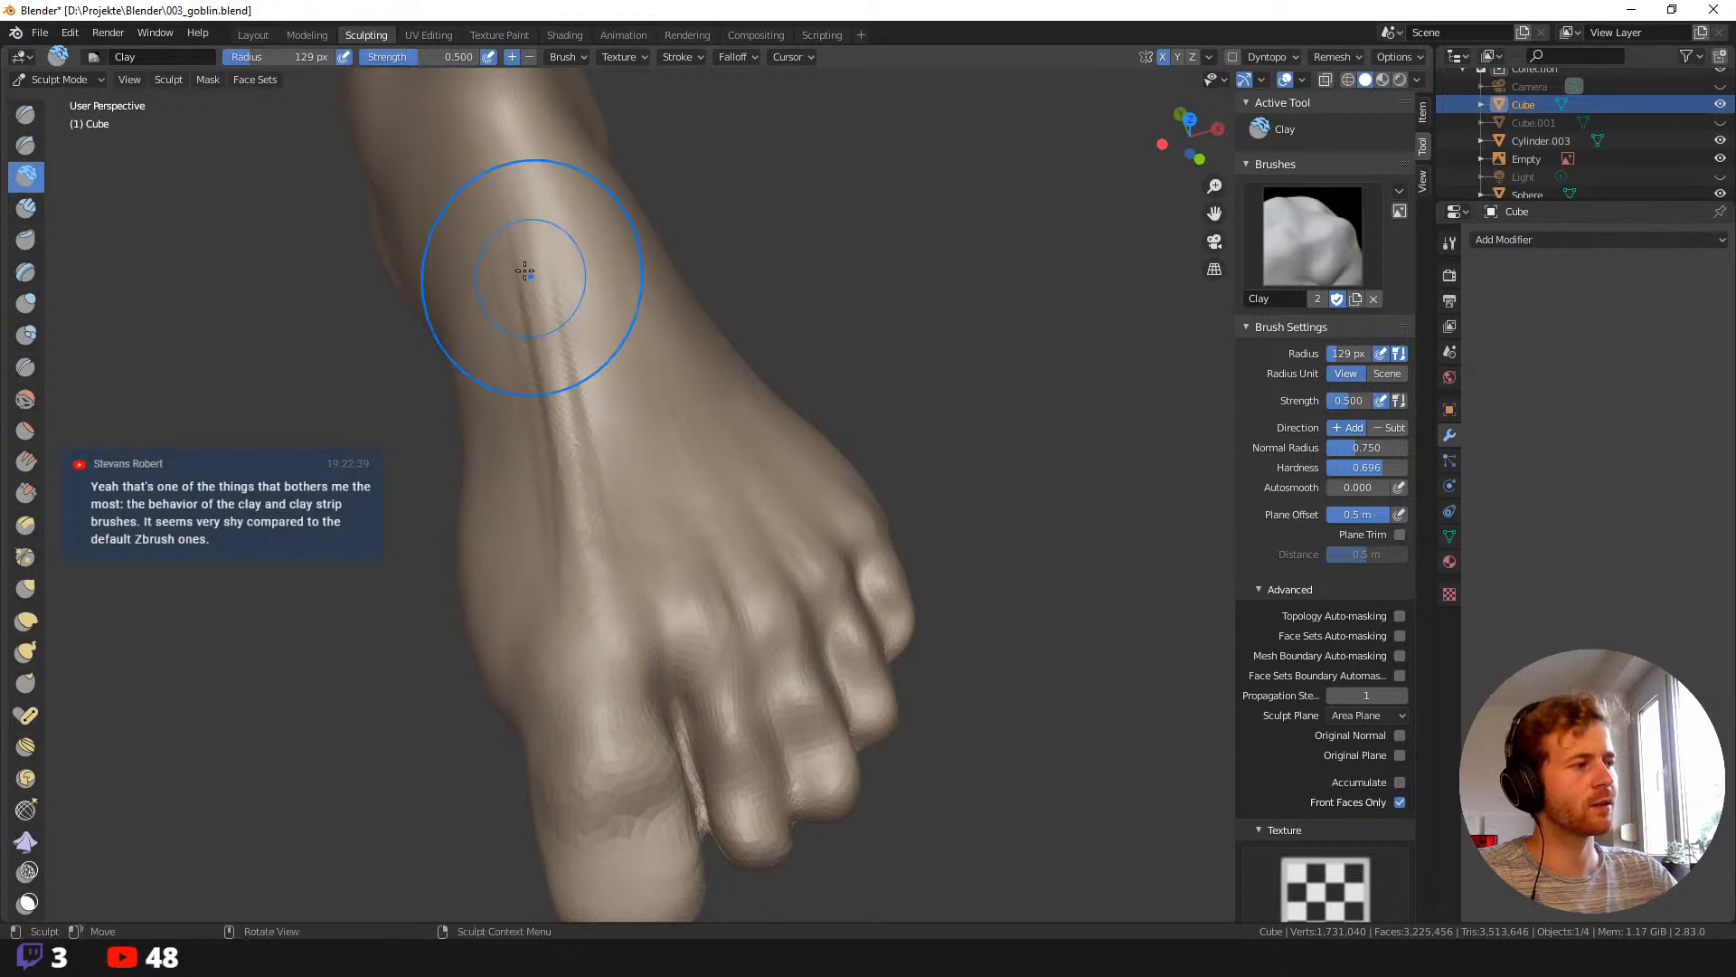
pyautogui.hotkey('ctrl', 'z')
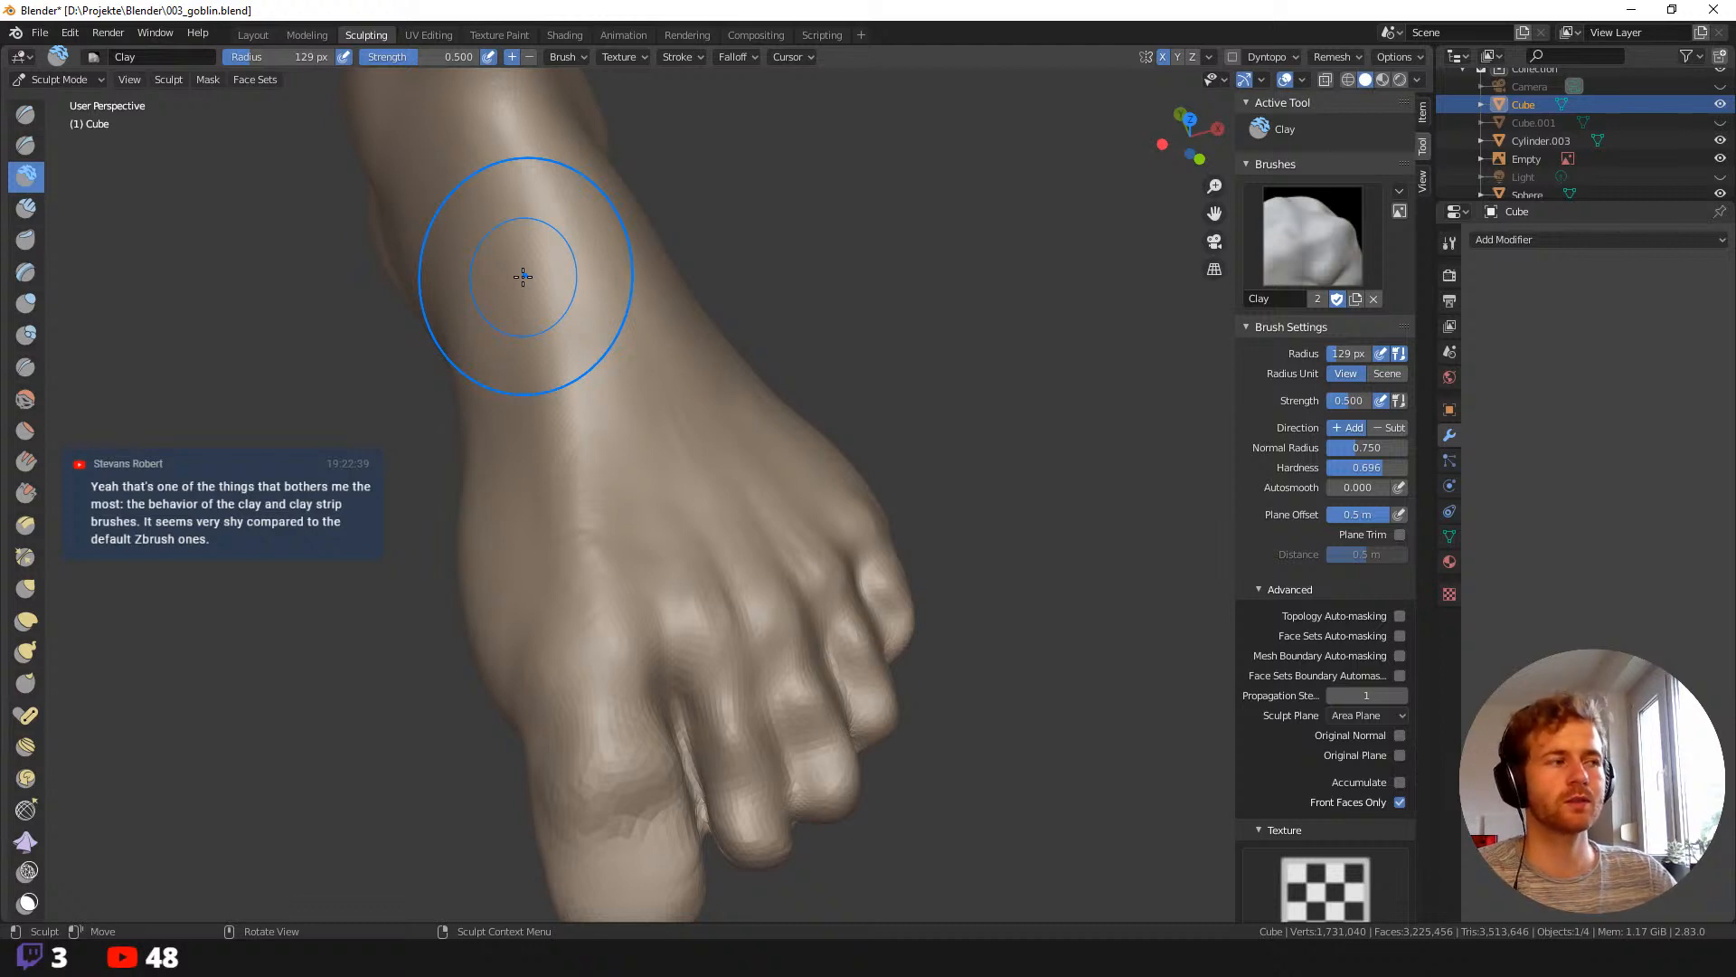
# Add Clay strokes from the front of the ankle down the instep toward the big toe and middle toes.
pyautogui.moveTo(503, 175)
pyautogui.mouseDown()
pyautogui.moveTo(600, 612)
pyautogui.moveTo(597, 506)
pyautogui.mouseUp()
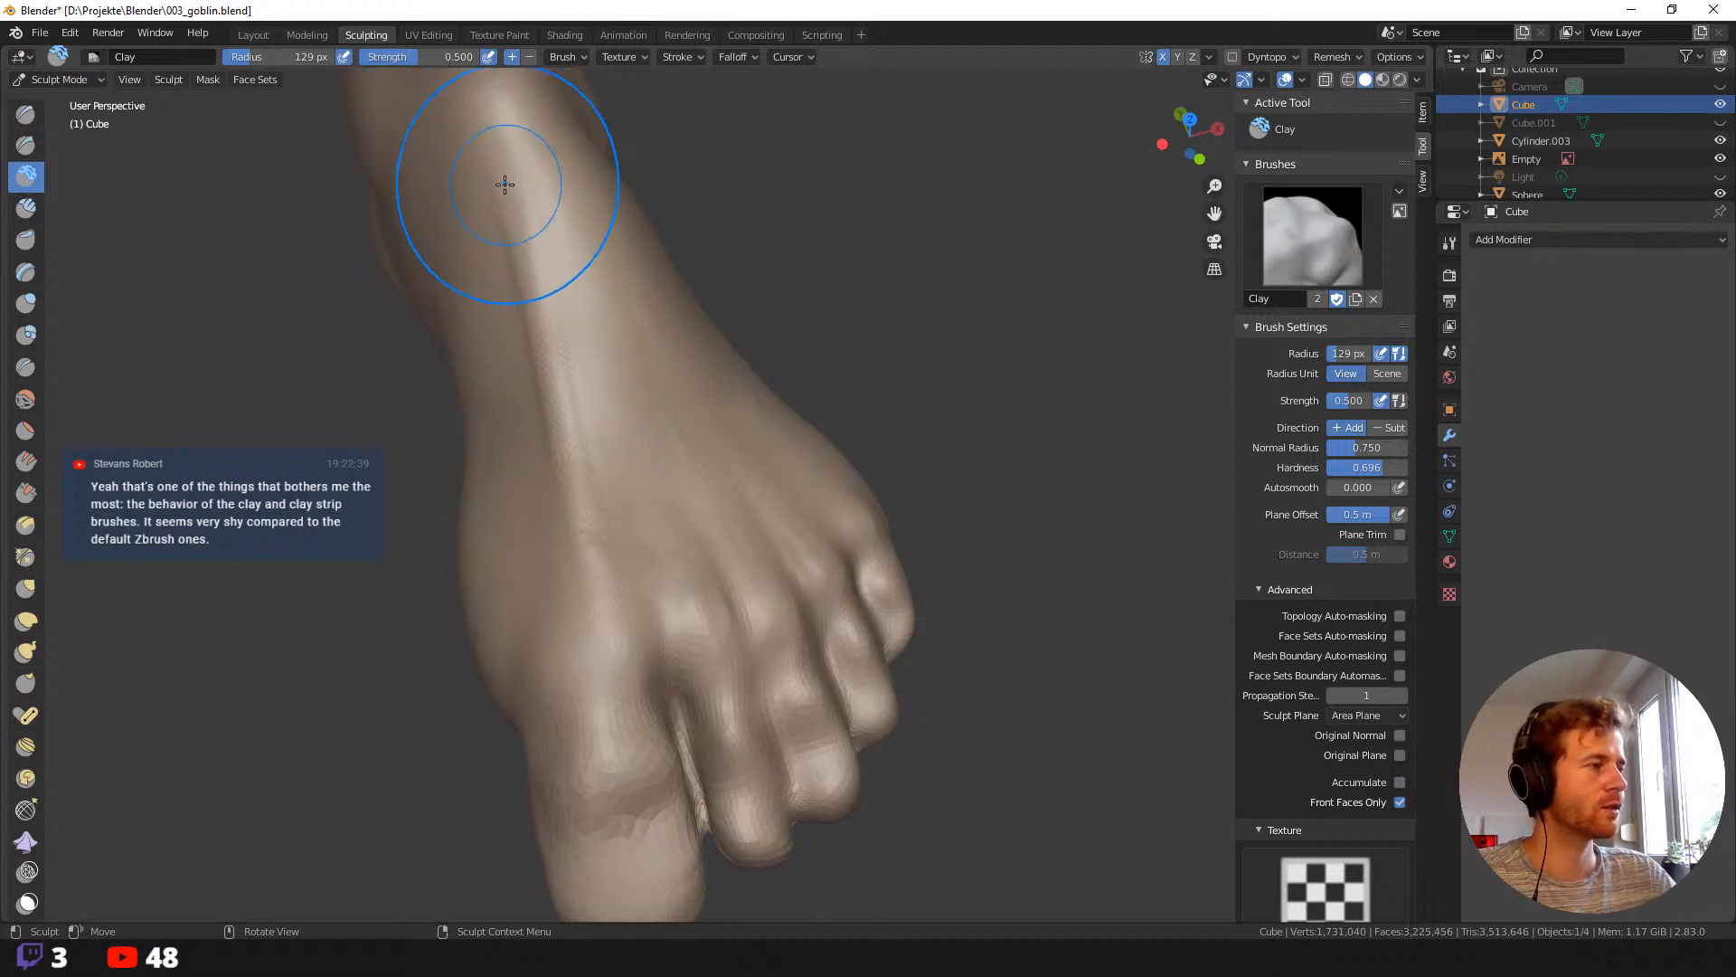
pyautogui.moveTo(527, 213)
pyautogui.mouseDown()
pyautogui.moveTo(569, 600)
pyautogui.moveTo(589, 516)
pyautogui.moveTo(663, 517)
pyautogui.moveTo(689, 570)
pyautogui.mouseUp()
pyautogui.moveTo(641, 398); pyautogui.dragTo(715, 633)
pyautogui.moveTo(690, 562)
pyautogui.mouseDown()
pyautogui.moveTo(632, 401)
pyautogui.moveTo(697, 573)
pyautogui.moveTo(690, 446)
pyautogui.mouseUp()
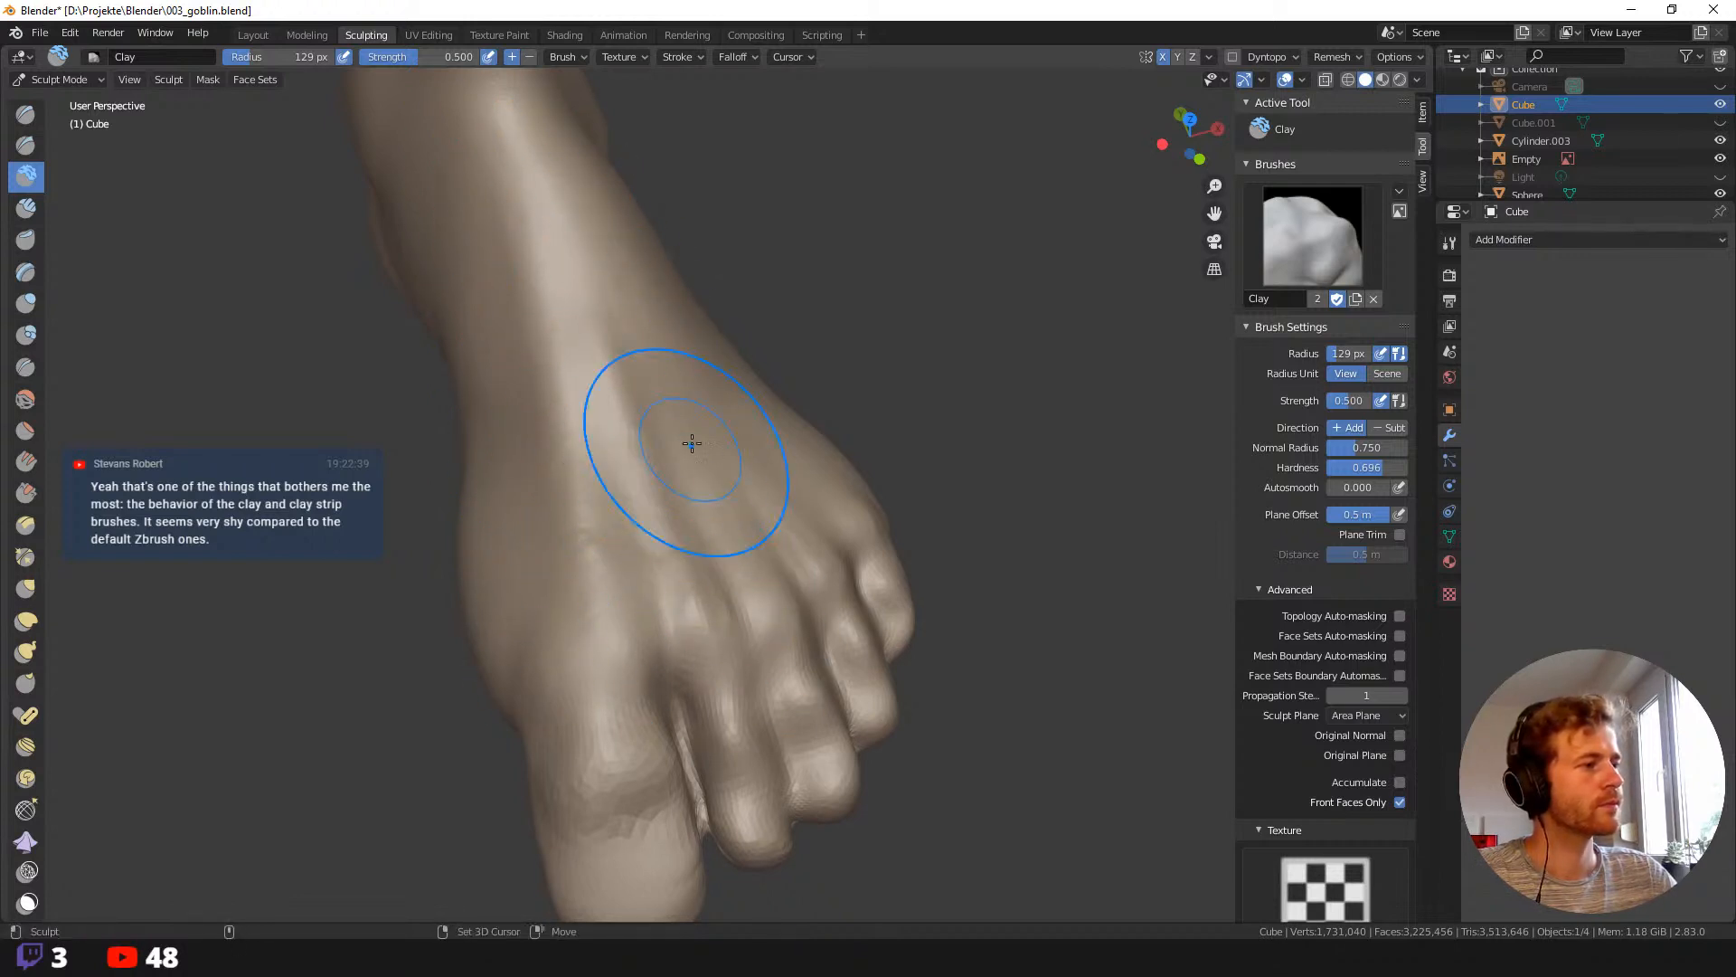
# Sculpt the toe tendons fanning across the top of the foot with Clay strokes at a 129 px radius.
pyautogui.moveTo(690, 446); pyautogui.dragTo(667, 417, button='middle')
pyautogui.moveTo(666, 263)
pyautogui.mouseDown()
pyautogui.moveTo(678, 561)
pyautogui.moveTo(698, 503)
pyautogui.moveTo(683, 370)
pyautogui.mouseUp()
pyautogui.moveTo(683, 370)
pyautogui.mouseDown()
pyautogui.moveTo(702, 338)
pyautogui.moveTo(681, 349)
pyautogui.mouseUp()
pyautogui.moveTo(682, 348)
pyautogui.mouseDown()
pyautogui.moveTo(751, 608)
pyautogui.moveTo(664, 226)
pyautogui.mouseUp()
pyautogui.moveTo(729, 546)
pyautogui.mouseDown()
pyautogui.moveTo(697, 302)
pyautogui.moveTo(741, 459)
pyautogui.mouseUp()
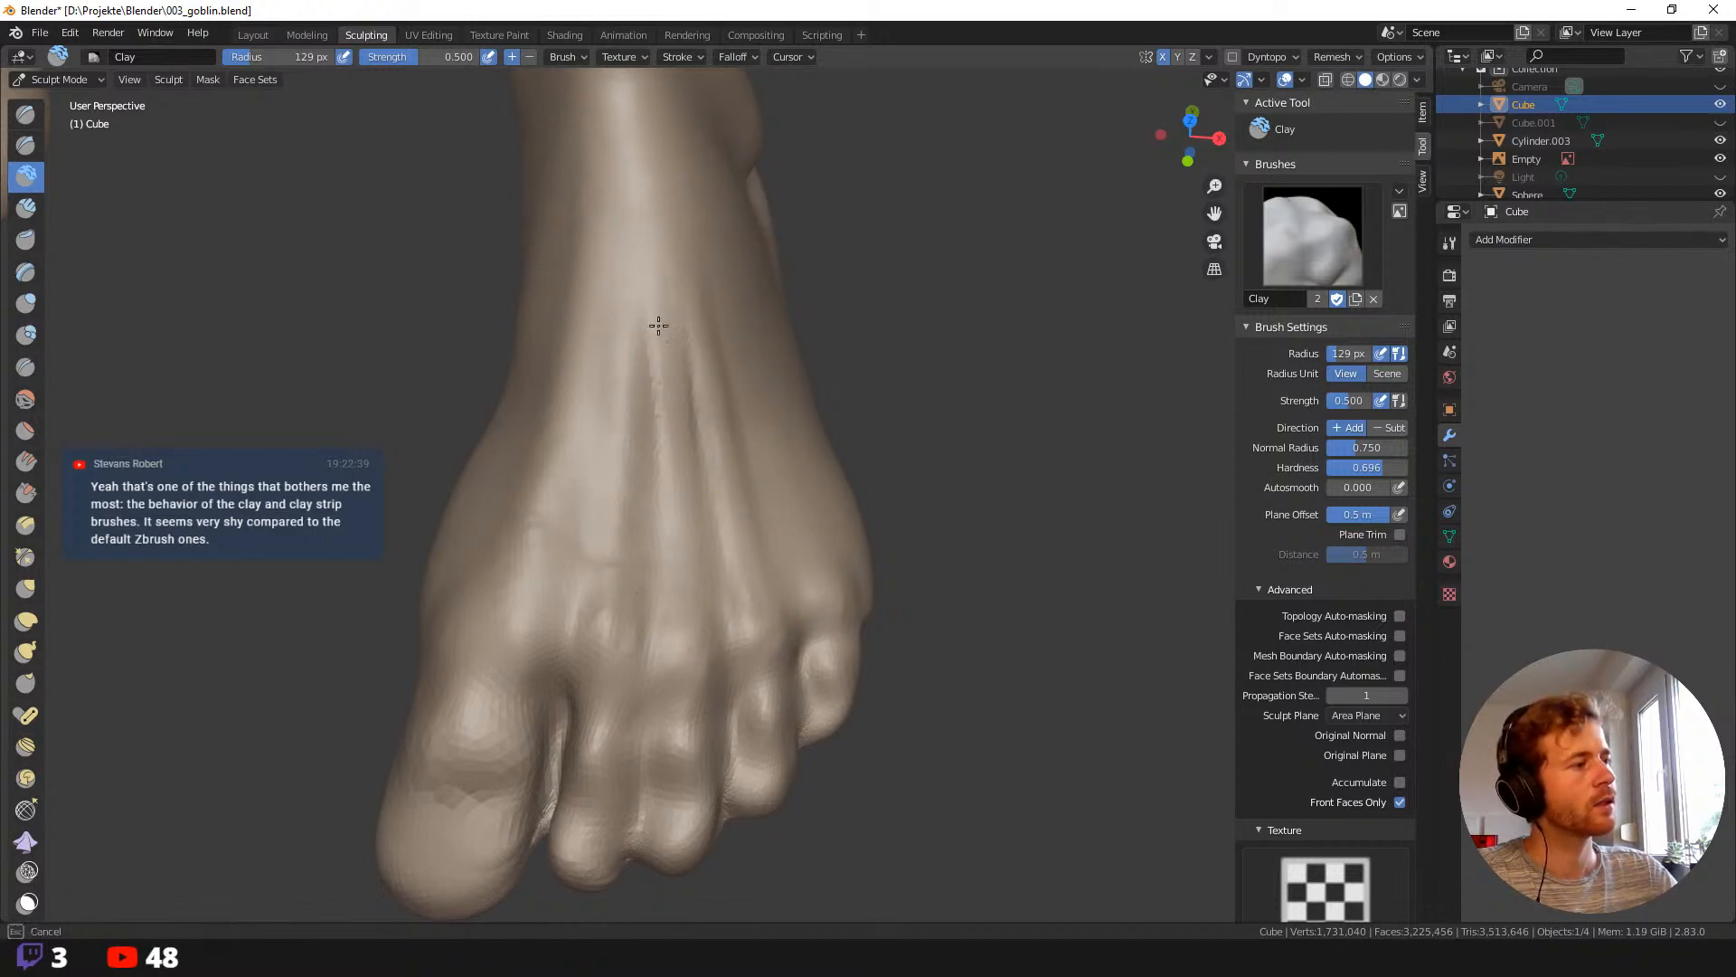
pyautogui.moveTo(659, 325); pyautogui.dragTo(690, 622)
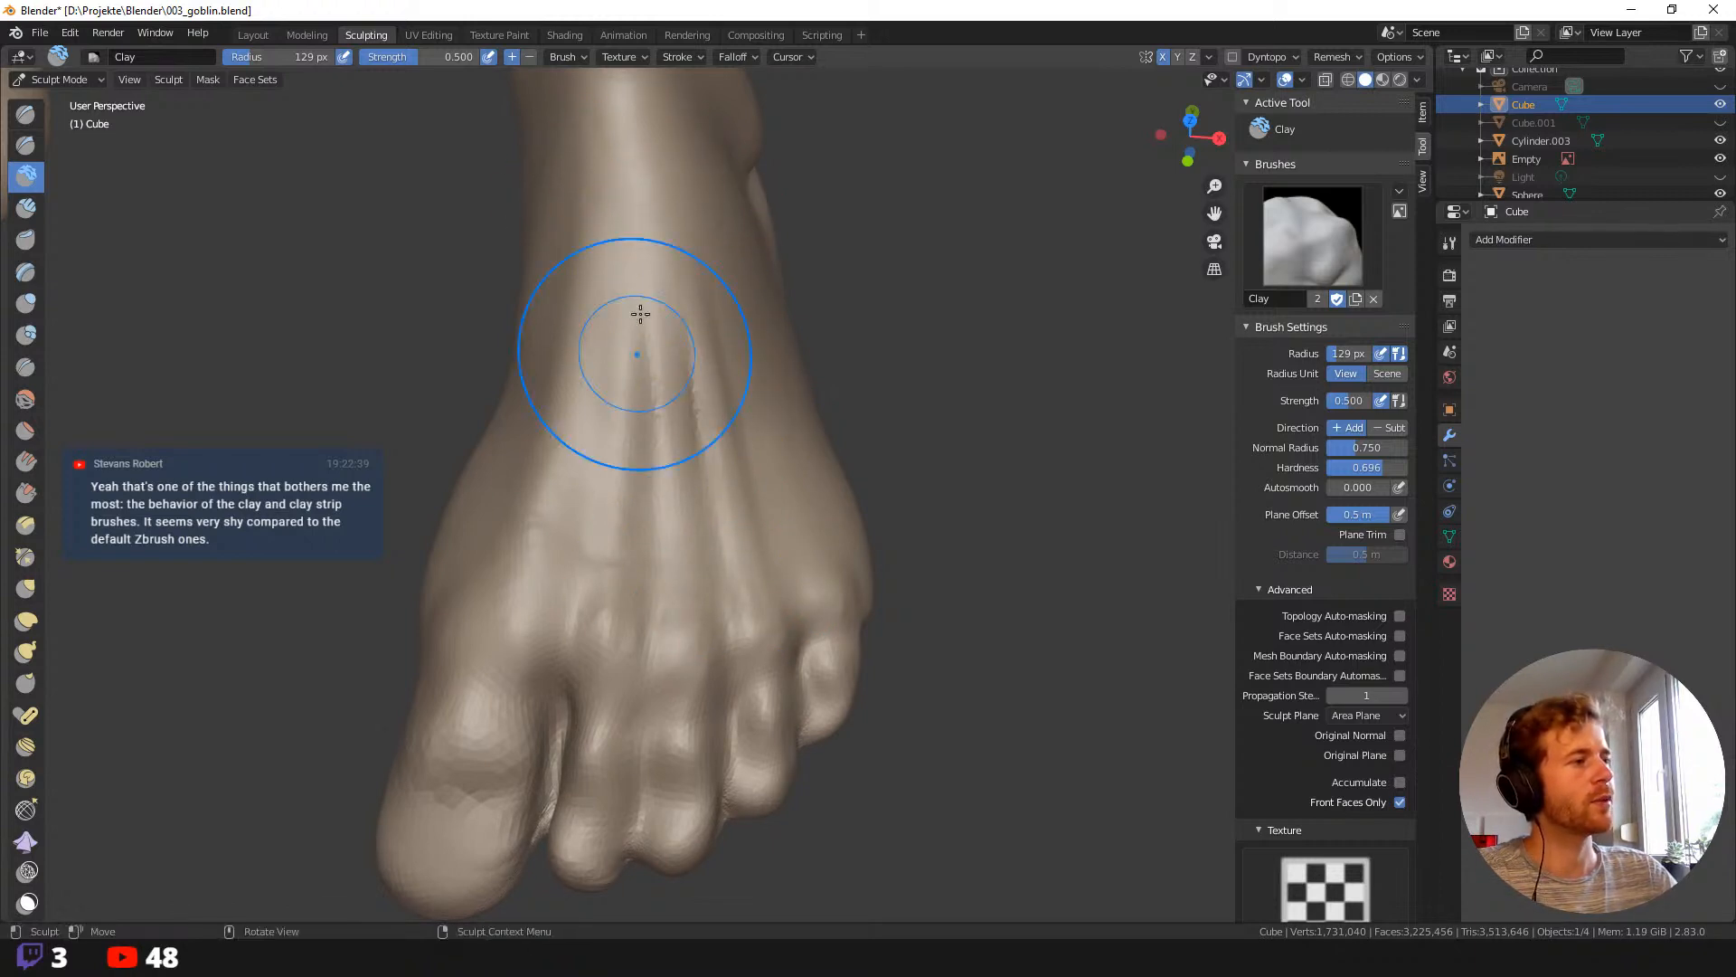
pyautogui.moveTo(646, 226); pyautogui.dragTo(612, 563)
# Add Clay along the outer edge of the instep above the little toe.
pyautogui.moveTo(436, 258); pyautogui.dragTo(543, 135, button='middle')
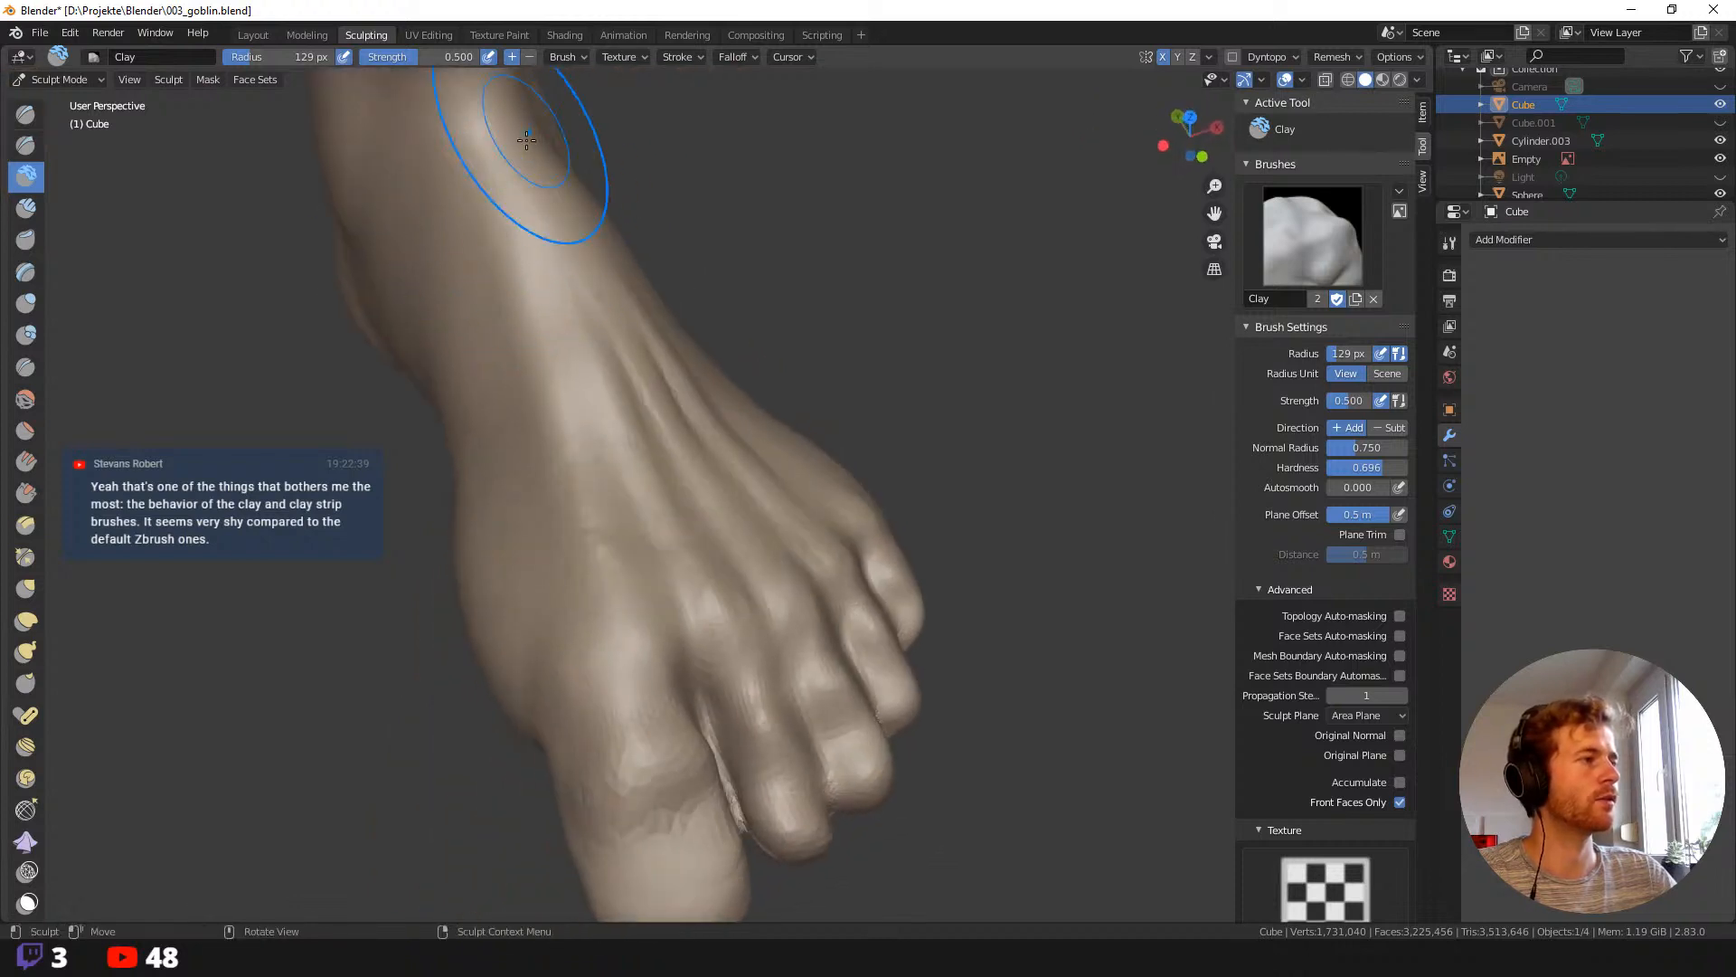
pyautogui.moveTo(777, 294); pyautogui.dragTo(620, 272, button='middle')
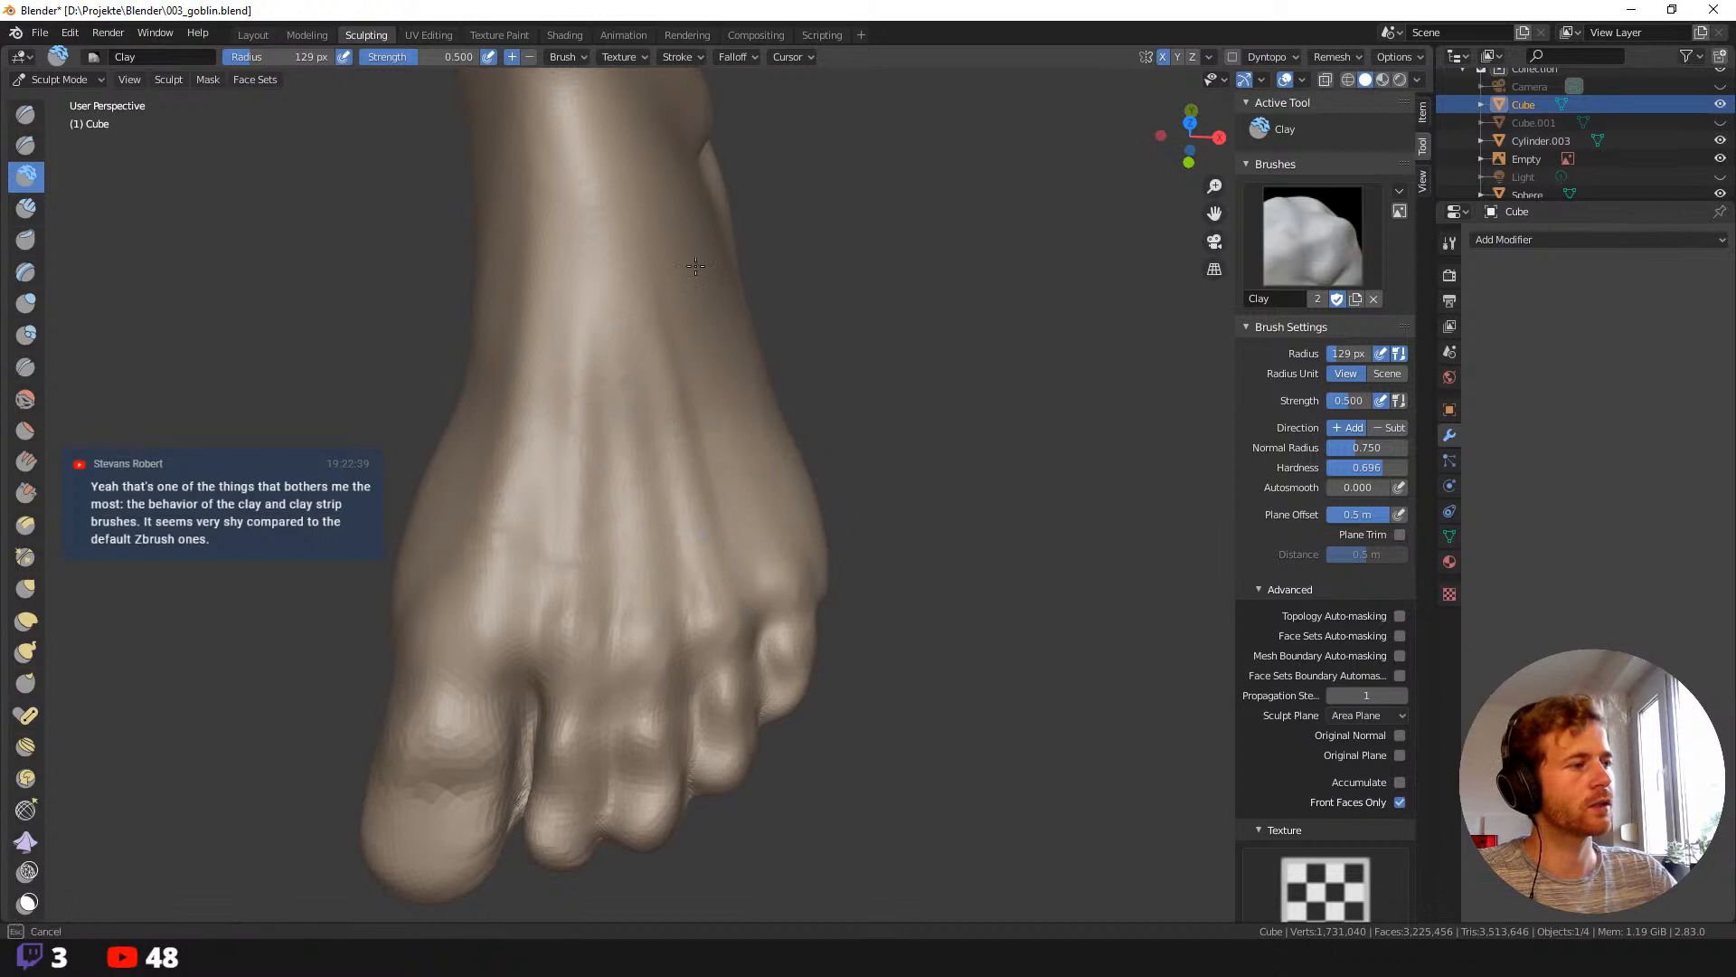
pyautogui.moveTo(719, 323); pyautogui.dragTo(732, 336)
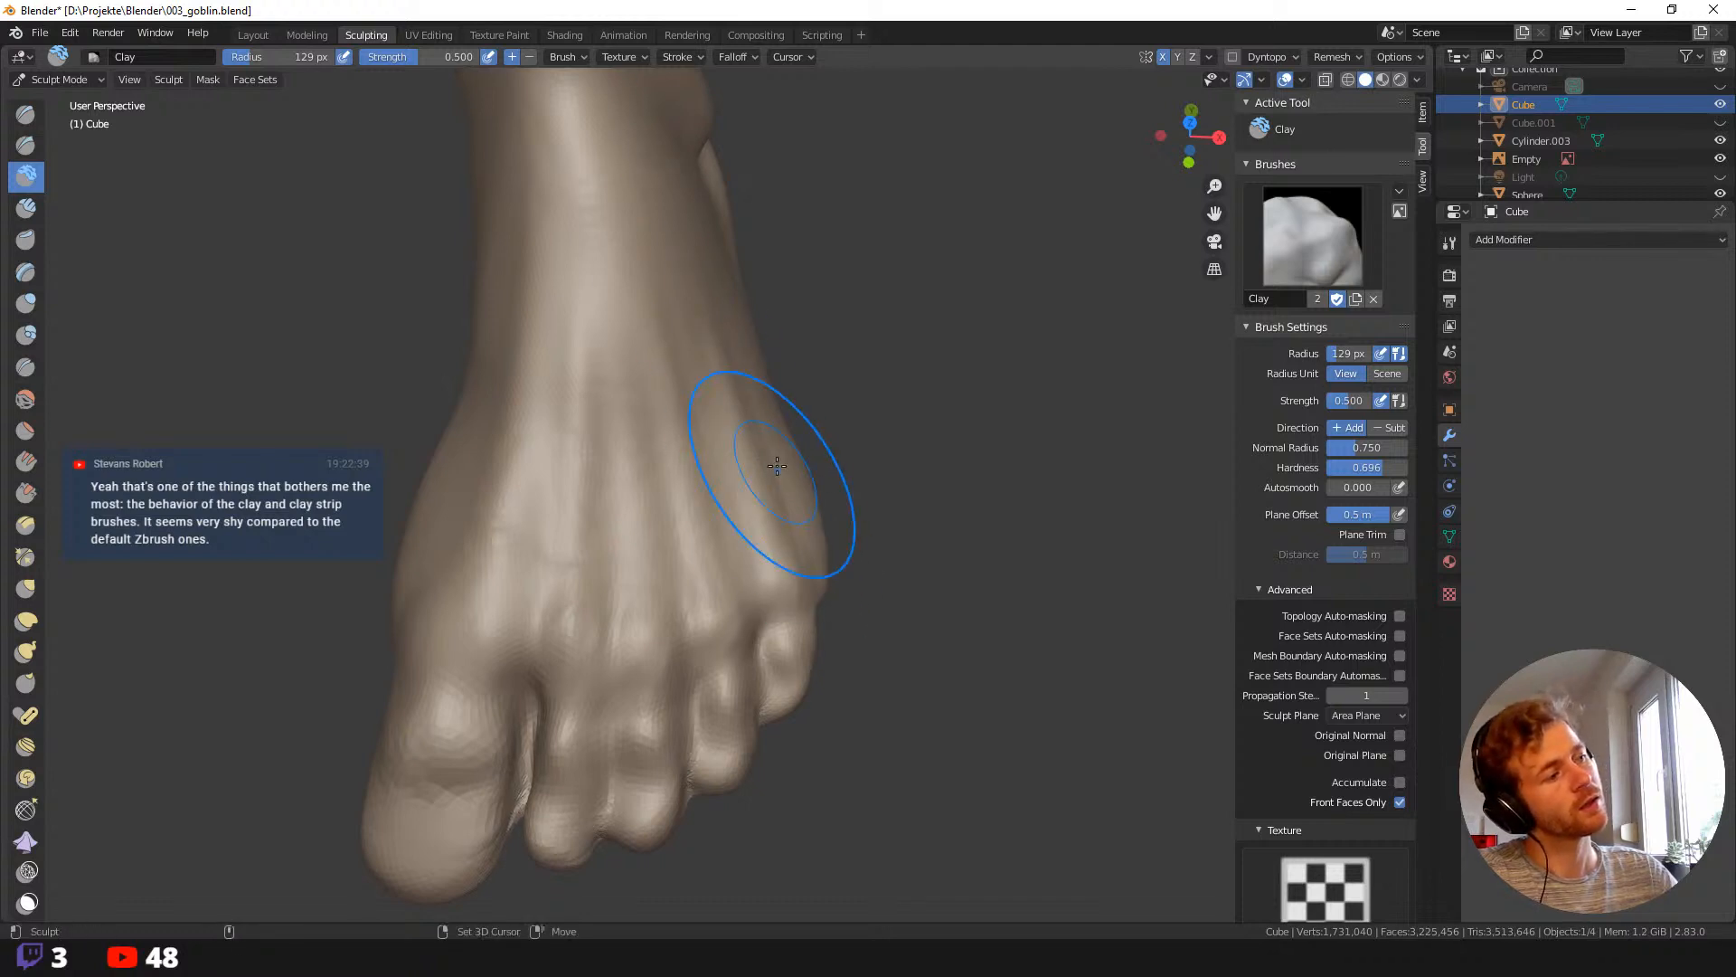
# Reshape the big toe with the Grab brush at a 91 px radius.
pyautogui.scroll(-4, 841, 507)
pyautogui.moveTo(845, 510)
pyautogui.keyDown('ctrl'); pyautogui.mouseDown(button='middle')
pyautogui.moveTo(609, 407)
pyautogui.moveTo(728, 593)
pyautogui.moveTo(569, 438)
pyautogui.moveTo(625, 502)
pyautogui.moveTo(666, 481)
pyautogui.moveTo(651, 389)
pyautogui.moveTo(781, 713)
pyautogui.mouseUp(button='middle'); pyautogui.keyUp('ctrl')
pyautogui.press('g')
pyautogui.moveTo(707, 617); pyautogui.dragTo(640, 561, button='middle')
pyautogui.moveTo(590, 546); pyautogui.dragTo(550, 557)
pyautogui.moveTo(549, 557); pyautogui.dragTo(593, 560, button='middle')
pyautogui.moveTo(583, 519)
pyautogui.mouseDown()
pyautogui.moveTo(588, 499)
pyautogui.moveTo(566, 516)
pyautogui.moveTo(556, 499)
pyautogui.mouseUp()
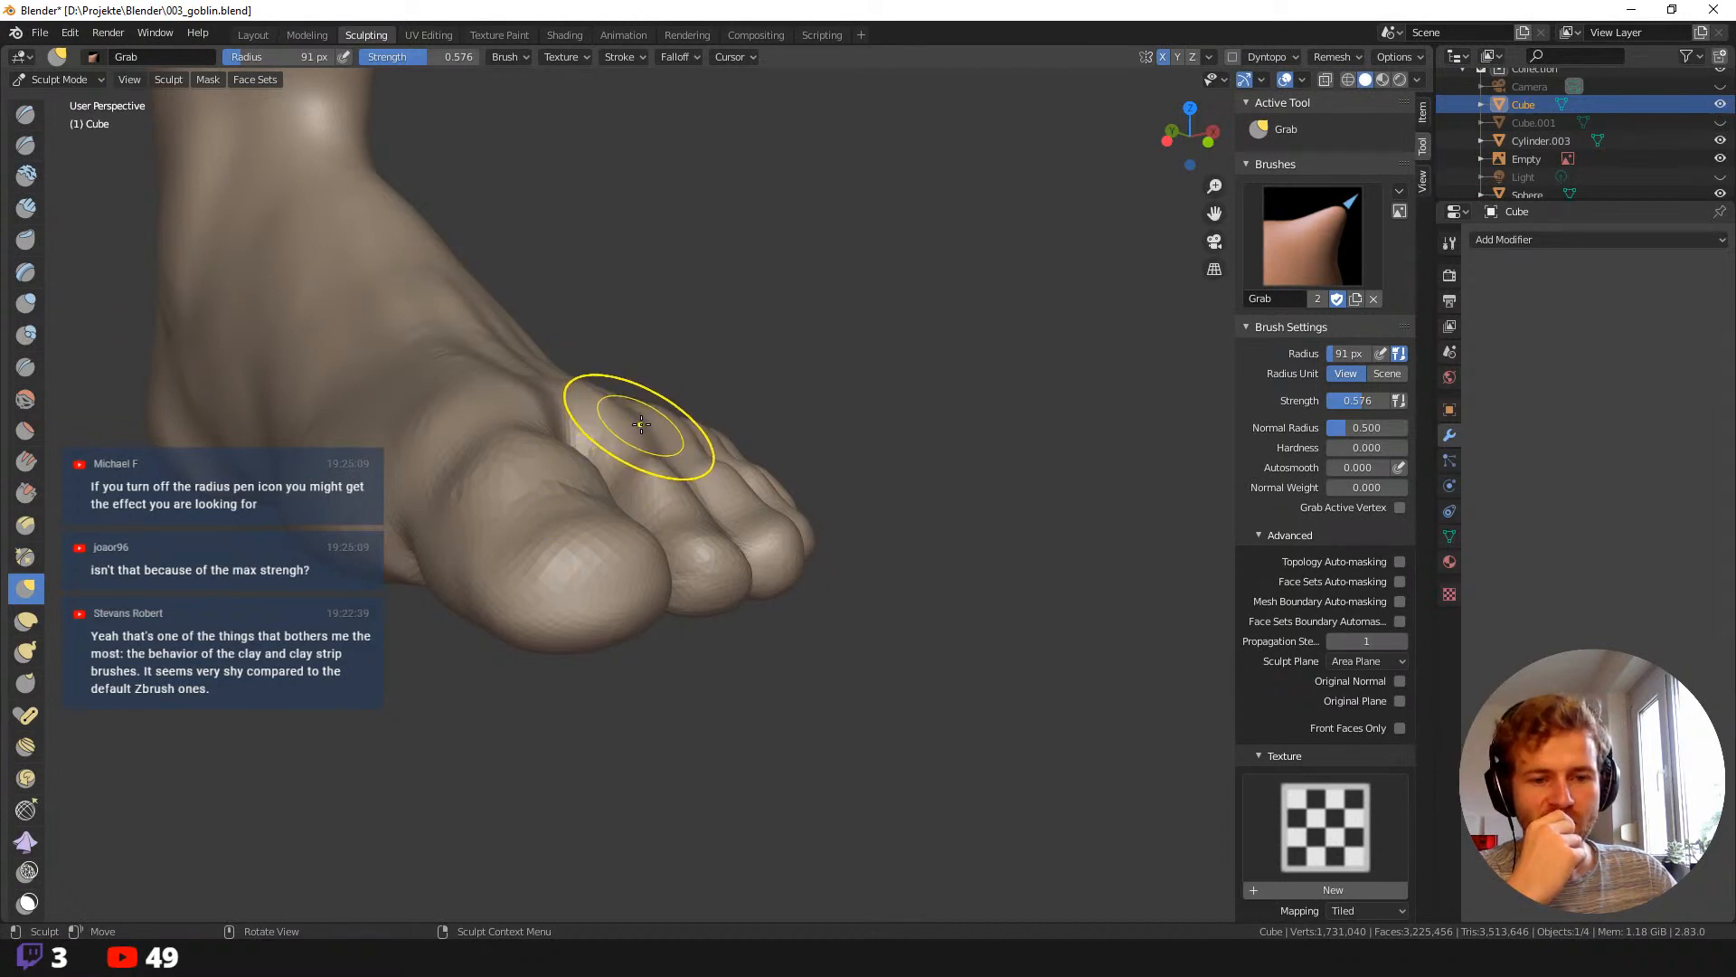
pyautogui.scroll(-2, 796, 556)
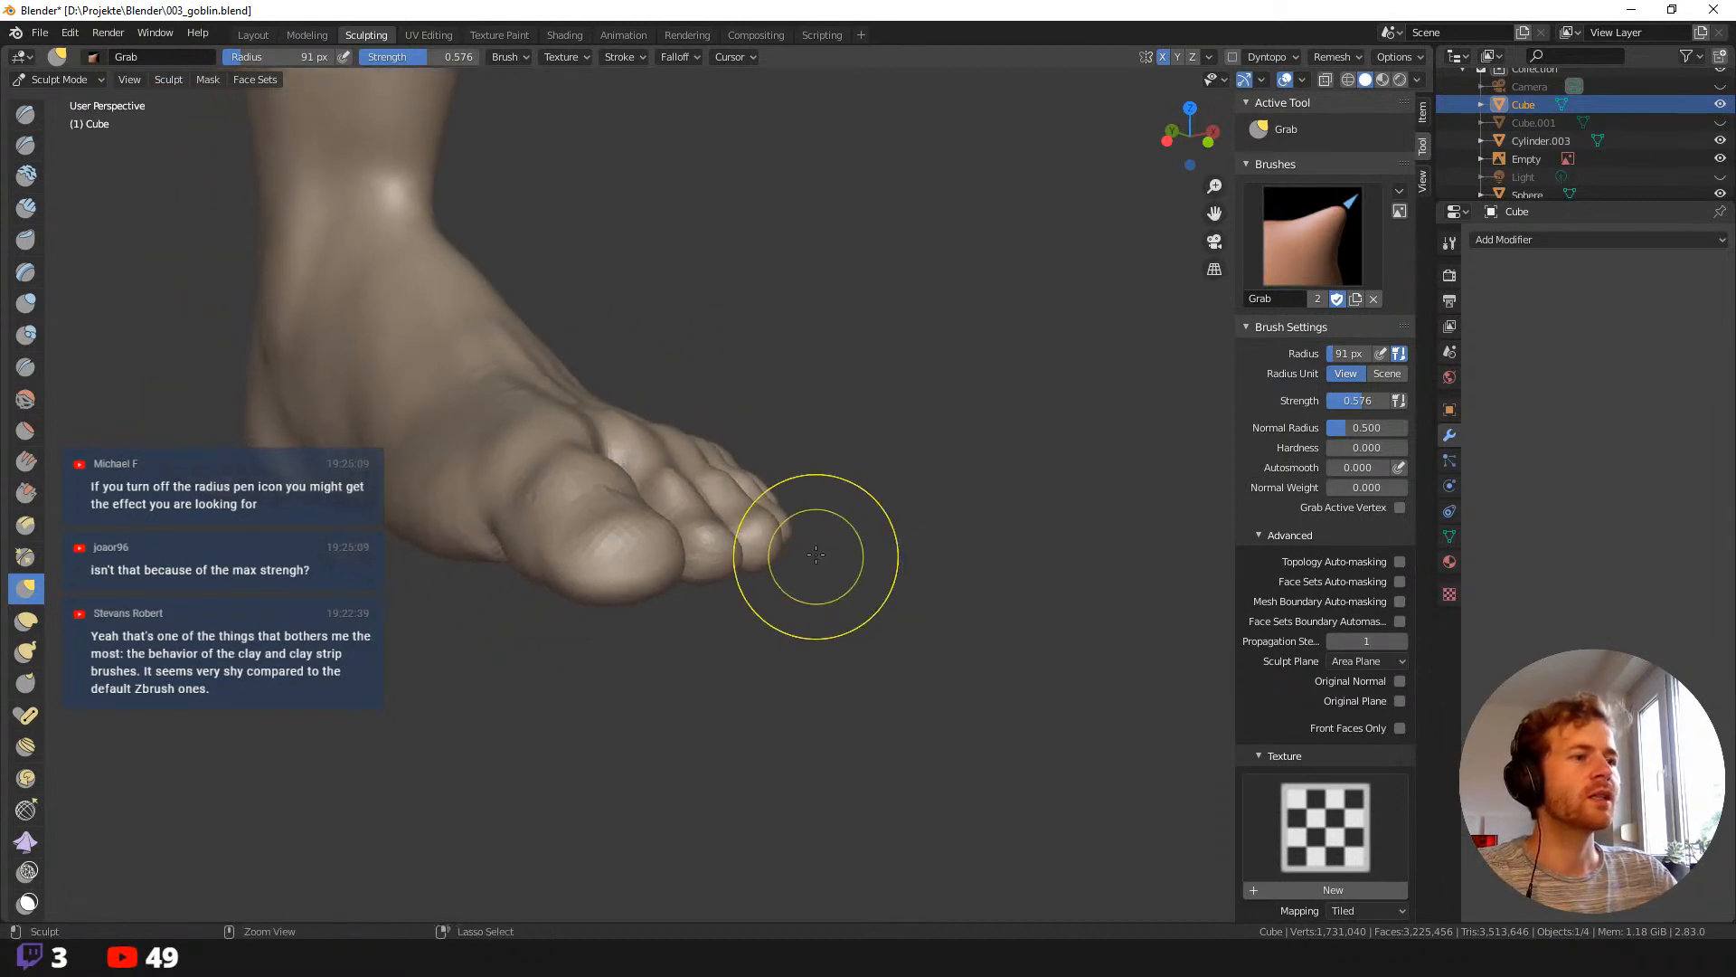
pyautogui.keyDown('shift'); pyautogui.moveTo(795, 330); pyautogui.dragTo(919, 429, button='middle'); pyautogui.keyUp('shift')
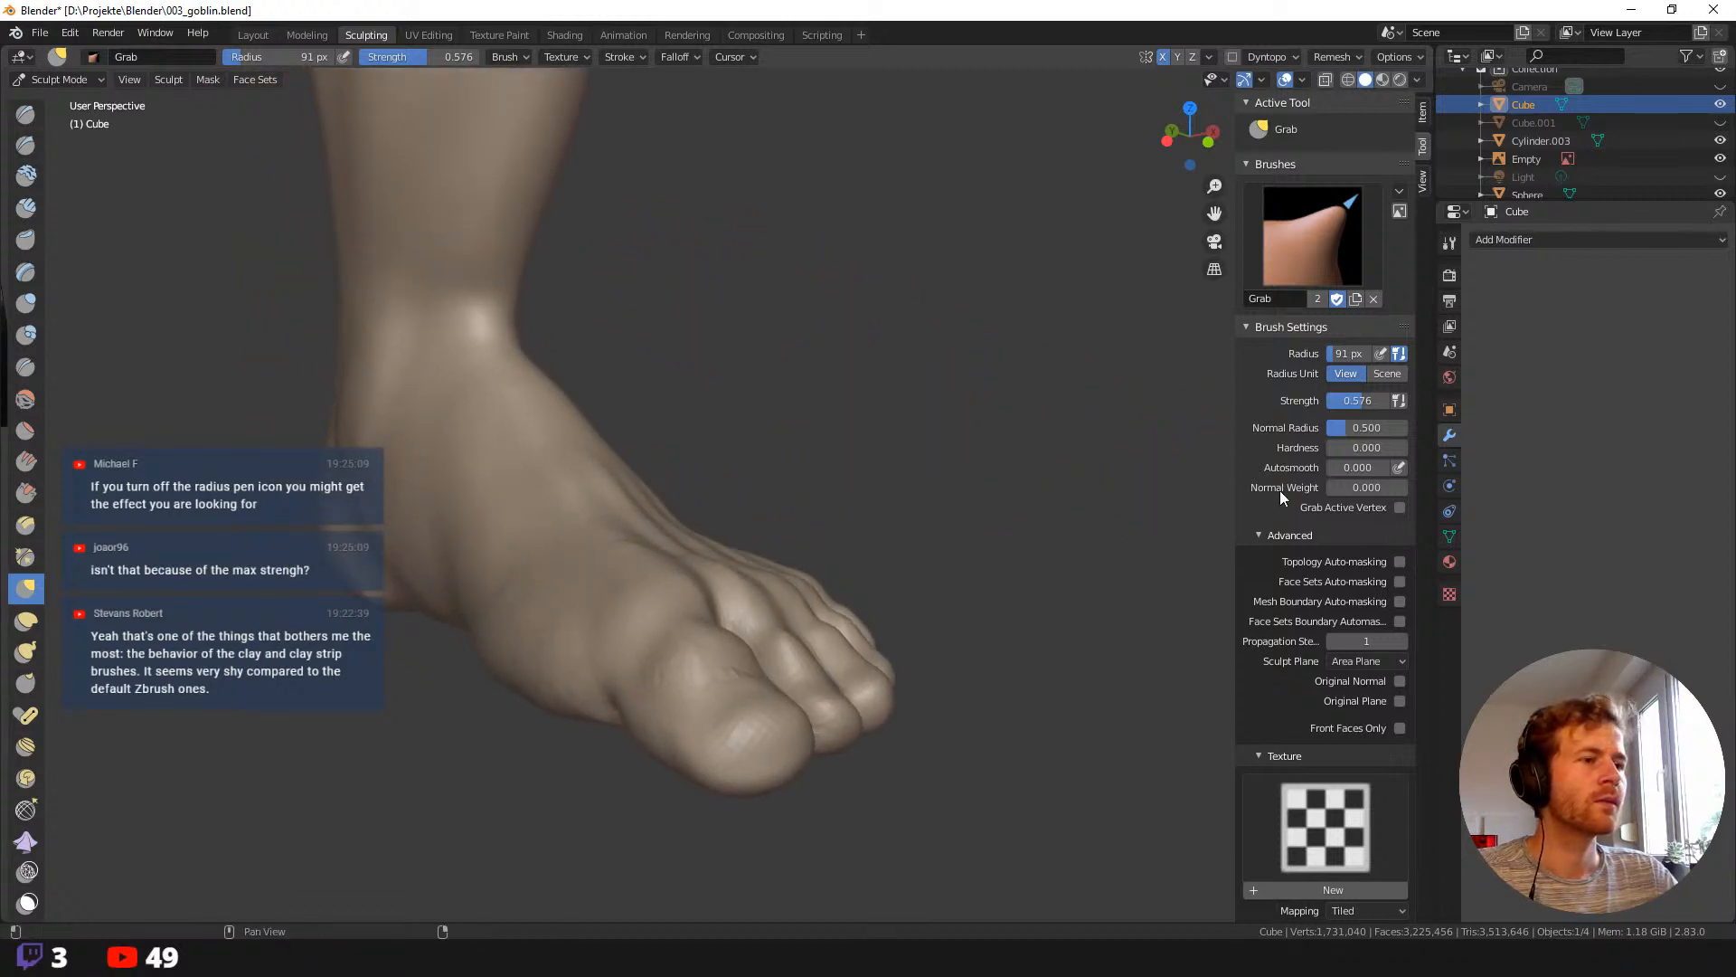
pyautogui.click(1399, 467)
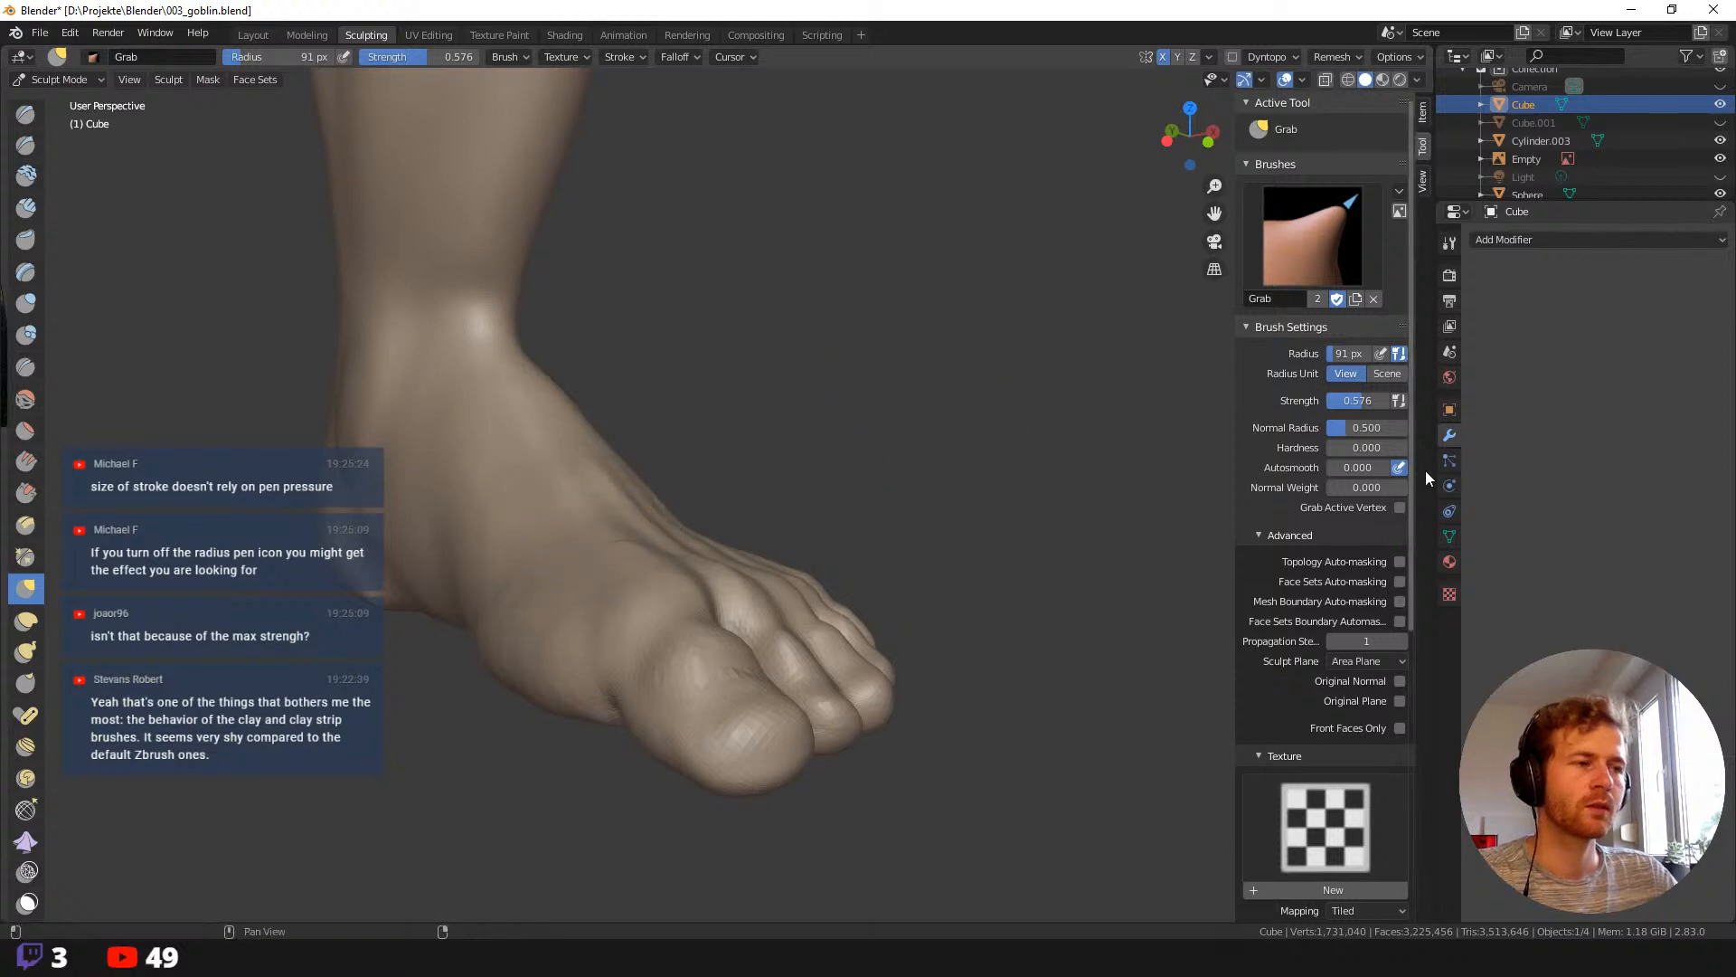
pyautogui.click(1397, 465)
# Set the Clay brush to strength 1.000 with pen-pressure Autosmooth and try a stroke along the instep.
pyautogui.press('c')
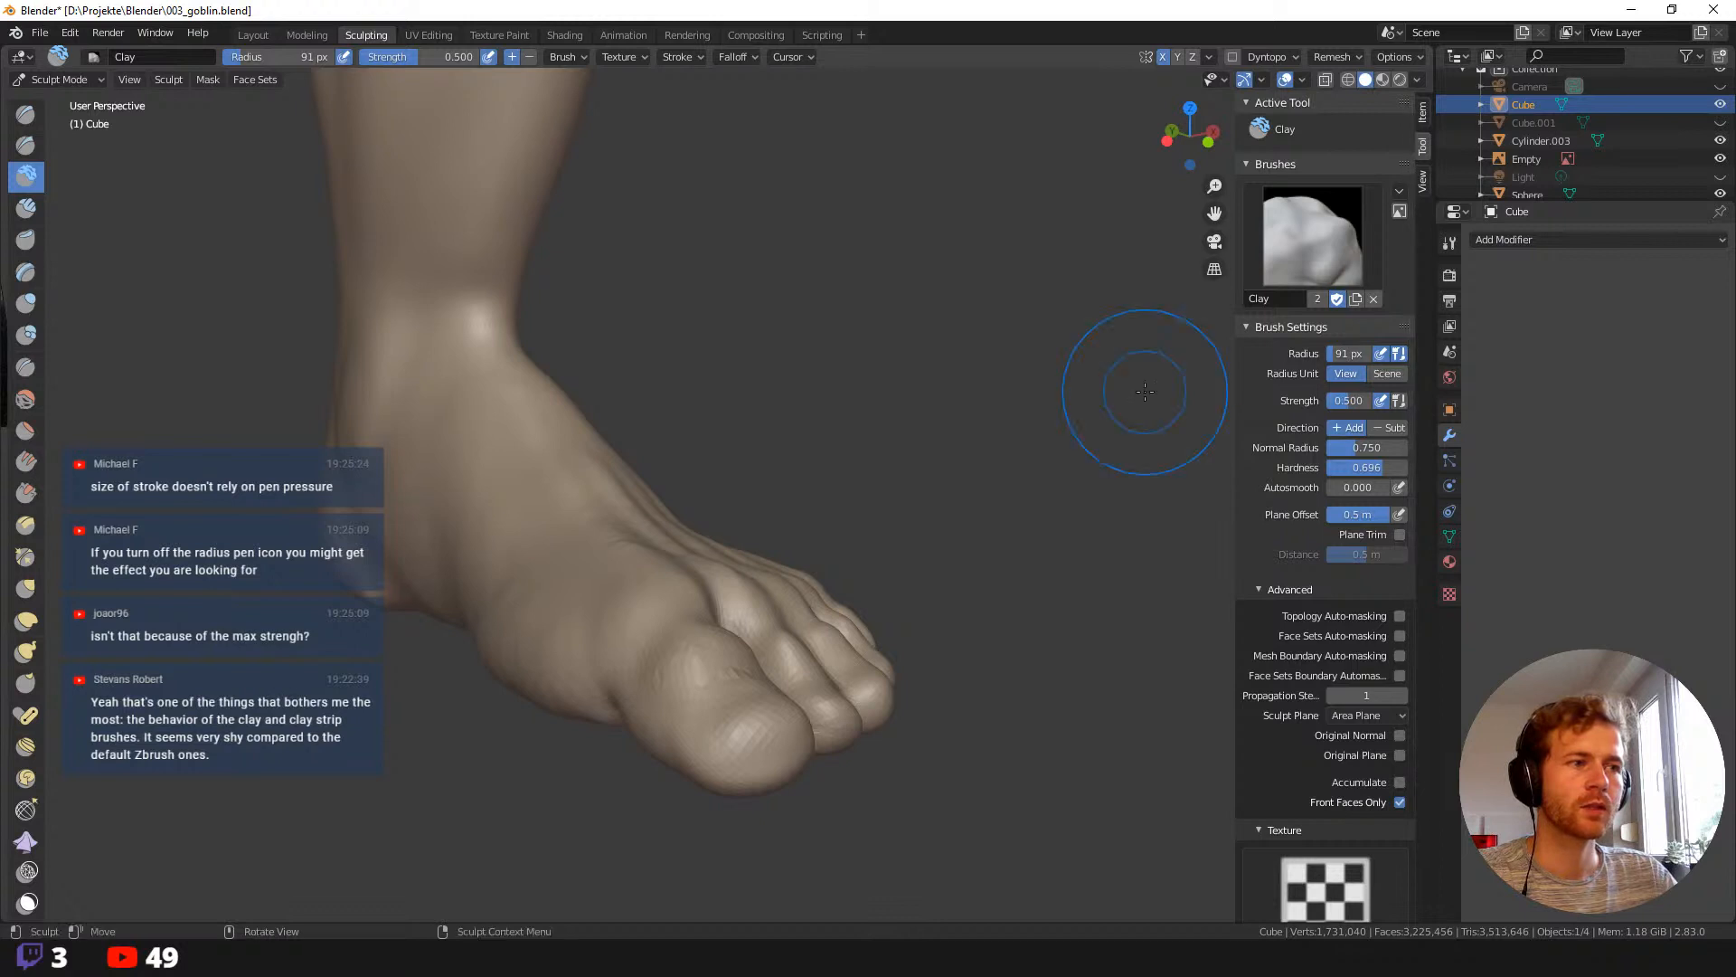
pyautogui.moveTo(1025, 395); pyautogui.dragTo(1030, 443, button='middle')
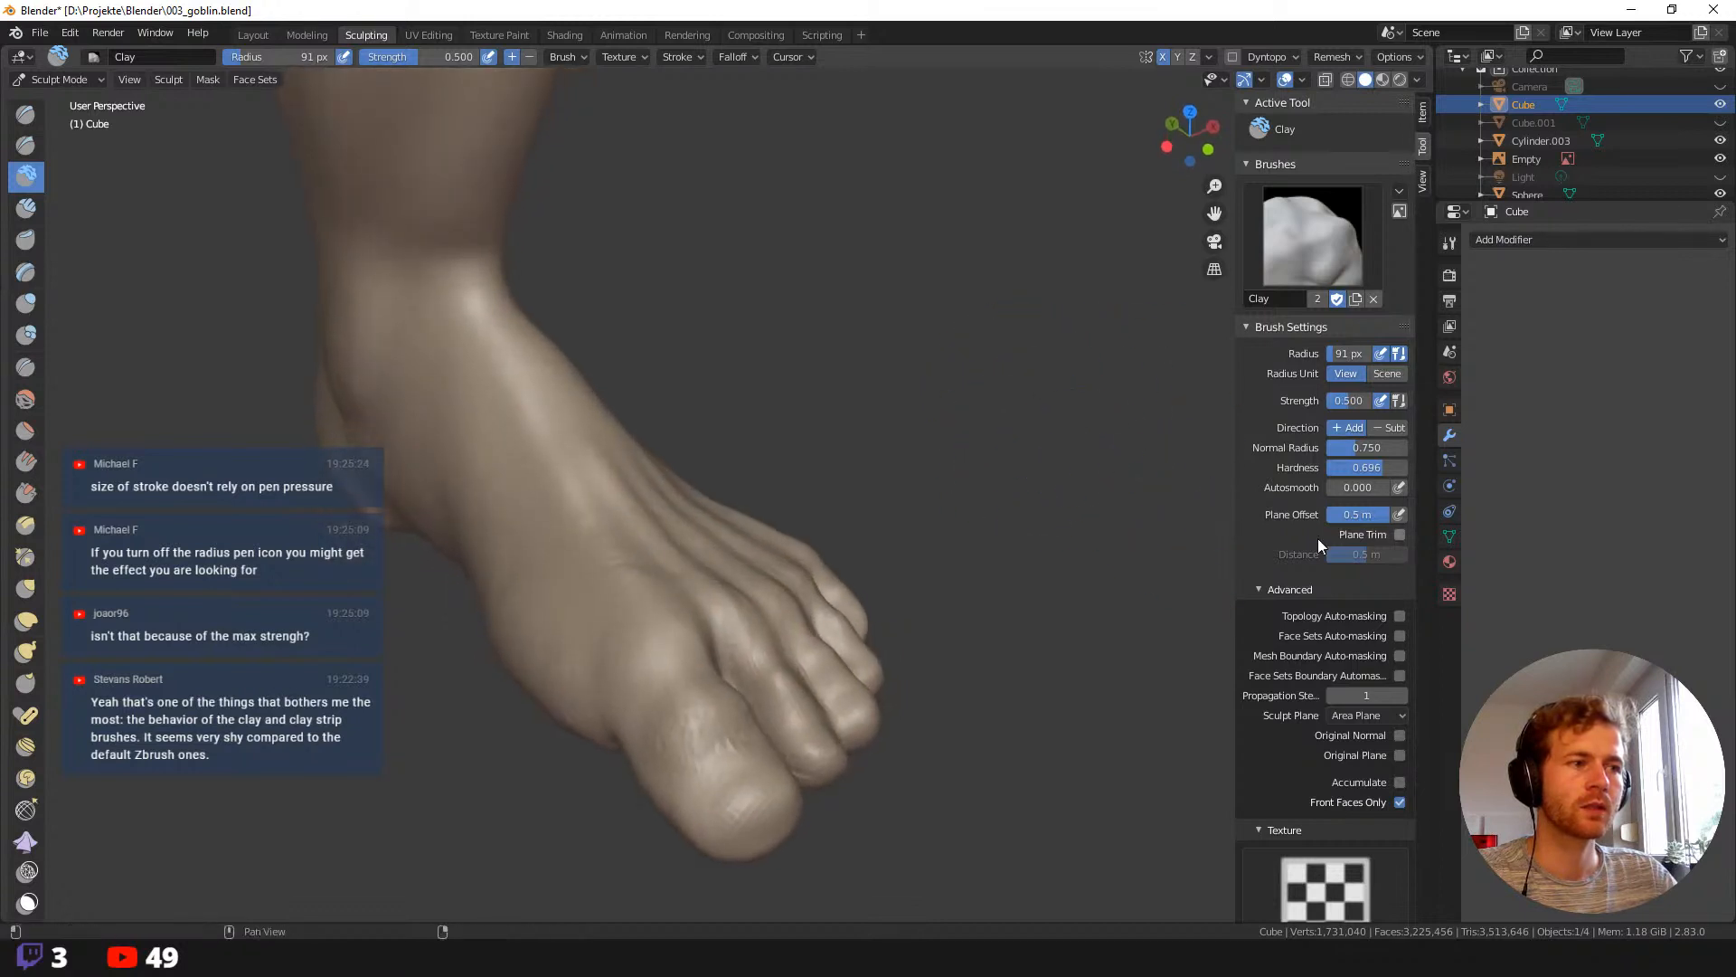
pyautogui.click(1398, 488)
pyautogui.moveTo(645, 583)
pyautogui.mouseDown()
pyautogui.moveTo(598, 533)
pyautogui.moveTo(570, 578)
pyautogui.moveTo(520, 480)
pyautogui.moveTo(538, 461)
pyautogui.mouseUp()
pyautogui.hotkey('ctrl', 'z')
pyautogui.hotkey('ctrl', 'z')
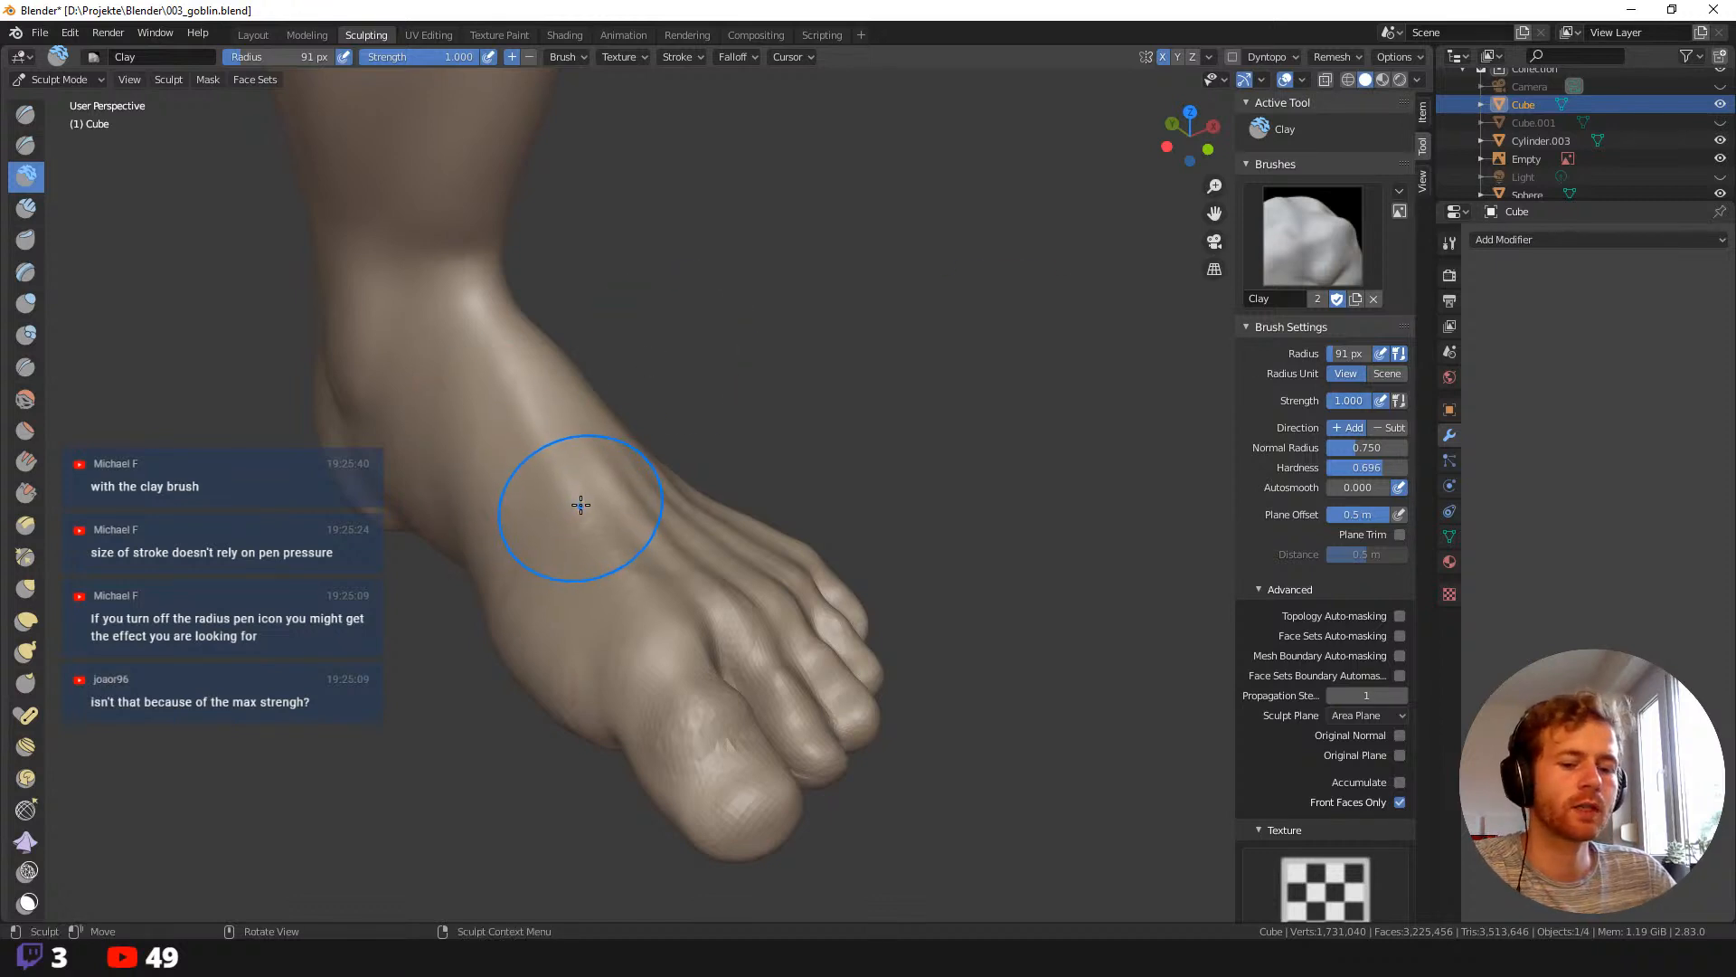
# Try Clay strokes up the instep toward the ankle at a 119 px radius, undoing each one.
pyautogui.press('f')
pyautogui.click(516, 415)
pyautogui.moveTo(515, 415)
pyautogui.mouseDown()
pyautogui.moveTo(592, 579)
pyautogui.moveTo(554, 451)
pyautogui.moveTo(512, 394)
pyautogui.mouseUp()
pyautogui.hotkey('ctrl', 'z')
pyautogui.moveTo(618, 584); pyautogui.dragTo(535, 446)
pyautogui.hotkey('ctrl', 'z')
# Try a full-strength Clay stroke down the instep at a 181 px radius and undo it.
pyautogui.press('f')
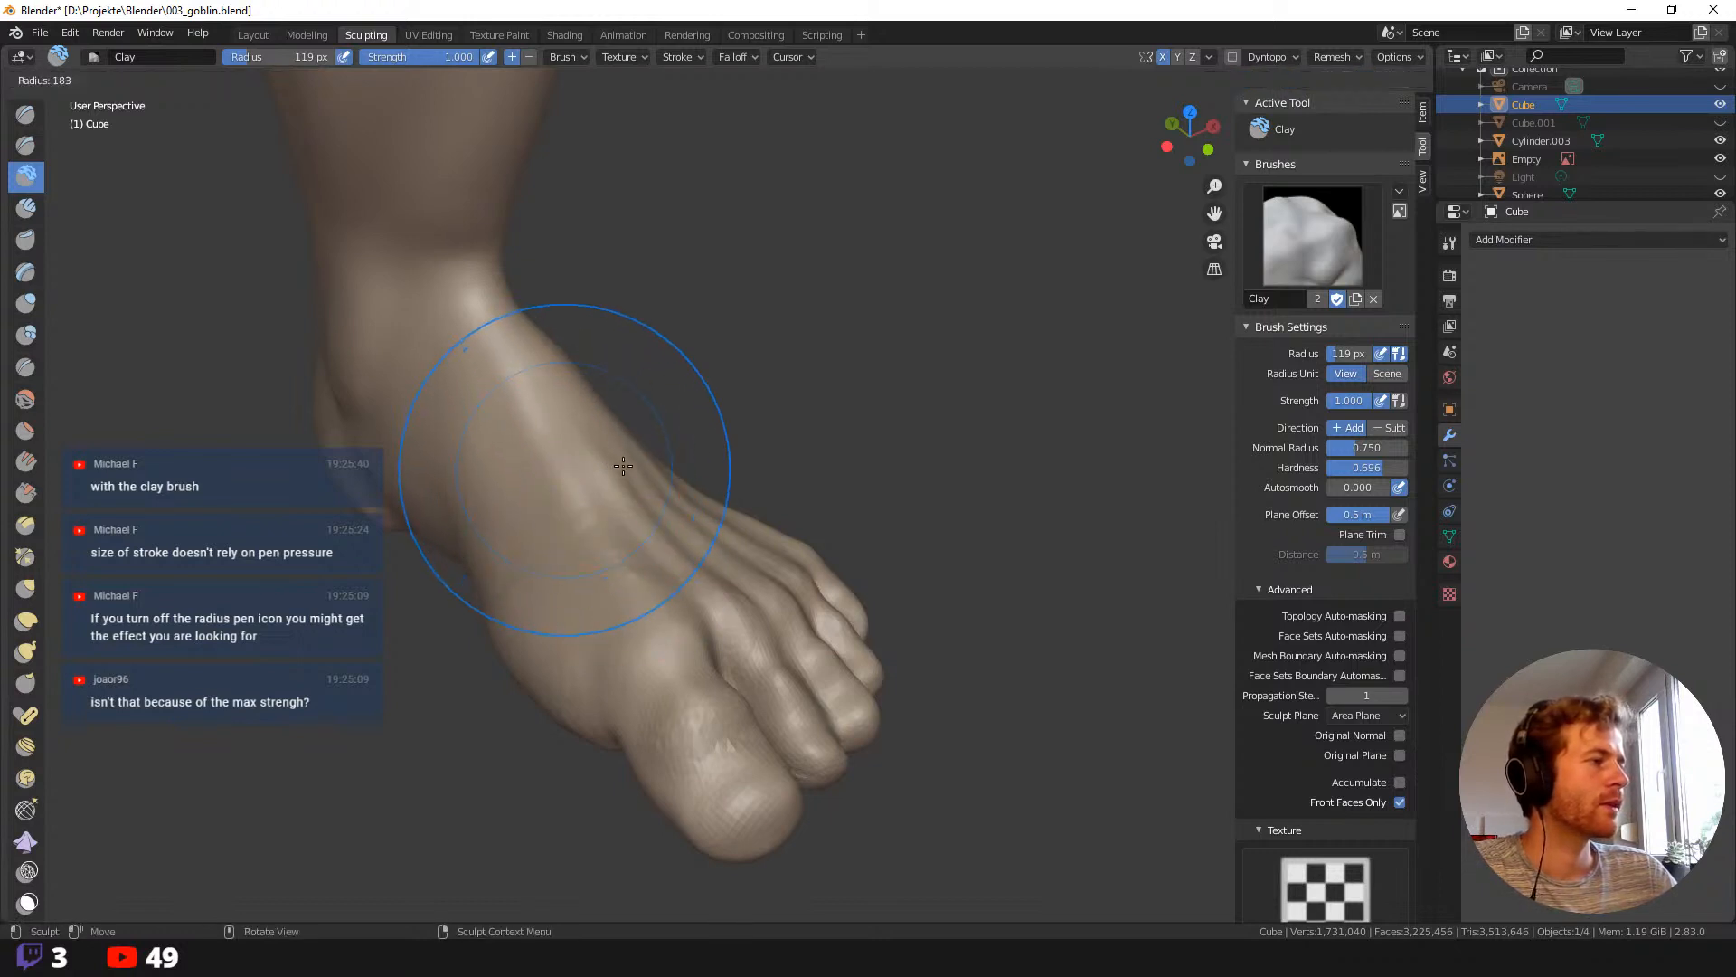
pyautogui.click(623, 466)
pyautogui.hotkey('shift', 'f')
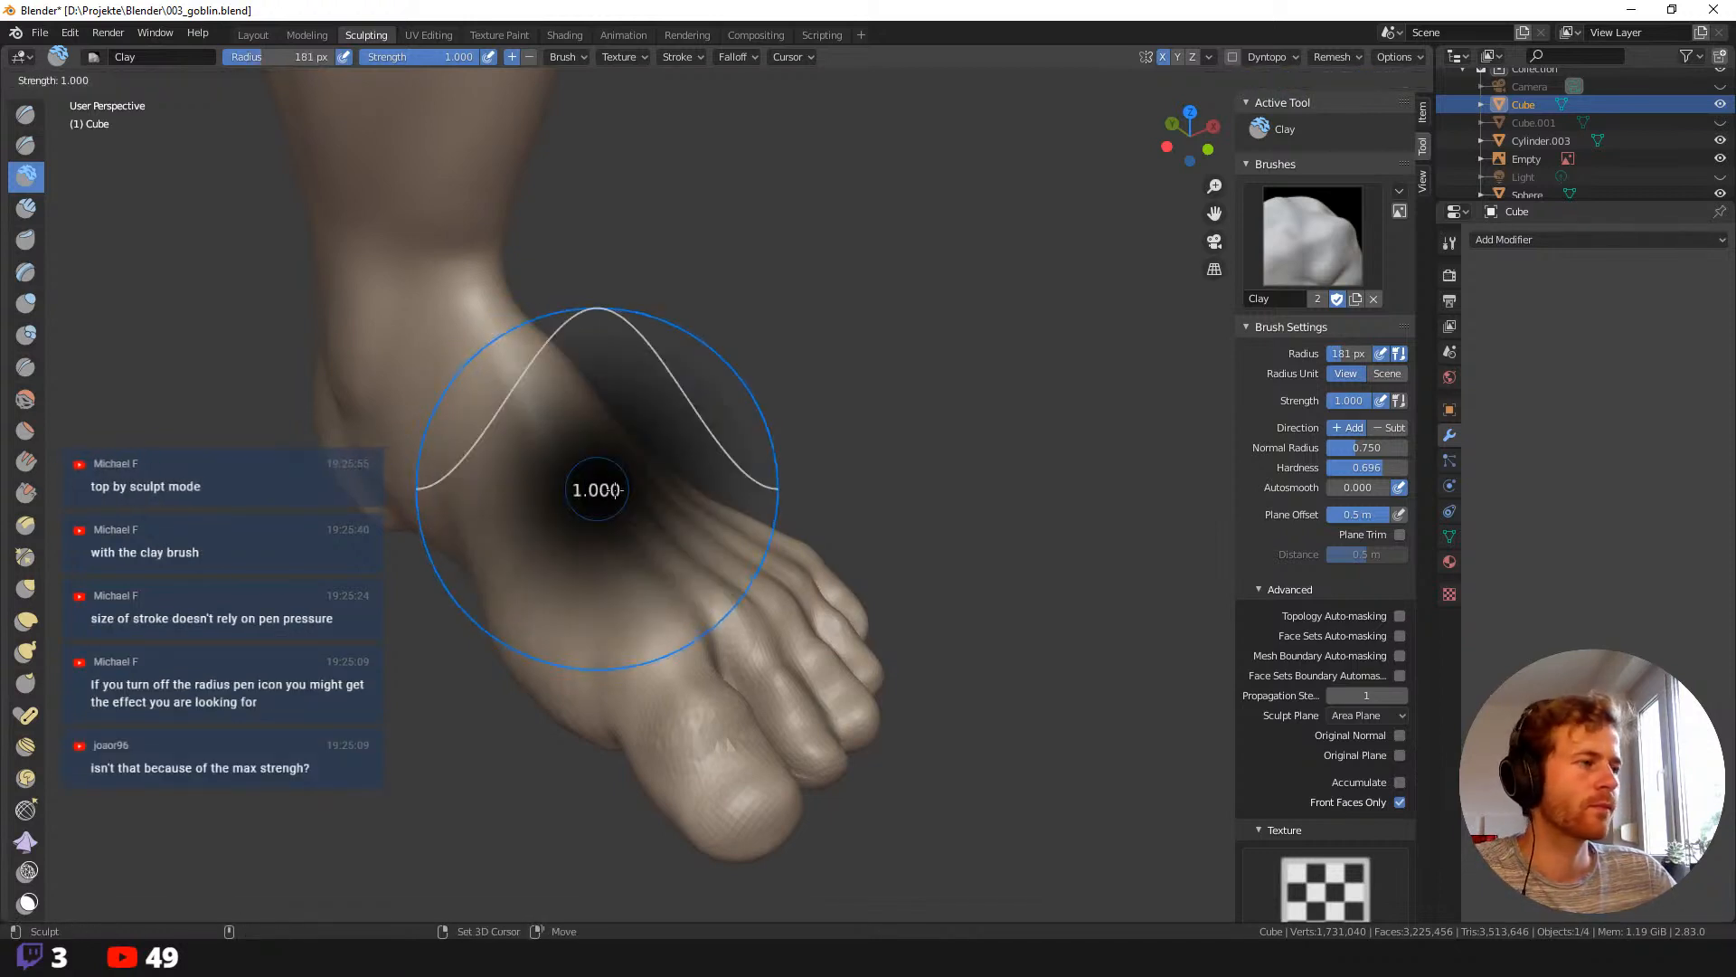
pyautogui.click(699, 478)
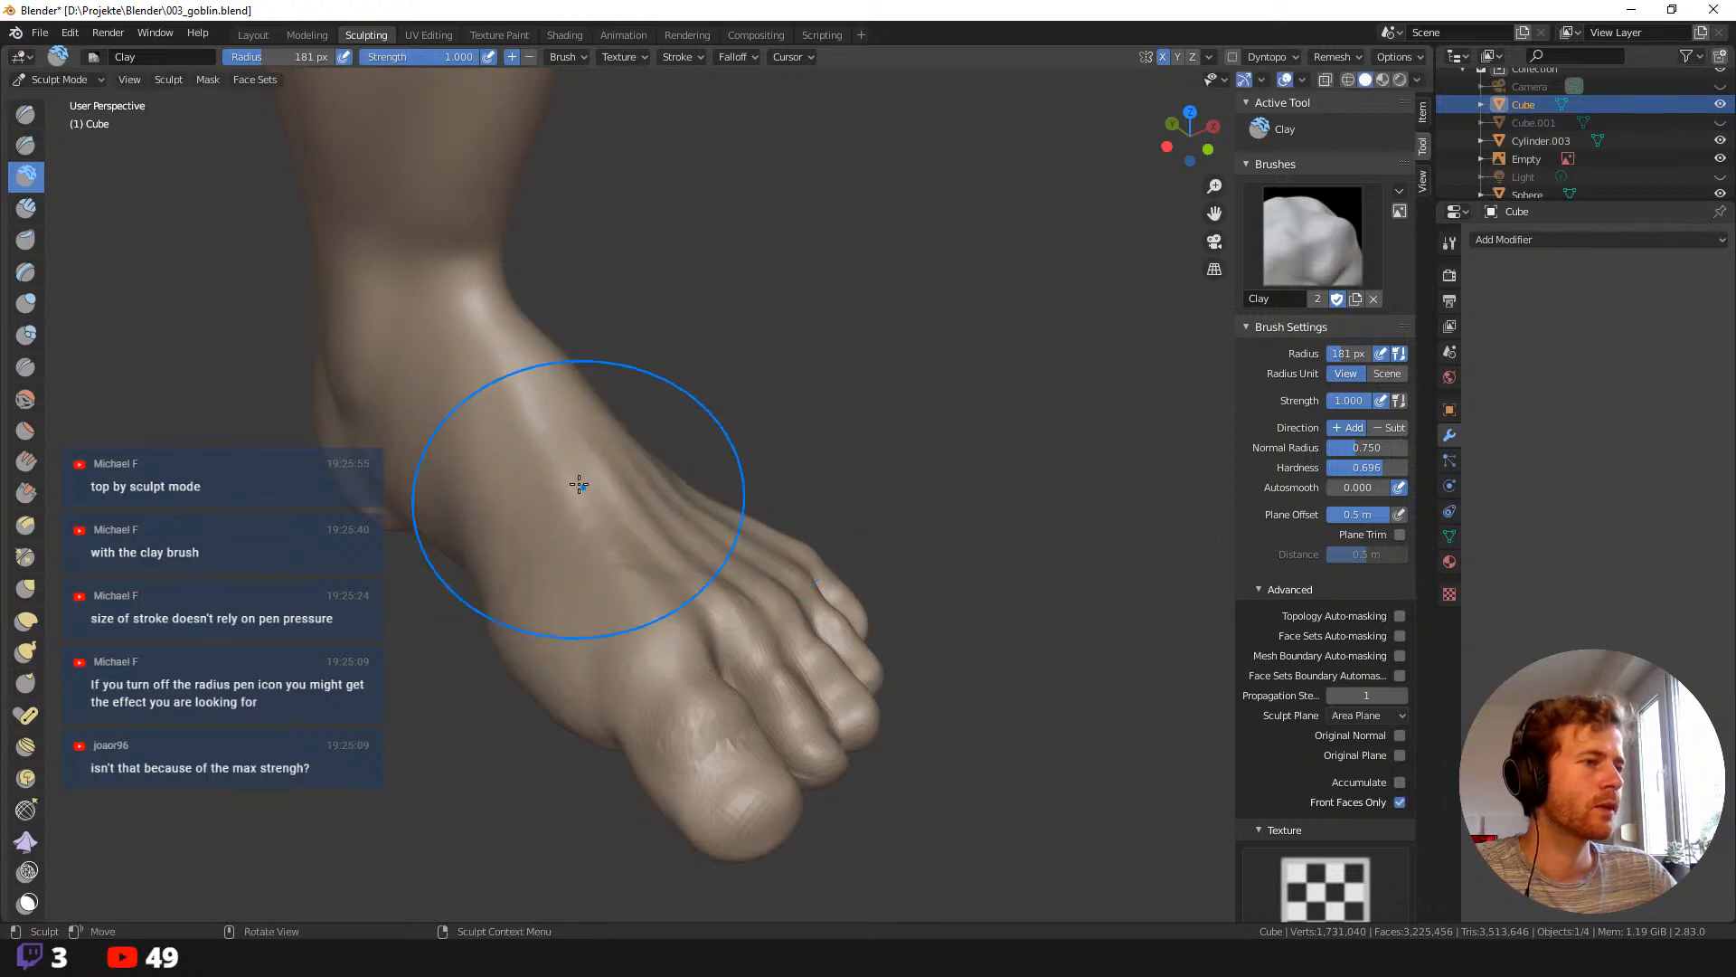
pyautogui.moveTo(578, 484)
pyautogui.mouseDown()
pyautogui.moveTo(554, 452)
pyautogui.moveTo(572, 486)
pyautogui.moveTo(556, 456)
pyautogui.moveTo(575, 470)
pyautogui.mouseUp()
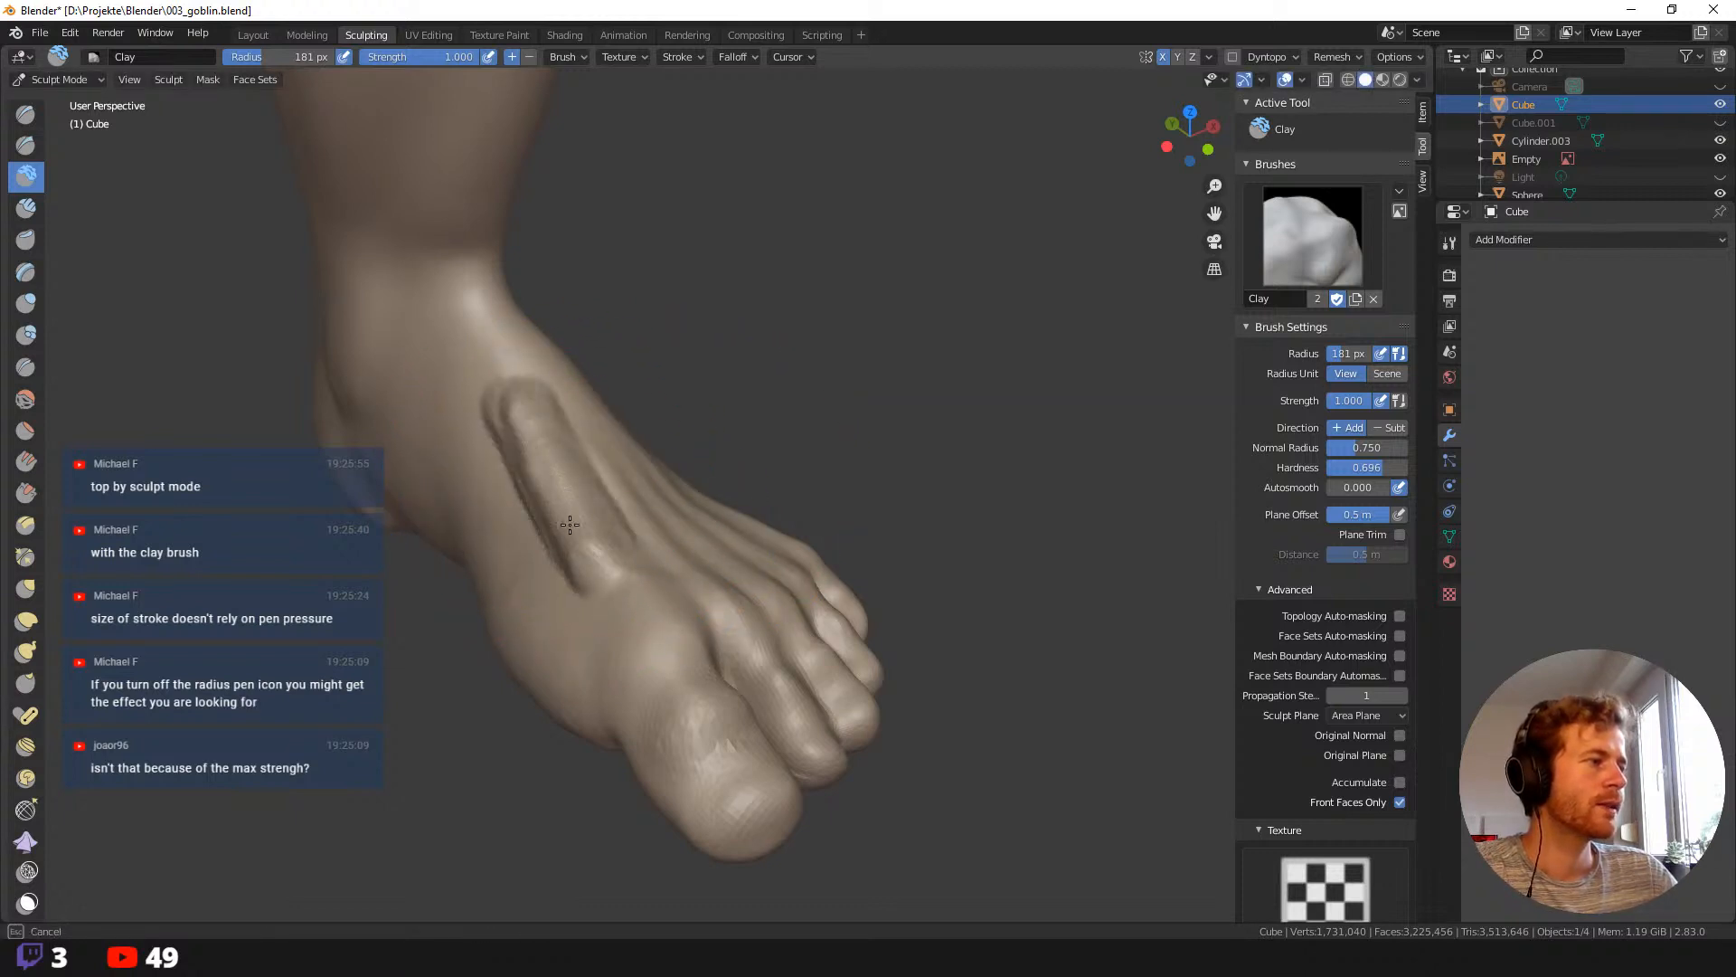
pyautogui.hotkey('ctrl', 'z')
pyautogui.moveTo(575, 469)
pyautogui.mouseDown(button='middle')
pyautogui.moveTo(703, 433)
pyautogui.moveTo(679, 388)
pyautogui.moveTo(589, 488)
pyautogui.mouseUp(button='middle')
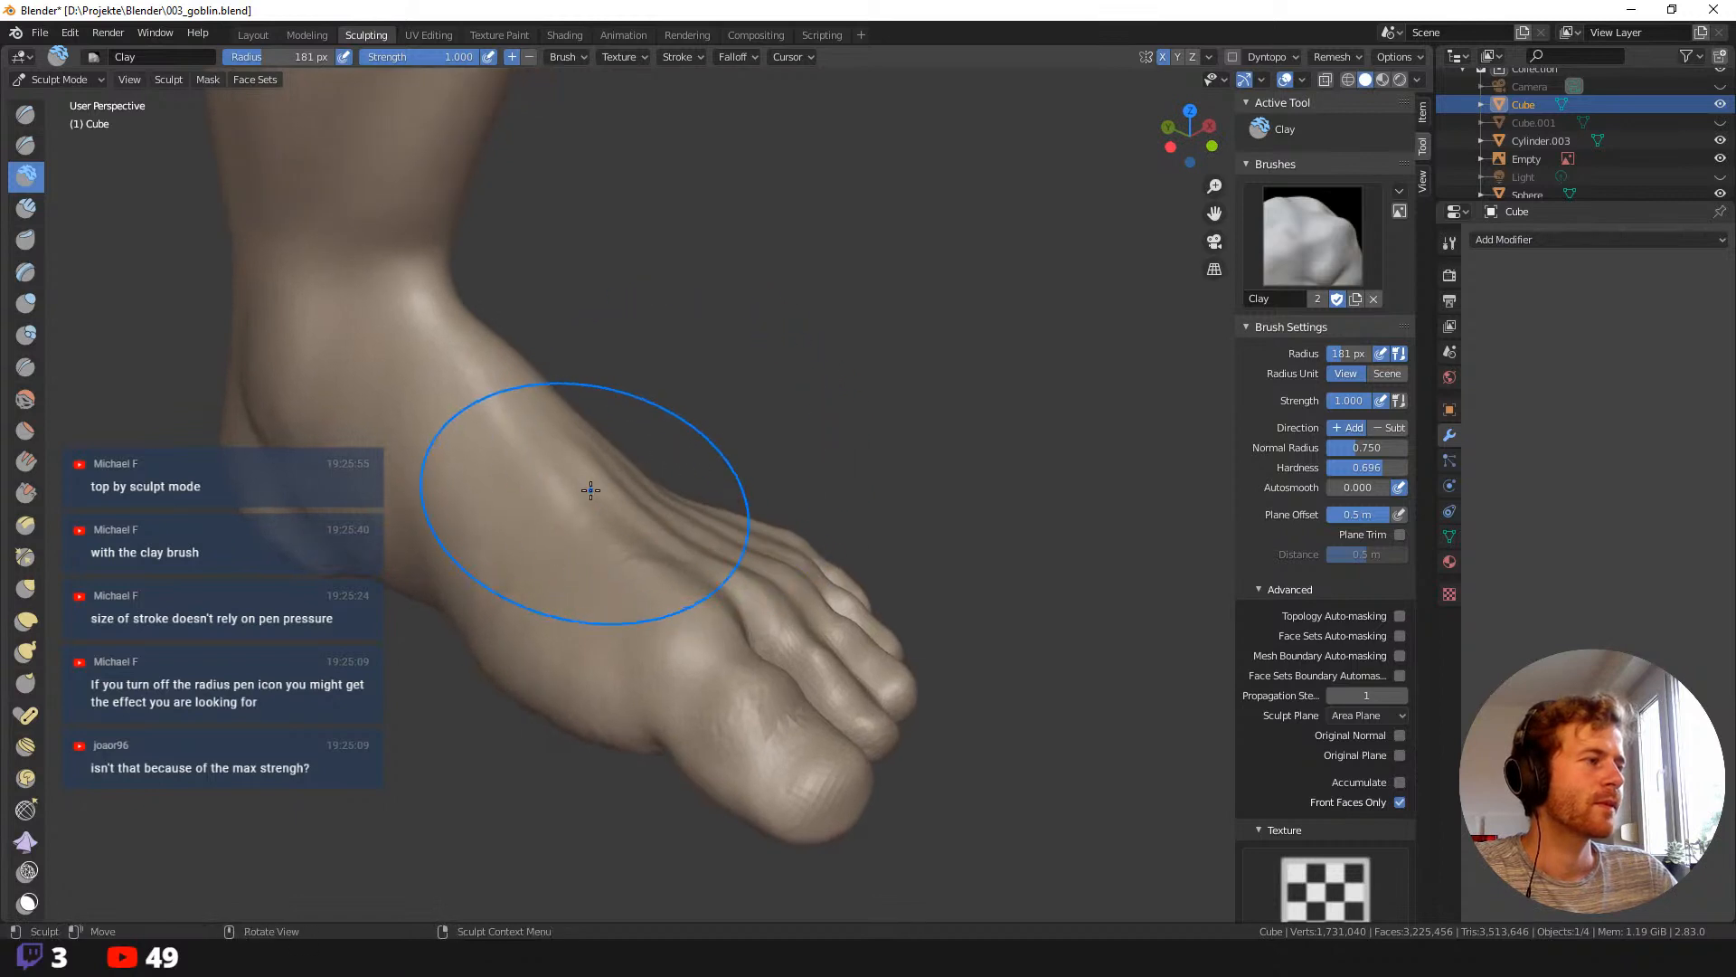
# Test dense Clay strokes on the inner instep at 103 px and 139 px radius, then undo them.
pyautogui.press('f')
pyautogui.click(584, 520)
pyautogui.moveTo(584, 520)
pyautogui.mouseDown()
pyautogui.moveTo(516, 443)
pyautogui.moveTo(615, 561)
pyautogui.moveTo(493, 434)
pyautogui.moveTo(584, 611)
pyautogui.mouseUp()
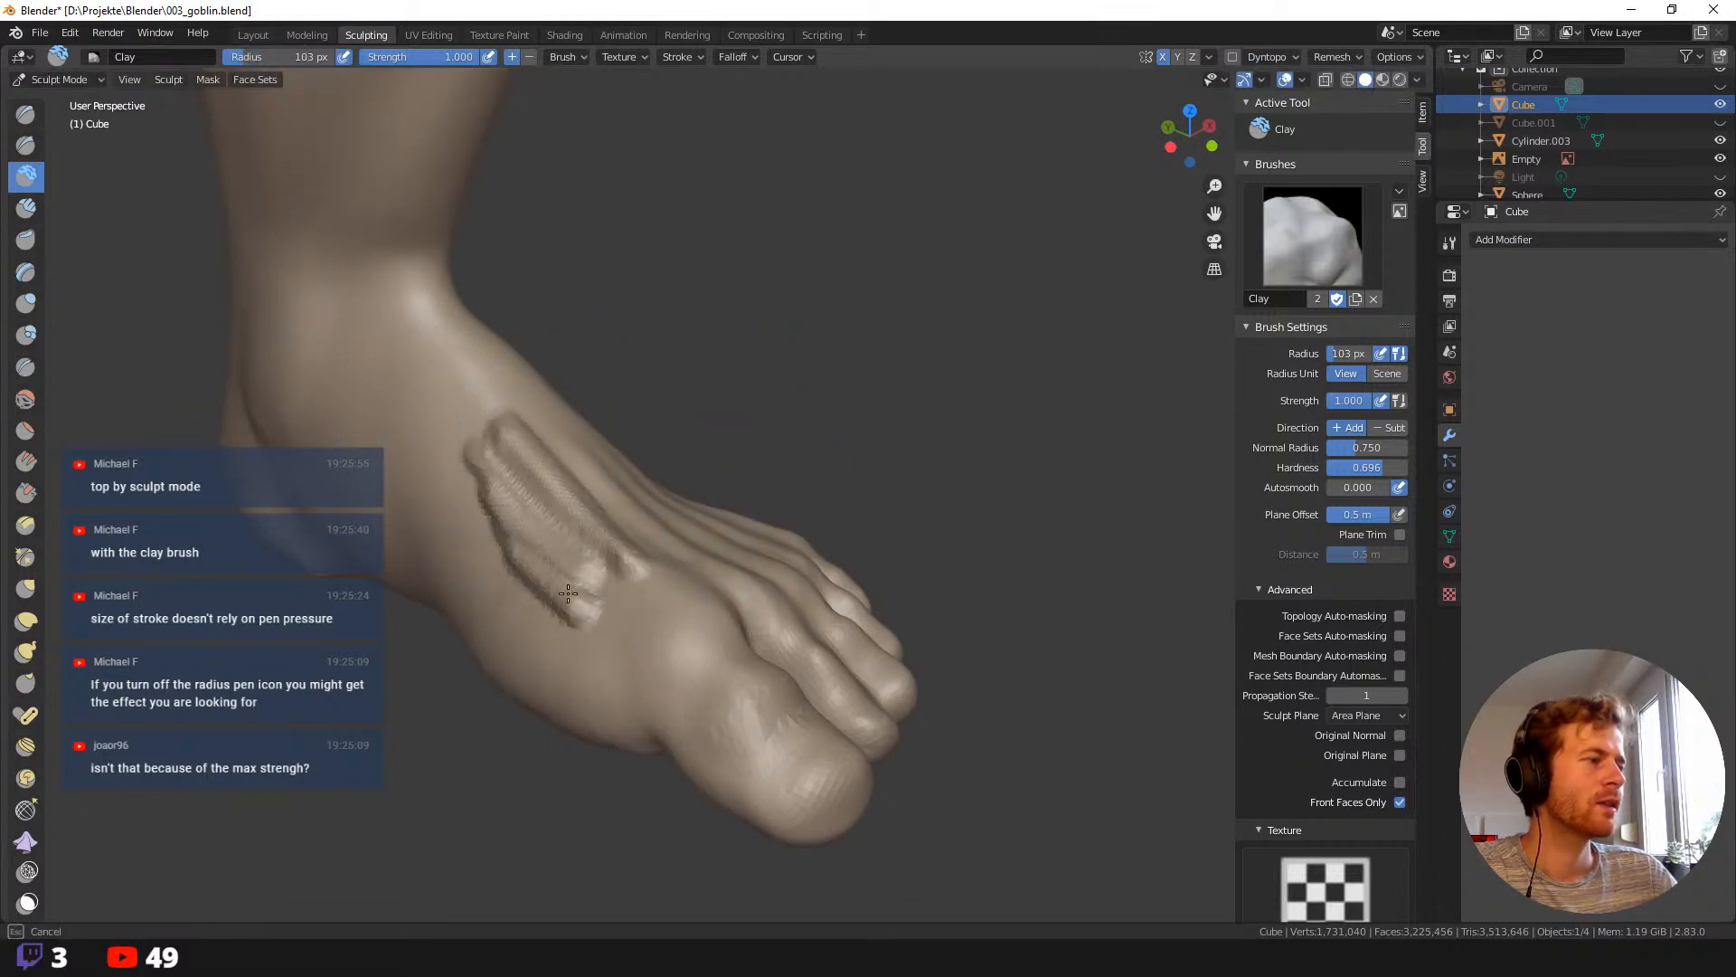
pyautogui.scroll(3, 712, 506)
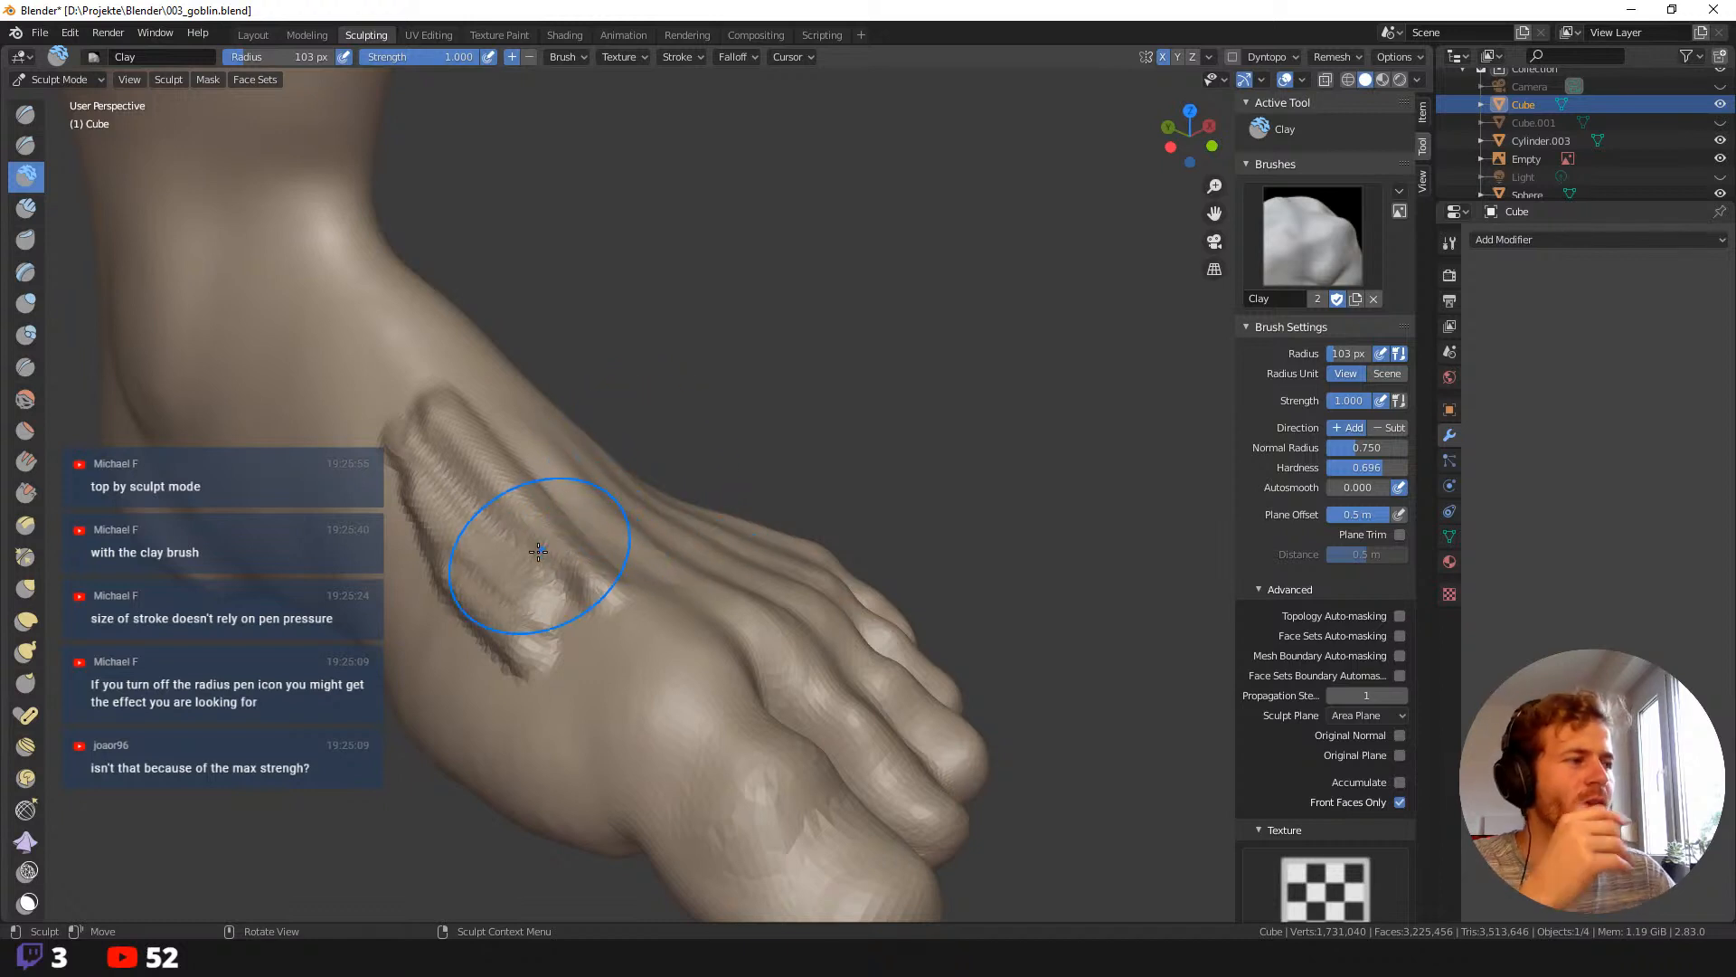
pyautogui.press('f')
pyautogui.click(505, 523)
pyautogui.moveTo(460, 466)
pyautogui.mouseDown()
pyautogui.moveTo(534, 589)
pyautogui.moveTo(486, 586)
pyautogui.mouseUp()
pyautogui.hotkey('ctrl', 'z')
pyautogui.hotkey('ctrl', 'z')
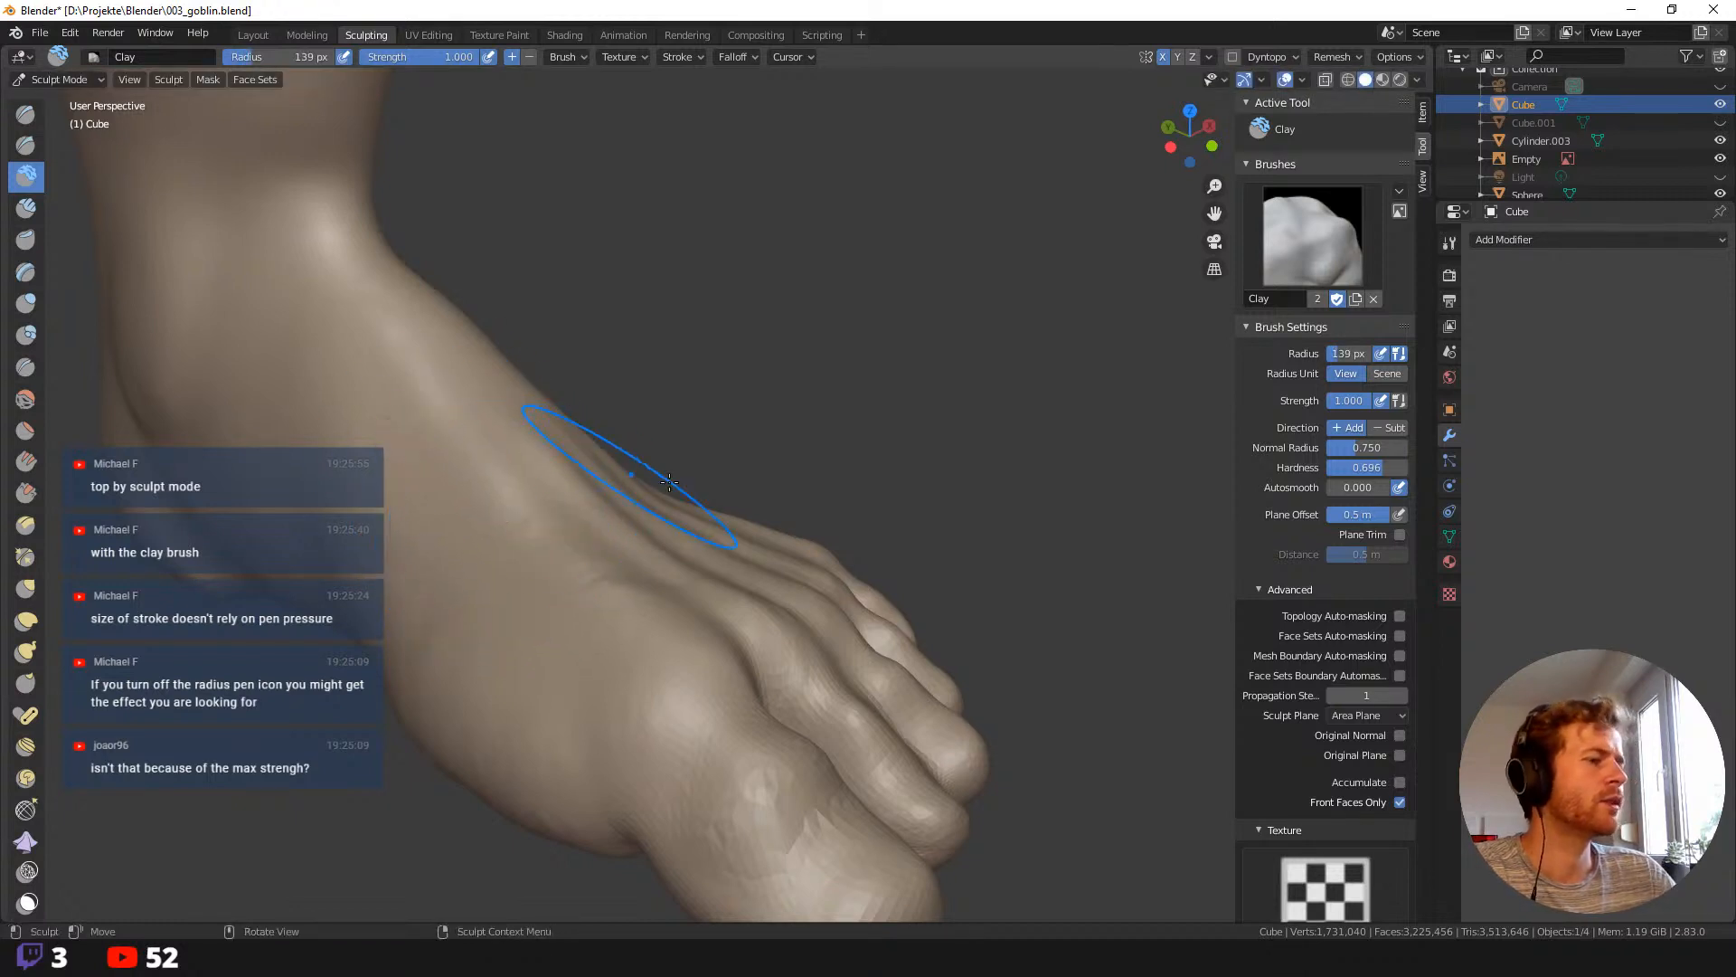
# Change the Clay brush's falloff curve preset to Sphere.
pyautogui.click(1387, 593)
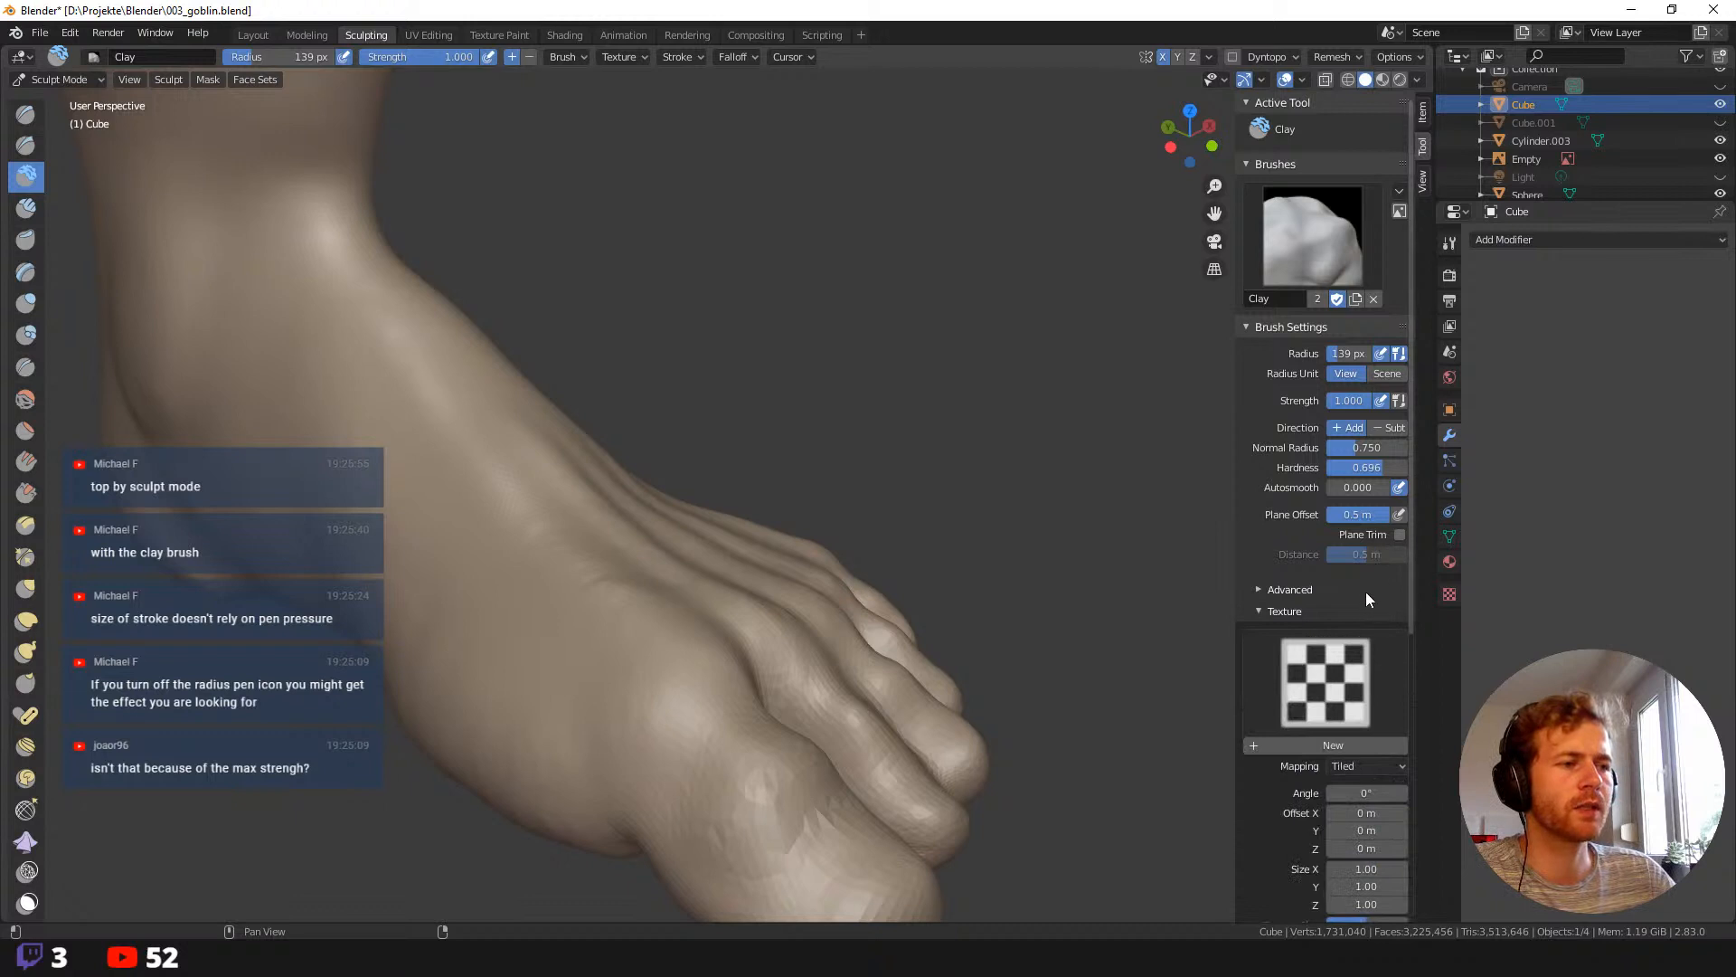
pyautogui.click(1258, 588)
pyautogui.scroll(-5, 1266, 584)
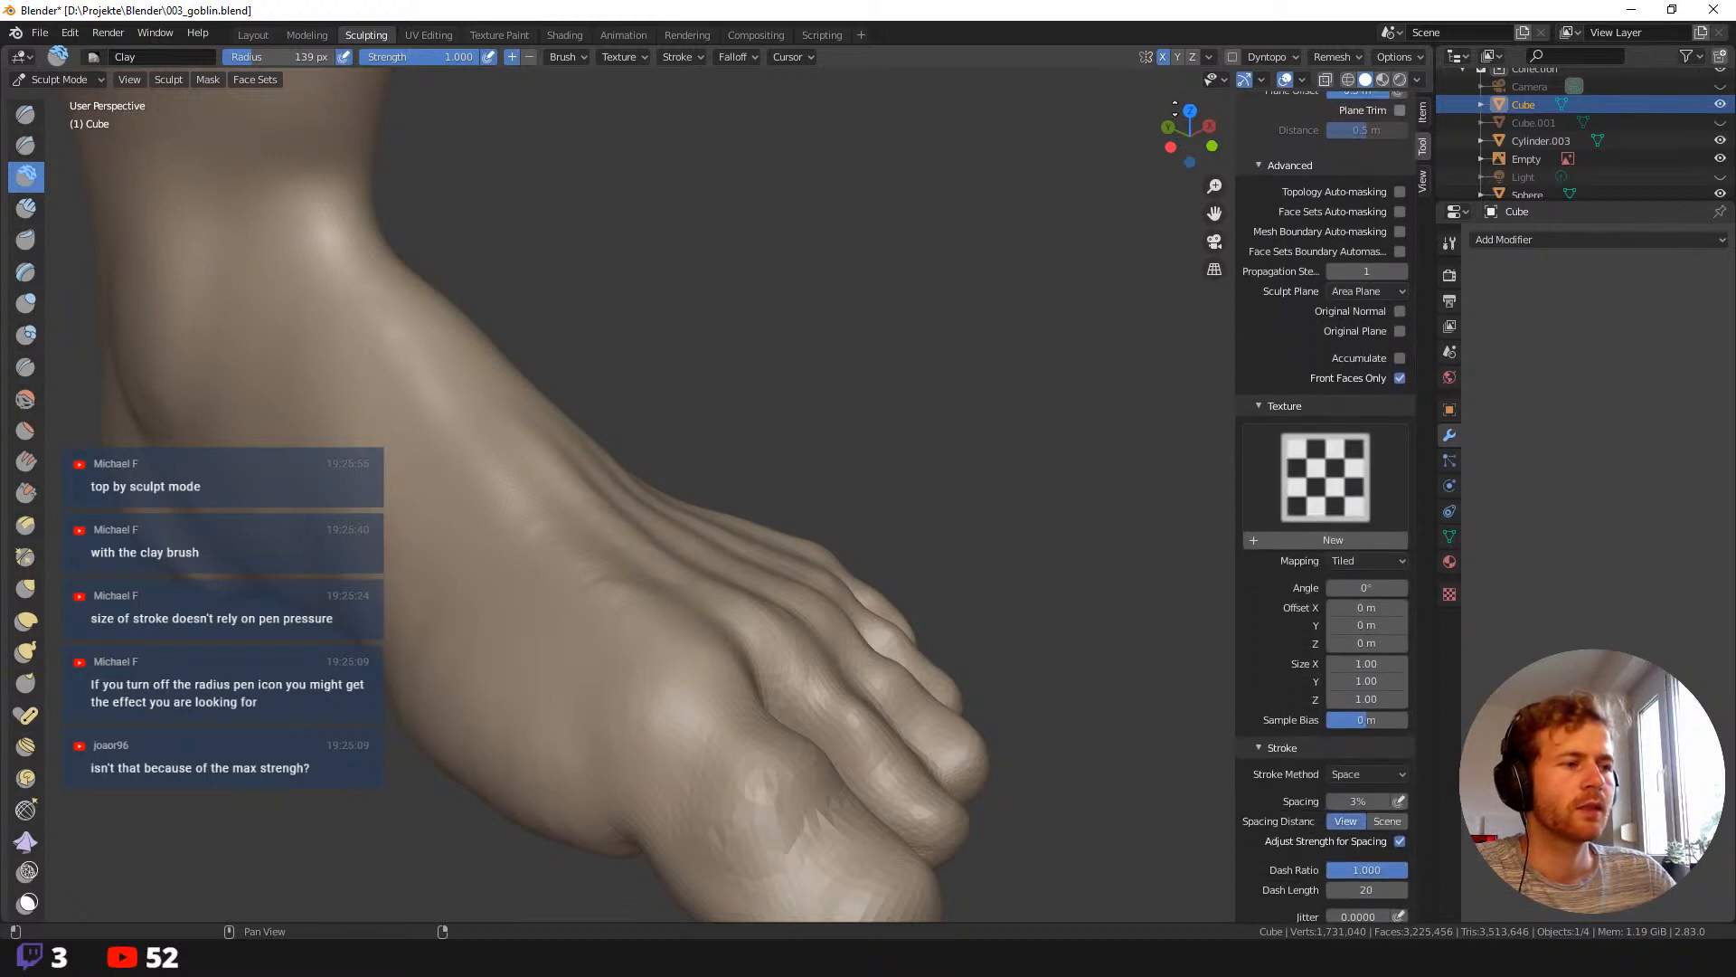
pyautogui.scroll(-6, 1266, 597)
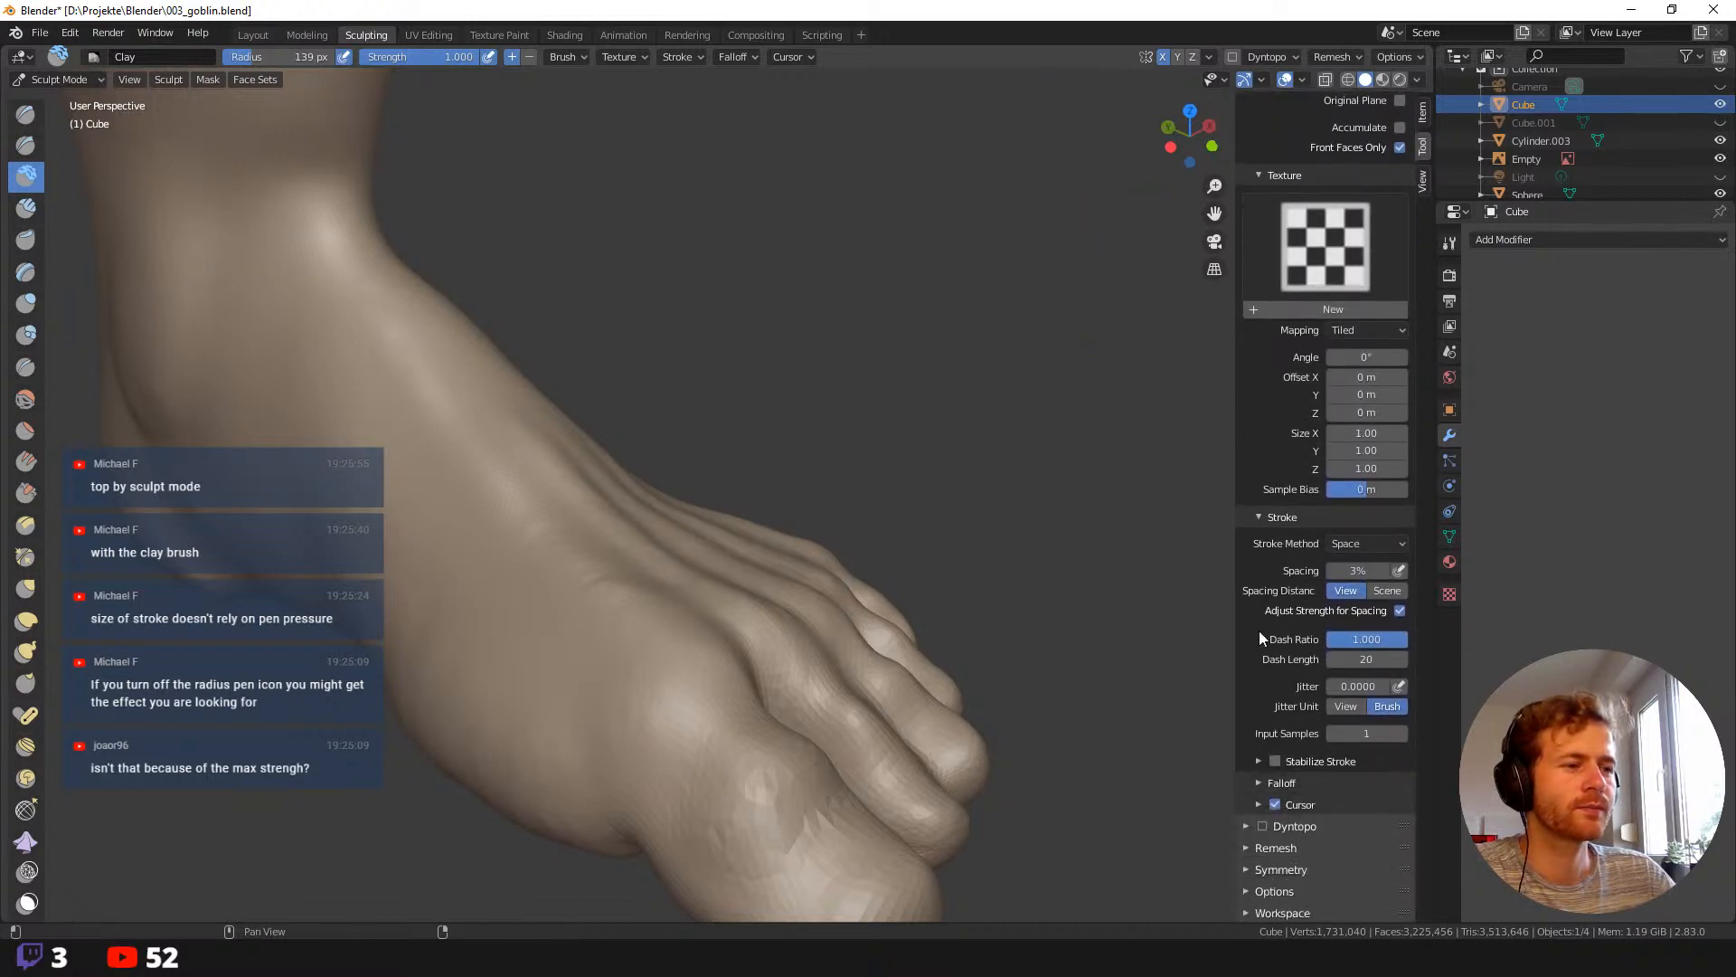
pyautogui.click(1261, 787)
pyautogui.scroll(-2, 1273, 686)
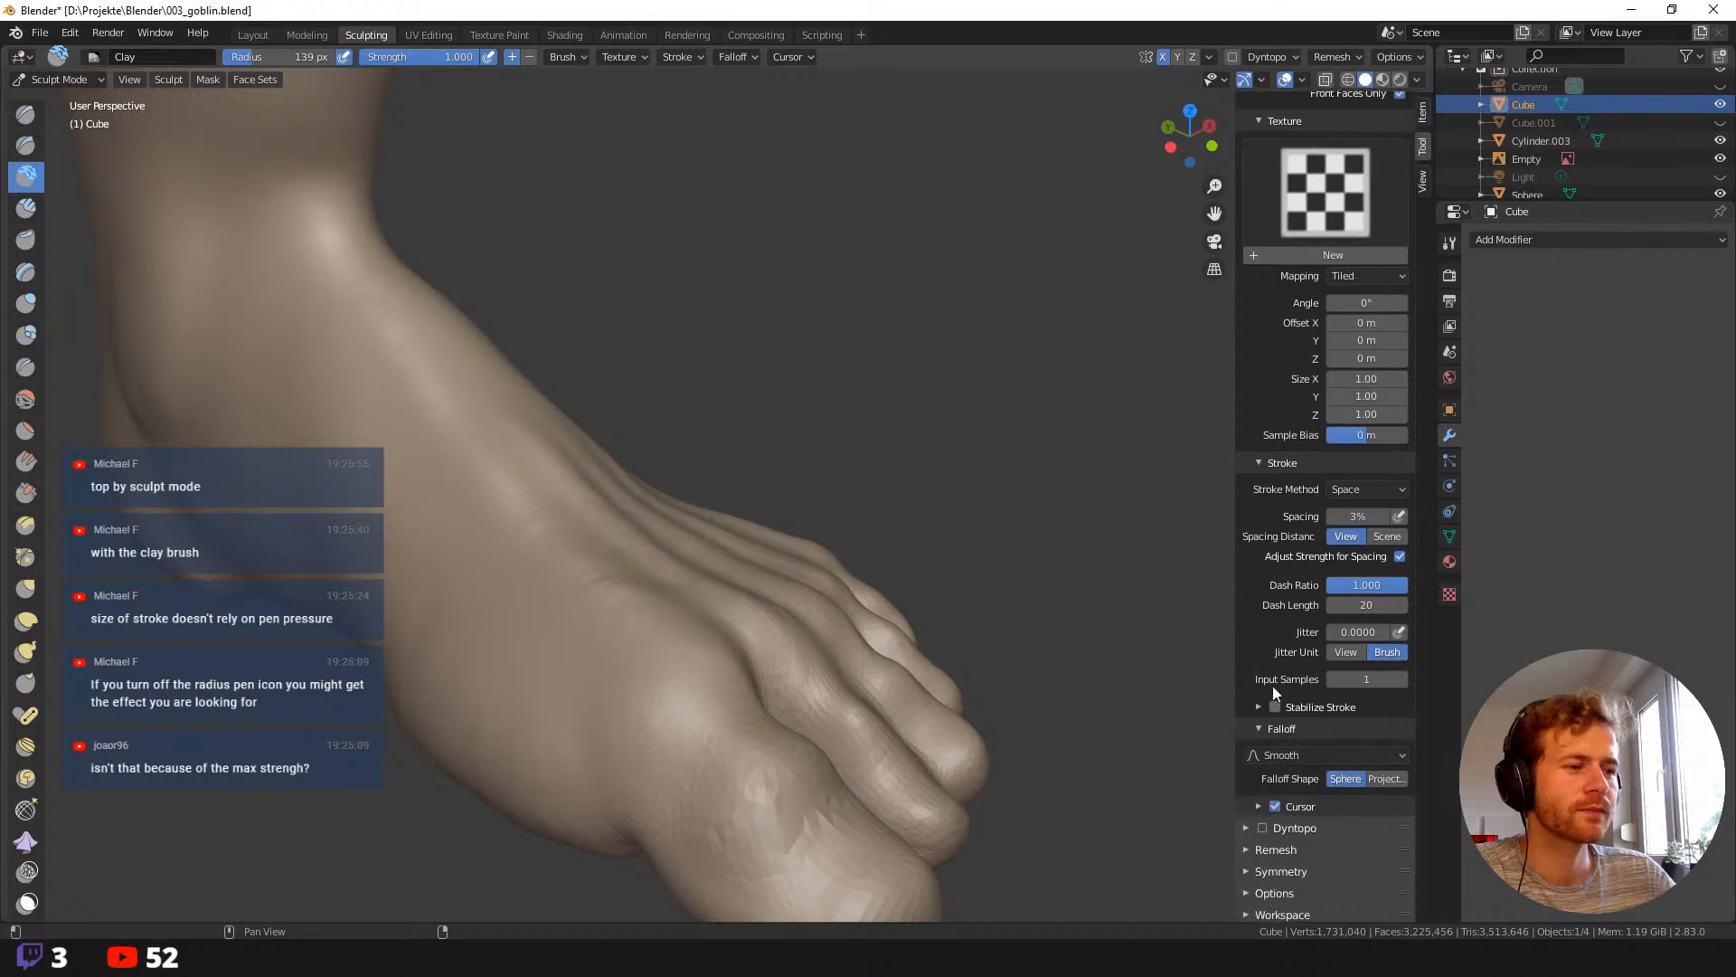
pyautogui.click(1307, 754)
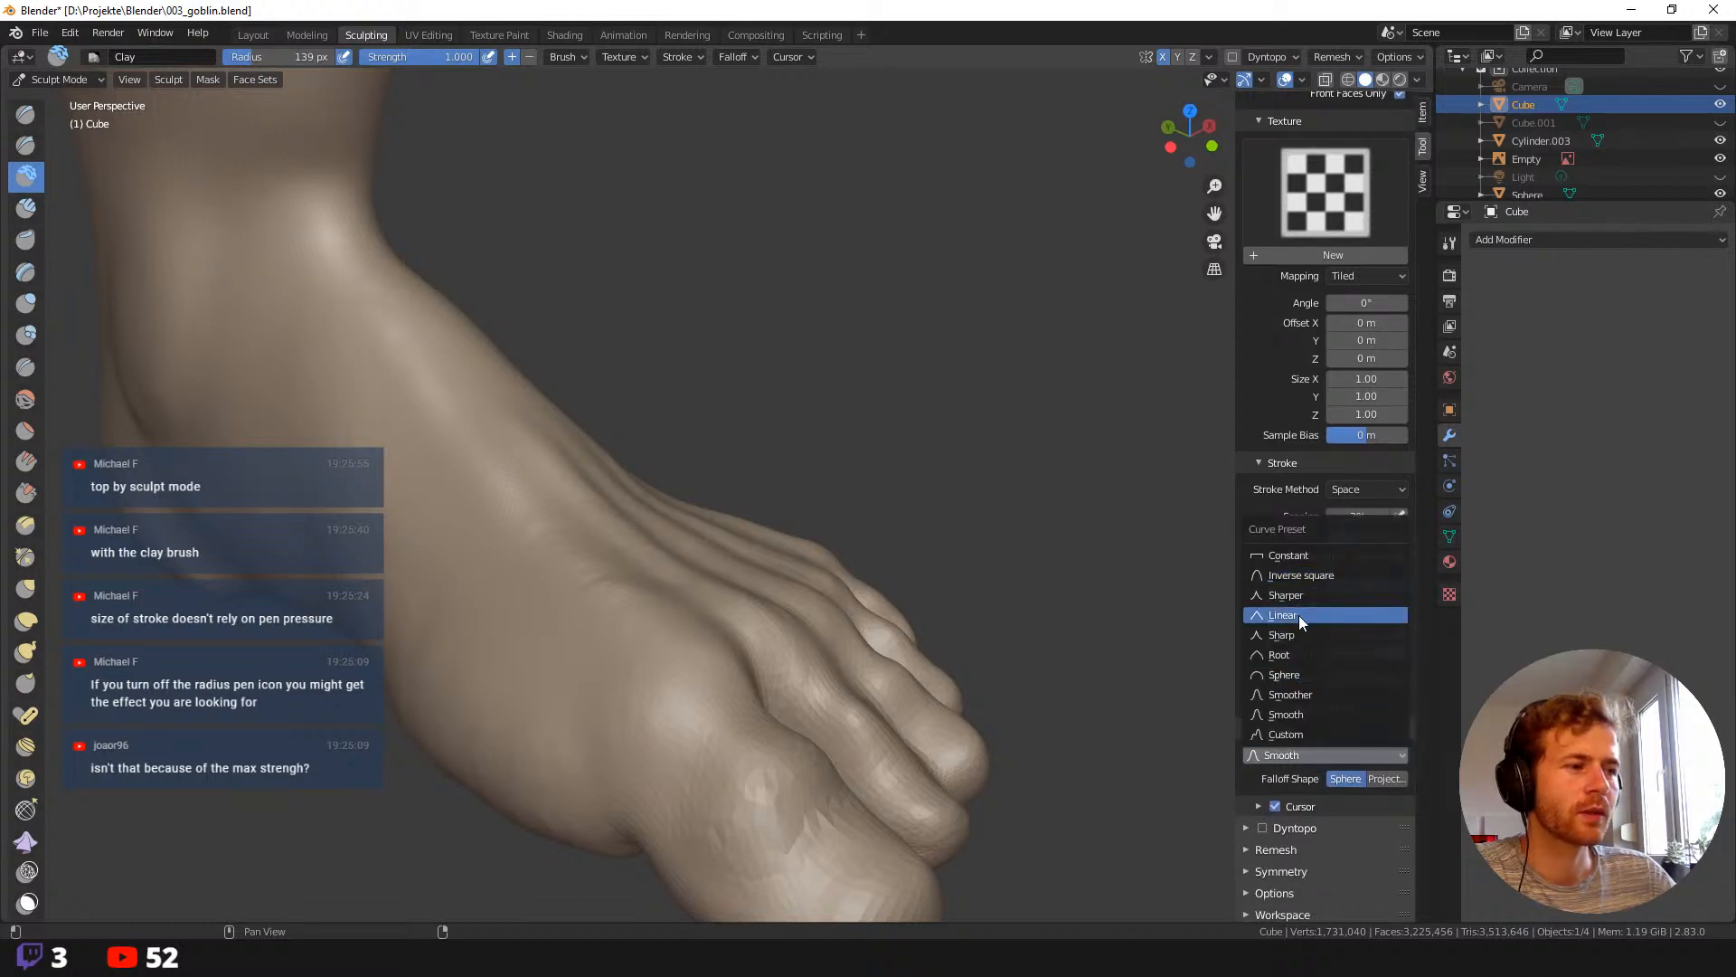
pyautogui.click(1302, 674)
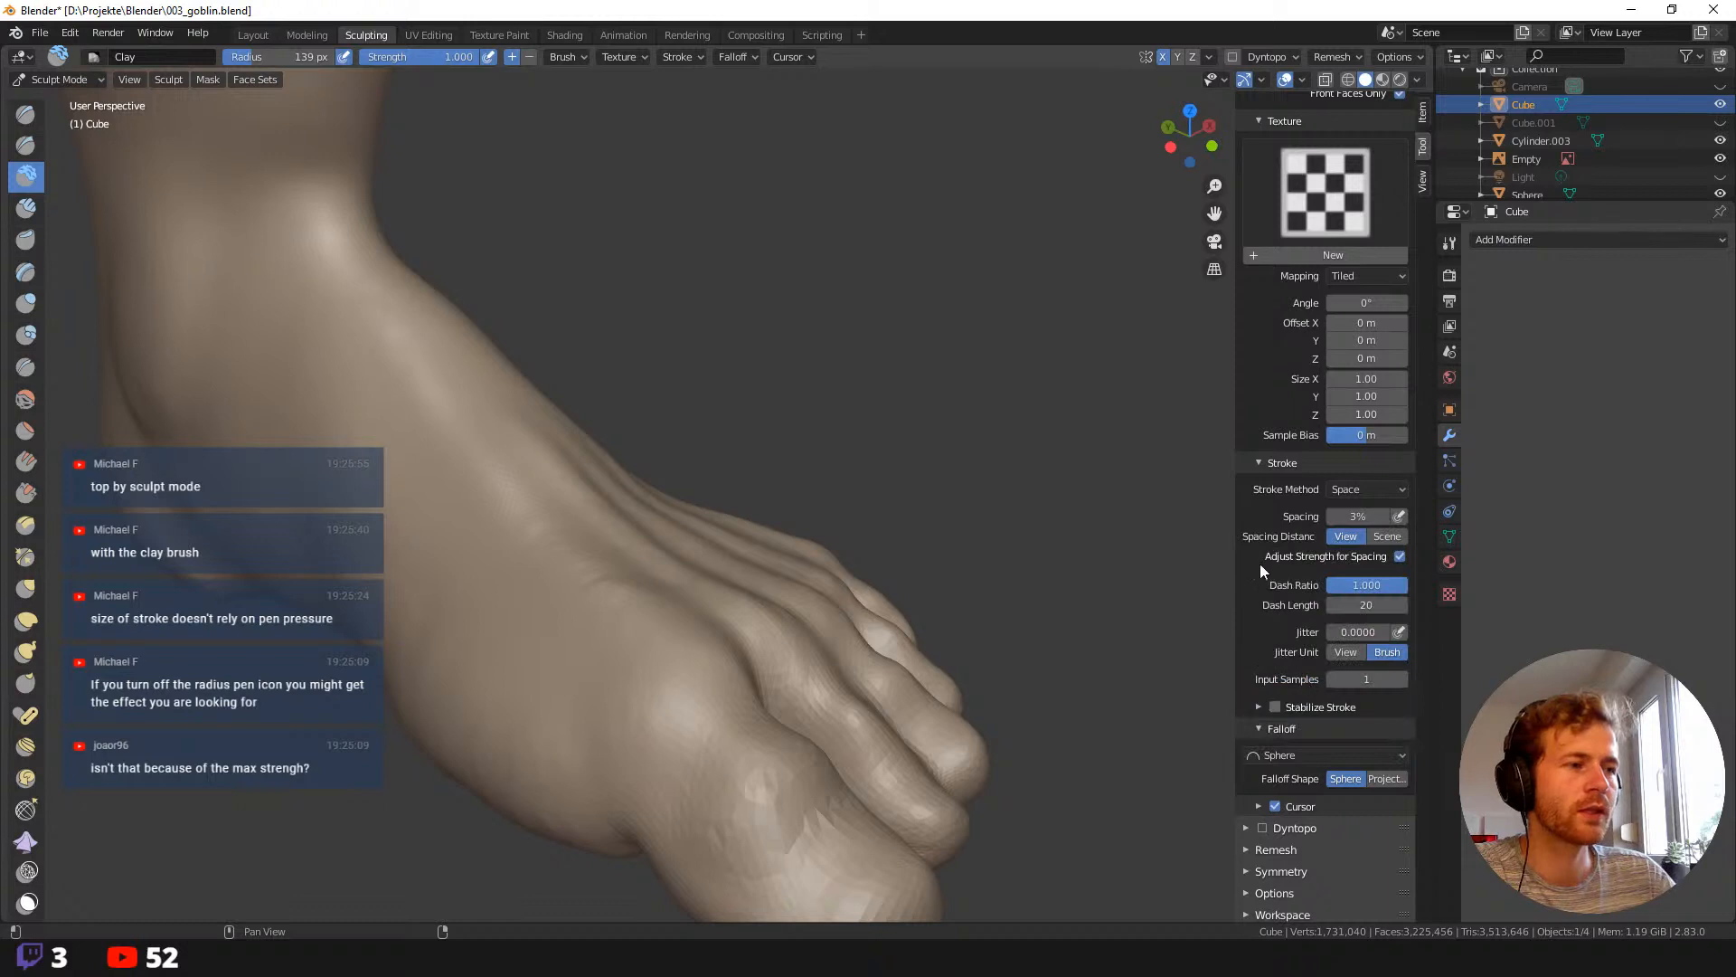
# Test the Sphere falloff with Clay strokes on the inner instep at up to 197 px radius, then undo them.
pyautogui.scroll(8, 1262, 562)
pyautogui.moveTo(425, 470)
pyautogui.mouseDown()
pyautogui.moveTo(479, 542)
pyautogui.moveTo(452, 452)
pyautogui.moveTo(520, 508)
pyautogui.mouseUp()
pyautogui.hotkey('ctrl', 'z')
pyautogui.press('f')
pyautogui.click(559, 517)
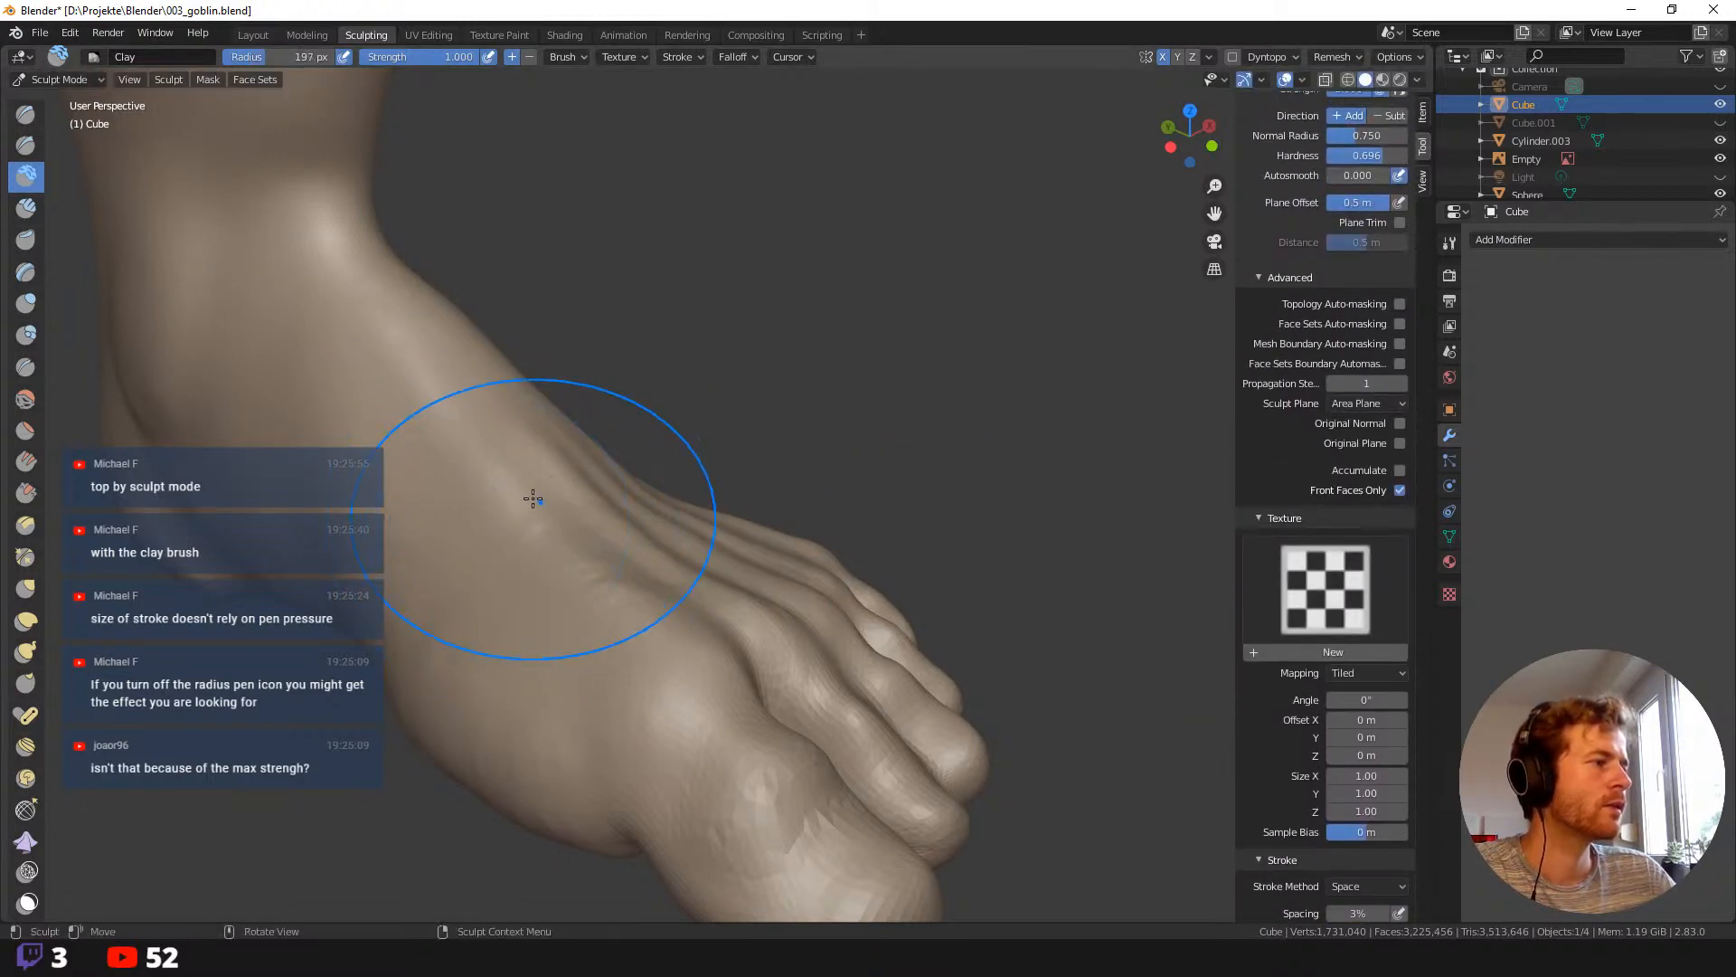
pyautogui.moveTo(439, 434)
pyautogui.mouseDown()
pyautogui.moveTo(535, 593)
pyautogui.moveTo(548, 687)
pyautogui.mouseUp()
pyautogui.hotkey('ctrl', 'z')
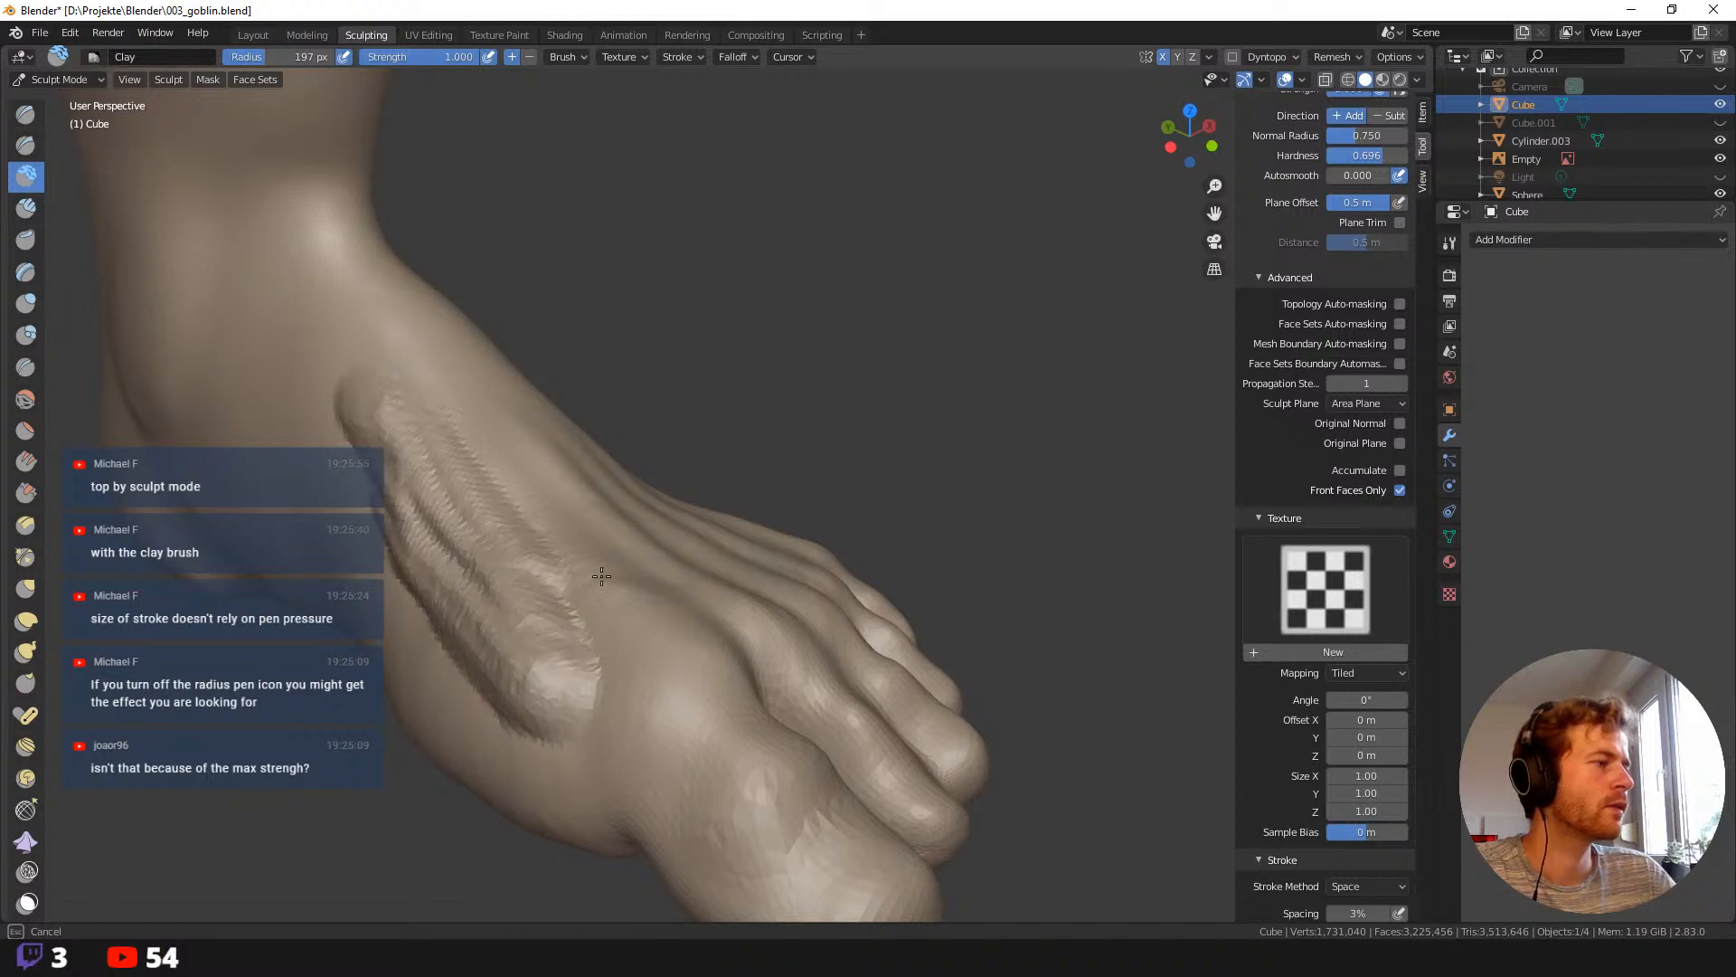
# Try Clay strokes with the Sphere falloff along the instep at 93 px and 132 px radius, undoing them.
pyautogui.press('f')
pyautogui.click(463, 576)
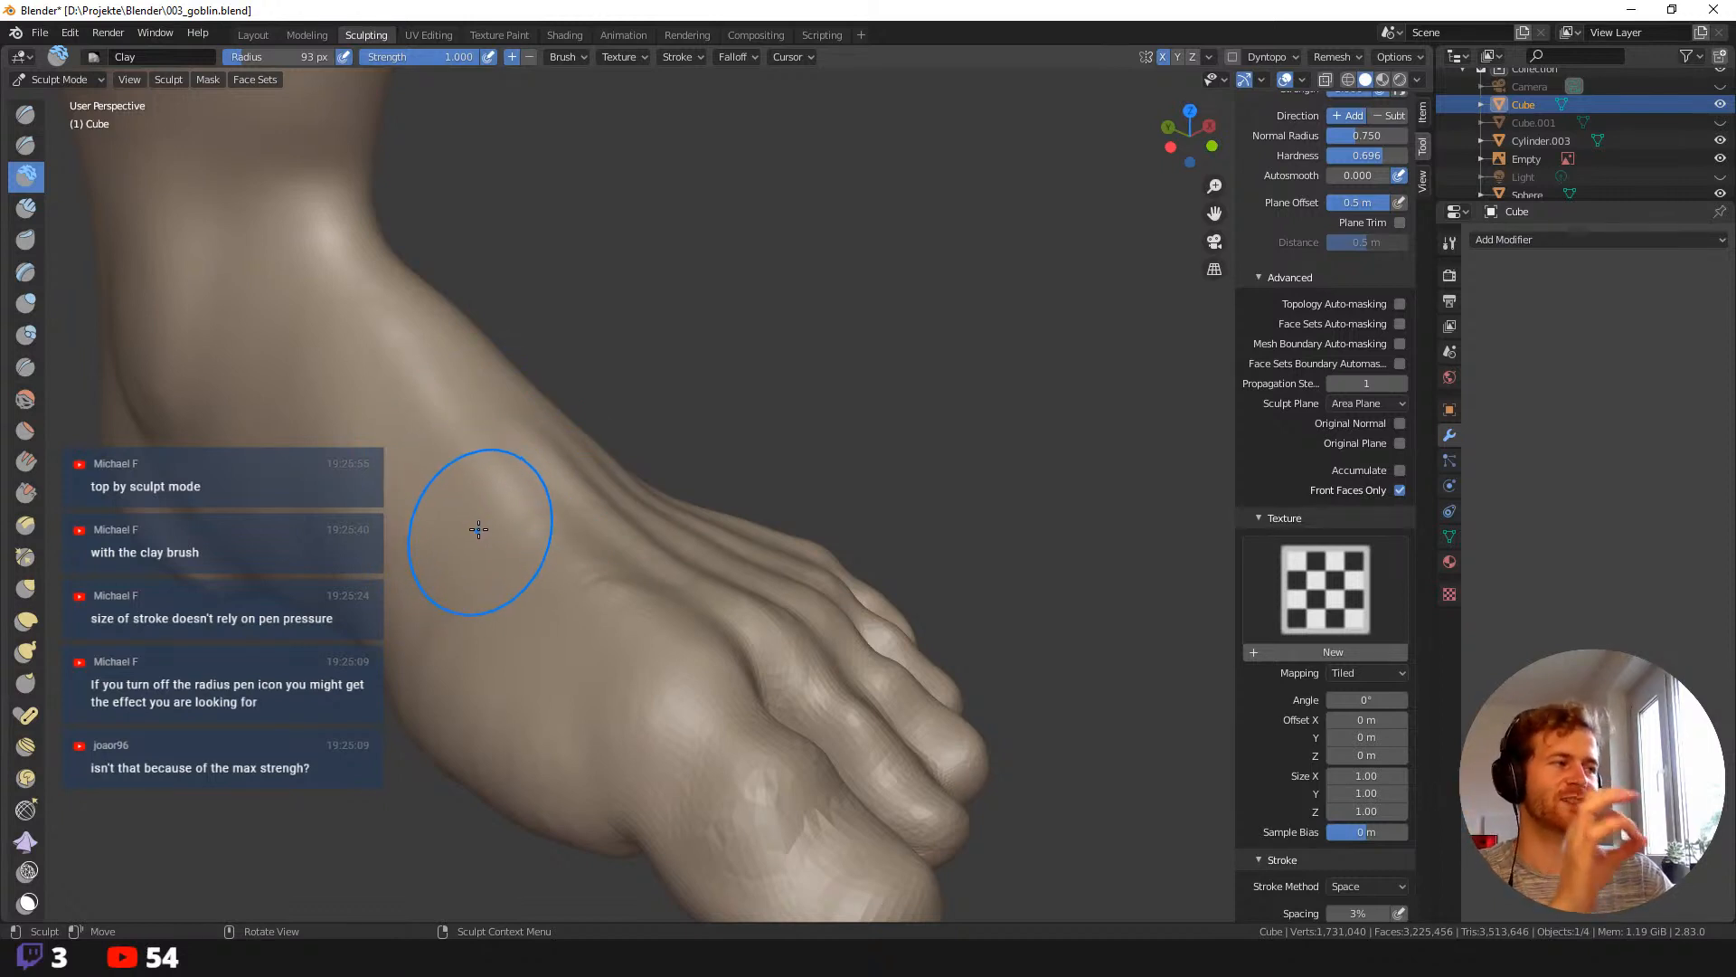
pyautogui.moveTo(468, 463)
pyautogui.mouseDown()
pyautogui.moveTo(565, 615)
pyautogui.moveTo(623, 643)
pyautogui.mouseUp()
pyautogui.moveTo(452, 467)
pyautogui.mouseDown()
pyautogui.moveTo(378, 371)
pyautogui.moveTo(465, 489)
pyautogui.mouseUp()
pyautogui.hotkey('ctrl', 'z')
pyautogui.press('f')
pyautogui.click(496, 458)
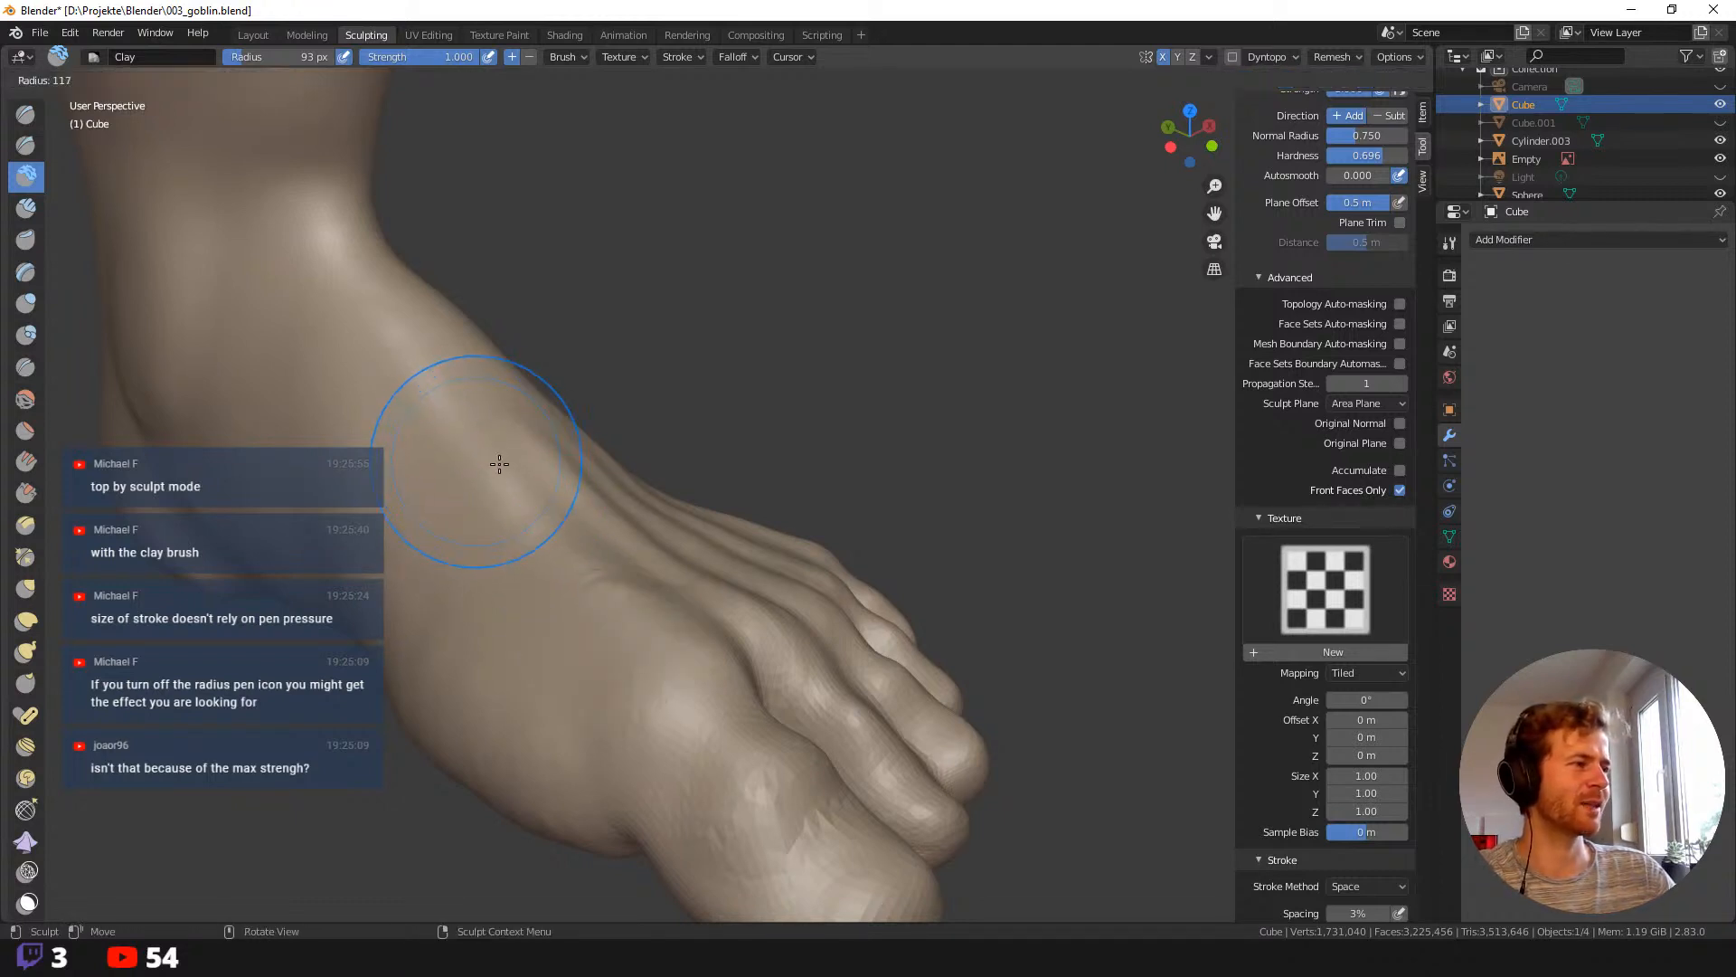
pyautogui.moveTo(398, 373); pyautogui.dragTo(565, 525)
pyautogui.hotkey('ctrl', 'z')
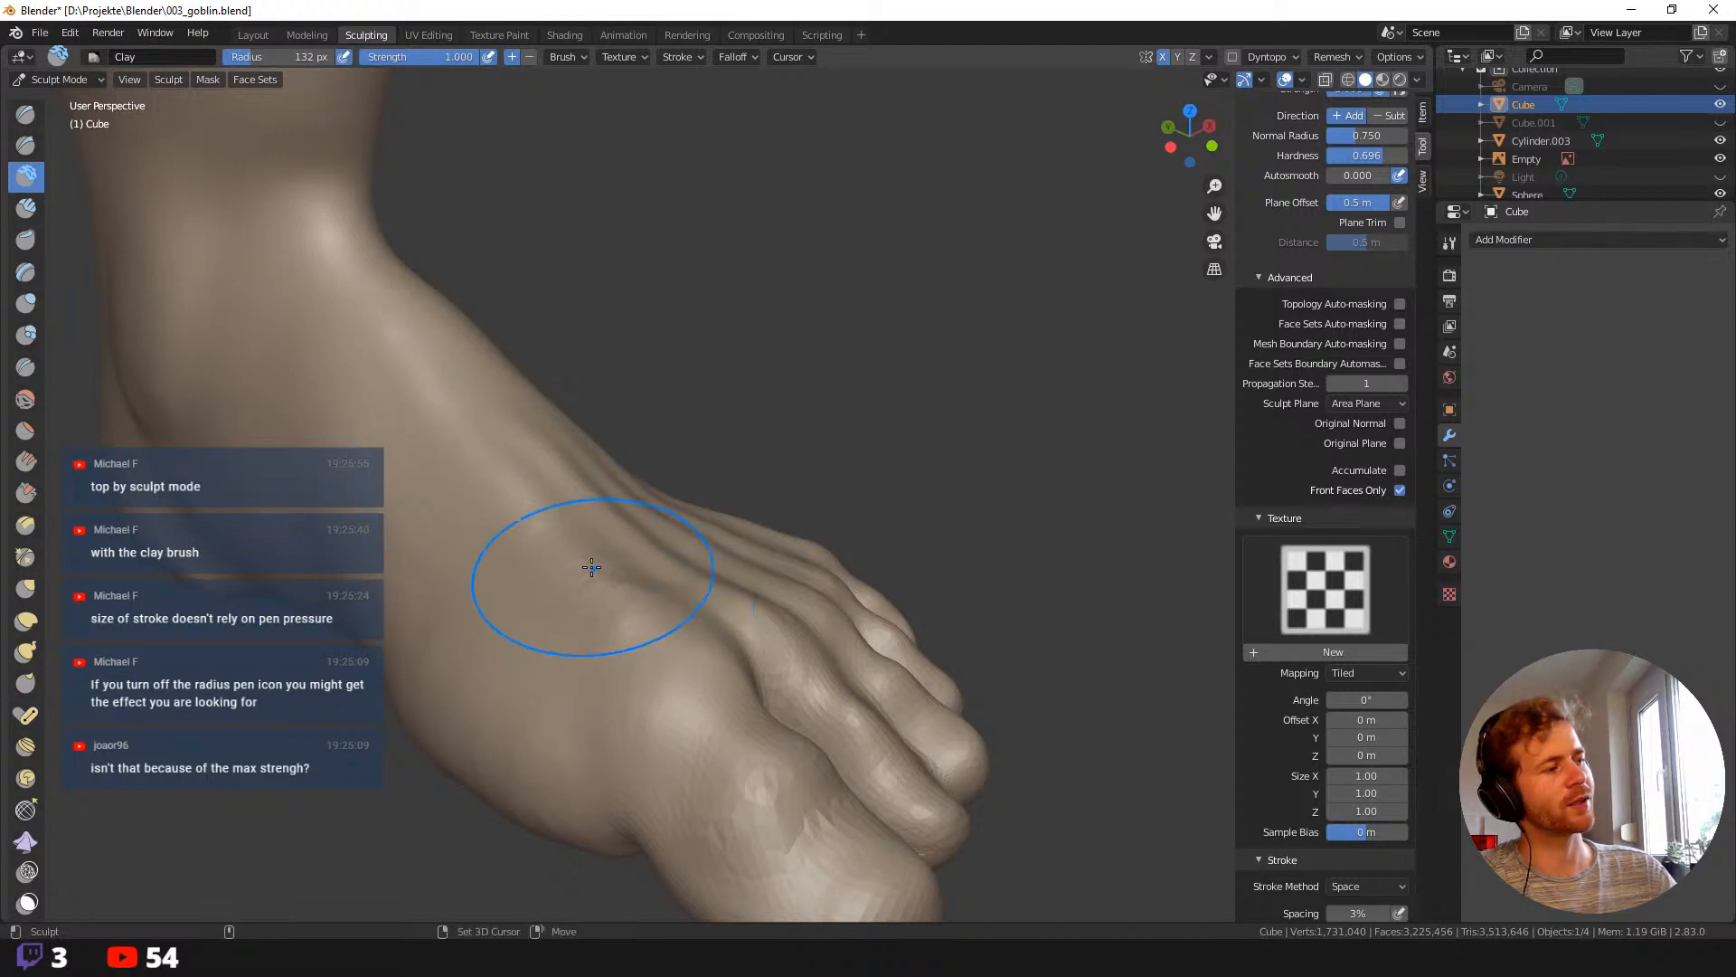
# Nudge the top contour of the instep slightly upward behind the toes with the Grab brush at a 122 px radius.
pyautogui.moveTo(592, 567); pyautogui.dragTo(647, 348, button='middle')
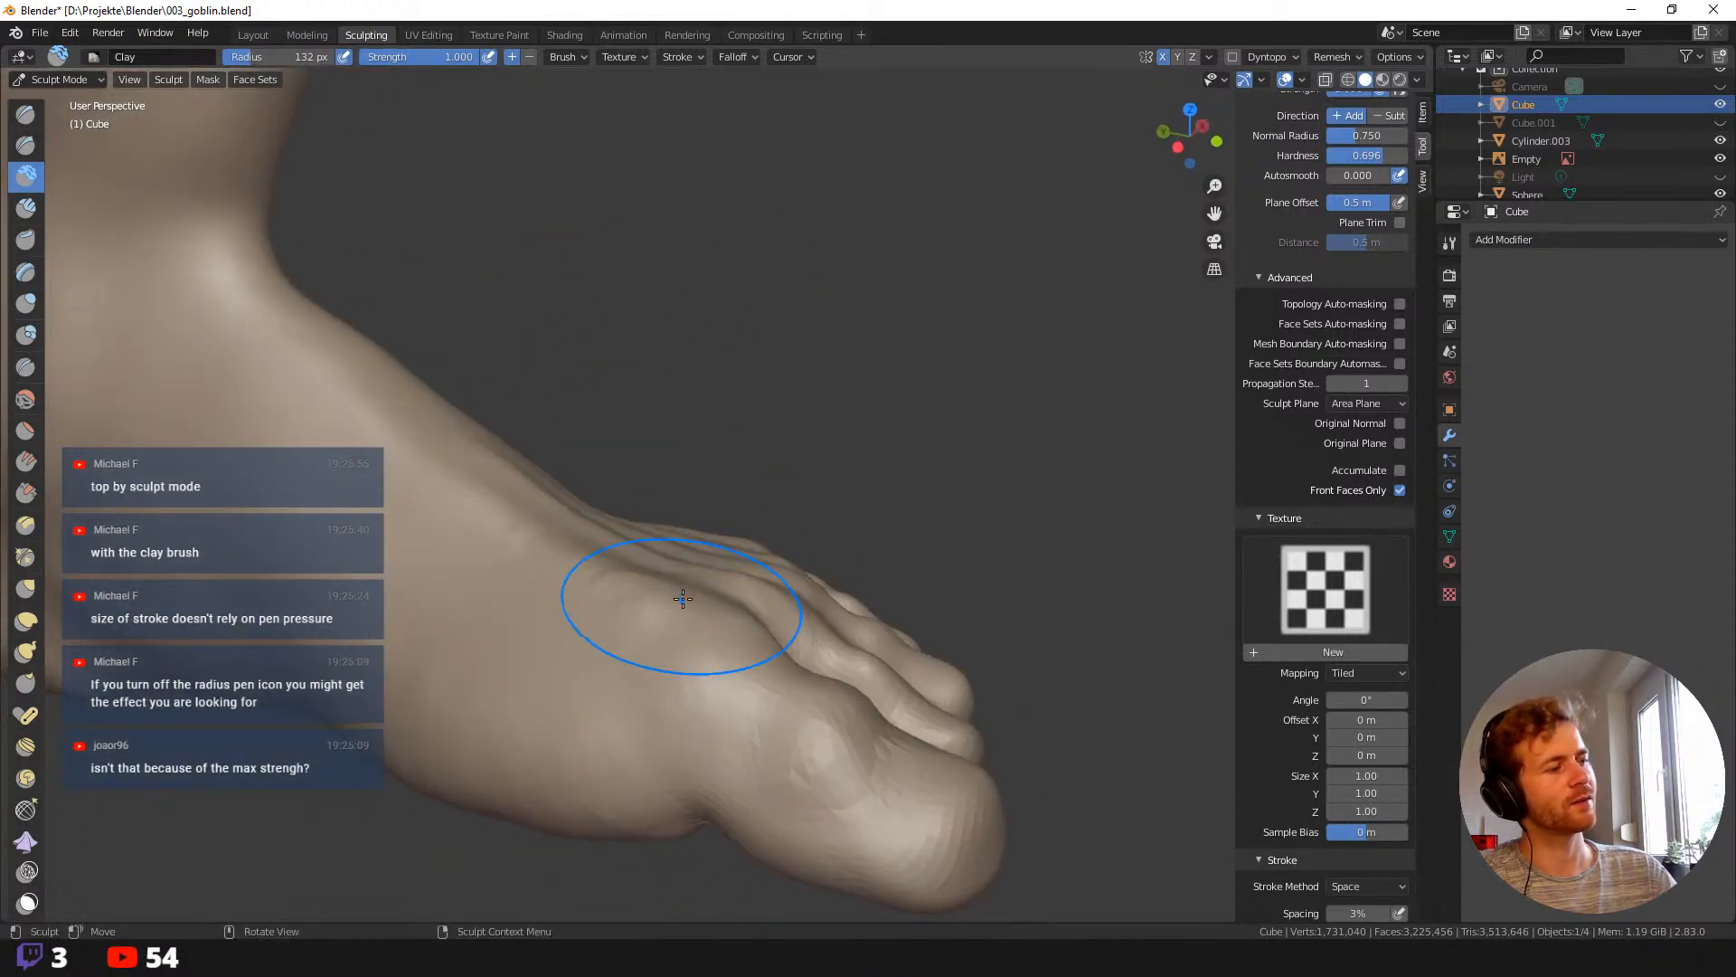
pyautogui.press('g')
pyautogui.press('f')
pyautogui.click(714, 617)
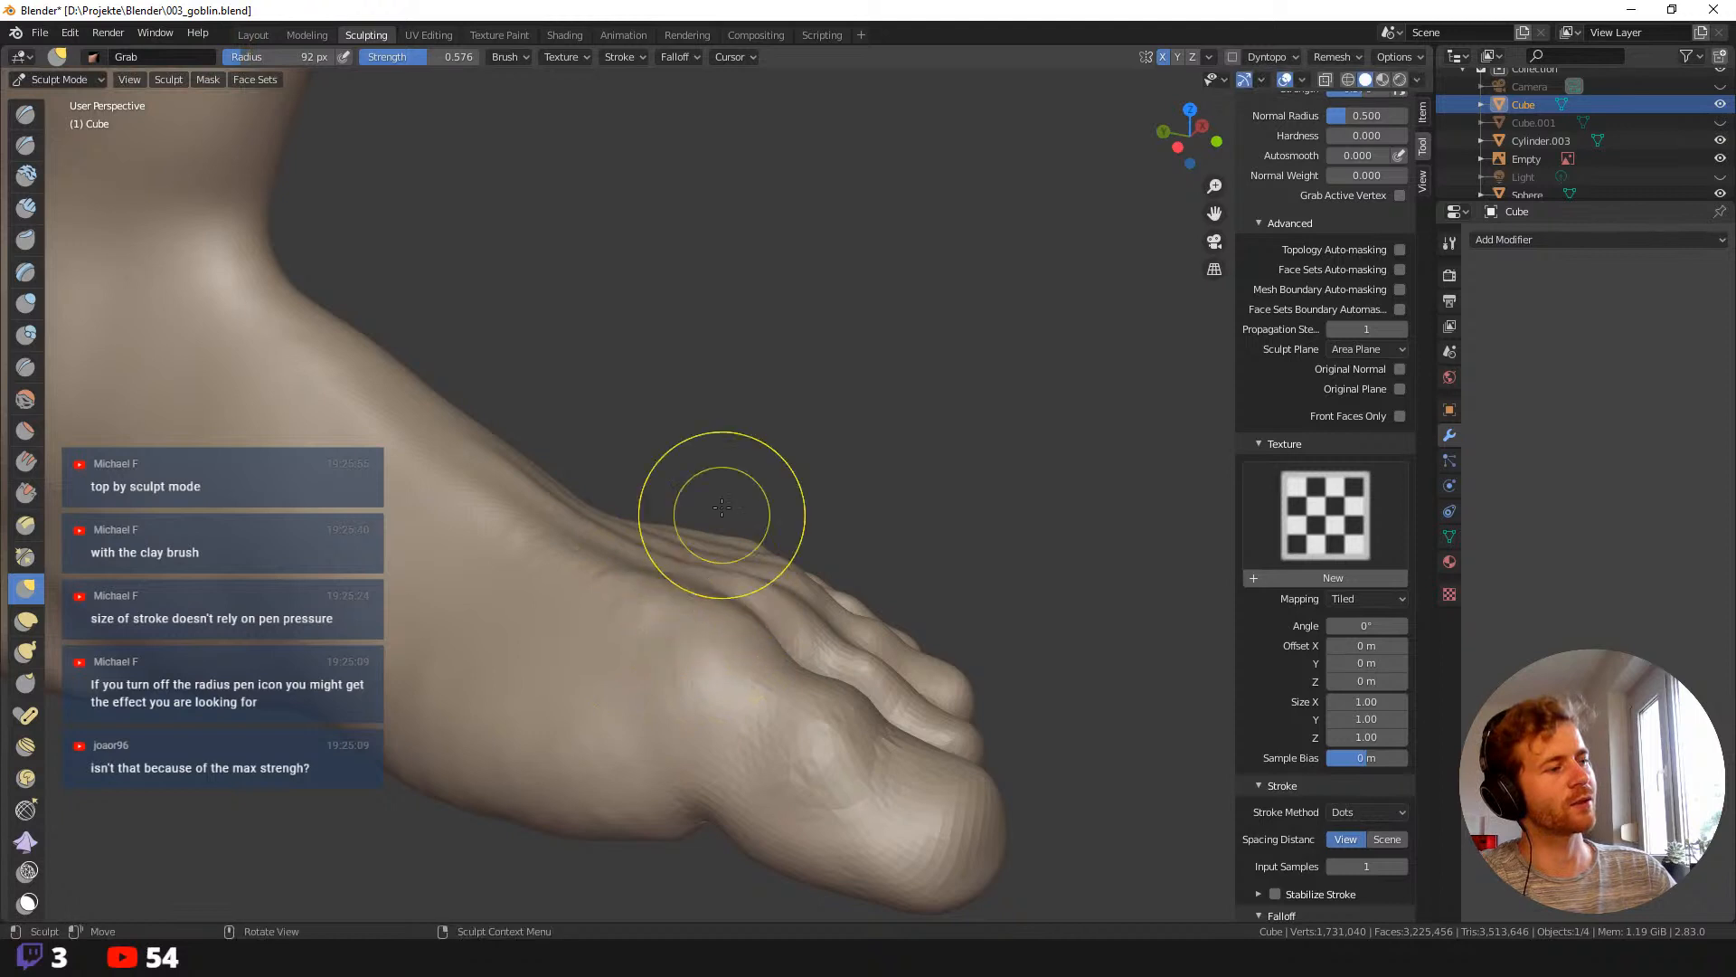
pyautogui.moveTo(721, 507)
pyautogui.mouseDown(button='middle')
pyautogui.moveTo(601, 569)
pyautogui.moveTo(668, 621)
pyautogui.moveTo(620, 406)
pyautogui.mouseUp(button='middle')
pyautogui.press('f')
pyautogui.click(671, 637)
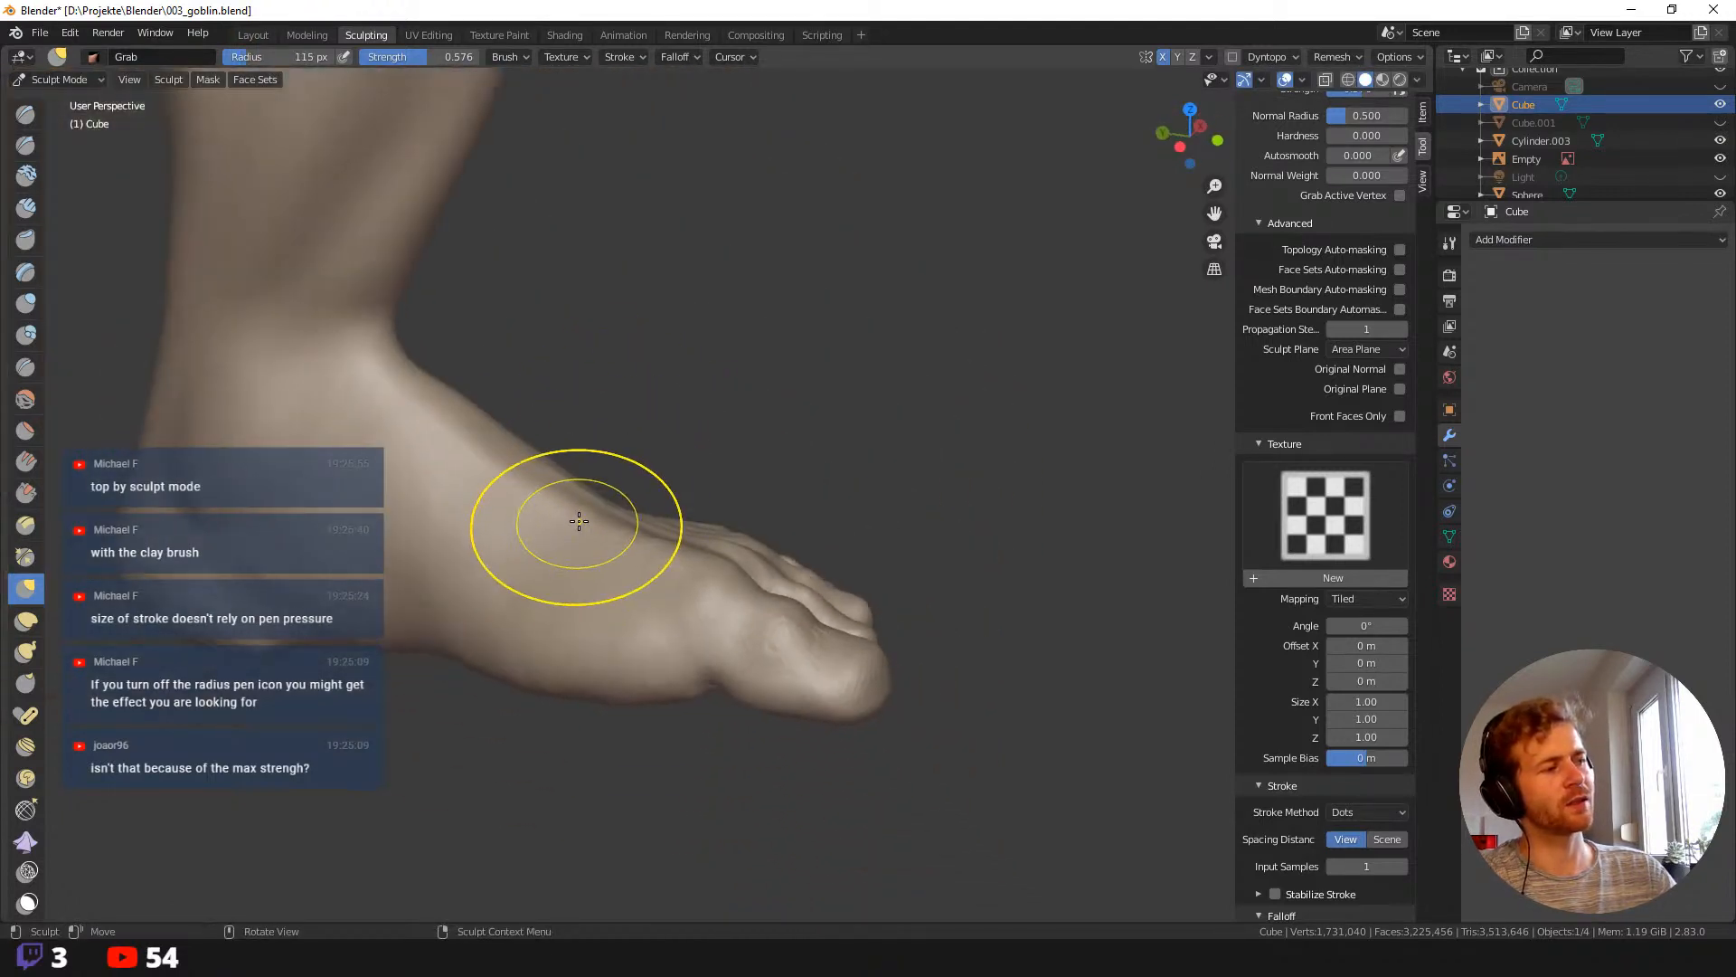
pyautogui.press('f')
pyautogui.click(636, 514)
pyautogui.moveTo(610, 513); pyautogui.dragTo(614, 504)
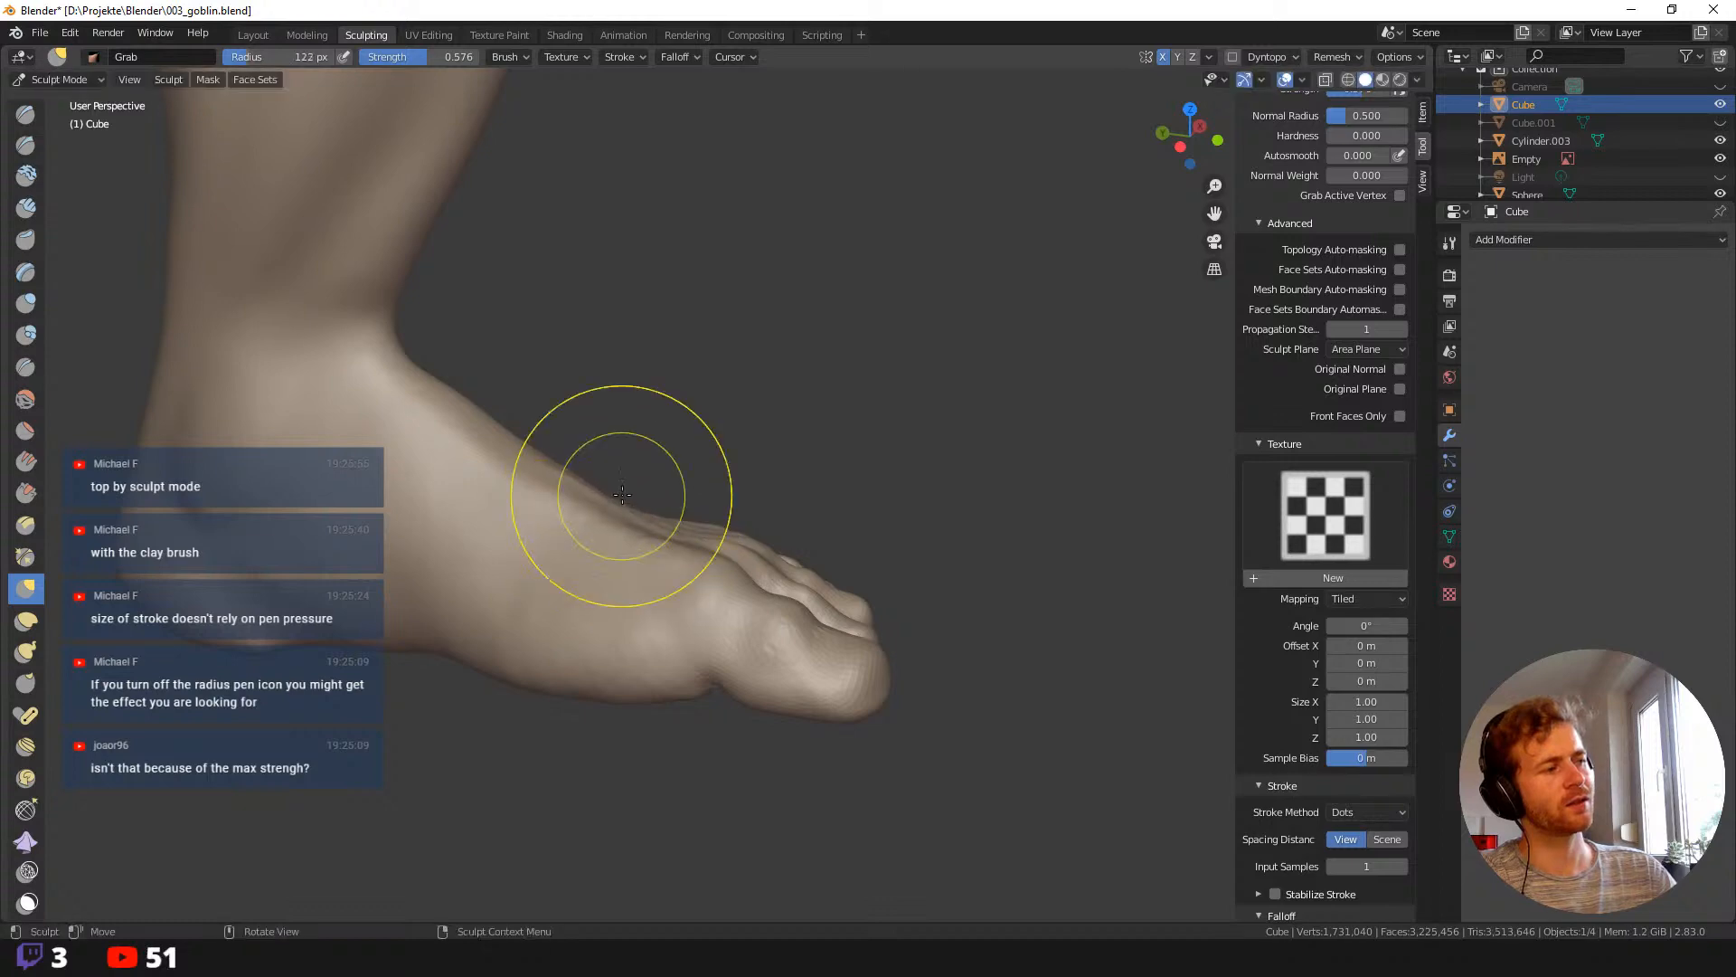
# Set the Grab brush radius to 145 px and enable Grab Active Vertex and Topology Auto-Masking.
pyautogui.moveTo(622, 493); pyautogui.dragTo(553, 532, button='middle')
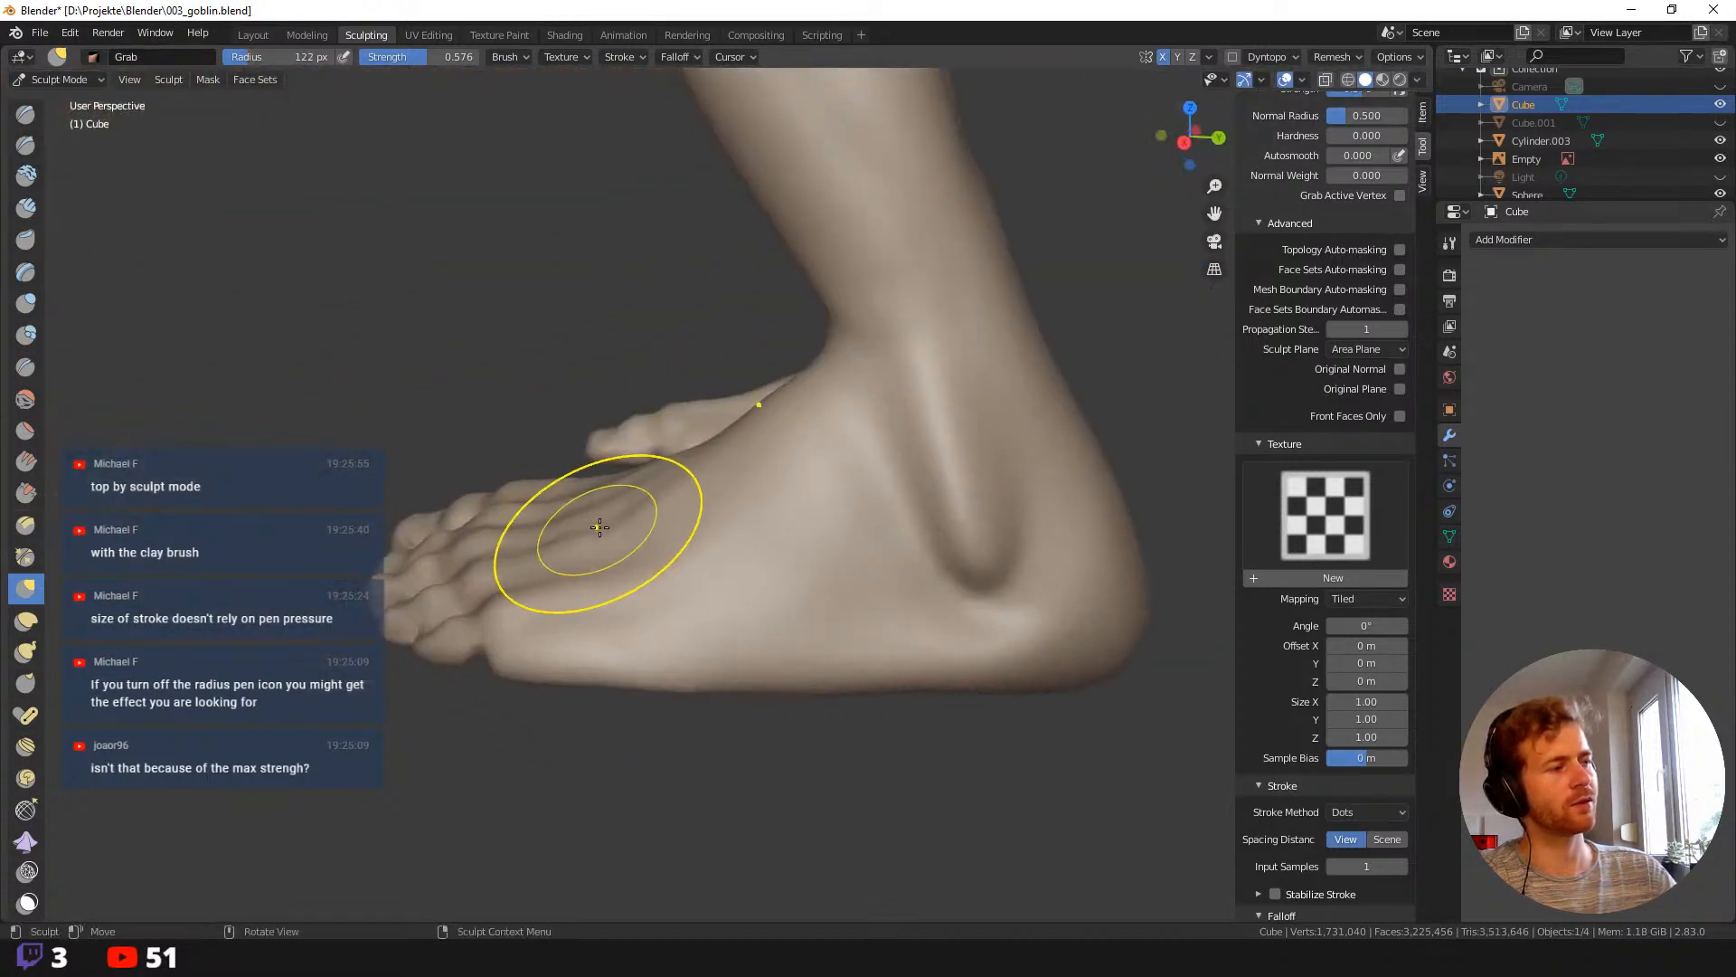
pyautogui.press('f')
pyautogui.click(643, 508)
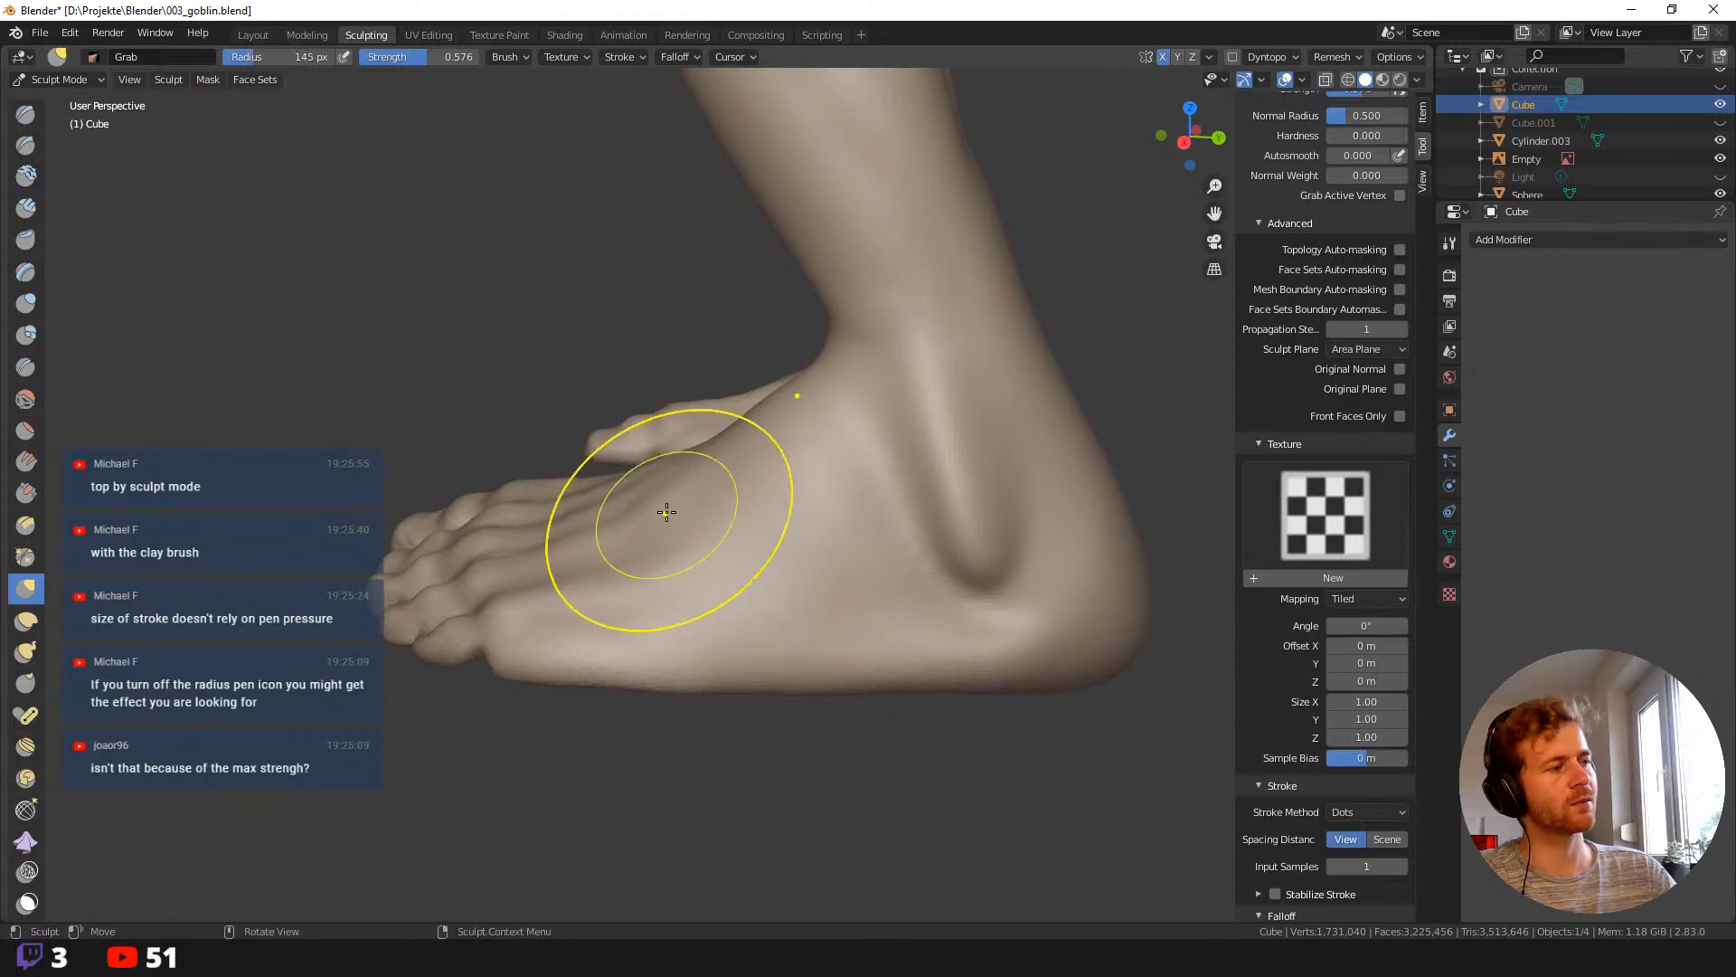
pyautogui.moveTo(666, 516)
pyautogui.mouseDown(button='middle')
pyautogui.moveTo(687, 463)
pyautogui.moveTo(657, 545)
pyautogui.mouseUp(button='middle')
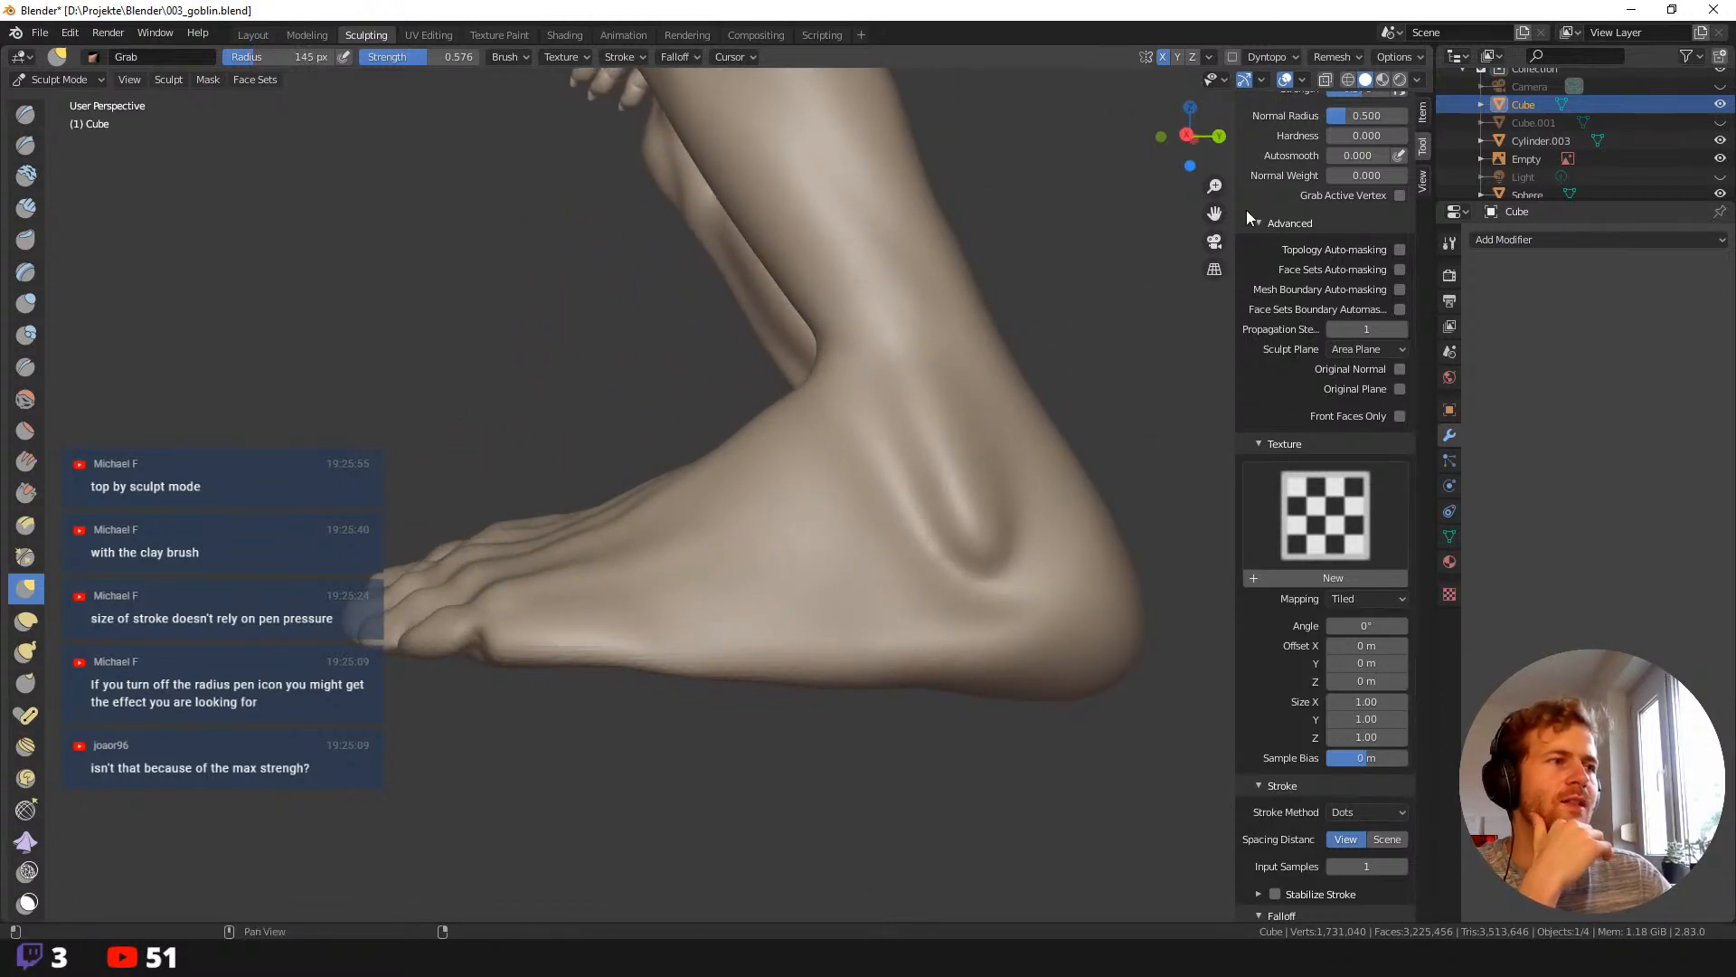
pyautogui.scroll(8, 1288, 249)
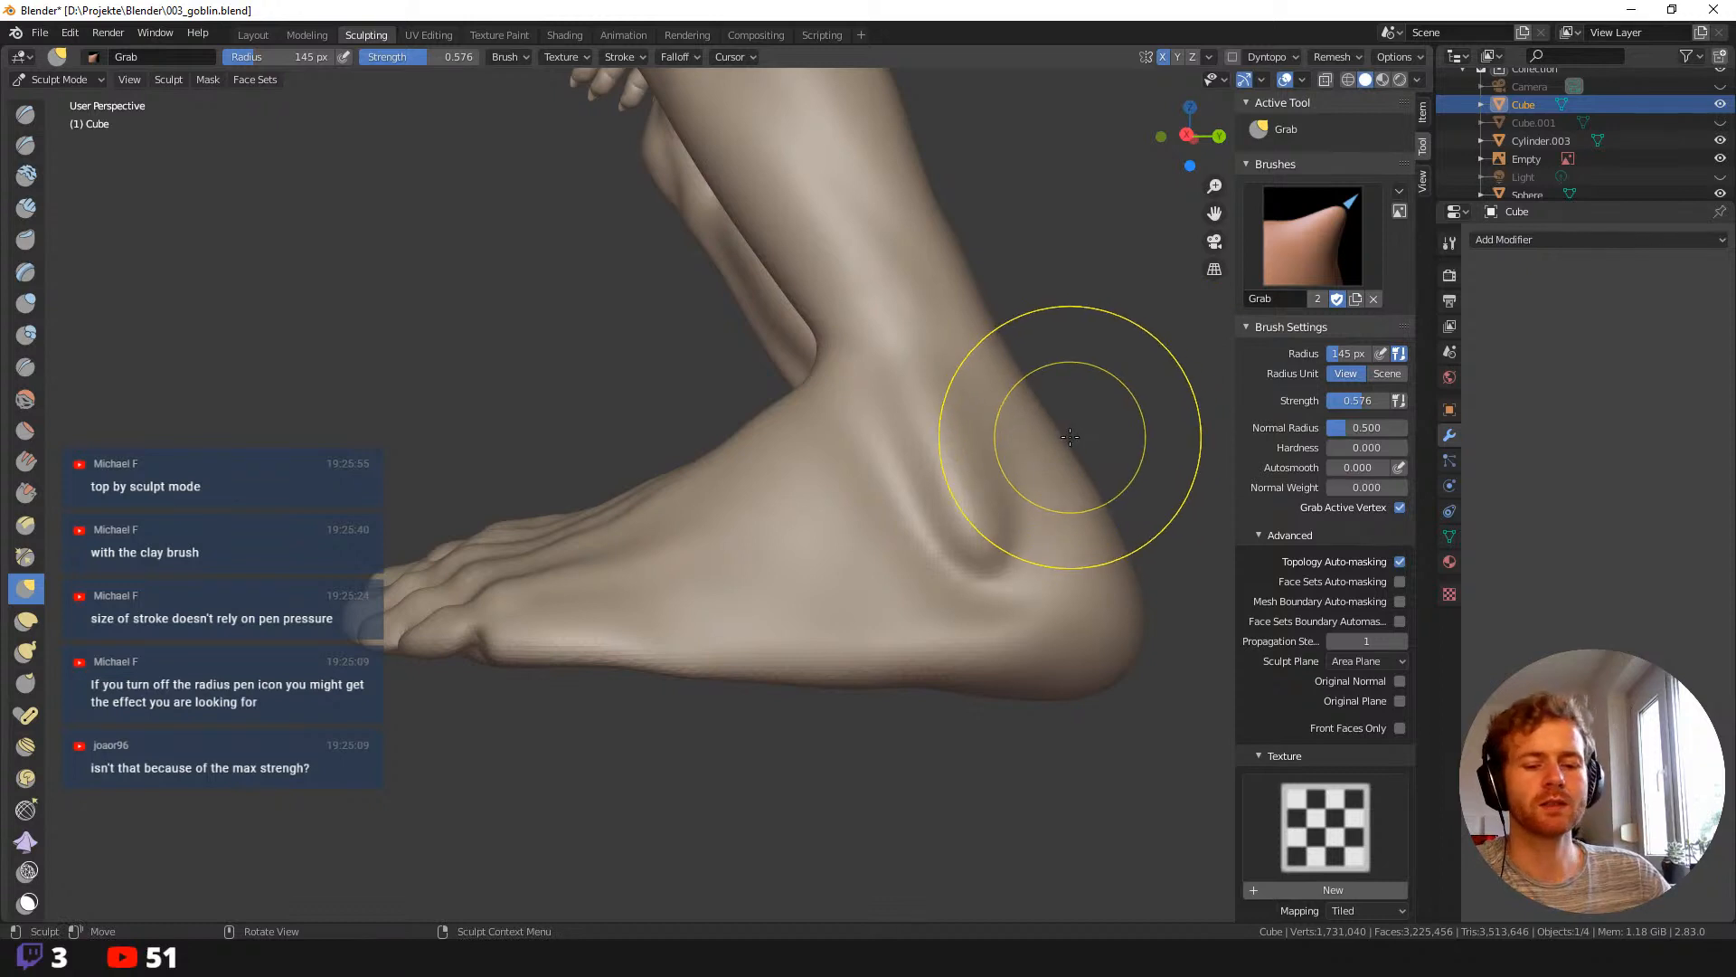
# Try a Clay stroke at strength 0.519 in front of the outer ankle and smooth the area.
pyautogui.press('c')
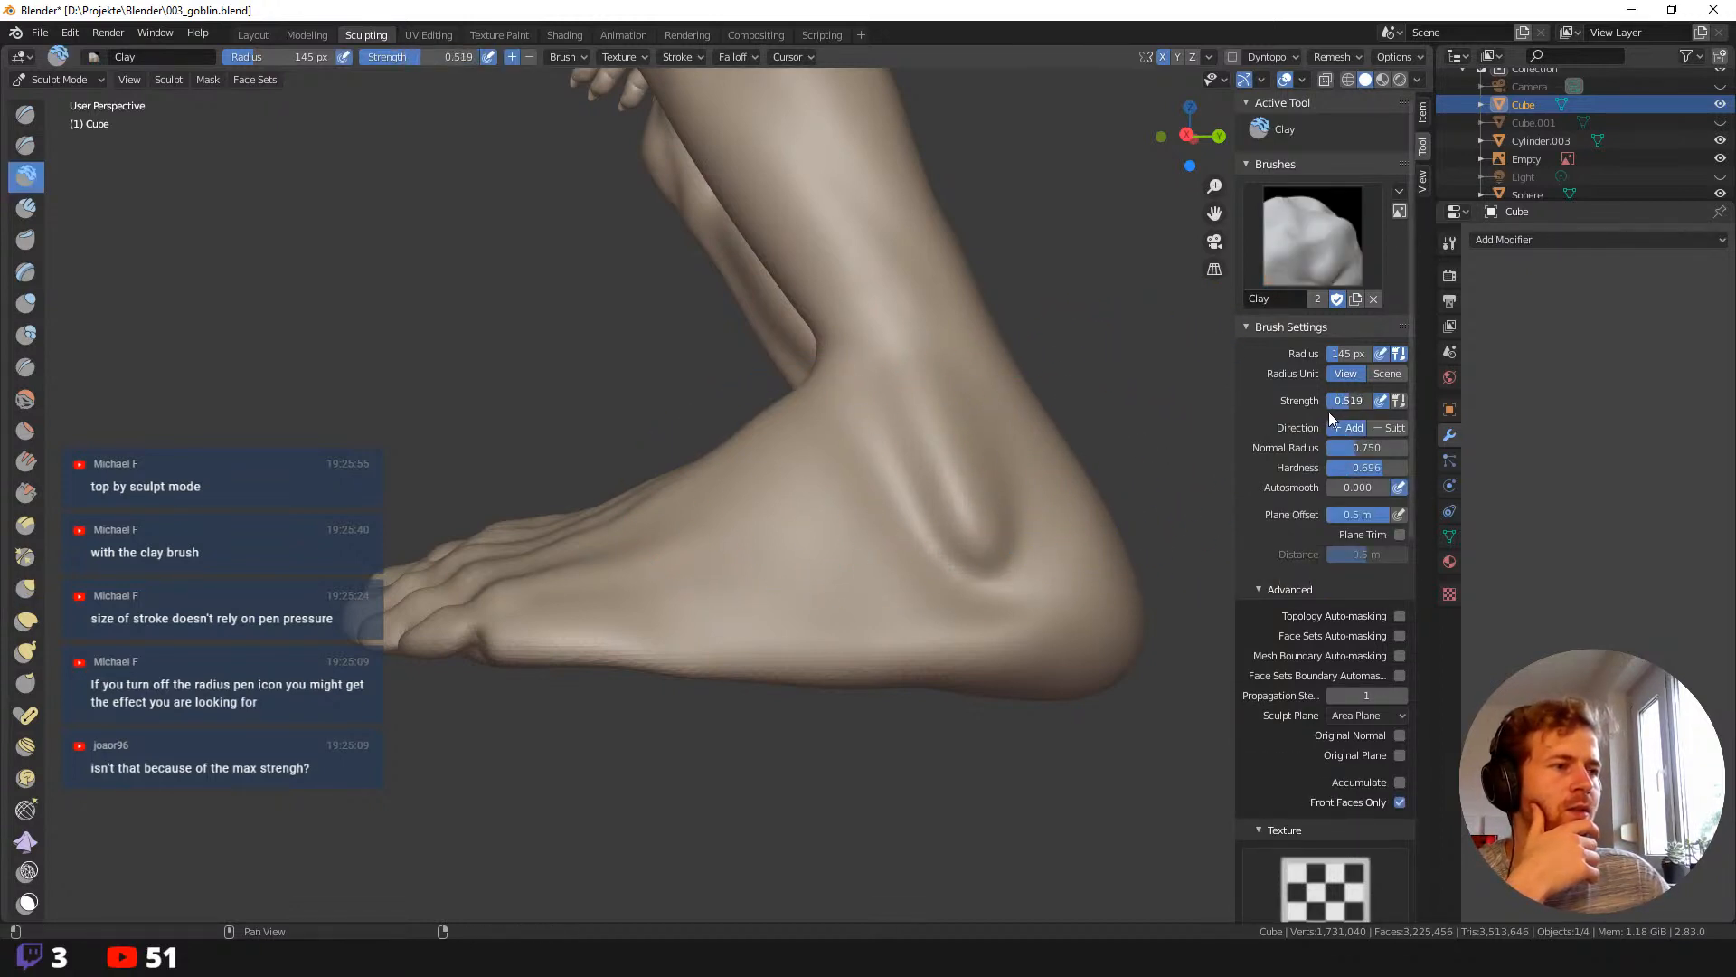
pyautogui.moveTo(1327, 410); pyautogui.dragTo(1333, 413)
pyautogui.moveTo(904, 407); pyautogui.dragTo(703, 412, button='middle')
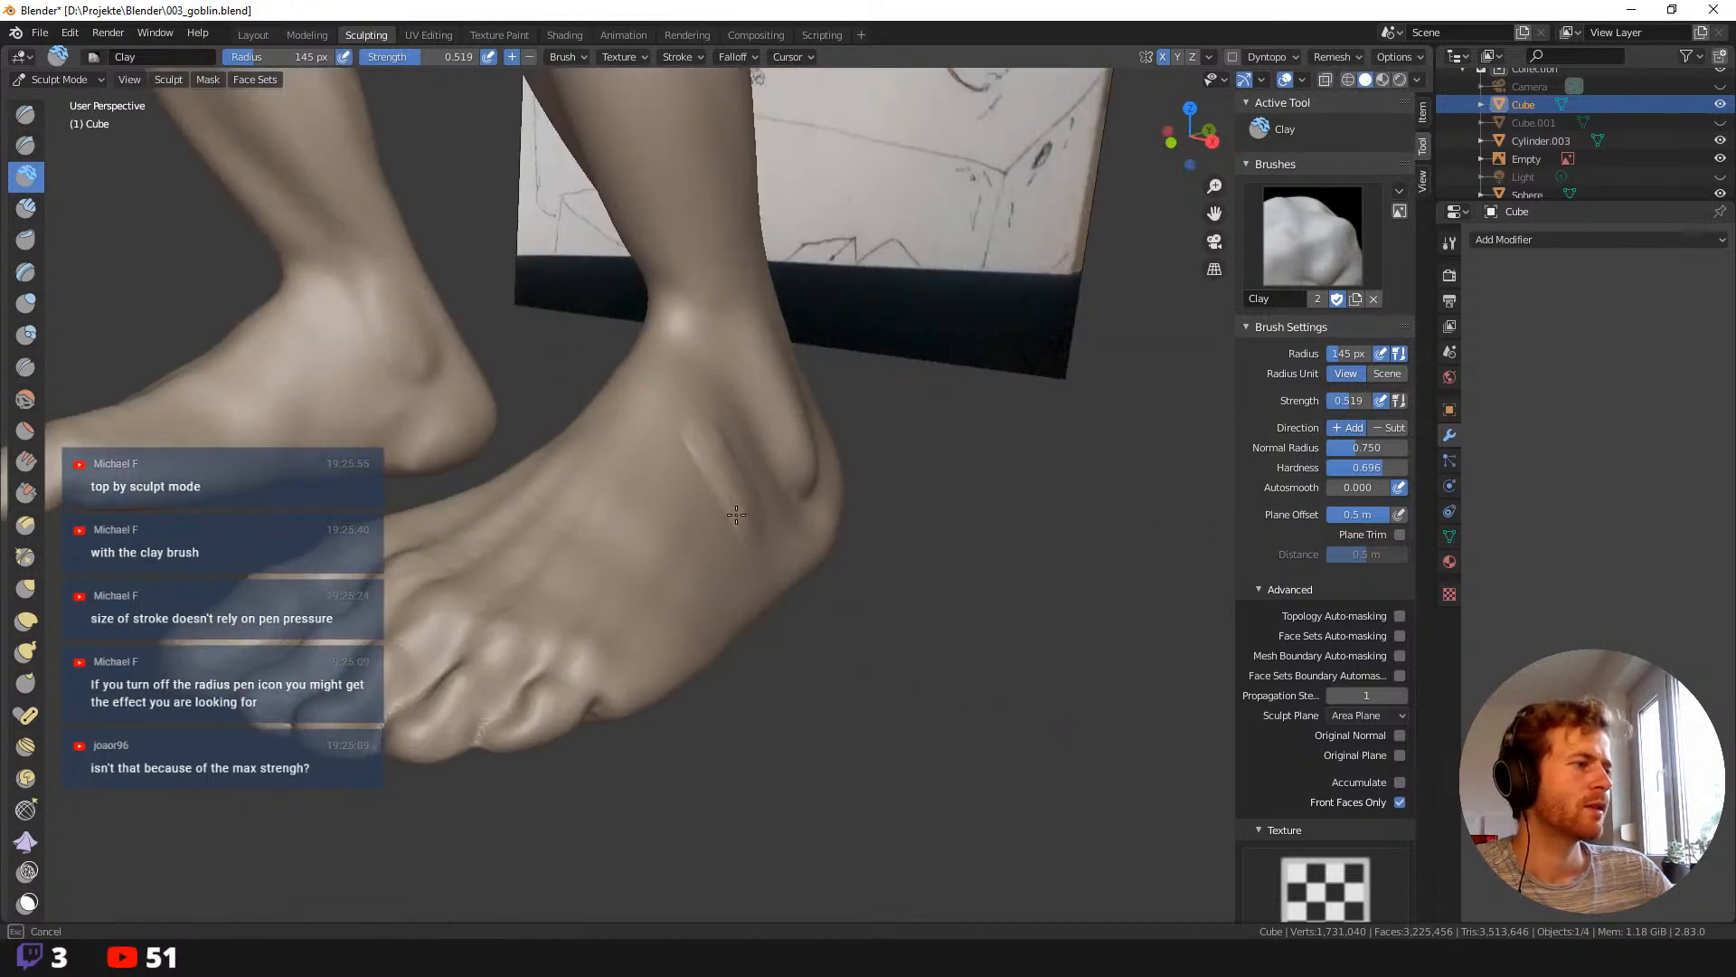
pyautogui.moveTo(736, 515)
pyautogui.keyDown('shift'); pyautogui.mouseDown()
pyautogui.moveTo(669, 570)
pyautogui.moveTo(745, 446)
pyautogui.moveTo(724, 488)
pyautogui.mouseUp(); pyautogui.keyUp('shift')
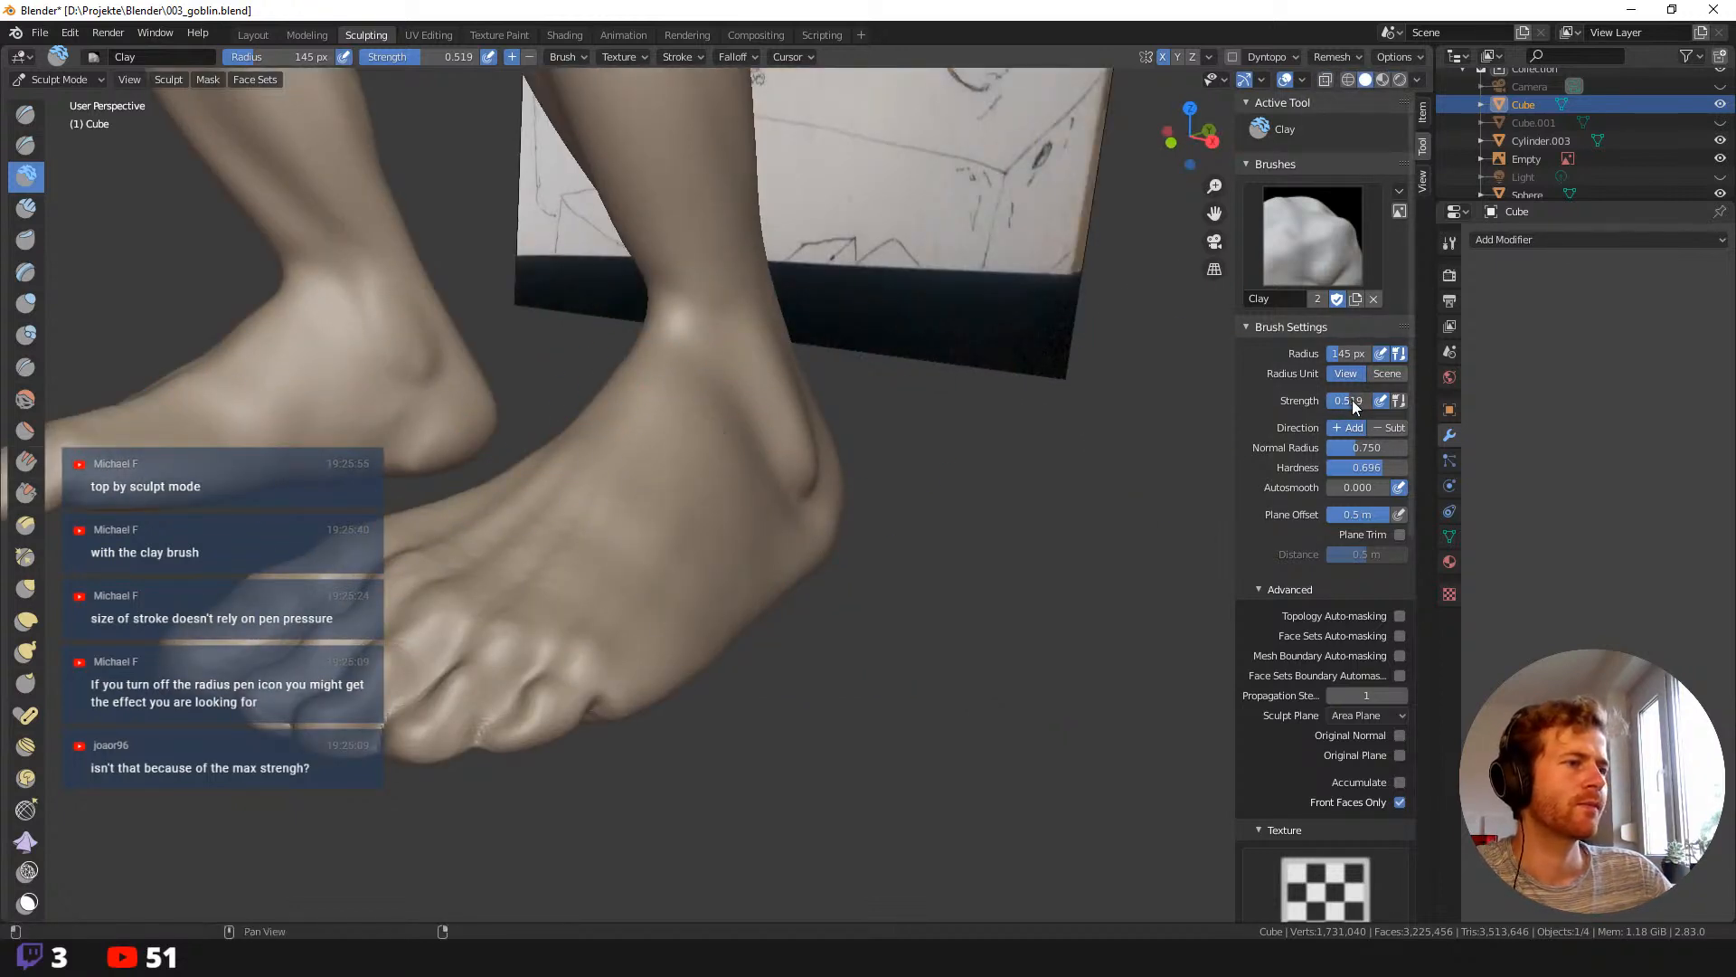
# Set the Clay strength to 0.673, try a stroke on the outer foot and undo it, and reduce the radius to 75 px.
pyautogui.moveTo(1364, 401); pyautogui.dragTo(1369, 400)
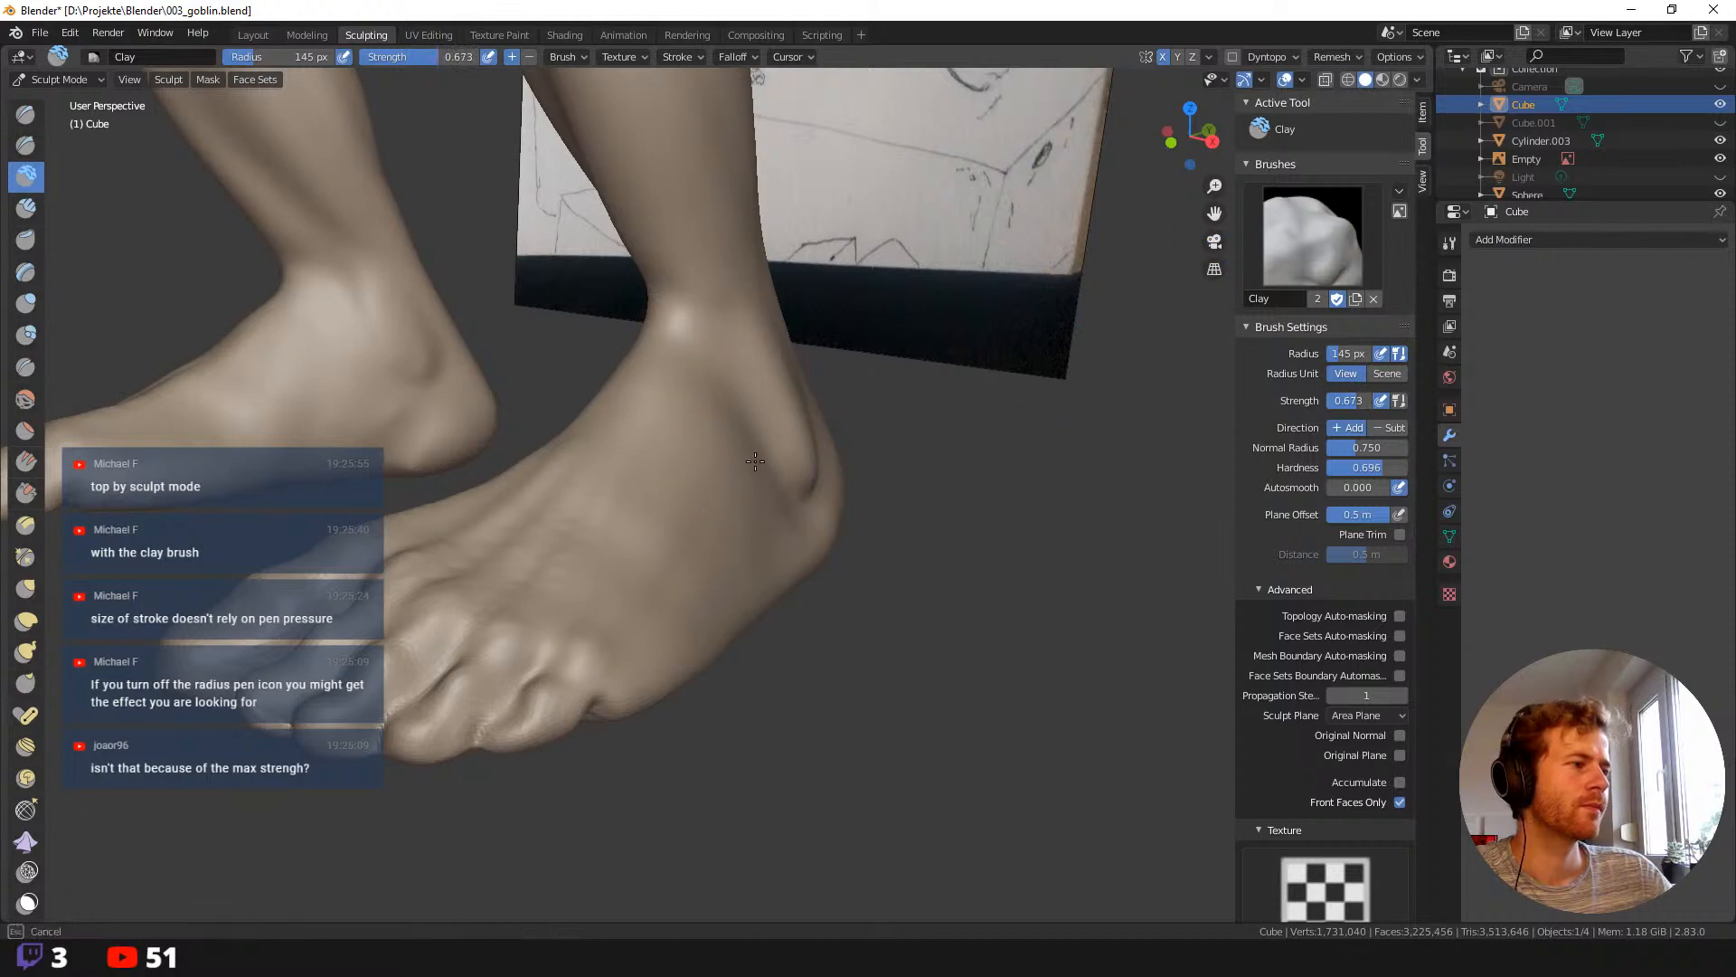
pyautogui.moveTo(717, 475); pyautogui.dragTo(667, 601)
pyautogui.moveTo(667, 600); pyautogui.dragTo(757, 409, button='middle')
pyautogui.hotkey('ctrl', 'z')
pyautogui.press('f')
pyautogui.click(678, 497)
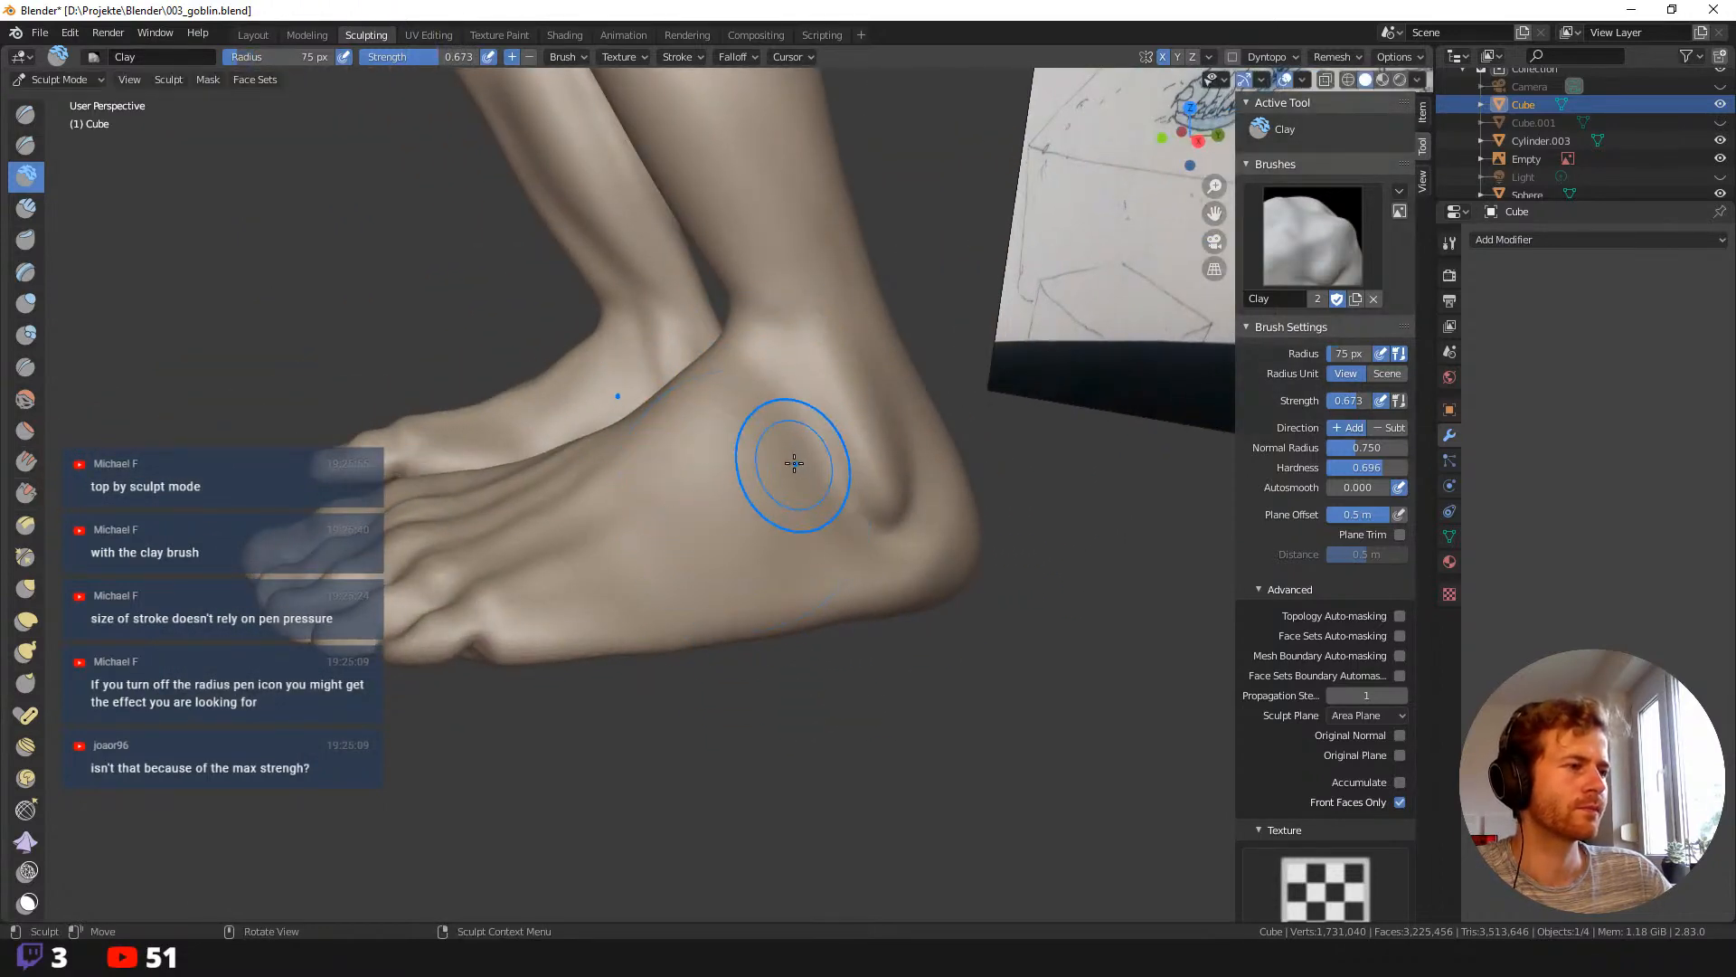
# Try a Clay stroke at a 75 px radius on the outer side of the foot and undo it.
pyautogui.moveTo(760, 461)
pyautogui.mouseDown()
pyautogui.moveTo(805, 561)
pyautogui.moveTo(655, 539)
pyautogui.moveTo(597, 569)
pyautogui.moveTo(721, 441)
pyautogui.moveTo(782, 502)
pyautogui.moveTo(732, 429)
pyautogui.moveTo(763, 496)
pyautogui.moveTo(687, 542)
pyautogui.moveTo(710, 458)
pyautogui.mouseUp()
pyautogui.hotkey('ctrl', 'z')
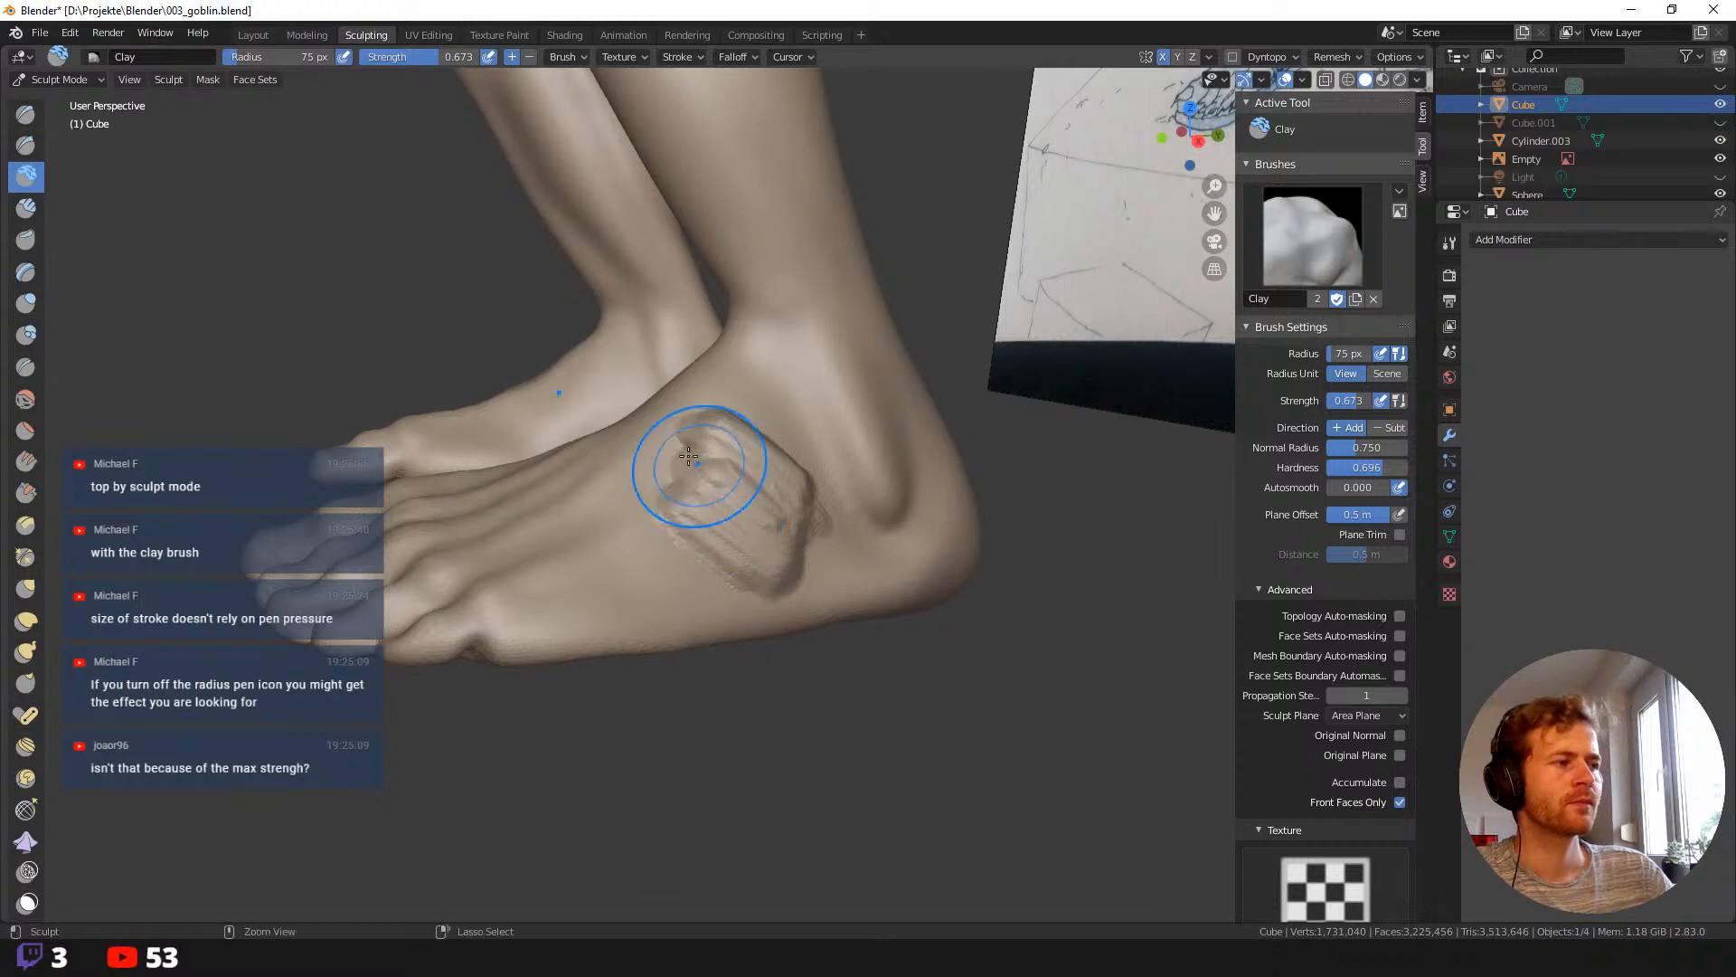
# Shift the second toe slightly toward the big toe with the Grab brush at a 56 px radius.
pyautogui.moveTo(710, 457)
pyautogui.mouseDown(button='middle')
pyautogui.moveTo(834, 737)
pyautogui.moveTo(888, 639)
pyautogui.mouseUp(button='middle')
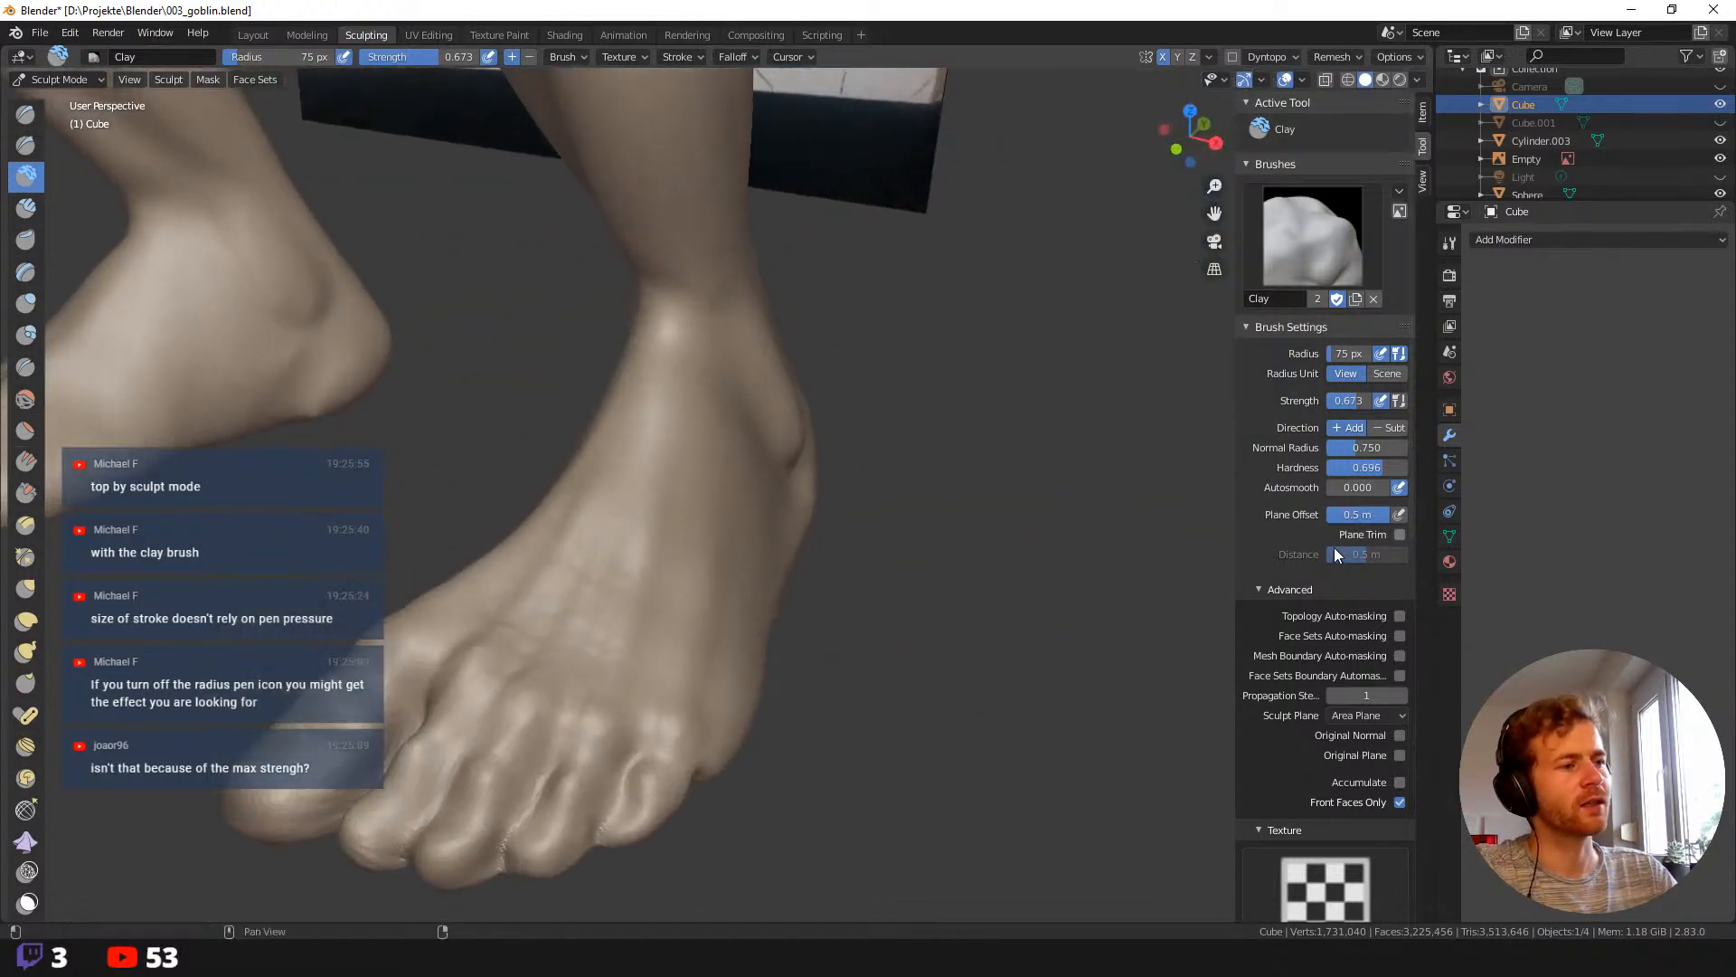
pyautogui.moveTo(856, 569); pyautogui.dragTo(695, 463, button='middle')
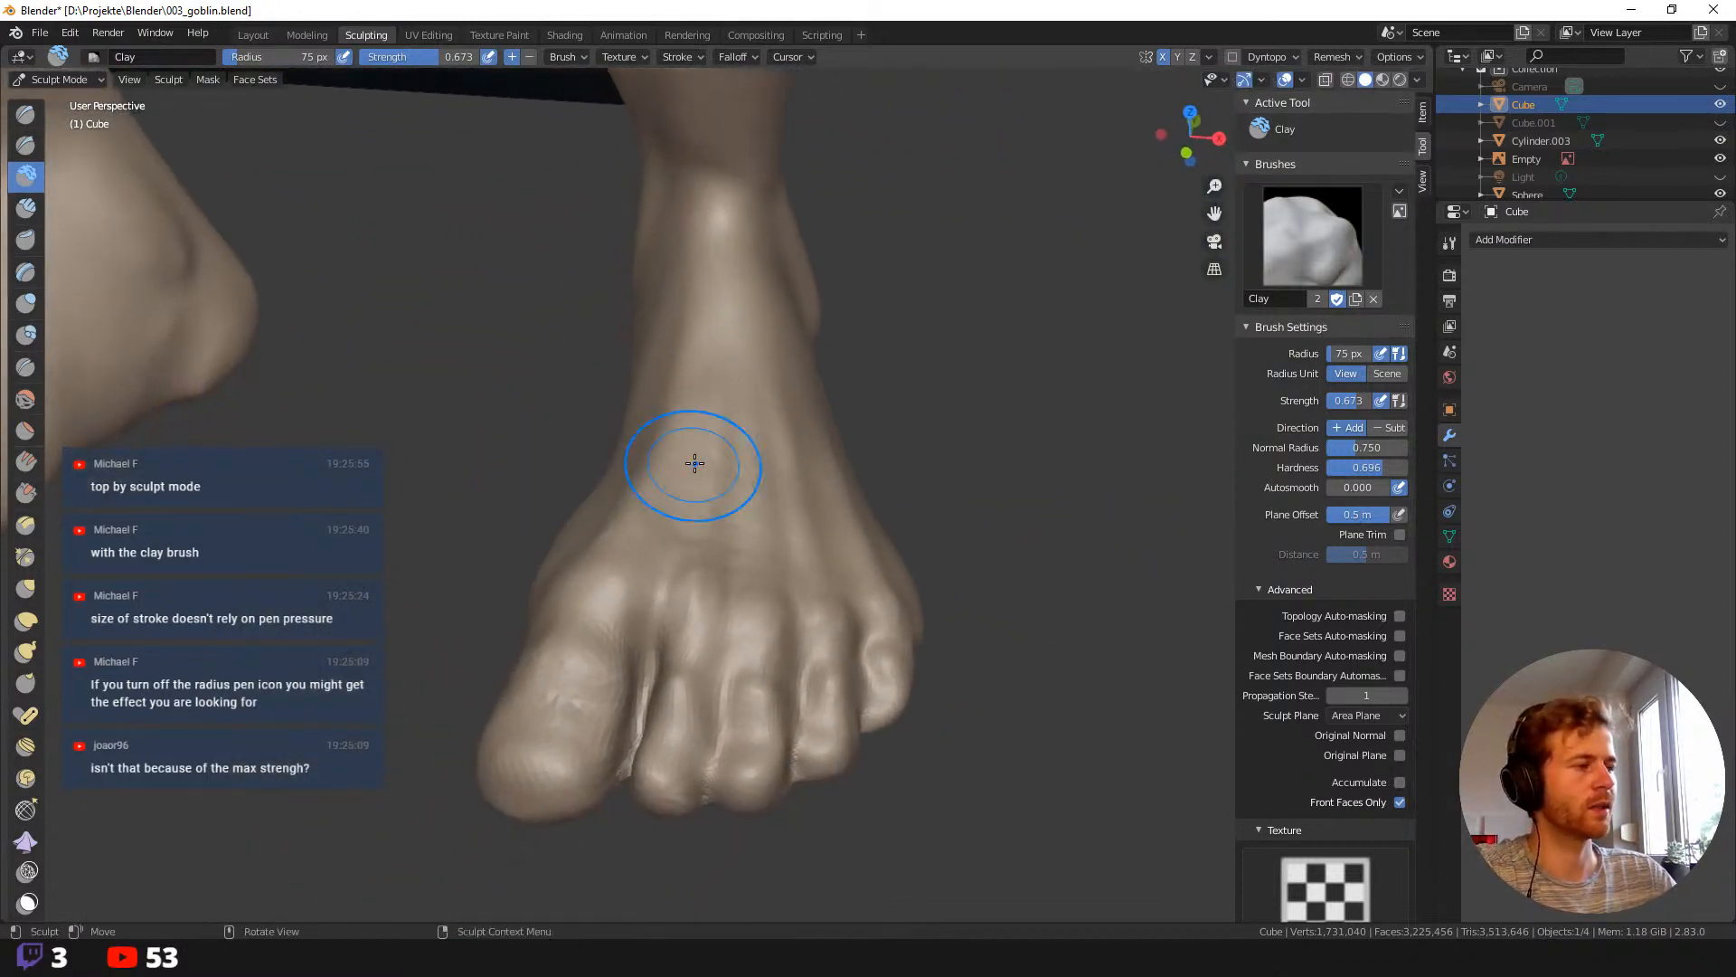
pyautogui.moveTo(748, 686); pyautogui.dragTo(763, 666, button='middle')
pyautogui.press('g')
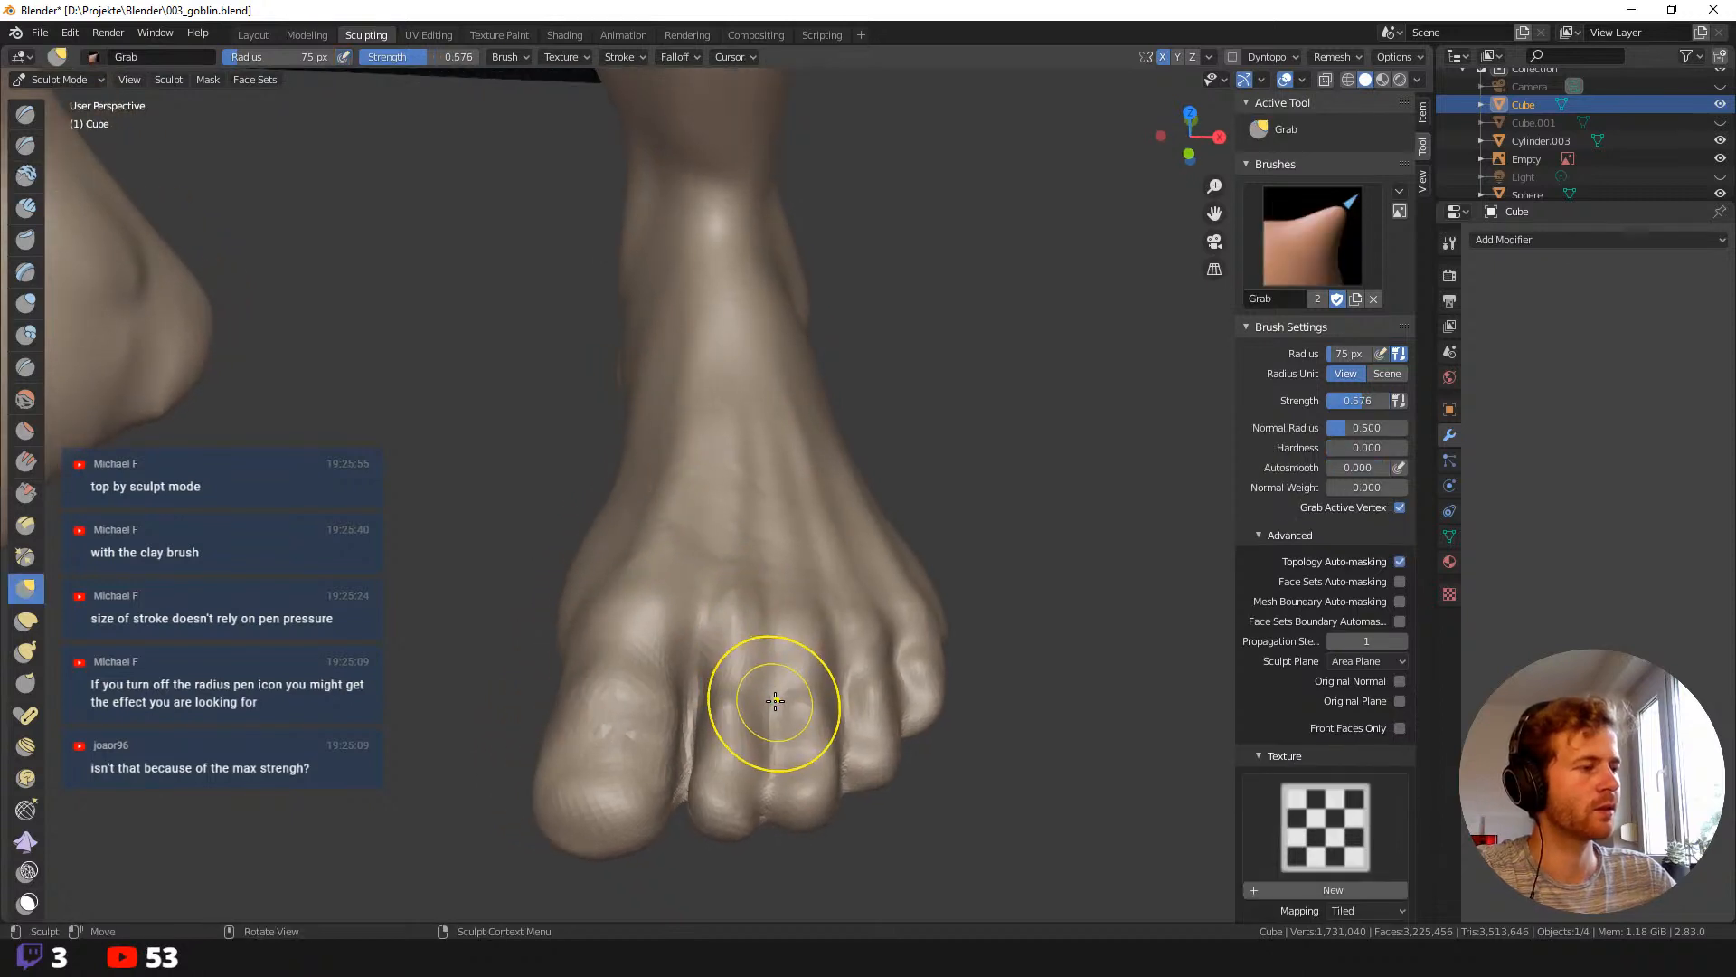
pyautogui.press('f')
pyautogui.click(746, 709)
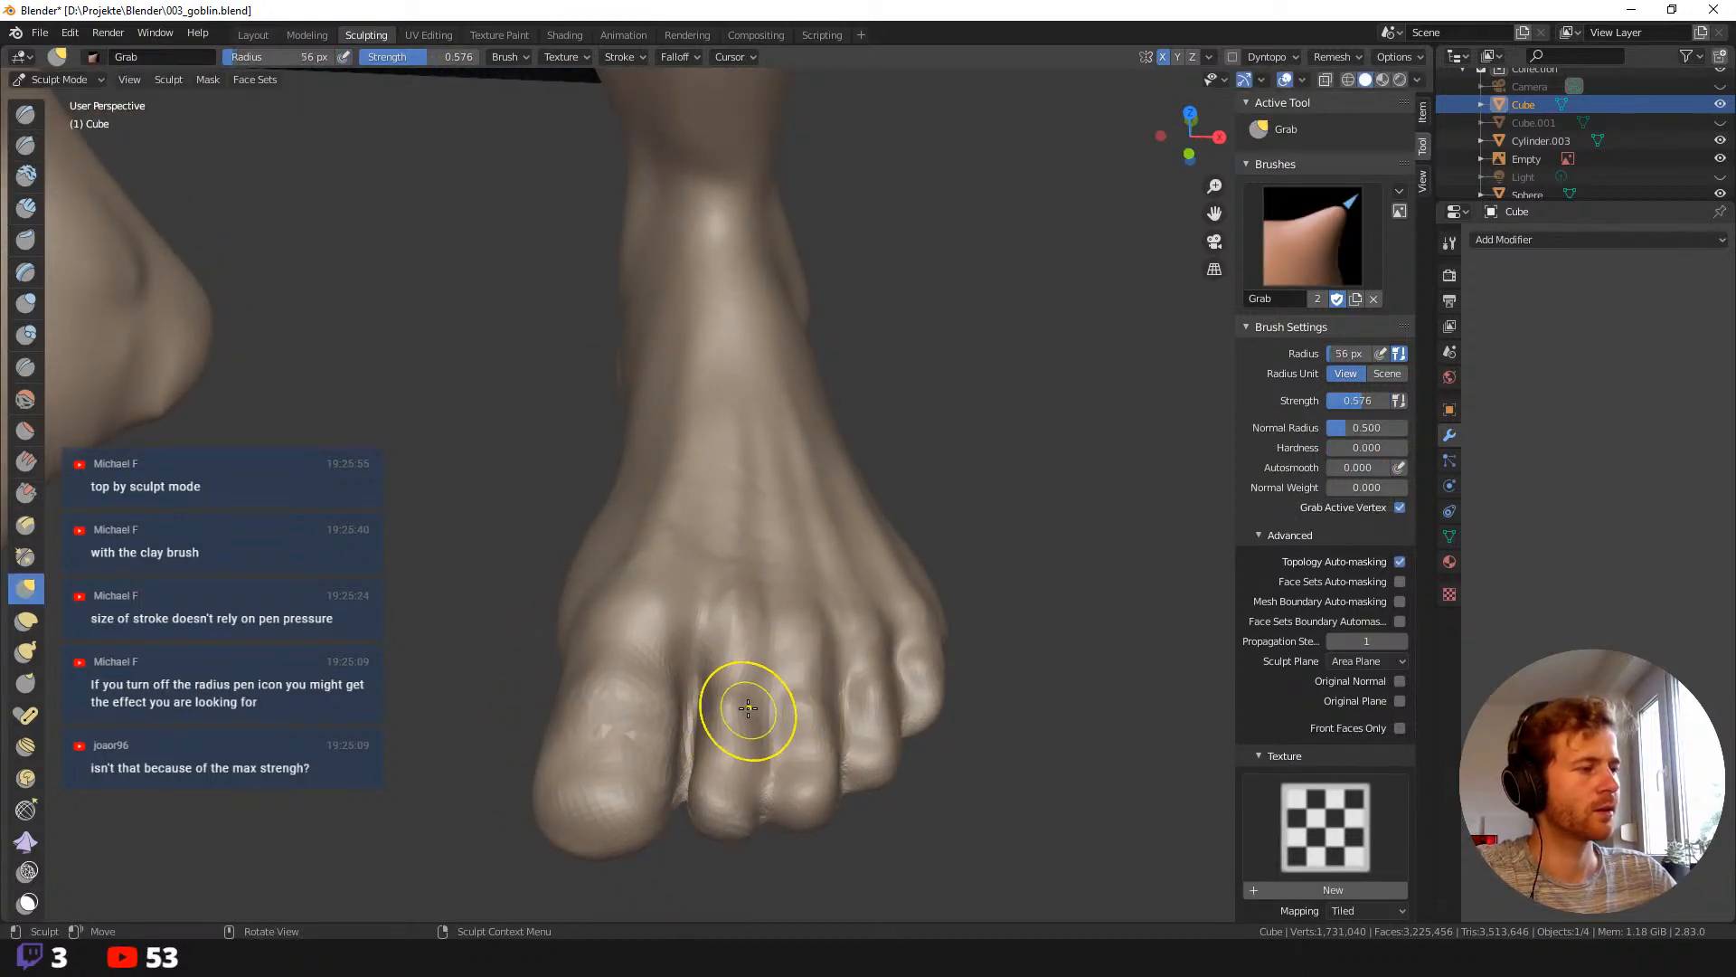
pyautogui.moveTo(750, 708); pyautogui.dragTo(711, 712)
# Try to pull the second toe's knuckle upward with the Grab brush at a 122 px radius and undo it.
pyautogui.moveTo(710, 712); pyautogui.dragTo(737, 727, button='middle')
pyautogui.press('f')
pyautogui.click(797, 717)
pyautogui.moveTo(797, 717); pyautogui.dragTo(795, 717)
pyautogui.moveTo(676, 717)
pyautogui.mouseDown(button='middle')
pyautogui.moveTo(736, 725)
pyautogui.moveTo(703, 529)
pyautogui.mouseUp(button='middle')
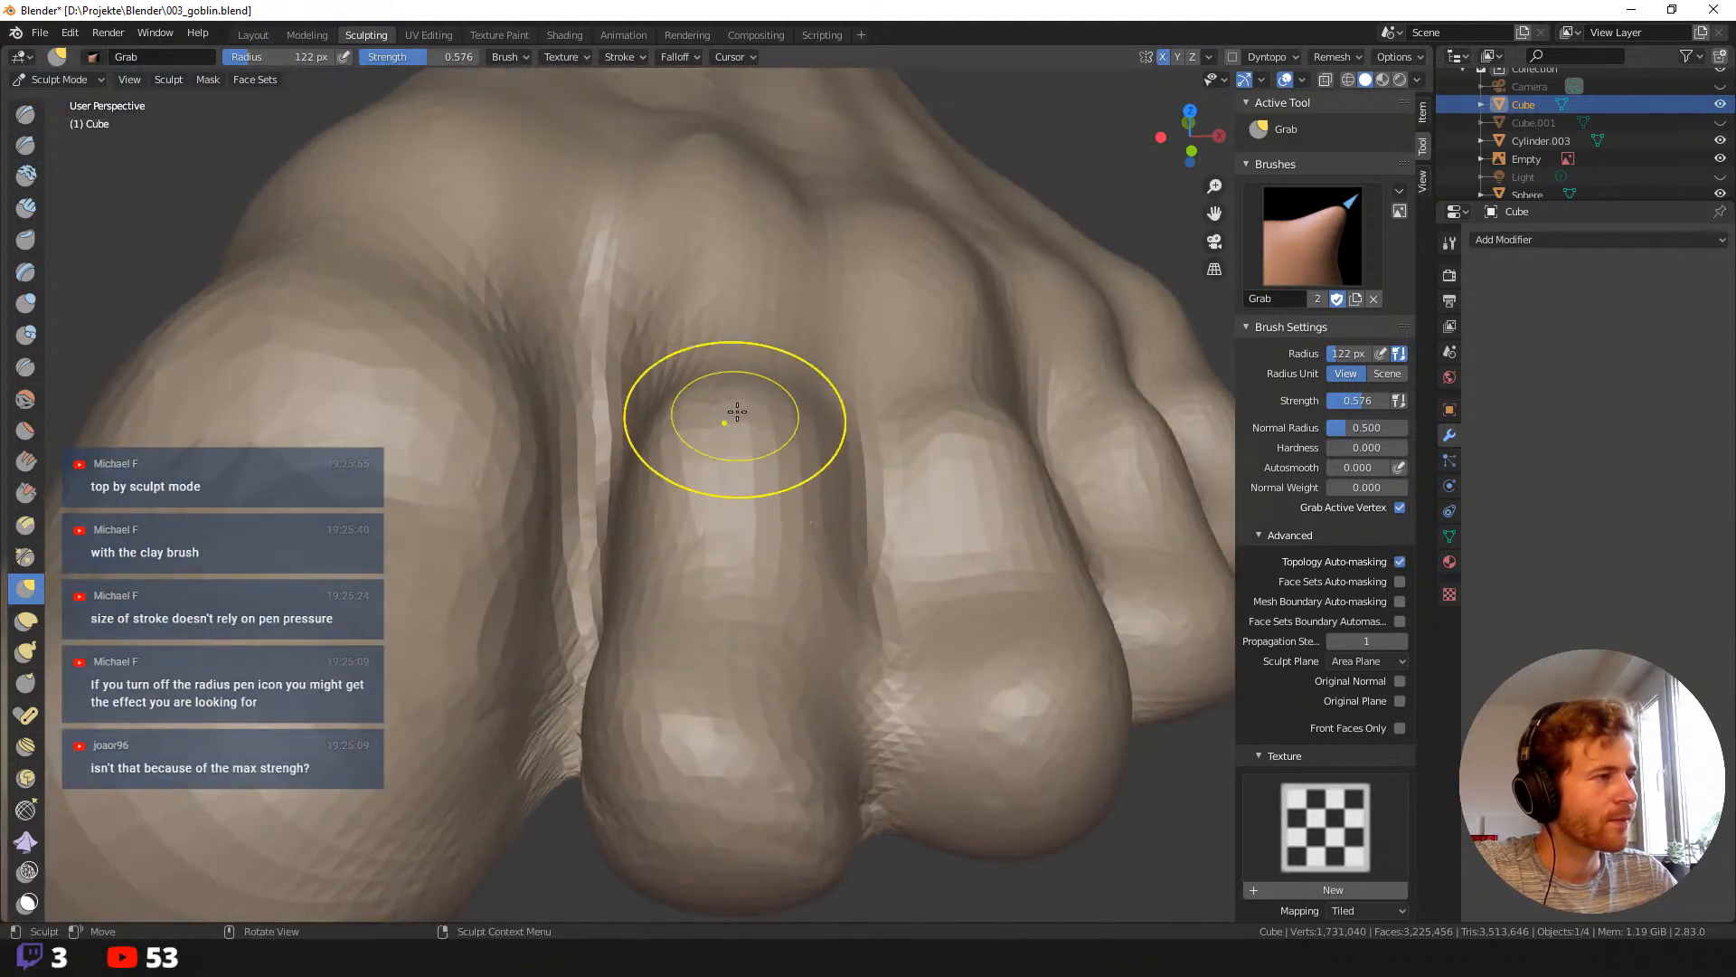
pyautogui.moveTo(736, 403)
pyautogui.mouseDown()
pyautogui.moveTo(759, 259)
pyautogui.moveTo(837, 153)
pyautogui.mouseUp()
pyautogui.press('f')
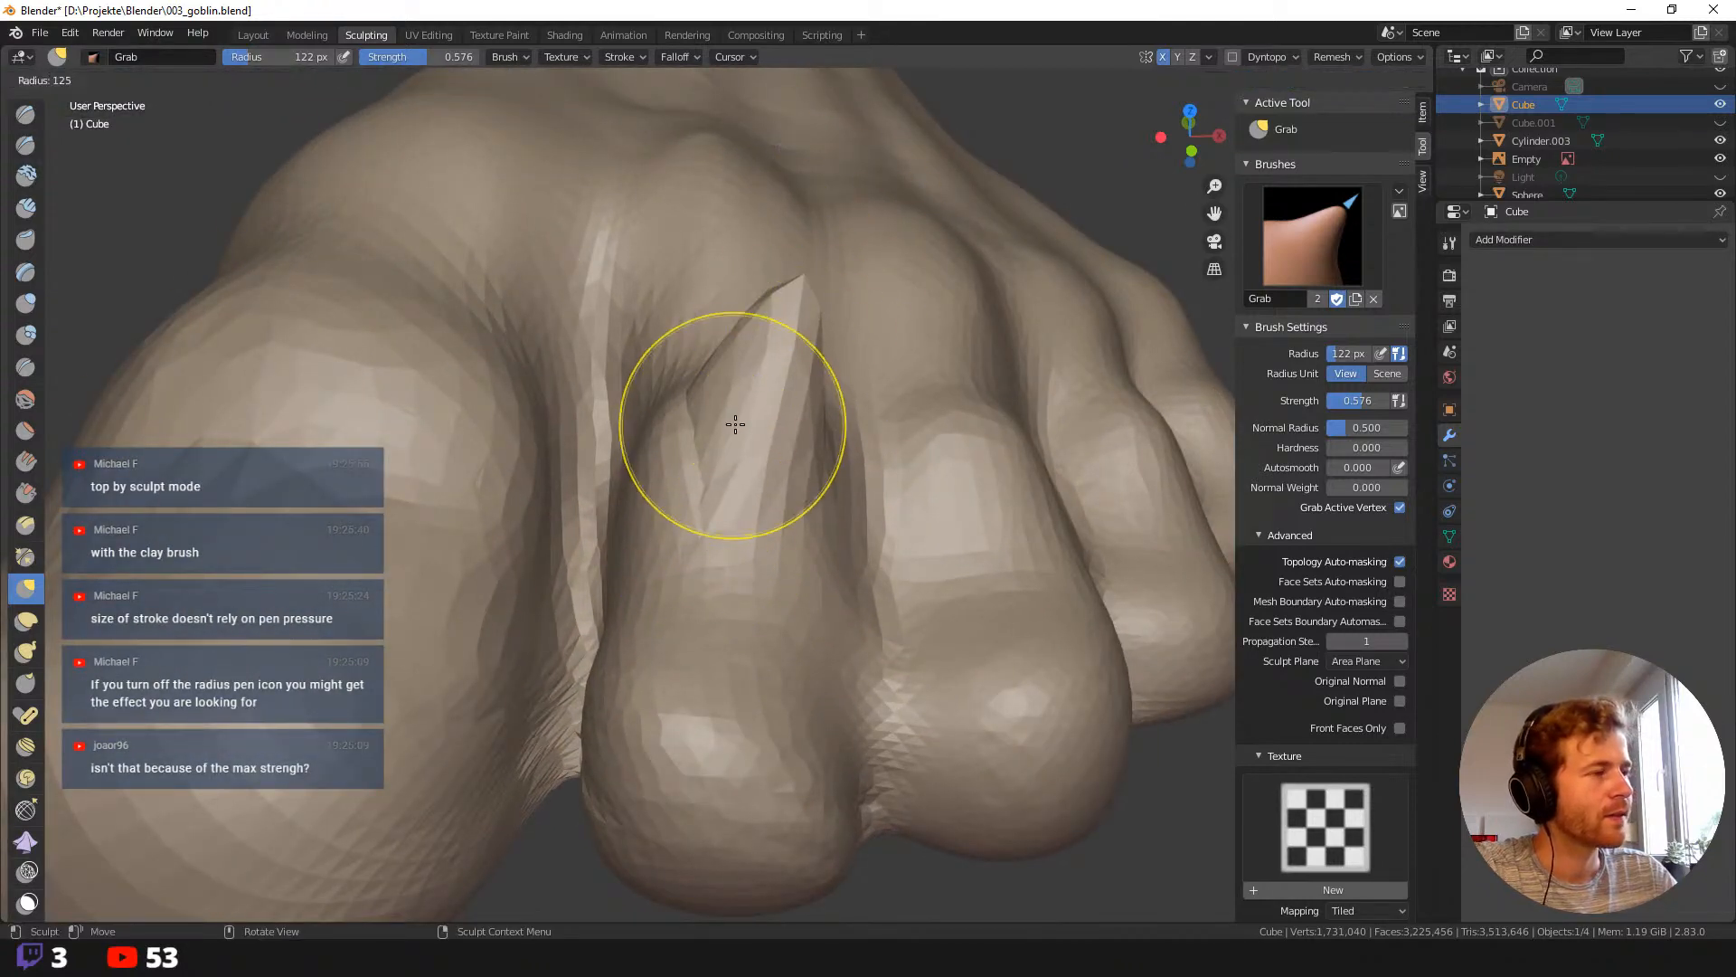
pyautogui.click(814, 457)
pyautogui.hotkey('ctrl', 'z')
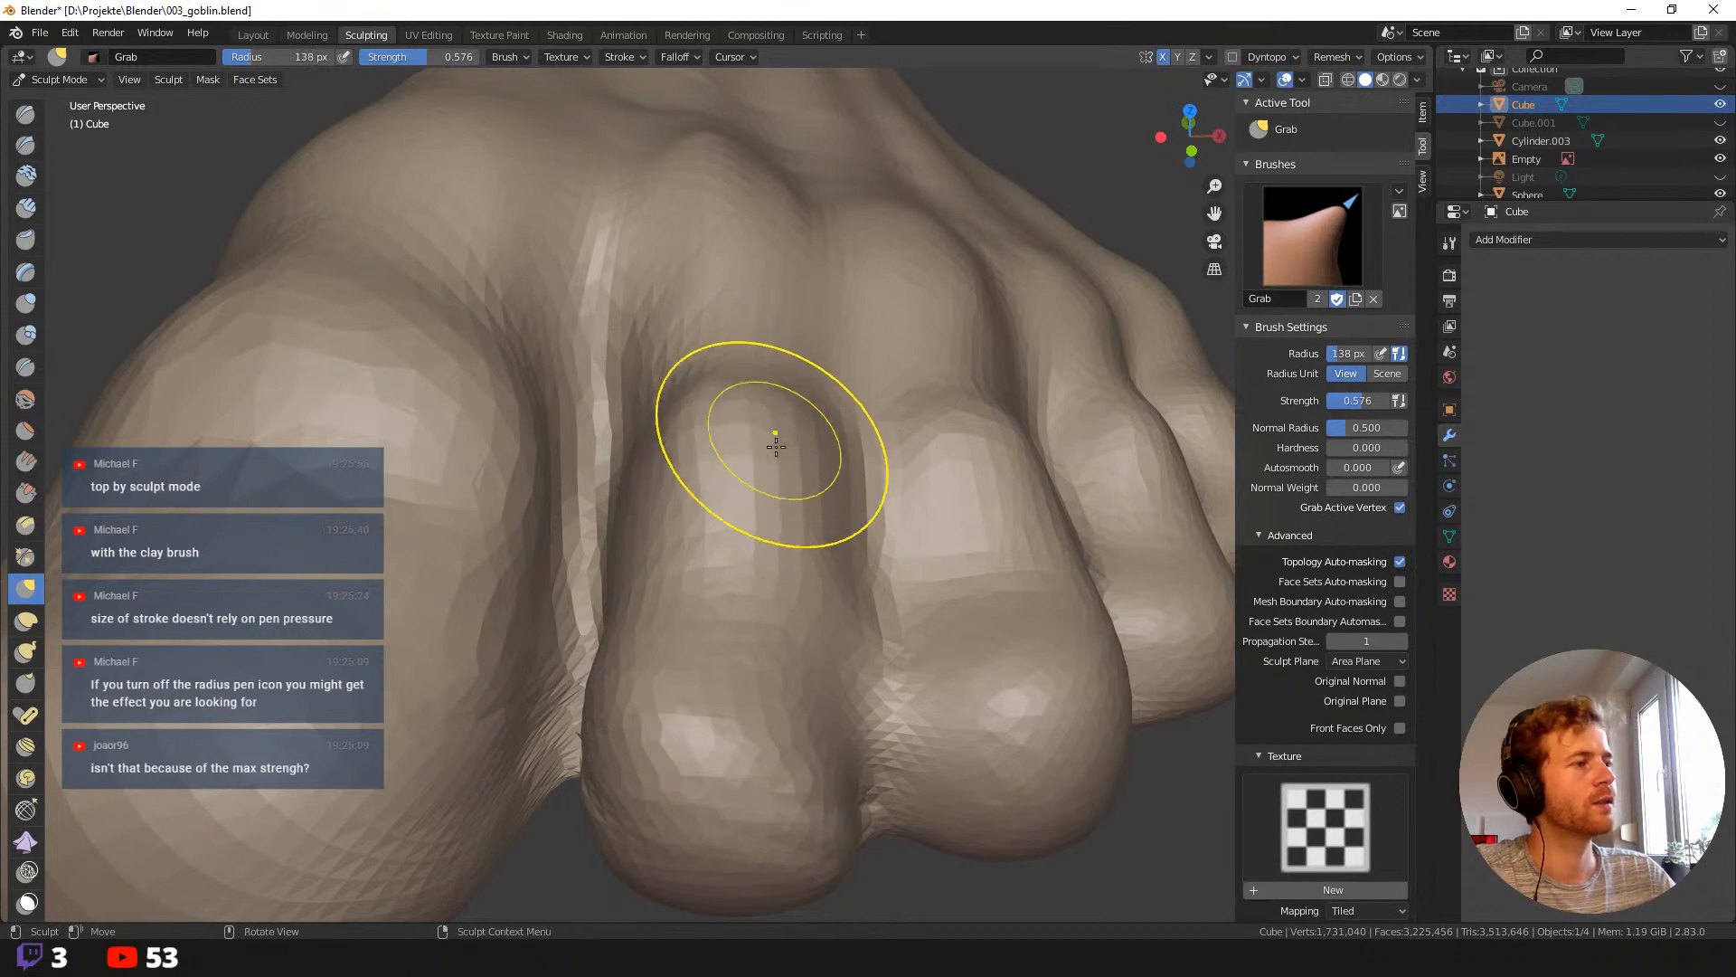
# Nudge the tips of the second and third toes into shape with the Grab brush, using a 154 px radius for the second toe.
pyautogui.scroll(-11, 769, 486)
pyautogui.scroll(6, 714, 496)
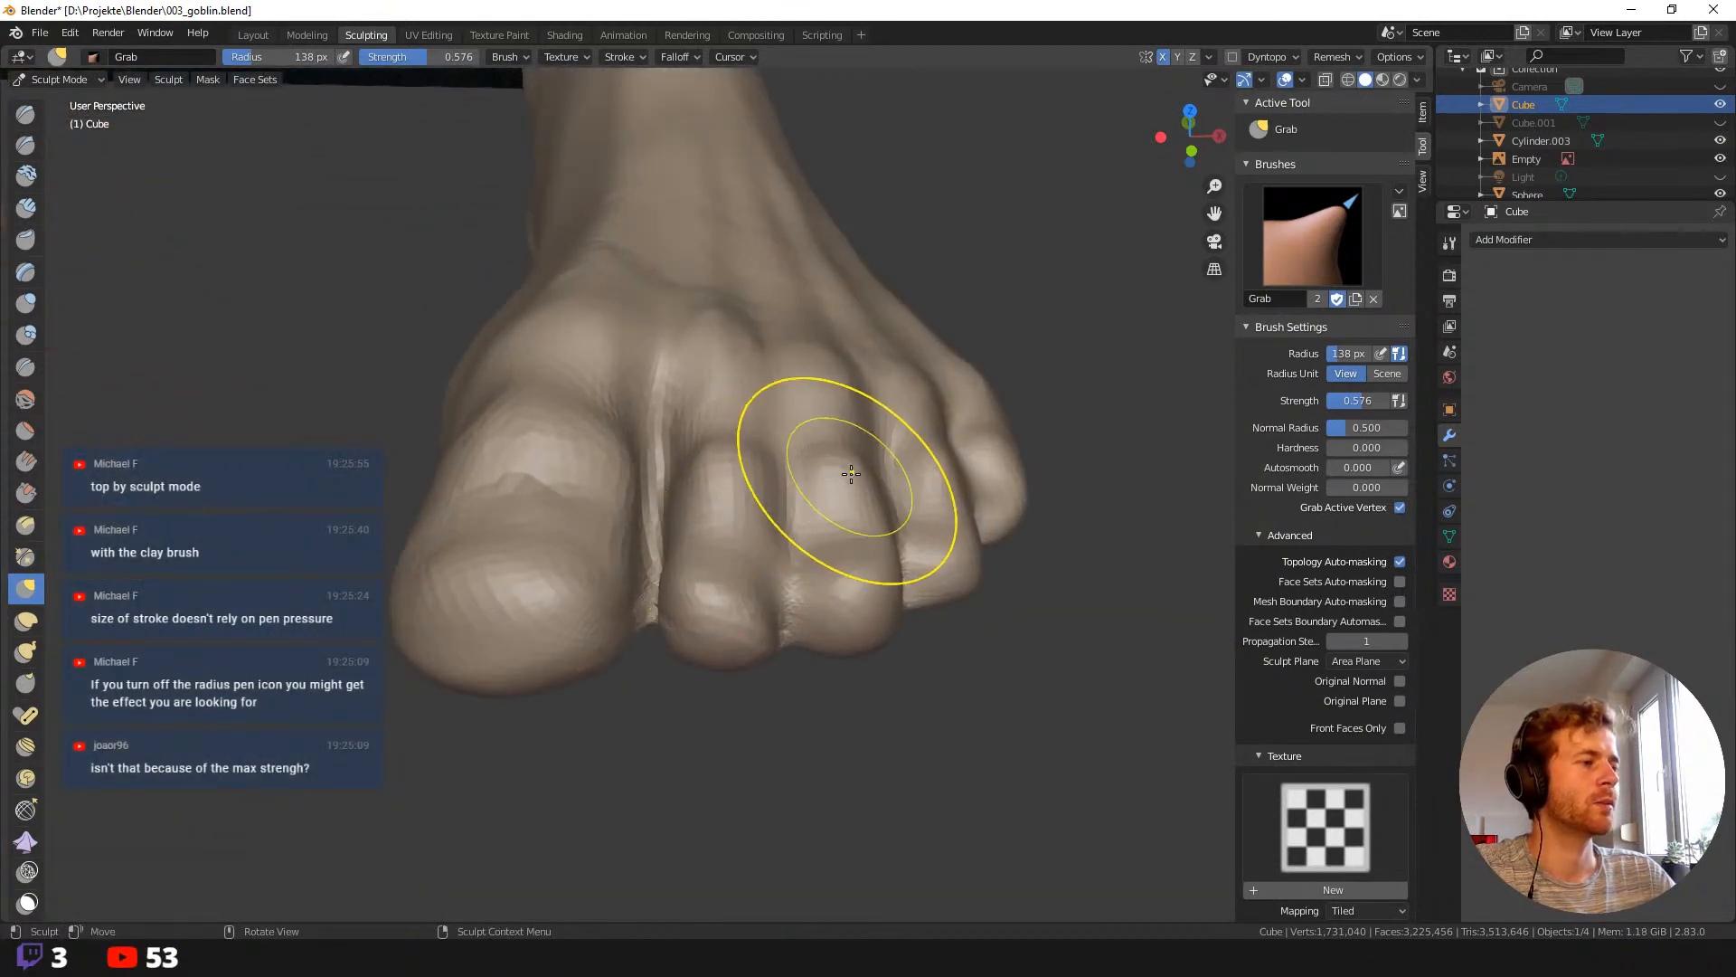
pyautogui.moveTo(850, 579); pyautogui.dragTo(827, 588)
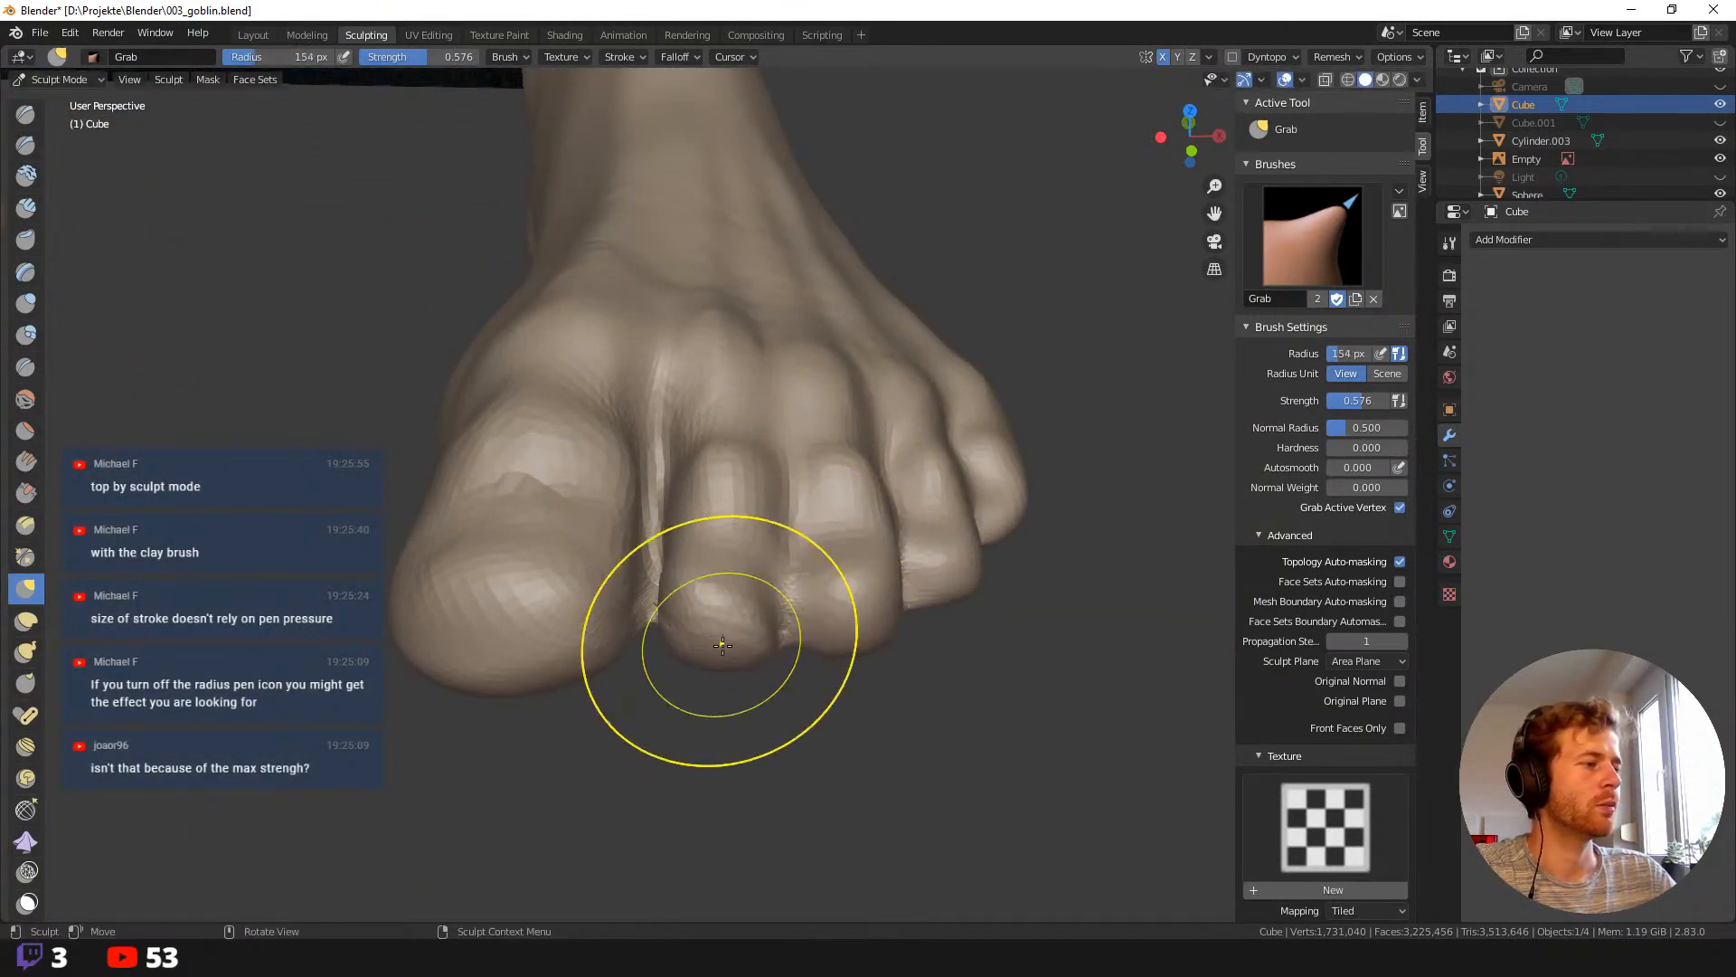
pyautogui.moveTo(697, 678); pyautogui.dragTo(692, 633)
pyautogui.press('f')
pyautogui.click(712, 509)
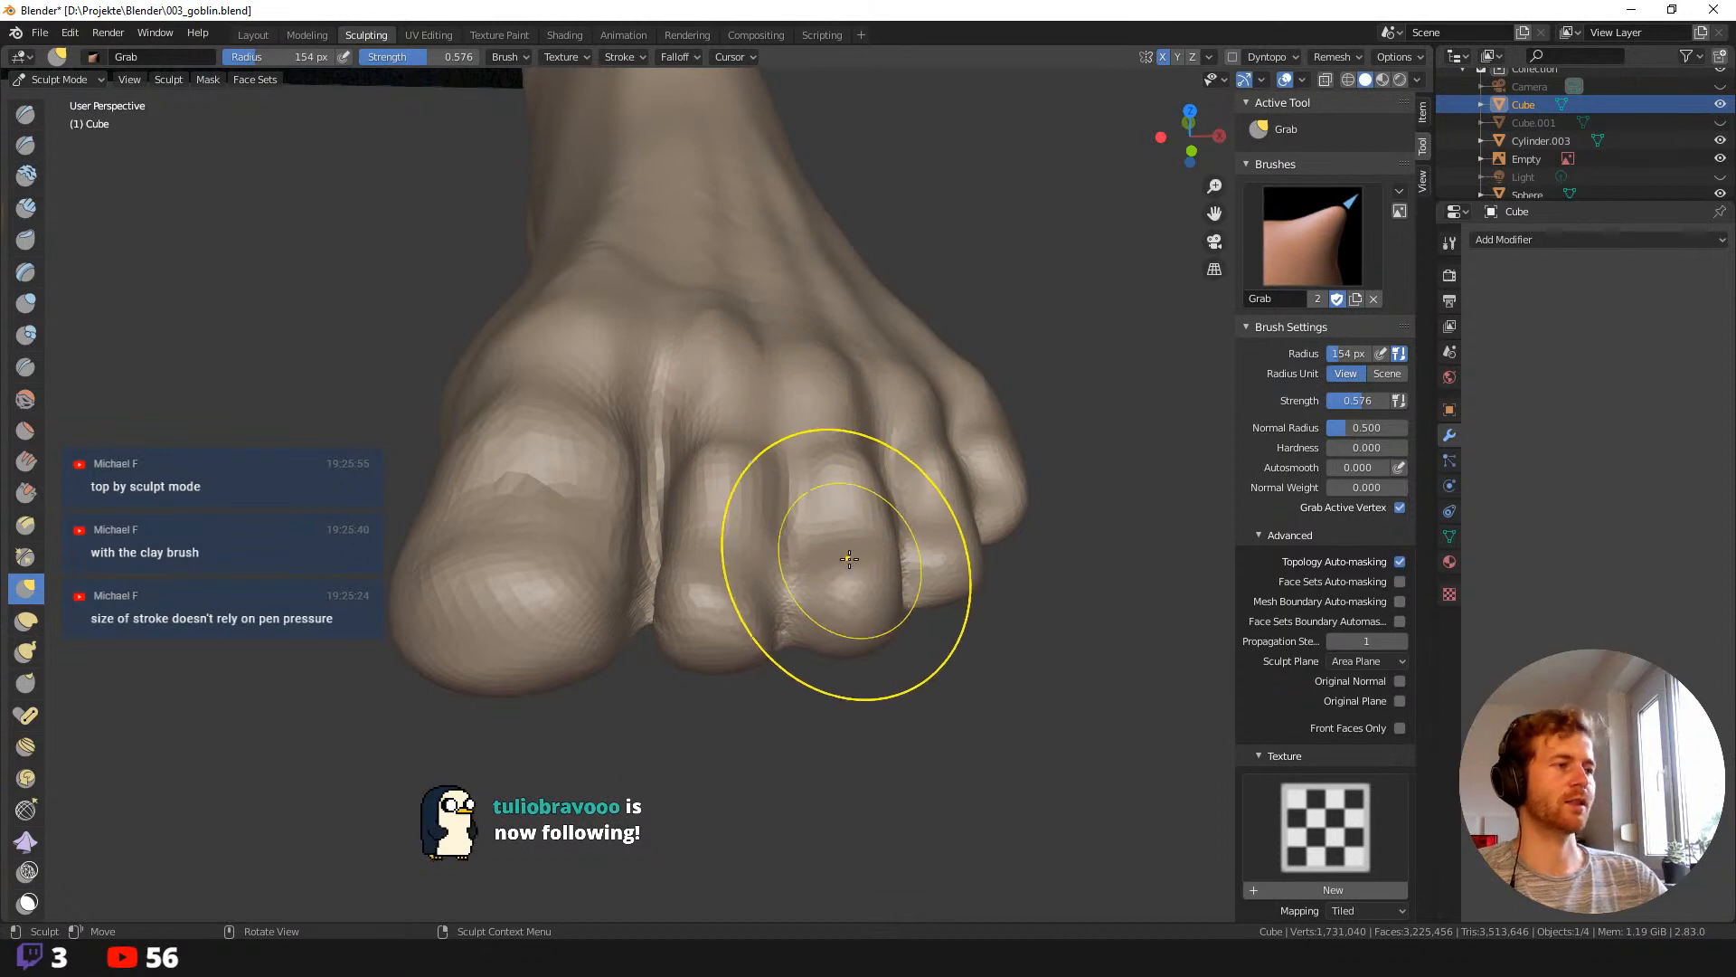
# Pull the little toe's tip downward with the Grab brush at a 64 px radius, and enlarge the radius to 70 px.
pyautogui.moveTo(847, 564); pyautogui.dragTo(877, 583, button='middle')
pyautogui.moveTo(980, 539); pyautogui.dragTo(907, 670, button='middle')
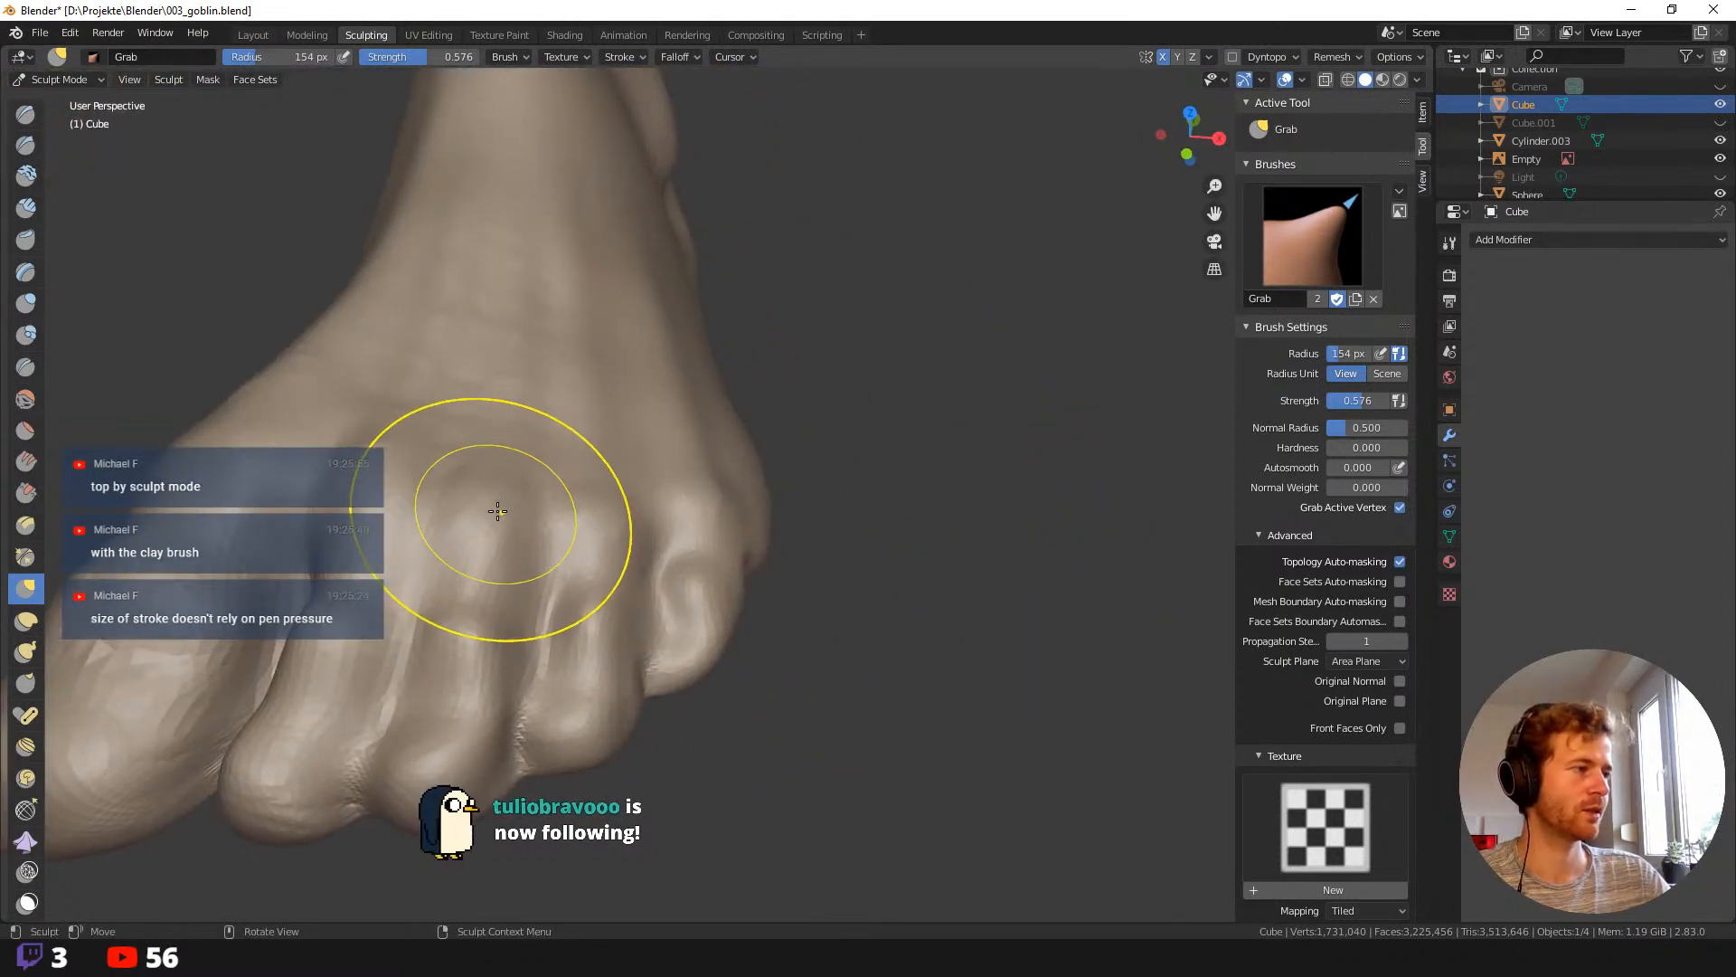
pyautogui.press('f')
pyautogui.click(609, 610)
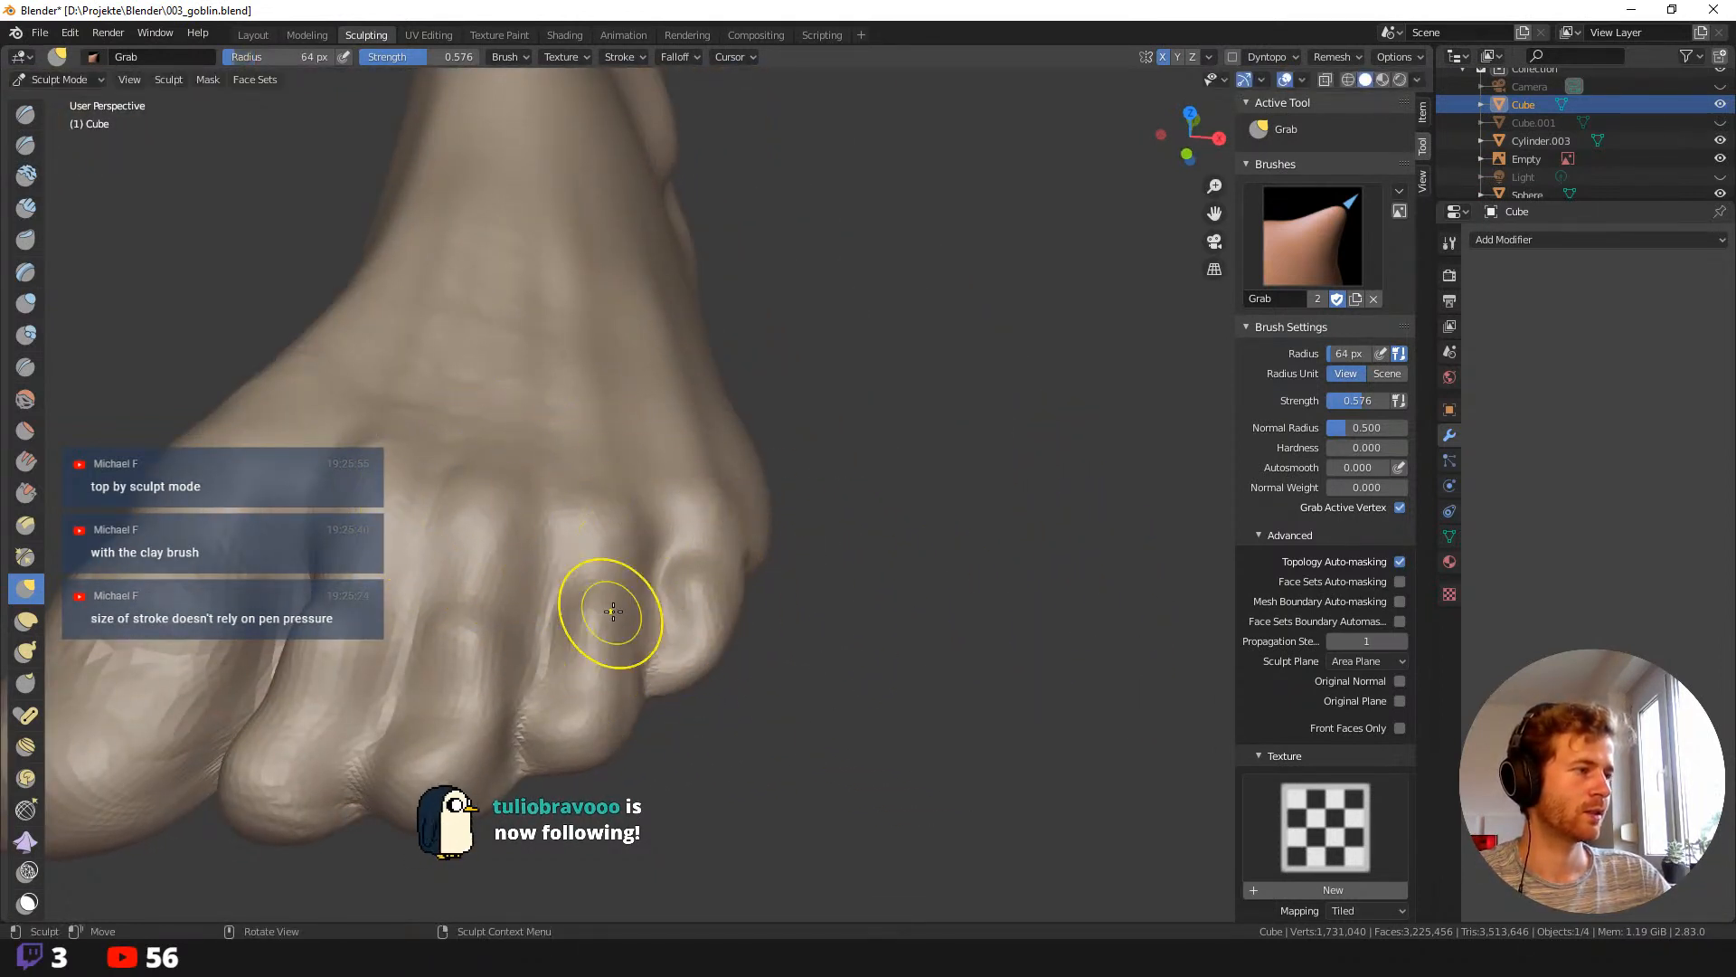
pyautogui.moveTo(660, 615); pyautogui.dragTo(686, 674)
pyautogui.press('f')
pyautogui.click(708, 668)
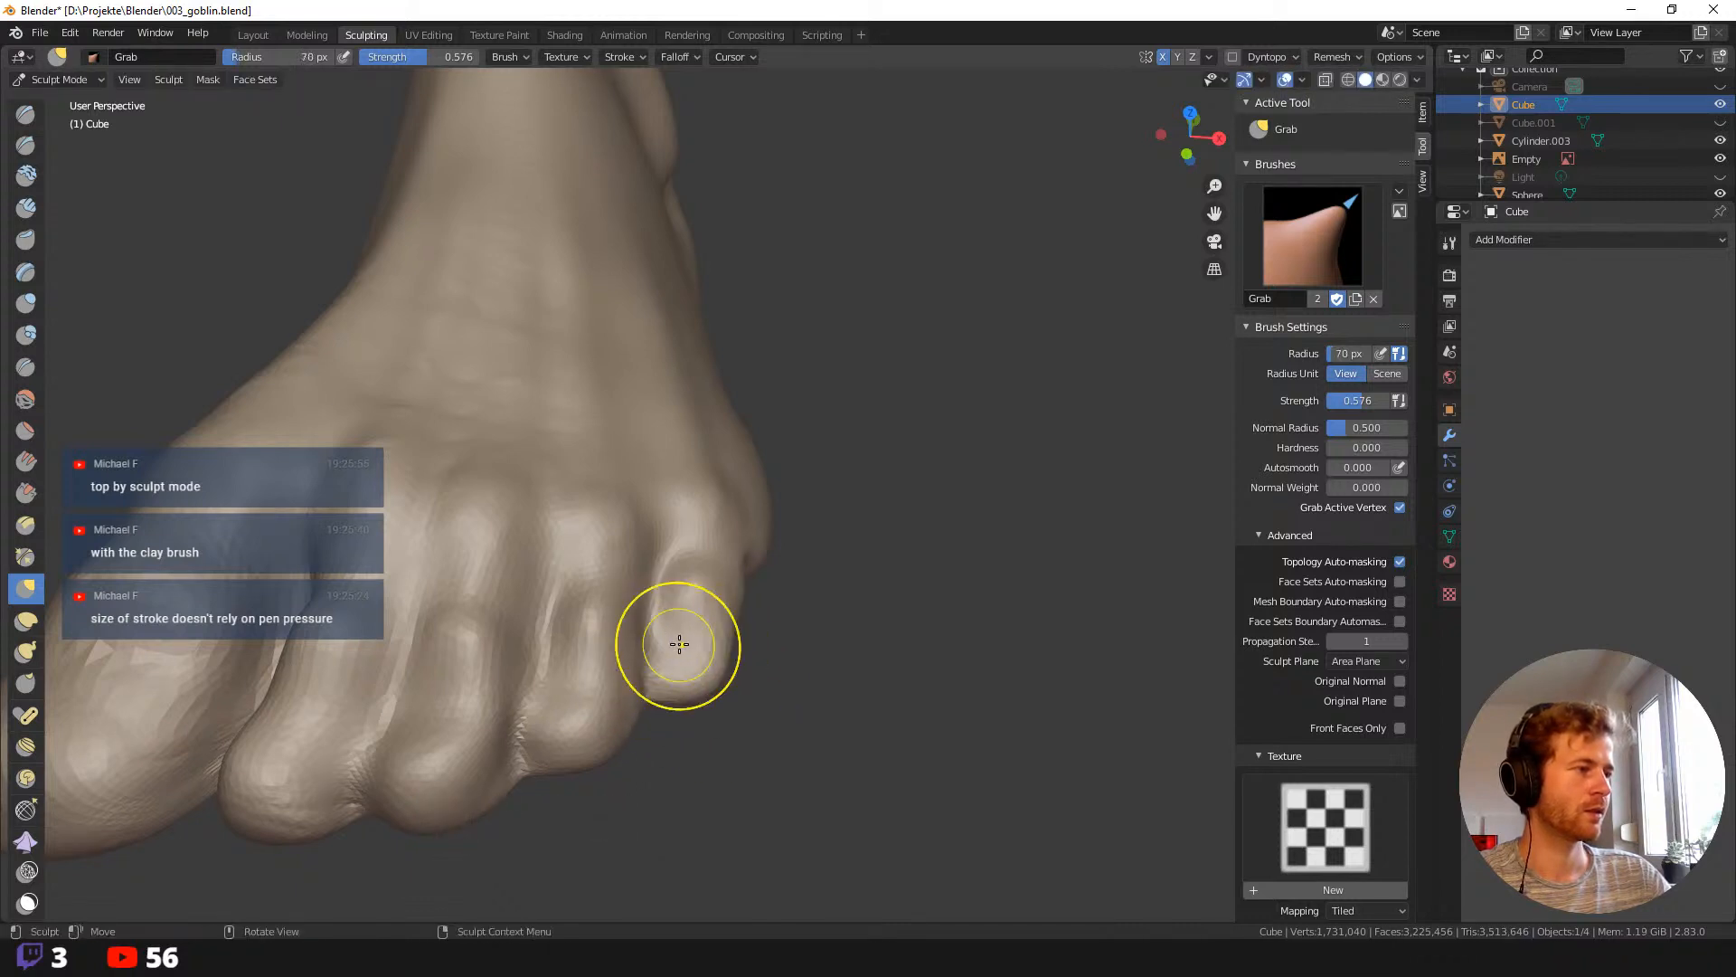
# Reshape the base and underside of the toes from the side and below with the Grab brush at a 108 px radius.
pyautogui.moveTo(678, 632); pyautogui.dragTo(656, 647, button='middle')
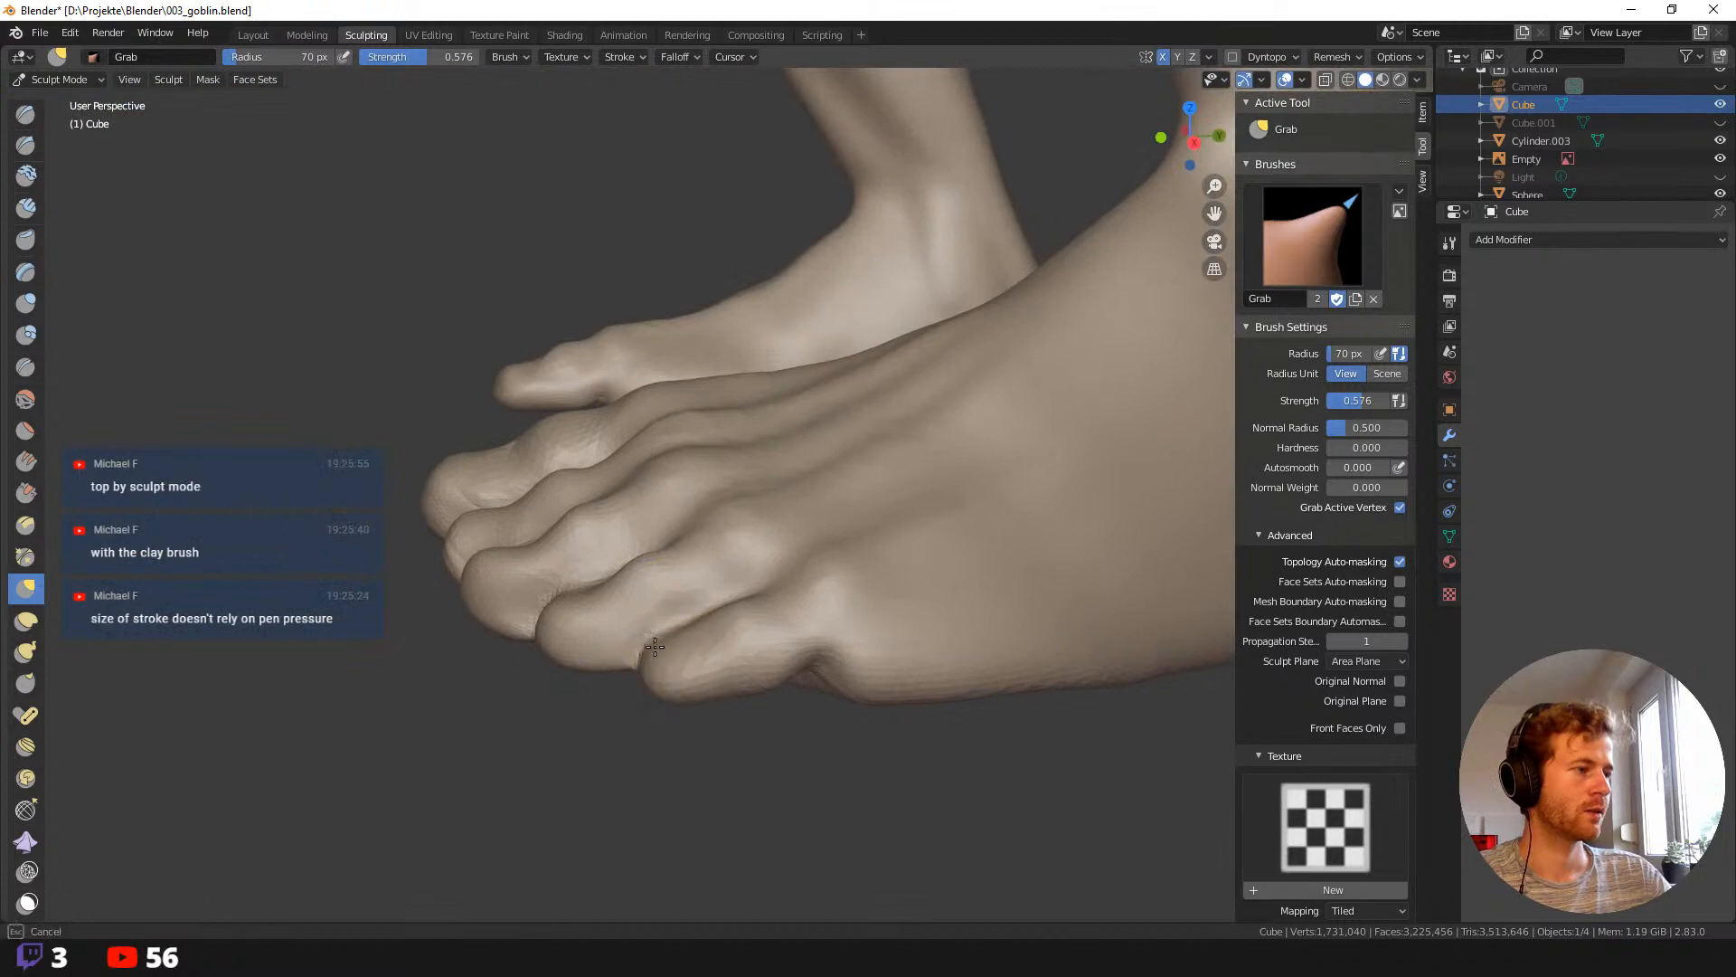
pyautogui.press('f')
pyautogui.click(818, 658)
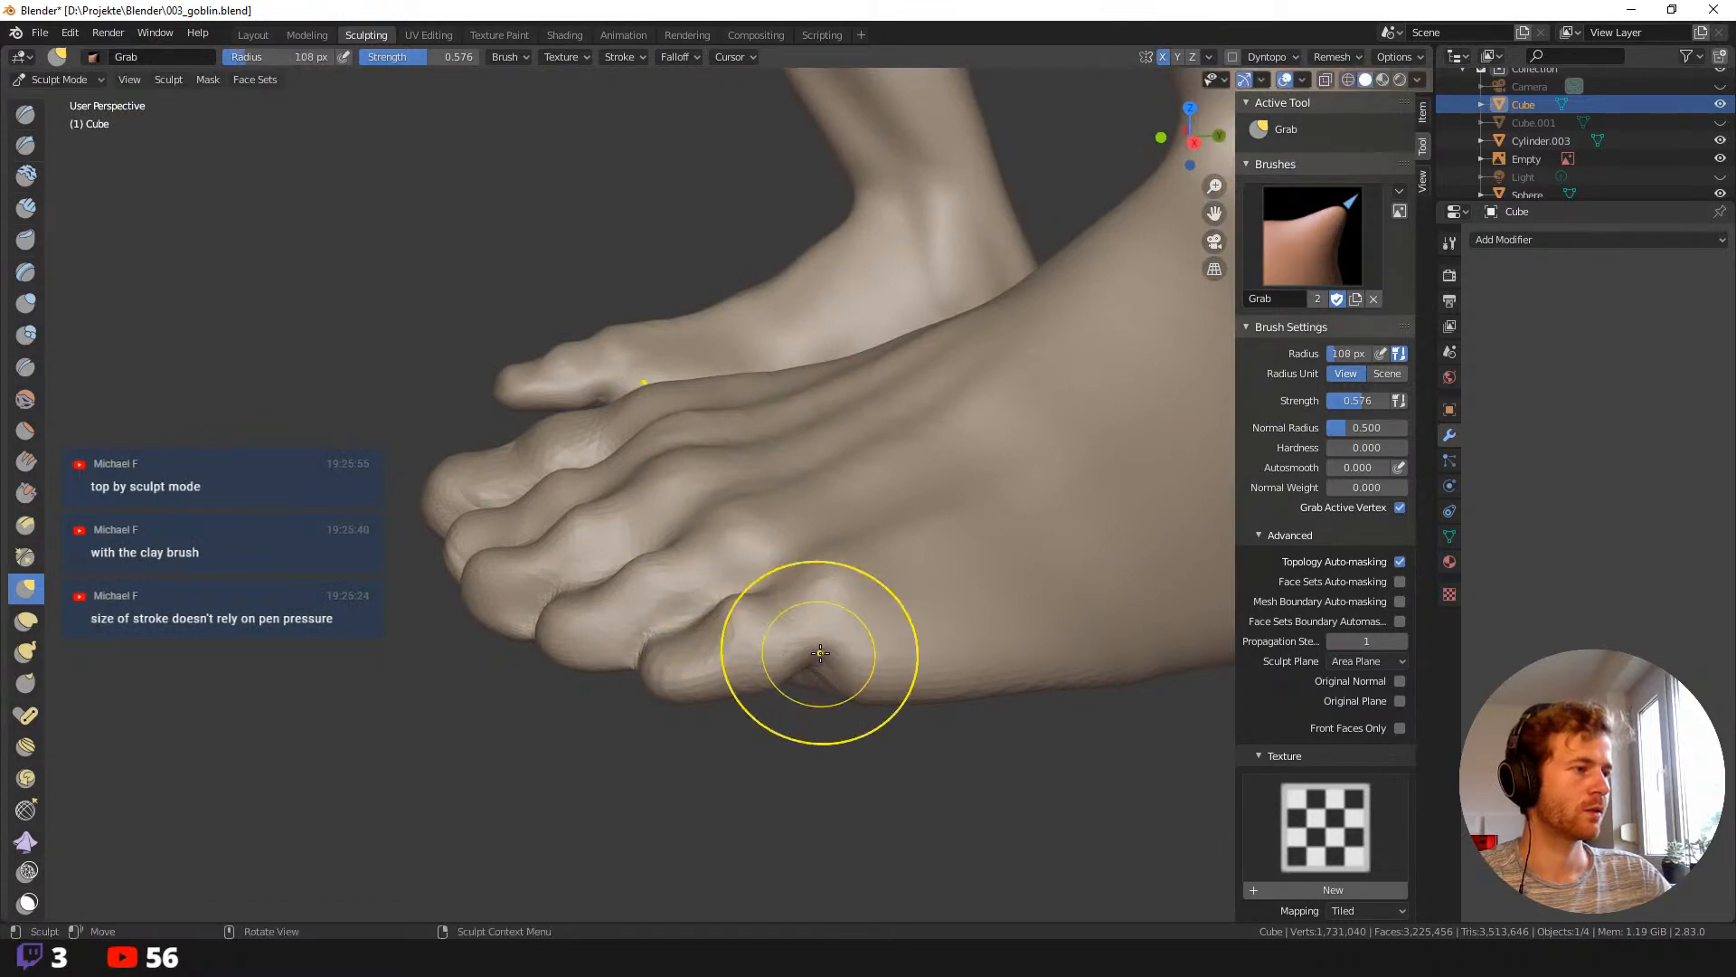
pyautogui.moveTo(819, 655); pyautogui.dragTo(807, 489, button='middle')
pyautogui.moveTo(754, 653); pyautogui.dragTo(783, 664)
pyautogui.moveTo(759, 692)
pyautogui.keyDown('shift'); pyautogui.mouseDown(button='middle')
pyautogui.moveTo(709, 554)
pyautogui.moveTo(687, 252)
pyautogui.mouseUp(button='middle'); pyautogui.keyUp('shift')
pyautogui.moveTo(571, 294); pyautogui.dragTo(589, 309)
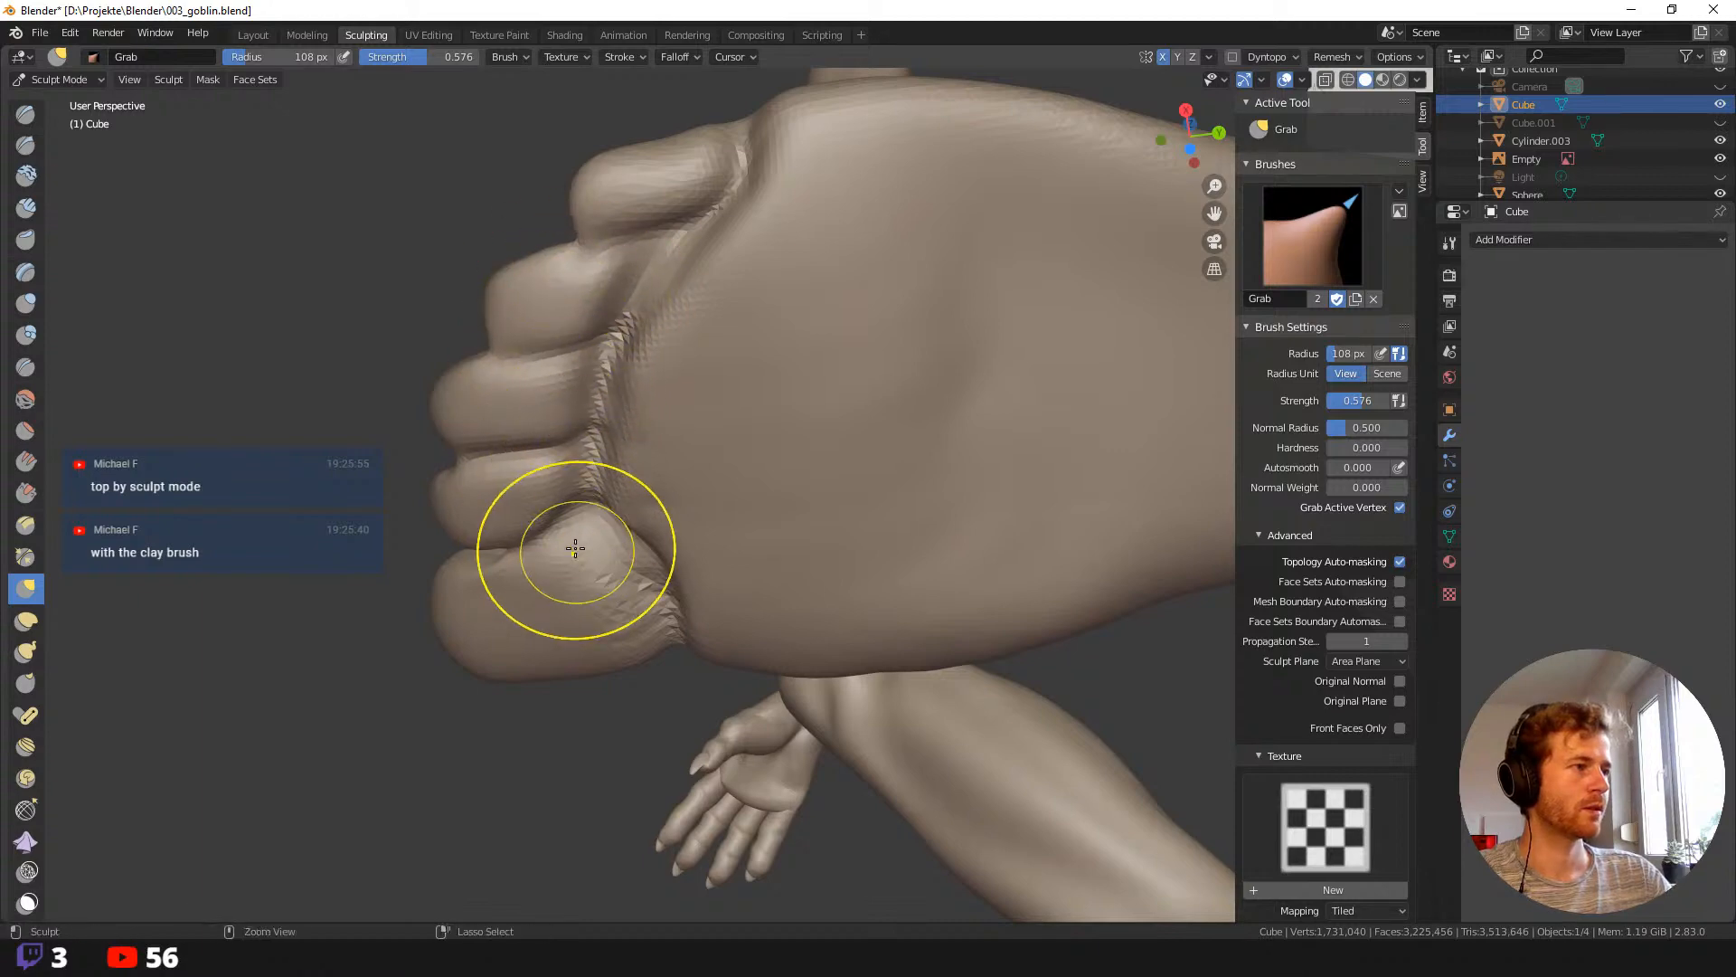
# Shift the middle toes slightly toward the big toe with the Grab brush at a 149 px radius.
pyautogui.moveTo(575, 555); pyautogui.dragTo(656, 598, button='middle')
pyautogui.press('f')
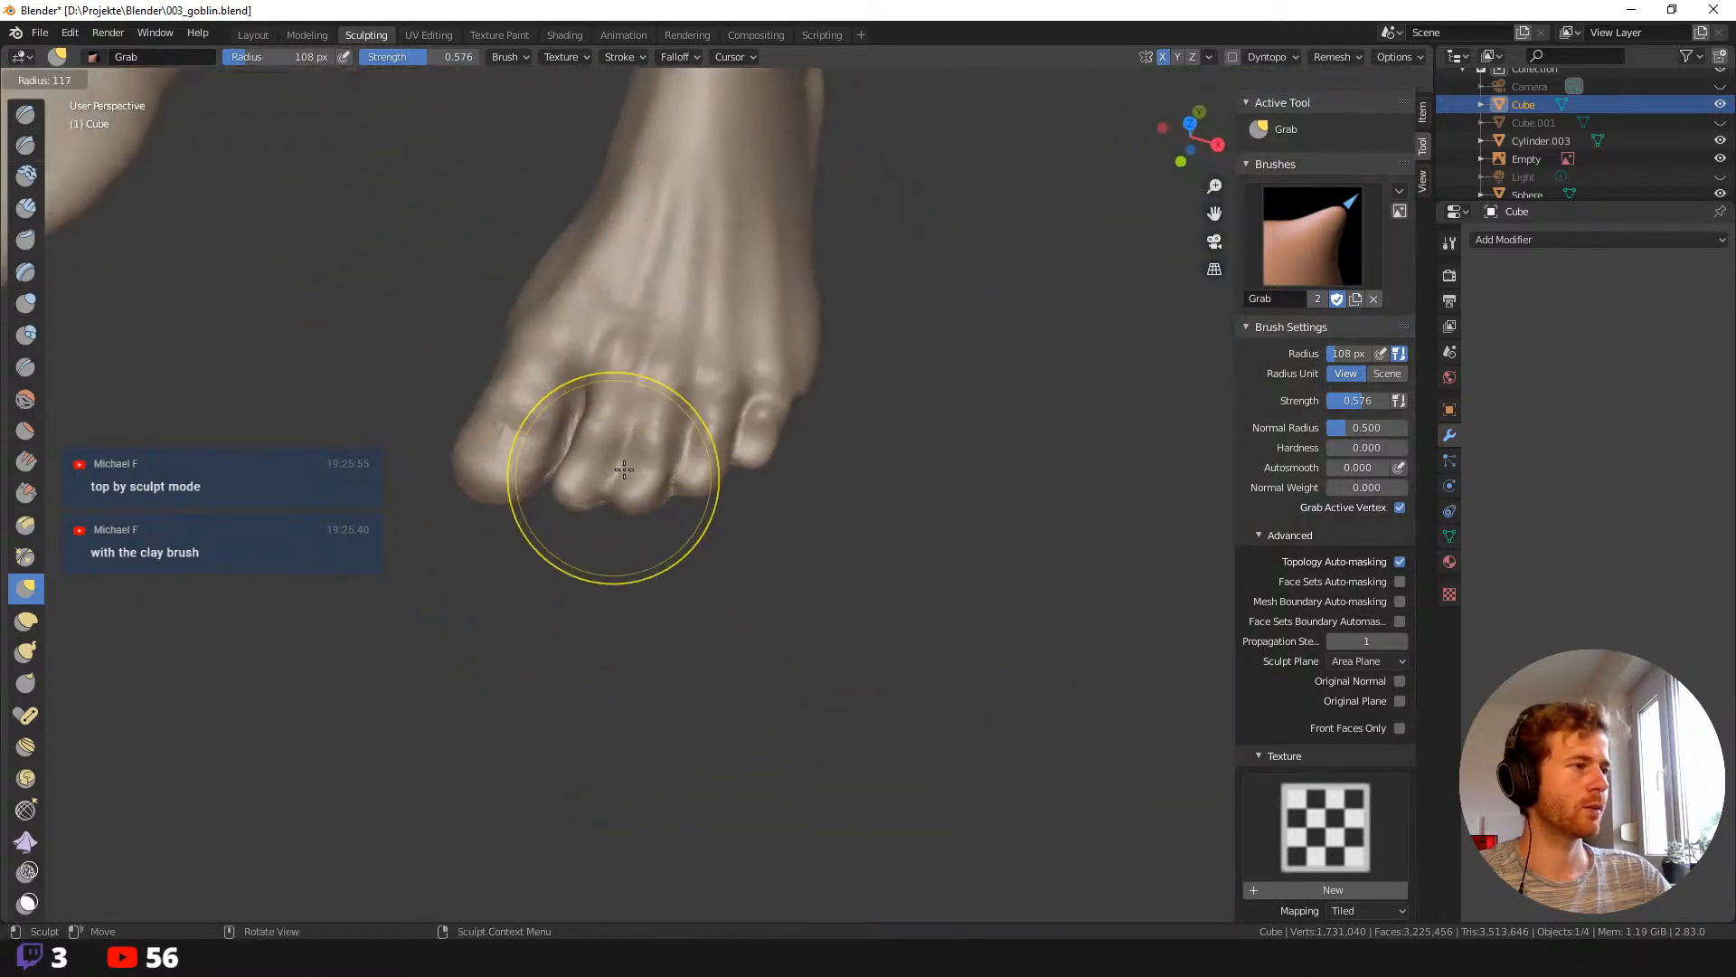
pyautogui.click(747, 473)
pyautogui.moveTo(597, 480)
pyautogui.mouseDown(button='middle')
pyautogui.moveTo(651, 519)
pyautogui.moveTo(600, 473)
pyautogui.mouseUp(button='middle')
pyautogui.moveTo(635, 472); pyautogui.dragTo(612, 475)
# Reduce the Grab radius to 38 px and voxel-remesh the goblin body with a voxel size of 0.014 m.
pyautogui.moveTo(657, 531)
pyautogui.keyDown('ctrl'); pyautogui.mouseDown(button='middle')
pyautogui.moveTo(546, 428)
pyautogui.moveTo(562, 371)
pyautogui.moveTo(647, 353)
pyautogui.mouseUp(button='middle'); pyautogui.keyUp('ctrl')
pyautogui.keyDown('ctrl'); pyautogui.moveTo(760, 515); pyautogui.dragTo(790, 685, button='middle'); pyautogui.keyUp('ctrl')
pyautogui.press('f')
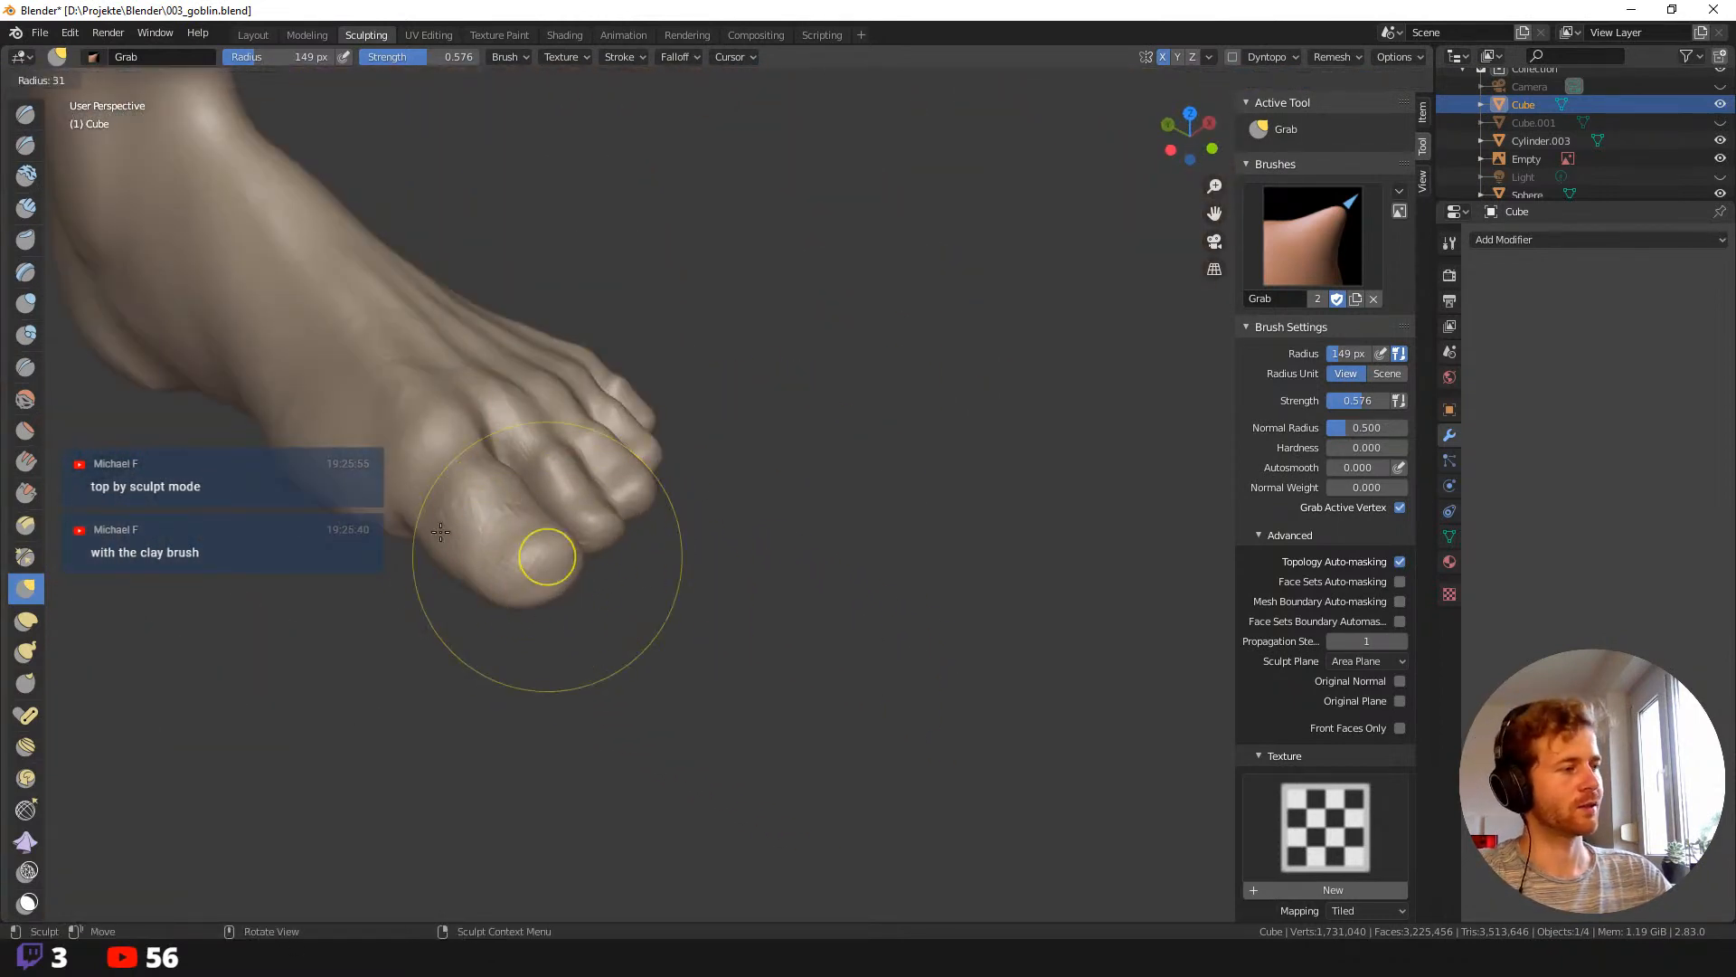
pyautogui.click(578, 583)
pyautogui.moveTo(695, 634)
pyautogui.keyDown('ctrl'); pyautogui.mouseDown(button='middle')
pyautogui.moveTo(667, 574)
pyautogui.moveTo(793, 580)
pyautogui.moveTo(899, 508)
pyautogui.moveTo(1007, 588)
pyautogui.mouseUp(button='middle'); pyautogui.keyUp('ctrl')
pyautogui.moveTo(950, 329)
pyautogui.keyDown('ctrl'); pyautogui.mouseDown(button='middle')
pyautogui.moveTo(956, 530)
pyautogui.moveTo(923, 499)
pyautogui.mouseUp(button='middle'); pyautogui.keyUp('ctrl')
pyautogui.moveTo(931, 598); pyautogui.dragTo(950, 620, button='middle')
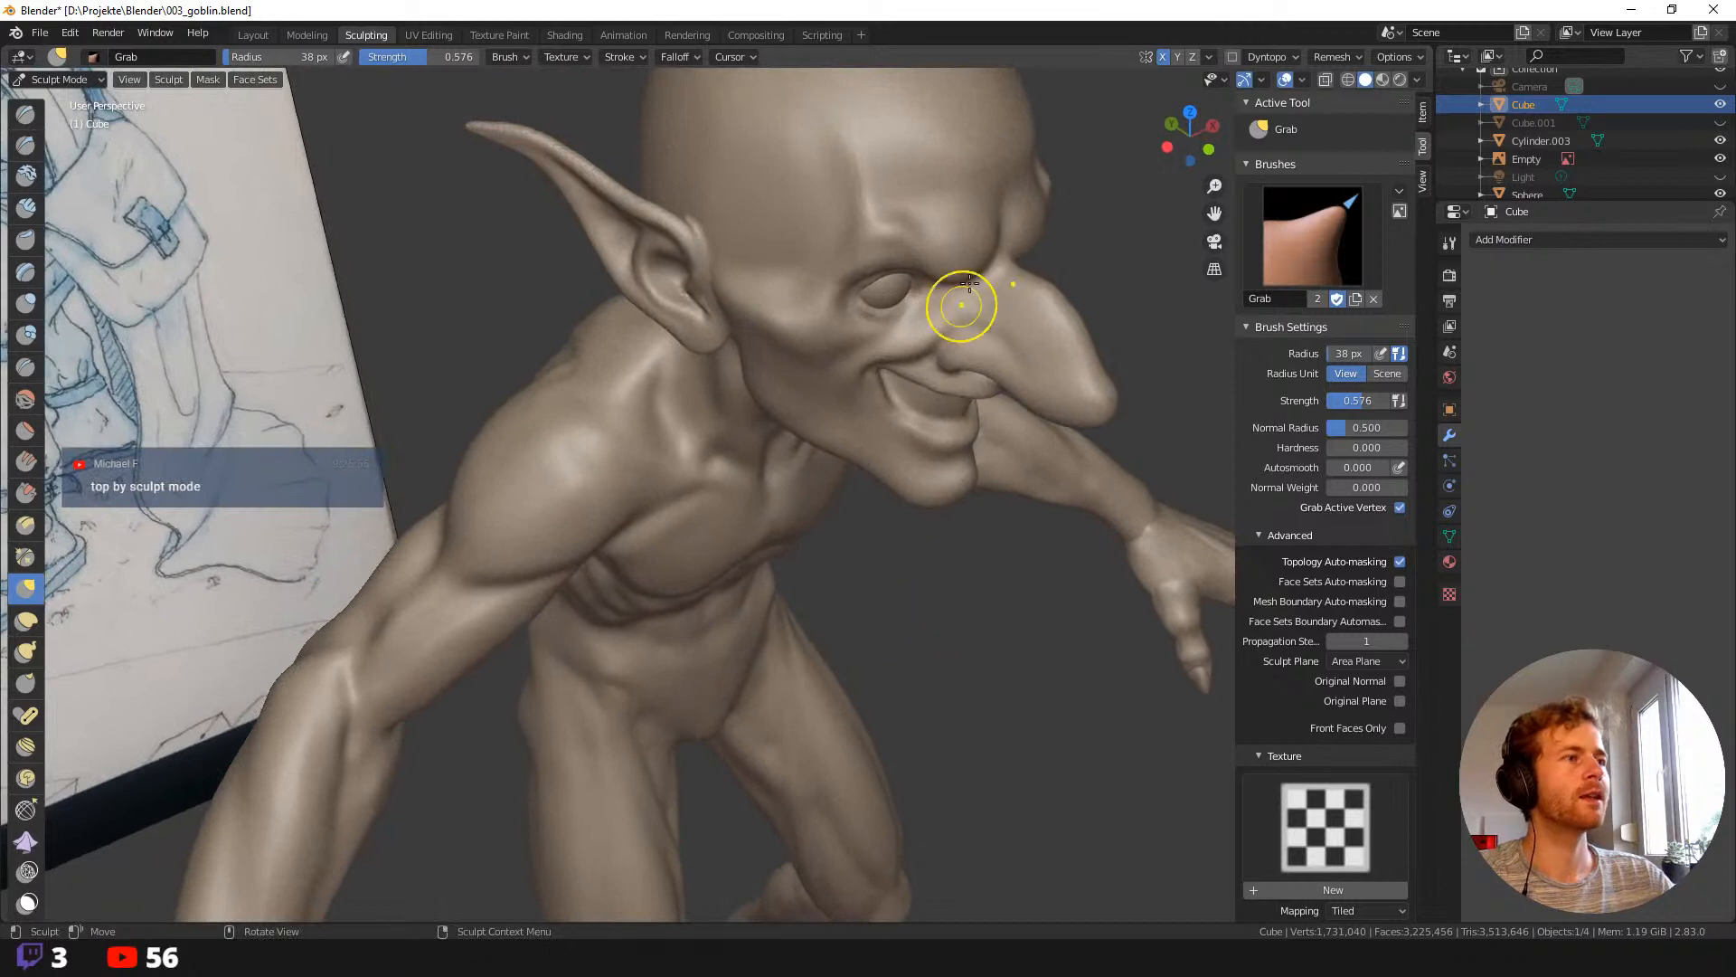
pyautogui.click(1336, 57)
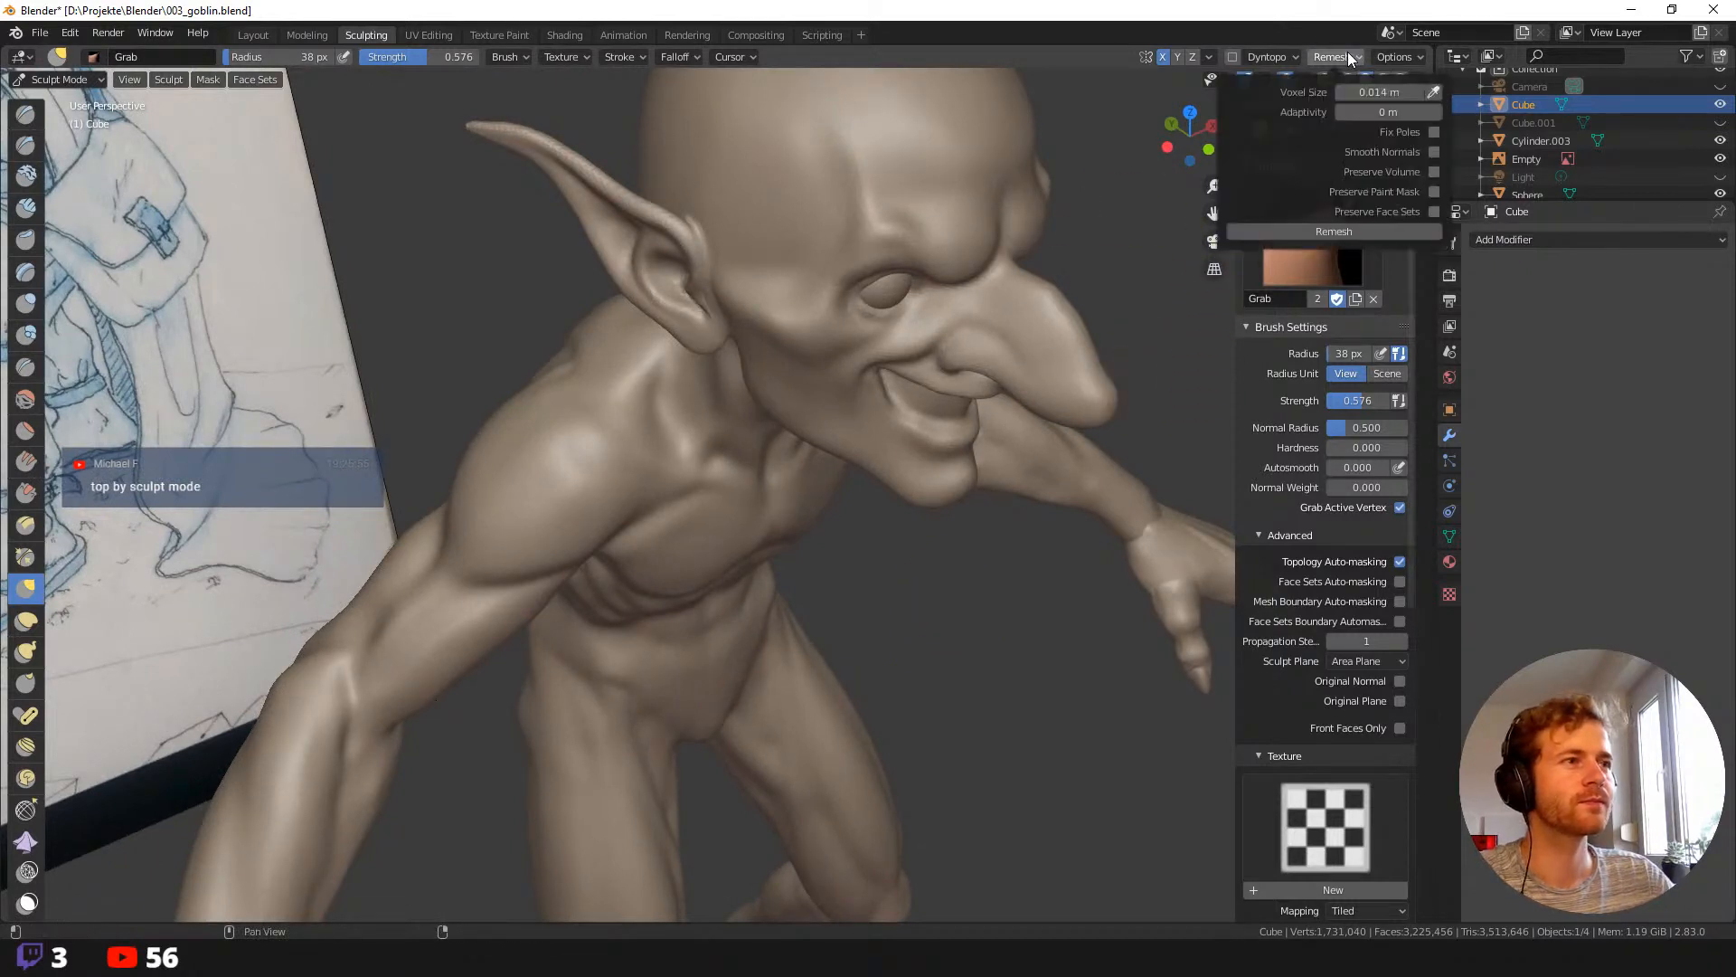
pyautogui.click(1352, 231)
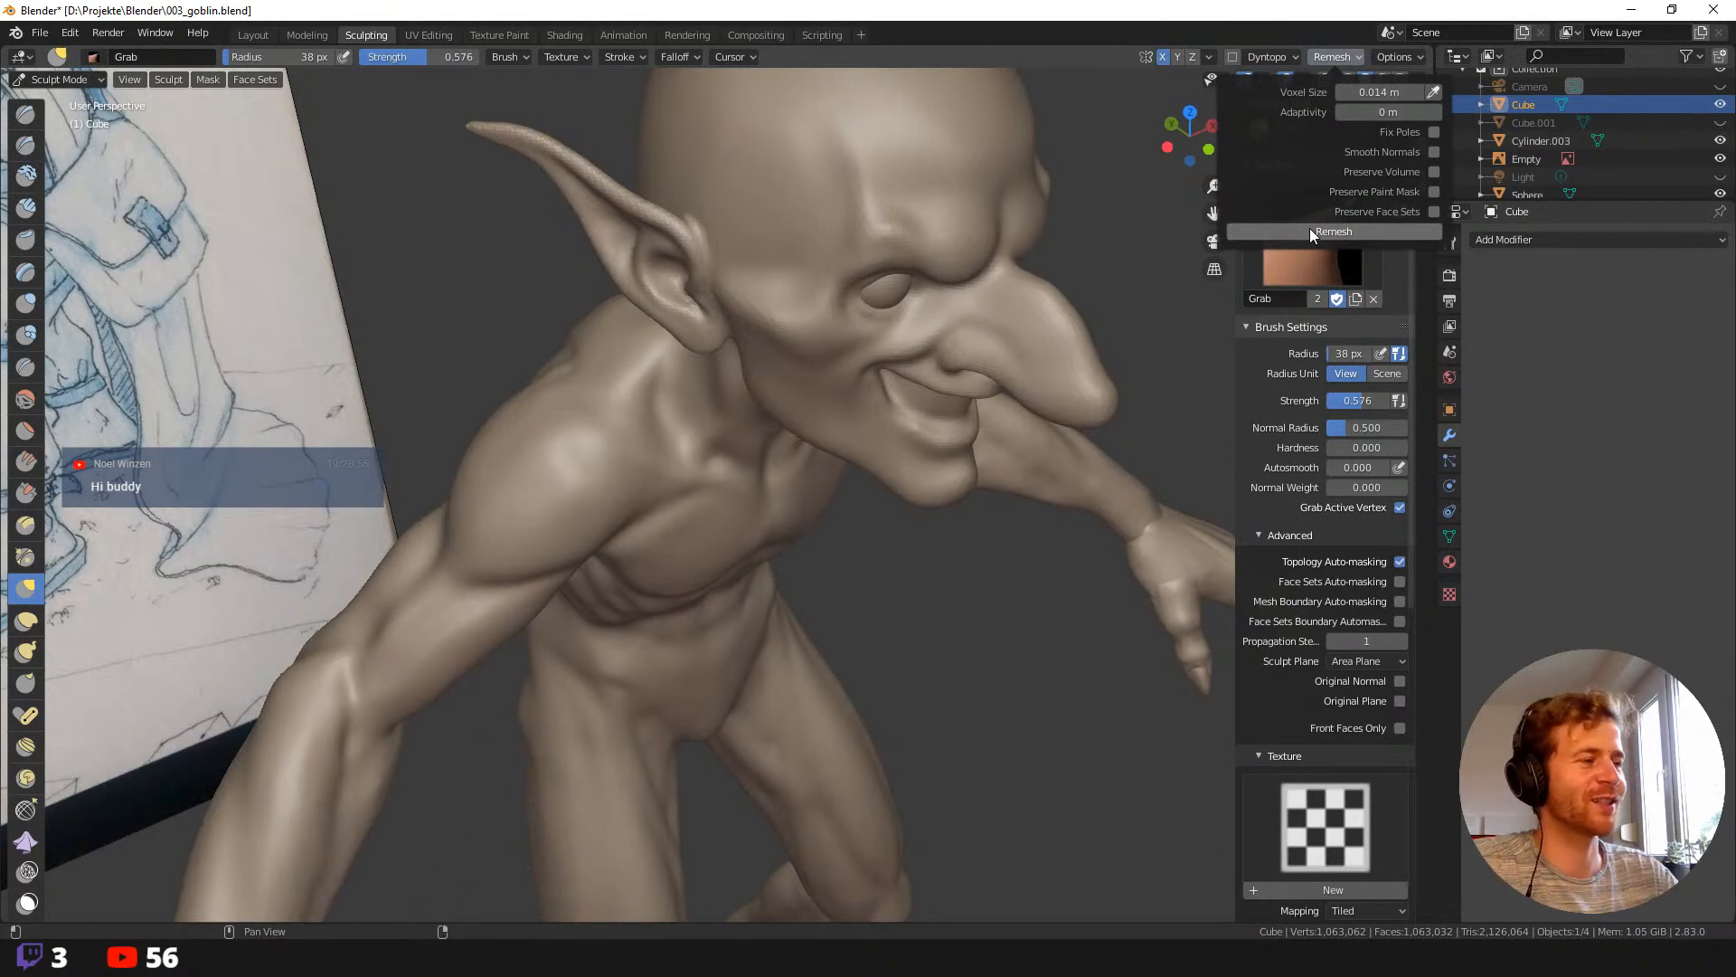
# Examine the remeshed surface of the goblin's chest, shoulders, mouth and face up close.
pyautogui.moveTo(989, 562); pyautogui.dragTo(926, 581, button='middle')
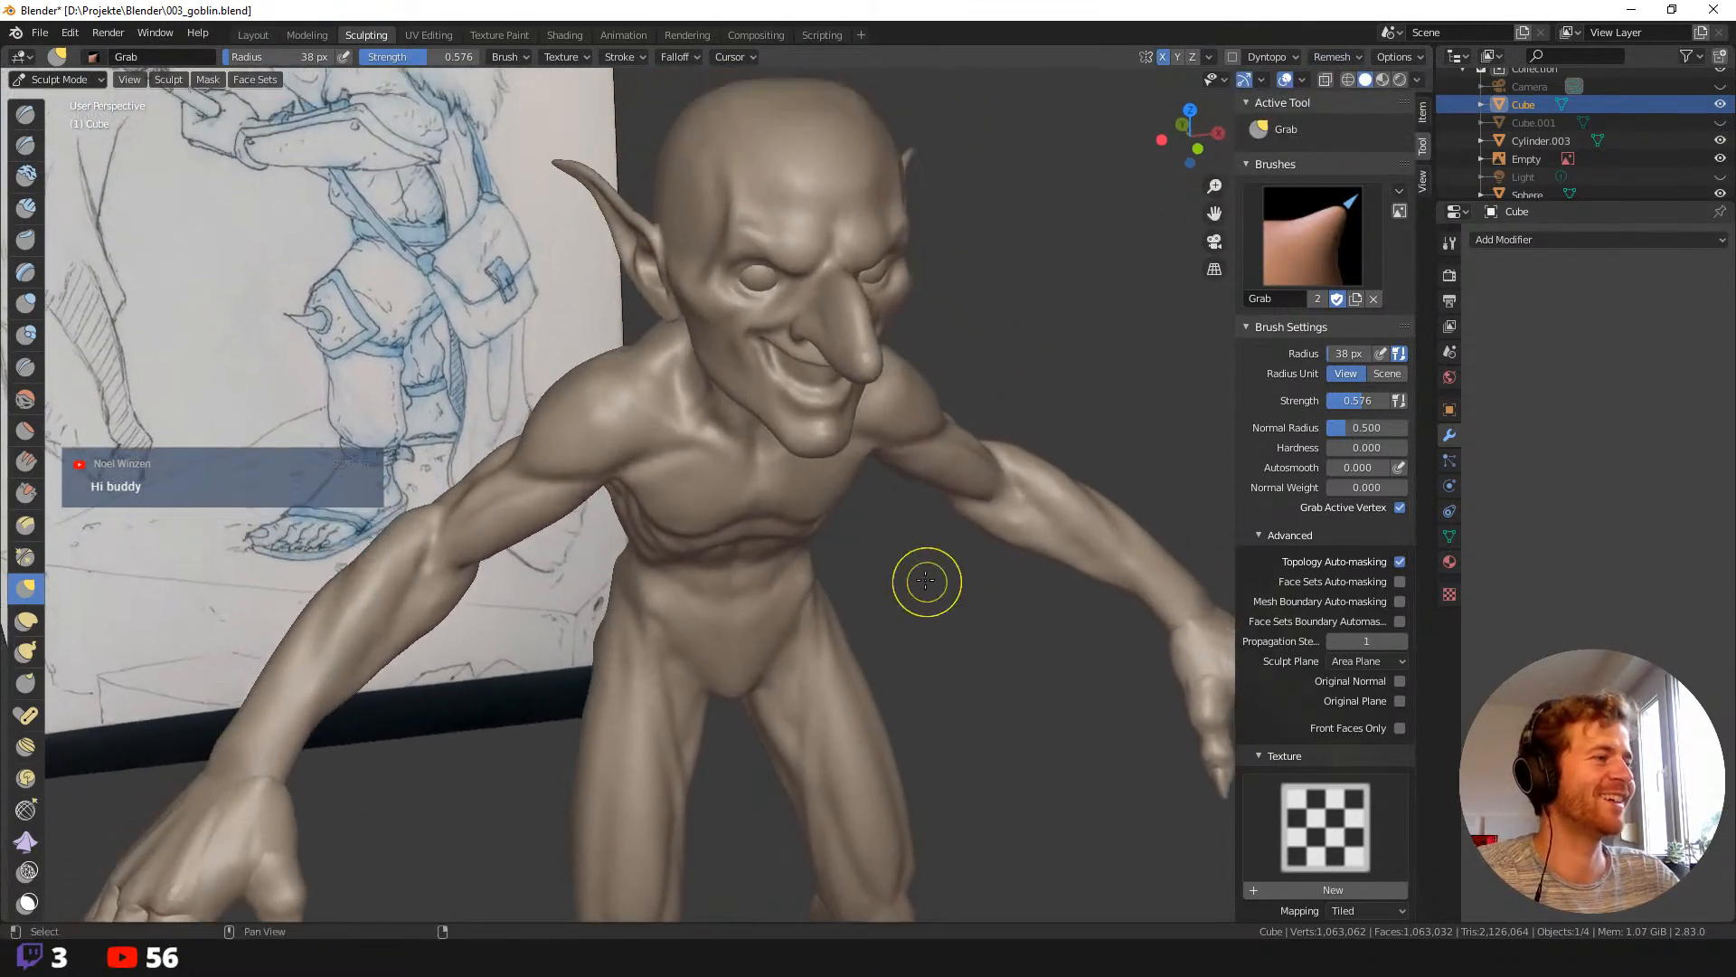
pyautogui.moveTo(974, 326); pyautogui.dragTo(1013, 344, button='middle')
pyautogui.scroll(6, 1022, 348)
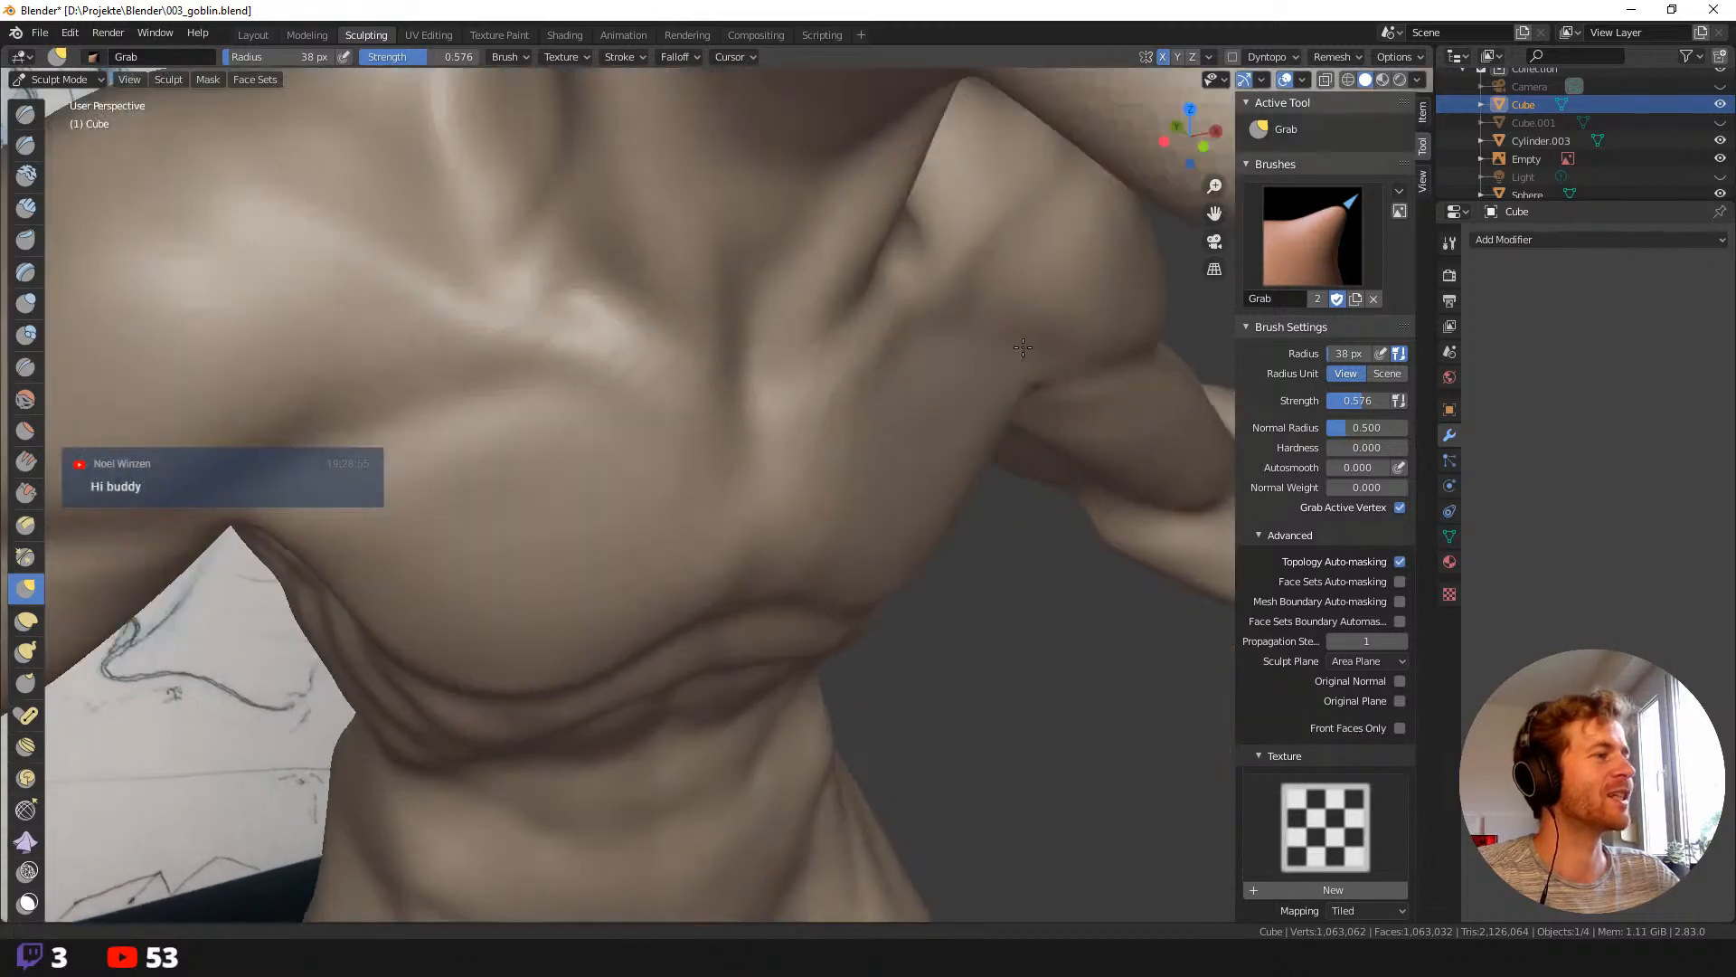
pyautogui.scroll(-3, 1023, 347)
pyautogui.moveTo(1077, 612); pyautogui.dragTo(1058, 515, button='middle')
pyautogui.scroll(3, 1039, 653)
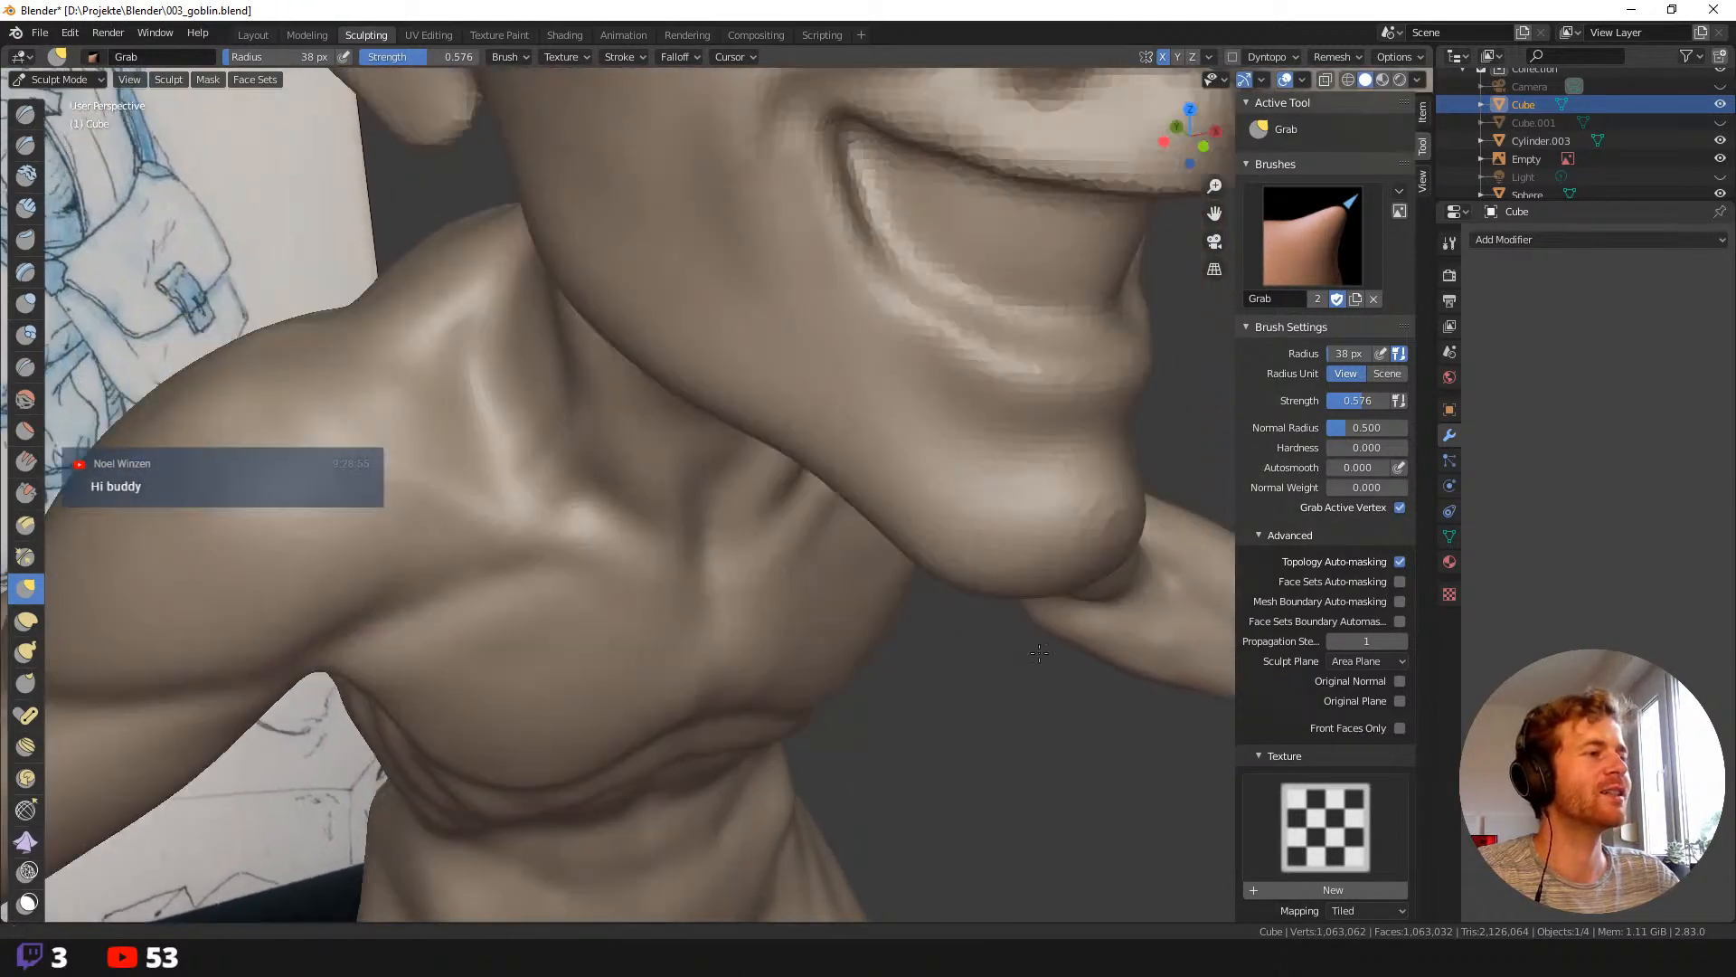
pyautogui.keyDown('shift'); pyautogui.moveTo(1039, 653); pyautogui.dragTo(1023, 690, button='middle'); pyautogui.keyUp('shift')
# Carve a groove along the lower and upper eyelids with the subtractive Draw Sharp brush at a 57 px radius and strength 0.500.
pyautogui.press('f')
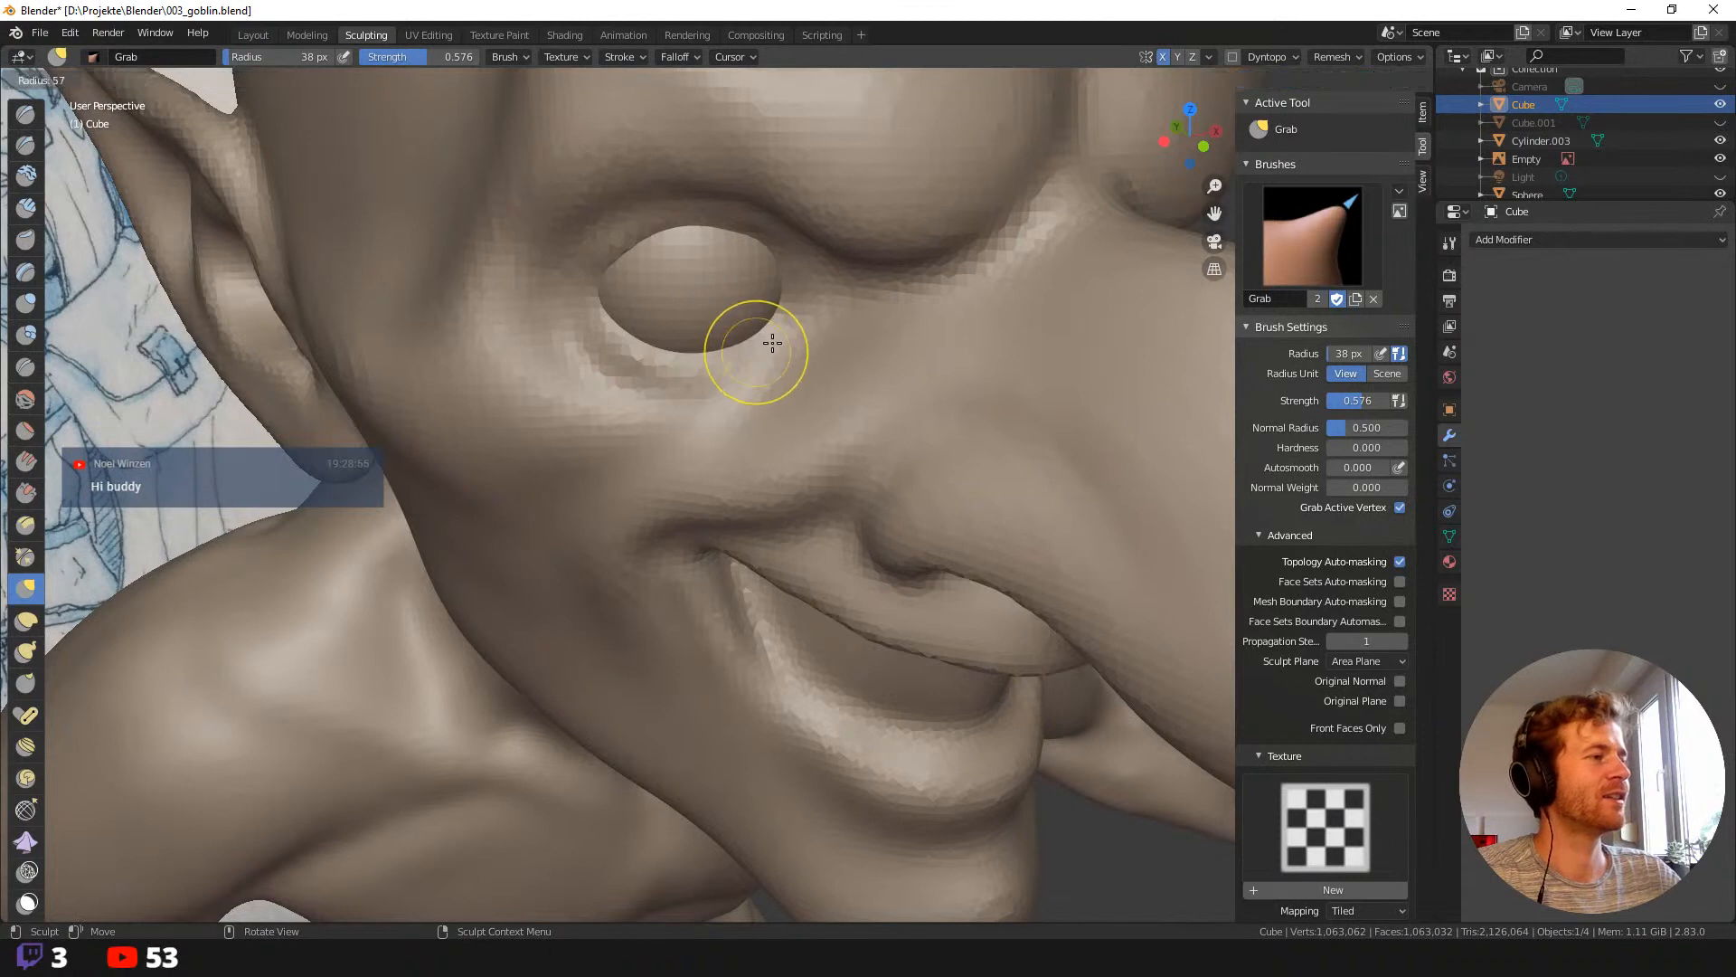
pyautogui.click(772, 341)
pyautogui.hotkey('shift', 'space')
pyautogui.click(715, 118)
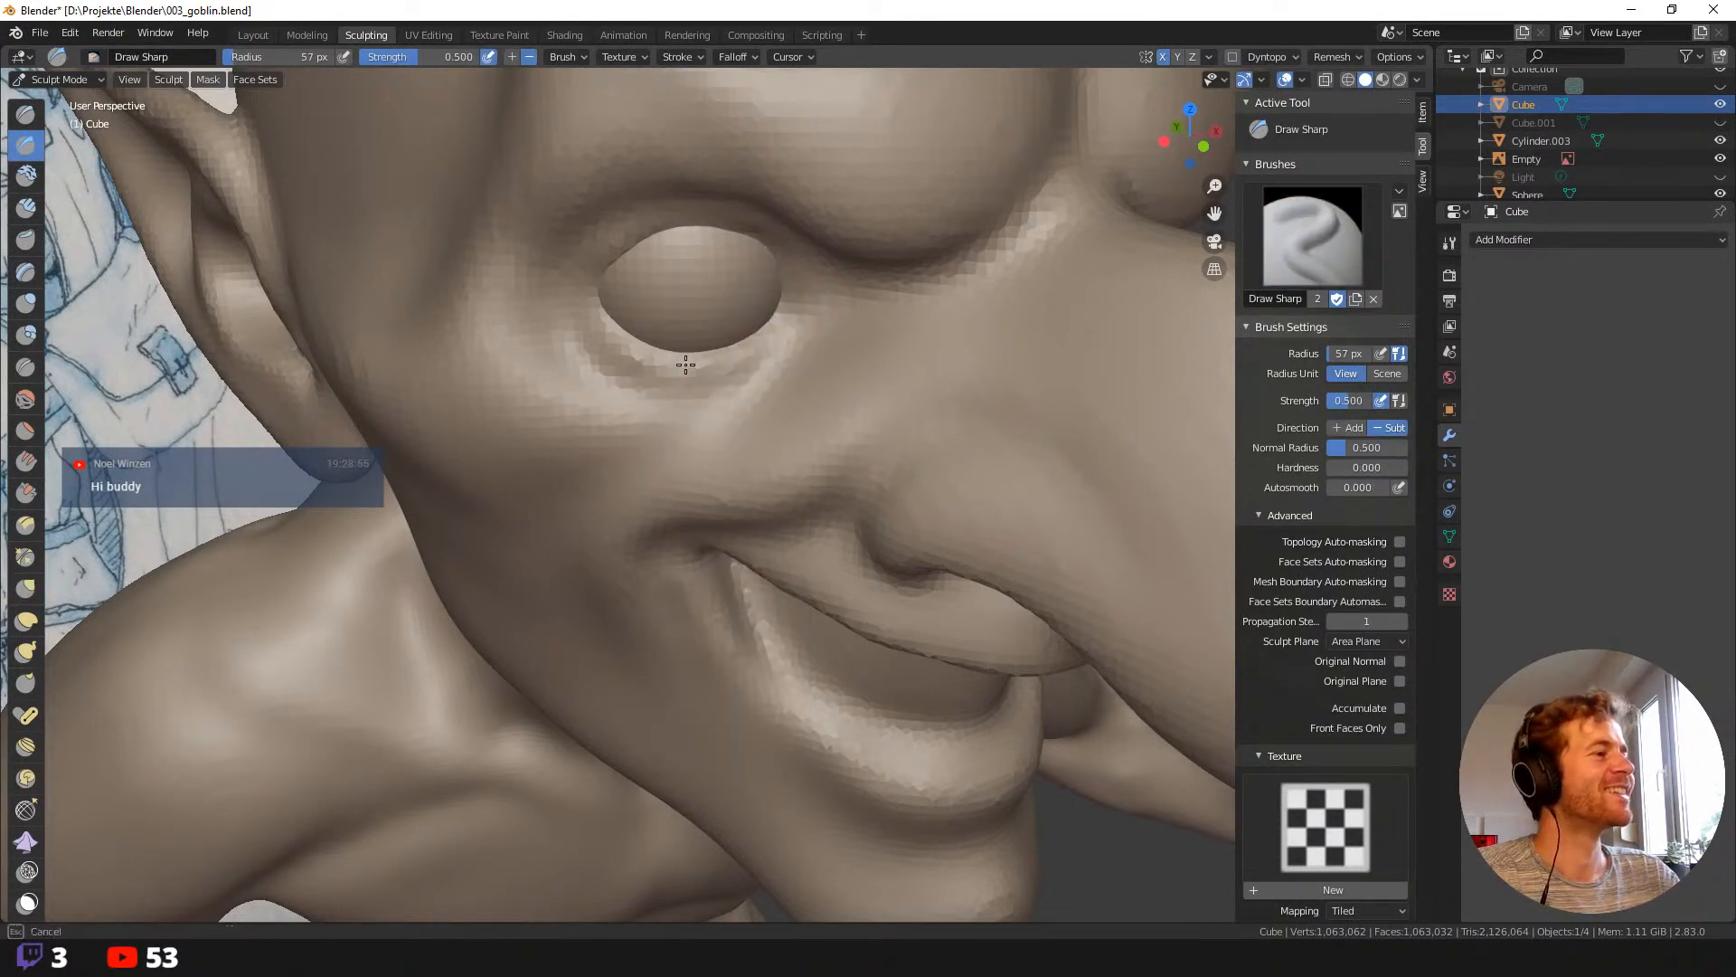
pyautogui.moveTo(686, 364); pyautogui.dragTo(651, 352)
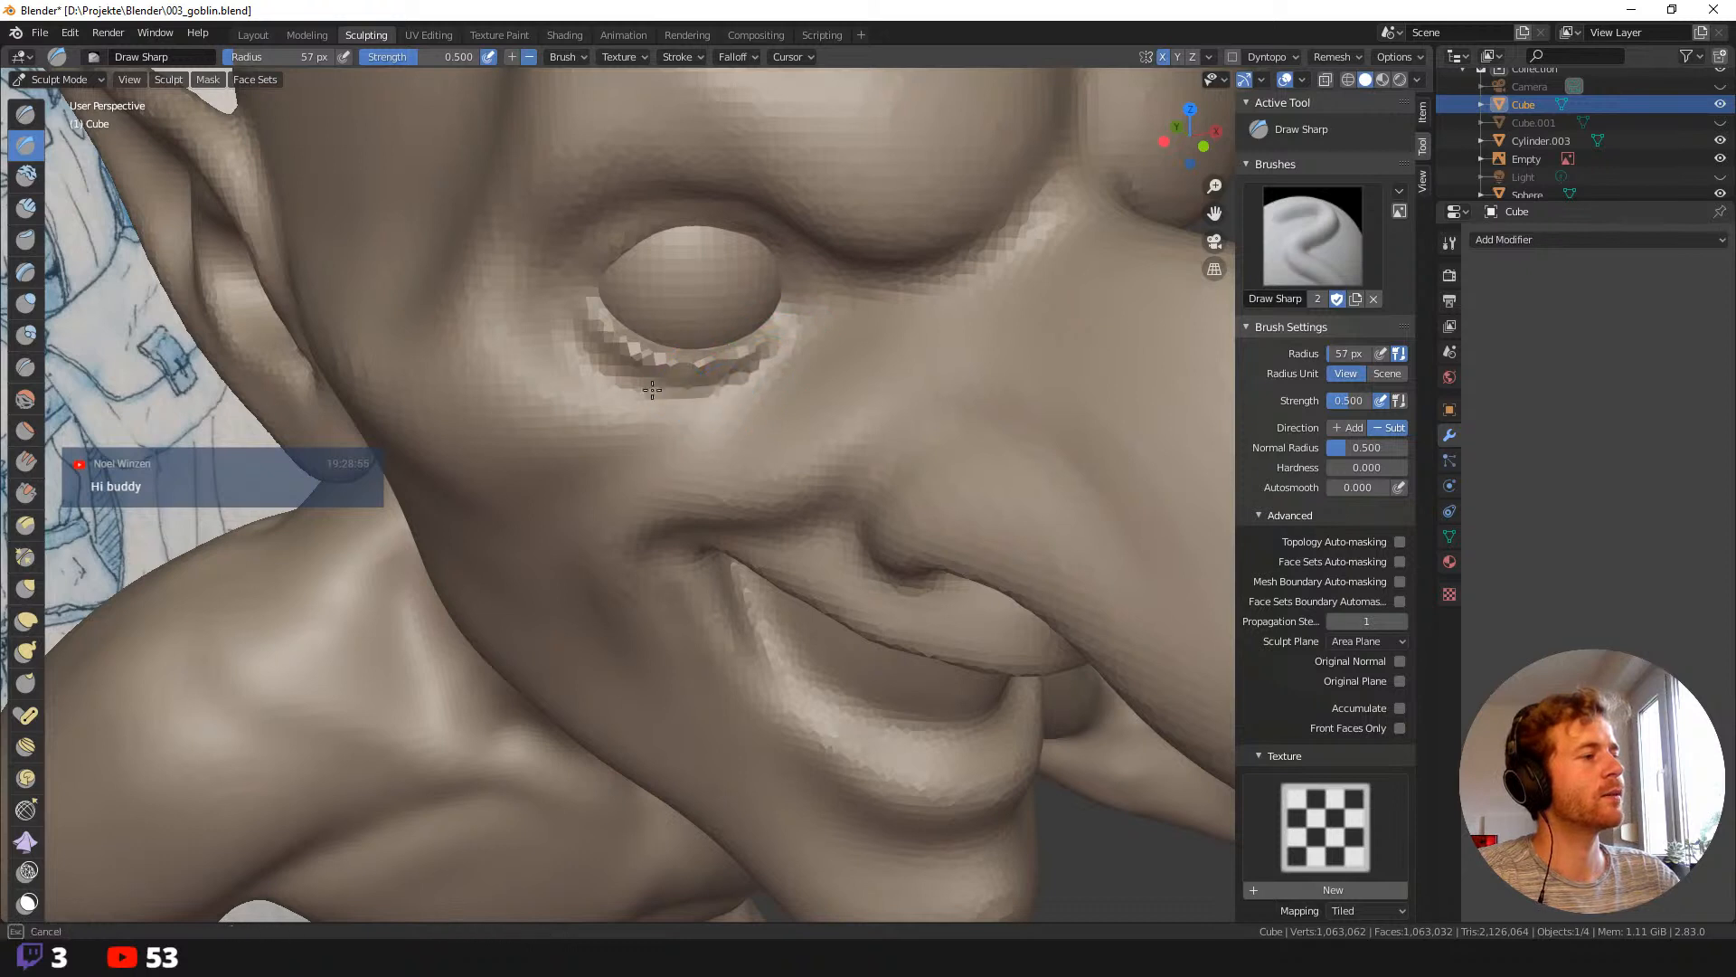
pyautogui.moveTo(652, 389); pyautogui.dragTo(626, 365)
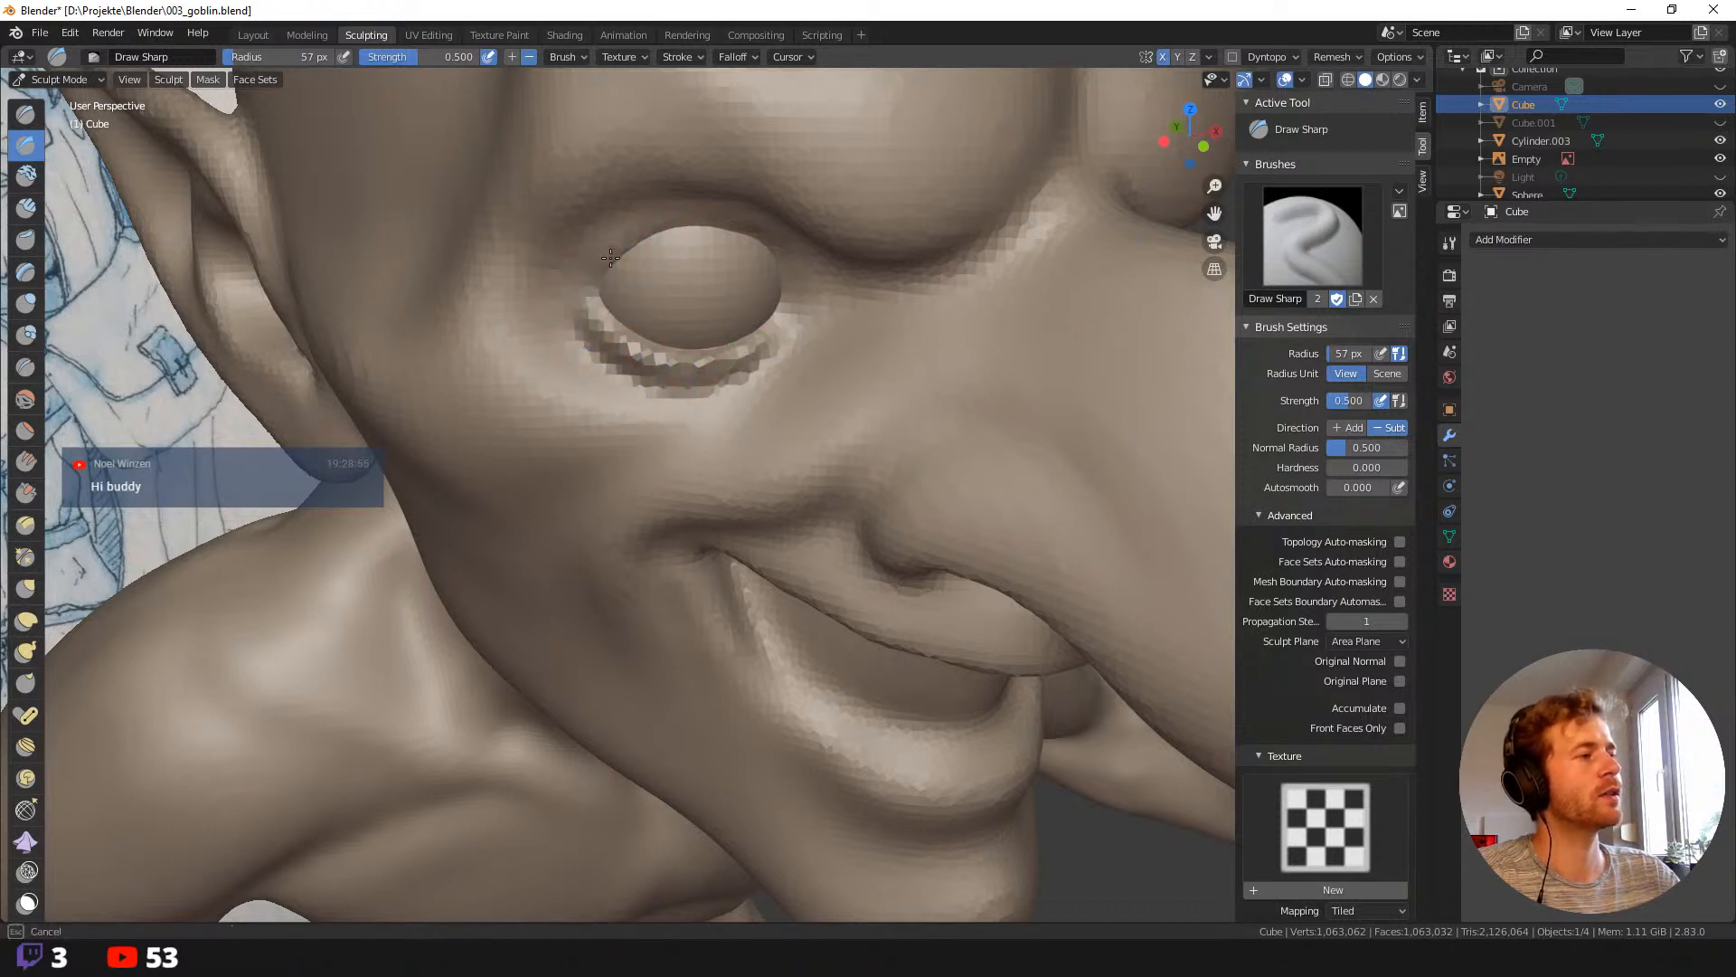
pyautogui.moveTo(636, 229); pyautogui.dragTo(687, 203)
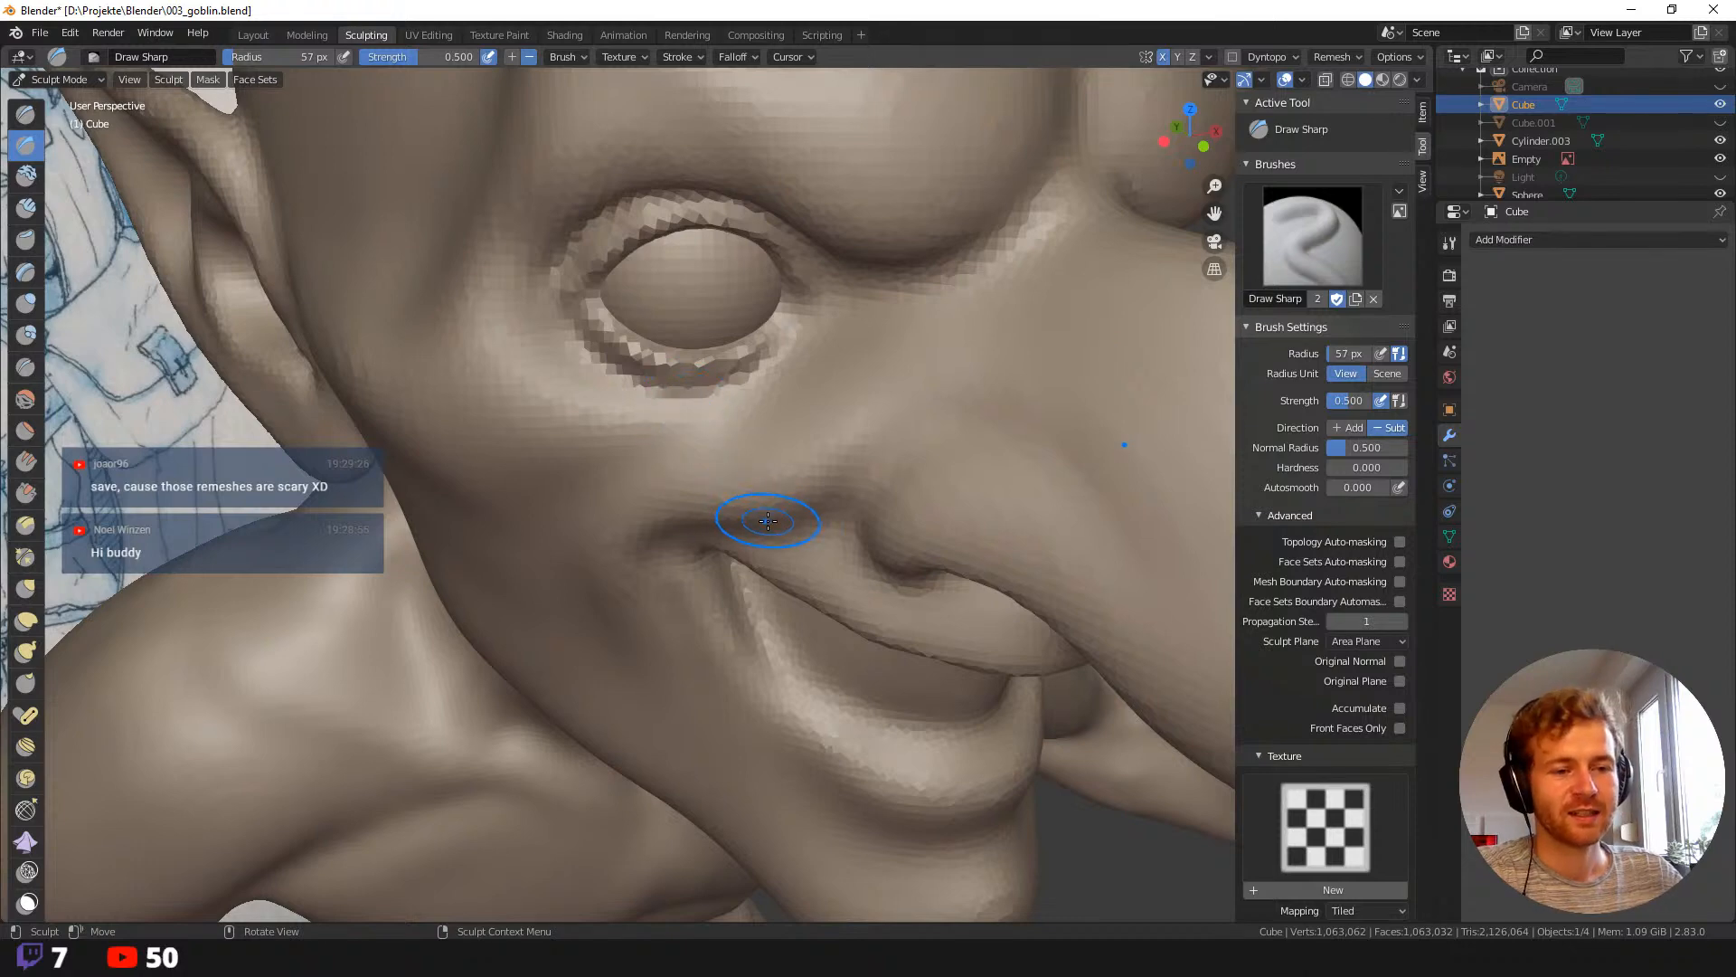
# Save the goblin file and reduce the Draw Sharp radius to 44 px at the inner corner of the eye.
pyautogui.scroll(-4, 775, 530)
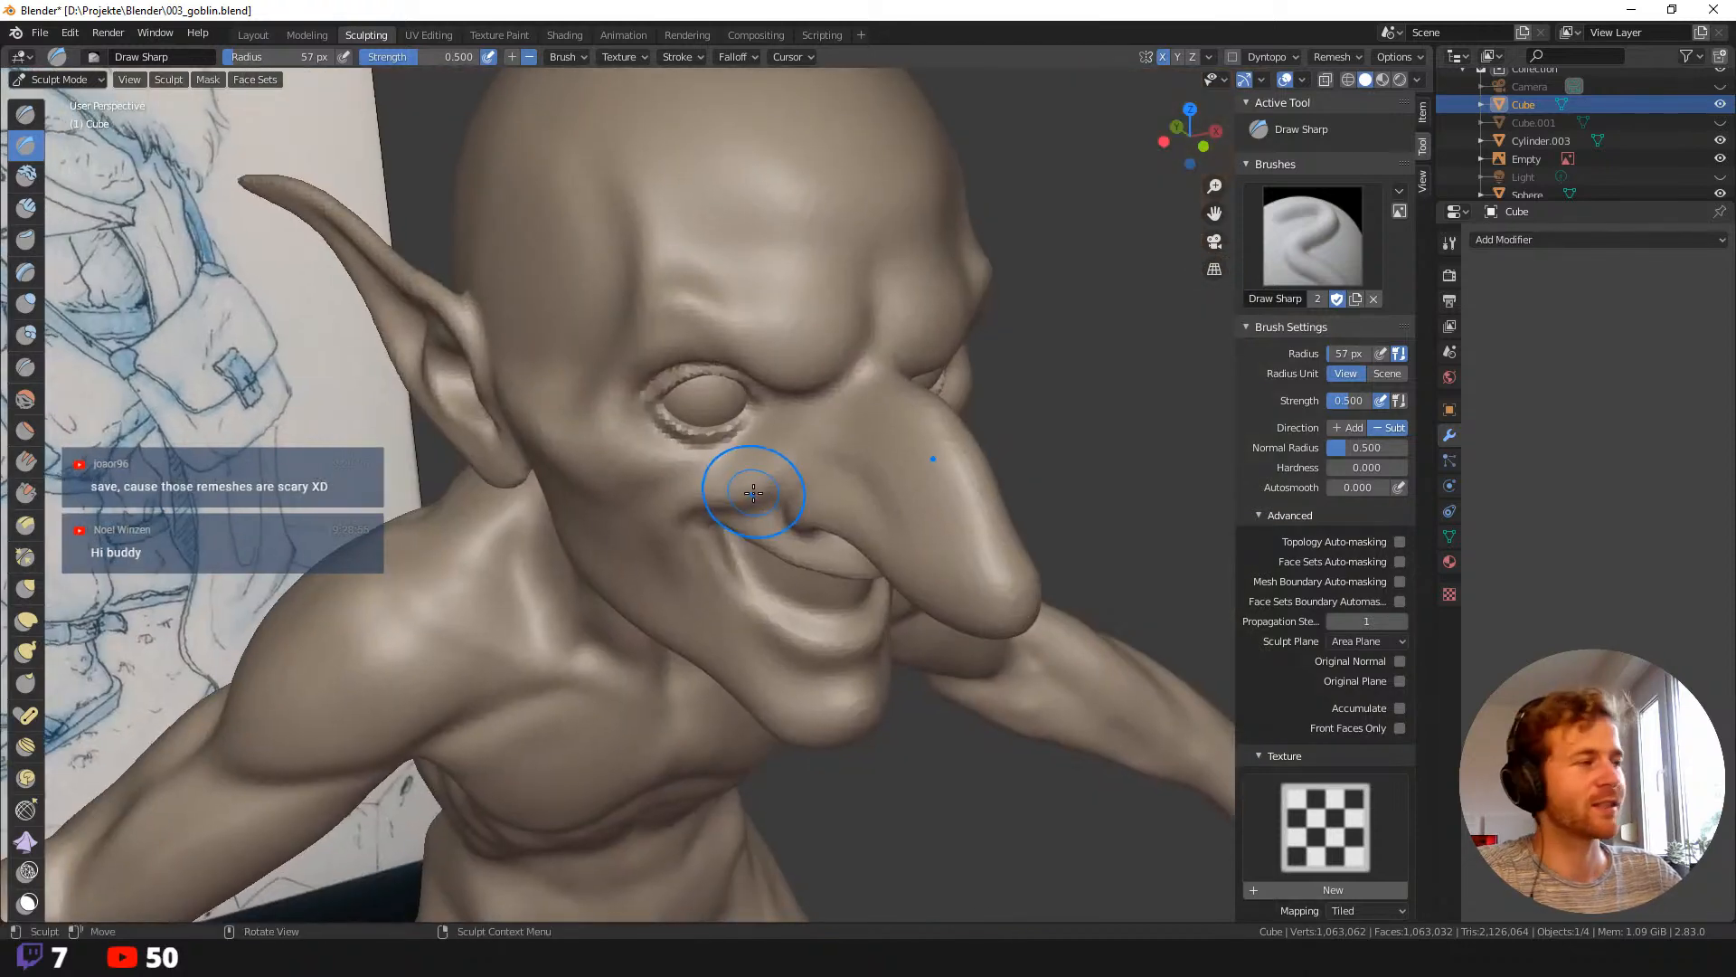
pyautogui.hotkey('ctrl', 's')
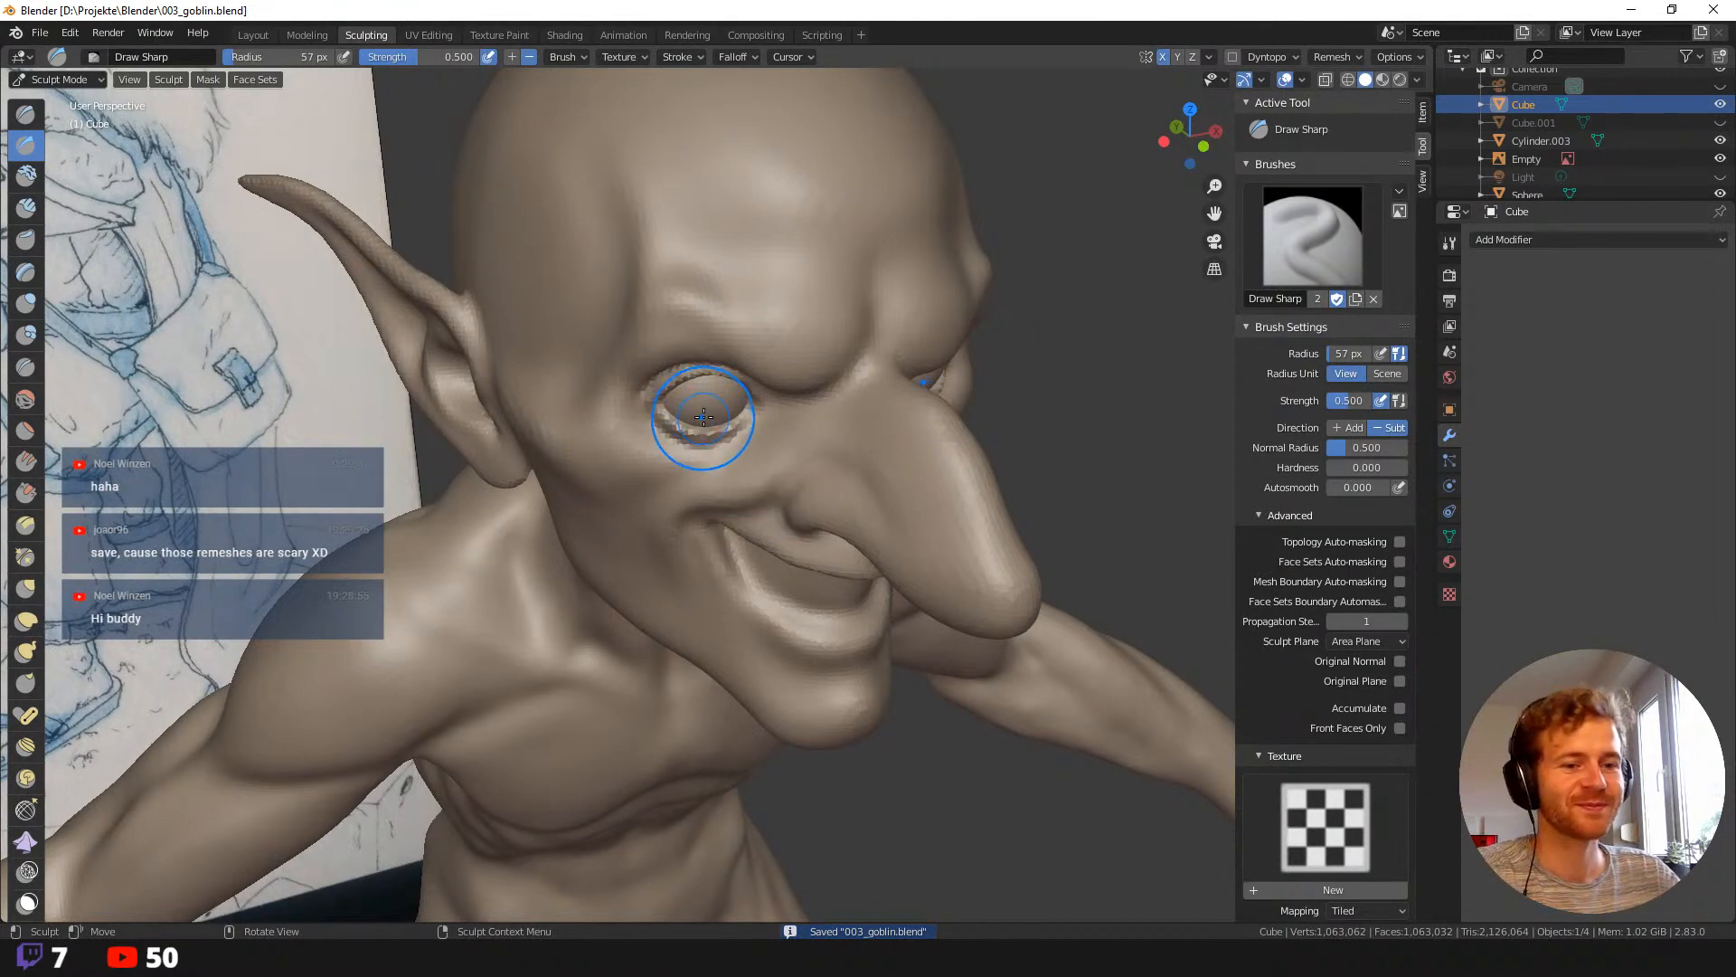
pyautogui.moveTo(756, 434); pyautogui.dragTo(722, 420, button='middle')
pyautogui.press('f')
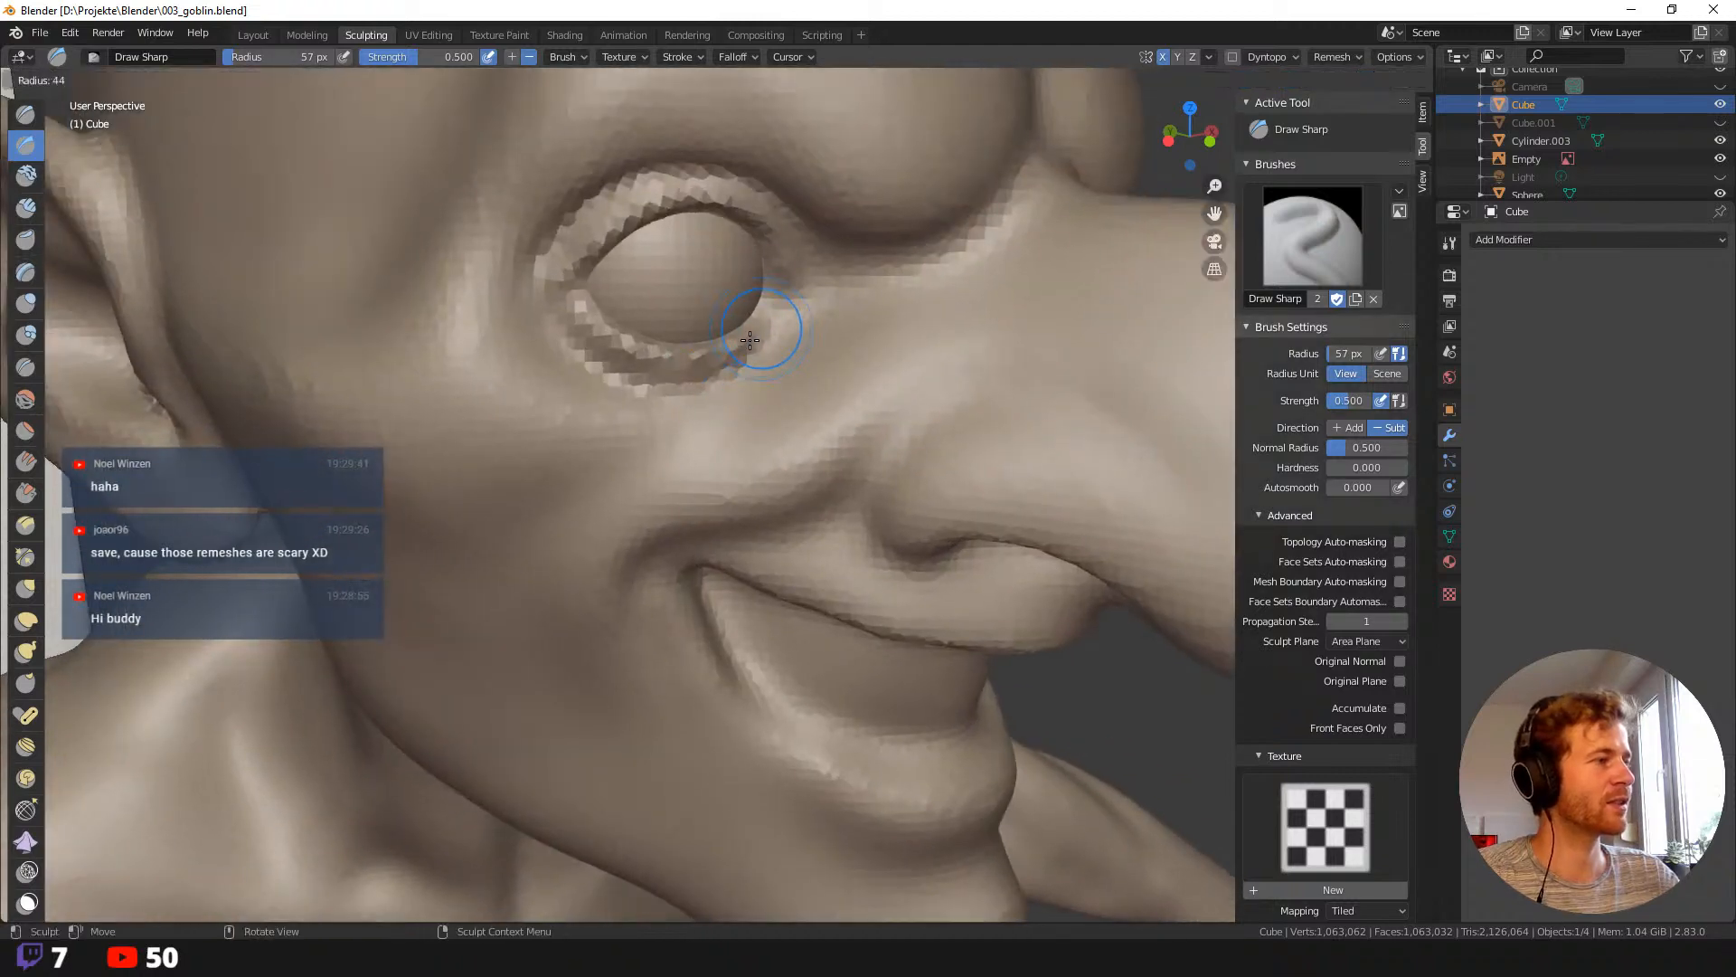
pyautogui.click(750, 340)
# Voxel-remesh the whole goblin body at a finer resolution.
pyautogui.keyDown('ctrl'); pyautogui.moveTo(752, 344); pyautogui.dragTo(767, 406, button='middle'); pyautogui.keyUp('ctrl')
pyautogui.moveTo(922, 439)
pyautogui.keyDown('shift'); pyautogui.mouseDown(button='middle')
pyautogui.moveTo(855, 377)
pyautogui.moveTo(871, 414)
pyautogui.moveTo(904, 298)
pyautogui.moveTo(849, 396)
pyautogui.mouseUp(button='middle'); pyautogui.keyUp('shift')
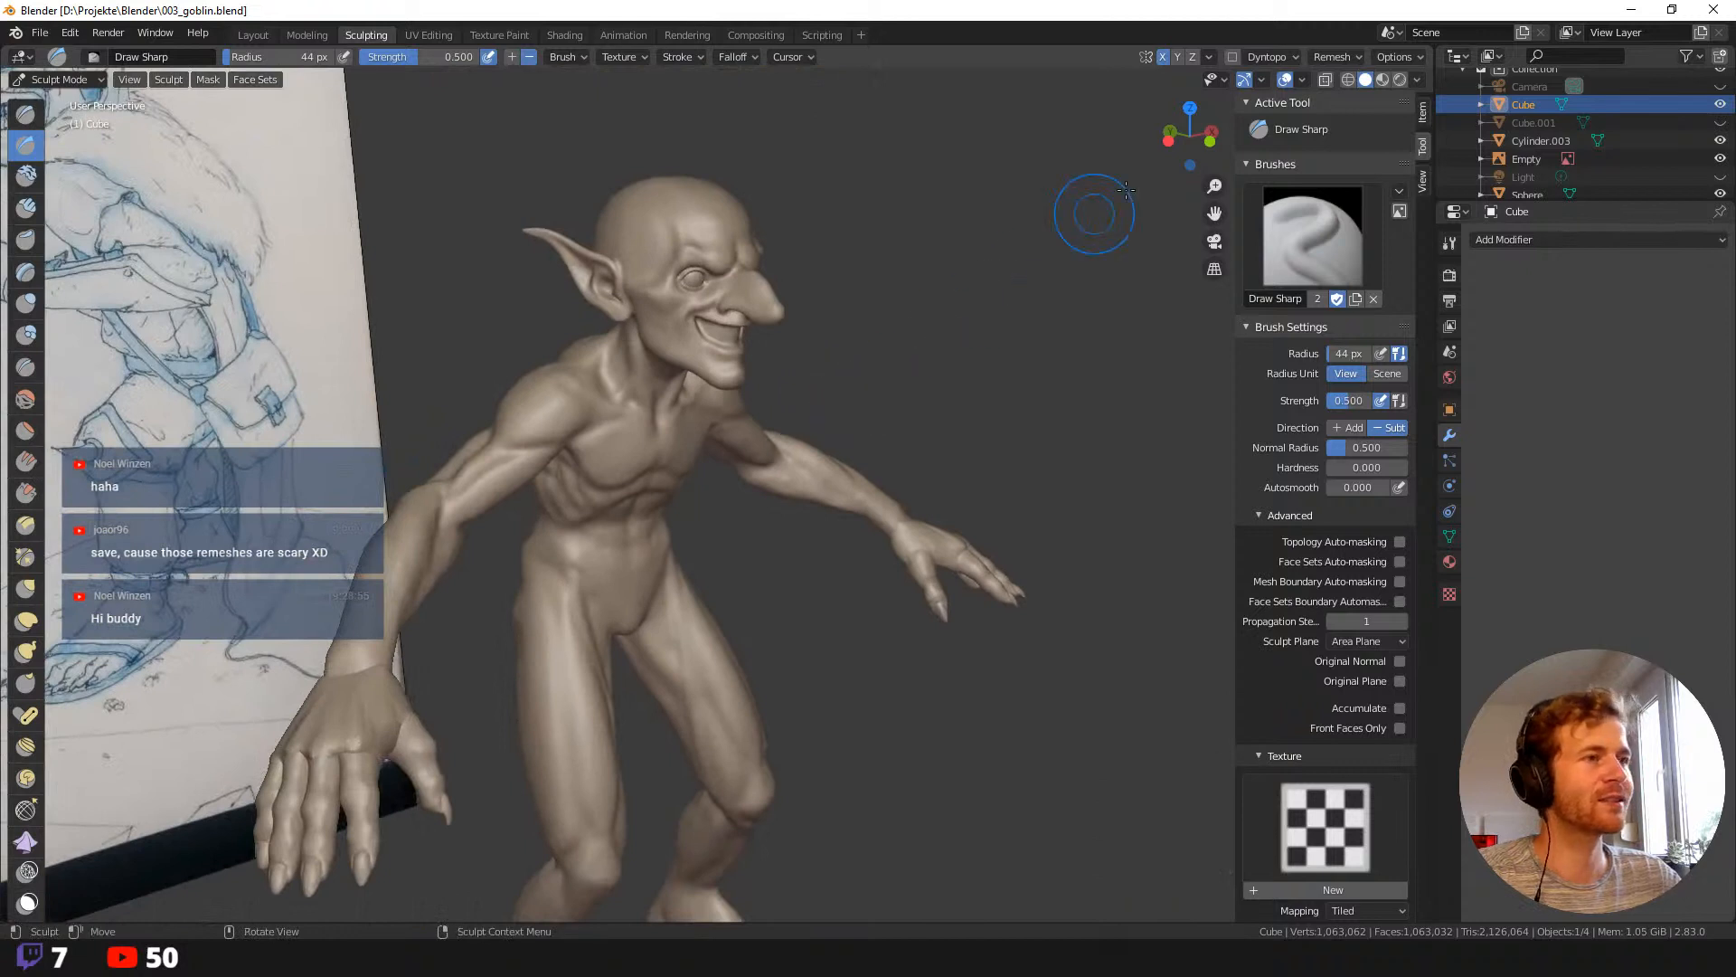
pyautogui.click(1351, 57)
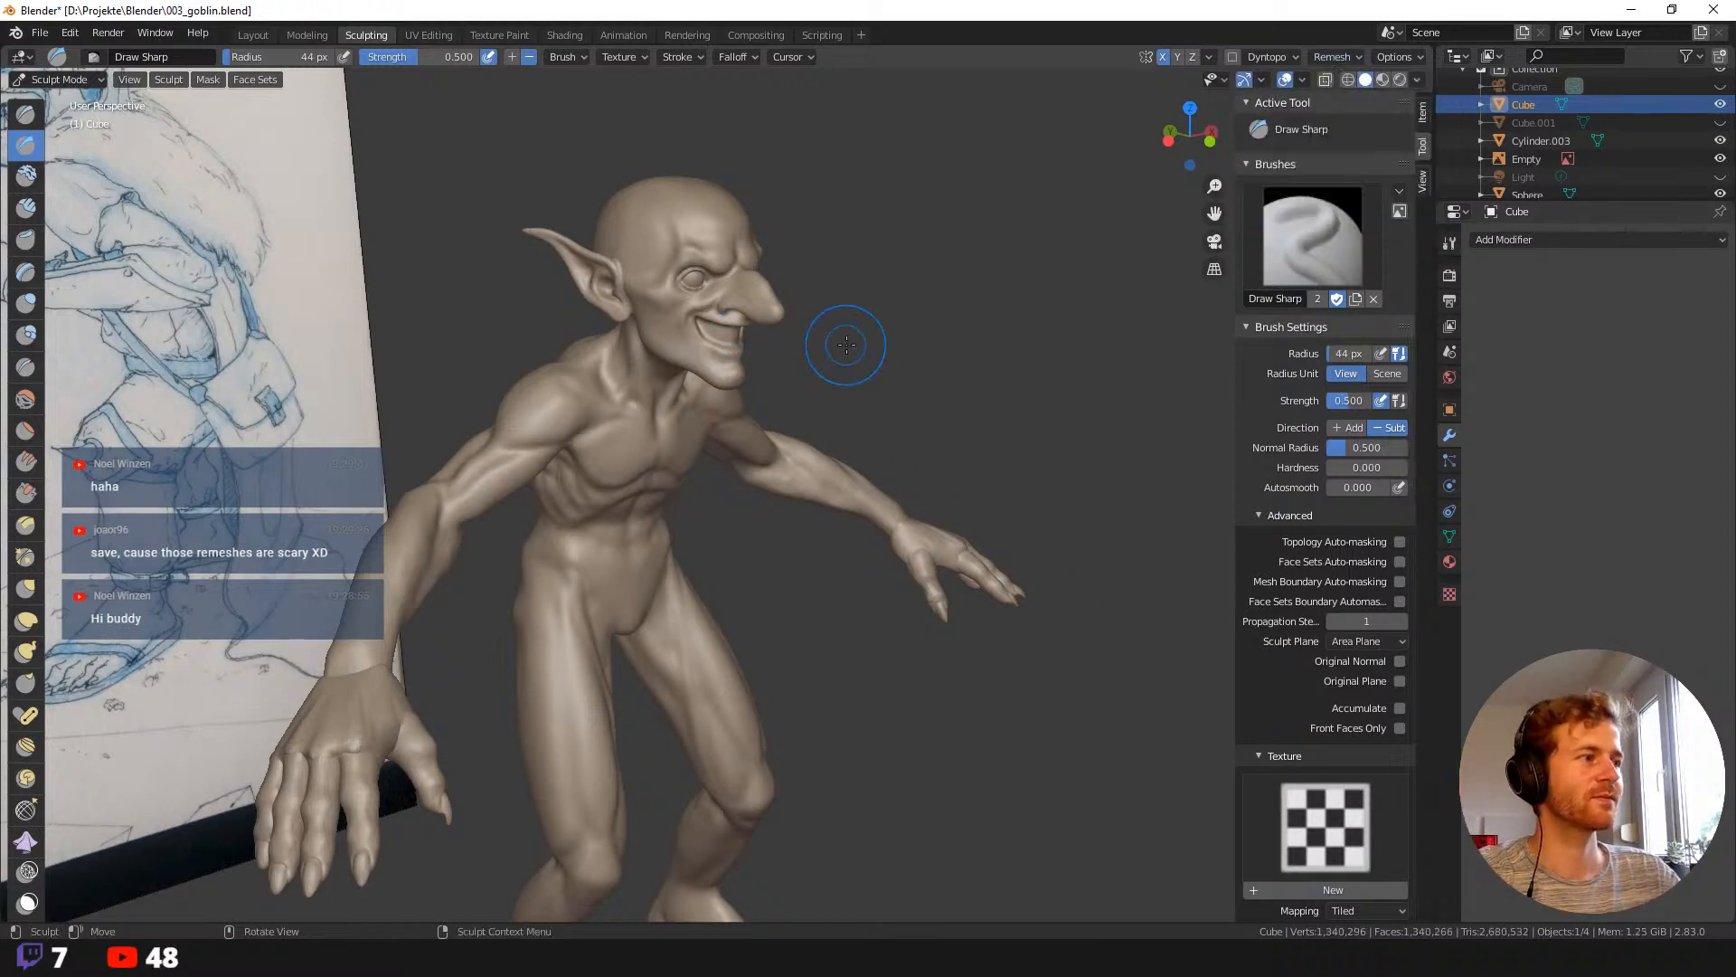
# Carve a notch above the goblin's earlobe with the subtractive Draw Sharp brush at a 44 px radius and strength 0.500.
pyautogui.moveTo(844, 344)
pyautogui.mouseDown(button='middle')
pyautogui.moveTo(796, 348)
pyautogui.moveTo(860, 329)
pyautogui.mouseUp(button='middle')
pyautogui.keyDown('shift'); pyautogui.moveTo(976, 353); pyautogui.dragTo(904, 425, button='middle'); pyautogui.keyUp('shift')
pyautogui.keyDown('ctrl'); pyautogui.moveTo(904, 425); pyautogui.dragTo(912, 359, button='middle'); pyautogui.keyUp('ctrl')
pyautogui.keyDown('shift'); pyautogui.moveTo(890, 507); pyautogui.dragTo(893, 904, button='middle'); pyautogui.keyUp('shift')
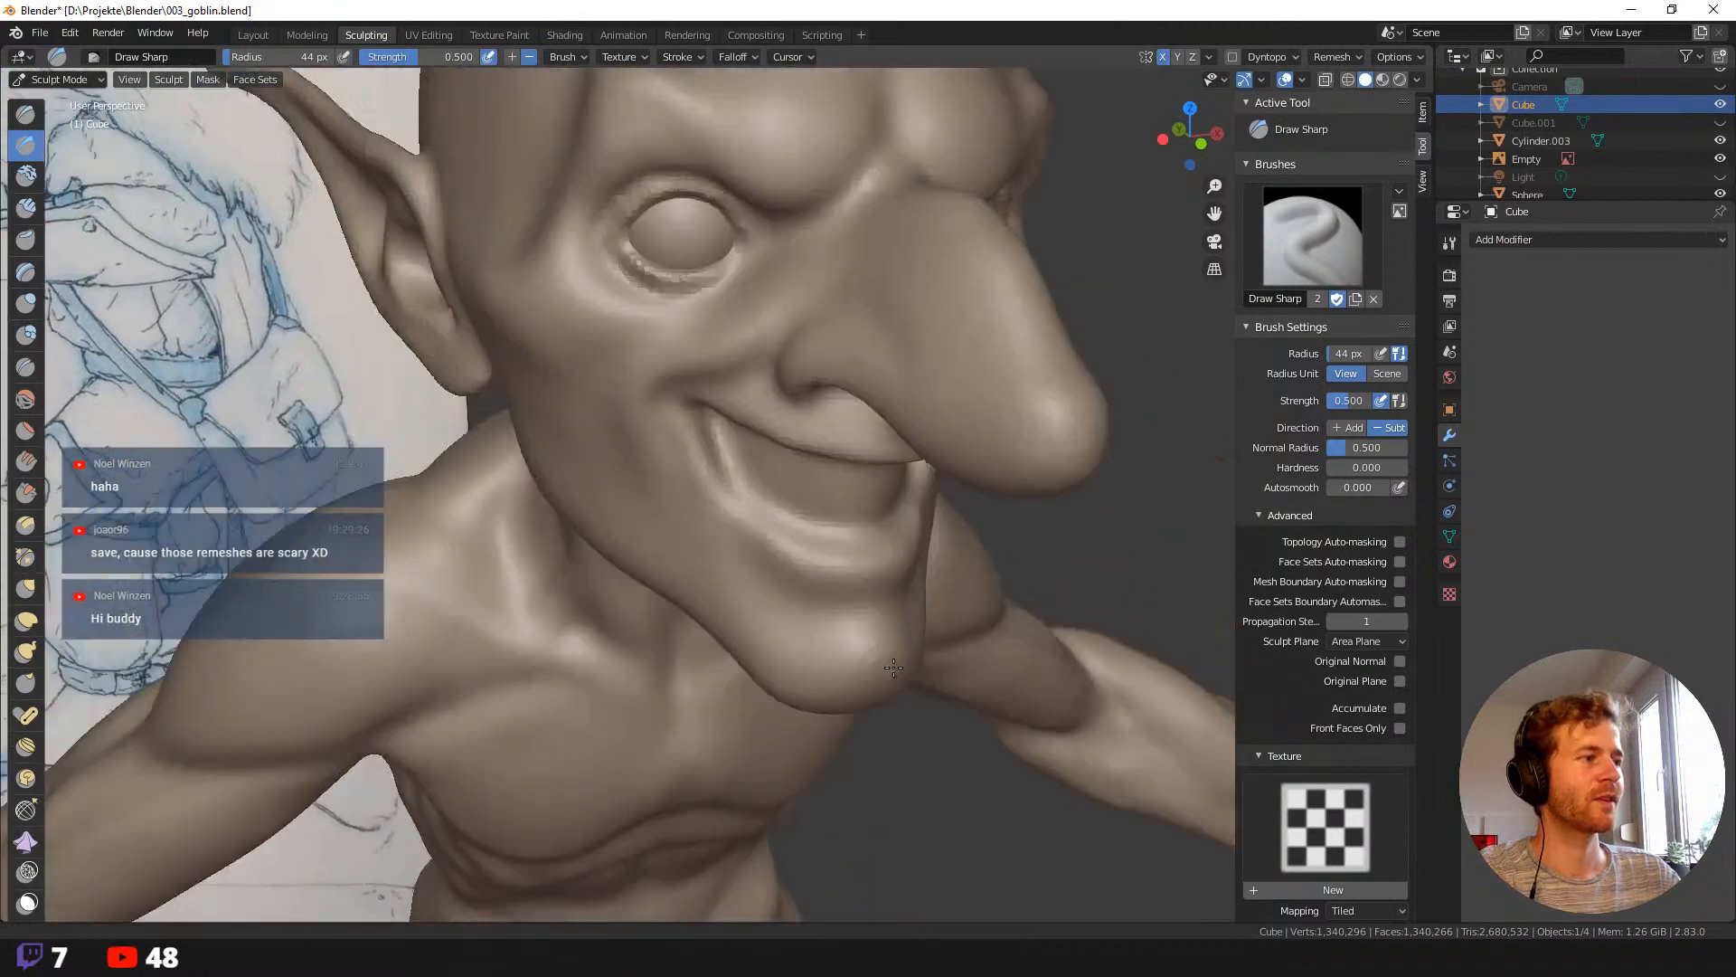
pyautogui.keyDown('shift'); pyautogui.moveTo(896, 202); pyautogui.dragTo(898, 541, button='middle'); pyautogui.keyUp('shift')
pyautogui.moveTo(1046, 491); pyautogui.dragTo(1087, 457, button='middle')
pyautogui.moveTo(1038, 579)
pyautogui.keyDown('shift'); pyautogui.mouseDown(button='middle')
pyautogui.moveTo(1082, 433)
pyautogui.moveTo(1138, 347)
pyautogui.moveTo(1000, 310)
pyautogui.moveTo(1028, 349)
pyautogui.moveTo(1120, 347)
pyautogui.moveTo(887, 369)
pyautogui.mouseUp(button='middle'); pyautogui.keyUp('shift')
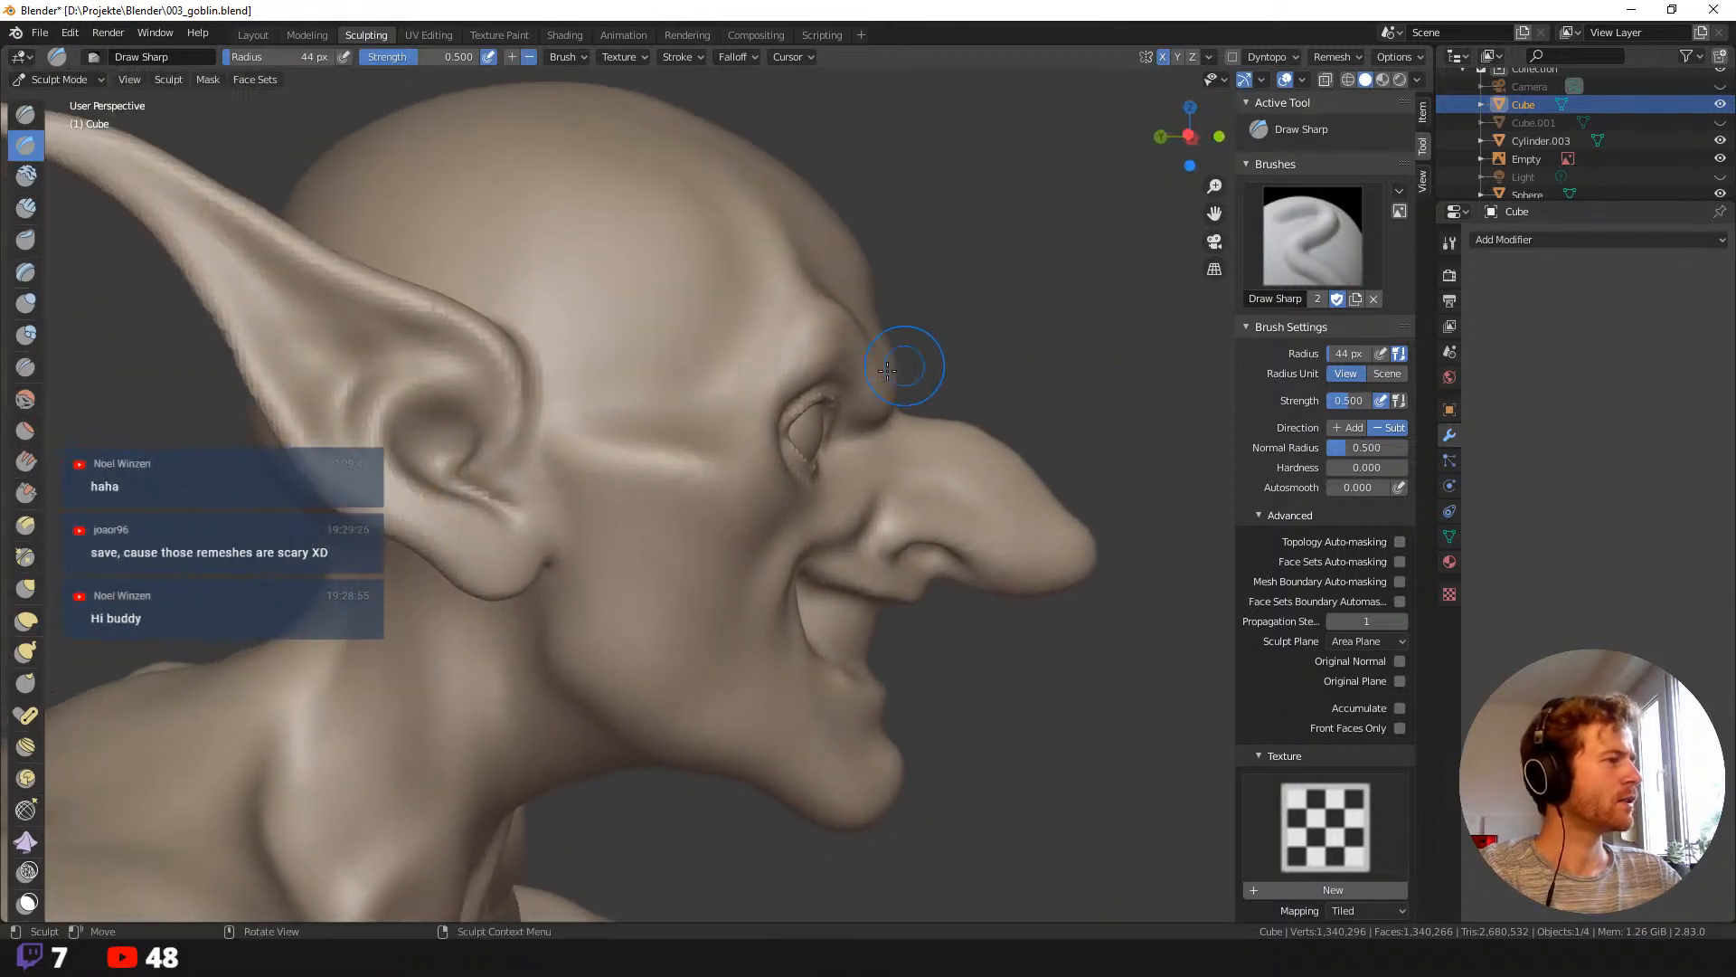
pyautogui.hotkey('shift', 'space')
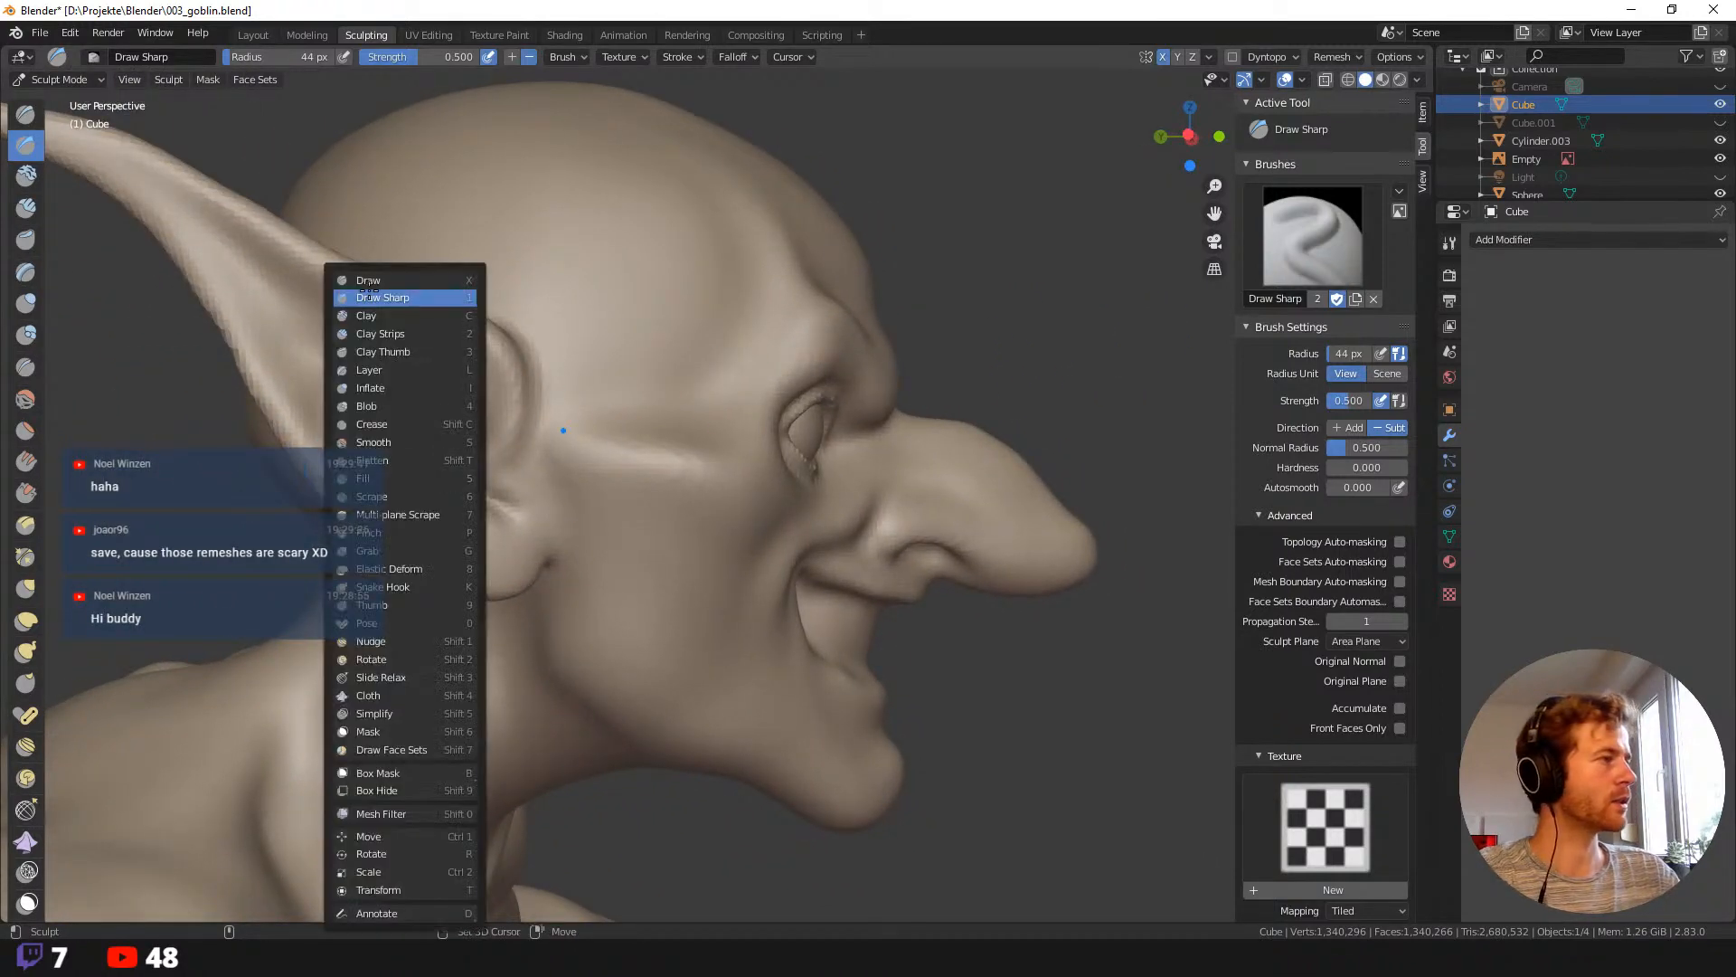
pyautogui.click(456, 299)
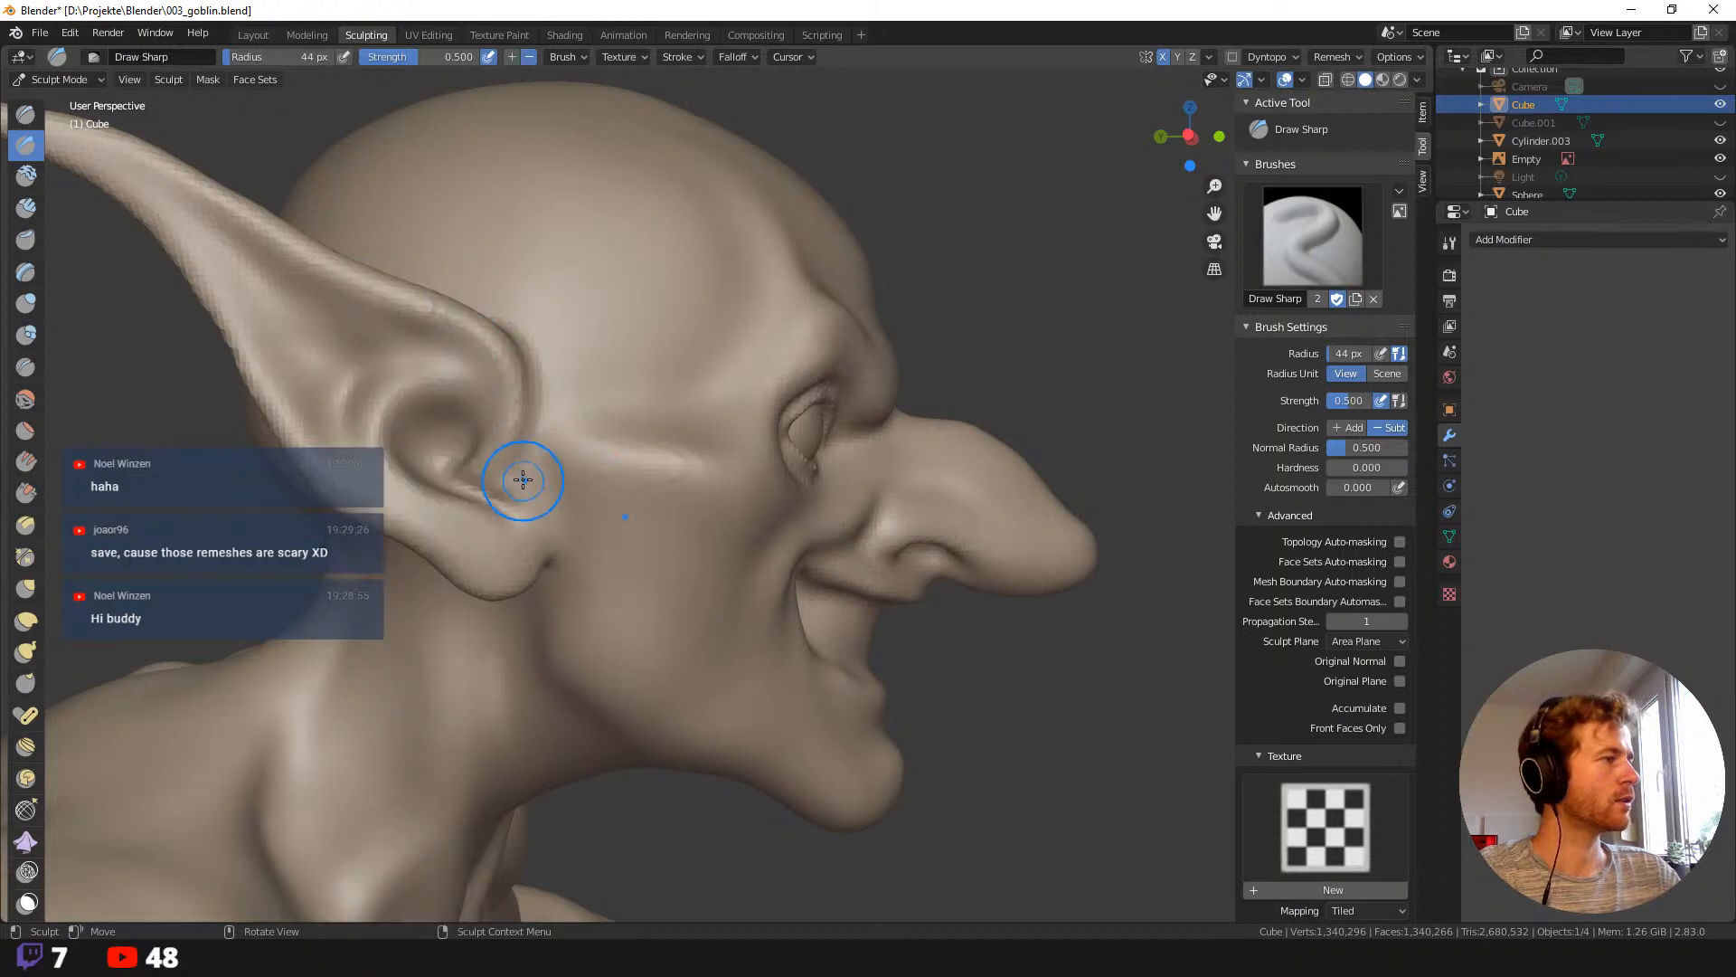
pyautogui.moveTo(506, 481); pyautogui.dragTo(494, 475)
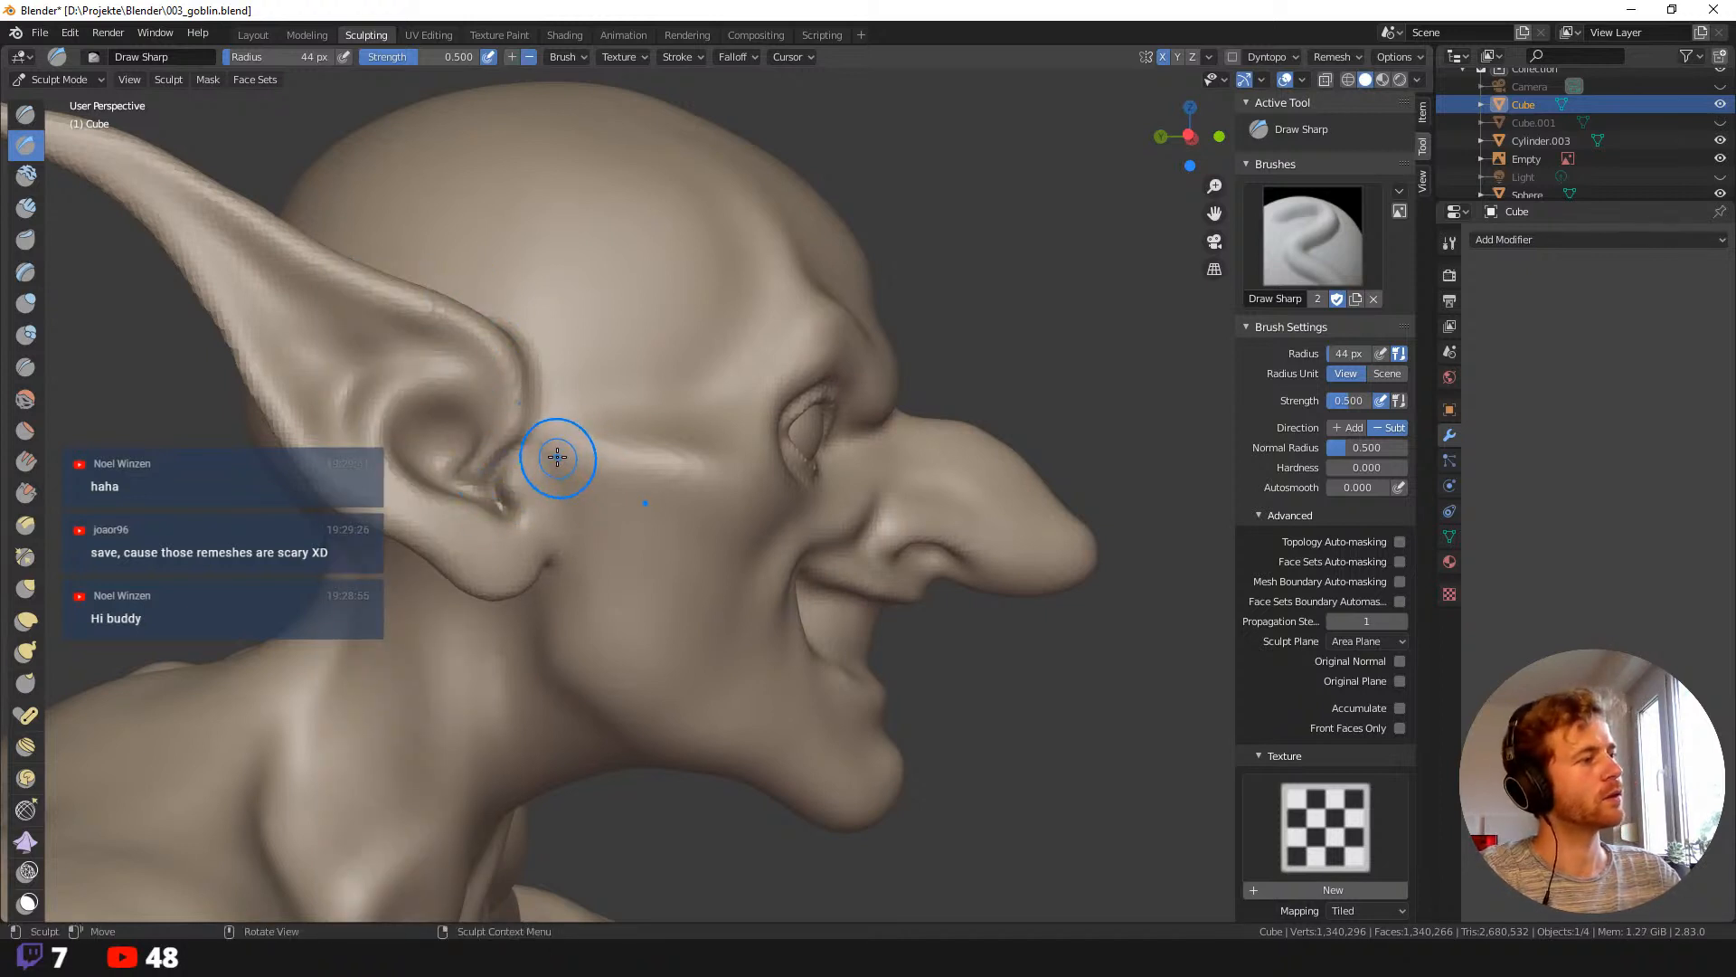
# Reshape the notch and the inner rim of the goblin's ear with the Grab brush.
pyautogui.press('g')
pyautogui.moveTo(554, 465); pyautogui.dragTo(504, 465, button='middle')
pyautogui.moveTo(504, 465); pyautogui.dragTo(486, 465)
pyautogui.moveTo(399, 417)
pyautogui.mouseDown(button='middle')
pyautogui.moveTo(473, 476)
pyautogui.moveTo(461, 463)
pyautogui.mouseUp(button='middle')
pyautogui.moveTo(461, 462)
pyautogui.mouseDown()
pyautogui.moveTo(453, 445)
pyautogui.moveTo(435, 463)
pyautogui.moveTo(445, 430)
pyautogui.mouseUp()
# Deepen the inner fold and hollow of the ear with Draw Sharp at a 42 px radius, and reduce the brush radius to 19 px.
pyautogui.press('f')
pyautogui.click(431, 445)
pyautogui.hotkey('shift', 'space')
pyautogui.click(403, 176)
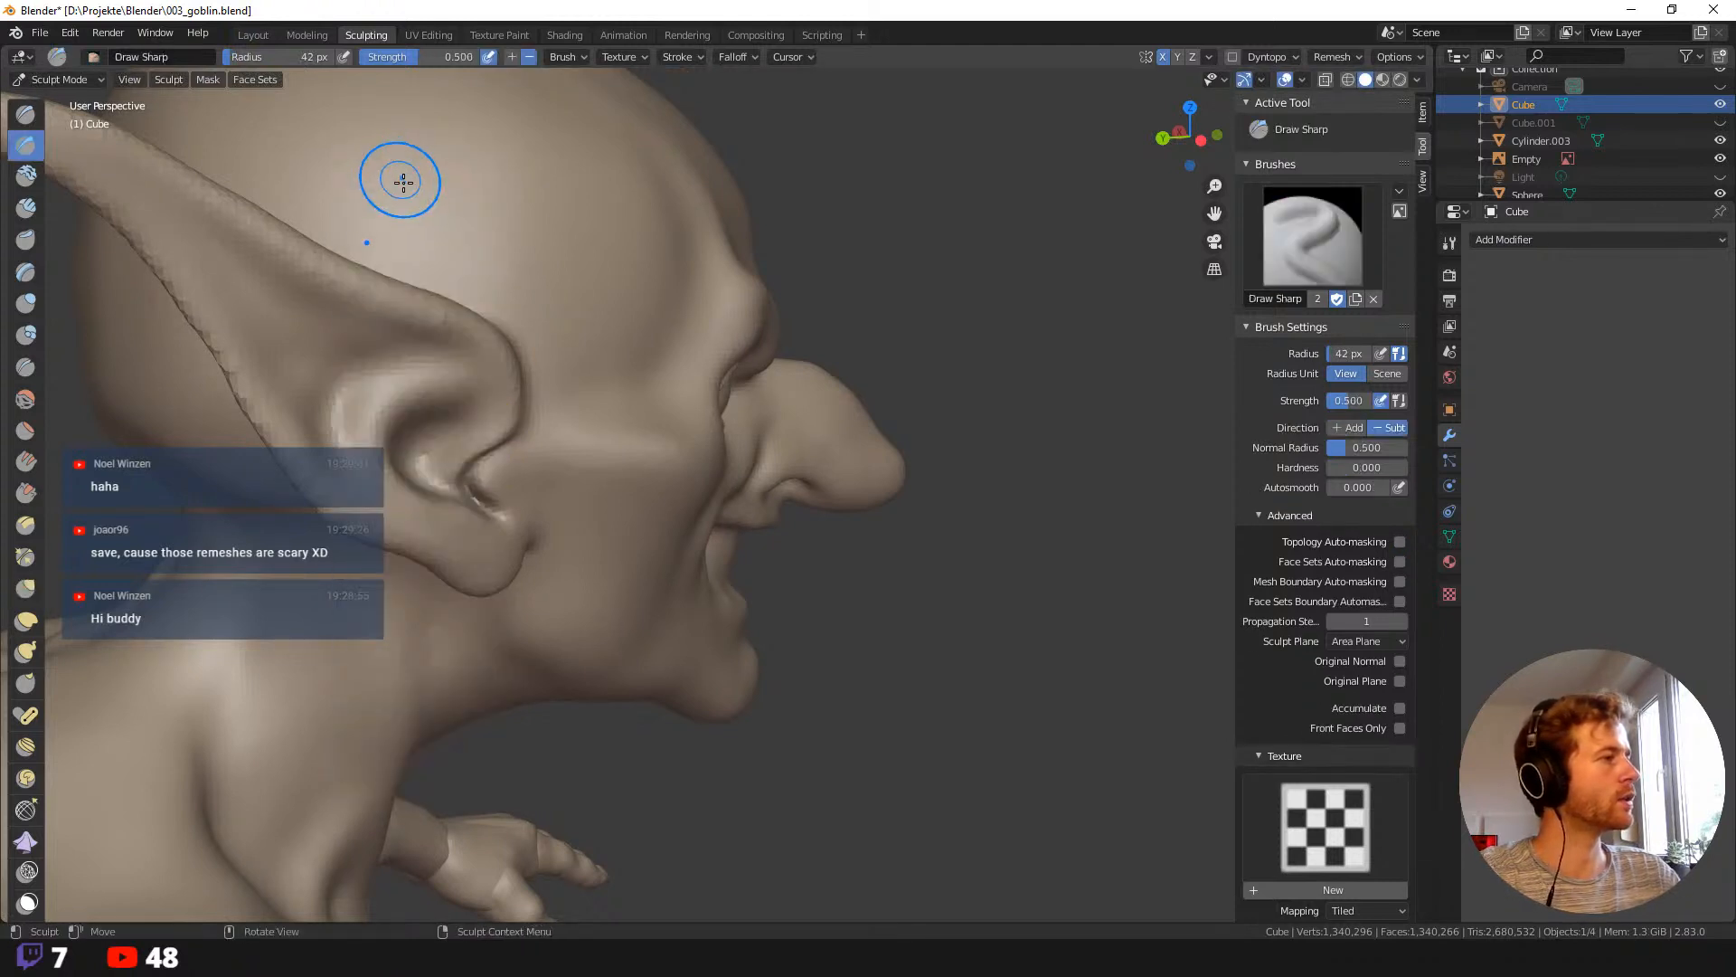
pyautogui.moveTo(354, 312)
pyautogui.mouseDown()
pyautogui.moveTo(465, 362)
pyautogui.moveTo(473, 436)
pyautogui.mouseUp()
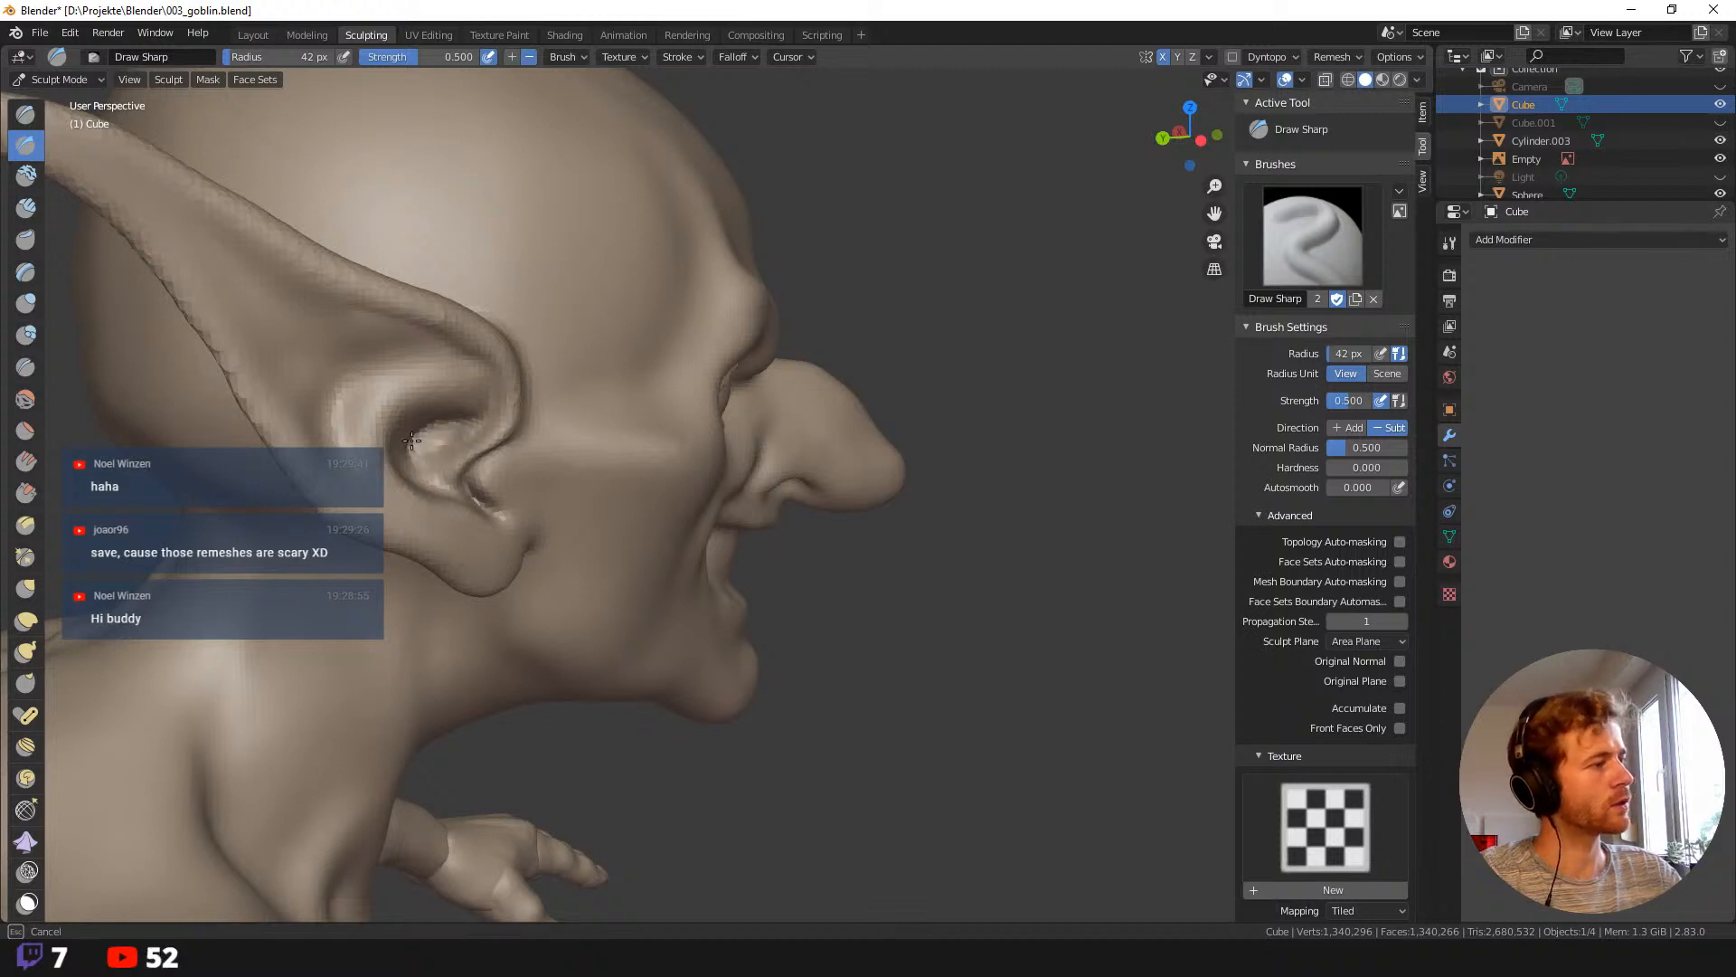
pyautogui.moveTo(398, 465); pyautogui.dragTo(403, 472)
pyautogui.scroll(-4, 407, 466)
pyautogui.moveTo(425, 465)
pyautogui.mouseDown(button='middle')
pyautogui.moveTo(497, 466)
pyautogui.moveTo(572, 416)
pyautogui.mouseUp(button='middle')
pyautogui.scroll(1, 507, 468)
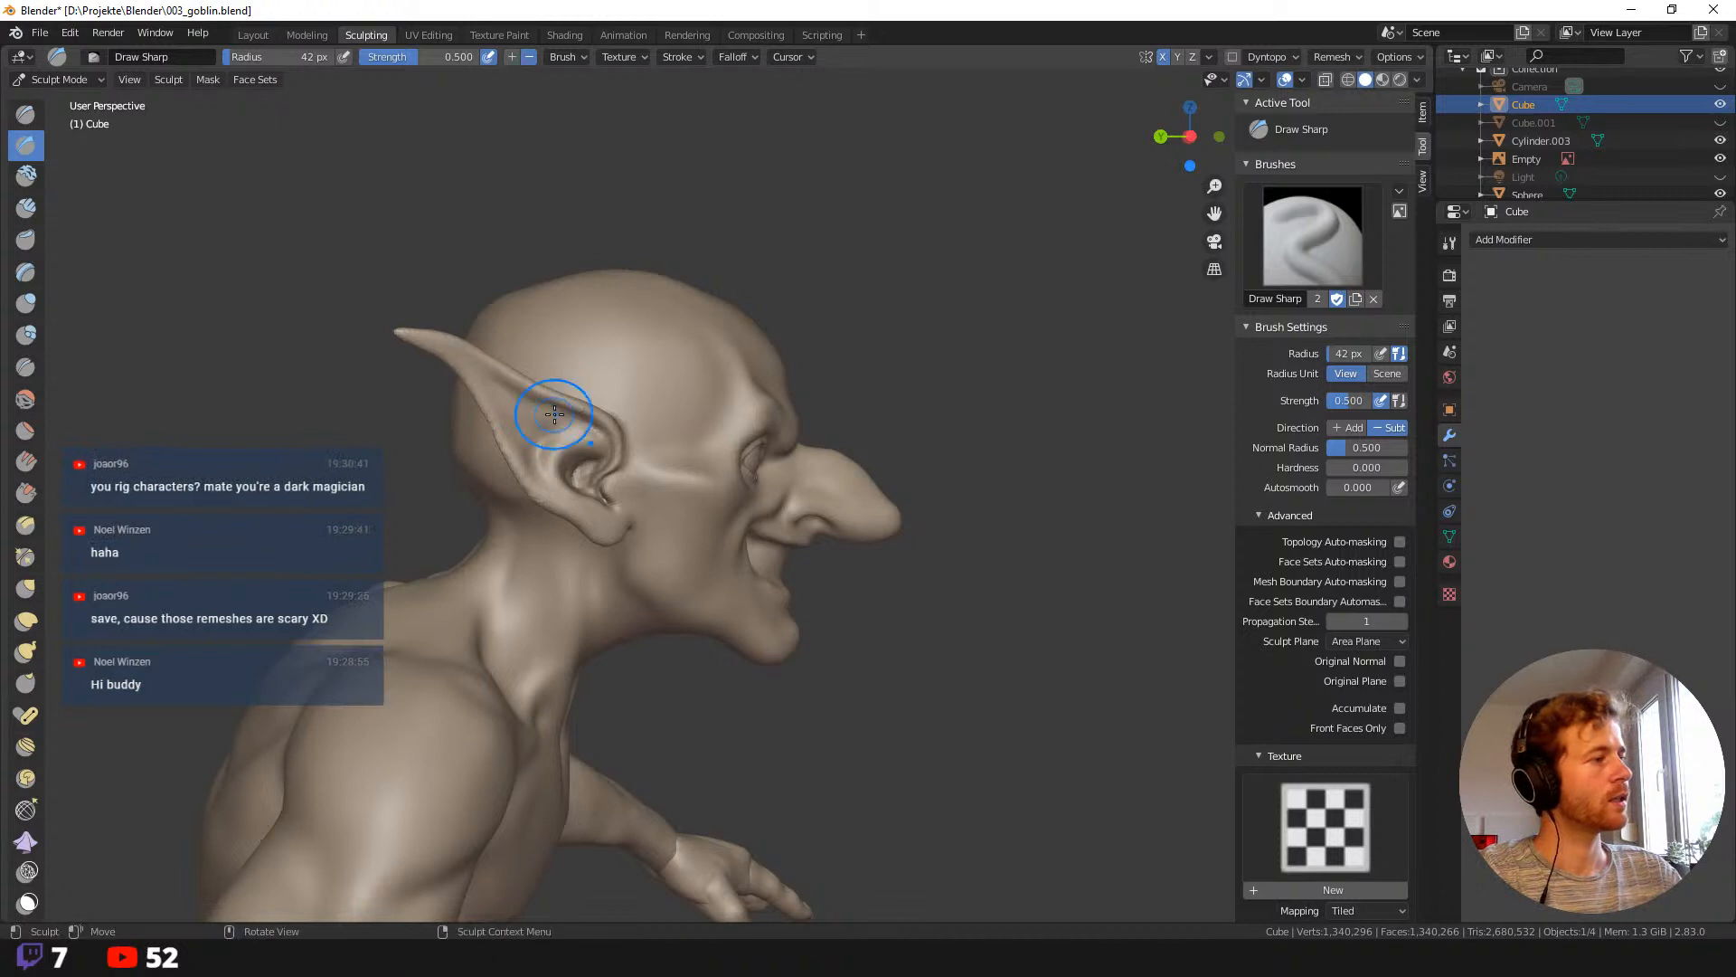
pyautogui.press('f')
pyautogui.click(602, 460)
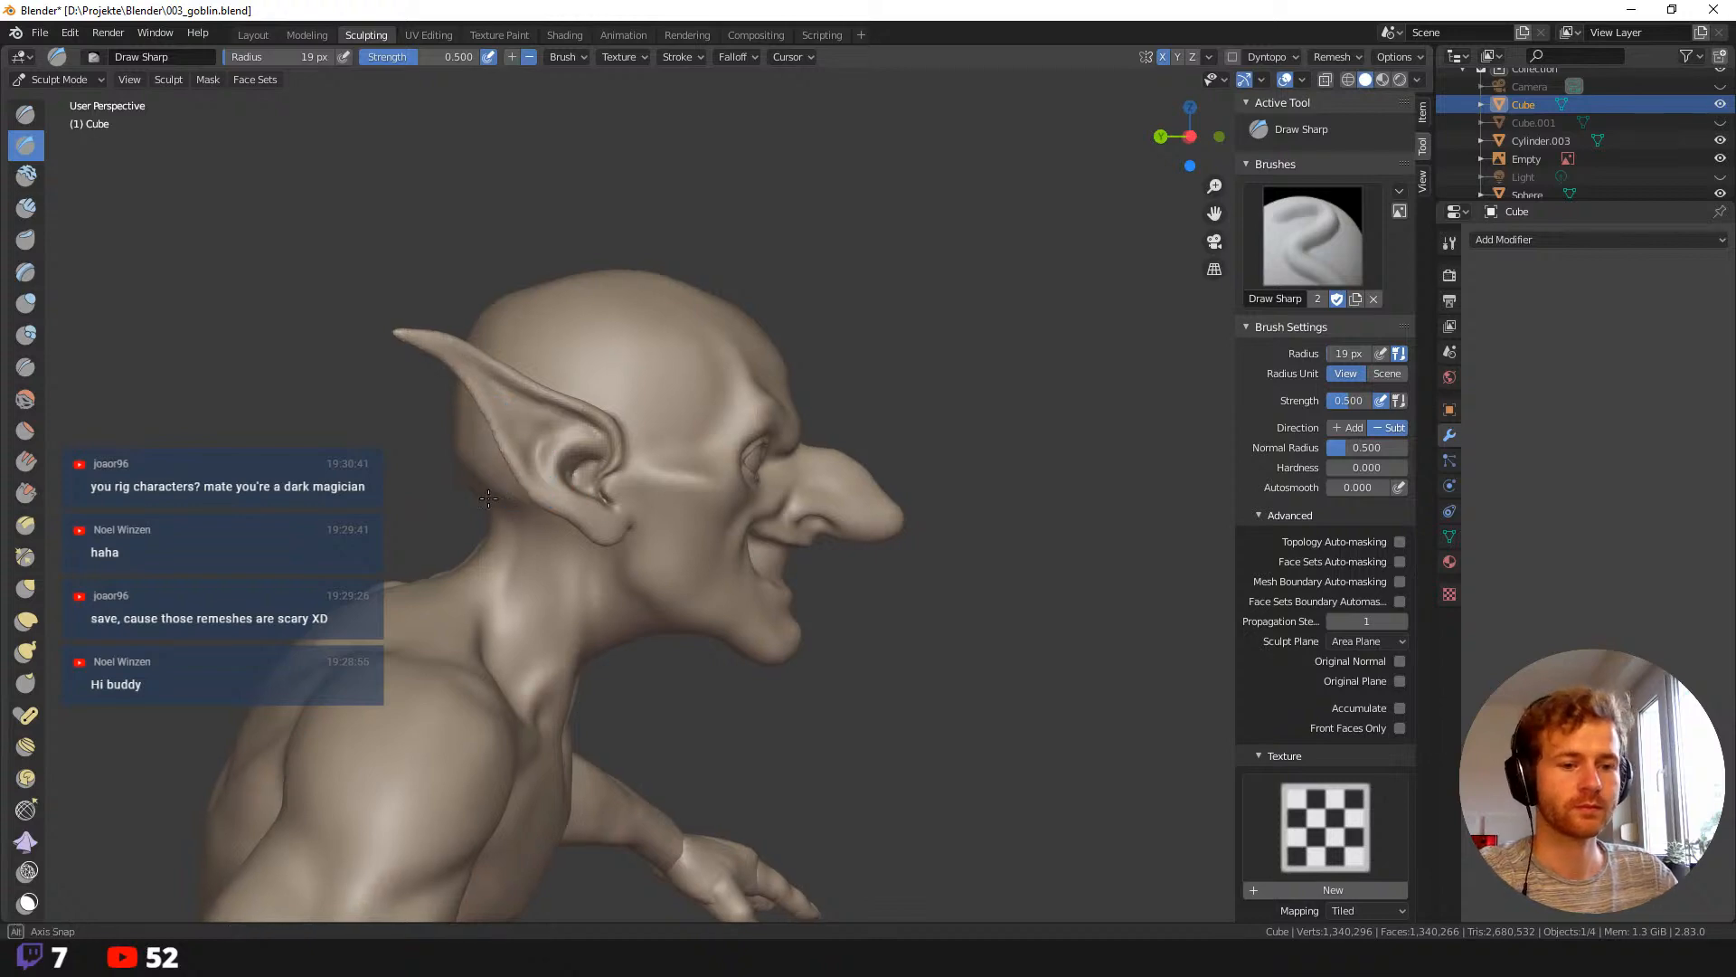
# Carve the crease at the goblin's inner elbow with the subtractive Draw Sharp brush at a 48 px radius.
pyautogui.moveTo(514, 488)
pyautogui.mouseDown(button='middle')
pyautogui.moveTo(449, 515)
pyautogui.moveTo(452, 552)
pyautogui.moveTo(559, 483)
pyautogui.moveTo(489, 536)
pyautogui.moveTo(457, 531)
pyautogui.mouseUp(button='middle')
pyautogui.press('f')
pyautogui.click(452, 507)
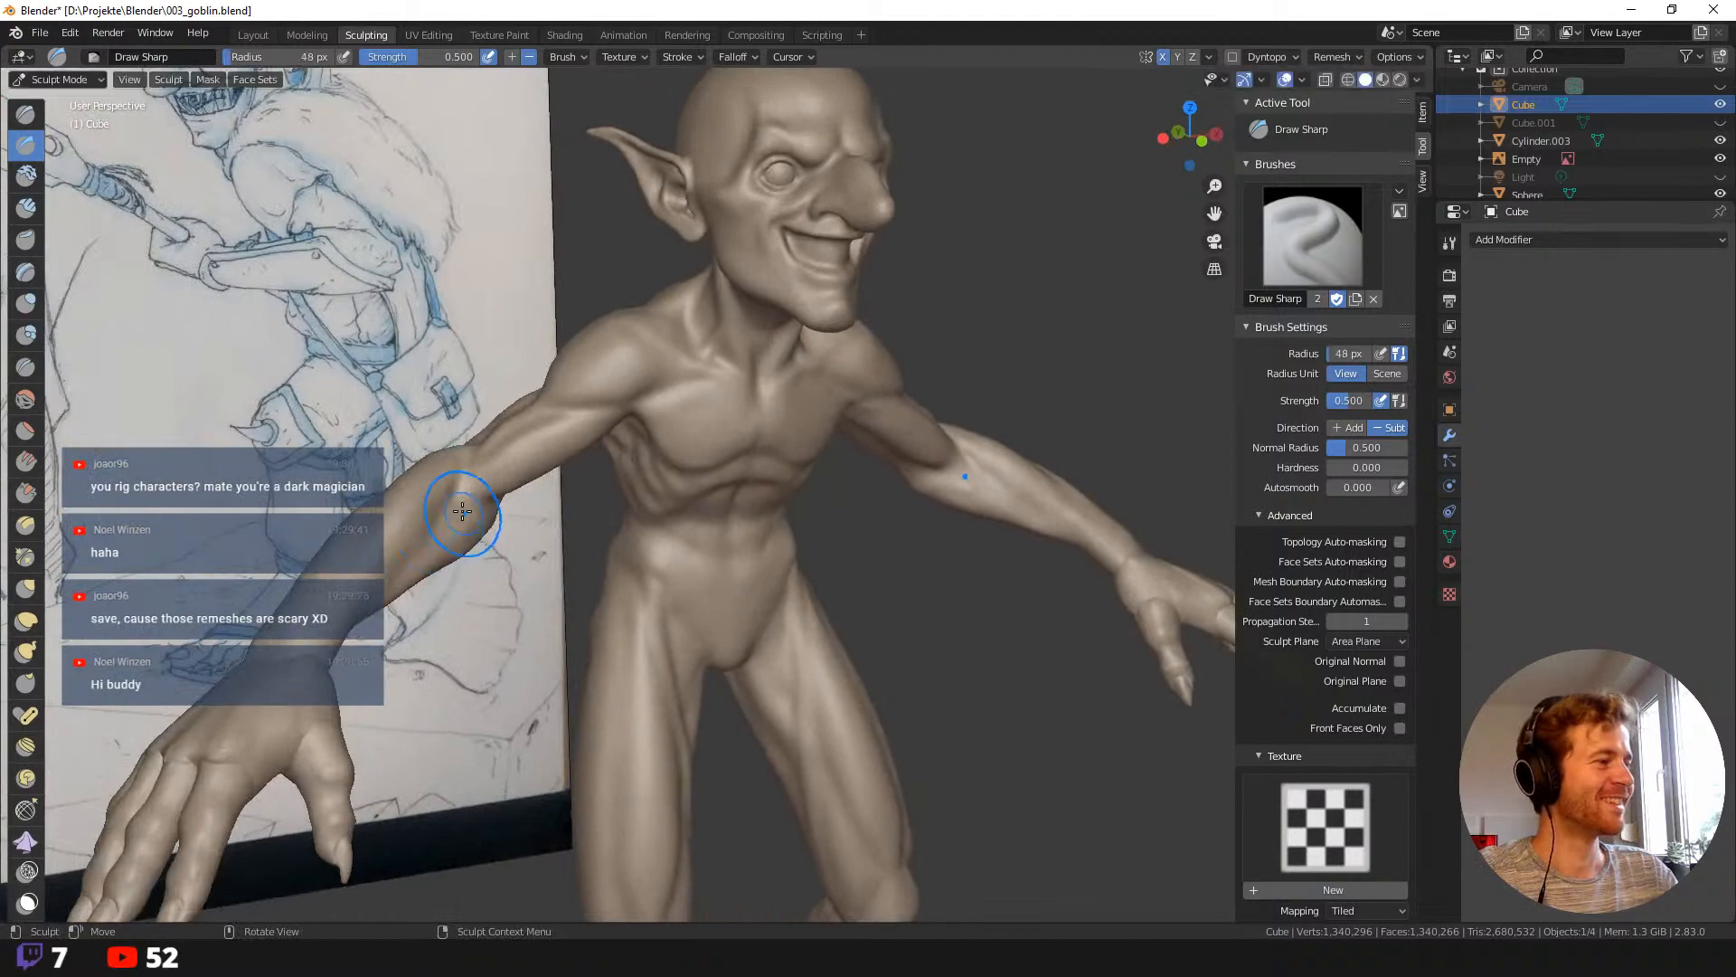
pyautogui.press('f')
pyautogui.click(478, 507)
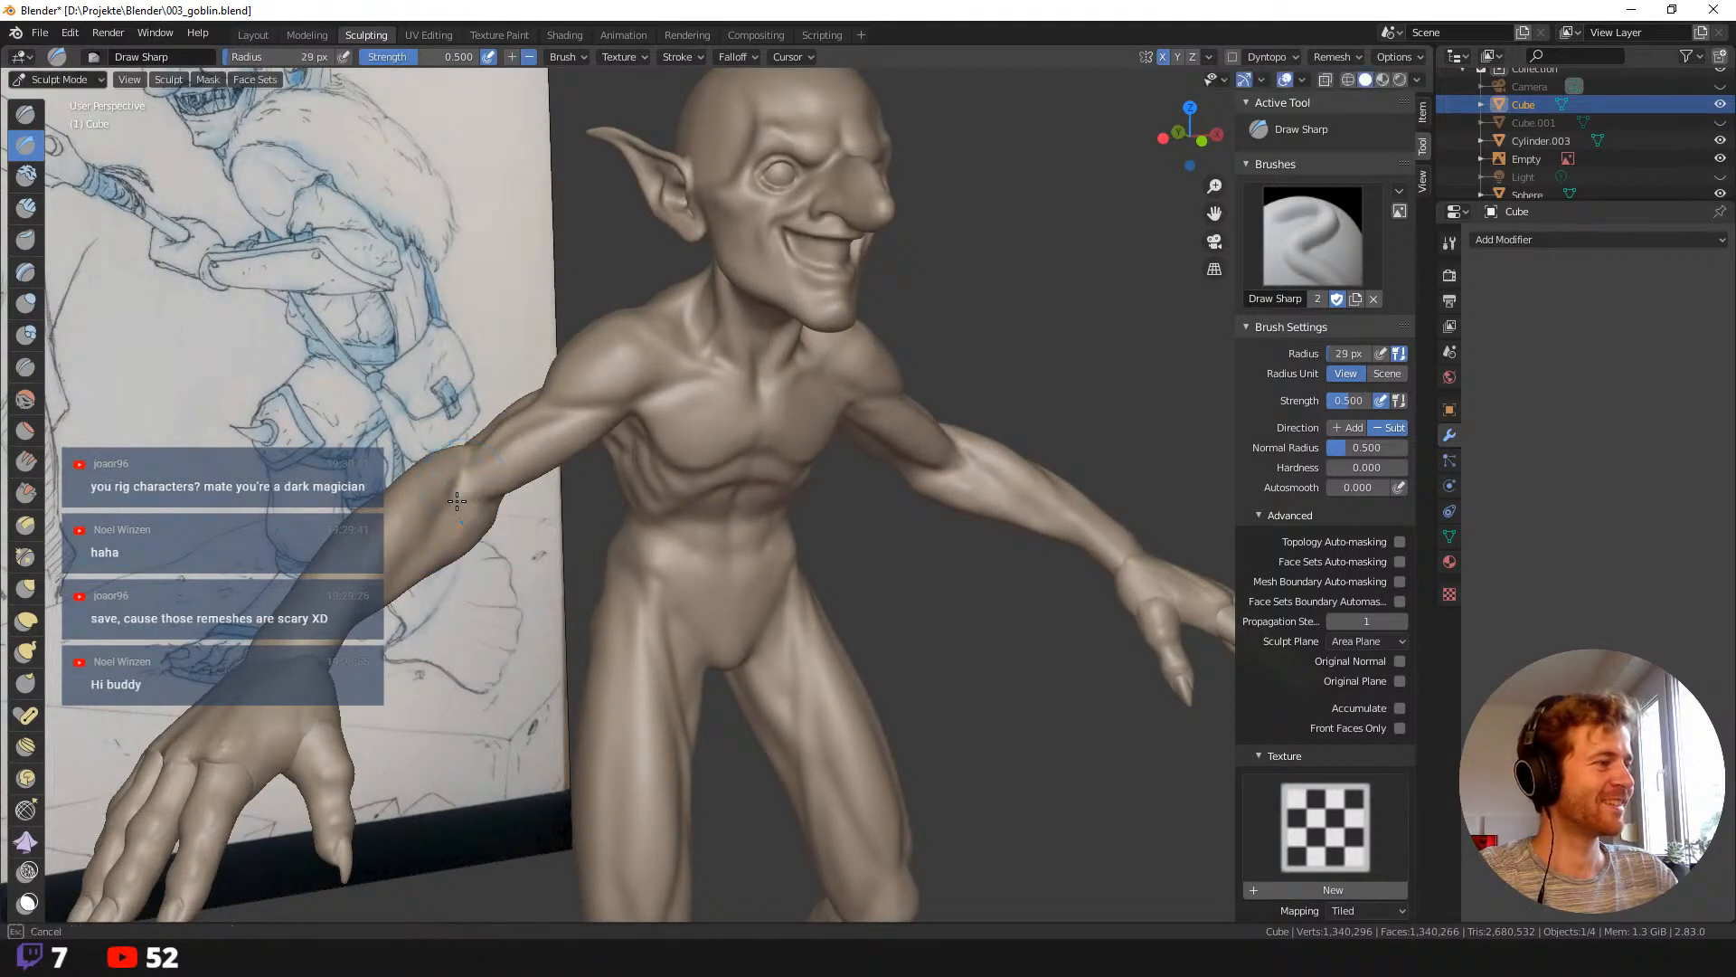
pyautogui.moveTo(498, 505)
pyautogui.mouseDown(button='middle')
pyautogui.moveTo(479, 471)
pyautogui.moveTo(513, 496)
pyautogui.moveTo(452, 508)
pyautogui.moveTo(482, 485)
pyautogui.moveTo(434, 443)
pyautogui.mouseUp(button='middle')
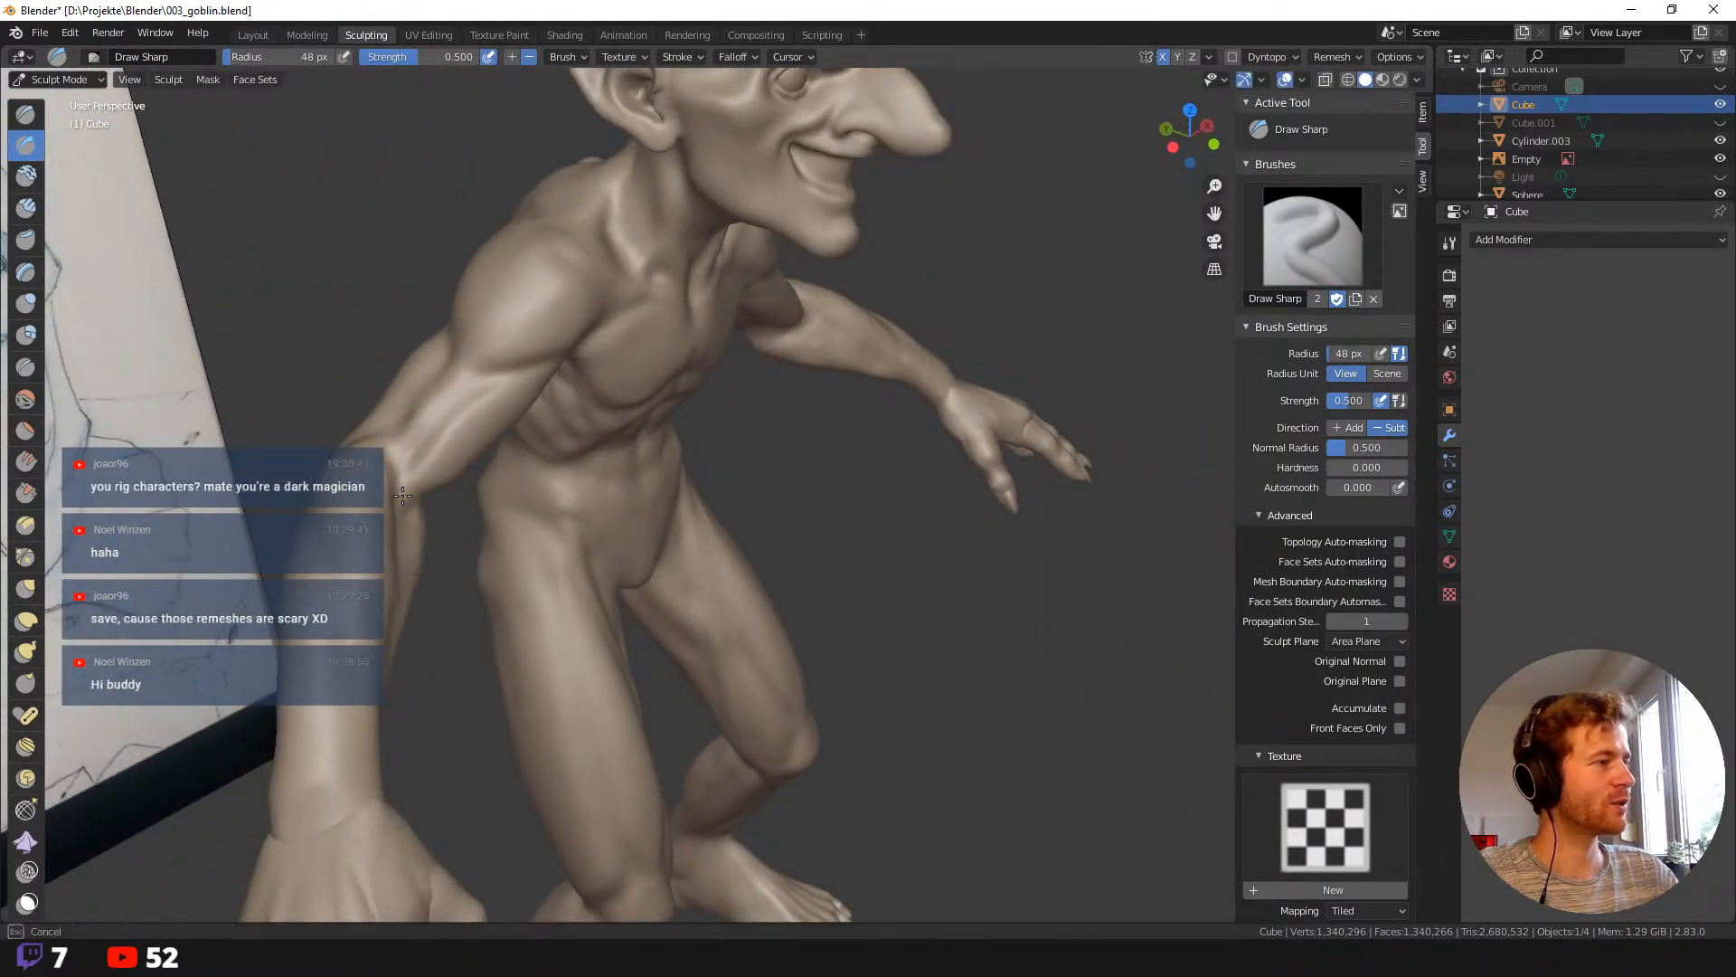
pyautogui.moveTo(404, 519); pyautogui.dragTo(408, 532)
# Adjust the contour of the elbow crease with the Grab brush at a 73 px radius and strength 0.576.
pyautogui.moveTo(488, 547); pyautogui.dragTo(499, 480, button='middle')
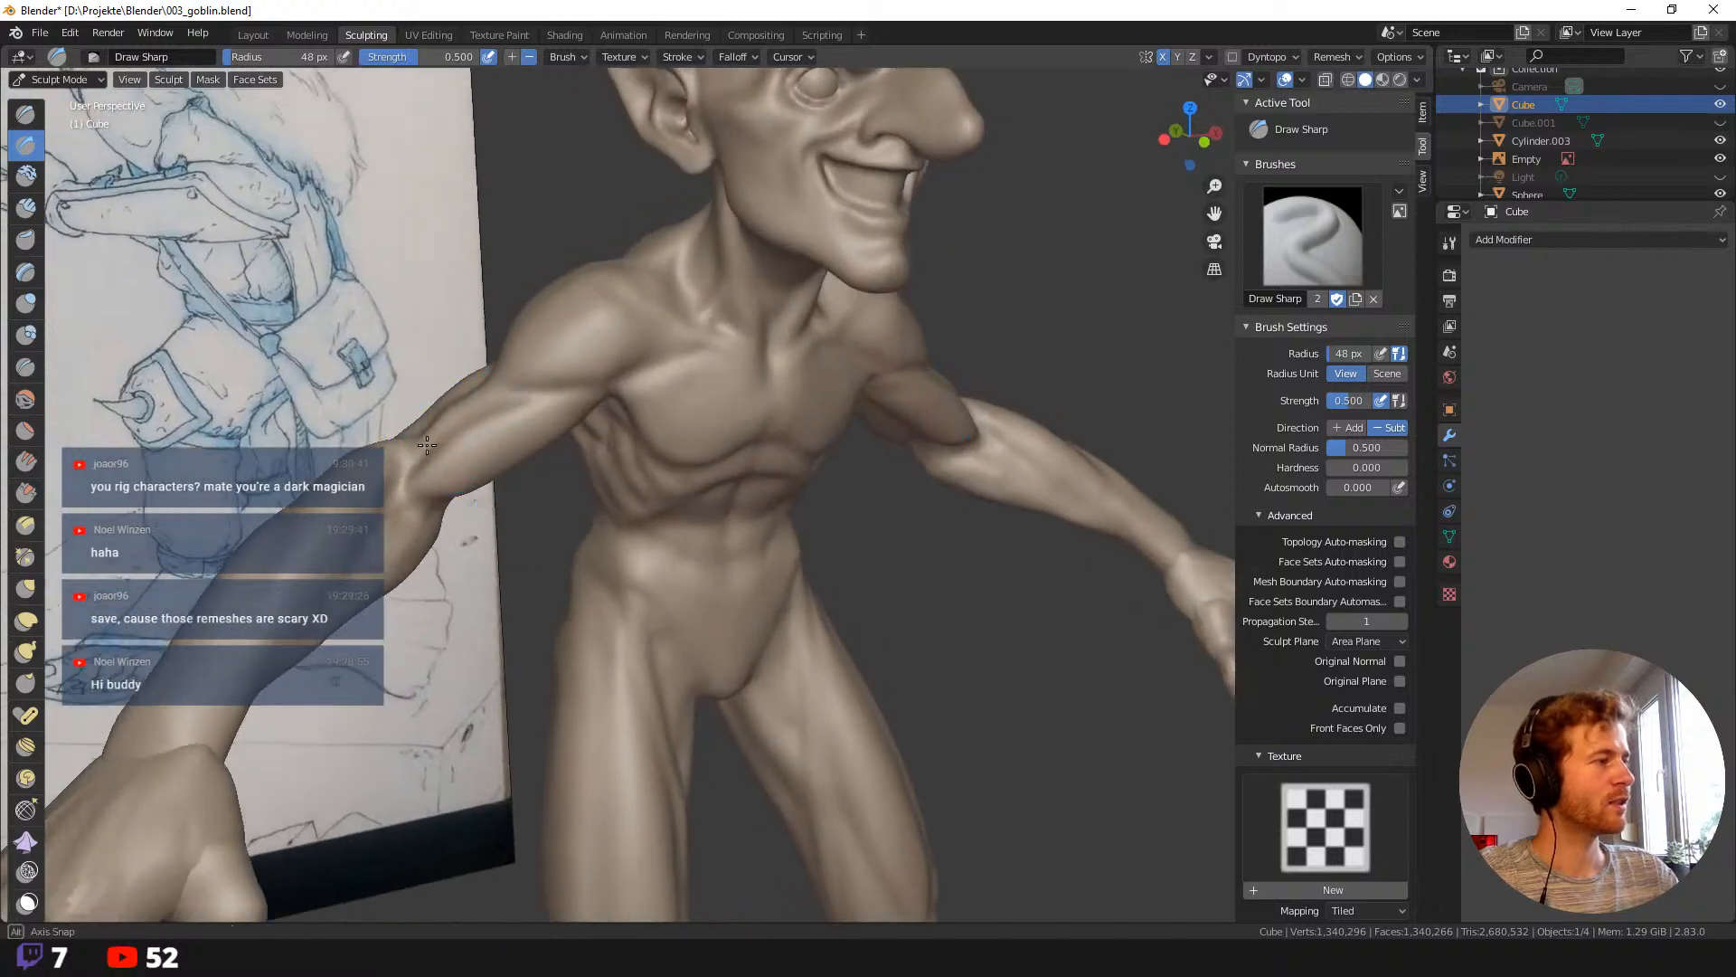
pyautogui.moveTo(506, 416); pyautogui.dragTo(484, 465, button='middle')
pyautogui.scroll(5, 409, 419)
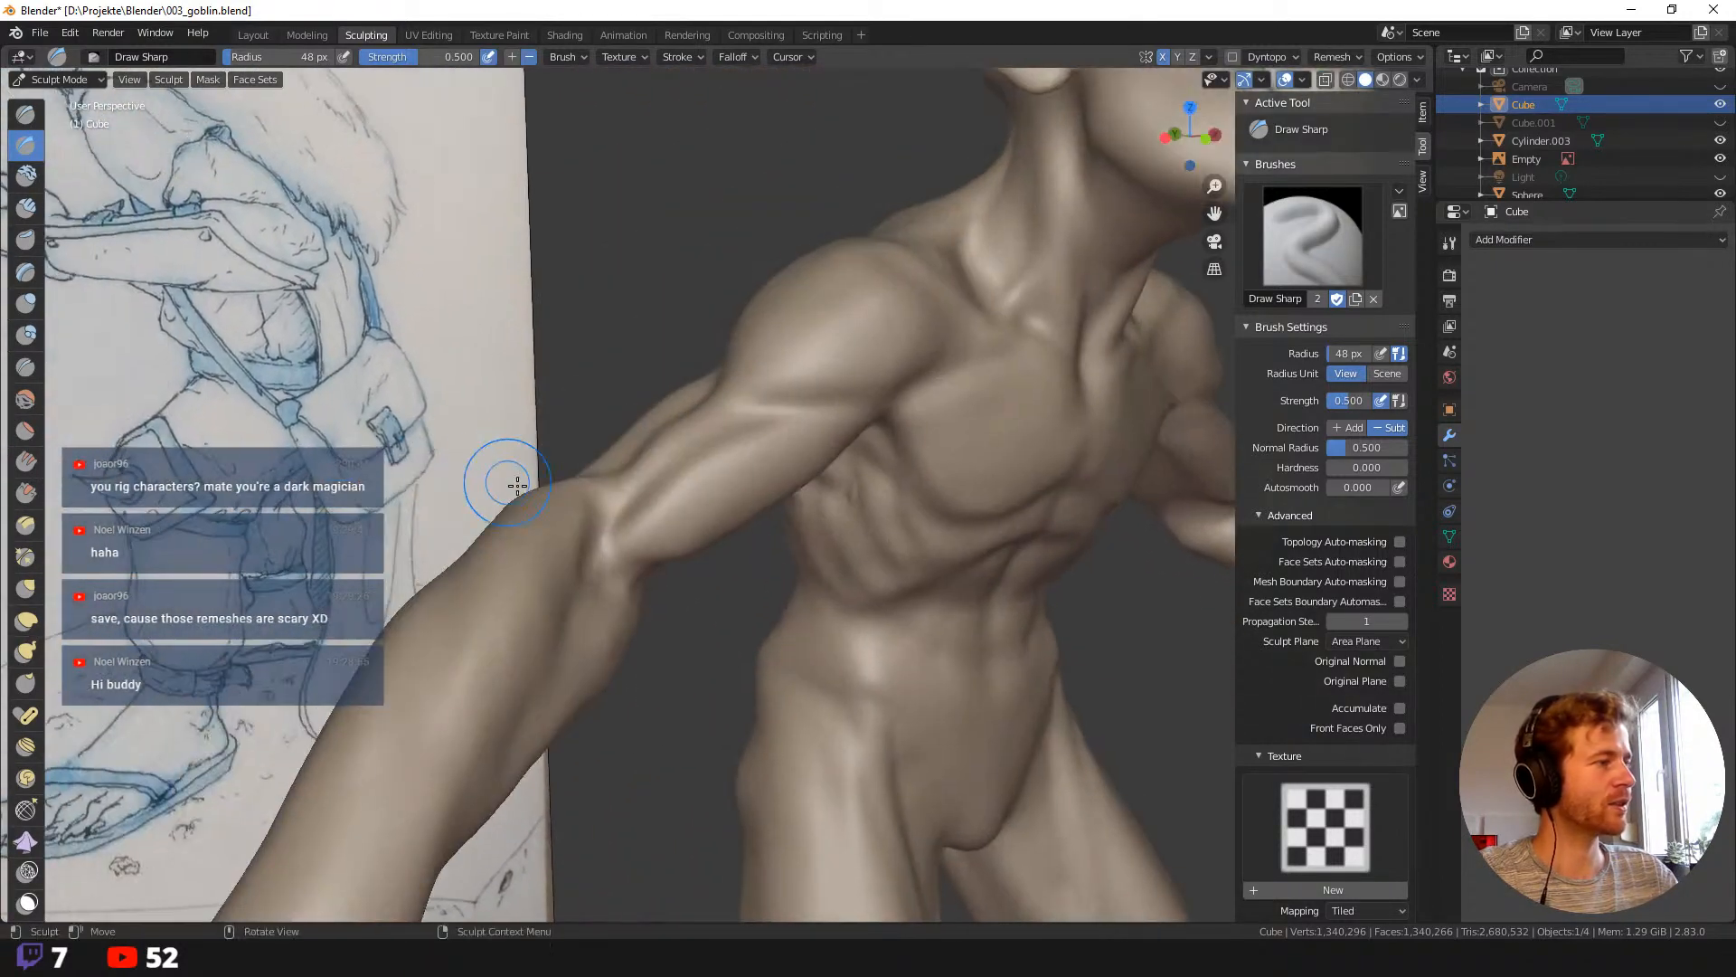
pyautogui.moveTo(517, 486); pyautogui.dragTo(518, 476, button='middle')
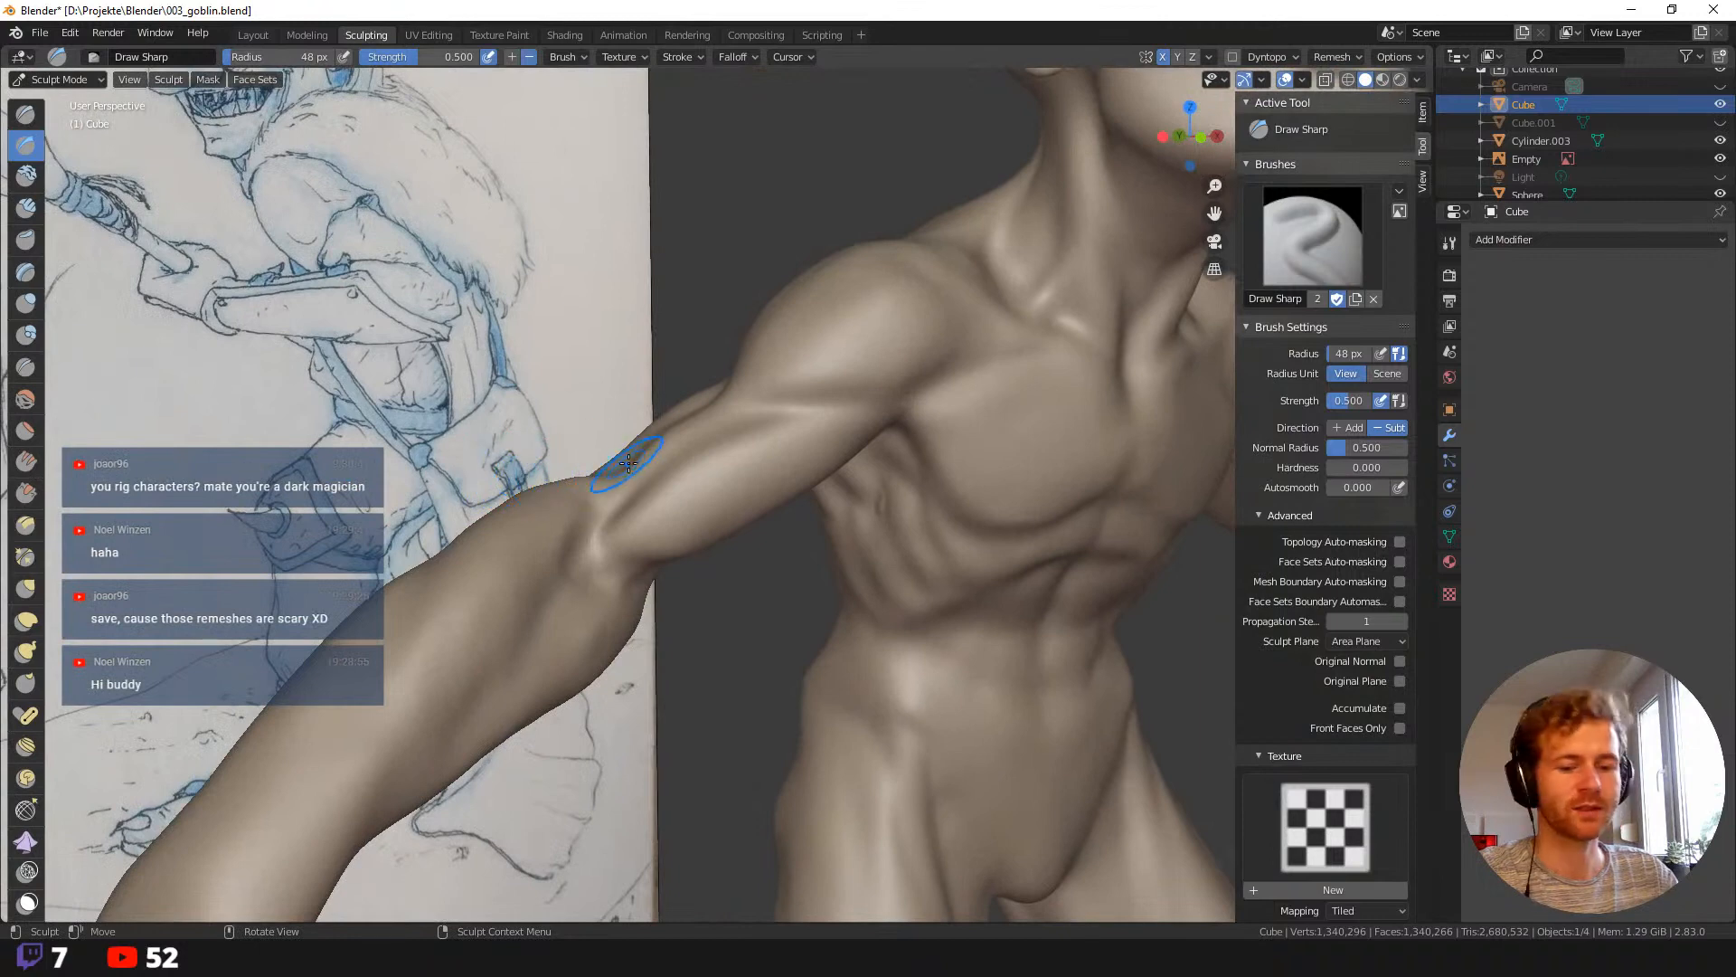
pyautogui.press('g')
pyautogui.moveTo(640, 466); pyautogui.dragTo(622, 479, button='middle')
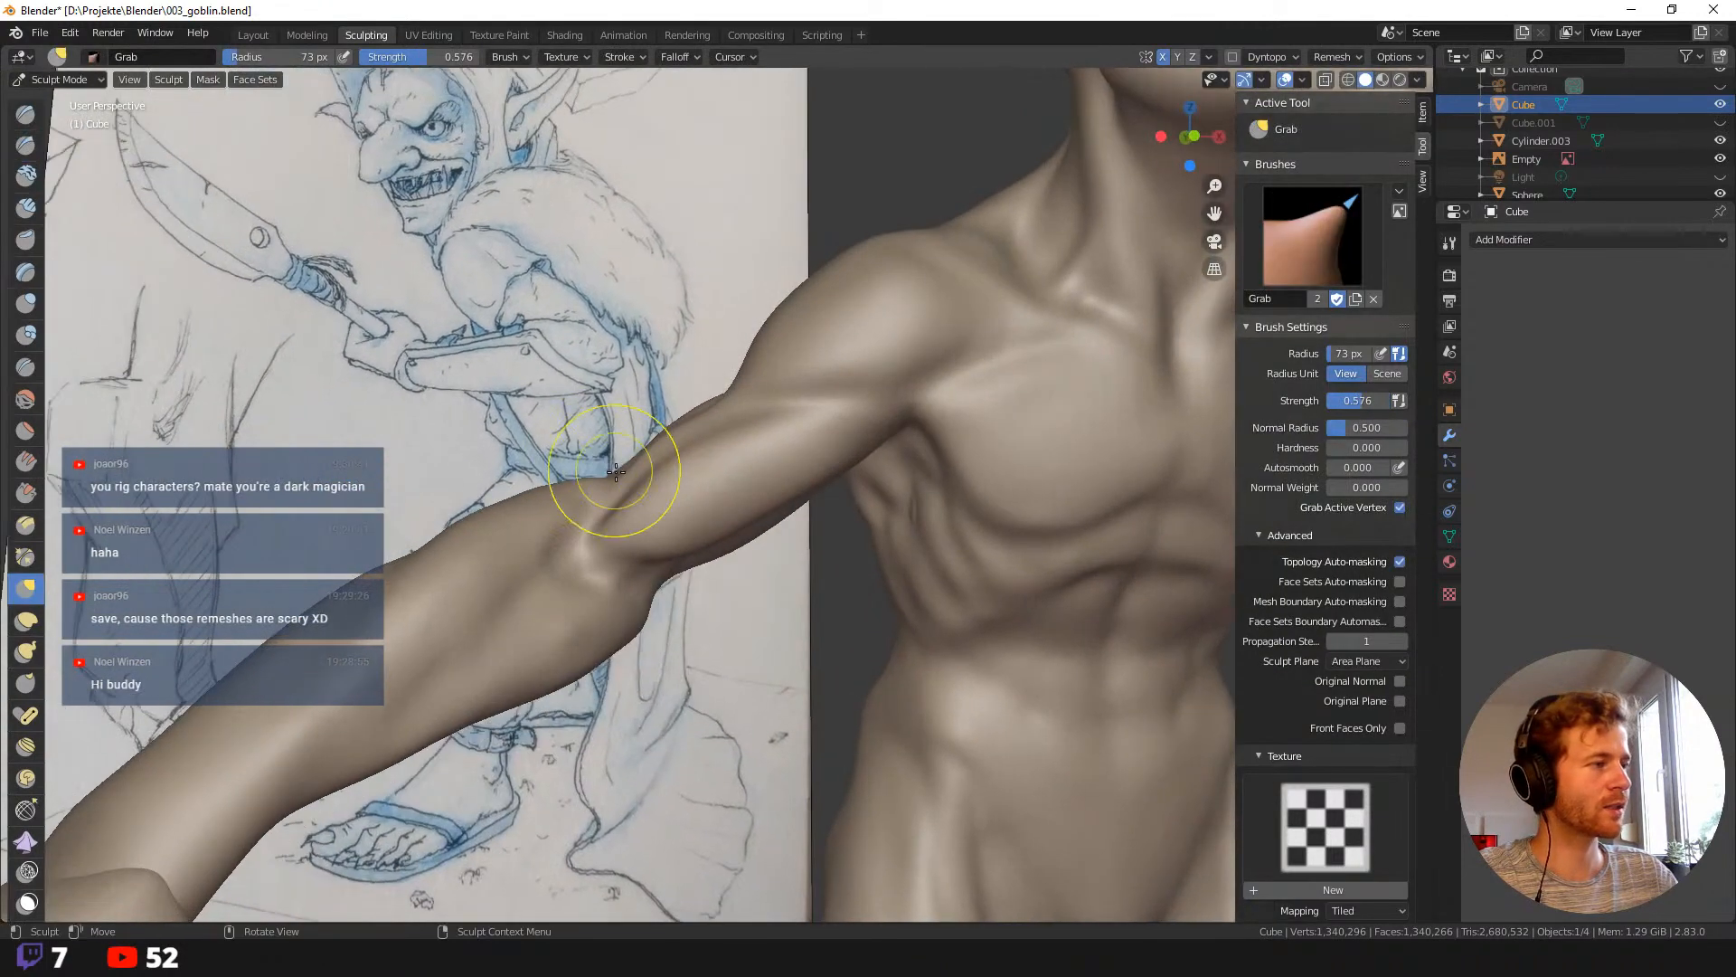
pyautogui.moveTo(624, 472); pyautogui.dragTo(619, 464)
pyautogui.moveTo(630, 461)
pyautogui.mouseDown()
pyautogui.moveTo(644, 452)
pyautogui.moveTo(640, 483)
pyautogui.mouseUp()
# Pull the underside of the upper arm near the armpit into shape with the Grab brush at a 117 px radius.
pyautogui.press('f')
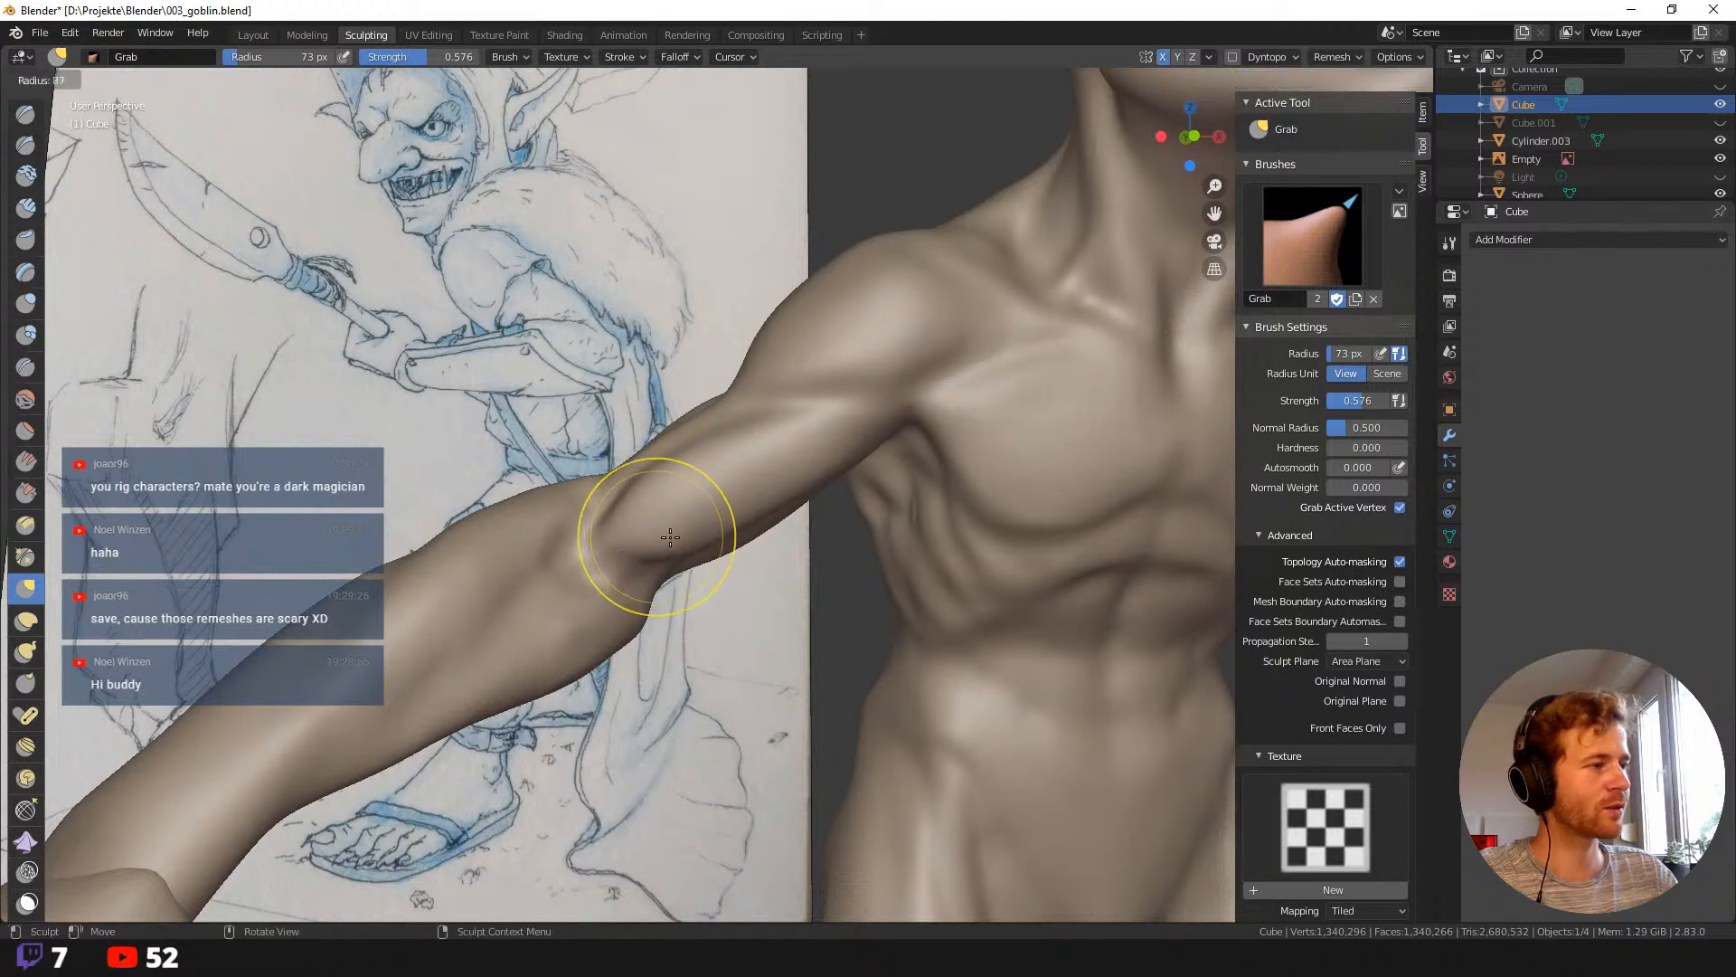
pyautogui.click(670, 537)
pyautogui.moveTo(670, 537); pyautogui.dragTo(796, 493, button='middle')
pyautogui.press('f')
pyautogui.click(792, 492)
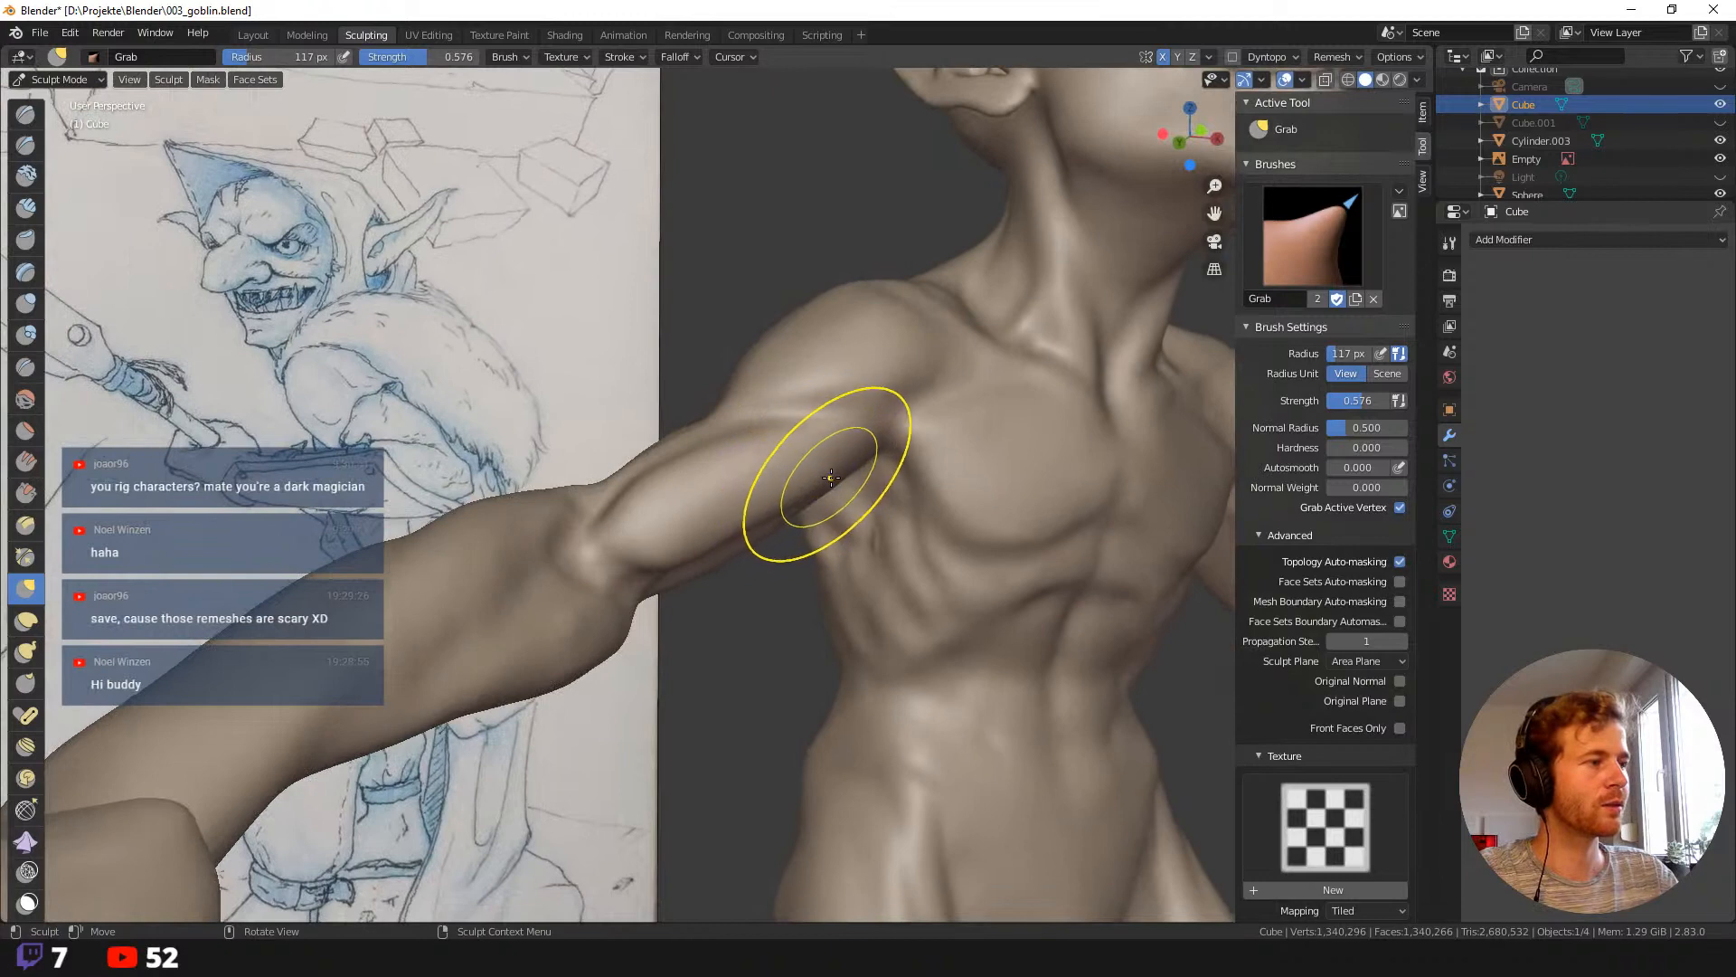
pyautogui.moveTo(823, 468); pyautogui.dragTo(837, 463)
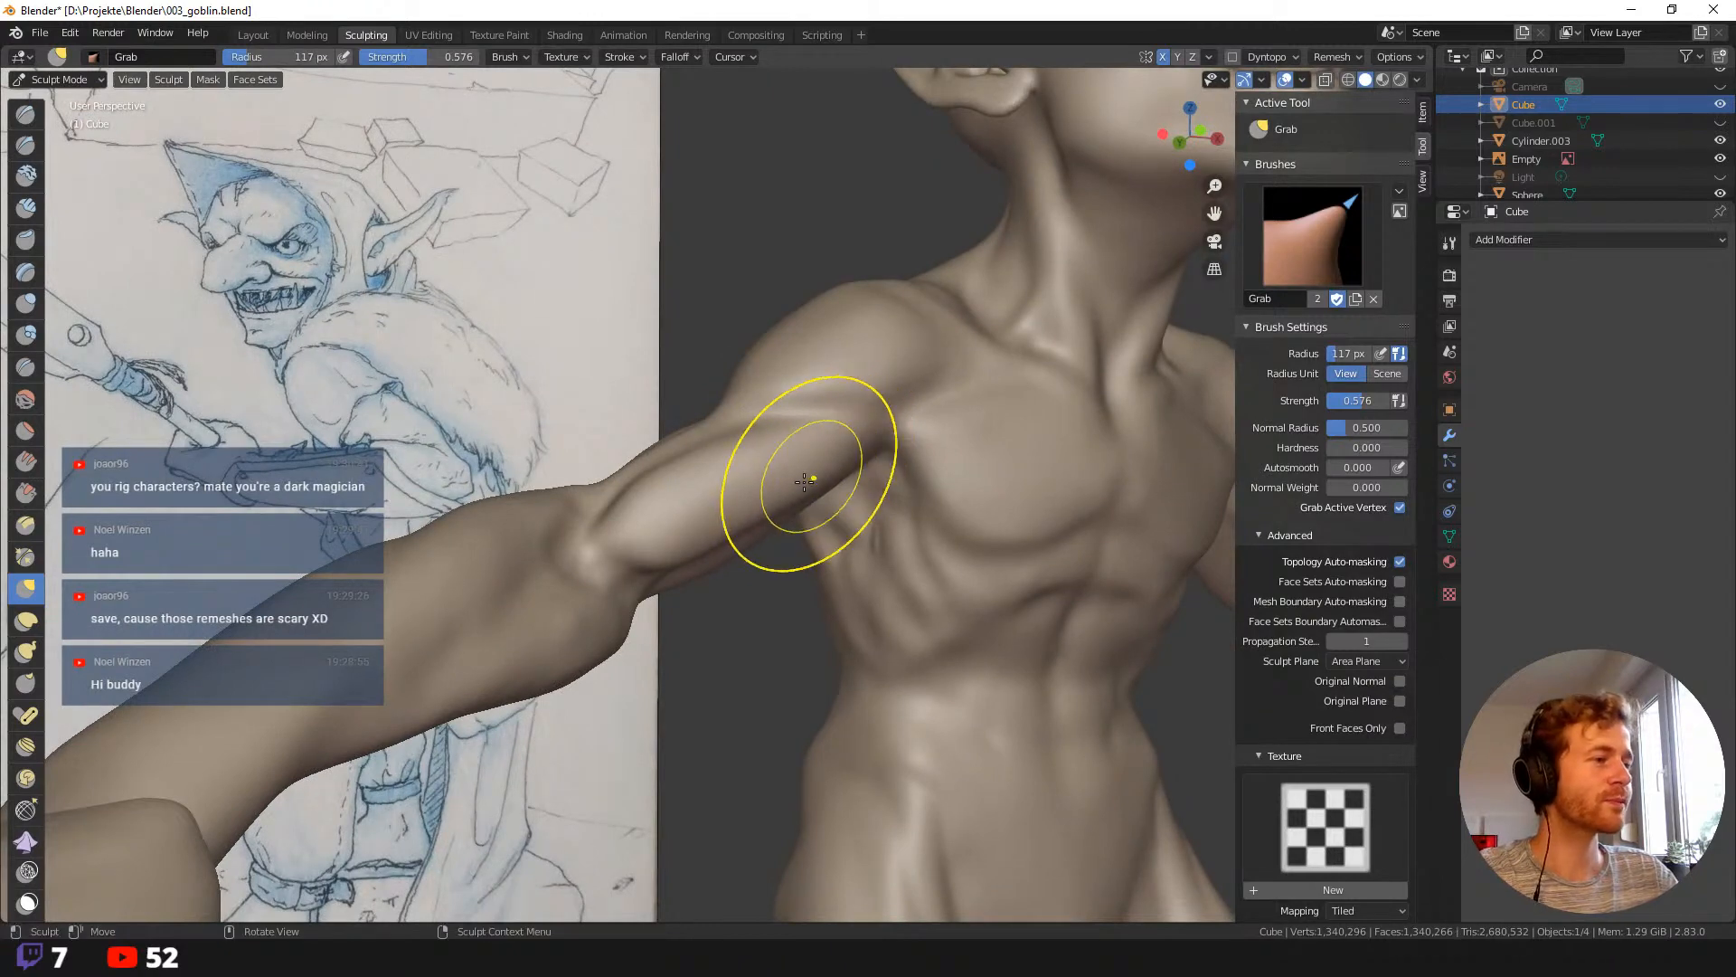
# Carve a muscle groove from the inner elbow down the forearm with the subtractive Draw Sharp brush at a 40 px radius.
pyautogui.moveTo(717, 504)
pyautogui.mouseDown(button='middle')
pyautogui.moveTo(633, 638)
pyautogui.moveTo(581, 561)
pyautogui.mouseUp(button='middle')
pyautogui.press('f')
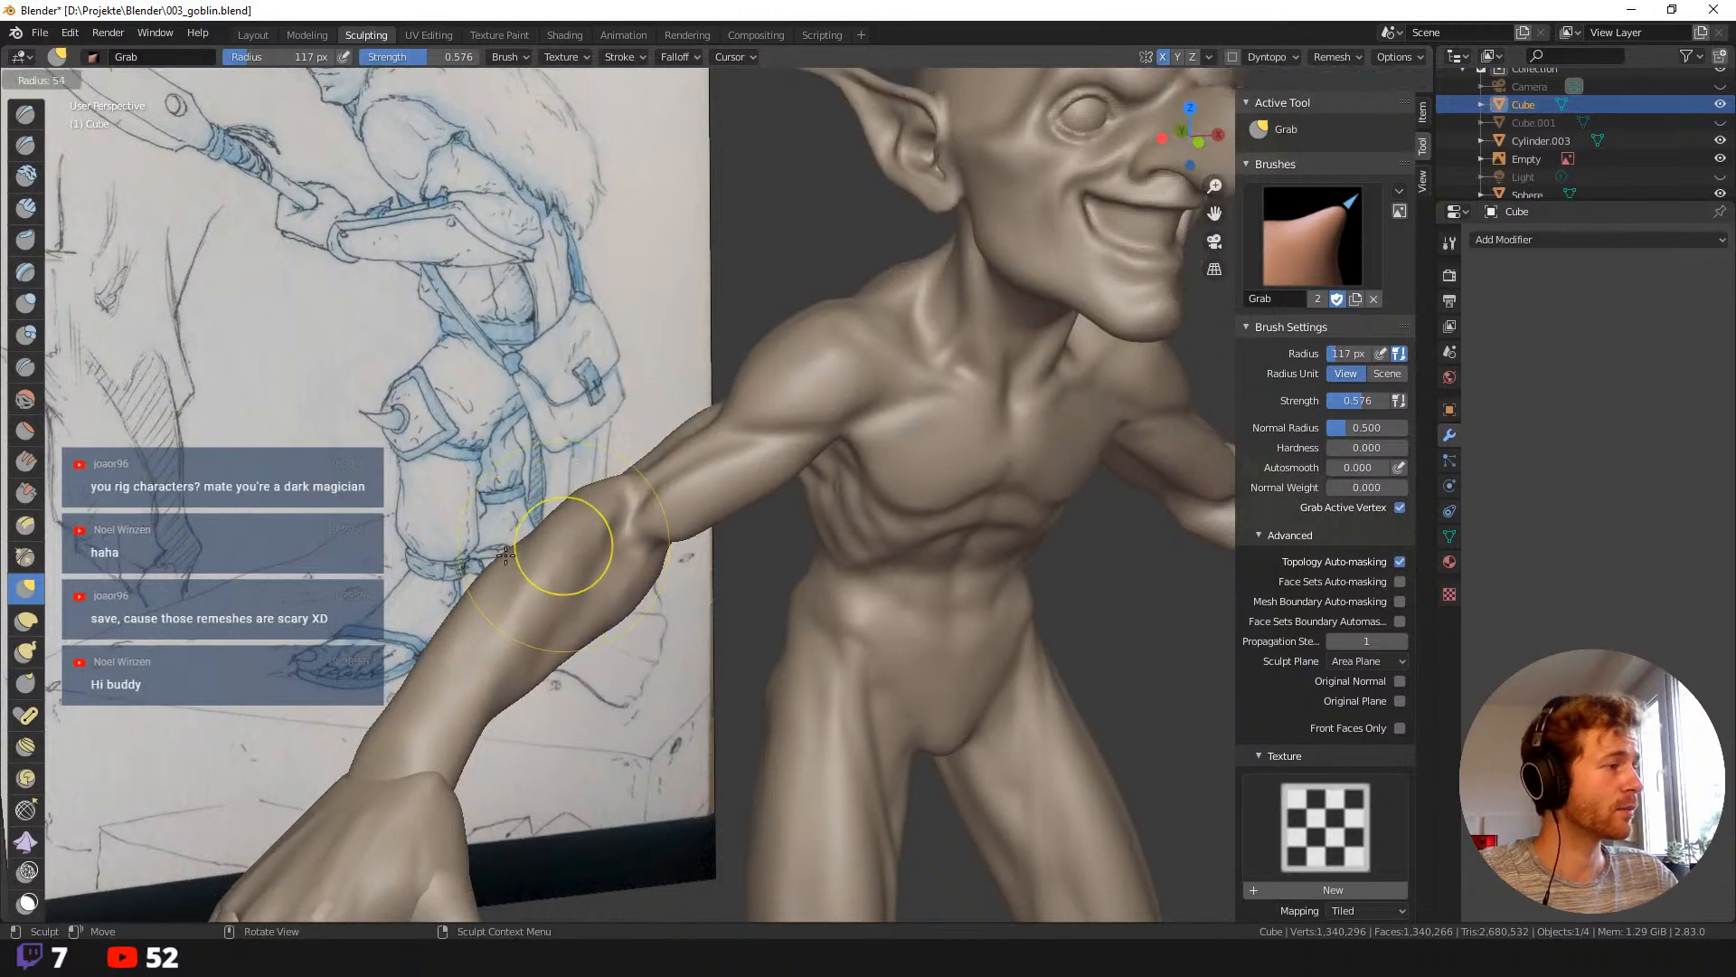
pyautogui.click(501, 549)
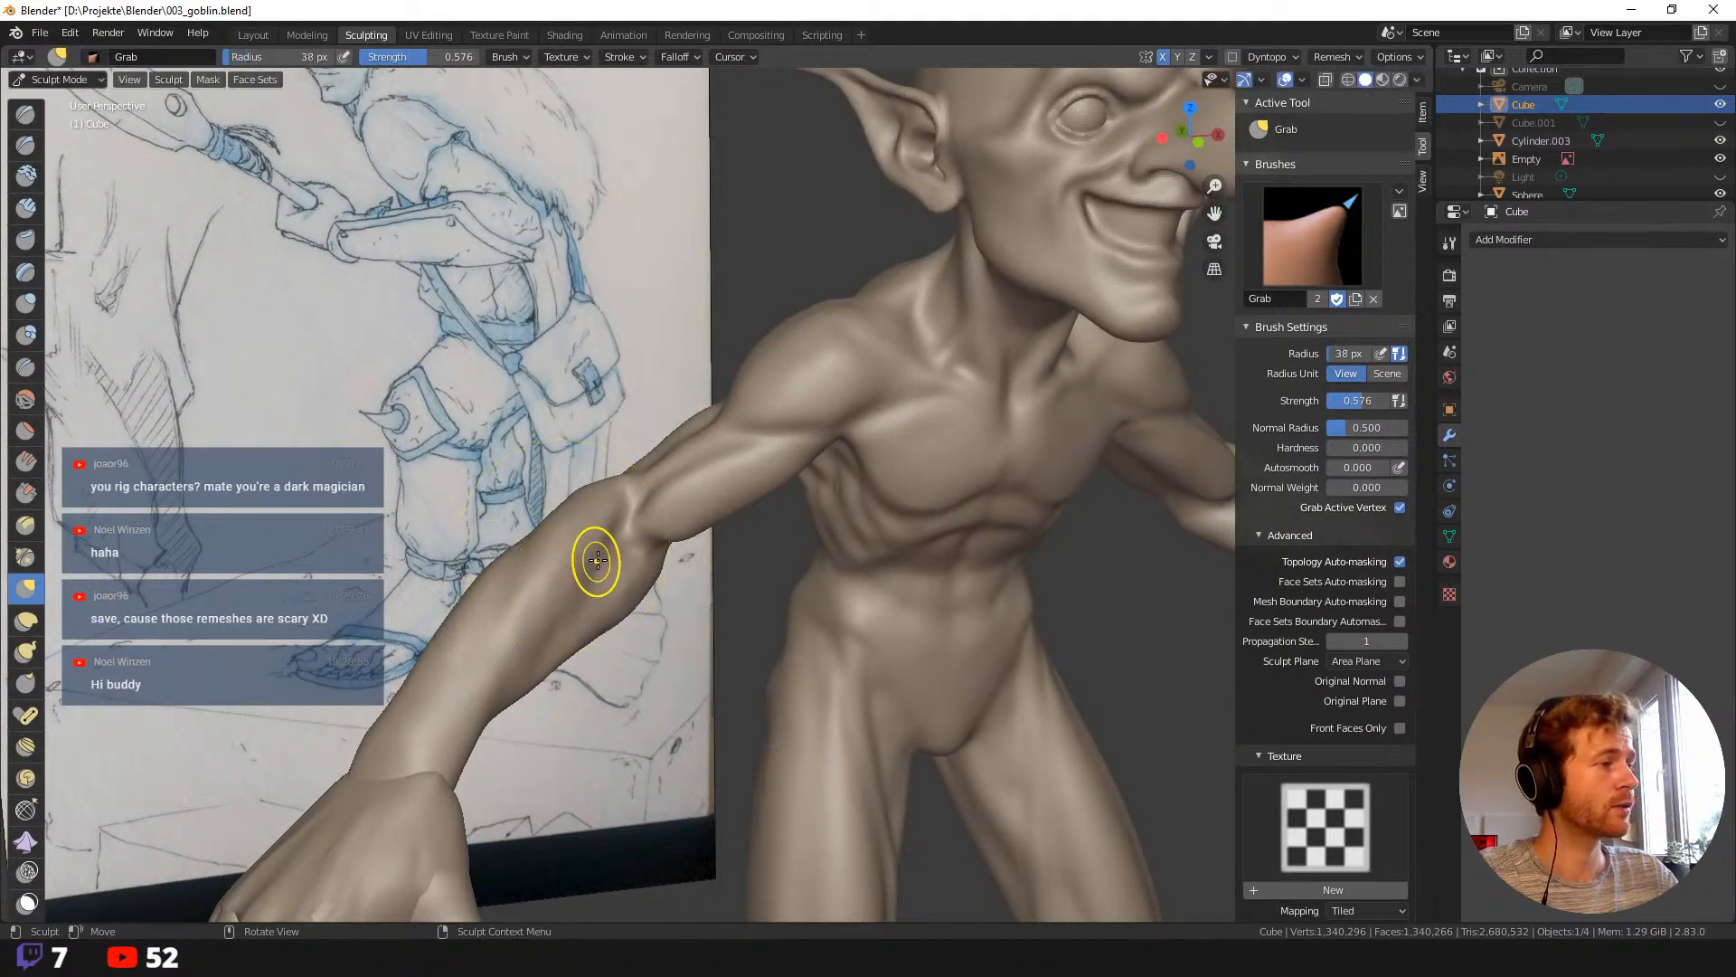
pyautogui.hotkey('shift', 'space')
pyautogui.click(563, 299)
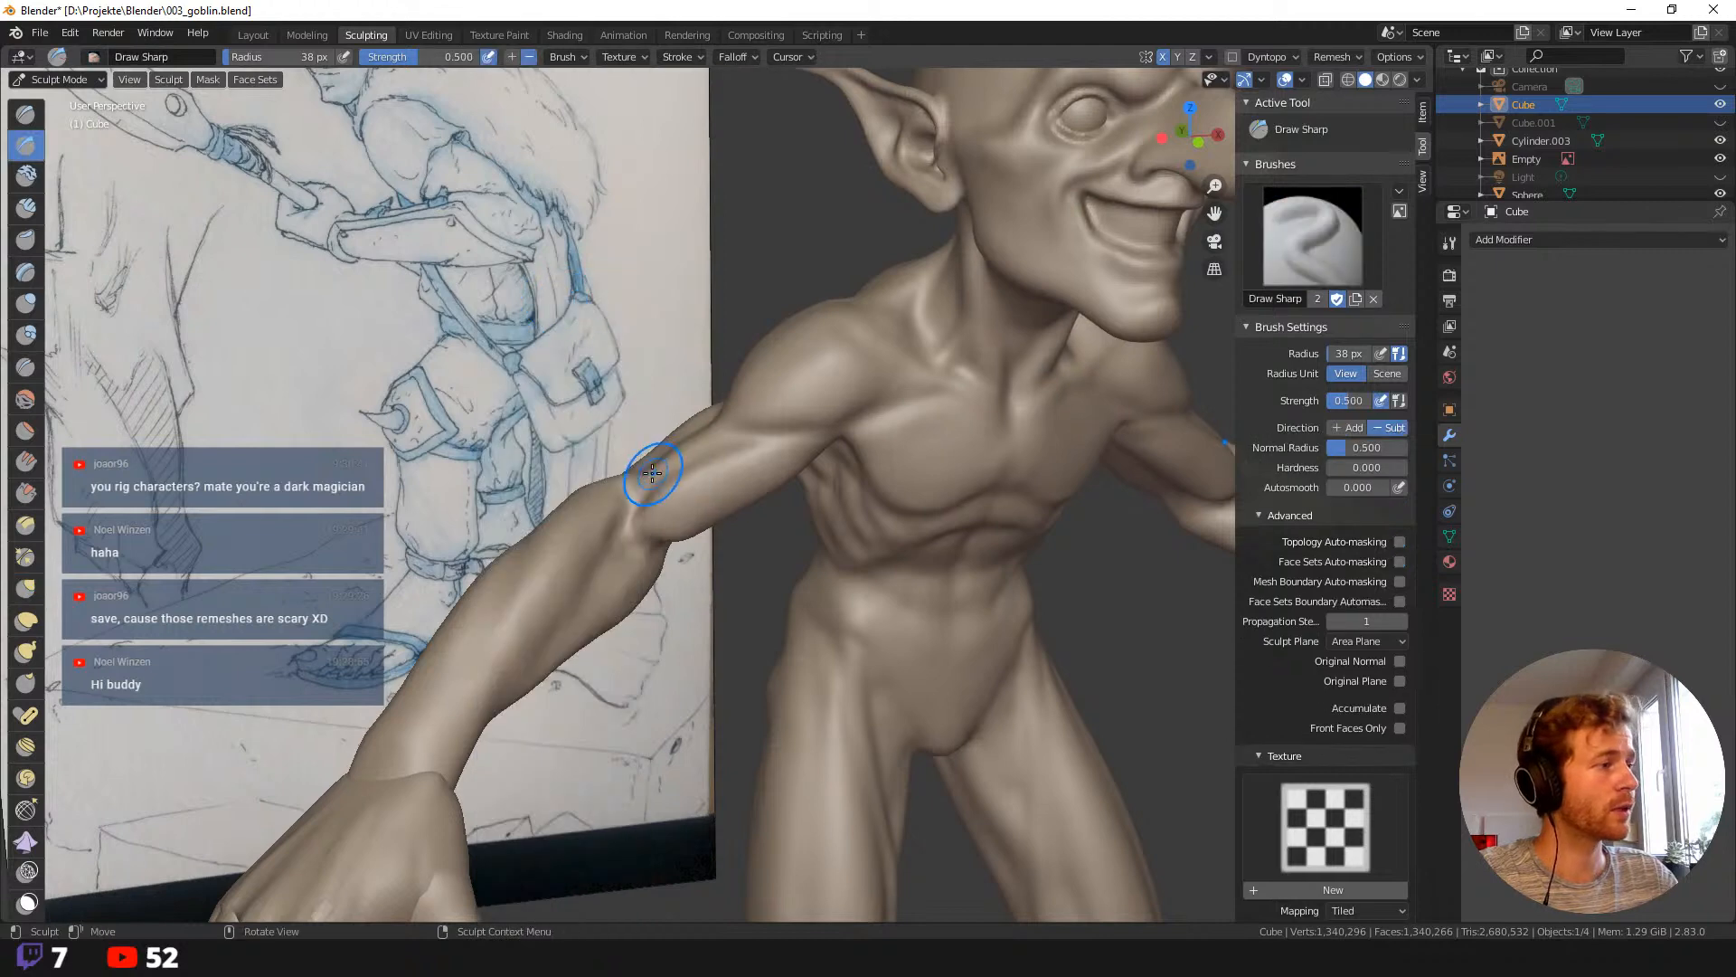
pyautogui.press('f')
pyautogui.click(636, 508)
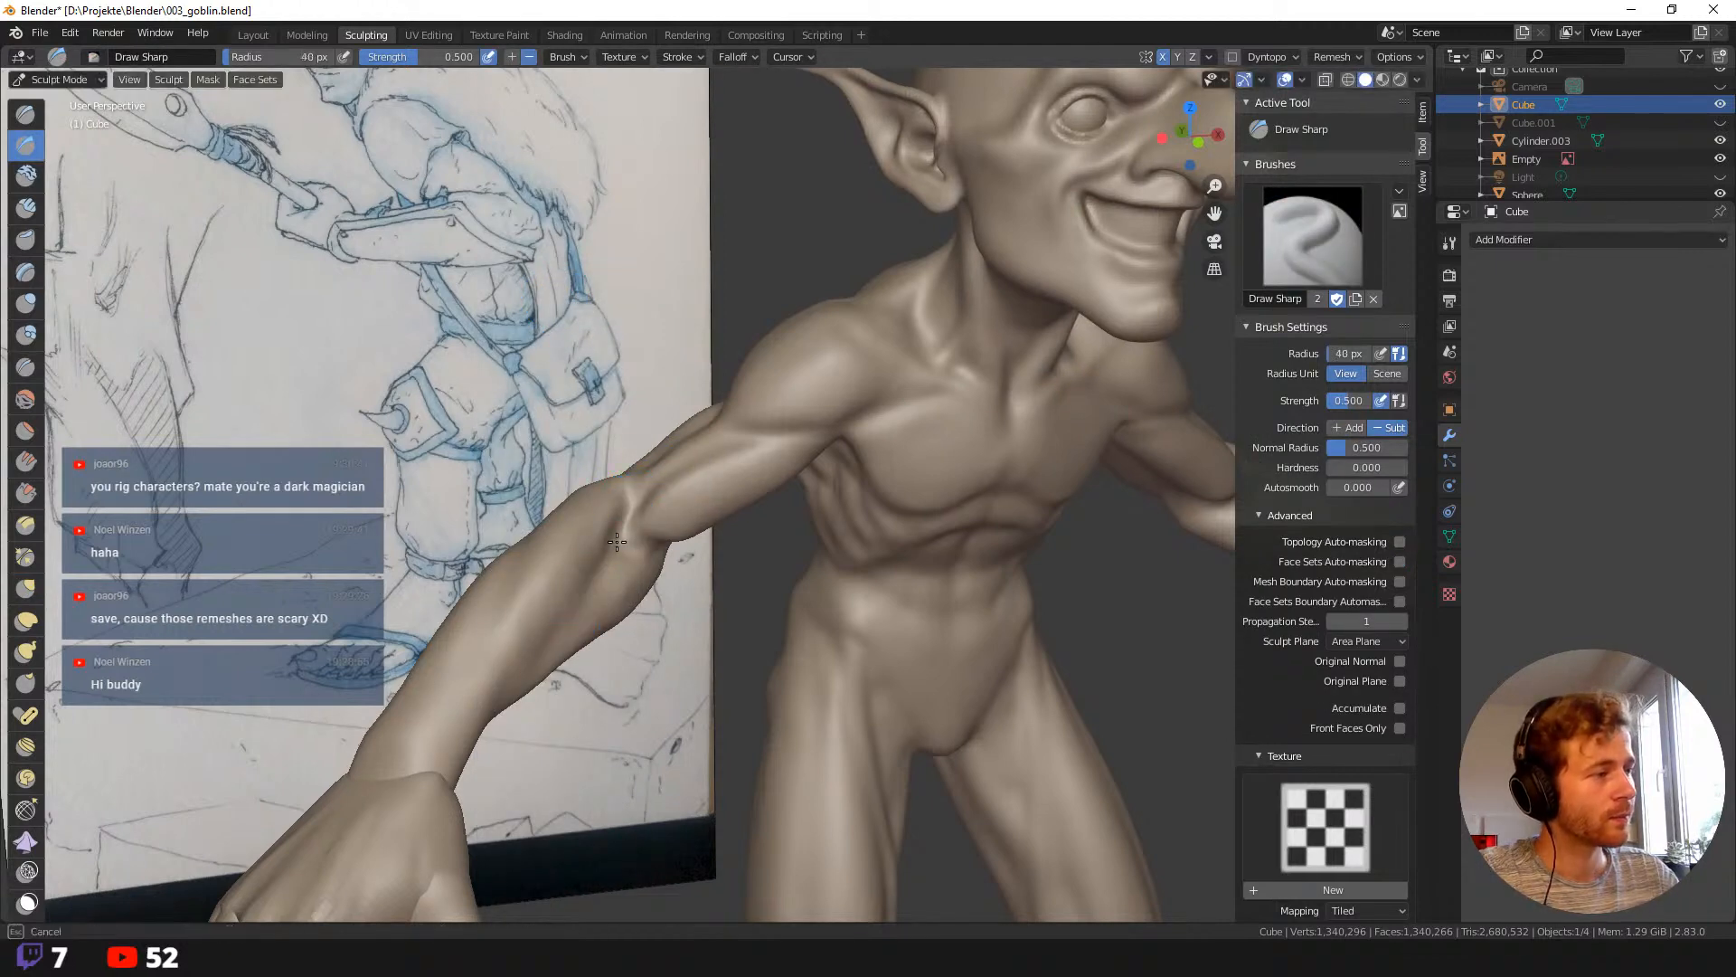
pyautogui.moveTo(584, 594); pyautogui.dragTo(544, 669)
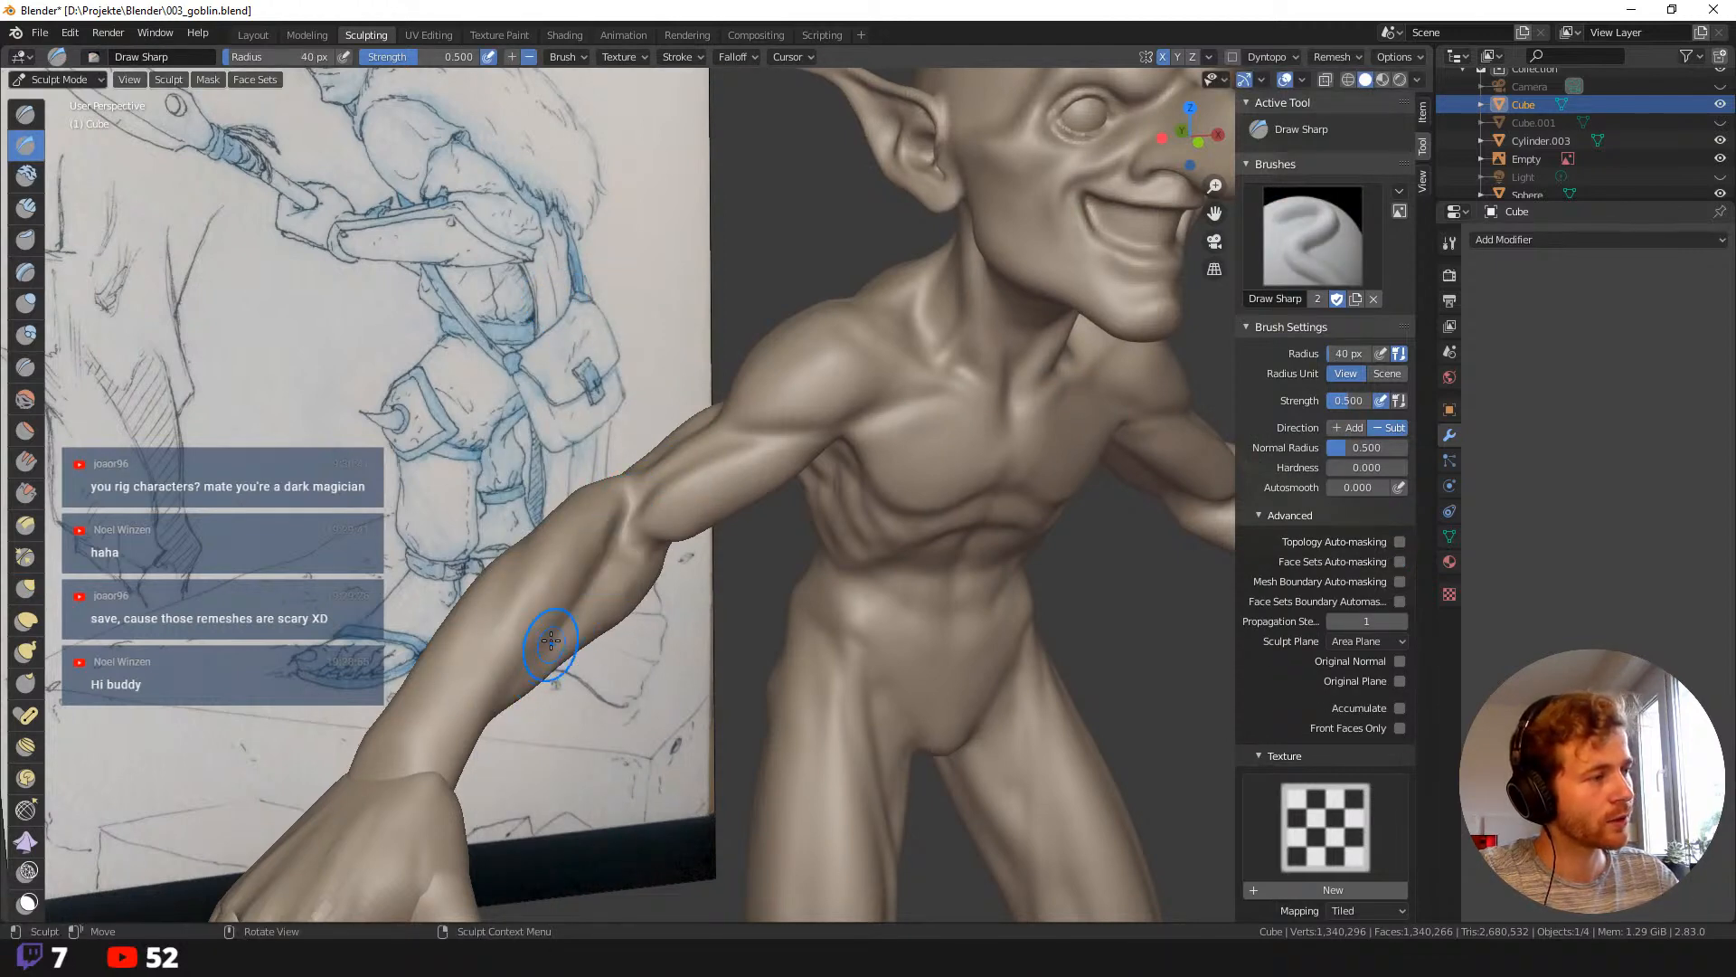
# Carve the groove under the upper arm towards the armpit with the Draw Sharp brush at a 62 px radius.
pyautogui.moveTo(535, 633); pyautogui.dragTo(582, 561, button='middle')
pyautogui.moveTo(543, 620)
pyautogui.mouseDown(button='middle')
pyautogui.moveTo(619, 517)
pyautogui.moveTo(854, 490)
pyautogui.mouseUp(button='middle')
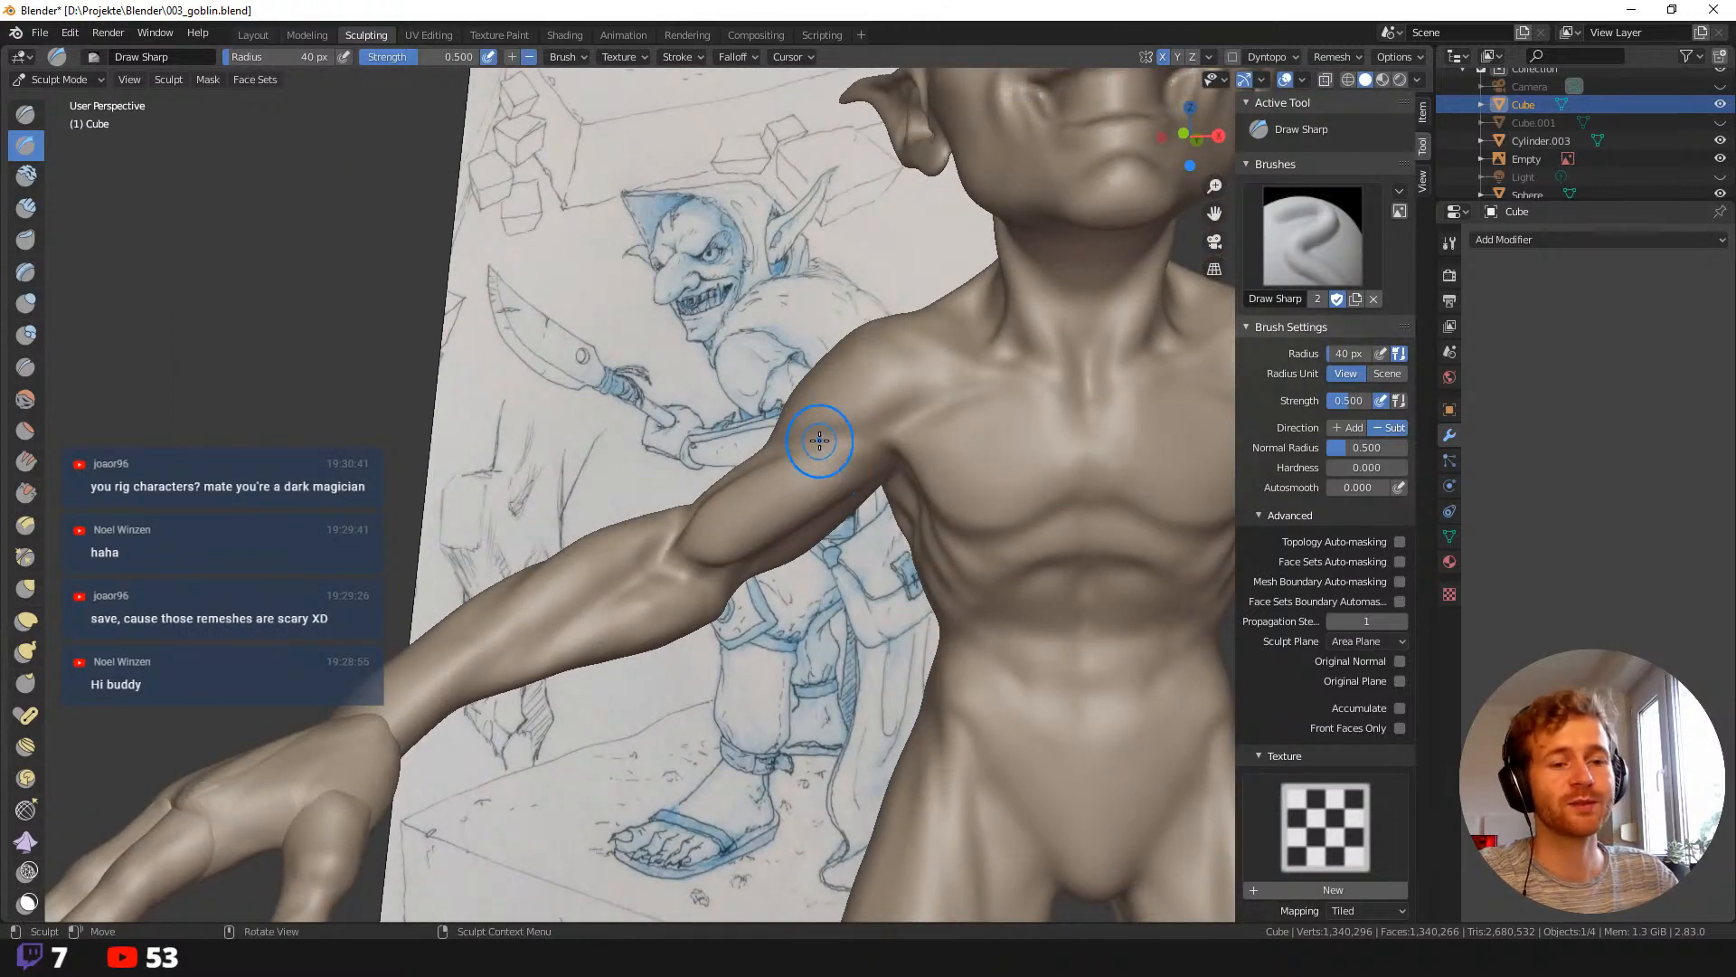
pyautogui.moveTo(860, 407); pyautogui.dragTo(860, 492, button='middle')
pyautogui.press('f')
pyautogui.click(893, 488)
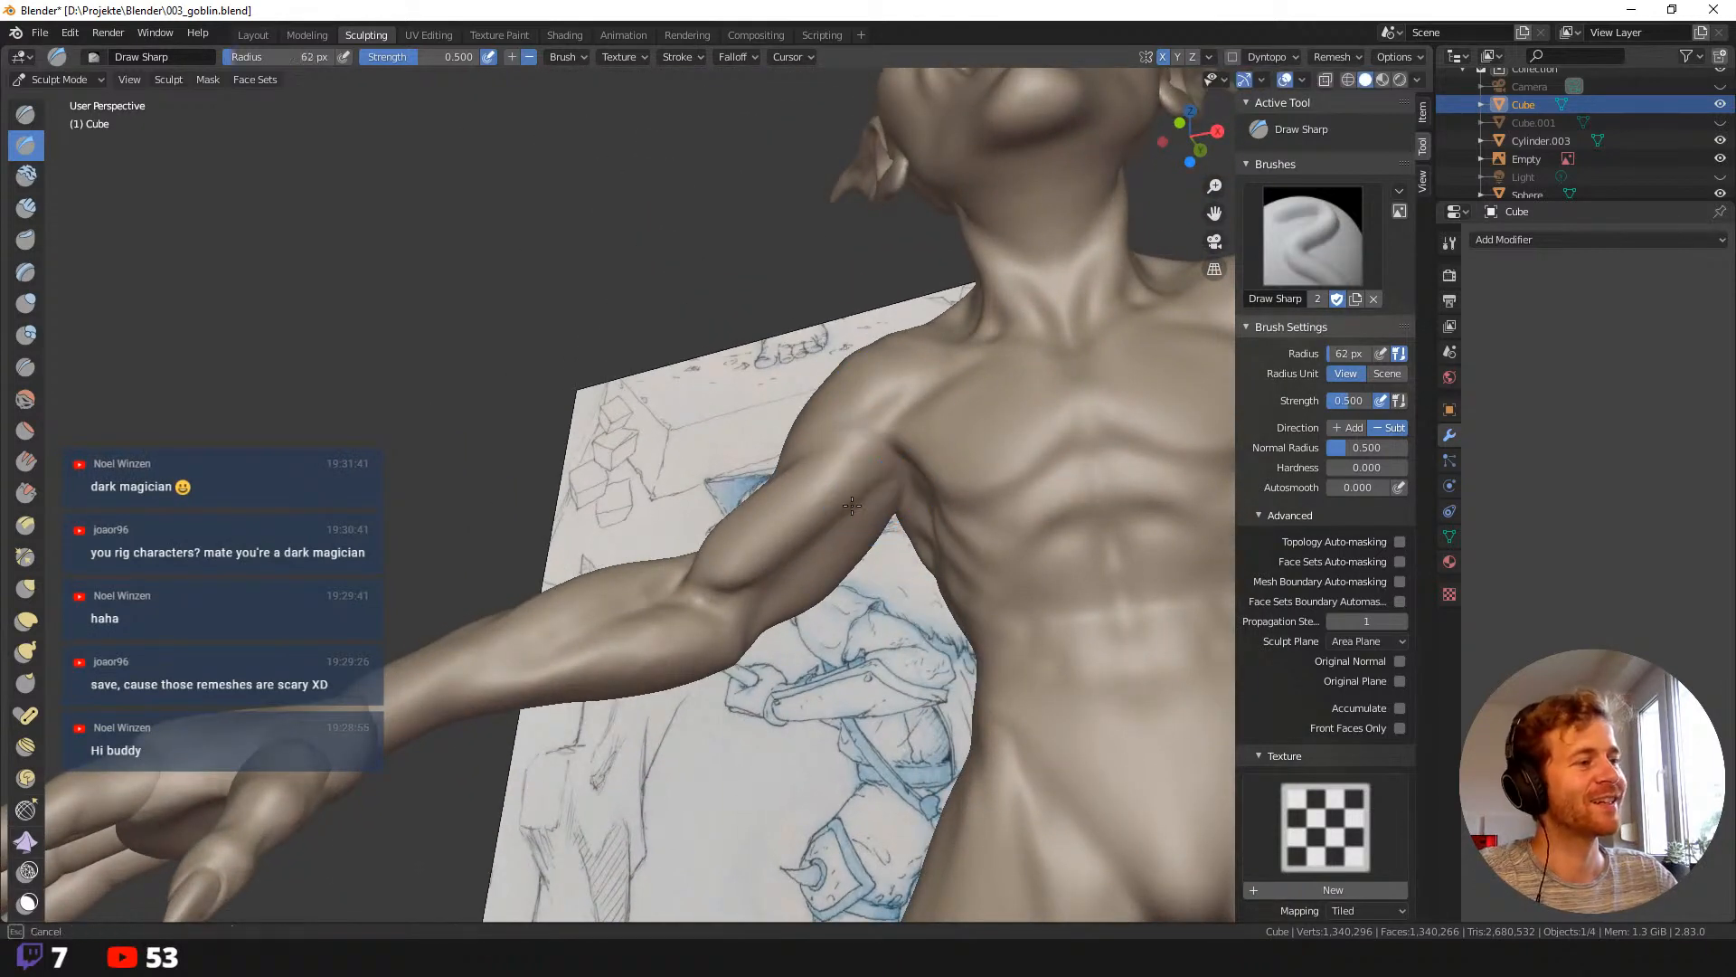
pyautogui.moveTo(836, 531); pyautogui.dragTo(883, 503, button='middle')
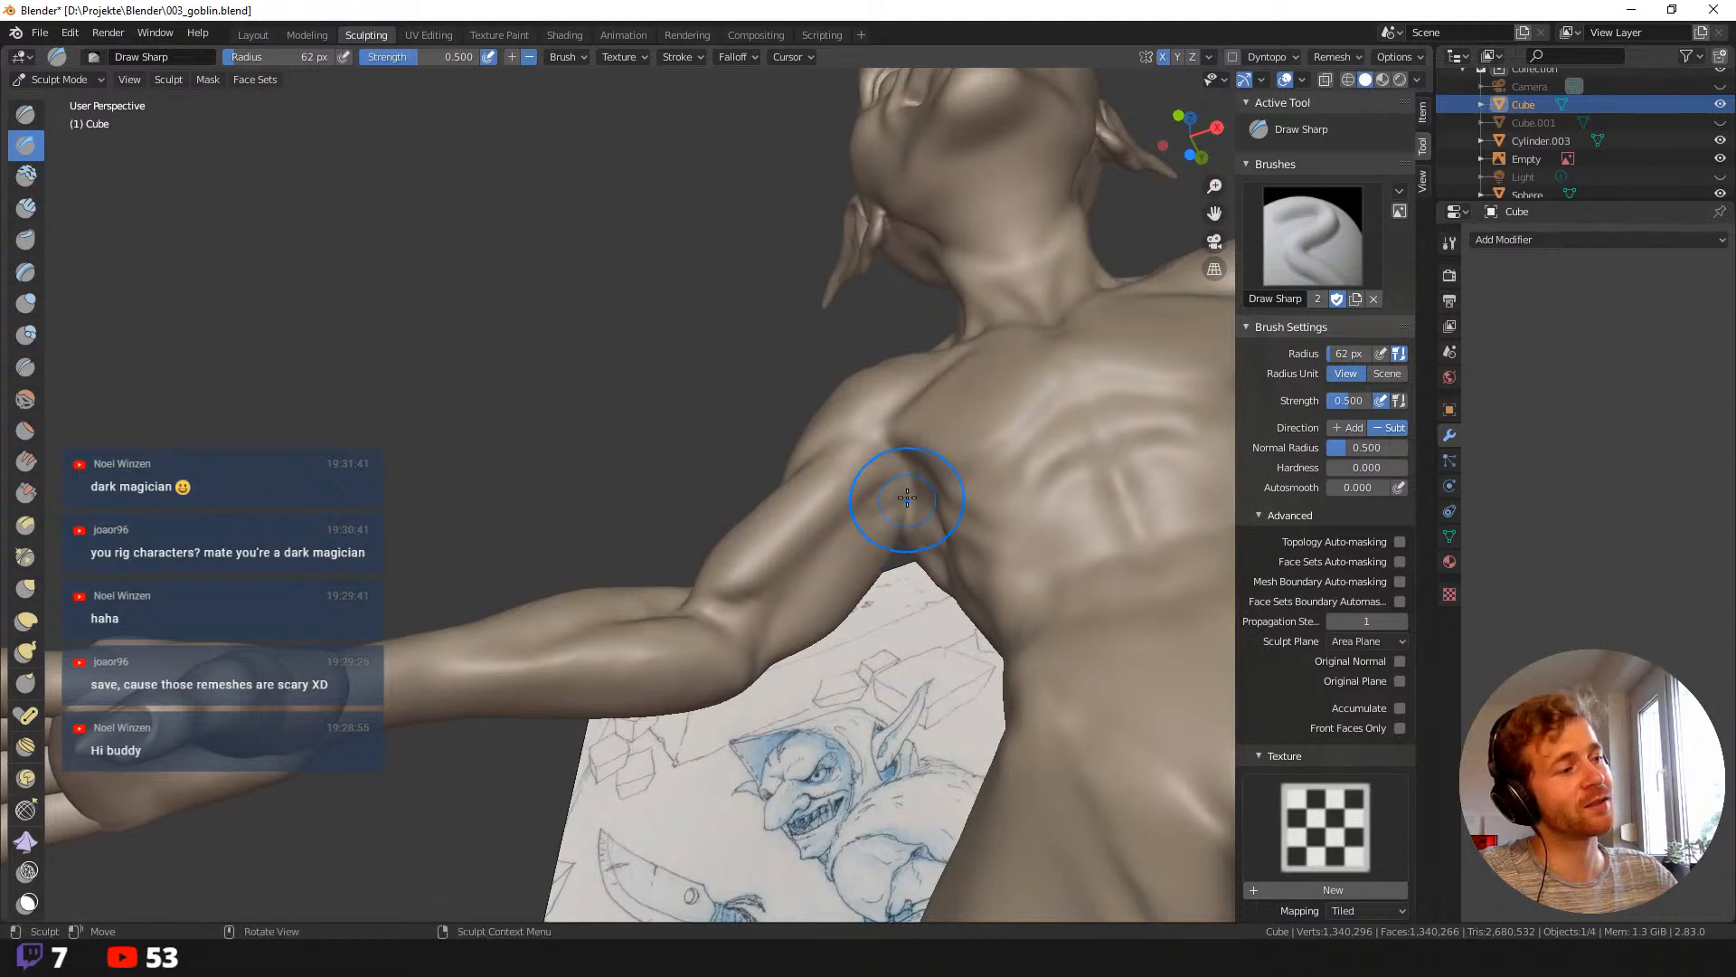
pyautogui.moveTo(902, 517)
pyautogui.mouseDown(button='middle')
pyautogui.moveTo(814, 504)
pyautogui.moveTo(795, 535)
pyautogui.moveTo(767, 498)
pyautogui.moveTo(794, 528)
pyautogui.mouseUp(button='middle')
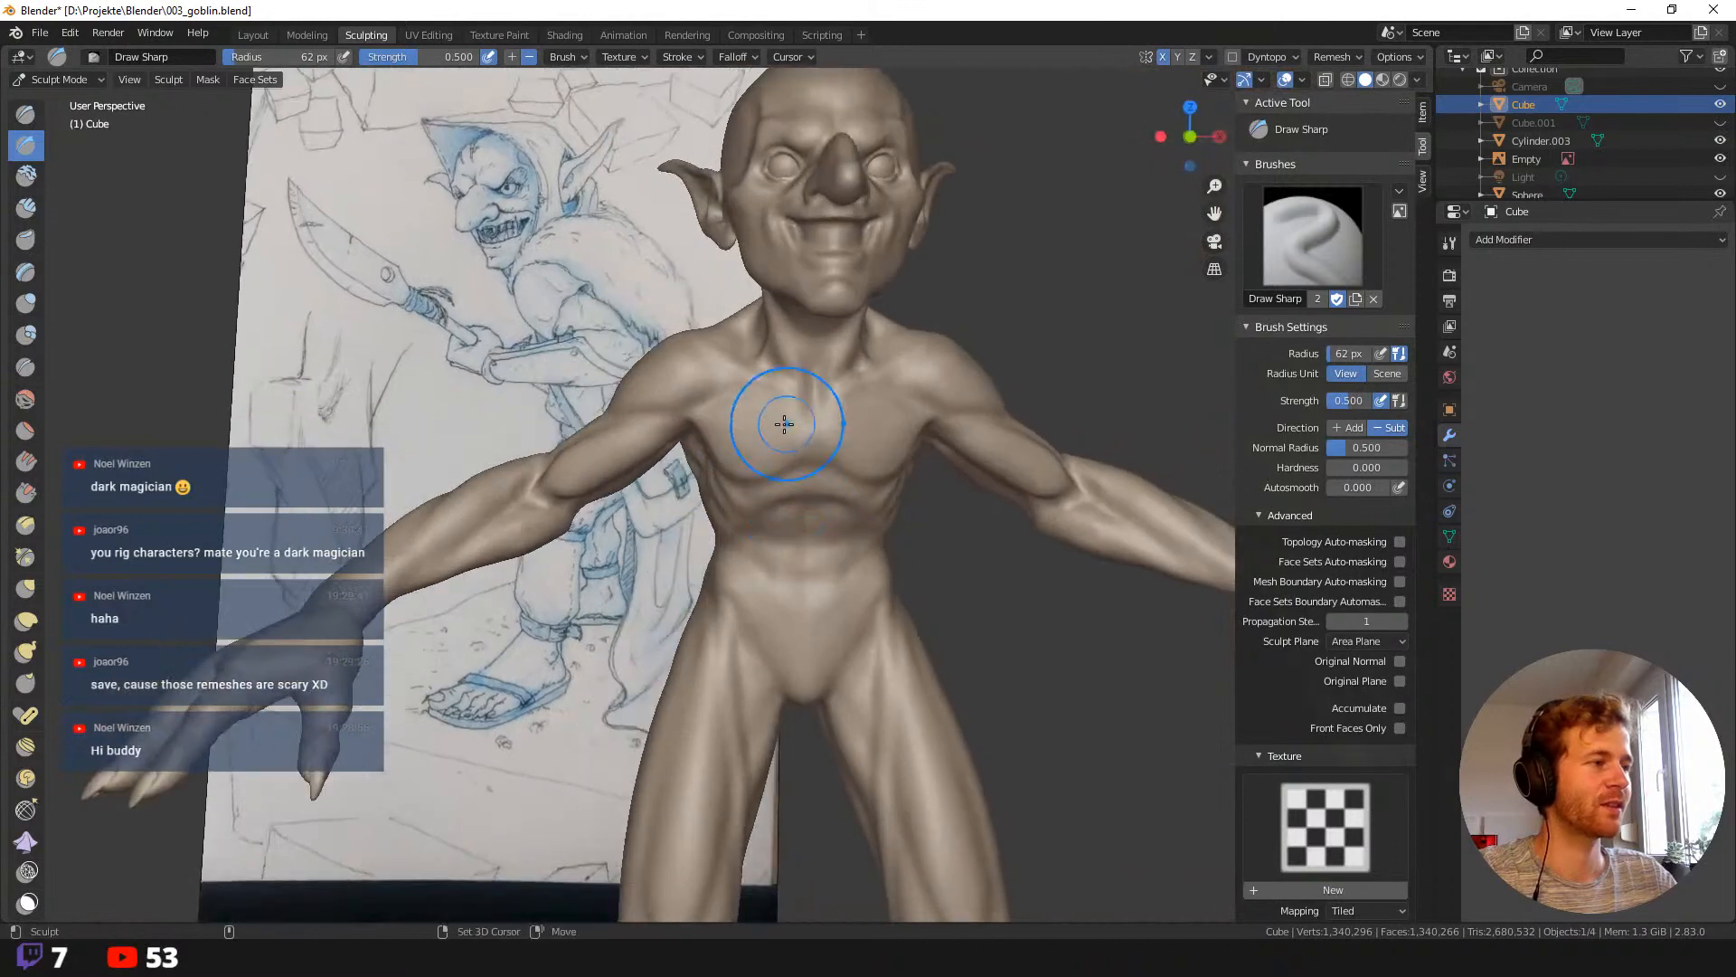
# Lay a stroke along the collarbones with the additive Clay brush at a 40 px radius and strength 0.673.
pyautogui.moveTo(802, 420); pyautogui.dragTo(767, 453, button='middle')
pyautogui.press('f')
pyautogui.click(790, 424)
pyautogui.scroll(4, 779, 480)
pyautogui.scroll(-1, 782, 490)
pyautogui.keyDown('shift'); pyautogui.moveTo(872, 353); pyautogui.dragTo(740, 512, button='middle'); pyautogui.keyUp('shift')
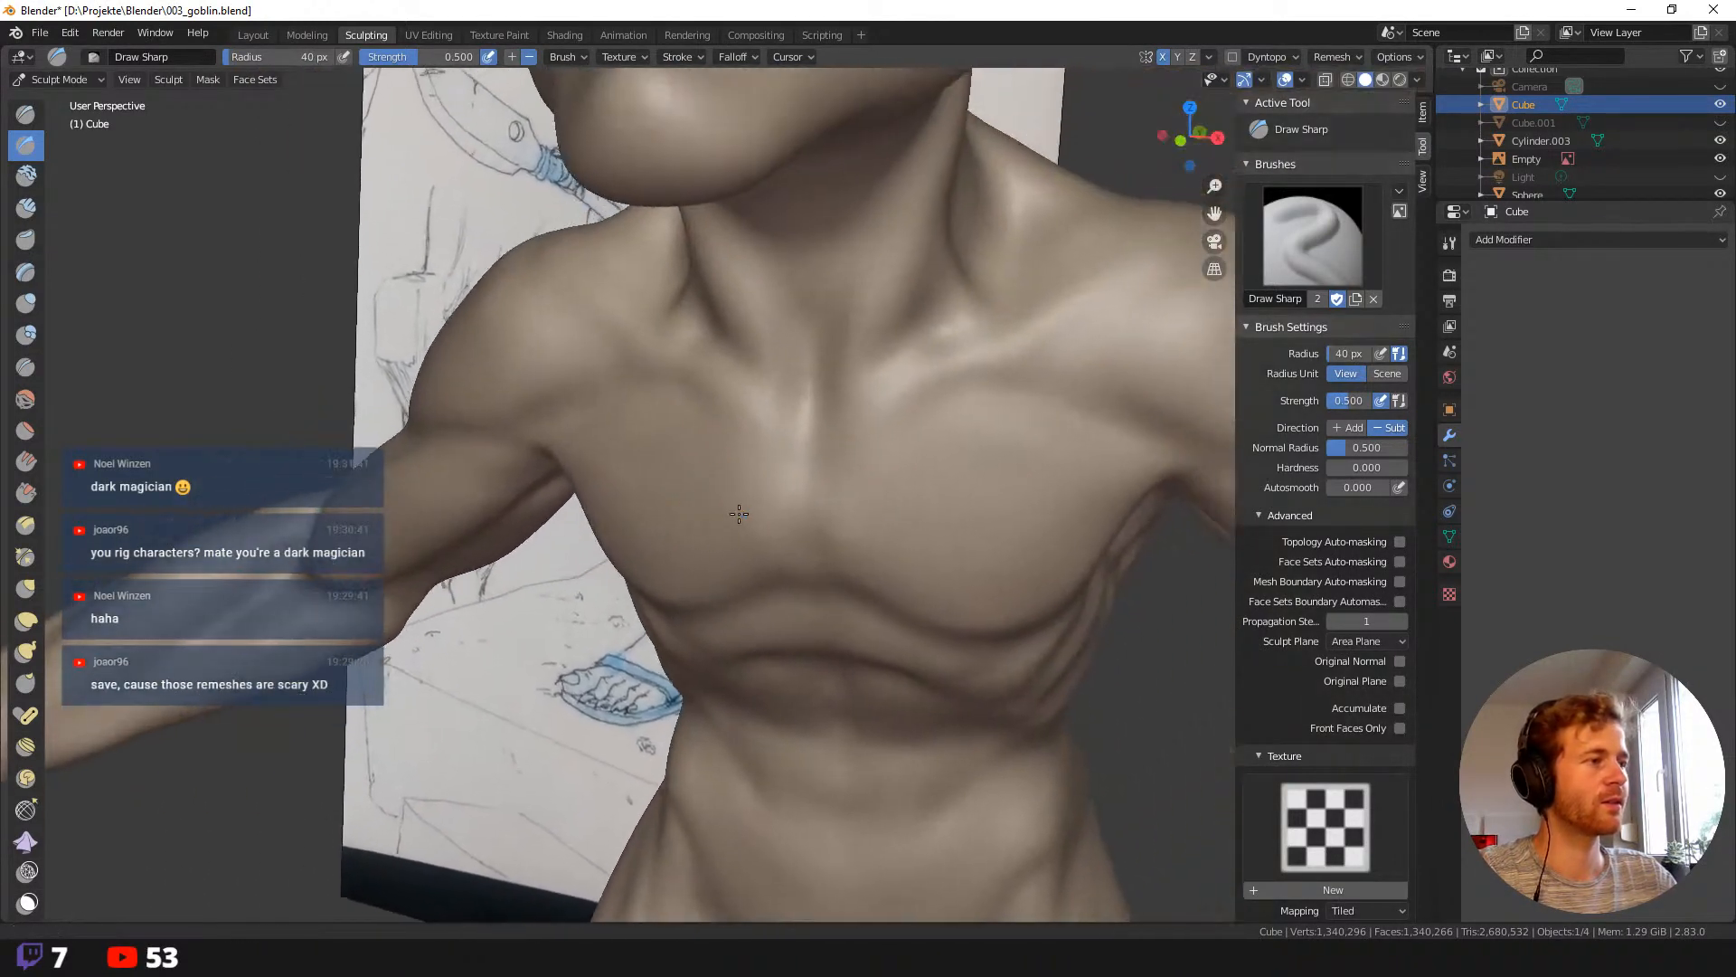
pyautogui.hotkey('shift', 'space')
pyautogui.hotkey('shift', 'space')
pyautogui.click(605, 318)
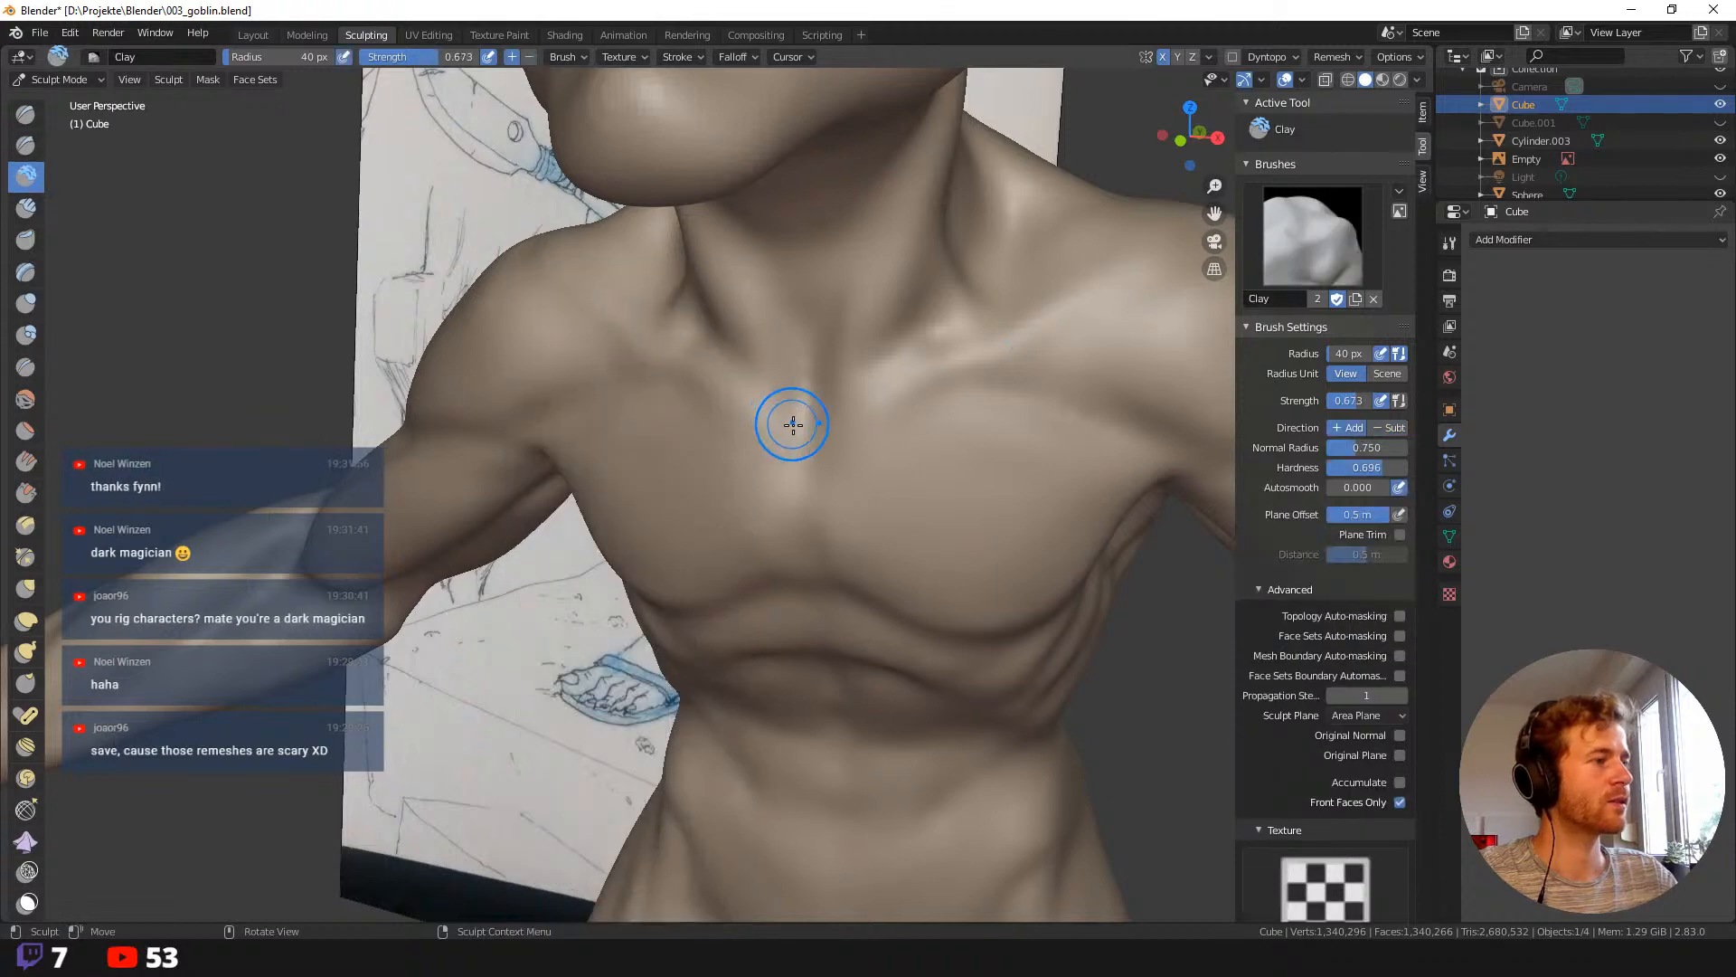
pyautogui.moveTo(767, 412); pyautogui.dragTo(605, 321)
# Build up the collarbone ridges from the sternum out to the shoulders with the Clay brush, enlarging its radius to 107 px.
pyautogui.press('f')
pyautogui.click(755, 407)
pyautogui.press('f')
pyautogui.click(690, 361)
pyautogui.moveTo(701, 387)
pyautogui.mouseDown()
pyautogui.moveTo(640, 338)
pyautogui.moveTo(696, 366)
pyautogui.moveTo(615, 321)
pyautogui.moveTo(768, 409)
pyautogui.moveTo(741, 437)
pyautogui.mouseUp()
pyautogui.moveTo(612, 376); pyautogui.dragTo(667, 368, button='middle')
pyautogui.moveTo(586, 335)
pyautogui.mouseDown()
pyautogui.moveTo(535, 307)
pyautogui.moveTo(659, 353)
pyautogui.moveTo(572, 315)
pyautogui.mouseUp()
pyautogui.moveTo(715, 384); pyautogui.dragTo(553, 312)
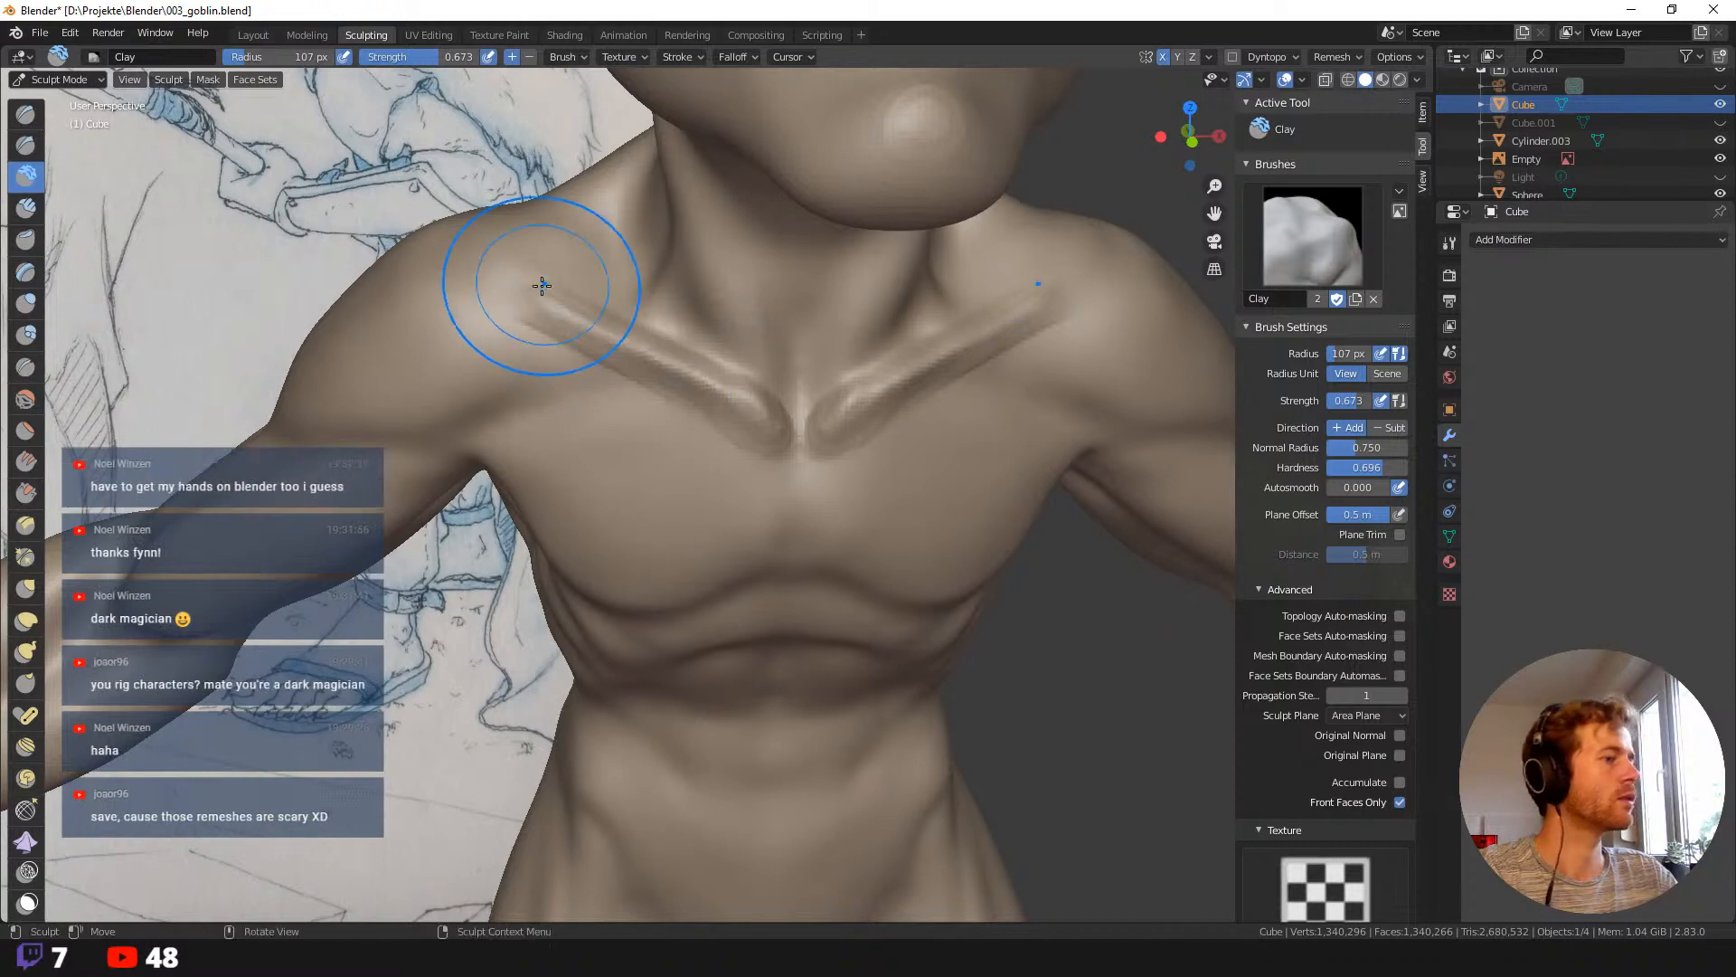
# Blend the outer ends of the collarbones into the front of the shoulders with the Clay brush at a 107 px radius.
pyautogui.scroll(-4, 543, 312)
pyautogui.scroll(4, 543, 326)
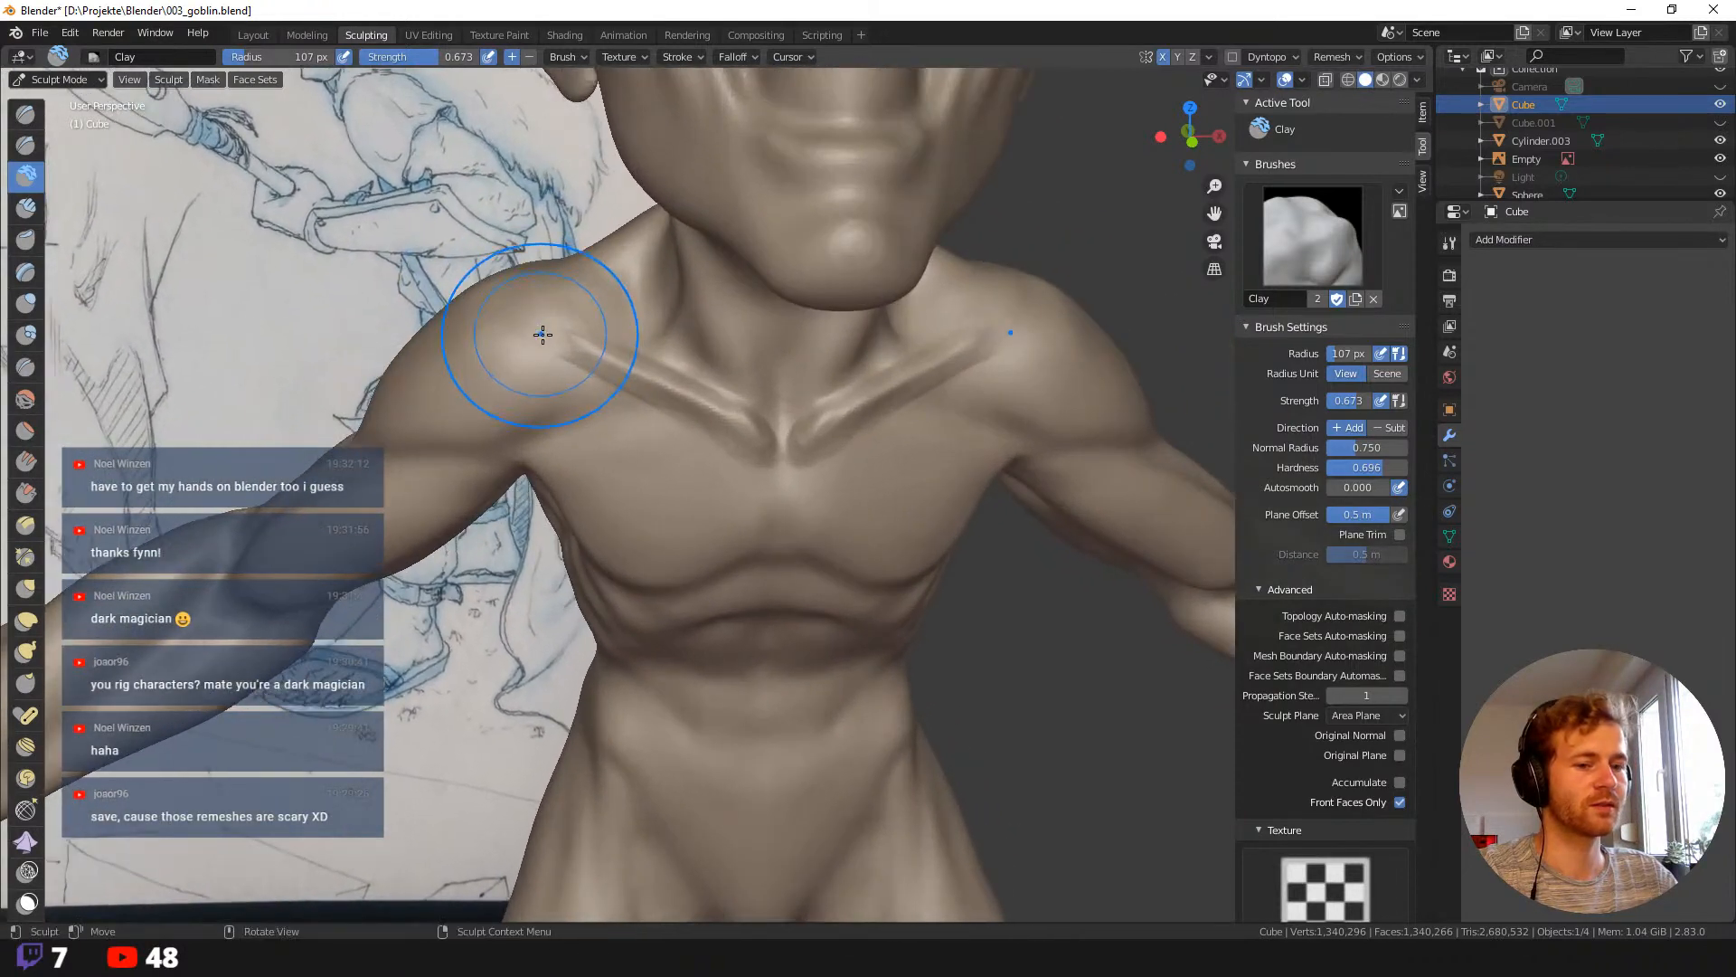
pyautogui.moveTo(543, 335); pyautogui.dragTo(570, 361, button='middle')
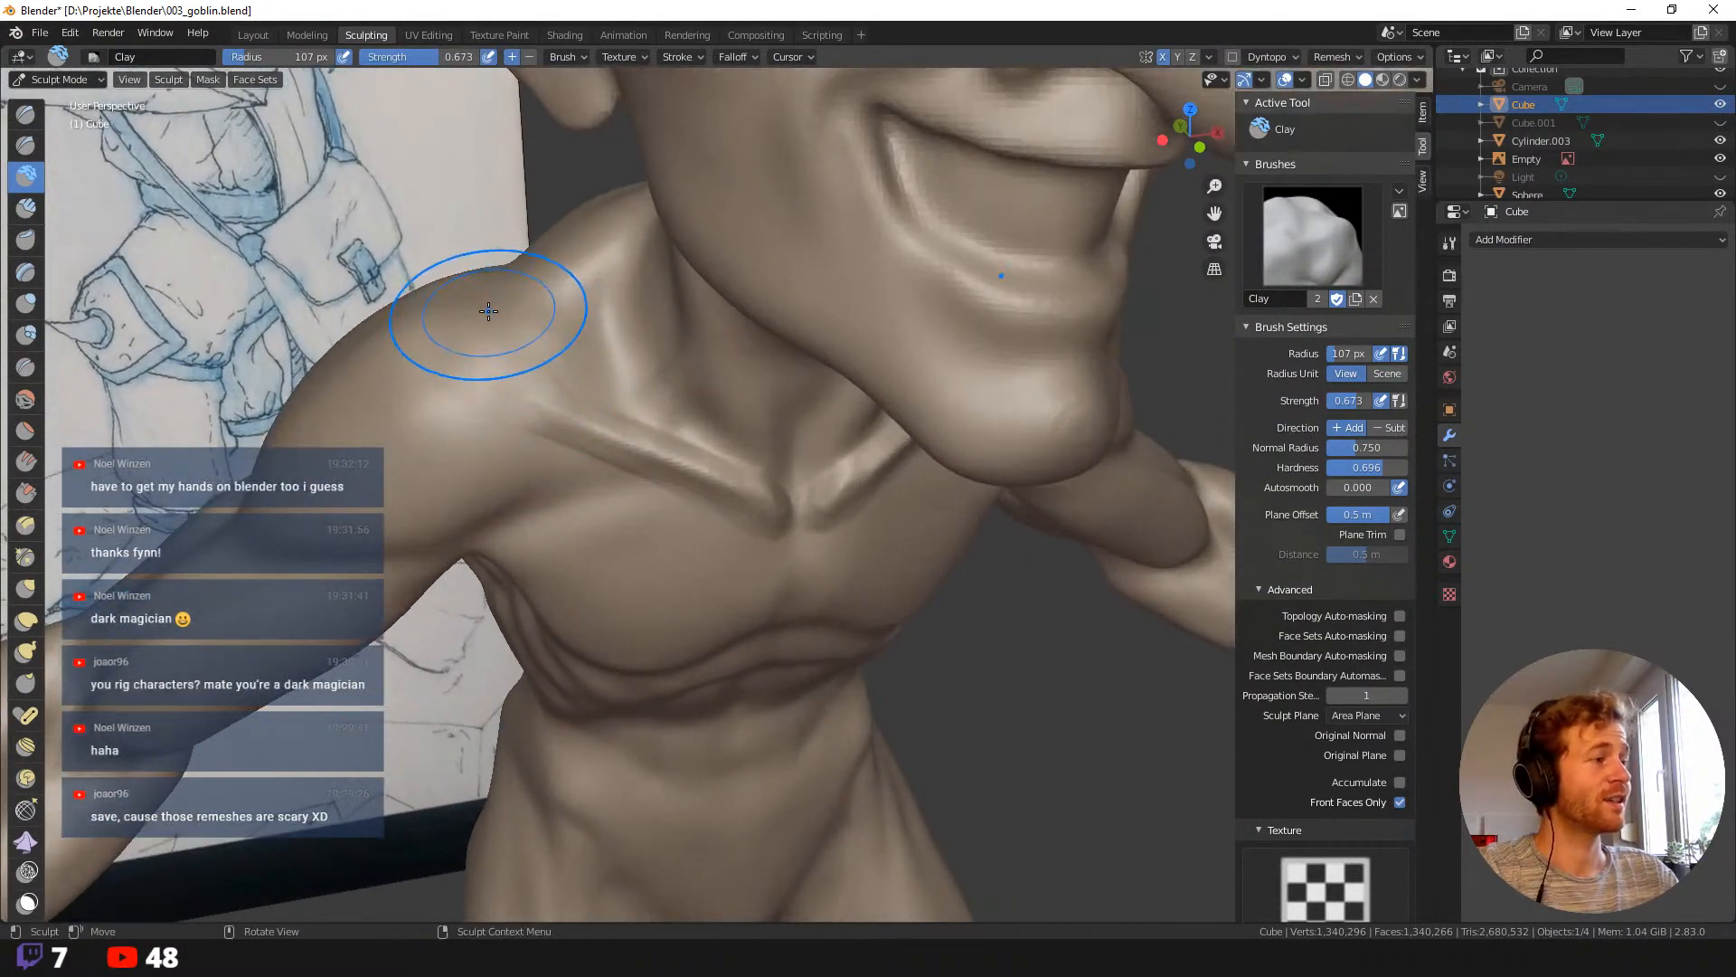
pyautogui.moveTo(510, 368)
pyautogui.mouseDown()
pyautogui.moveTo(473, 338)
pyautogui.moveTo(502, 354)
pyautogui.mouseUp()
pyautogui.moveTo(503, 353)
pyautogui.mouseDown()
pyautogui.moveTo(595, 395)
pyautogui.moveTo(600, 455)
pyautogui.mouseUp()
pyautogui.moveTo(561, 389)
pyautogui.mouseDown()
pyautogui.moveTo(674, 446)
pyautogui.moveTo(597, 430)
pyautogui.moveTo(701, 512)
pyautogui.mouseUp()
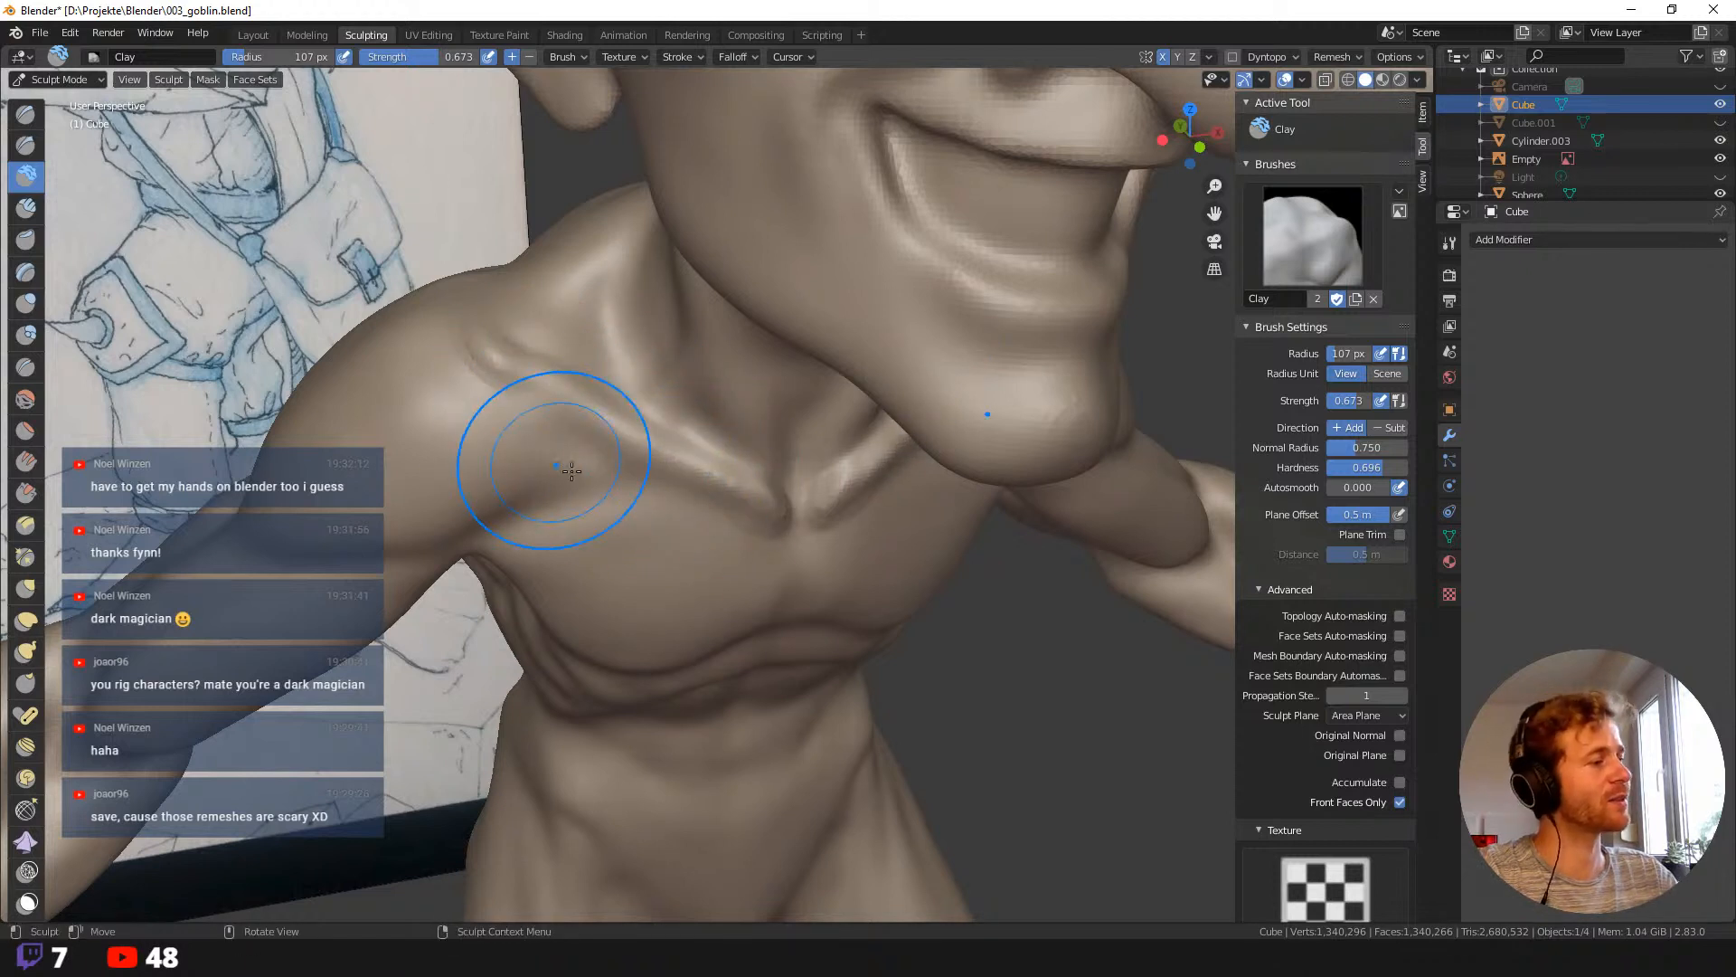
pyautogui.moveTo(574, 444); pyautogui.dragTo(508, 482)
pyautogui.moveTo(547, 438)
pyautogui.mouseDown()
pyautogui.moveTo(559, 473)
pyautogui.moveTo(499, 440)
pyautogui.mouseUp()
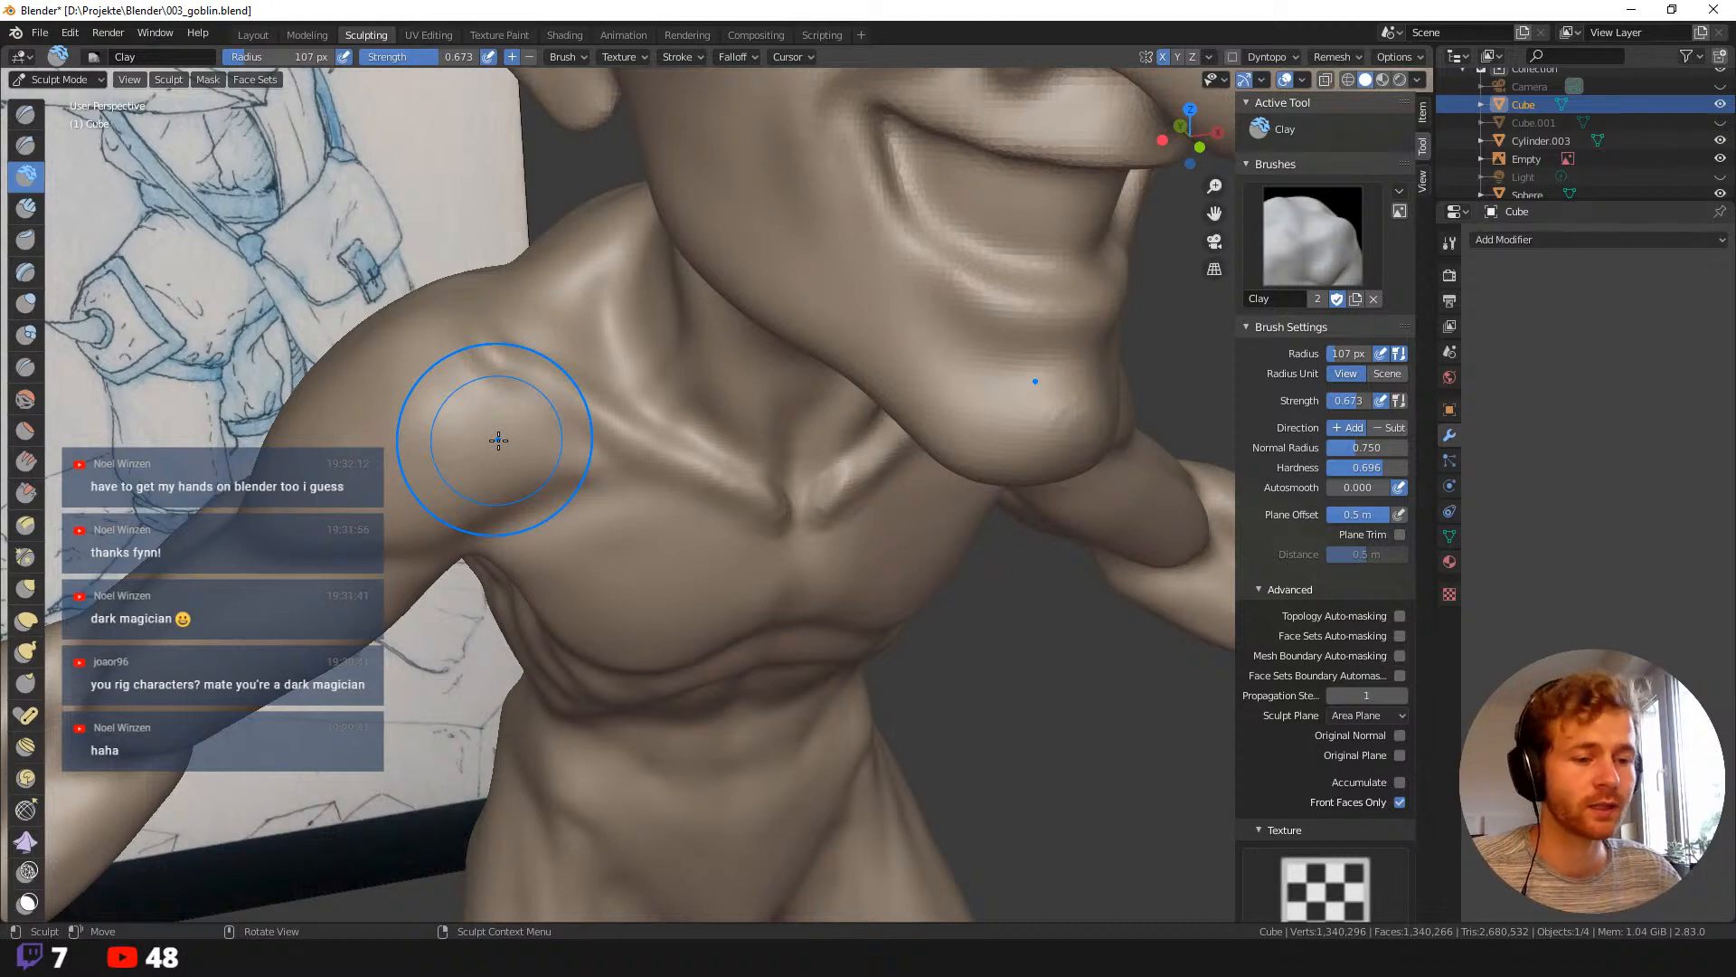
# Smooth the crease between the front shoulder and the chest and carve it deeper with the Clay brush at a 126 px radius.
pyautogui.moveTo(573, 463); pyautogui.dragTo(567, 430, button='middle')
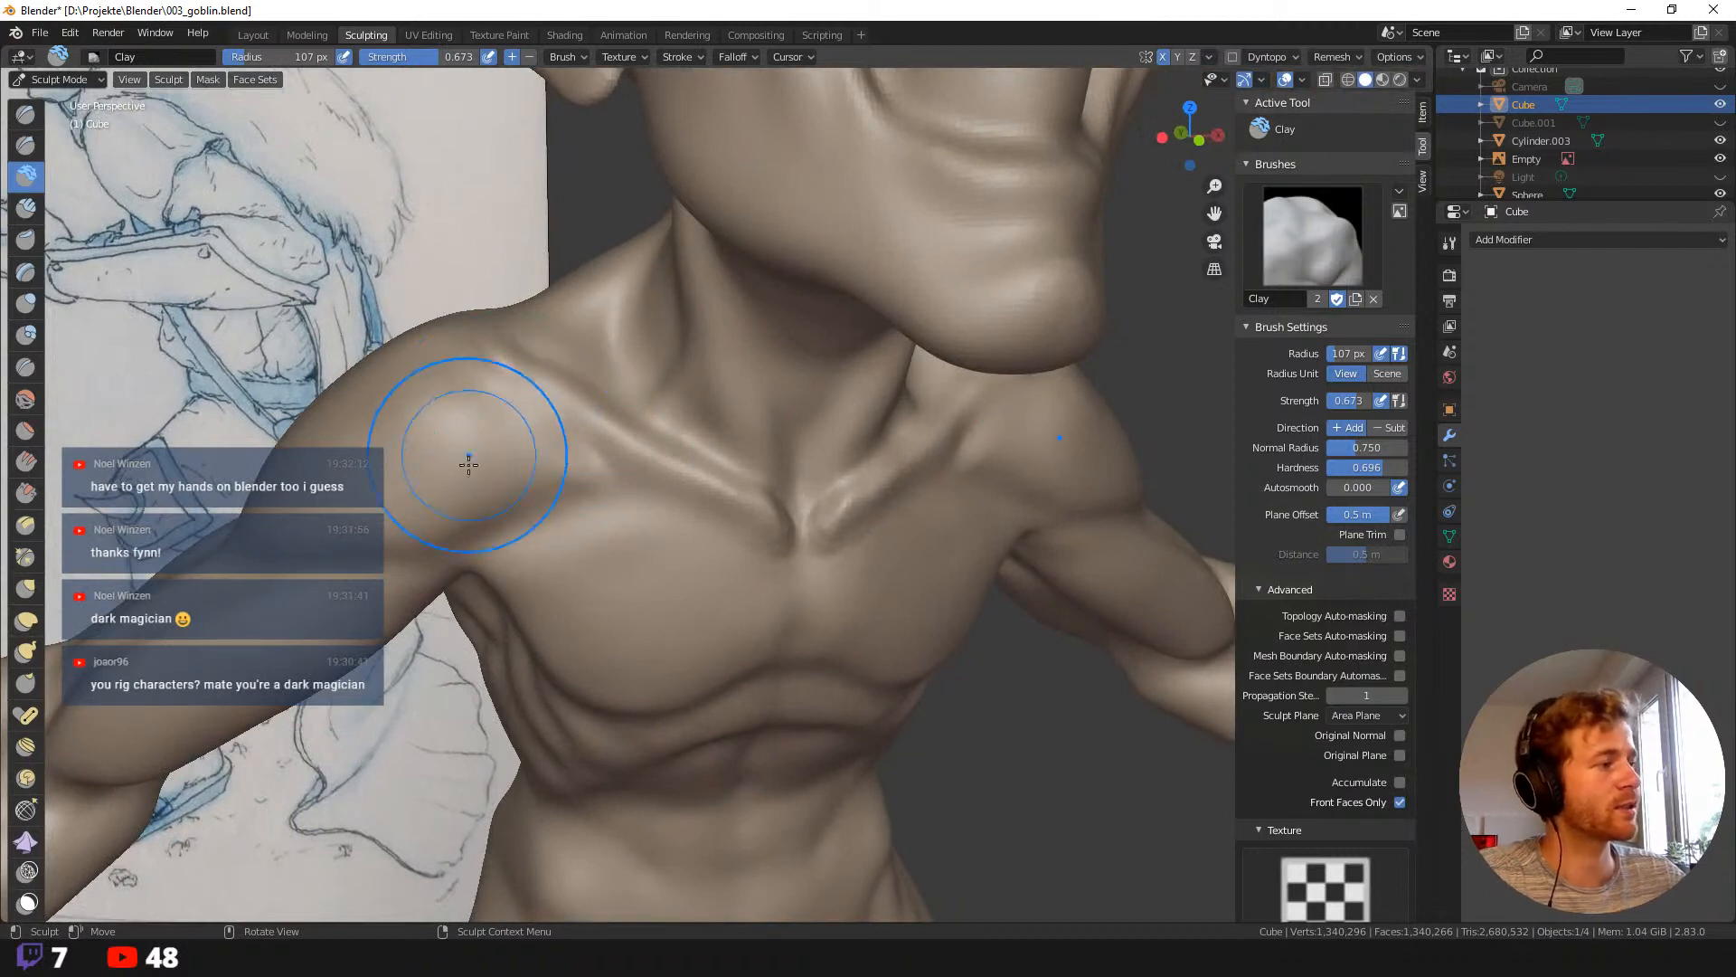
pyautogui.press('f')
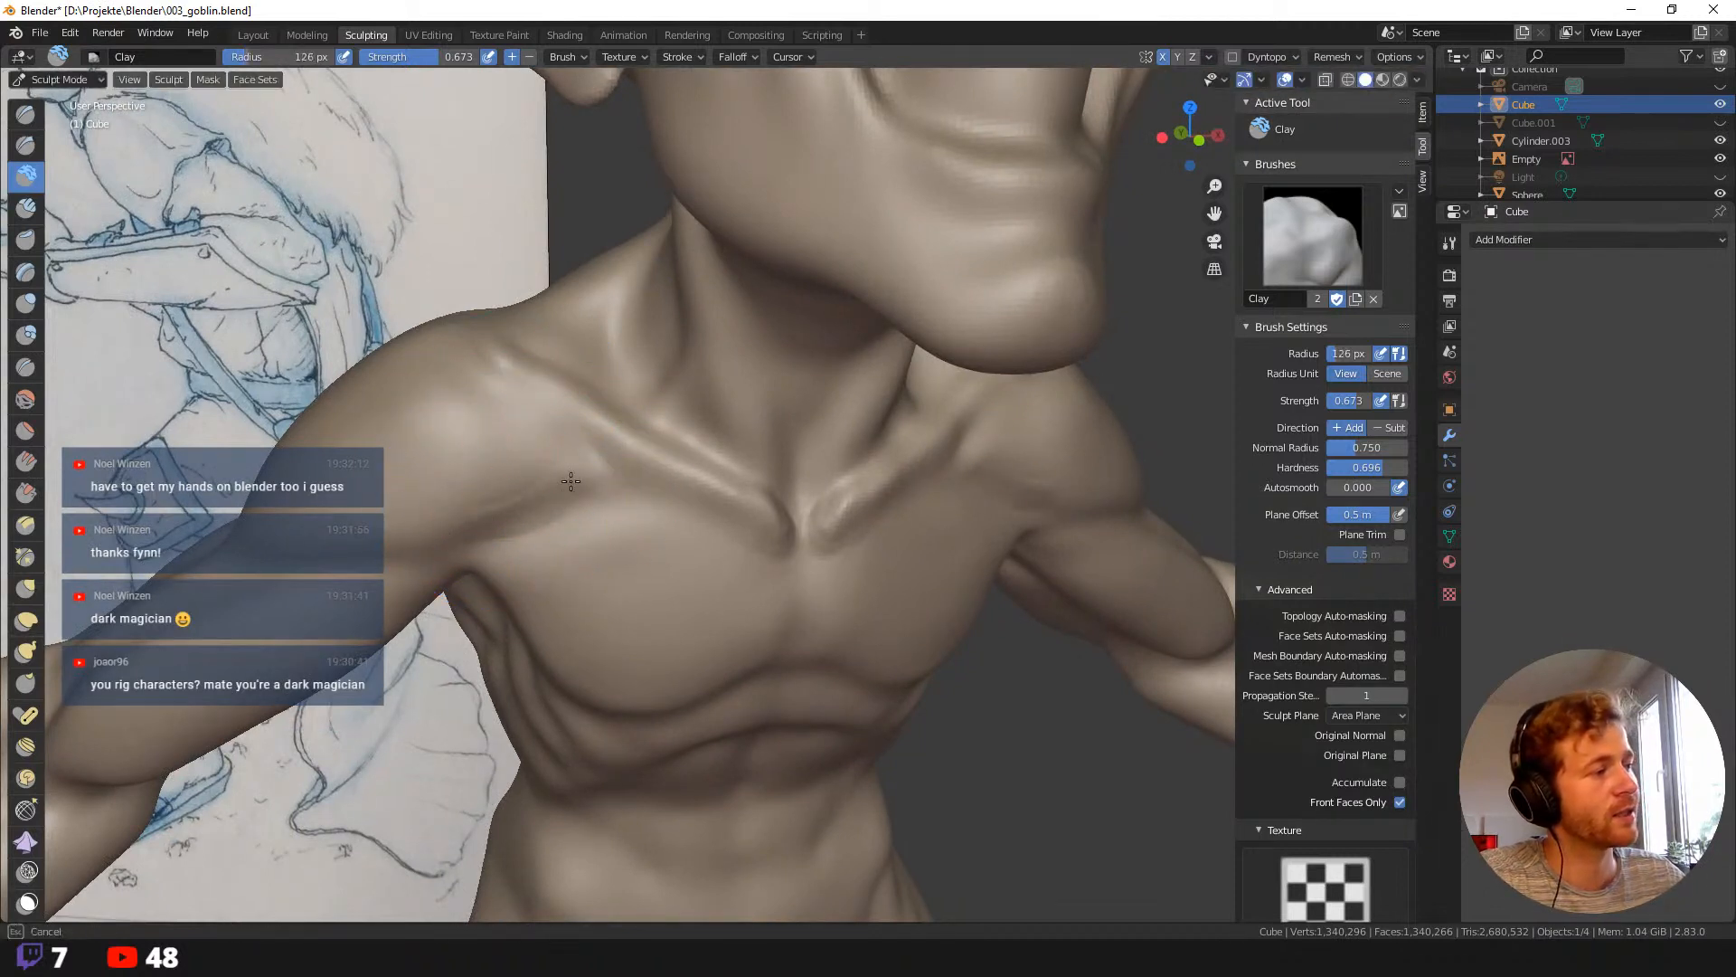
pyautogui.click(571, 480)
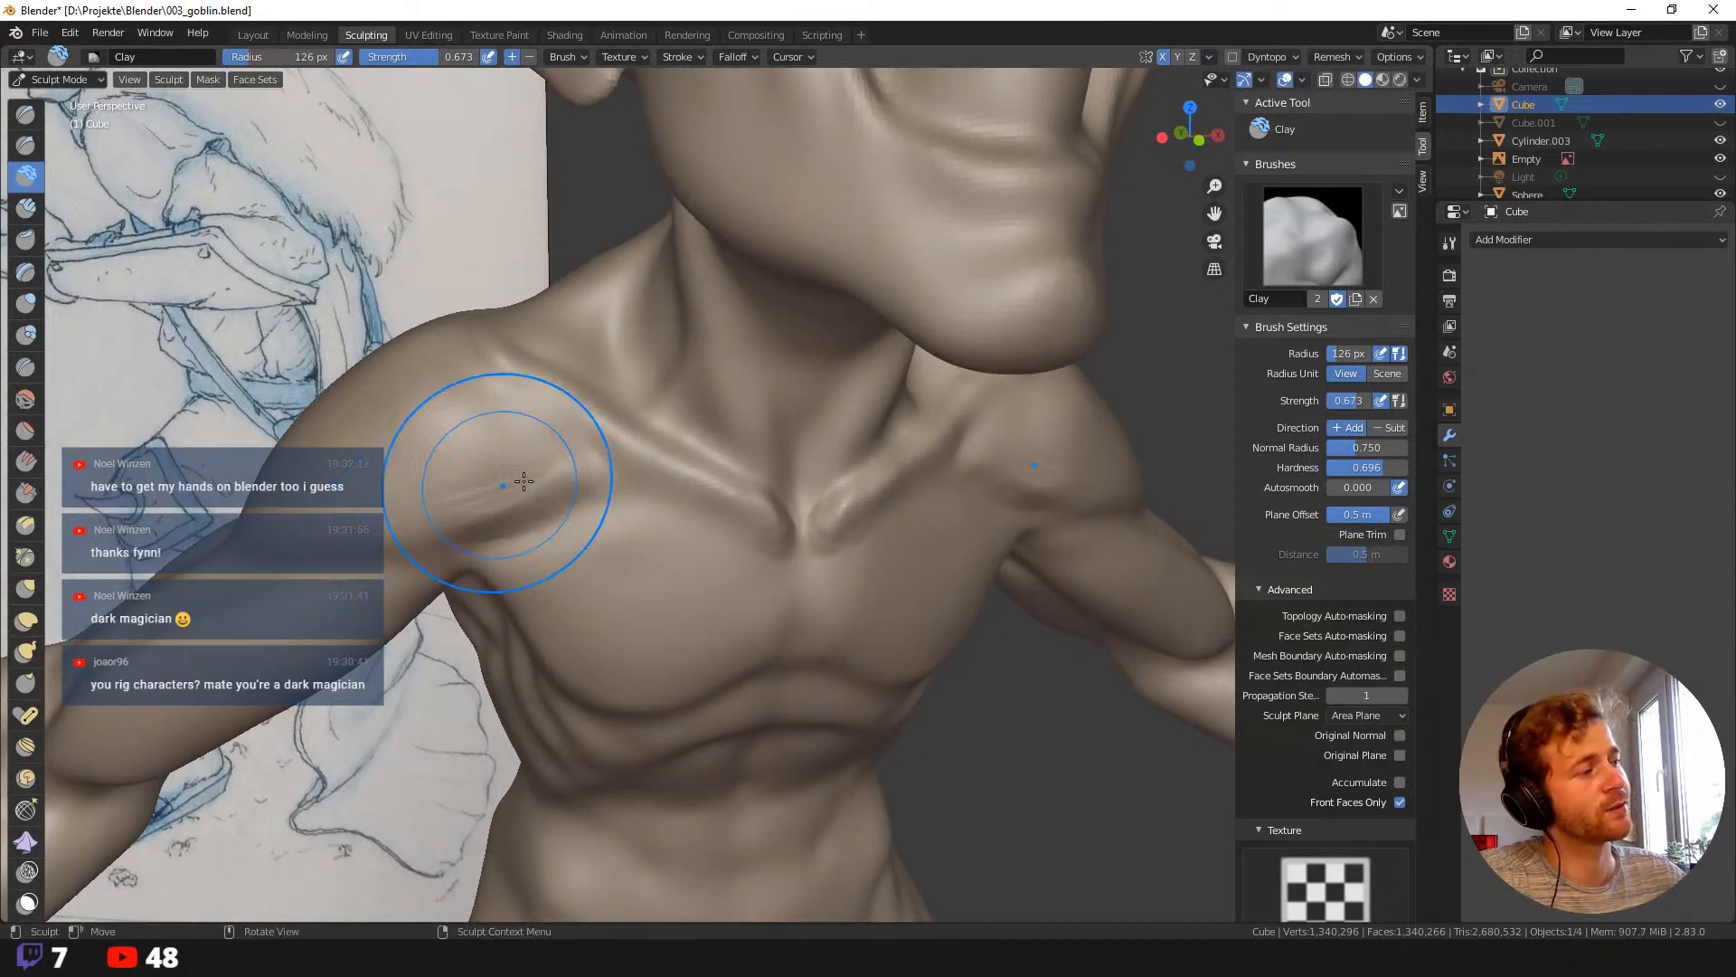
pyautogui.keyDown('shift'); pyautogui.moveTo(524, 481); pyautogui.dragTo(573, 466); pyautogui.keyUp('shift')
pyautogui.moveTo(504, 480); pyautogui.dragTo(569, 473, button='middle')
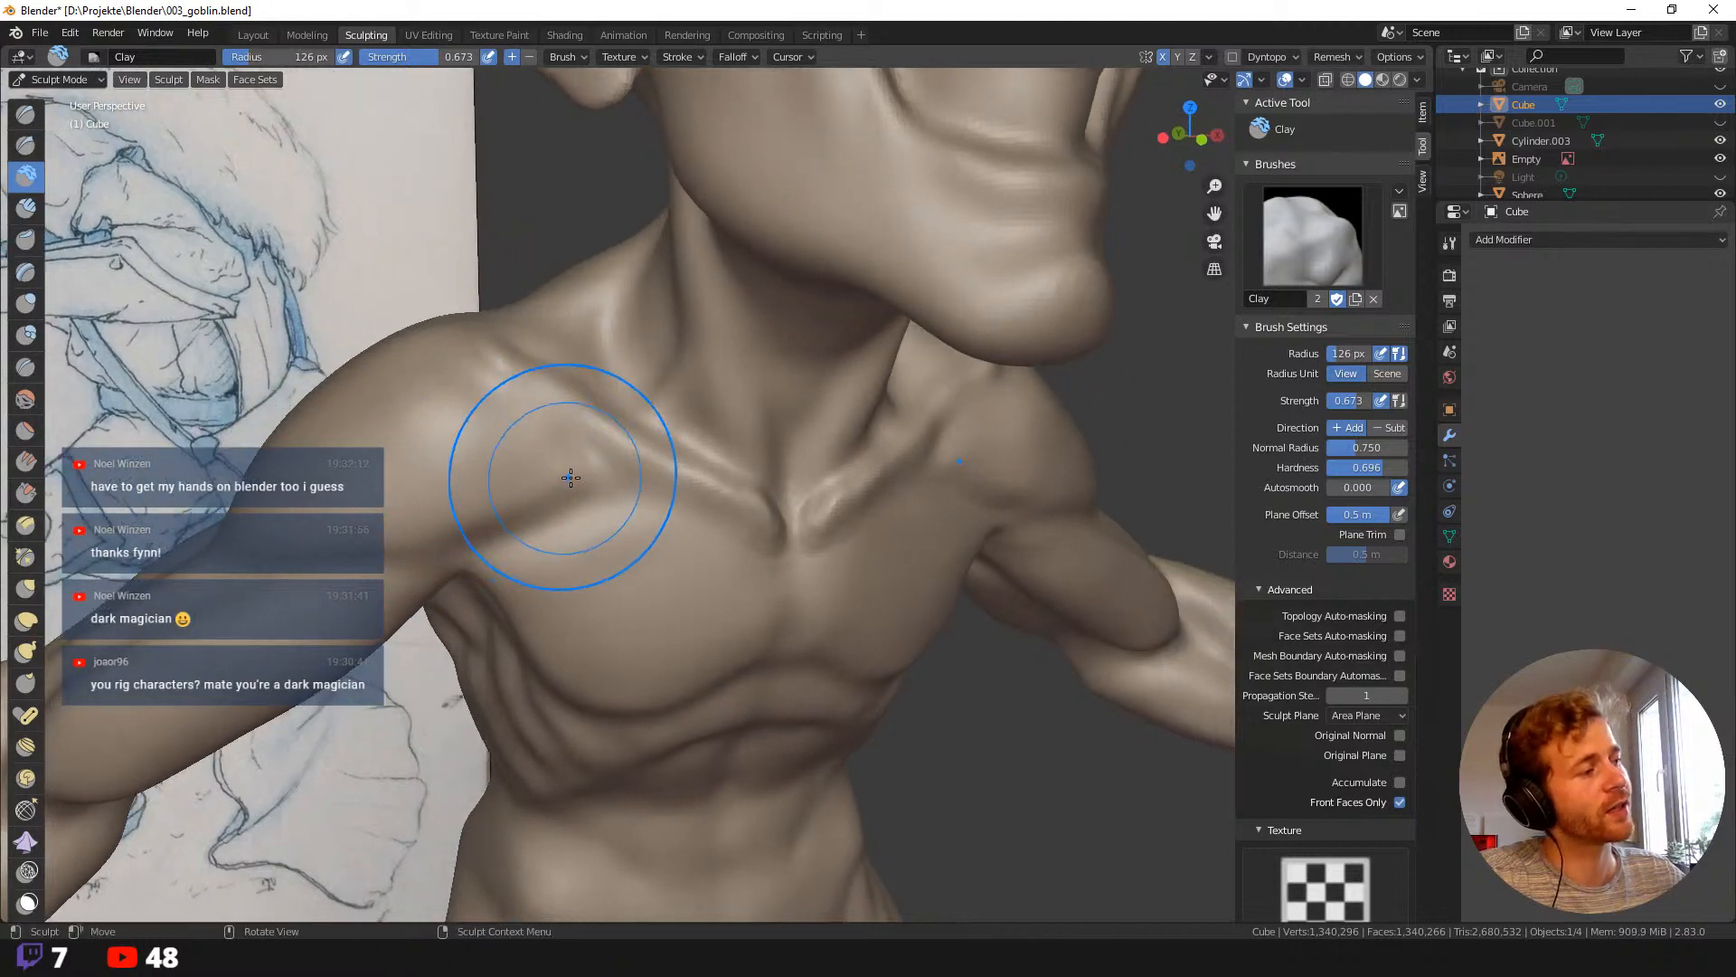
pyautogui.keyDown('ctrl'); pyautogui.moveTo(576, 468); pyautogui.dragTo(528, 481); pyautogui.keyUp('ctrl')
# Add and smooth clay on the upper sternum just below the collarbones with the Clay brush at a 76 px radius.
pyautogui.moveTo(530, 471)
pyautogui.mouseDown(button='middle')
pyautogui.moveTo(550, 483)
pyautogui.moveTo(508, 411)
pyautogui.moveTo(533, 410)
pyautogui.mouseUp(button='middle')
pyautogui.press('f')
pyautogui.click(483, 430)
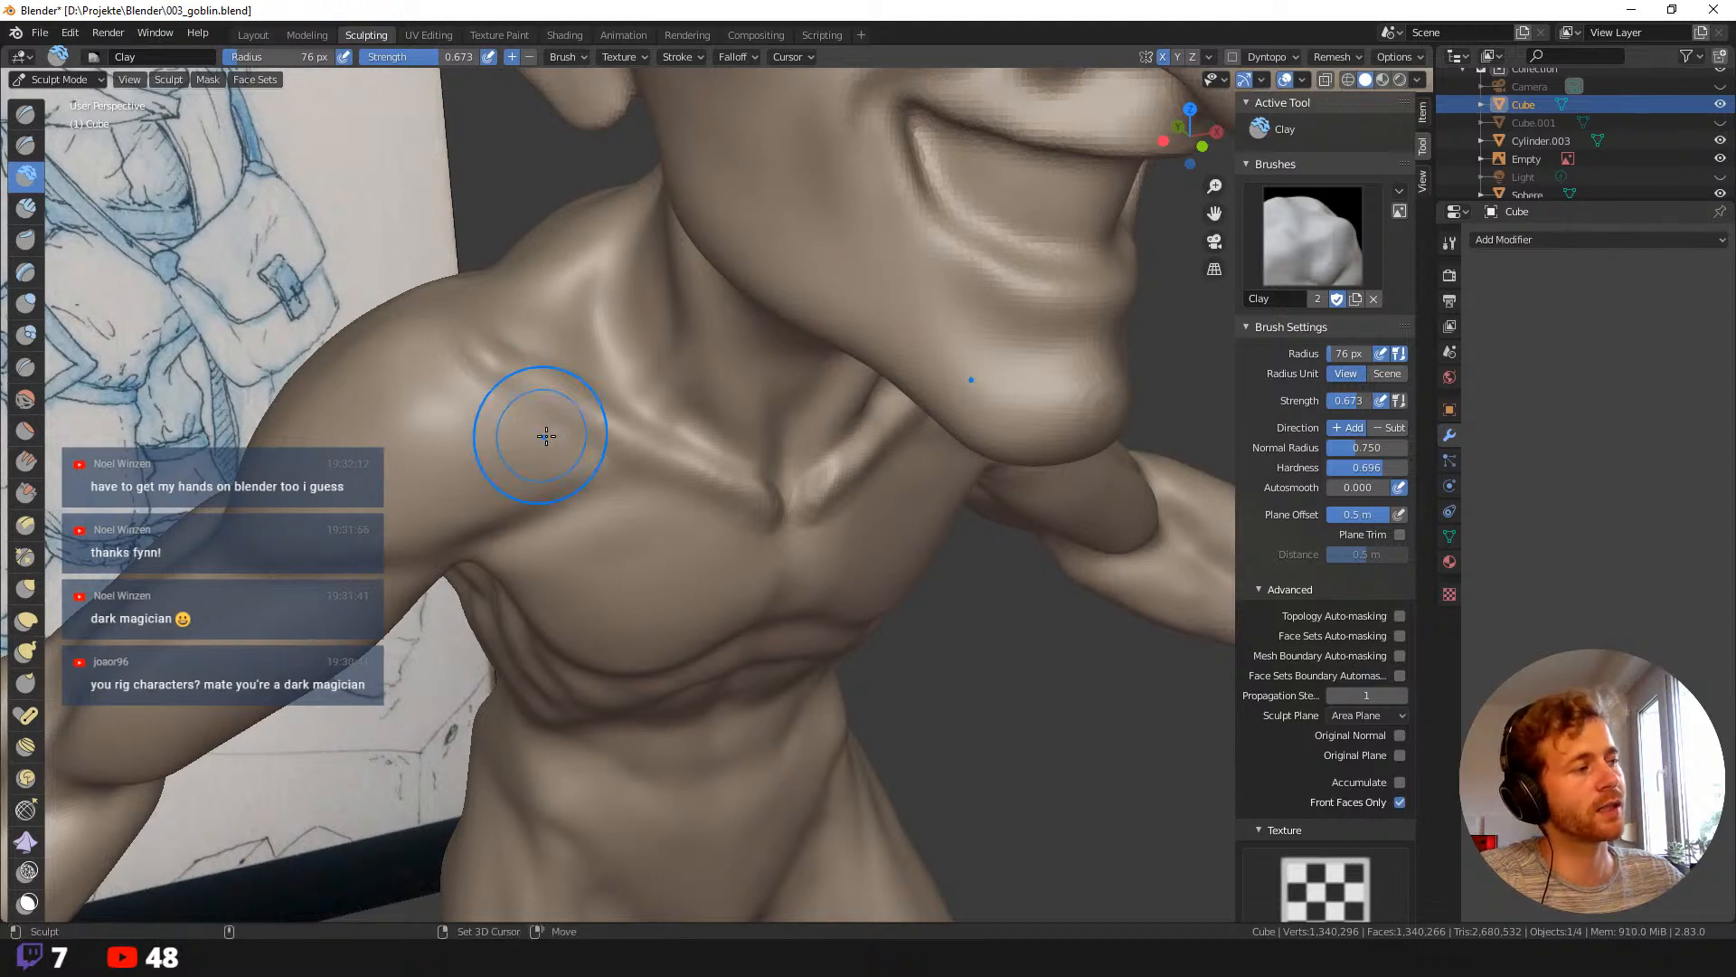
pyautogui.moveTo(546, 436)
pyautogui.mouseDown(button='middle')
pyautogui.moveTo(515, 446)
pyautogui.moveTo(453, 377)
pyautogui.moveTo(486, 378)
pyautogui.moveTo(477, 339)
pyautogui.moveTo(504, 314)
pyautogui.moveTo(573, 356)
pyautogui.moveTo(566, 337)
pyautogui.moveTo(573, 448)
pyautogui.moveTo(760, 605)
pyautogui.moveTo(782, 568)
pyautogui.mouseUp(button='middle')
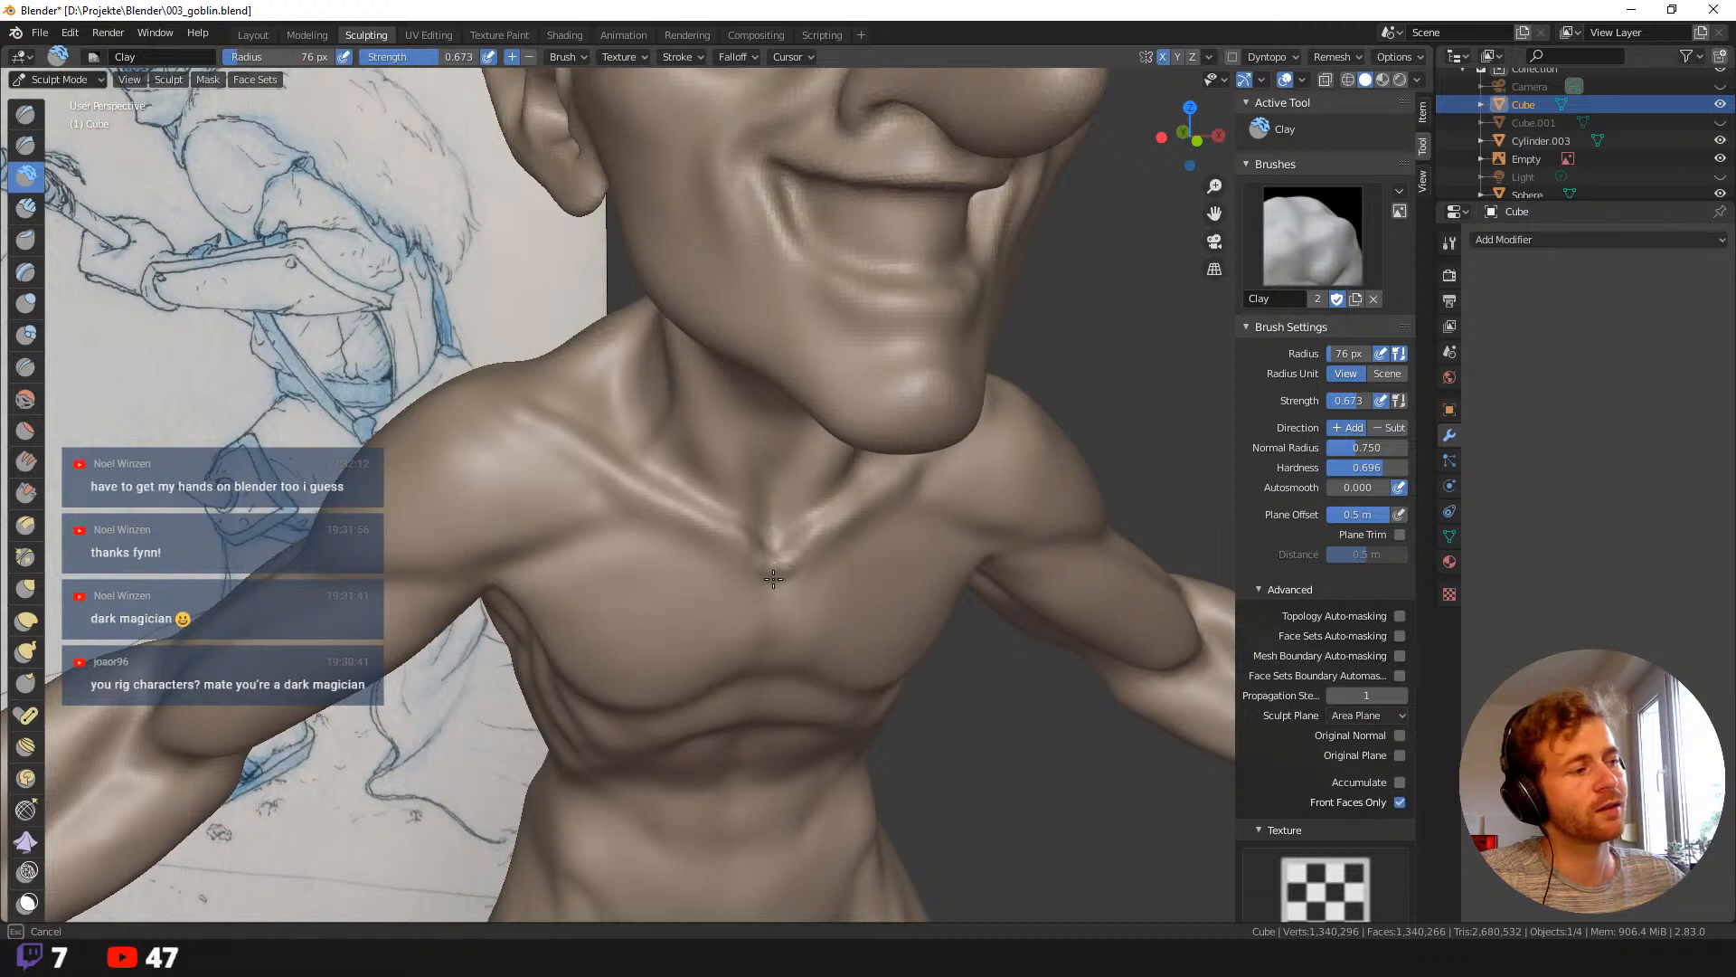
pyautogui.moveTo(743, 565); pyautogui.dragTo(752, 580)
pyautogui.keyDown('shift'); pyautogui.moveTo(752, 580); pyautogui.dragTo(765, 593); pyautogui.keyUp('shift')
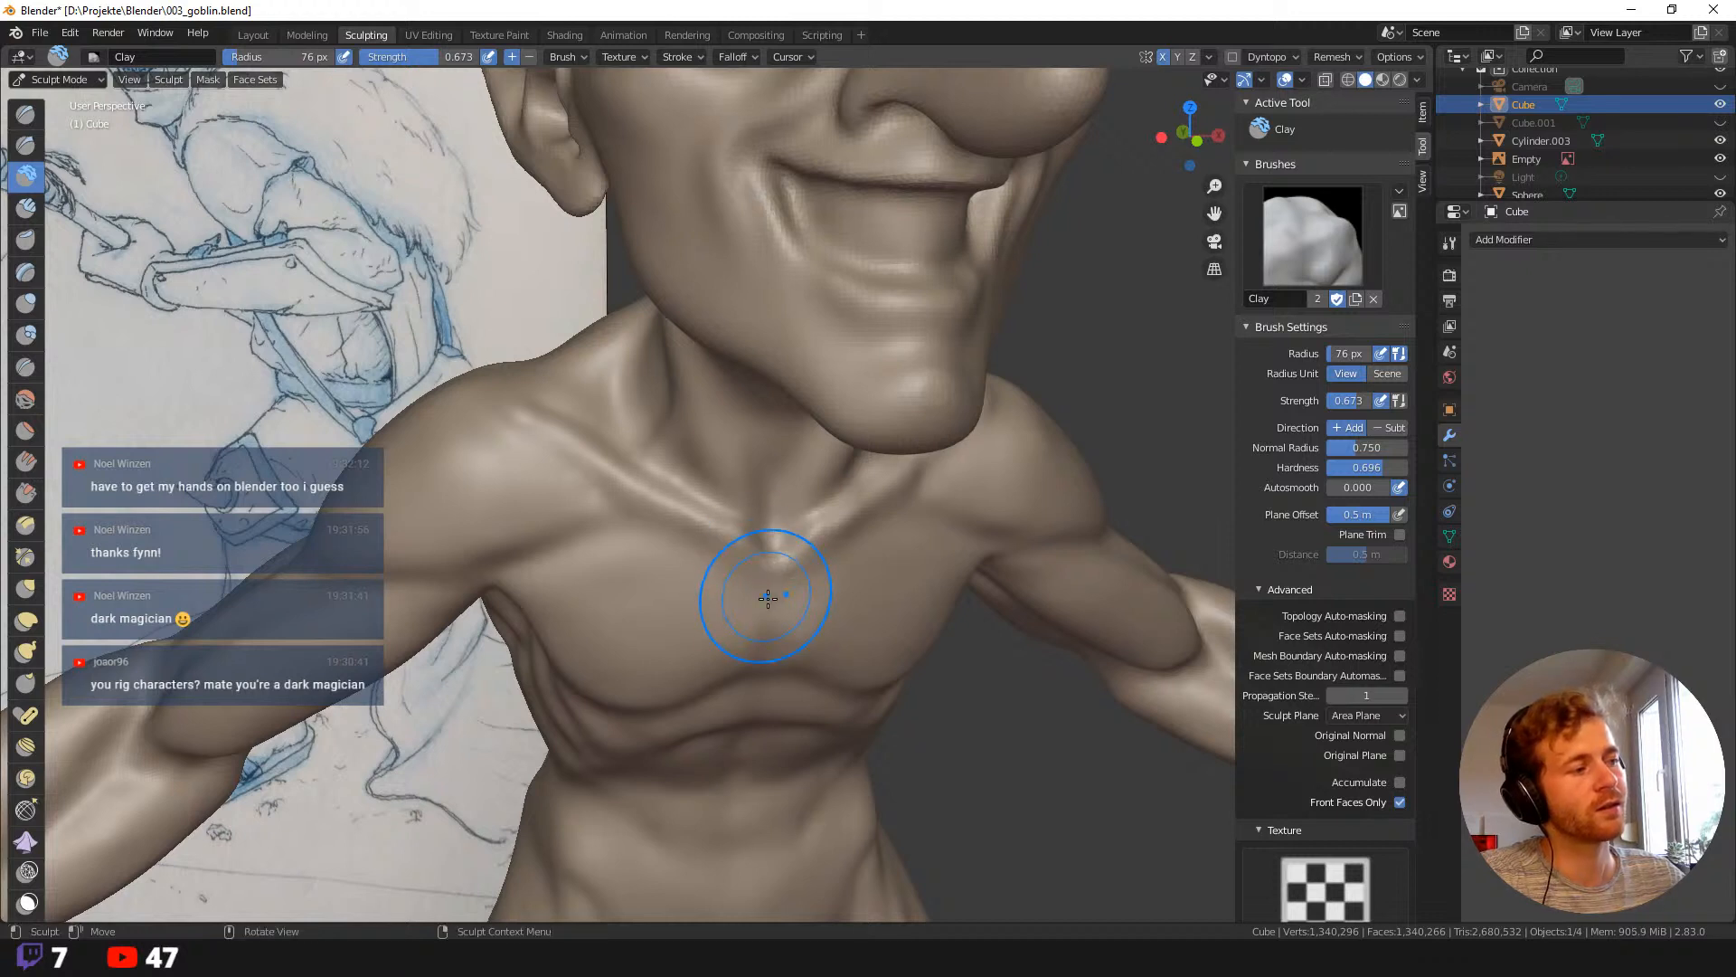
# Build up the upper chest muscles below the collarbones with the Clay brush at a 104 px radius.
pyautogui.press('f')
pyautogui.click(701, 548)
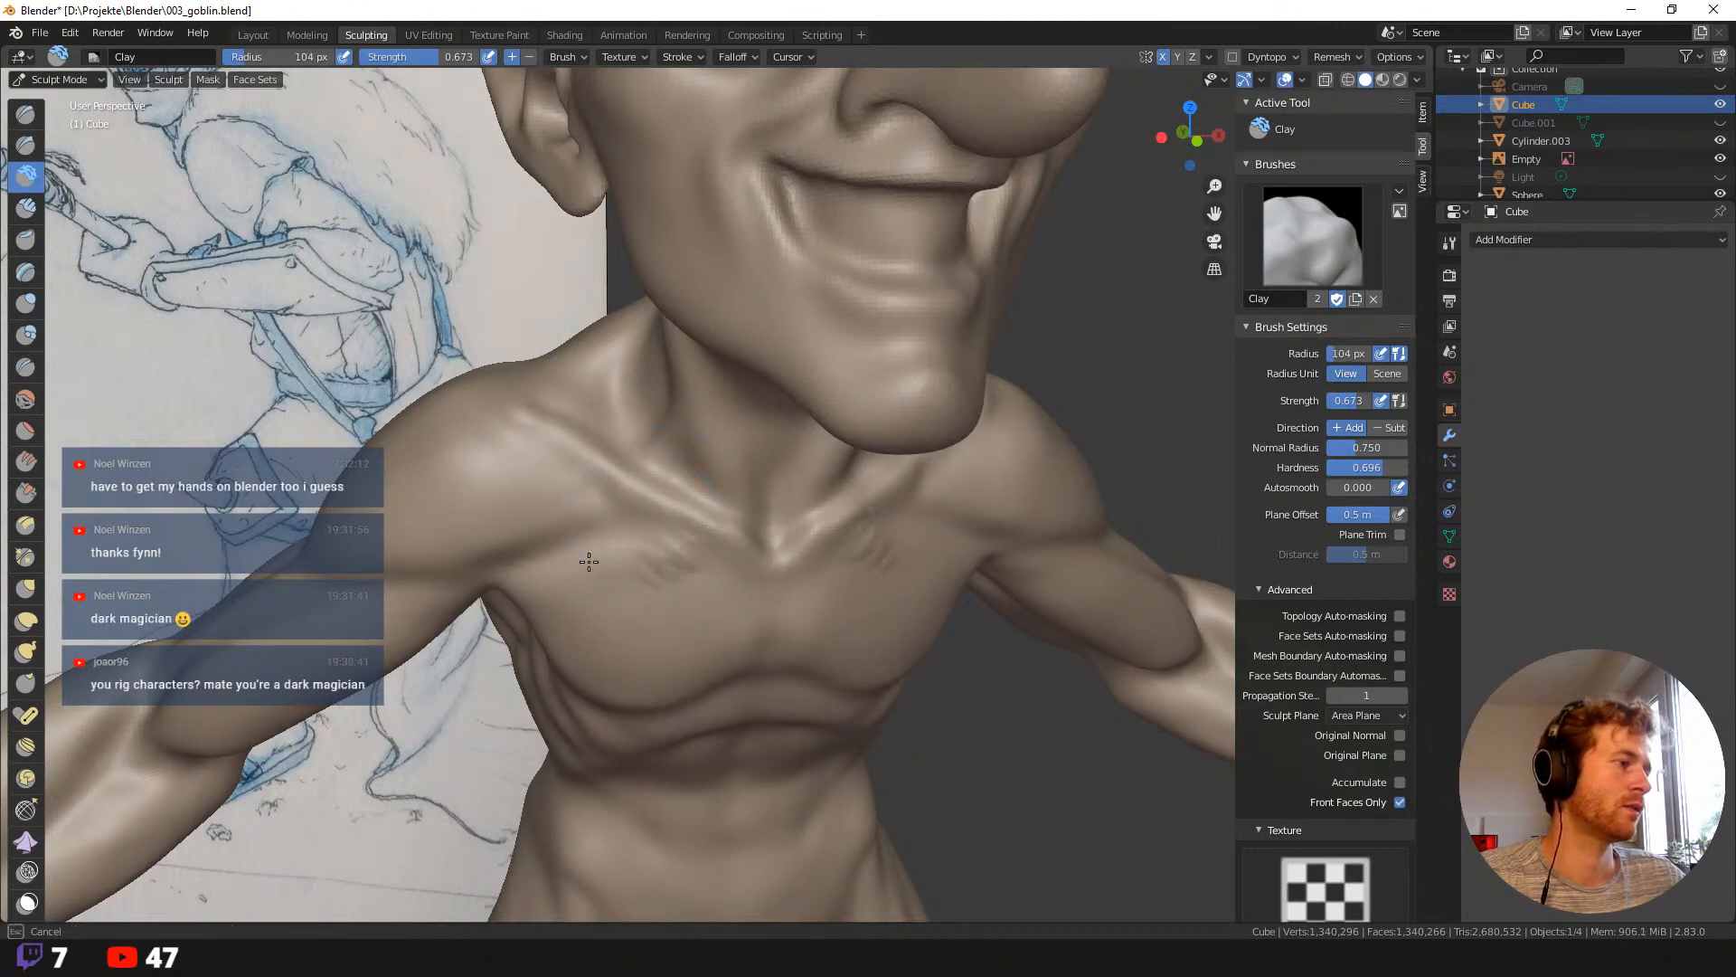
pyautogui.scroll(-2, 649, 579)
pyautogui.scroll(1, 654, 596)
pyautogui.keyDown('shift'); pyautogui.moveTo(654, 597); pyautogui.dragTo(613, 542, button='middle'); pyautogui.keyUp('shift')
pyautogui.press('b')
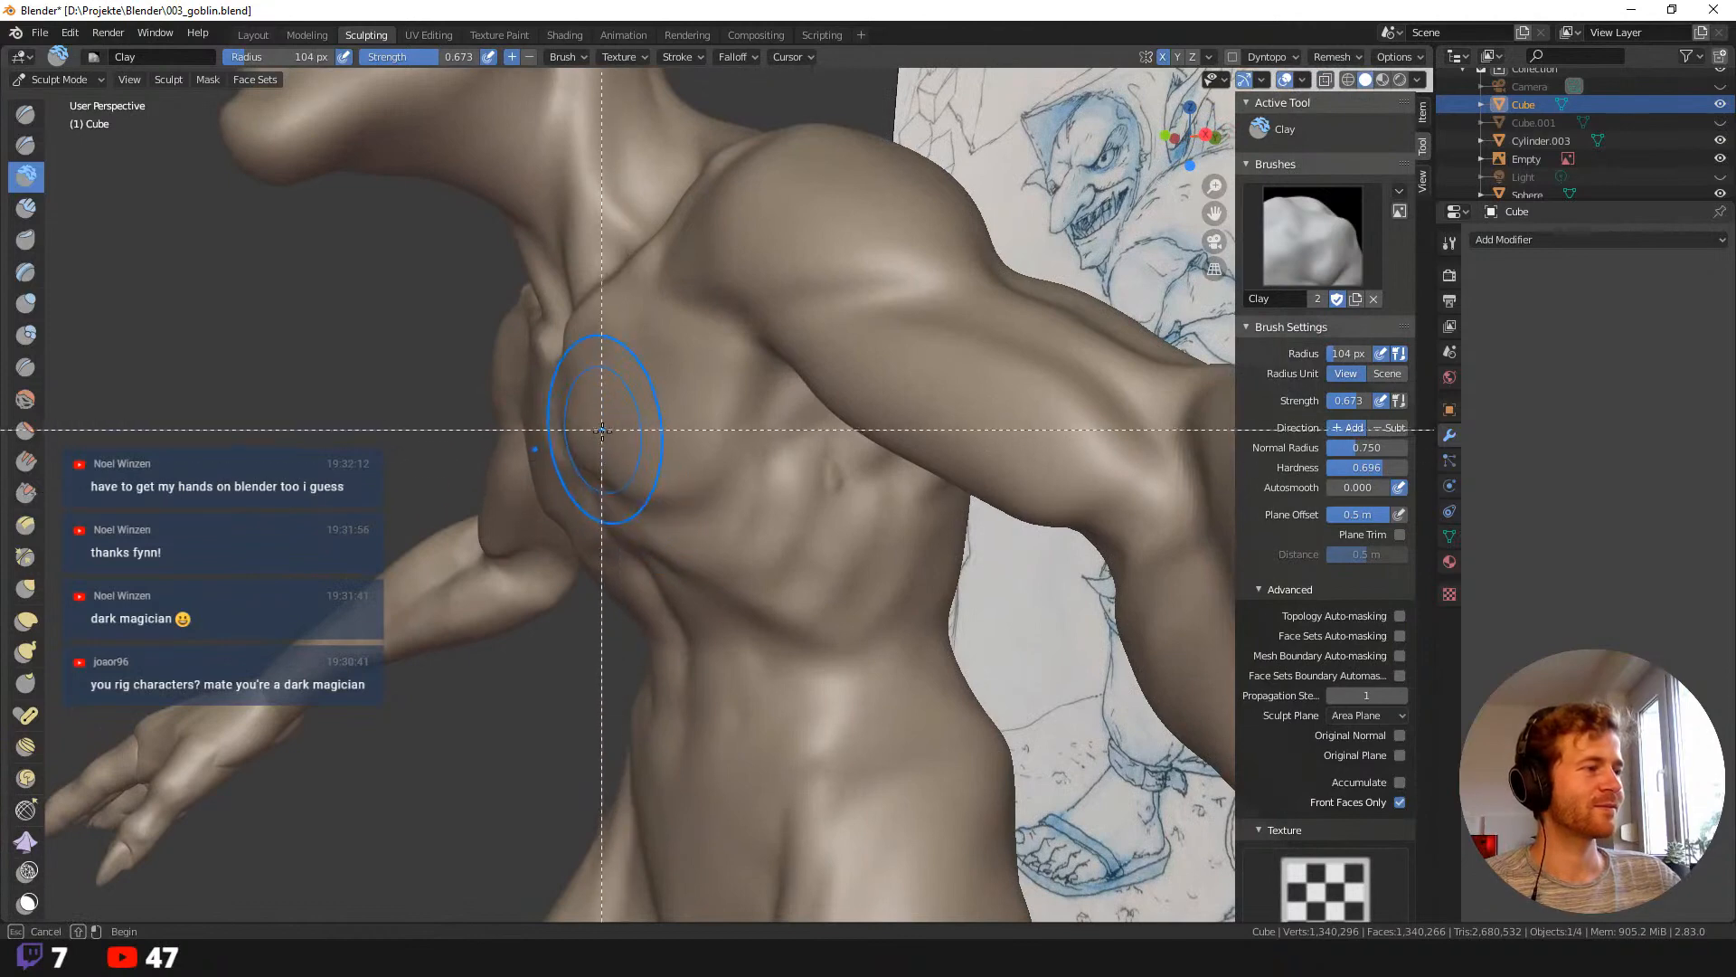
pyautogui.press('Escape')
# Switch to the Grab brush at a 76 px radius and examine the whole figure's proportions from several sides.
pyautogui.press('g')
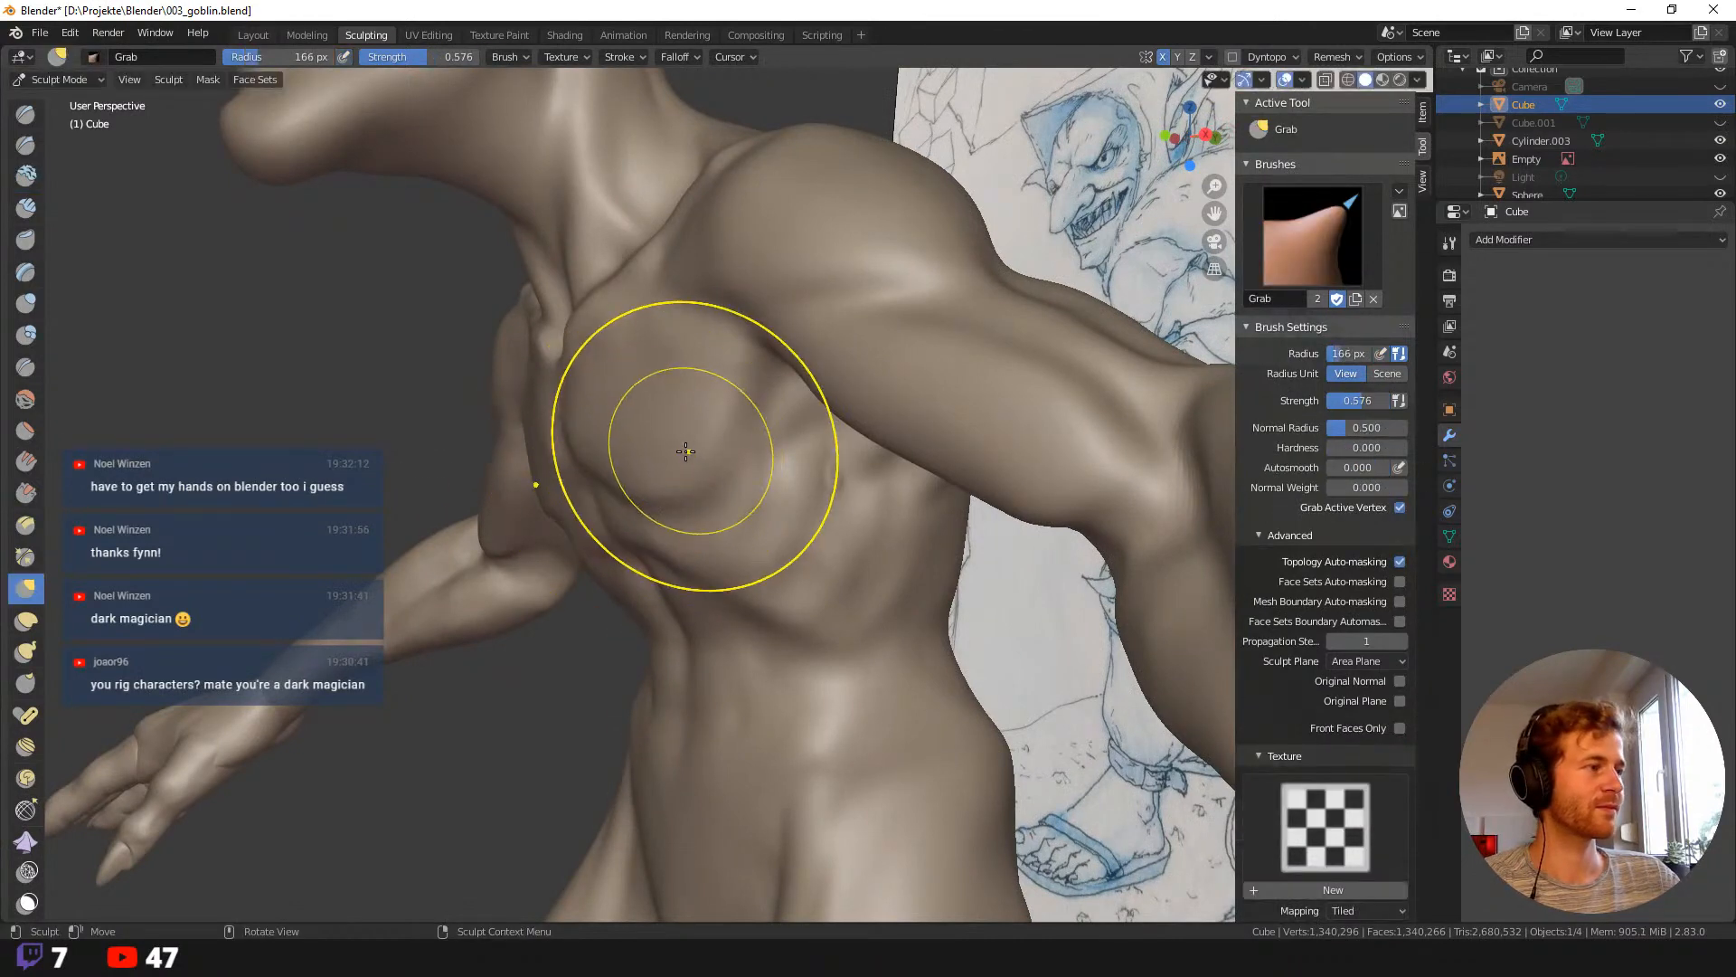
pyautogui.keyDown('ctrl'); pyautogui.moveTo(651, 480); pyautogui.dragTo(617, 461, button='middle'); pyautogui.keyUp('ctrl')
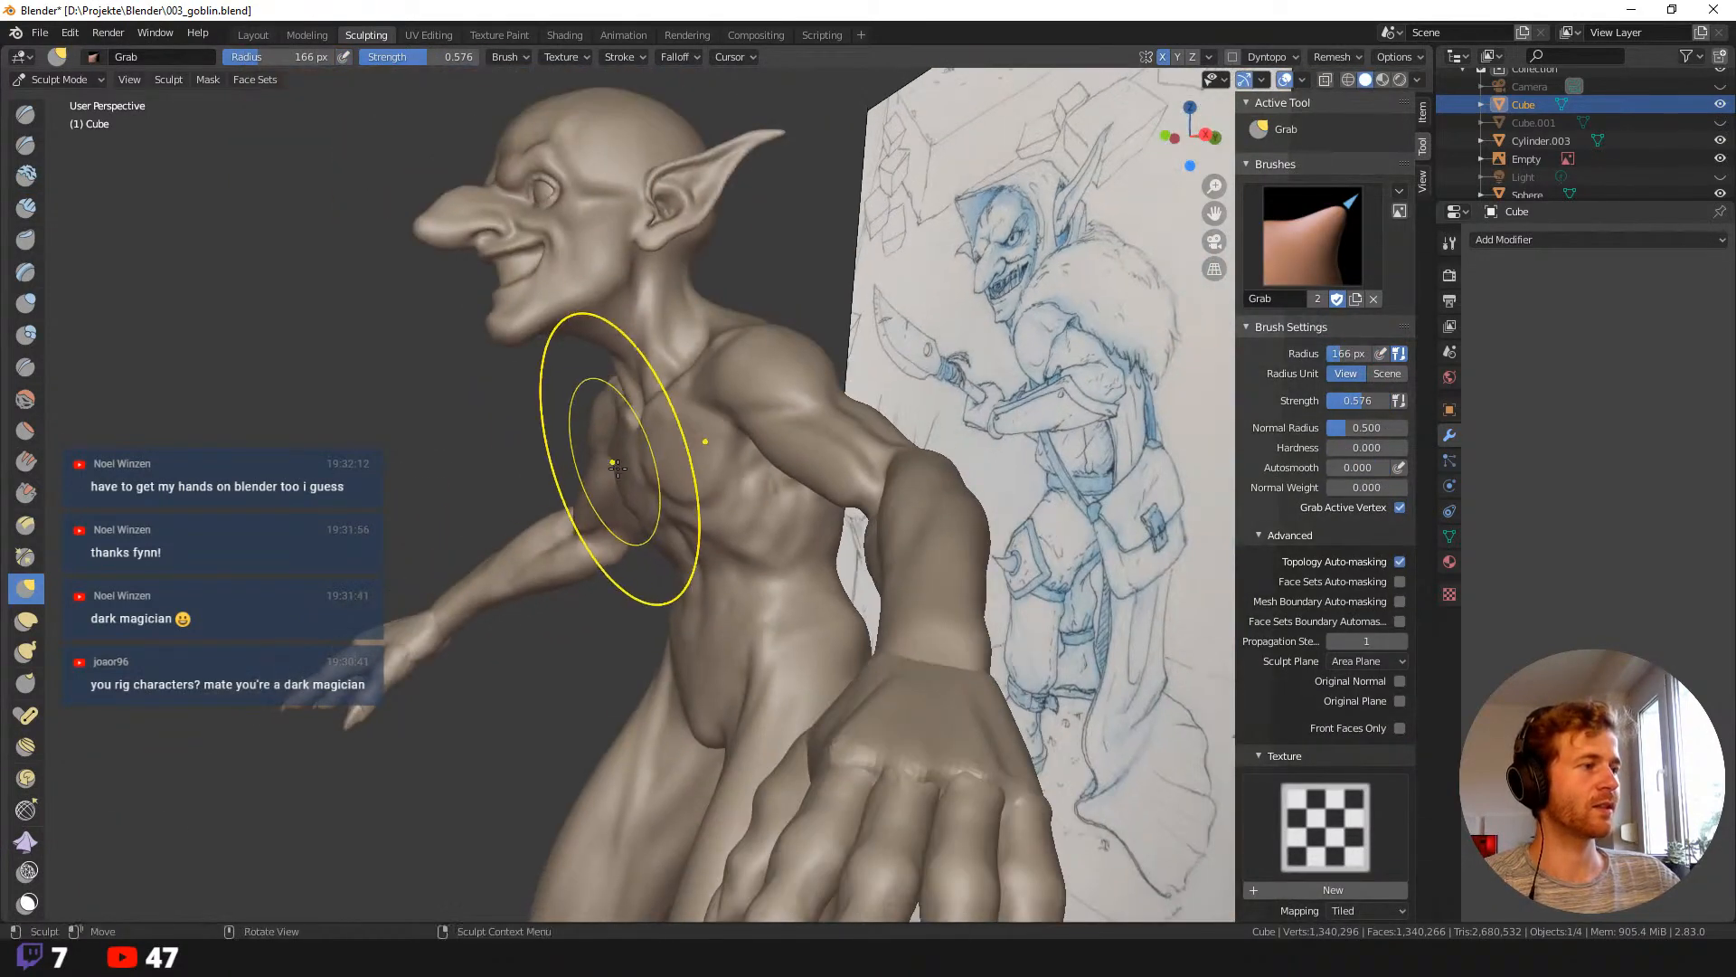
pyautogui.press('f')
pyautogui.click(820, 514)
pyautogui.moveTo(769, 528); pyautogui.dragTo(654, 457, button='middle')
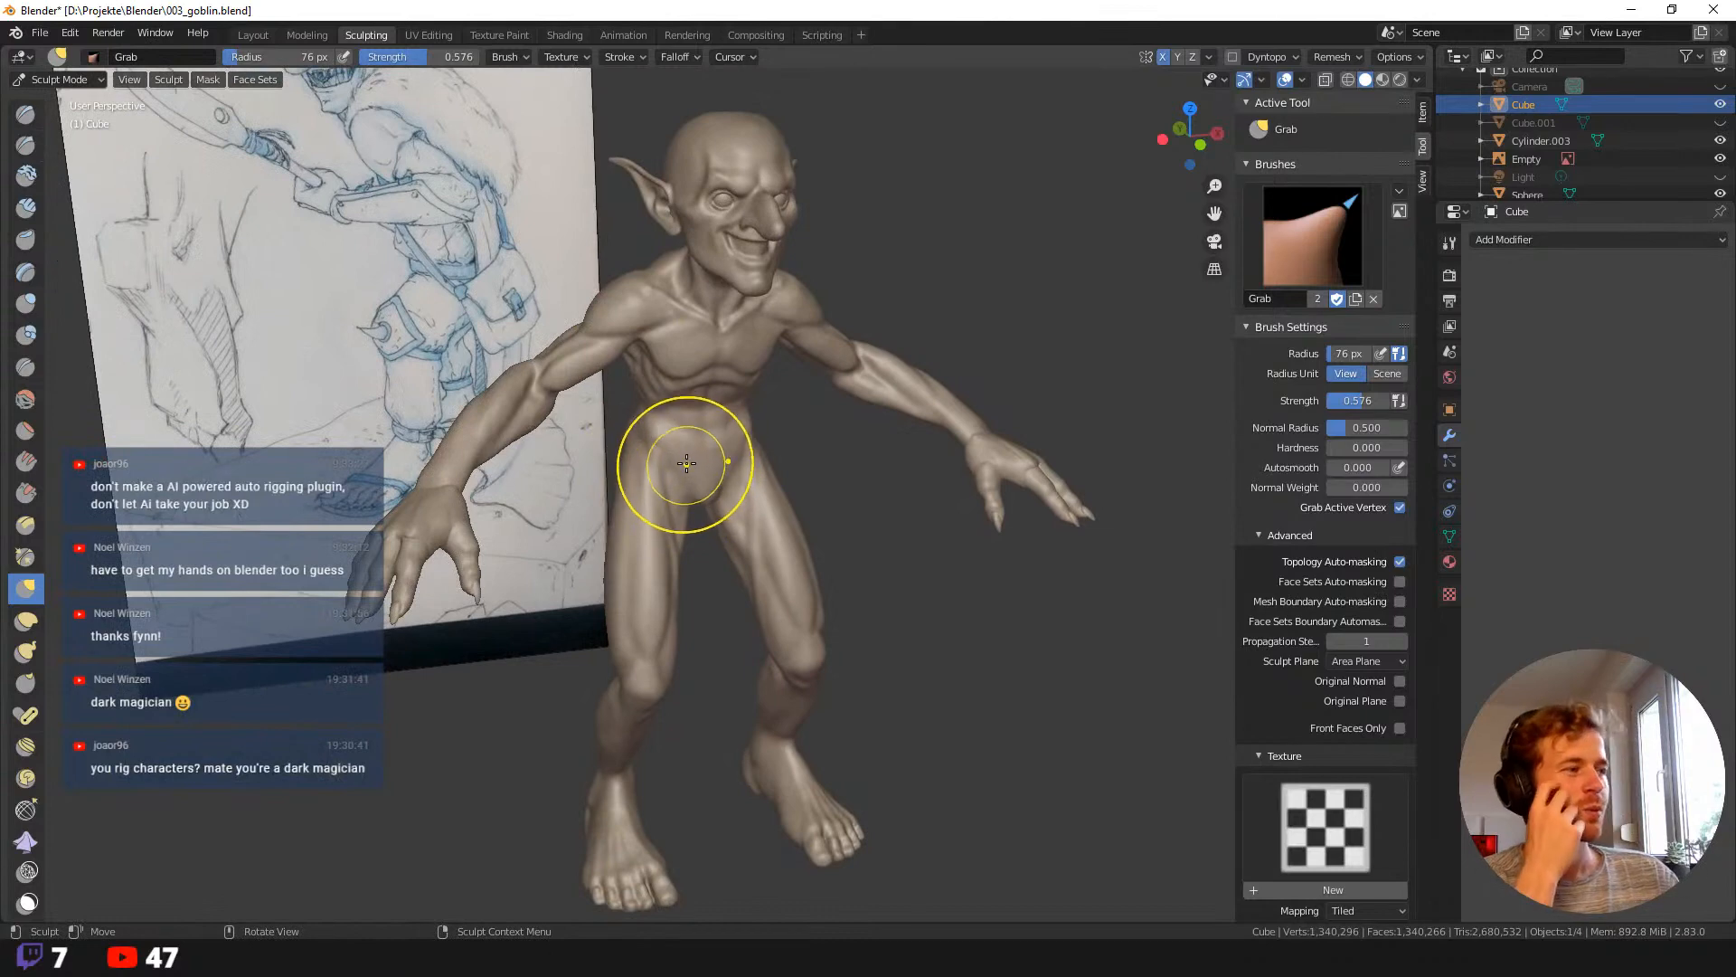
pyautogui.moveTo(684, 453)
pyautogui.mouseDown(button='middle')
pyautogui.moveTo(678, 440)
pyautogui.moveTo(715, 466)
pyautogui.mouseUp(button='middle')
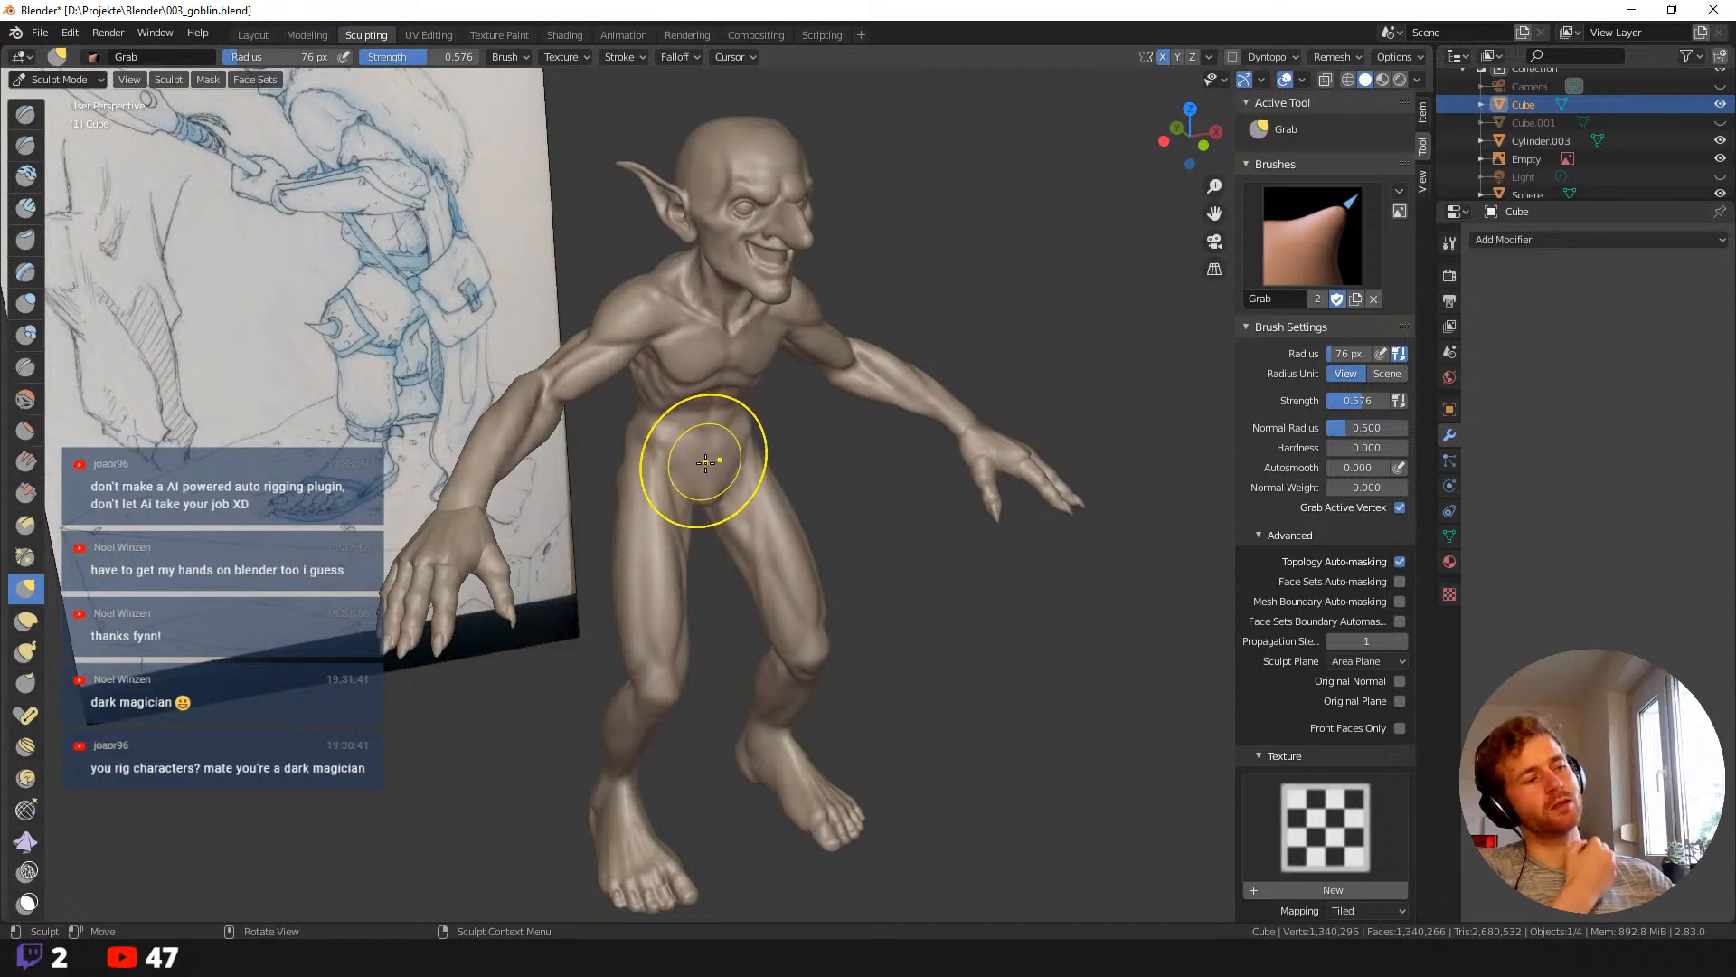
pyautogui.moveTo(640, 436); pyautogui.dragTo(584, 450, button='middle')
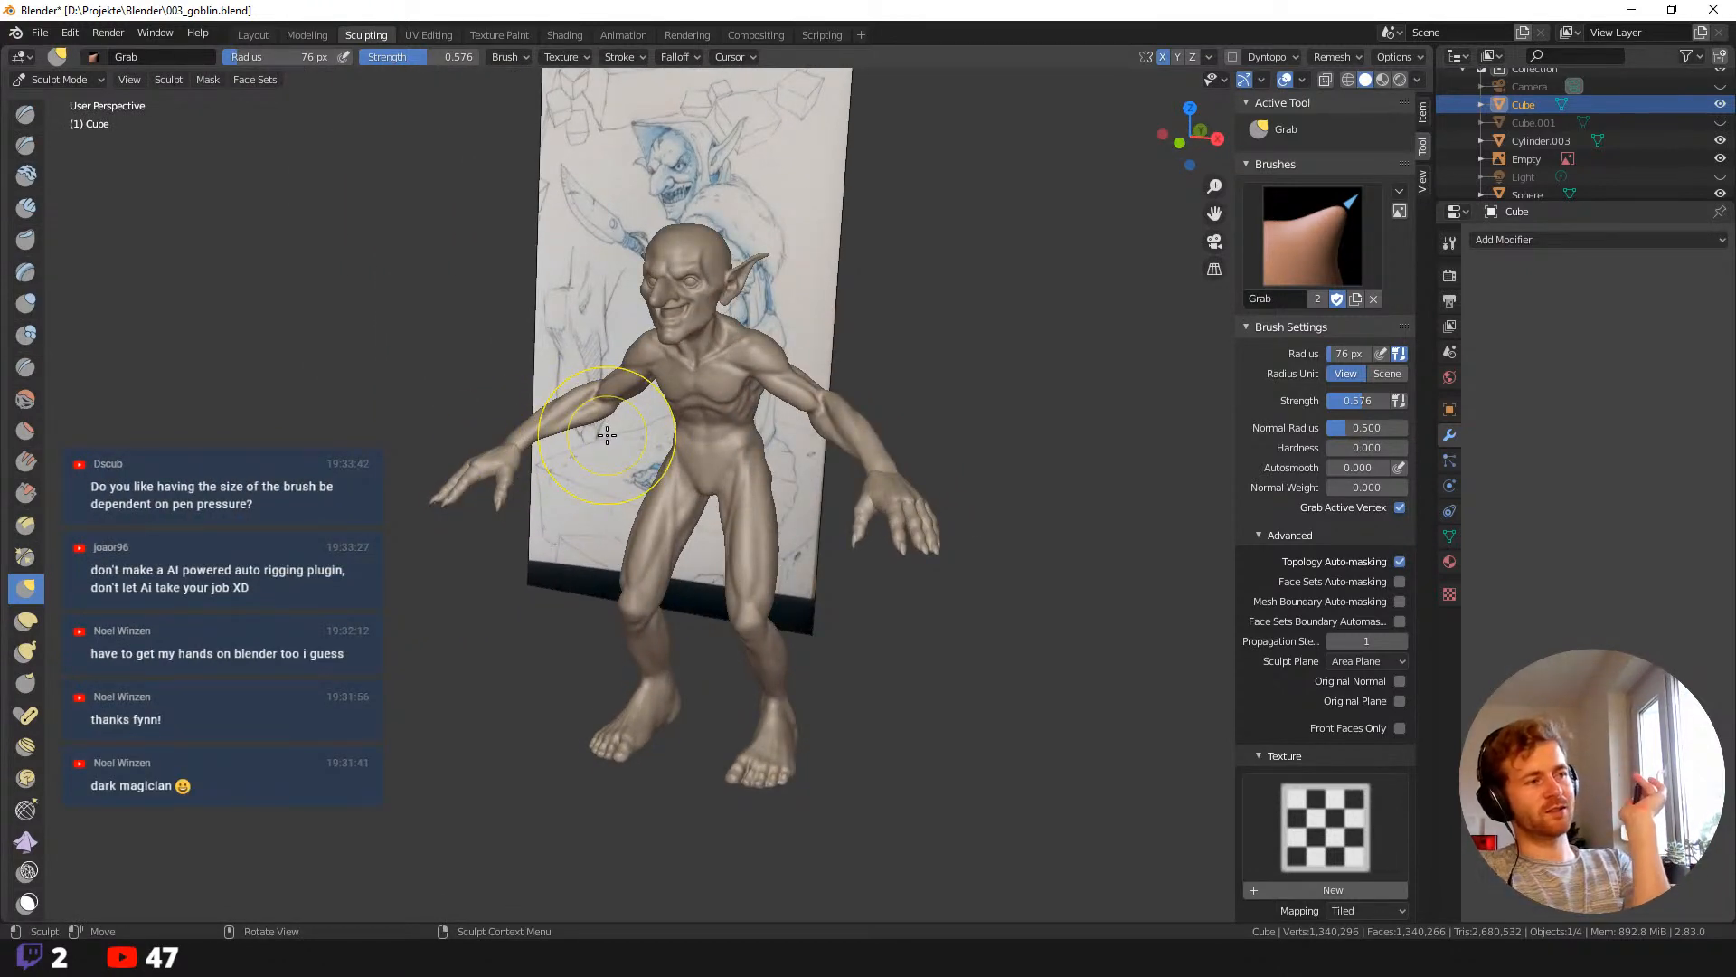
pyautogui.moveTo(582, 371)
pyautogui.mouseDown(button='middle')
pyautogui.moveTo(769, 366)
pyautogui.moveTo(827, 389)
pyautogui.moveTo(921, 344)
pyautogui.mouseUp(button='middle')
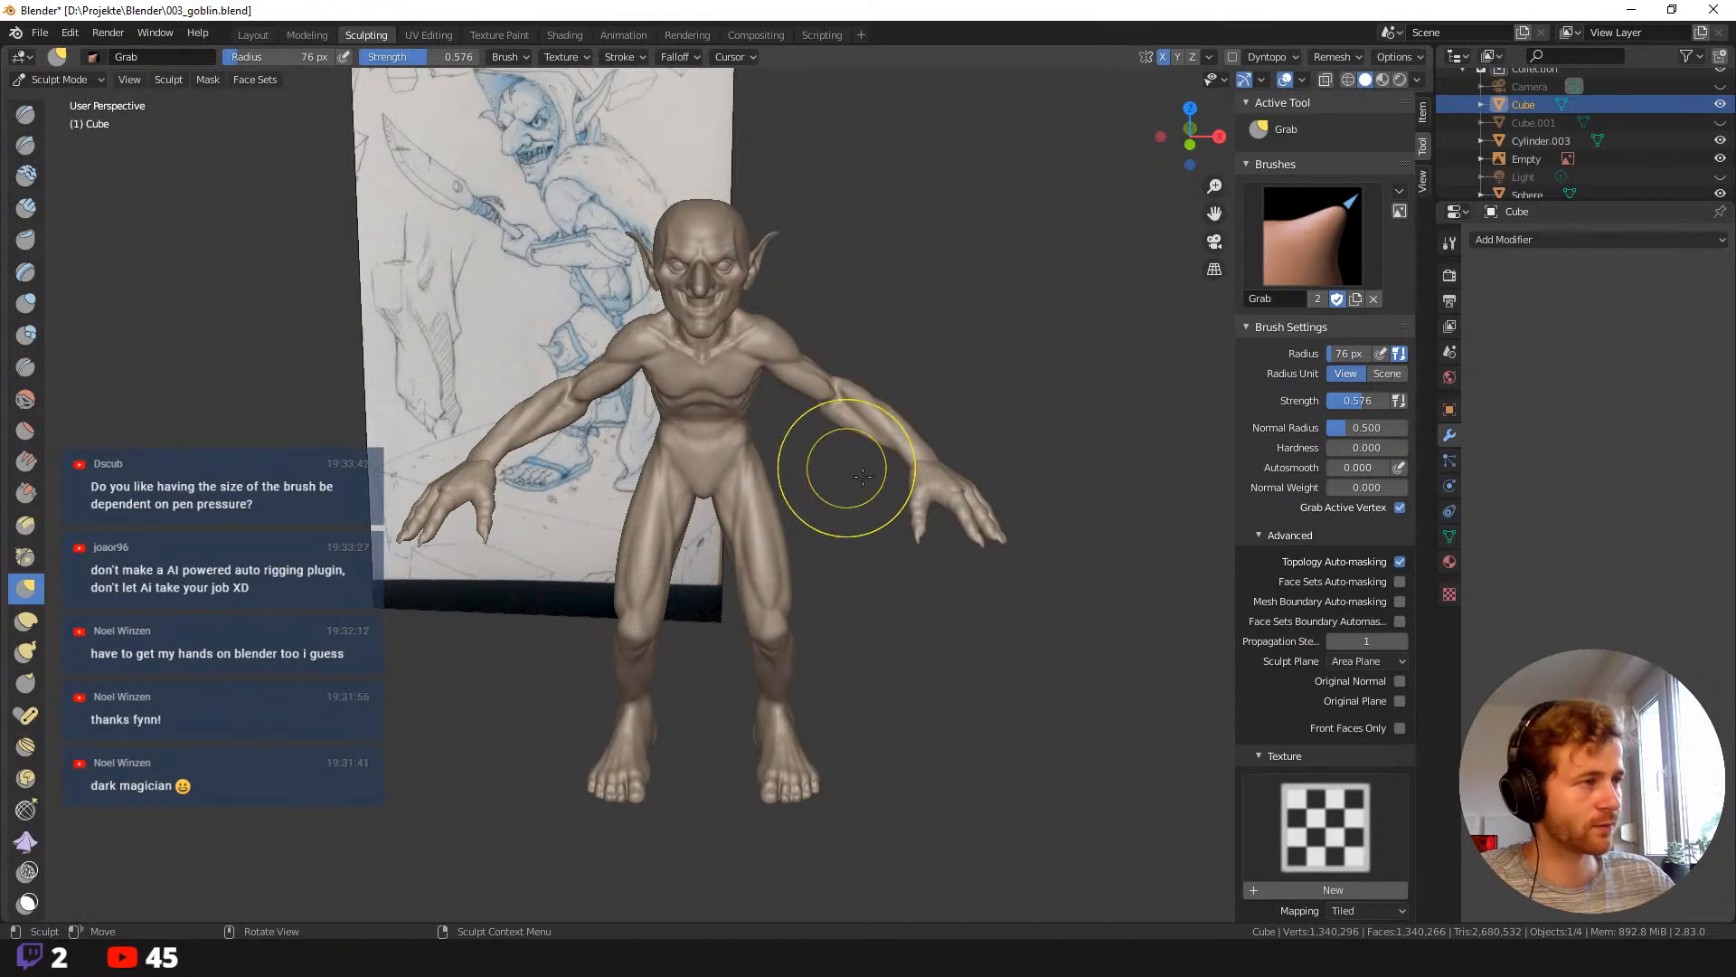
# Nudge the underside of the forearm upward with the Grab brush at a 37 px radius.
pyautogui.moveTo(847, 472); pyautogui.dragTo(870, 493, button='middle')
pyautogui.keyDown('ctrl'); pyautogui.moveTo(870, 529); pyautogui.dragTo(833, 388, button='middle'); pyautogui.keyUp('ctrl')
pyautogui.press('f')
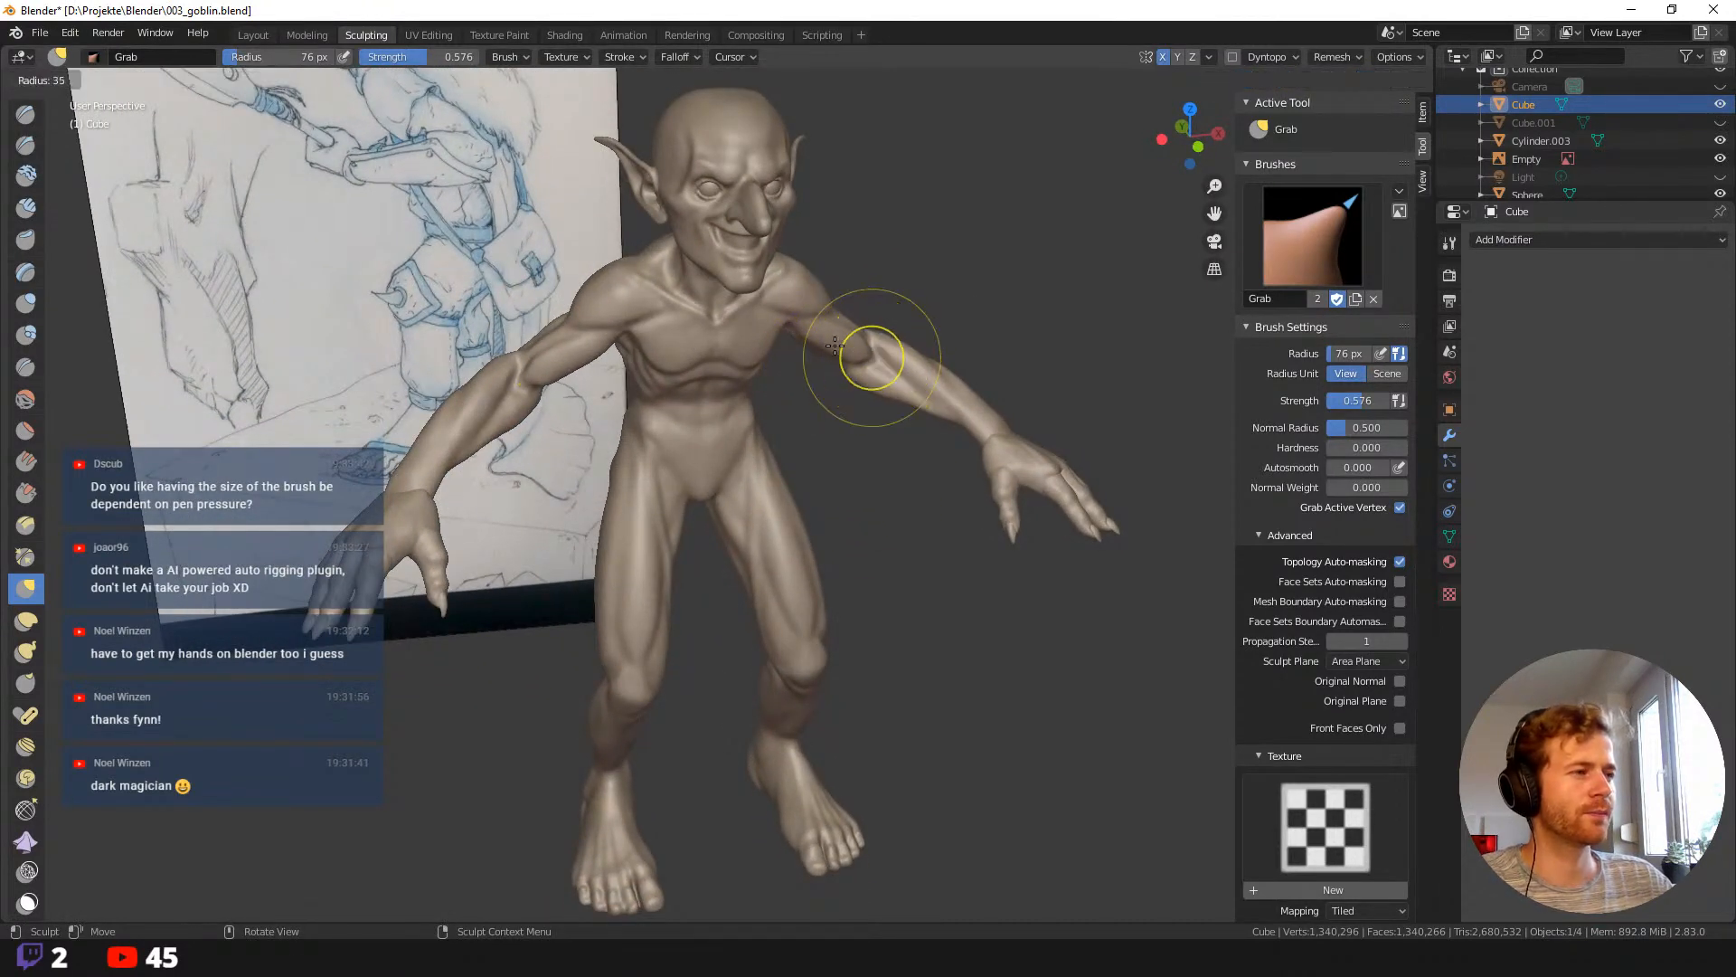
pyautogui.click(845, 364)
pyautogui.moveTo(917, 420); pyautogui.dragTo(904, 426, button='middle')
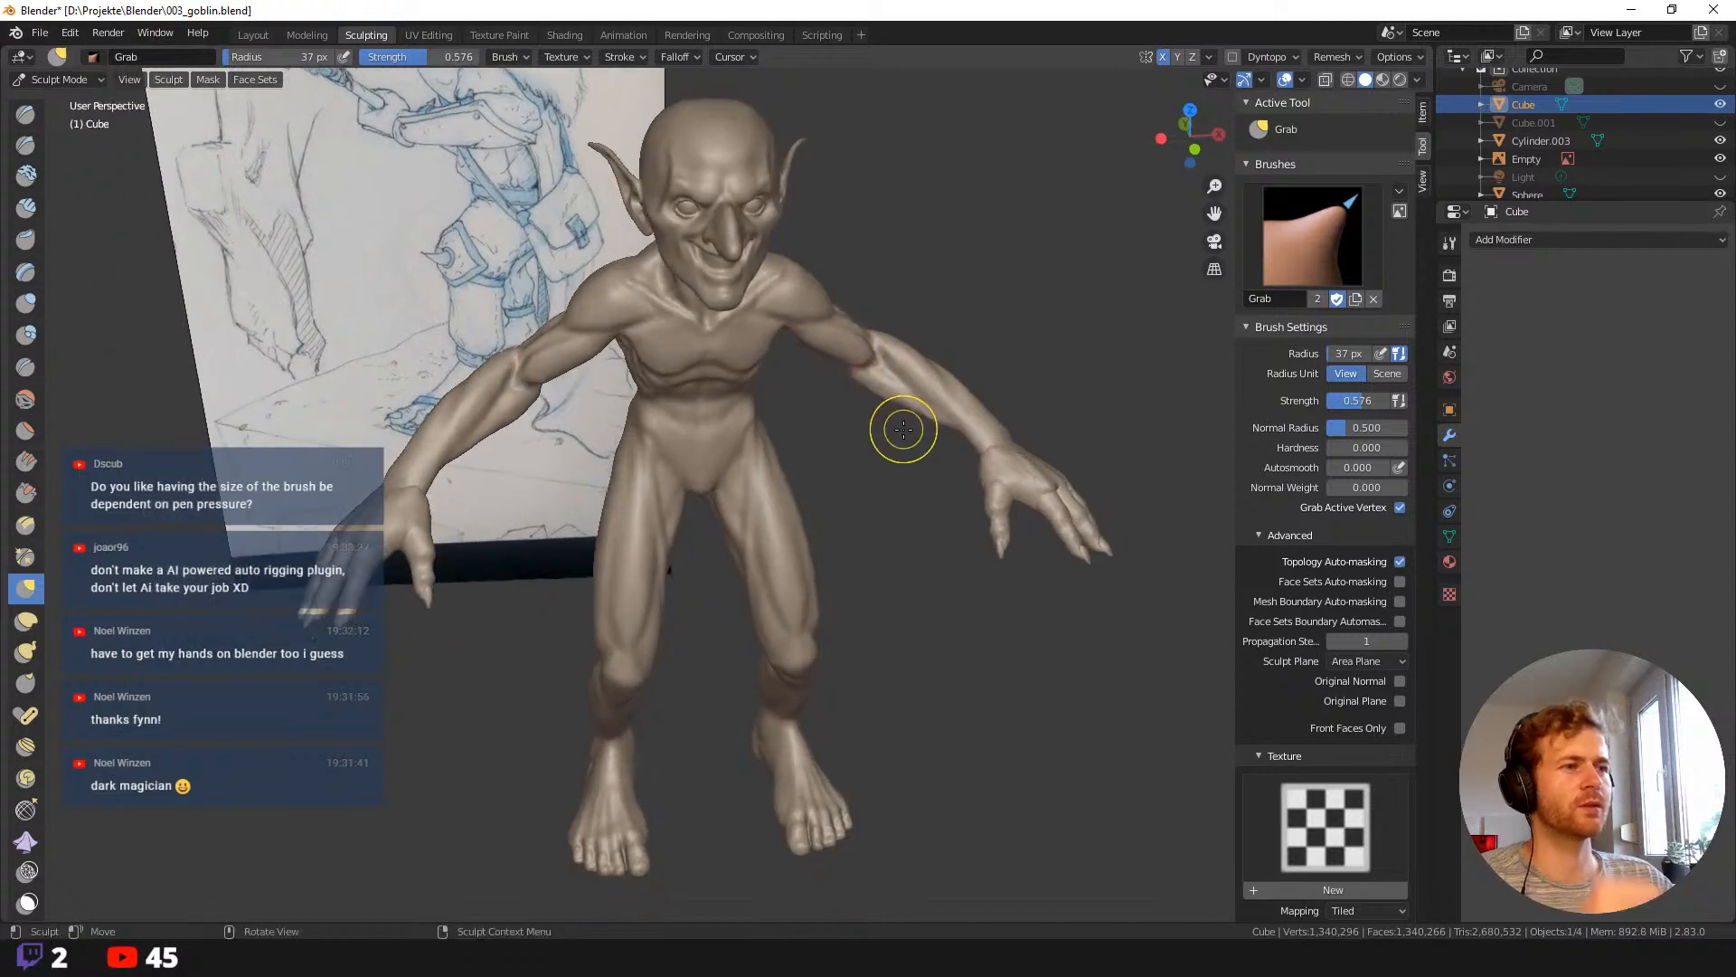
pyautogui.moveTo(940, 412); pyautogui.dragTo(937, 389)
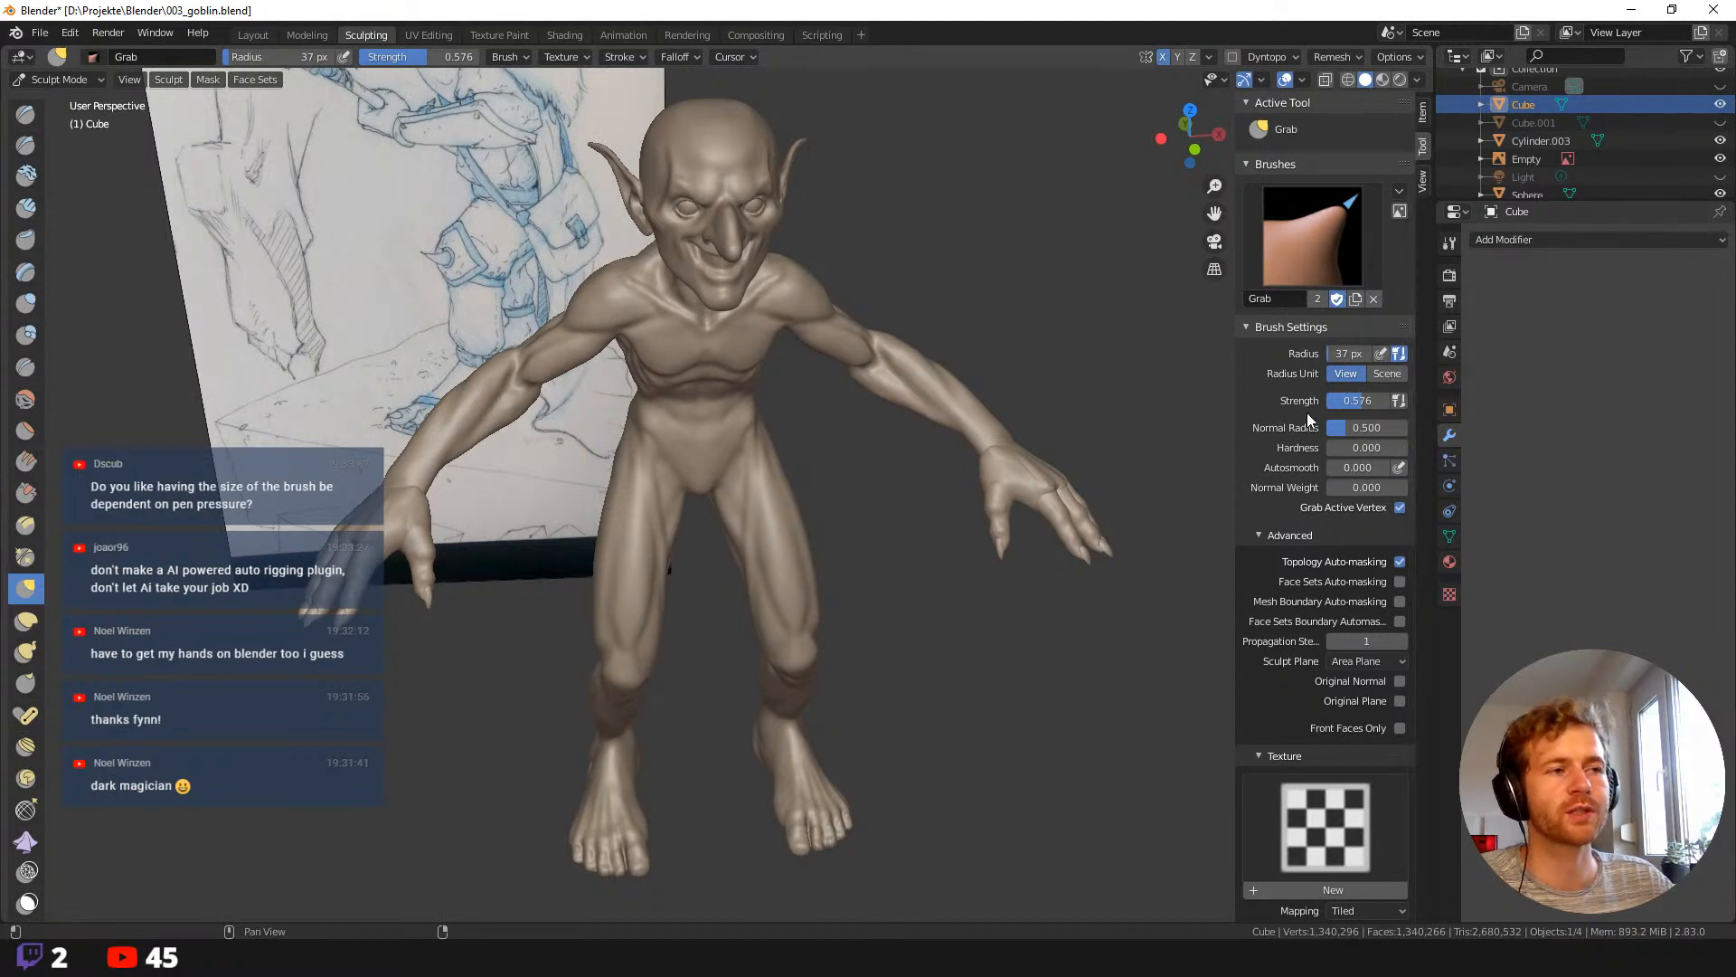
# Examine the torso and full body up close and from a distance, comparing them with the clothed goblin in the reference drawing.
pyautogui.scroll(3, 841, 362)
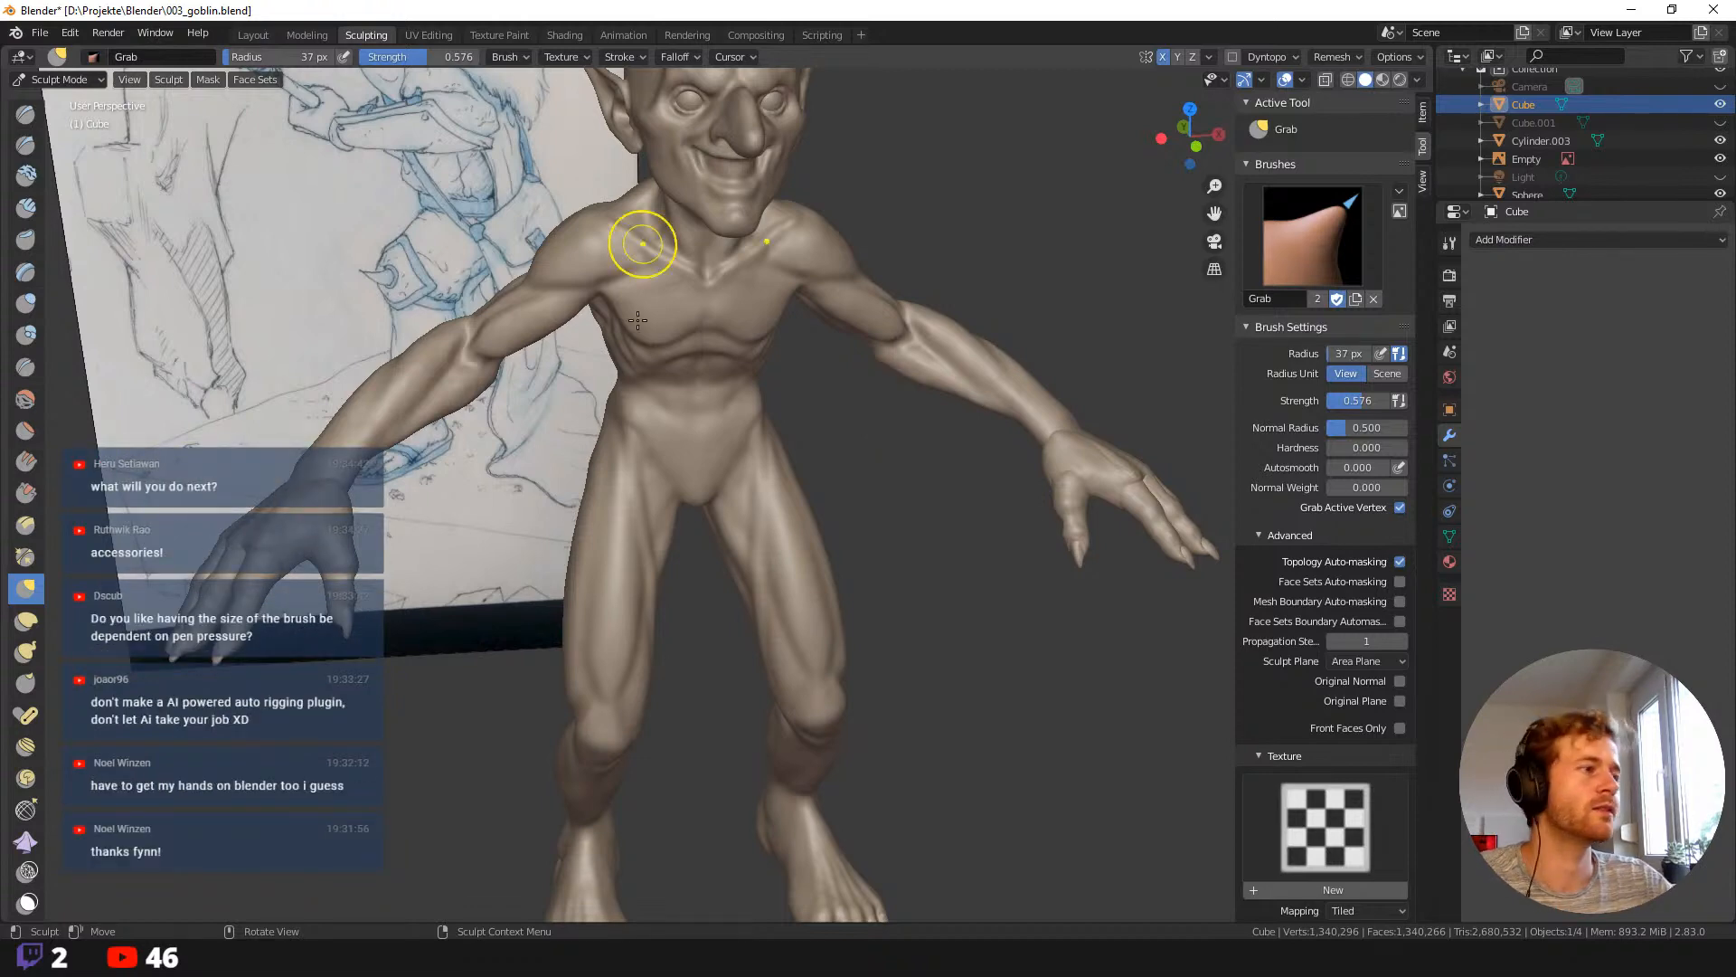
pyautogui.moveTo(800, 426)
pyautogui.mouseDown(button='middle')
pyautogui.moveTo(829, 407)
pyautogui.moveTo(842, 452)
pyautogui.moveTo(842, 413)
pyautogui.mouseUp(button='middle')
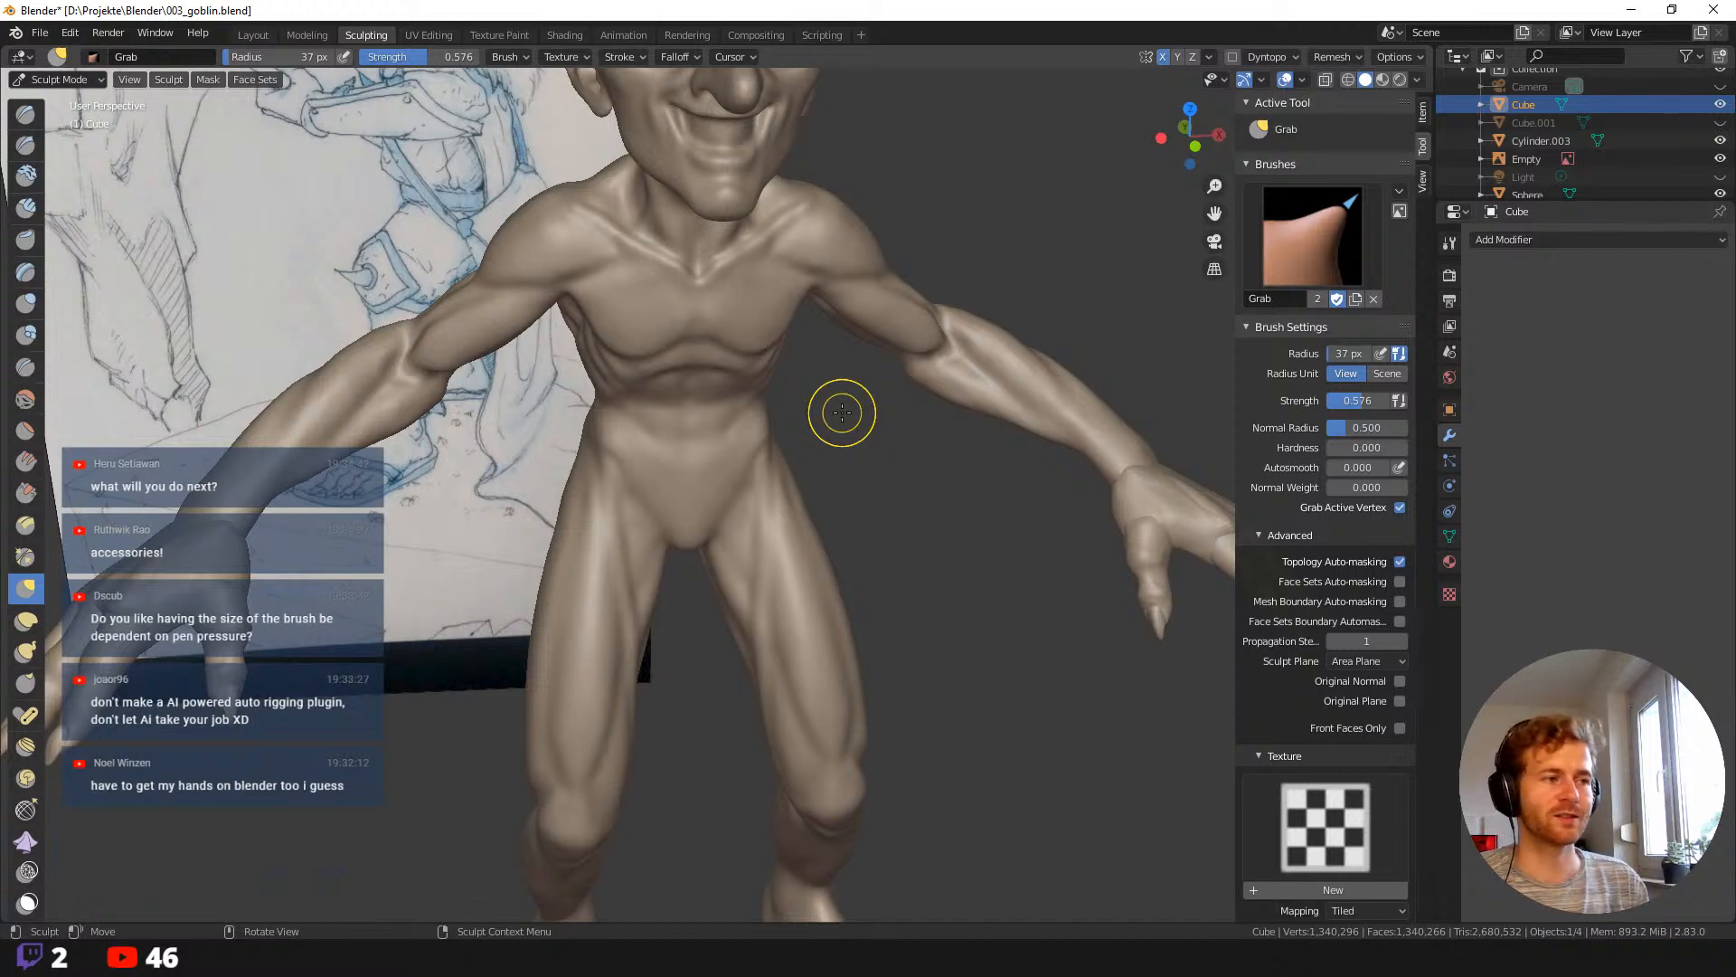
pyautogui.scroll(4, 846, 389)
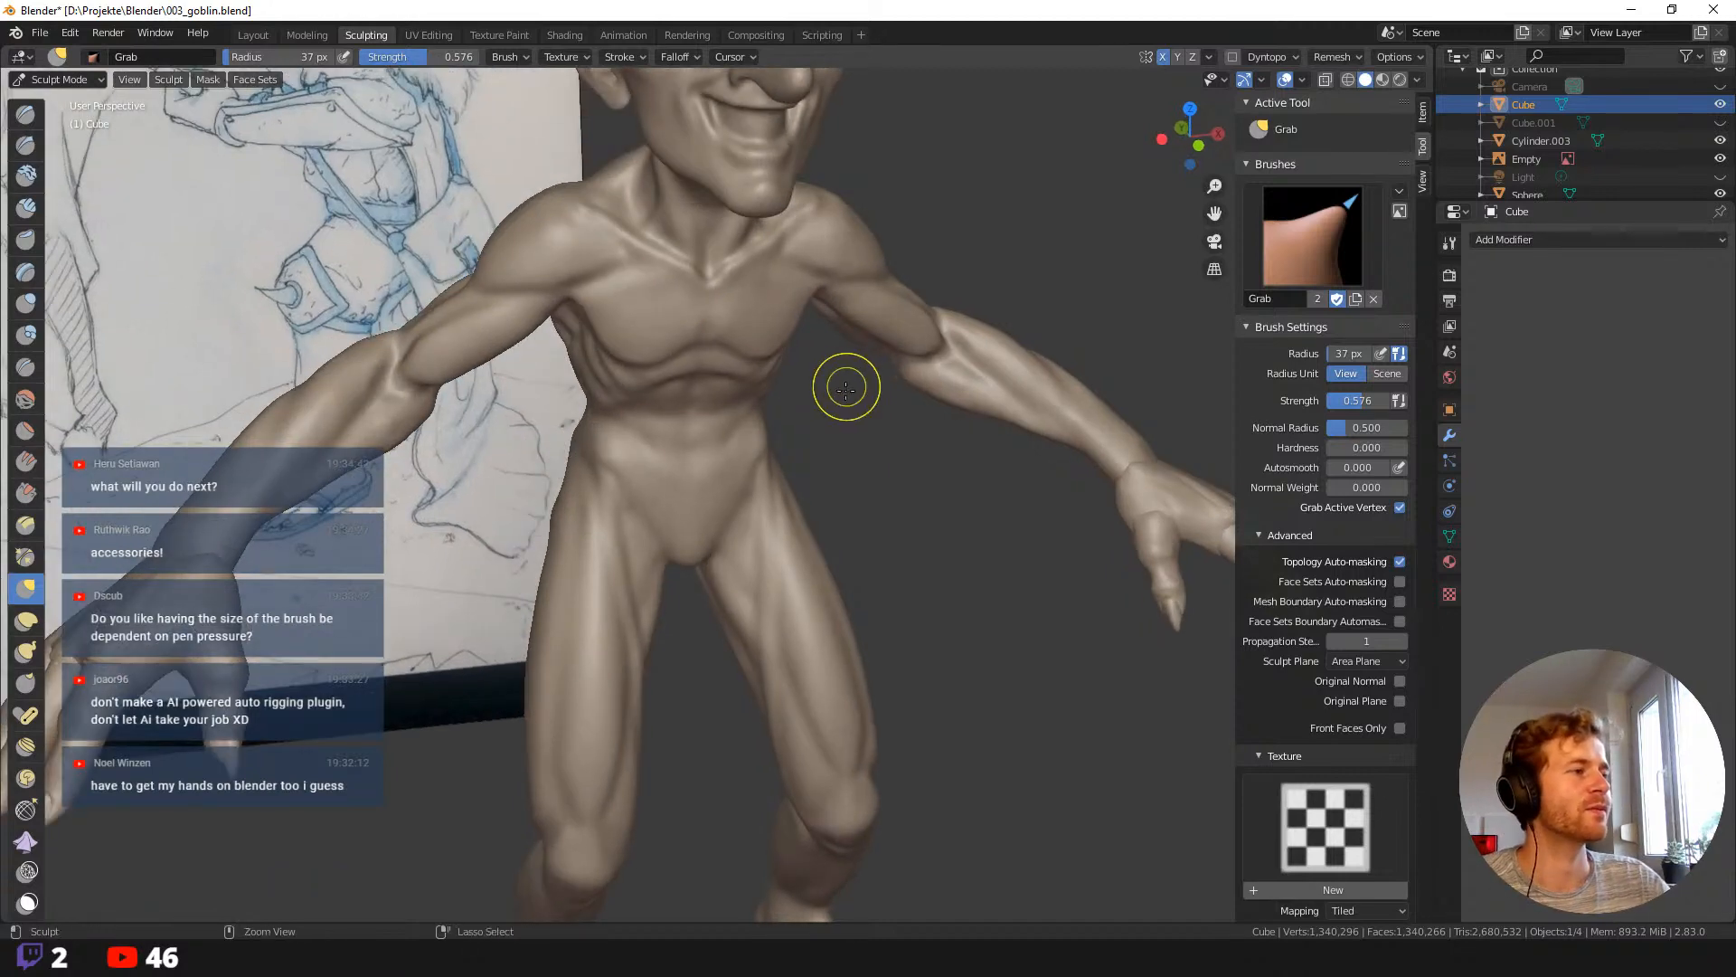
pyautogui.keyDown('shift'); pyautogui.moveTo(861, 387); pyautogui.dragTo(869, 433, button='middle'); pyautogui.keyUp('shift')
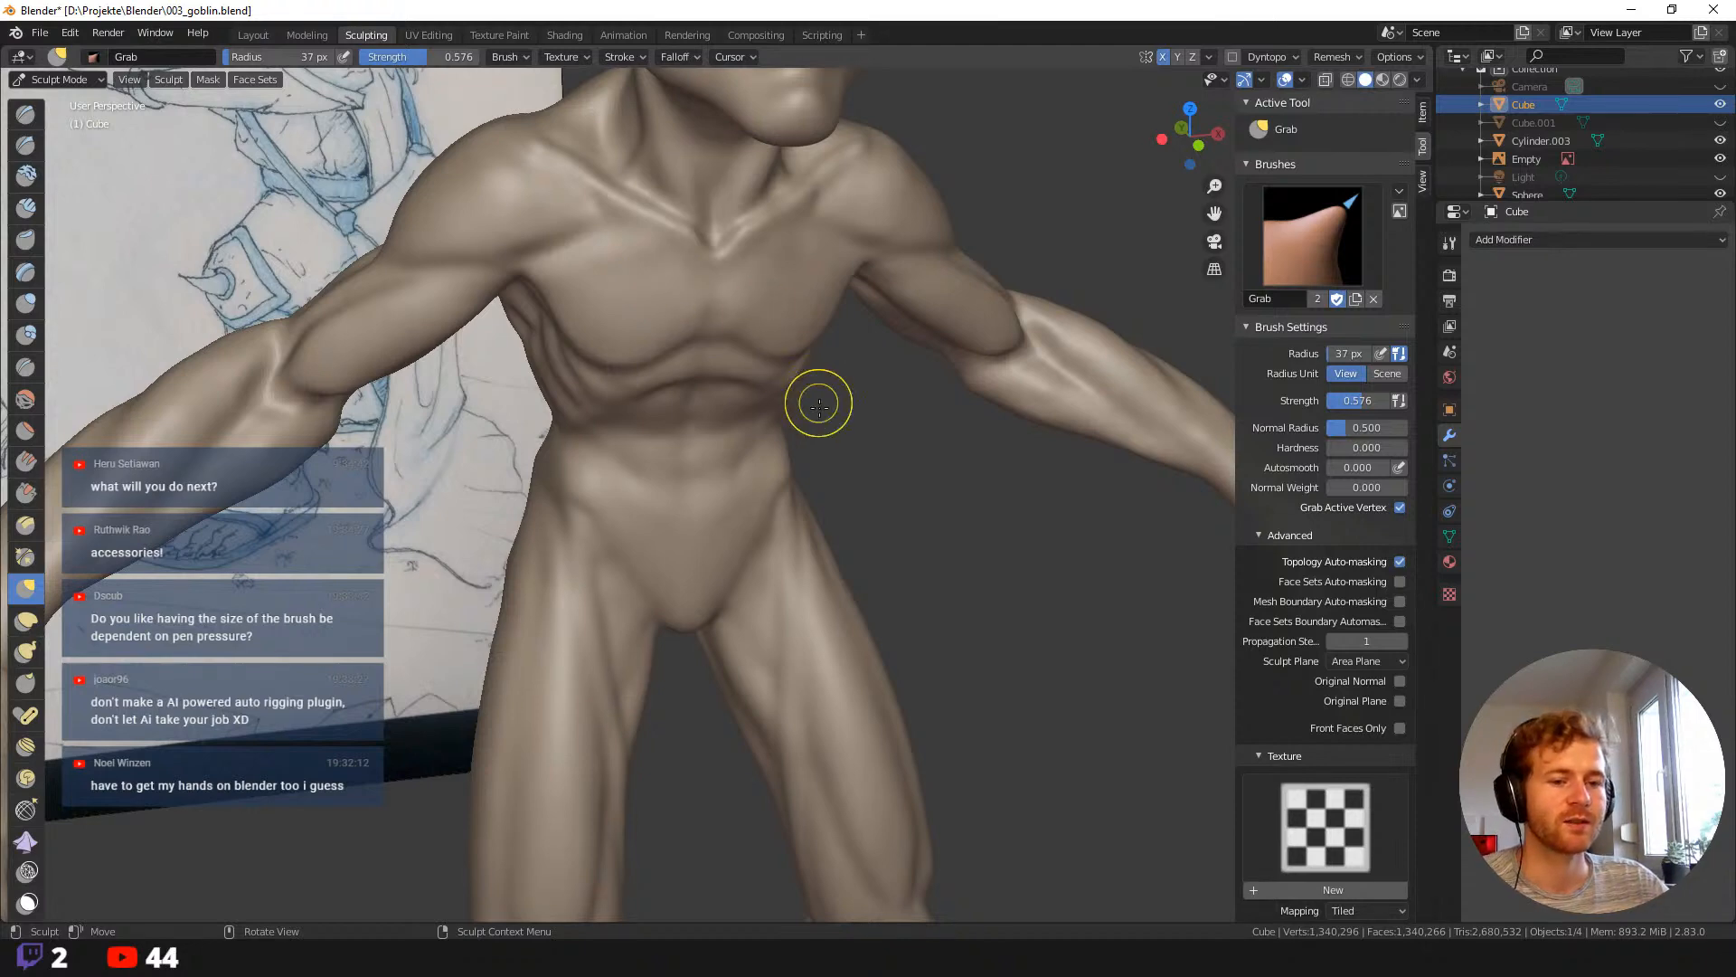
pyautogui.keyDown('ctrl'); pyautogui.moveTo(879, 503); pyautogui.dragTo(851, 443, button='middle'); pyautogui.keyUp('ctrl')
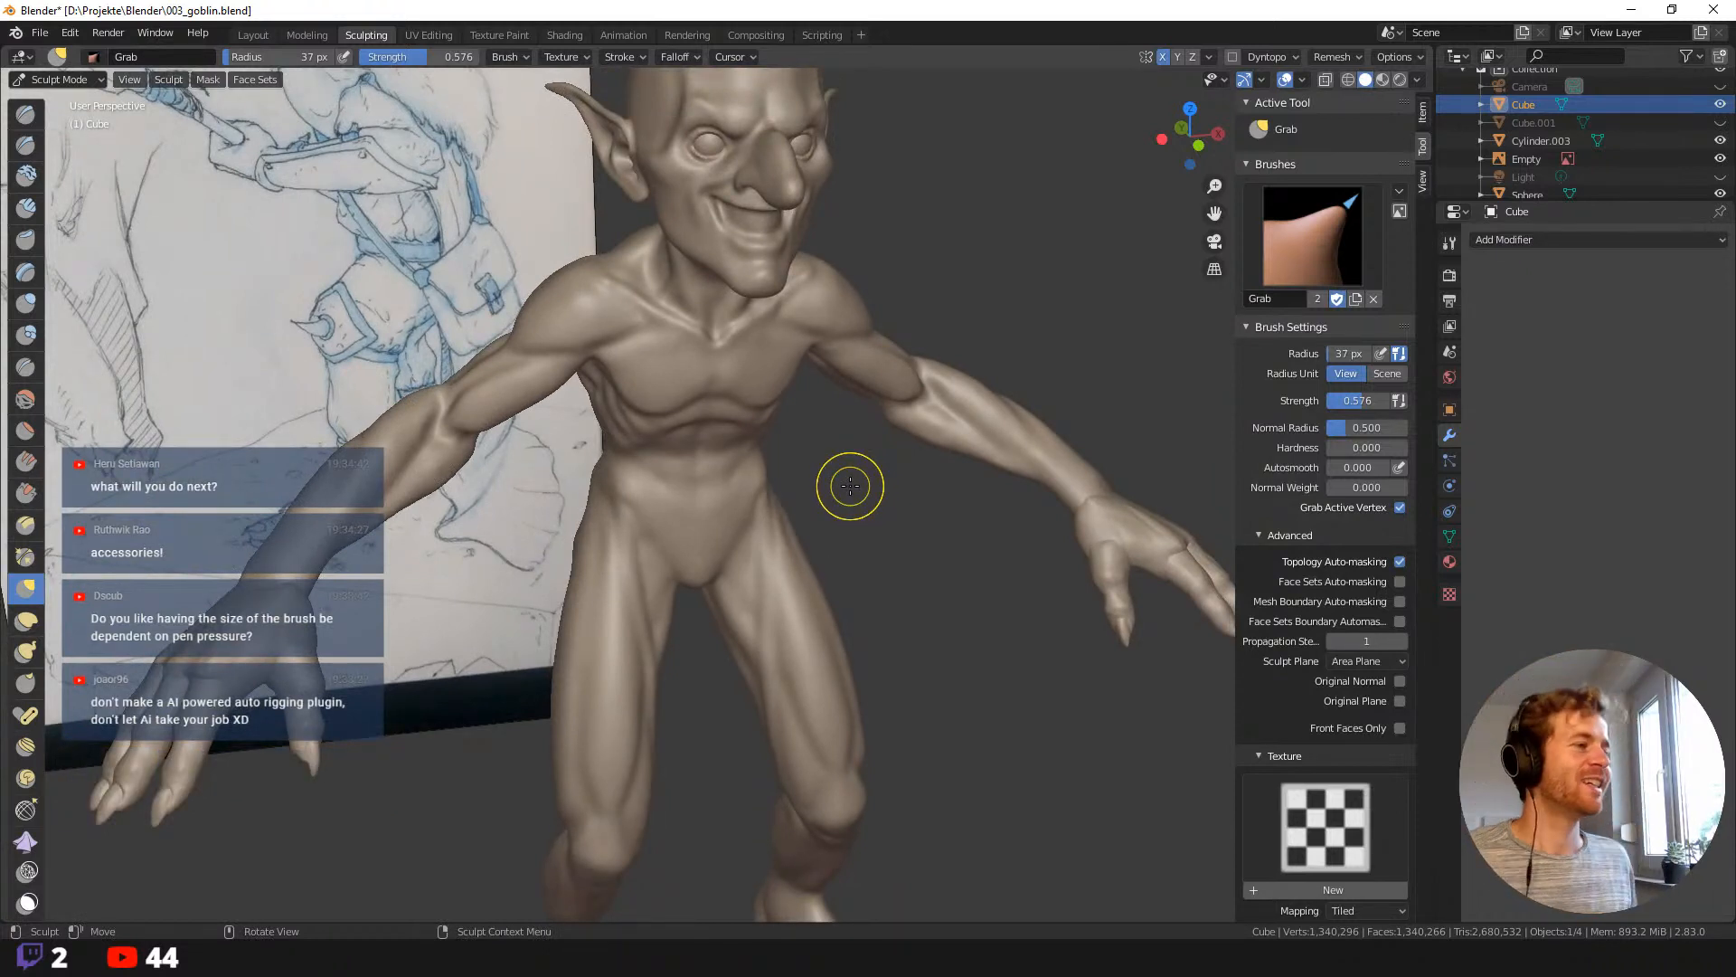
pyautogui.scroll(-4, 748, 368)
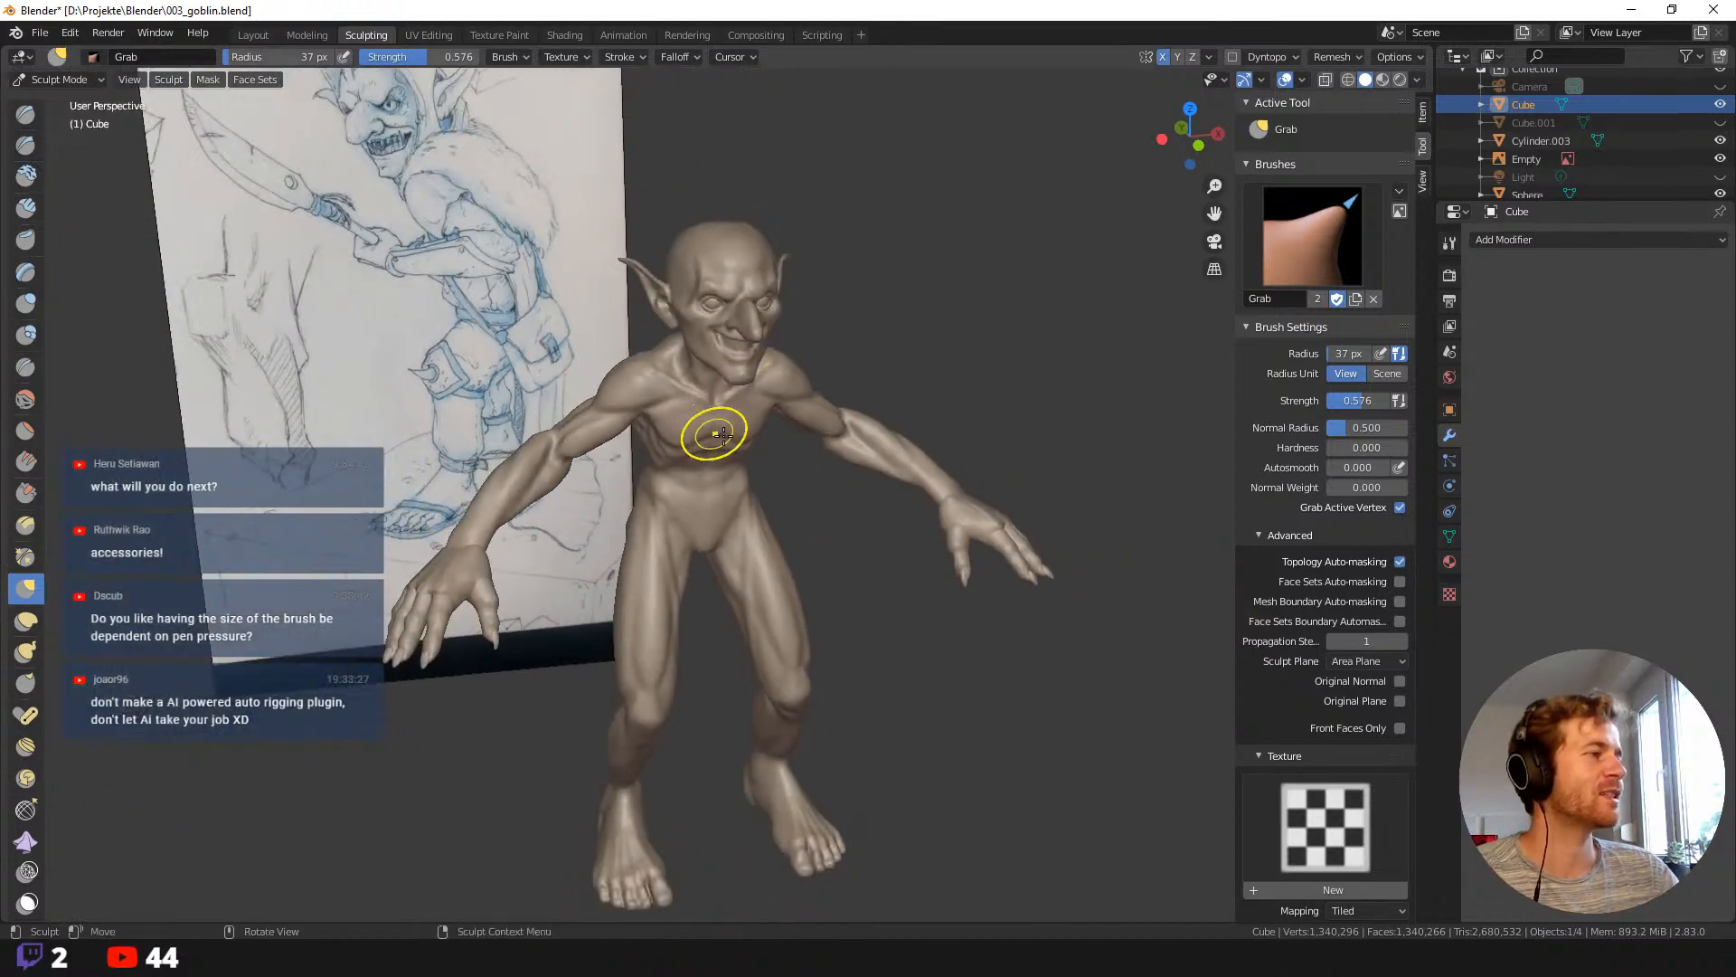
pyautogui.moveTo(702, 418)
pyautogui.mouseDown(button='middle')
pyautogui.moveTo(785, 439)
pyautogui.moveTo(731, 418)
pyautogui.mouseUp(button='middle')
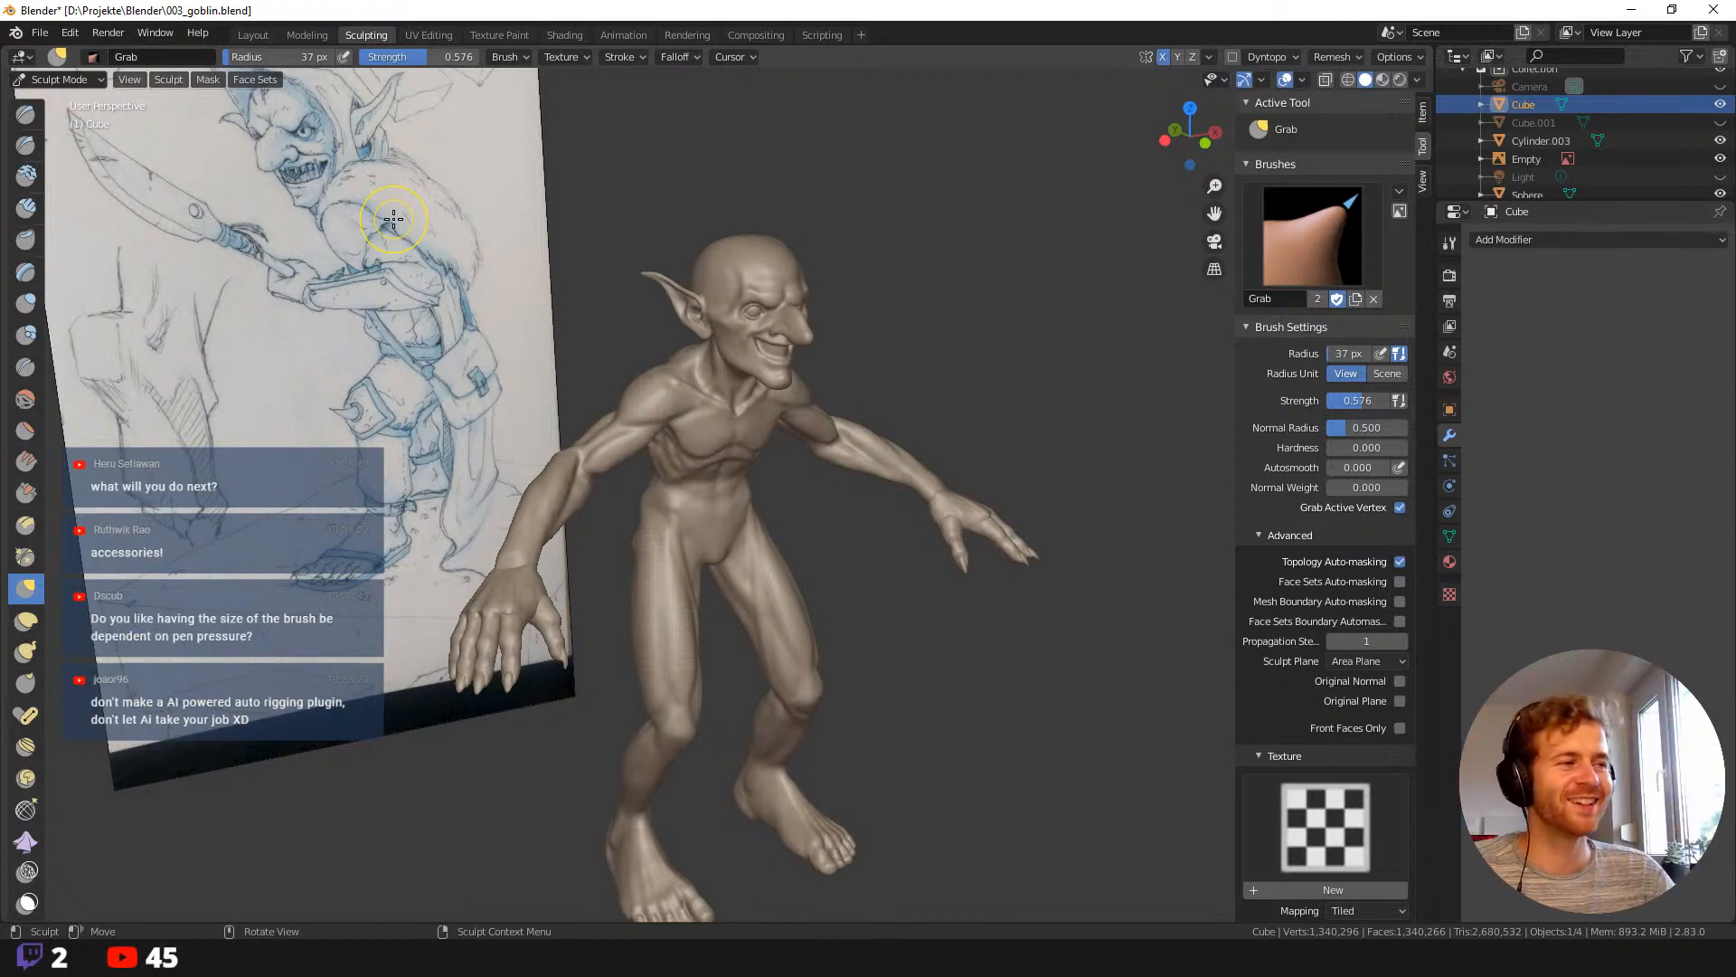
pyautogui.moveTo(637, 388); pyautogui.dragTo(574, 458, button='middle')
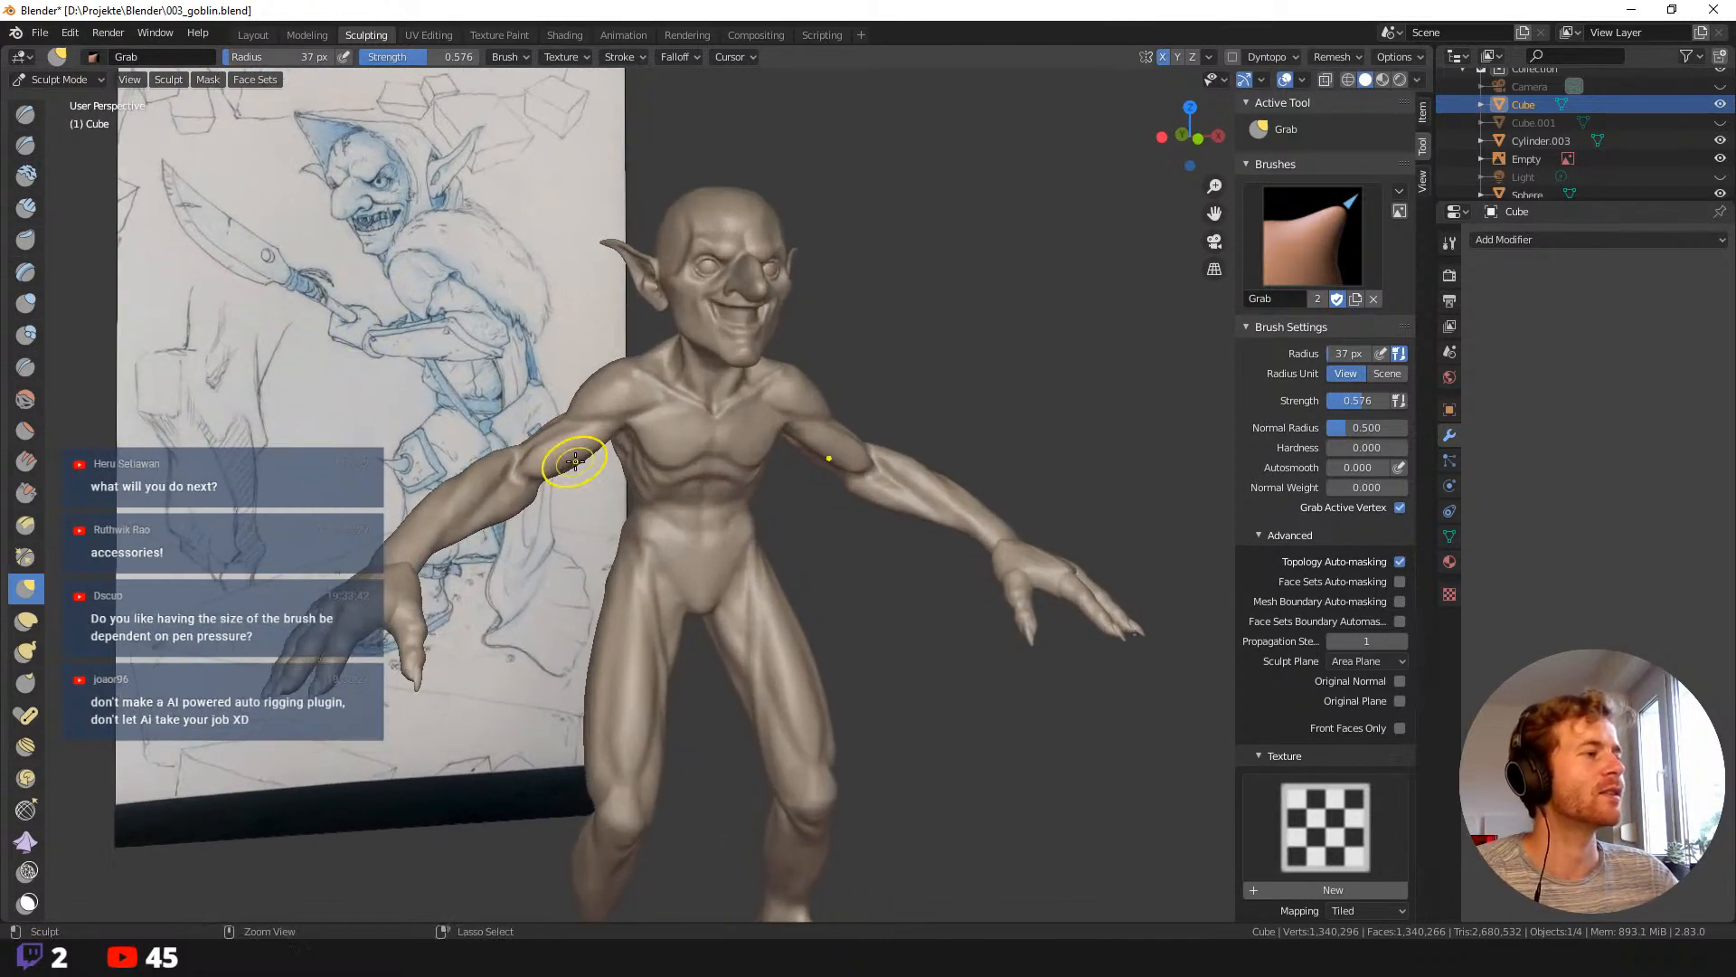
pyautogui.moveTo(518, 317)
pyautogui.mouseDown(button='middle')
pyautogui.moveTo(534, 348)
pyautogui.moveTo(651, 407)
pyautogui.moveTo(633, 434)
pyautogui.moveTo(705, 425)
pyautogui.moveTo(683, 430)
pyautogui.moveTo(726, 467)
pyautogui.mouseUp(button='middle')
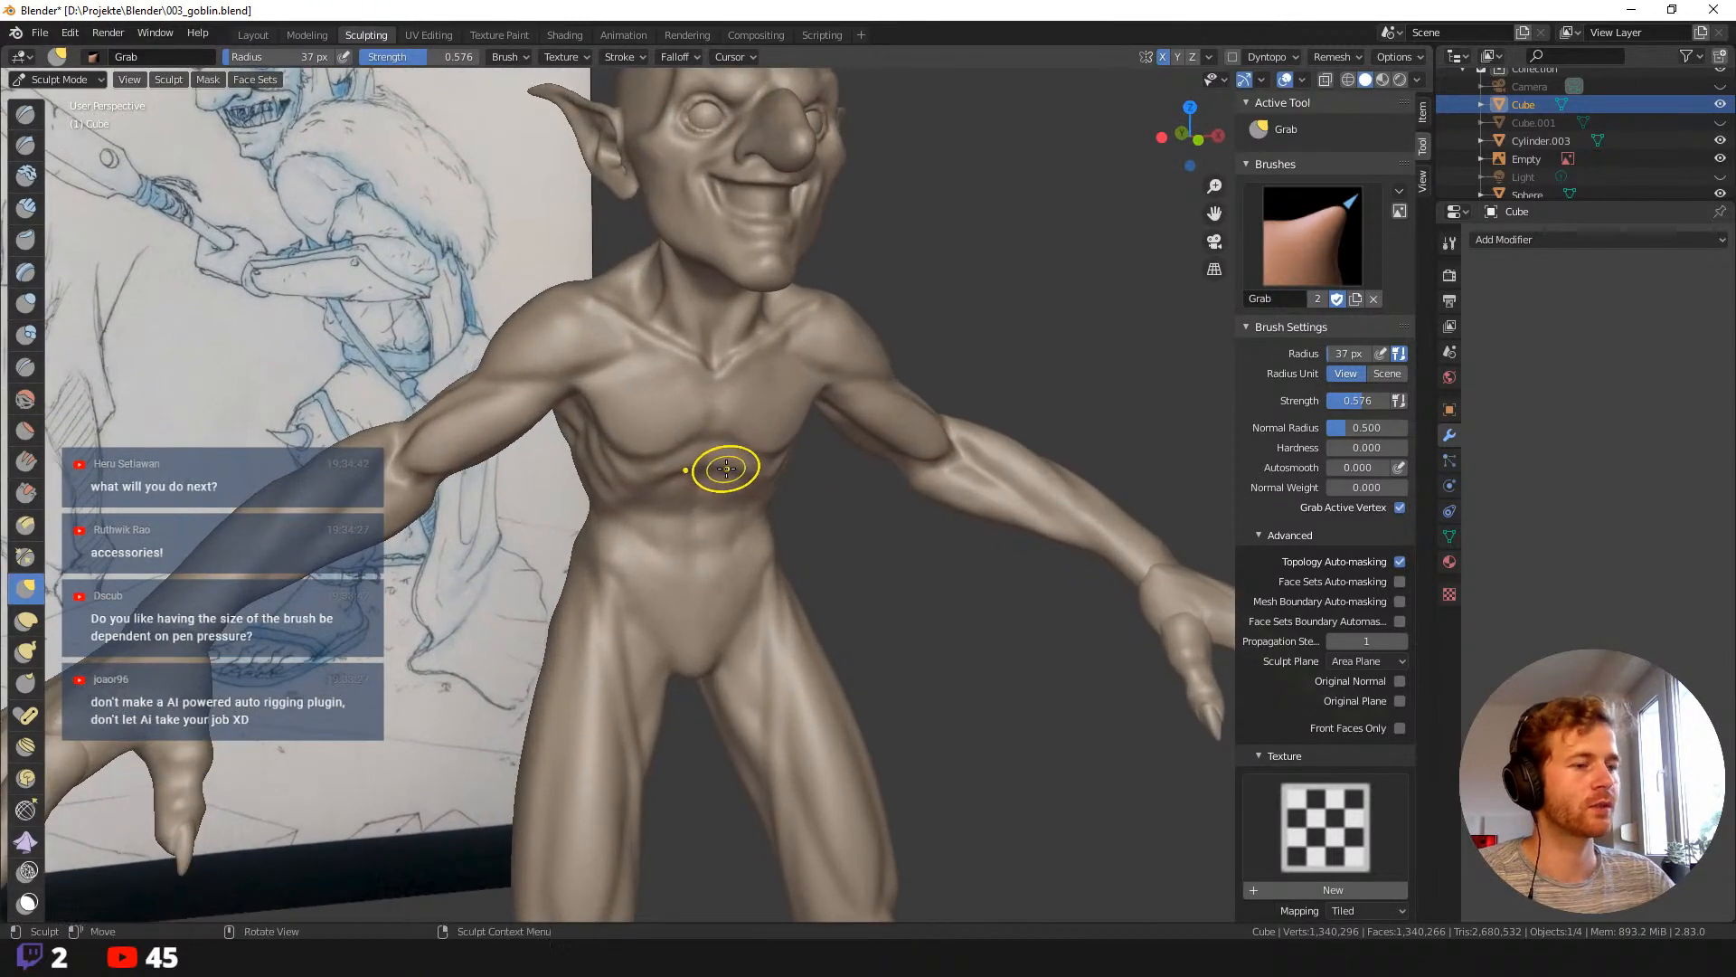
# Paint a mask over the chest and upper abdomen with the Mask brush at a 69 px radius and strength 0.500.
pyautogui.hotkey('shift', 'space')
pyautogui.click(665, 649)
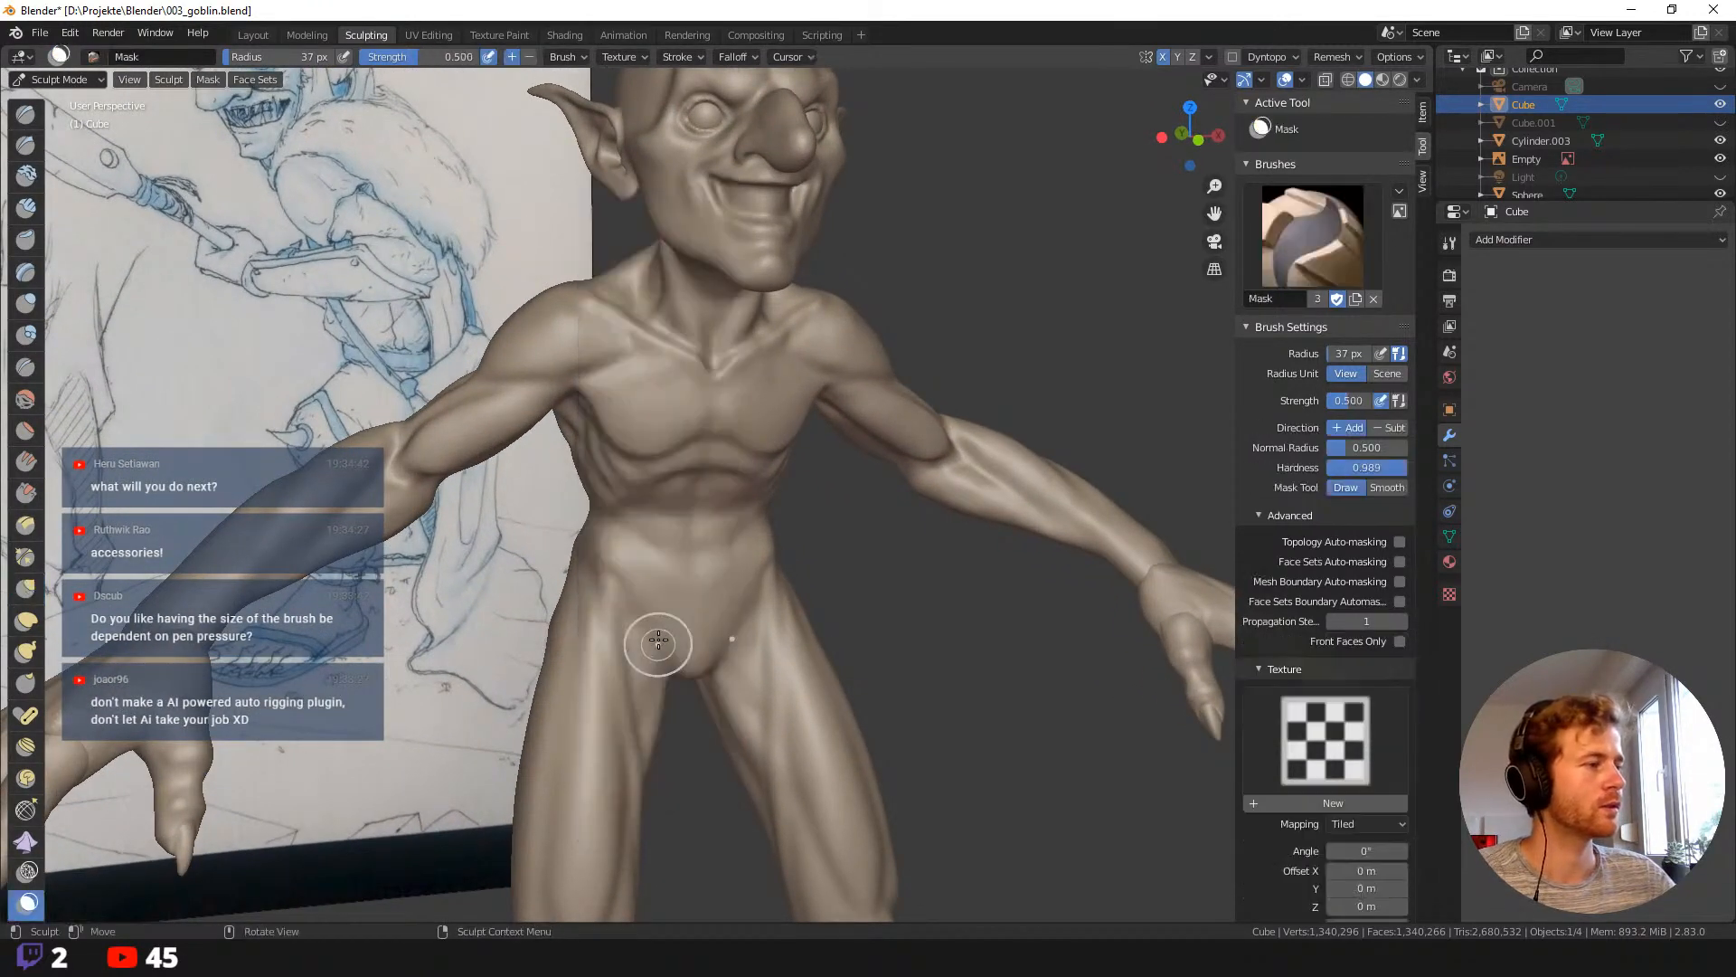
pyautogui.press('f')
pyautogui.click(719, 385)
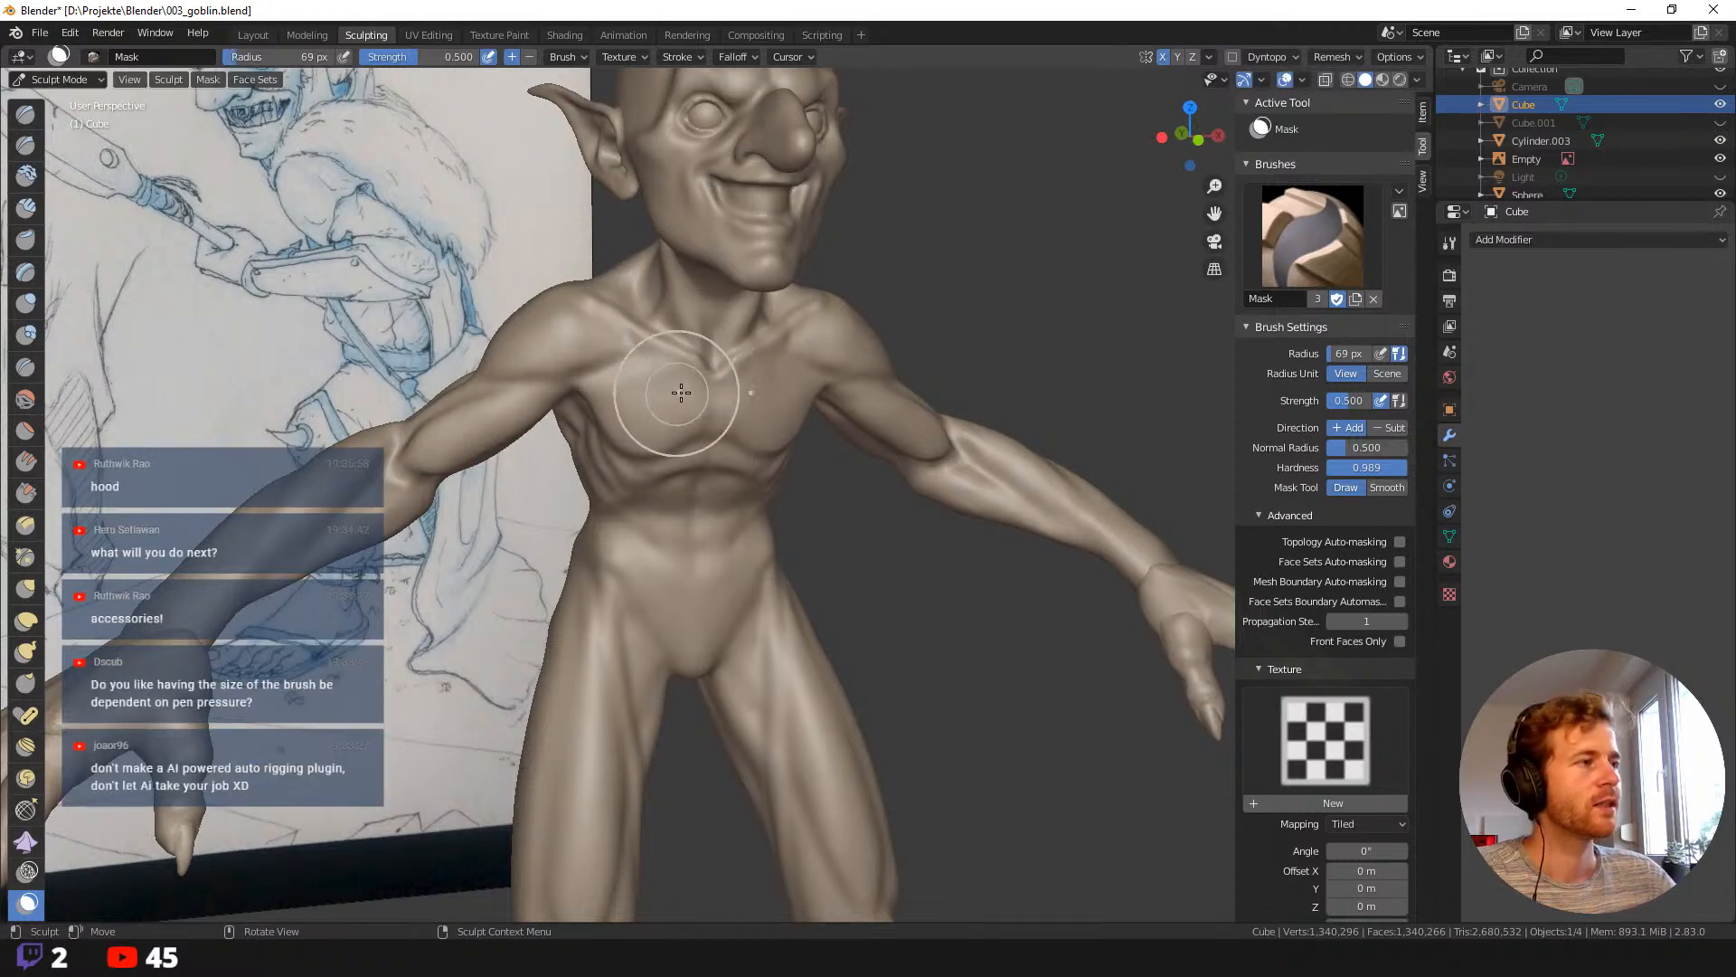
pyautogui.moveTo(678, 376)
pyautogui.mouseDown(button='middle')
pyautogui.moveTo(690, 392)
pyautogui.moveTo(659, 387)
pyautogui.moveTo(666, 412)
pyautogui.moveTo(717, 434)
pyautogui.mouseUp(button='middle')
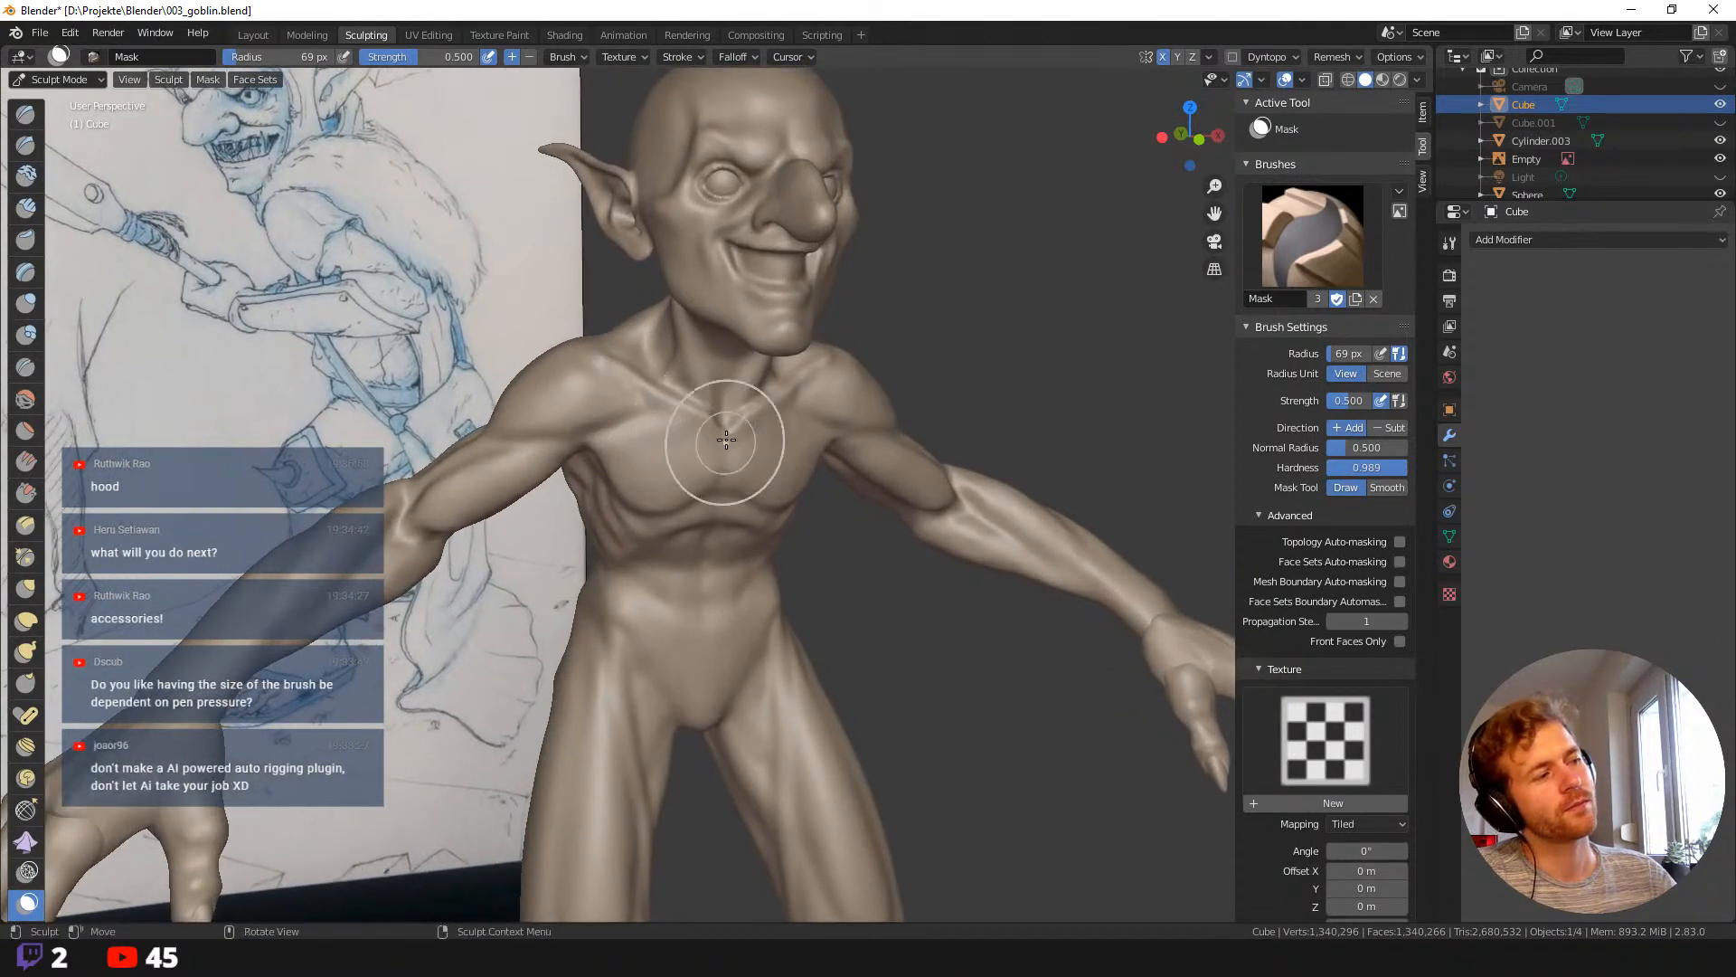
pyautogui.moveTo(717, 434)
pyautogui.mouseDown()
pyautogui.moveTo(705, 425)
pyautogui.moveTo(696, 578)
pyautogui.moveTo(696, 545)
pyautogui.moveTo(627, 484)
pyautogui.mouseUp()
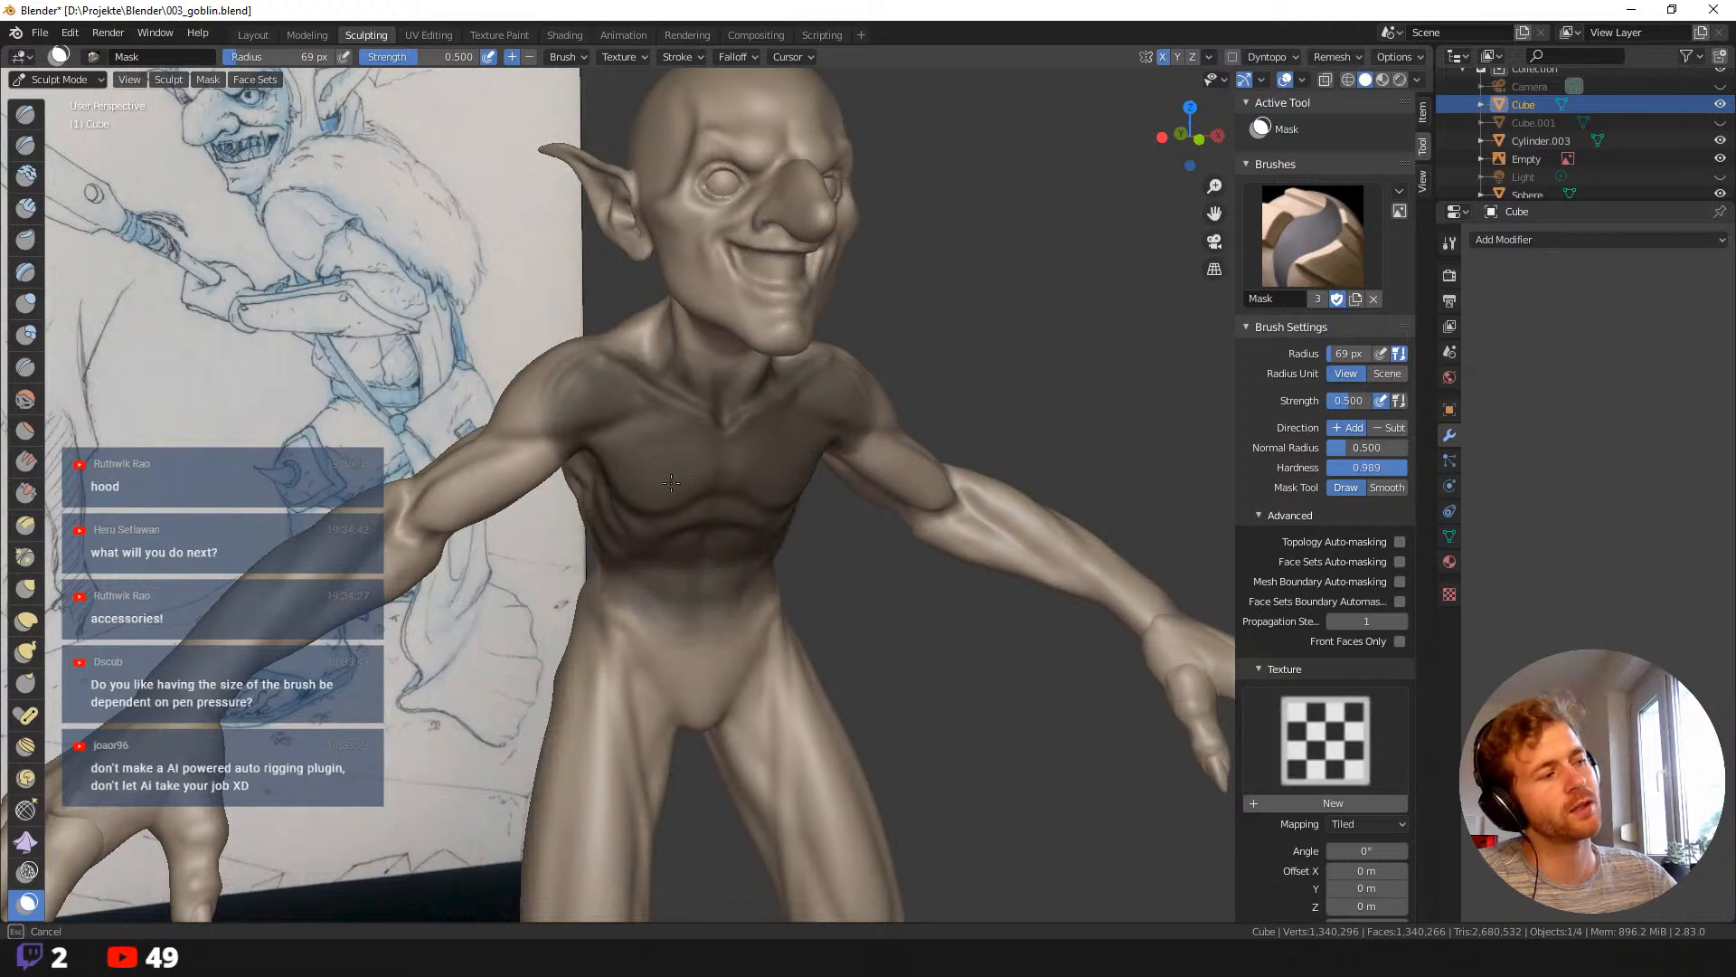
# Extend the mask down the abdomen with a box mask ending in a straight edge at the waist.
pyautogui.moveTo(669, 478); pyautogui.dragTo(630, 457, button='middle')
pyautogui.press('b')
pyautogui.moveTo(862, 571); pyautogui.dragTo(588, 624)
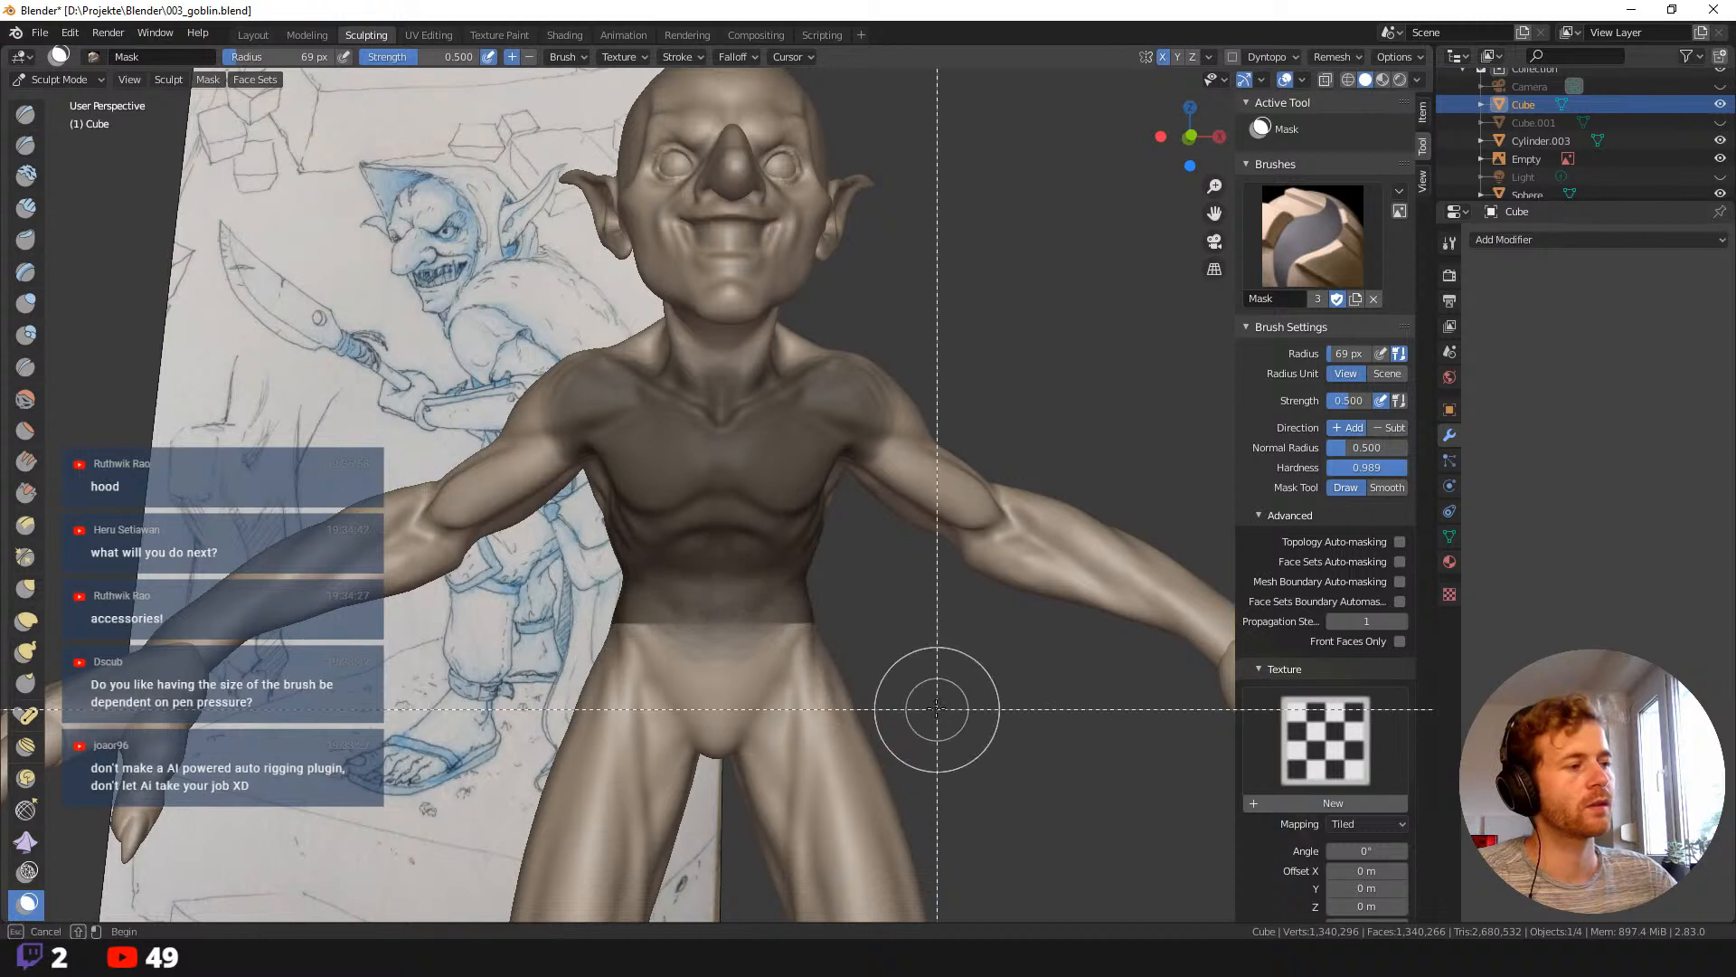
# Try box masks over the hips below the waistline and undo them.
pyautogui.press('b')
pyautogui.moveTo(942, 724); pyautogui.dragTo(565, 626)
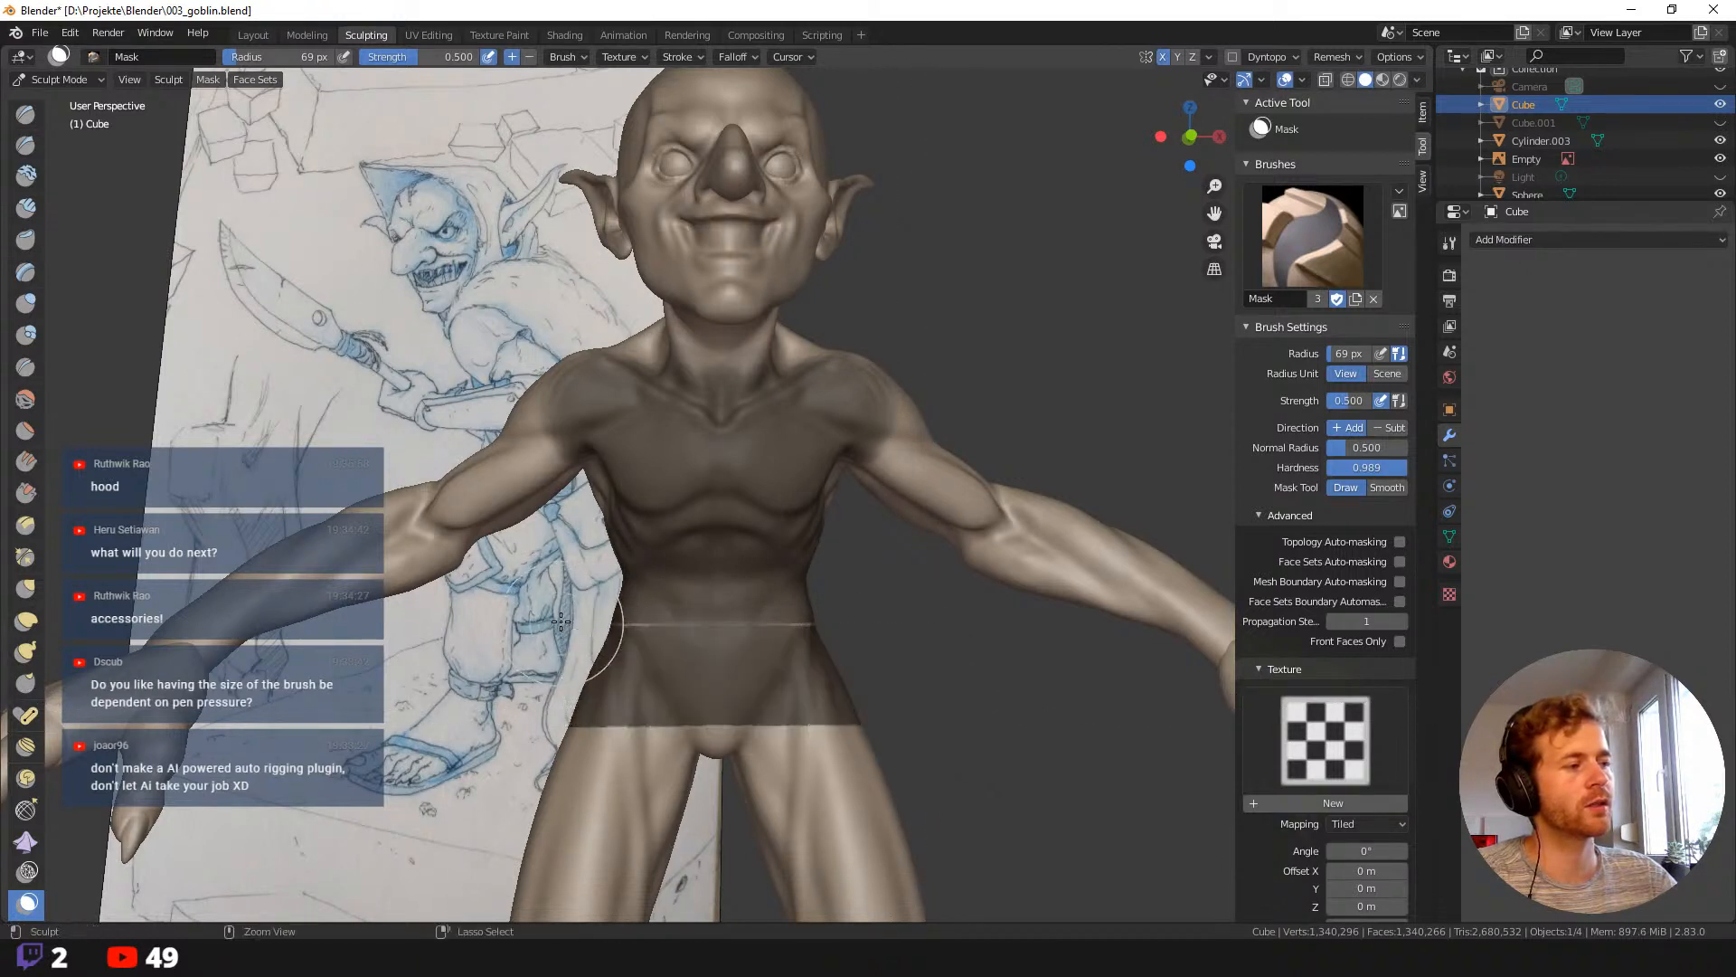
pyautogui.hotkey('ctrl', 'z')
pyautogui.press('b')
pyautogui.moveTo(973, 743); pyautogui.dragTo(540, 631)
pyautogui.hotkey('ctrl', 'z')
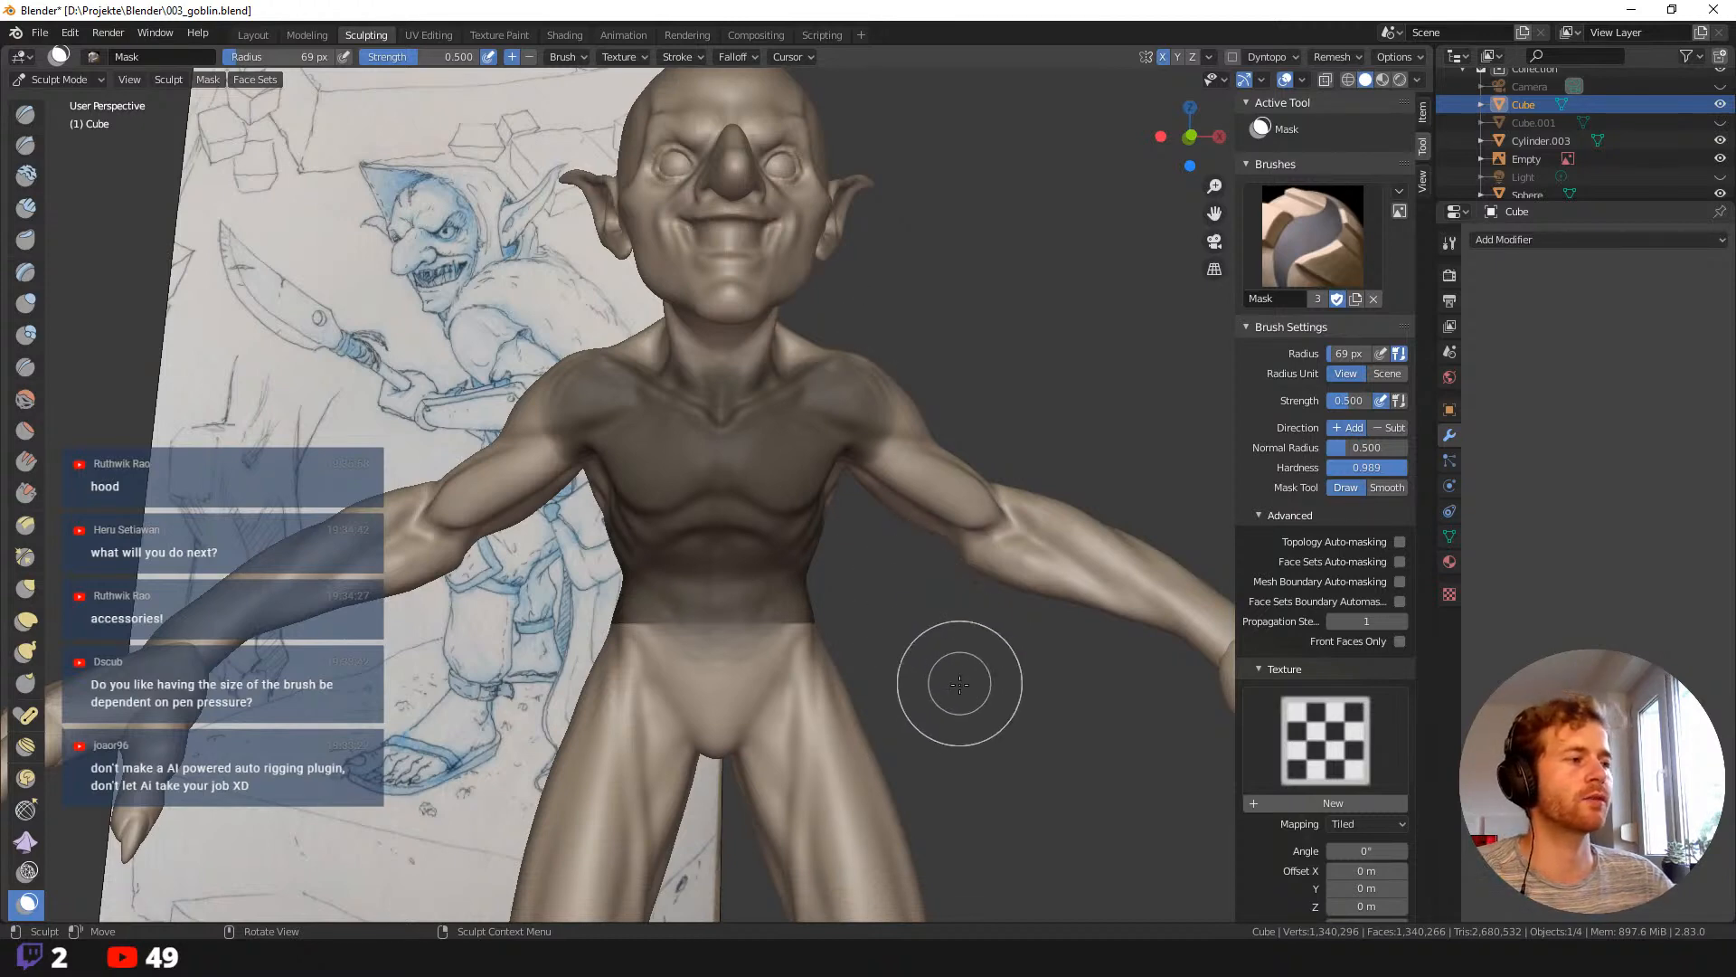
# Erase the faint mask spill on the hips below the waistline with the Mask brush.
pyautogui.moveTo(949, 683); pyautogui.dragTo(866, 677, button='middle')
pyautogui.keyDown('ctrl'); pyautogui.moveTo(737, 674); pyautogui.dragTo(597, 669); pyautogui.keyUp('ctrl')
pyautogui.moveTo(538, 652); pyautogui.dragTo(610, 647, button='middle')
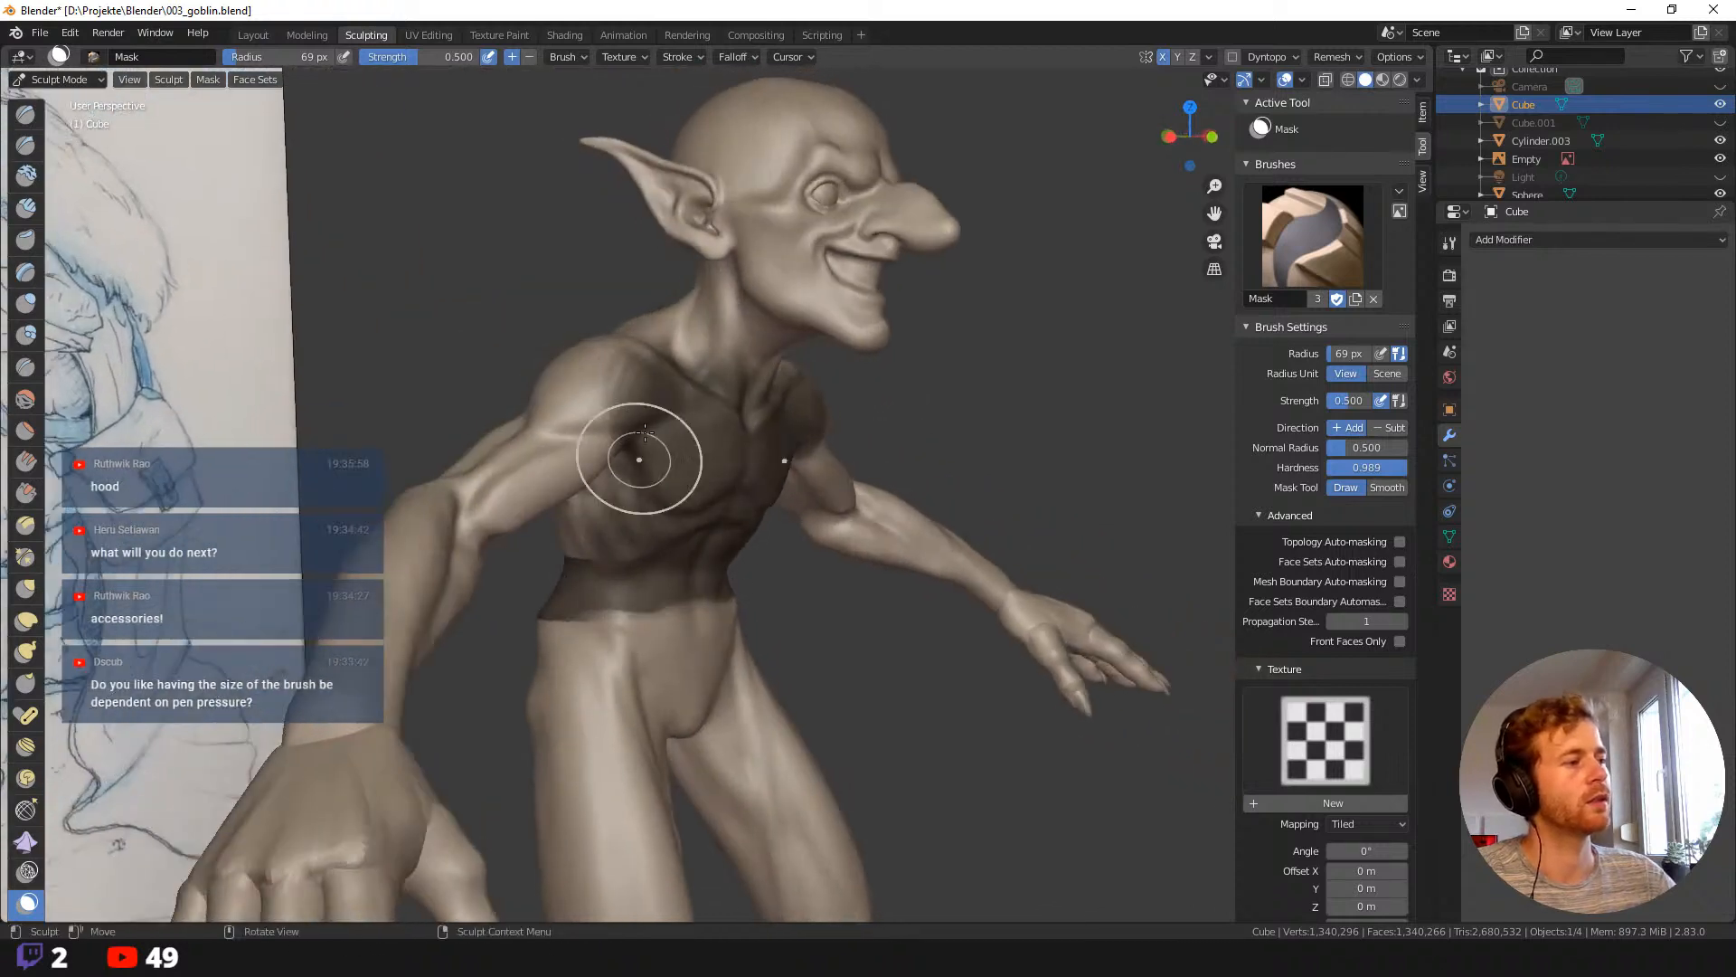
# Fill the mask gaps along the side of the ribs and the upper chest with the Mask brush.
pyautogui.press('f')
pyautogui.click(686, 395)
pyautogui.moveTo(634, 525)
pyautogui.keyDown('ctrl'); pyautogui.mouseDown()
pyautogui.moveTo(625, 493)
pyautogui.moveTo(604, 511)
pyautogui.moveTo(627, 533)
pyautogui.mouseUp(); pyautogui.keyUp('ctrl')
pyautogui.press('f')
pyautogui.click(669, 505)
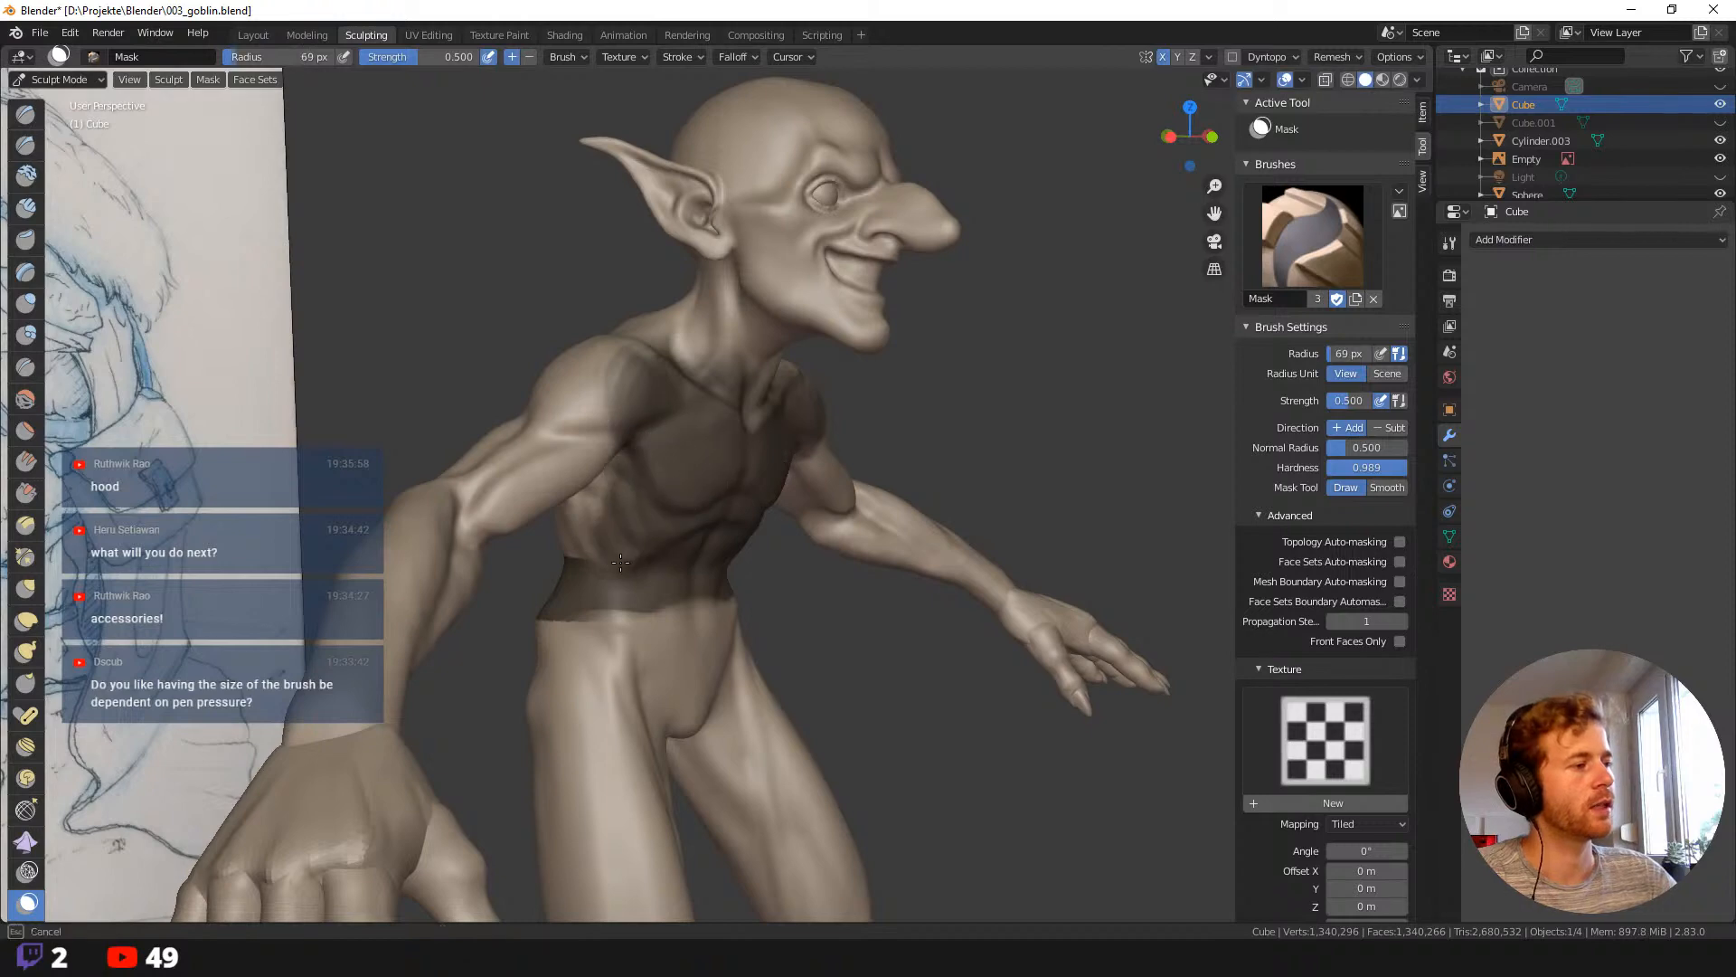
pyautogui.moveTo(588, 479); pyautogui.dragTo(599, 539)
pyautogui.moveTo(698, 387)
pyautogui.mouseDown()
pyautogui.moveTo(678, 389)
pyautogui.moveTo(701, 394)
pyautogui.mouseUp()
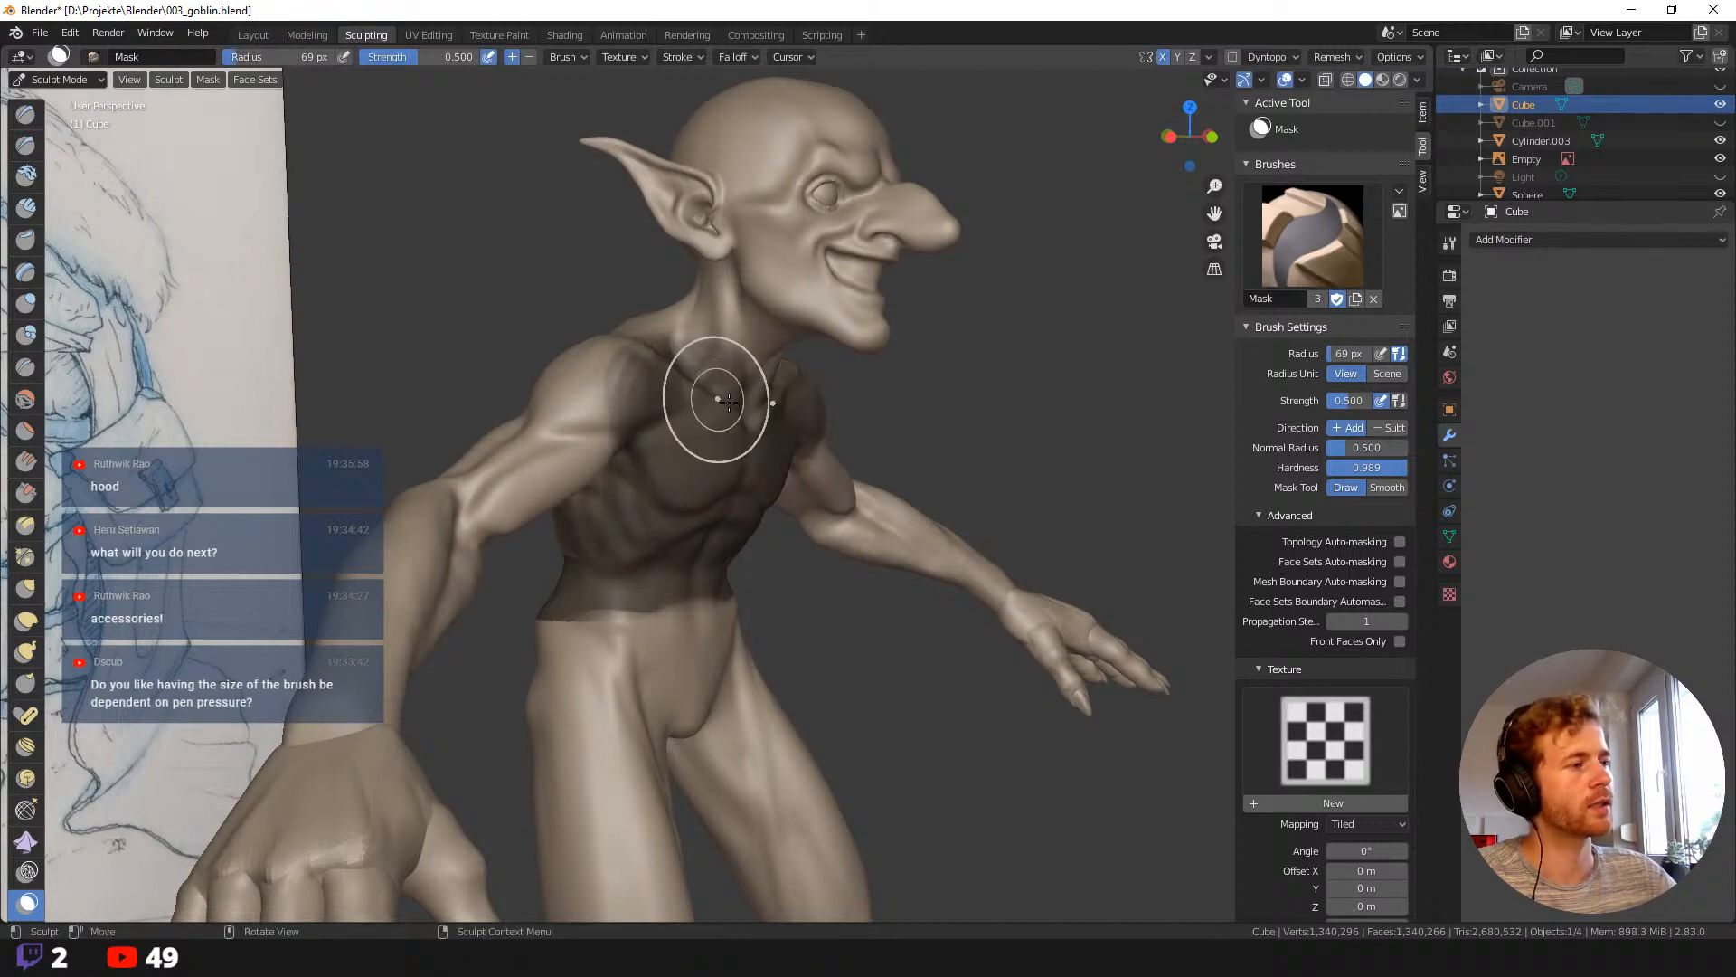
# Extend the mask over the collarbones at the base of the neck and onto the shoulder.
pyautogui.moveTo(717, 399); pyautogui.dragTo(633, 385, button='middle')
pyautogui.moveTo(750, 325); pyautogui.dragTo(748, 344)
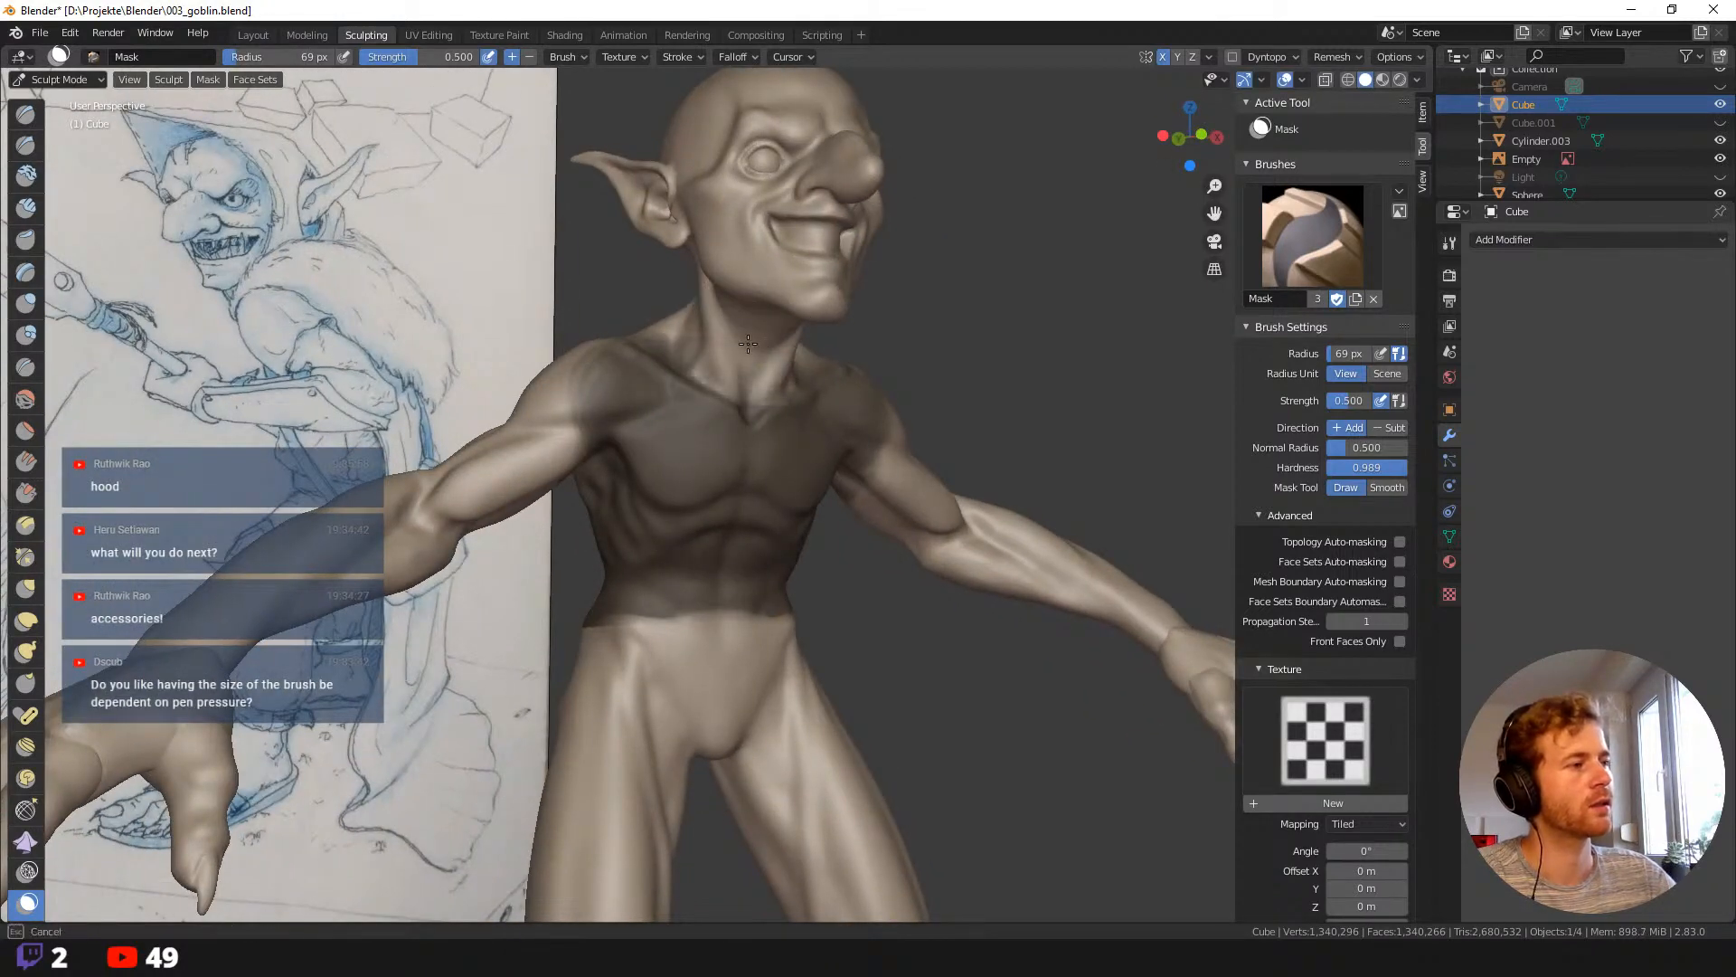
pyautogui.moveTo(855, 327); pyautogui.dragTo(696, 376, button='middle')
pyautogui.moveTo(945, 388)
pyautogui.mouseDown()
pyautogui.moveTo(951, 337)
pyautogui.moveTo(942, 372)
pyautogui.mouseUp()
pyautogui.keyDown('shift'); pyautogui.moveTo(986, 373); pyautogui.dragTo(741, 485, button='middle'); pyautogui.keyUp('shift')
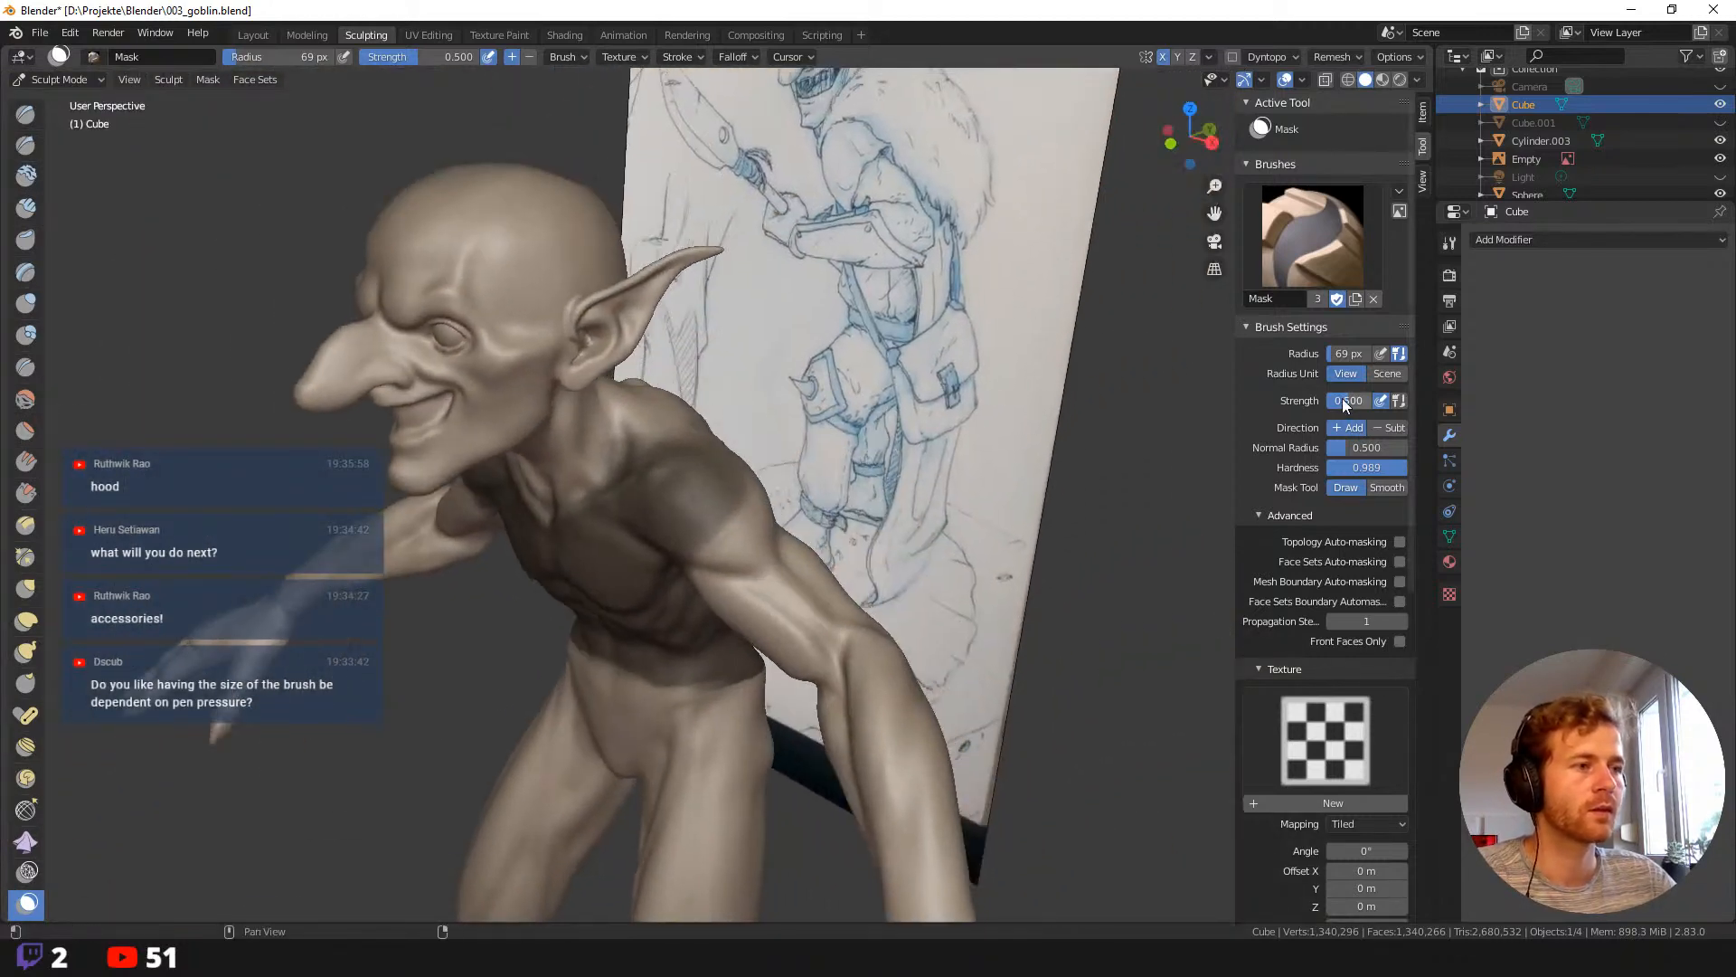
# Set the Mask brush strength to 1.000 and mask over the side and back of the shoulder.
pyautogui.moveTo(1342, 398); pyautogui.dragTo(1392, 397)
pyautogui.moveTo(827, 532); pyautogui.dragTo(704, 553, button='middle')
pyautogui.moveTo(682, 472)
pyautogui.mouseDown()
pyautogui.moveTo(731, 471)
pyautogui.moveTo(768, 437)
pyautogui.mouseUp()
pyautogui.moveTo(805, 452); pyautogui.dragTo(752, 454, button='middle')
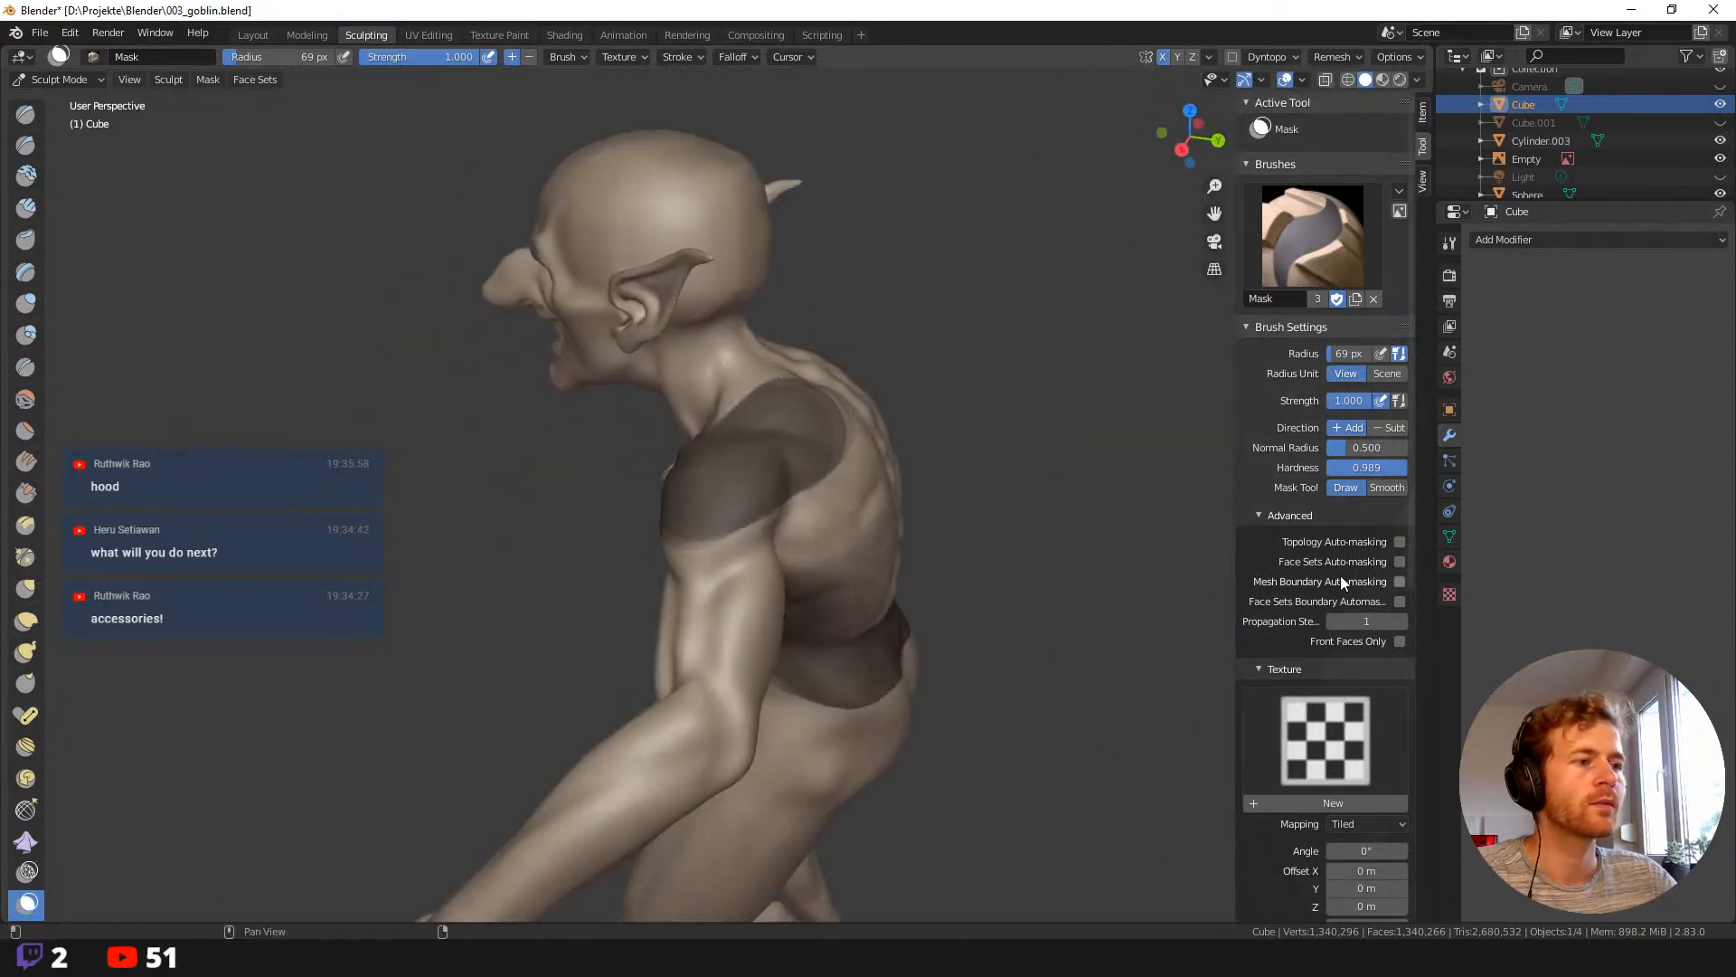
# Set the Mask brush's stroke spacing to 5%.
pyautogui.scroll(-10, 1255, 549)
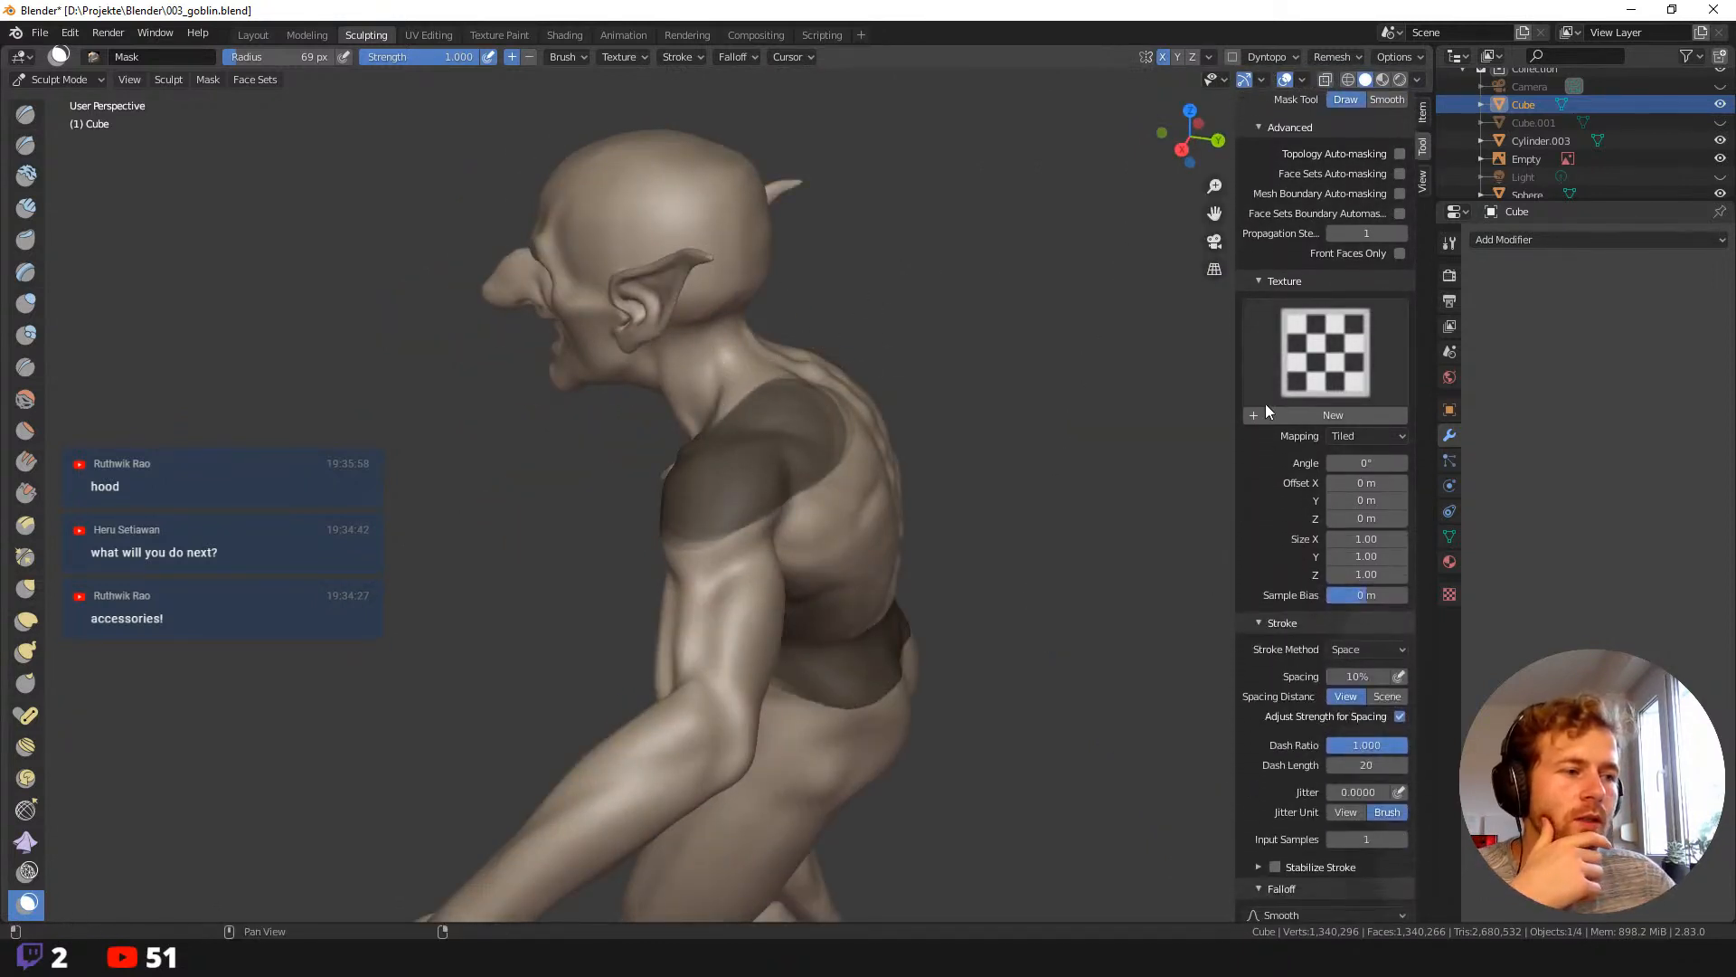
pyautogui.scroll(-3, 1275, 496)
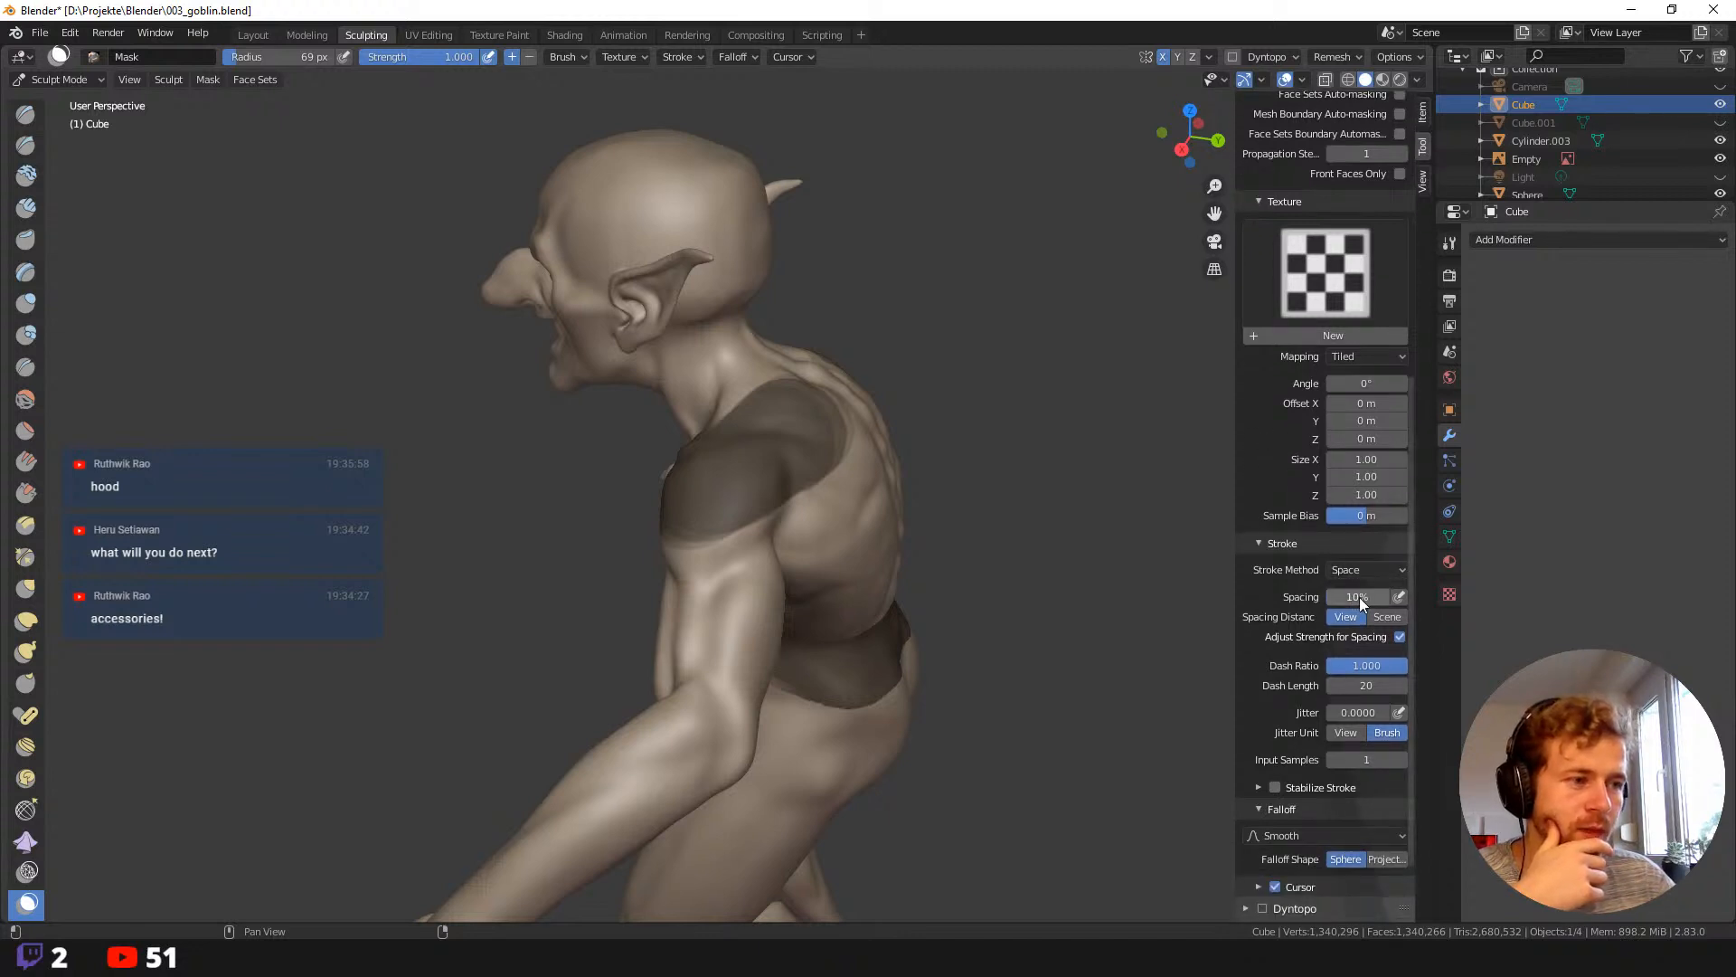
pyautogui.rightClick(1358, 595)
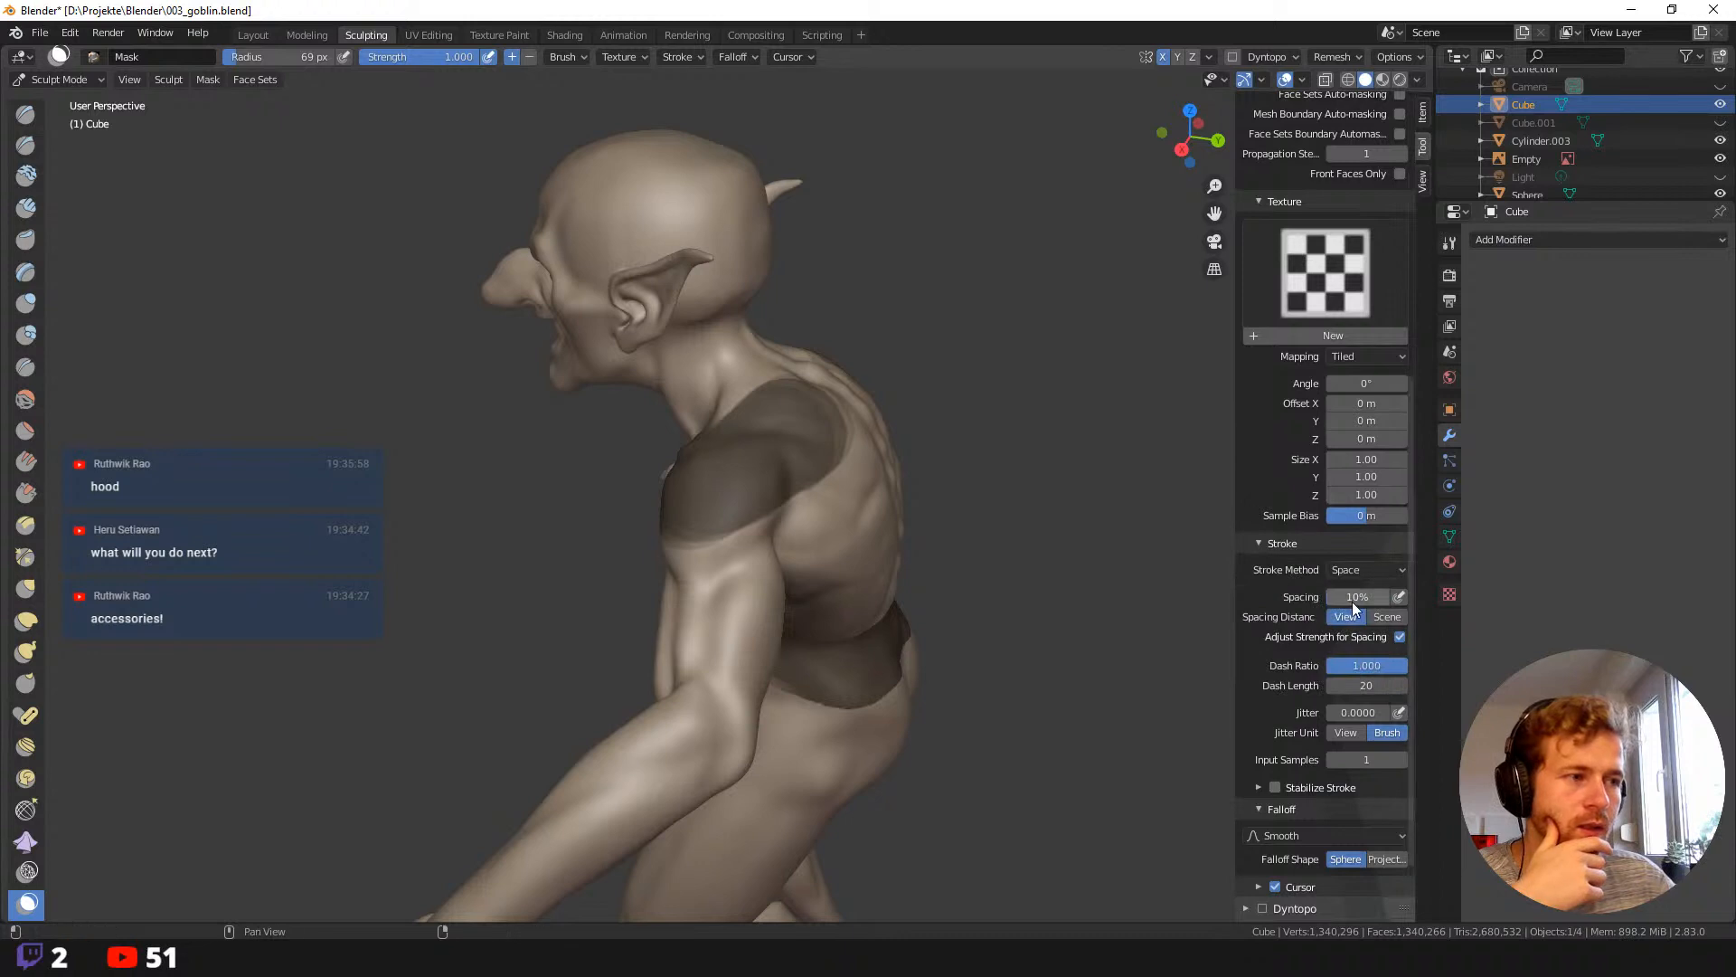
pyautogui.click(1354, 598)
pyautogui.write('5')
pyautogui.press('Return')
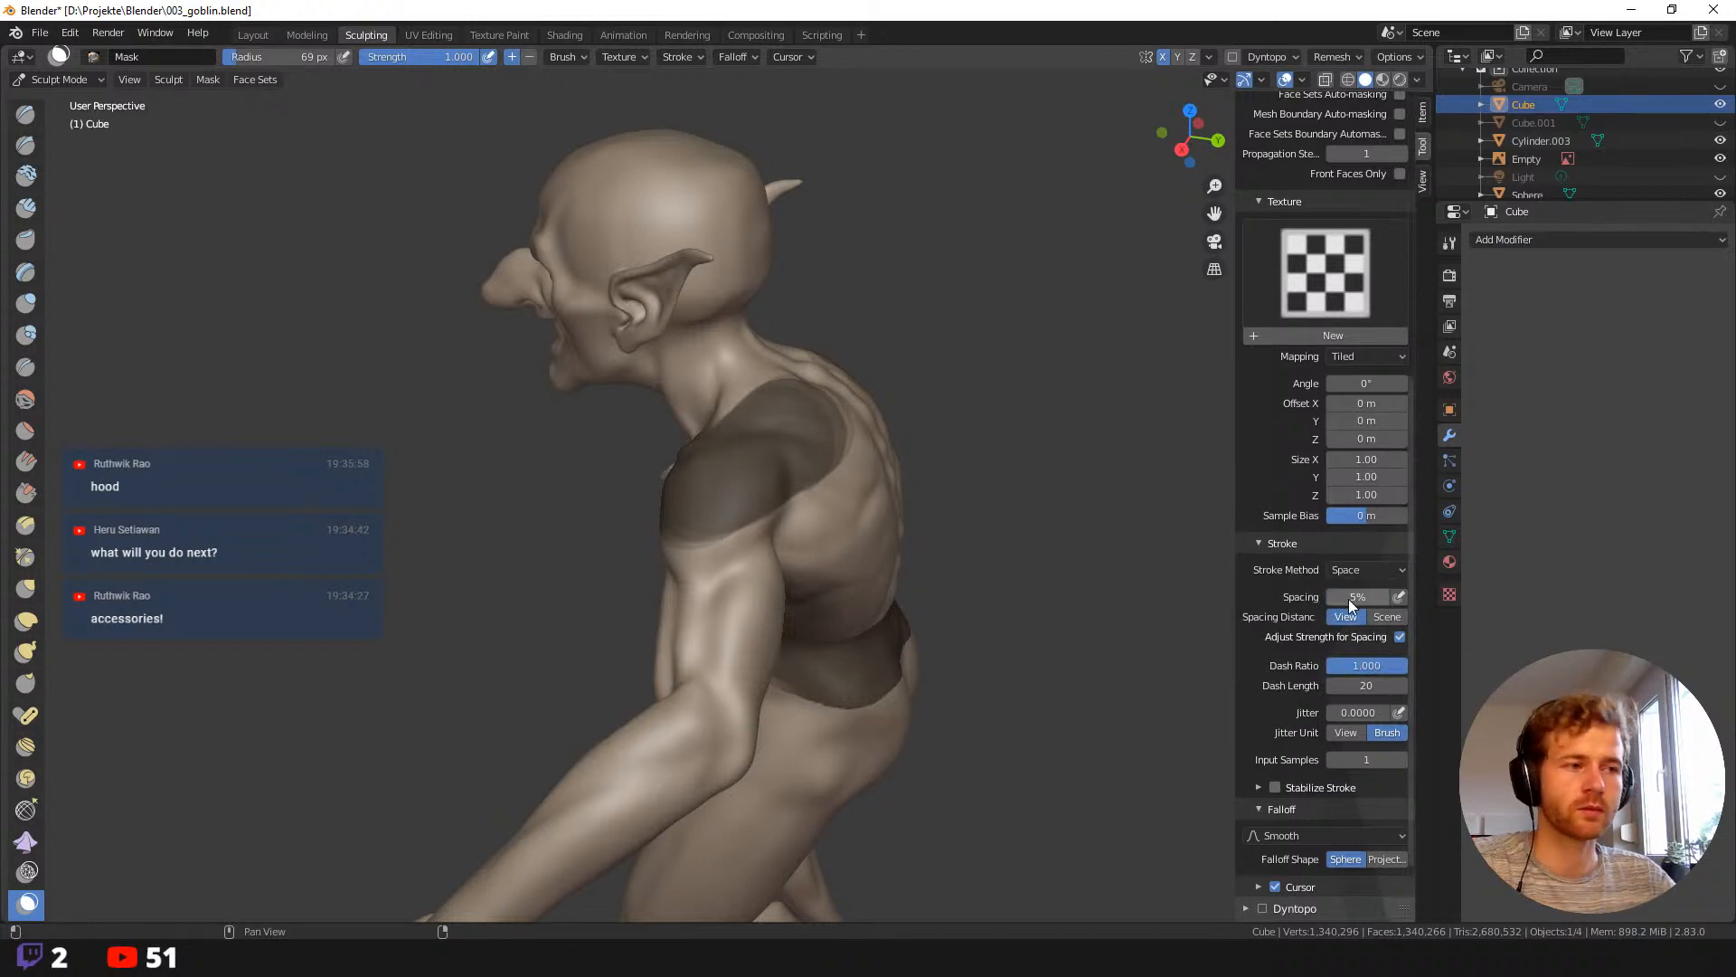
# Mask the shoulder blades, the upper back and the lower back down to the masked waist band.
pyautogui.moveTo(802, 457)
pyautogui.mouseDown()
pyautogui.moveTo(827, 489)
pyautogui.moveTo(832, 462)
pyautogui.mouseUp()
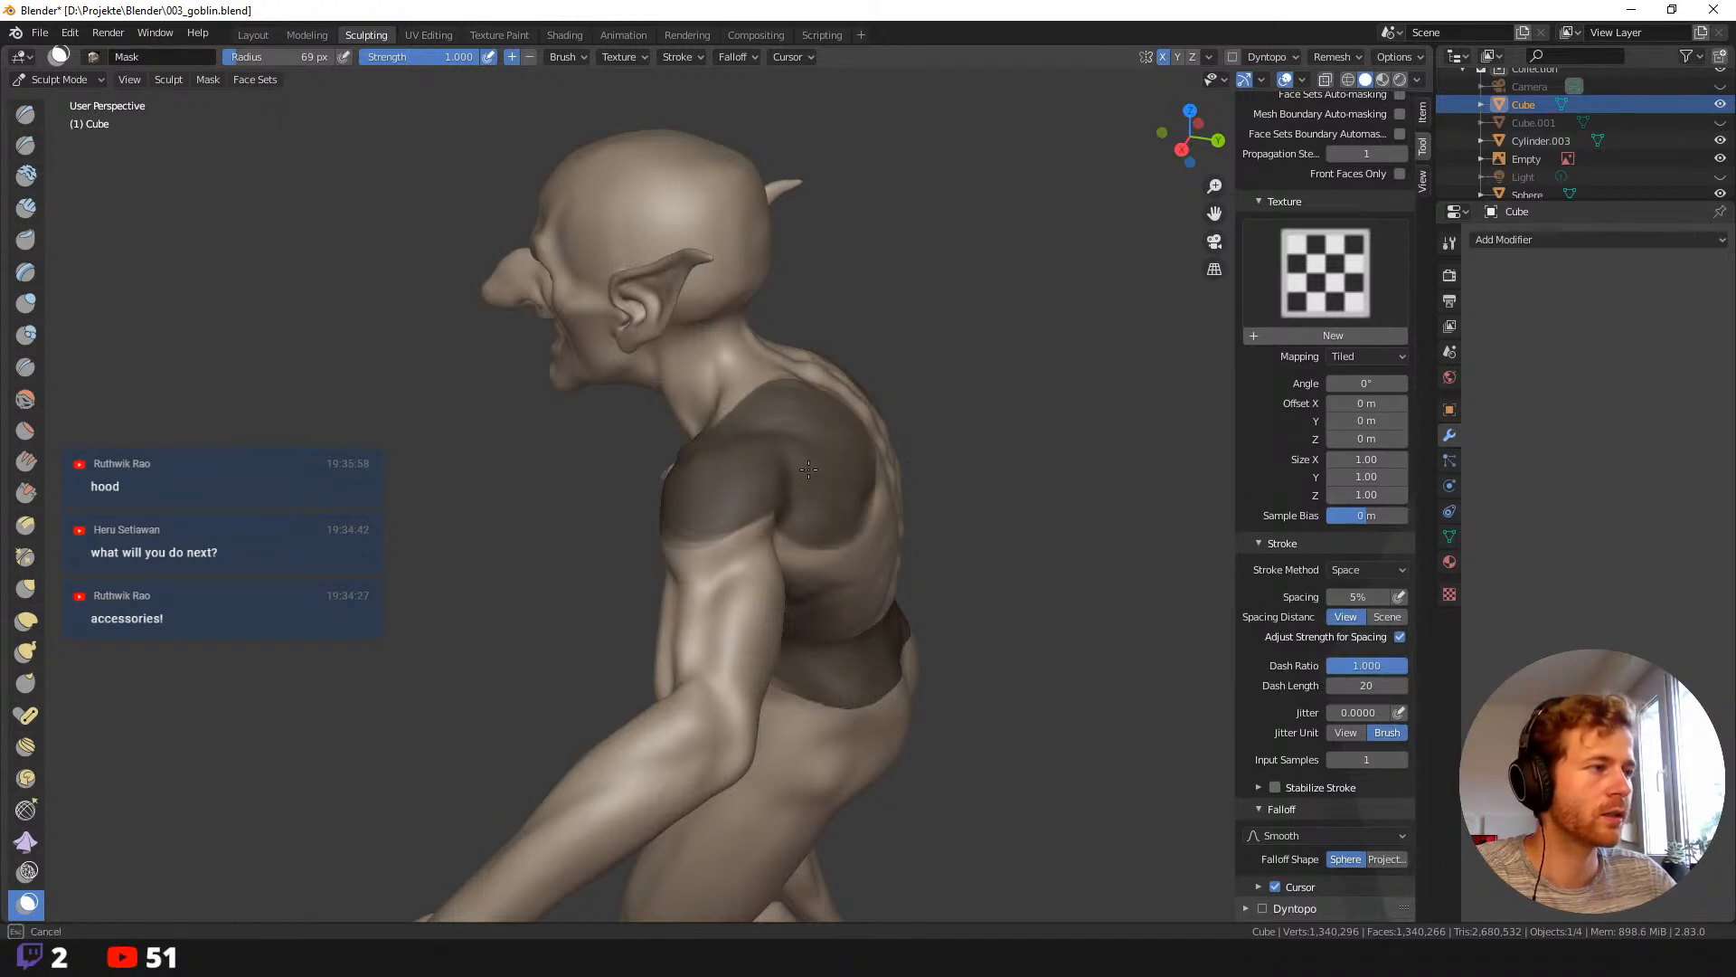
pyautogui.moveTo(915, 438); pyautogui.dragTo(777, 497, button='middle')
pyautogui.moveTo(812, 475)
pyautogui.mouseDown()
pyautogui.moveTo(839, 404)
pyautogui.moveTo(935, 398)
pyautogui.mouseUp()
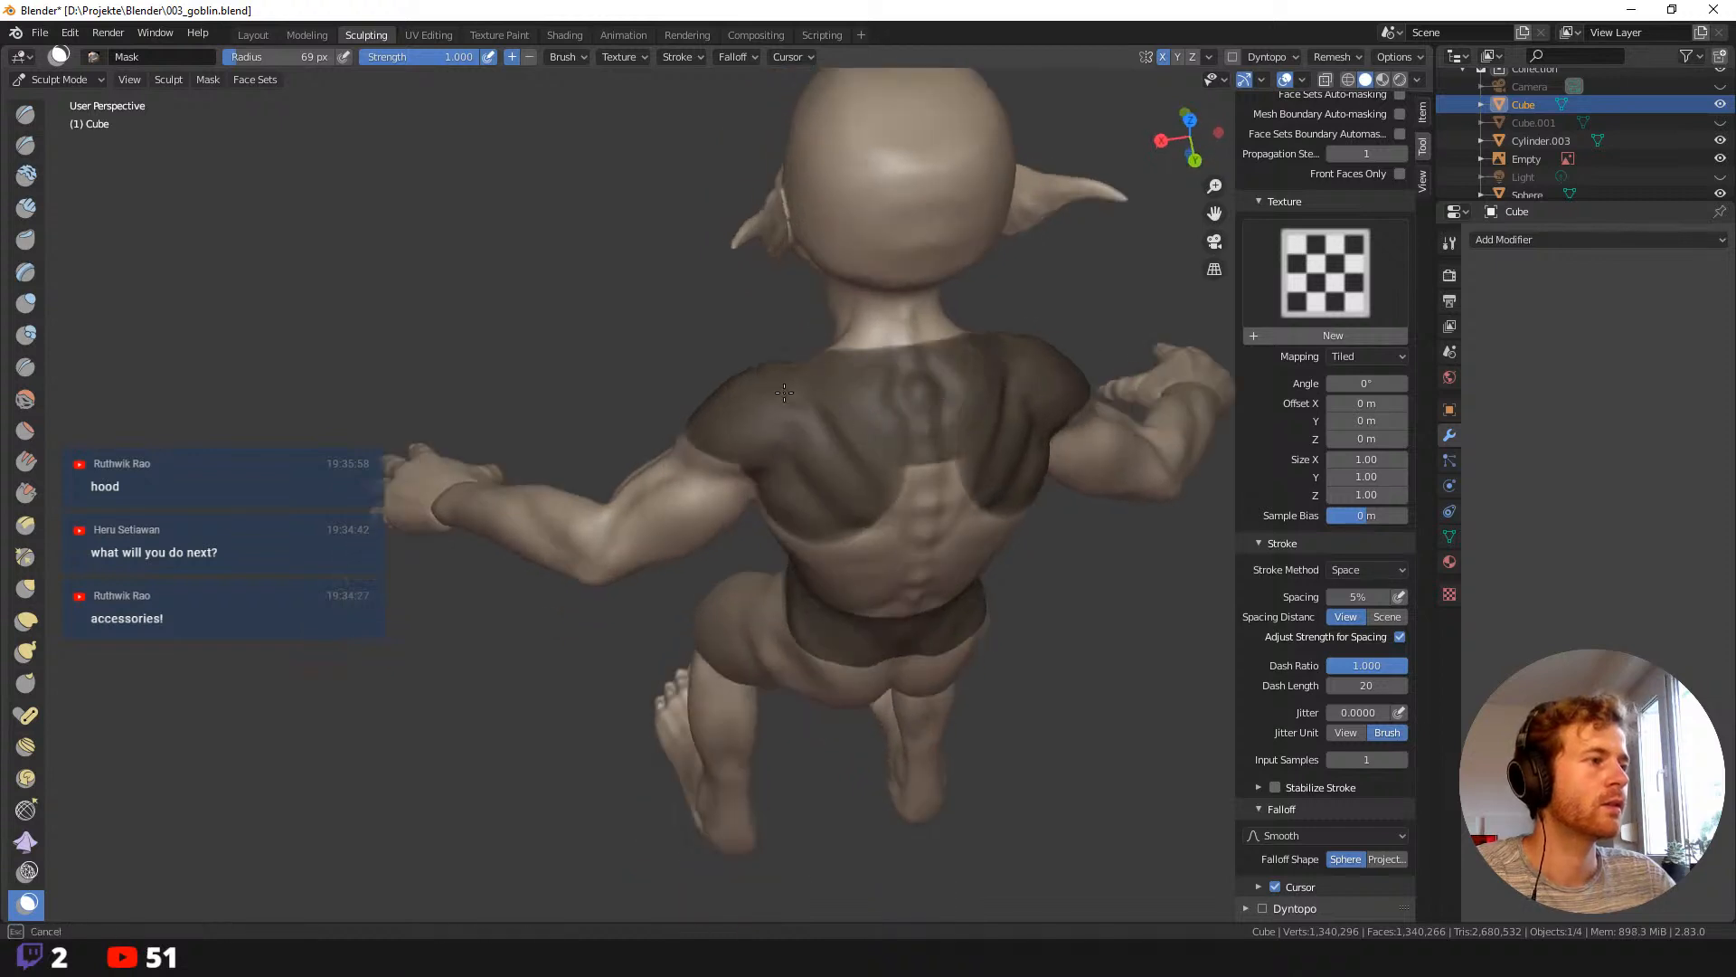
pyautogui.moveTo(806, 405)
pyautogui.mouseDown()
pyautogui.moveTo(918, 488)
pyautogui.moveTo(892, 555)
pyautogui.mouseUp()
pyautogui.moveTo(893, 578); pyautogui.dragTo(901, 523, button='middle')
pyautogui.moveTo(902, 536)
pyautogui.mouseDown()
pyautogui.moveTo(913, 638)
pyautogui.moveTo(837, 631)
pyautogui.moveTo(728, 520)
pyautogui.moveTo(705, 542)
pyautogui.moveTo(717, 504)
pyautogui.mouseUp()
pyautogui.moveTo(717, 504)
pyautogui.mouseDown(button='middle')
pyautogui.moveTo(574, 456)
pyautogui.moveTo(959, 416)
pyautogui.moveTo(886, 438)
pyautogui.mouseUp(button='middle')
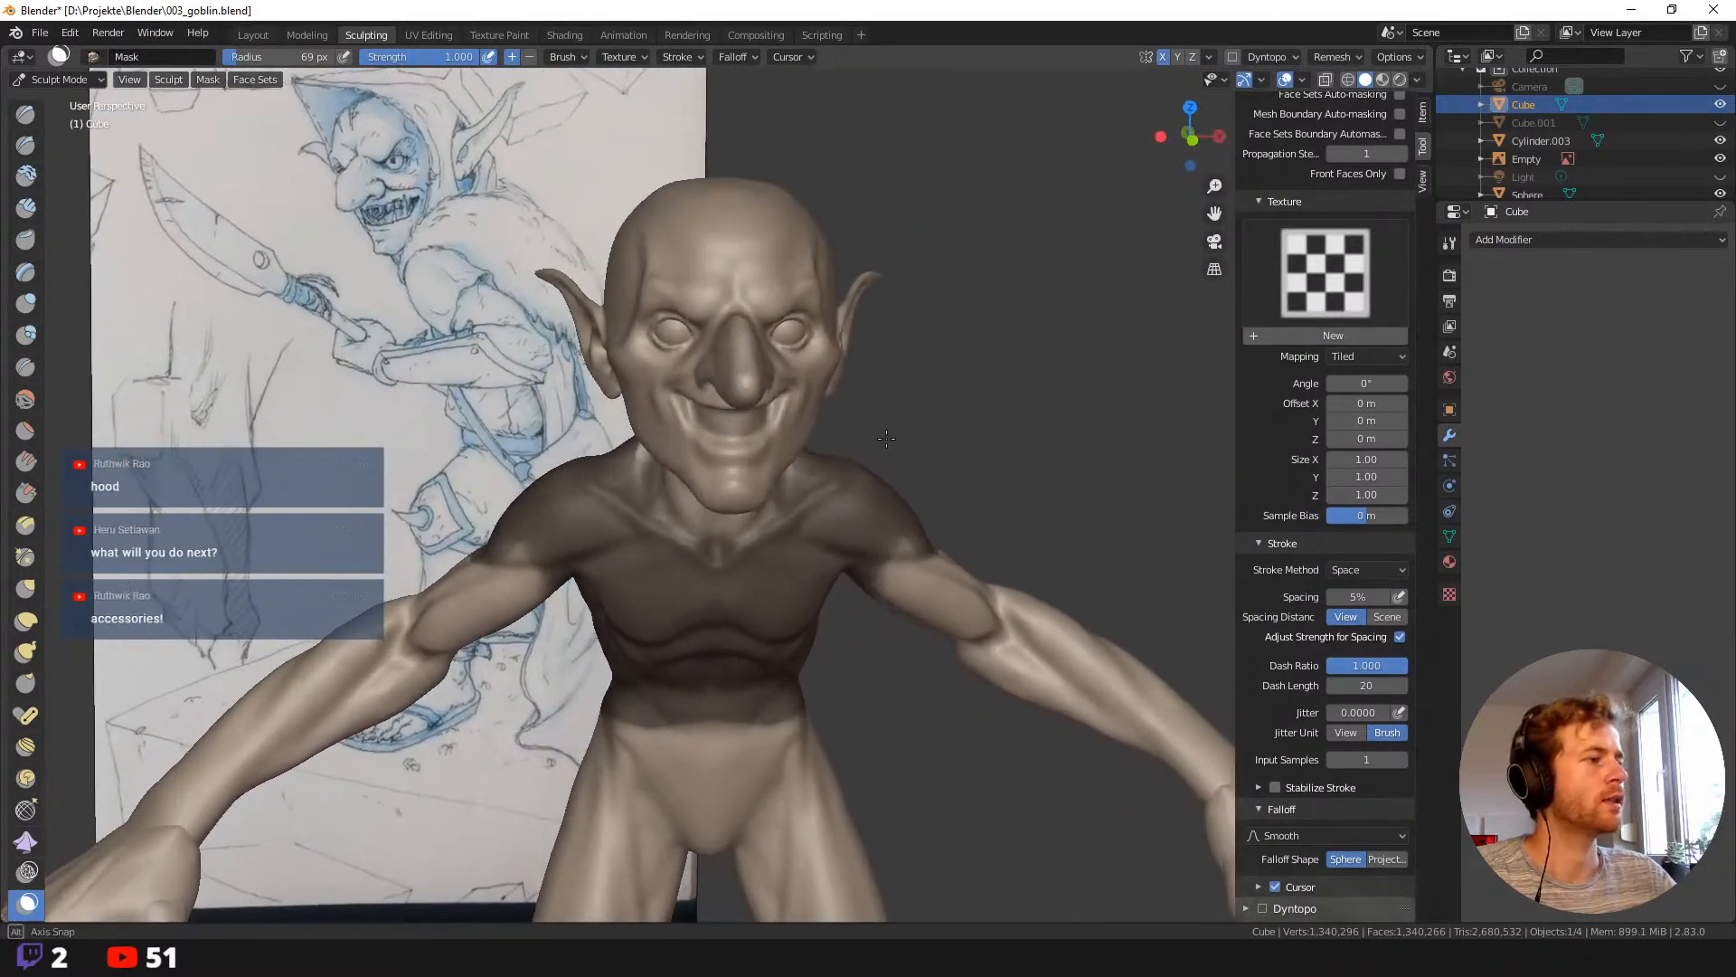
# Extend the mask down both upper arms as short sleeves and clean up the sleeve edge around the arm.
pyautogui.moveTo(887, 507); pyautogui.dragTo(888, 519)
pyautogui.moveTo(907, 513)
pyautogui.mouseDown(button='middle')
pyautogui.moveTo(905, 548)
pyautogui.moveTo(860, 574)
pyautogui.mouseUp(button='middle')
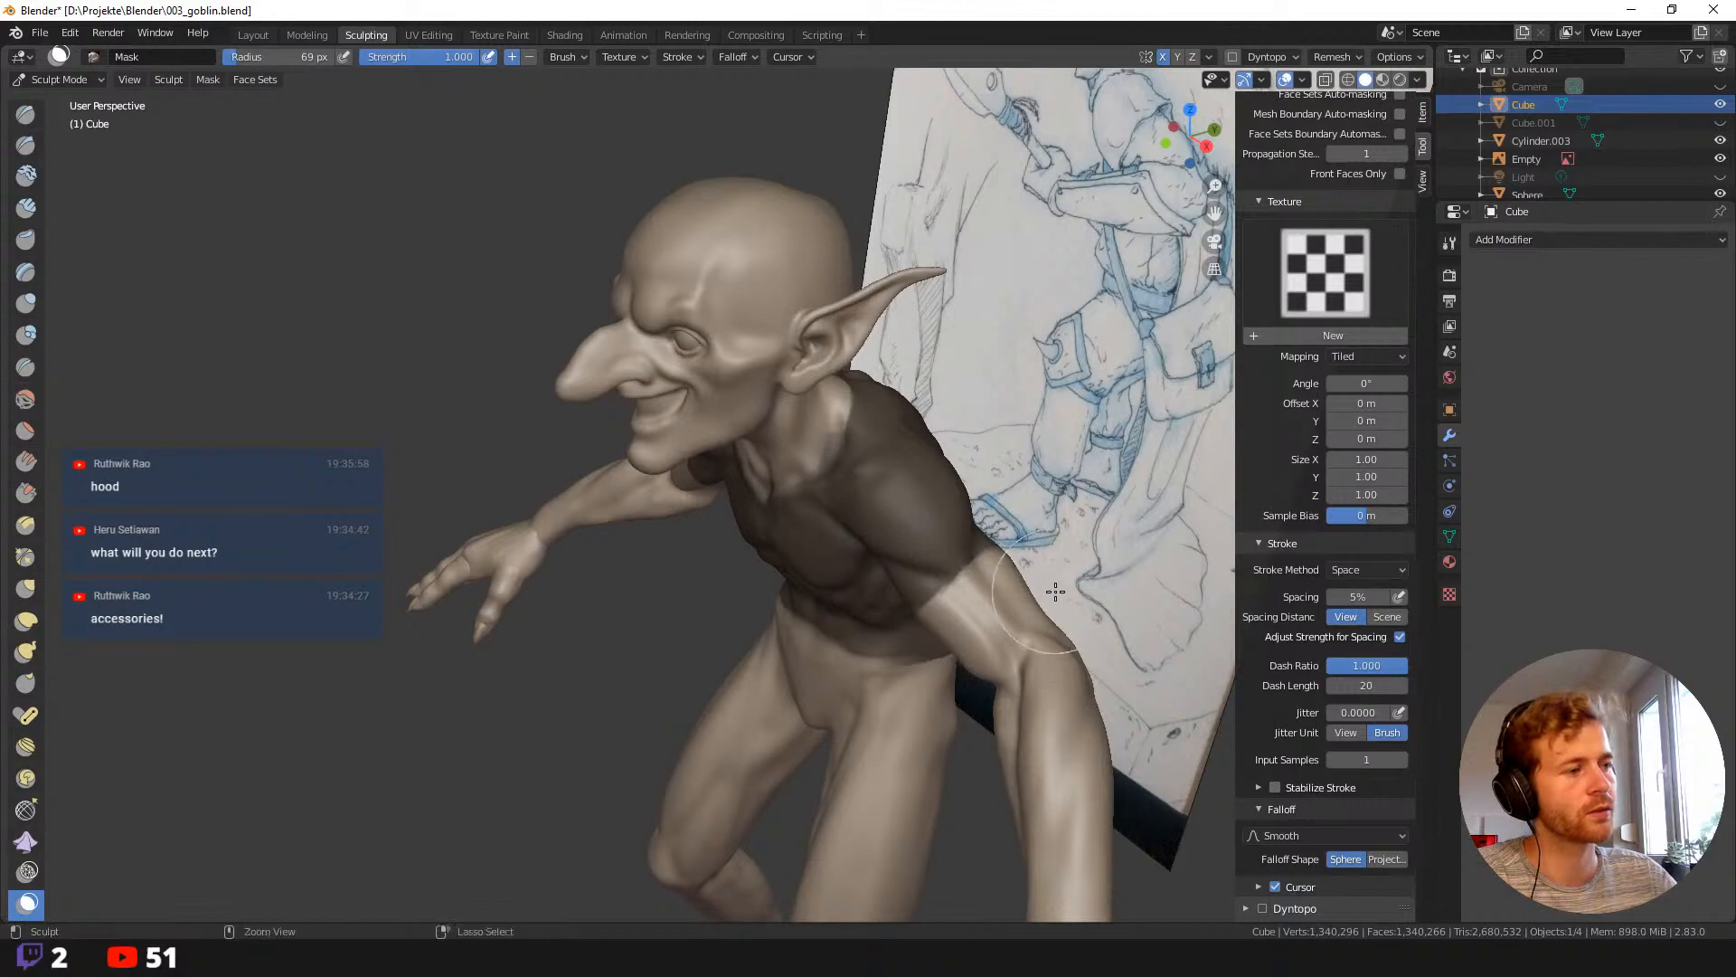
pyautogui.moveTo(1054, 589); pyautogui.dragTo(805, 596, button='middle')
pyautogui.moveTo(1015, 632)
pyautogui.mouseDown()
pyautogui.moveTo(1013, 618)
pyautogui.moveTo(1049, 687)
pyautogui.mouseUp()
pyautogui.moveTo(1086, 786); pyautogui.dragTo(1038, 665, button='middle')
pyautogui.moveTo(1041, 668)
pyautogui.keyDown('ctrl'); pyautogui.mouseDown()
pyautogui.moveTo(1072, 684)
pyautogui.moveTo(1097, 622)
pyautogui.mouseUp(); pyautogui.keyUp('ctrl')
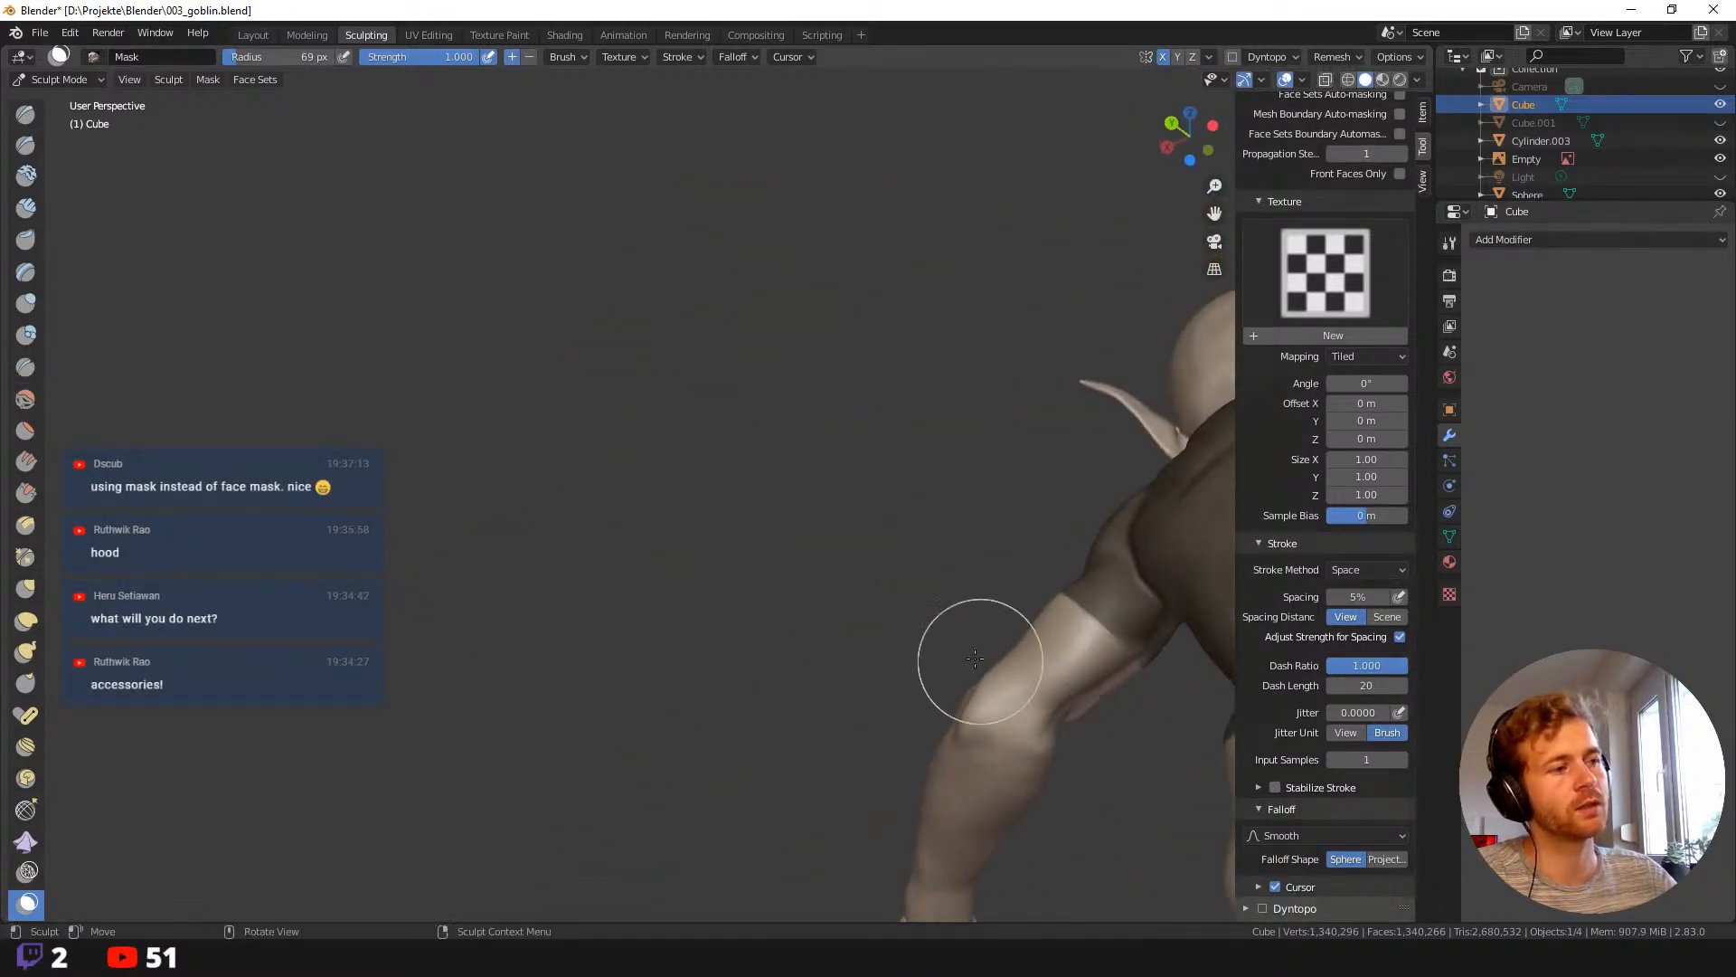
pyautogui.moveTo(975, 657); pyautogui.dragTo(797, 644, button='middle')
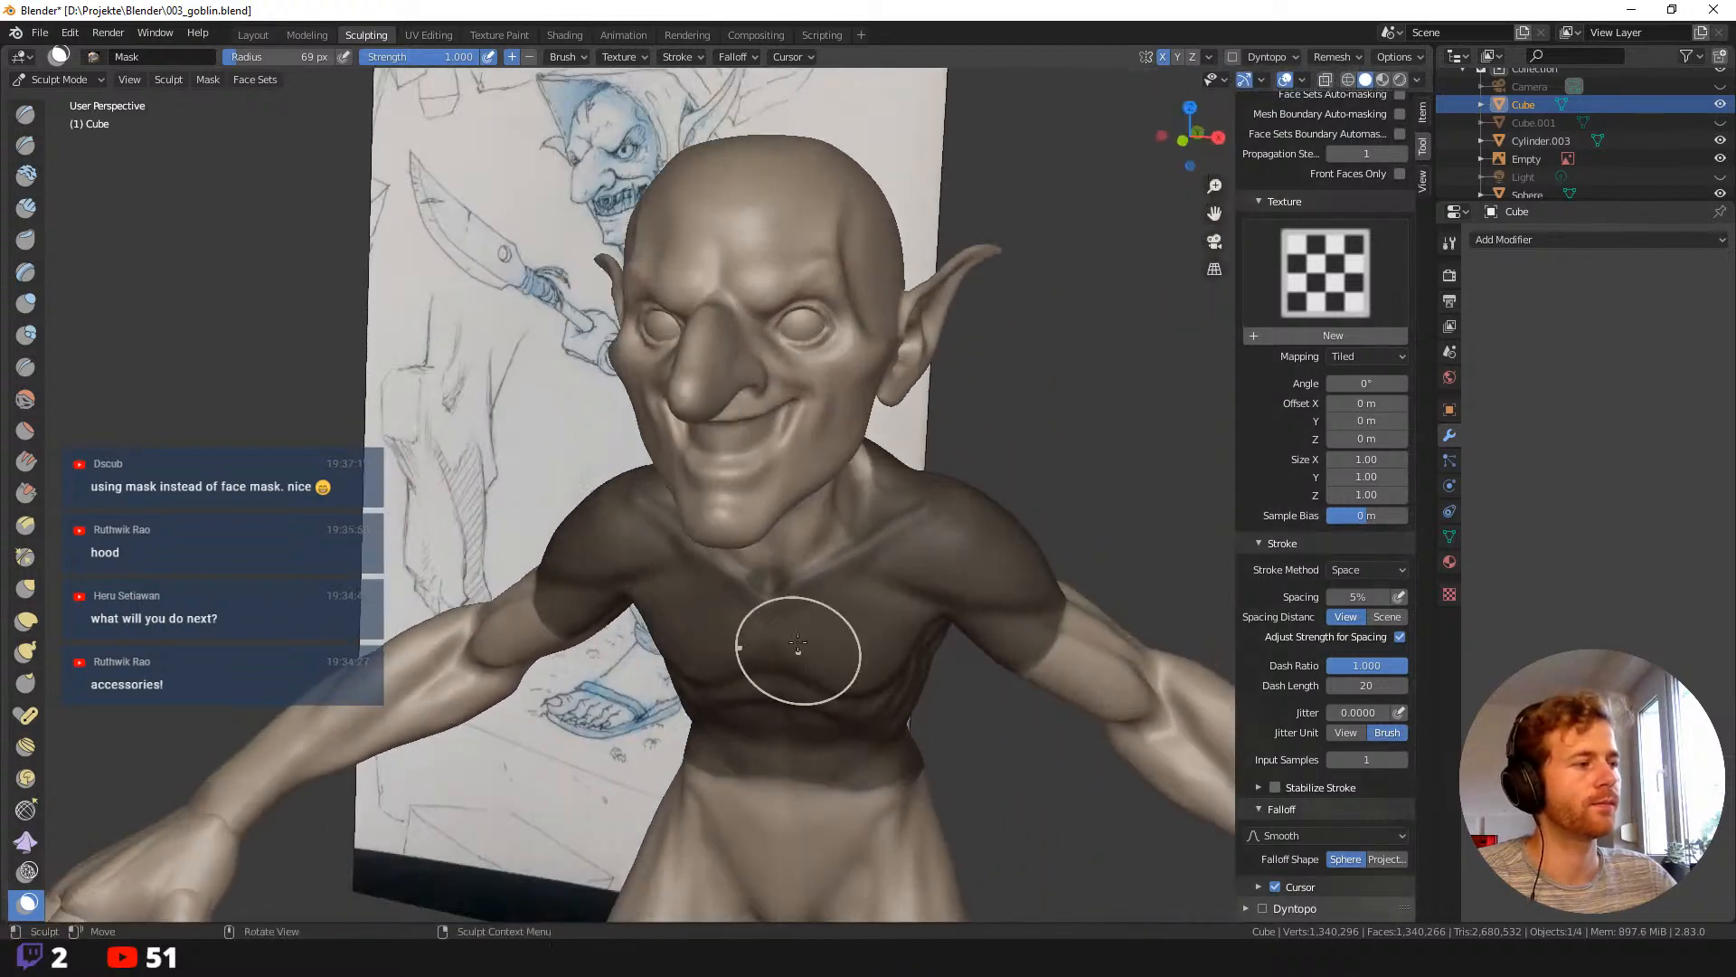
# Reduce the Mask brush radius to 35 px and trim the mask around the neck into a neckline.
pyautogui.press('f')
pyautogui.click(805, 506)
pyautogui.moveTo(894, 560); pyautogui.dragTo(805, 493, button='middle')
pyautogui.moveTo(827, 451)
pyautogui.keyDown('ctrl'); pyautogui.mouseDown()
pyautogui.moveTo(832, 485)
pyautogui.moveTo(742, 565)
pyautogui.mouseUp(); pyautogui.keyUp('ctrl')
pyautogui.moveTo(782, 587)
pyautogui.mouseDown(button='middle')
pyautogui.moveTo(711, 567)
pyautogui.moveTo(737, 586)
pyautogui.moveTo(702, 589)
pyautogui.moveTo(718, 585)
pyautogui.moveTo(689, 515)
pyautogui.mouseUp(button='middle')
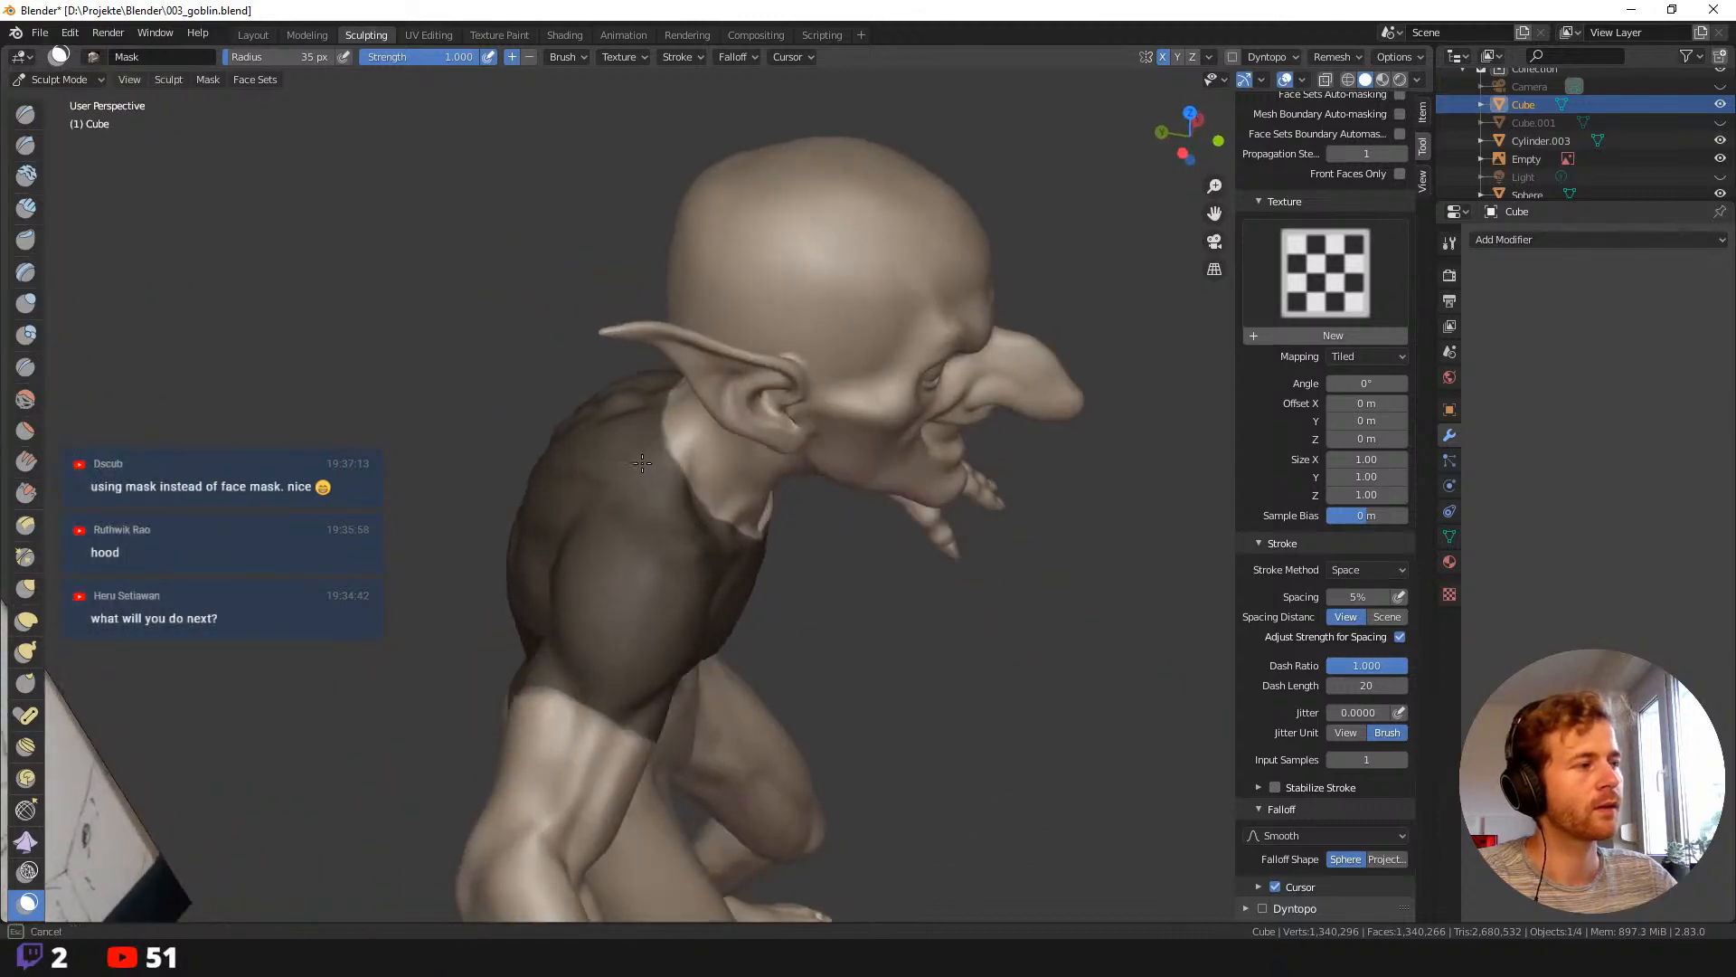
pyautogui.moveTo(642, 463); pyautogui.dragTo(509, 428, button='middle')
# Refine the point of the masked neckline between the collarbones and check it from the side.
pyautogui.scroll(-5, 767, 387)
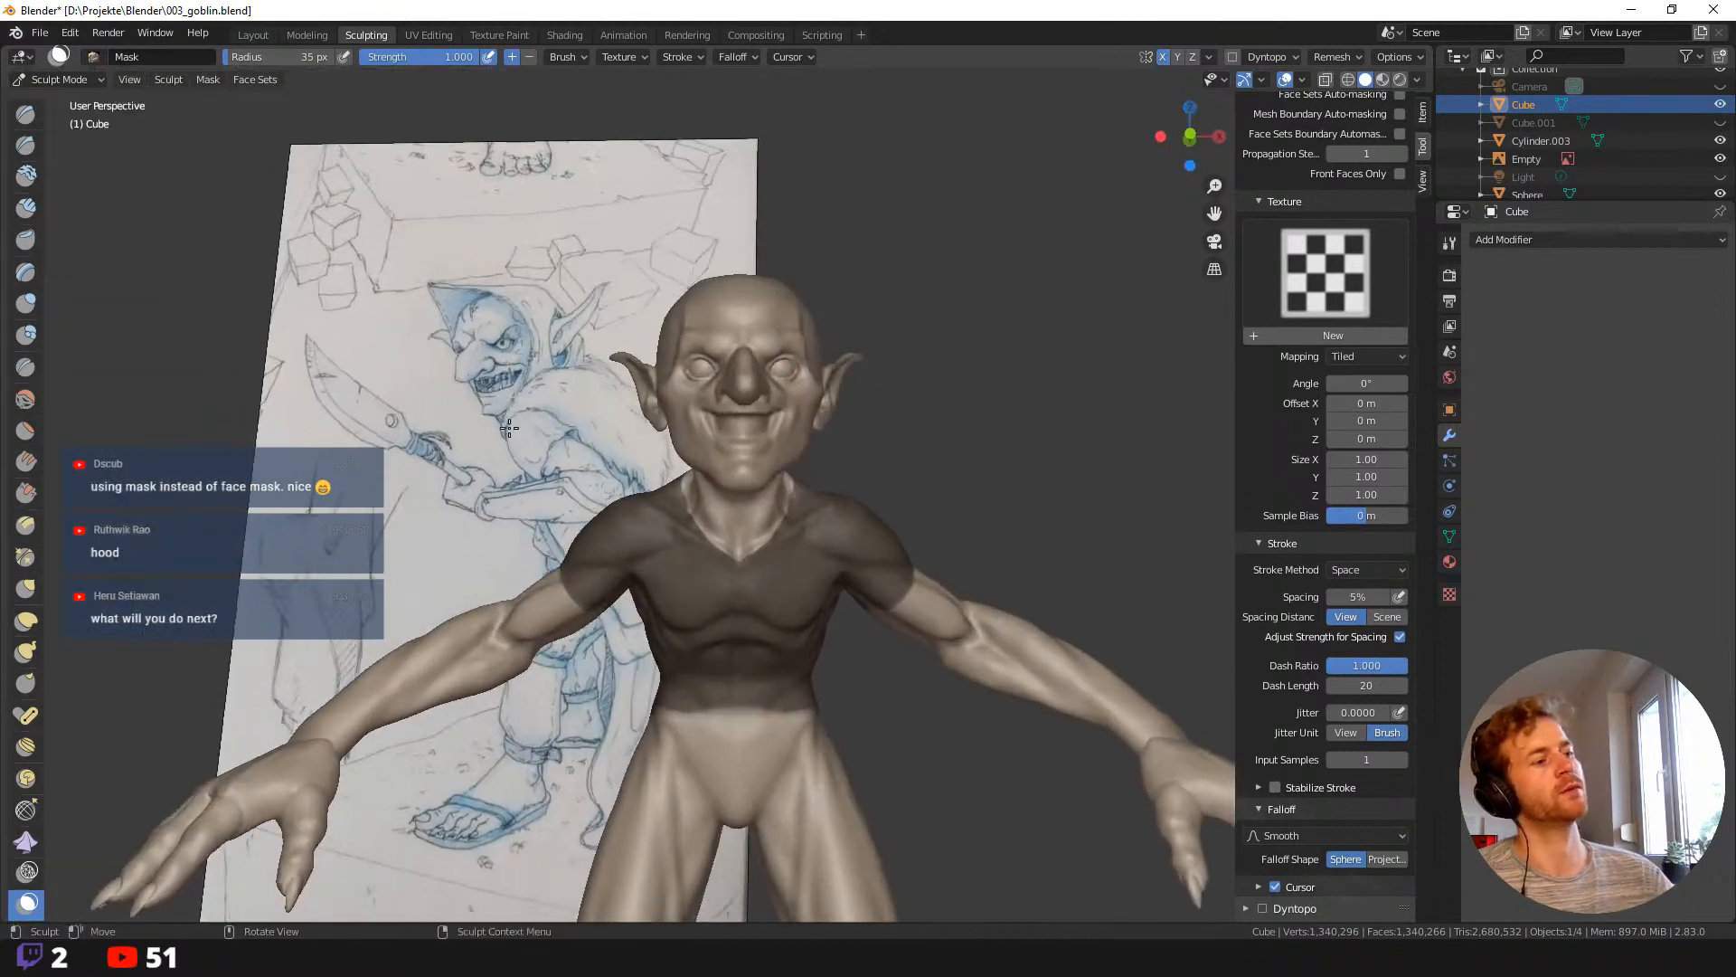
pyautogui.moveTo(788, 557); pyautogui.dragTo(752, 558, button='middle')
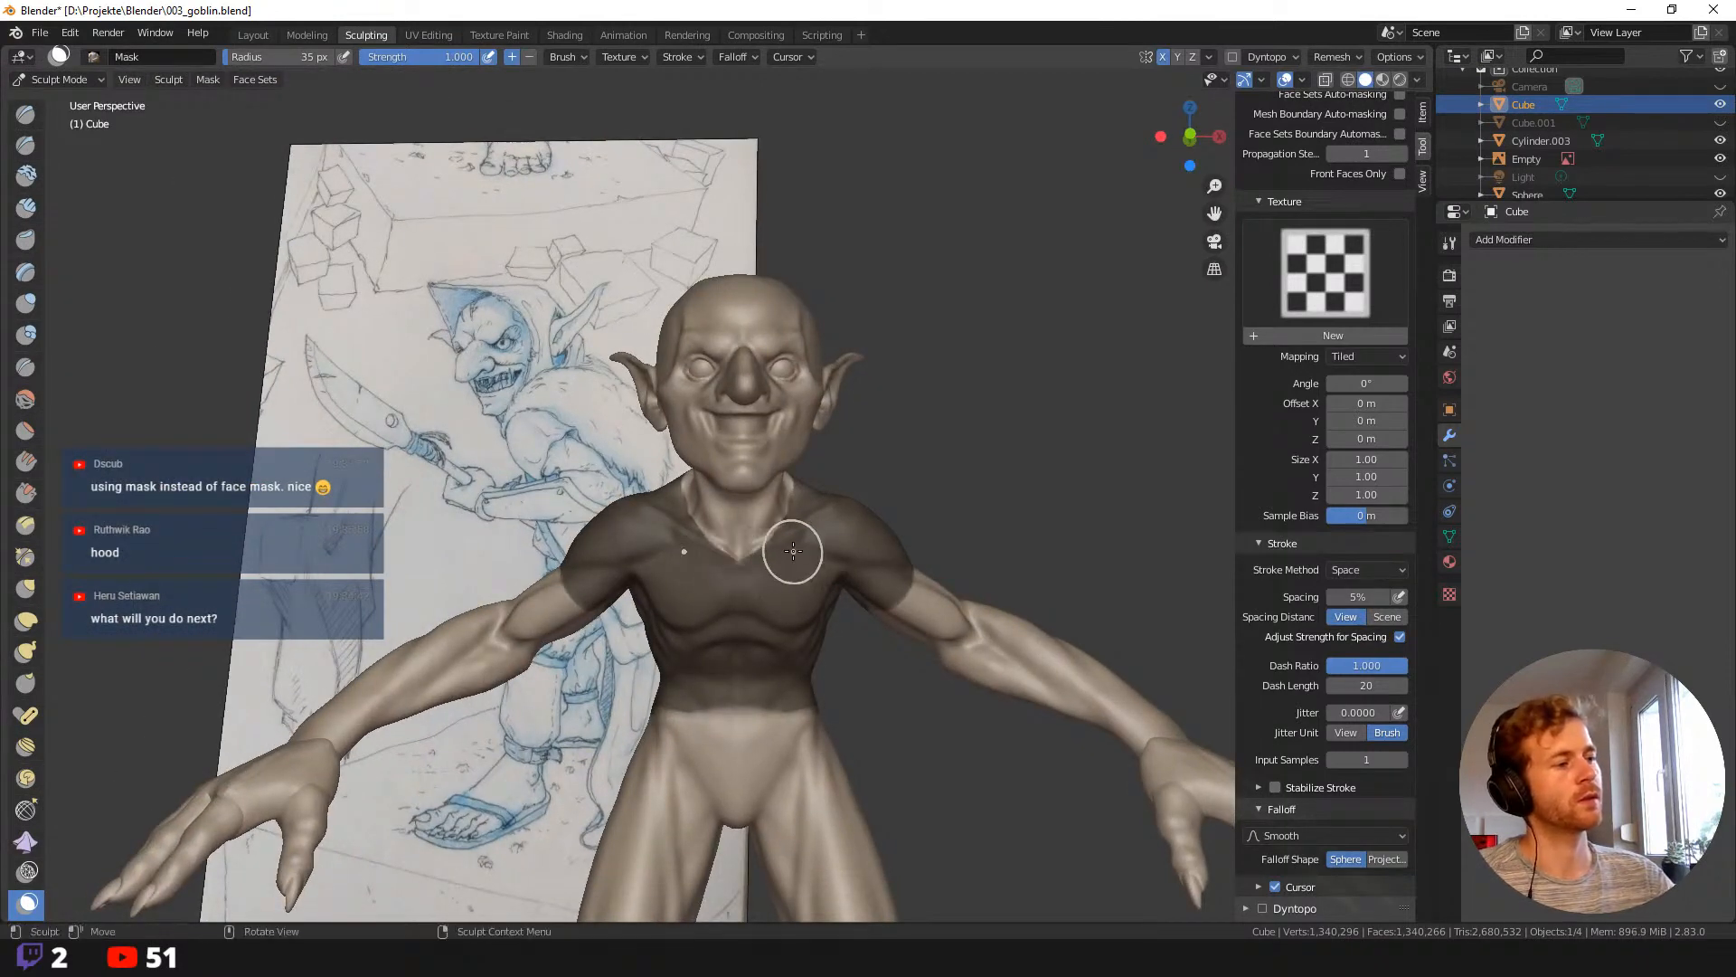
pyautogui.moveTo(795, 542); pyautogui.dragTo(756, 576)
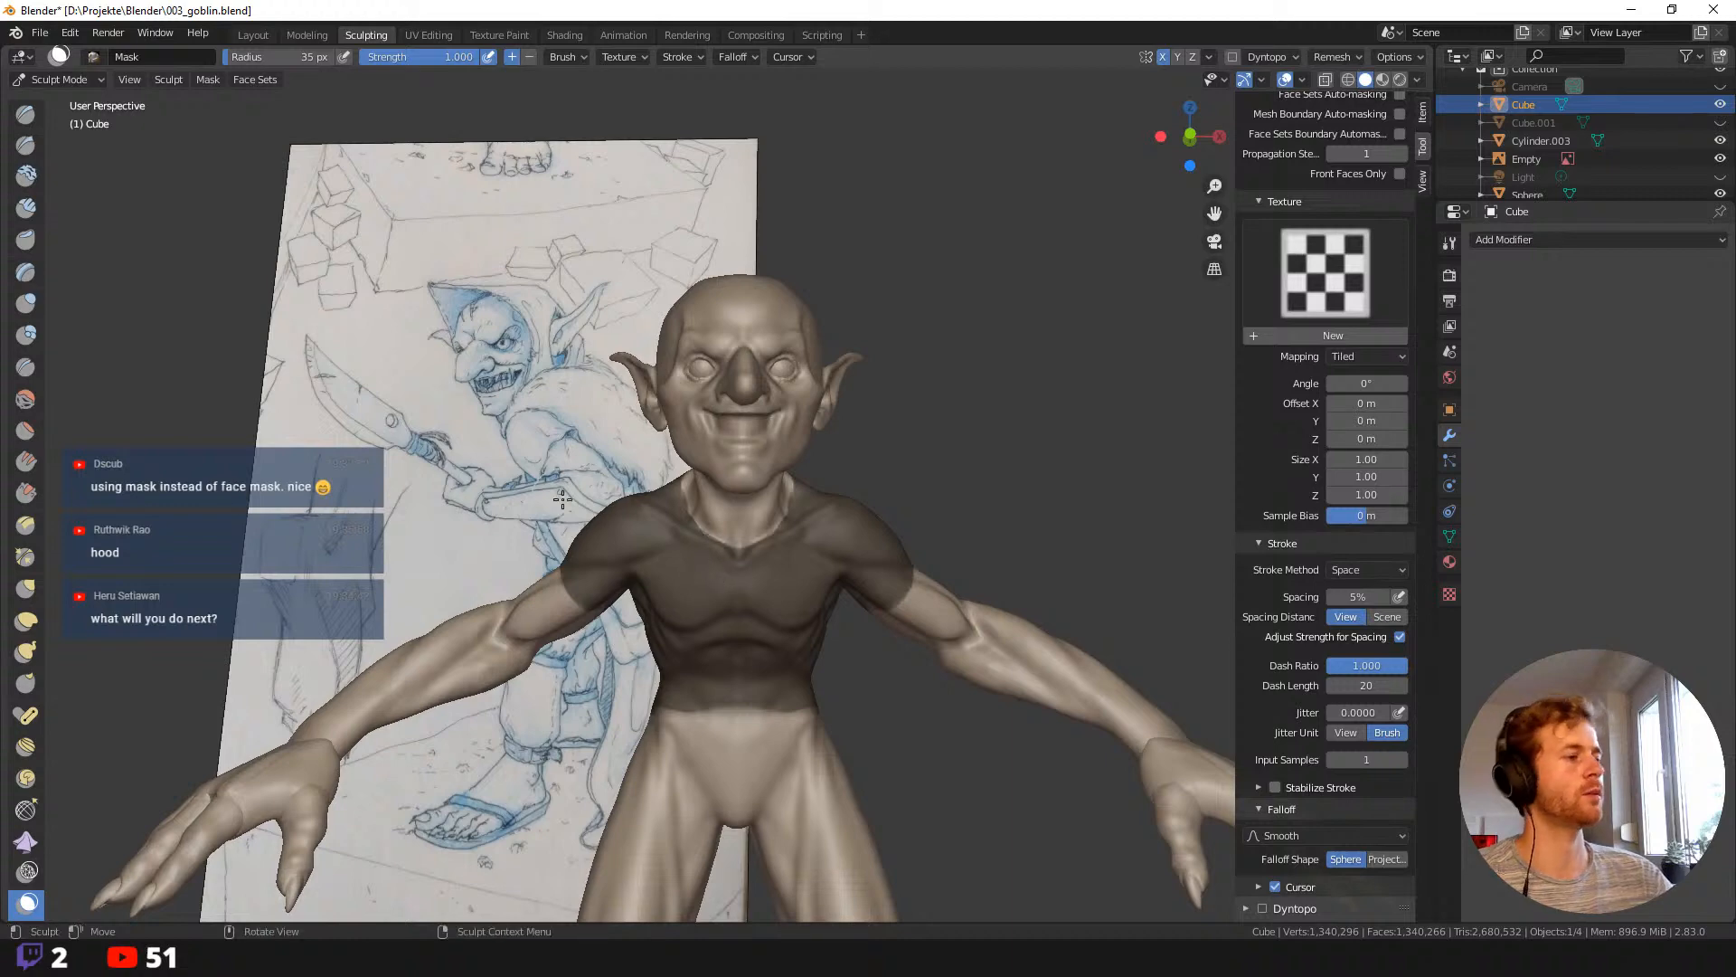
pyautogui.moveTo(563, 500)
pyautogui.mouseDown(button='middle')
pyautogui.moveTo(678, 555)
pyautogui.moveTo(636, 520)
pyautogui.mouseUp(button='middle')
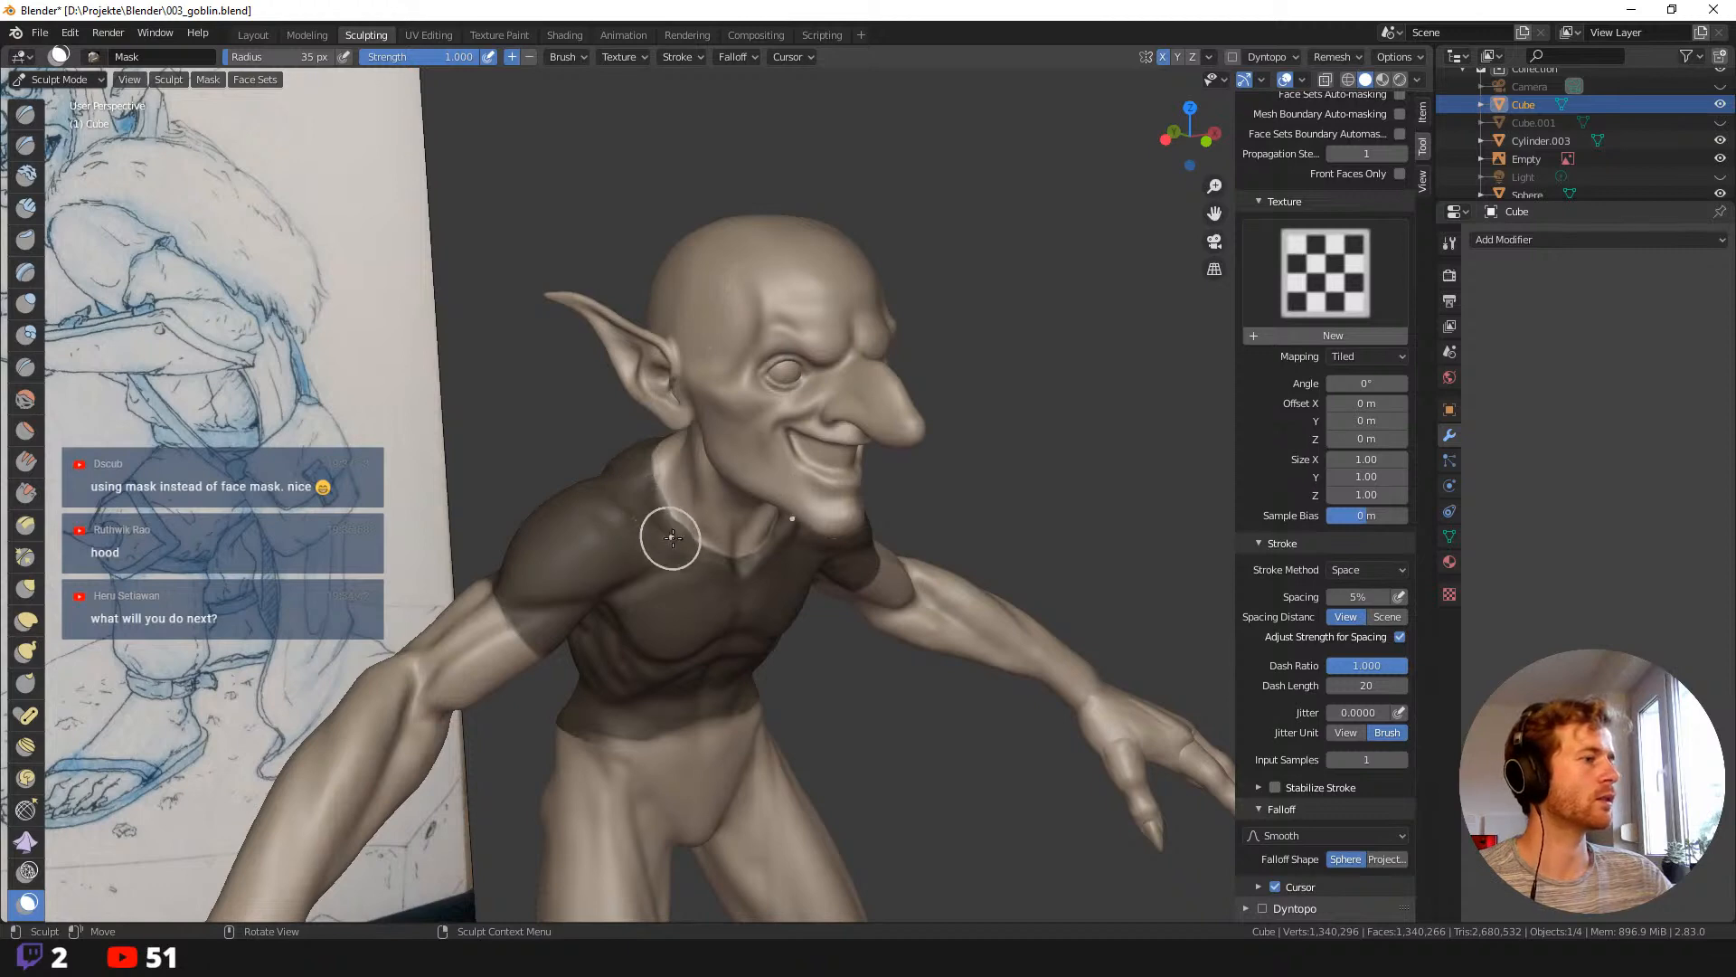
pyautogui.moveTo(600, 546); pyautogui.dragTo(642, 526, button='middle')
# Extract the masked torso area as a separate shirt mesh with Mask Extract.
pyautogui.click(208, 78)
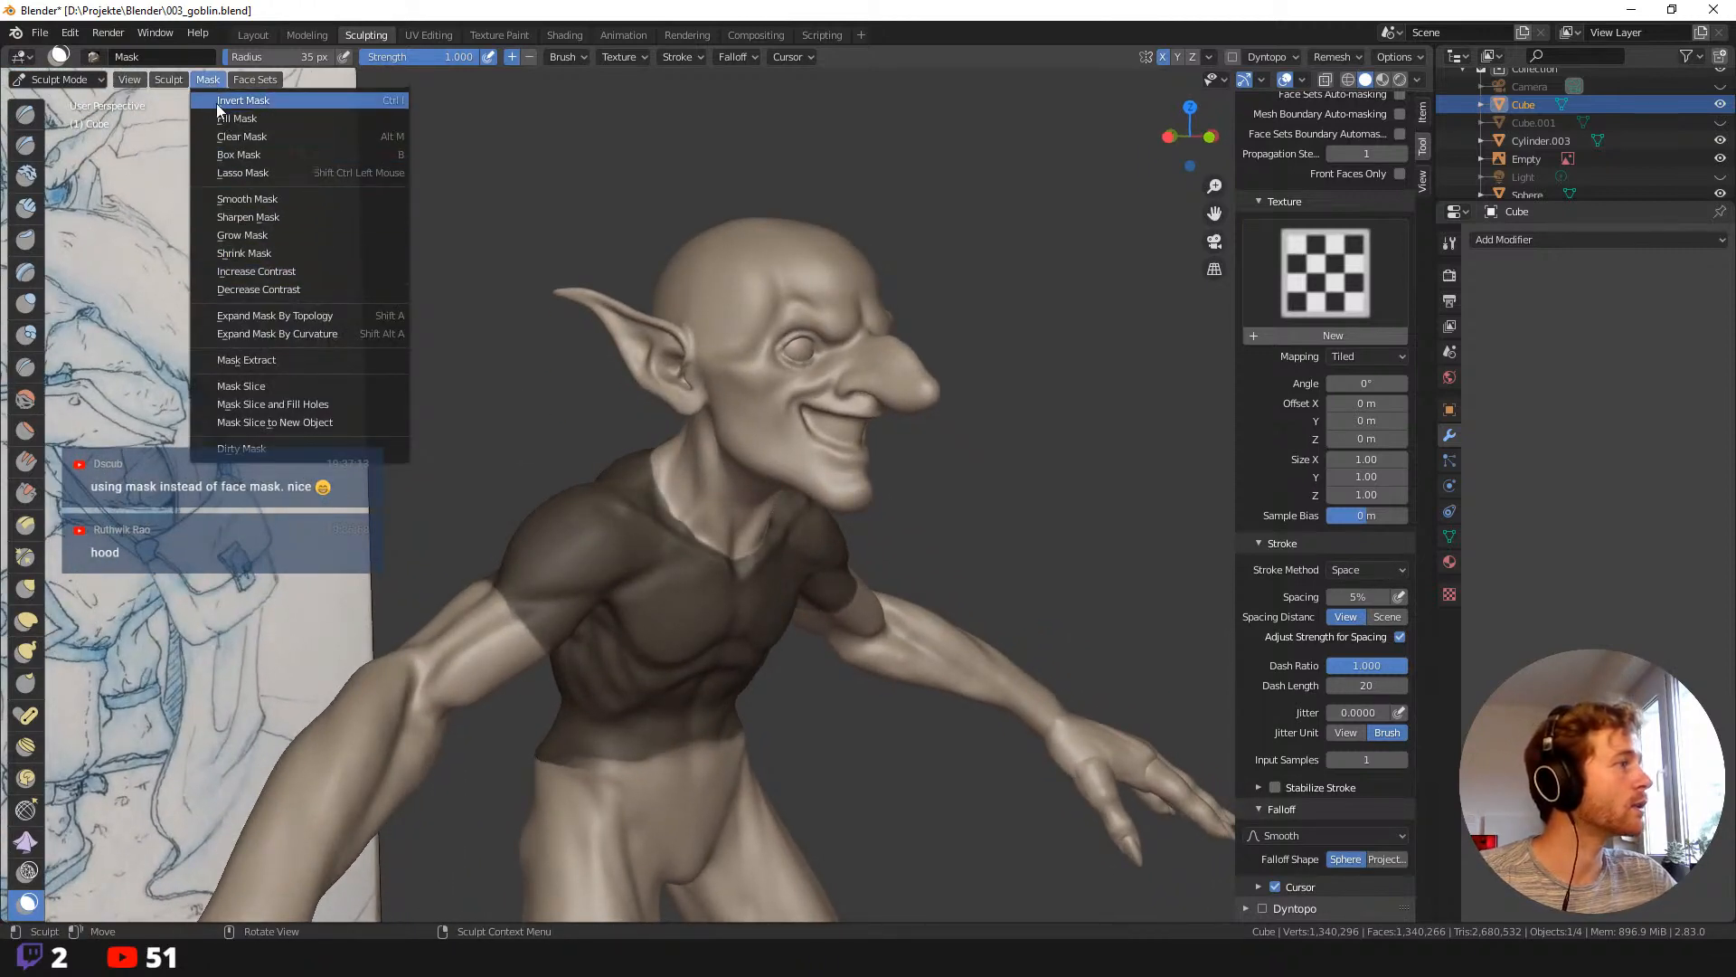
pyautogui.click(260, 80)
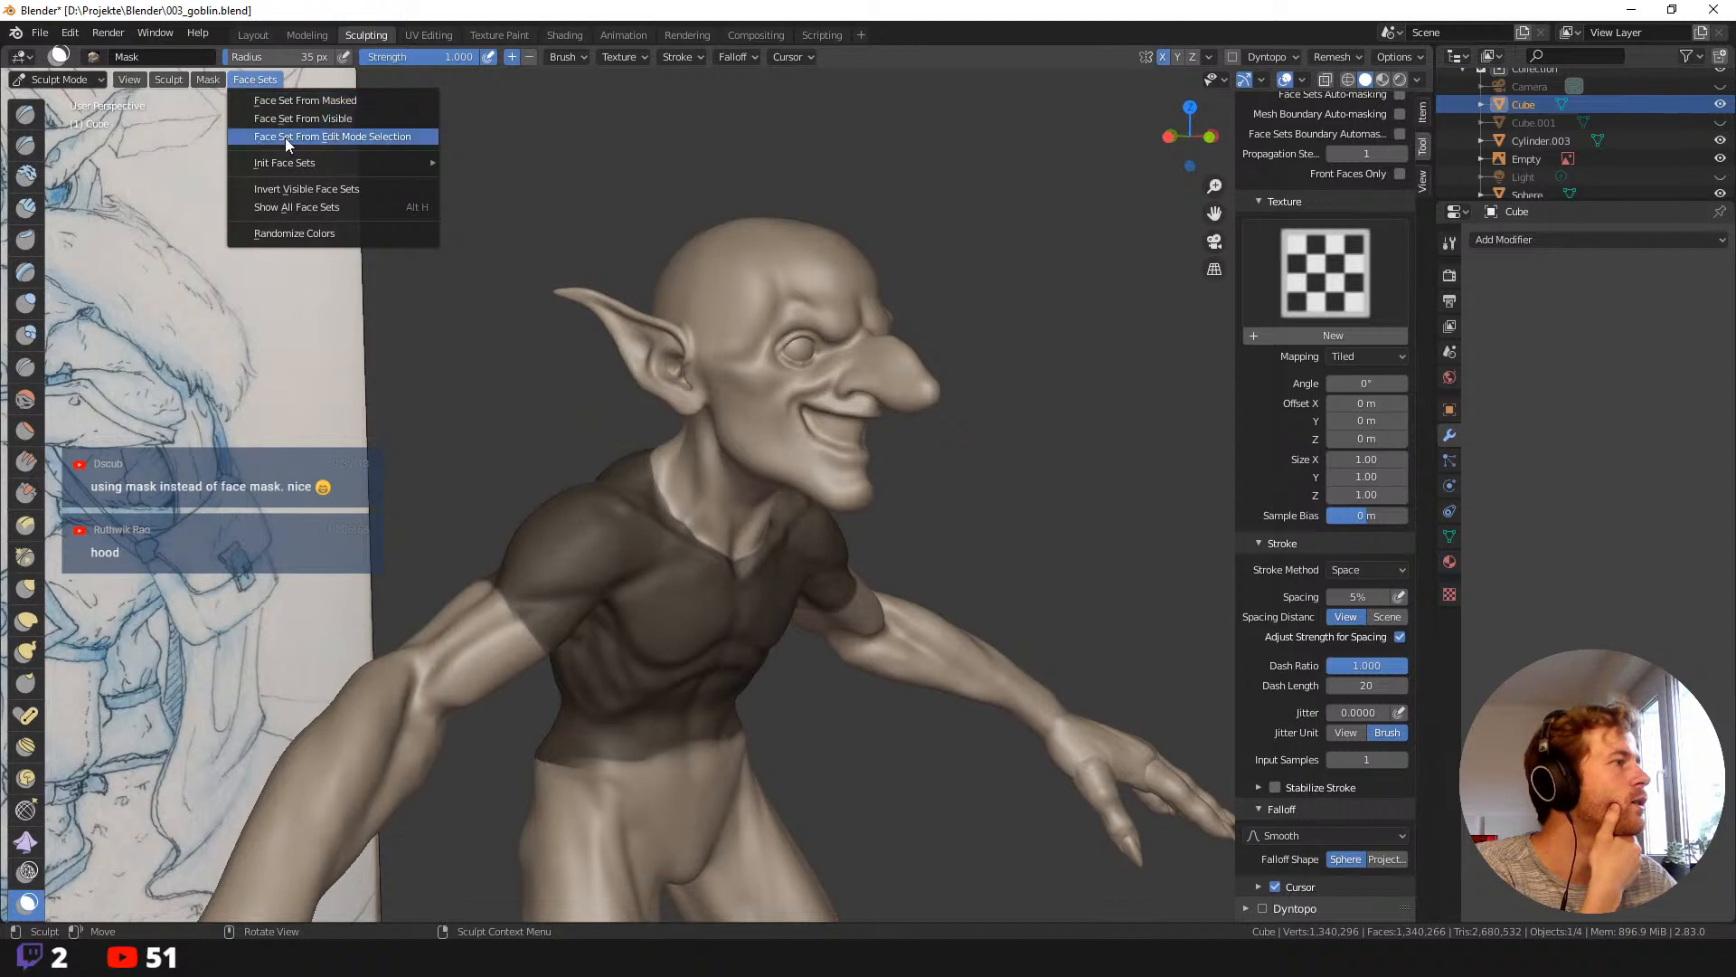
pyautogui.click(210, 82)
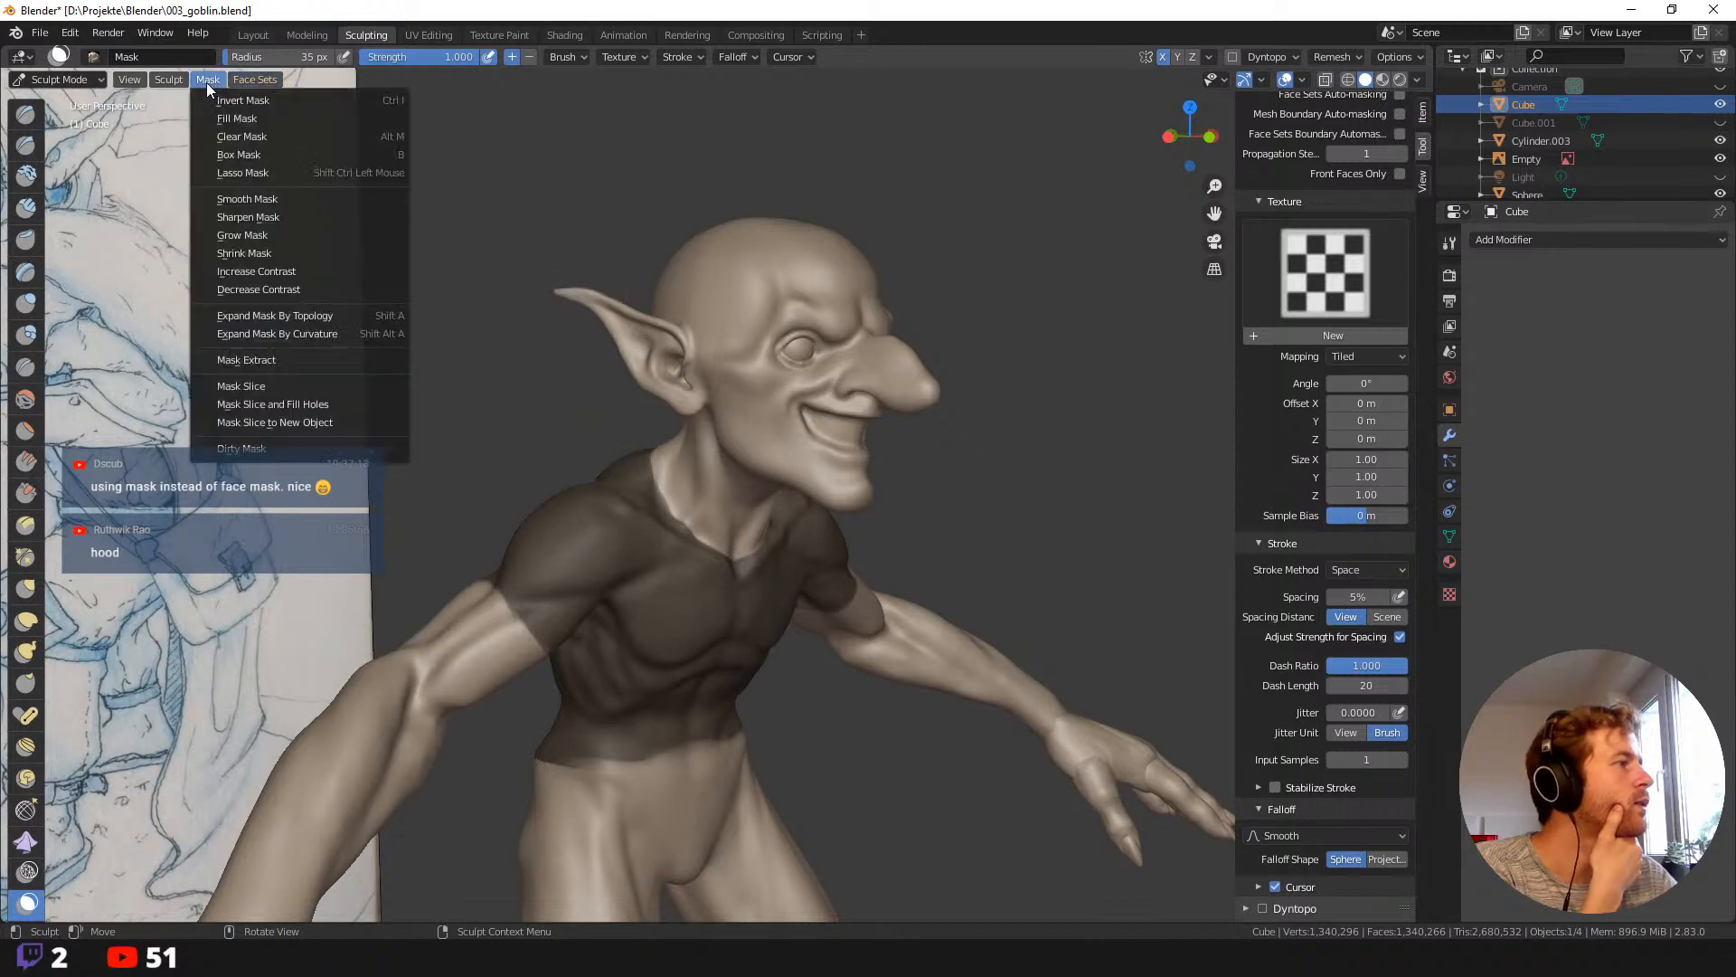
pyautogui.click(263, 362)
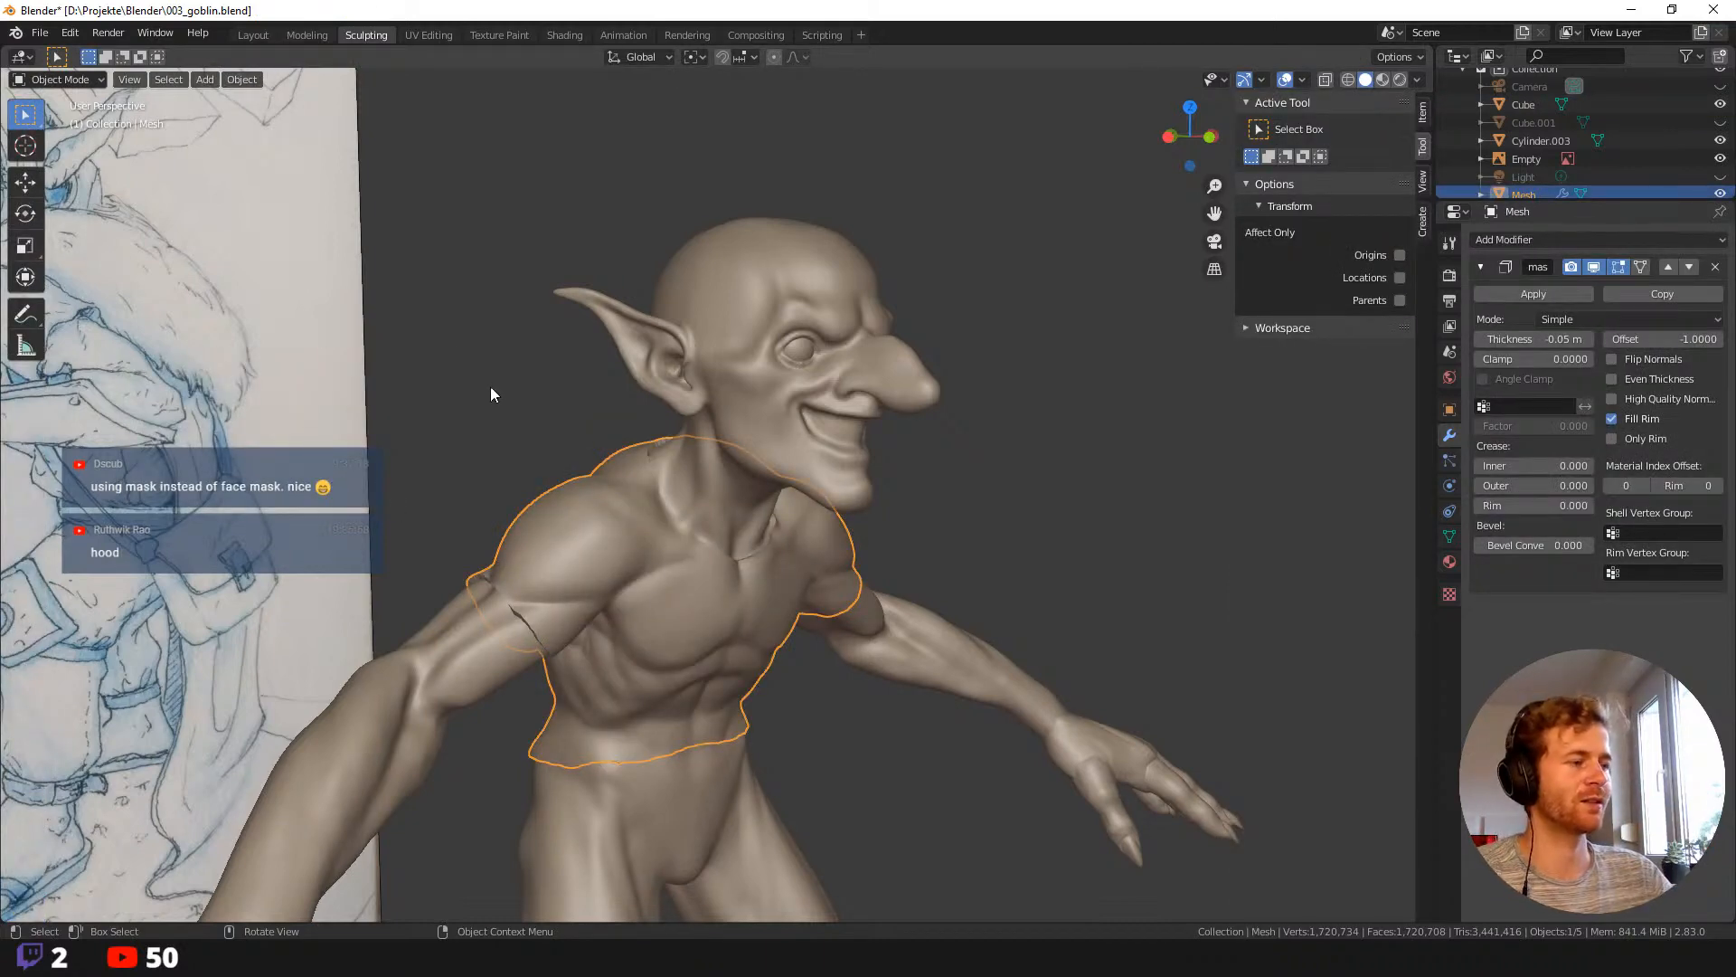
pyautogui.moveTo(481, 461); pyautogui.dragTo(472, 393, button='middle')
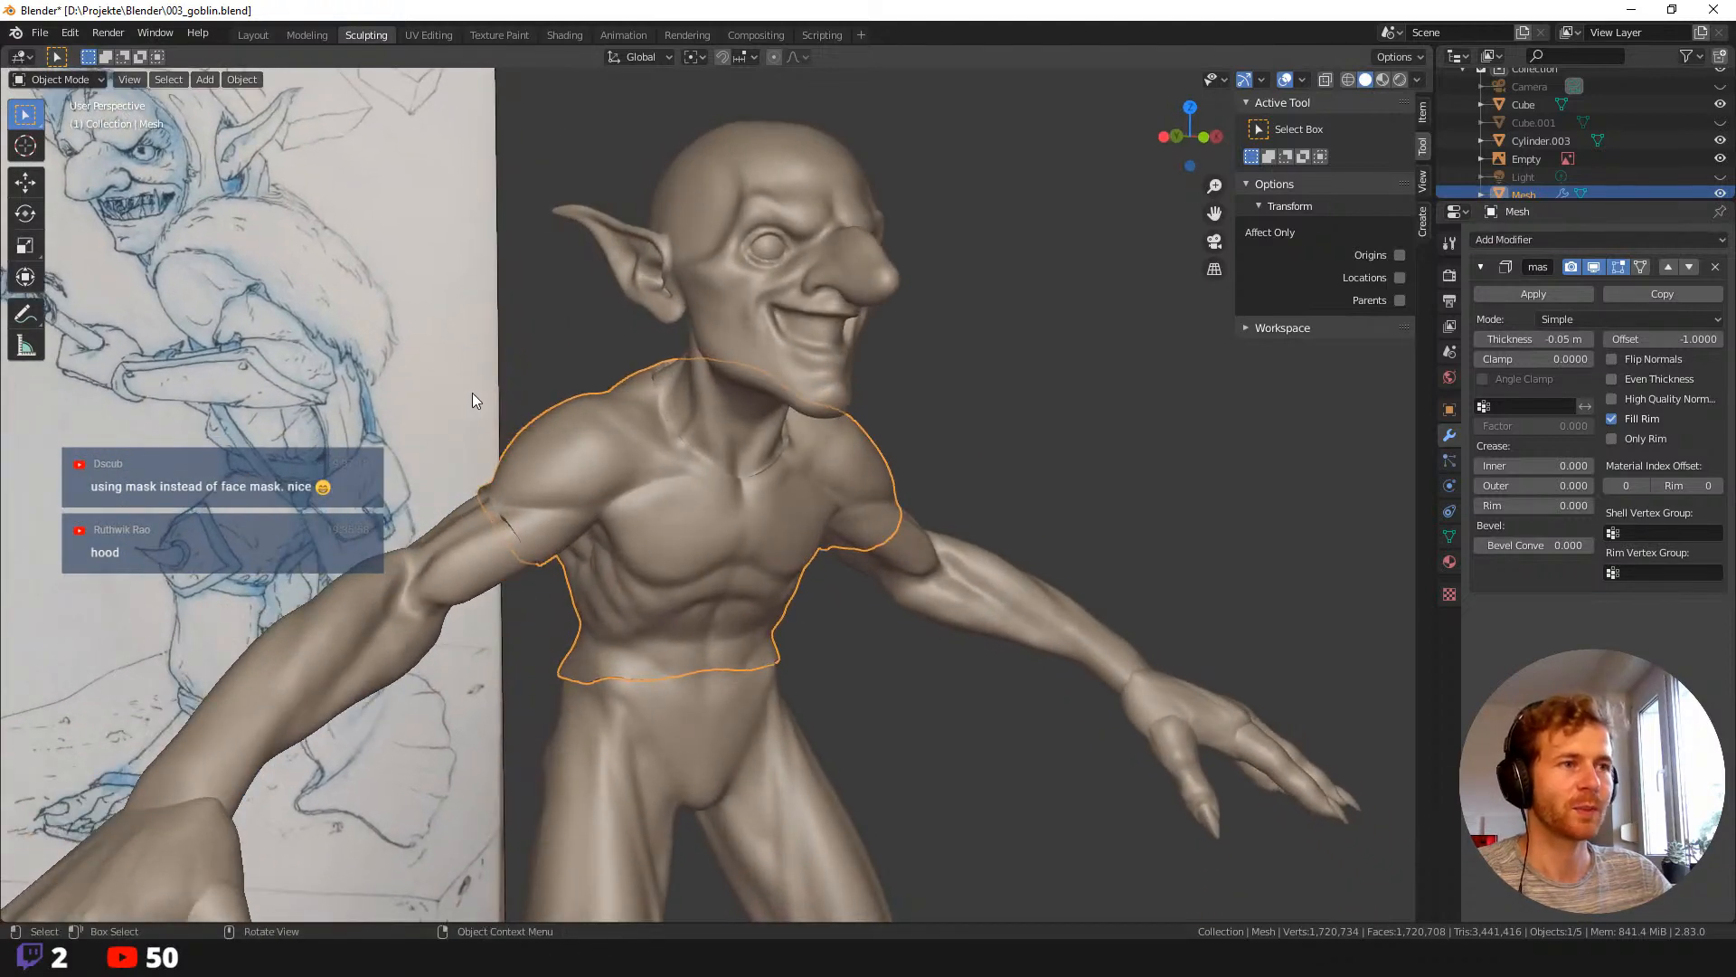
# Apply the thickness modifier on the extracted shirt mesh and select the shirt again.
pyautogui.click(1553, 293)
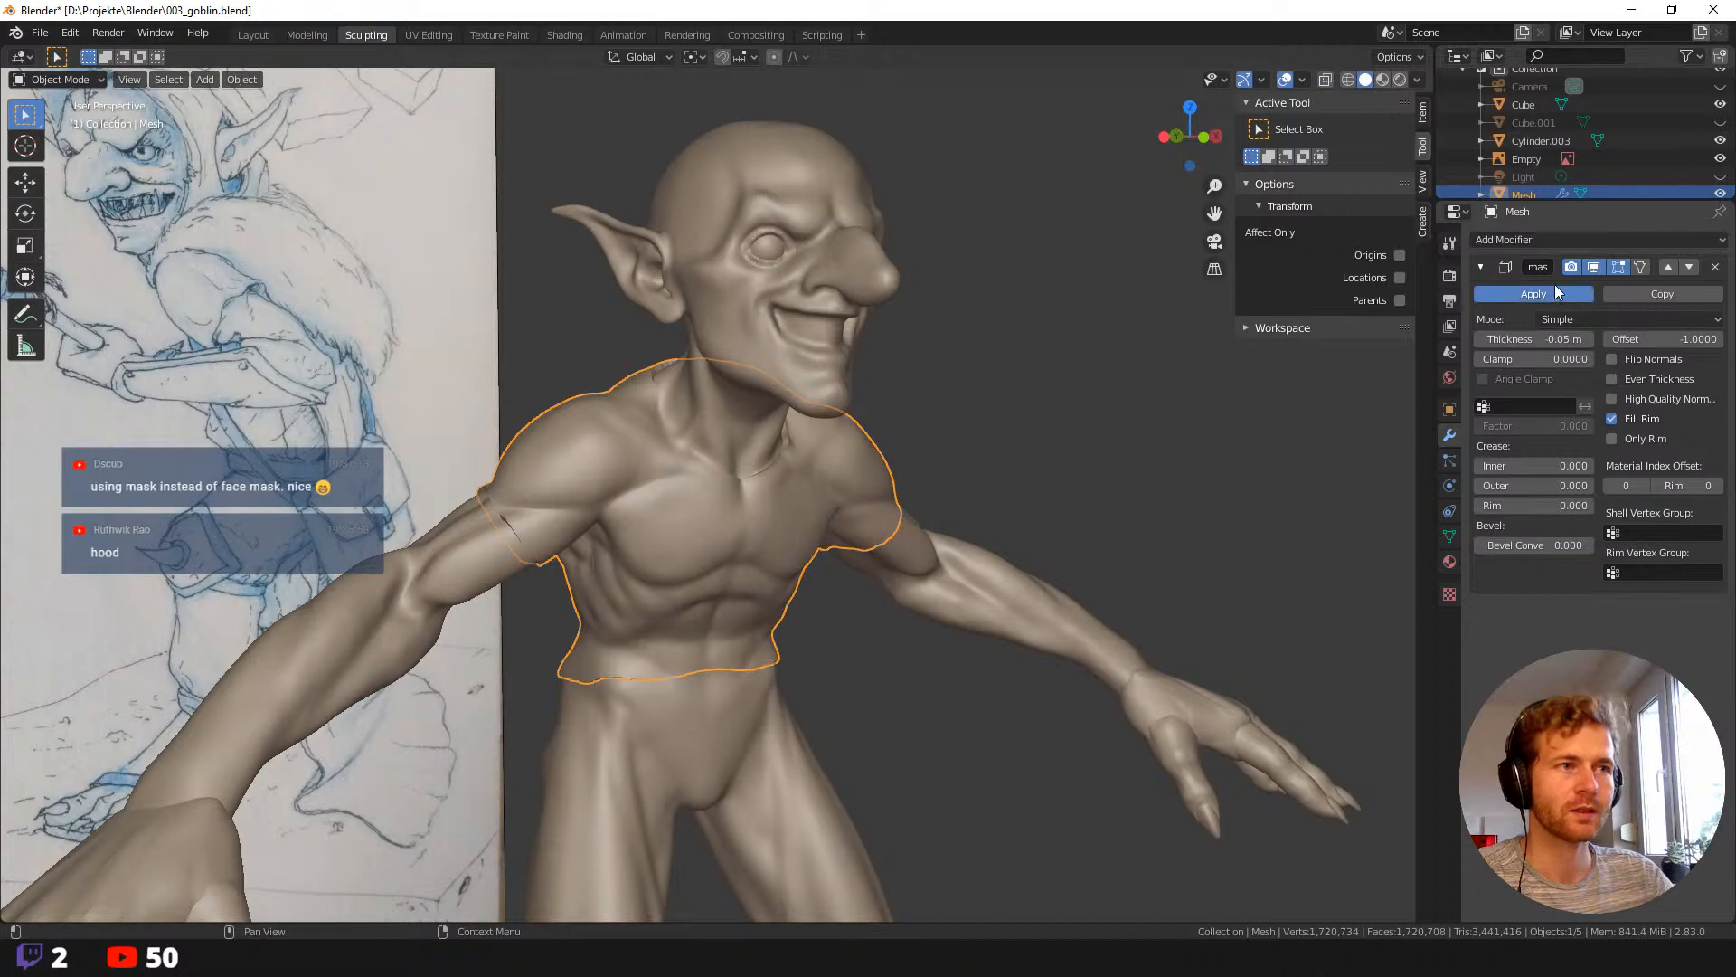
pyautogui.click(574, 358)
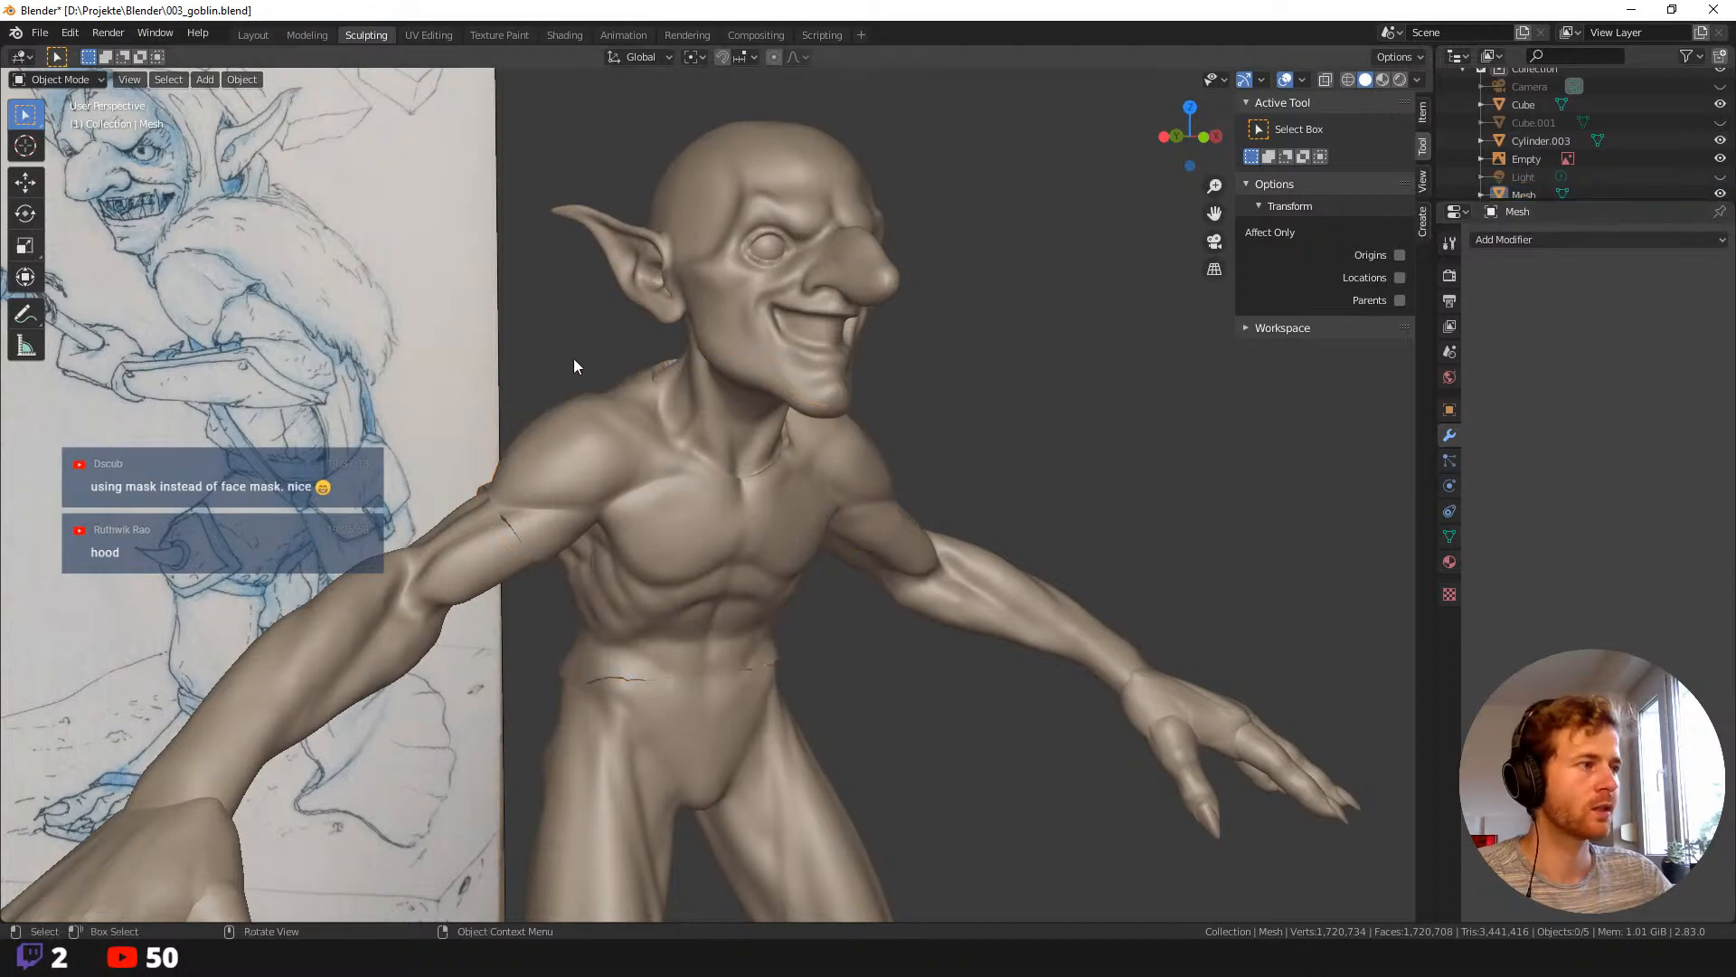
pyautogui.click(580, 399)
pyautogui.moveTo(580, 399)
pyautogui.mouseDown(button='middle')
pyautogui.moveTo(644, 345)
pyautogui.moveTo(582, 319)
pyautogui.moveTo(584, 354)
pyautogui.moveTo(552, 308)
pyautogui.moveTo(532, 311)
pyautogui.moveTo(561, 398)
pyautogui.mouseUp(button='middle')
pyautogui.scroll(3, 560, 323)
pyautogui.scroll(-3, 560, 321)
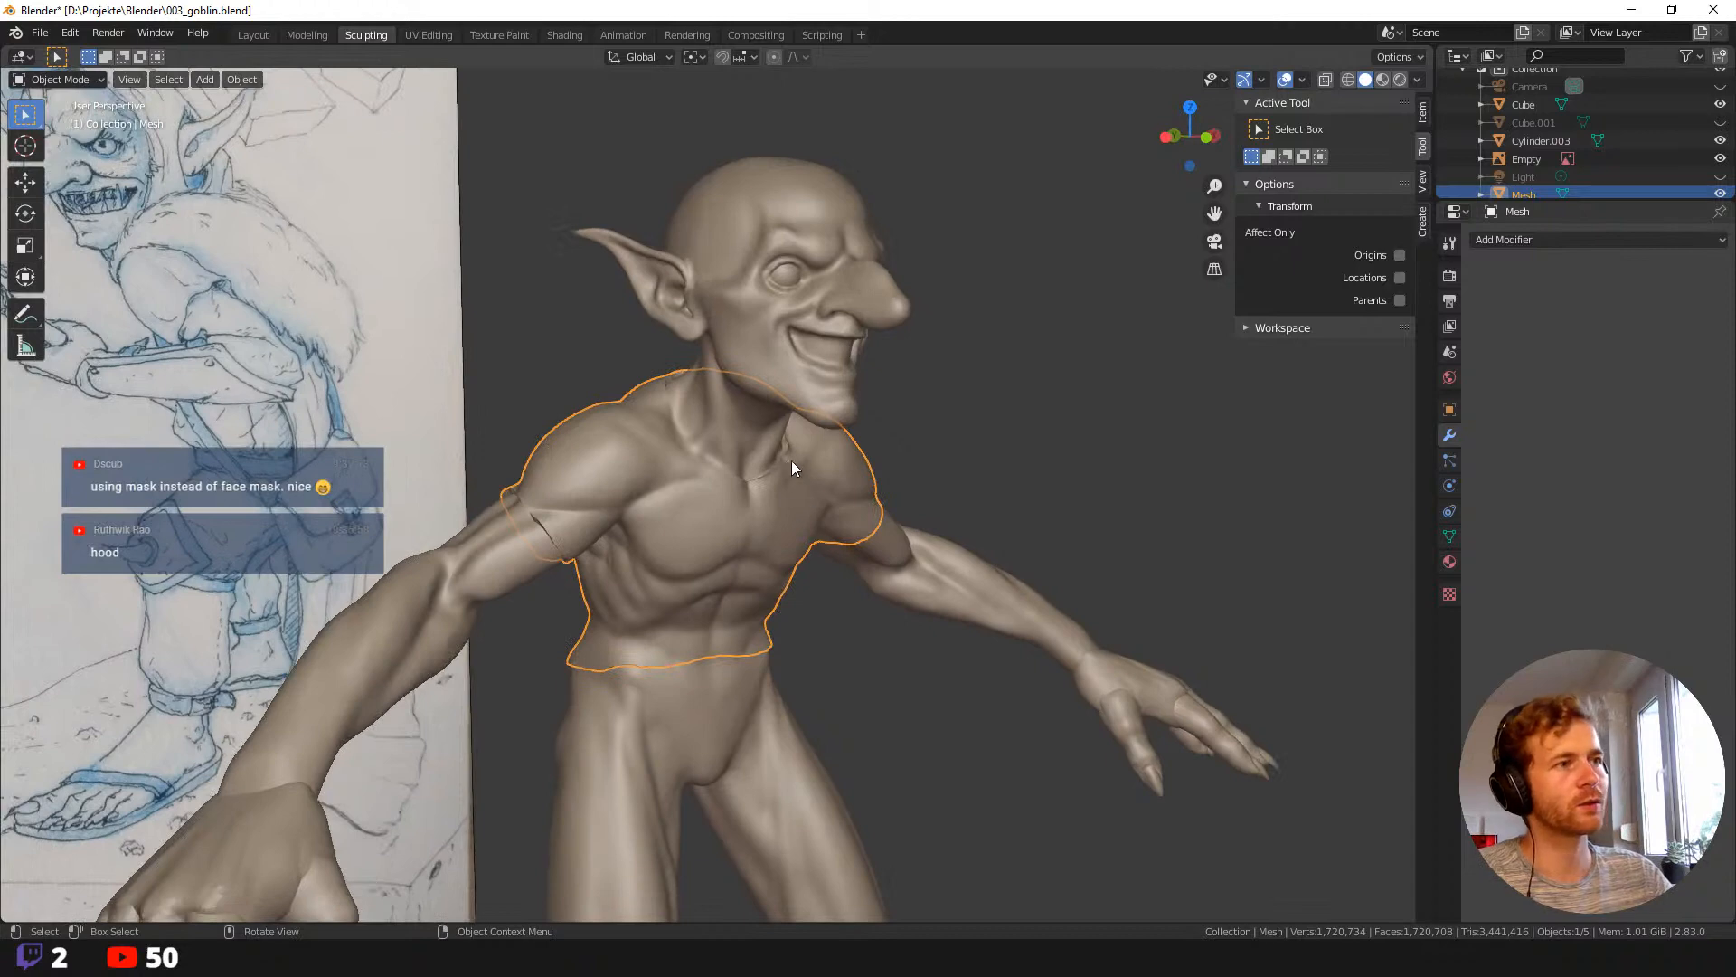
# Enter Sculpt Mode on the extracted shirt mesh and clear its mask.
pyautogui.keyDown('ctrl'); pyautogui.moveTo(880, 608); pyautogui.dragTo(904, 645, button='middle'); pyautogui.keyUp('ctrl')
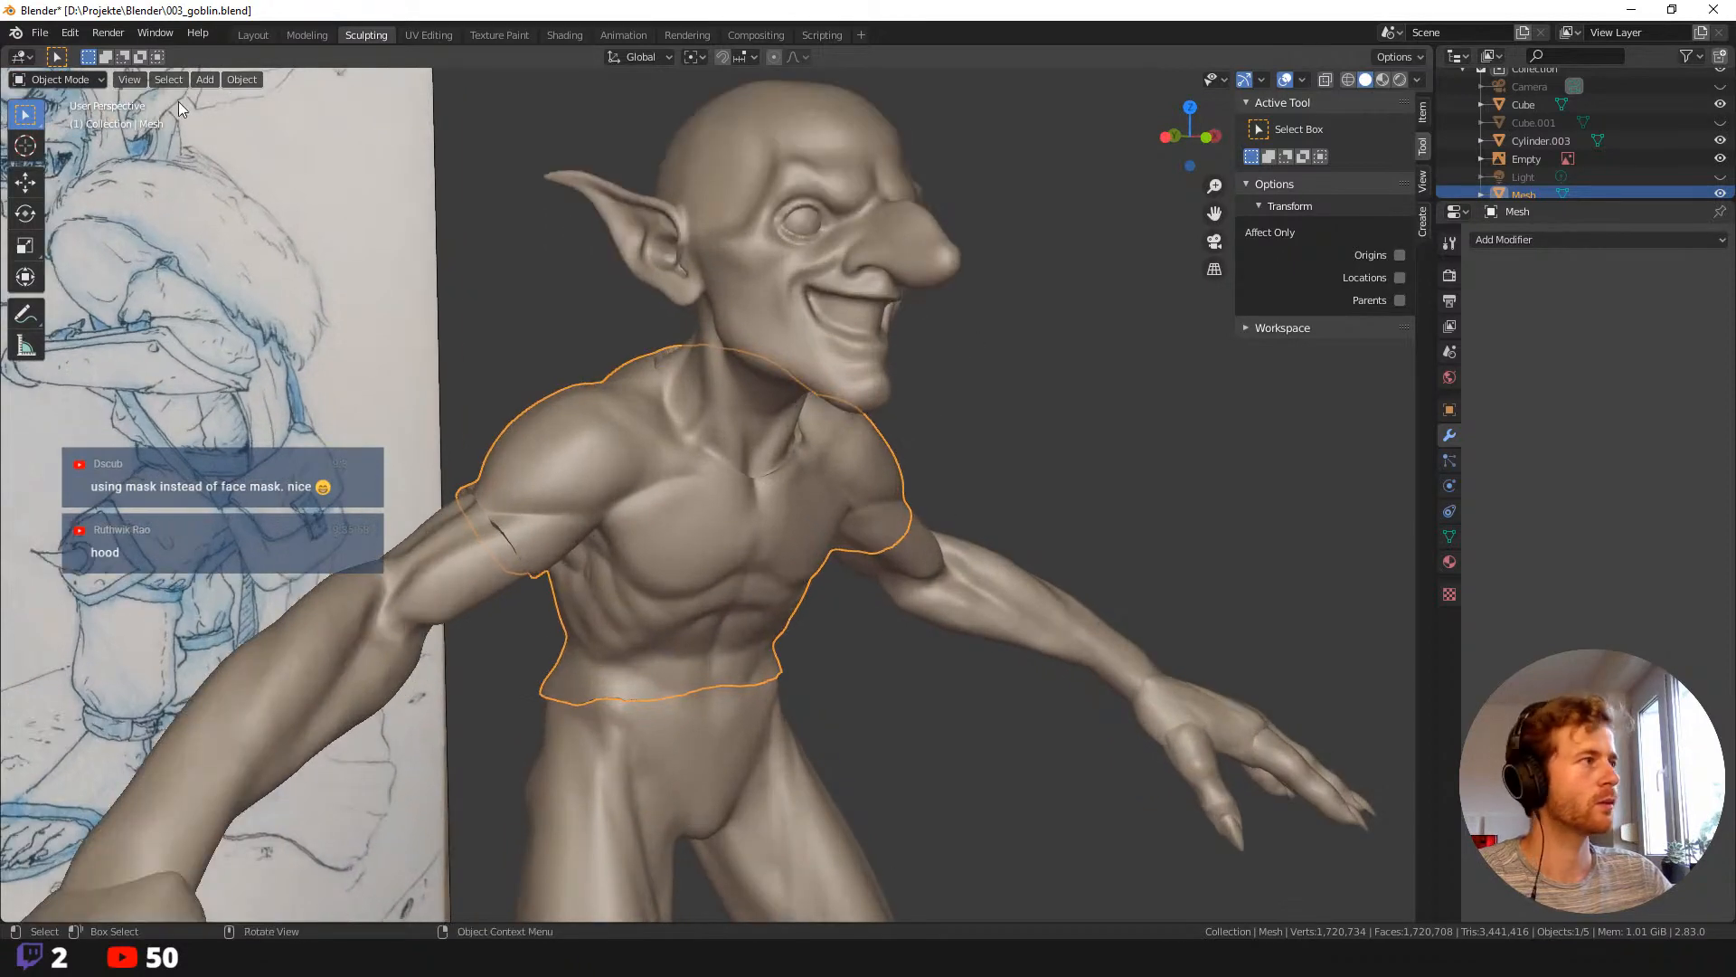
pyautogui.click(52, 80)
pyautogui.click(65, 142)
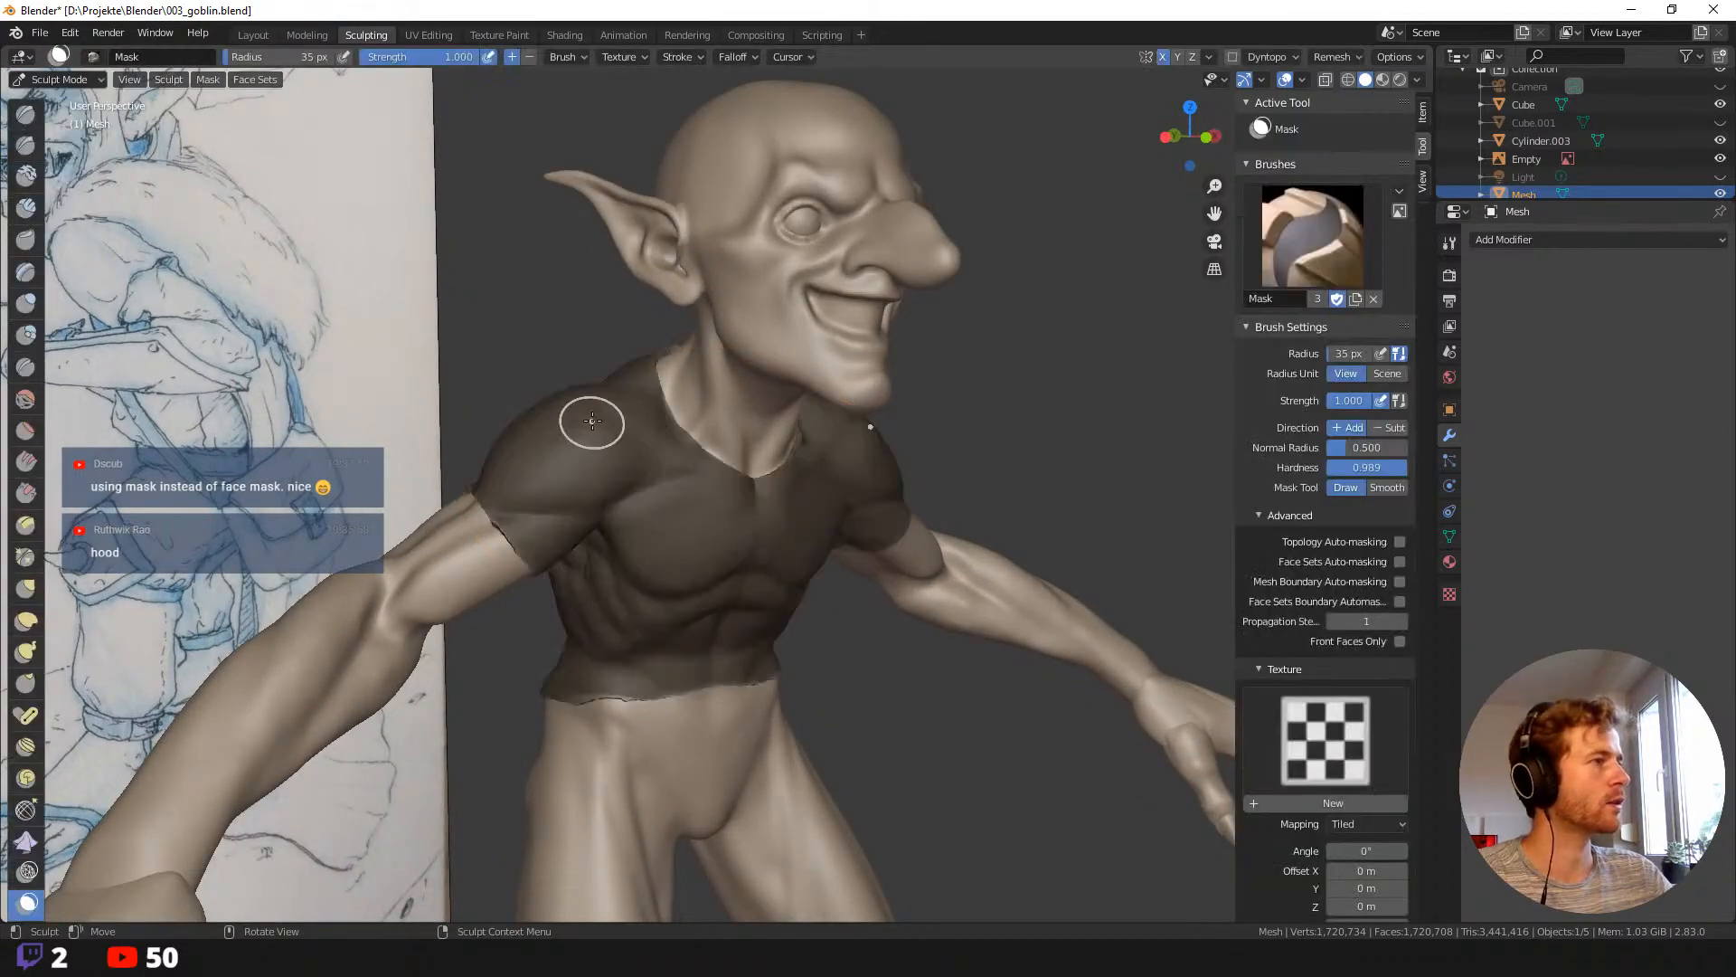
pyautogui.moveTo(582, 414); pyautogui.dragTo(773, 489, button='middle')
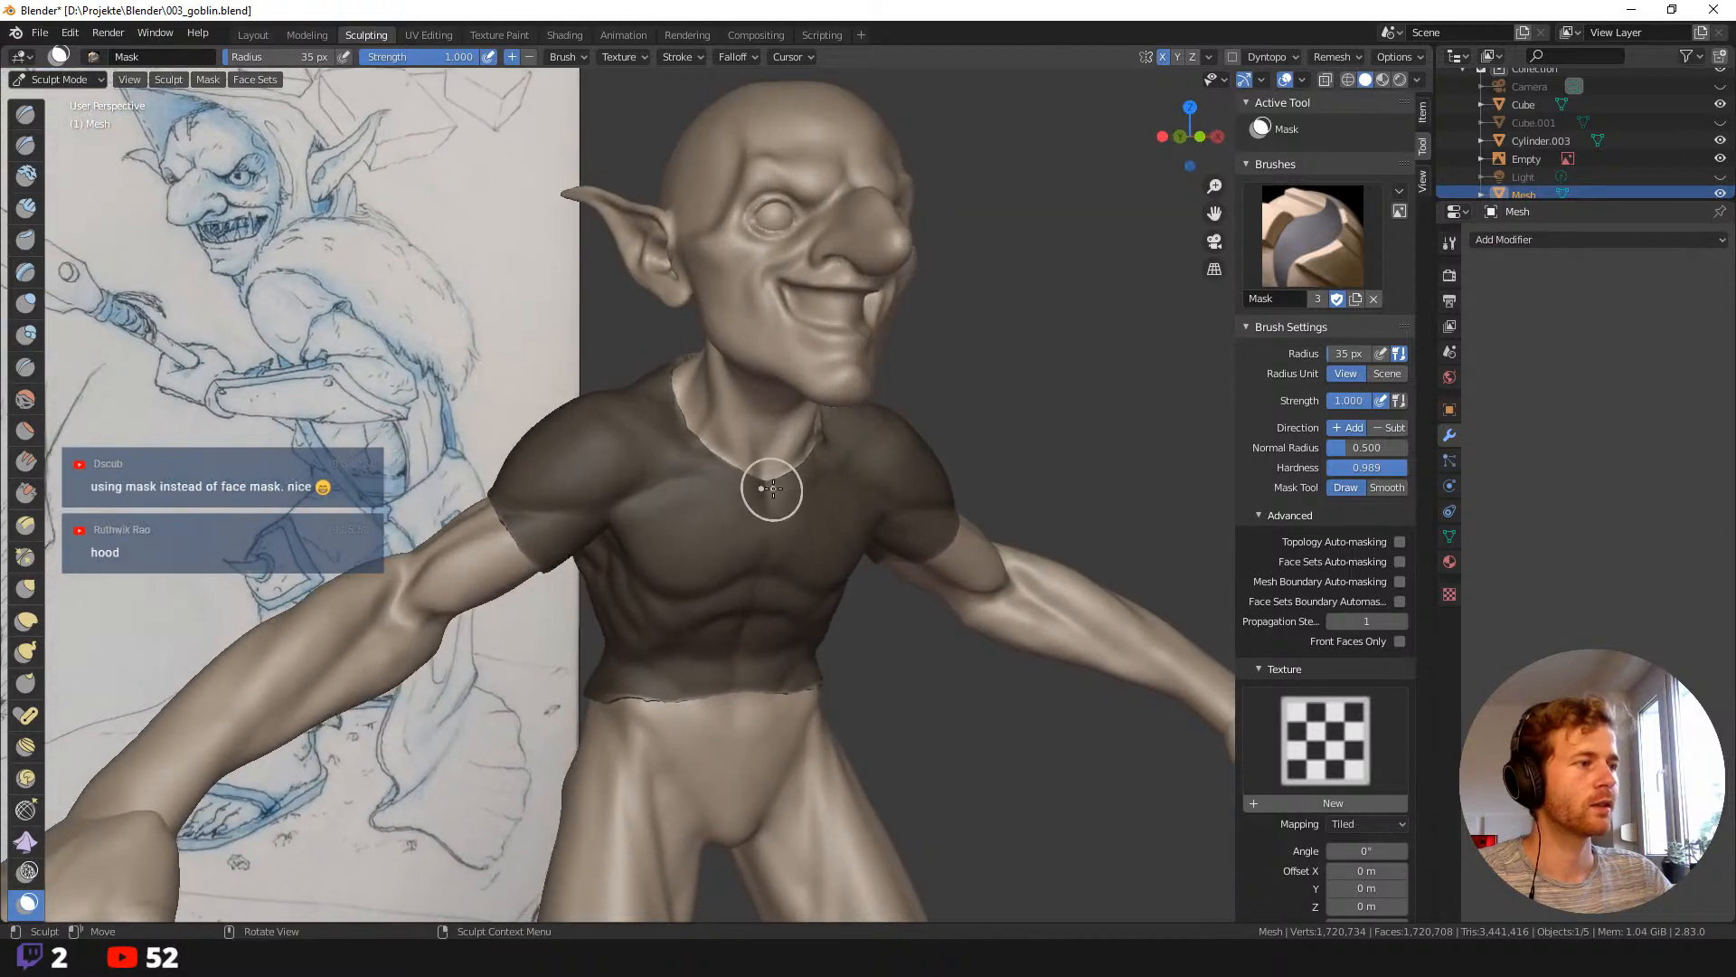
pyautogui.press('a')
pyautogui.click(1001, 388)
# Switch to the Grab brush with a 76 px radius and pull at the shirt's neckline where it meets the shoulder.
pyautogui.press('f')
pyautogui.click(826, 494)
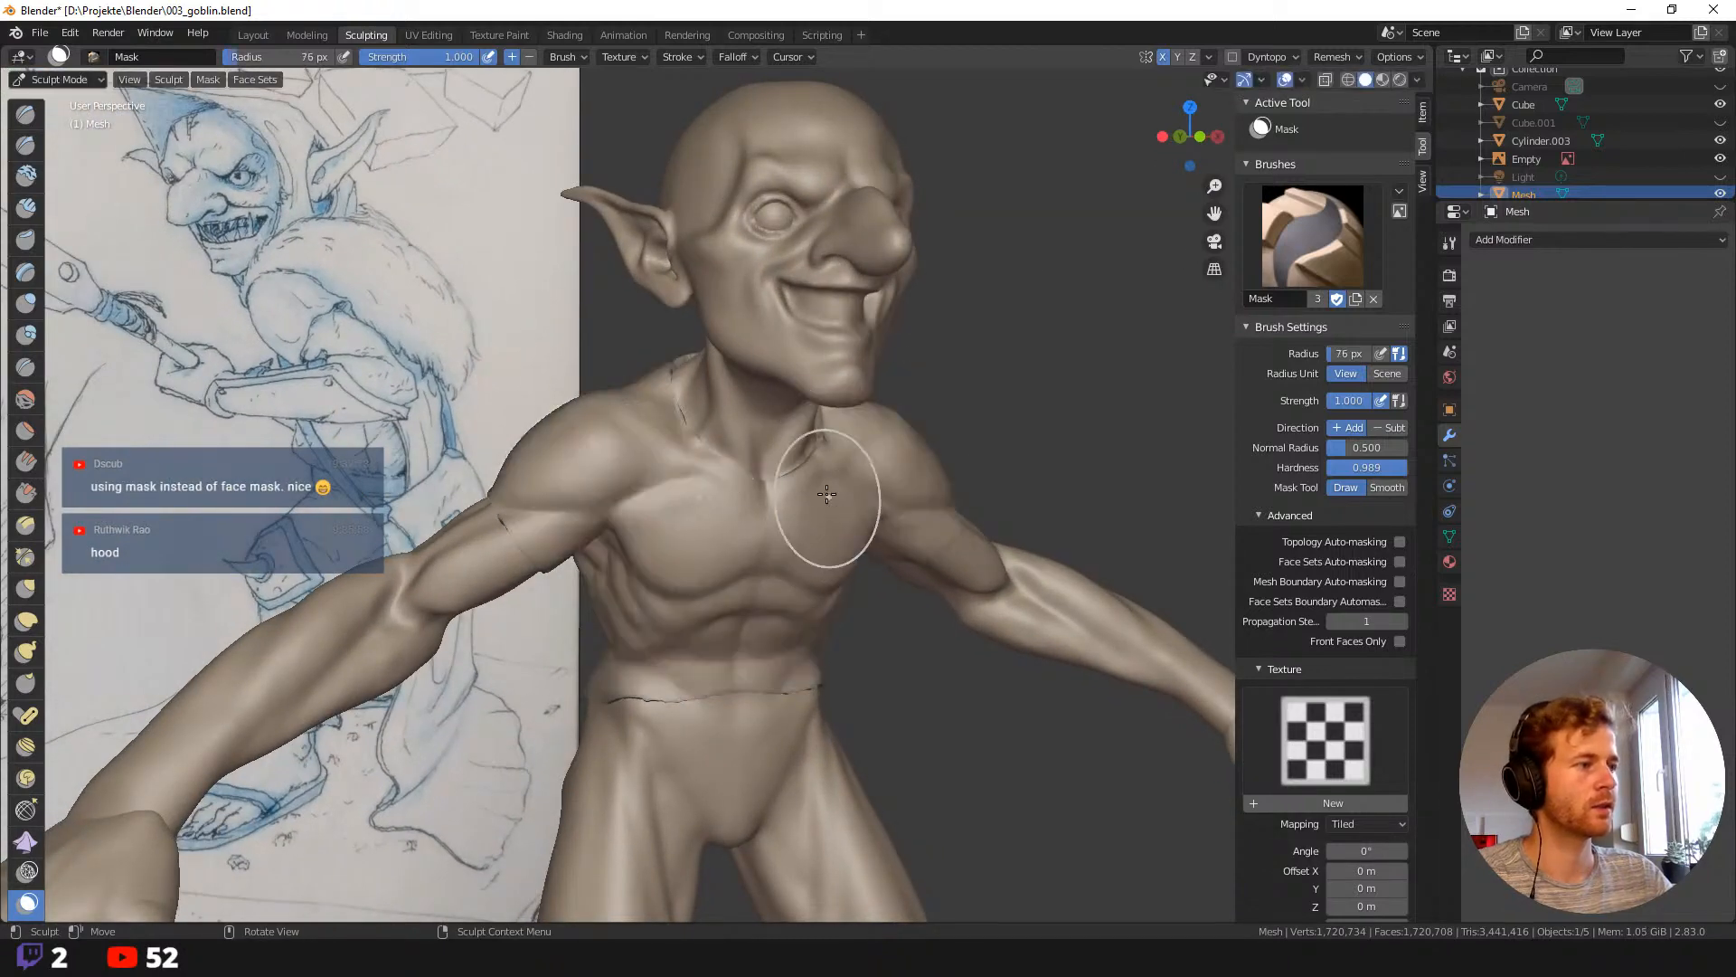
pyautogui.moveTo(827, 494)
pyautogui.mouseDown()
pyautogui.moveTo(804, 468)
pyautogui.moveTo(918, 445)
pyautogui.mouseUp()
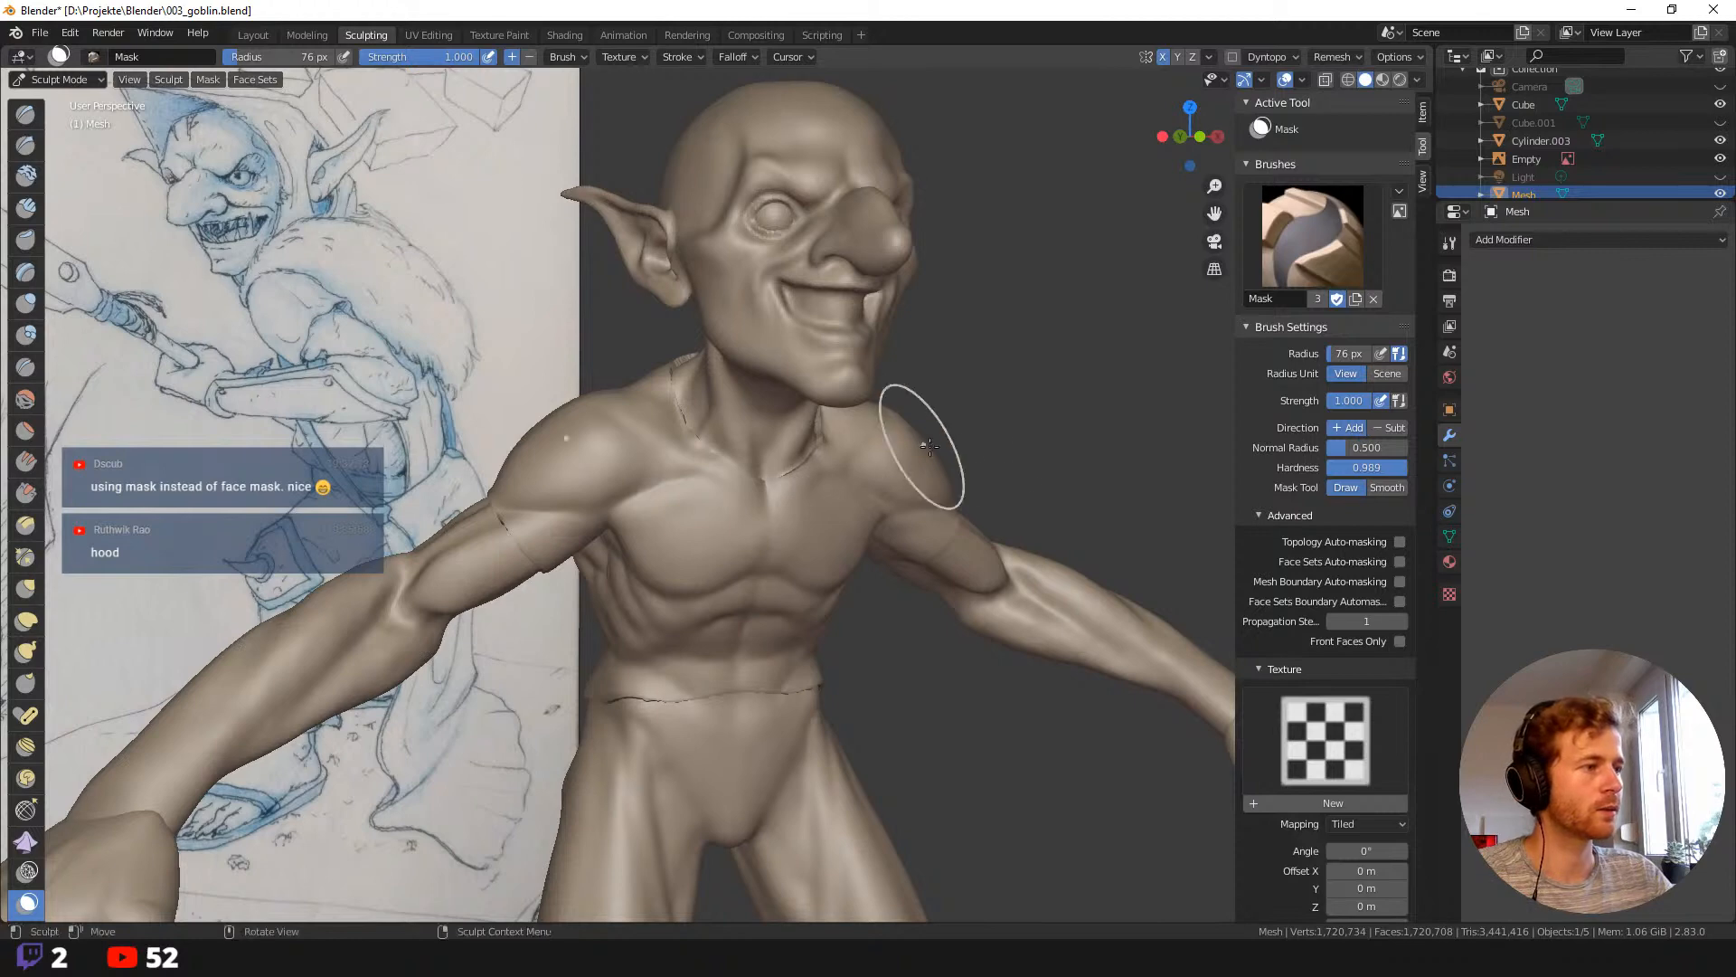
pyautogui.moveTo(918, 446)
pyautogui.mouseDown(button='middle')
pyautogui.moveTo(934, 360)
pyautogui.moveTo(941, 411)
pyautogui.moveTo(910, 426)
pyautogui.mouseUp(button='middle')
pyautogui.moveTo(903, 457)
pyautogui.mouseDown()
pyautogui.moveTo(955, 391)
pyautogui.moveTo(940, 416)
pyautogui.mouseUp()
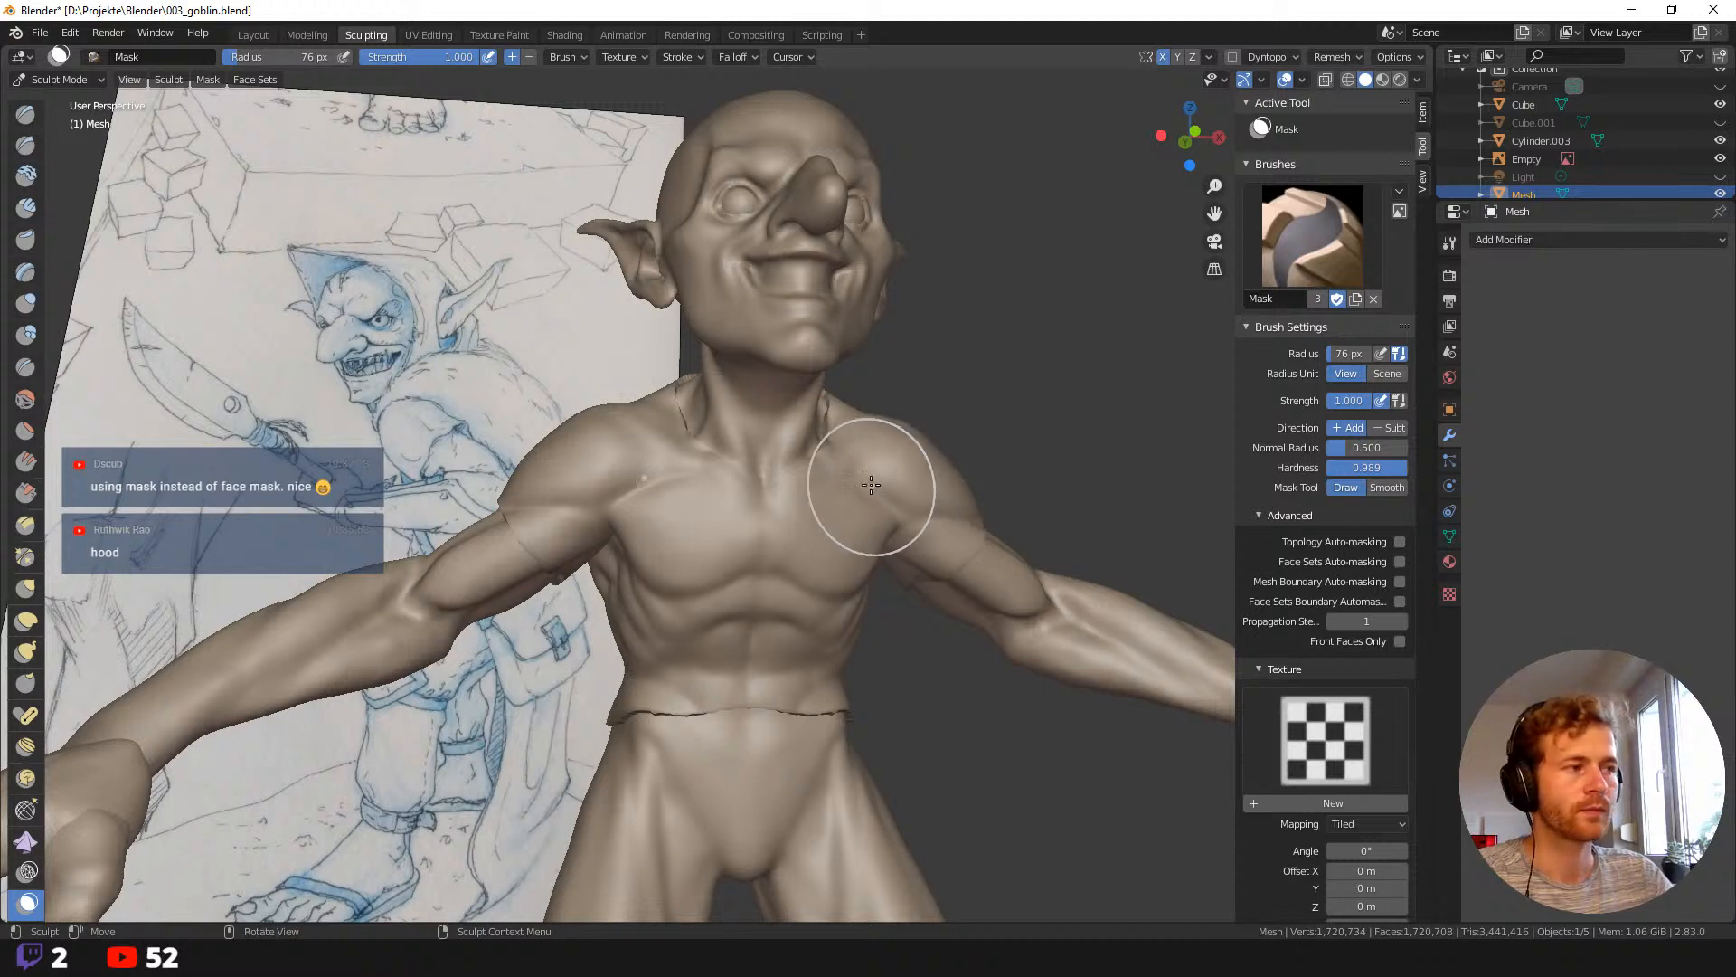
pyautogui.keyDown('shift'); pyautogui.moveTo(827, 449); pyautogui.dragTo(833, 423); pyautogui.keyUp('shift')
pyautogui.press('g')
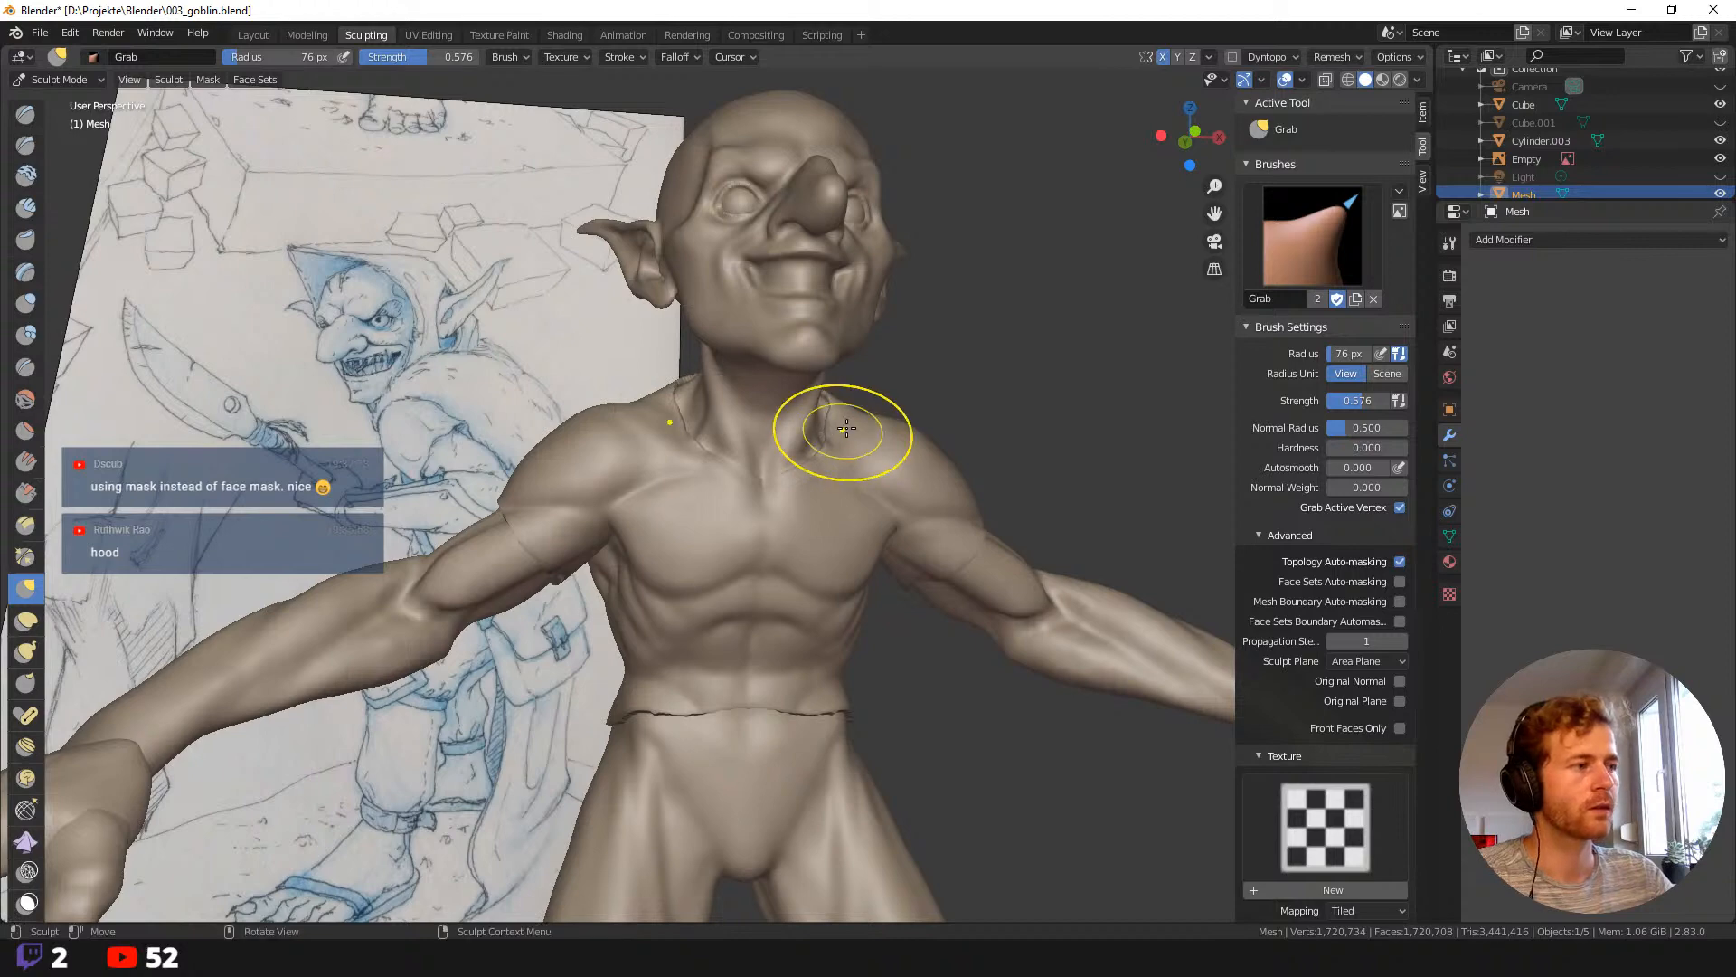
pyautogui.moveTo(833, 423); pyautogui.dragTo(775, 457, button='middle')
pyautogui.moveTo(879, 385); pyautogui.dragTo(795, 376, button='middle')
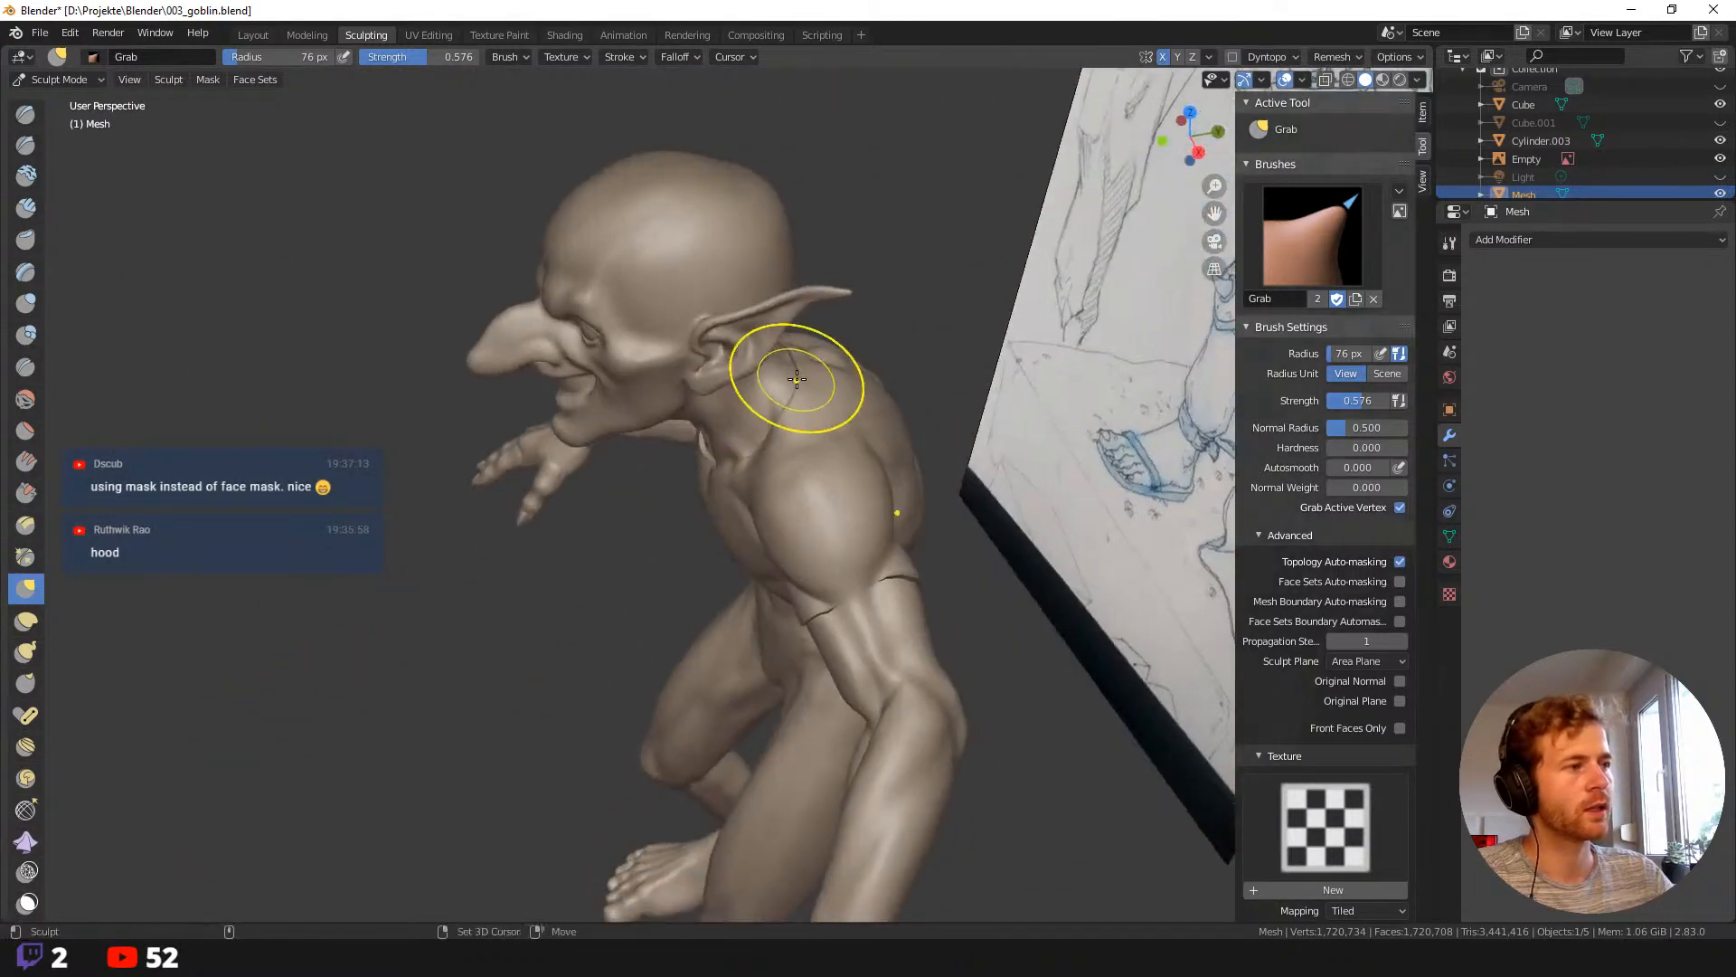
pyautogui.moveTo(795, 376); pyautogui.dragTo(797, 379)
# Lift the shirt's collar edge beside the neck with the Grab brush at a 79 px radius.
pyautogui.moveTo(790, 427); pyautogui.dragTo(903, 357, button='middle')
pyautogui.moveTo(903, 357); pyautogui.dragTo(861, 391)
pyautogui.moveTo(861, 391)
pyautogui.mouseDown(button='middle')
pyautogui.moveTo(762, 429)
pyautogui.moveTo(826, 438)
pyautogui.mouseUp(button='middle')
pyautogui.scroll(4, 818, 443)
pyautogui.press('f')
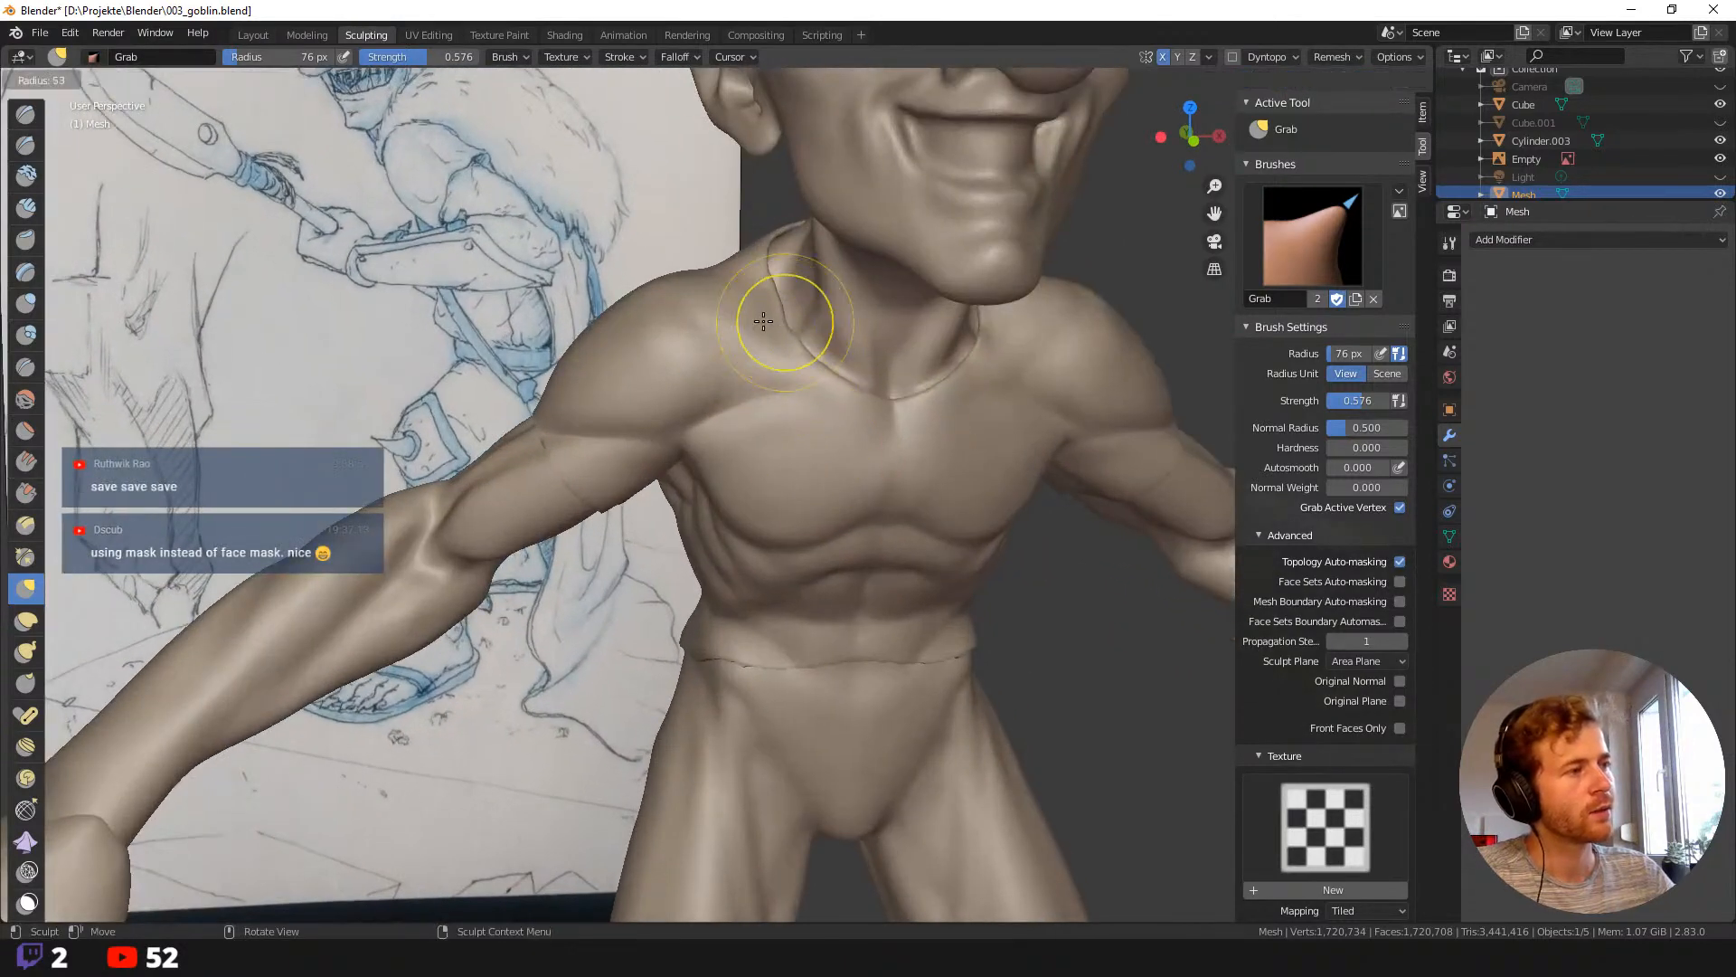
pyautogui.click(764, 321)
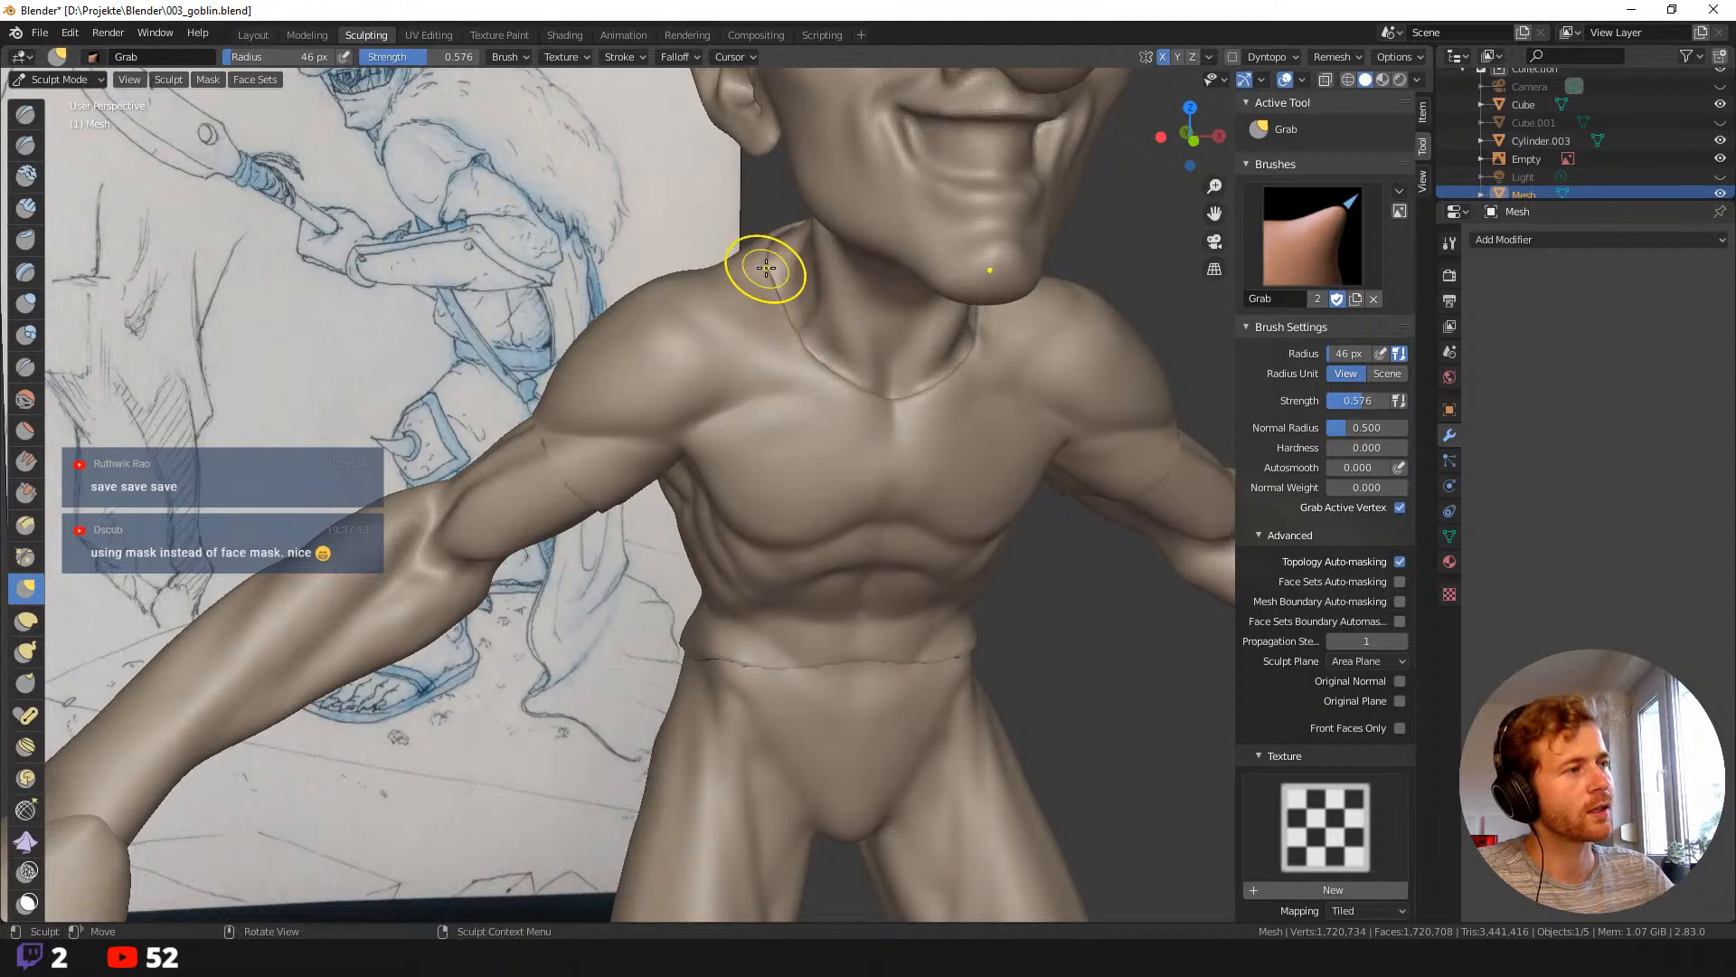
pyautogui.press('f')
pyautogui.click(796, 267)
pyautogui.moveTo(757, 269); pyautogui.dragTo(768, 246)
# Reduce the Grab brush radius to 59 px and reshape the side of the neckline into a smoother curve.
pyautogui.moveTo(779, 242)
pyautogui.mouseDown(button='middle')
pyautogui.moveTo(735, 253)
pyautogui.moveTo(832, 270)
pyautogui.mouseUp(button='middle')
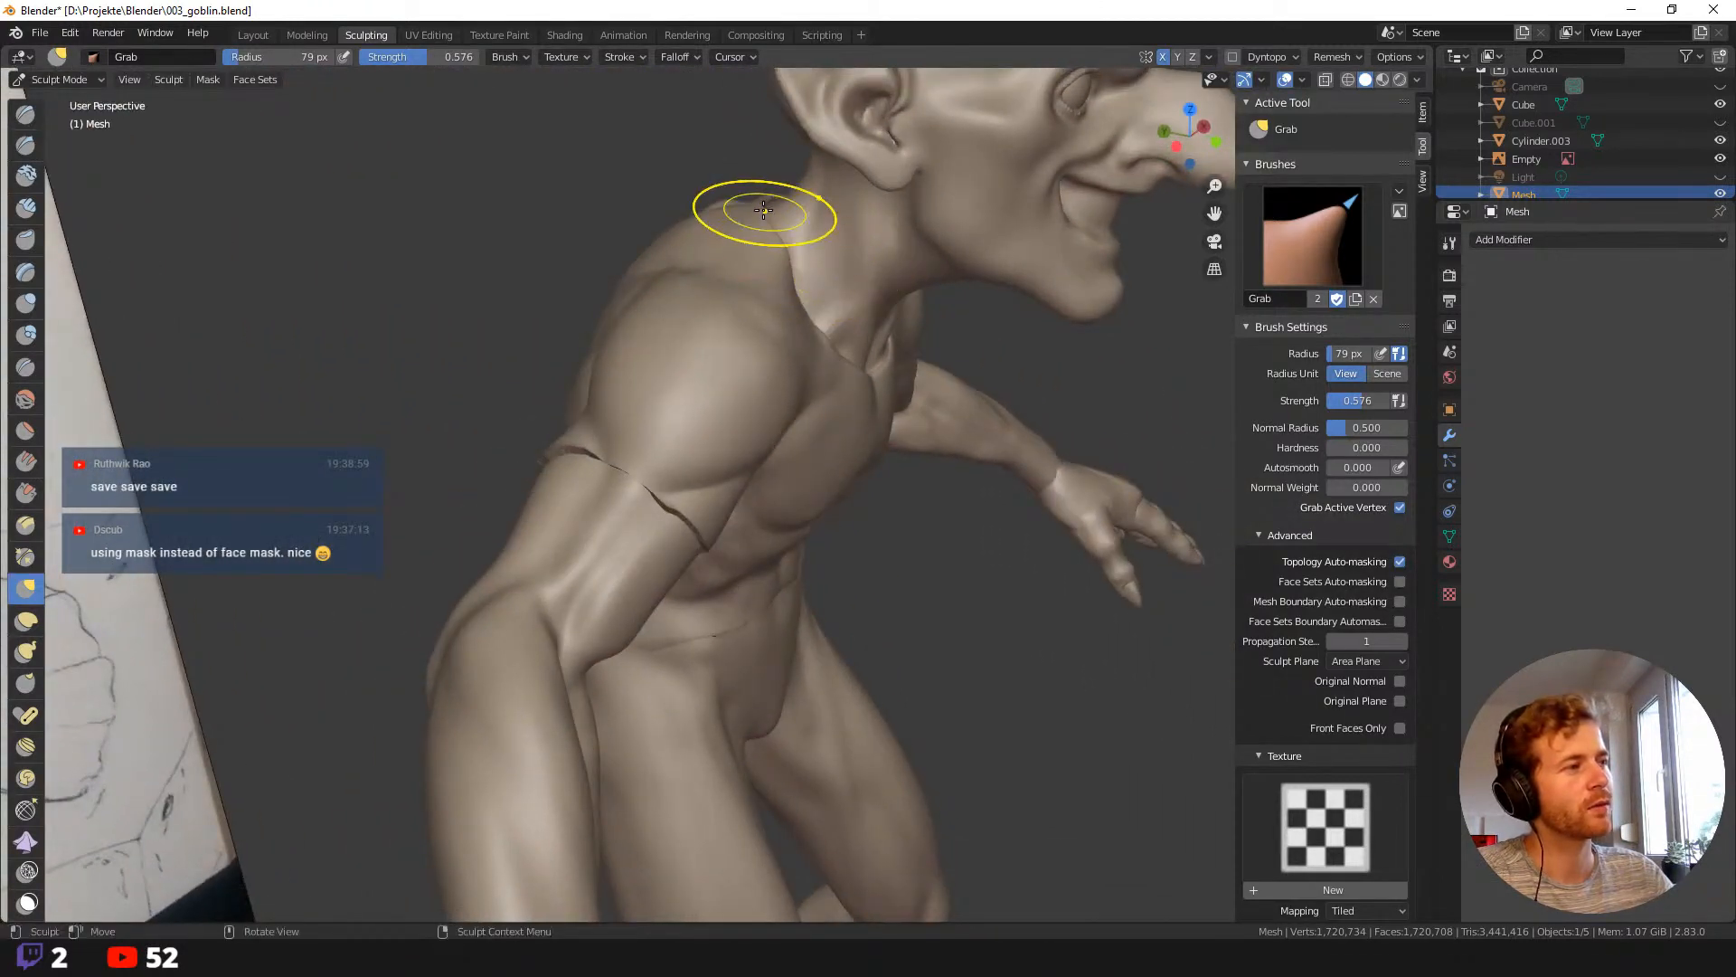
pyautogui.moveTo(765, 210)
pyautogui.mouseDown(button='middle')
pyautogui.moveTo(751, 190)
pyautogui.moveTo(697, 251)
pyautogui.moveTo(695, 232)
pyautogui.mouseUp(button='middle')
pyautogui.press('f')
pyautogui.click(706, 267)
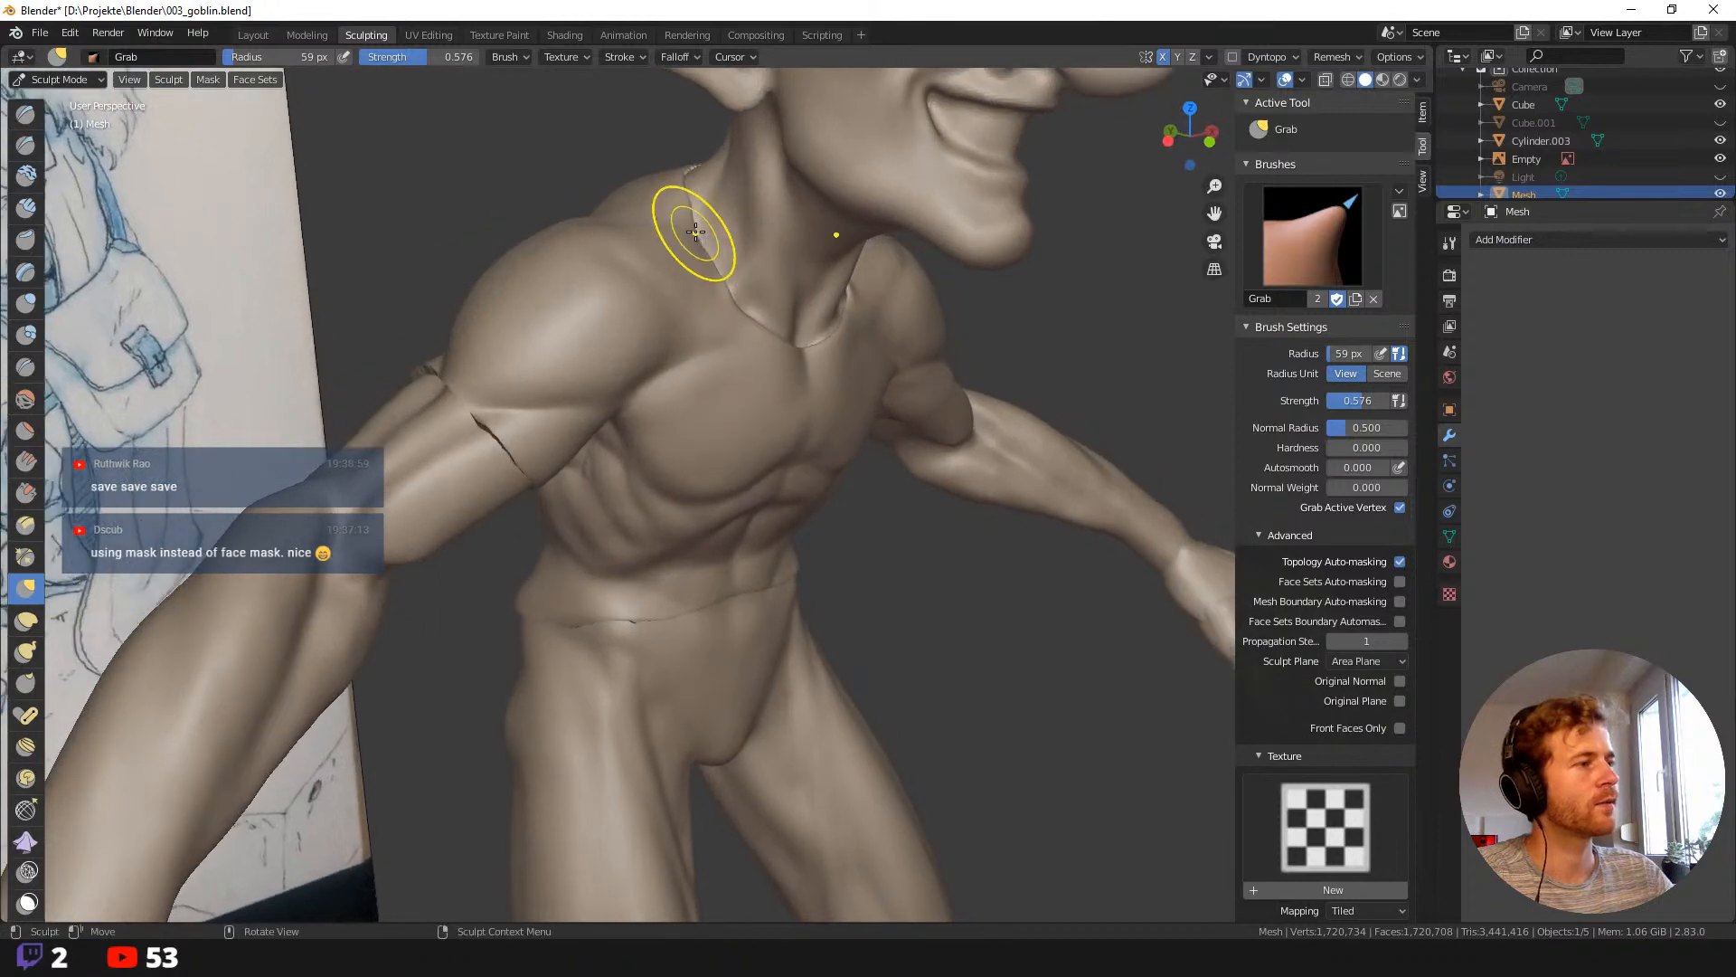
pyautogui.moveTo(693, 237); pyautogui.dragTo(699, 246)
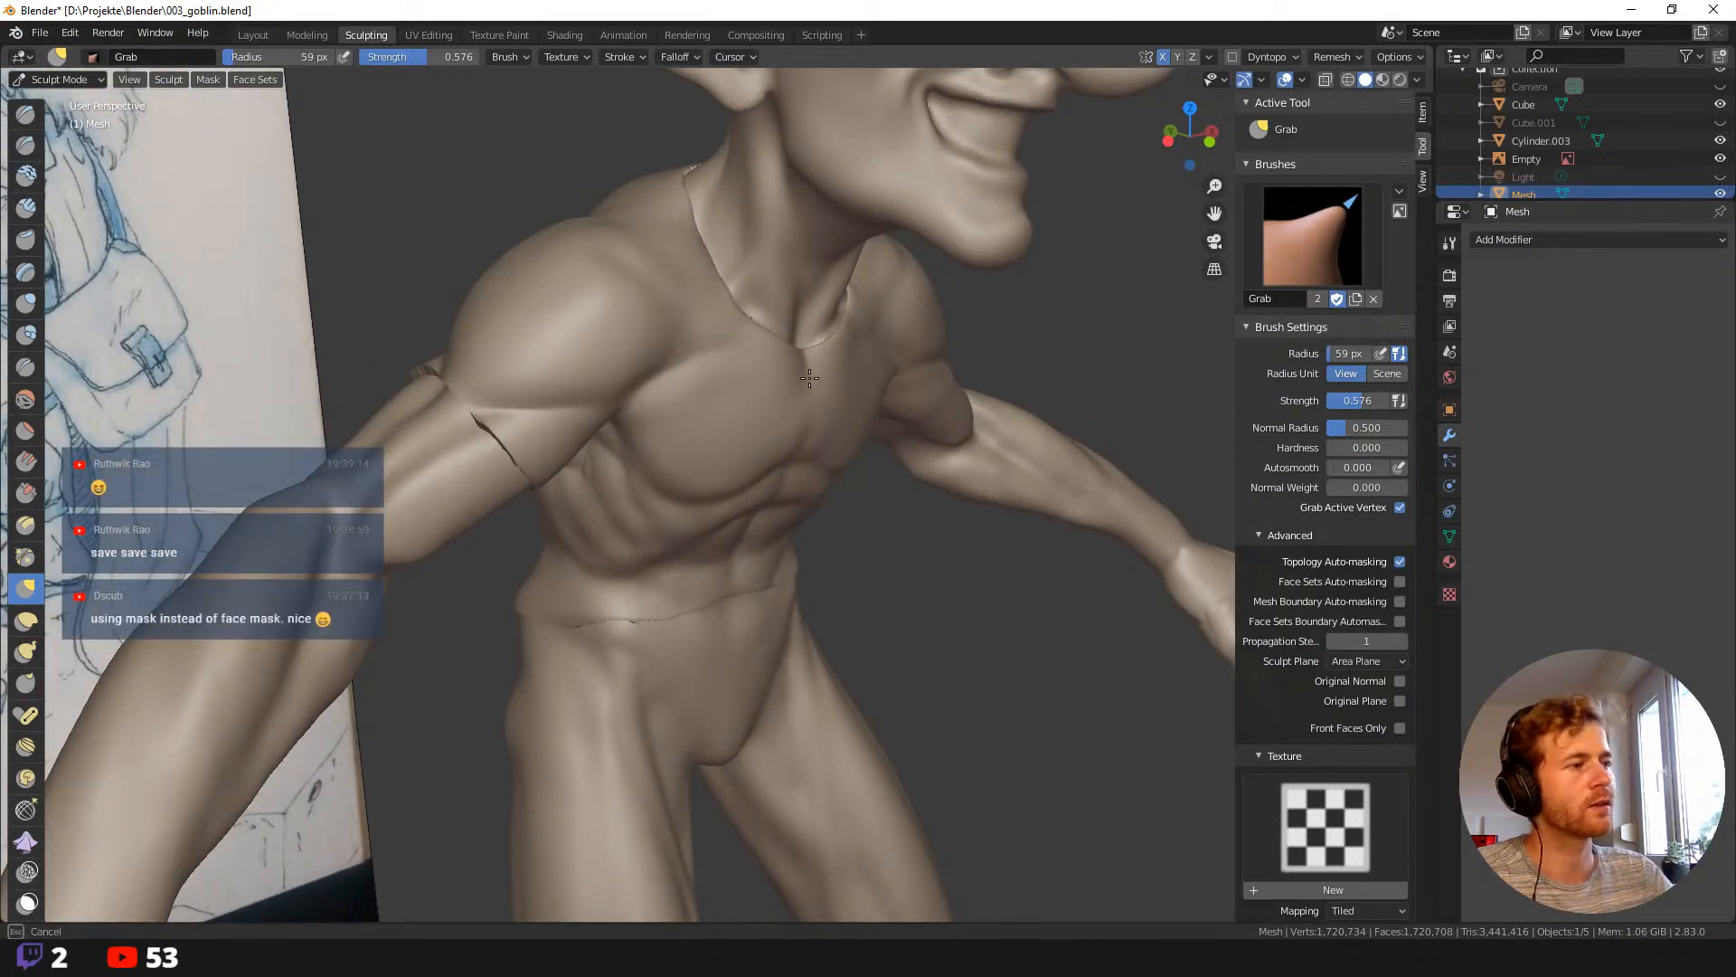
# Adjust the front point of the shirt's neckline and set the Grab brush radius to 36 px for finer shaping.
pyautogui.moveTo(810, 378); pyautogui.dragTo(800, 353)
pyautogui.moveTo(800, 352); pyautogui.dragTo(815, 365, button='middle')
pyautogui.press('f')
pyautogui.click(783, 337)
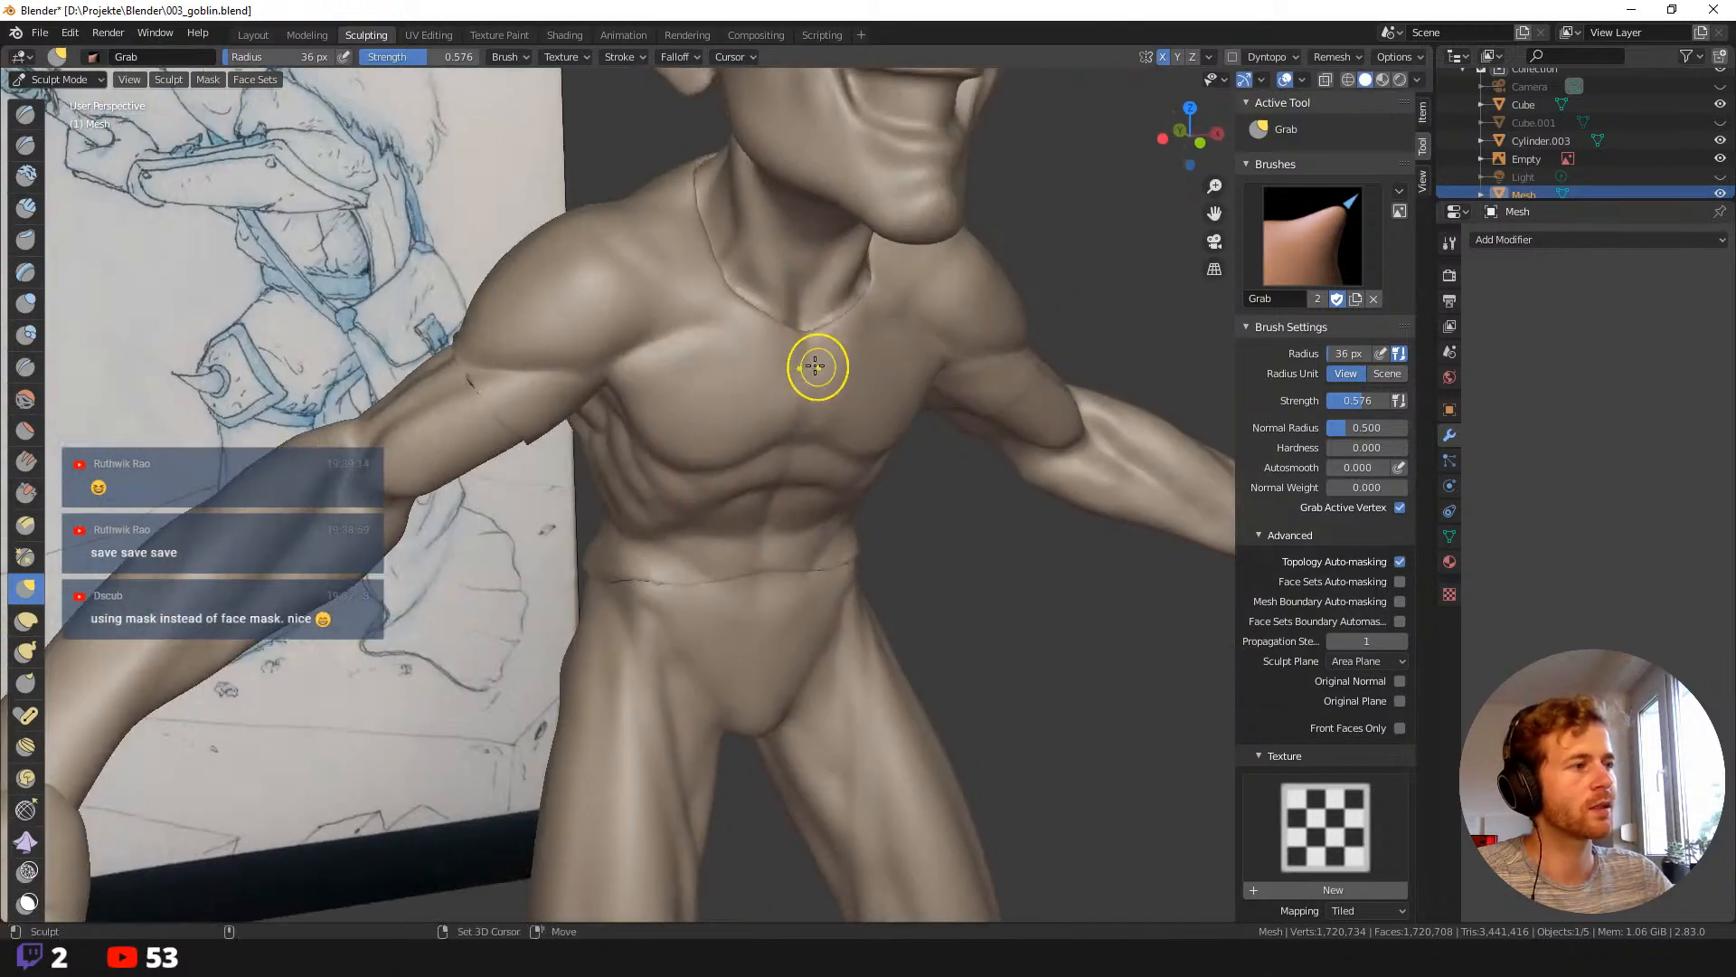
pyautogui.moveTo(711, 333); pyautogui.dragTo(708, 331)
# Enlarge the Grab brush radius to 103 px and save the goblin file.
pyautogui.press('f')
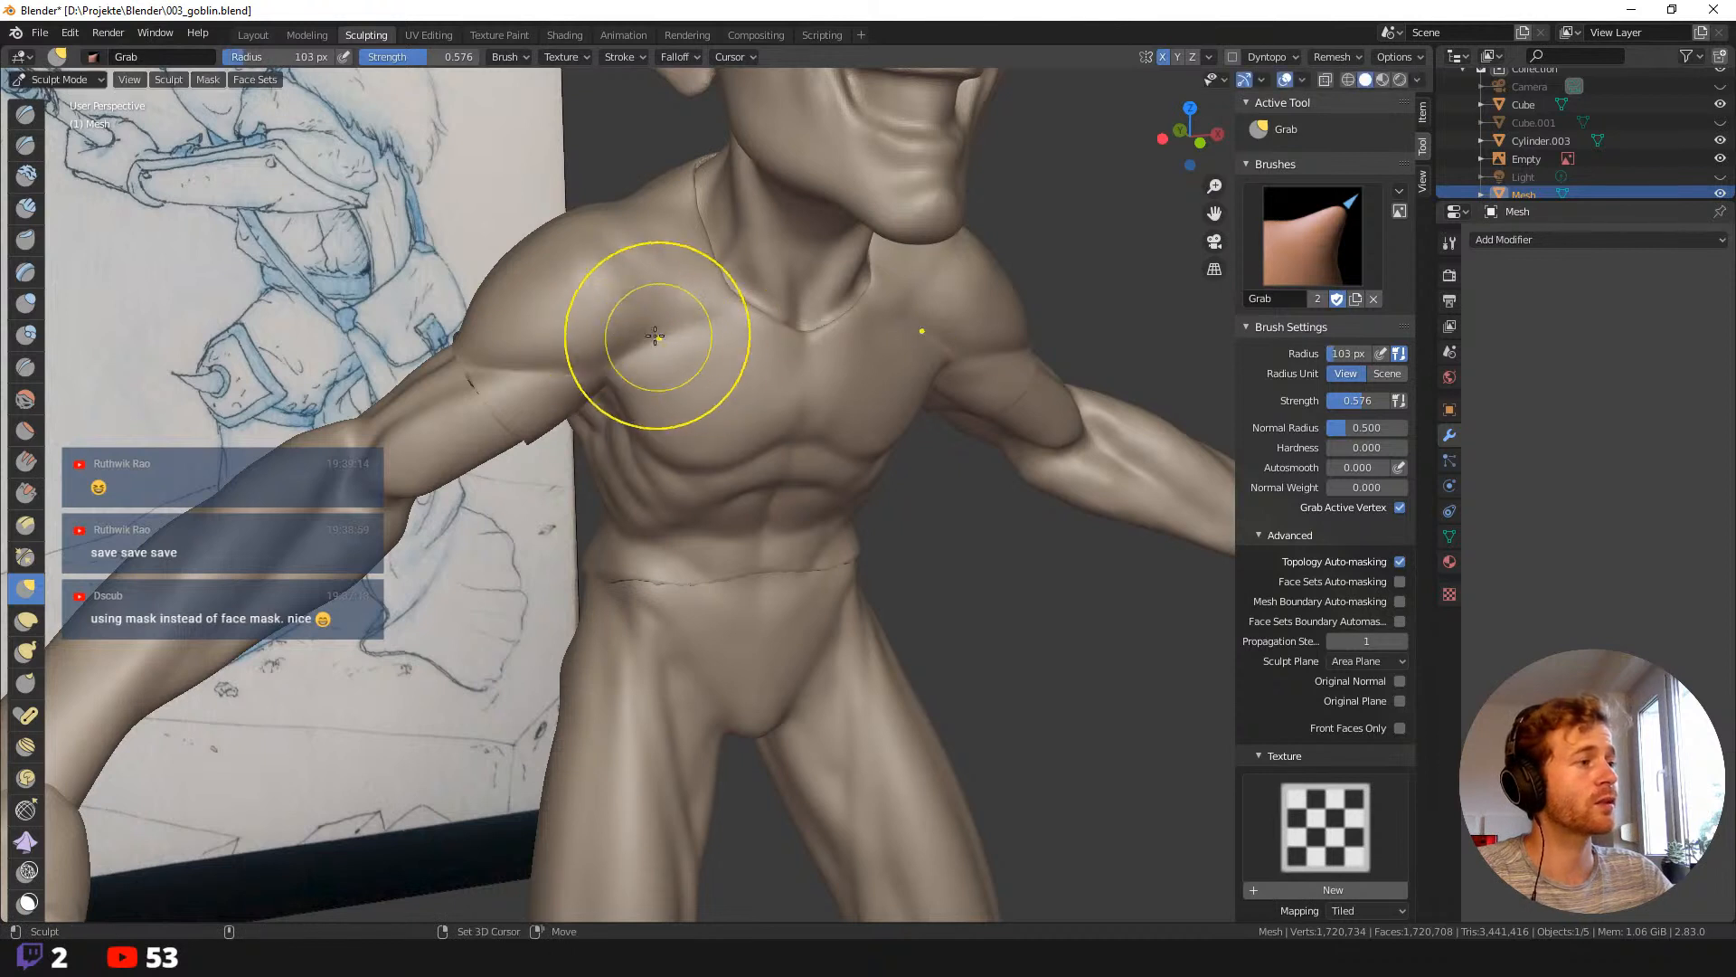
pyautogui.click(648, 394)
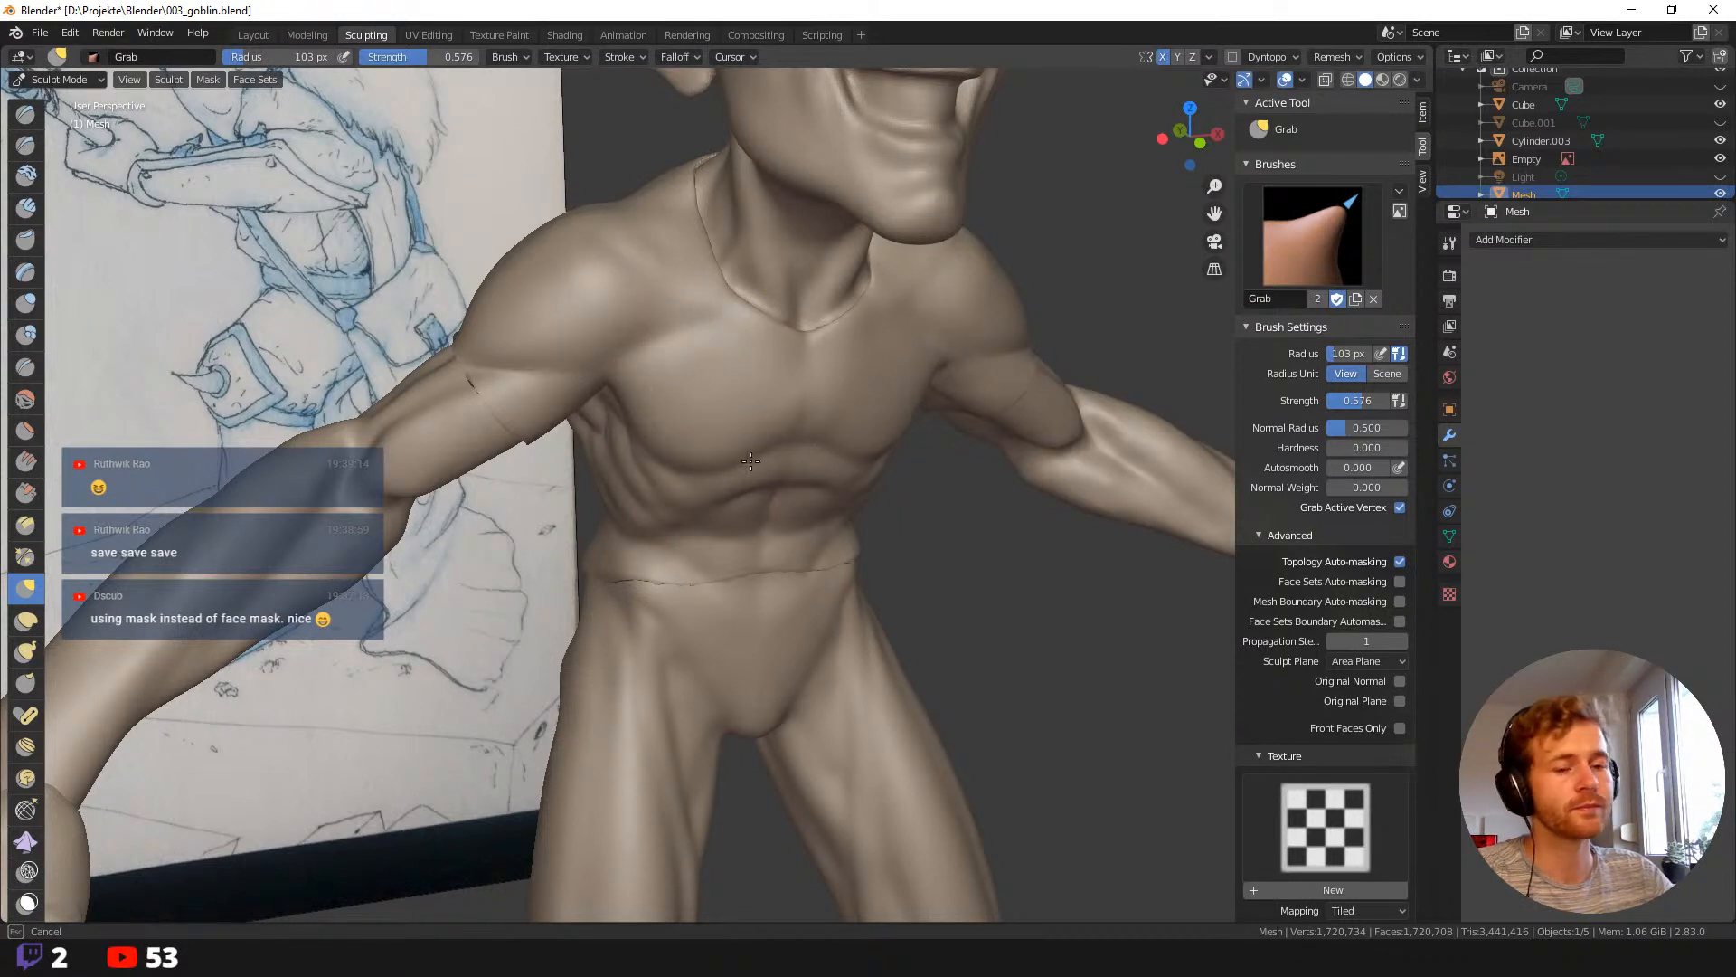
pyautogui.moveTo(751, 461); pyautogui.dragTo(756, 446, button='middle')
pyautogui.hotkey('ctrl', 's')
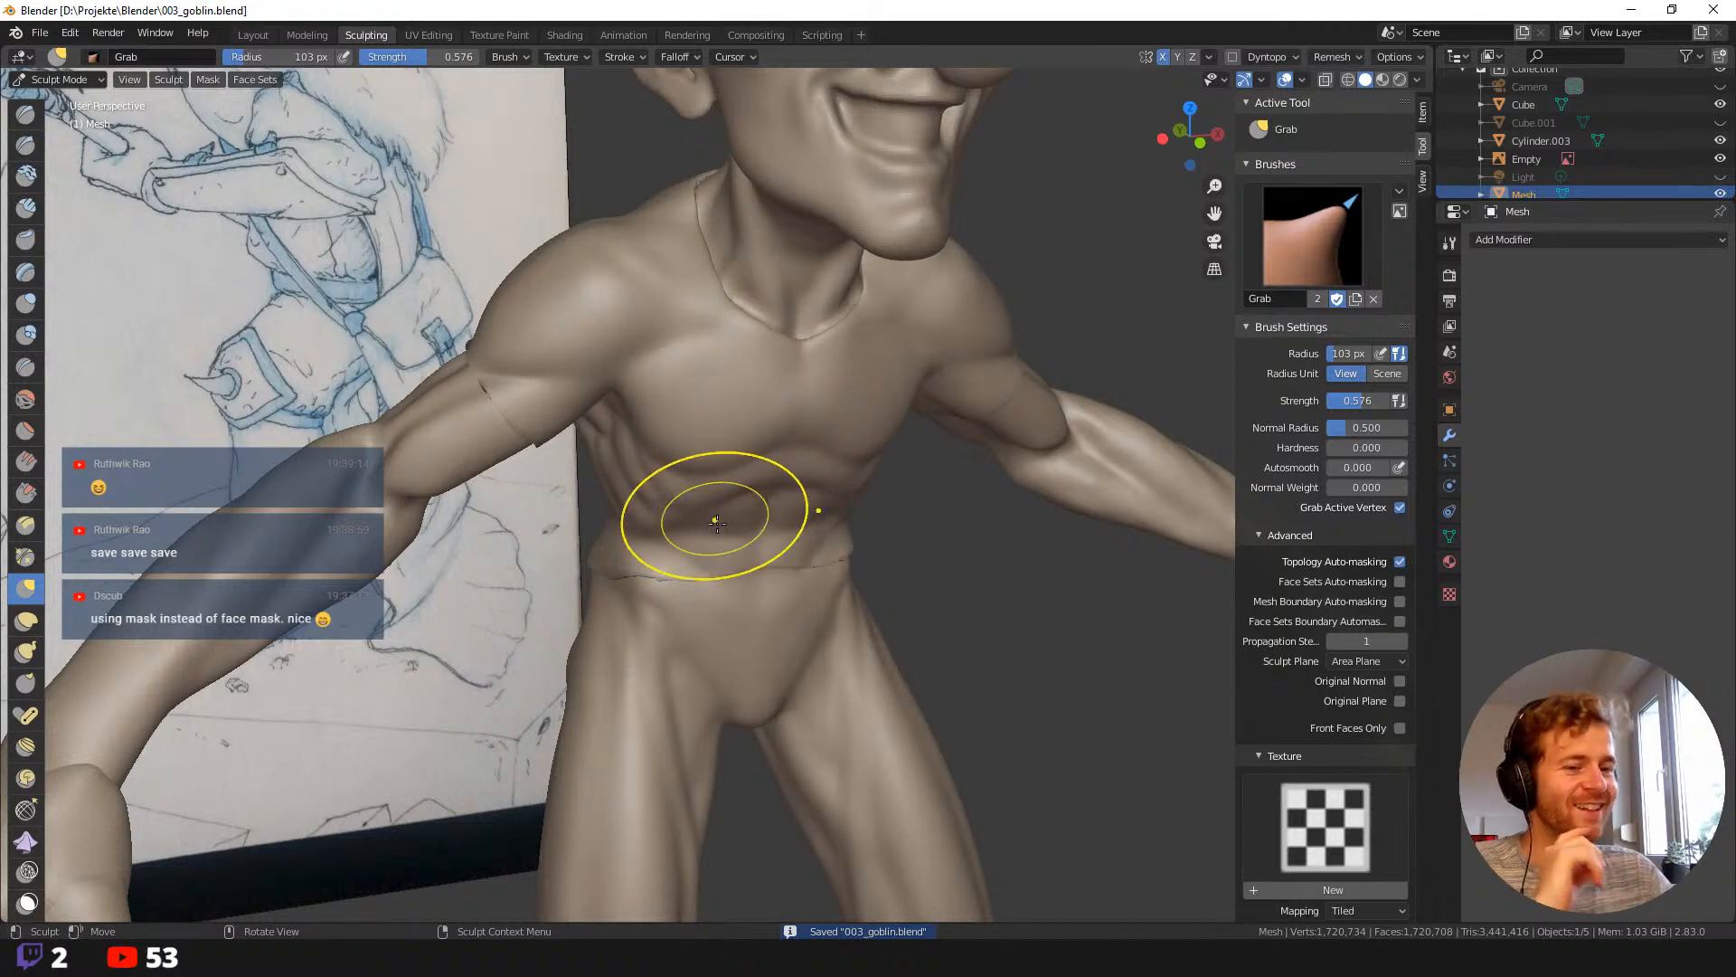
# Pull the front of the shirt's hem downward at the waist and even out its edge with a 150 px Grab brush.
pyautogui.moveTo(697, 492)
pyautogui.mouseDown(button='middle')
pyautogui.moveTo(682, 445)
pyautogui.moveTo(834, 612)
pyautogui.mouseUp(button='middle')
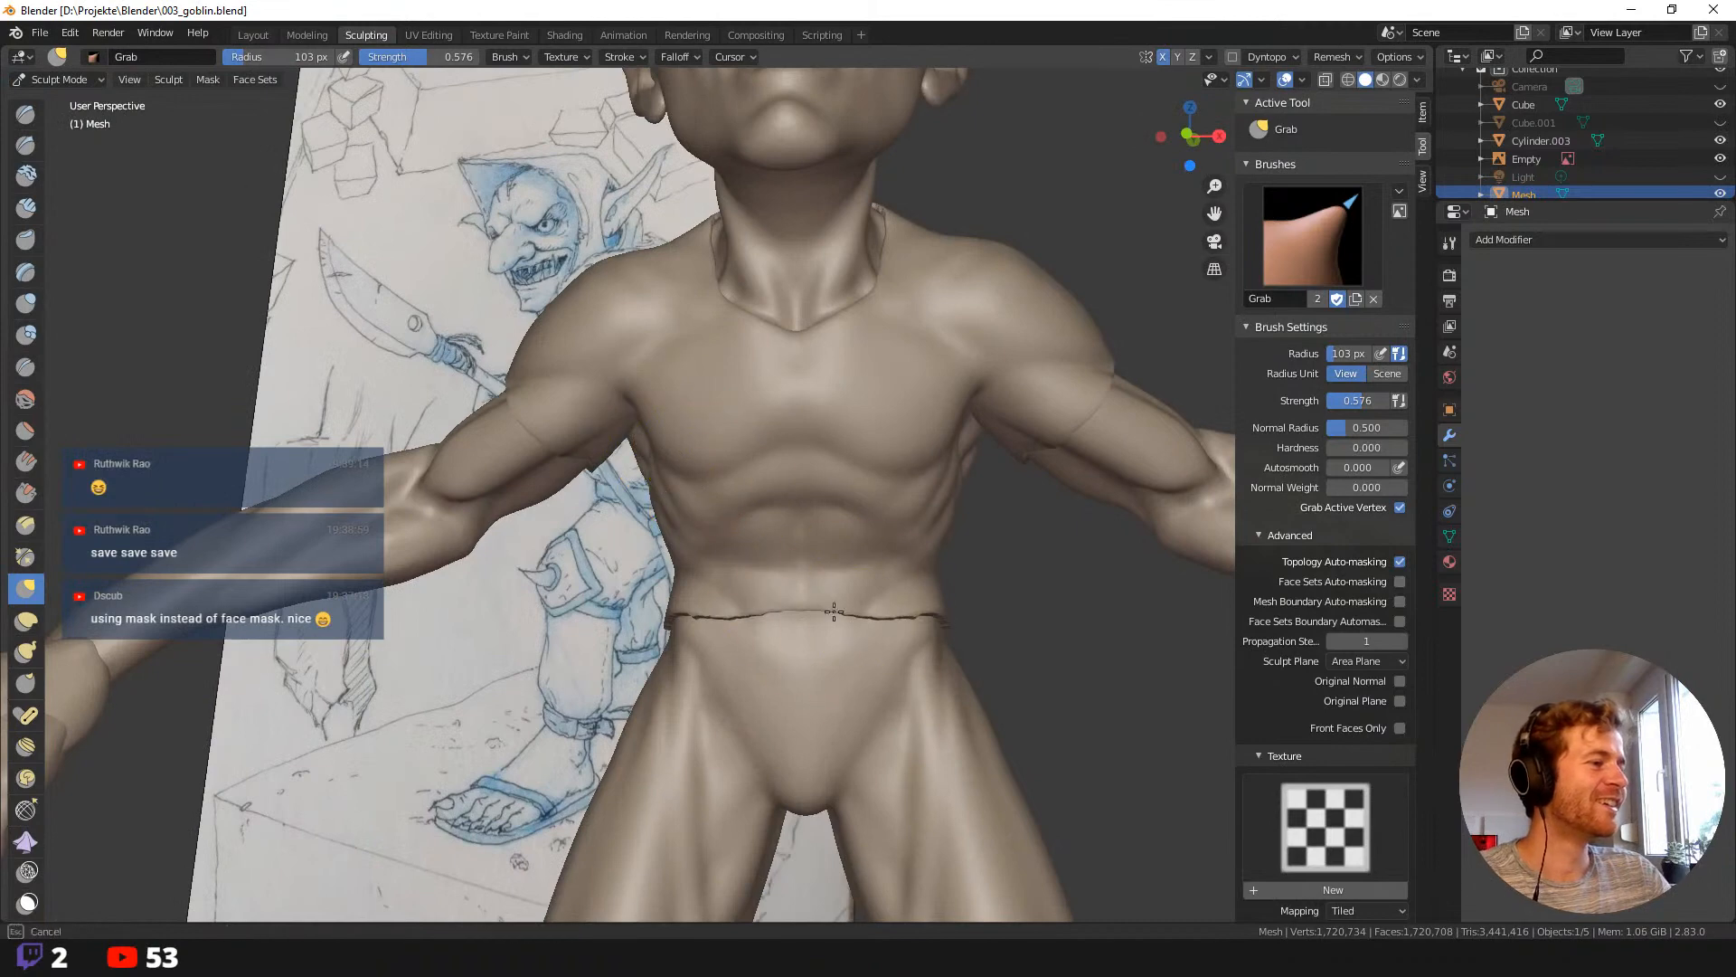
pyautogui.moveTo(980, 621); pyautogui.dragTo(979, 600, button='middle')
pyautogui.moveTo(1104, 588); pyautogui.dragTo(1112, 581, button='middle')
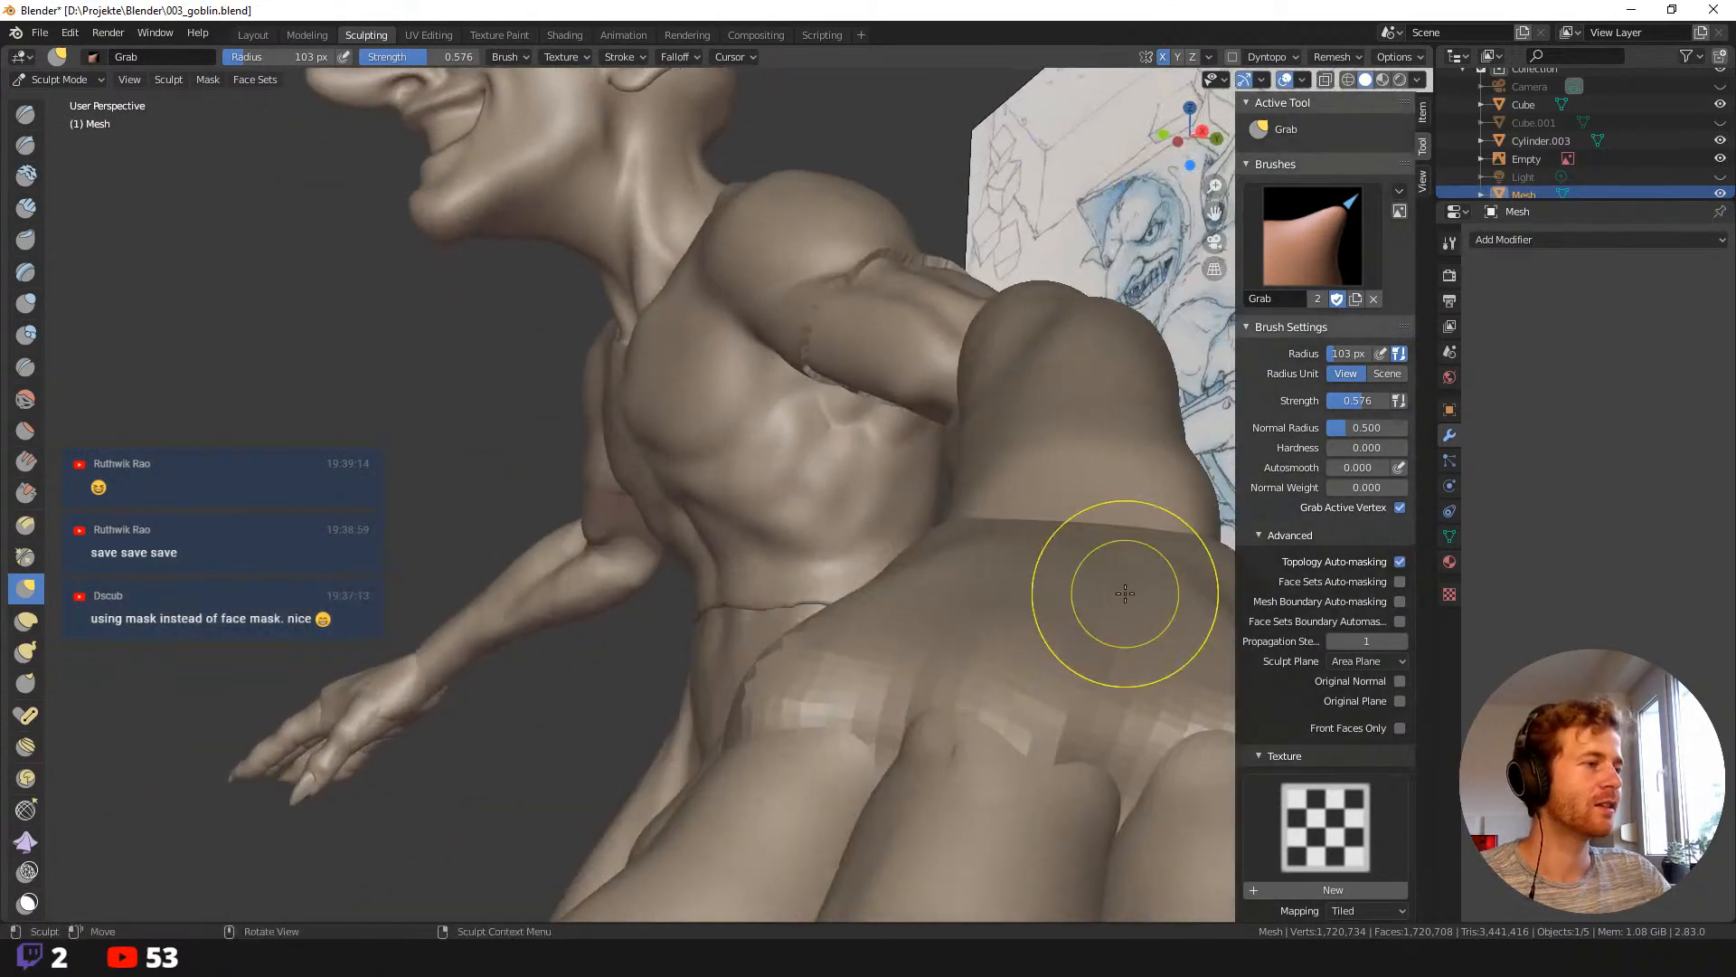
pyautogui.moveTo(763, 640); pyautogui.dragTo(784, 648, button='middle')
pyautogui.press('f')
pyautogui.click(827, 627)
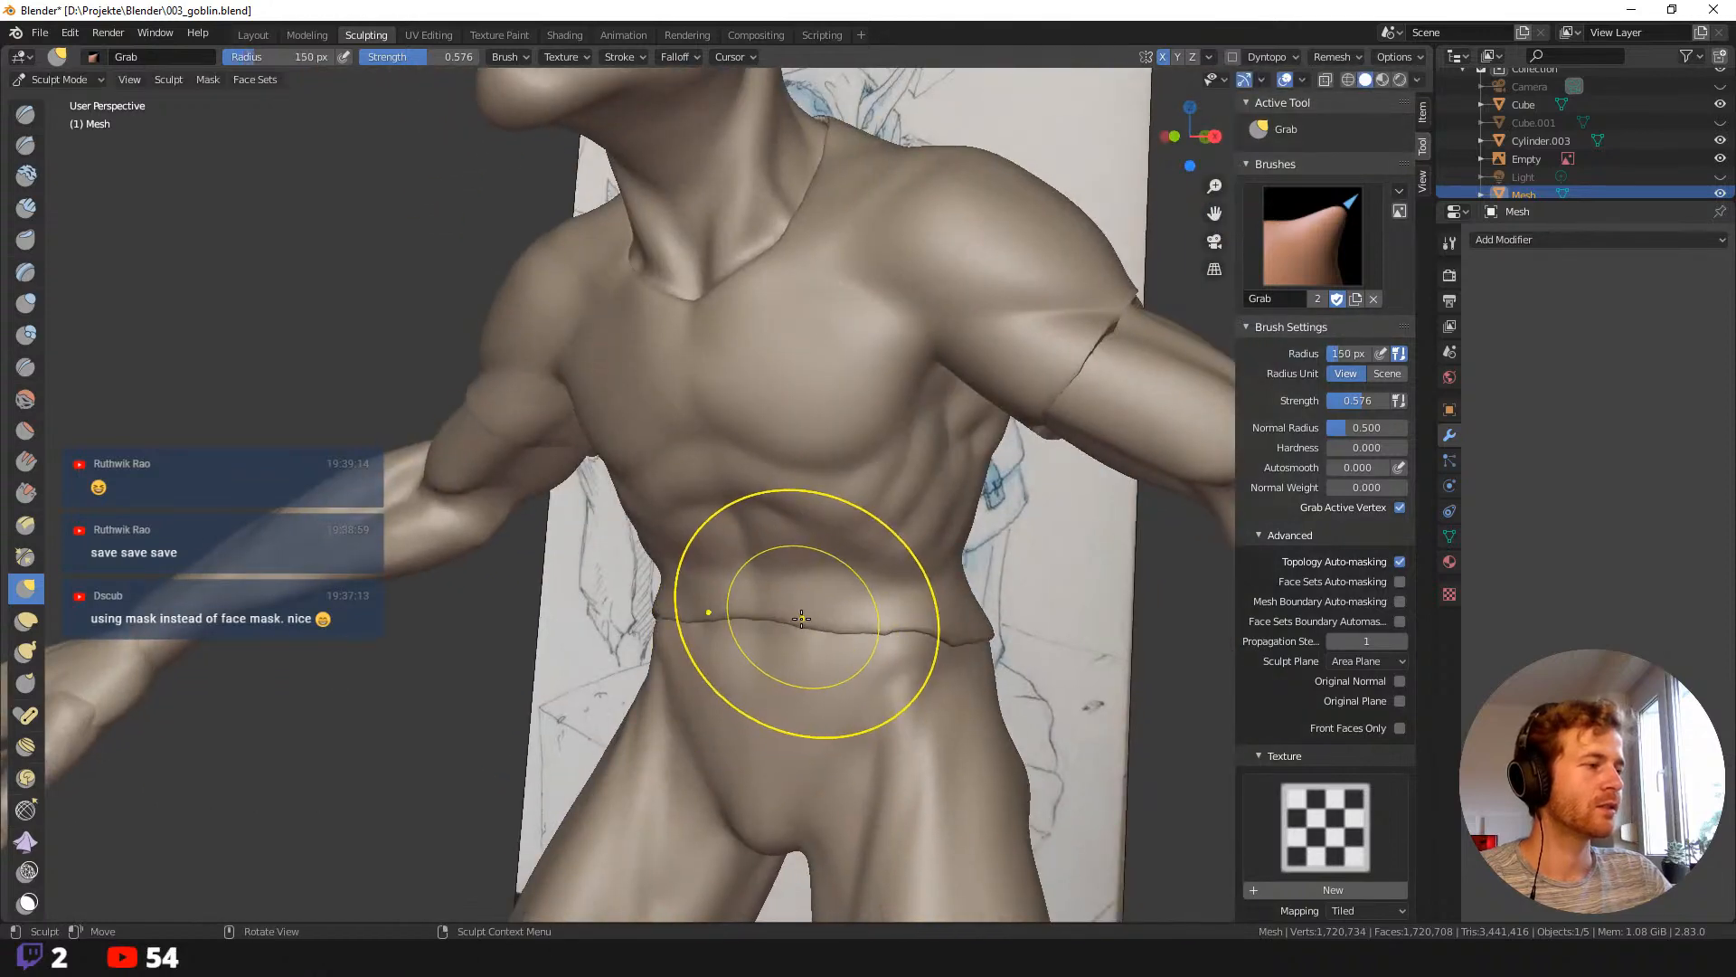
pyautogui.moveTo(805, 619); pyautogui.dragTo(754, 732)
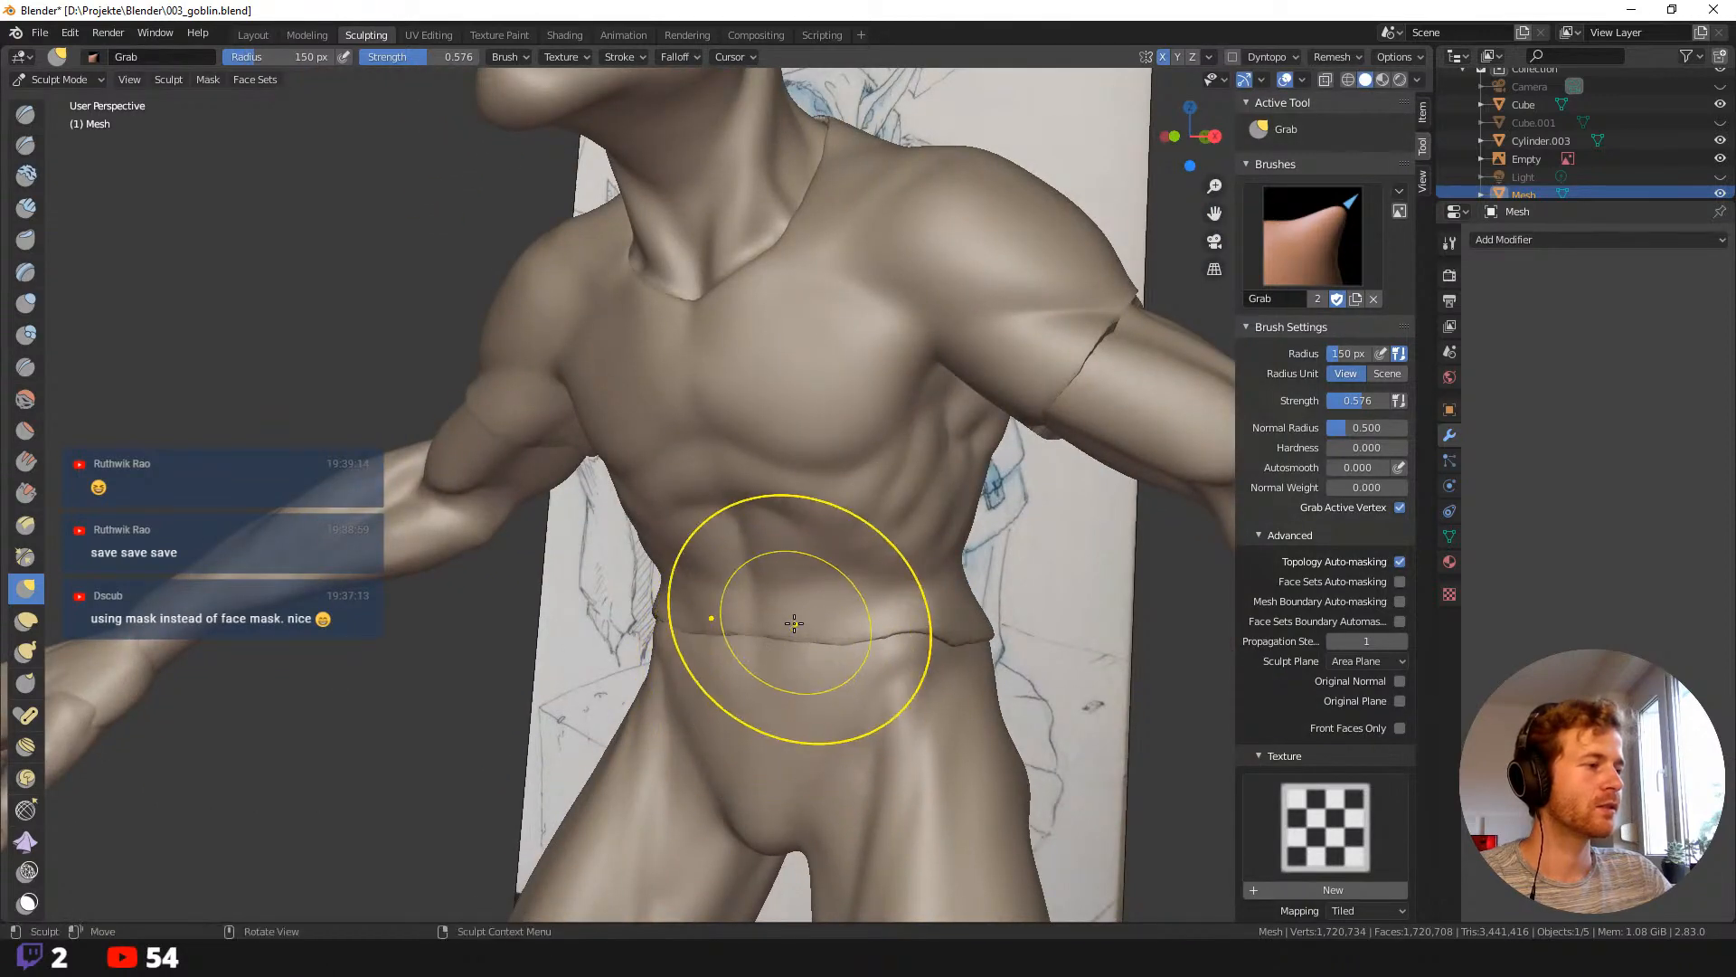
pyautogui.moveTo(801, 620); pyautogui.dragTo(767, 700)
pyautogui.moveTo(881, 657)
pyautogui.mouseDown()
pyautogui.moveTo(886, 623)
pyautogui.moveTo(838, 613)
pyautogui.moveTo(792, 665)
pyautogui.mouseUp()
# Pull the shirt's armpit areas downward with the Grab brush at a 76 px radius.
pyautogui.moveTo(778, 685); pyautogui.dragTo(890, 654, button='middle')
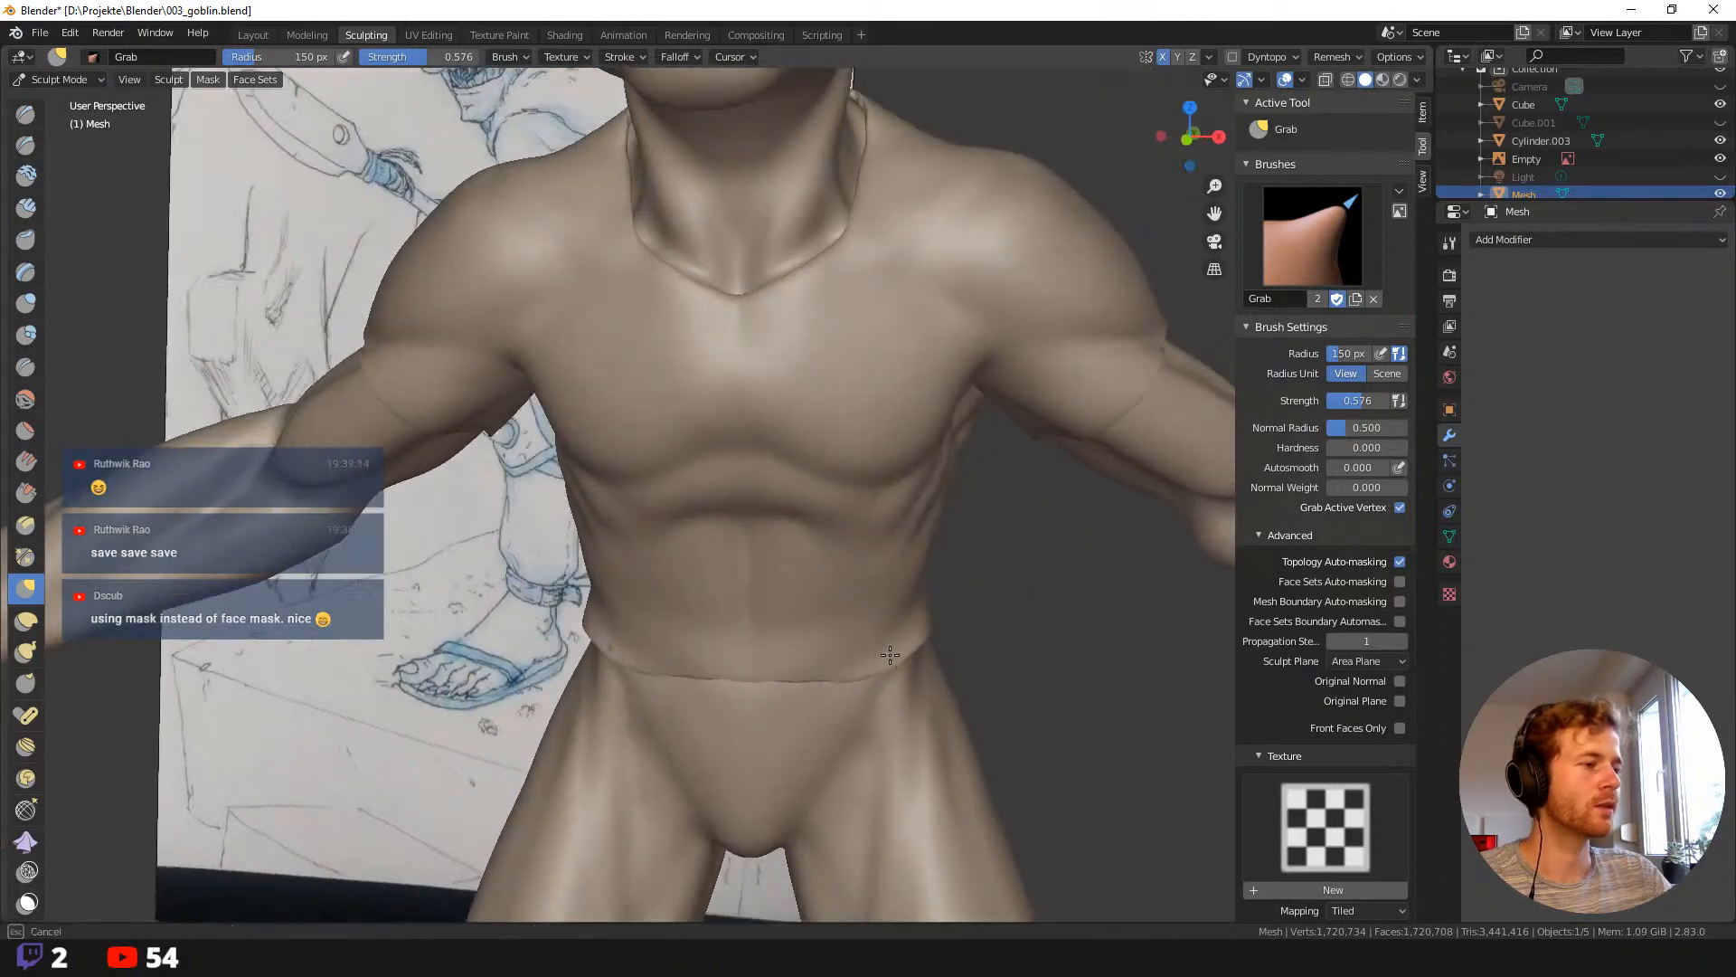
pyautogui.moveTo(660, 639); pyautogui.dragTo(737, 532, button='middle')
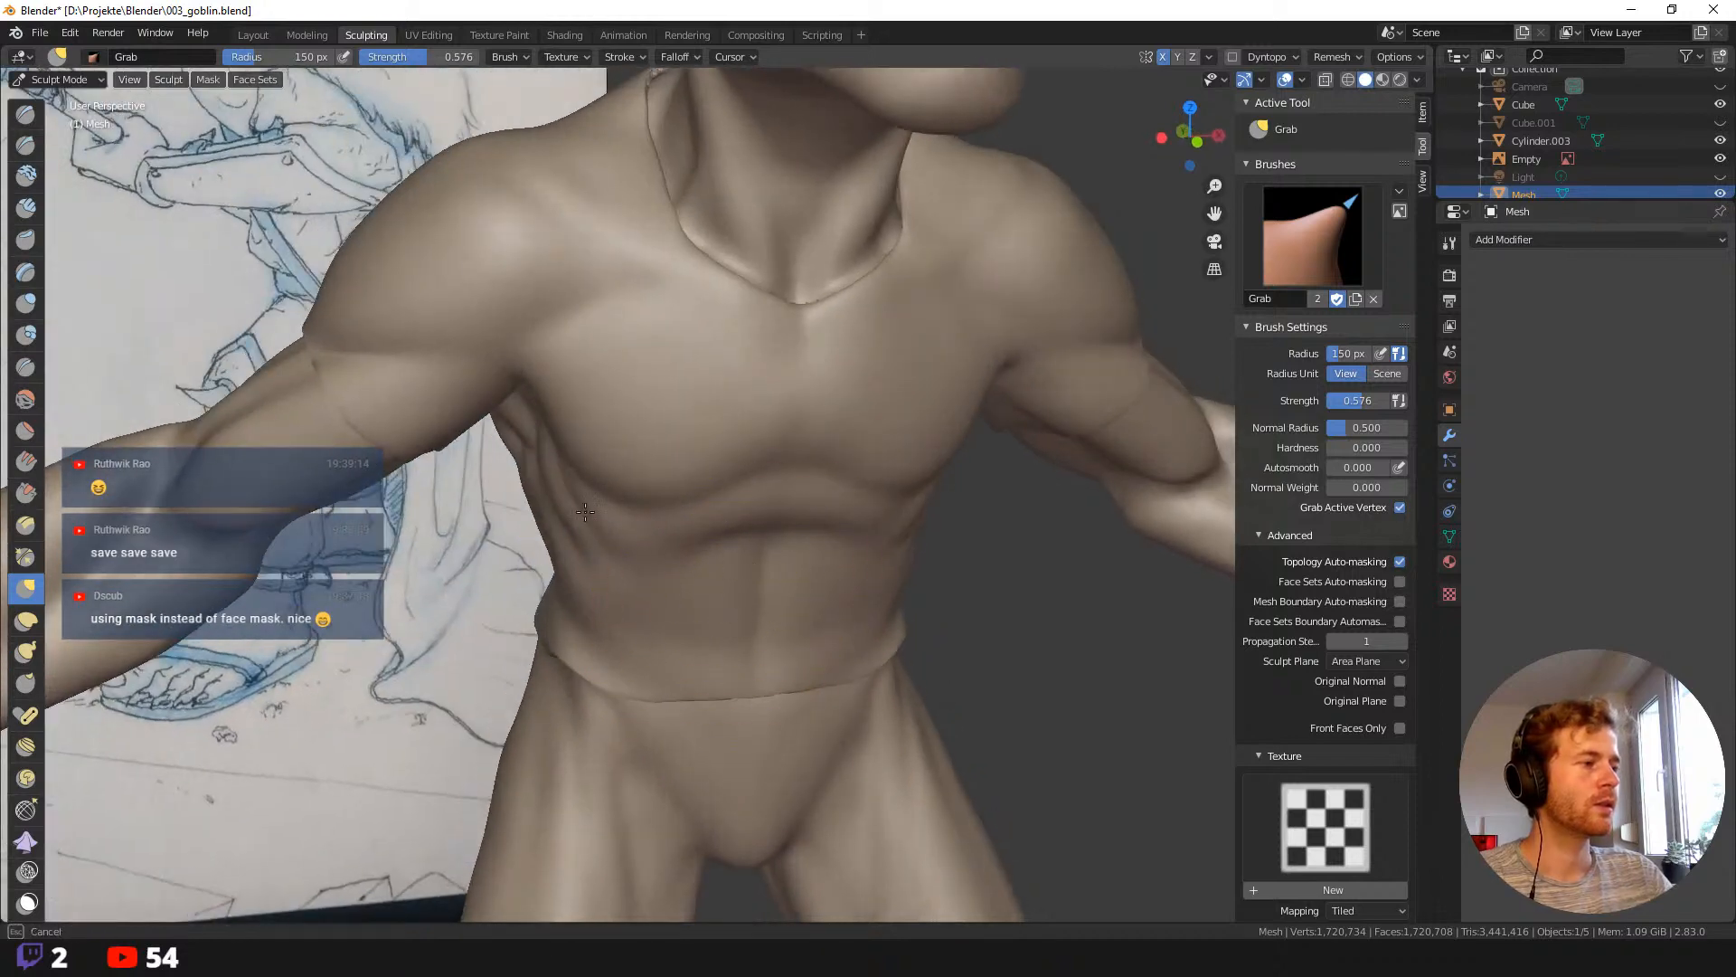
pyautogui.scroll(-4, 598, 493)
pyautogui.moveTo(561, 494); pyautogui.dragTo(632, 458, button='middle')
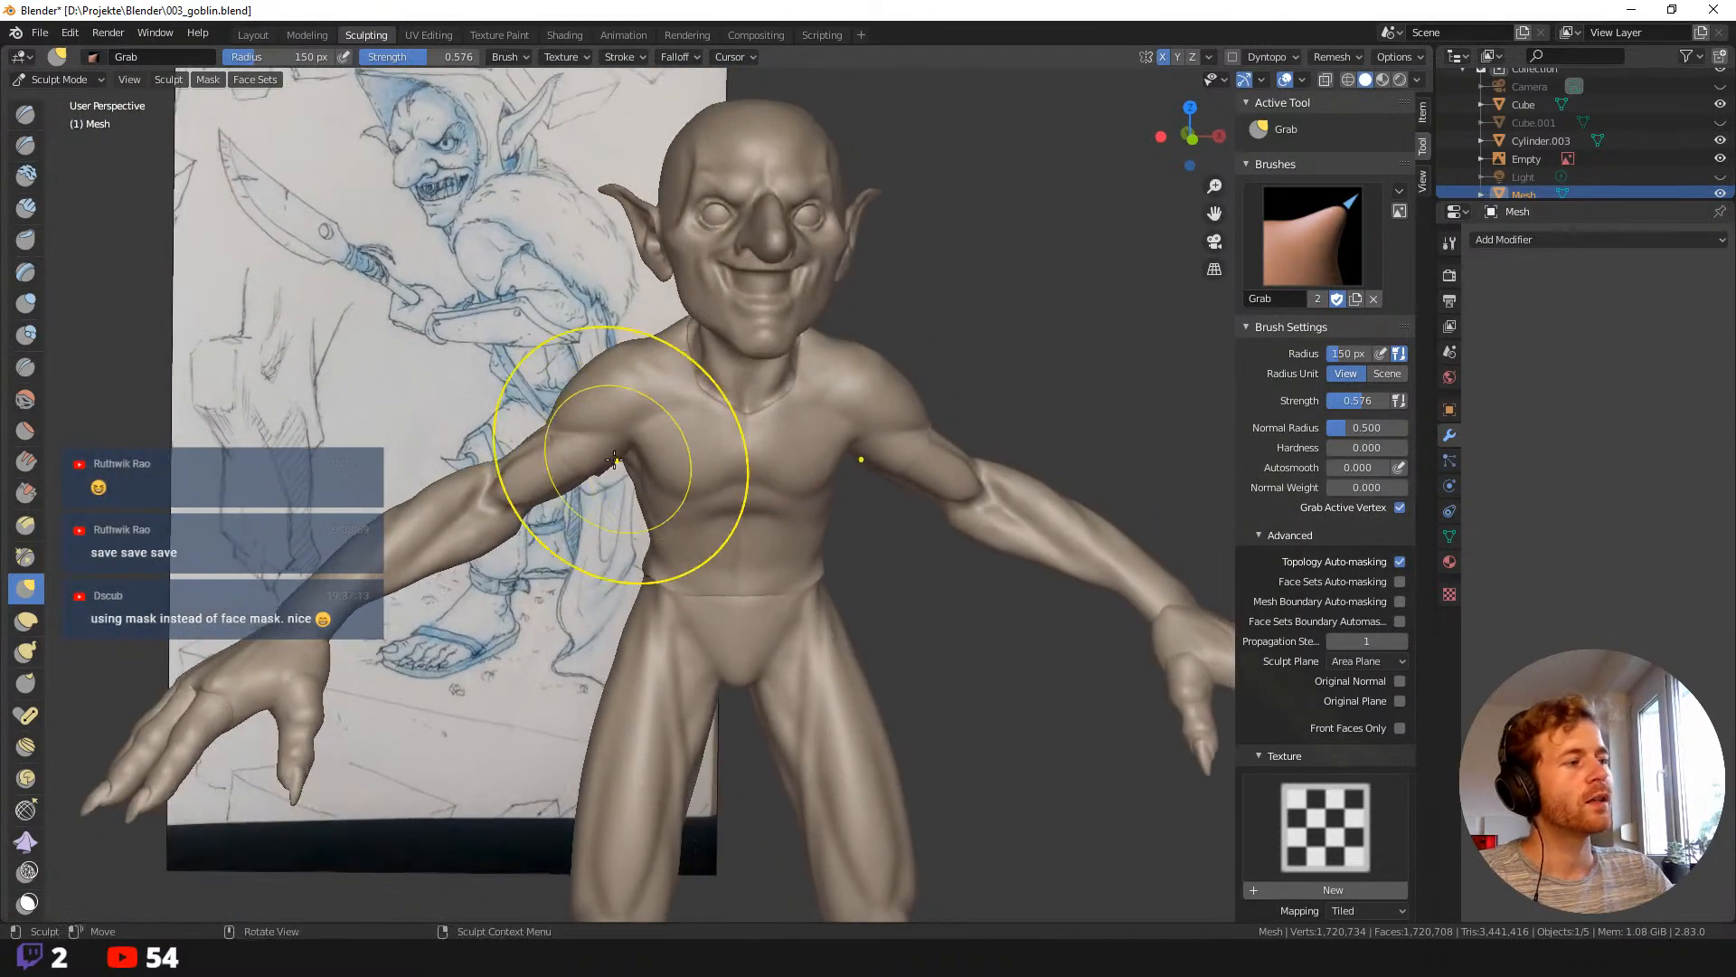
pyautogui.press('f')
pyautogui.click(594, 439)
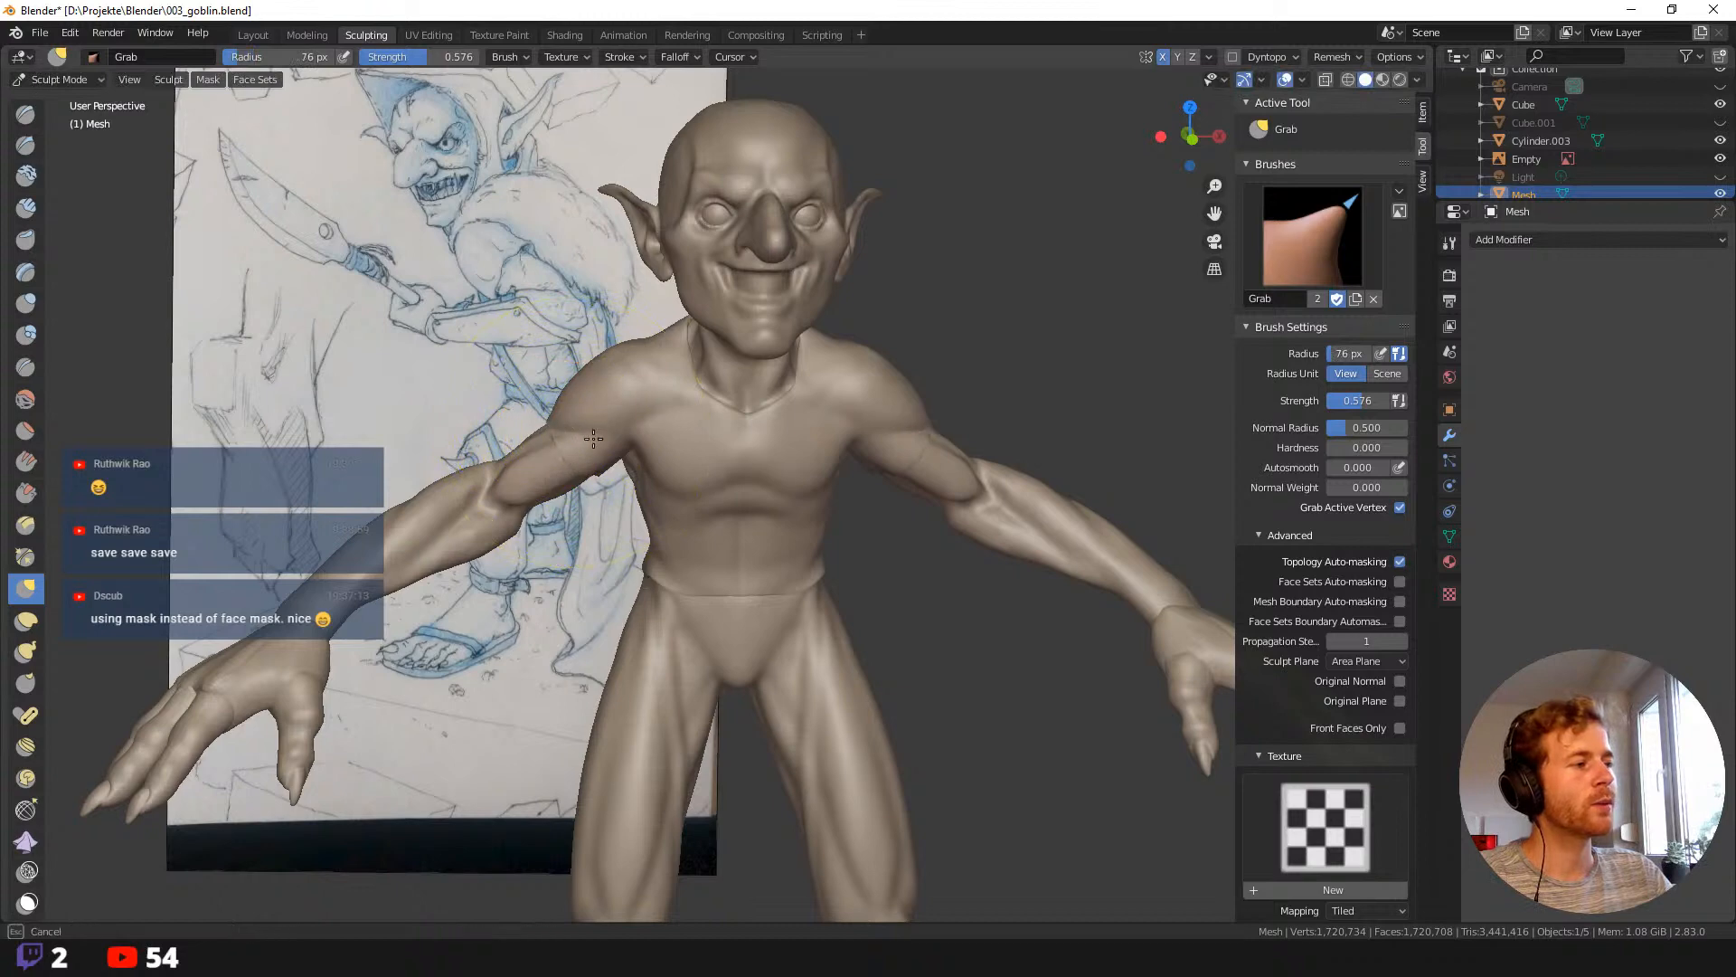
pyautogui.moveTo(615, 483); pyautogui.dragTo(624, 496)
pyautogui.moveTo(515, 547); pyautogui.dragTo(593, 484, button='middle')
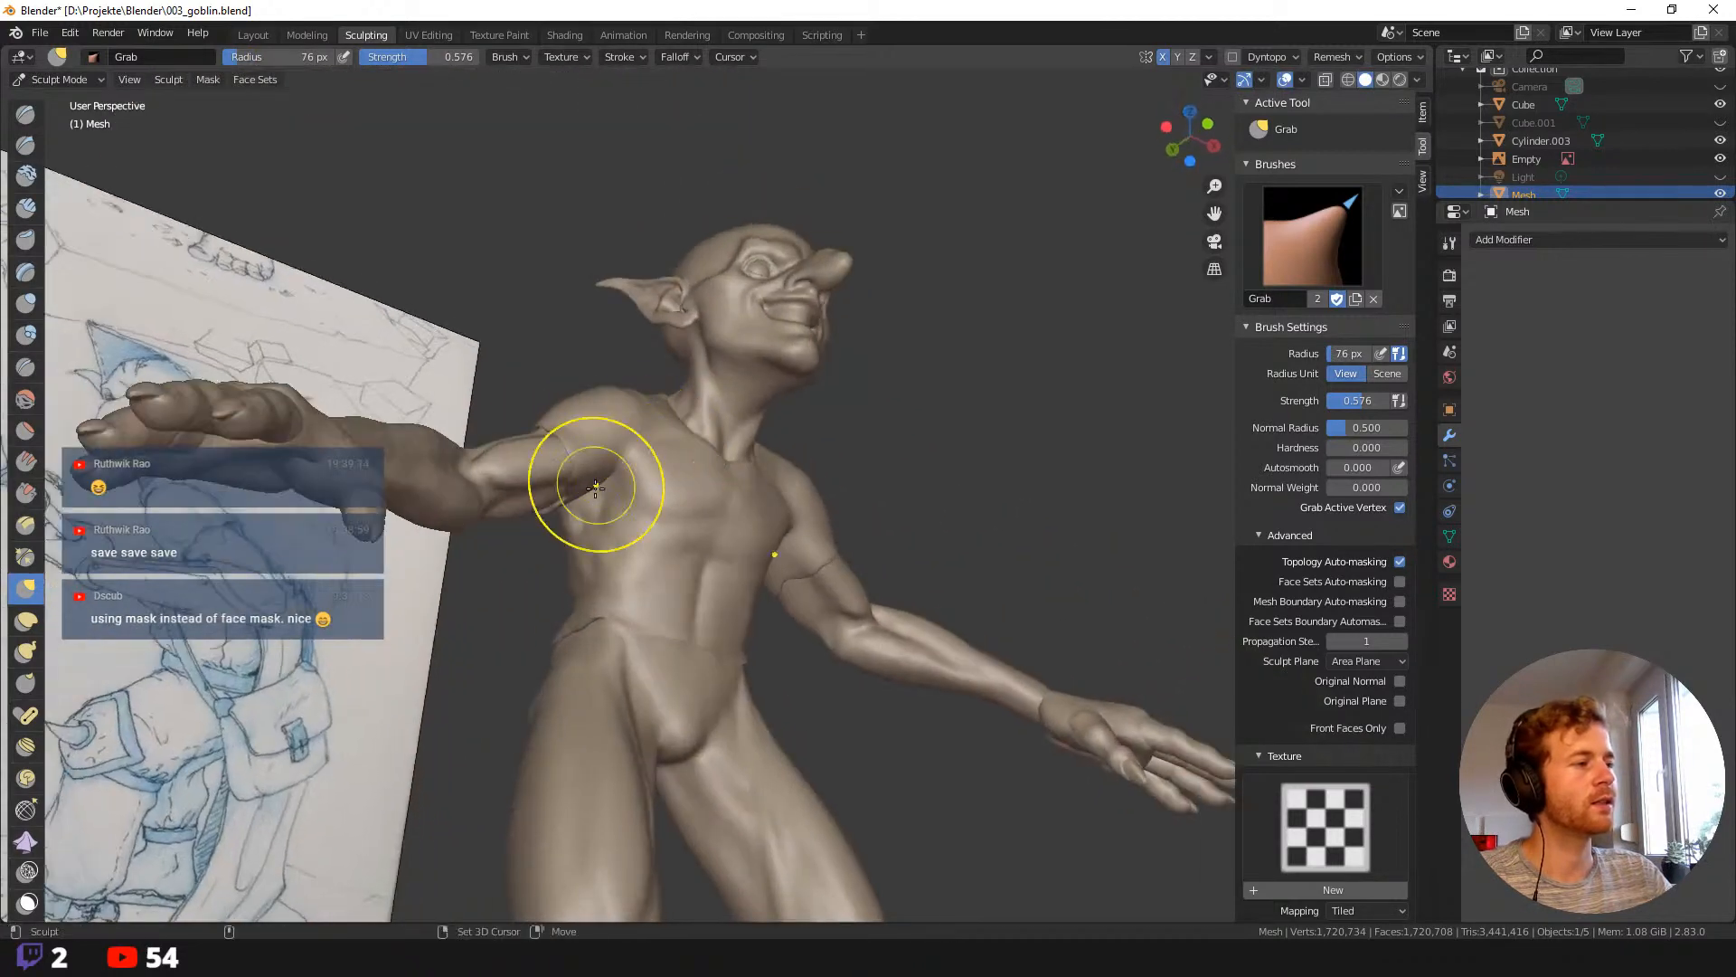
pyautogui.moveTo(595, 485); pyautogui.dragTo(591, 530)
# Reshape the shirt below the armpits with a 114 px Grab brush, and reduce the radius to 47 px for the sleeves.
pyautogui.moveTo(731, 577); pyautogui.dragTo(628, 576, button='middle')
pyautogui.press('f')
pyautogui.click(884, 510)
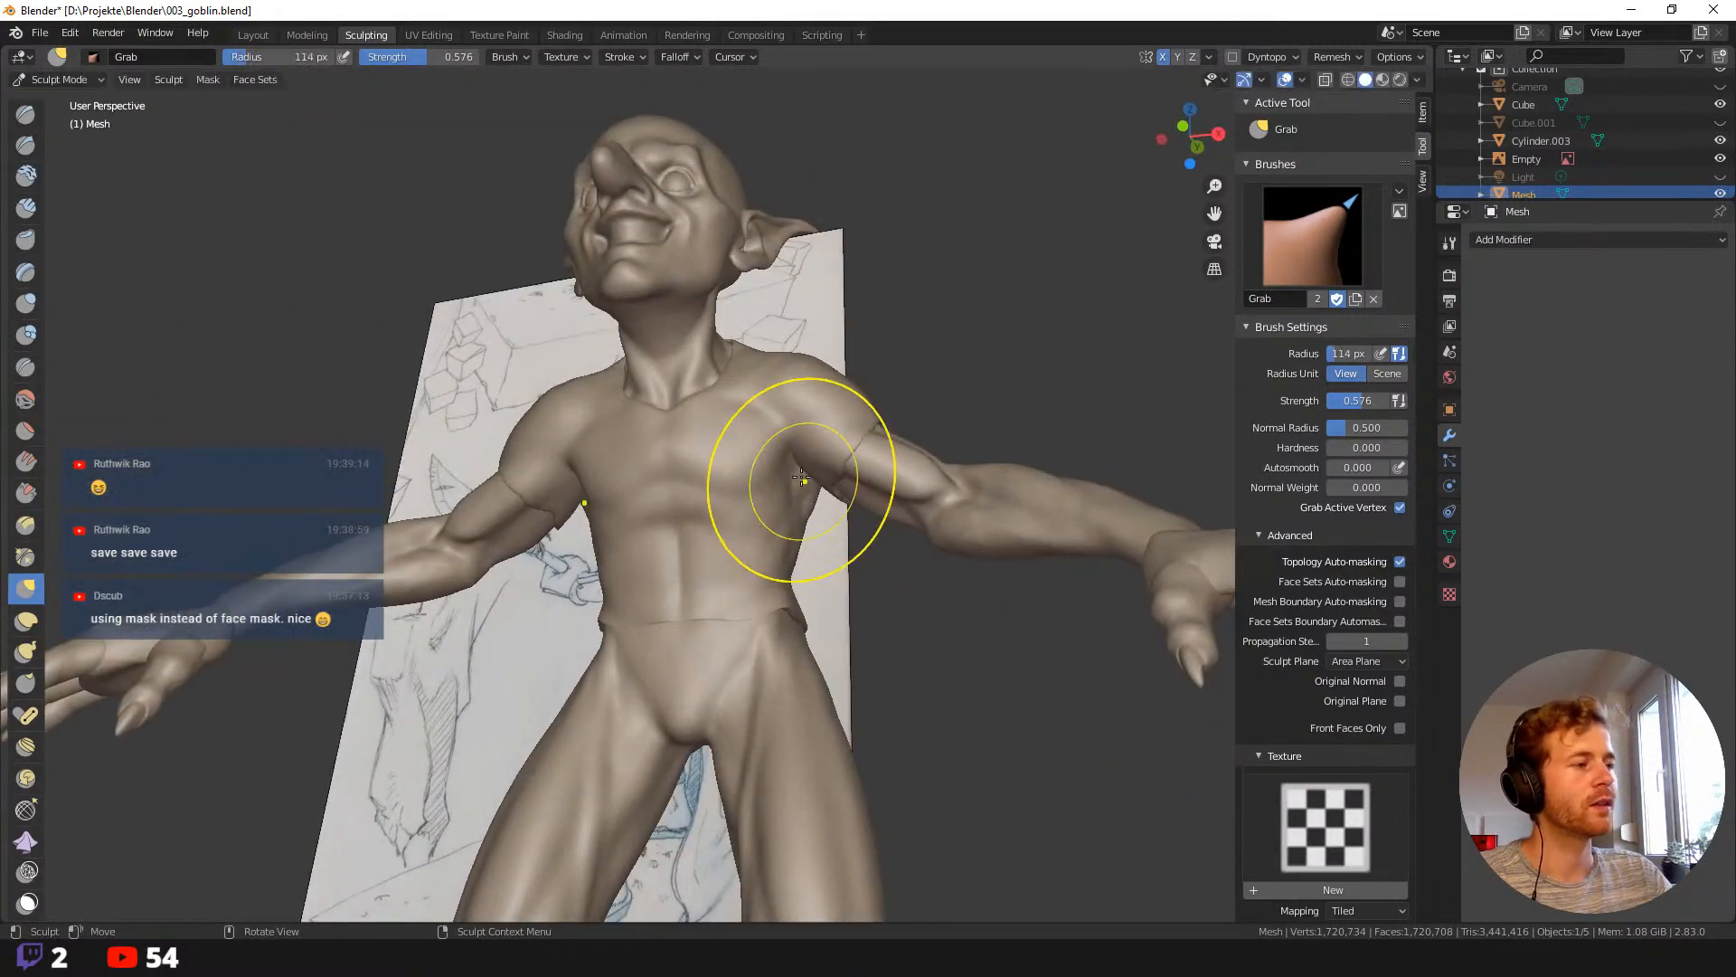
pyautogui.moveTo(808, 485); pyautogui.dragTo(800, 481)
pyautogui.moveTo(801, 481); pyautogui.dragTo(775, 504, button='middle')
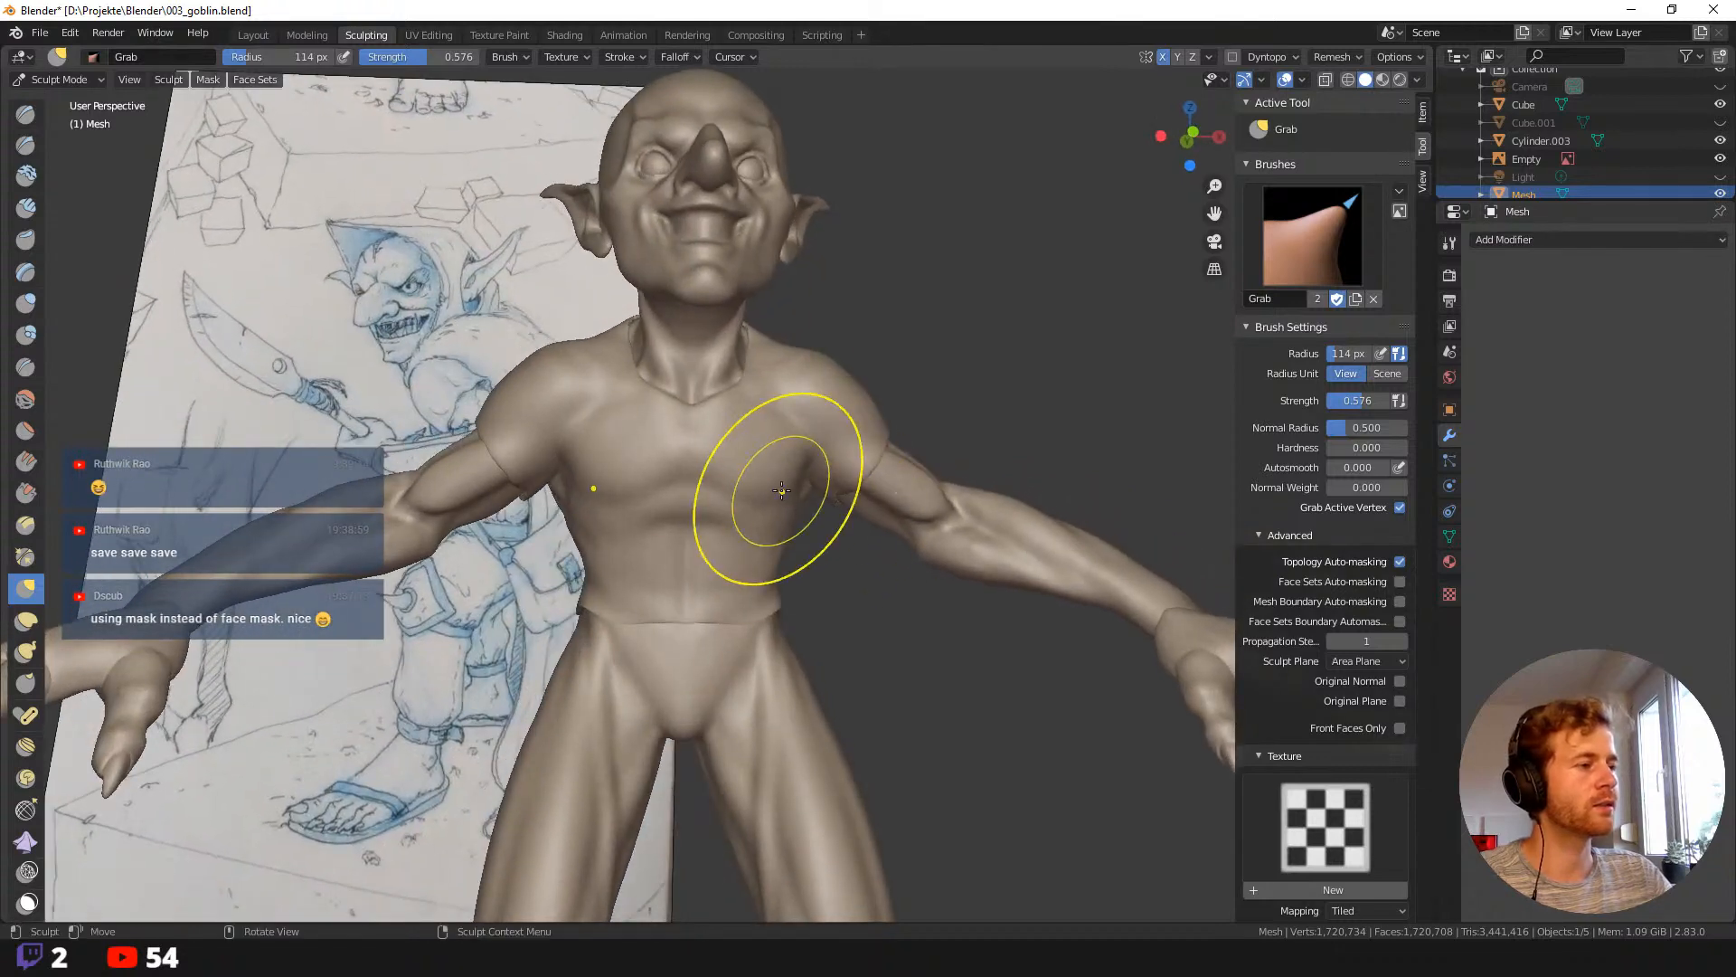
pyautogui.press('f')
pyautogui.click(836, 507)
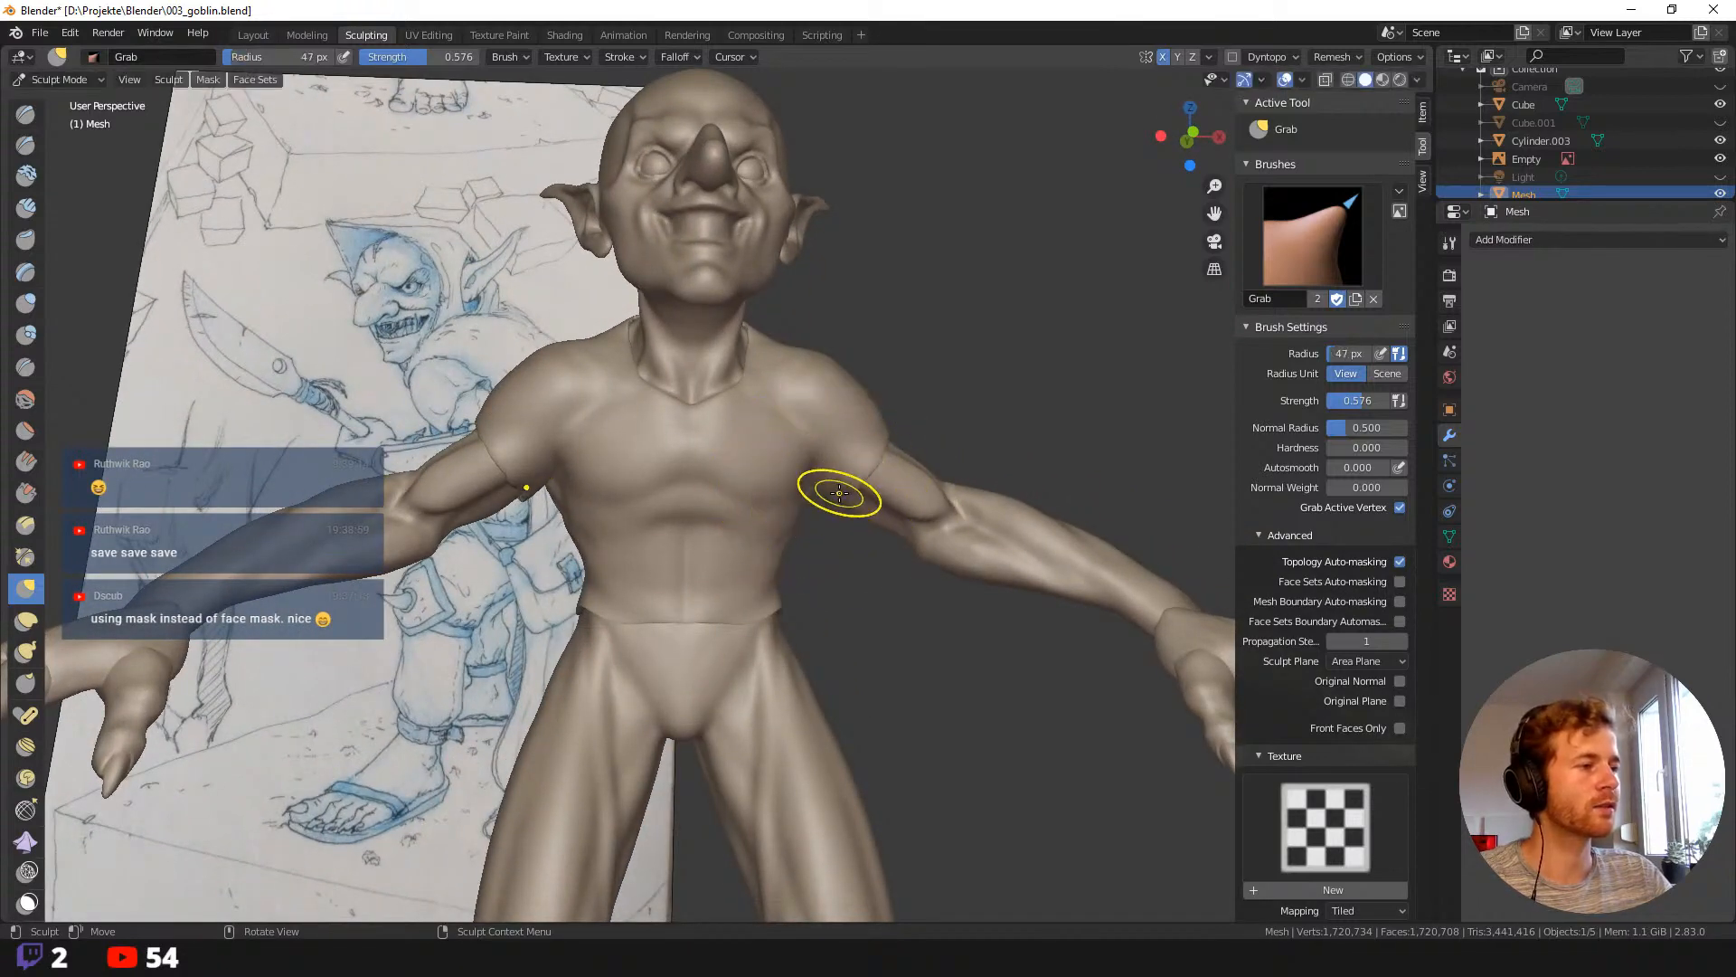
# Pull the sleeve's hem at the armpit with the Grab brush and reduce the brush radius to about 38 px.
pyautogui.moveTo(869, 525); pyautogui.dragTo(839, 496, button='middle')
pyautogui.moveTo(838, 495); pyautogui.dragTo(842, 507)
pyautogui.press('f')
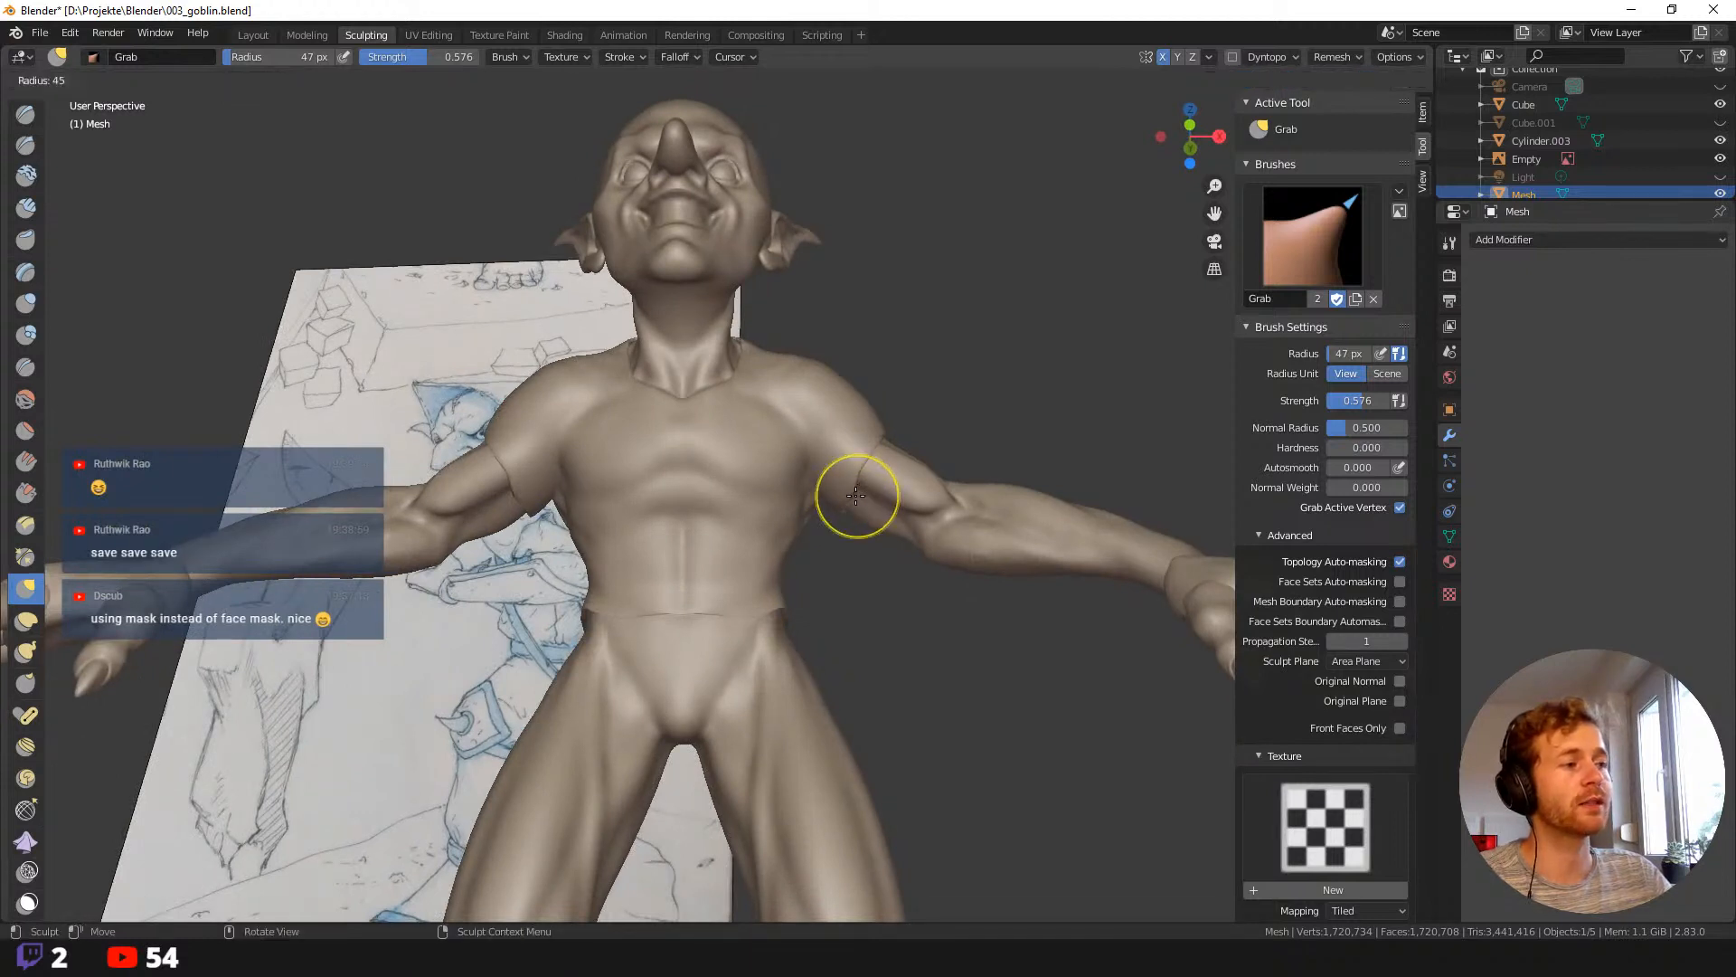
pyautogui.click(851, 492)
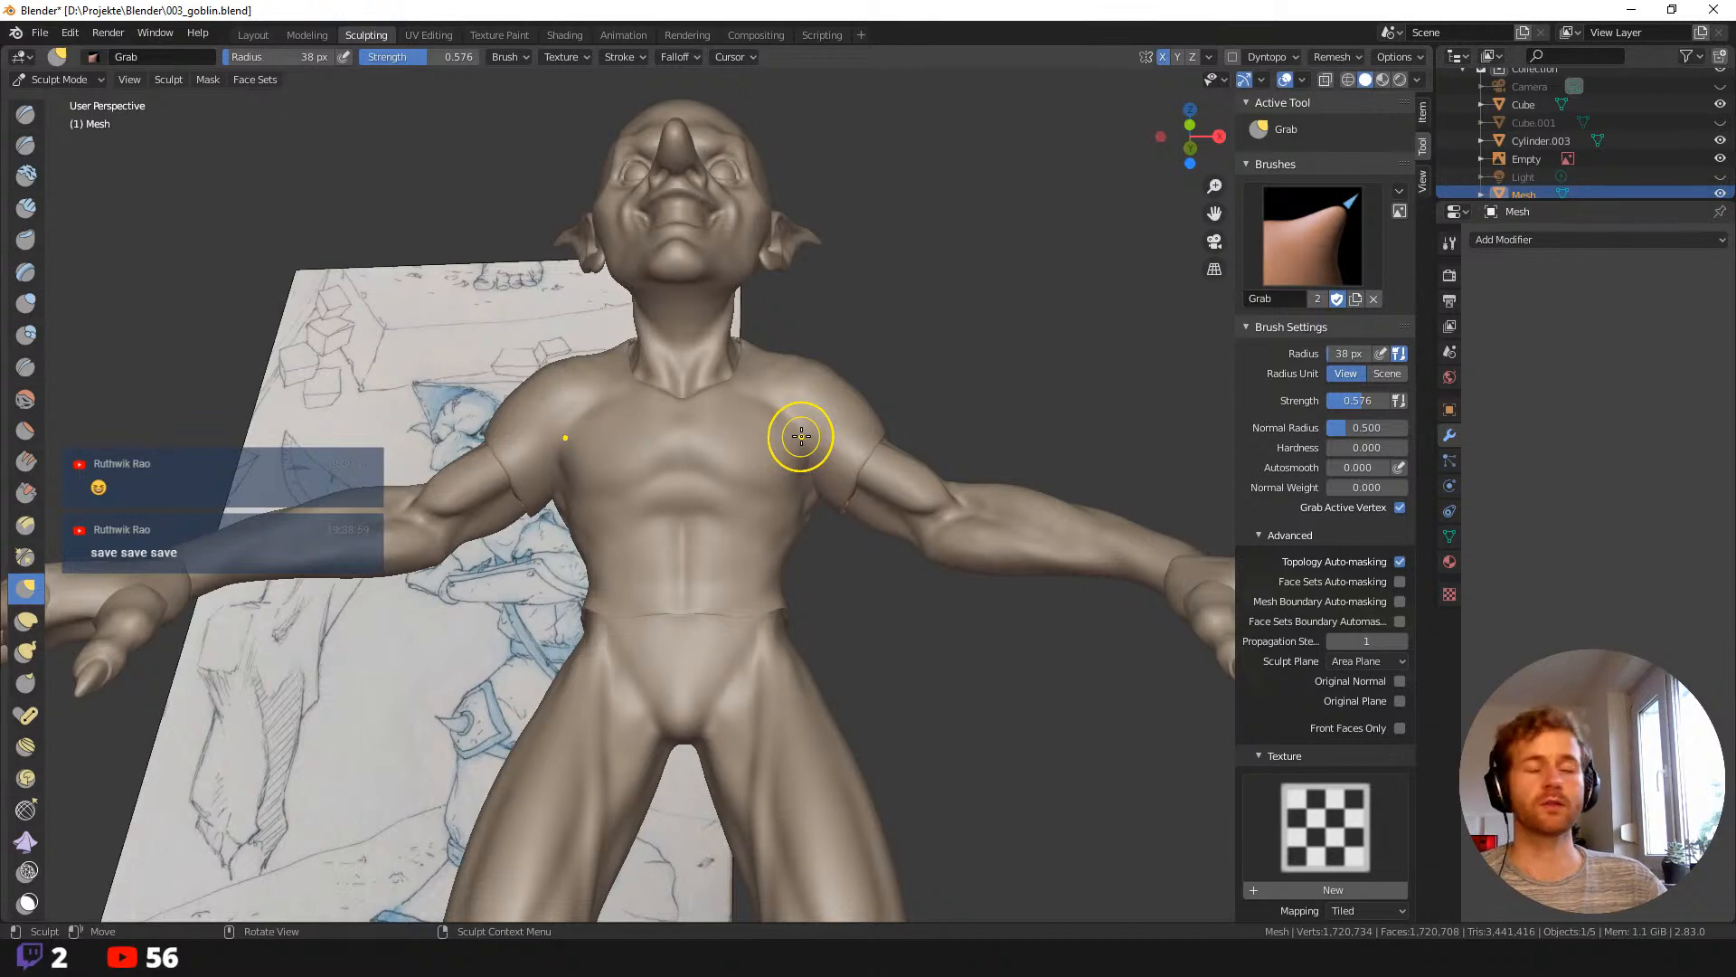
# Reshape the shirt's collar edge where the neck meets the shoulder with a 67 px Grab brush.
pyautogui.moveTo(757, 489); pyautogui.dragTo(639, 399, button='middle')
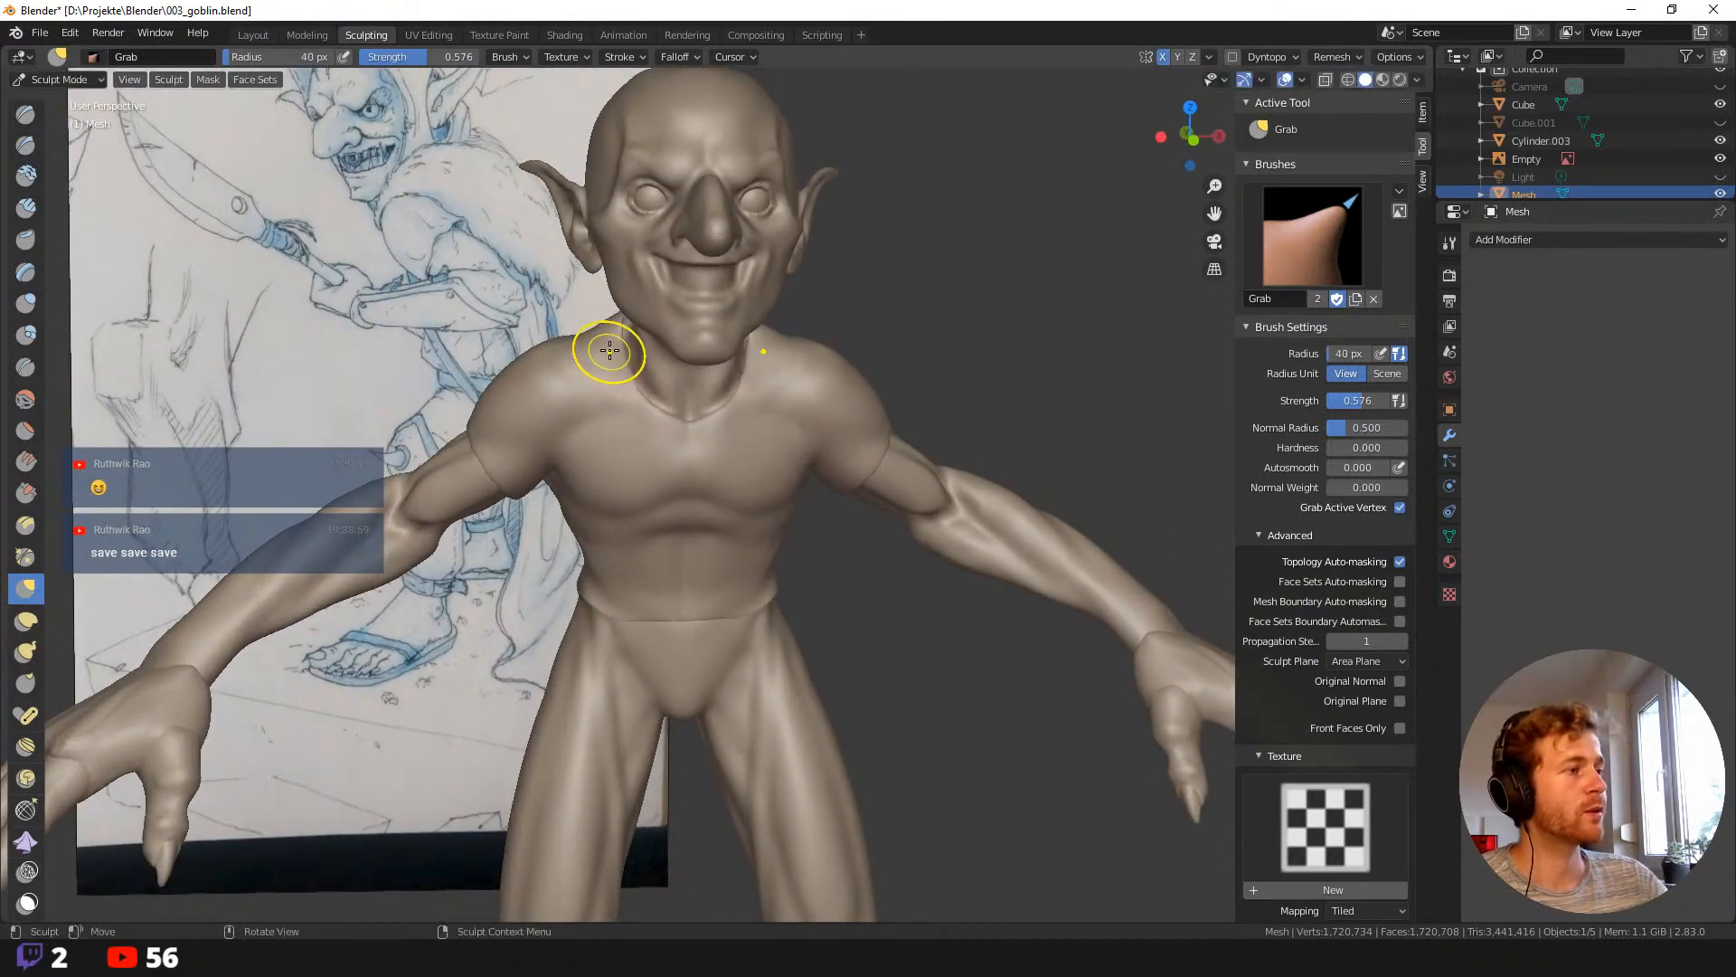
pyautogui.moveTo(632, 368); pyautogui.dragTo(733, 373, button='middle')
pyautogui.press('f')
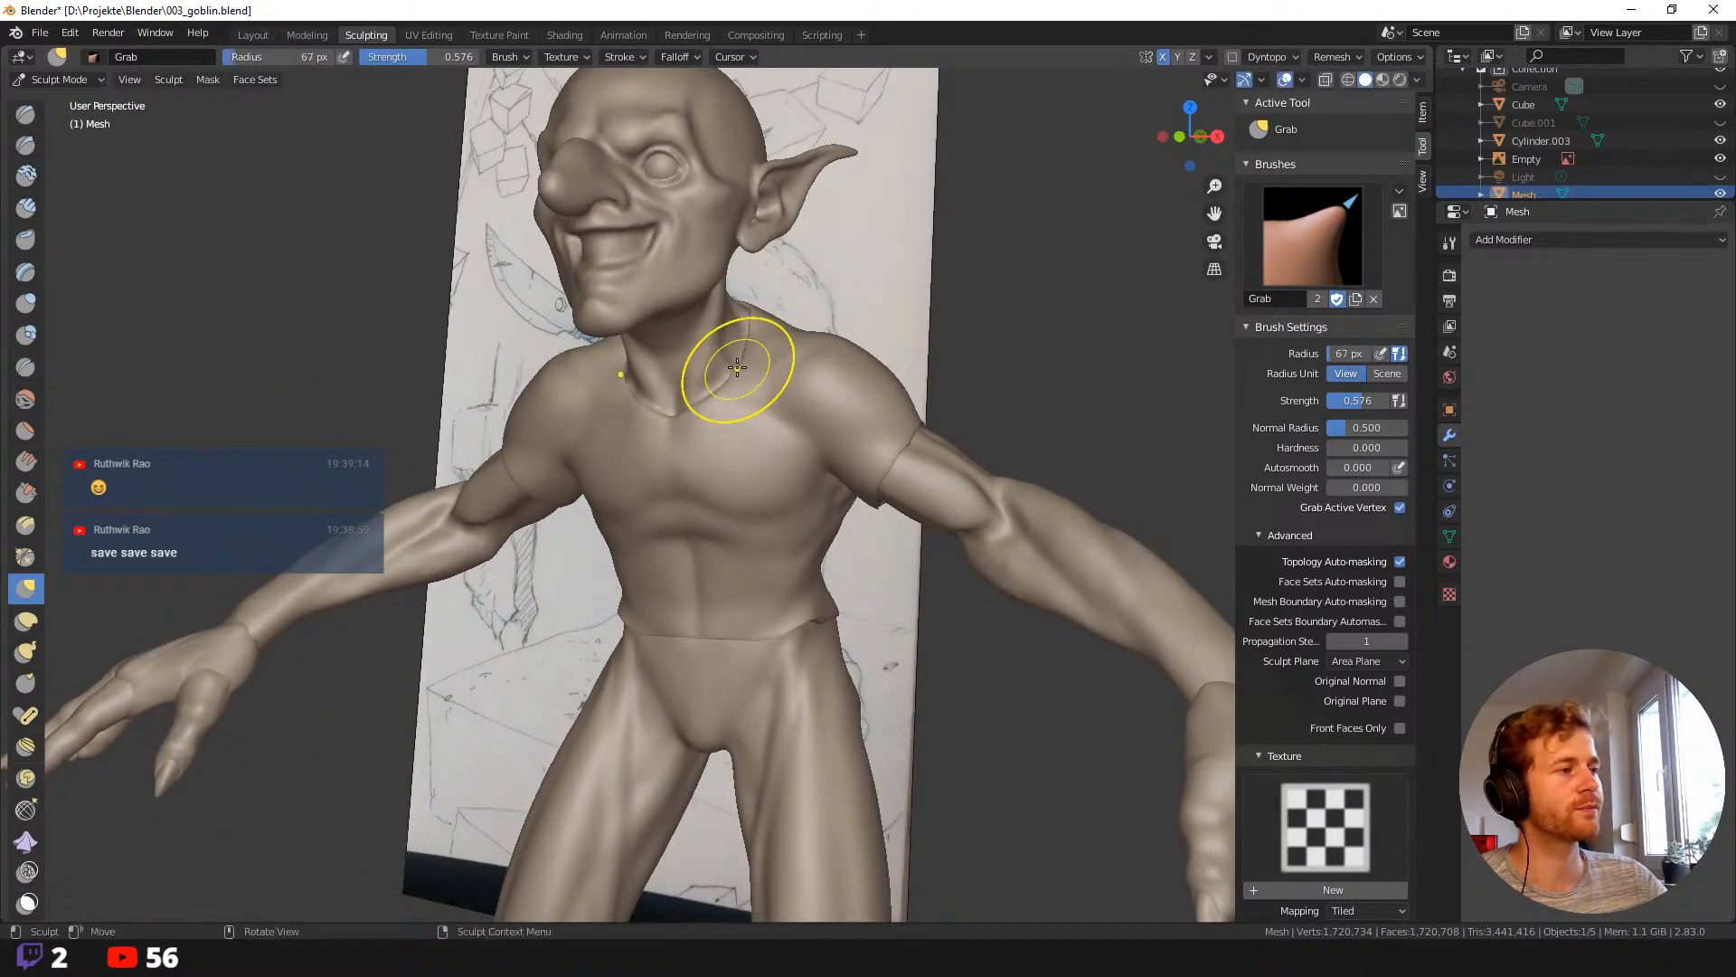
pyautogui.click(757, 309)
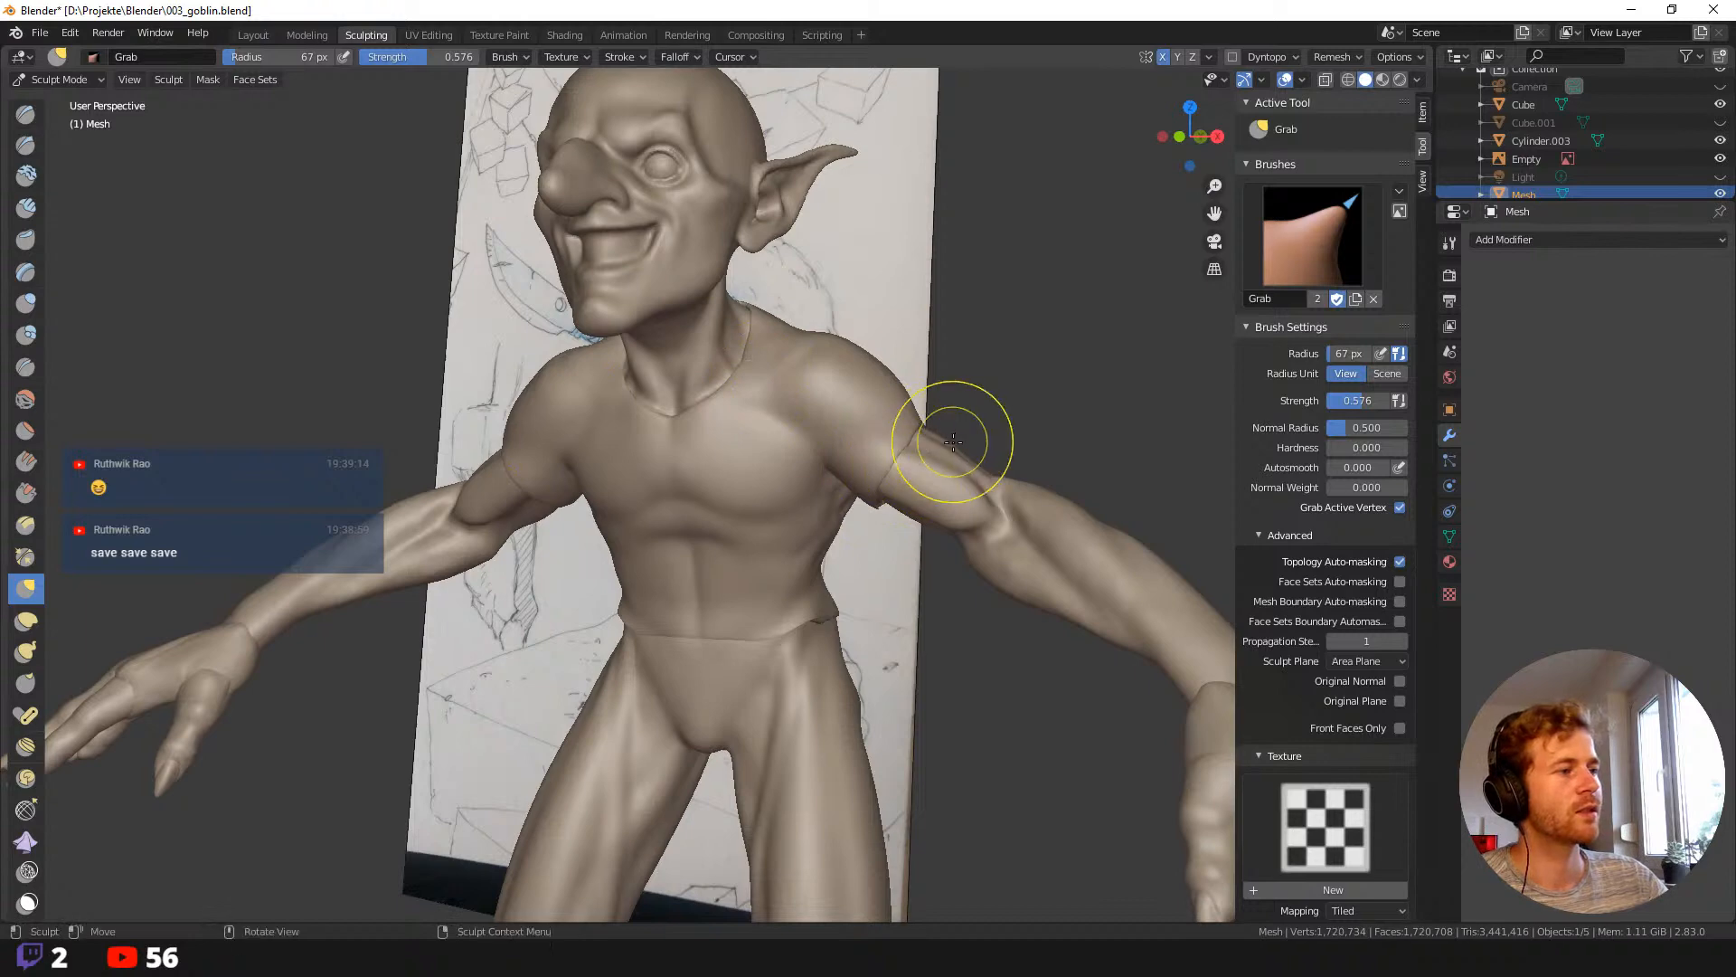
# Enlarge the Grab brush to 146 px and pull the underside of the sleeve's hem away from the upper arm.
pyautogui.moveTo(957, 426)
pyautogui.mouseDown(button='middle')
pyautogui.moveTo(810, 478)
pyautogui.moveTo(832, 471)
pyautogui.mouseUp(button='middle')
pyautogui.moveTo(958, 423); pyautogui.dragTo(942, 439, button='middle')
pyautogui.moveTo(968, 531); pyautogui.dragTo(910, 438, button='middle')
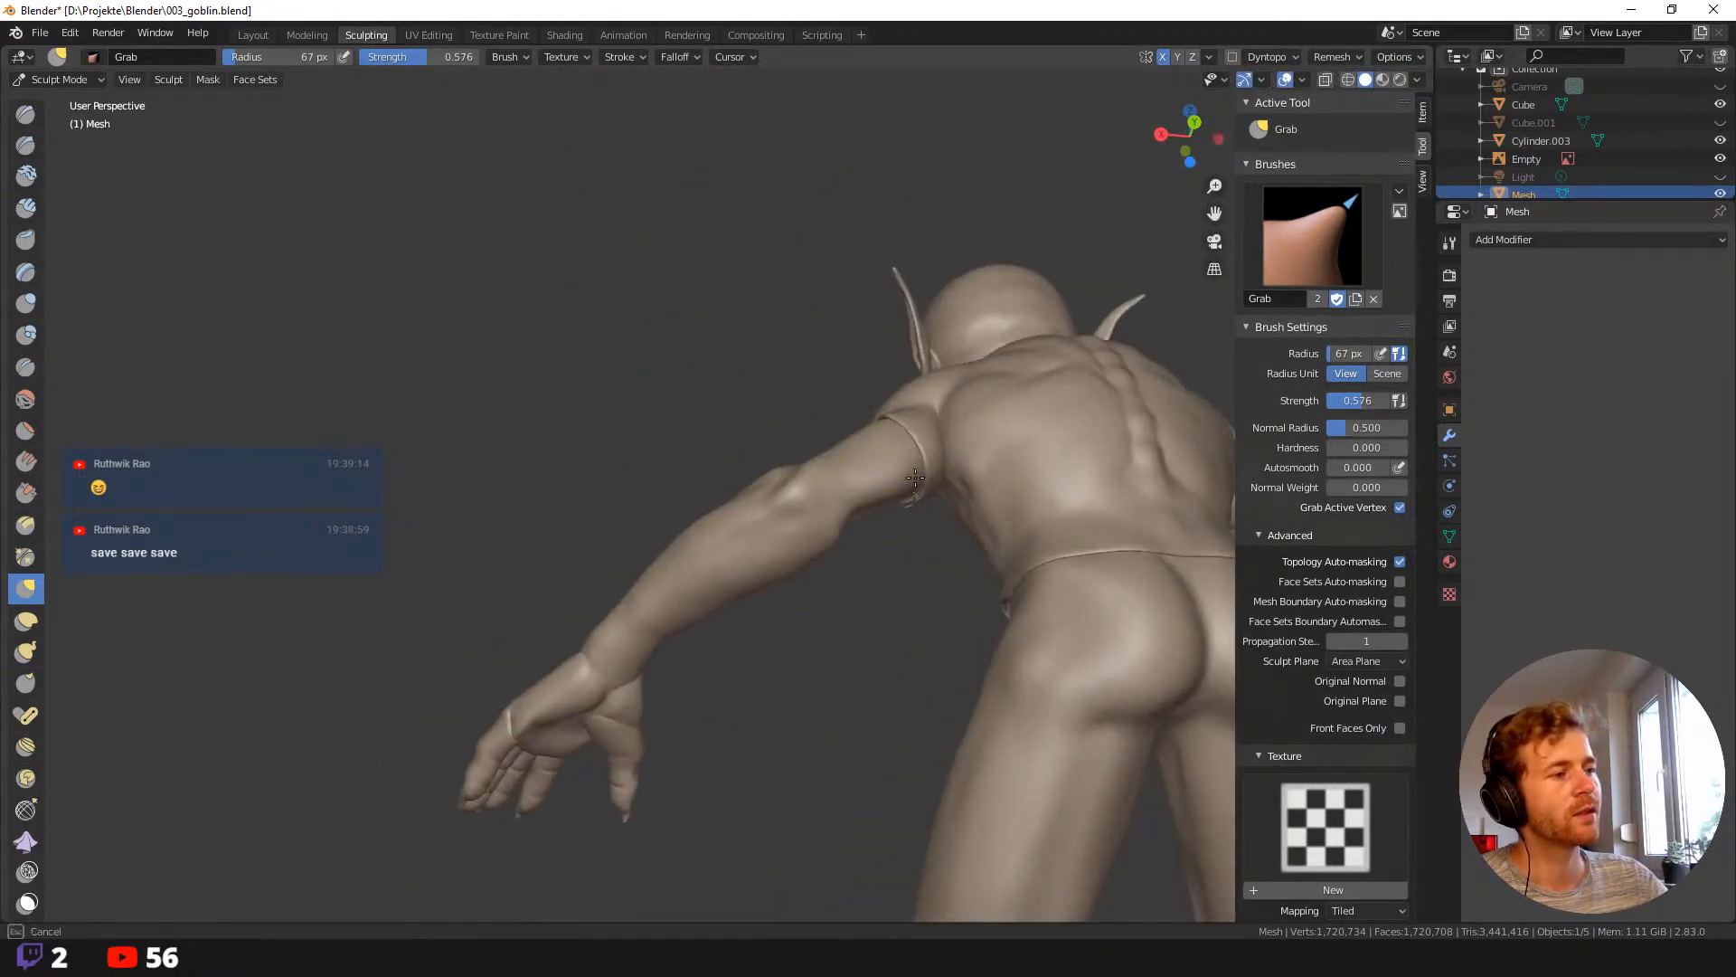
pyautogui.moveTo(888, 554); pyautogui.dragTo(923, 467, button='middle')
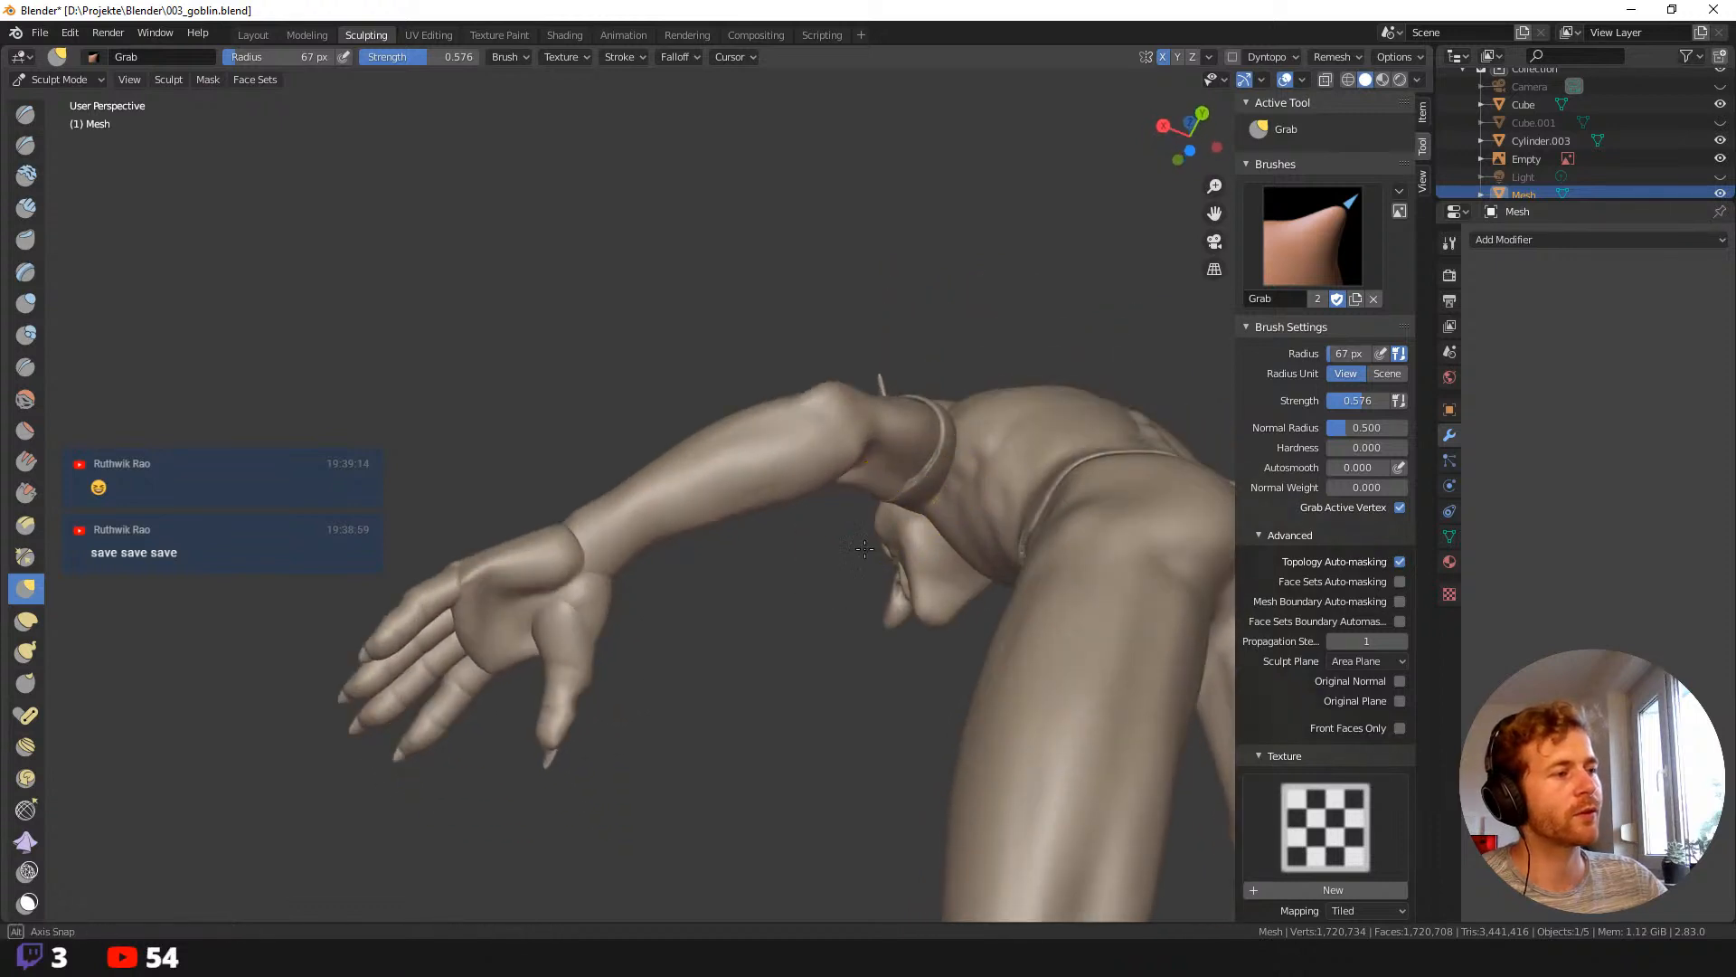
pyautogui.moveTo(864, 549)
pyautogui.mouseDown(button='middle')
pyautogui.moveTo(931, 579)
pyautogui.moveTo(860, 581)
pyautogui.mouseUp(button='middle')
pyautogui.scroll(4, 946, 588)
pyautogui.press('f')
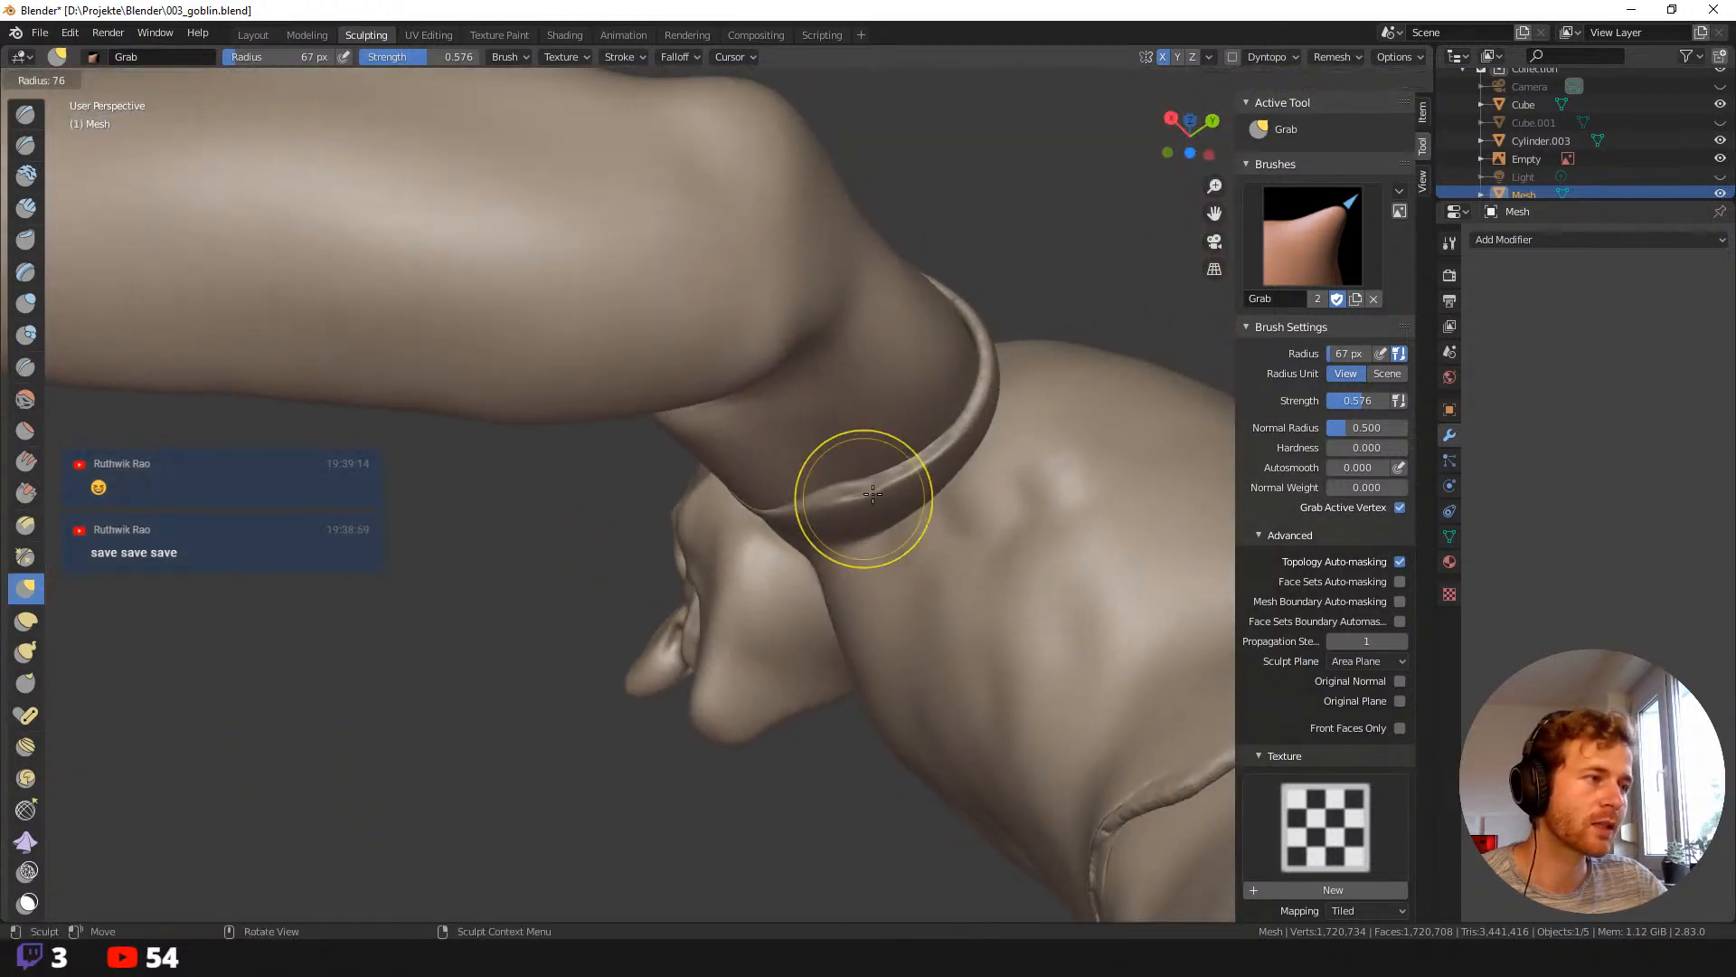
pyautogui.click(873, 493)
pyautogui.moveTo(861, 499); pyautogui.dragTo(854, 504)
# Pull the sleeve's hem outward around the front and top of the shoulder with the 146 px Grab brush.
pyautogui.moveTo(712, 530); pyautogui.dragTo(814, 542, button='middle')
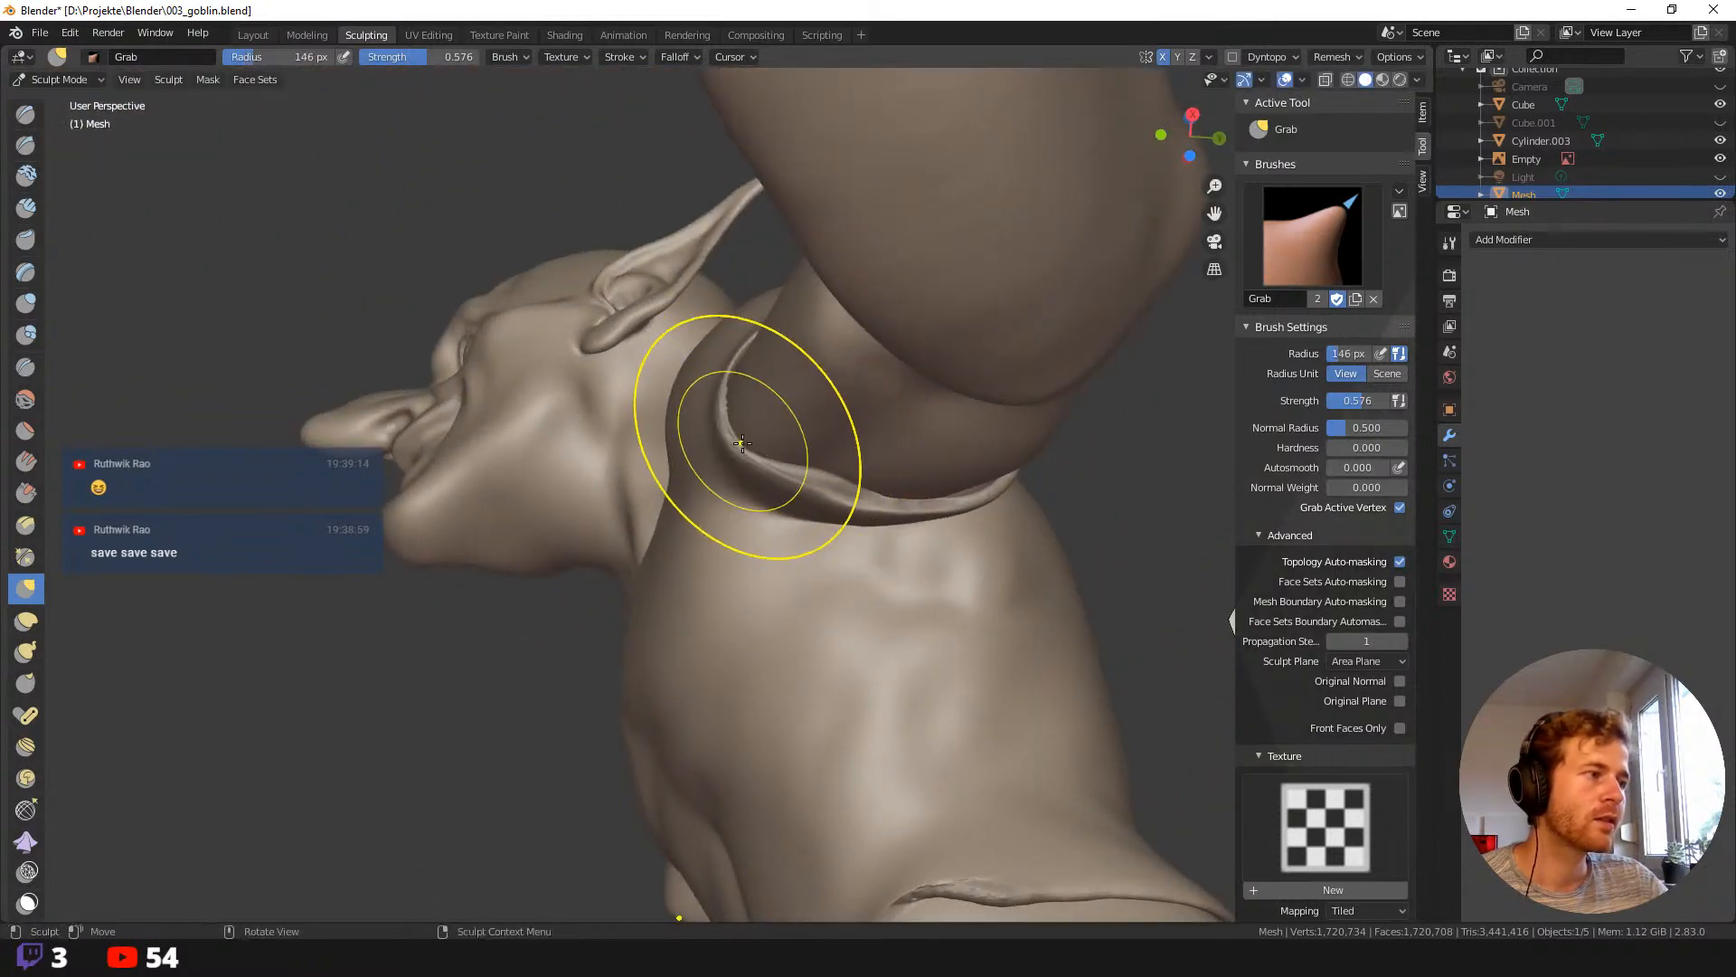
pyautogui.moveTo(741, 443); pyautogui.dragTo(779, 527, button='middle')
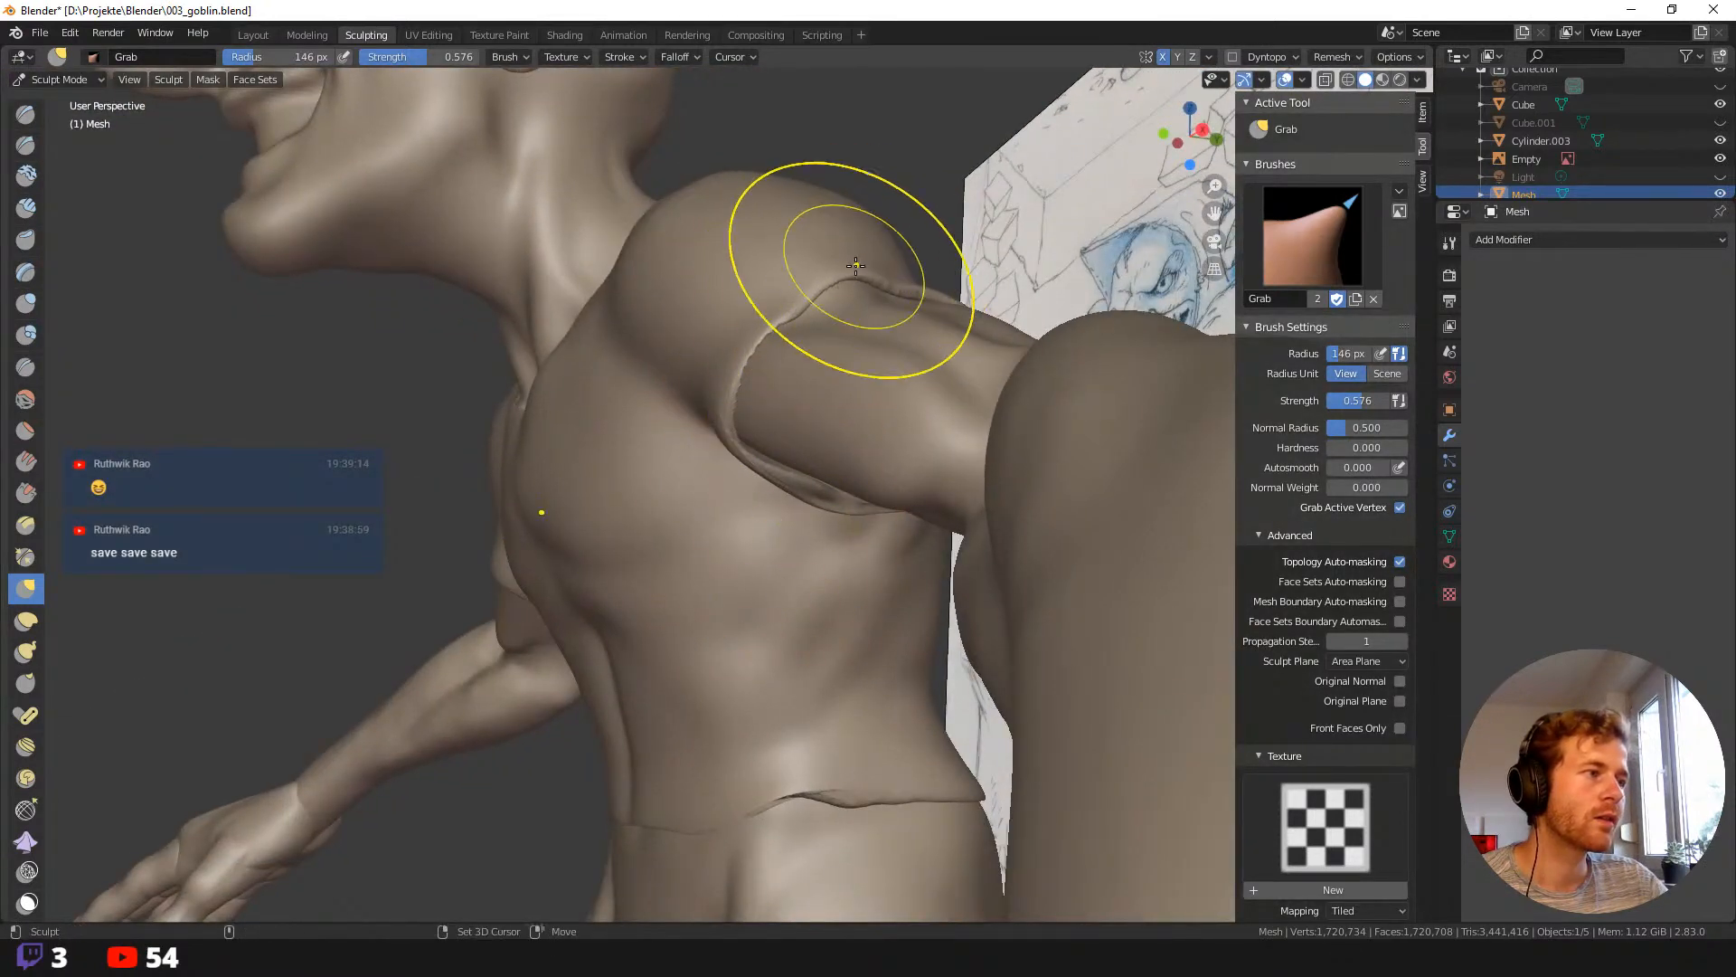
pyautogui.moveTo(855, 265)
pyautogui.mouseDown(button='middle')
pyautogui.moveTo(883, 271)
pyautogui.moveTo(831, 248)
pyautogui.mouseUp(button='middle')
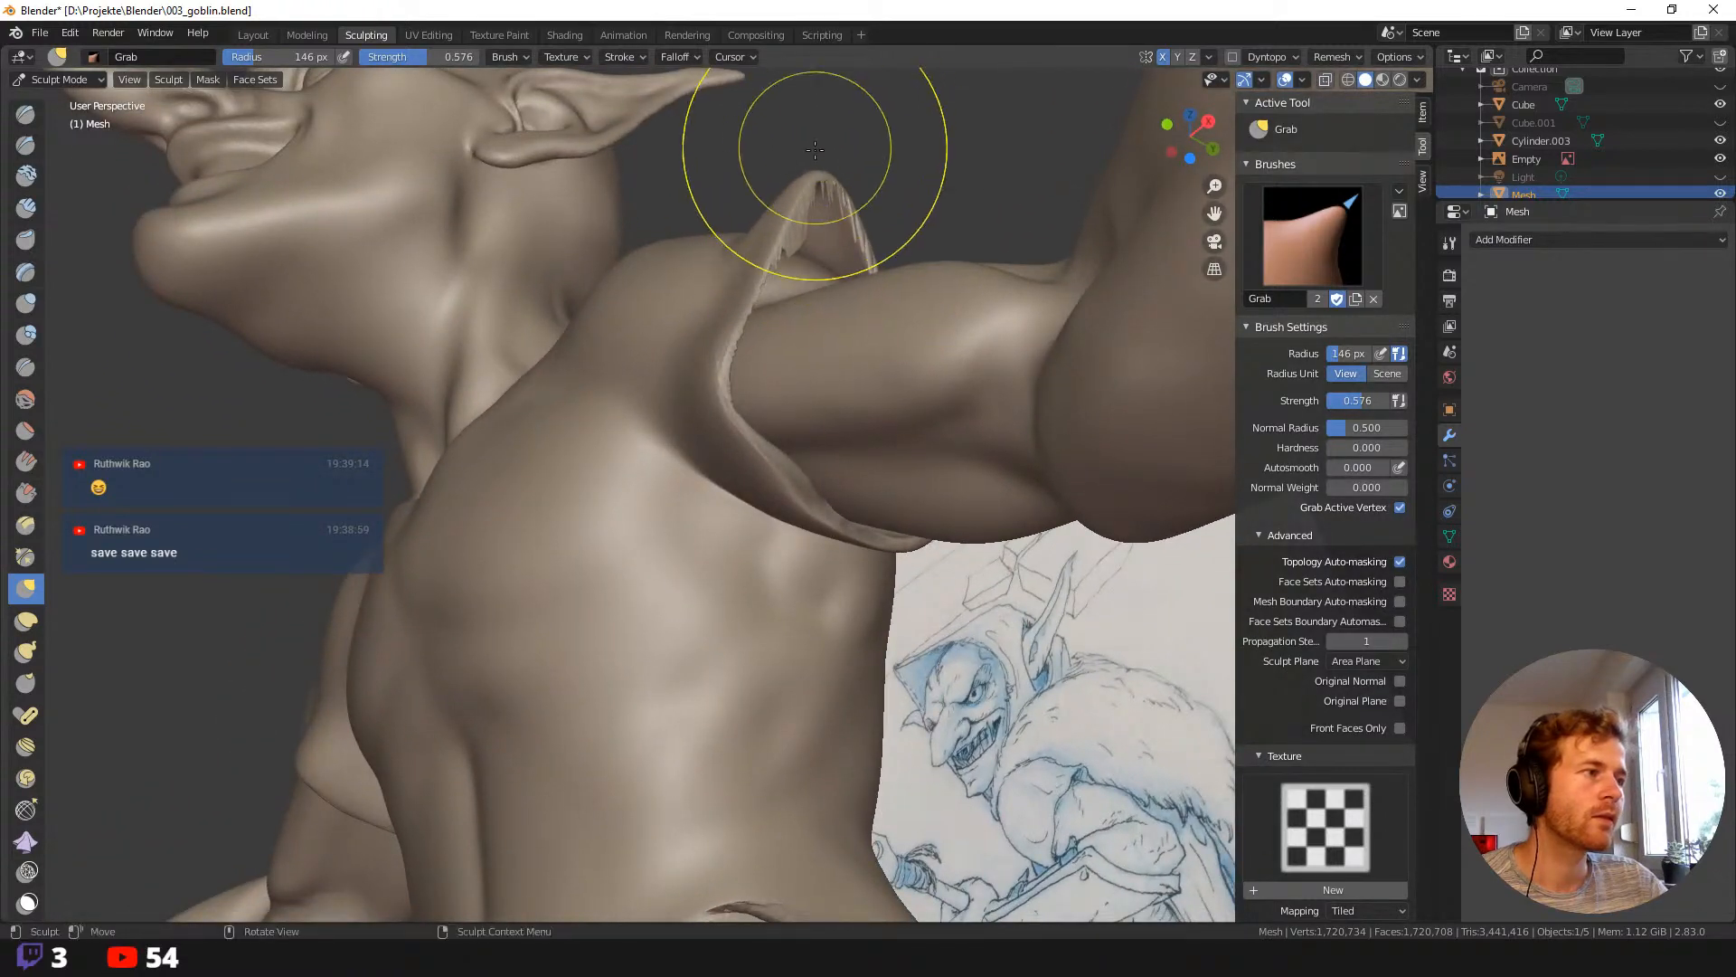
pyautogui.moveTo(814, 153); pyautogui.dragTo(742, 325, button='middle')
pyautogui.scroll(-8, 543, 253)
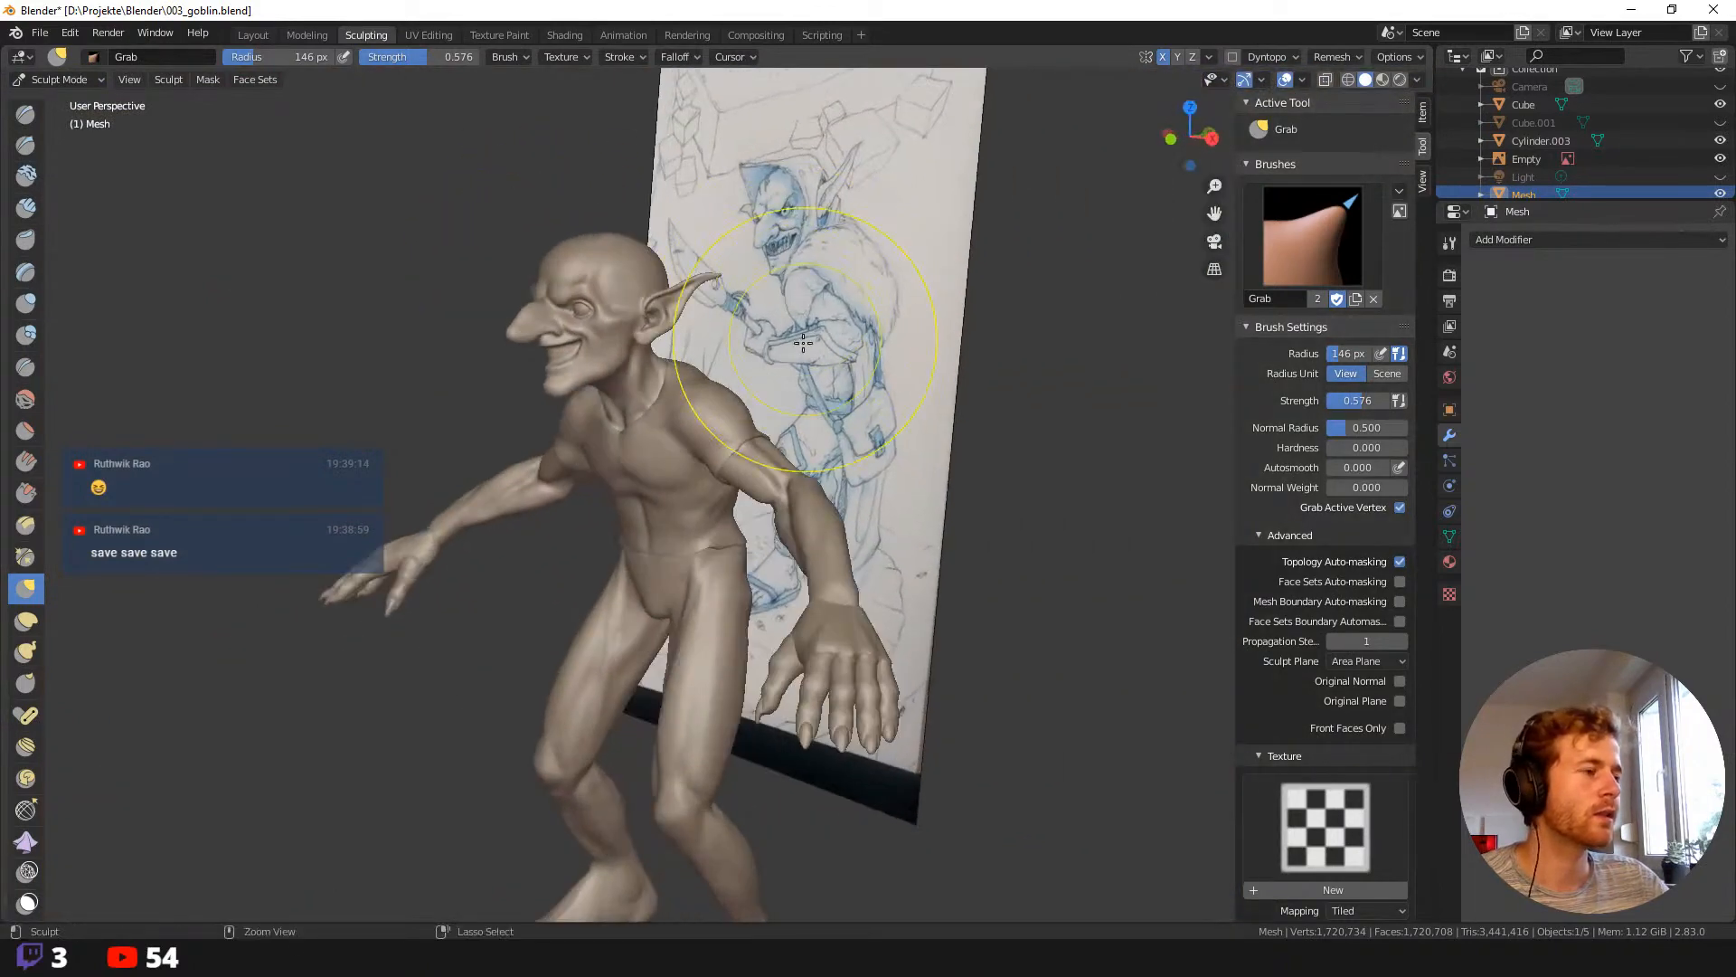
pyautogui.scroll(6, 822, 399)
pyautogui.moveTo(802, 426); pyautogui.dragTo(863, 364, button='middle')
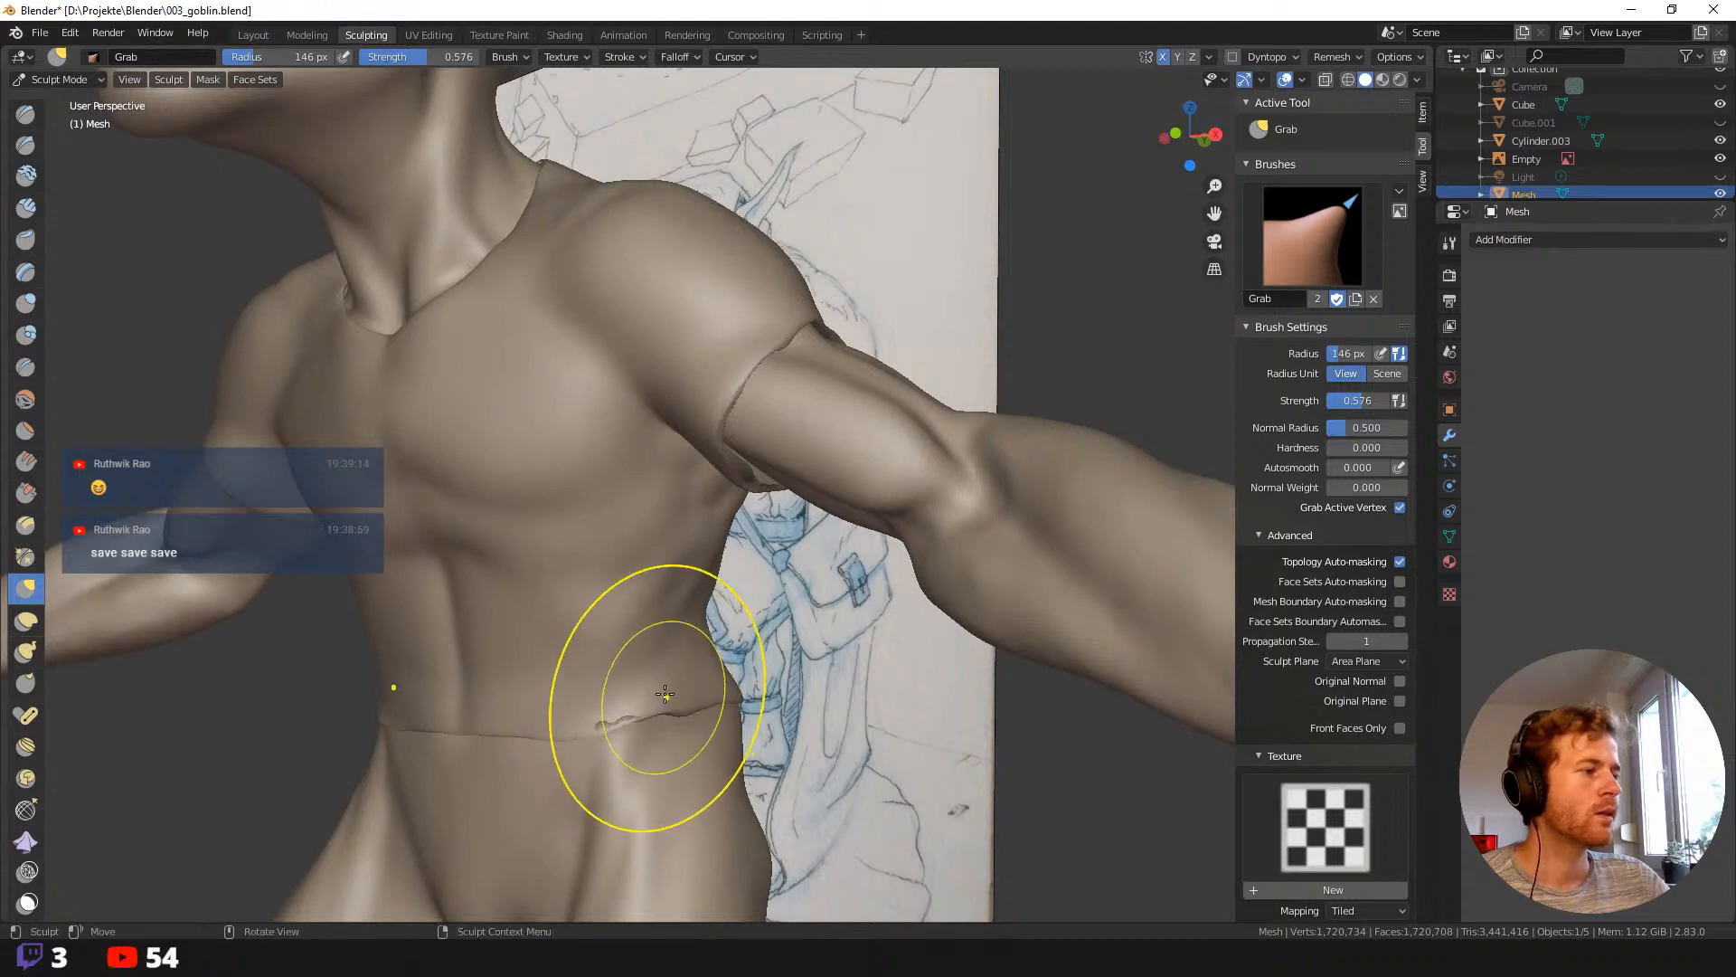
# Undo the last grab and widen the sleeve's hem around the upper arm with the 146 px Grab brush.
pyautogui.moveTo(639, 678)
pyautogui.mouseDown(button='middle')
pyautogui.moveTo(767, 660)
pyautogui.moveTo(766, 496)
pyautogui.mouseUp(button='middle')
pyautogui.hotkey('ctrl', 'z')
pyautogui.press('a')
pyautogui.click(868, 638)
pyautogui.moveTo(766, 497); pyautogui.dragTo(772, 398)
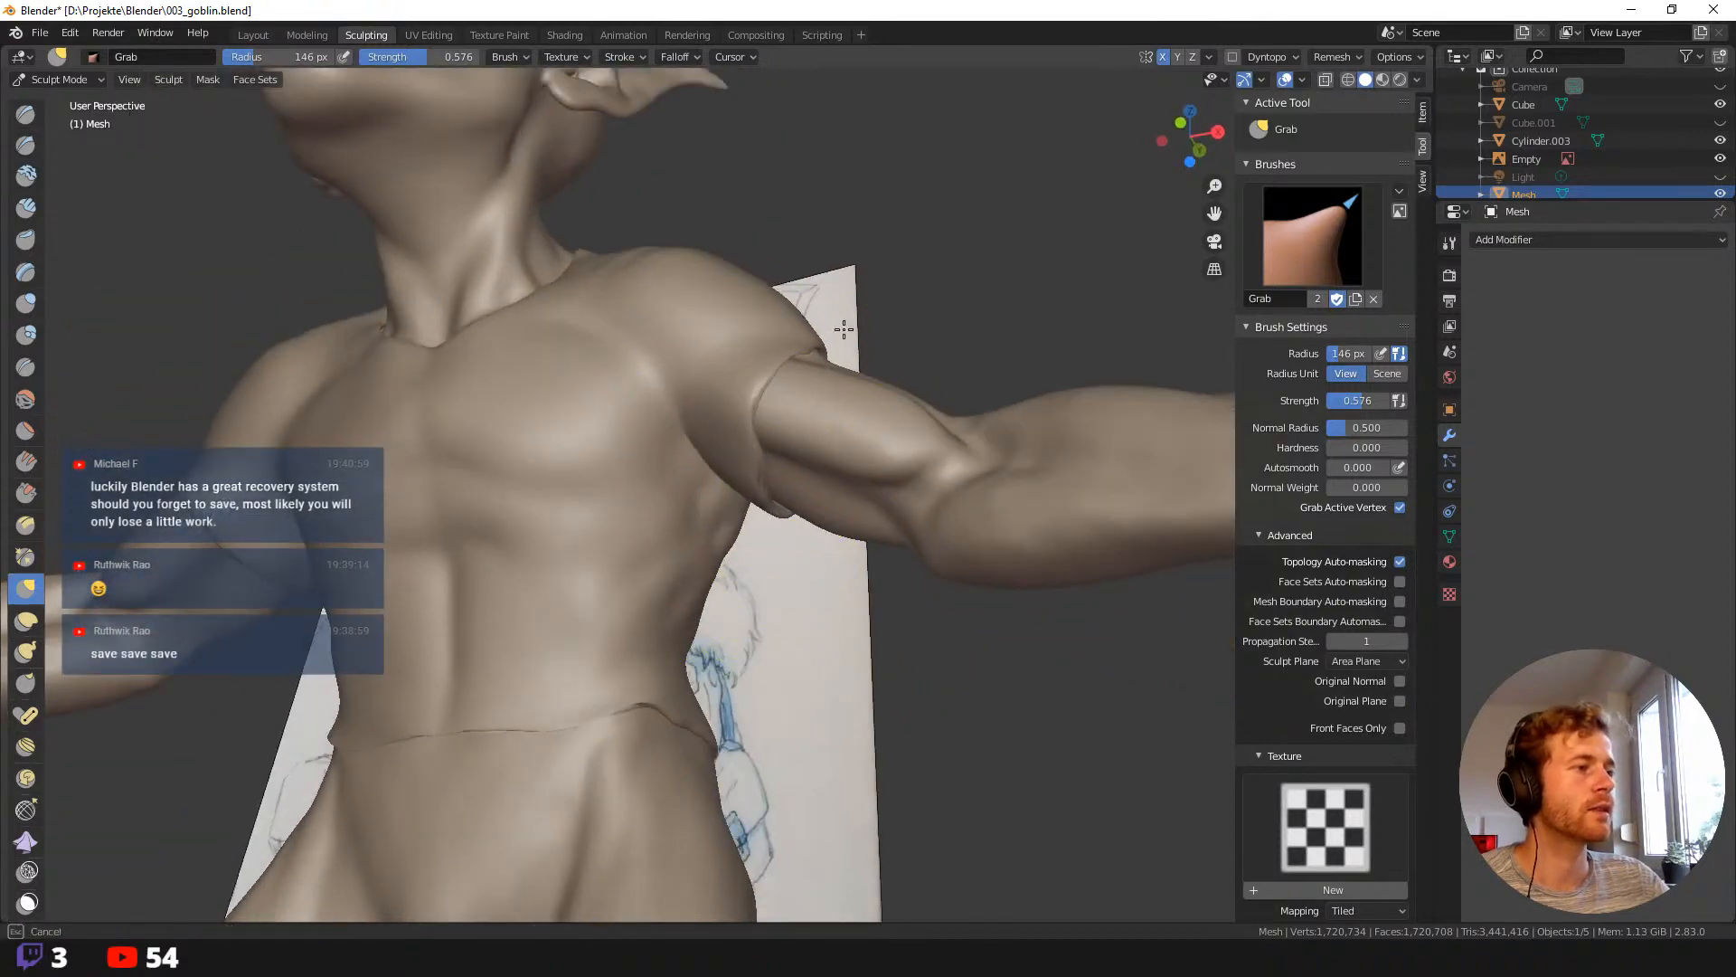
pyautogui.moveTo(843, 330); pyautogui.dragTo(845, 328)
pyautogui.moveTo(845, 328); pyautogui.dragTo(760, 421, button='middle')
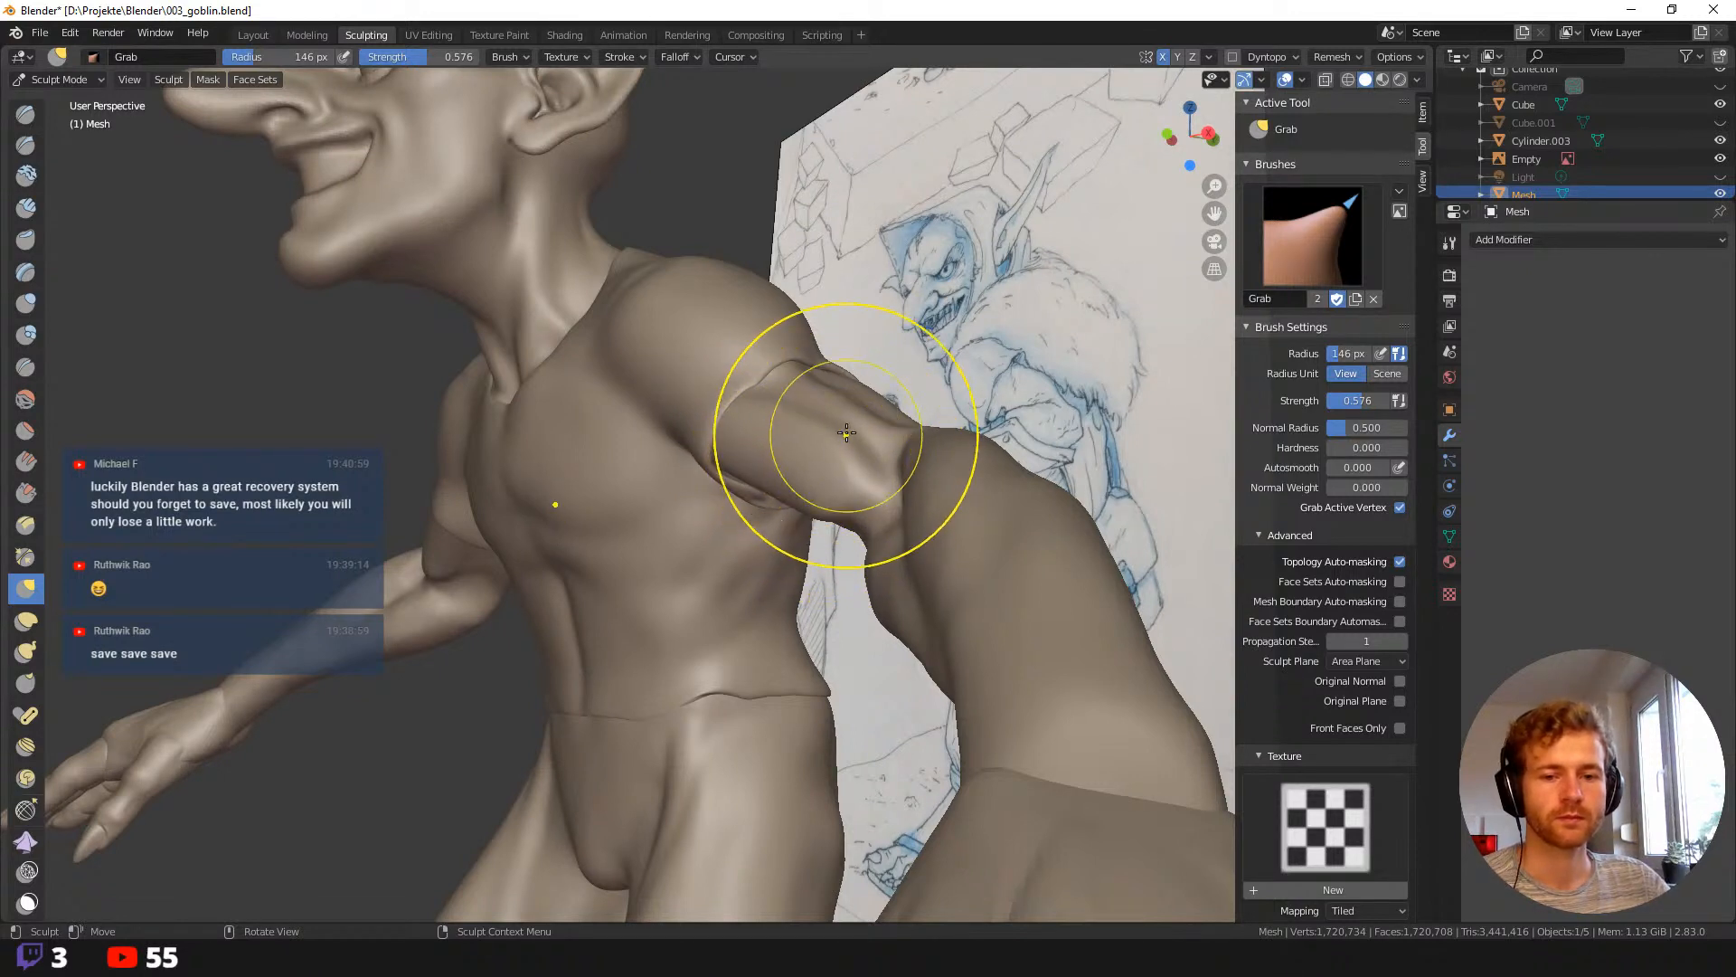
pyautogui.moveTo(795, 504)
pyautogui.mouseDown(button='middle')
pyautogui.moveTo(673, 525)
pyautogui.moveTo(696, 506)
pyautogui.mouseUp(button='middle')
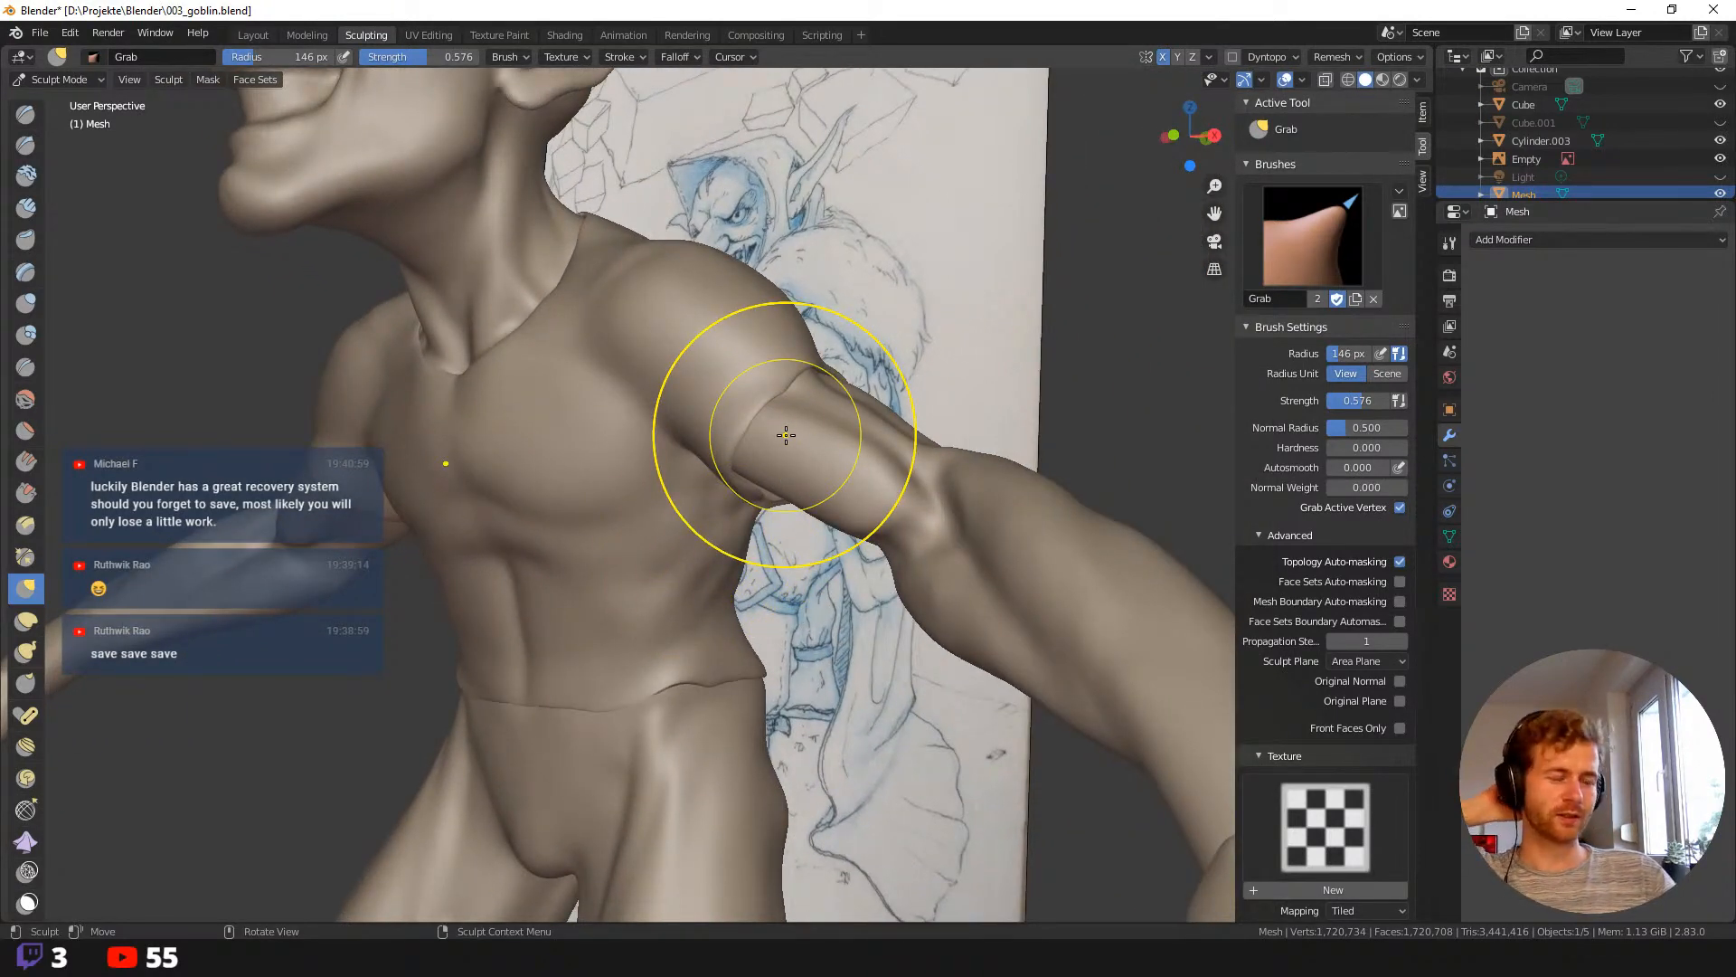
# Refine the shirt's neckline at the base of the neck with smaller Grab brush sizes of 31 px and 69 px.
pyautogui.moveTo(697, 377)
pyautogui.mouseDown(button='middle')
pyautogui.moveTo(662, 553)
pyautogui.moveTo(756, 583)
pyautogui.mouseUp(button='middle')
pyautogui.press('f')
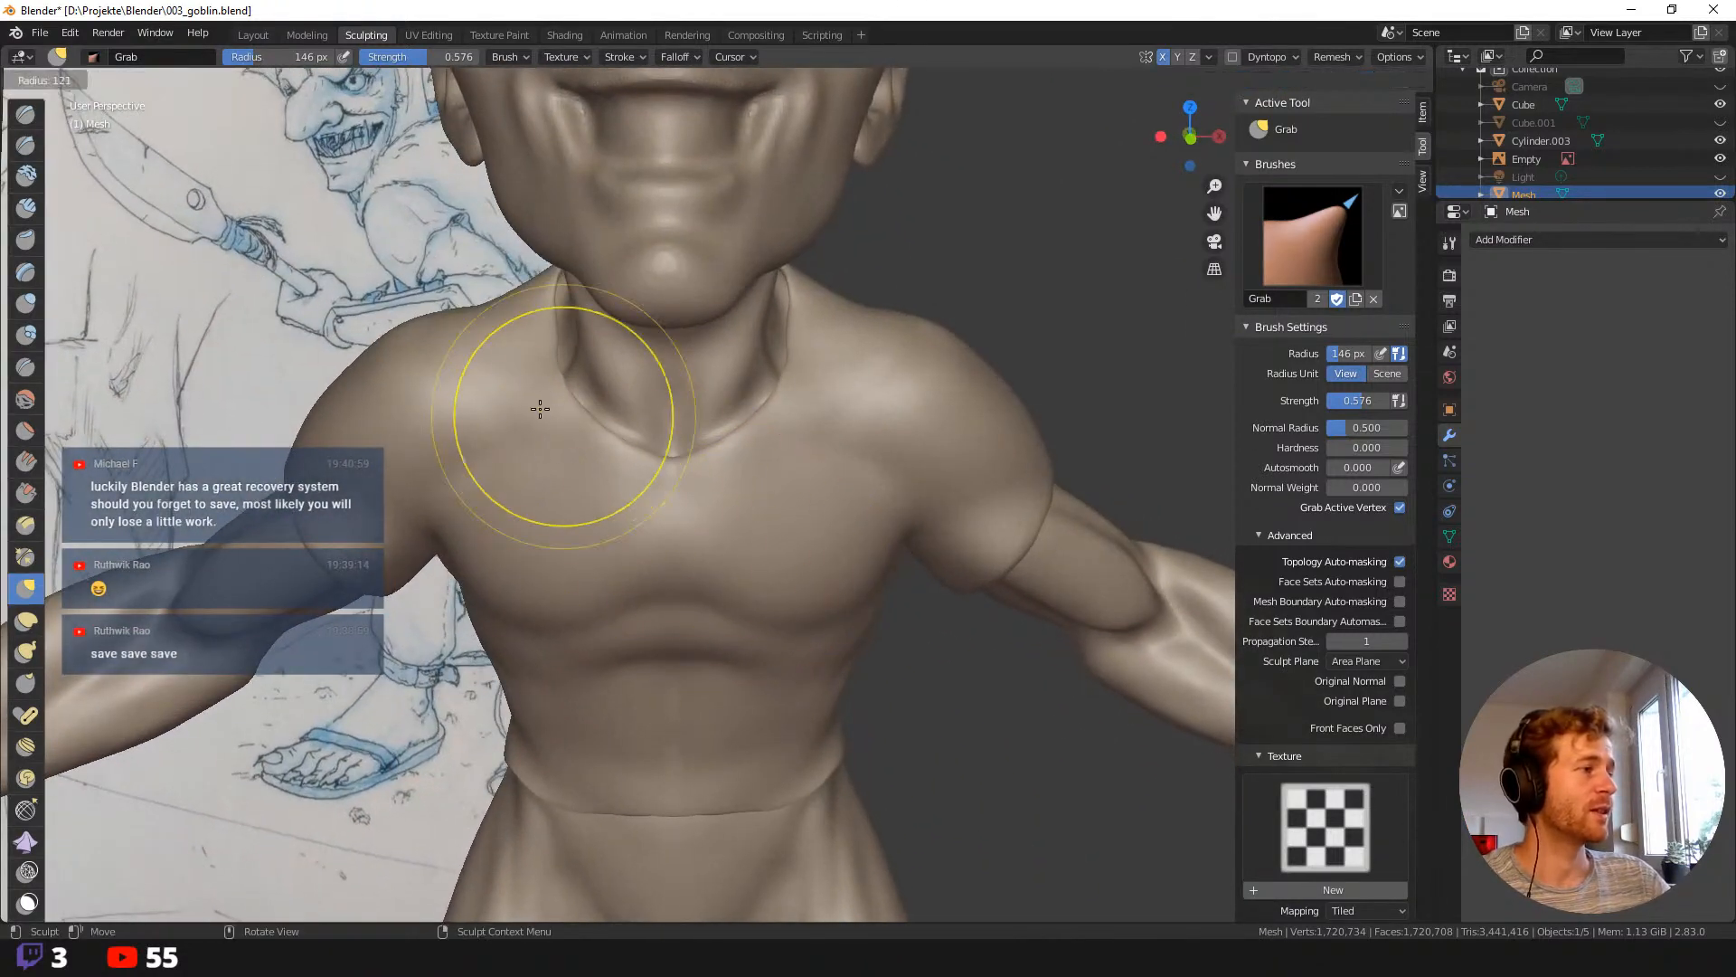
pyautogui.click(517, 400)
pyautogui.press('f')
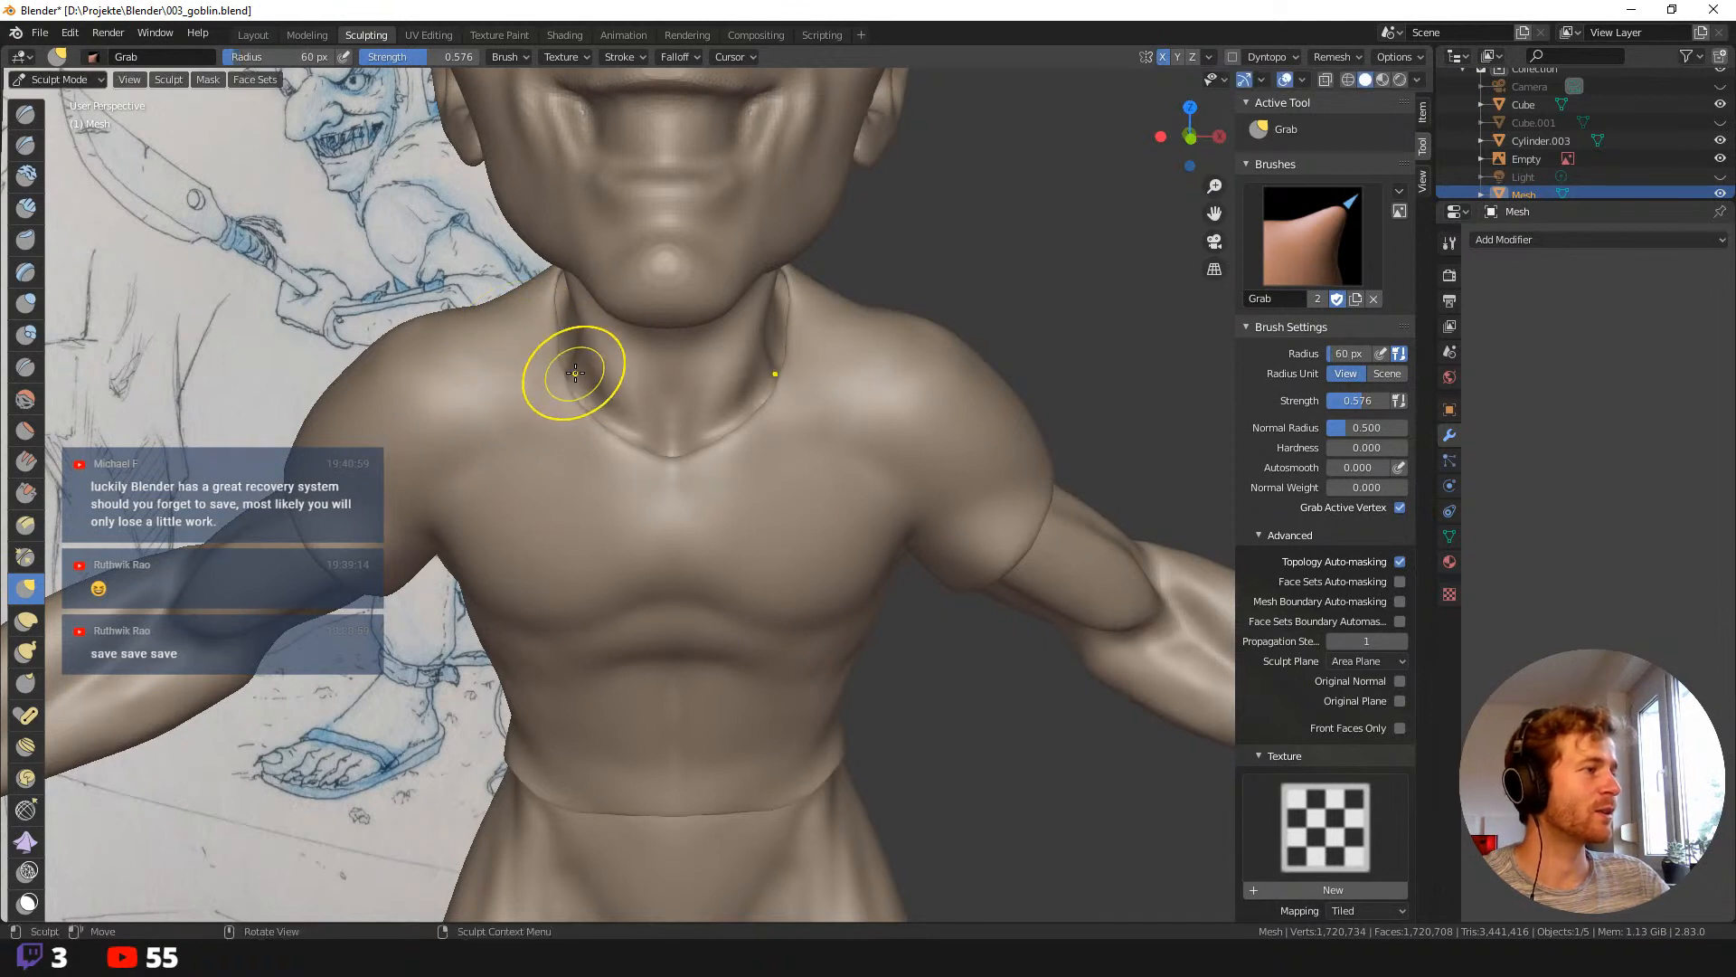
pyautogui.click(551, 378)
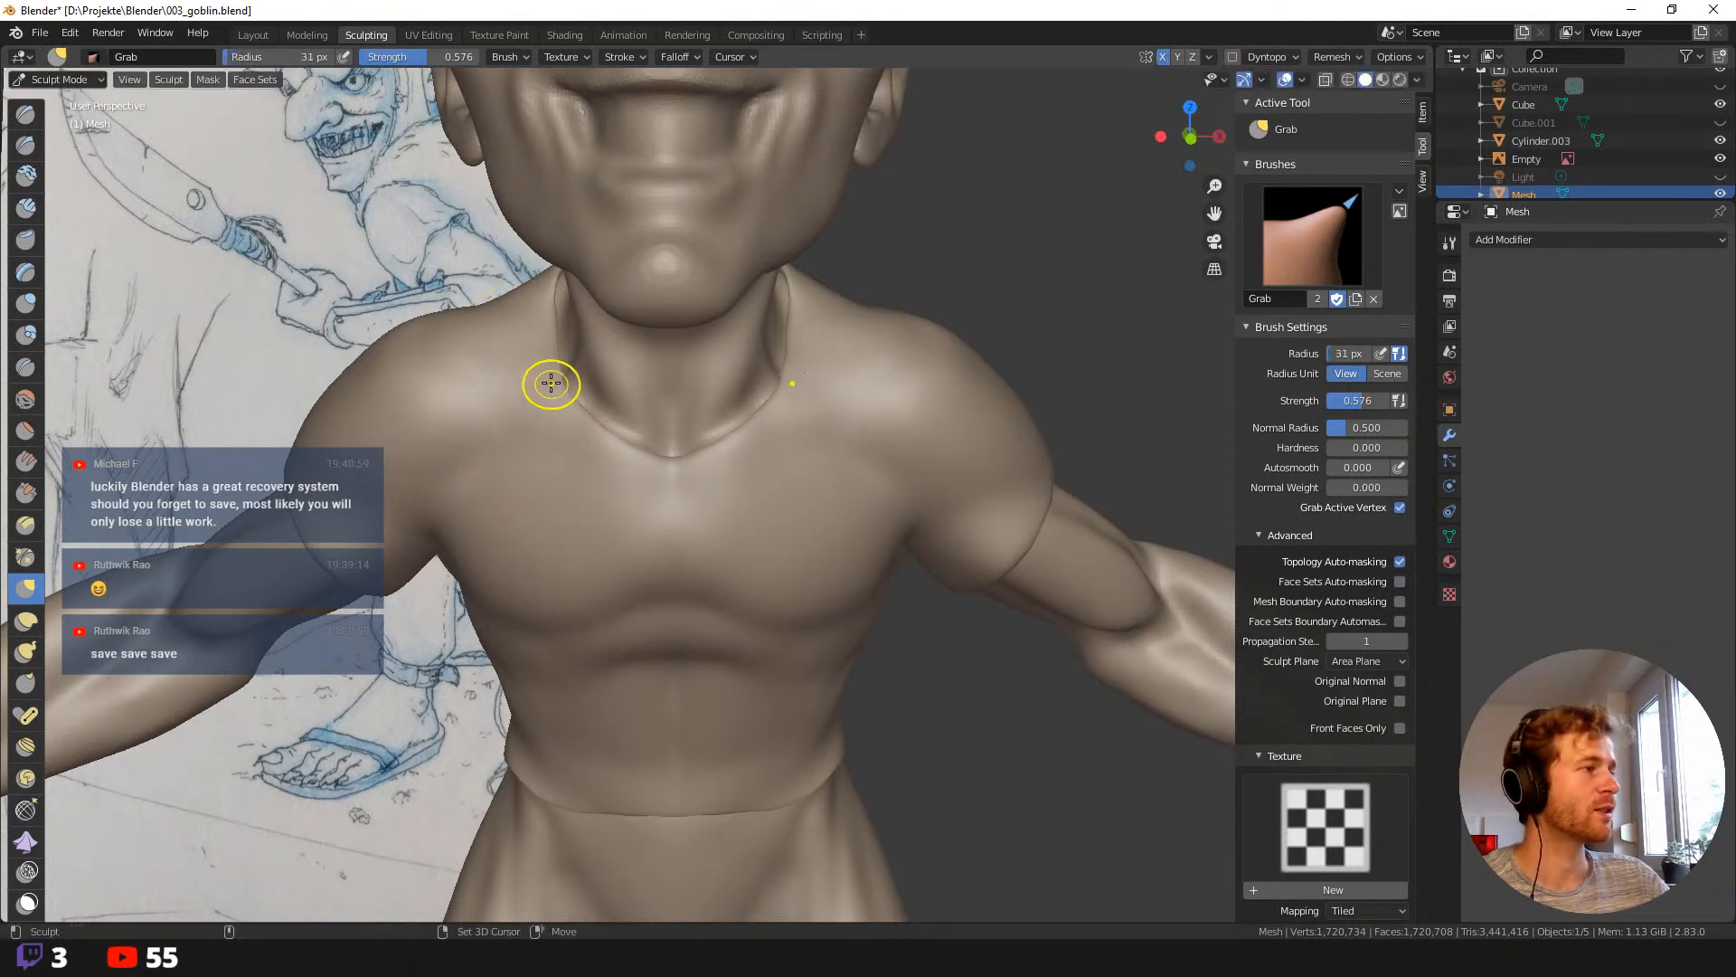
pyautogui.press('f')
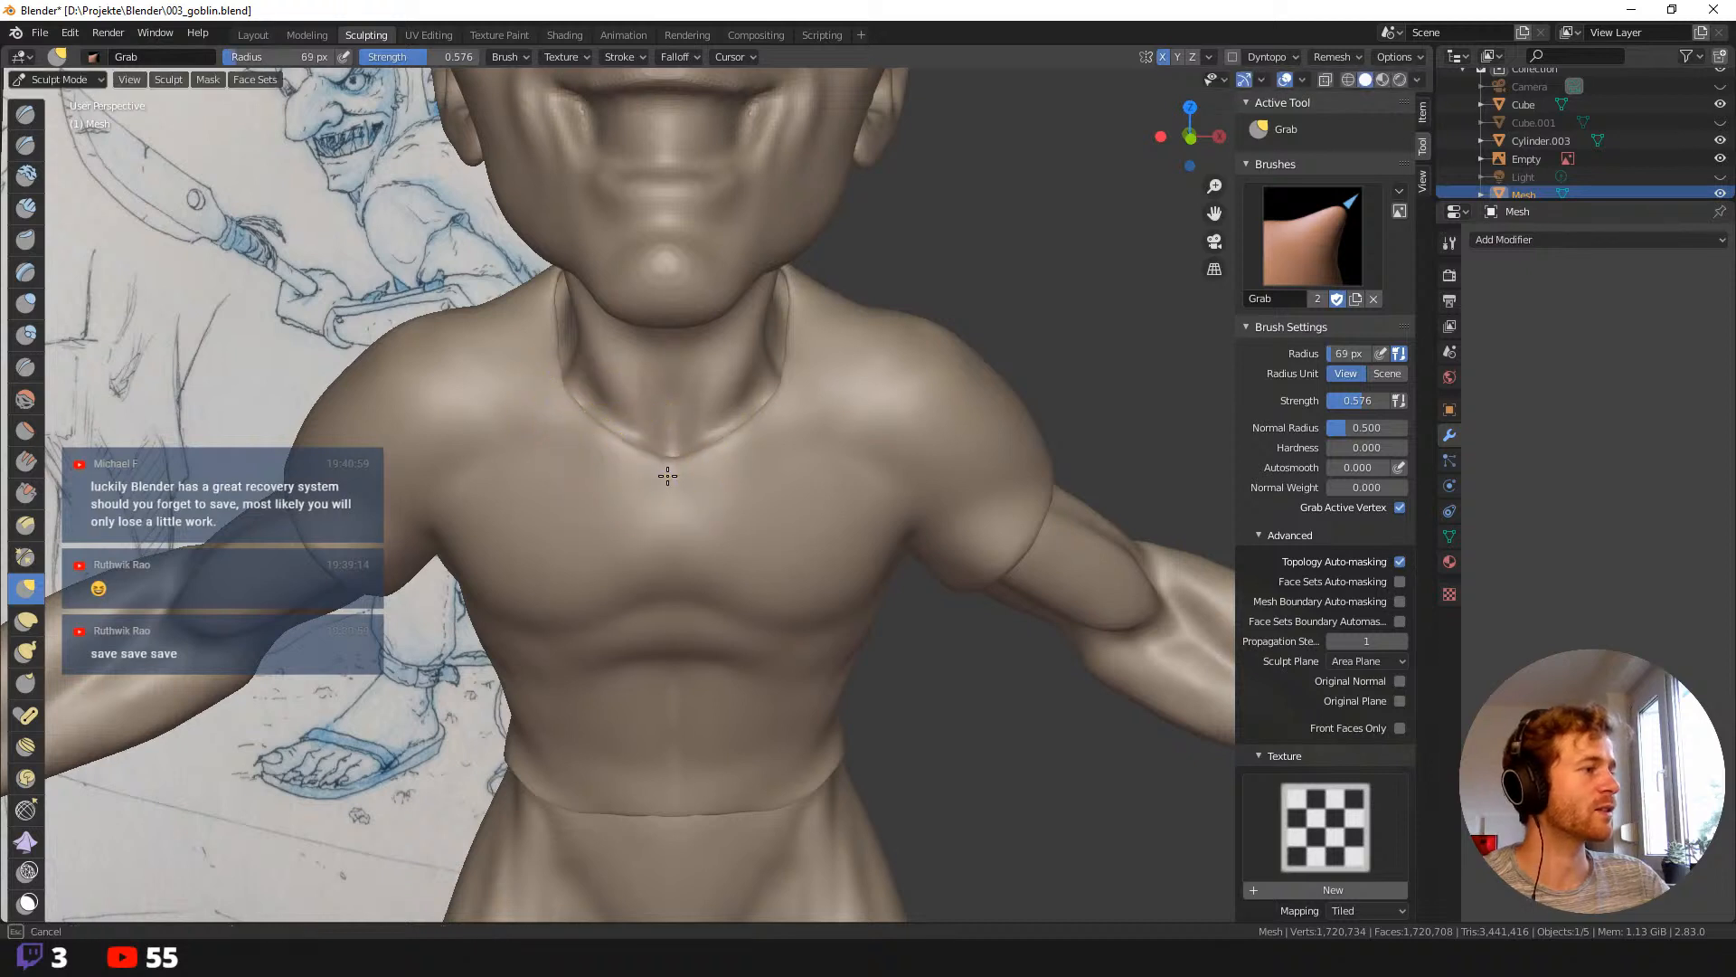
pyautogui.click(661, 472)
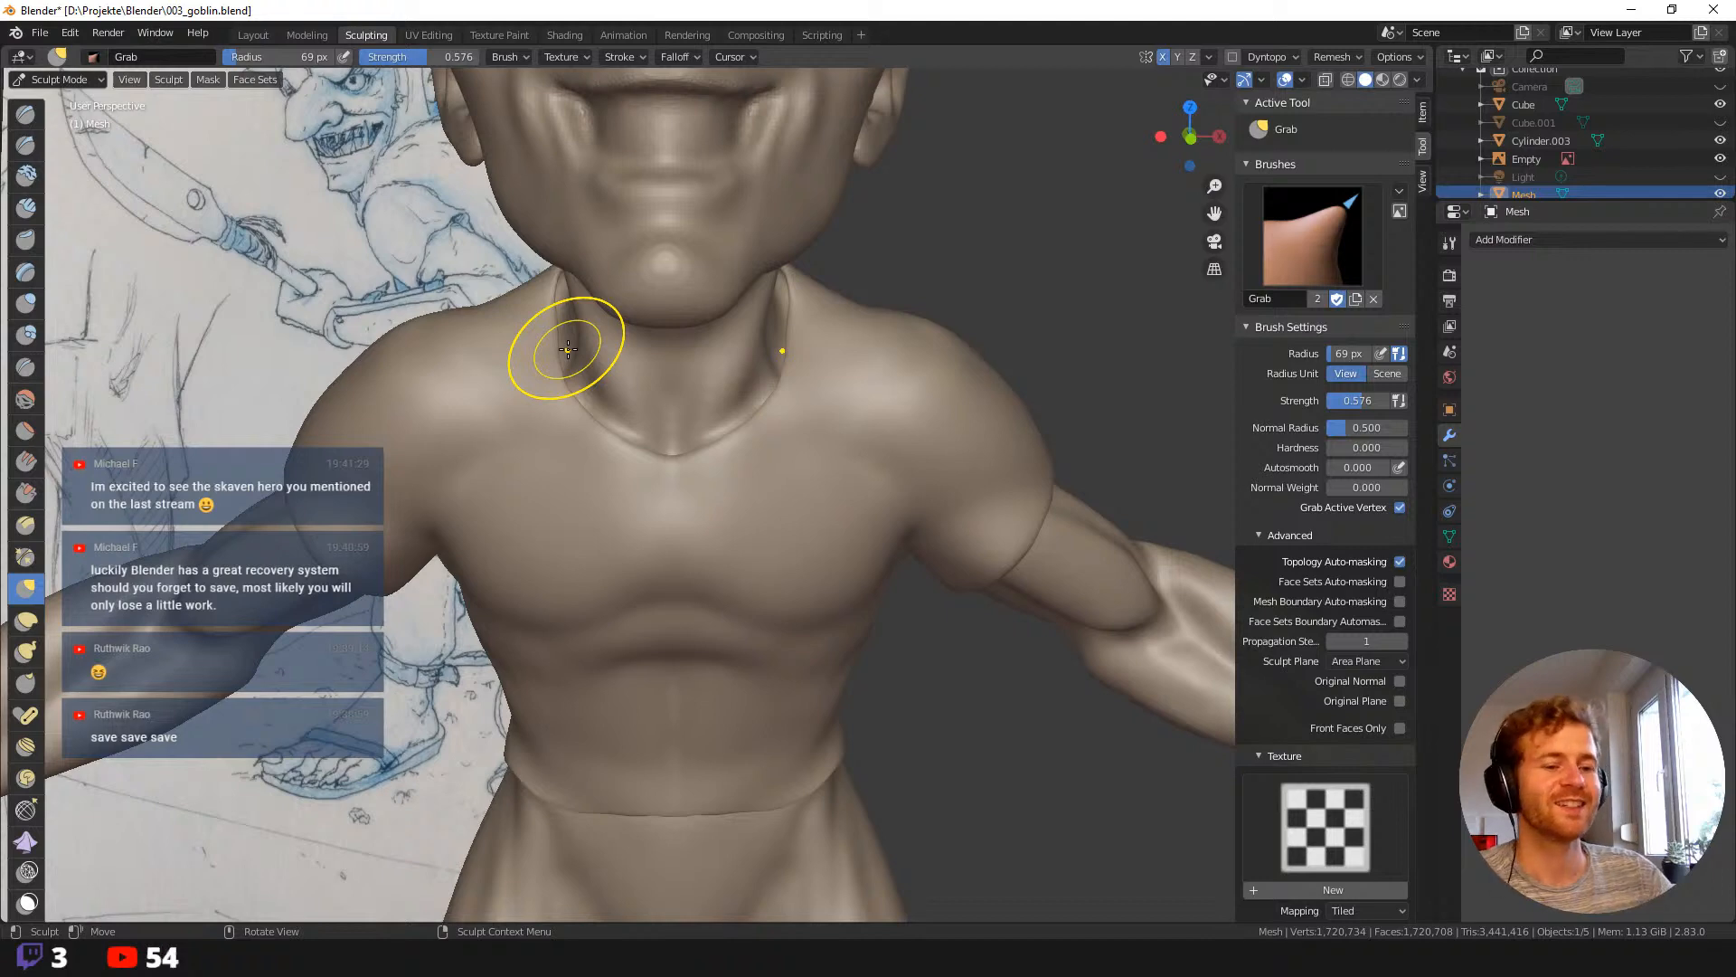
# Reshape the sleeve's hem on the outer upper arm using Grab brush sizes of 94 px and 80 px.
pyautogui.scroll(-3, 859, 493)
pyautogui.press('f')
pyautogui.click(803, 469)
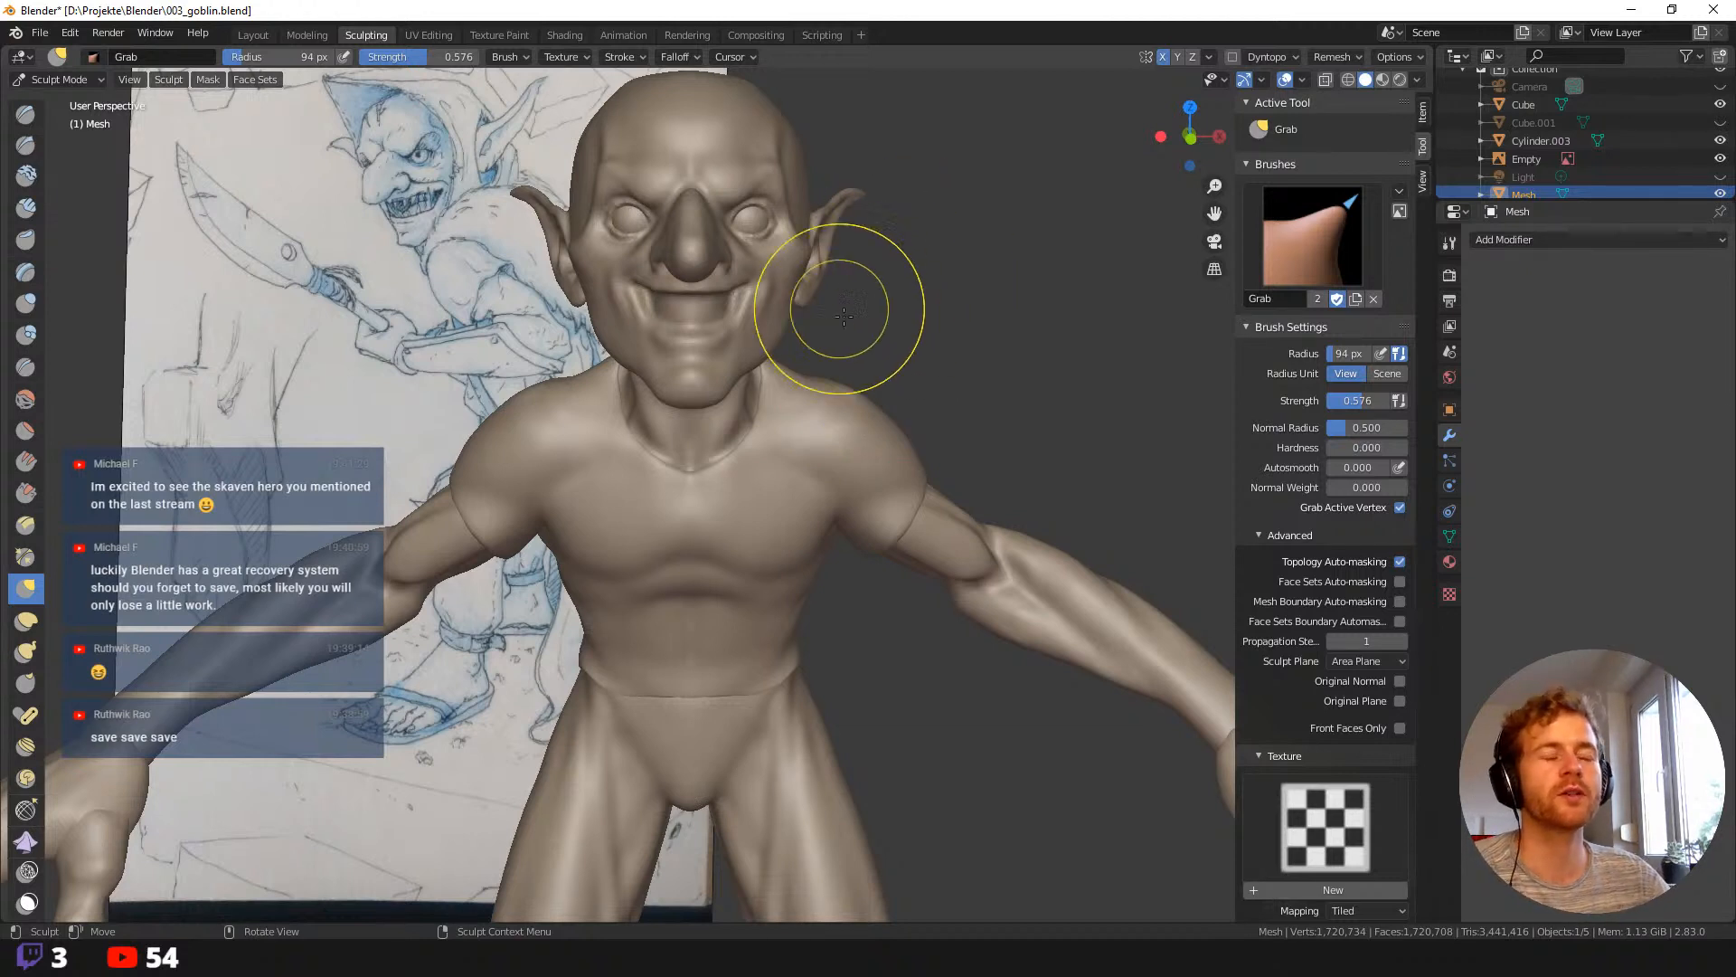
pyautogui.moveTo(833, 311)
pyautogui.mouseDown(button='middle')
pyautogui.moveTo(928, 425)
pyautogui.moveTo(873, 413)
pyautogui.moveTo(948, 409)
pyautogui.mouseUp(button='middle')
pyautogui.press('f')
pyautogui.click(810, 437)
pyautogui.moveTo(993, 436)
pyautogui.mouseDown()
pyautogui.moveTo(986, 506)
pyautogui.moveTo(1000, 504)
pyautogui.mouseUp()
pyautogui.press('f')
pyautogui.click(992, 485)
# Reshape the back of the sleeve's hem behind the upper arm using Grab brush sizes of 114 px and 76 px.
pyautogui.moveTo(1001, 504); pyautogui.dragTo(876, 496, button='middle')
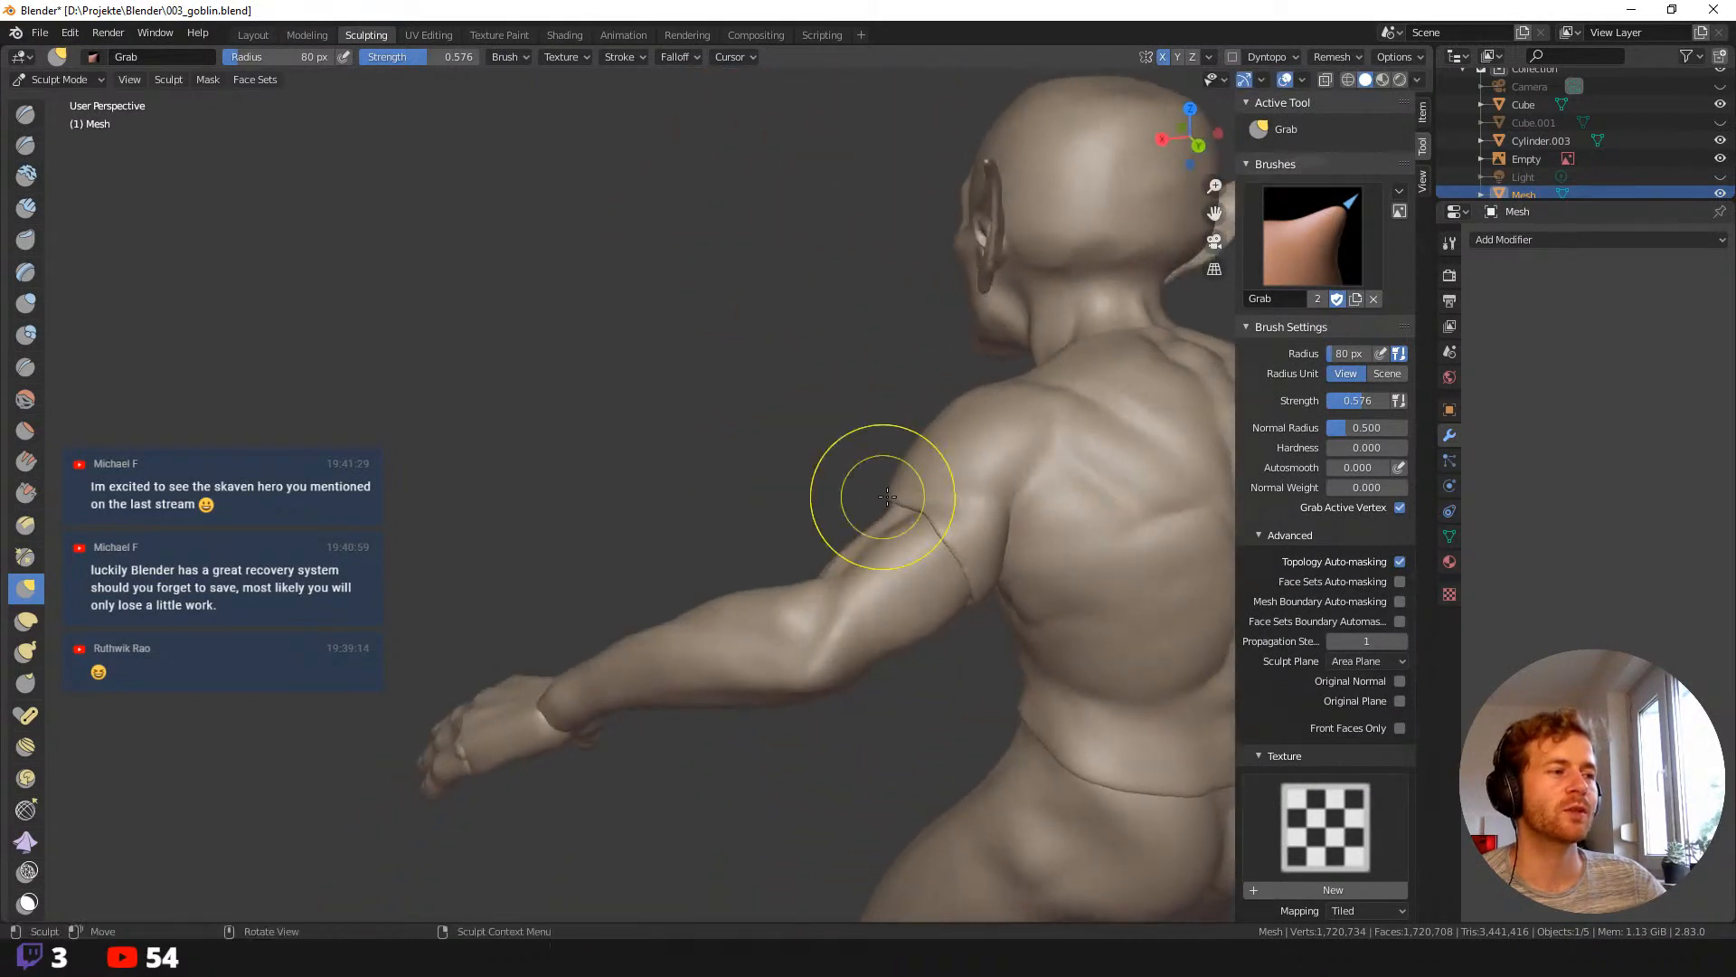
pyautogui.press('f')
pyautogui.click(986, 562)
pyautogui.moveTo(972, 550); pyautogui.dragTo(833, 504, button='middle')
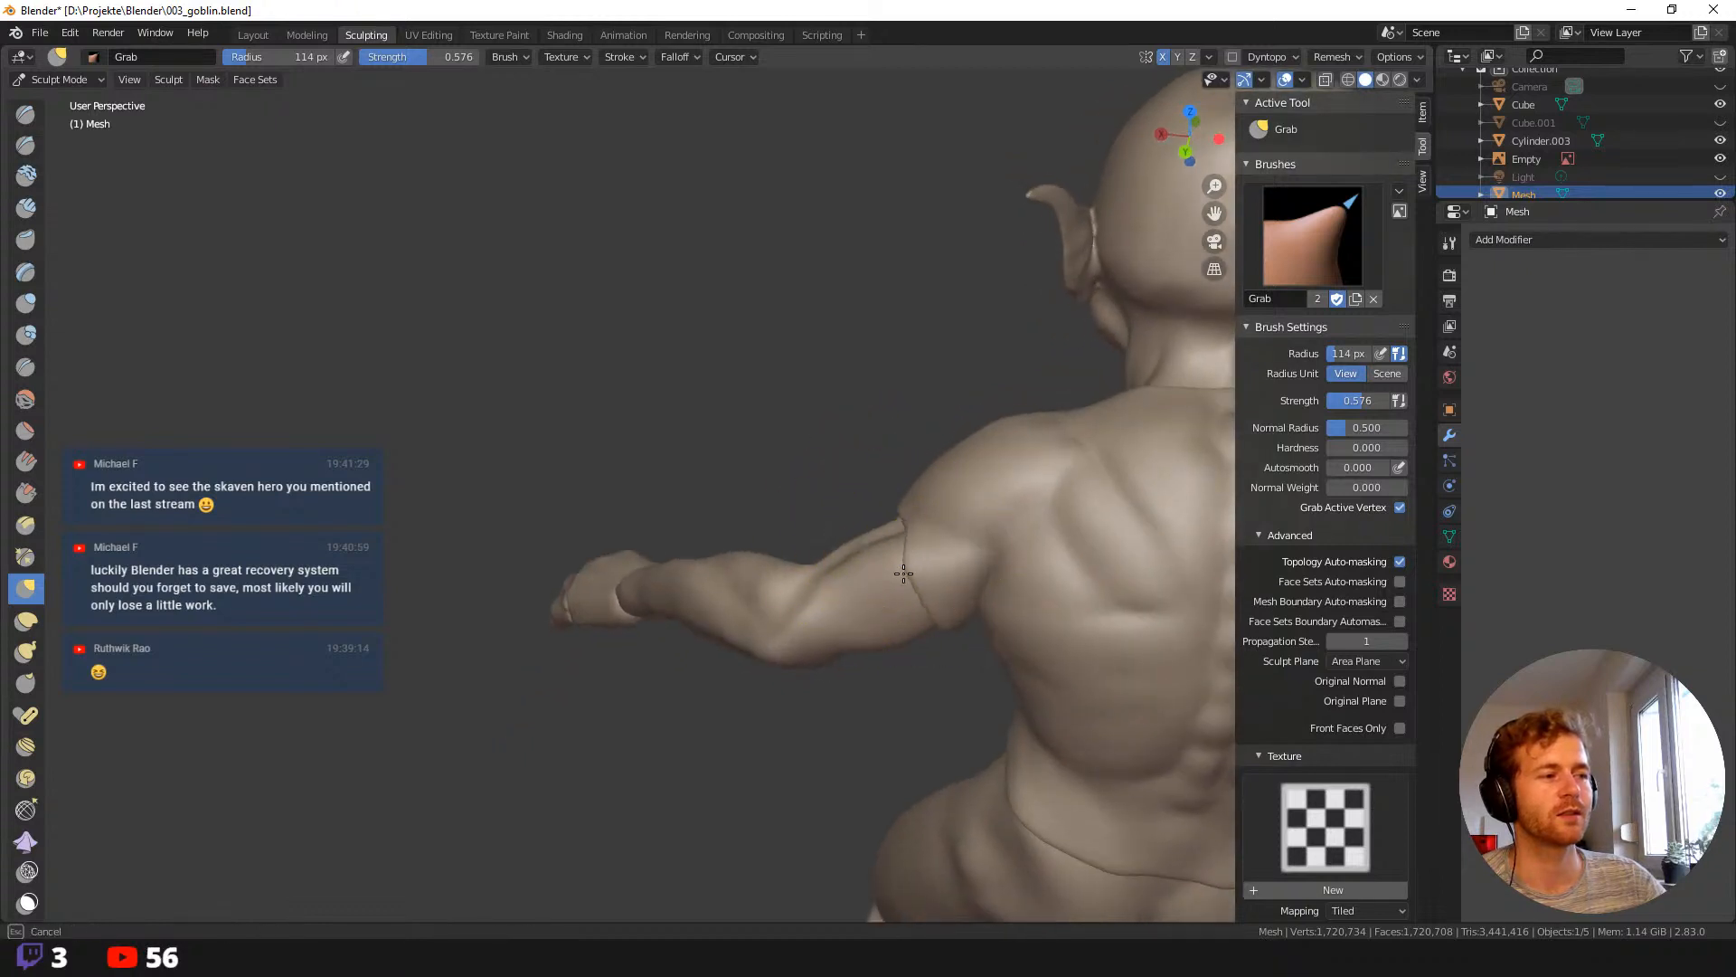
pyautogui.press('f')
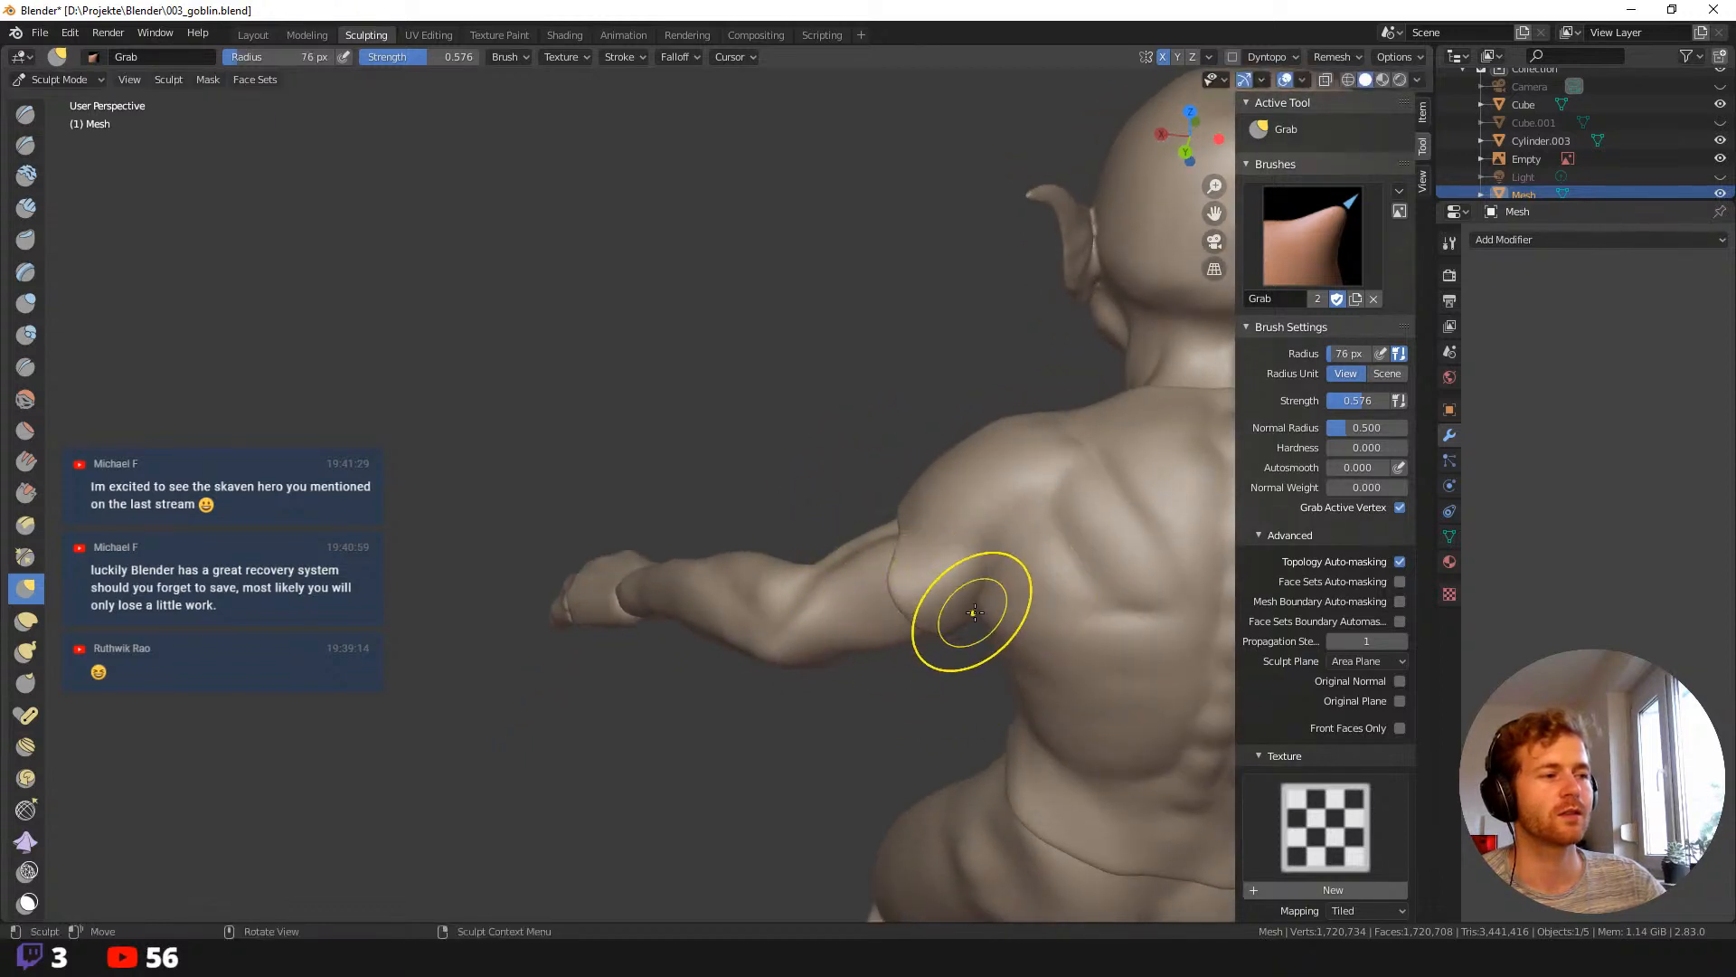
pyautogui.click(1000, 589)
# Adjust the shirt's shoulder and sleeve silhouette from behind using Grab brush sizes of 110 px and 57 px.
pyautogui.scroll(-5, 1121, 571)
pyautogui.moveTo(1121, 570); pyautogui.dragTo(876, 496, button='middle')
pyautogui.press('f')
pyautogui.click(895, 482)
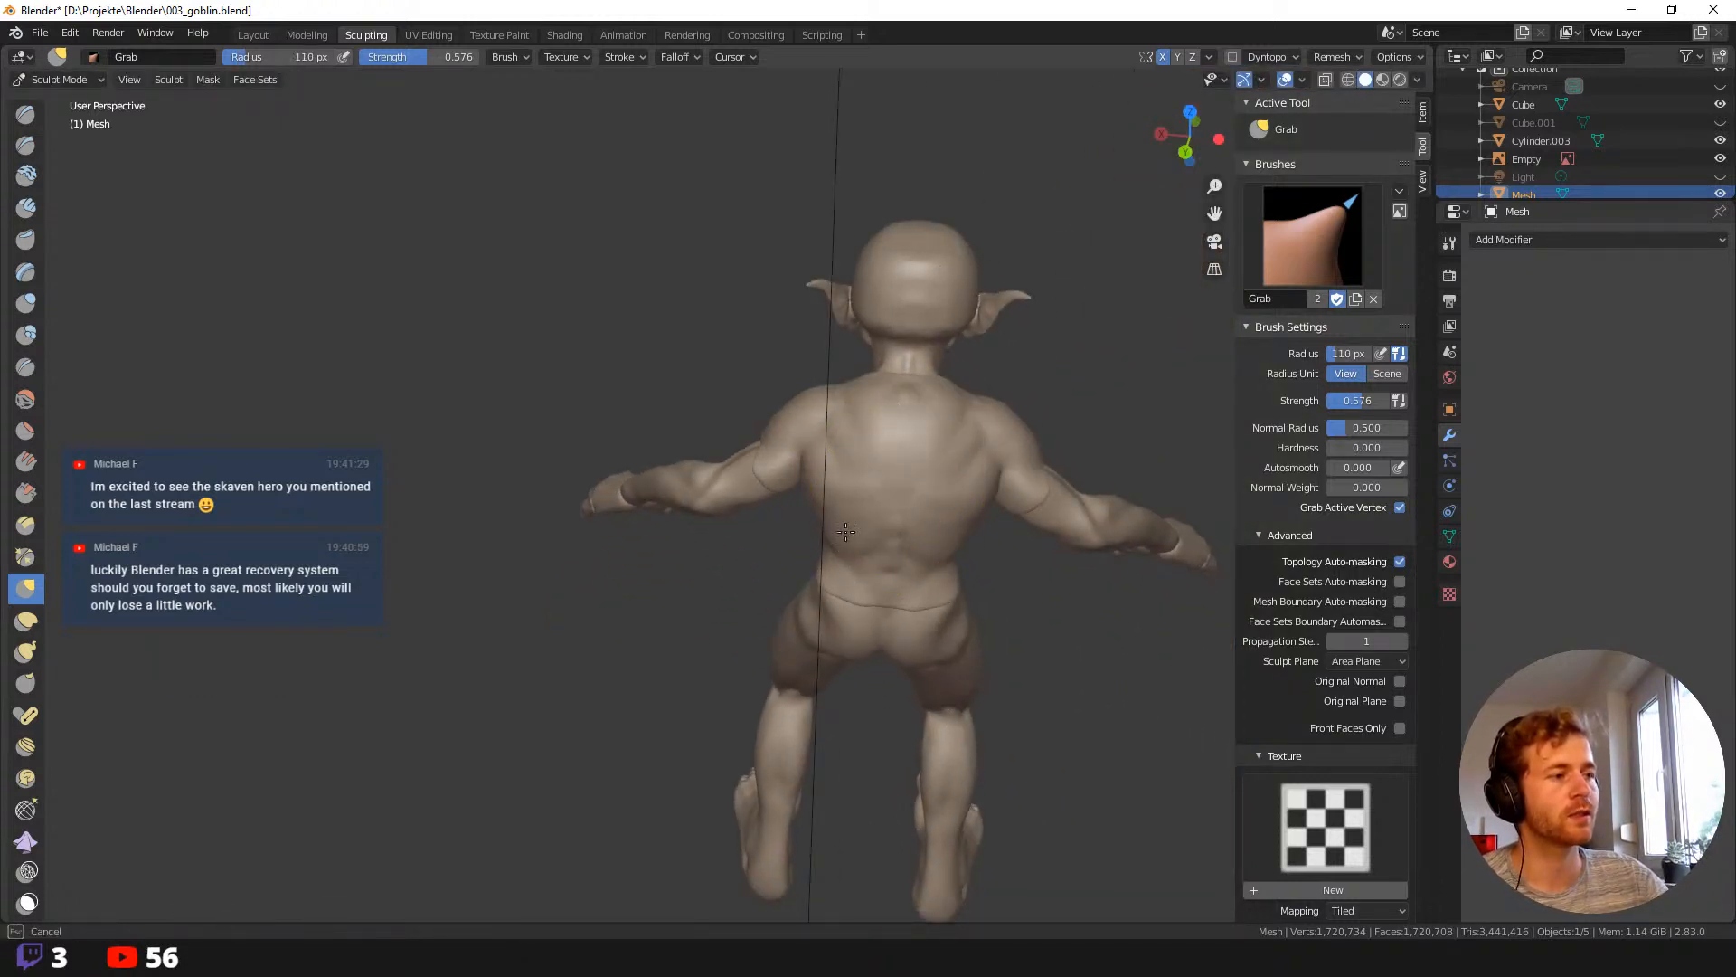
pyautogui.moveTo(696, 432); pyautogui.dragTo(751, 430, button='middle')
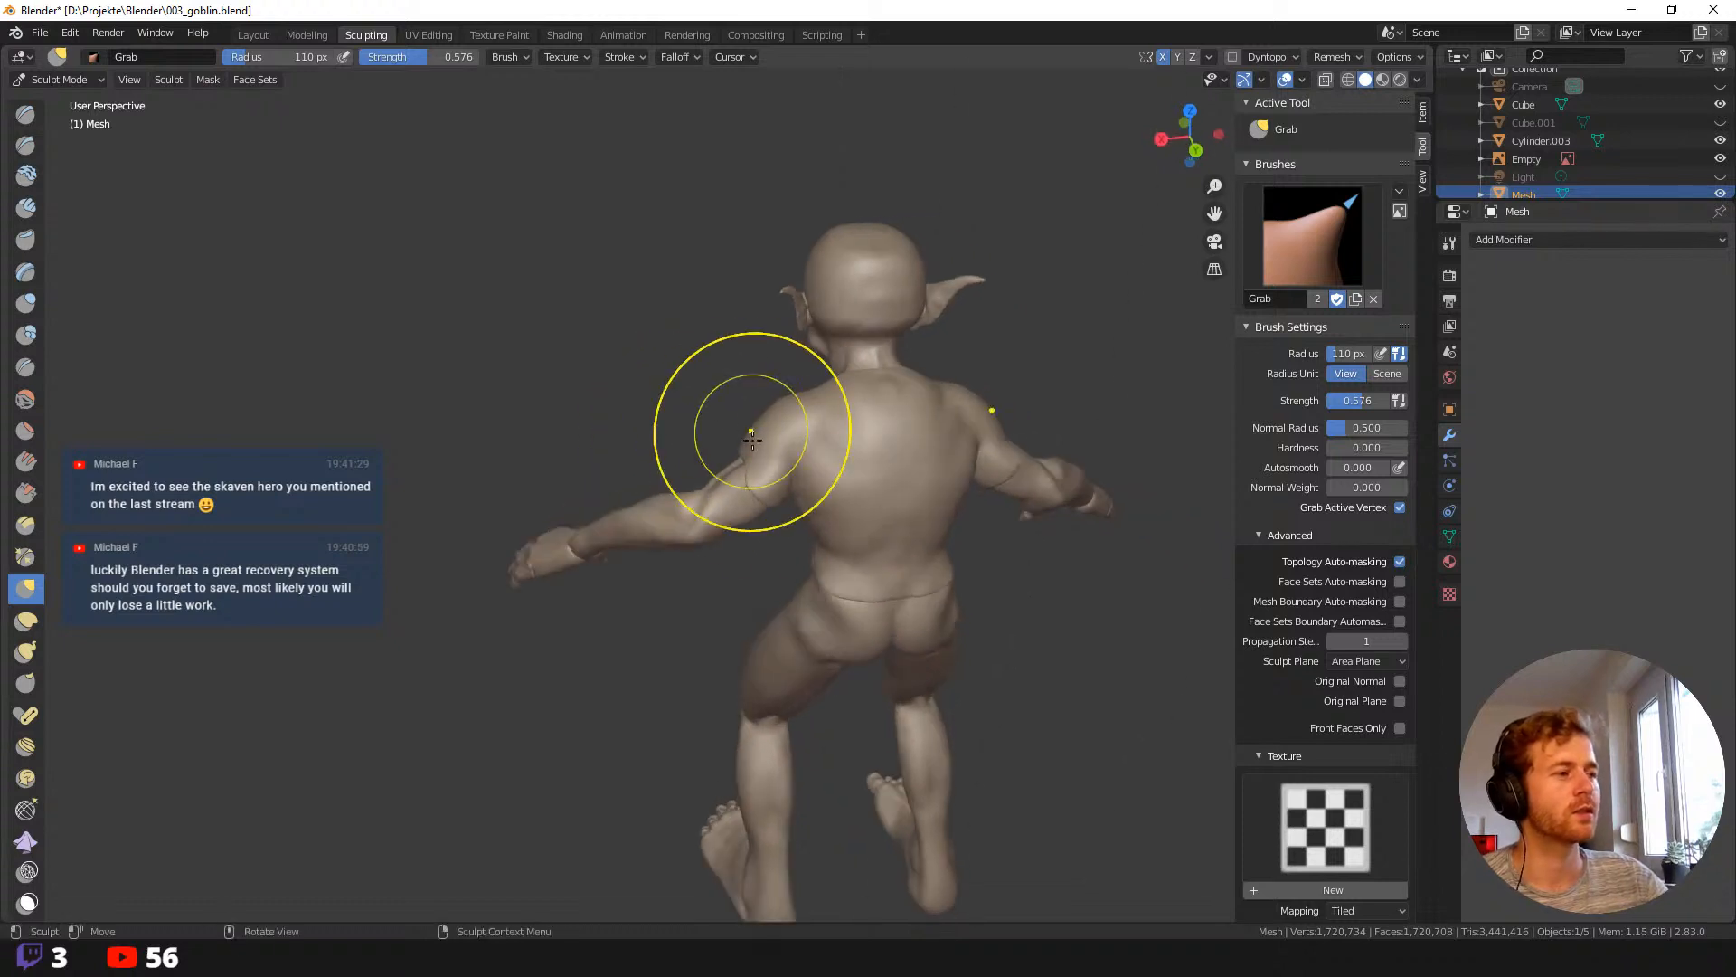
pyautogui.press('f')
pyautogui.click(793, 468)
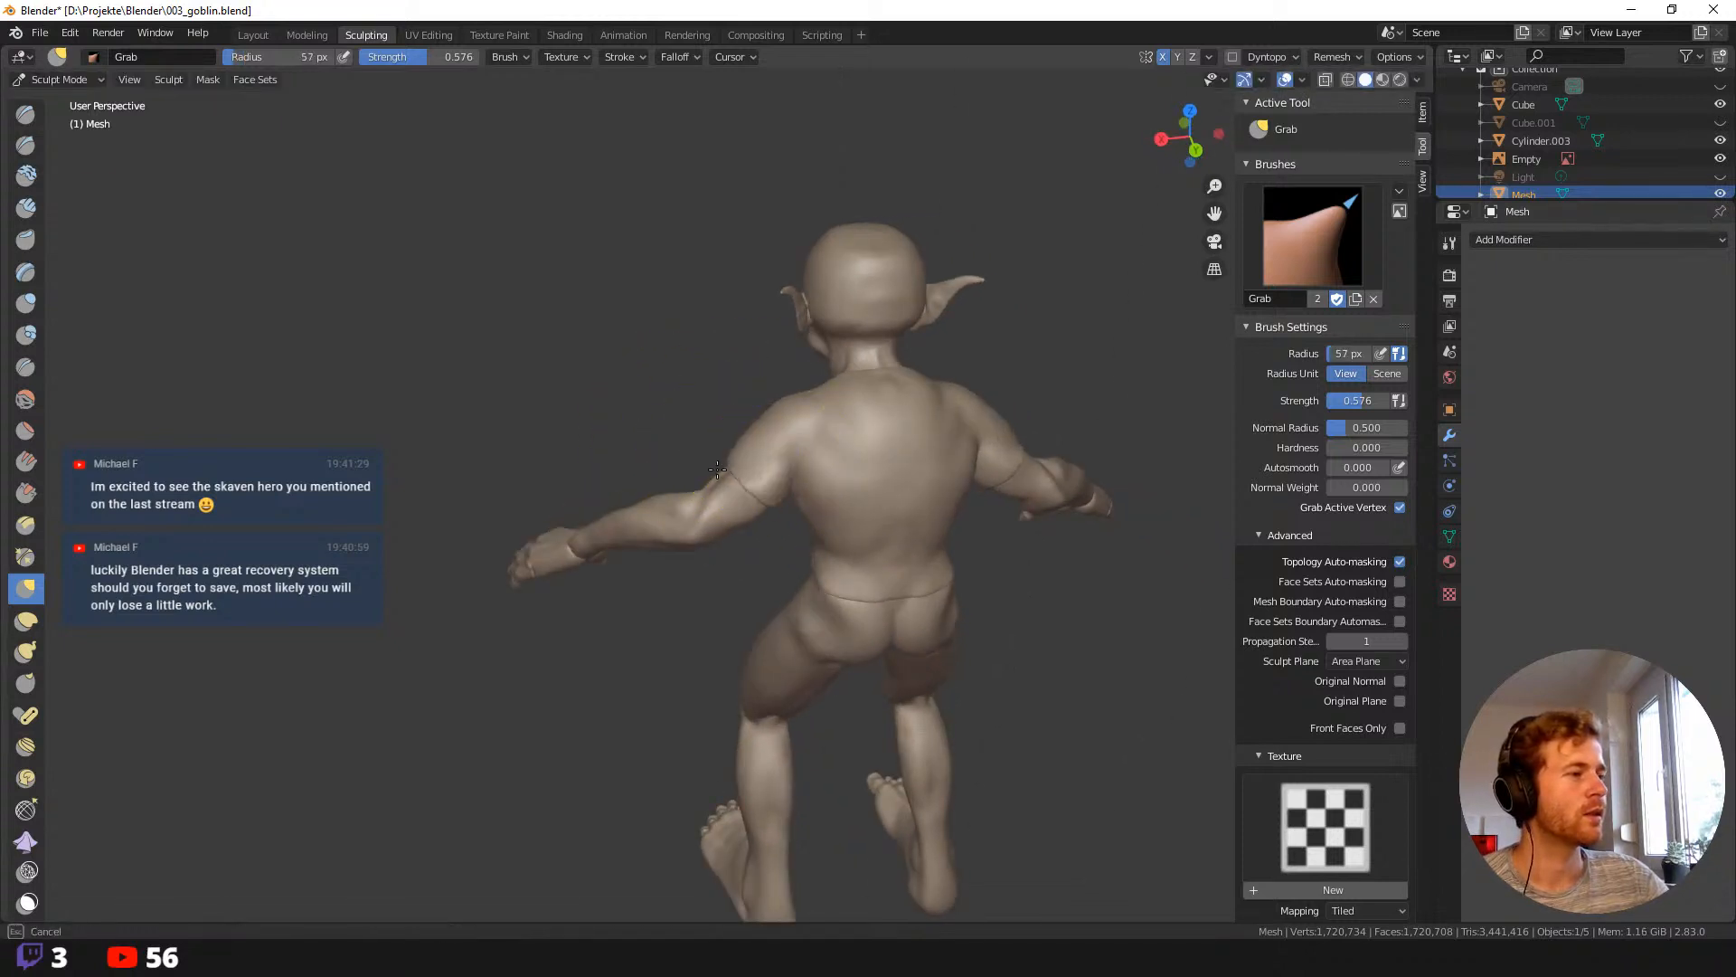
pyautogui.moveTo(690, 437); pyautogui.dragTo(771, 471, button='middle')
pyautogui.moveTo(702, 471); pyautogui.dragTo(725, 443)
# Adjust the shirt's shape on the front of the torso with a 99 px Grab brush.
pyautogui.moveTo(782, 414)
pyautogui.mouseDown(button='middle')
pyautogui.moveTo(837, 426)
pyautogui.moveTo(767, 399)
pyautogui.moveTo(764, 426)
pyautogui.moveTo(833, 465)
pyautogui.mouseUp(button='middle')
pyautogui.press('f')
pyautogui.click(780, 436)
pyautogui.press('f')
pyautogui.click(841, 472)
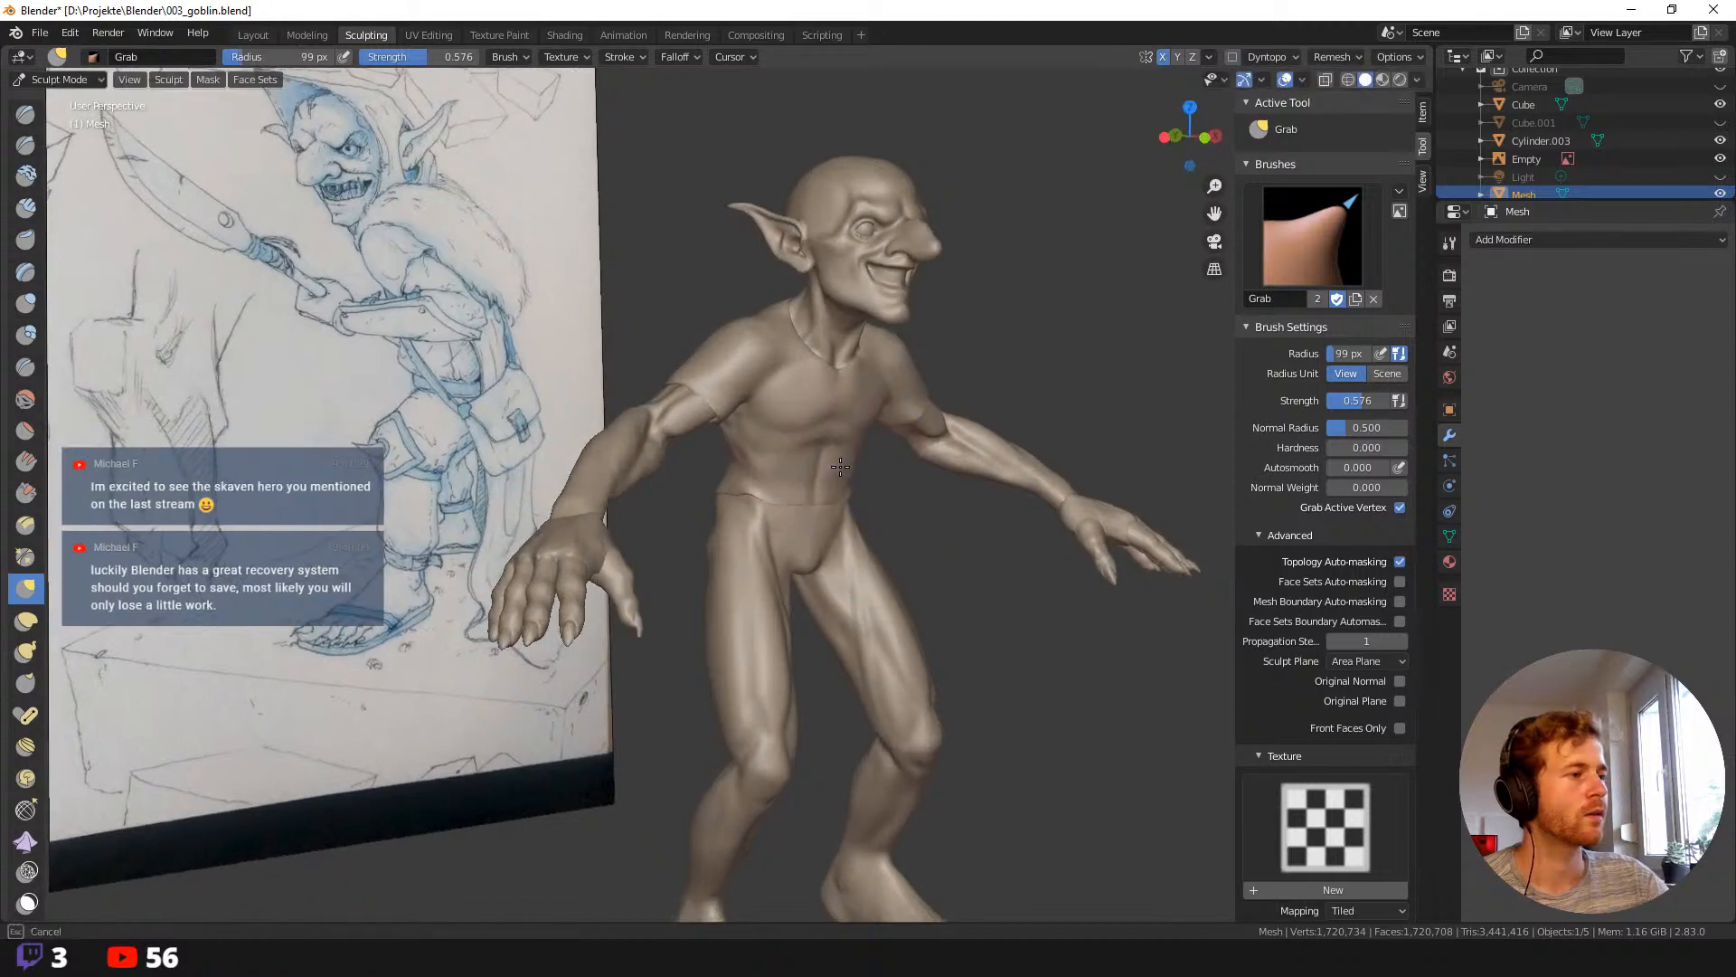
pyautogui.press('f')
pyautogui.click(804, 428)
# Switch to the Clay brush with a 60 px radius and turn off X-axis mirroring.
pyautogui.press('c')
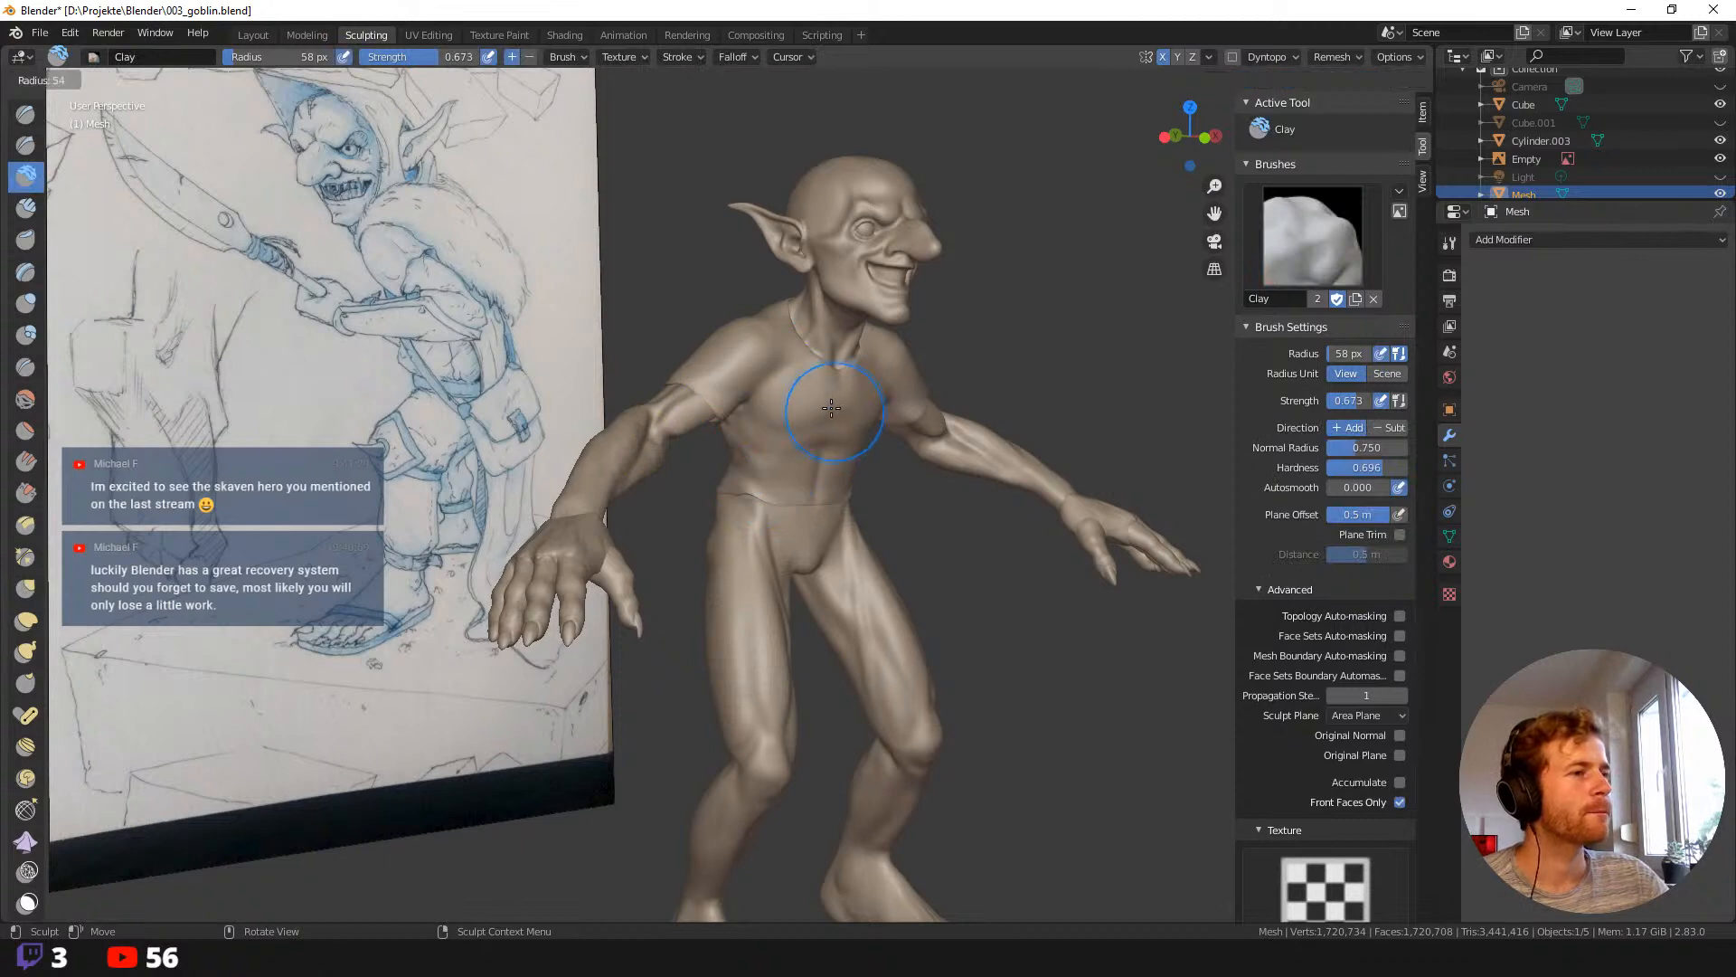
pyautogui.moveTo(809, 389)
pyautogui.mouseDown(button='middle')
pyautogui.moveTo(750, 398)
pyautogui.moveTo(911, 314)
pyautogui.mouseUp(button='middle')
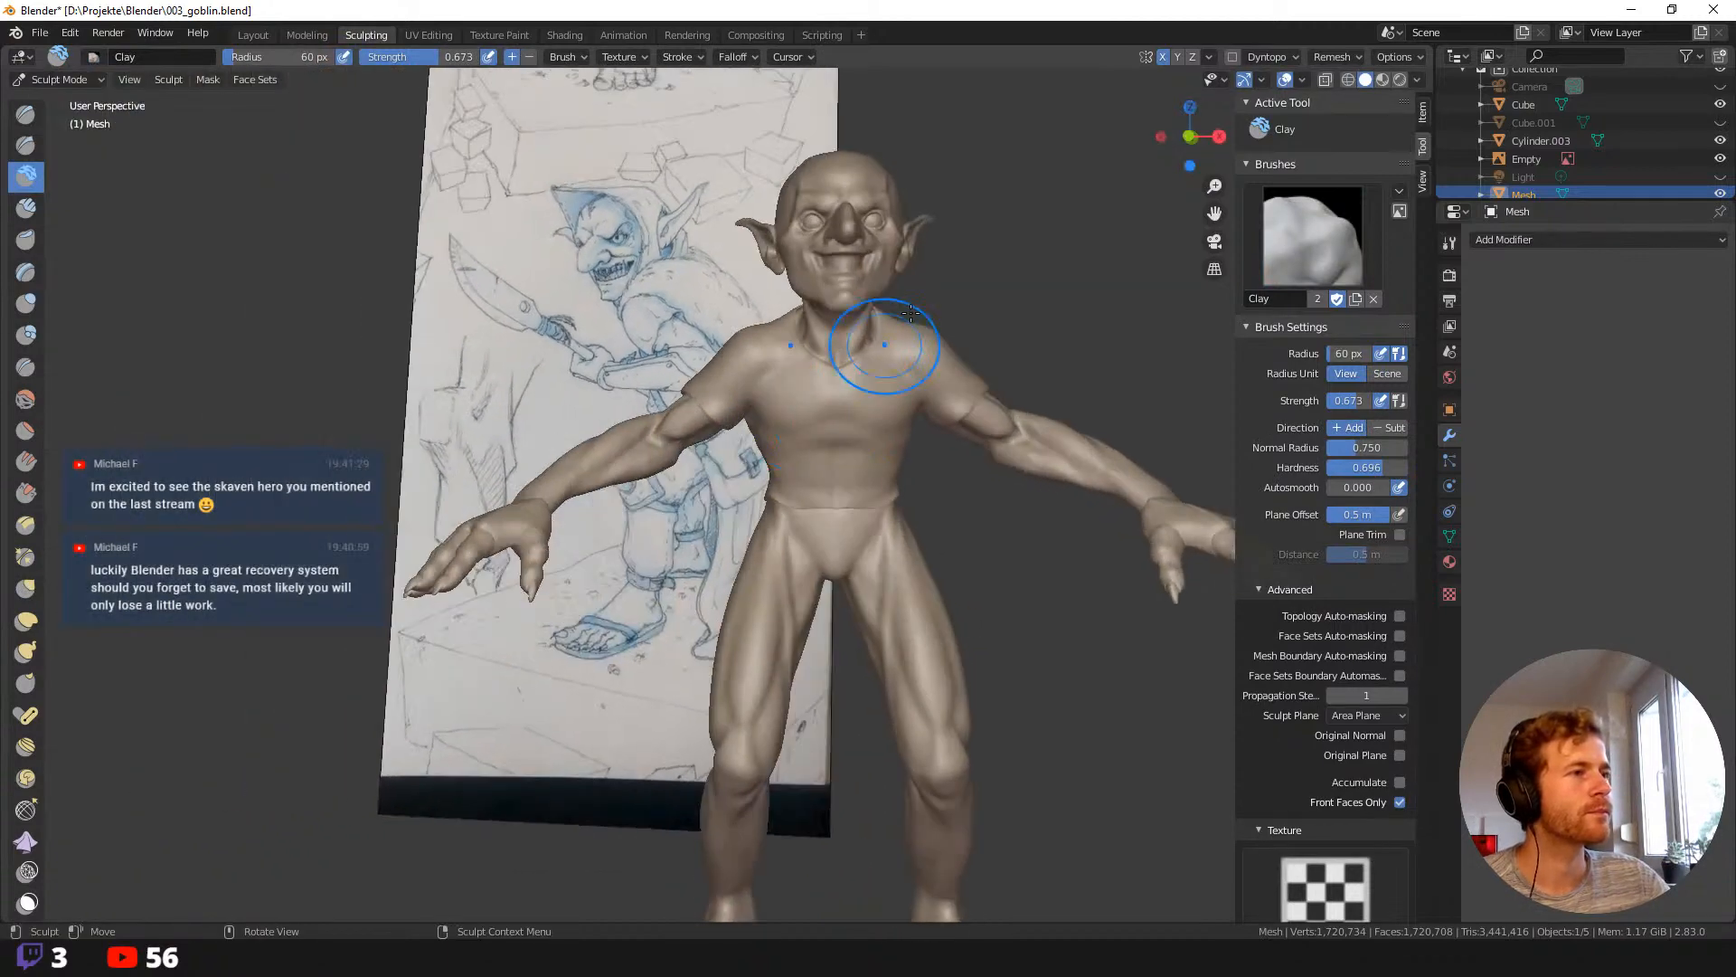
pyautogui.click(1164, 57)
pyautogui.scroll(2, 992, 369)
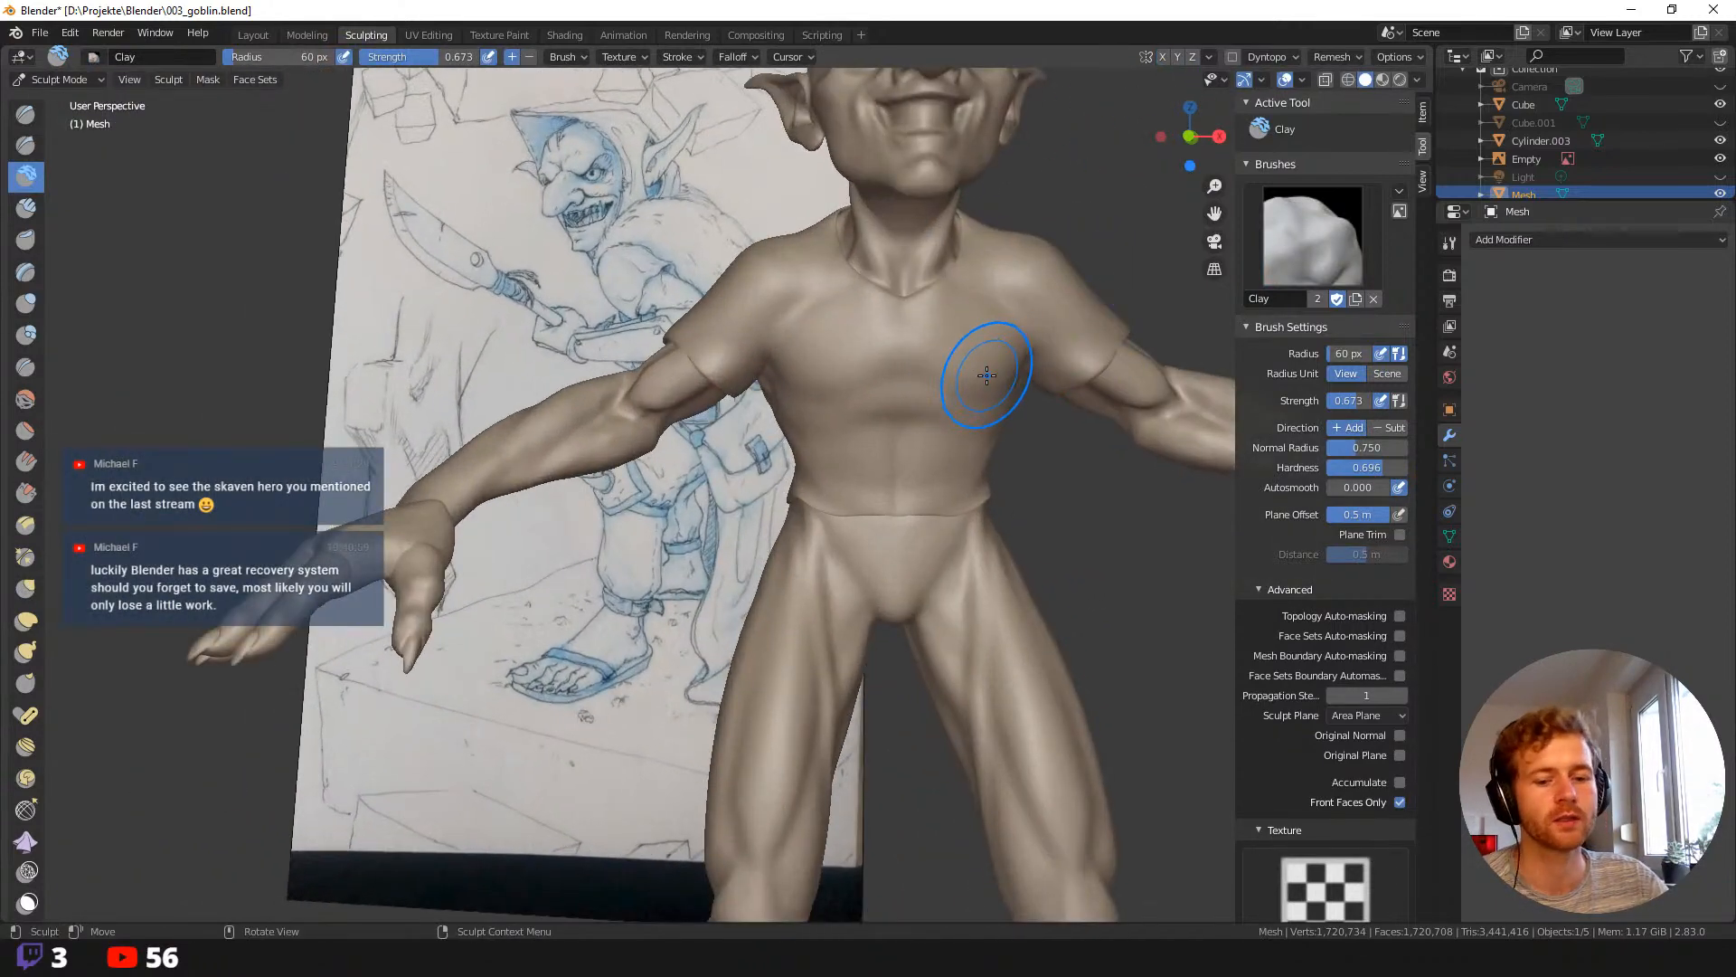
# Sculpt diagonal cloth folds across the shirt's belly with the Clay brush at a 67 px radius.
pyautogui.press('f')
pyautogui.click(1016, 360)
pyautogui.moveTo(996, 355); pyautogui.dragTo(848, 481)
pyautogui.press('f')
pyautogui.click(907, 456)
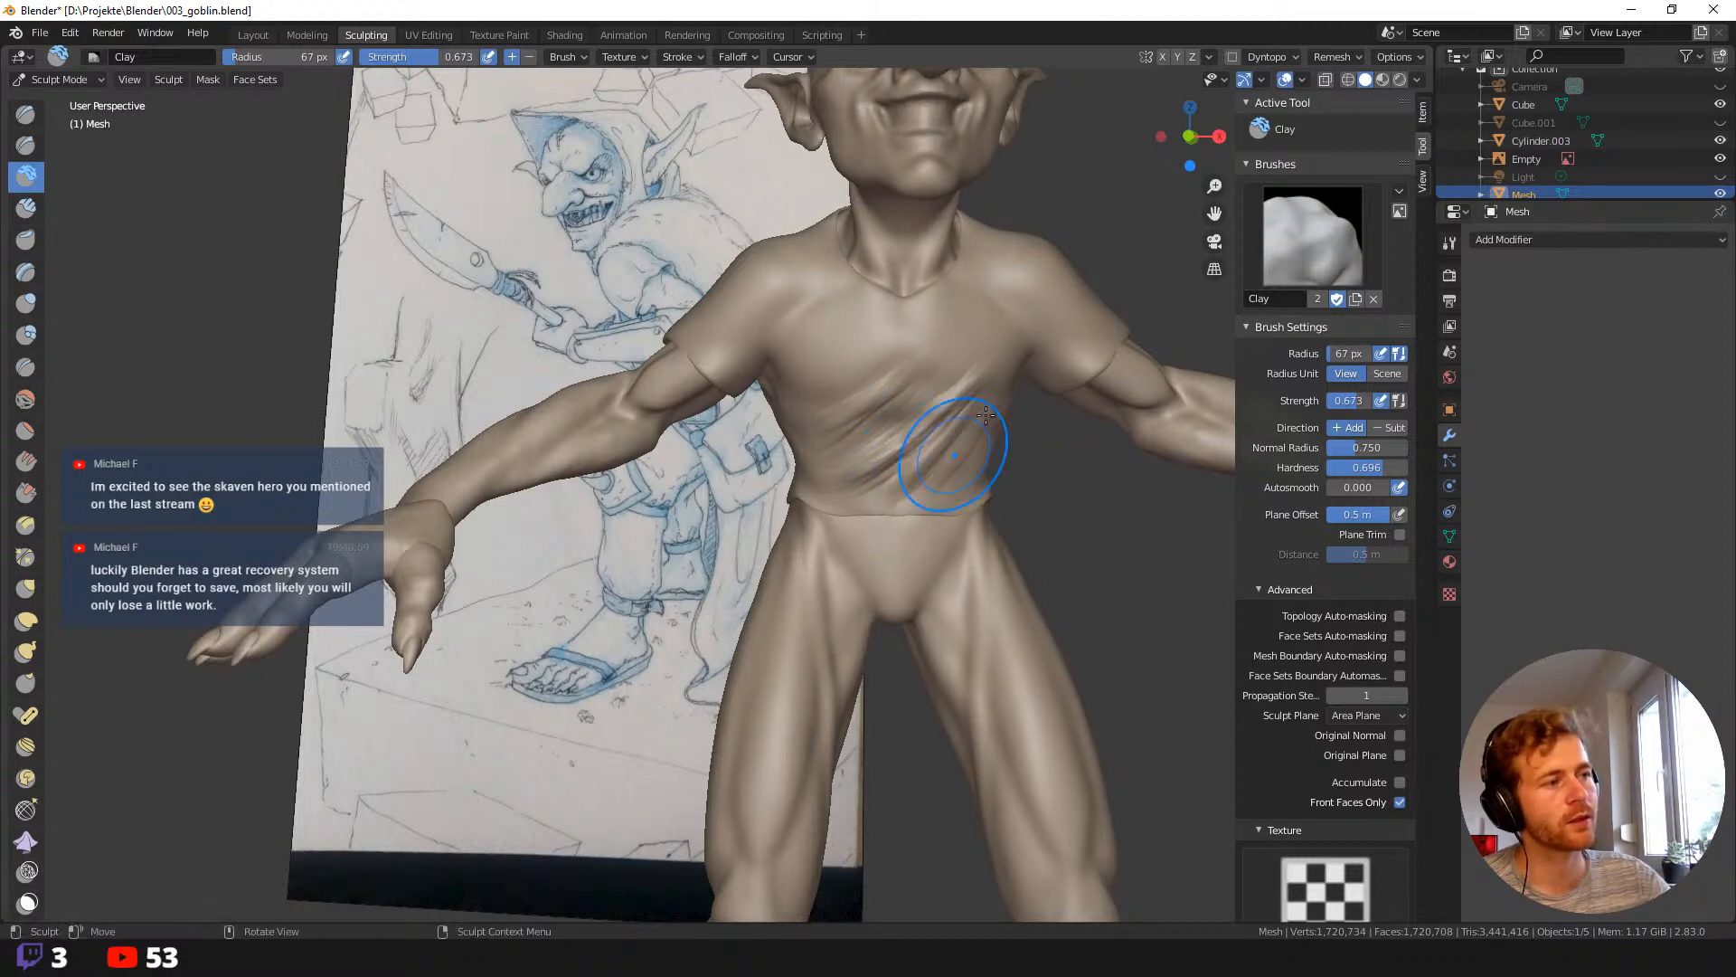
# Soften the diagonal folds on the shirt's belly with the Clay brush at radii of 54 px and 36 px.
pyautogui.moveTo(1058, 327); pyautogui.dragTo(1023, 302, button='middle')
pyautogui.press('f')
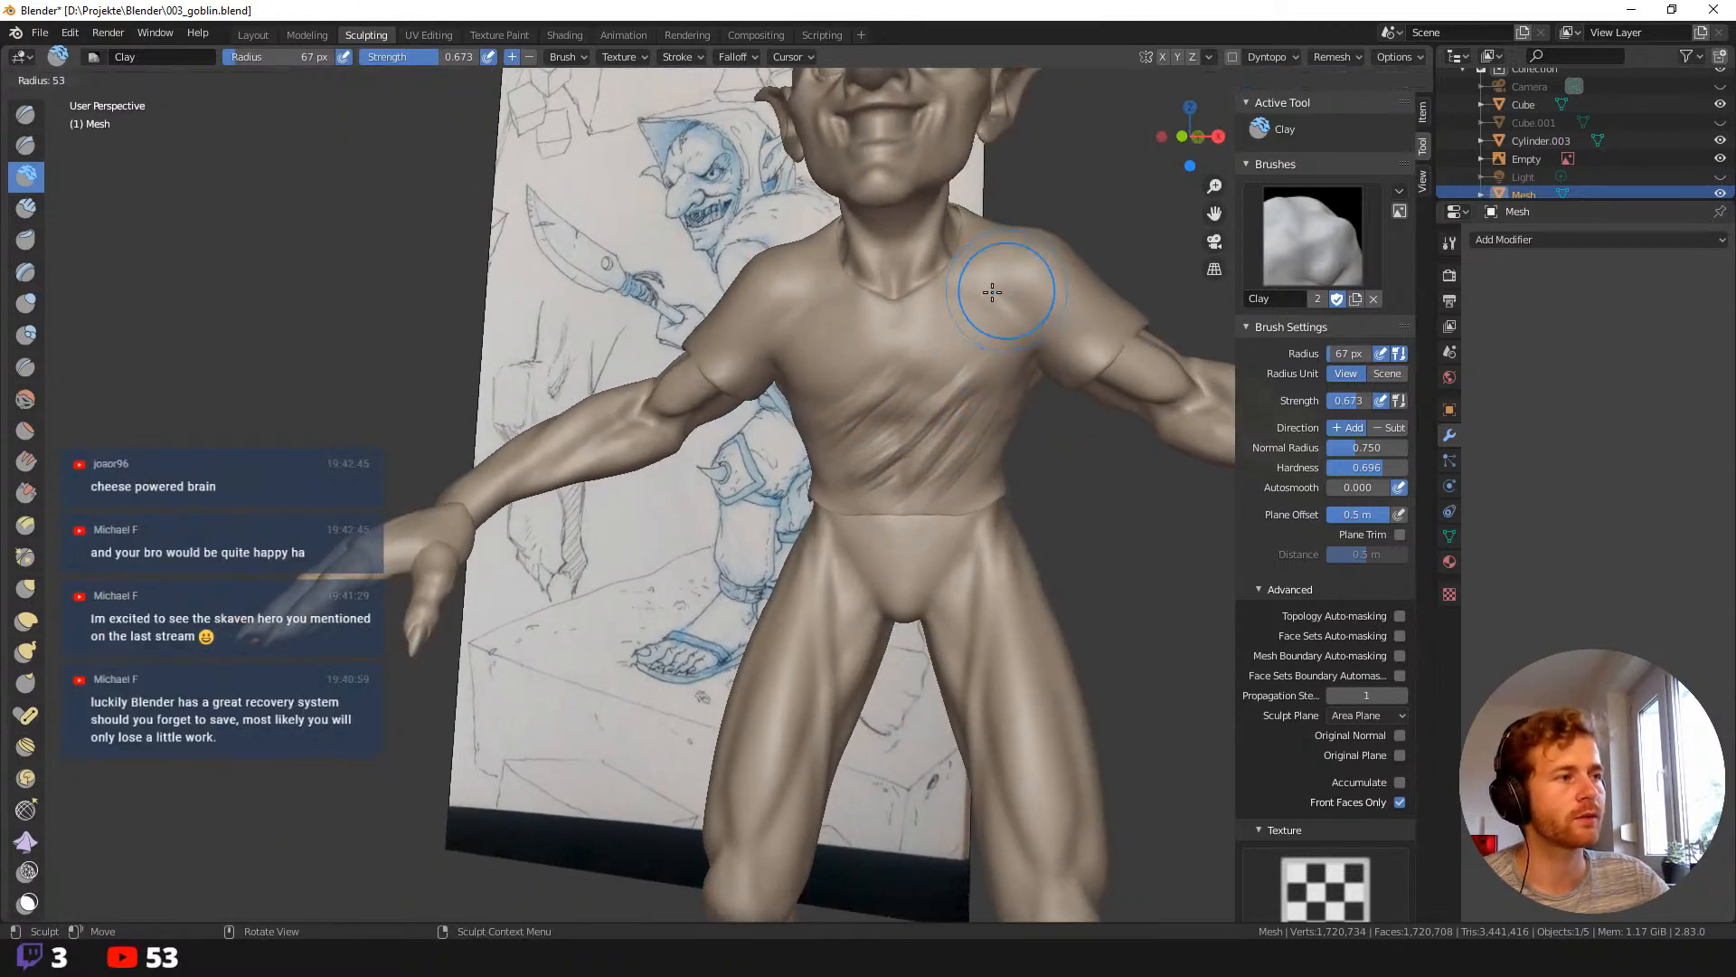
pyautogui.click(993, 293)
pyautogui.moveTo(992, 293)
pyautogui.mouseDown()
pyautogui.moveTo(1004, 343)
pyautogui.moveTo(985, 305)
pyautogui.mouseUp()
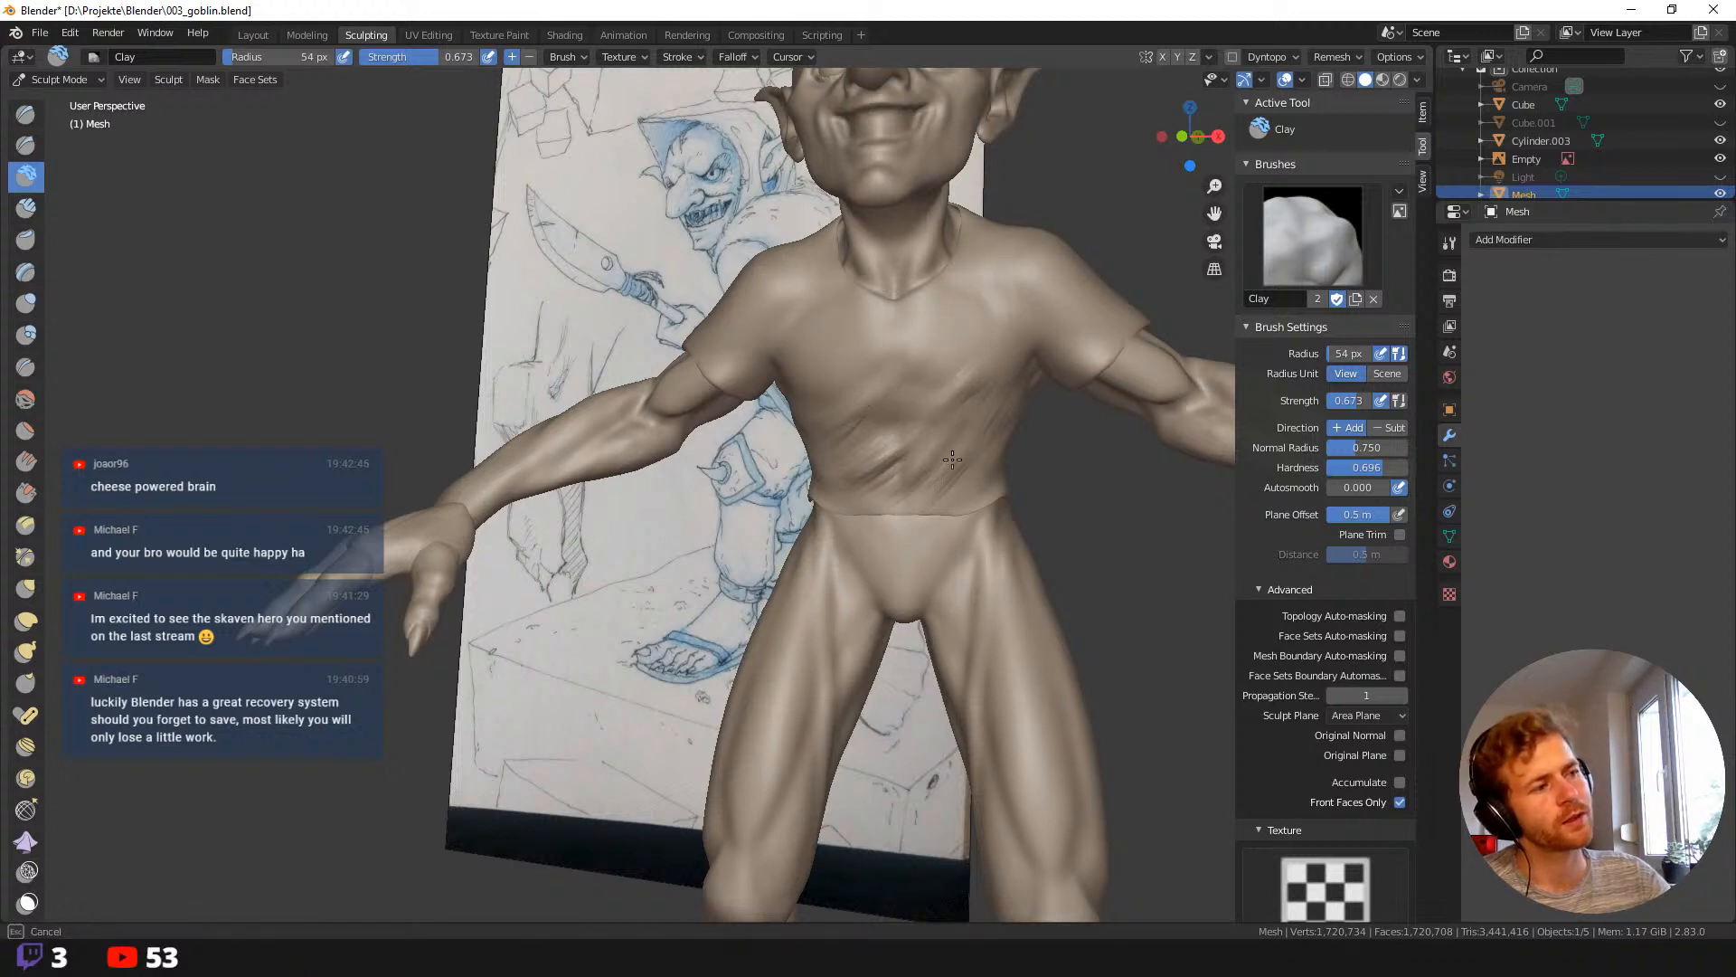
pyautogui.press('f')
pyautogui.click(934, 385)
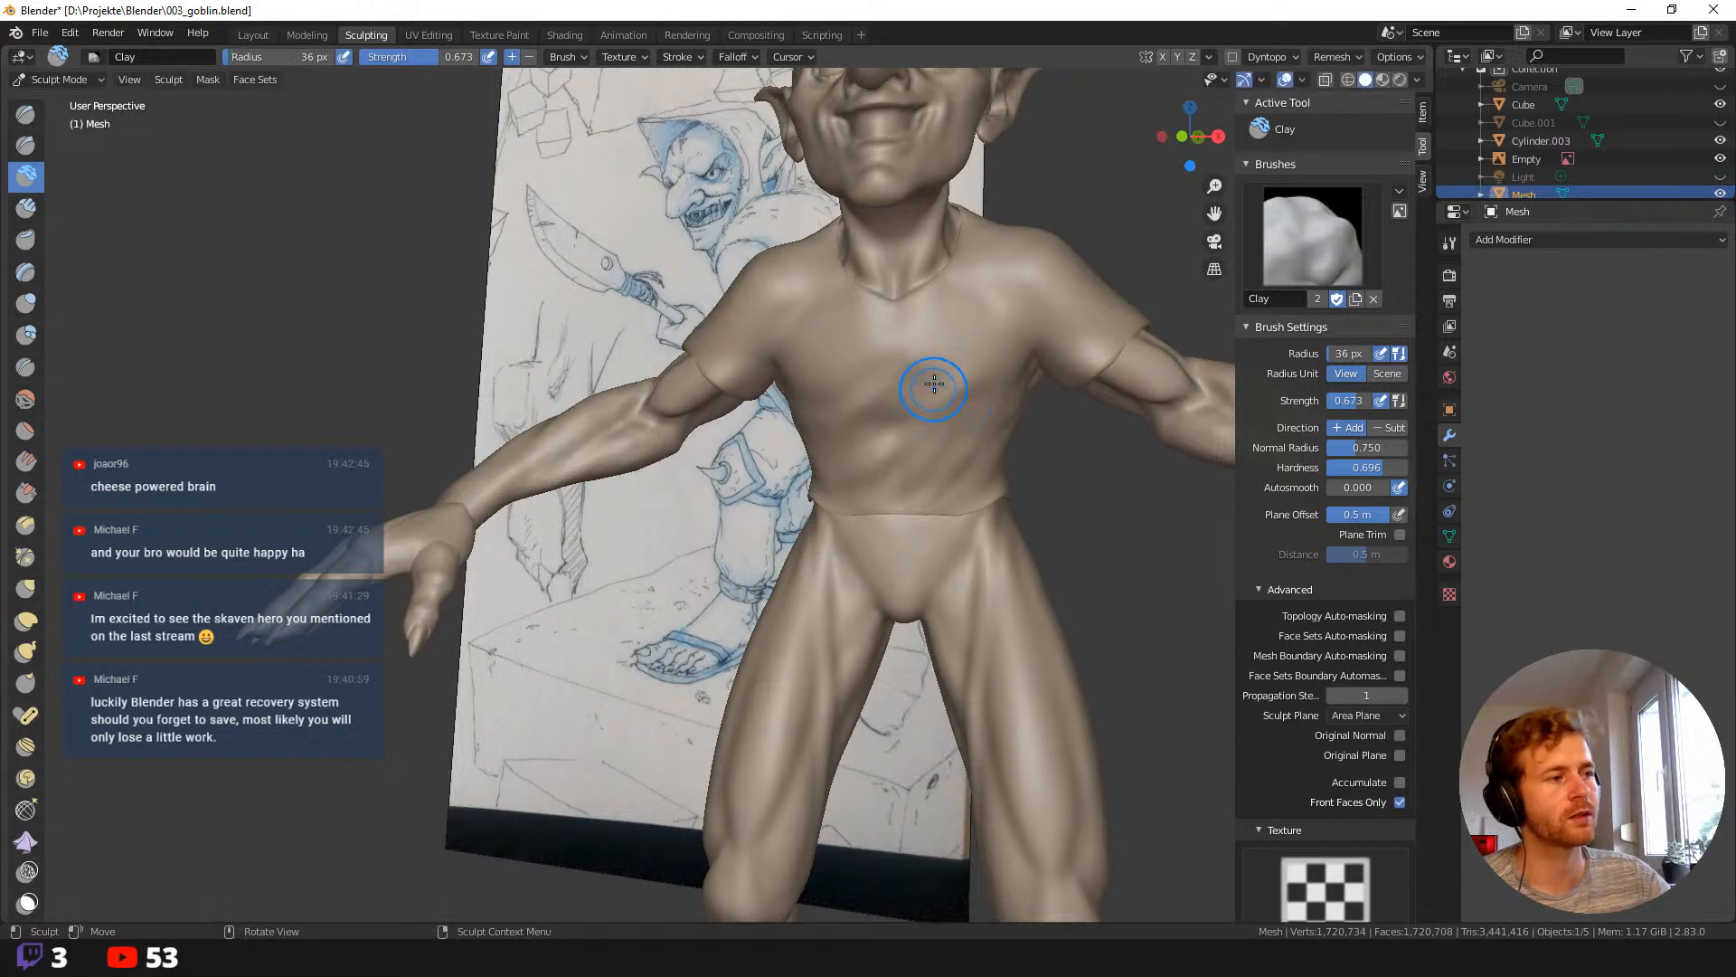
pyautogui.moveTo(930, 371); pyautogui.dragTo(936, 388)
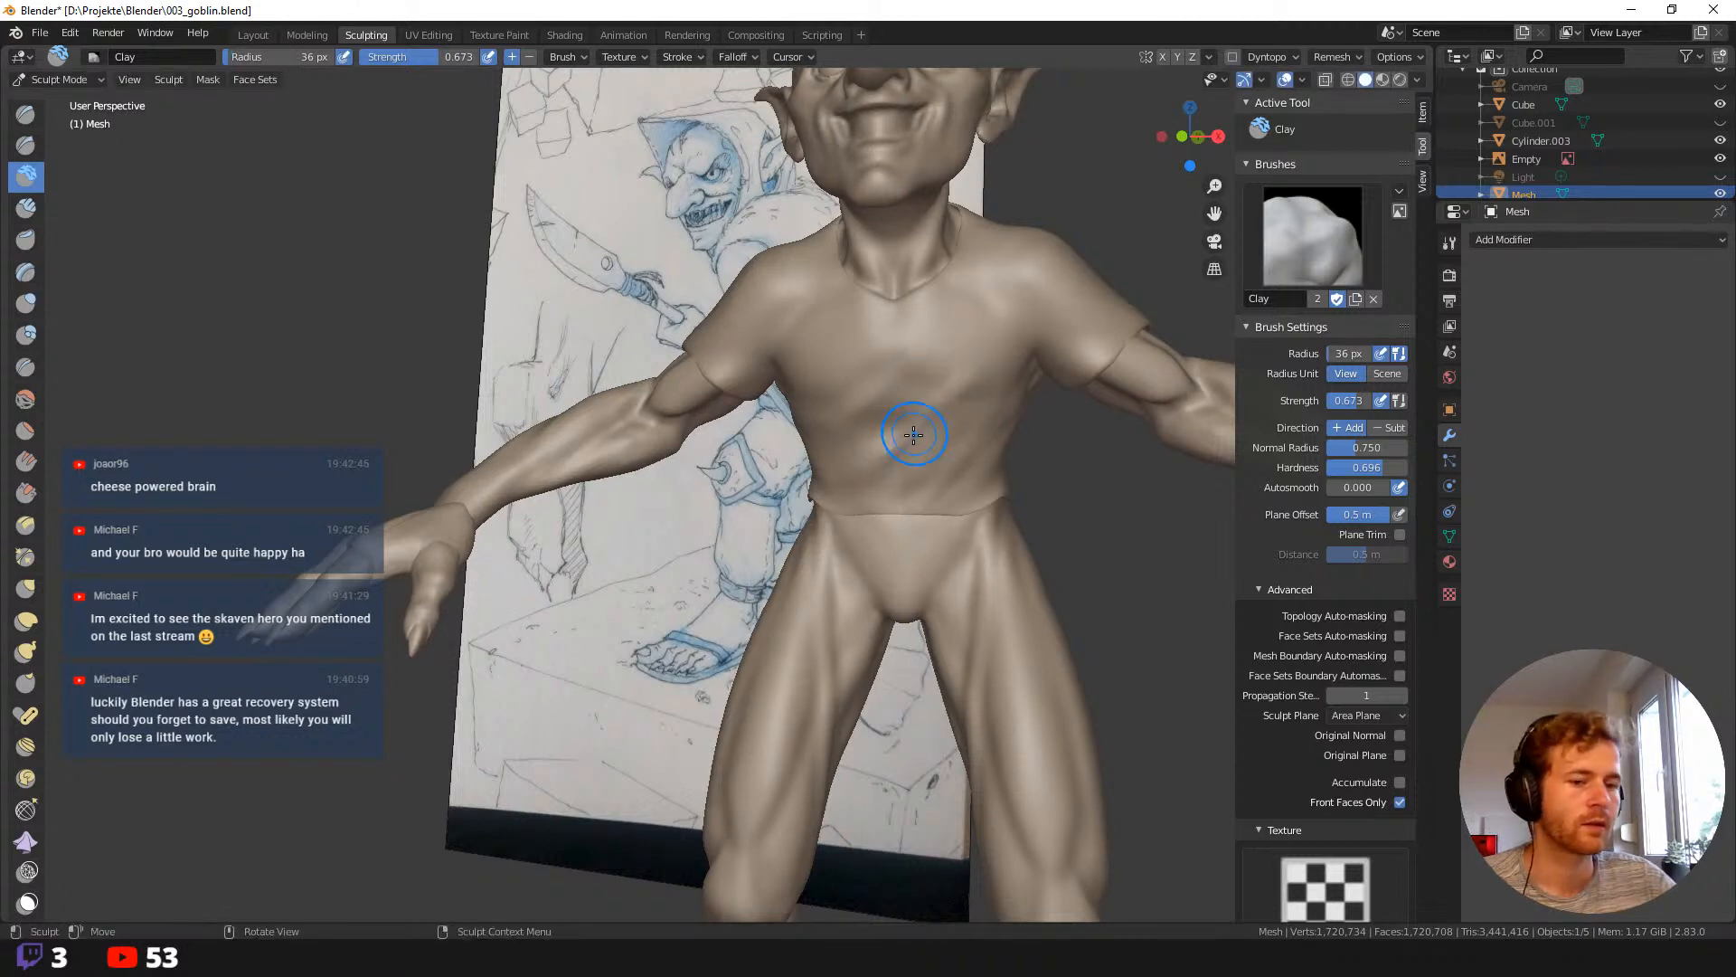
# Rework the folds across the shirt's front and toward its side with the Clay brush at a 58 px radius.
pyautogui.press('f')
pyautogui.click(921, 429)
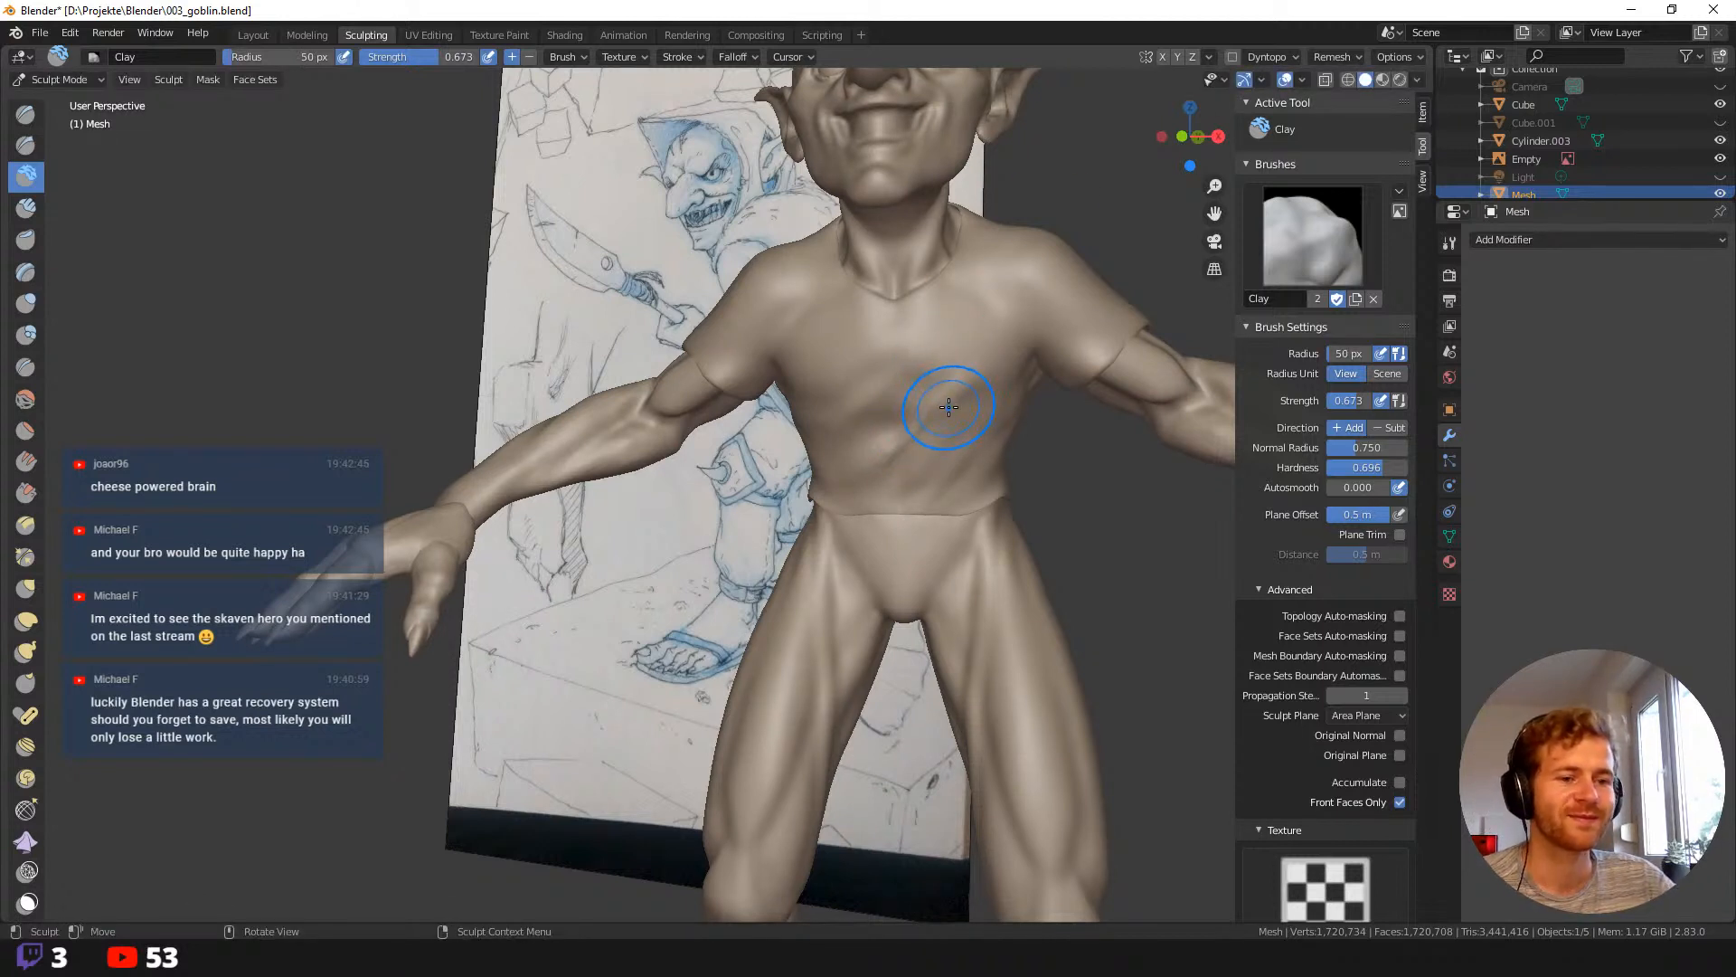
pyautogui.moveTo(936, 422); pyautogui.dragTo(959, 416, button='middle')
pyautogui.press('f')
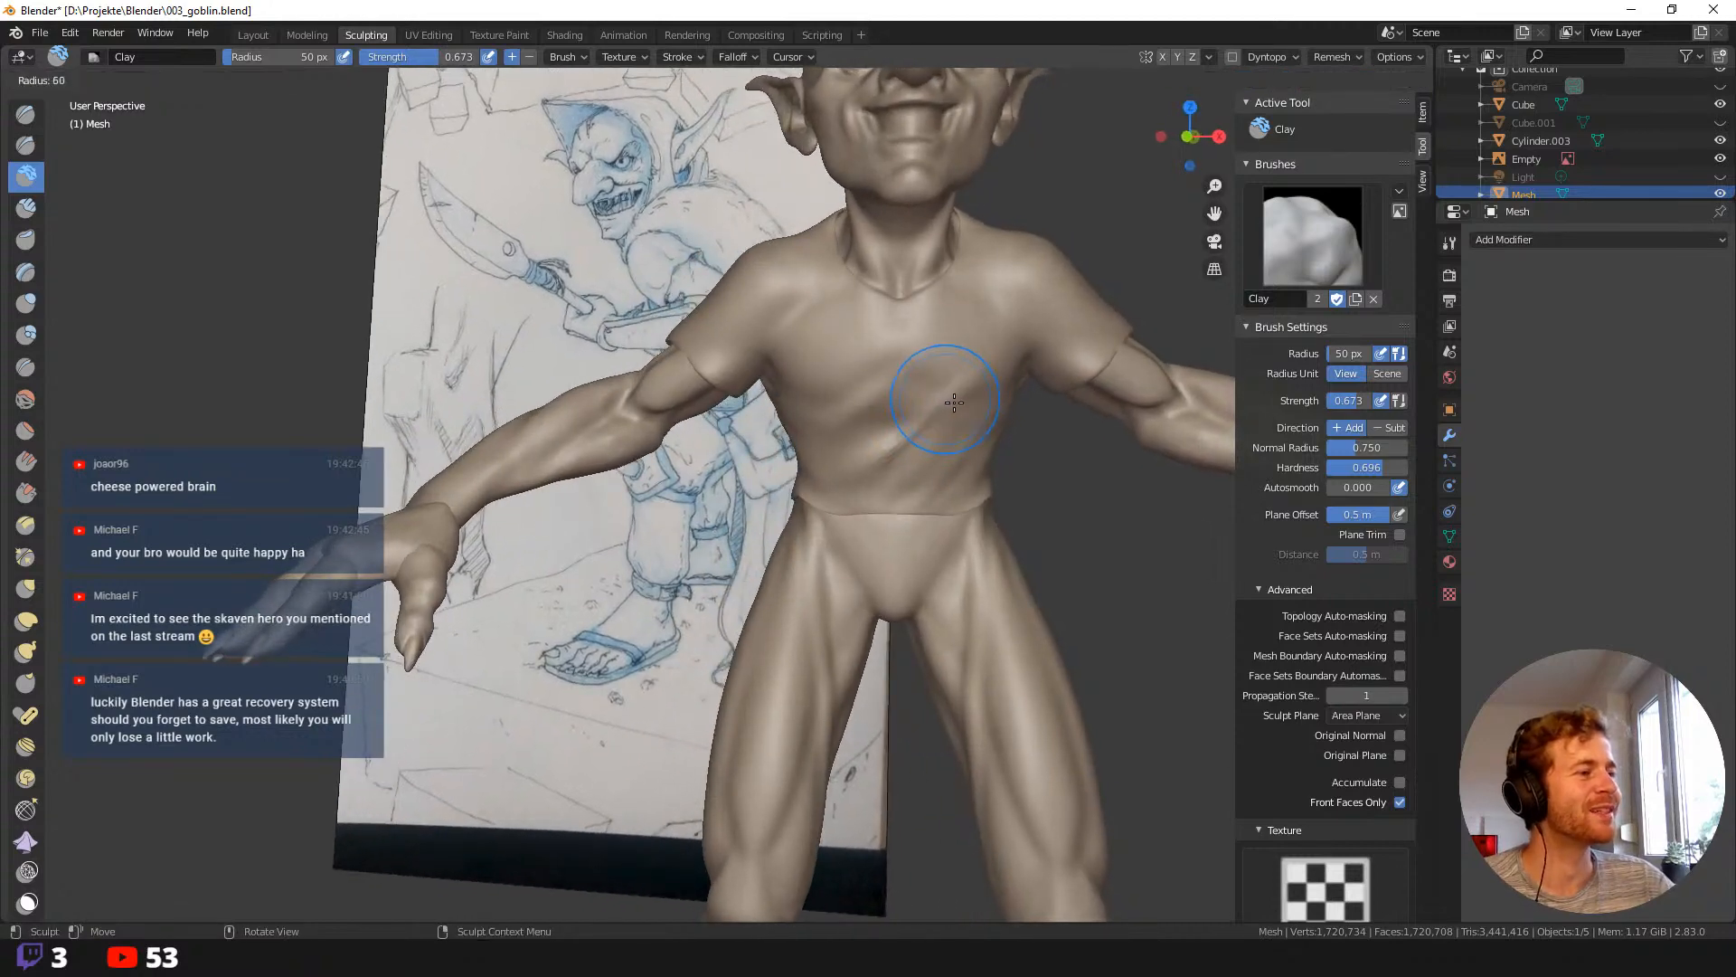
pyautogui.click(997, 399)
pyautogui.moveTo(913, 428); pyautogui.dragTo(944, 388)
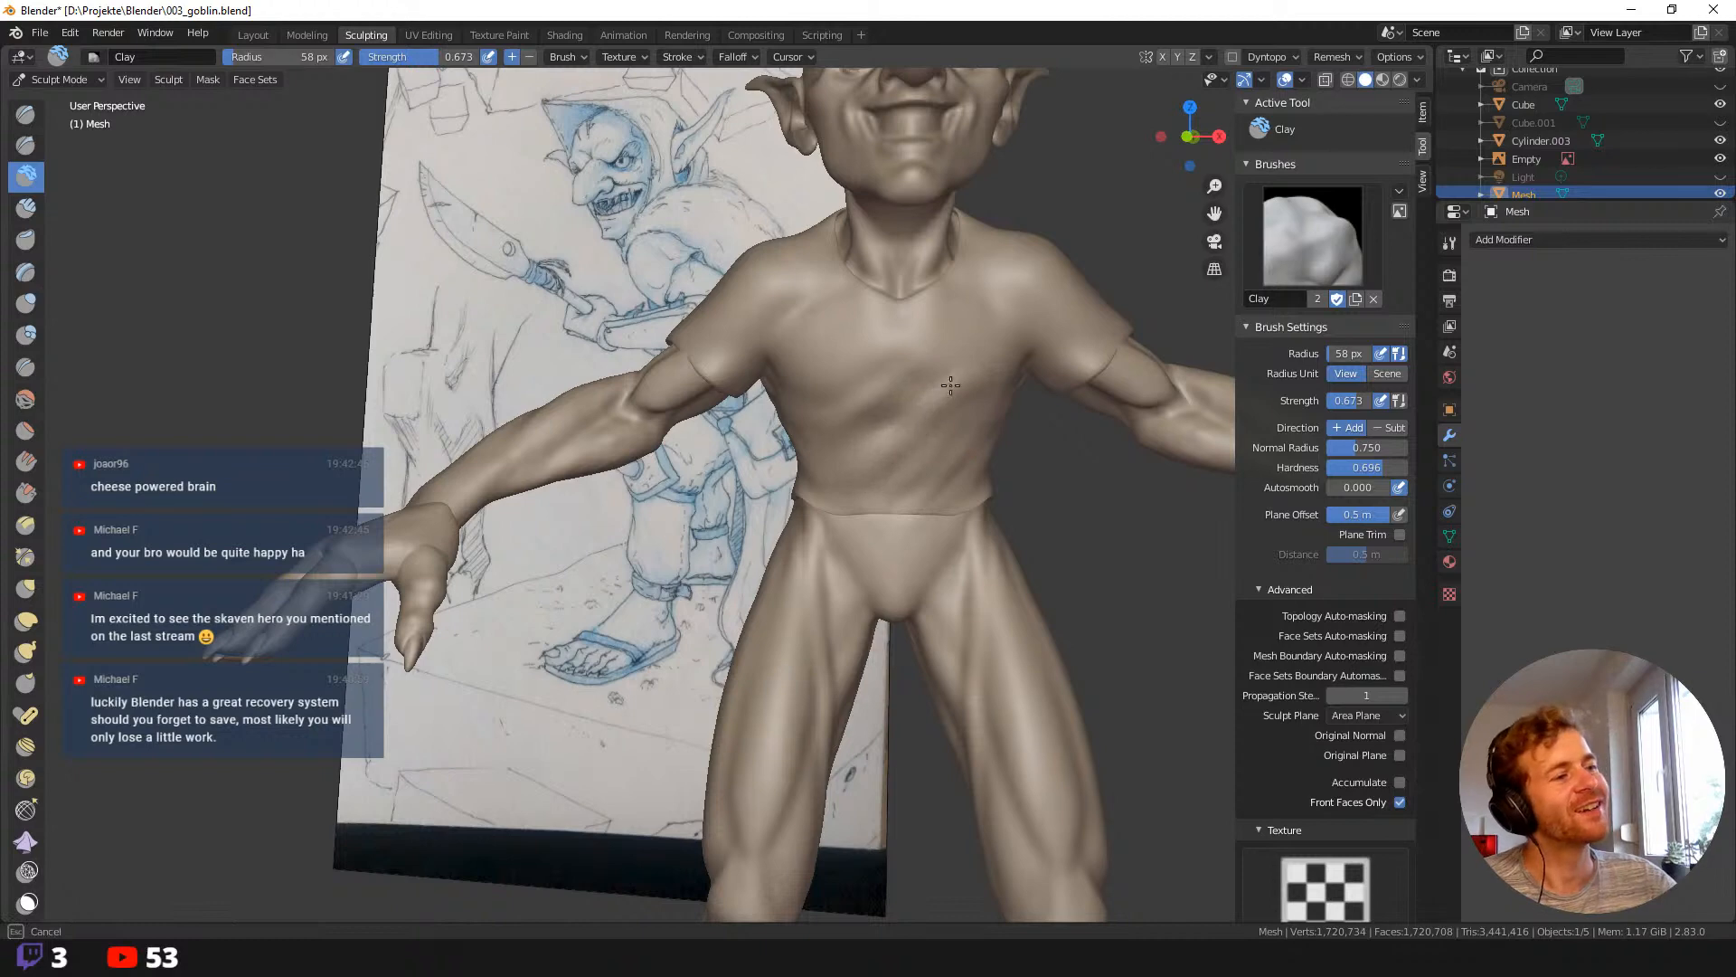
pyautogui.moveTo(948, 361); pyautogui.dragTo(913, 348, button='middle')
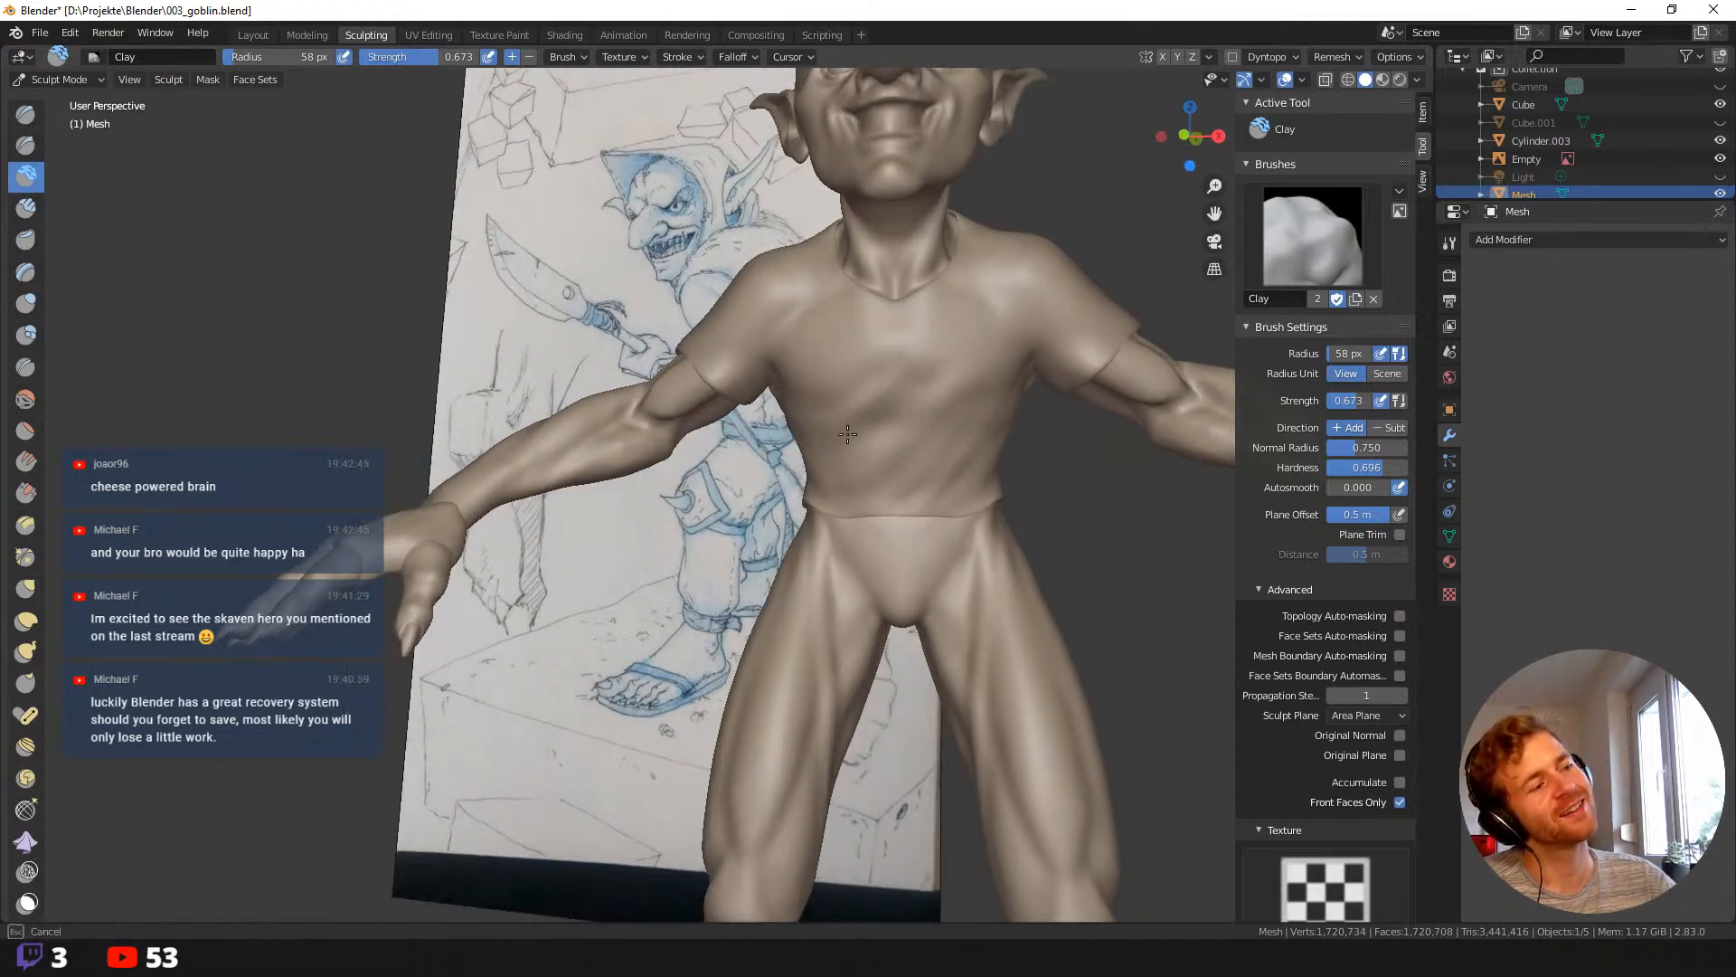
pyautogui.moveTo(884, 405)
pyautogui.mouseDown()
pyautogui.moveTo(855, 425)
pyautogui.moveTo(870, 395)
pyautogui.moveTo(831, 413)
pyautogui.mouseUp()
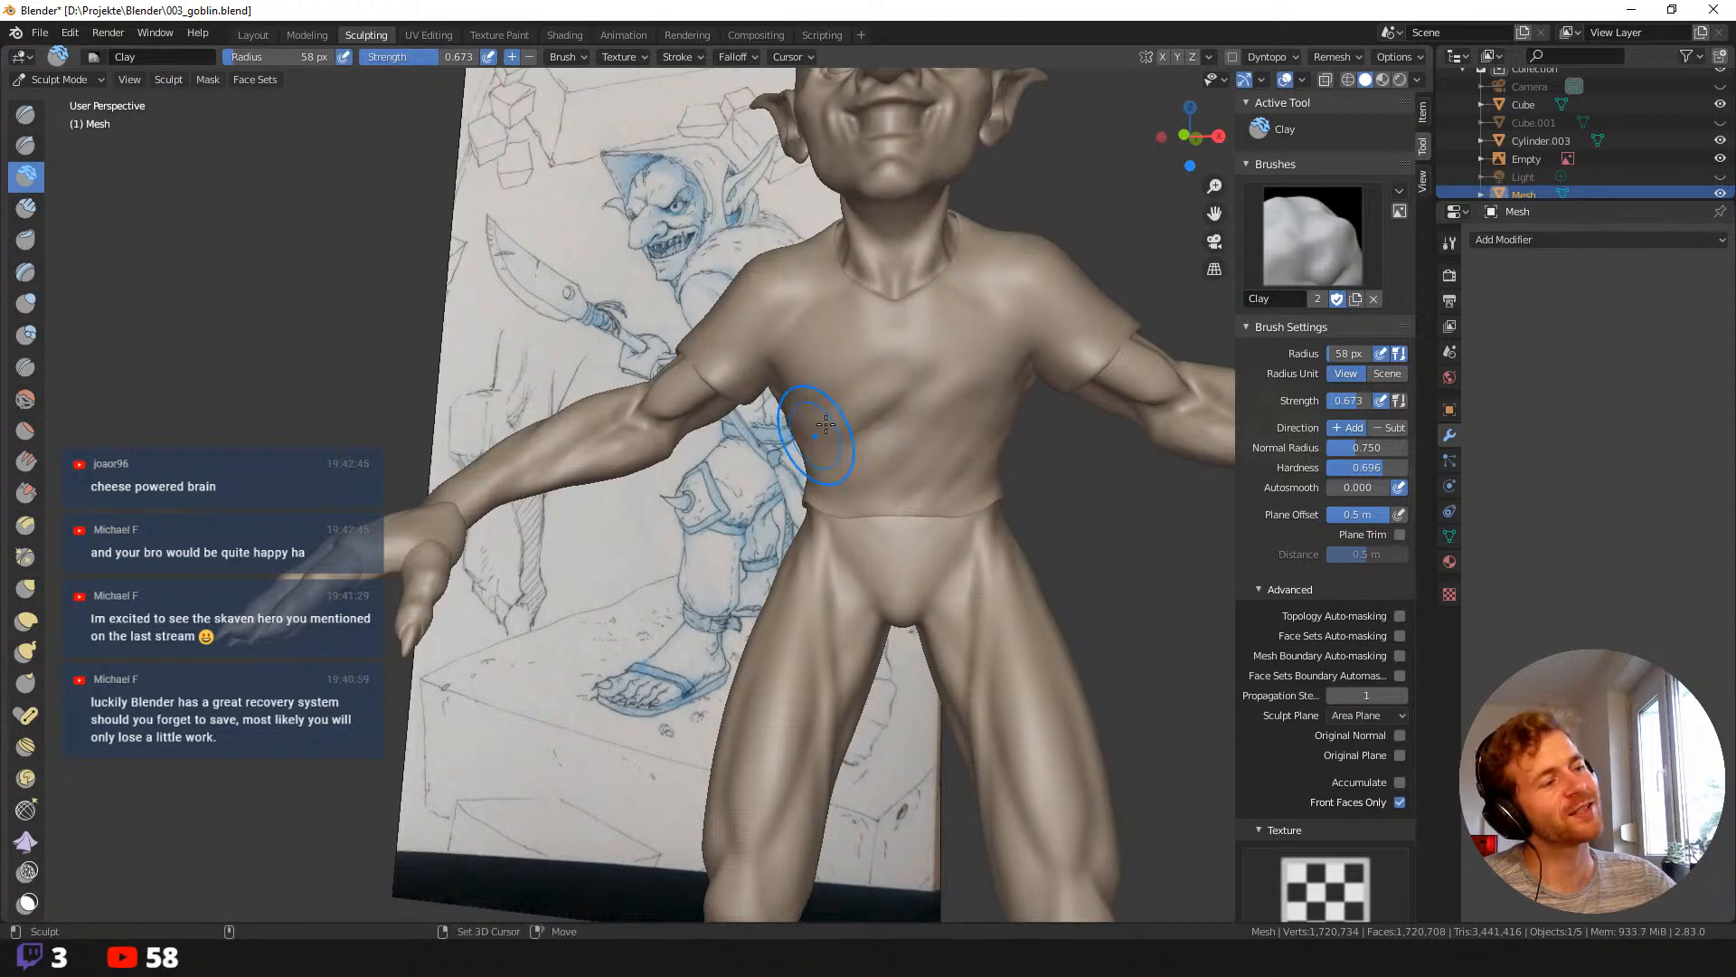
# Build up and smooth broad diagonal folds running from the shirt's chest down to the waist with the 58 px Clay brush.
pyautogui.moveTo(894, 351); pyautogui.dragTo(923, 365, button='middle')
pyautogui.moveTo(950, 398); pyautogui.dragTo(859, 459)
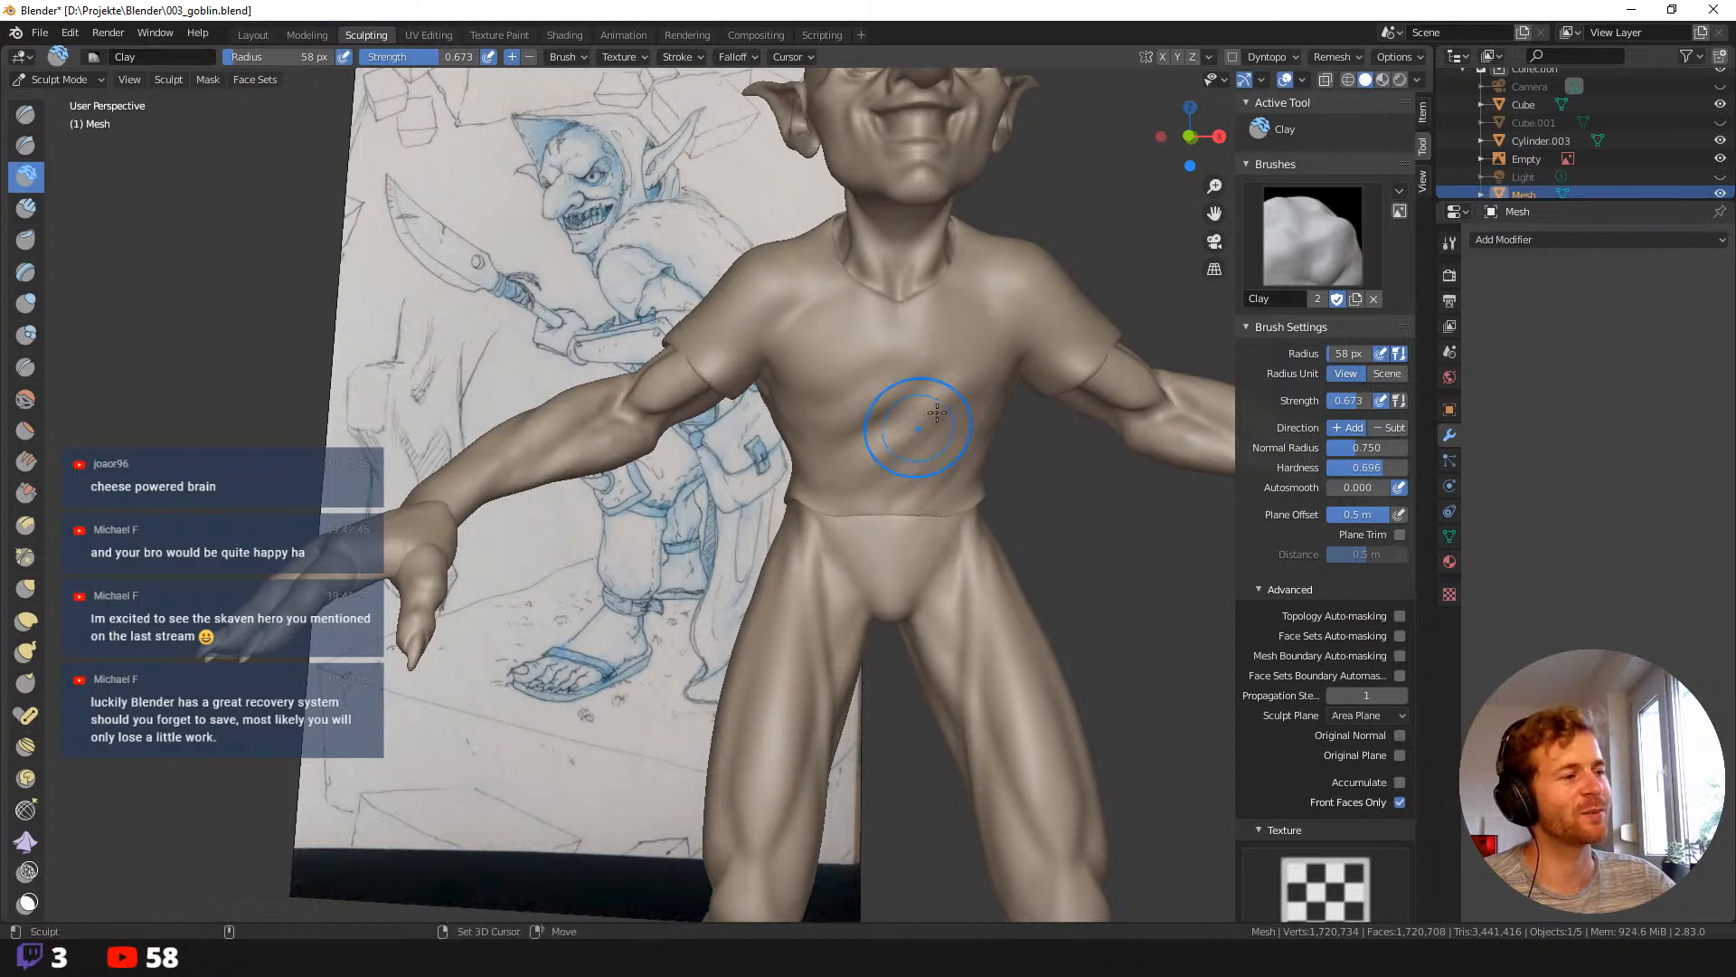
pyautogui.keyDown('shift'); pyautogui.moveTo(936, 413); pyautogui.dragTo(980, 383); pyautogui.keyUp('shift')
pyautogui.moveTo(938, 441)
pyautogui.mouseDown()
pyautogui.moveTo(884, 465)
pyautogui.moveTo(892, 486)
pyautogui.moveTo(869, 507)
pyautogui.moveTo(899, 458)
pyautogui.mouseUp()
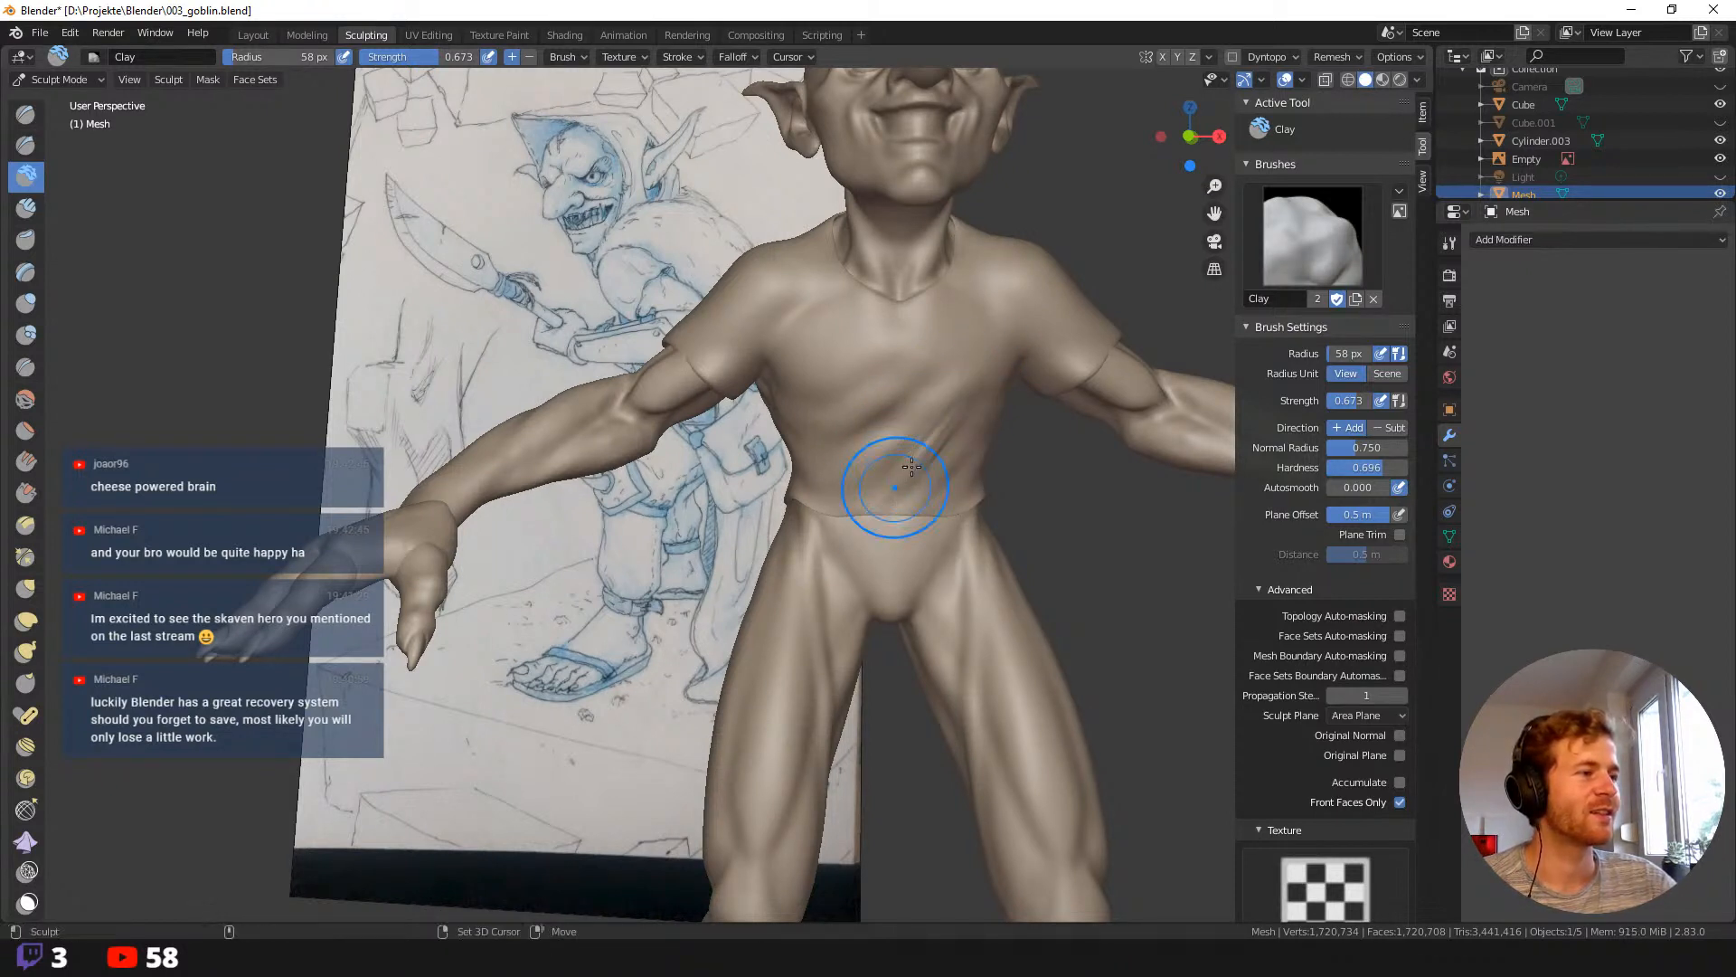
pyautogui.moveTo(954, 322); pyautogui.dragTo(877, 432)
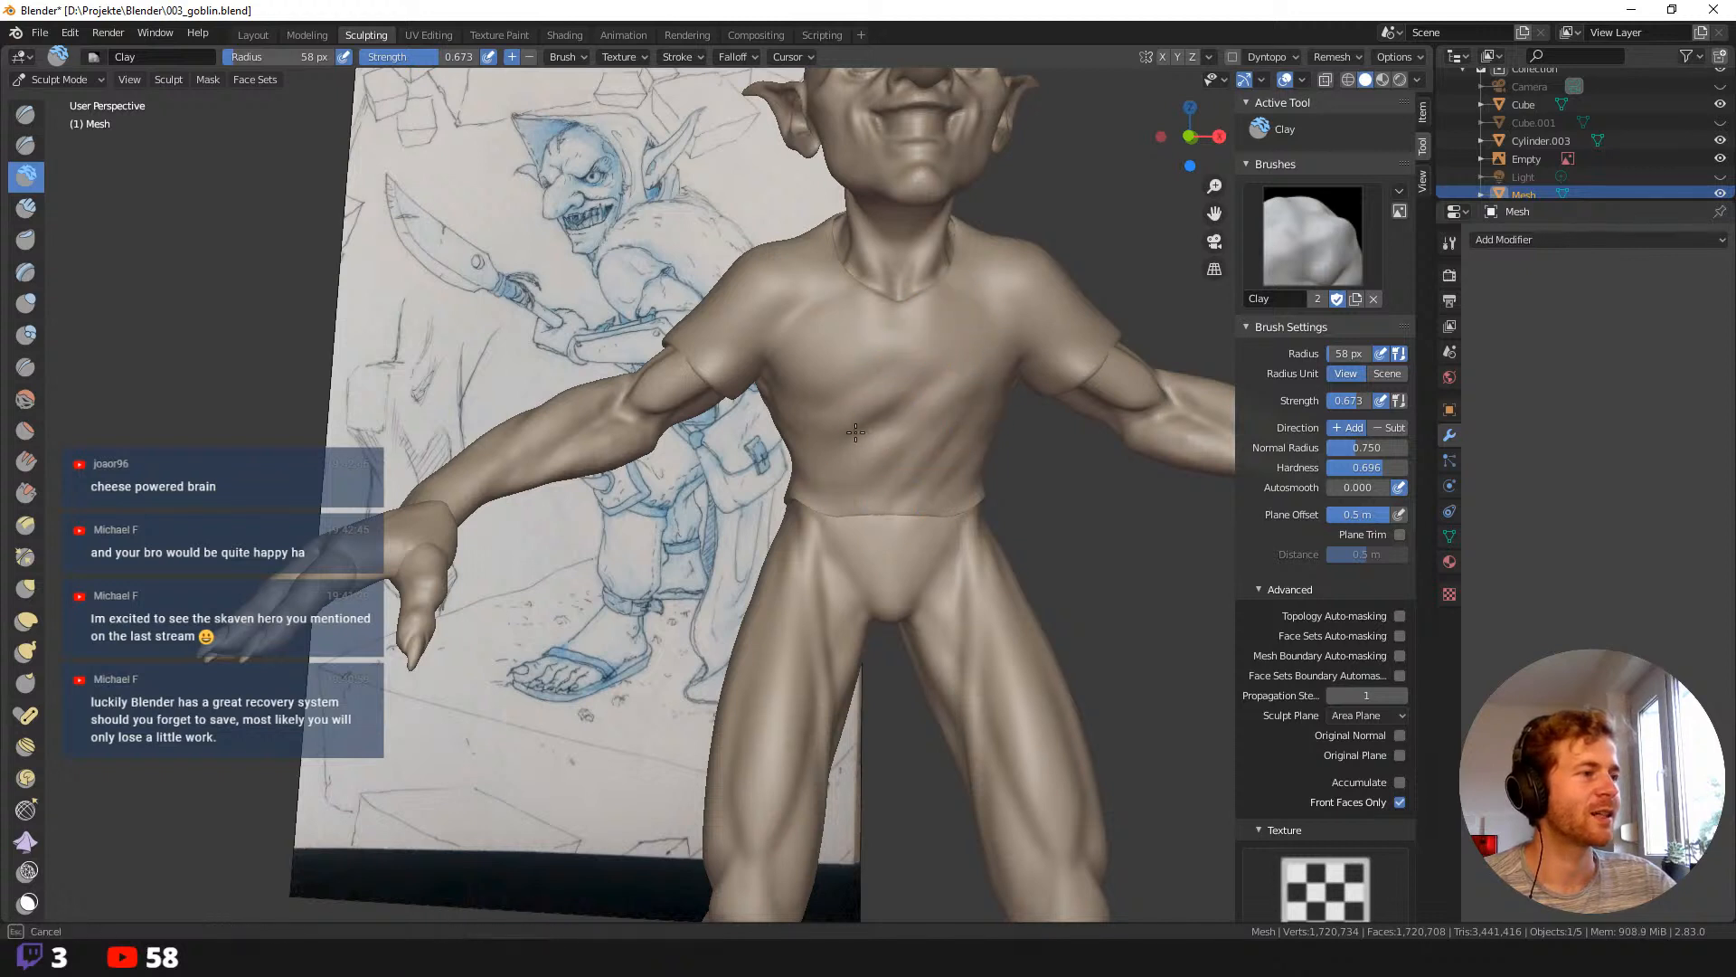
pyautogui.moveTo(897, 366)
pyautogui.mouseDown()
pyautogui.moveTo(870, 350)
pyautogui.moveTo(899, 356)
pyautogui.moveTo(937, 322)
pyautogui.moveTo(899, 337)
pyautogui.moveTo(924, 341)
pyautogui.mouseUp()
pyautogui.moveTo(849, 433); pyautogui.dragTo(843, 441)
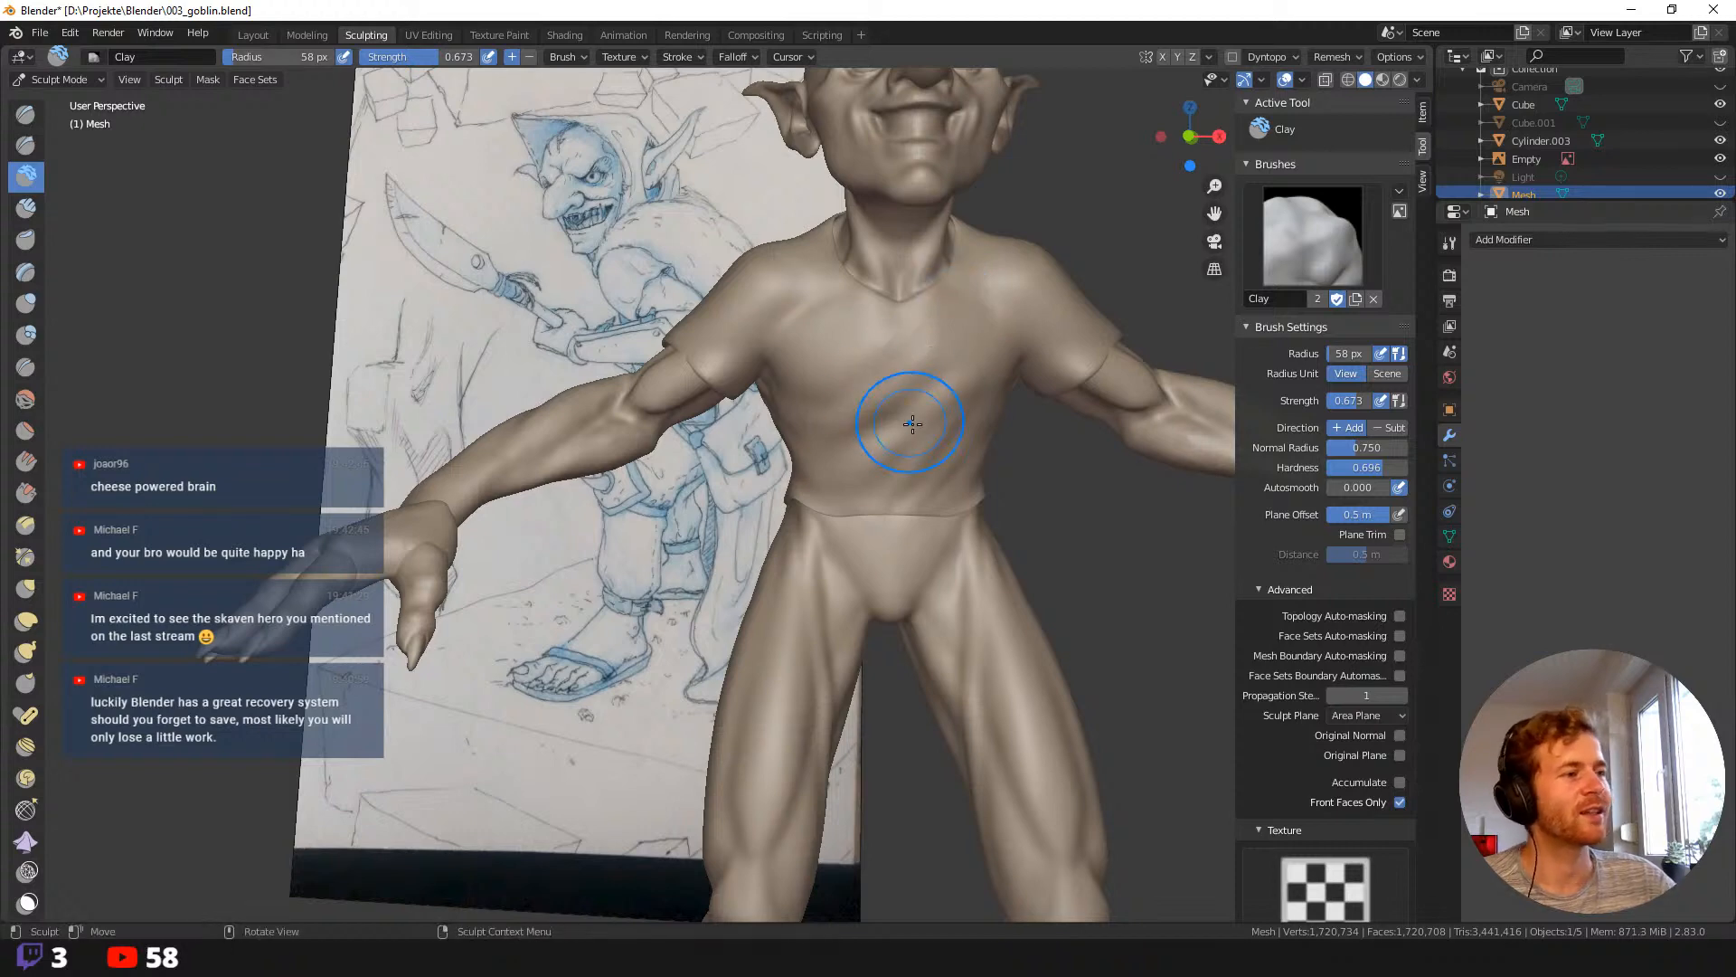
pyautogui.moveTo(954, 447); pyautogui.dragTo(925, 450, button='middle')
pyautogui.moveTo(1000, 411)
pyautogui.mouseDown()
pyautogui.moveTo(982, 430)
pyautogui.moveTo(995, 368)
pyautogui.mouseUp()
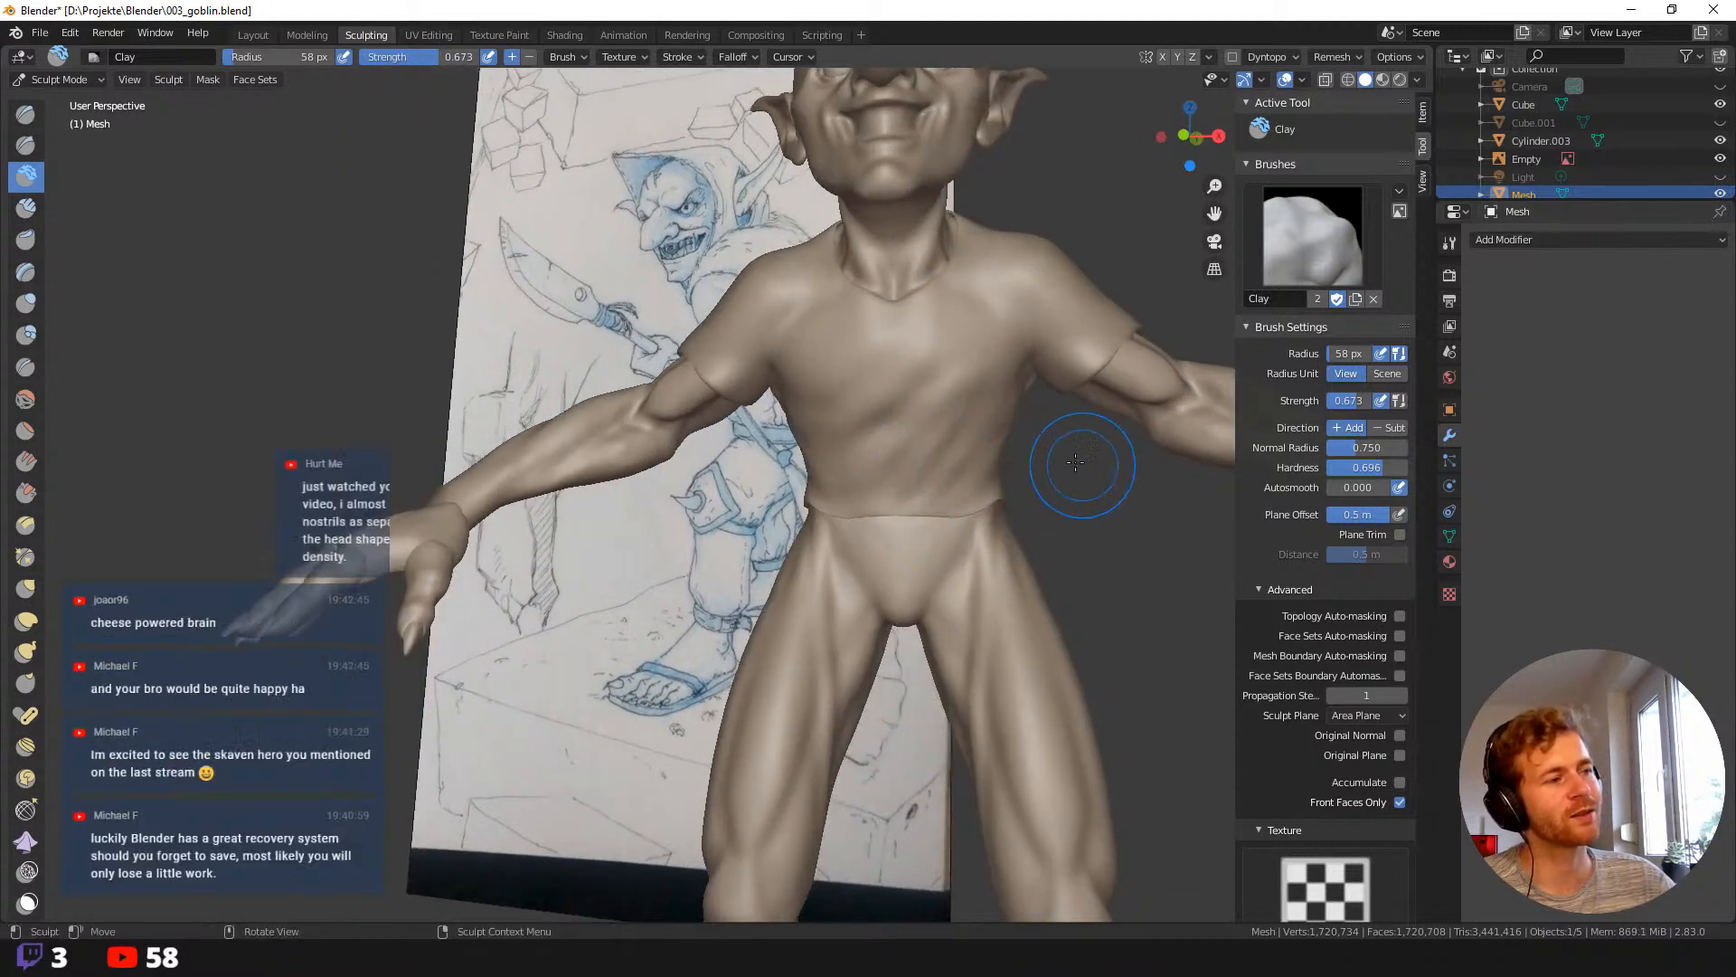
pyautogui.moveTo(996, 368); pyautogui.dragTo(989, 370, button='middle')
# Sculpt and blend cloth folds on the shirt's upper chest beside both shoulders with the Clay brush at a 51 px radius.
pyautogui.moveTo(928, 446); pyautogui.dragTo(964, 443, button='middle')
pyautogui.press('f')
pyautogui.click(857, 351)
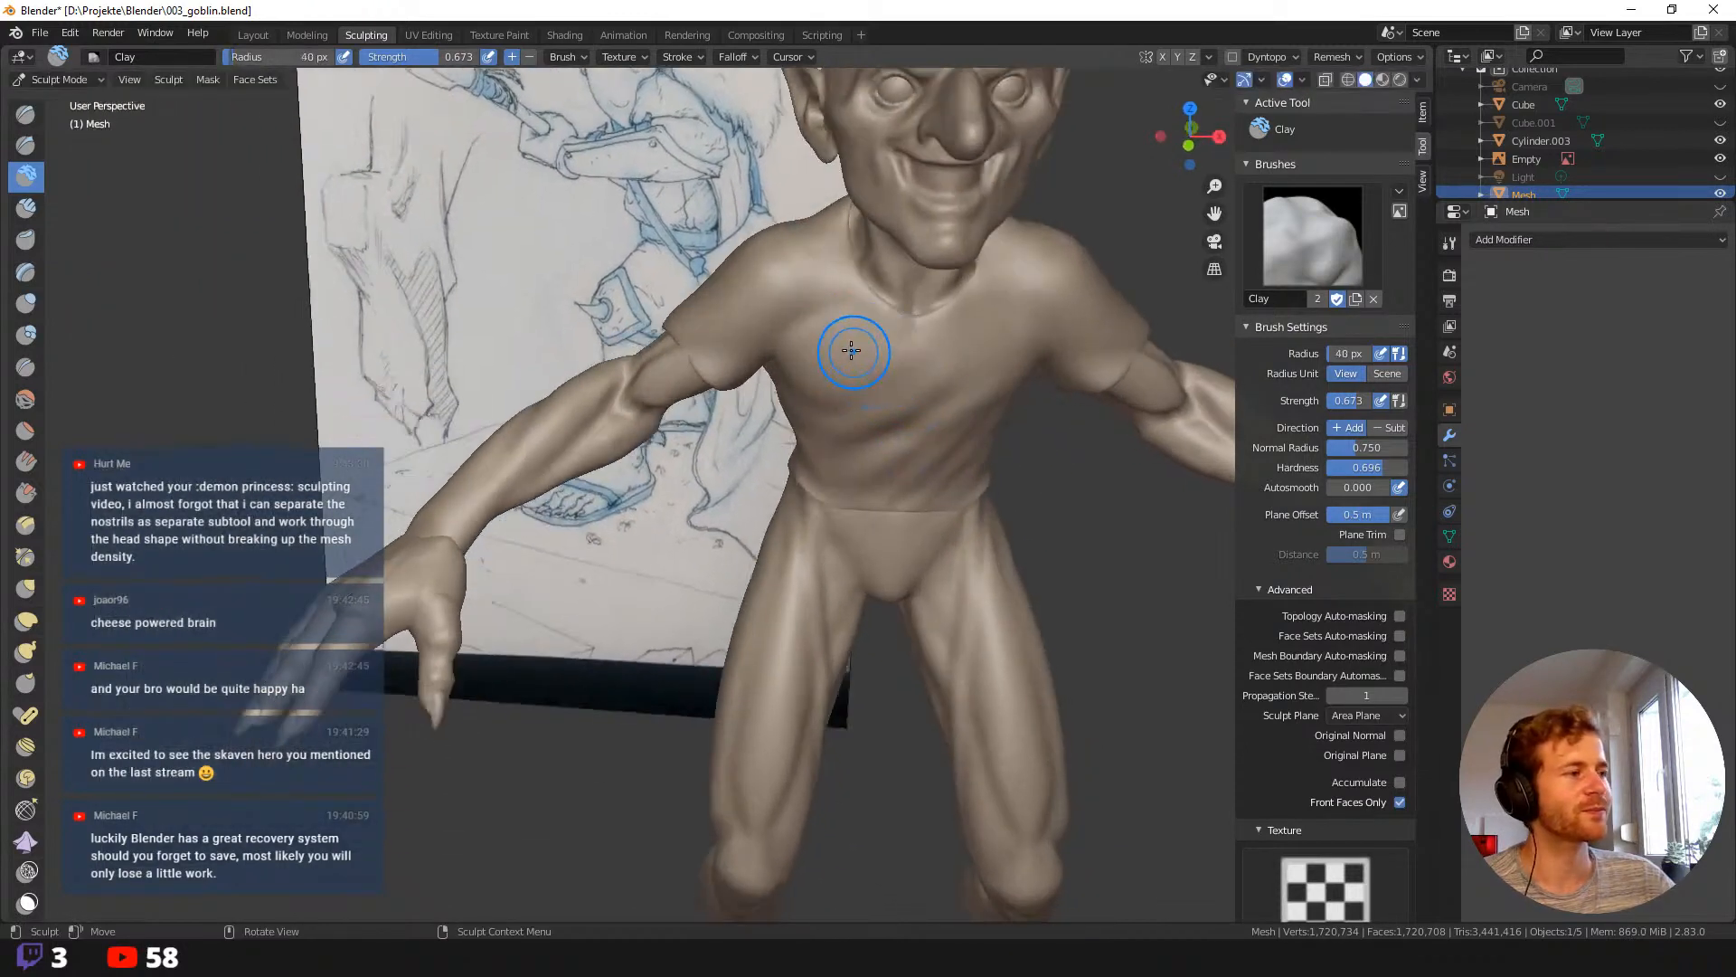
pyautogui.press('f')
pyautogui.click(807, 294)
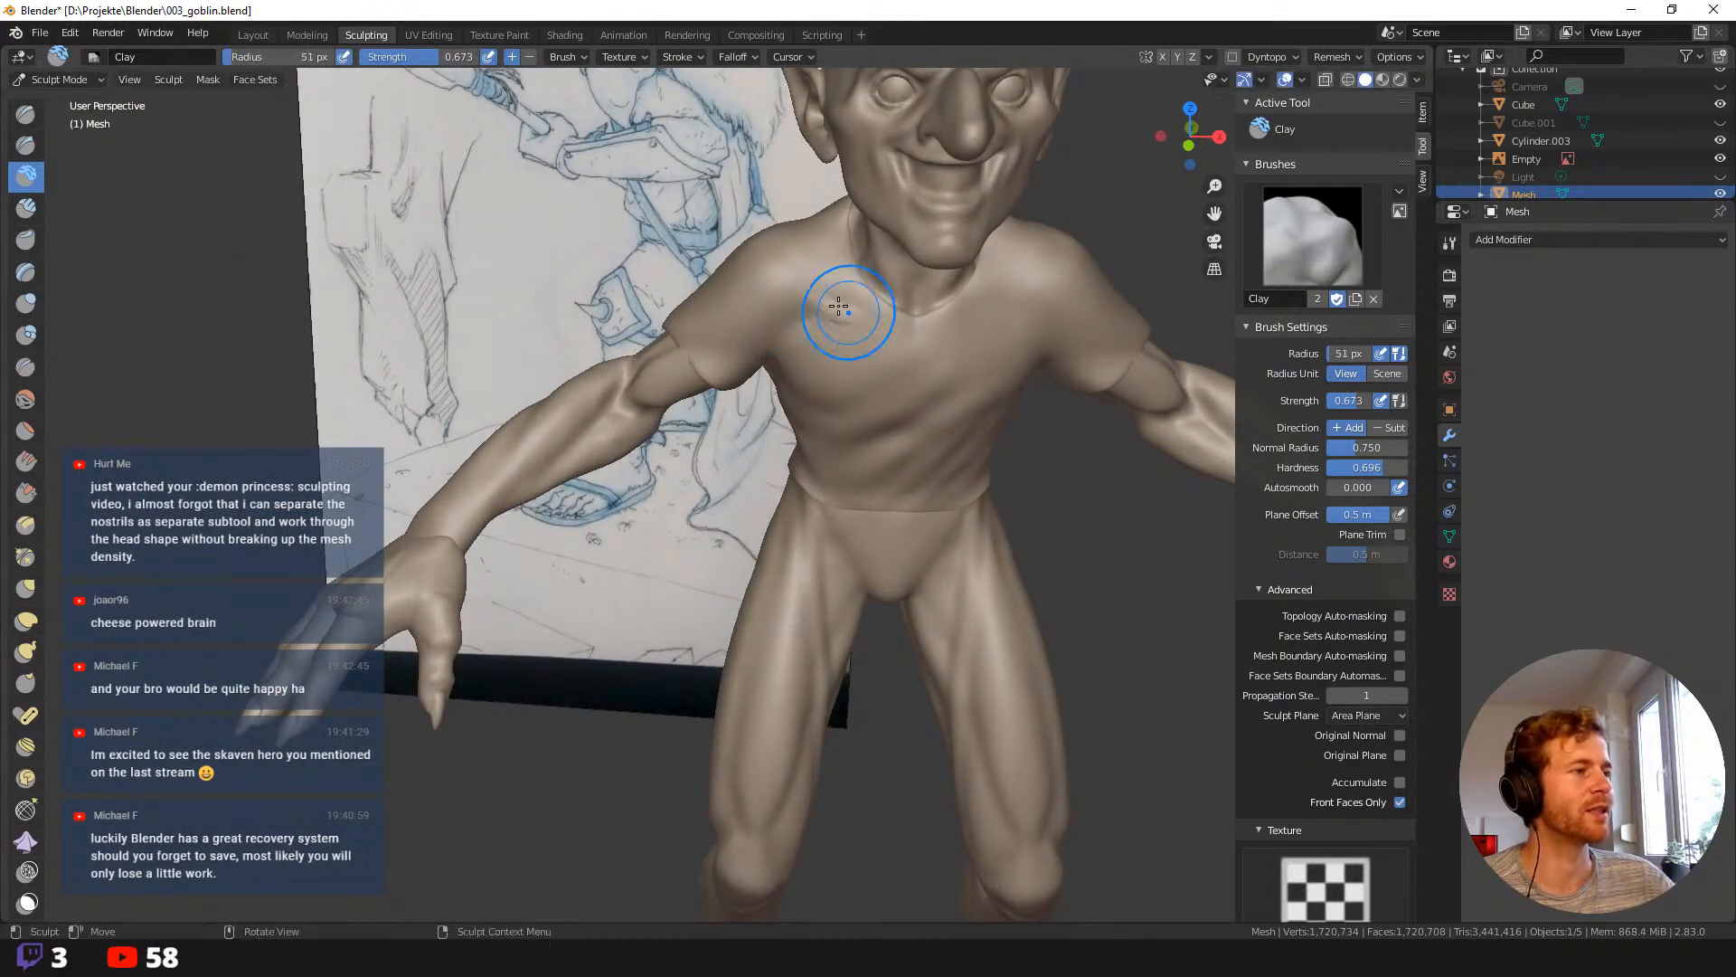
pyautogui.moveTo(1049, 285); pyautogui.dragTo(1050, 305)
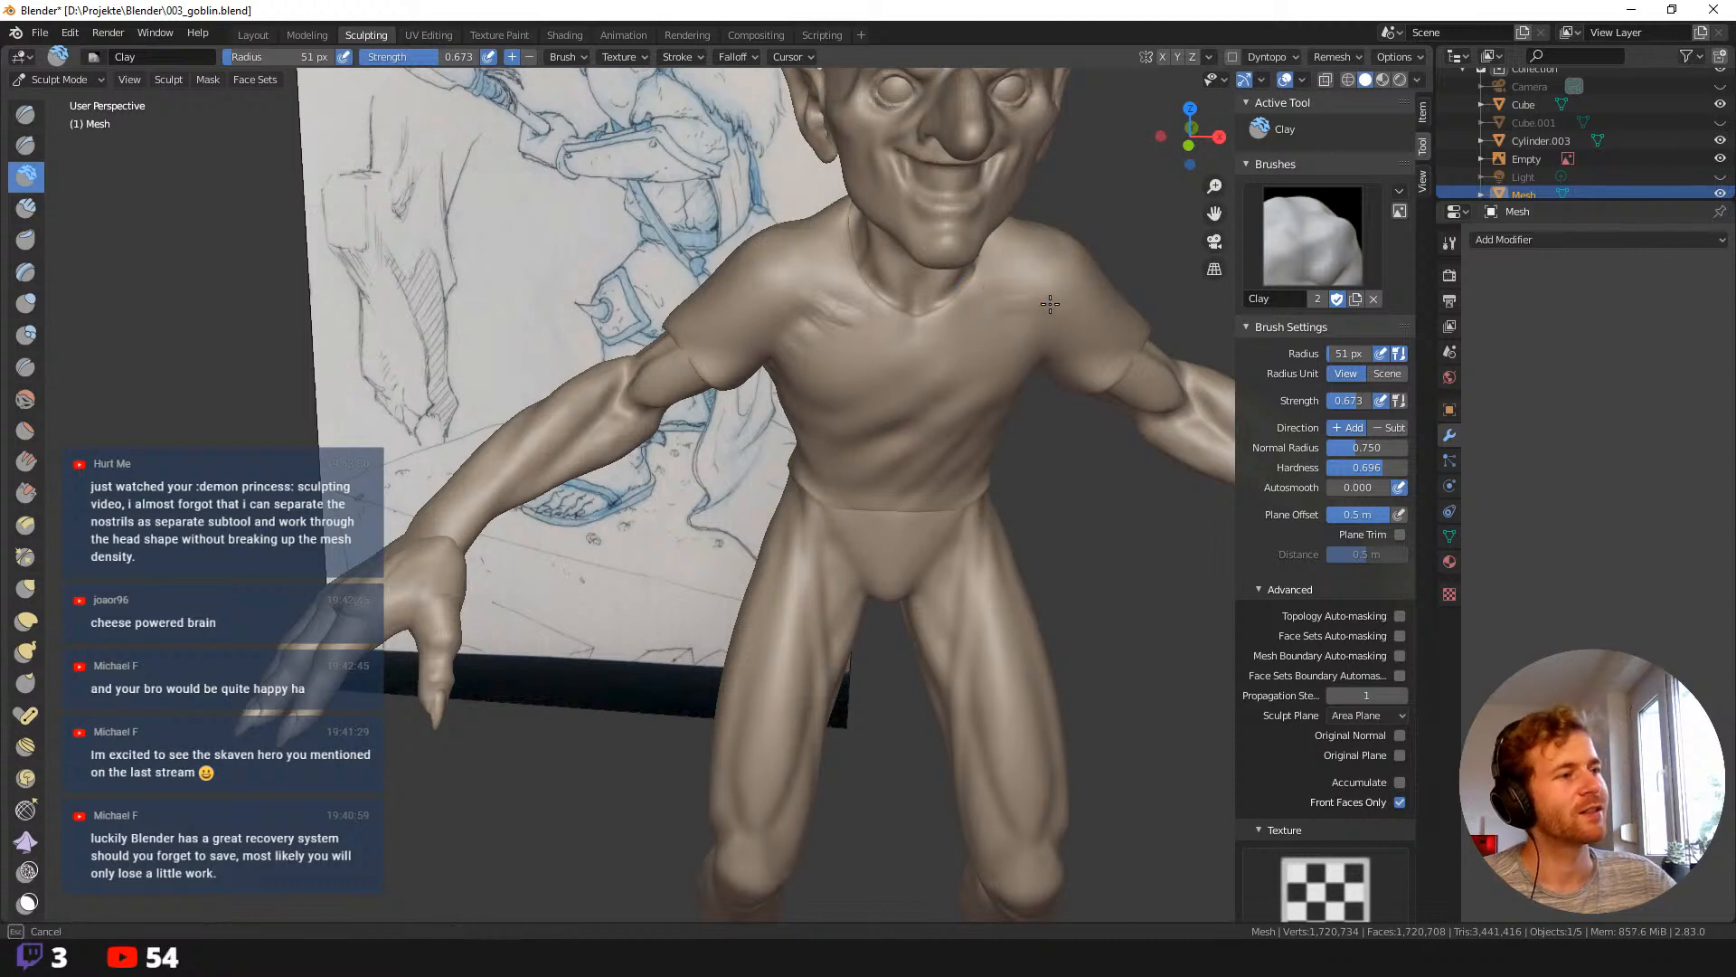
pyautogui.moveTo(1014, 339); pyautogui.dragTo(1040, 395, button='middle')
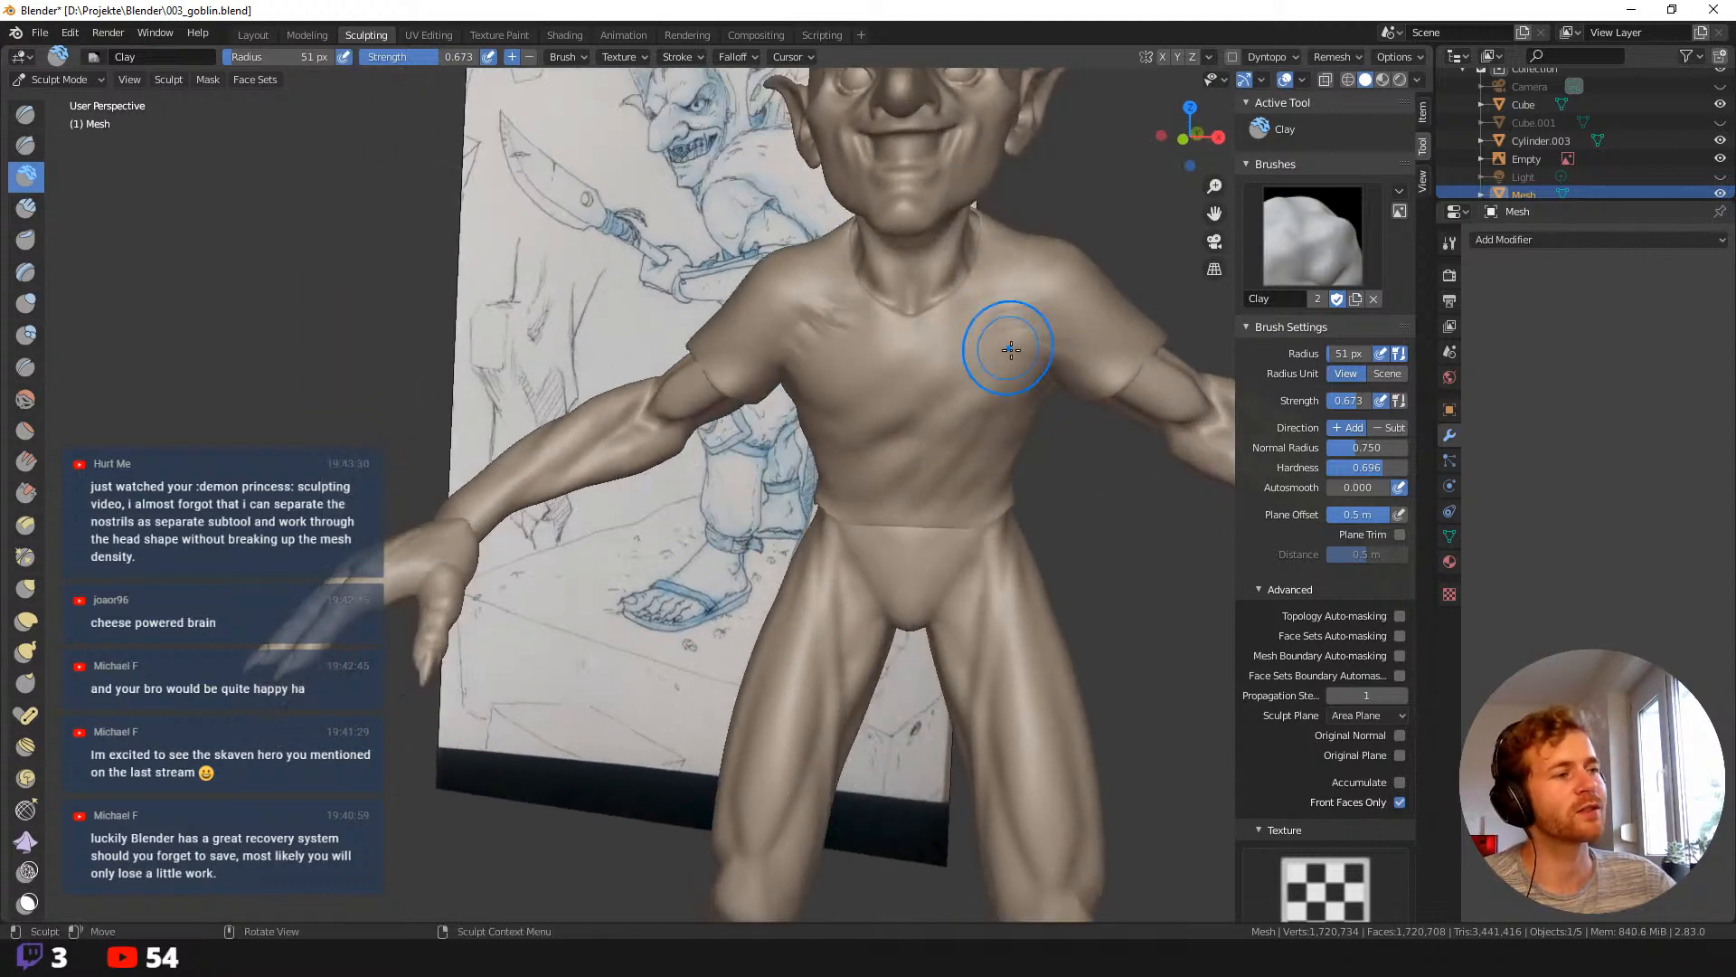
pyautogui.moveTo(1058, 357); pyautogui.dragTo(1086, 344)
pyautogui.moveTo(985, 309)
pyautogui.mouseDown()
pyautogui.moveTo(915, 357)
pyautogui.moveTo(862, 324)
pyautogui.mouseUp()
pyautogui.moveTo(743, 355); pyautogui.dragTo(972, 350, button='middle')
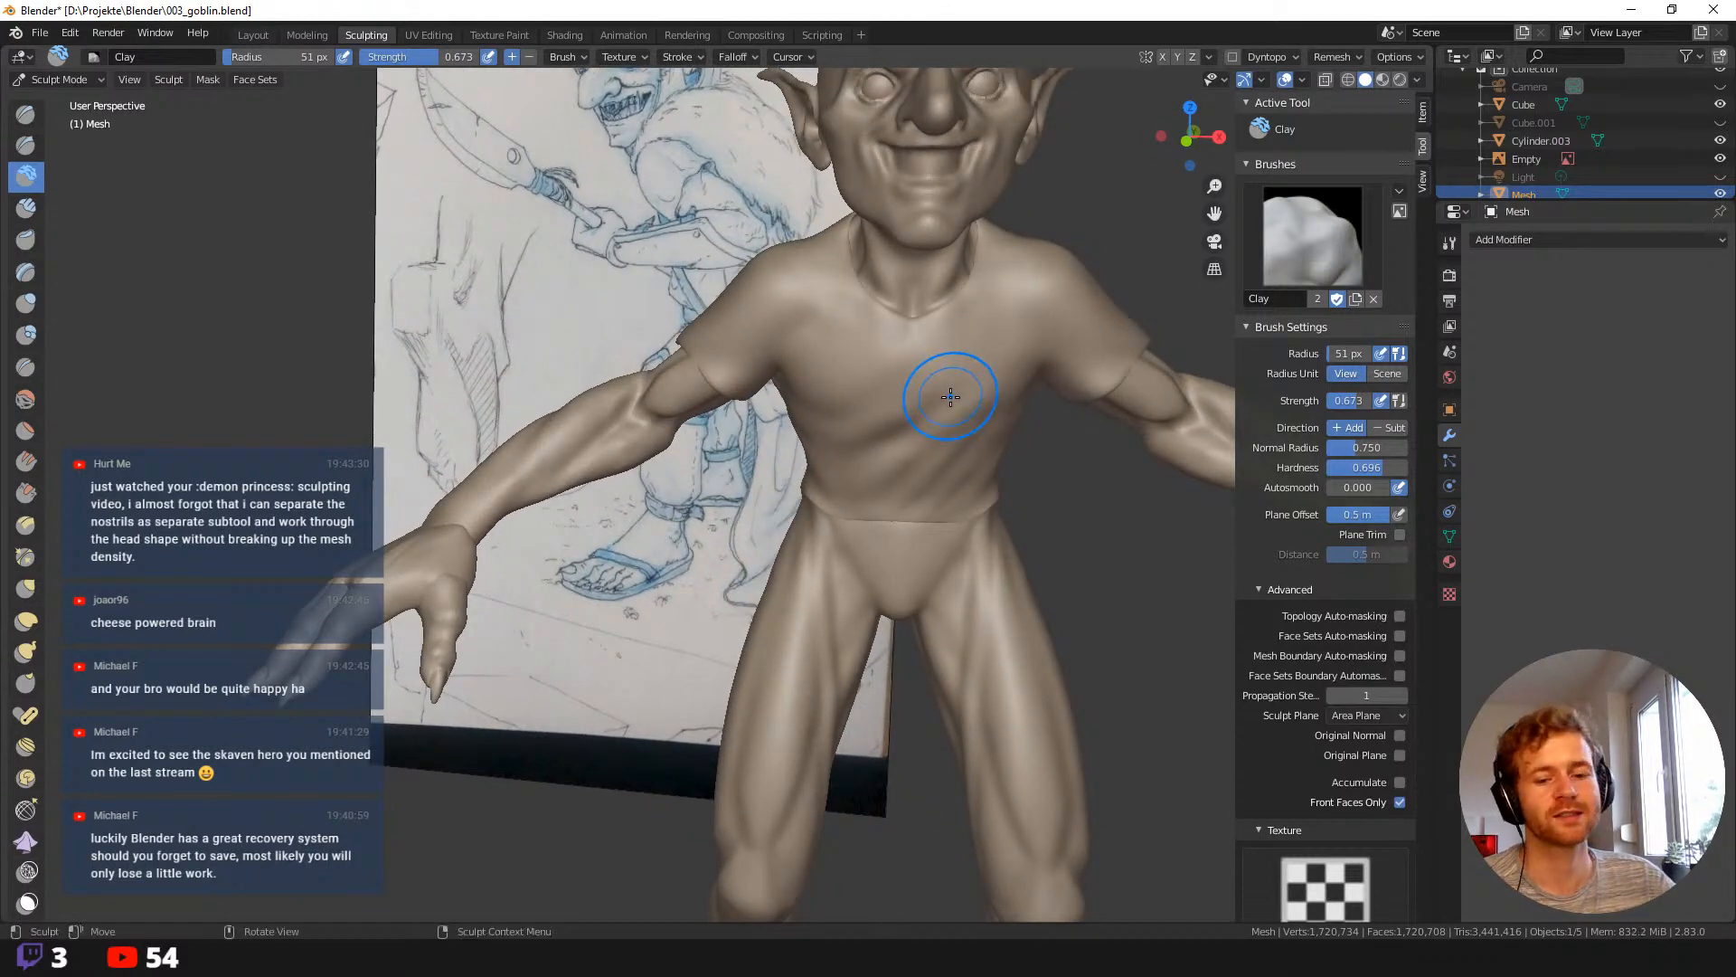
# Switch to the Draw brush and add finer diagonal folds across the belly at radii of 41 px and 35 px.
pyautogui.hotkey('shift', 'space')
pyautogui.click(895, 281)
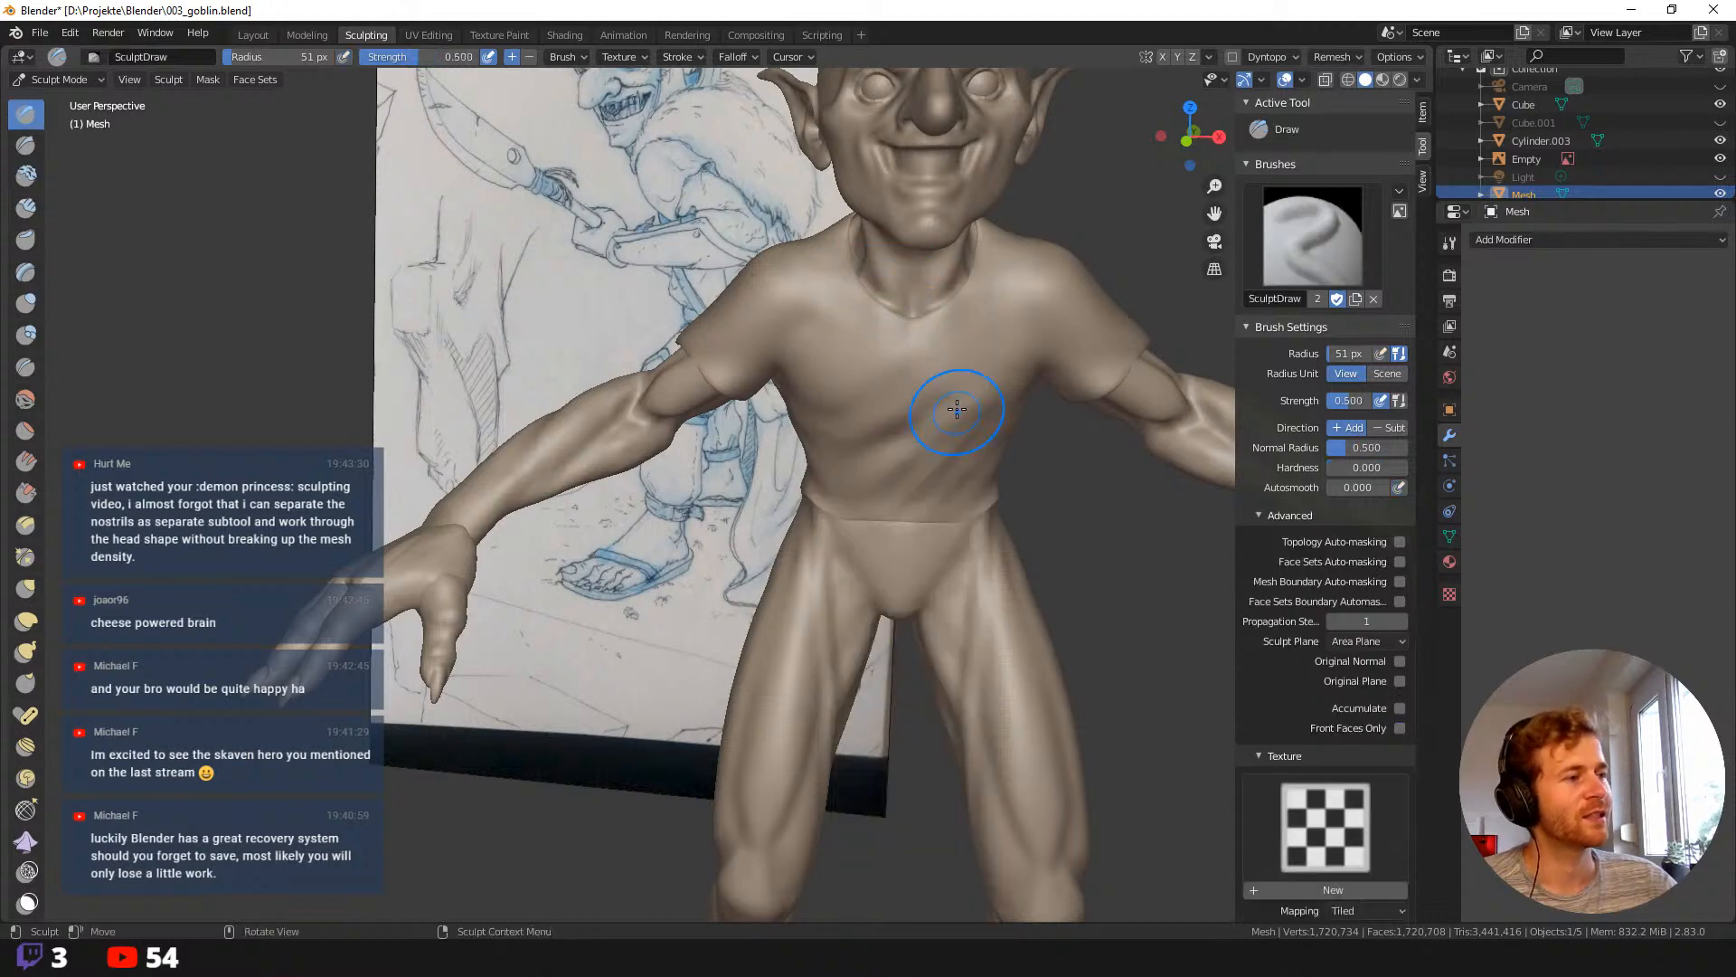
pyautogui.press('f')
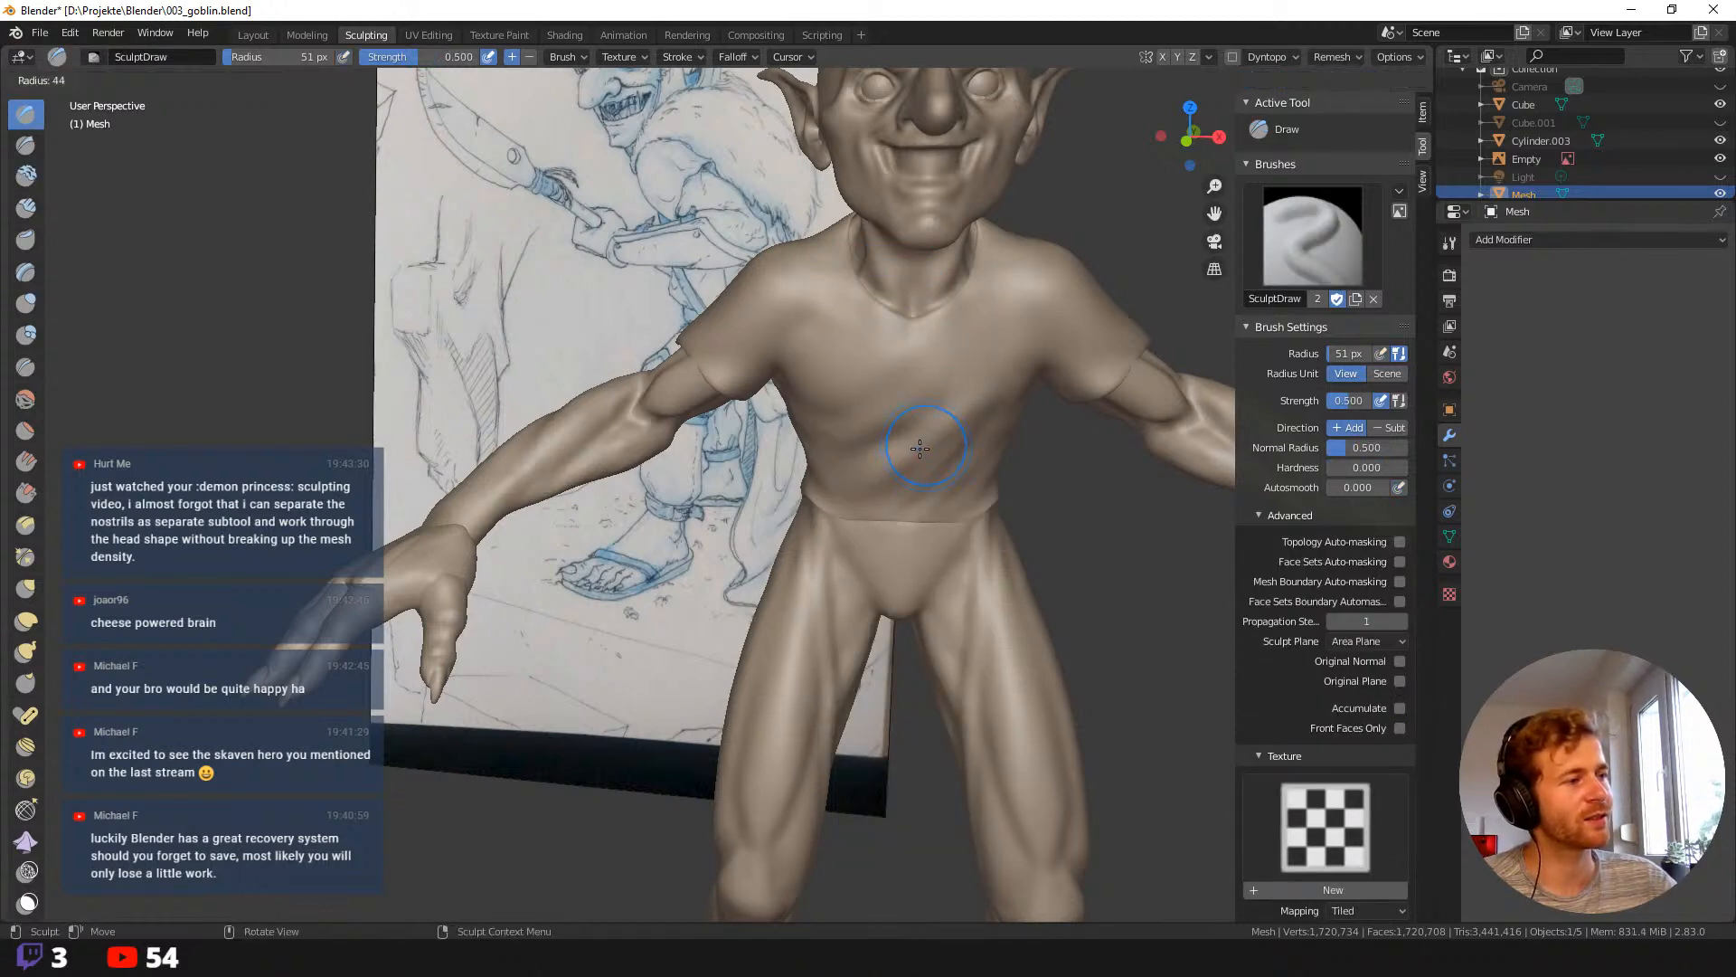
pyautogui.click(932, 443)
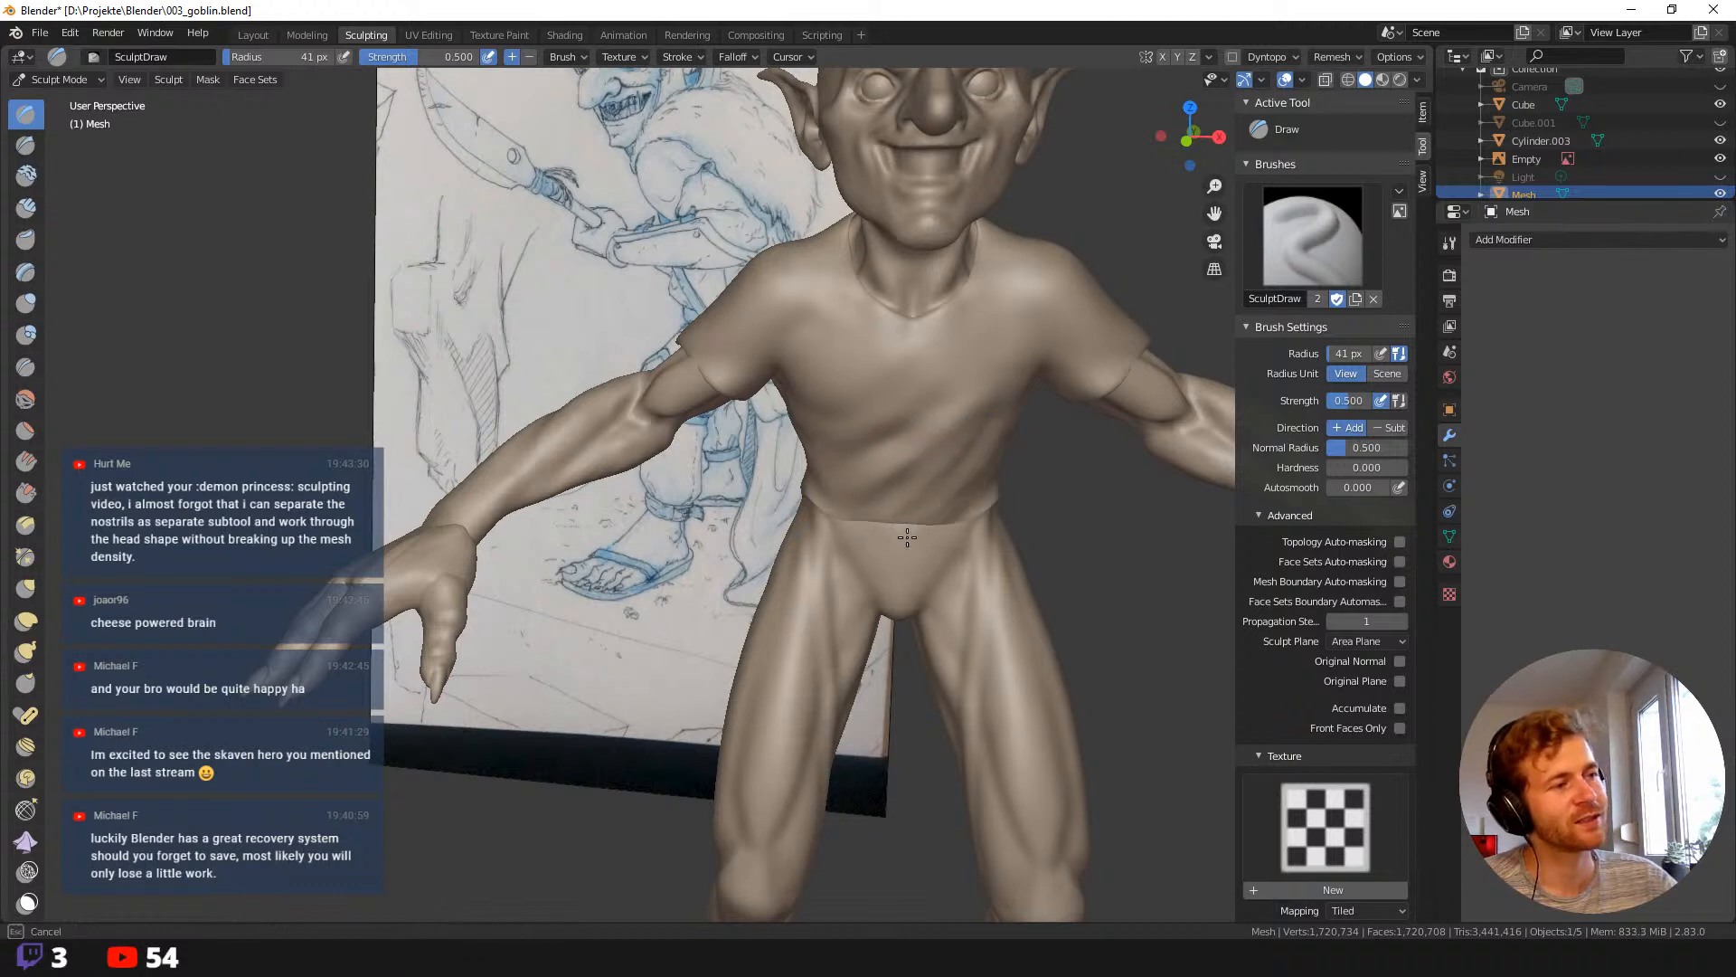
pyautogui.moveTo(990, 445); pyautogui.dragTo(939, 469)
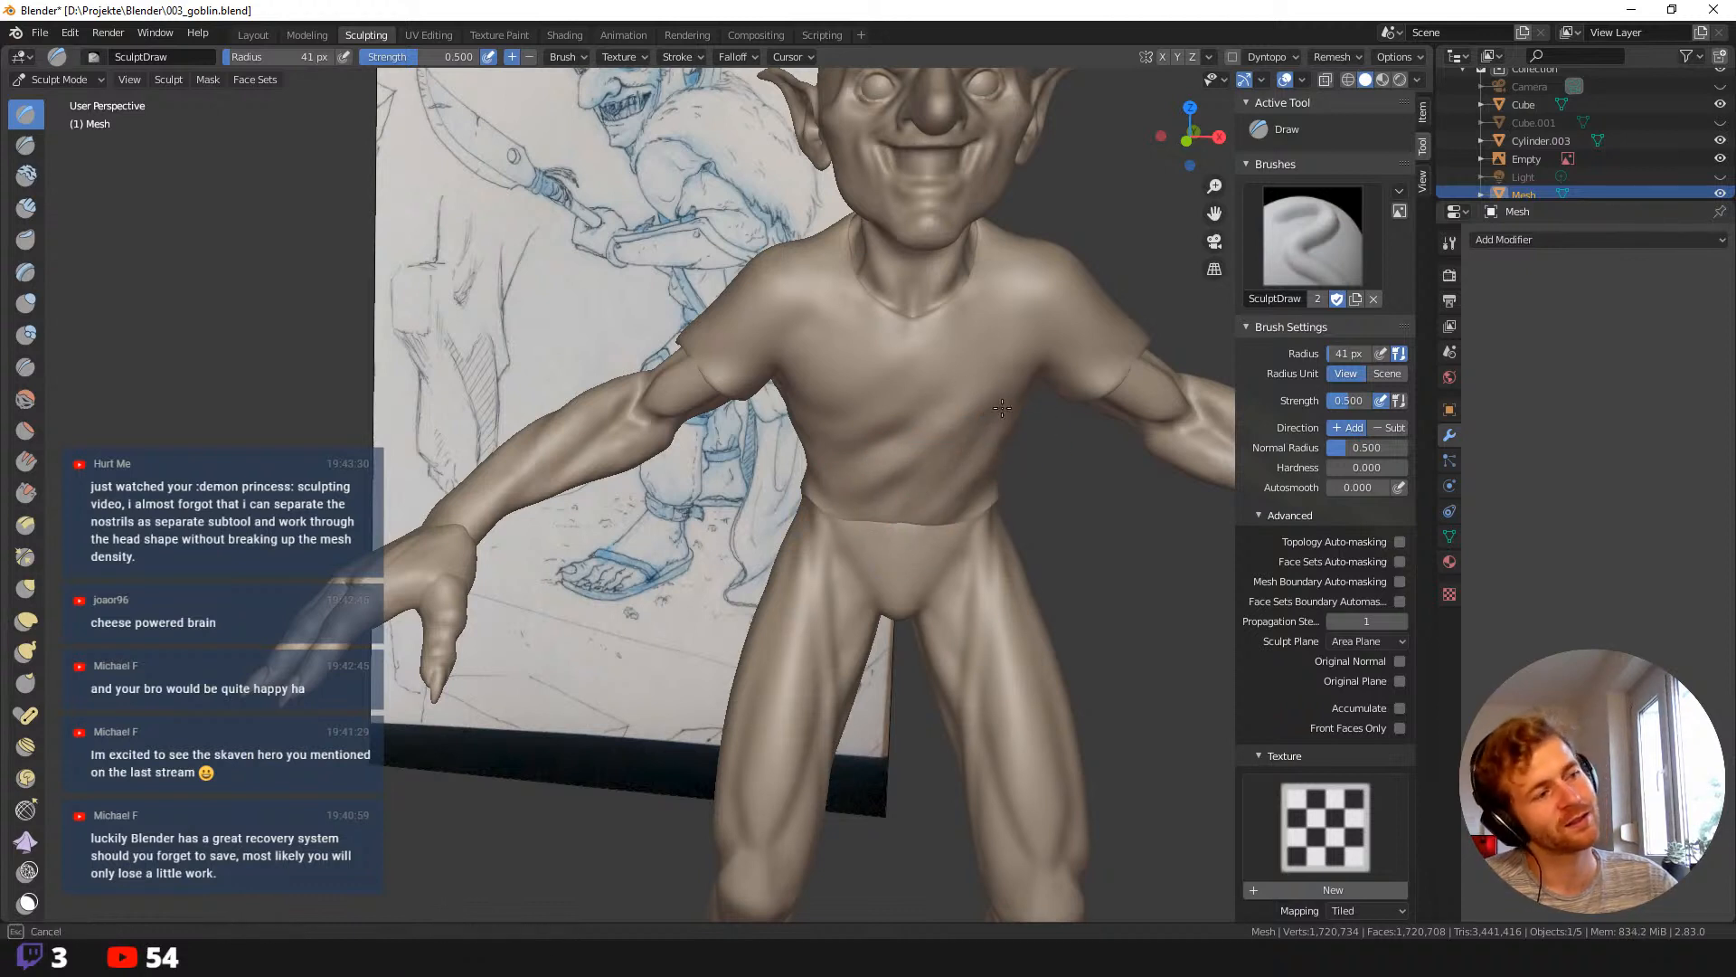
pyautogui.press('f')
pyautogui.click(947, 411)
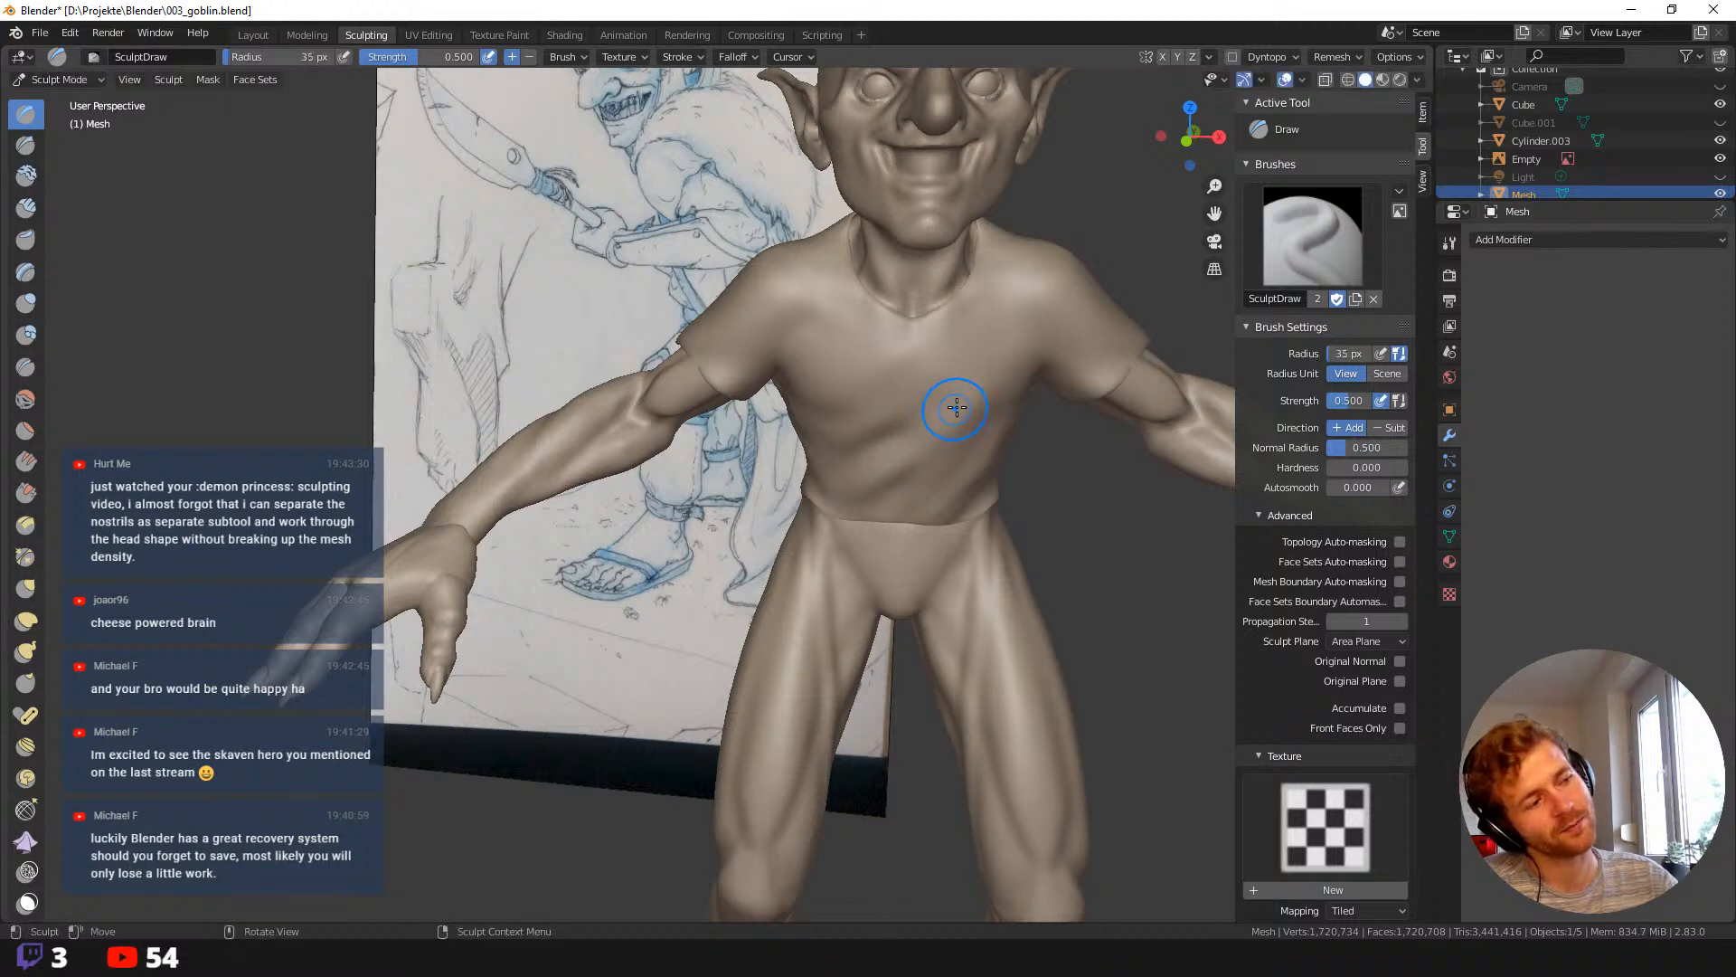
pyautogui.moveTo(955, 407); pyautogui.dragTo(849, 498)
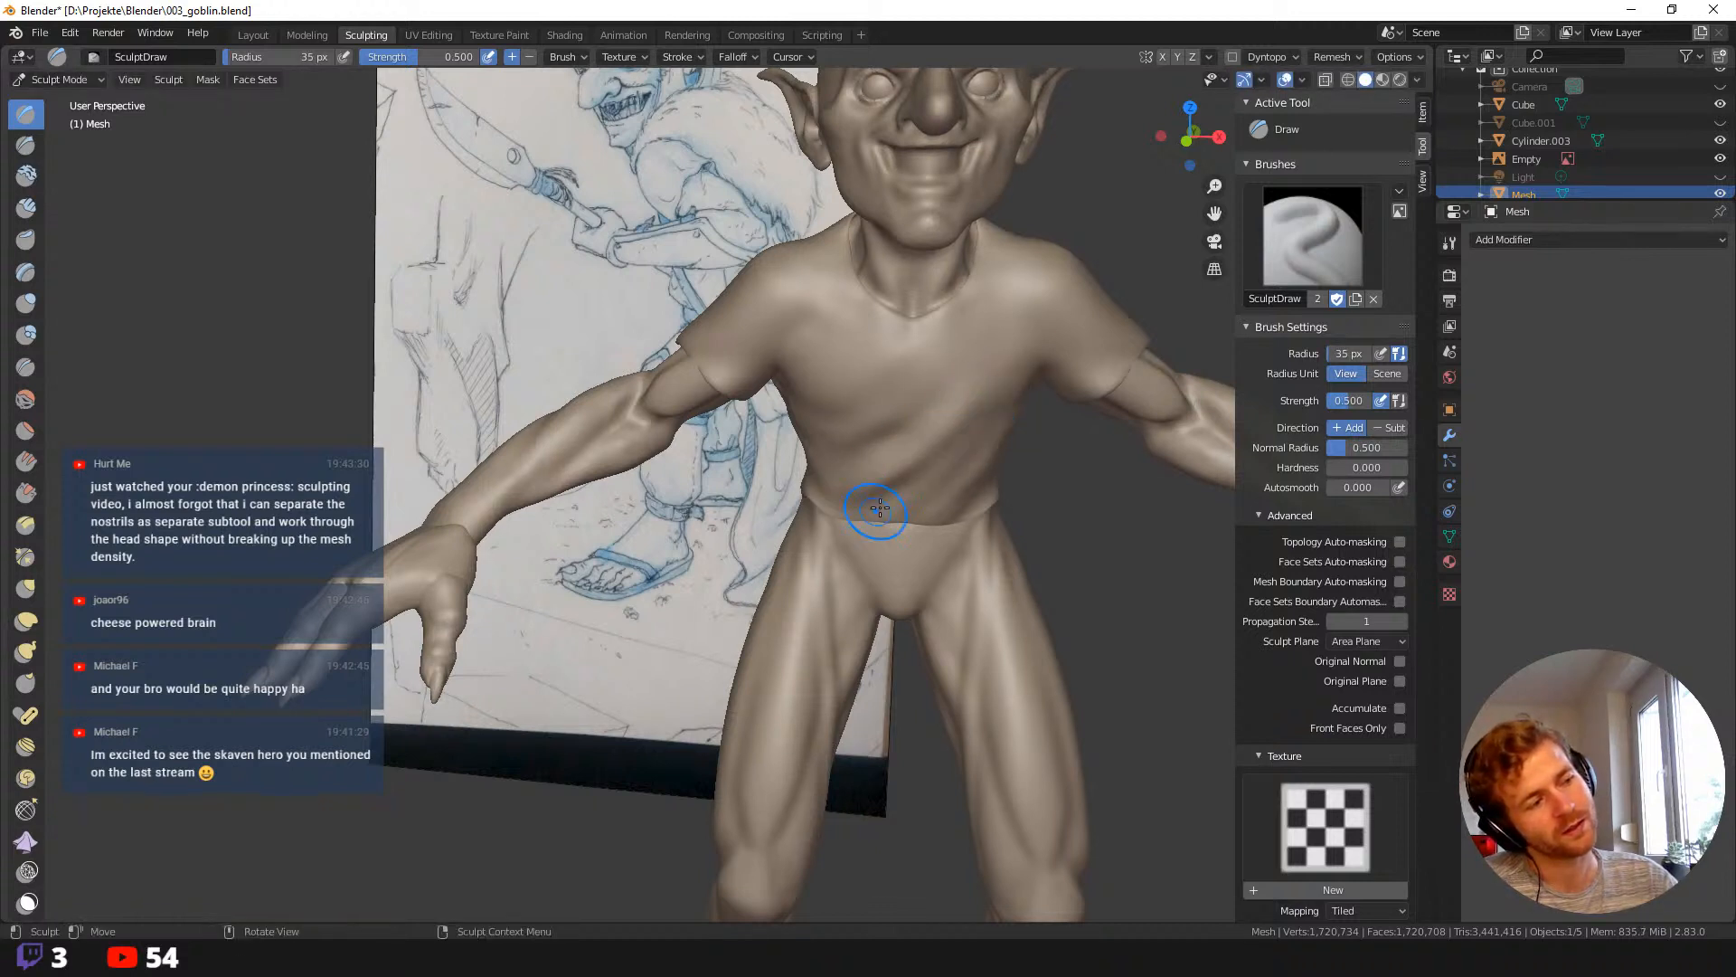
# Refine and smooth the folds on the shirt's lower belly with the Draw brush at a 25 px radius.
pyautogui.keyDown('ctrl'); pyautogui.moveTo(821, 319); pyautogui.dragTo(808, 277, button='middle'); pyautogui.keyUp('ctrl')
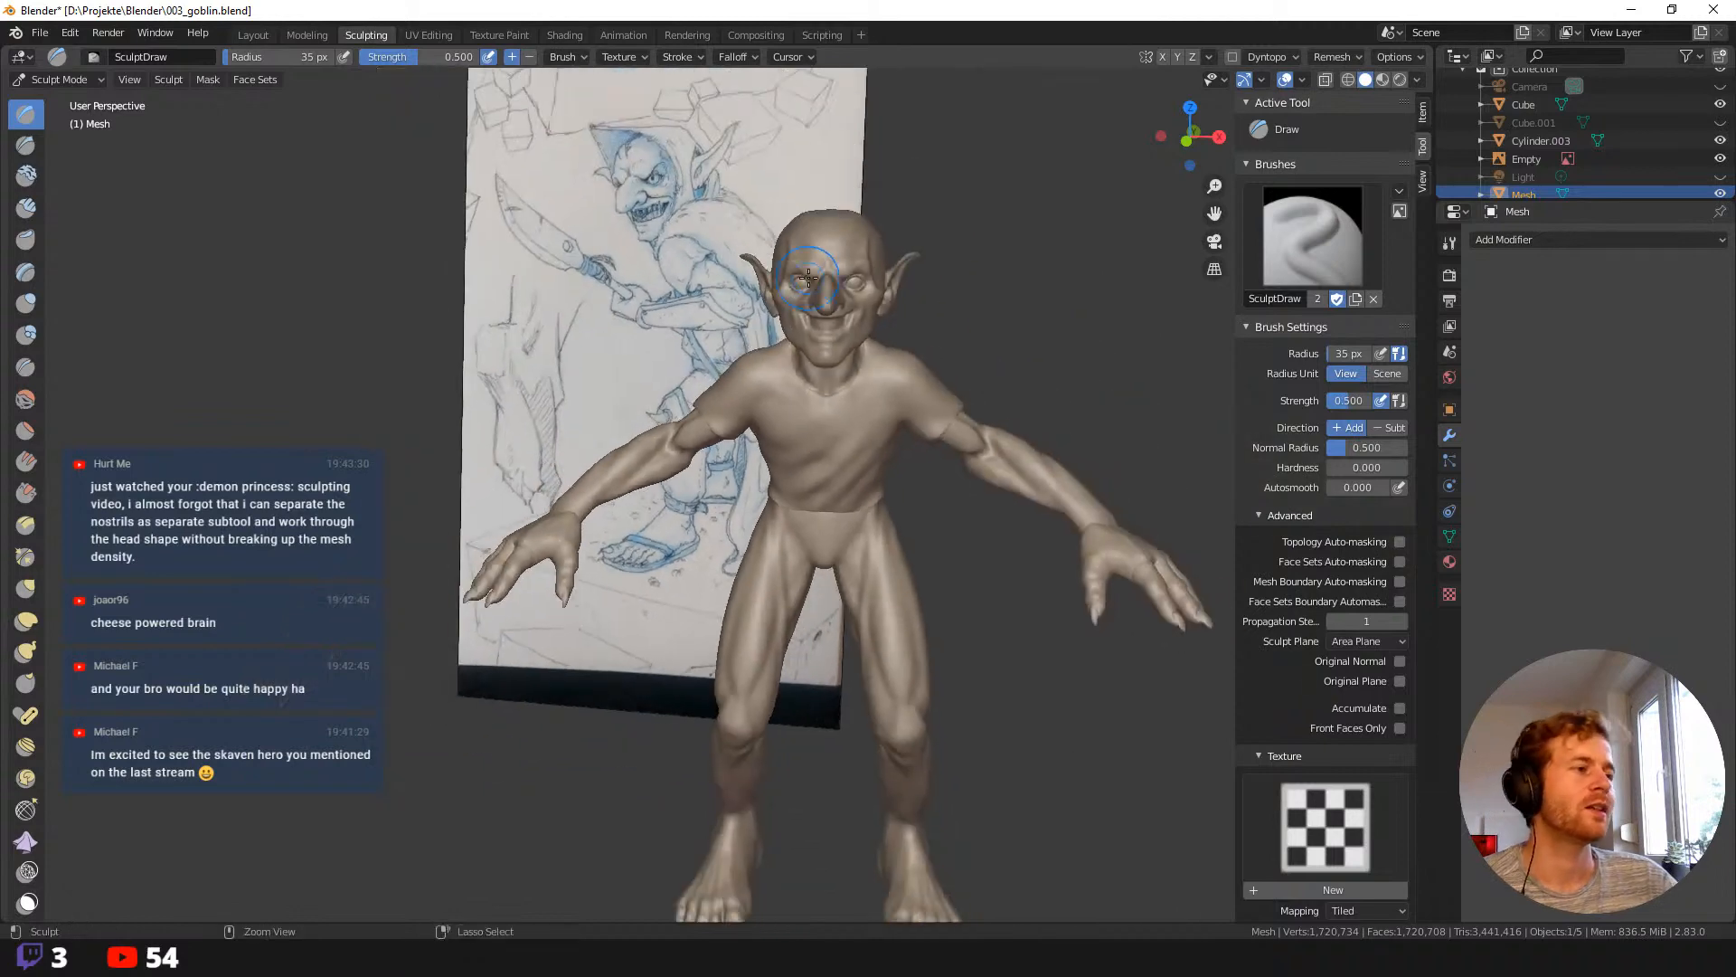
pyautogui.click(833, 434)
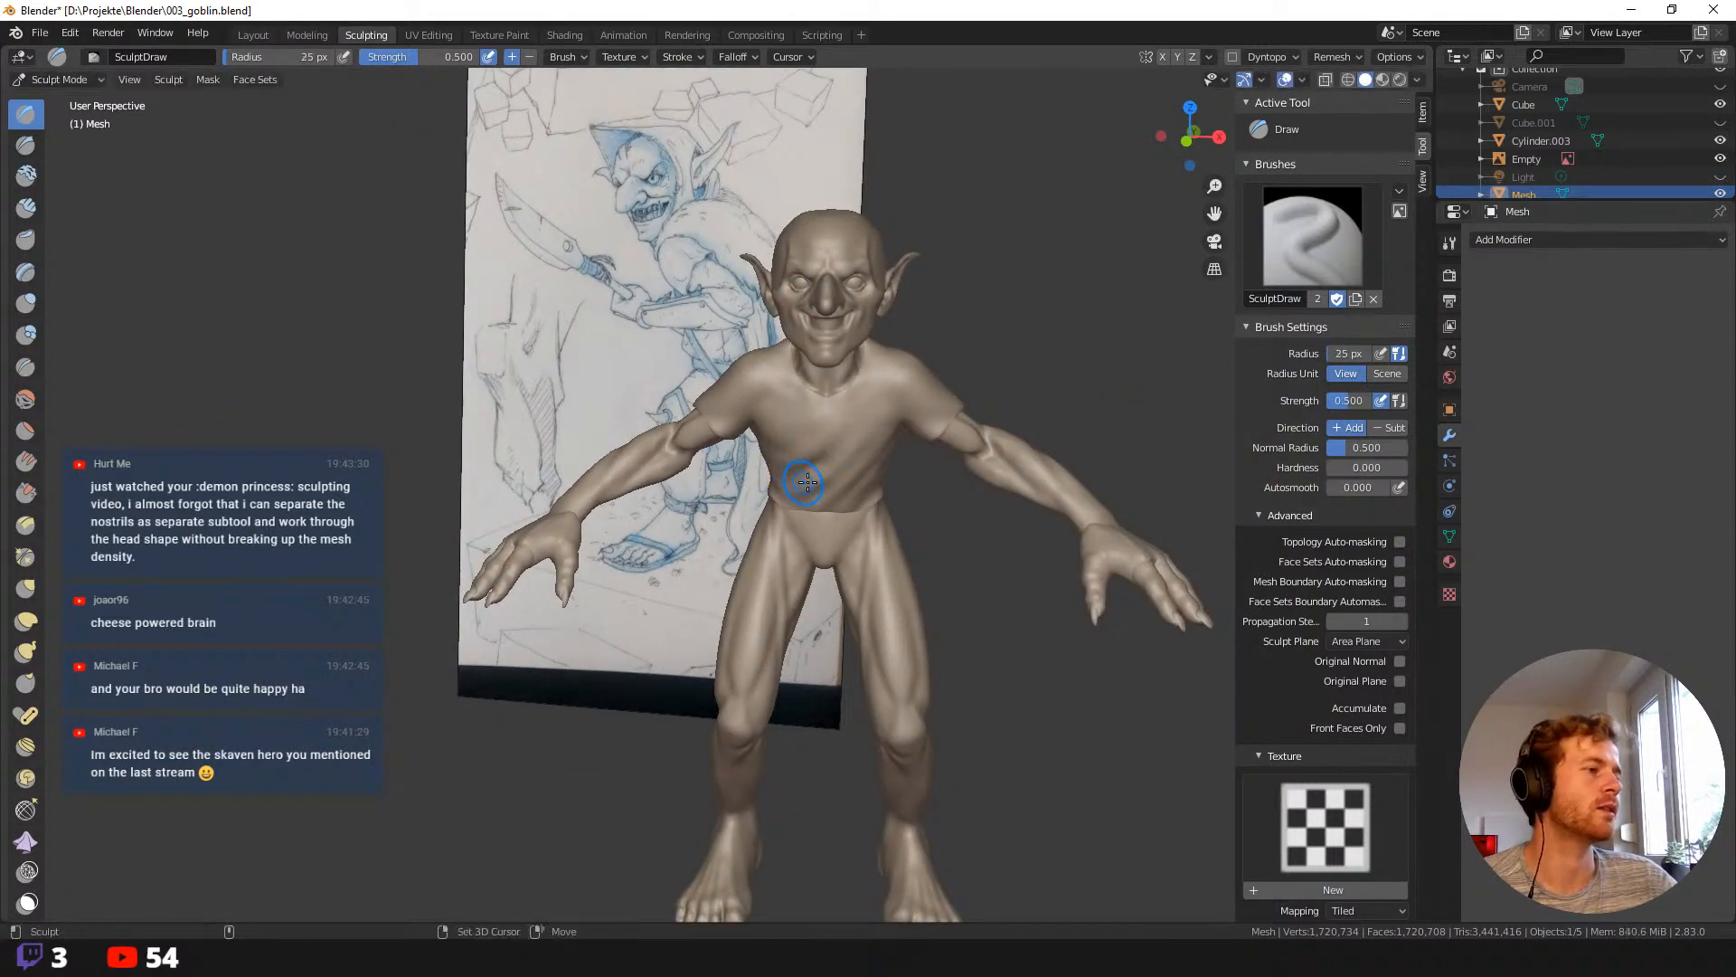
pyautogui.keyDown('shift'); pyautogui.moveTo(792, 501); pyautogui.dragTo(833, 466); pyautogui.keyUp('shift')
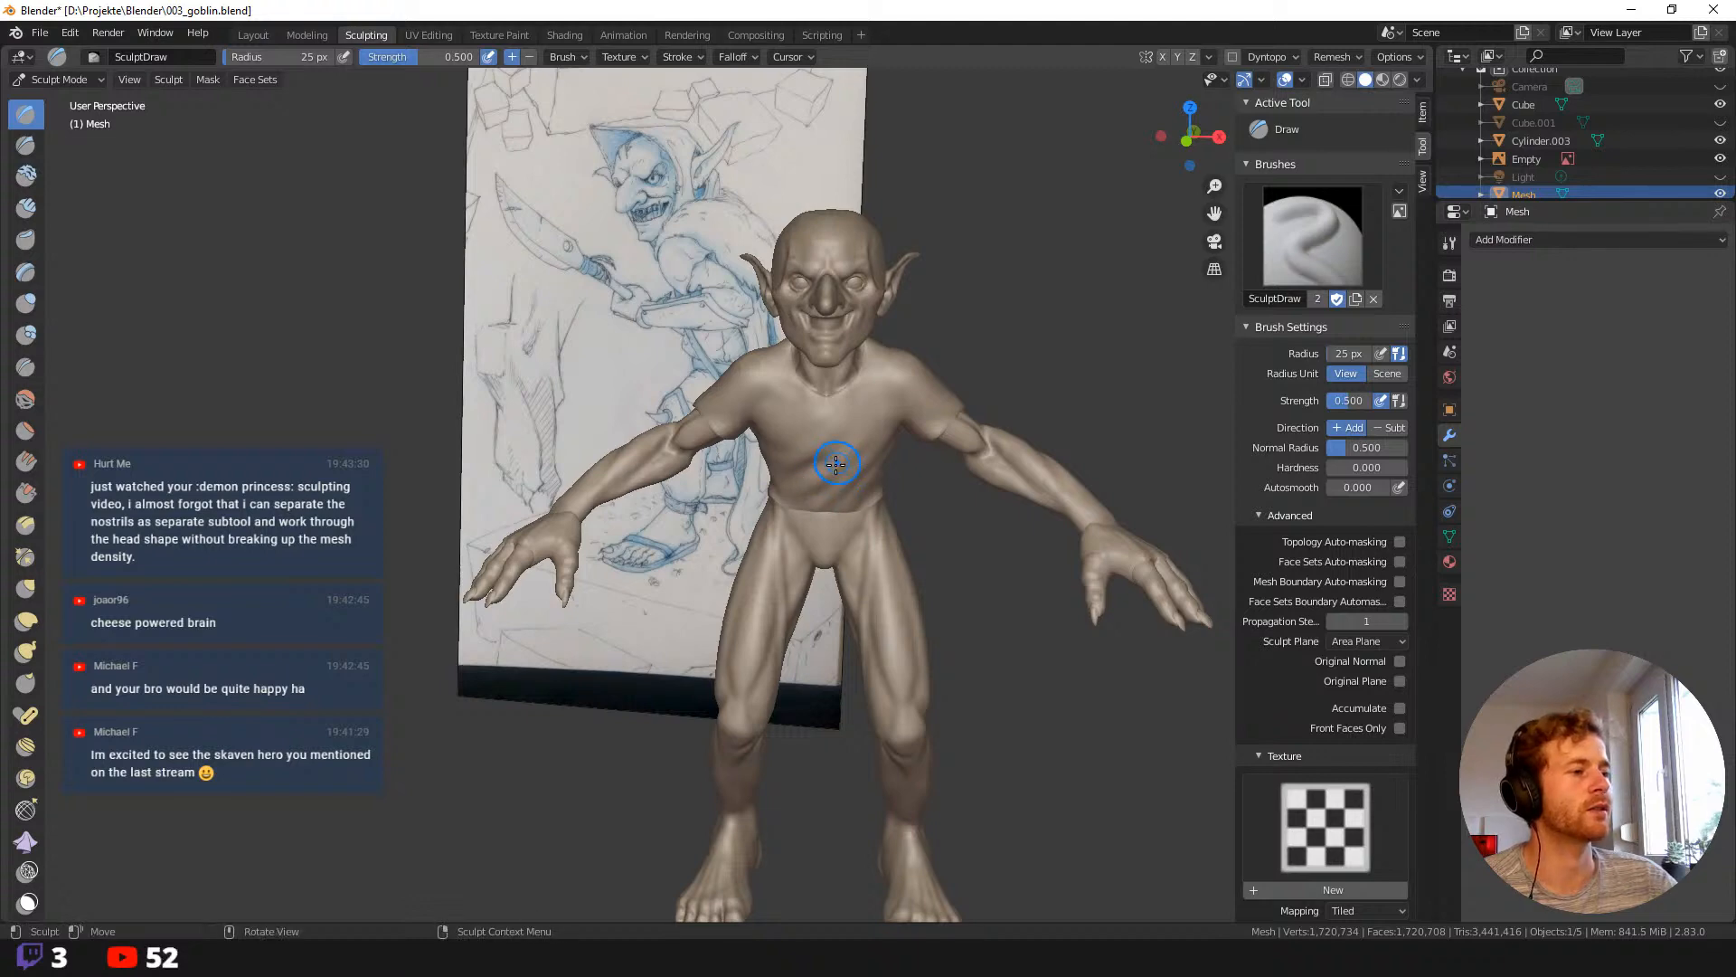
# Sculpt the shirt's upper back with the Draw brush, enlarge its radius to 68 px, and save the file.
pyautogui.scroll(-3, 814, 488)
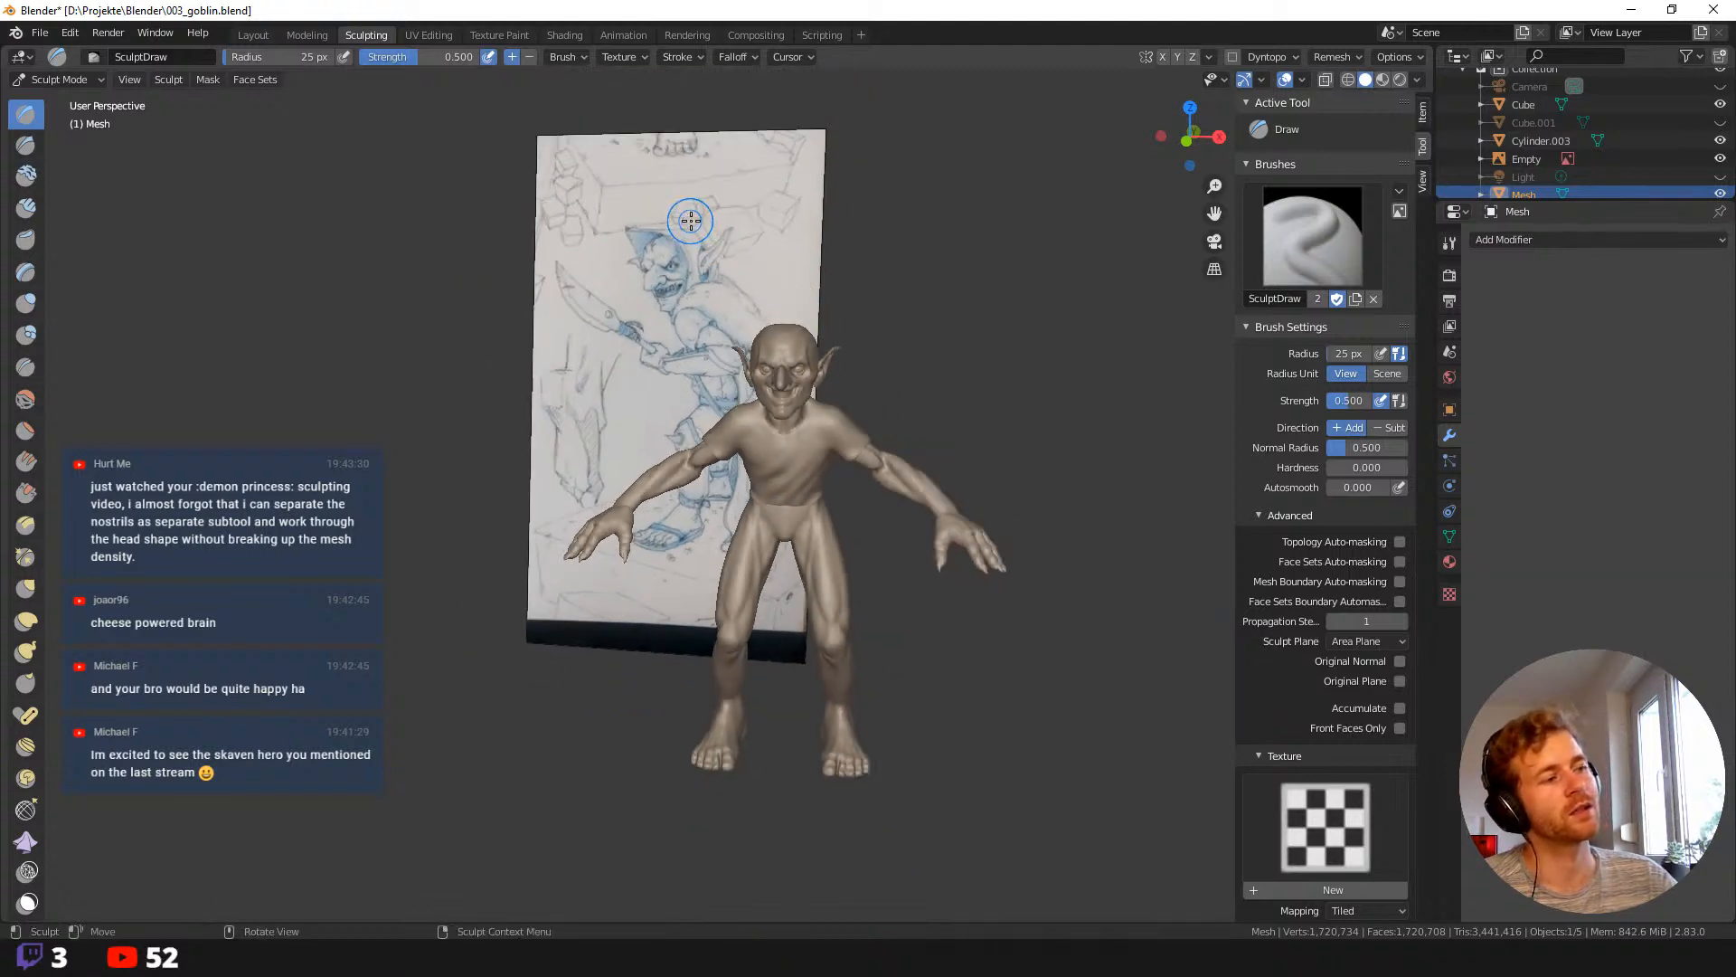
pyautogui.moveTo(814, 488)
pyautogui.mouseDown(button='middle')
pyautogui.moveTo(830, 251)
pyautogui.moveTo(1039, 275)
pyautogui.moveTo(1027, 310)
pyautogui.moveTo(1006, 312)
pyautogui.mouseUp(button='middle')
pyautogui.moveTo(795, 329); pyautogui.dragTo(821, 318)
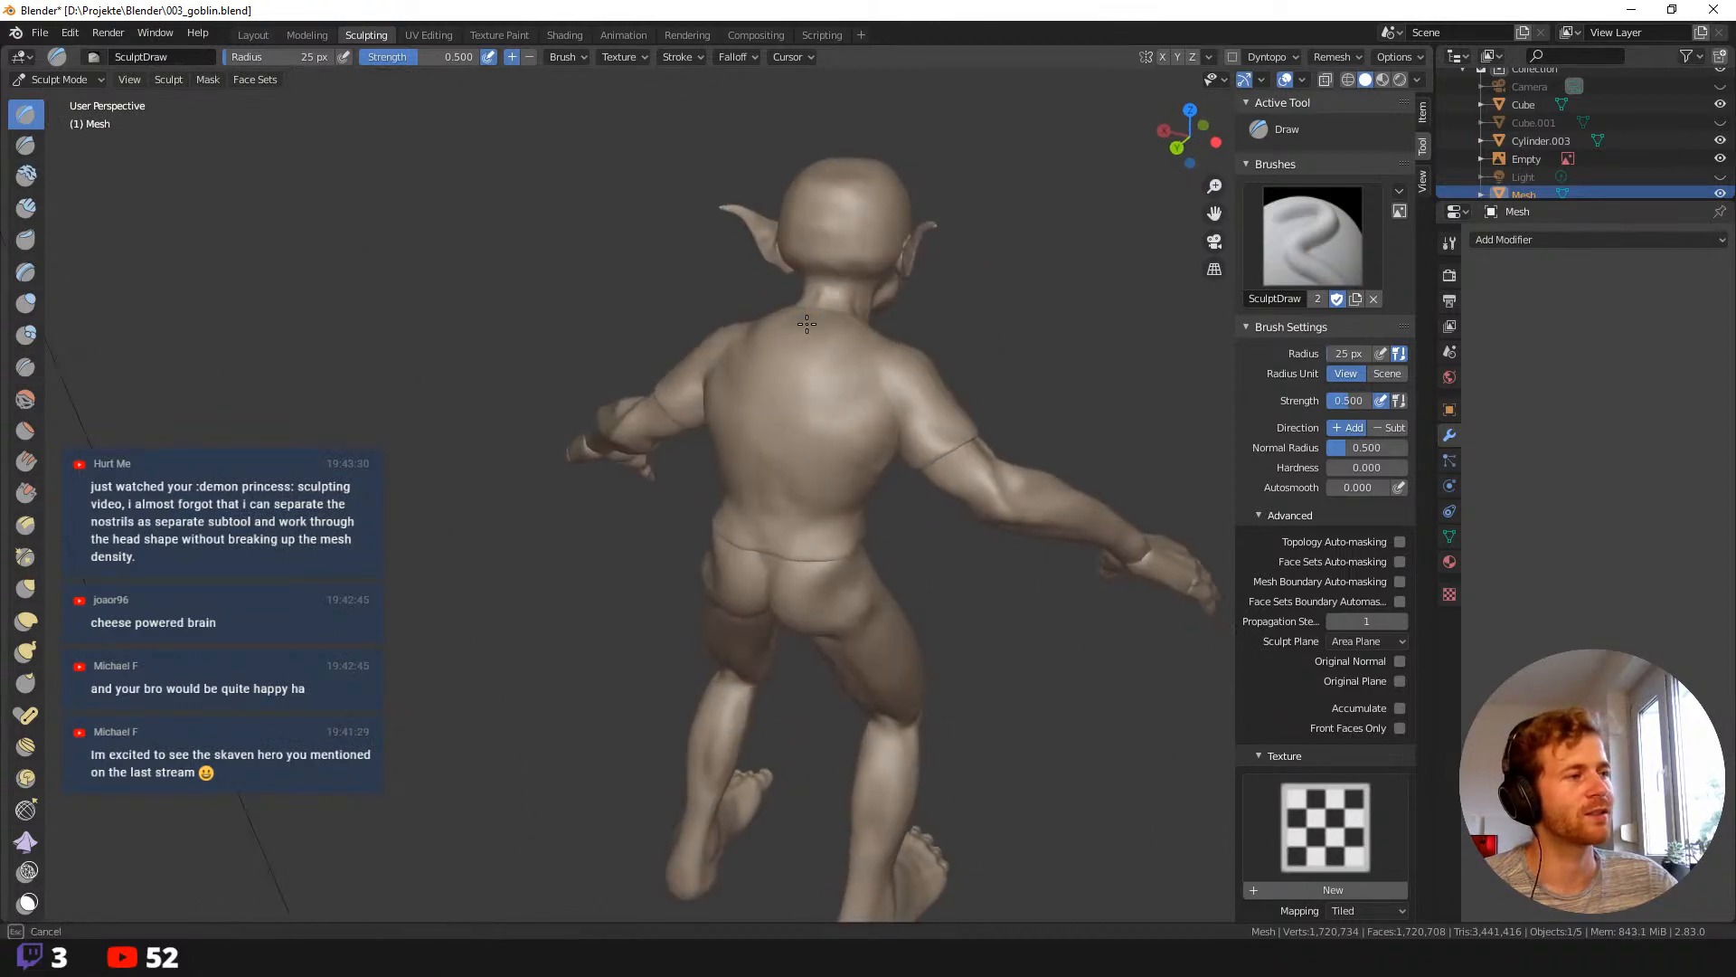
pyautogui.press('f')
pyautogui.click(829, 379)
pyautogui.moveTo(829, 380); pyautogui.dragTo(711, 325, button='middle')
pyautogui.hotkey('ctrl', 's')
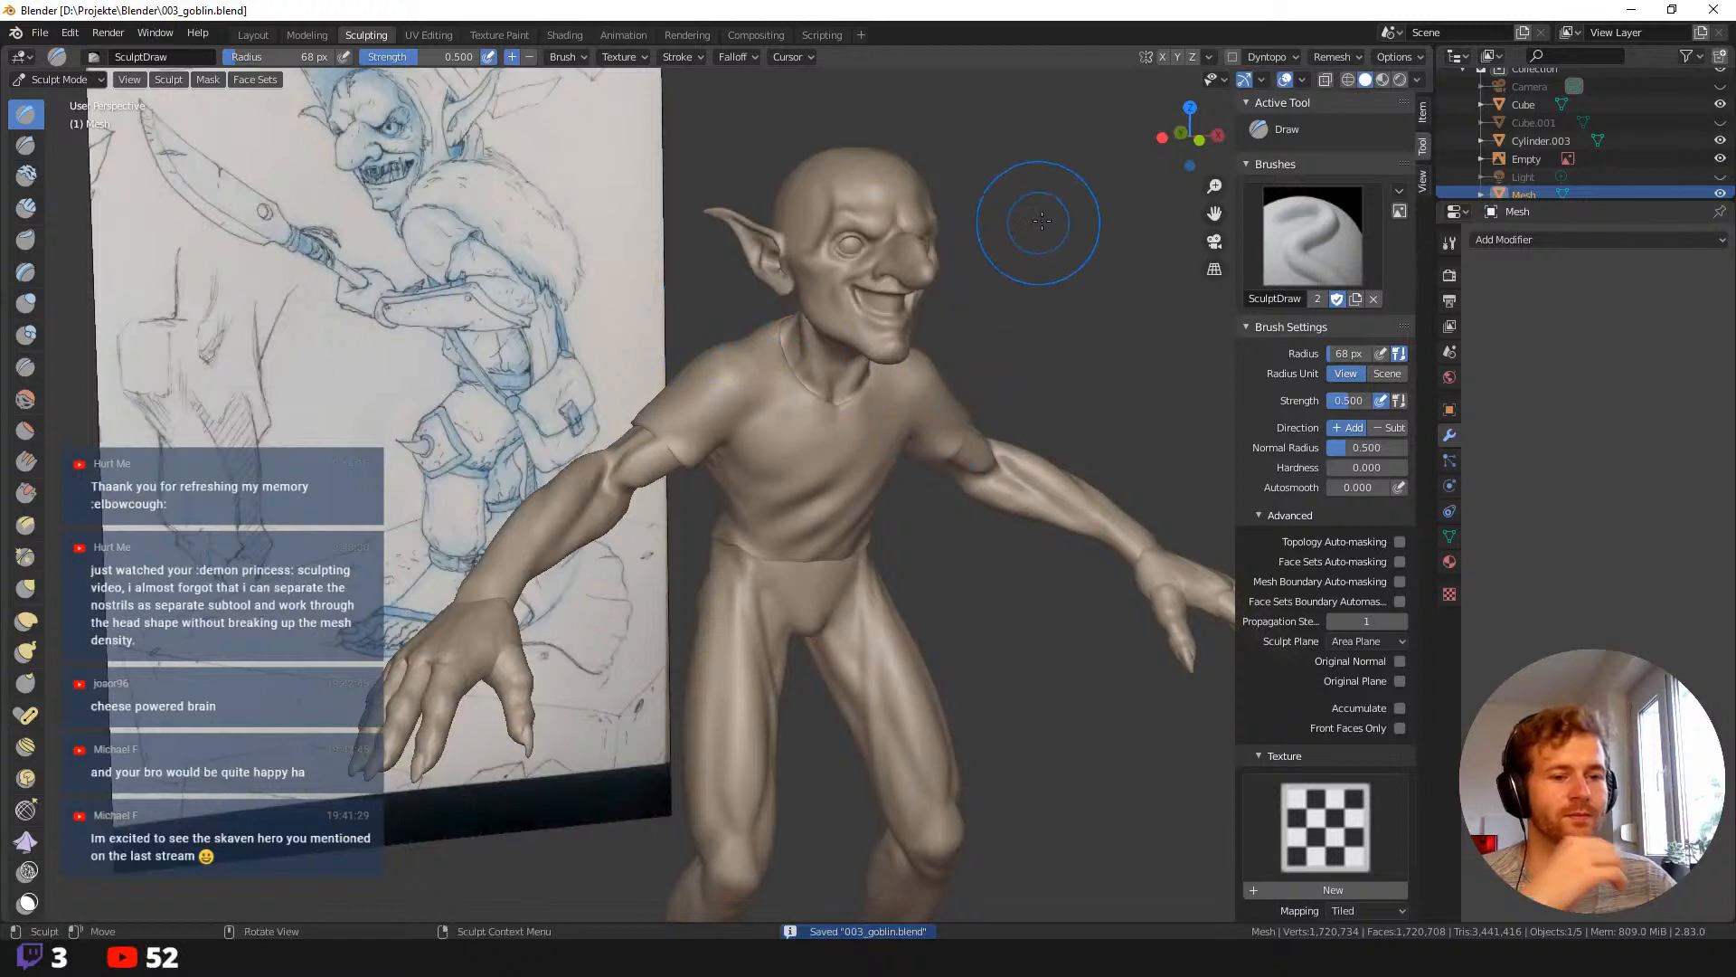
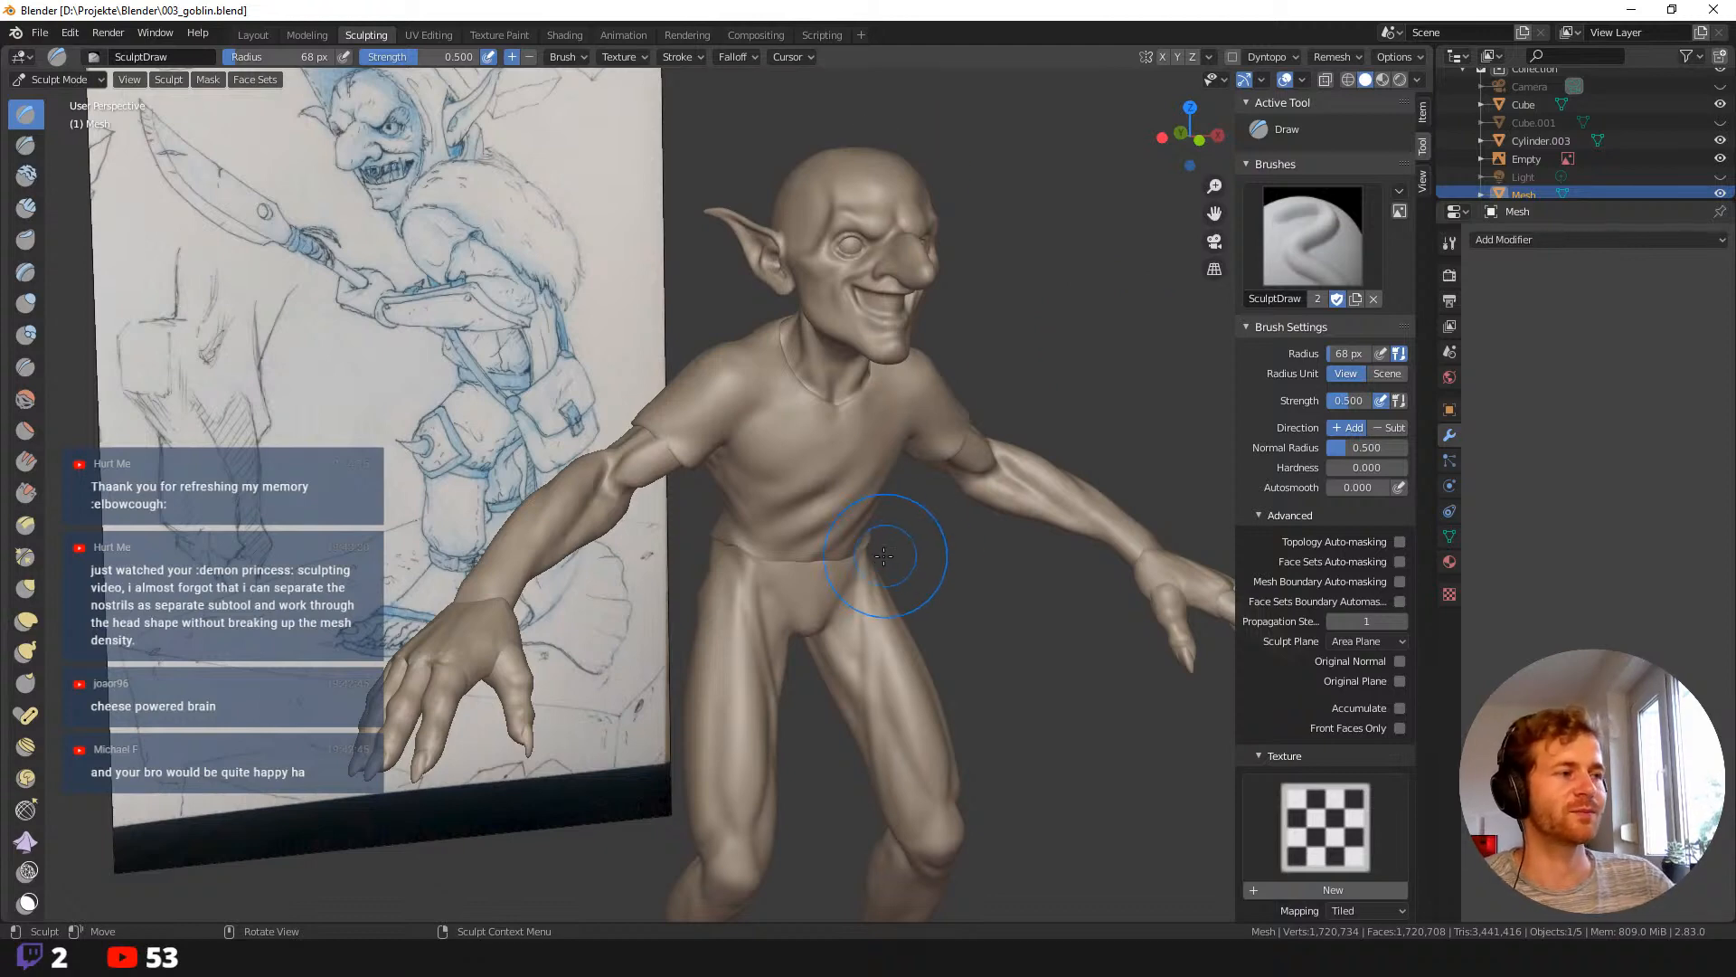
# Sculpt the shirt's sleeve near the character's left upper arm with the Draw brush at an 82 px radius.
pyautogui.moveTo(909, 551); pyautogui.dragTo(839, 547, button='middle')
pyautogui.press('f')
pyautogui.click(828, 550)
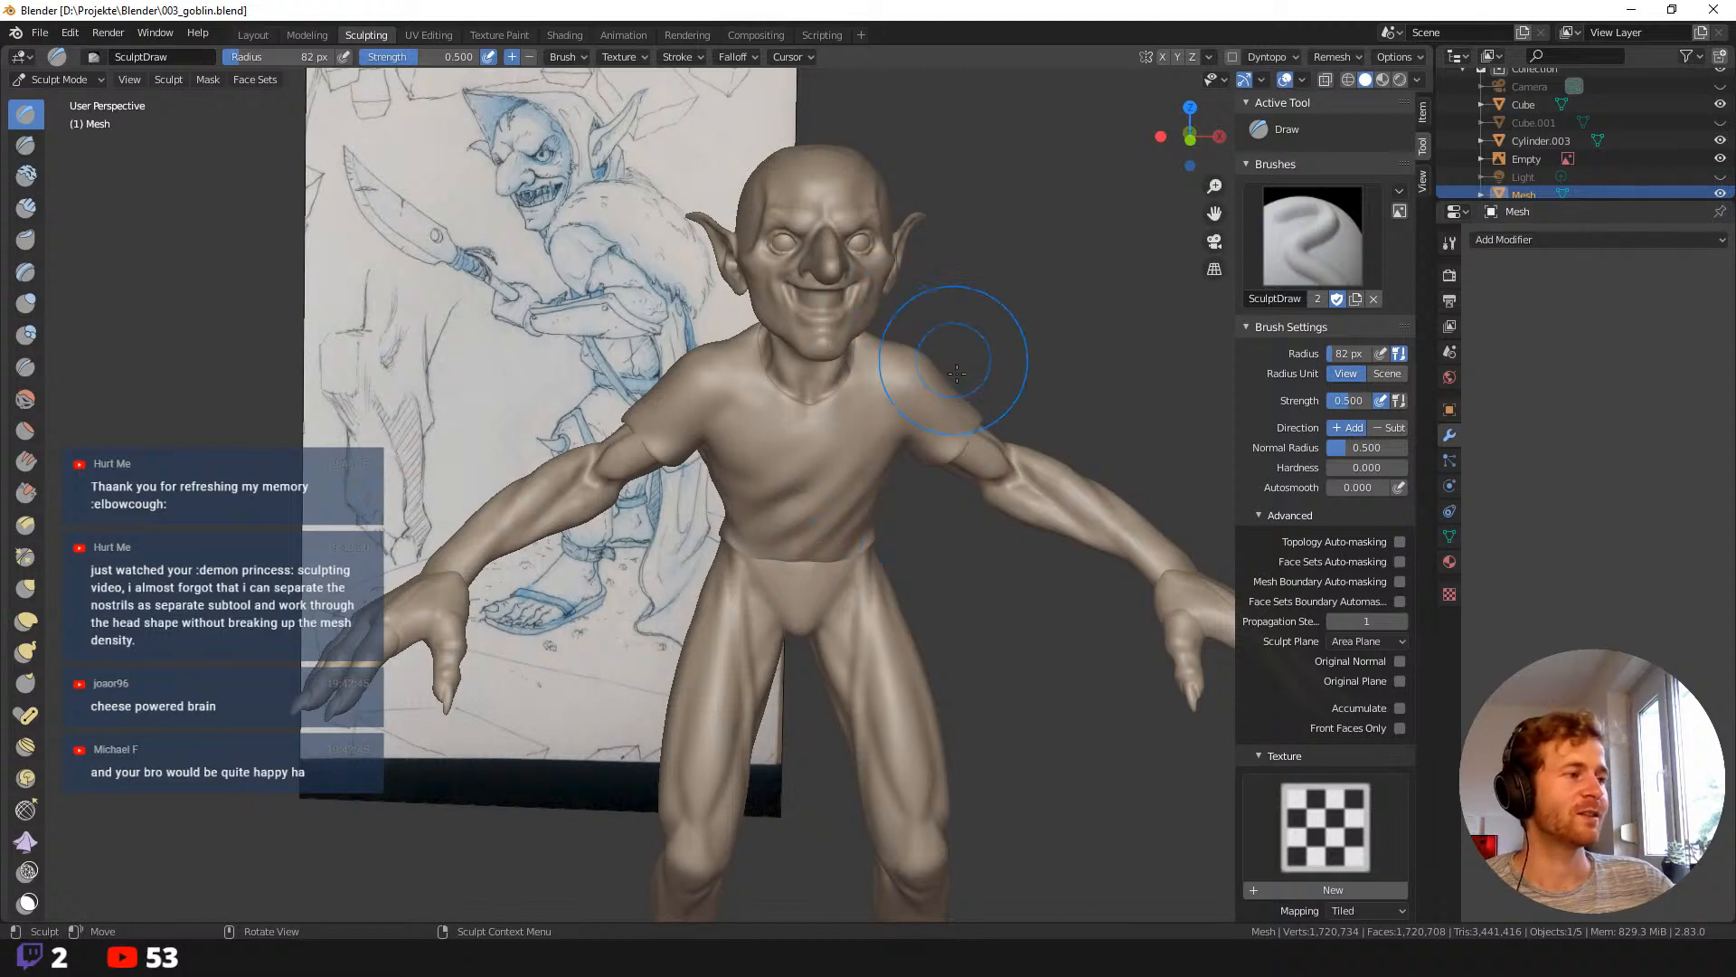
pyautogui.moveTo(957, 373)
pyautogui.mouseDown(button='middle')
pyautogui.moveTo(986, 387)
pyautogui.moveTo(975, 412)
pyautogui.moveTo(960, 384)
pyautogui.moveTo(982, 392)
pyautogui.mouseUp(button='middle')
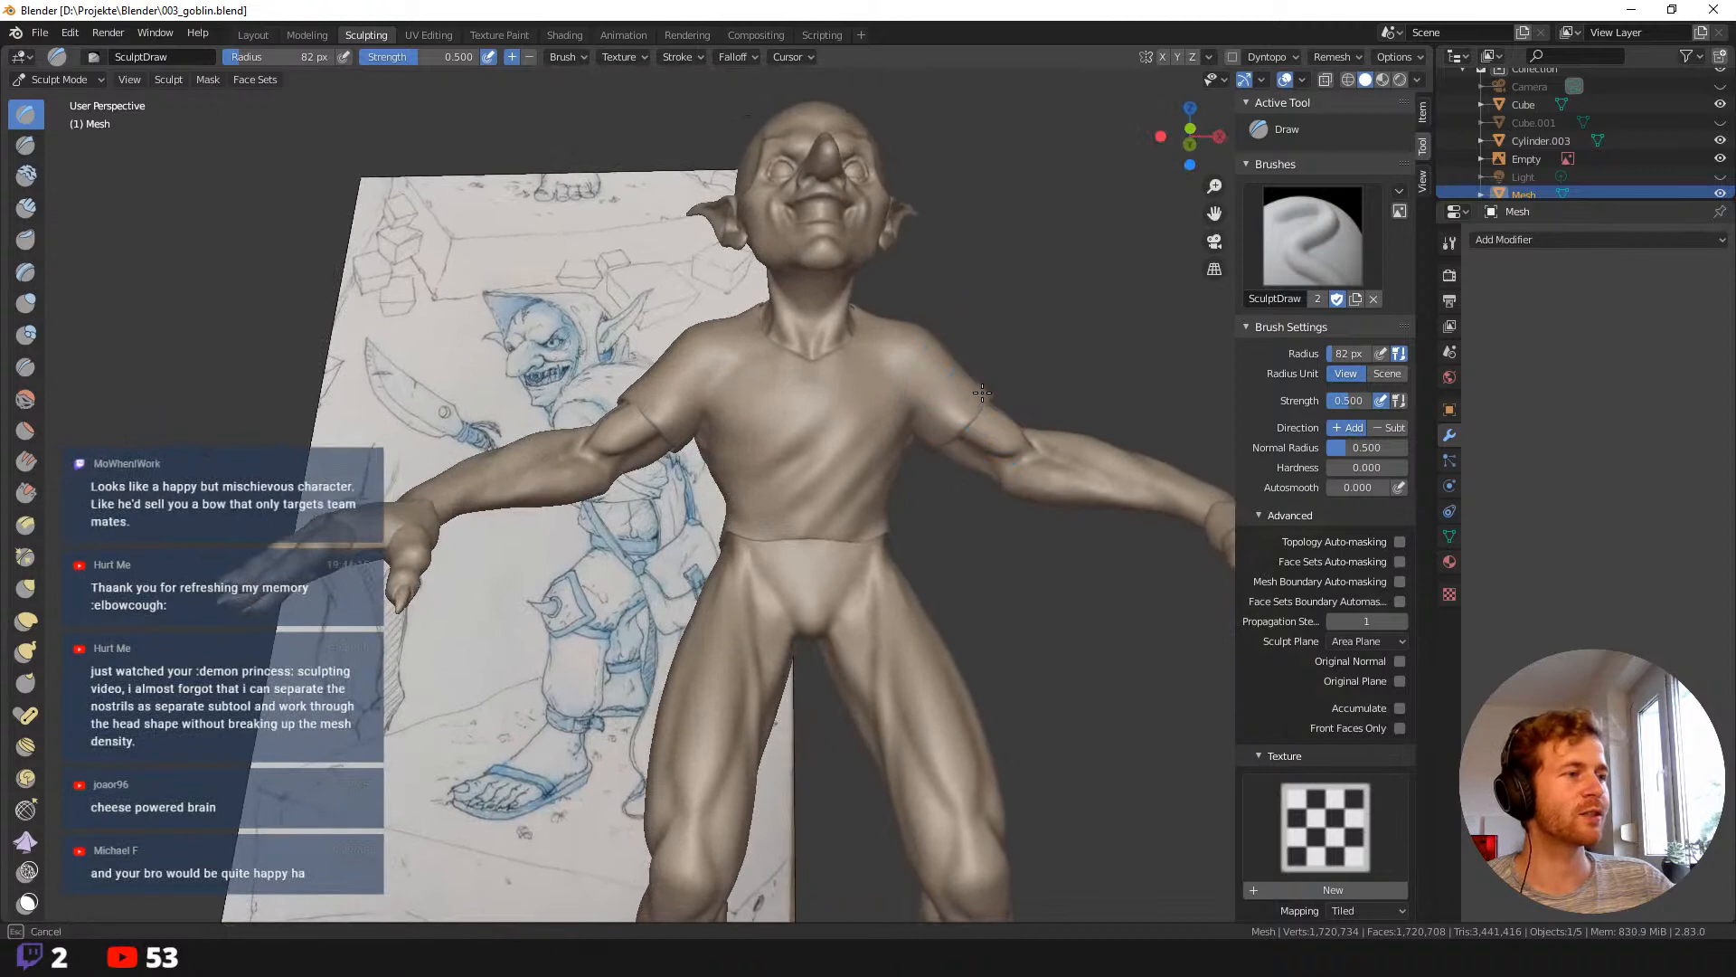
pyautogui.moveTo(982, 392); pyautogui.dragTo(968, 407)
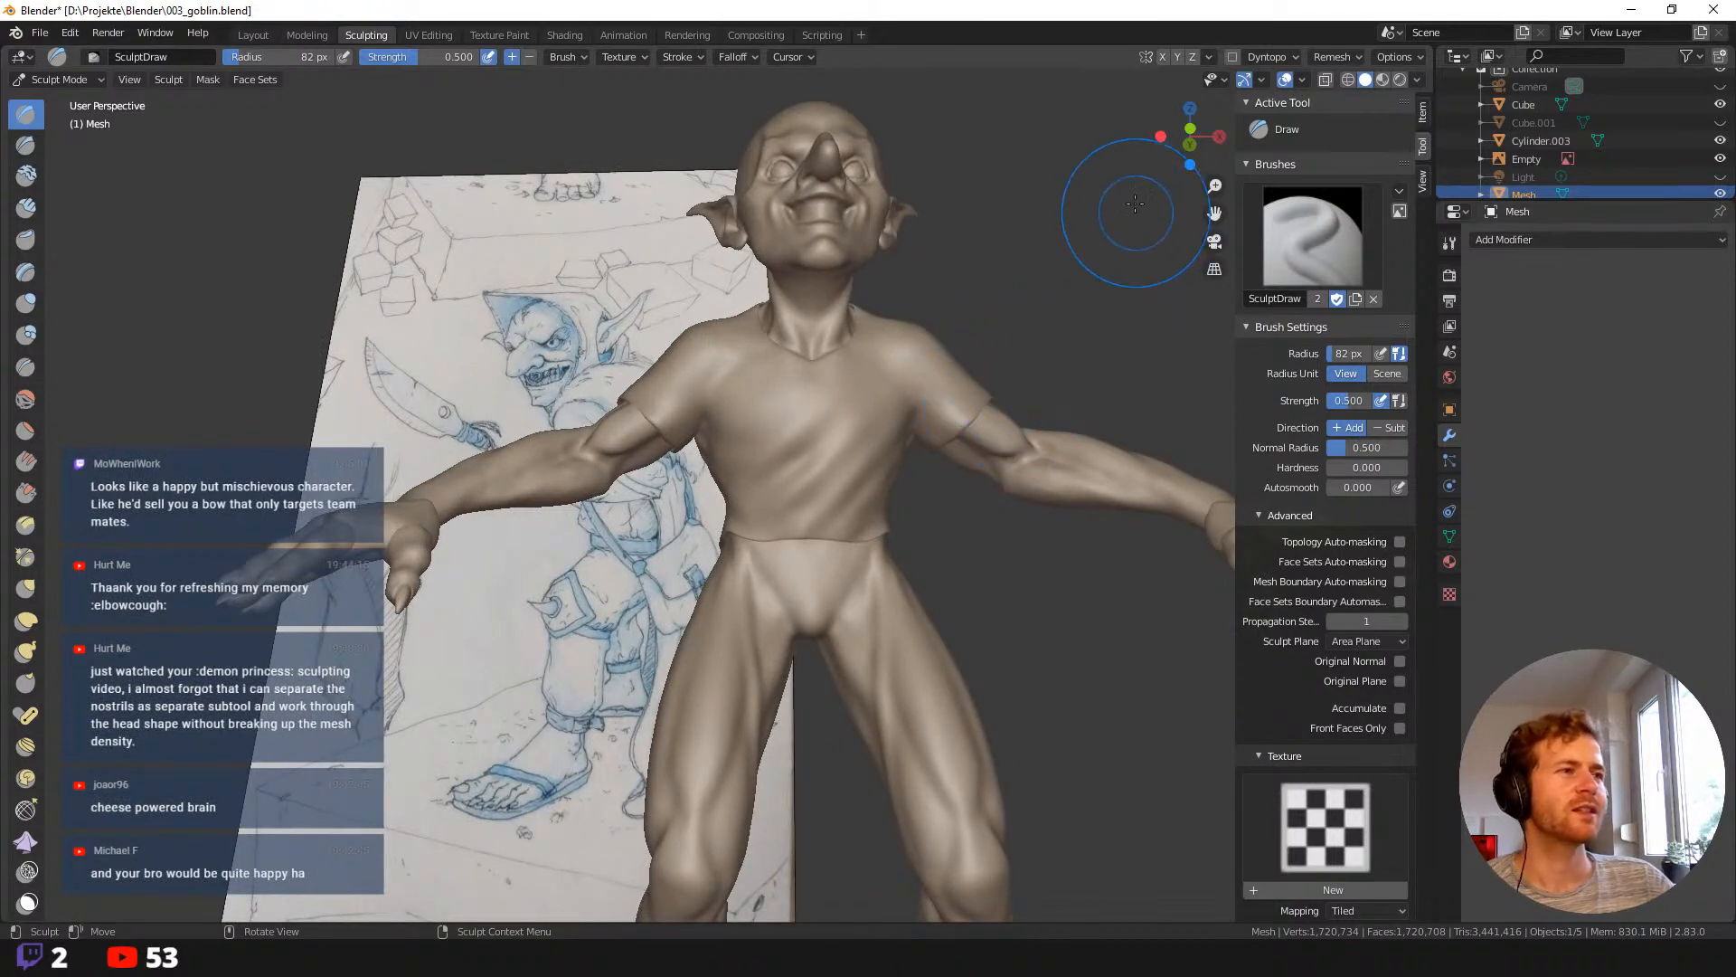
# Reshape the shirt's sleeve at the character's left upper arm with the Grab brush at a 73 px radius.
pyautogui.moveTo(1029, 291); pyautogui.dragTo(1051, 293, button='middle')
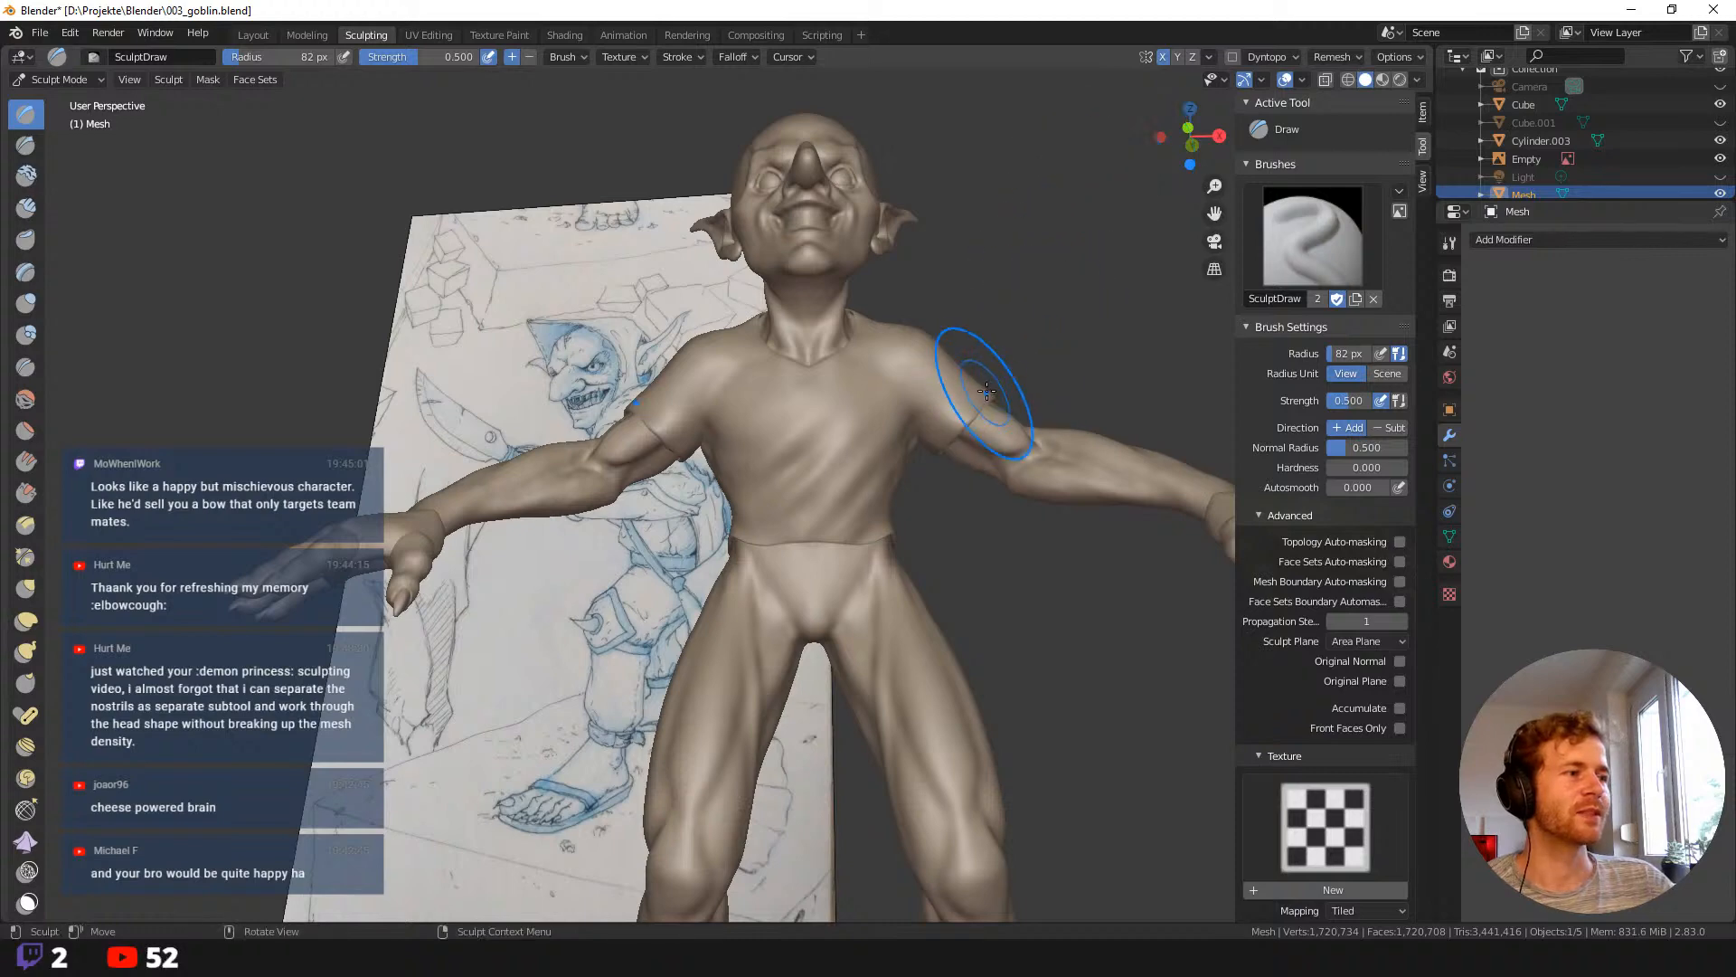
pyautogui.moveTo(1004, 403); pyautogui.dragTo(979, 517, button='middle')
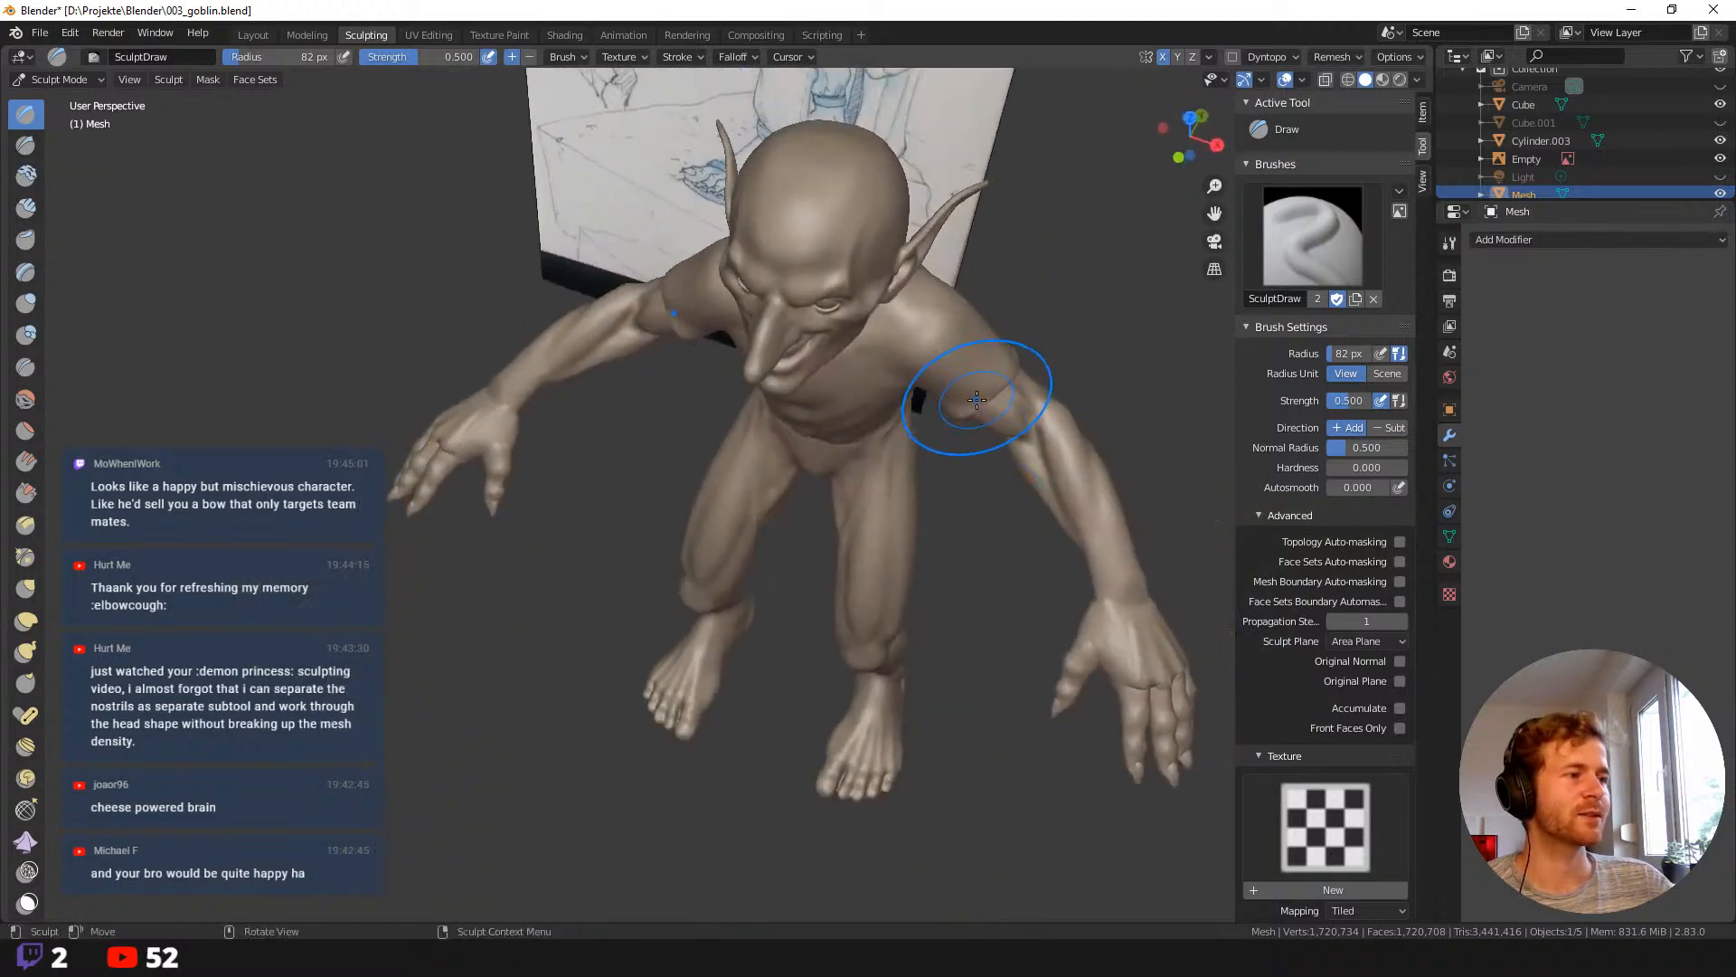
pyautogui.press('g')
pyautogui.moveTo(974, 405)
pyautogui.mouseDown(button='middle')
pyautogui.moveTo(981, 470)
pyautogui.moveTo(985, 384)
pyautogui.mouseUp(button='middle')
pyautogui.press('f')
pyautogui.click(964, 431)
pyautogui.moveTo(953, 432); pyautogui.dragTo(997, 425)
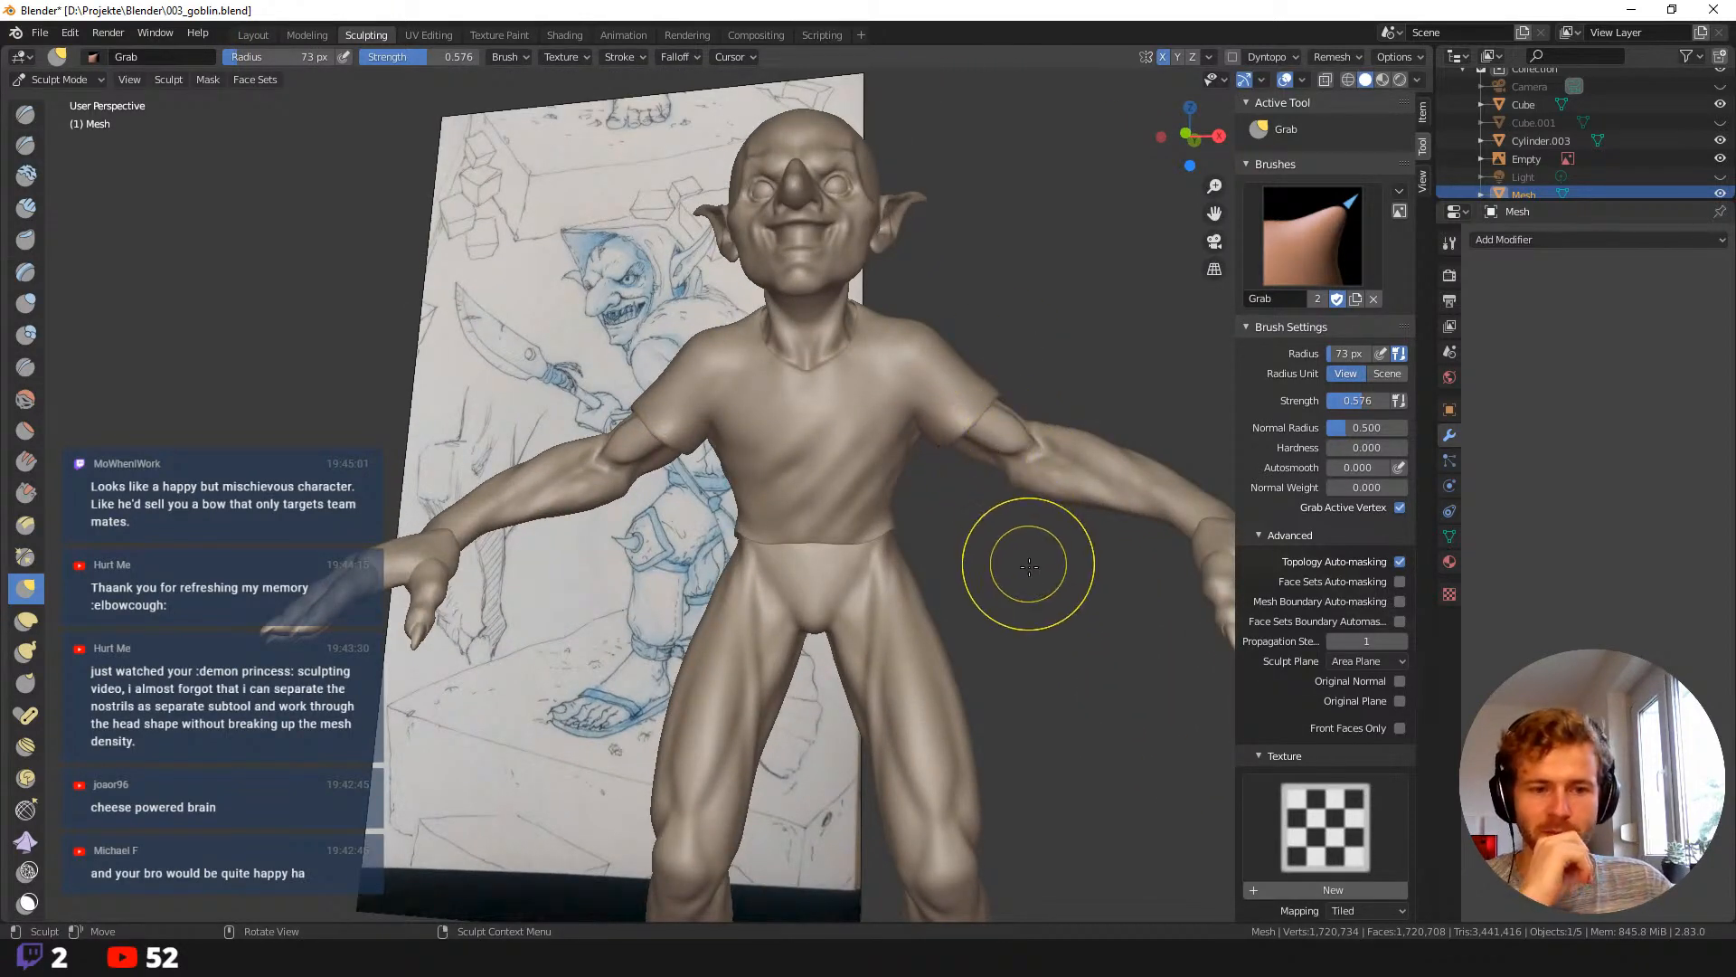
pyautogui.moveTo(1029, 566); pyautogui.dragTo(1039, 582, button='middle')
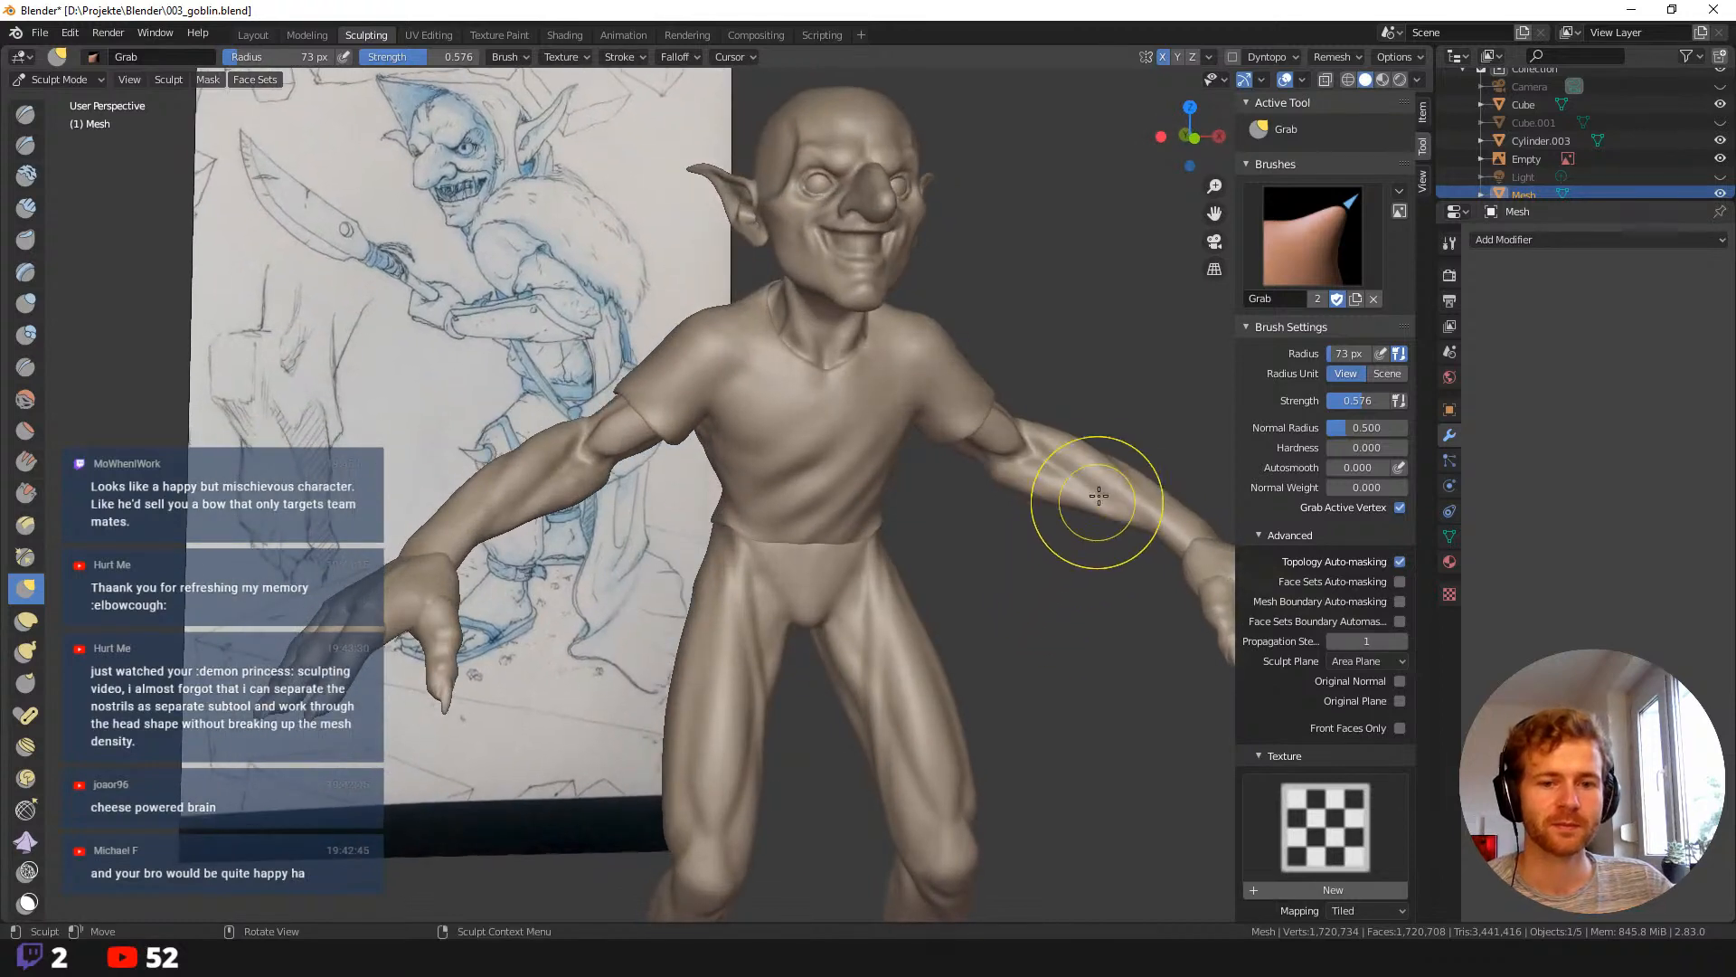
pyautogui.moveTo(1058, 497); pyautogui.dragTo(1065, 503, button='middle')
pyautogui.scroll(-3, 1049, 434)
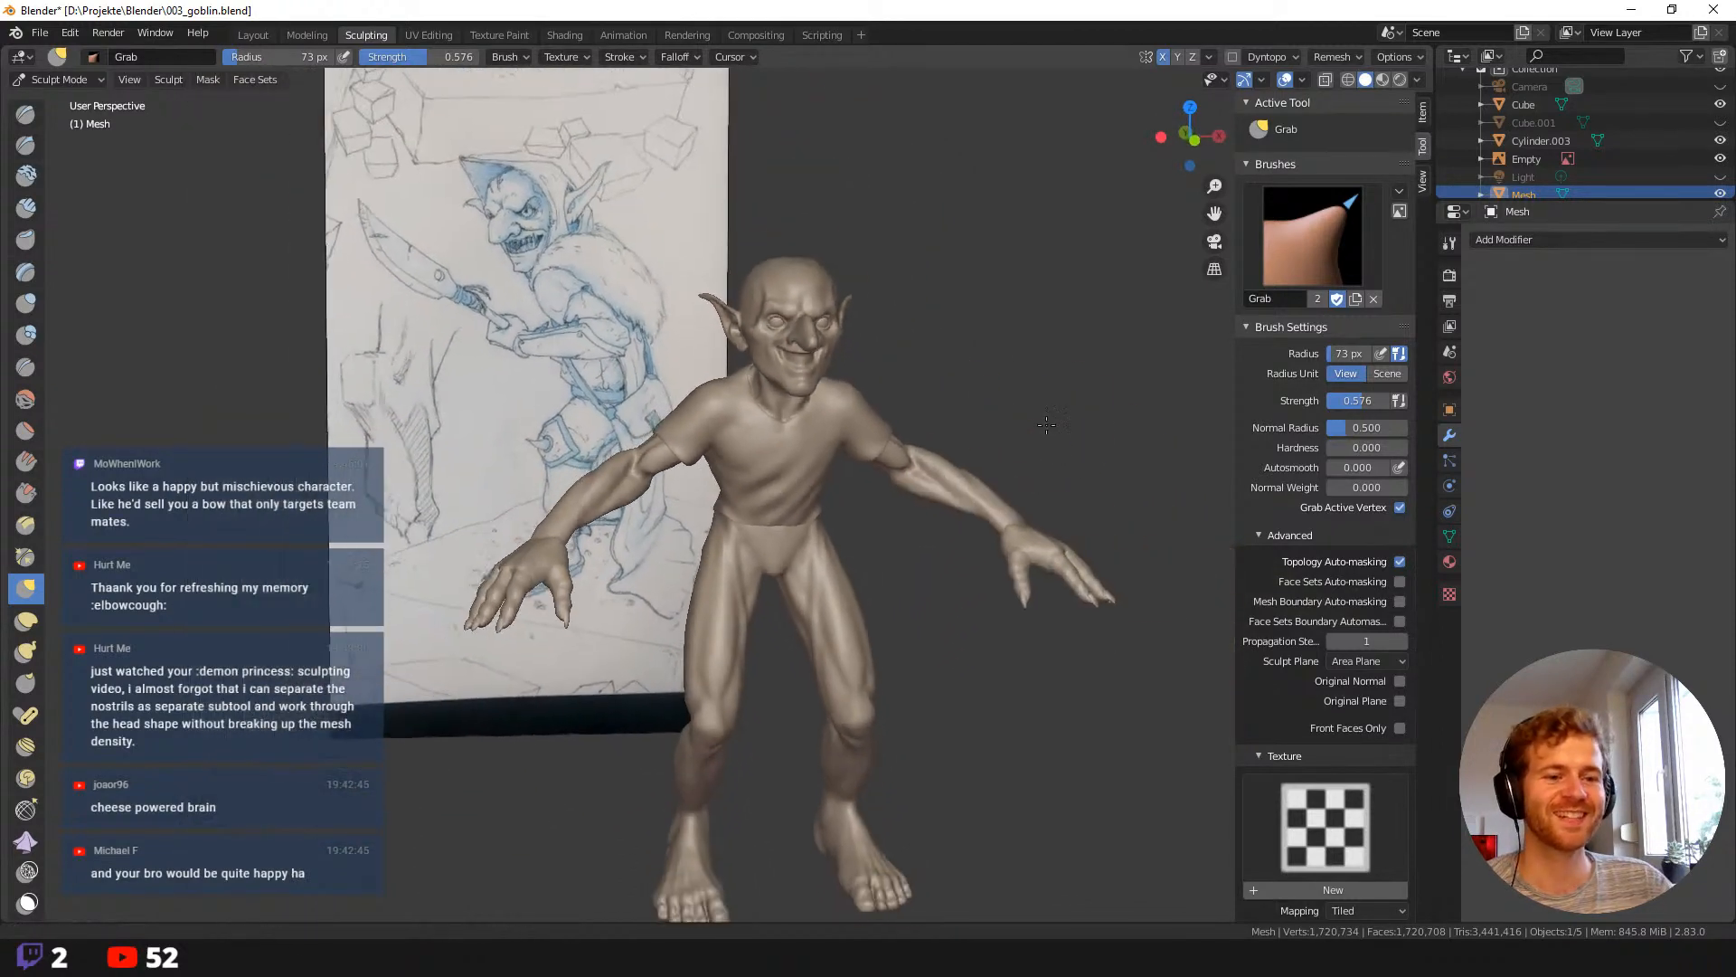
pyautogui.moveTo(999, 419); pyautogui.dragTo(1008, 434, button='middle')
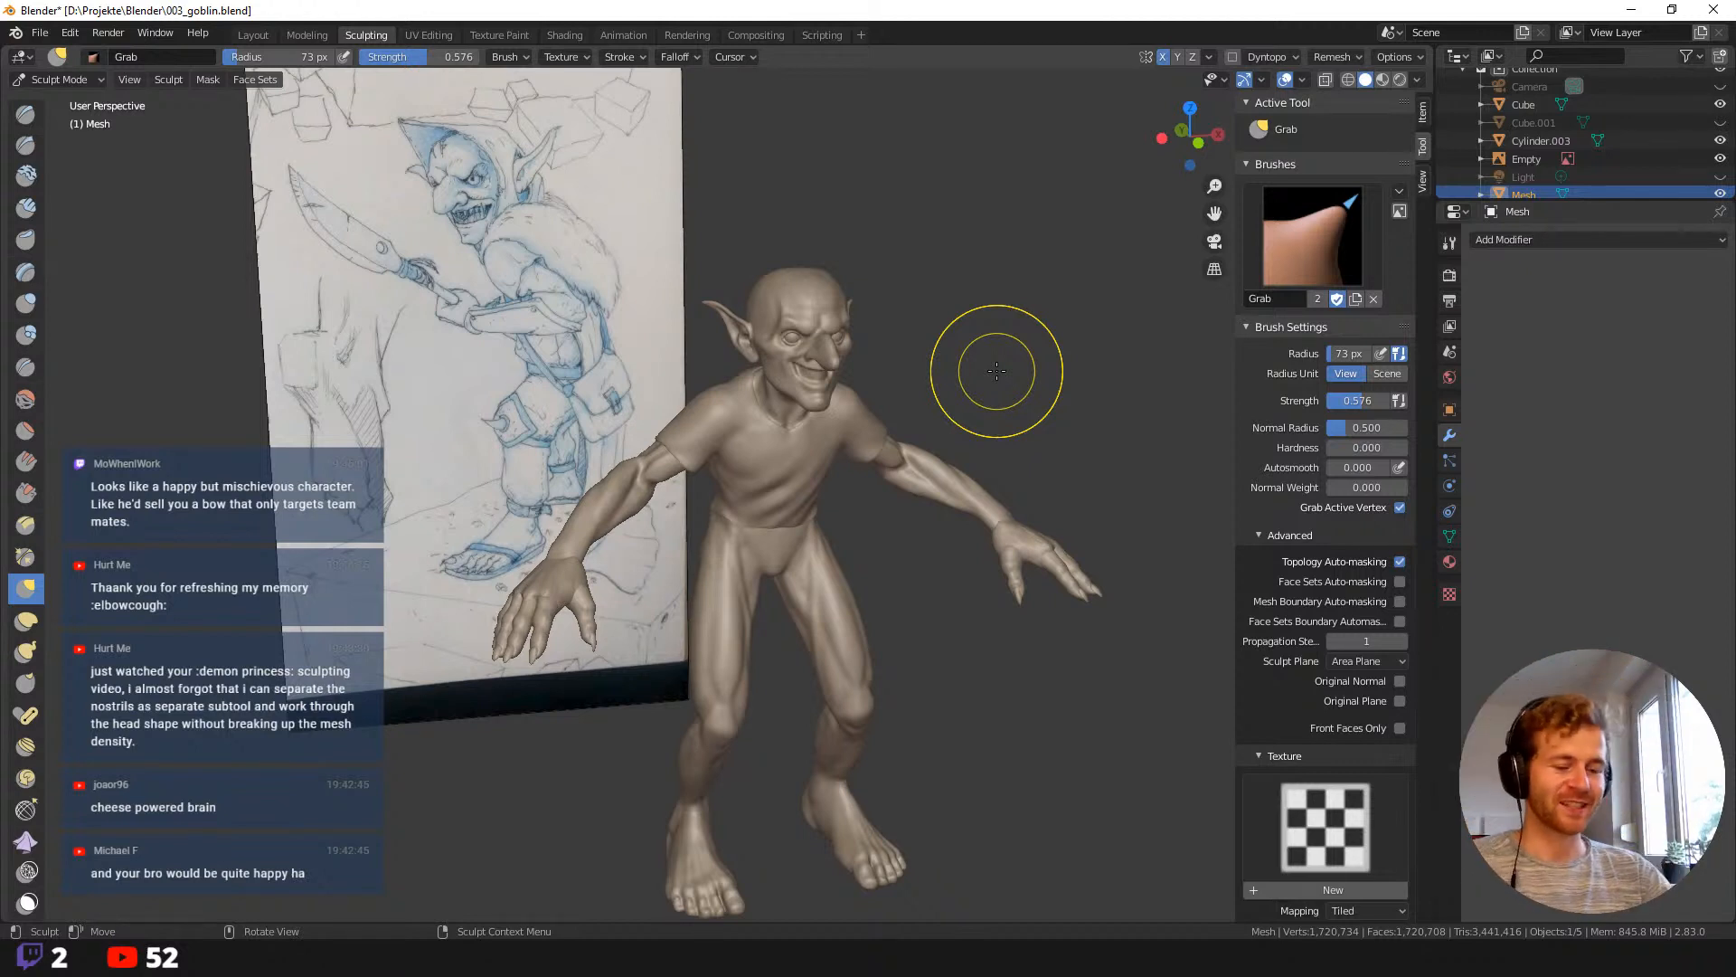
# Pull the underside of the shirt's sleeve near the character's left armpit with the Grab brush at a 93 px radius.
pyautogui.moveTo(980, 310)
pyautogui.mouseDown(button='middle')
pyautogui.moveTo(956, 288)
pyautogui.moveTo(983, 349)
pyautogui.mouseUp(button='middle')
pyautogui.press('f')
pyautogui.click(1149, 412)
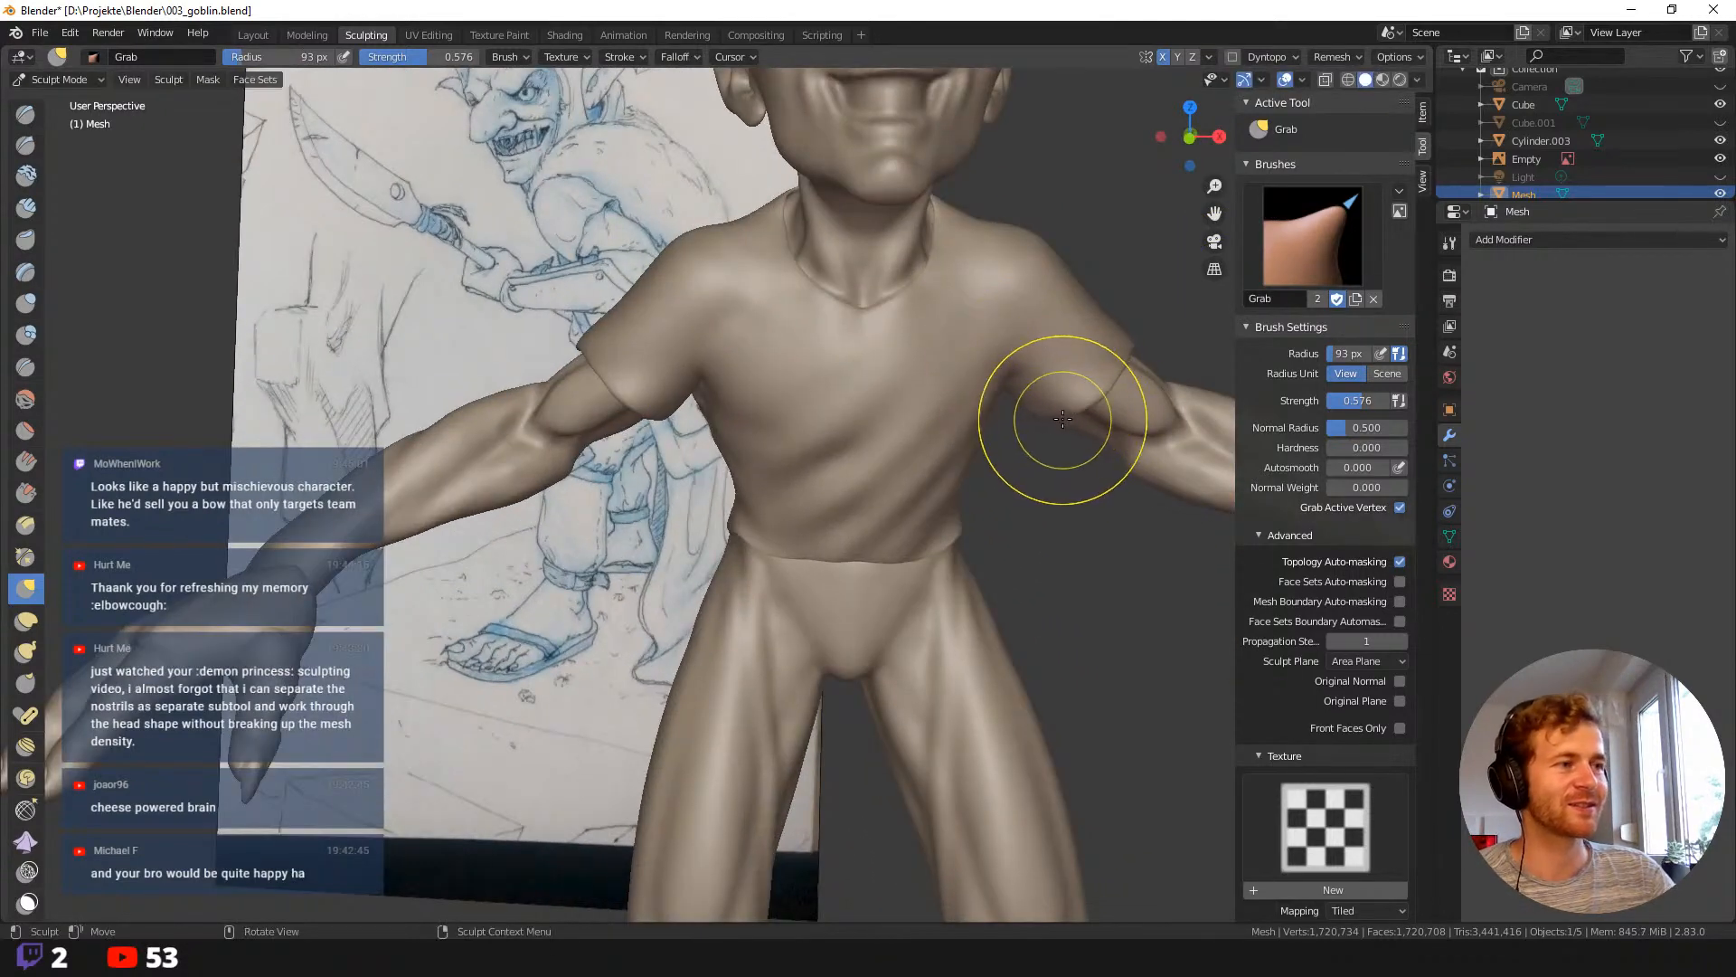
pyautogui.moveTo(1054, 418); pyautogui.dragTo(1051, 434)
pyautogui.moveTo(1051, 435)
pyautogui.keyDown('ctrl'); pyautogui.mouseDown(button='middle')
pyautogui.moveTo(1010, 396)
pyautogui.moveTo(1047, 387)
pyautogui.mouseUp(button='middle'); pyautogui.keyUp('ctrl')
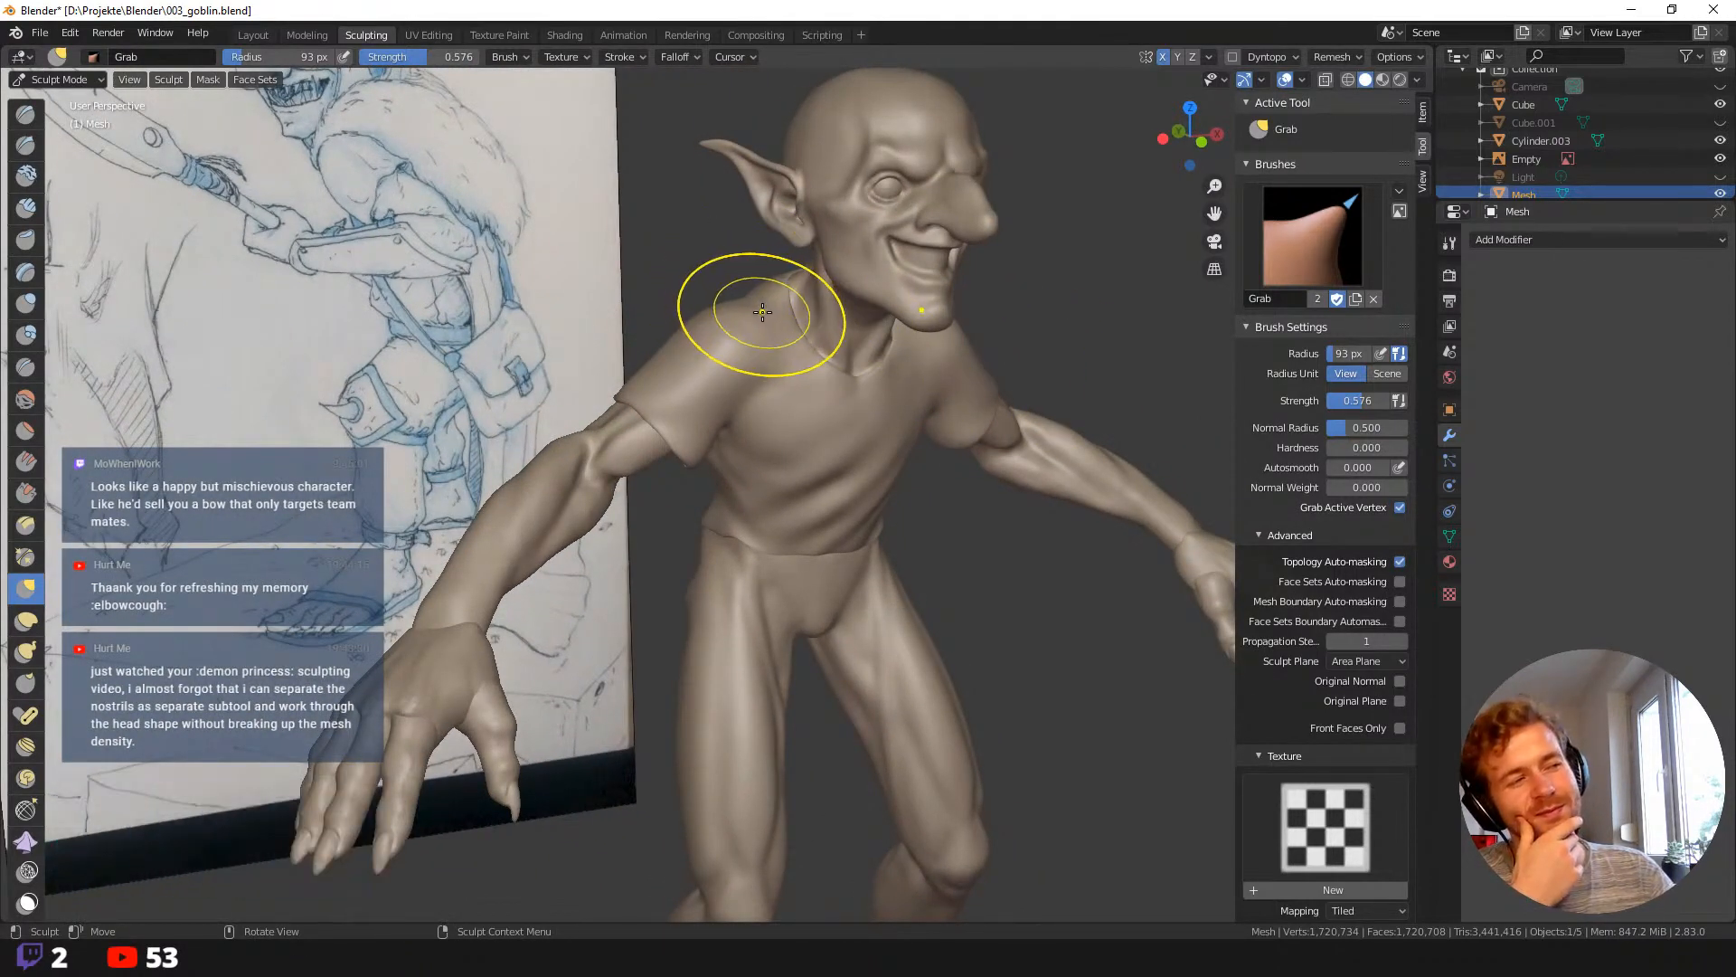
# Thicken the sleeve opening around the character's right upper arm with the Inflate brush at a 129 px radius.
pyautogui.scroll(5, 760, 335)
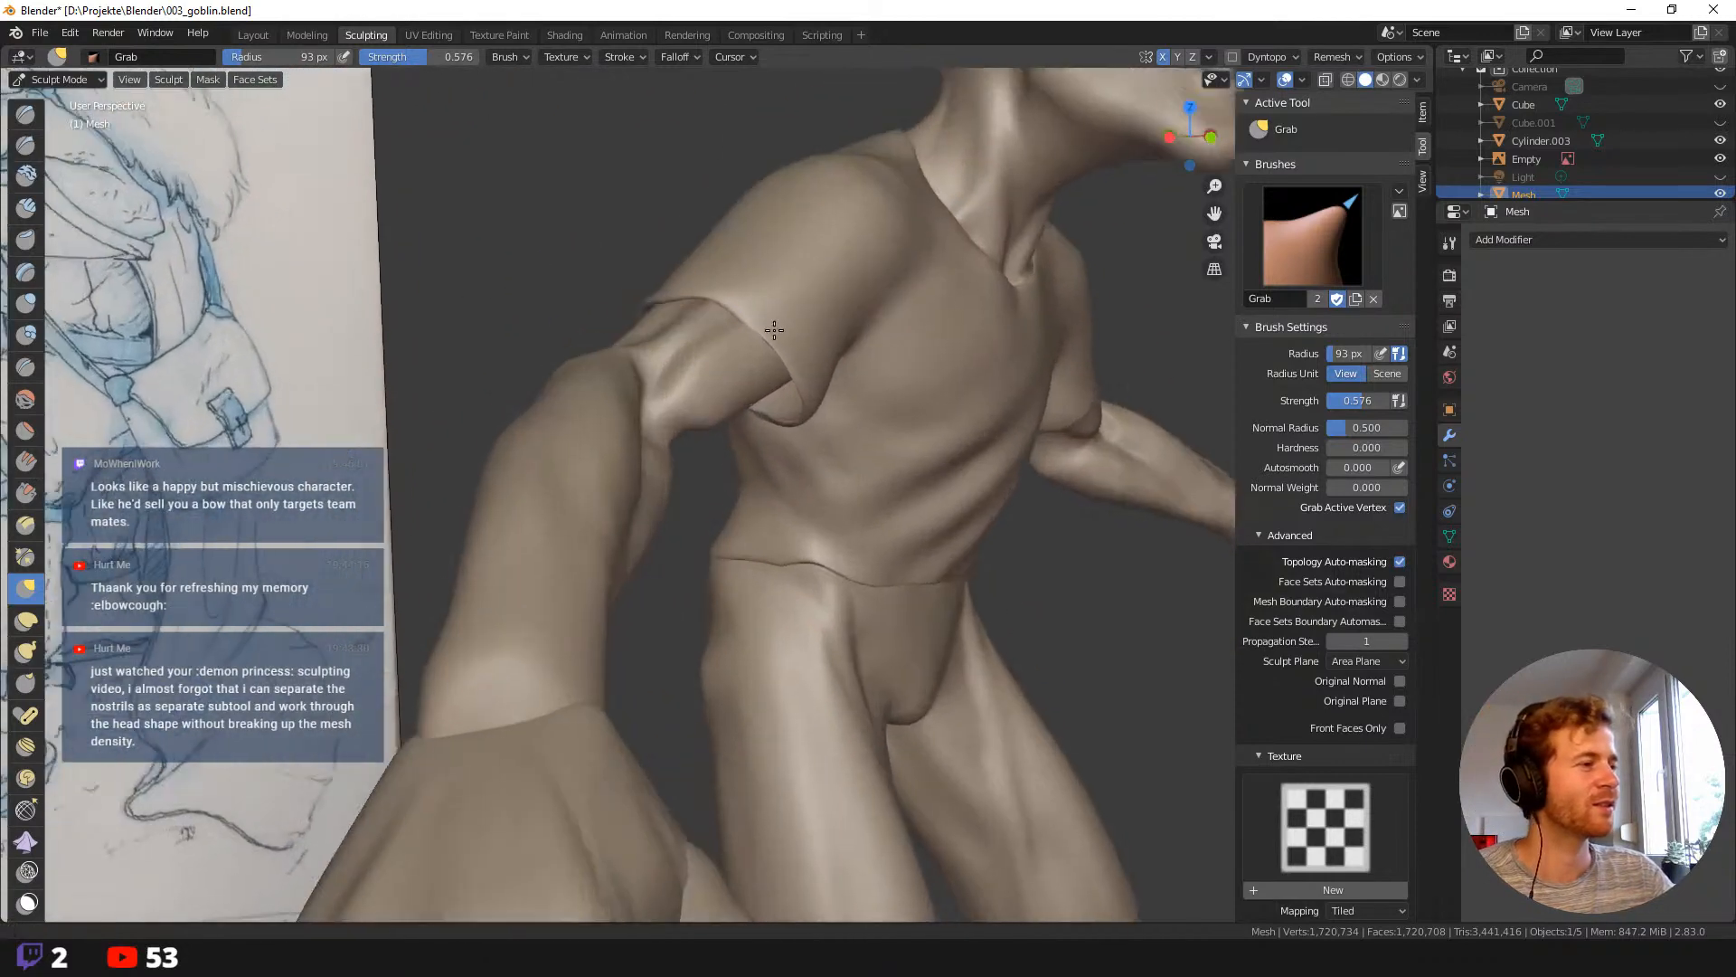
pyautogui.keyDown('ctrl'); pyautogui.moveTo(774, 330); pyautogui.dragTo(768, 331, button='middle'); pyautogui.keyUp('ctrl')
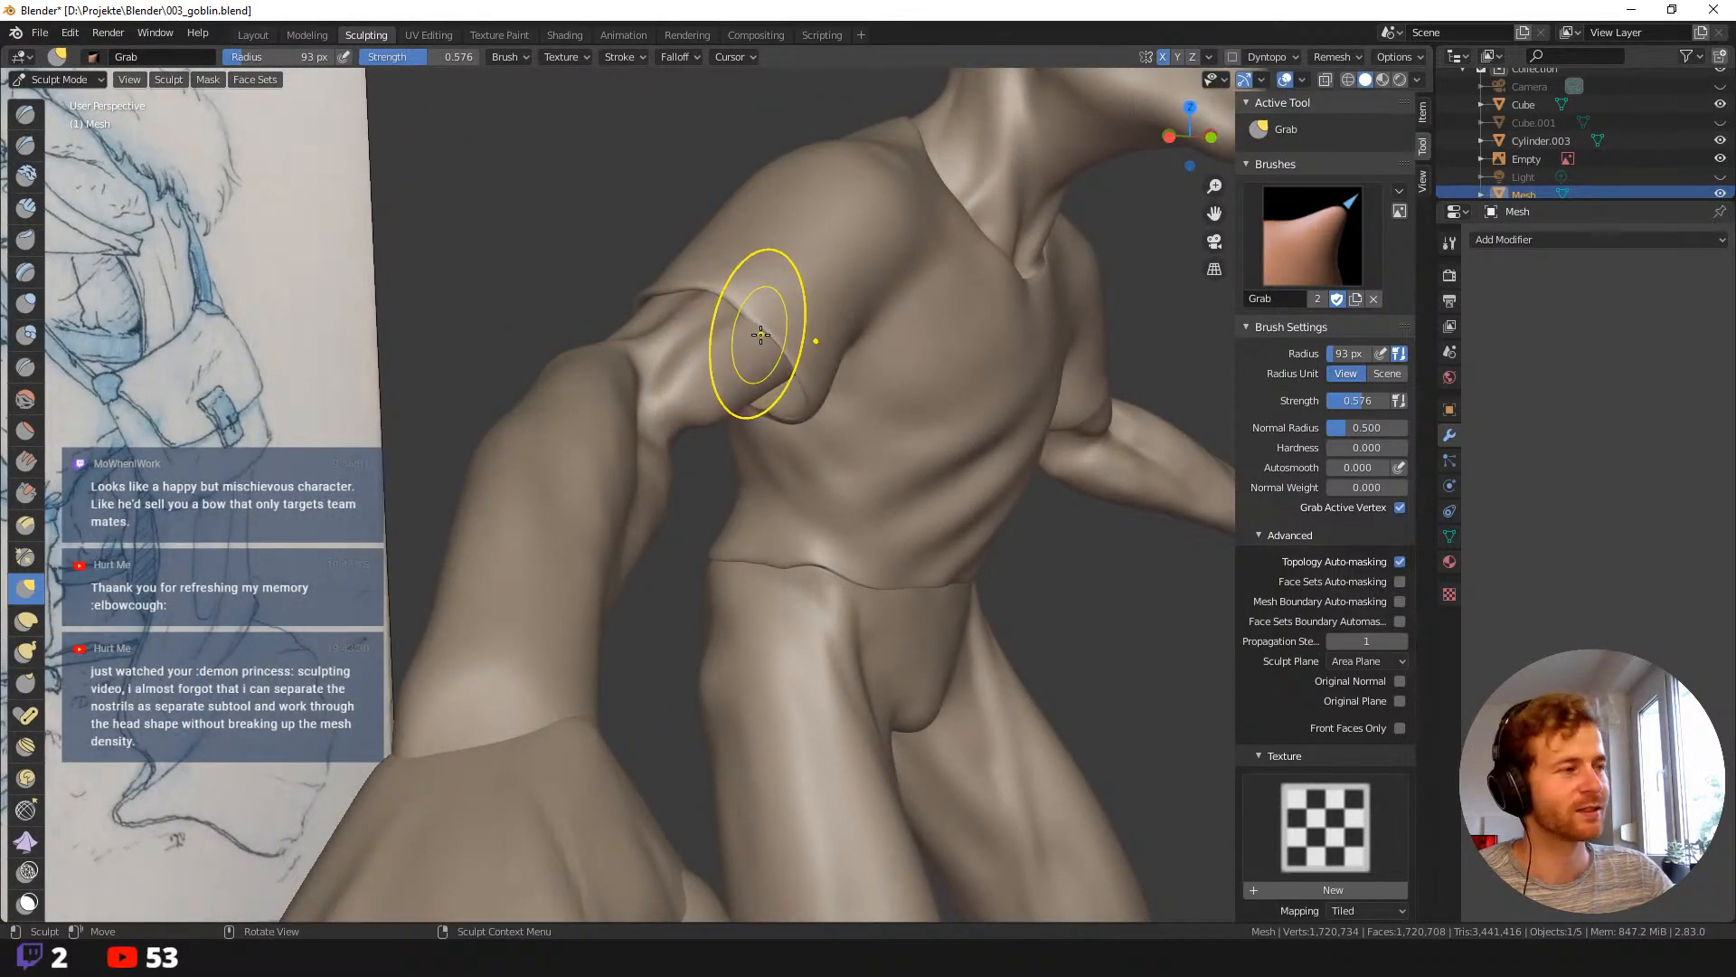
pyautogui.hotkey('shift', 'space')
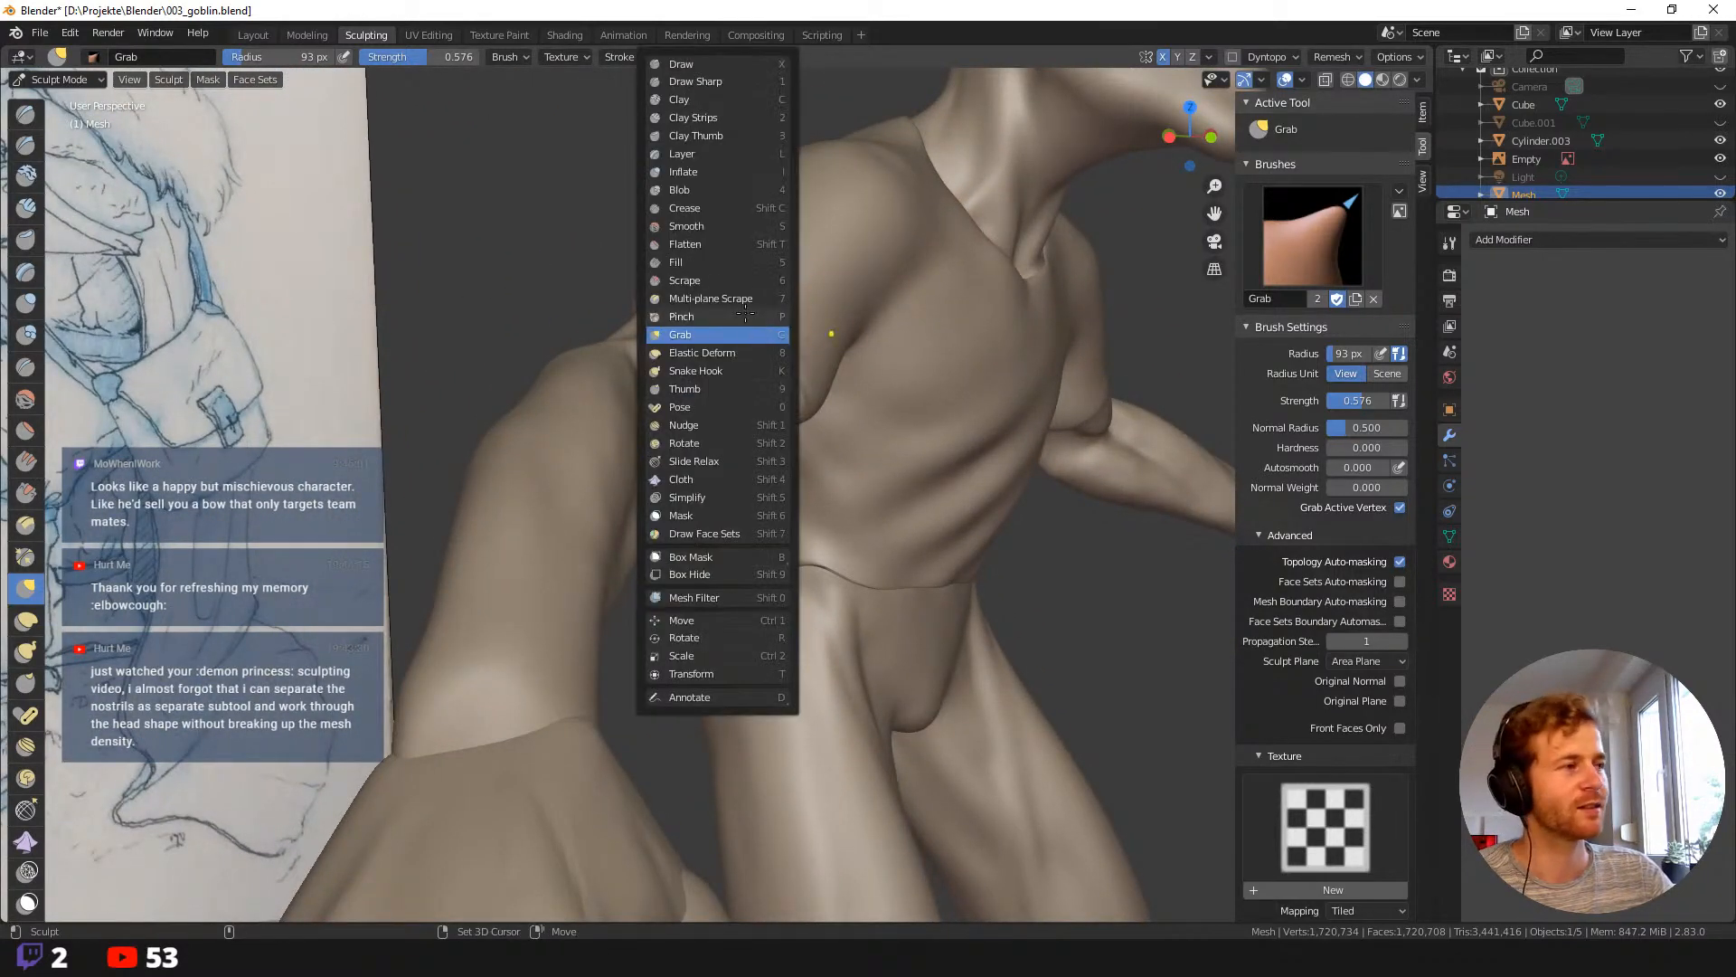
pyautogui.click(683, 171)
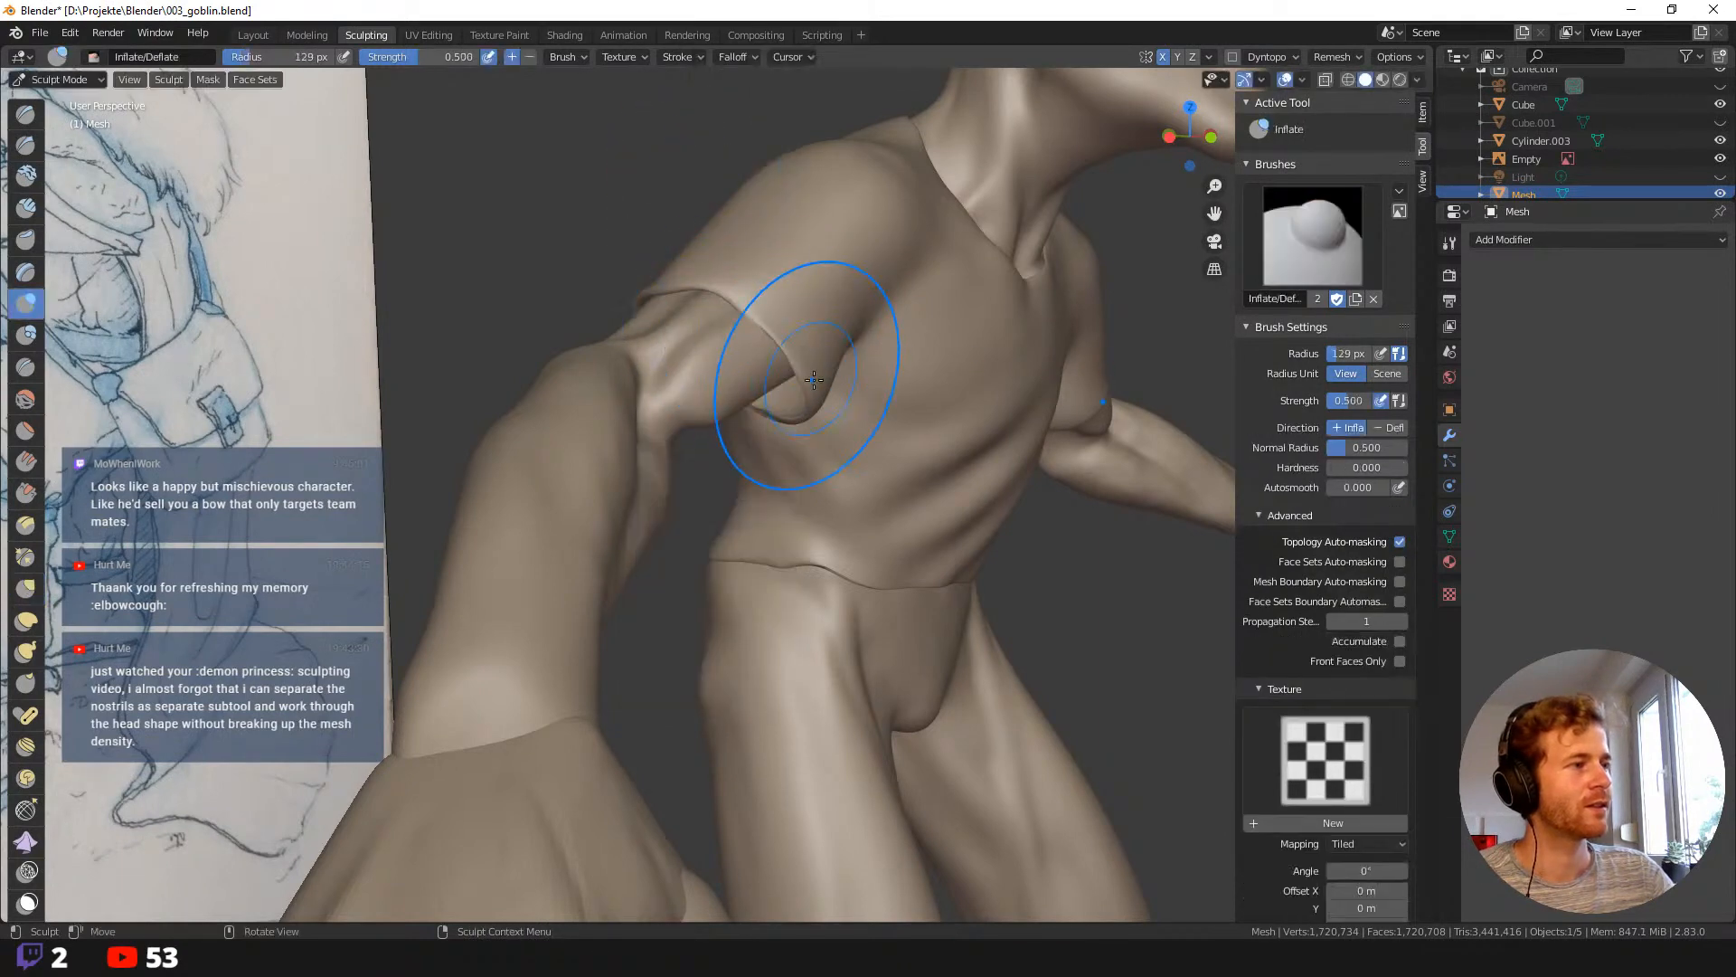
pyautogui.moveTo(504, 296)
pyautogui.mouseDown(button='middle')
pyautogui.moveTo(711, 264)
pyautogui.moveTo(542, 317)
pyautogui.mouseUp(button='middle')
pyautogui.moveTo(531, 341); pyautogui.dragTo(601, 446)
pyautogui.moveTo(728, 465); pyautogui.dragTo(679, 426, button='middle')
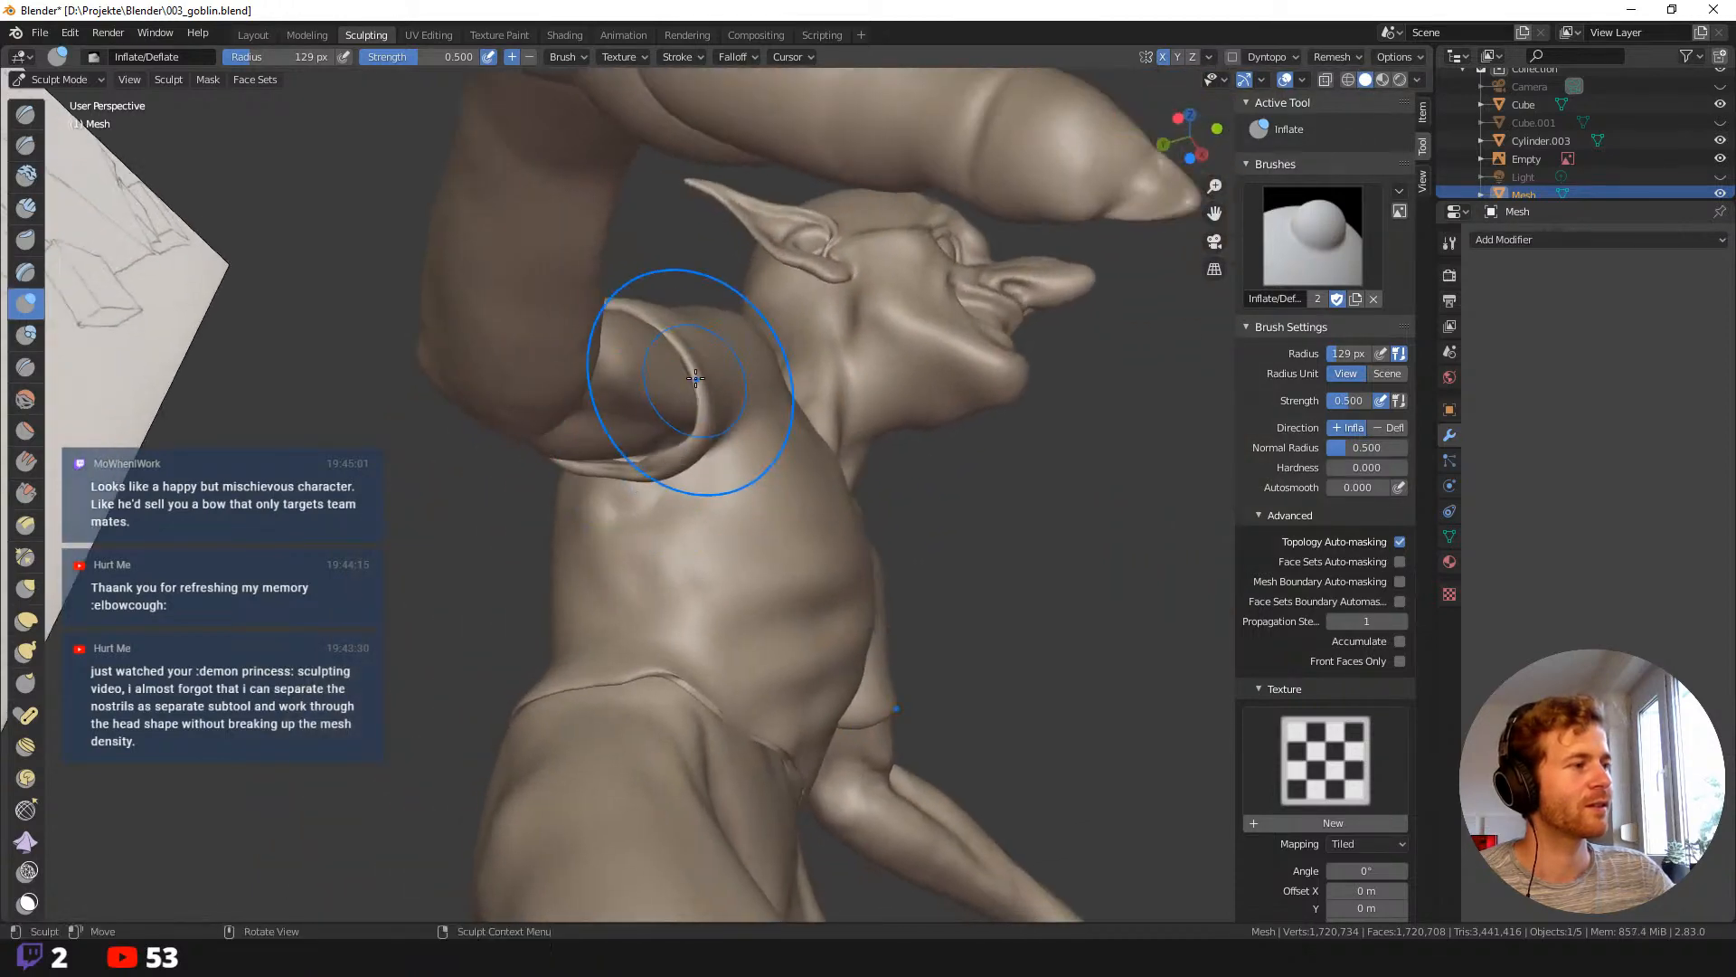
pyautogui.moveTo(695, 378)
pyautogui.mouseDown()
pyautogui.moveTo(624, 463)
pyautogui.moveTo(599, 466)
pyautogui.moveTo(638, 470)
pyautogui.mouseUp()
# Switch to the Layout workspace, deselect the shirt and add a UV sphere at the goblin's head.
pyautogui.moveTo(637, 470)
pyautogui.mouseDown(button='middle')
pyautogui.moveTo(562, 504)
pyautogui.moveTo(640, 446)
pyautogui.moveTo(697, 222)
pyautogui.moveTo(748, 337)
pyautogui.moveTo(908, 423)
pyautogui.mouseUp(button='middle')
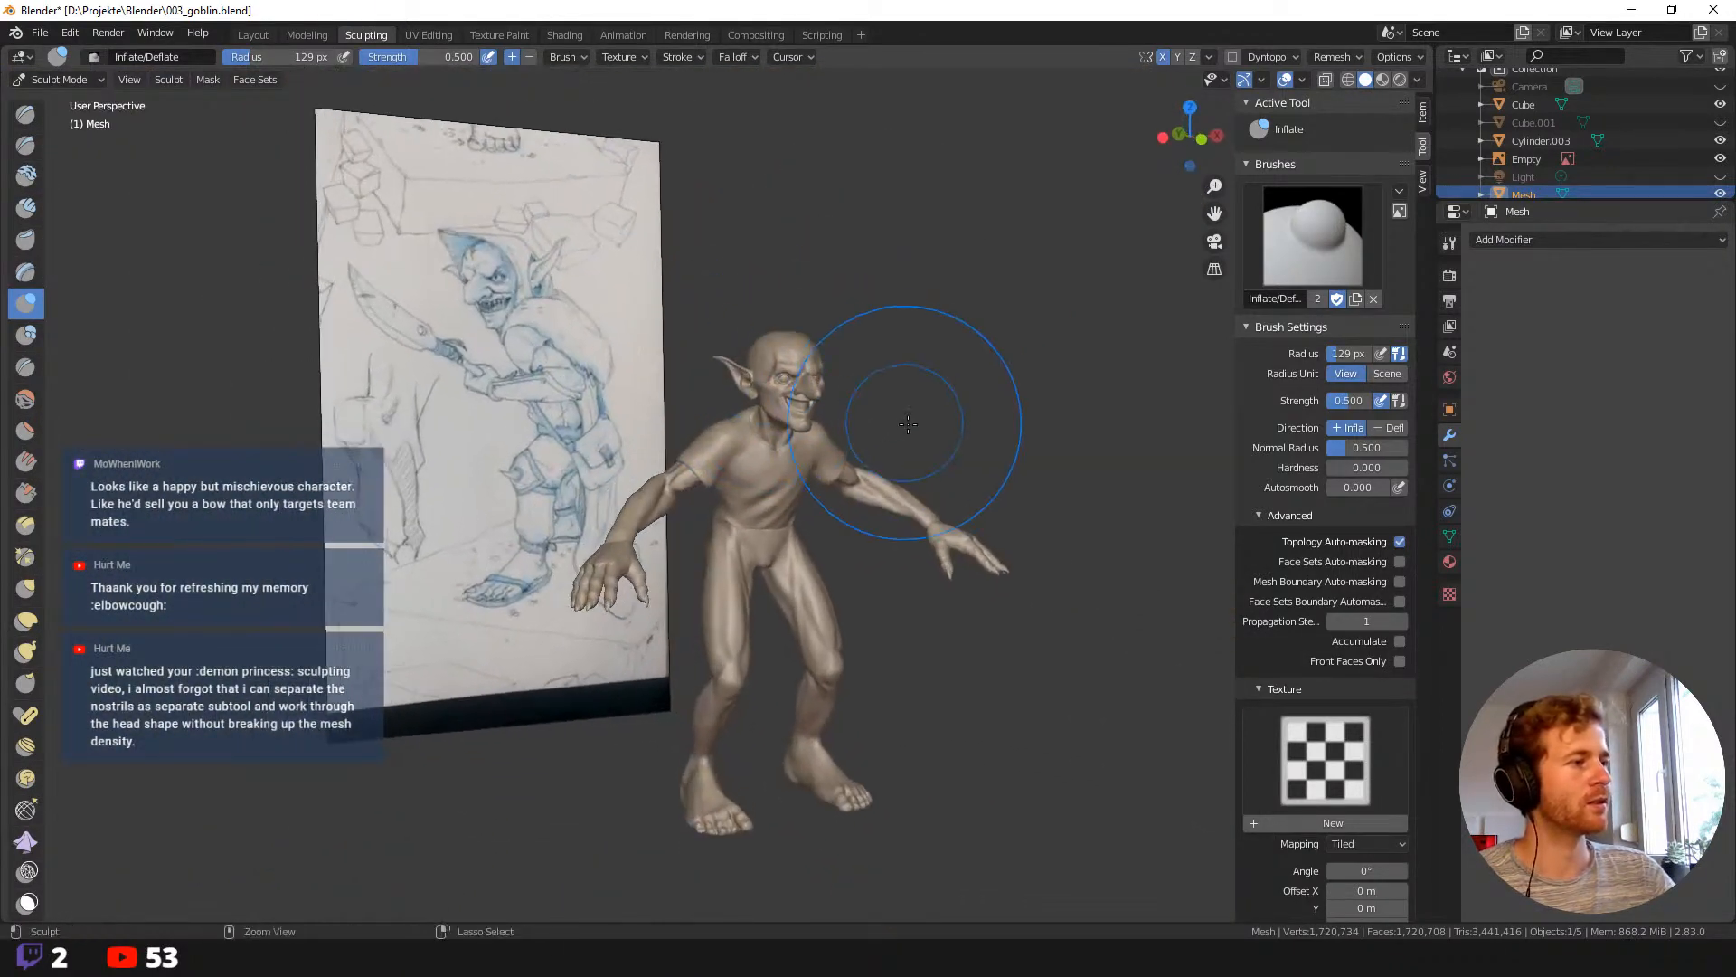
pyautogui.scroll(2, 932, 402)
pyautogui.scroll(1, 945, 294)
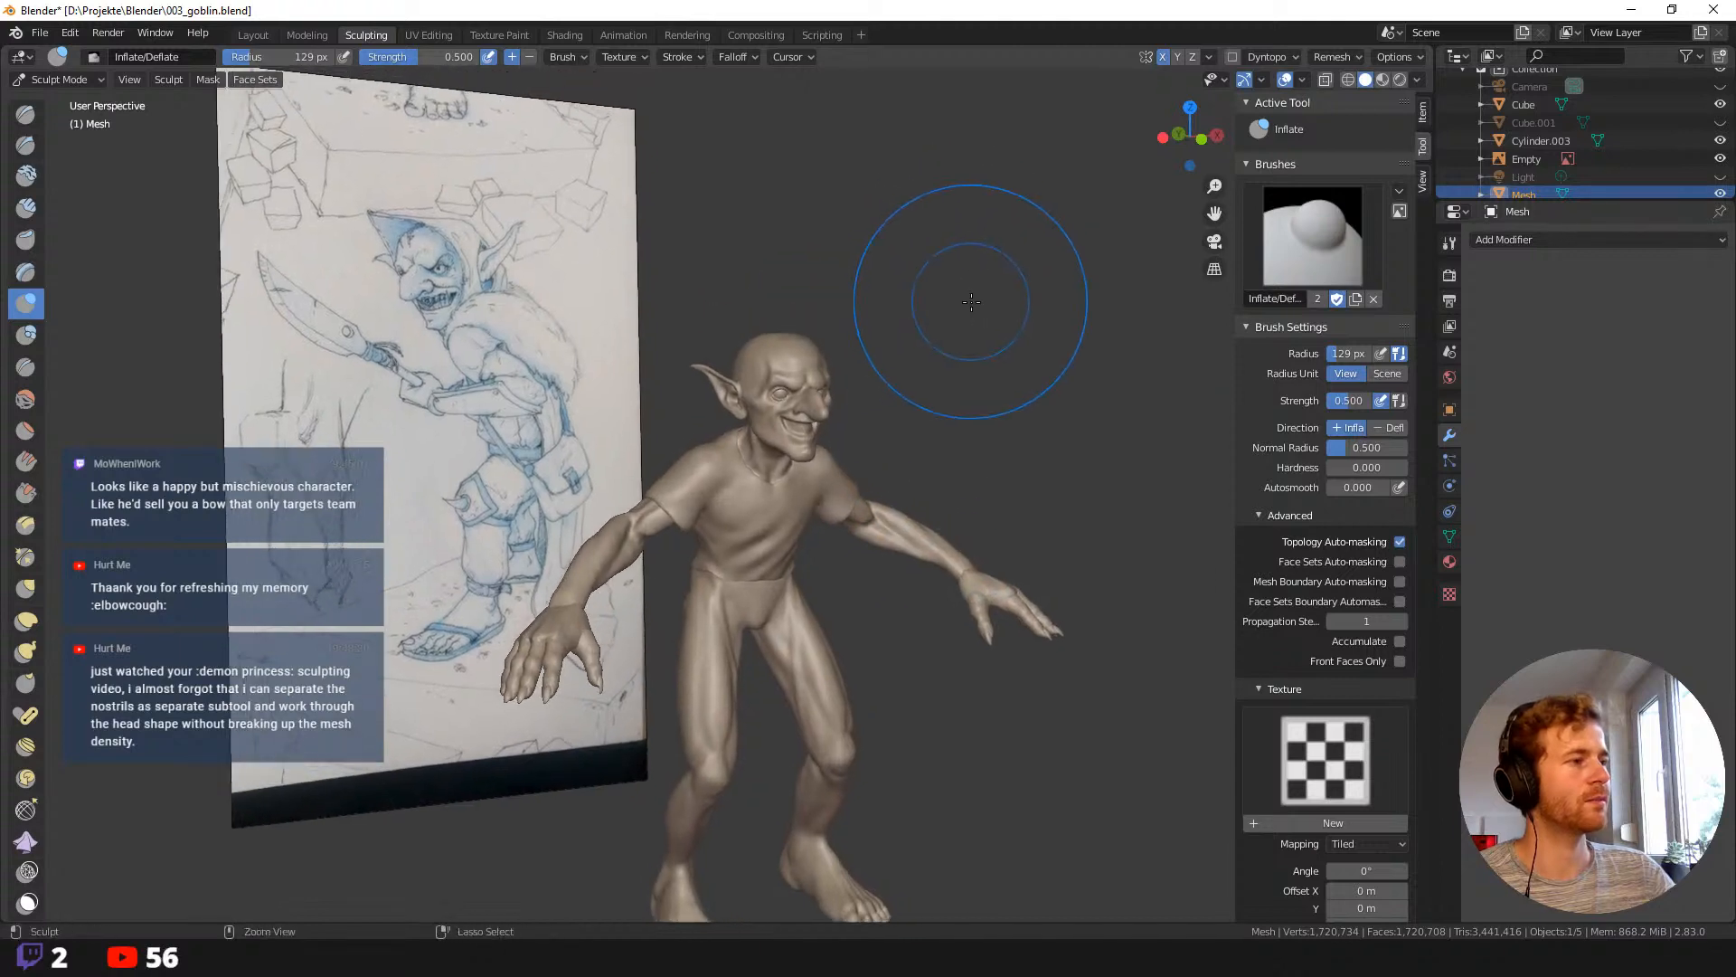
pyautogui.scroll(1, 973, 307)
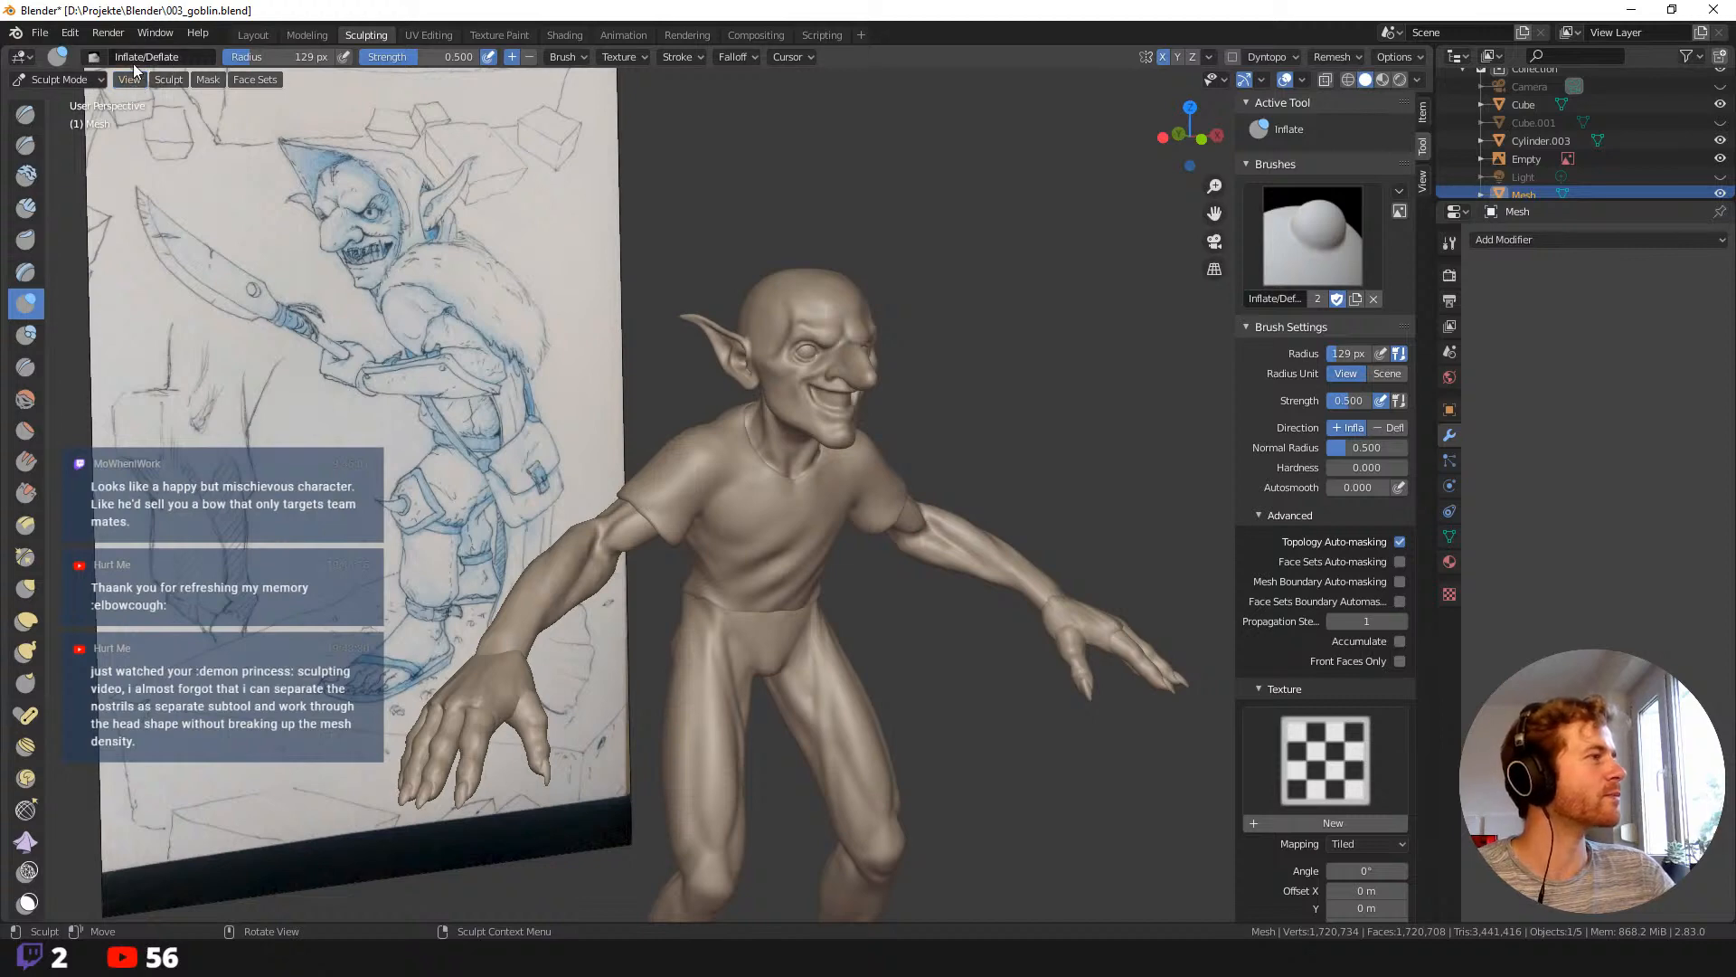
pyautogui.click(252, 34)
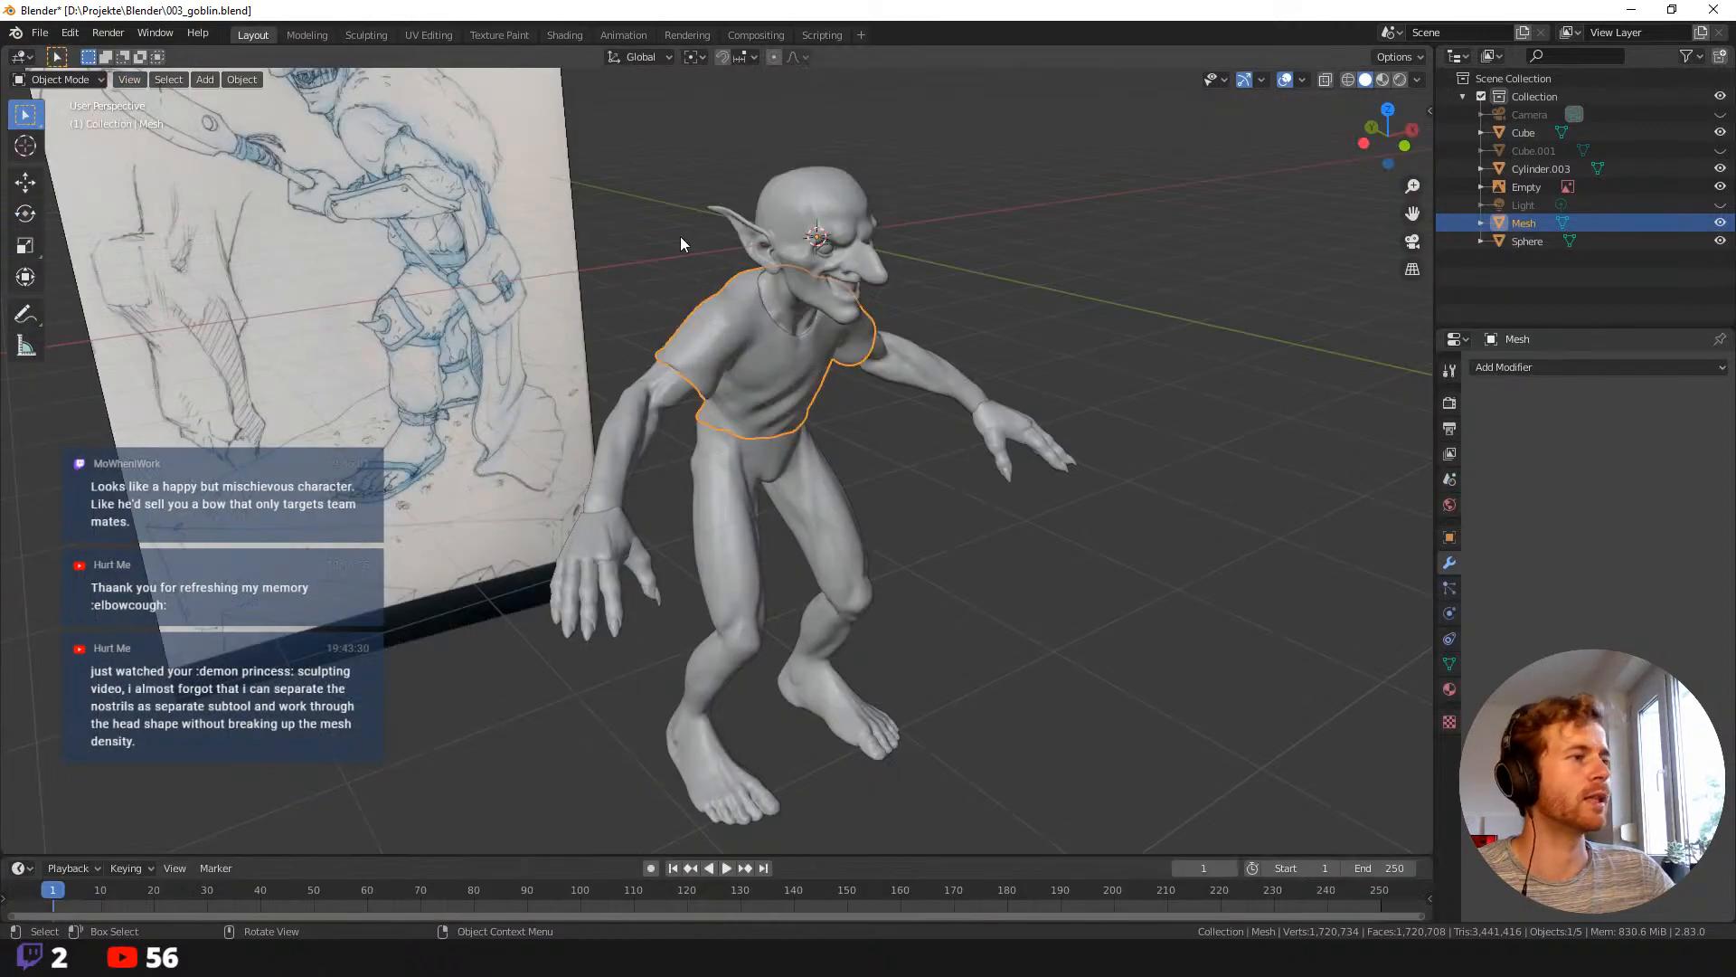
pyautogui.moveTo(680, 236)
pyautogui.mouseDown(button='middle')
pyautogui.moveTo(661, 190)
pyautogui.moveTo(586, 180)
pyautogui.moveTo(678, 176)
pyautogui.moveTo(671, 273)
pyautogui.moveTo(675, 258)
pyautogui.moveTo(696, 279)
pyautogui.moveTo(726, 229)
pyautogui.moveTo(687, 228)
pyautogui.mouseUp(button='middle')
pyautogui.click(658, 183)
pyautogui.scroll(3, 676, 258)
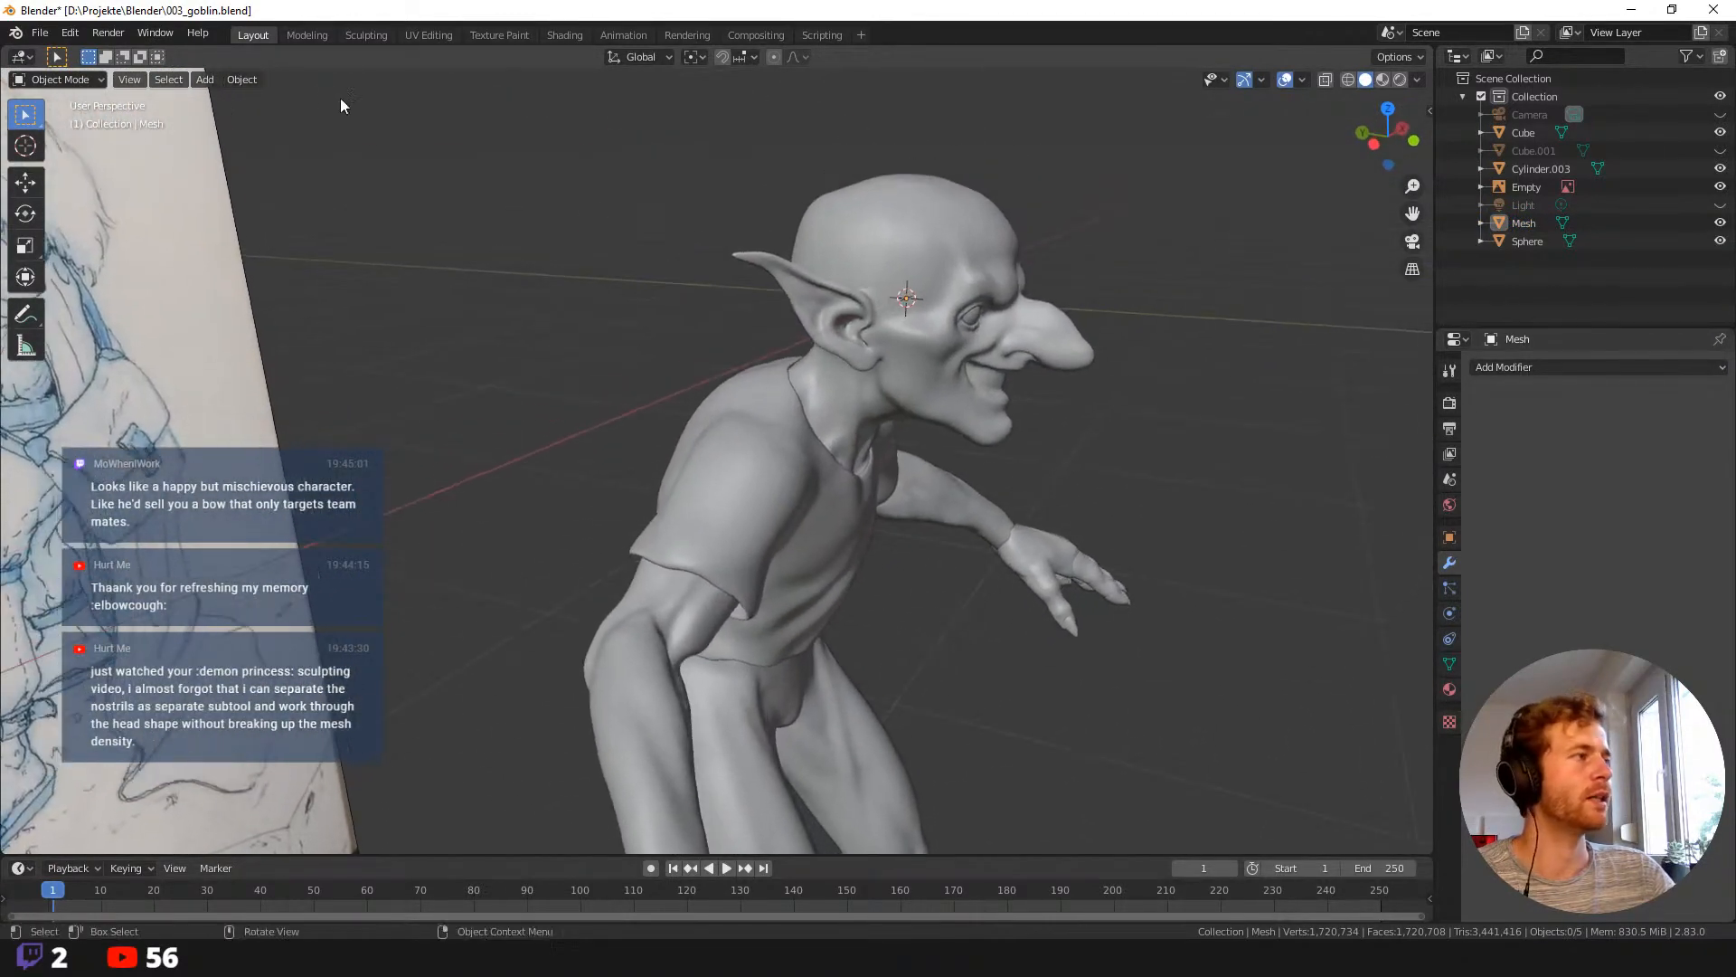
pyautogui.click(208, 79)
pyautogui.moveTo(298, 99)
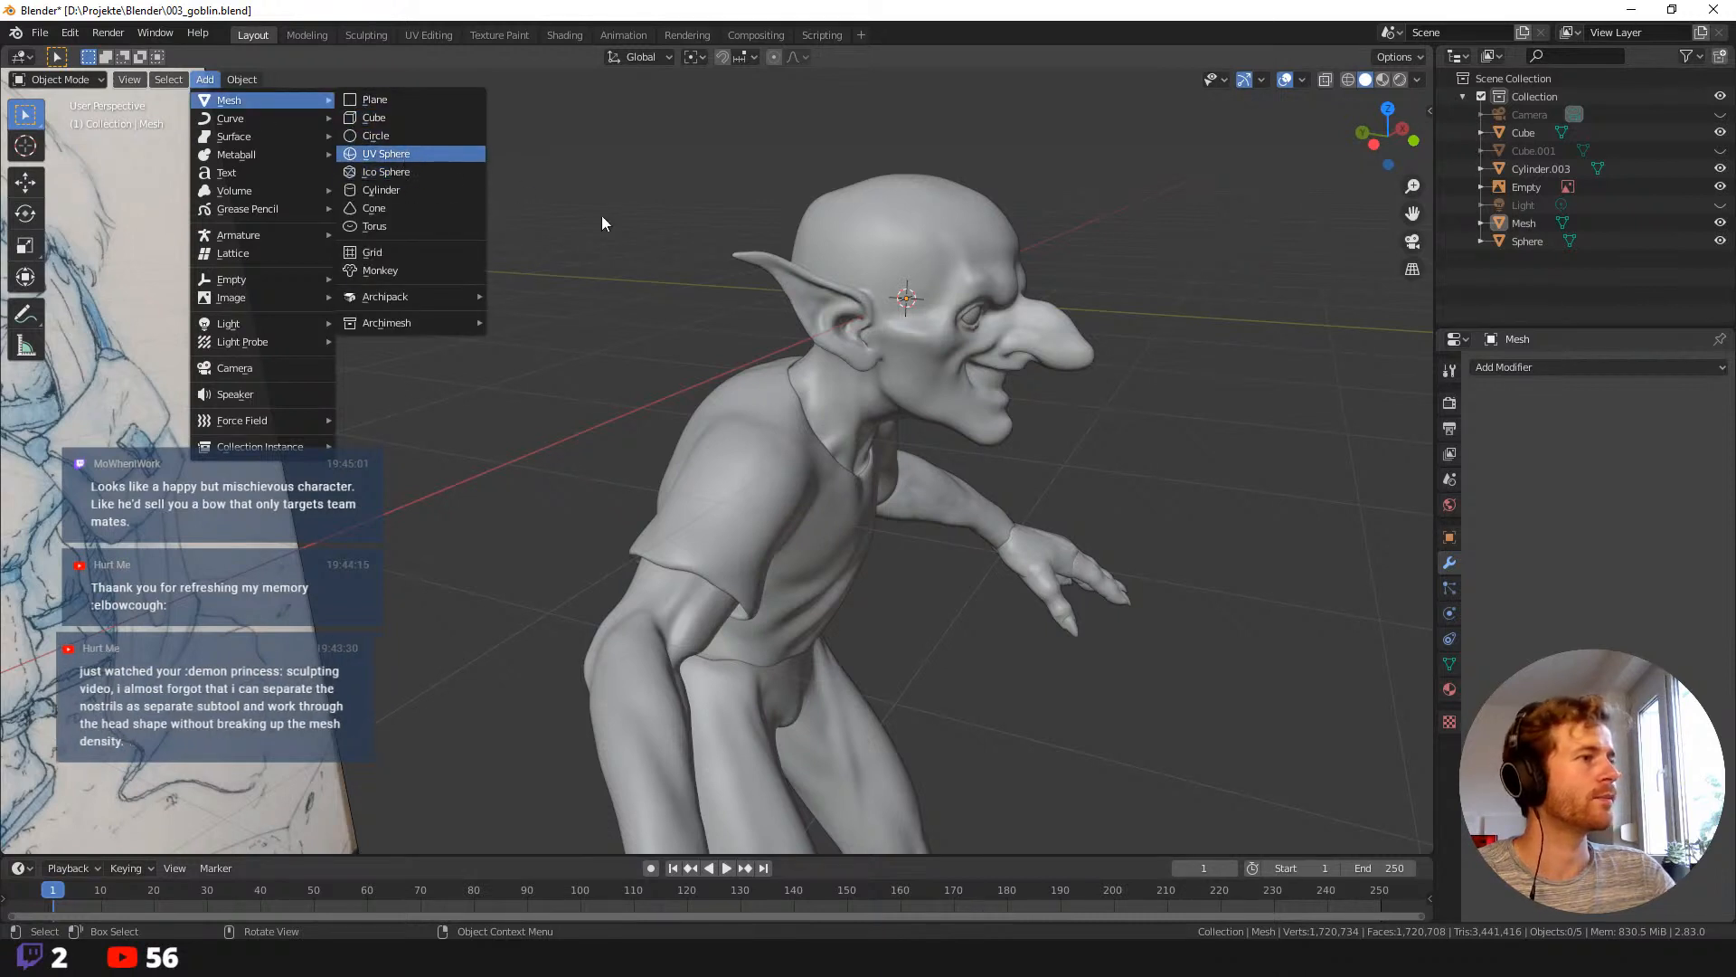
pyautogui.click(391, 154)
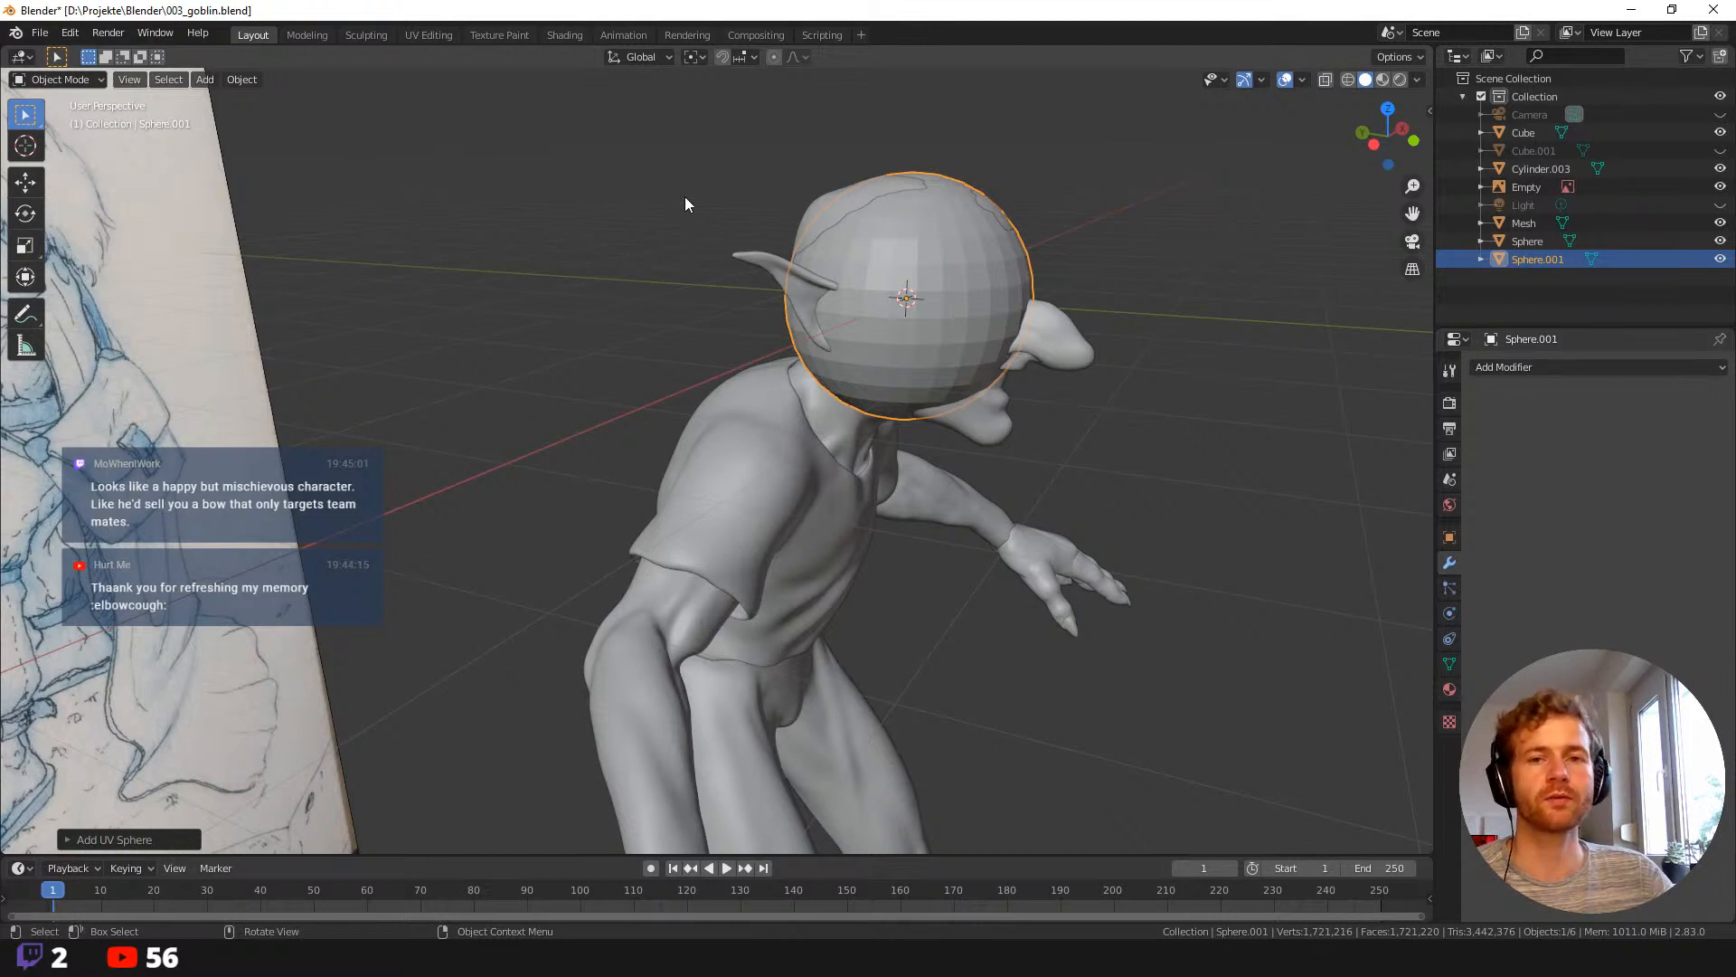
# Sculpt the new sphere into a rough hood around the head with the Grab brush at 146 px and 77 px radii.
pyautogui.moveTo(755, 288); pyautogui.dragTo(760, 240, button='middle')
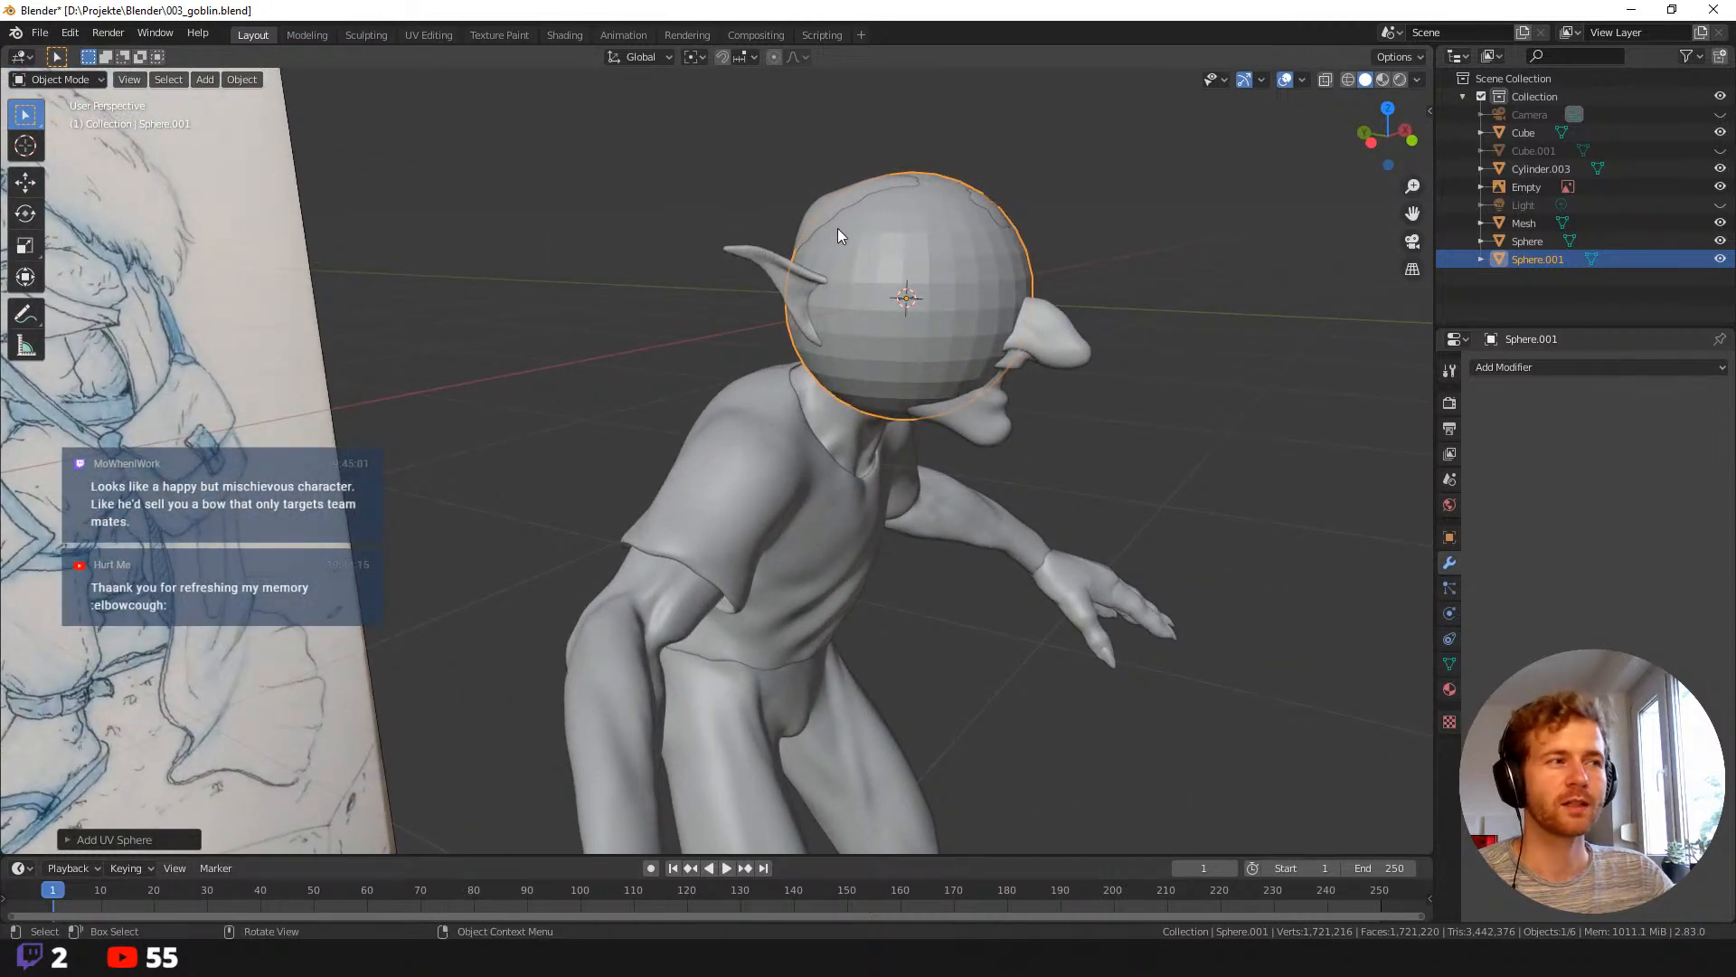
pyautogui.moveTo(844, 231)
pyautogui.mouseDown(button='middle')
pyautogui.moveTo(680, 193)
pyautogui.moveTo(723, 176)
pyautogui.moveTo(810, 272)
pyautogui.mouseUp(button='middle')
pyautogui.click(366, 34)
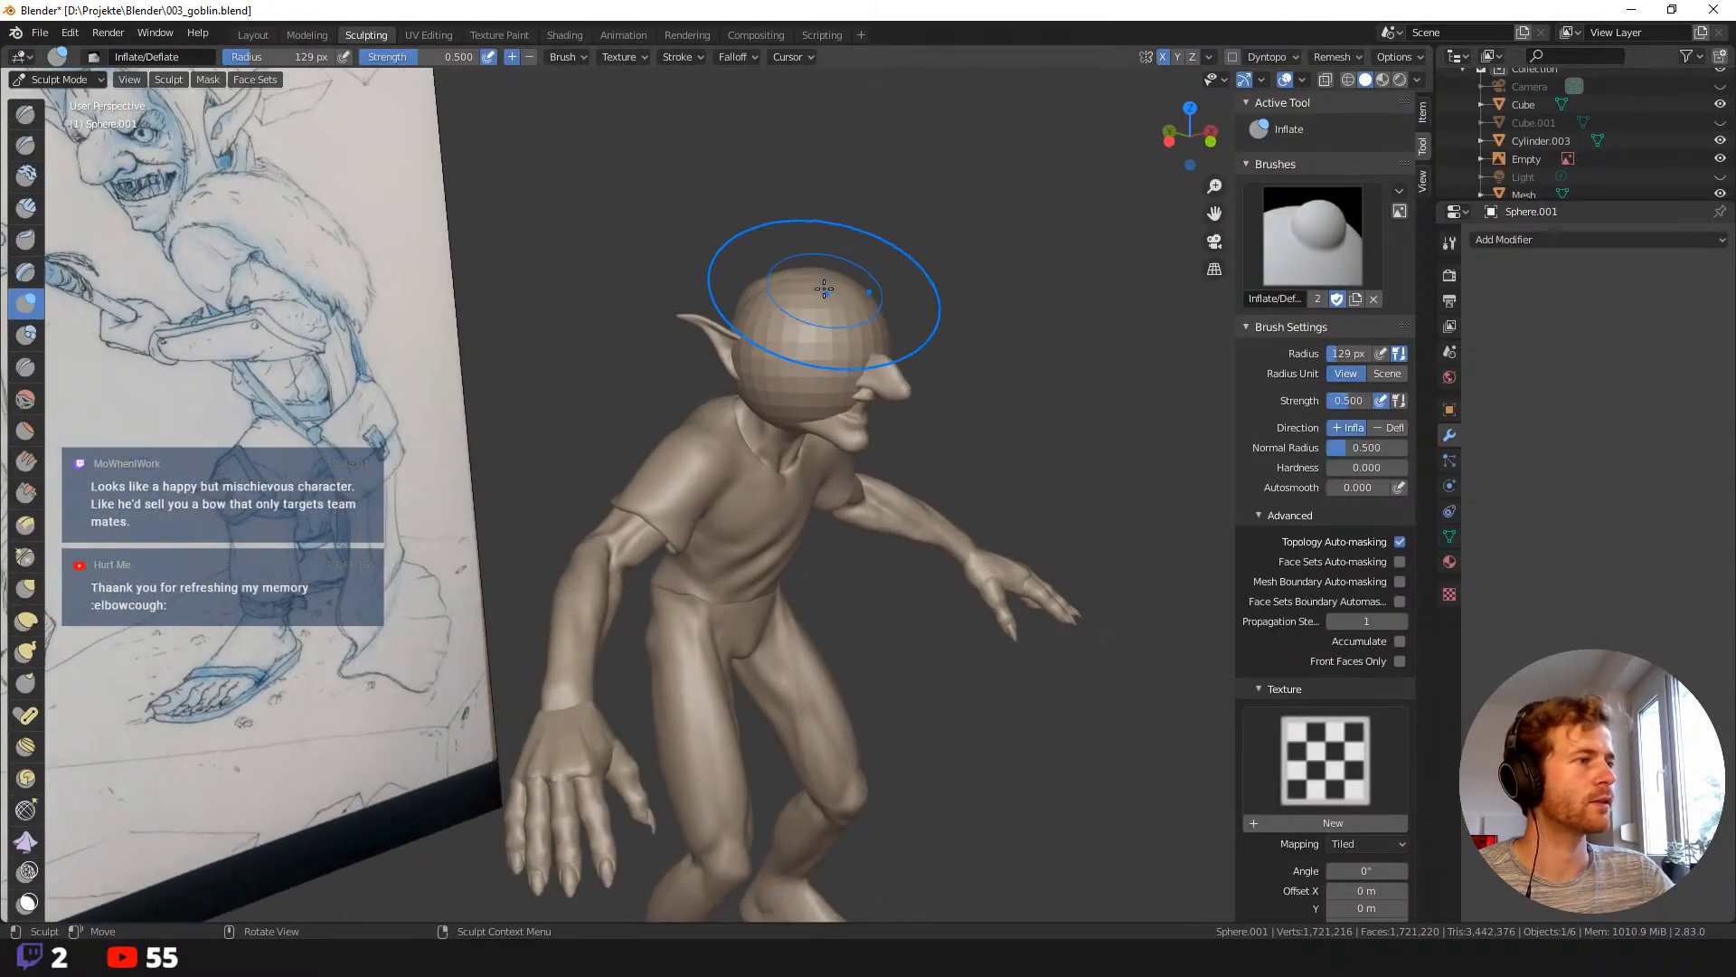
pyautogui.press('g')
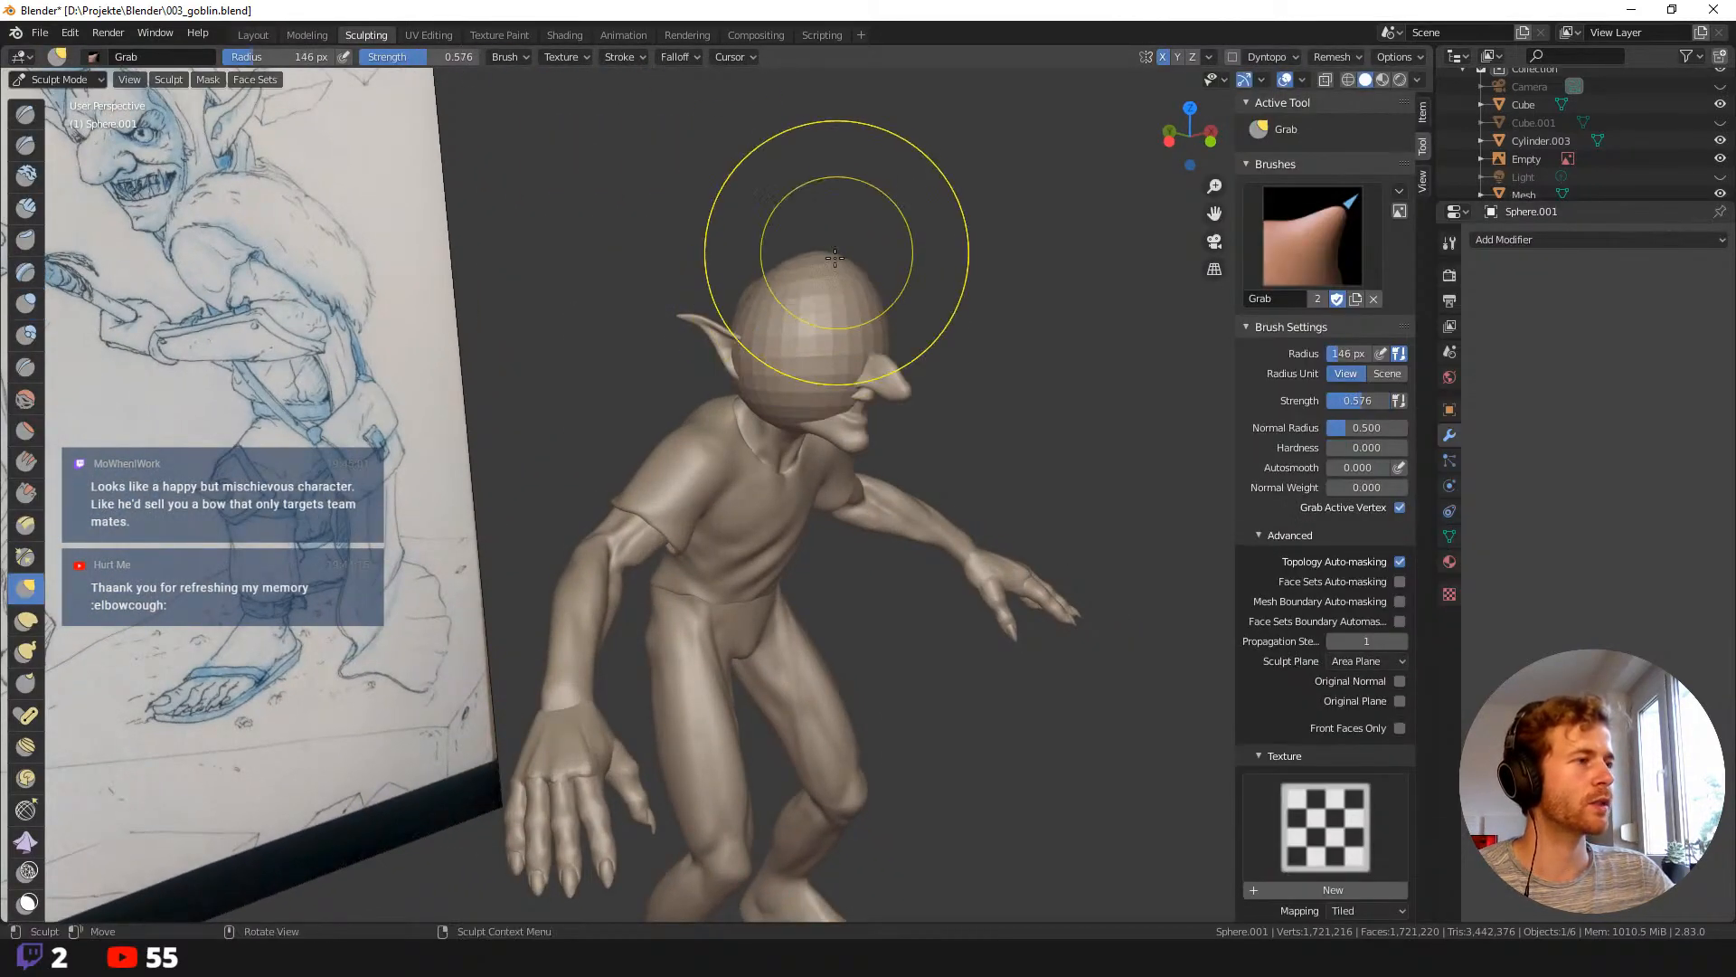
pyautogui.moveTo(834, 258)
pyautogui.mouseDown(button='middle')
pyautogui.moveTo(777, 379)
pyautogui.moveTo(773, 450)
pyautogui.moveTo(795, 415)
pyautogui.mouseUp(button='middle')
pyautogui.moveTo(837, 317); pyautogui.dragTo(871, 353, button='middle')
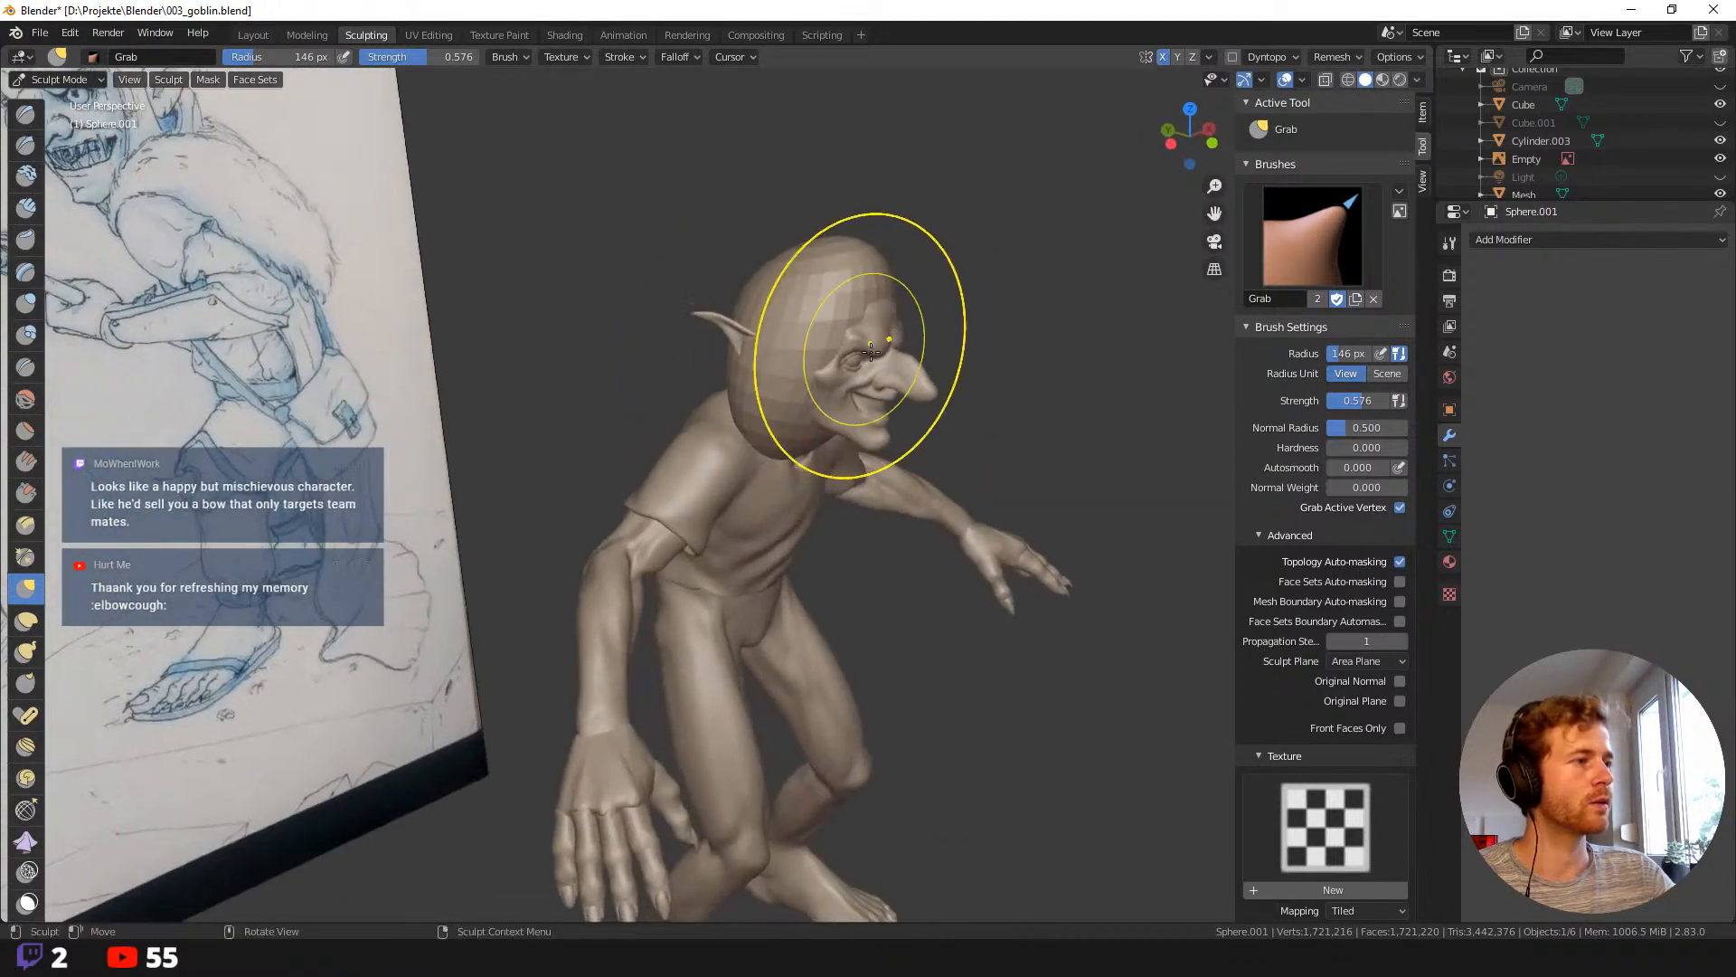
pyautogui.press('f')
pyautogui.click(808, 355)
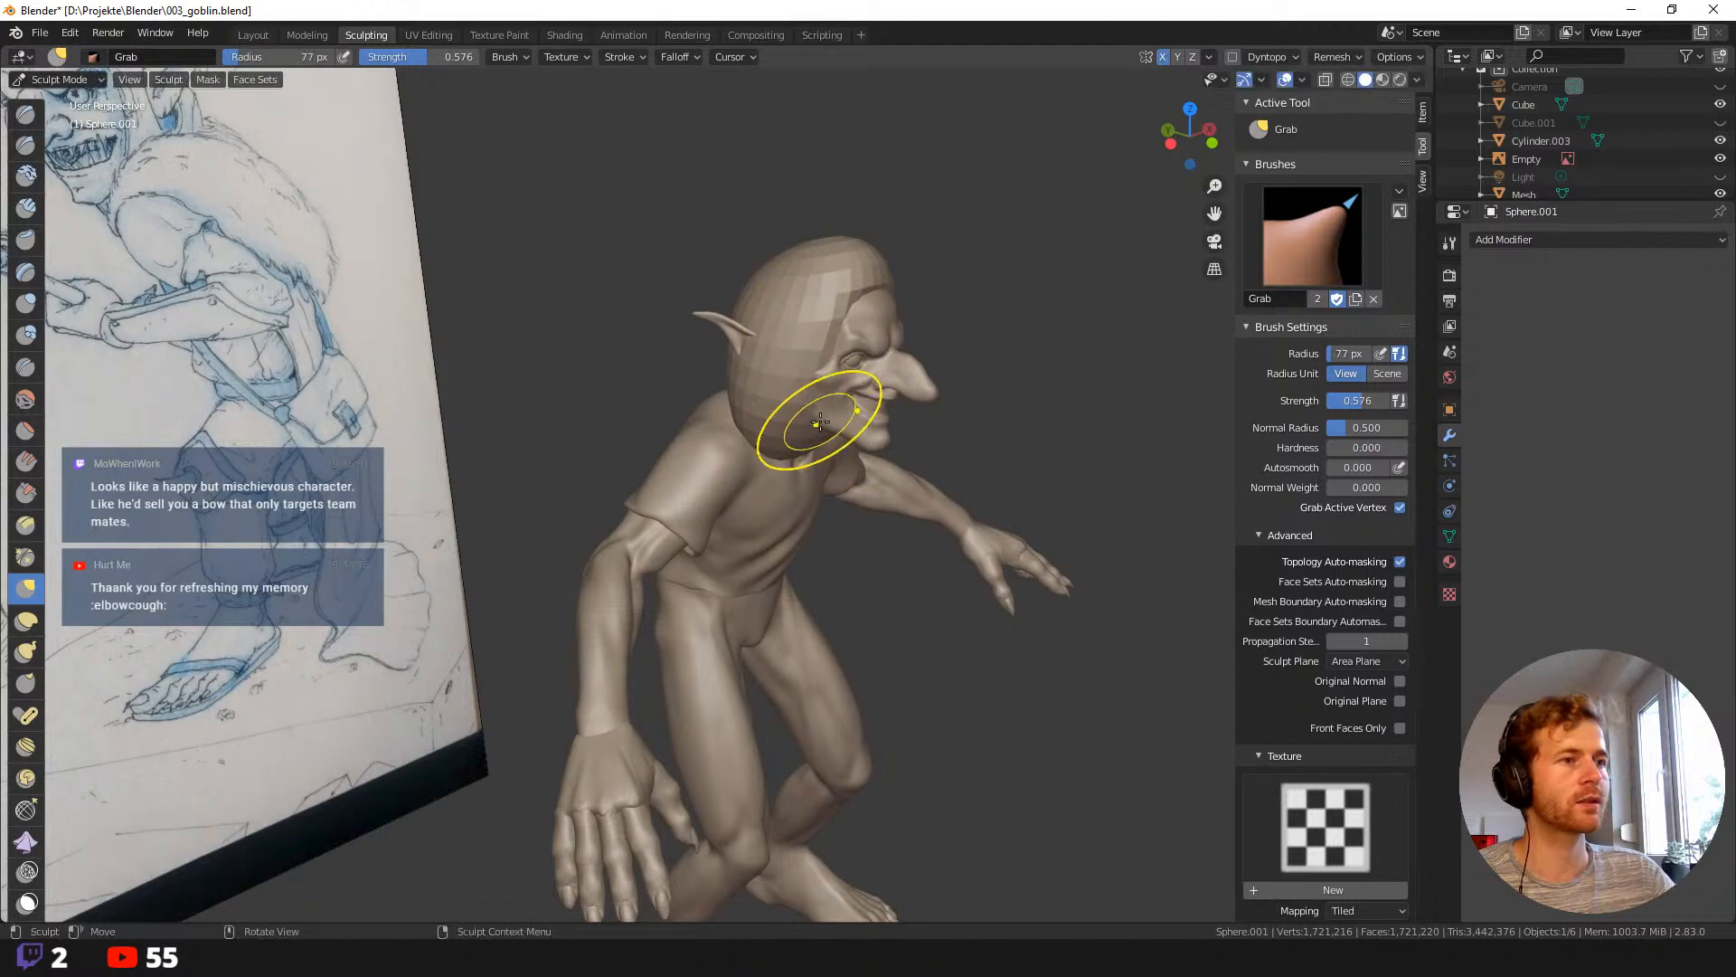
pyautogui.moveTo(1192, 136); pyautogui.dragTo(1176, 137)
# Remesh the hood sphere at a 0.1 m voxel size and once more with a smaller voxel size.
pyautogui.click(1333, 56)
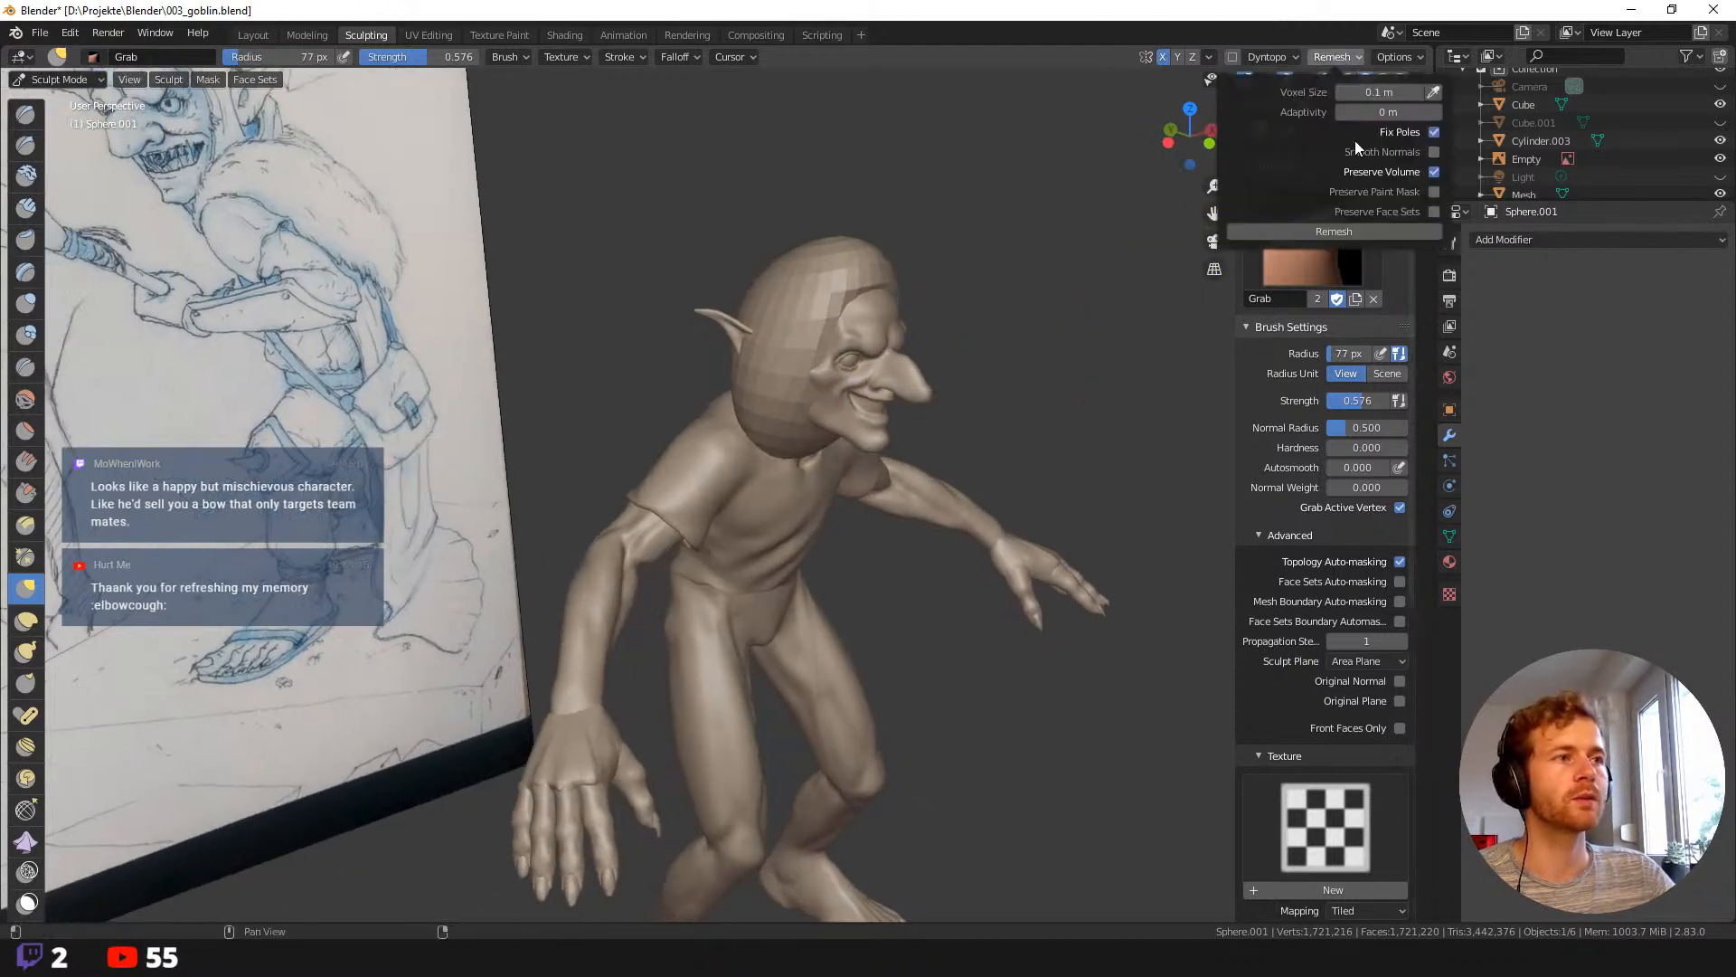
pyautogui.click(1342, 234)
pyautogui.keyDown('ctrl'); pyautogui.moveTo(792, 154); pyautogui.dragTo(728, 126, button='middle'); pyautogui.keyUp('ctrl')
pyautogui.click(1339, 57)
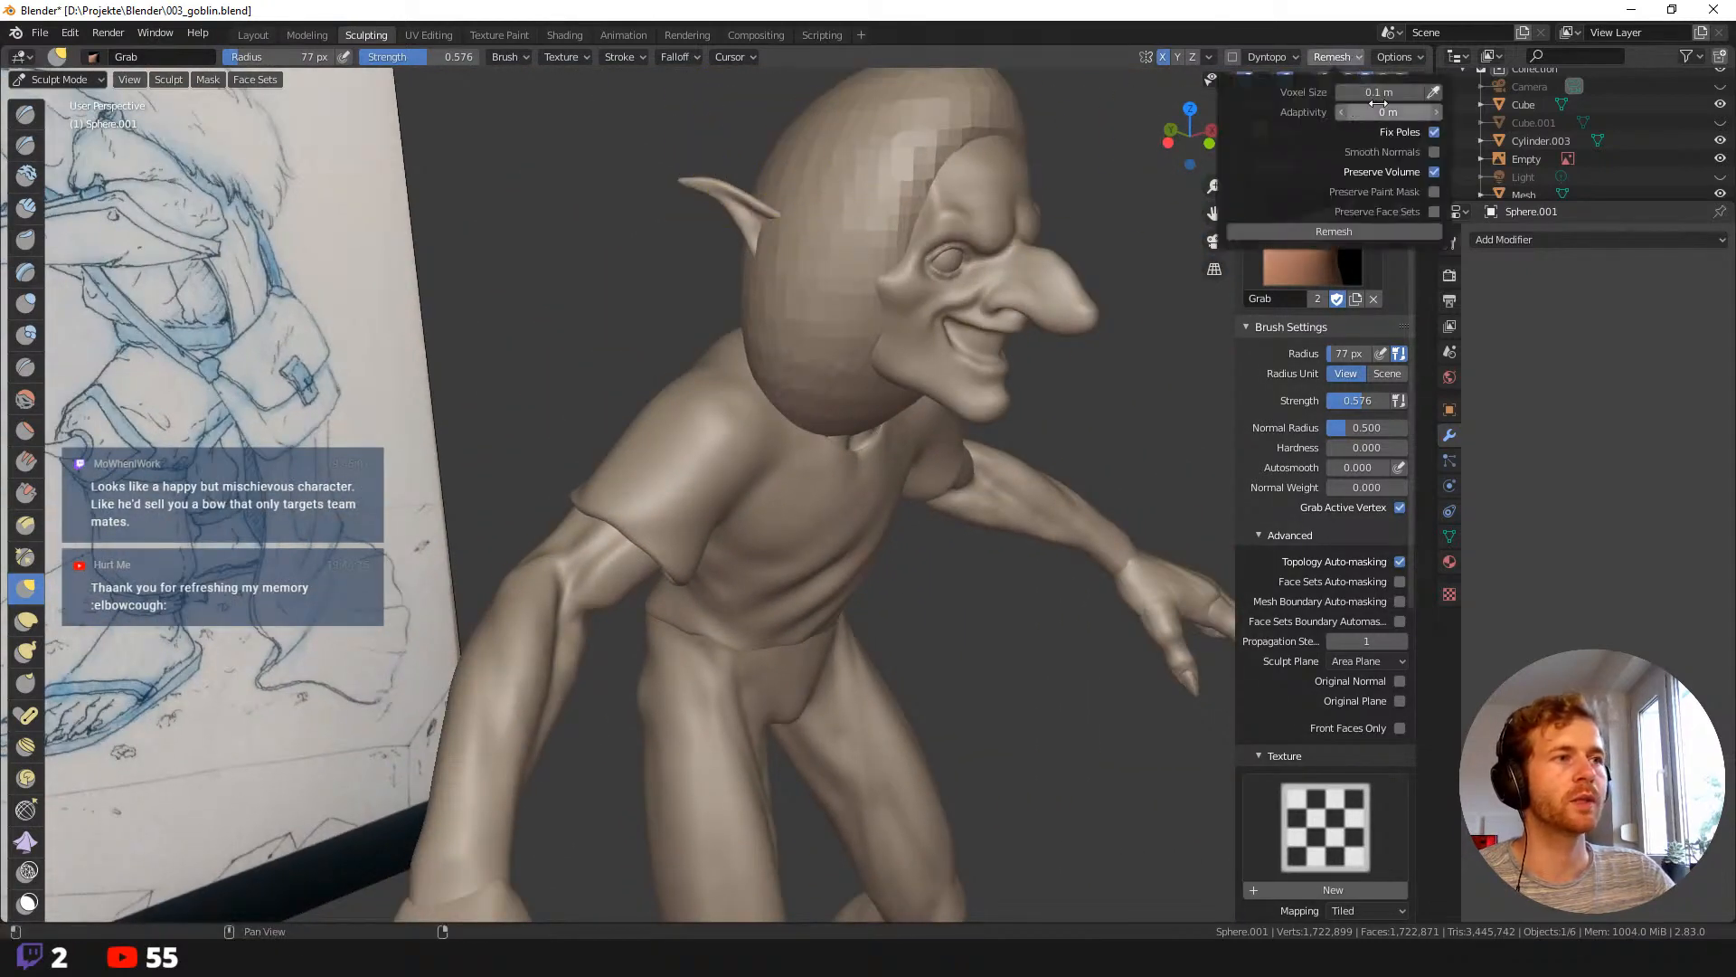
pyautogui.click(1378, 99)
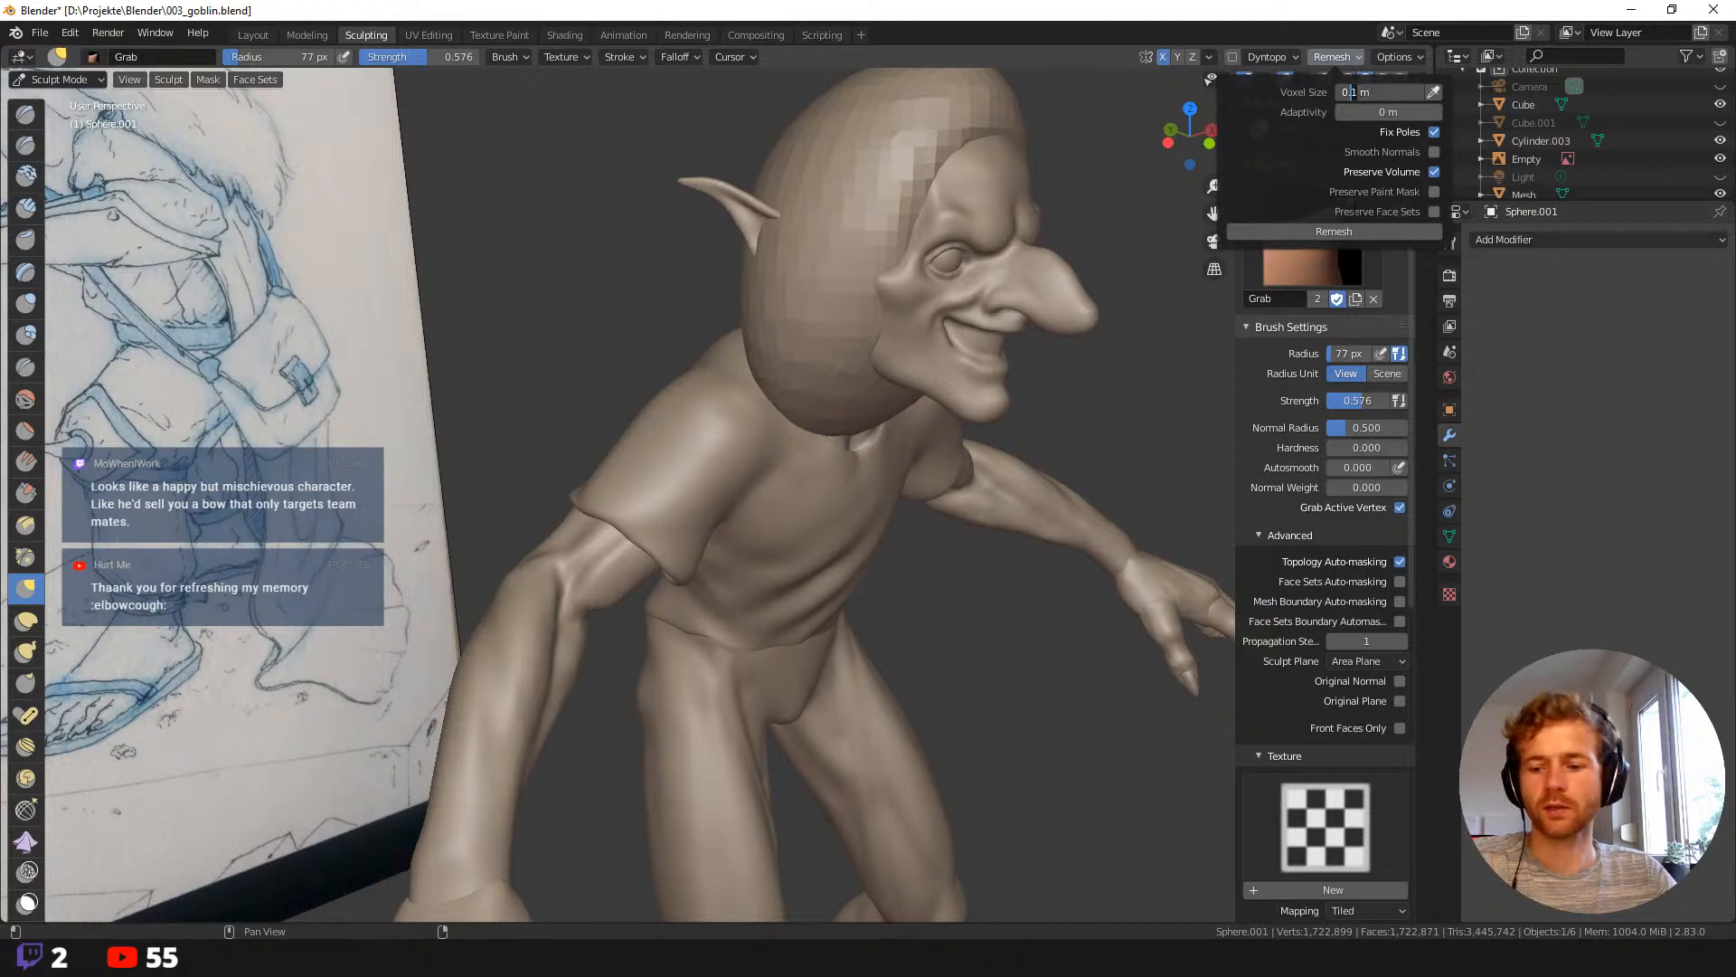
pyautogui.click(1341, 234)
pyautogui.moveTo(667, 225); pyautogui.dragTo(552, 371, button='middle')
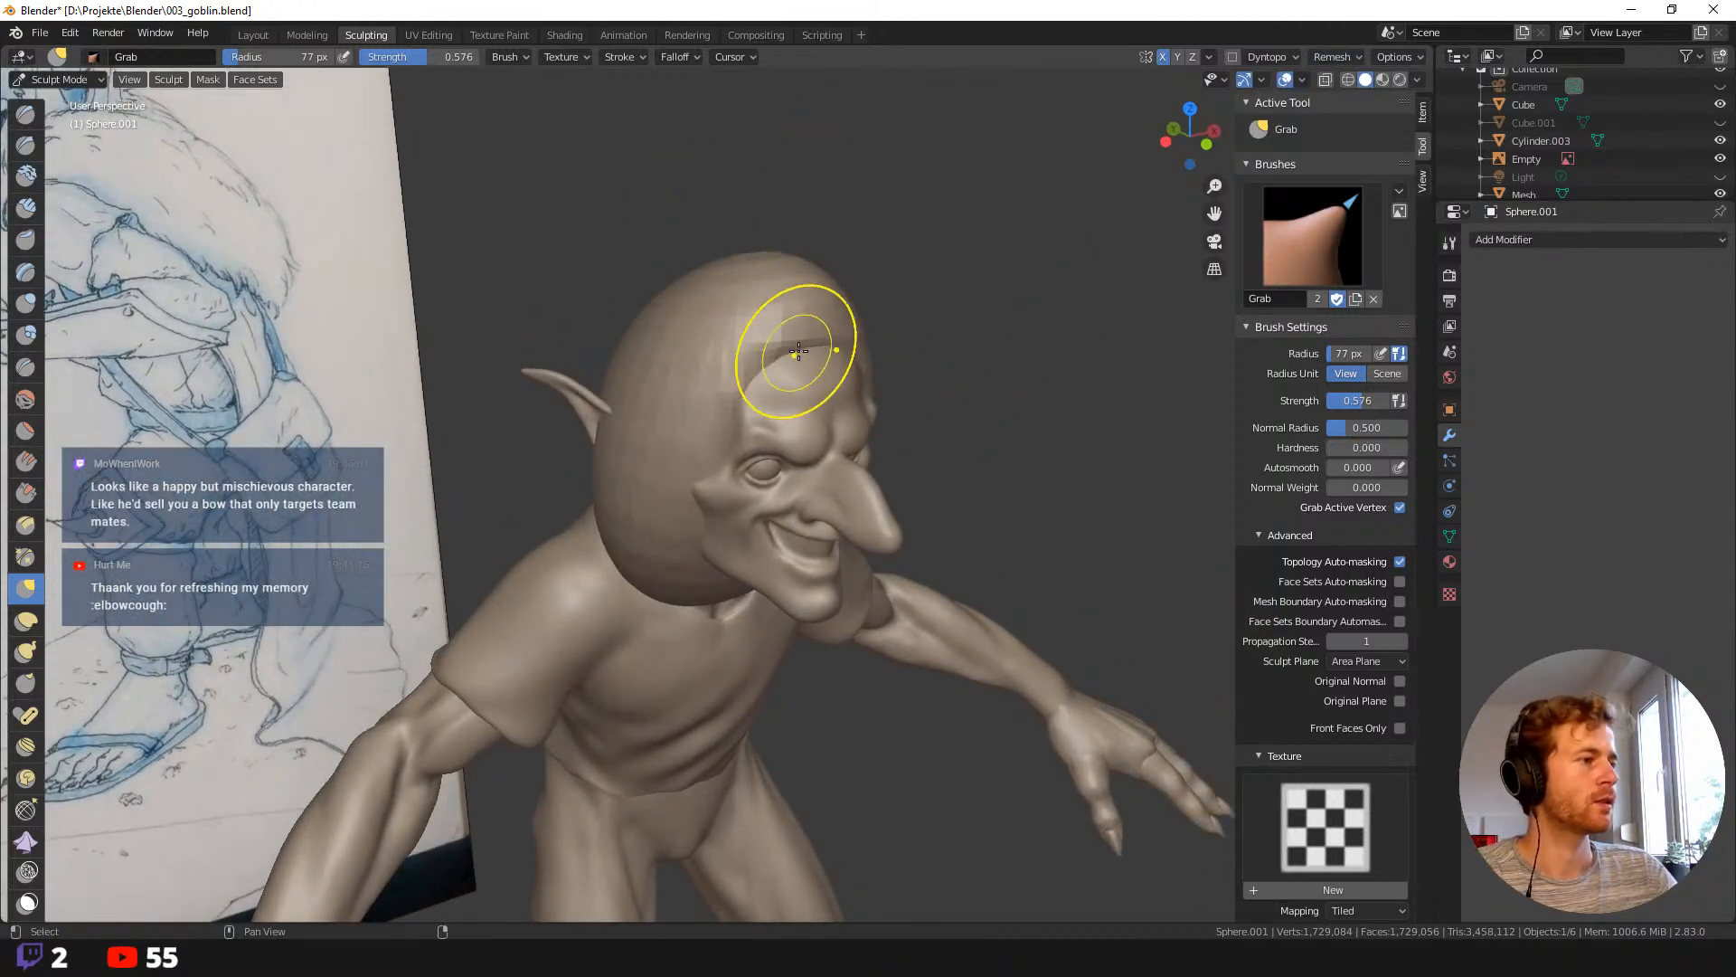
# Pull the hood's upper front forward over the forehead into a tip with the Grab brush at a 139 px radius.
pyautogui.keyDown('shift'); pyautogui.moveTo(798, 350); pyautogui.dragTo(900, 285, button='middle'); pyautogui.keyUp('shift')
pyautogui.press('f')
pyautogui.click(863, 327)
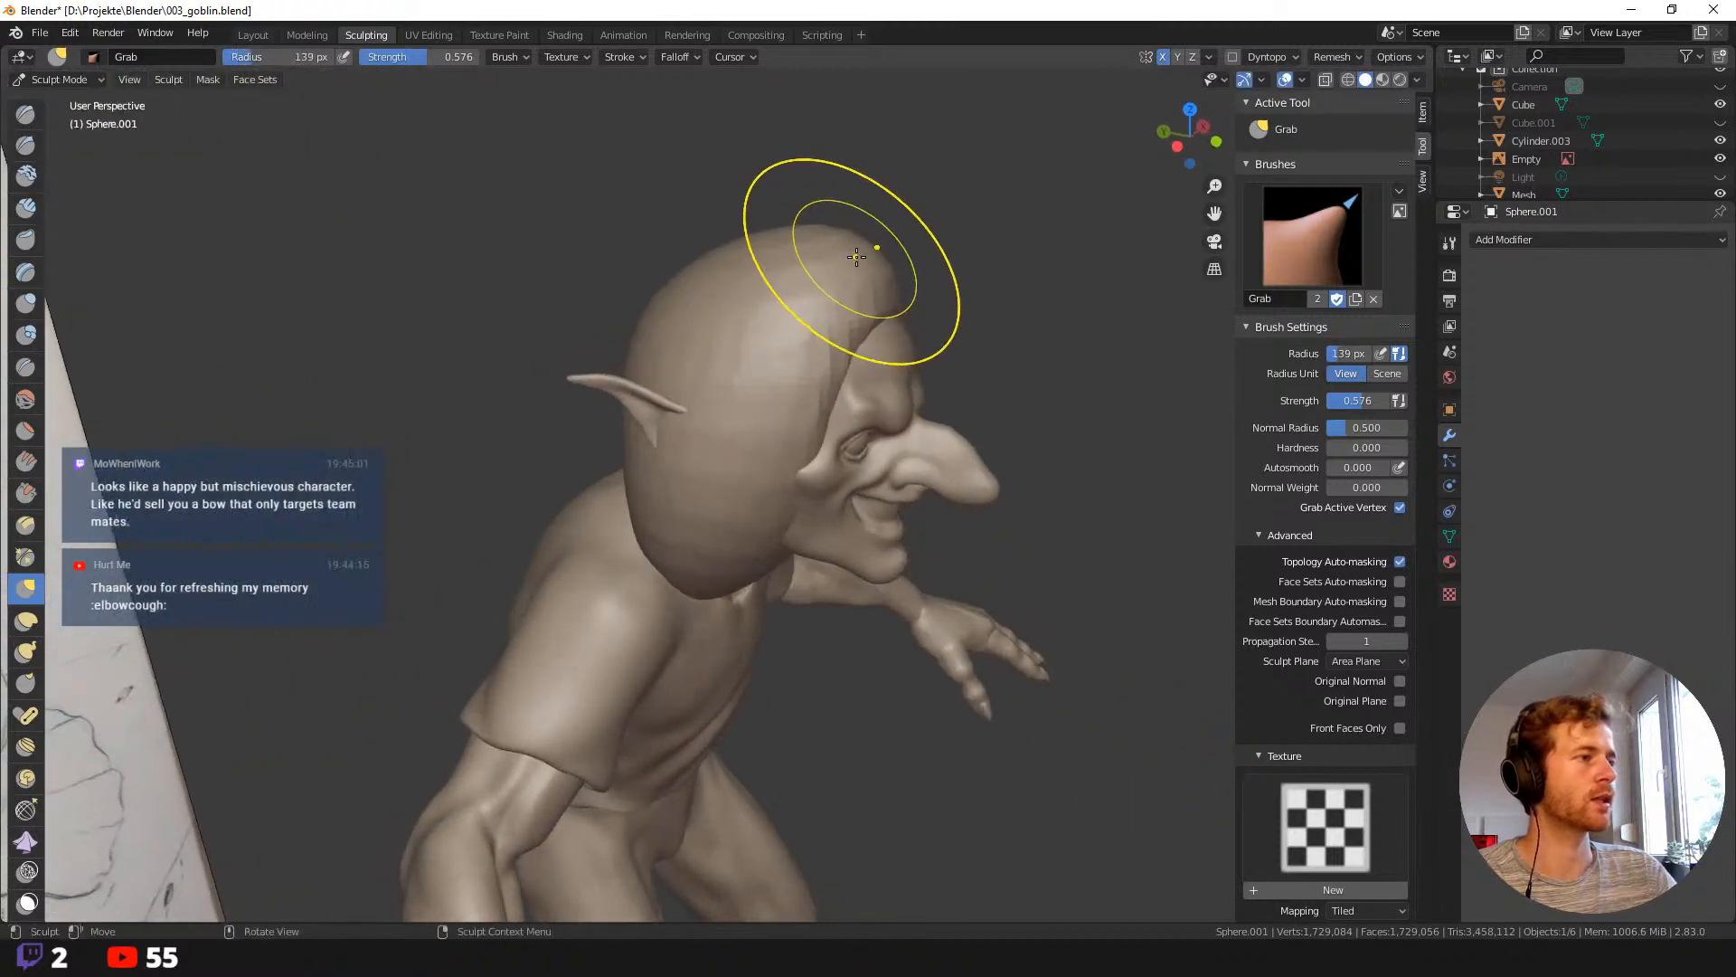
pyautogui.moveTo(856, 257)
pyautogui.mouseDown()
pyautogui.moveTo(880, 237)
pyautogui.moveTo(930, 240)
pyautogui.mouseUp()
pyautogui.moveTo(929, 240); pyautogui.dragTo(883, 310, button='middle')
pyautogui.scroll(2, 804, 339)
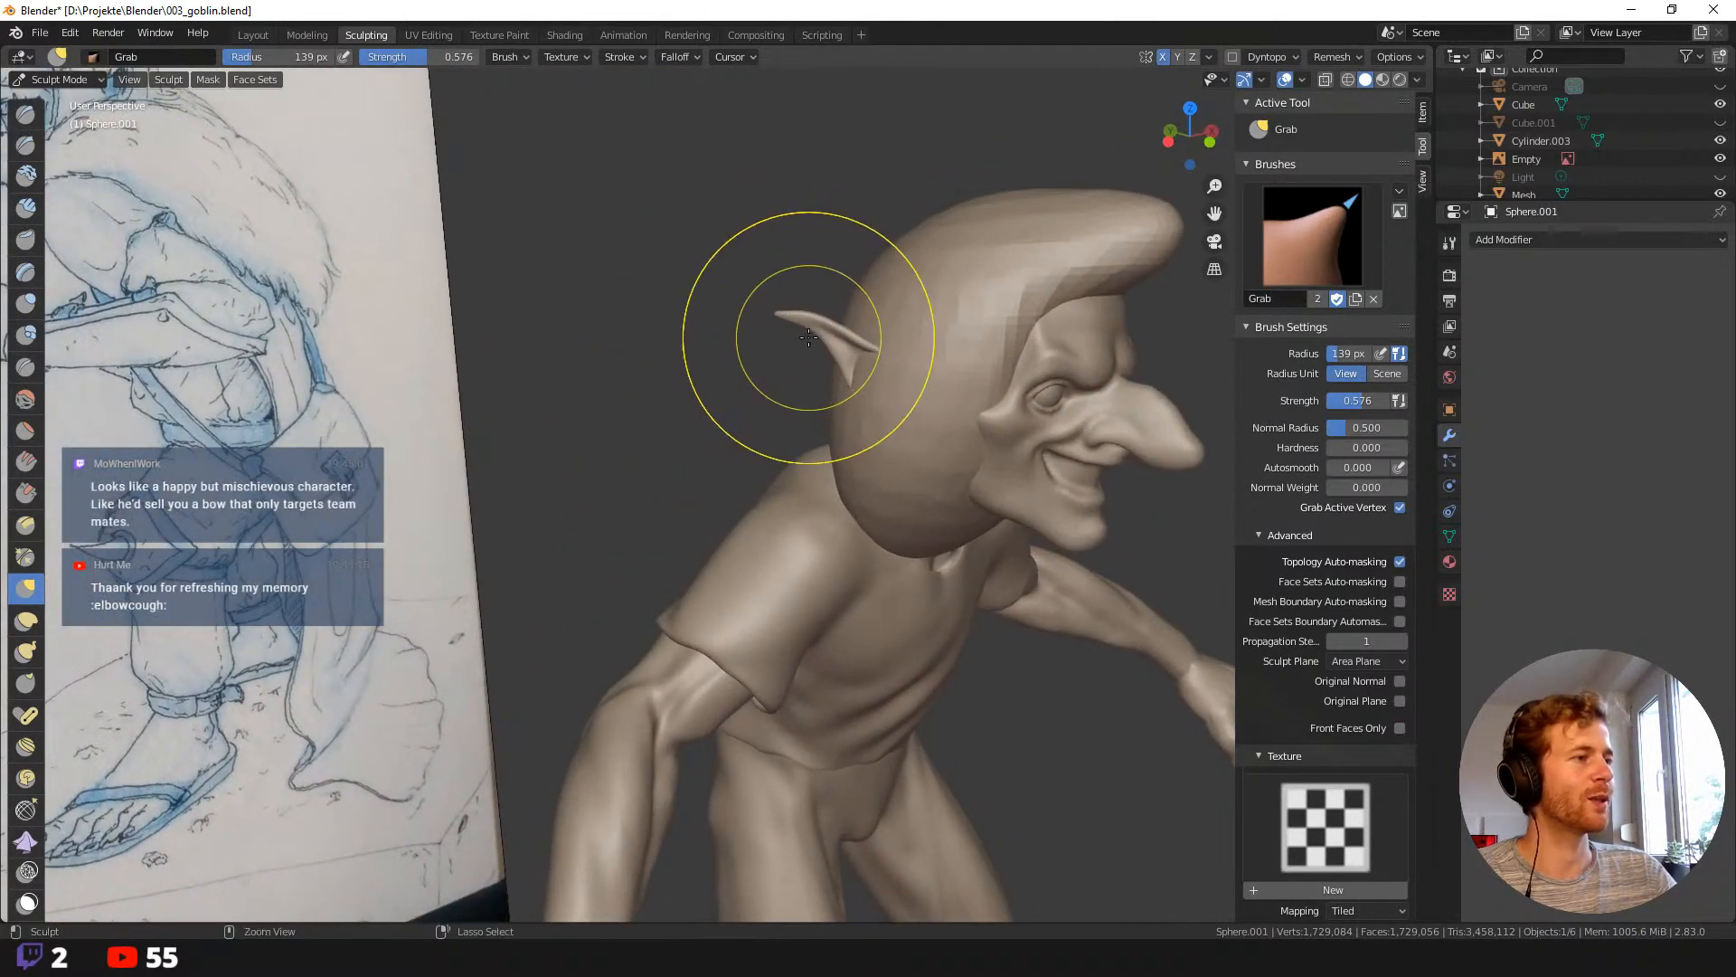
# Reduce the brush radius to 63 px, switch to the Draw Sharp brush and view the hood from the front and side.
pyautogui.scroll(-3, 808, 337)
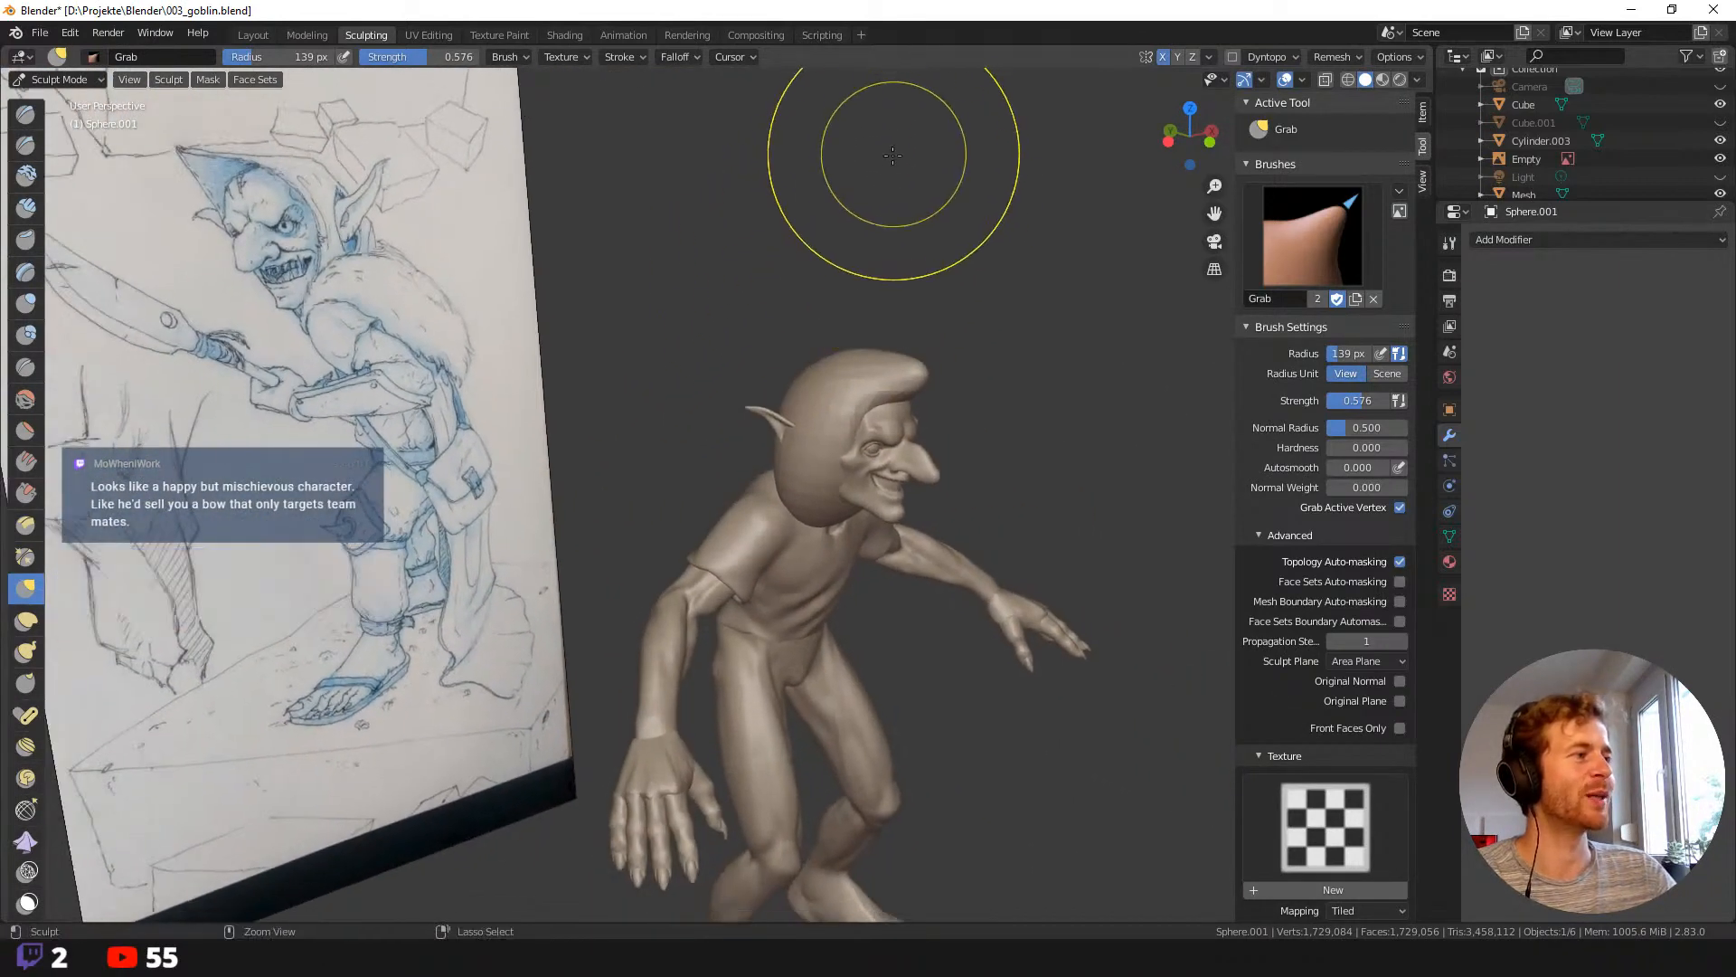
pyautogui.moveTo(989, 89)
pyautogui.keyDown('ctrl'); pyautogui.mouseDown(button='middle')
pyautogui.moveTo(986, 195)
pyautogui.moveTo(980, 145)
pyautogui.mouseUp(button='middle'); pyautogui.keyUp('ctrl')
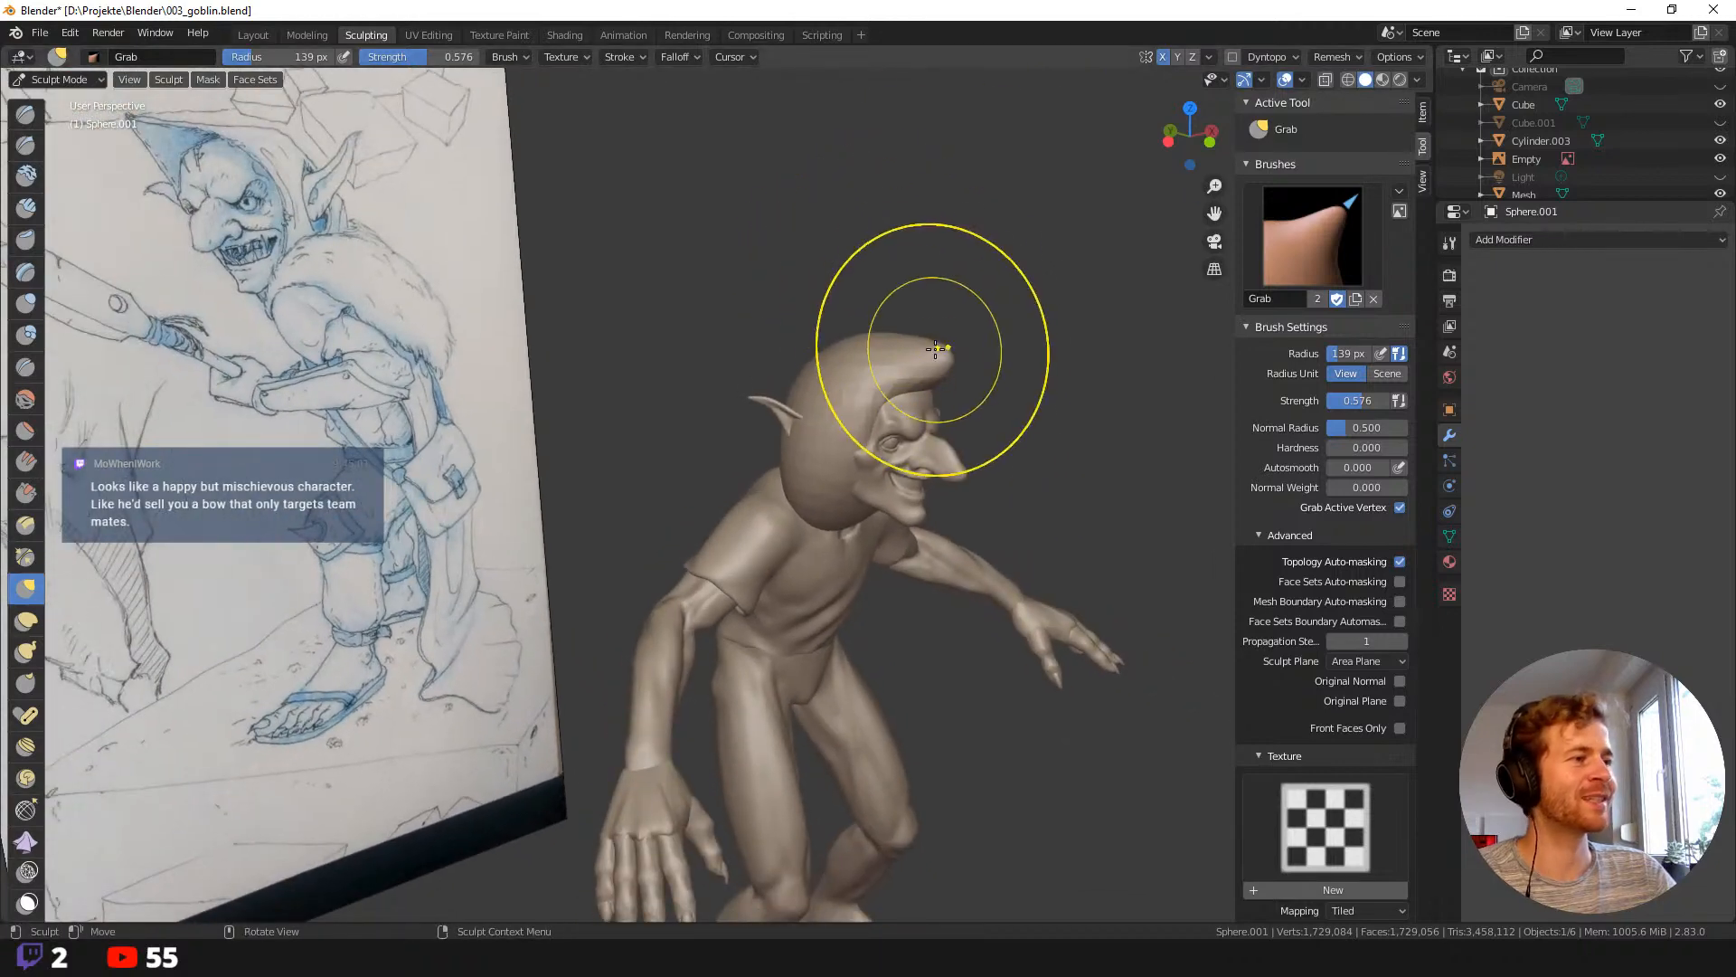
pyautogui.press('f')
pyautogui.click(924, 363)
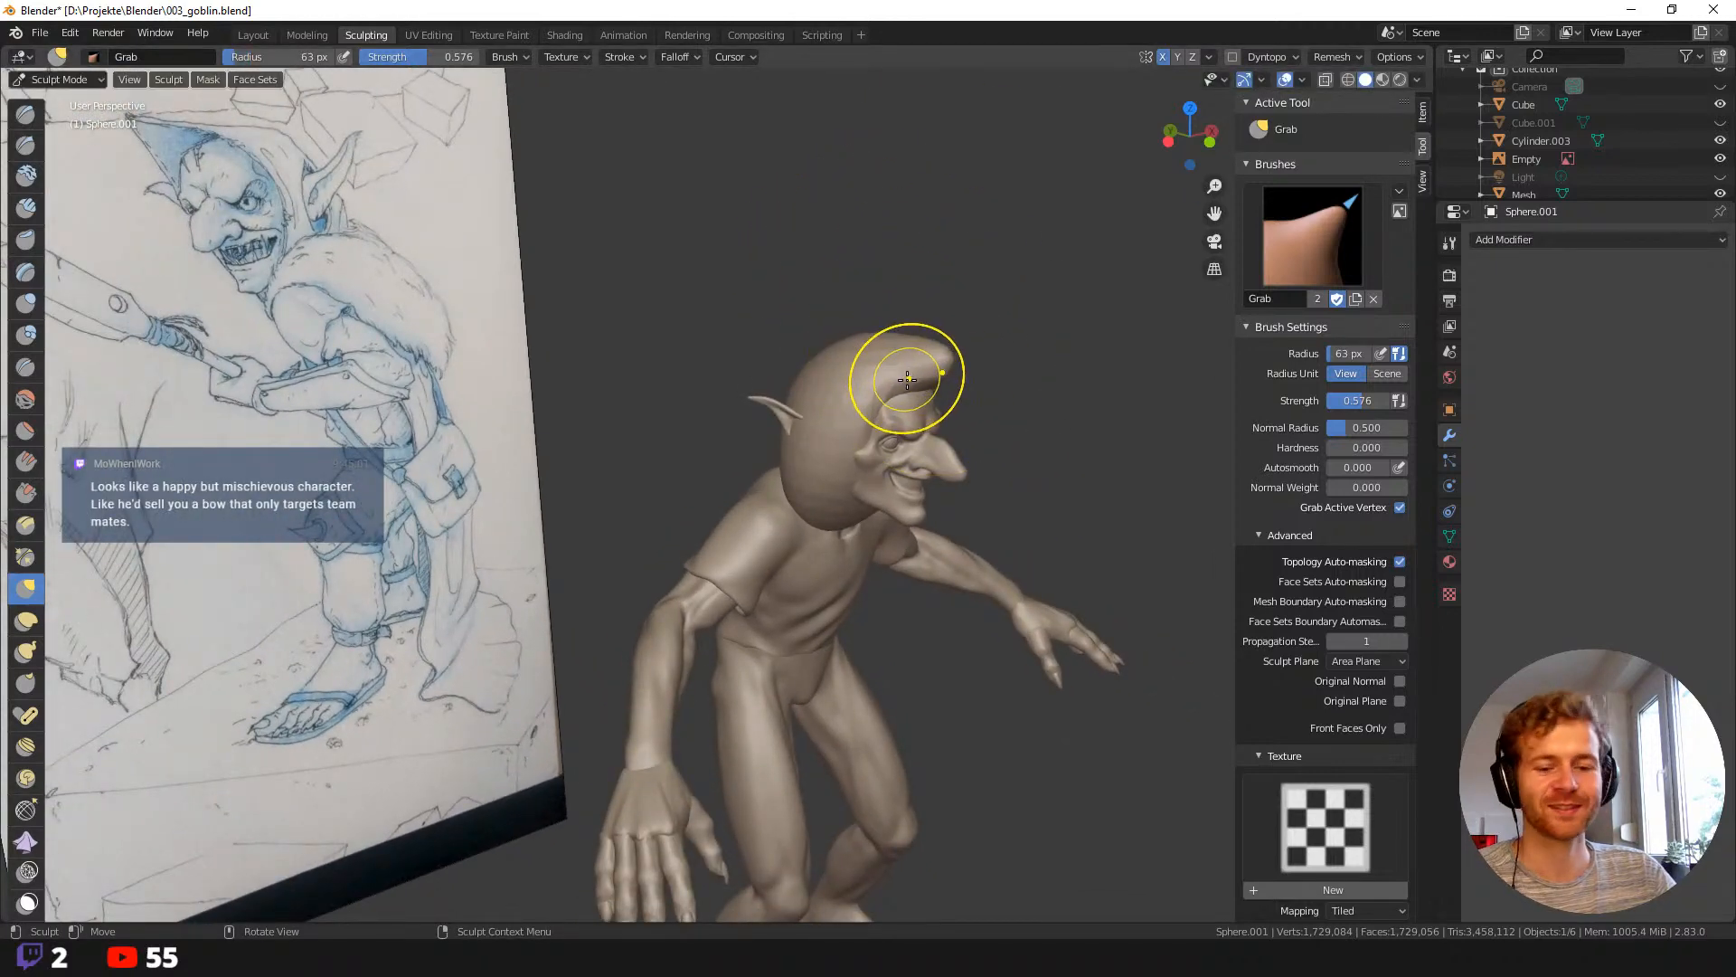
pyautogui.hotkey('shift', 'space')
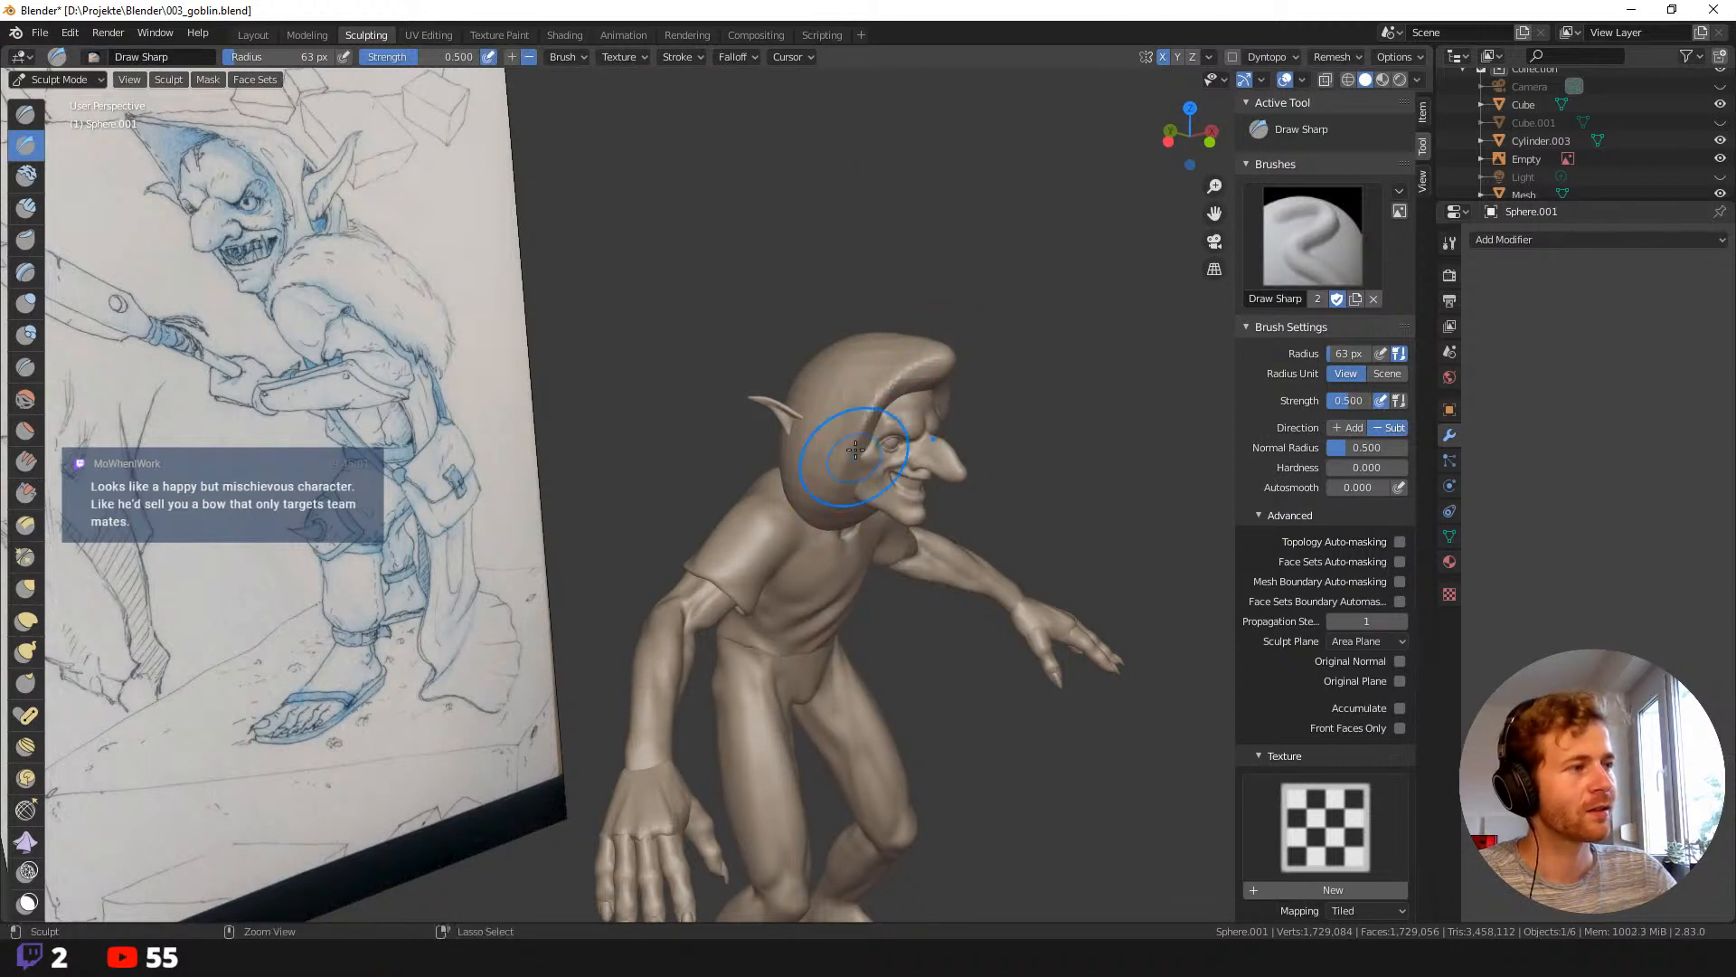
pyautogui.moveTo(950, 558); pyautogui.dragTo(896, 449, button='middle')
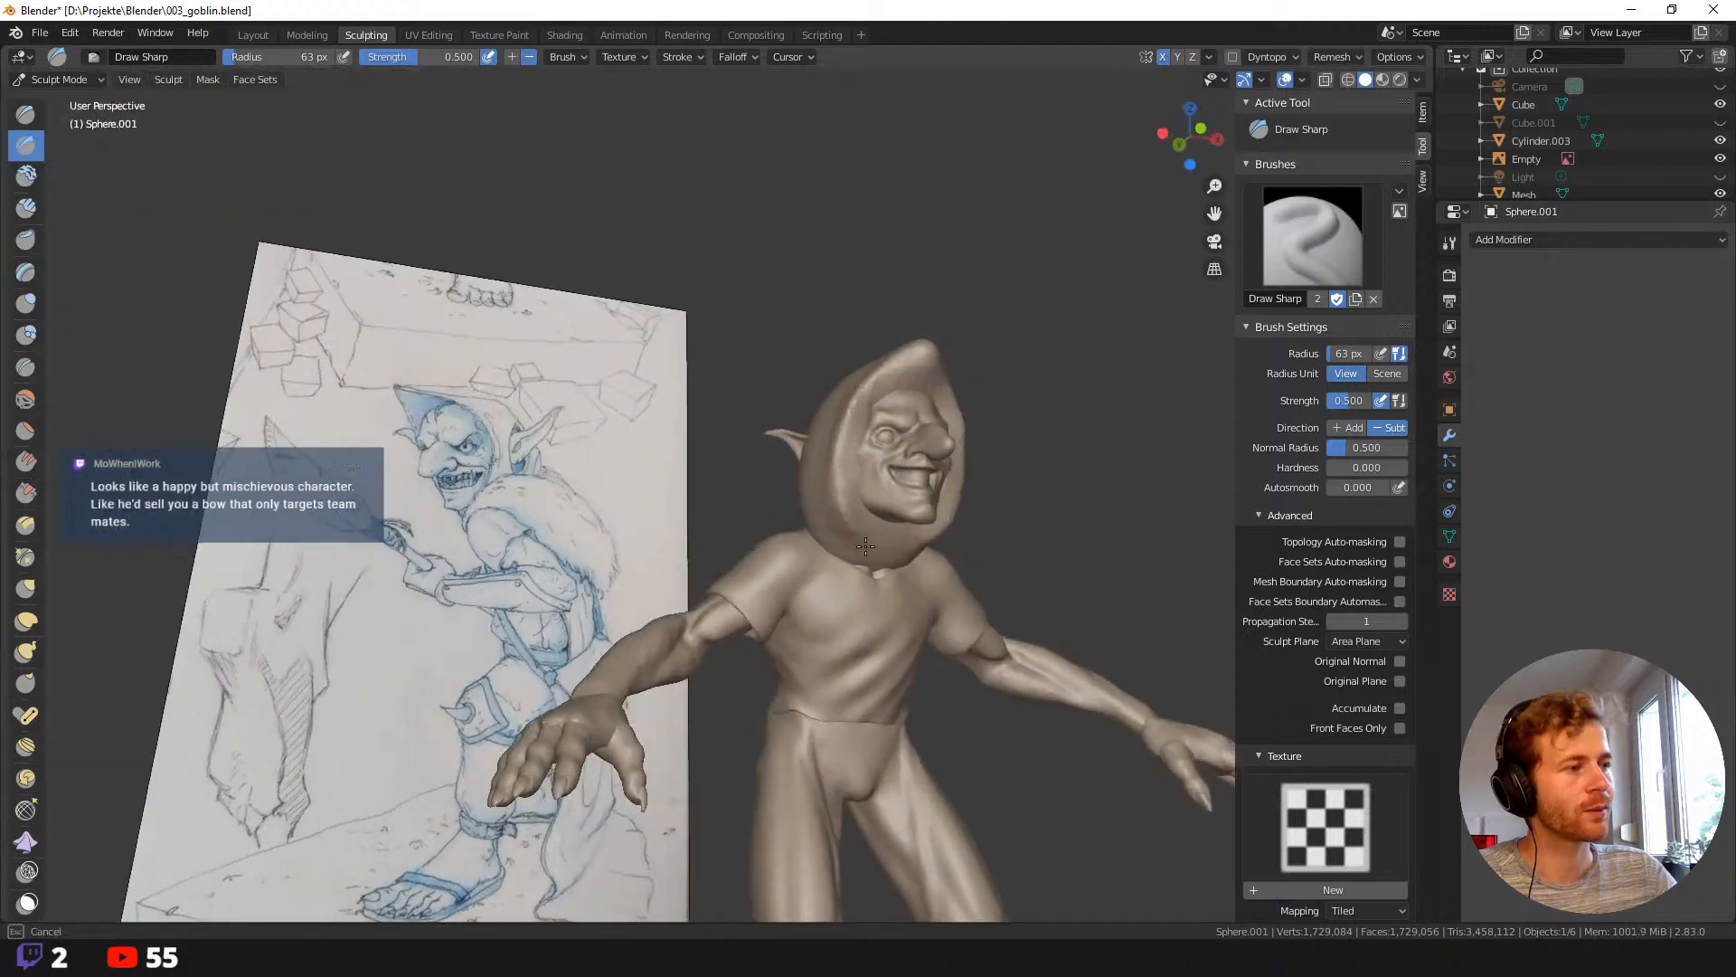
pyautogui.moveTo(876, 543); pyautogui.dragTo(914, 380, button='middle')
pyautogui.moveTo(841, 474)
pyautogui.mouseDown(button='middle')
pyautogui.moveTo(834, 444)
pyautogui.moveTo(768, 457)
pyautogui.mouseUp(button='middle')
# Pull the back of the hood down and outward over the neck with the Grab brush at a 112 px radius.
pyautogui.press('g')
pyautogui.press('f')
pyautogui.click(845, 474)
pyautogui.press('f')
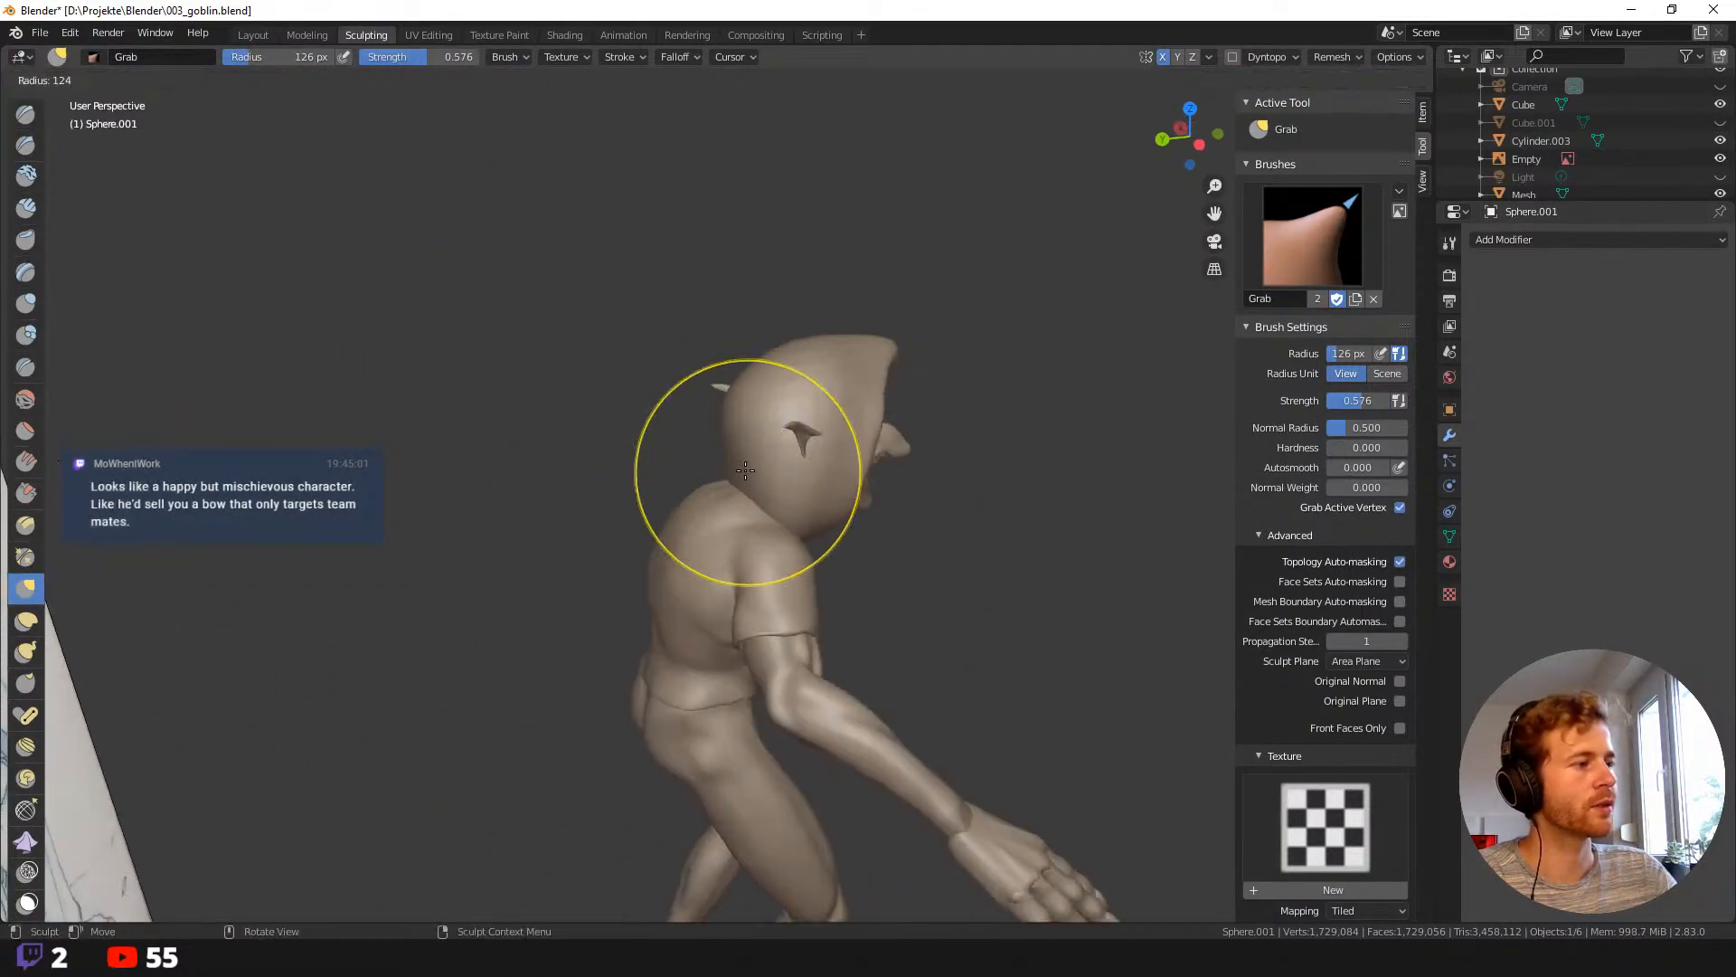
pyautogui.click(845, 474)
pyautogui.moveTo(724, 463)
pyautogui.mouseDown()
pyautogui.moveTo(682, 502)
pyautogui.moveTo(690, 486)
pyautogui.mouseUp()
pyautogui.moveTo(752, 443); pyautogui.dragTo(705, 420, button='middle')
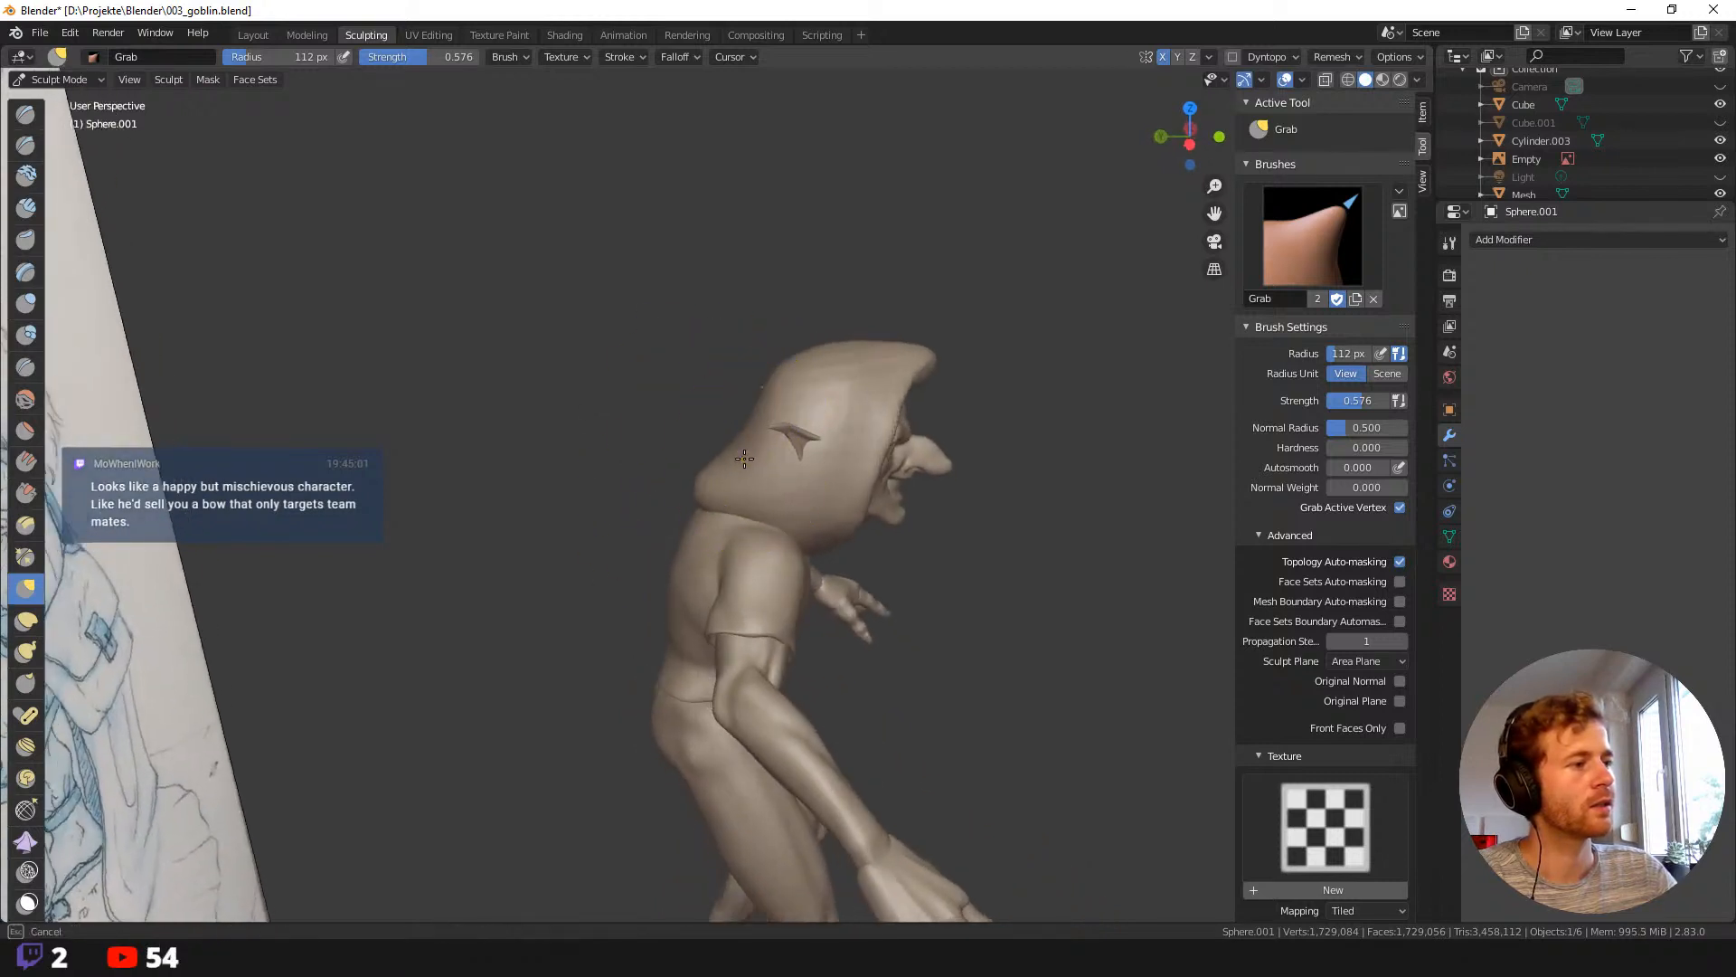
# Draw the hood's front tip into a sharper point with the Grab brush at 88 px and 62 px radii.
pyautogui.press('f')
pyautogui.click(878, 339)
pyautogui.moveTo(837, 311)
pyautogui.mouseDown(button='middle')
pyautogui.moveTo(261, 192)
pyautogui.moveTo(860, 454)
pyautogui.moveTo(838, 546)
pyautogui.mouseUp(button='middle')
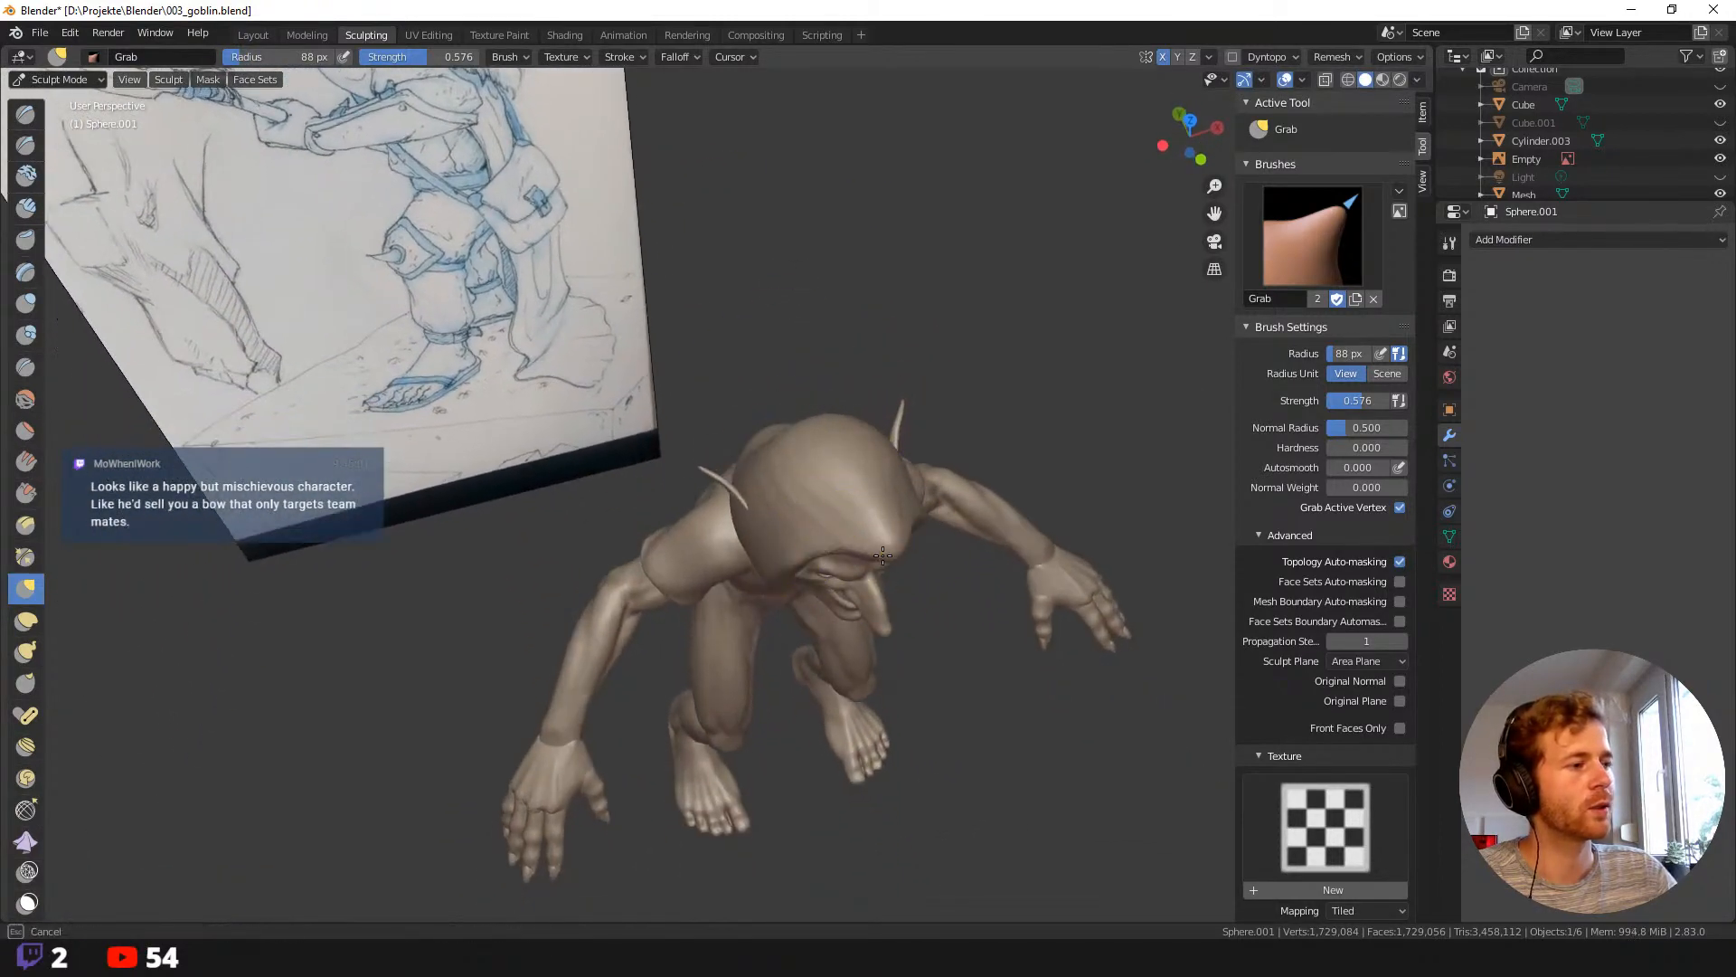
pyautogui.press('f')
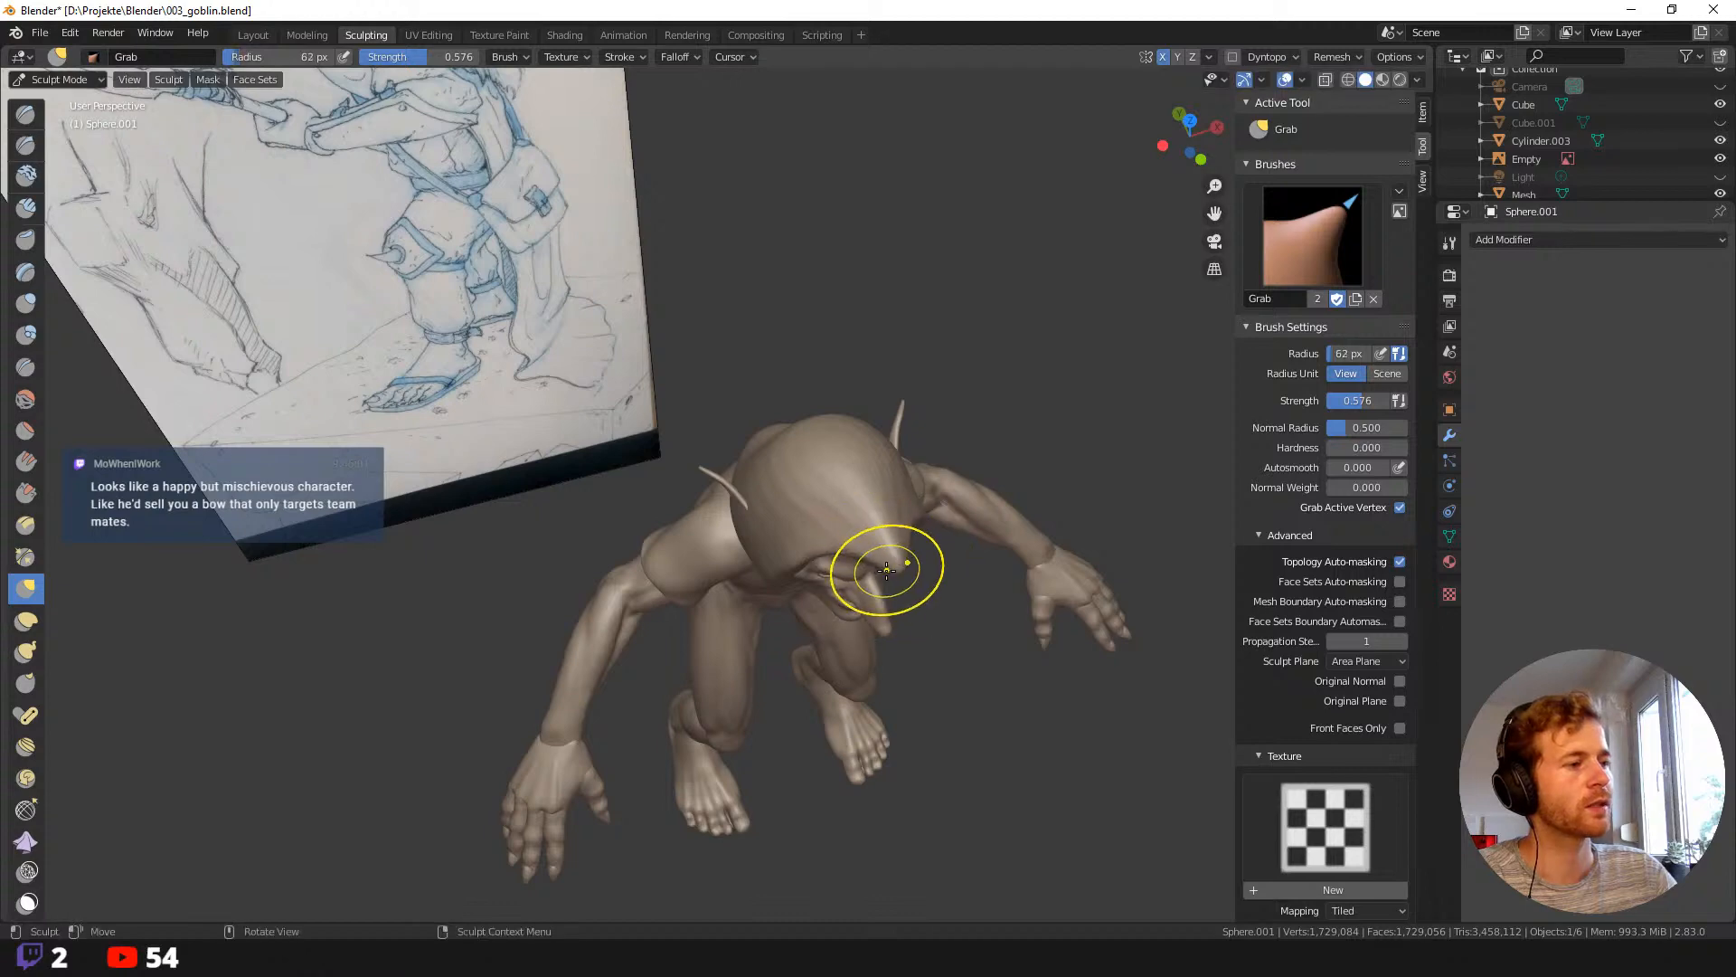
pyautogui.moveTo(864, 561)
pyautogui.mouseDown(button='middle')
pyautogui.moveTo(868, 615)
pyautogui.moveTo(866, 532)
pyautogui.mouseUp(button='middle')
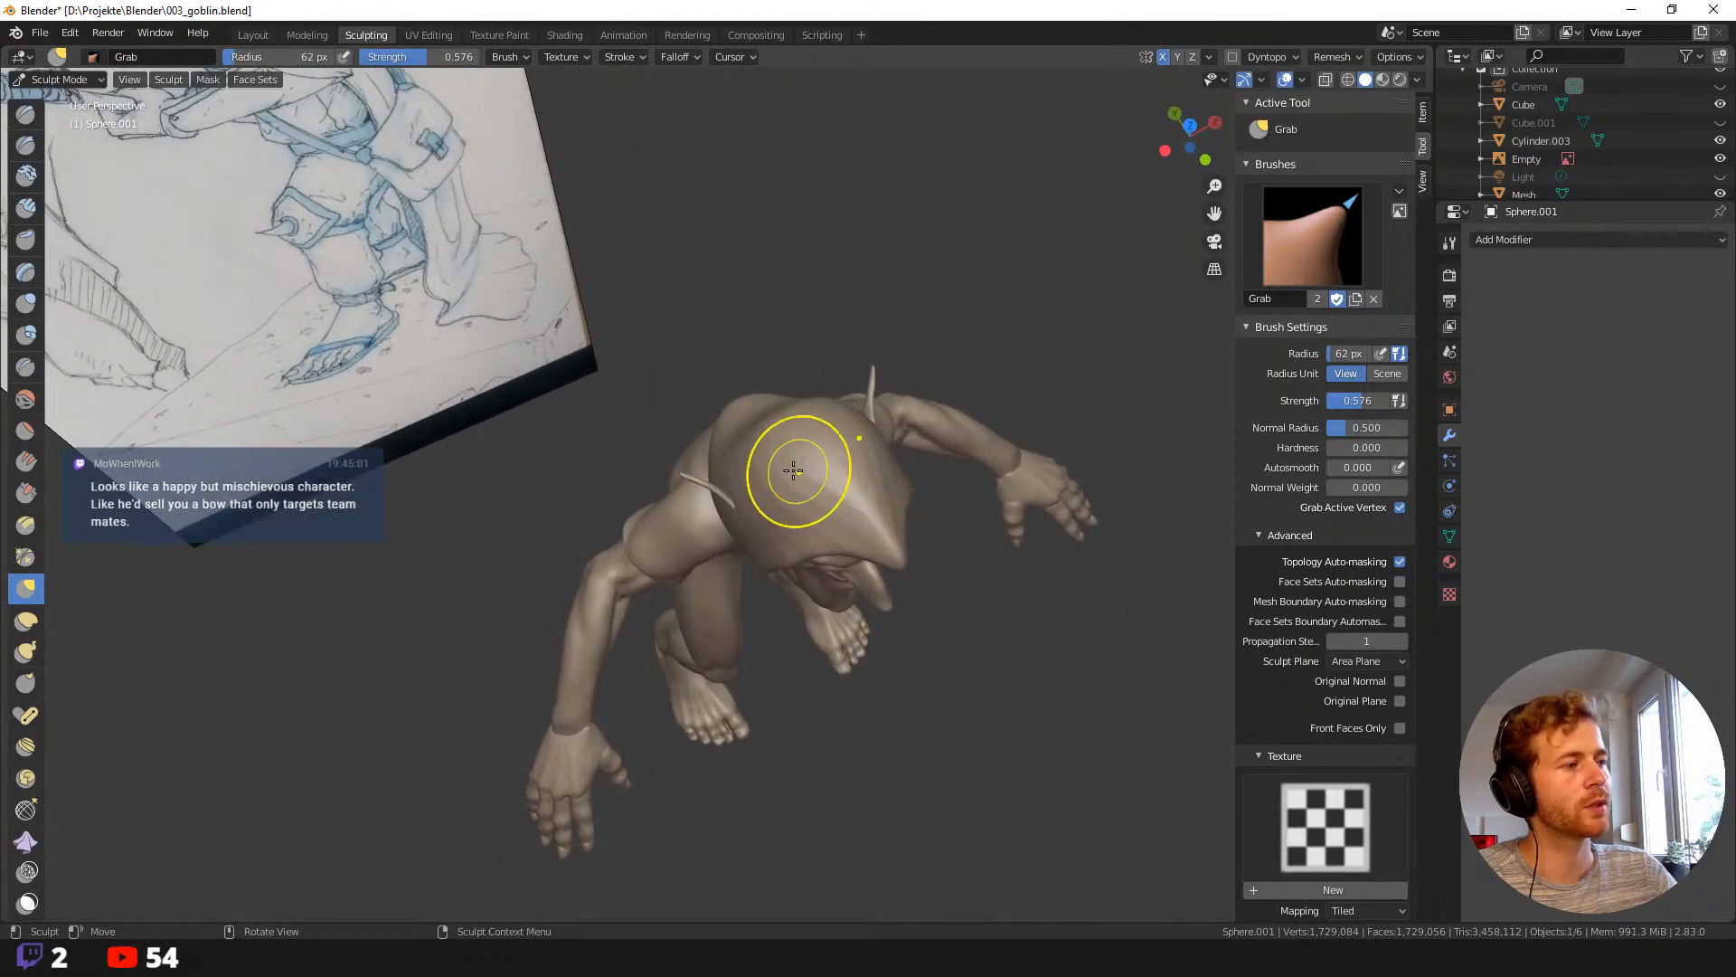
pyautogui.moveTo(793, 470); pyautogui.dragTo(759, 446, button='middle')
# Reshape the hood's sides and back from above with the Grab brush, starting at a 147 px radius and ending at 131 px.
pyautogui.press('f')
pyautogui.click(821, 508)
pyautogui.moveTo(821, 508)
pyautogui.mouseDown(button='middle')
pyautogui.moveTo(902, 568)
pyautogui.moveTo(848, 589)
pyautogui.moveTo(1001, 574)
pyautogui.moveTo(1018, 528)
pyautogui.moveTo(931, 368)
pyautogui.moveTo(911, 434)
pyautogui.moveTo(841, 512)
pyautogui.mouseUp(button='middle')
pyautogui.press('f')
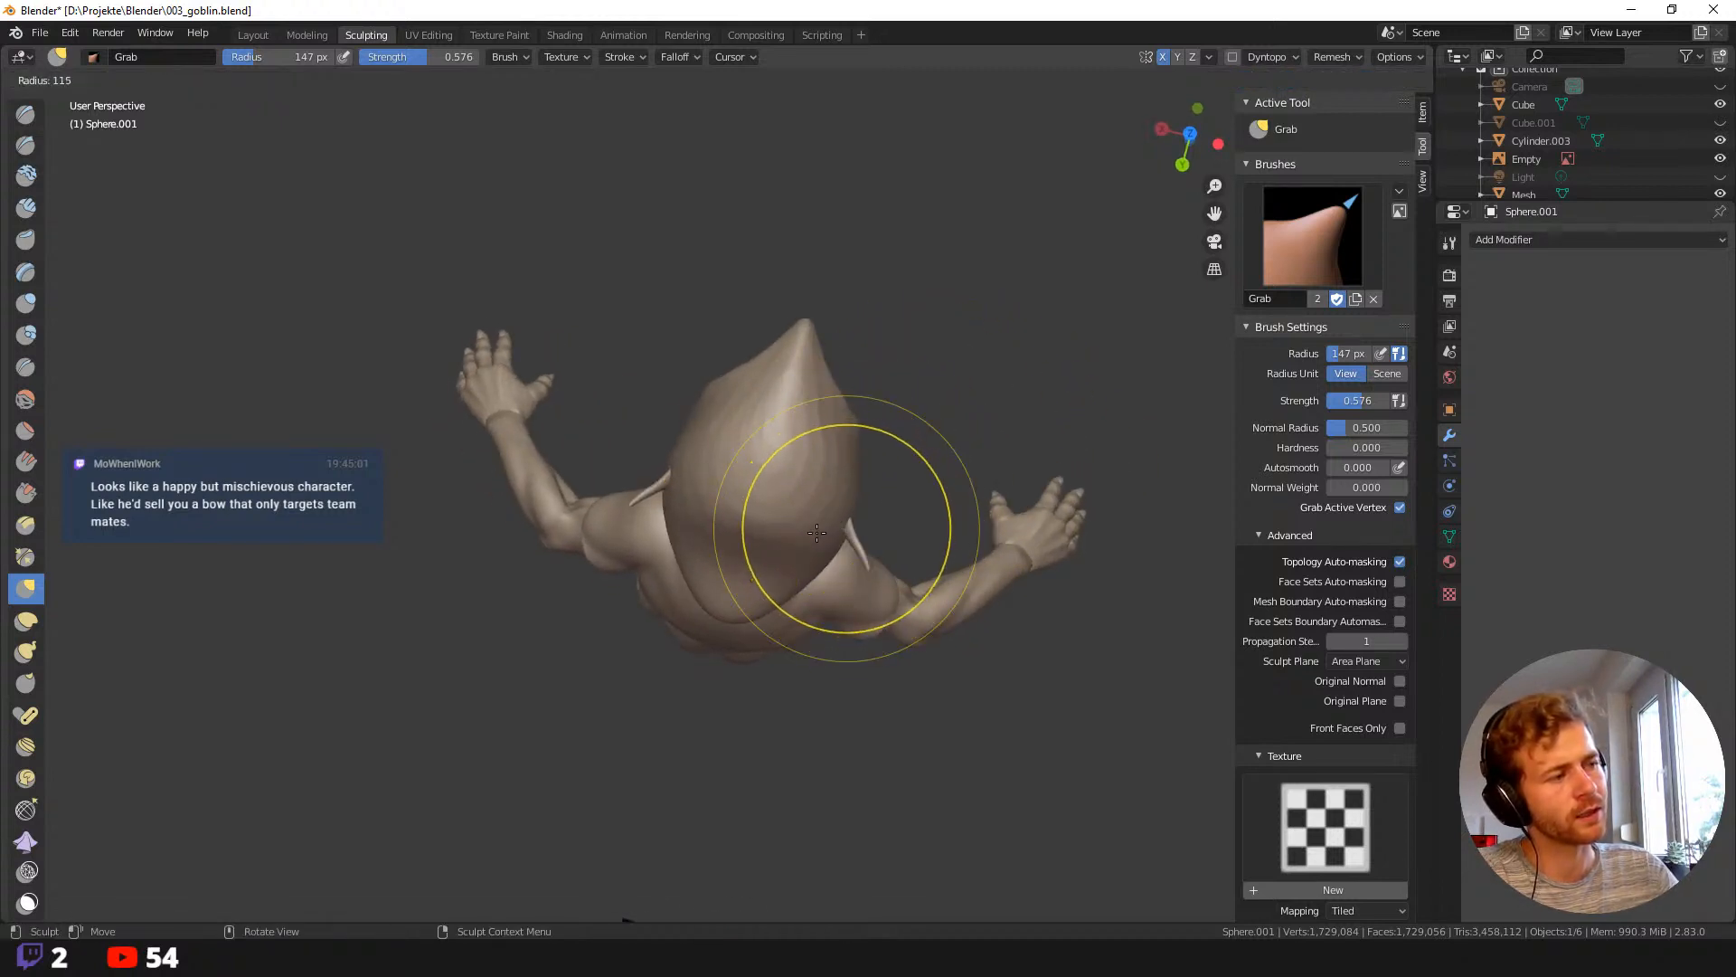
pyautogui.click(807, 550)
pyautogui.moveTo(844, 561)
pyautogui.mouseDown(button='middle')
pyautogui.moveTo(723, 498)
pyautogui.moveTo(815, 568)
pyautogui.moveTo(855, 493)
pyautogui.moveTo(871, 522)
pyautogui.moveTo(935, 411)
pyautogui.mouseUp(button='middle')
pyautogui.press('f')
pyautogui.click(973, 487)
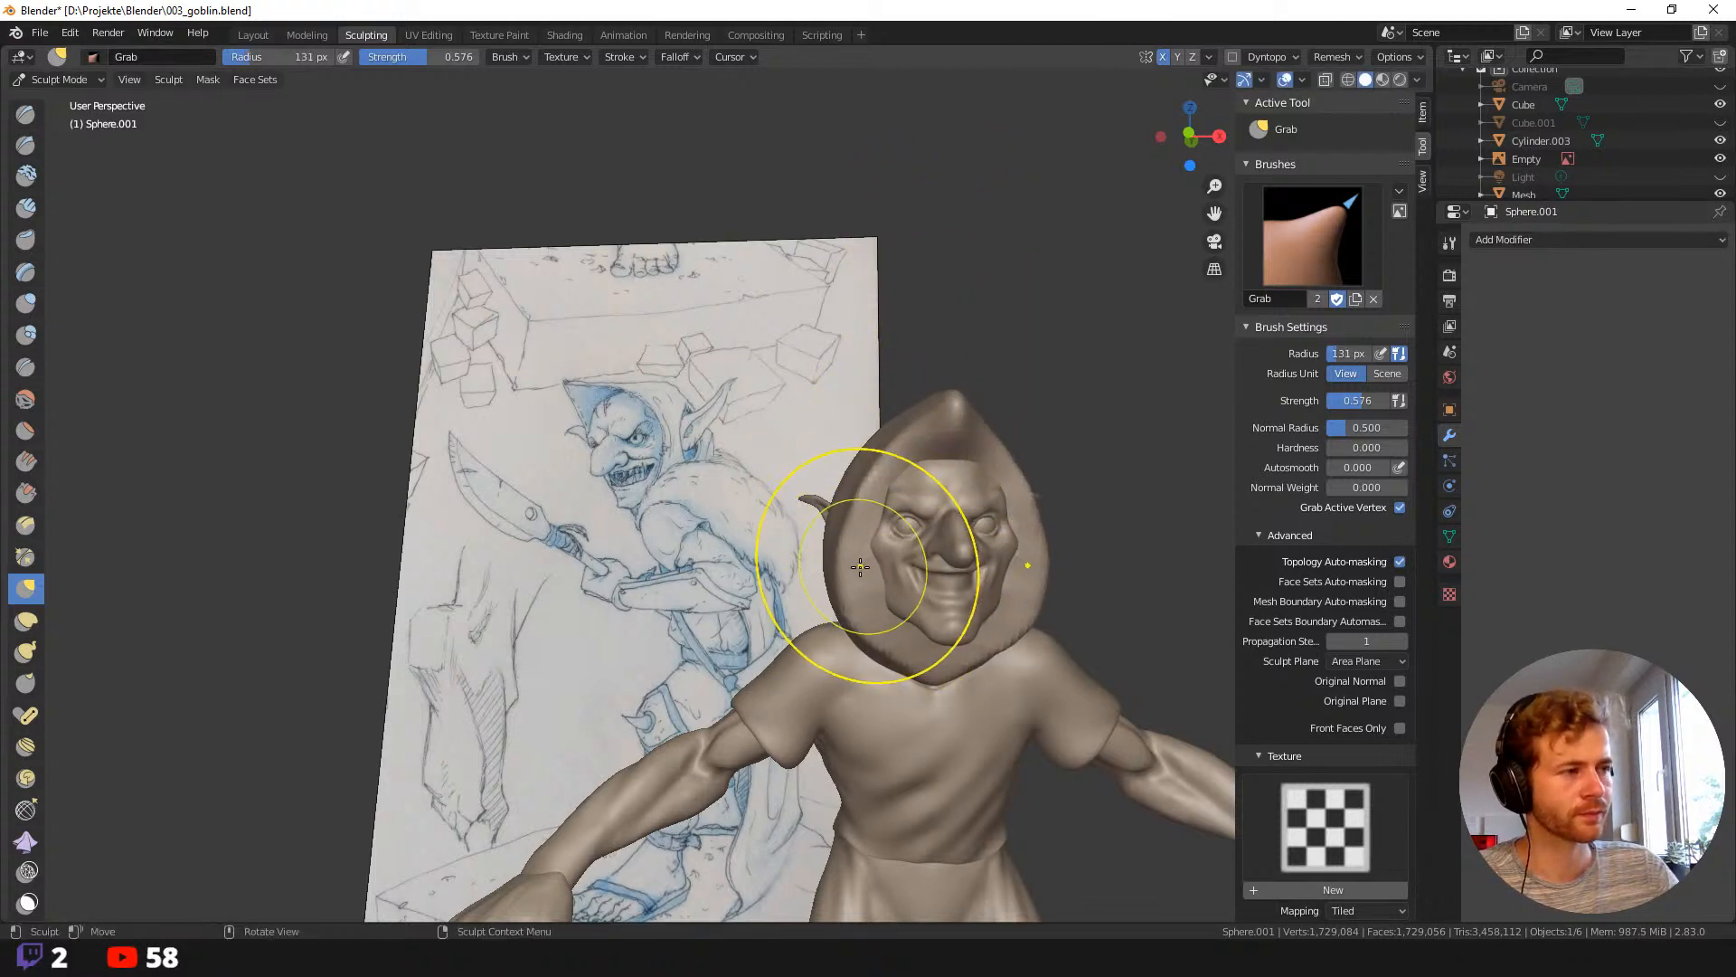
# Adjust the rim of the hood's face opening with the Grab brush at 184 px and 149 px radii.
pyautogui.moveTo(853, 602); pyautogui.dragTo(863, 438, button='middle')
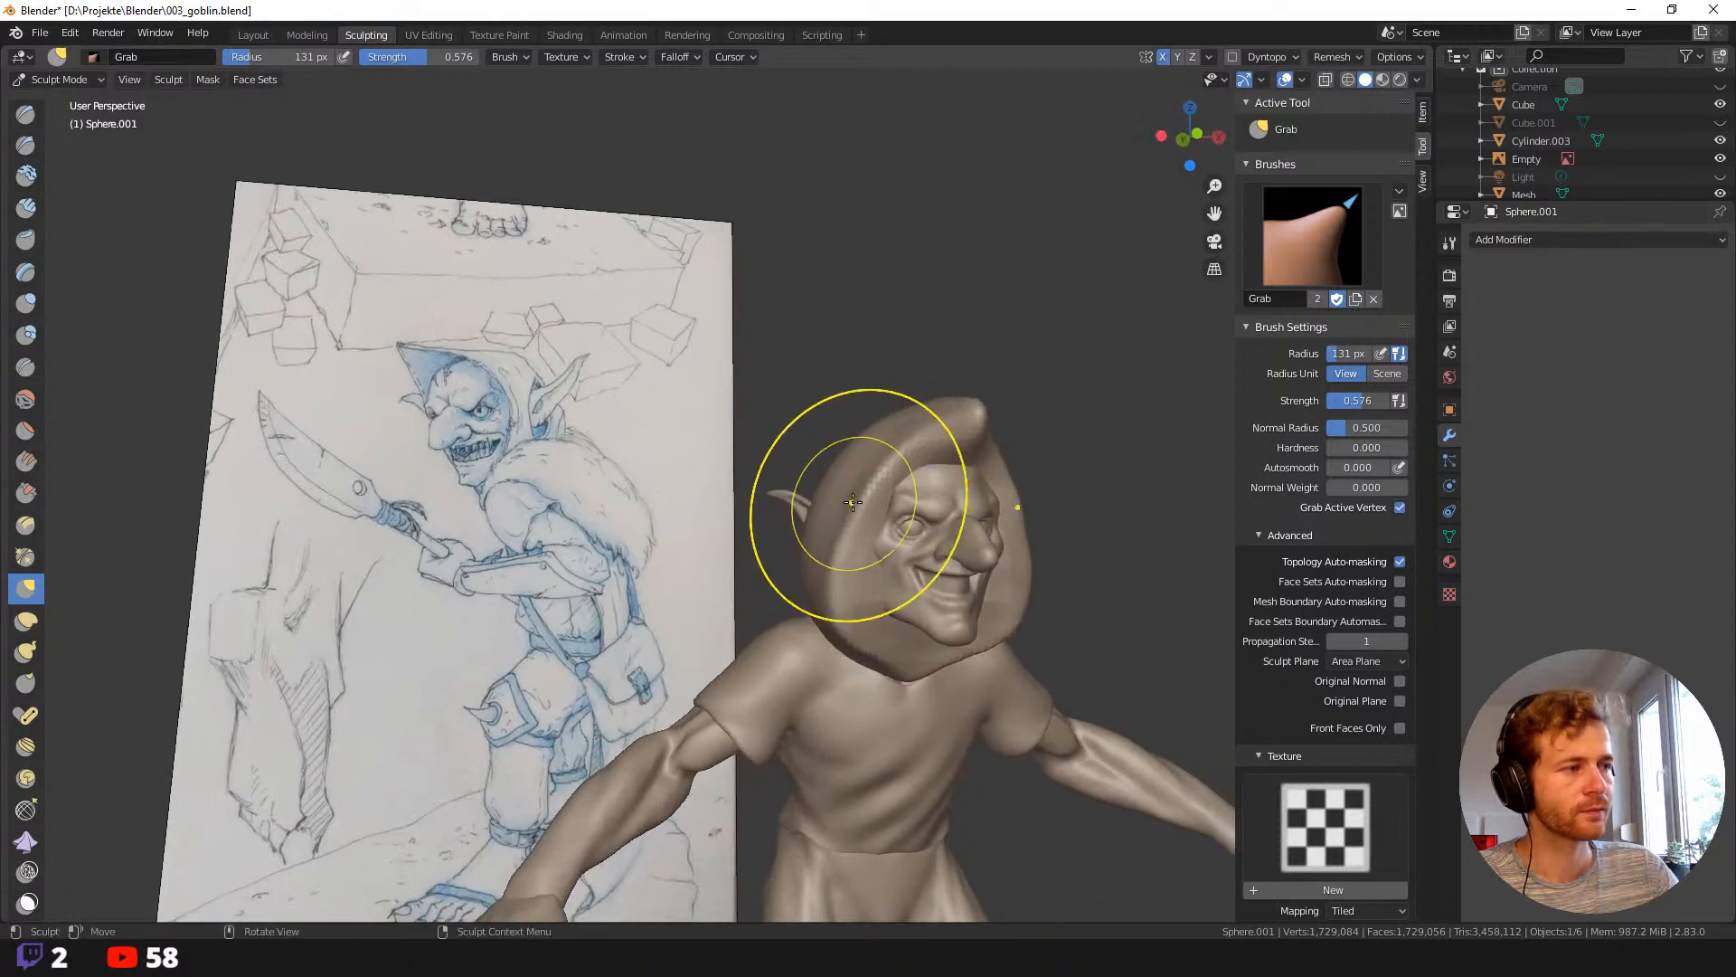
pyautogui.press('f')
pyautogui.click(861, 466)
pyautogui.moveTo(861, 466); pyautogui.dragTo(858, 477)
pyautogui.press('f')
pyautogui.click(872, 541)
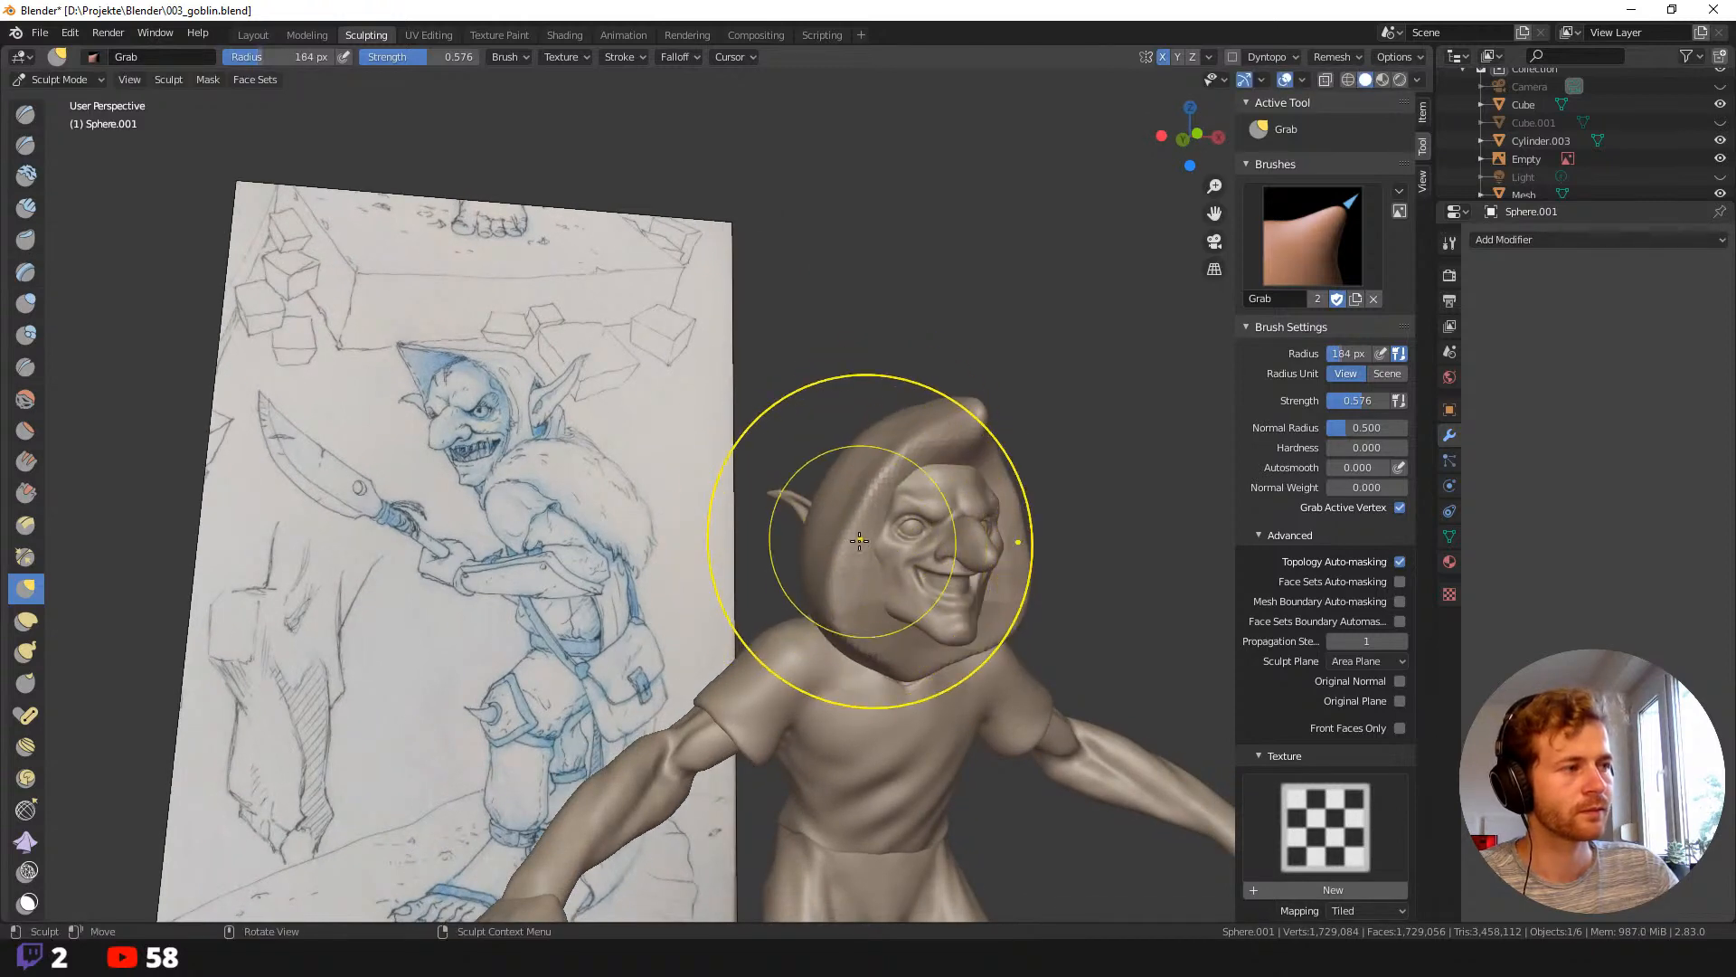
pyautogui.moveTo(859, 568); pyautogui.dragTo(833, 586, button='middle')
pyautogui.moveTo(587, 477); pyautogui.dragTo(570, 408, button='middle')
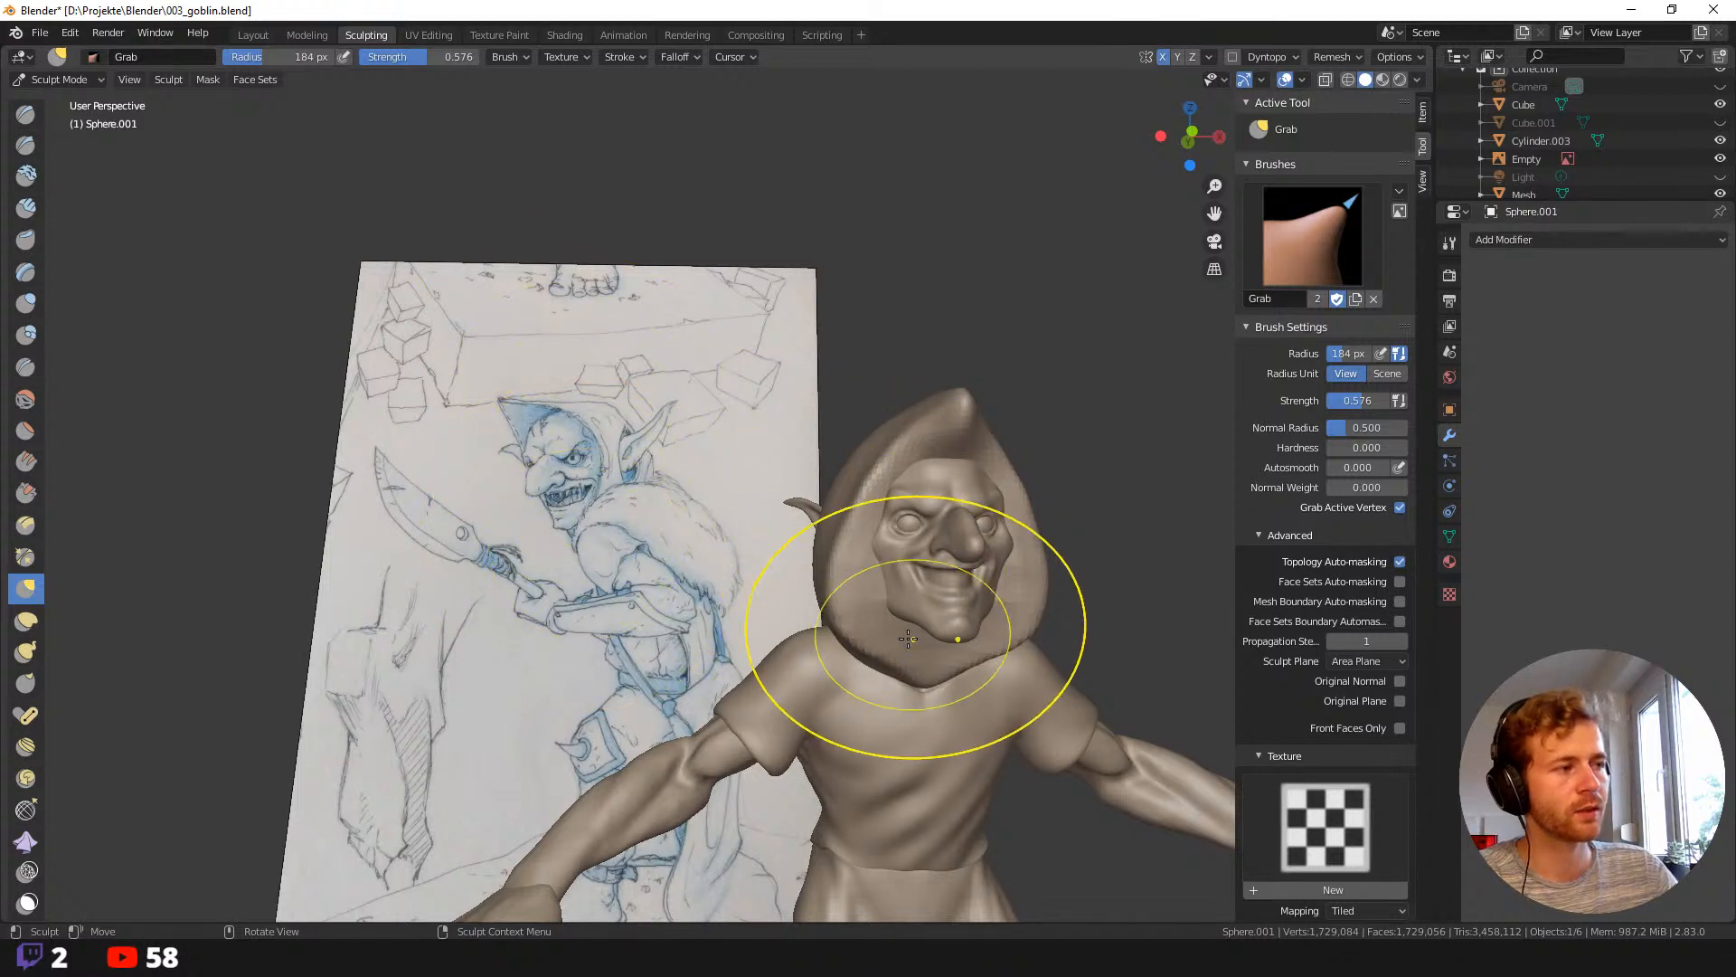
pyautogui.press('f')
pyautogui.click(848, 622)
pyautogui.moveTo(865, 626); pyautogui.dragTo(843, 636, button='middle')
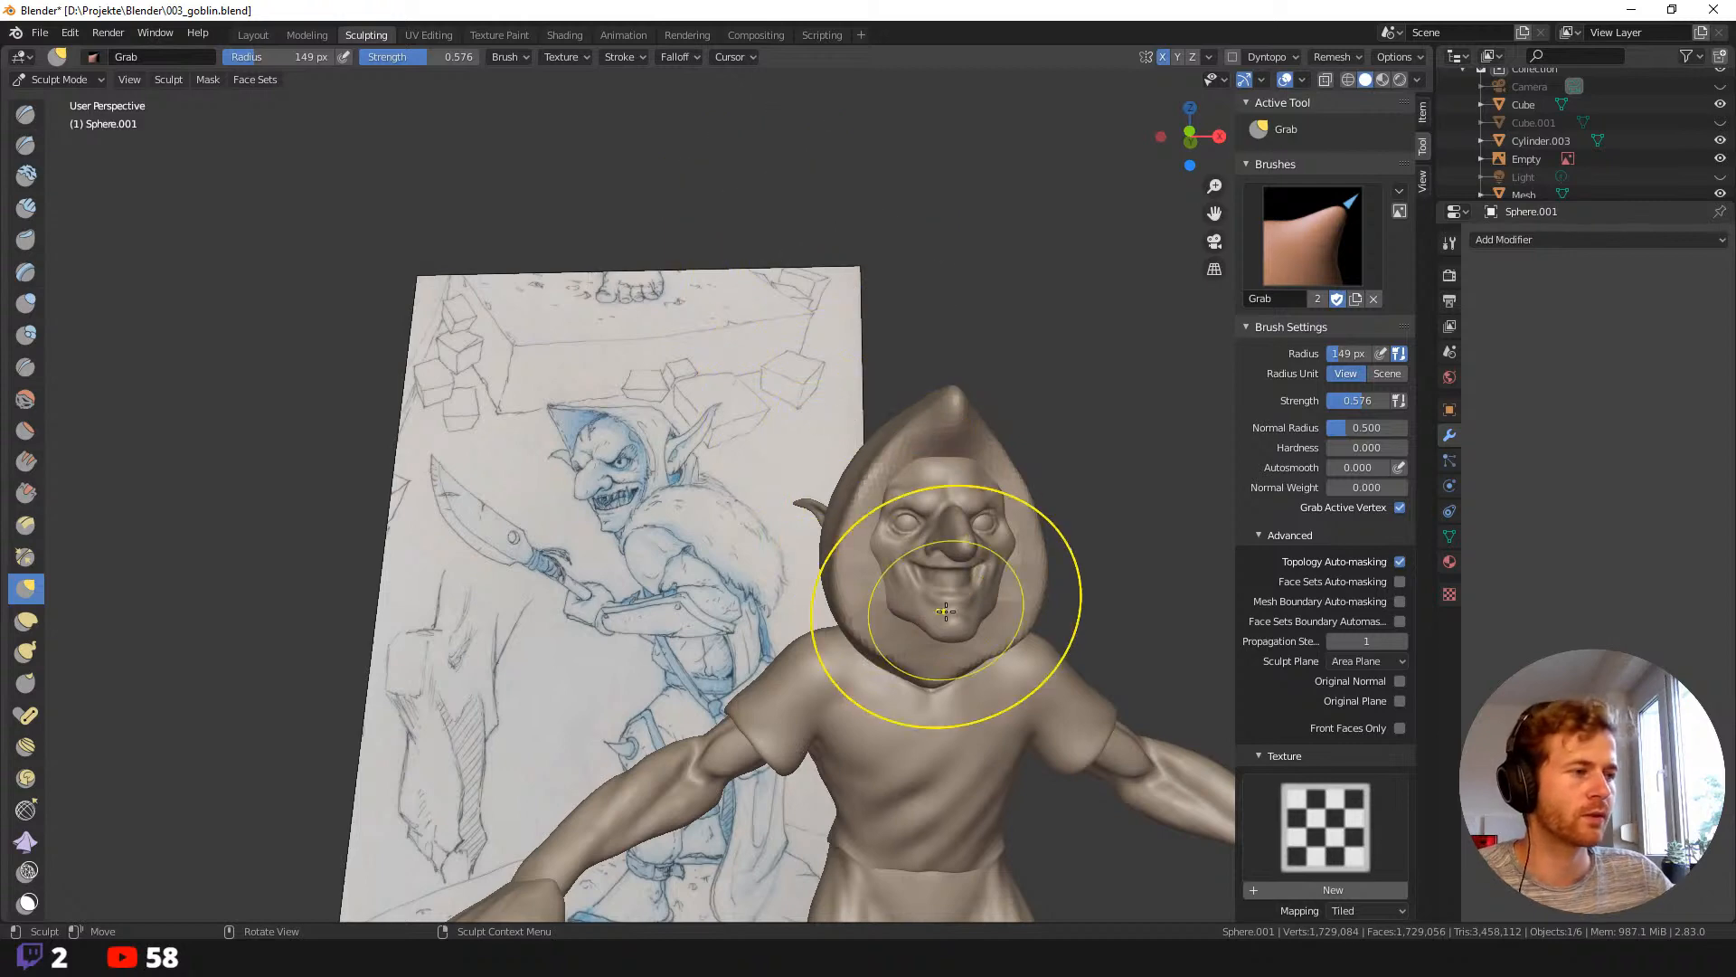
# Pull the hood's lower edge beneath the chin down to a point with the Grab brush at an 85 px radius.
pyautogui.moveTo(929, 543)
pyautogui.mouseDown(button='middle')
pyautogui.moveTo(931, 639)
pyautogui.moveTo(875, 680)
pyautogui.moveTo(877, 652)
pyautogui.mouseUp(button='middle')
pyautogui.press('f')
pyautogui.click(874, 684)
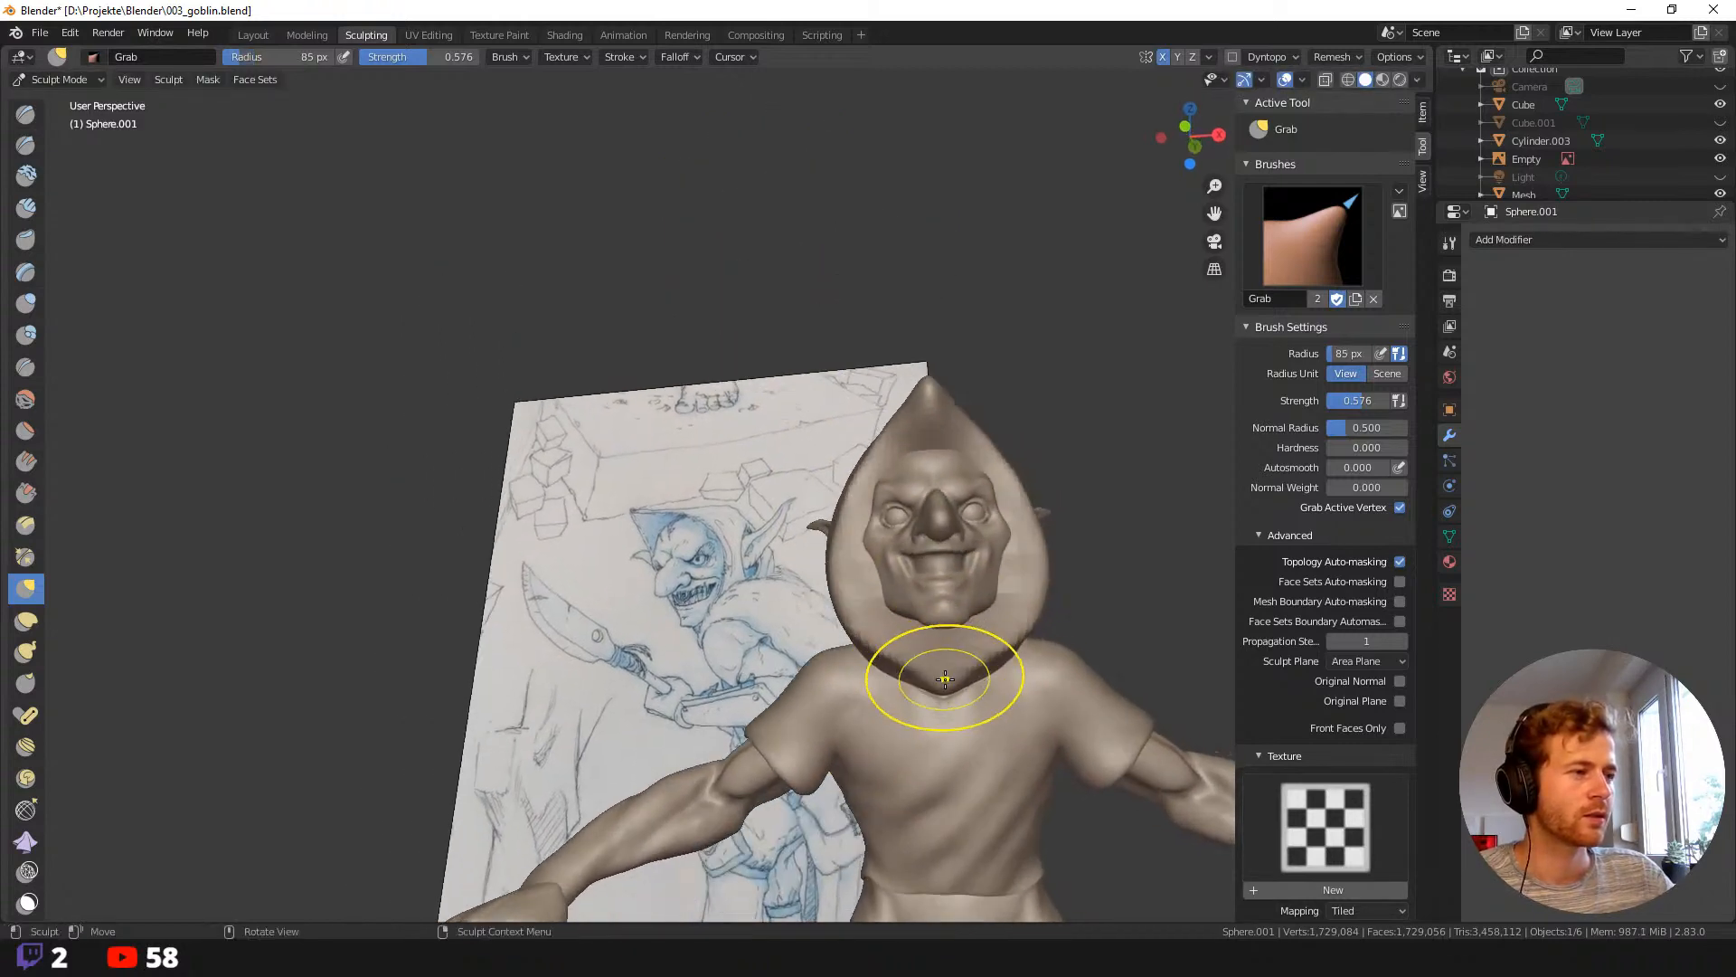
pyautogui.moveTo(944, 679); pyautogui.dragTo(945, 701)
# Narrow the hood's sides around the face from the front with the Grab brush at a 159 px radius.
pyautogui.press('f')
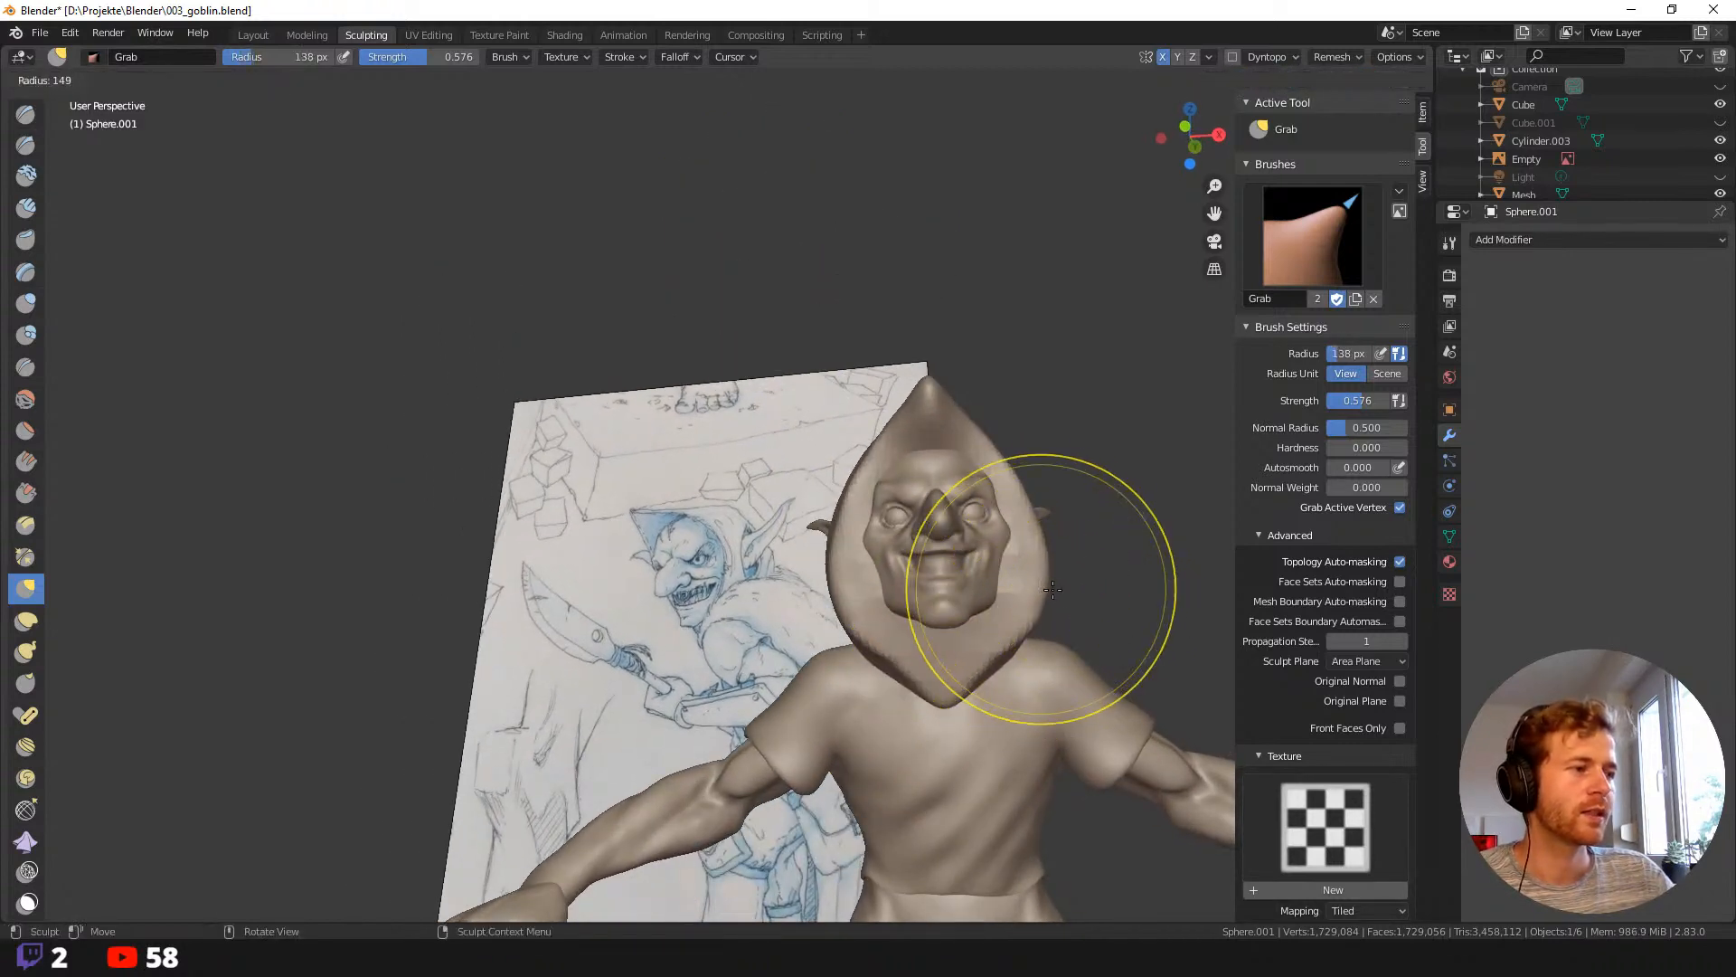
pyautogui.click(1027, 568)
pyautogui.moveTo(1027, 568)
pyautogui.mouseDown()
pyautogui.moveTo(1002, 583)
pyautogui.moveTo(1002, 548)
pyautogui.mouseUp()
pyautogui.moveTo(998, 487); pyautogui.dragTo(988, 472)
pyautogui.moveTo(988, 473)
pyautogui.mouseDown(button='middle')
pyautogui.moveTo(932, 425)
pyautogui.moveTo(922, 453)
pyautogui.mouseUp(button='middle')
pyautogui.moveTo(923, 453); pyautogui.dragTo(902, 438)
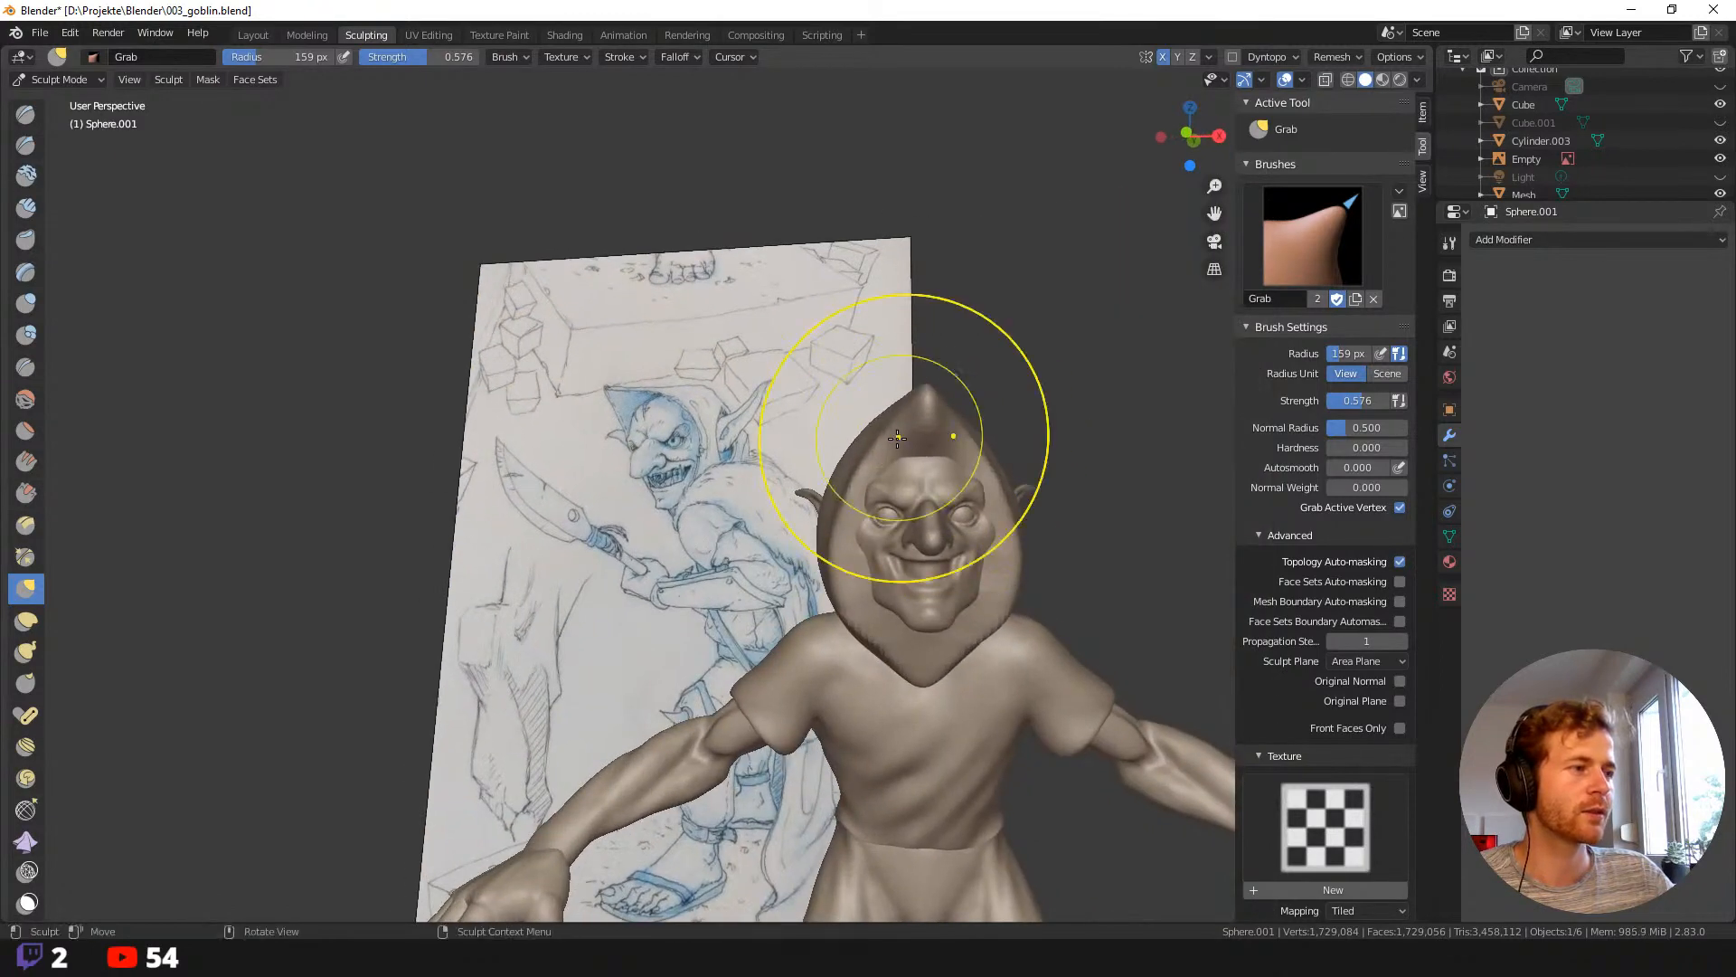
pyautogui.moveTo(850, 562); pyautogui.dragTo(856, 569)
# Refine the hood's edge beside the cheeks with the Grab brush, starting at an 84 px radius.
pyautogui.moveTo(798, 564); pyautogui.dragTo(891, 604, button='middle')
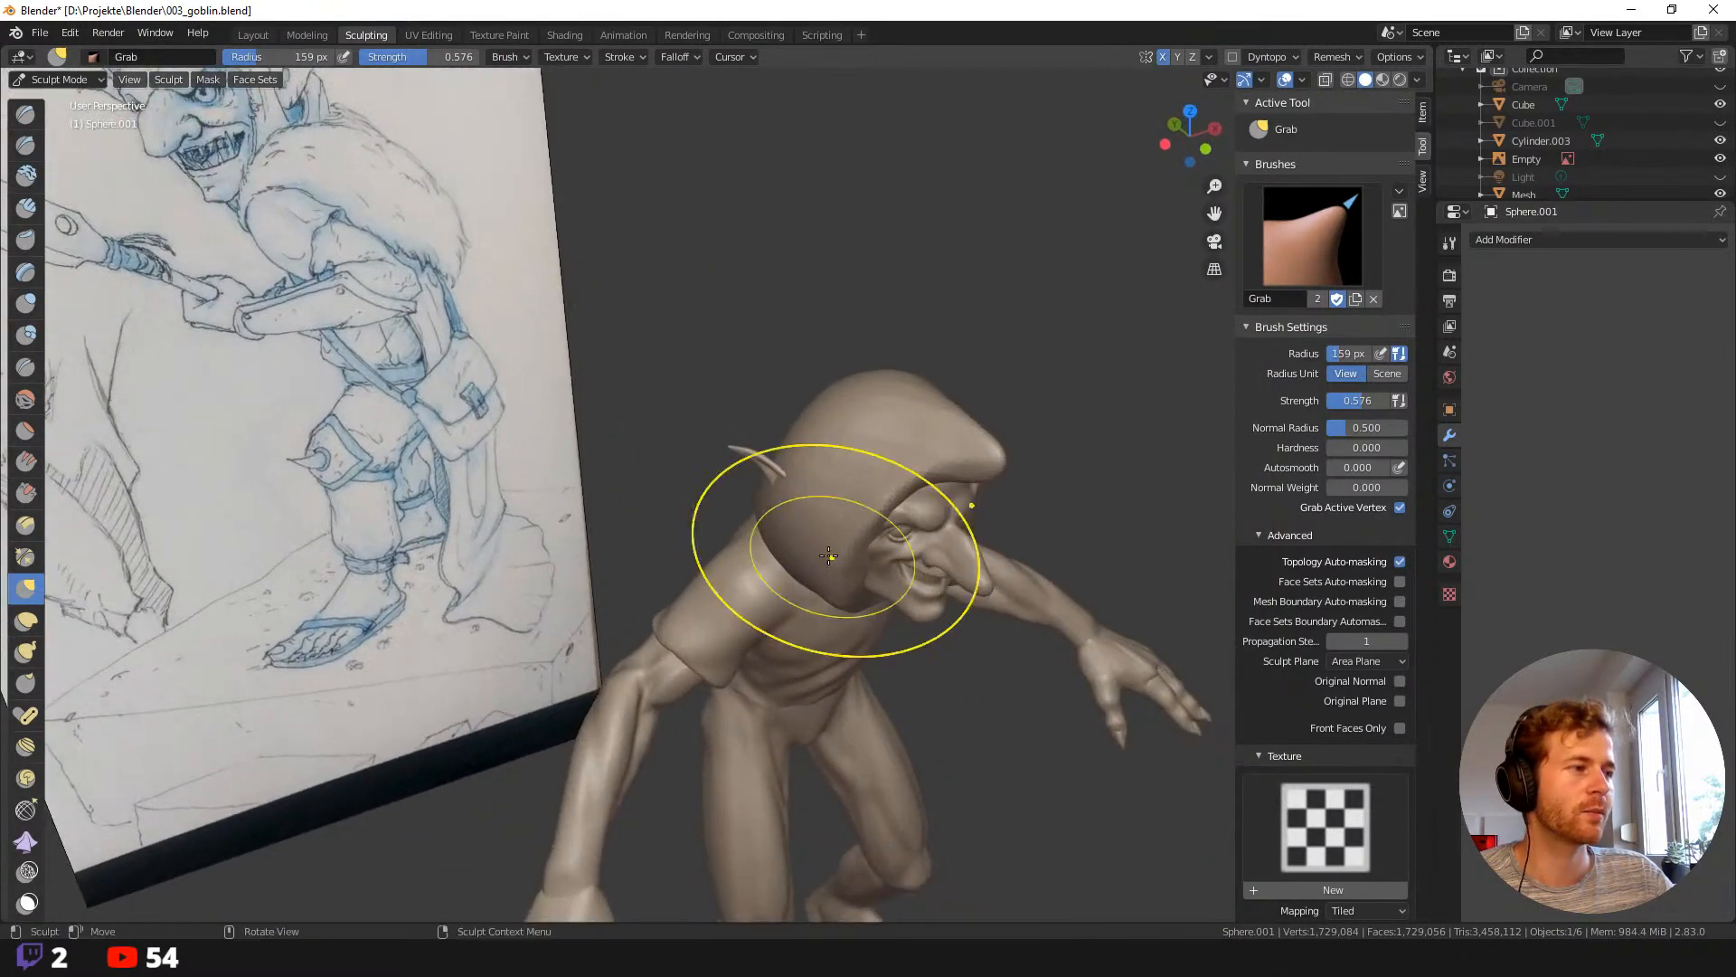
pyautogui.press('f')
pyautogui.click(813, 551)
pyautogui.moveTo(774, 553); pyautogui.dragTo(671, 548, button='middle')
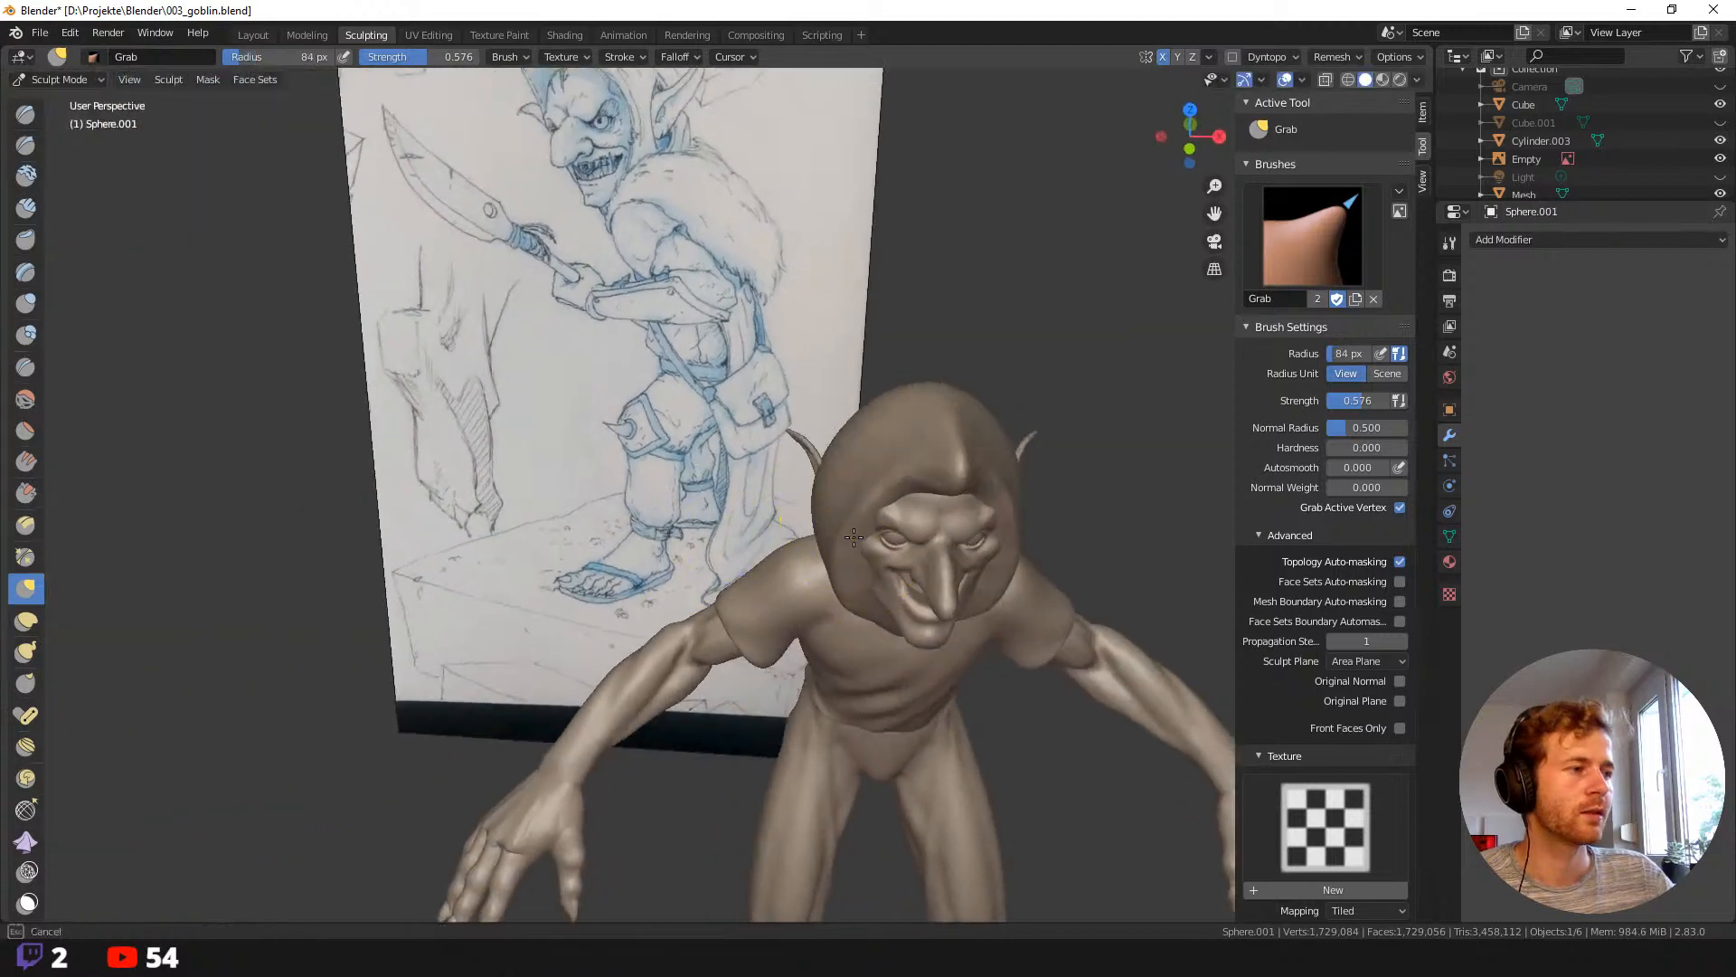
pyautogui.moveTo(889, 503); pyautogui.dragTo(950, 561, button='middle')
pyautogui.press('f')
pyautogui.click(1036, 569)
pyautogui.moveTo(1028, 563); pyautogui.dragTo(1024, 562)
# Push the side of the hood closer to the head with the Grab brush at a 150 px radius.
pyautogui.moveTo(1067, 572); pyautogui.dragTo(954, 559, button='middle')
pyautogui.press('f')
pyautogui.click(1134, 586)
pyautogui.moveTo(1032, 564); pyautogui.dragTo(1002, 538)
pyautogui.moveTo(973, 514); pyautogui.dragTo(872, 445, button='middle')
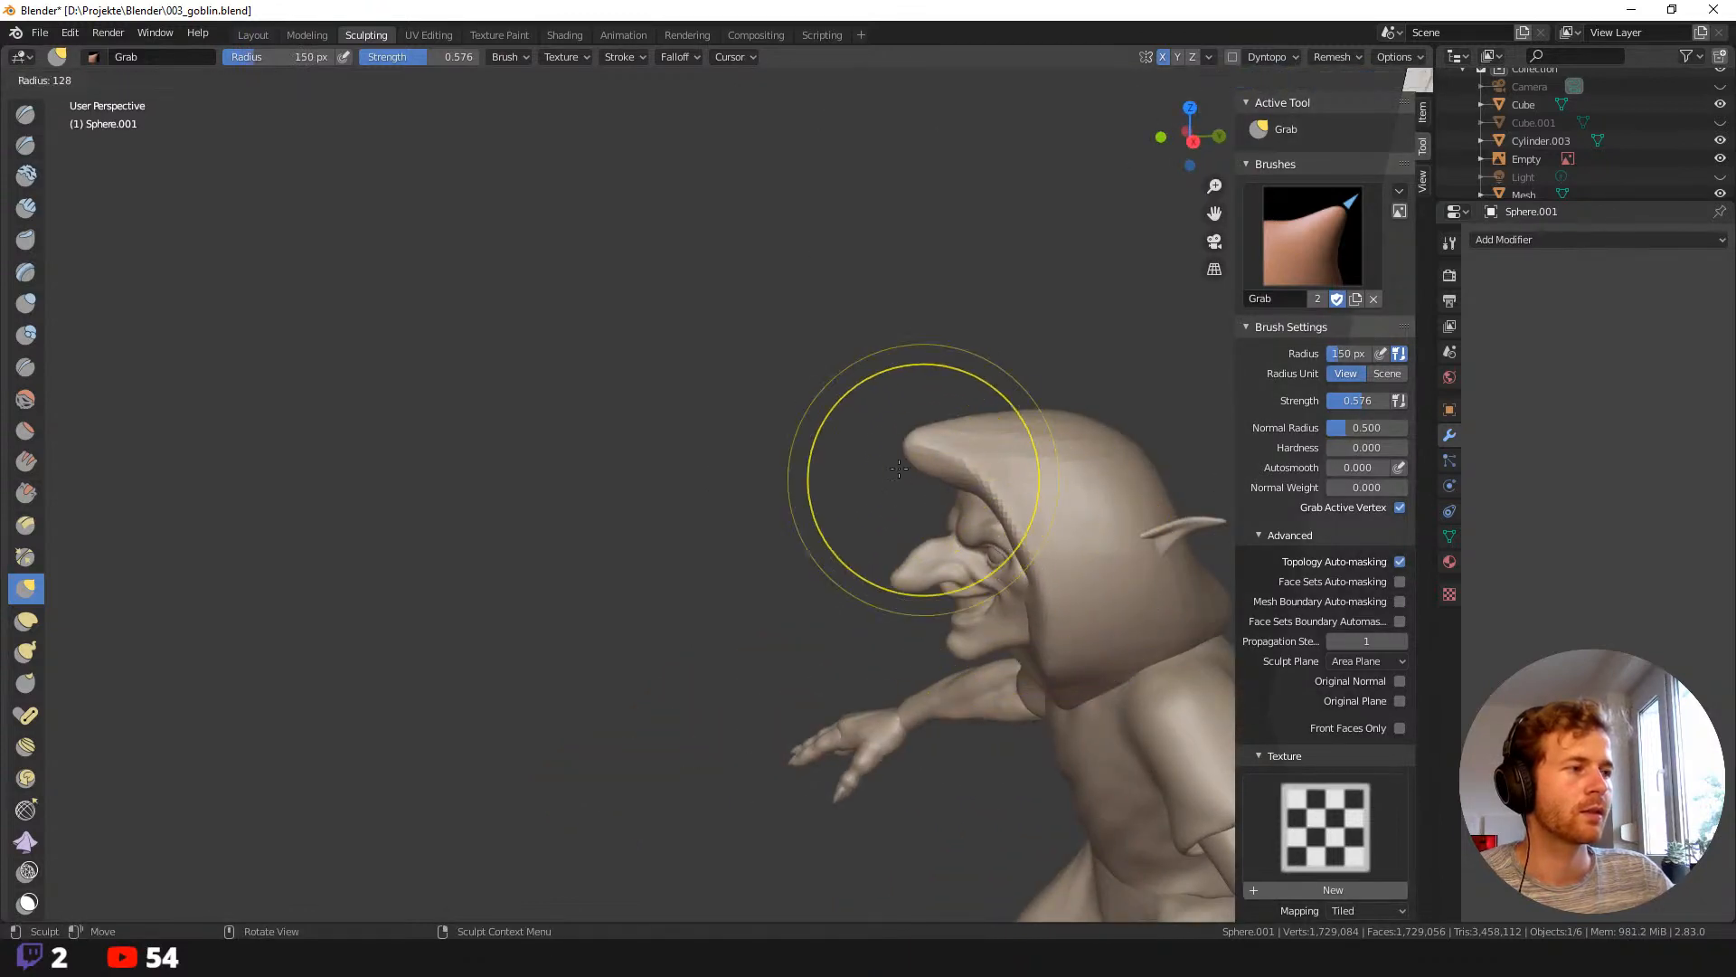
# Refine the profile of the hood's front tip with the Grab brush at an 89 px radius.
pyautogui.press('f')
pyautogui.click(855, 463)
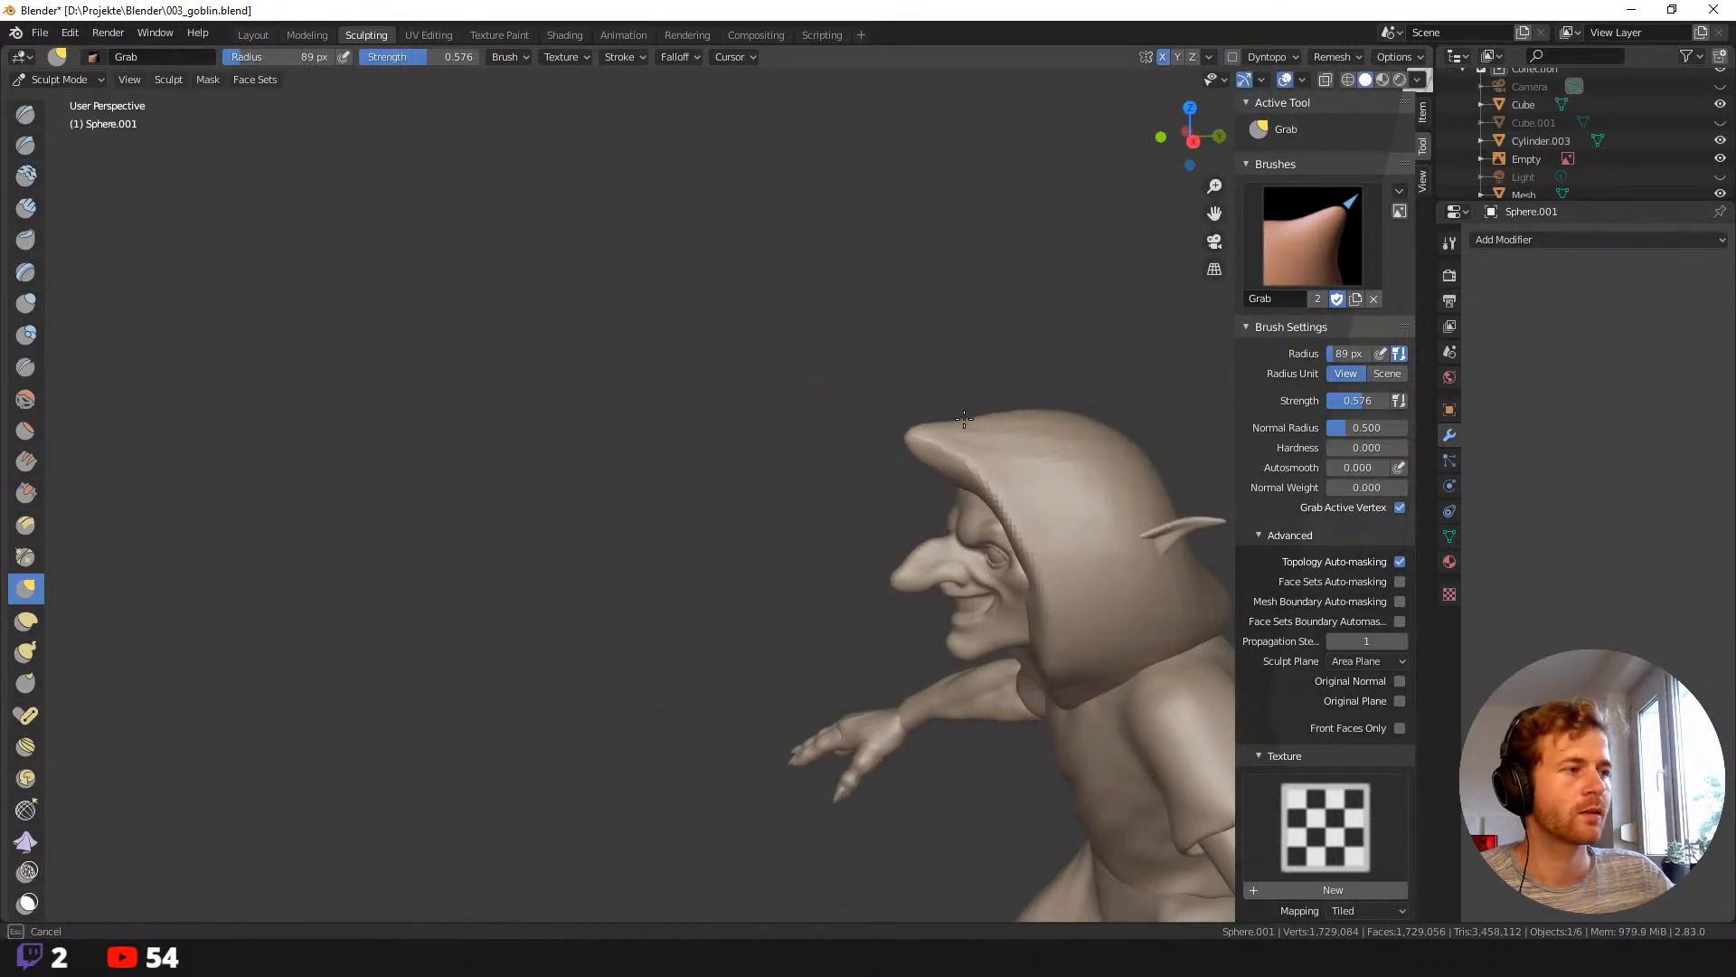
pyautogui.press('f')
pyautogui.click(1019, 423)
pyautogui.moveTo(991, 399); pyautogui.dragTo(891, 377, button='middle')
# Reshape the hood's crown, back and front tip in side view with the Grab brush at 157 px and 115 px radii.
pyautogui.press('f')
pyautogui.click(912, 430)
pyautogui.moveTo(768, 383); pyautogui.dragTo(749, 400, button='middle')
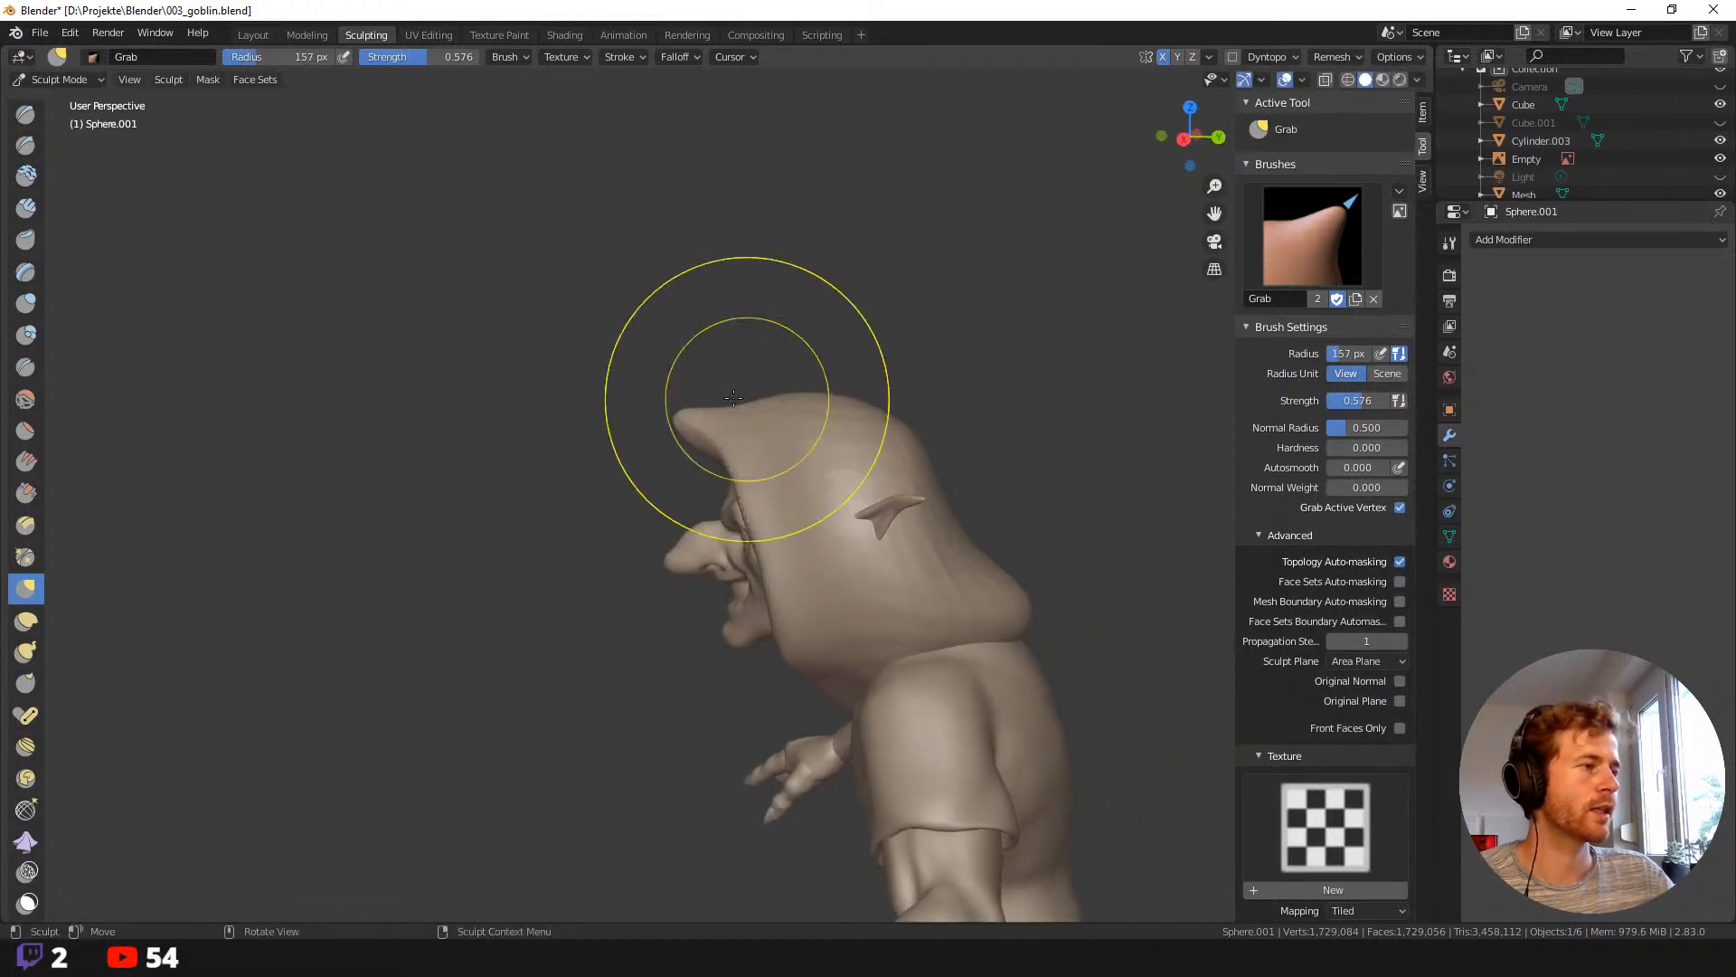
pyautogui.moveTo(743, 416); pyautogui.dragTo(874, 407)
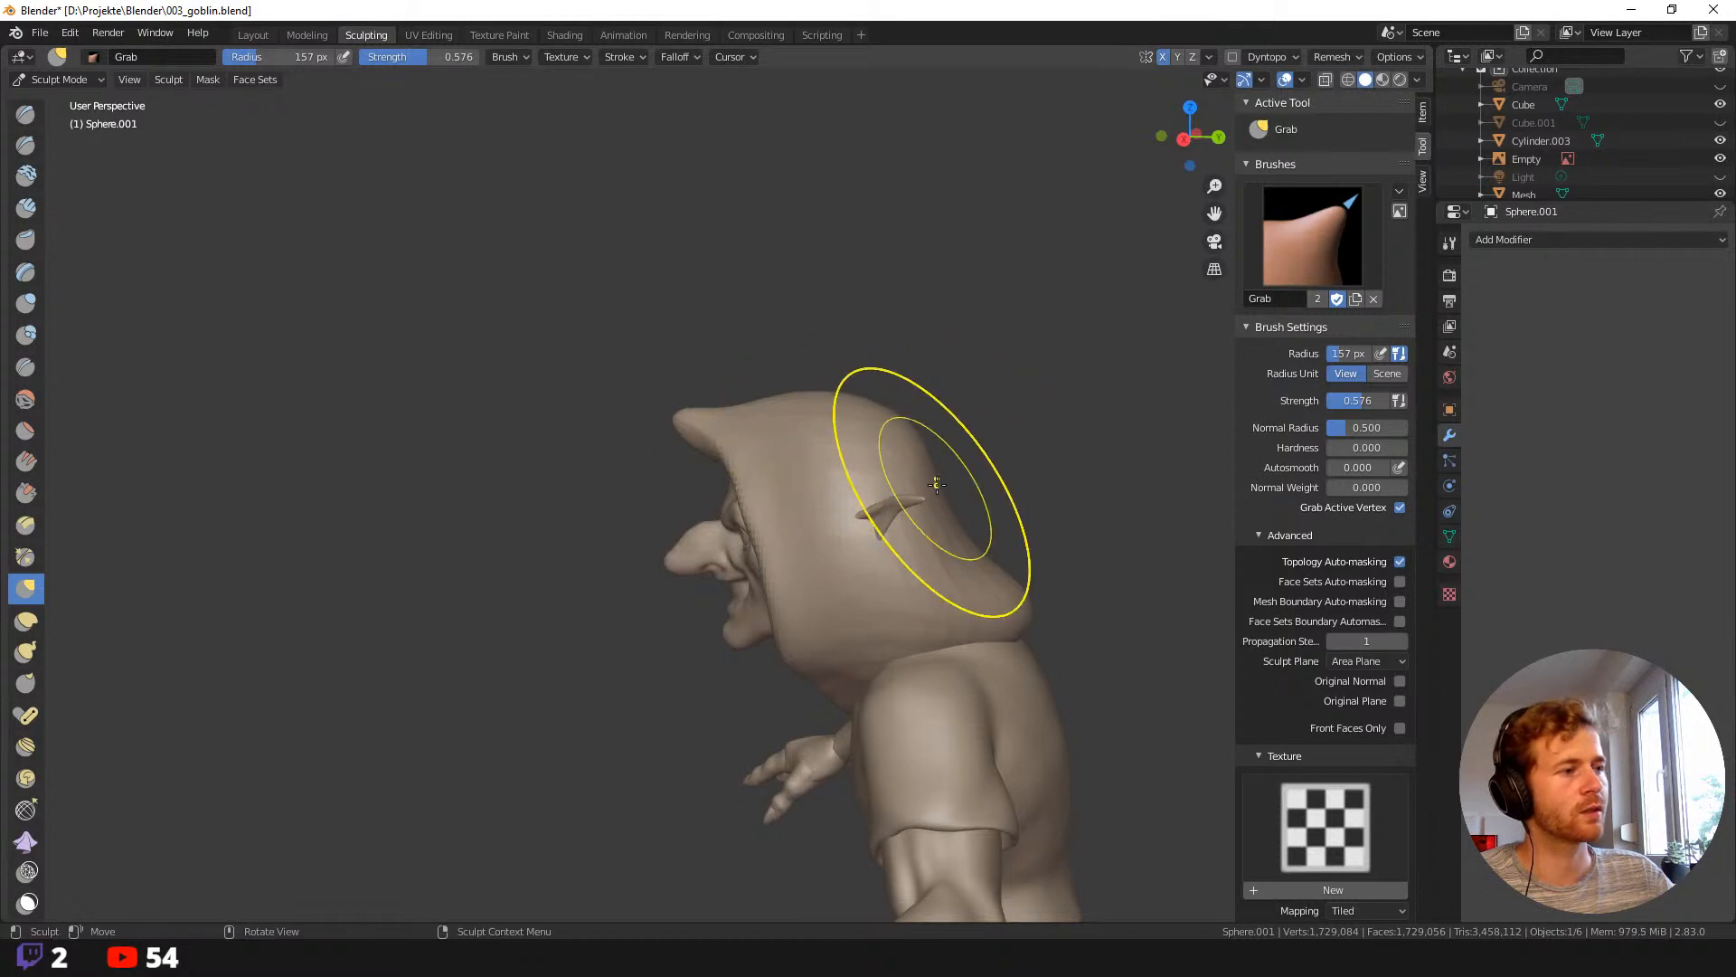
pyautogui.moveTo(937, 485); pyautogui.dragTo(954, 486)
pyautogui.press('f')
pyautogui.click(1045, 488)
pyautogui.moveTo(697, 457)
pyautogui.mouseDown()
pyautogui.moveTo(685, 444)
pyautogui.moveTo(709, 400)
pyautogui.mouseUp()
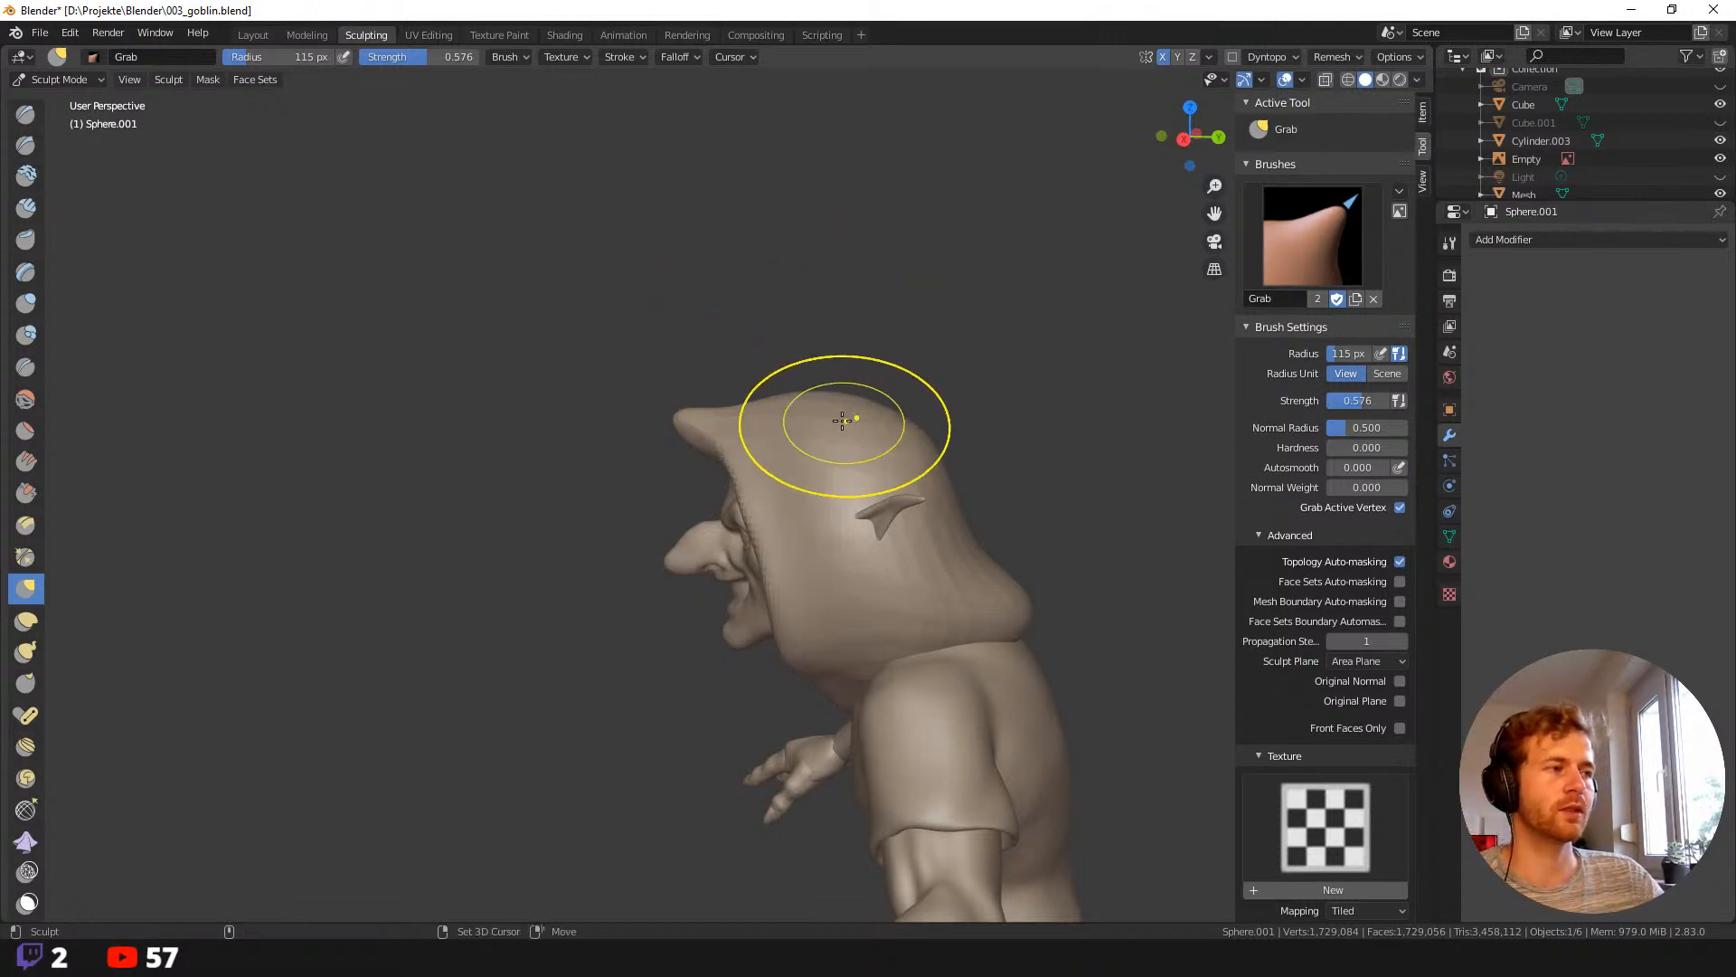
# Adjust the side of the hood around the ear with the Grab brush at 132 px and 46 px radii.
pyautogui.press('f')
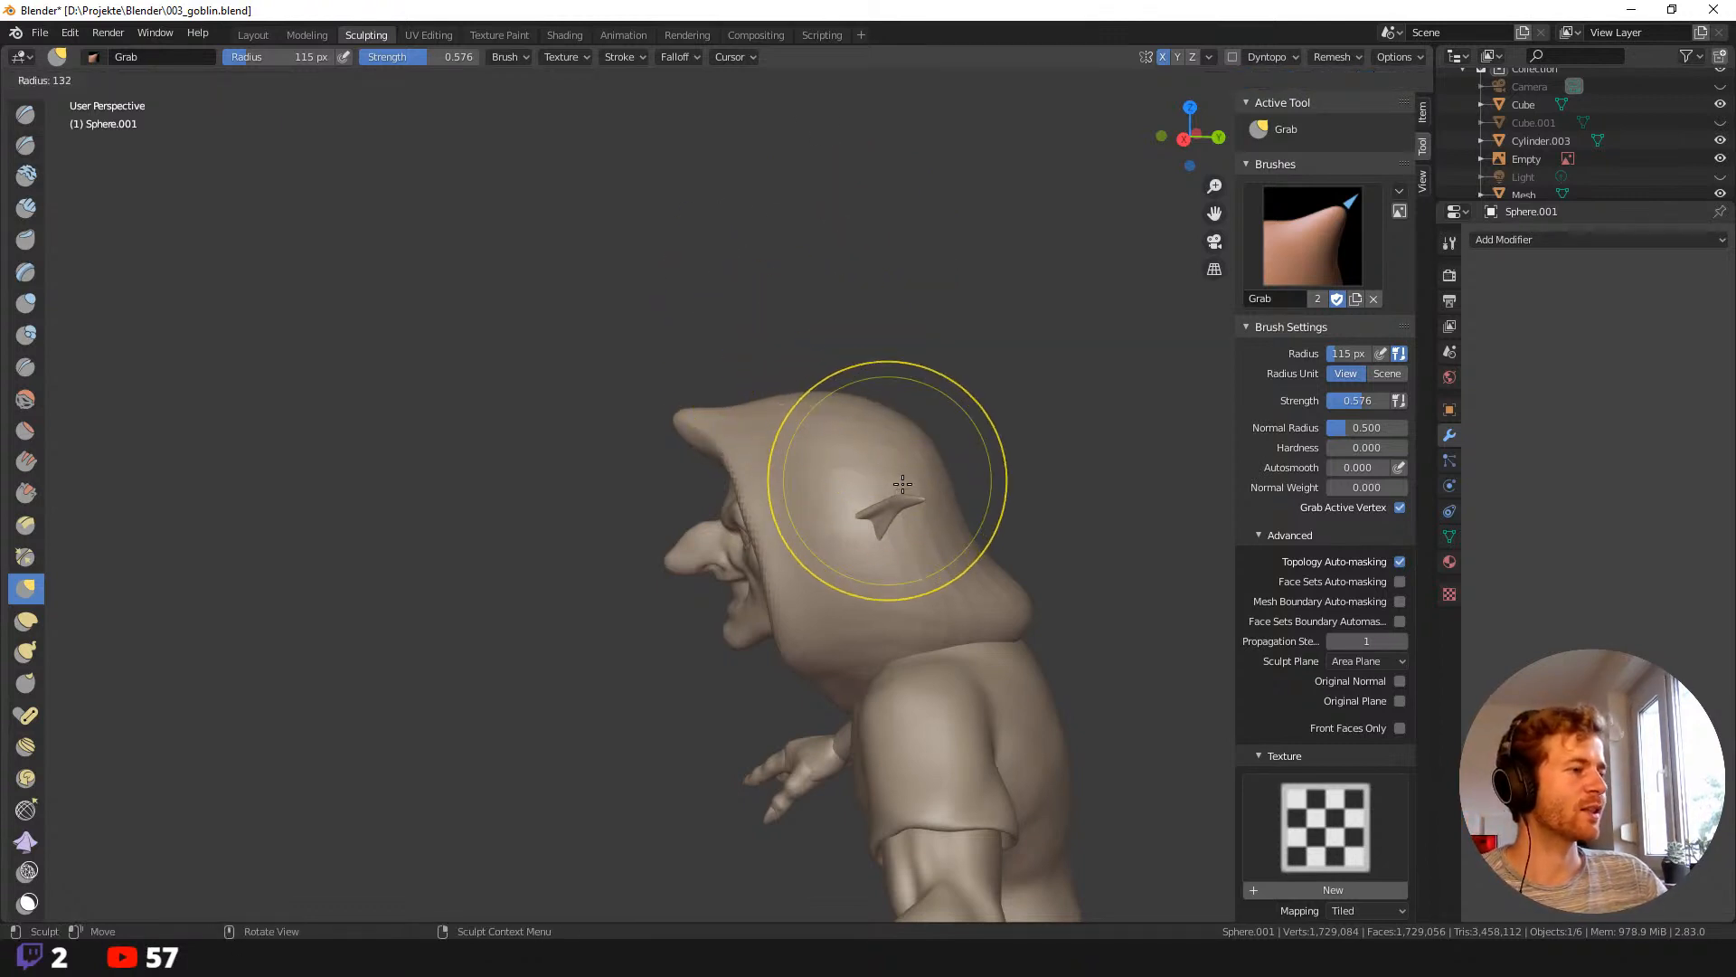
pyautogui.click(868, 524)
pyautogui.moveTo(839, 568); pyautogui.dragTo(910, 503, button='middle')
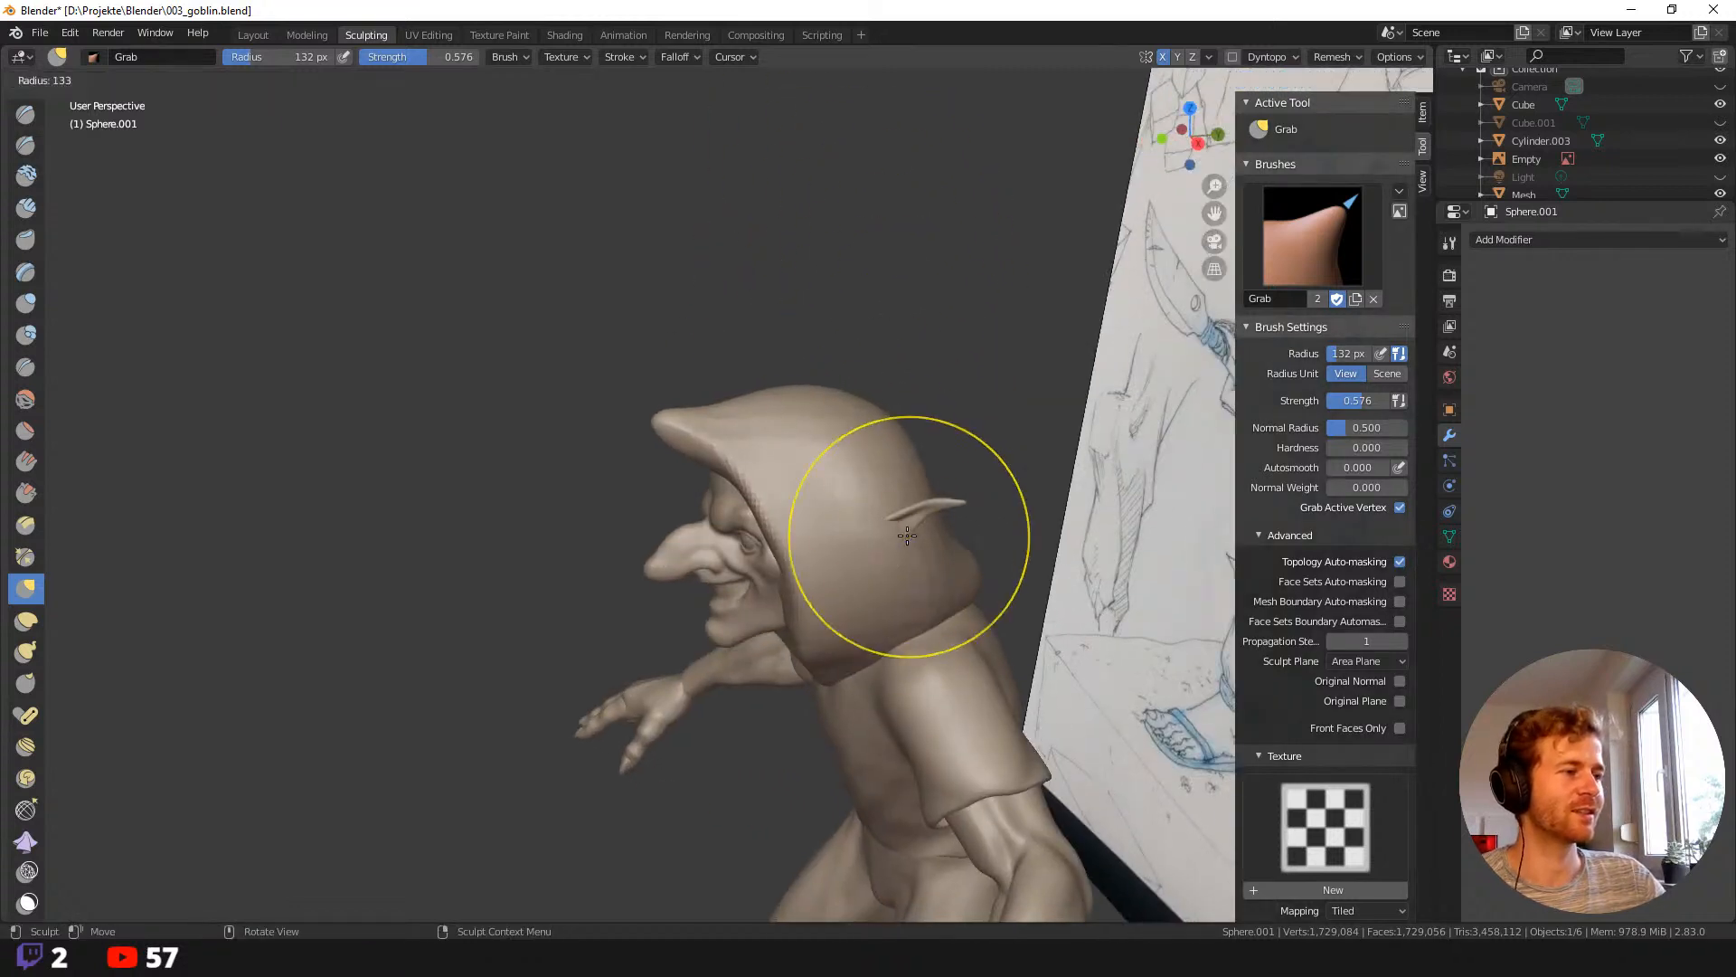
pyautogui.press('f')
pyautogui.click(872, 535)
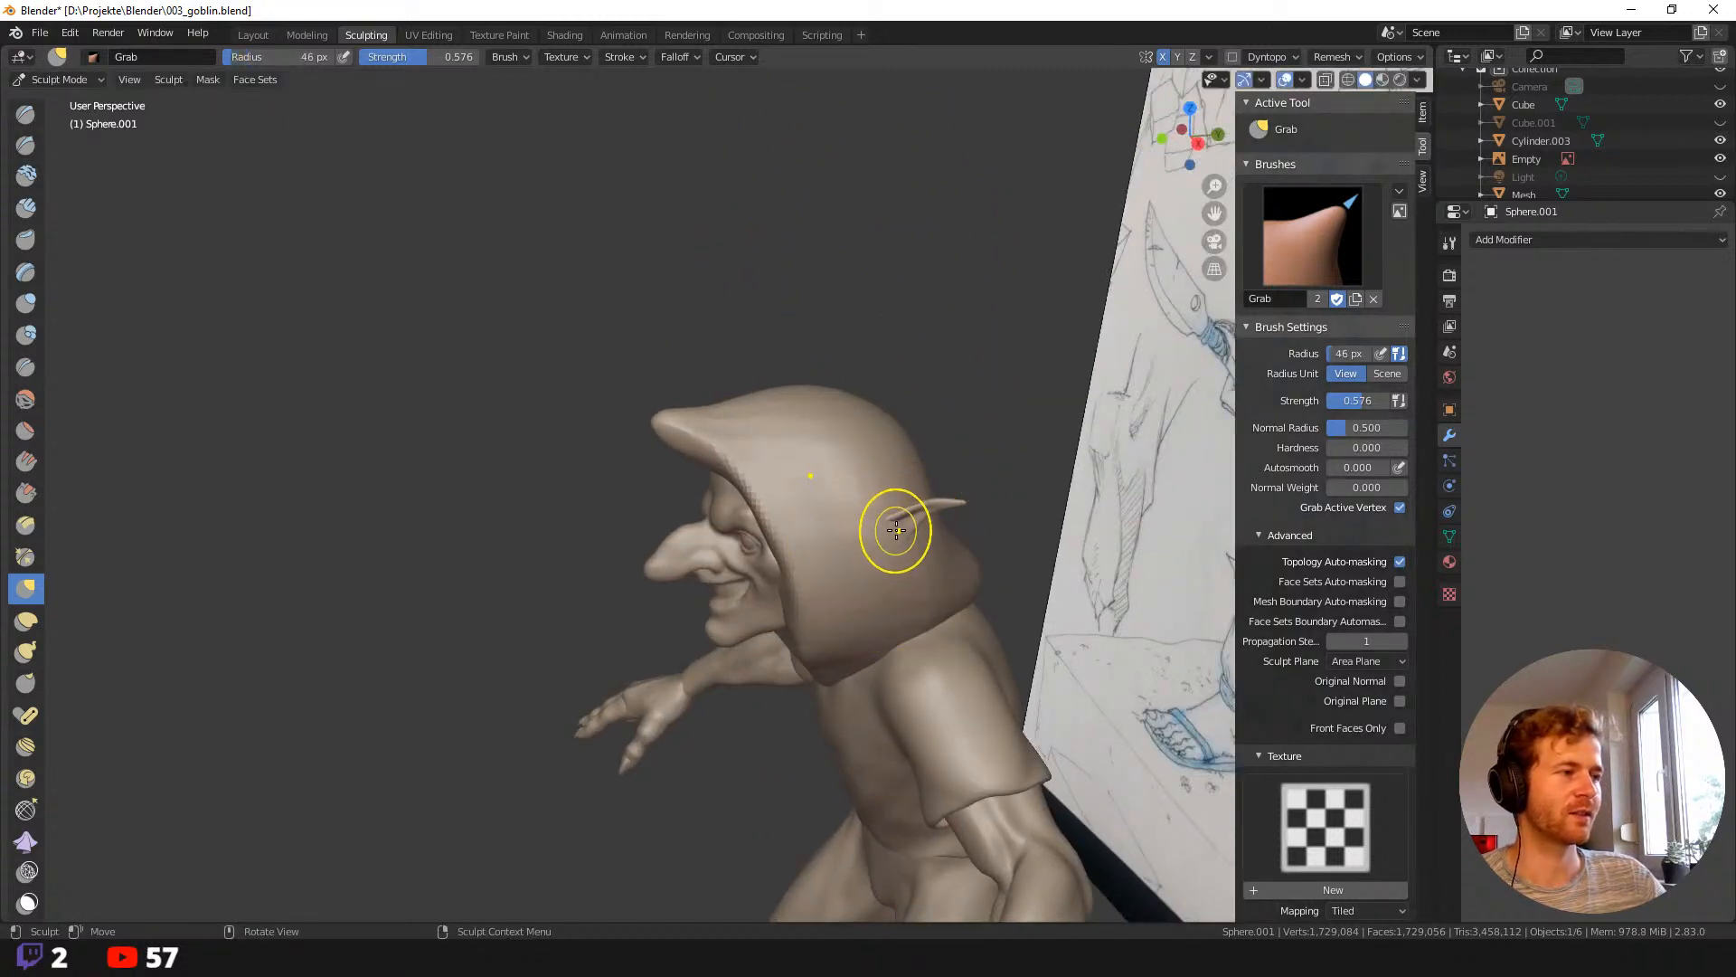
pyautogui.moveTo(897, 530); pyautogui.dragTo(868, 527, button='middle')
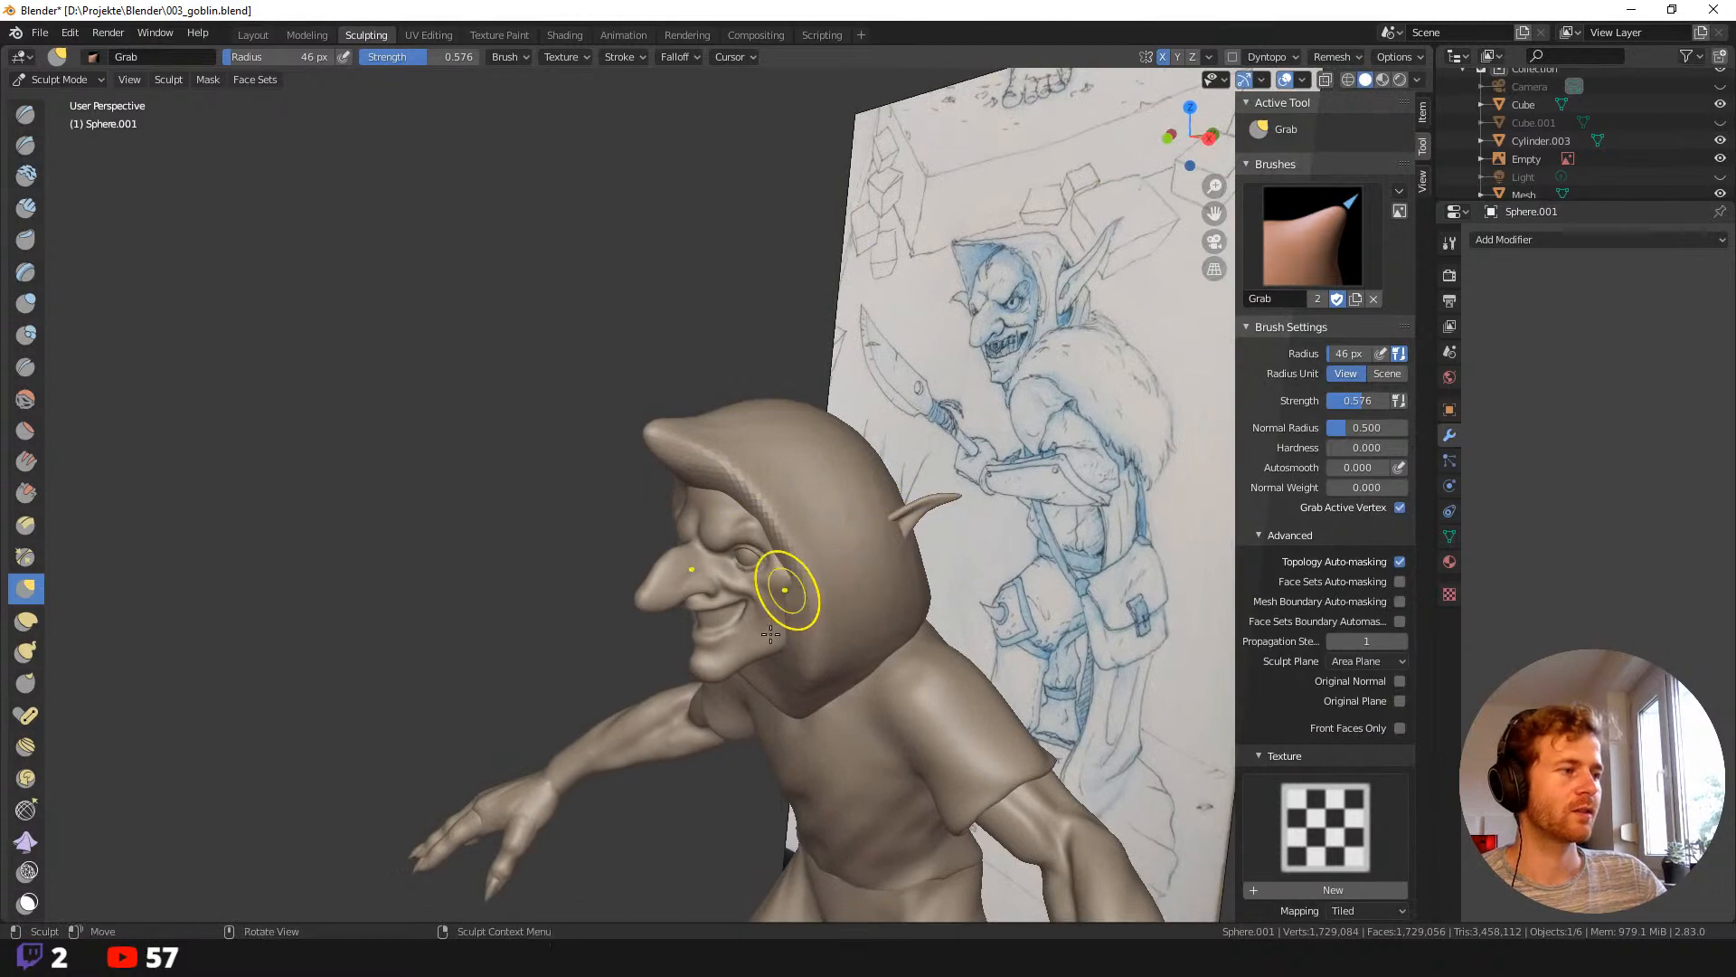
# Pull the hood's lower back edge outward over the shoulders with the Grab brush at an 83 px radius, ending at 116 px.
pyautogui.moveTo(770, 634)
pyautogui.mouseDown(button='middle')
pyautogui.moveTo(872, 609)
pyautogui.moveTo(806, 697)
pyautogui.mouseUp(button='middle')
pyautogui.press('f')
pyautogui.click(905, 650)
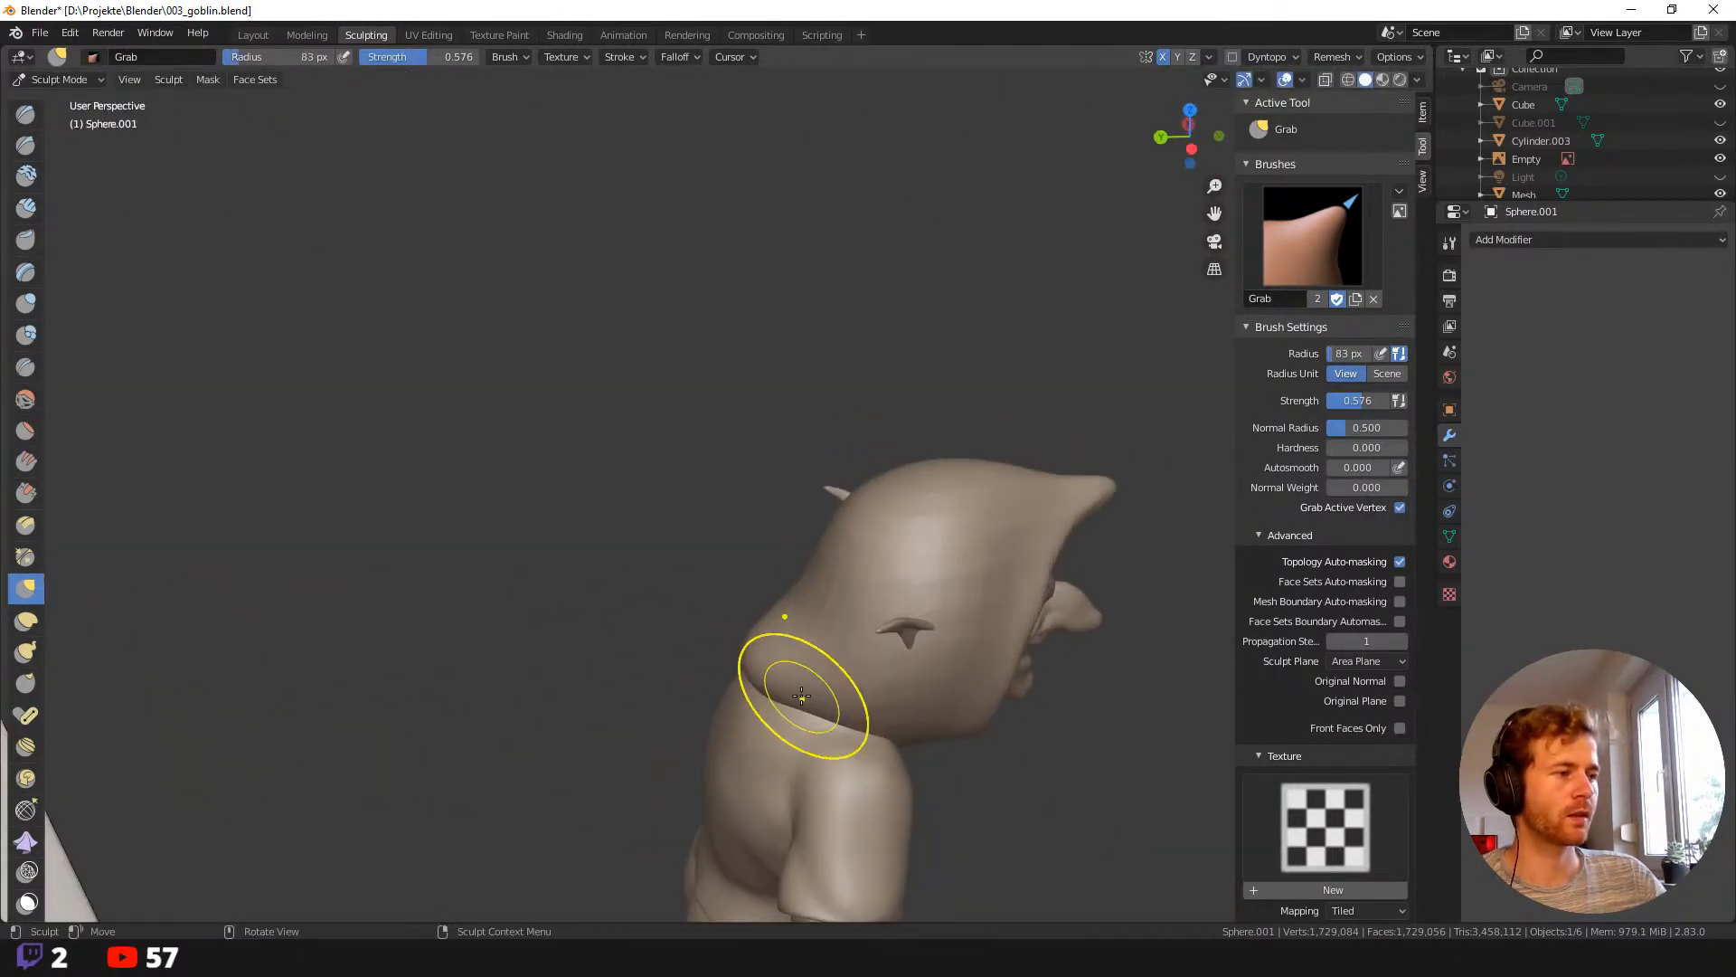
pyautogui.moveTo(800, 701)
pyautogui.mouseDown()
pyautogui.moveTo(790, 718)
pyautogui.moveTo(739, 681)
pyautogui.mouseUp()
pyautogui.moveTo(689, 685); pyautogui.dragTo(756, 631, button='middle')
pyautogui.moveTo(752, 645); pyautogui.dragTo(733, 658)
pyautogui.moveTo(651, 582)
pyautogui.mouseDown(button='middle')
pyautogui.moveTo(709, 612)
pyautogui.moveTo(609, 620)
pyautogui.moveTo(750, 736)
pyautogui.moveTo(723, 687)
pyautogui.moveTo(756, 640)
pyautogui.moveTo(709, 660)
pyautogui.mouseUp(button='middle')
pyautogui.press('f')
pyautogui.click(787, 643)
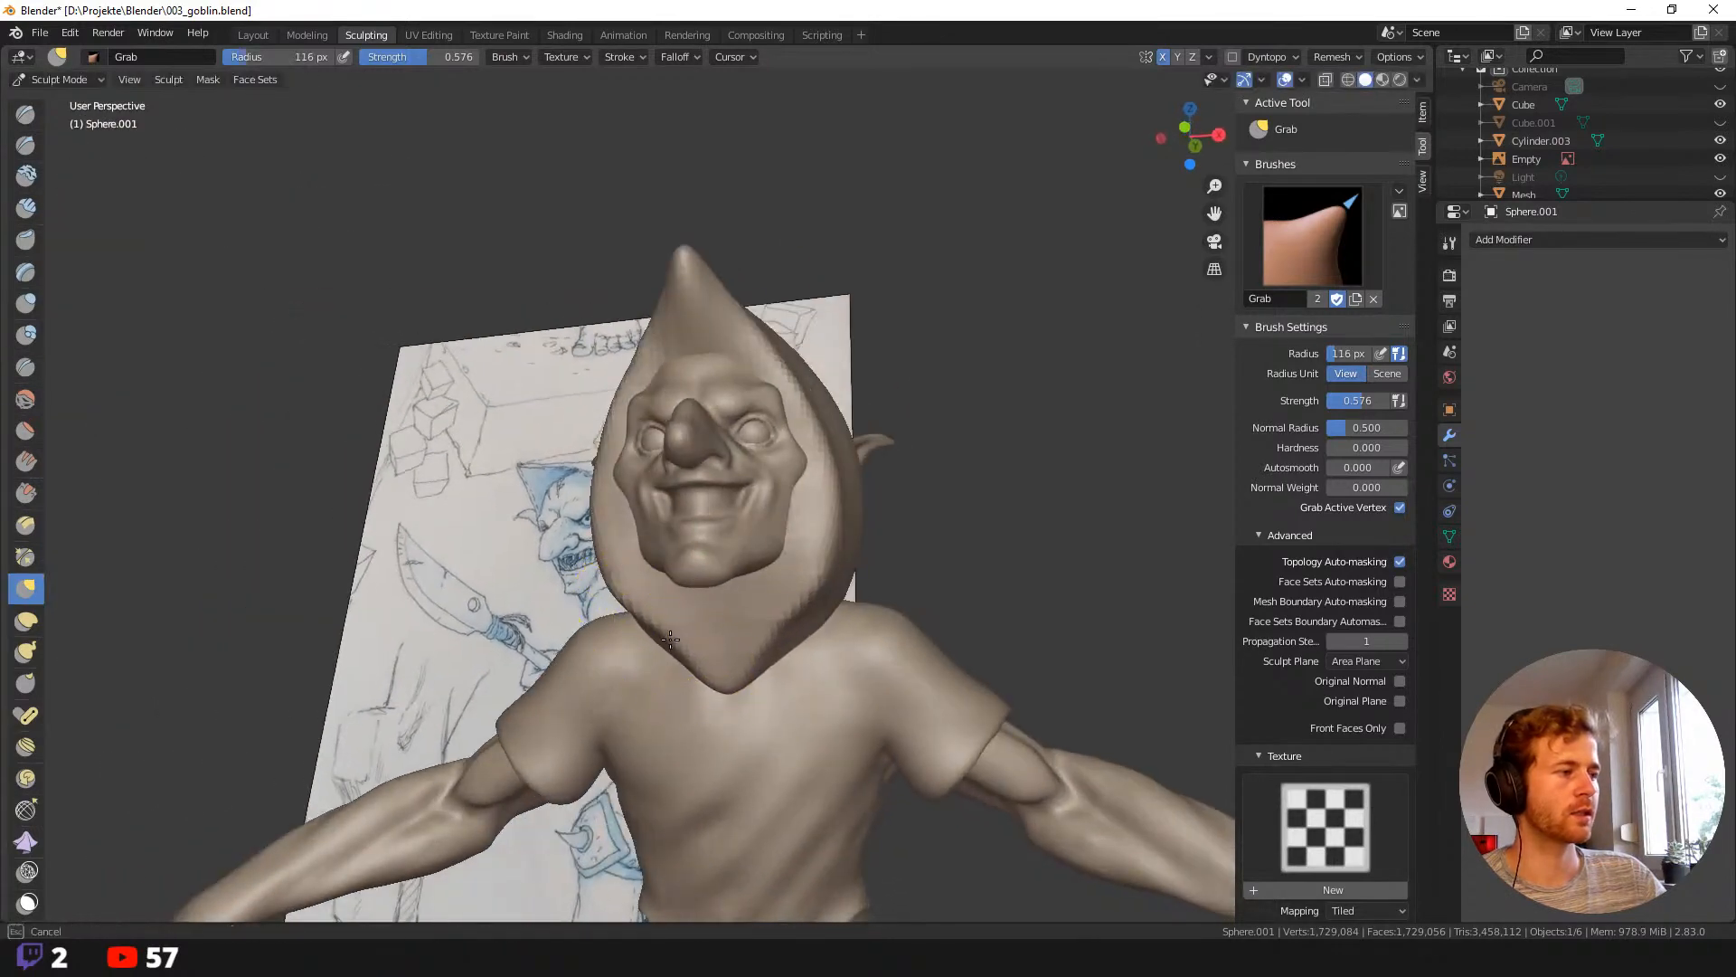
pyautogui.moveTo(653, 609)
pyautogui.mouseDown(button='middle')
pyautogui.moveTo(581, 705)
pyautogui.moveTo(627, 621)
pyautogui.moveTo(581, 581)
pyautogui.moveTo(571, 594)
pyautogui.mouseUp(button='middle')
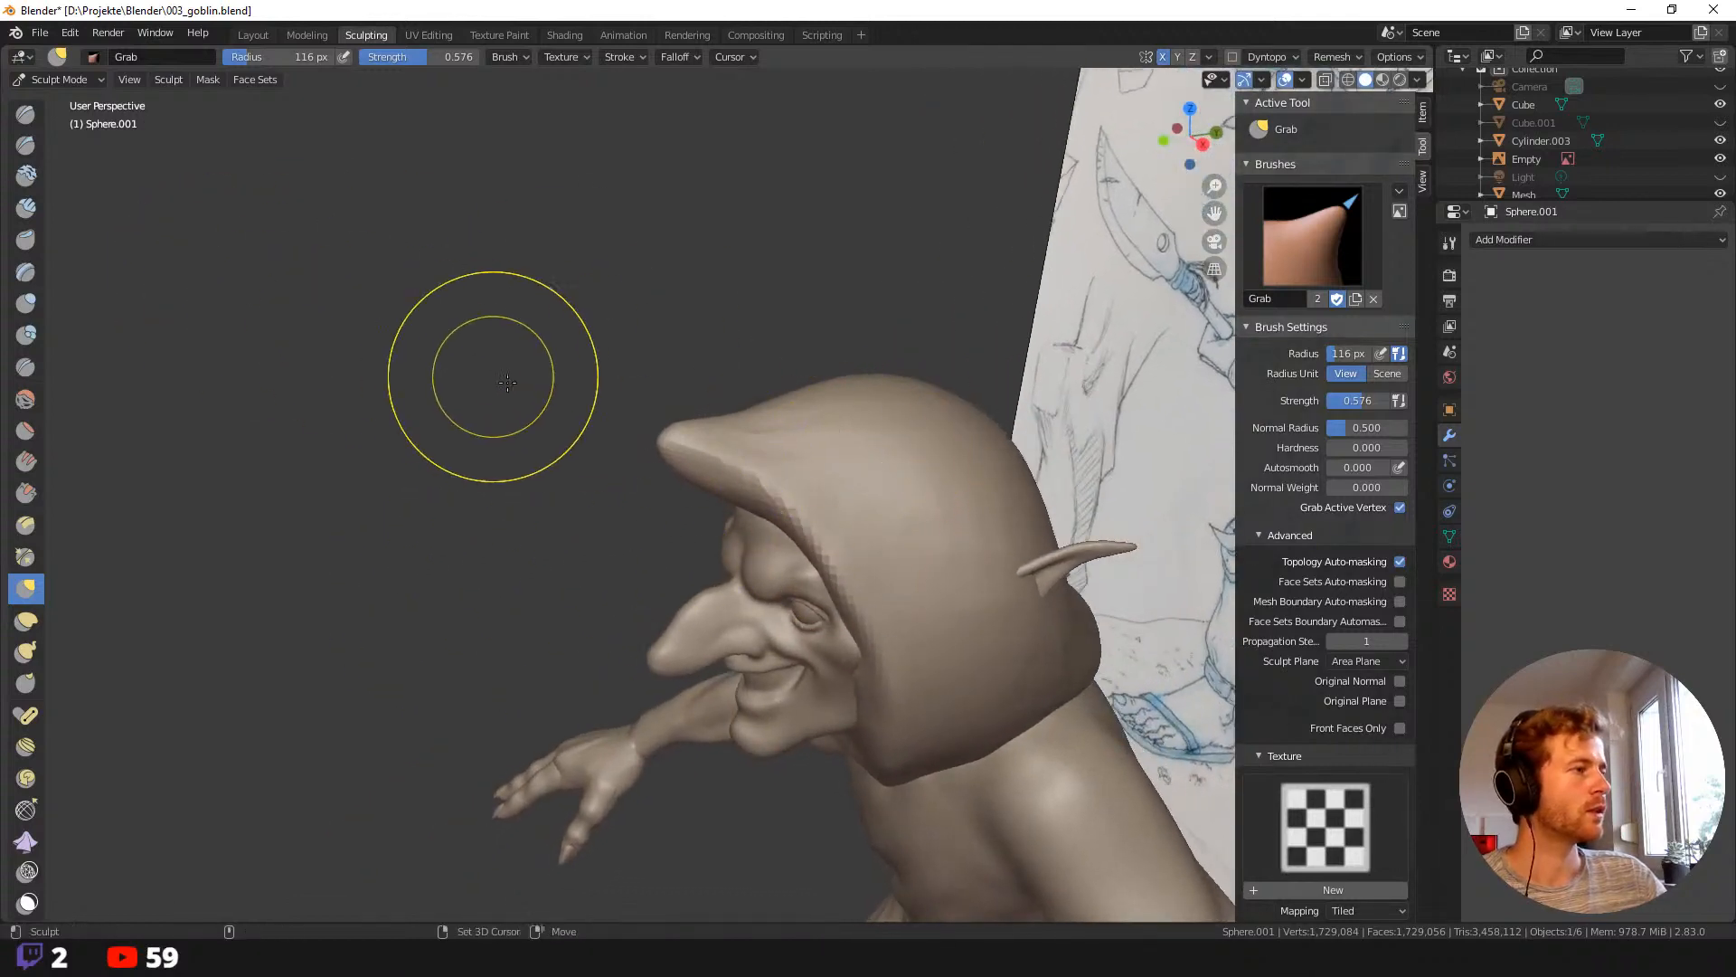
# Mask a patch on the hood's crown and reduce the Mask brush's radius to 48 px.
pyautogui.hotkey('shift', 'space')
pyautogui.click(462, 567)
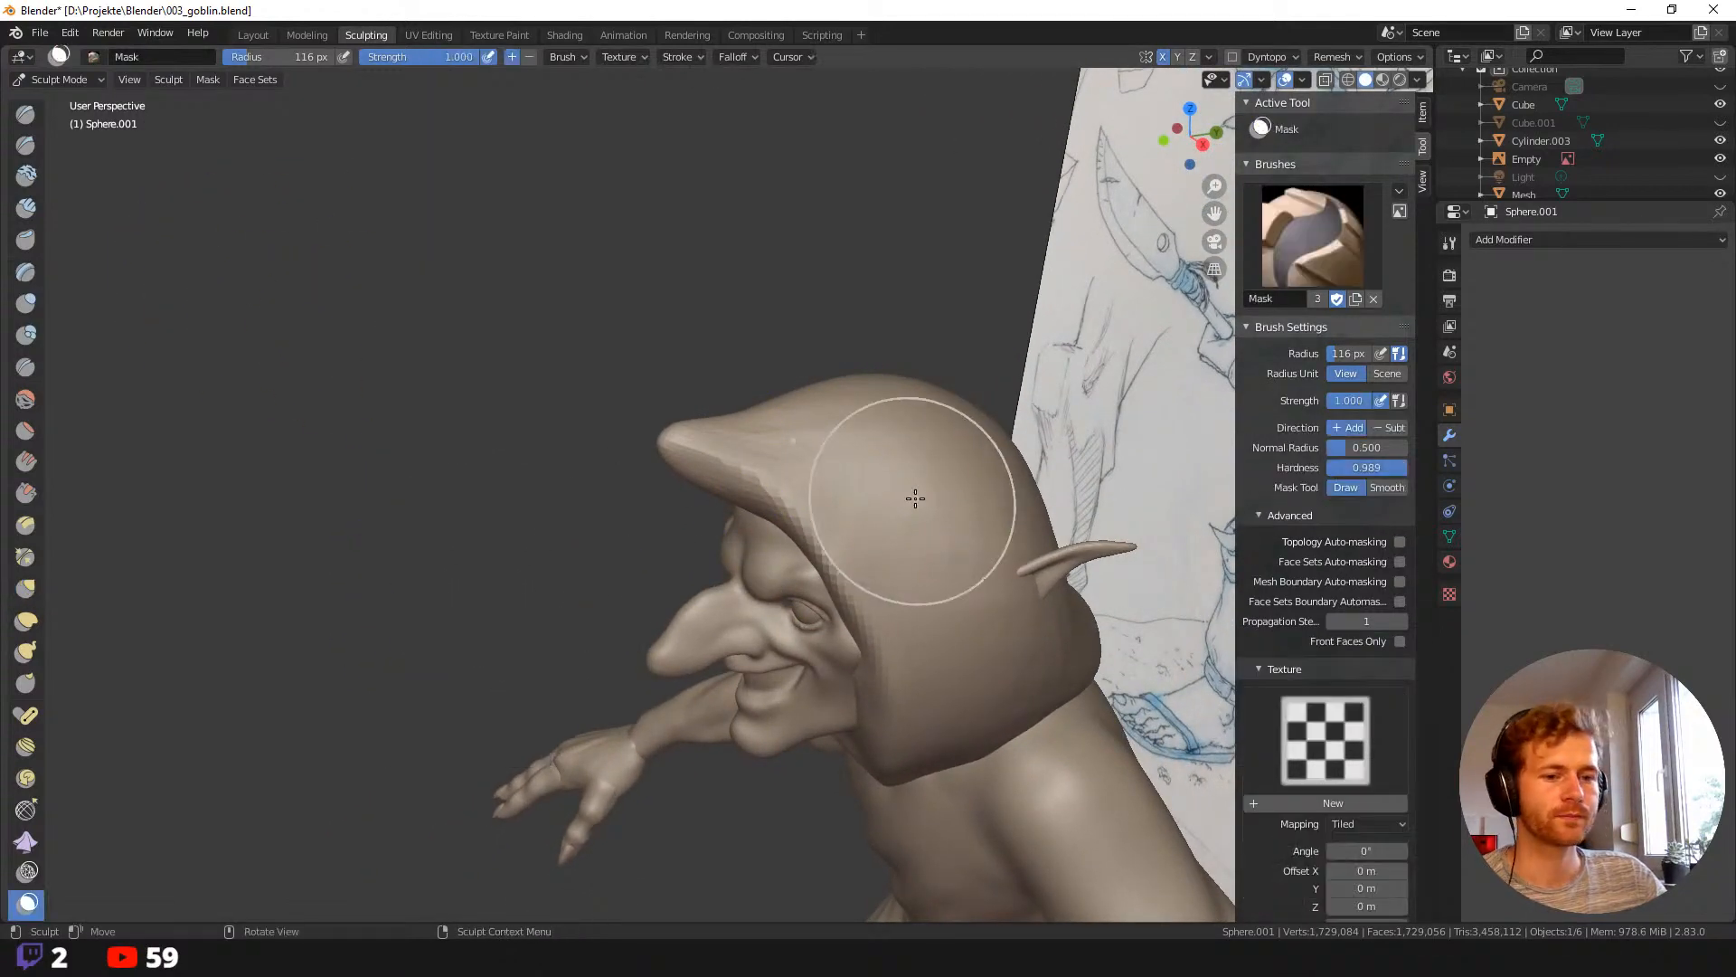
pyautogui.press('f')
pyautogui.click(867, 496)
pyautogui.moveTo(838, 437); pyautogui.dragTo(829, 434)
pyautogui.moveTo(830, 434); pyautogui.dragTo(842, 431, button='middle')
pyautogui.press('f')
pyautogui.click(820, 431)
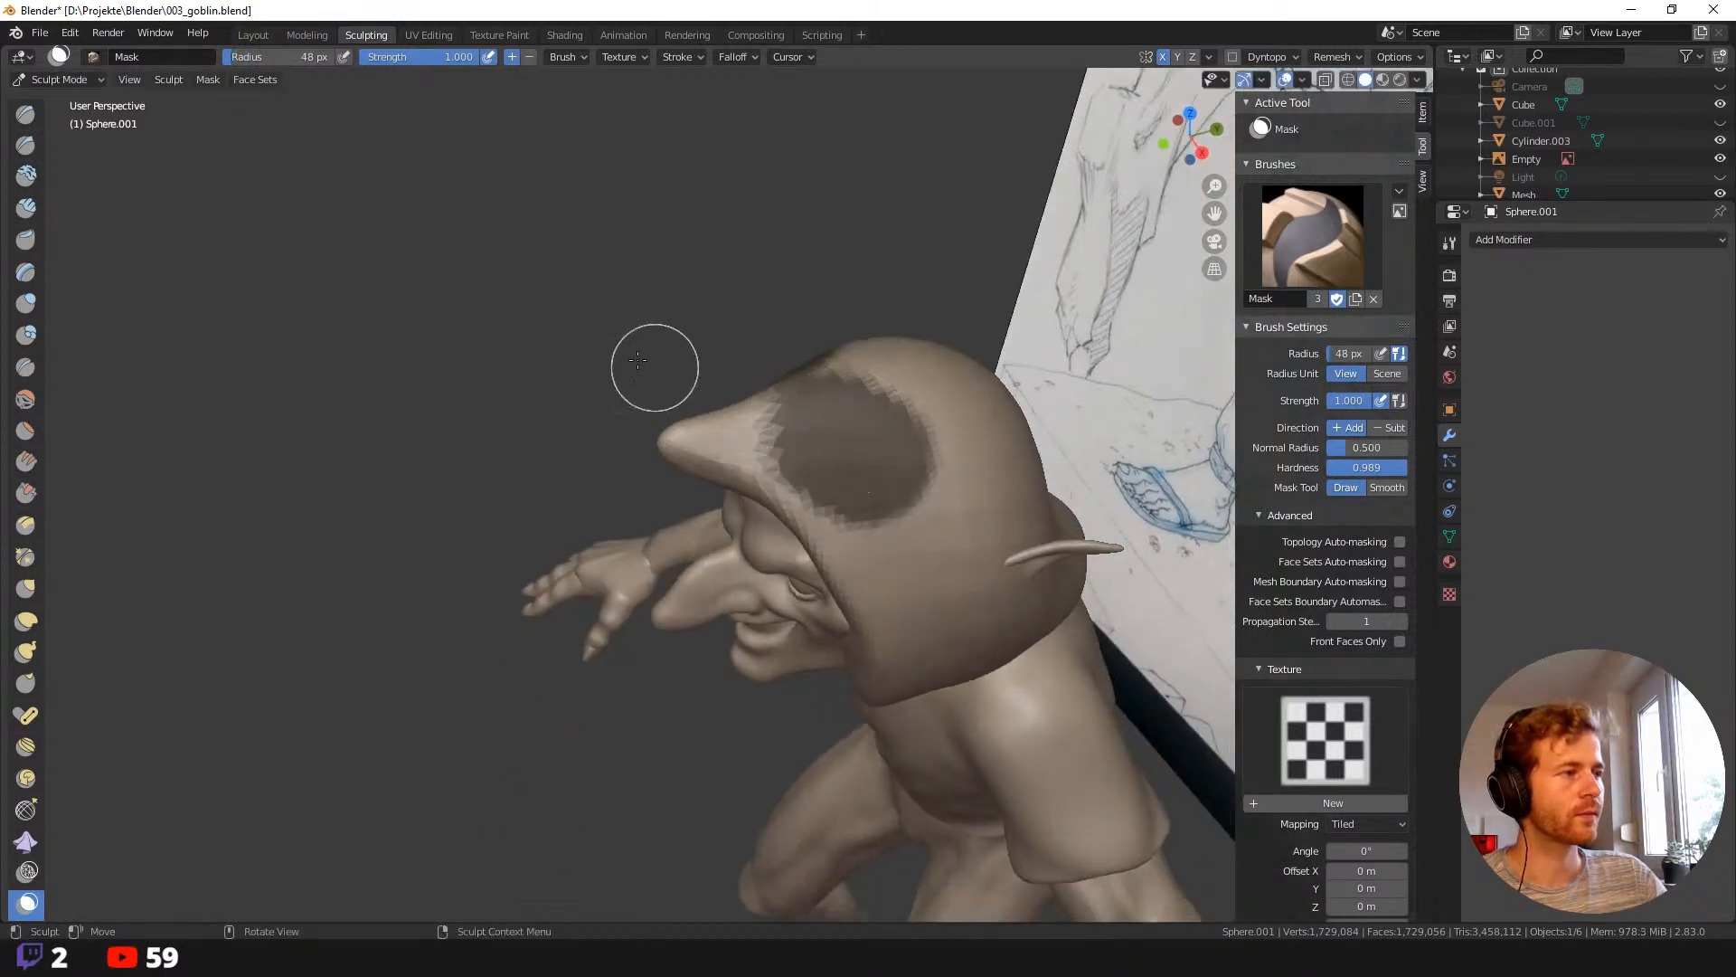
# Clear the hood's mask and remesh the hood at a 0.05 m voxel size.
pyautogui.press('a')
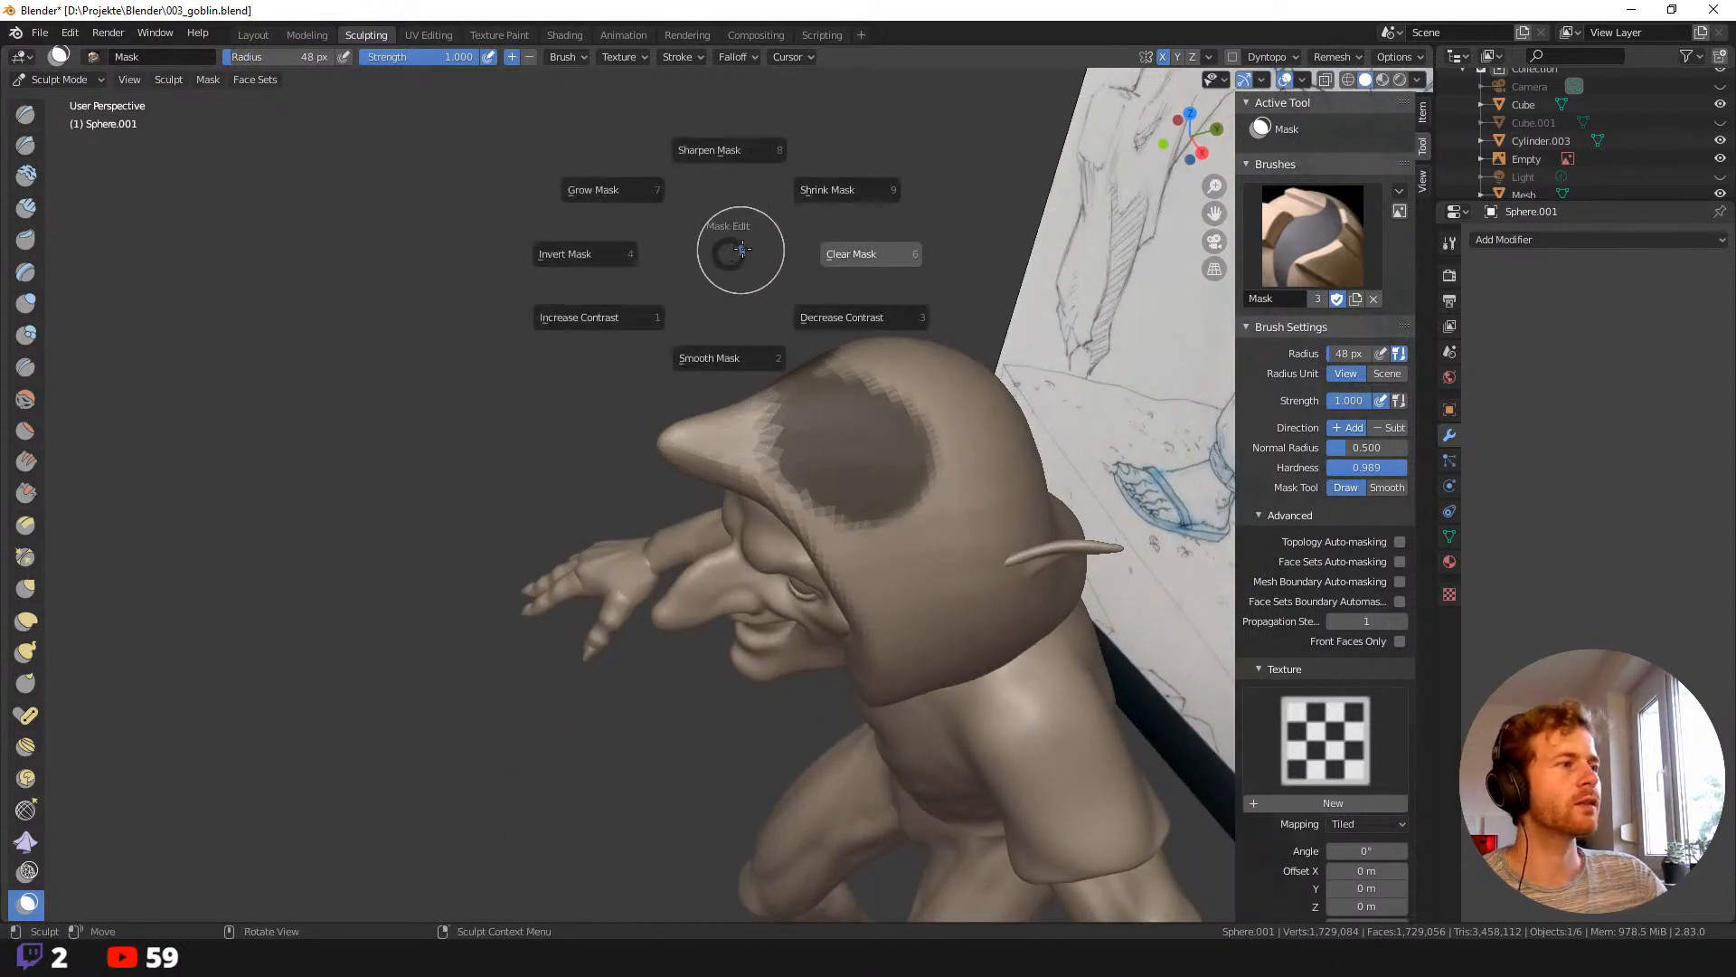
pyautogui.click(845, 253)
pyautogui.click(1333, 56)
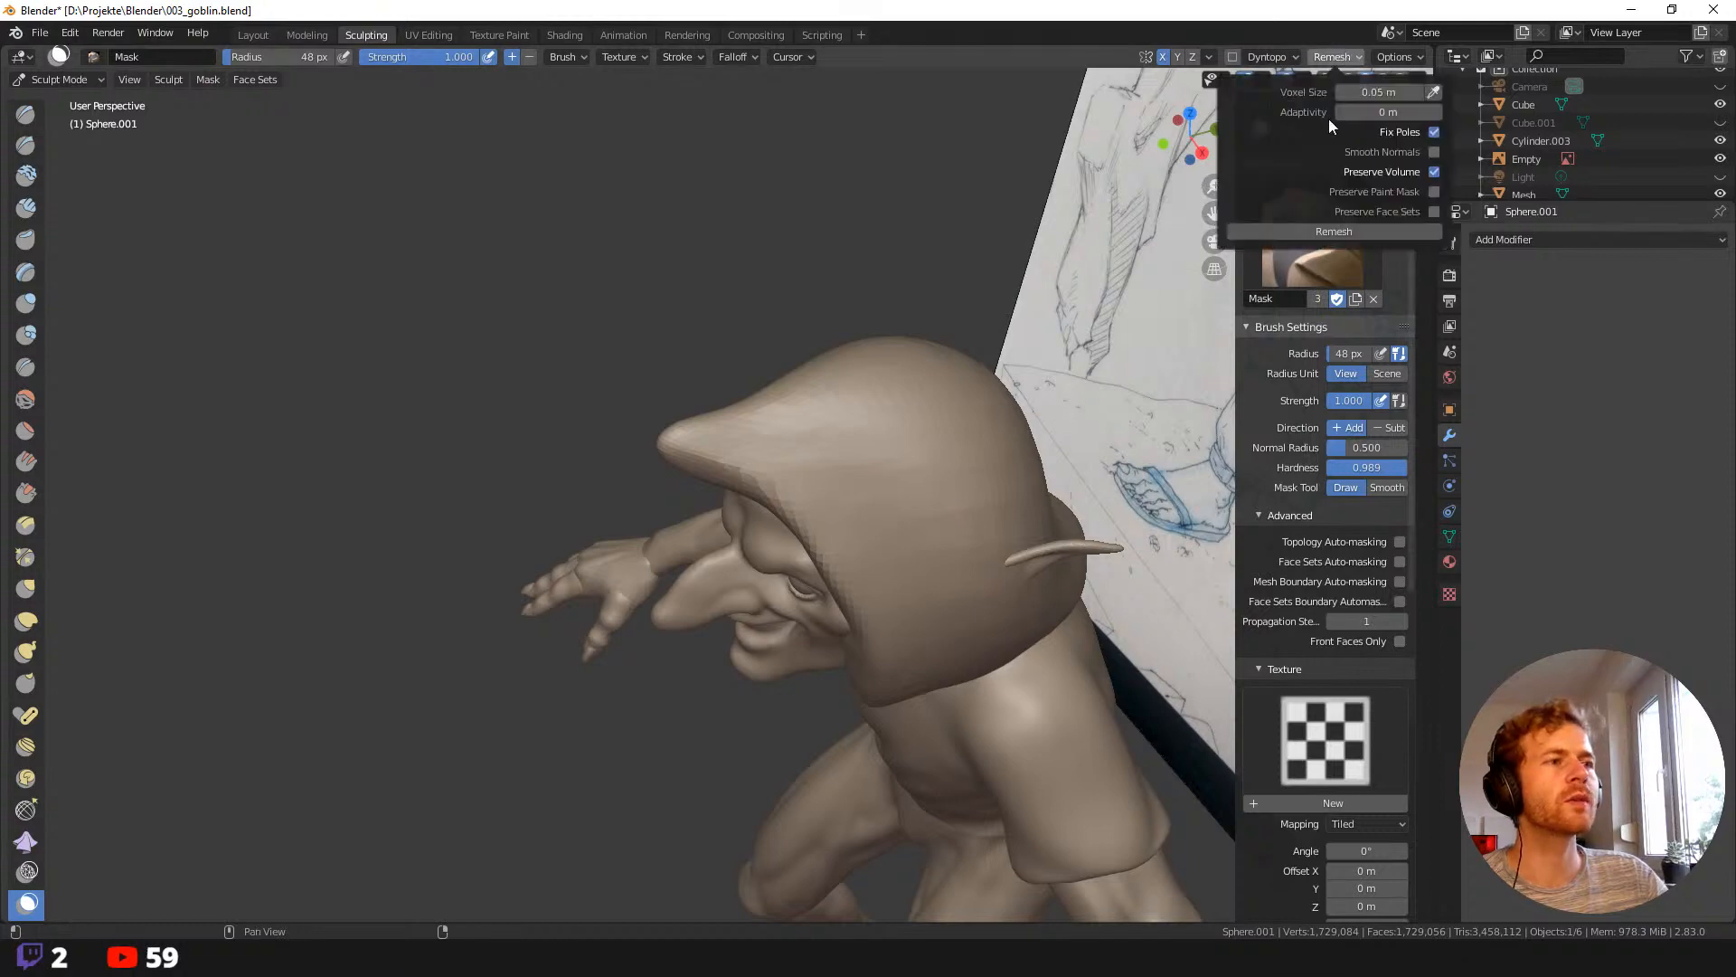
pyautogui.click(1346, 231)
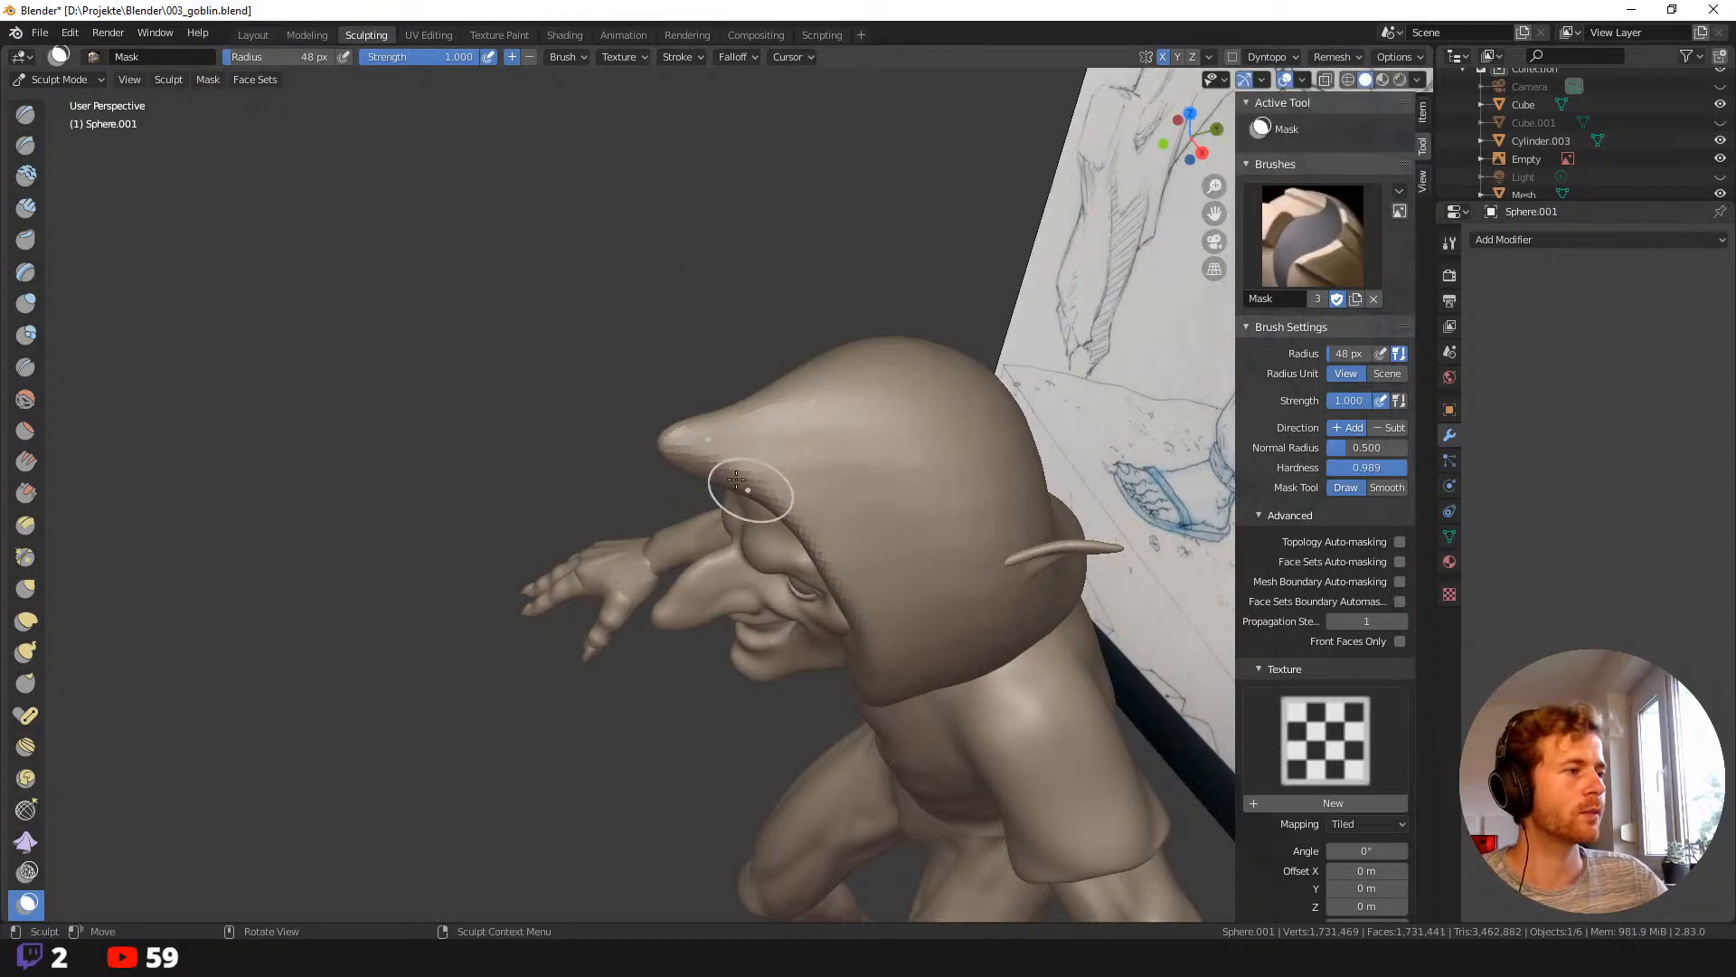
# Mask a band behind the hood's face opening, from the front tip down to the chin, at a 48 px radius.
pyautogui.moveTo(737, 480)
pyautogui.mouseDown(button='middle')
pyautogui.moveTo(813, 452)
pyautogui.moveTo(750, 434)
pyautogui.moveTo(773, 417)
pyautogui.mouseUp(button='middle')
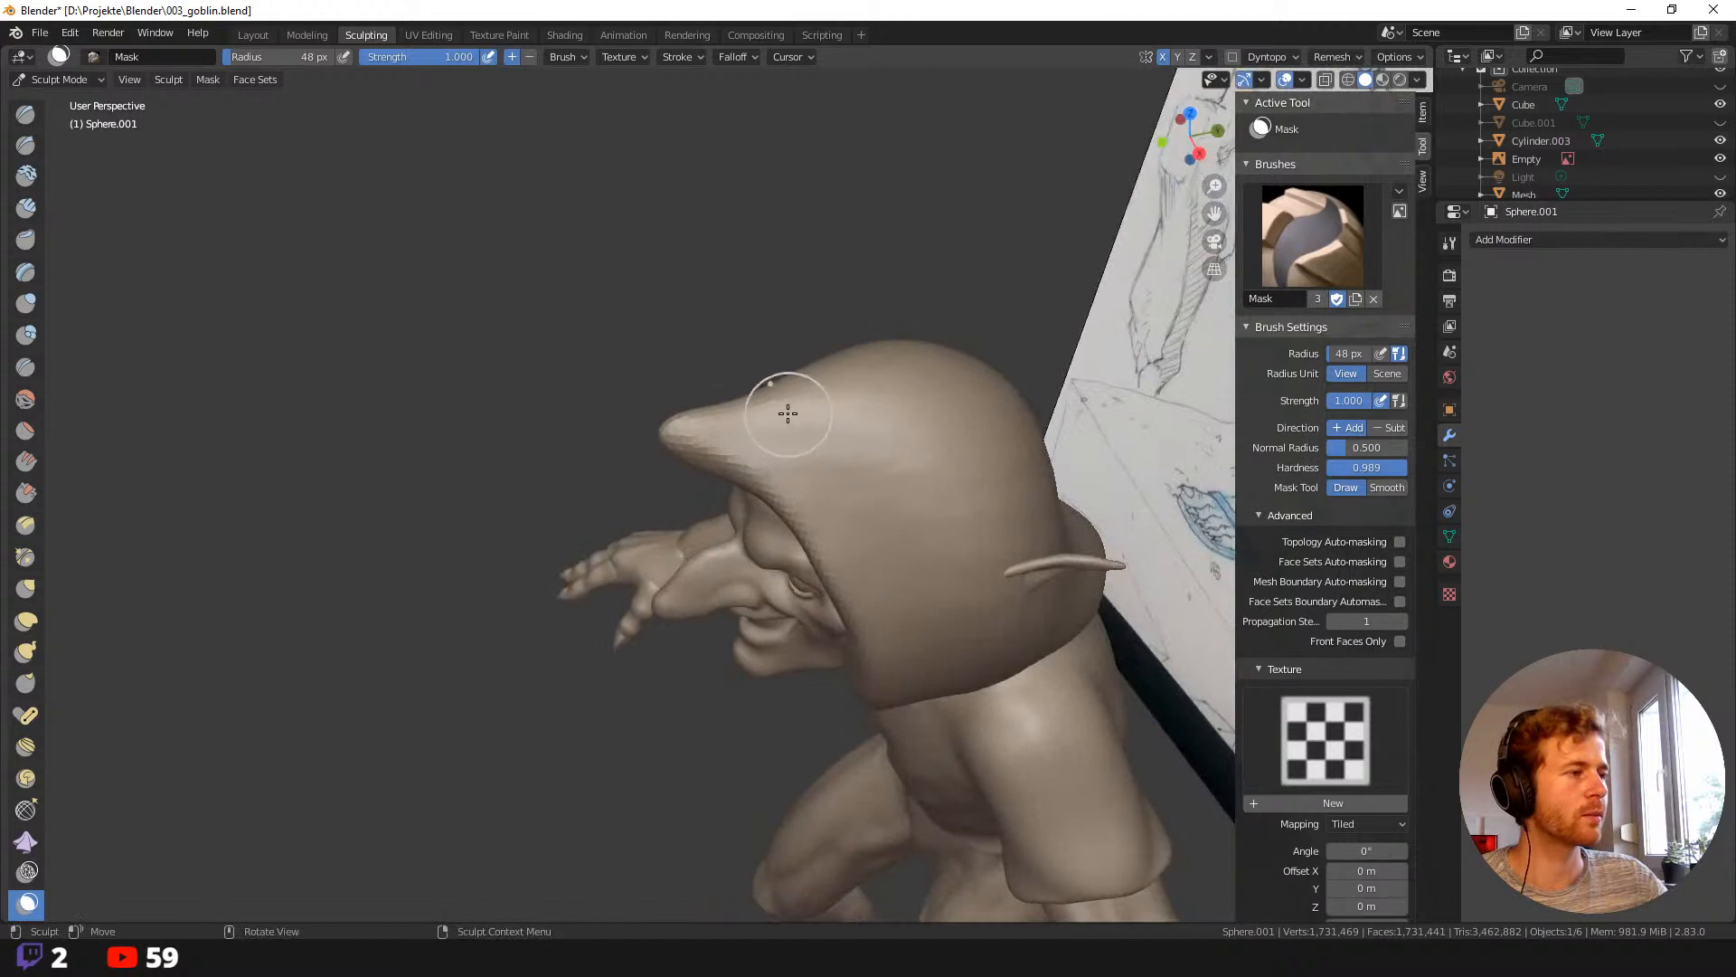
pyautogui.moveTo(787, 413)
pyautogui.mouseDown()
pyautogui.moveTo(702, 403)
pyautogui.moveTo(814, 443)
pyautogui.moveTo(875, 537)
pyautogui.moveTo(899, 643)
pyautogui.mouseUp()
pyautogui.moveTo(899, 643); pyautogui.dragTo(853, 473, button='middle')
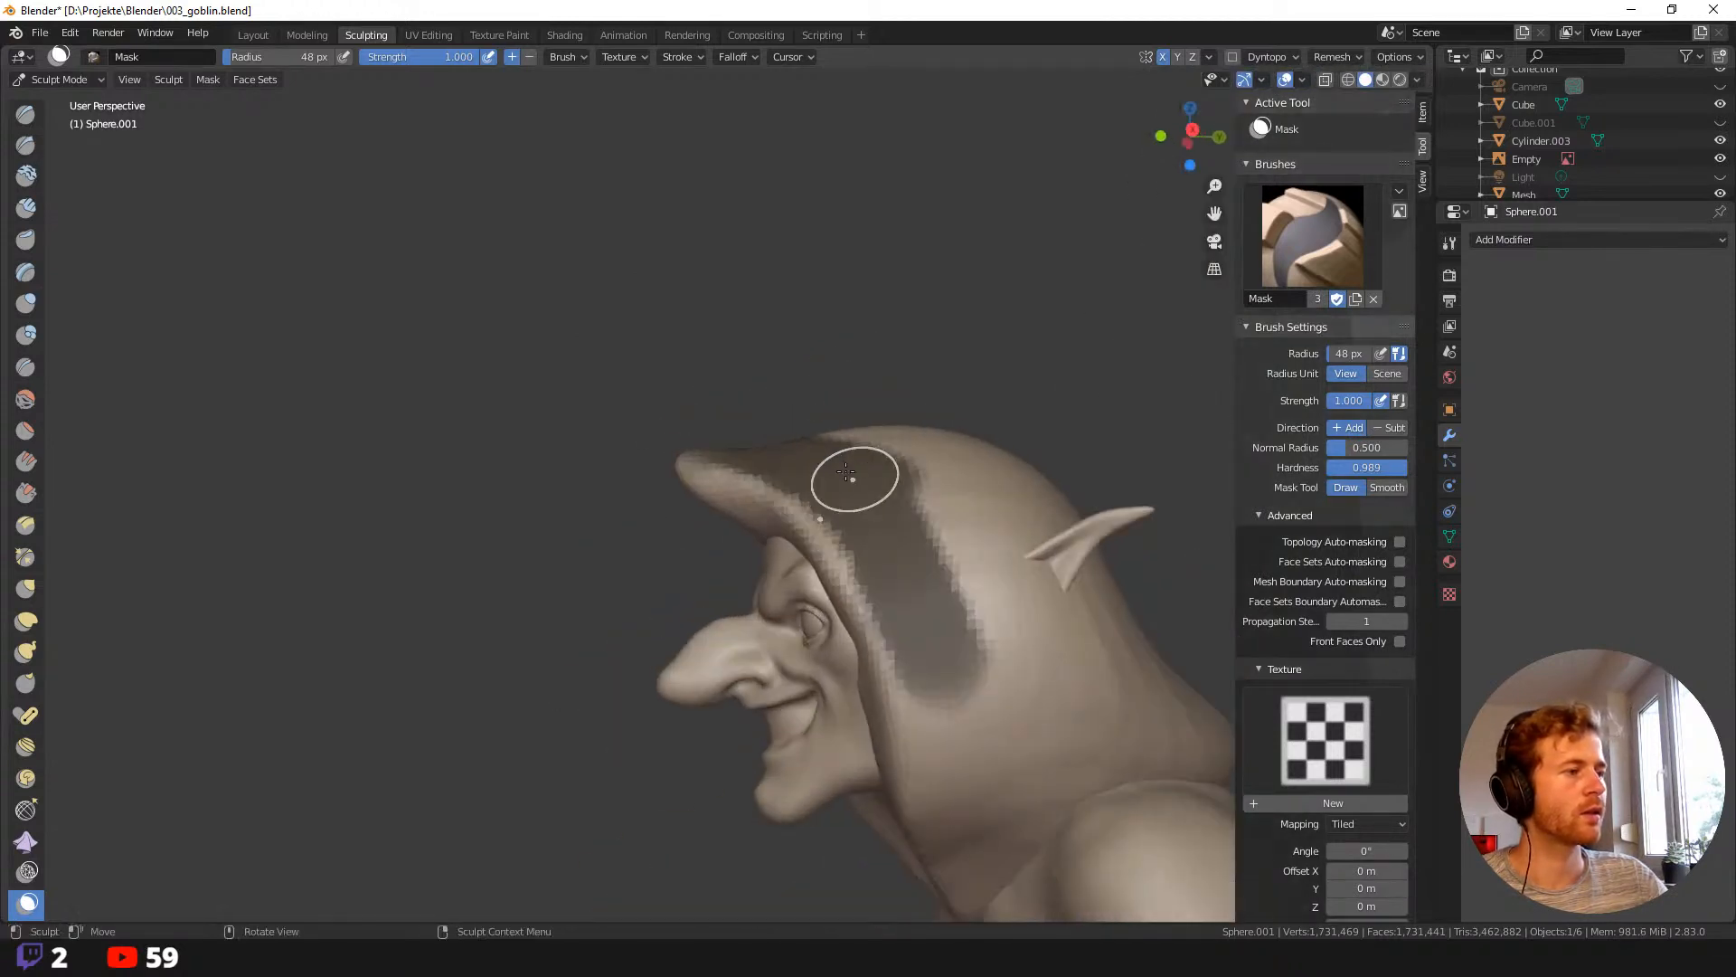
pyautogui.moveTo(936, 642); pyautogui.dragTo(954, 697)
pyautogui.keyDown('shift'); pyautogui.moveTo(905, 594); pyautogui.dragTo(850, 369, button='middle'); pyautogui.keyUp('shift')
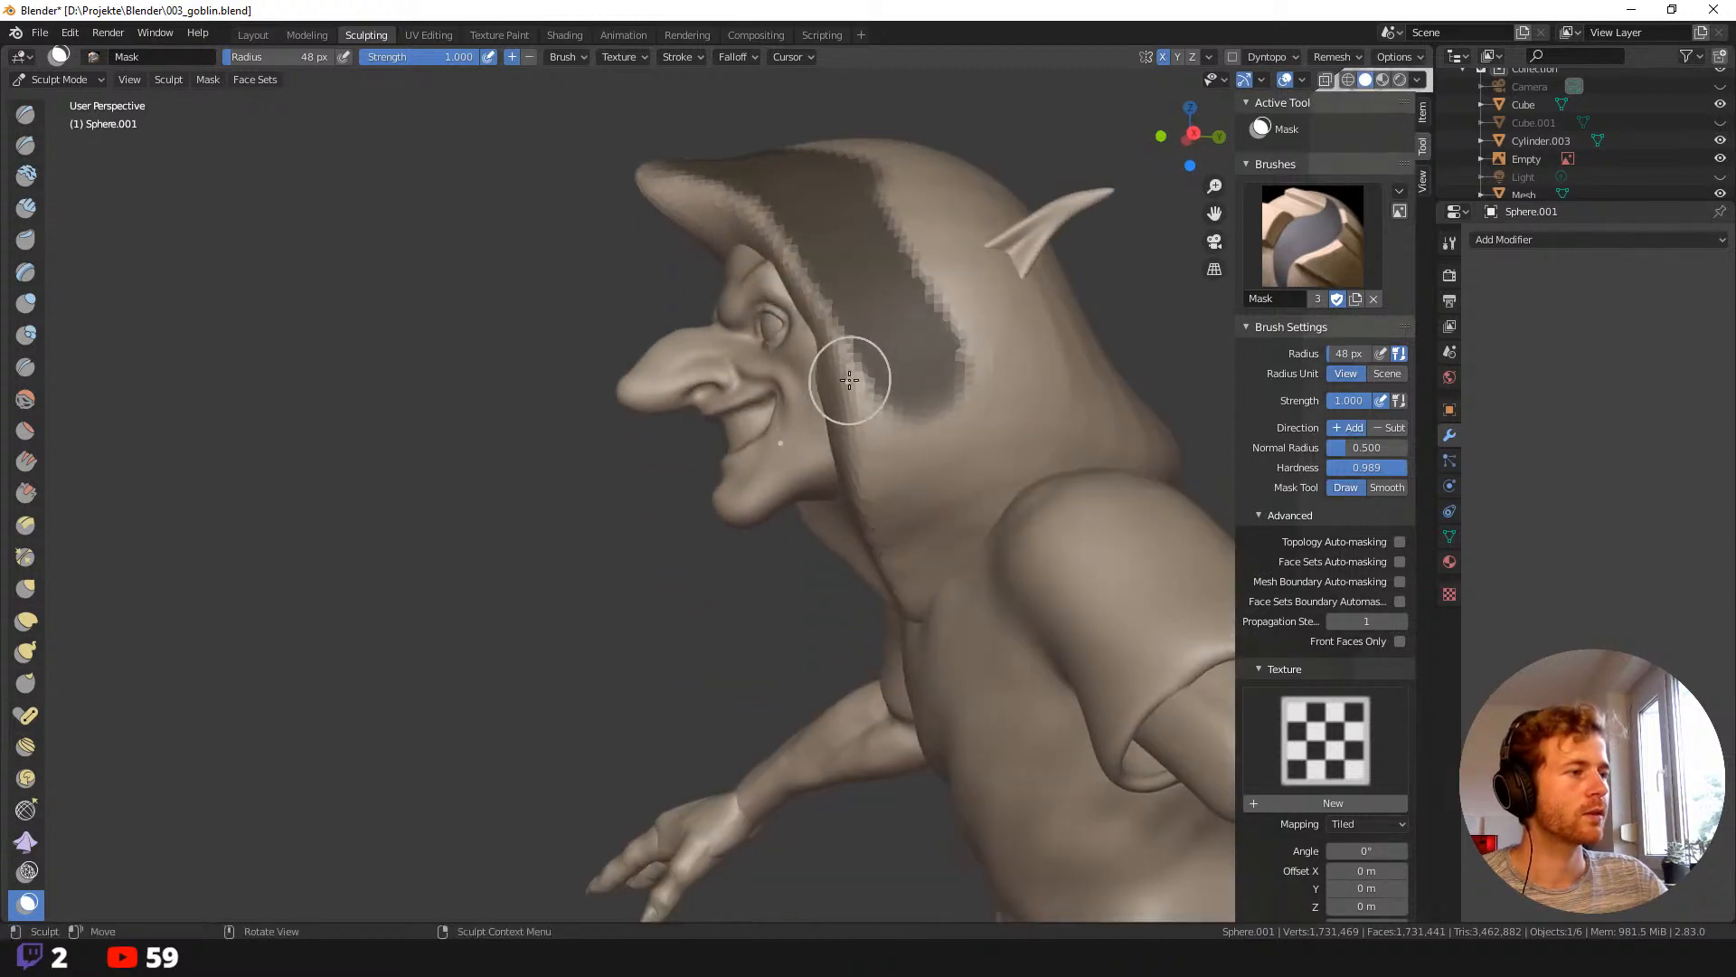
pyautogui.moveTo(904, 331); pyautogui.dragTo(931, 540)
pyautogui.keyDown('shift'); pyautogui.moveTo(933, 541); pyautogui.dragTo(872, 432, button='middle'); pyautogui.keyUp('shift')
pyautogui.moveTo(823, 358); pyautogui.dragTo(818, 409)
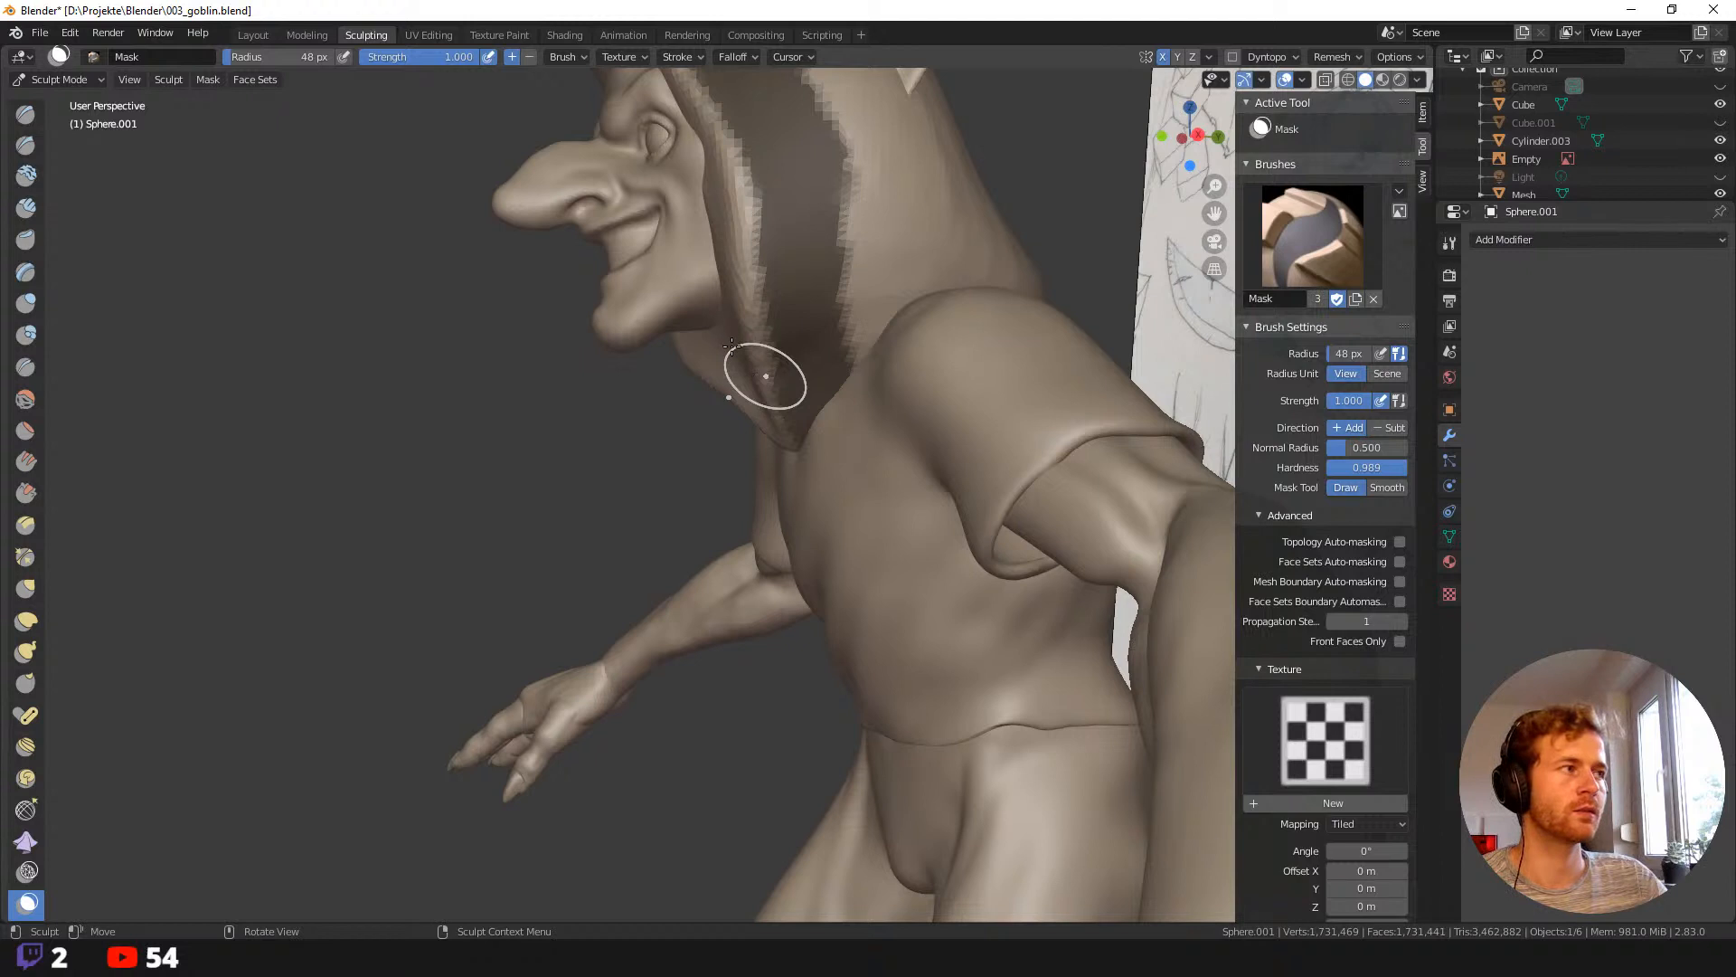
# Refine the mask's front edge along the hood's rim and lower tip with a 24 px radius.
pyautogui.press('r')
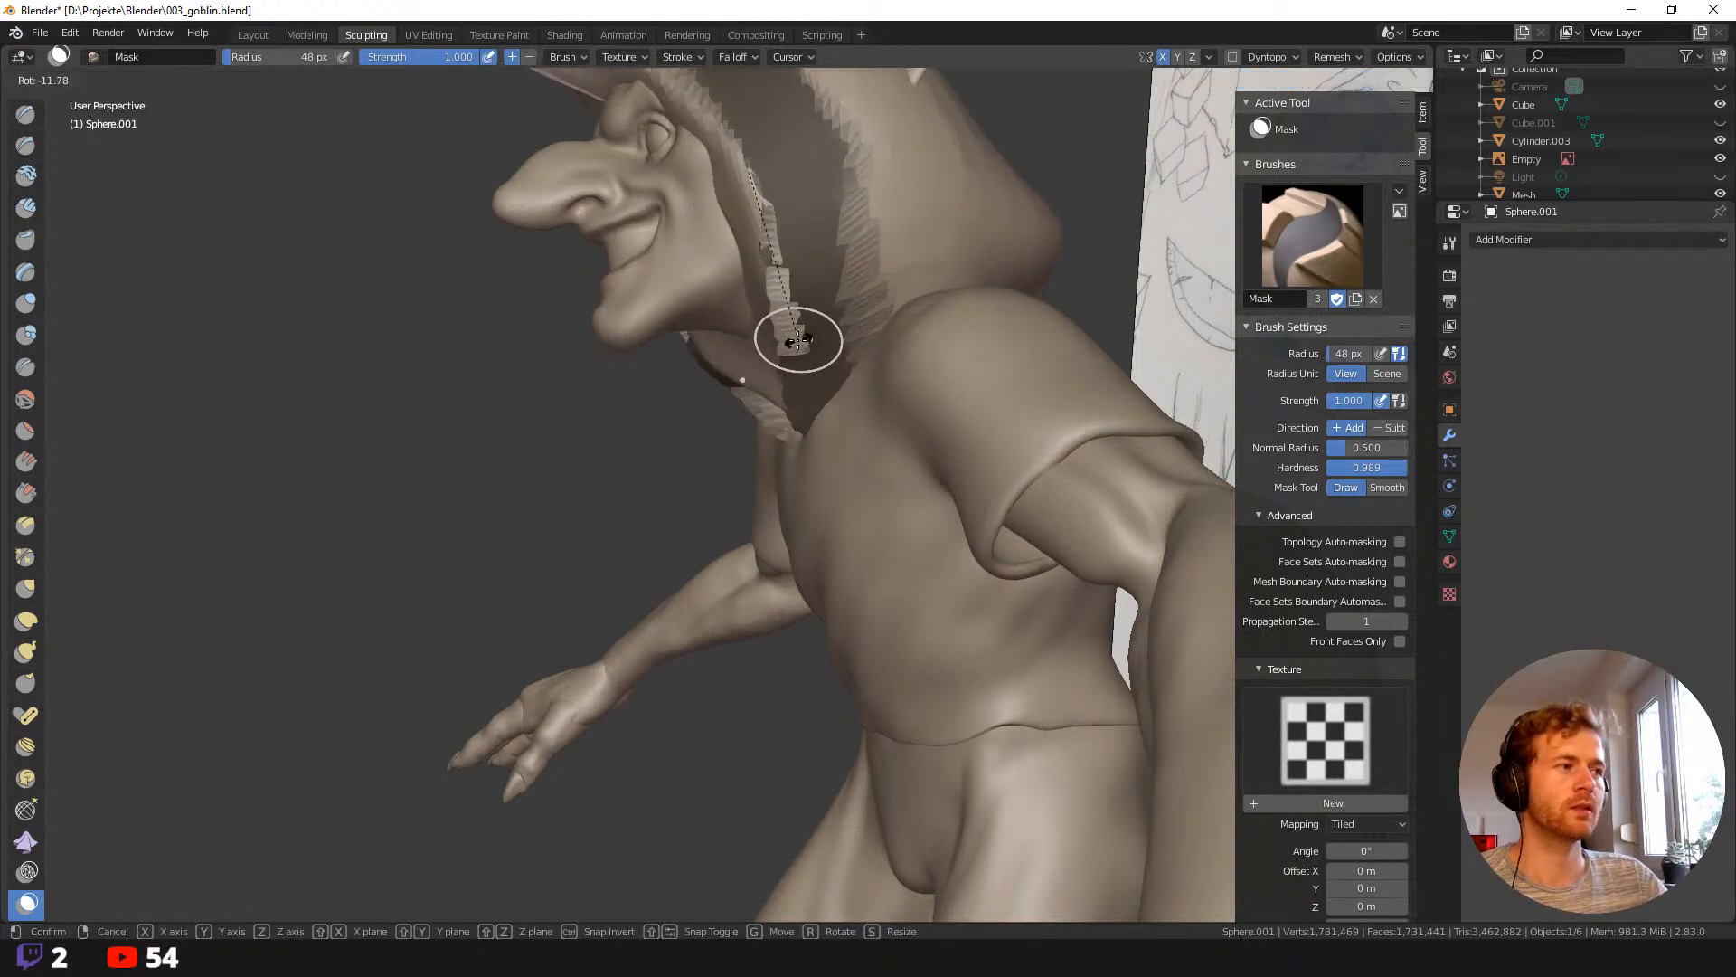
pyautogui.rightClick(798, 340)
pyautogui.moveTo(788, 399); pyautogui.dragTo(781, 398, button='middle')
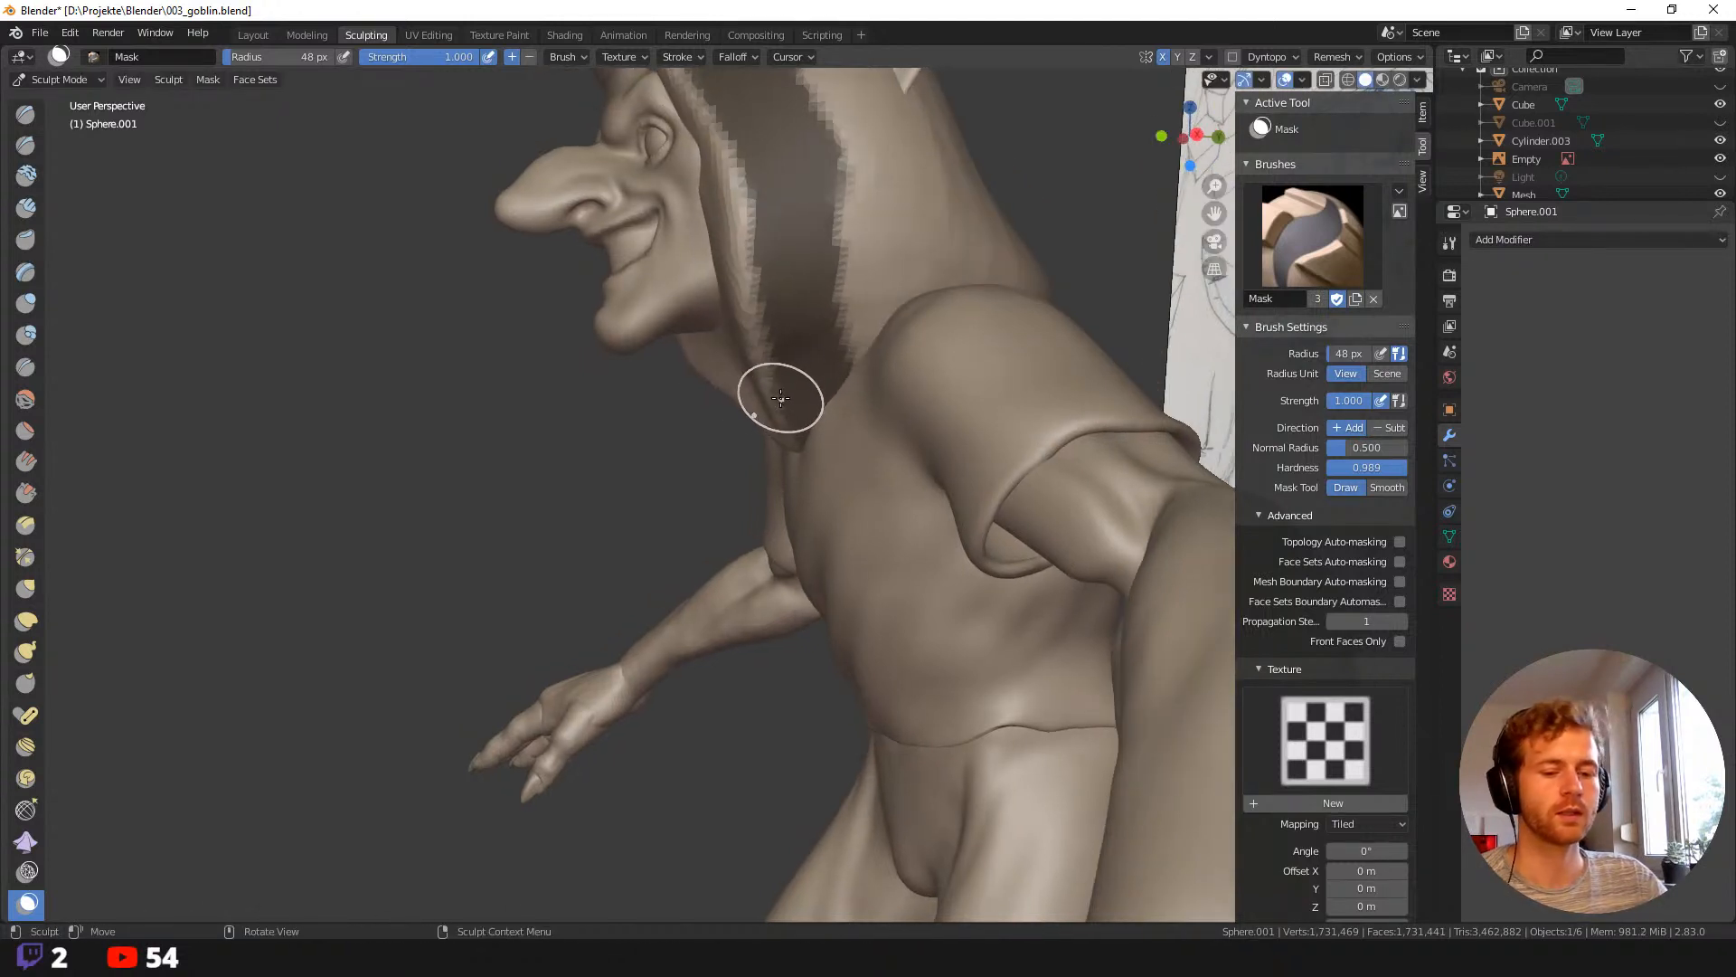
pyautogui.press('f')
pyautogui.click(761, 379)
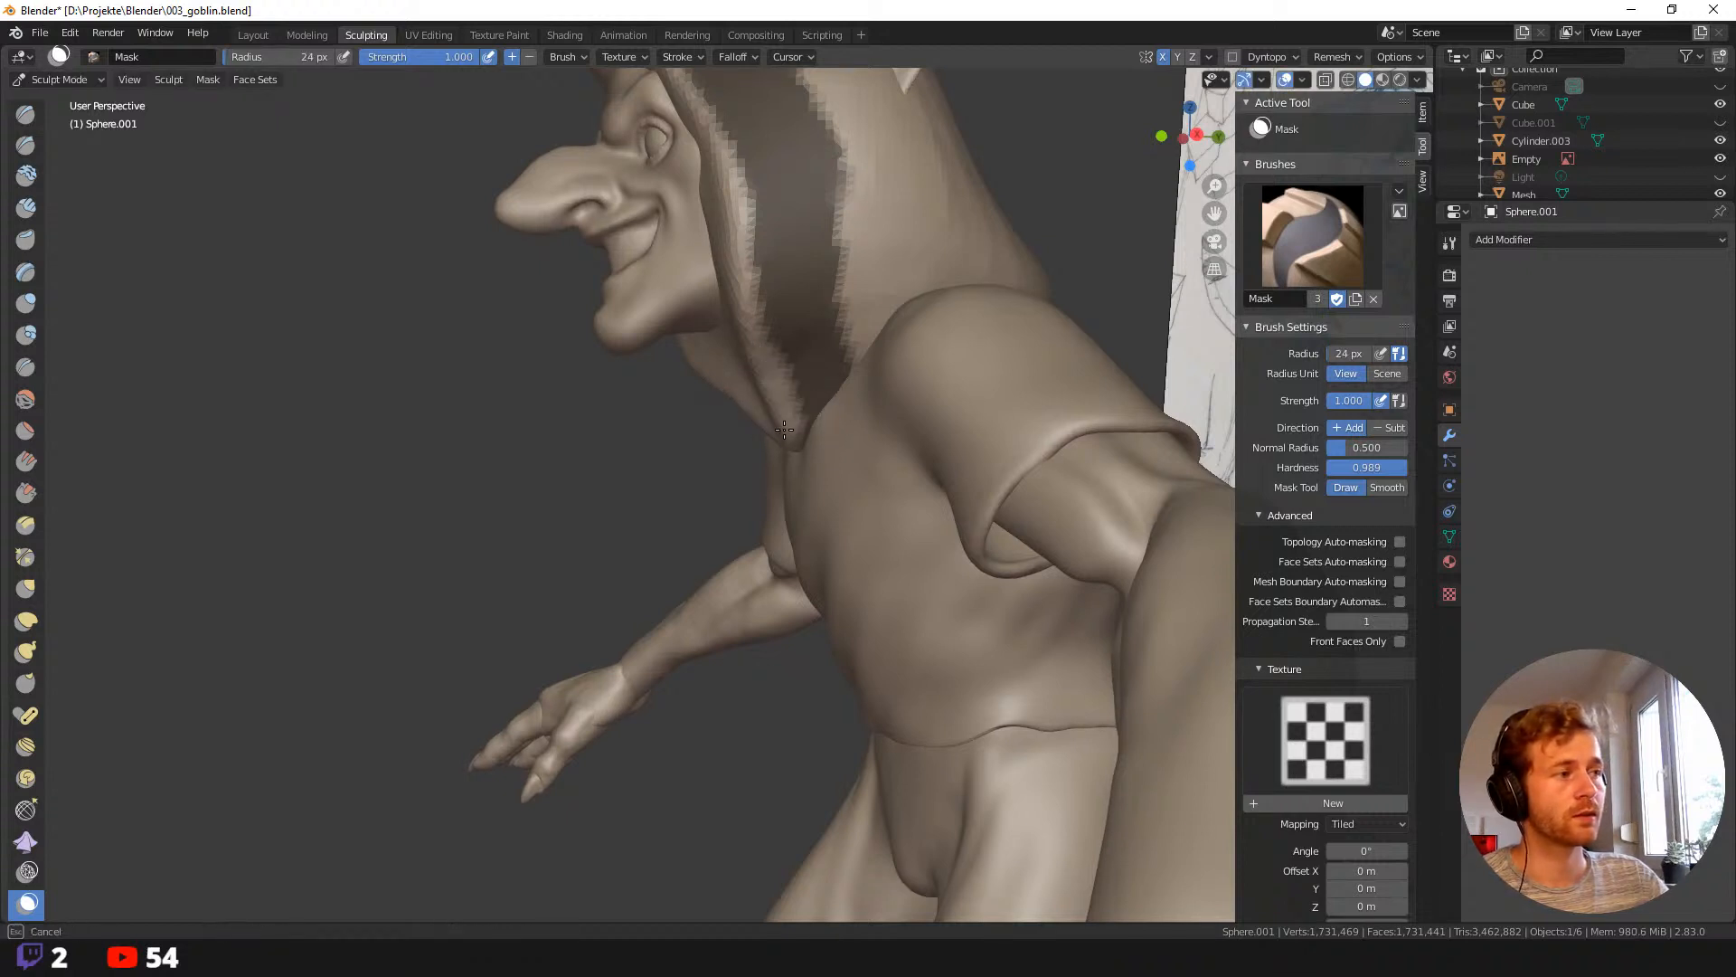
pyautogui.moveTo(834, 443)
pyautogui.mouseDown(button='middle')
pyautogui.moveTo(744, 385)
pyautogui.moveTo(695, 451)
pyautogui.mouseUp(button='middle')
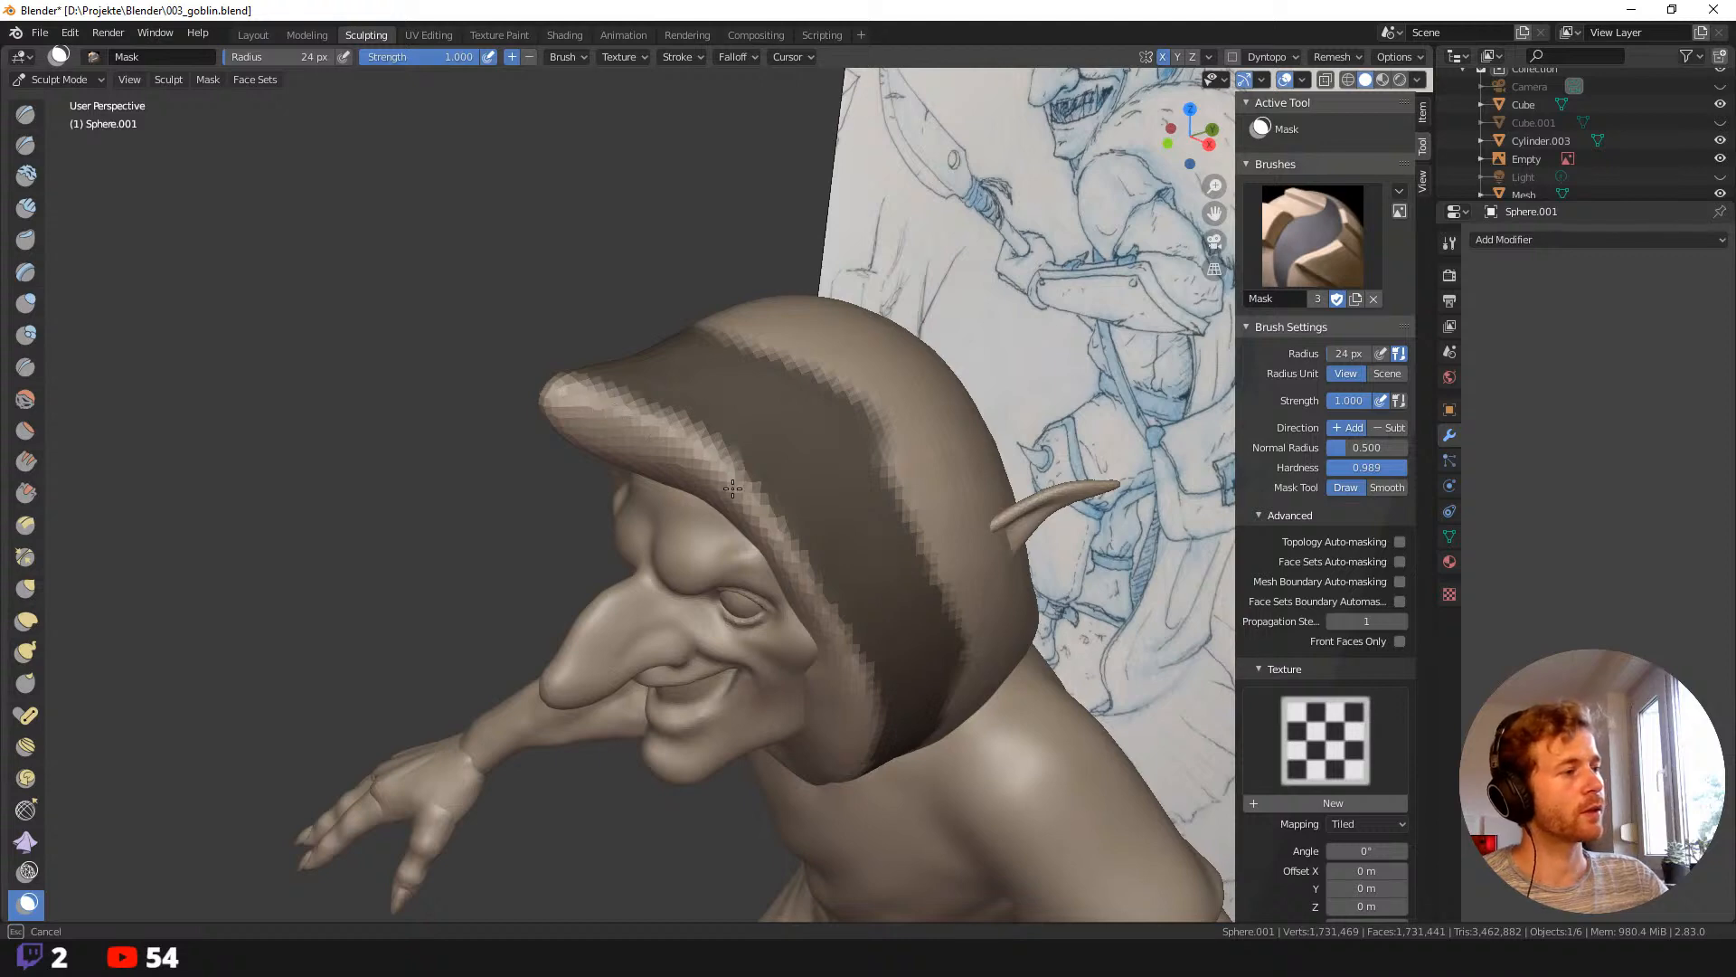
pyautogui.moveTo(809, 576)
pyautogui.mouseDown(button='middle')
pyautogui.moveTo(883, 473)
pyautogui.moveTo(986, 467)
pyautogui.moveTo(868, 426)
pyautogui.moveTo(868, 473)
pyautogui.moveTo(880, 450)
pyautogui.mouseUp(button='middle')
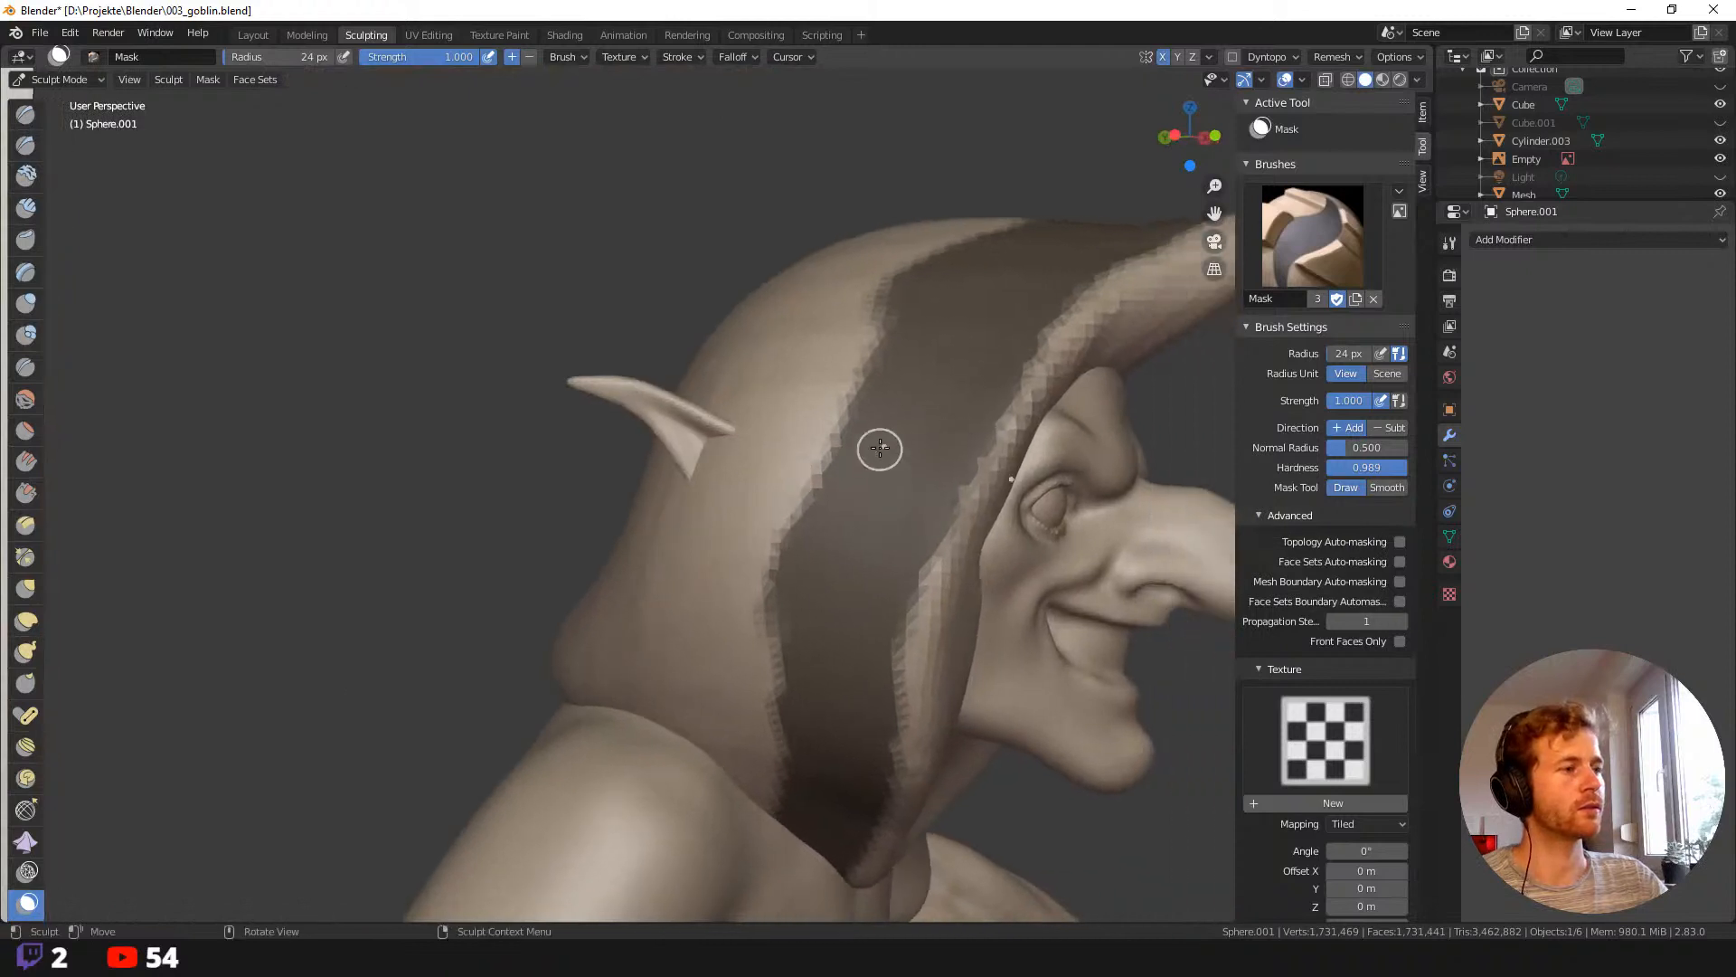
# Extend the mask over the hood's crown, sides and back with the Mask brush at a 64 px radius.
pyautogui.press('f')
pyautogui.click(921, 416)
pyautogui.scroll(-6, 849, 453)
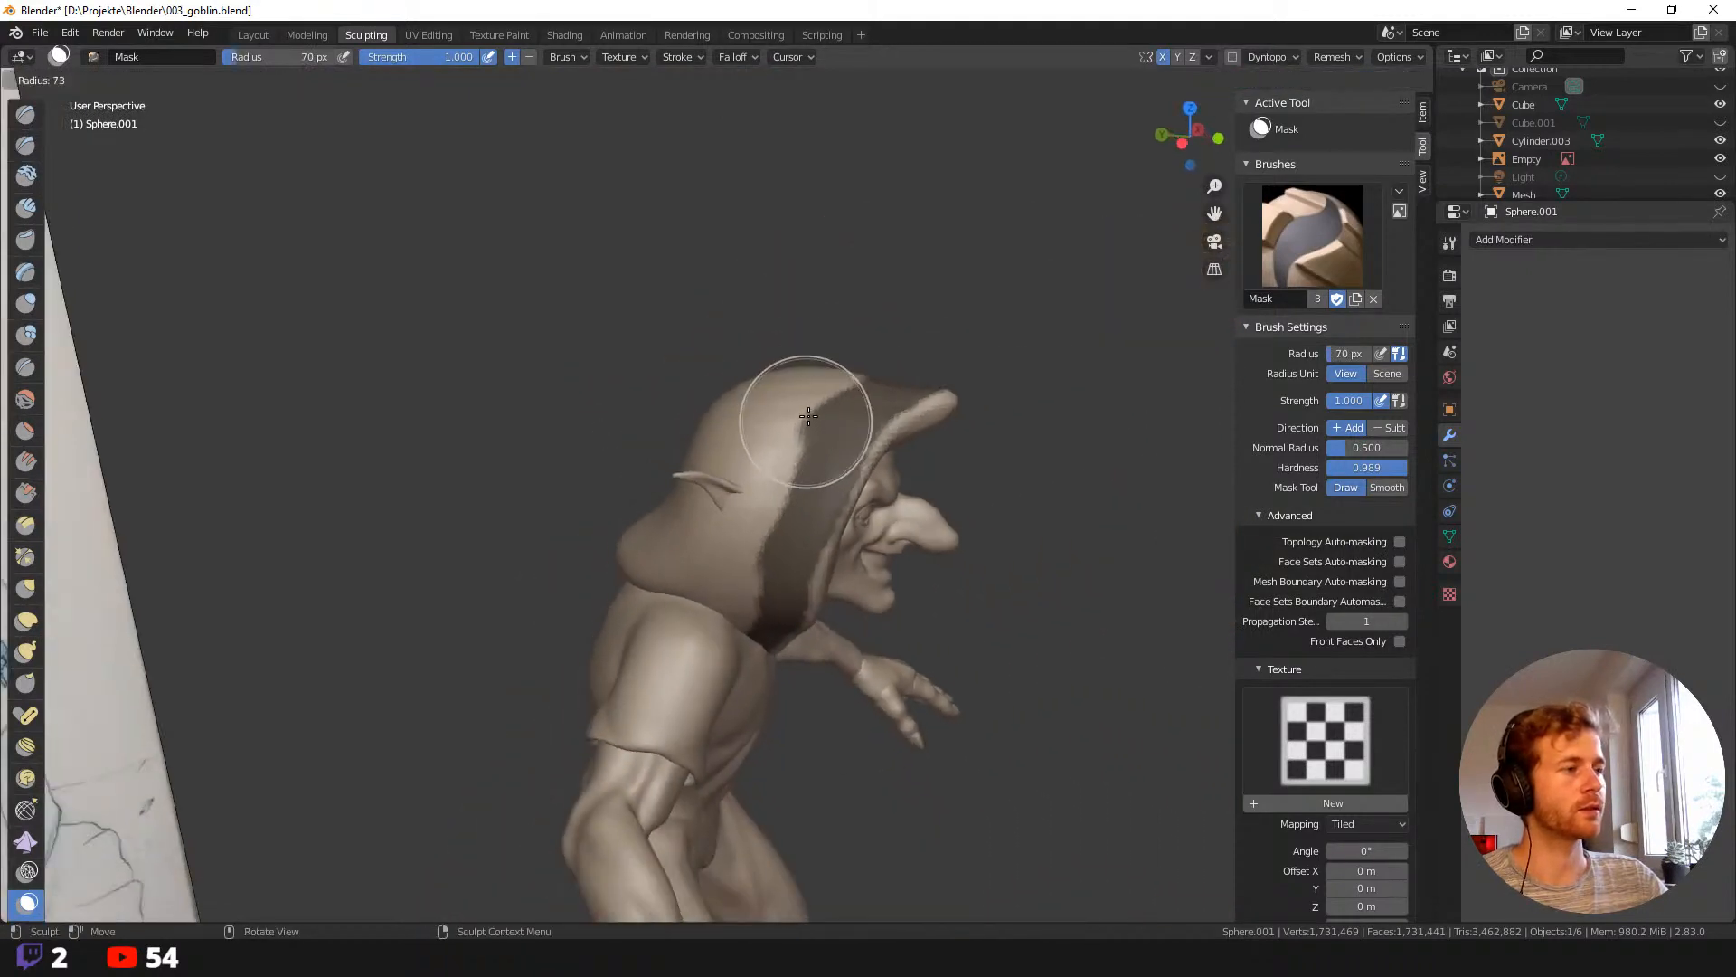
pyautogui.click(802, 412)
pyautogui.moveTo(813, 376)
pyautogui.mouseDown()
pyautogui.moveTo(847, 385)
pyautogui.moveTo(753, 436)
pyautogui.moveTo(747, 420)
pyautogui.mouseUp()
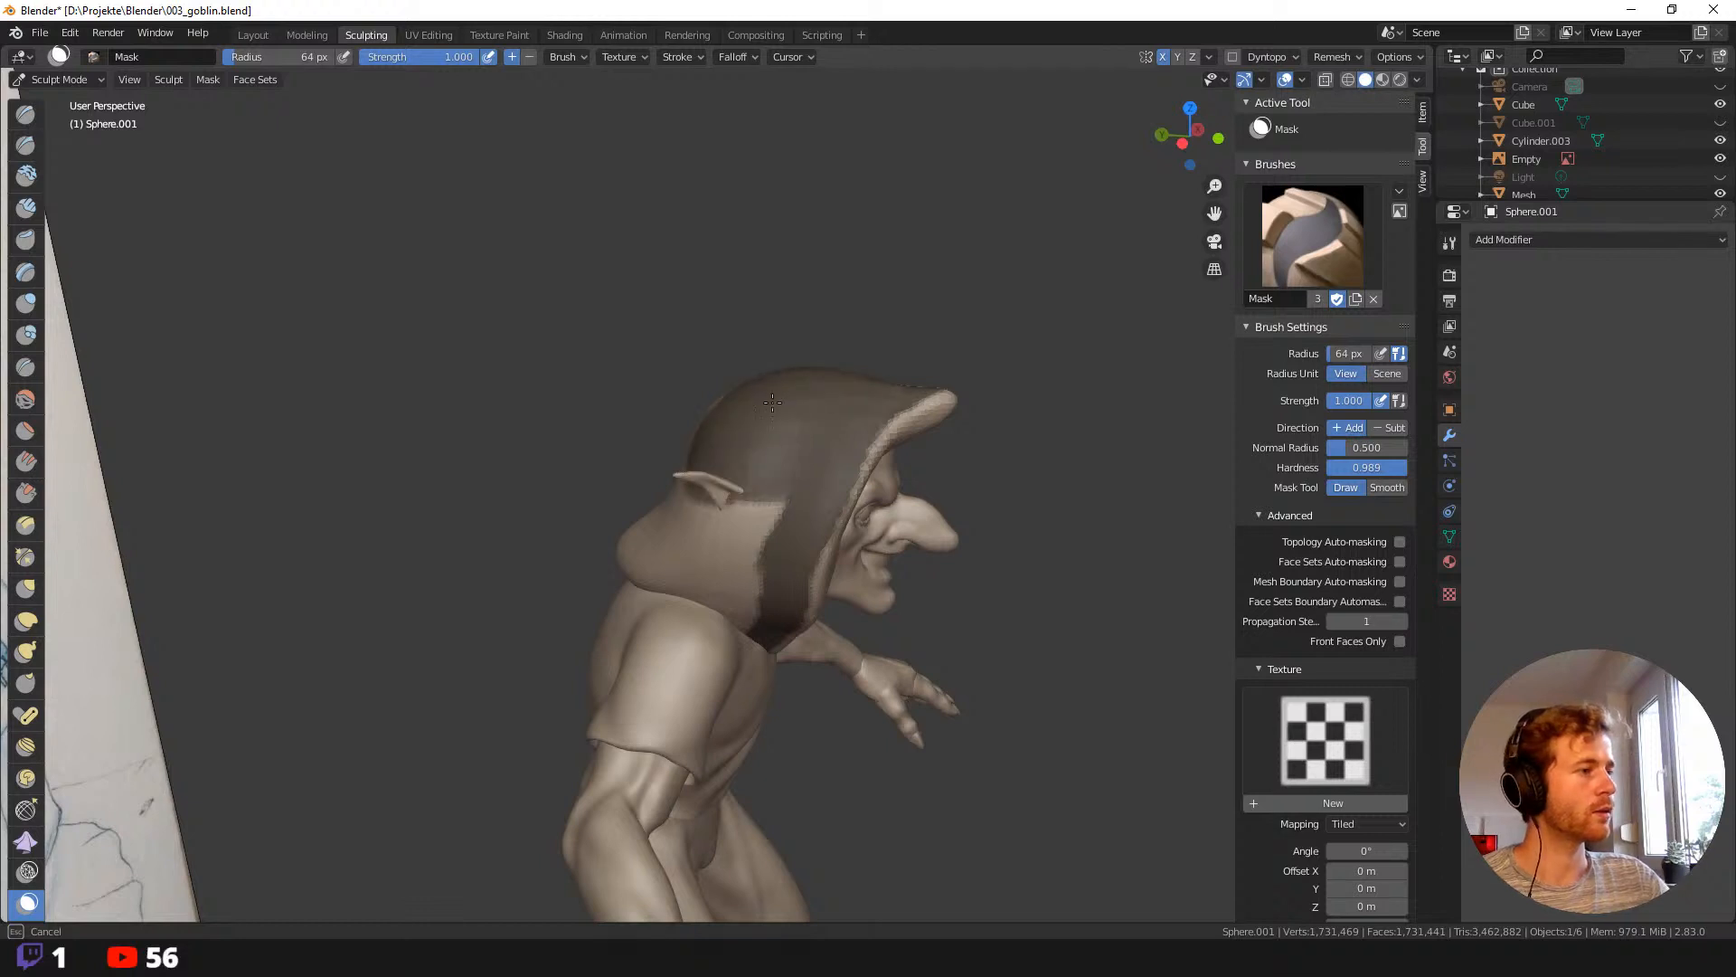
pyautogui.moveTo(746, 417); pyautogui.dragTo(737, 434, button='middle')
pyautogui.moveTo(734, 452)
pyautogui.mouseDown()
pyautogui.moveTo(669, 543)
pyautogui.moveTo(587, 585)
pyautogui.moveTo(736, 567)
pyautogui.mouseUp()
pyautogui.moveTo(792, 515)
pyautogui.mouseDown(button='middle')
pyautogui.moveTo(714, 608)
pyautogui.moveTo(761, 619)
pyautogui.mouseUp(button='middle')
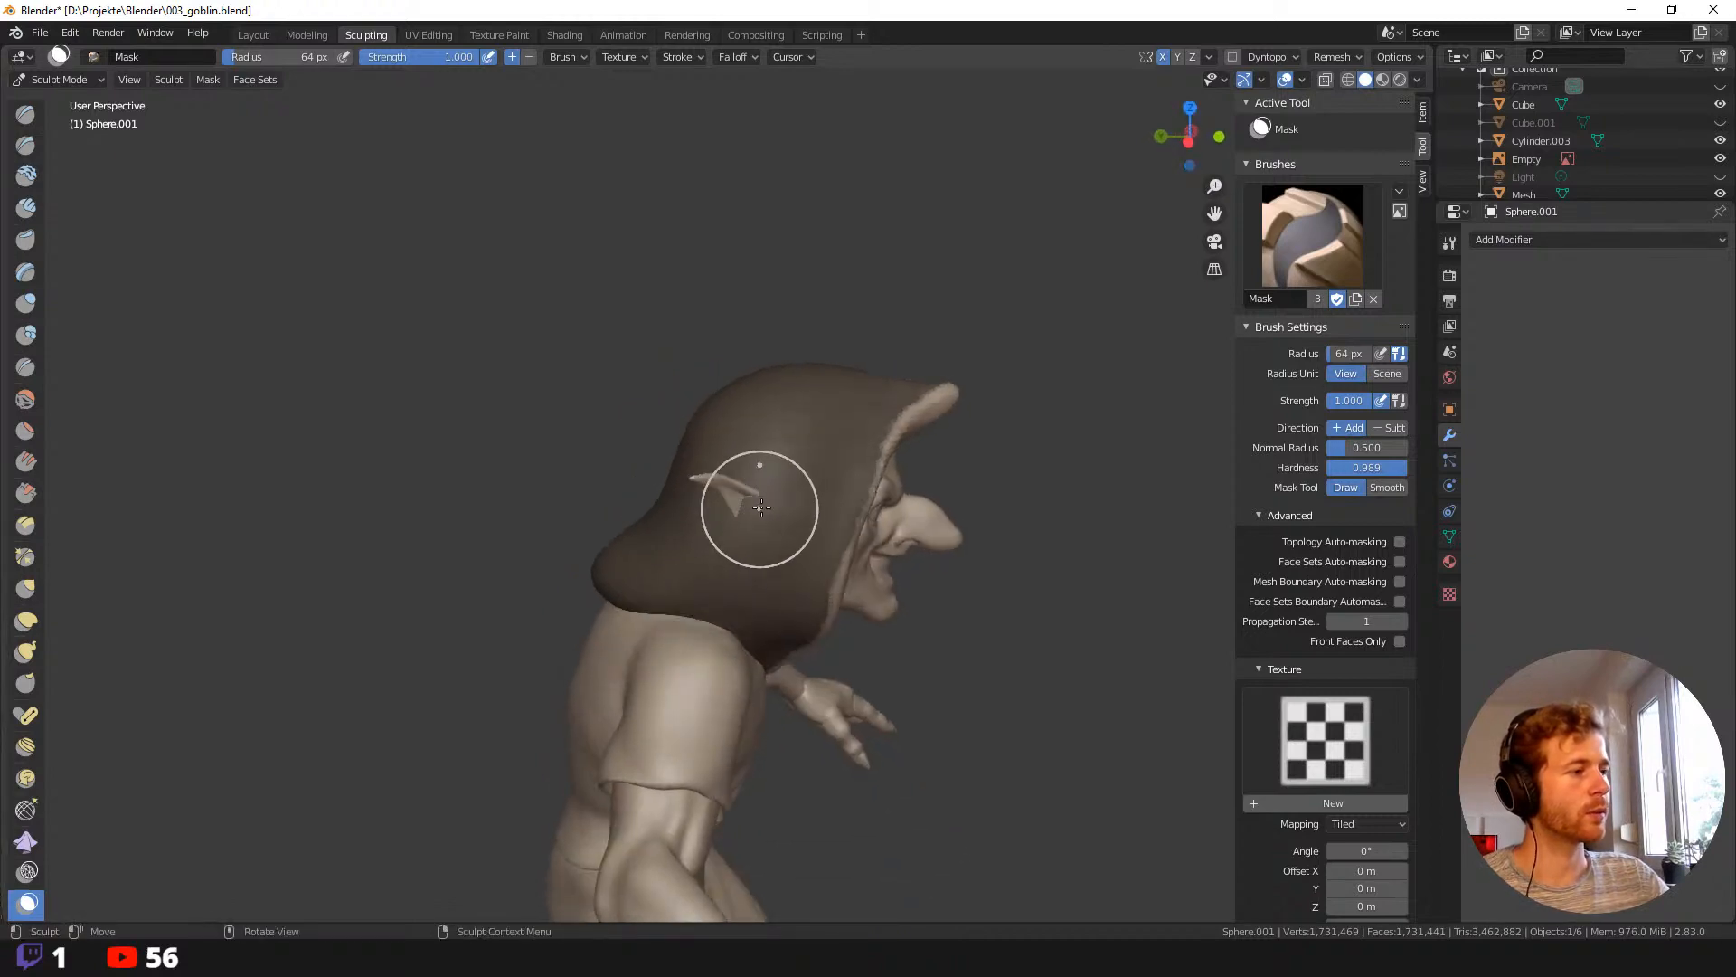
# Unmask an opening around the ear with 42 px and 32 px radii, ending at 47 px.
pyautogui.press('f')
pyautogui.click(803, 496)
pyautogui.moveTo(796, 497)
pyautogui.mouseDown(button='middle')
pyautogui.moveTo(587, 478)
pyautogui.moveTo(752, 494)
pyautogui.mouseUp(button='middle')
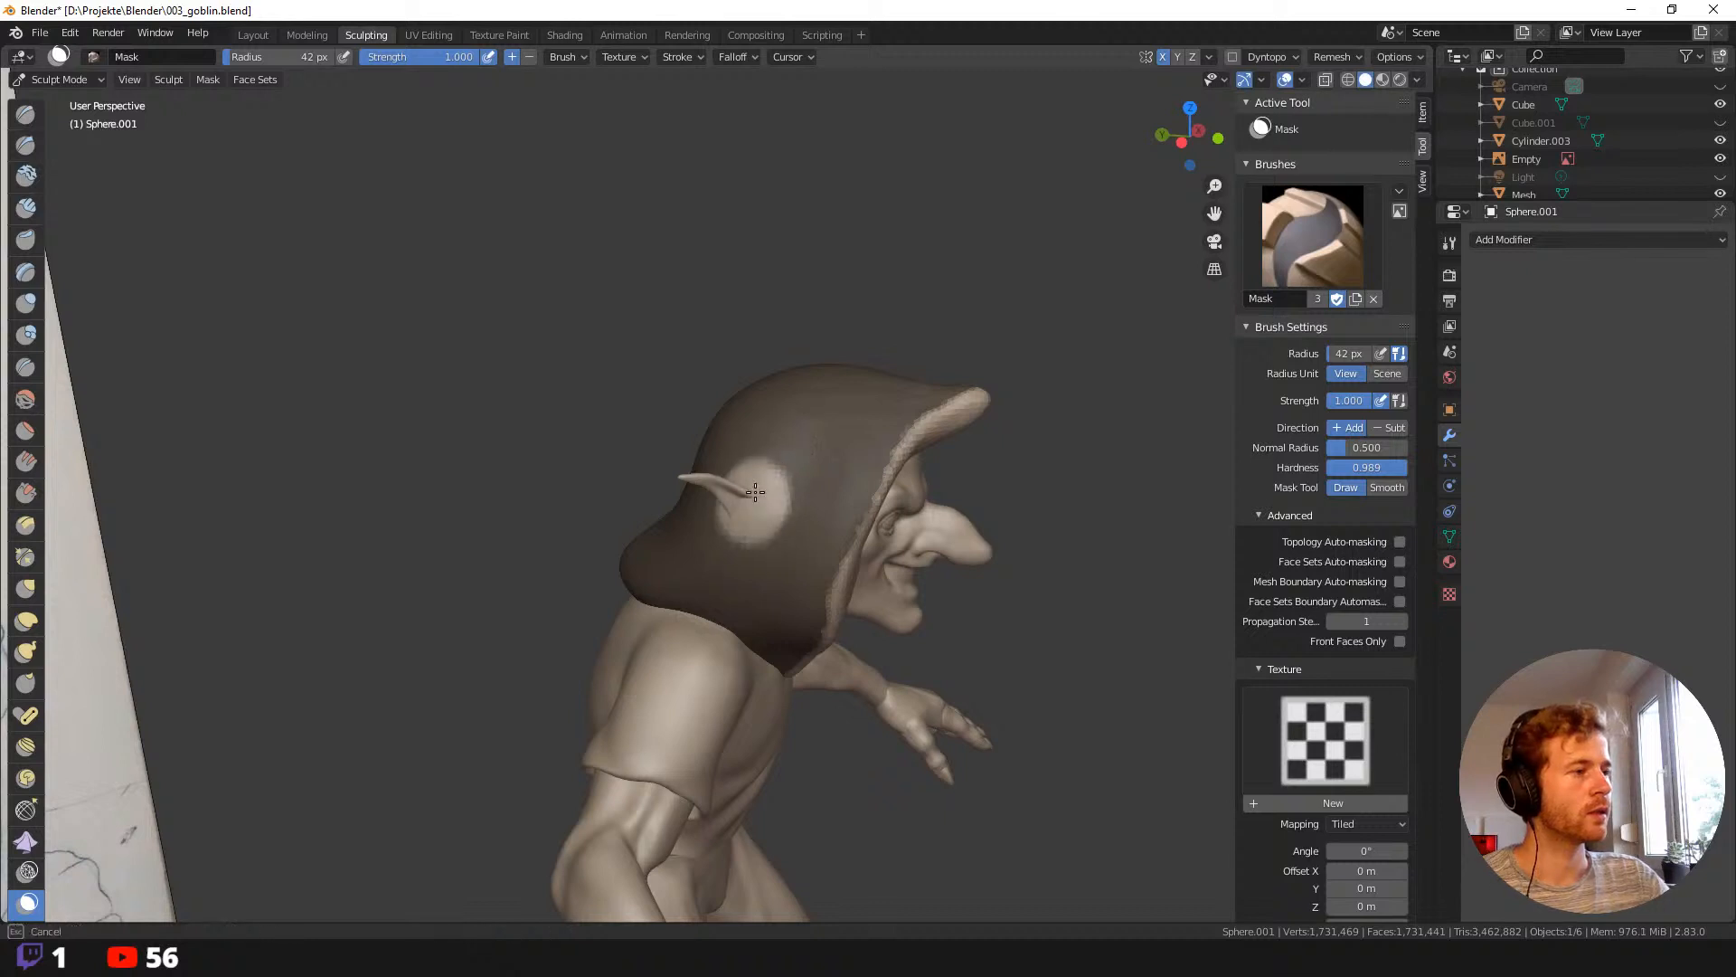
pyautogui.click(750, 500)
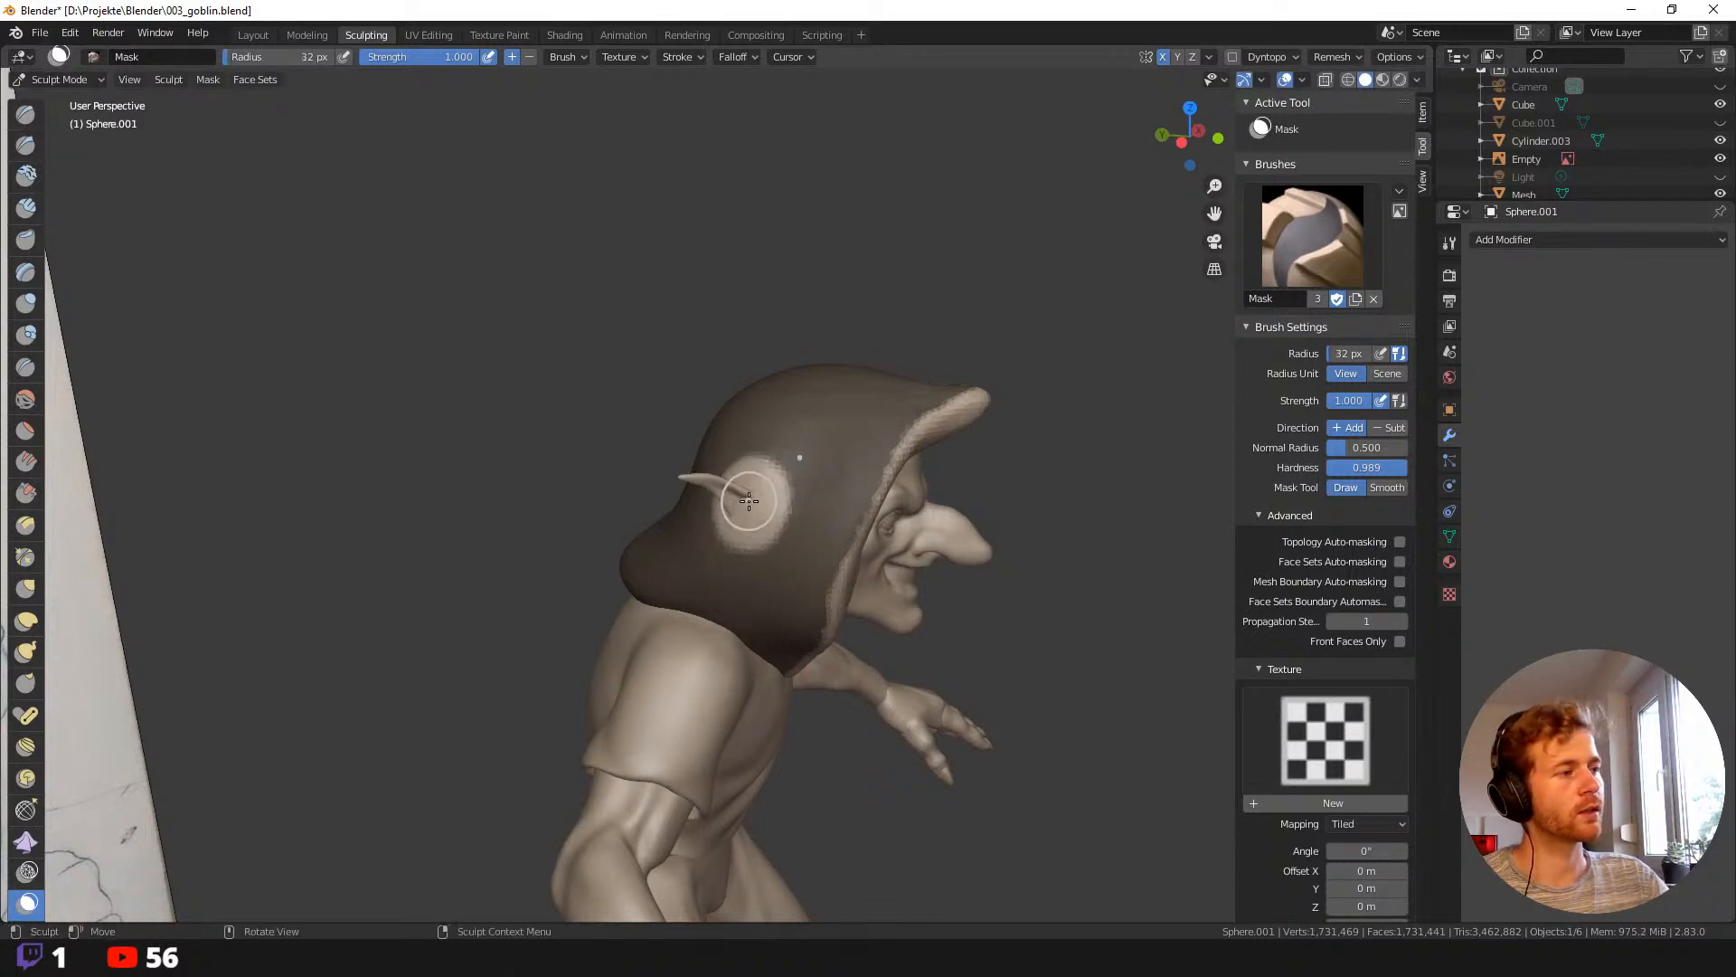
pyautogui.press('f')
pyautogui.click(754, 526)
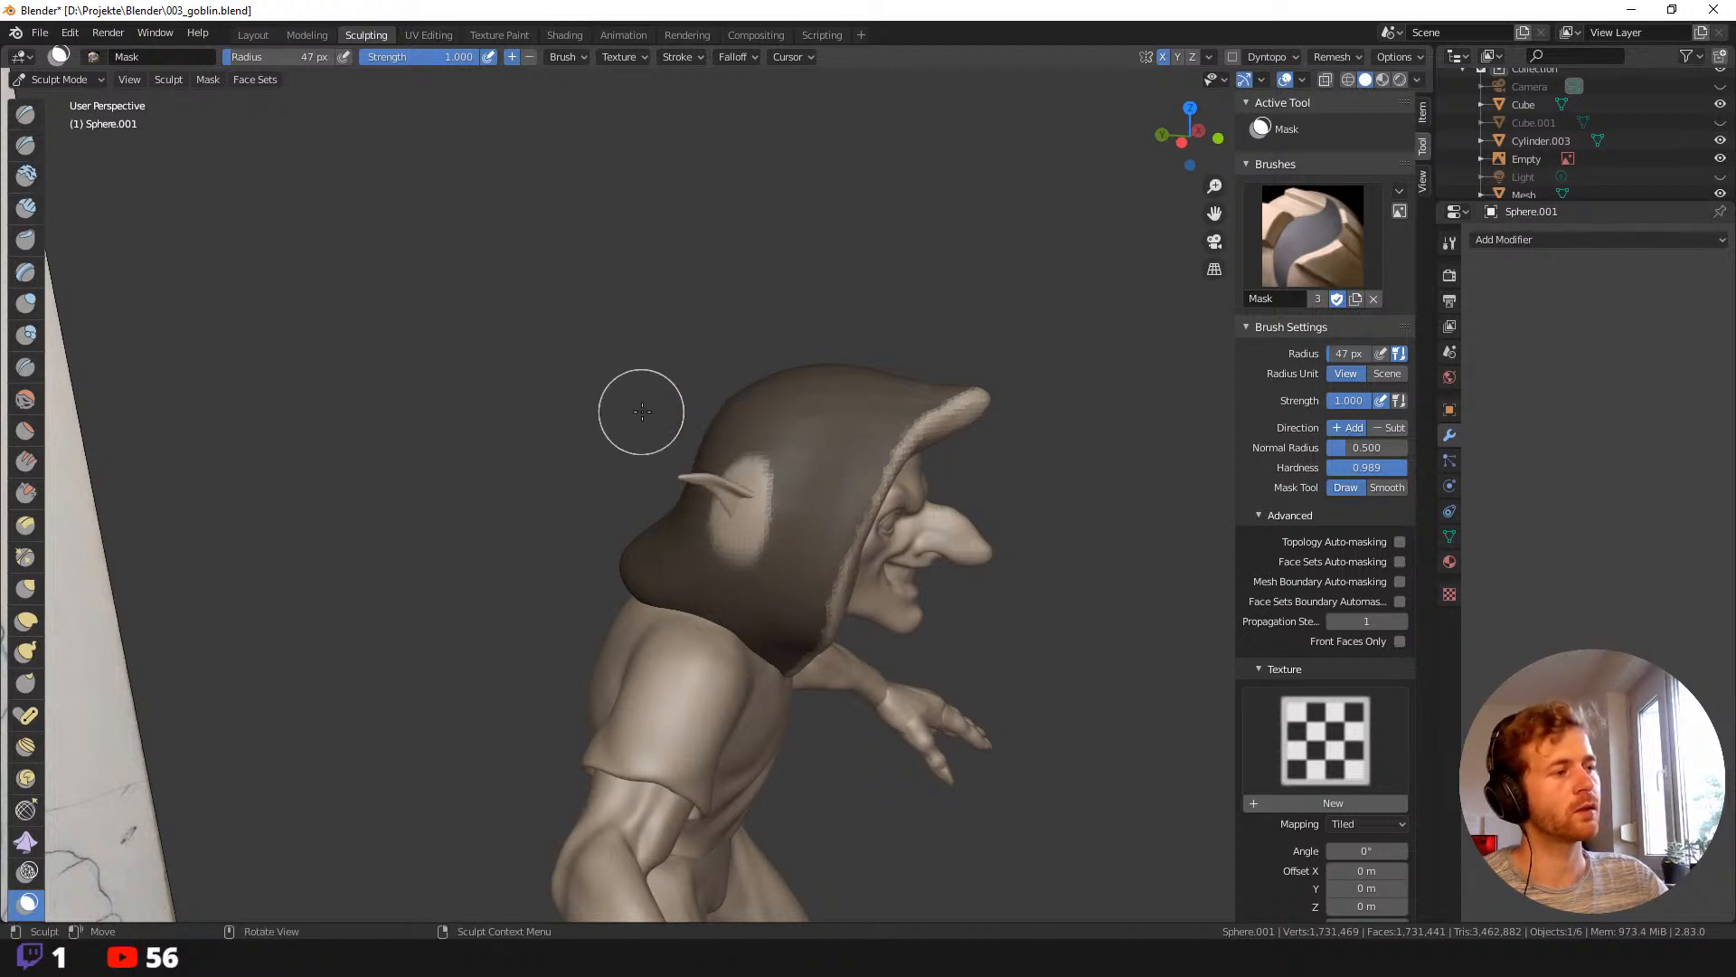
# Save the file and extract the masked hood as a solid mesh with threshold 0.5 and 4 smooth iterations.
pyautogui.moveTo(642, 412)
pyautogui.mouseDown(button='middle')
pyautogui.moveTo(795, 534)
pyautogui.moveTo(766, 542)
pyautogui.moveTo(909, 504)
pyautogui.mouseUp(button='middle')
pyautogui.scroll(-3, 909, 503)
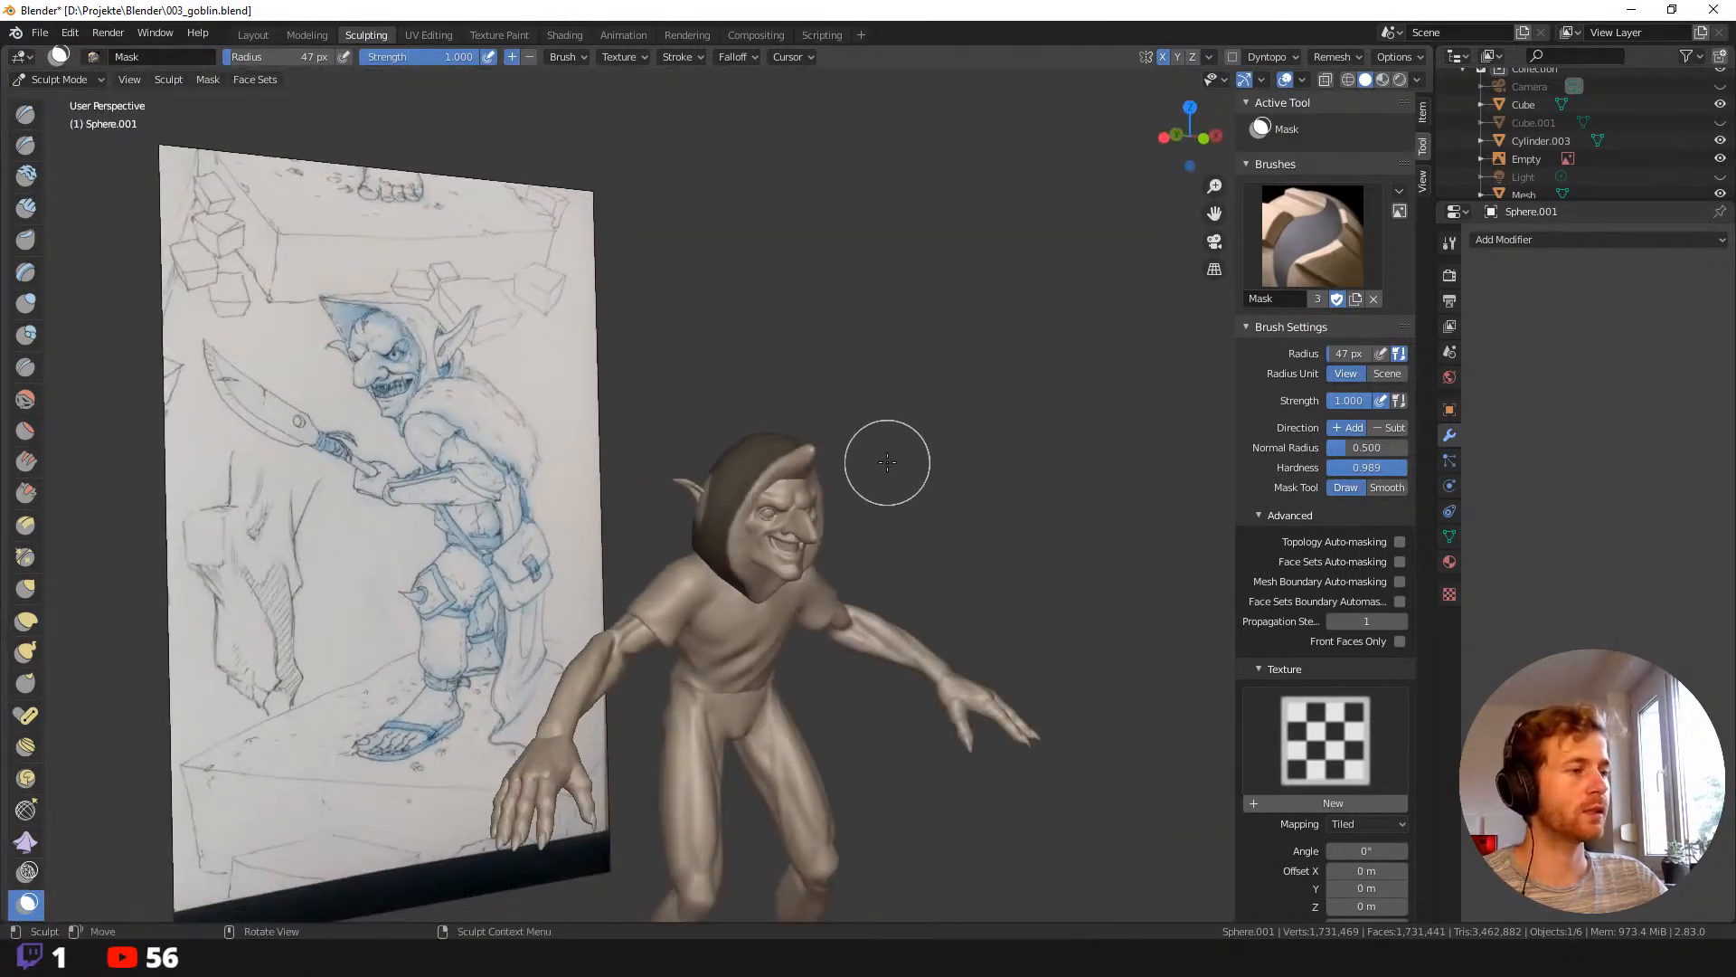
pyautogui.hotkey('ctrl', 's')
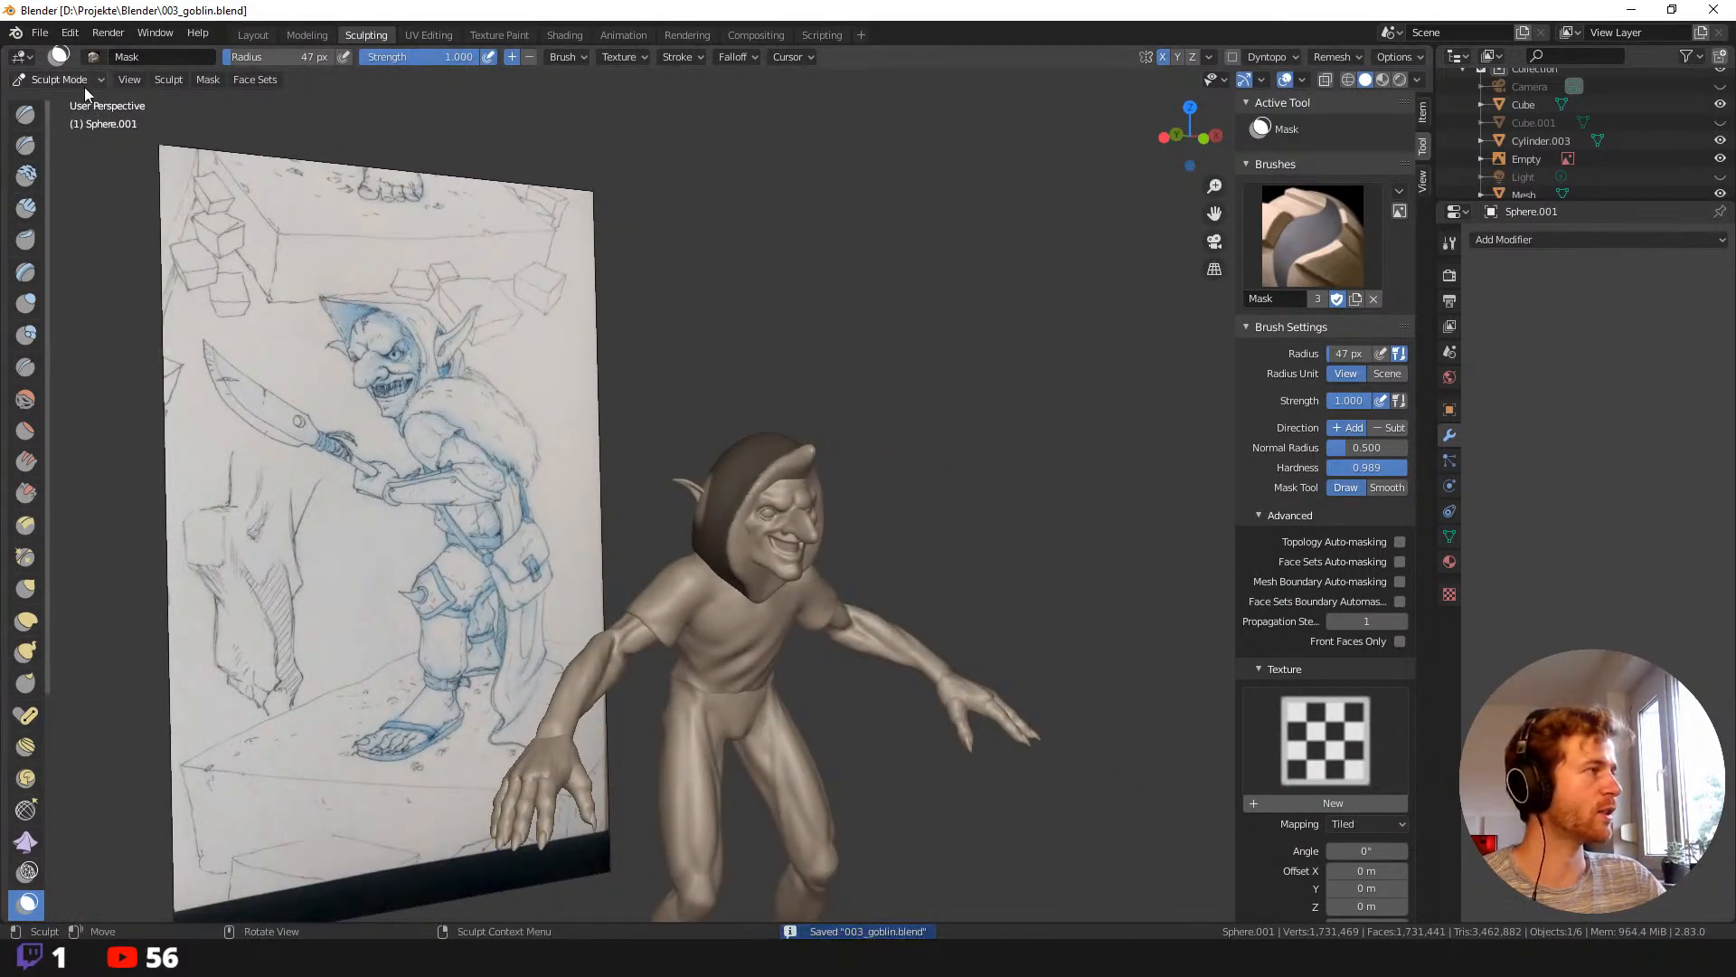
pyautogui.click(206, 80)
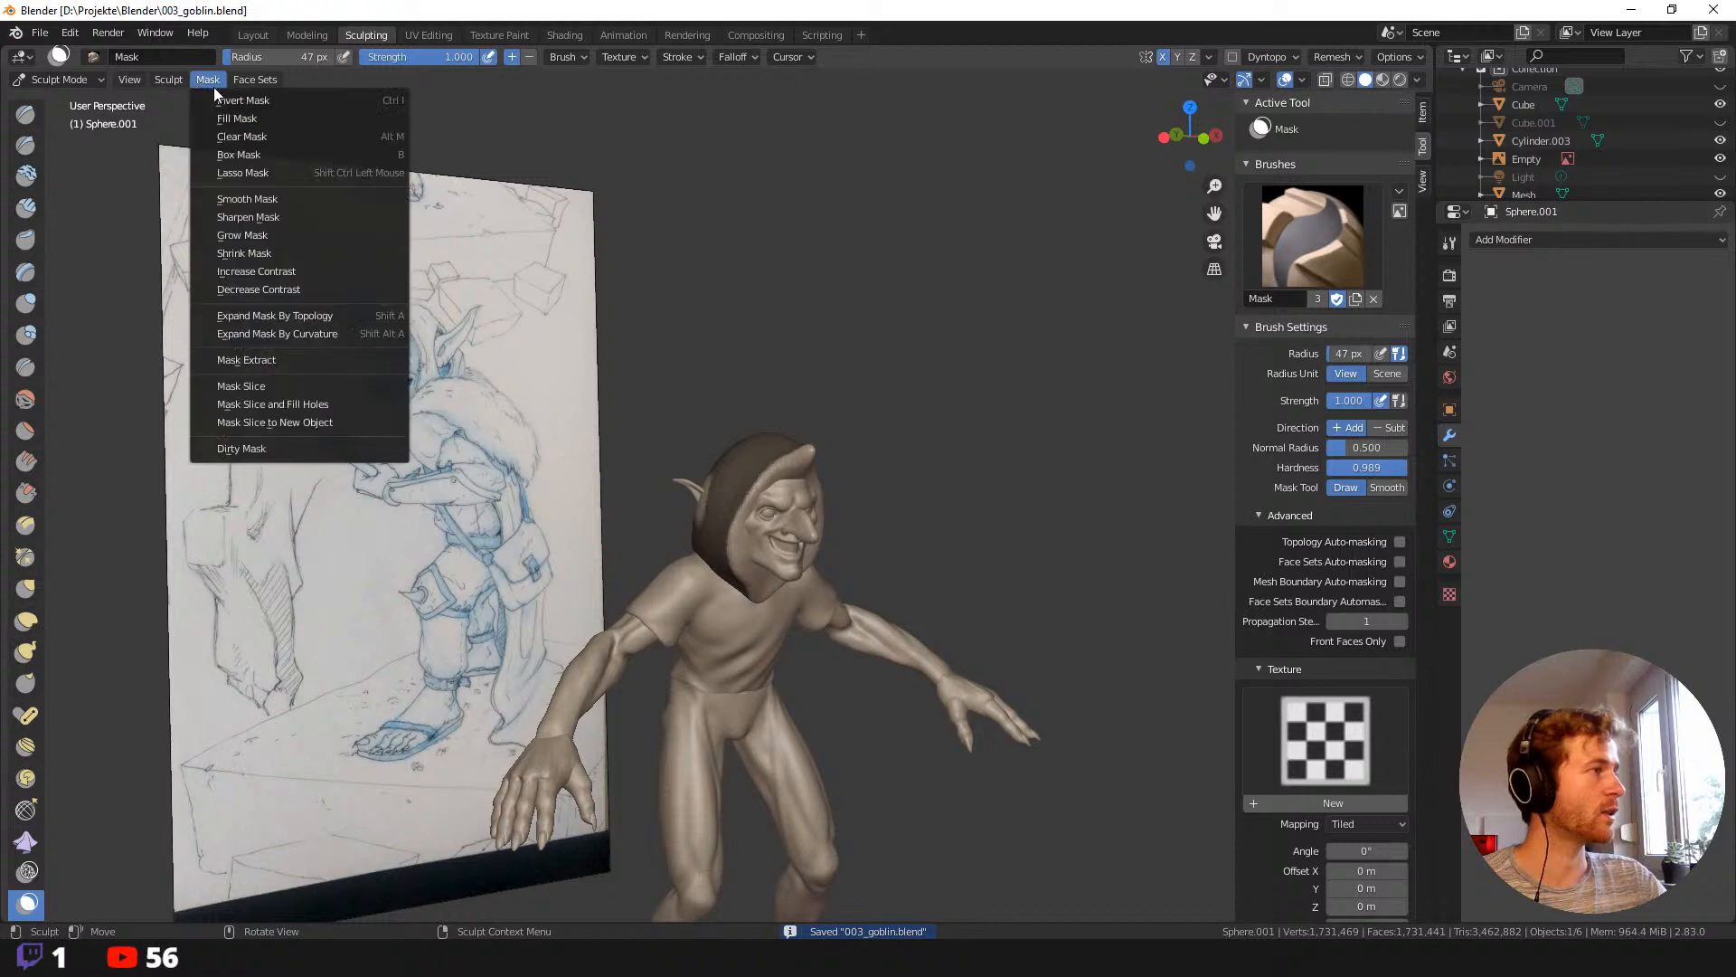
pyautogui.click(286, 360)
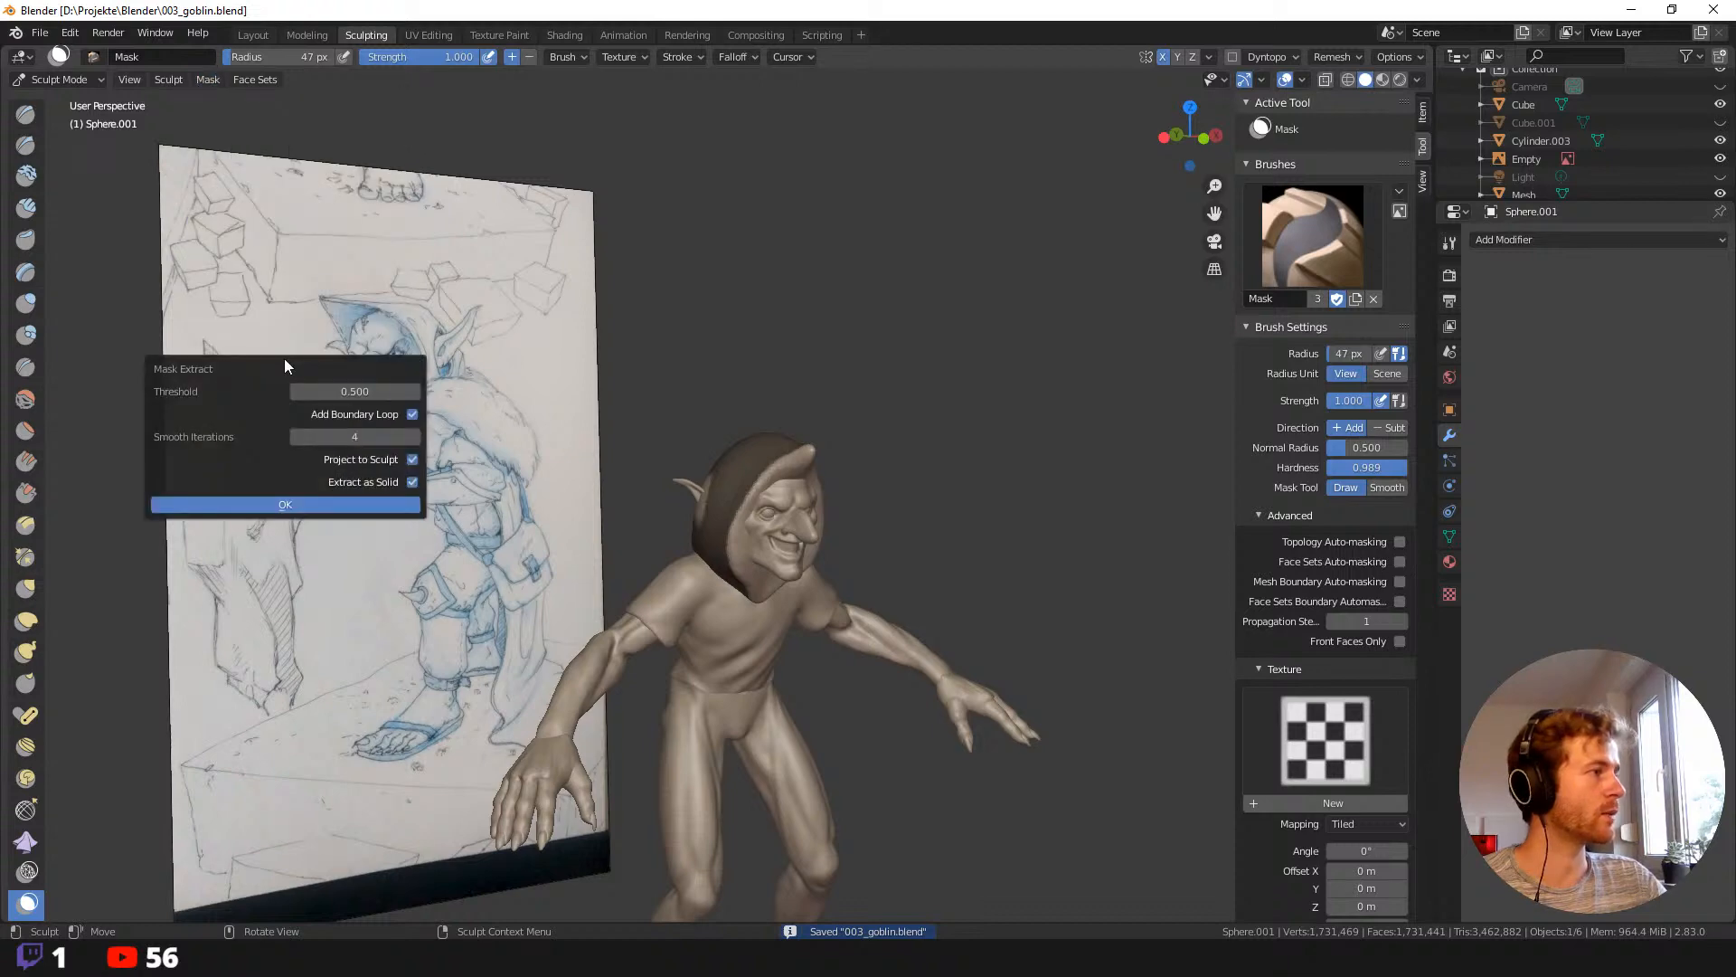
pyautogui.click(316, 502)
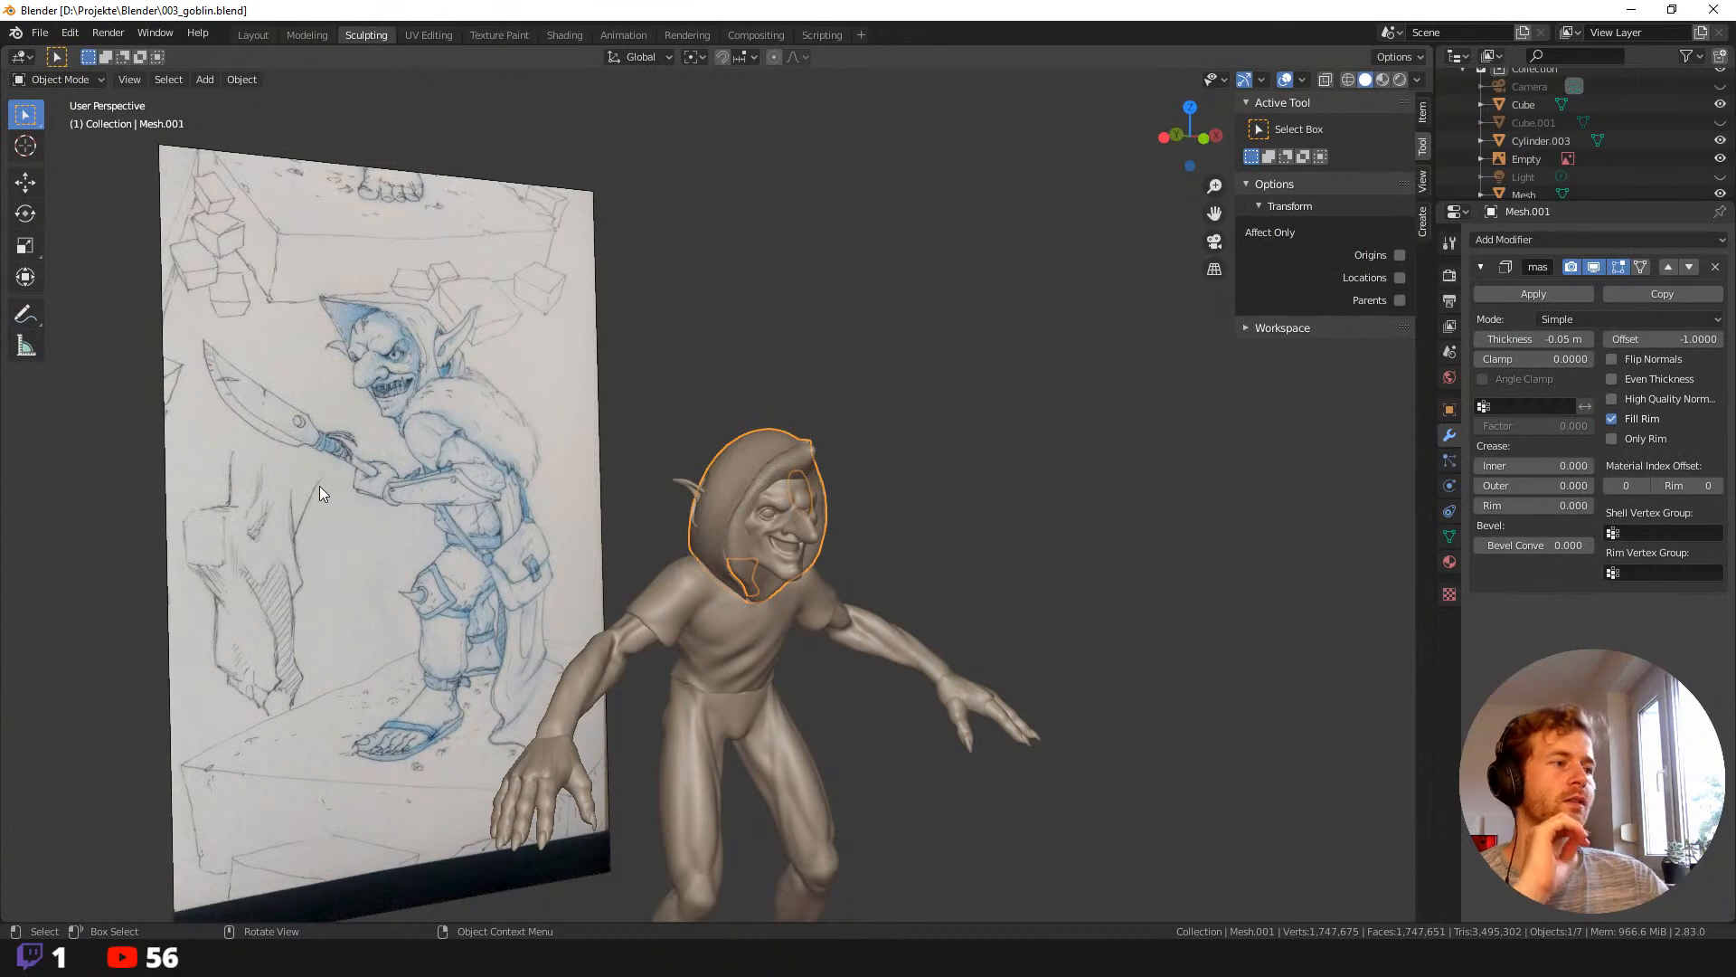
# Try thicknesses of -0.08 m and -0.1 m in the extracted hood's Solidify modifier.
pyautogui.moveTo(605, 214); pyautogui.dragTo(853, 338, button='middle')
pyautogui.scroll(6, 687, 344)
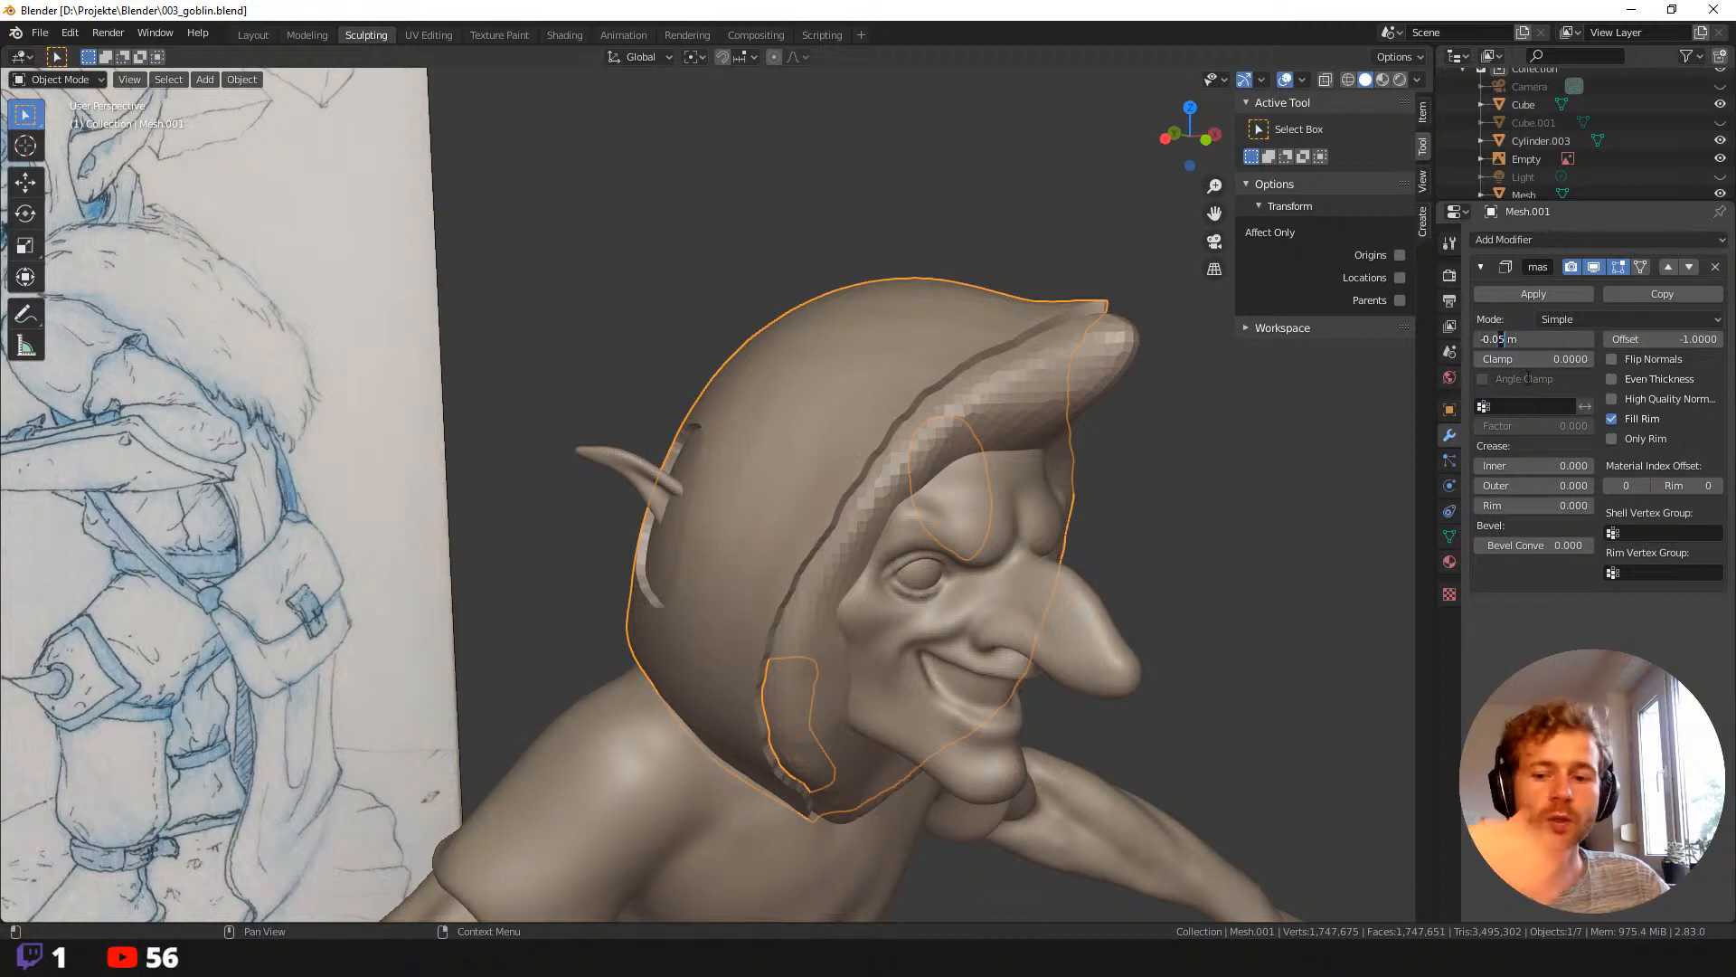
pyautogui.press('Return')
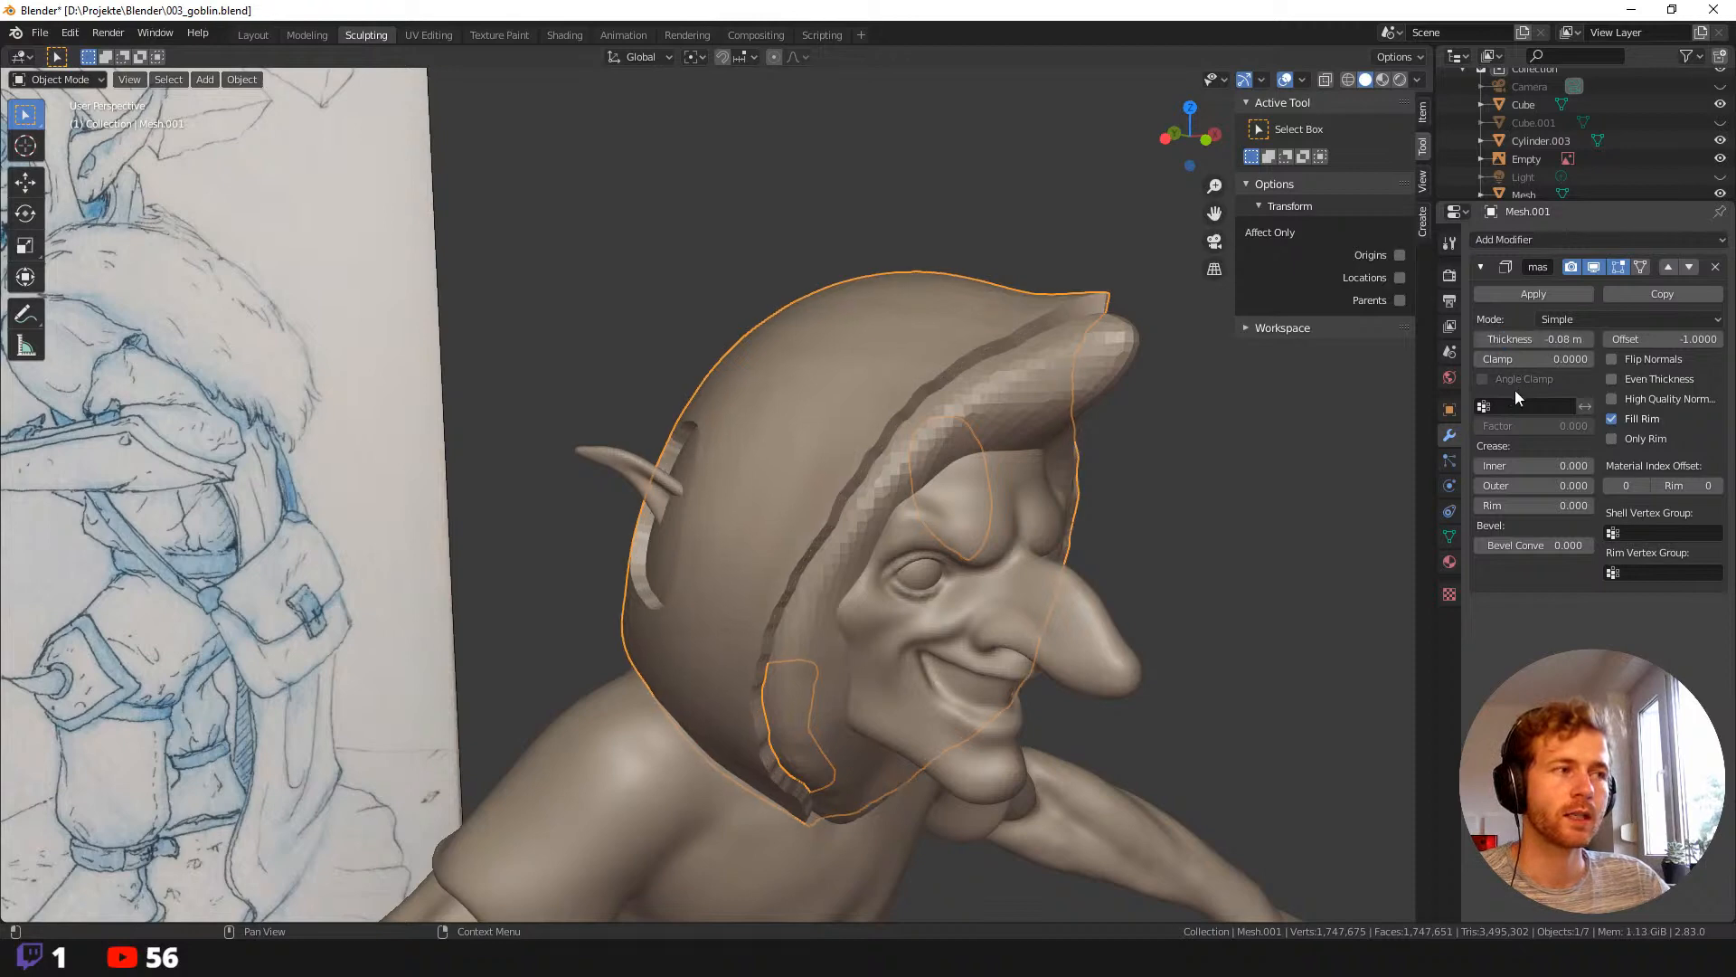
pyautogui.moveTo(1369, 382)
pyautogui.mouseDown(button='middle')
pyautogui.moveTo(1096, 367)
pyautogui.moveTo(1187, 366)
pyautogui.mouseUp(button='middle')
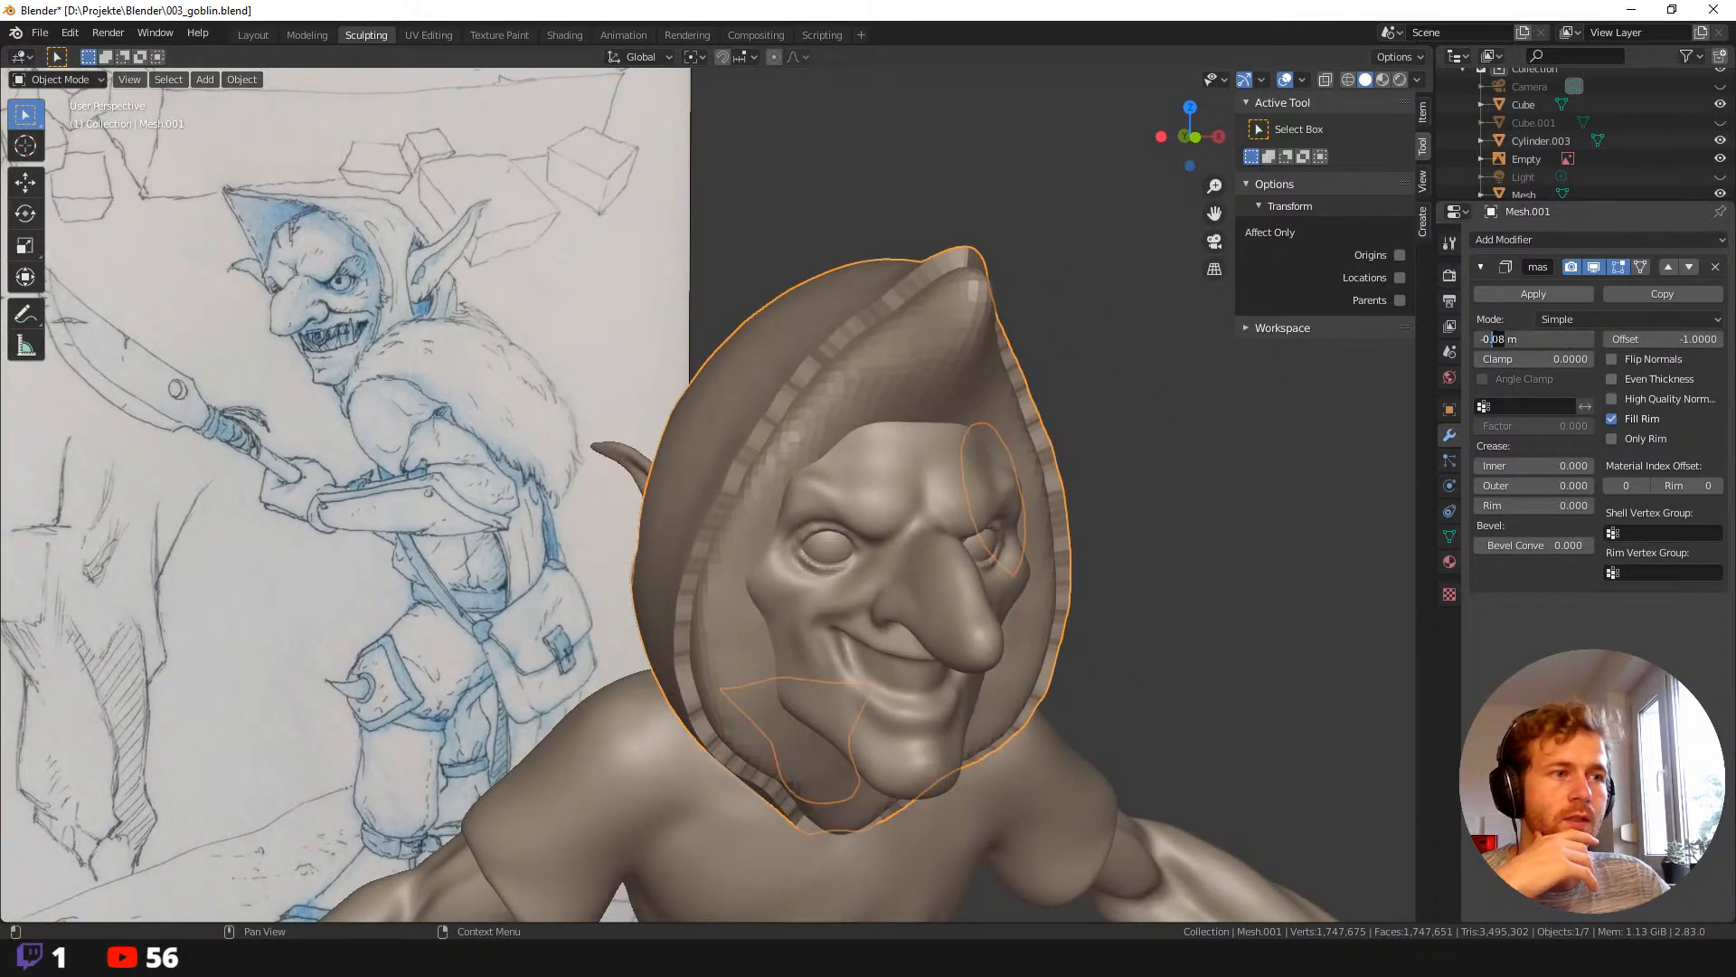
pyautogui.press('Return')
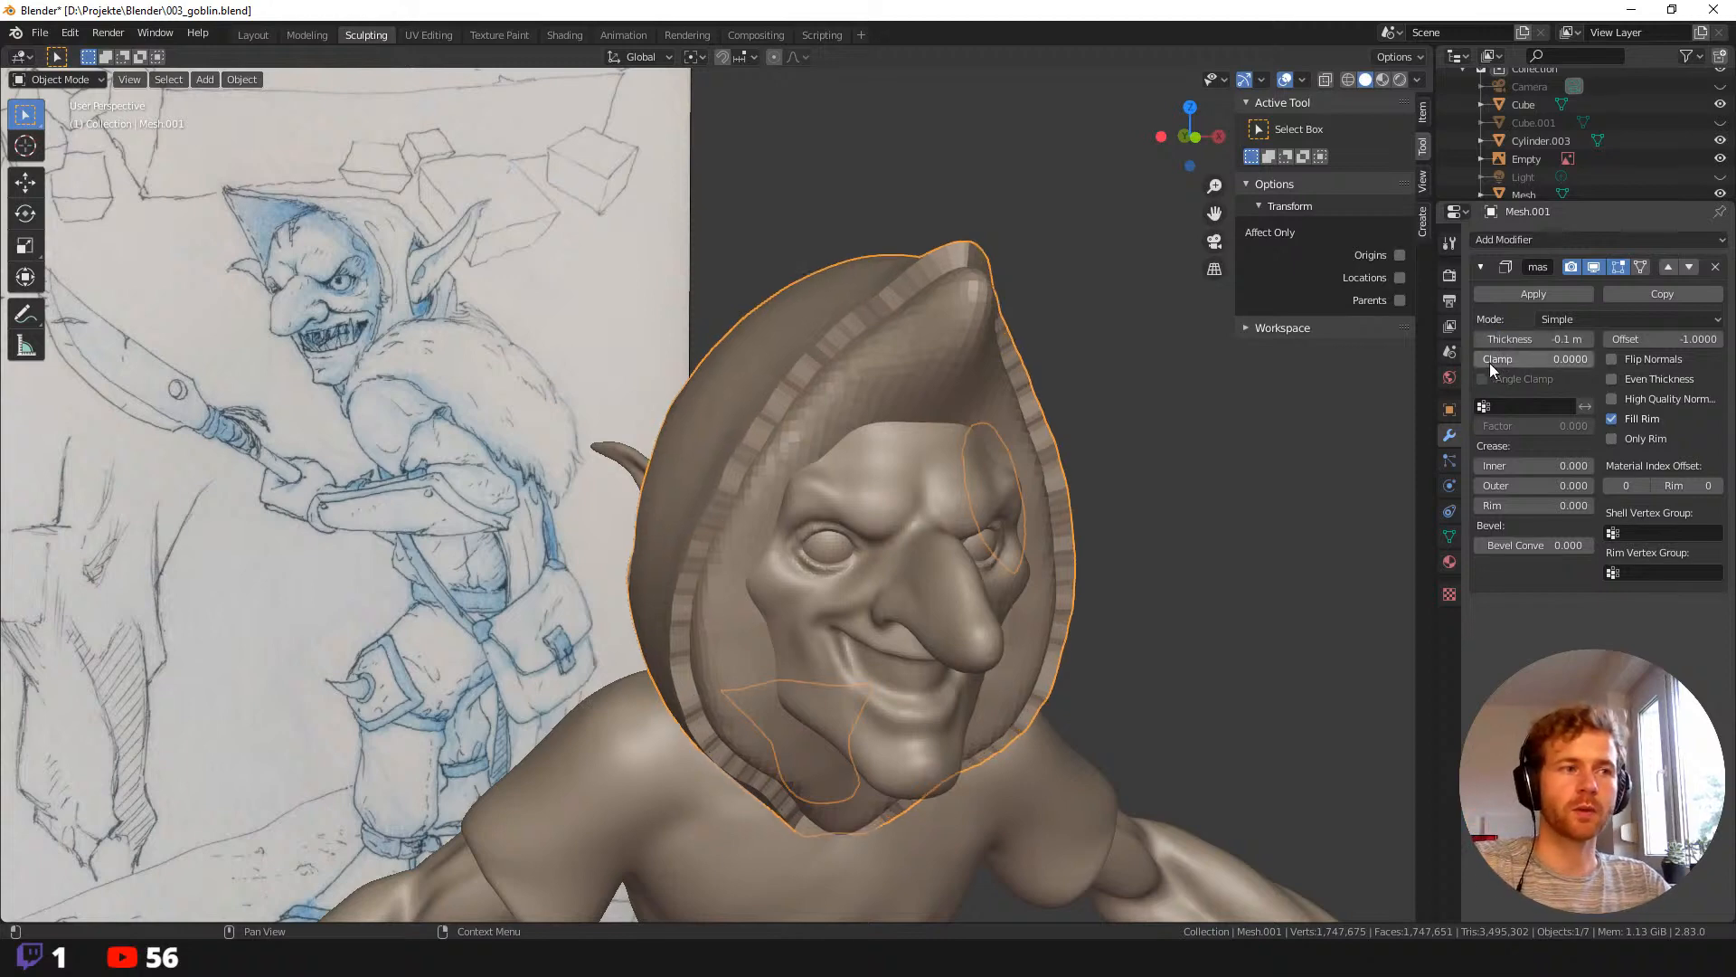
# Set the extracted hood's Solidify thickness to 0.1 m and apply the modifier.
pyautogui.moveTo(1022, 479); pyautogui.dragTo(857, 376, button='middle')
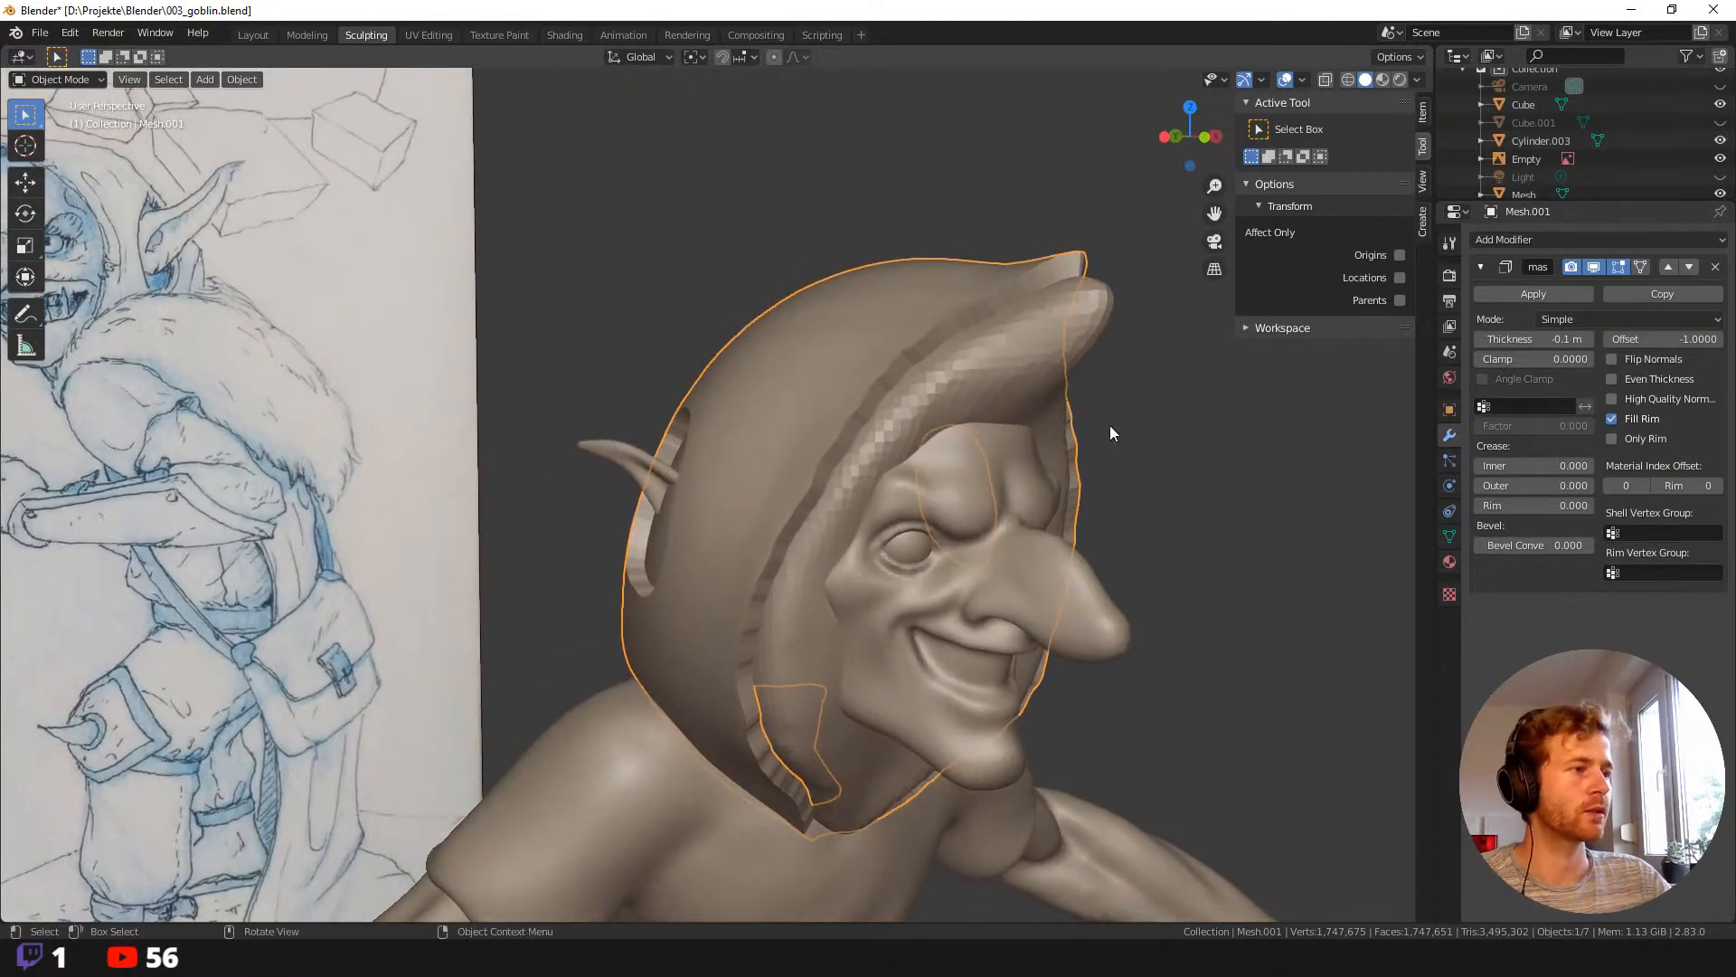
pyautogui.moveTo(1110, 432); pyautogui.dragTo(1074, 405, button='middle')
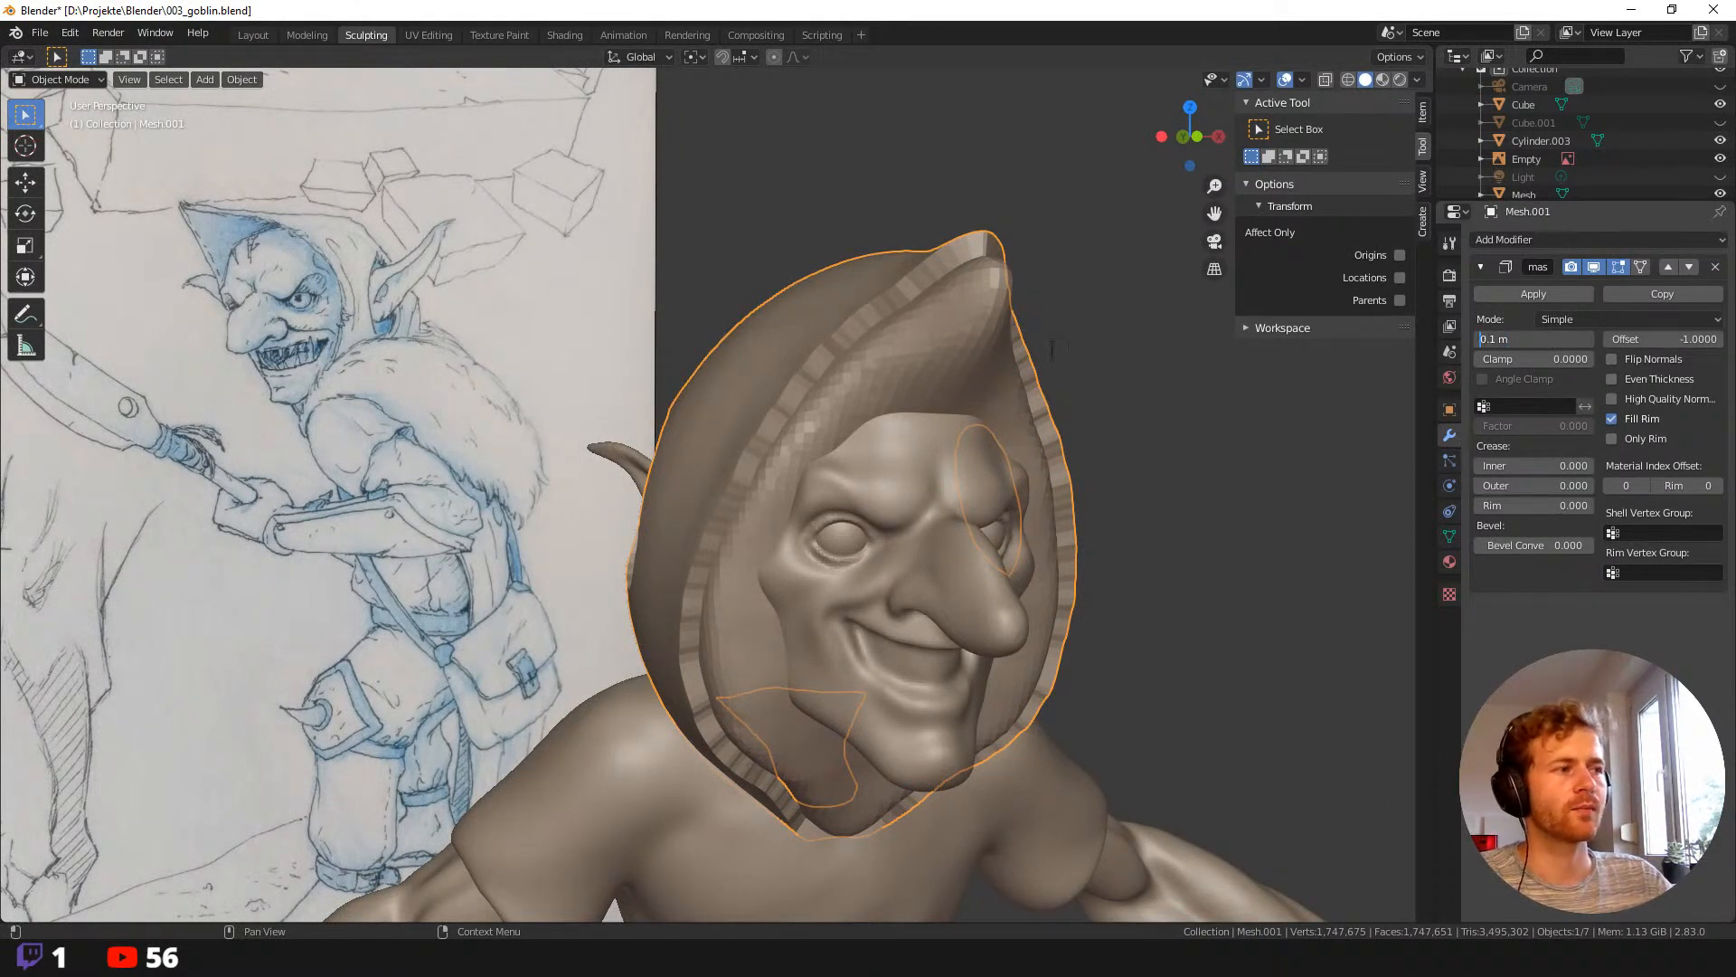
pyautogui.press('Return')
pyautogui.moveTo(1050, 347)
pyautogui.mouseDown(button='middle')
pyautogui.moveTo(974, 306)
pyautogui.moveTo(899, 302)
pyautogui.moveTo(934, 298)
pyautogui.moveTo(915, 213)
pyautogui.moveTo(911, 268)
pyautogui.moveTo(958, 313)
pyautogui.moveTo(979, 302)
pyautogui.moveTo(1008, 329)
pyautogui.moveTo(1173, 367)
pyautogui.moveTo(1181, 390)
pyautogui.moveTo(1092, 370)
pyautogui.mouseUp(button='middle')
pyautogui.click(1546, 297)
# Delete the original sphere used for the hood and select the extracted hood mesh.
pyautogui.click(1040, 332)
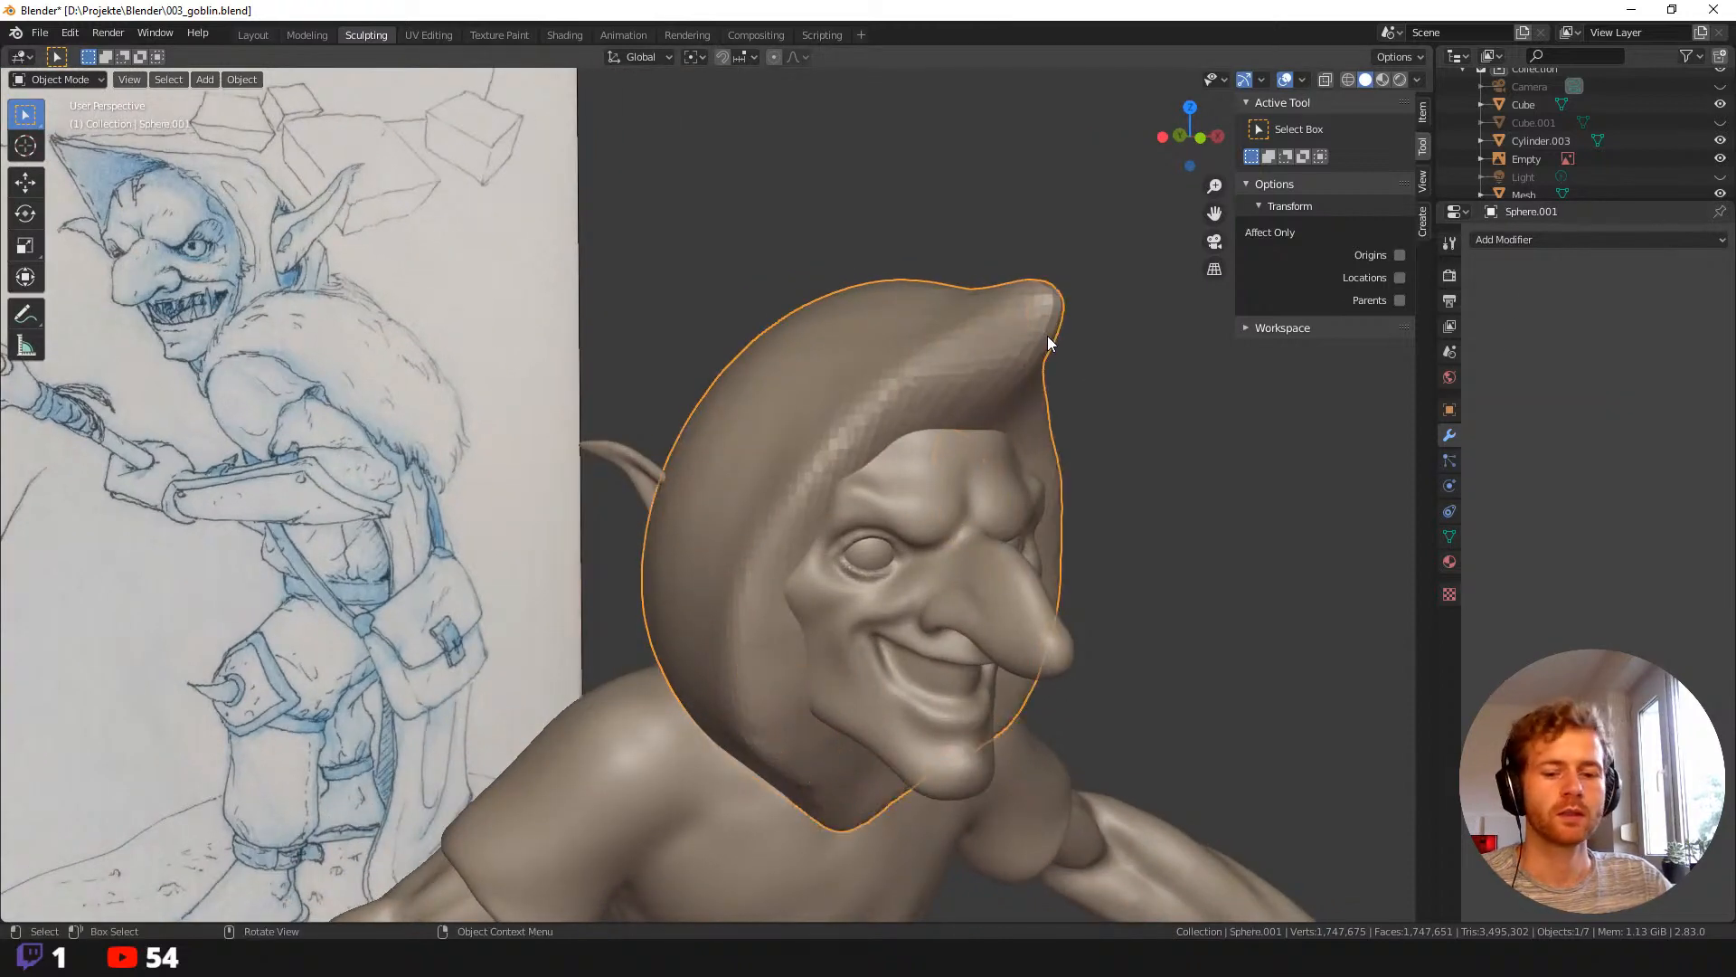
pyautogui.click(1048, 342)
pyautogui.moveTo(941, 330)
pyautogui.mouseDown(button='middle')
pyautogui.moveTo(886, 333)
pyautogui.moveTo(909, 334)
pyautogui.mouseUp(button='middle')
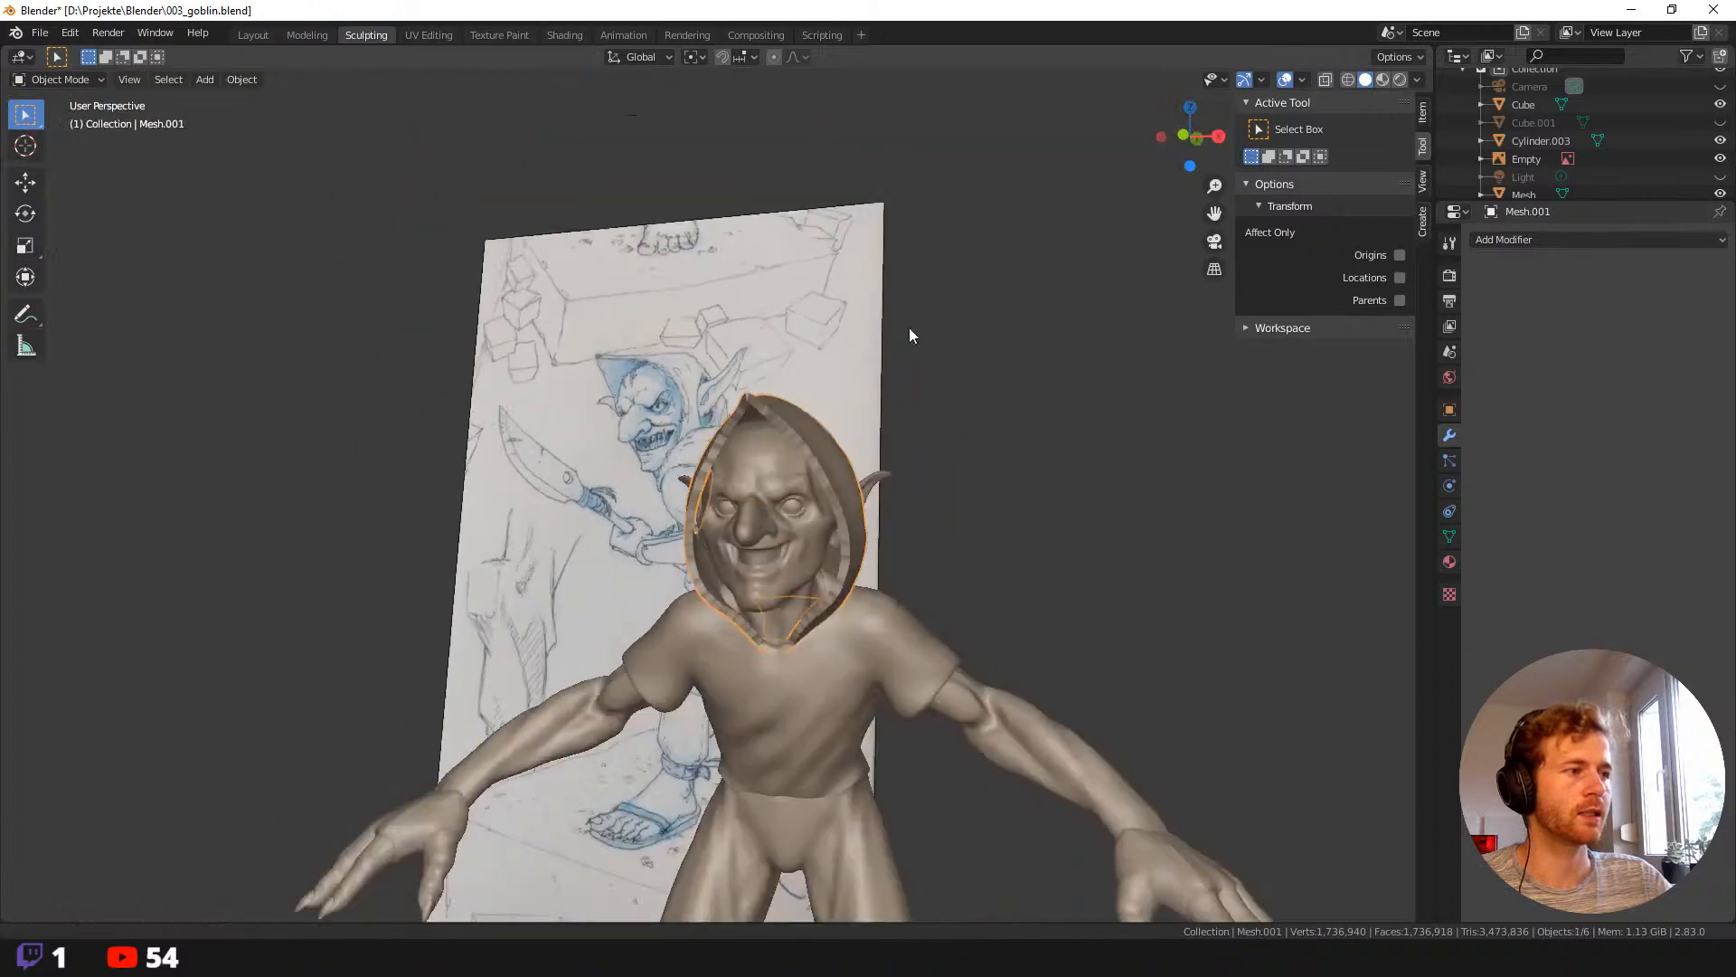
pyautogui.click(908, 335)
# Switch the extracted hood to Sculpt Mode.
pyautogui.scroll(-2, 909, 335)
pyautogui.moveTo(1004, 392); pyautogui.dragTo(861, 387, button='middle')
pyautogui.scroll(3, 1006, 404)
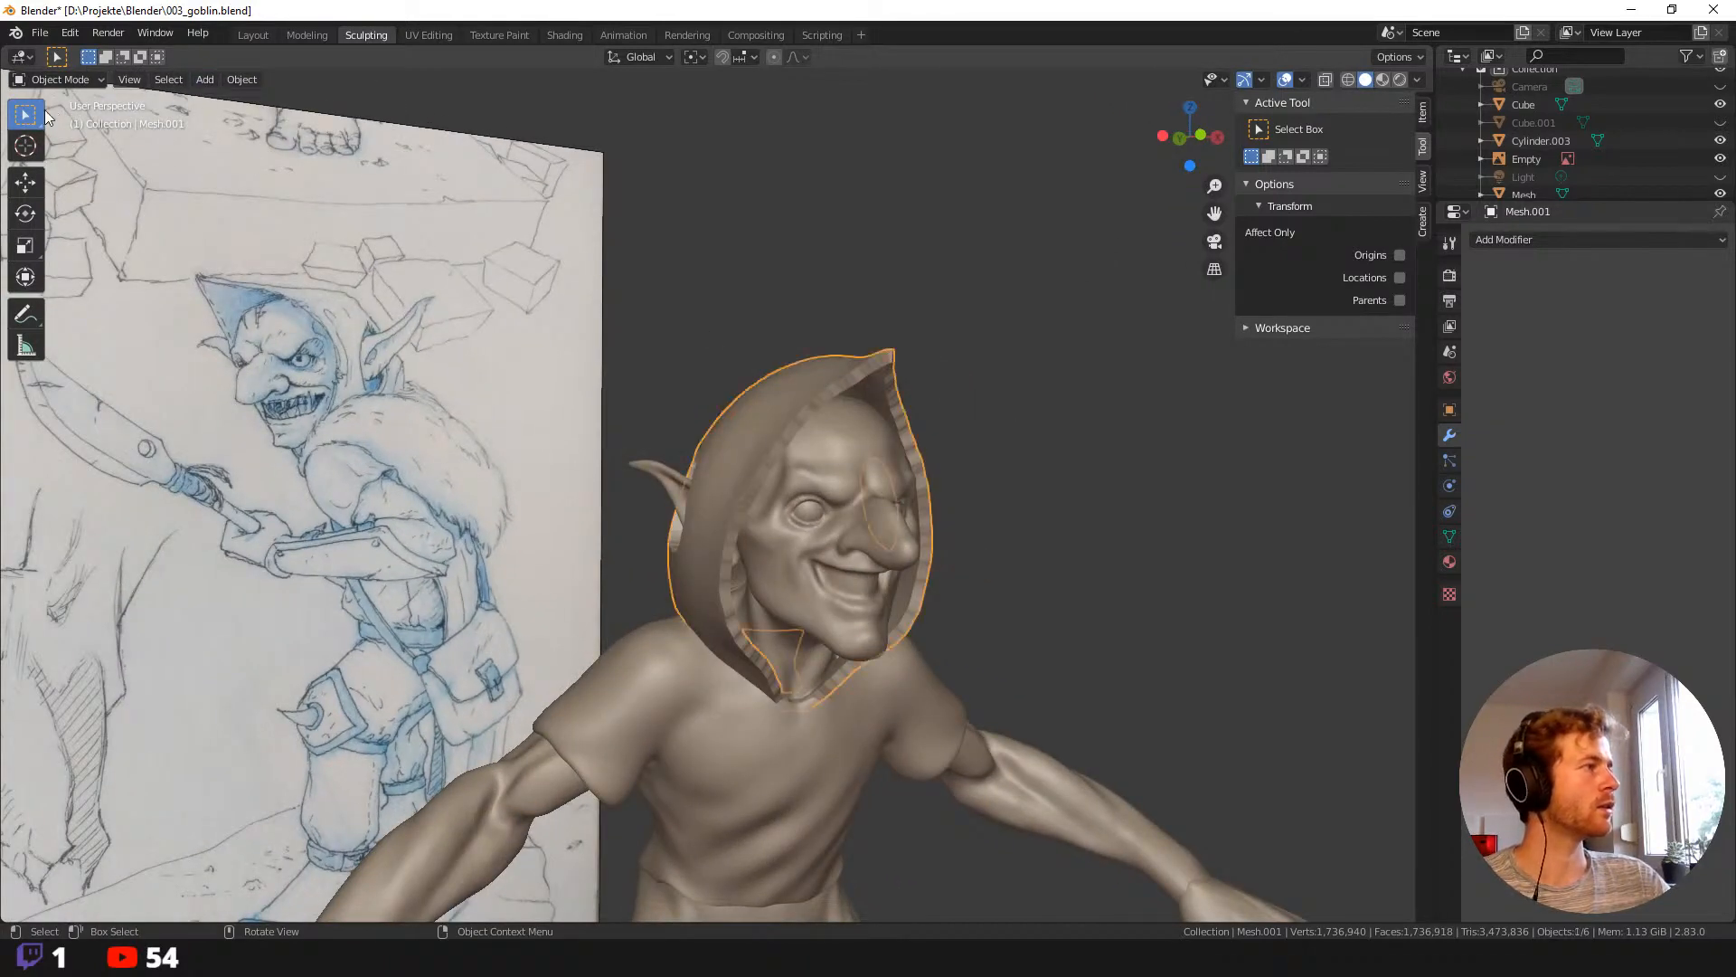
pyautogui.click(61, 141)
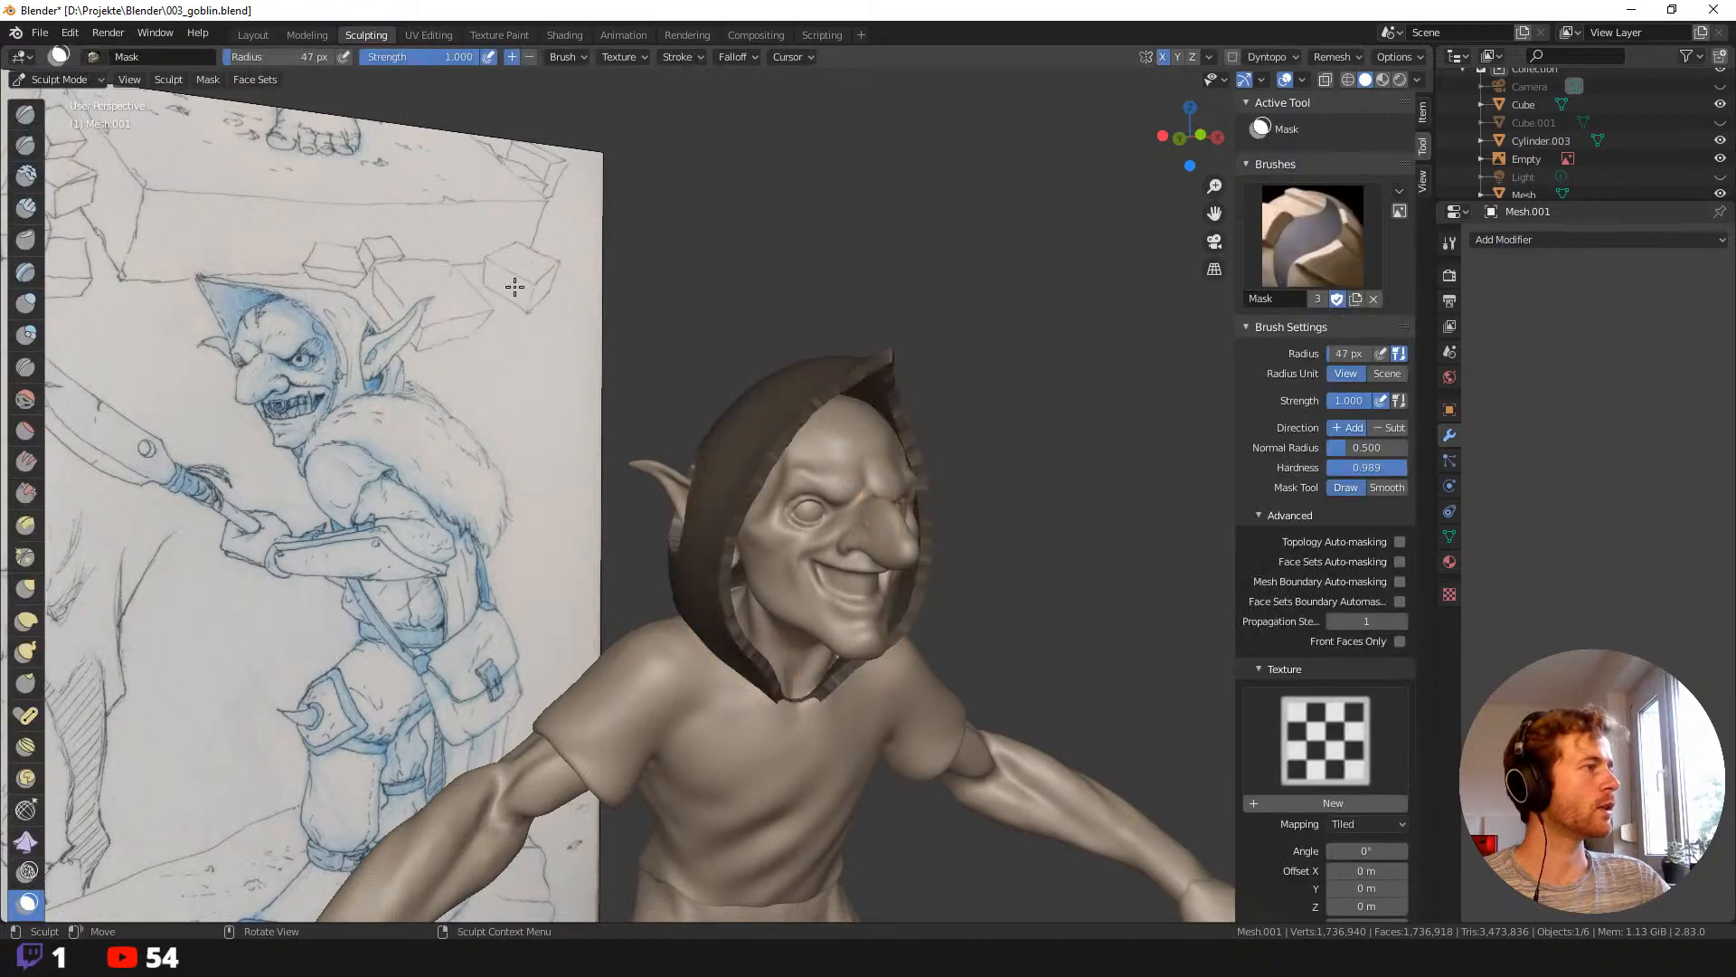
# Reshape the hood around the ears and the face opening with the Grab brush at radii of 186 px and 168 px.
pyautogui.keyDown('shift'); pyautogui.moveTo(631, 331); pyautogui.dragTo(623, 284, button='middle'); pyautogui.keyUp('shift')
pyautogui.moveTo(794, 226)
pyautogui.mouseDown(button='middle')
pyautogui.moveTo(718, 348)
pyautogui.moveTo(758, 337)
pyautogui.moveTo(715, 349)
pyautogui.mouseUp(button='middle')
pyautogui.press('f')
pyautogui.click(801, 324)
pyautogui.press('g')
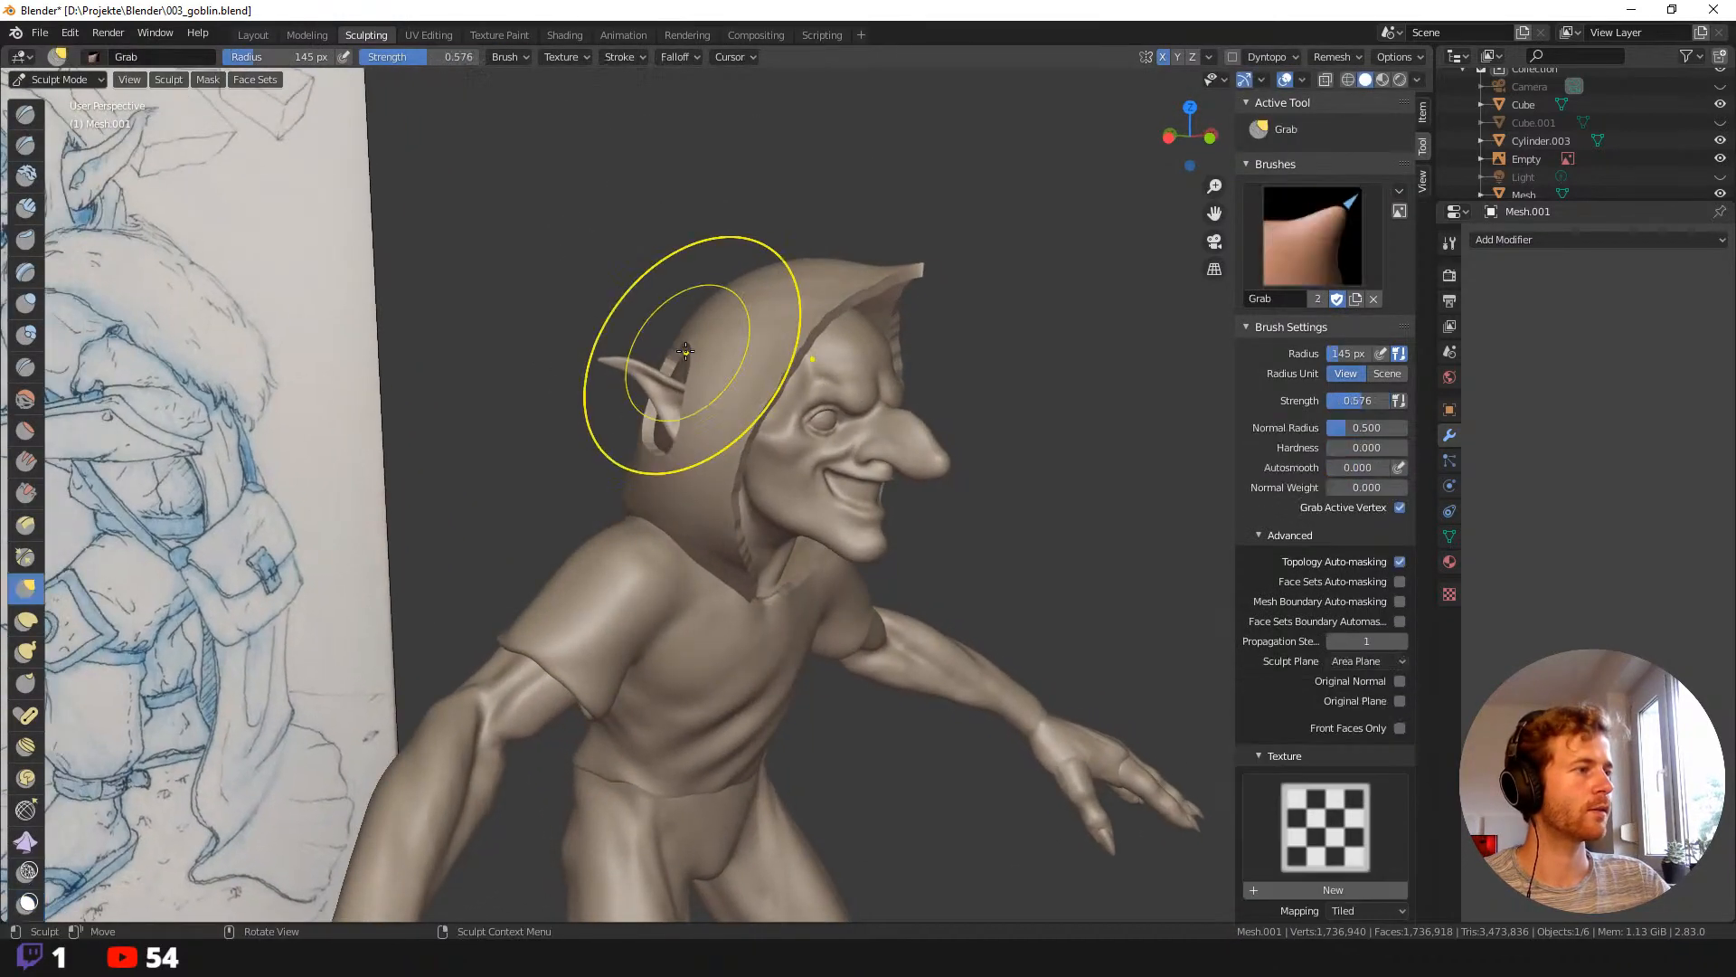
pyautogui.press('f')
pyautogui.click(730, 358)
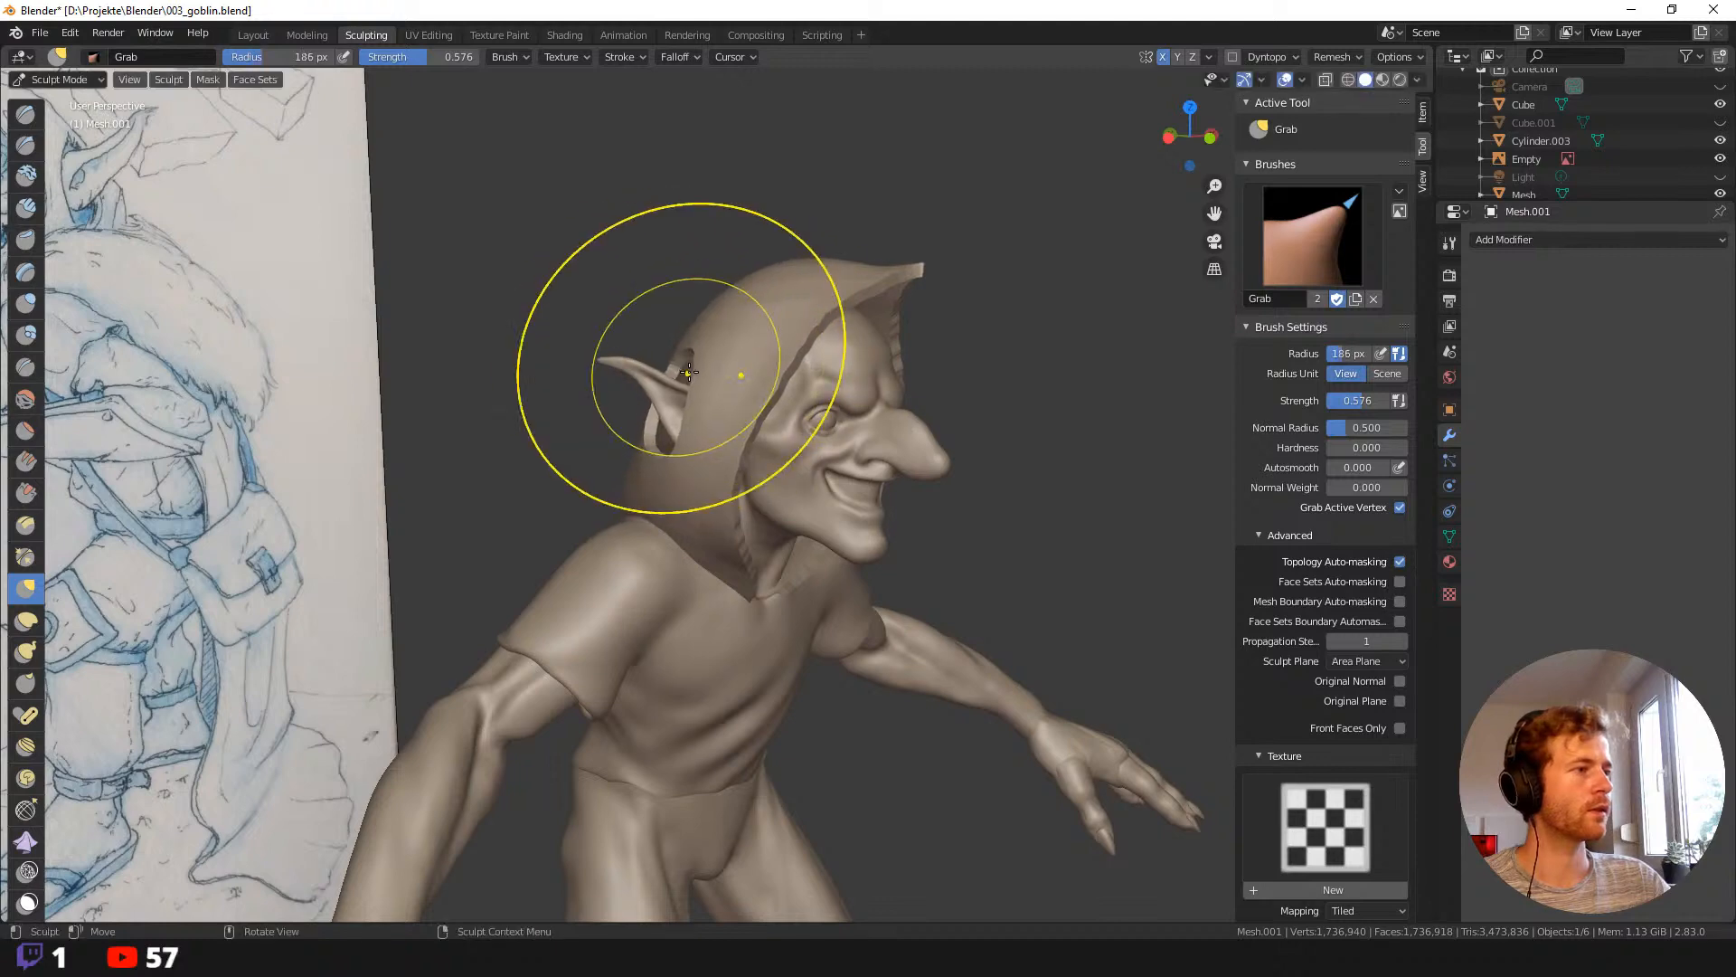
pyautogui.moveTo(687, 300)
pyautogui.mouseDown(button='middle')
pyautogui.moveTo(606, 247)
pyautogui.moveTo(714, 298)
pyautogui.mouseUp(button='middle')
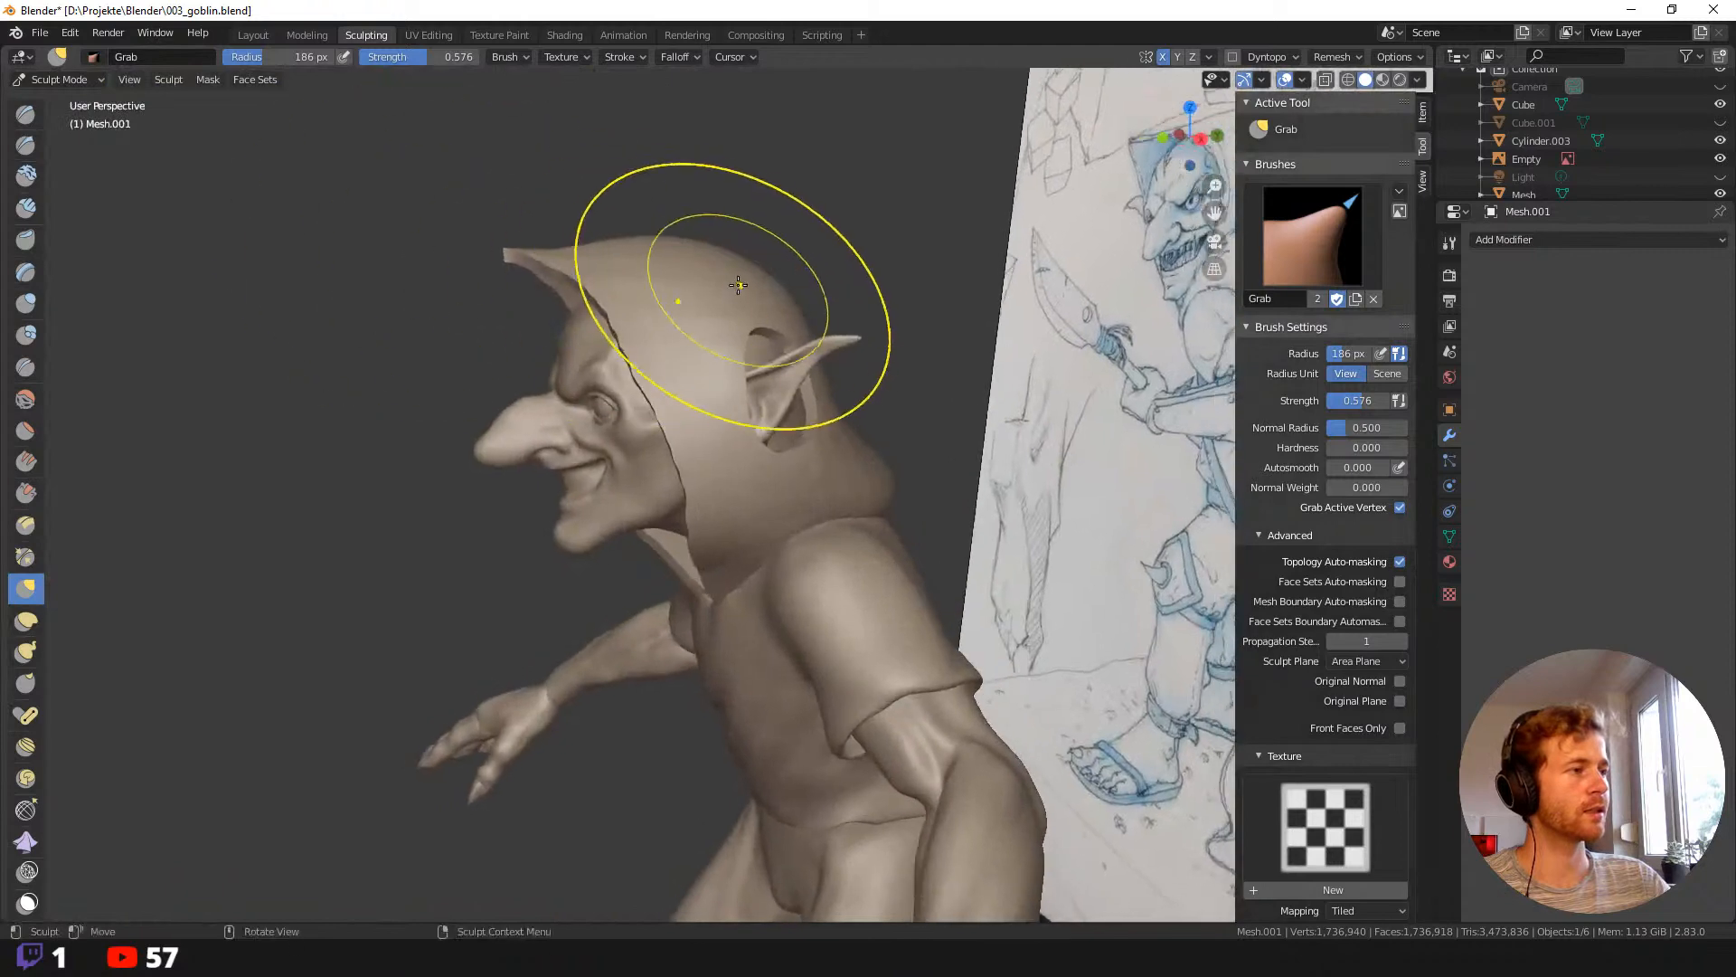
pyautogui.moveTo(834, 388)
pyautogui.mouseDown(button='middle')
pyautogui.moveTo(944, 413)
pyautogui.moveTo(840, 387)
pyautogui.mouseUp(button='middle')
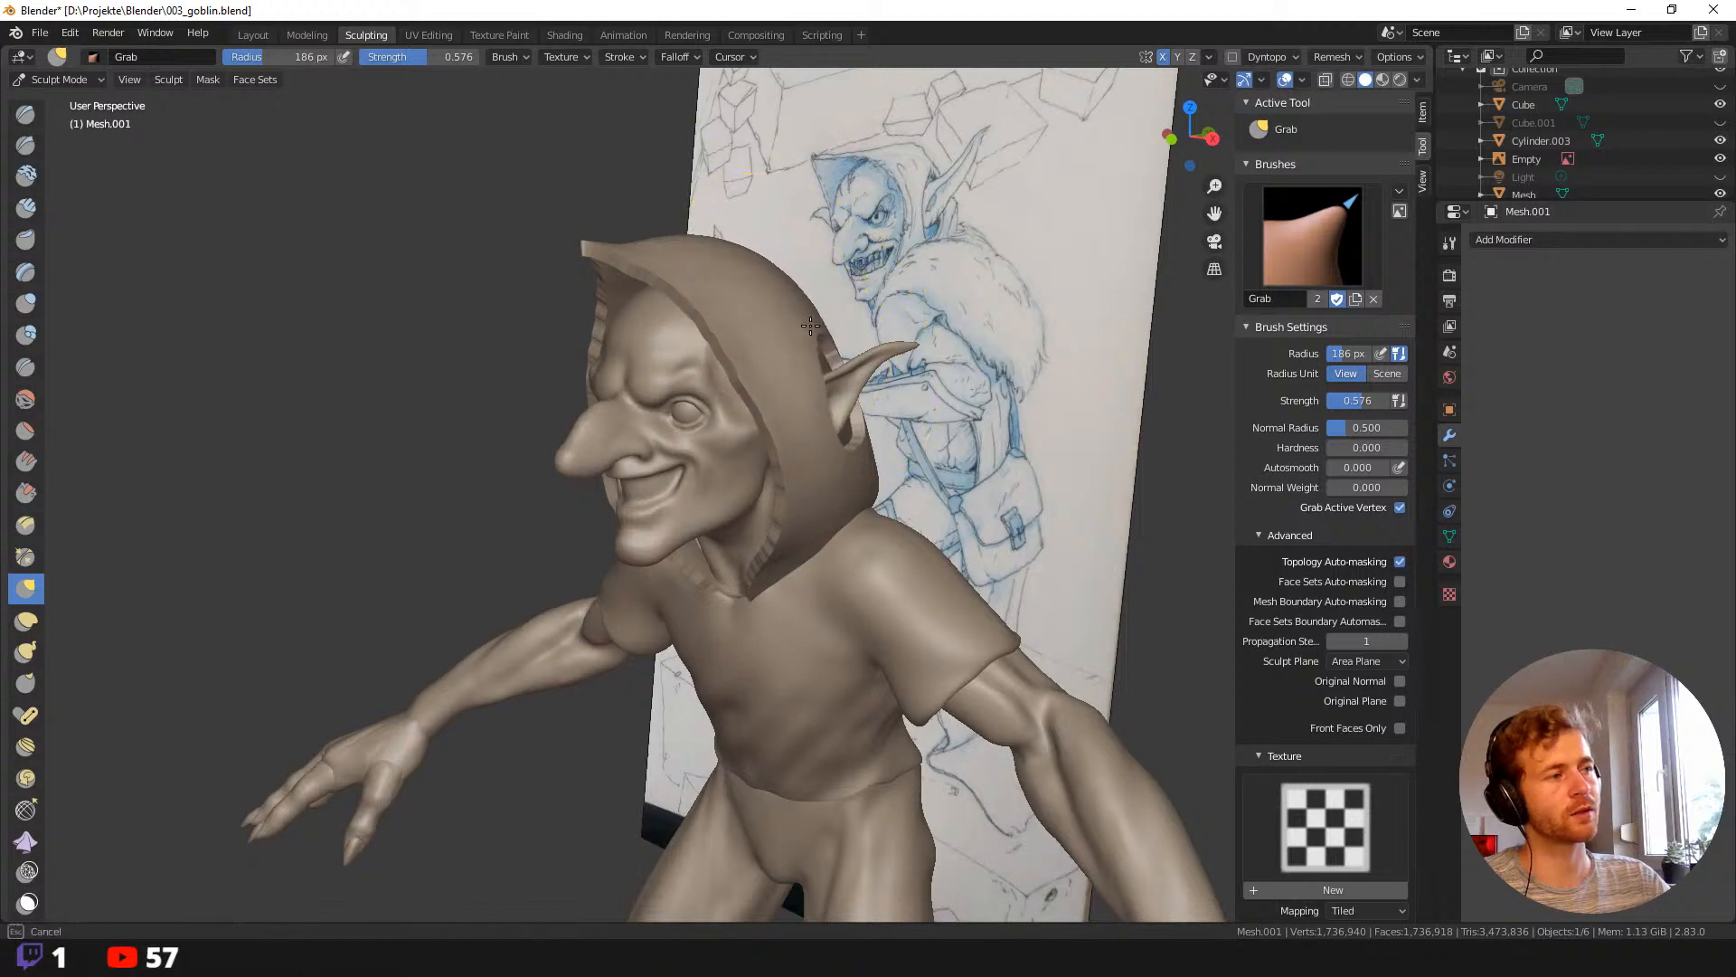
pyautogui.moveTo(758, 295)
pyautogui.mouseDown(button='middle')
pyautogui.moveTo(697, 264)
pyautogui.moveTo(762, 244)
pyautogui.moveTo(733, 246)
pyautogui.moveTo(885, 291)
pyautogui.moveTo(791, 371)
pyautogui.mouseUp(button='middle')
pyautogui.click(698, 264)
pyautogui.click(886, 290)
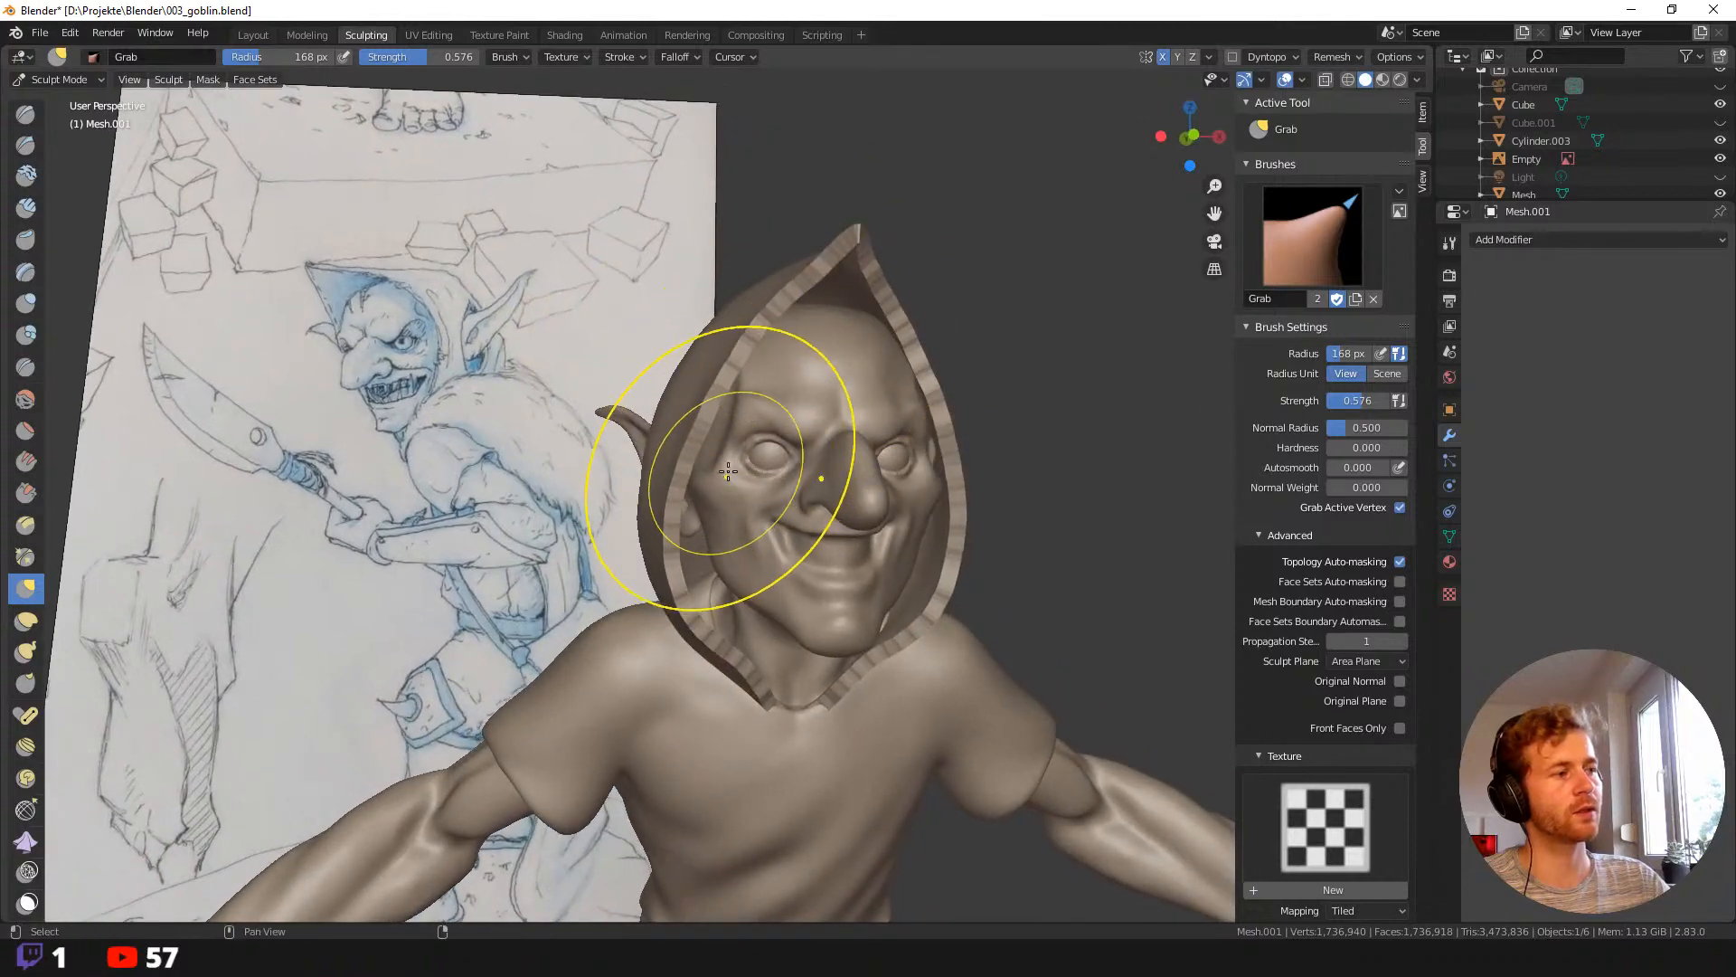
# Adjust the hood's lower front ends at the neck with the Grab brush at a radius of 95 px.
pyautogui.moveTo(728, 471); pyautogui.dragTo(756, 503, button='middle')
pyautogui.press('f')
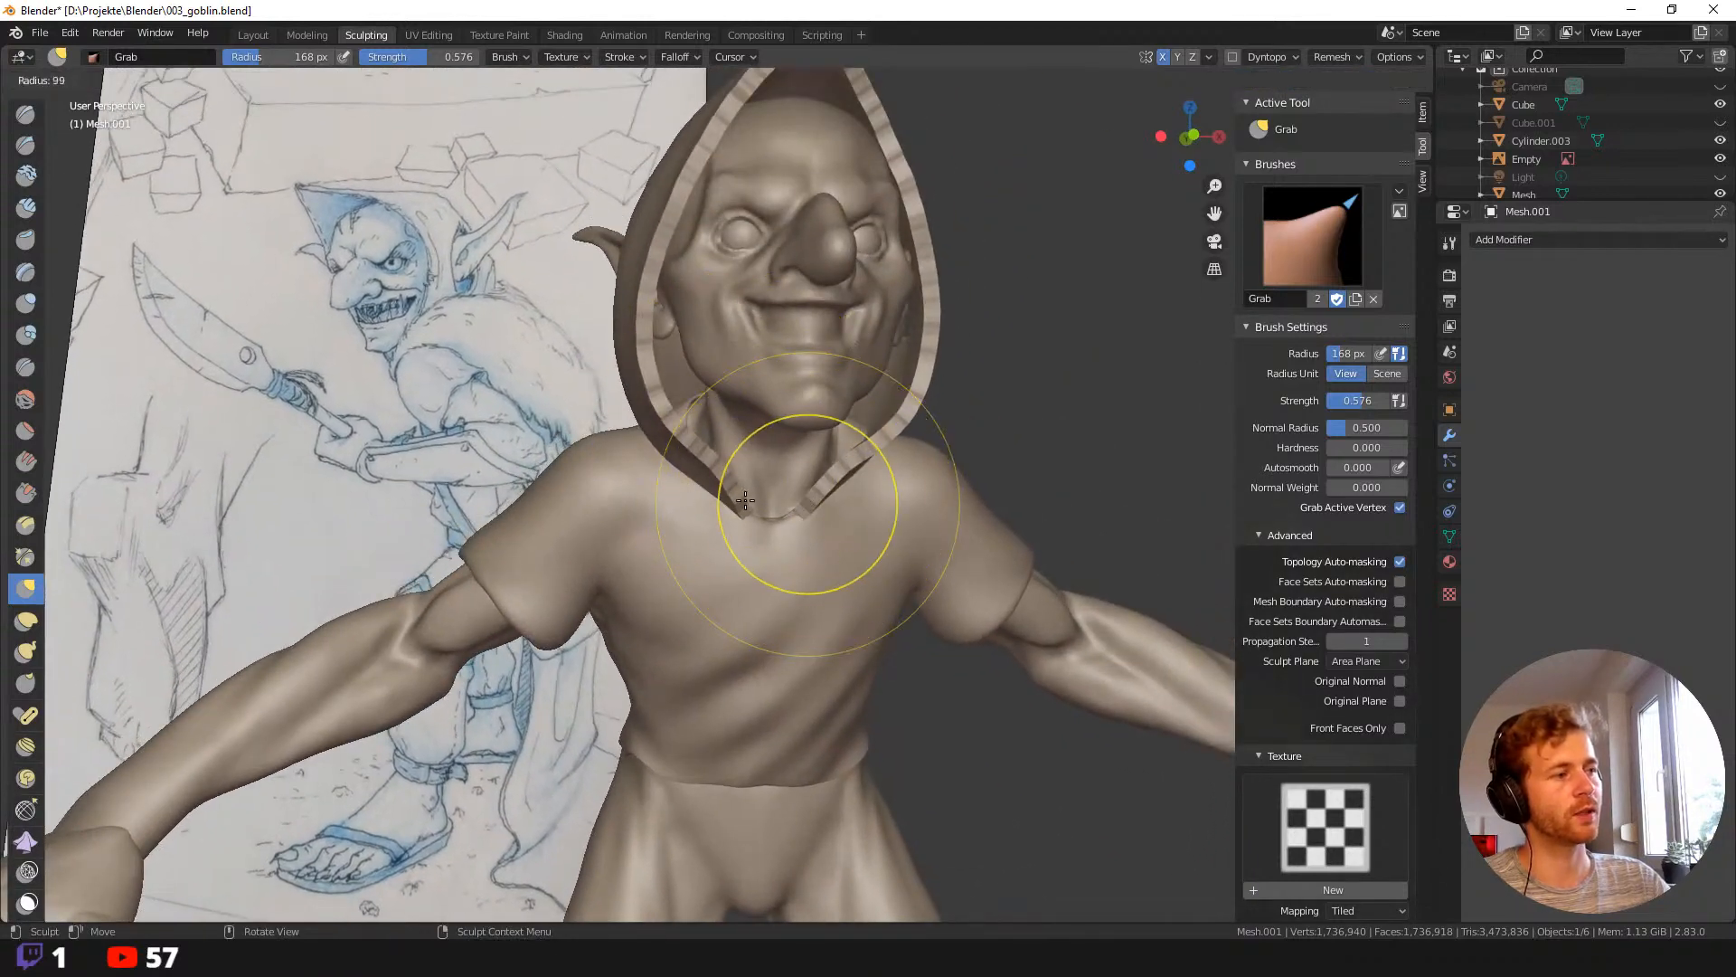
pyautogui.click(747, 500)
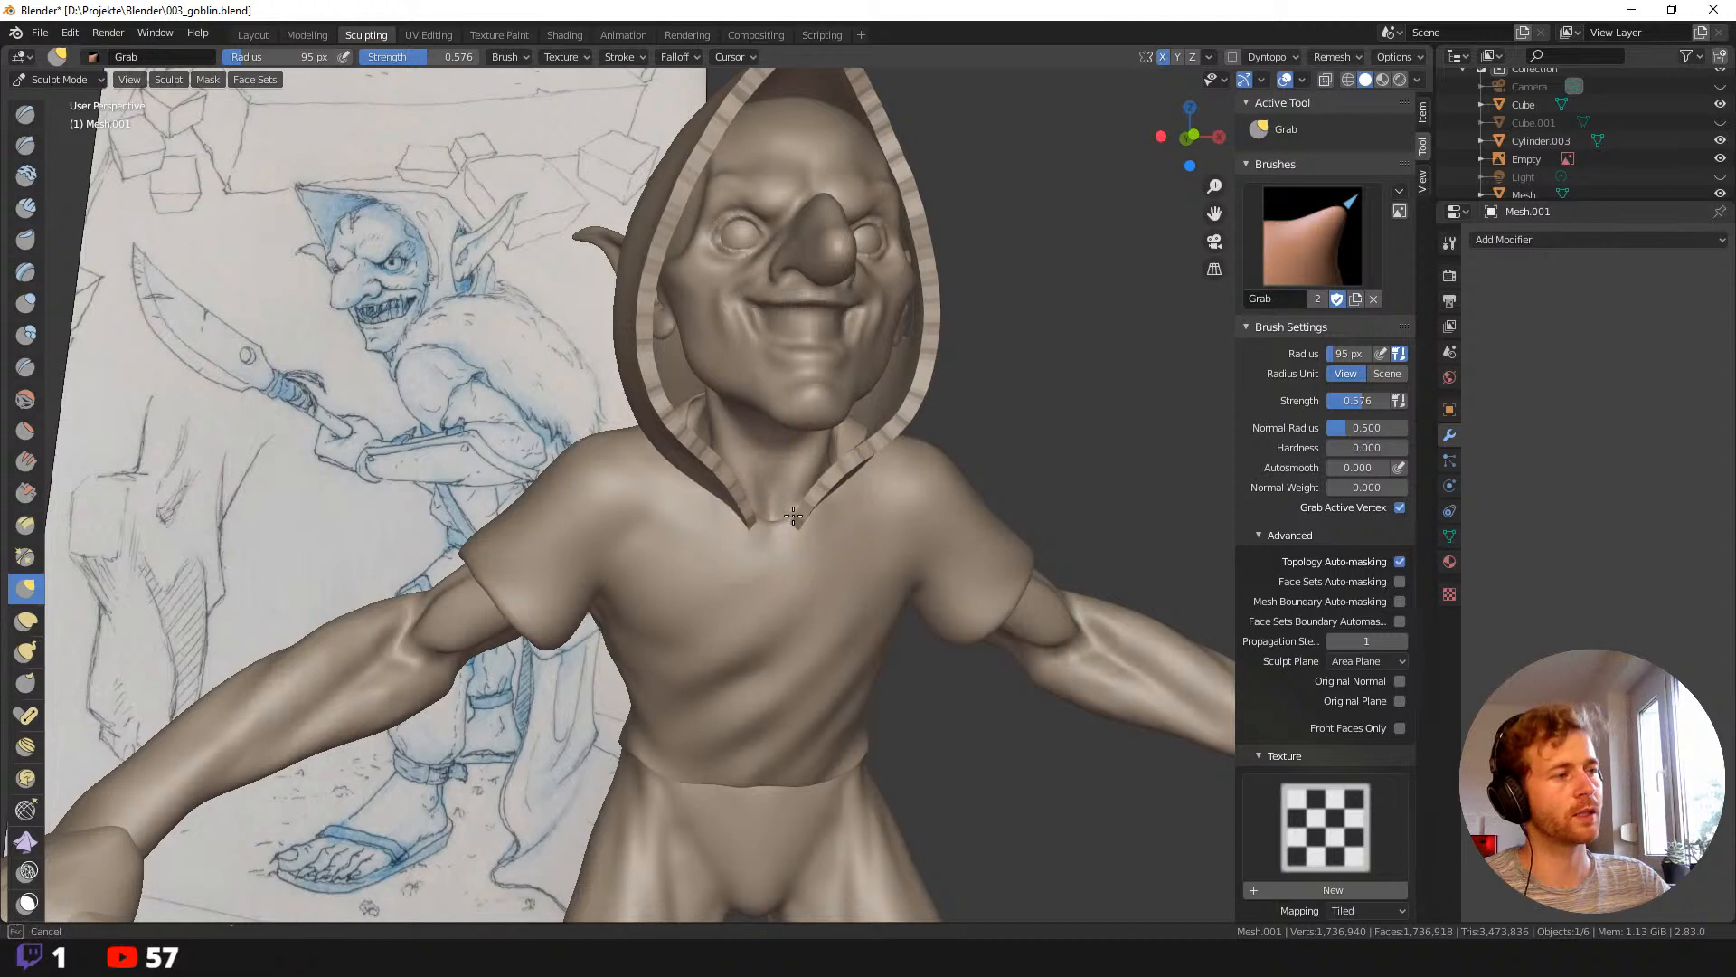
pyautogui.moveTo(793, 516); pyautogui.dragTo(796, 426, button='middle')
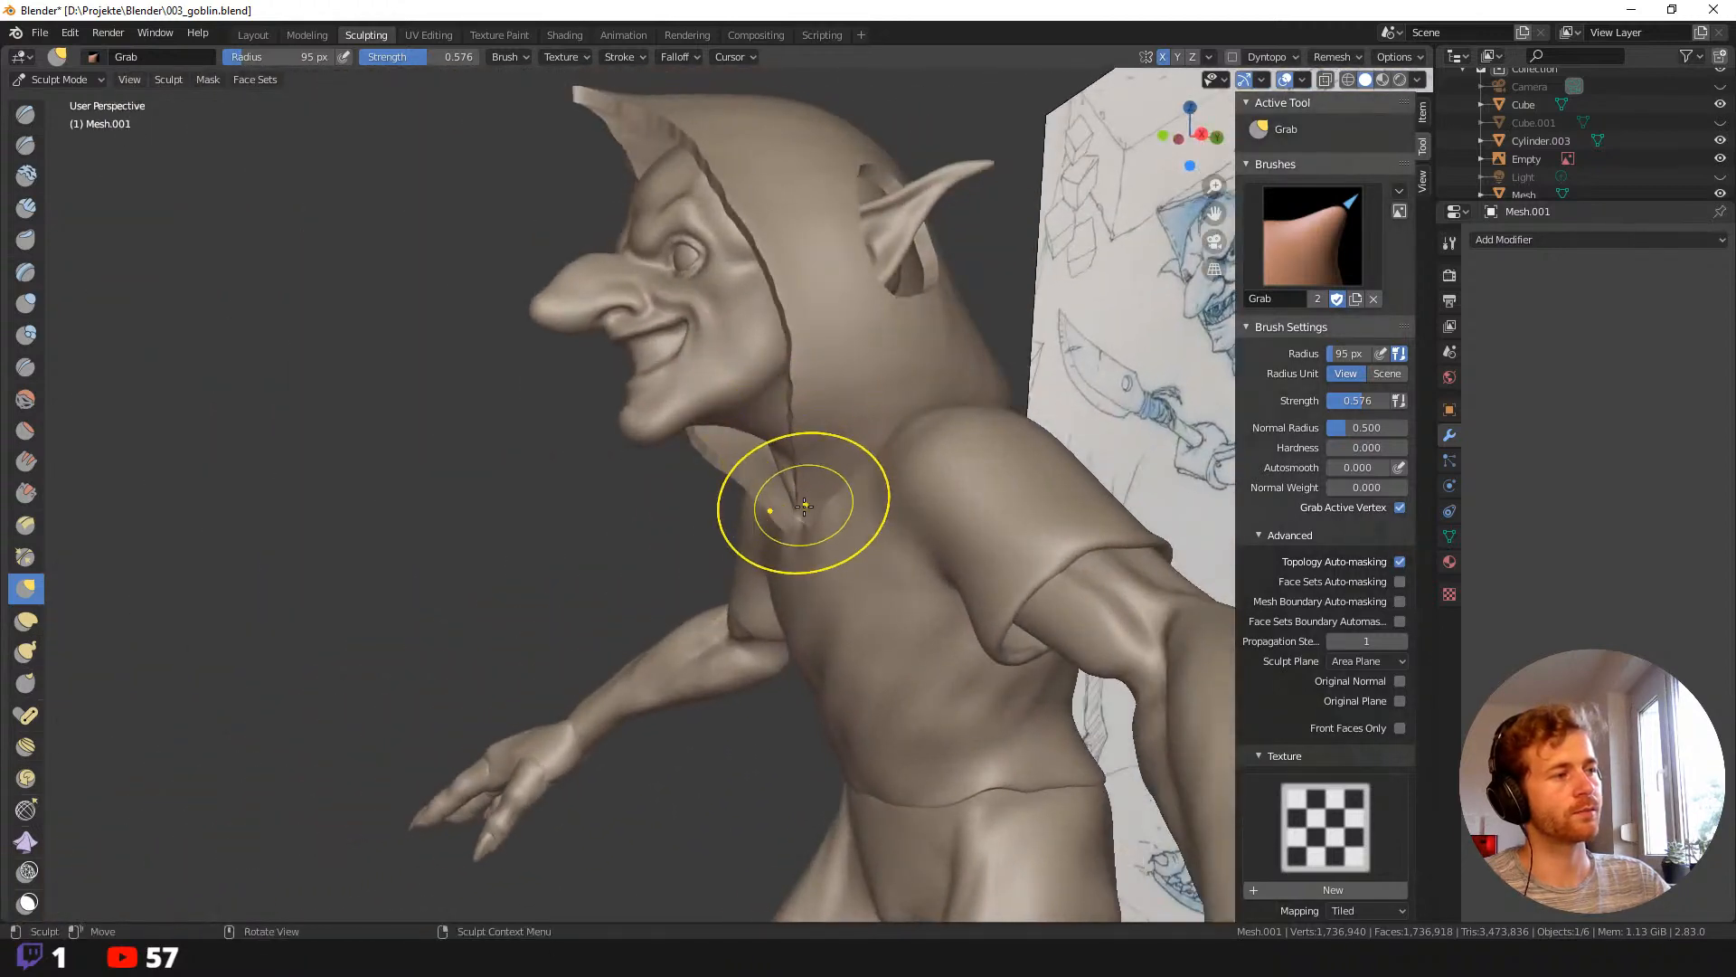
pyautogui.moveTo(798, 517); pyautogui.dragTo(803, 513)
# Reshape the hood's front edge below the chin with the Grab brush at a radius of 142 px.
pyautogui.press('f')
pyautogui.click(929, 459)
pyautogui.moveTo(833, 436); pyautogui.dragTo(775, 419, button='middle')
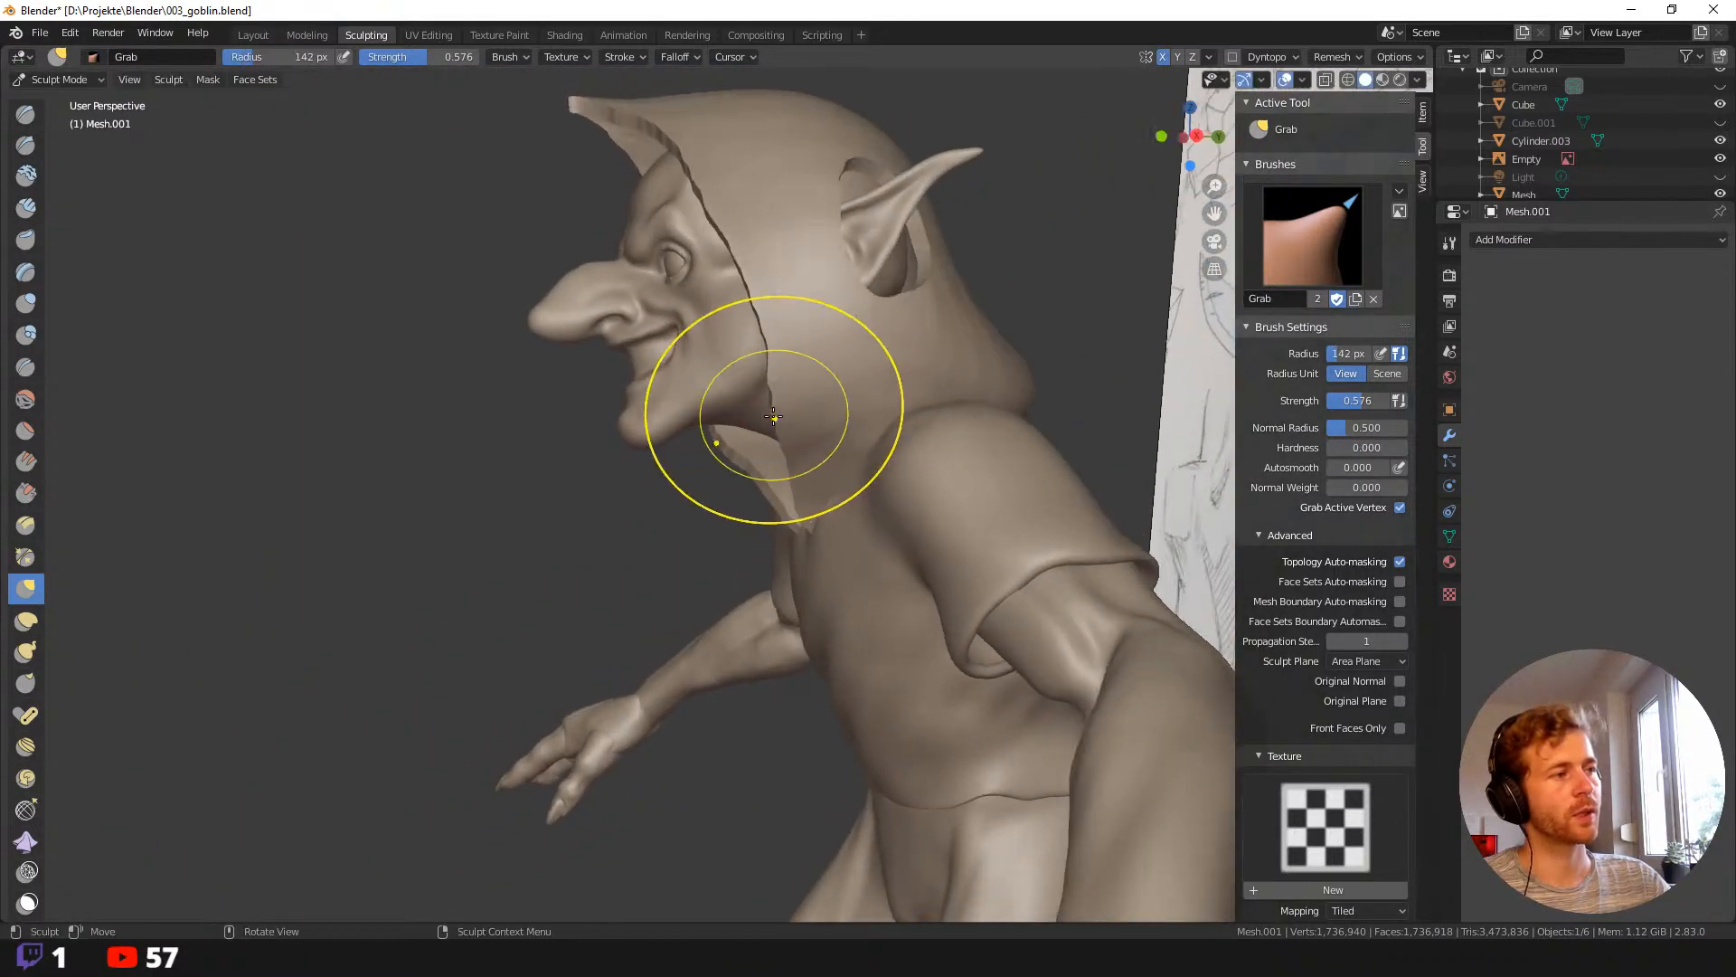
pyautogui.moveTo(756, 359); pyautogui.dragTo(749, 406, button='middle')
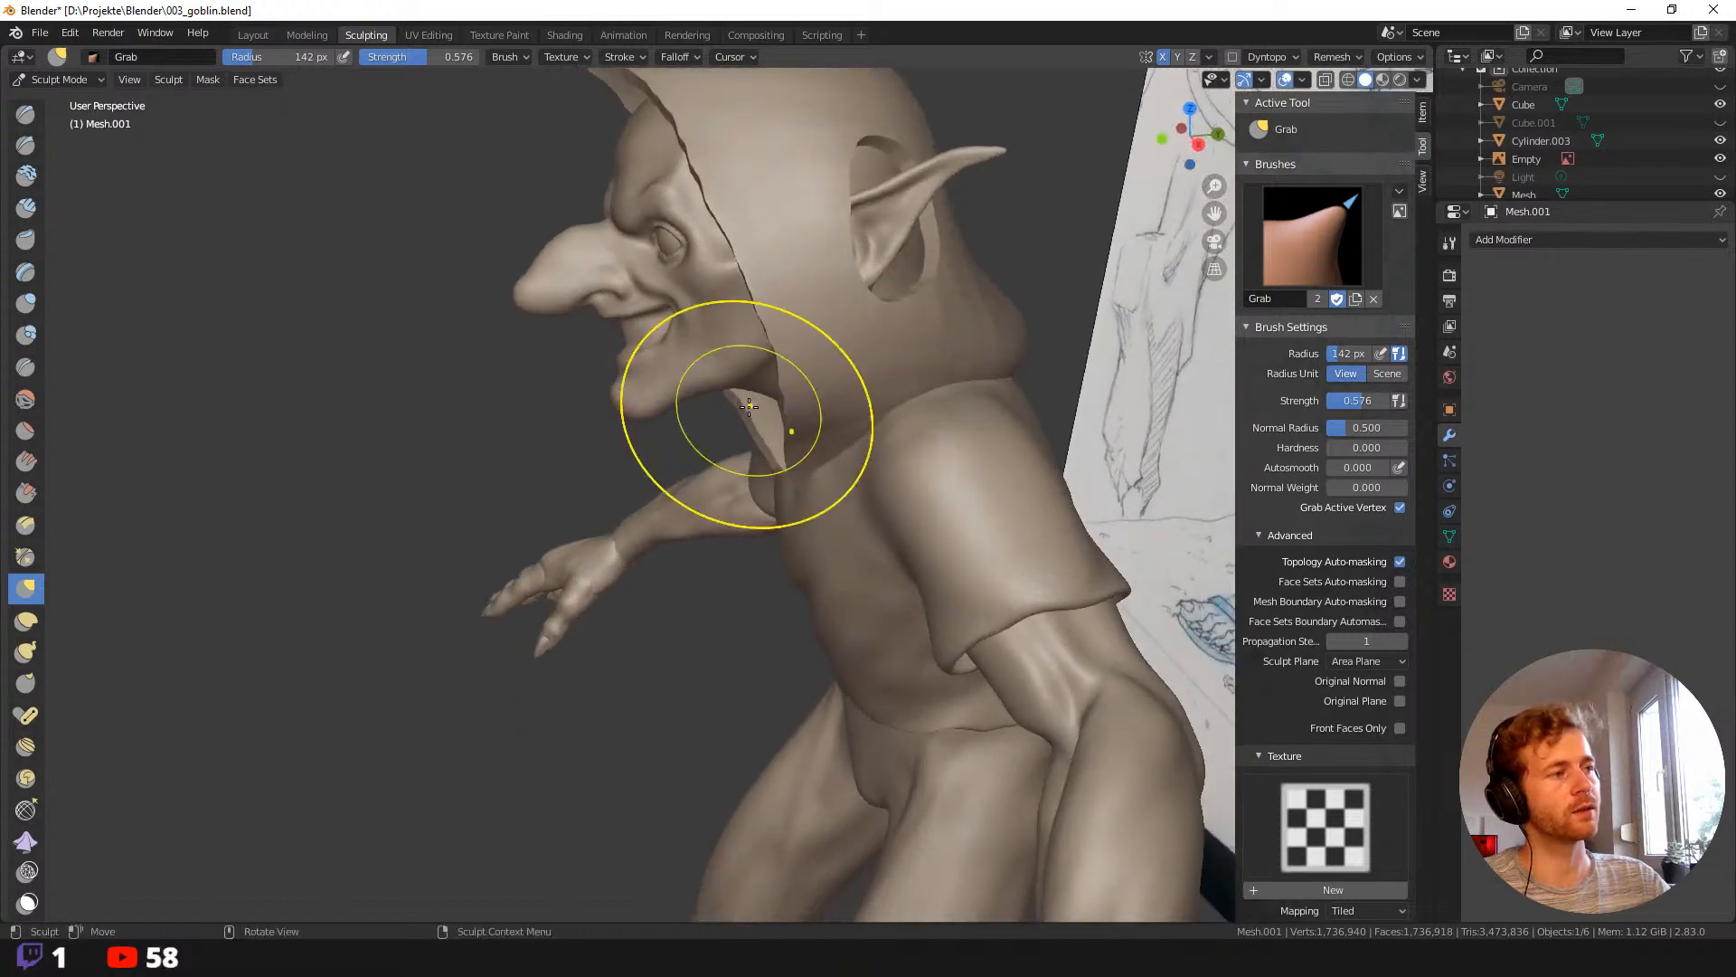
# Try the Smooth brush on the side of the hood with a larger radius, and return to the Grab brush.
pyautogui.scroll(-6, 603, 255)
pyautogui.moveTo(542, 194)
pyautogui.mouseDown(button='middle')
pyautogui.moveTo(698, 144)
pyautogui.moveTo(667, 275)
pyautogui.moveTo(664, 237)
pyautogui.mouseUp(button='middle')
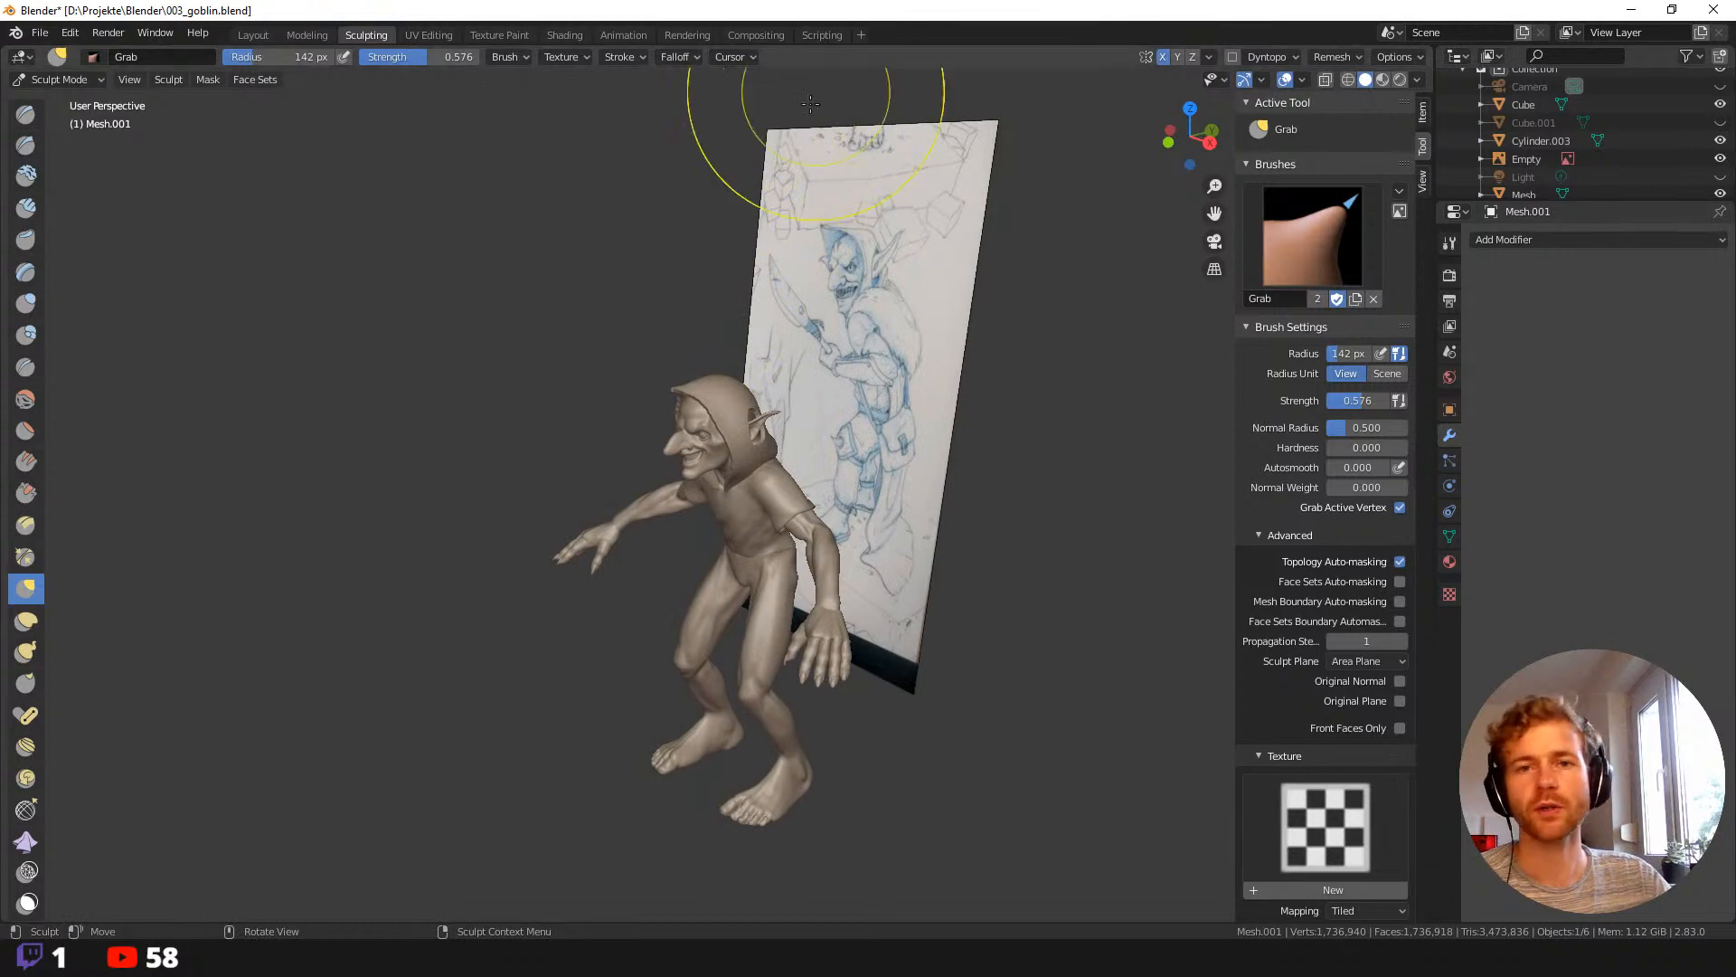
pyautogui.keyDown('shift'); pyautogui.moveTo(601, 377); pyautogui.dragTo(579, 470, button='middle'); pyautogui.keyUp('shift')
pyautogui.scroll(4, 609, 453)
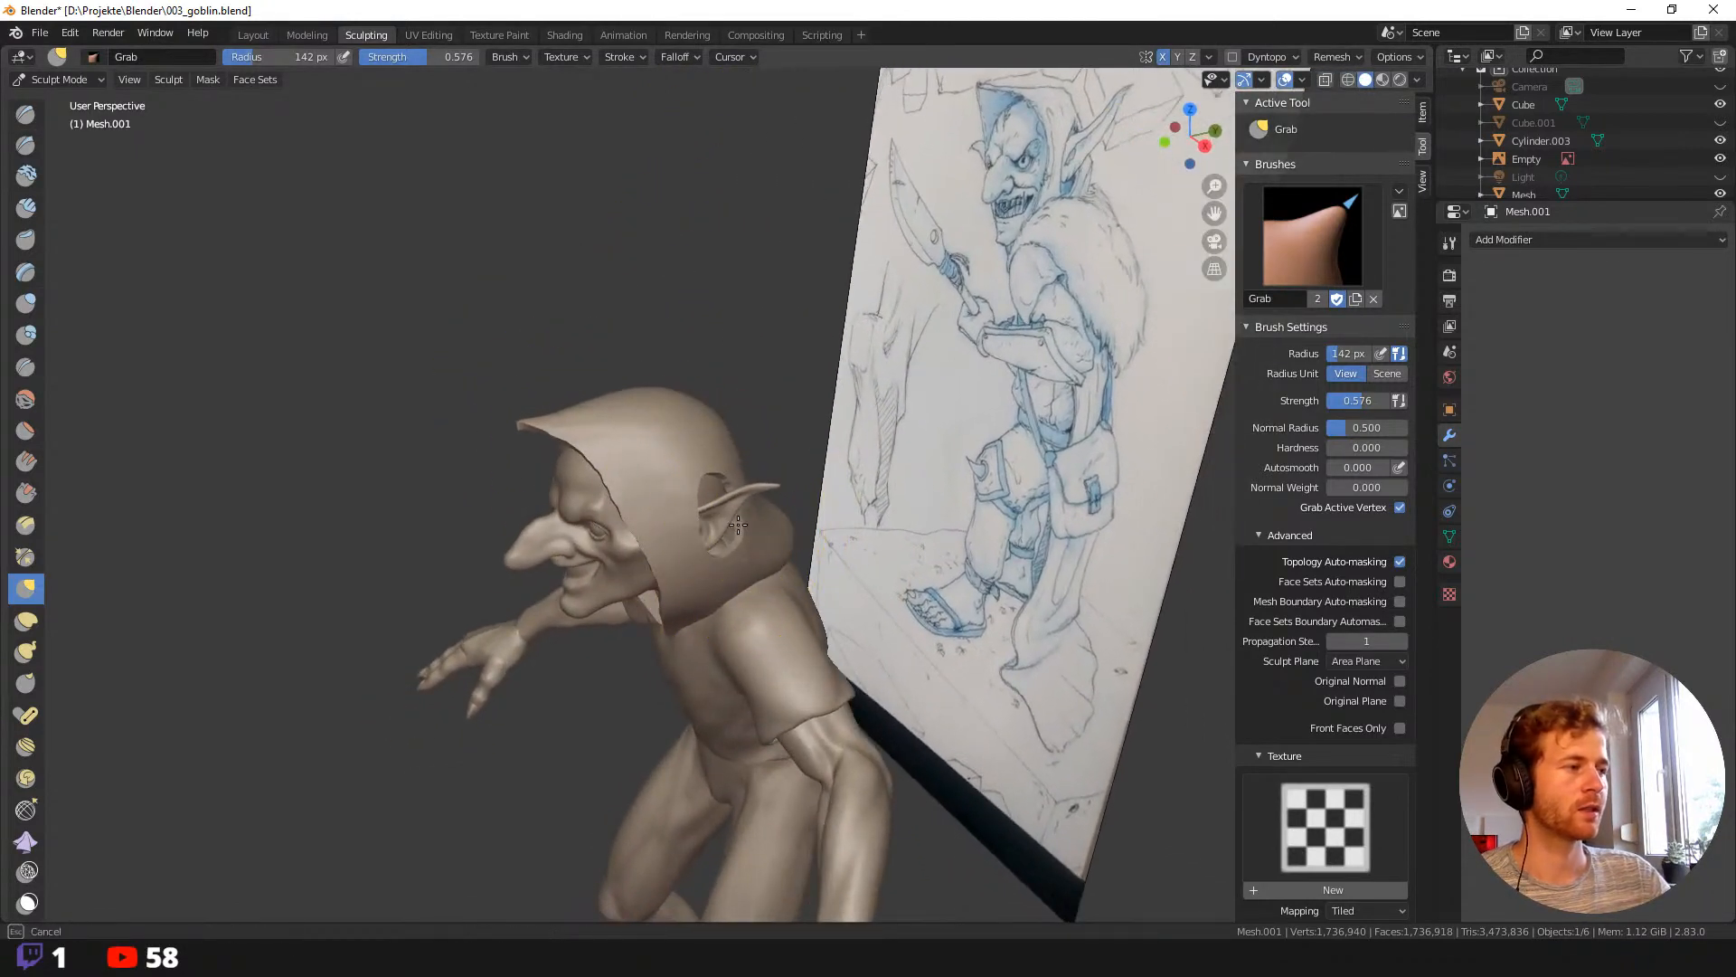
pyautogui.moveTo(731, 524)
pyautogui.mouseDown(button='middle')
pyautogui.moveTo(633, 389)
pyautogui.moveTo(717, 458)
pyautogui.mouseUp(button='middle')
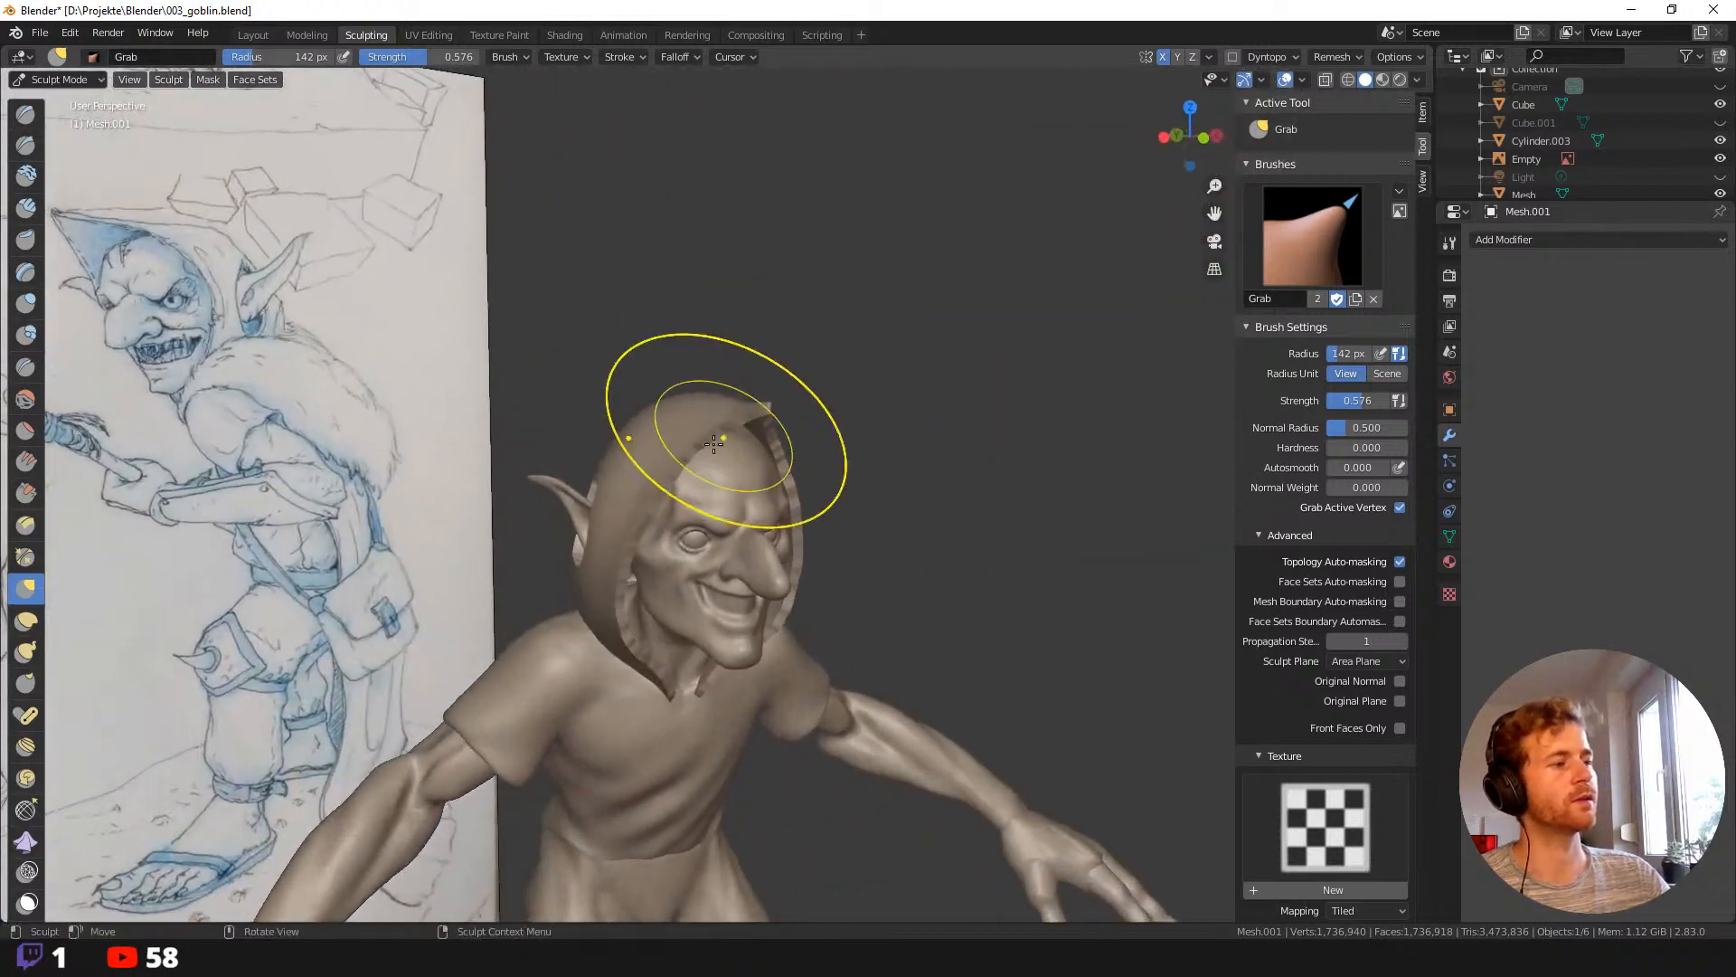
pyautogui.hotkey('shift', 's')
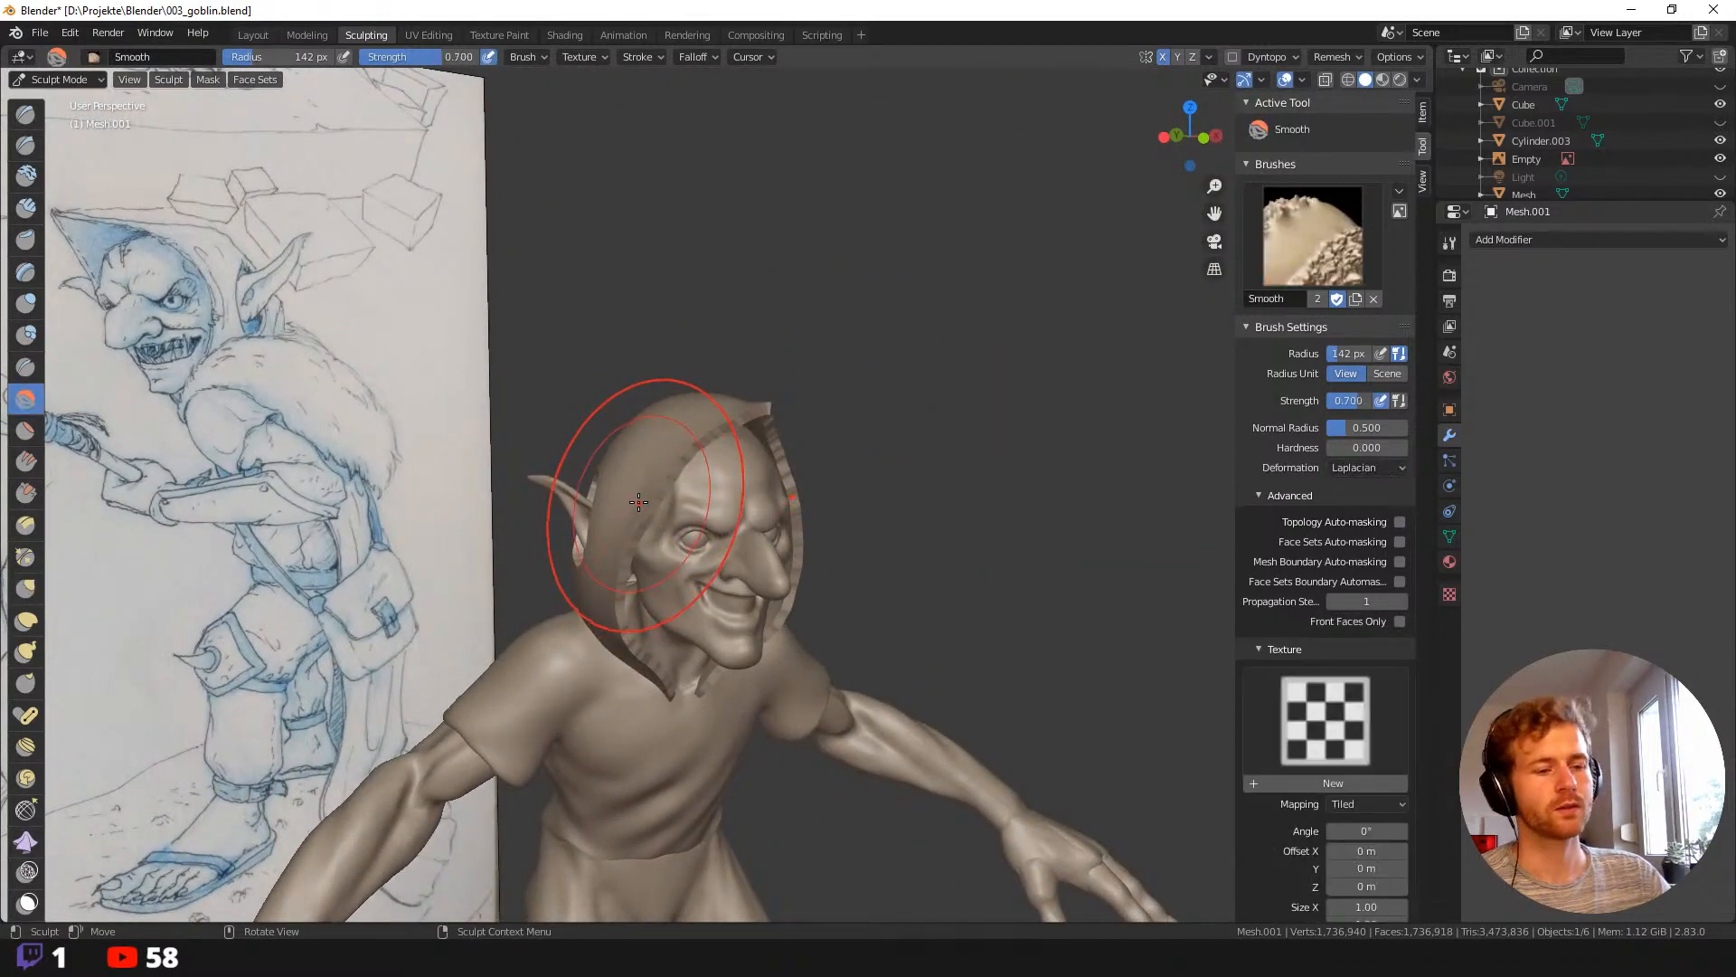
pyautogui.press('f')
pyautogui.click(662, 508)
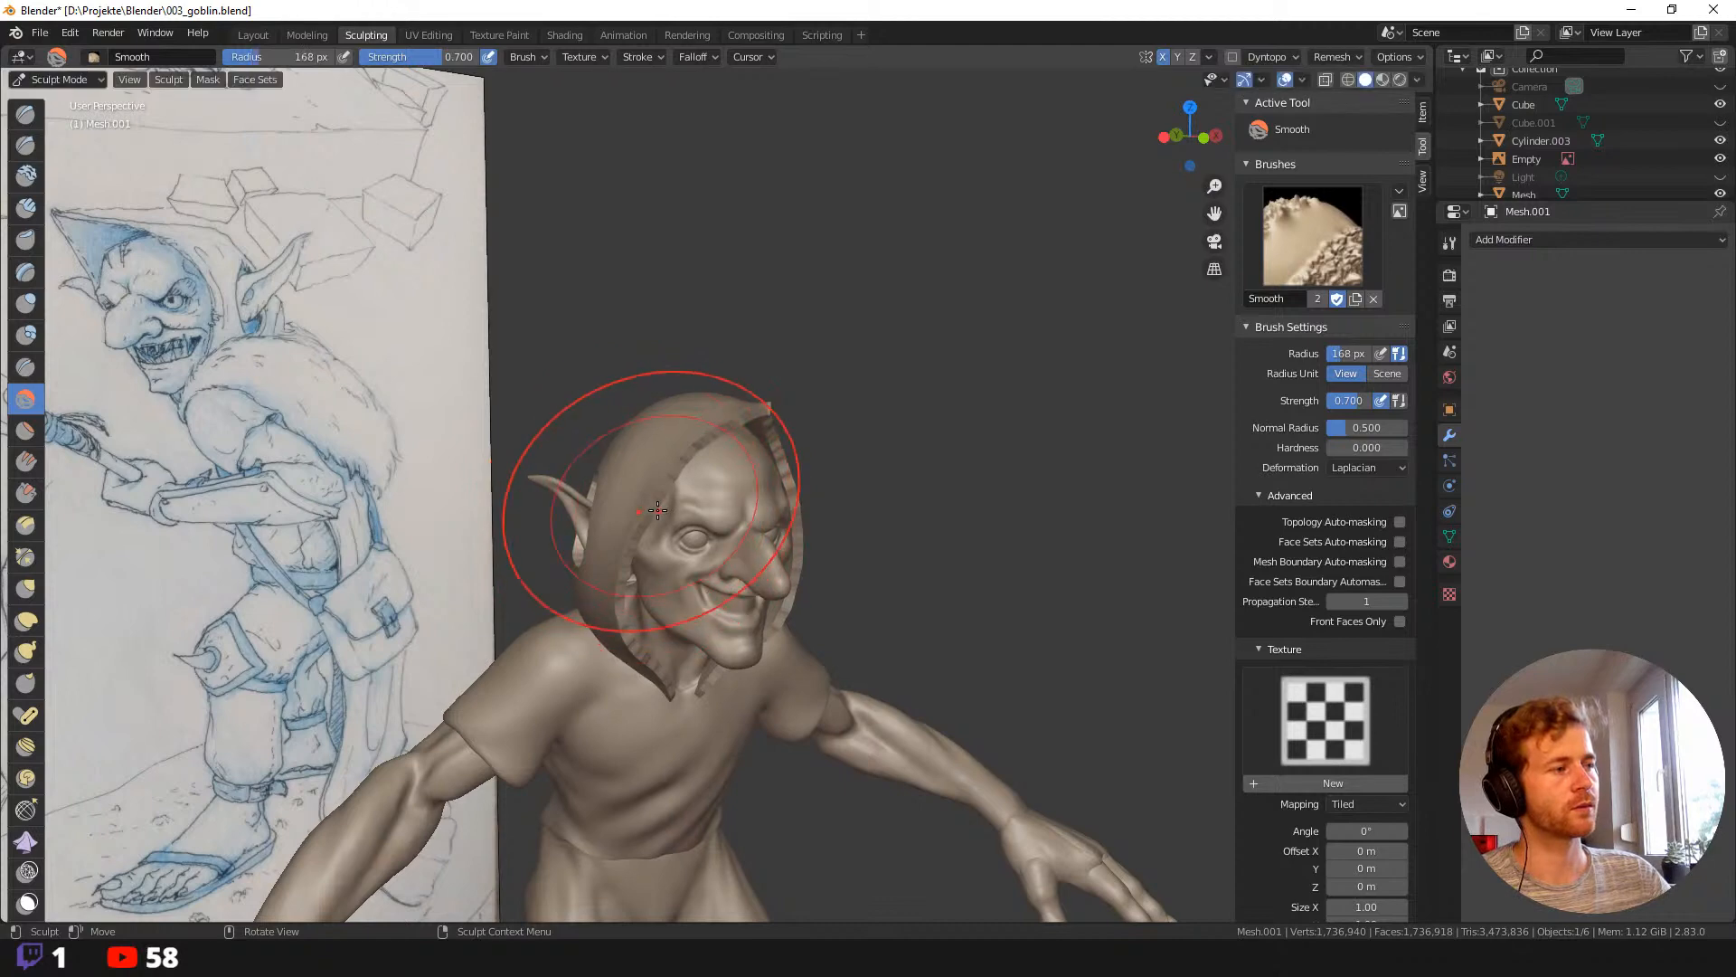
pyautogui.press('g')
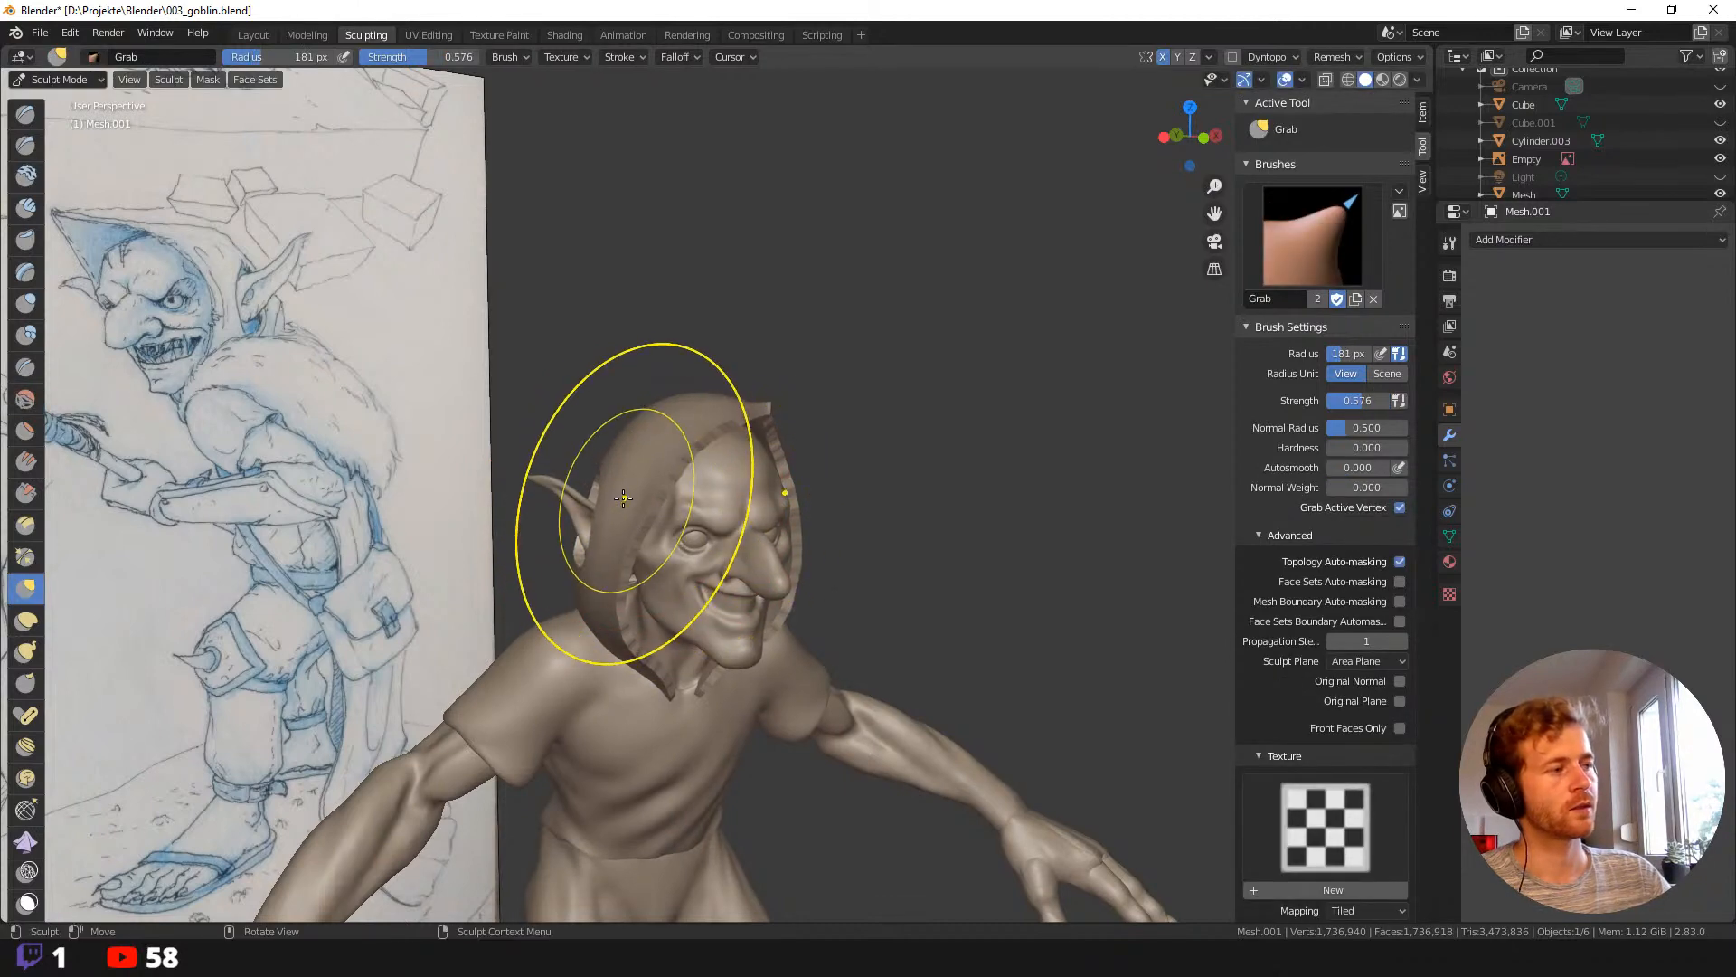
# Set the Grab brush radius to 95 px and check the hood's overall proportions from the front against the reference drawing.
pyautogui.scroll(-5, 621, 508)
pyautogui.moveTo(622, 508)
pyautogui.mouseDown(button='middle')
pyautogui.moveTo(547, 457)
pyautogui.moveTo(658, 460)
pyautogui.moveTo(674, 497)
pyautogui.moveTo(739, 490)
pyautogui.moveTo(660, 446)
pyautogui.moveTo(652, 380)
pyautogui.mouseUp(button='middle')
pyautogui.scroll(6, 678, 503)
pyautogui.scroll(-4, 624, 371)
pyautogui.moveTo(592, 624)
pyautogui.keyDown('shift'); pyautogui.mouseDown(button='middle')
pyautogui.moveTo(651, 373)
pyautogui.moveTo(469, 417)
pyautogui.moveTo(737, 443)
pyautogui.mouseUp(button='middle'); pyautogui.keyUp('shift')
pyautogui.scroll(-6, 643, 371)
pyautogui.scroll(4, 750, 456)
pyautogui.press('f')
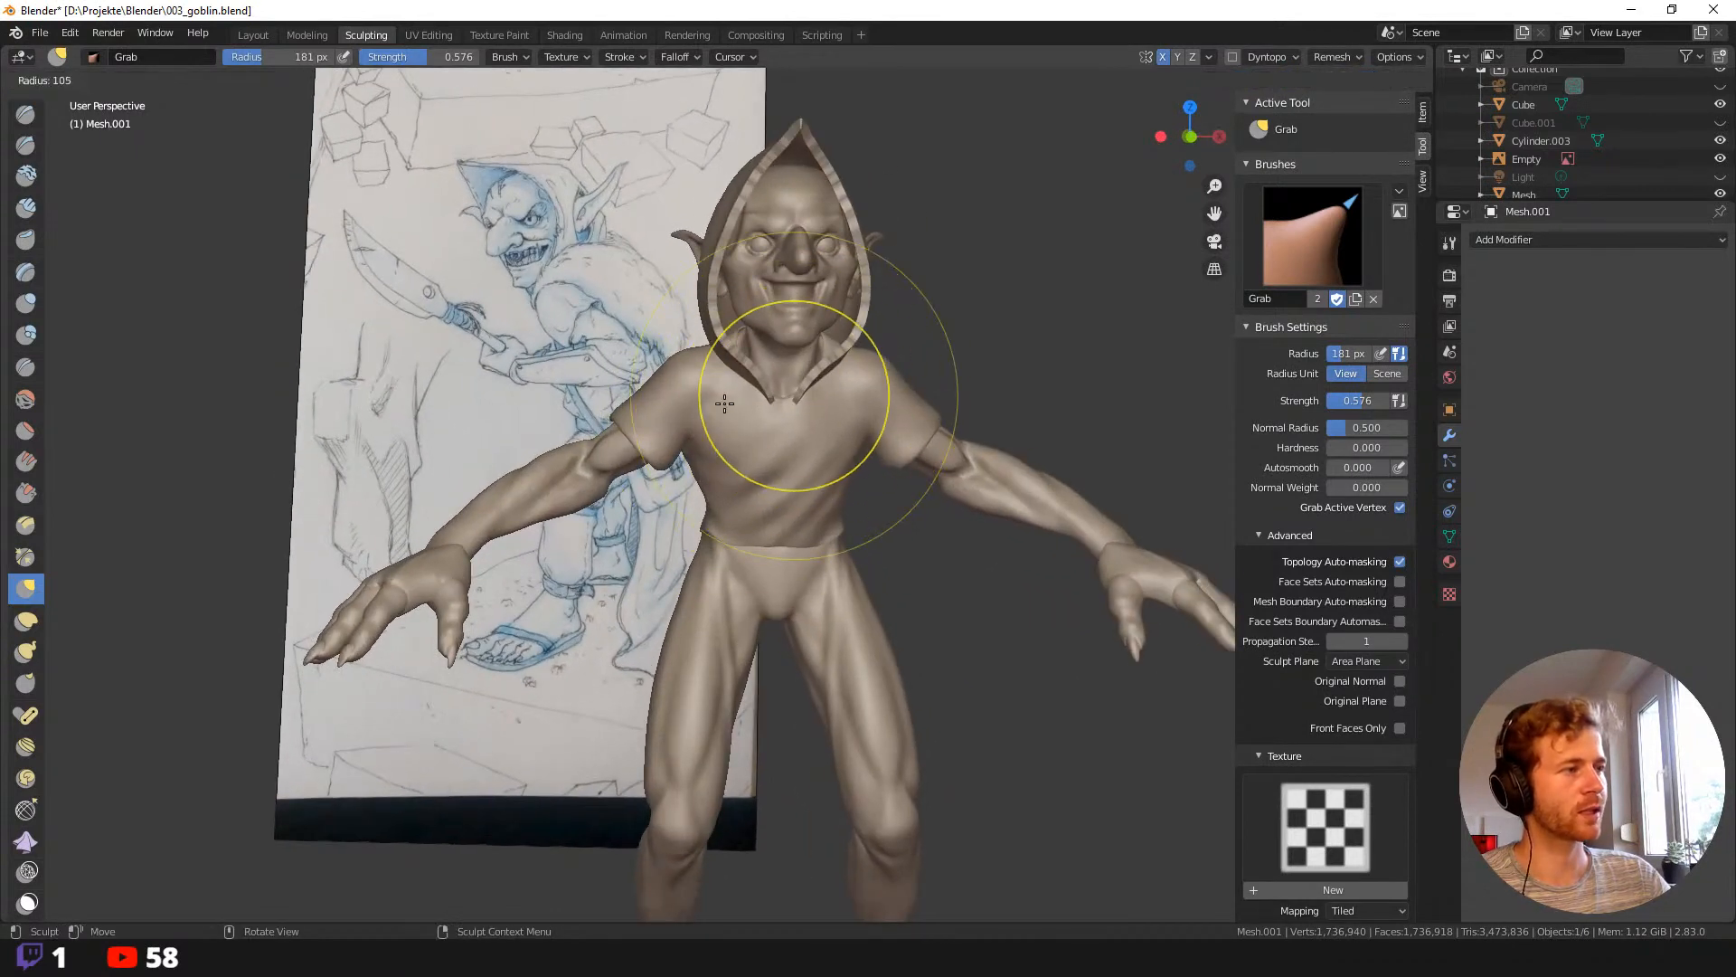
pyautogui.click(743, 414)
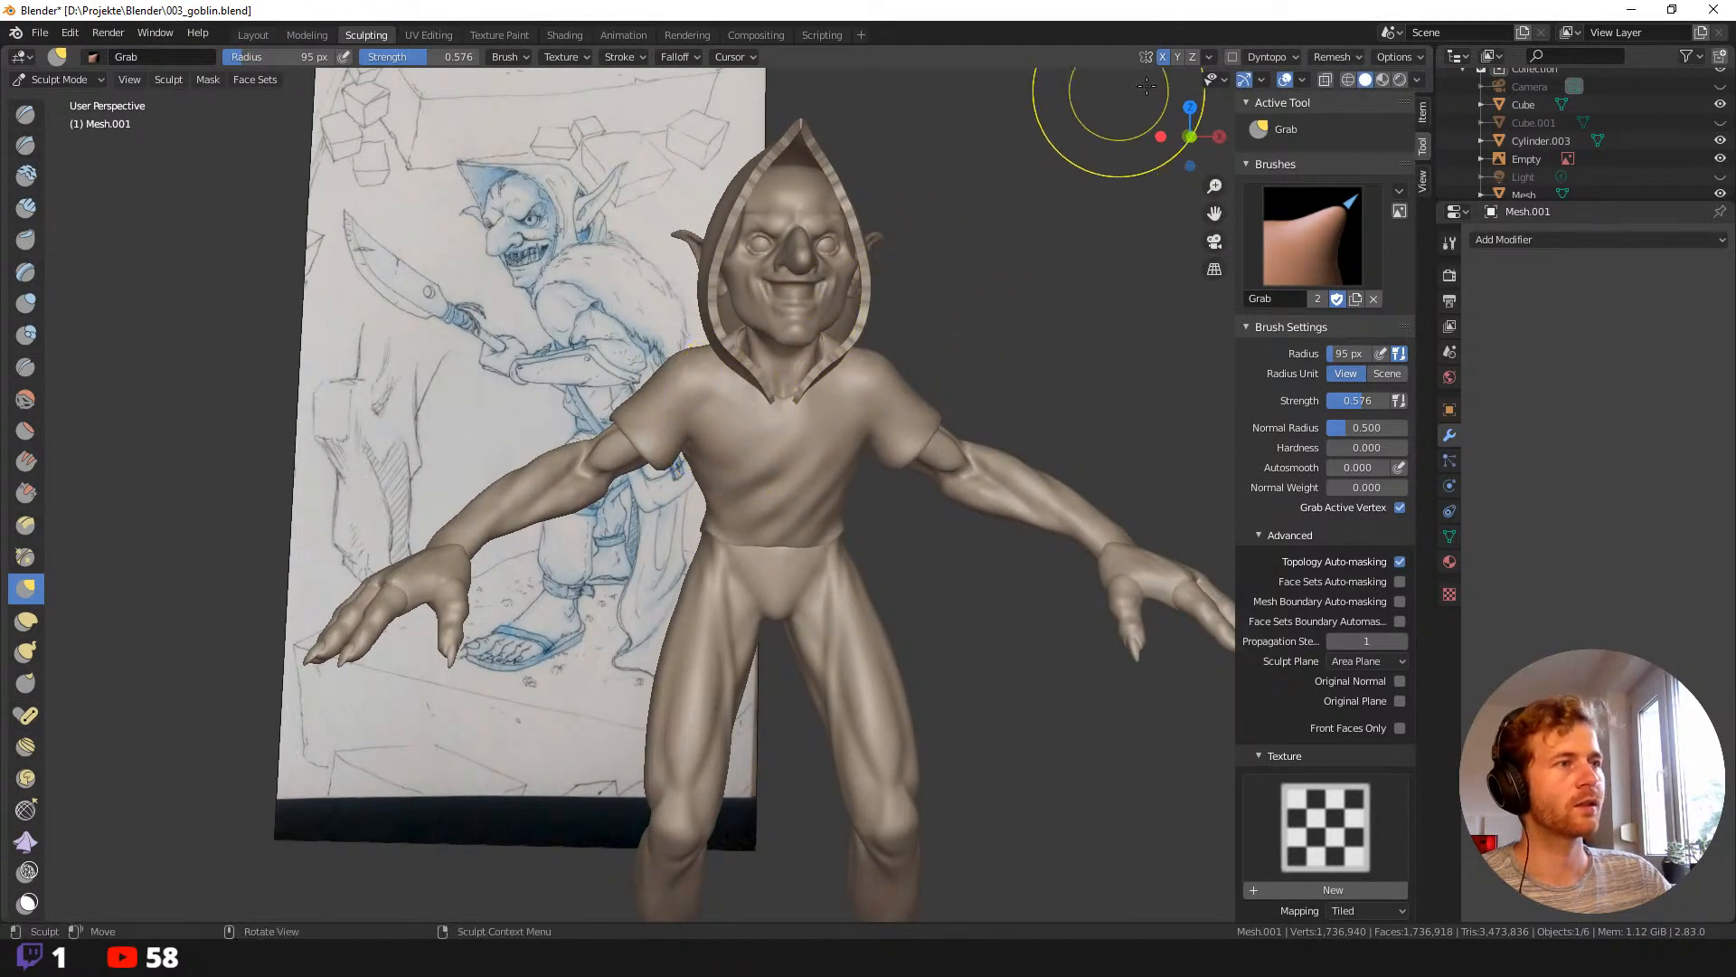
pyautogui.click(1327, 62)
pyautogui.moveTo(1209, 58)
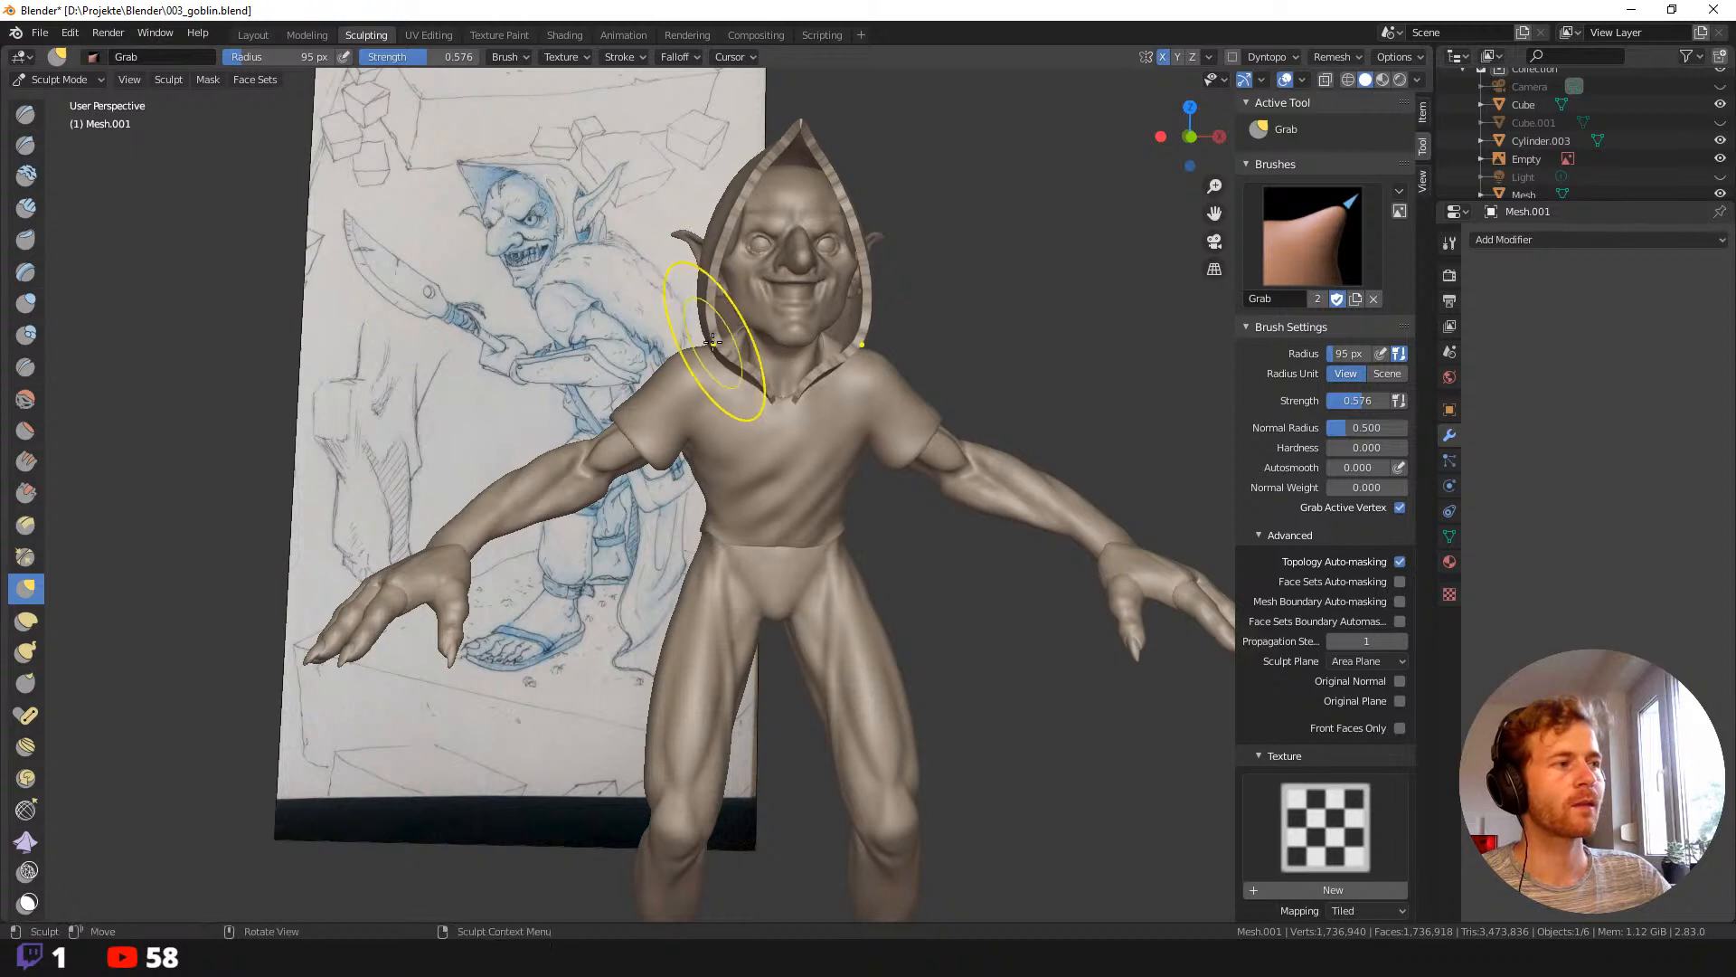
# Shape the pointed tip of the hood from the side with the Grab brush at radii of 155 px and 41 px.
pyautogui.moveTo(714, 341)
pyautogui.mouseDown(button='middle')
pyautogui.moveTo(969, 414)
pyautogui.moveTo(822, 220)
pyautogui.moveTo(680, 197)
pyautogui.moveTo(706, 99)
pyautogui.moveTo(690, 279)
pyautogui.moveTo(802, 399)
pyautogui.moveTo(930, 426)
pyautogui.mouseUp(button='middle')
pyautogui.press('f')
pyautogui.click(859, 436)
pyautogui.moveTo(796, 436)
pyautogui.mouseDown()
pyautogui.moveTo(773, 419)
pyautogui.moveTo(797, 426)
pyautogui.mouseUp()
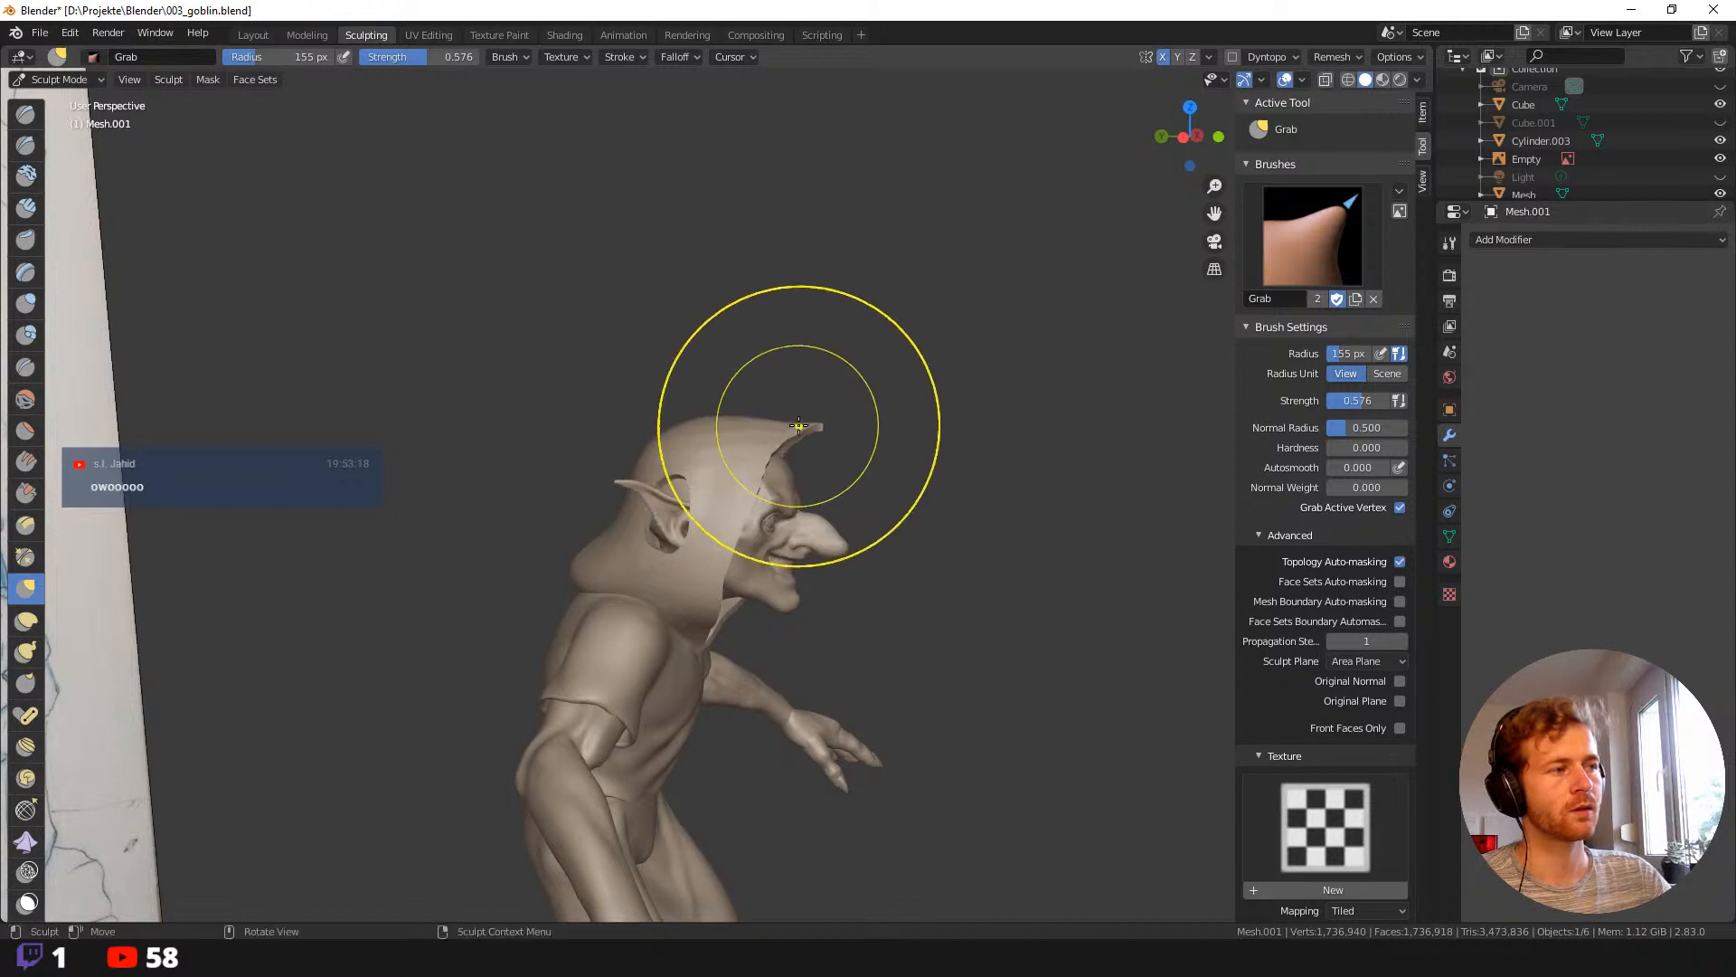
pyautogui.press('f')
pyautogui.click(789, 422)
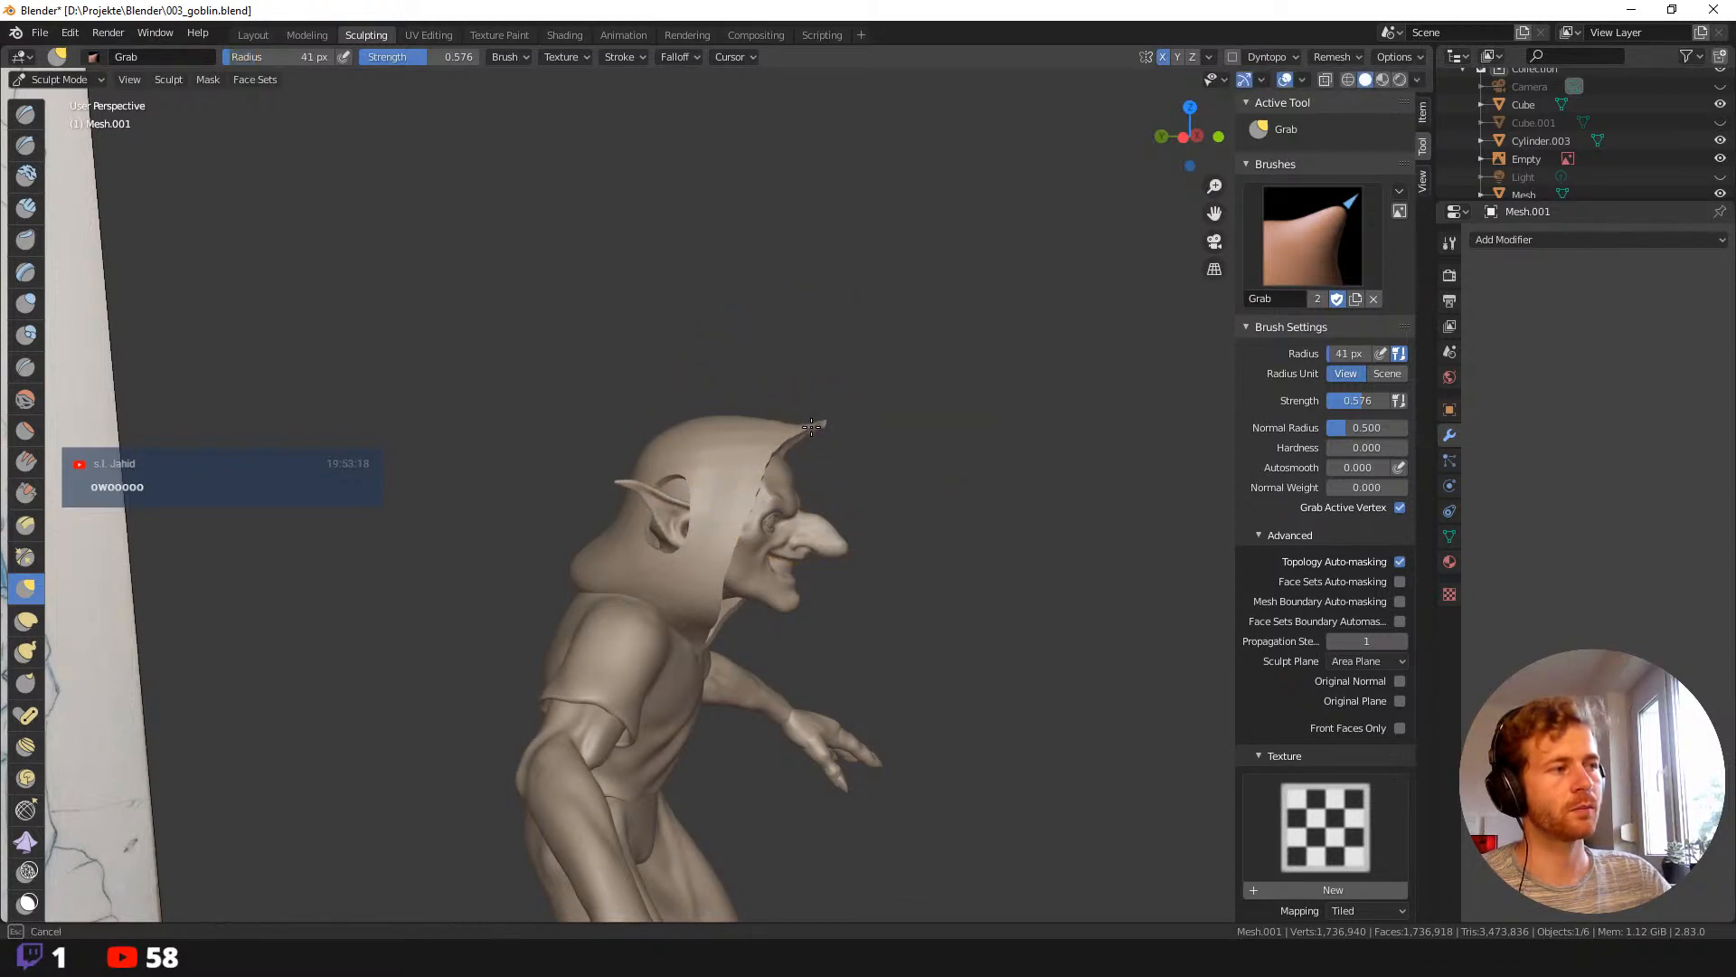
pyautogui.moveTo(827, 422)
pyautogui.mouseDown(button='middle')
pyautogui.moveTo(1040, 425)
pyautogui.moveTo(831, 422)
pyautogui.mouseUp(button='middle')
# Refine the rim behind the hood's tip above the forehead with the Grab brush at a radius of 93 px.
pyautogui.press('f')
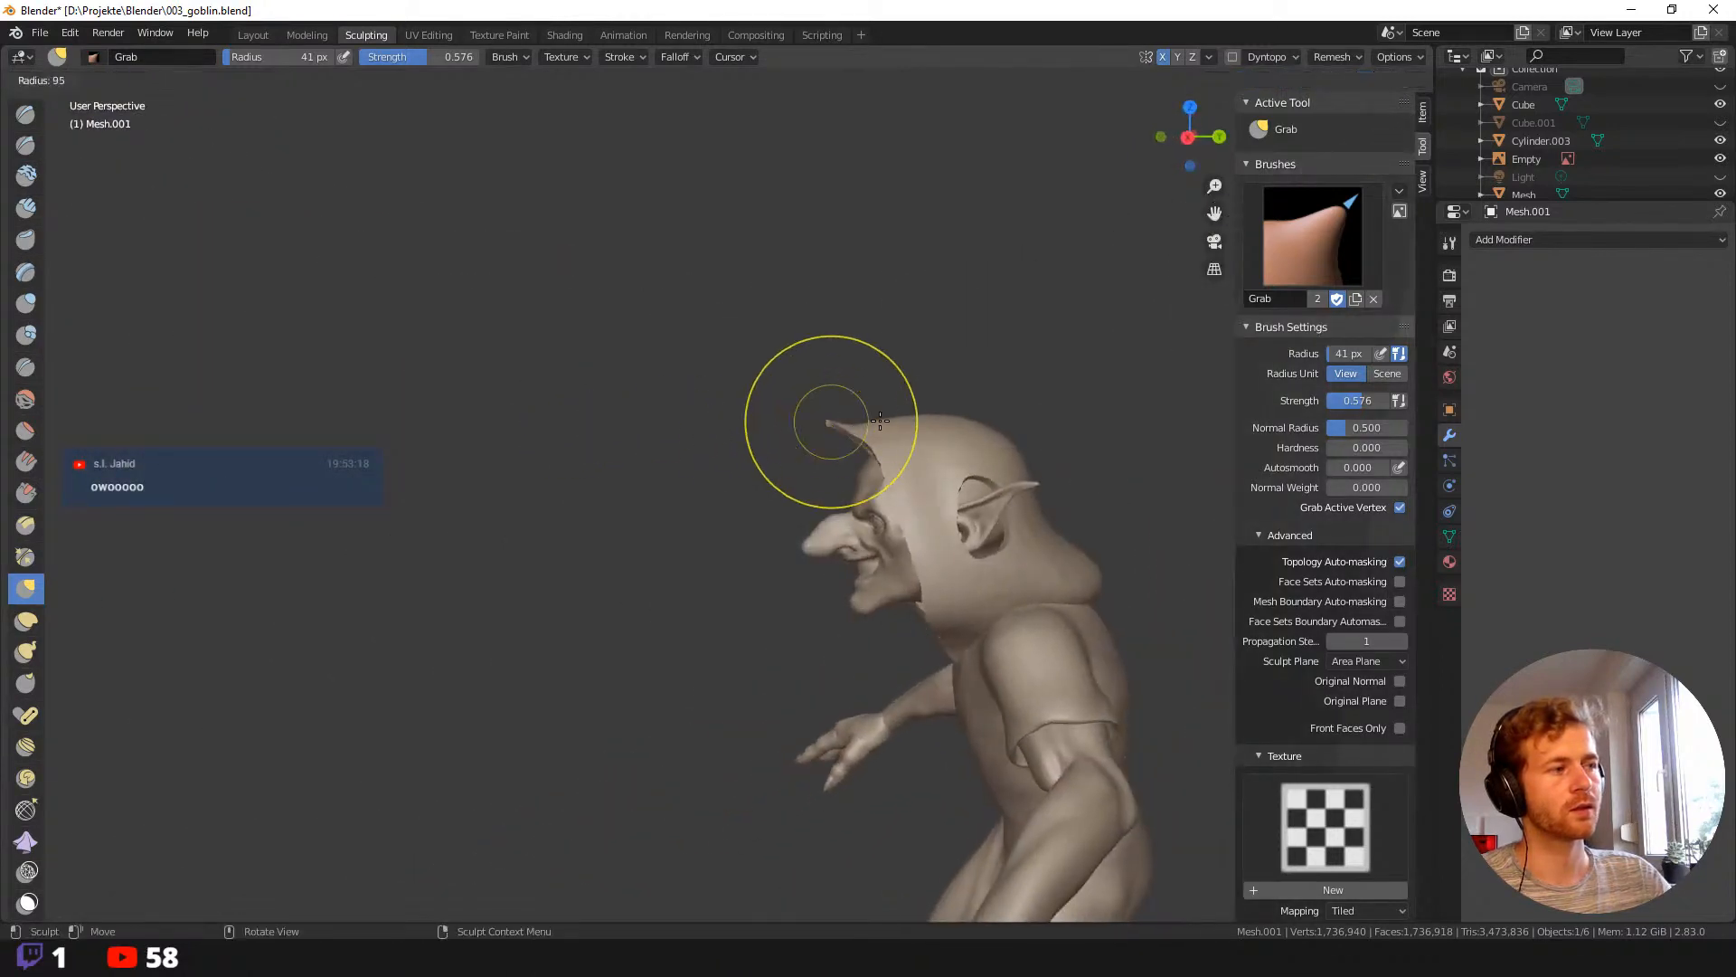
pyautogui.click(882, 419)
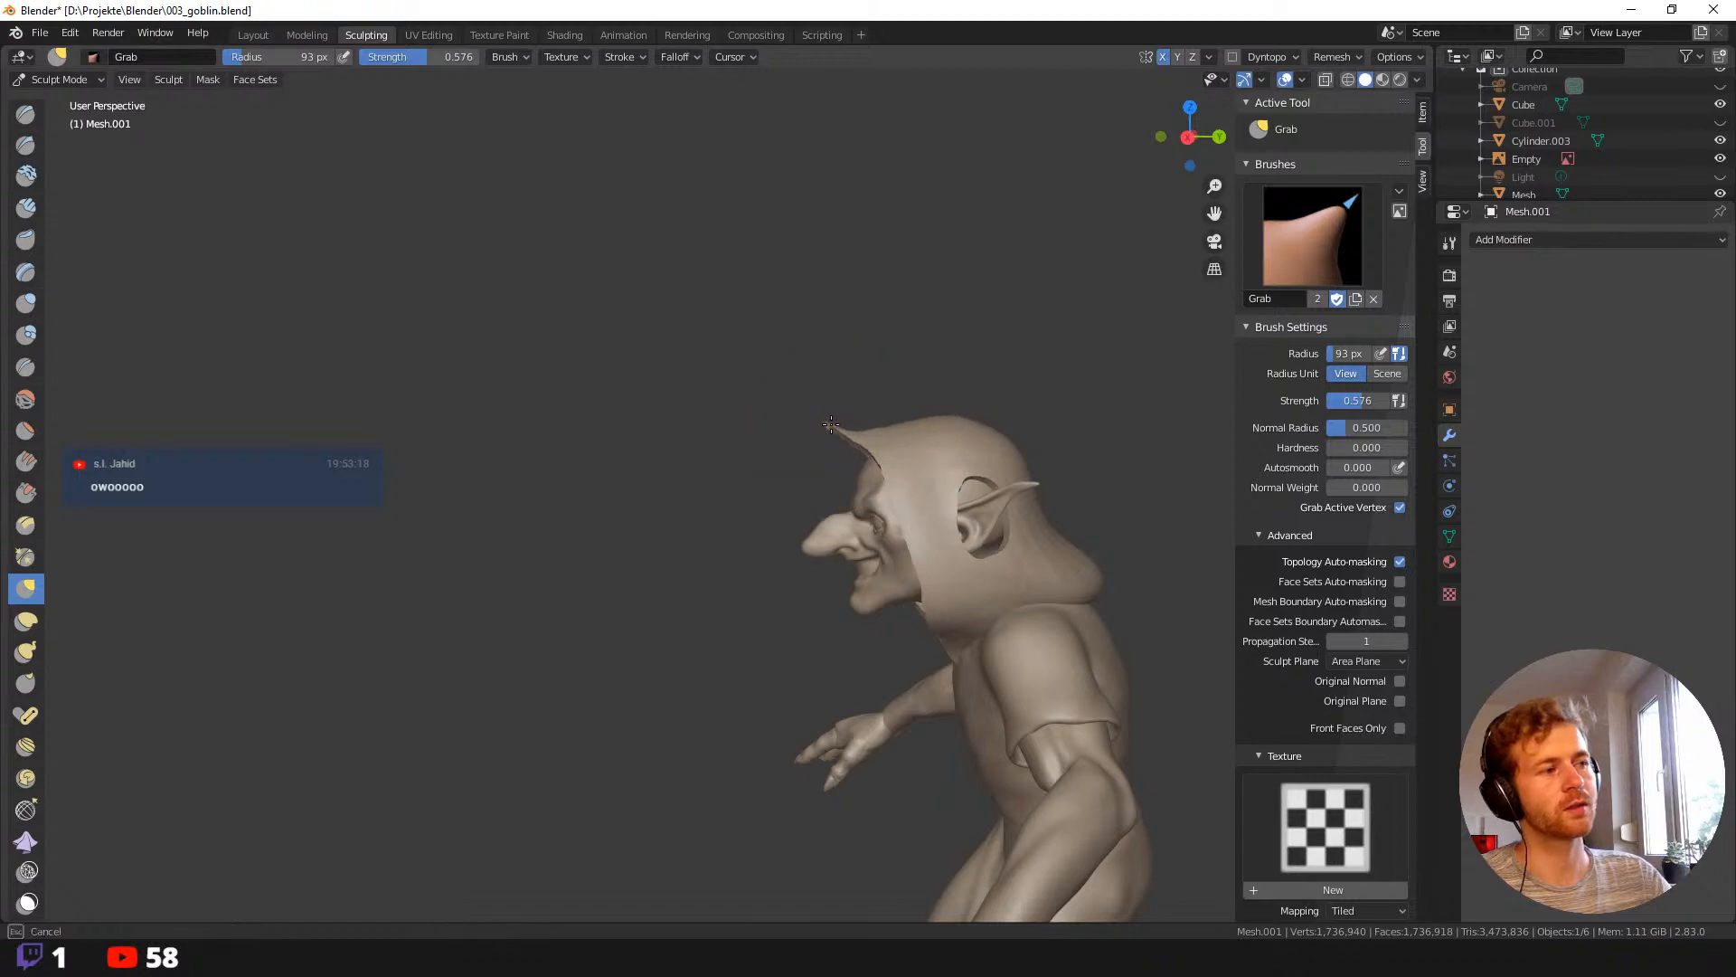
pyautogui.moveTo(846, 435); pyautogui.dragTo(846, 432)
pyautogui.moveTo(846, 432); pyautogui.dragTo(1074, 423, button='middle')
pyautogui.moveTo(968, 402)
pyautogui.mouseDown(button='middle')
pyautogui.moveTo(1021, 391)
pyautogui.moveTo(524, 348)
pyautogui.mouseUp(button='middle')
pyautogui.scroll(6, 736, 407)
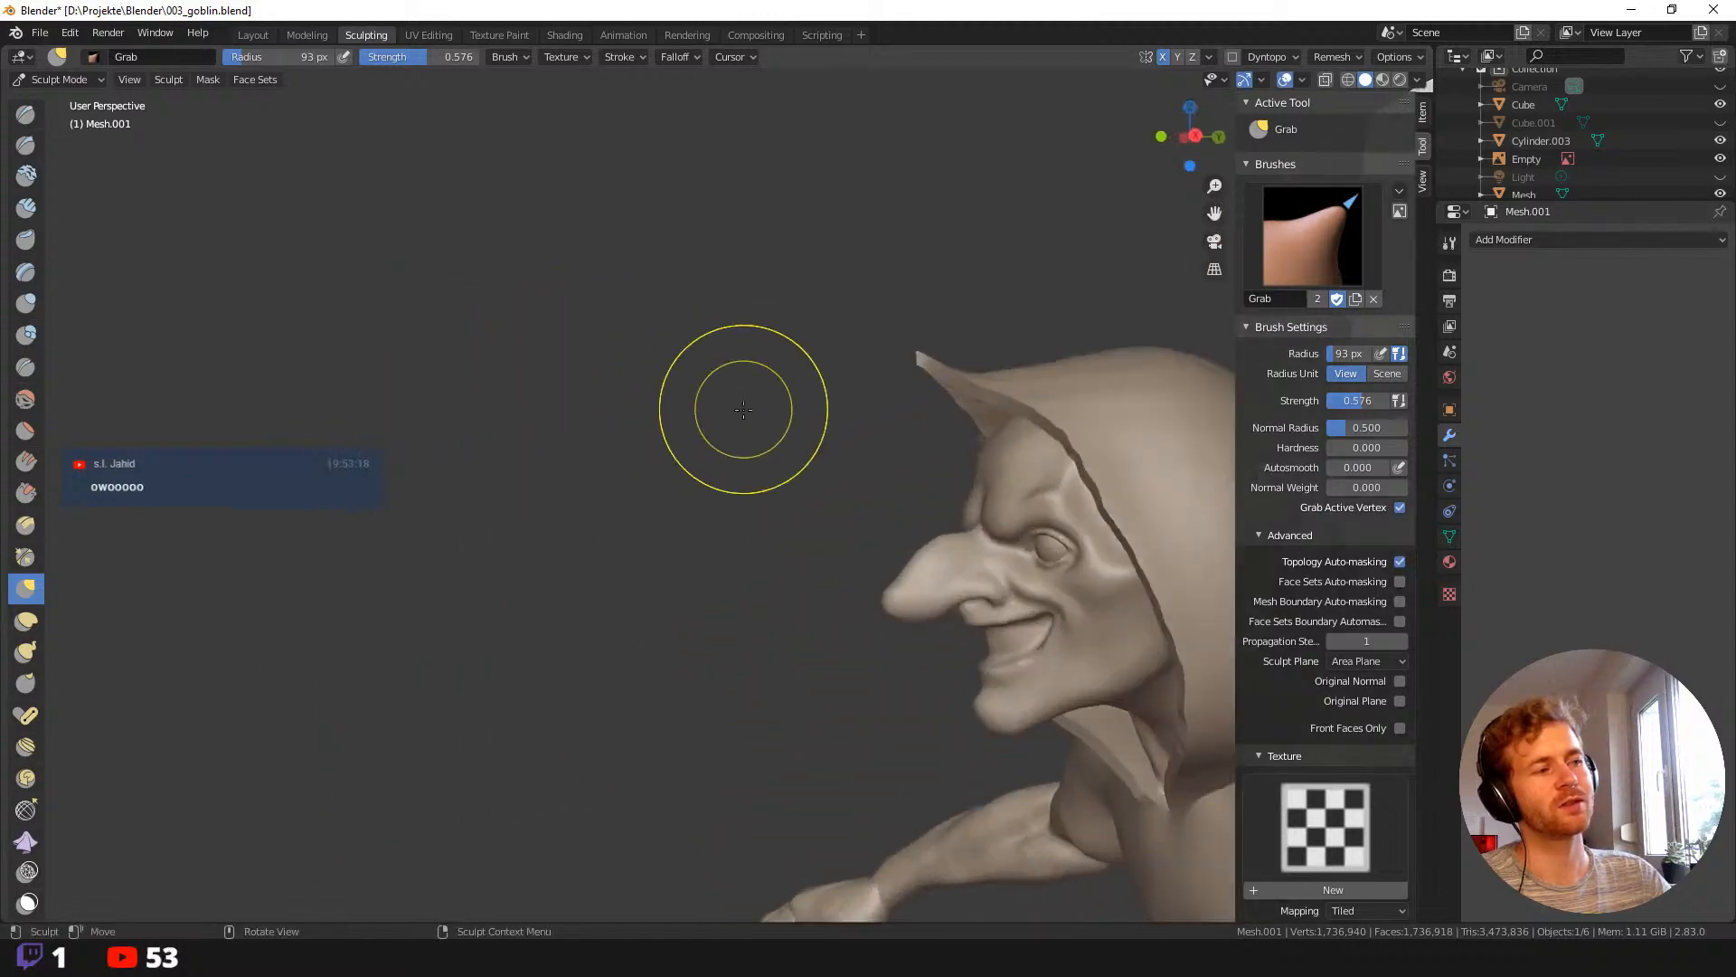
# Pull the hood's front rim above the brow into a sharper peak with the Grab brush at a radius of 111 px.
pyautogui.press('f')
pyautogui.click(1051, 423)
pyautogui.moveTo(1043, 431); pyautogui.dragTo(1031, 432)
pyautogui.moveTo(841, 403)
pyautogui.mouseDown(button='middle')
pyautogui.moveTo(1090, 399)
pyautogui.moveTo(817, 248)
pyautogui.moveTo(901, 251)
pyautogui.moveTo(845, 240)
pyautogui.moveTo(883, 241)
pyautogui.moveTo(822, 175)
pyautogui.mouseUp(button='middle')
# Select the Flatten brush and initialize the hood's face sets by normals.
pyautogui.hotkey('shift', 't')
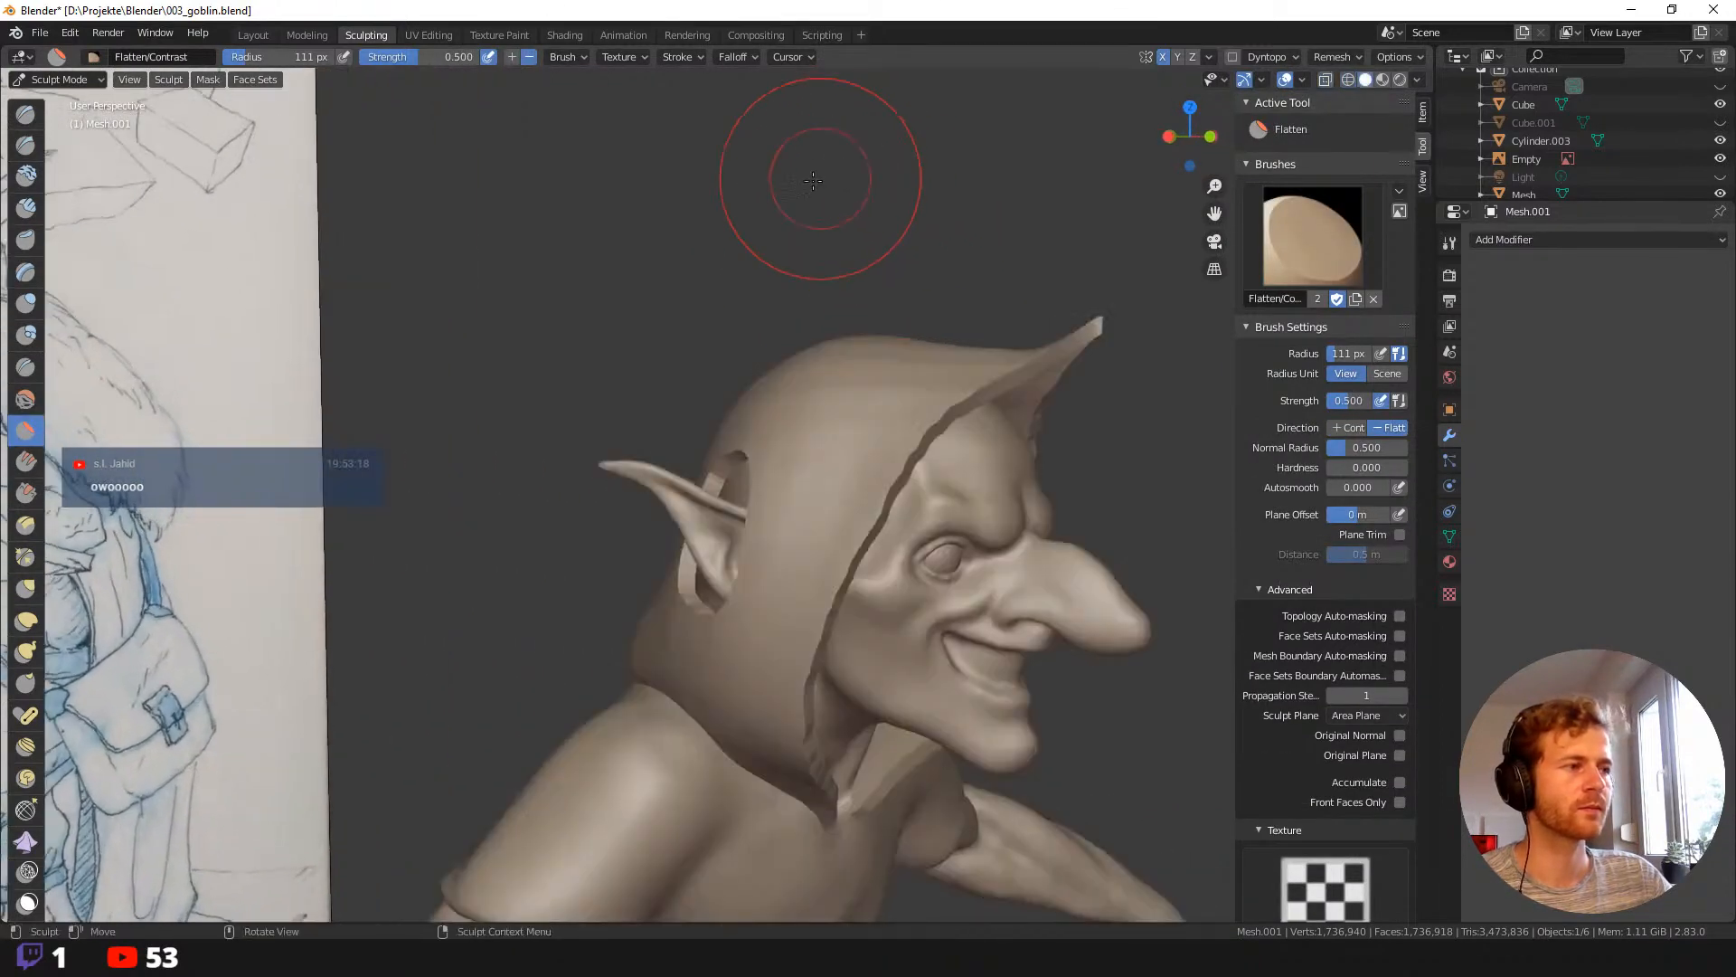
pyautogui.moveTo(734, 226); pyautogui.dragTo(542, 163, button='middle')
pyautogui.click(255, 79)
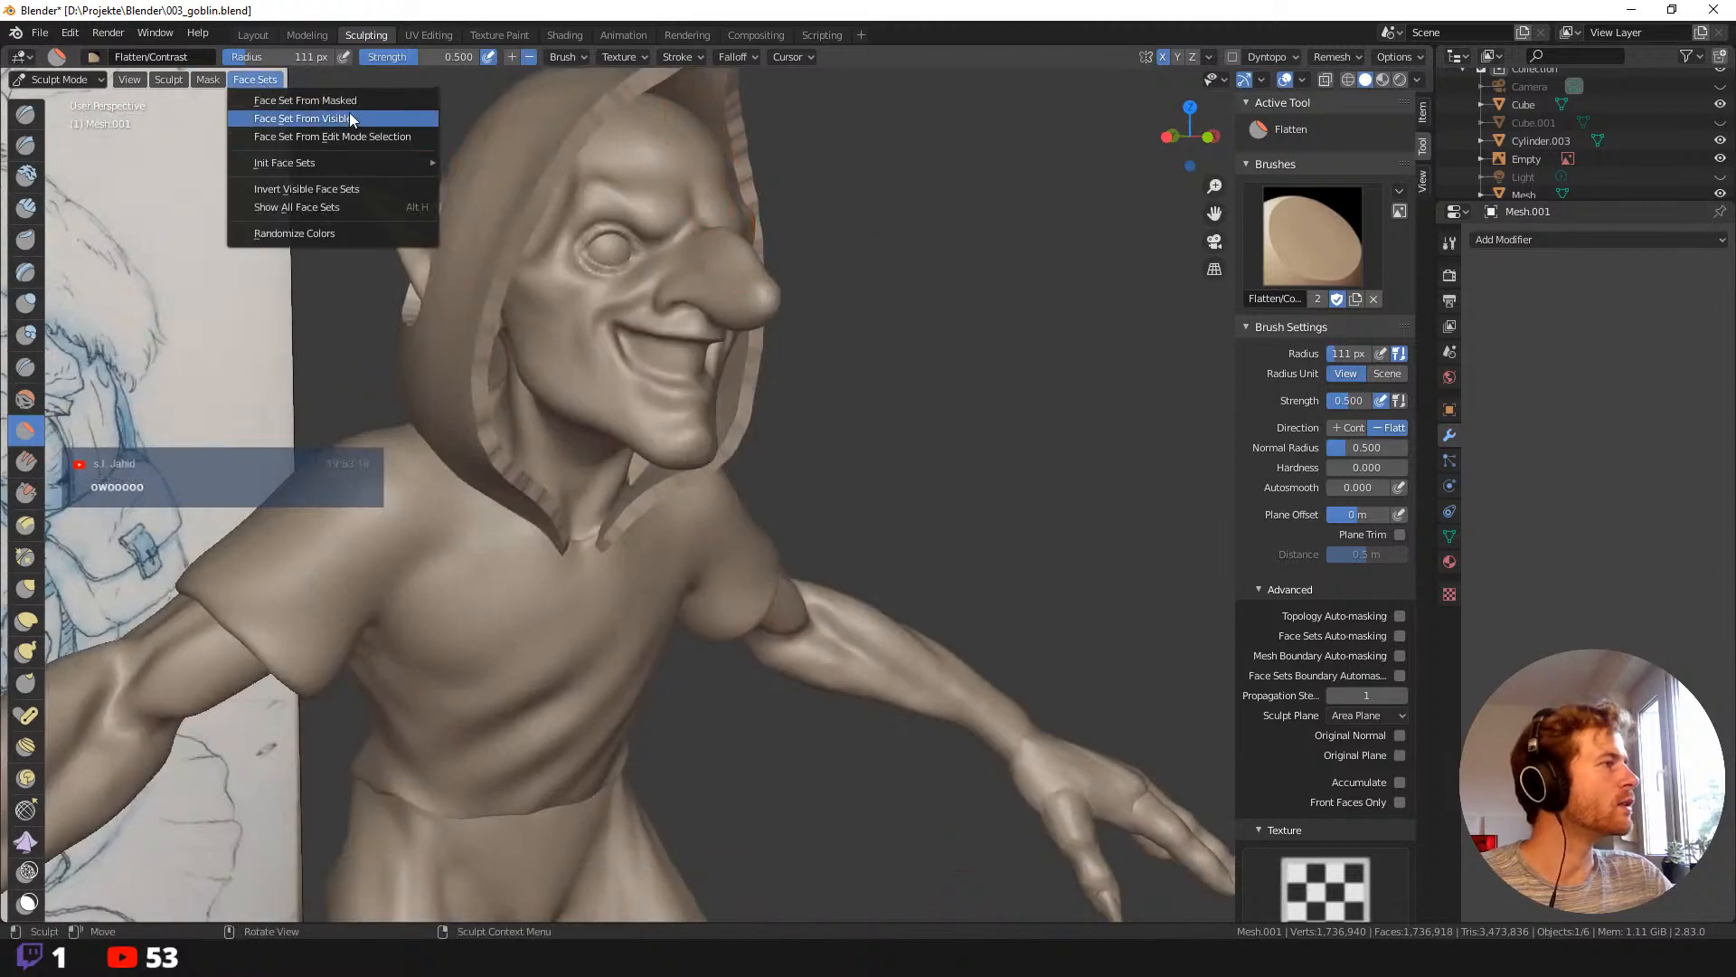
pyautogui.moveTo(389, 164)
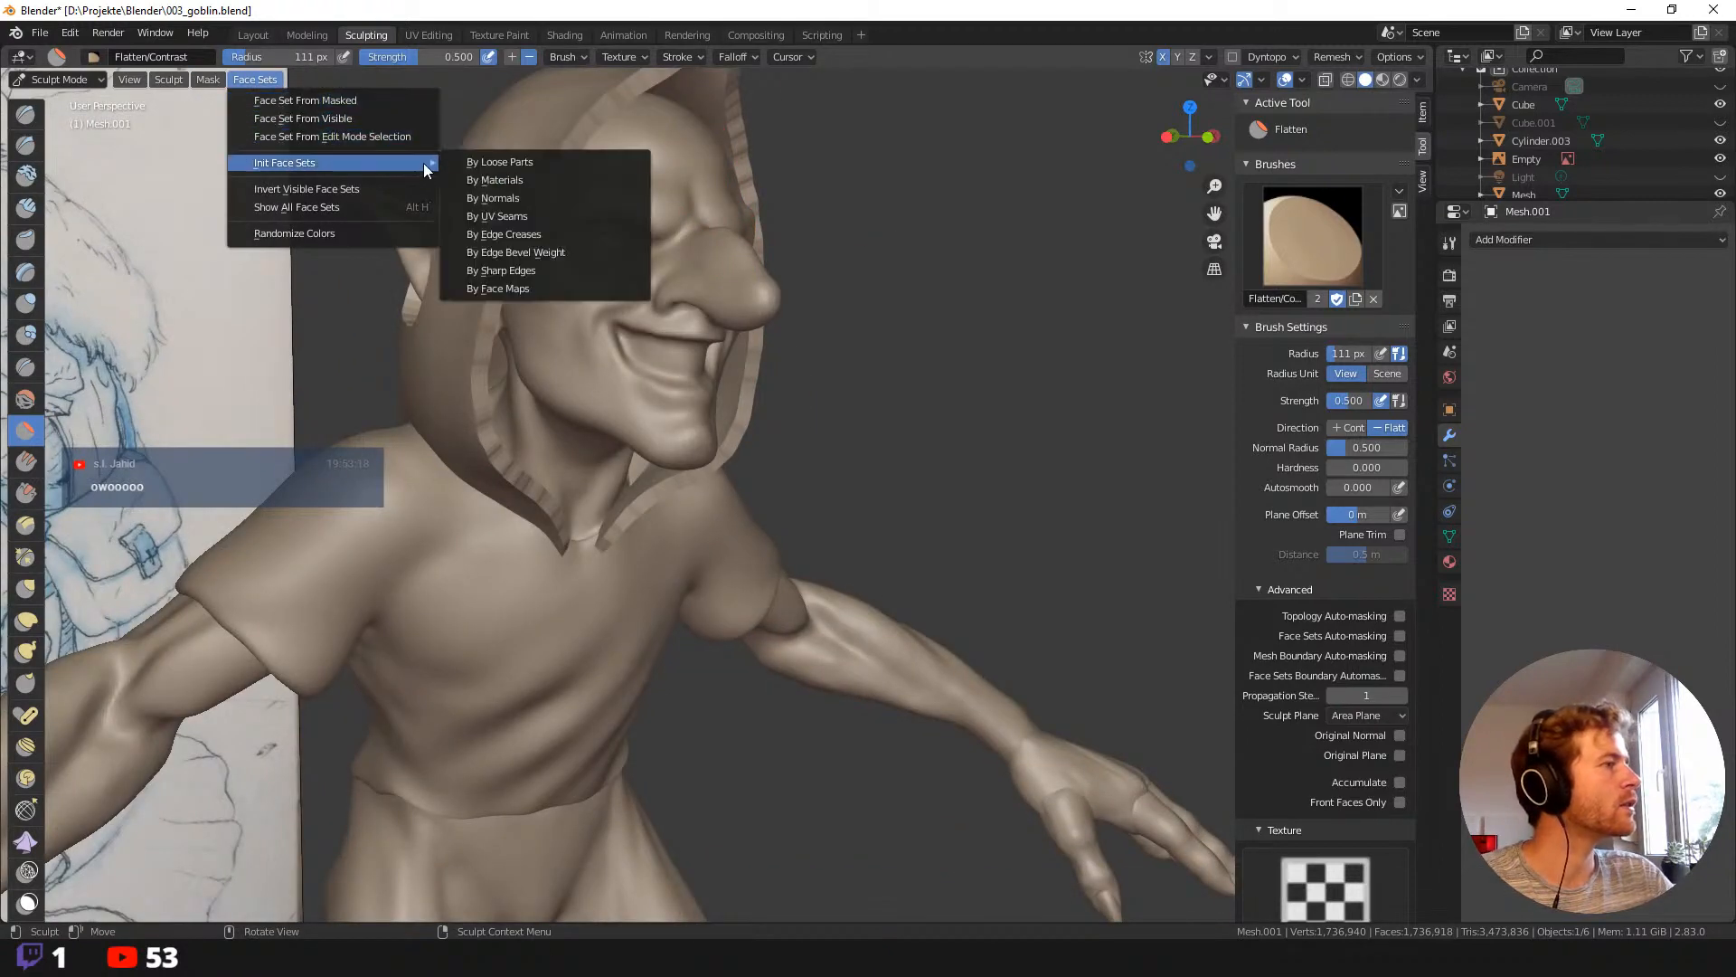
pyautogui.click(522, 201)
pyautogui.moveTo(522, 200); pyautogui.dragTo(307, 118, button='middle')
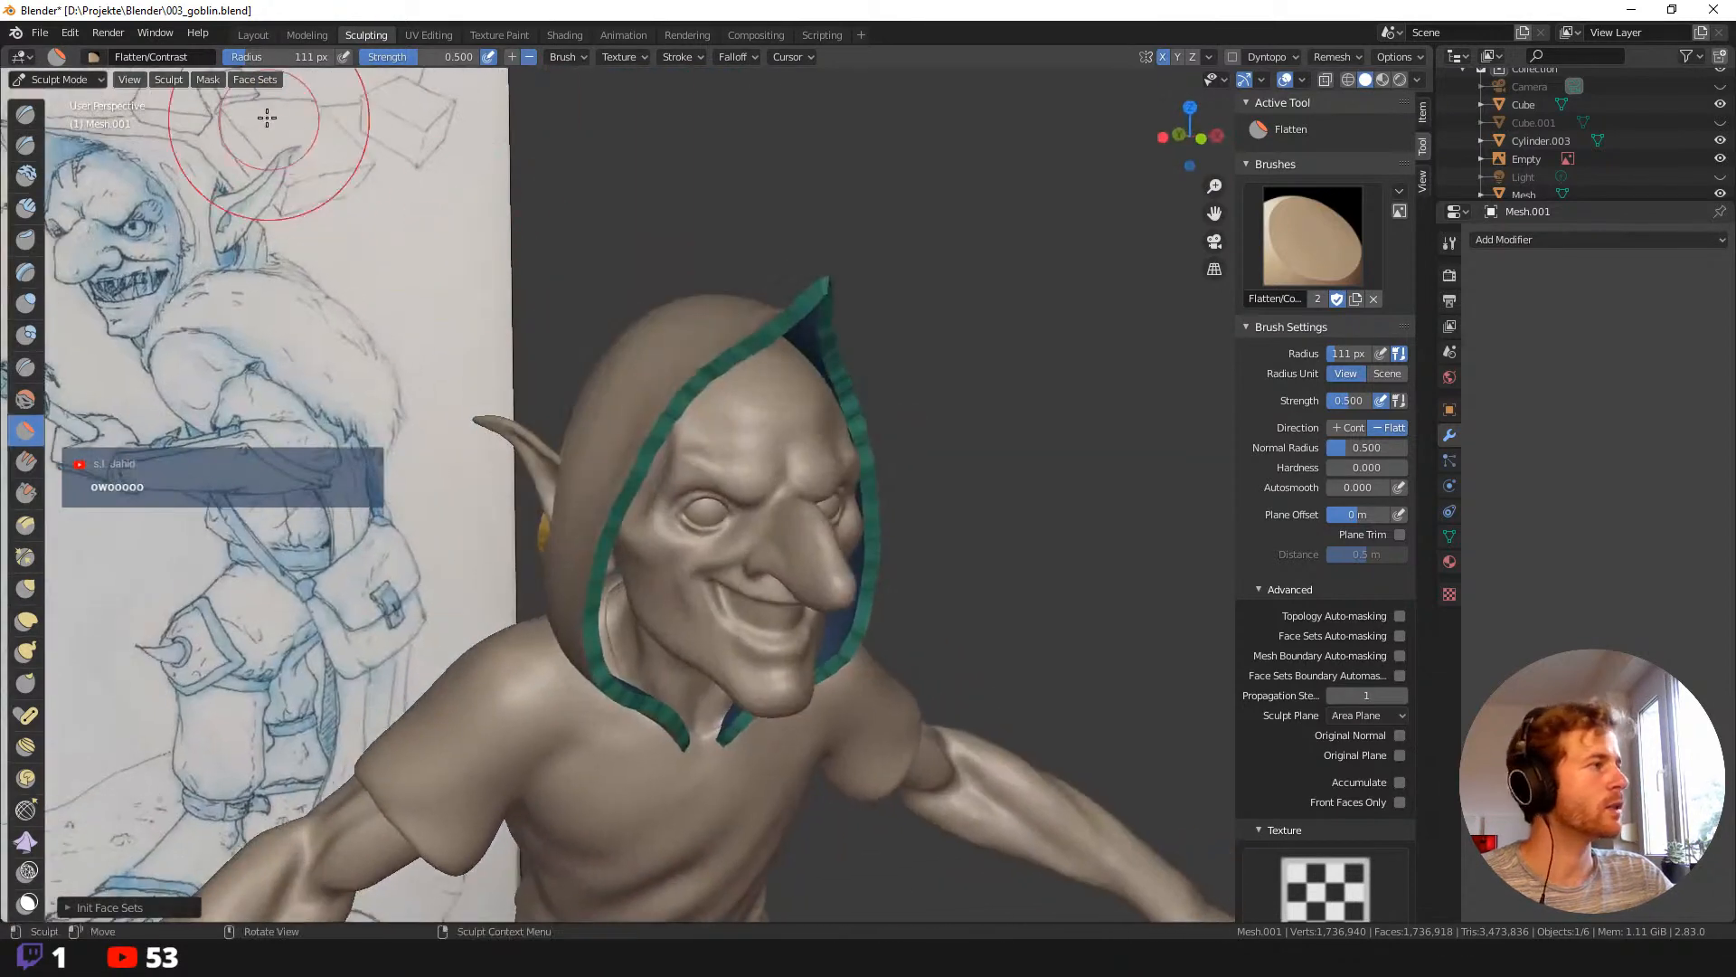
# Inspect the new face sets along the hood's rim and try flattening the rim above the brow.
pyautogui.click(262, 80)
pyautogui.moveTo(382, 168)
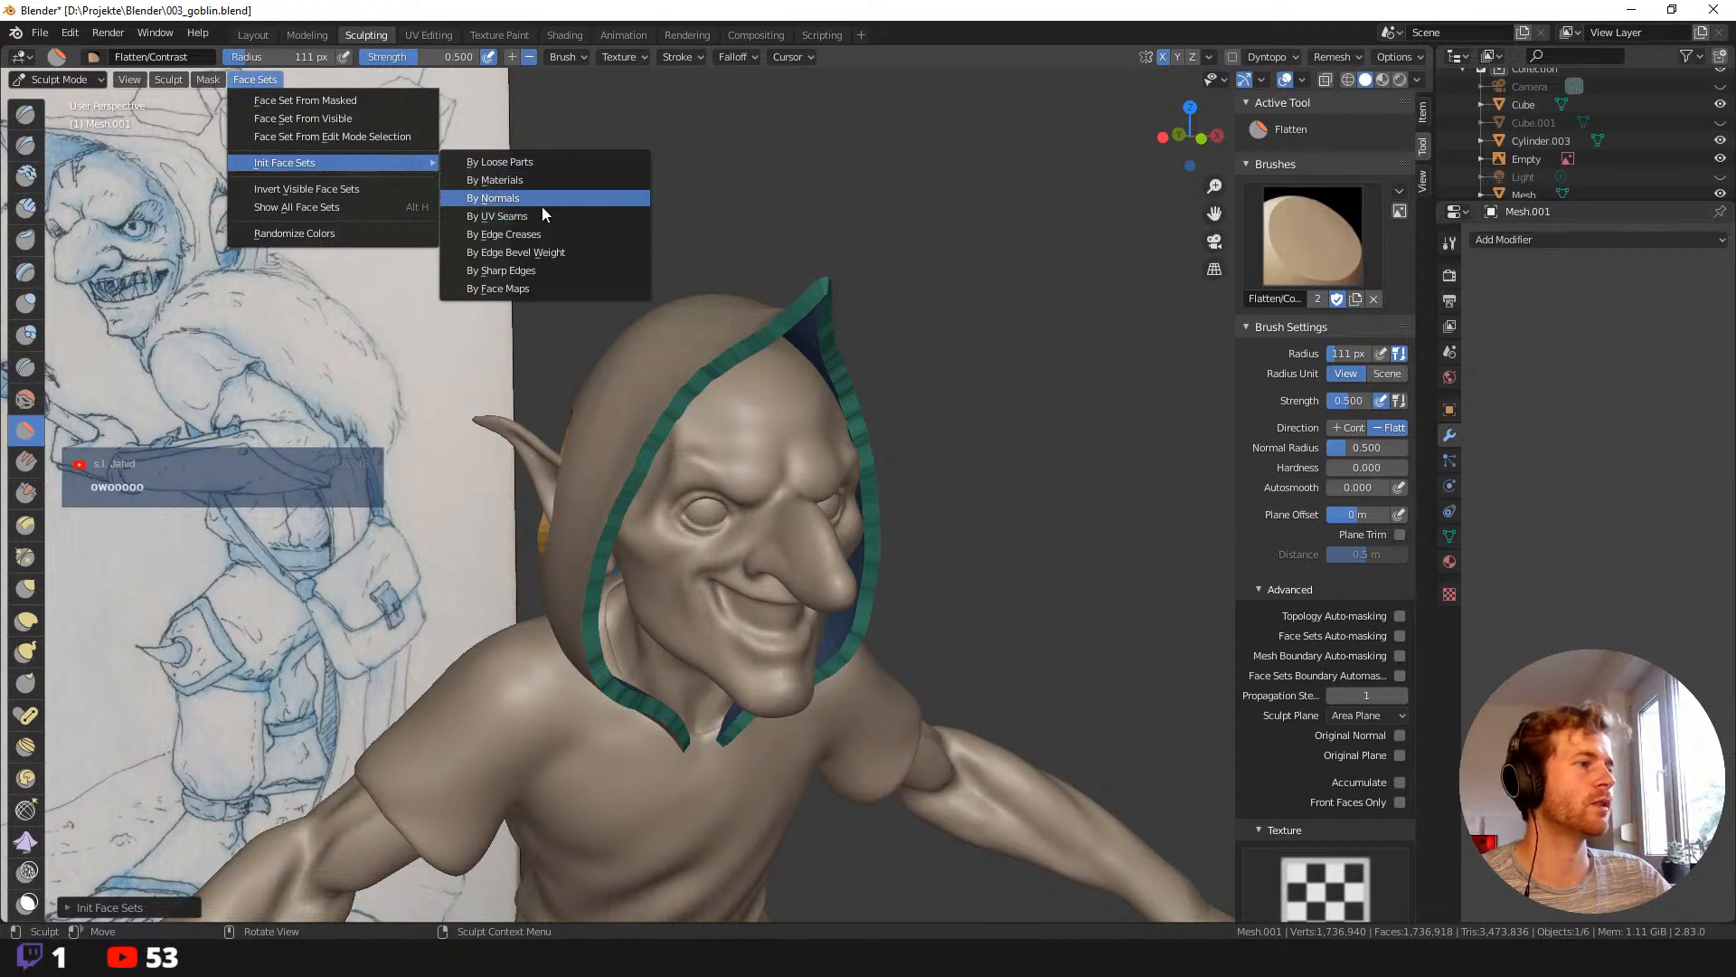
pyautogui.moveTo(785, 320); pyautogui.dragTo(863, 327, button='middle')
pyautogui.moveTo(772, 218)
pyautogui.mouseDown(button='middle')
pyautogui.moveTo(794, 199)
pyautogui.moveTo(717, 244)
pyautogui.moveTo(752, 279)
pyautogui.mouseUp(button='middle')
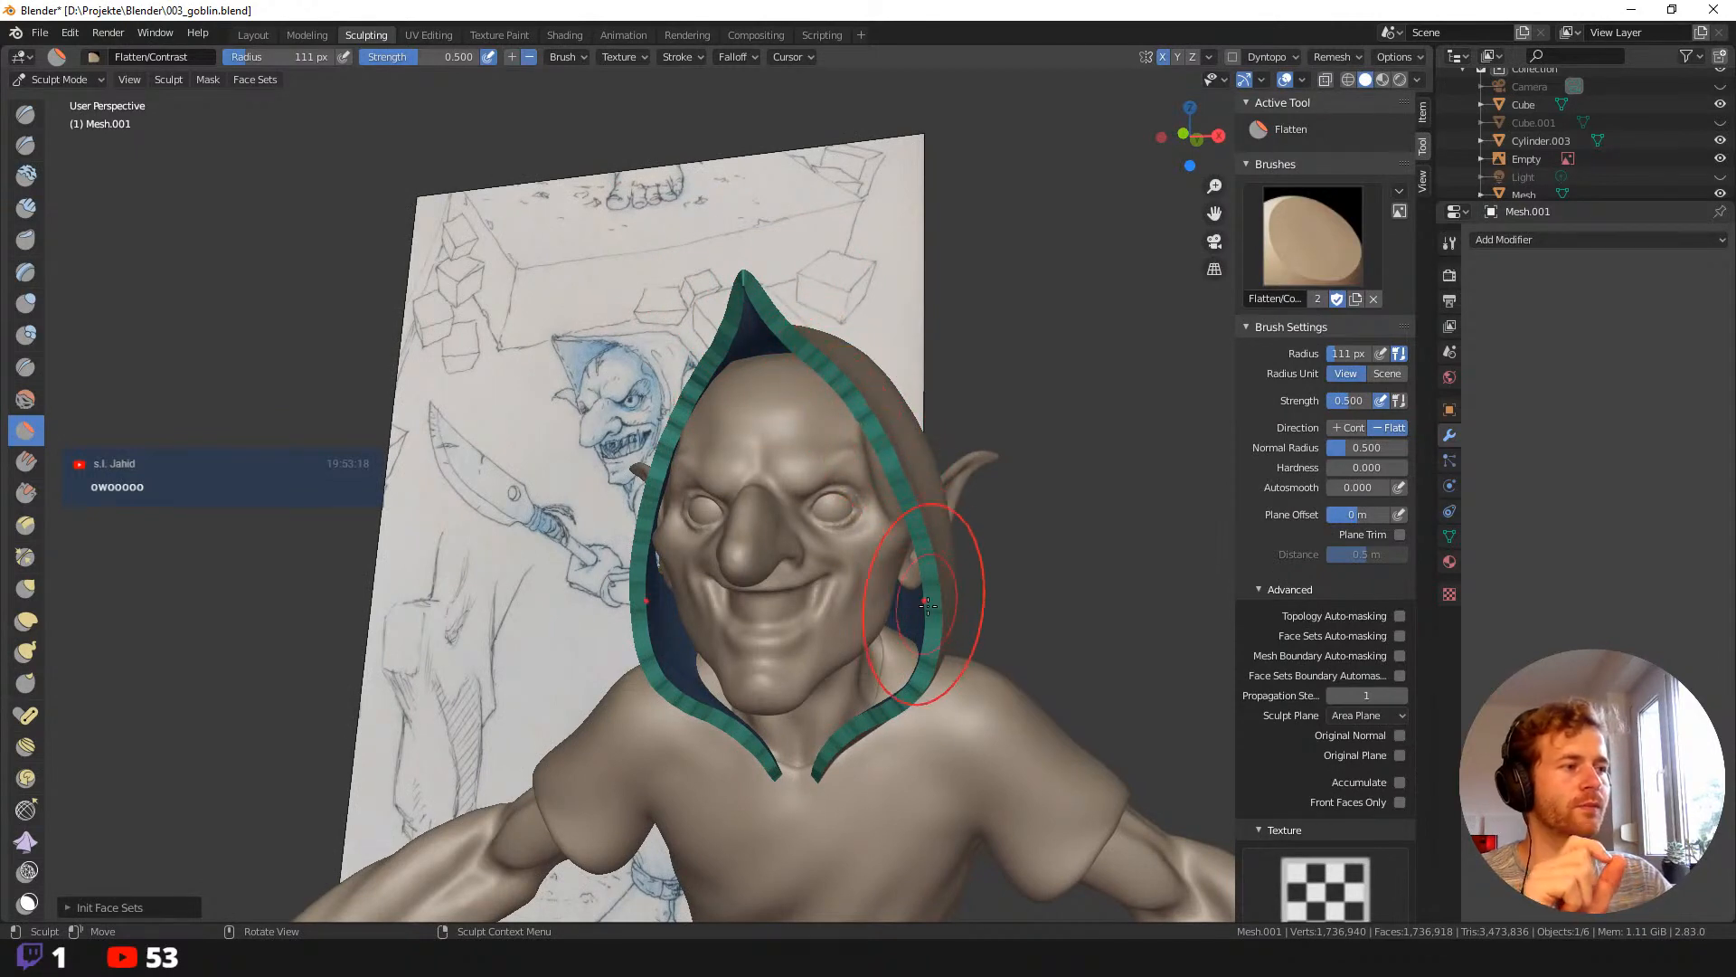
pyautogui.moveTo(940, 710); pyautogui.dragTo(966, 583, button='middle')
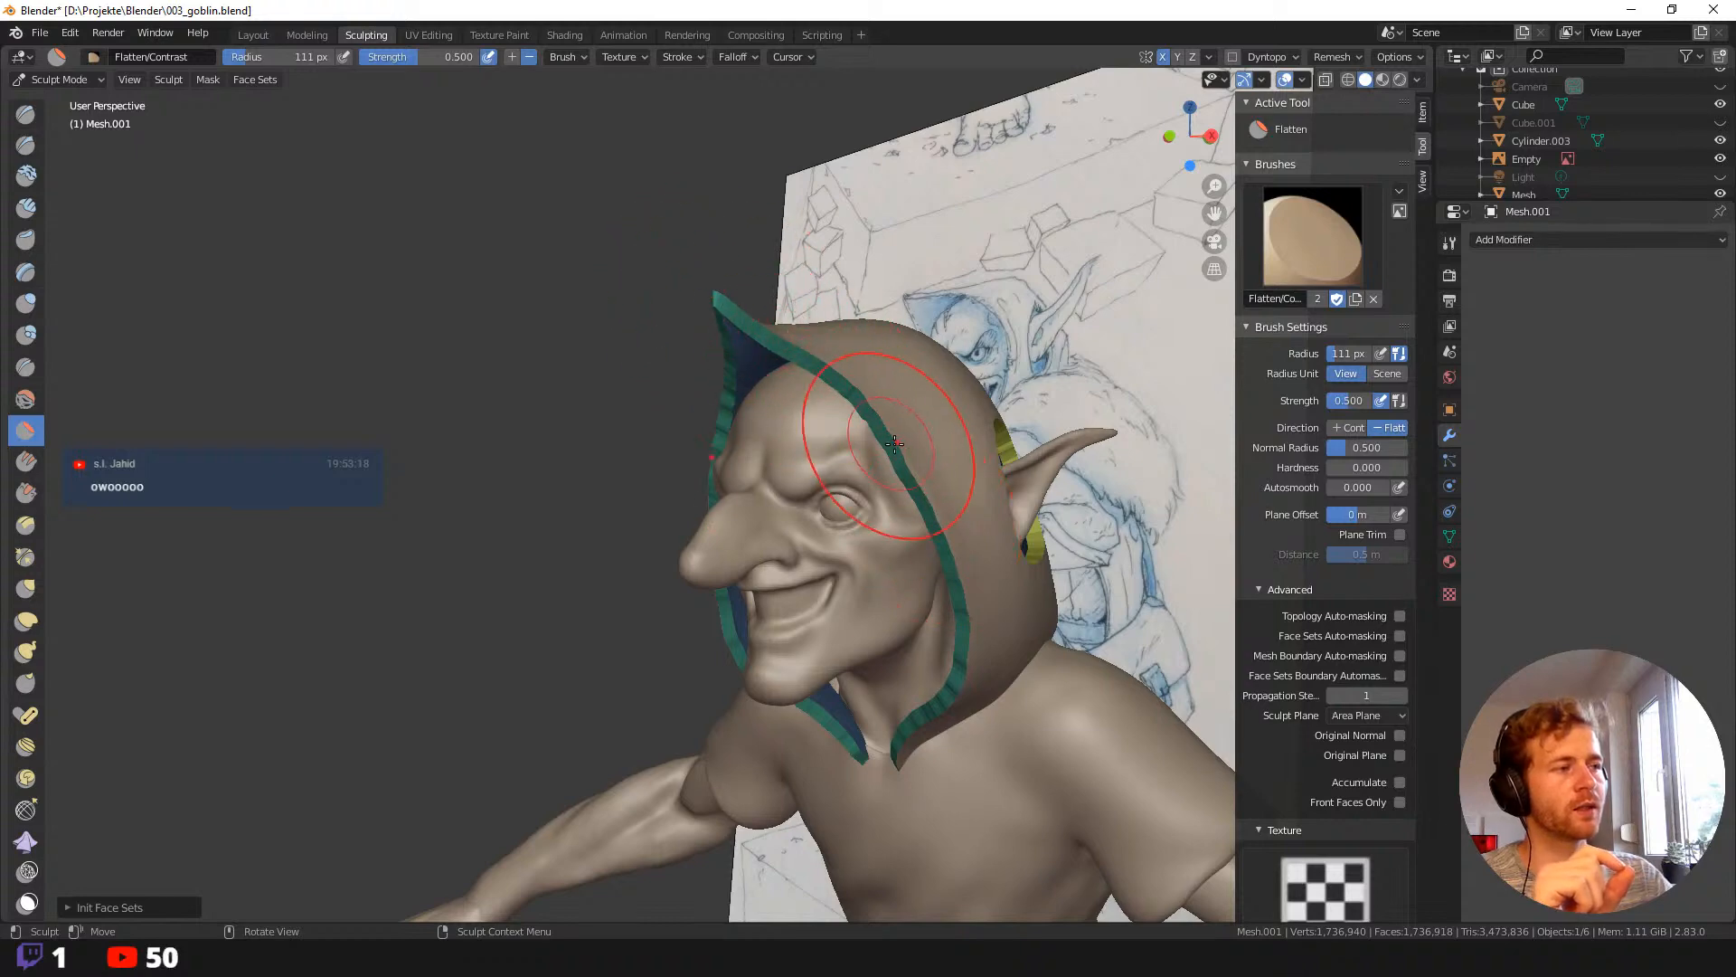
pyautogui.moveTo(893, 443)
pyautogui.mouseDown(button='middle')
pyautogui.moveTo(621, 407)
pyautogui.moveTo(645, 449)
pyautogui.moveTo(624, 440)
pyautogui.moveTo(633, 407)
pyautogui.moveTo(744, 368)
pyautogui.mouseUp(button='middle')
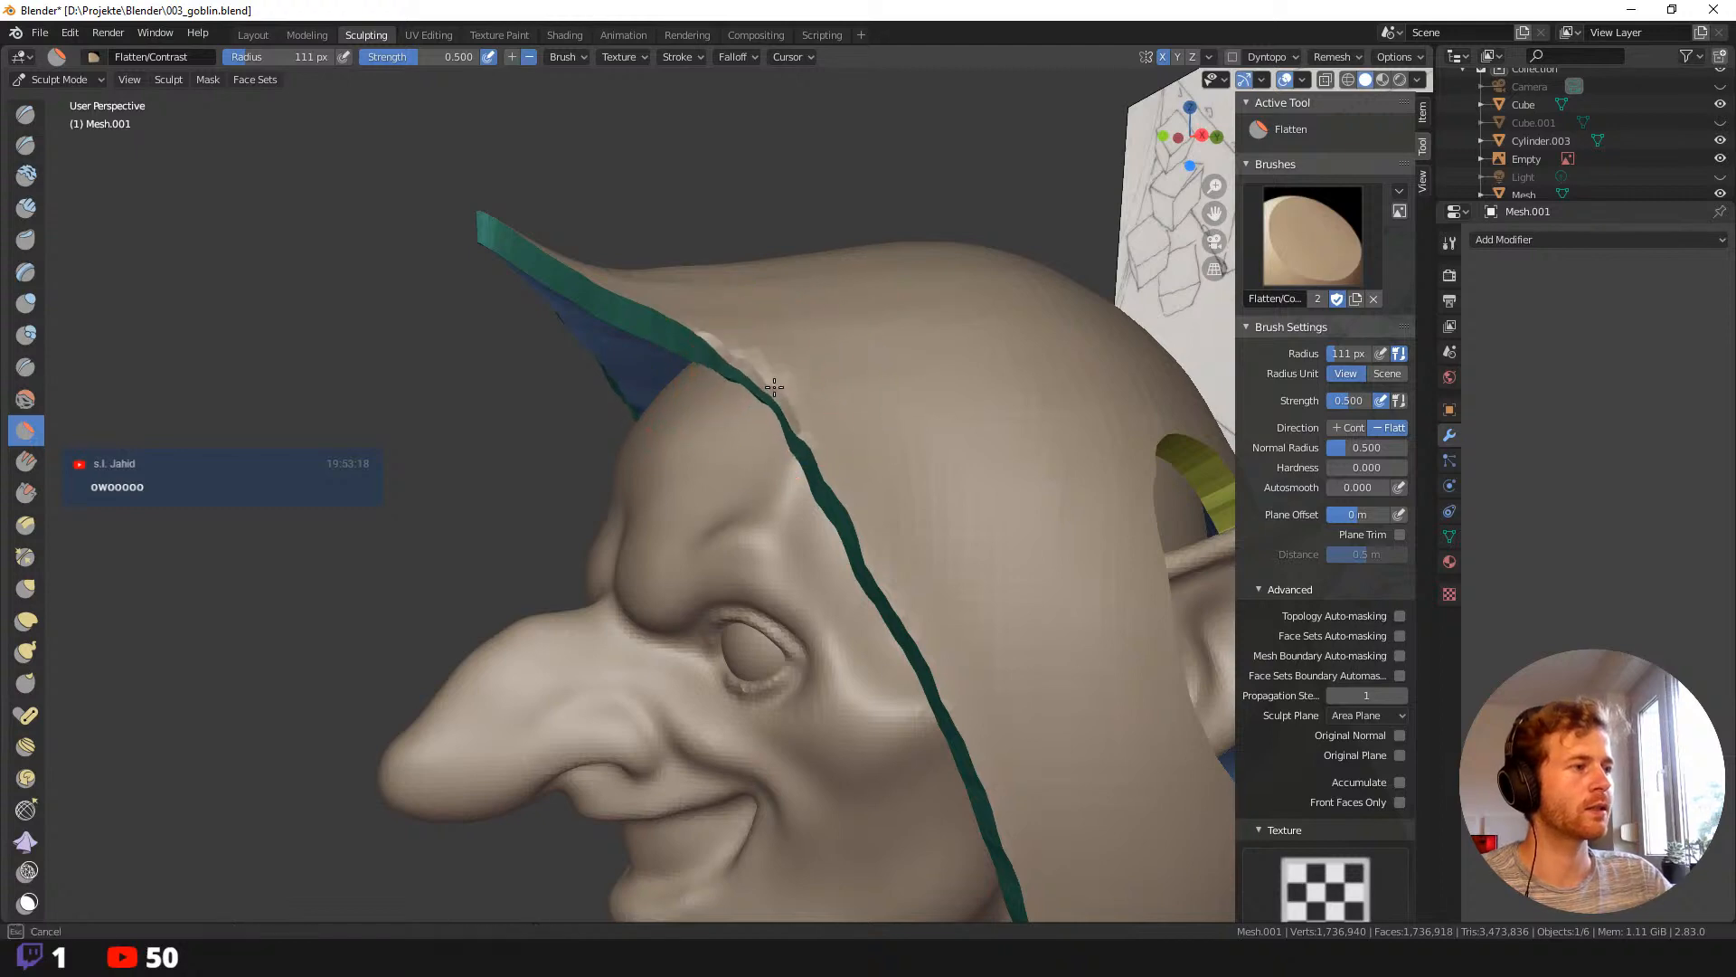
# Check the hood's mesh in wireframe display, return to solid shading and select the Draw Face Sets brush.
pyautogui.hotkey('shift', 'z')
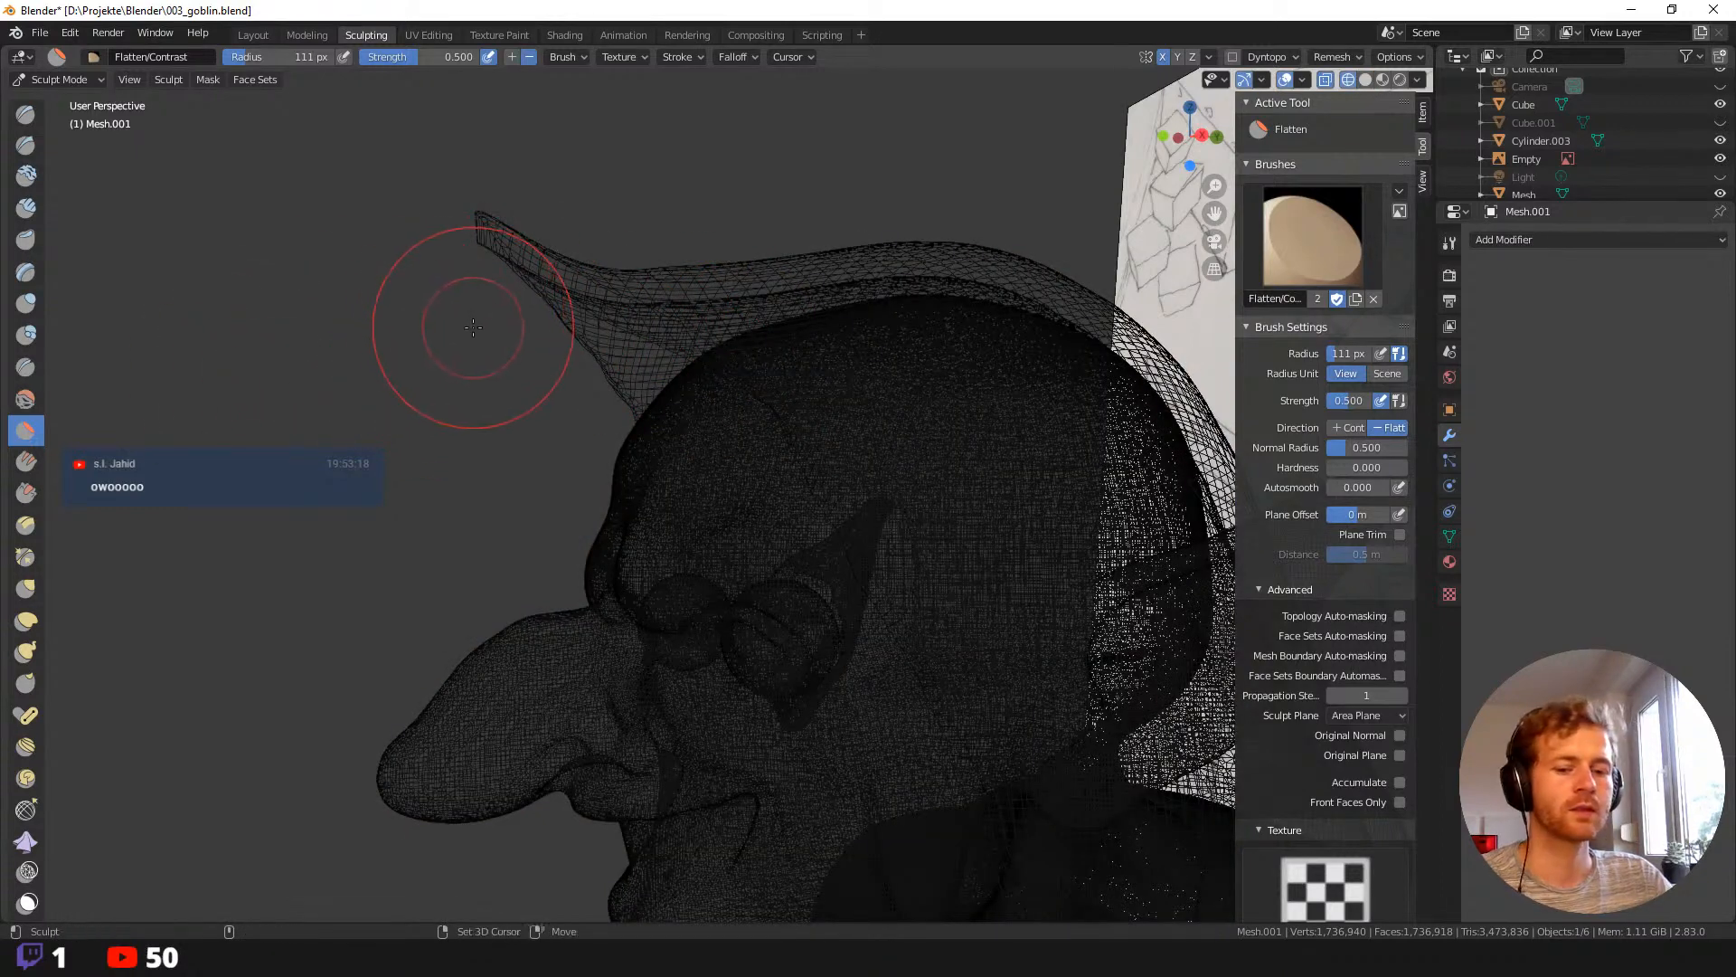
pyautogui.hotkey('shift', 'z')
pyautogui.hotkey('shift', 'space')
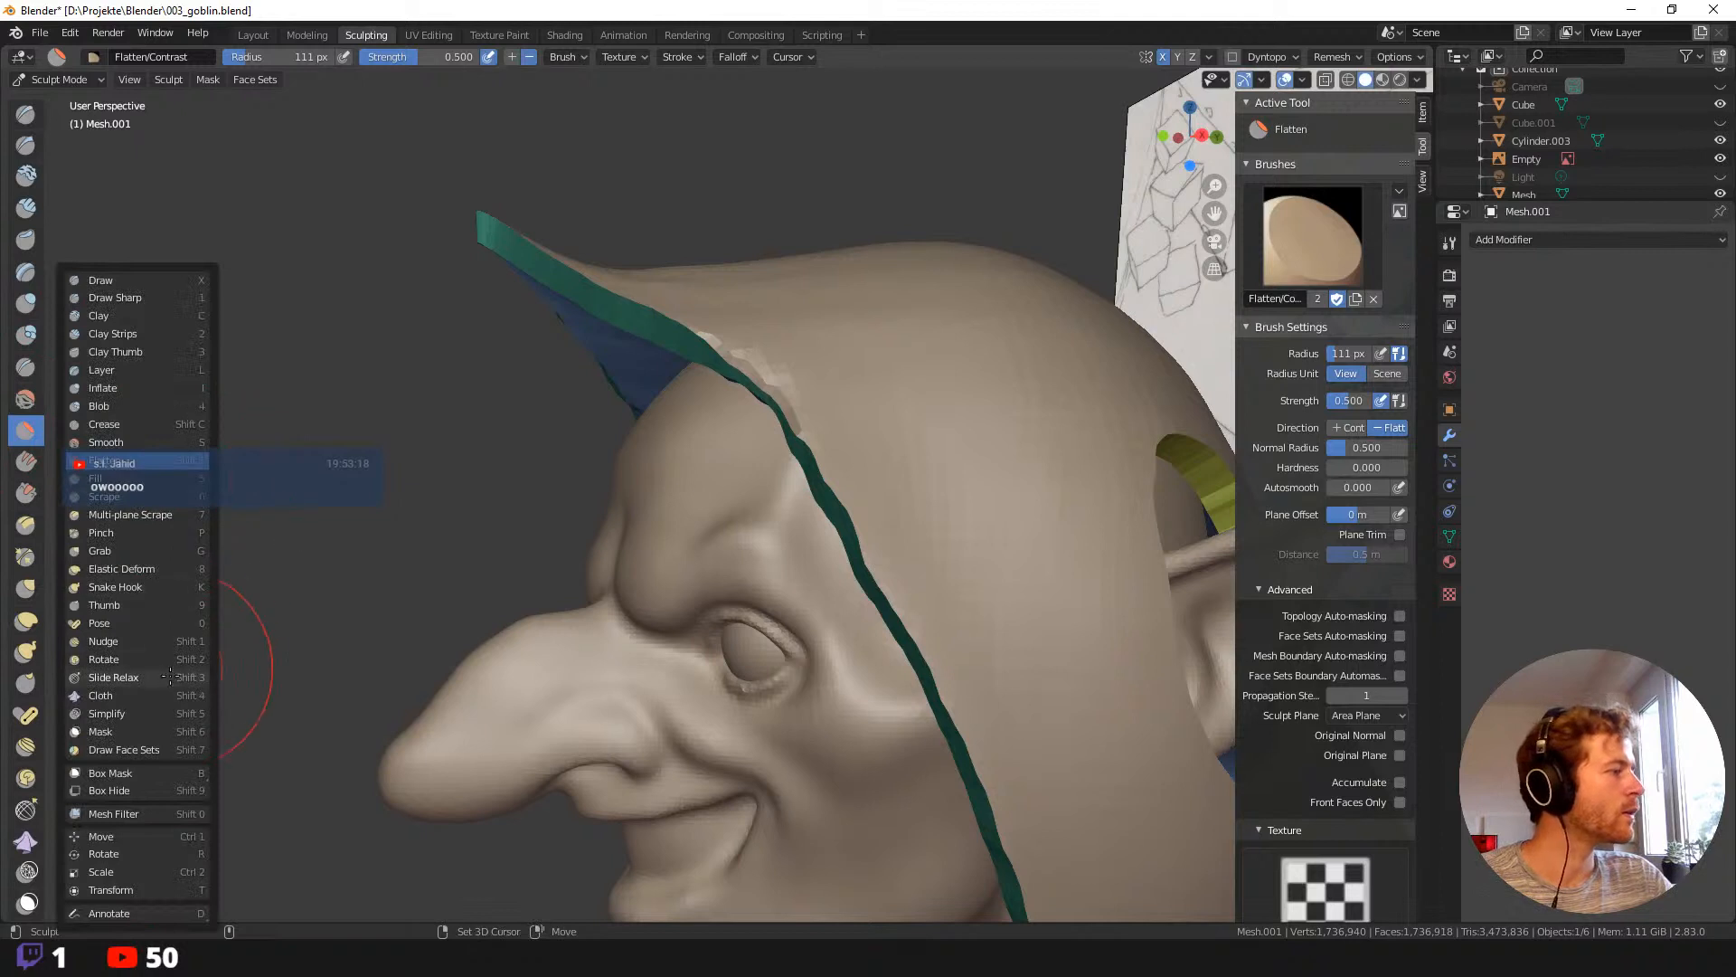
pyautogui.click(154, 749)
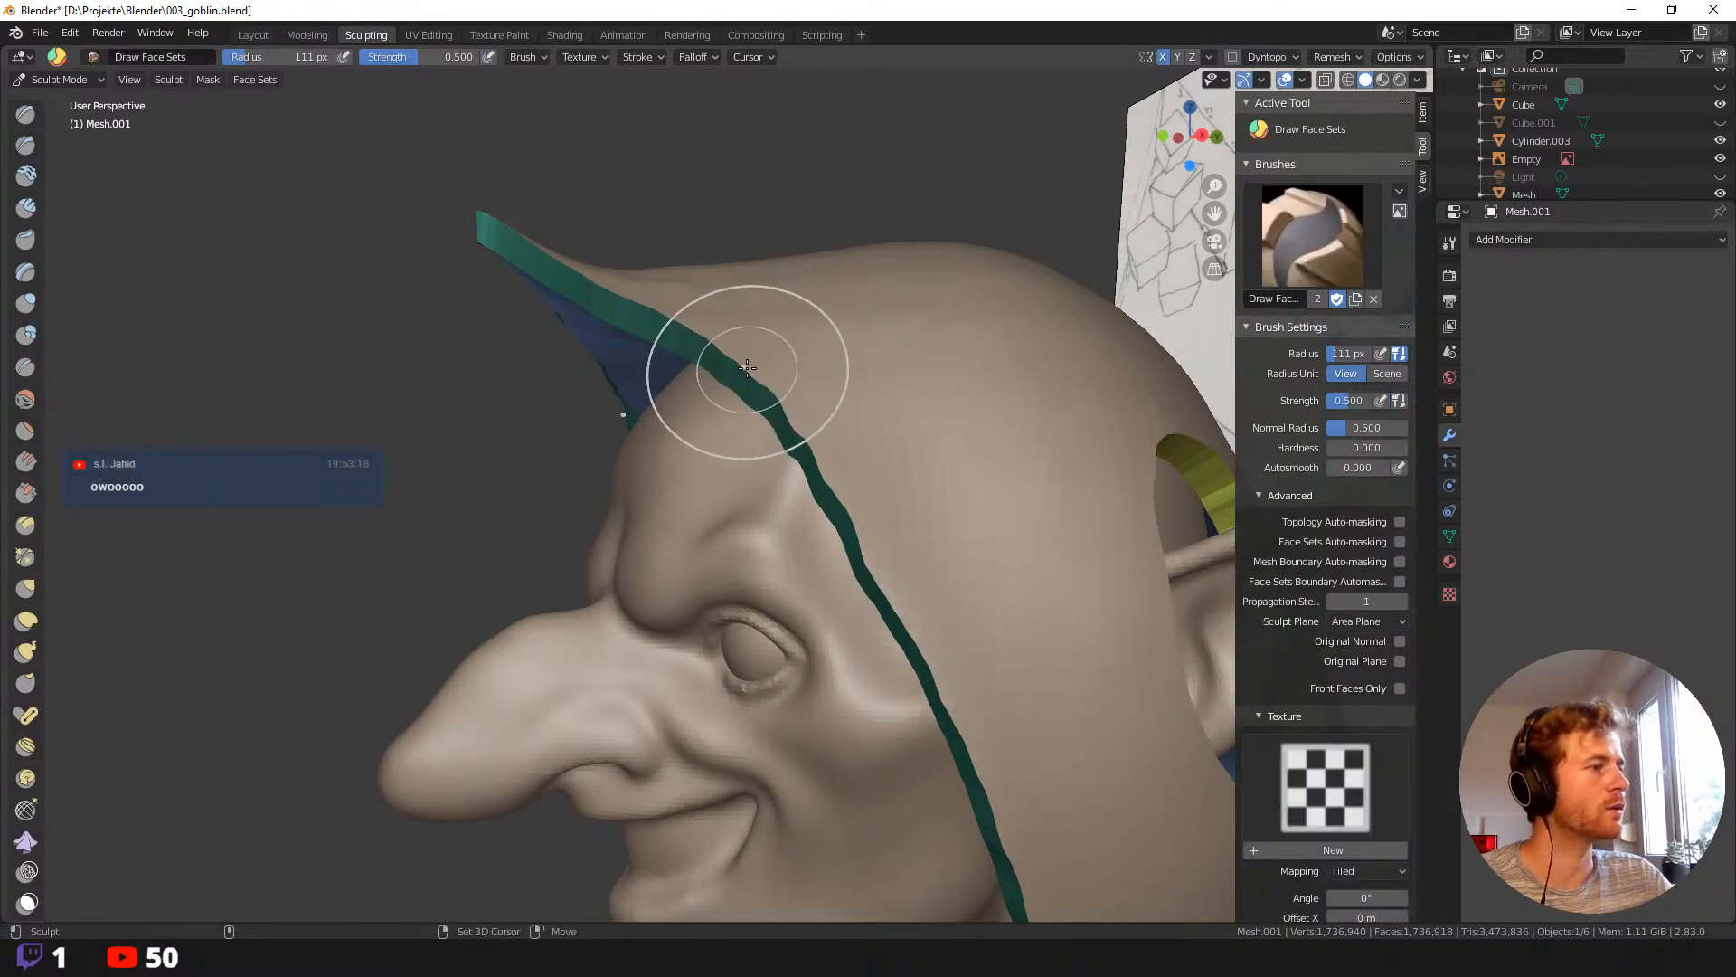
# Try a smoothing stroke with Draw Face Sets on the hood's rim above the brow and undo it.
pyautogui.hotkey('ctrl', 'z')
pyautogui.hotkey('ctrl', 'shift', 'z')
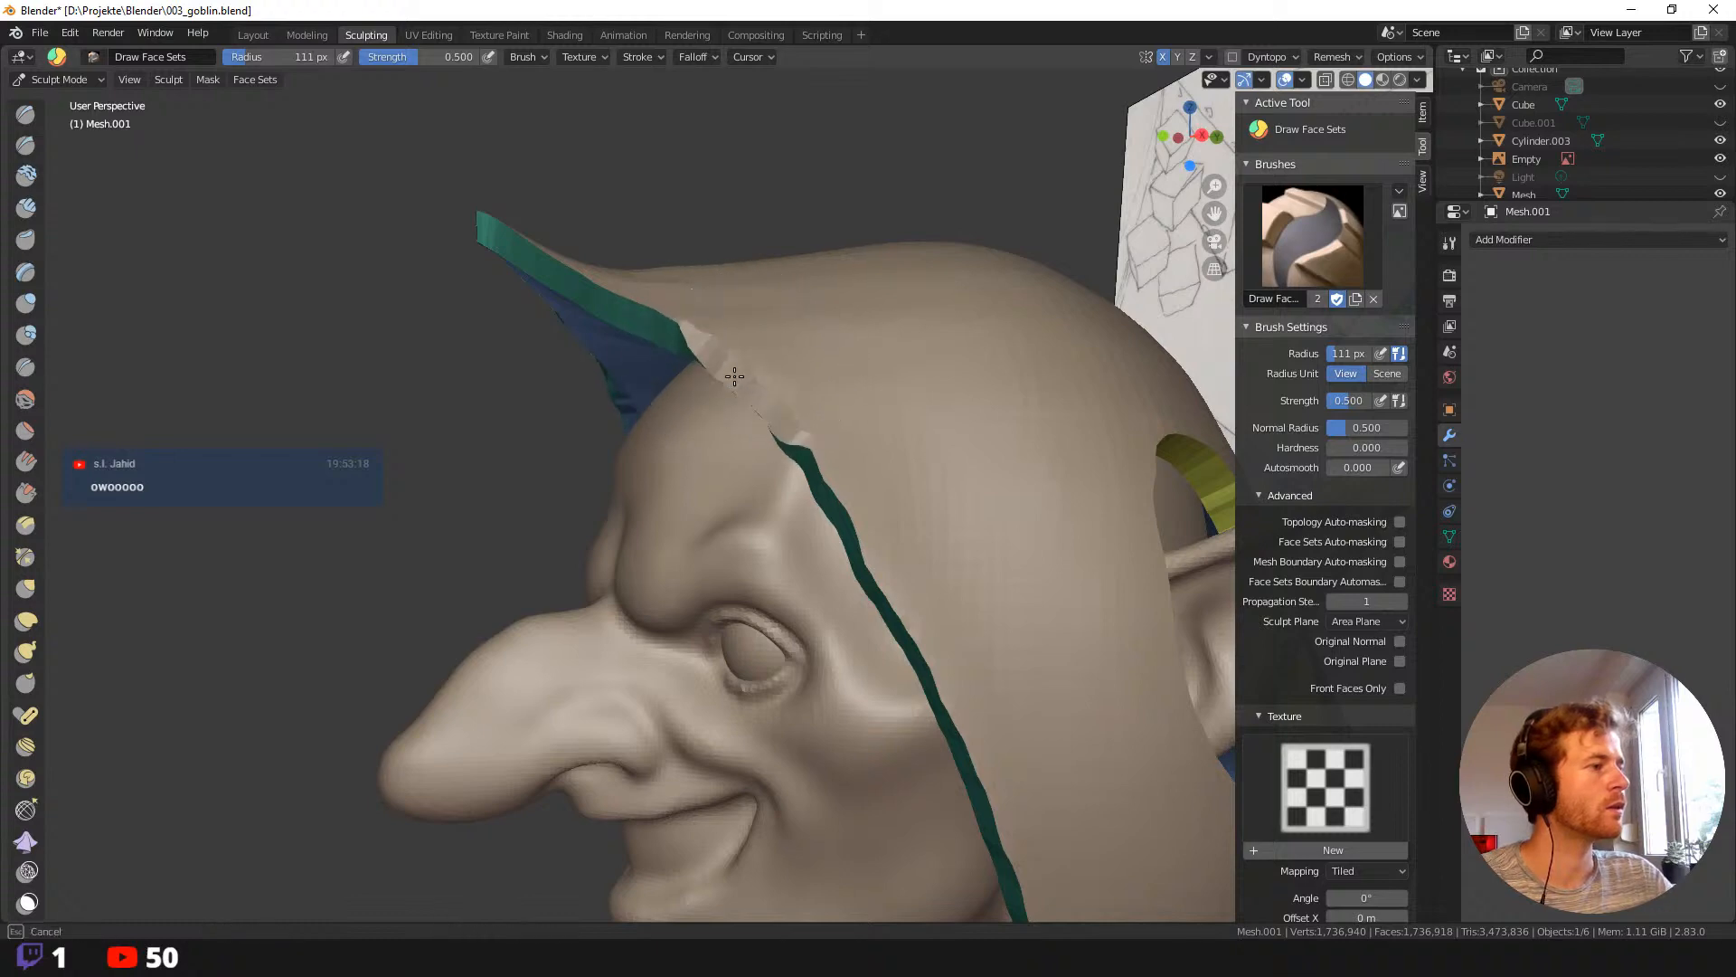
pyautogui.moveTo(620, 388); pyautogui.dragTo(715, 336, button='middle')
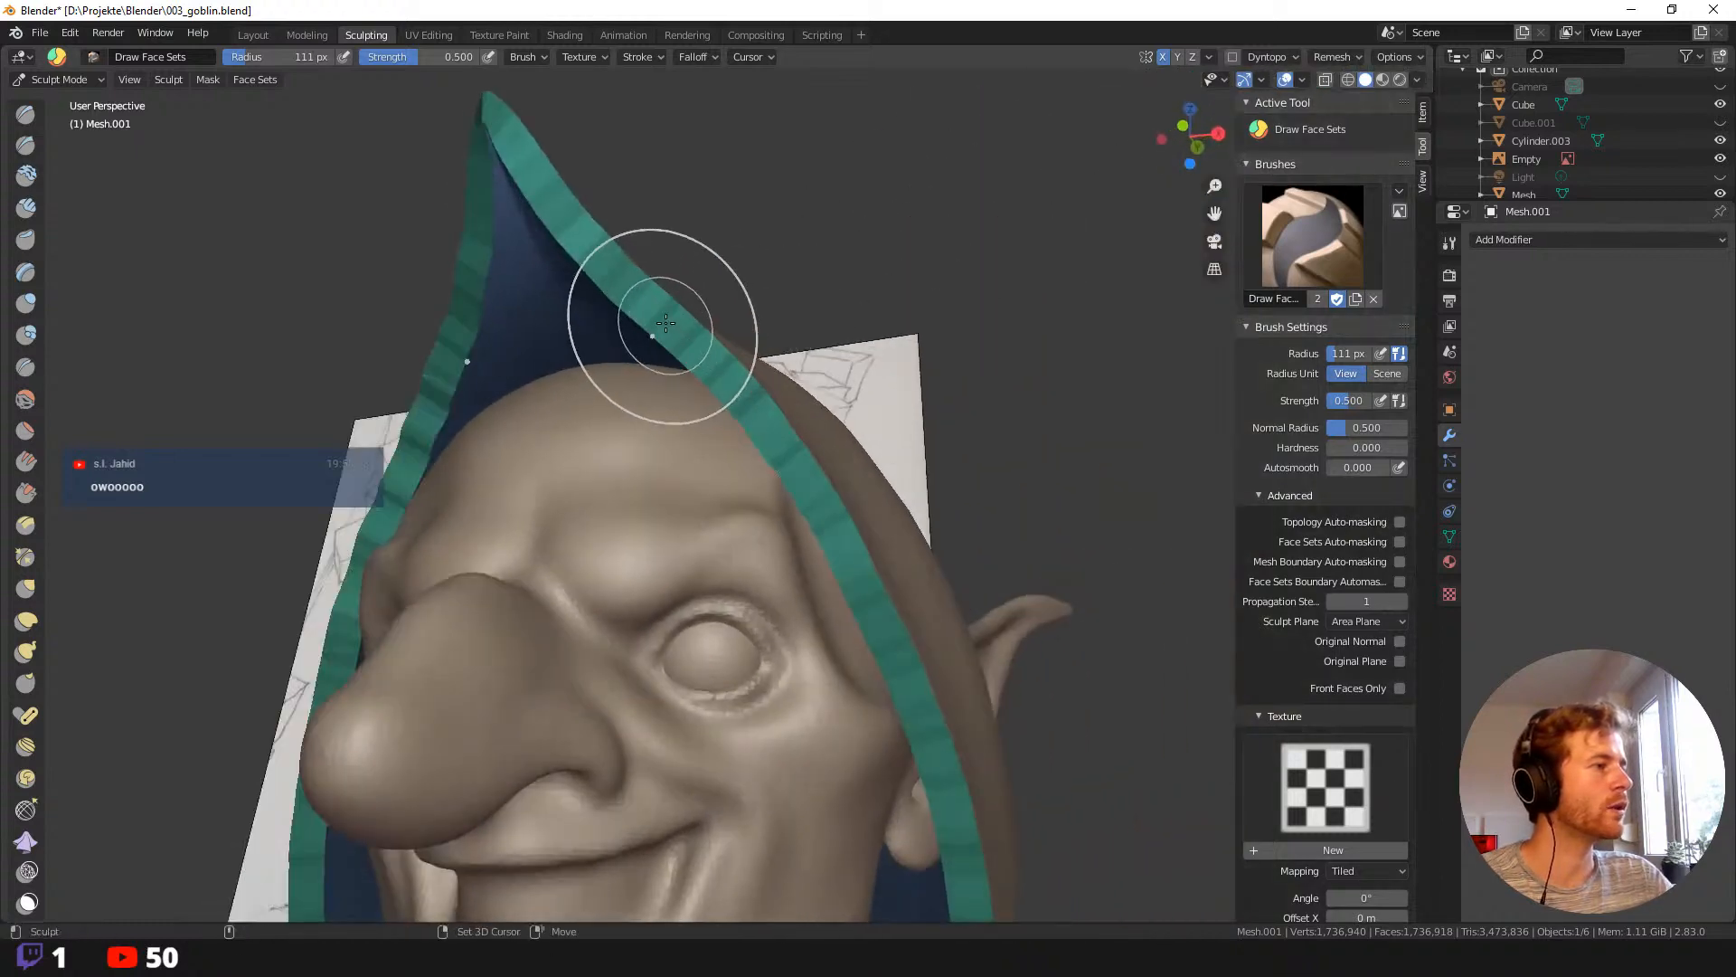
pyautogui.moveTo(698, 214)
pyautogui.mouseDown(button='middle')
pyautogui.moveTo(699, 234)
pyautogui.moveTo(554, 357)
pyautogui.moveTo(552, 386)
pyautogui.moveTo(503, 343)
pyautogui.moveTo(578, 279)
pyautogui.mouseUp(button='middle')
# In the Layout workspace, edit the hood's mesh and add two evenly spaced loop cuts running along the whole front rim.
pyautogui.click(255, 35)
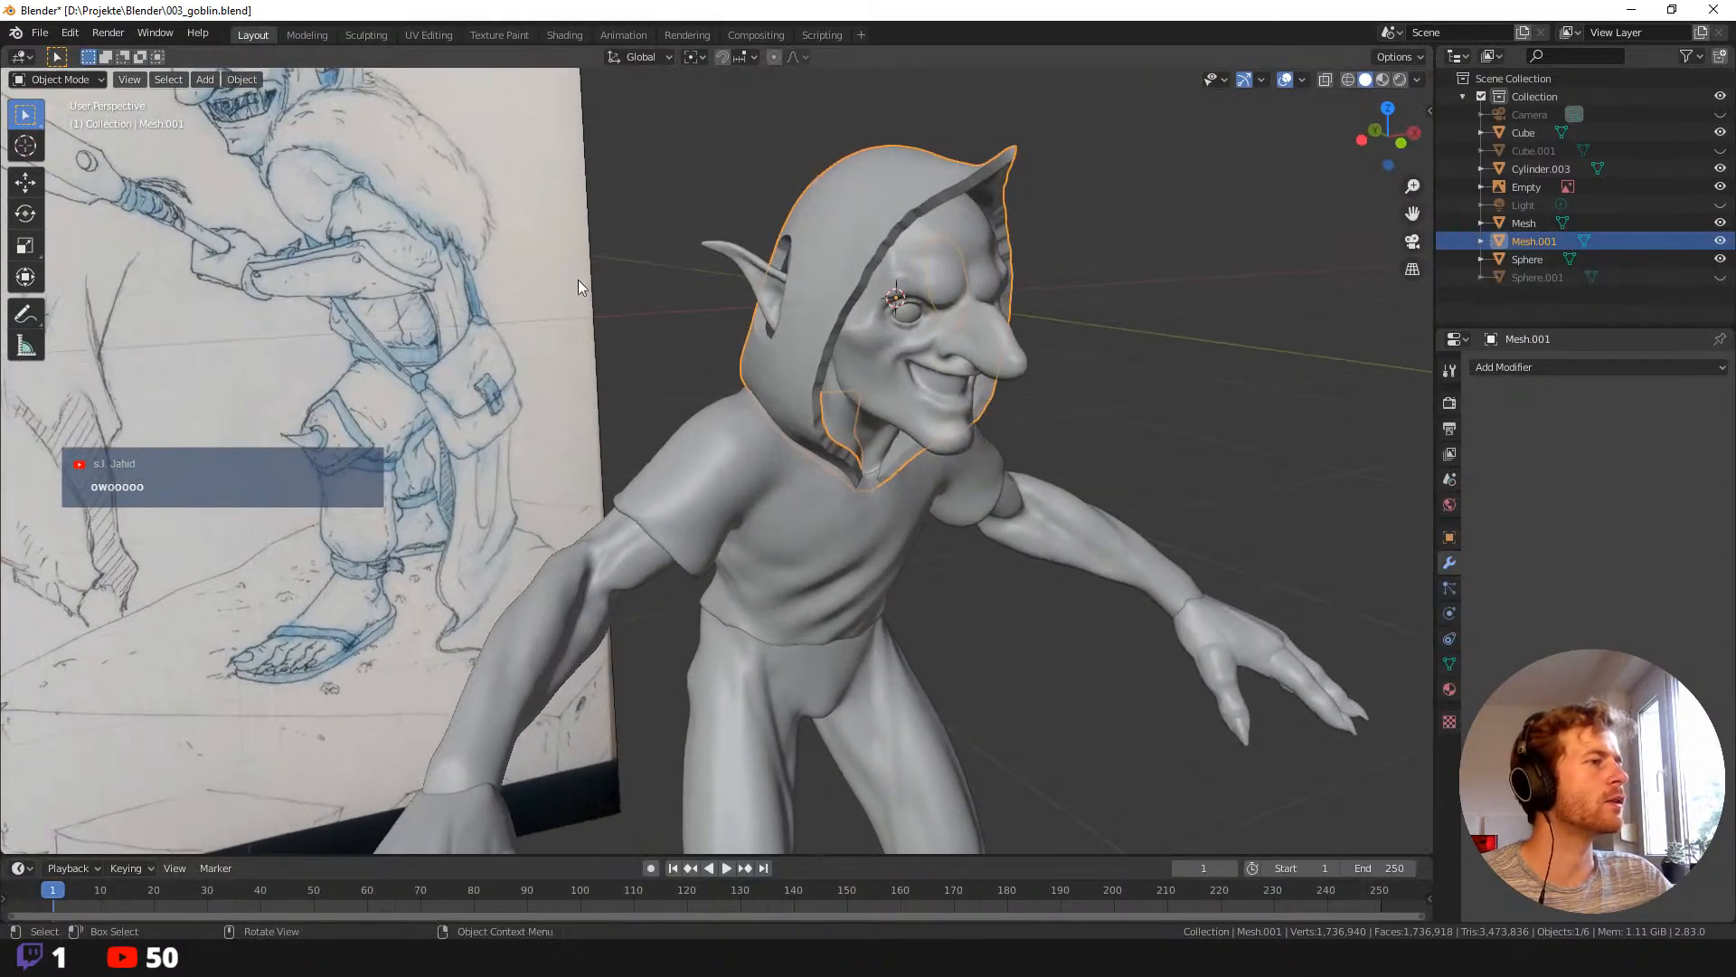
pyautogui.moveTo(752, 145); pyautogui.dragTo(767, 304, button='middle')
pyautogui.scroll(8, 767, 304)
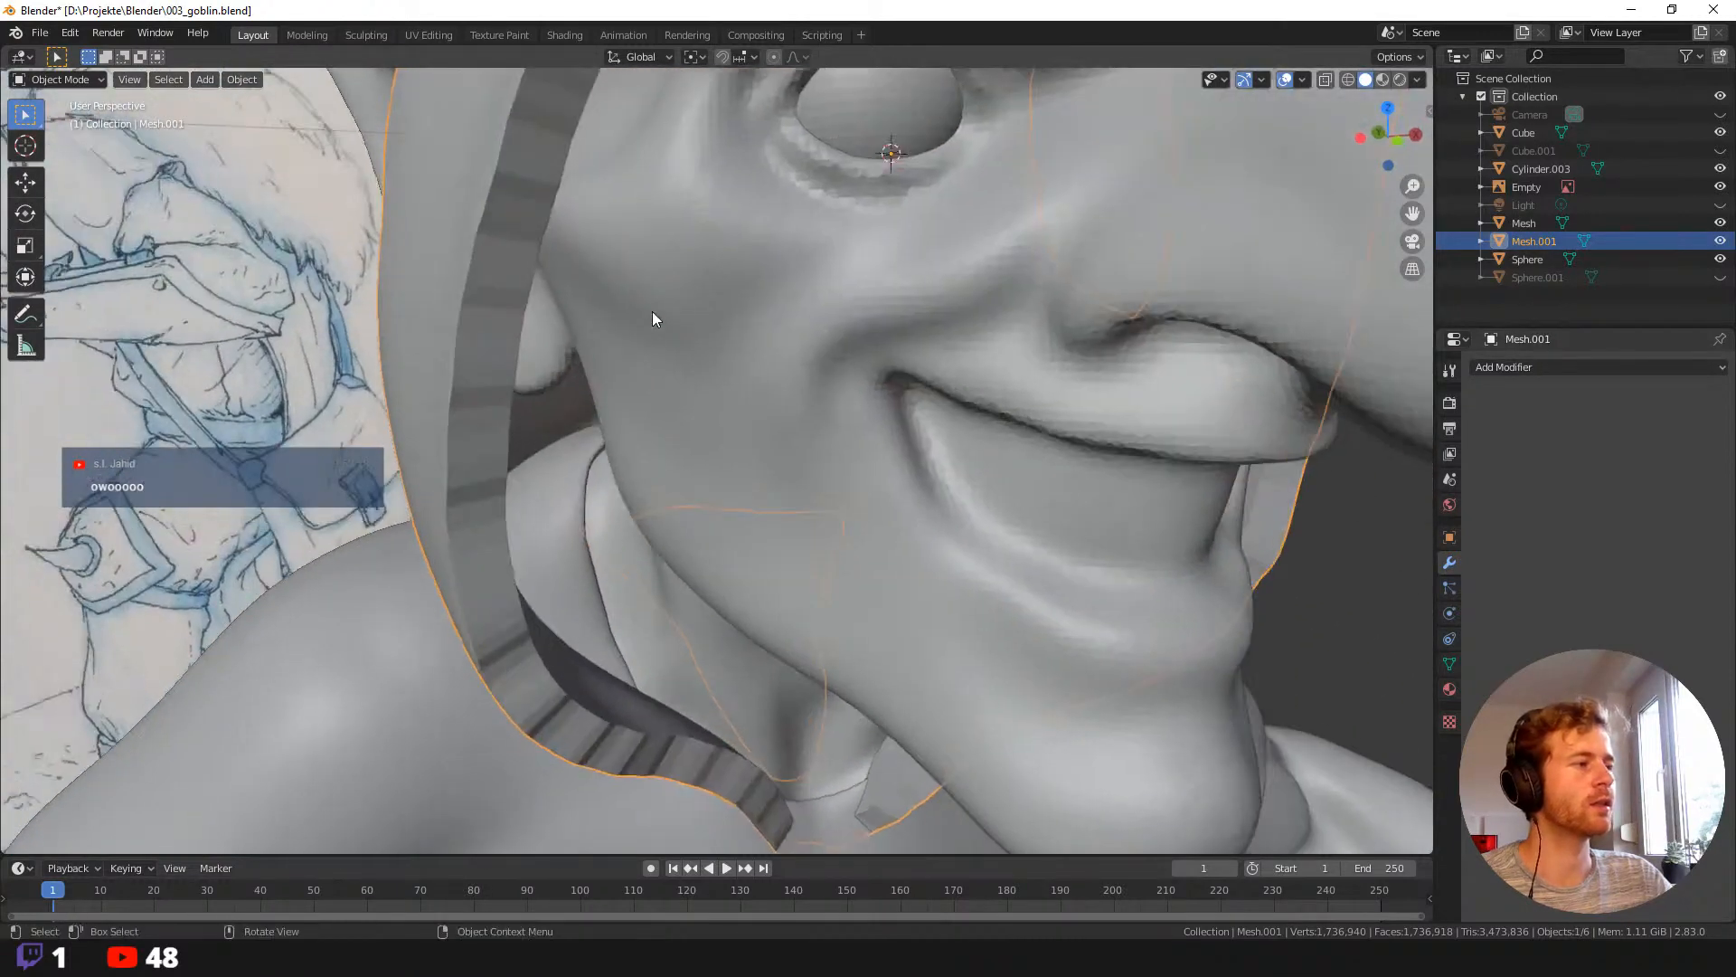
pyautogui.press('Tab')
pyautogui.keyDown('shift'); pyautogui.moveTo(477, 373); pyautogui.dragTo(516, 437, button='middle'); pyautogui.keyUp('shift')
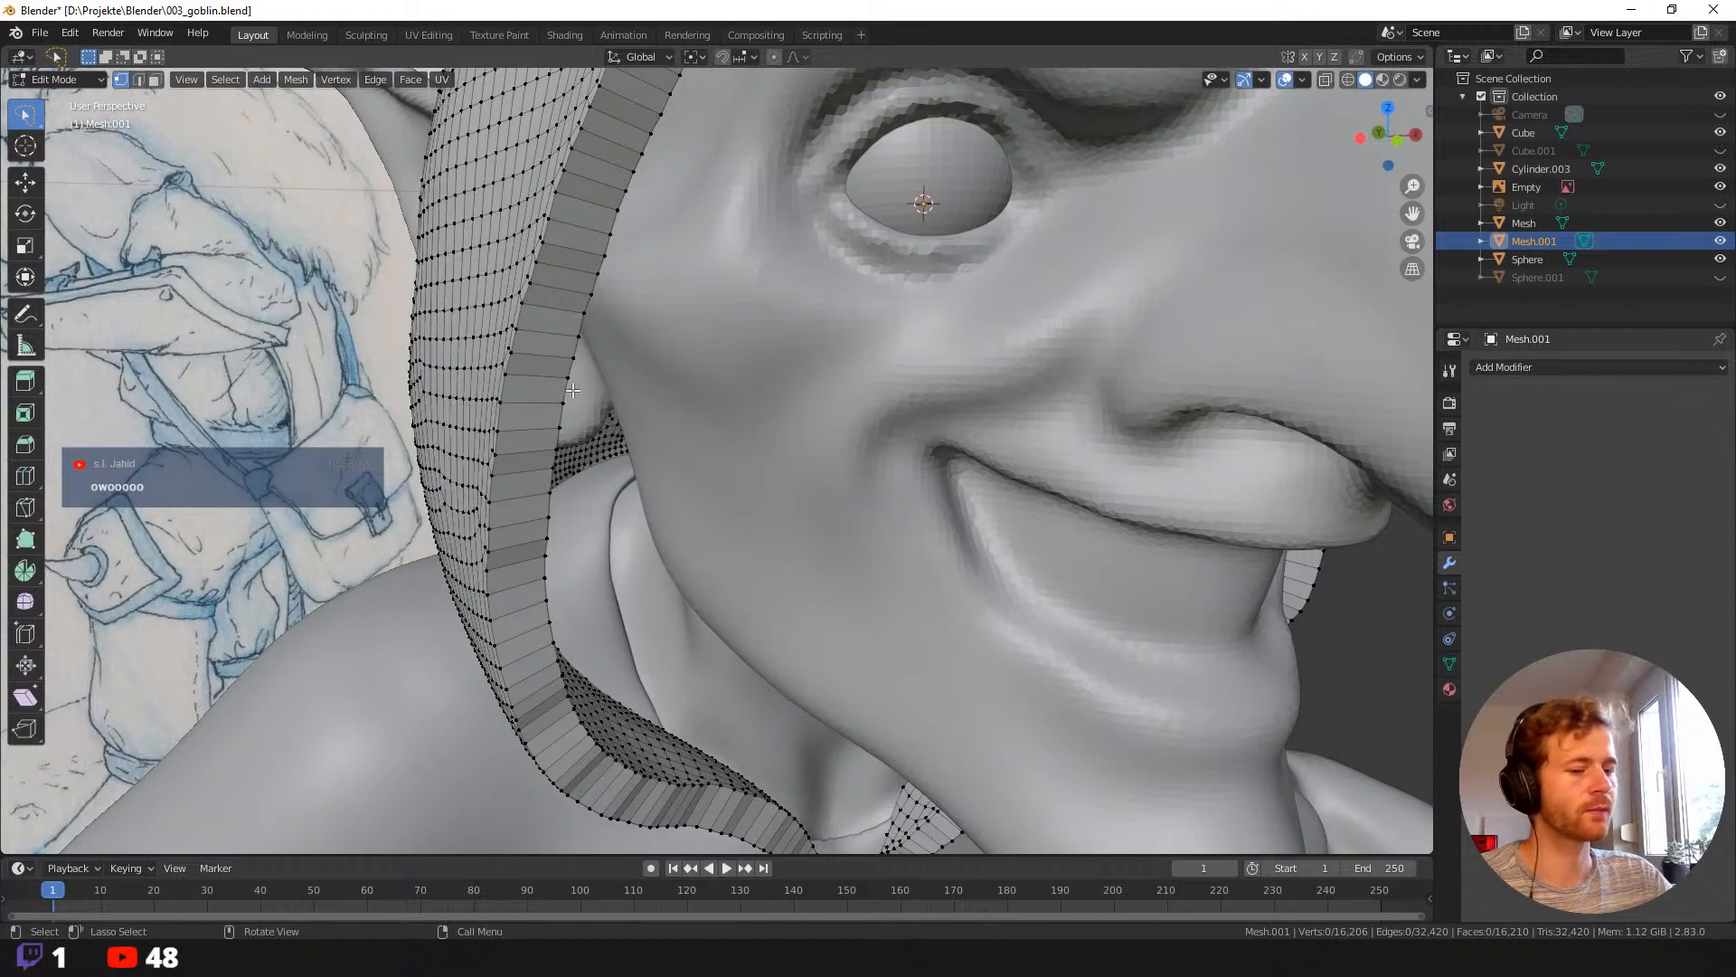
pyautogui.press('2')
pyautogui.hotkey('ctrl', 'r')
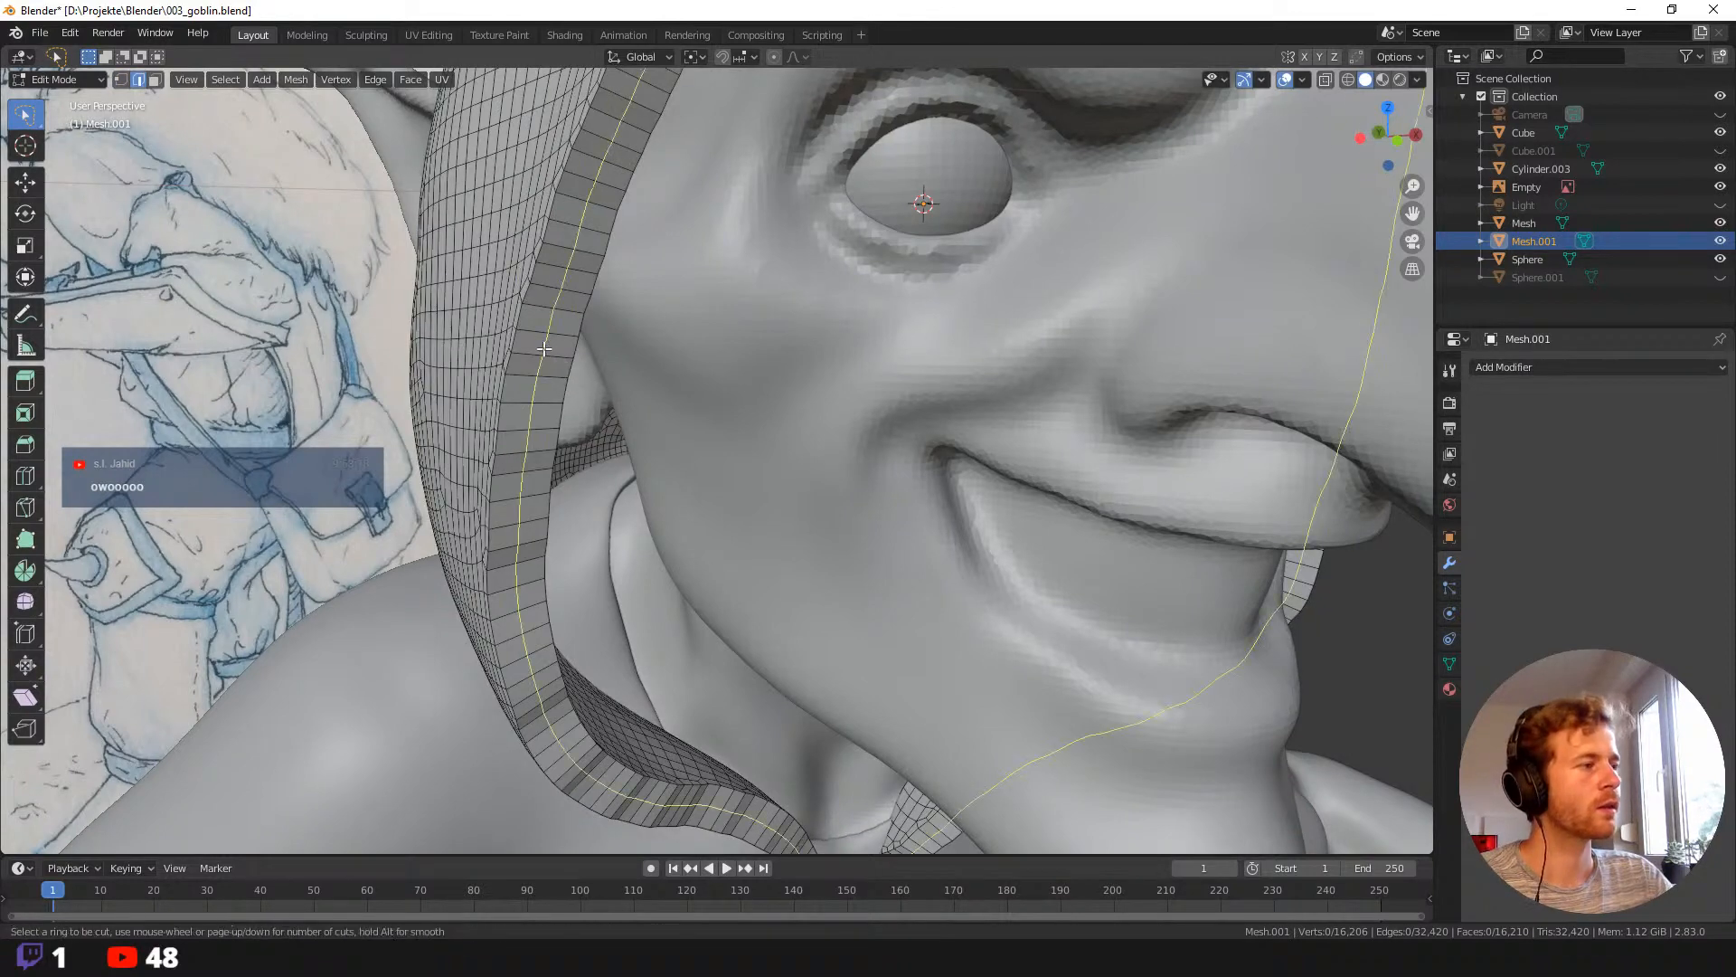
pyautogui.scroll(2, 544, 349)
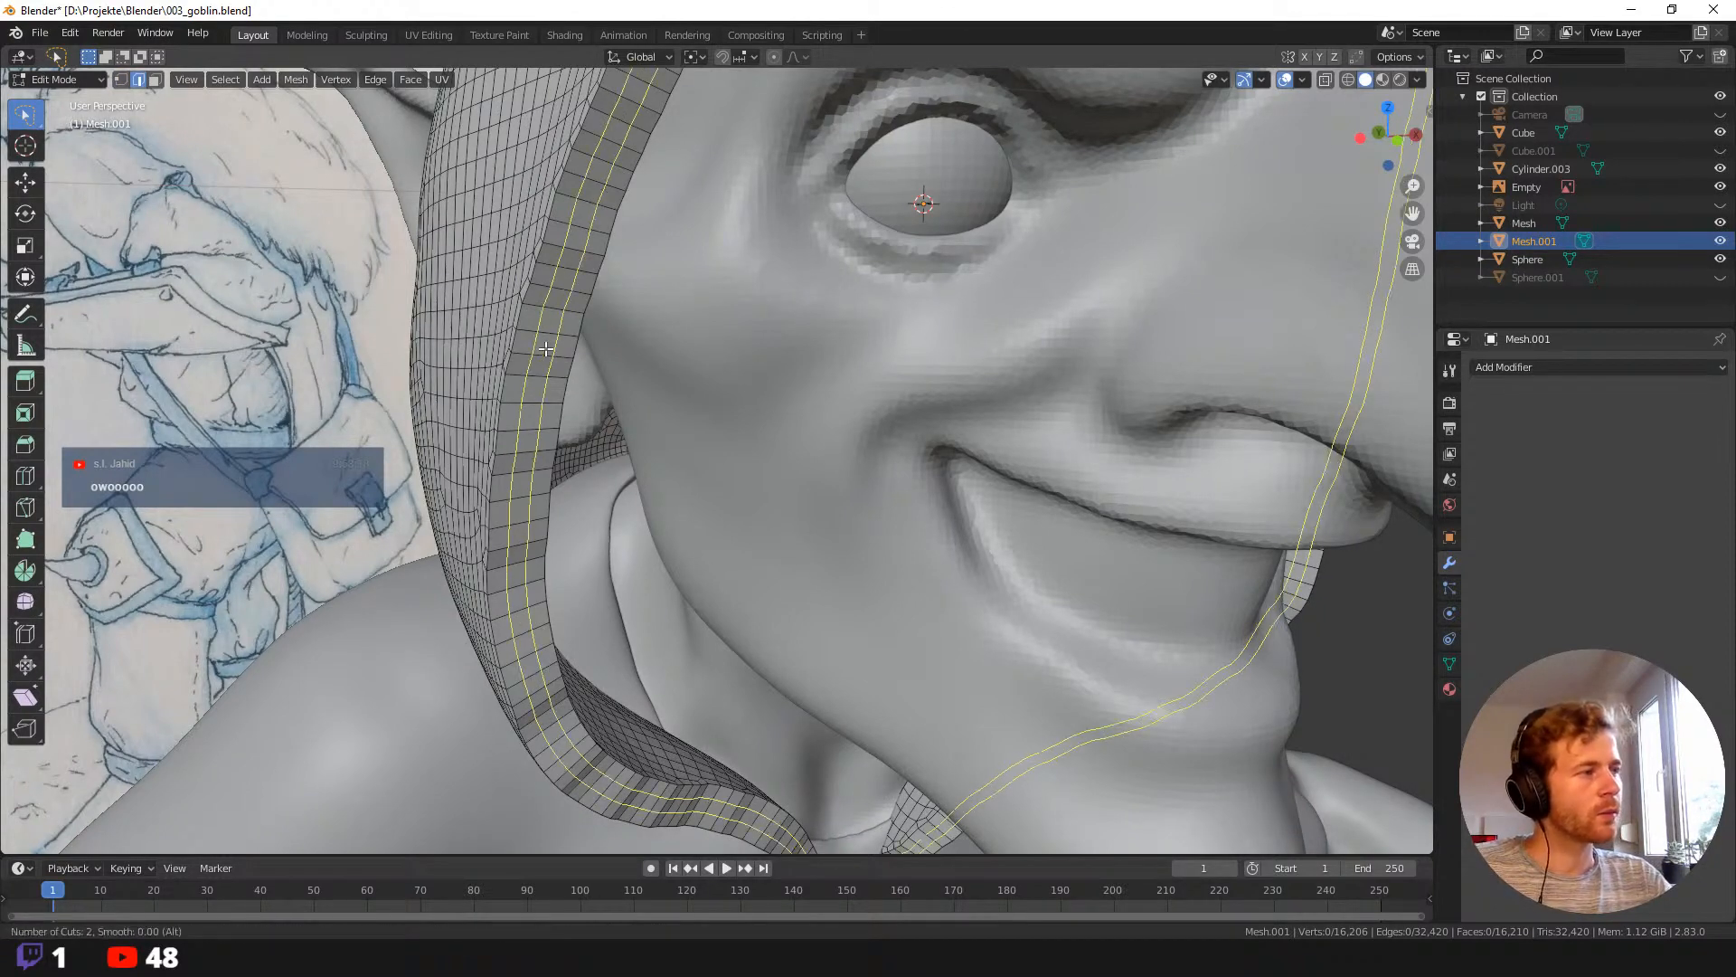
pyautogui.click(546, 349)
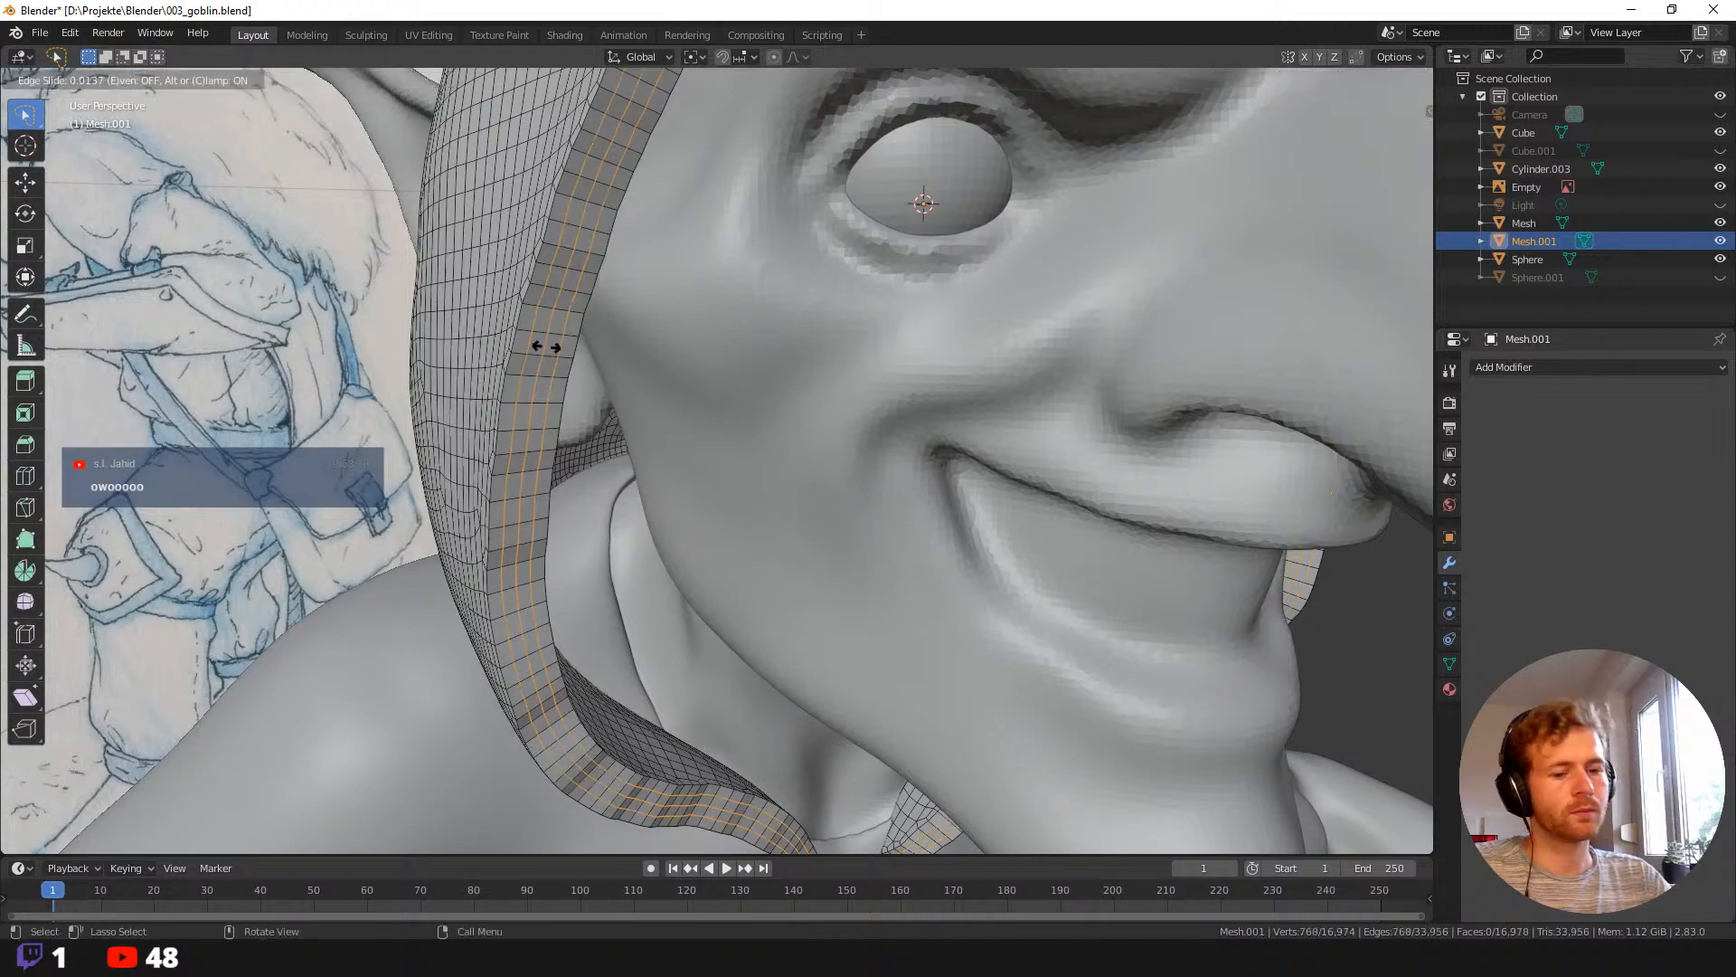
pyautogui.rightClick(548, 341)
# Check the new loops around the hood's rim, deselect them and return to the Sculpting workspace.
pyautogui.moveTo(584, 385); pyautogui.dragTo(530, 384, button='middle')
pyautogui.scroll(-3, 620, 368)
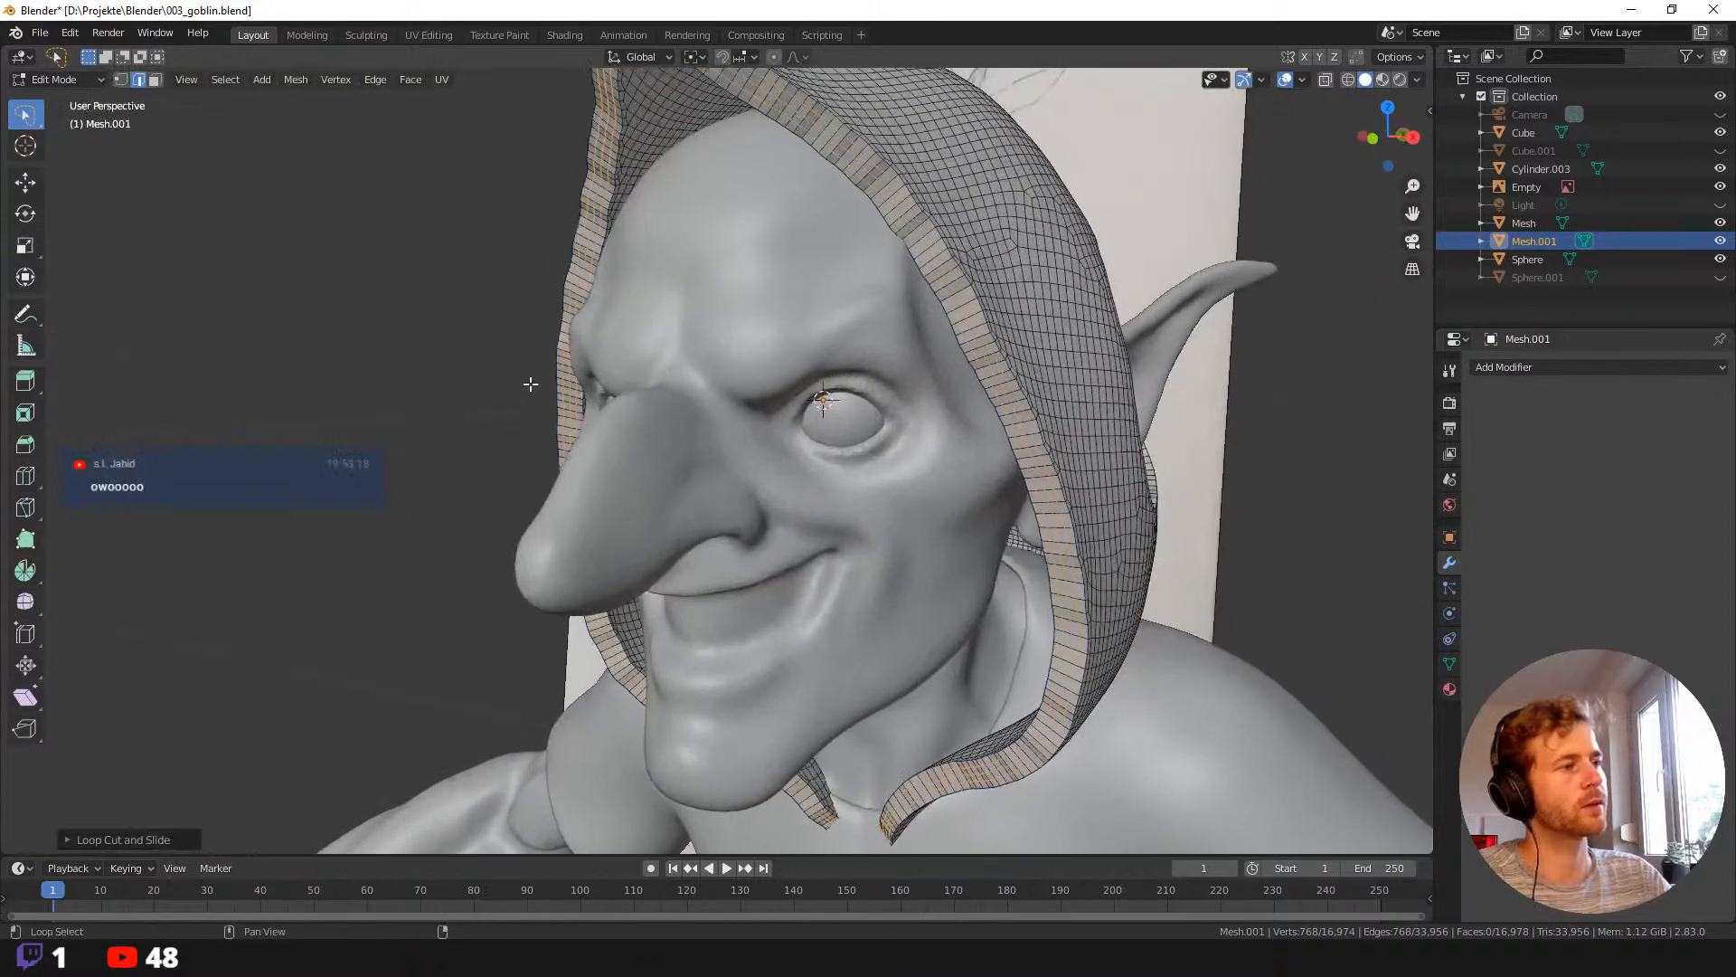
pyautogui.moveTo(572, 297)
pyautogui.mouseDown(button='middle')
pyautogui.moveTo(434, 279)
pyautogui.moveTo(464, 310)
pyautogui.mouseUp(button='middle')
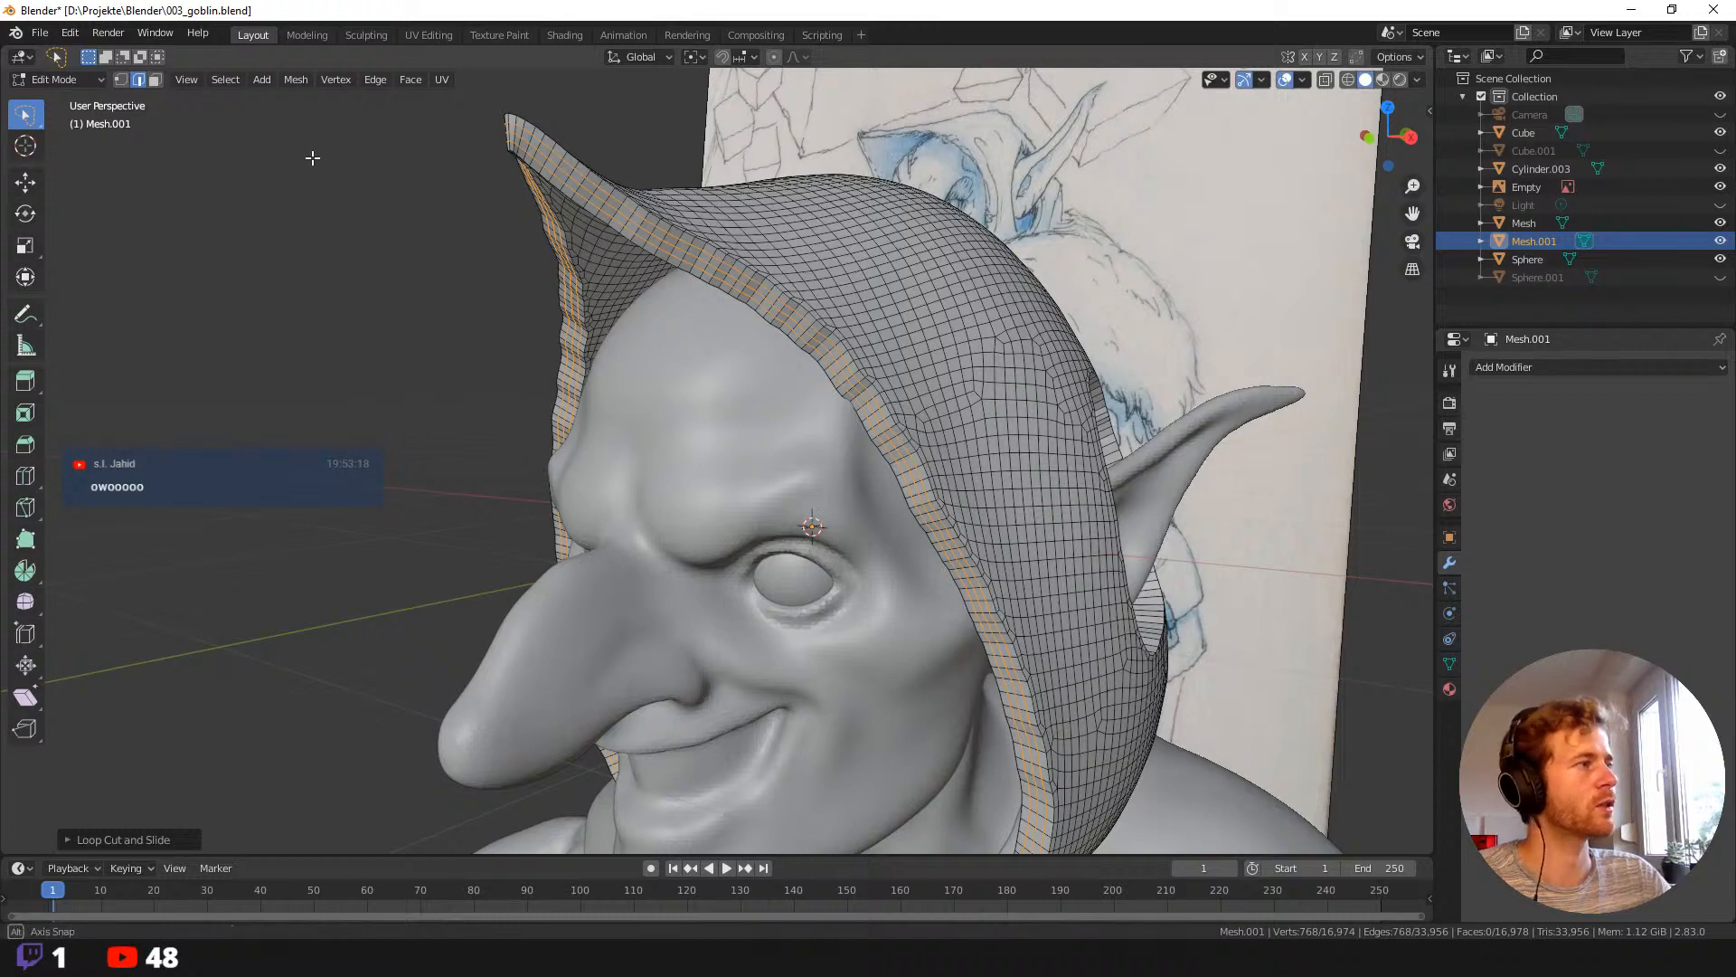
pyautogui.moveTo(312, 156); pyautogui.dragTo(346, 206, button='middle')
pyautogui.hotkey('alt', 'a')
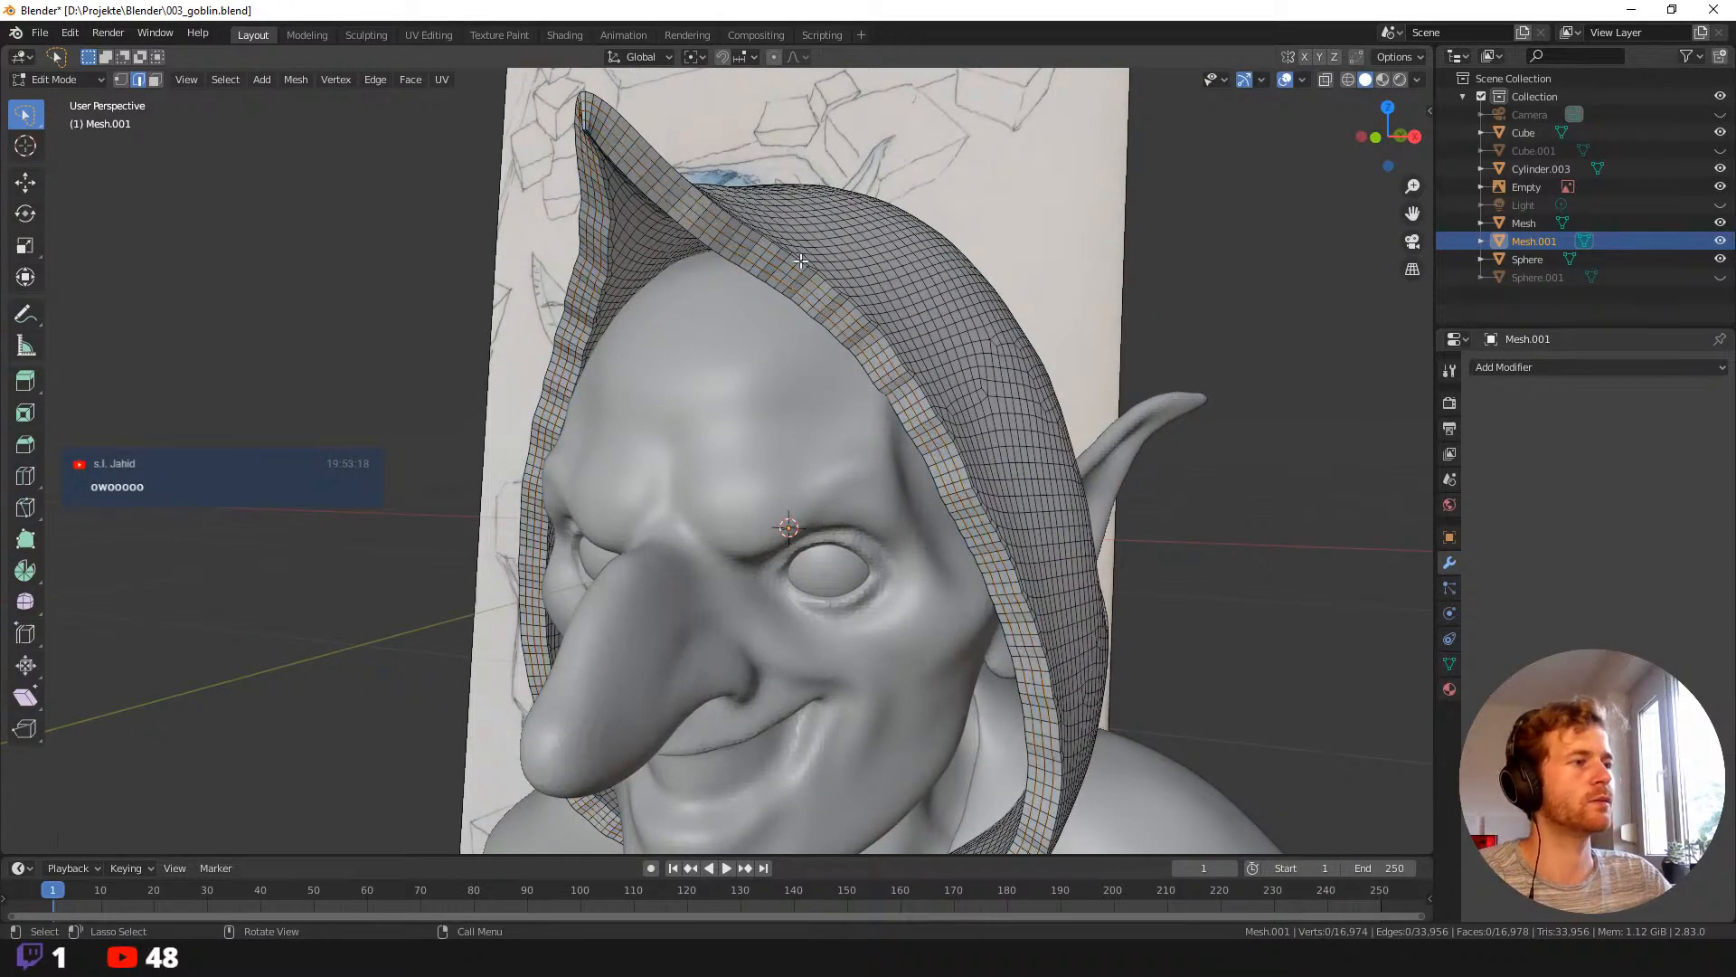
pyautogui.press('Tab')
pyautogui.click(366, 35)
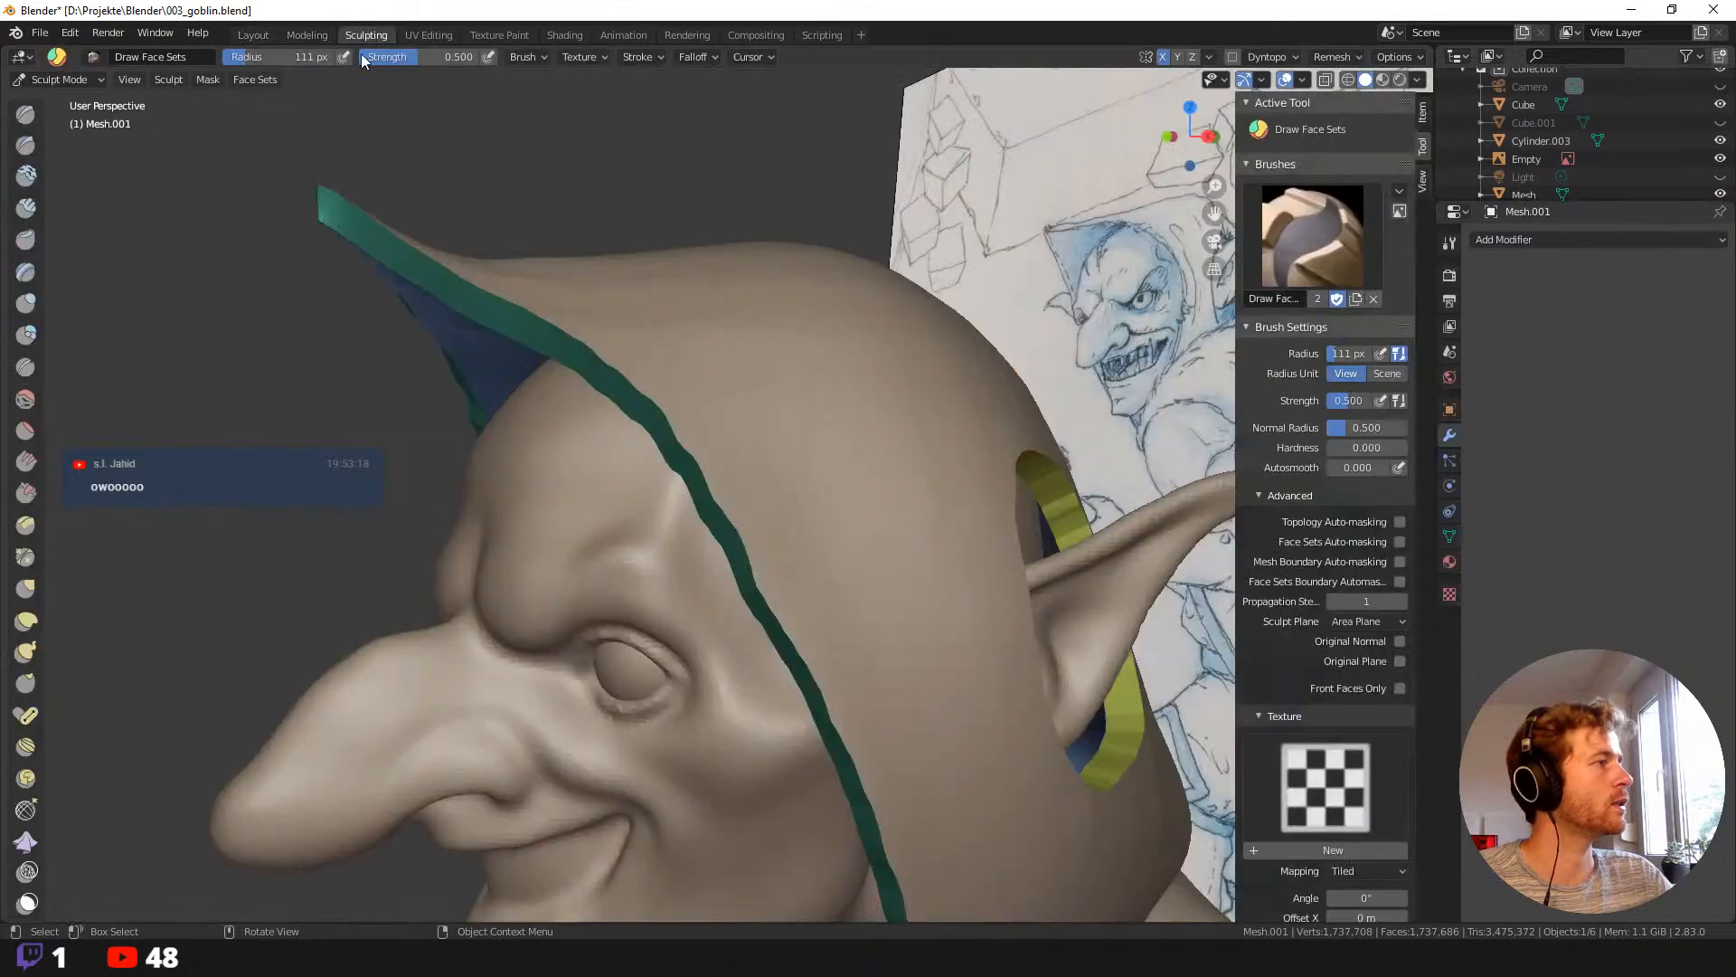
# Smooth the boundary of the rim's face set along the side of the hood toward the peak.
pyautogui.moveTo(543, 361)
pyautogui.mouseDown(button='middle')
pyautogui.moveTo(633, 298)
pyautogui.moveTo(795, 279)
pyautogui.mouseUp(button='middle')
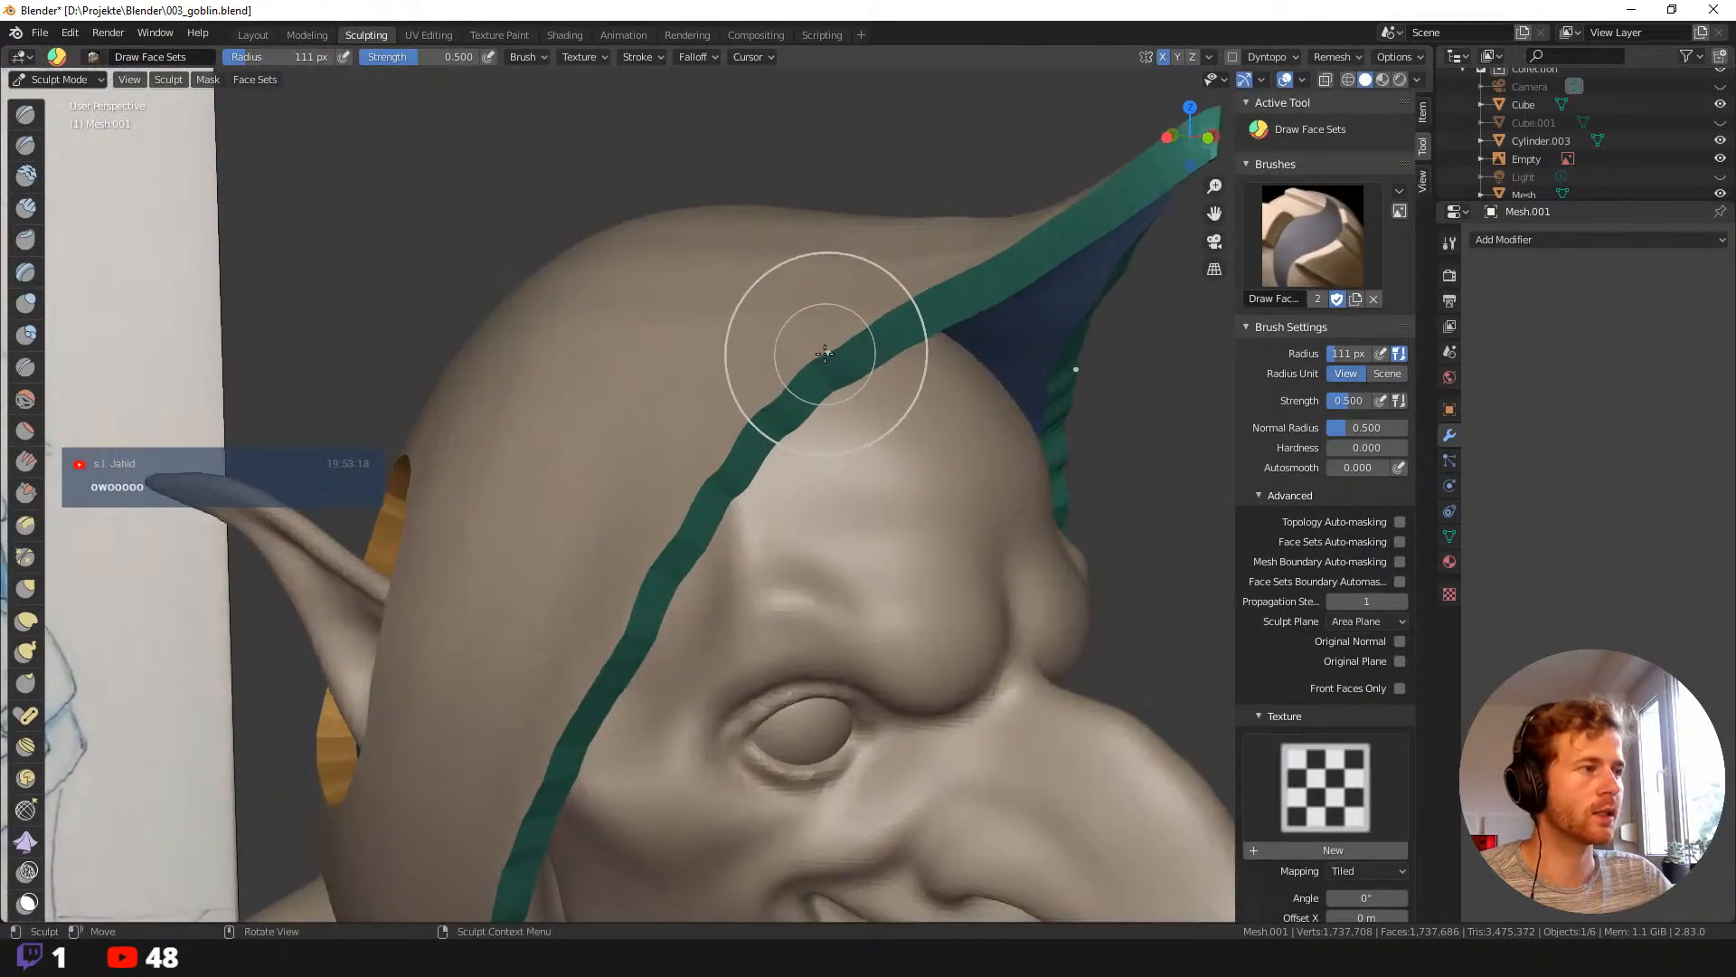
pyautogui.keyDown('shift'); pyautogui.moveTo(826, 351); pyautogui.dragTo(823, 352); pyautogui.keyUp('shift')
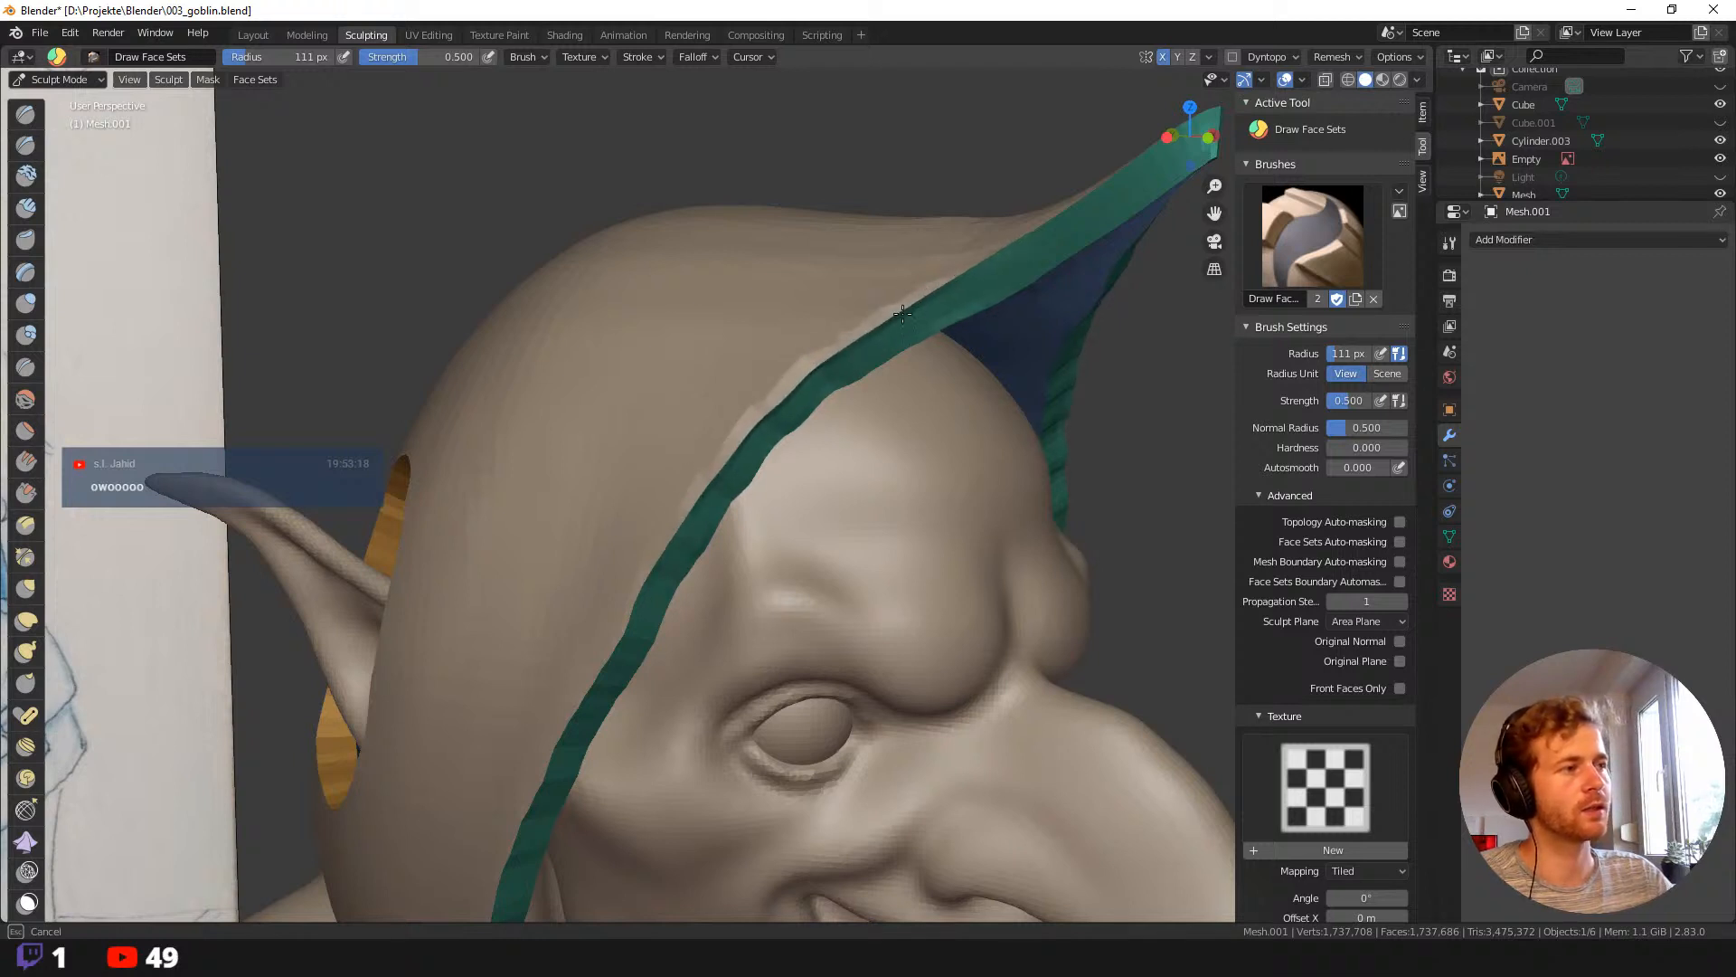
pyautogui.moveTo(571, 751)
pyautogui.mouseDown(button='middle')
pyautogui.moveTo(769, 407)
pyautogui.moveTo(795, 310)
pyautogui.moveTo(771, 403)
pyautogui.moveTo(799, 404)
pyautogui.mouseUp(button='middle')
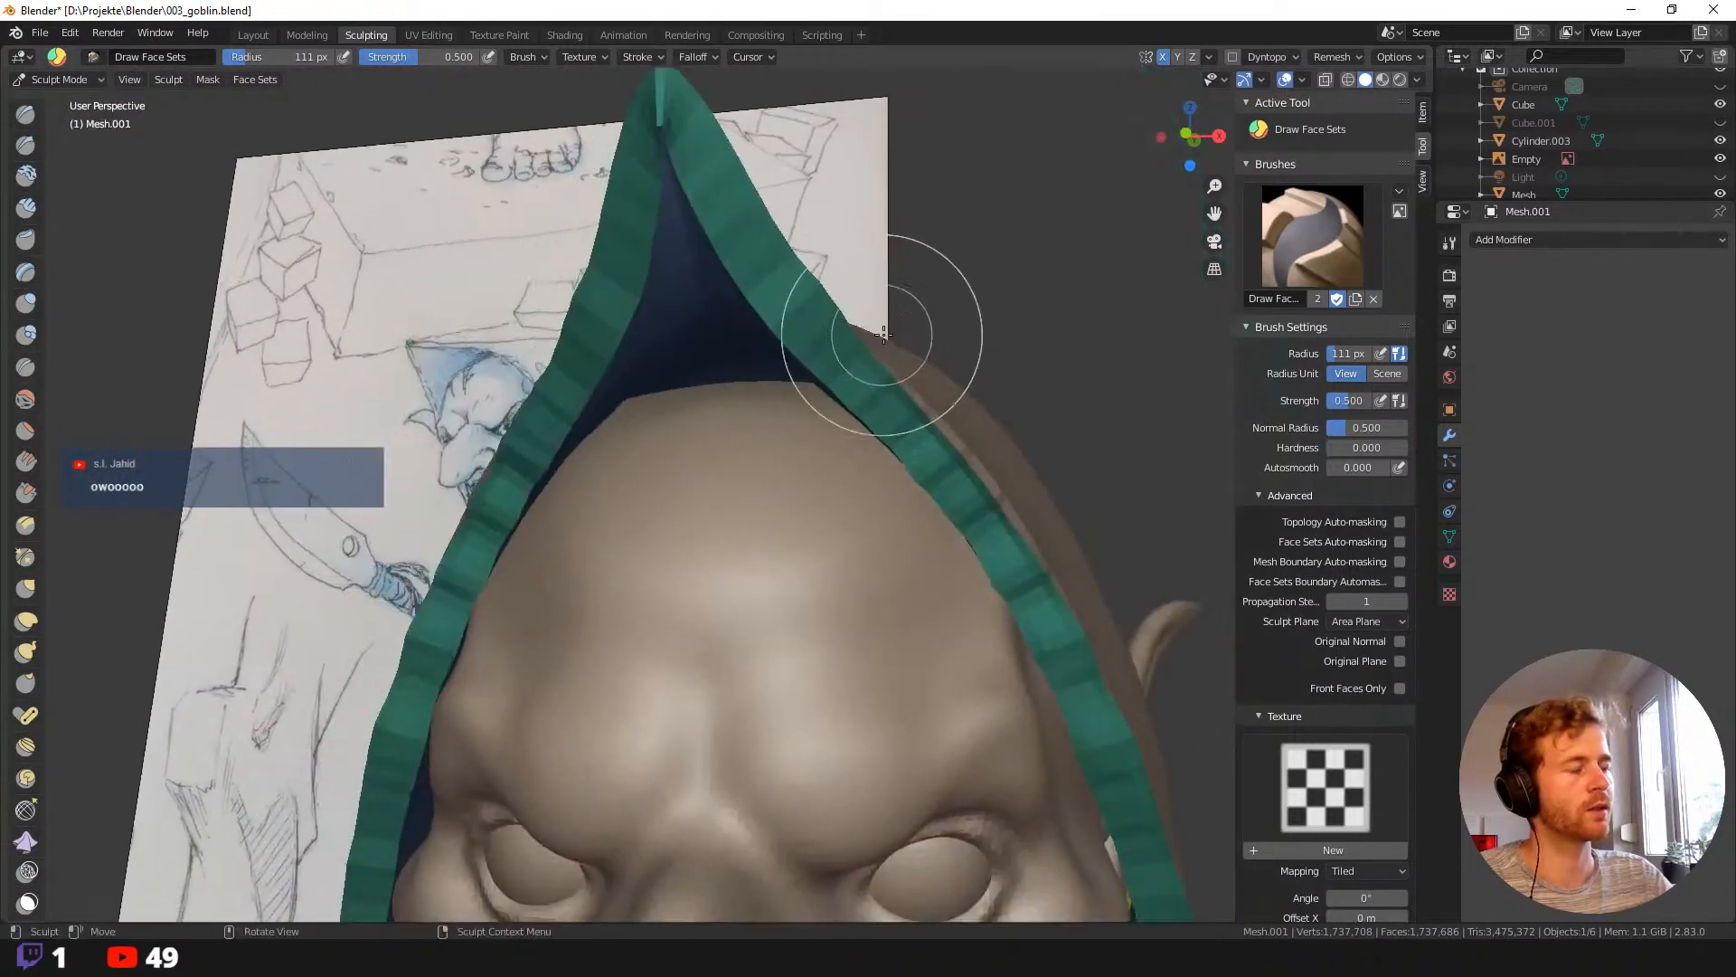
# Set the Draw Face Sets radius to 43 px and isolate the rim's face set, hiding the rest of the hood.
pyautogui.moveTo(872, 337); pyautogui.dragTo(955, 375, button='middle')
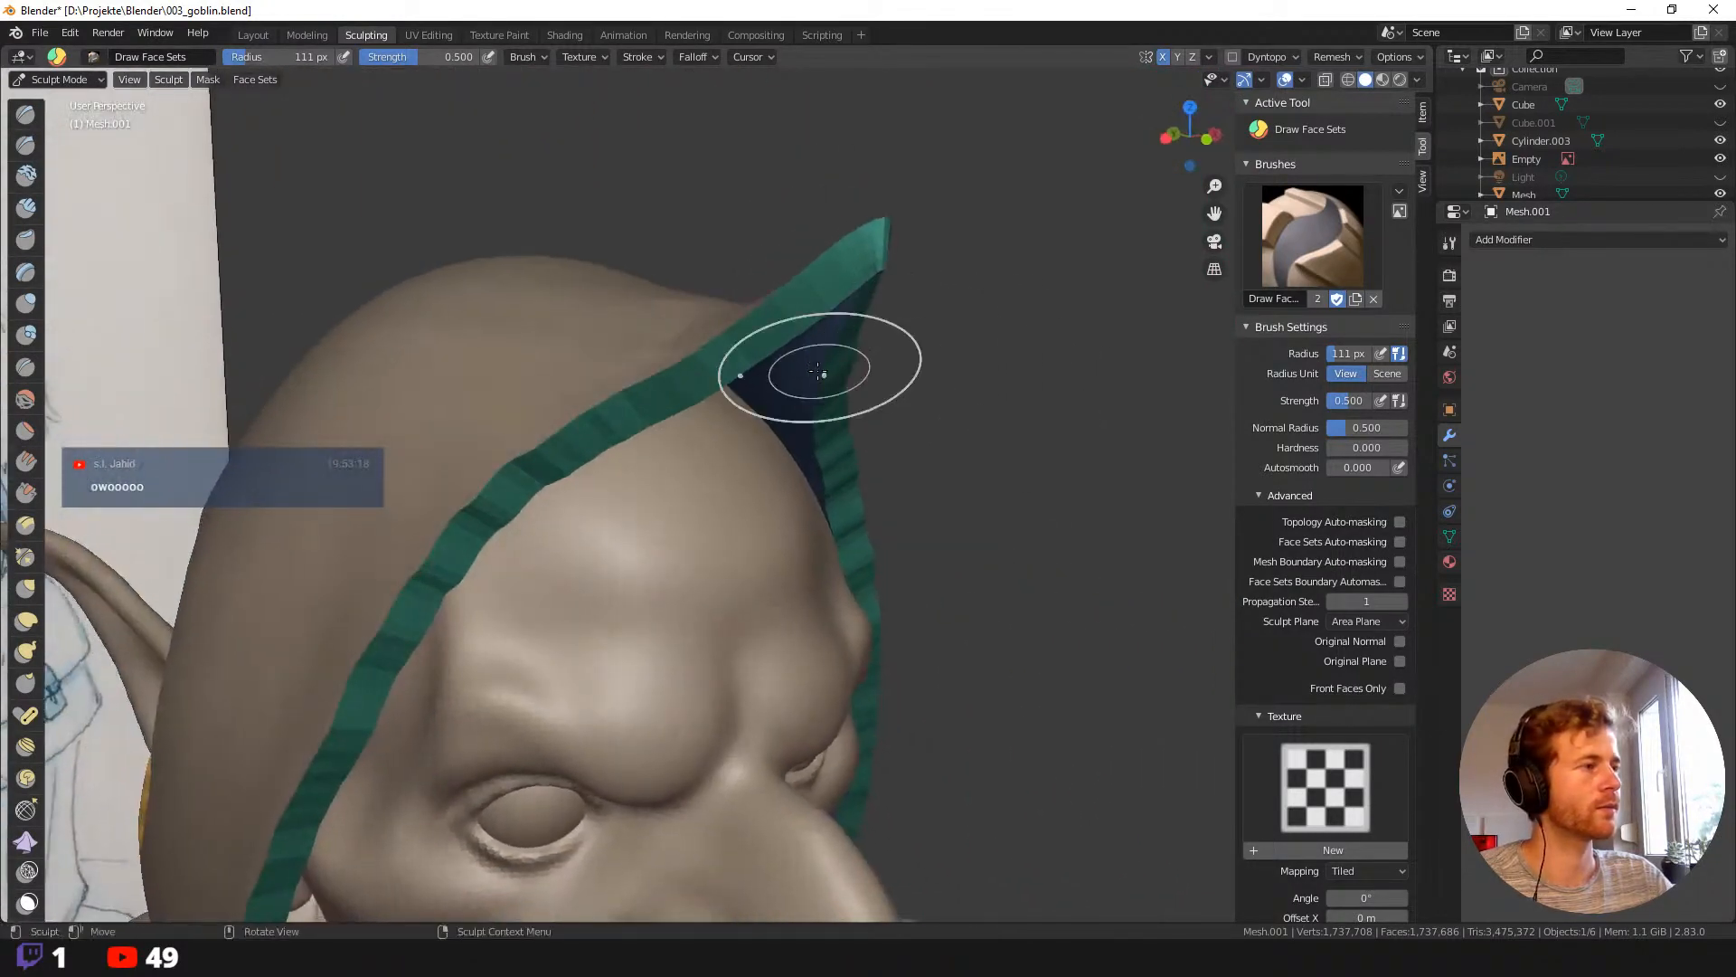
pyautogui.press('f')
pyautogui.click(756, 308)
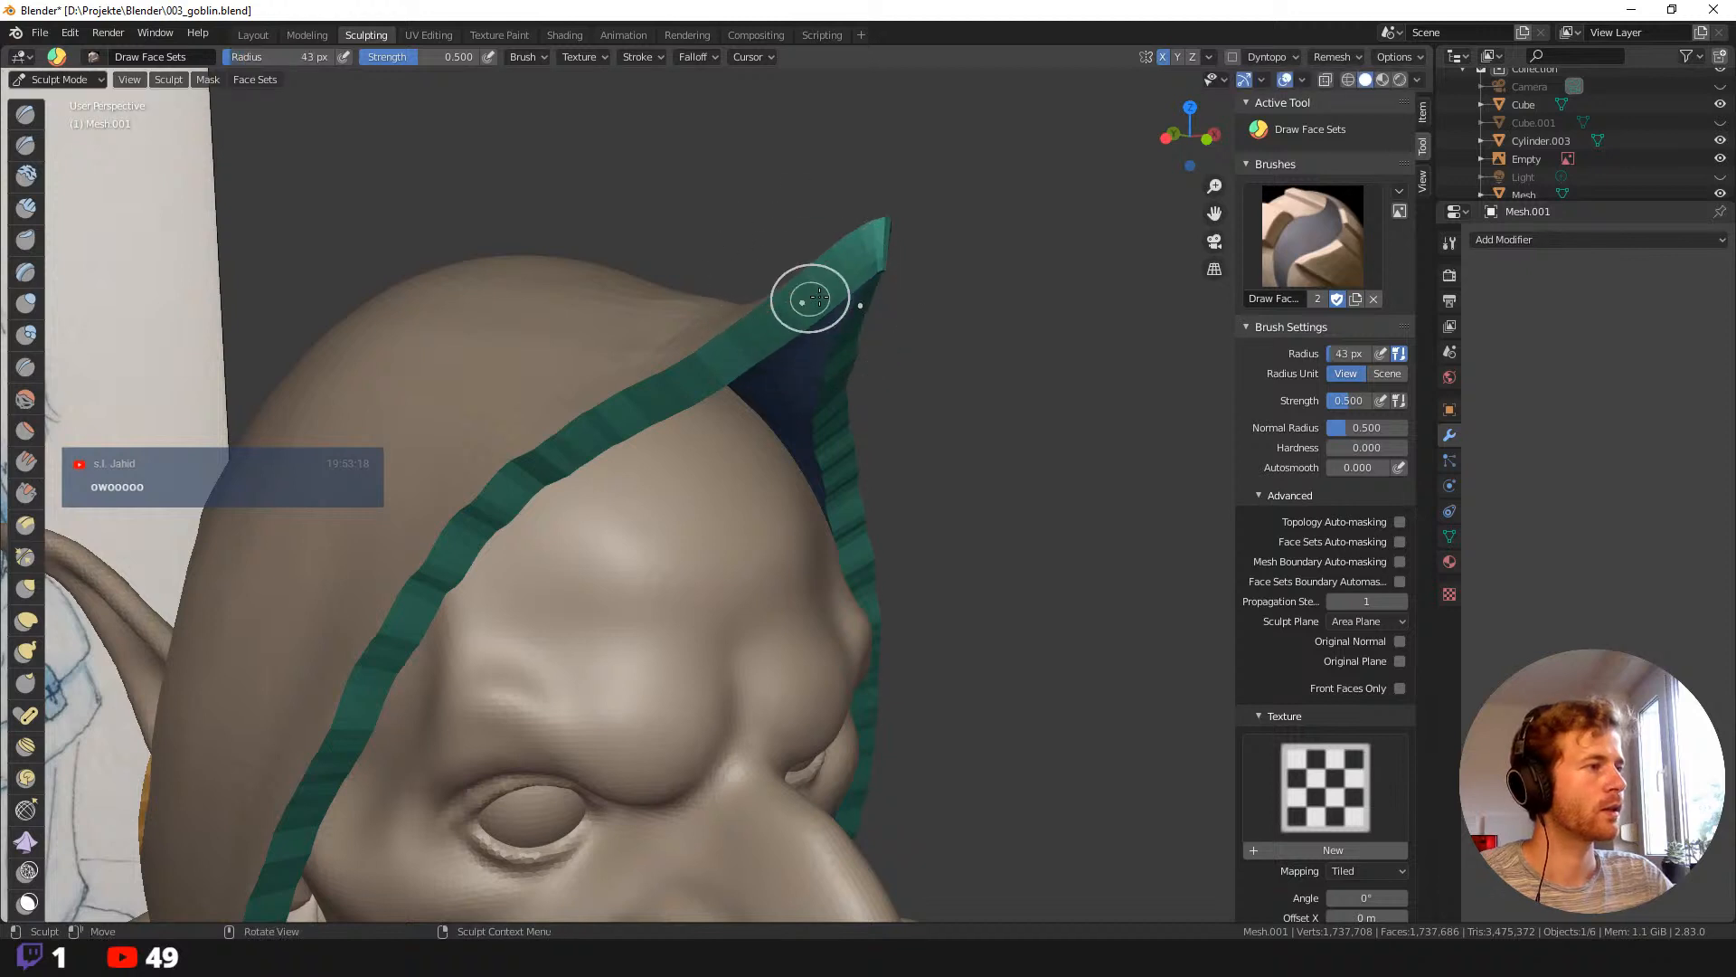
pyautogui.hotkey('shift', 'h')
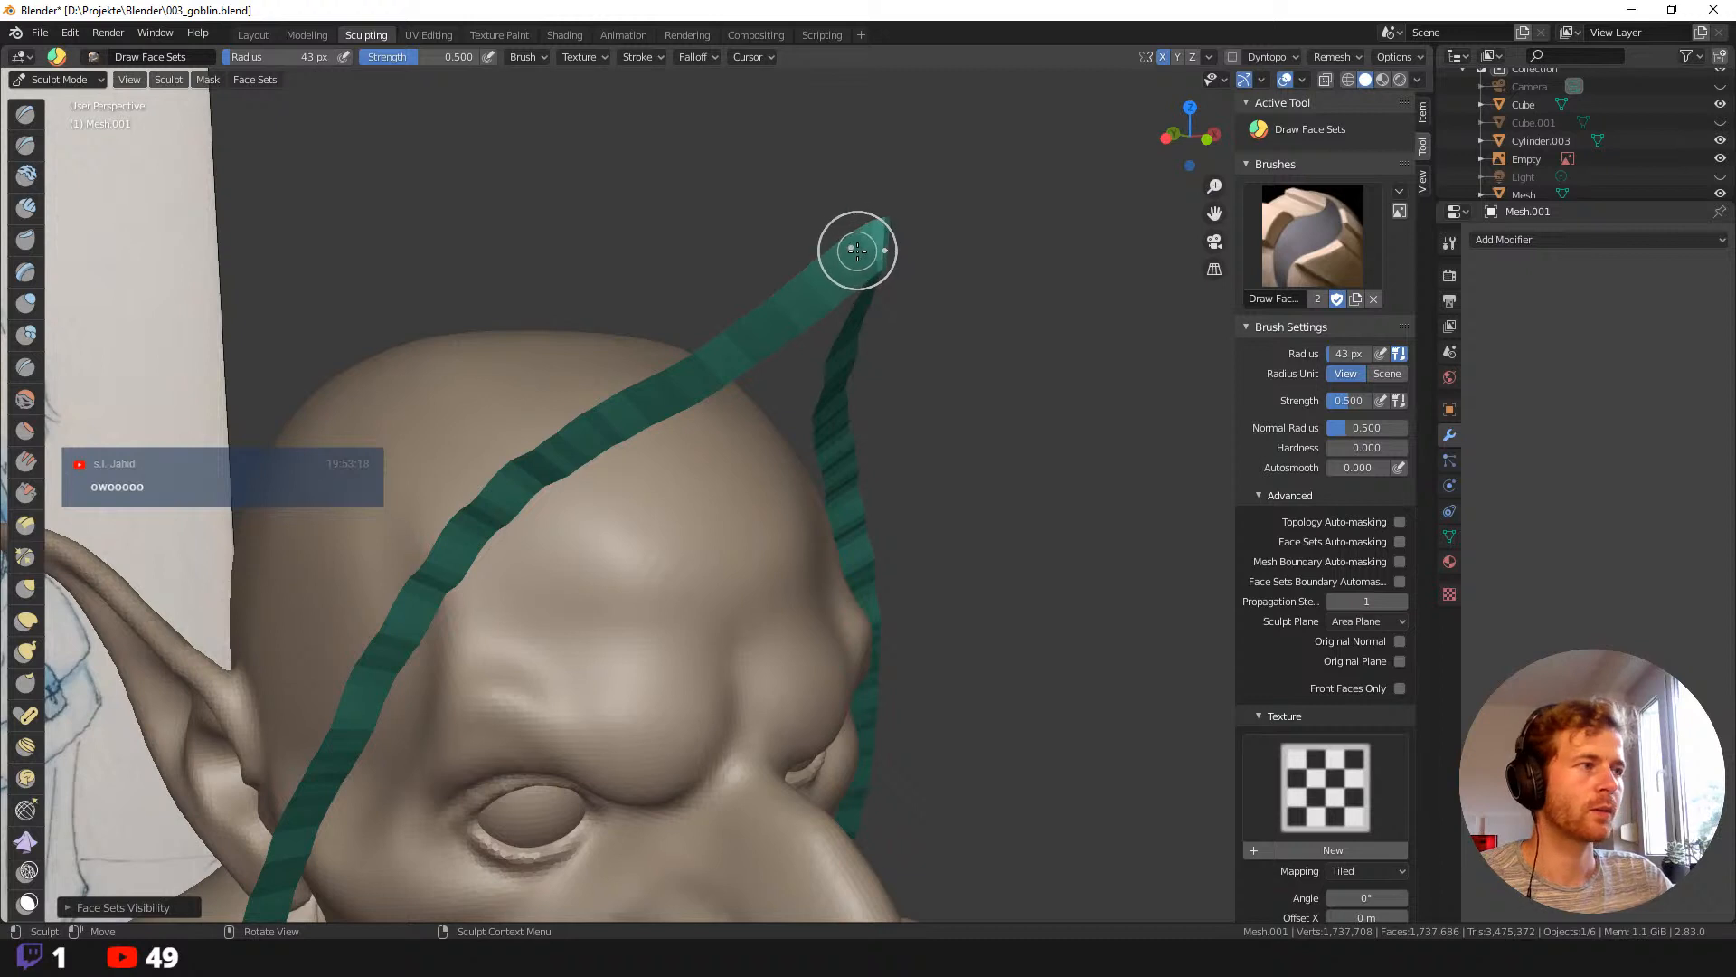
pyautogui.hotkey('shift', 'h')
pyautogui.hotkey('shift', 'h')
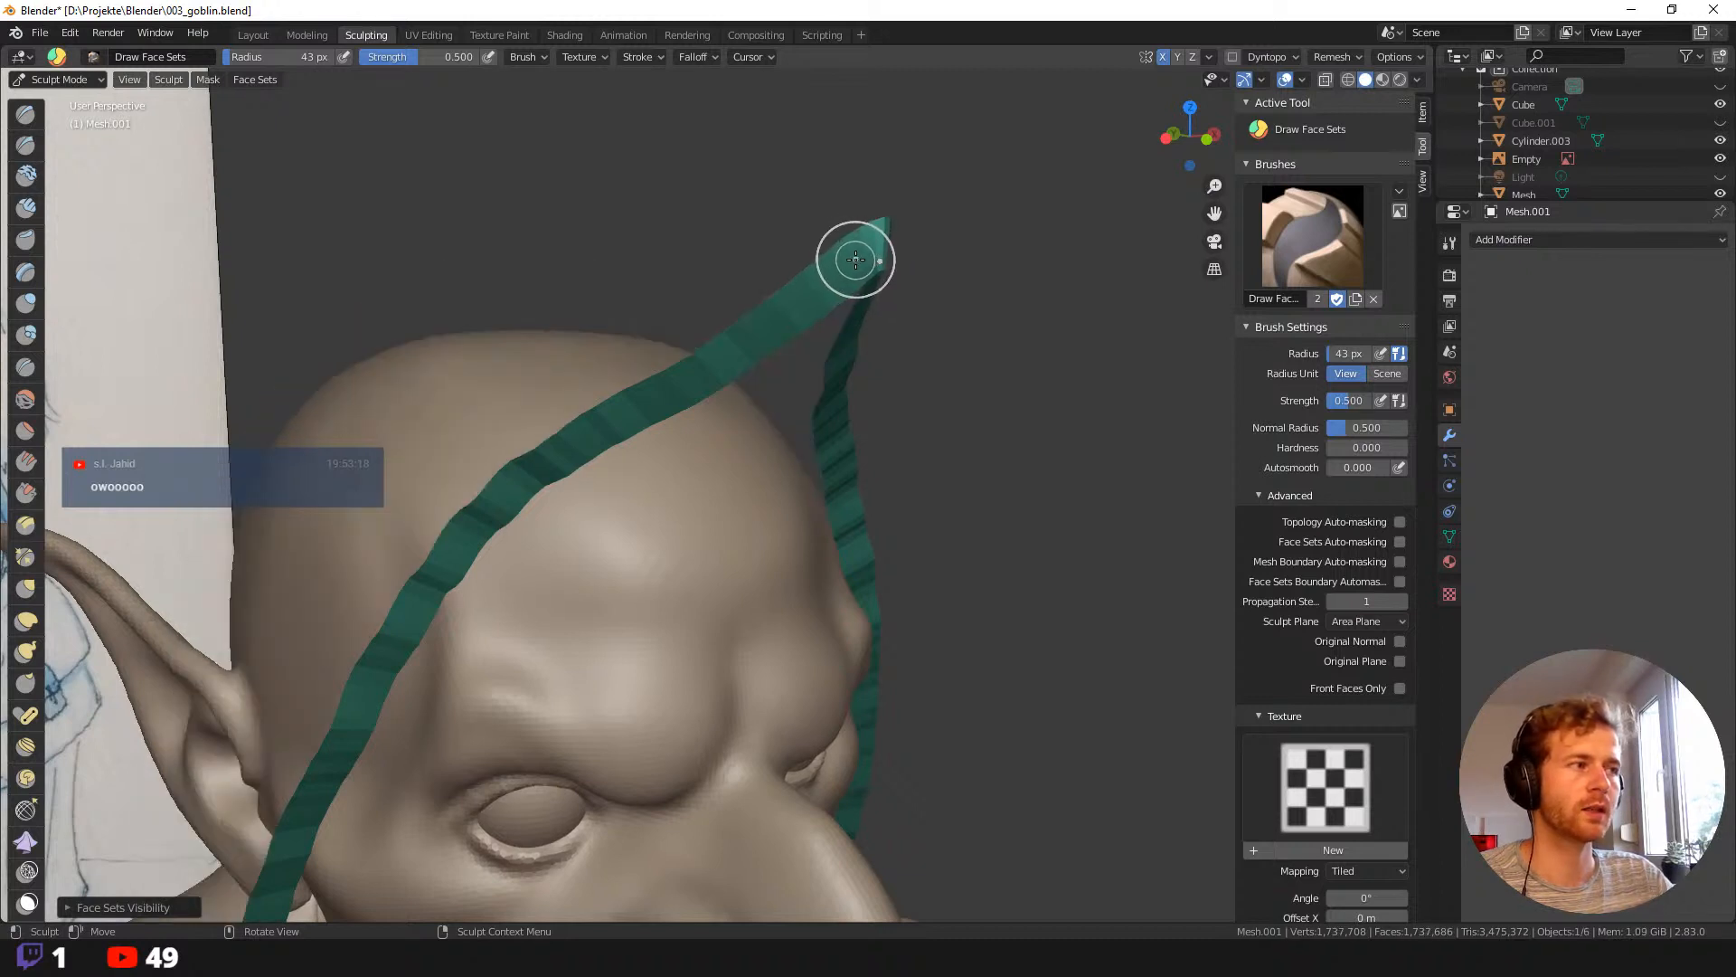
pyautogui.hotkey('shift', 'h')
pyautogui.hotkey('shift', 'h')
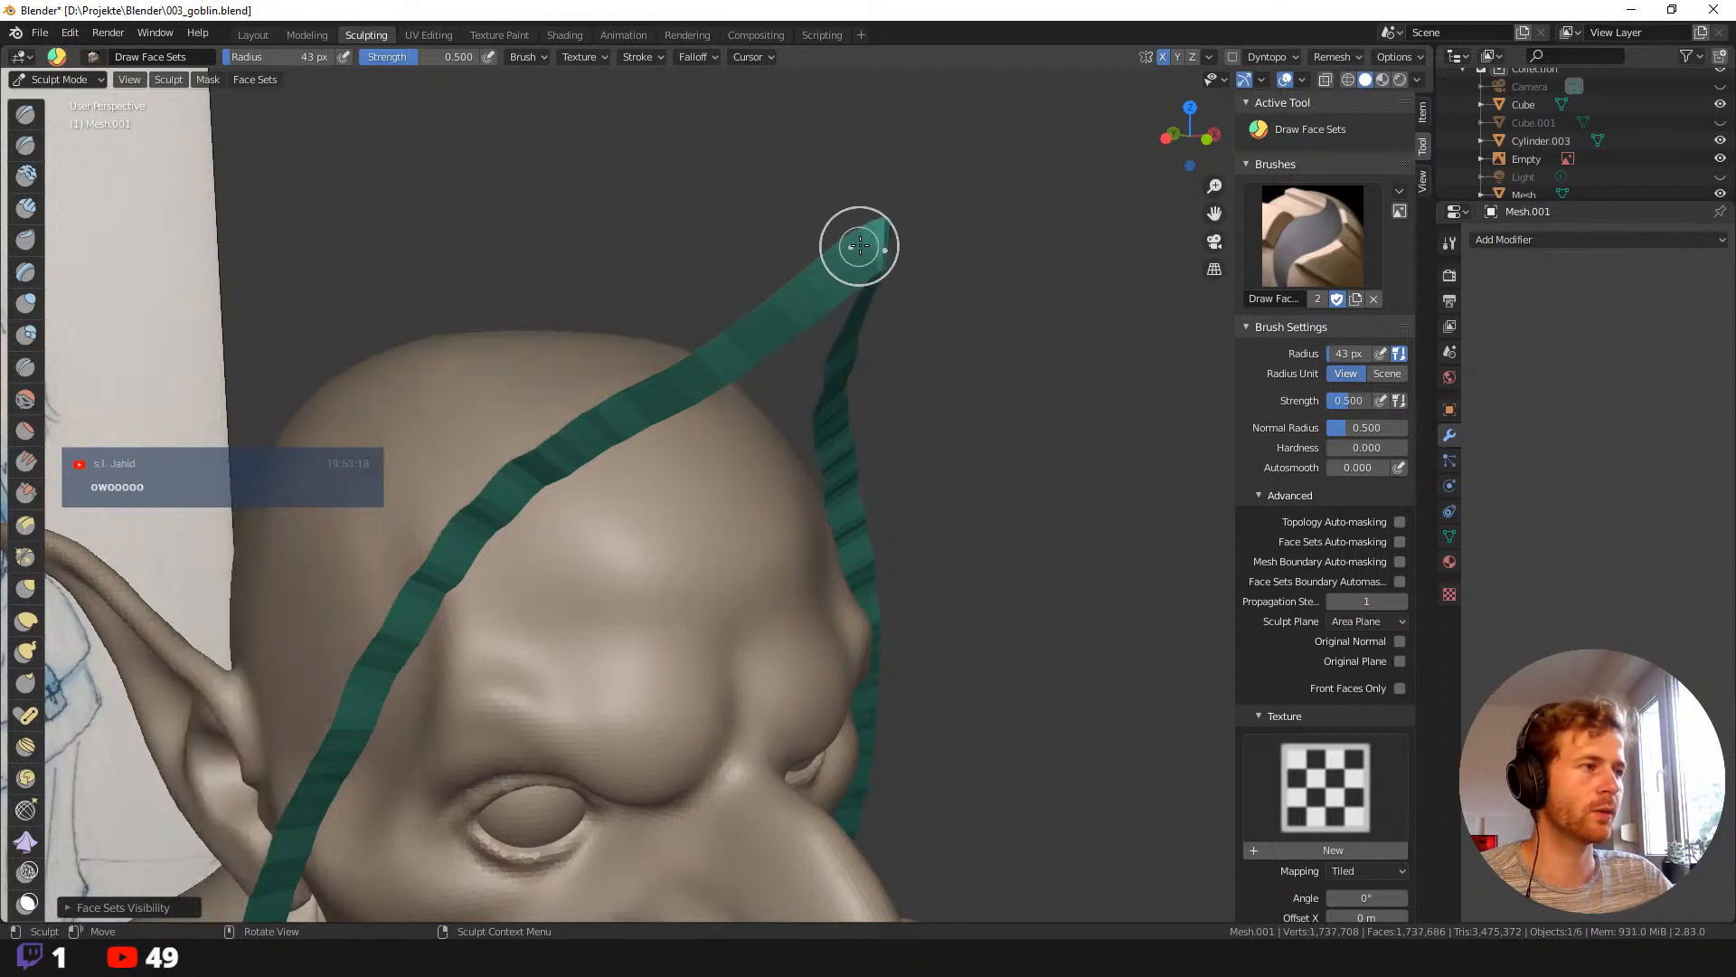
# Switch to the Clay brush with a radius of 78 px and smooth the isolated rim strip from the peak down to the chest.
pyautogui.press('b')
pyautogui.press('Escape')
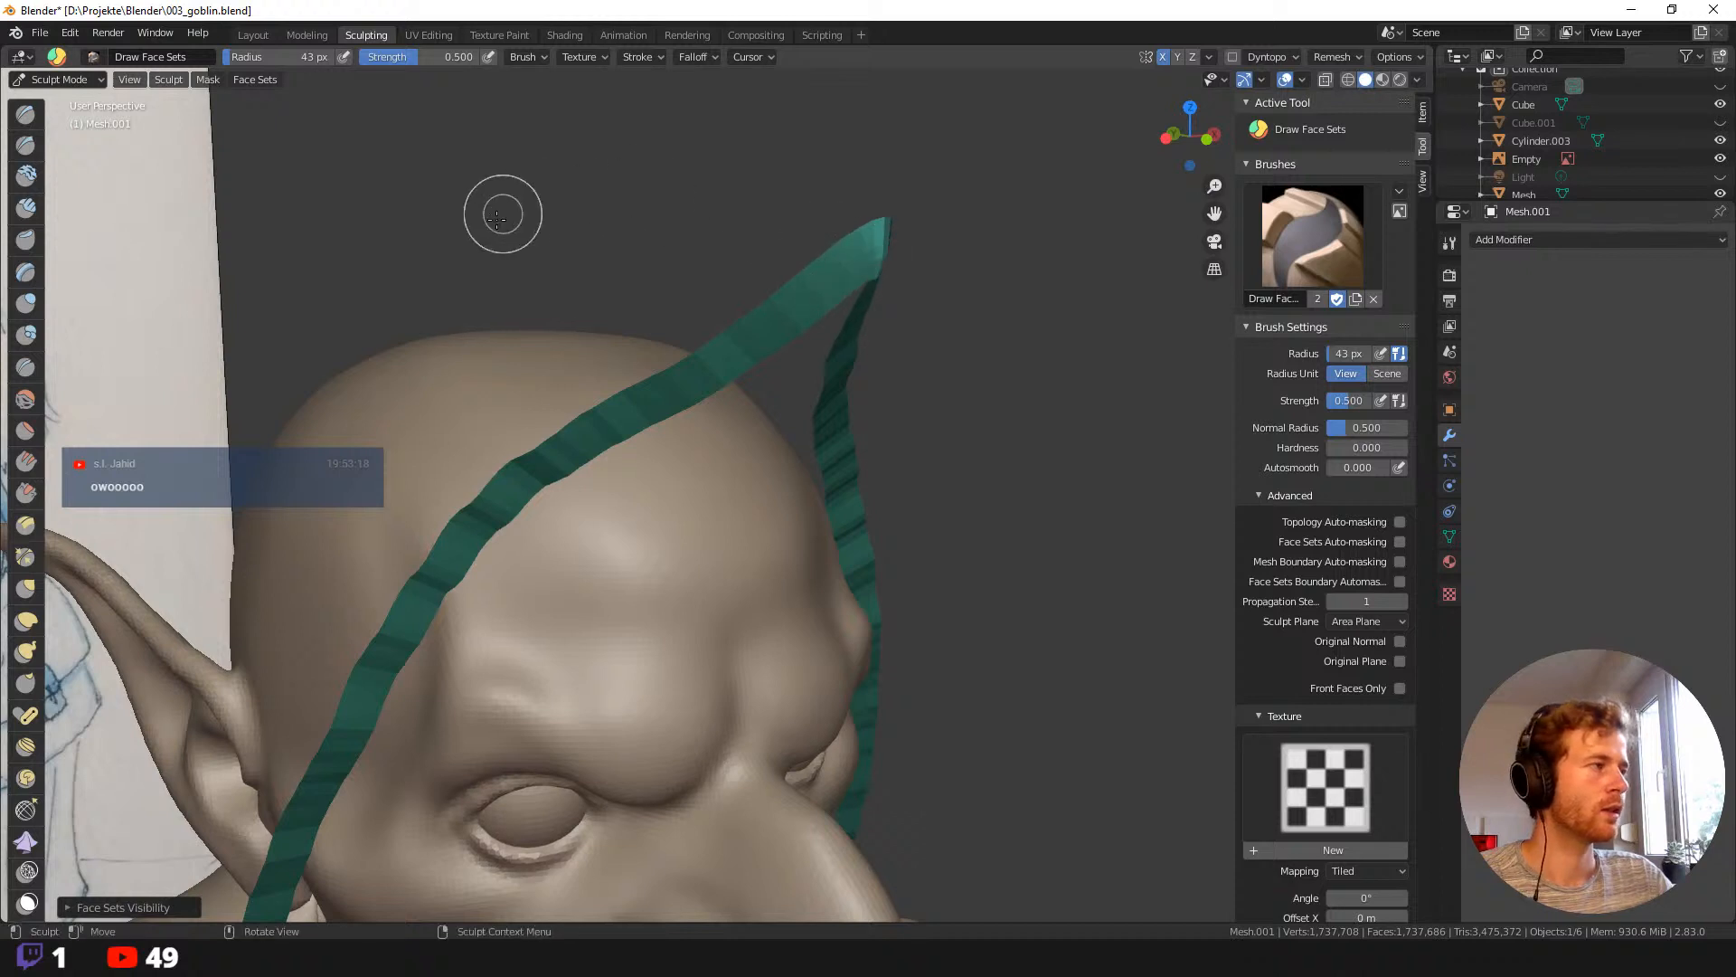
pyautogui.press('x')
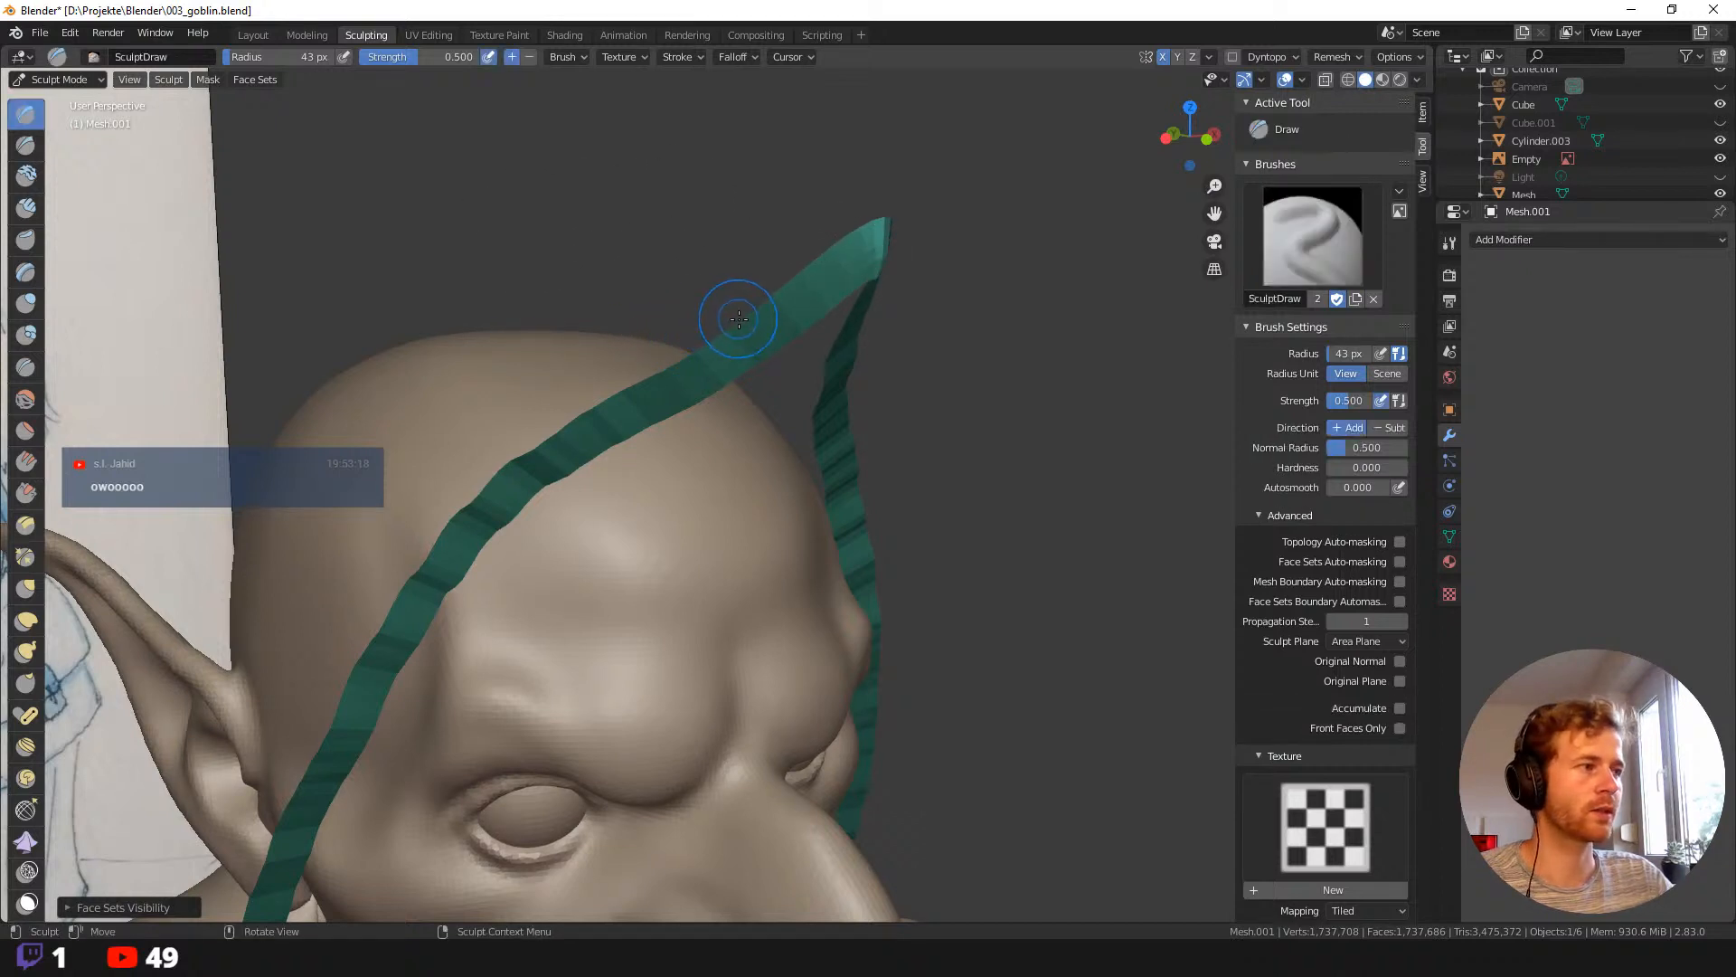
pyautogui.press('c')
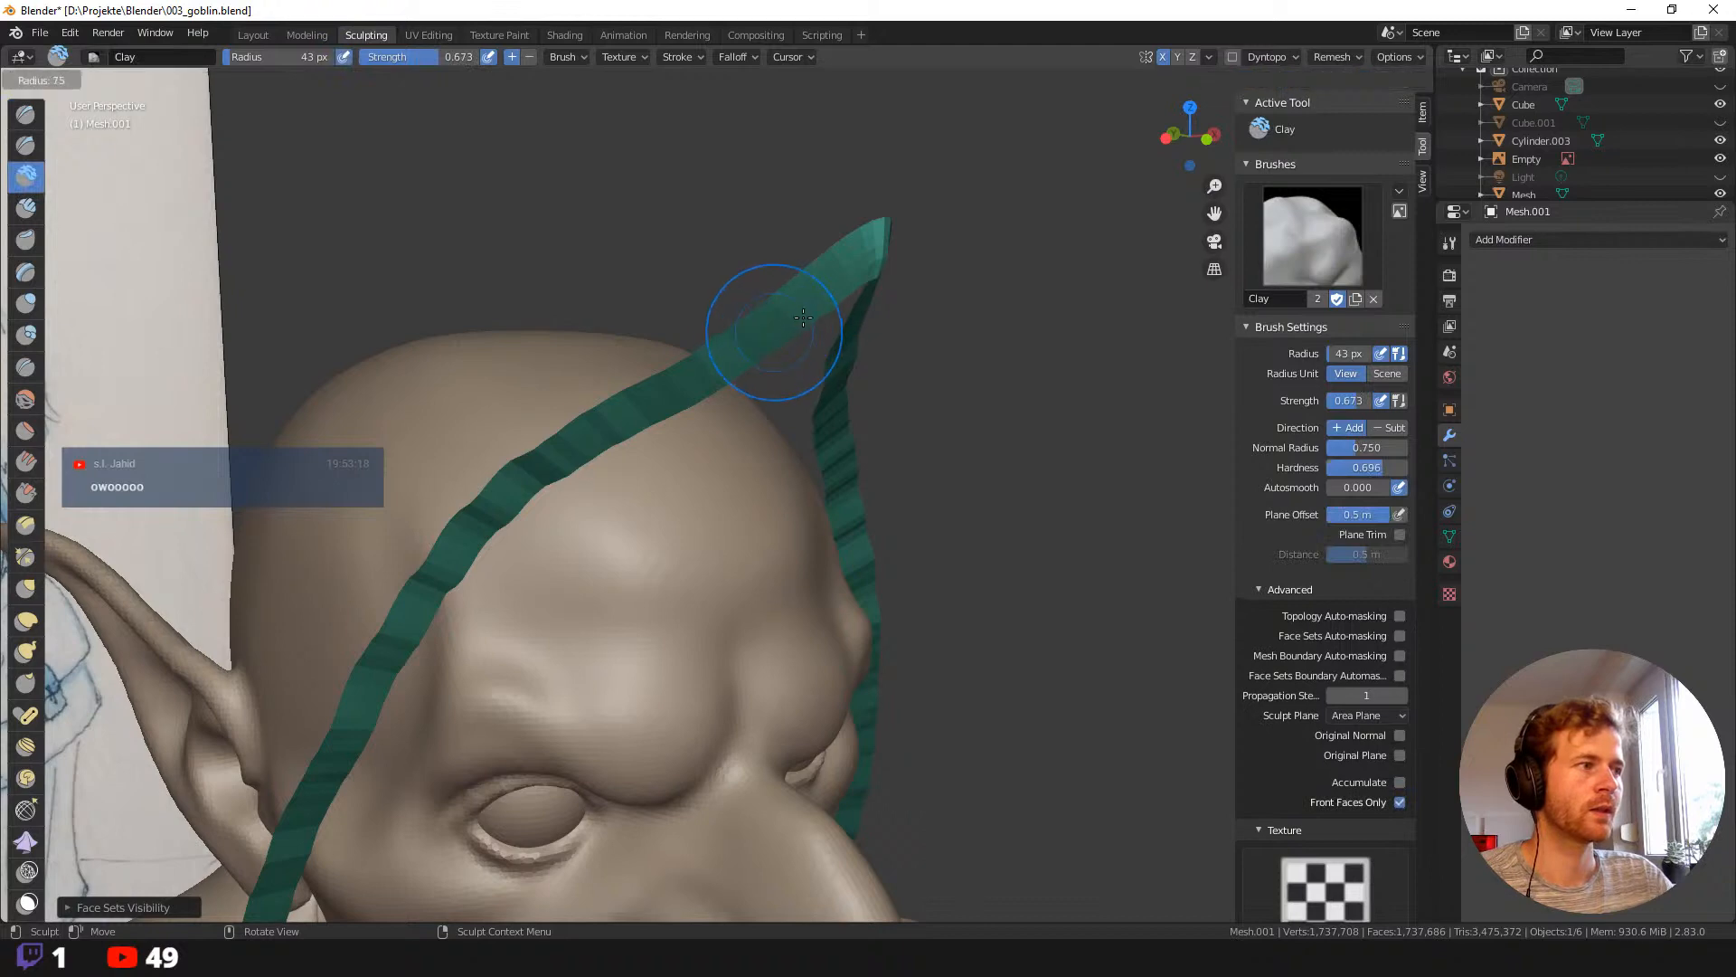
pyautogui.press('b')
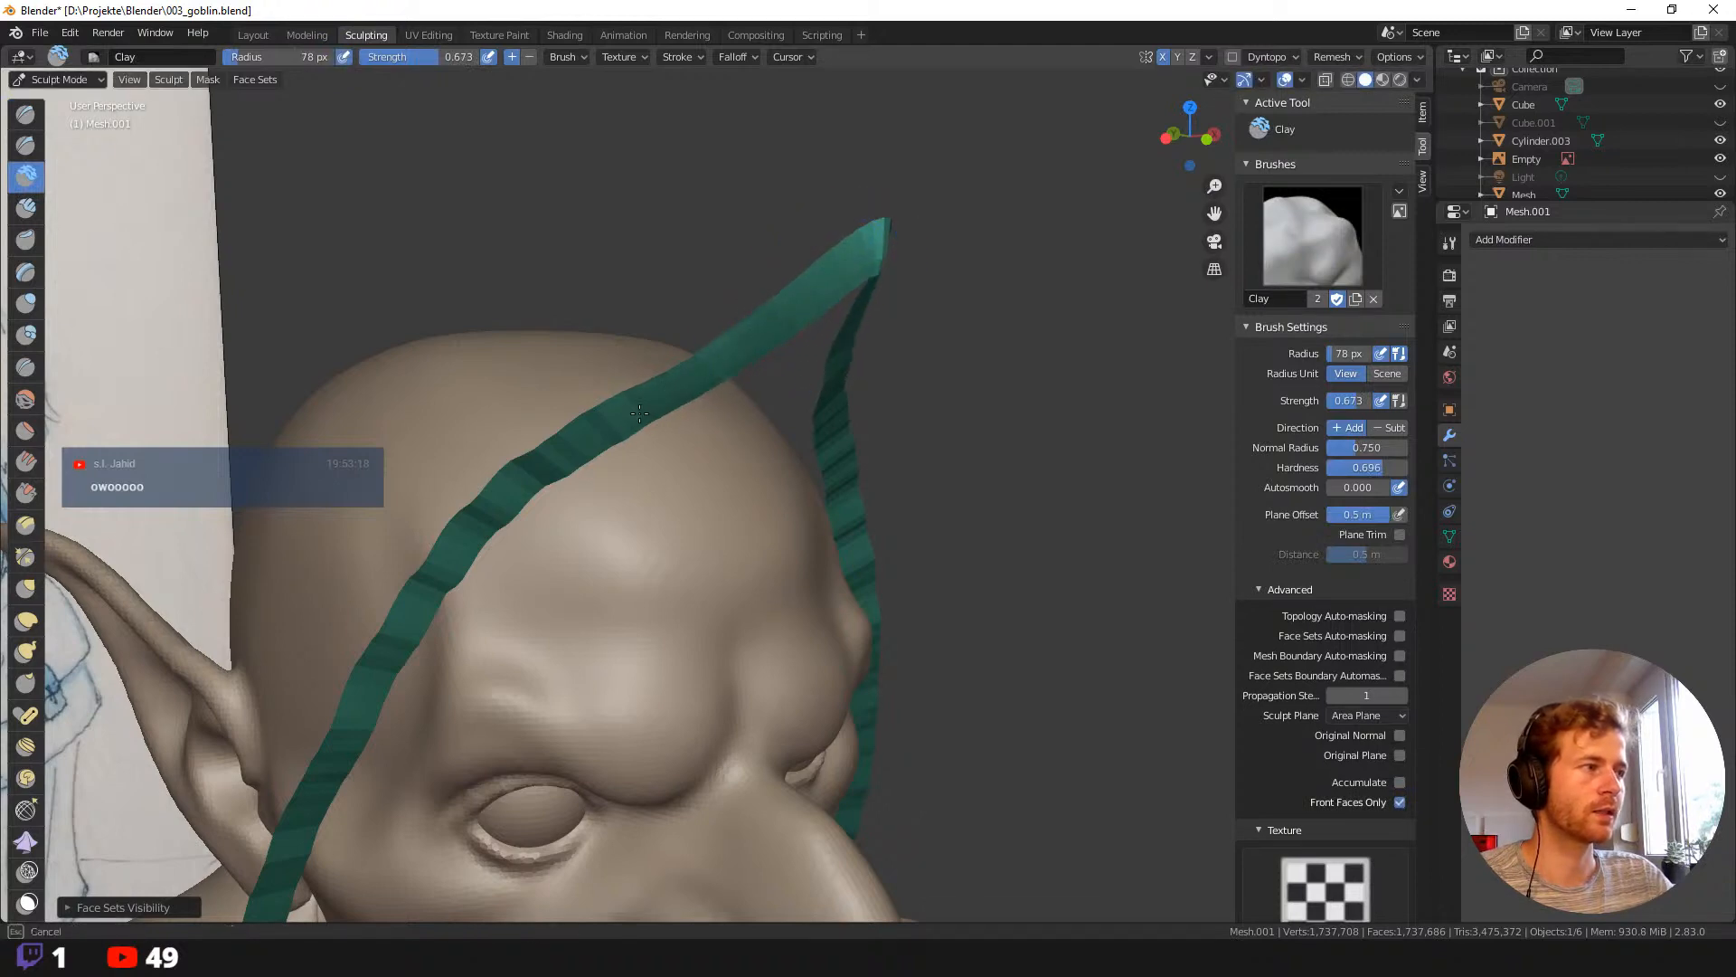
pyautogui.press('Escape')
pyautogui.moveTo(777, 794)
pyautogui.keyDown('shift'); pyautogui.mouseDown(button='middle')
pyautogui.moveTo(846, 164)
pyautogui.moveTo(926, 403)
pyautogui.moveTo(869, 441)
pyautogui.moveTo(655, 387)
pyautogui.mouseUp(button='middle'); pyautogui.keyUp('shift')
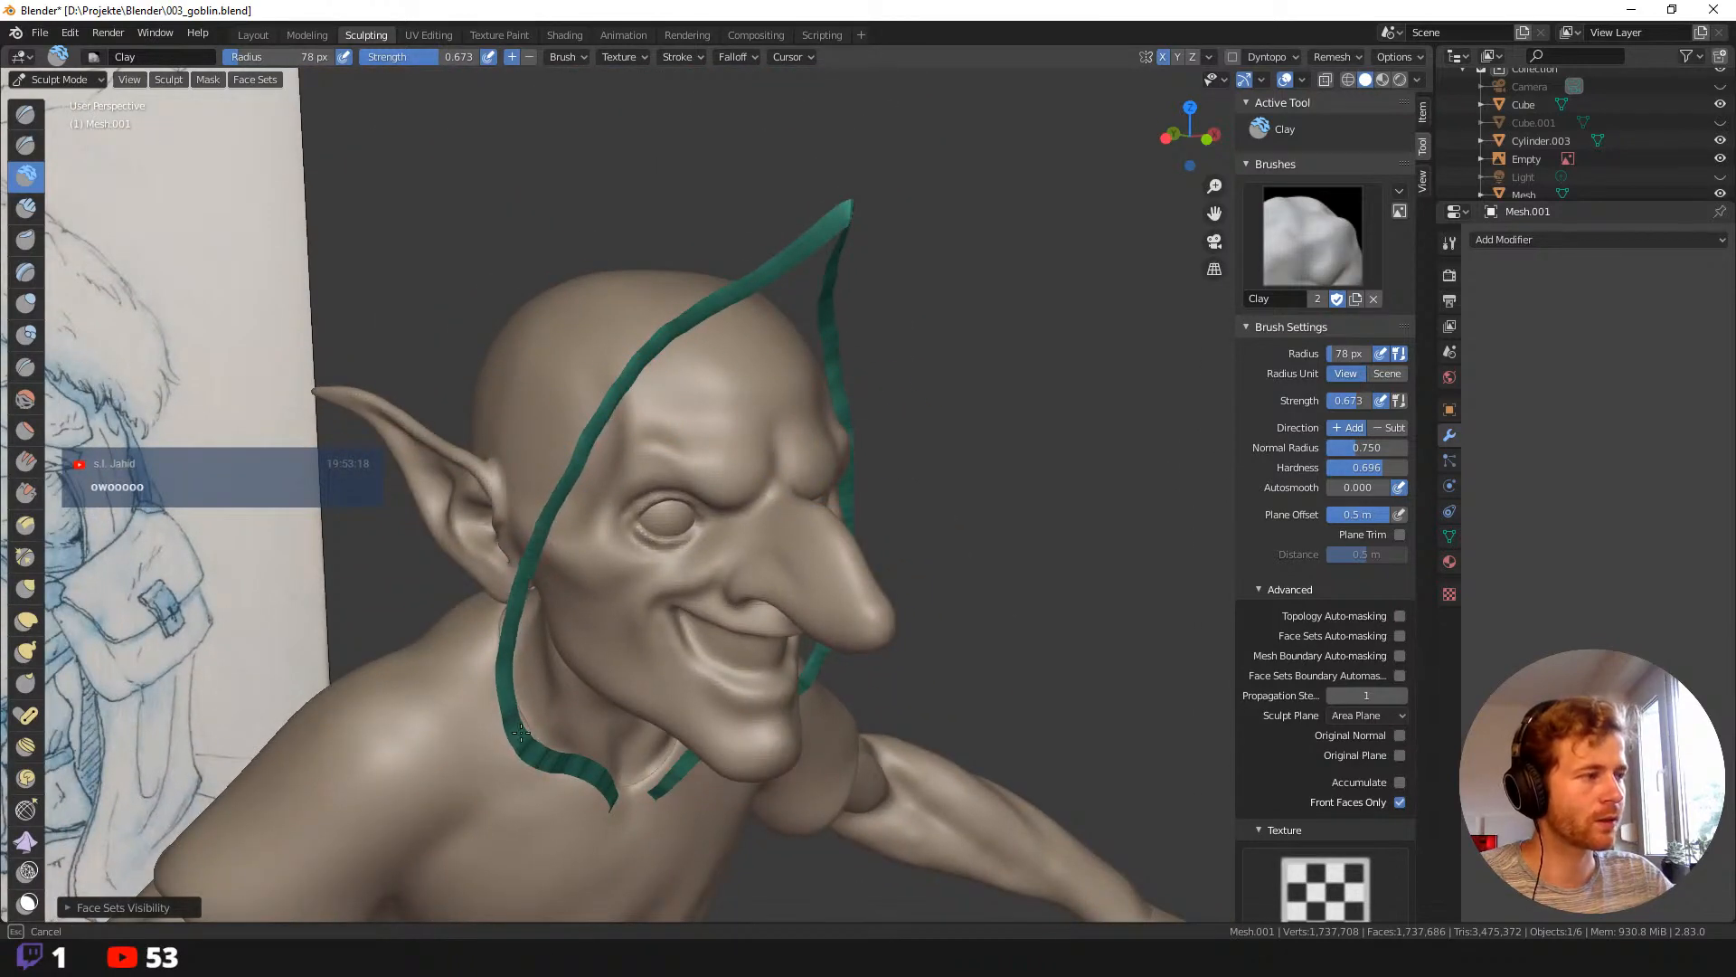
pyautogui.moveTo(627, 804)
pyautogui.mouseDown(button='middle')
pyautogui.moveTo(868, 687)
pyautogui.moveTo(975, 538)
pyautogui.mouseUp(button='middle')
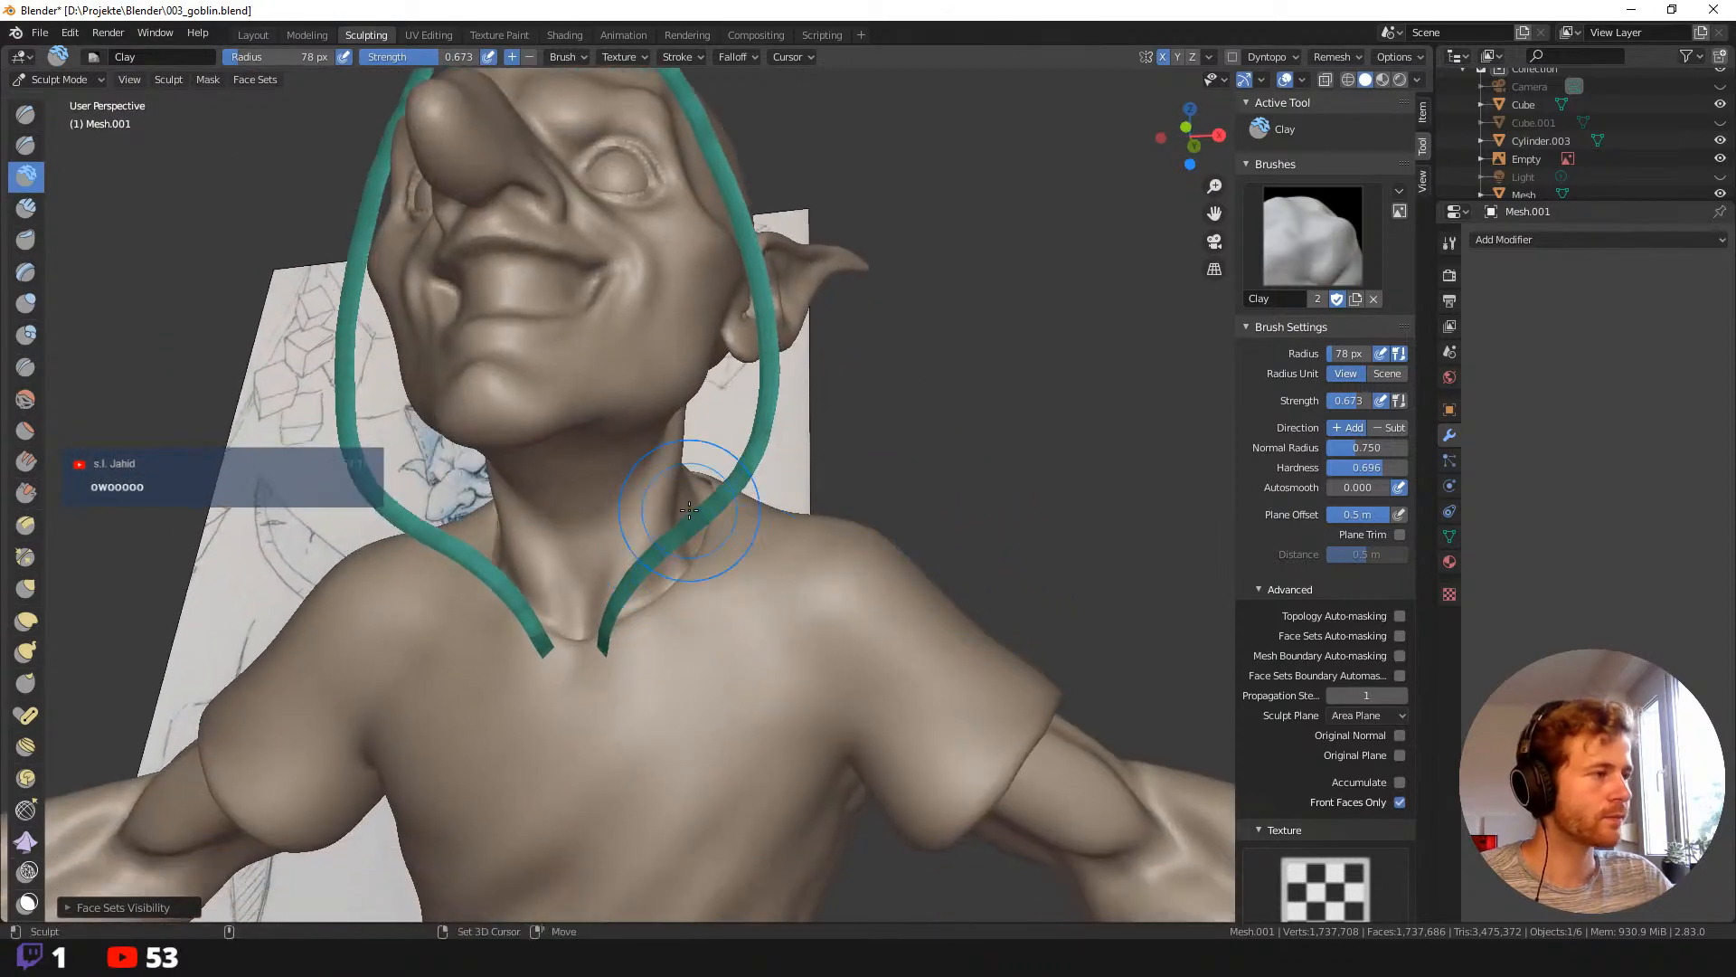
# Show only the hood's outer face set and smooth its jagged front edge from the peak down to the chest.
pyautogui.press('b')
pyautogui.press('Escape')
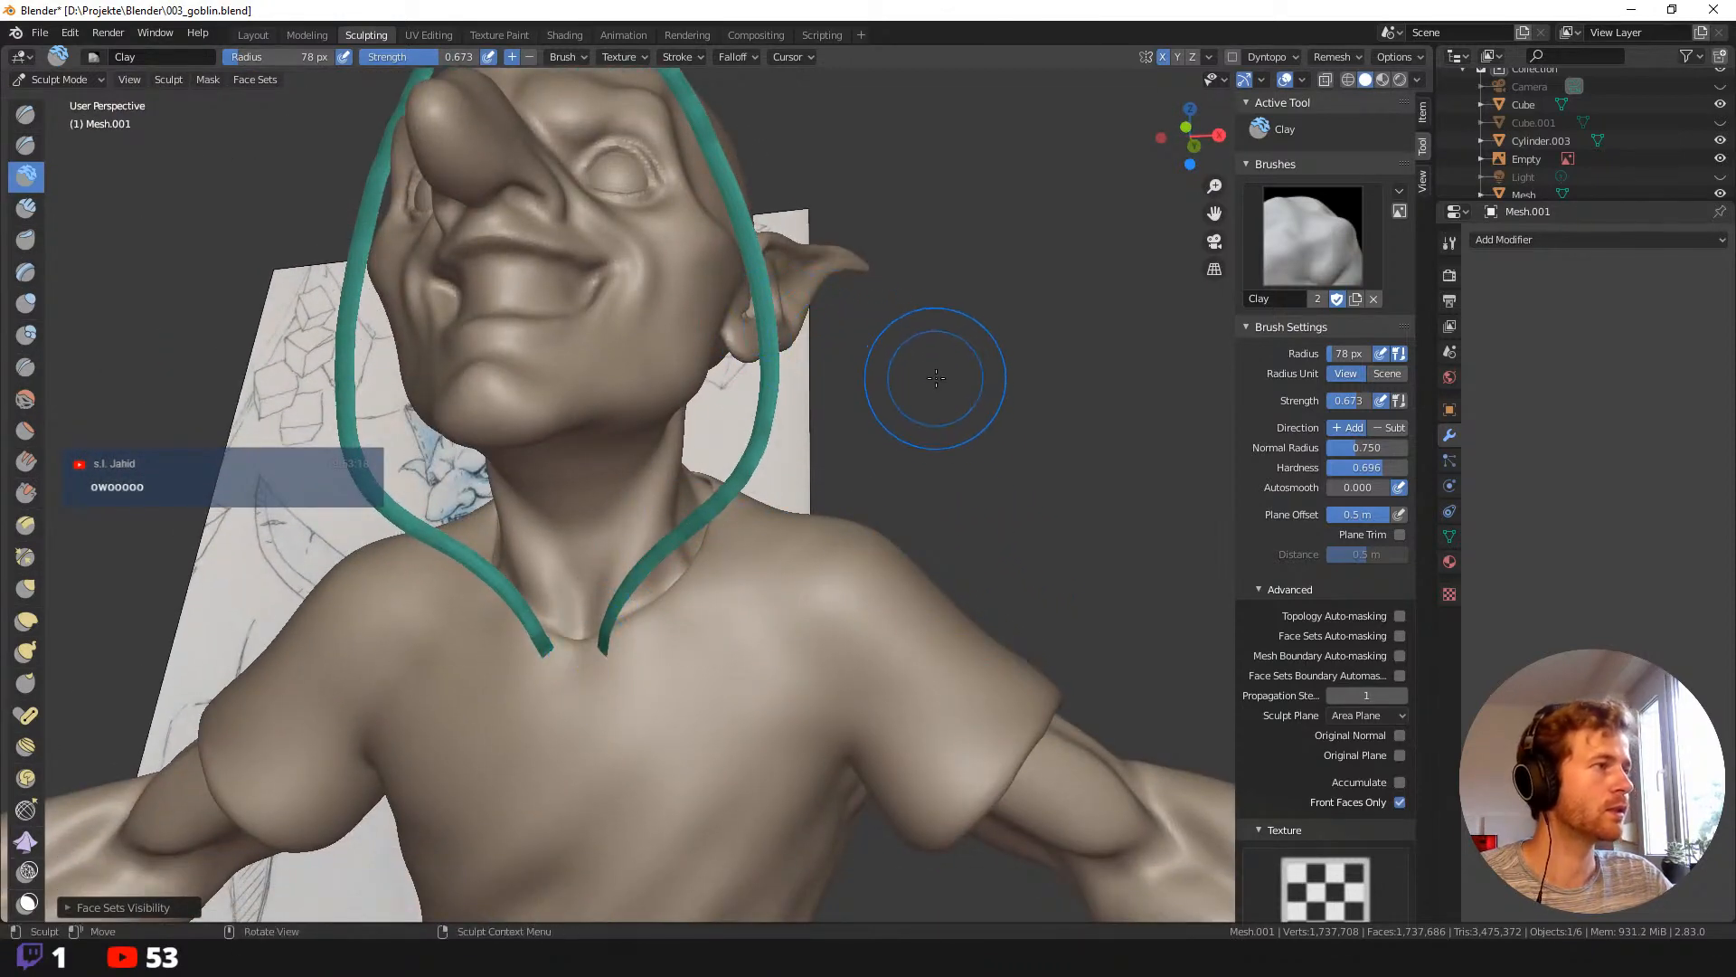
pyautogui.moveTo(935, 372)
pyautogui.mouseDown(button='middle')
pyautogui.moveTo(664, 407)
pyautogui.moveTo(678, 346)
pyautogui.moveTo(877, 413)
pyautogui.moveTo(747, 376)
pyautogui.moveTo(711, 385)
pyautogui.moveTo(709, 353)
pyautogui.mouseUp(button='middle')
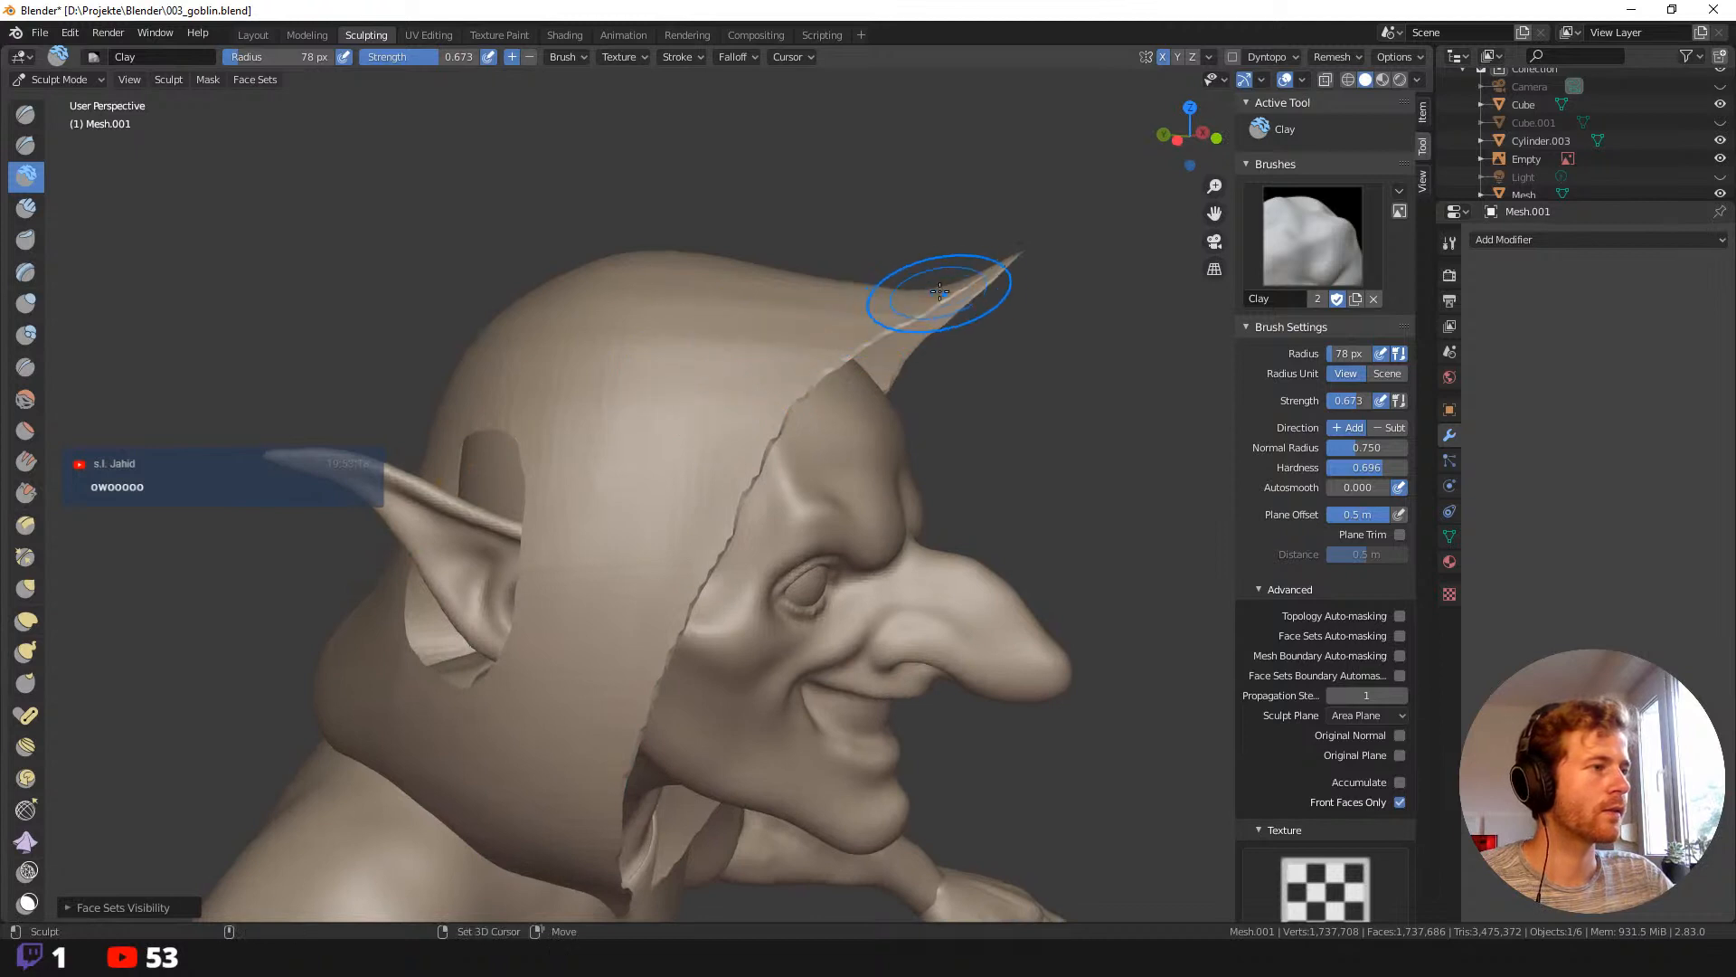
pyautogui.press('b')
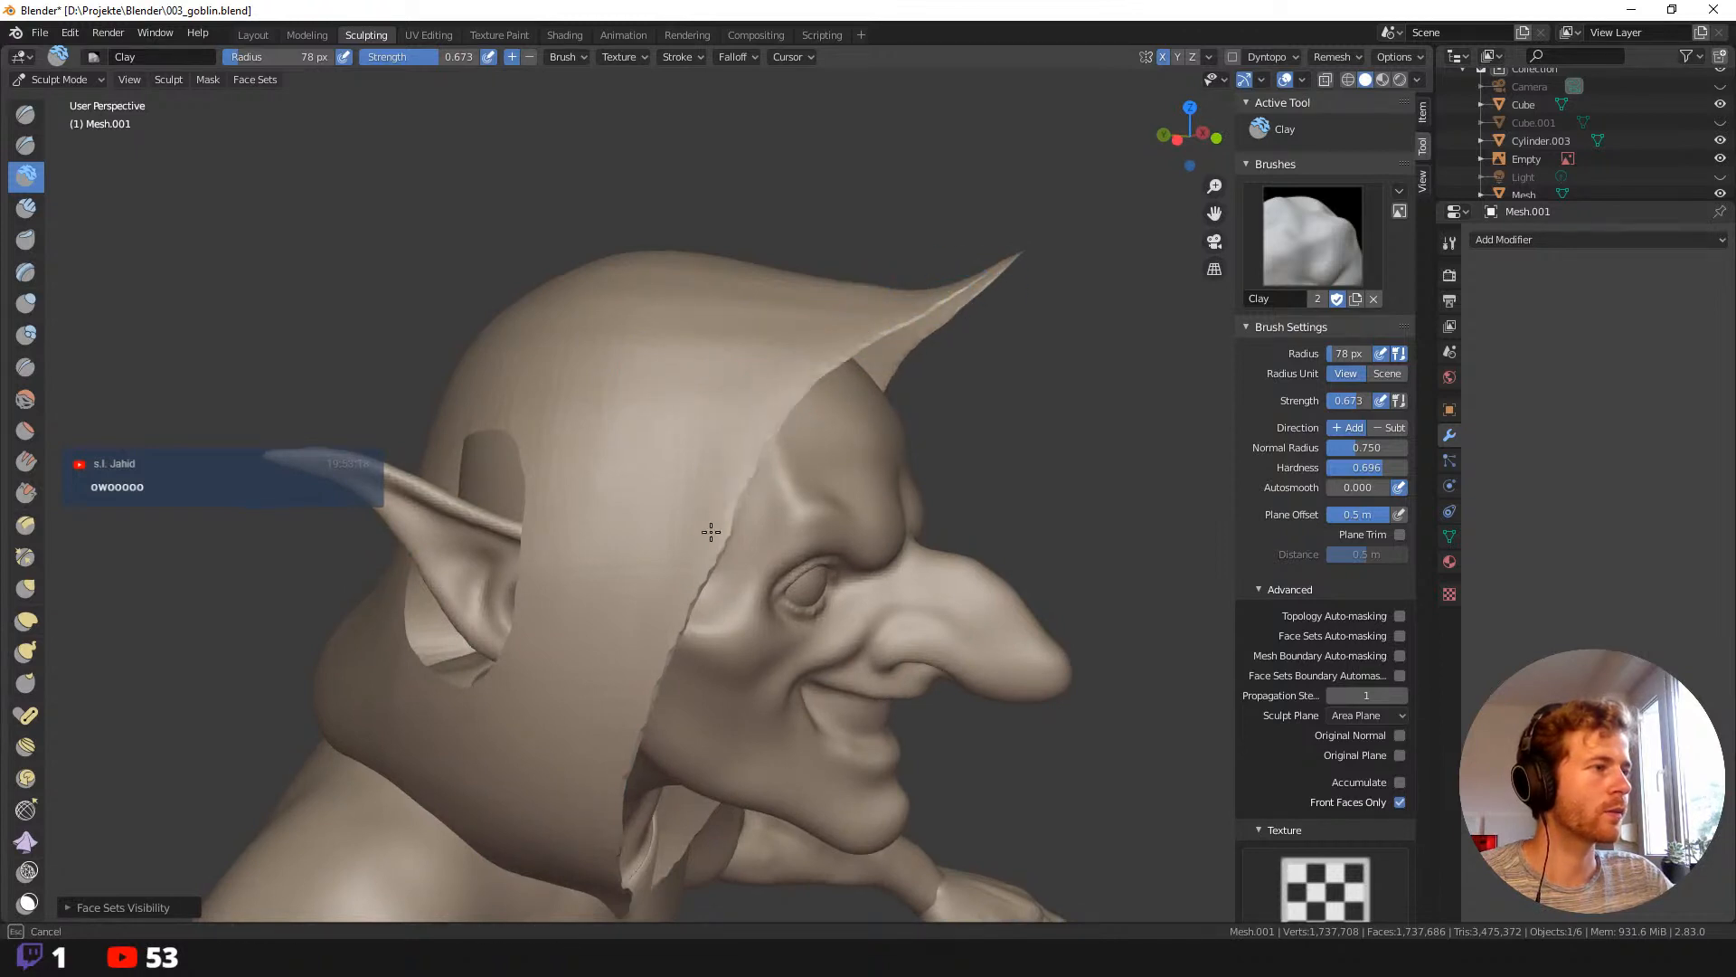
pyautogui.keyDown('shift'); pyautogui.moveTo(613, 841); pyautogui.dragTo(457, 276, button='middle'); pyautogui.keyUp('shift')
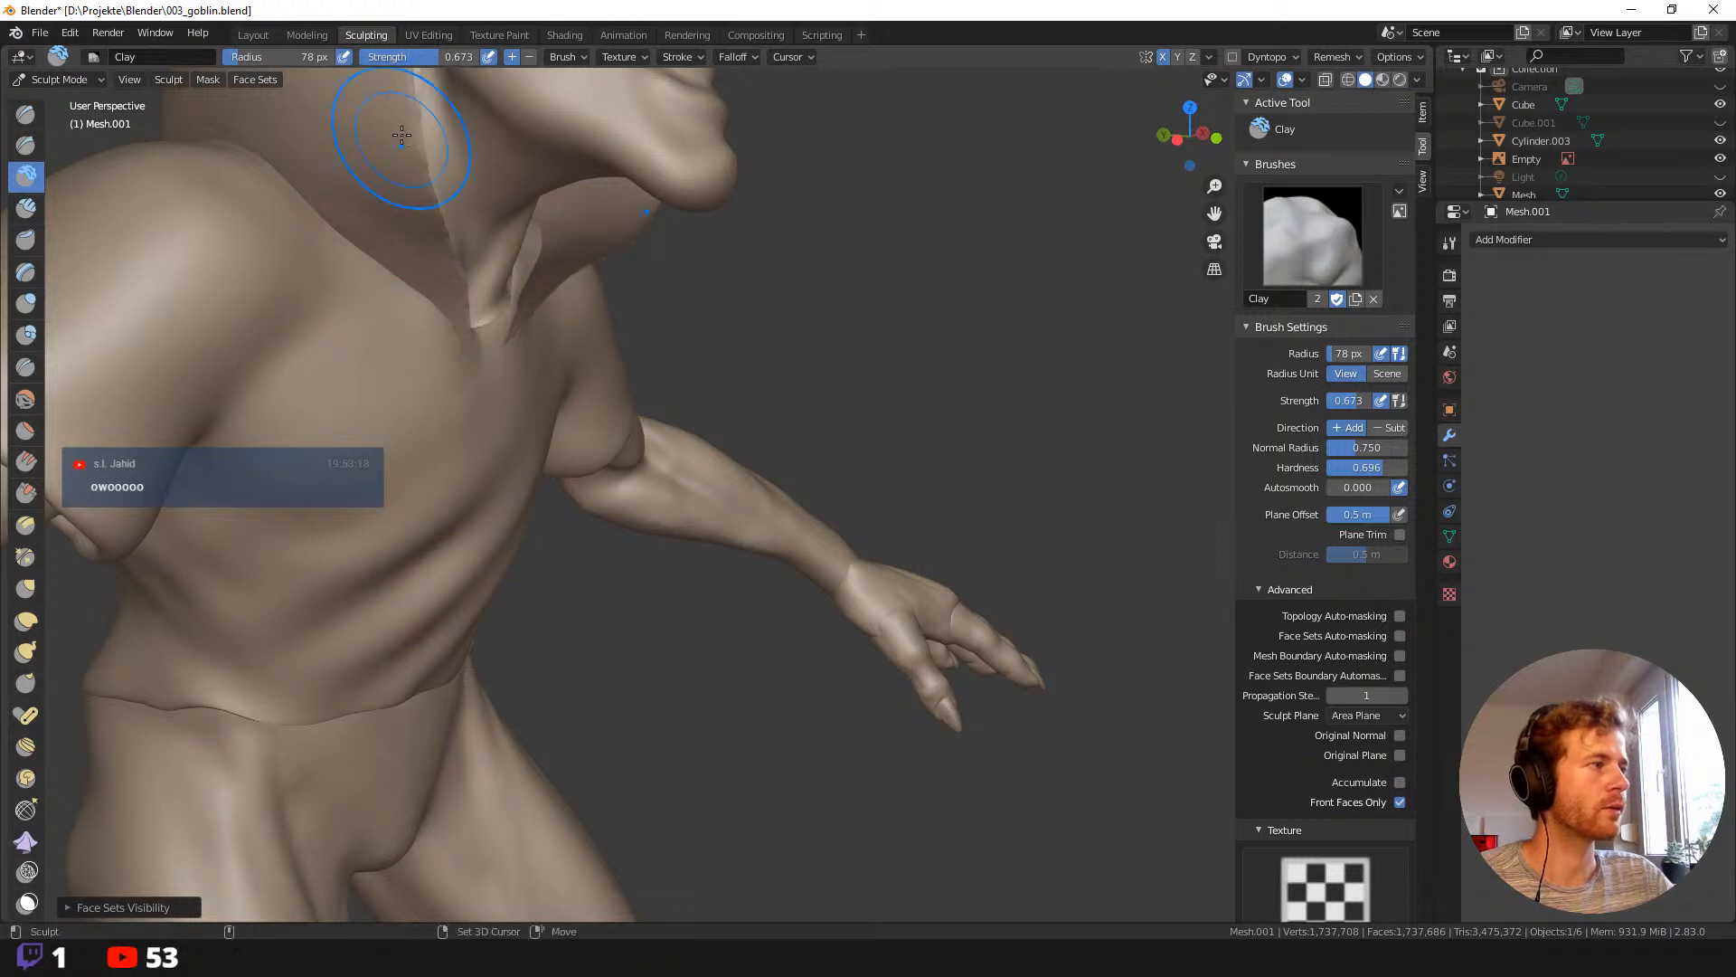
pyautogui.keyDown('shift'); pyautogui.moveTo(401, 135); pyautogui.dragTo(555, 341, button='middle'); pyautogui.keyUp('shift')
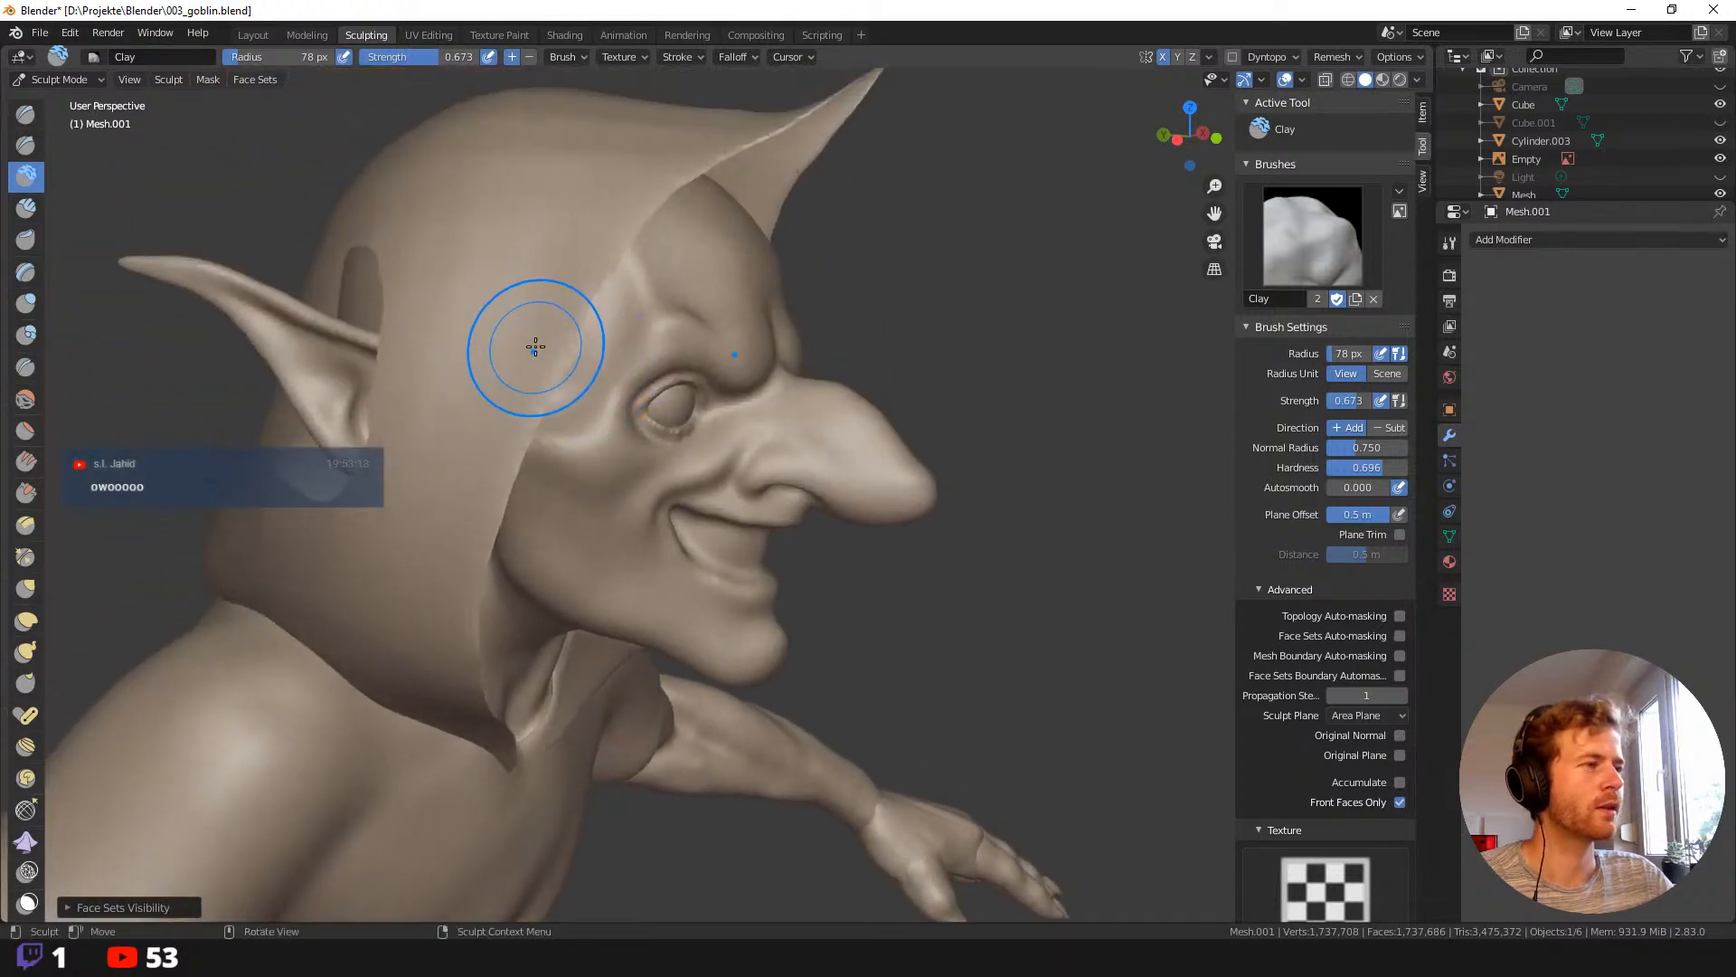
# Show all of the hood's face sets again, turn off the face set overlay and check the rim and ear opening.
pyautogui.hotkey('shift', 'h')
pyautogui.moveTo(547, 310)
pyautogui.mouseDown(button='middle')
pyautogui.moveTo(833, 318)
pyautogui.moveTo(778, 298)
pyautogui.mouseUp(button='middle')
pyautogui.click(1303, 80)
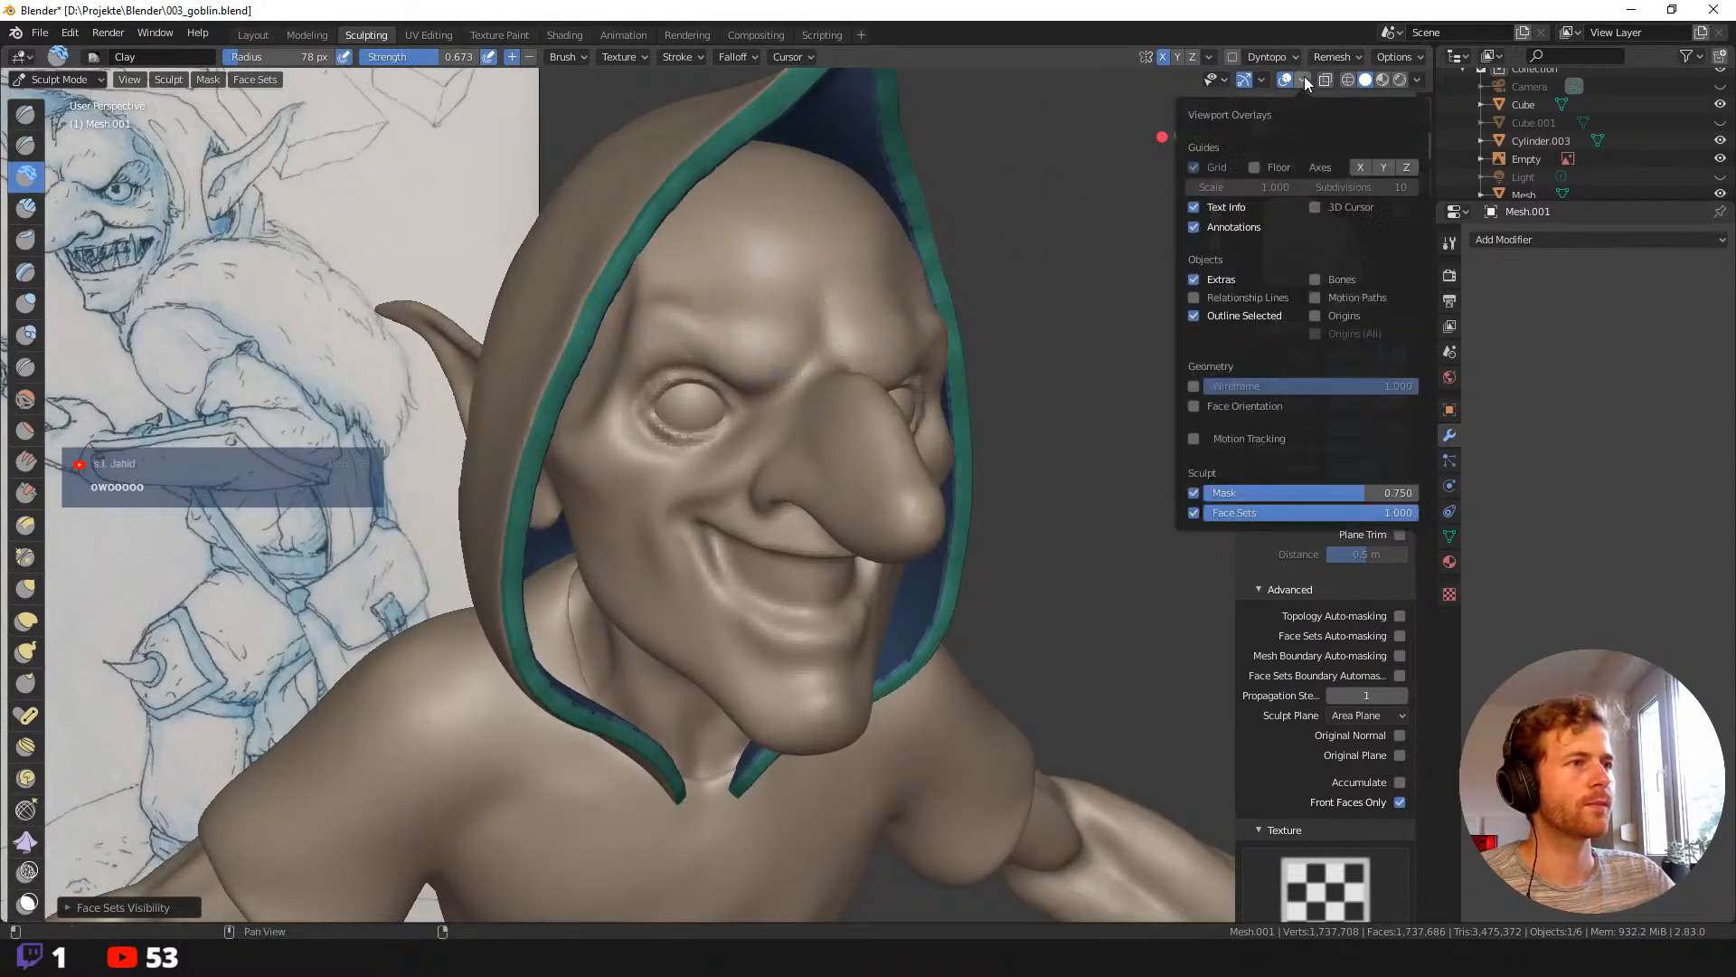
pyautogui.click(1193, 513)
pyautogui.moveTo(1007, 290)
pyautogui.mouseDown(button='middle')
pyautogui.moveTo(1027, 290)
pyautogui.moveTo(979, 283)
pyautogui.mouseUp(button='middle')
pyautogui.scroll(4, 979, 283)
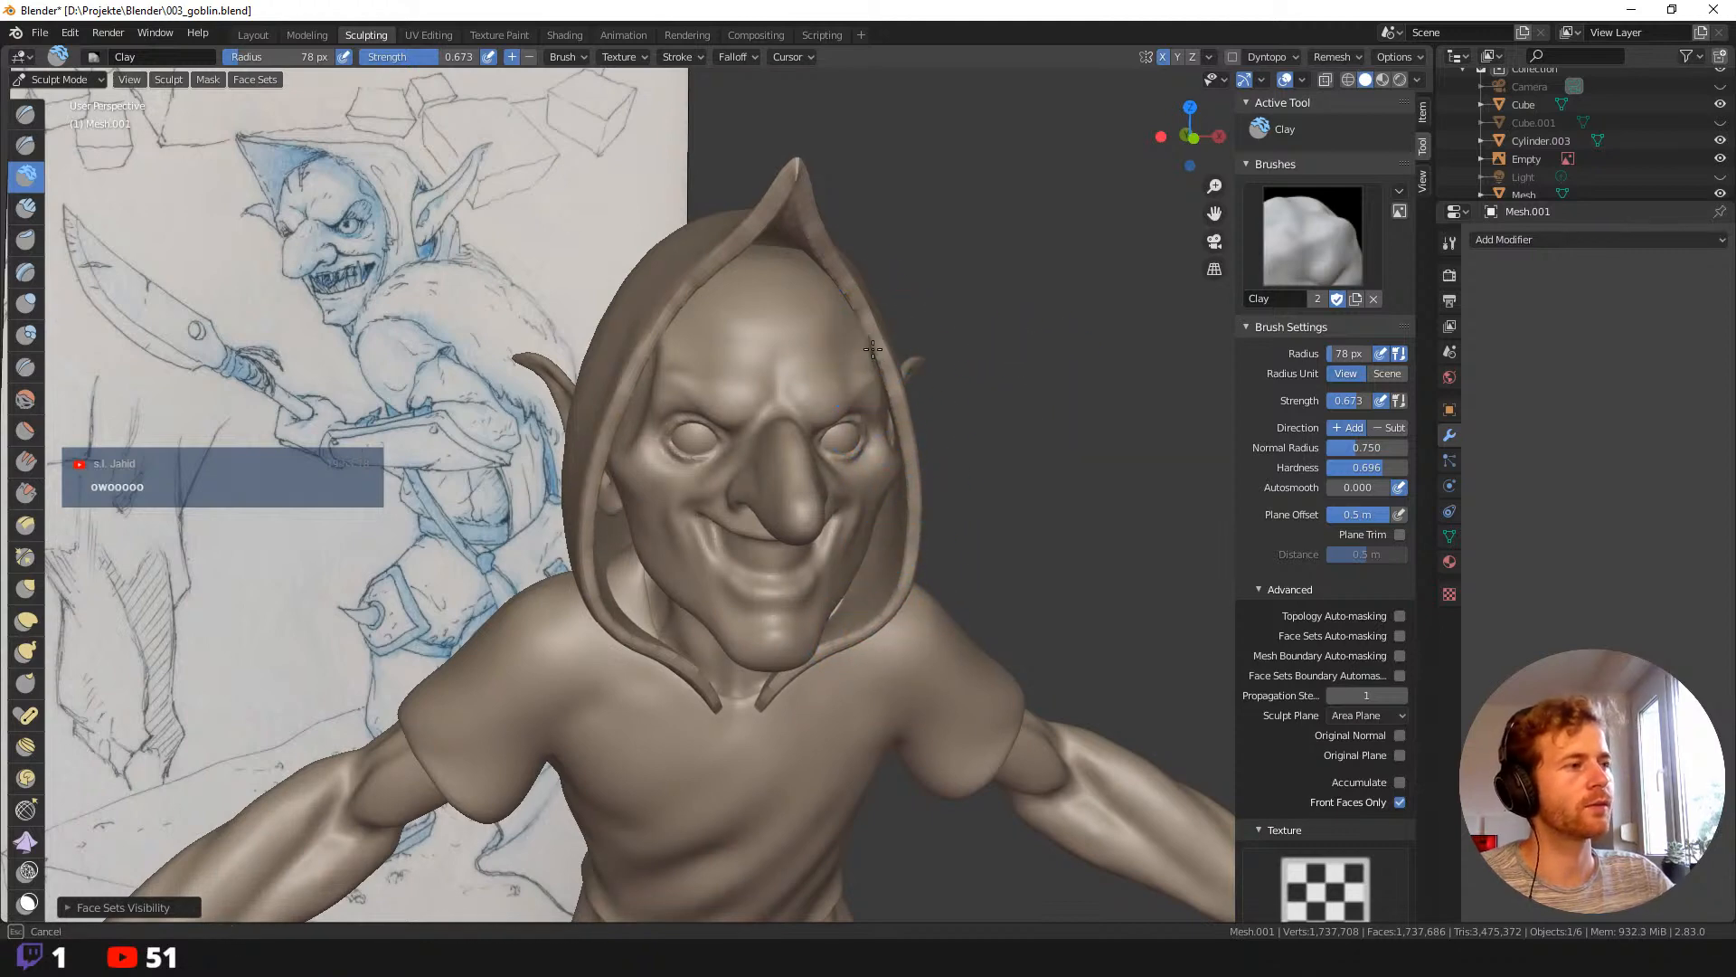
pyautogui.moveTo(800, 181)
pyautogui.mouseDown(button='middle')
pyautogui.moveTo(744, 240)
pyautogui.moveTo(723, 226)
pyautogui.moveTo(739, 274)
pyautogui.moveTo(869, 258)
pyautogui.mouseUp(button='middle')
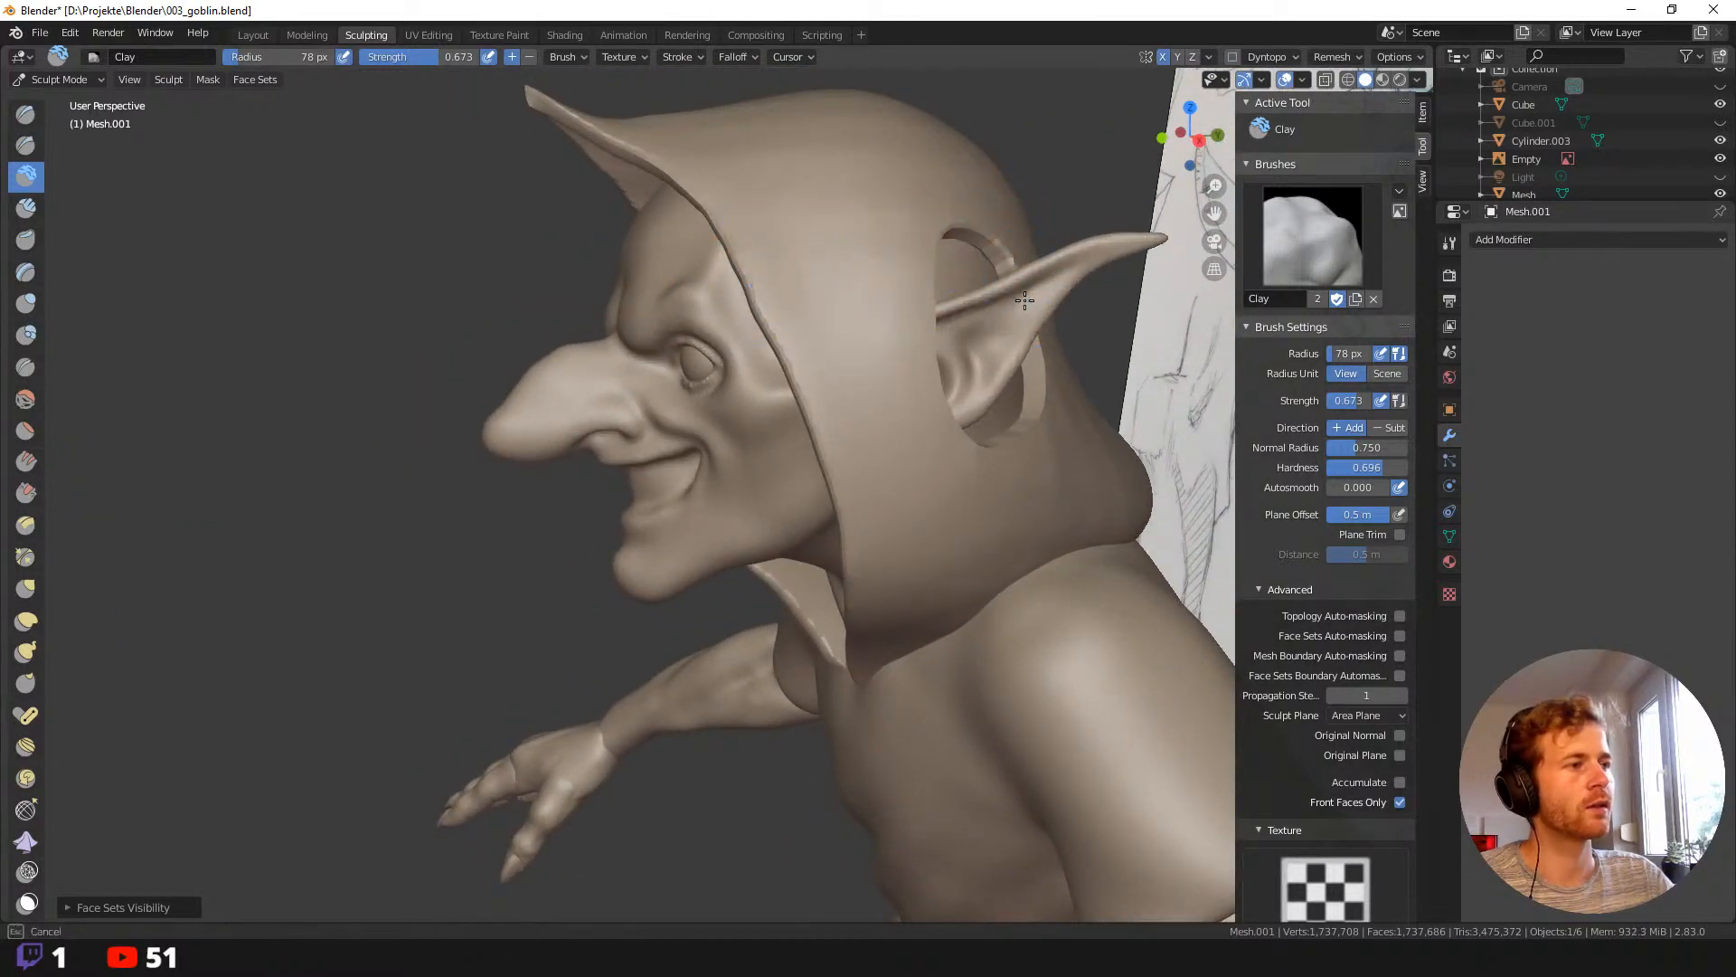
pyautogui.moveTo(1009, 437); pyautogui.dragTo(892, 462, button='middle')
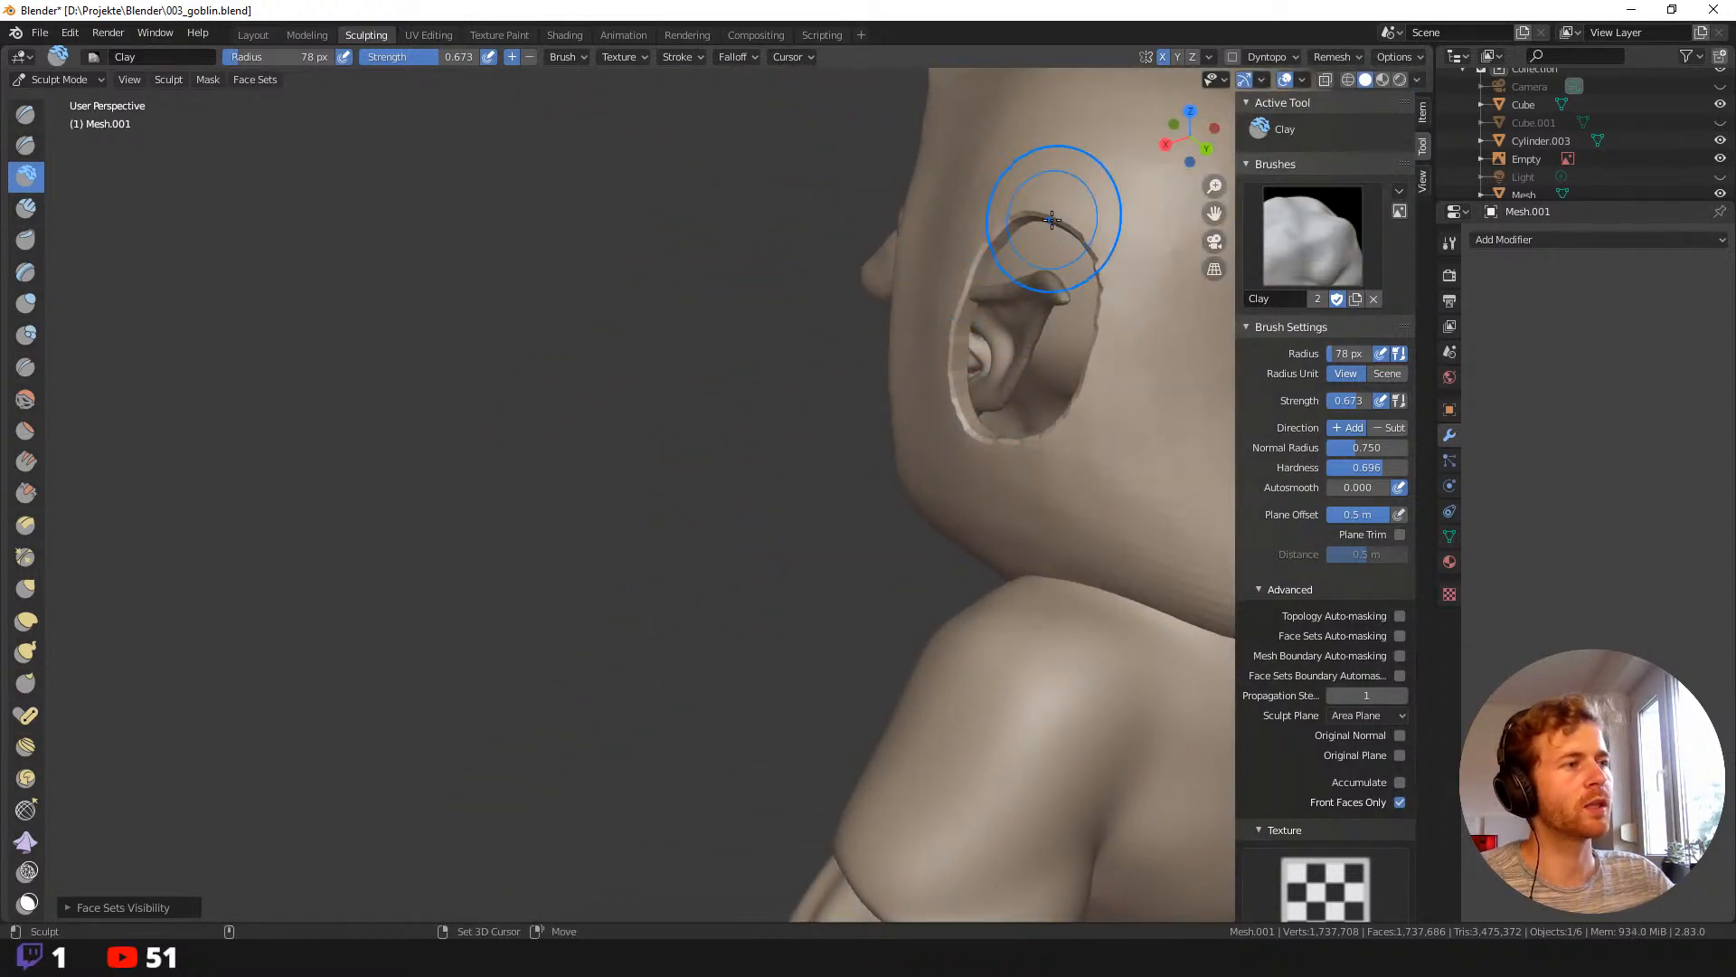
# Examine the hood's ear opening, front rim and overall silhouette against the reference drawing.
pyautogui.moveTo(1049, 217); pyautogui.dragTo(989, 251, button='middle')
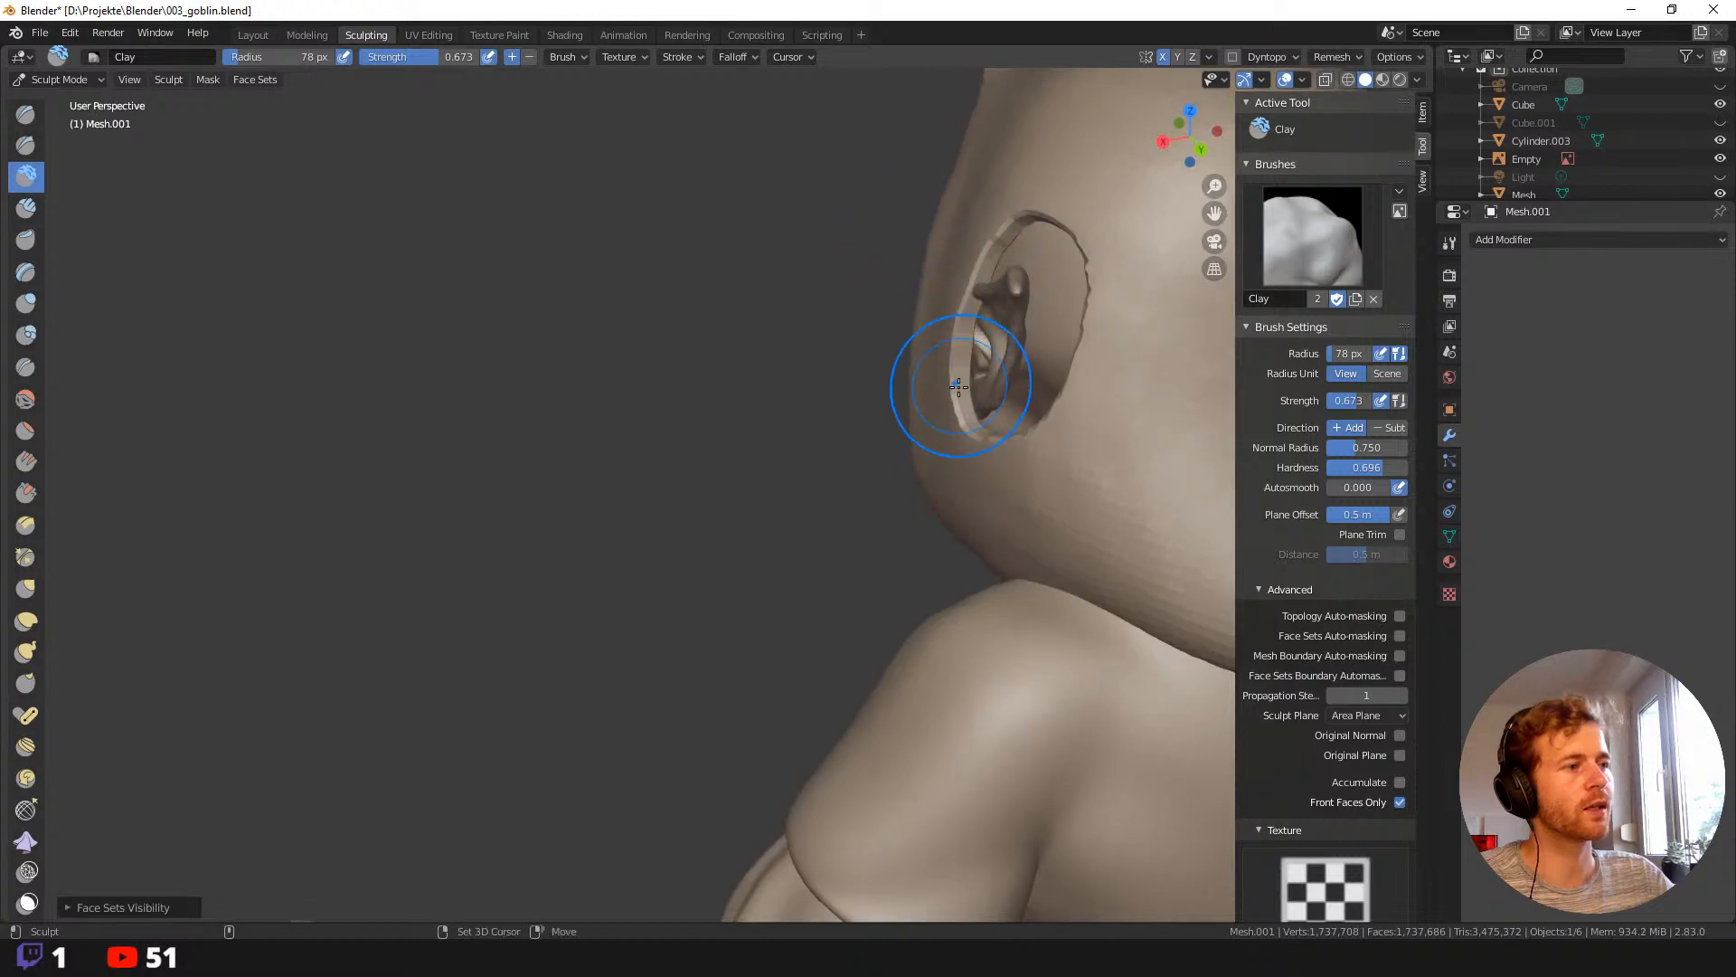
pyautogui.moveTo(1035, 452); pyautogui.dragTo(1063, 425, button='middle')
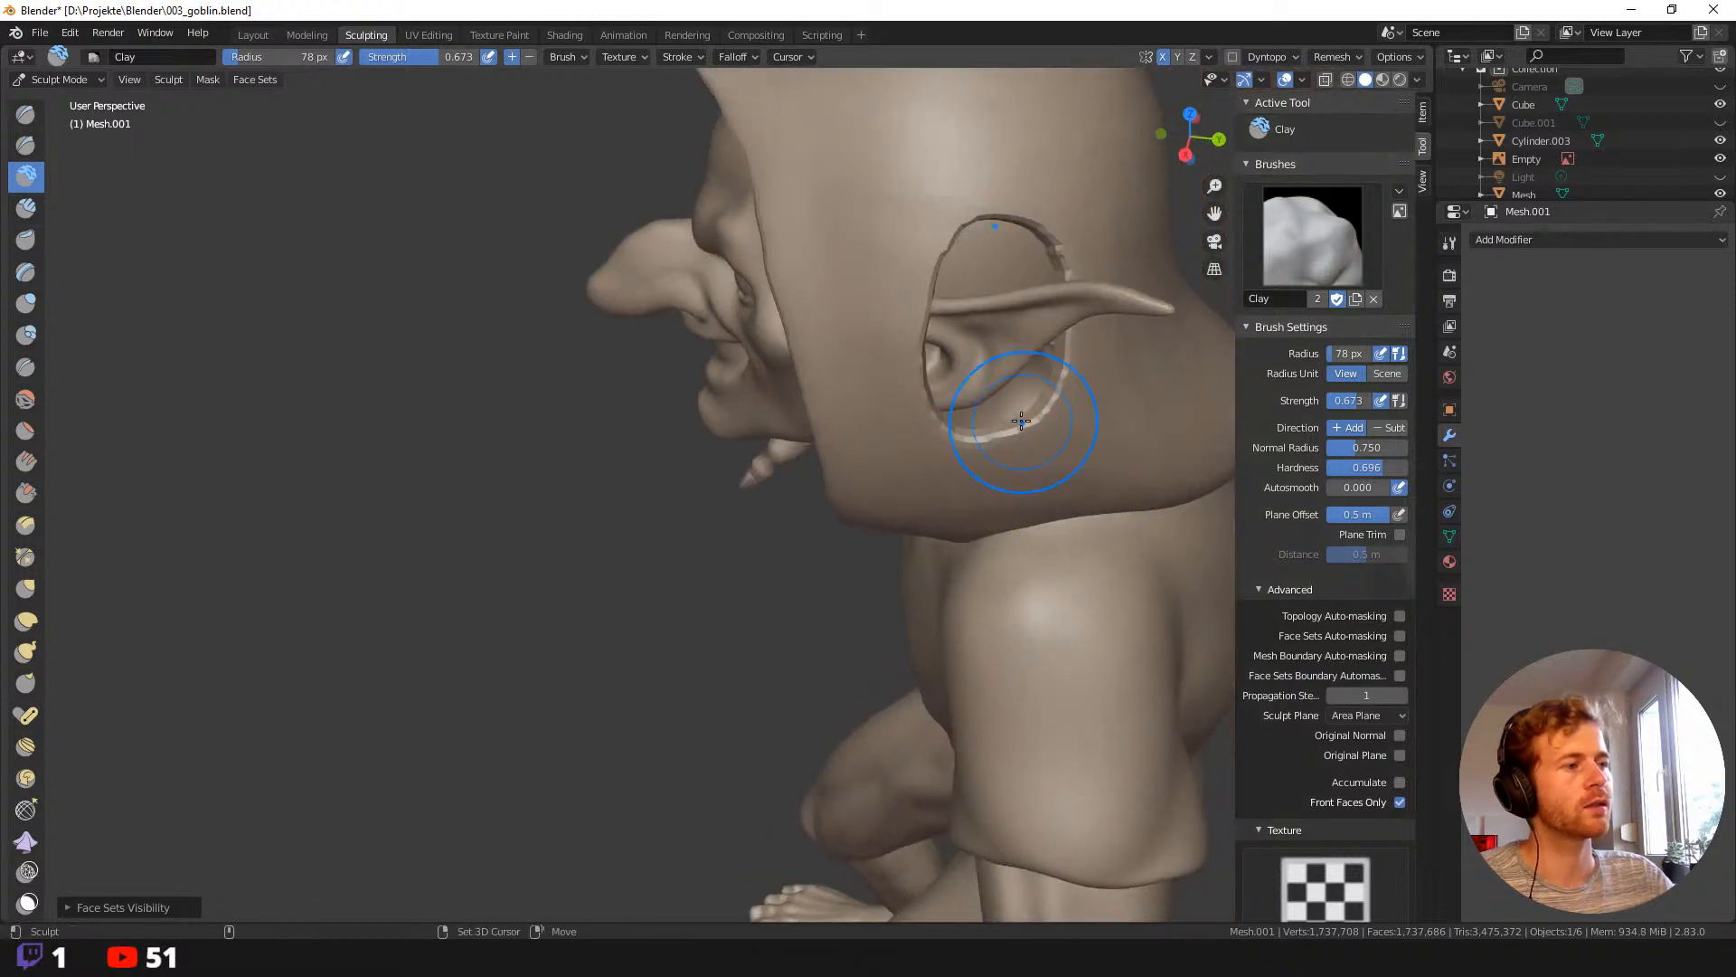
pyautogui.scroll(-4, 1033, 340)
pyautogui.moveTo(962, 272); pyautogui.dragTo(1016, 299, button='middle')
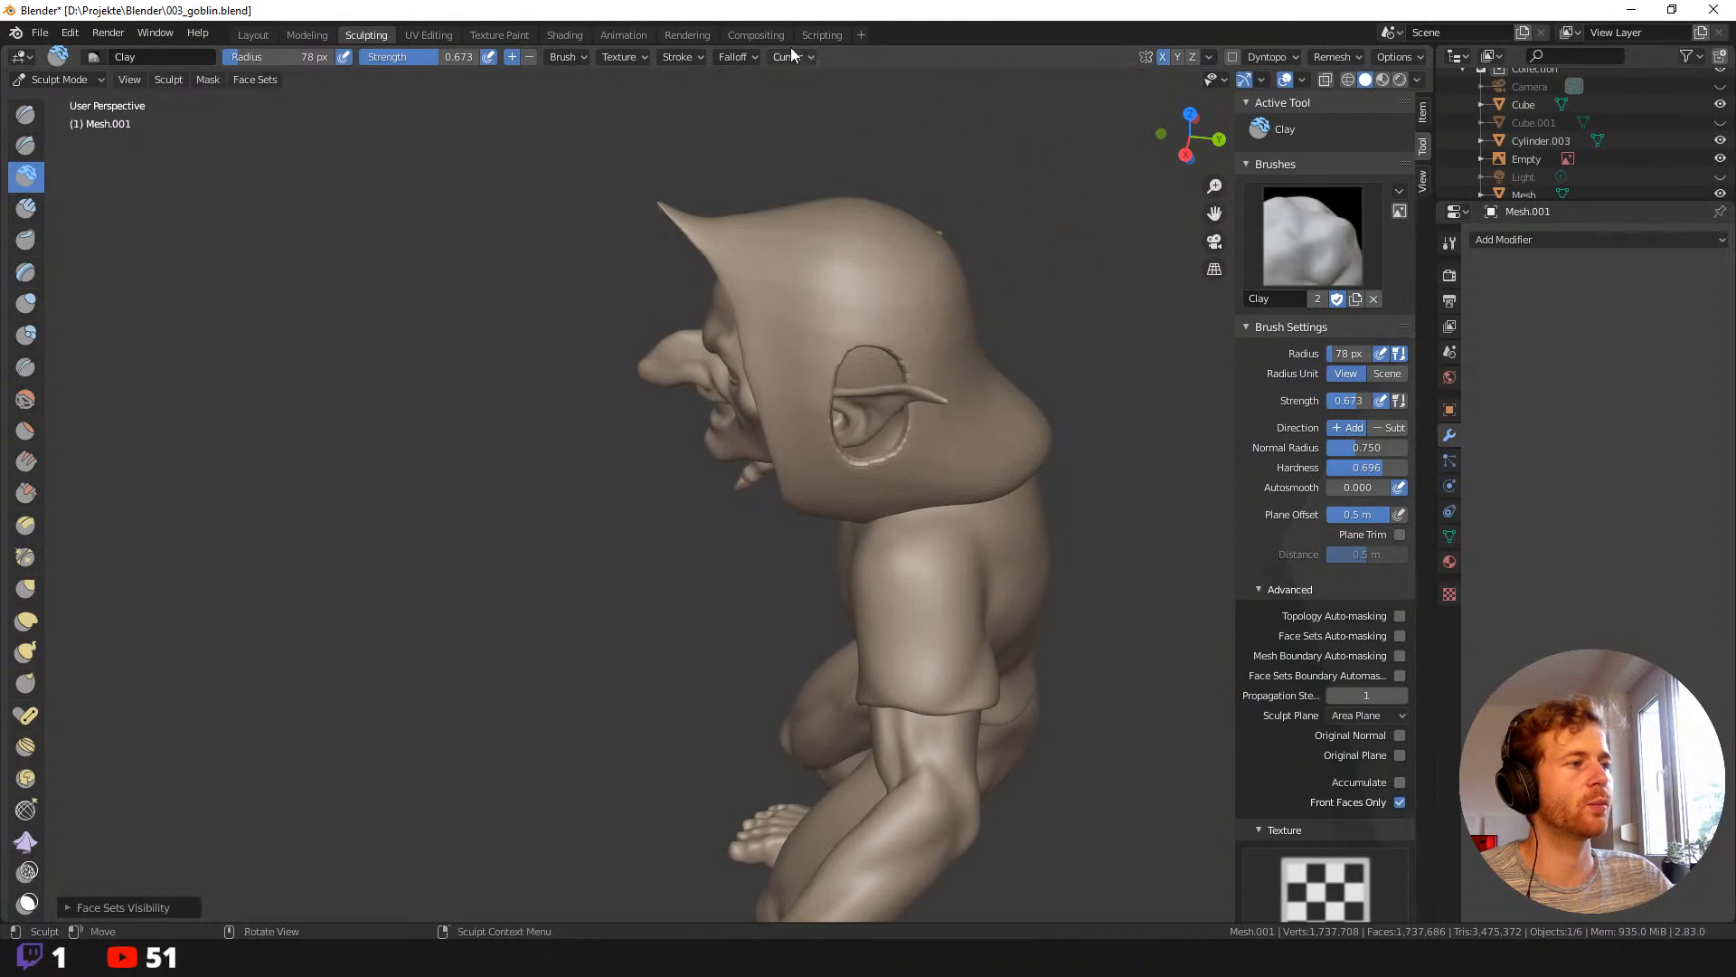
pyautogui.moveTo(507, 285)
pyautogui.mouseDown(button='middle')
pyautogui.moveTo(600, 298)
pyautogui.moveTo(747, 271)
pyautogui.mouseUp(button='middle')
pyautogui.keyDown('ctrl'); pyautogui.moveTo(651, 361); pyautogui.dragTo(627, 283, button='middle'); pyautogui.keyUp('ctrl')
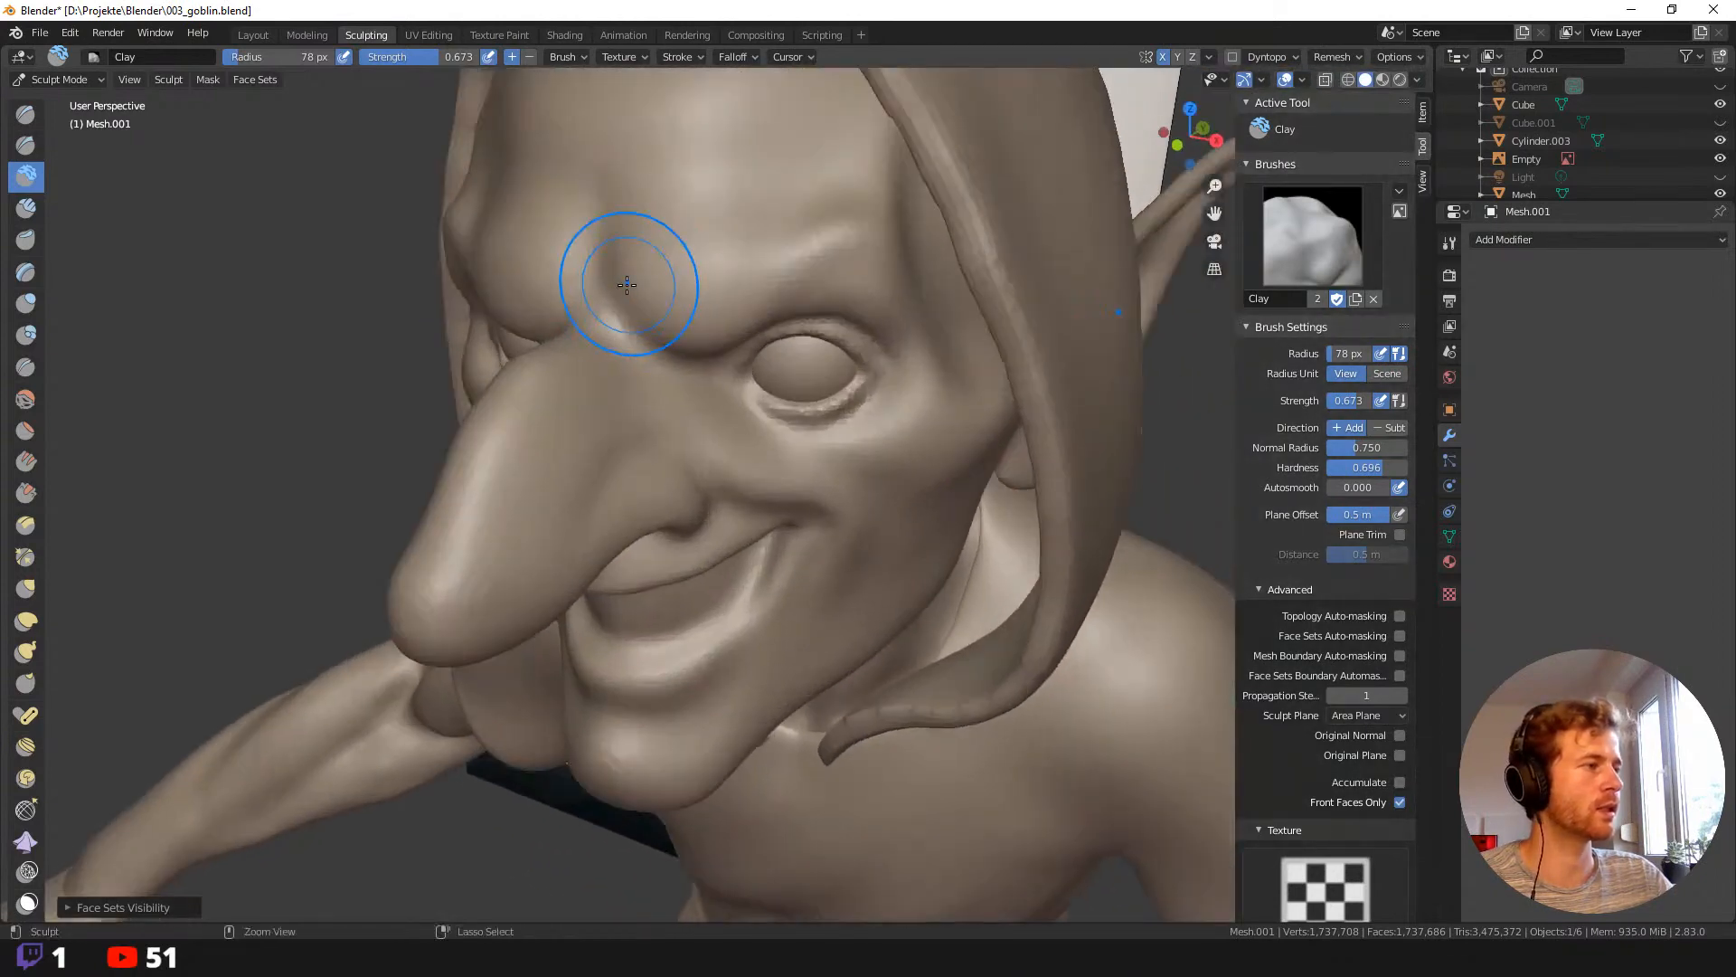
pyautogui.keyDown('ctrl'); pyautogui.moveTo(609, 194); pyautogui.dragTo(657, 262, button='middle'); pyautogui.keyUp('ctrl')
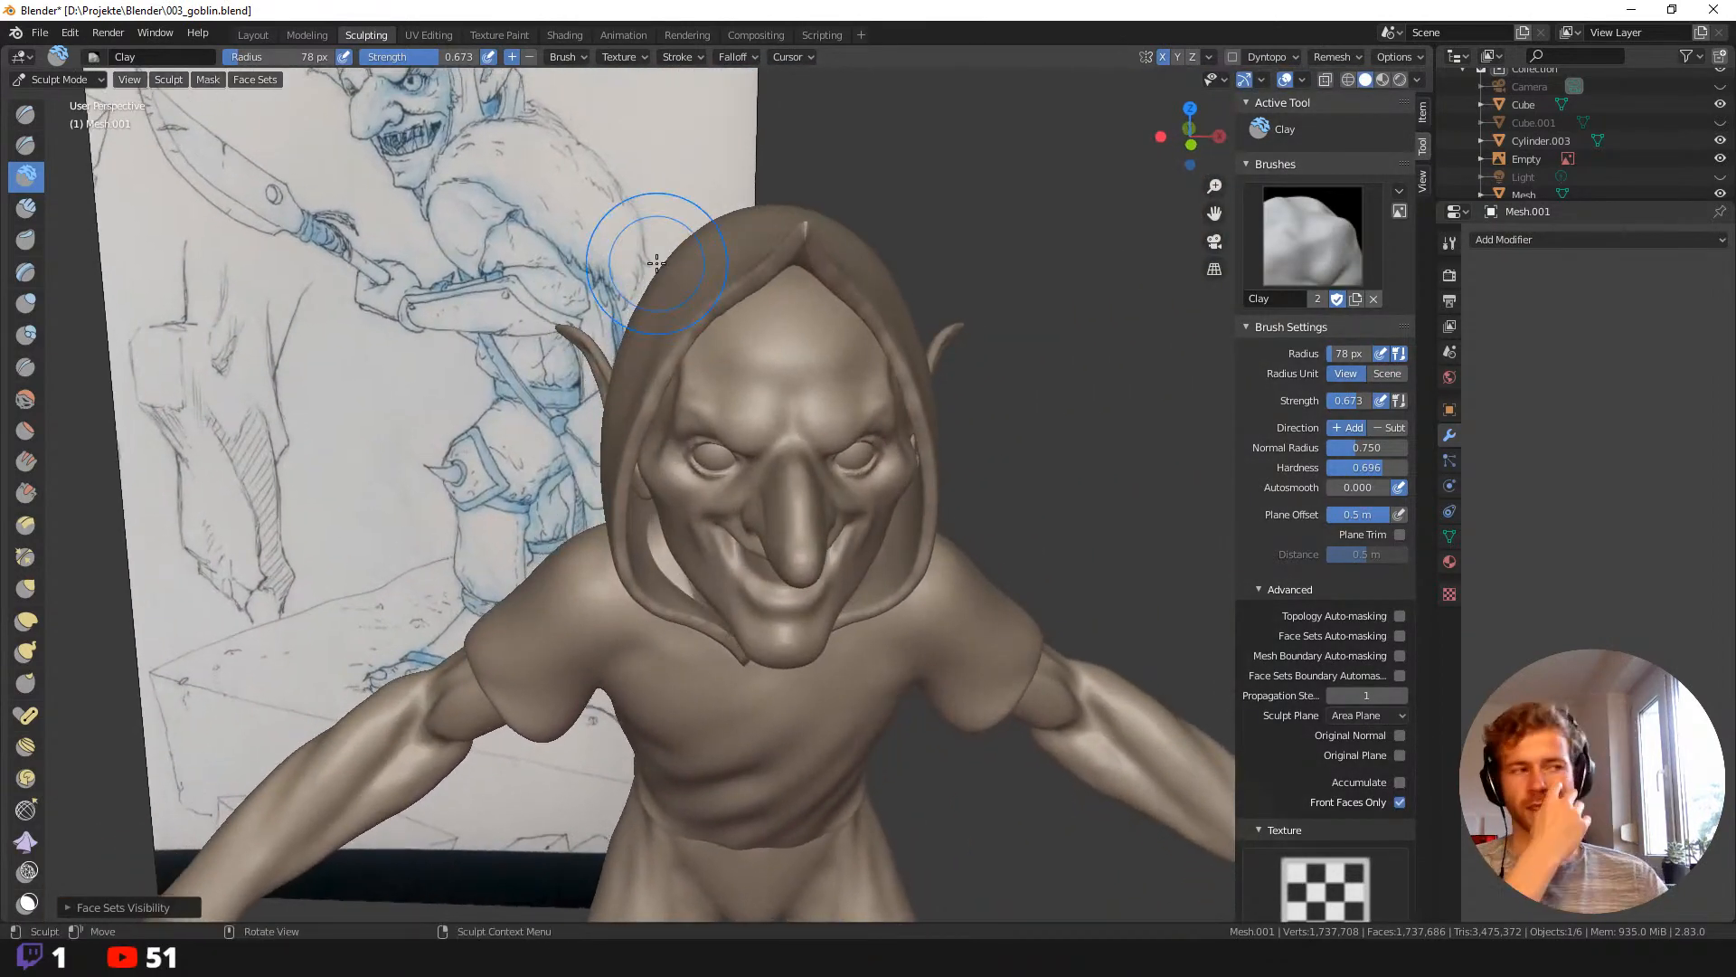
pyautogui.moveTo(718, 509); pyautogui.dragTo(731, 456, button='middle')
pyautogui.keyDown('ctrl'); pyautogui.moveTo(752, 659); pyautogui.dragTo(723, 522, button='middle'); pyautogui.keyUp('ctrl')
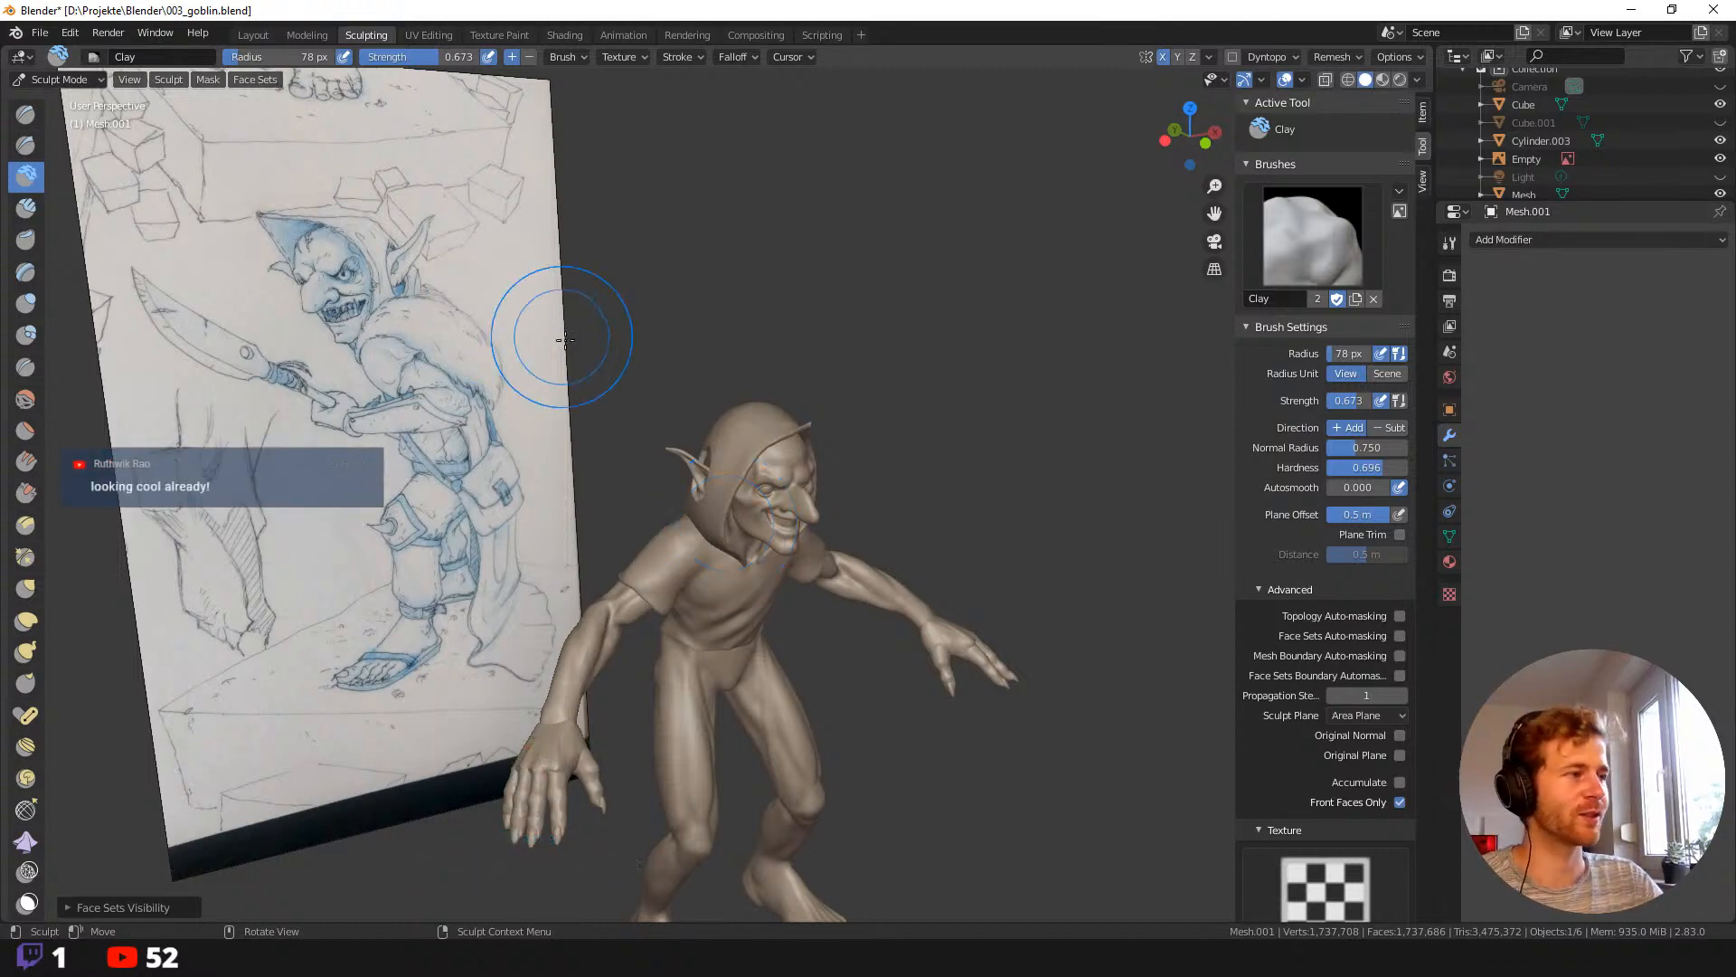
pyautogui.moveTo(639, 377)
pyautogui.mouseDown(button='middle')
pyautogui.moveTo(586, 466)
pyautogui.moveTo(645, 465)
pyautogui.mouseUp(button='middle')
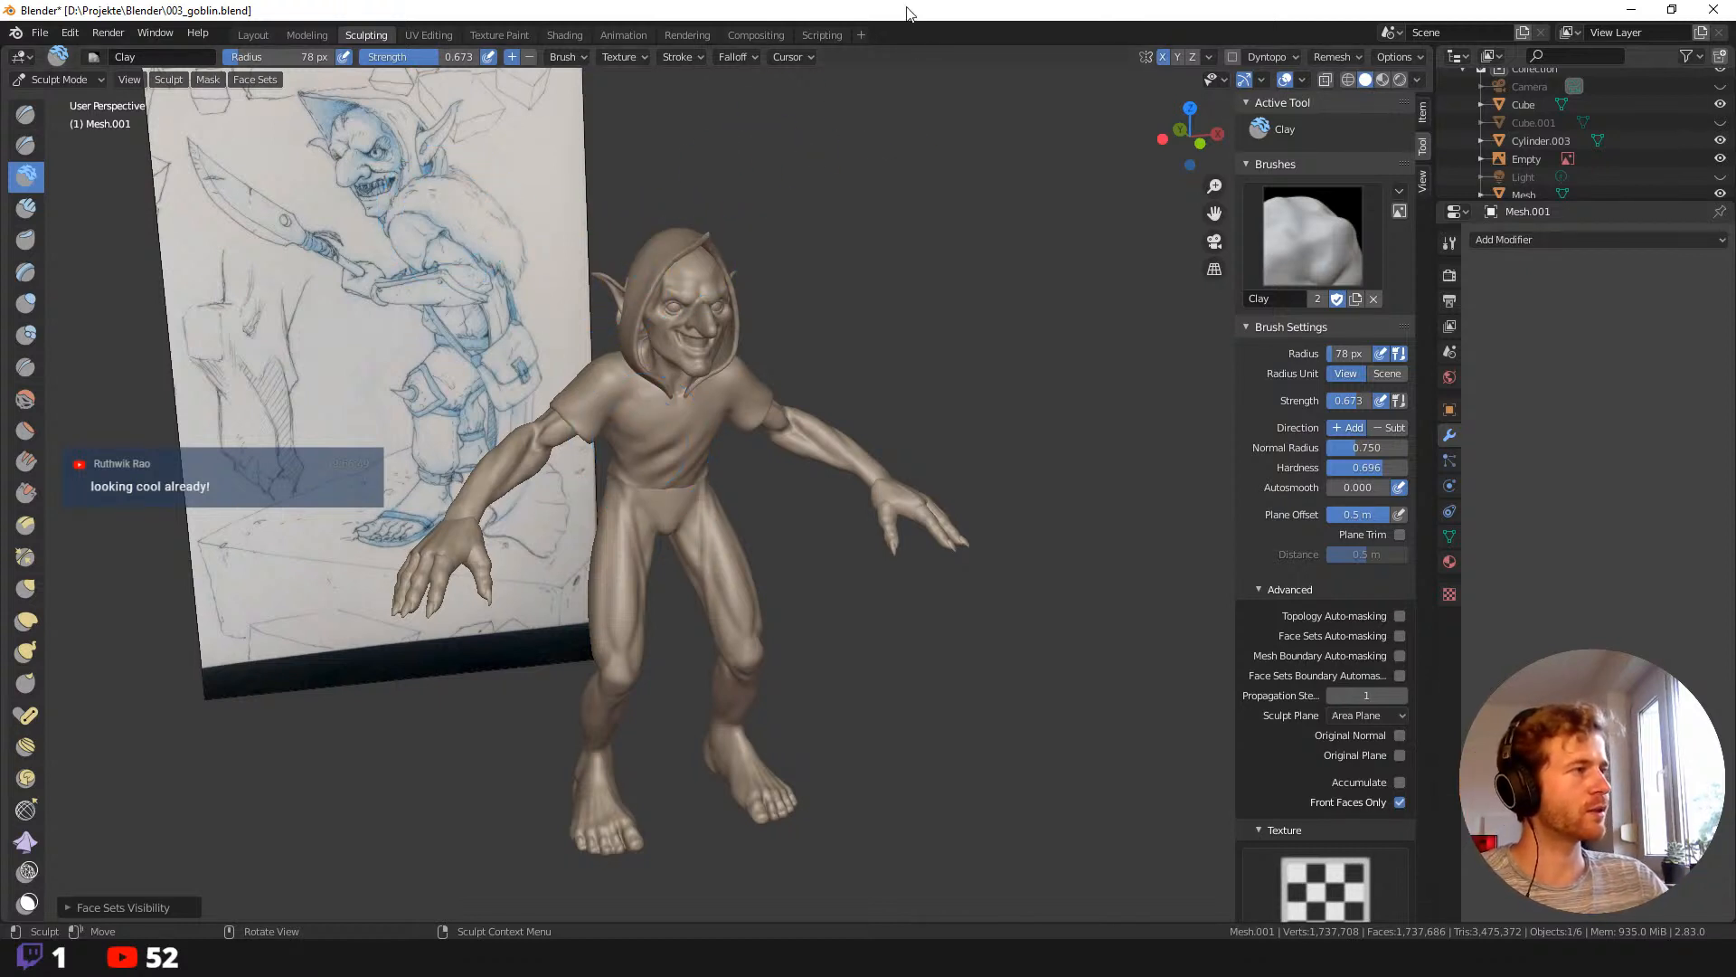
pyautogui.moveTo(795, 302)
pyautogui.mouseDown(button='middle')
pyautogui.moveTo(674, 320)
pyautogui.moveTo(644, 289)
pyautogui.moveTo(581, 290)
pyautogui.mouseUp(button='middle')
# Switch to the Grab brush with a radius of 135 px and pull the hood's pointed peak slightly forward.
pyautogui.press('f')
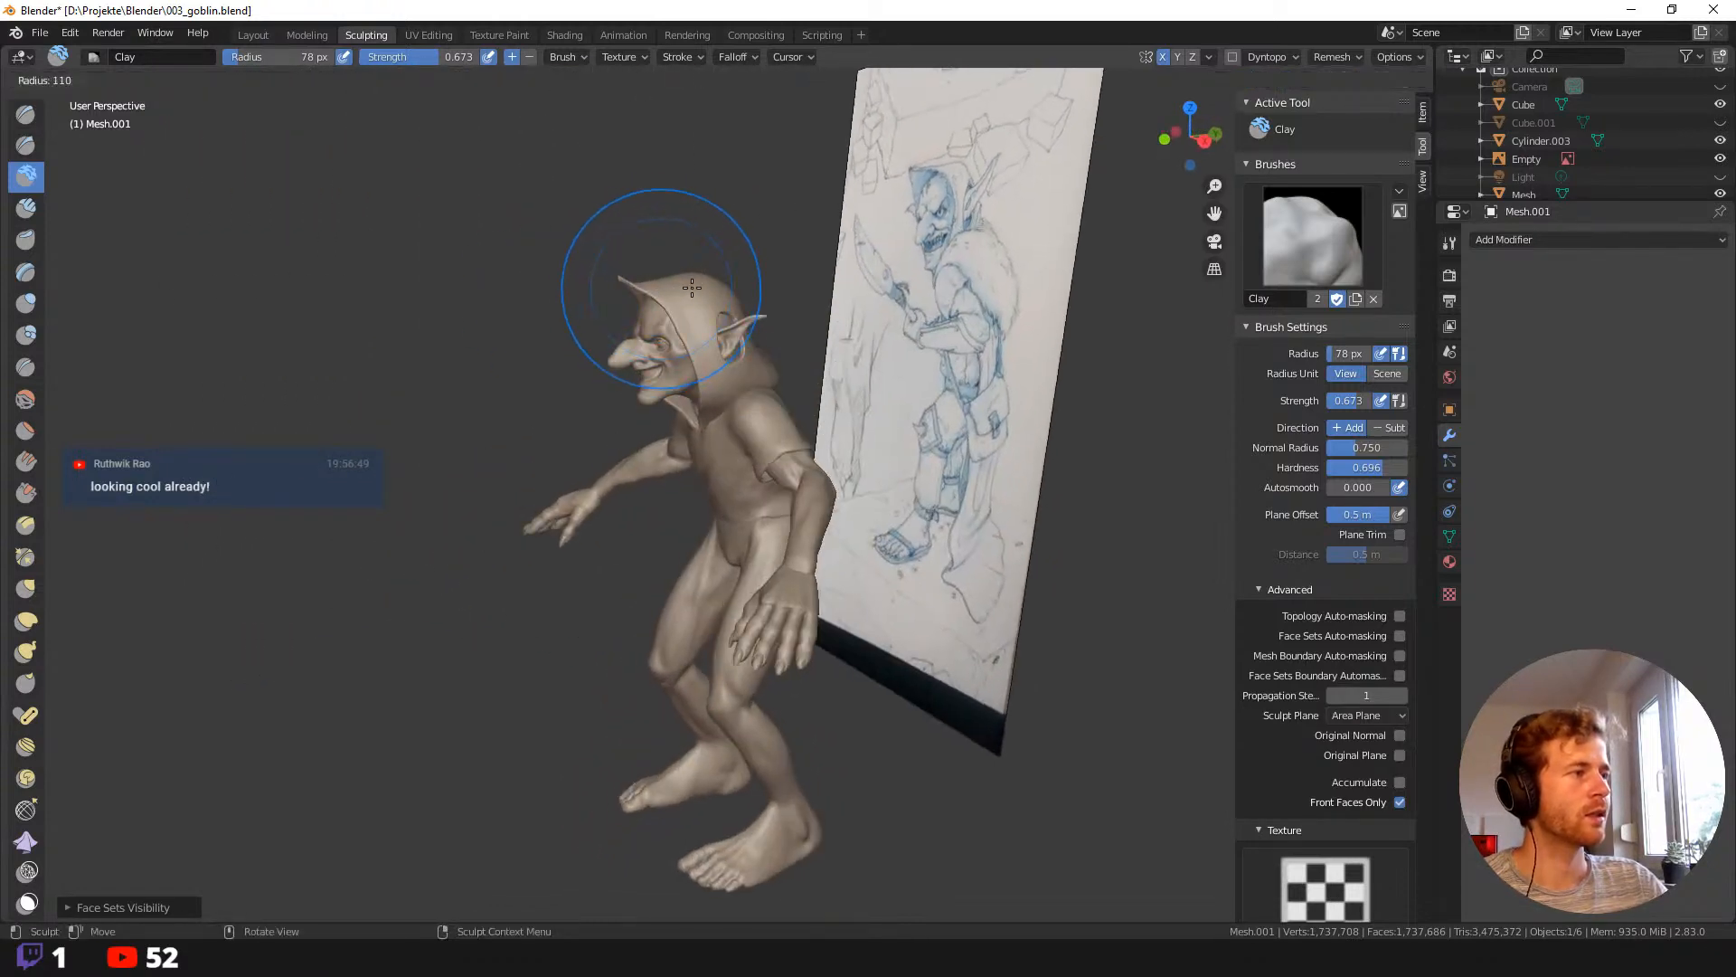
pyautogui.click(691, 287)
pyautogui.press('g')
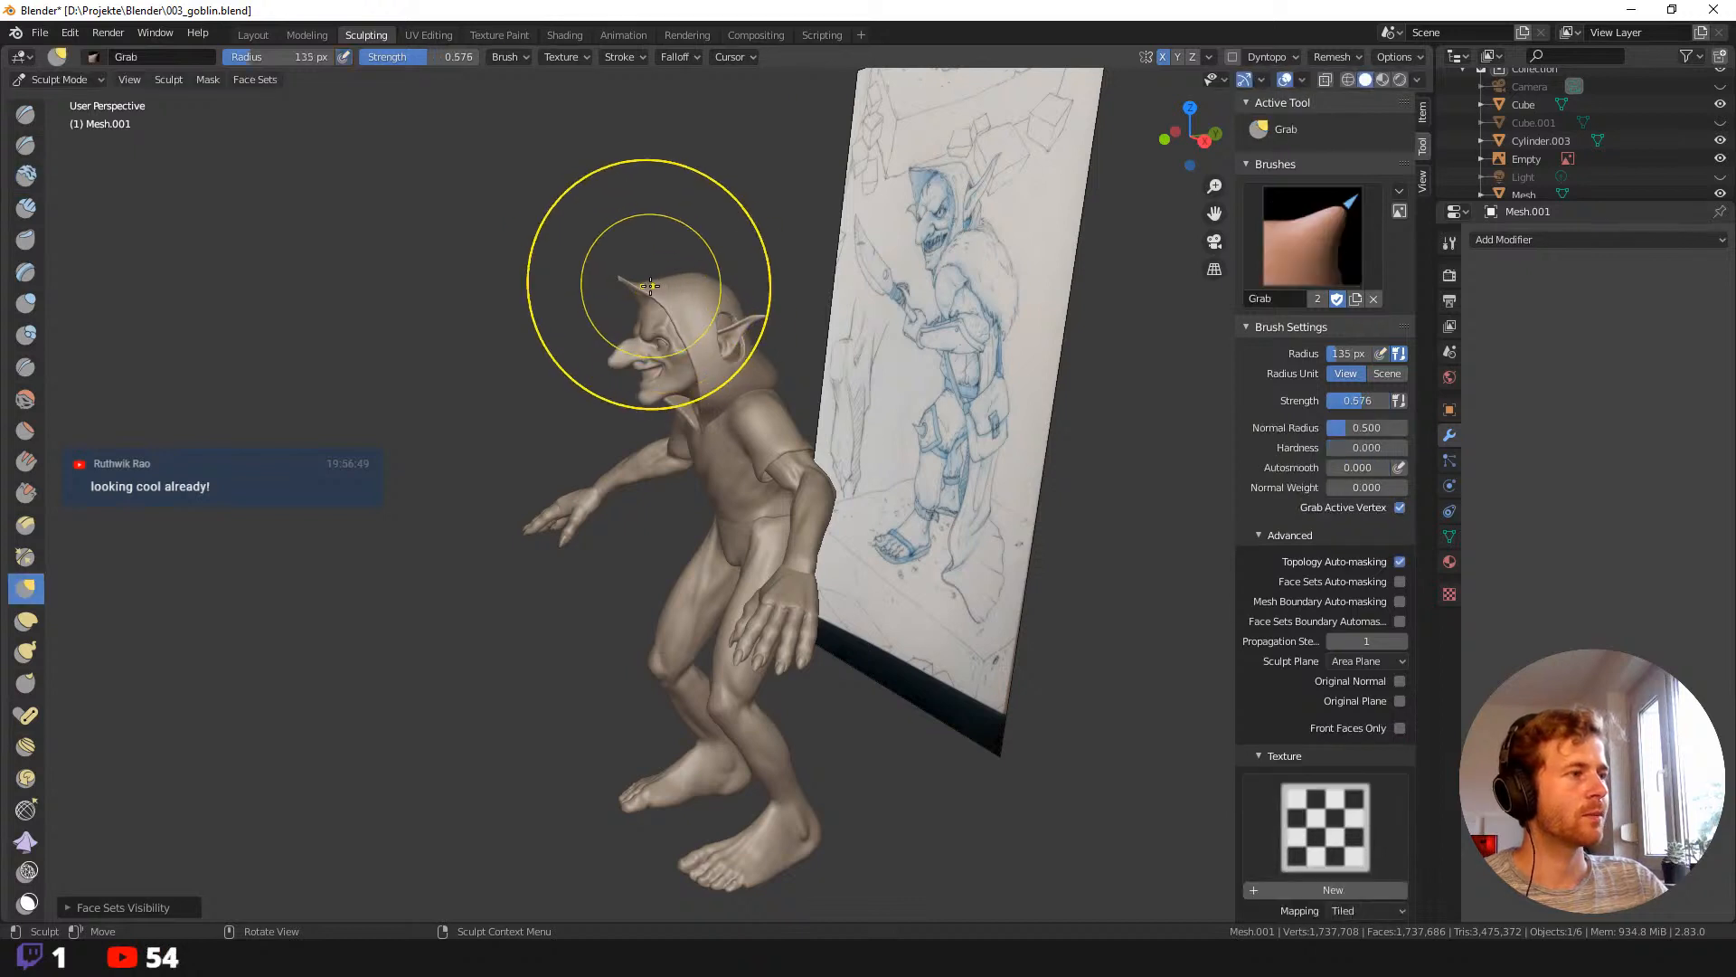
pyautogui.moveTo(651, 286); pyautogui.dragTo(615, 286)
pyautogui.moveTo(697, 290)
pyautogui.mouseDown(button='middle')
pyautogui.moveTo(754, 283)
pyautogui.moveTo(684, 287)
pyautogui.mouseUp(button='middle')
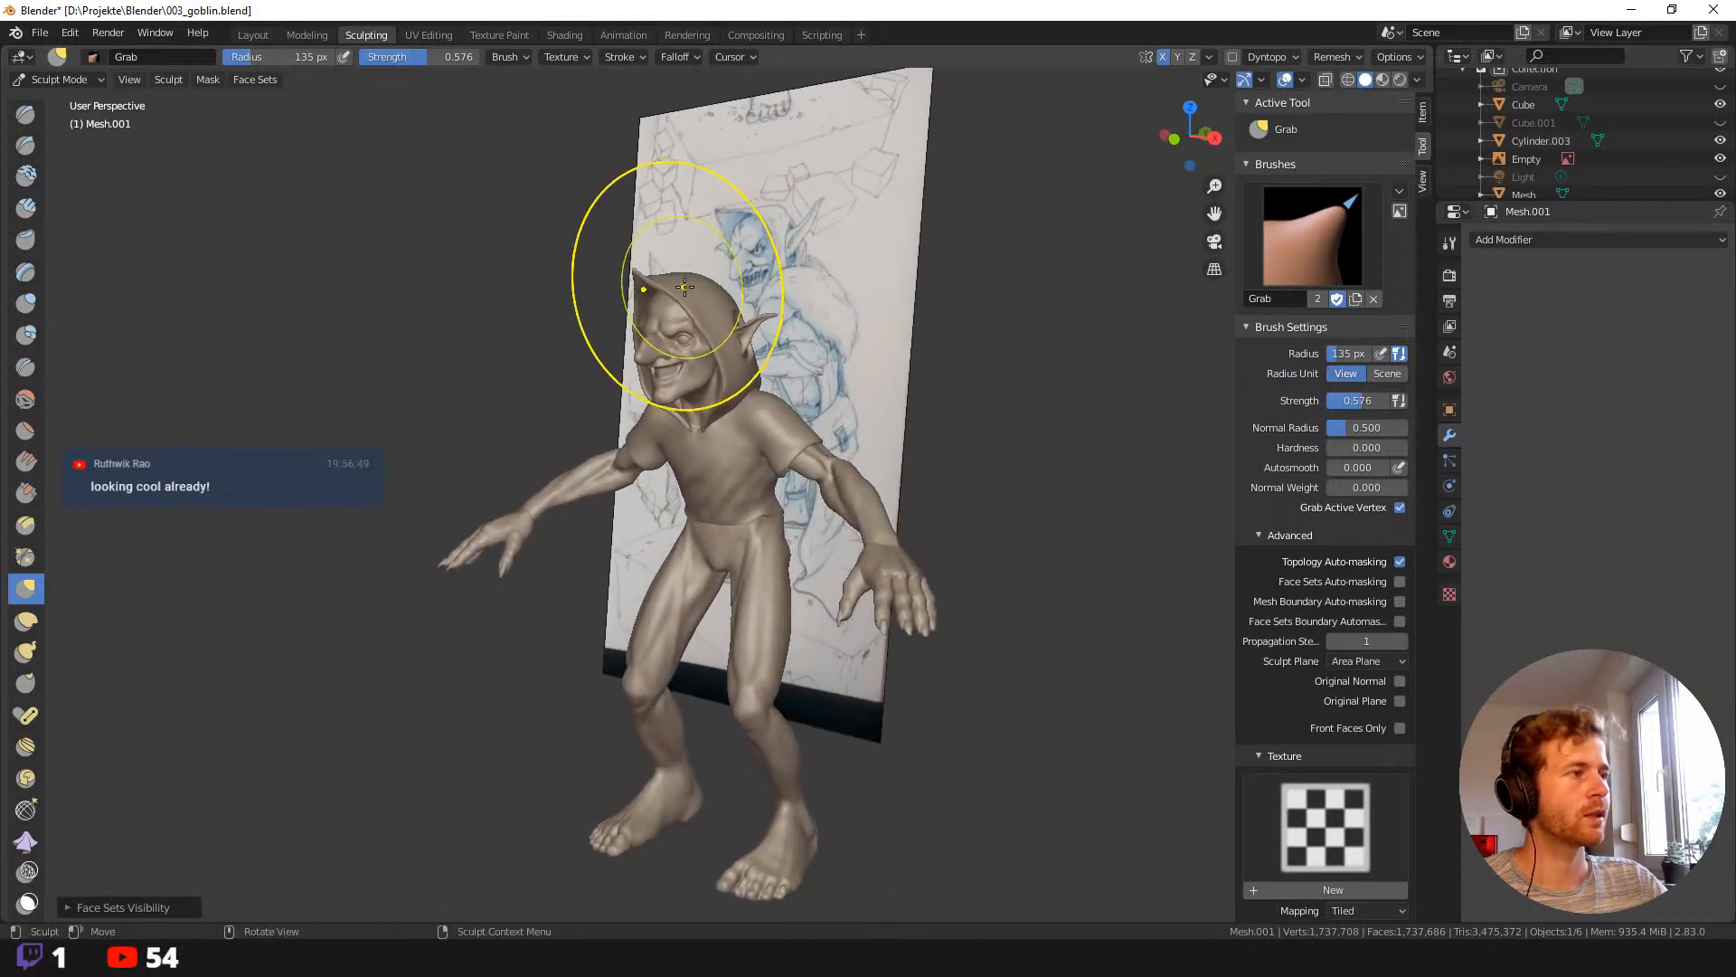
# Set the Grab radius to 82 px and nudge the hood's upper front edge near the peak.
pyautogui.press('f')
pyautogui.click(672, 307)
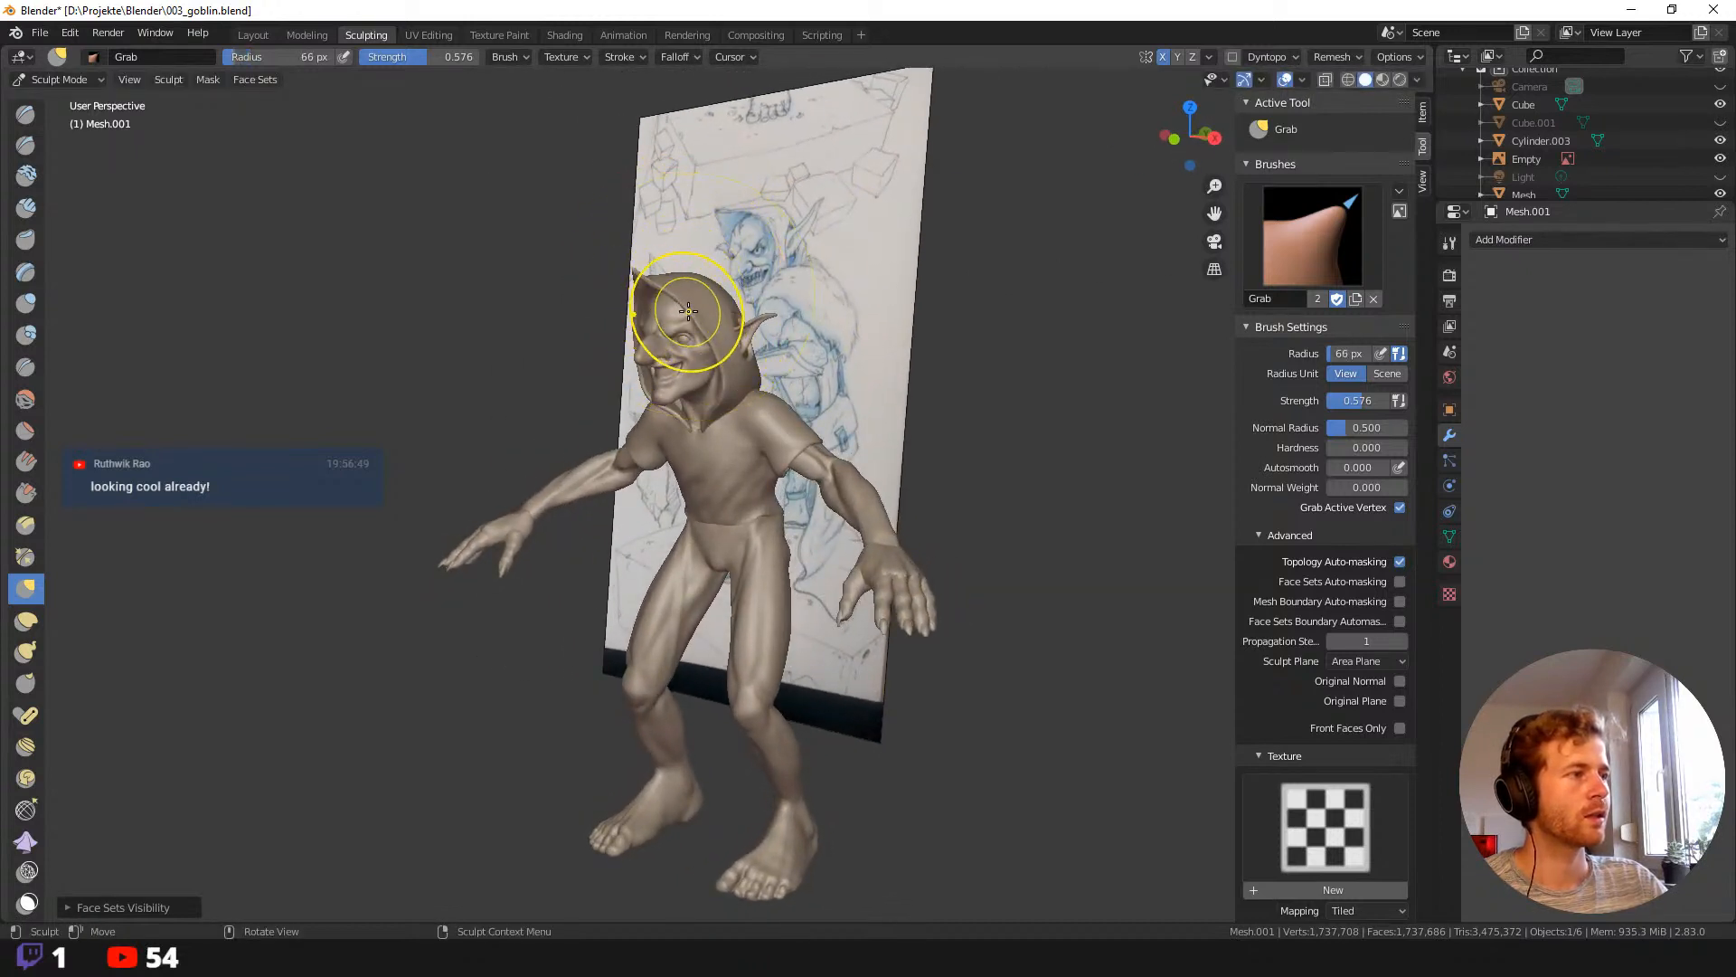
pyautogui.press('f')
pyautogui.click(688, 307)
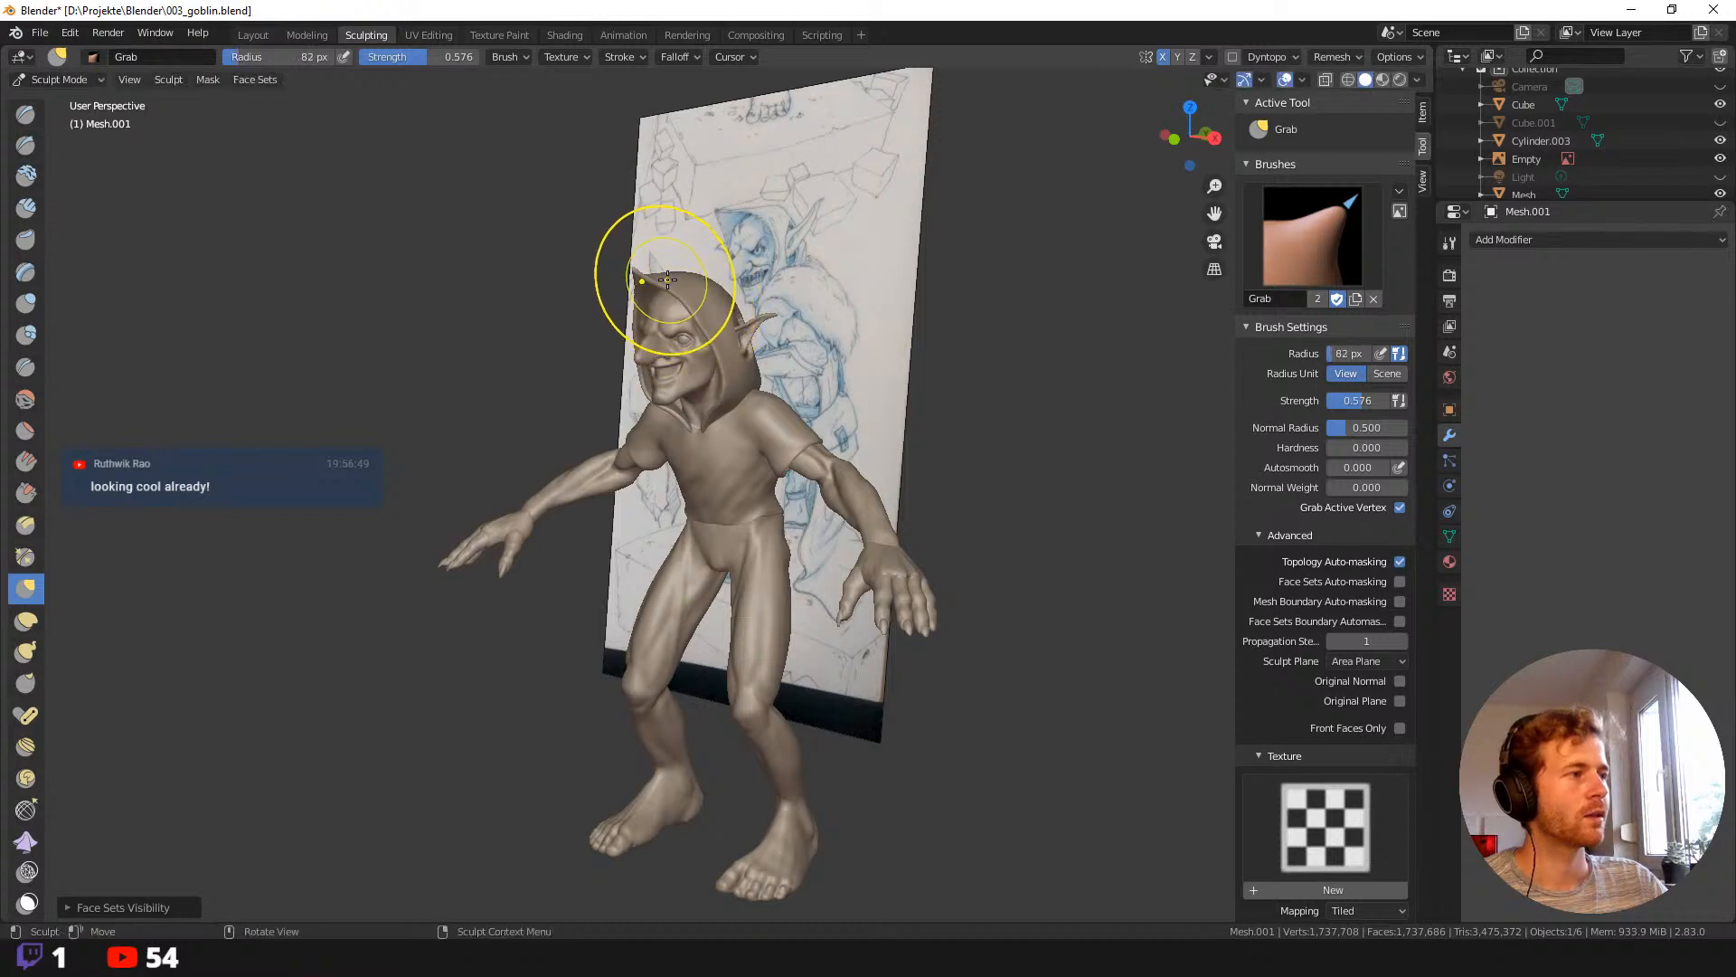
pyautogui.moveTo(666, 284); pyautogui.dragTo(669, 281)
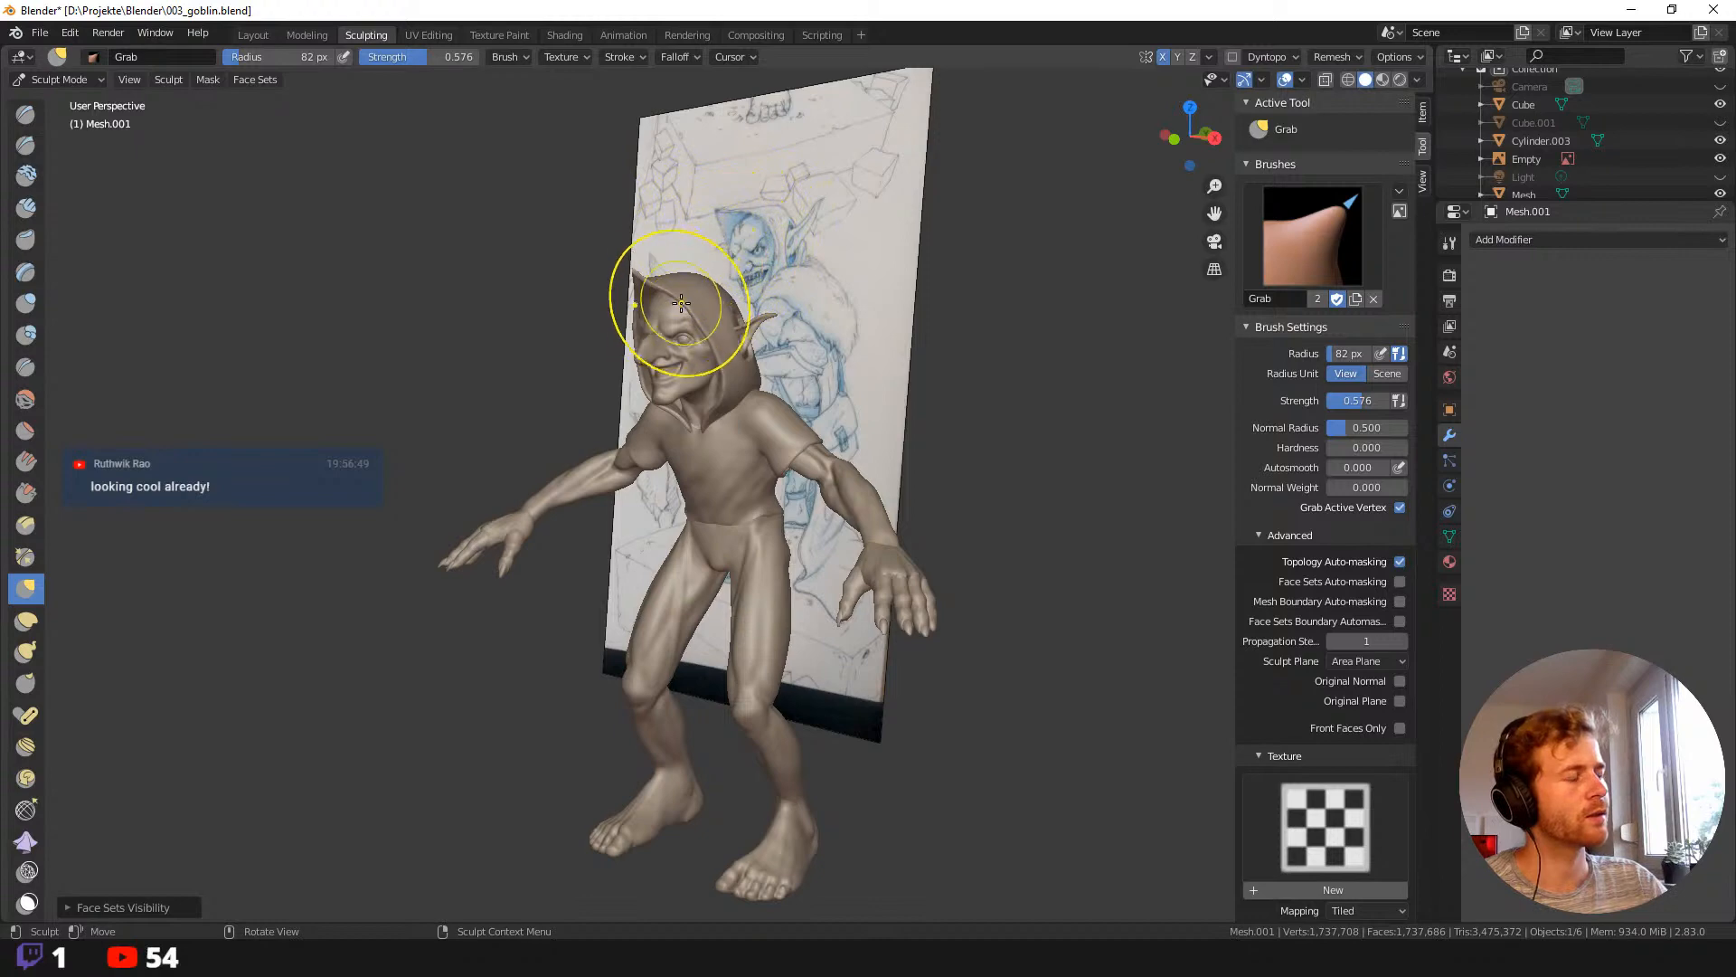
# Enlarge the Grab brush to 165 px, make the goblin's body (Cube) active instead of the hood and put it in Sculpt Mode.
pyautogui.moveTo(640, 310)
pyautogui.mouseDown(button='middle')
pyautogui.moveTo(601, 302)
pyautogui.moveTo(724, 312)
pyautogui.moveTo(817, 294)
pyautogui.moveTo(817, 325)
pyautogui.moveTo(660, 301)
pyautogui.moveTo(609, 310)
pyautogui.moveTo(624, 328)
pyautogui.mouseUp(button='middle')
pyautogui.scroll(4, 638, 328)
pyautogui.scroll(-4, 637, 329)
pyautogui.press('f')
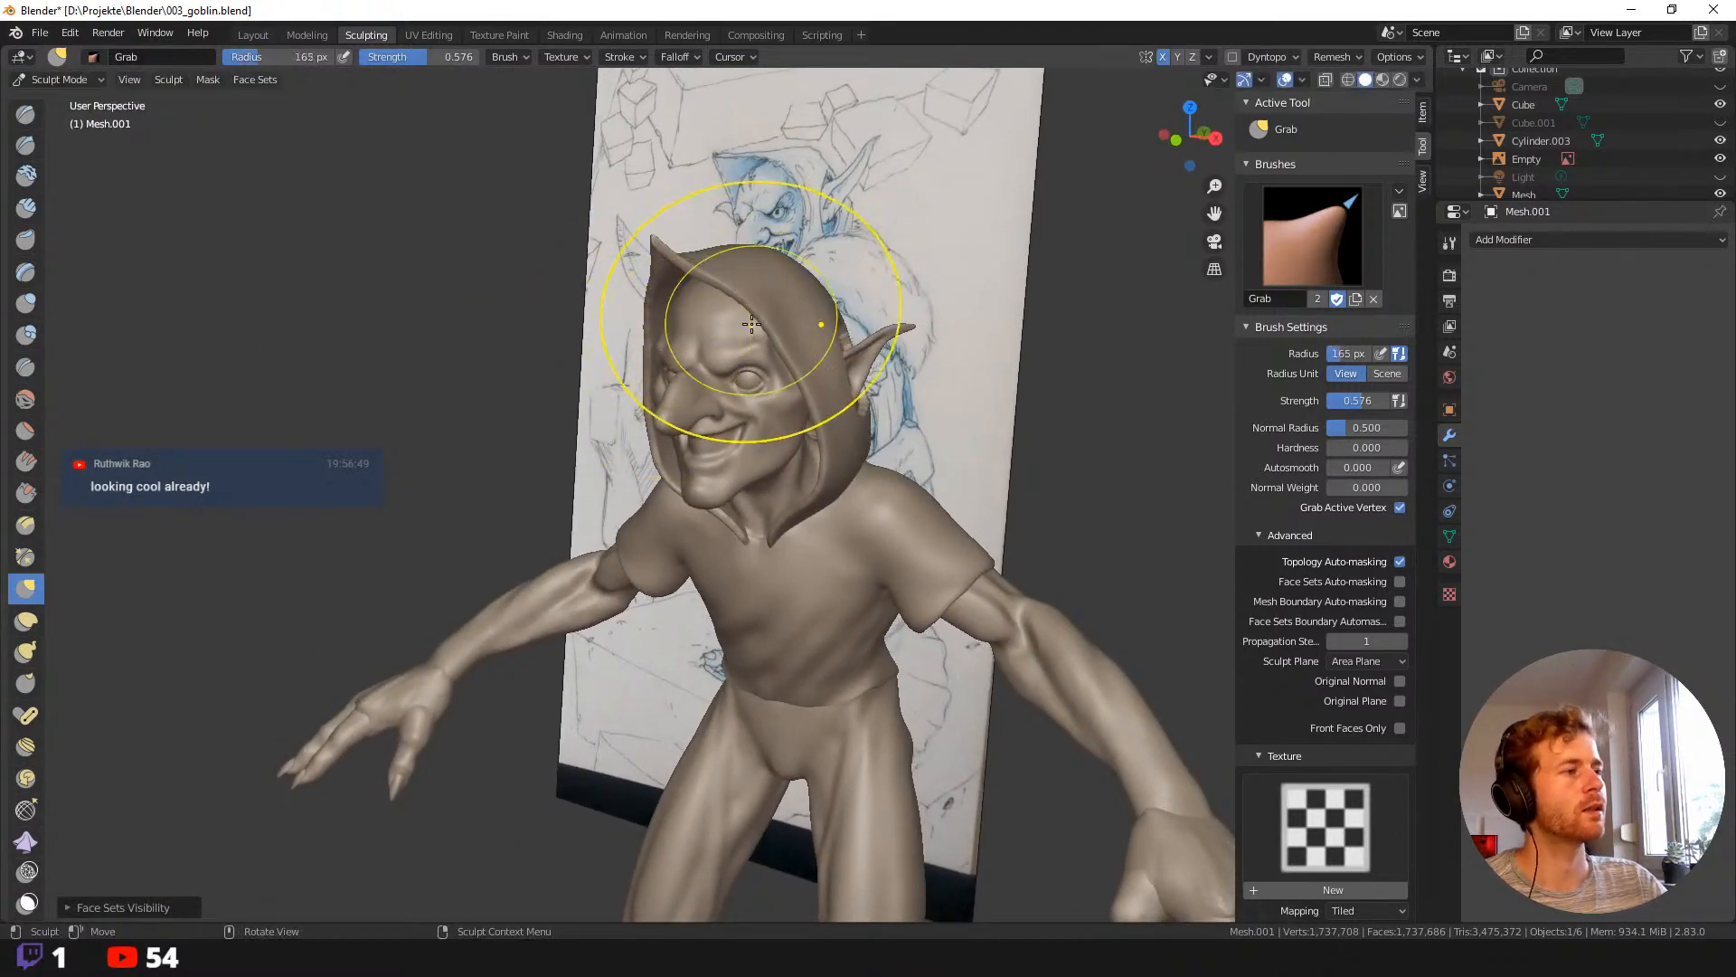
pyautogui.click(814, 330)
pyautogui.moveTo(814, 330); pyautogui.dragTo(713, 346, button='middle')
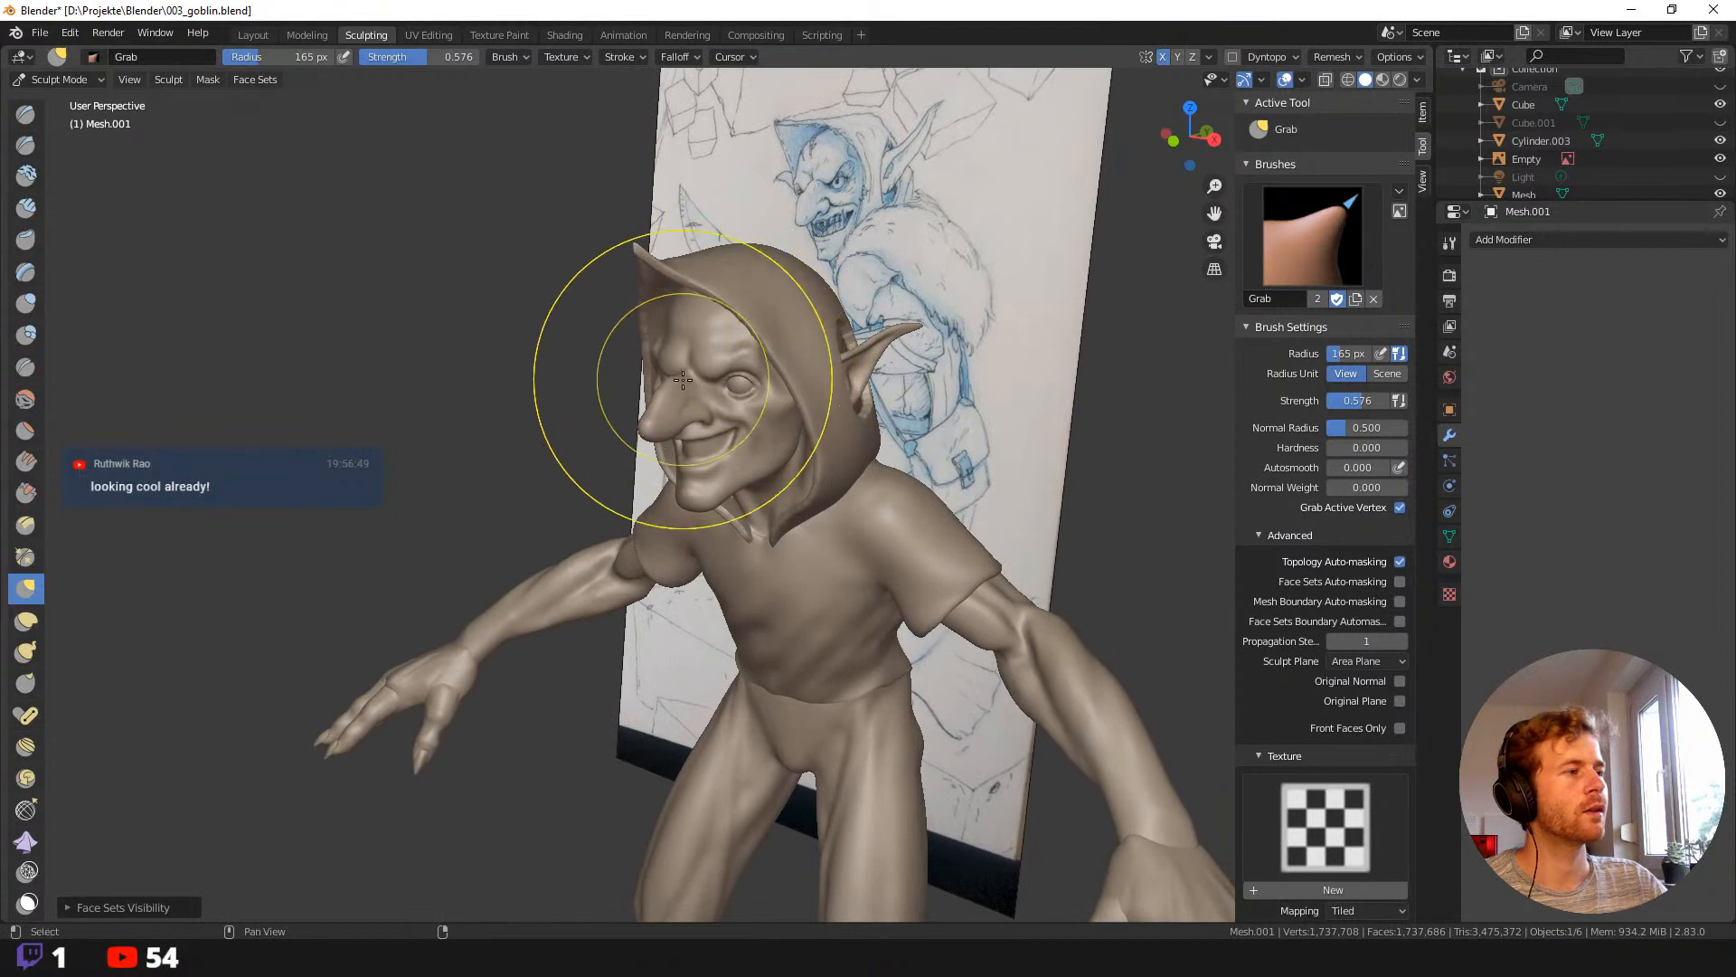
pyautogui.keyDown('alt'); pyautogui.click(644, 366); pyautogui.keyUp('alt')
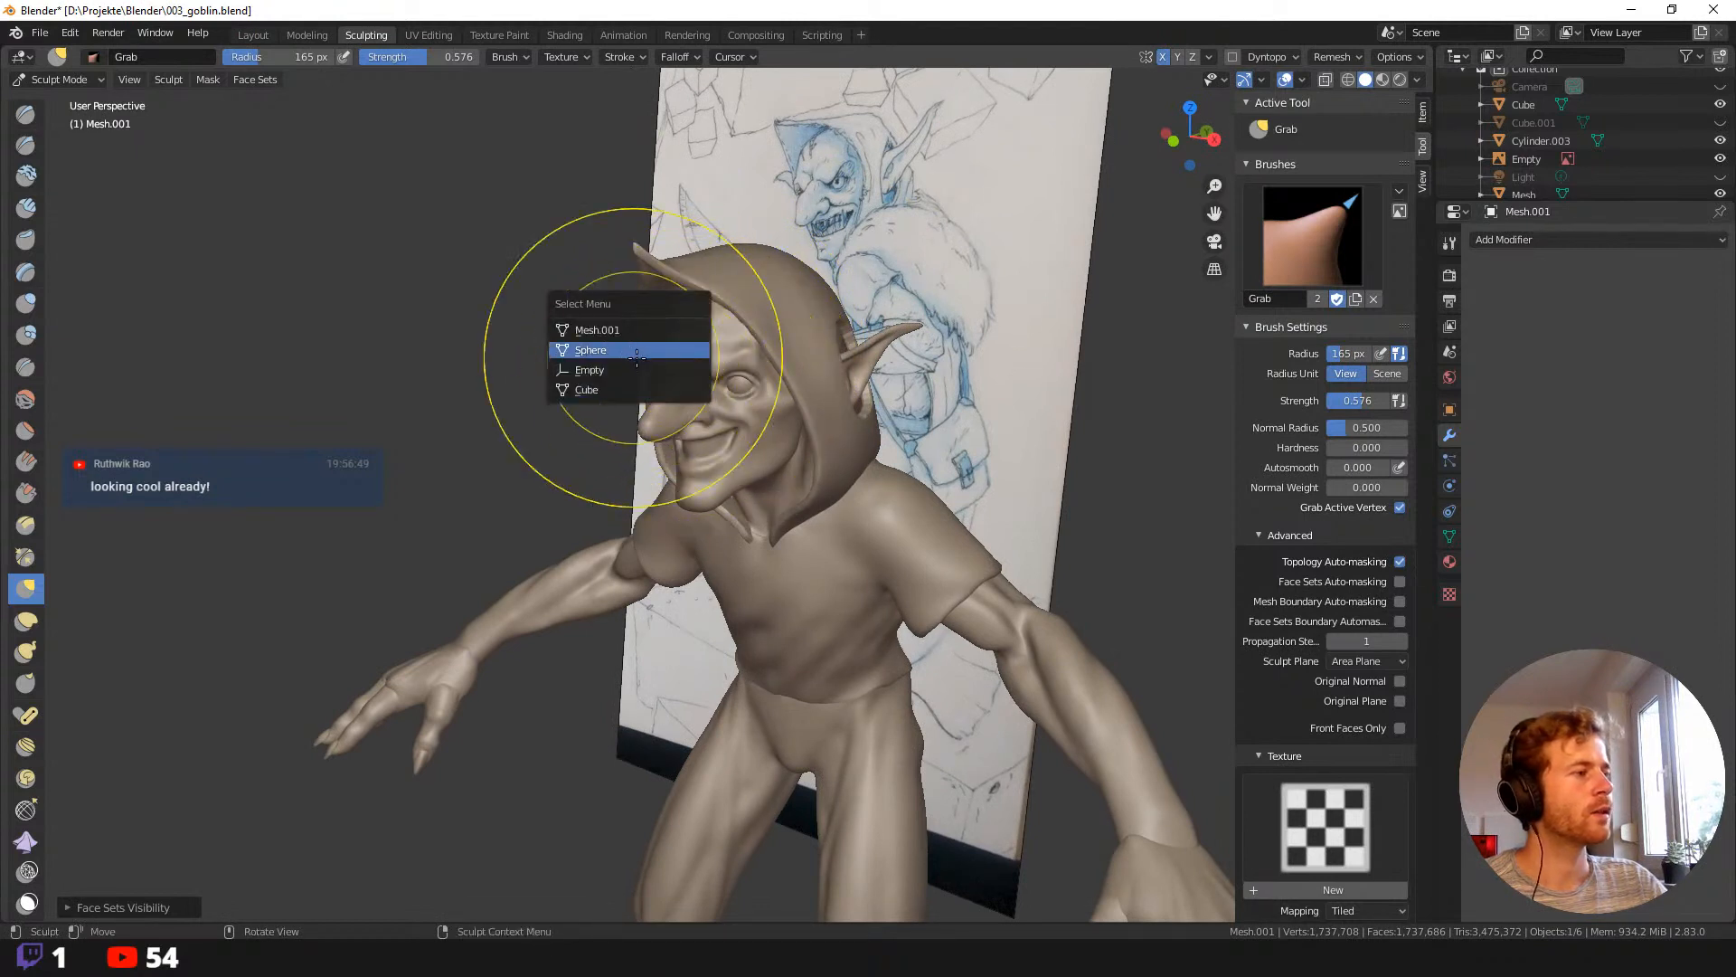
pyautogui.click(646, 389)
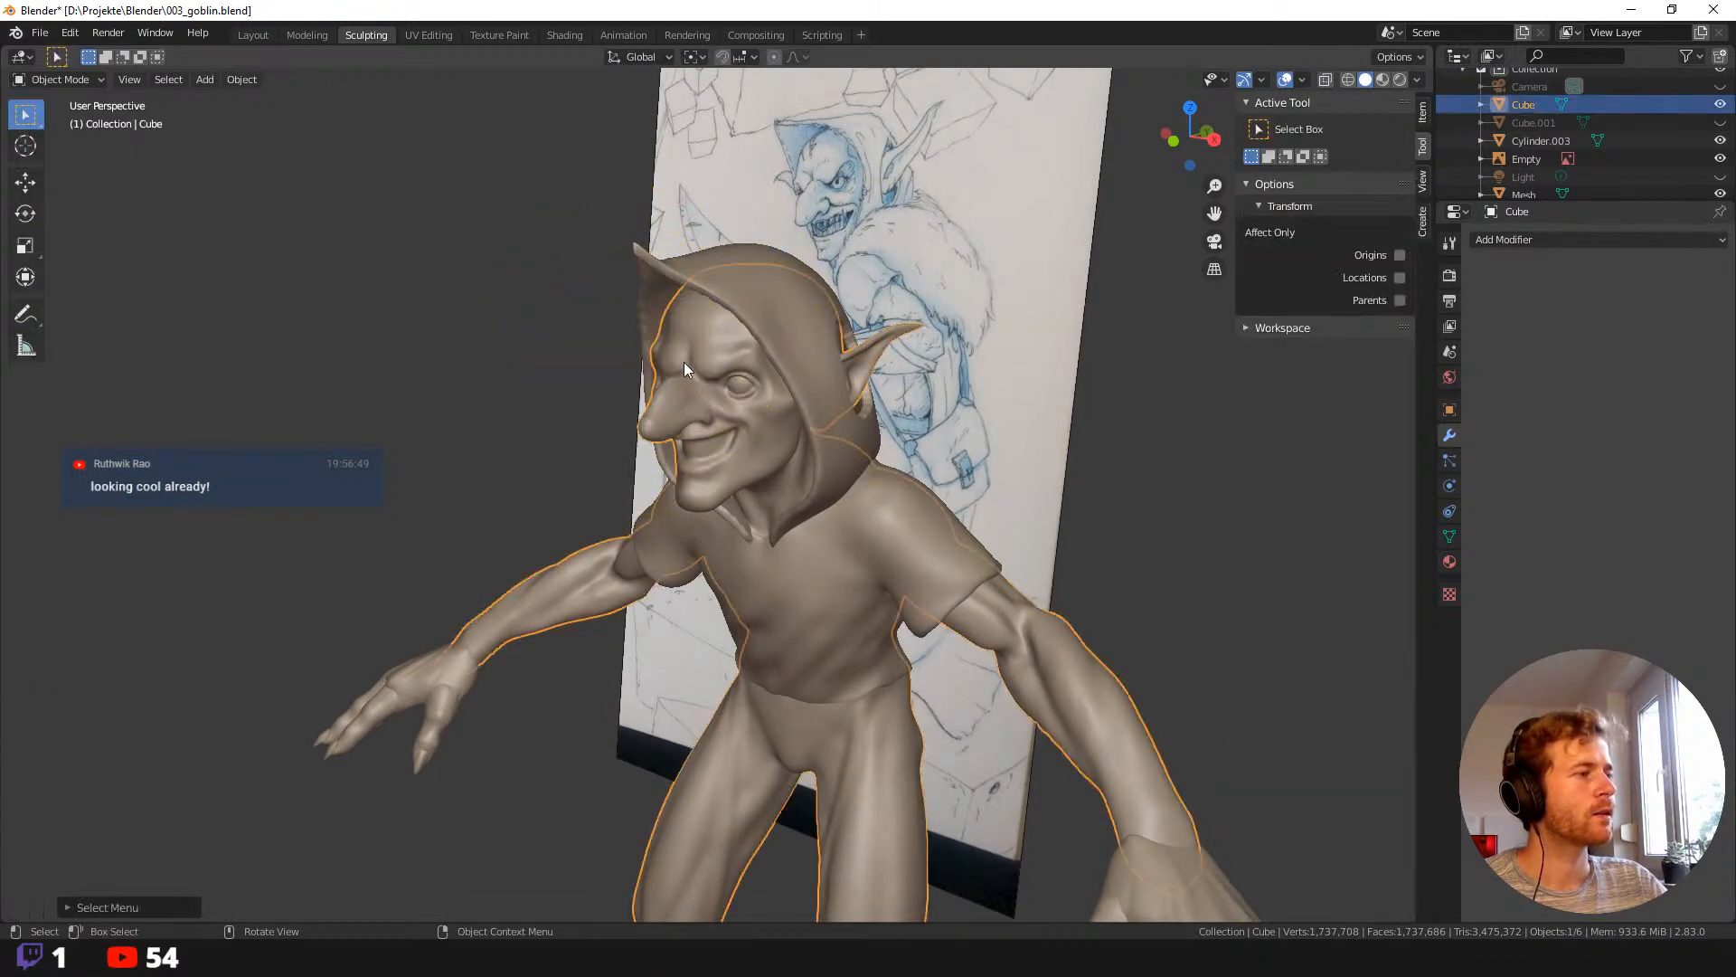
pyautogui.click(78, 79)
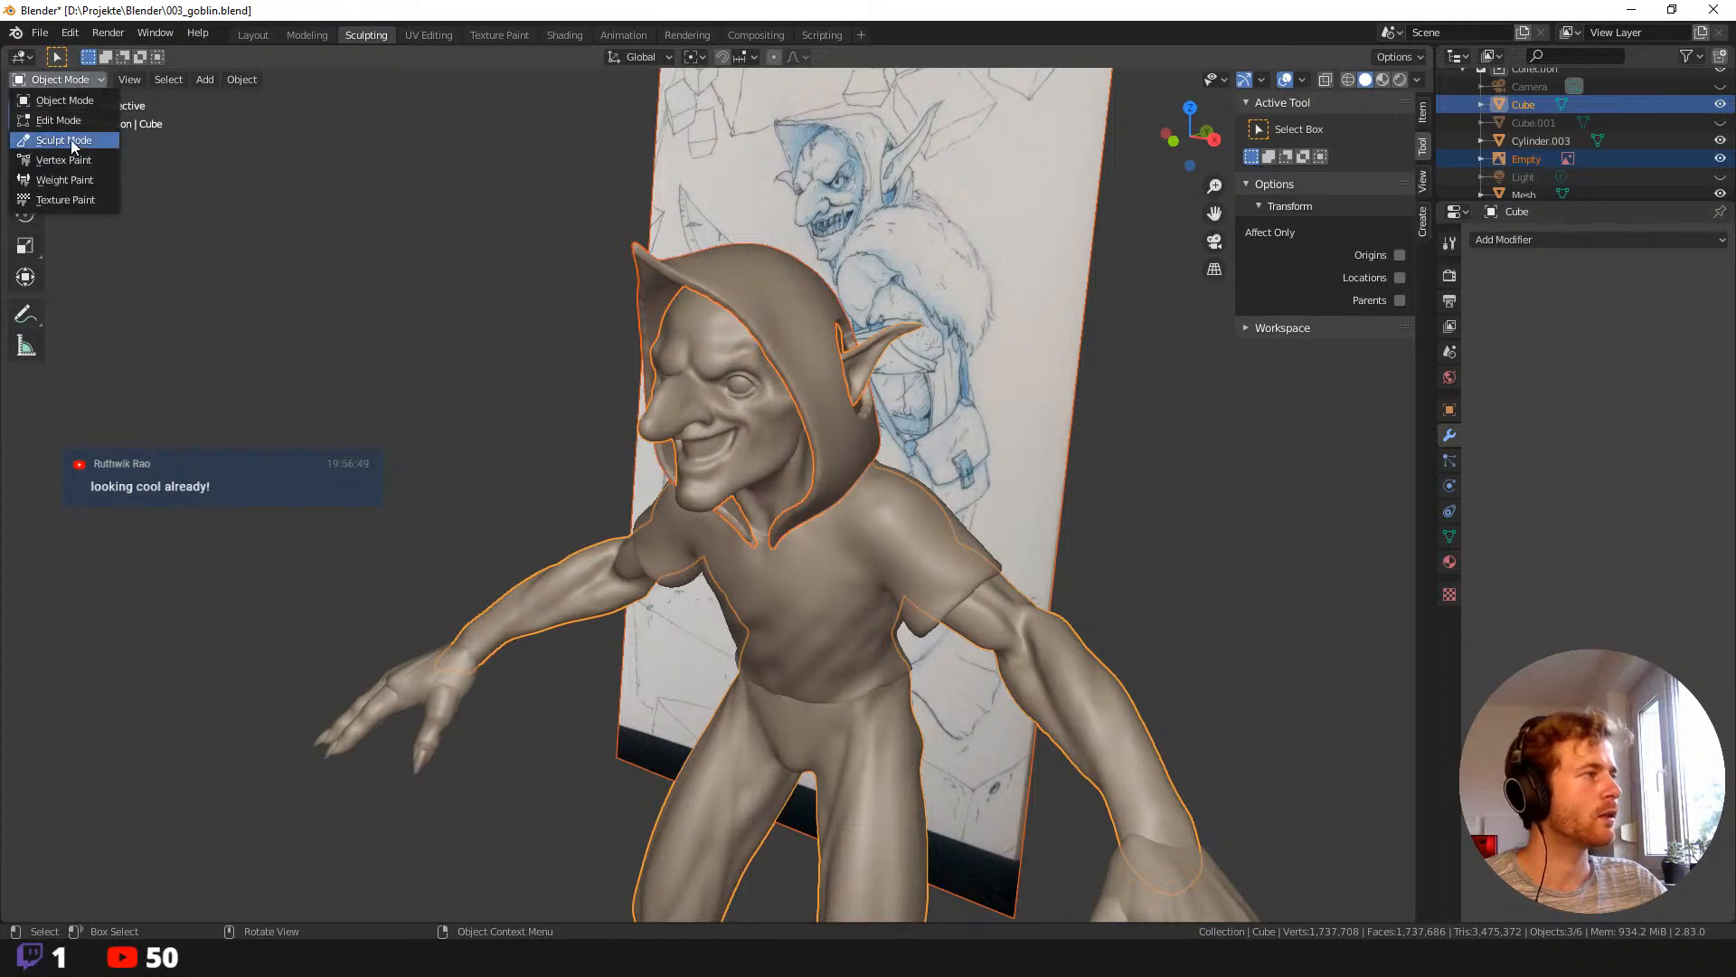
pyautogui.press('Return')
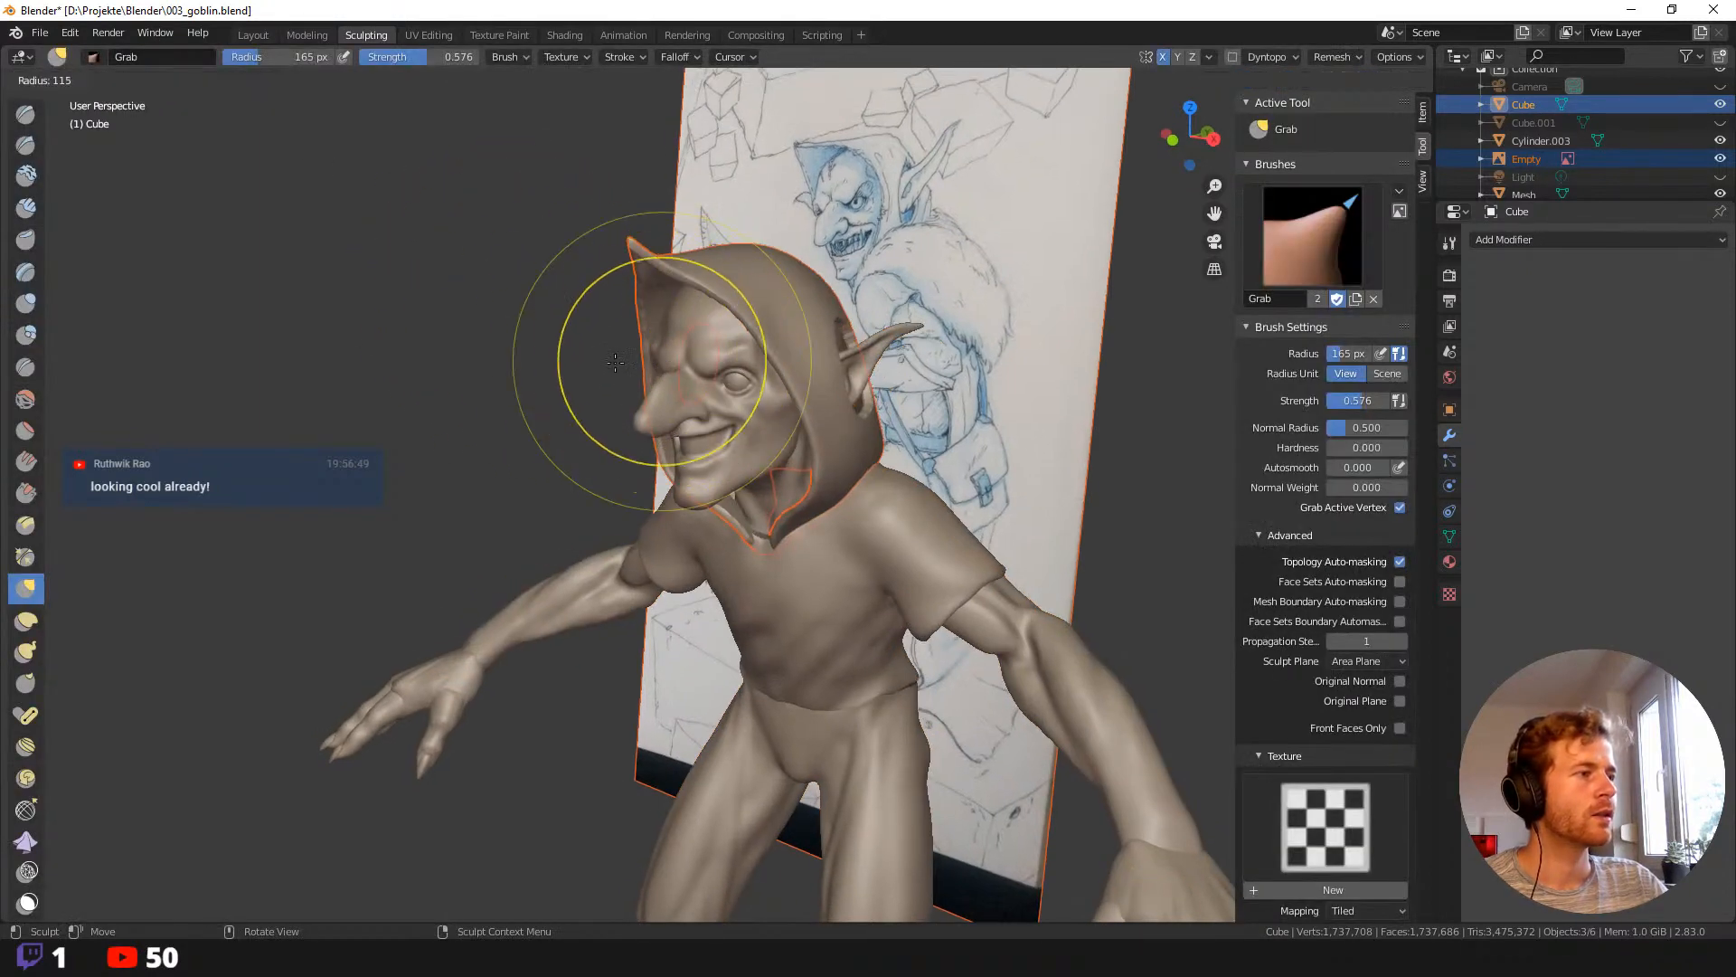
# Set the Grab radius to 52 px and reshape the bridge of the goblin's nose.
pyautogui.press('f')
pyautogui.click(686, 381)
pyautogui.press('f')
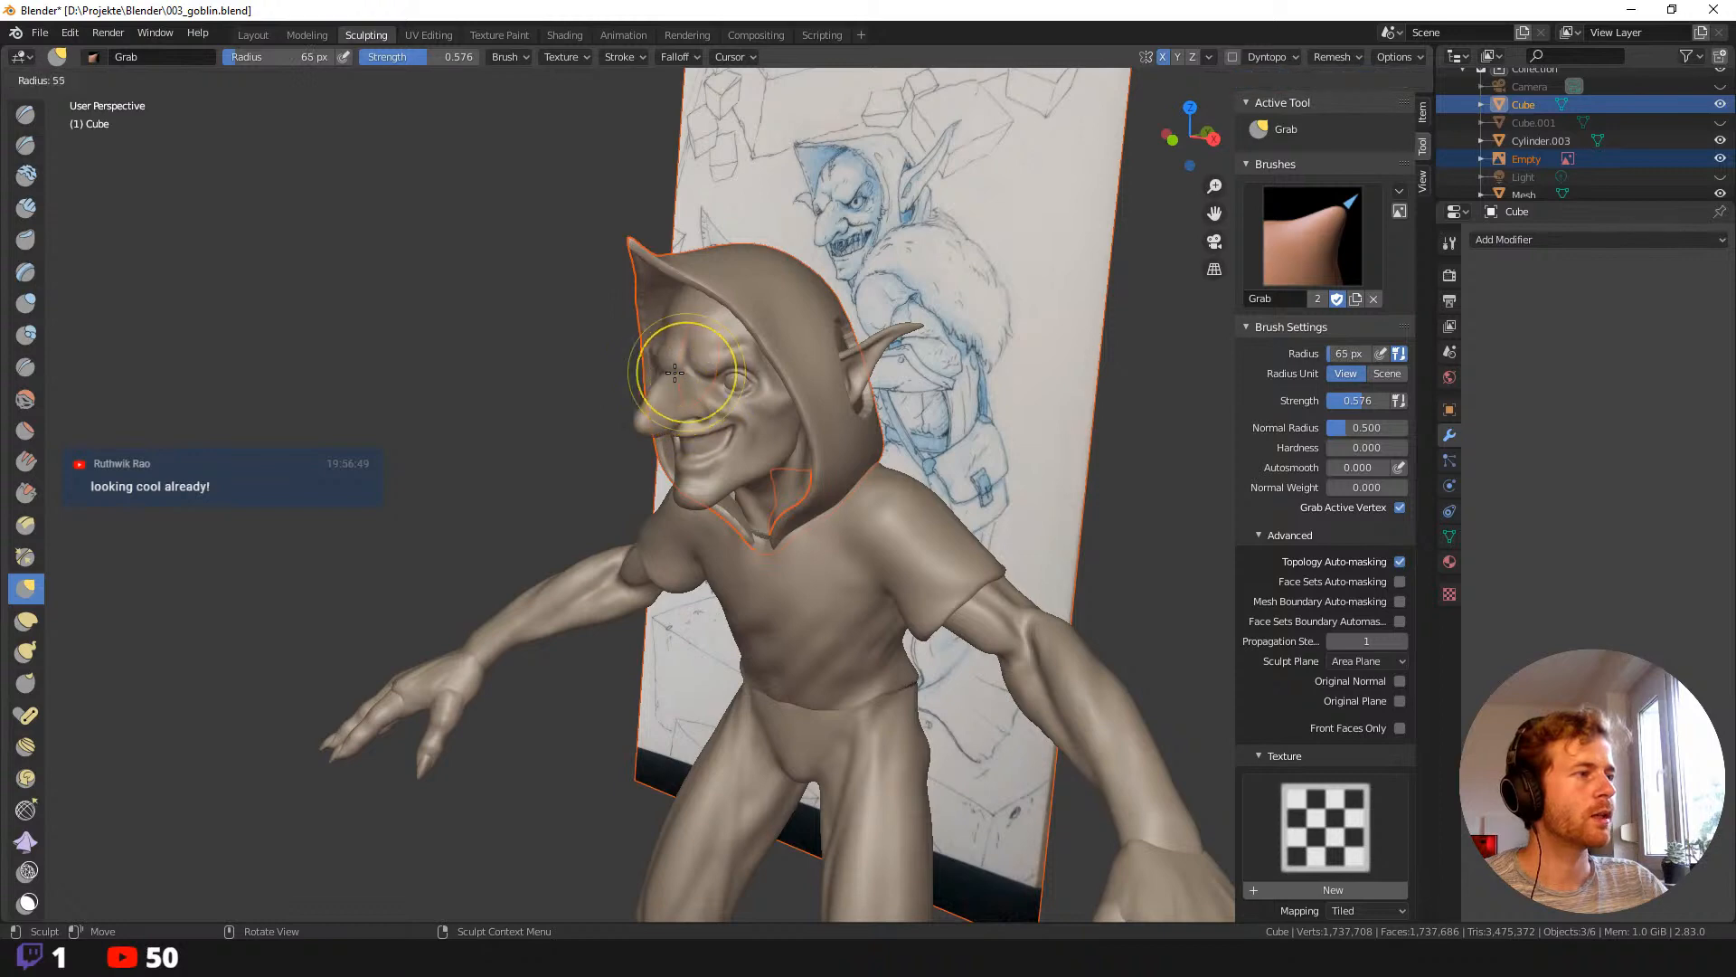
pyautogui.click(681, 369)
pyautogui.moveTo(681, 369); pyautogui.dragTo(684, 363)
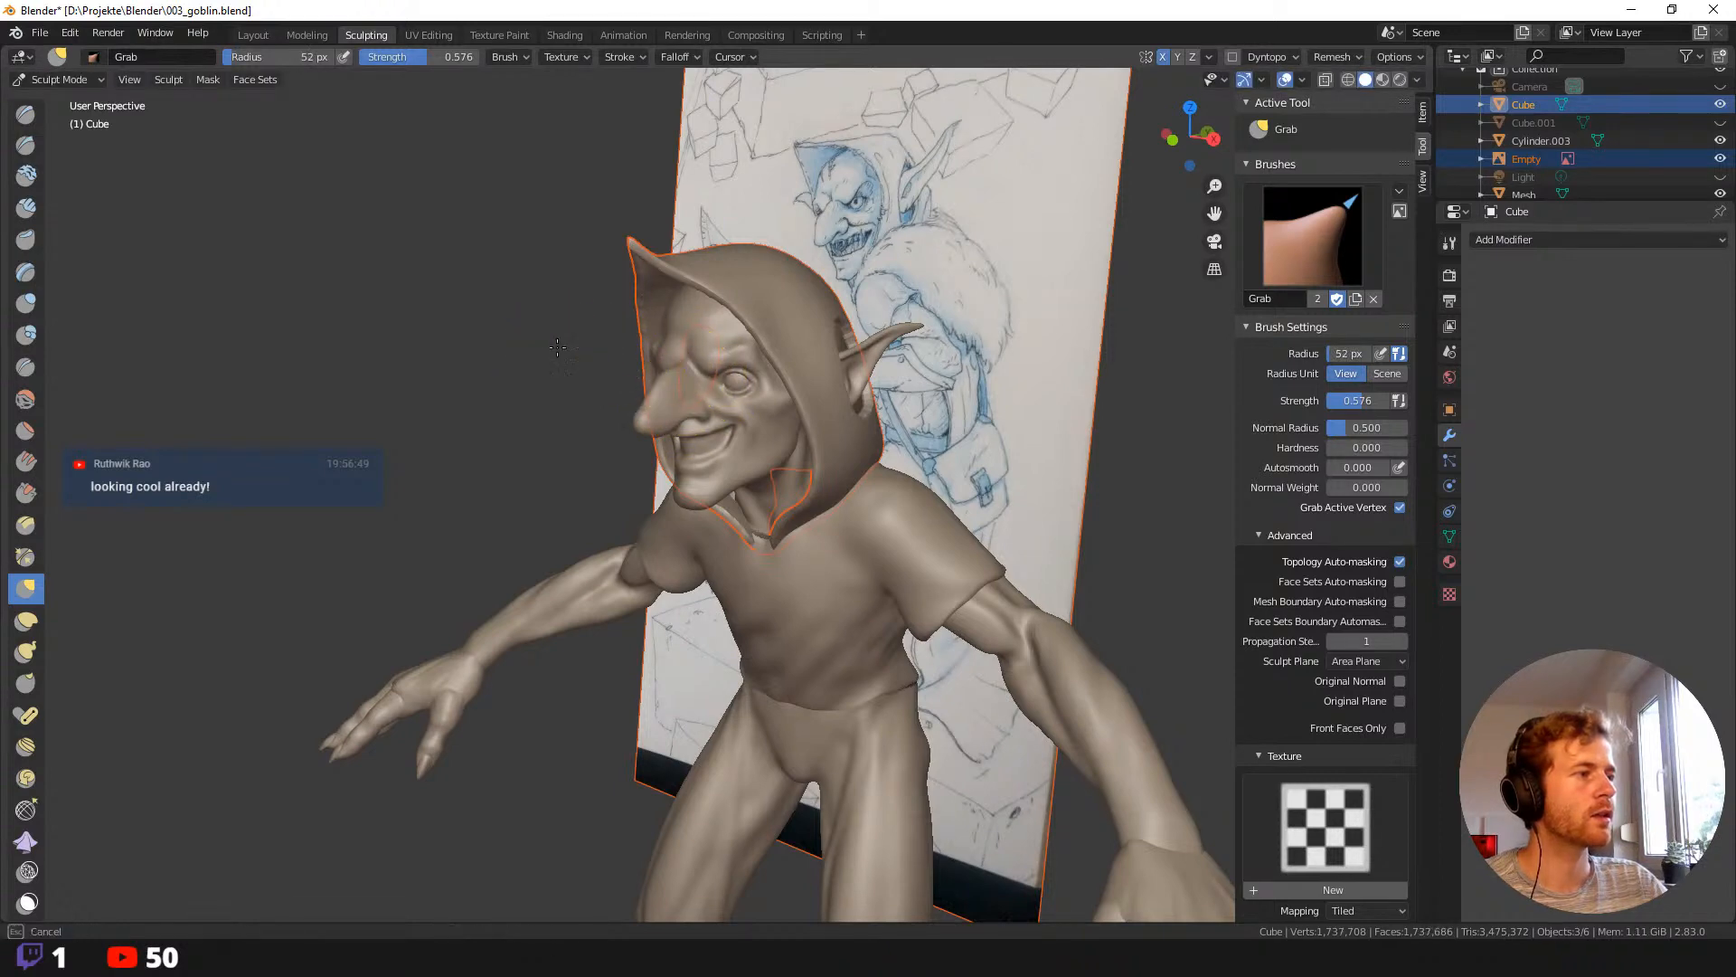
# Select only the goblin's body in the Layout workspace, return to Sculpting and nudge the nose bridge with the Grab brush.
pyautogui.moveTo(325, 214); pyautogui.dragTo(377, 232, button='middle')
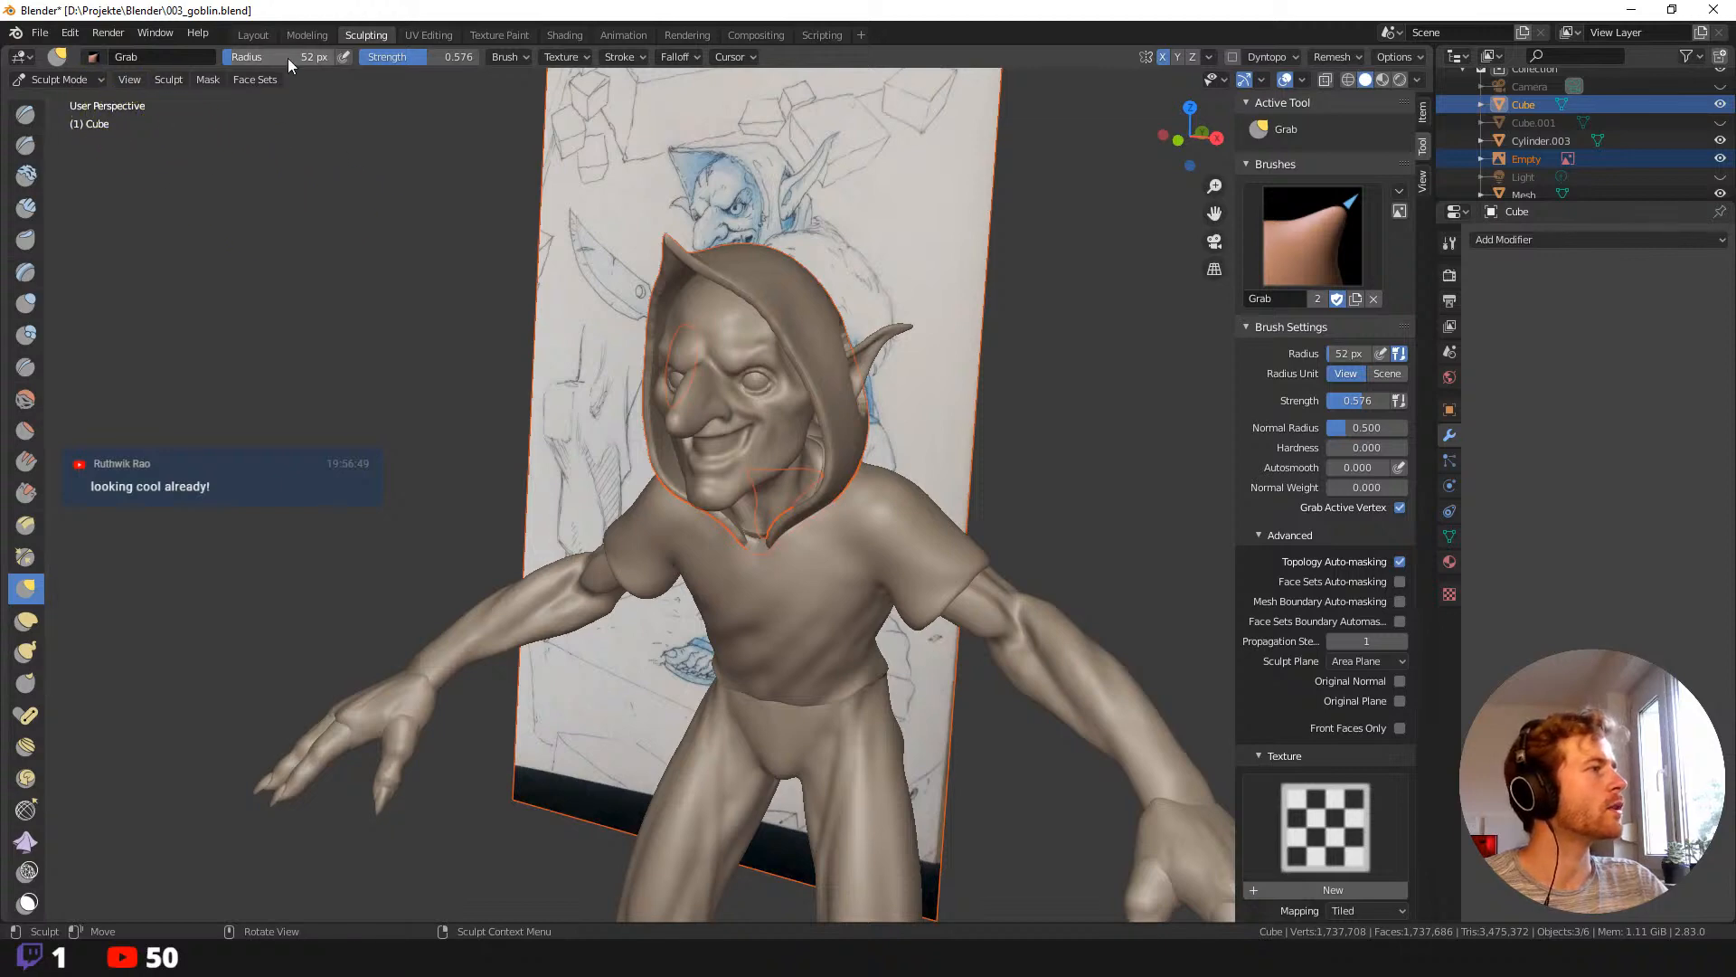
pyautogui.click(253, 34)
pyautogui.click(601, 320)
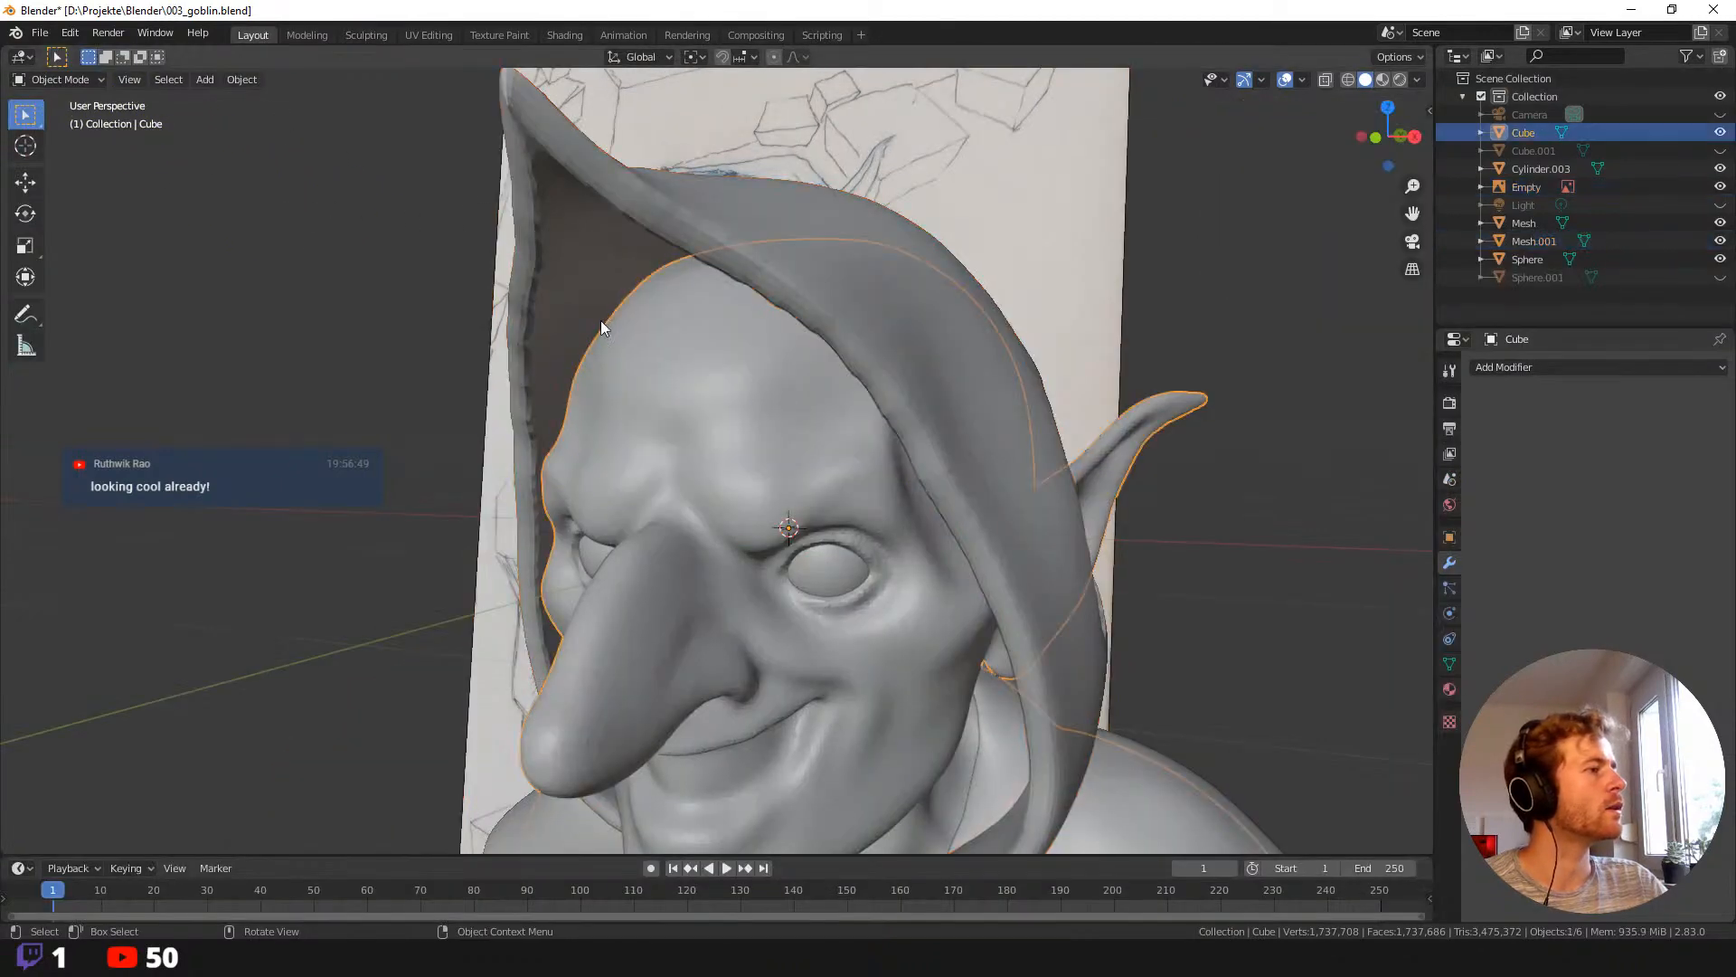
pyautogui.click(367, 35)
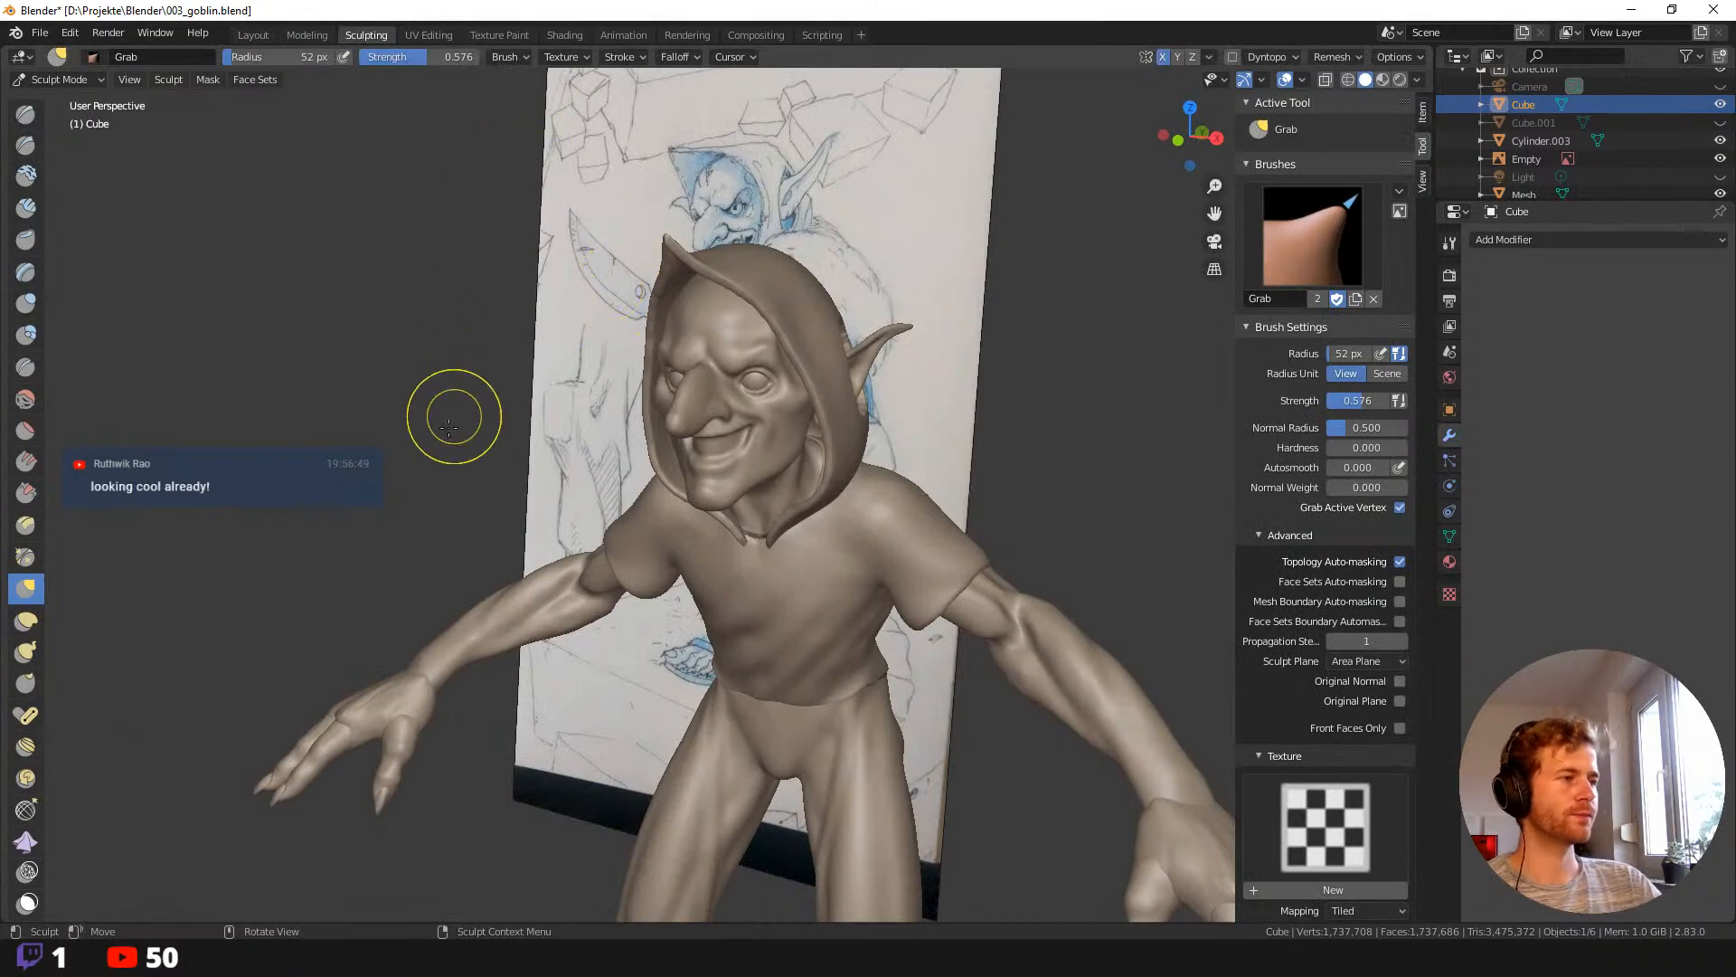
pyautogui.moveTo(450, 427)
pyautogui.mouseDown(button='middle')
pyautogui.moveTo(426, 407)
pyautogui.moveTo(446, 388)
pyautogui.moveTo(690, 360)
pyautogui.mouseUp(button='middle')
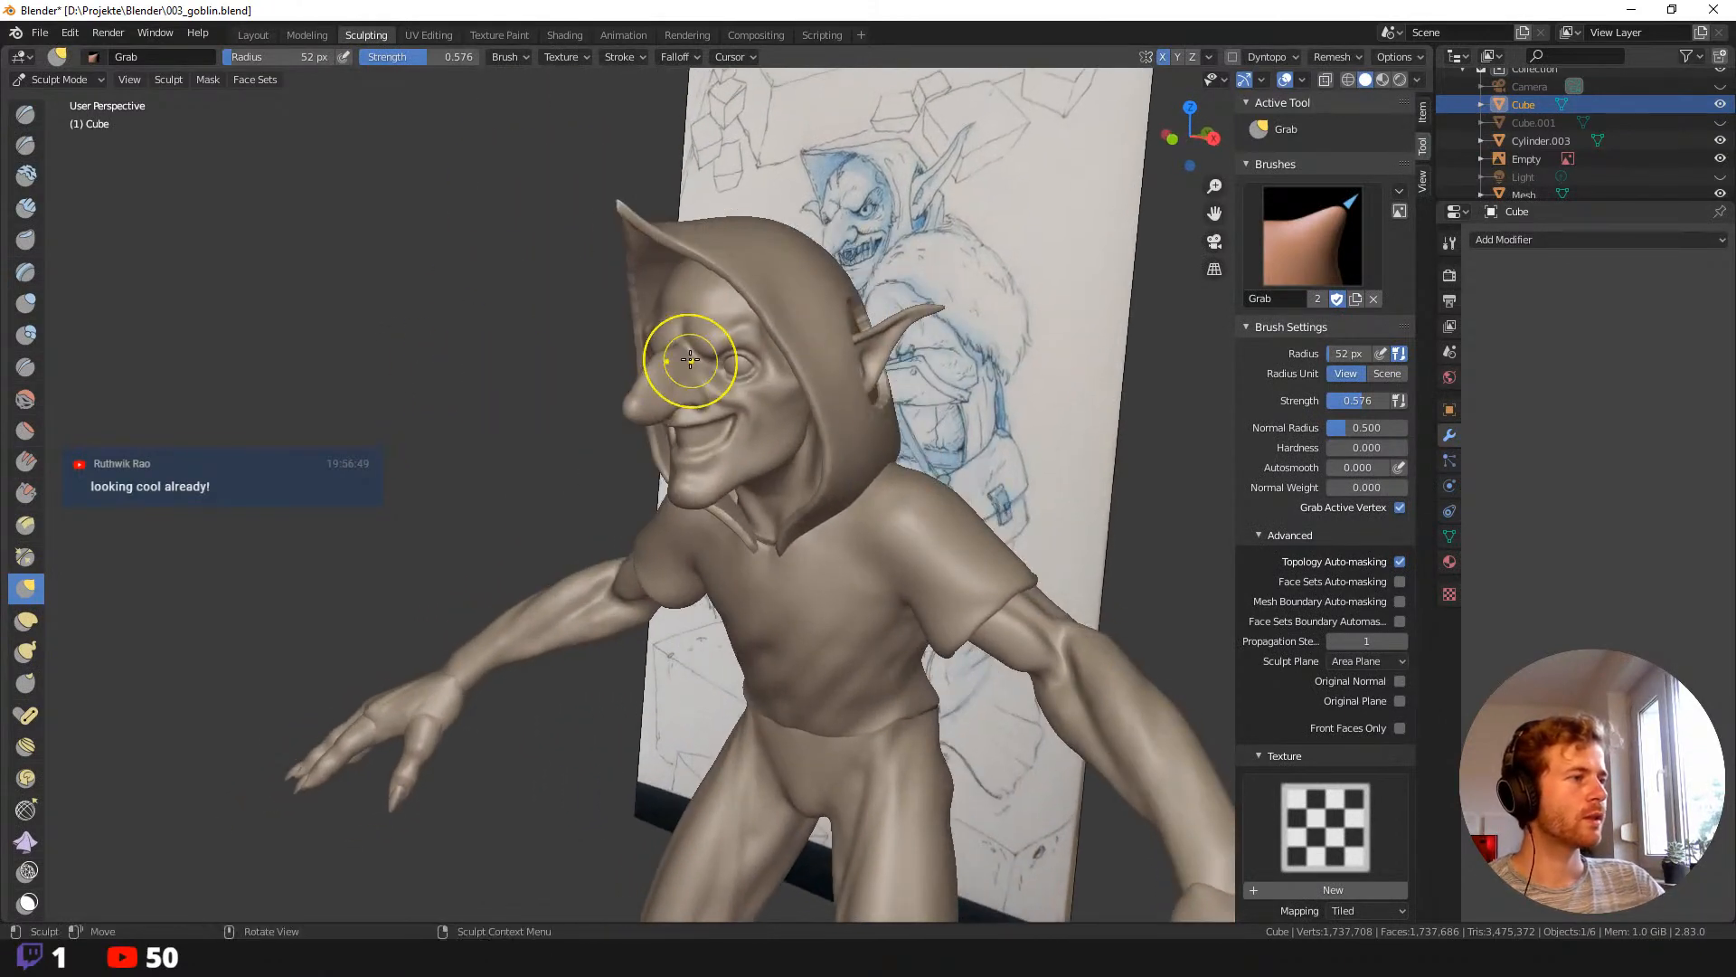
pyautogui.moveTo(690, 360)
pyautogui.mouseDown()
pyautogui.moveTo(666, 368)
pyautogui.moveTo(679, 358)
pyautogui.mouseUp()
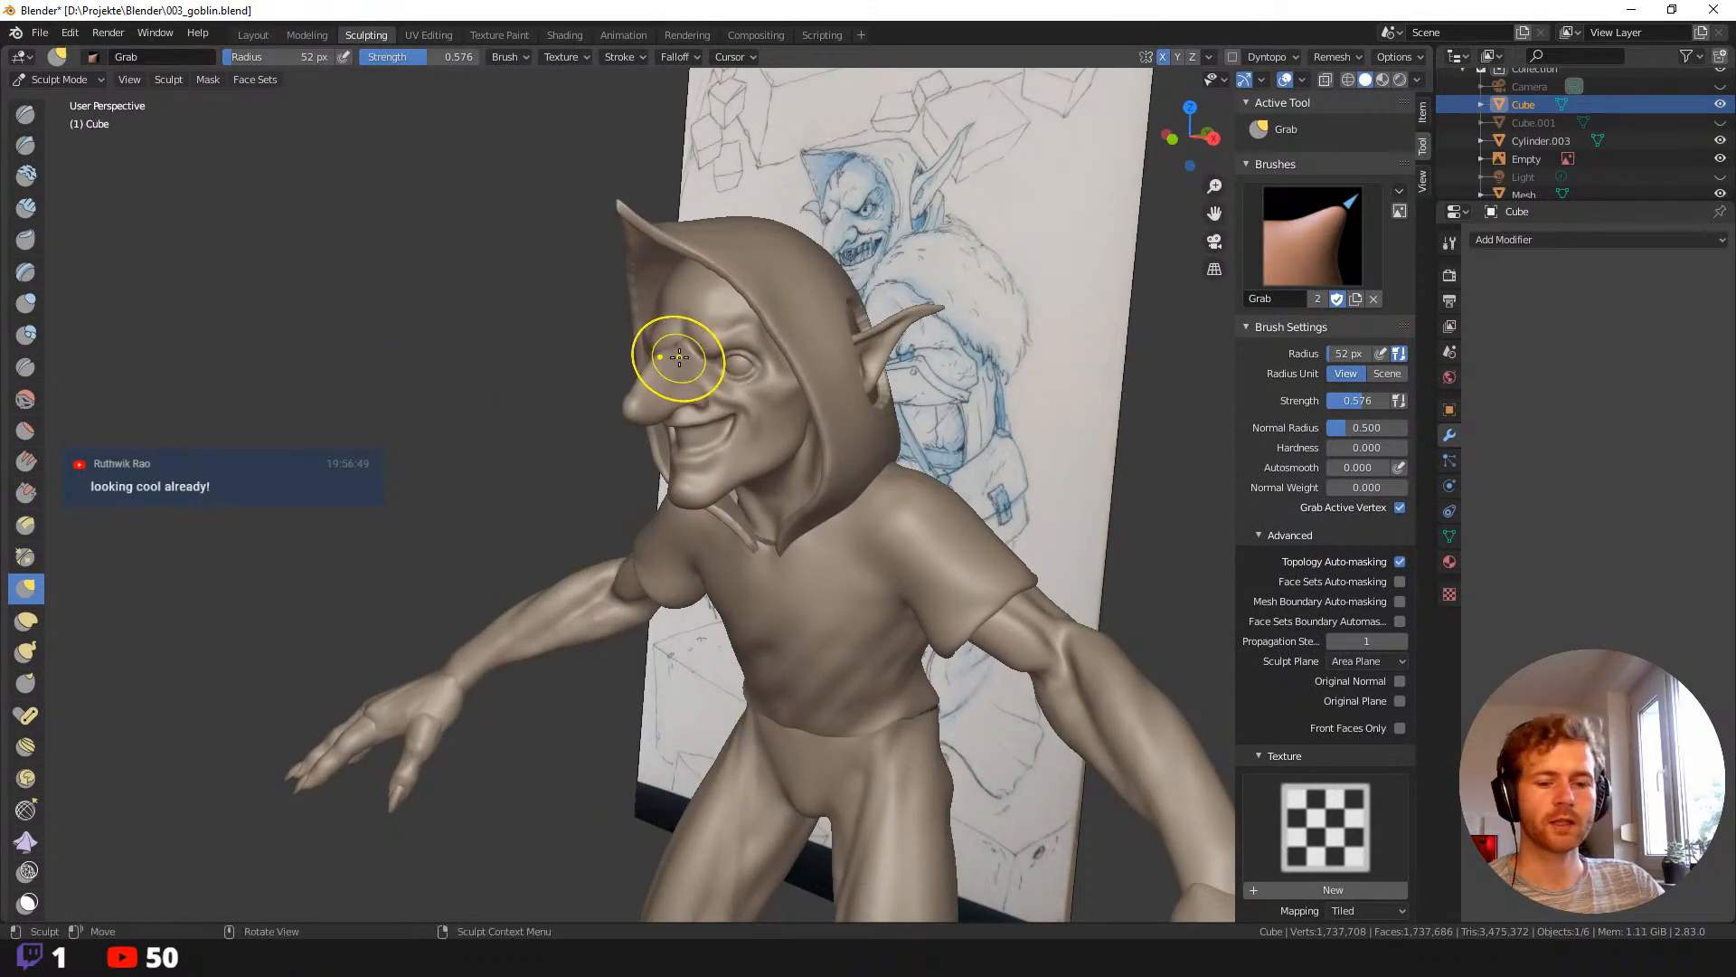
# Switch to the Inflate brush with a radius of 65 px and add volume around the nose bridge and brow.
pyautogui.hotkey('shift', 'space')
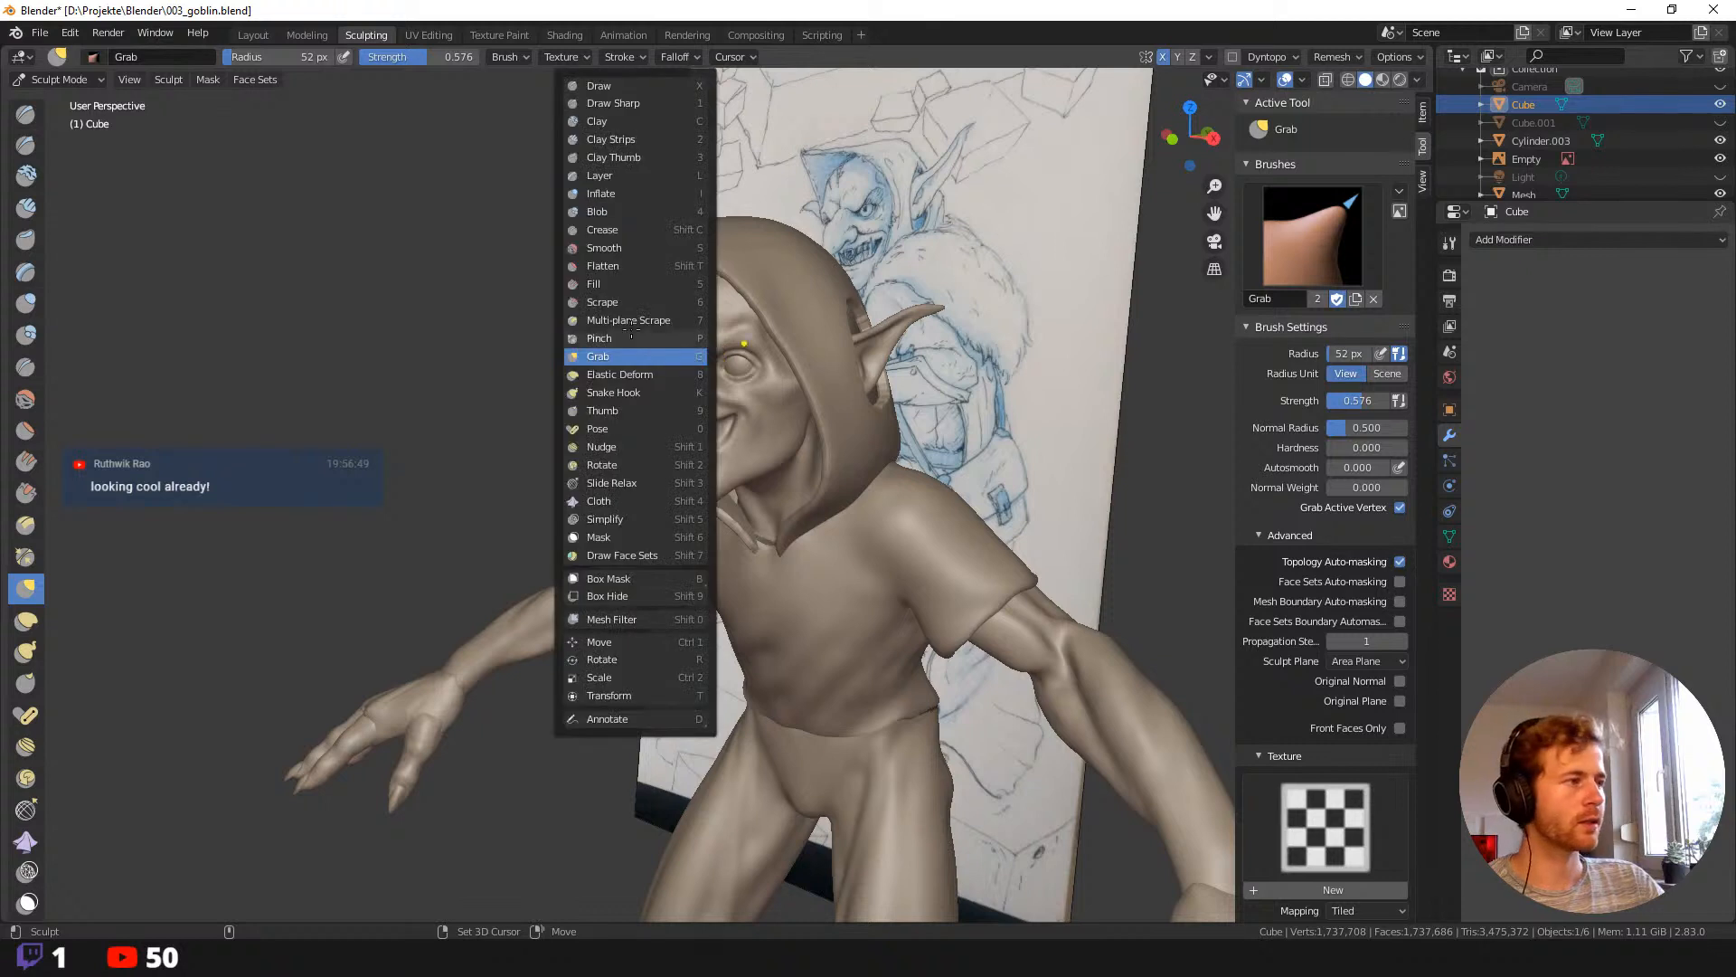
pyautogui.click(602, 196)
pyautogui.press('f')
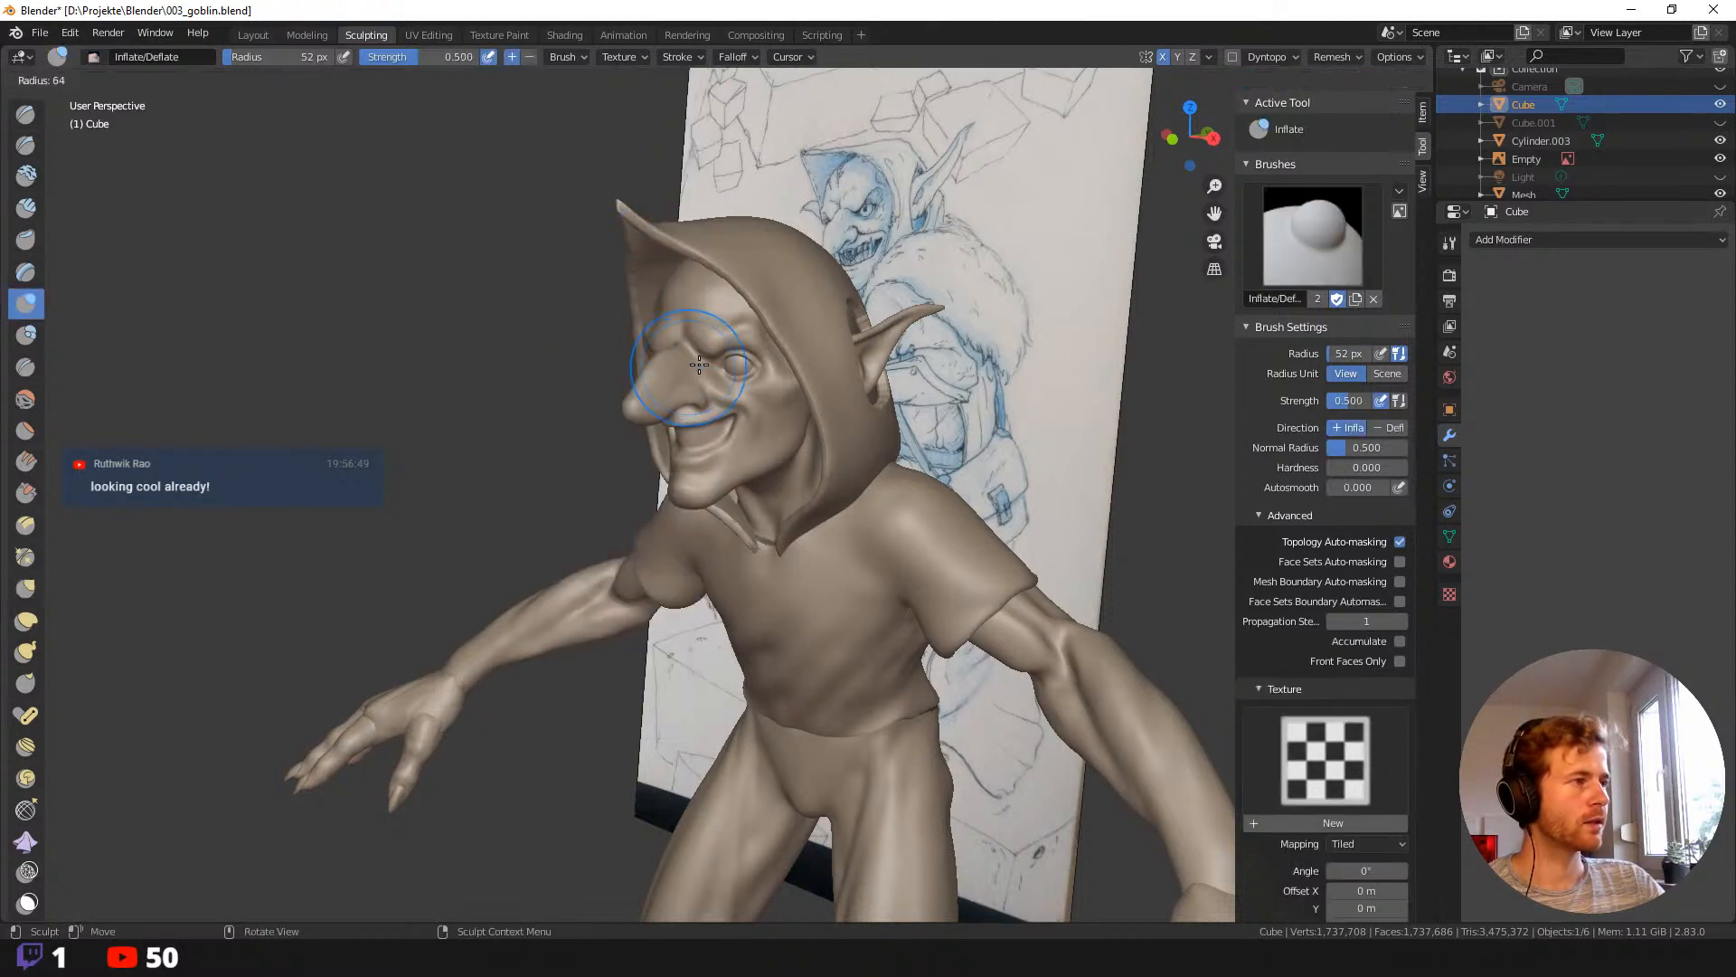
pyautogui.click(699, 364)
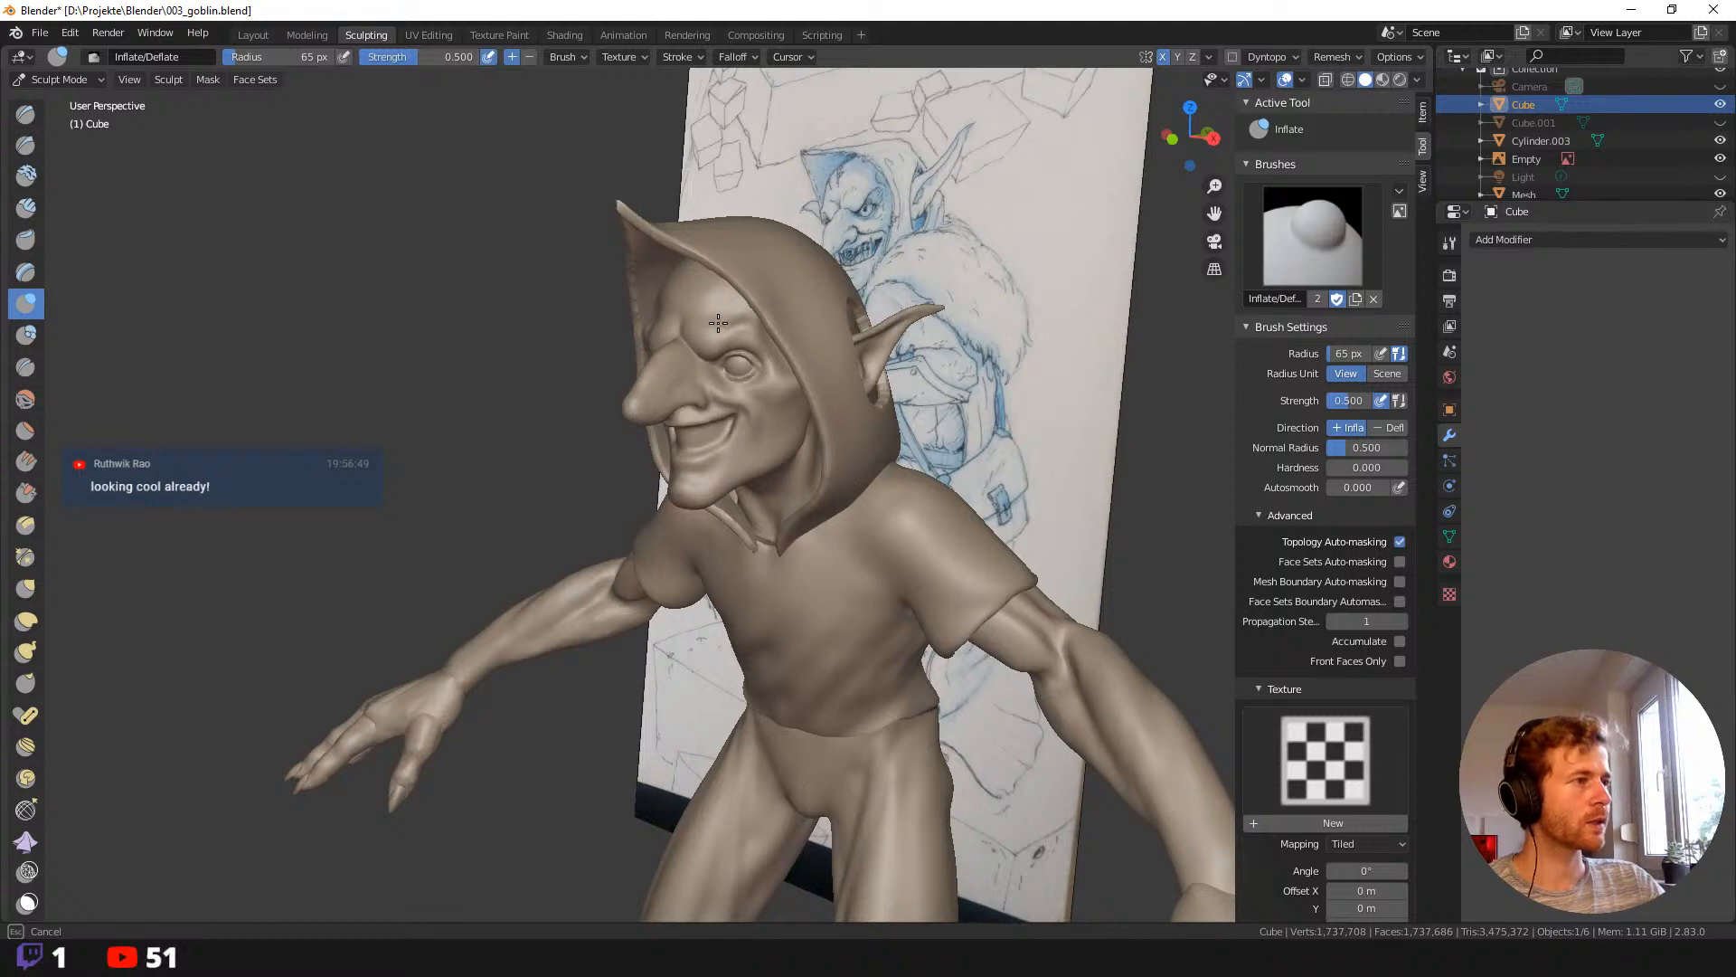
pyautogui.moveTo(718, 323); pyautogui.dragTo(535, 329, button='middle')
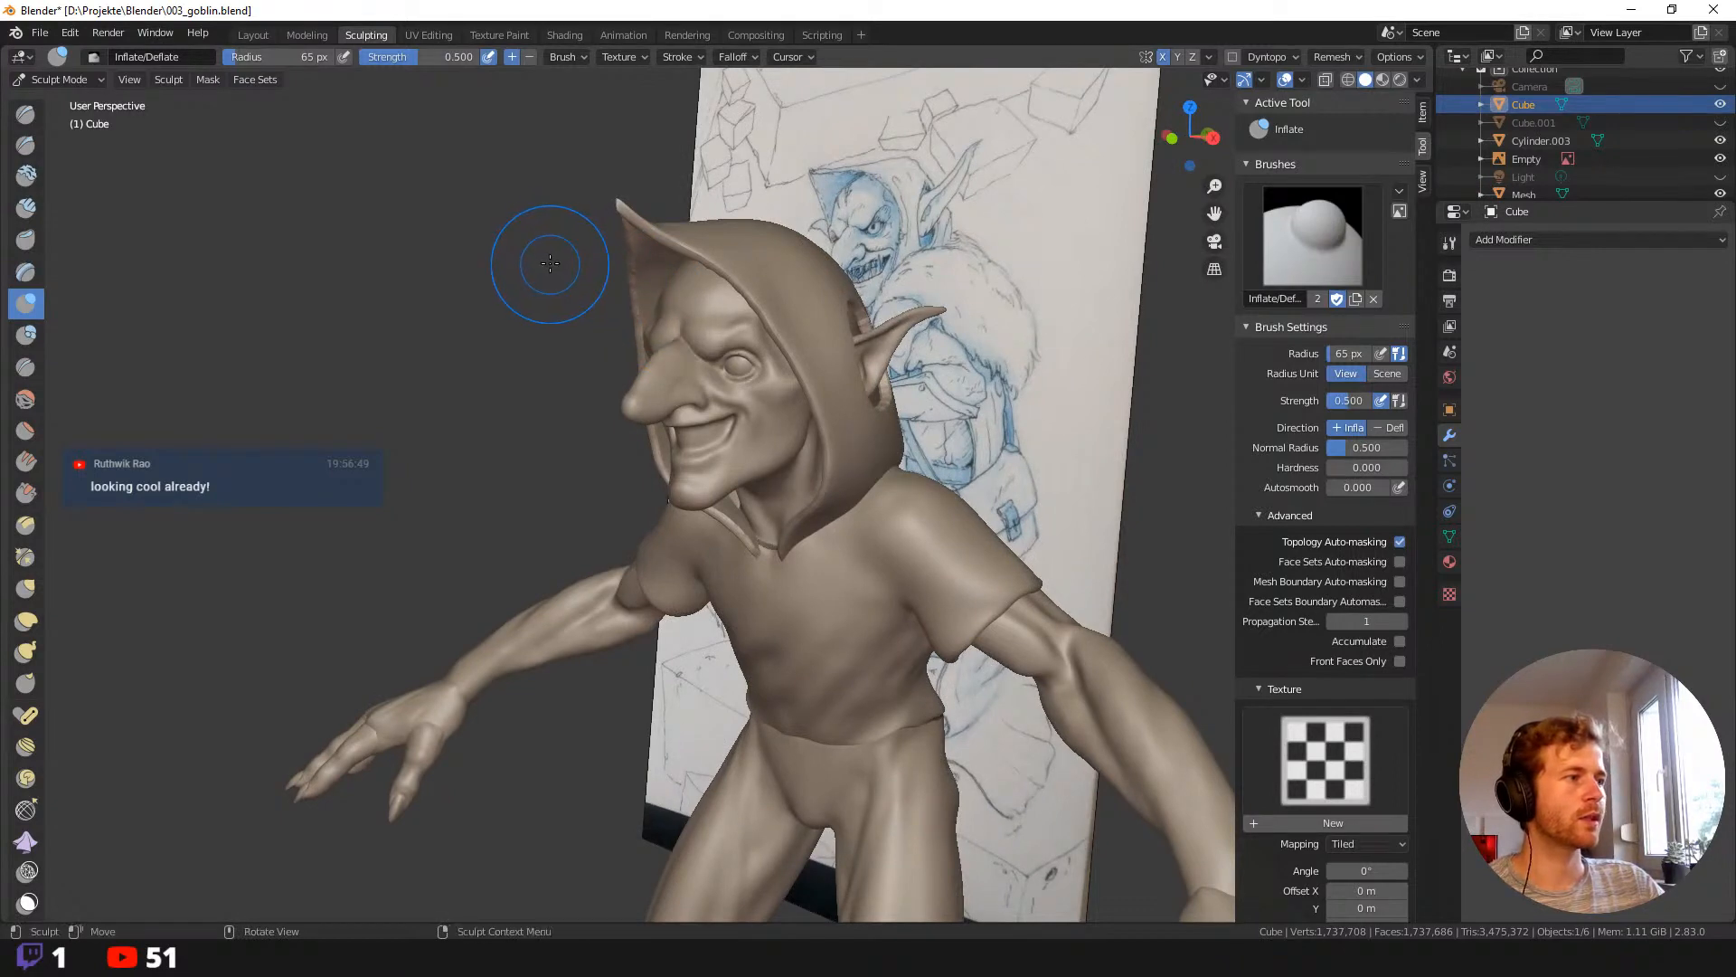
pyautogui.keyDown('ctrl'); pyautogui.moveTo(568, 275); pyautogui.dragTo(540, 282, button='middle'); pyautogui.keyUp('ctrl')
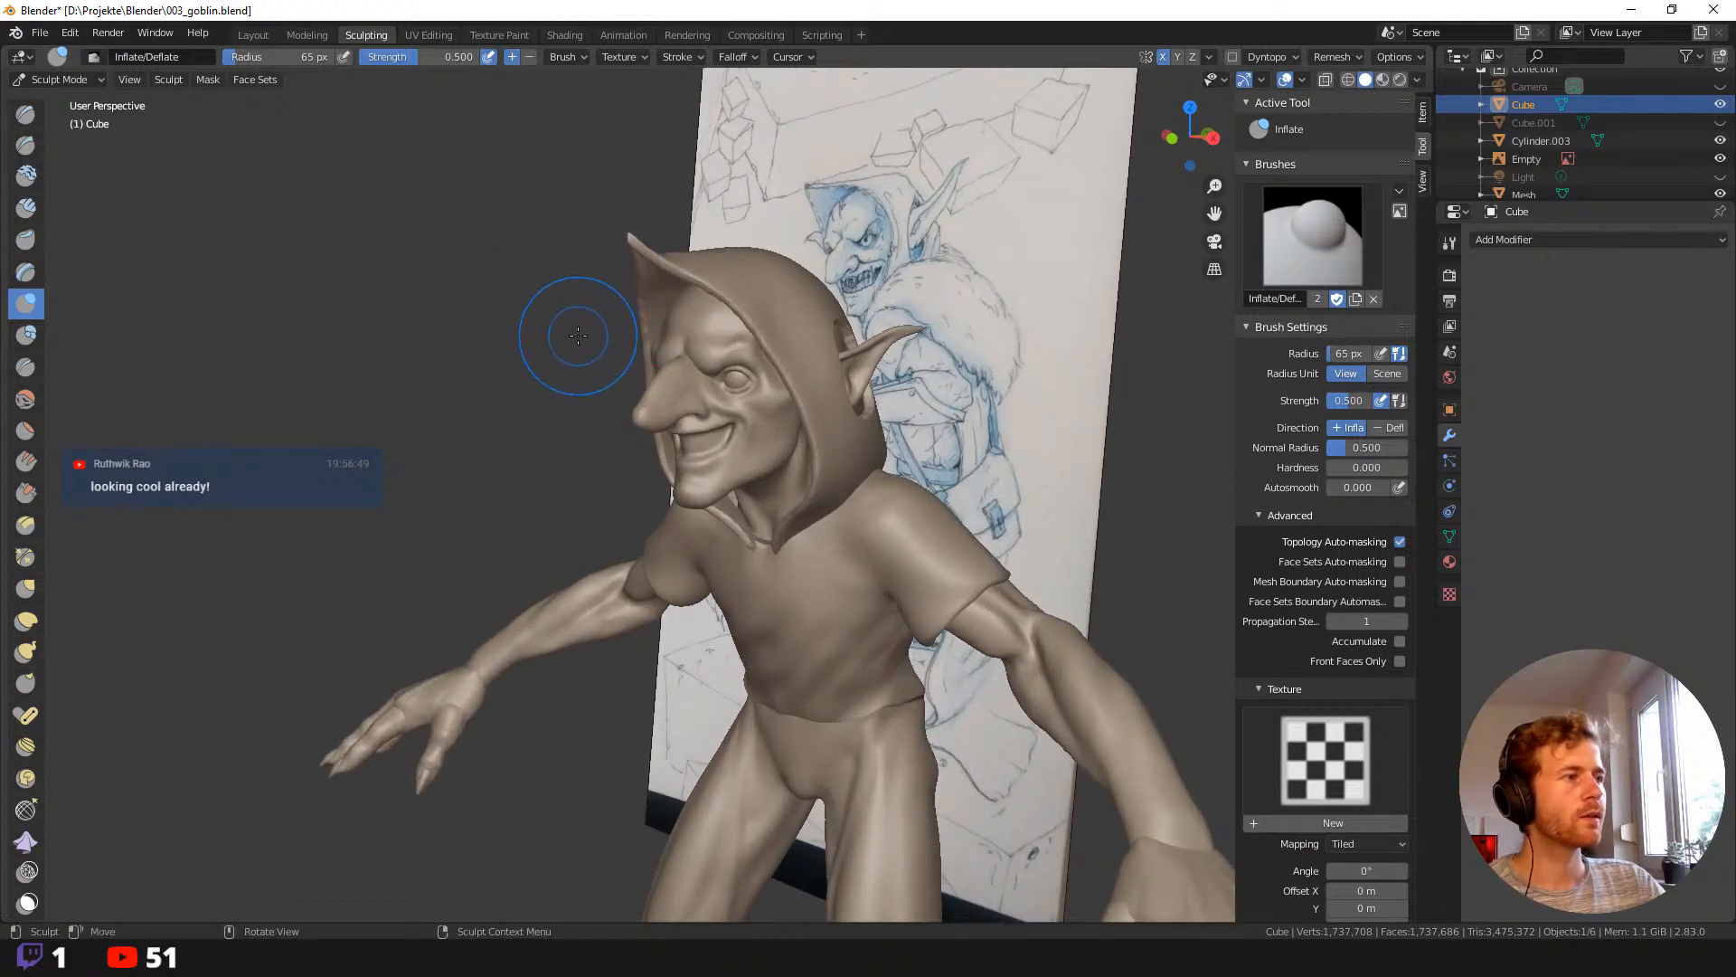
# Reduce the Inflate radius to 15 px and add volume to the goblin's nostril.
pyautogui.keyDown('ctrl'); pyautogui.moveTo(543, 376); pyautogui.dragTo(557, 395, button='middle'); pyautogui.keyUp('ctrl')
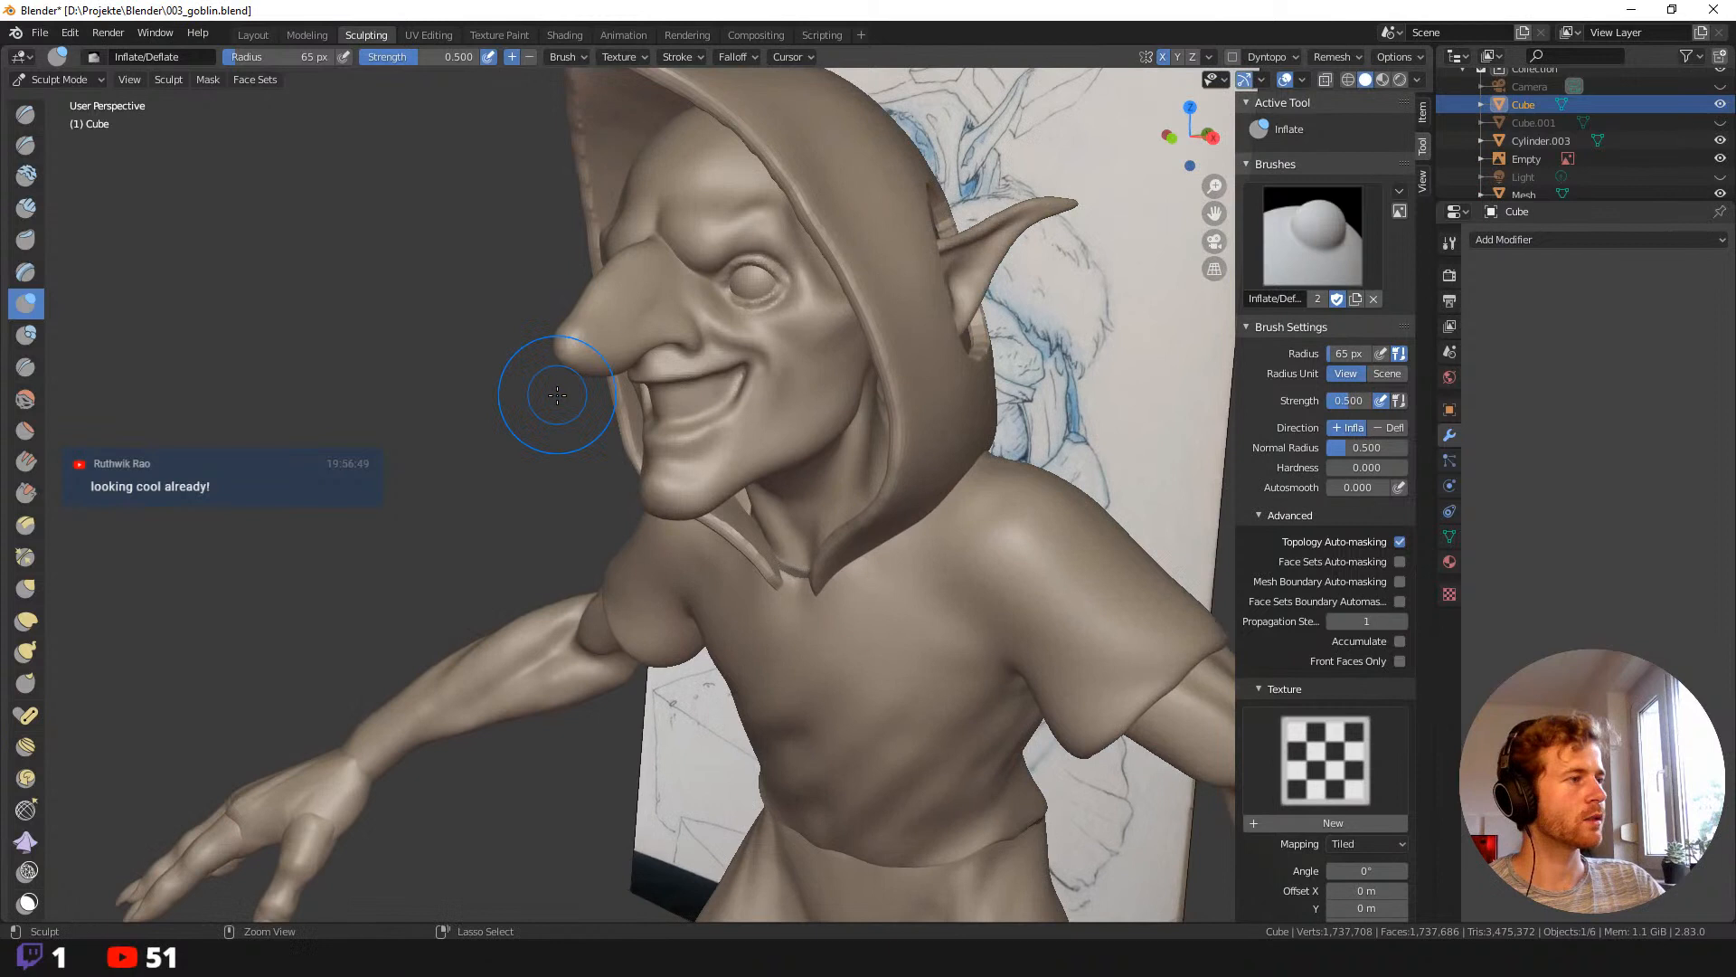
pyautogui.press('f')
pyautogui.click(653, 351)
pyautogui.press('f')
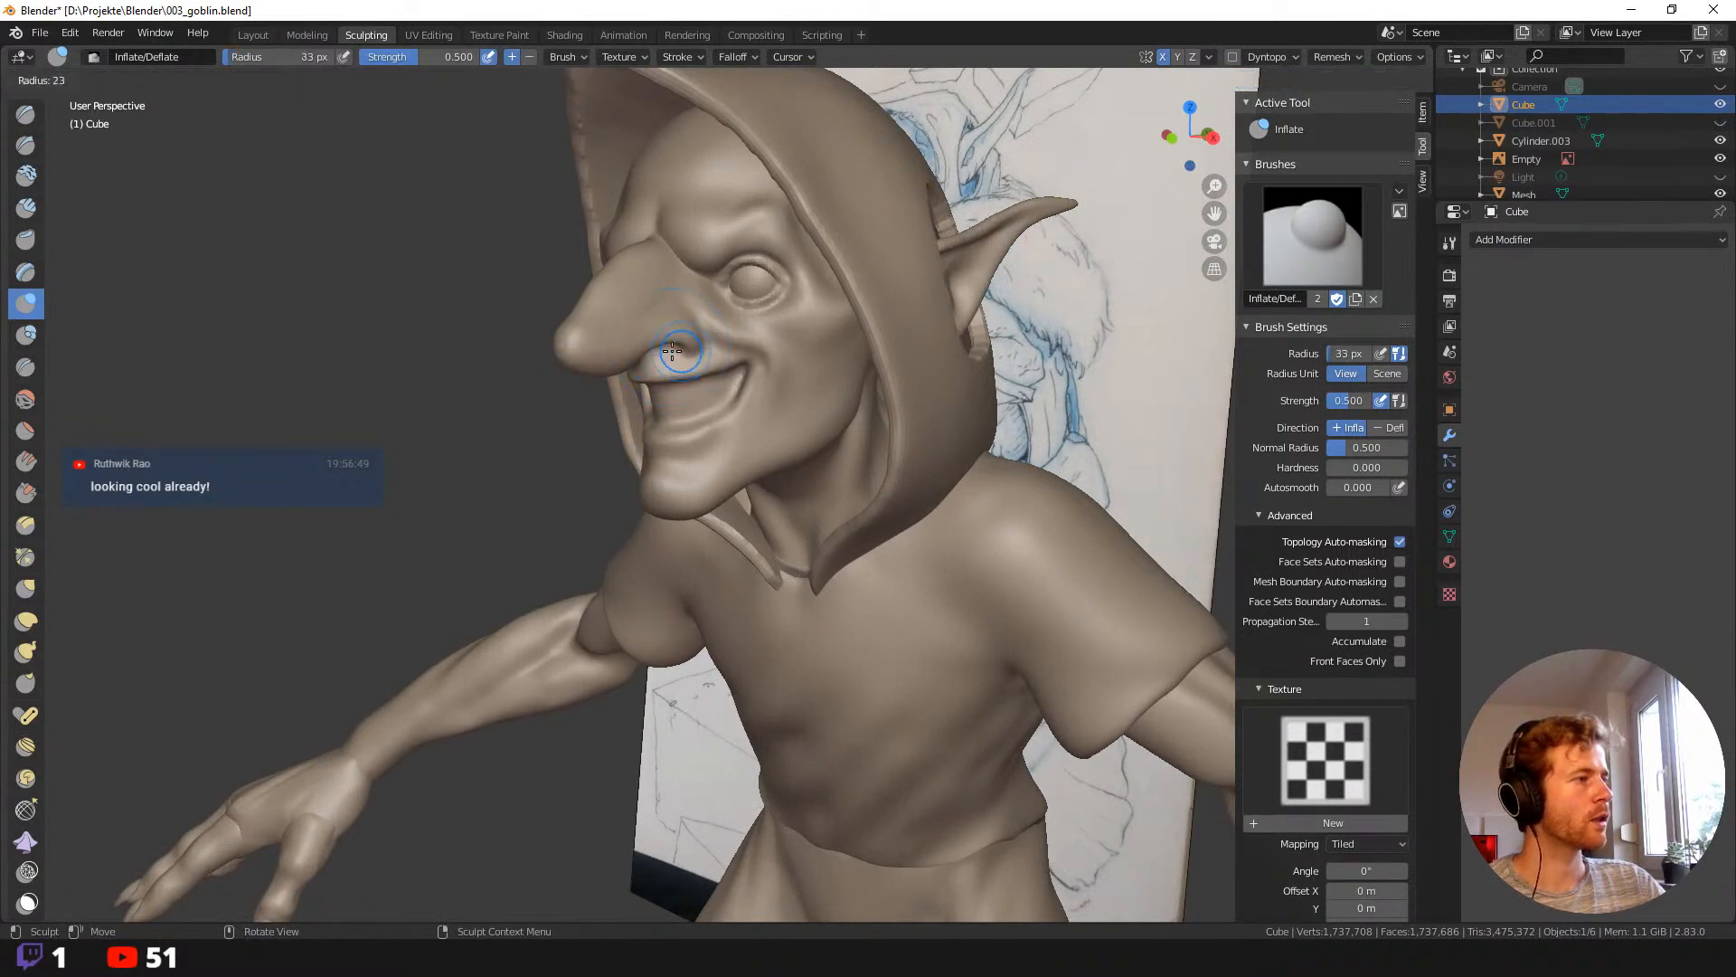
pyautogui.click(678, 352)
pyautogui.click(672, 353)
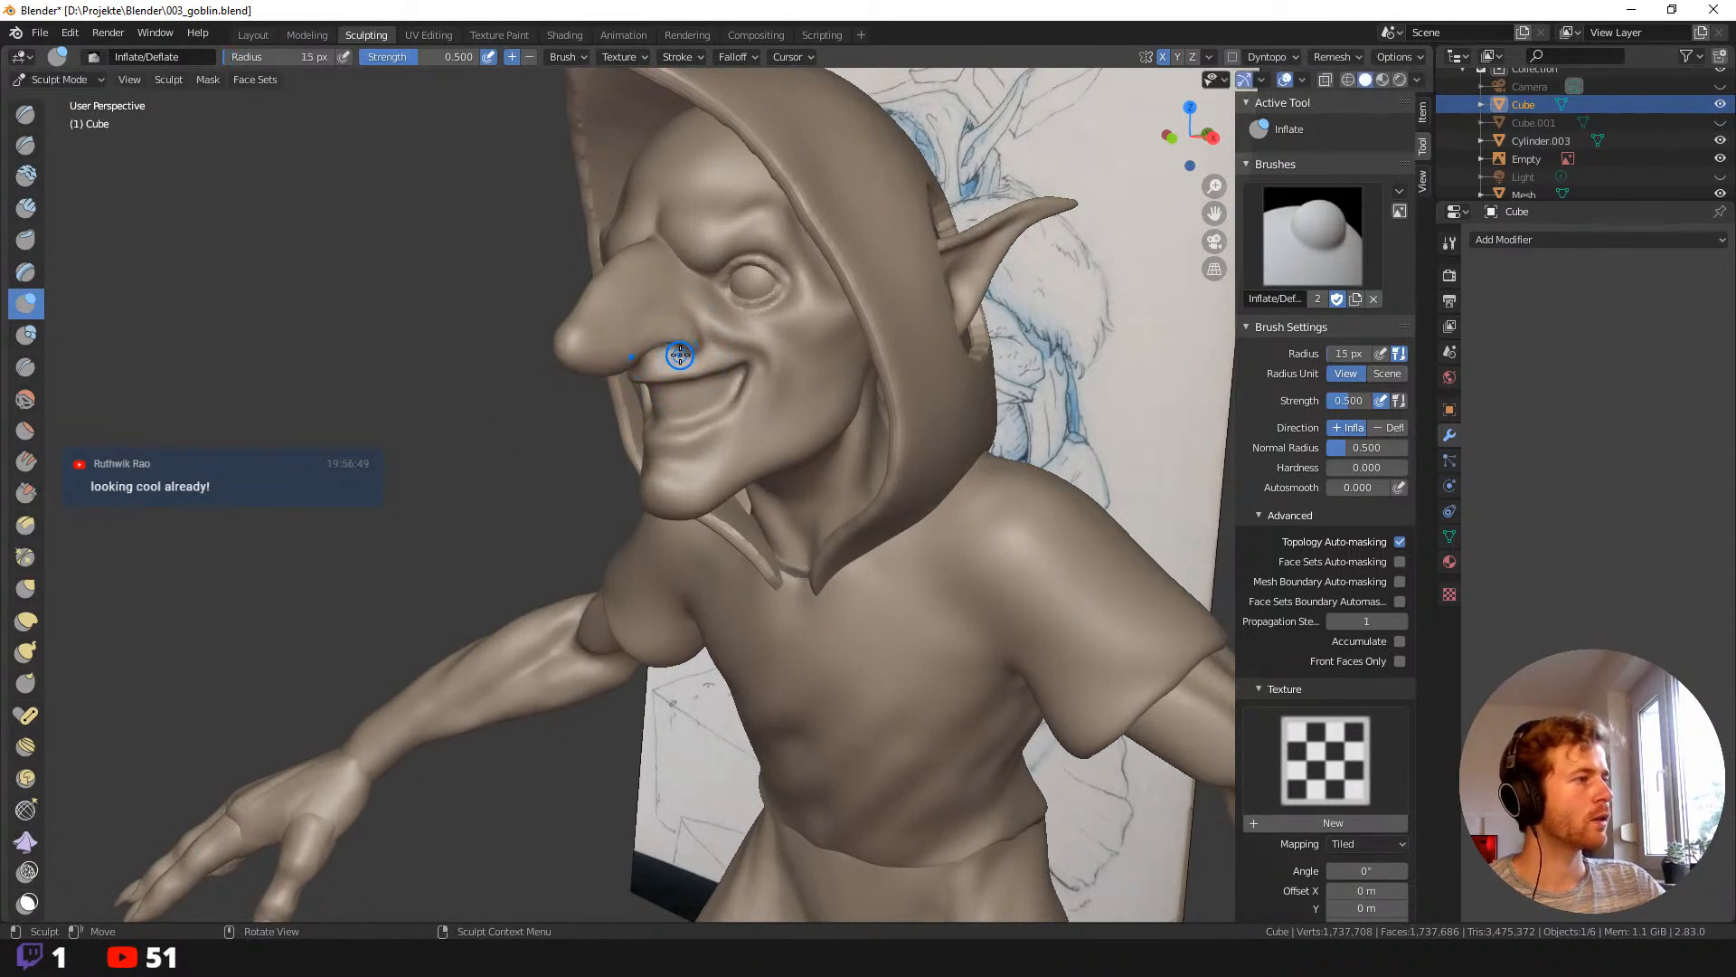
# Adjust the goblin's nostril with the Grab brush at 21 px and carve along the side of the nose with the Draw Sharp brush.
pyautogui.press('g')
pyautogui.press('f')
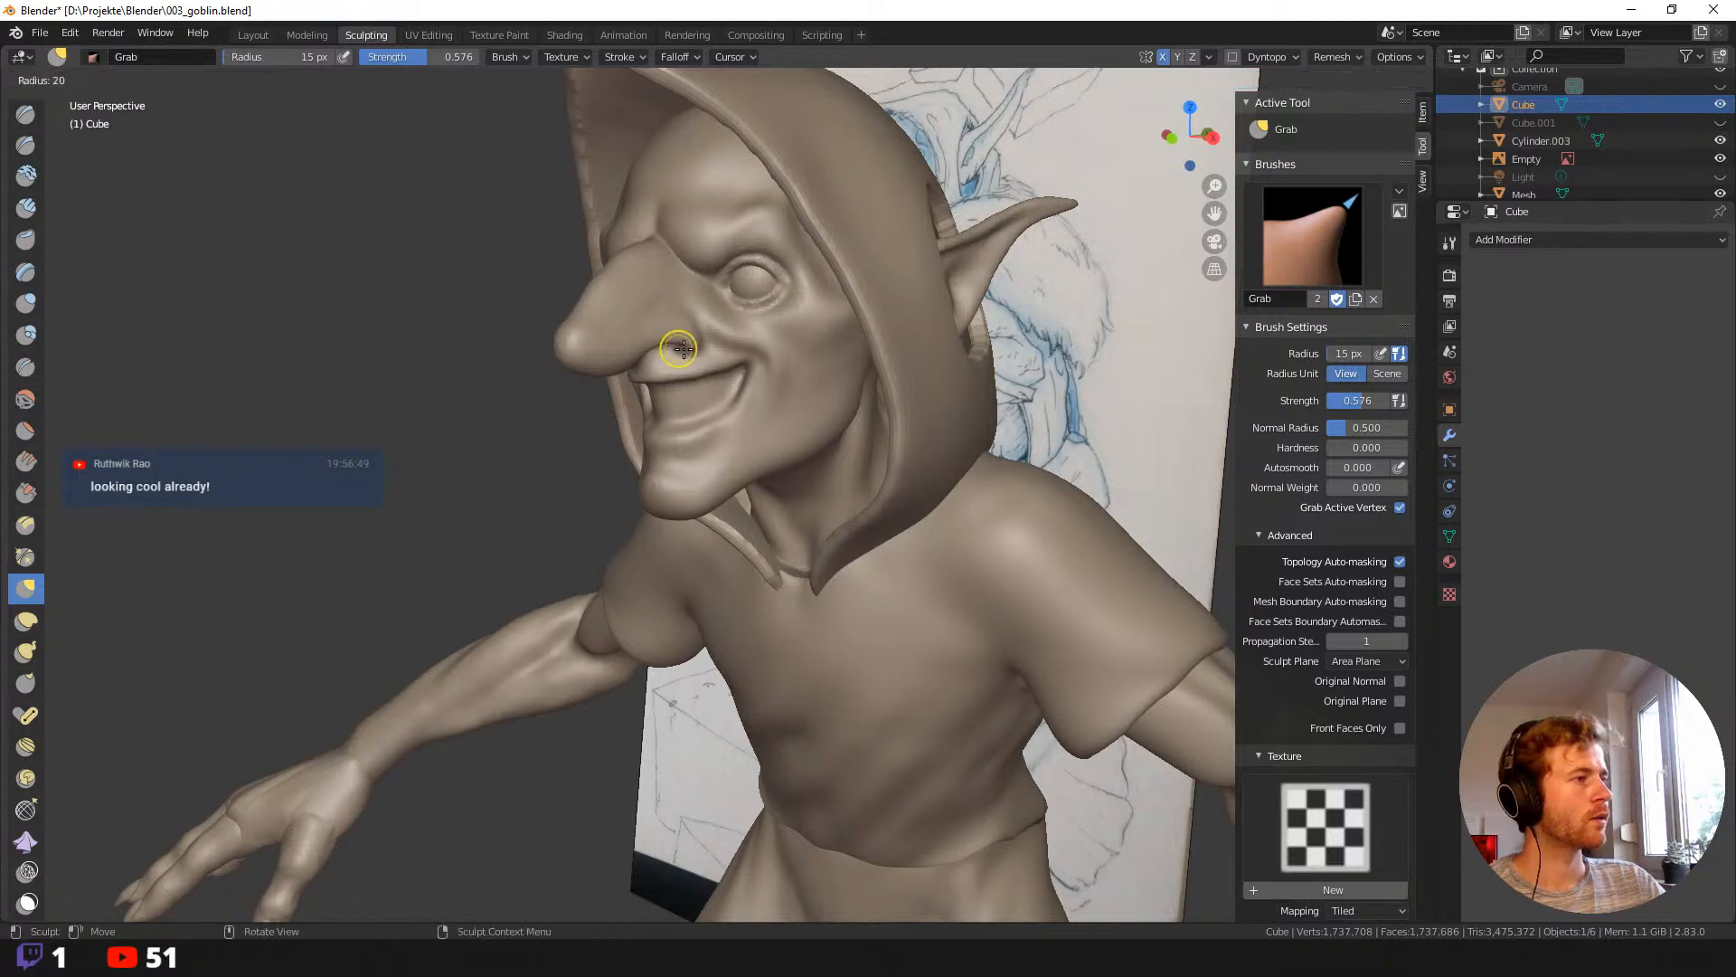
pyautogui.click(674, 344)
pyautogui.hotkey('shift', 'space')
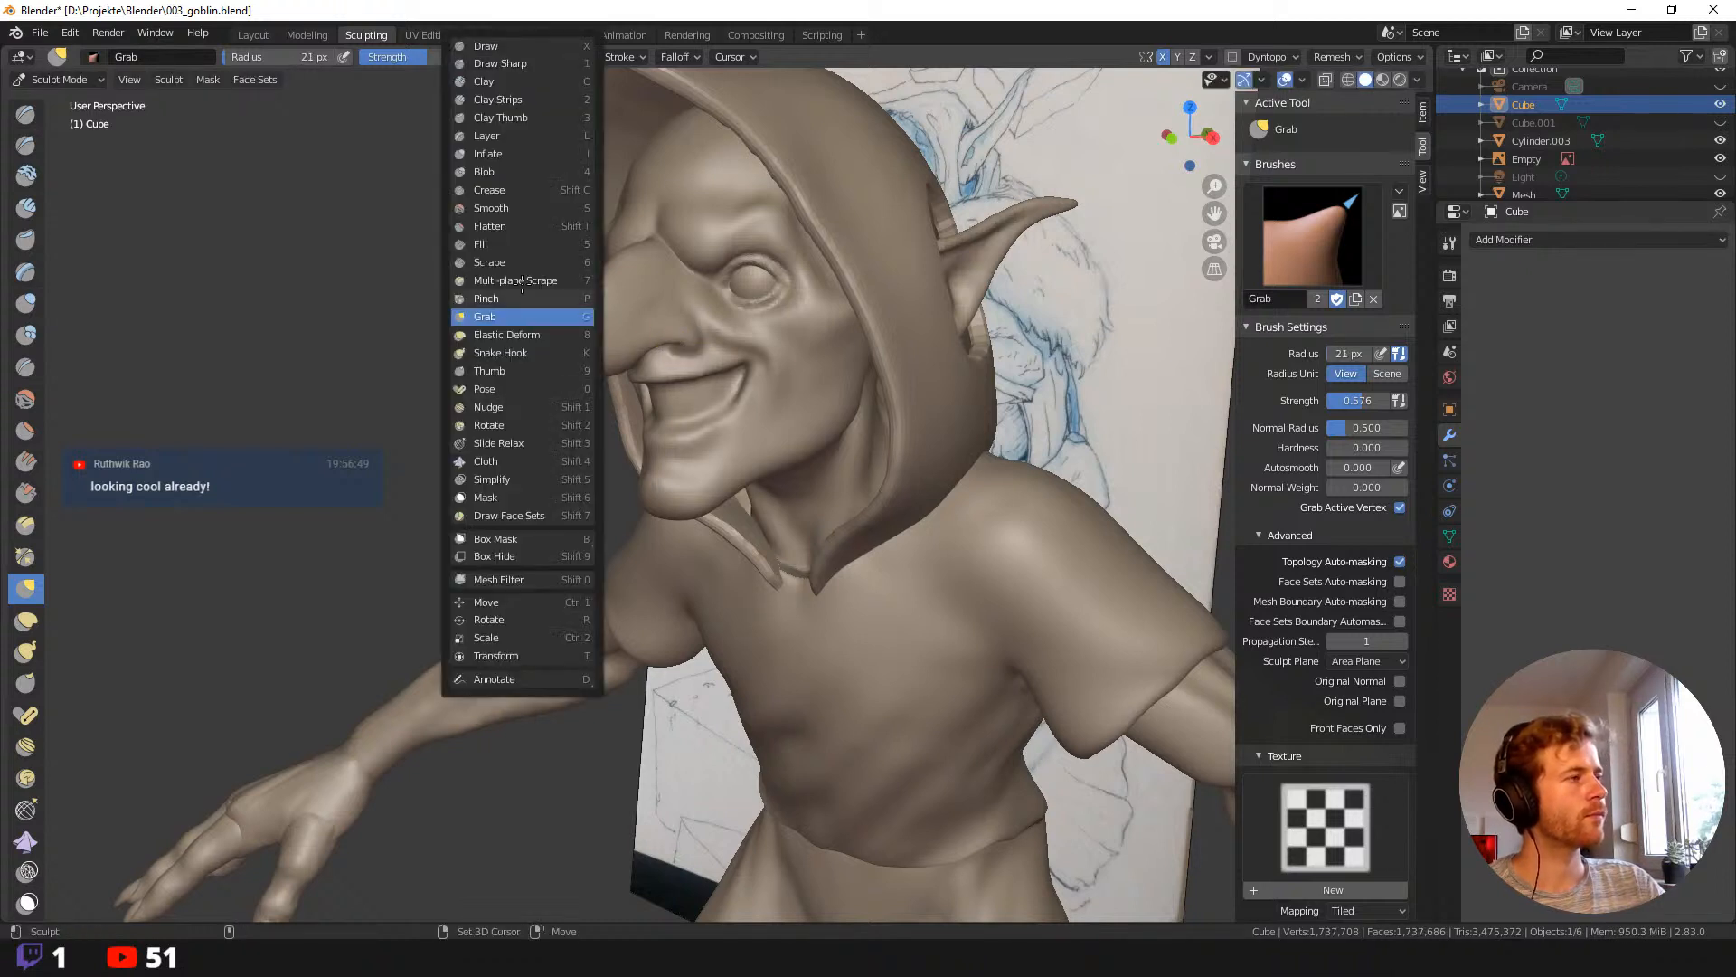
pyautogui.click(510, 76)
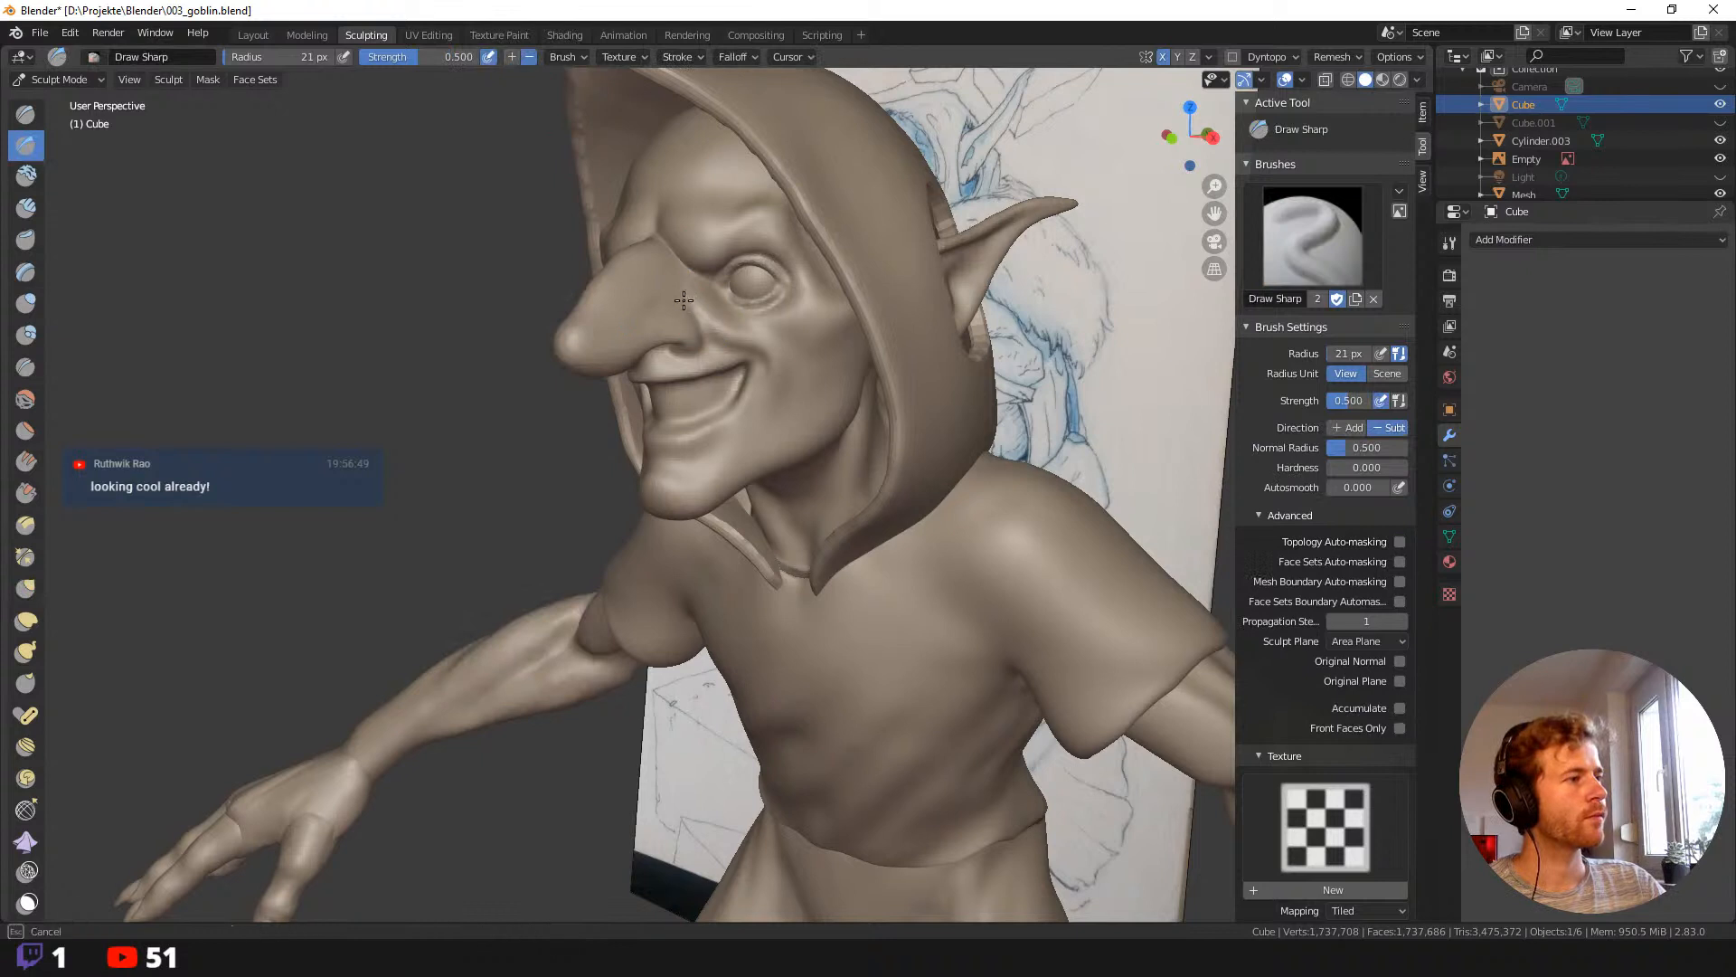
pyautogui.moveTo(655, 314); pyautogui.dragTo(643, 329)
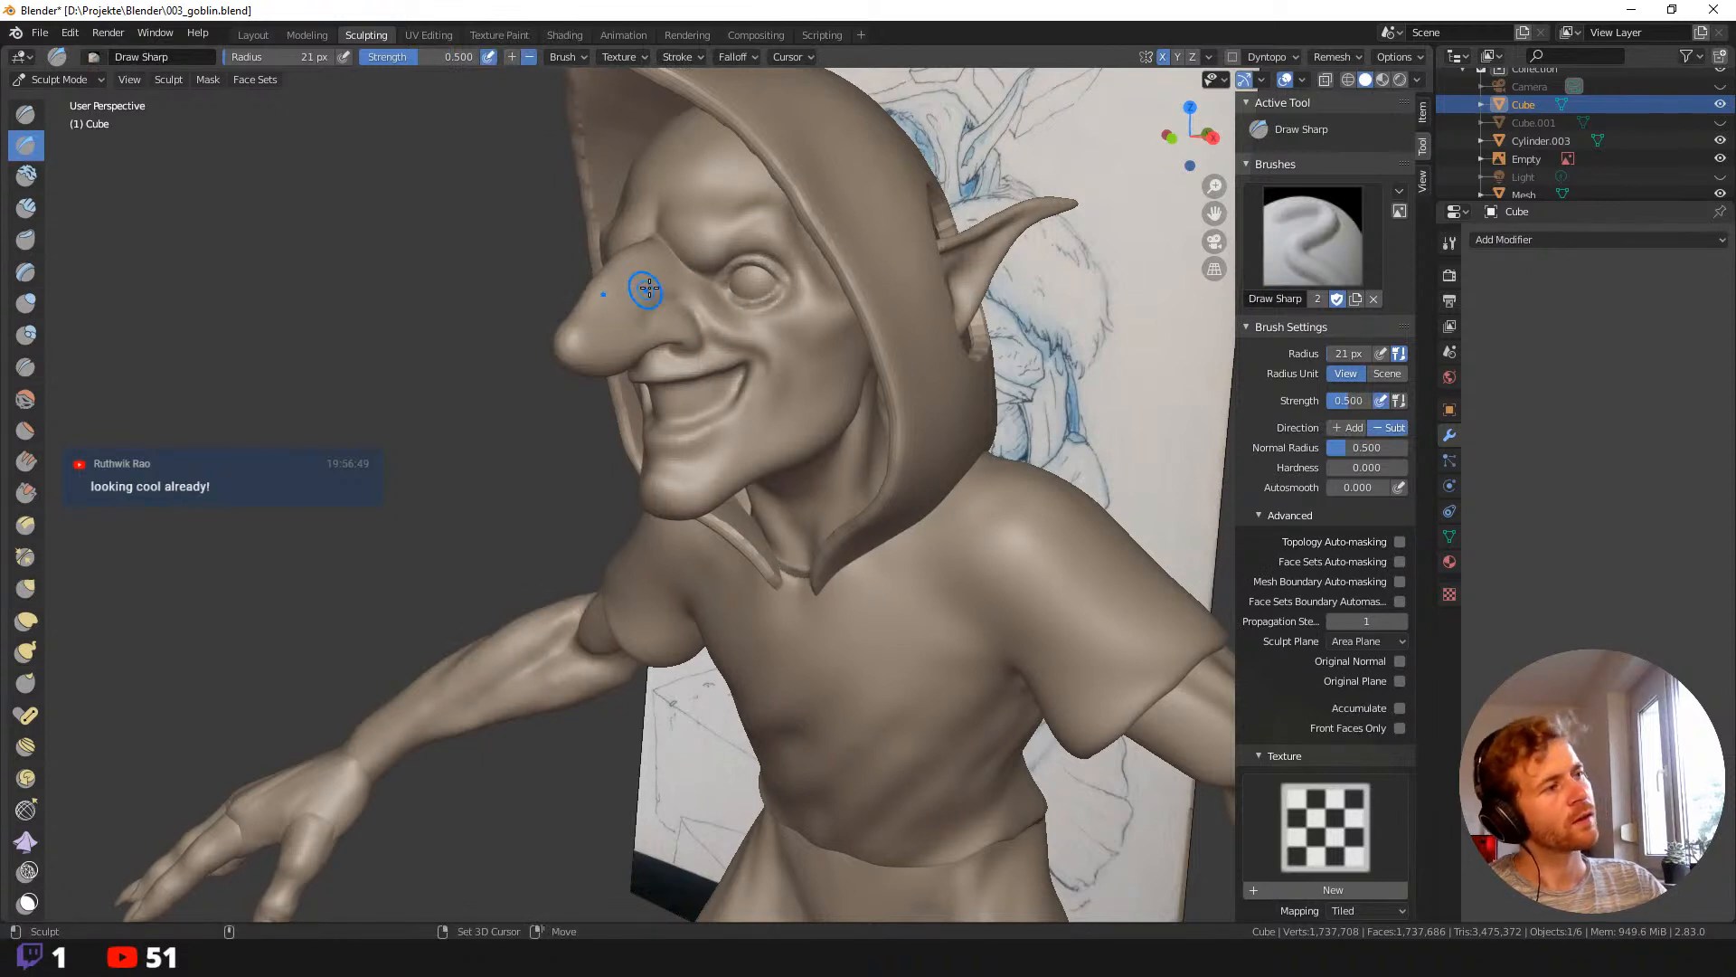
# Enlarge the Draw Sharp radius to 31 px and carve the crease between the nostril and the cheek deeper.
pyautogui.moveTo(649, 289); pyautogui.dragTo(705, 290, button='middle')
pyautogui.press(']')
pyautogui.press(']')
pyautogui.press(']')
pyautogui.press(']')
pyautogui.press(']')
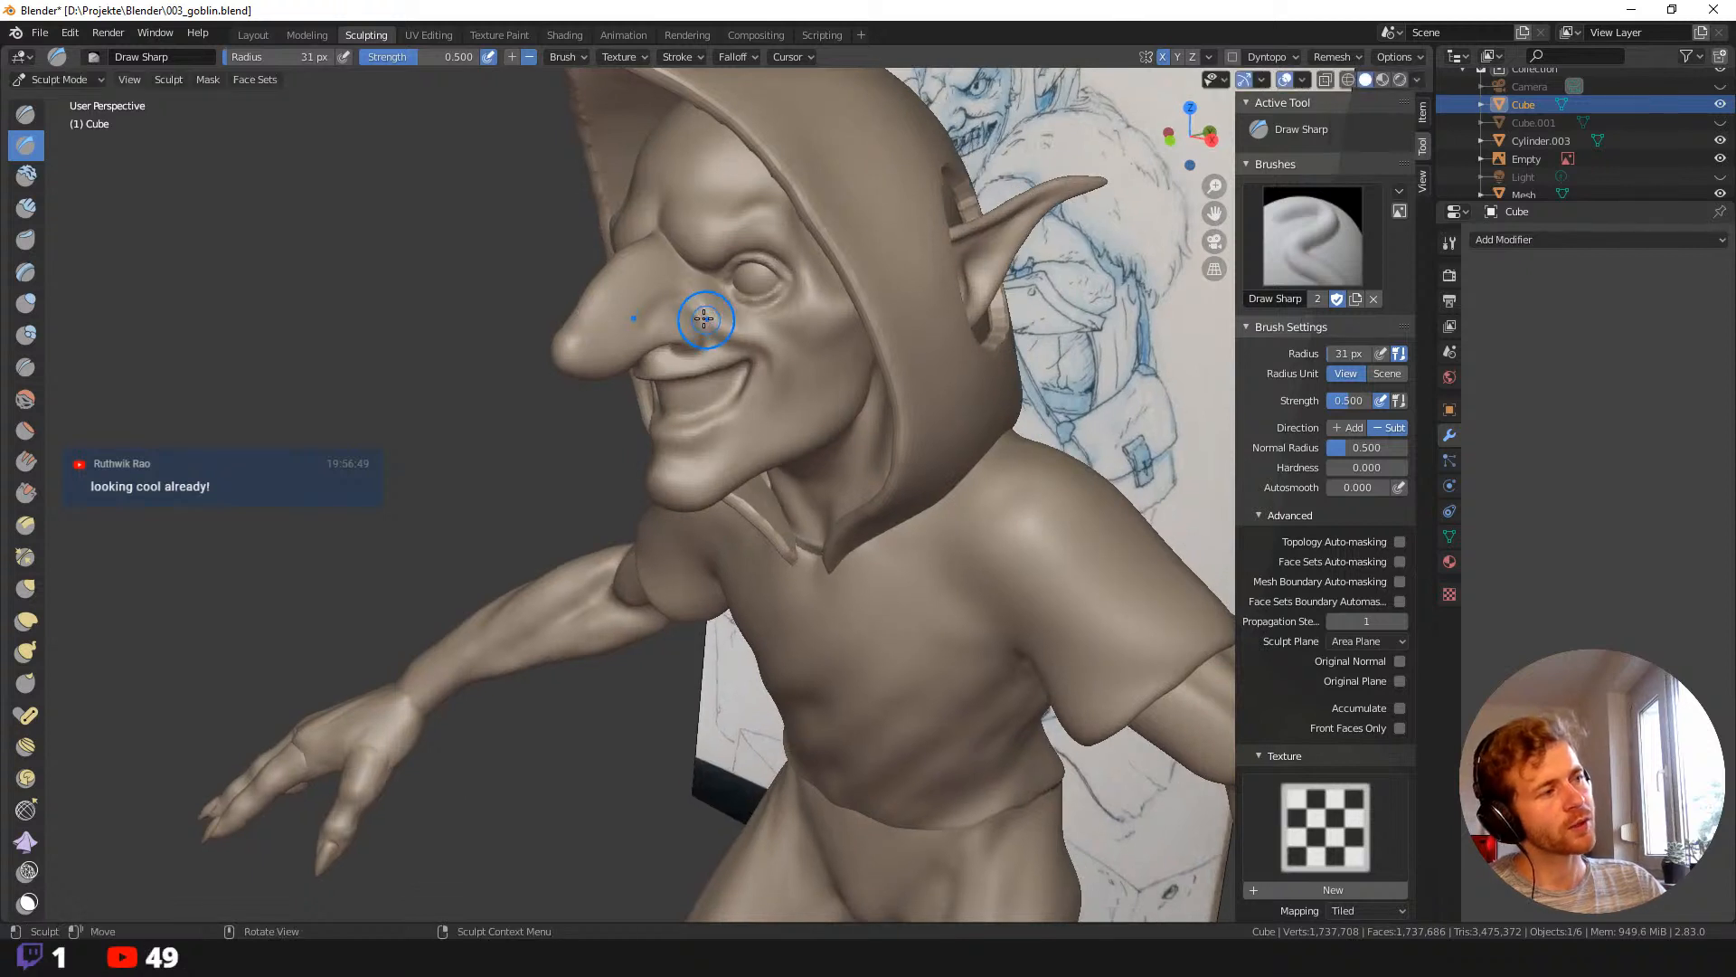
pyautogui.moveTo(692, 358); pyautogui.dragTo(756, 348)
pyautogui.moveTo(756, 349); pyautogui.dragTo(716, 310, button='middle')
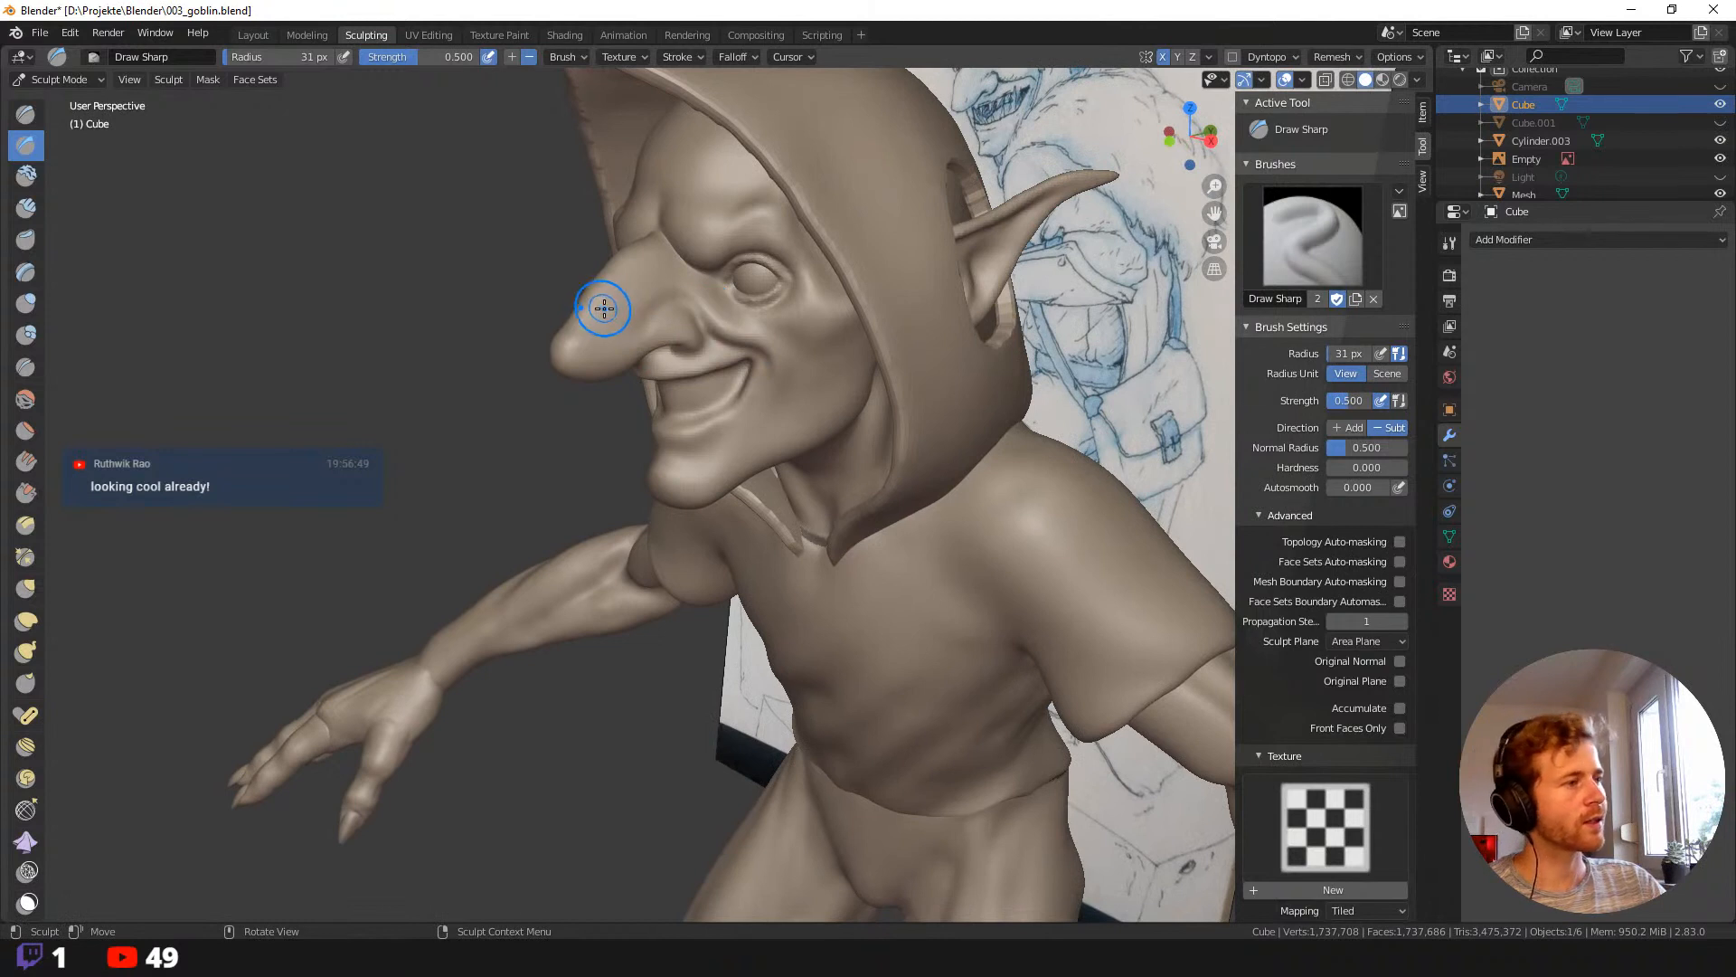
# Build up the cheek beside the nose with the Clay brush, using radii of 39 px and 49 px.
pyautogui.hotkey('shift', 'space')
pyautogui.click(545, 317)
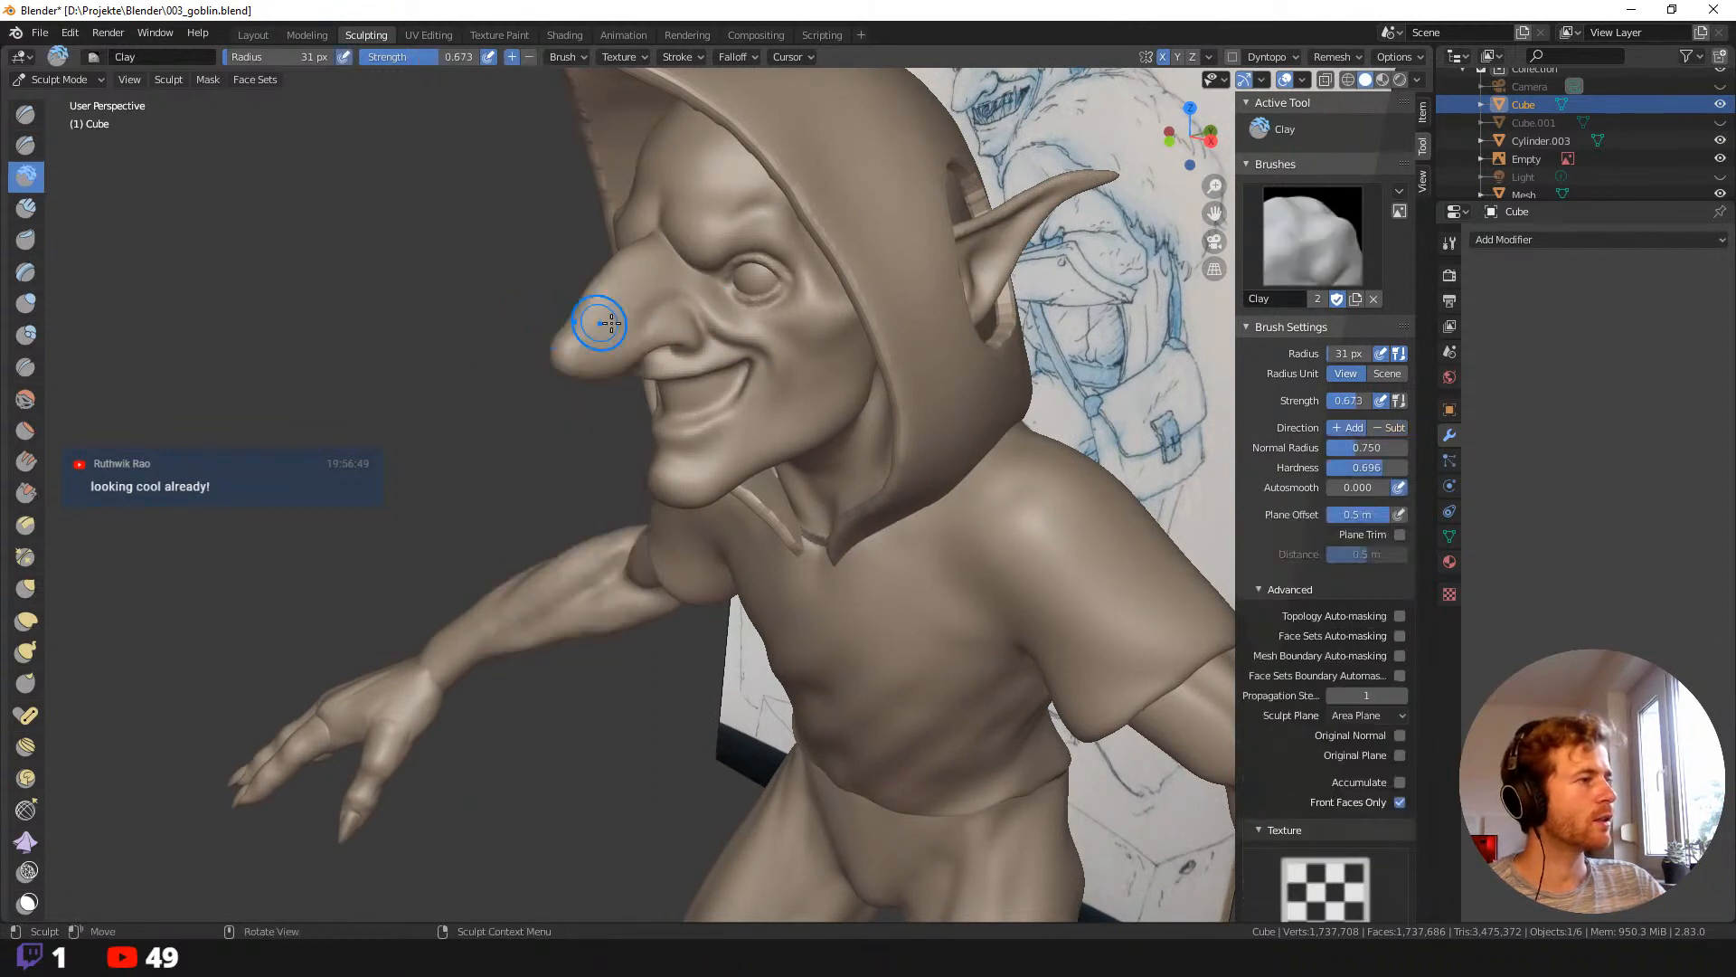
pyautogui.press('f')
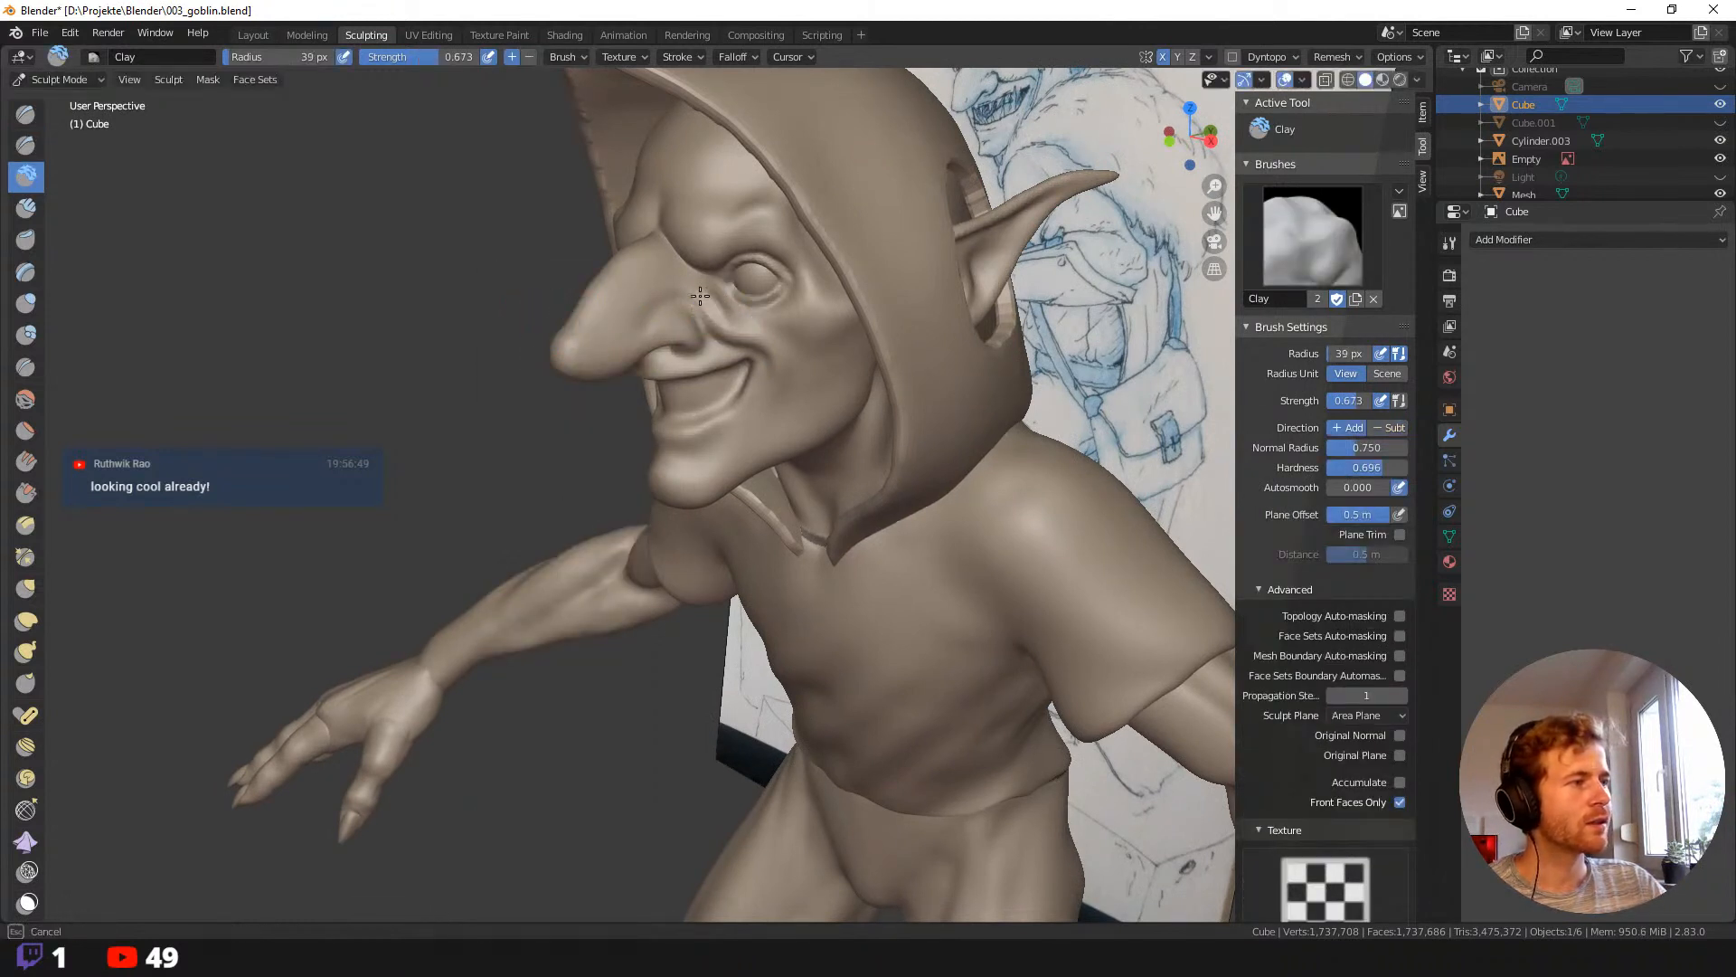
pyautogui.moveTo(745, 322); pyautogui.dragTo(717, 317)
pyautogui.press('f')
pyautogui.click(727, 314)
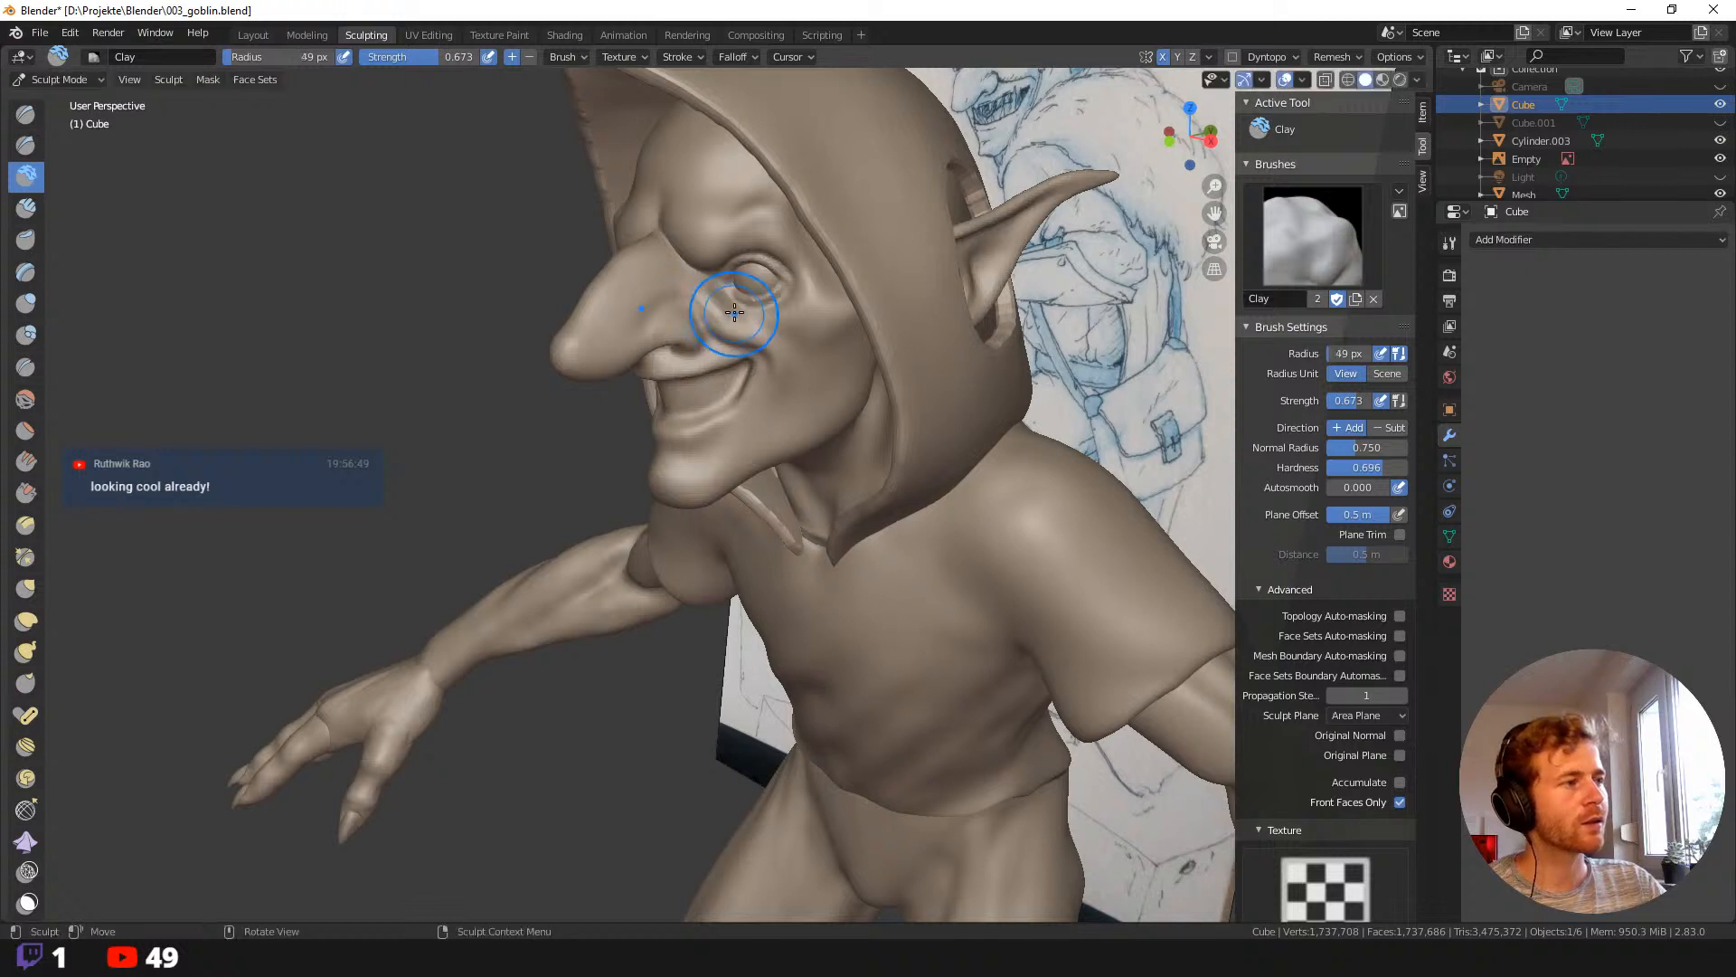
pyautogui.moveTo(734, 312); pyautogui.dragTo(717, 314, button='middle')
pyautogui.moveTo(726, 308); pyautogui.dragTo(730, 323)
# Reduce the Clay radius to 30 px and add volume to the cheek below the eye and to the brow.
pyautogui.press('f')
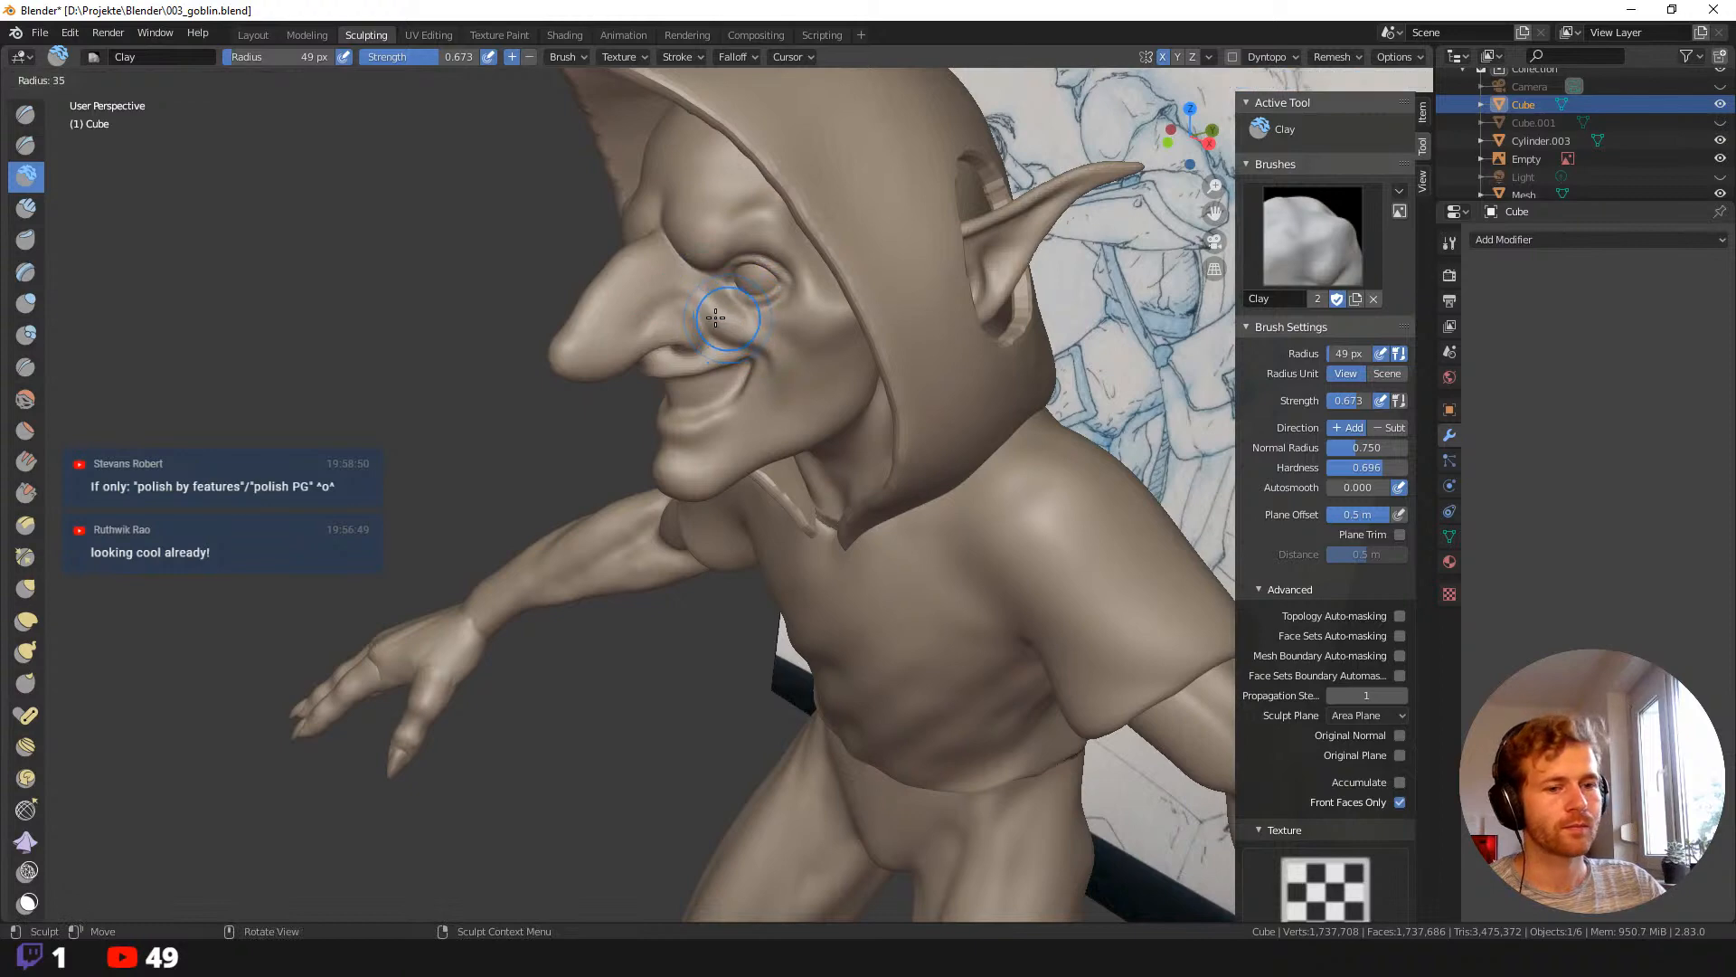
pyautogui.click(712, 316)
pyautogui.moveTo(722, 317); pyautogui.dragTo(734, 307, button='middle')
pyautogui.moveTo(733, 236)
pyautogui.mouseDown()
pyautogui.moveTo(766, 262)
pyautogui.moveTo(666, 205)
pyautogui.moveTo(591, 260)
pyautogui.moveTo(630, 249)
pyautogui.mouseUp()
pyautogui.scroll(-6, 533, 257)
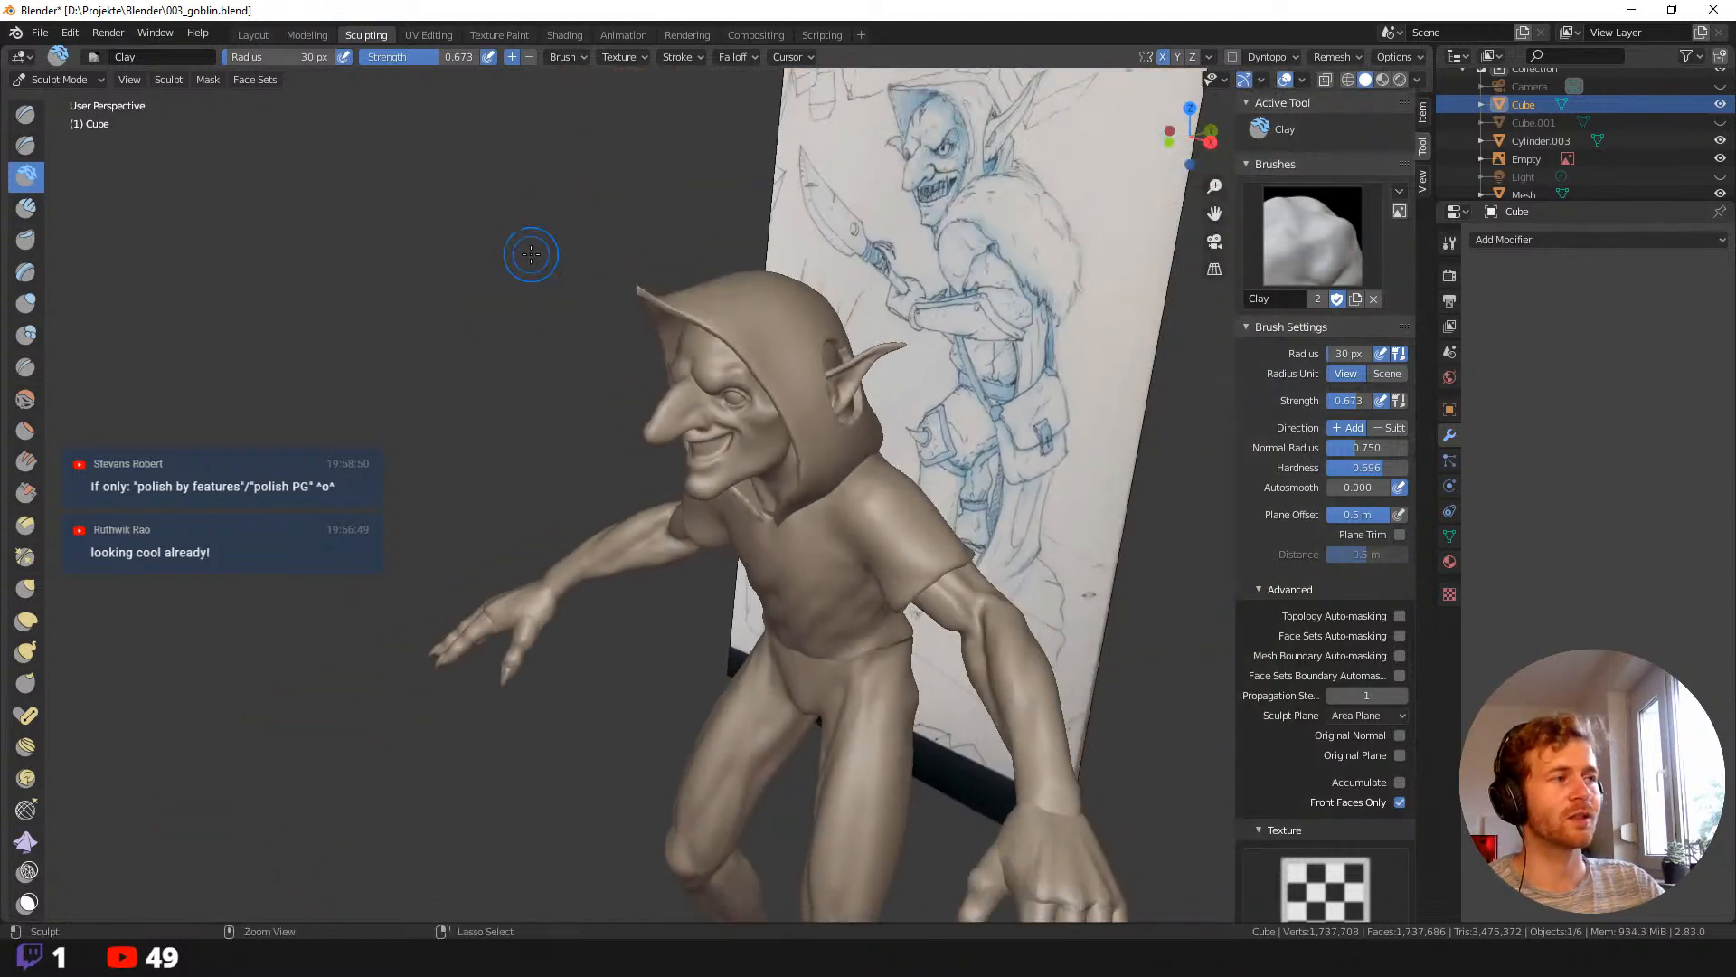
pyautogui.moveTo(531, 256)
pyautogui.mouseDown(button='middle')
pyautogui.moveTo(554, 275)
pyautogui.moveTo(638, 276)
pyautogui.mouseUp(button='middle')
pyautogui.scroll(4, 565, 288)
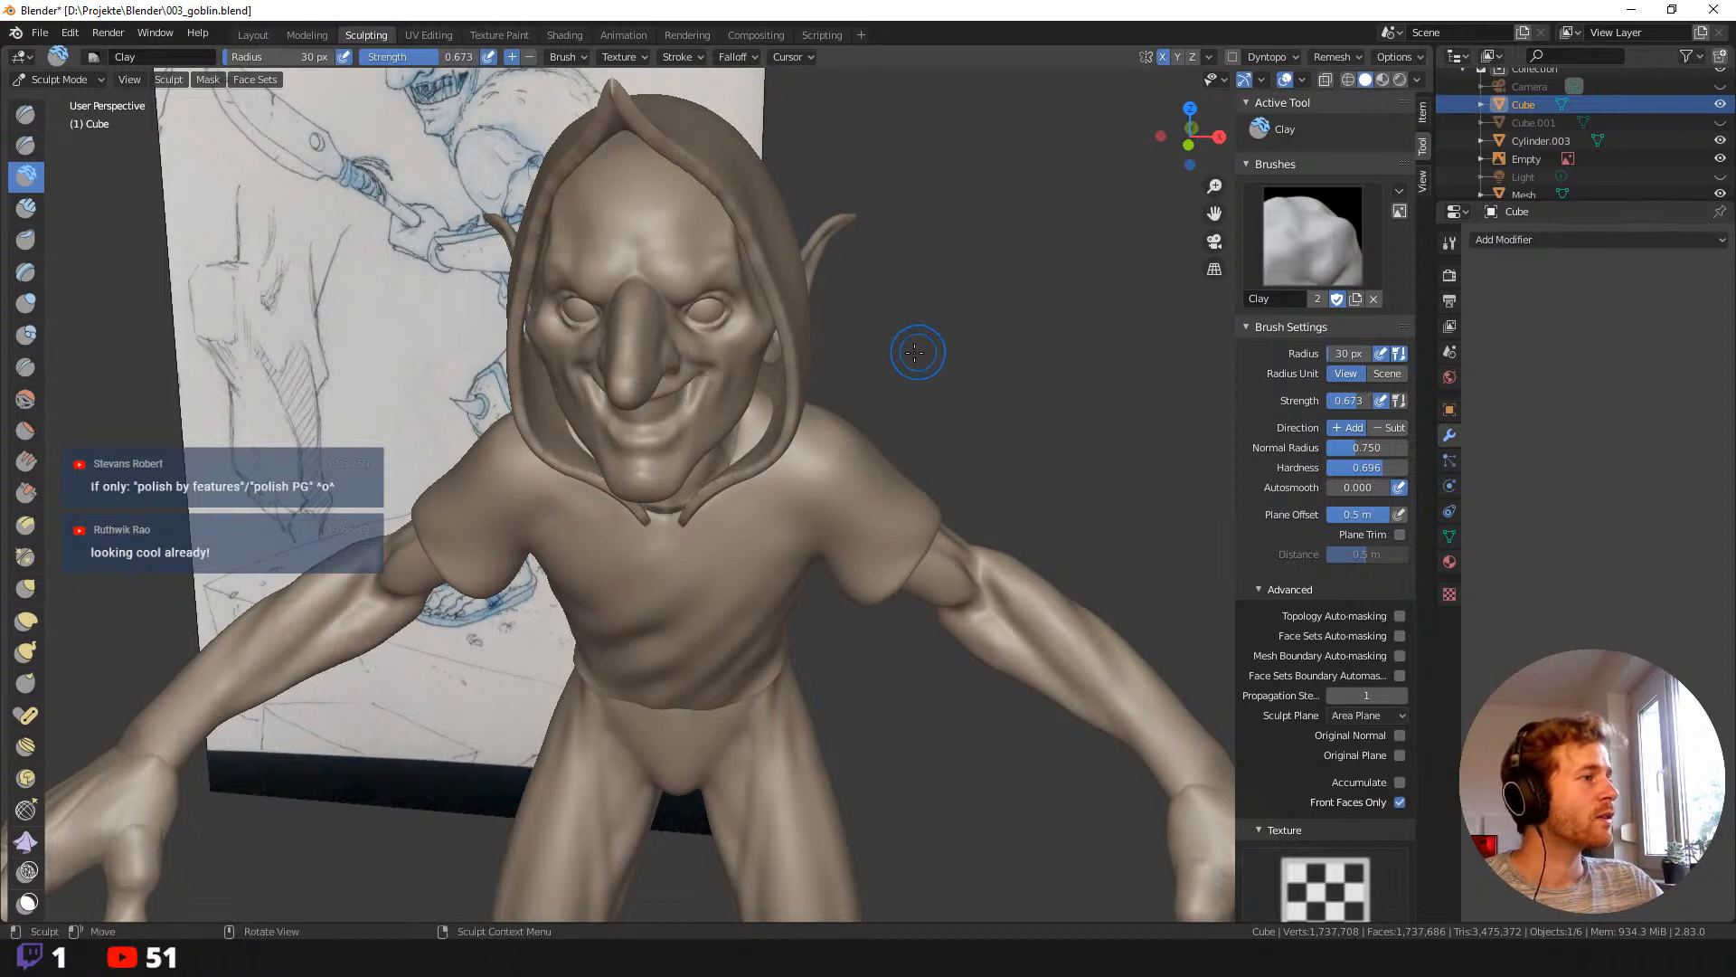
pyautogui.moveTo(914, 353)
pyautogui.mouseDown(button='middle')
pyautogui.moveTo(804, 290)
pyautogui.moveTo(868, 290)
pyautogui.moveTo(859, 307)
pyautogui.moveTo(890, 346)
pyautogui.mouseUp(button='middle')
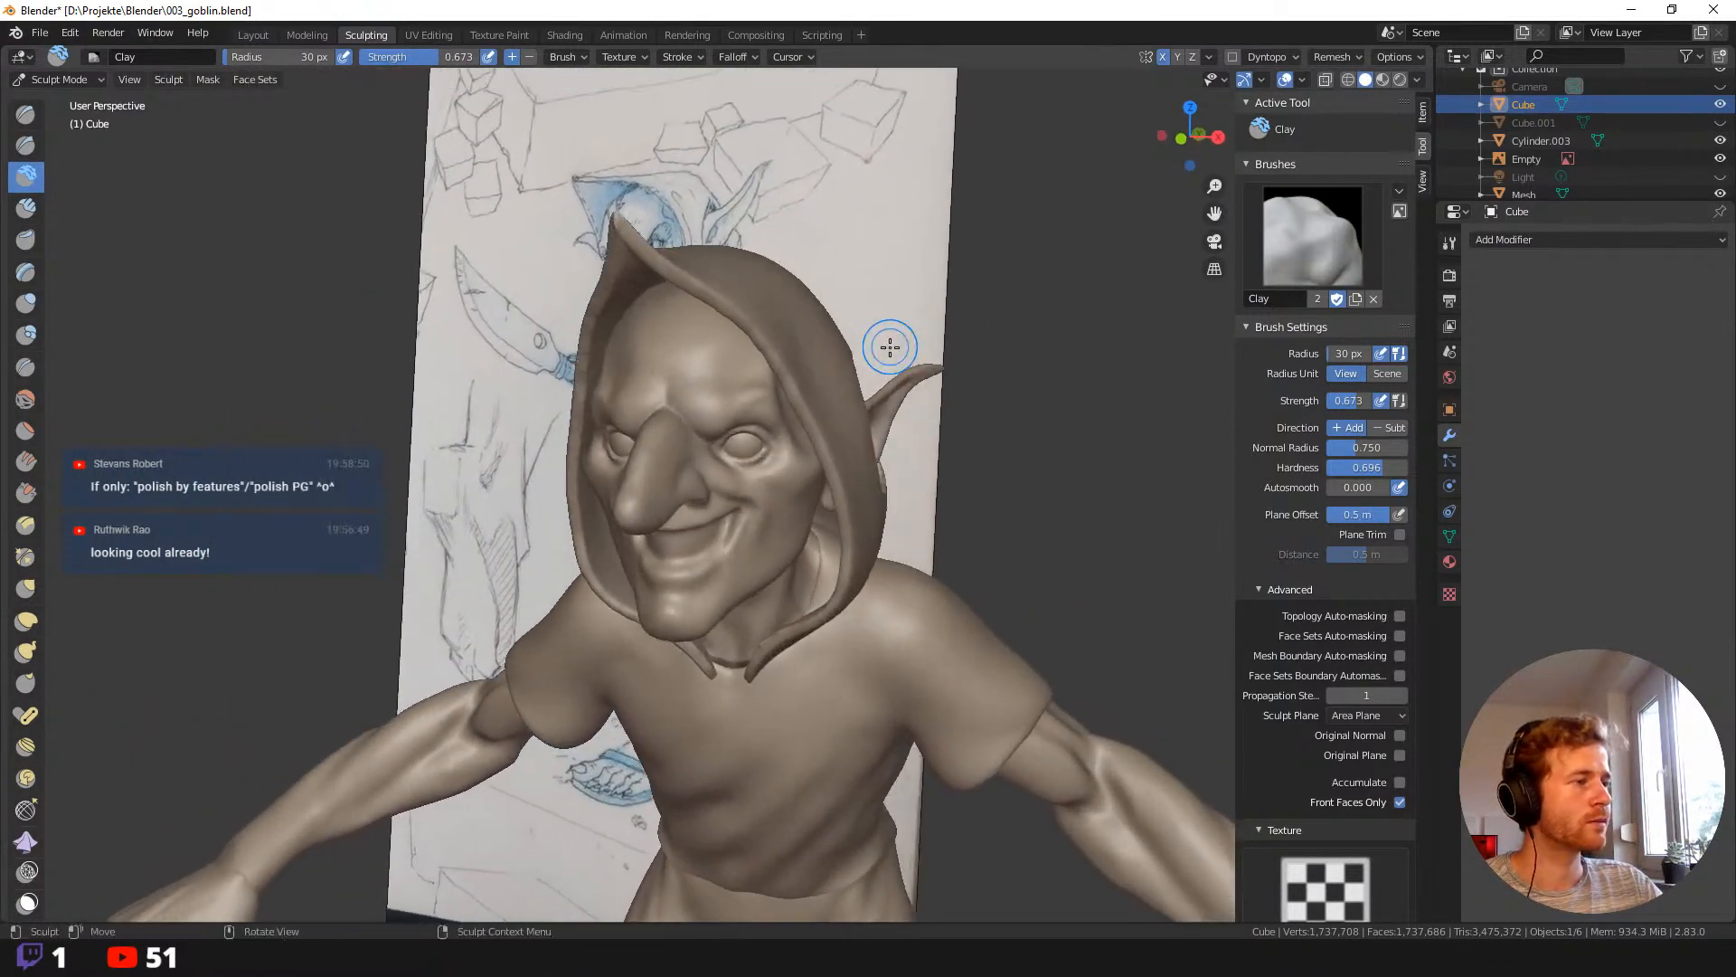
# Switch to the Grab brush, set its radius to 56 px and reshape the outer end of the brow near the hood edge.
pyautogui.press('g')
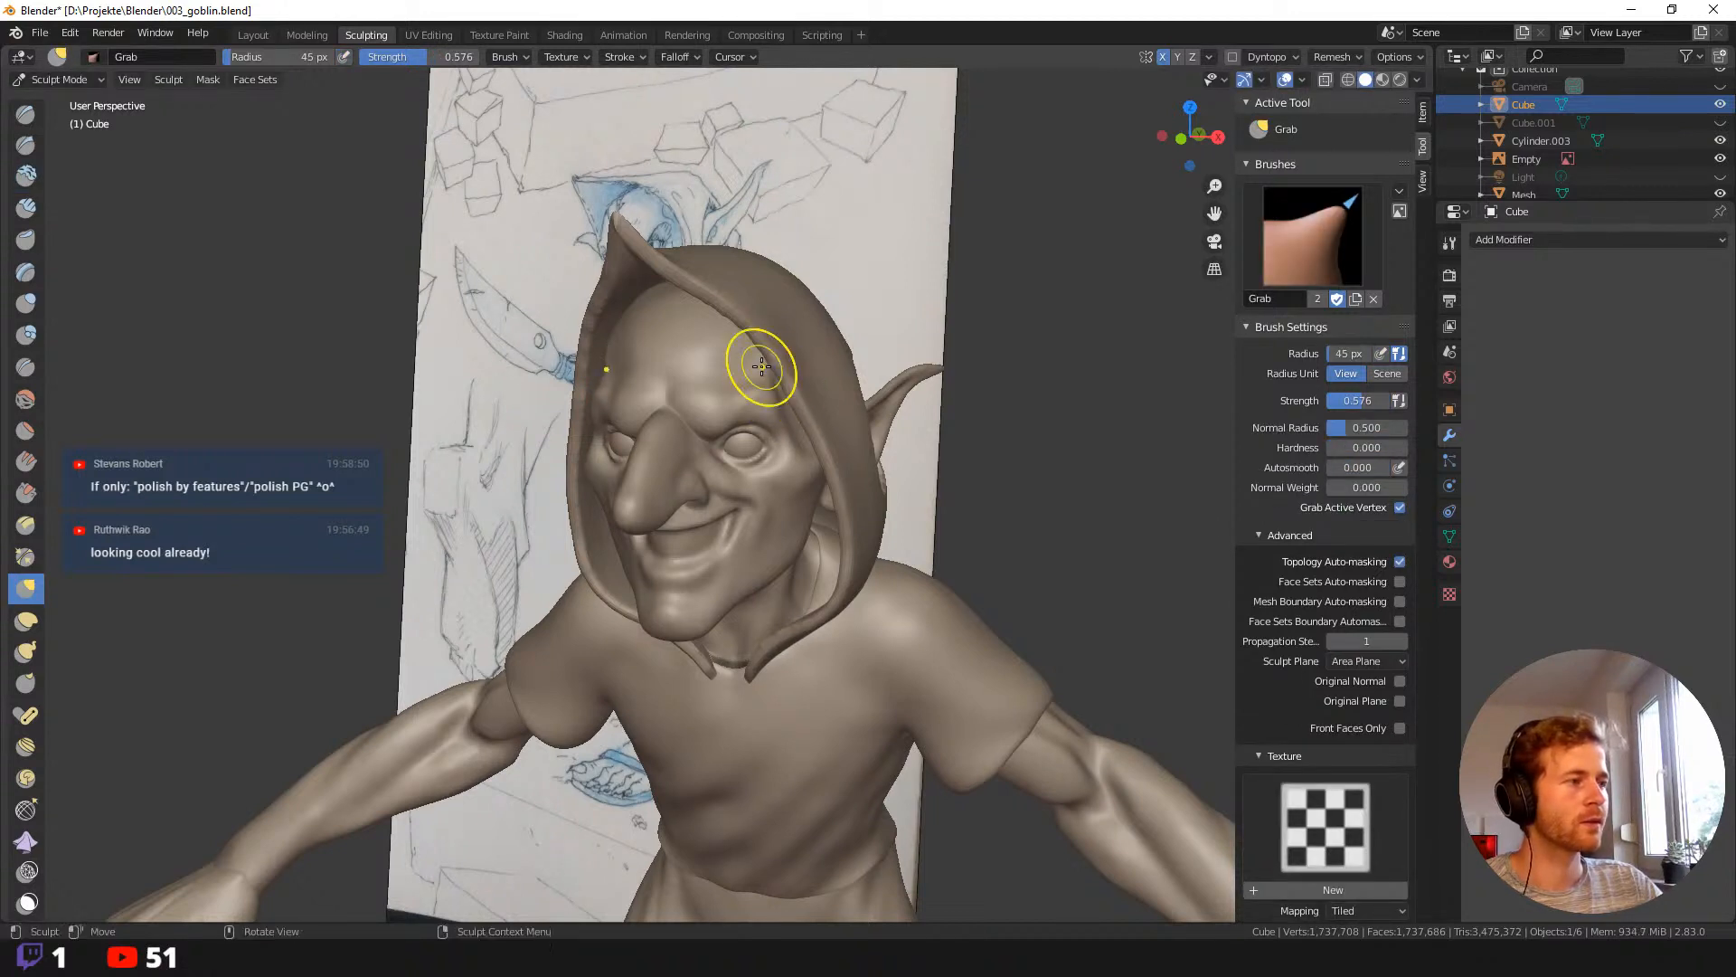
pyautogui.moveTo(749, 399)
pyautogui.mouseDown(button='middle')
pyautogui.moveTo(767, 397)
pyautogui.moveTo(721, 387)
pyautogui.mouseUp(button='middle')
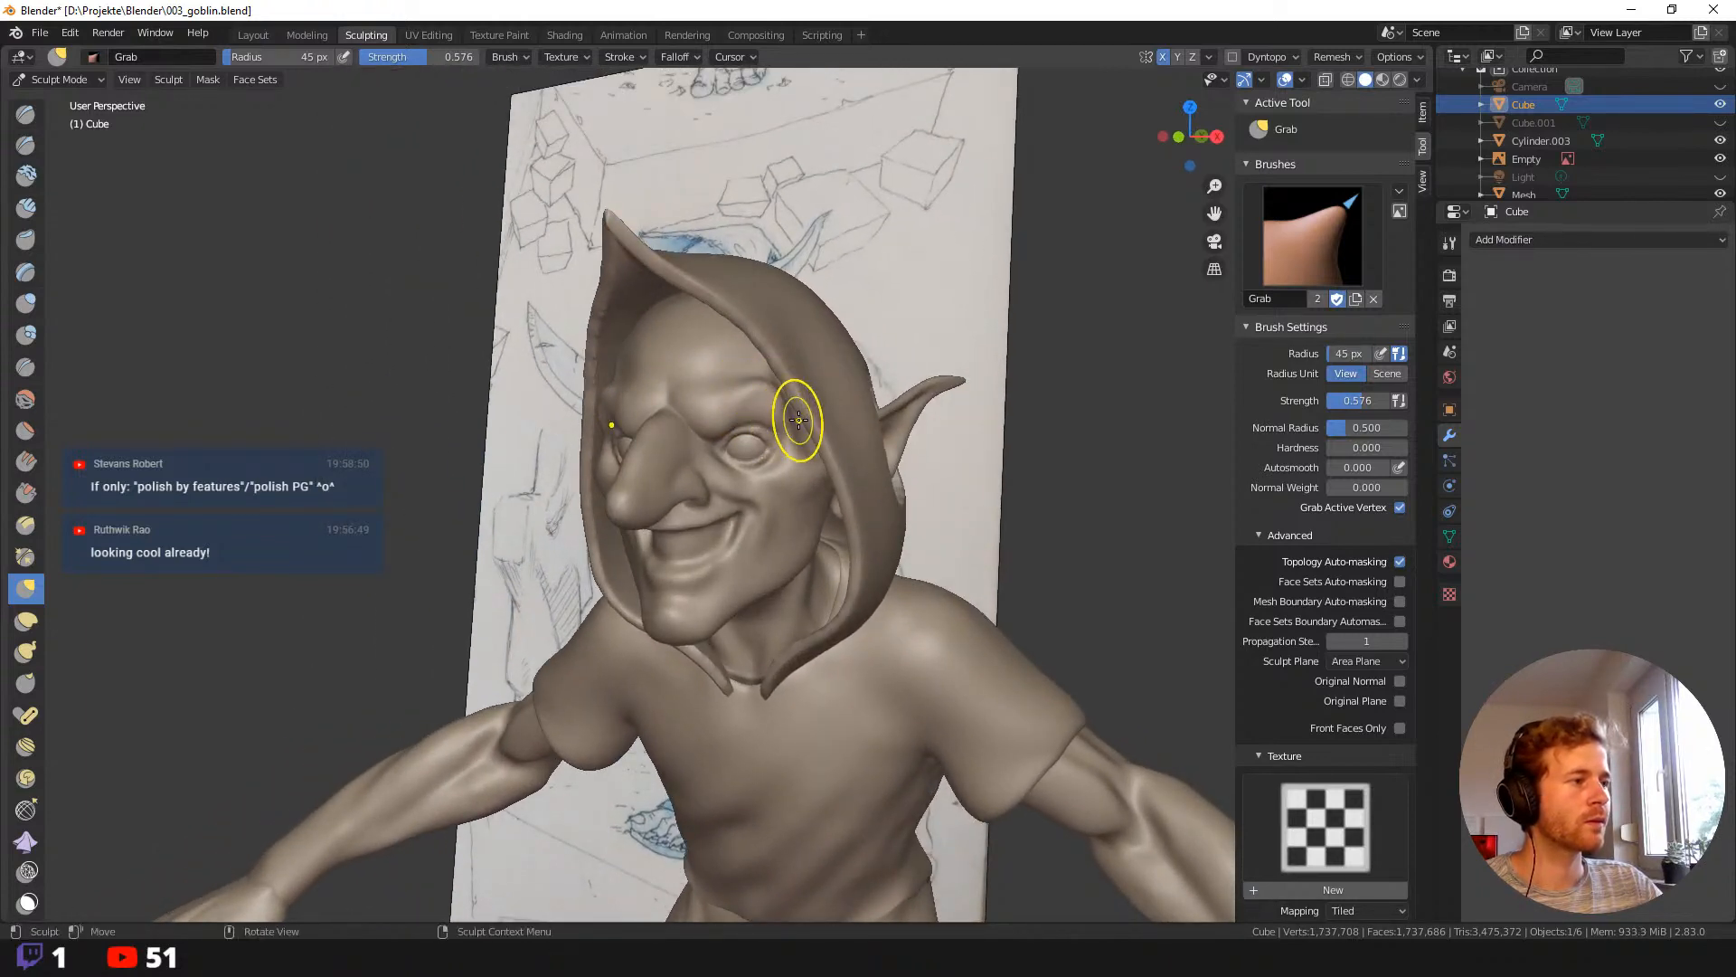
pyautogui.moveTo(799, 418)
pyautogui.mouseDown(button='middle')
pyautogui.moveTo(829, 441)
pyautogui.moveTo(794, 405)
pyautogui.mouseUp(button='middle')
pyautogui.press('f')
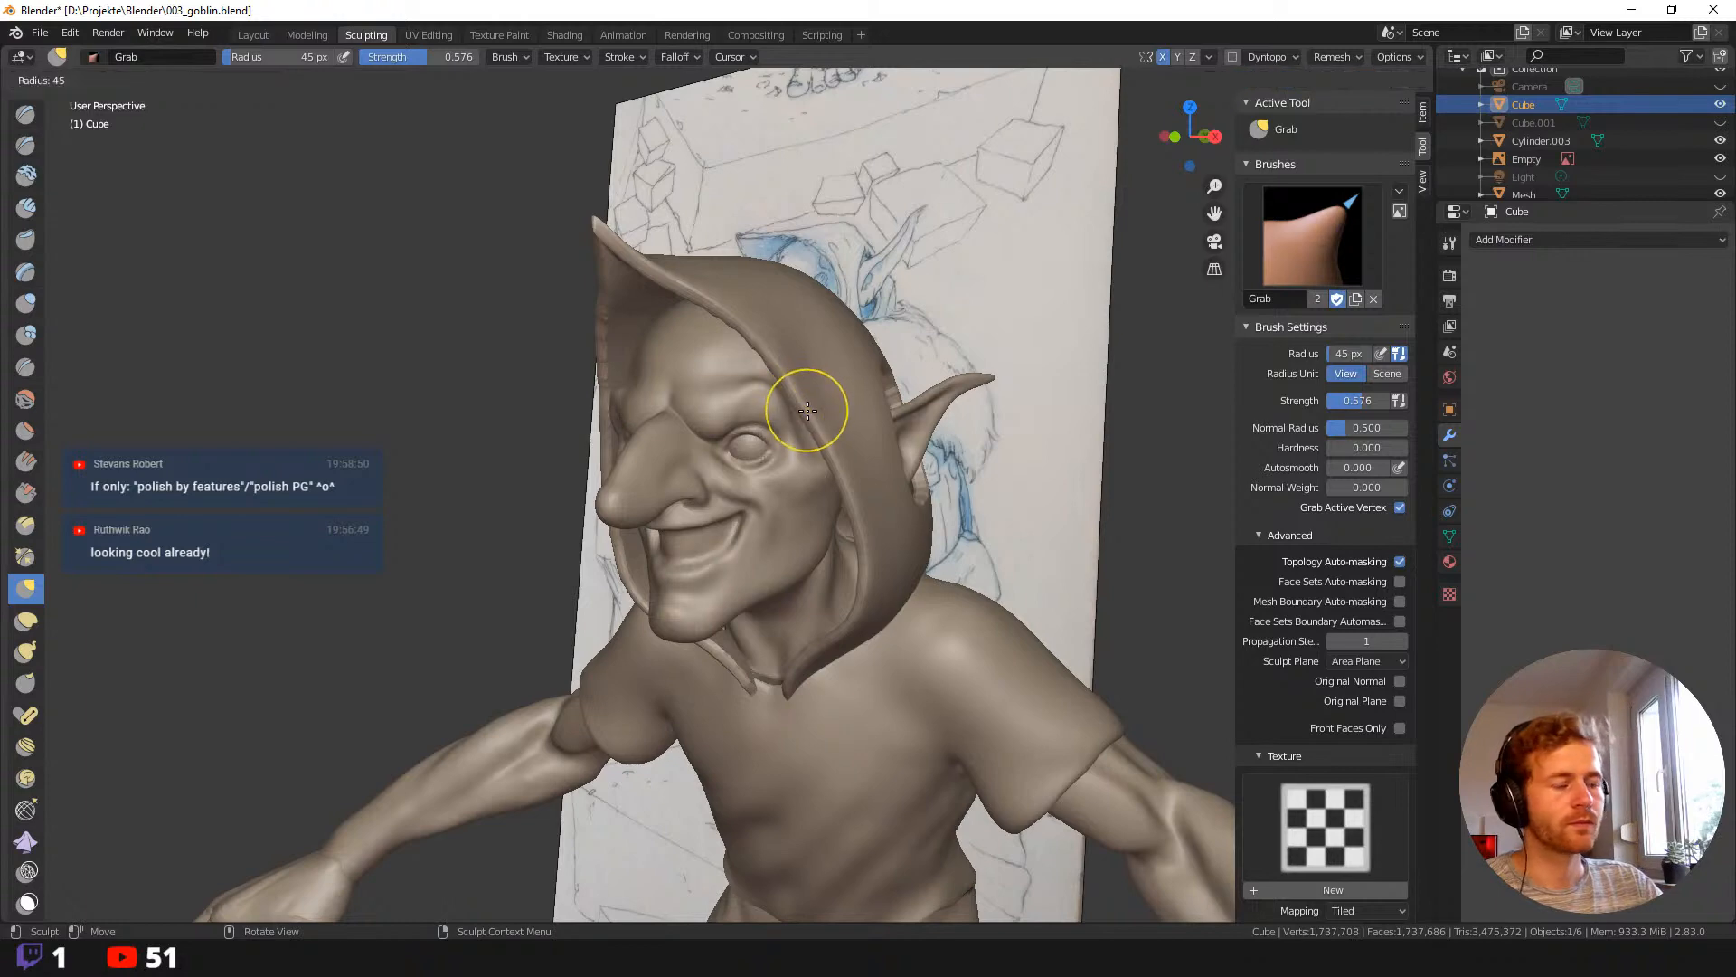
pyautogui.click(817, 408)
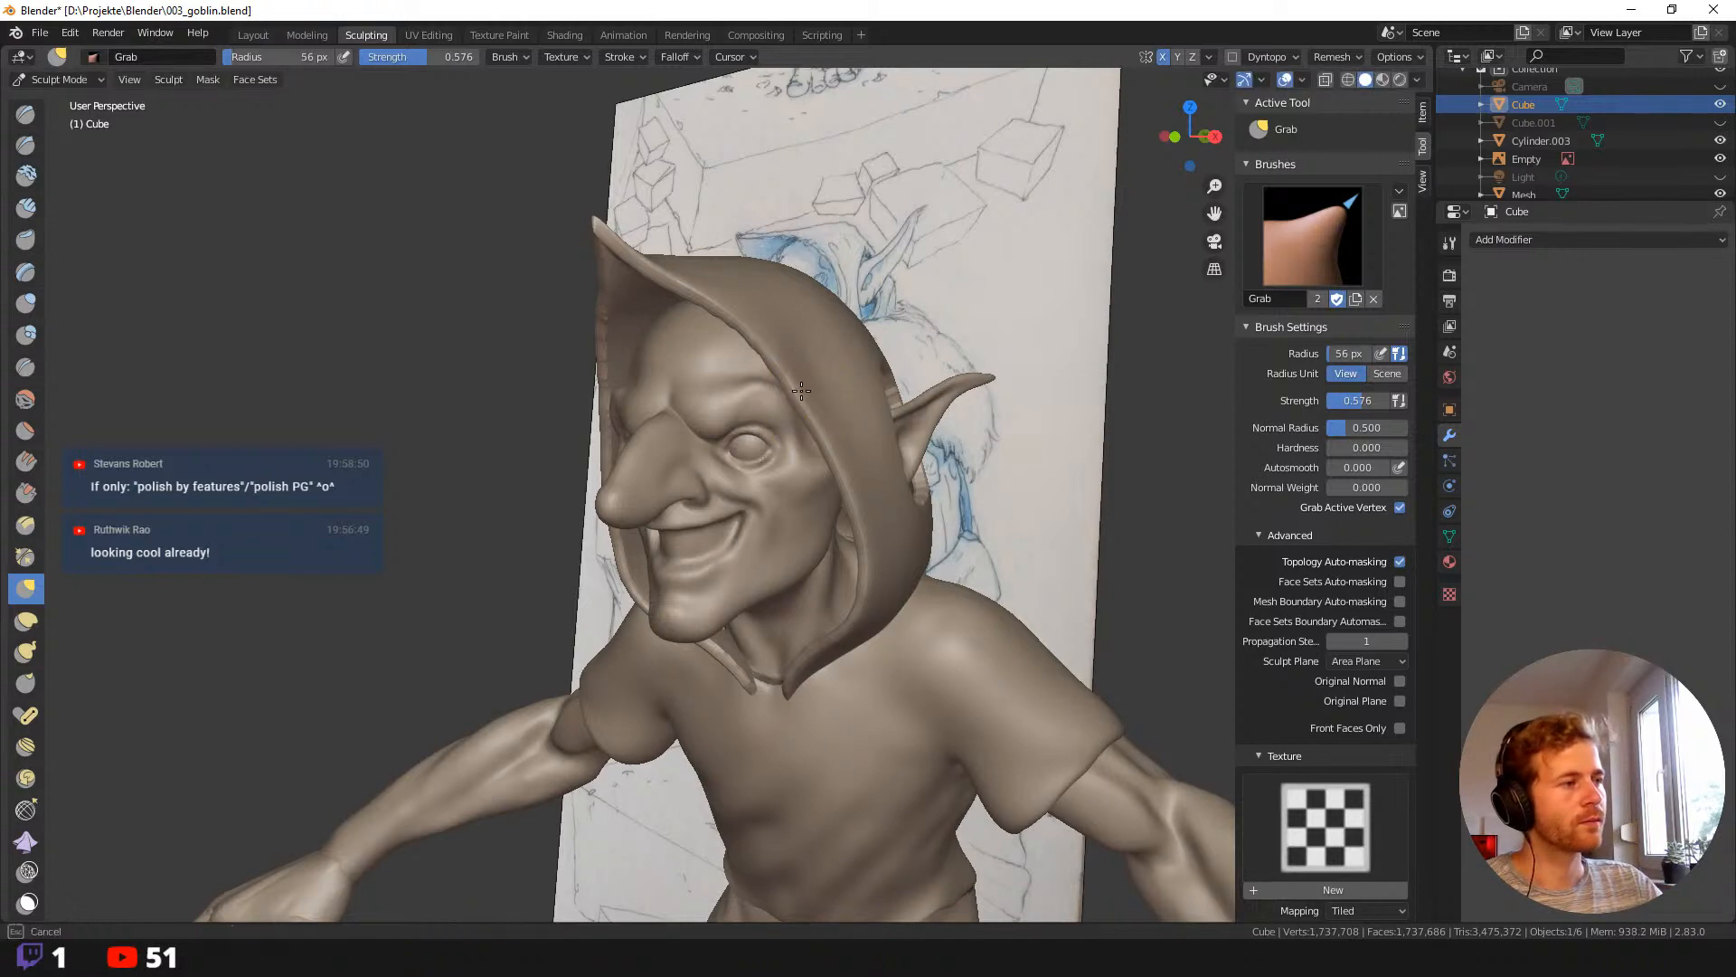
pyautogui.moveTo(811, 440)
pyautogui.mouseDown(button='middle')
pyautogui.moveTo(853, 437)
pyautogui.moveTo(738, 430)
pyautogui.mouseUp(button='middle')
# Reduce the Grab radius to 28 px and refine the inner brow where it meets the nose bridge.
pyautogui.press('f')
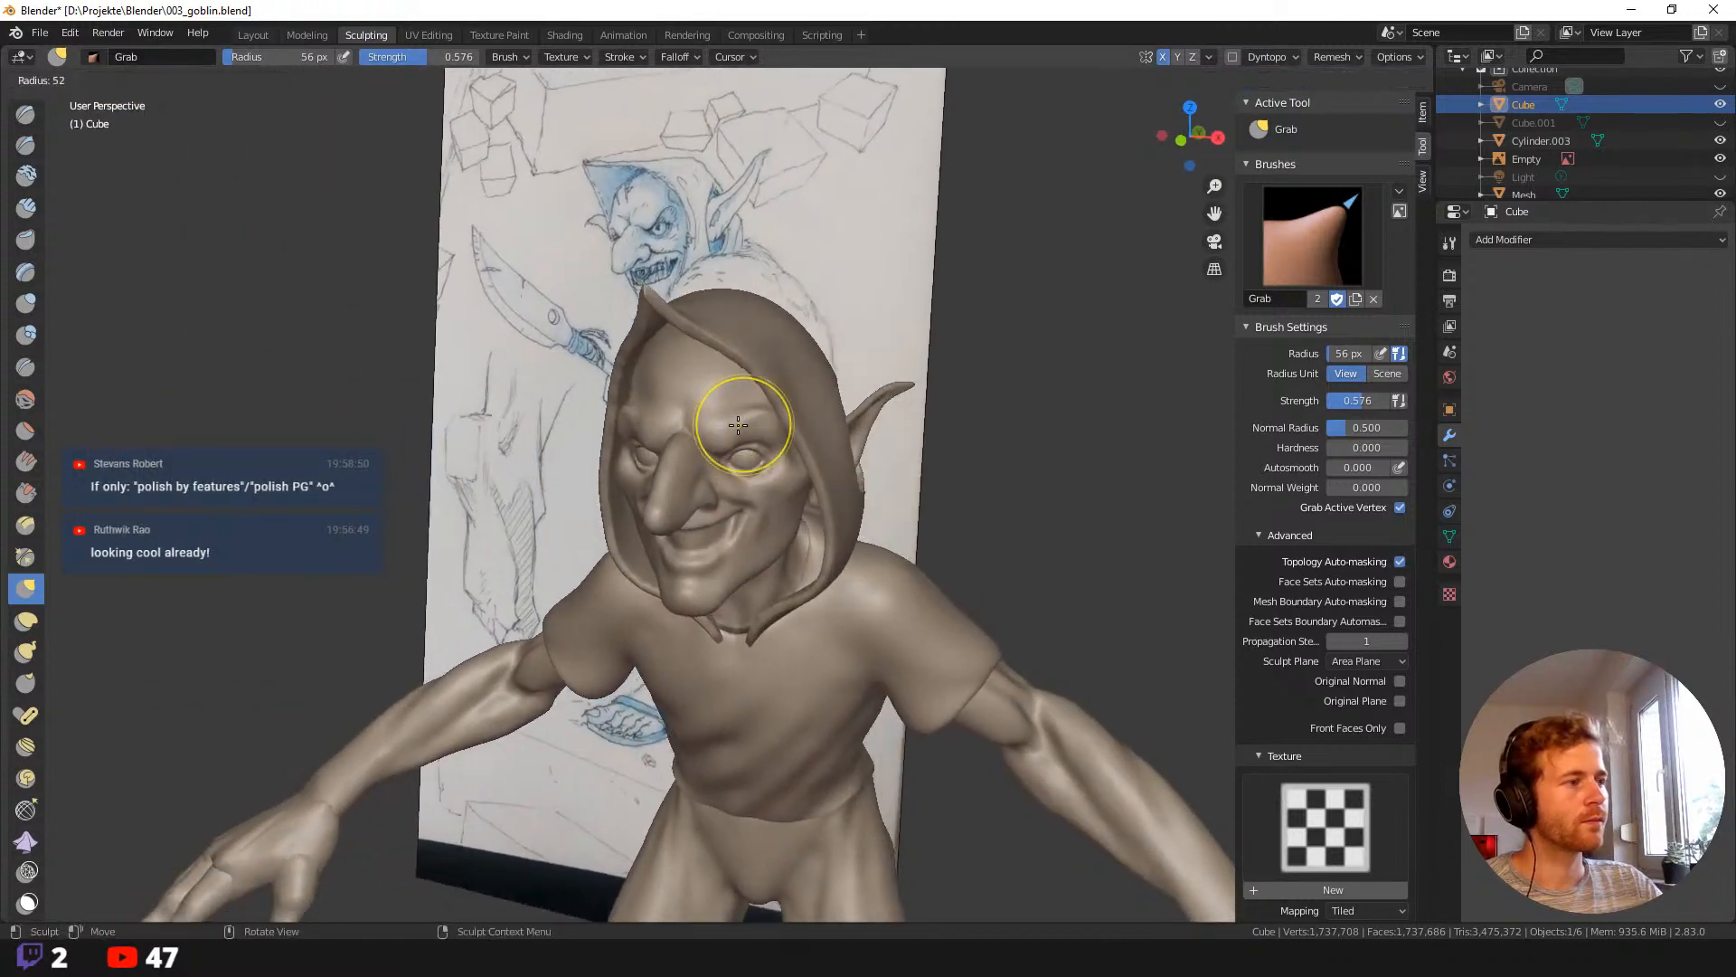
pyautogui.click(743, 427)
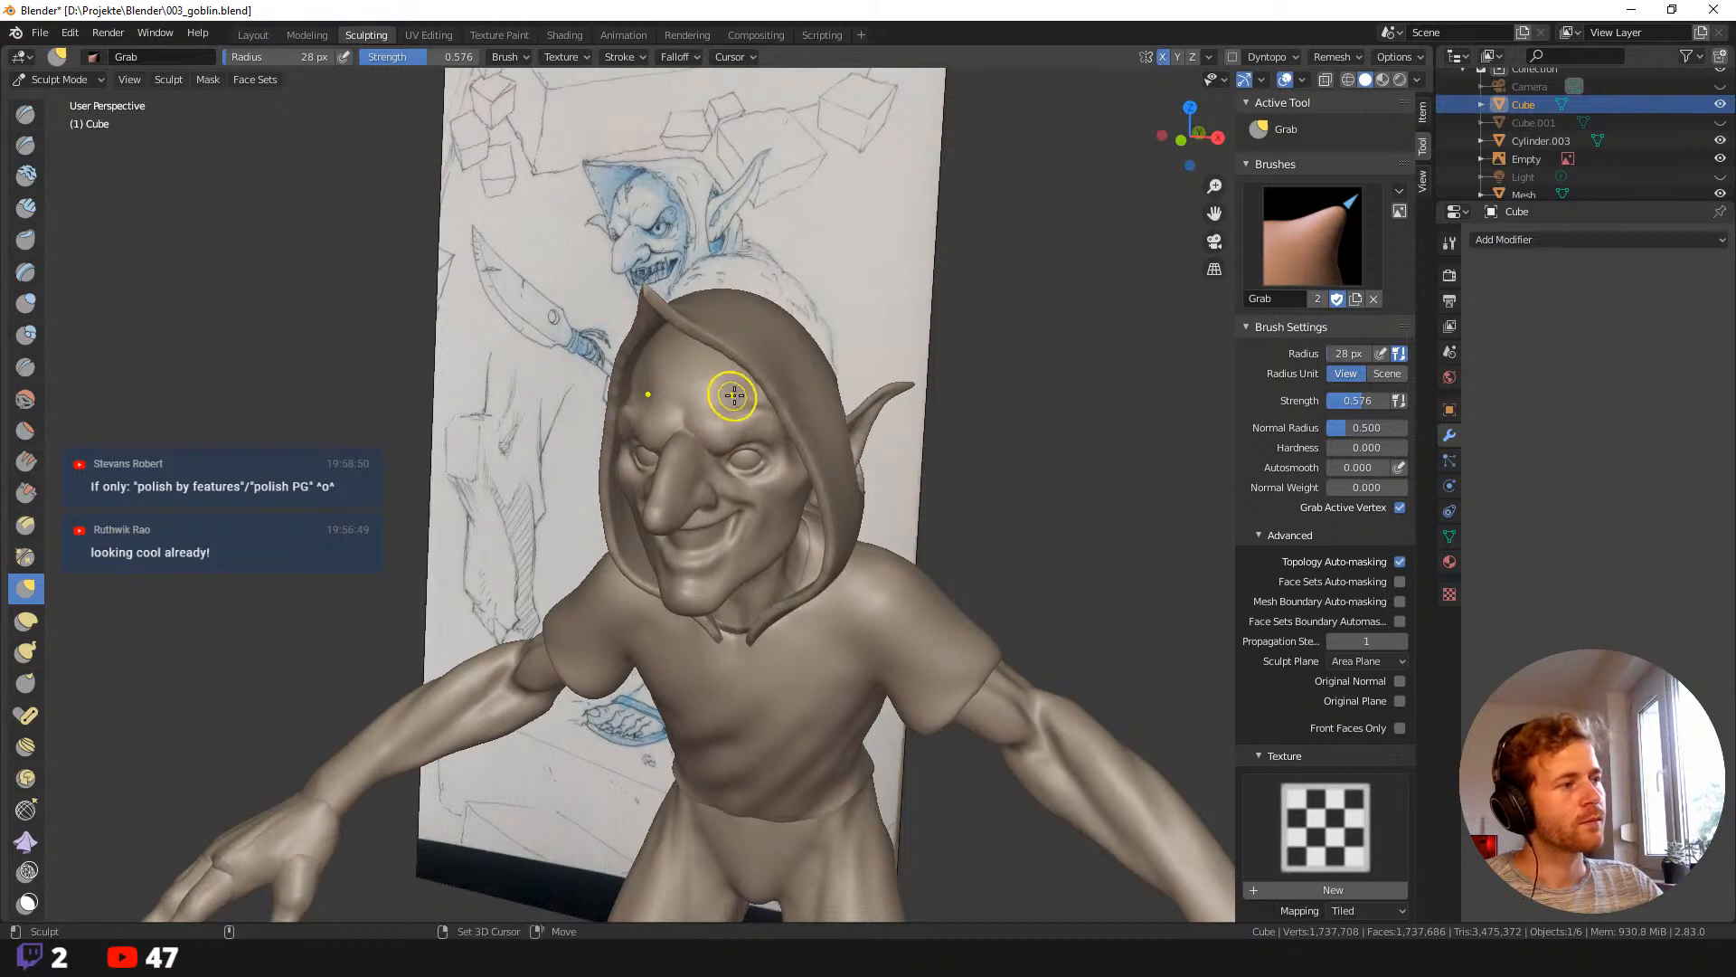
pyautogui.scroll(3, 718, 434)
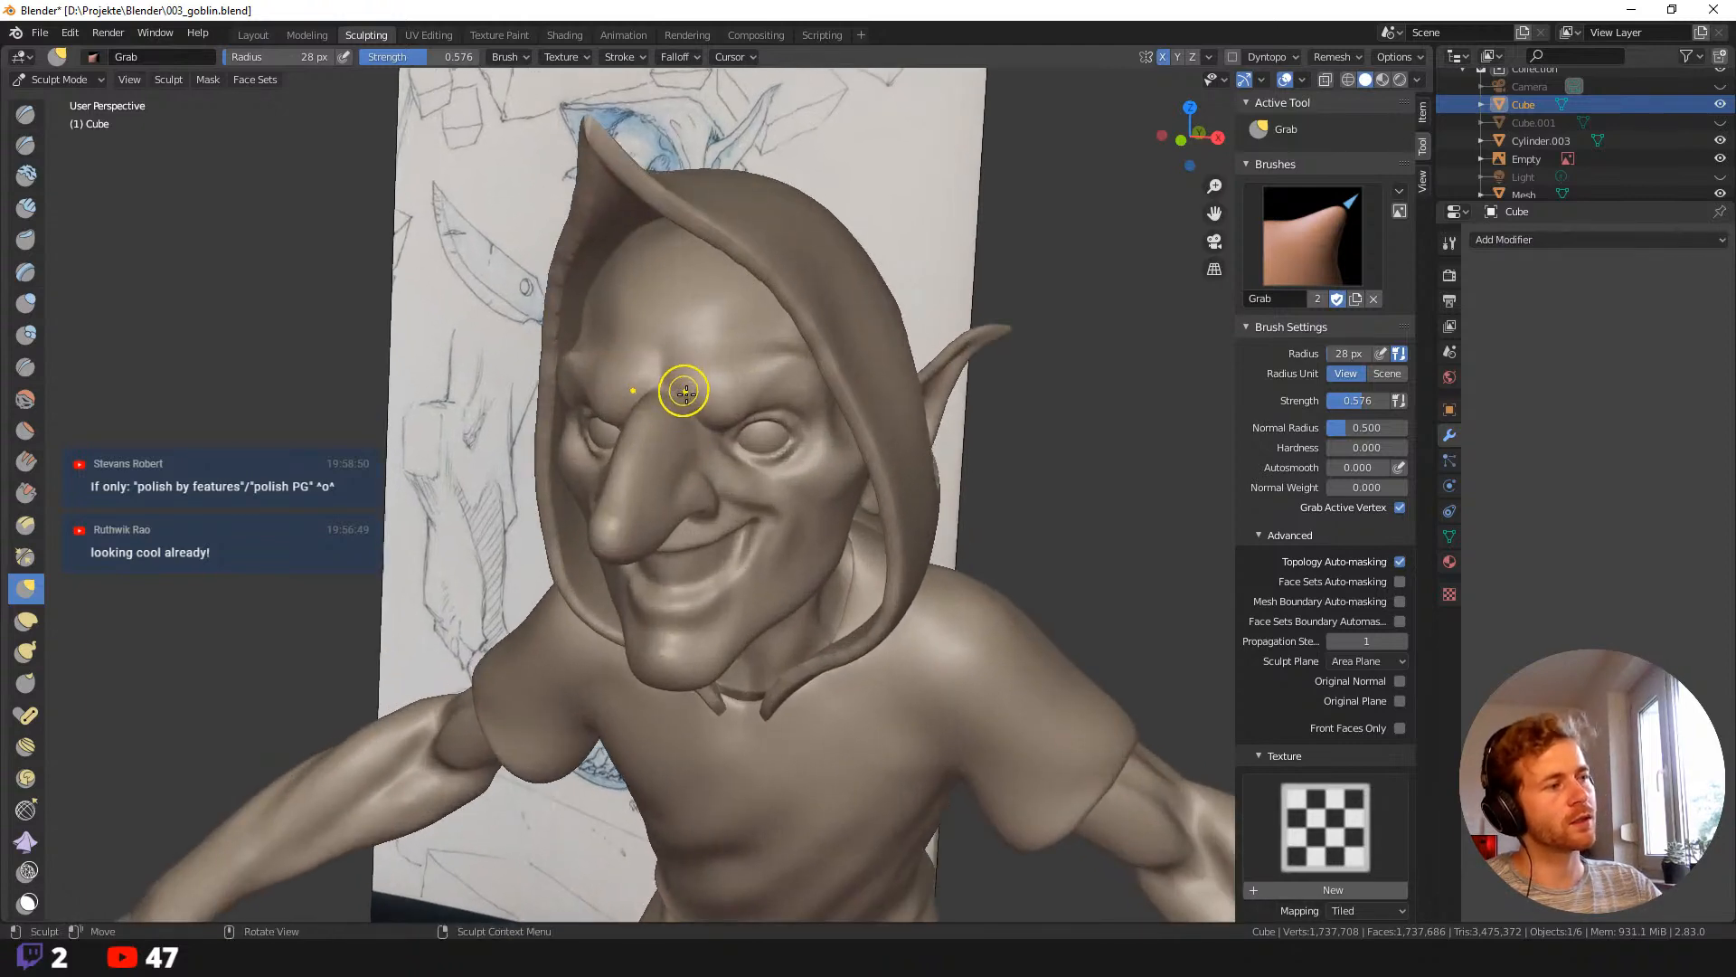
pyautogui.moveTo(794, 354); pyautogui.dragTo(746, 354, button='middle')
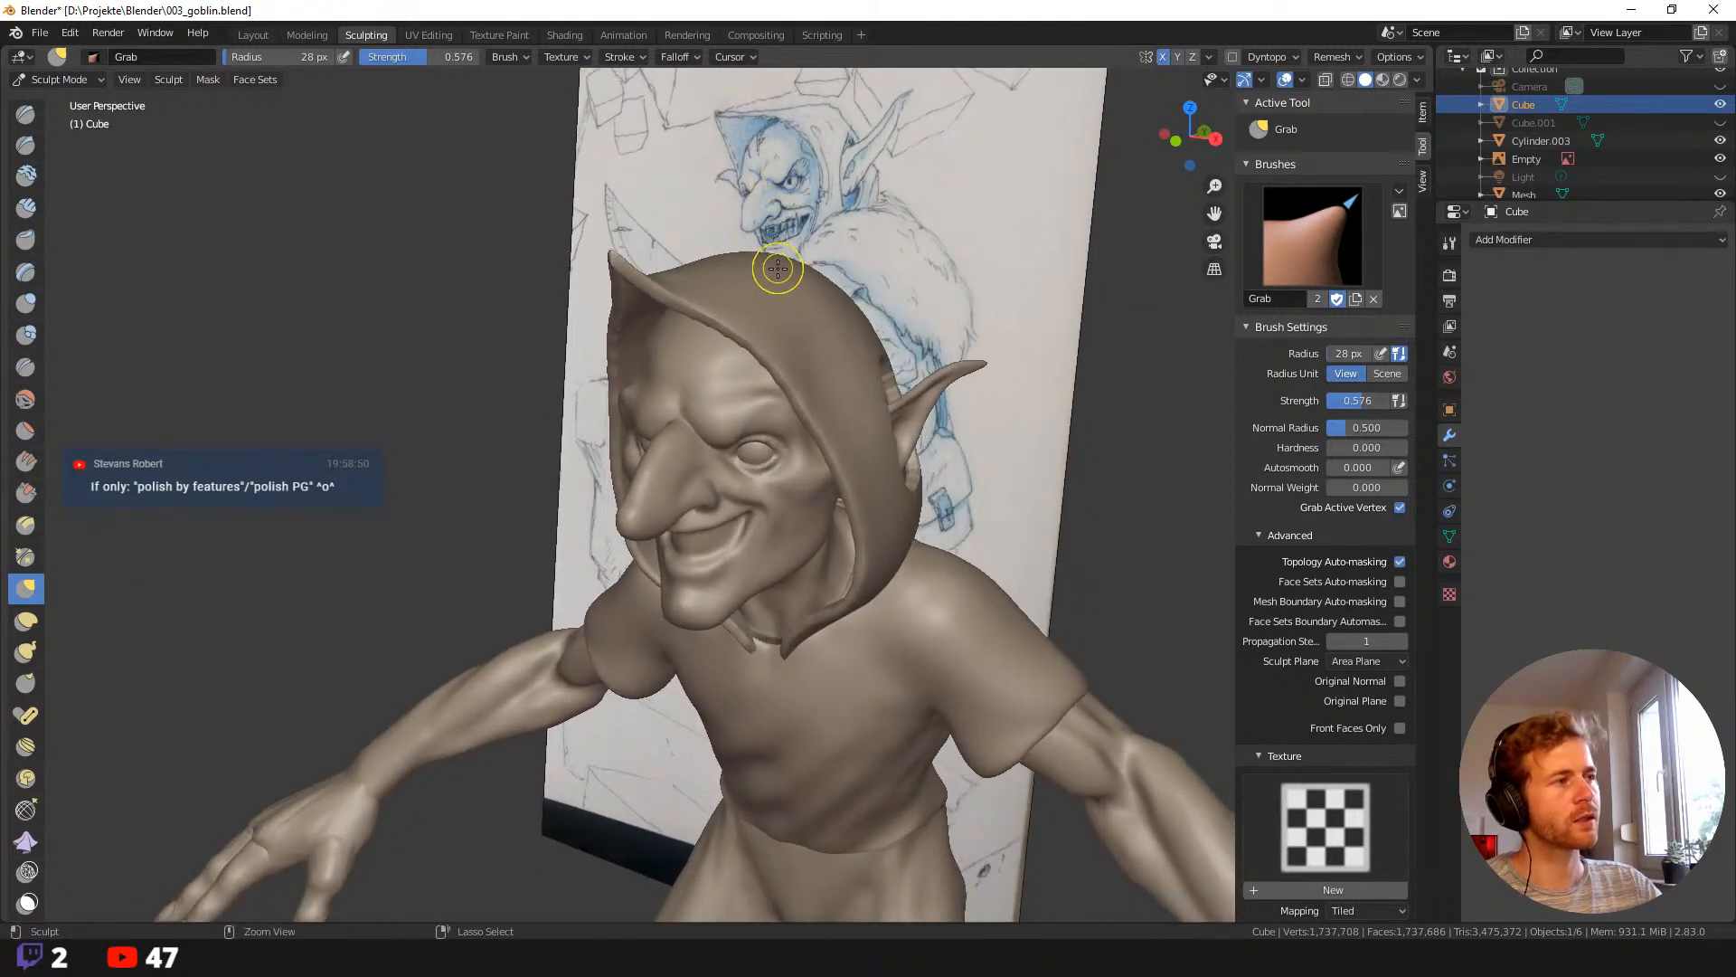
pyautogui.moveTo(777, 269); pyautogui.dragTo(760, 400, button='middle')
# Set the Grab radius to 48 px and reshape the brow ridge above the eye.
pyautogui.press('f')
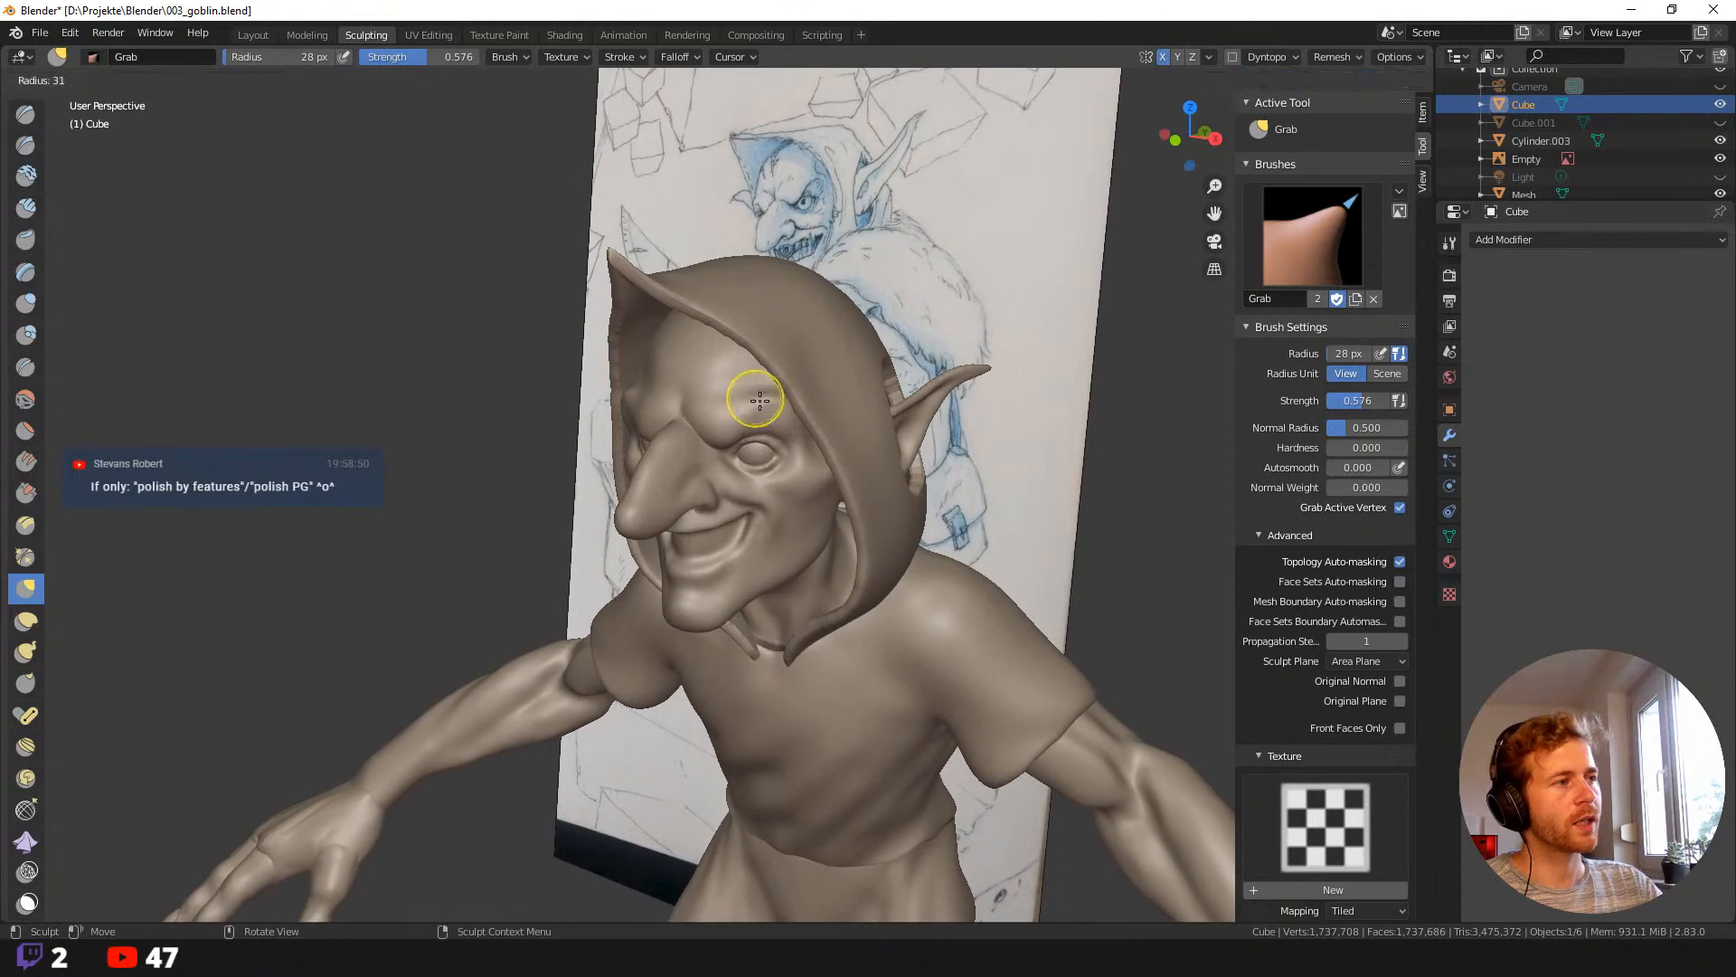
pyautogui.click(771, 399)
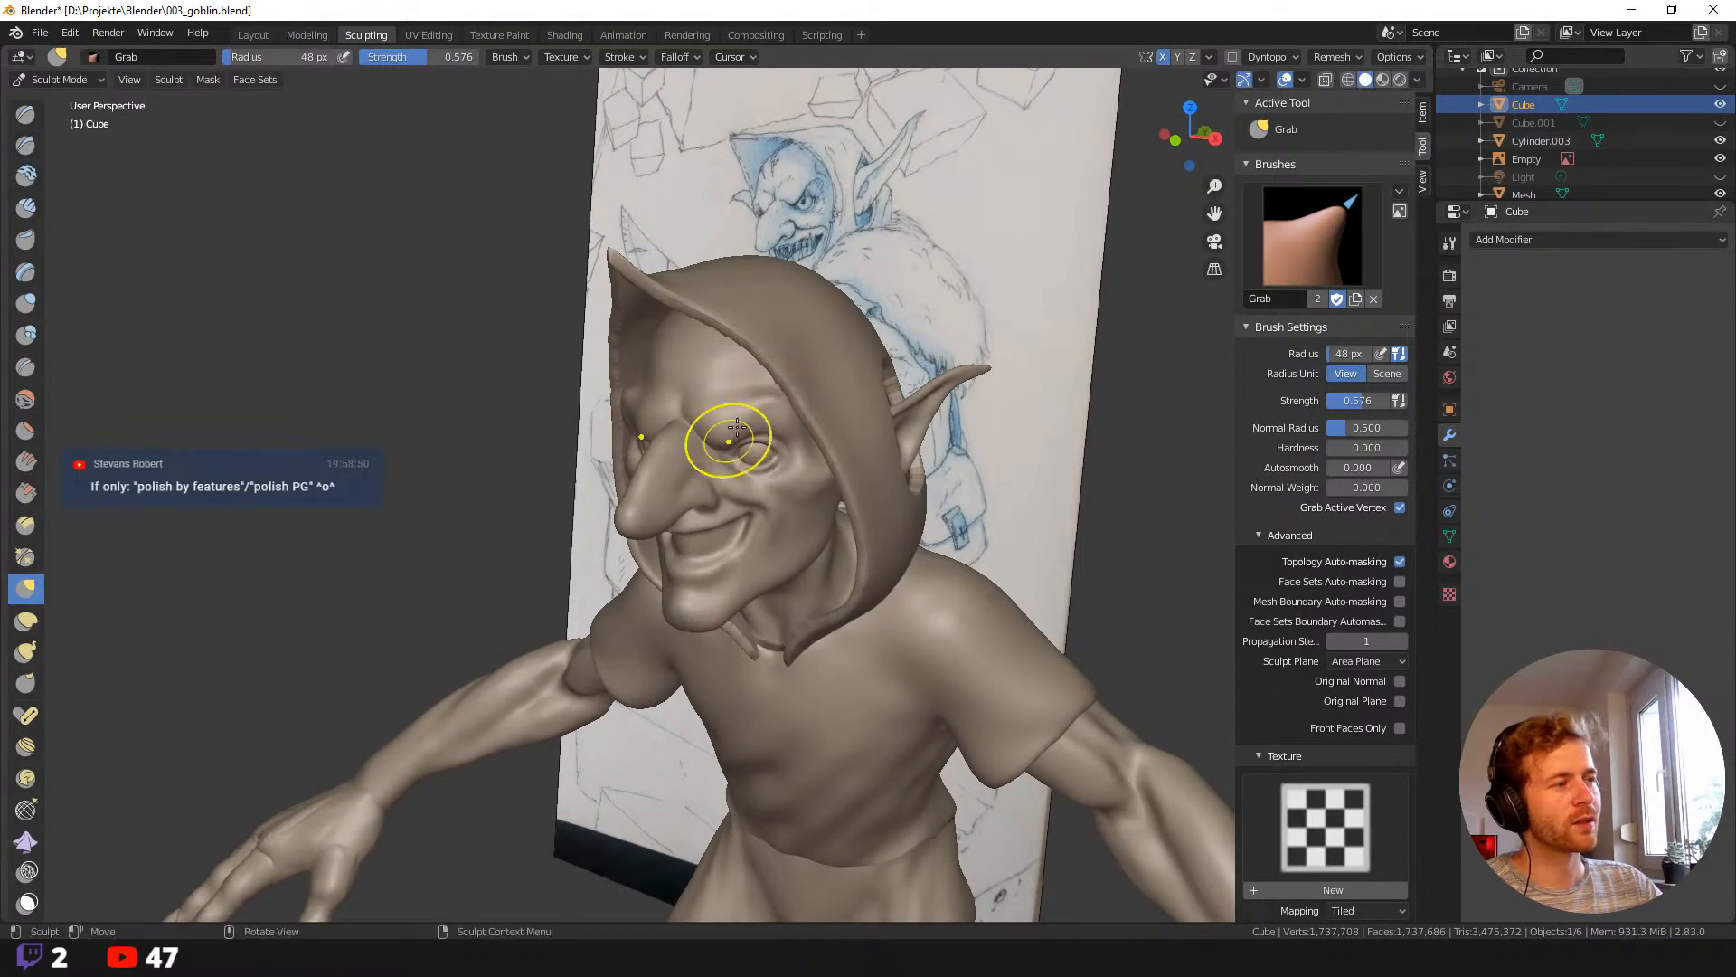
pyautogui.moveTo(730, 438)
pyautogui.mouseDown(button='middle')
pyautogui.moveTo(708, 409)
pyautogui.moveTo(802, 407)
pyautogui.moveTo(767, 409)
pyautogui.mouseUp(button='middle')
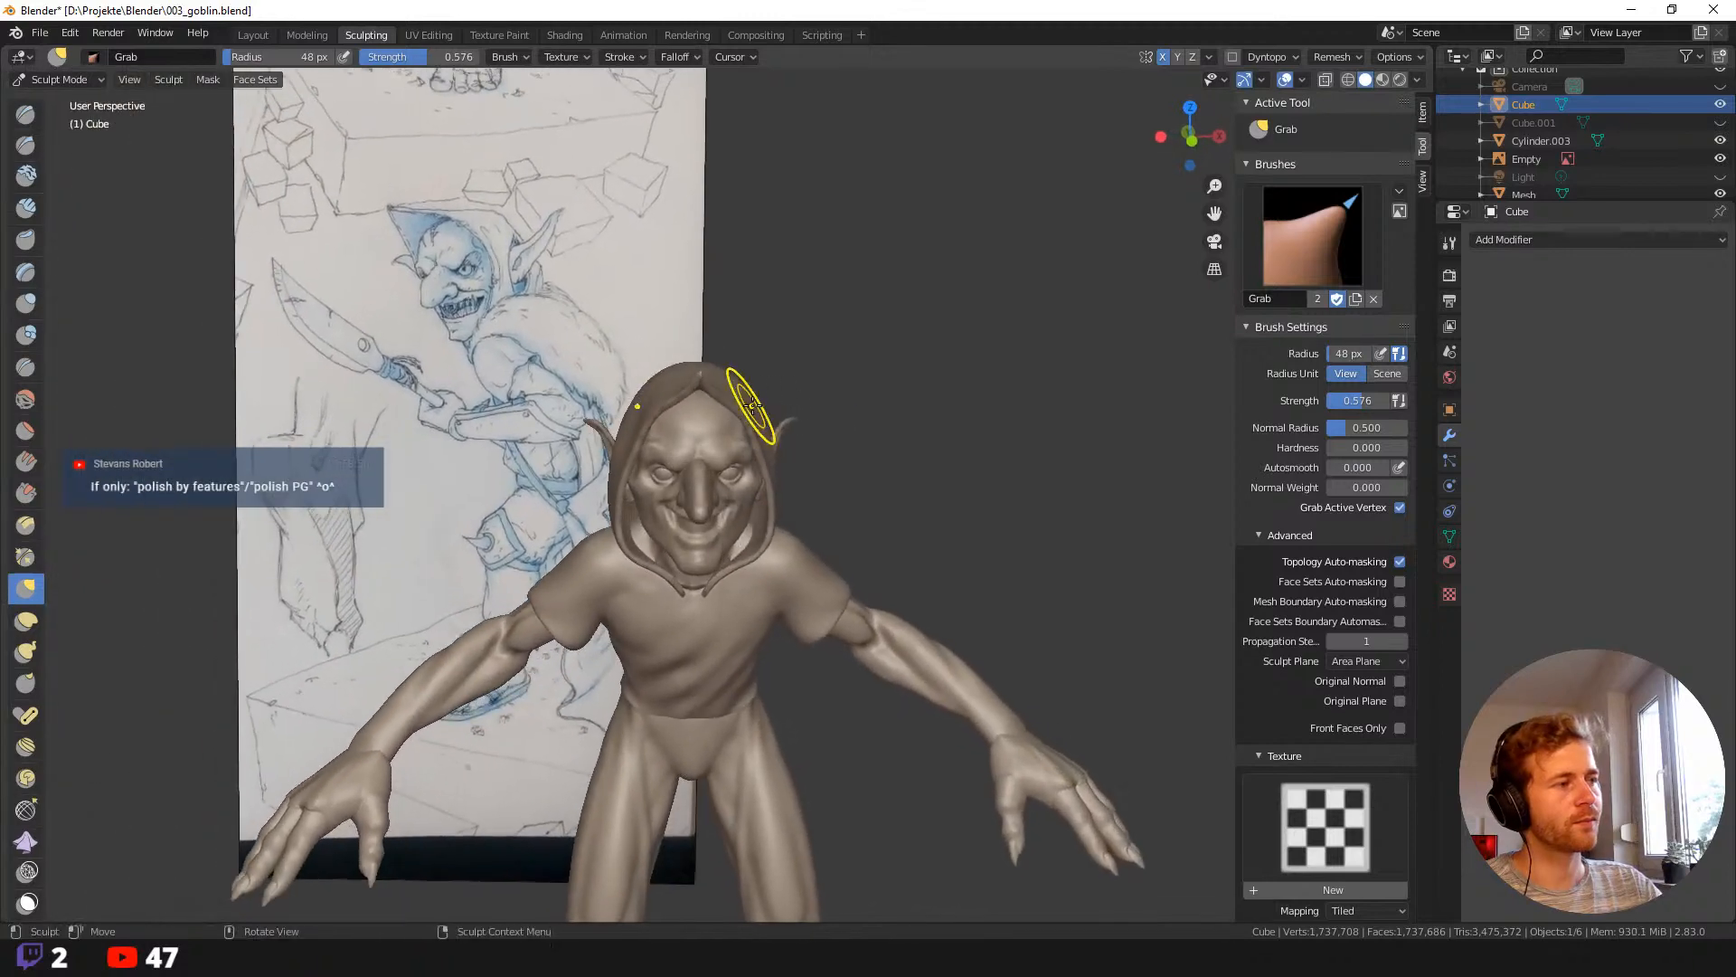
pyautogui.scroll(4, 768, 428)
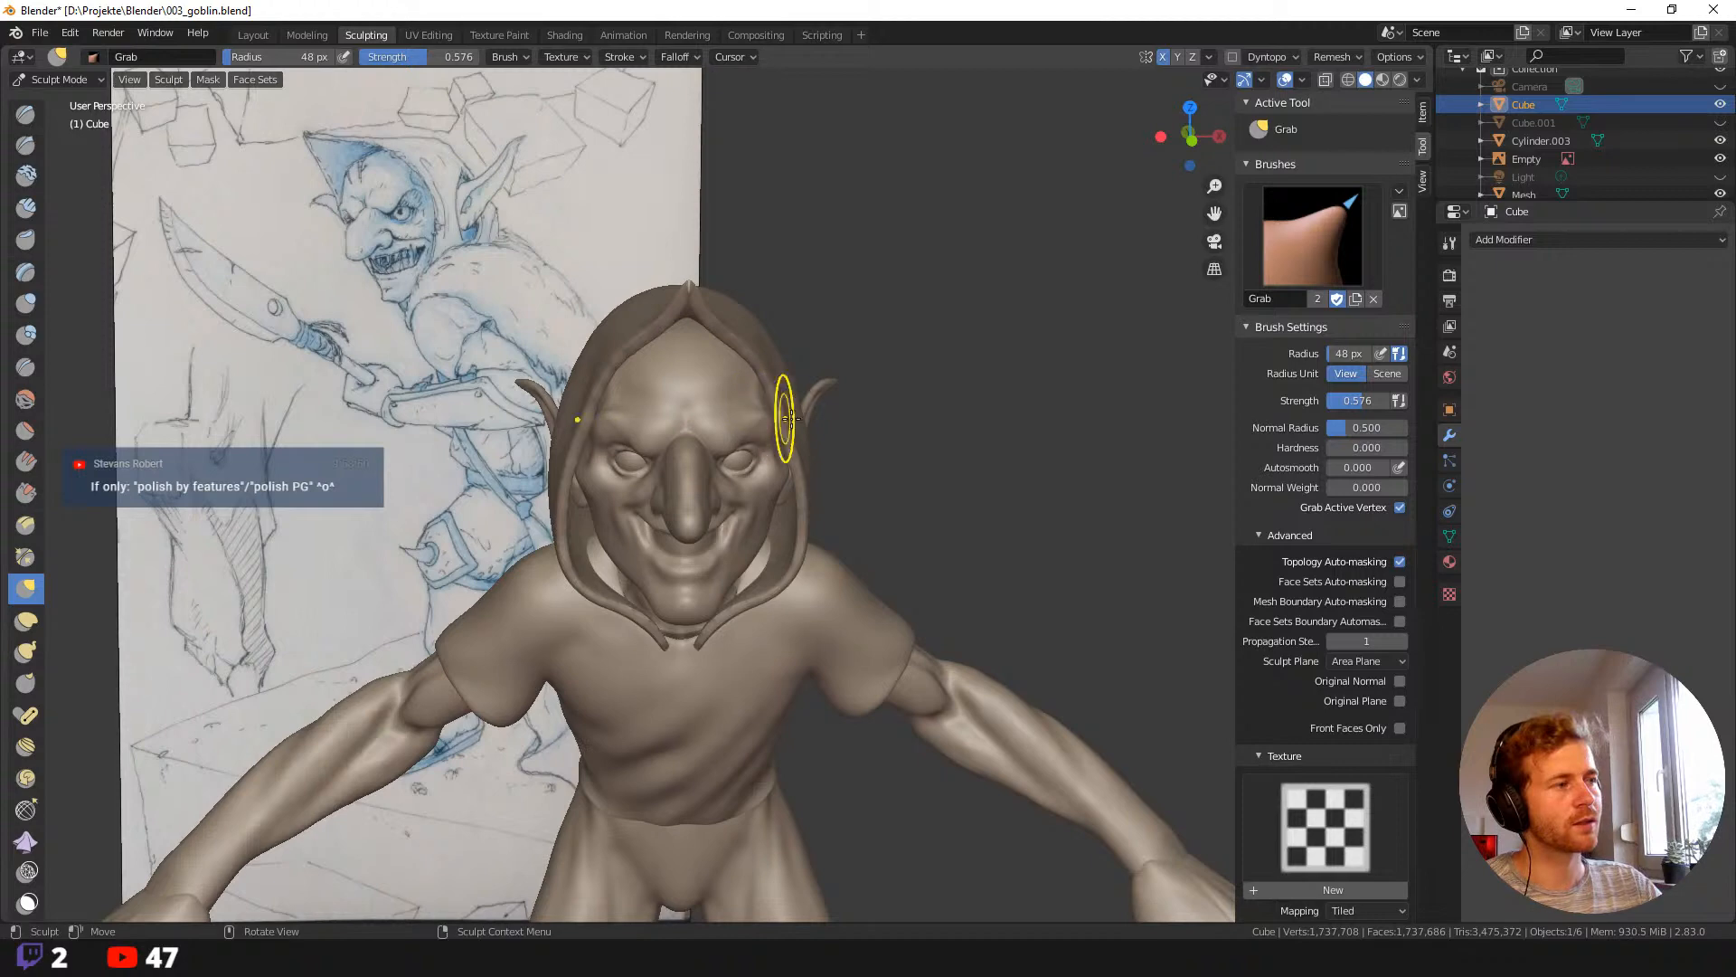
pyautogui.moveTo(787, 418); pyautogui.dragTo(750, 429, button='middle')
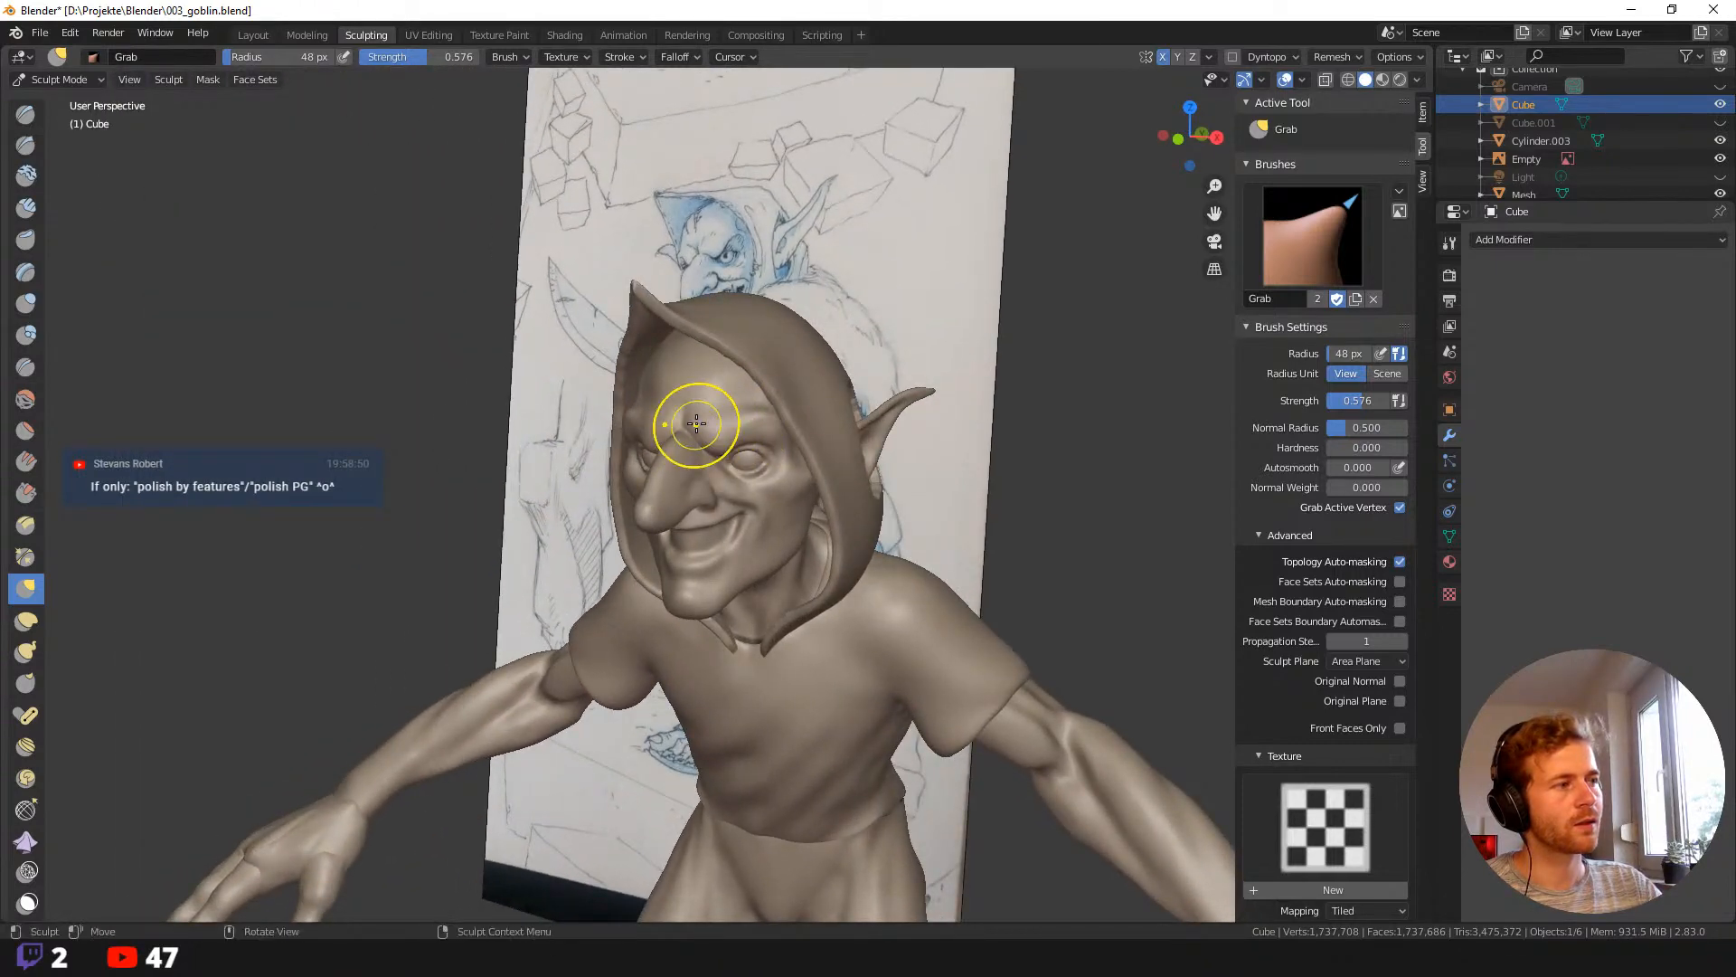
# Refine the nose bridge, brow and lower forehead with the Grab brush, using radii of 35, 50 and 65 px.
pyautogui.press('f')
pyautogui.click(685, 419)
pyautogui.moveTo(686, 415); pyautogui.dragTo(709, 424, button='middle')
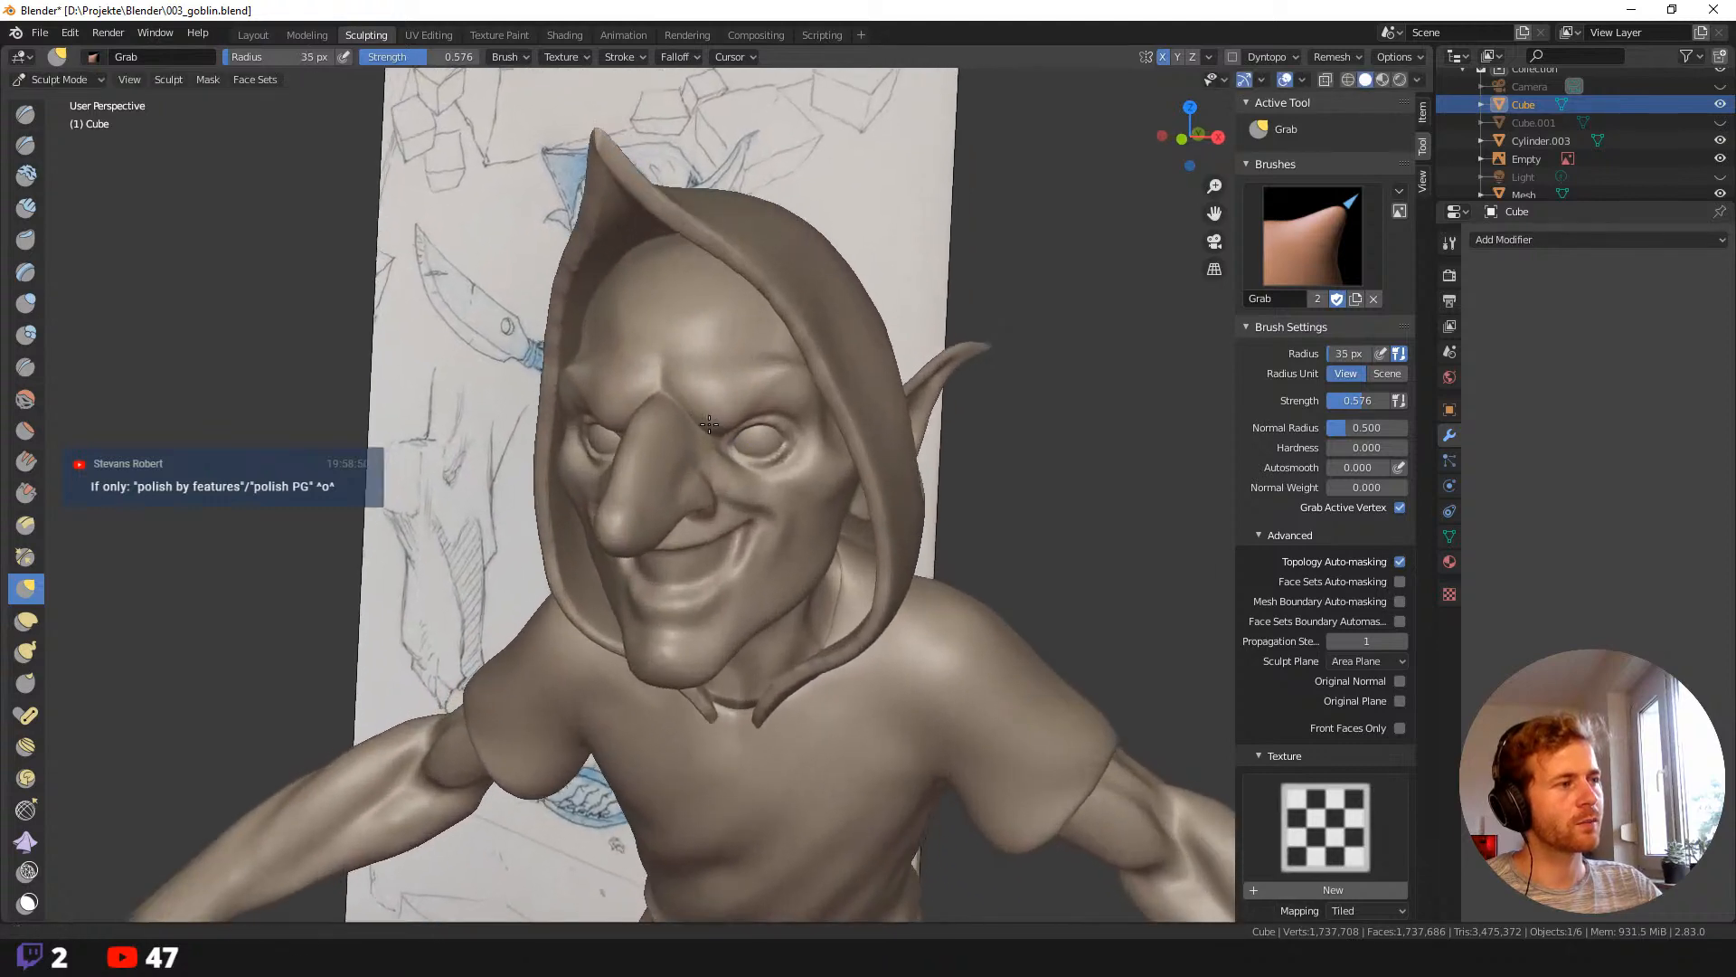
pyautogui.press('f')
pyautogui.click(732, 357)
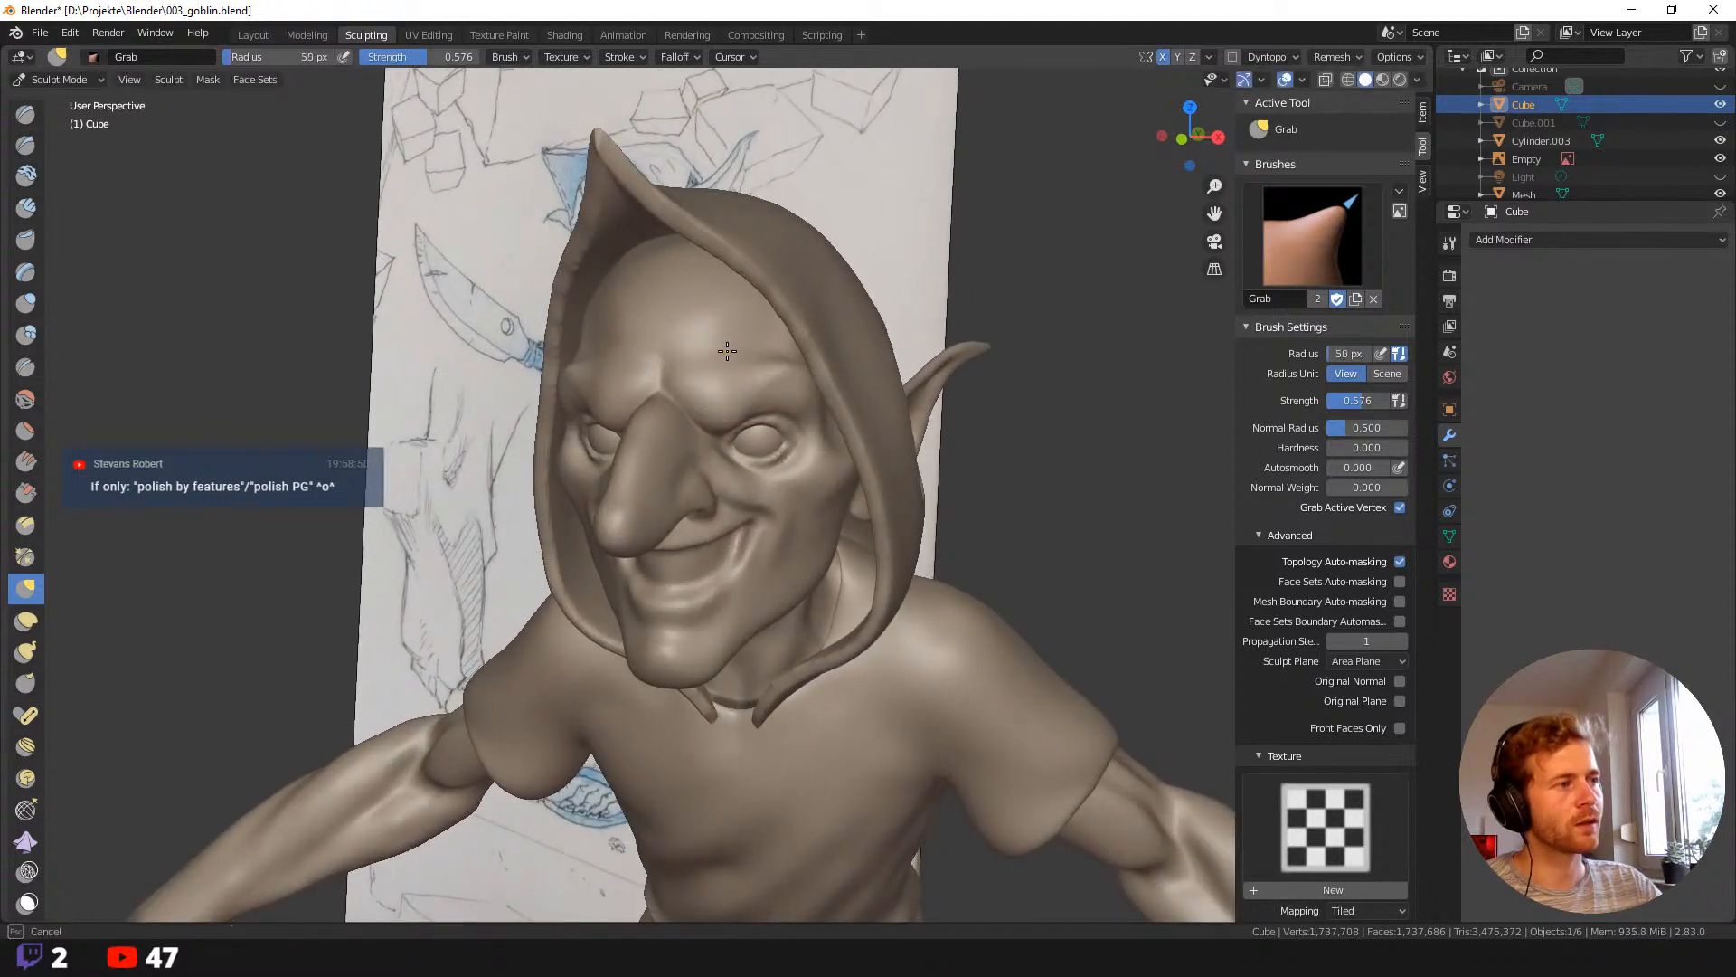
pyautogui.press('f')
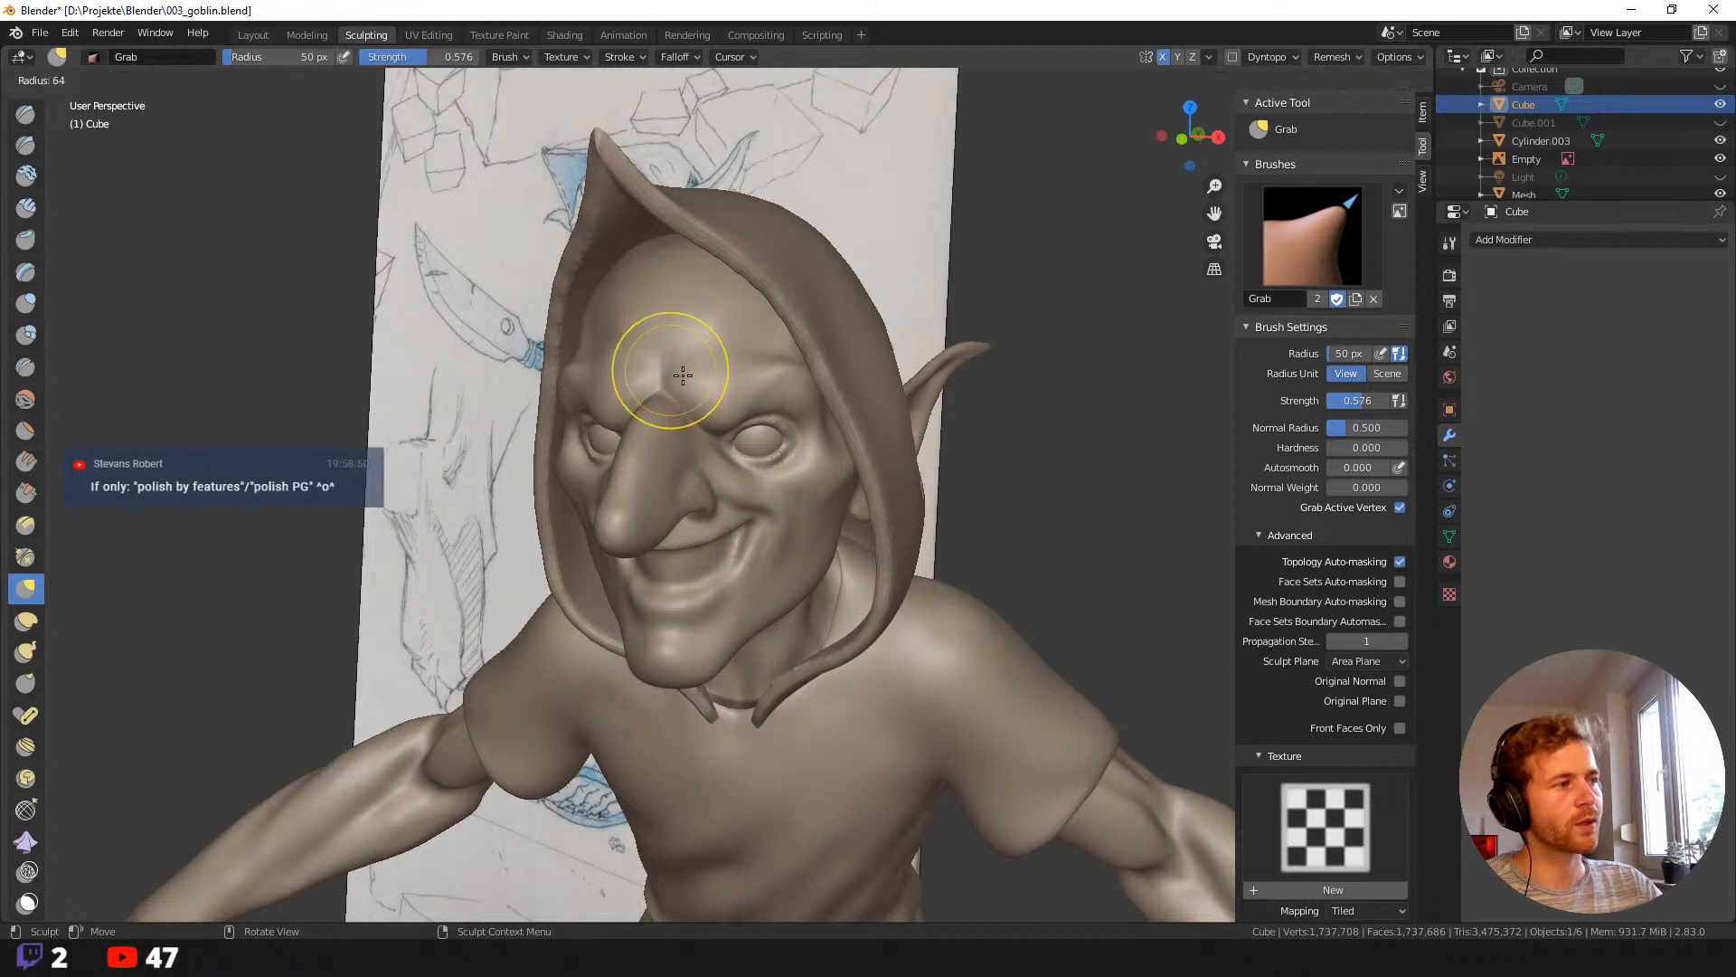
pyautogui.click(645, 374)
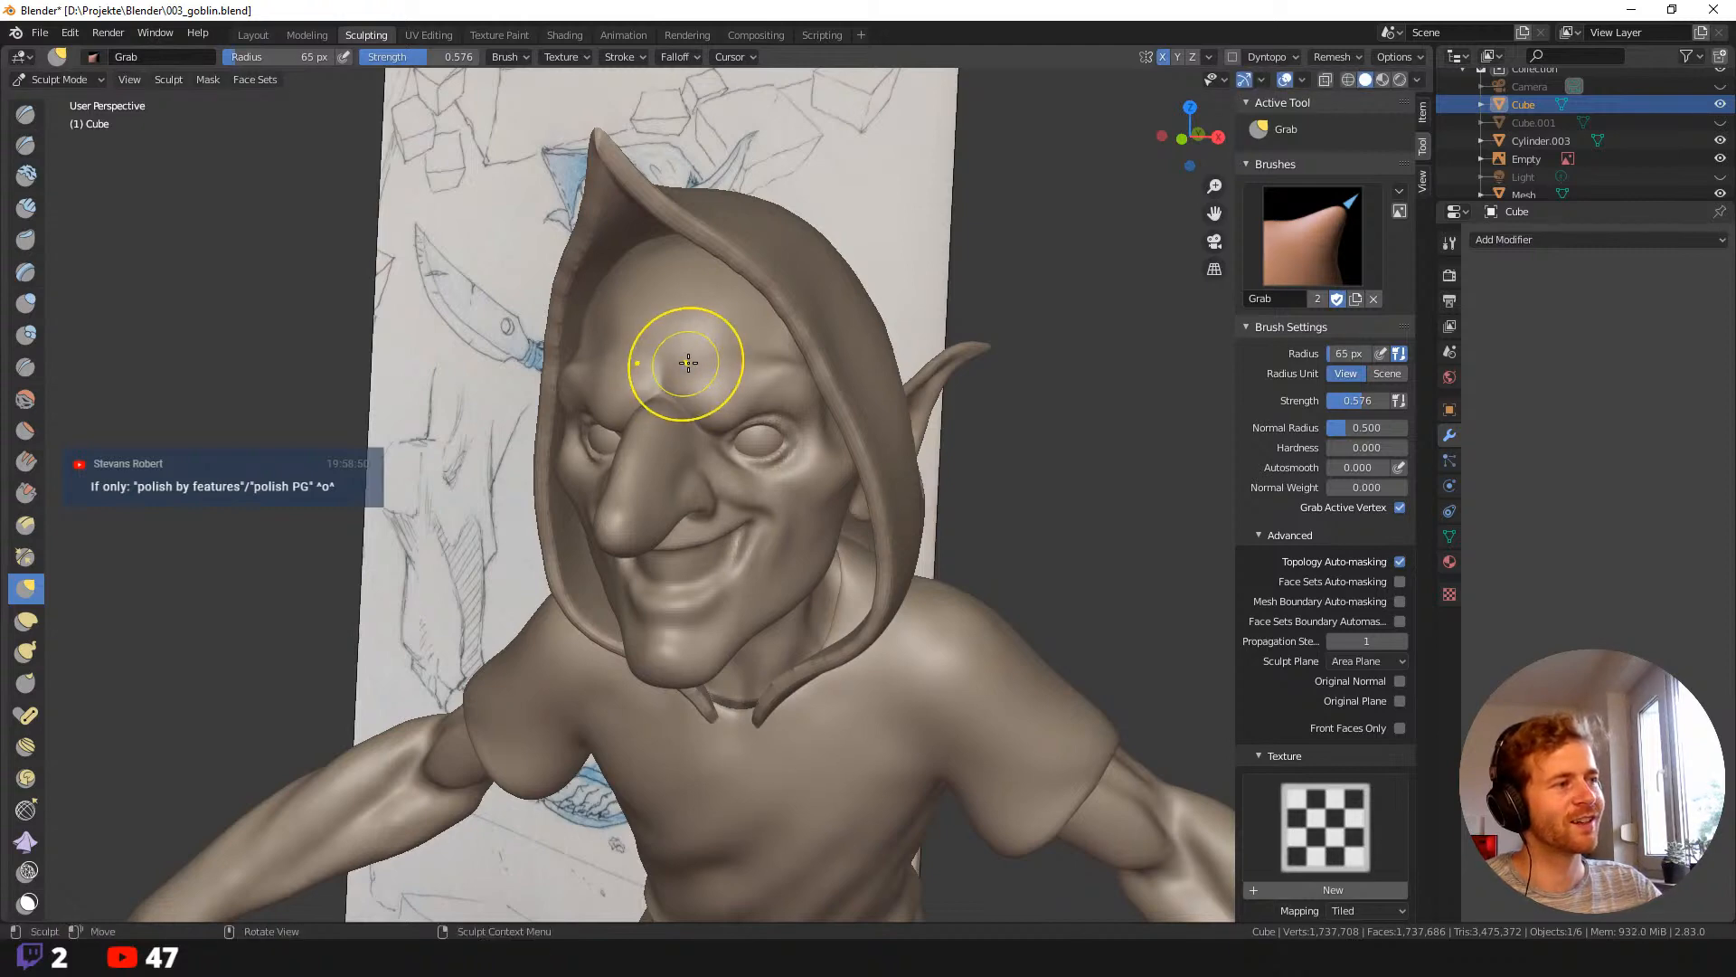
pyautogui.moveTo(693, 369)
pyautogui.mouseDown(button='middle')
pyautogui.moveTo(690, 349)
pyautogui.moveTo(638, 354)
pyautogui.moveTo(818, 385)
pyautogui.mouseUp(button='middle')
# Examine the nose, brow and cheek from the side and in three-quarter view.
pyautogui.moveTo(675, 368)
pyautogui.mouseDown(button='middle')
pyautogui.moveTo(614, 335)
pyautogui.moveTo(632, 412)
pyautogui.moveTo(611, 462)
pyautogui.mouseUp(button='middle')
pyautogui.moveTo(785, 550); pyautogui.dragTo(752, 624, button='middle')
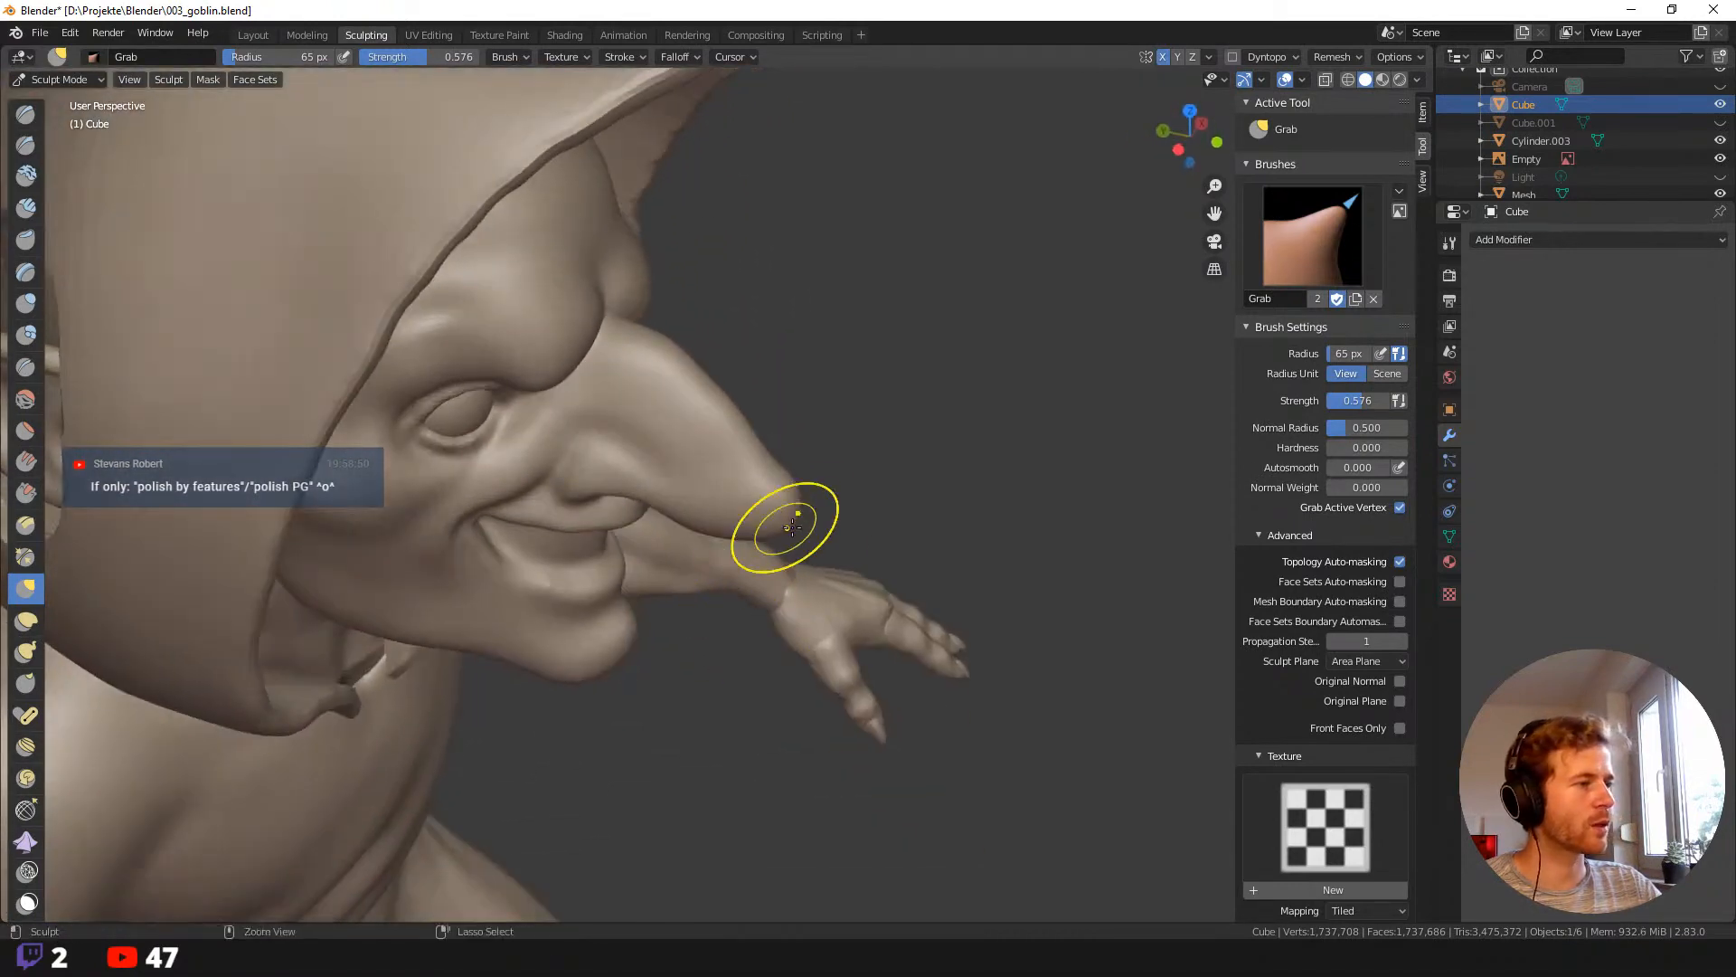
pyautogui.scroll(3, 783, 524)
pyautogui.moveTo(894, 465); pyautogui.dragTo(640, 407, button='middle')
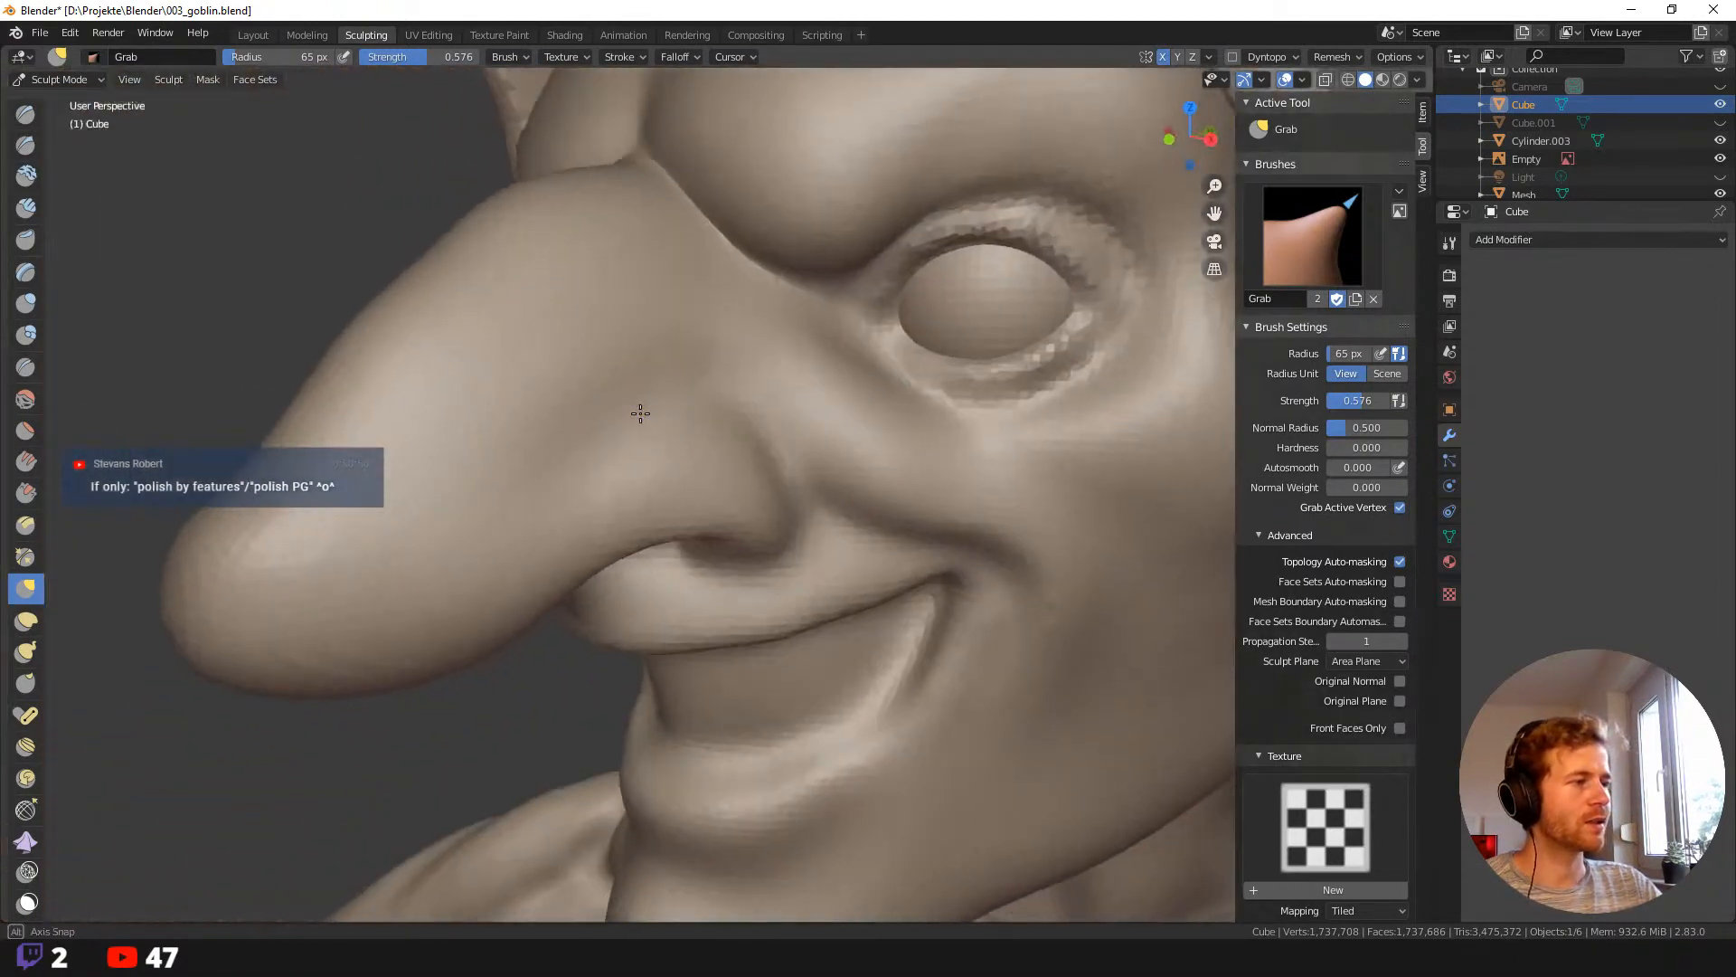
pyautogui.scroll(2, 740, 502)
pyautogui.scroll(-4, 740, 502)
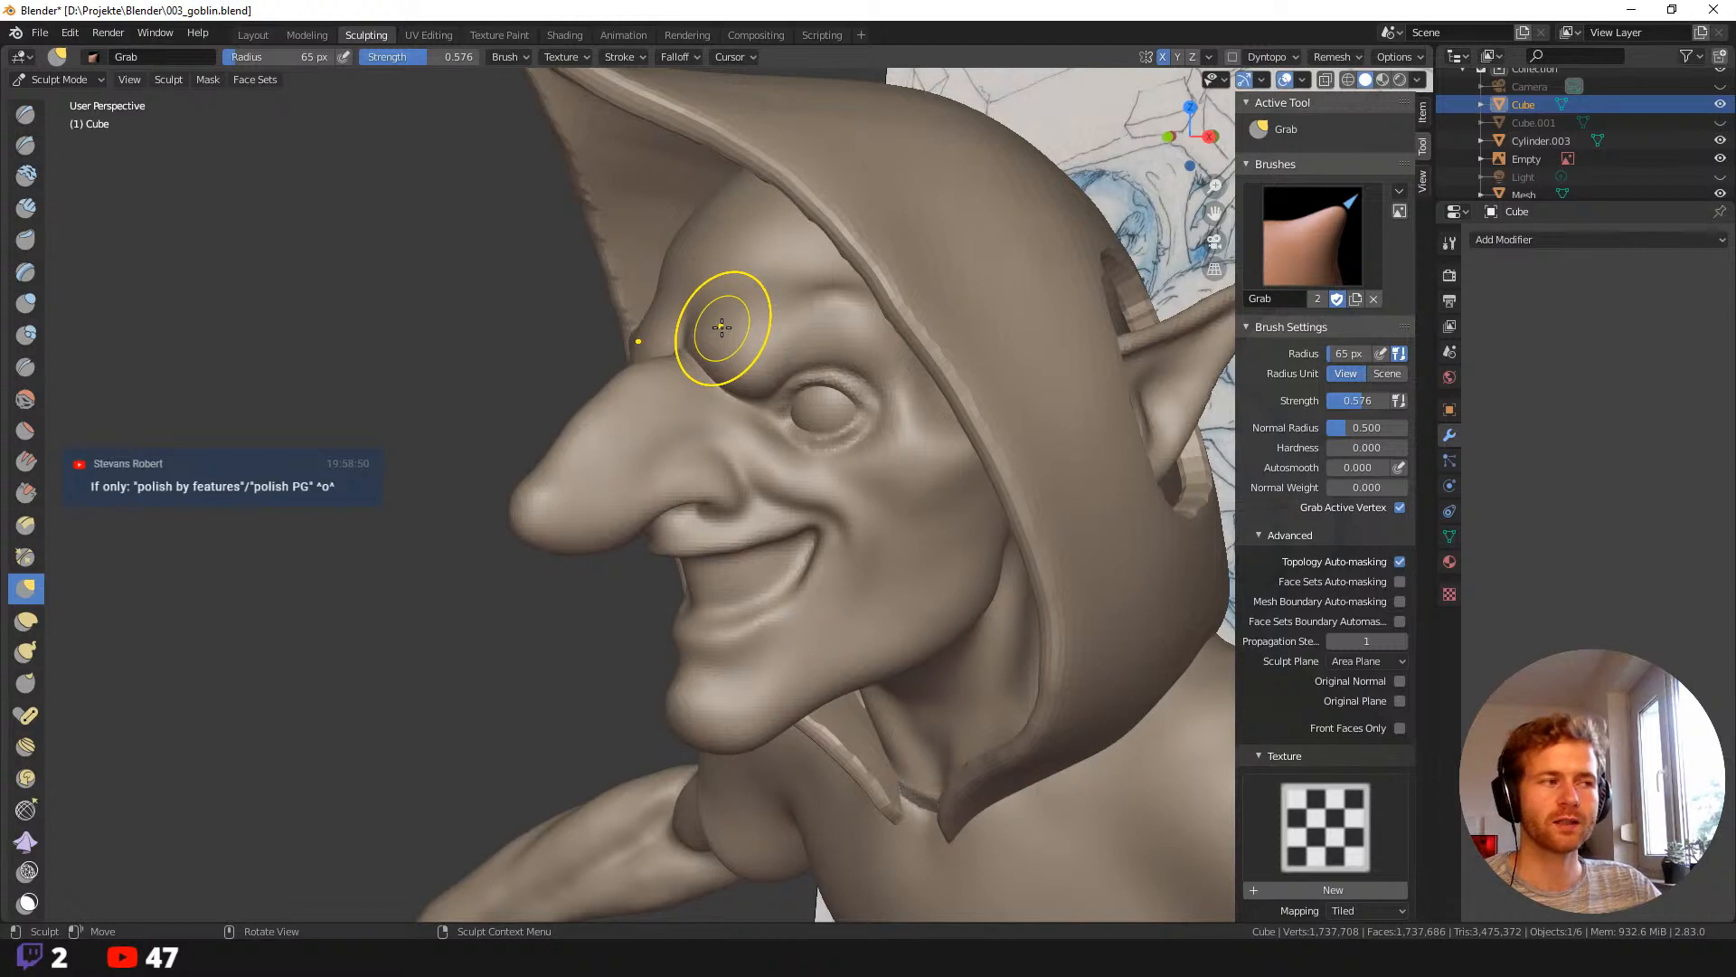
pyautogui.keyDown('ctrl'); pyautogui.moveTo(450, 393); pyautogui.dragTo(449, 361, button='middle'); pyautogui.keyUp('ctrl')
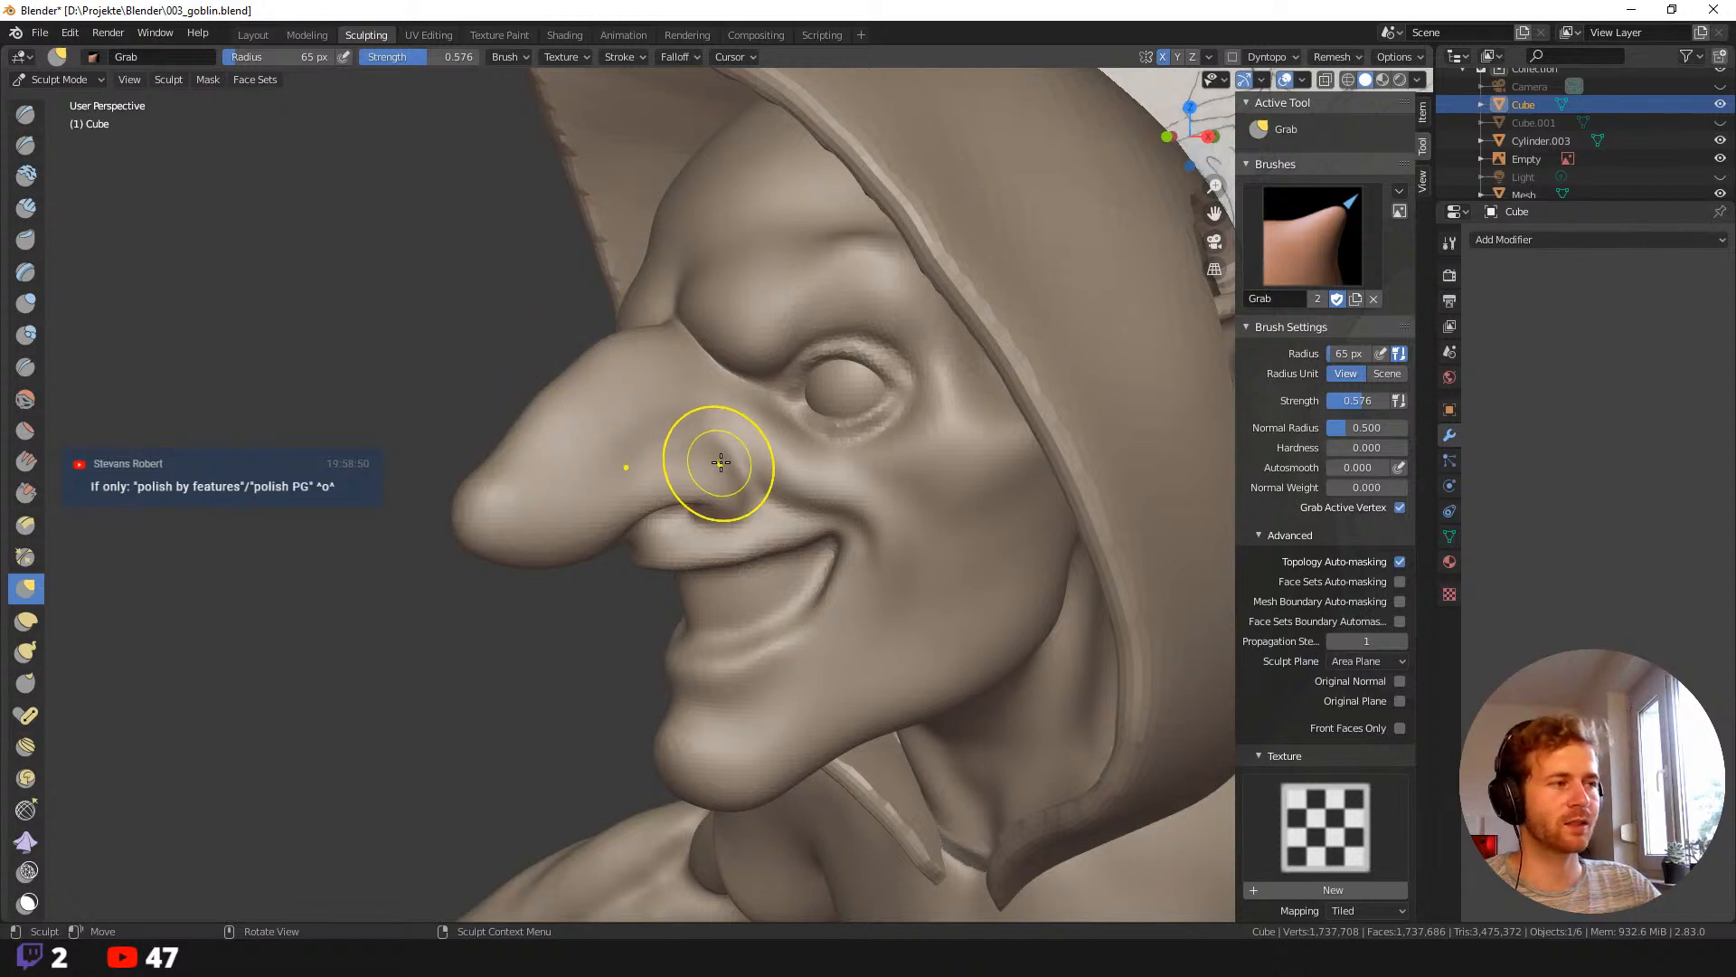
# Switch to the Draw Sharp brush, set its radius to 43 px and carve the creases around the nostril wing and along the cheek fold.
pyautogui.hotkey('shift', 'space')
pyautogui.click(669, 220)
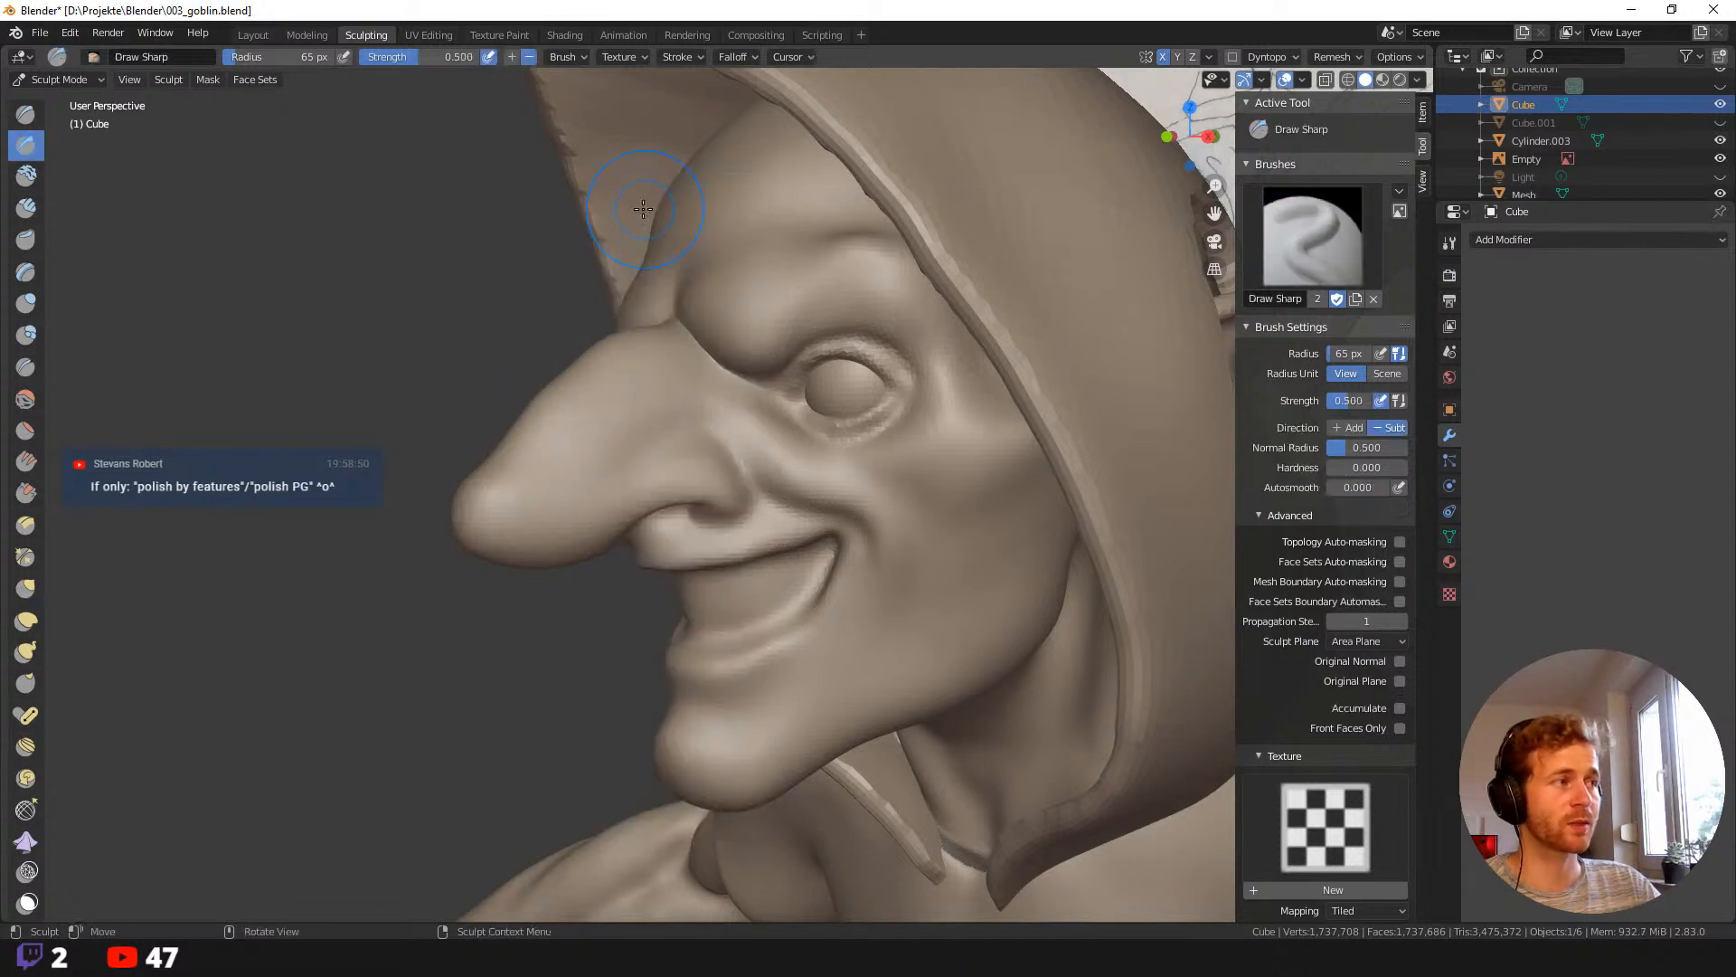
pyautogui.press('f')
pyautogui.click(750, 489)
pyautogui.moveTo(740, 469); pyautogui.dragTo(735, 462)
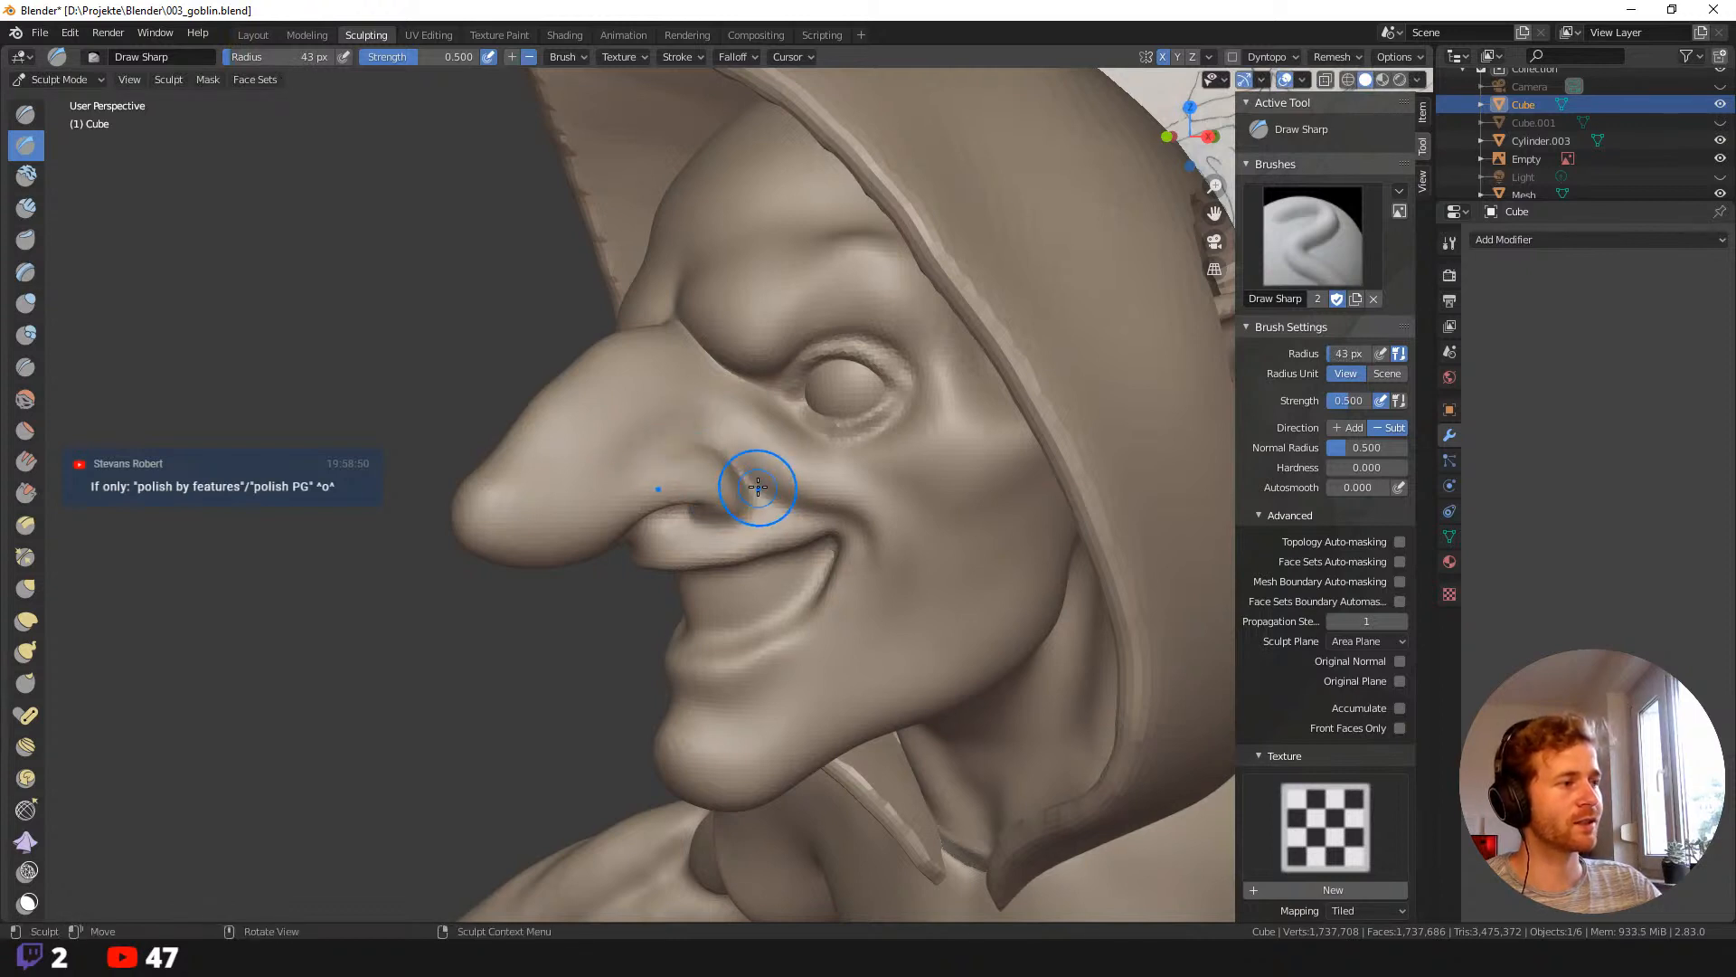
pyautogui.moveTo(789, 505); pyautogui.dragTo(859, 523)
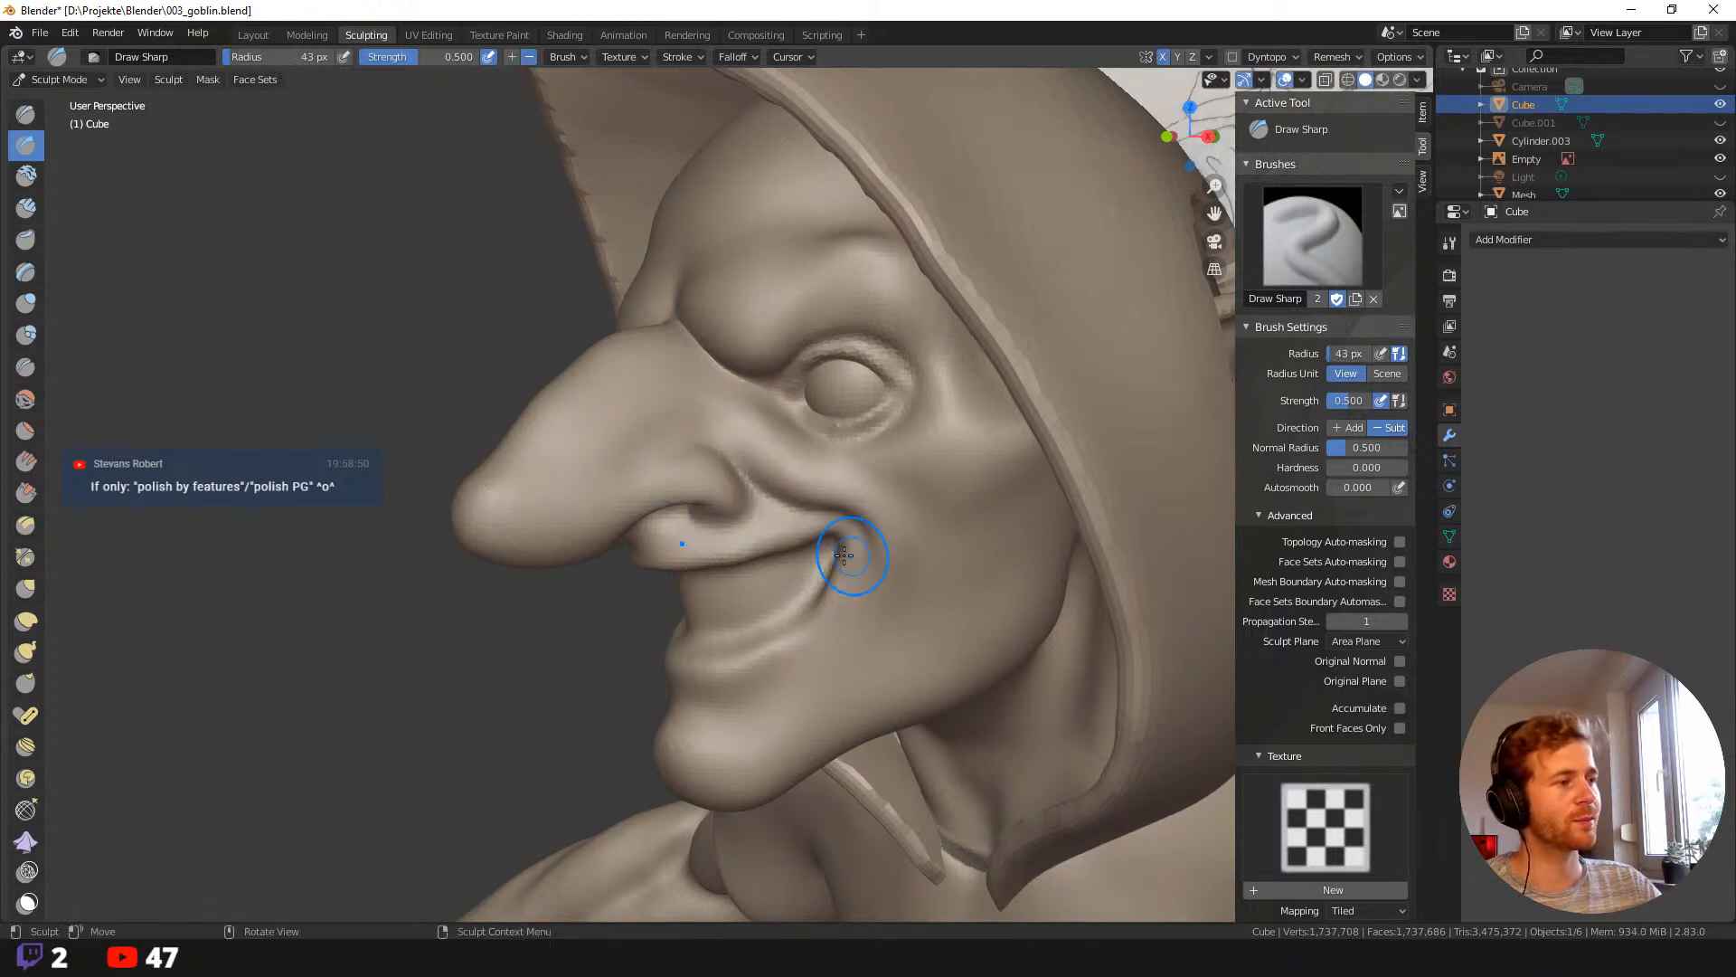
# Deepen the nostril opening on the underside of the nose with the Draw Sharp brush.
pyautogui.moveTo(844, 555); pyautogui.dragTo(743, 489, button='middle')
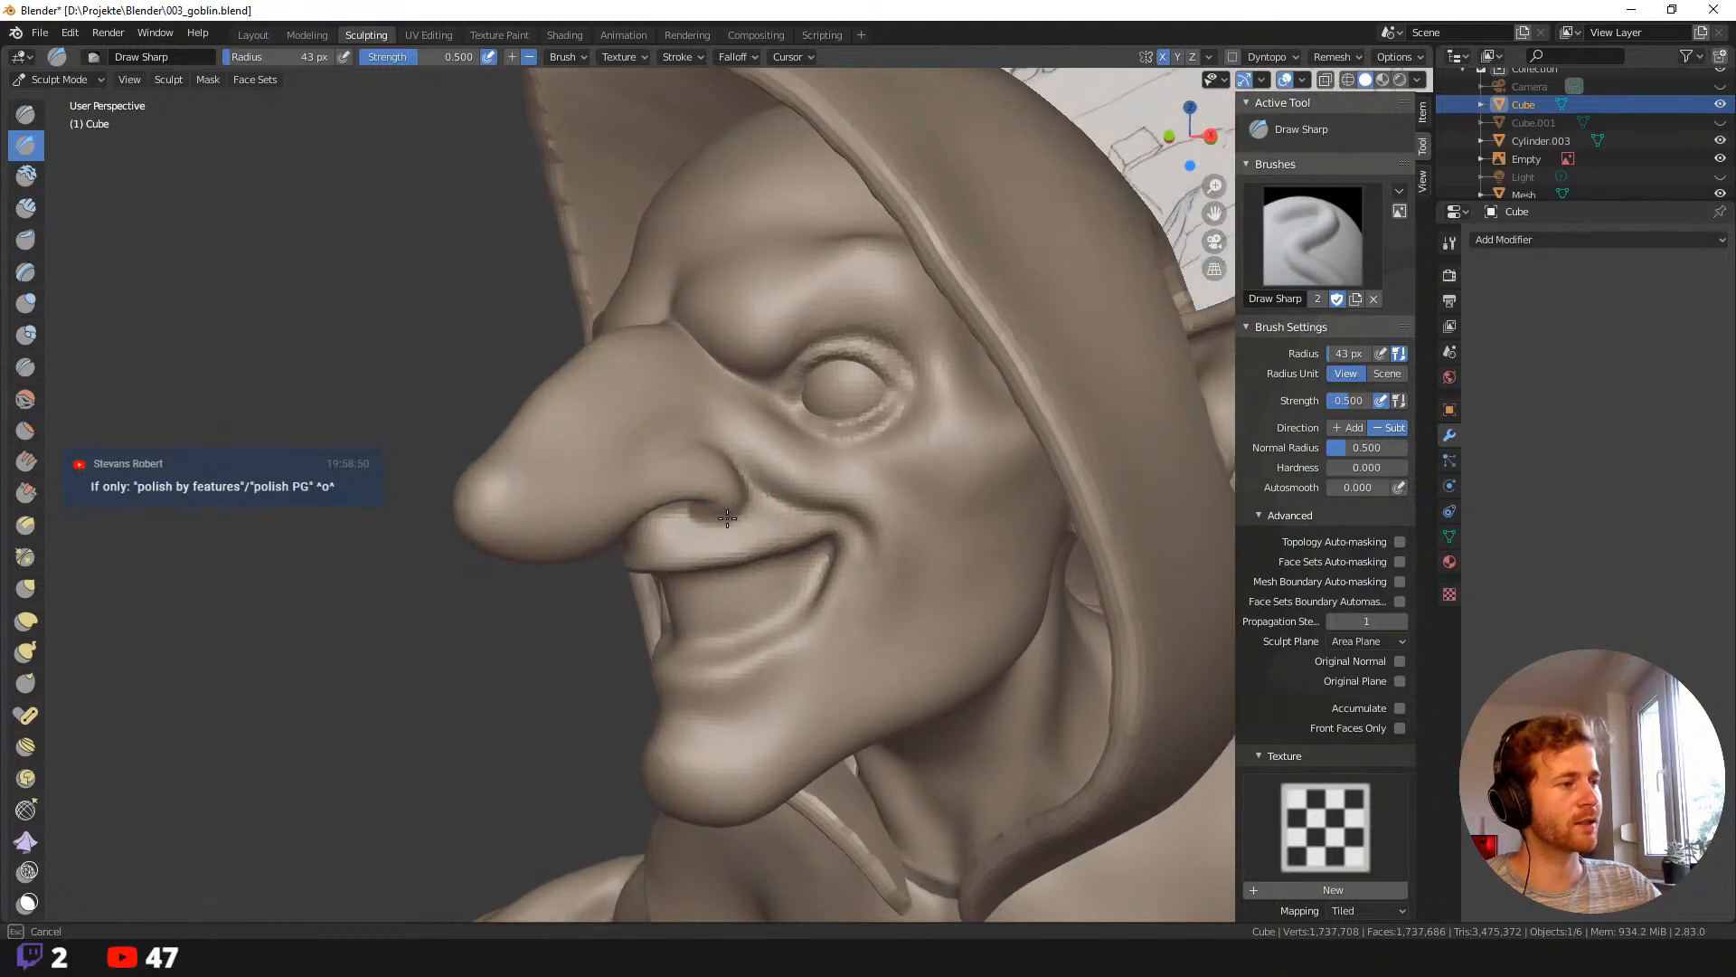
pyautogui.moveTo(692, 512); pyautogui.dragTo(671, 523)
pyautogui.moveTo(671, 524)
pyautogui.mouseDown(button='middle')
pyautogui.moveTo(671, 466)
pyautogui.moveTo(674, 495)
pyautogui.mouseUp(button='middle')
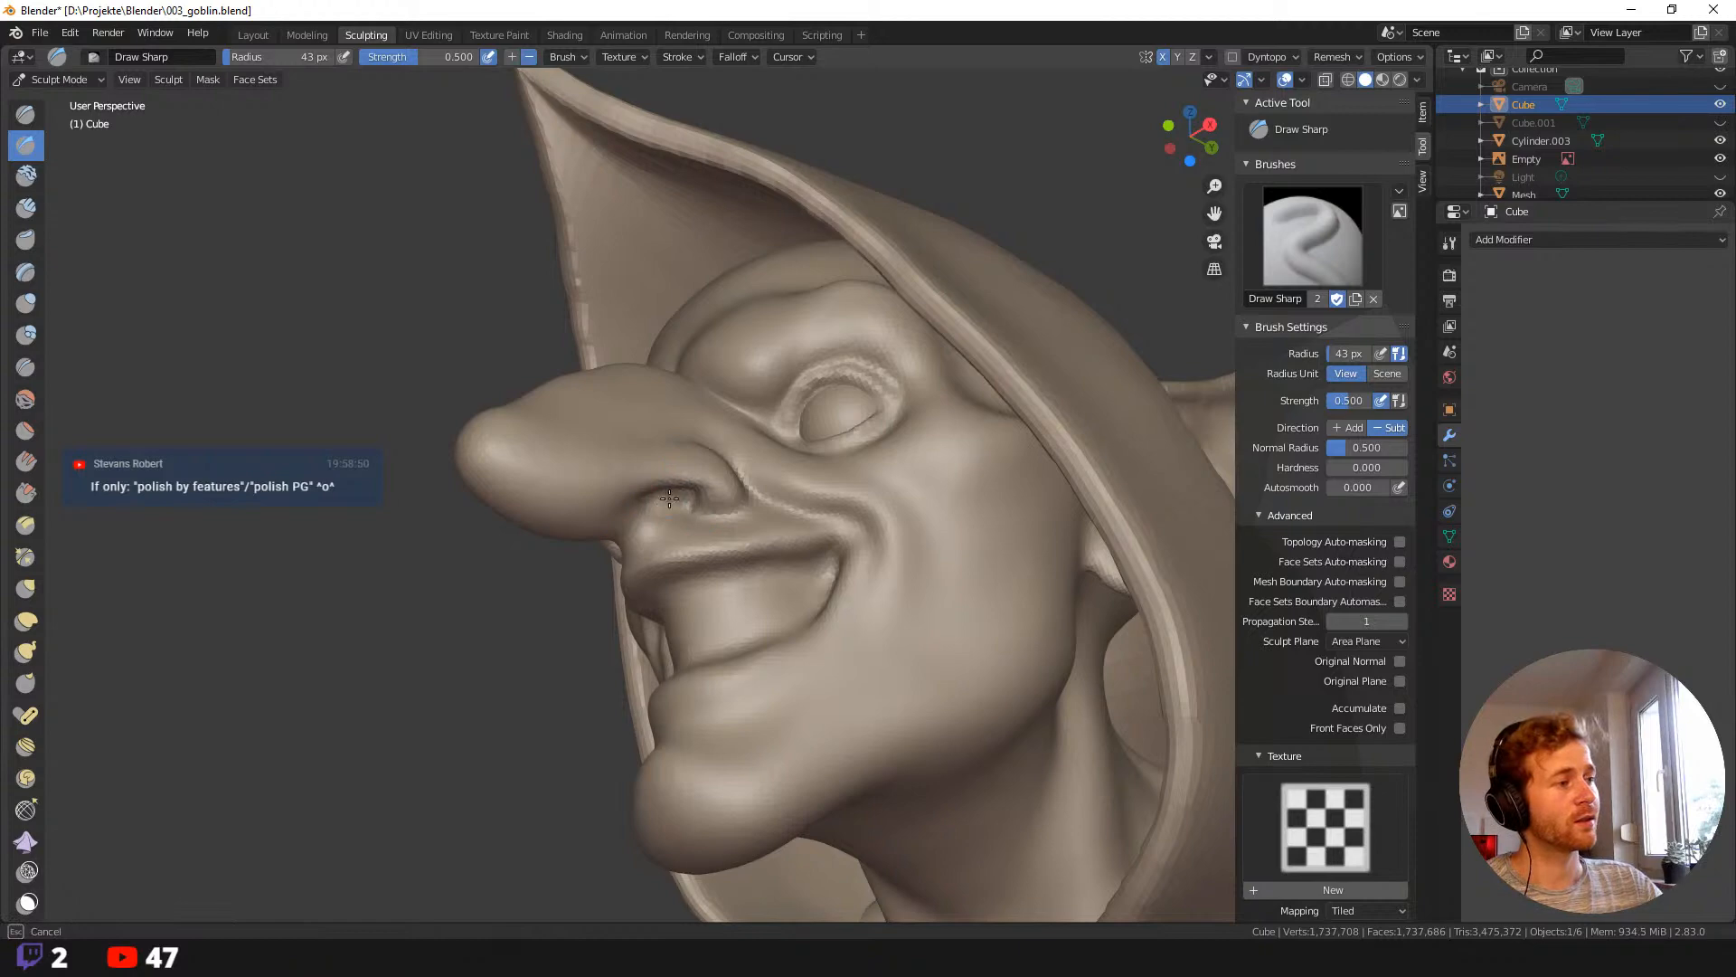
pyautogui.moveTo(653, 489)
pyautogui.mouseDown(button='middle')
pyautogui.moveTo(670, 432)
pyautogui.moveTo(716, 428)
pyautogui.moveTo(630, 468)
pyautogui.moveTo(667, 421)
pyautogui.mouseUp(button='middle')
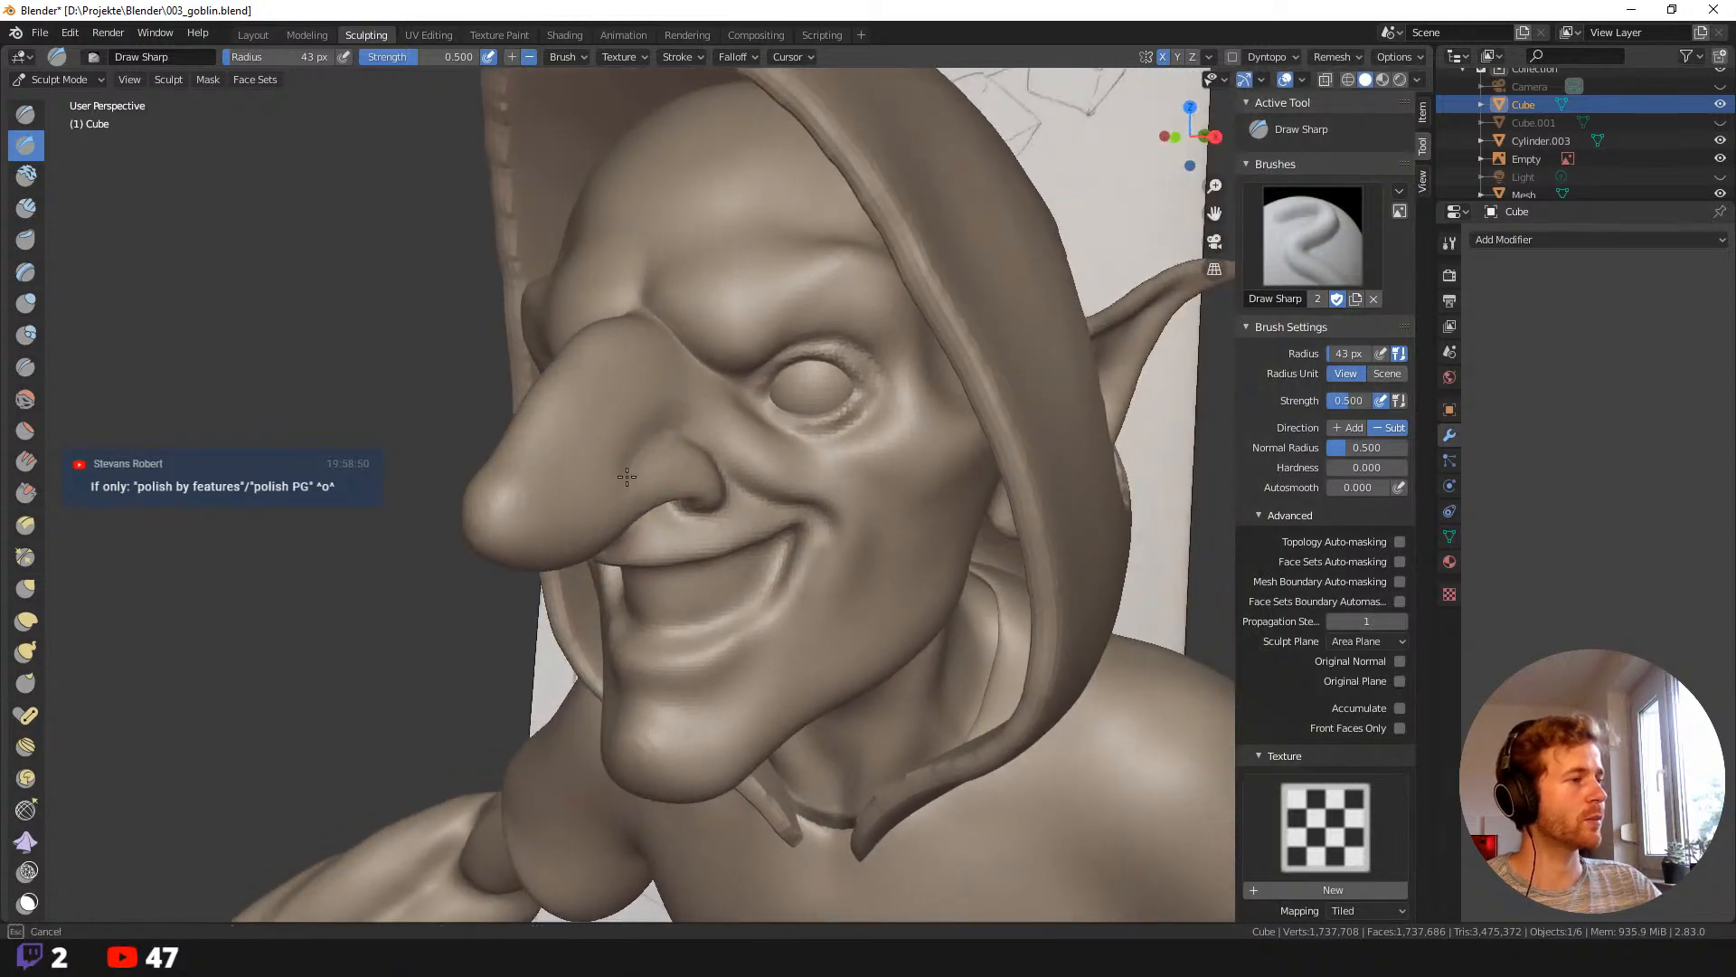
# Switch to the Clay brush, set its radius to 78 px and build up the side of the nose above the nostril.
pyautogui.moveTo(627, 477)
pyautogui.mouseDown(button='middle')
pyautogui.moveTo(666, 453)
pyautogui.moveTo(690, 397)
pyautogui.moveTo(736, 492)
pyautogui.moveTo(621, 414)
pyautogui.moveTo(554, 407)
pyautogui.moveTo(709, 404)
pyautogui.mouseUp(button='middle')
pyautogui.hotkey('shift', 'space')
pyautogui.click(482, 316)
pyautogui.click(722, 408)
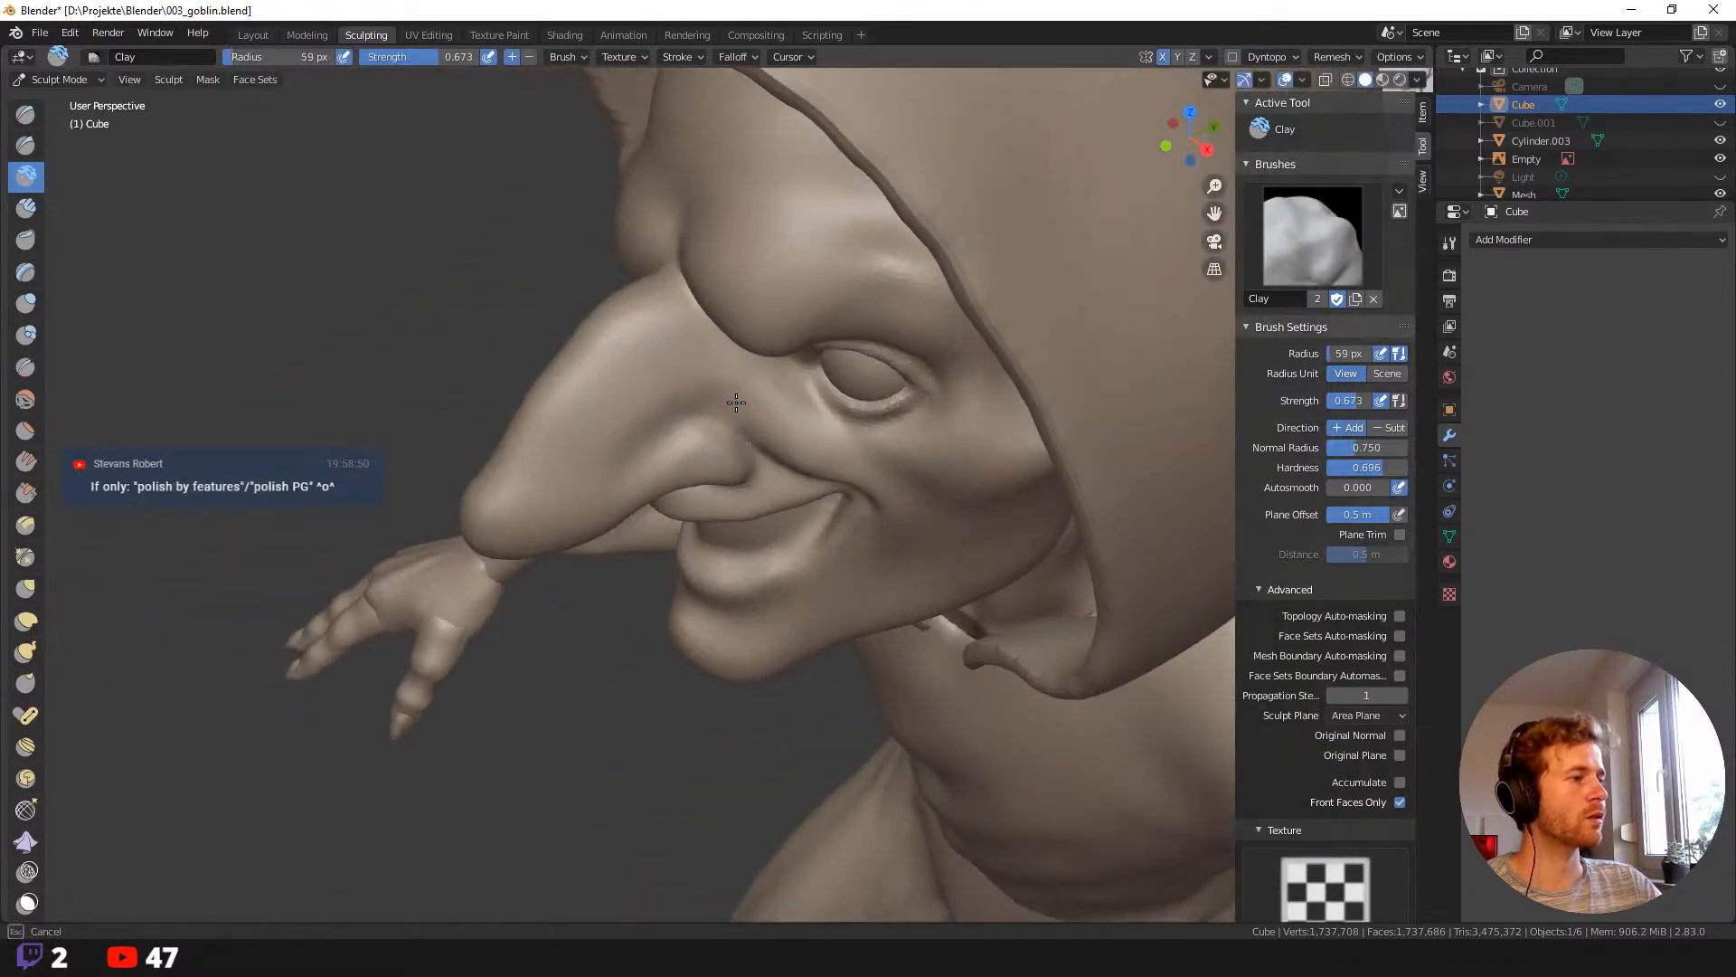
pyautogui.press('f')
pyautogui.click(724, 407)
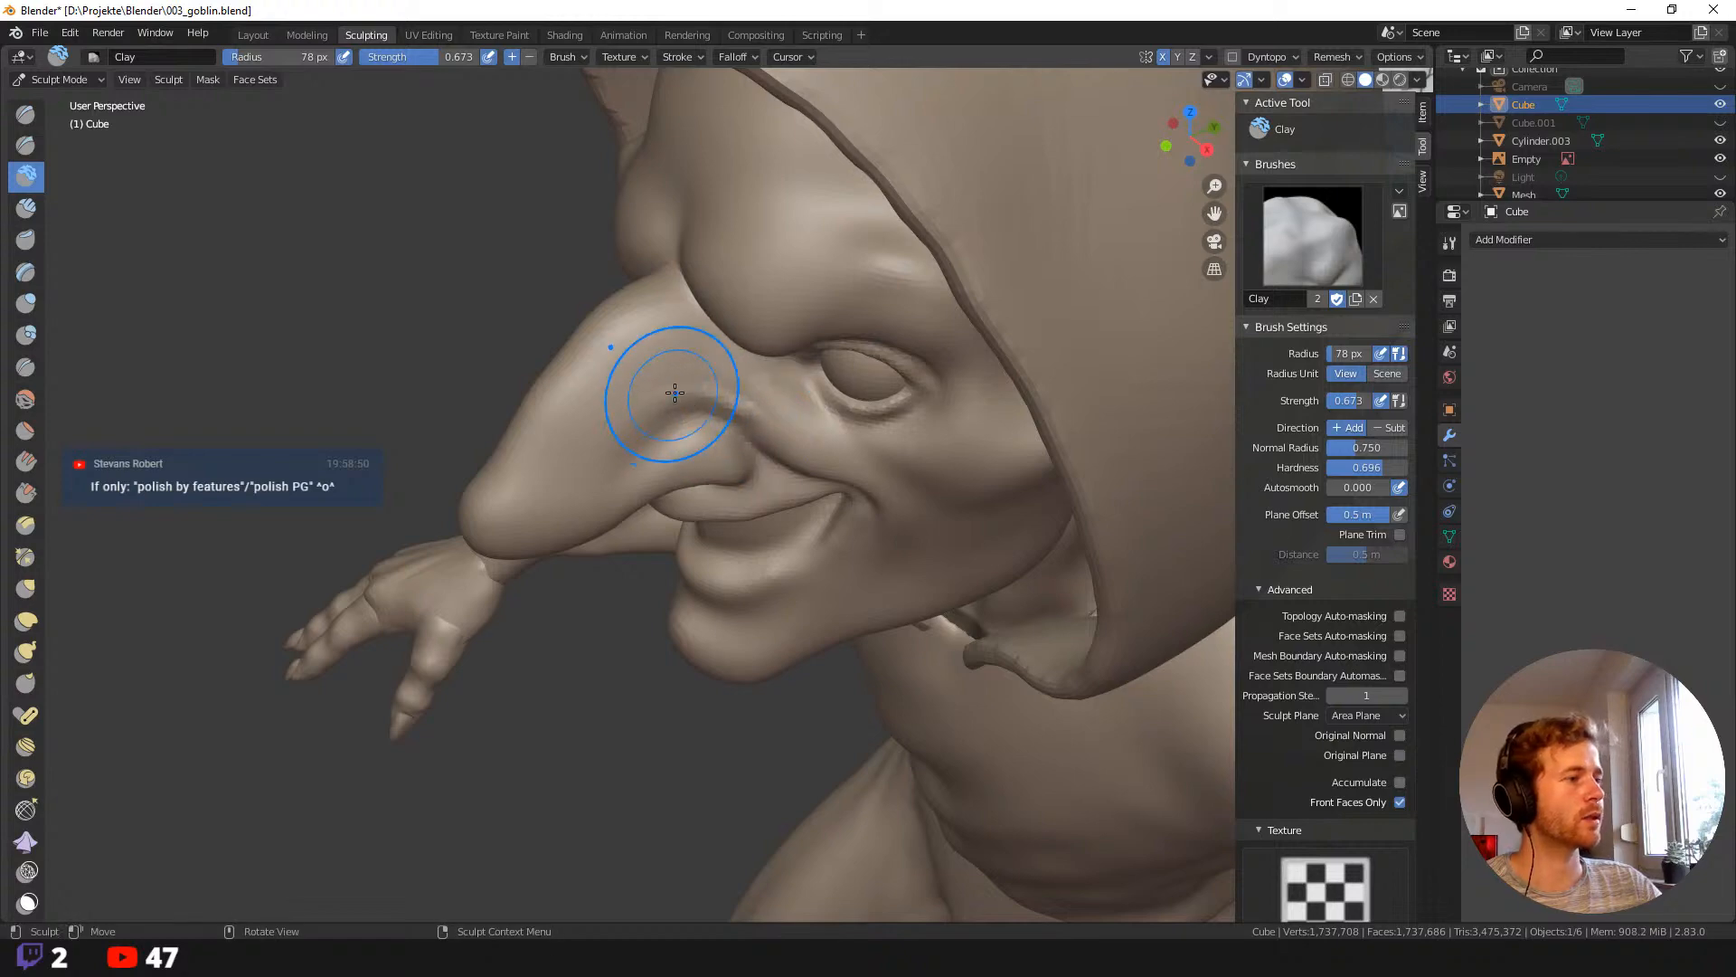
pyautogui.moveTo(582, 388); pyautogui.dragTo(702, 428, button='middle')
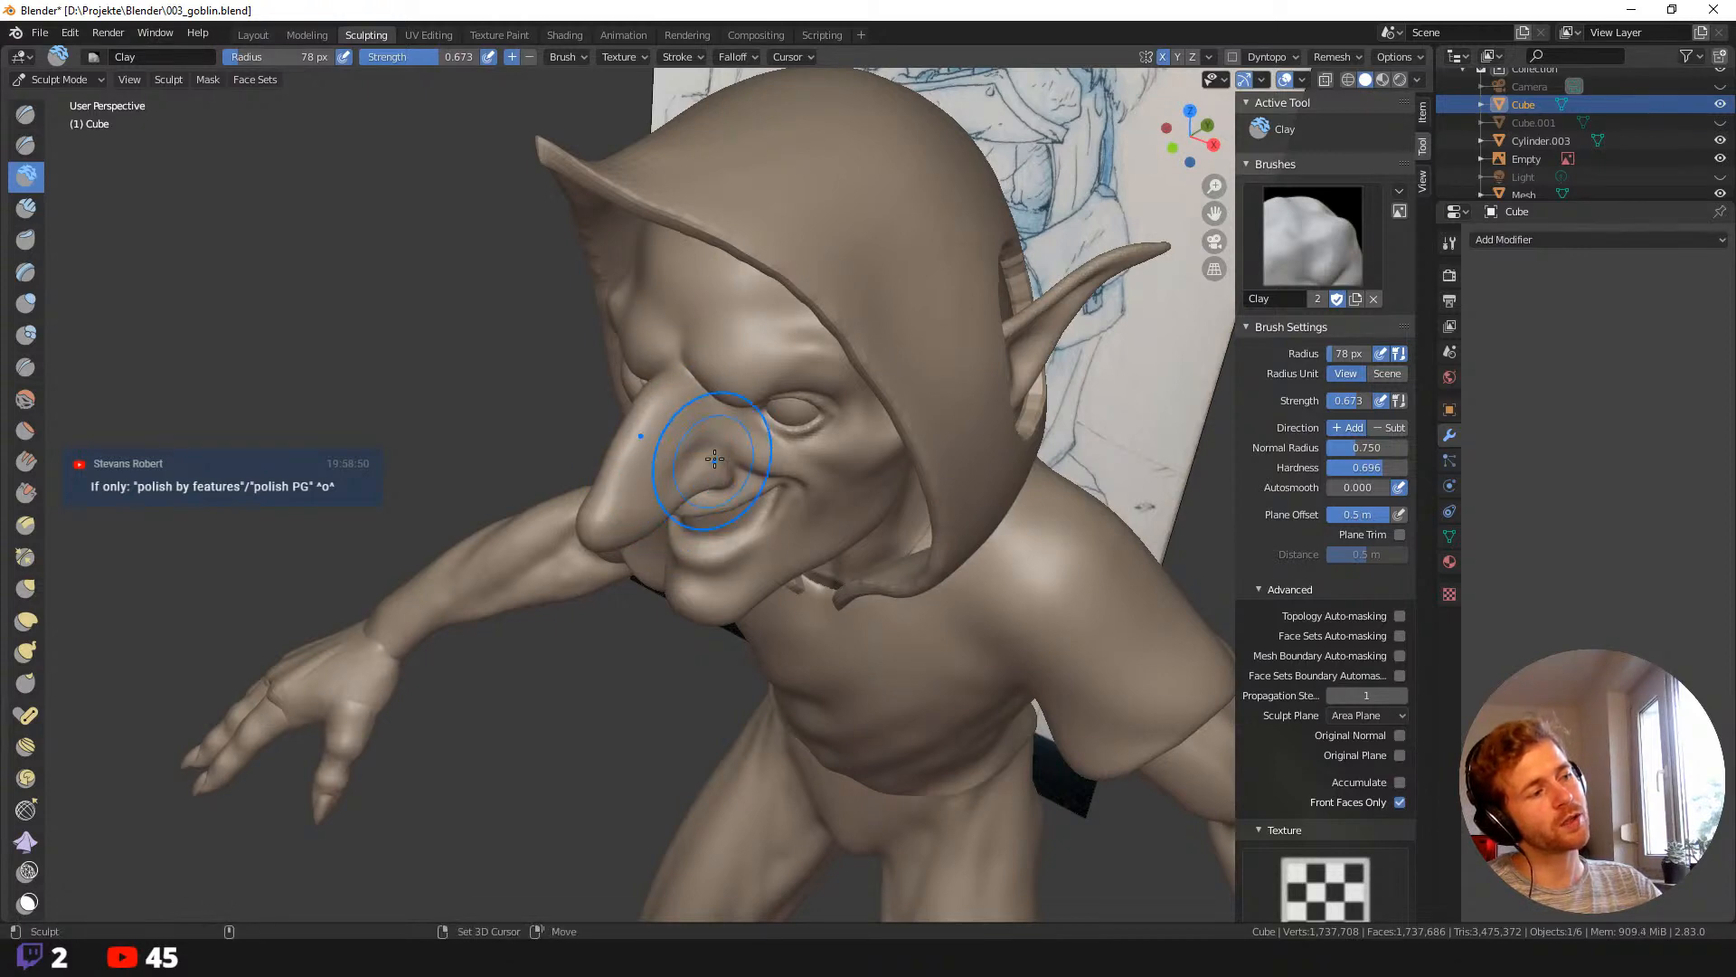
pyautogui.moveTo(670, 464); pyautogui.dragTo(690, 388, button='middle')
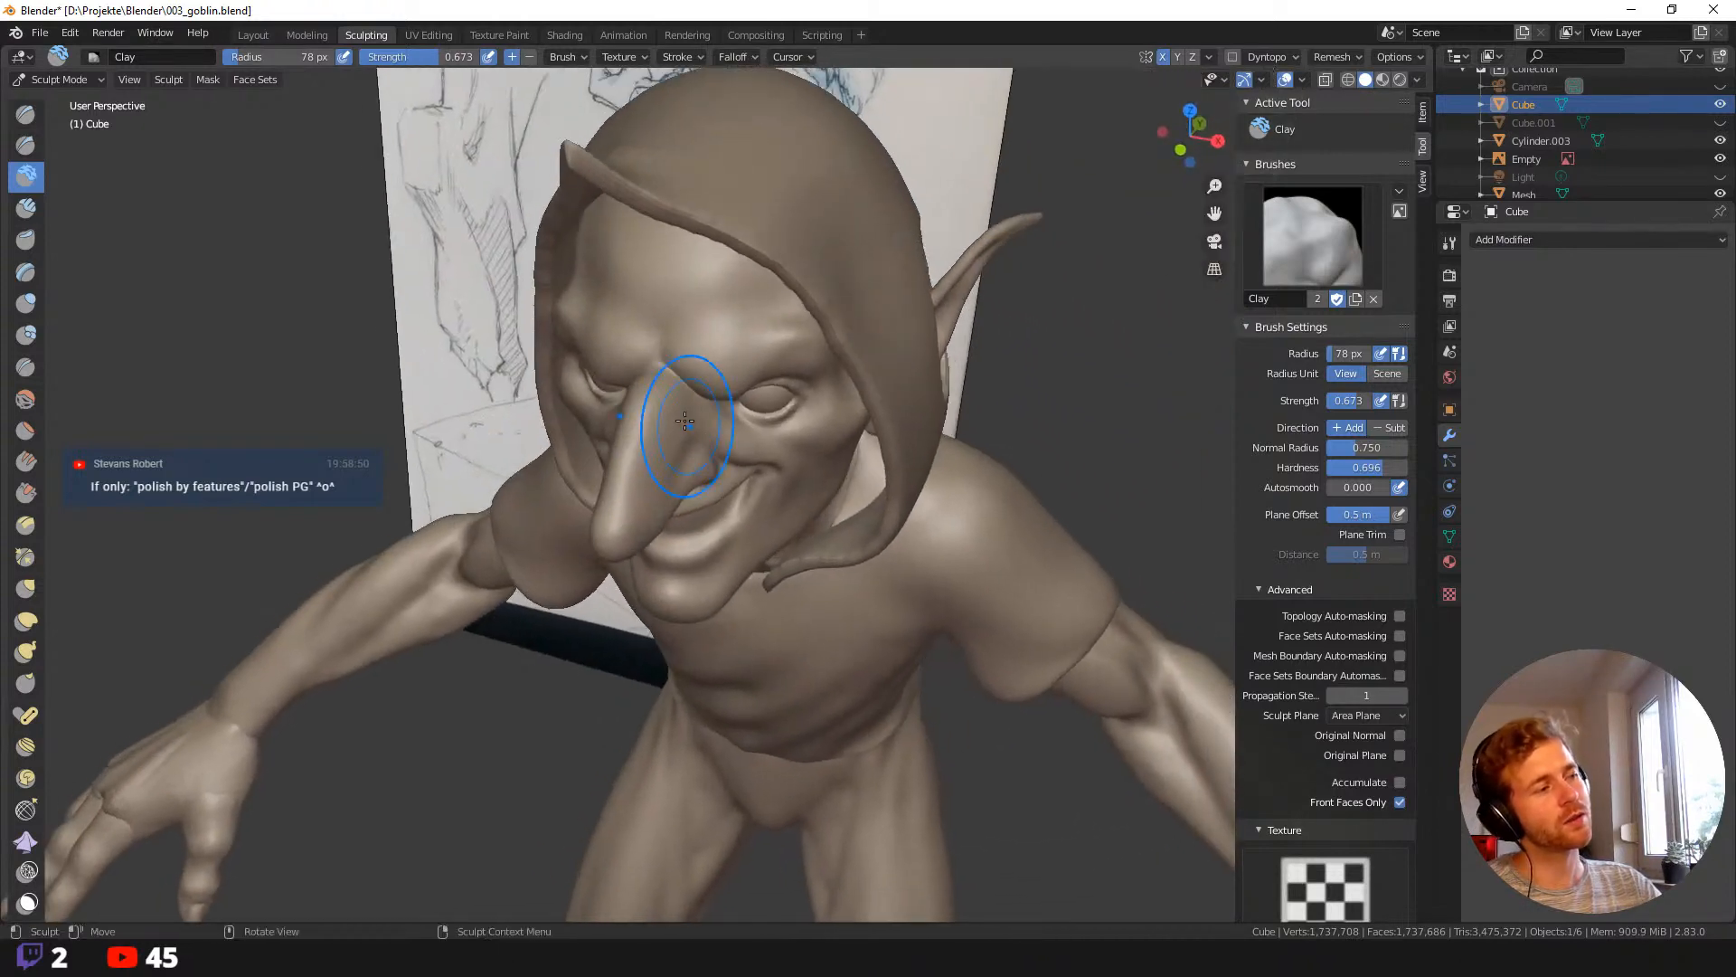
# Enlarge the Clay radius to 86 px and build up the nose bridge.
pyautogui.press(']')
pyautogui.moveTo(670, 401)
pyautogui.mouseDown()
pyautogui.moveTo(652, 433)
pyautogui.moveTo(662, 393)
pyautogui.mouseUp()
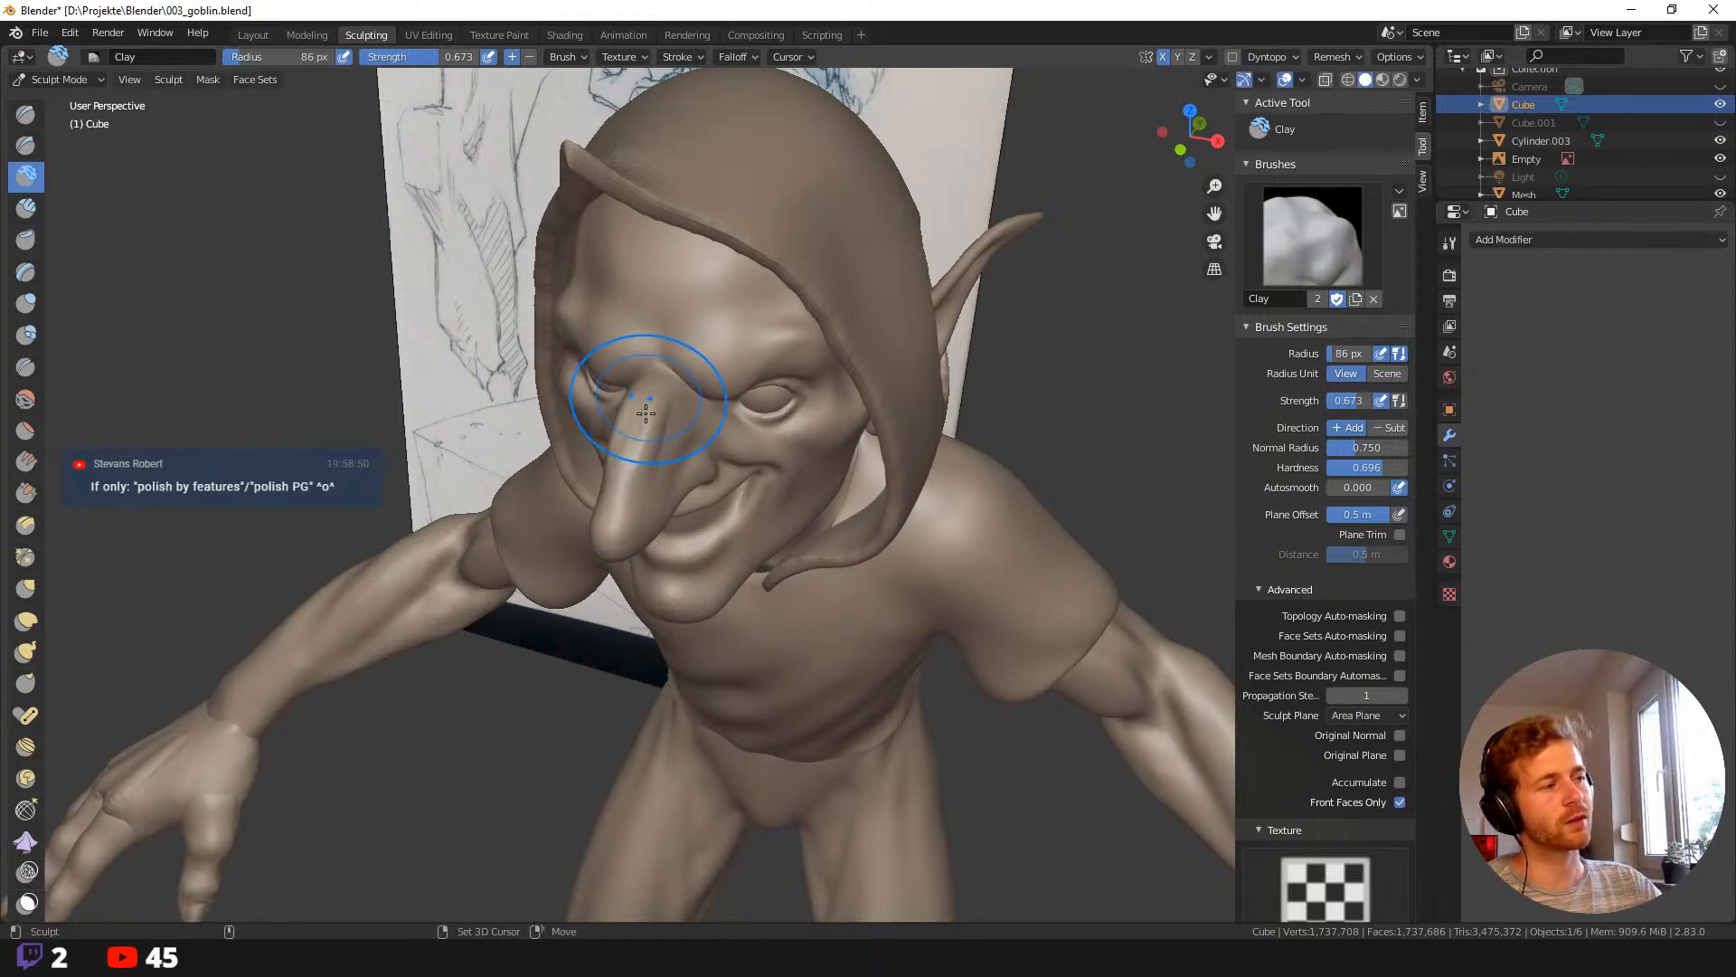
pyautogui.moveTo(639, 473); pyautogui.dragTo(665, 476, button='middle')
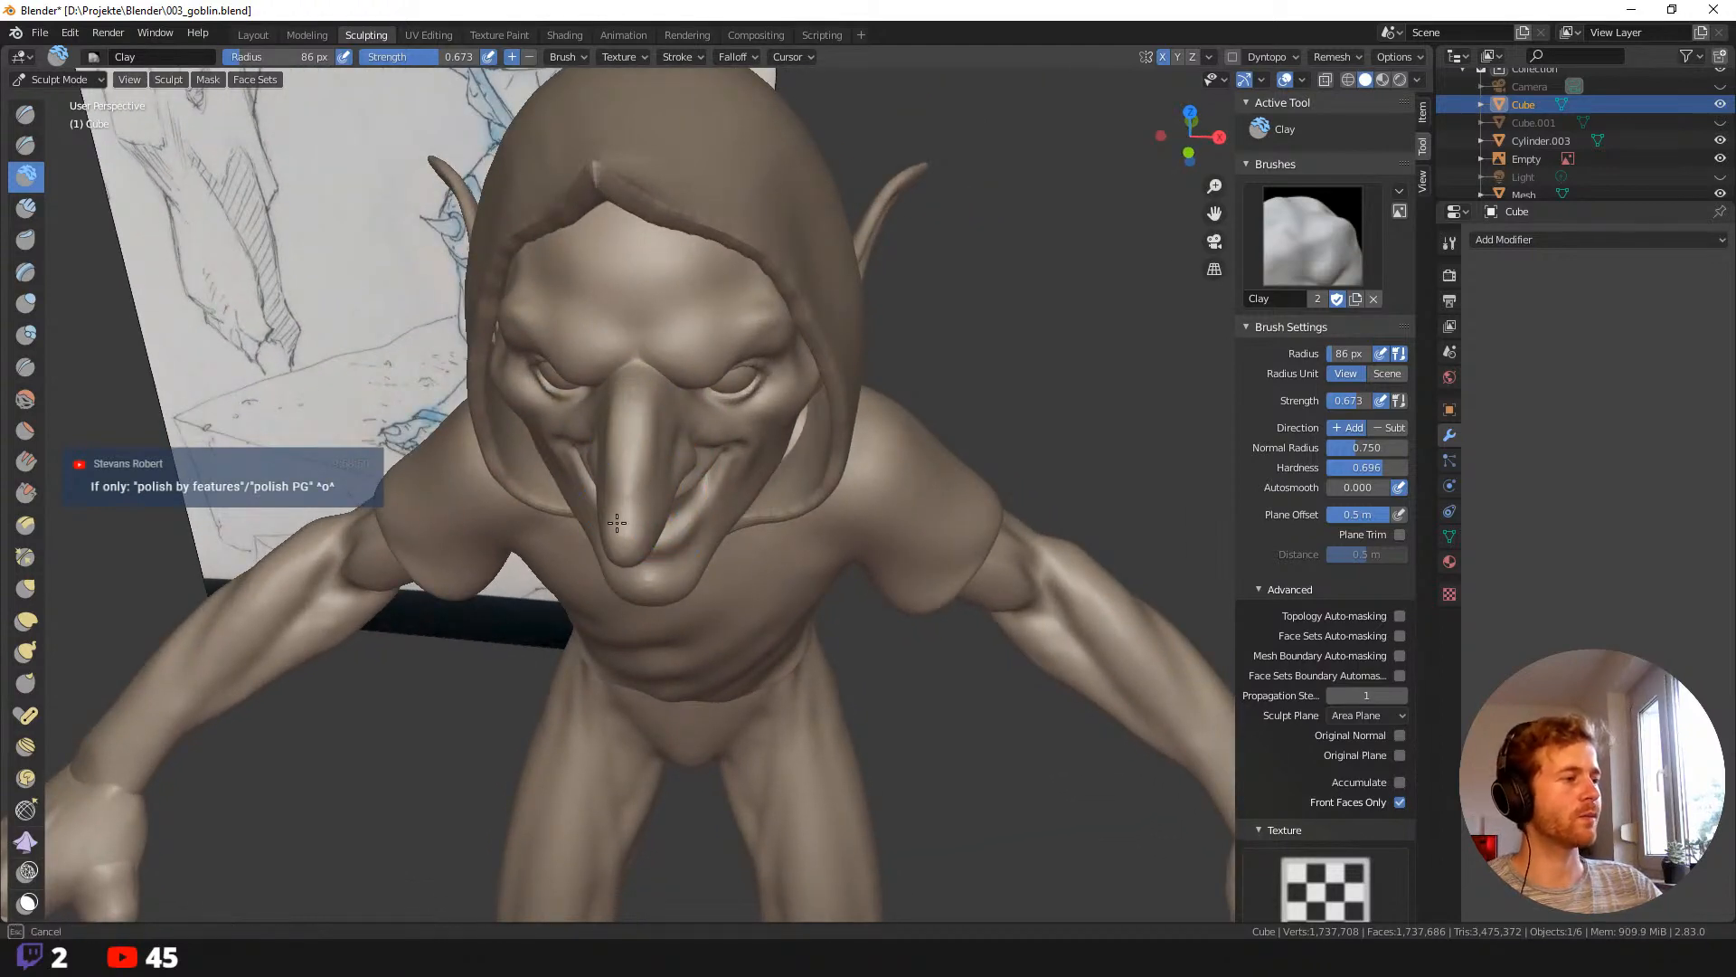
pyautogui.moveTo(625, 515)
pyautogui.mouseDown(button='middle')
pyautogui.moveTo(669, 504)
pyautogui.moveTo(665, 531)
pyautogui.moveTo(629, 531)
pyautogui.moveTo(617, 508)
pyautogui.mouseUp(button='middle')
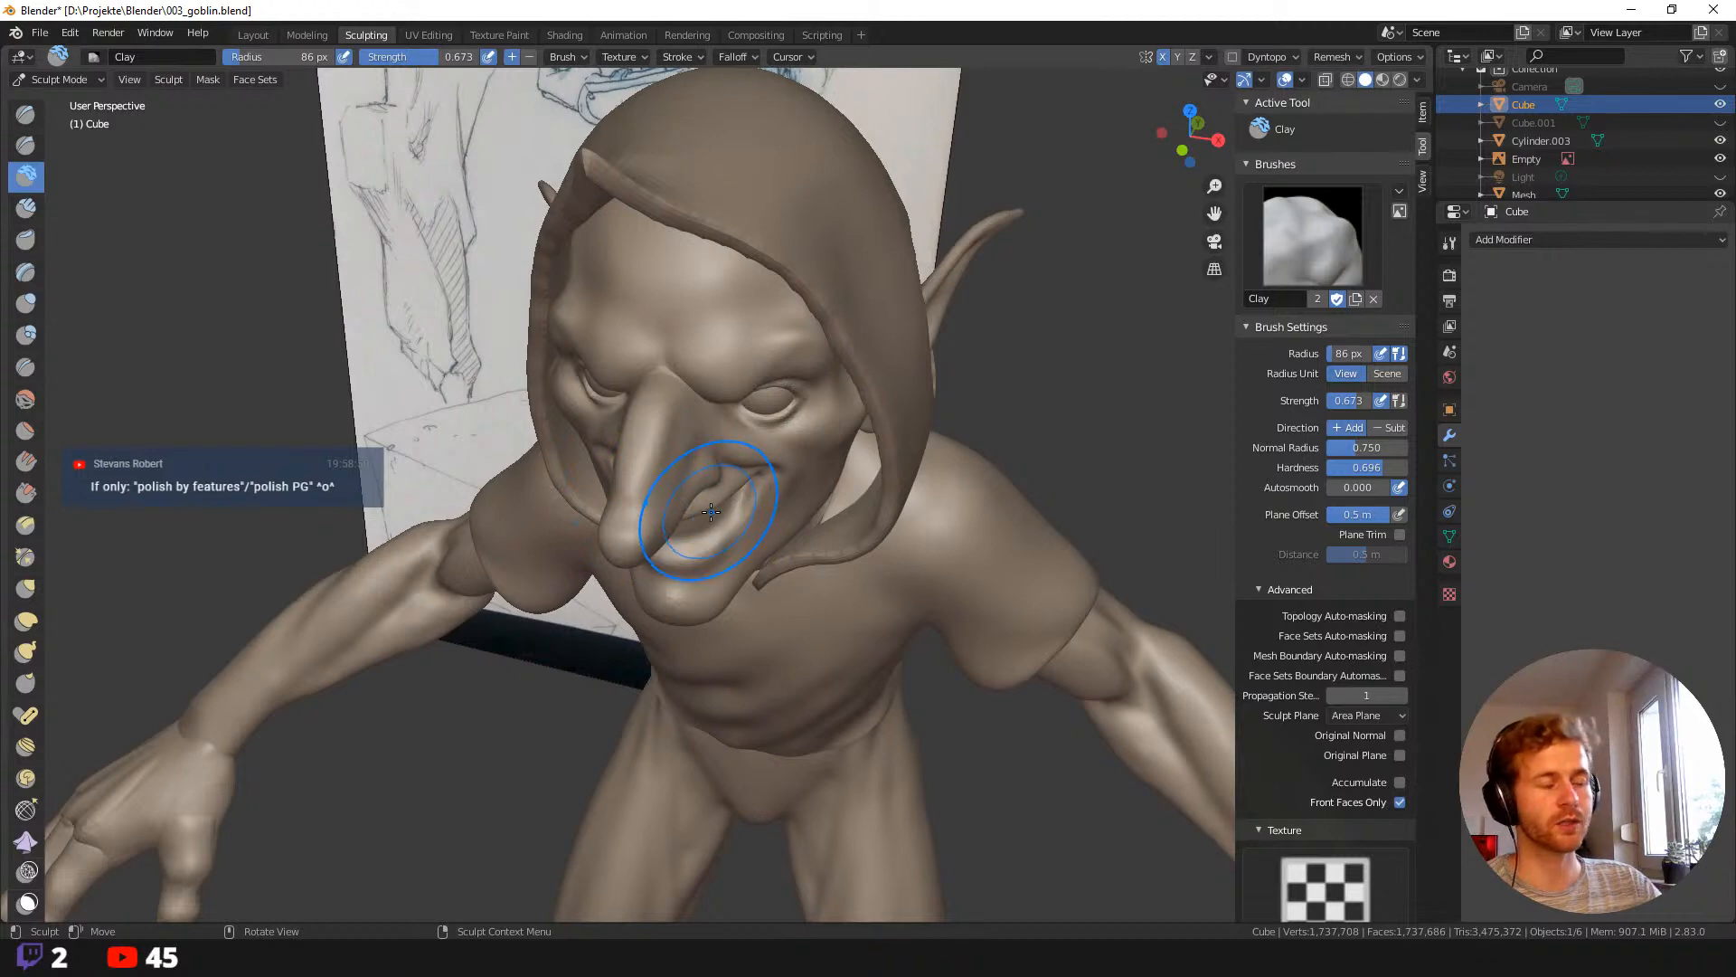
# Switch to the Grab brush and reshape the nose tip, using radii of 95 and 70 px.
pyautogui.press('g')
pyautogui.press('f')
pyautogui.click(778, 513)
pyautogui.moveTo(674, 523)
pyautogui.mouseDown(button='middle')
pyautogui.moveTo(667, 321)
pyautogui.moveTo(640, 581)
pyautogui.moveTo(699, 619)
pyautogui.mouseUp(button='middle')
pyautogui.scroll(-5, 671, 396)
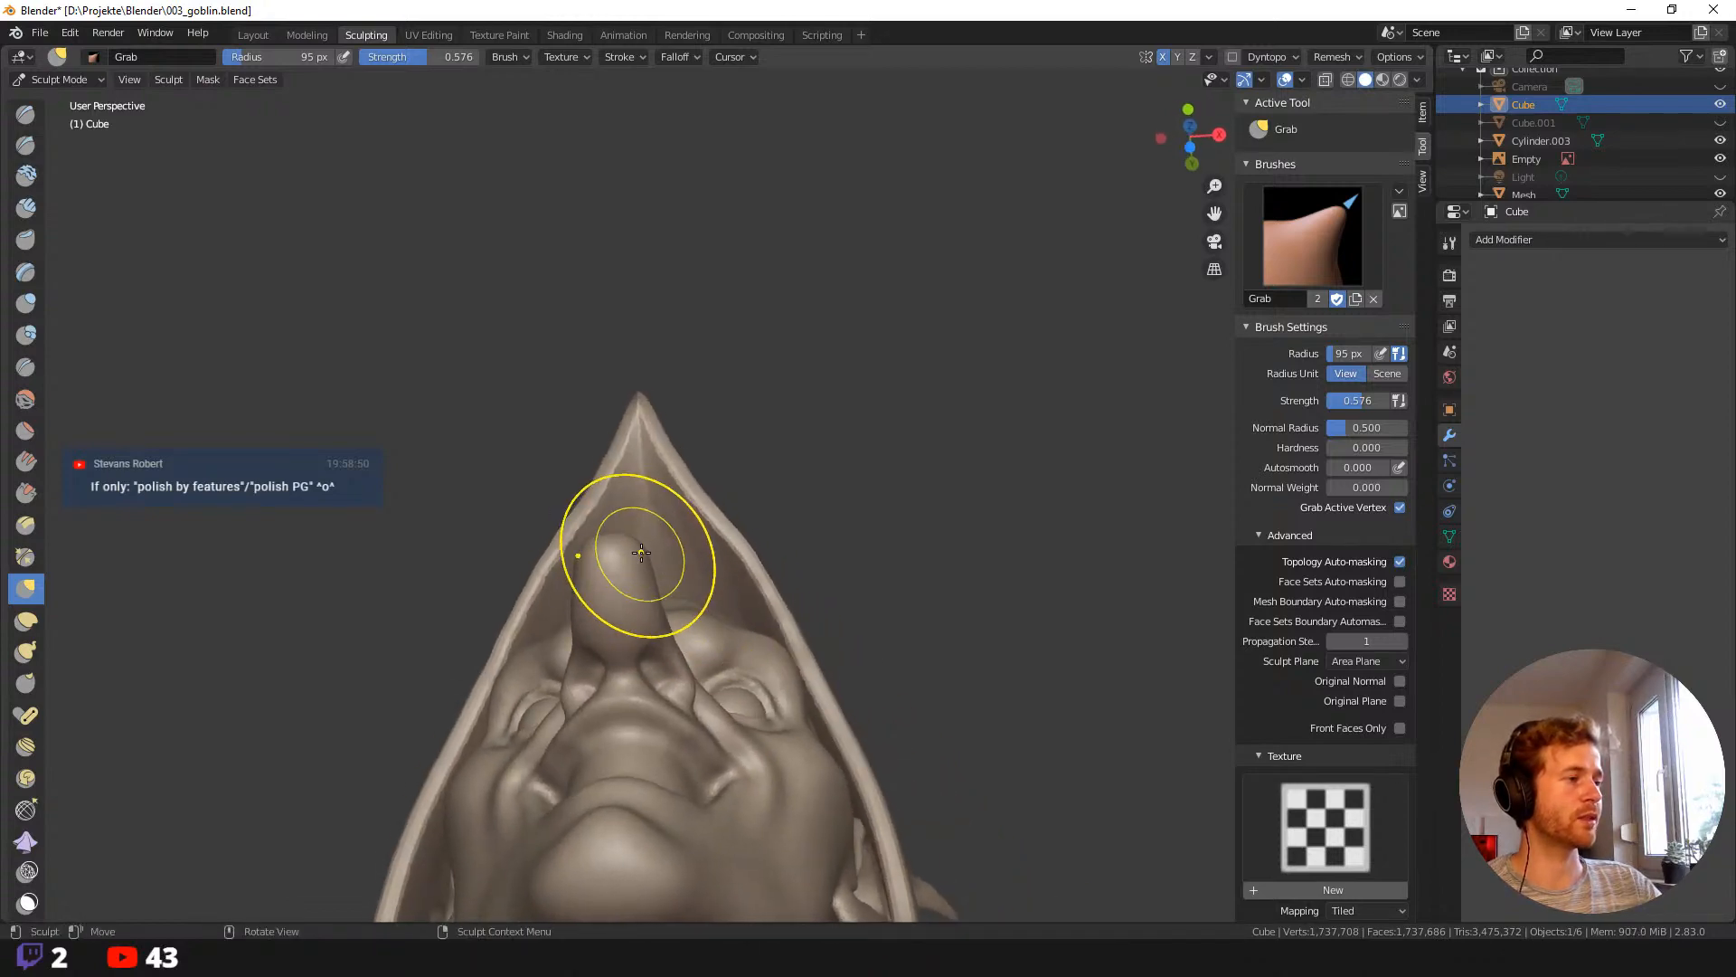
pyautogui.moveTo(632, 542)
pyautogui.mouseDown(button='middle')
pyautogui.moveTo(665, 721)
pyautogui.moveTo(690, 516)
pyautogui.mouseUp(button='middle')
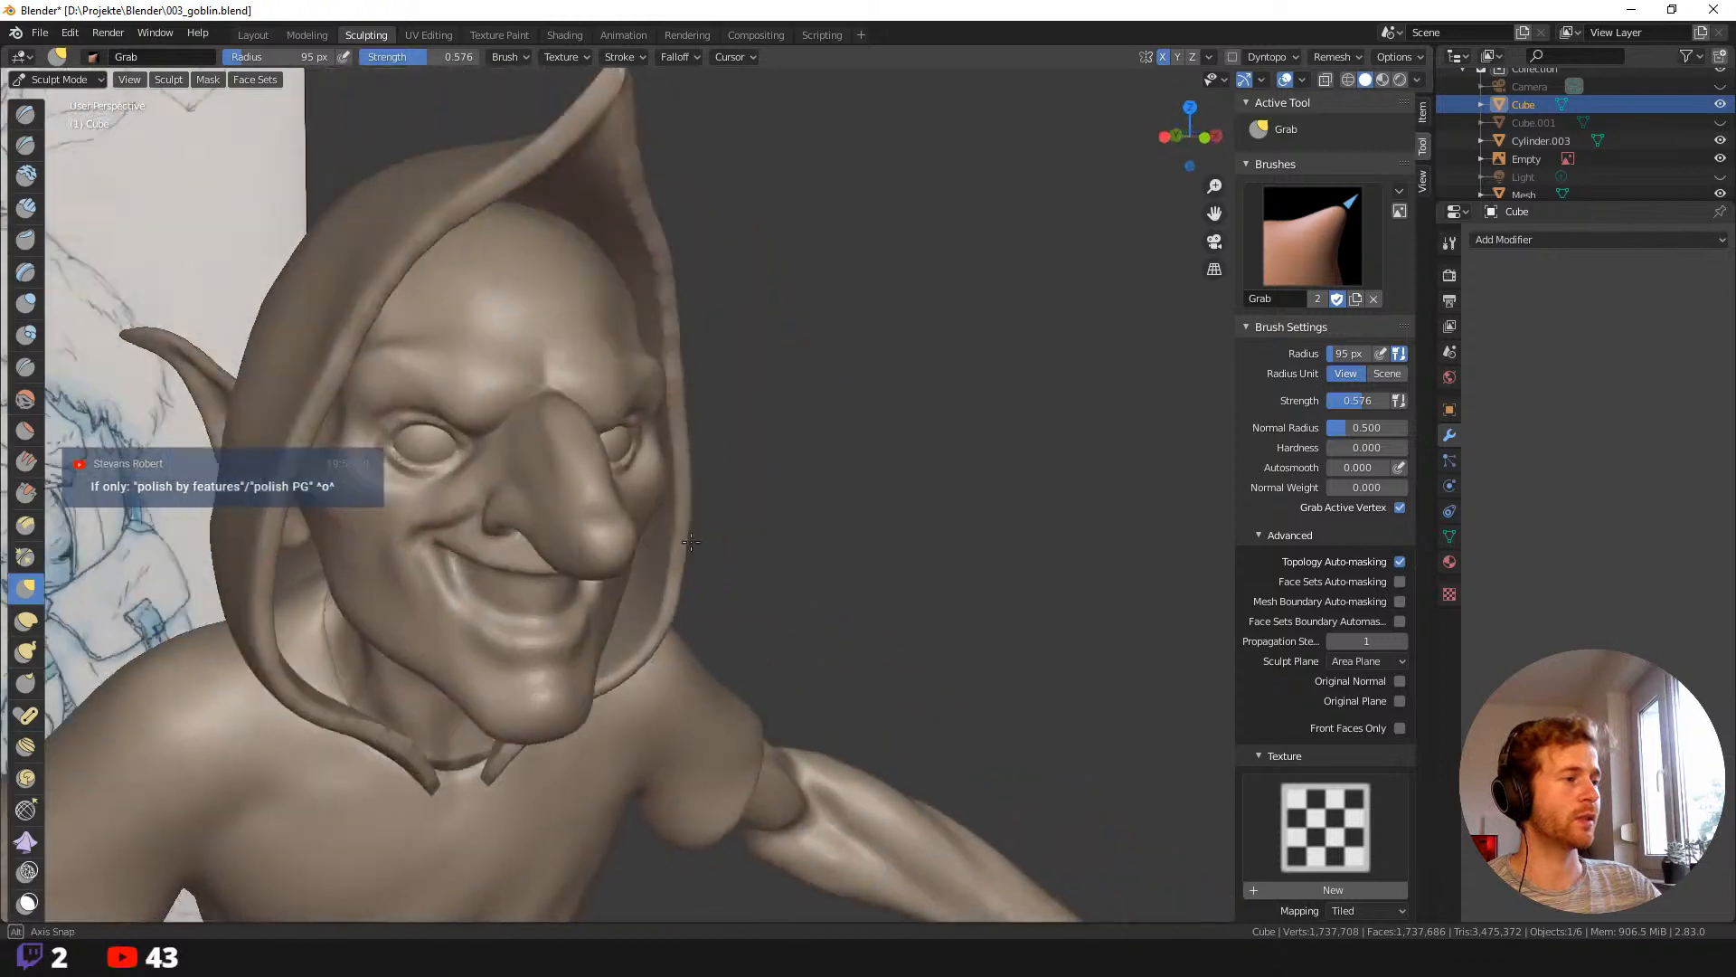
pyautogui.scroll(5, 690, 515)
pyautogui.press('[')
pyautogui.press('[')
pyautogui.press('[')
pyautogui.moveTo(624, 511); pyautogui.dragTo(621, 545)
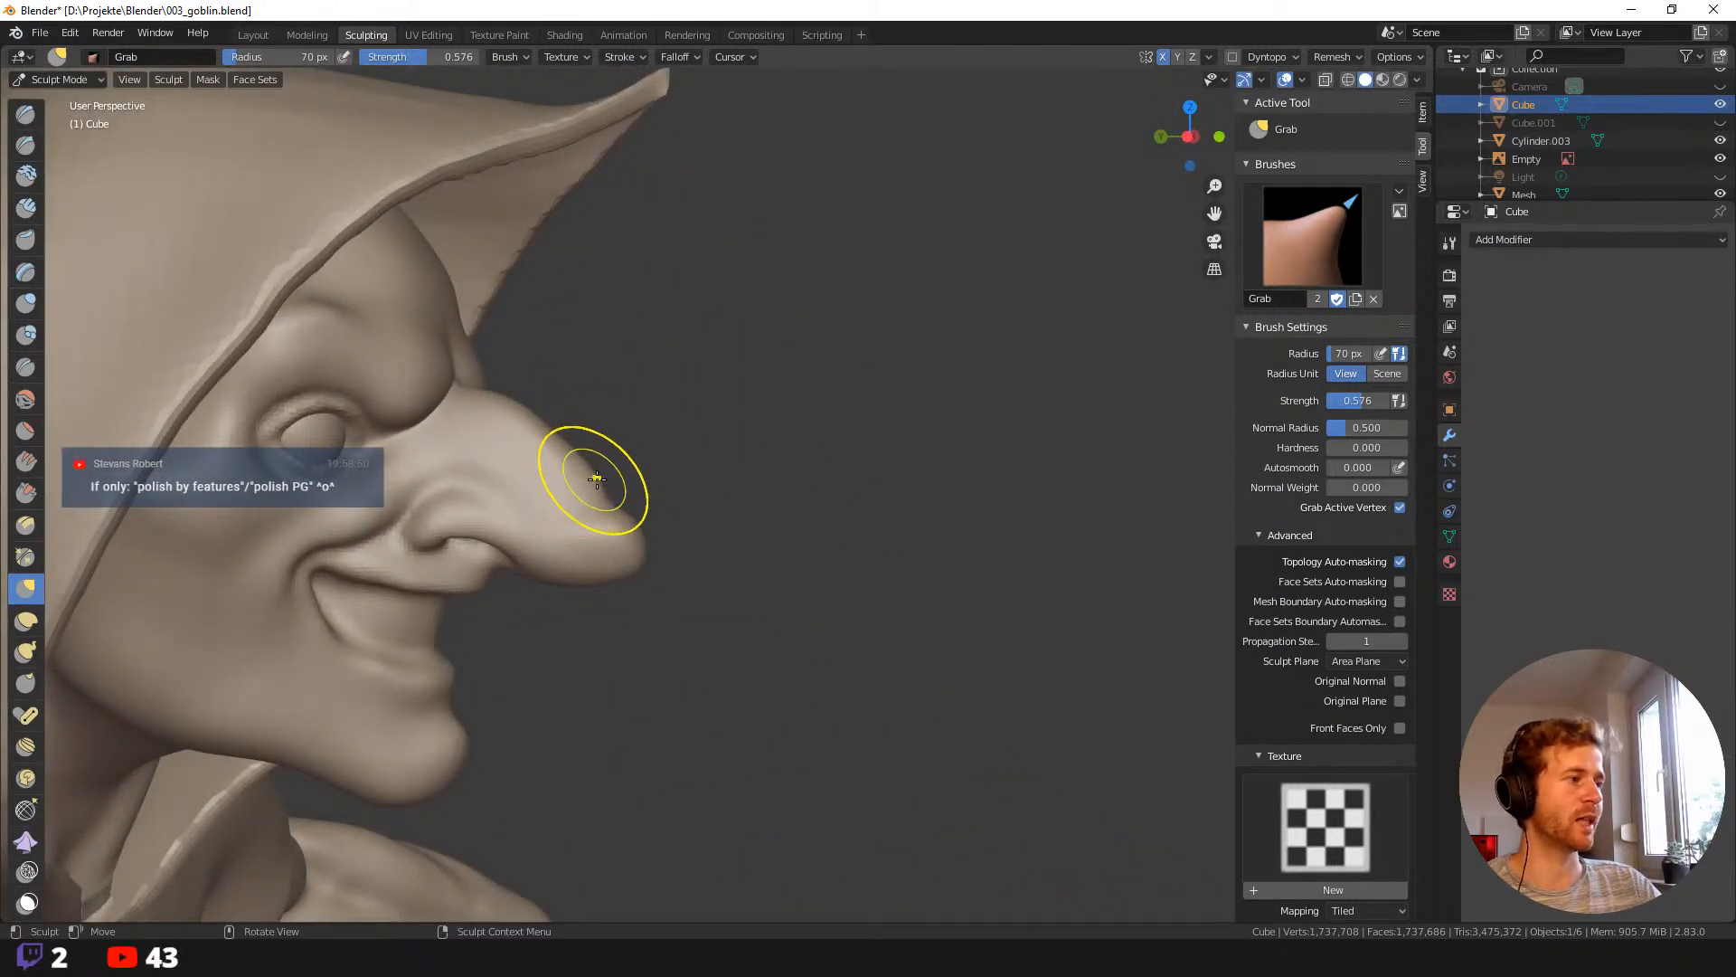
# Set the Grab radius to 87 px and reshape the nose bridge's profile.
pyautogui.moveTo(570, 464); pyautogui.dragTo(497, 407, button='middle')
pyautogui.press('f')
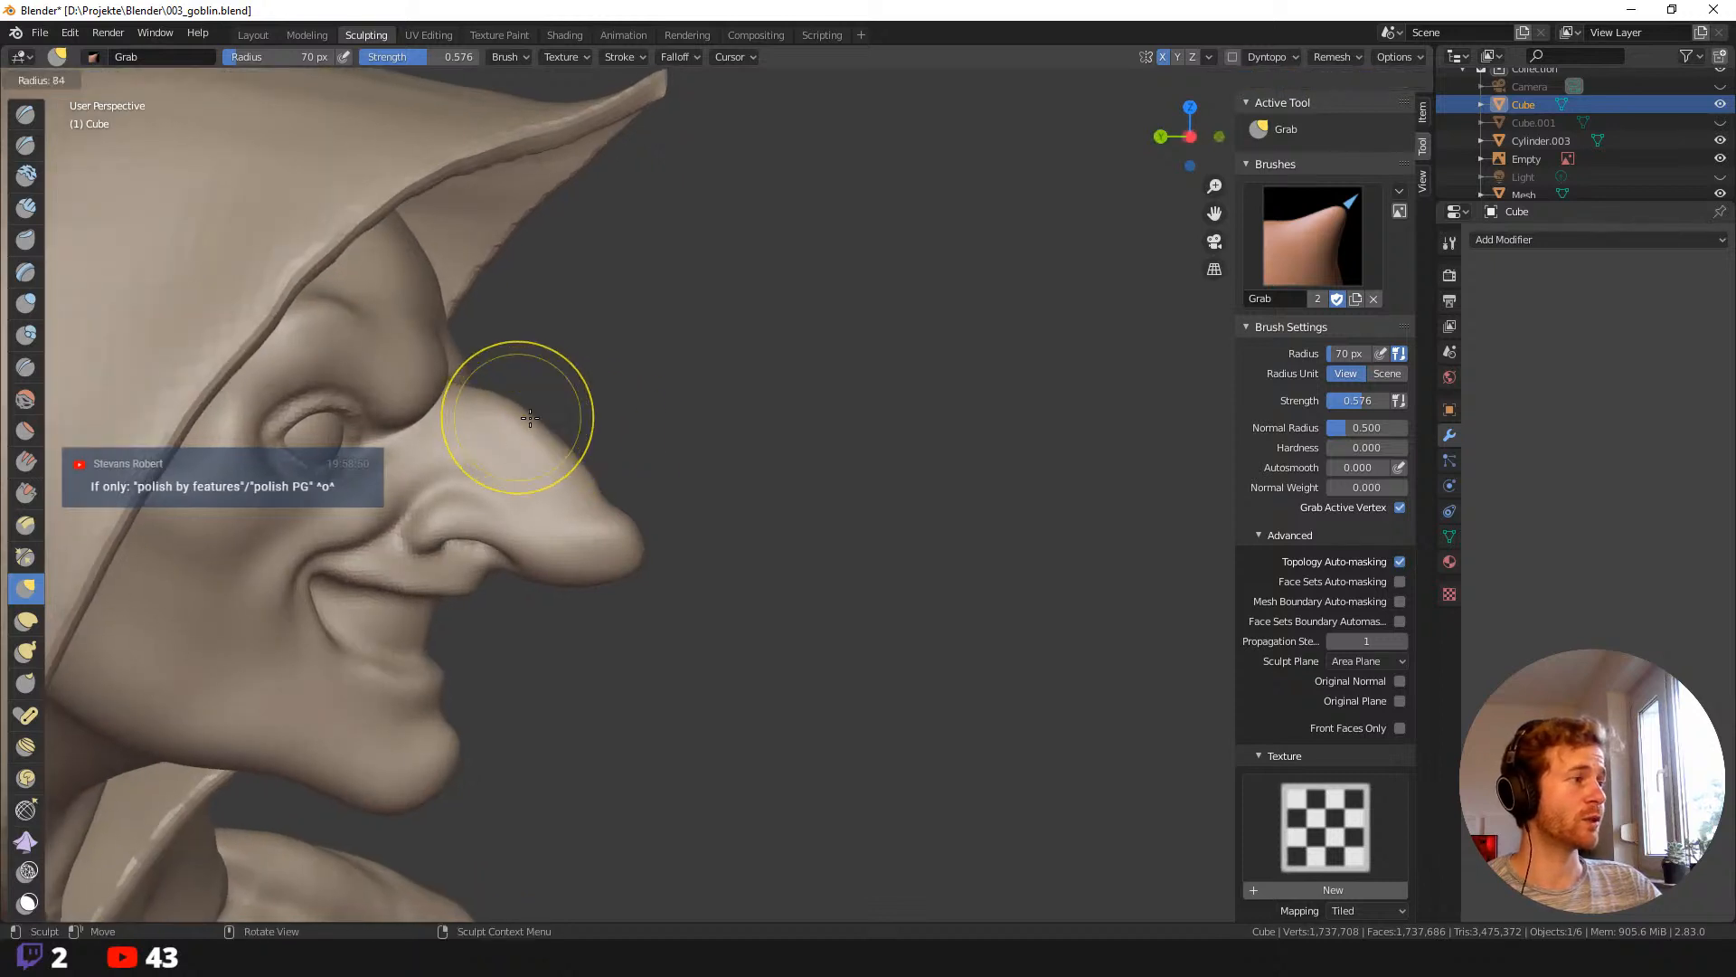
pyautogui.click(532, 417)
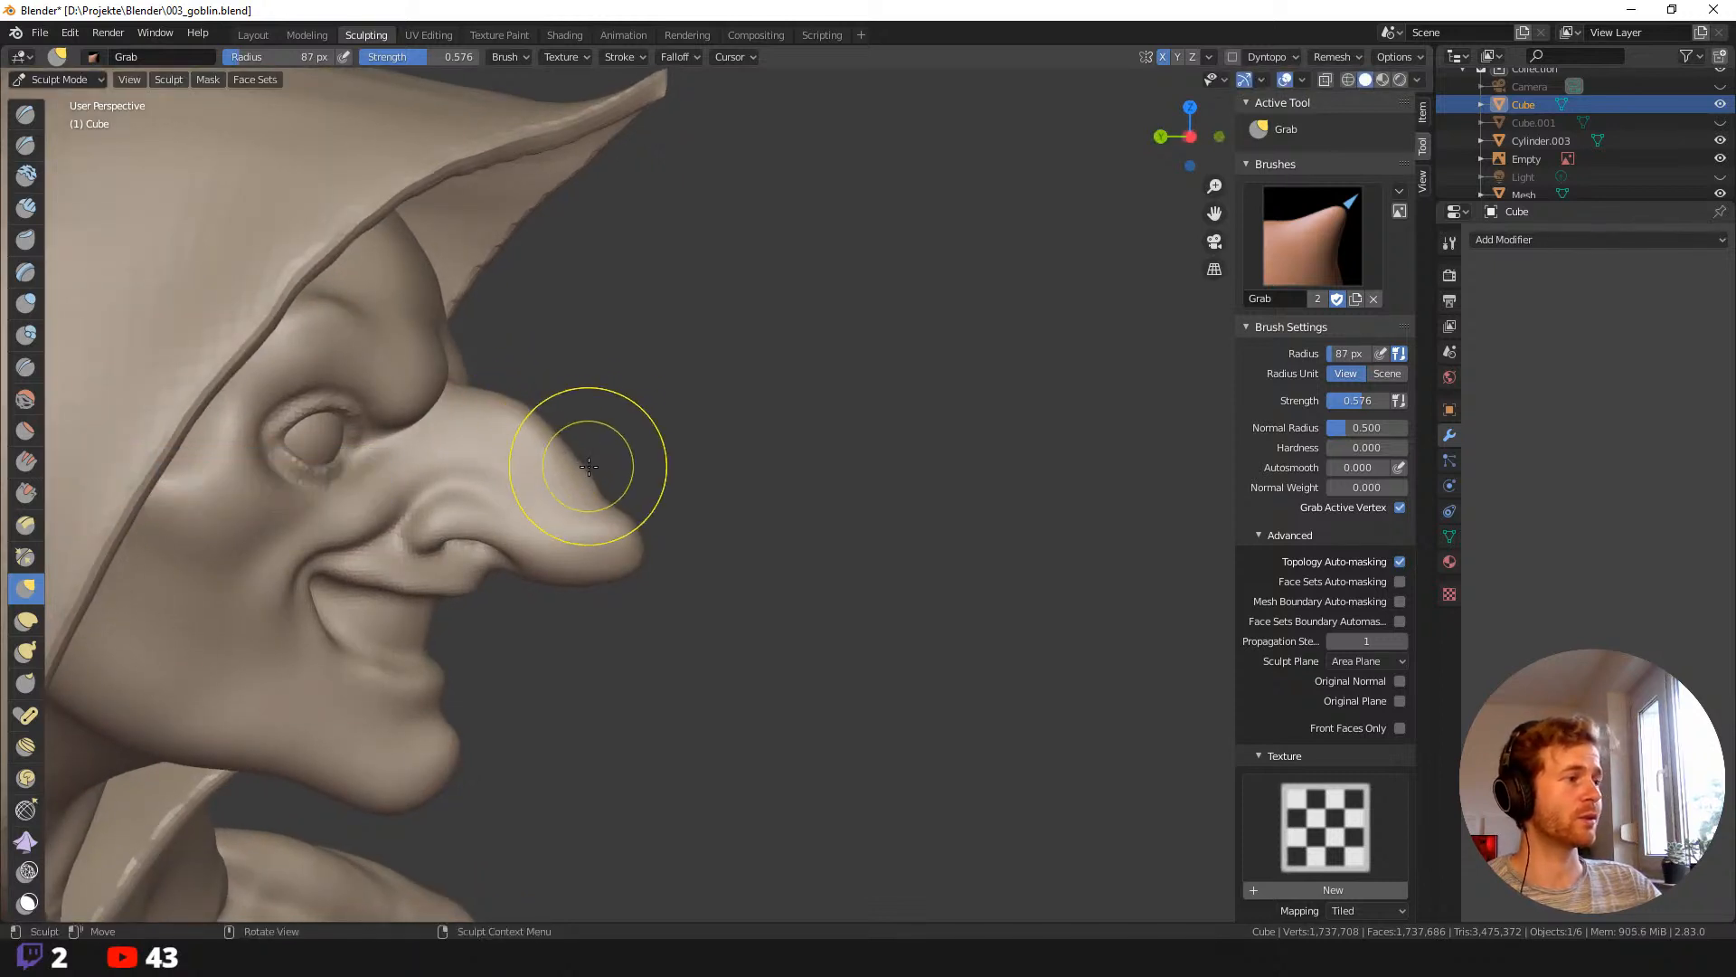
pyautogui.moveTo(588, 466); pyautogui.dragTo(564, 462)
pyautogui.moveTo(796, 447); pyautogui.dragTo(601, 469, button='middle')
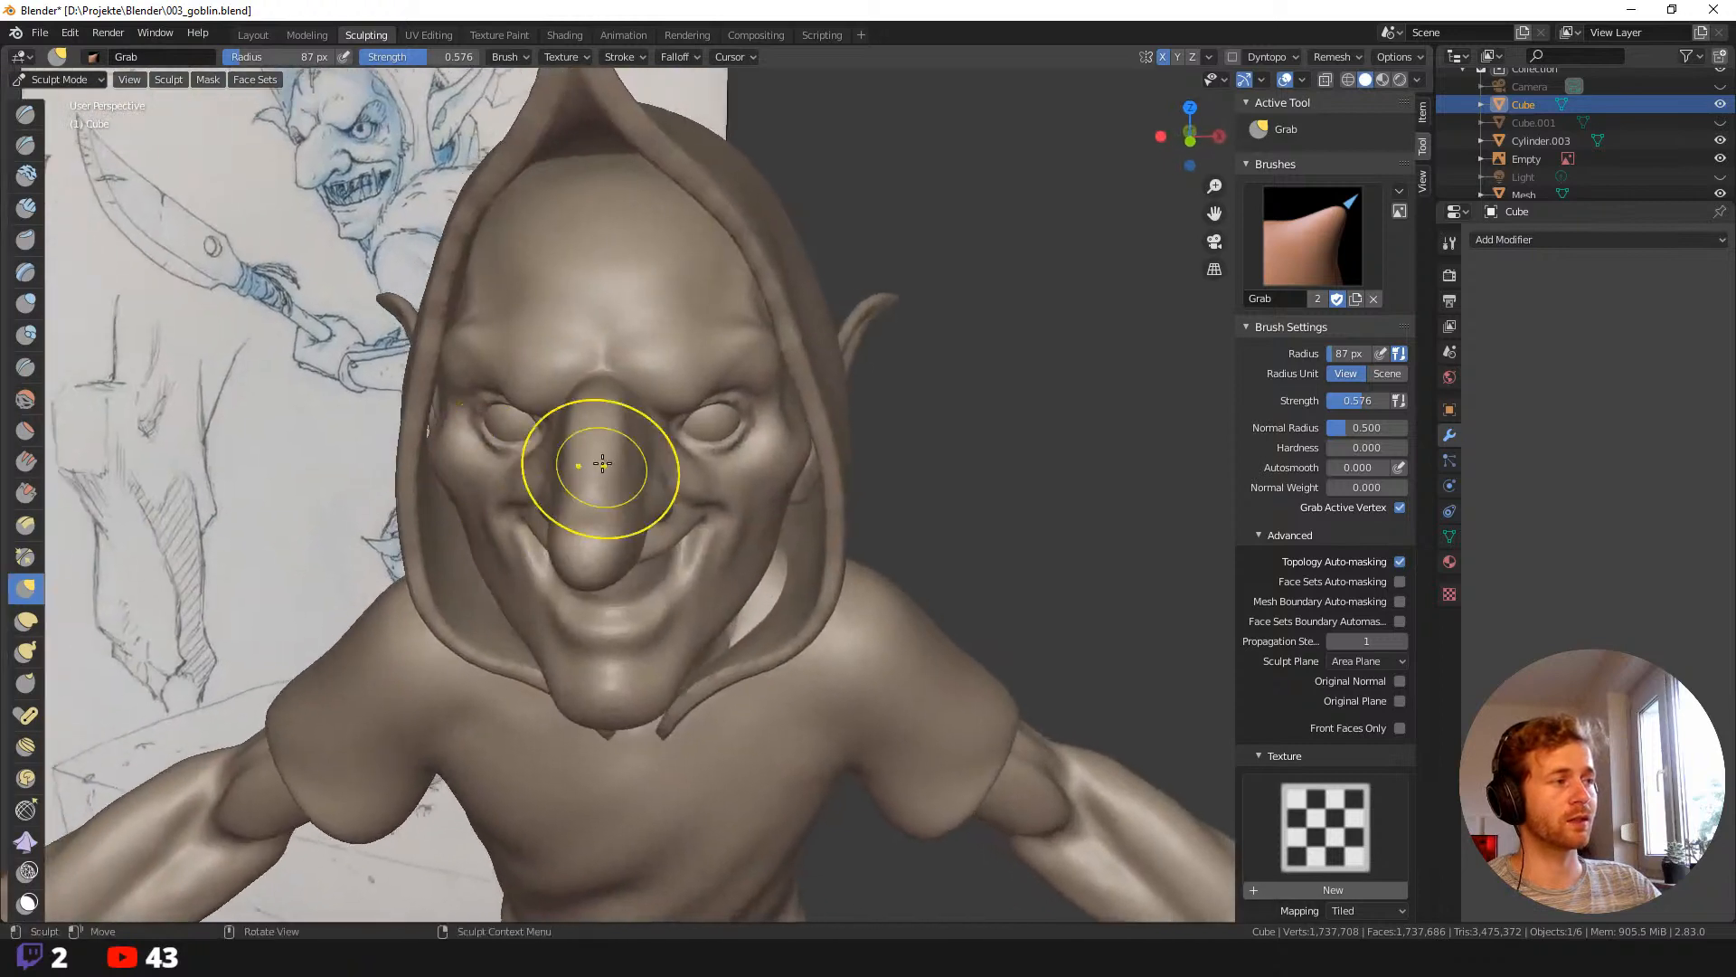
# Refine the side of the nose and the adjoining cheek with the Grab brush, using radii of 101 and 63 px.
pyautogui.press('f')
pyautogui.click(667, 507)
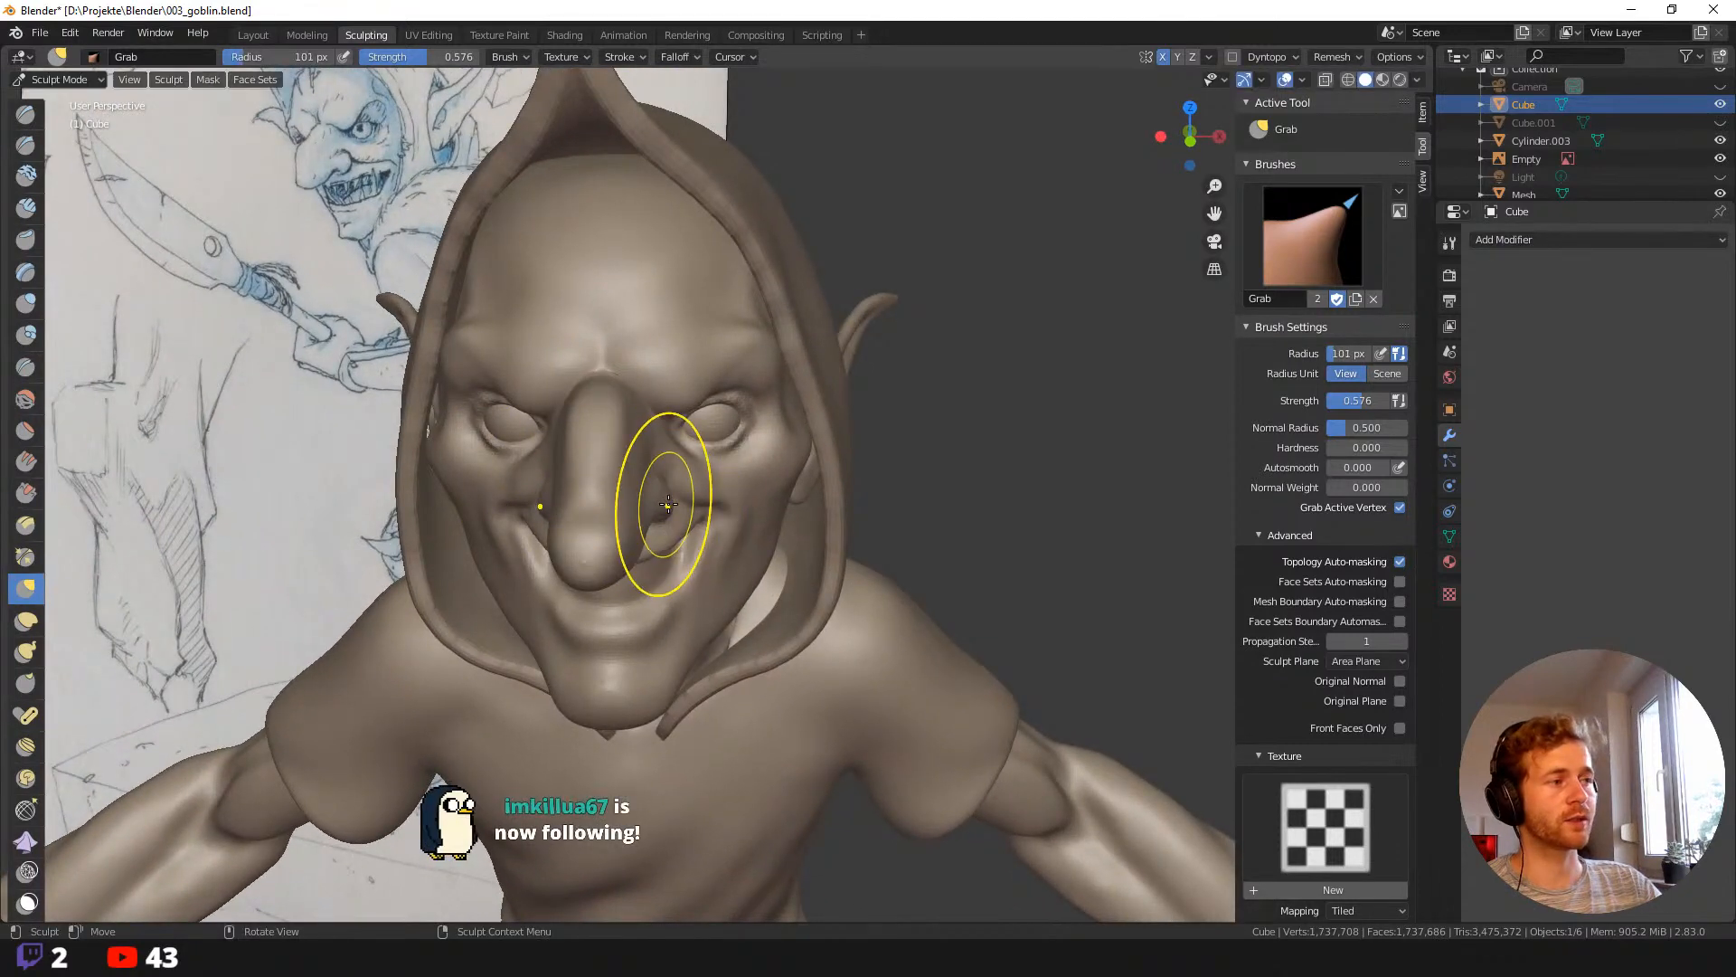
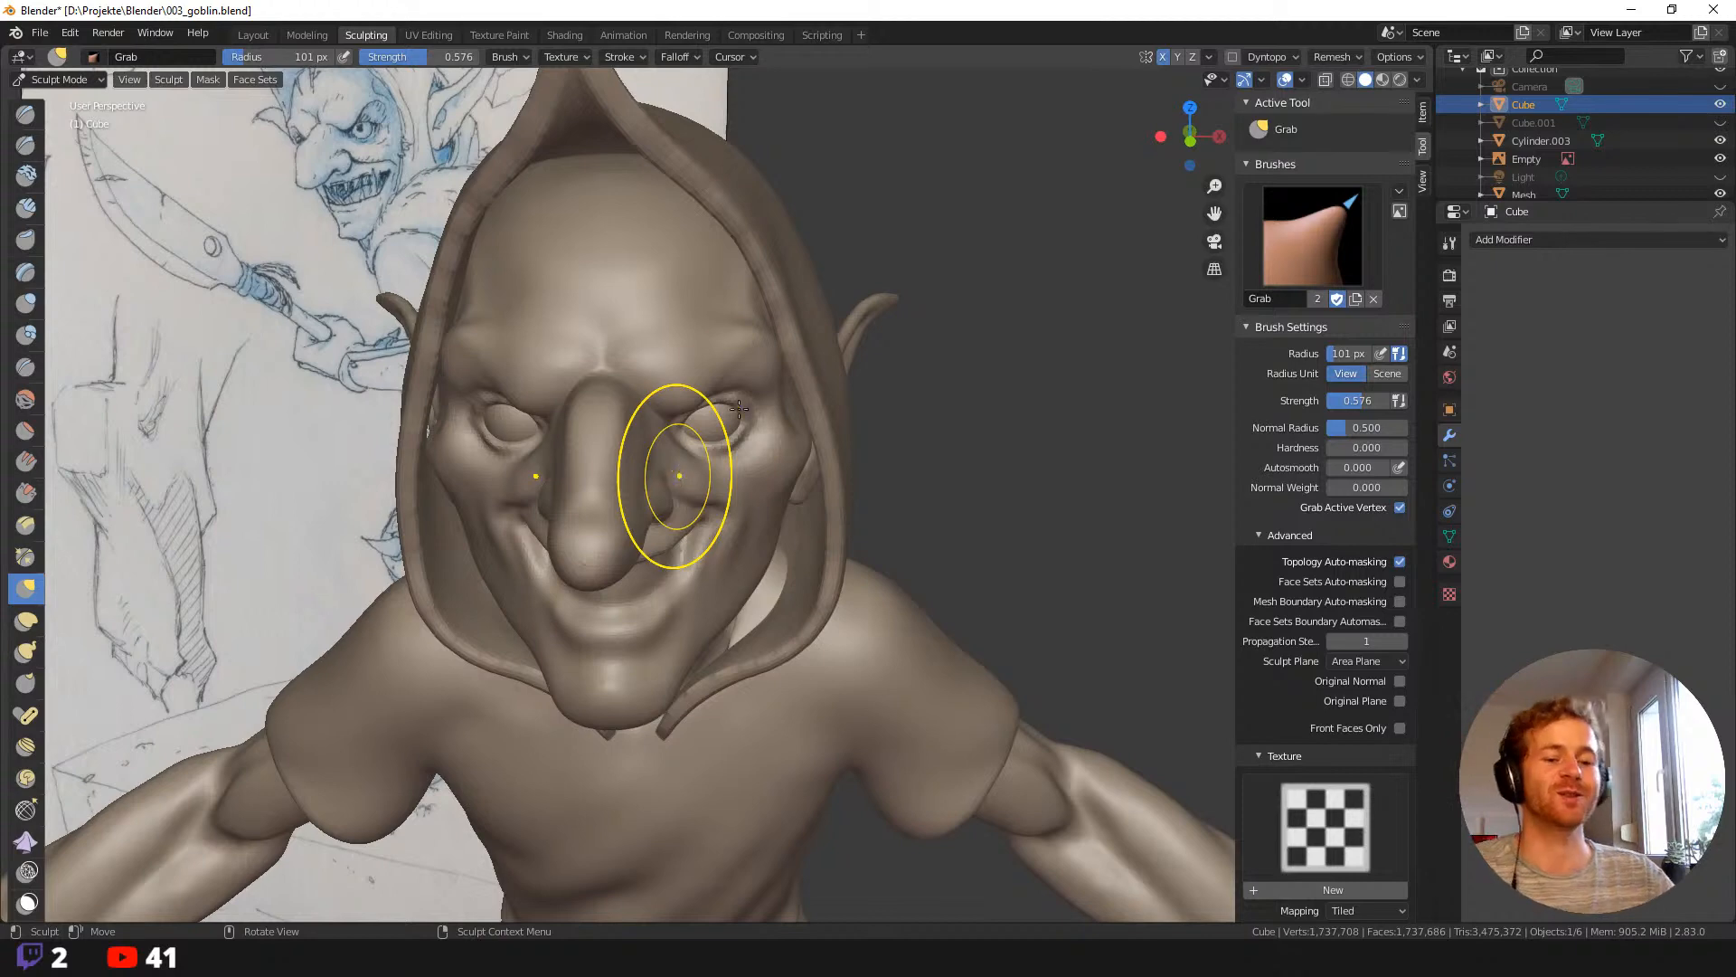
pyautogui.moveTo(594, 437); pyautogui.dragTo(665, 529, button='middle')
pyautogui.moveTo(665, 529)
pyautogui.keyDown('ctrl'); pyautogui.mouseDown(button='middle')
pyautogui.moveTo(687, 566)
pyautogui.moveTo(656, 554)
pyautogui.mouseUp(button='middle'); pyautogui.keyUp('ctrl')
pyautogui.keyDown('ctrl'); pyautogui.moveTo(697, 565); pyautogui.dragTo(723, 530, button='middle'); pyautogui.keyUp('ctrl')
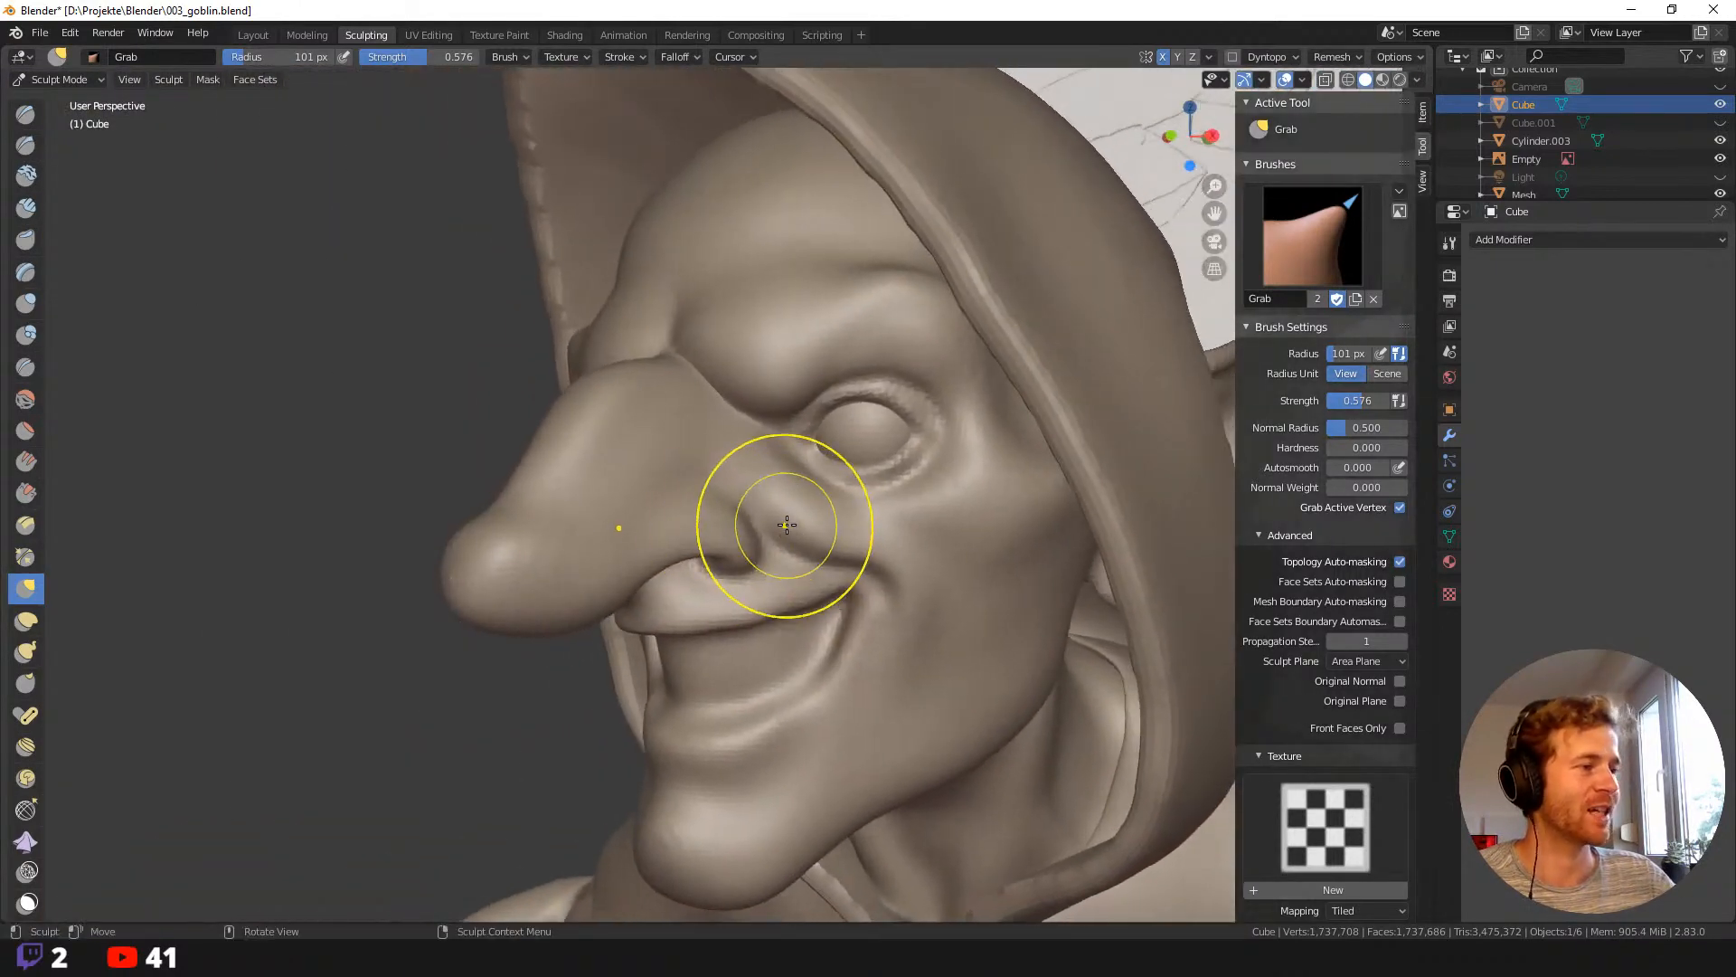
pyautogui.press('f')
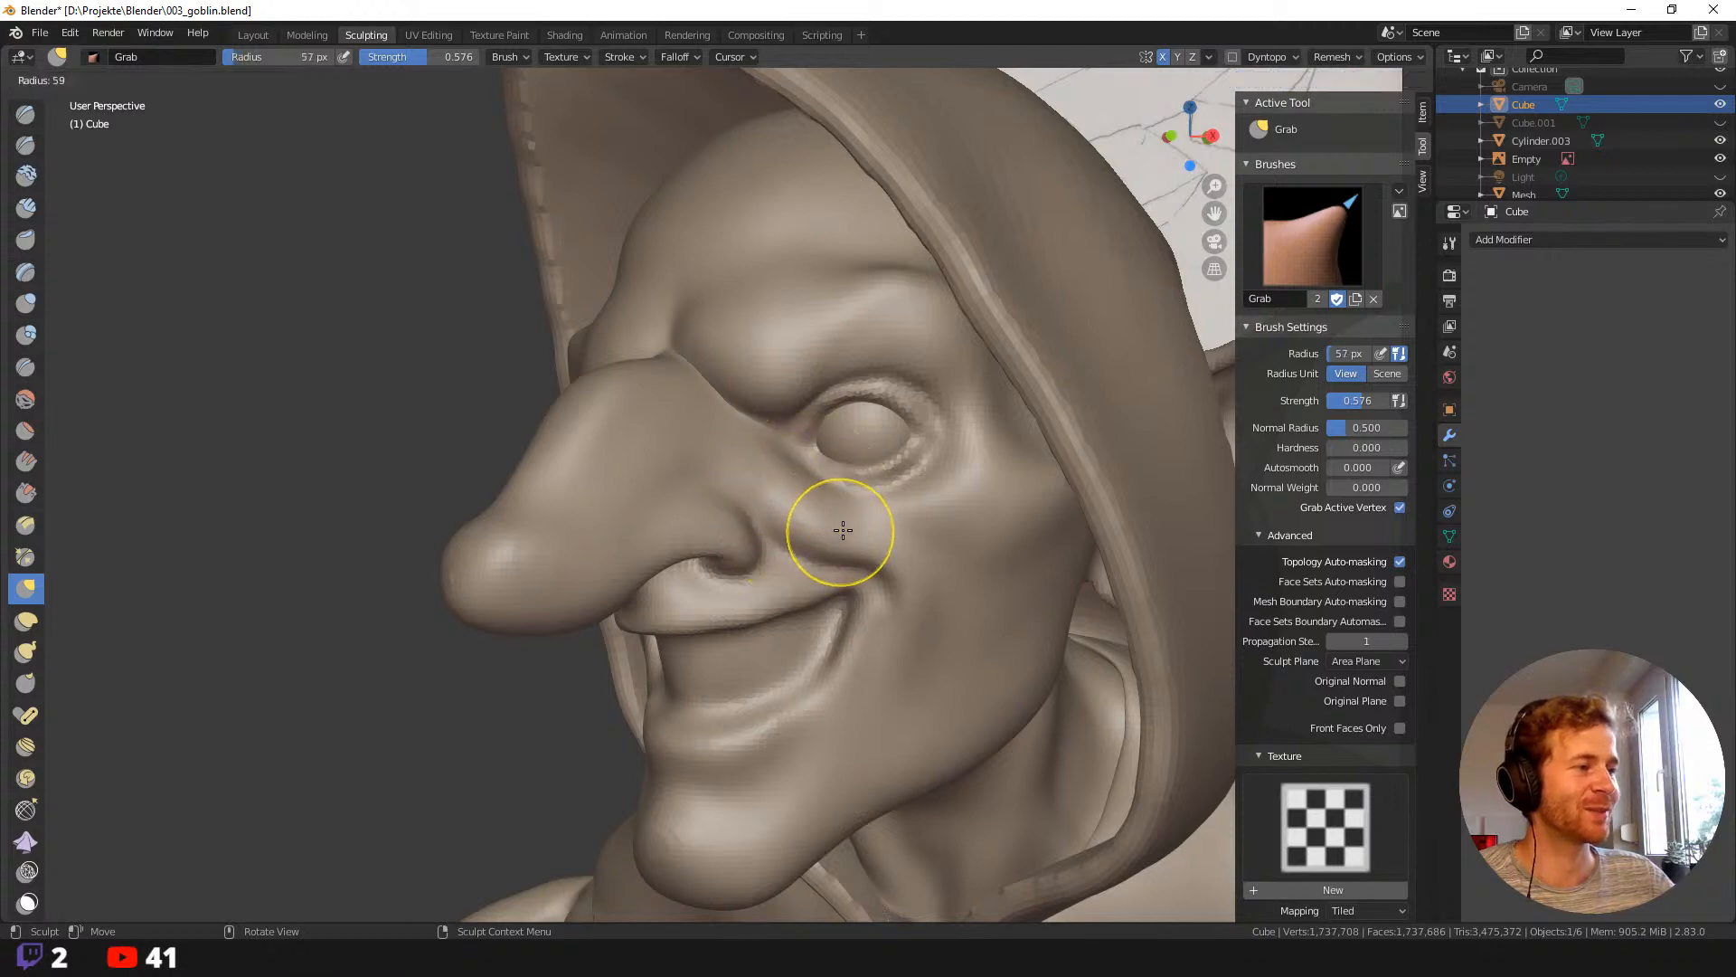
pyautogui.click(850, 526)
pyautogui.moveTo(850, 527)
pyautogui.mouseDown(button='middle')
pyautogui.moveTo(942, 560)
pyautogui.moveTo(950, 543)
pyautogui.moveTo(829, 565)
pyautogui.moveTo(709, 431)
pyautogui.moveTo(743, 487)
pyautogui.moveTo(828, 512)
pyautogui.mouseUp(button='middle')
# Reshape the upper eyelid and inner brow in profile with the Grab brush, using radii of 96, 65 and 92 px.
pyautogui.press('f')
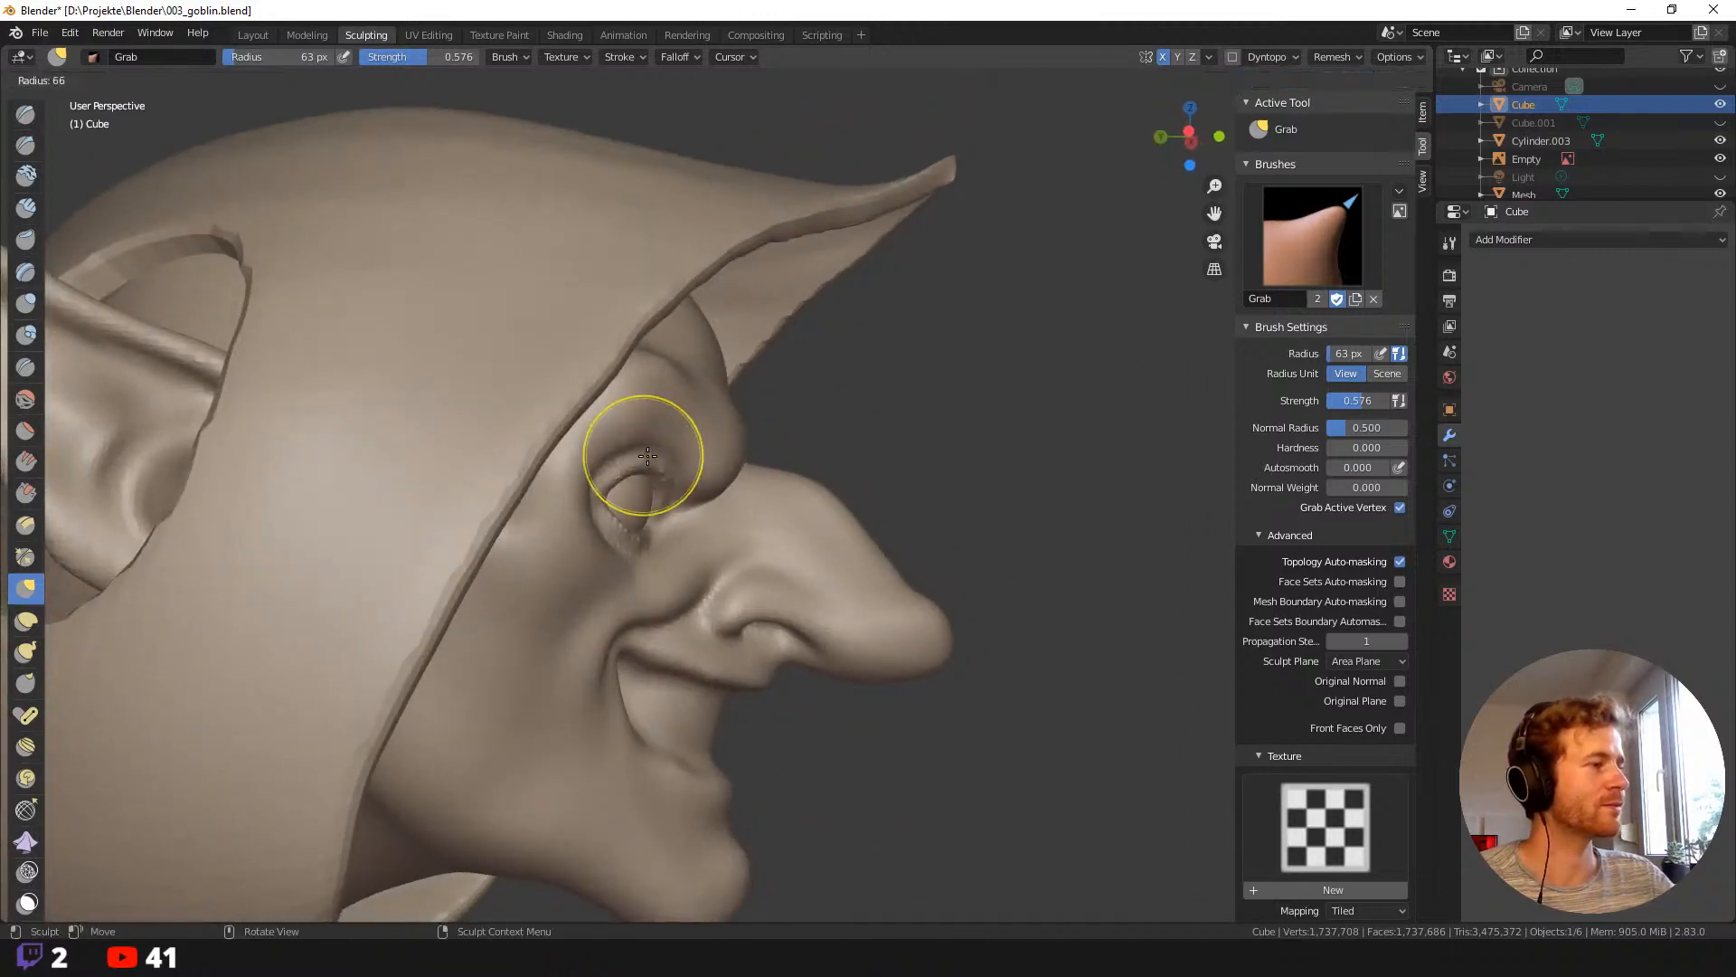
pyautogui.click(726, 457)
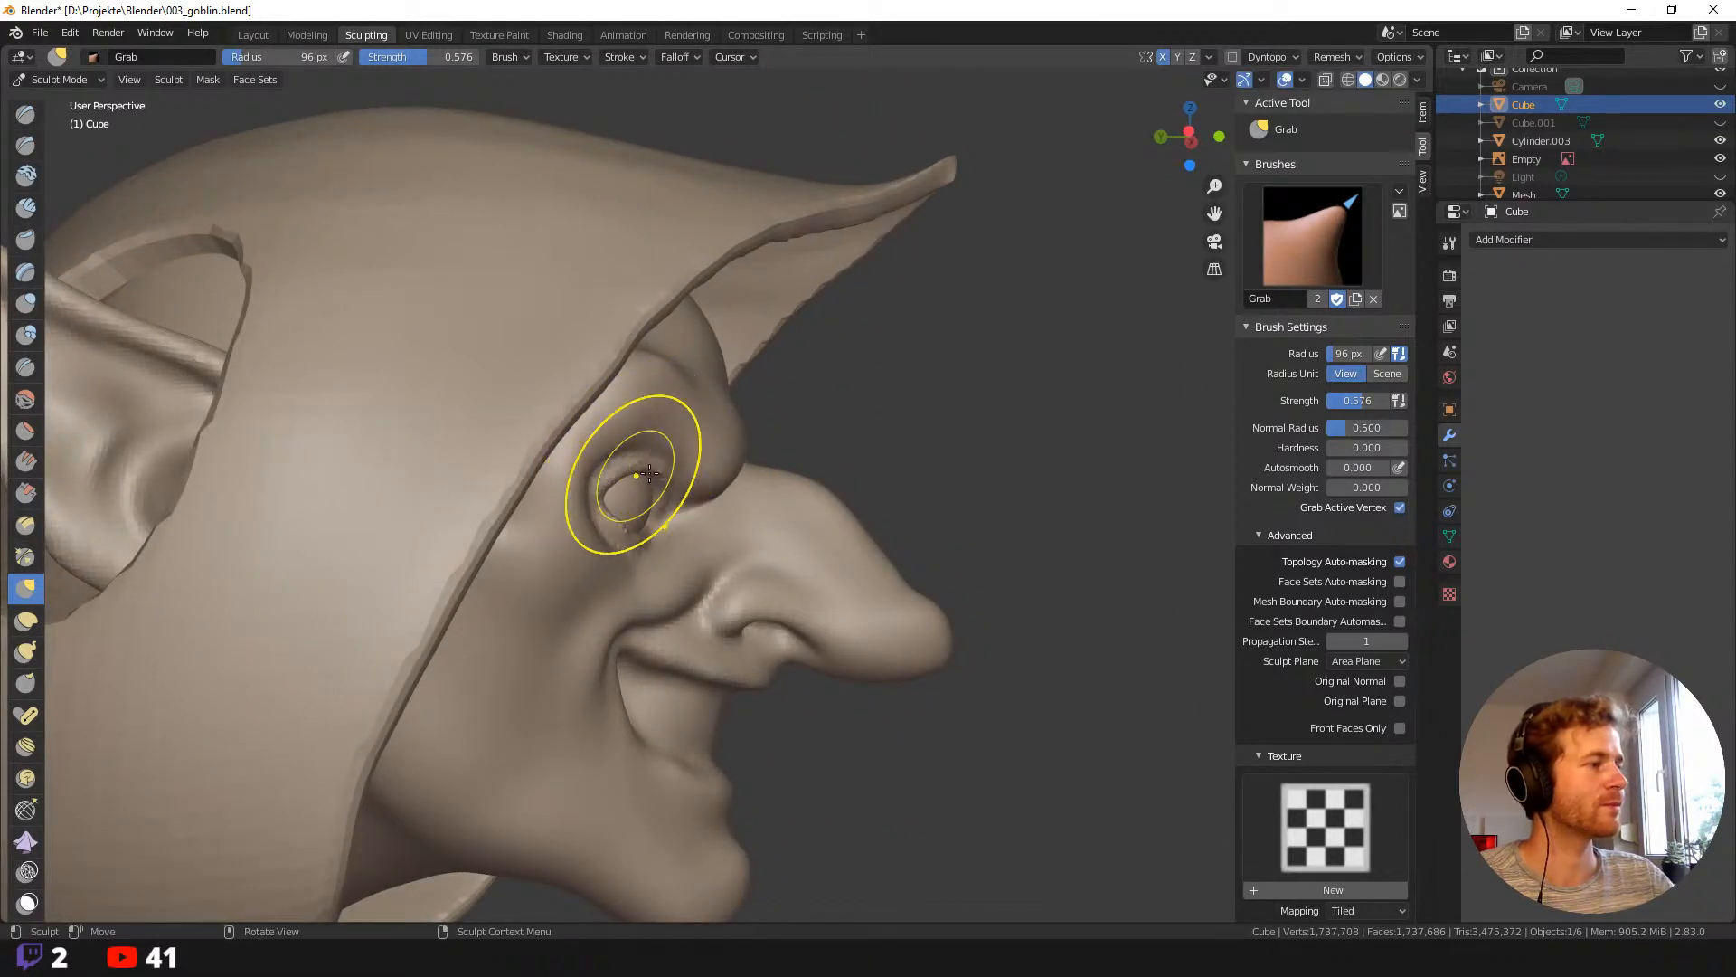
pyautogui.press('f')
pyautogui.click(678, 463)
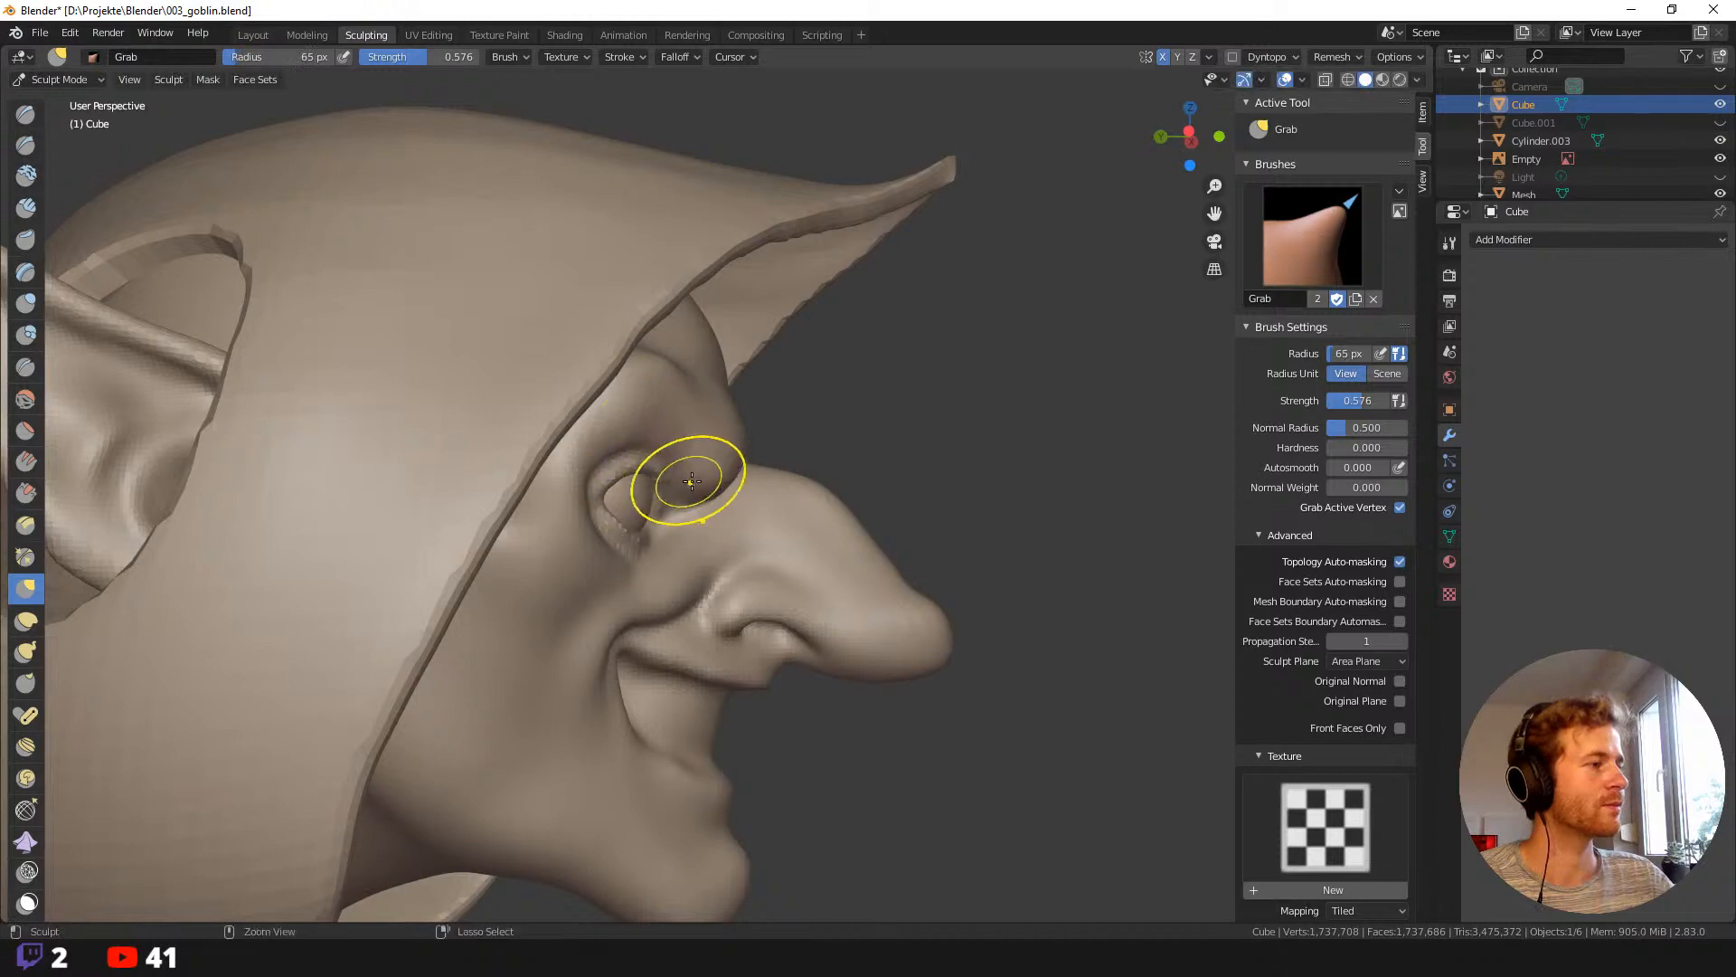
pyautogui.scroll(-1, 692, 482)
pyautogui.press('f')
pyautogui.click(686, 542)
pyautogui.scroll(-4, 768, 560)
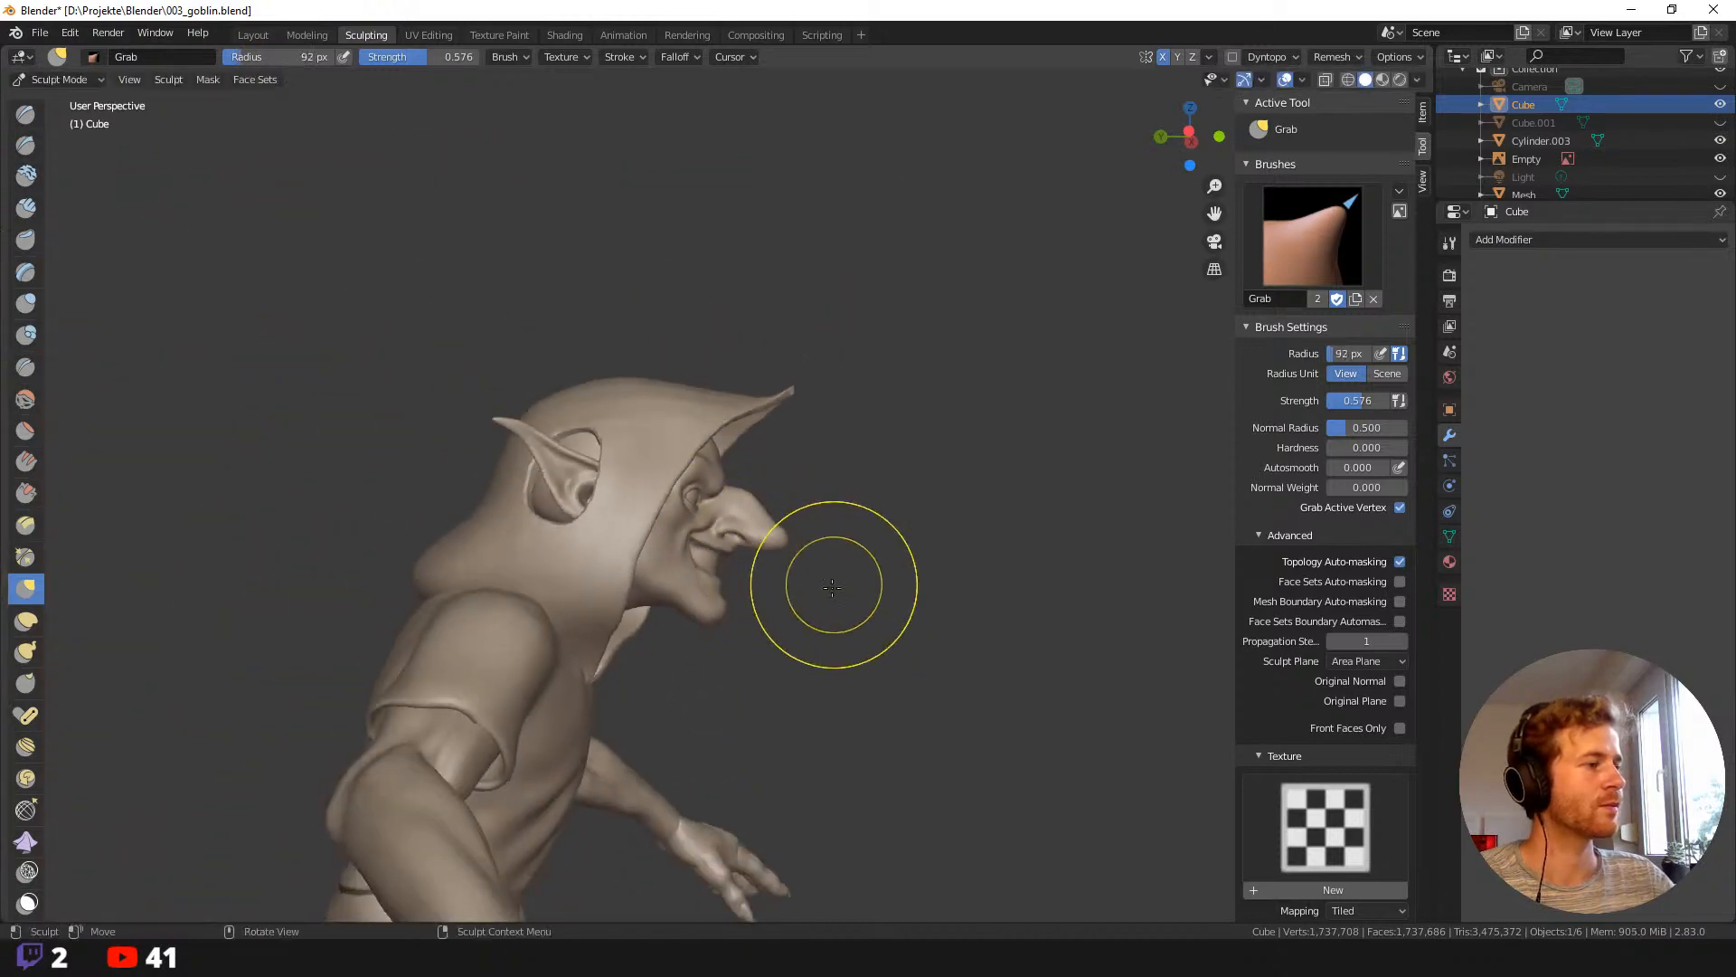
# Switch to the Draw Sharp brush with a 38 px radius and carve the crease from the mouth corner along the lower lip.
pyautogui.moveTo(832, 588)
pyautogui.mouseDown(button='middle')
pyautogui.moveTo(621, 620)
pyautogui.moveTo(737, 615)
pyautogui.mouseUp(button='middle')
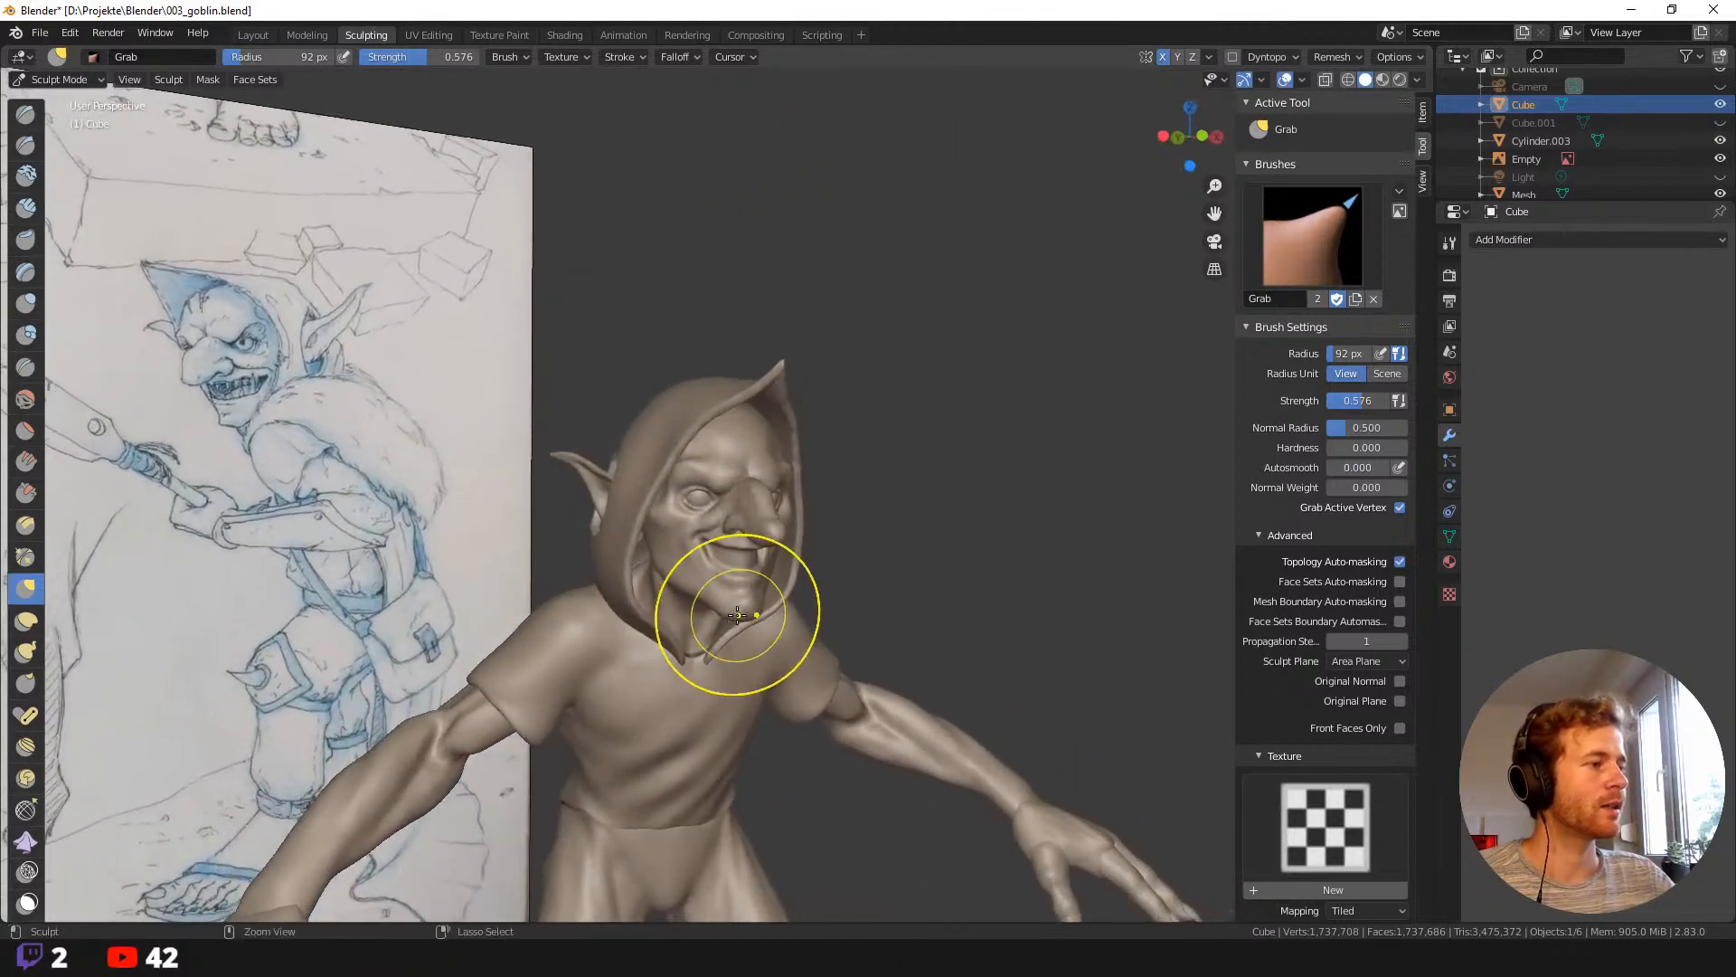
pyautogui.scroll(8, 669, 543)
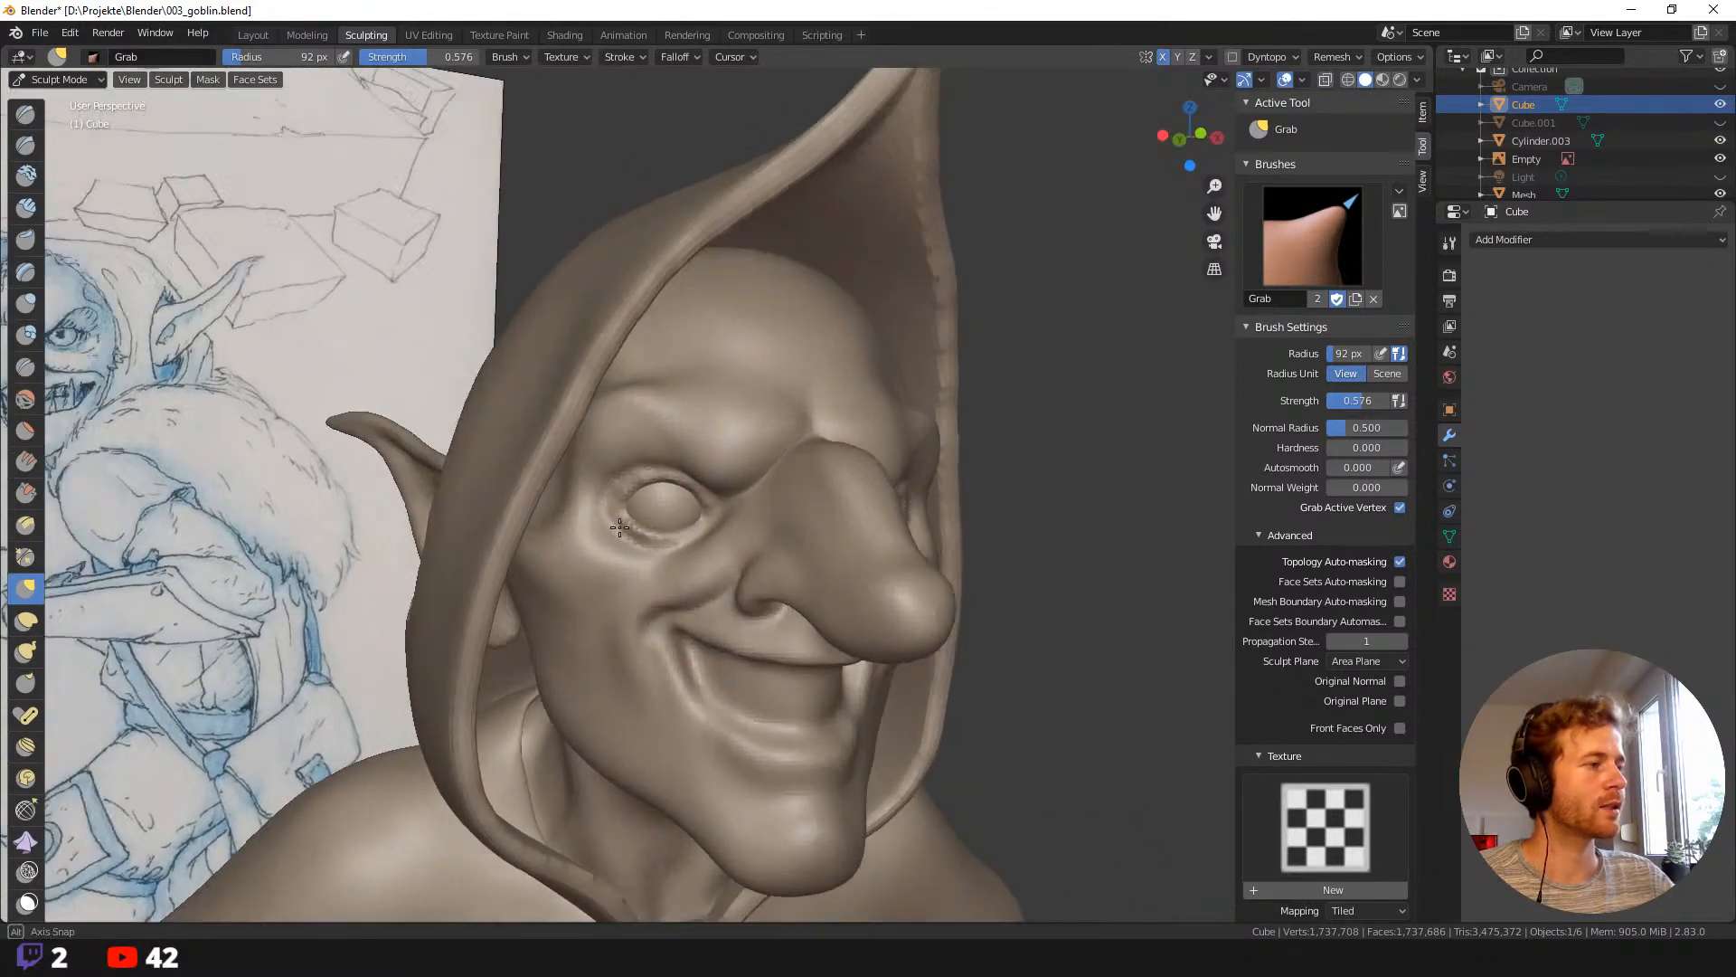
pyautogui.moveTo(619, 527)
pyautogui.mouseDown(button='middle')
pyautogui.moveTo(639, 497)
pyautogui.moveTo(787, 724)
pyautogui.moveTo(664, 579)
pyautogui.moveTo(885, 554)
pyautogui.mouseUp(button='middle')
pyautogui.hotkey('shift', 'space')
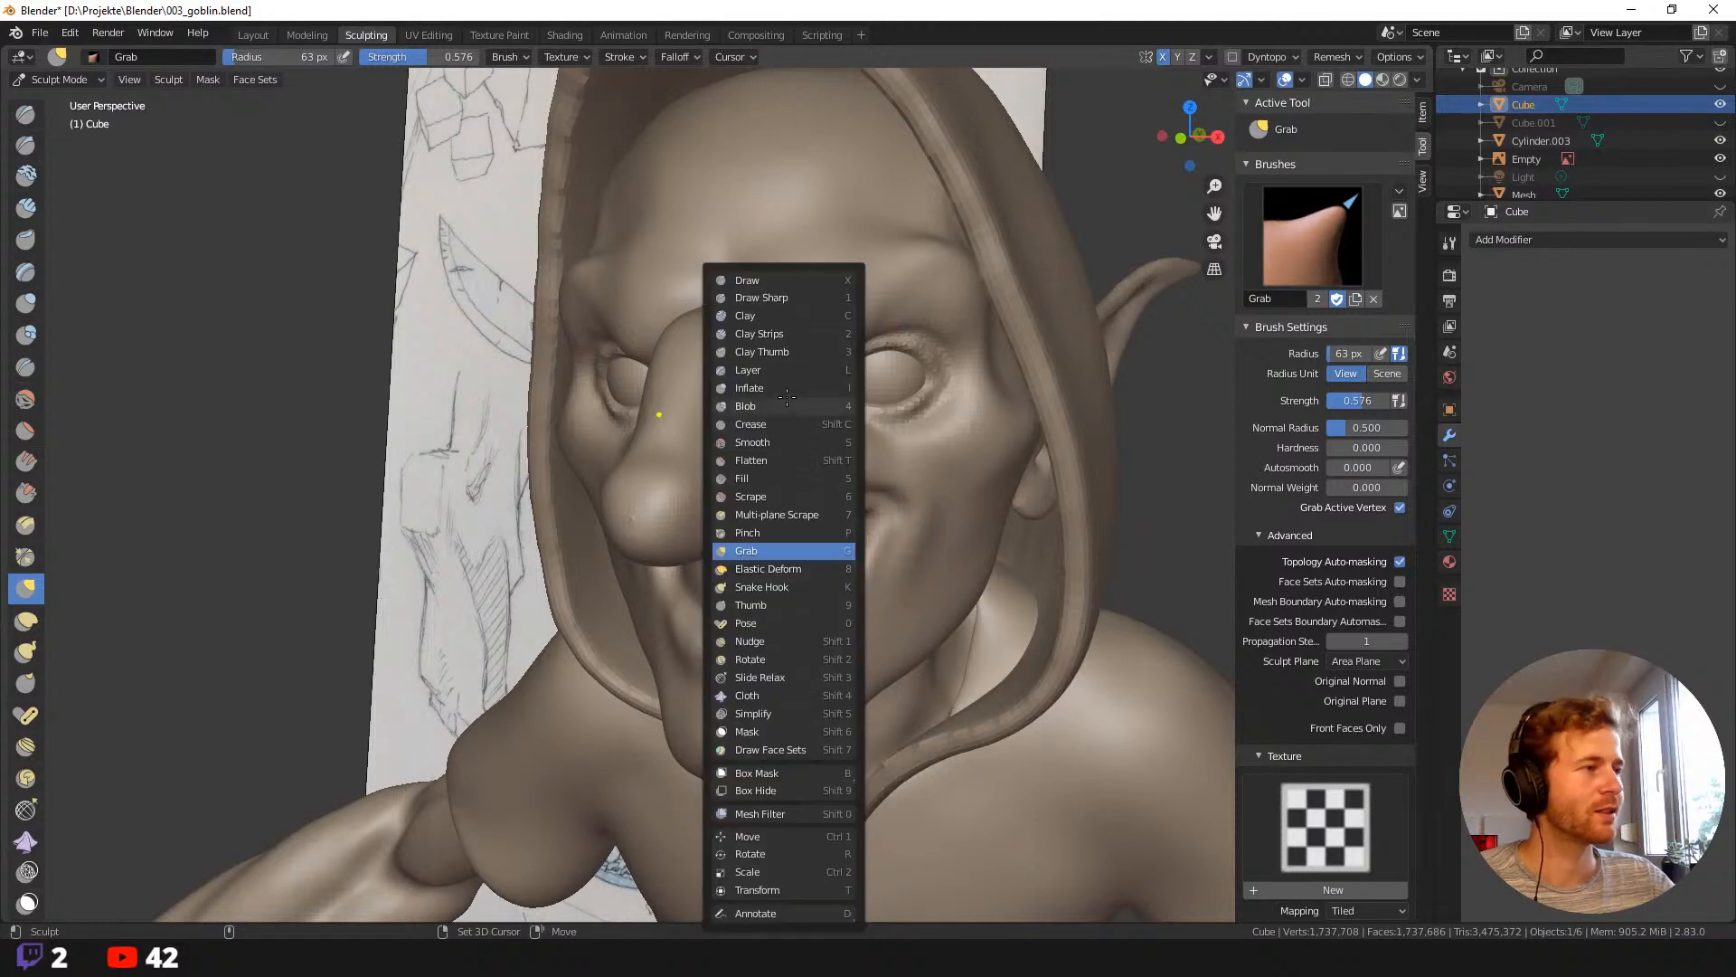
pyautogui.click(761, 298)
pyautogui.press('f')
pyautogui.click(821, 545)
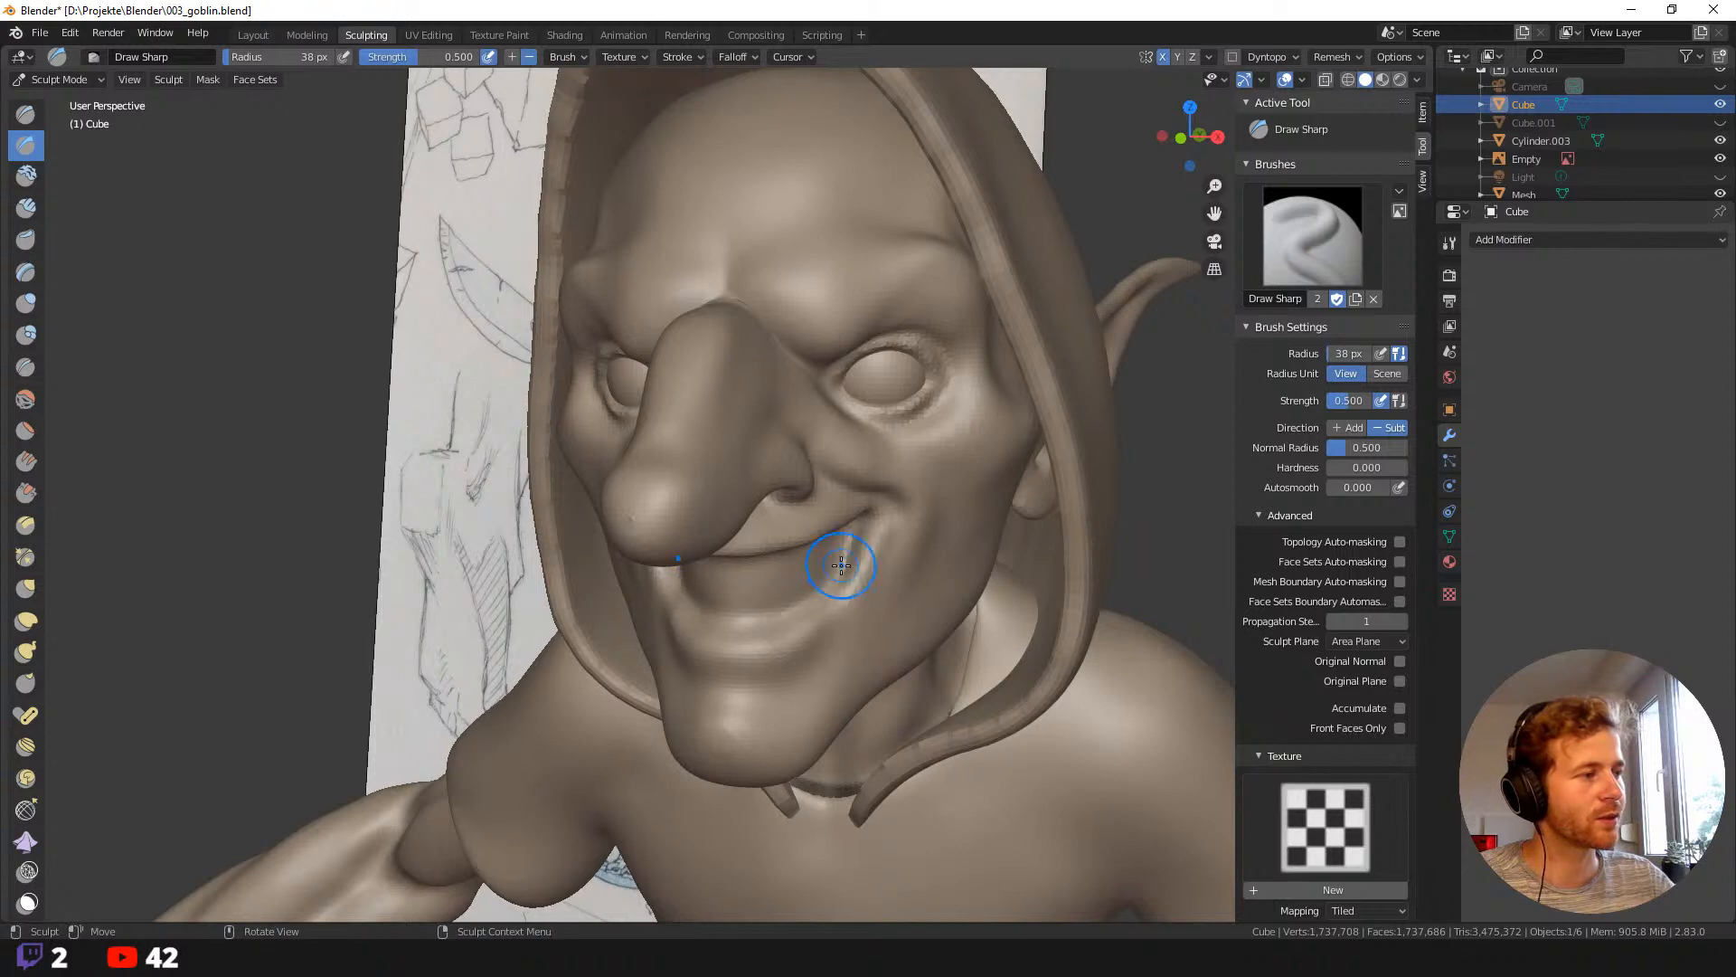
pyautogui.moveTo(844, 562)
pyautogui.mouseDown()
pyautogui.moveTo(802, 609)
pyautogui.moveTo(760, 620)
pyautogui.moveTo(685, 601)
pyautogui.mouseUp()
# Sharpen the inner edges of the mouth corners and the upper lip line with the Draw Sharp brush.
pyautogui.moveTo(633, 597); pyautogui.dragTo(713, 588, button='middle')
pyautogui.moveTo(626, 544); pyautogui.dragTo(622, 523)
pyautogui.moveTo(621, 522); pyautogui.dragTo(719, 516, button='middle')
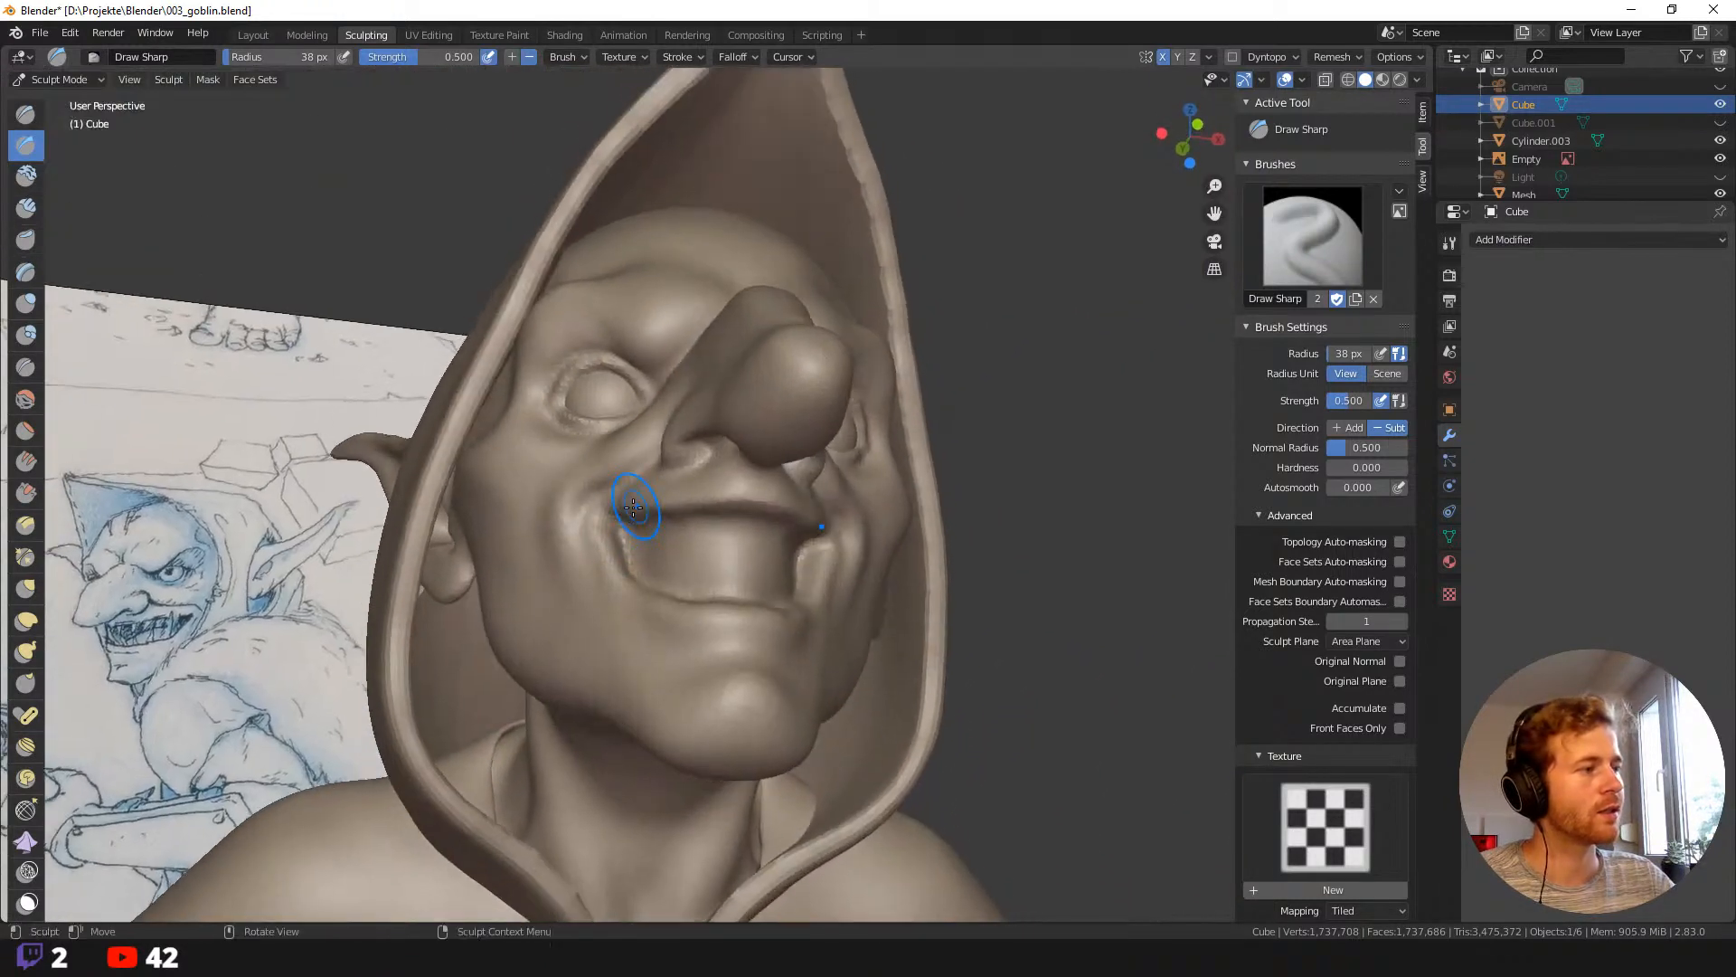
pyautogui.moveTo(719, 516); pyautogui.dragTo(727, 518)
pyautogui.moveTo(727, 518); pyautogui.dragTo(646, 530)
pyautogui.moveTo(809, 588)
pyautogui.mouseDown(button='middle')
pyautogui.moveTo(711, 625)
pyautogui.moveTo(802, 627)
pyautogui.mouseUp(button='middle')
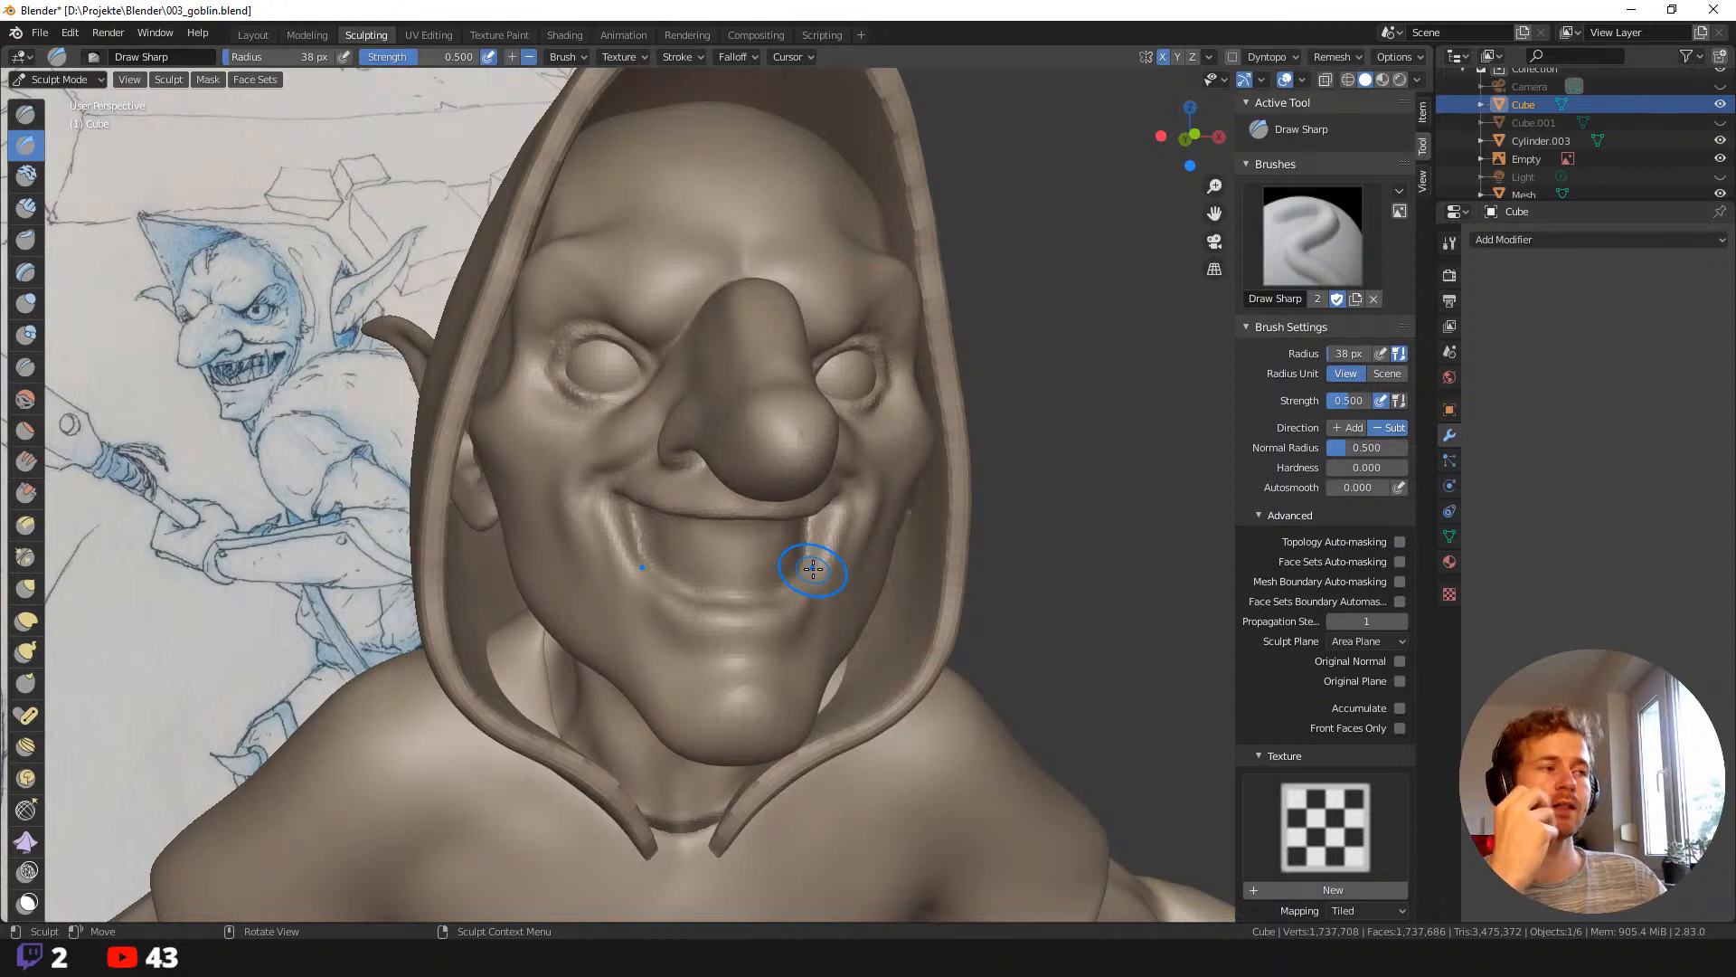
pyautogui.moveTo(901, 563); pyautogui.dragTo(934, 582, button='middle')
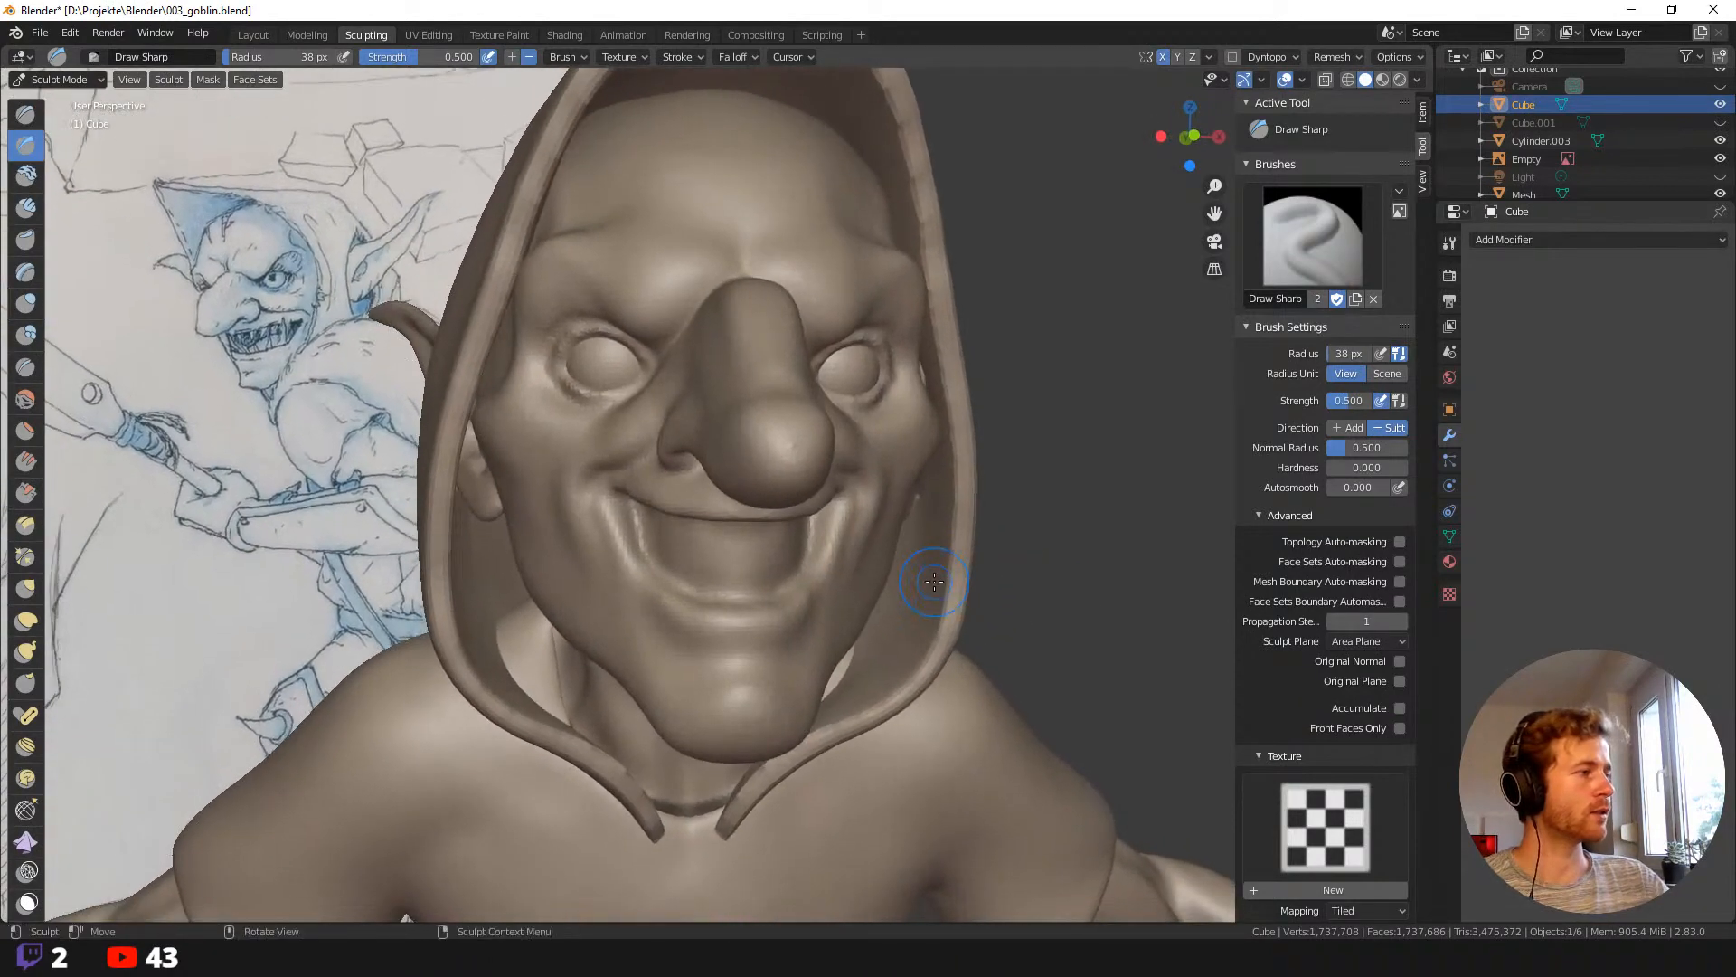
pyautogui.moveTo(761, 619); pyautogui.dragTo(716, 578, button='middle')
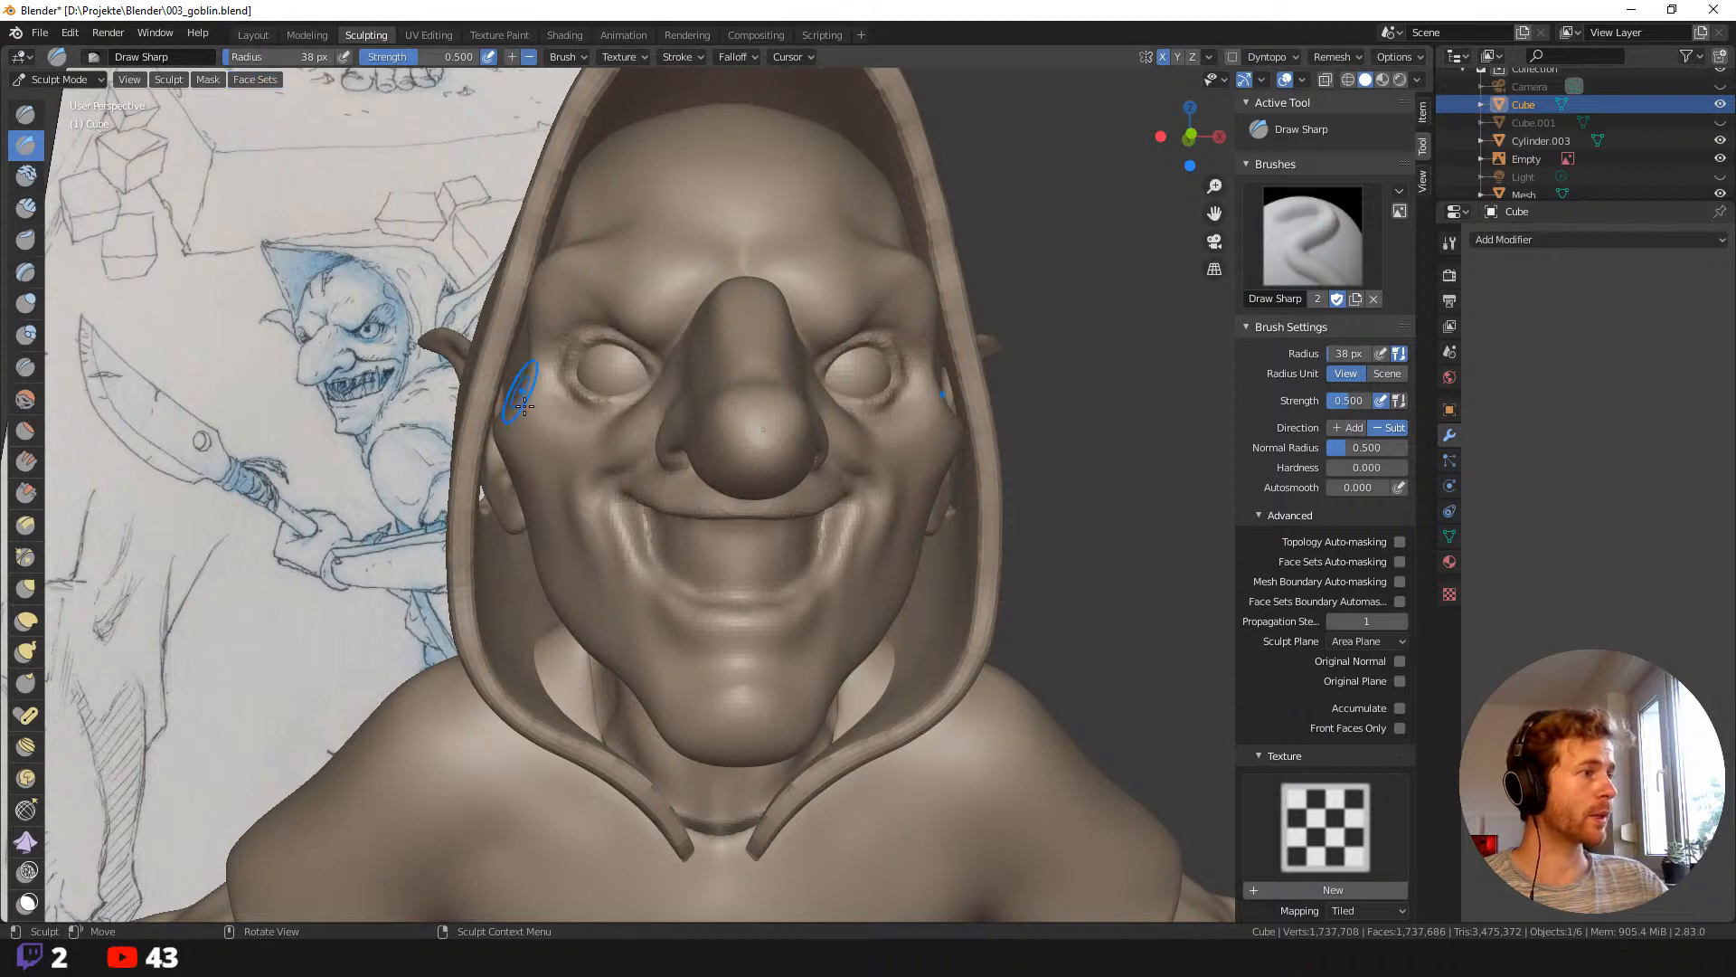
pyautogui.moveTo(517, 391)
pyautogui.mouseDown(button='middle')
pyautogui.moveTo(563, 427)
pyautogui.moveTo(445, 365)
pyautogui.mouseUp(button='middle')
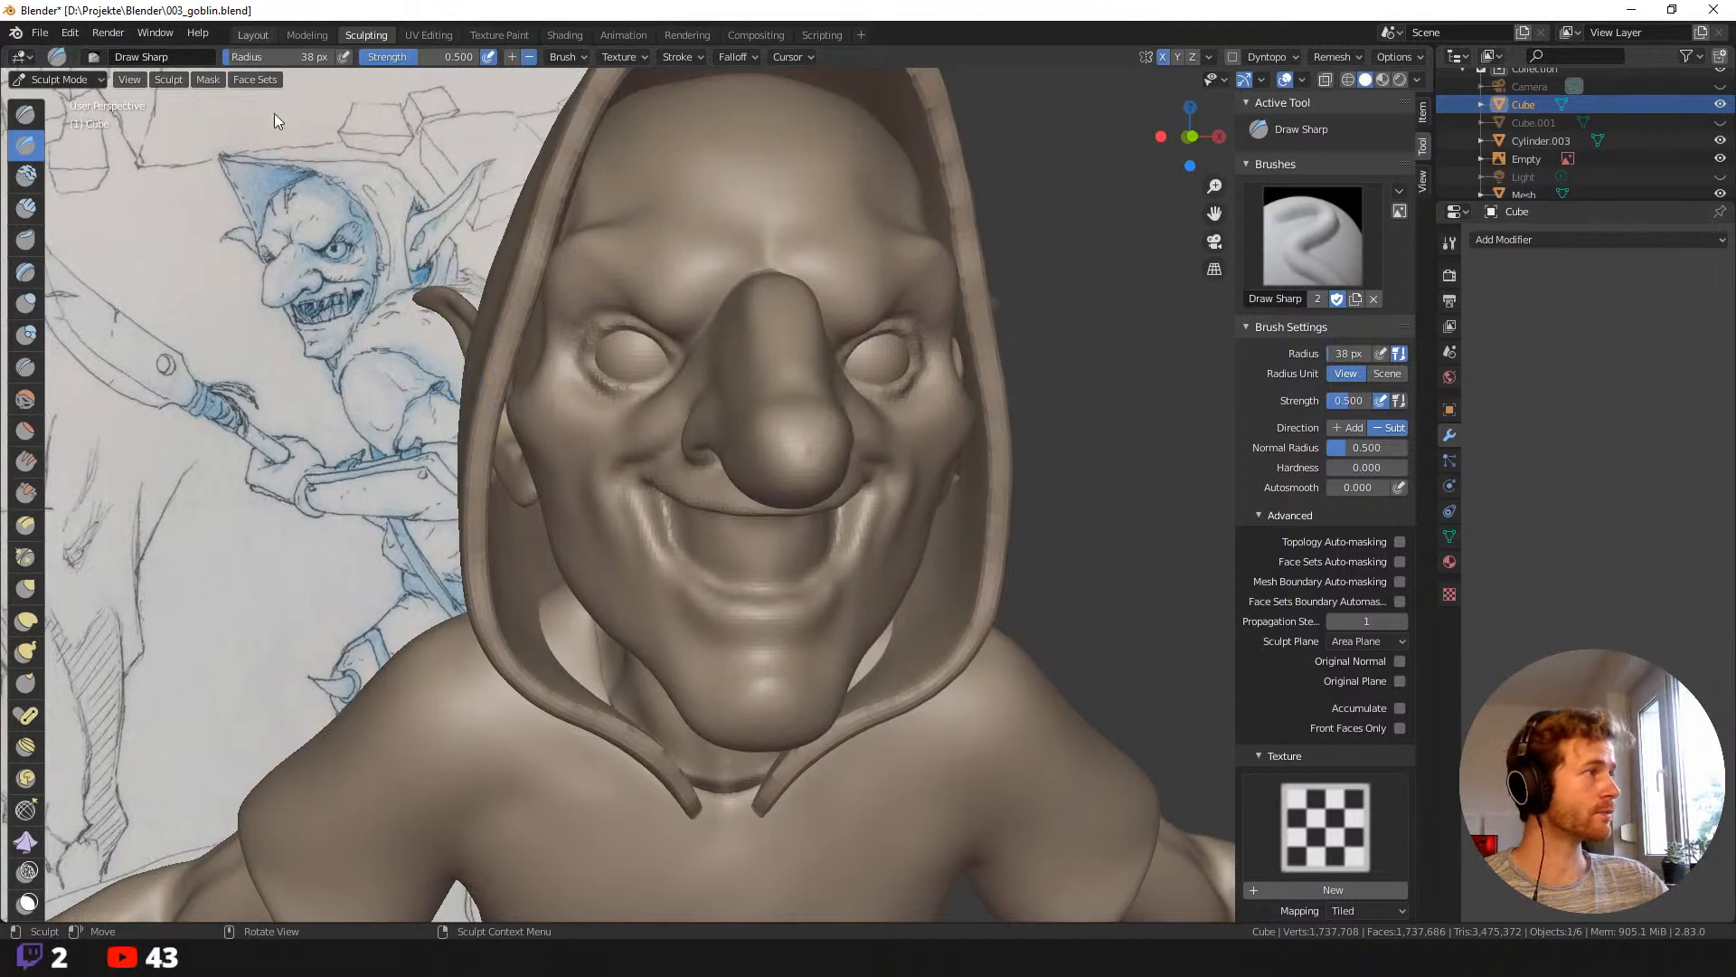
# Switch to the Layout workspace, add a UV sphere and scale it down to about 0.044.
pyautogui.click(268, 37)
pyautogui.moveTo(397, 425); pyautogui.dragTo(507, 437, button='middle')
pyautogui.keyDown('shift'); pyautogui.moveTo(569, 498); pyautogui.dragTo(529, 442, button='middle'); pyautogui.keyUp('shift')
pyautogui.click(1211, 447)
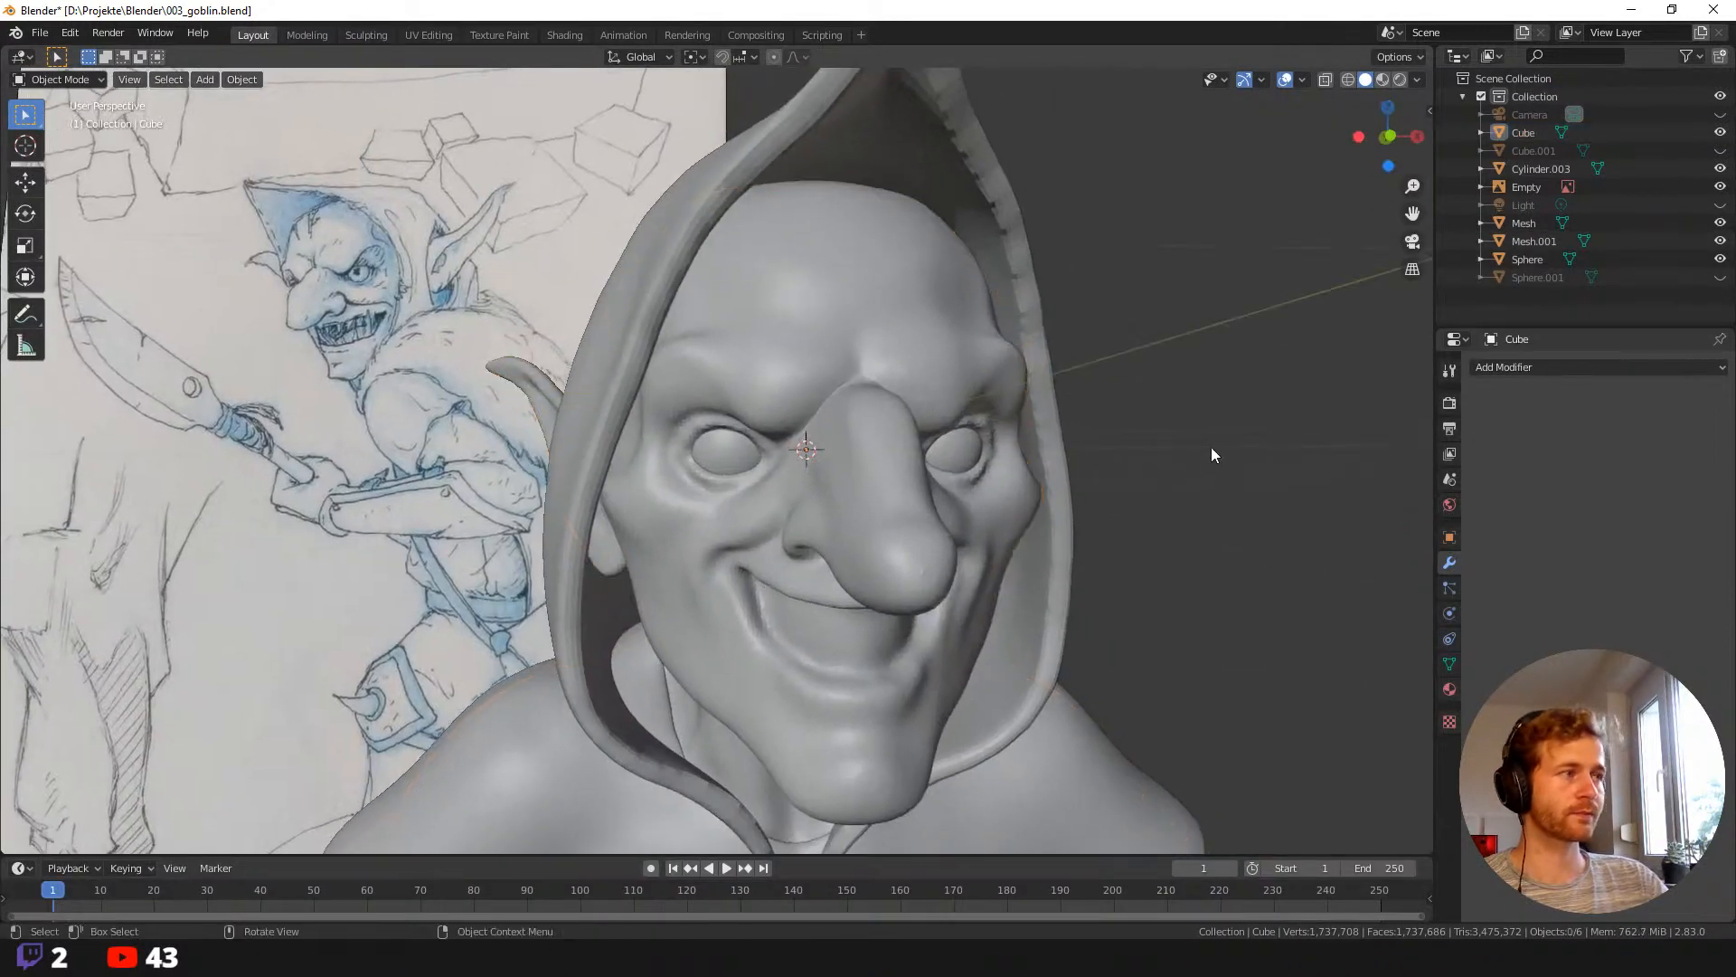
pyautogui.moveTo(424, 318); pyautogui.dragTo(271, 181, button='middle')
pyautogui.click(205, 79)
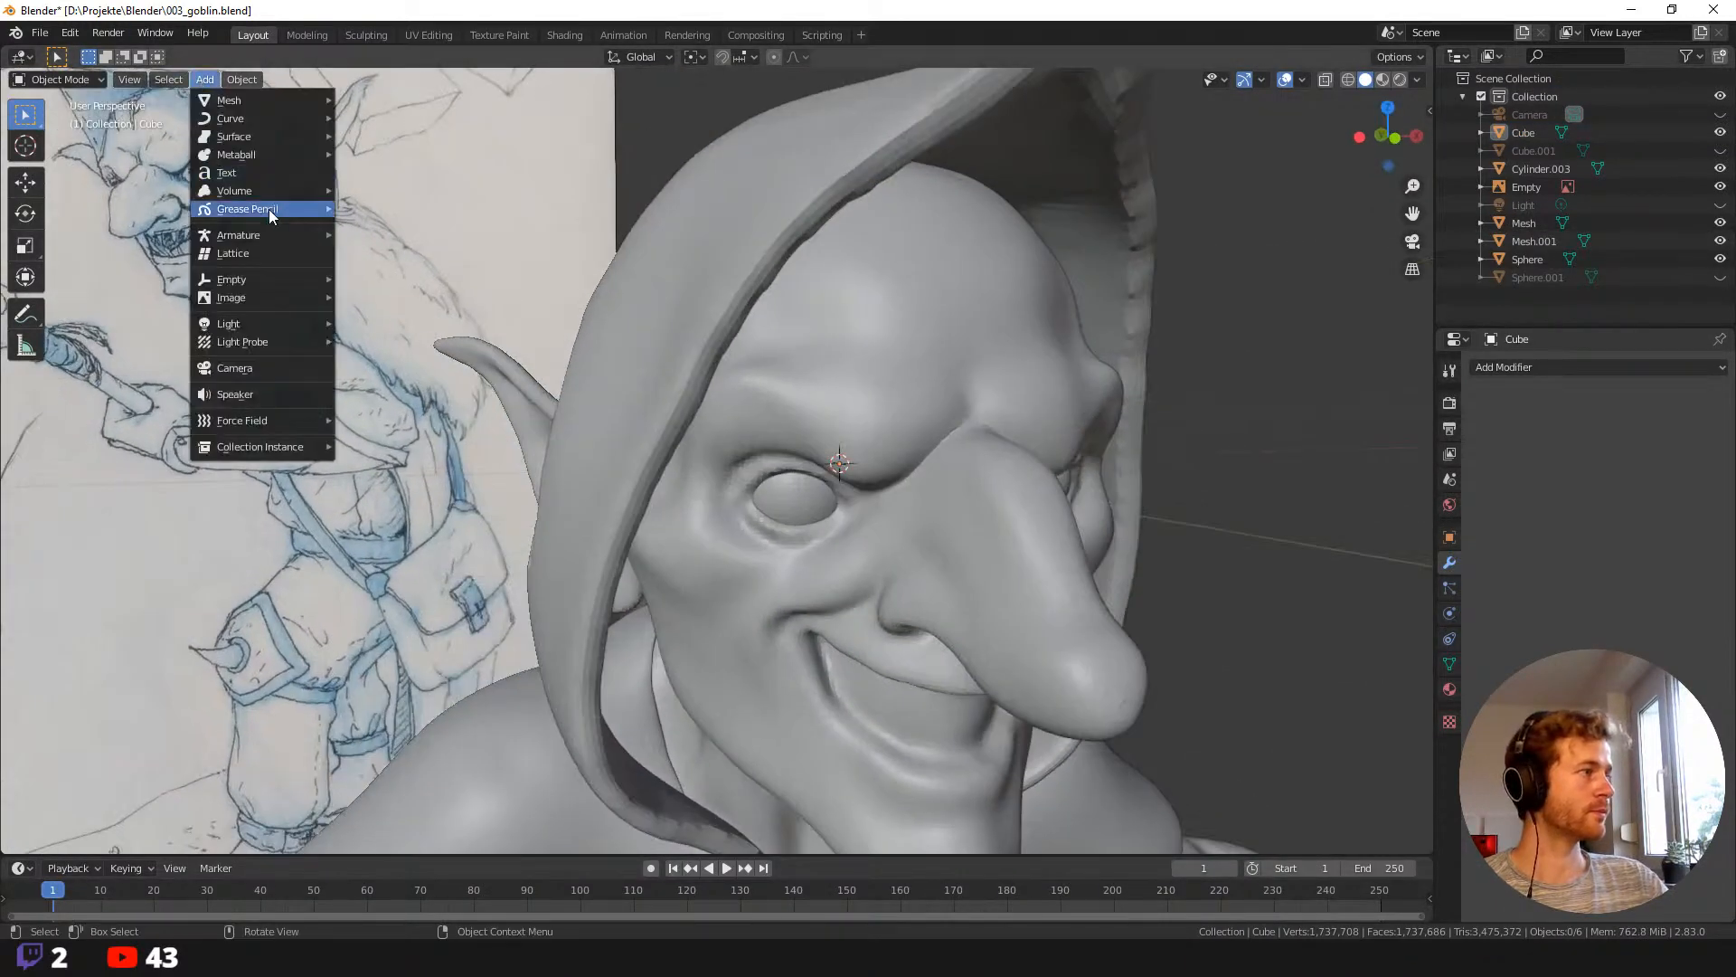
pyautogui.moveTo(262, 120)
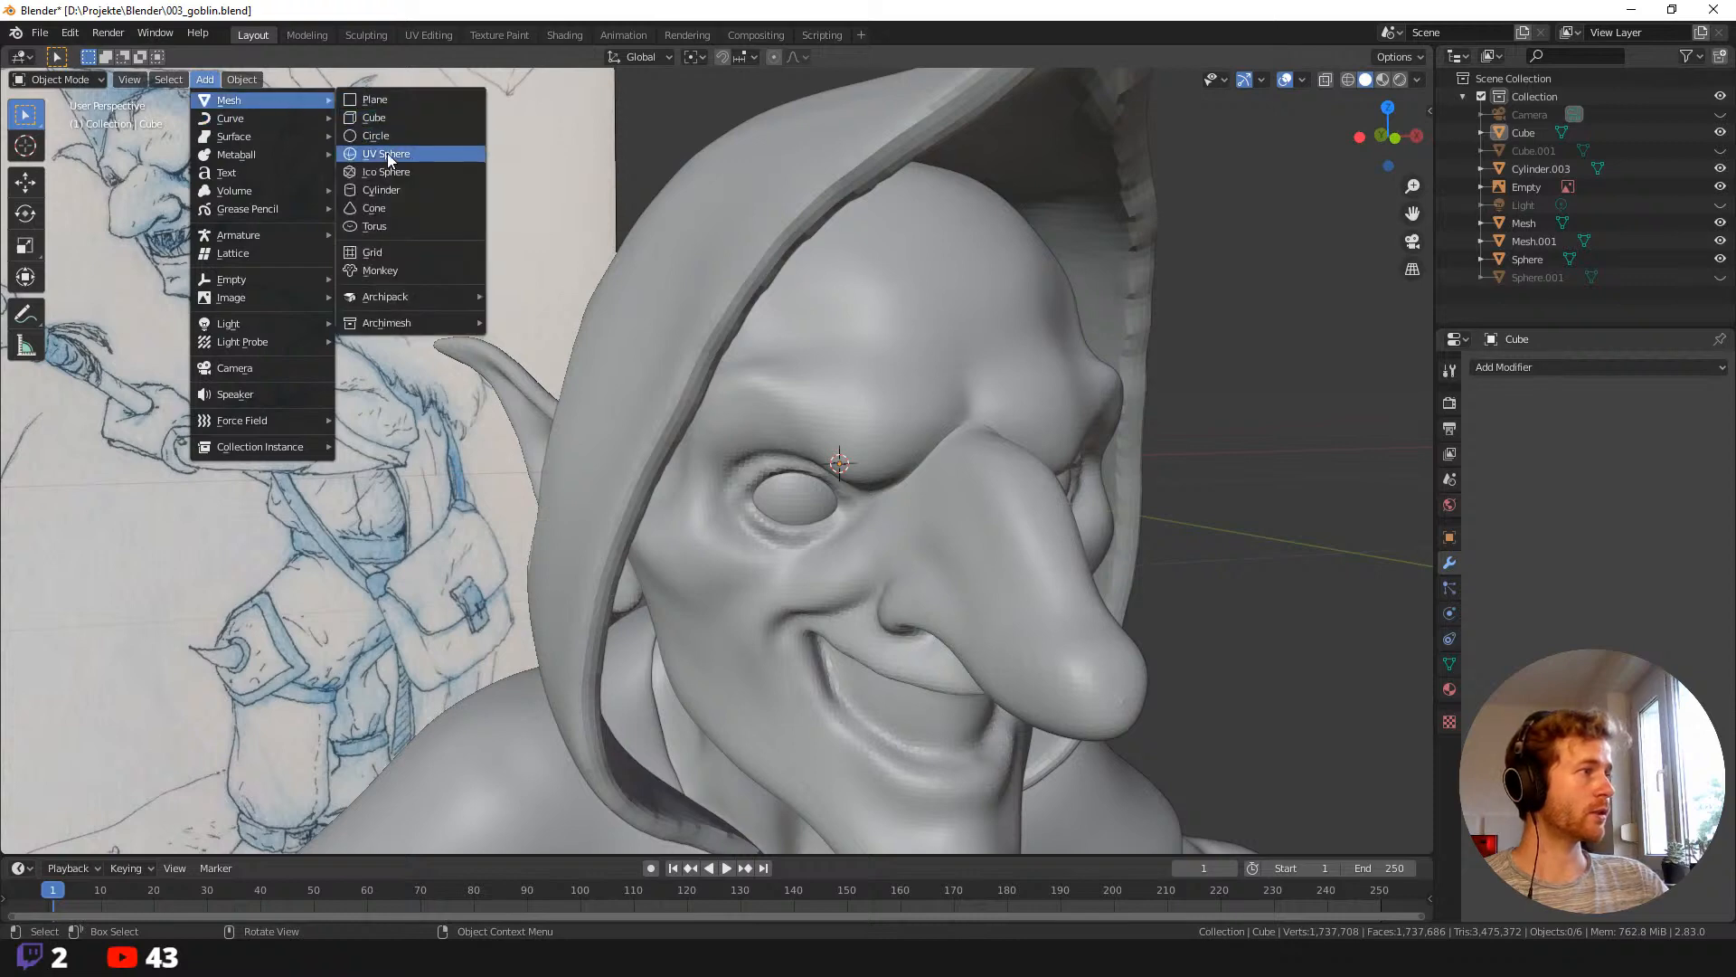
pyautogui.click(391, 155)
pyautogui.press('s')
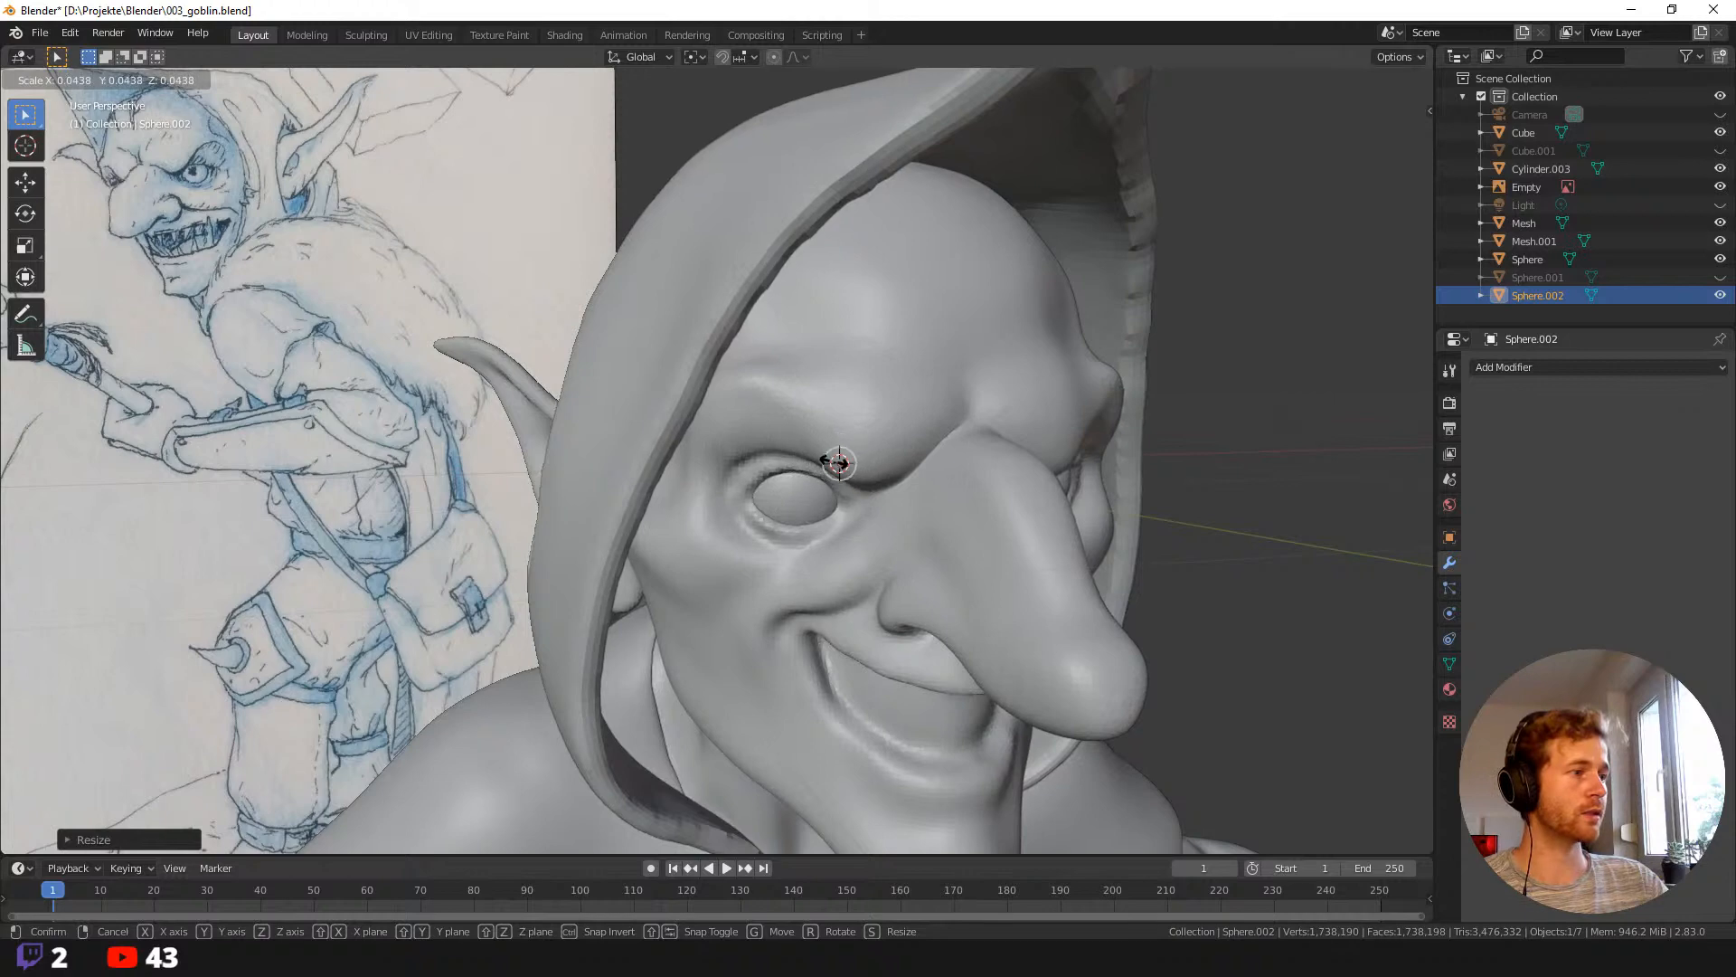
pyautogui.click(838, 467)
# Move the small sphere onto the lower lip near the mouth corner and resize it to tooth size.
pyautogui.press('g')
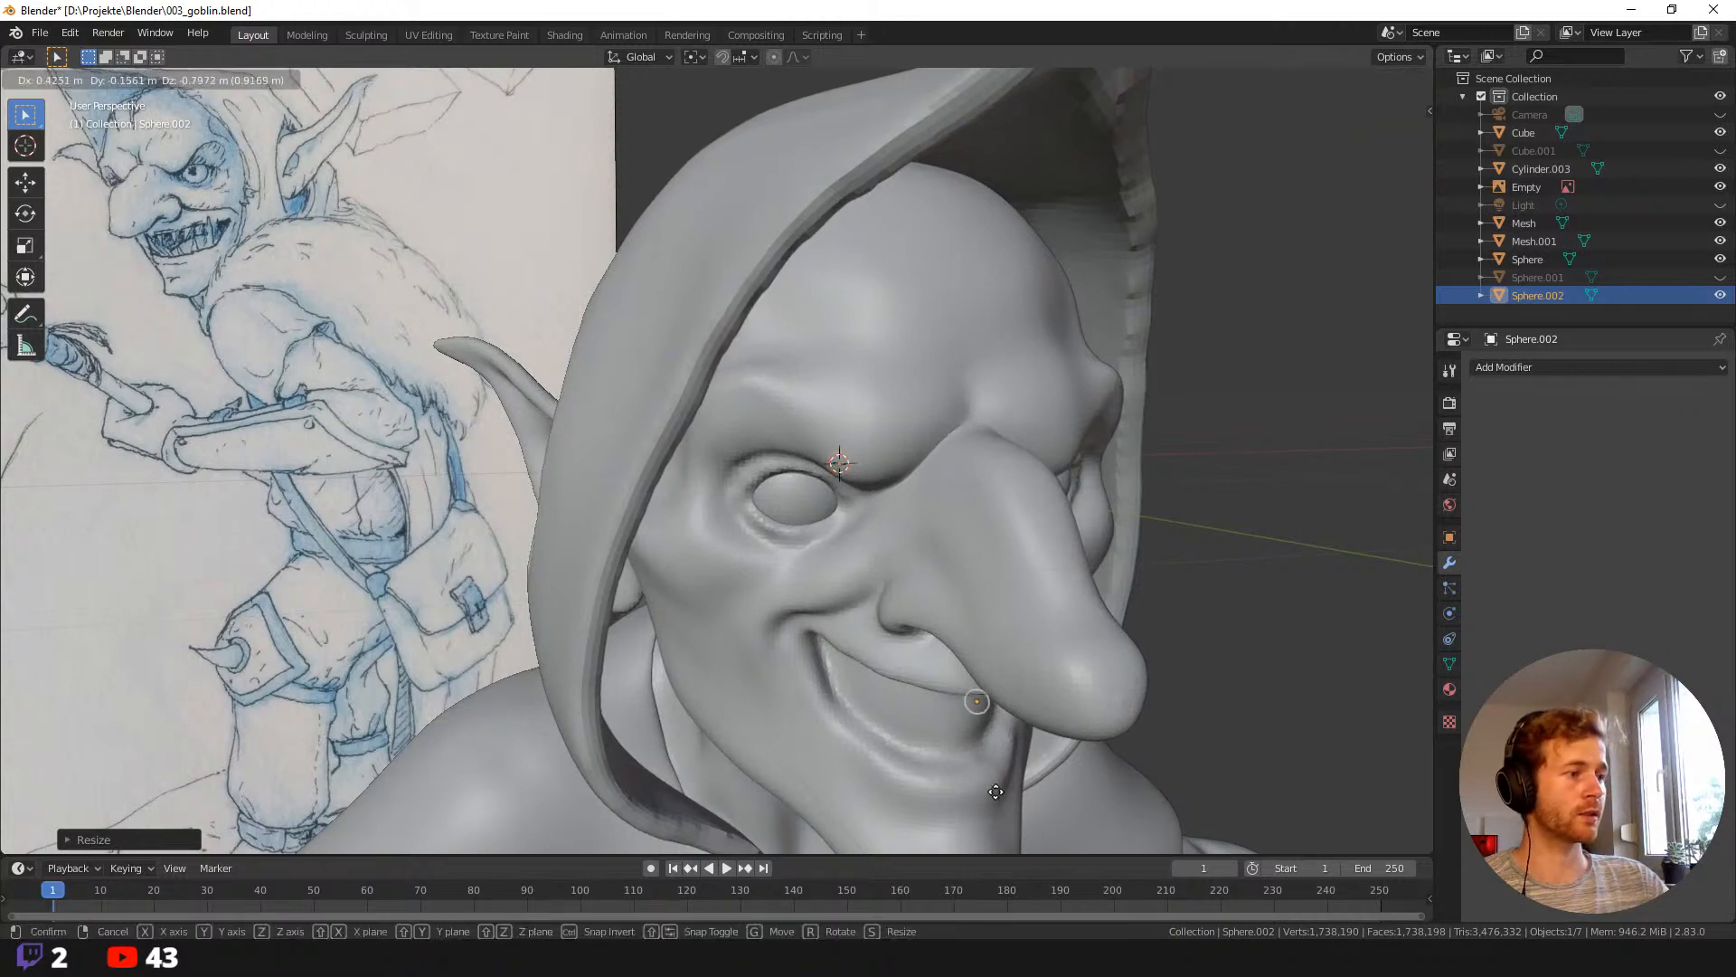
pyautogui.click(1006, 764)
pyautogui.moveTo(1006, 764); pyautogui.dragTo(788, 714, button='middle')
pyautogui.press('g')
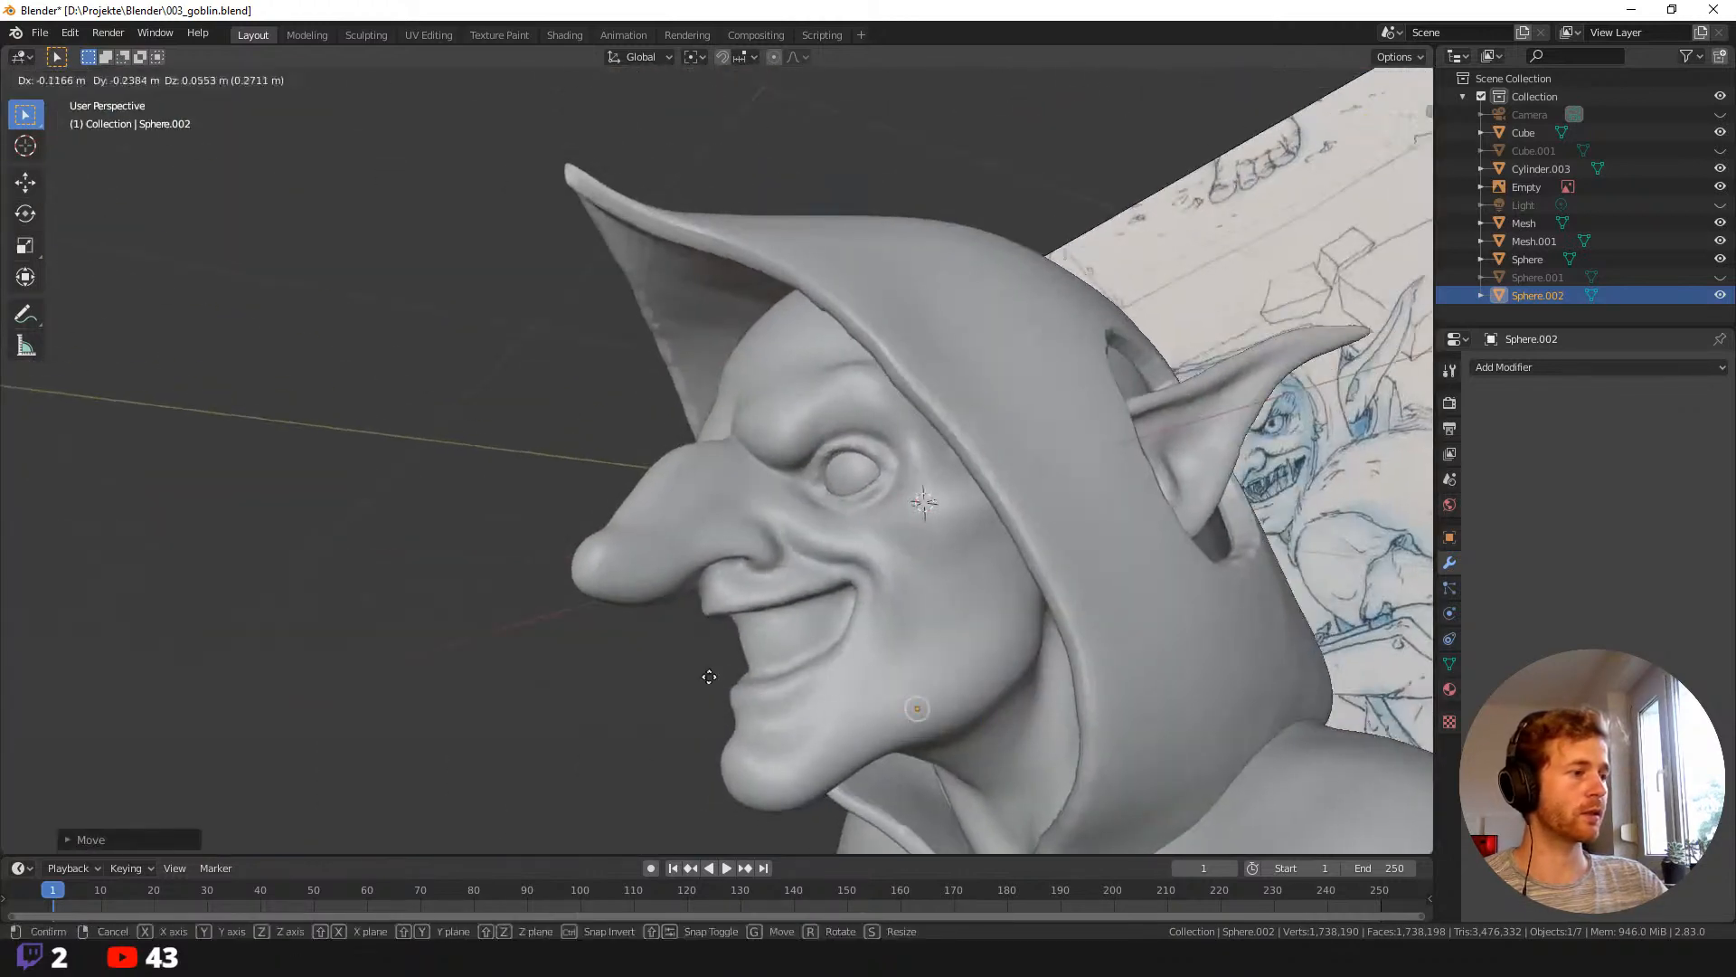
pyautogui.click(579, 660)
pyautogui.moveTo(578, 661); pyautogui.dragTo(704, 734, button='middle')
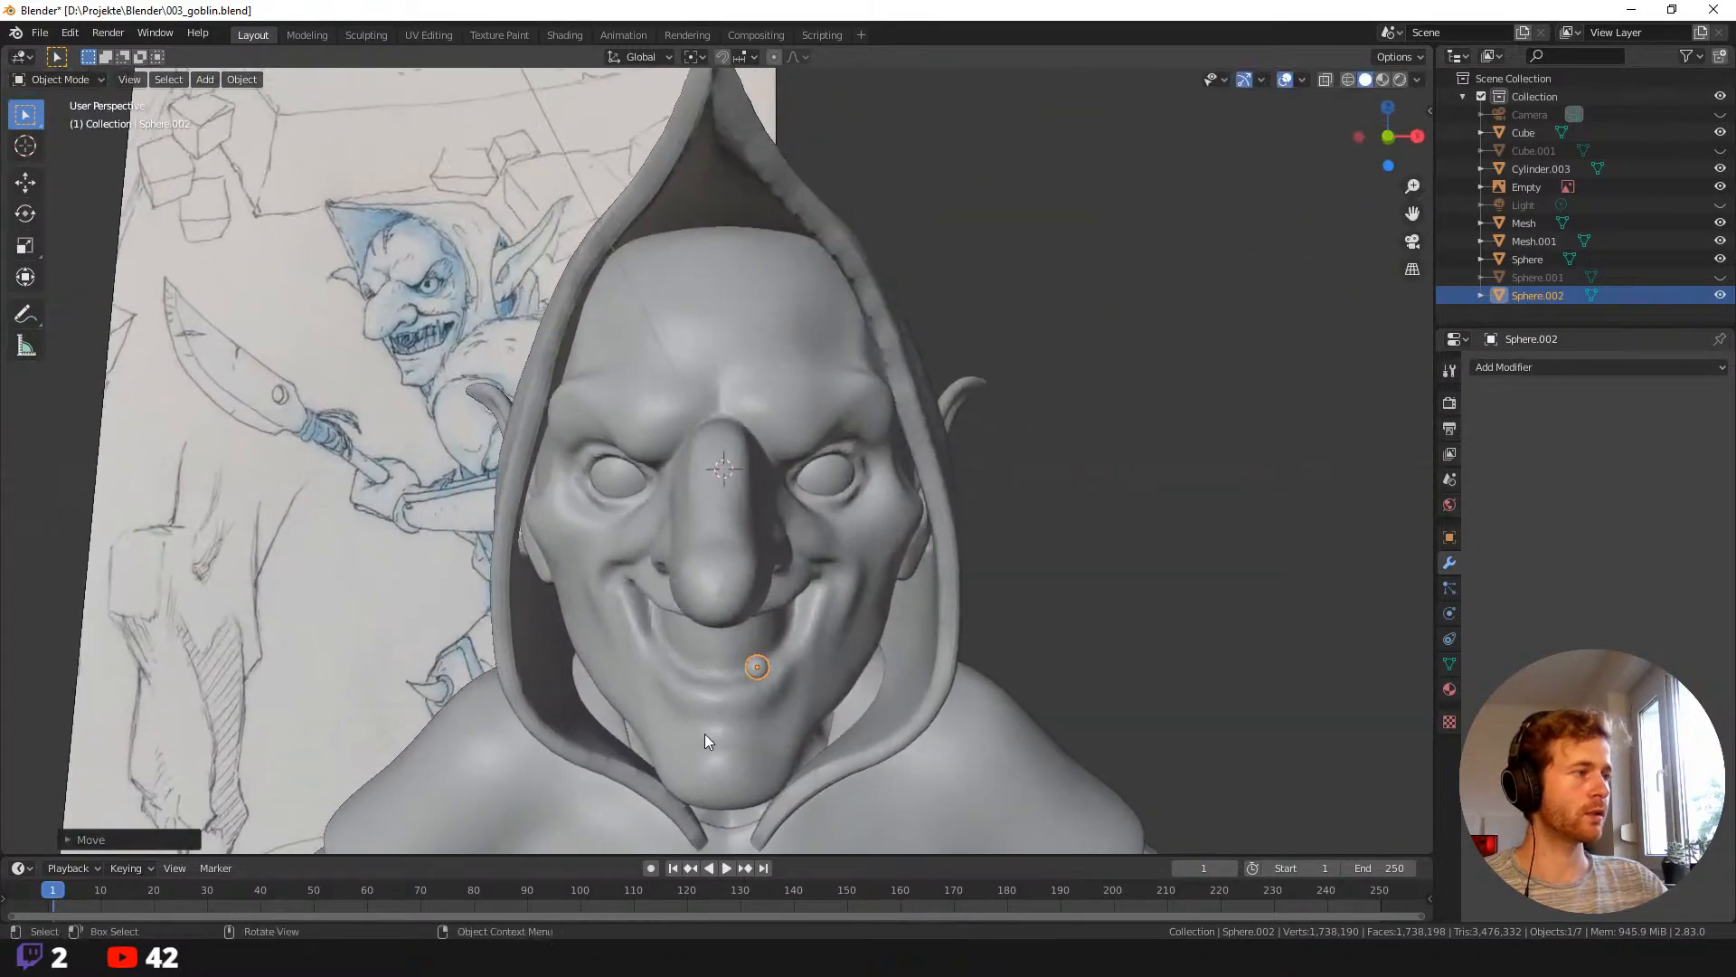
pyautogui.moveTo(609, 611); pyautogui.dragTo(741, 655, button='middle')
pyautogui.press('s')
pyautogui.click(767, 687)
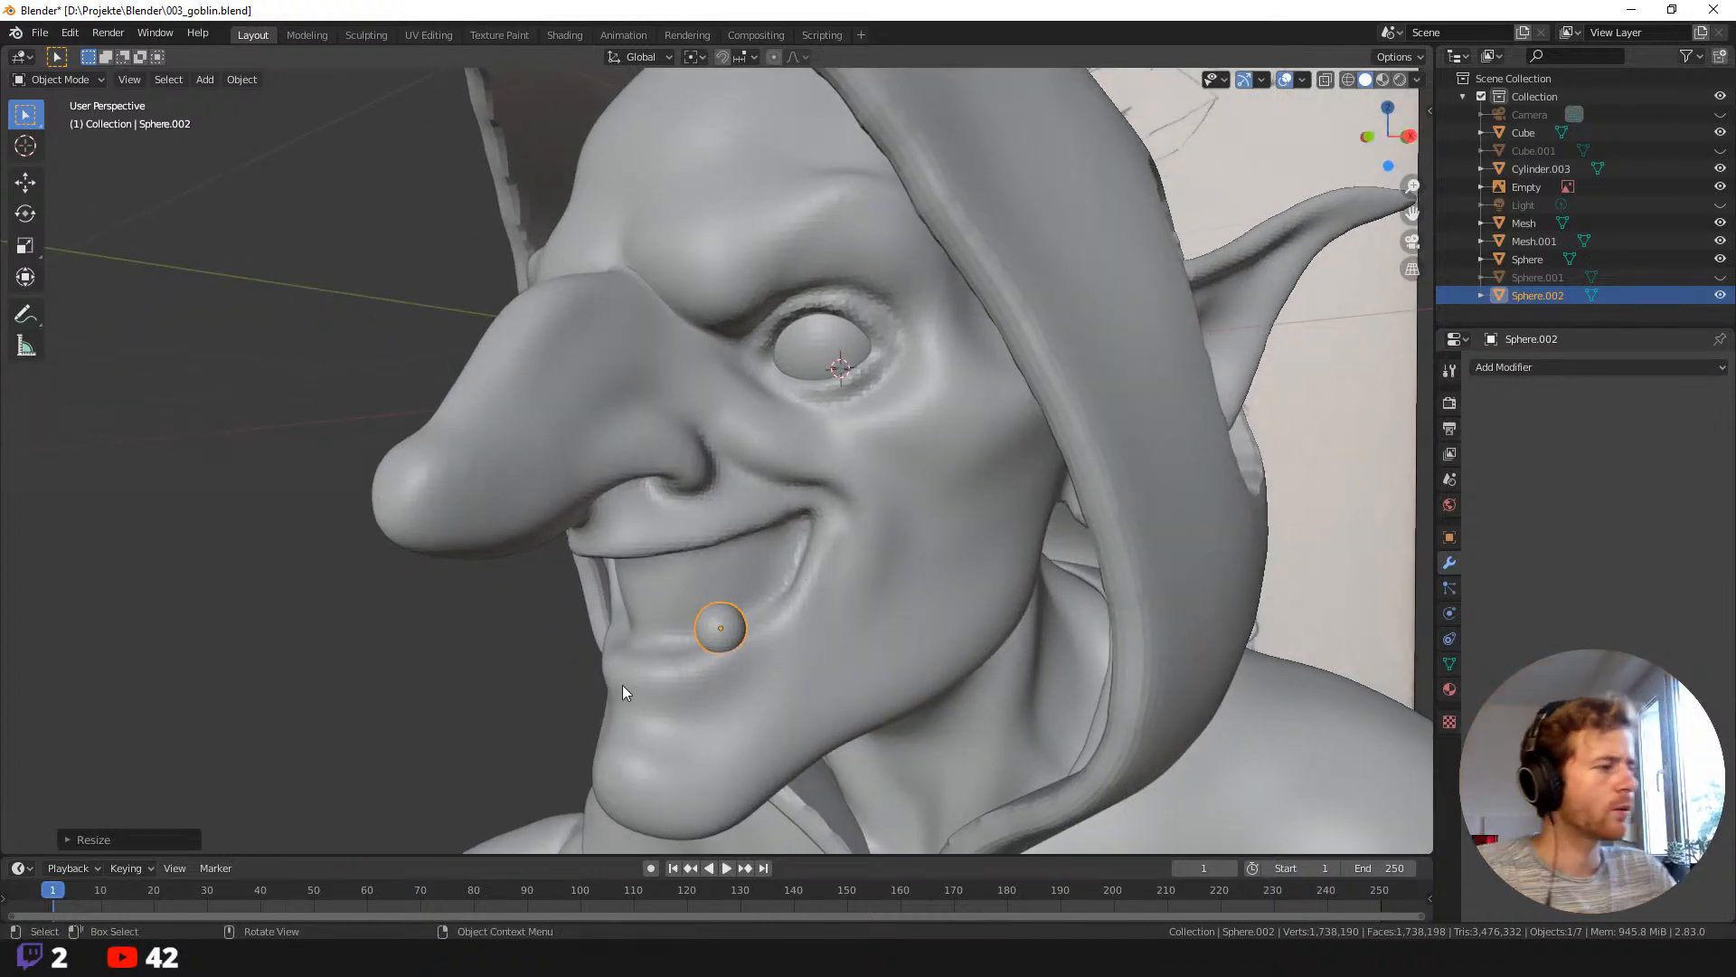
pyautogui.moveTo(622, 685)
pyautogui.mouseDown(button='middle')
pyautogui.moveTo(760, 646)
pyautogui.moveTo(713, 655)
pyautogui.mouseUp(button='middle')
# In the Sculpting workspace, turn off X mirroring and pull the sphere upward into a pointed tusk using Grab at 70 px.
pyautogui.click(363, 36)
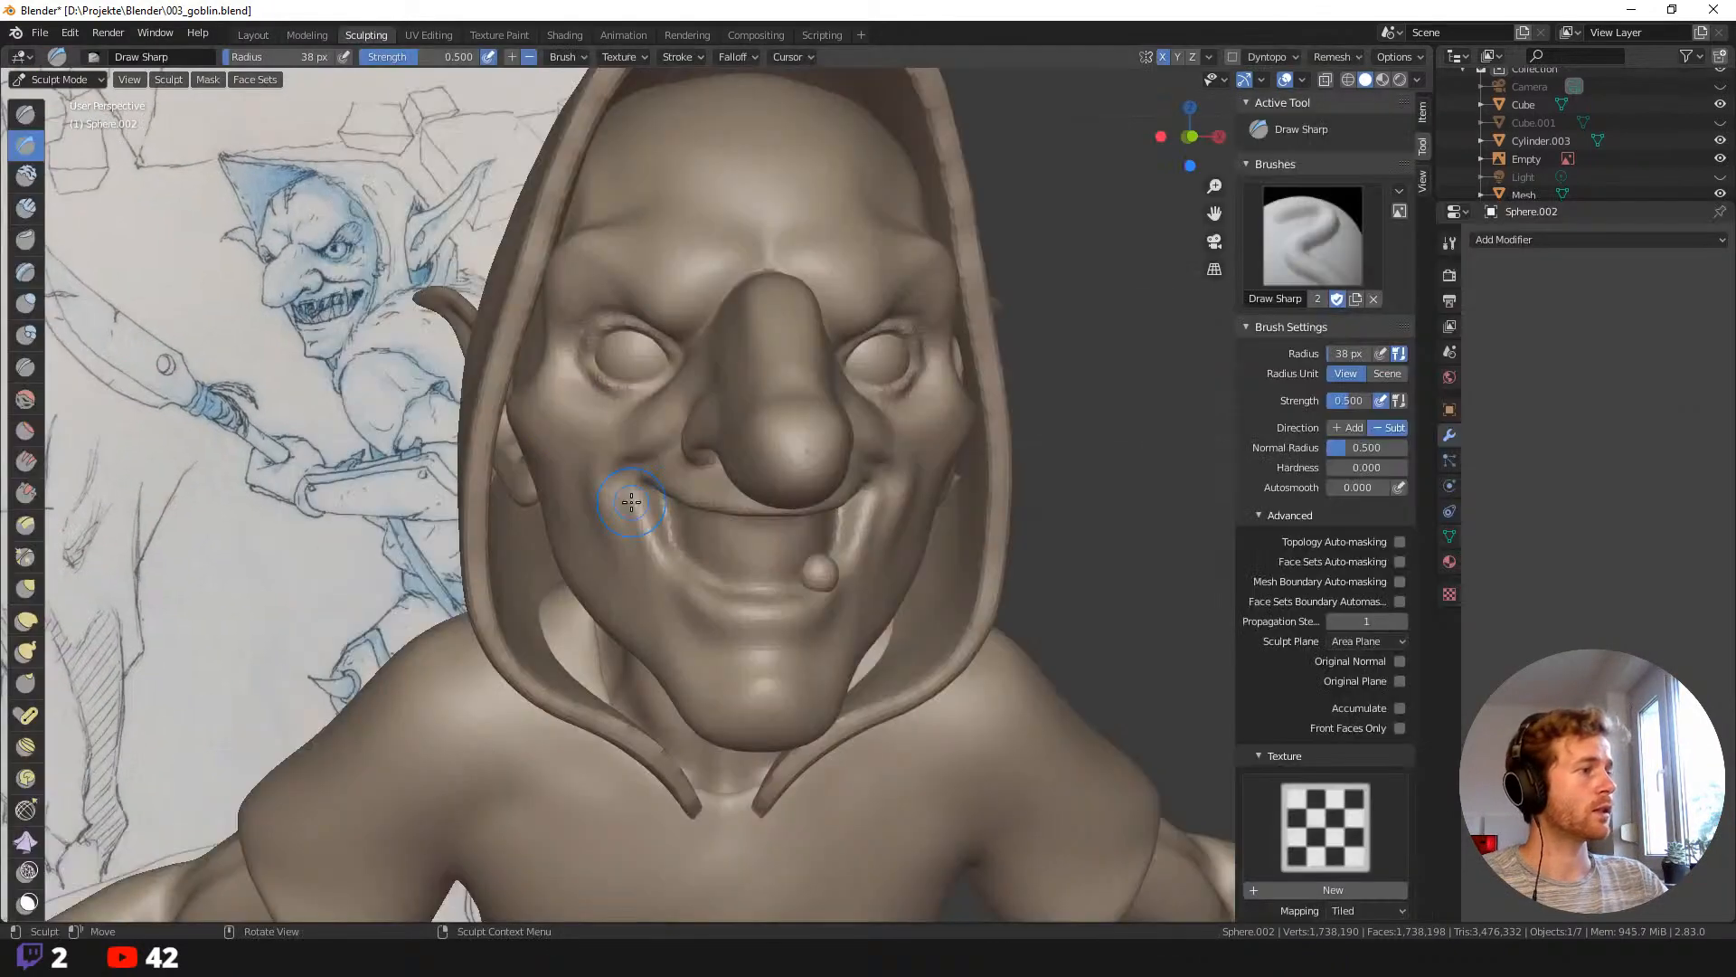
pyautogui.keyDown('shift'); pyautogui.moveTo(945, 553); pyautogui.dragTo(1015, 268, button='middle'); pyautogui.keyUp('shift')
pyautogui.keyDown('ctrl'); pyautogui.moveTo(1017, 162); pyautogui.dragTo(989, 267, button='middle'); pyautogui.keyUp('ctrl')
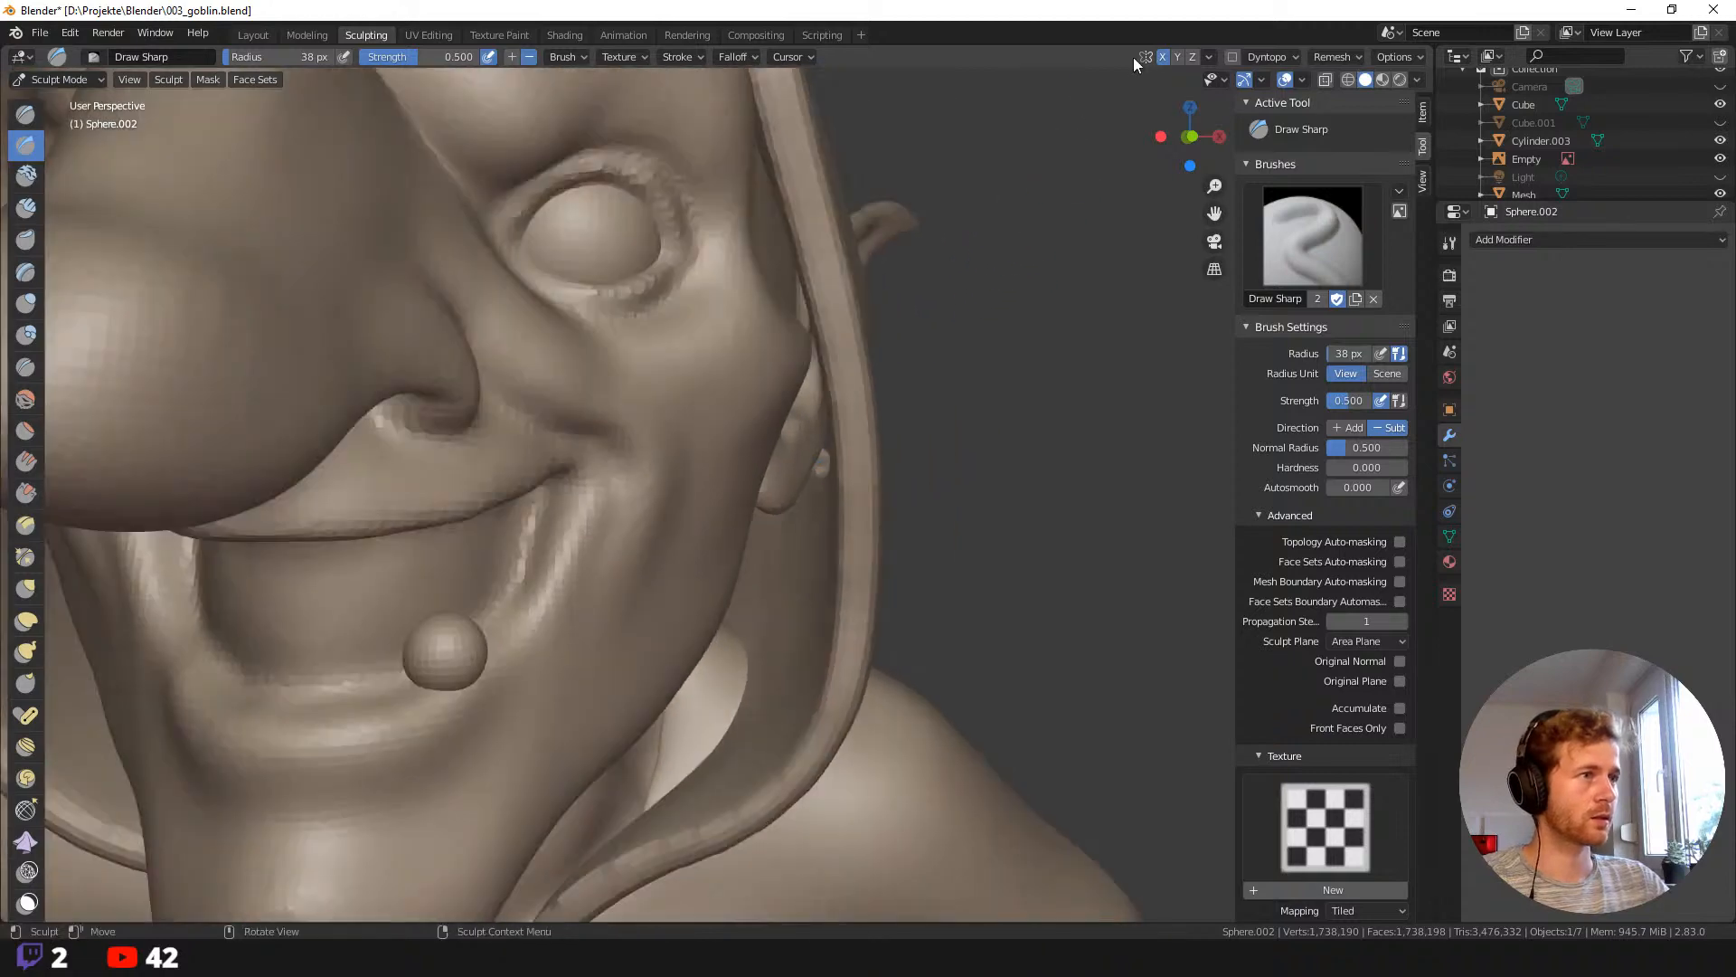
pyautogui.press('g')
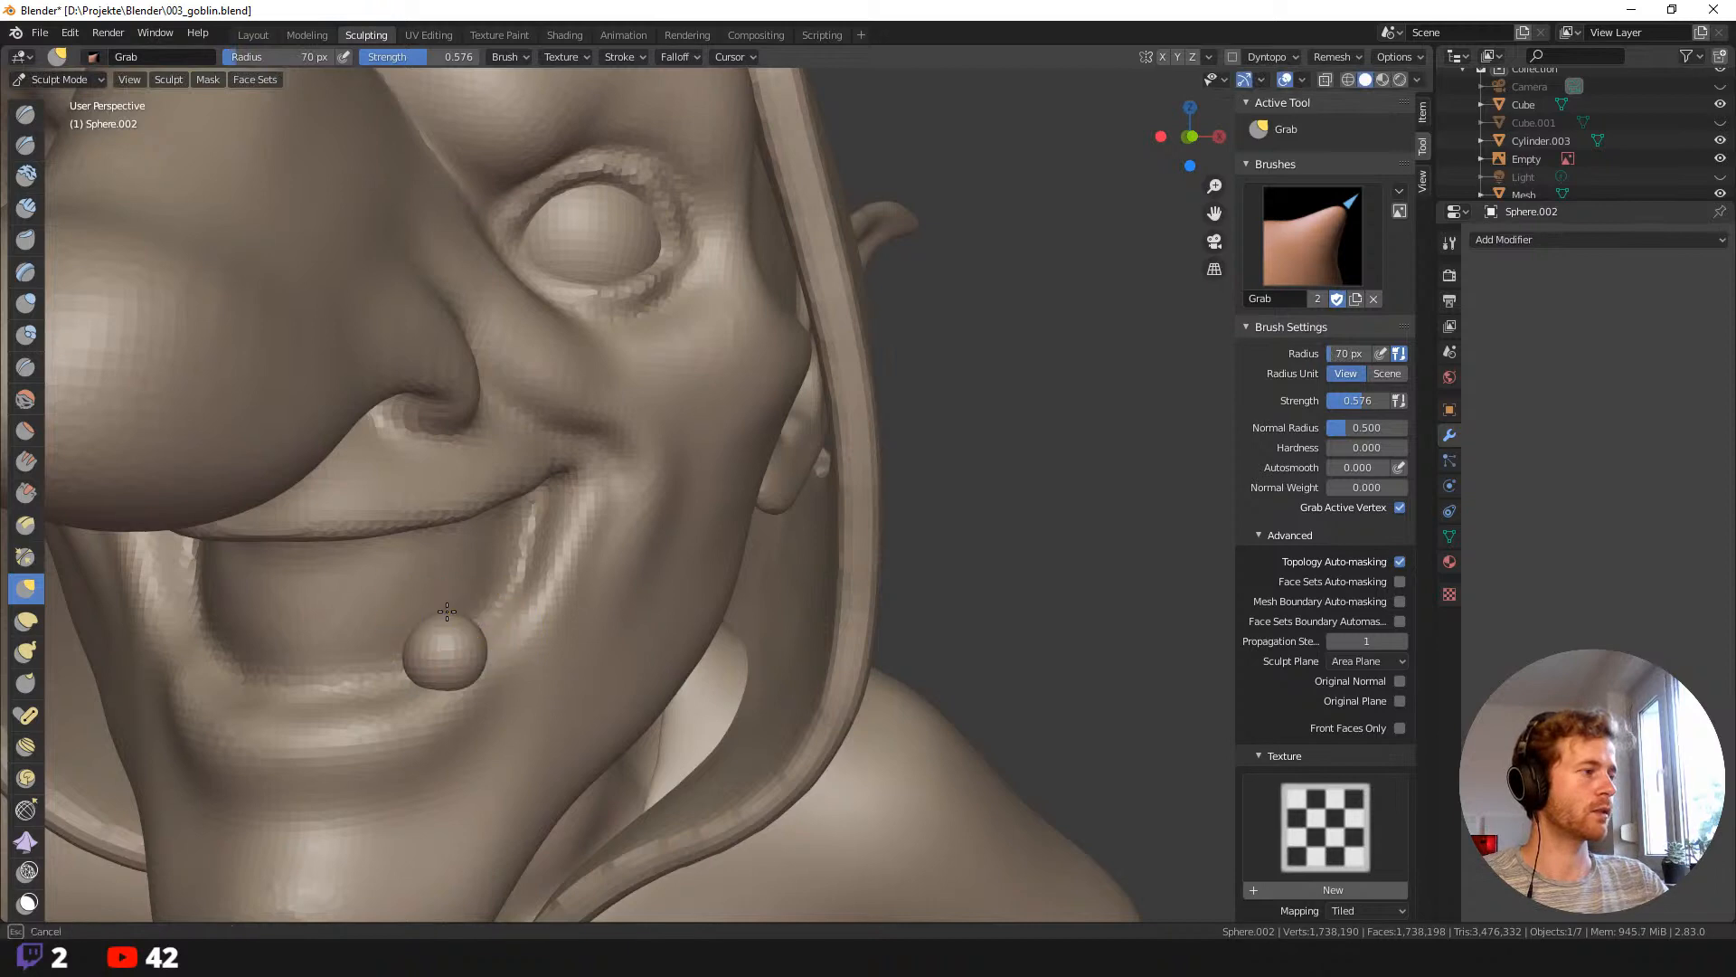
pyautogui.moveTo(454, 424); pyautogui.dragTo(455, 421)
pyautogui.moveTo(474, 630); pyautogui.dragTo(569, 616, button='middle')
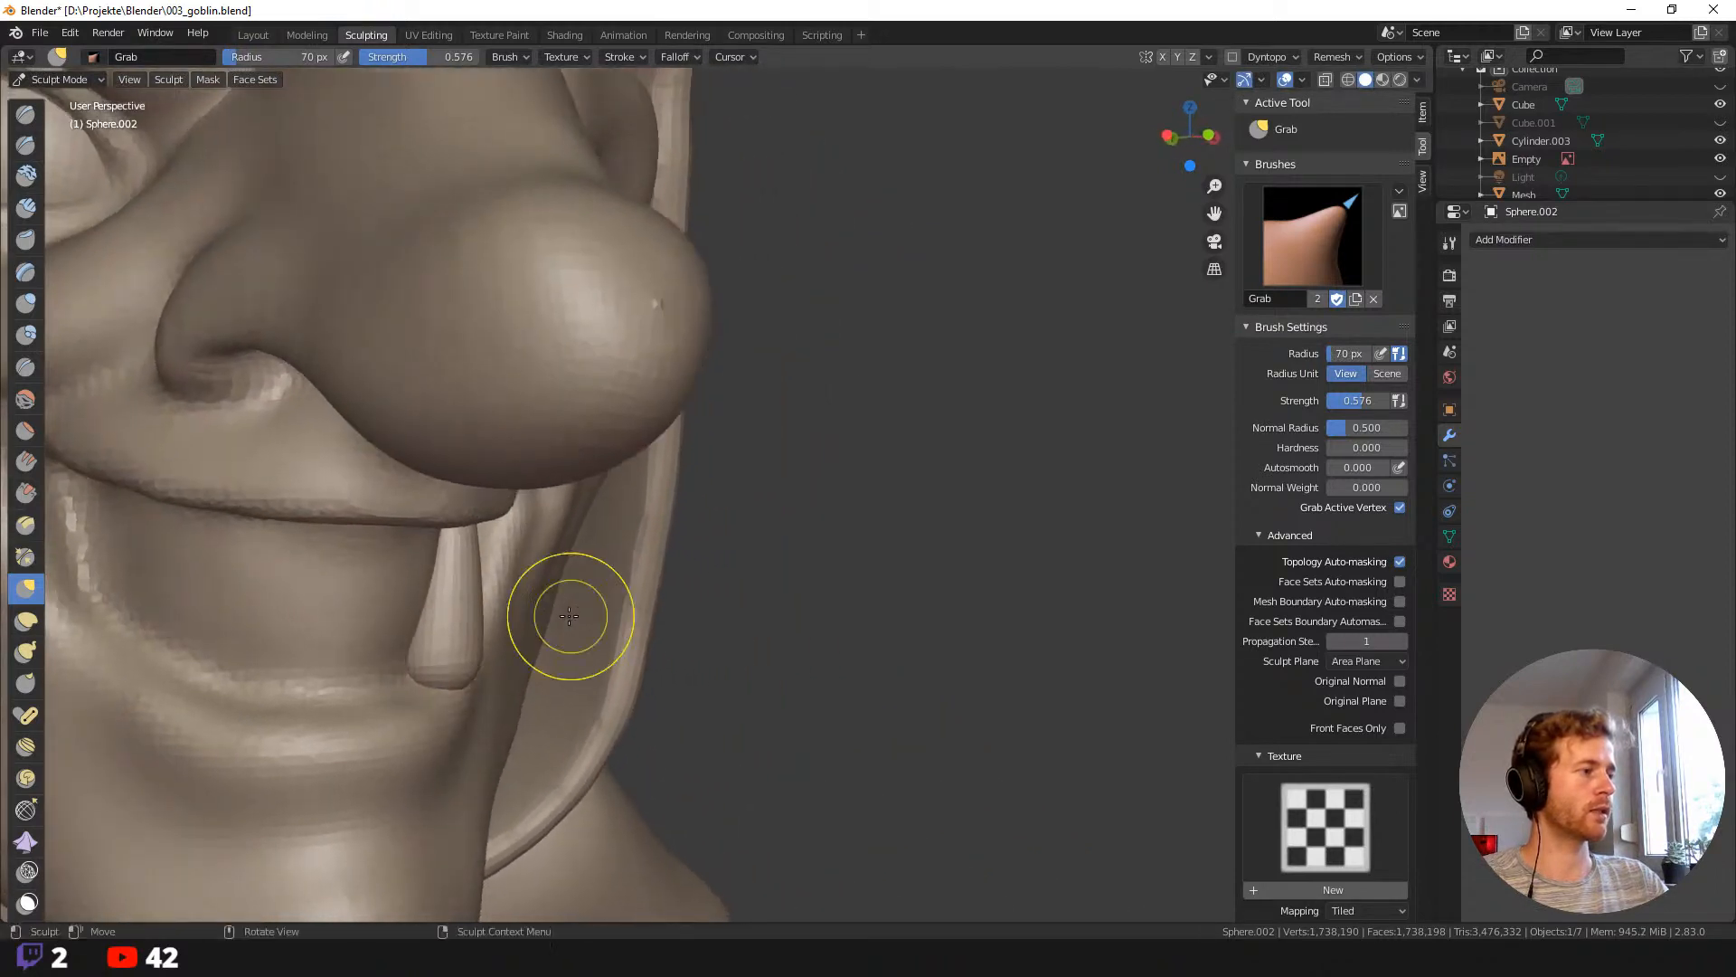
# Hide the goblin's body mesh, set the Grab radius to 211 px and bend the tusk into a curve.
pyautogui.click(1720, 104)
pyautogui.moveTo(474, 589); pyautogui.dragTo(435, 573, button='middle')
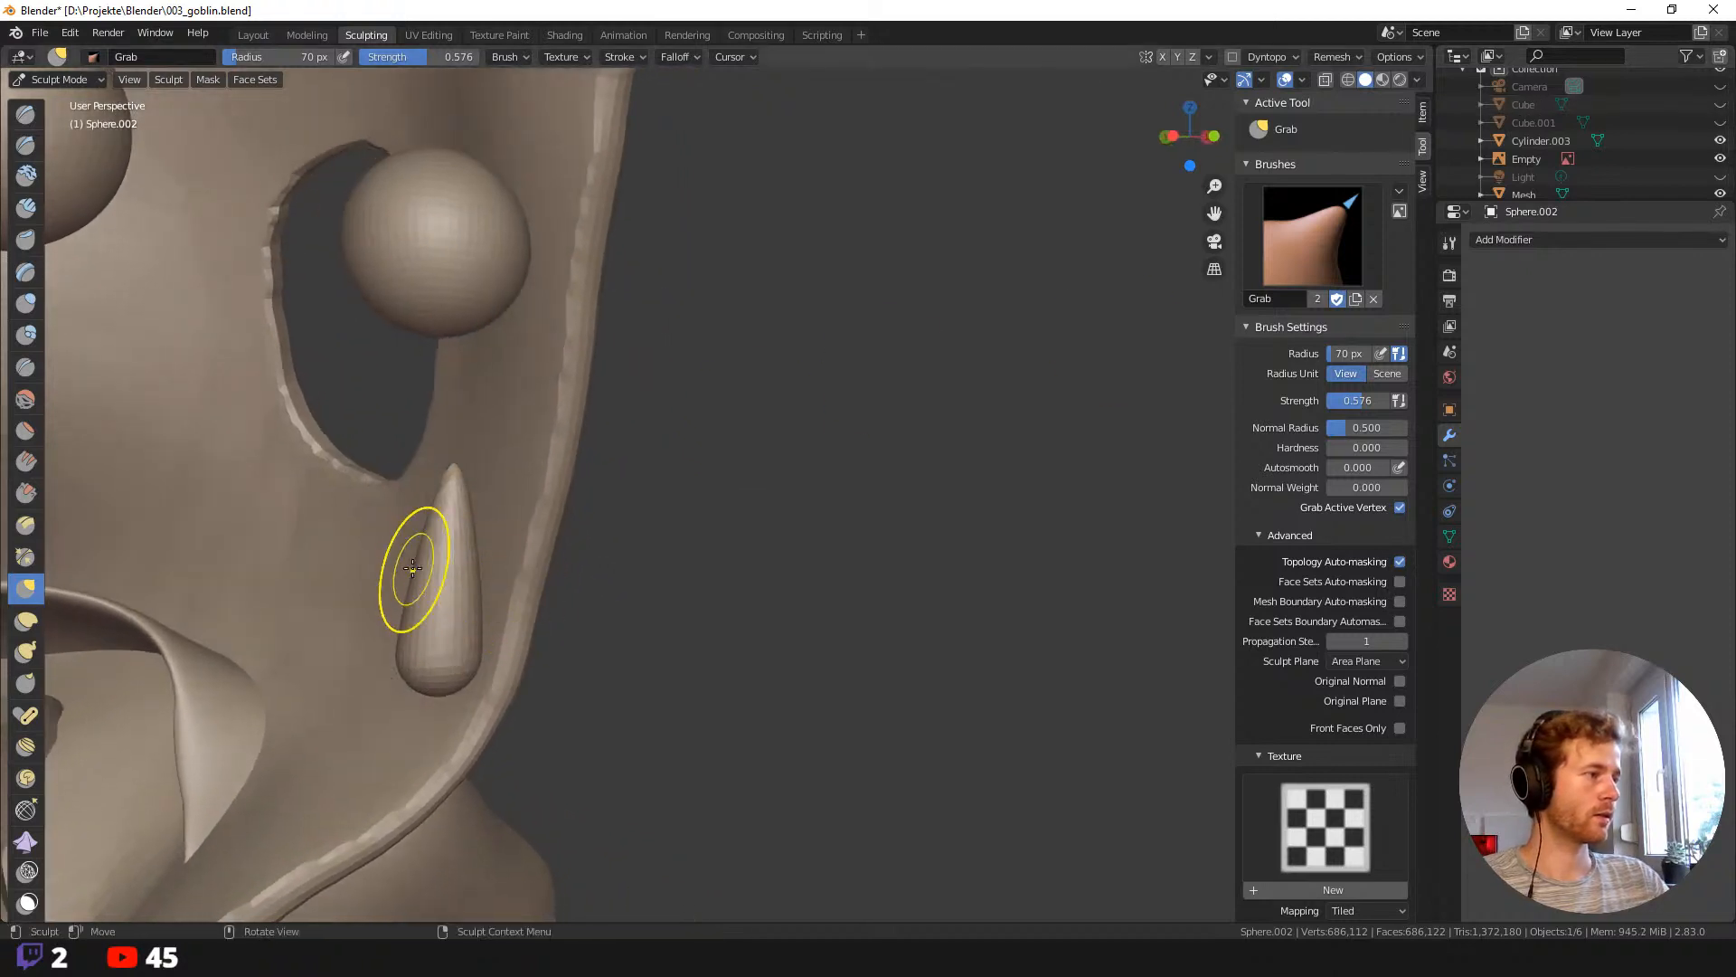
pyautogui.press('f')
pyautogui.click(458, 590)
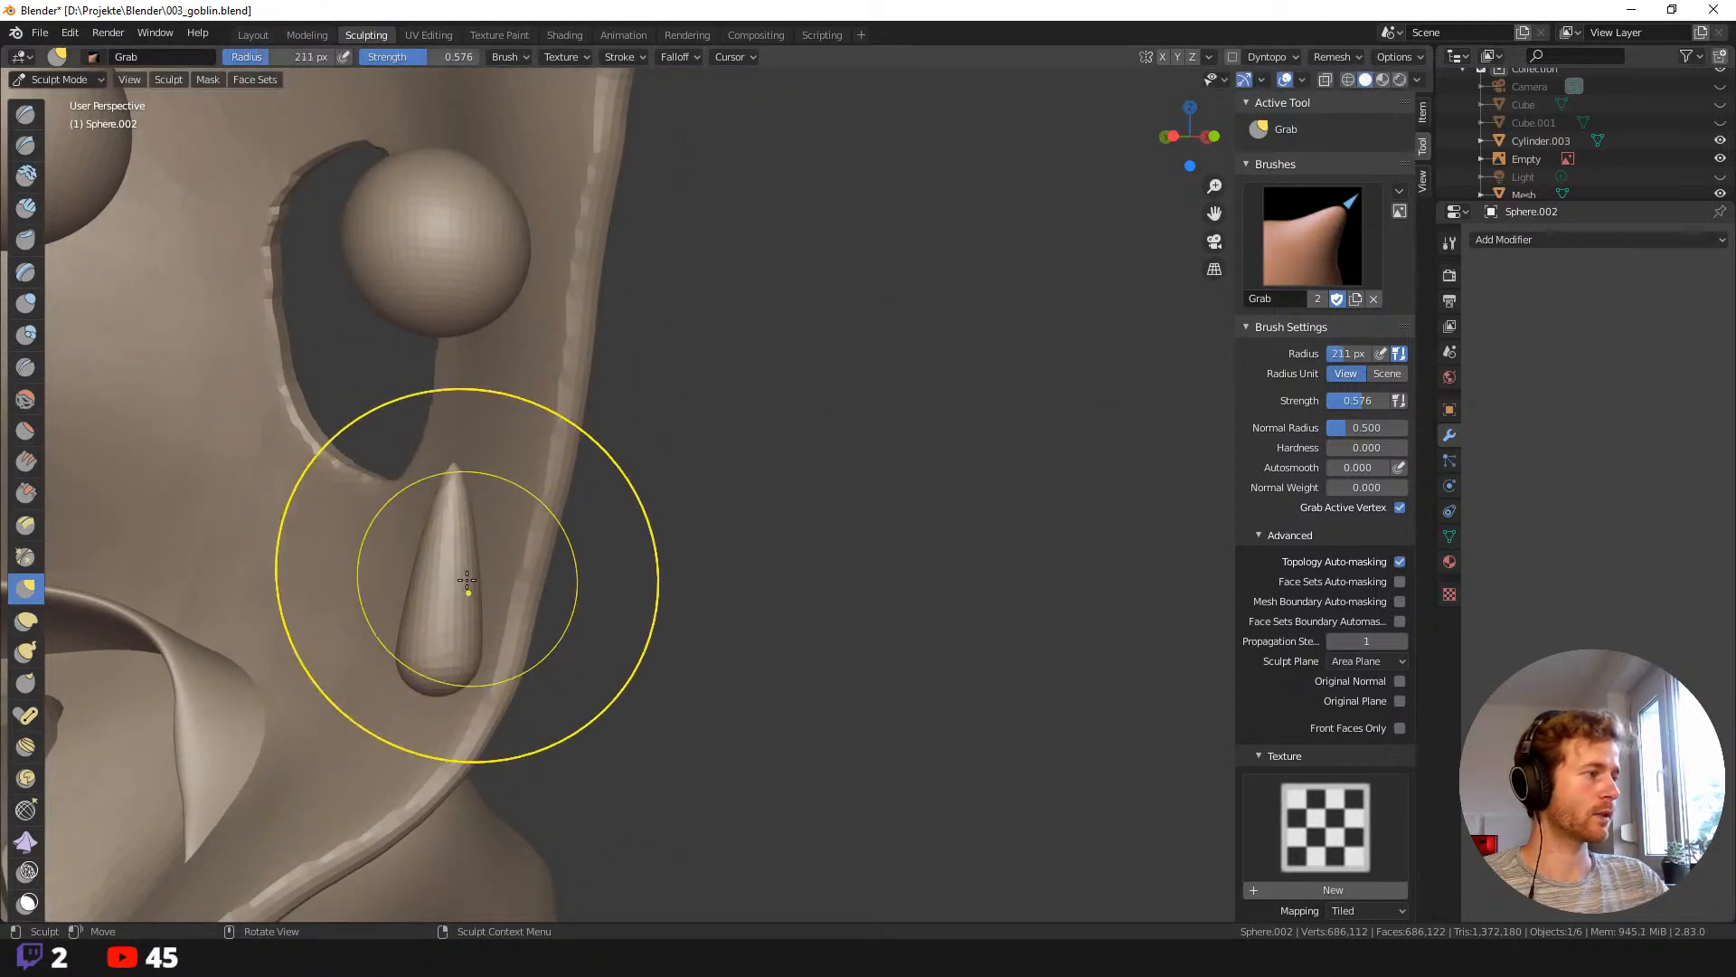
pyautogui.moveTo(457, 589)
pyautogui.mouseDown()
pyautogui.moveTo(438, 561)
pyautogui.moveTo(488, 436)
pyautogui.mouseUp()
pyautogui.moveTo(458, 523); pyautogui.dragTo(476, 445)
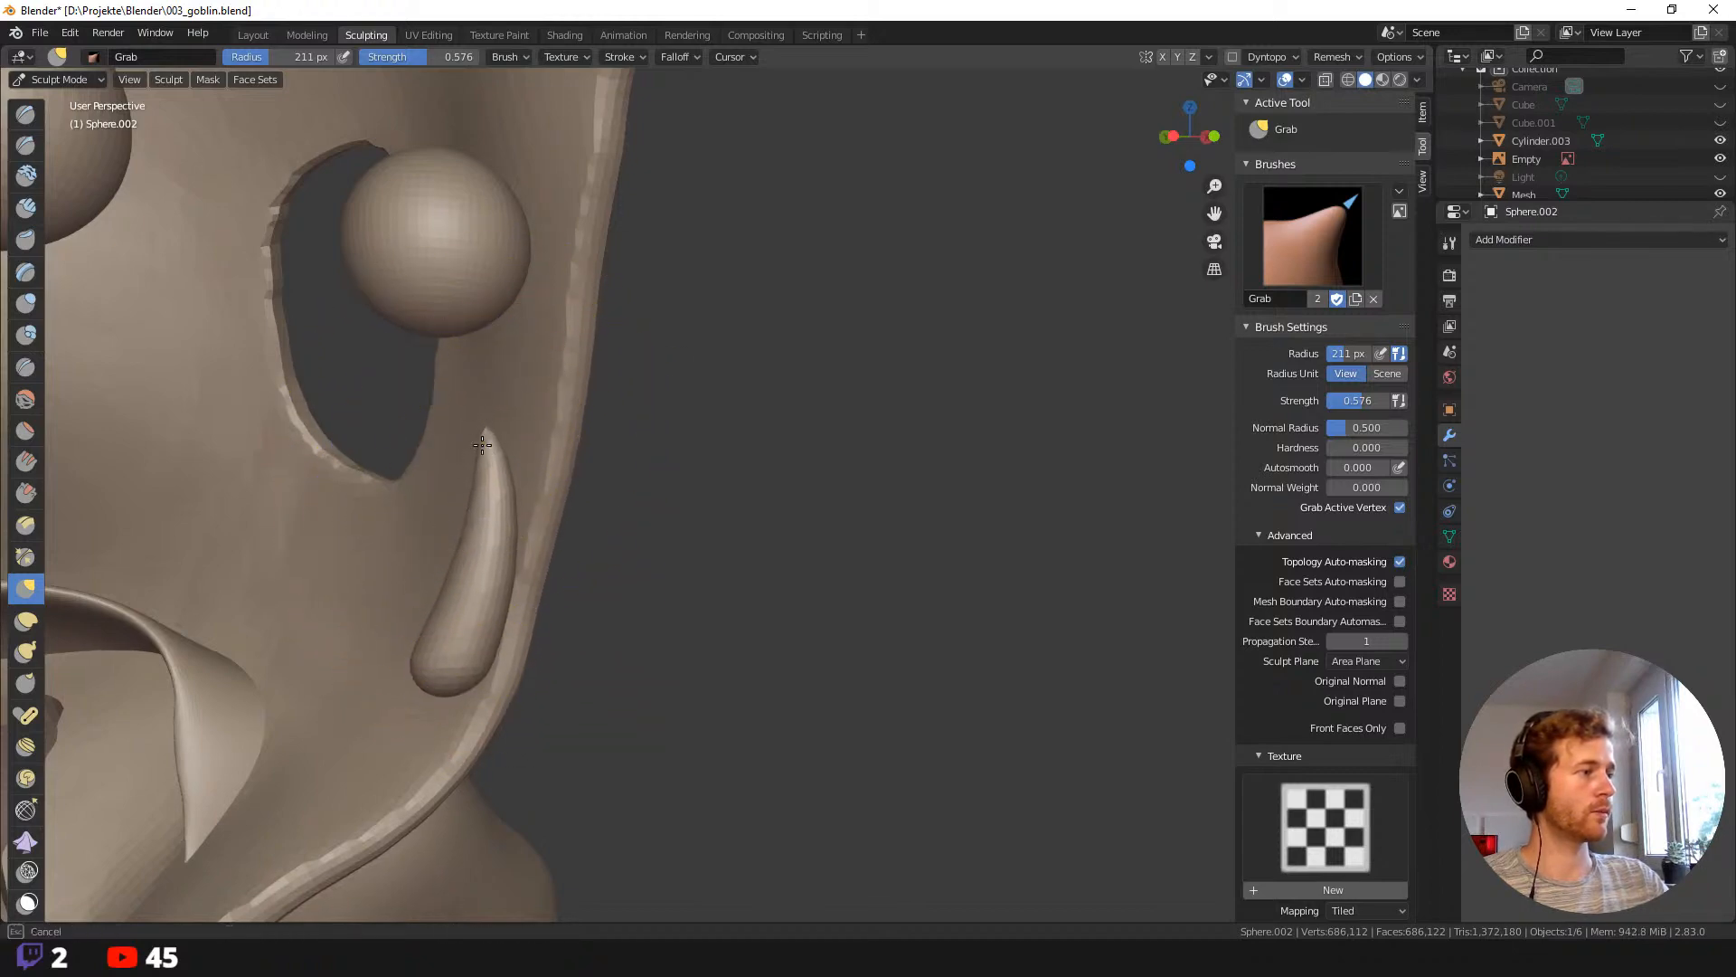
# Widen the base of the tusk with the Grab brush at a 115 px radius.
pyautogui.moveTo(567, 504)
pyautogui.mouseDown(button='middle')
pyautogui.moveTo(414, 644)
pyautogui.moveTo(504, 639)
pyautogui.mouseUp(button='middle')
pyautogui.press('f')
pyautogui.click(521, 666)
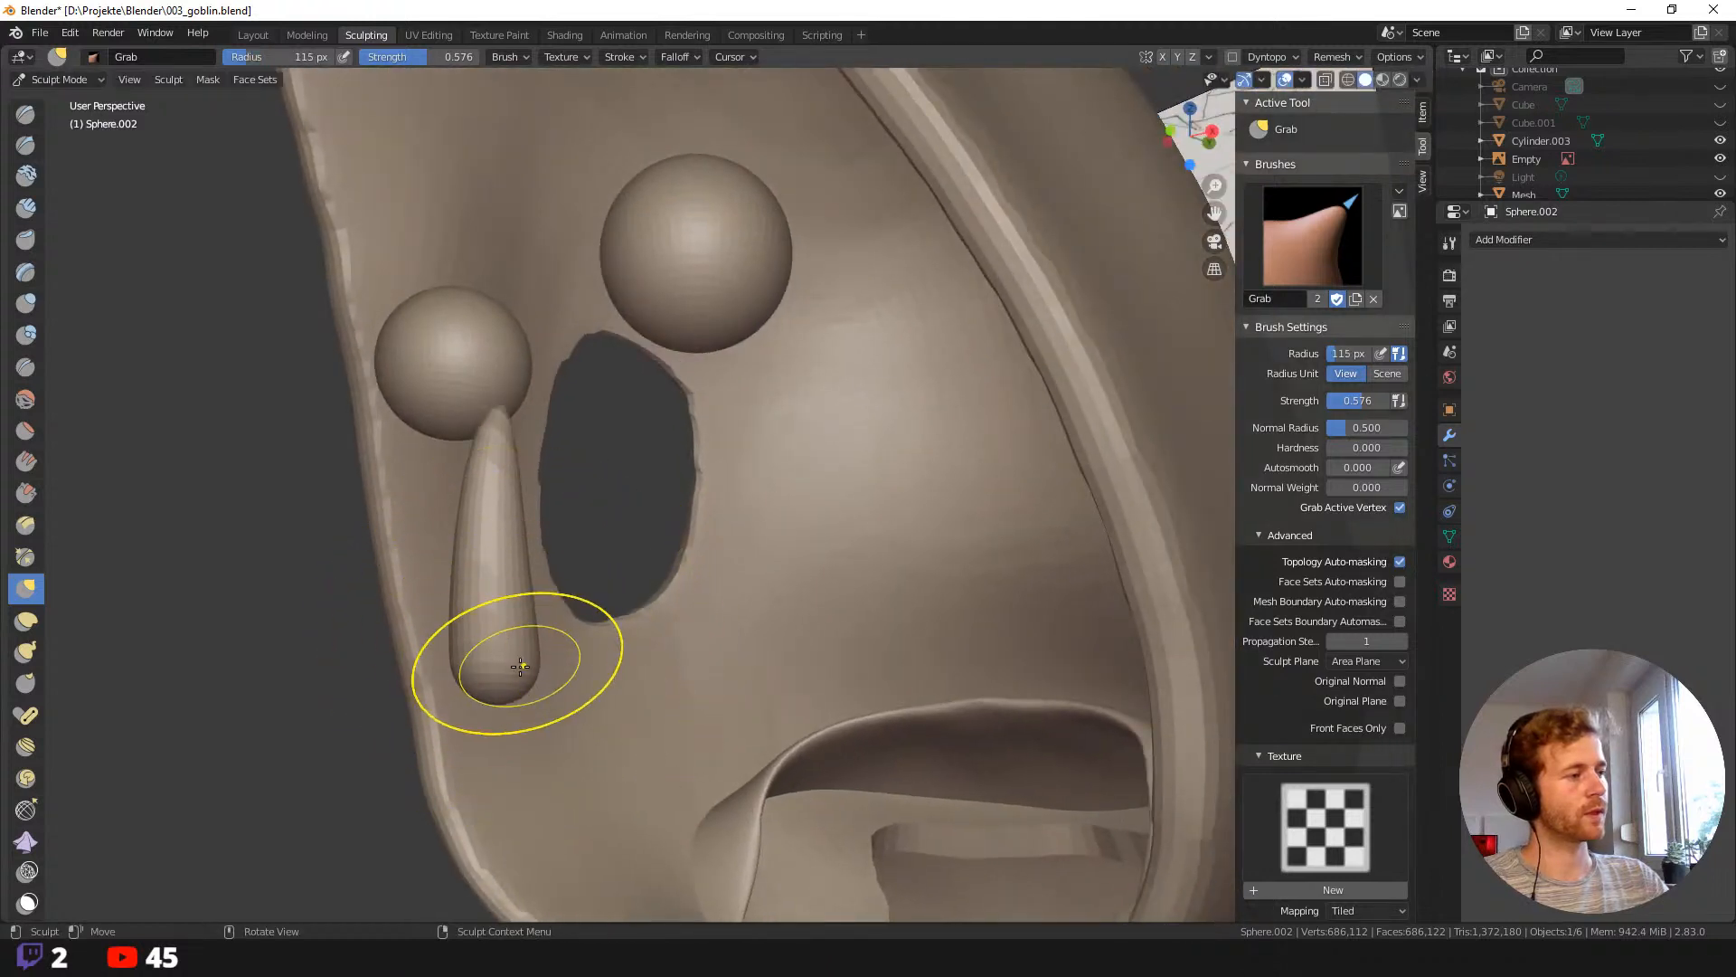
pyautogui.moveTo(521, 667); pyautogui.dragTo(539, 668)
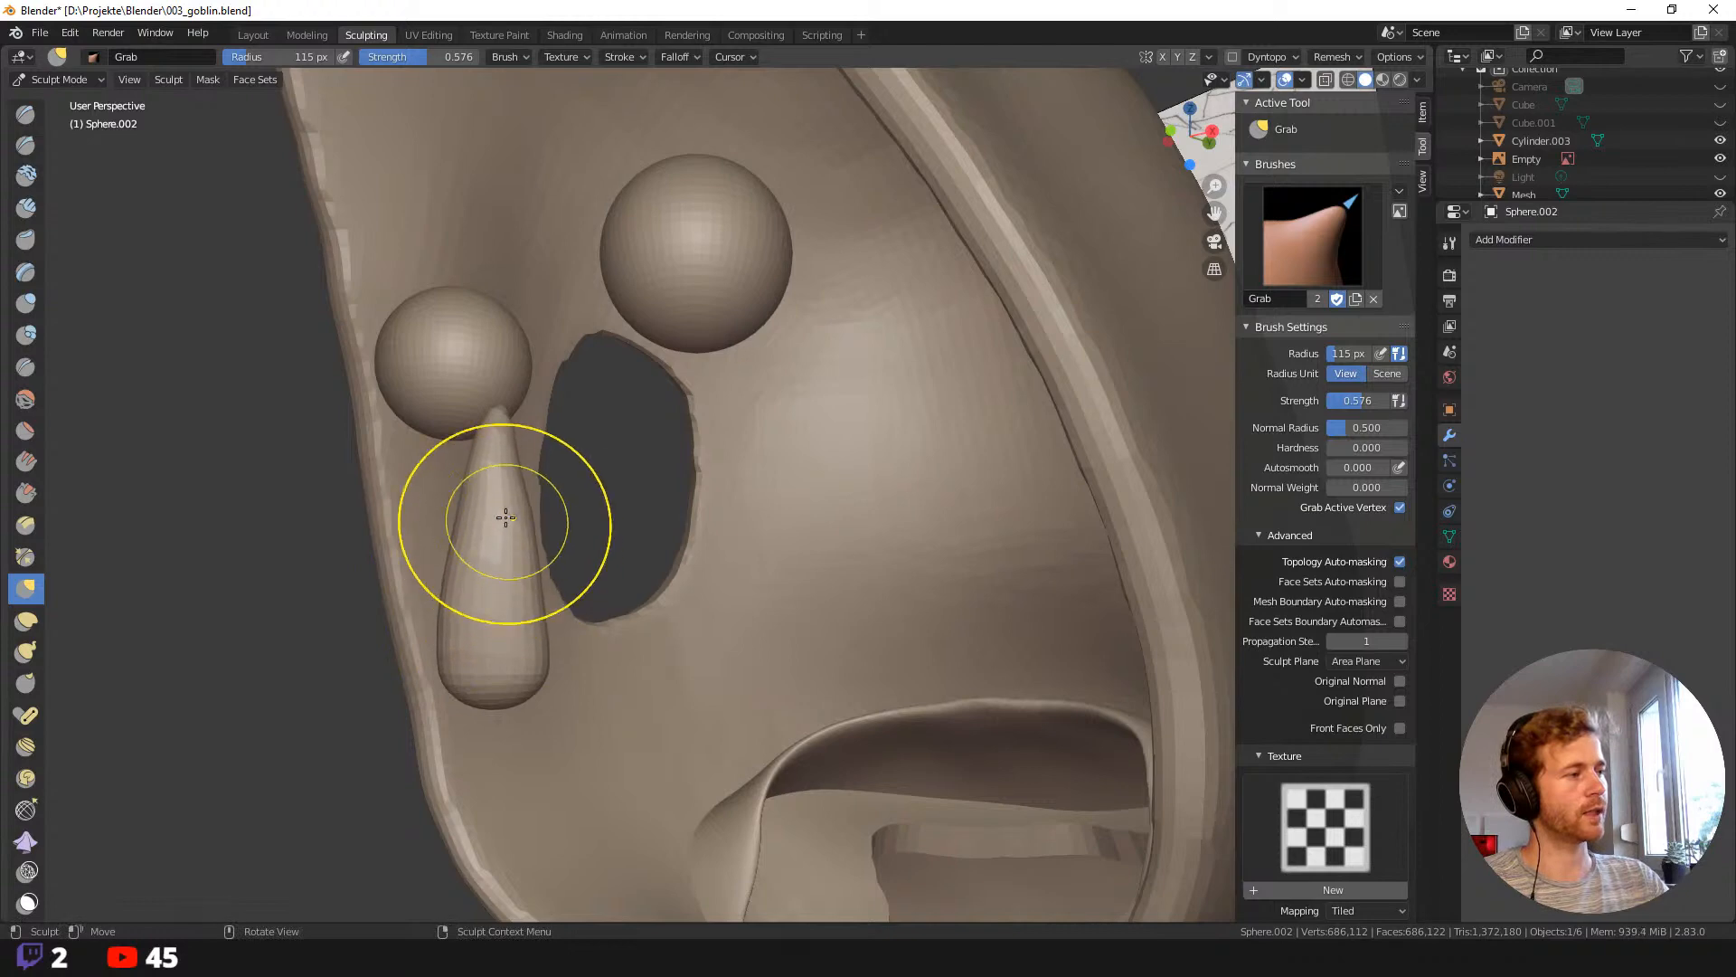
# Pull the tusk's base backward and refine its side profile with the Grab brush, using radii of 74 and 113 px.
pyautogui.moveTo(525, 516); pyautogui.dragTo(723, 668, button='middle')
pyautogui.press('f')
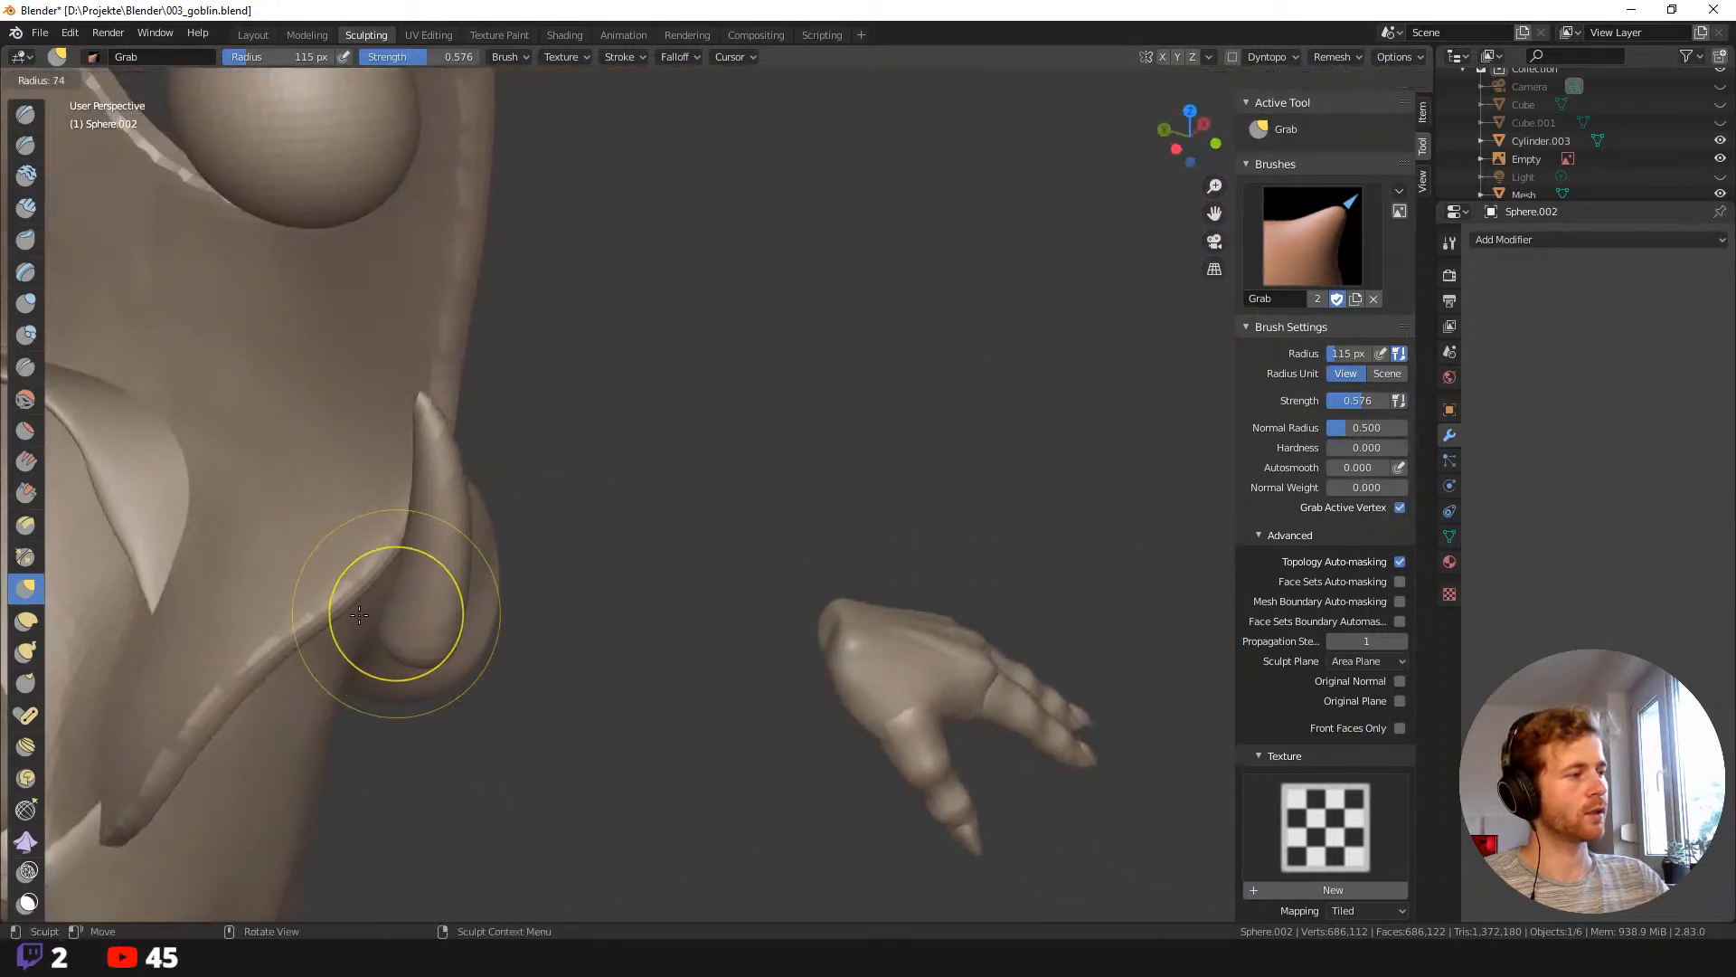
pyautogui.click(387, 621)
pyautogui.moveTo(387, 621); pyautogui.dragTo(387, 624)
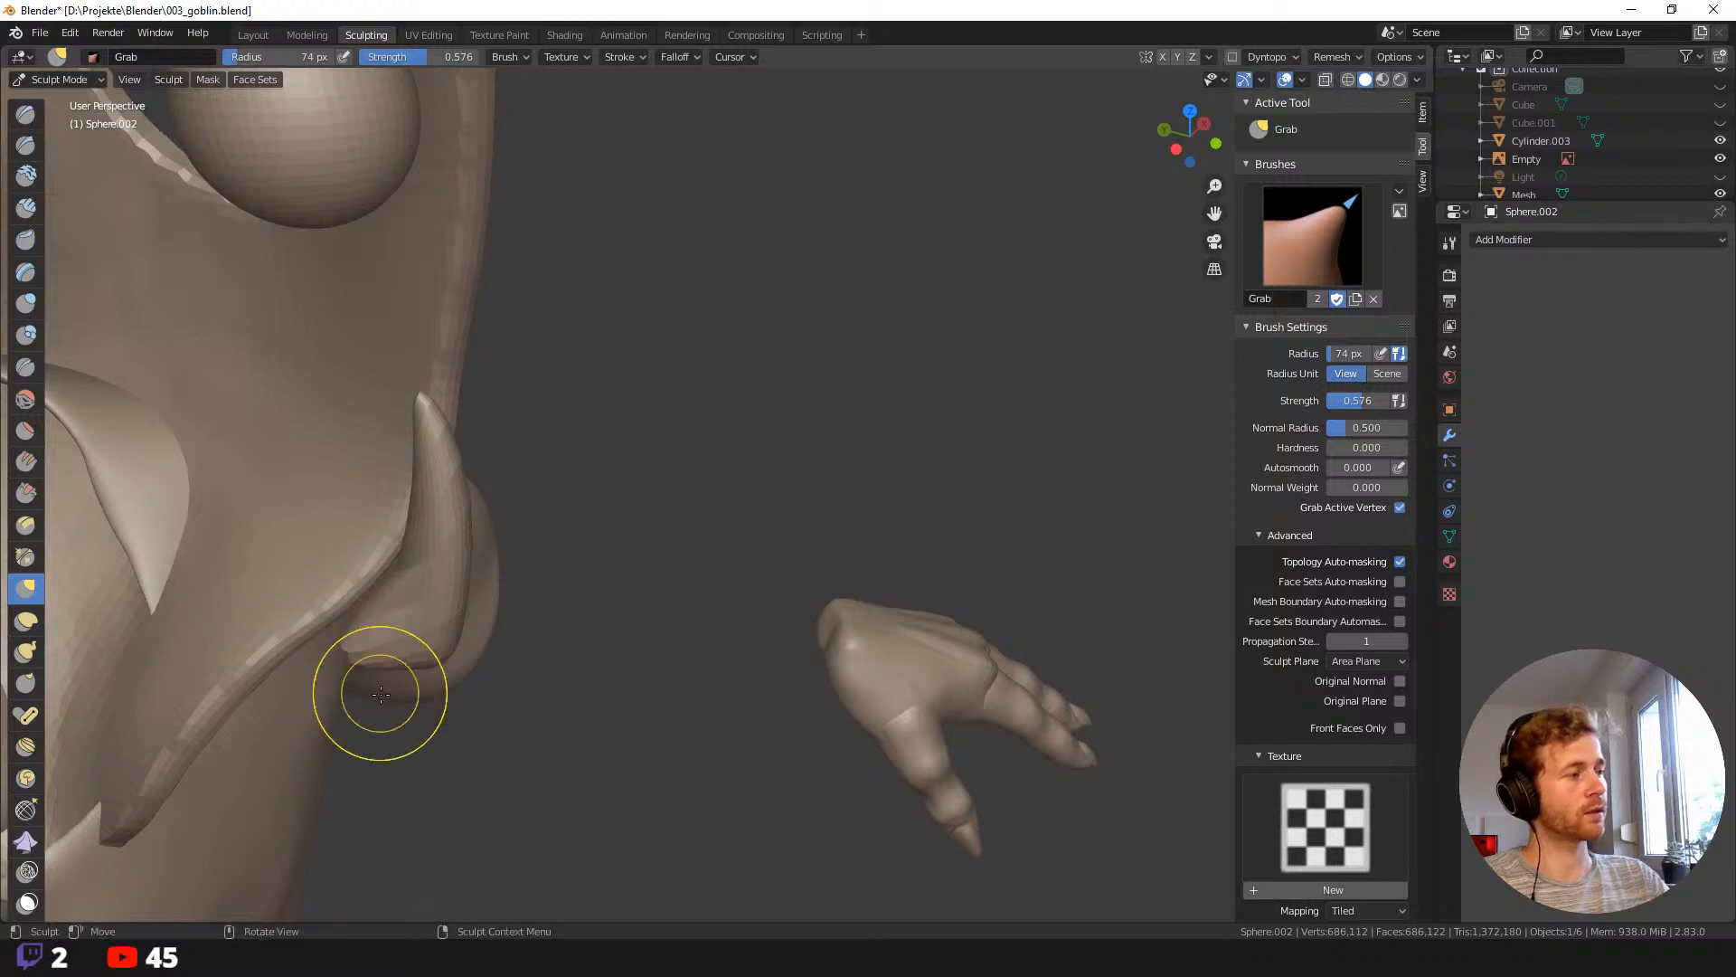
pyautogui.moveTo(381, 693); pyautogui.dragTo(464, 632, button='middle')
pyautogui.press('f')
pyautogui.click(395, 662)
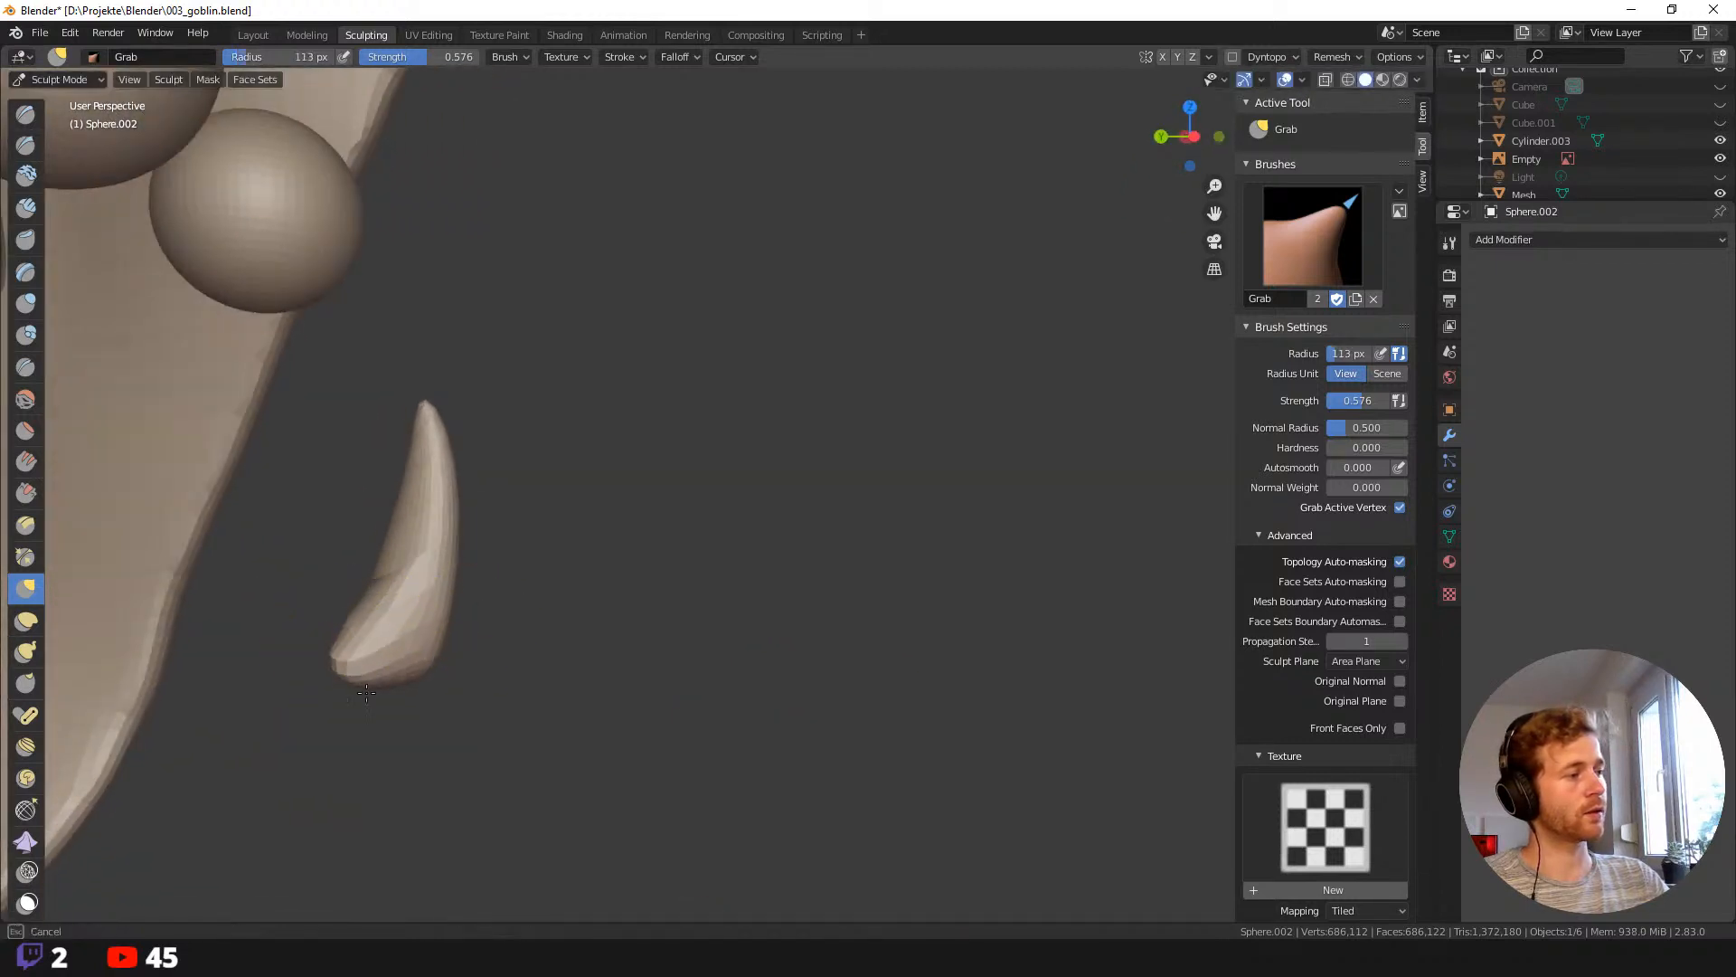
# Adjust the tusk's base from below with a 161 px Grab radius and unhide the goblin's body mesh.
pyautogui.moveTo(359, 719); pyautogui.dragTo(438, 725, button='middle')
pyautogui.press('f')
pyautogui.click(490, 667)
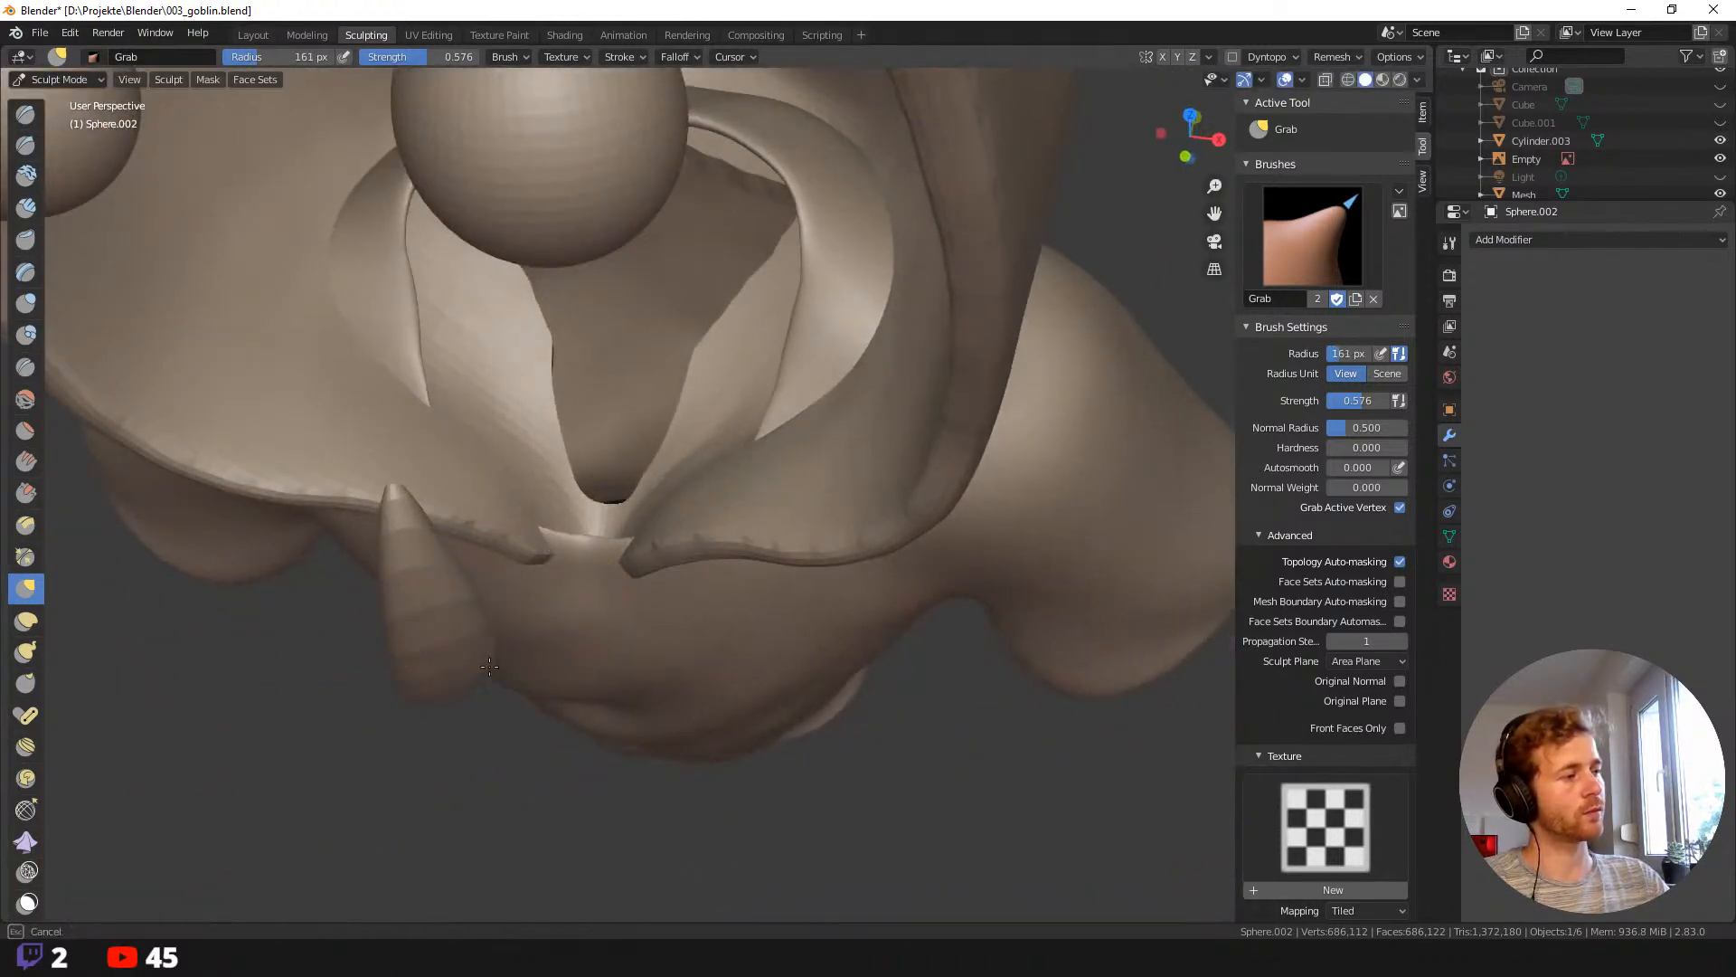
pyautogui.moveTo(463, 624); pyautogui.dragTo(698, 710, button='middle')
pyautogui.scroll(-5, 620, 620)
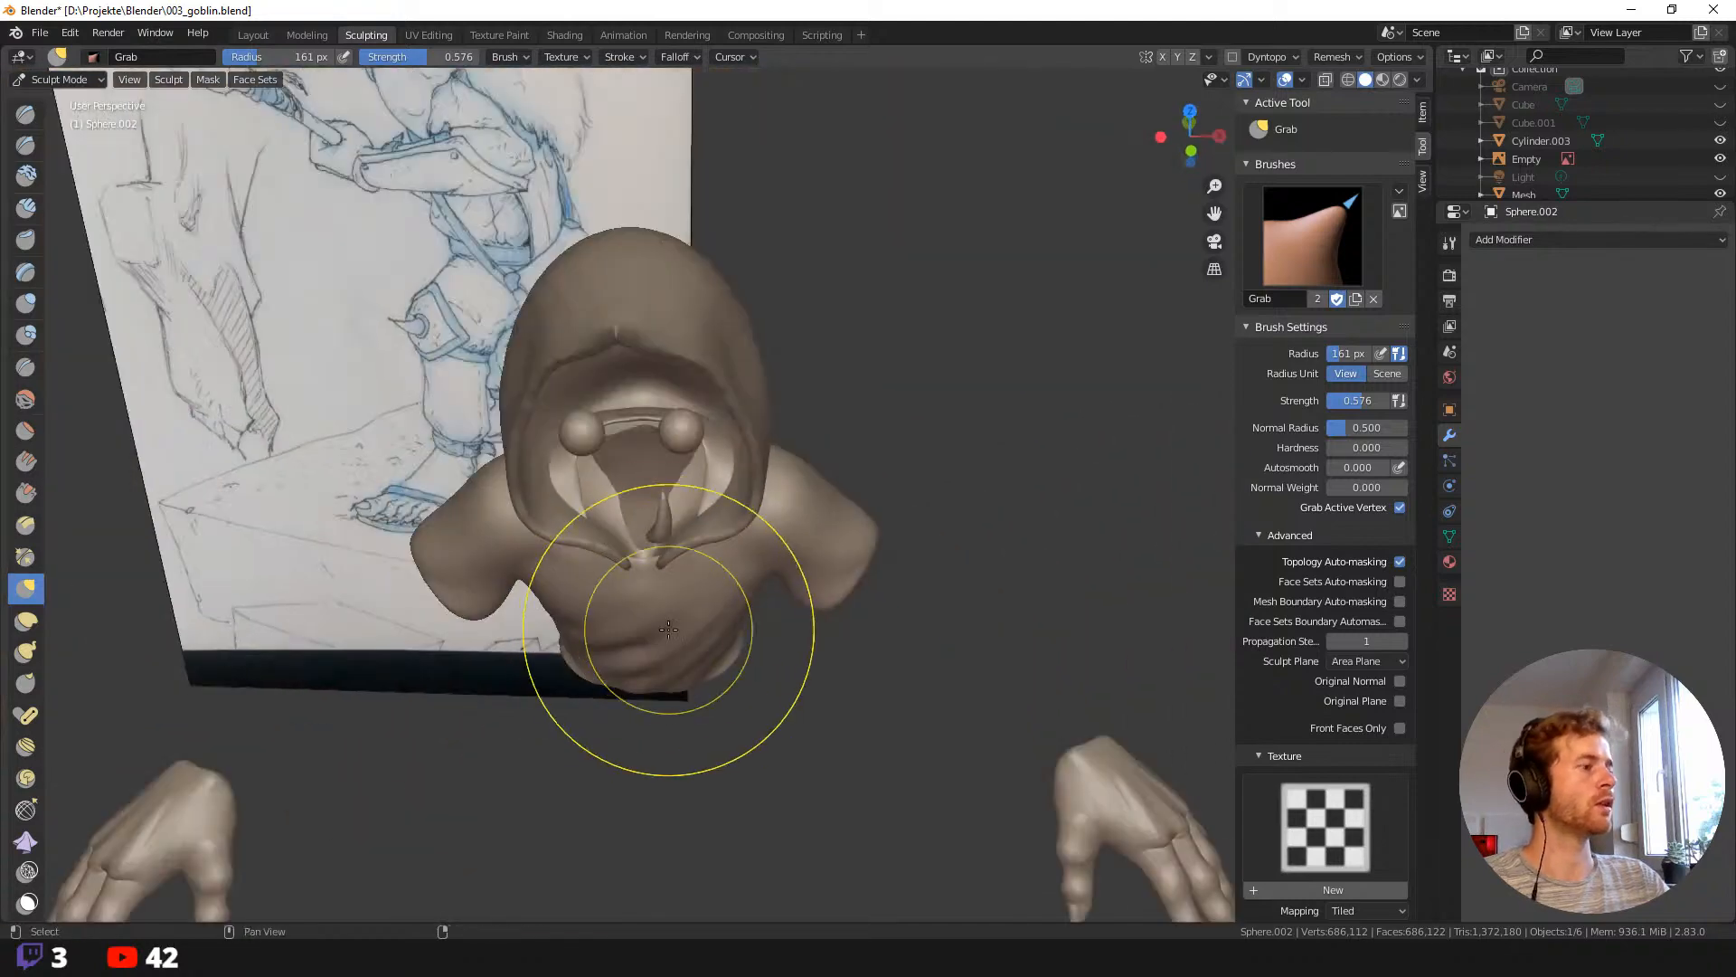
pyautogui.moveTo(620, 620); pyautogui.dragTo(795, 524, button='middle')
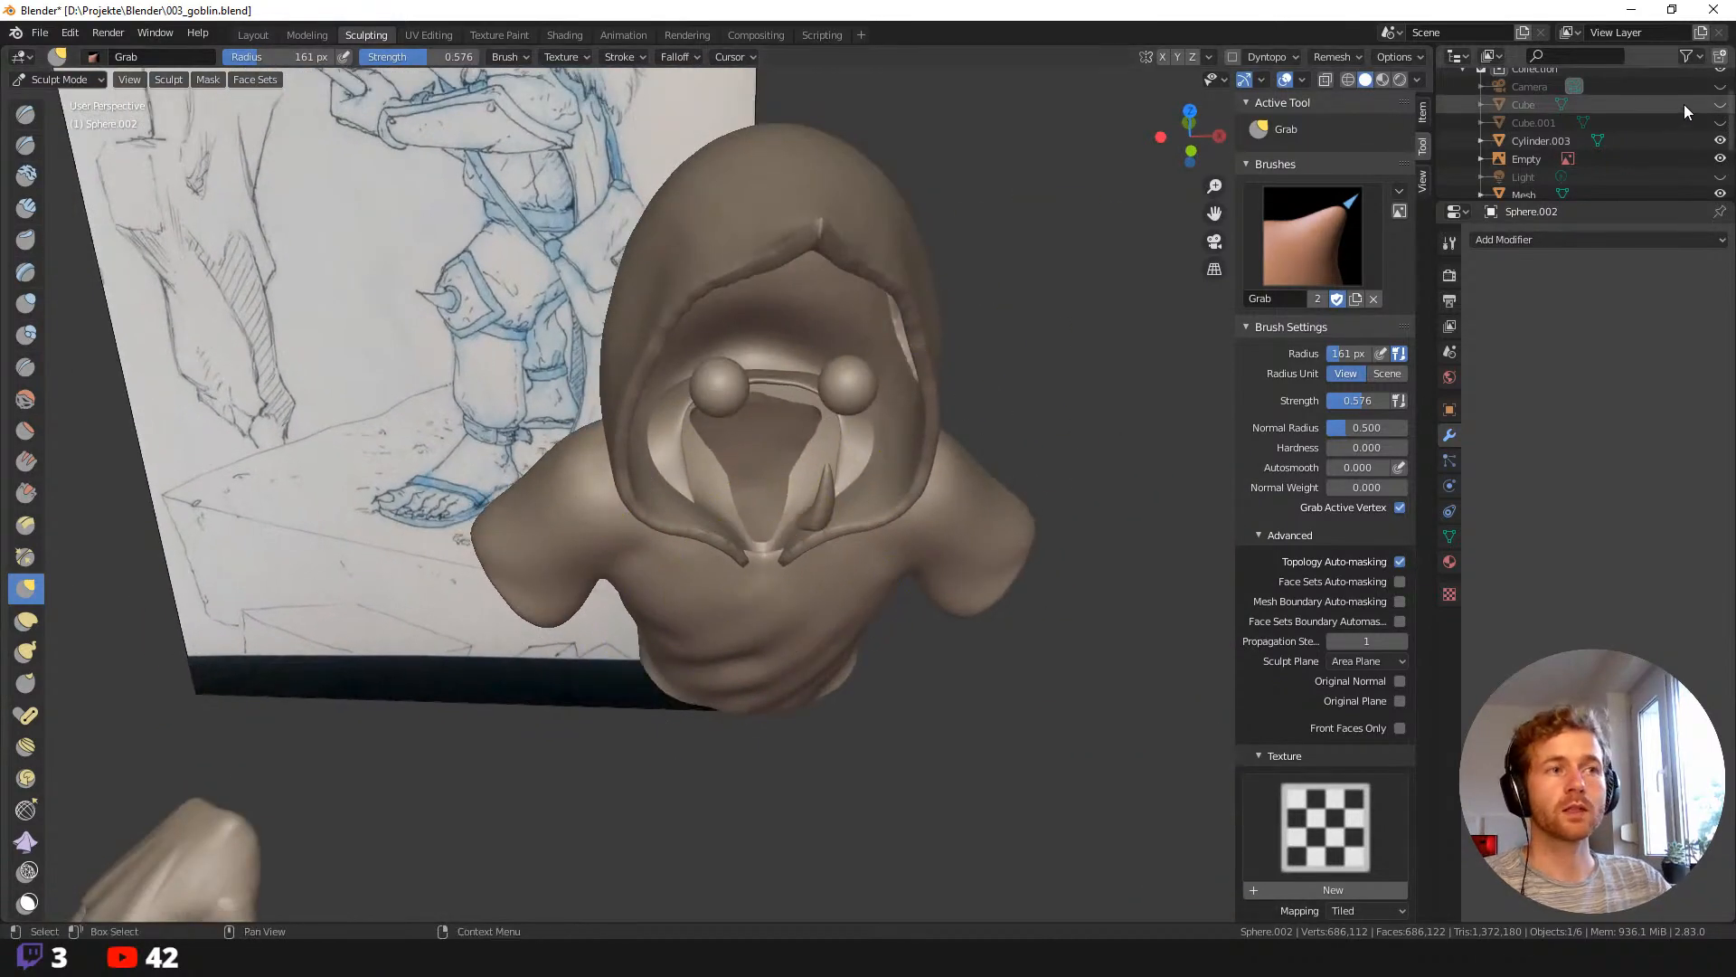
pyautogui.click(1720, 104)
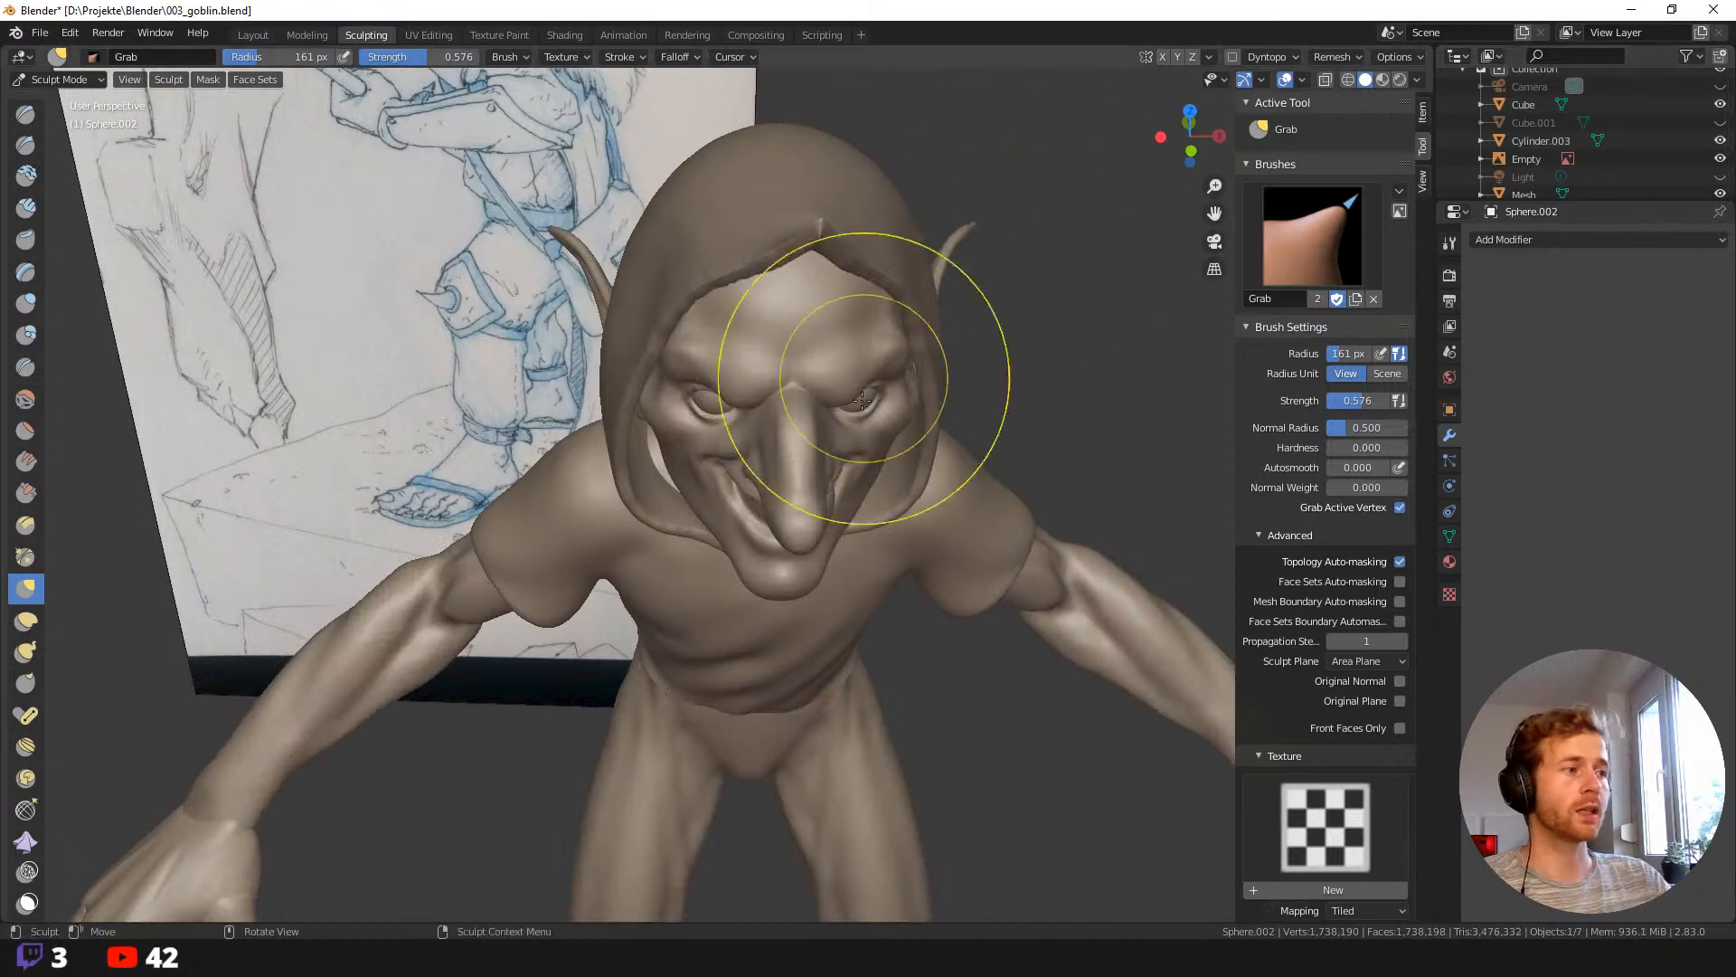
# Switch to the Layout workspace, then rotate and move the tusk toward the corner of the goblin's mouth.
pyautogui.moveTo(829, 357)
pyautogui.mouseDown(button='middle')
pyautogui.moveTo(889, 411)
pyautogui.moveTo(884, 464)
pyautogui.moveTo(904, 423)
pyautogui.moveTo(849, 439)
pyautogui.moveTo(778, 376)
pyautogui.moveTo(866, 441)
pyautogui.moveTo(882, 484)
pyautogui.mouseUp(button='middle')
pyautogui.click(263, 37)
pyautogui.press('r')
pyautogui.click(907, 617)
pyautogui.press('g')
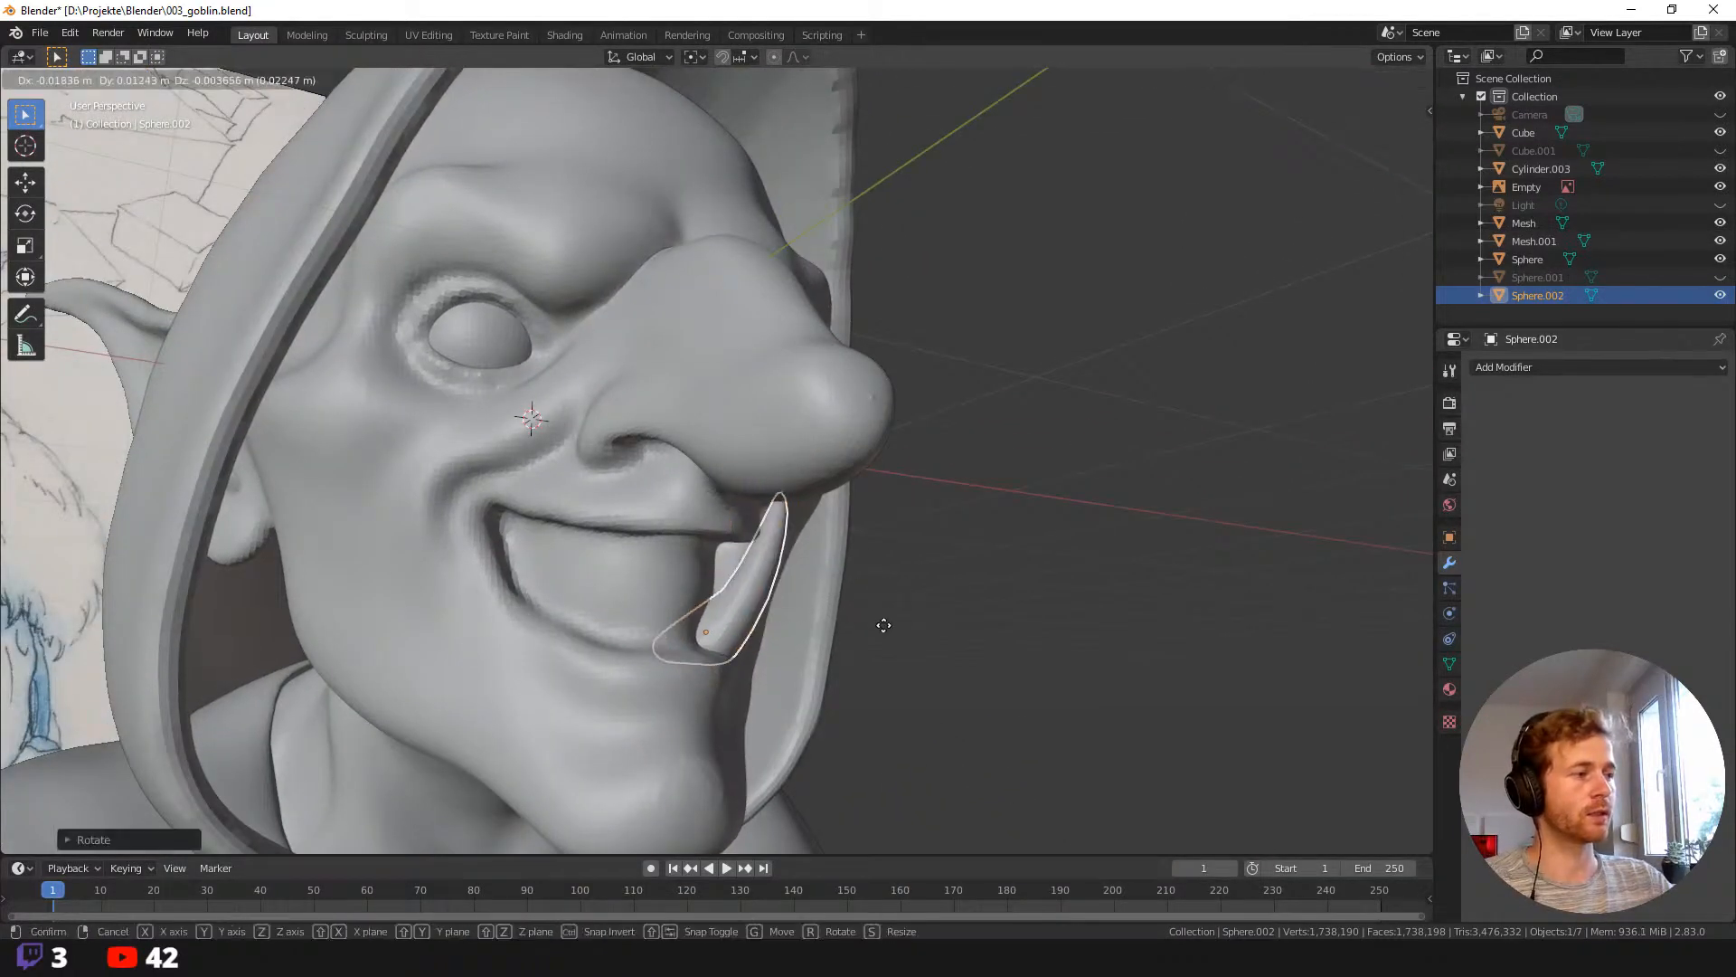
pyautogui.click(868, 643)
# Adjust the tusk's tilt from several angles, including a rotation around the global Z axis.
pyautogui.moveTo(868, 643); pyautogui.dragTo(756, 661, button='middle')
pyautogui.press('r')
pyautogui.click(826, 639)
pyautogui.press('r')
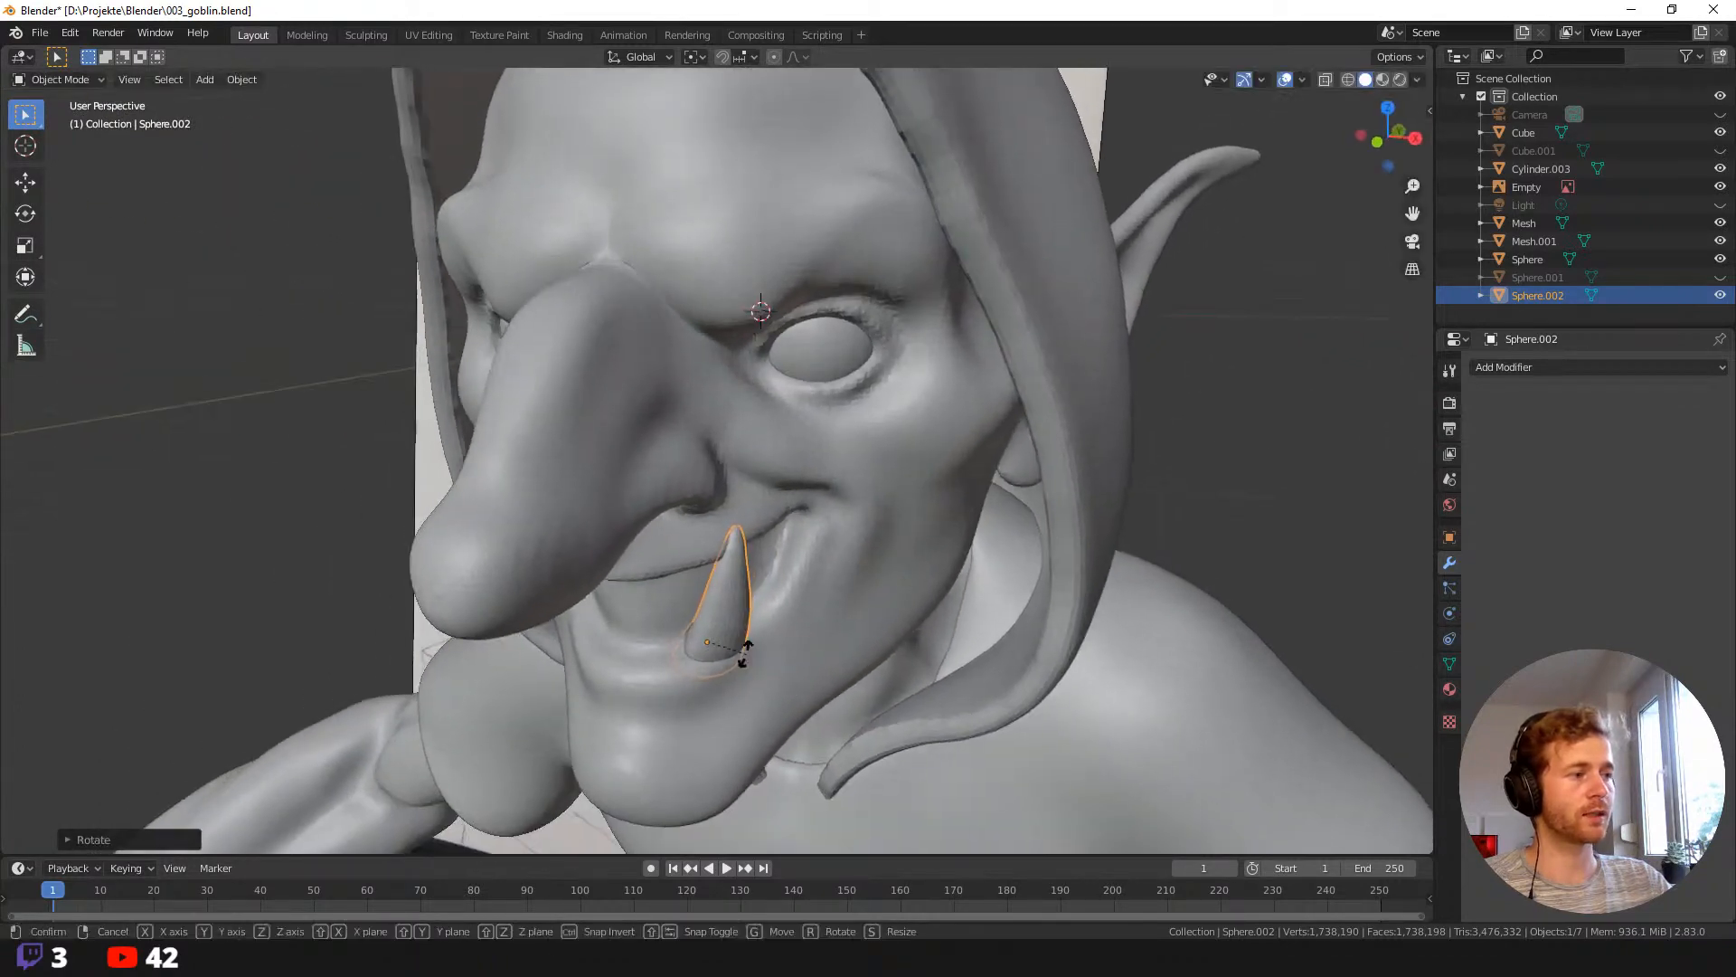
pyautogui.press('z')
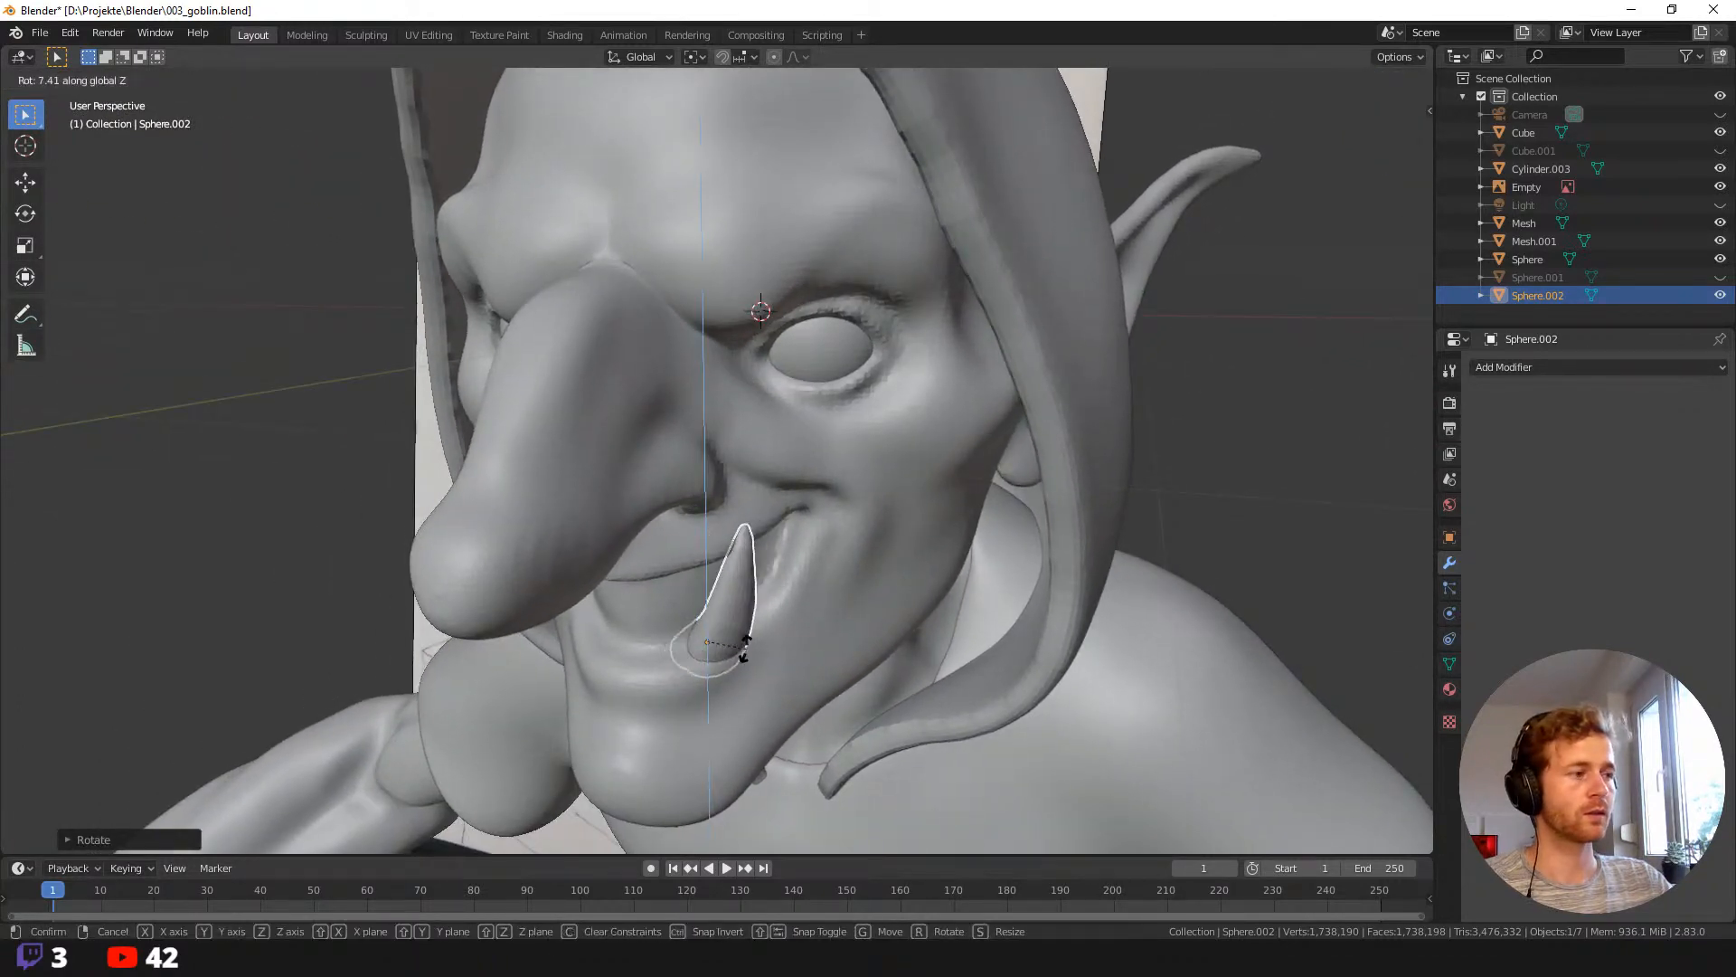
pyautogui.click(750, 648)
pyautogui.moveTo(751, 647)
pyautogui.mouseDown(button='middle')
pyautogui.moveTo(736, 608)
pyautogui.moveTo(816, 682)
pyautogui.moveTo(893, 637)
pyautogui.moveTo(790, 629)
pyautogui.moveTo(871, 642)
pyautogui.moveTo(680, 580)
pyautogui.moveTo(729, 677)
pyautogui.moveTo(909, 588)
pyautogui.moveTo(700, 626)
pyautogui.moveTo(703, 669)
pyautogui.moveTo(790, 599)
pyautogui.moveTo(751, 633)
pyautogui.mouseUp(button='middle')
pyautogui.press('r')
pyautogui.click(740, 608)
# Rotate the tusk again and move its base toward the goblin's lower lip.
pyautogui.press('r')
pyautogui.click(904, 627)
pyautogui.press('g')
pyautogui.click(813, 631)
pyautogui.press('g')
pyautogui.click(780, 640)
# Resize the tusk, then refine its rotation and position so it rises from inside the lower lip.
pyautogui.press('s')
pyautogui.click(846, 601)
pyautogui.press('r')
pyautogui.click(832, 588)
pyautogui.press('g')
pyautogui.click(701, 660)
pyautogui.moveTo(840, 553); pyautogui.dragTo(856, 439, button='middle')
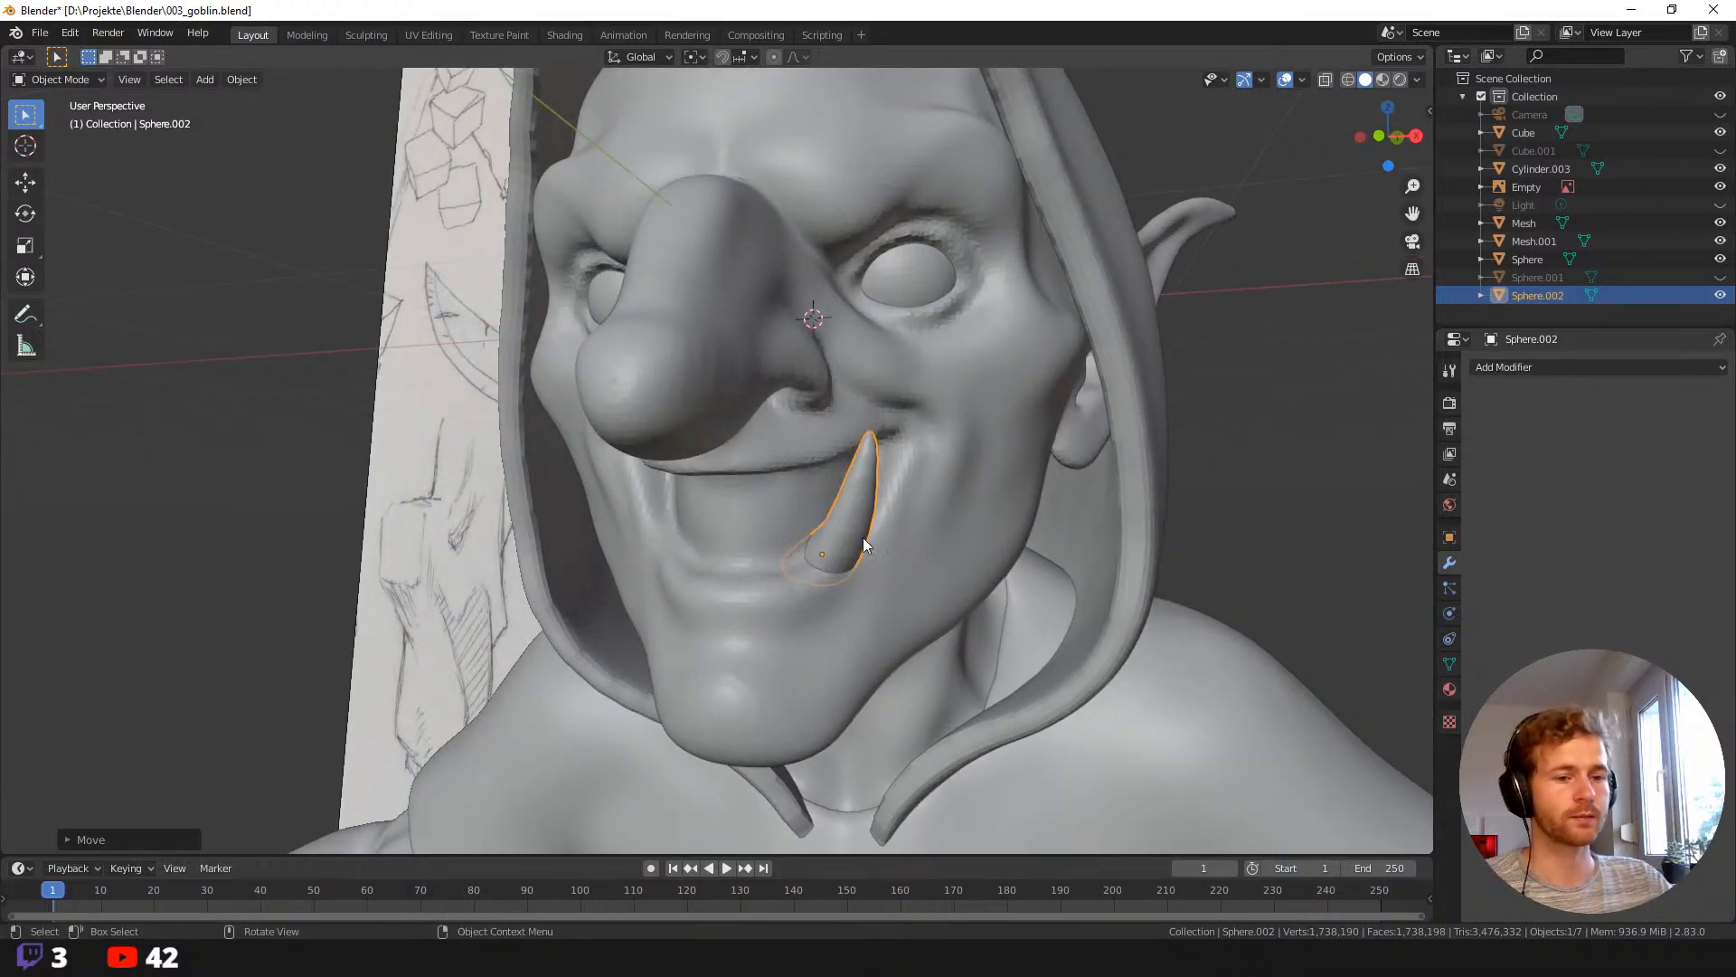
pyautogui.moveTo(862, 538); pyautogui.dragTo(776, 567, button='middle')
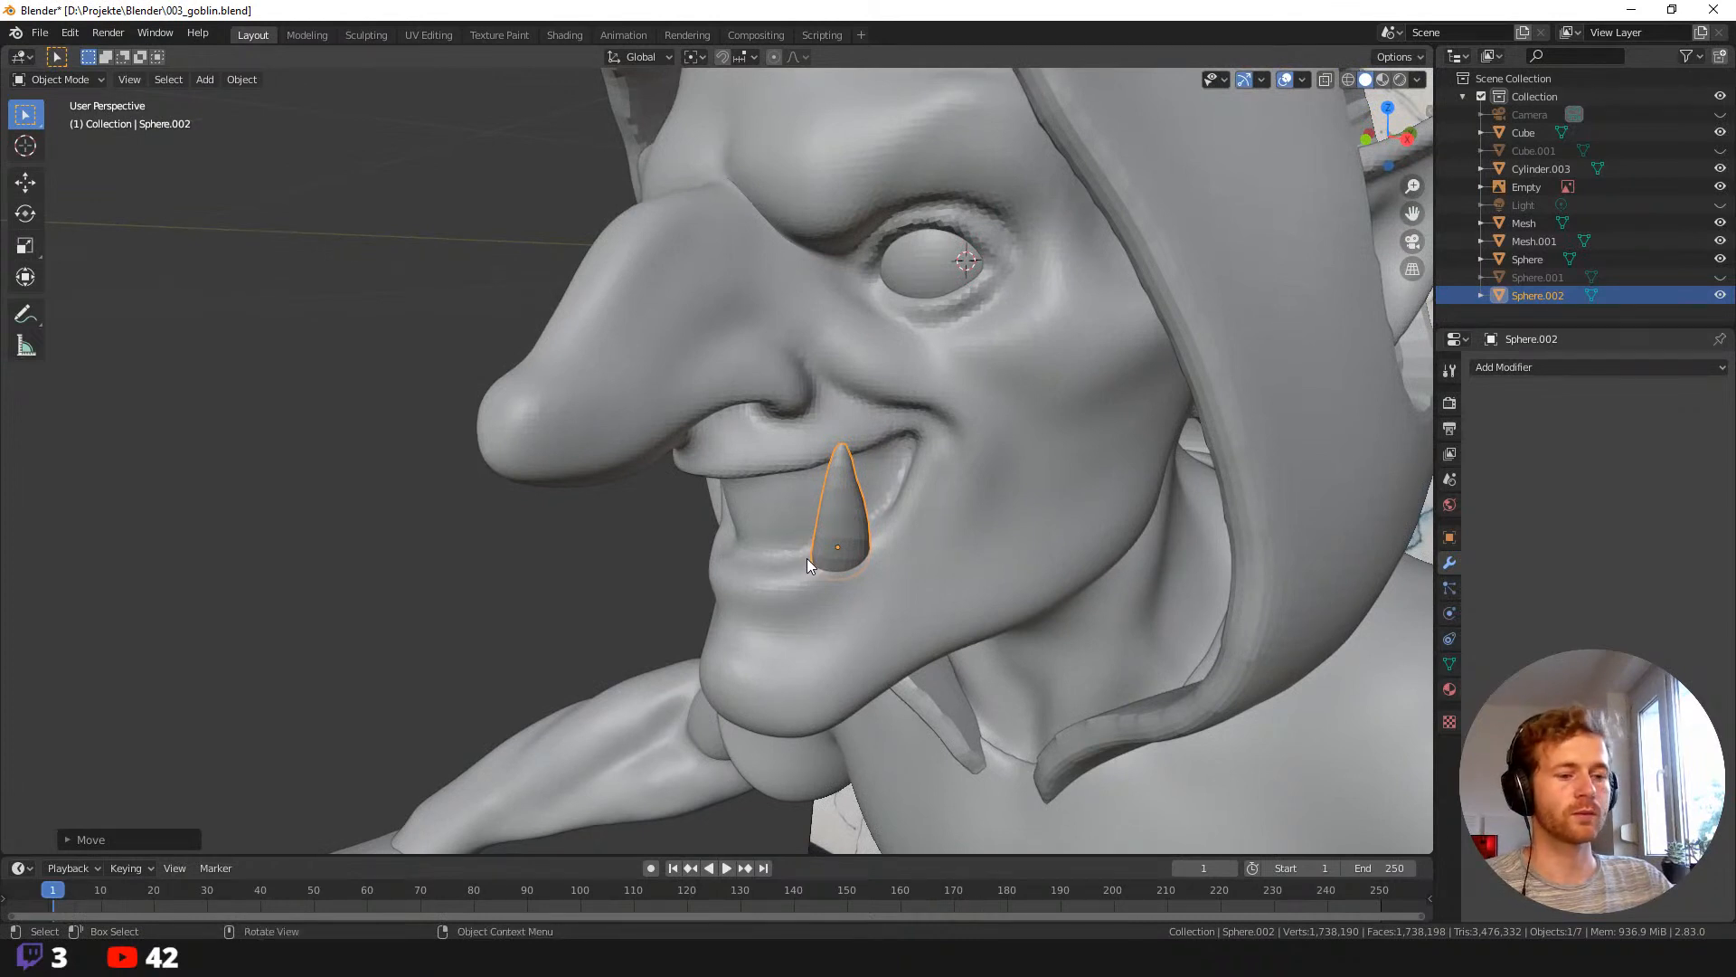
# Duplicate the tusk within its mesh, scale the copy down and place it beside the tusk toward the mouth's center.
pyautogui.press('Tab')
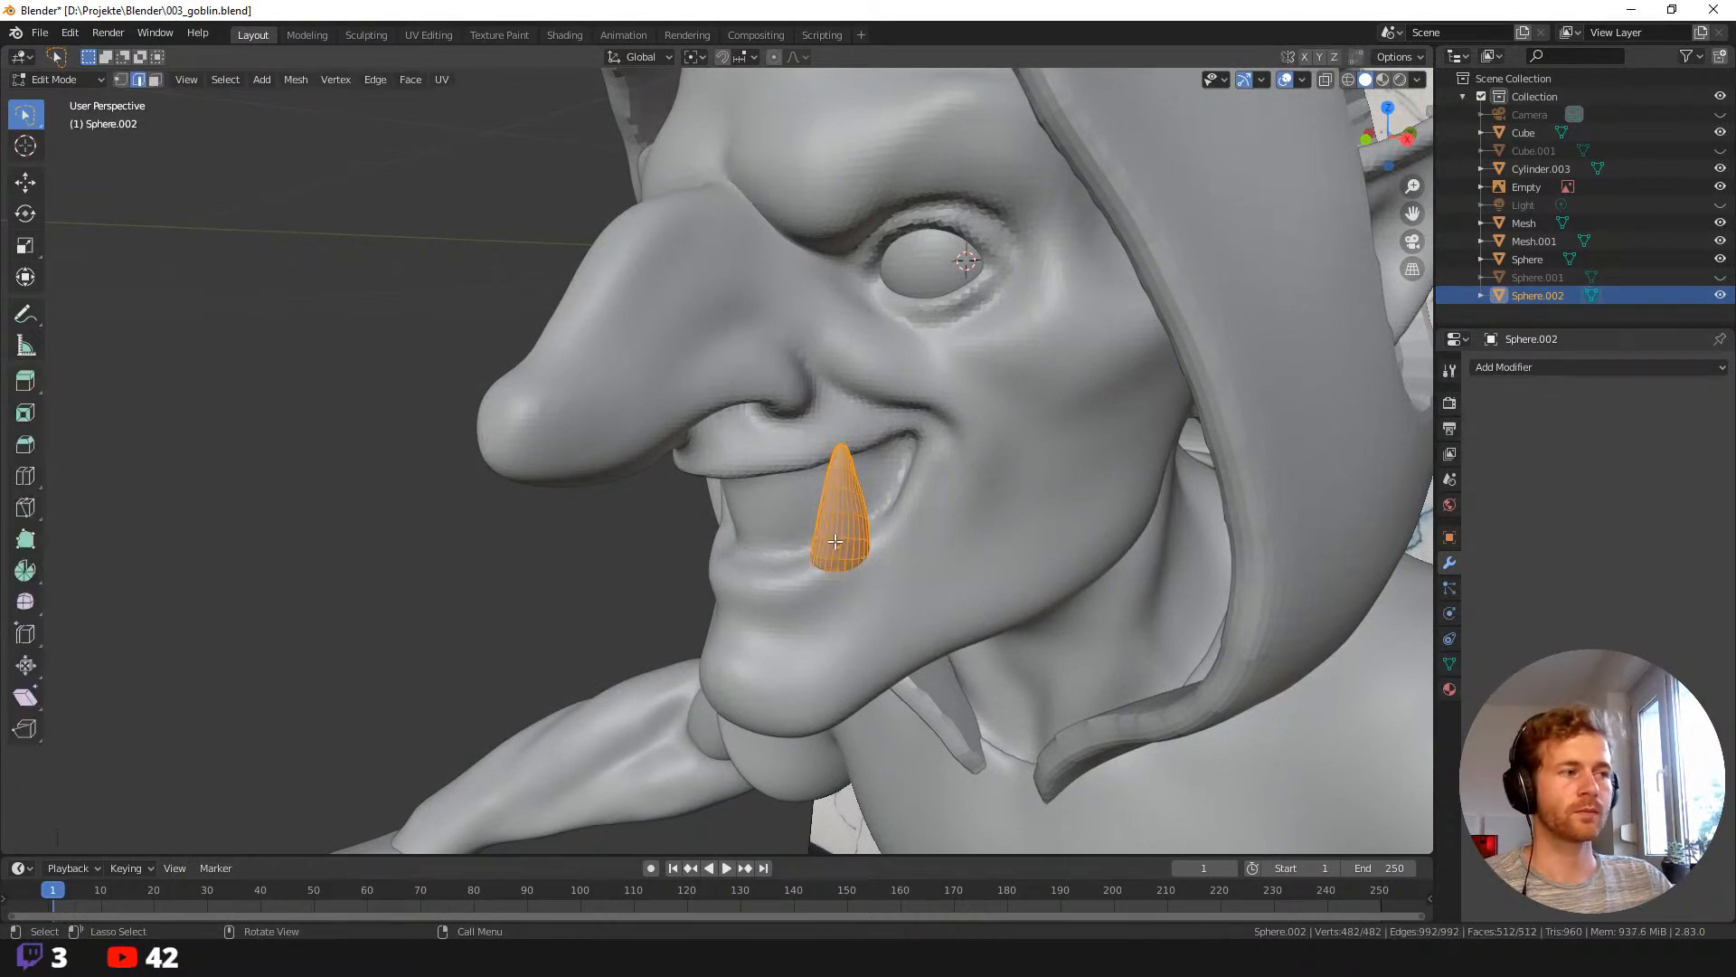
pyautogui.hotkey('shift', 'd')
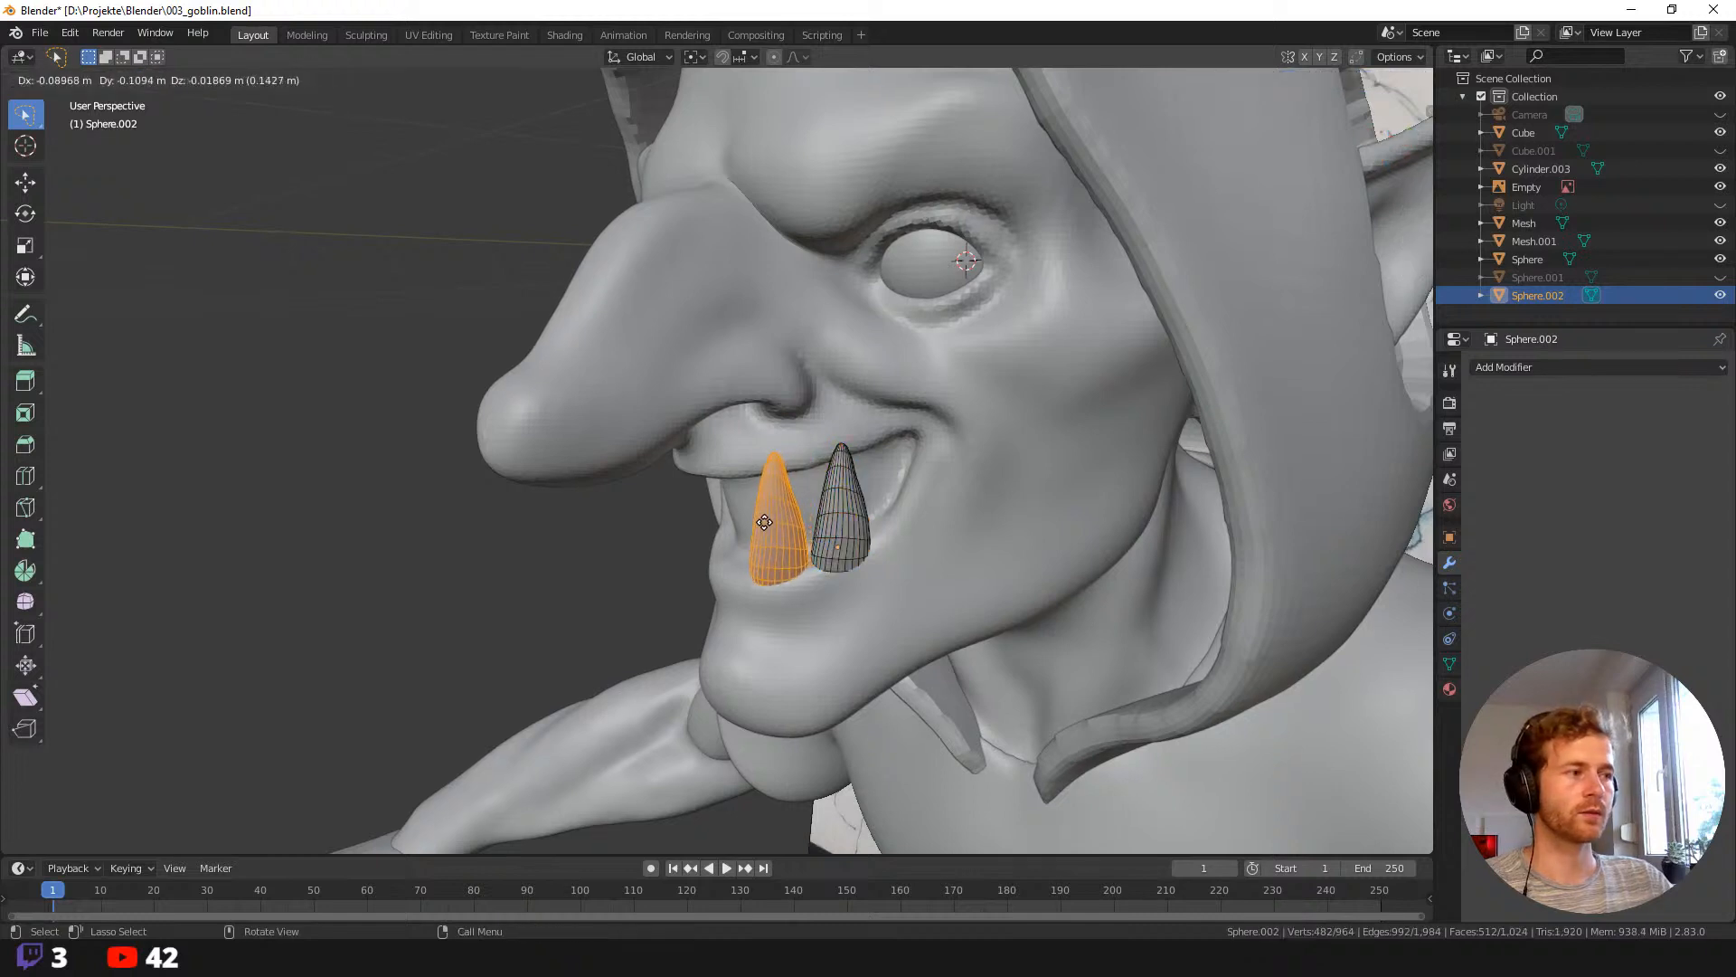
pyautogui.click(763, 523)
pyautogui.moveTo(762, 523); pyautogui.dragTo(787, 568, button='middle')
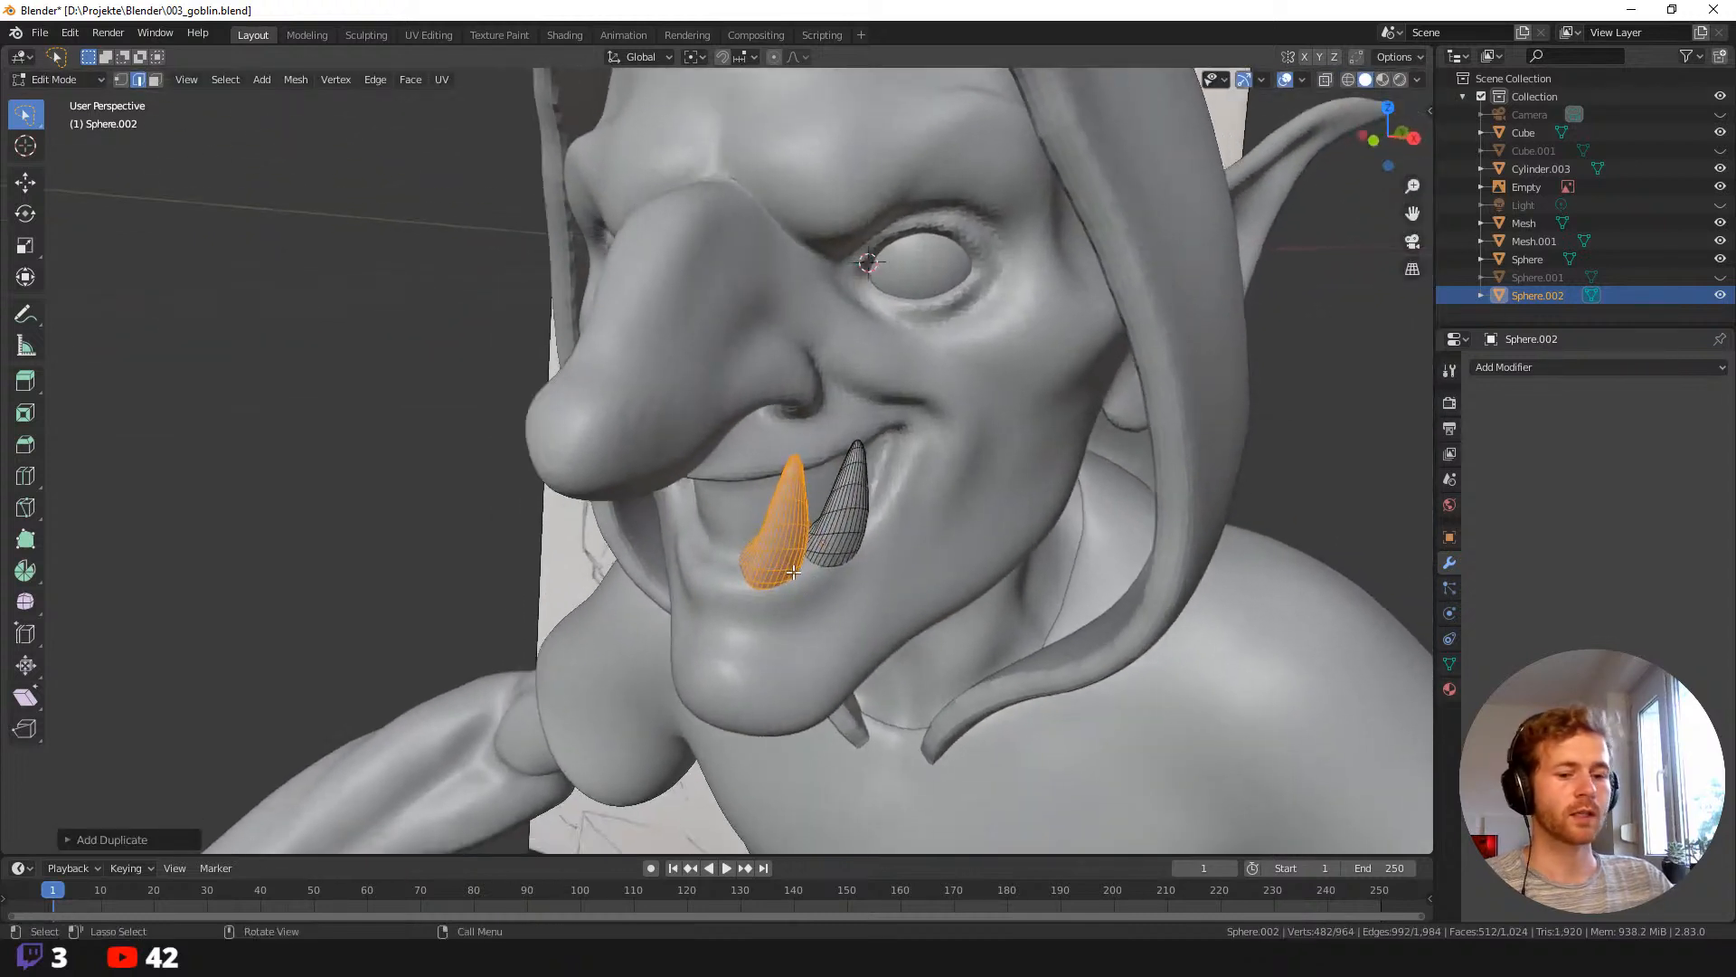
pyautogui.press('s')
pyautogui.click(756, 553)
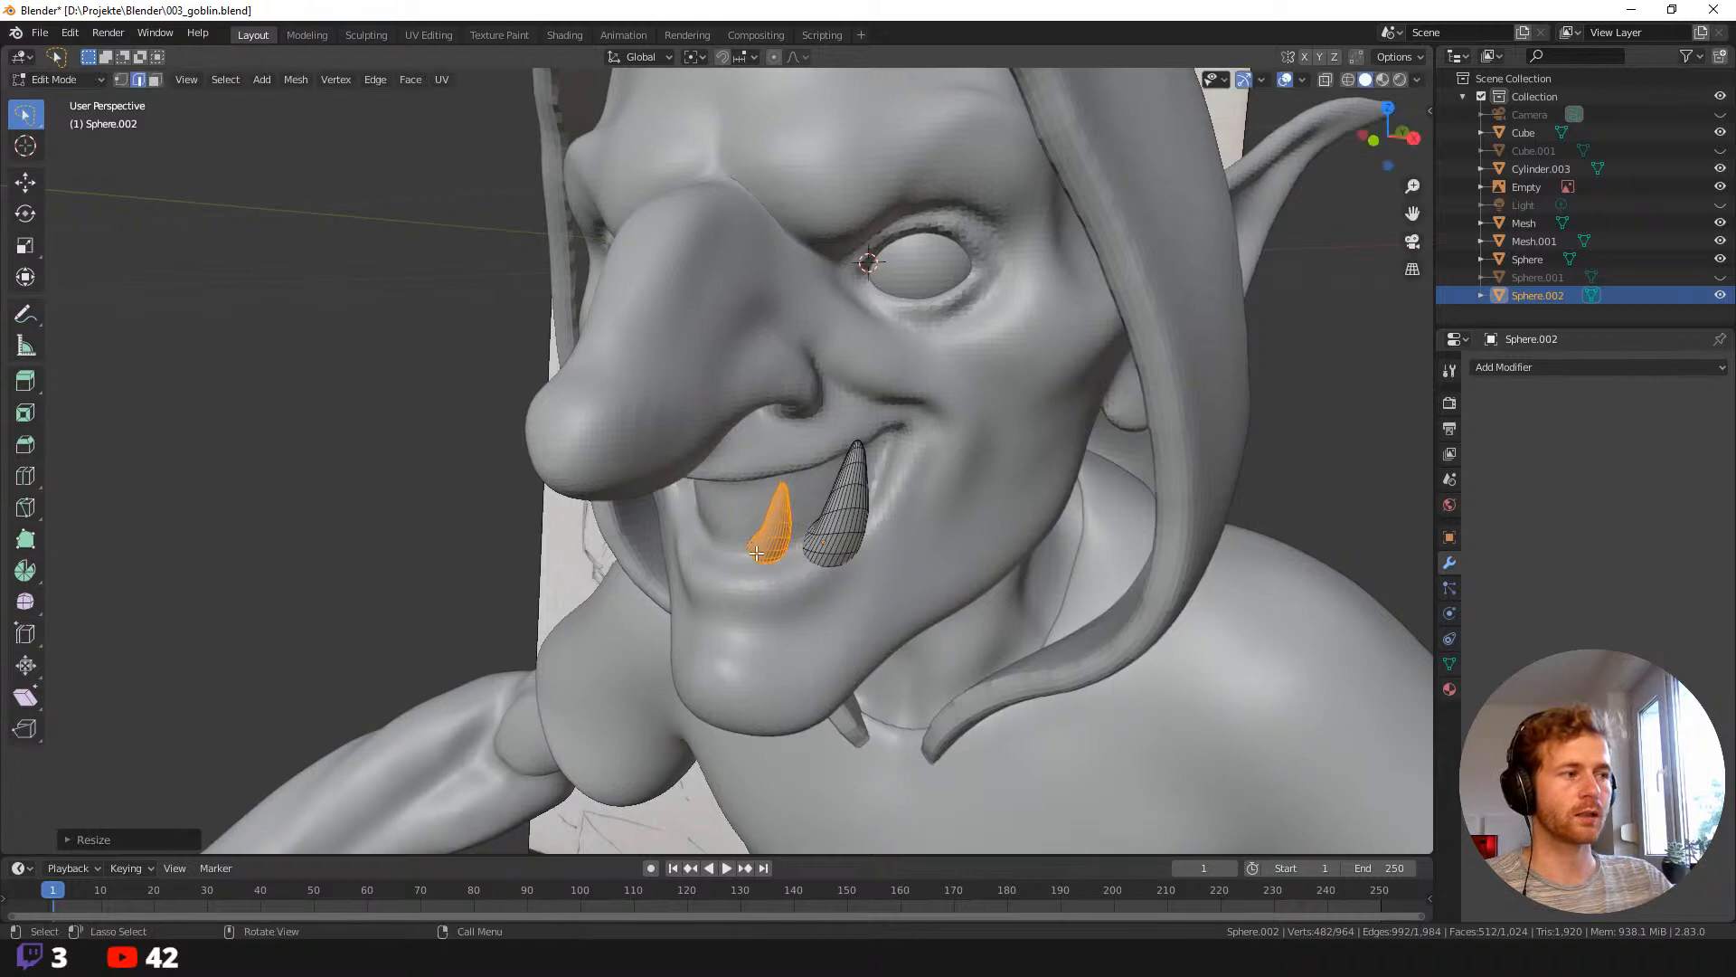
pyautogui.press('g')
pyautogui.click(790, 575)
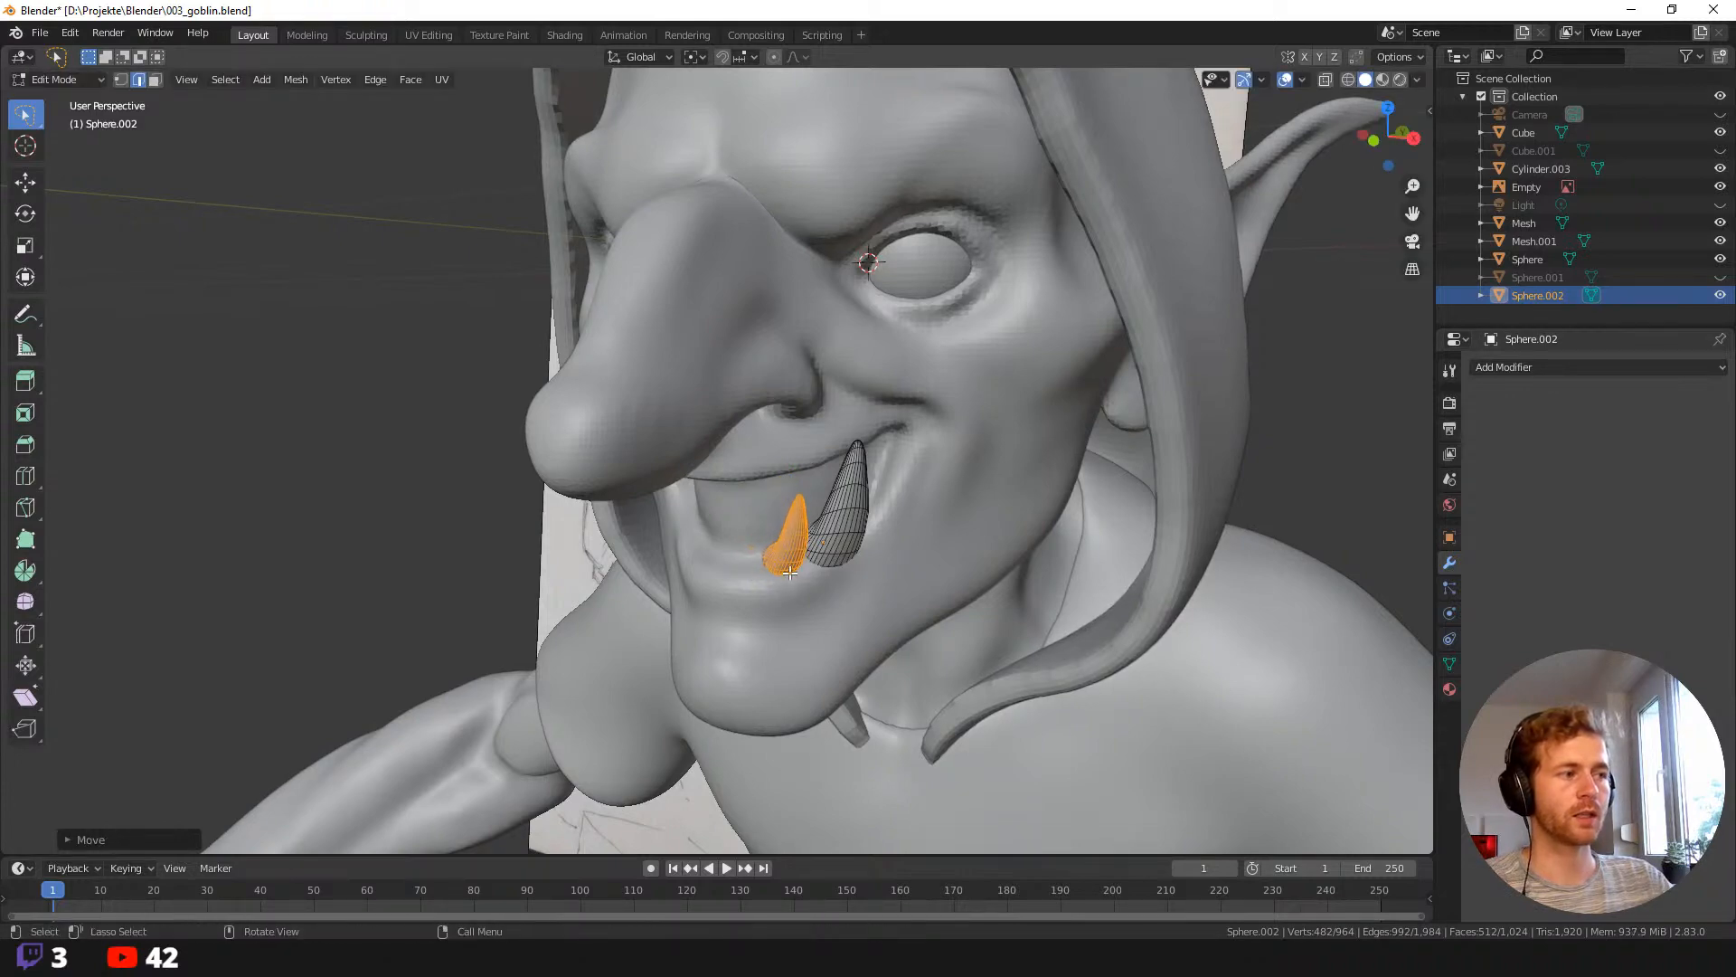
# Rotate the small front tooth from several angles and seat it on the lower lip.
pyautogui.press('r')
pyautogui.click(800, 583)
pyautogui.moveTo(799, 583); pyautogui.dragTo(814, 624, button='middle')
pyautogui.press('r')
pyautogui.click(767, 667)
pyautogui.press('r')
pyautogui.click(841, 628)
pyautogui.press('g')
pyautogui.click(809, 603)
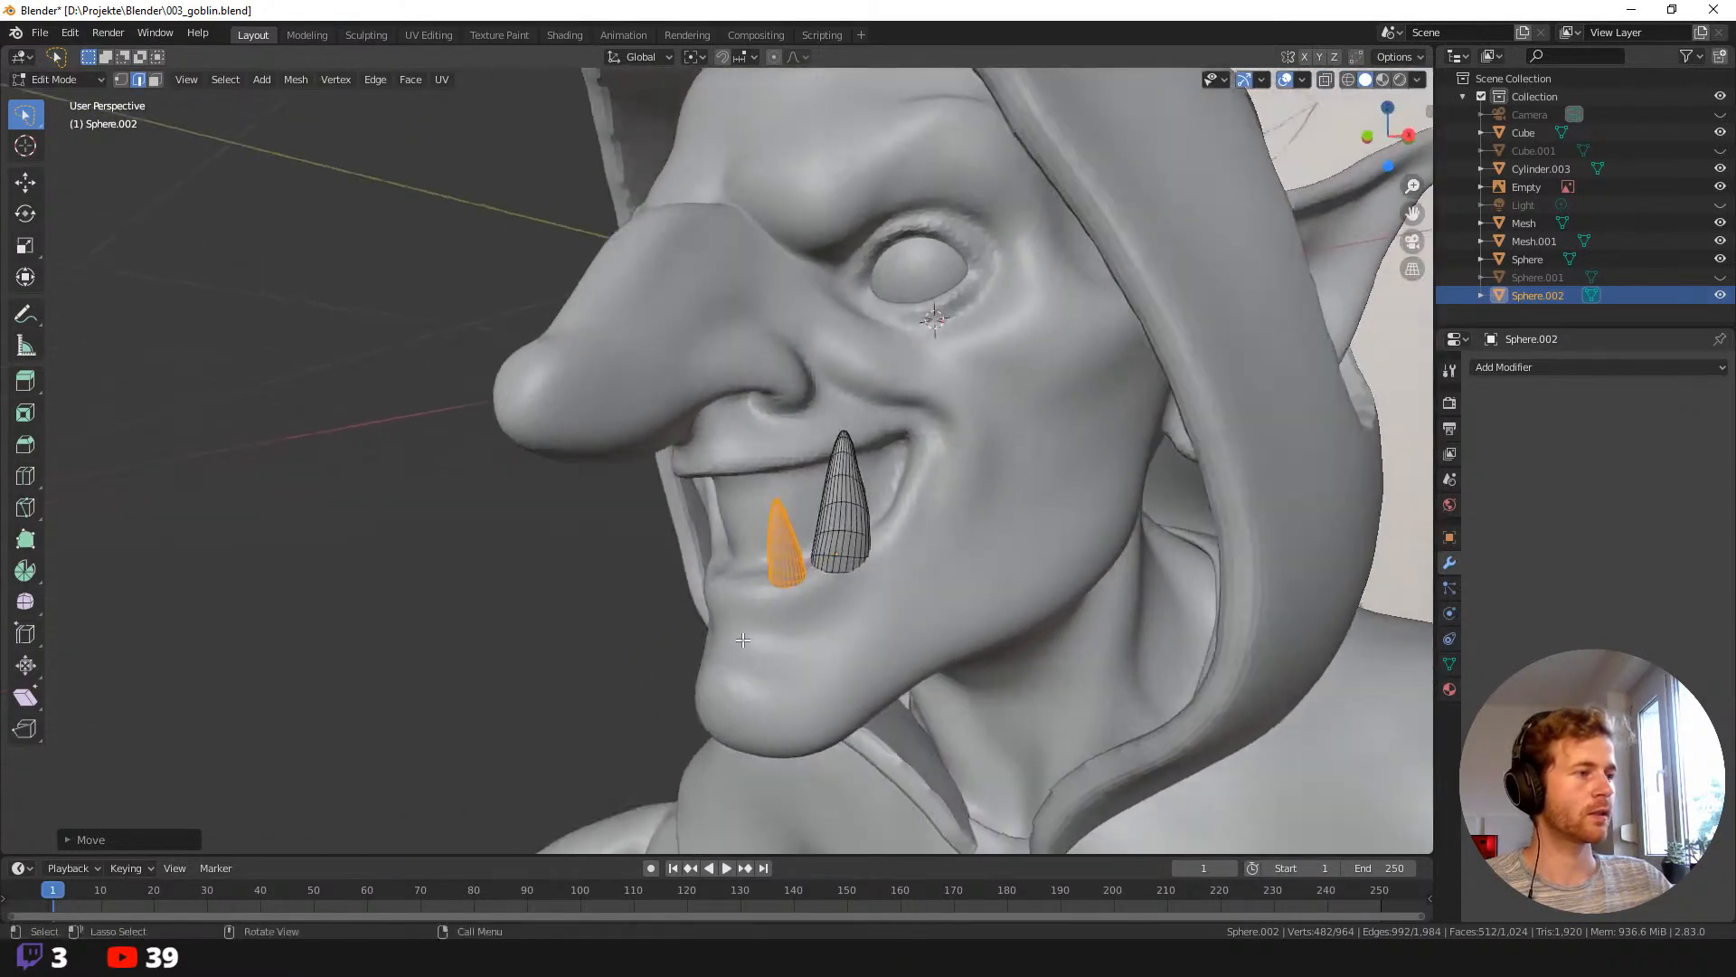
# Duplicate the small tooth along its local Y axis and place the copy behind the tusk at the mouth corner.
pyautogui.hotkey('shift', 'd')
pyautogui.press('y')
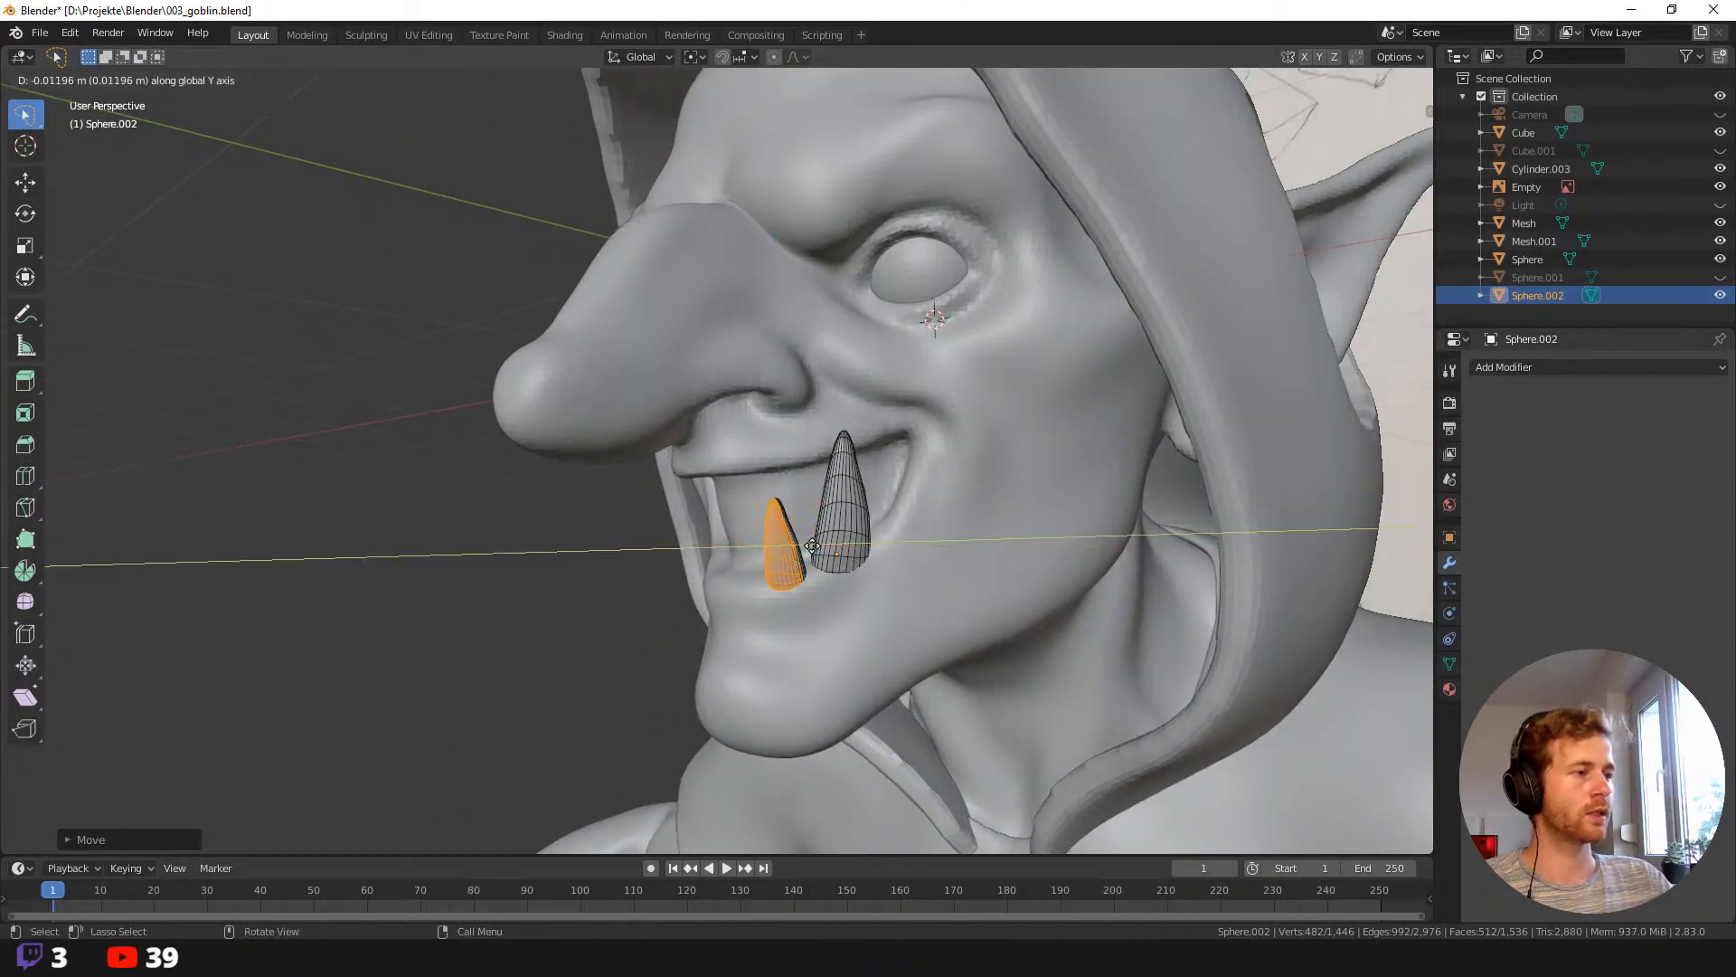
pyautogui.press('y')
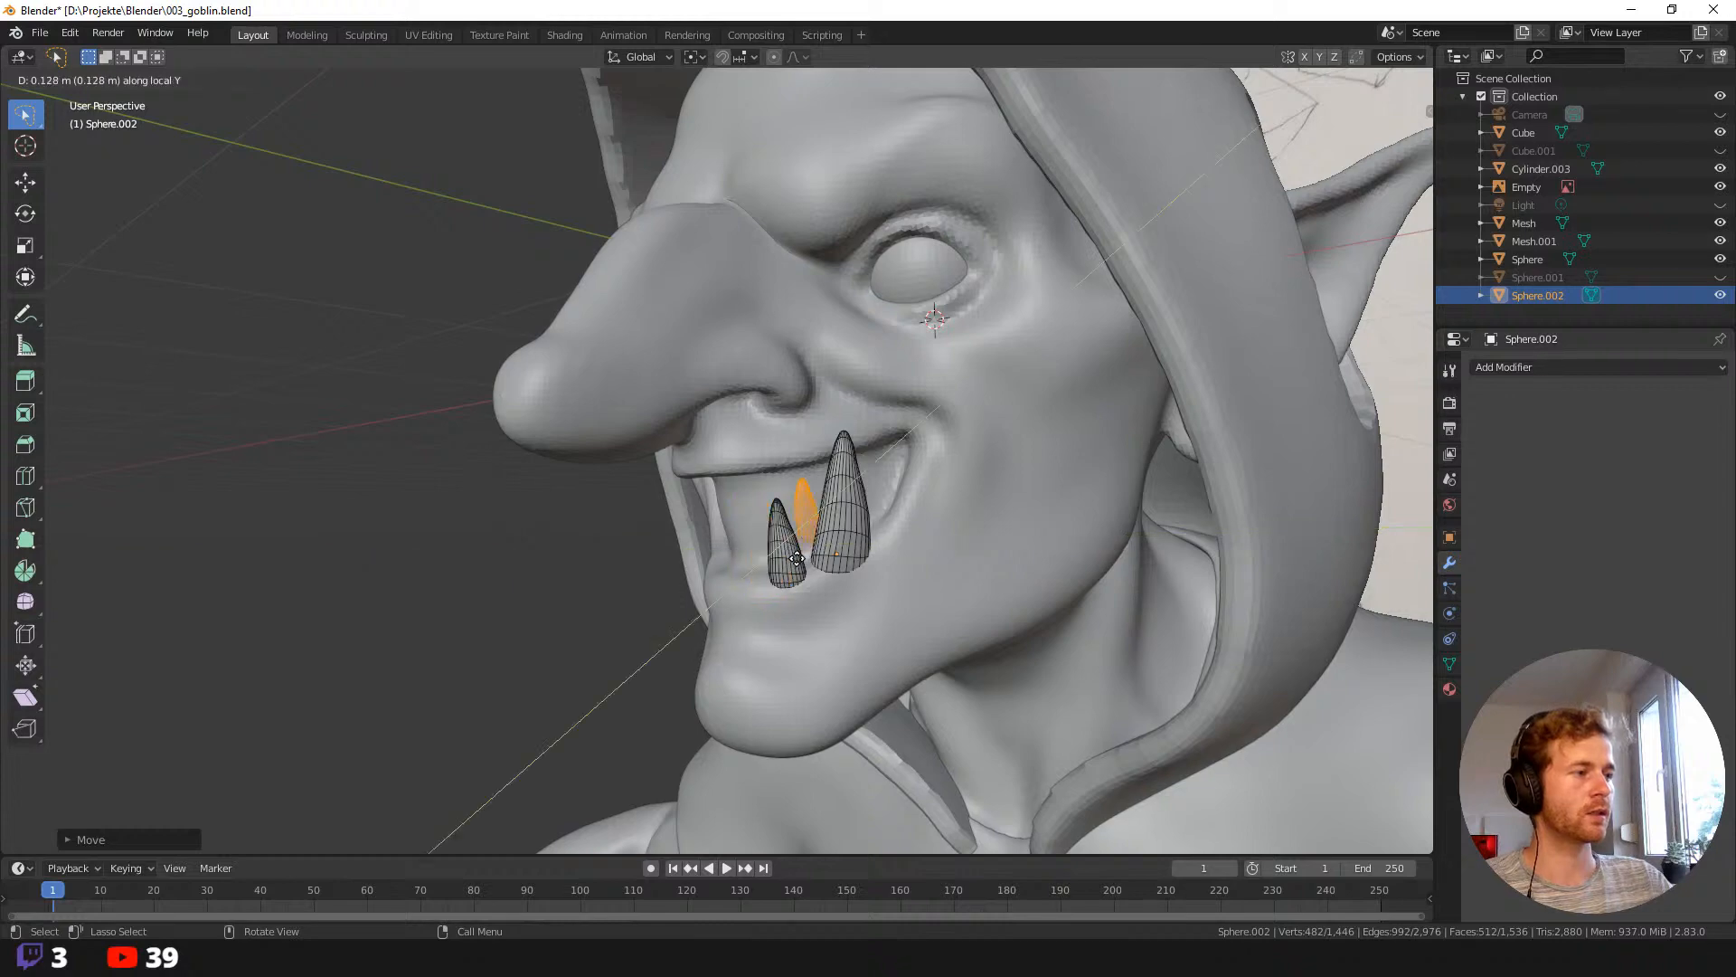
pyautogui.click(904, 565)
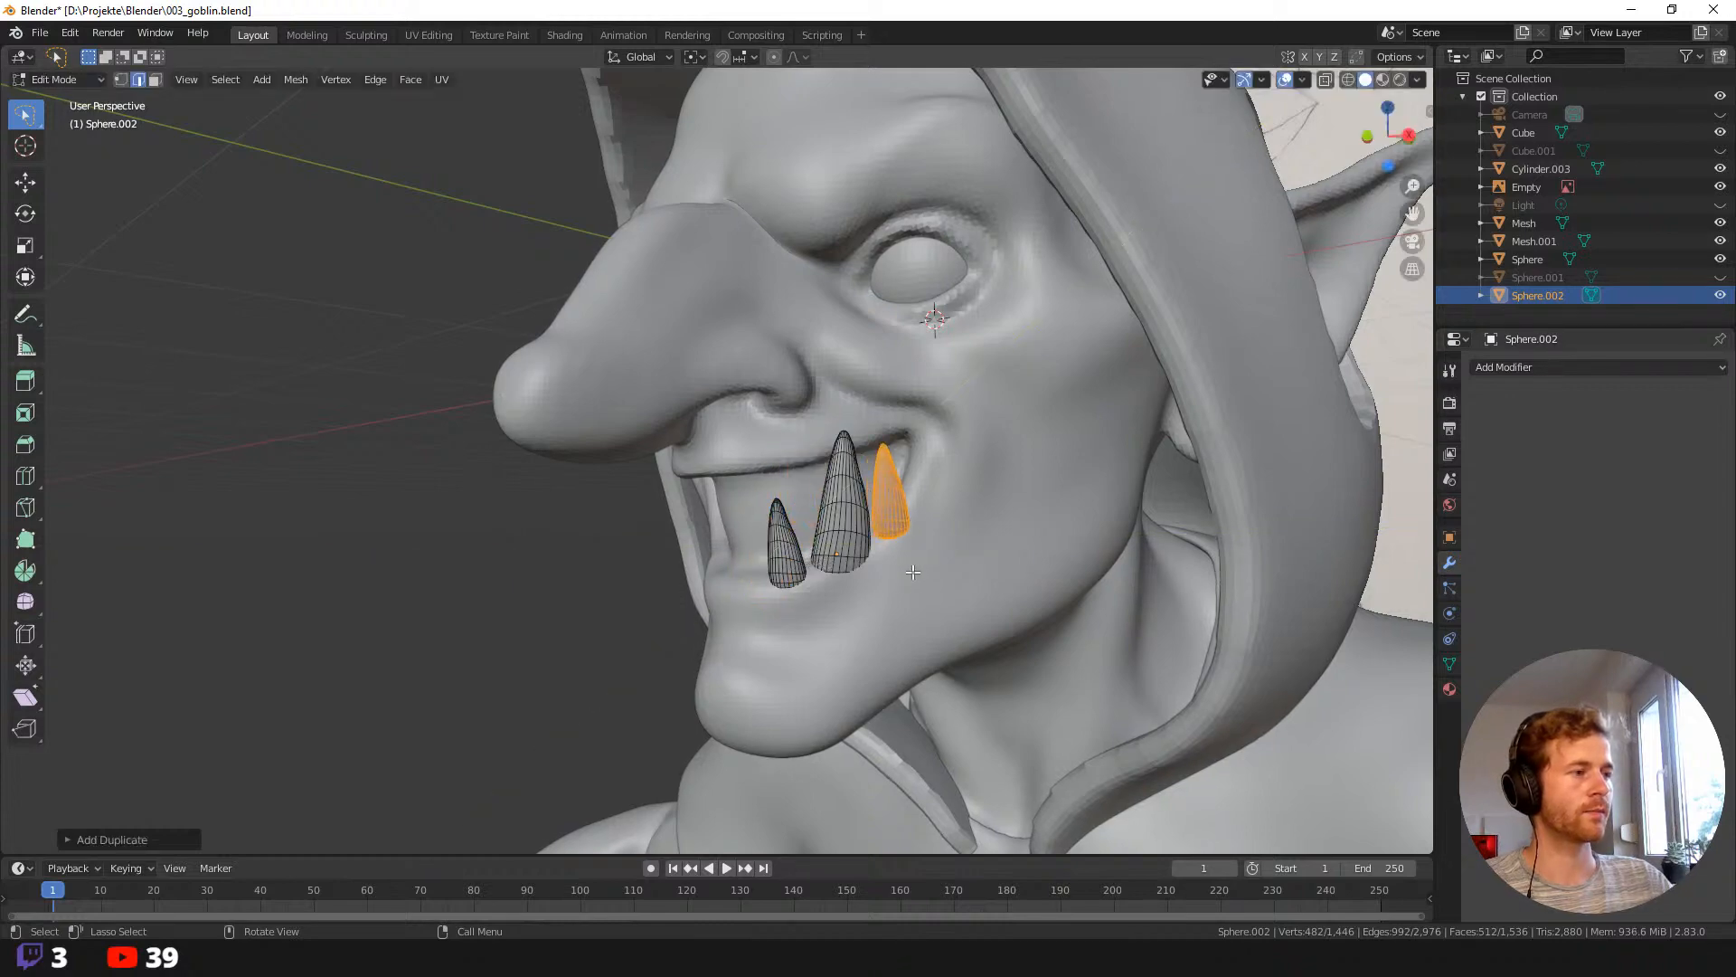
pyautogui.moveTo(904, 565); pyautogui.dragTo(738, 600, button='middle')
pyautogui.press('g')
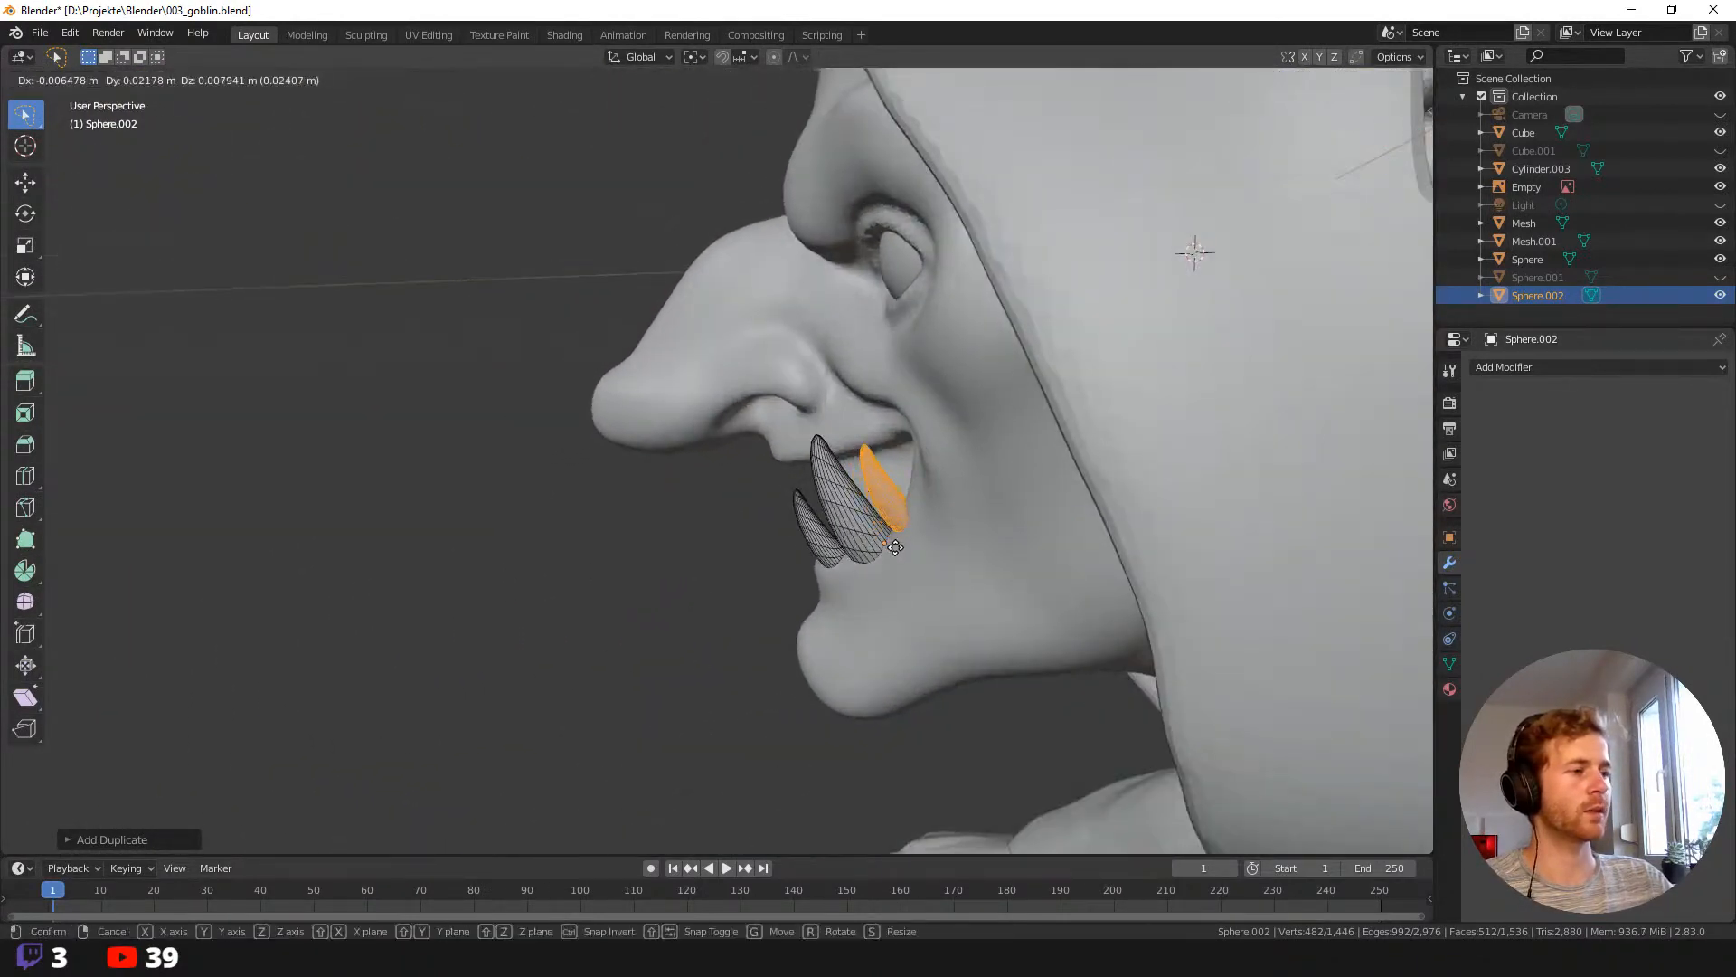
pyautogui.click(895, 548)
# Rotate and reposition the rear tooth to follow the curve of the mouth corner.
pyautogui.moveTo(895, 548); pyautogui.dragTo(977, 617, button='middle')
pyautogui.press('r')
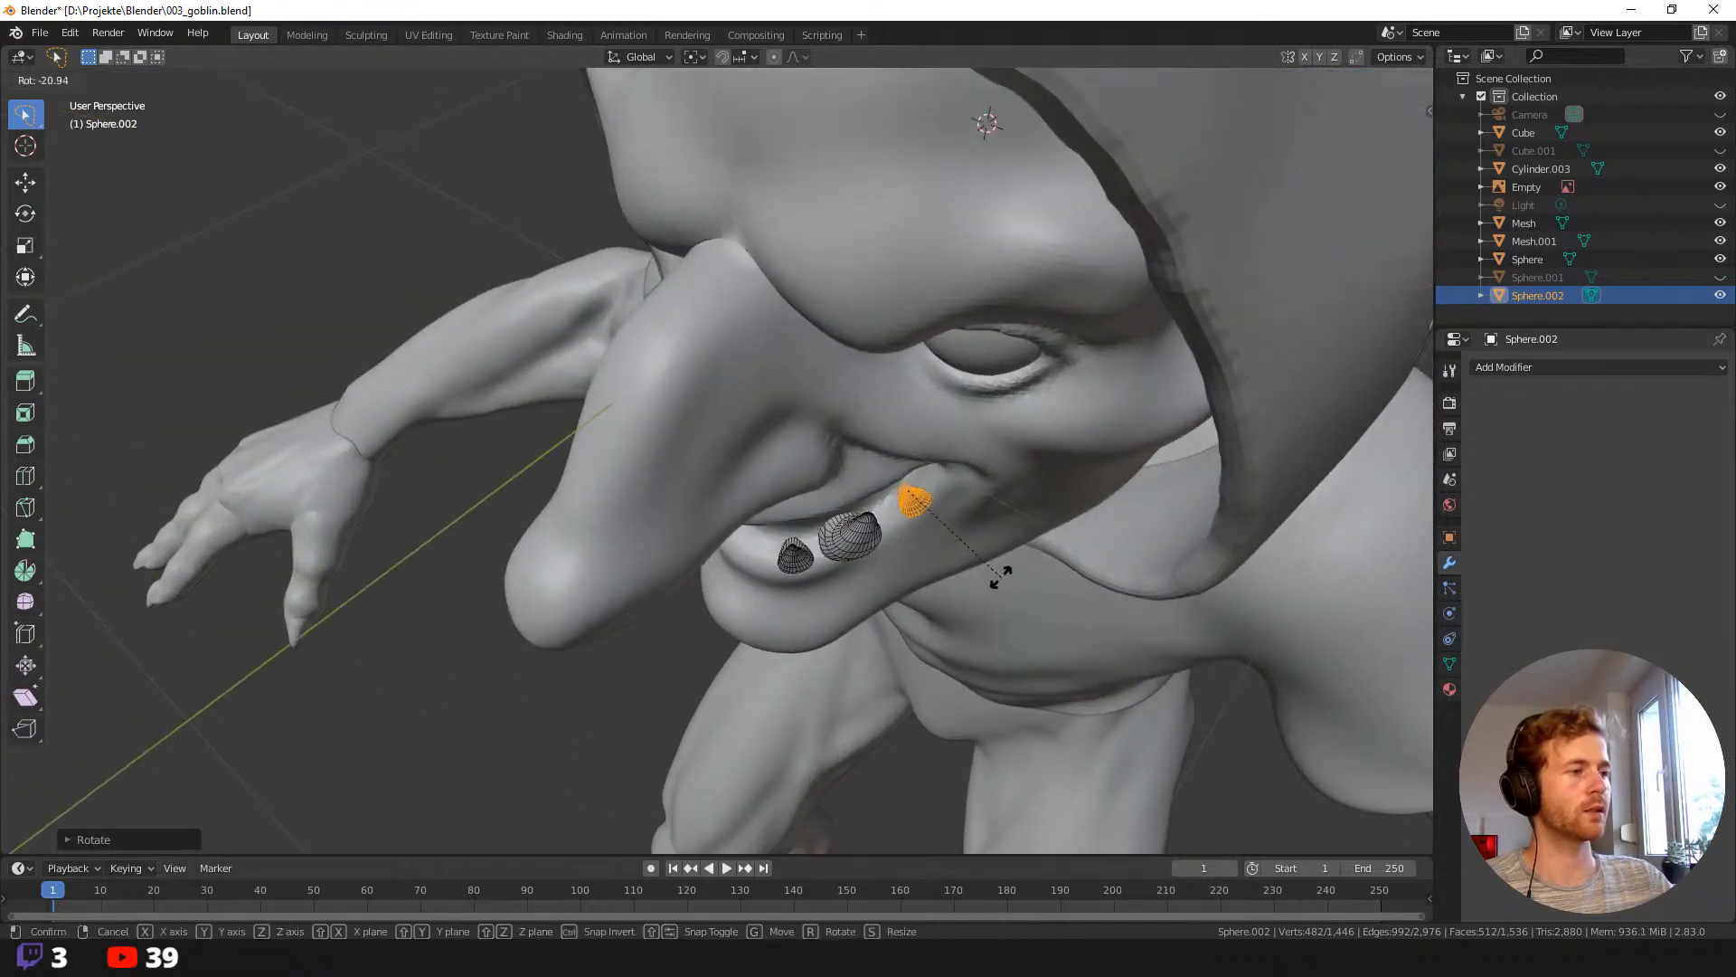
pyautogui.click(990, 554)
pyautogui.press('g')
pyautogui.click(965, 559)
pyautogui.moveTo(965, 559); pyautogui.dragTo(1005, 522, button='middle')
pyautogui.press('r')
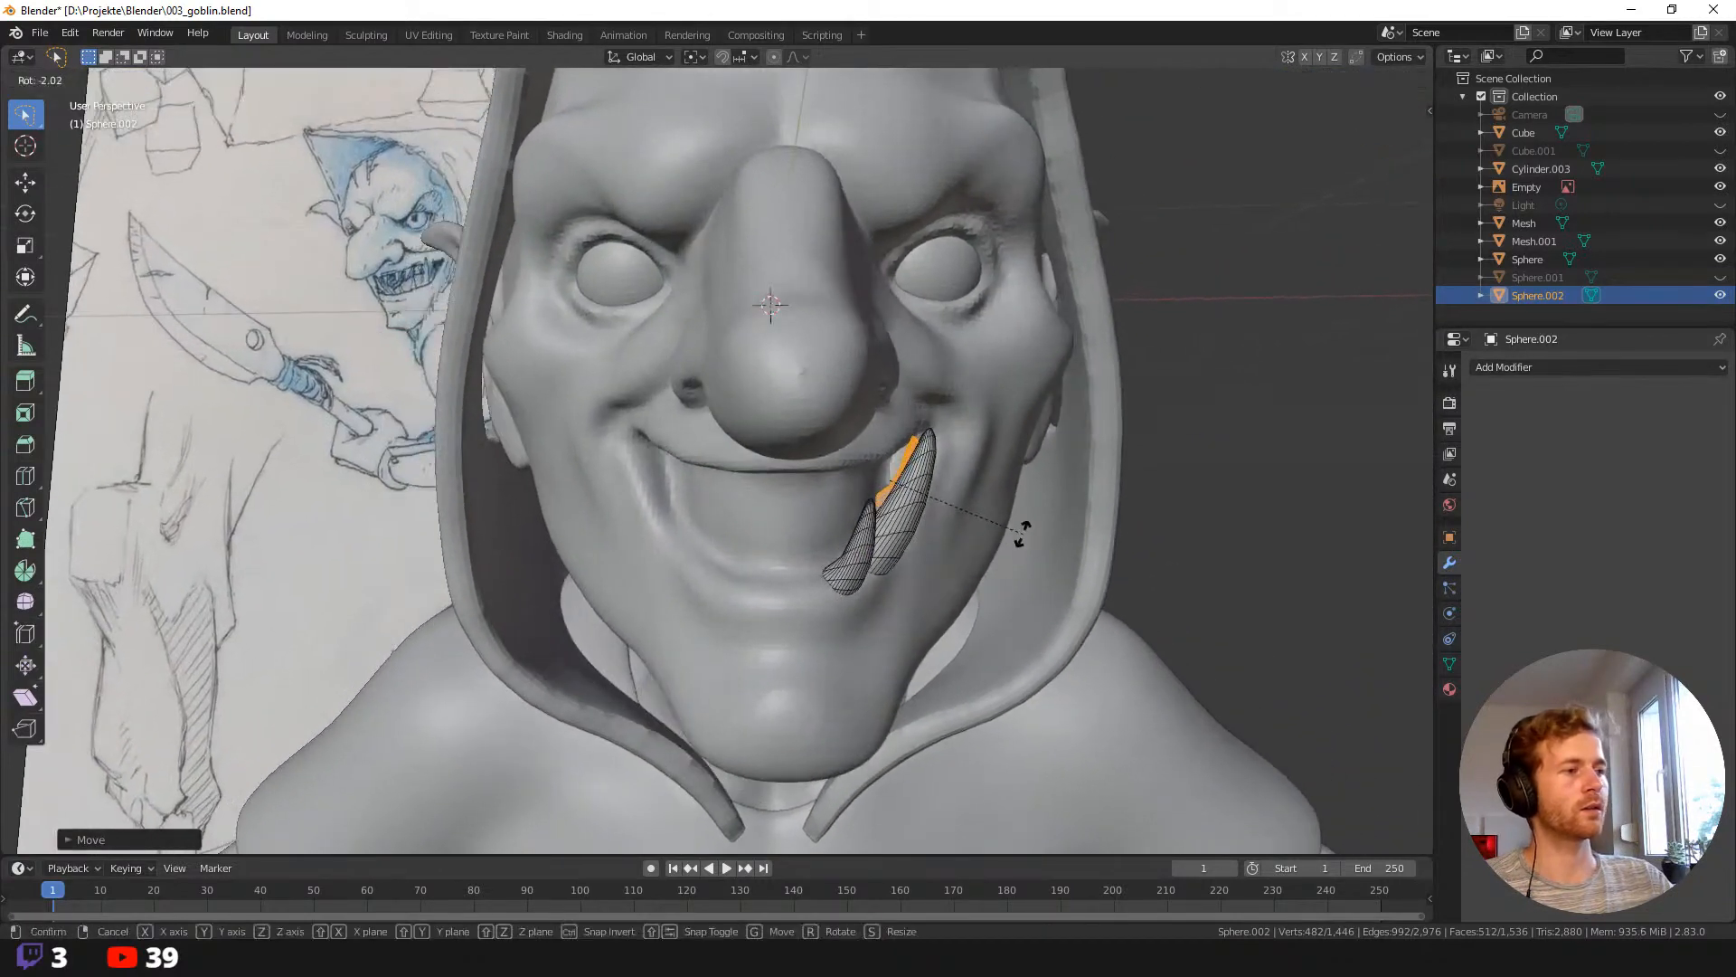
pyautogui.click(1026, 539)
pyautogui.rightClick(964, 555)
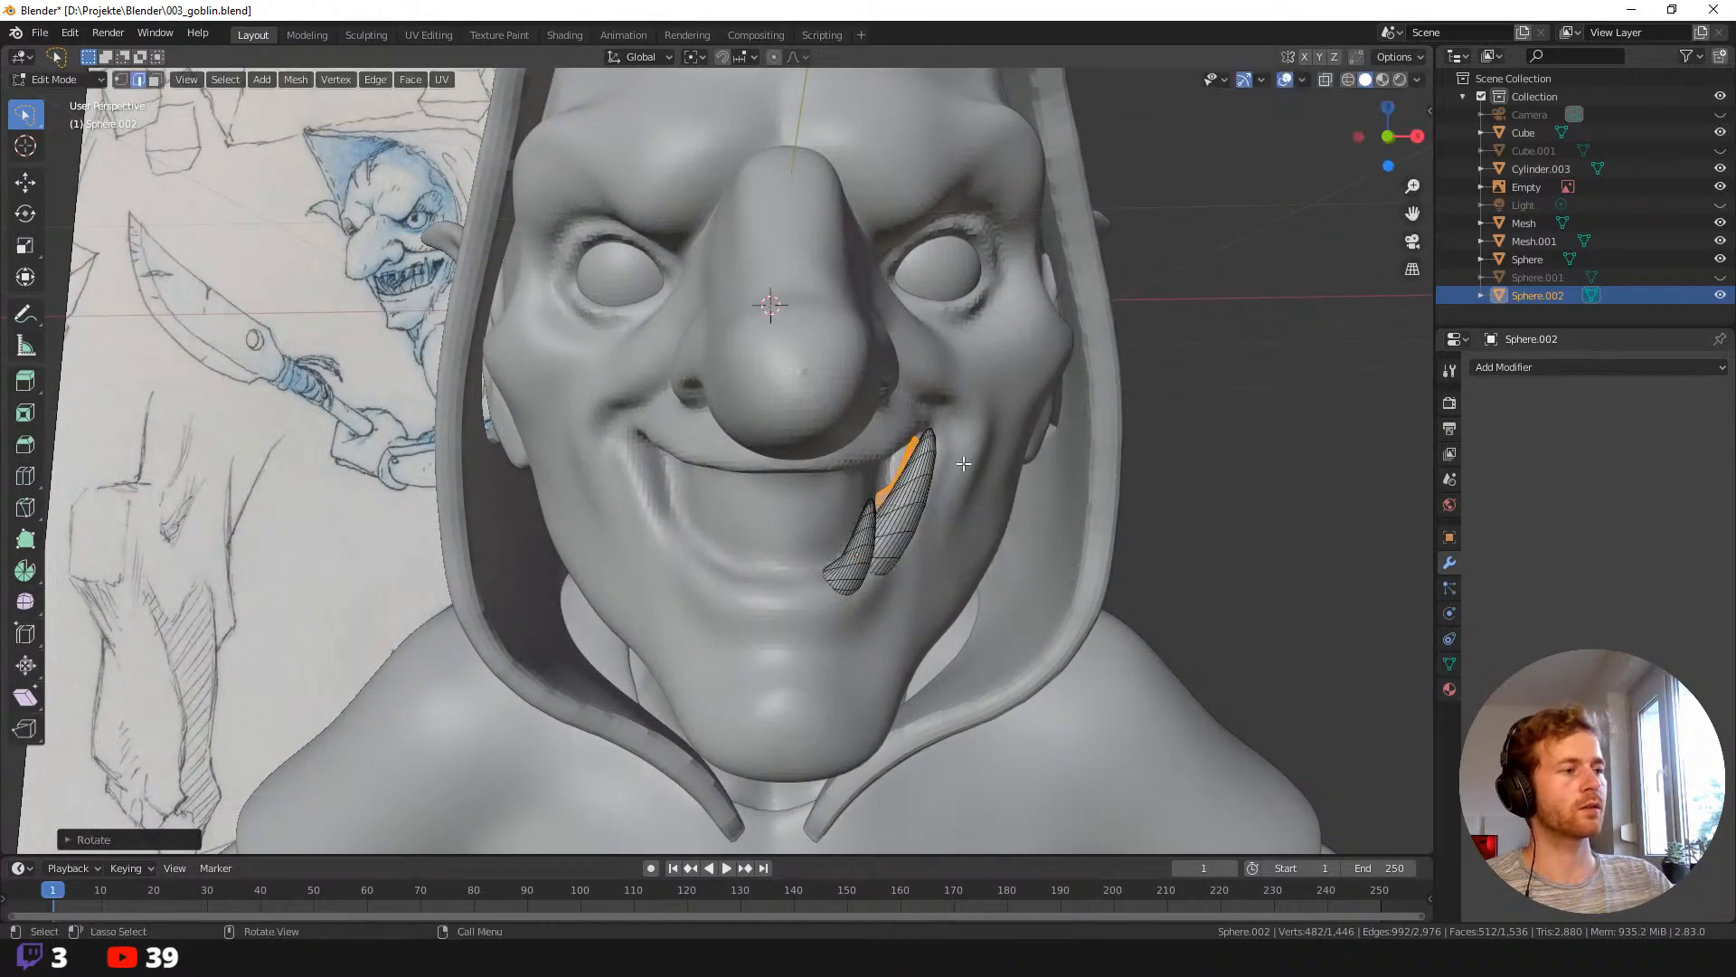
pyautogui.moveTo(964, 555); pyautogui.dragTo(848, 595, button='middle')
# Select only the small front tooth and adjust its rotation and position on the lower lip.
pyautogui.press('l')
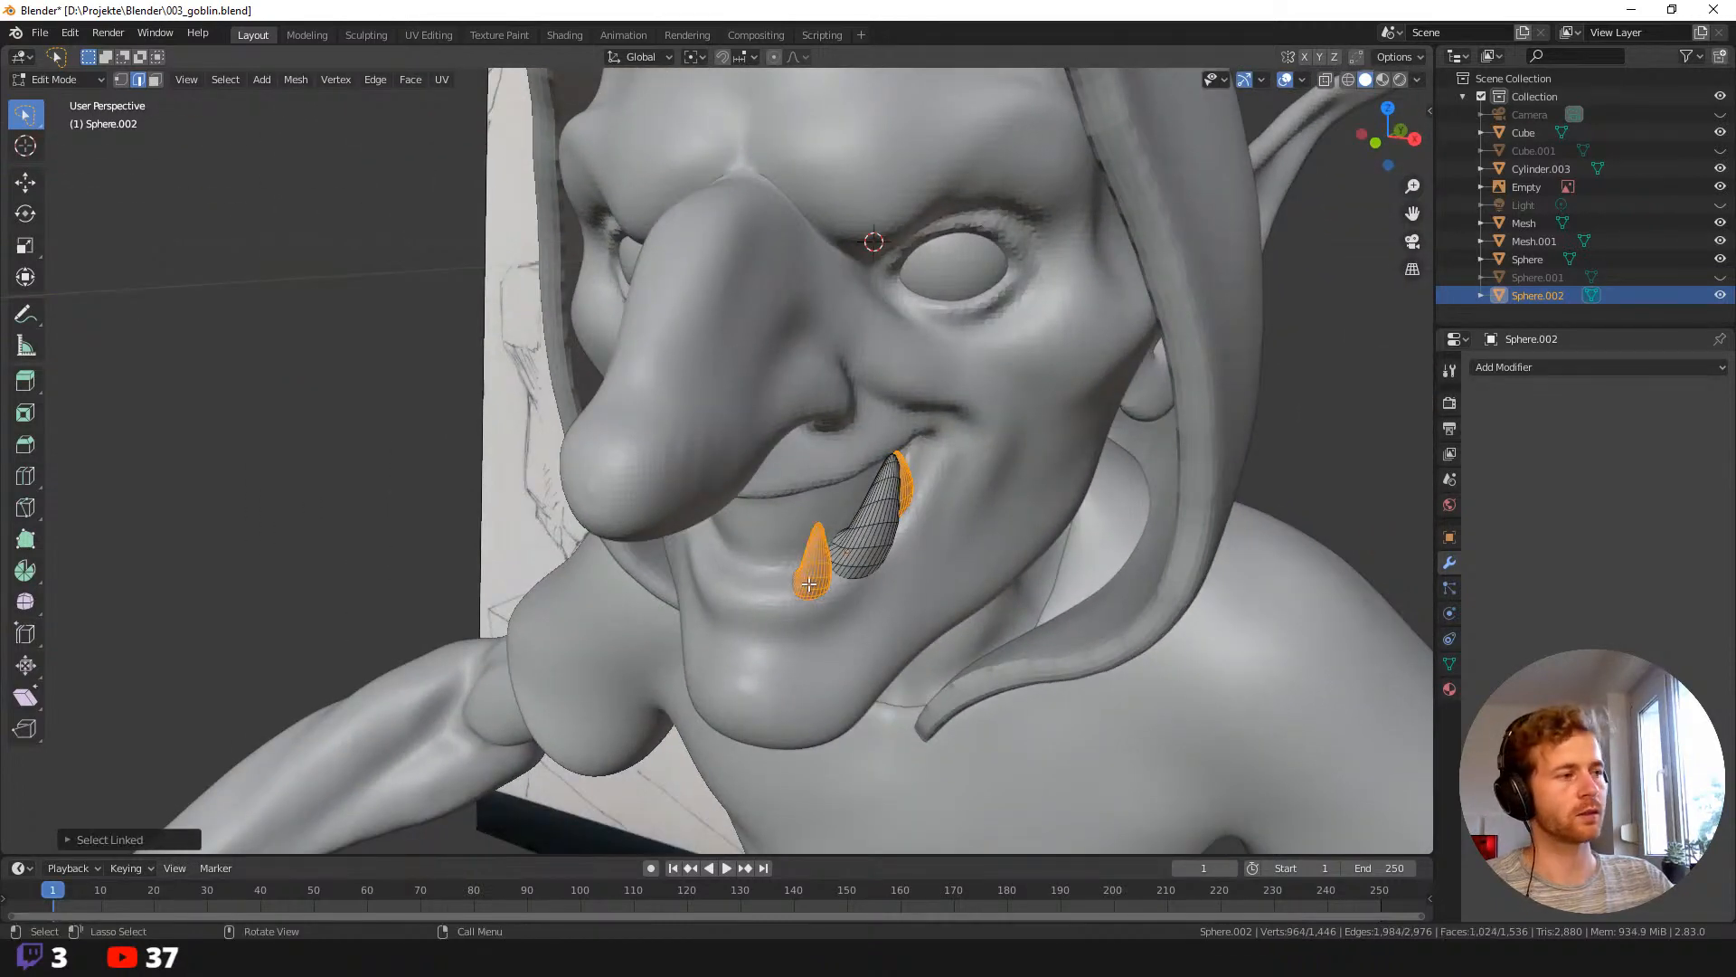
pyautogui.click(414, 504)
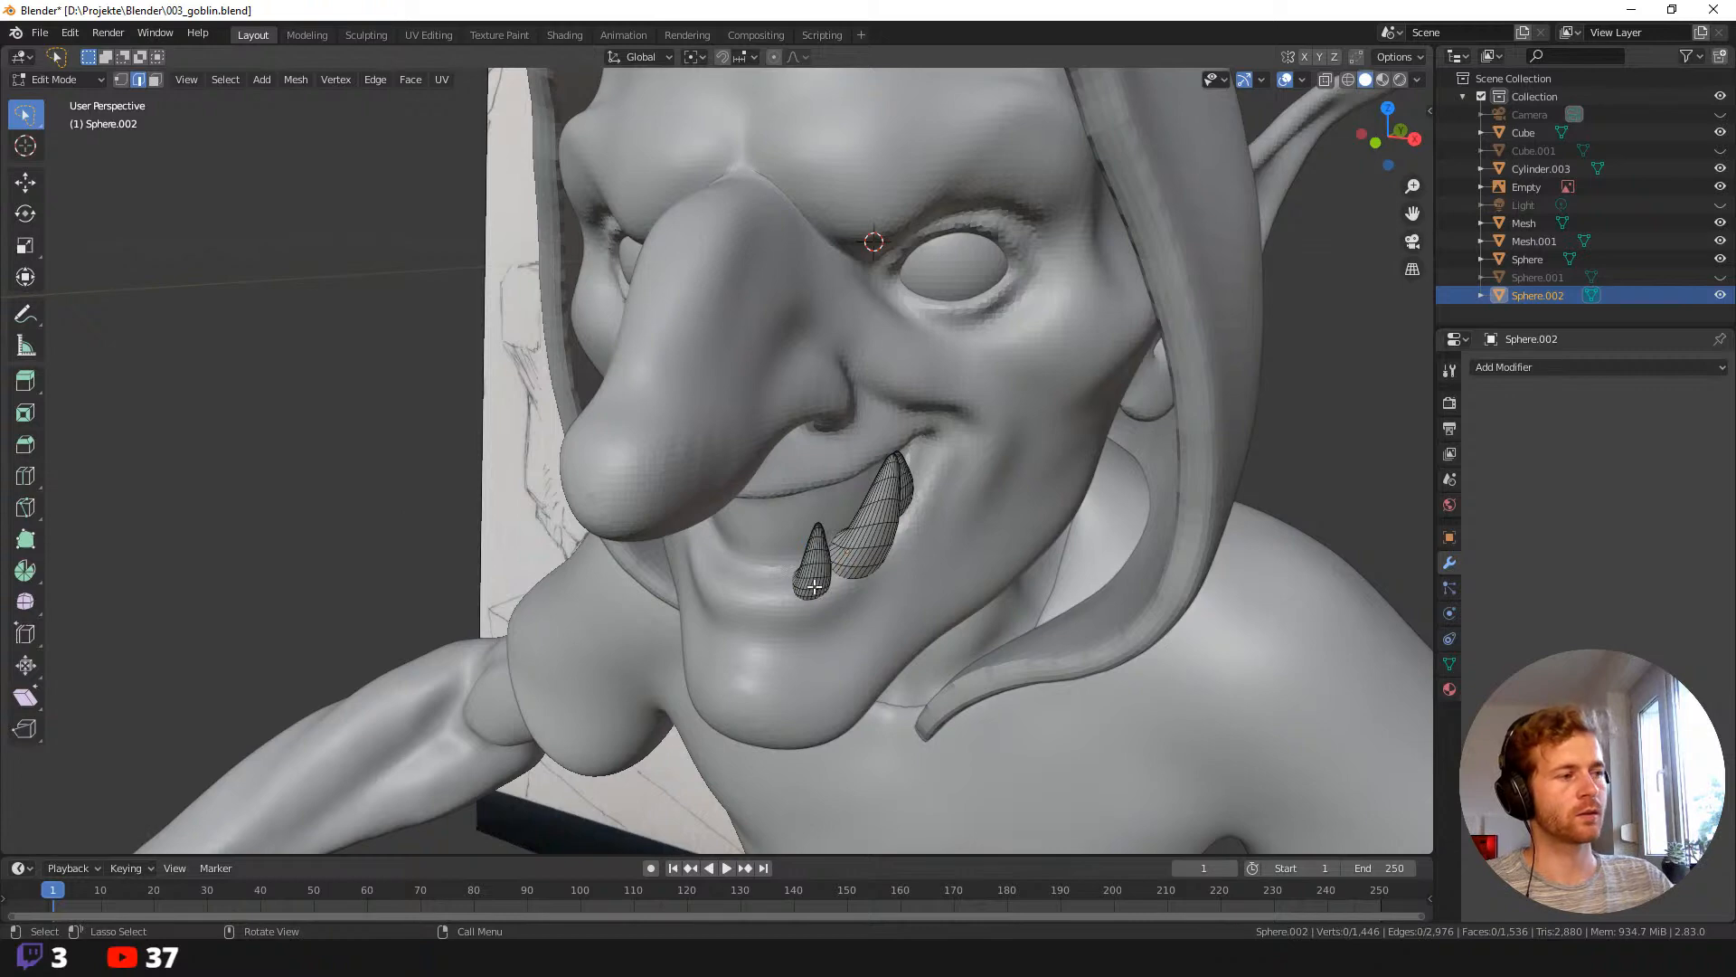
pyautogui.press('l')
pyautogui.moveTo(810, 583); pyautogui.dragTo(818, 635, button='middle')
pyautogui.press('r')
pyautogui.click(787, 708)
pyautogui.press('r')
pyautogui.click(806, 709)
pyautogui.press('g')
pyautogui.click(821, 674)
pyautogui.click(347, 550)
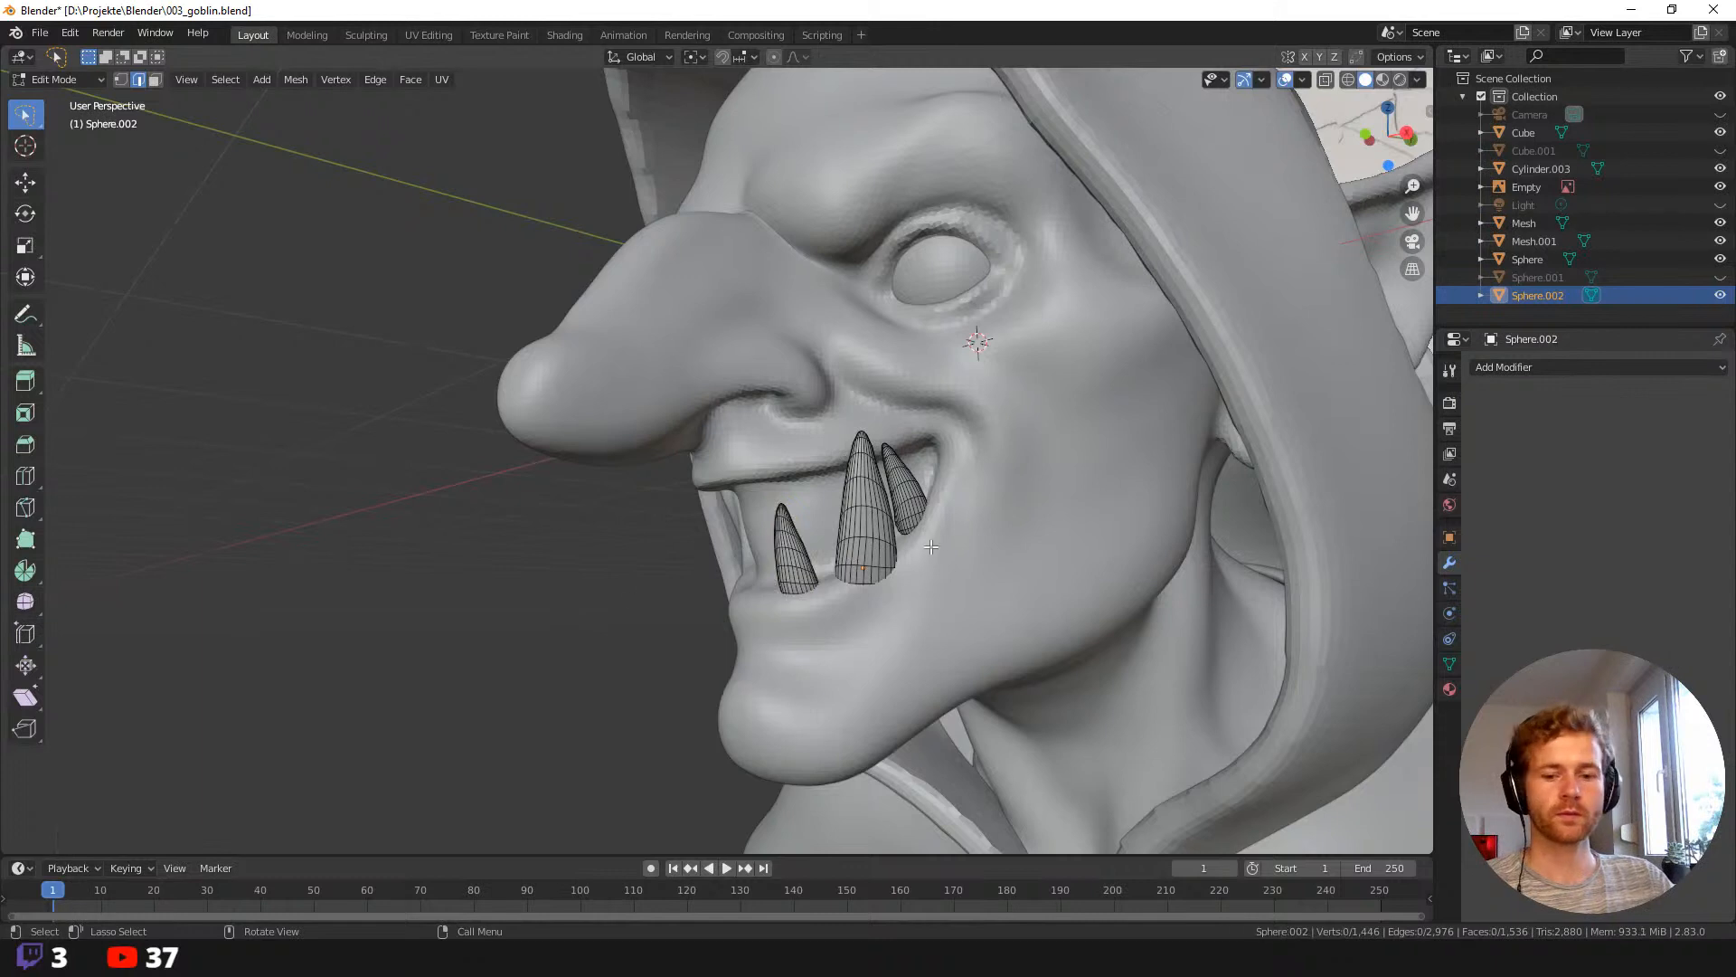
# Select the large tusk, rotate it slightly and shift it between the two smaller teeth.
pyautogui.press('l')
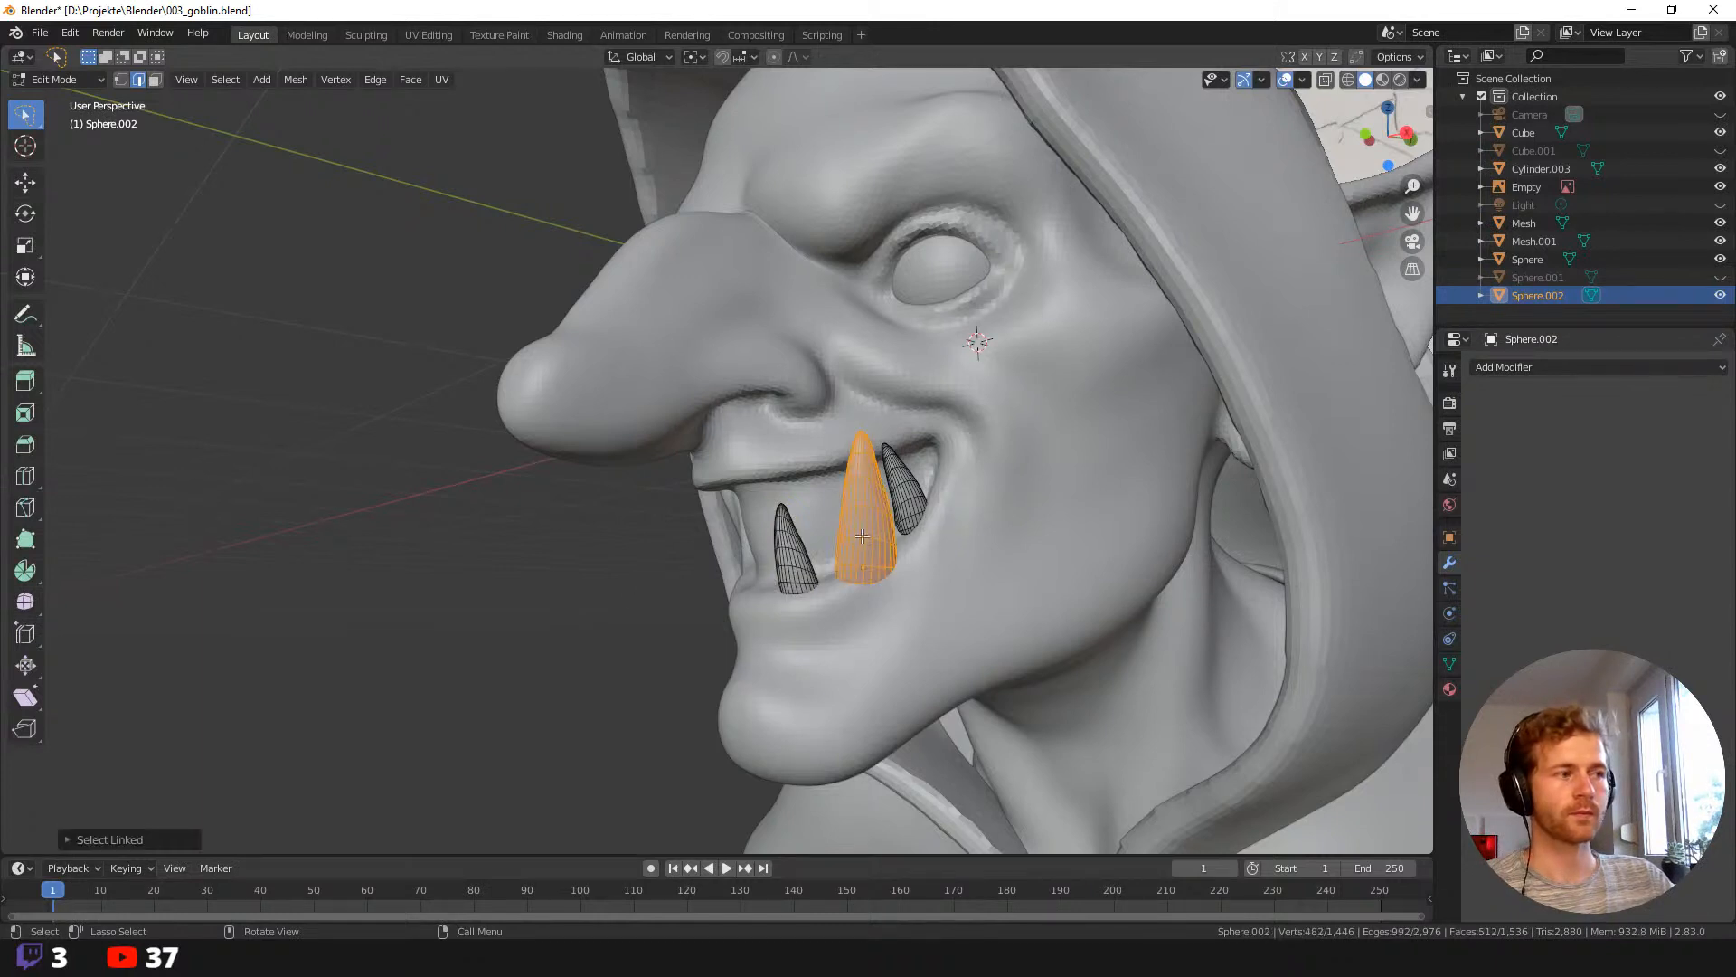
pyautogui.press('r')
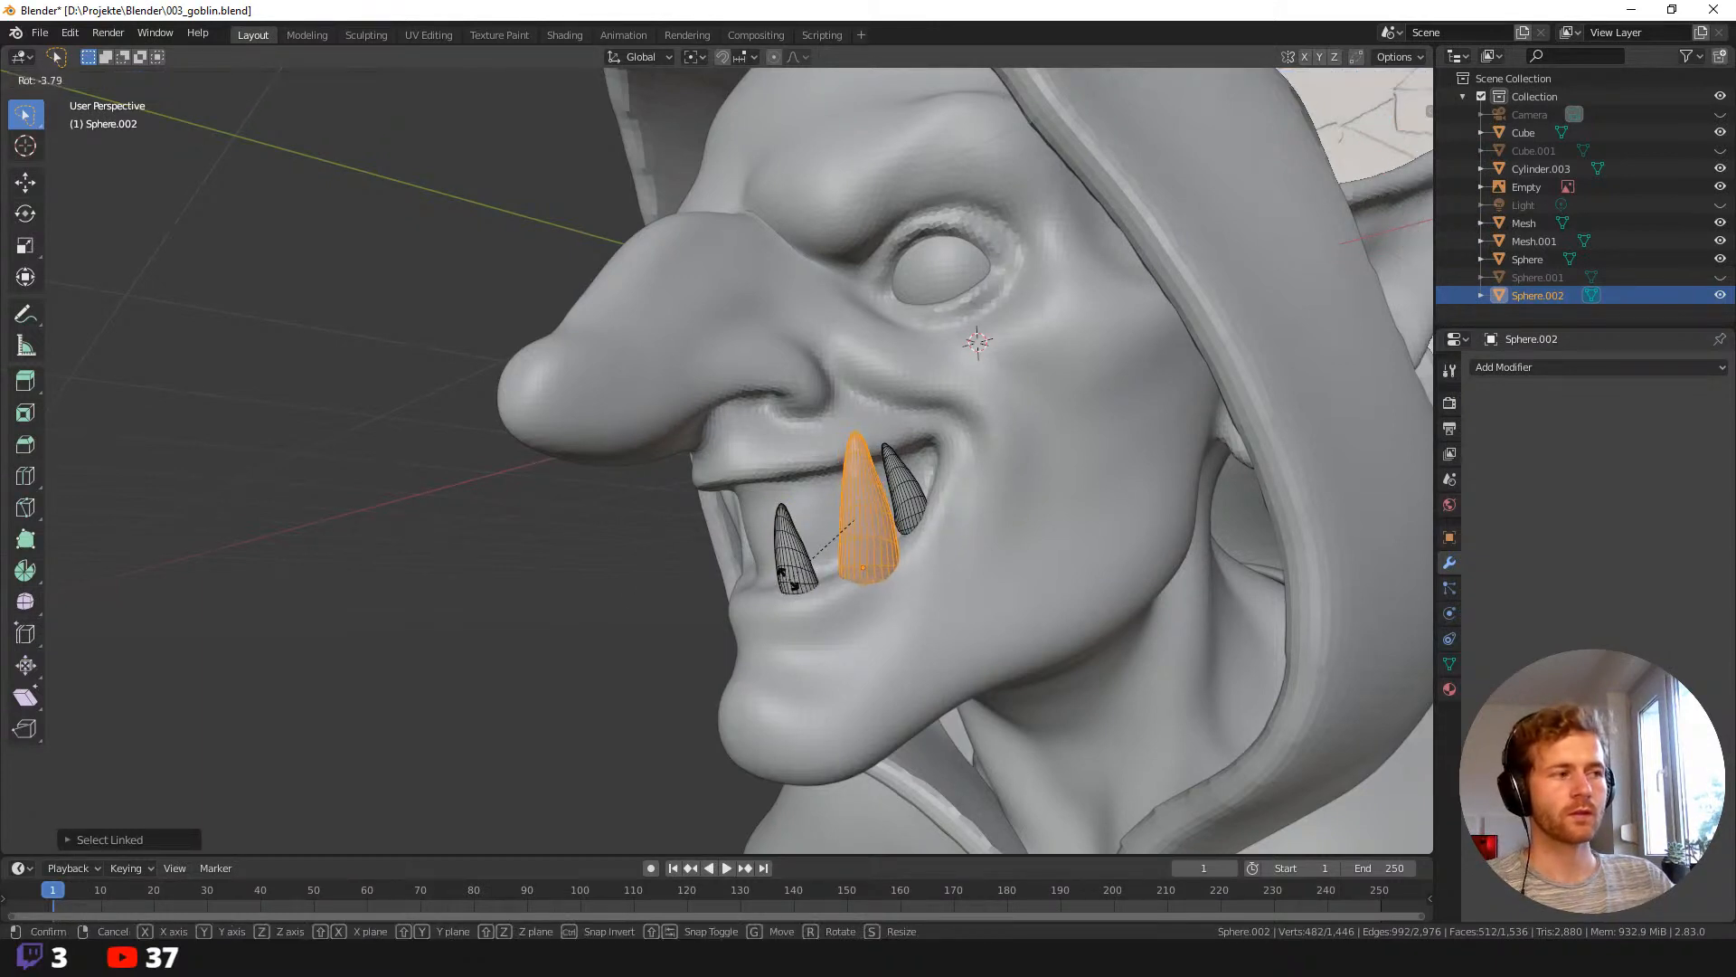
pyautogui.click(786, 576)
pyautogui.press('g')
pyautogui.click(782, 578)
pyautogui.moveTo(781, 578); pyautogui.dragTo(874, 556, button='middle')
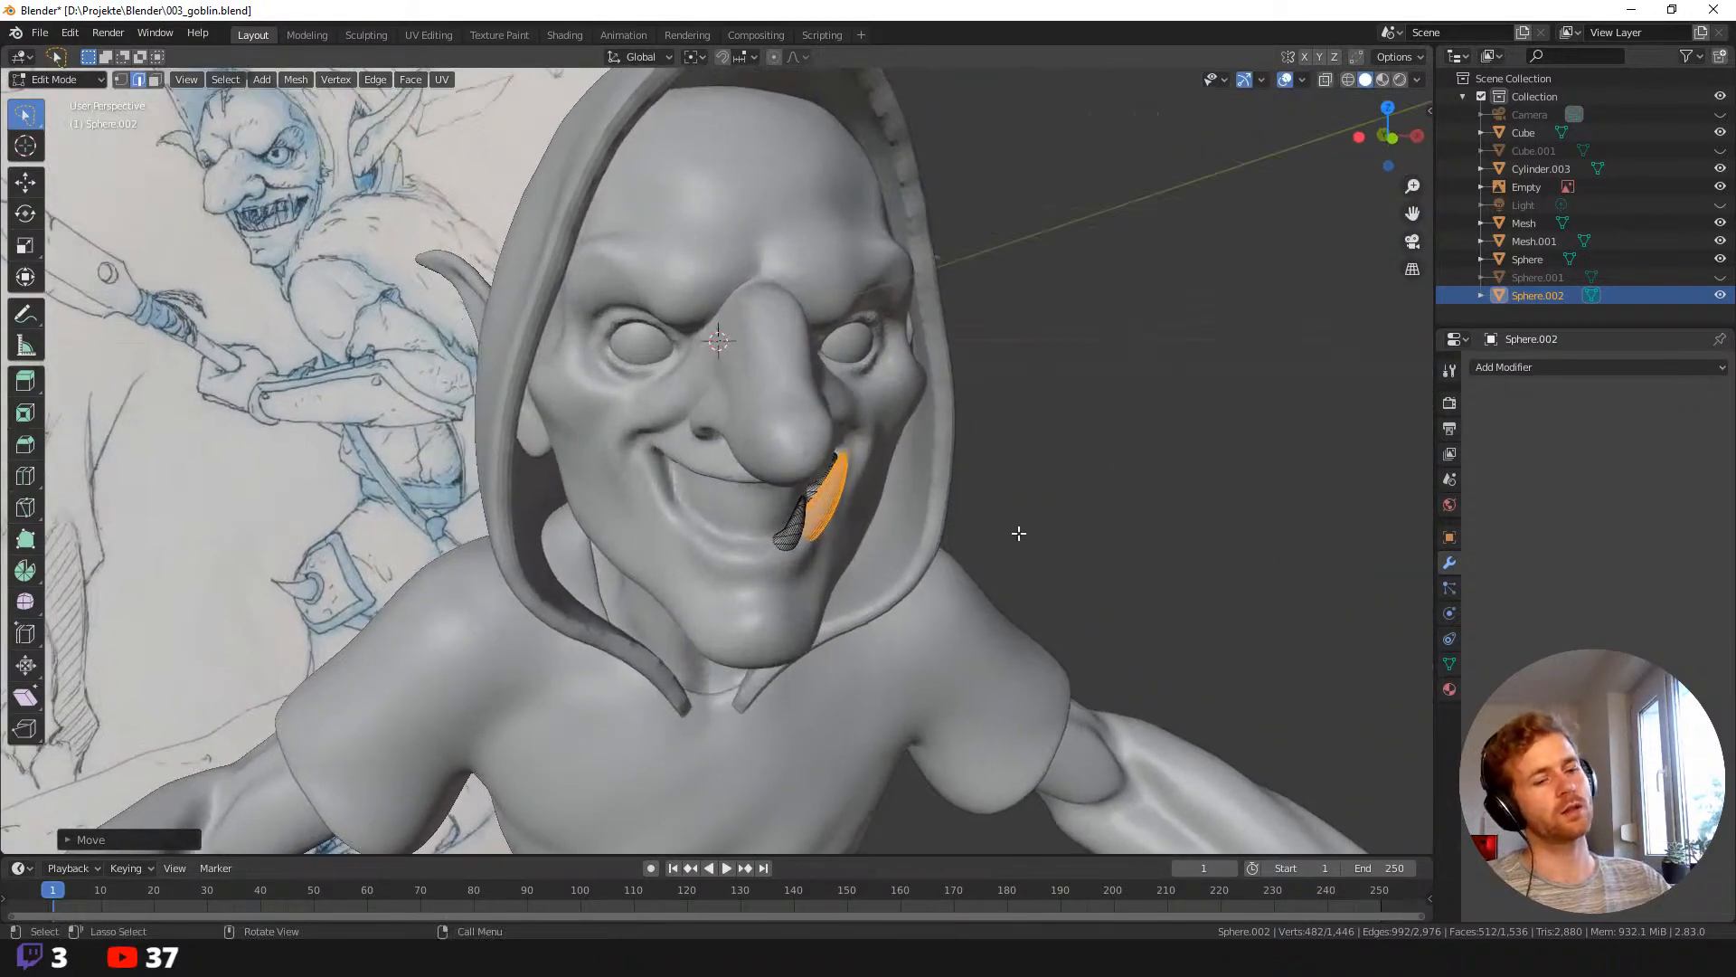
# Return the teeth to Object Mode and add a Mirror modifier to them.
pyautogui.press('a')
pyautogui.moveTo(1071, 567); pyautogui.dragTo(812, 491, button='middle')
pyautogui.press('Tab')
pyautogui.click(1096, 460)
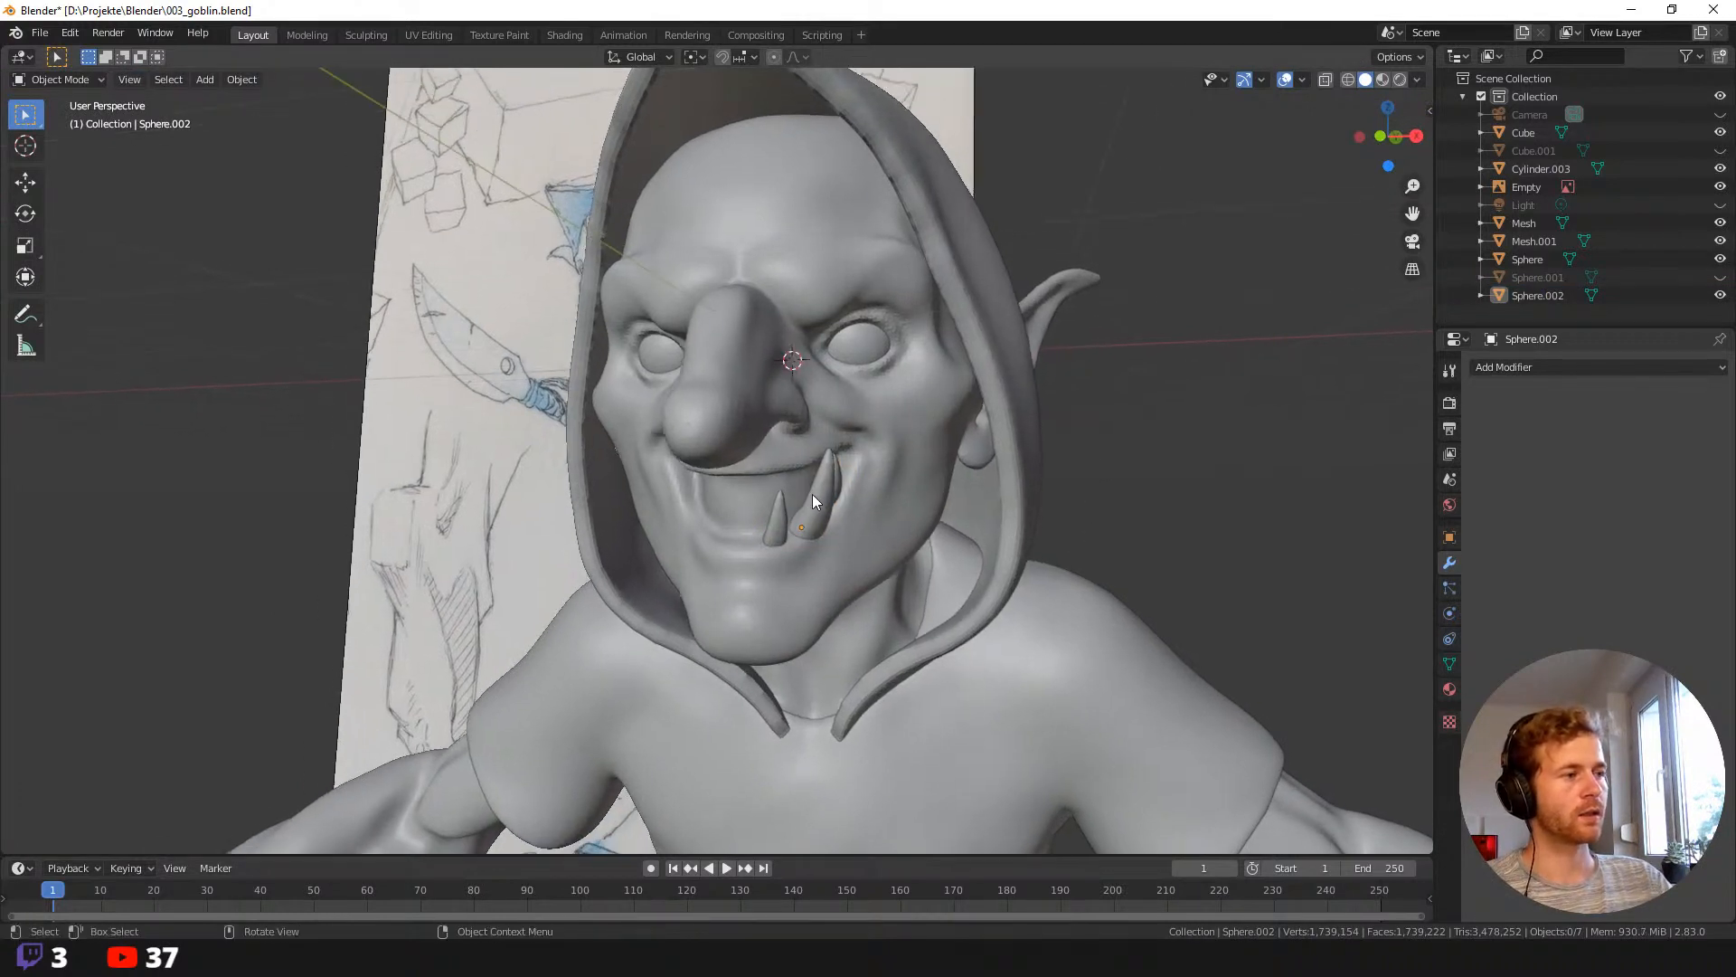
pyautogui.click(812, 494)
pyautogui.click(1519, 366)
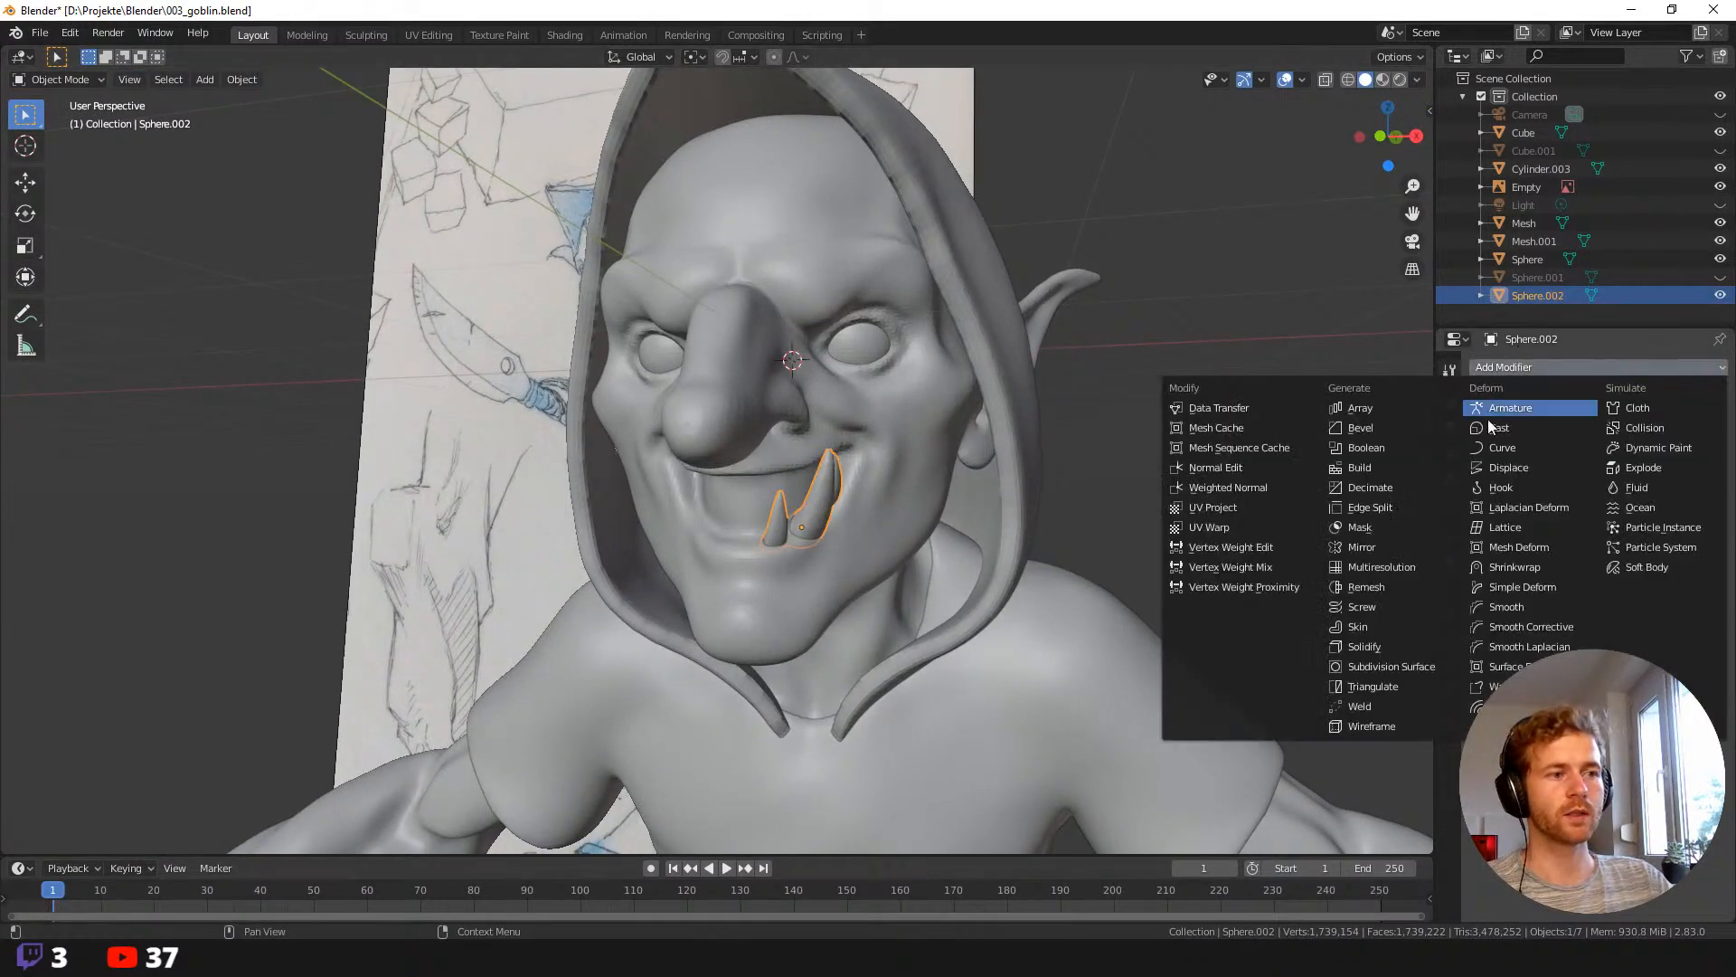
pyautogui.click(1361, 552)
pyautogui.moveTo(1009, 529); pyautogui.dragTo(1217, 507, button='middle')
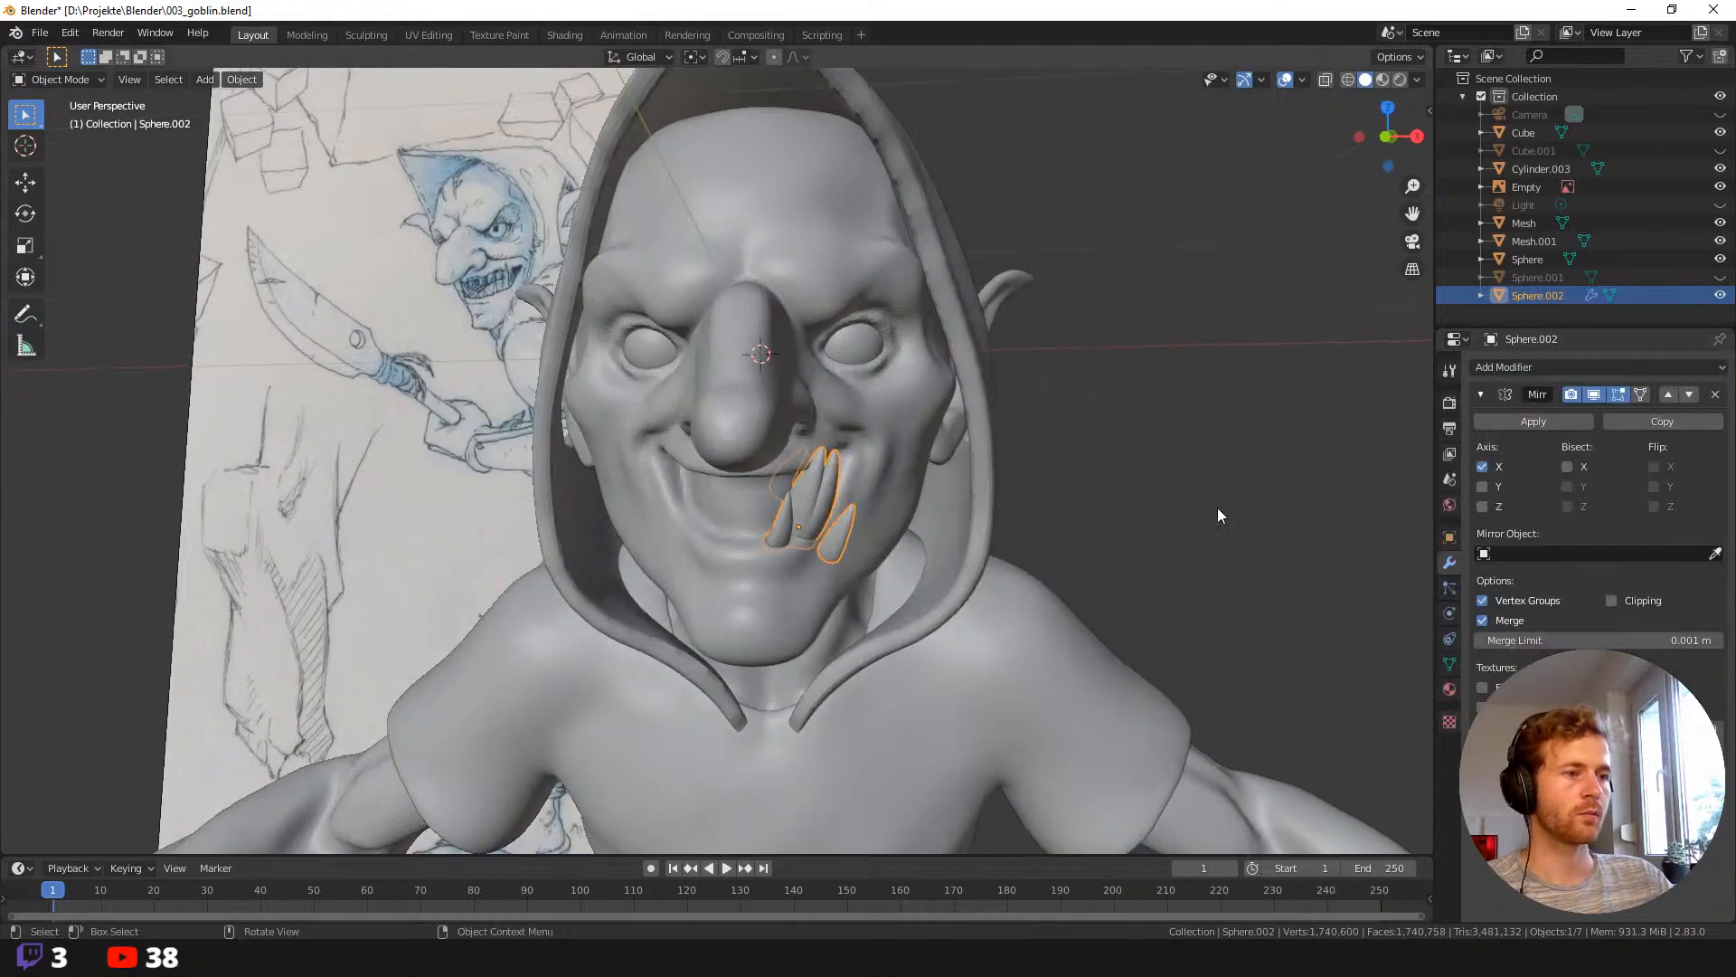
# Set Cube as the Mirror modifier's mirror object so the teeth are mirrored across the goblin's face.
pyautogui.click(1519, 553)
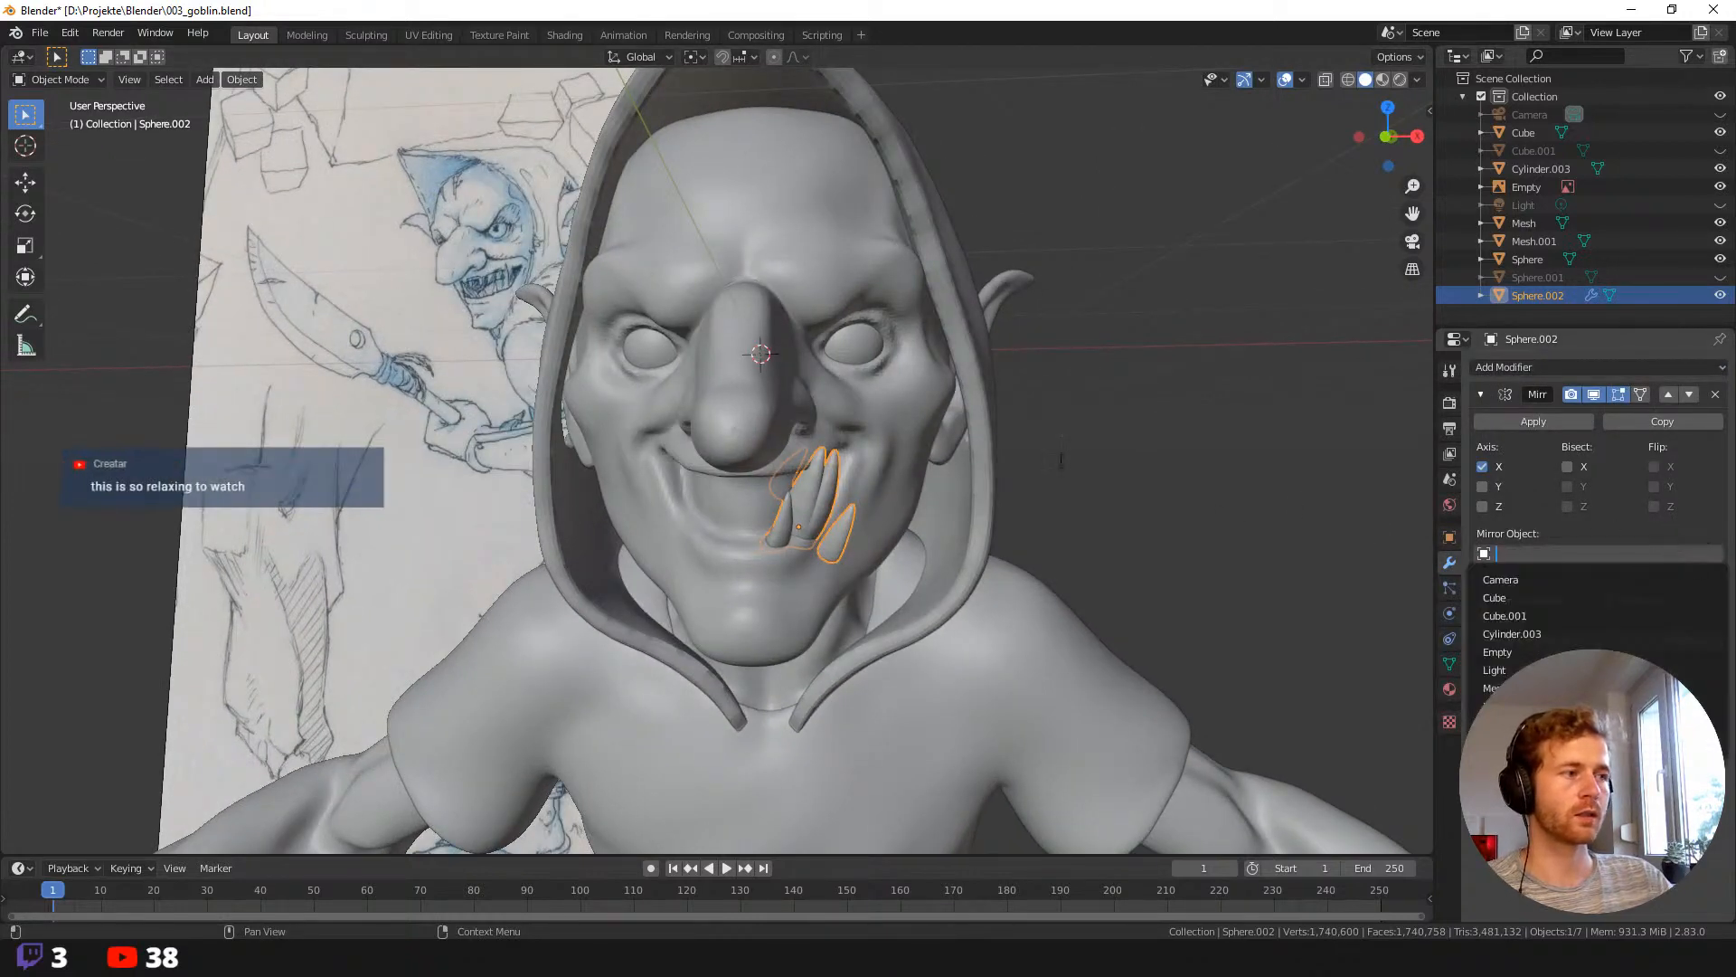
pyautogui.click(1494, 598)
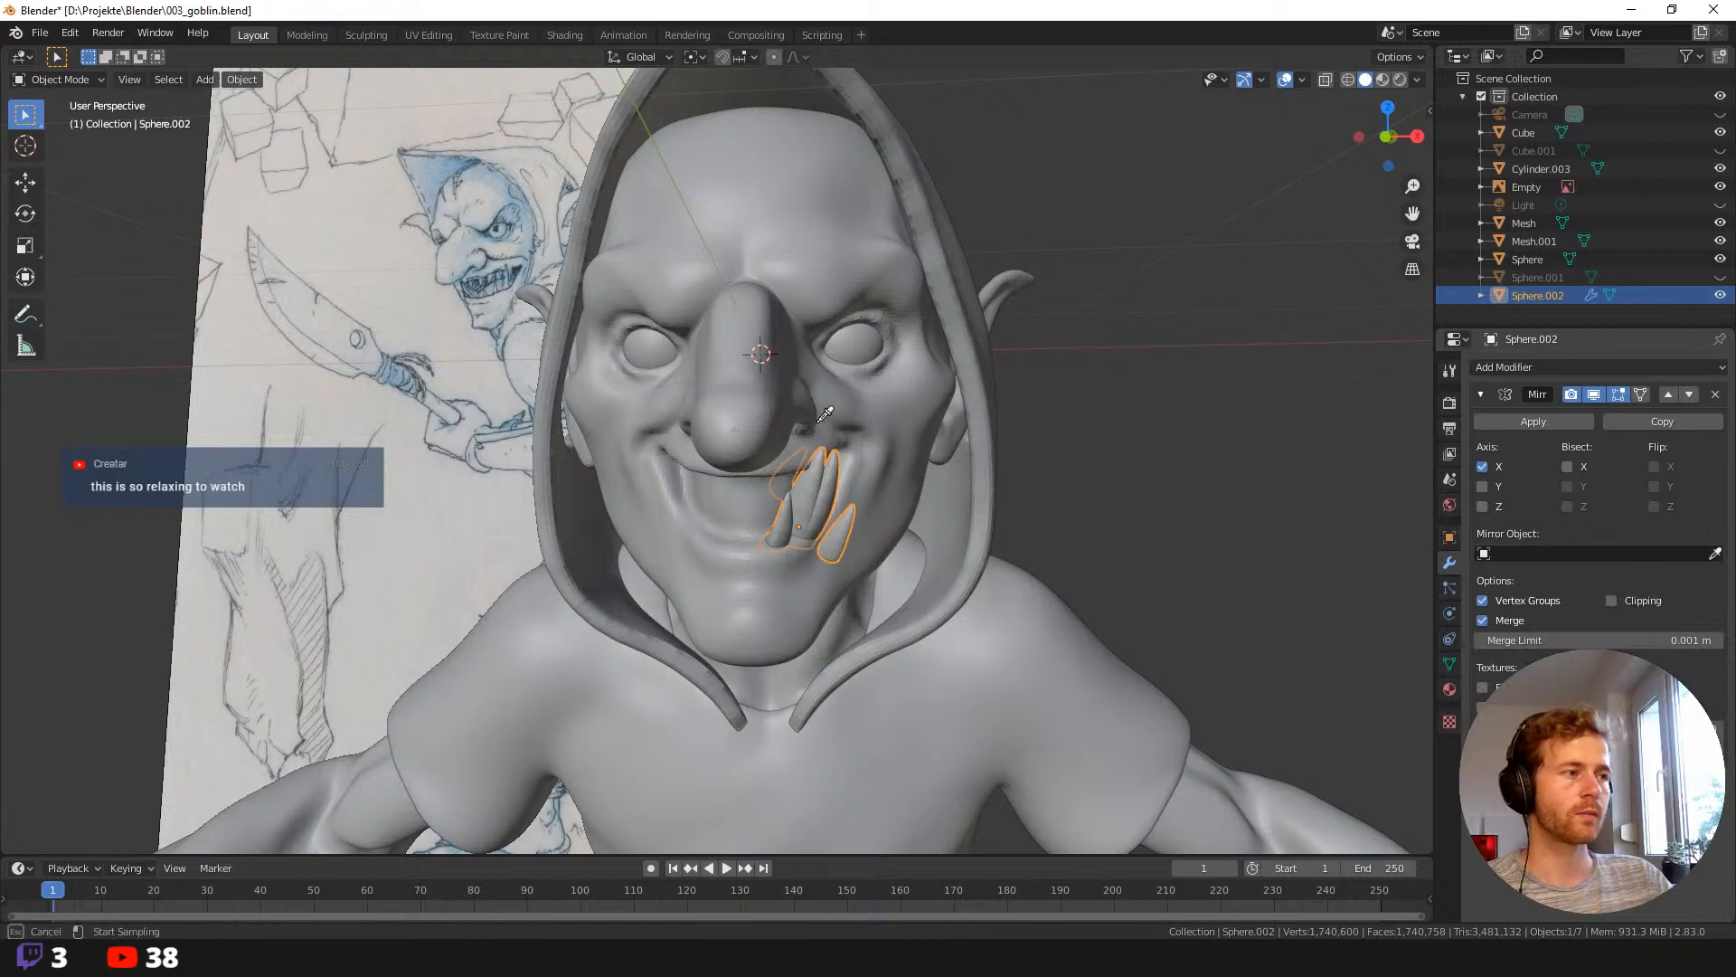
pyautogui.moveTo(1050, 525); pyautogui.dragTo(1129, 372, button='middle')
pyautogui.click(1111, 491)
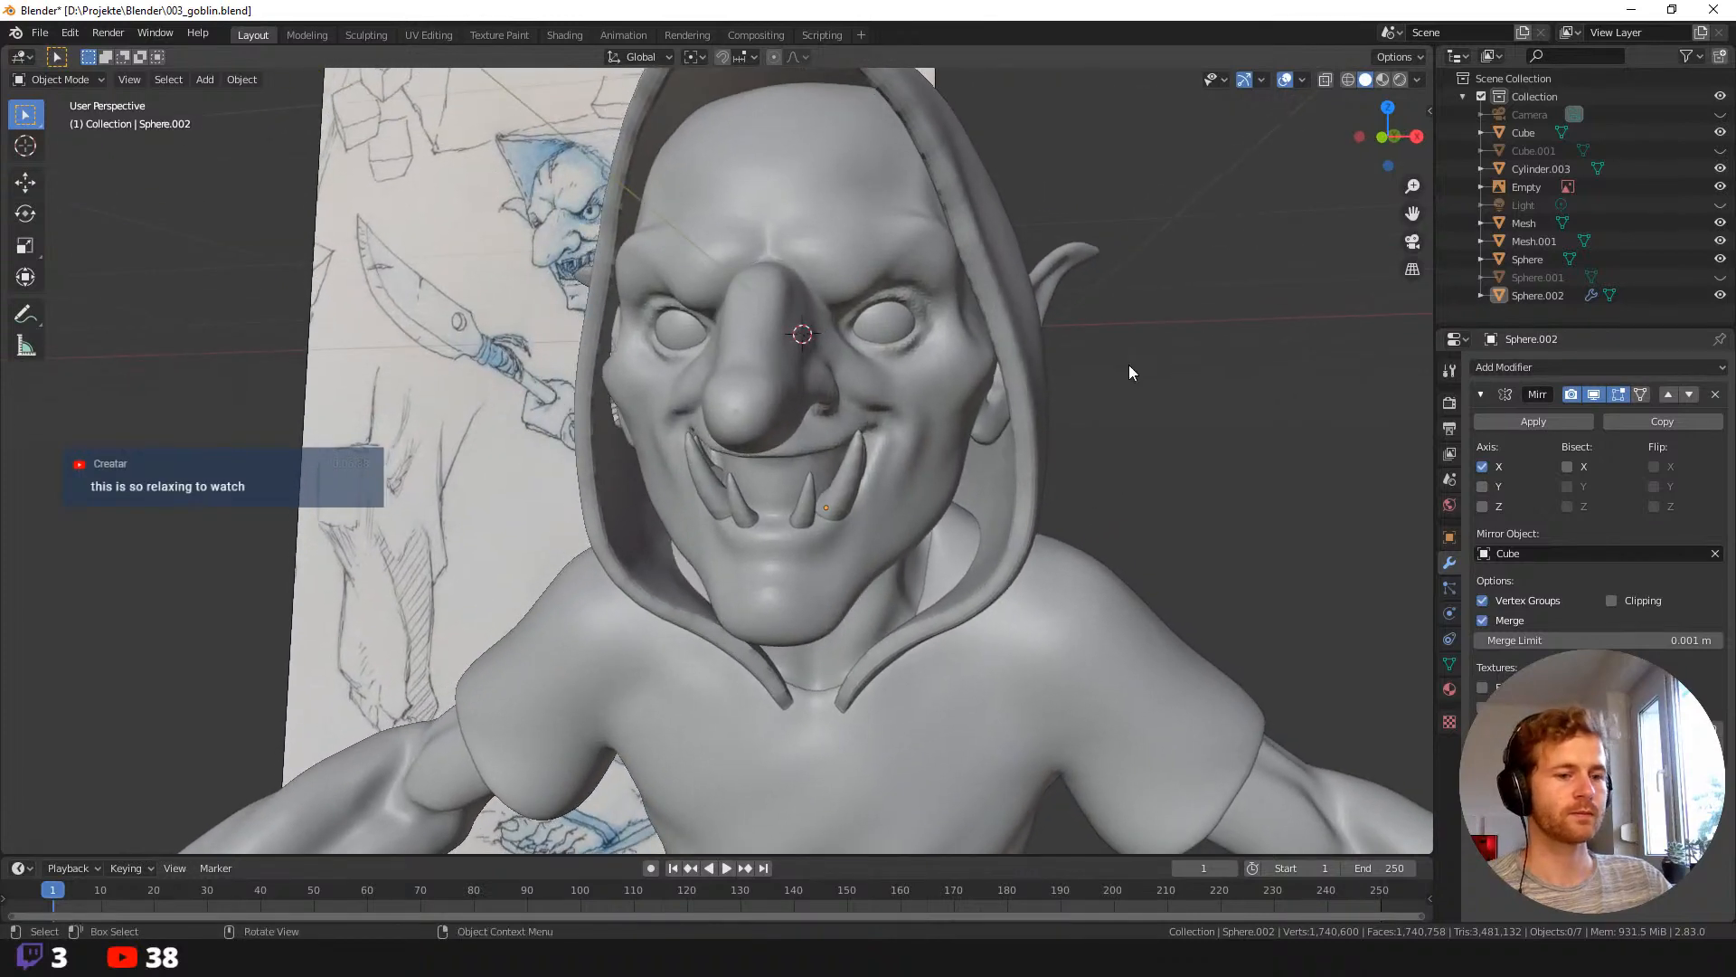
# Open the teeth mesh in Edit Mode and select its linked geometry.
pyautogui.keyDown('ctrl'); pyautogui.moveTo(1168, 568); pyautogui.dragTo(852, 529, button='middle'); pyautogui.keyUp('ctrl')
pyautogui.click(840, 519)
pyautogui.press('Tab')
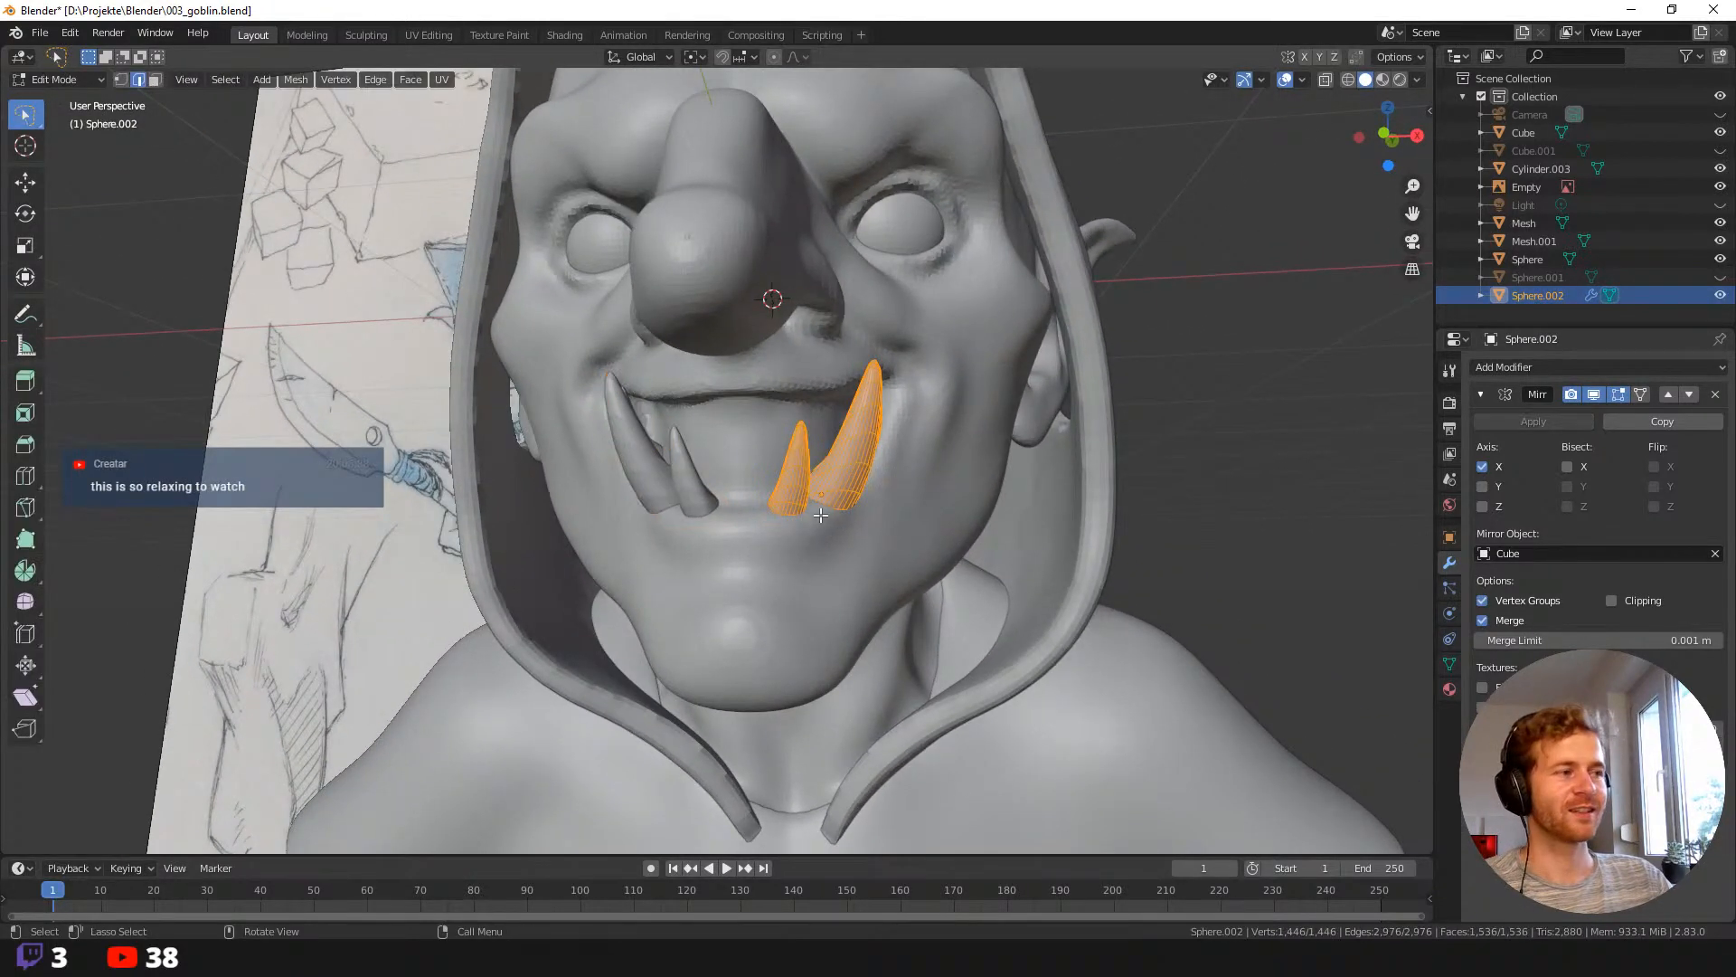
pyautogui.hotkey('ctrl', 'l')
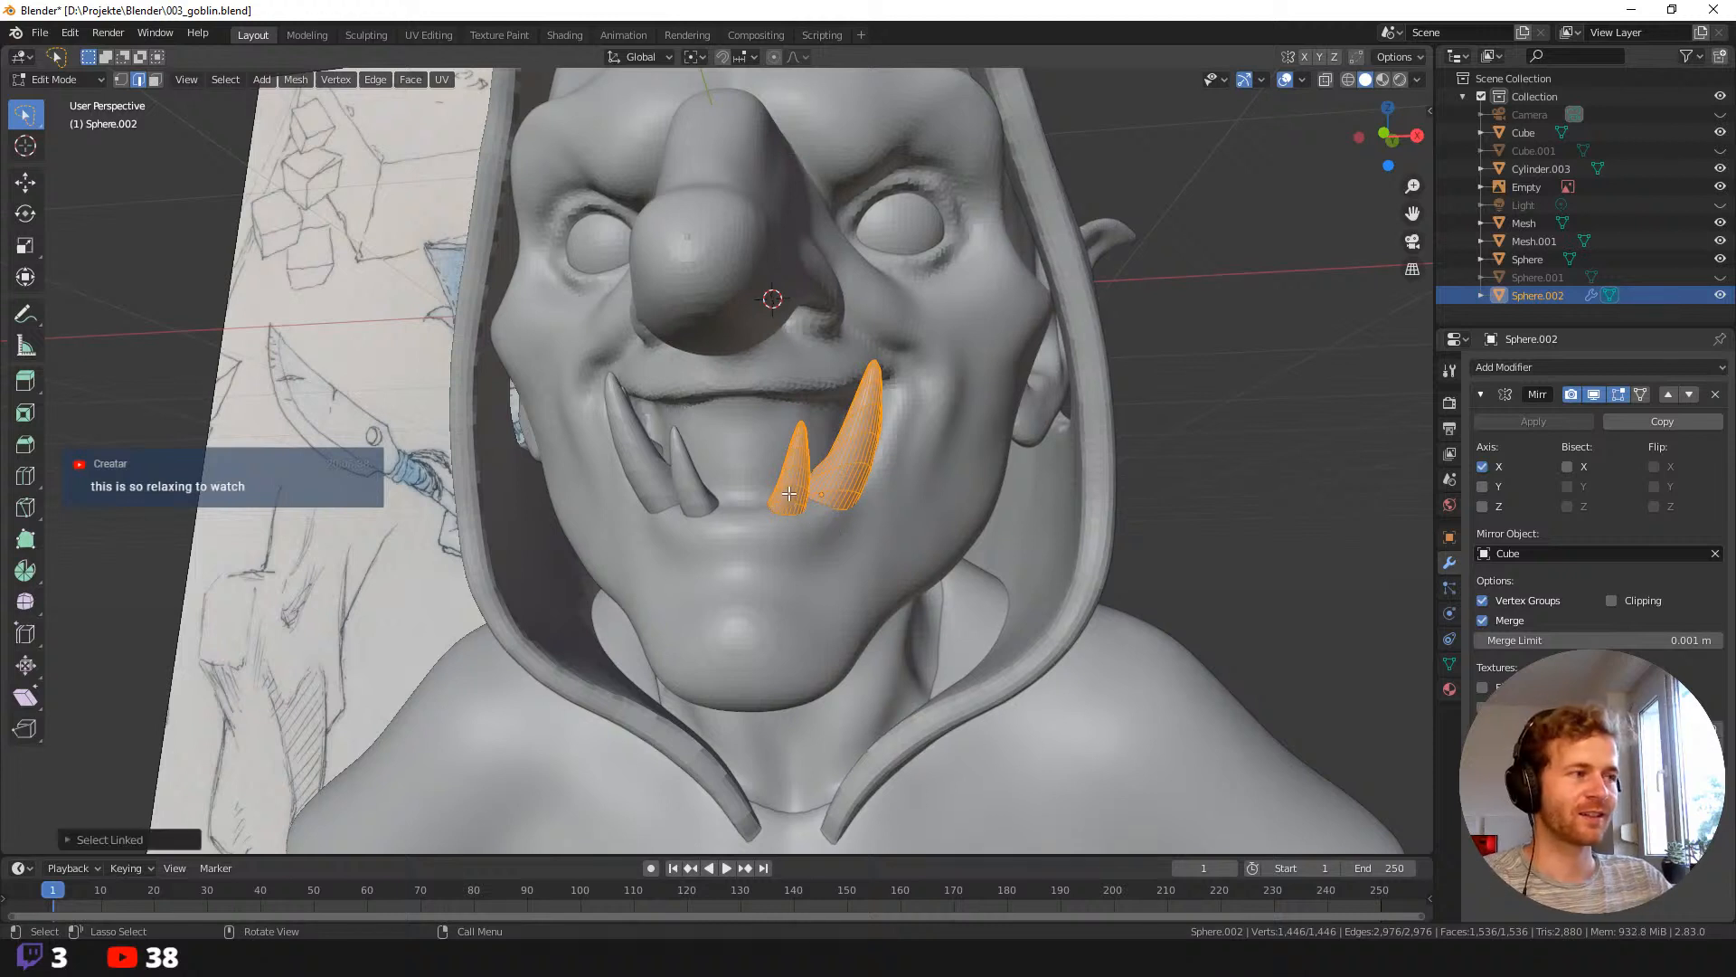
# Move the small lower front tooth closer to the middle of the mouth and rotate it more upright.
pyautogui.click(950, 468)
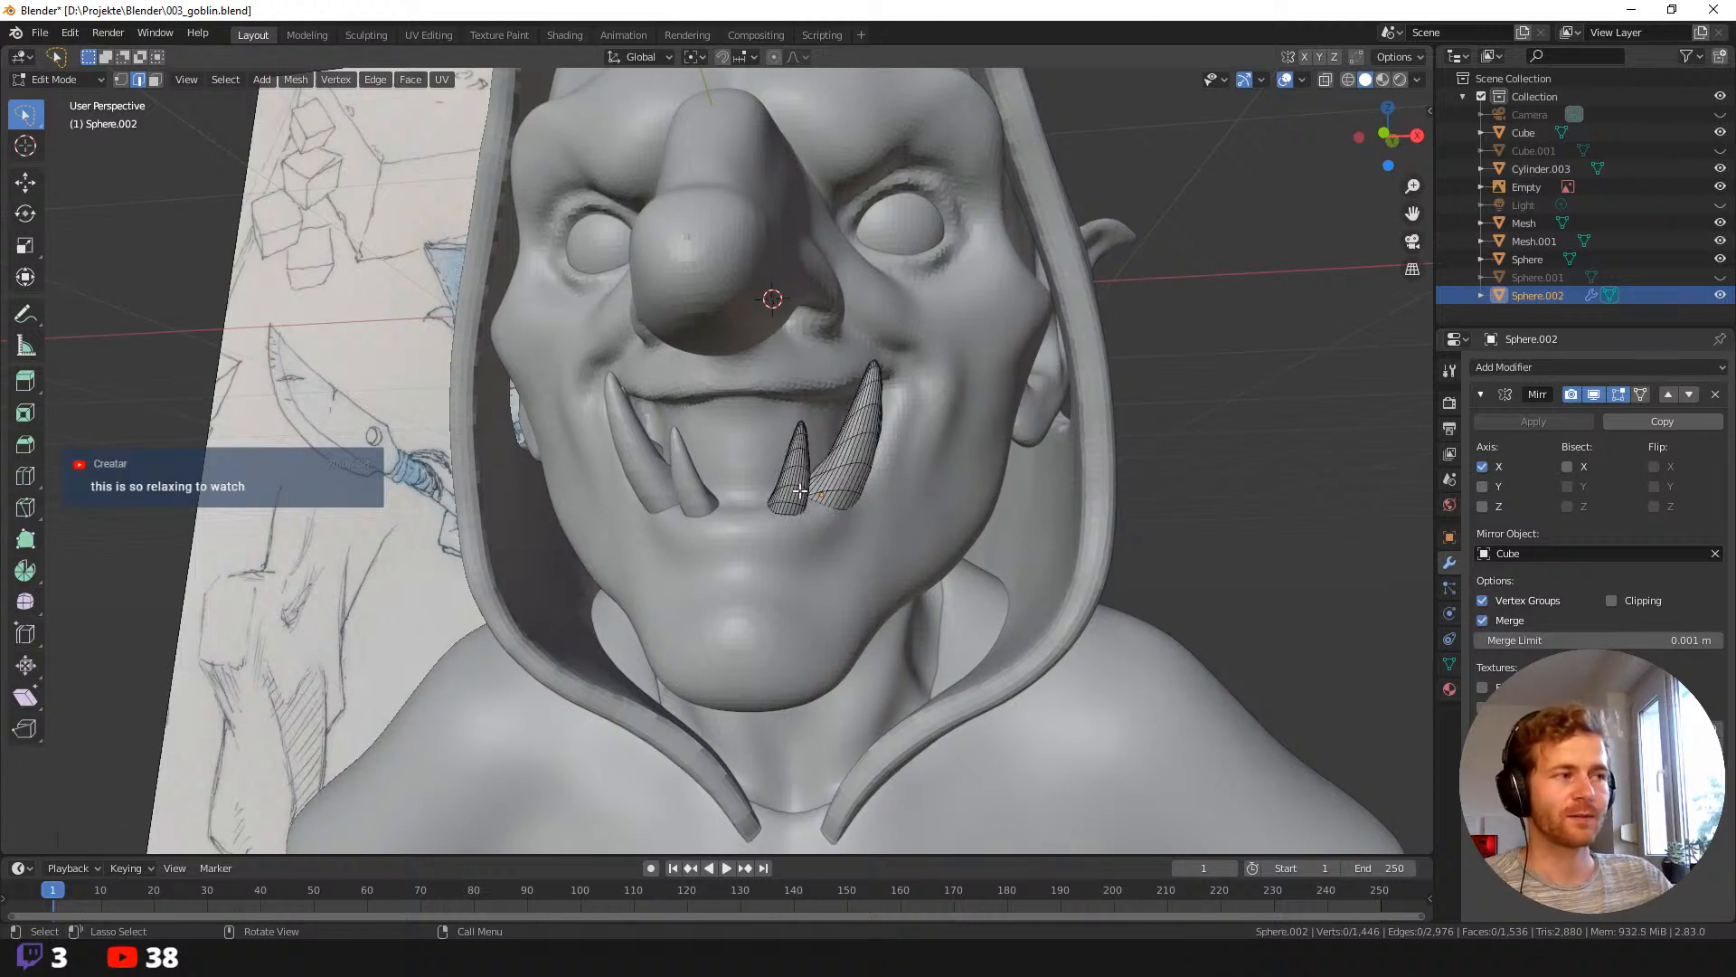
pyautogui.press('l')
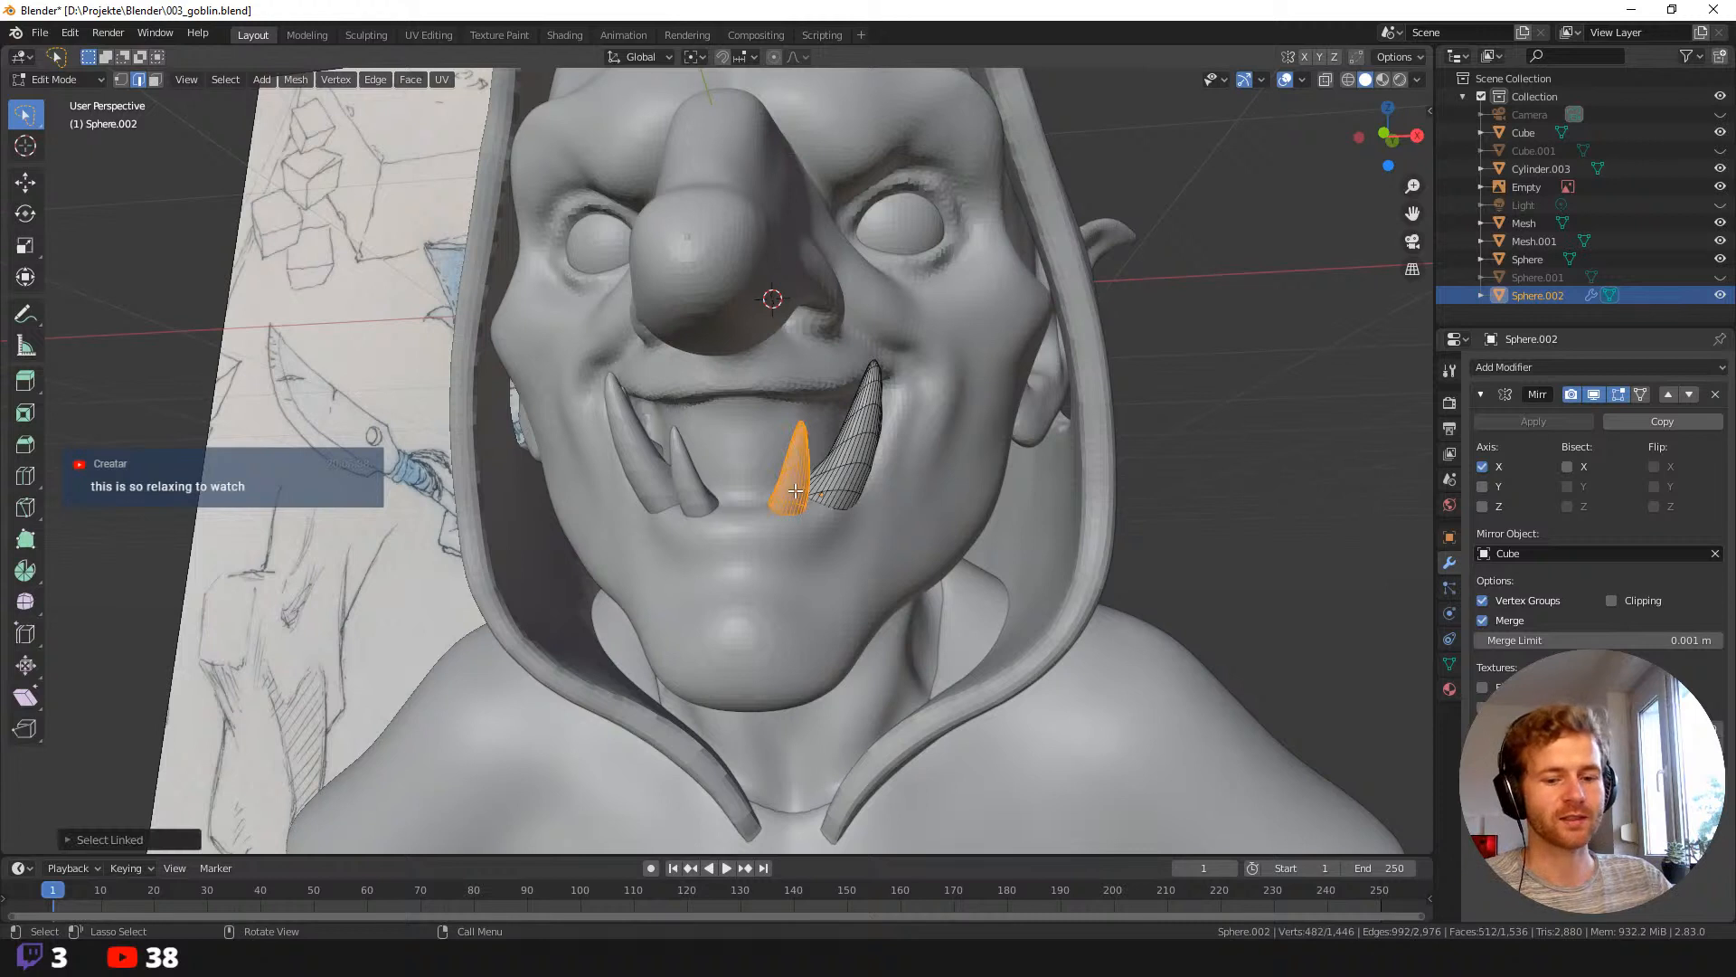
pyautogui.press('g')
pyautogui.click(784, 499)
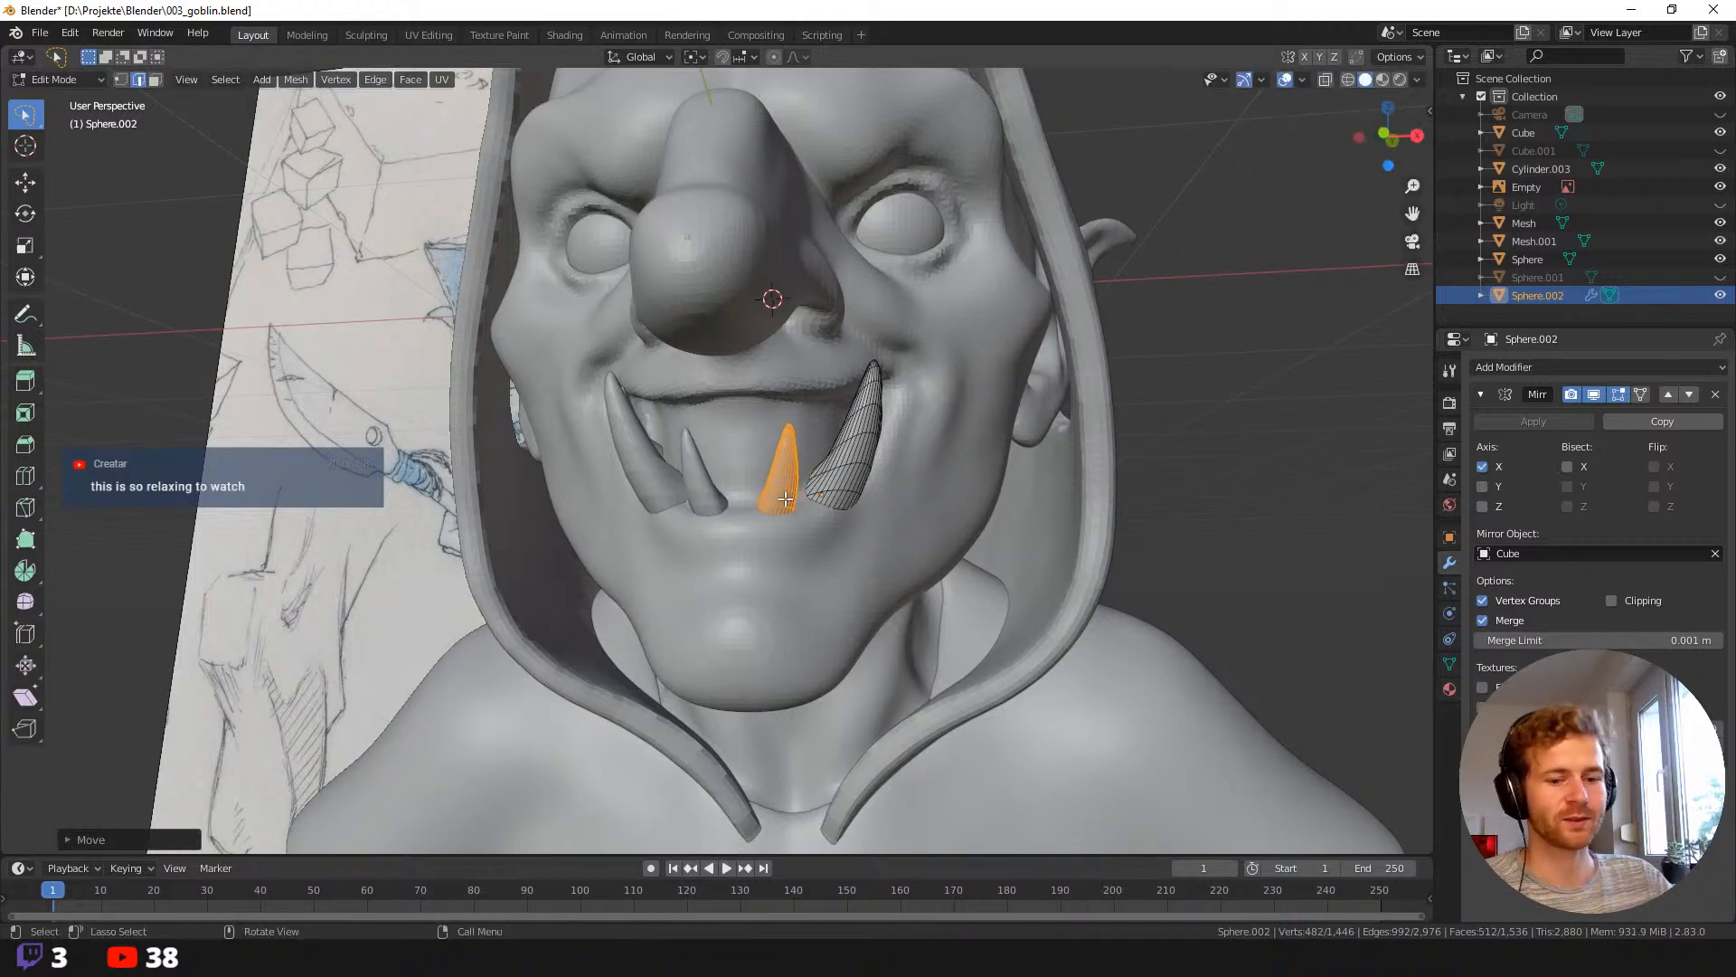
pyautogui.press('r')
pyautogui.click(785, 364)
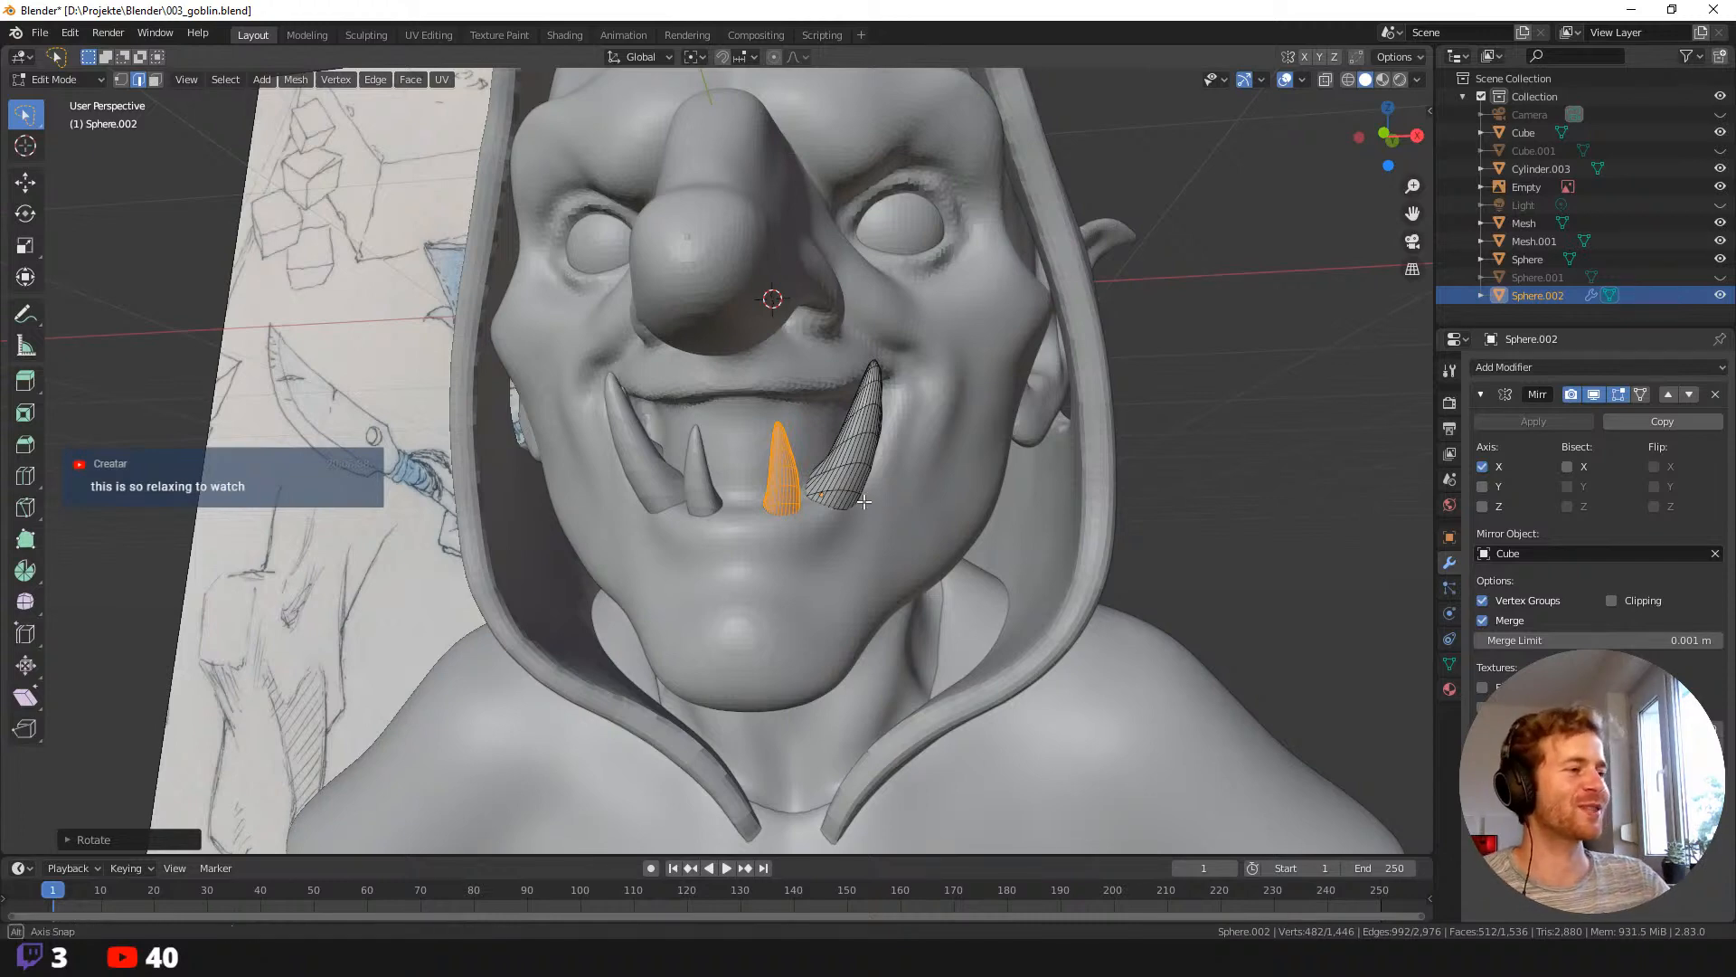
# Rotate the large lower tusk and shift it to sit along the goblin's lower lip.
pyautogui.moveTo(864, 502); pyautogui.dragTo(828, 494, button='middle')
pyautogui.click(1345, 449)
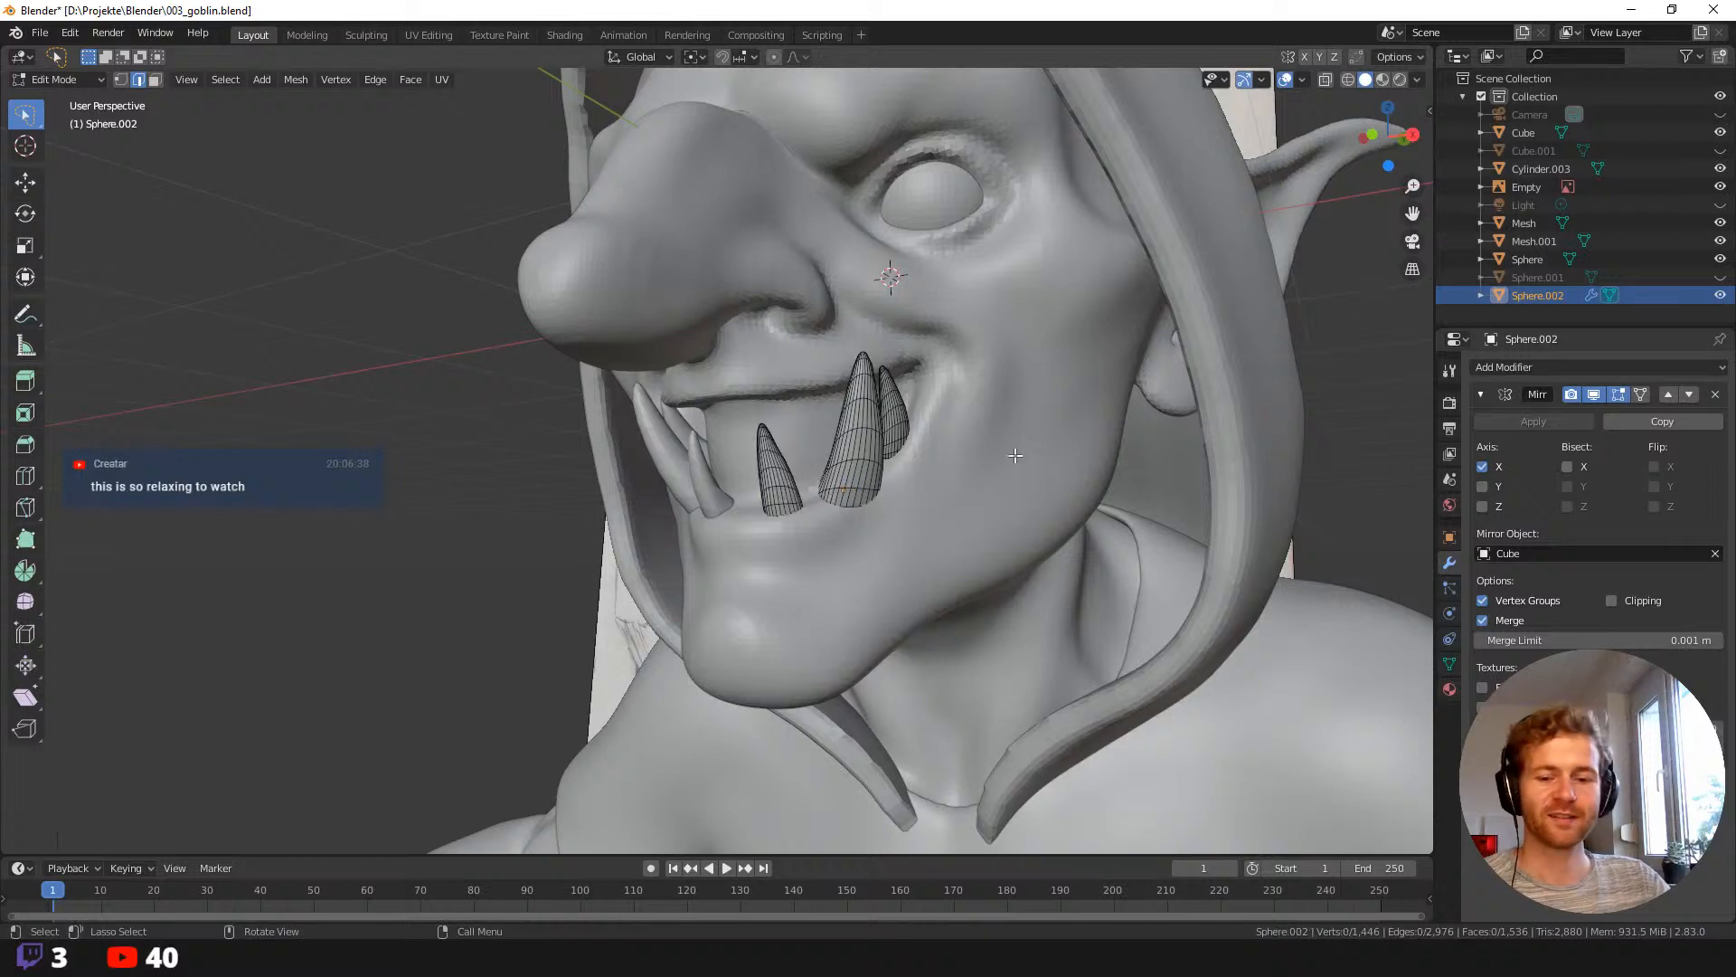
pyautogui.press('l')
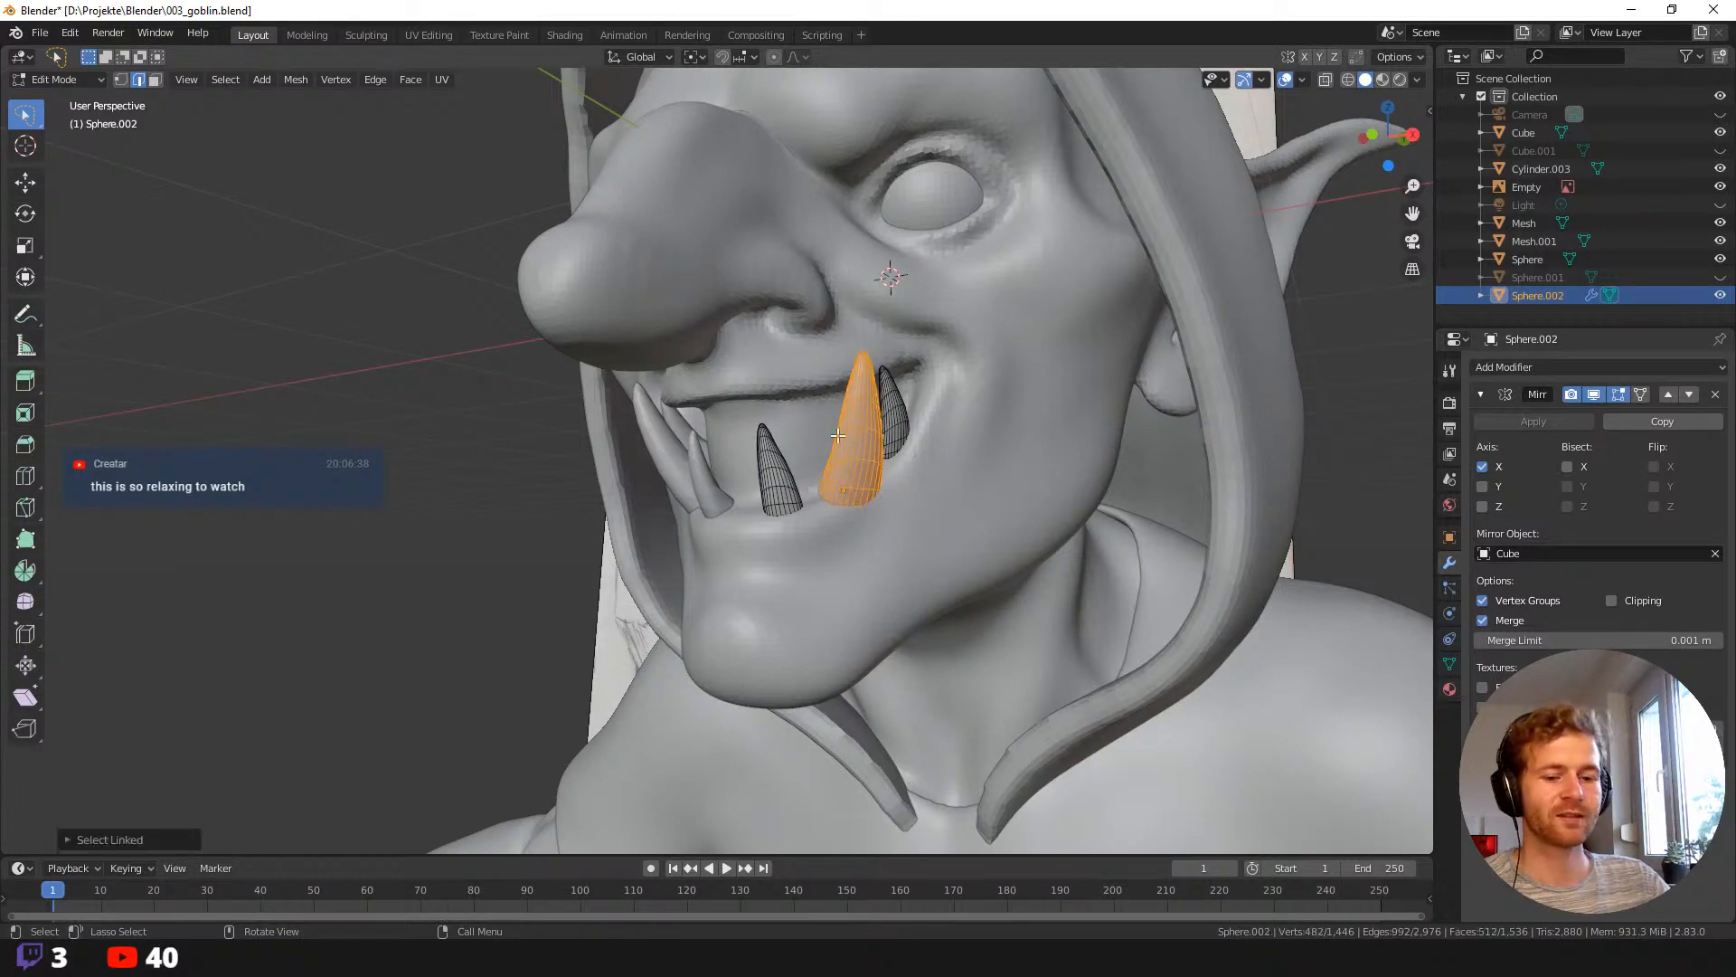
pyautogui.press('r')
pyautogui.click(794, 260)
pyautogui.moveTo(794, 260); pyautogui.dragTo(823, 406, button='middle')
pyautogui.press('g')
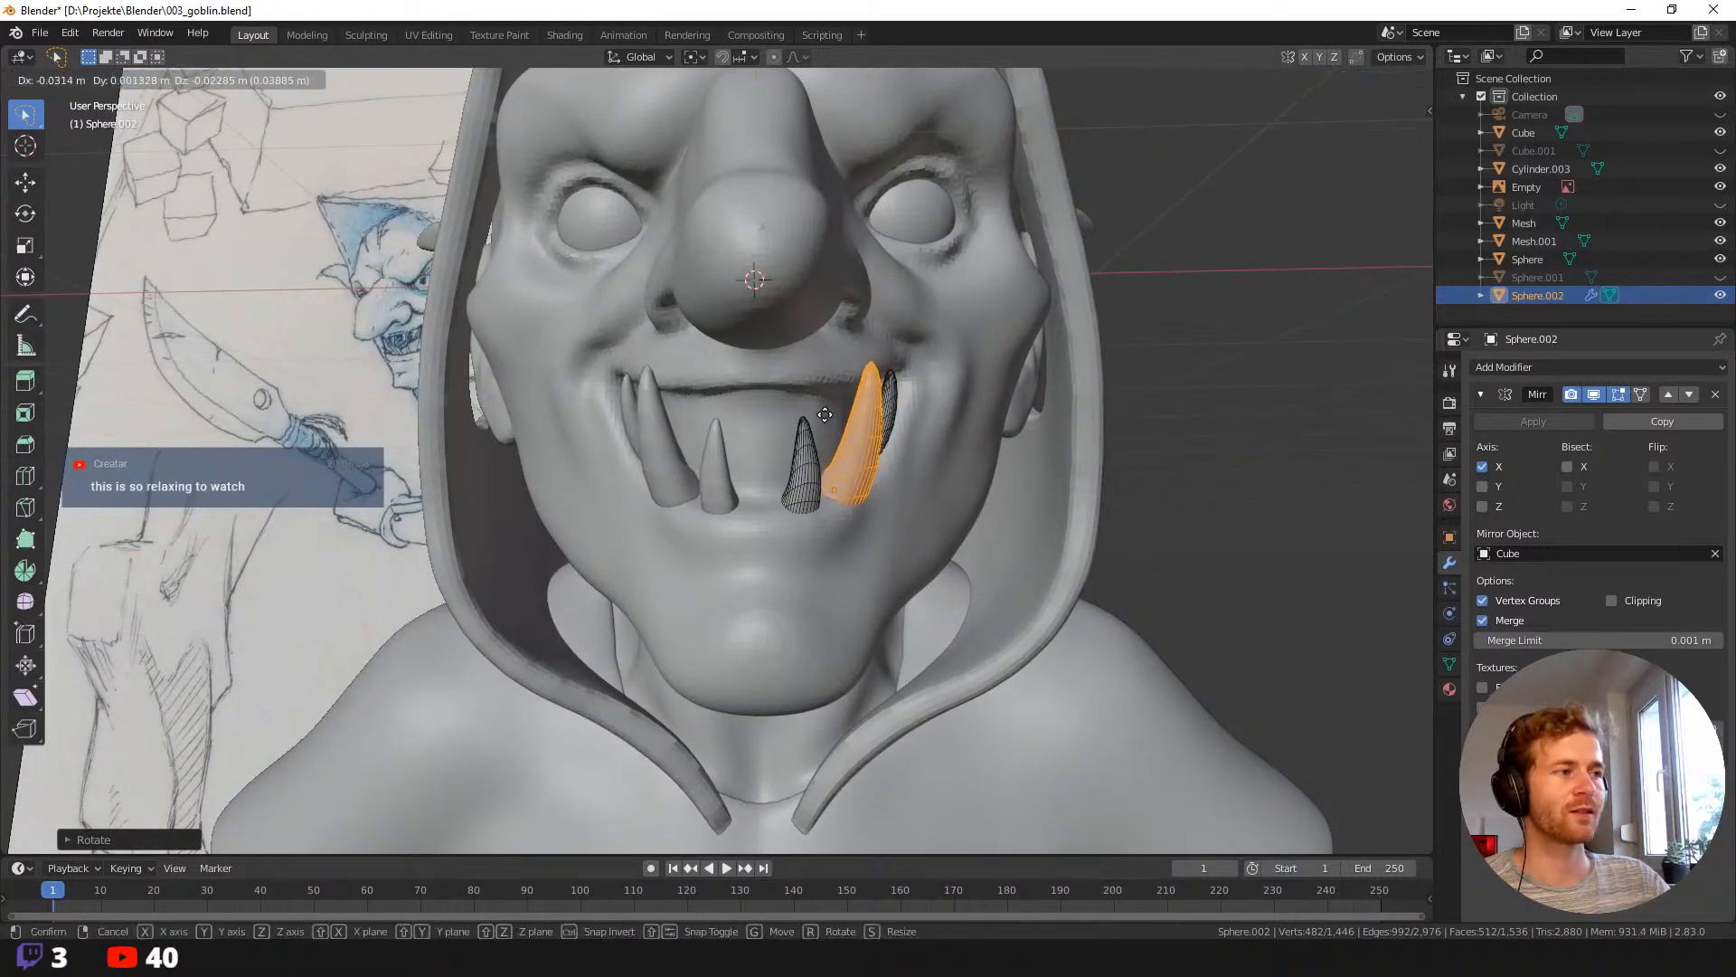
pyautogui.click(828, 405)
# Reposition the large tusk from the opposite side and tilt its tip outward from the mouth.
pyautogui.moveTo(827, 405); pyautogui.dragTo(836, 455, button='middle')
pyautogui.press('g')
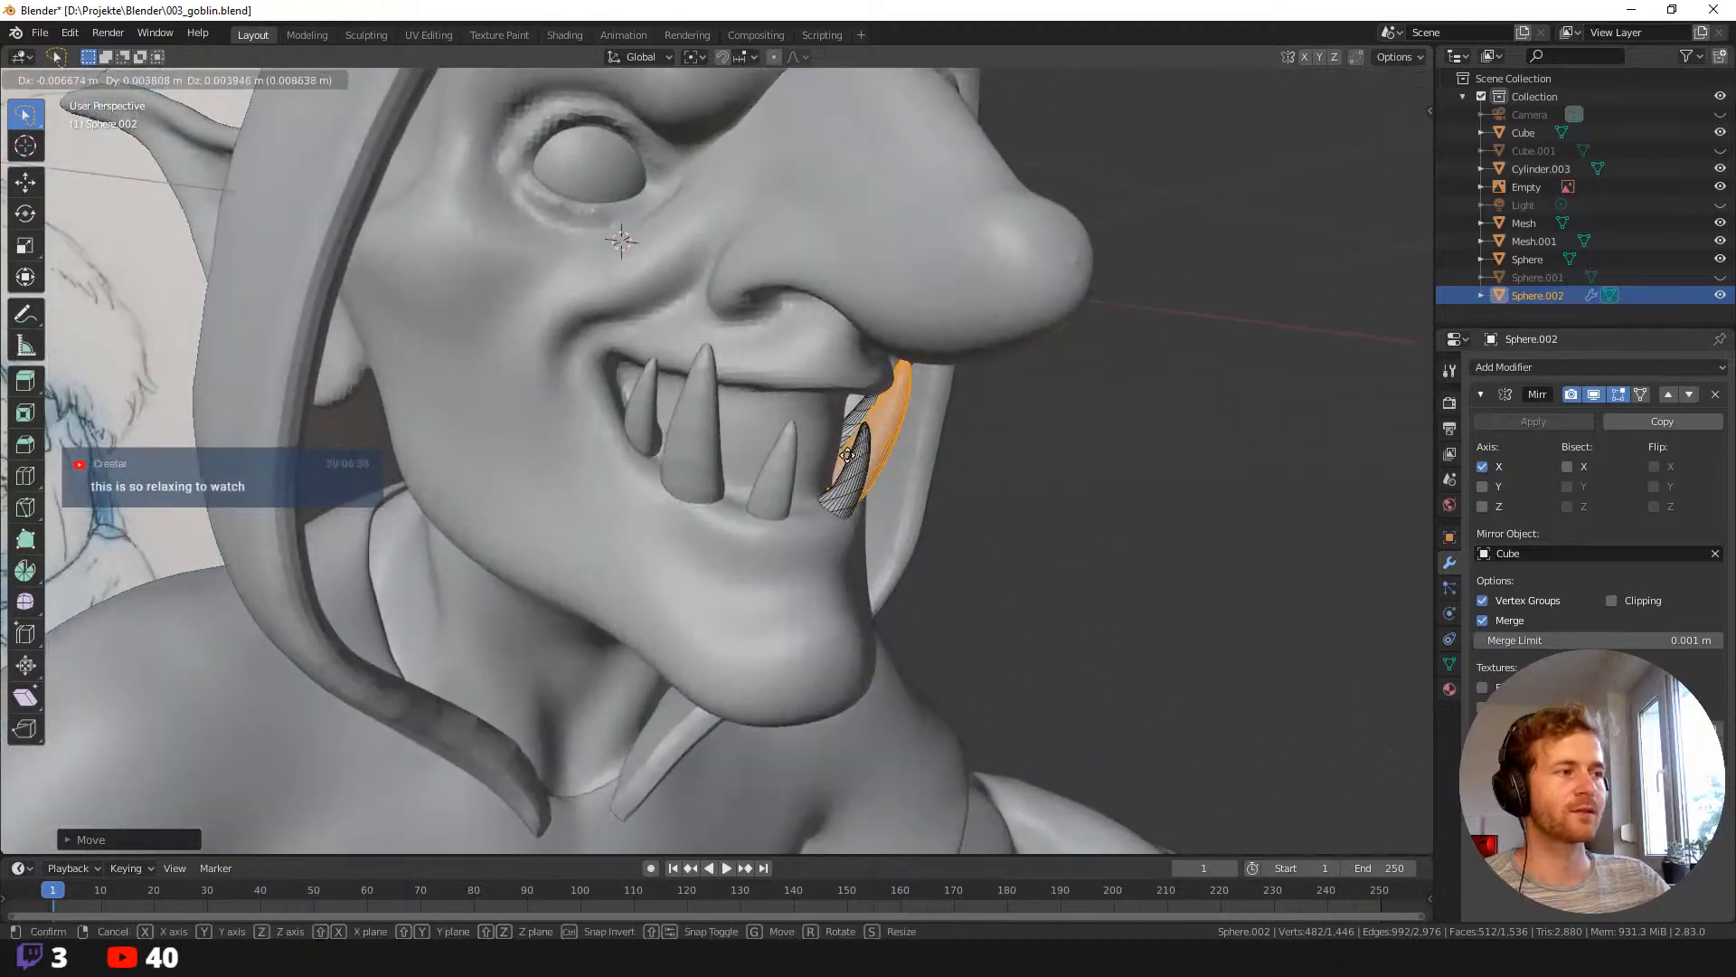
pyautogui.click(841, 458)
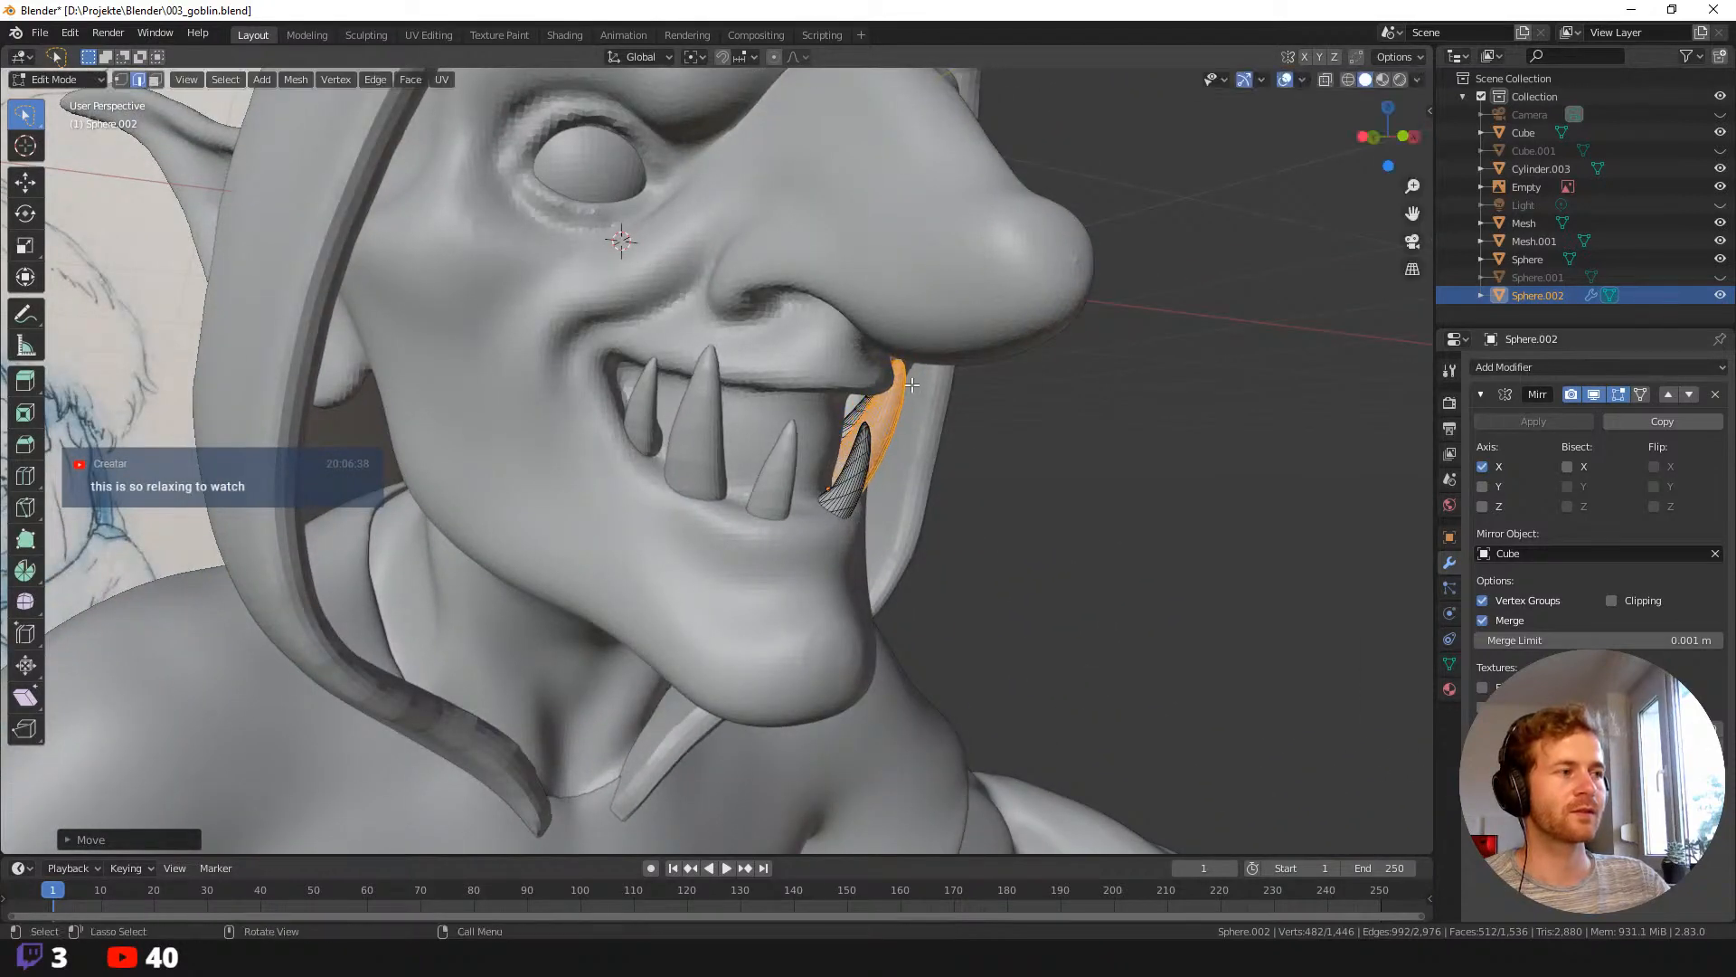
pyautogui.press('r')
pyautogui.click(947, 353)
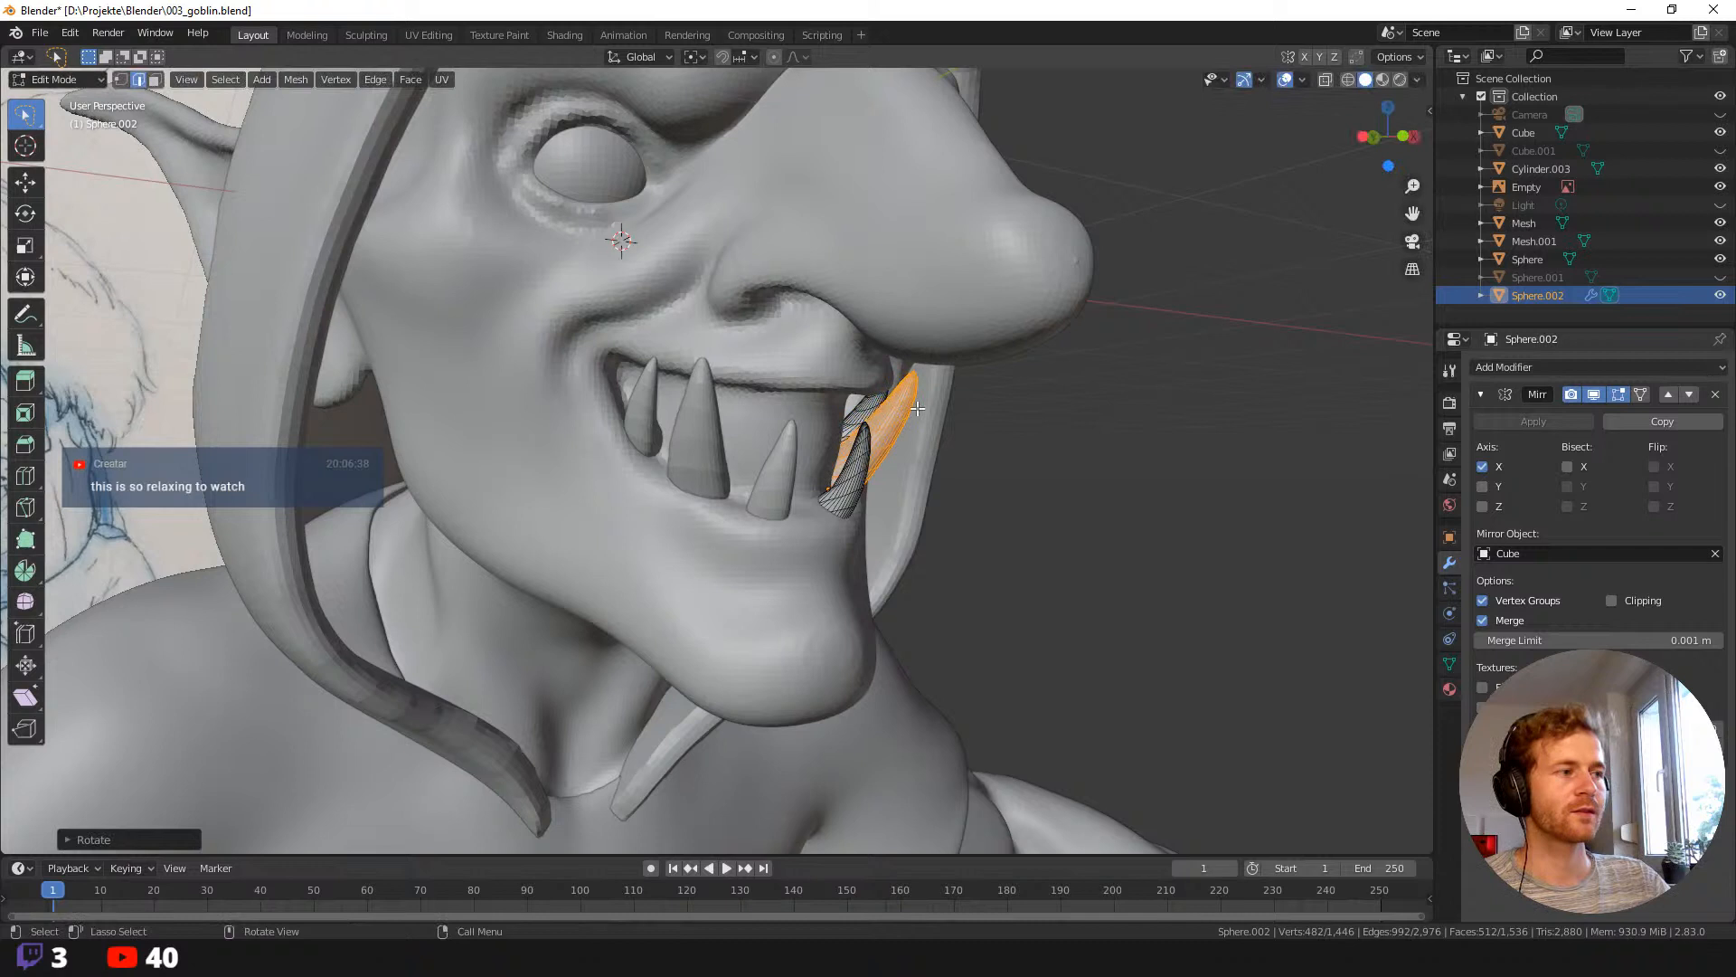
# Tilt the small front tooth's tip forward and shift the tooth slightly back into the gum.
pyautogui.click(857, 482)
pyautogui.hotkey('ctrl', 'l')
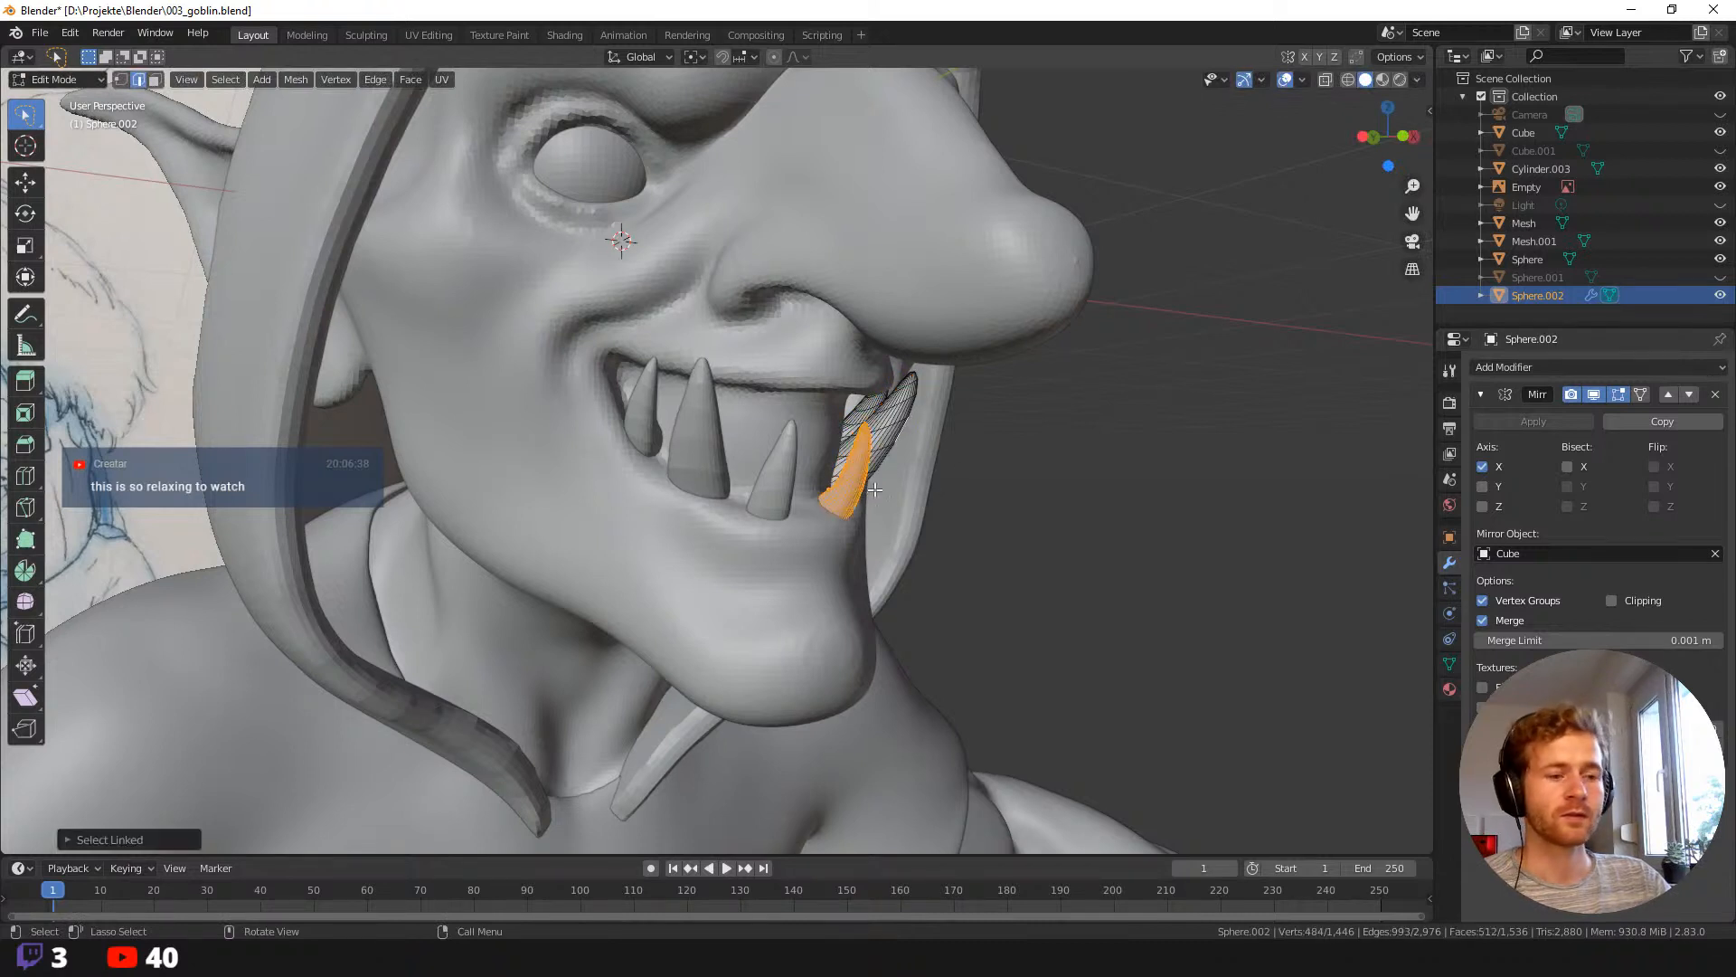
pyautogui.press('r')
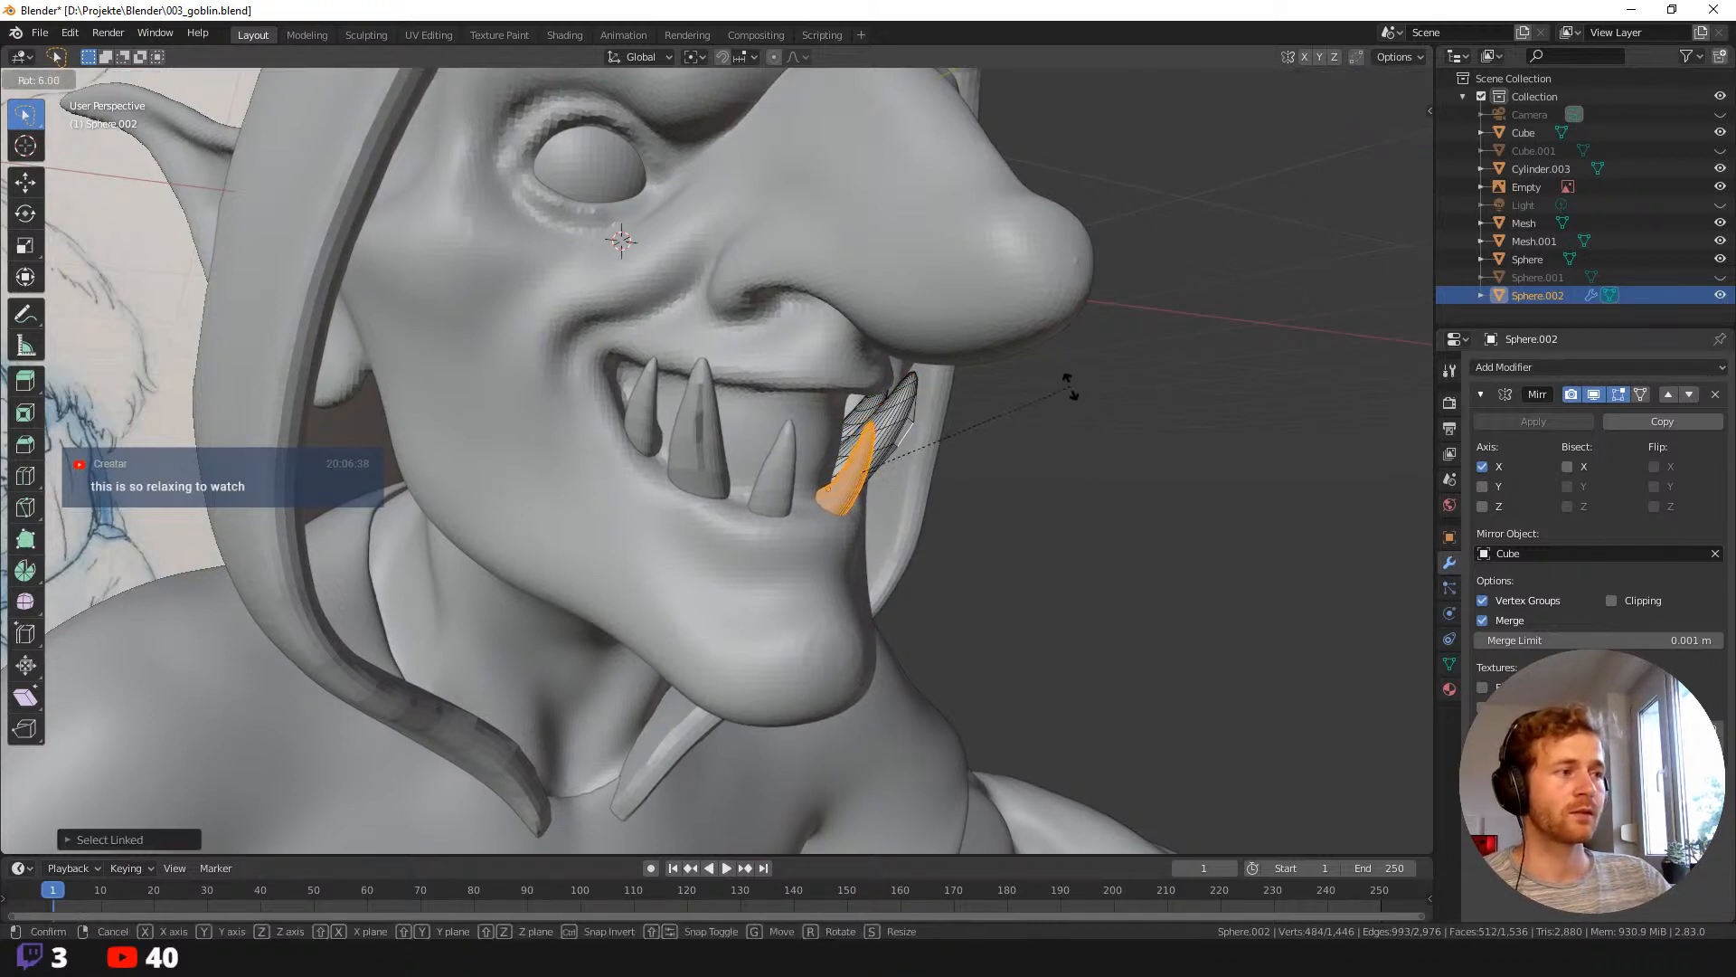
pyautogui.click(1070, 386)
pyautogui.moveTo(1038, 466); pyautogui.dragTo(942, 425, button='middle')
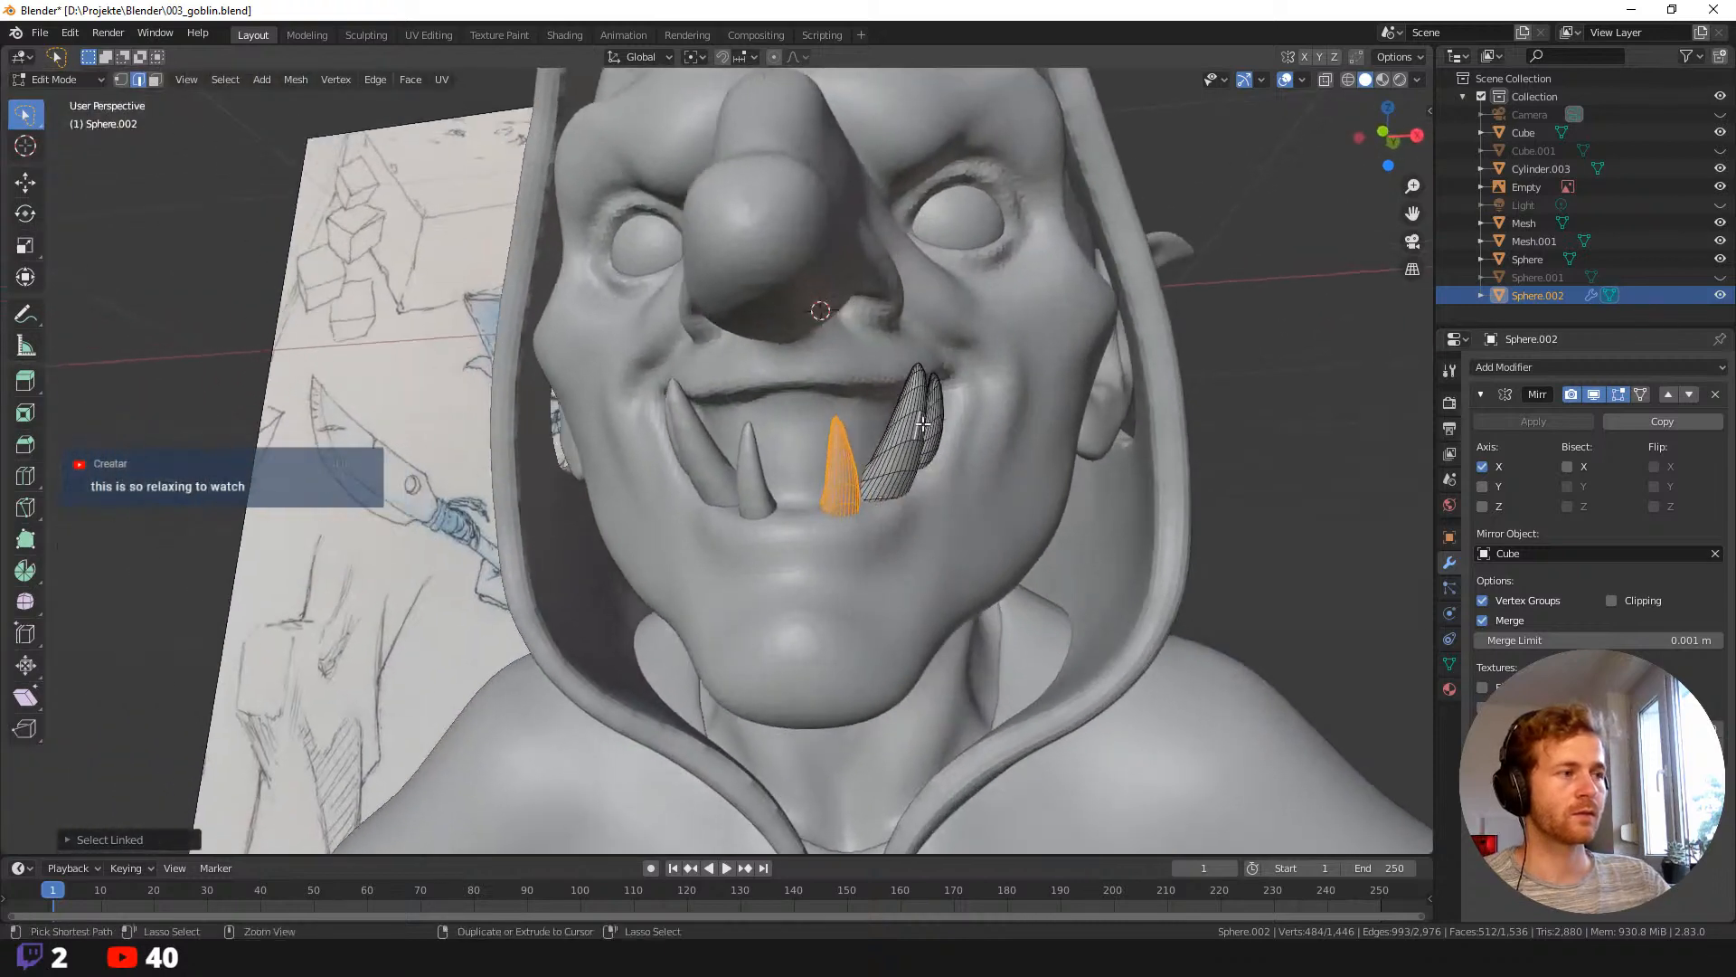
pyautogui.moveTo(1209, 520); pyautogui.dragTo(1349, 539, button='middle')
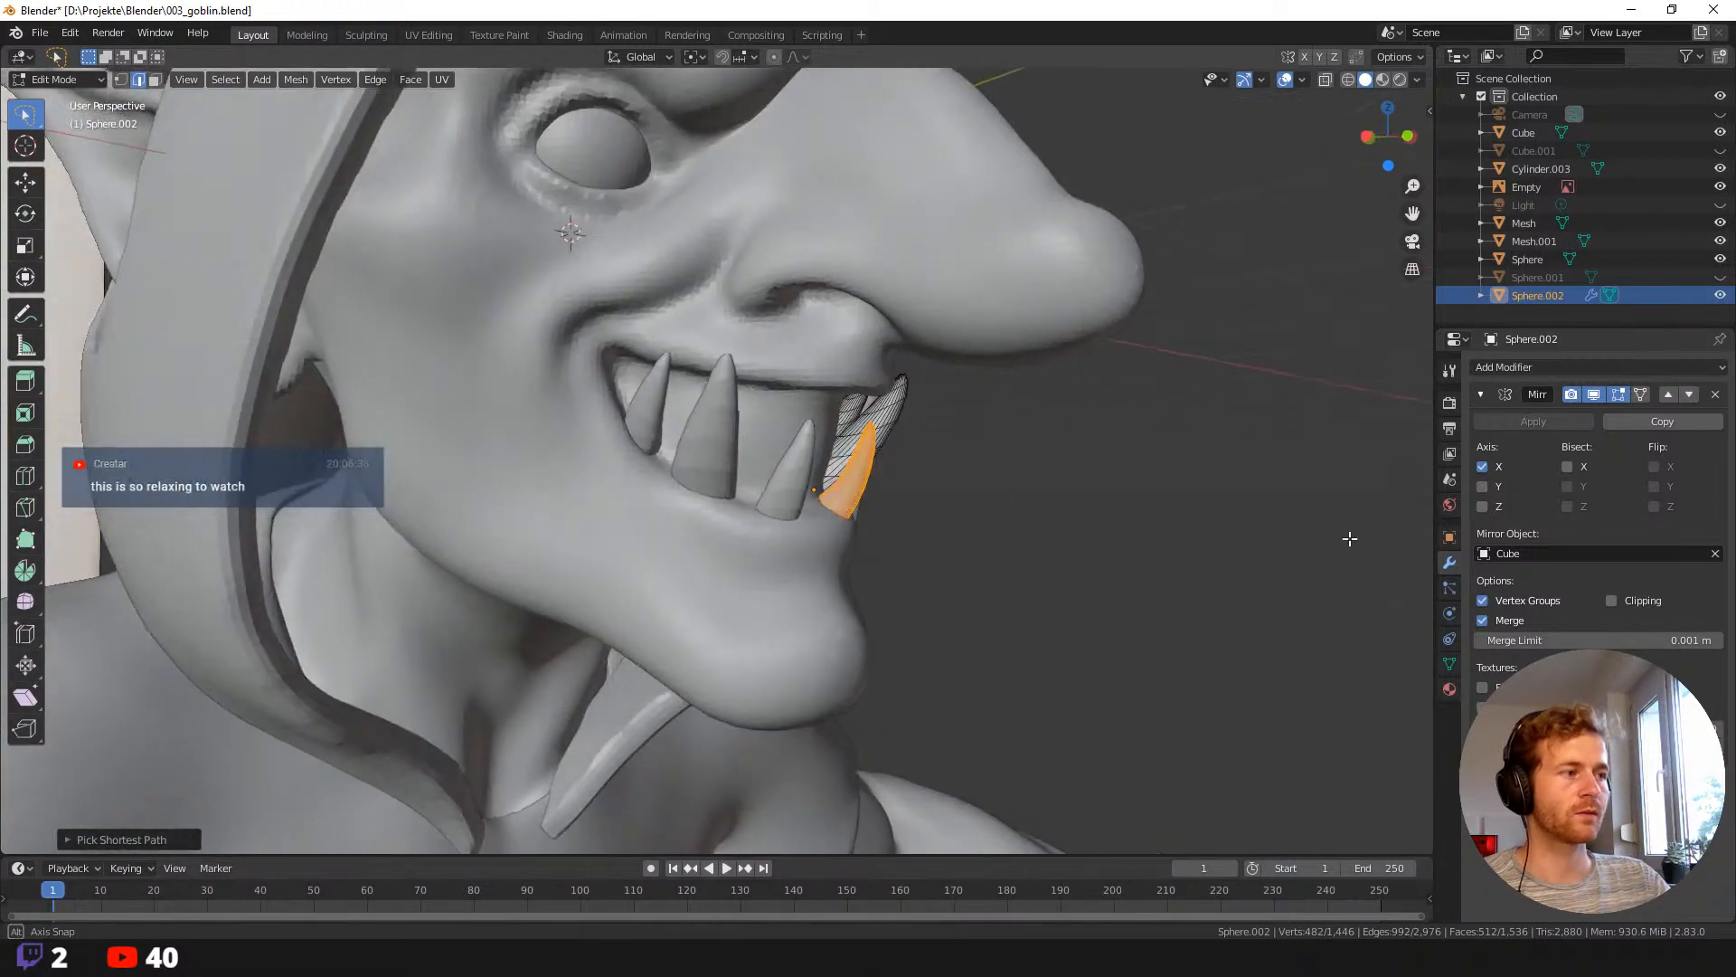
pyautogui.press('r')
pyautogui.click(1152, 471)
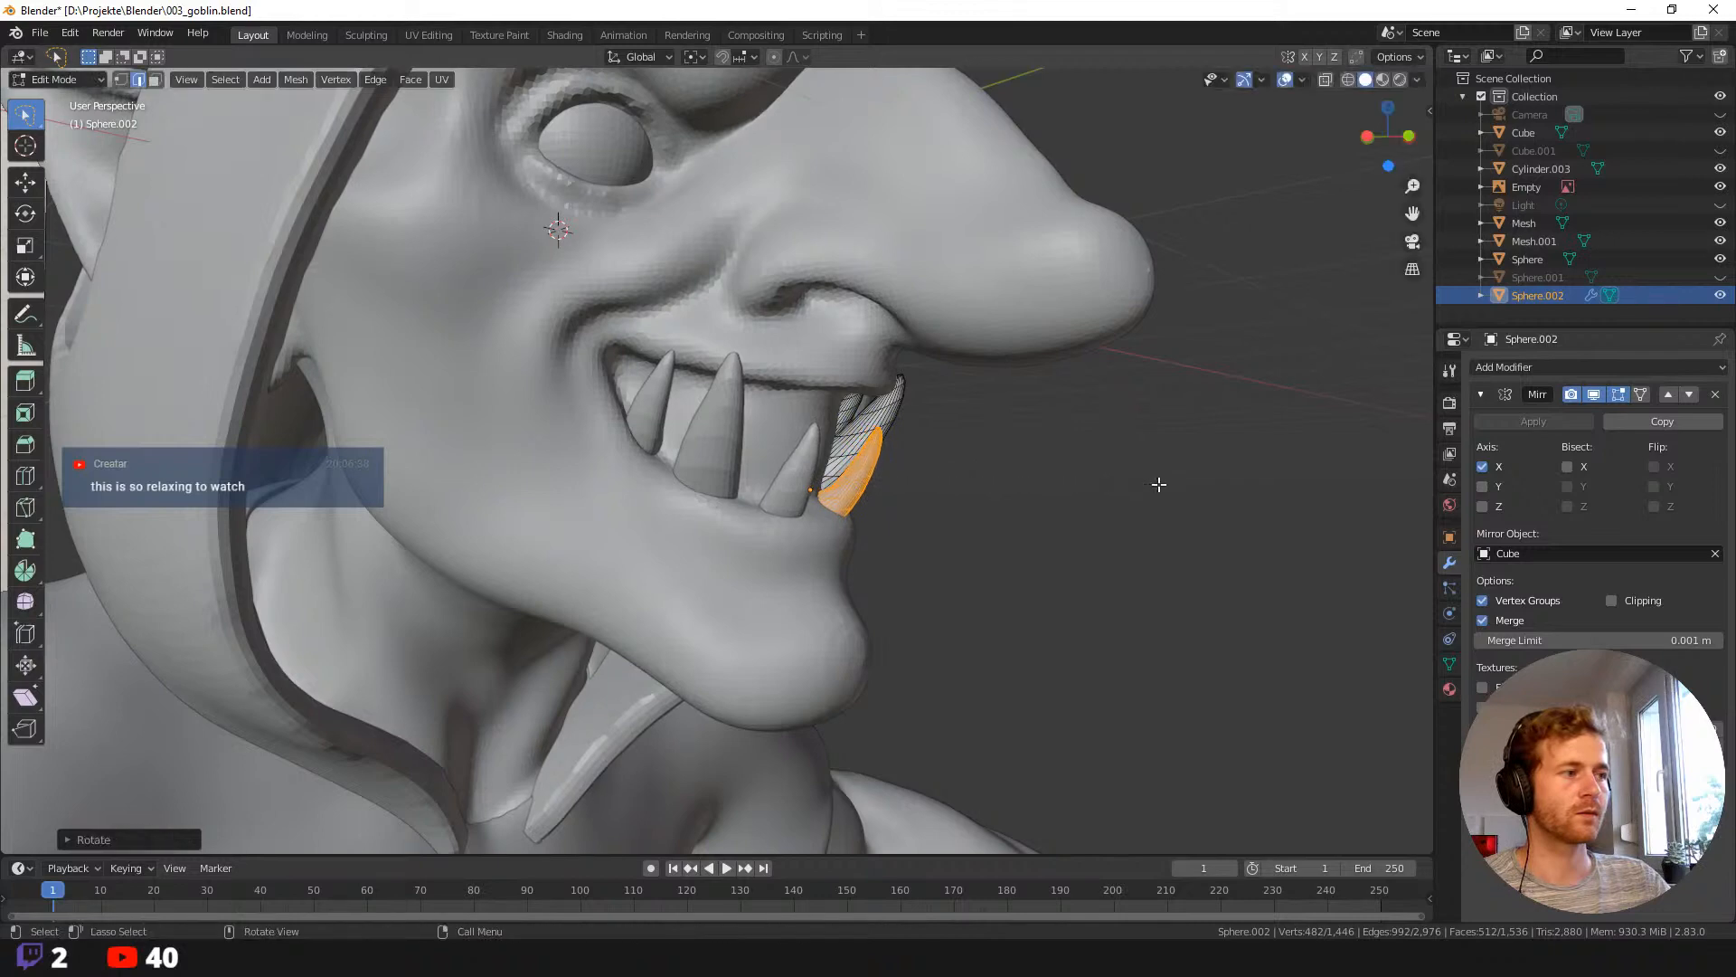
pyautogui.press('g')
pyautogui.click(1125, 473)
# Rotate the rearmost lower tooth and move it to fit the corner of the mouth.
pyautogui.moveTo(1125, 474); pyautogui.dragTo(972, 409, button='middle')
pyautogui.hotkey('alt', 'a')
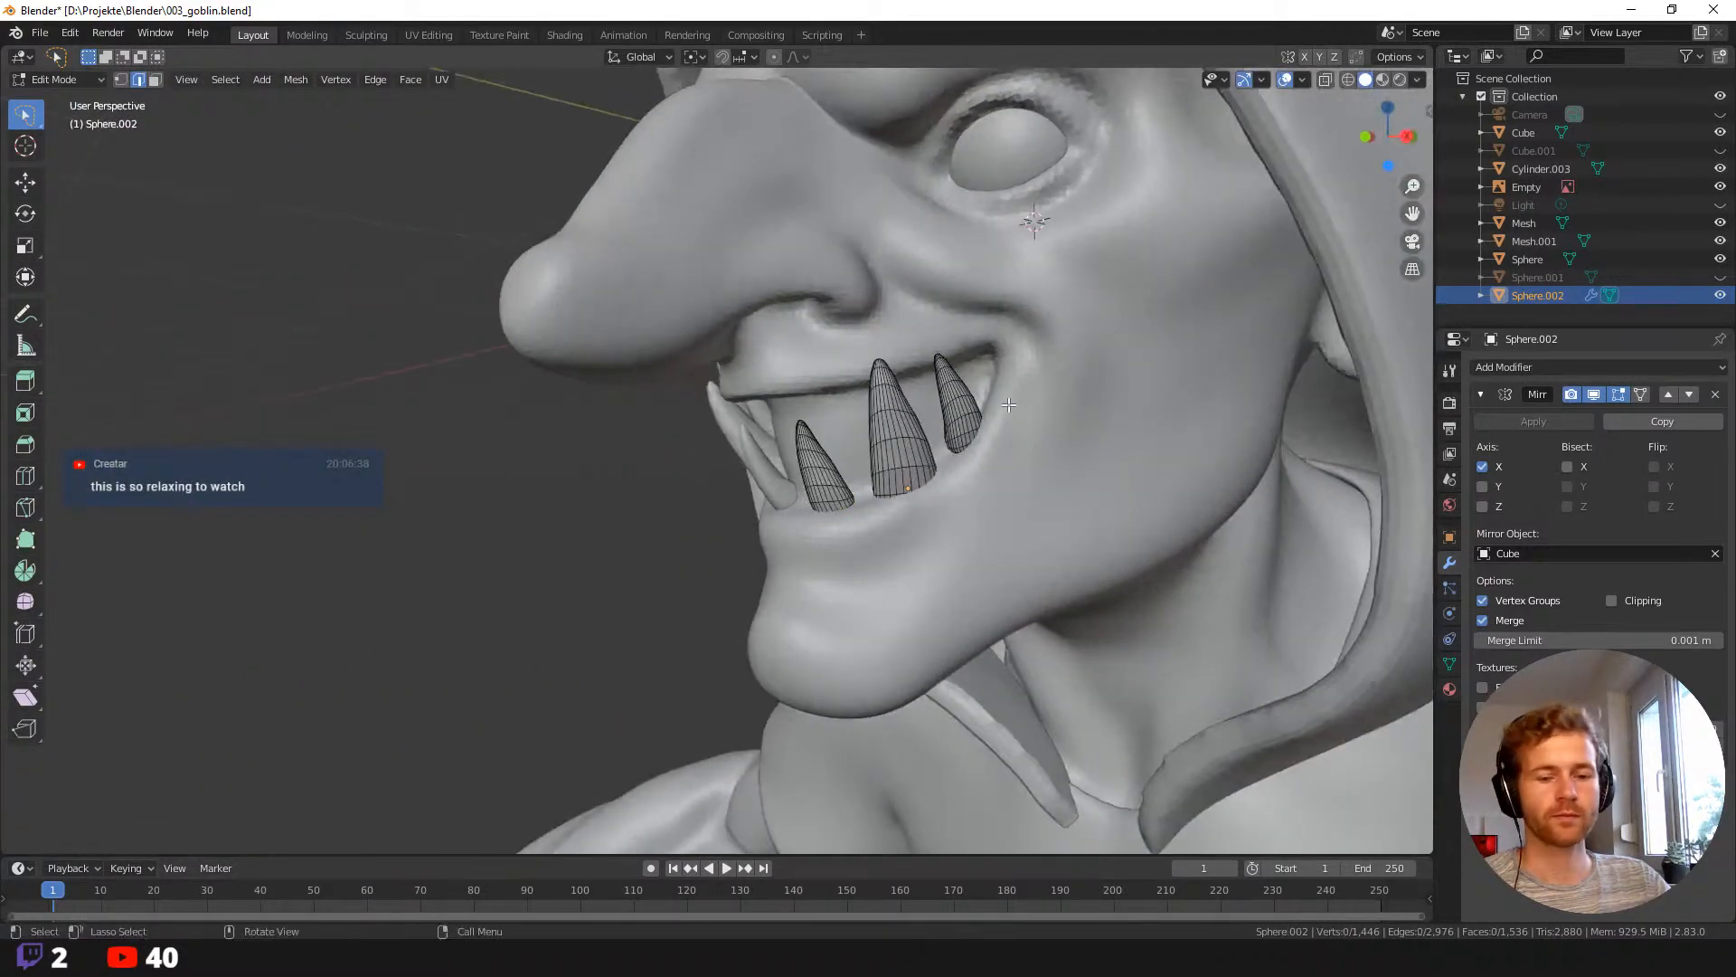
pyautogui.press('l')
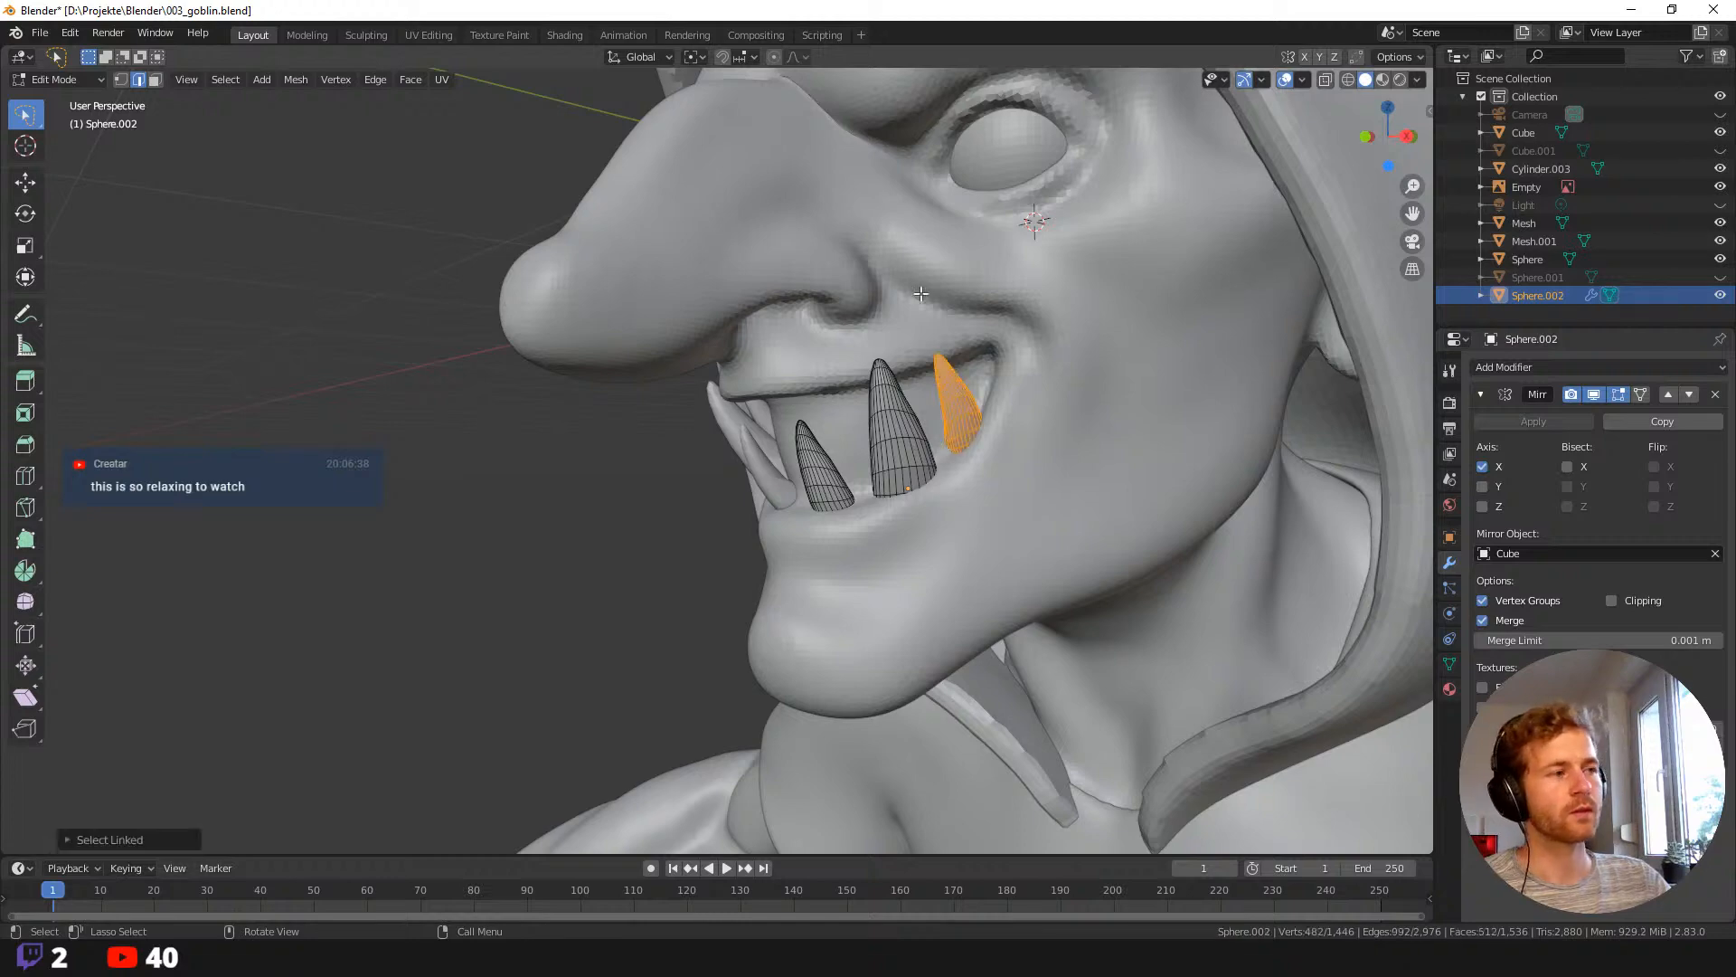
pyautogui.press('r')
pyautogui.click(952, 282)
pyautogui.moveTo(952, 282); pyautogui.dragTo(1009, 380, button='middle')
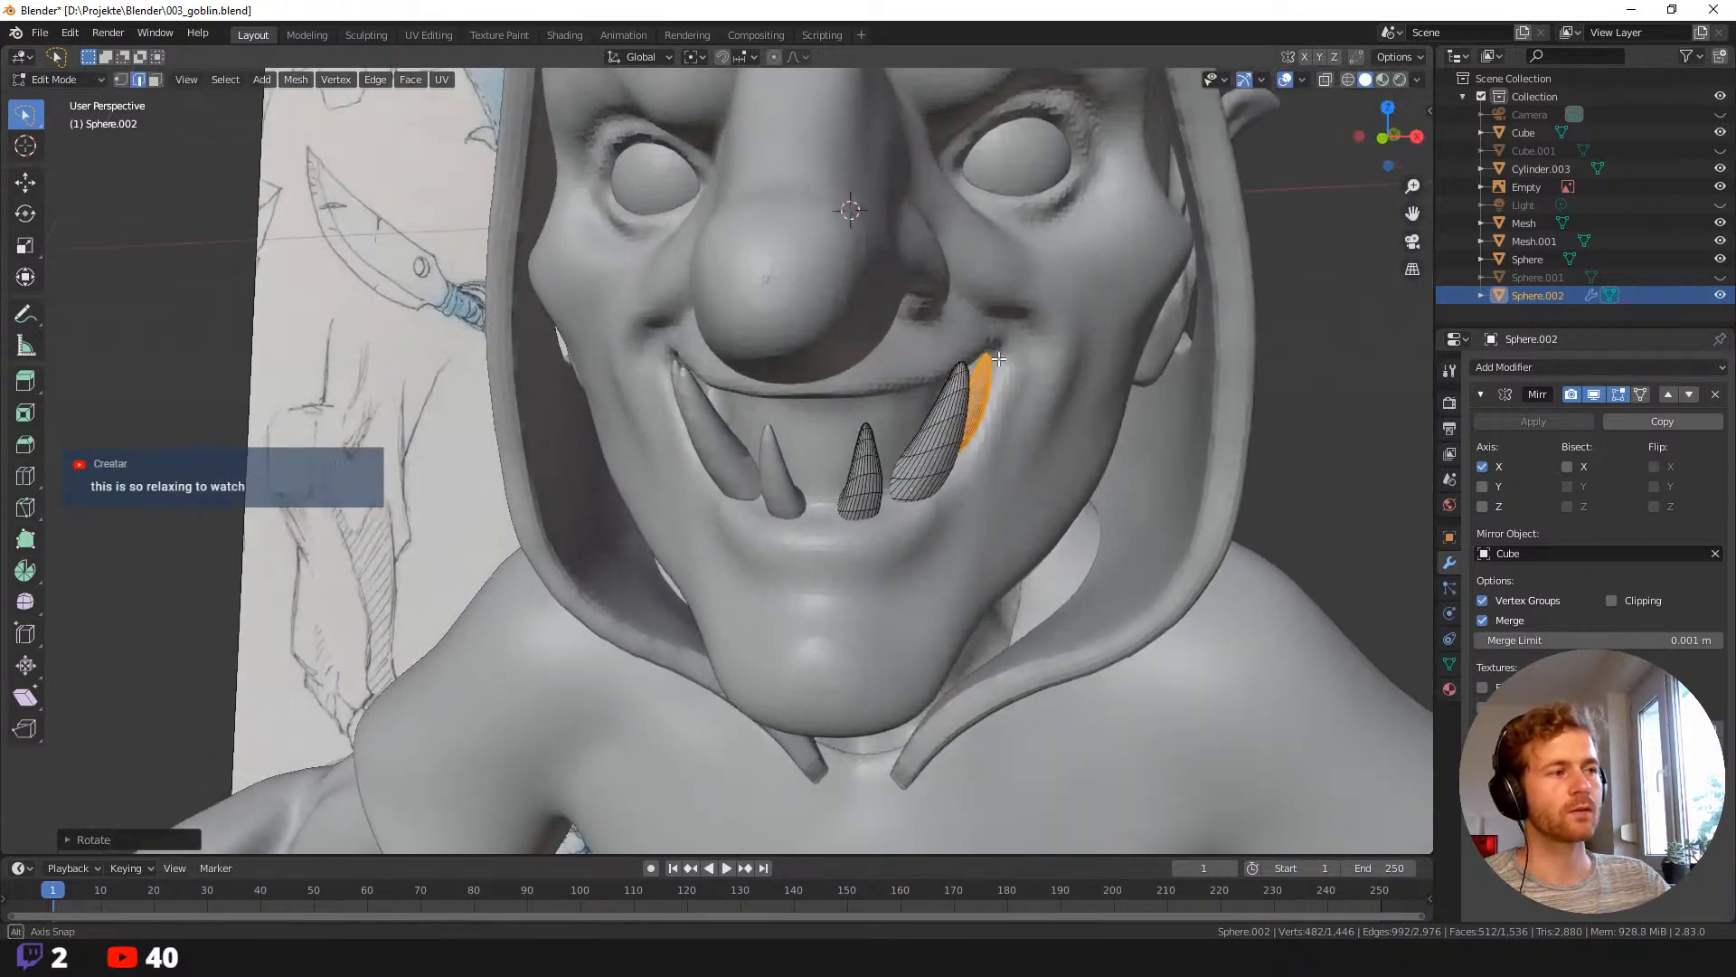
pyautogui.press('g')
pyautogui.click(1011, 381)
pyautogui.moveTo(853, 213); pyautogui.dragTo(1097, 193, button='middle')
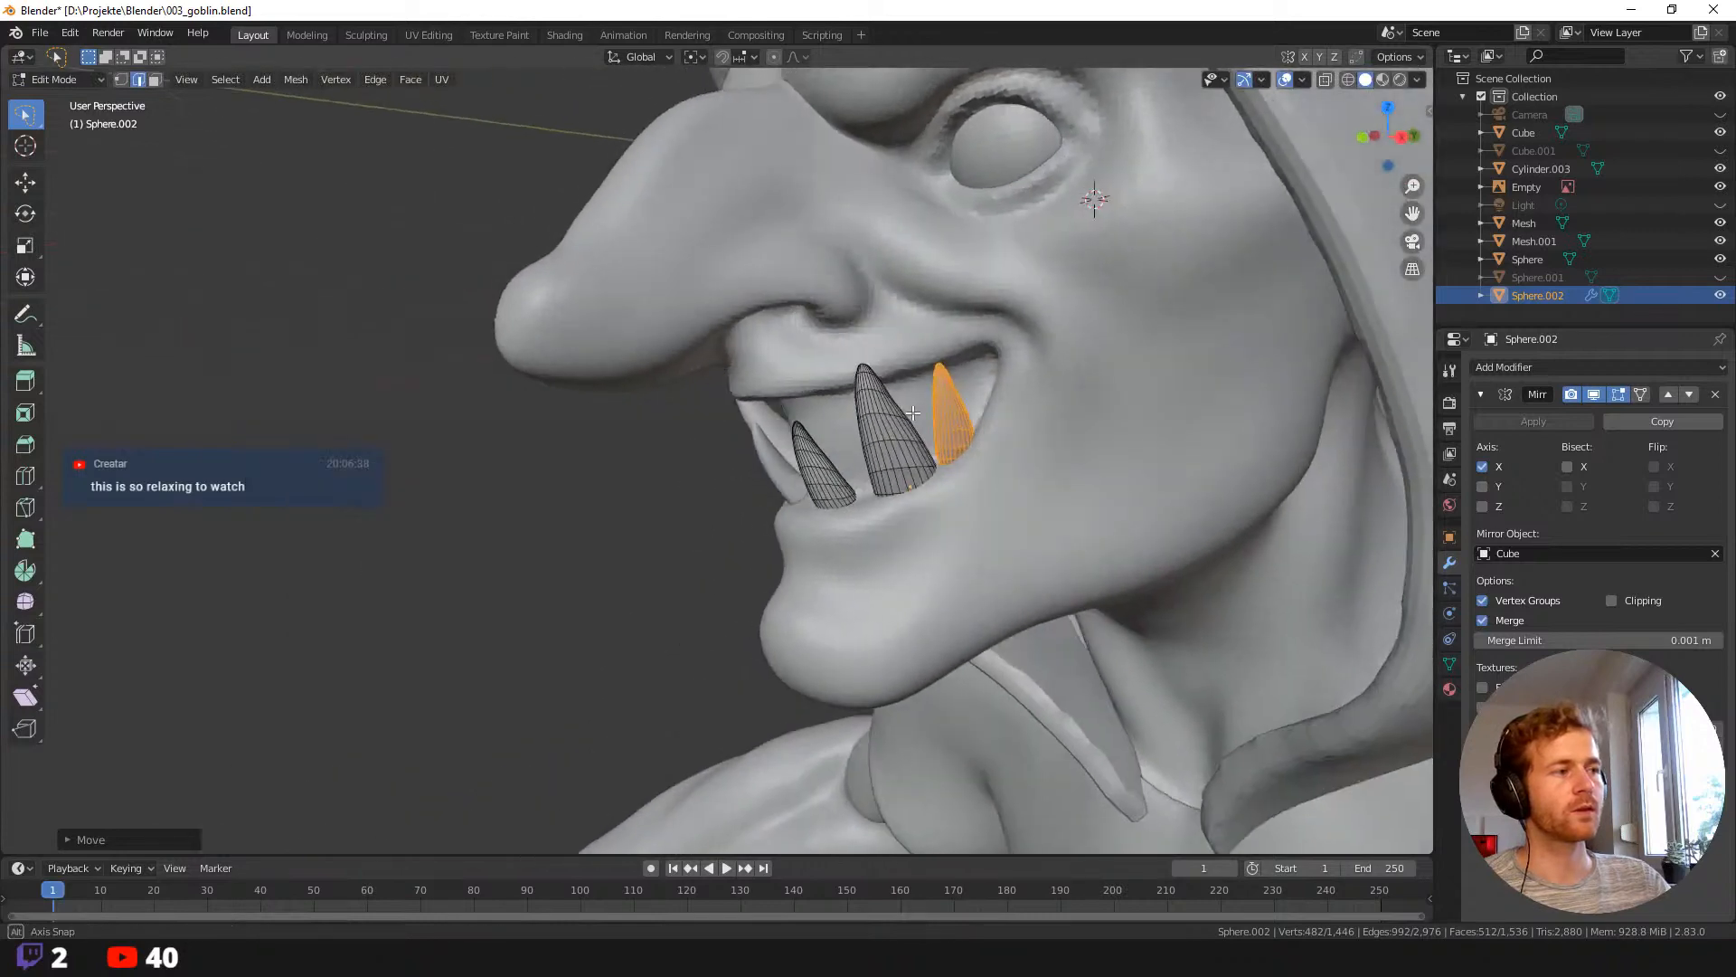
pyautogui.hotkey('alt', 'a')
# Return to Object Mode and apply the Mirror modifier on the teeth.
pyautogui.moveTo(709, 503); pyautogui.dragTo(954, 535, button='middle')
pyautogui.scroll(-2, 955, 535)
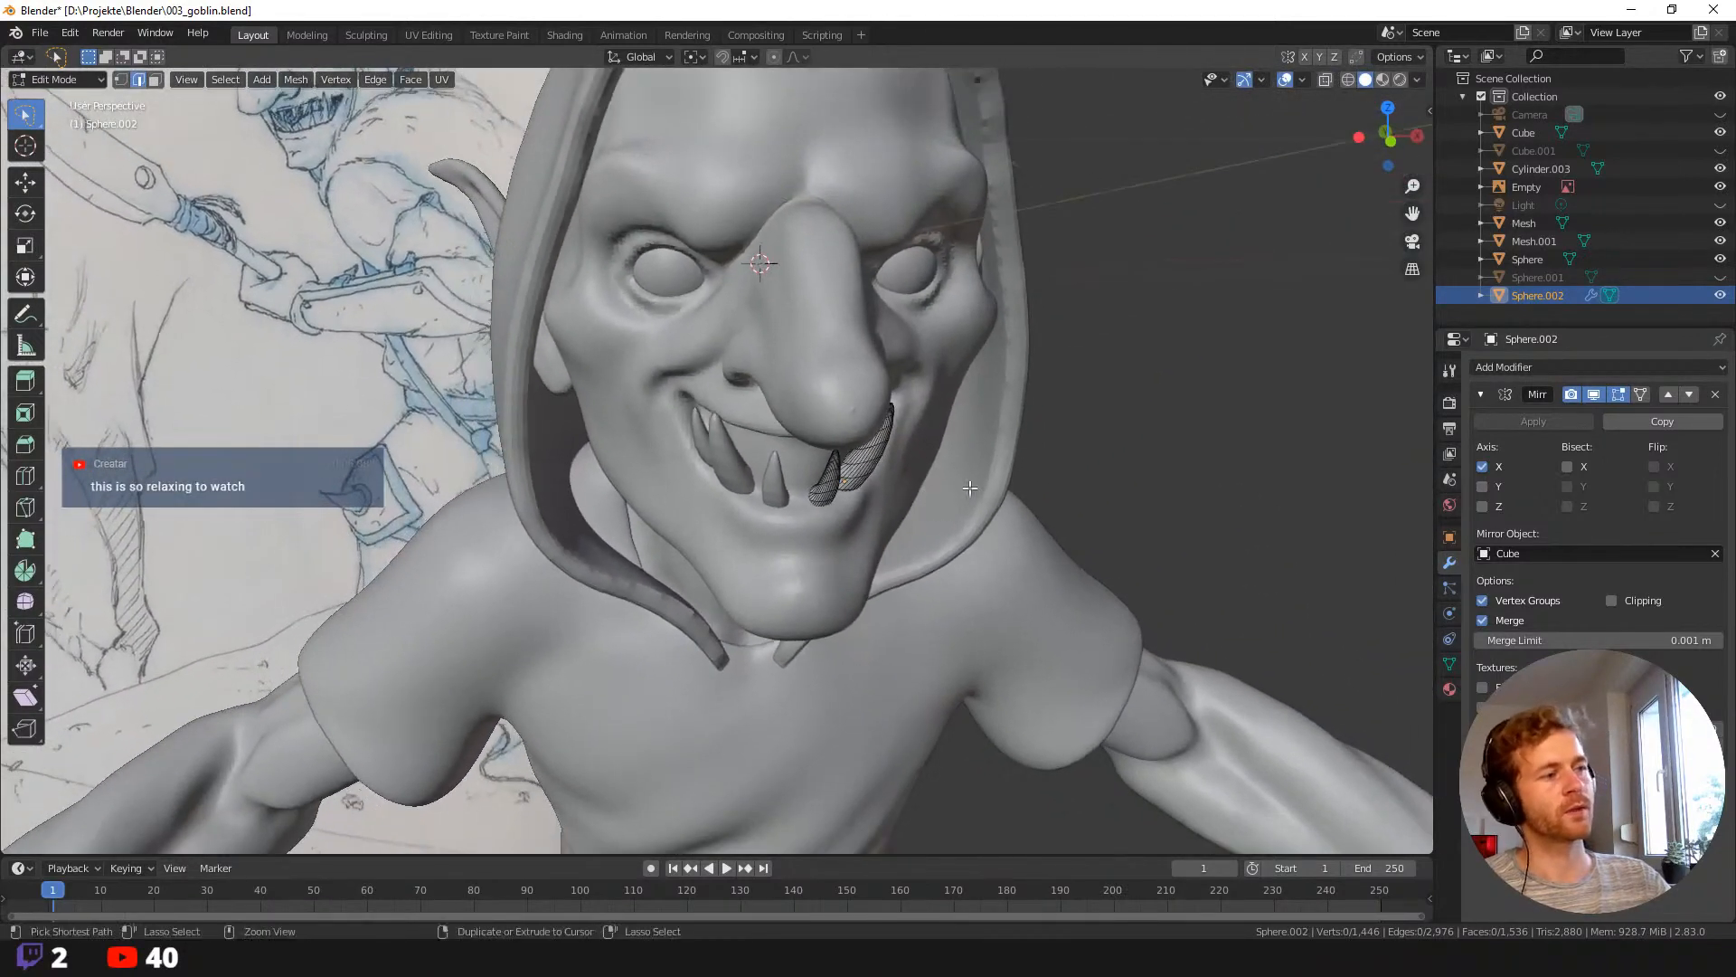
pyautogui.press('Tab')
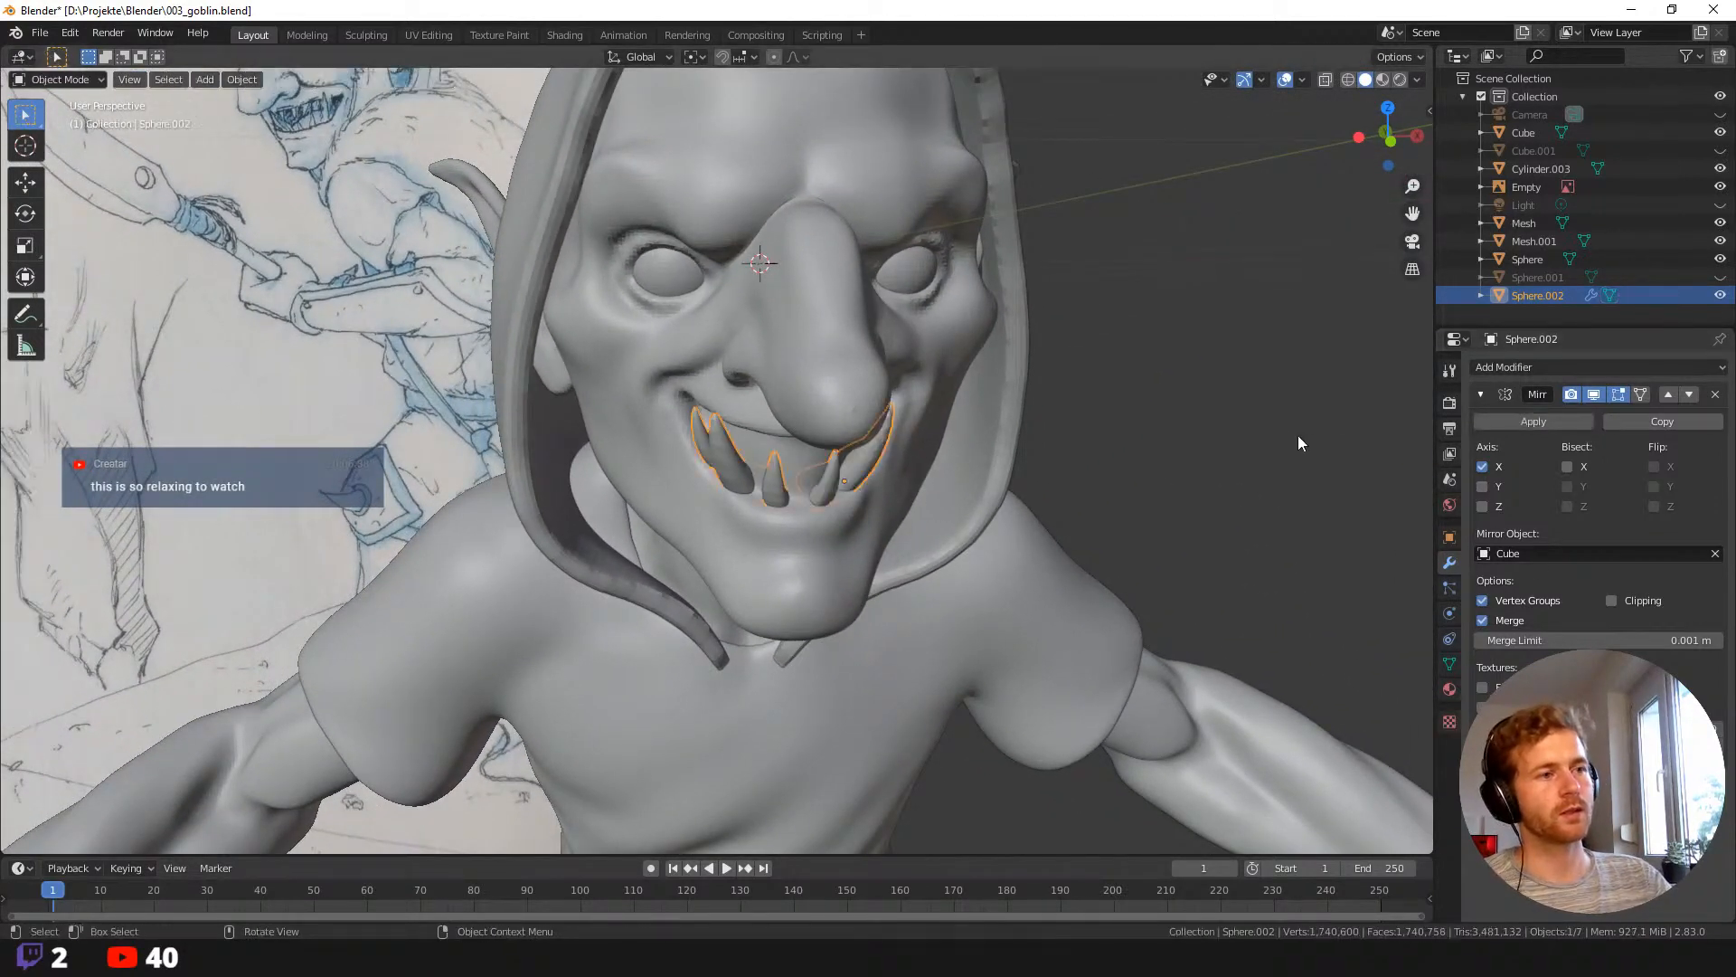
pyautogui.click(1519, 422)
# Duplicate the lower teeth and raise the copy along the global Z axis to the upper lip.
pyautogui.moveTo(1081, 463); pyautogui.dragTo(1026, 431, button='middle')
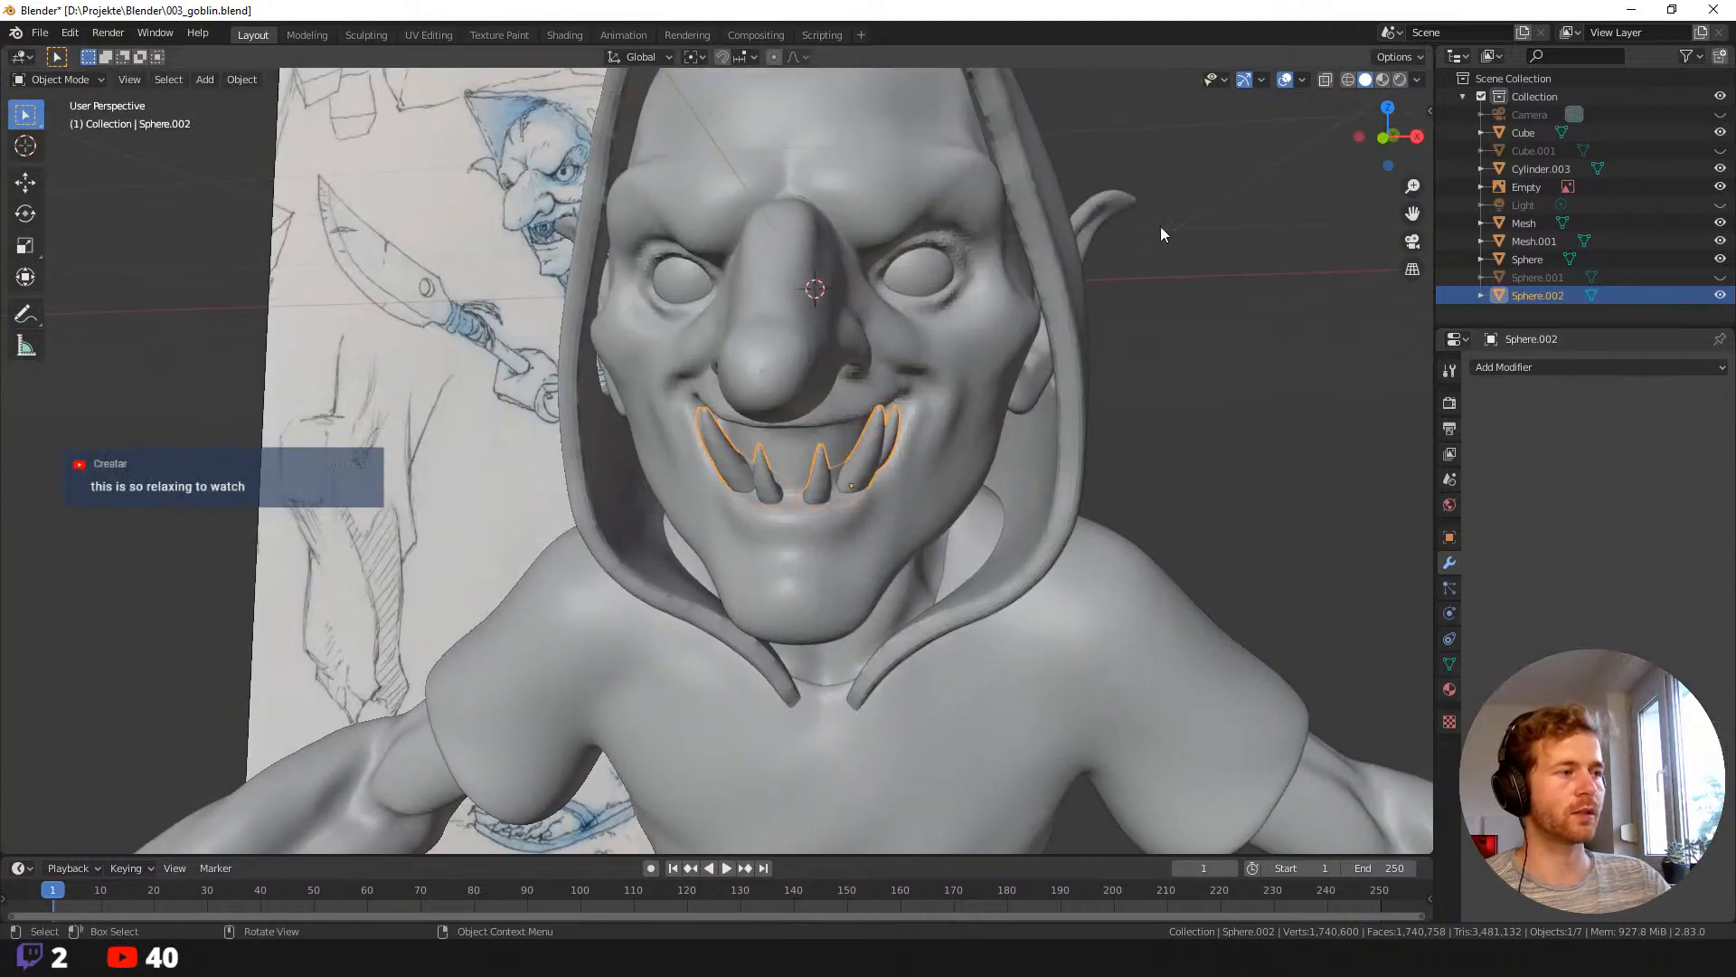
pyautogui.moveTo(1212, 466); pyautogui.dragTo(1219, 448, button='middle')
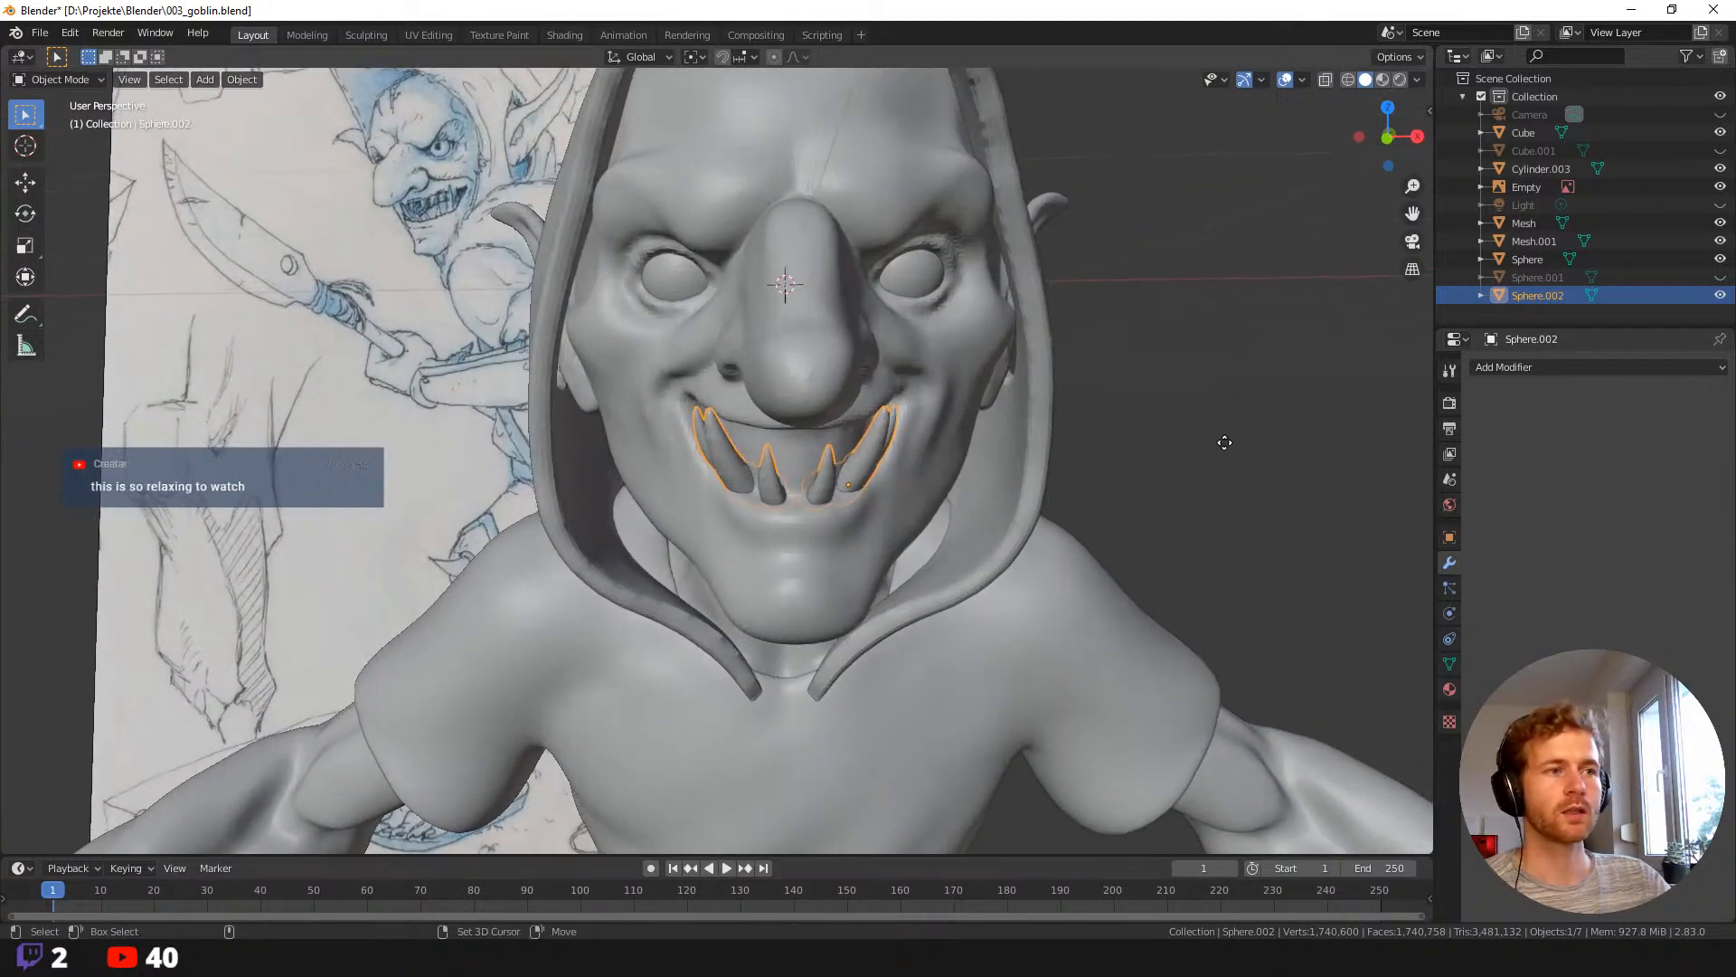
pyautogui.hotkey('shift', 'd')
pyautogui.press('x')
pyautogui.press('z')
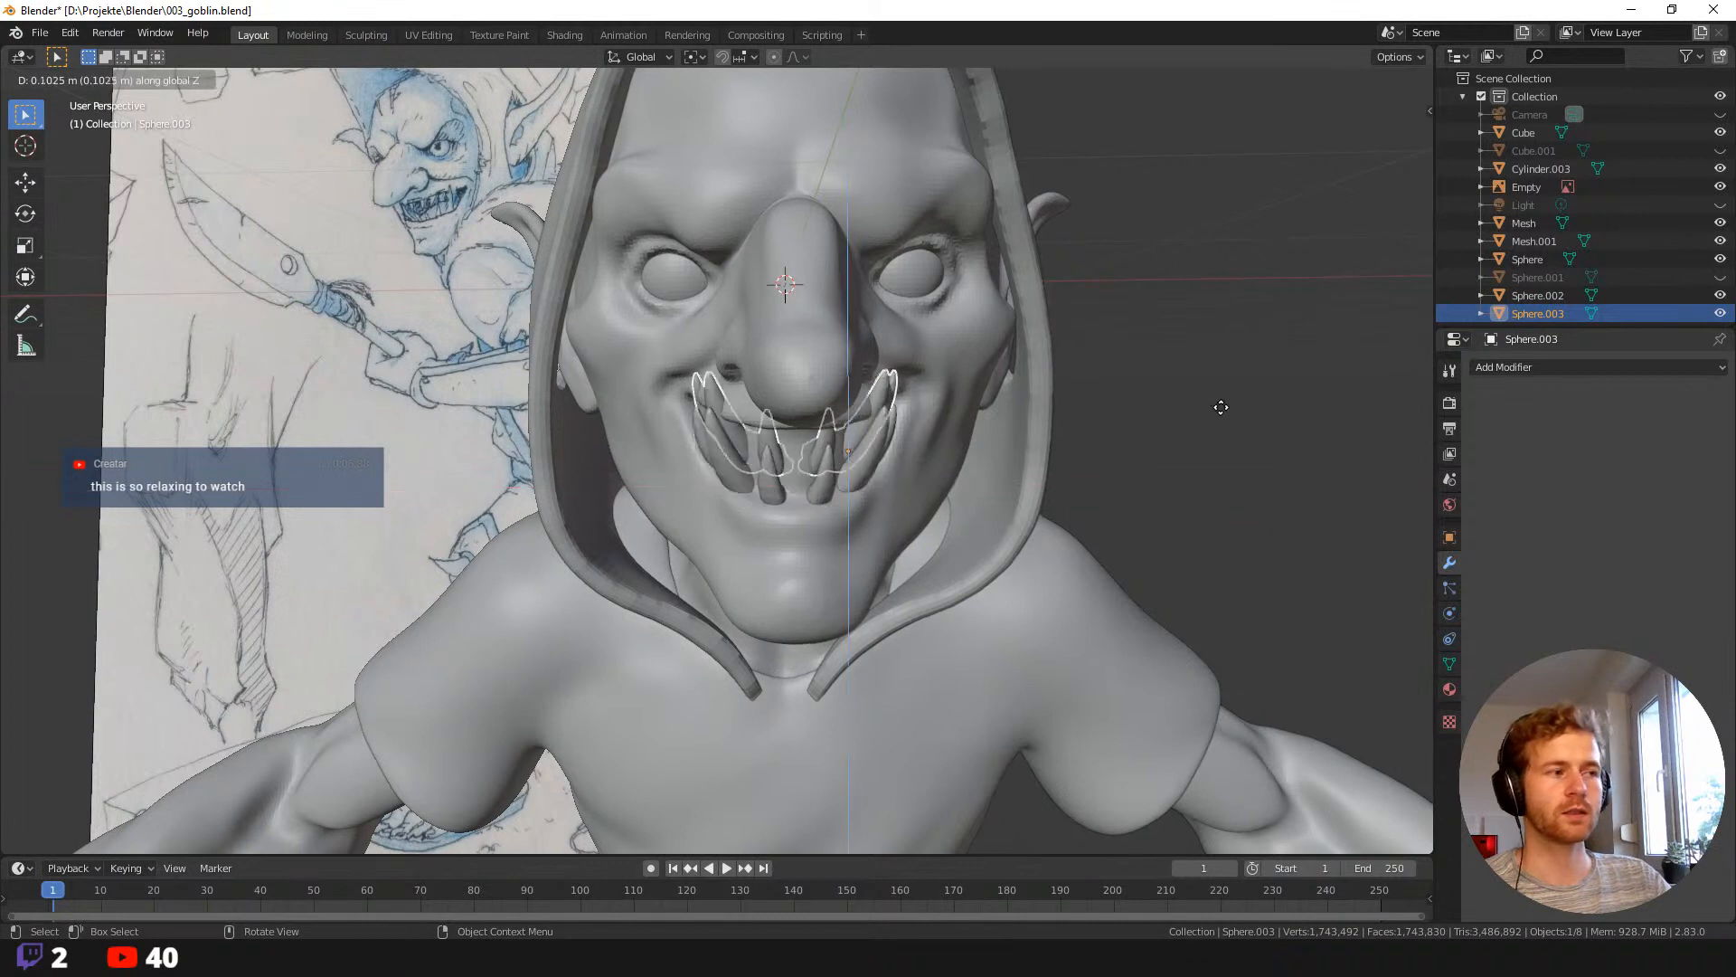
pyautogui.click(1219, 383)
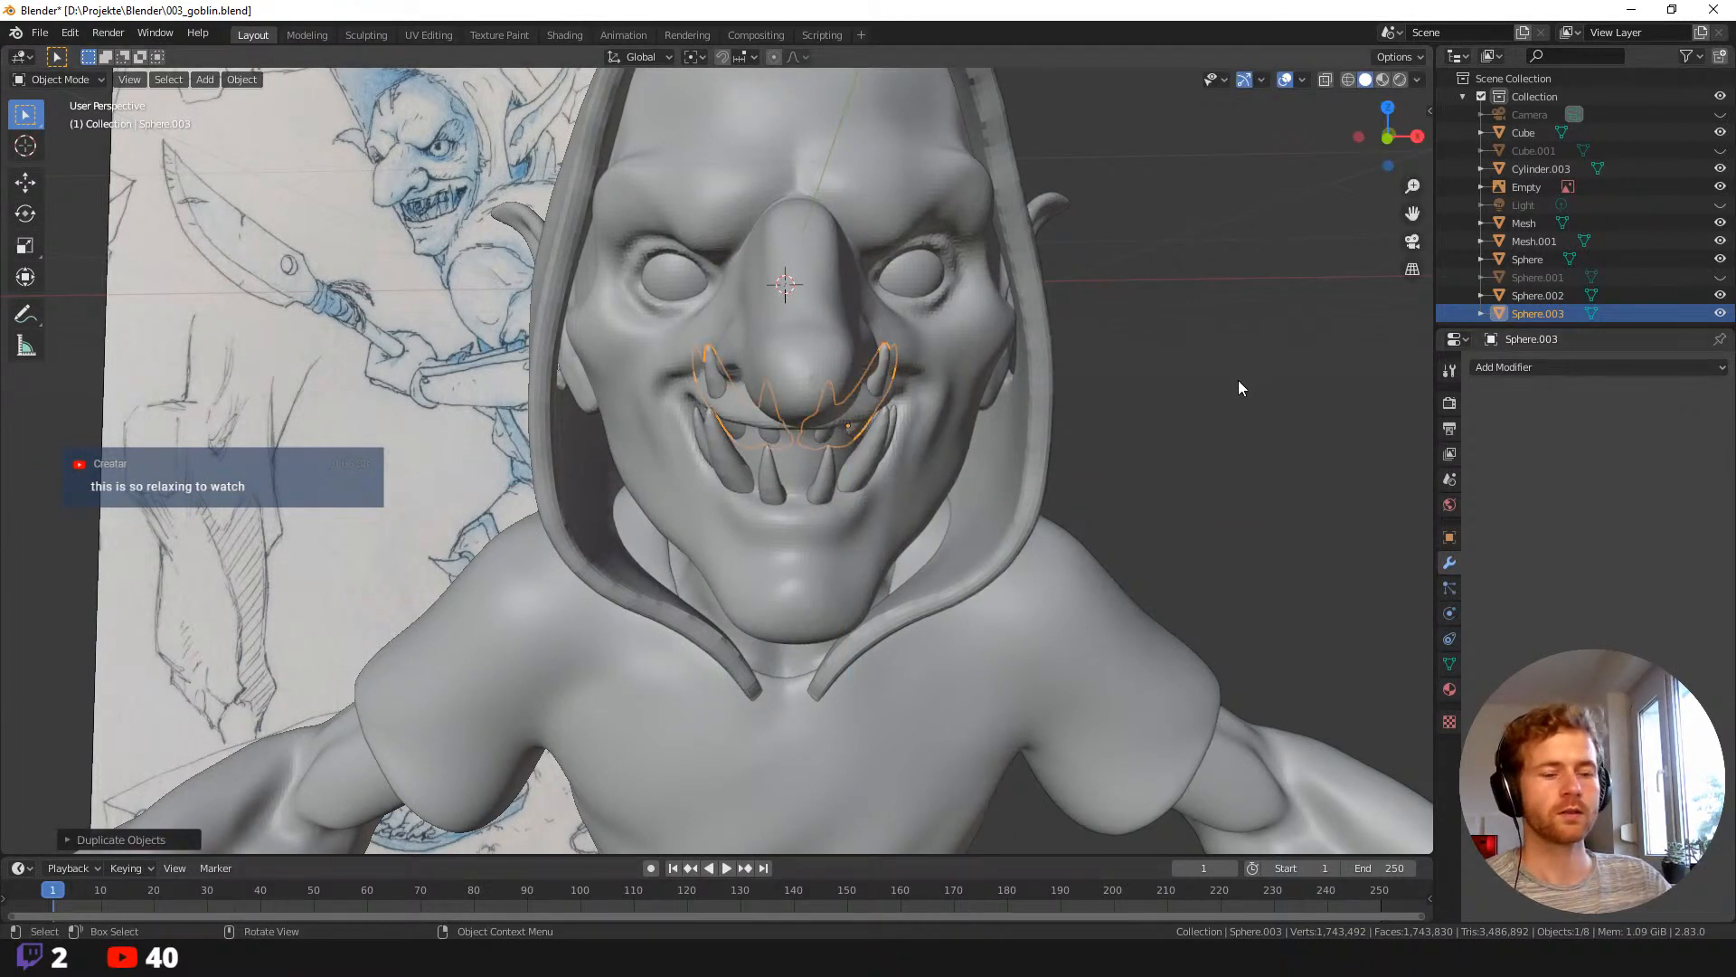
pyautogui.moveTo(1098, 431); pyautogui.dragTo(1070, 430, button='middle')
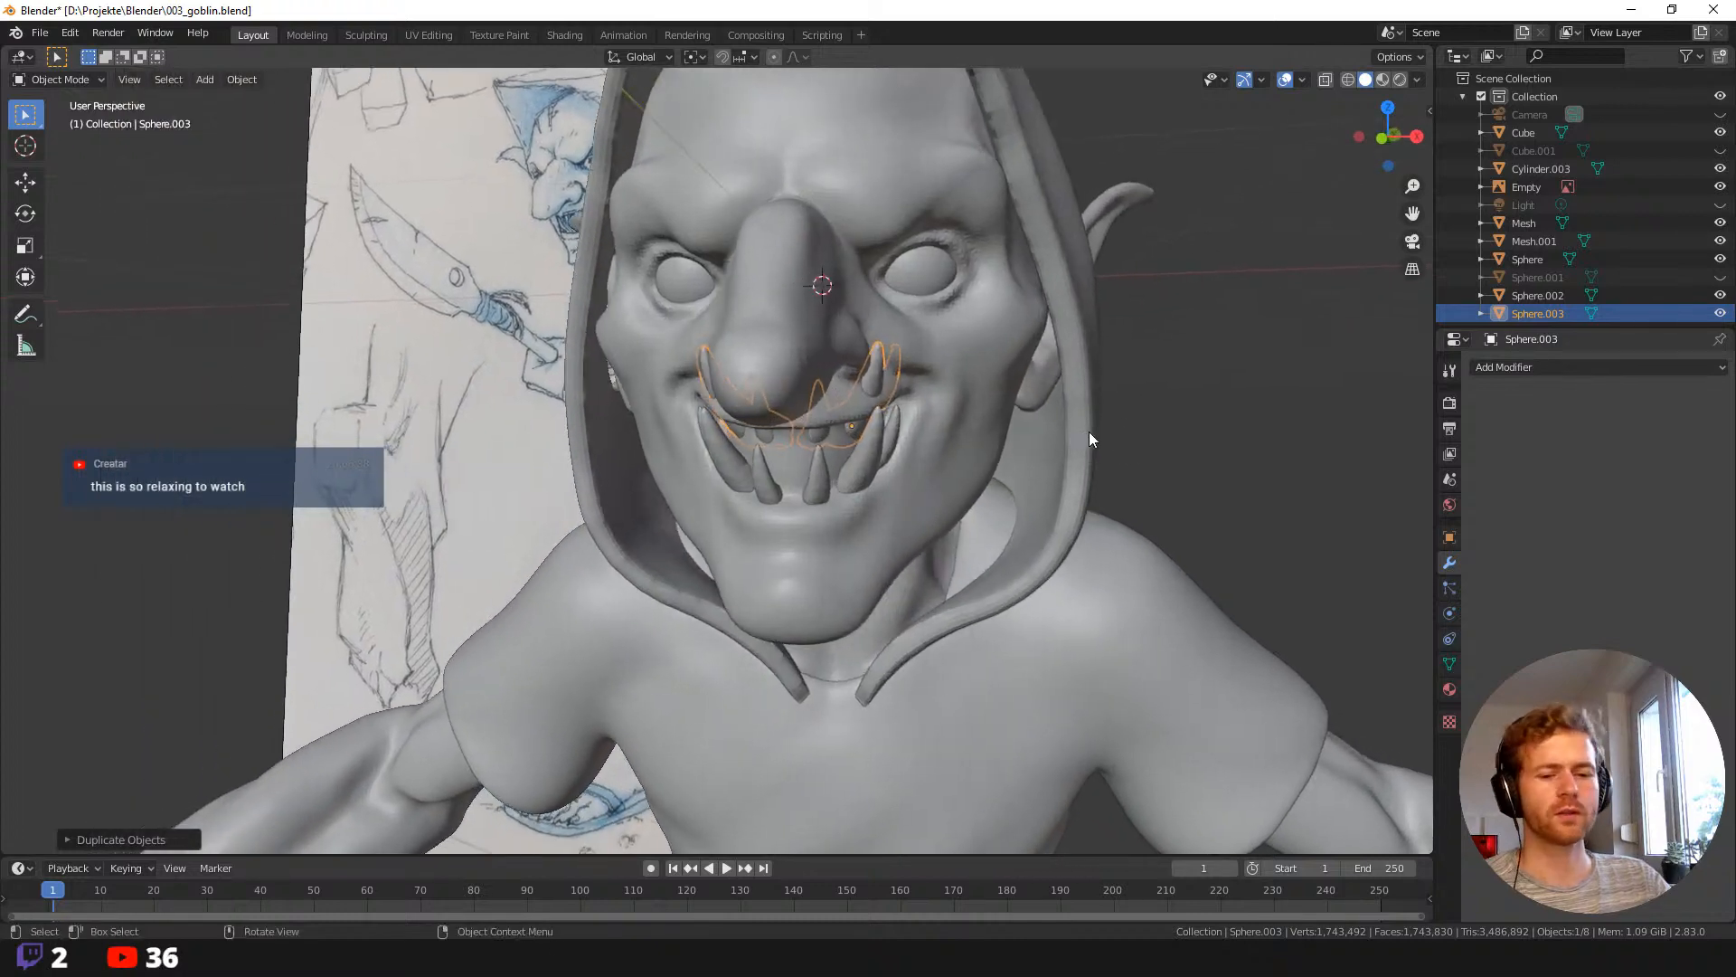
pyautogui.press('r')
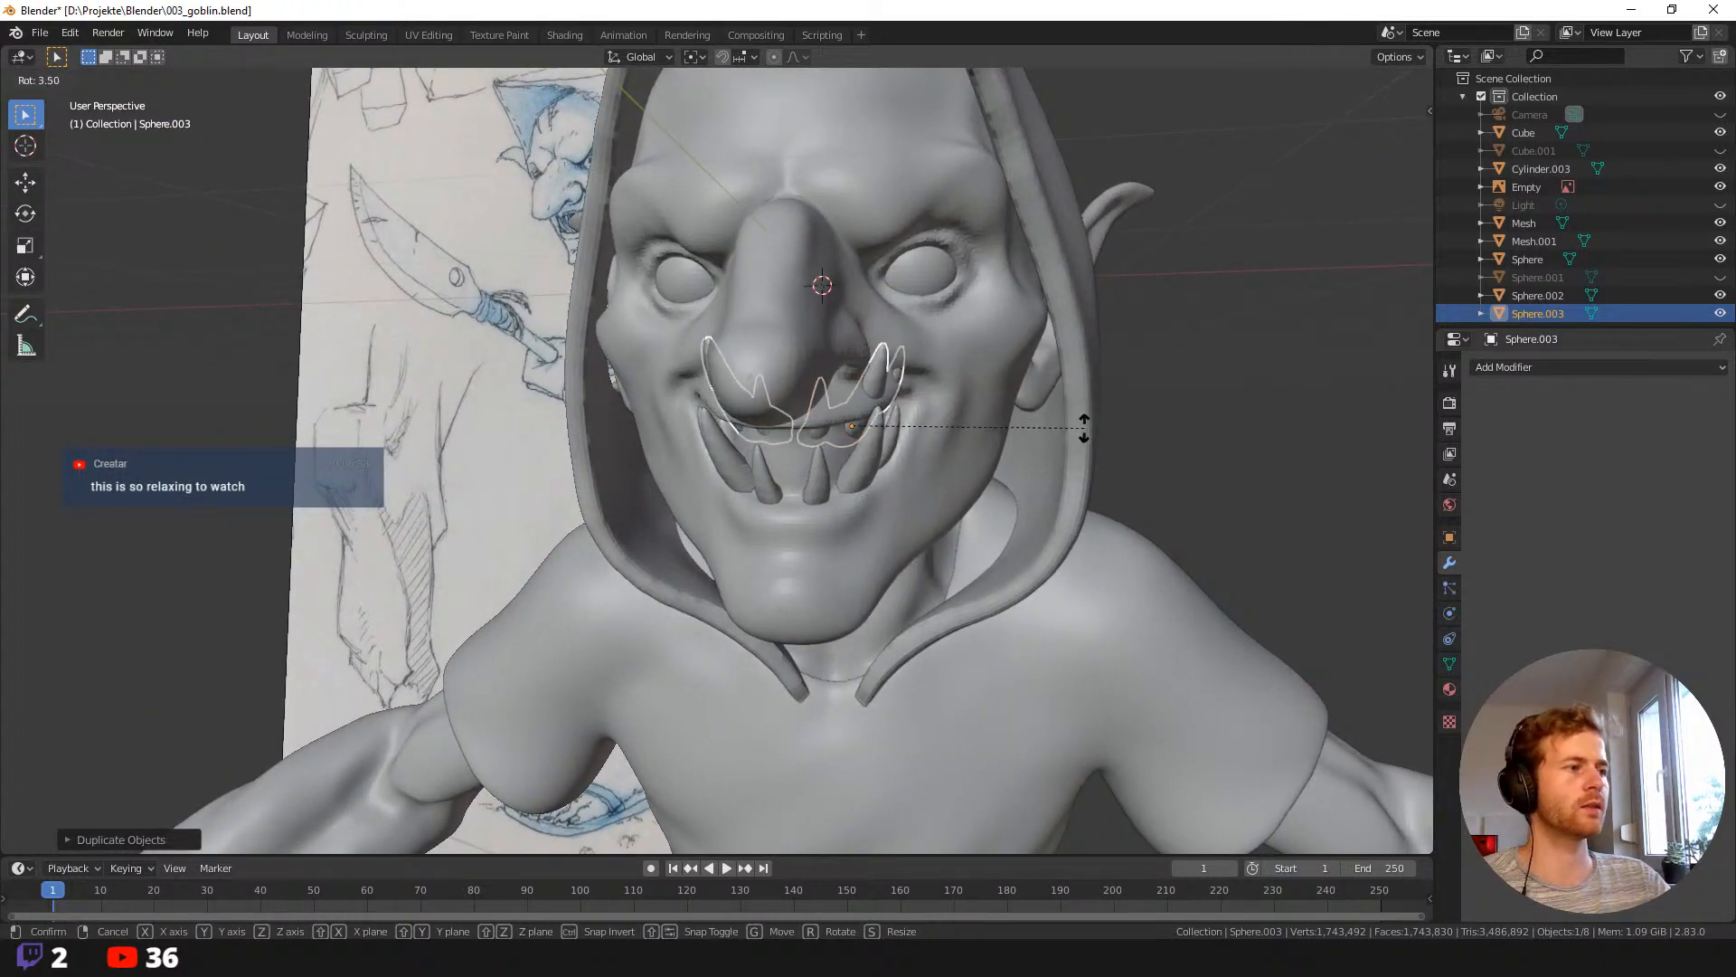
pyautogui.click(1083, 426)
# Set the duplicated teeth's origin to their geometry.
pyautogui.click(237, 78)
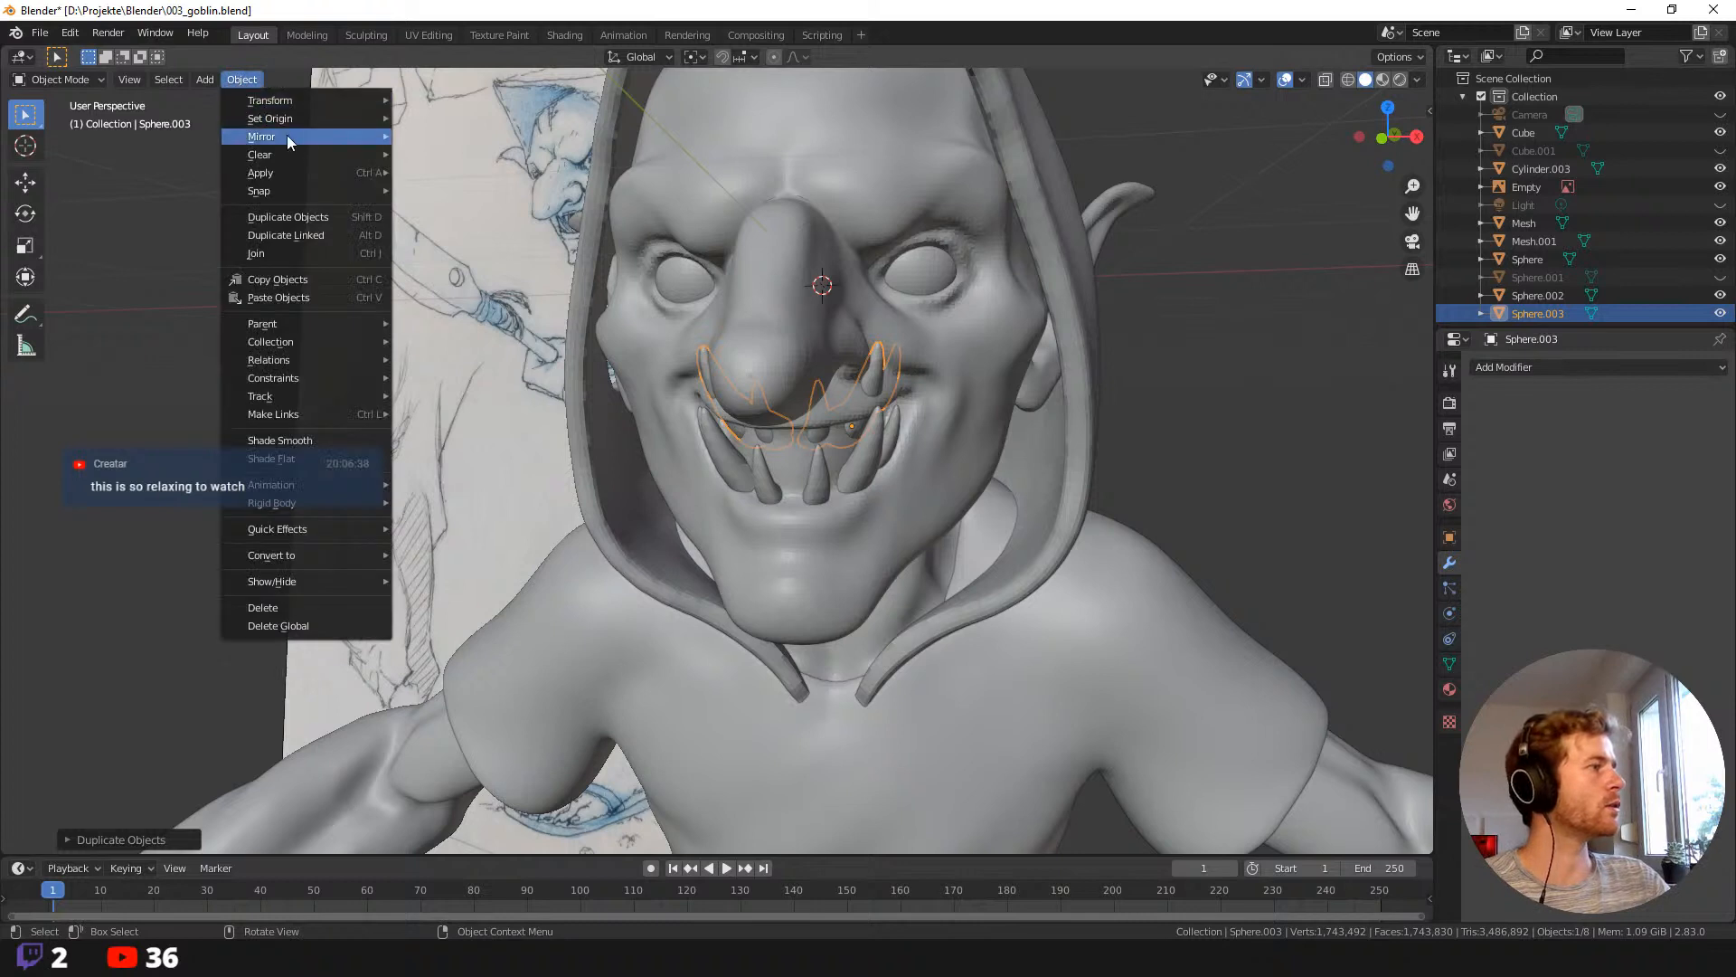
pyautogui.moveTo(334, 118)
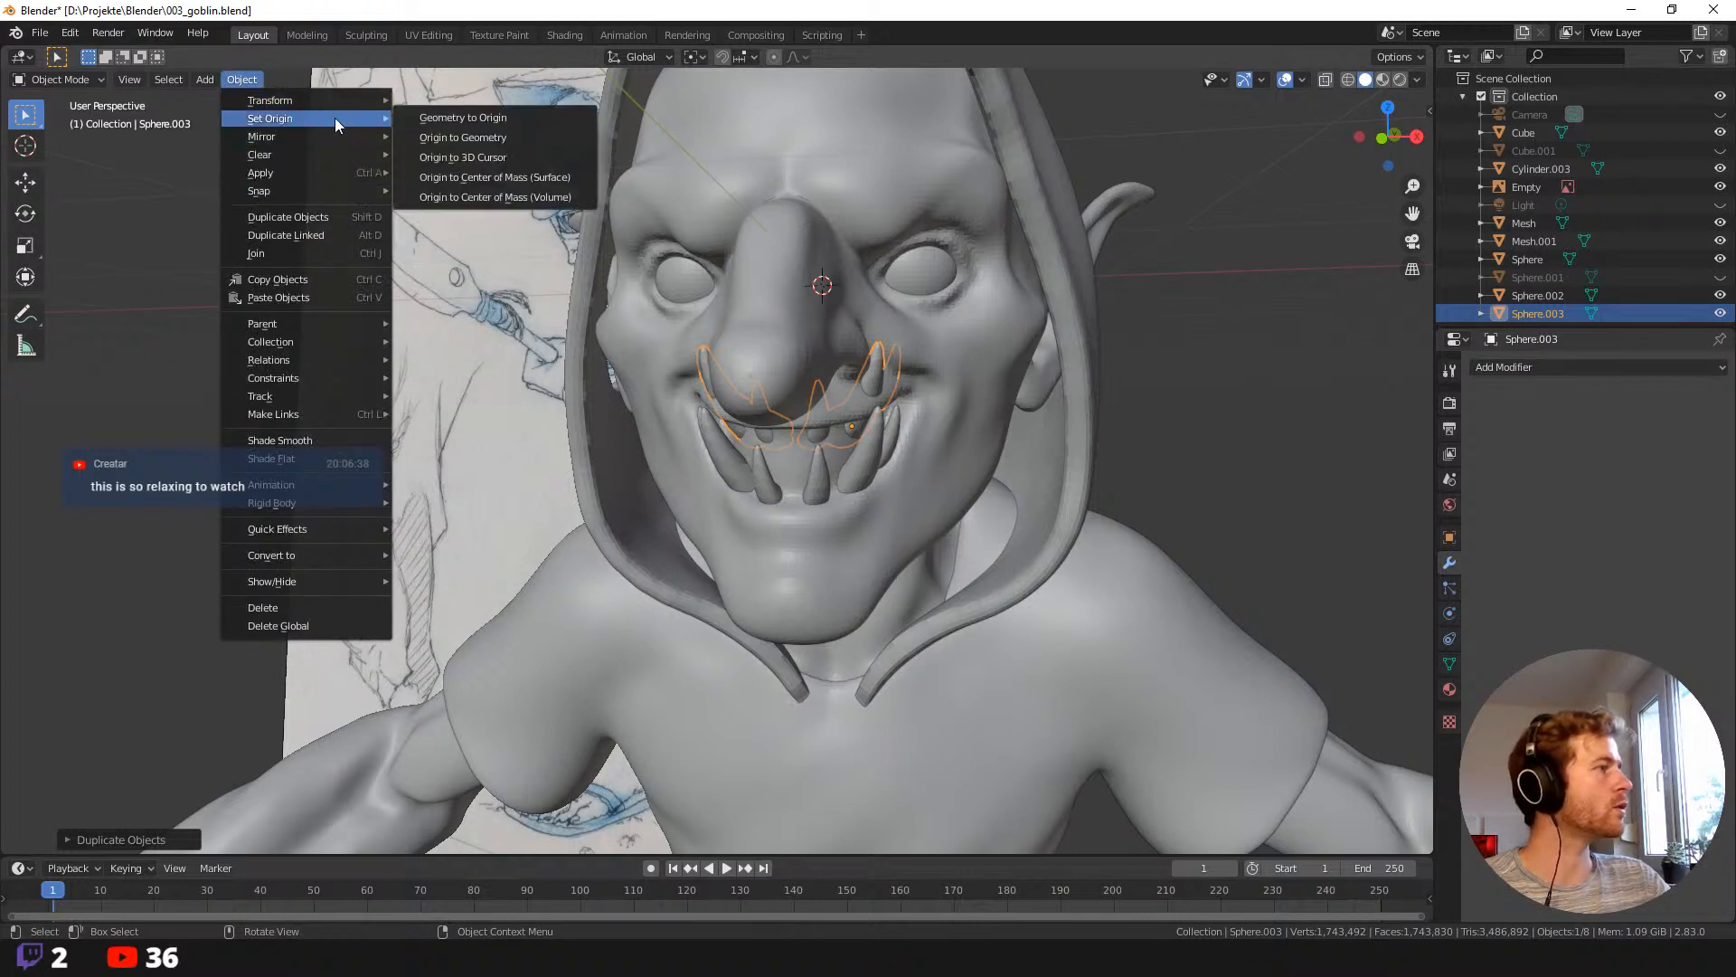
pyautogui.click(468, 138)
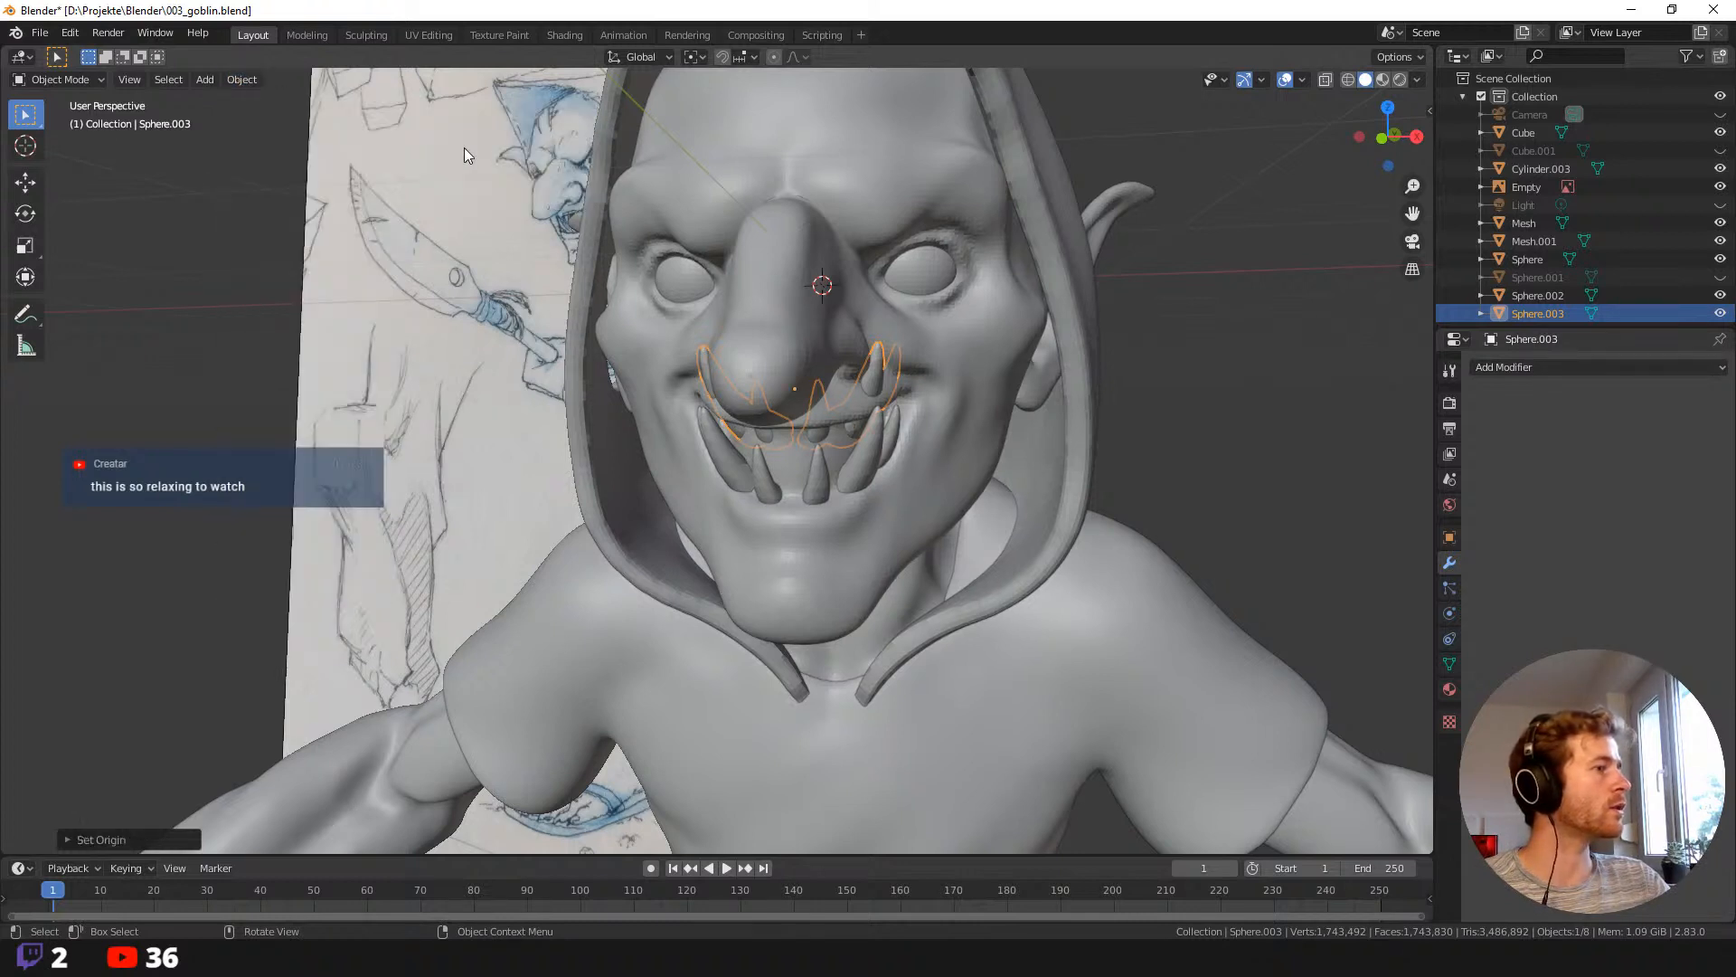
# Flip the duplicated teeth upside down by rotating them around the global Y axis.
pyautogui.moveTo(463, 148); pyautogui.dragTo(543, 217, button='middle')
pyautogui.press('r')
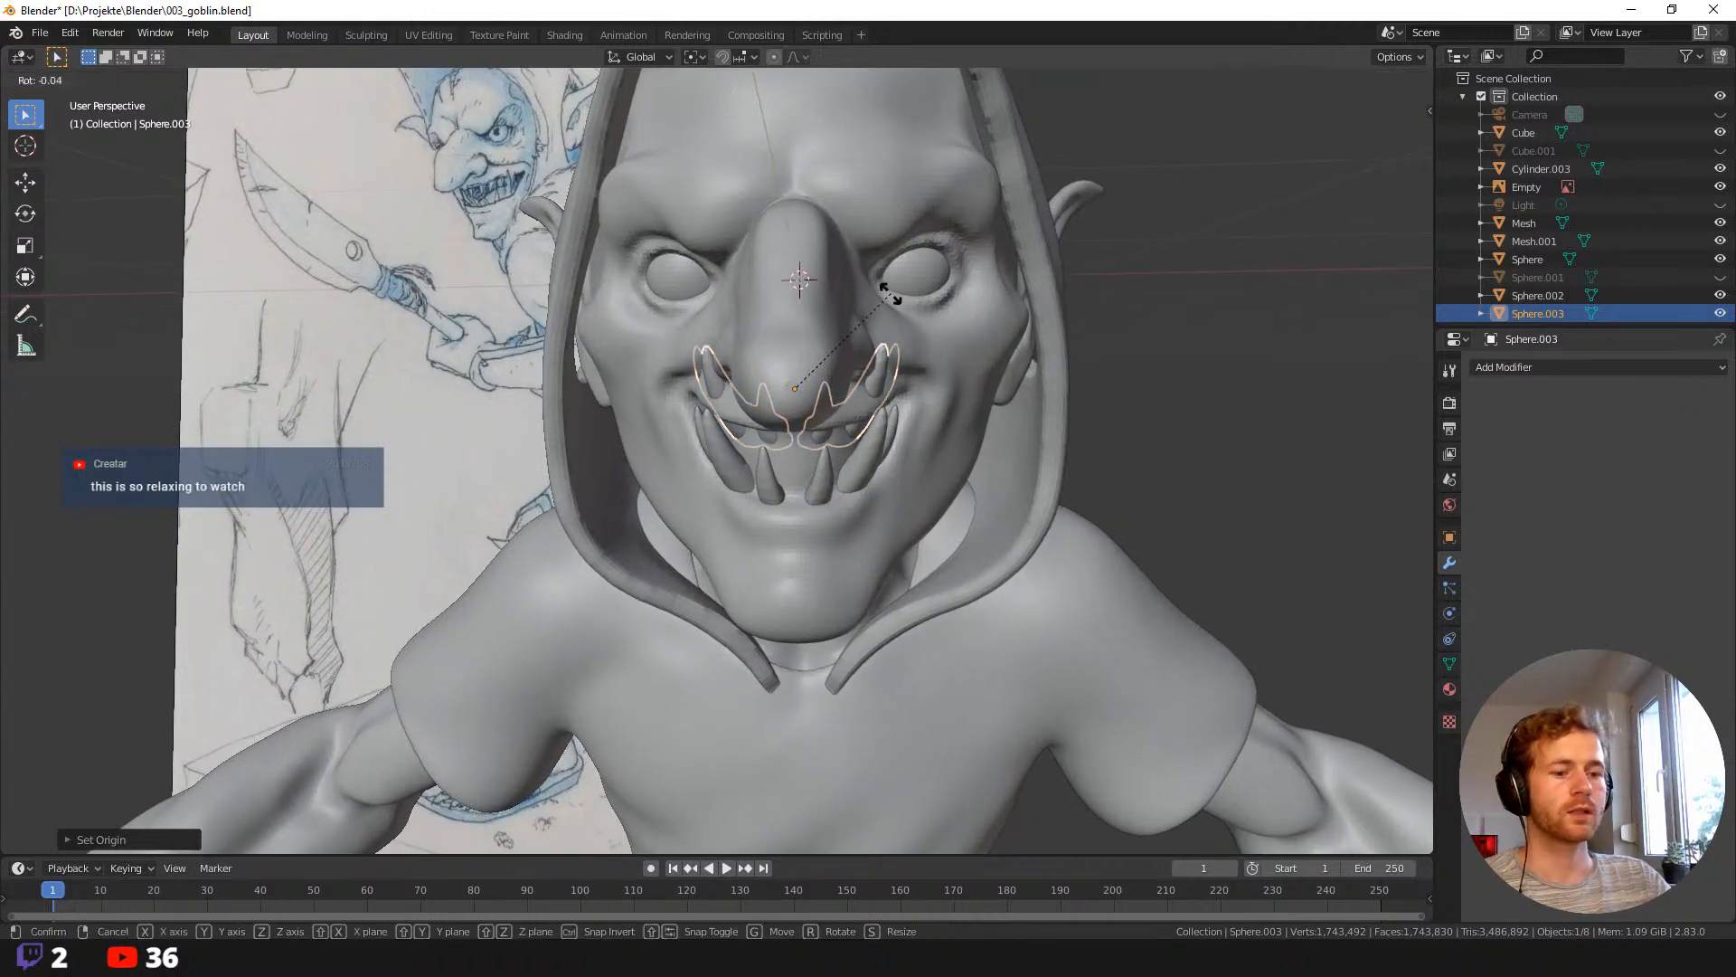
pyautogui.press('y')
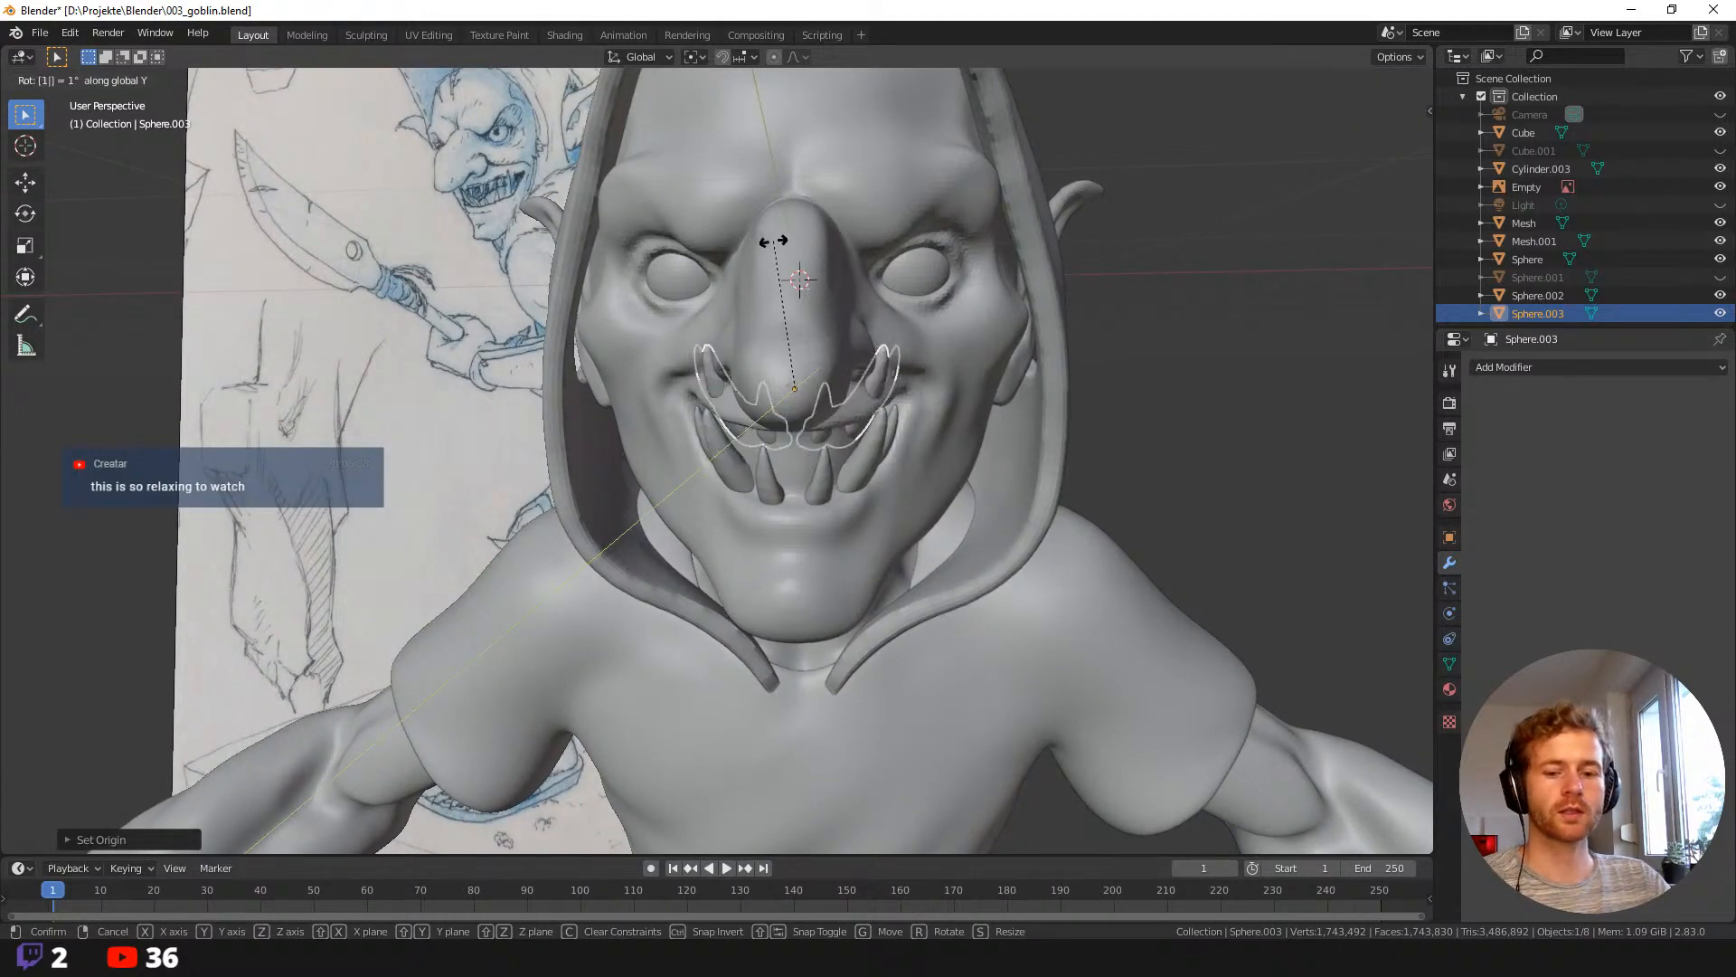
pyautogui.click(787, 242)
# Move the flipped upper teeth in the YZ plane, locking global X, so they sit at the upper lip.
pyautogui.moveTo(1136, 468); pyautogui.dragTo(979, 451, button='middle')
pyautogui.press('g')
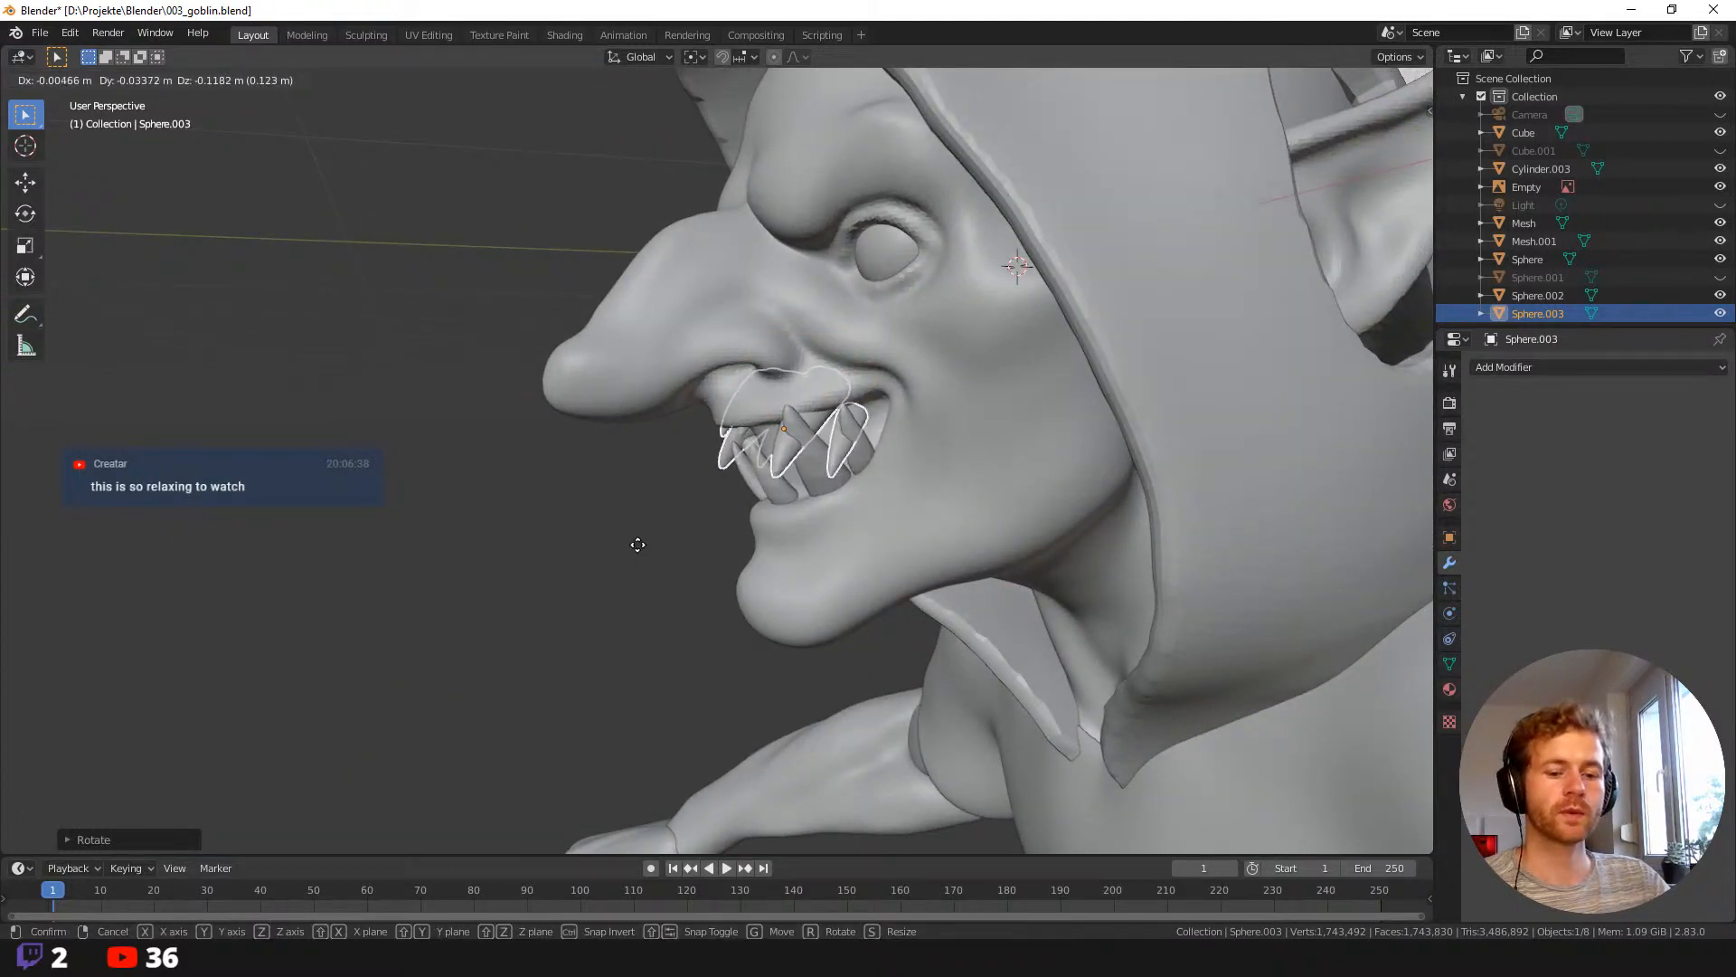
pyautogui.hotkey('shift', 'x')
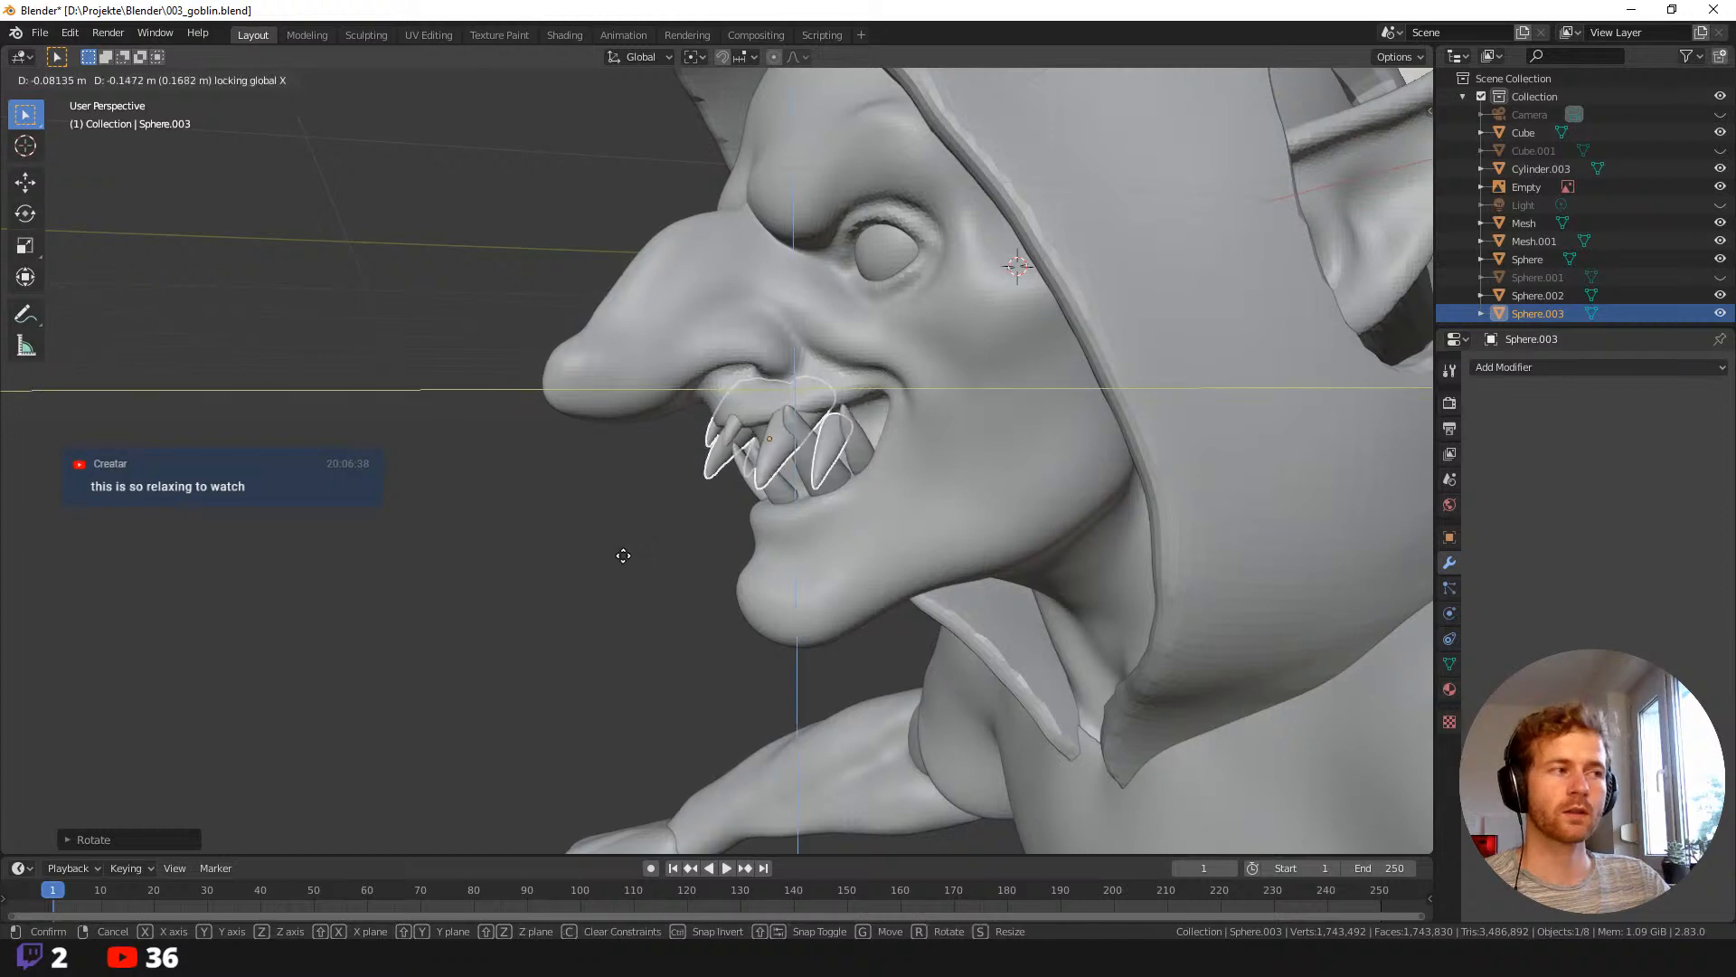
pyautogui.click(624, 568)
# Tilt the flipped teeth from the side view so they follow the slope of the upper jaw.
pyautogui.moveTo(624, 568); pyautogui.dragTo(615, 536, button='middle')
pyautogui.press('r')
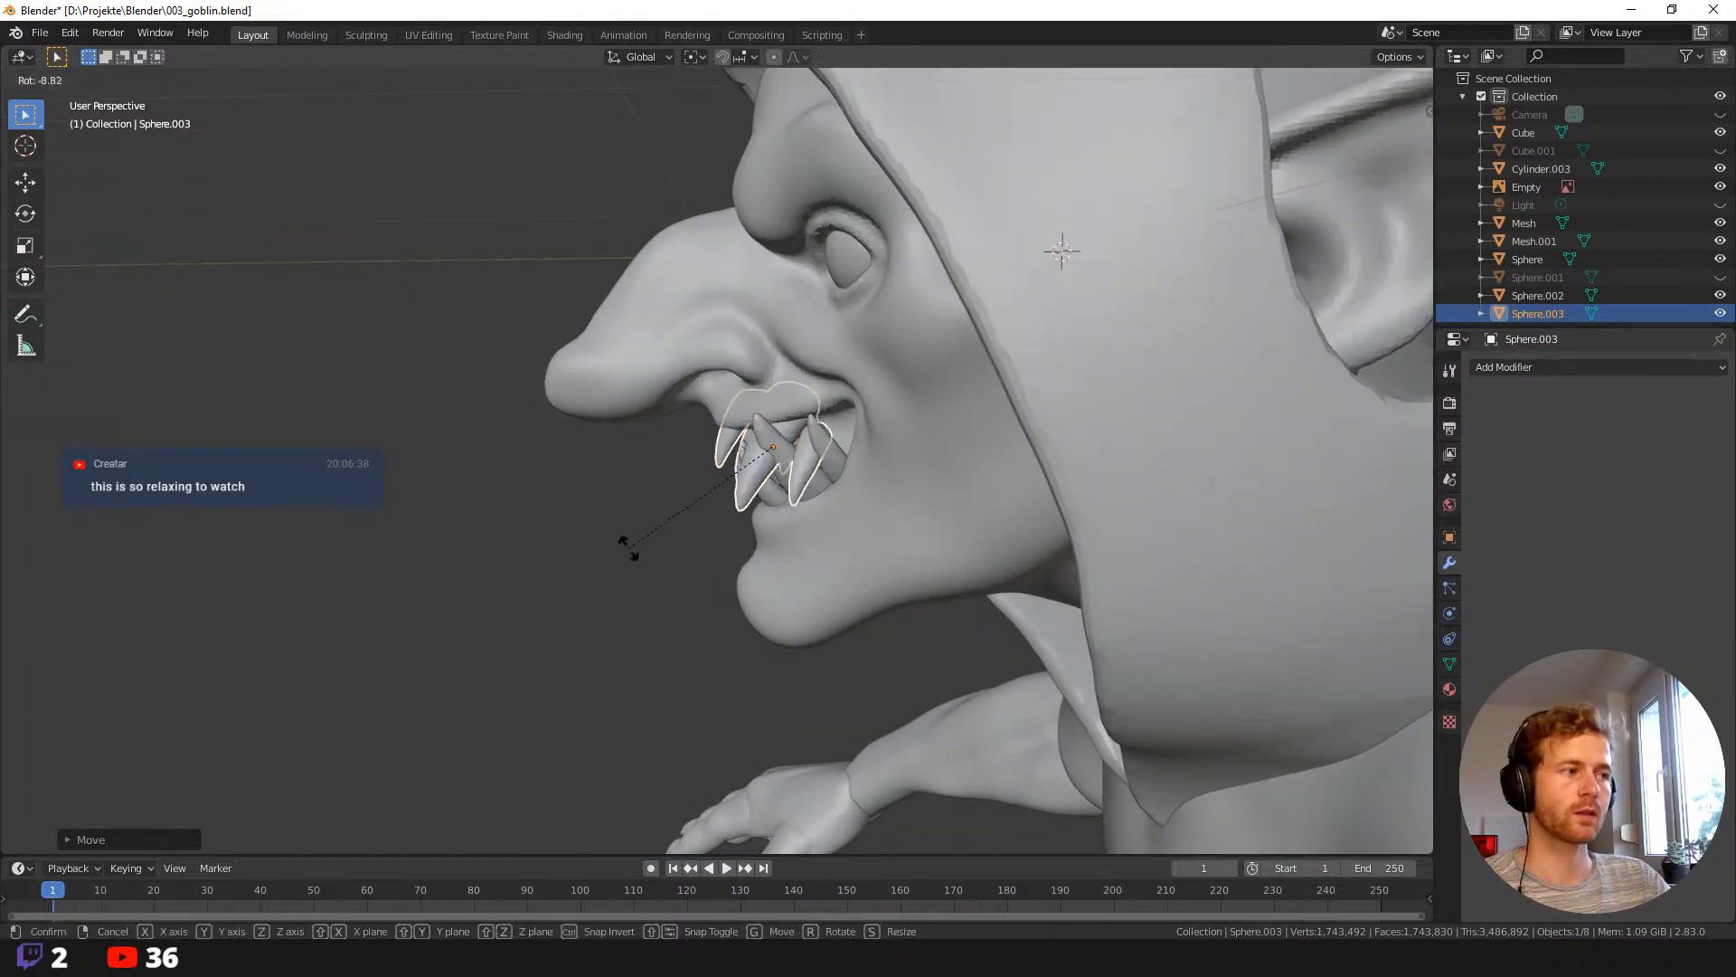
pyautogui.click(680, 589)
pyautogui.moveTo(680, 589)
pyautogui.mouseDown(button='middle')
pyautogui.moveTo(742, 496)
pyautogui.moveTo(938, 507)
pyautogui.moveTo(884, 500)
pyautogui.moveTo(961, 469)
pyautogui.moveTo(807, 438)
pyautogui.mouseUp(button='middle')
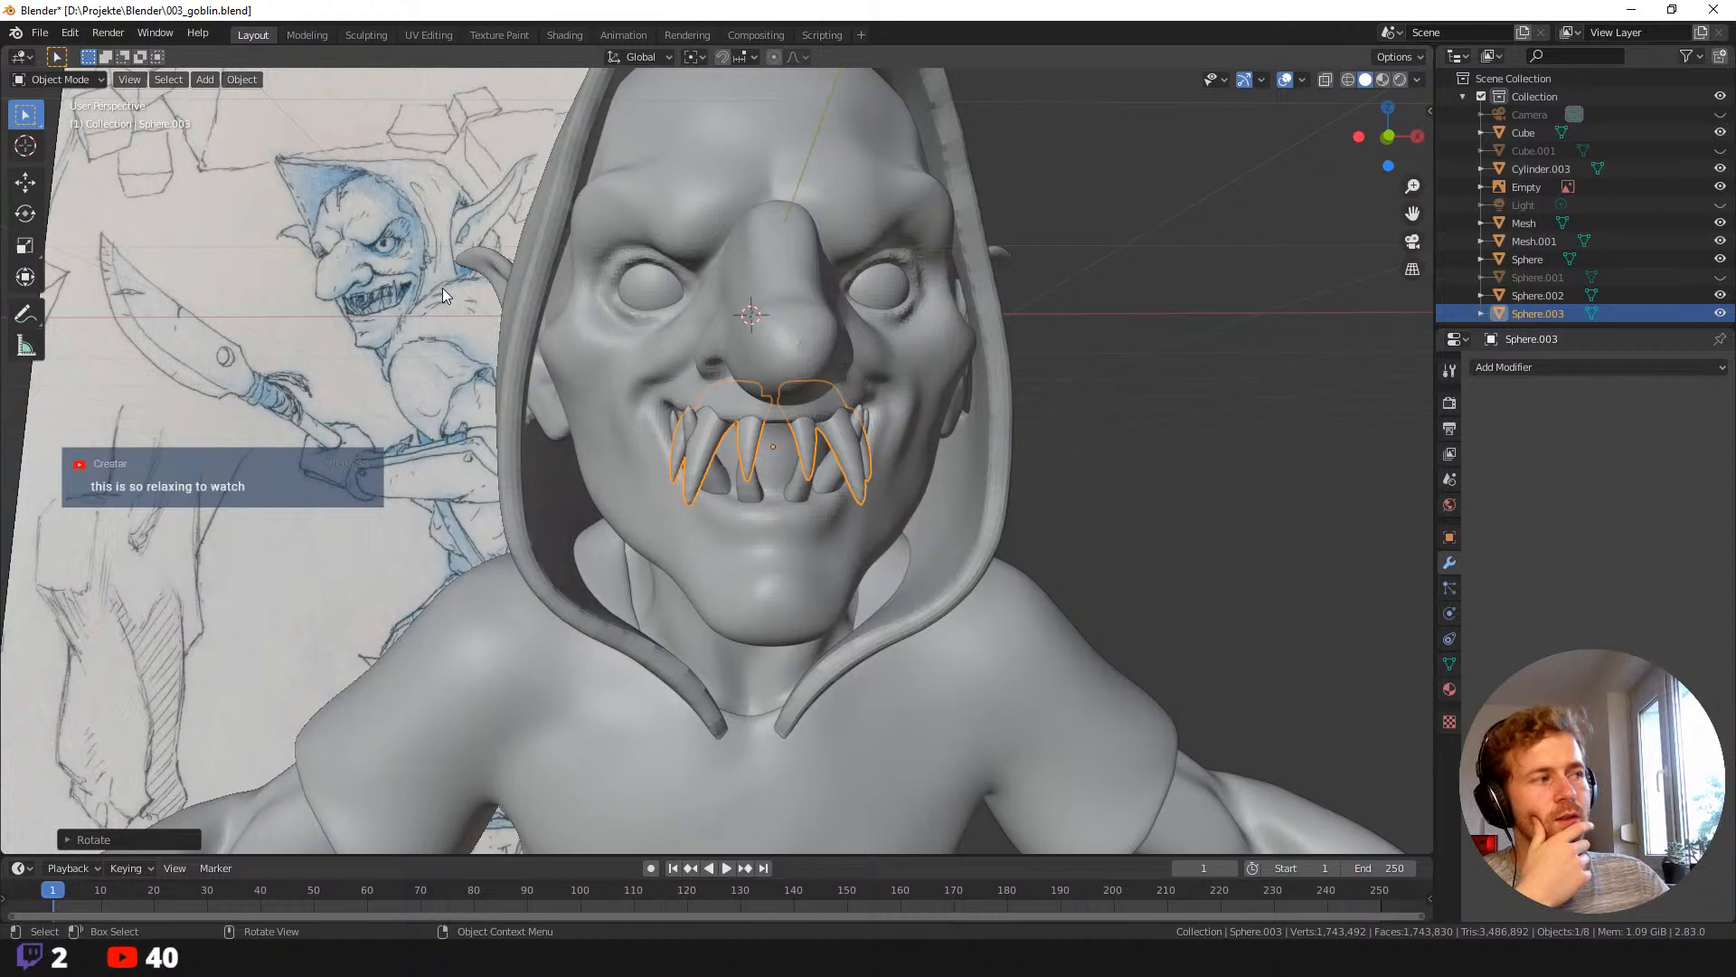
pyautogui.moveTo(572, 419); pyautogui.dragTo(930, 470, button='middle')
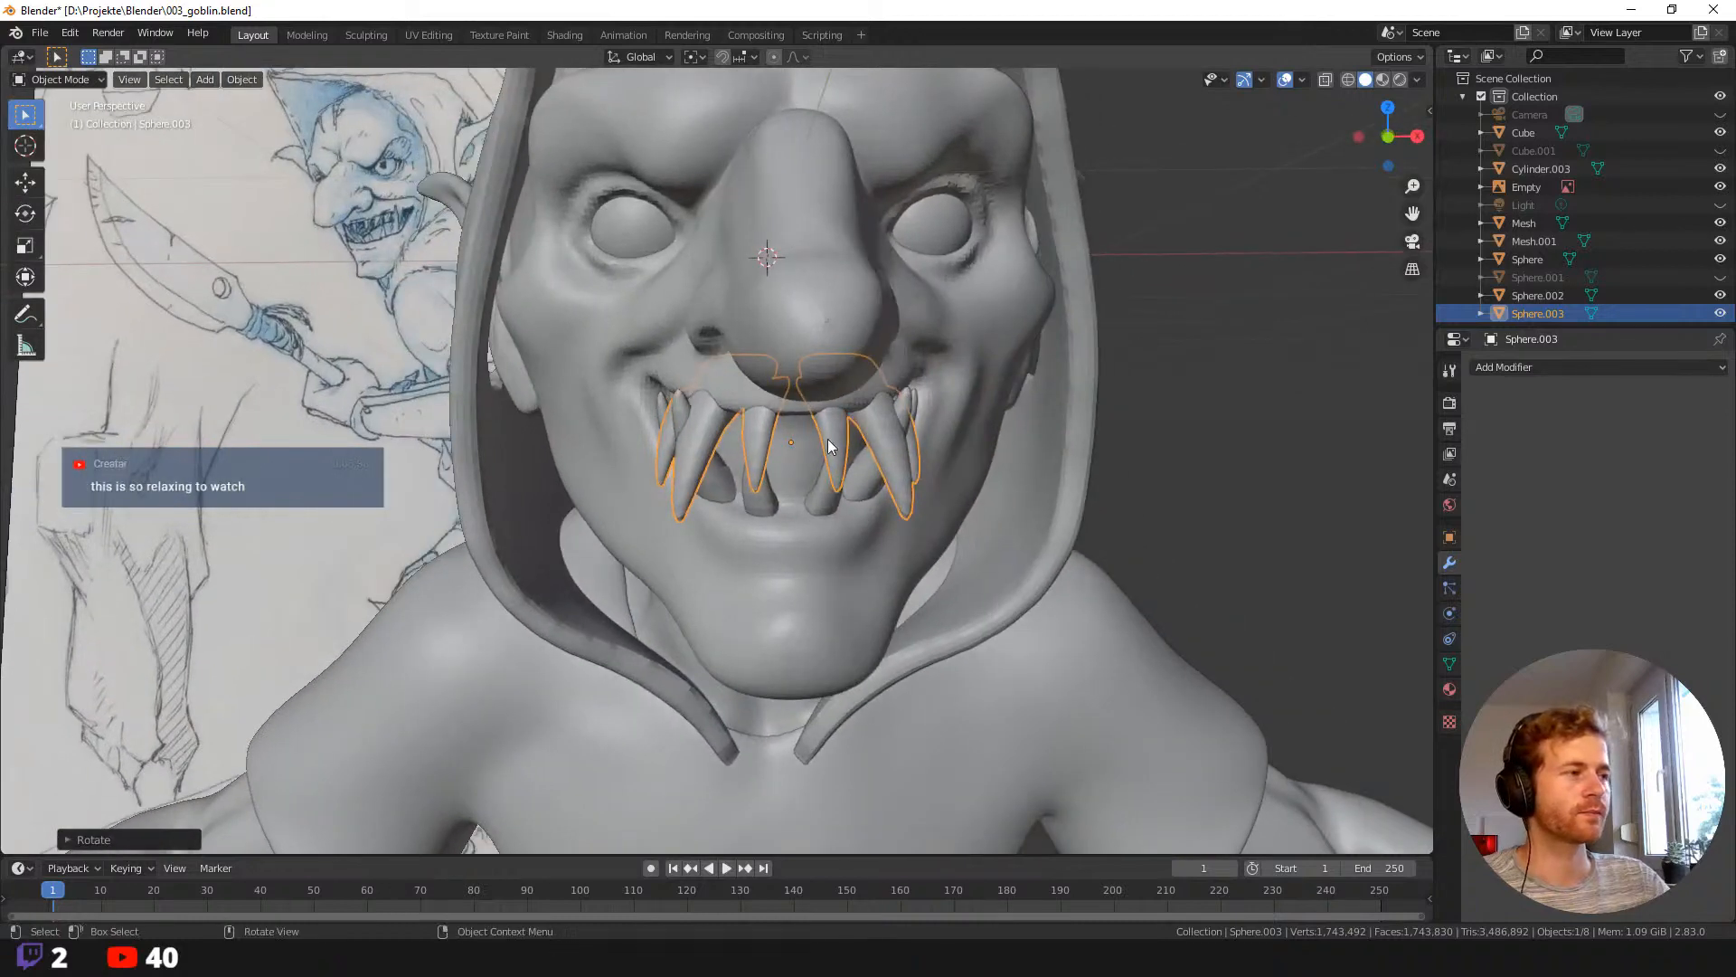
# Delete the faces of all upper teeth on the goblin's right half and return to Object Mode.
pyautogui.press('Tab')
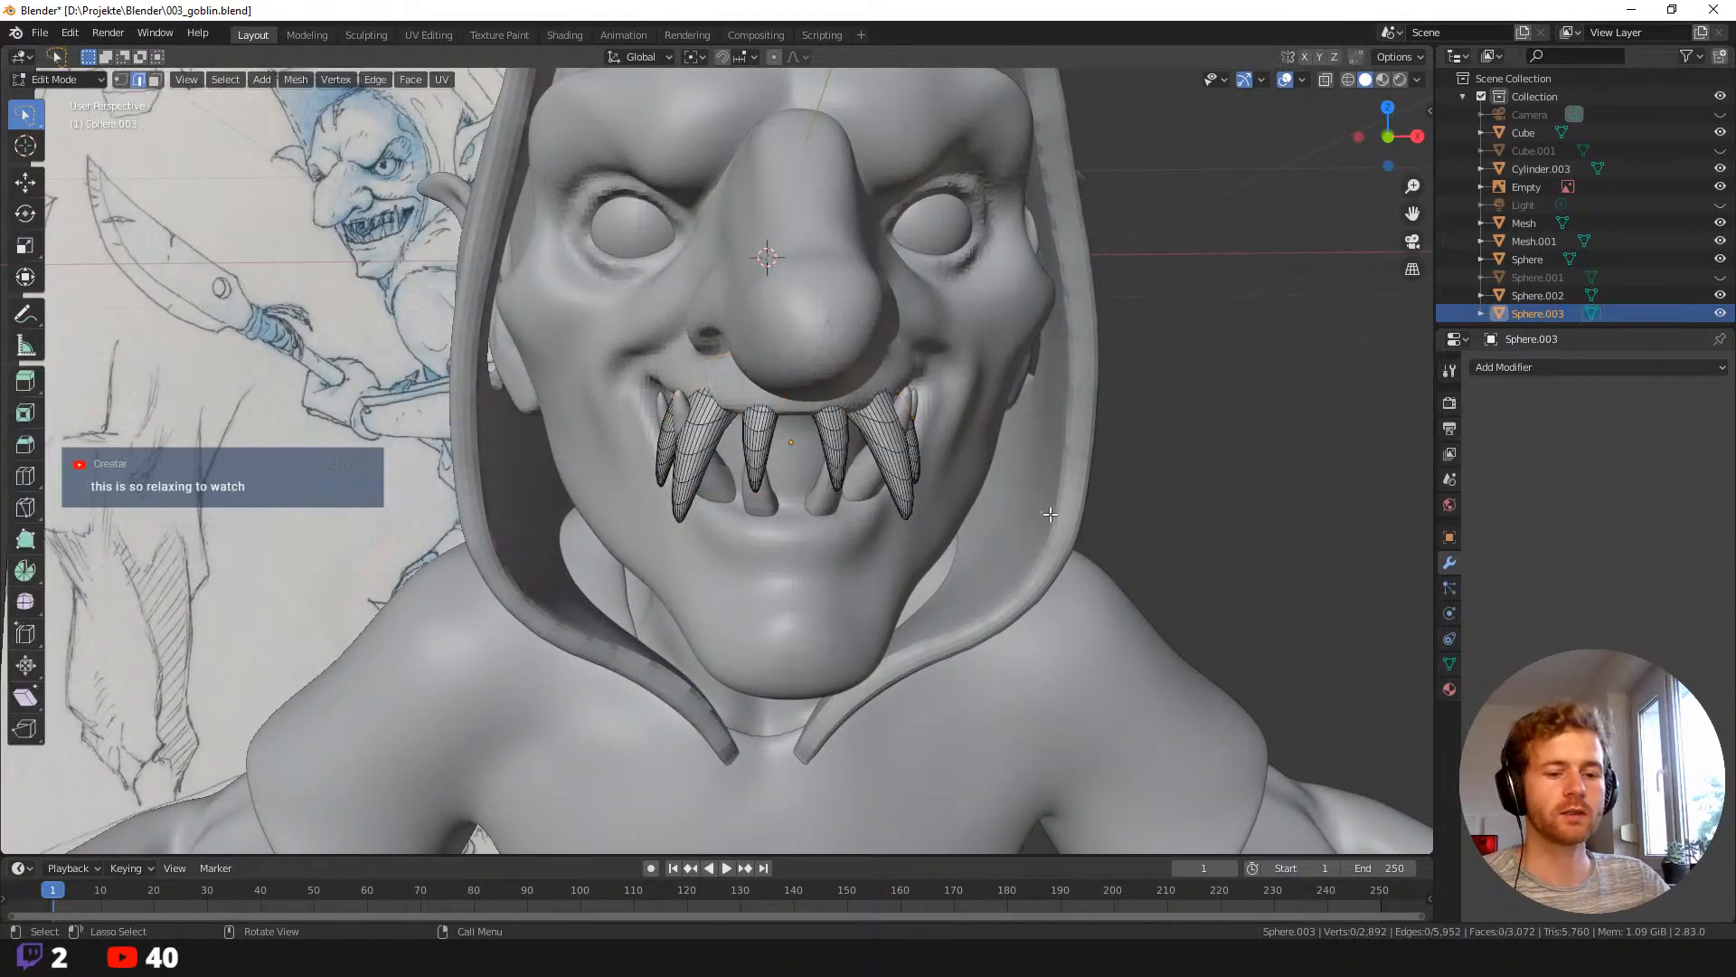
pyautogui.press('3')
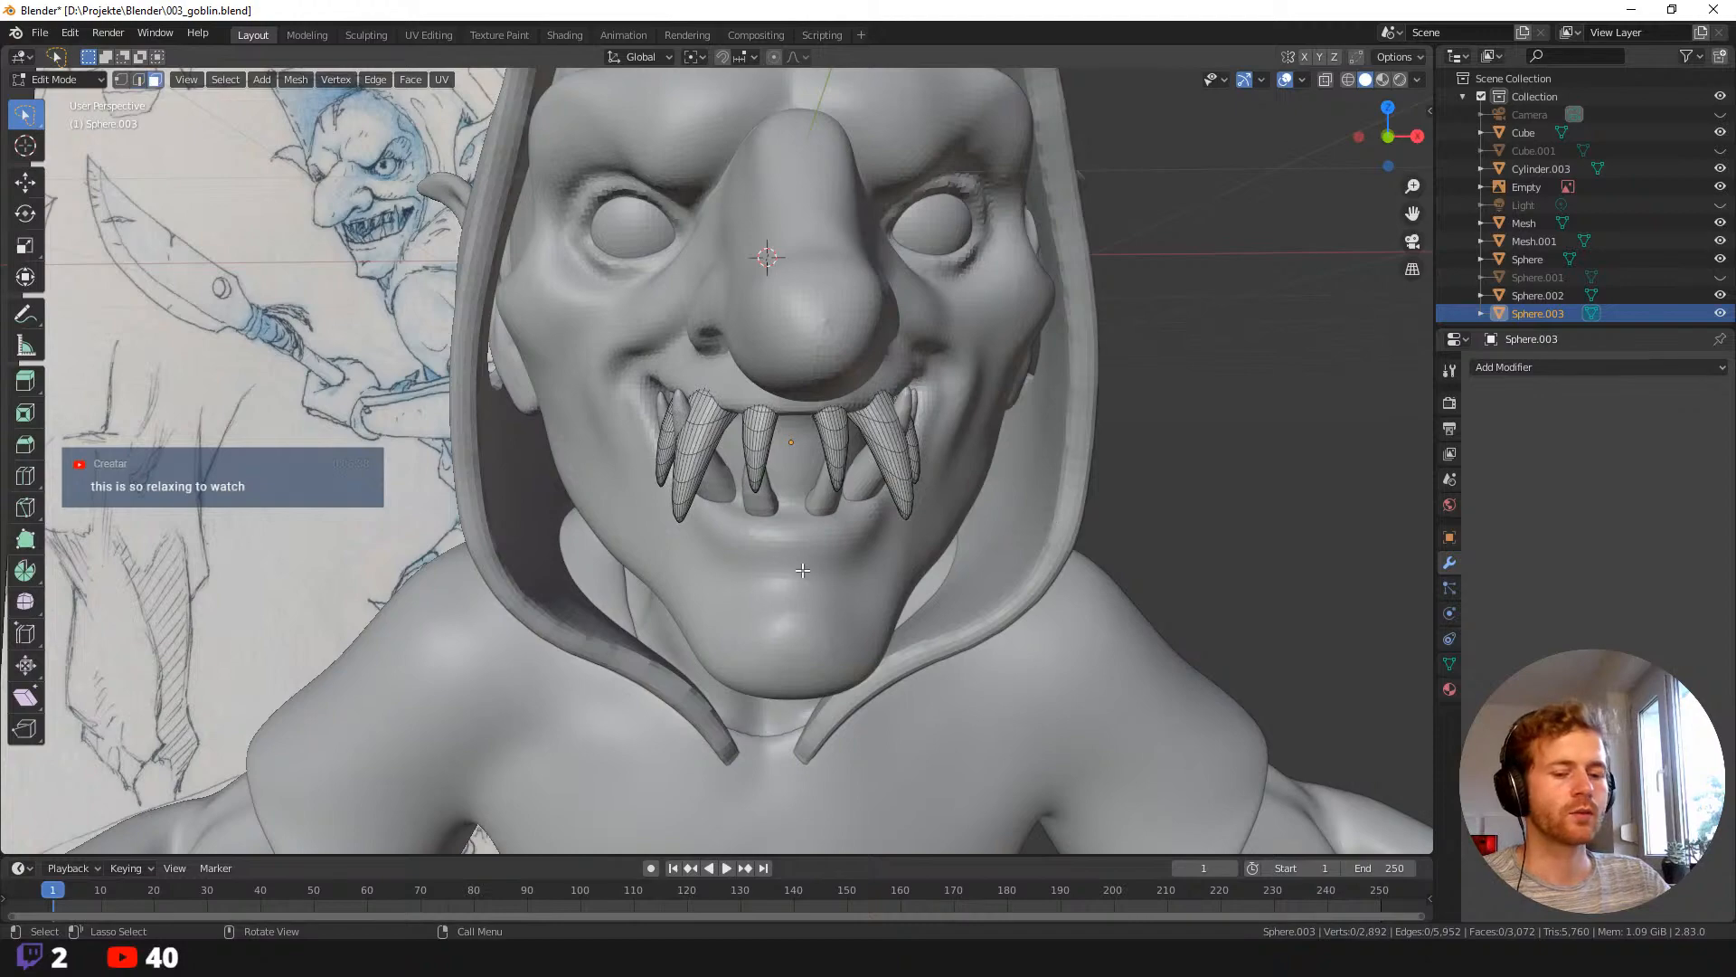
pyautogui.hotkey('shift', 'z')
pyautogui.moveTo(691, 434)
pyautogui.mouseDown()
pyautogui.moveTo(817, 570)
pyautogui.moveTo(787, 407)
pyautogui.moveTo(587, 312)
pyautogui.moveTo(776, 461)
pyautogui.mouseUp()
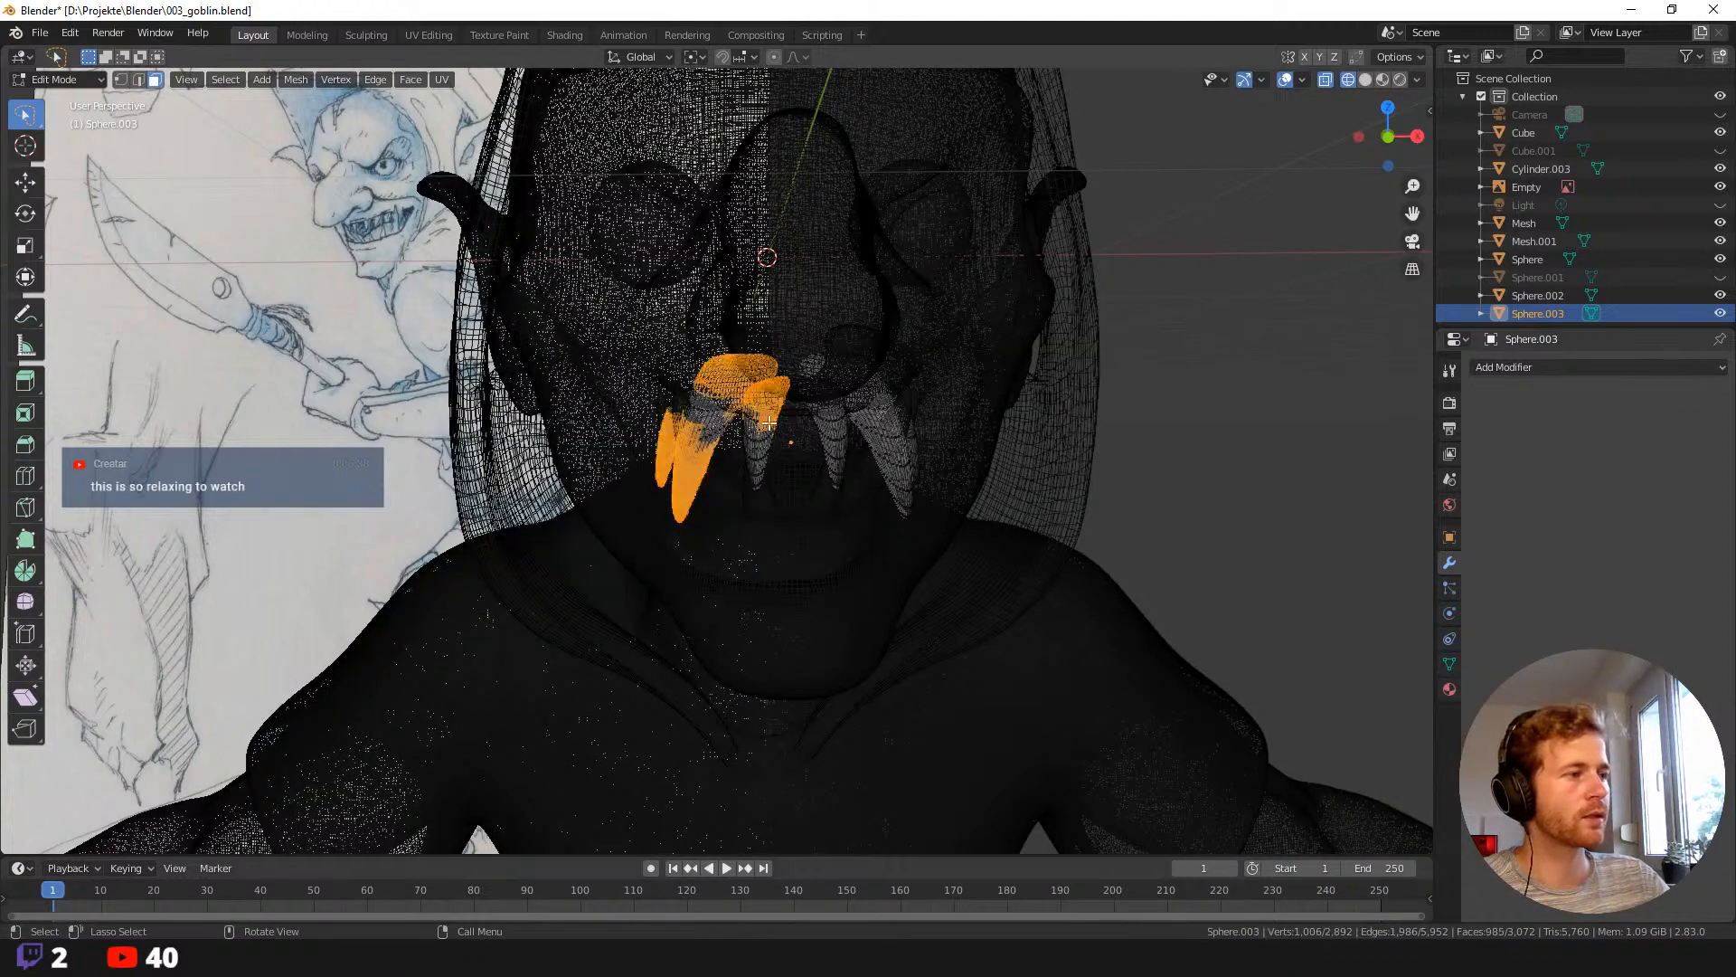
pyautogui.moveTo(776, 461); pyautogui.dragTo(730, 445, button='middle')
pyautogui.moveTo(1187, 486); pyautogui.dragTo(1134, 498, button='middle')
pyautogui.moveTo(674, 288)
pyautogui.mouseDown()
pyautogui.moveTo(574, 399)
pyautogui.moveTo(768, 496)
pyautogui.moveTo(787, 411)
pyautogui.moveTo(744, 306)
pyautogui.moveTo(723, 299)
pyautogui.mouseUp()
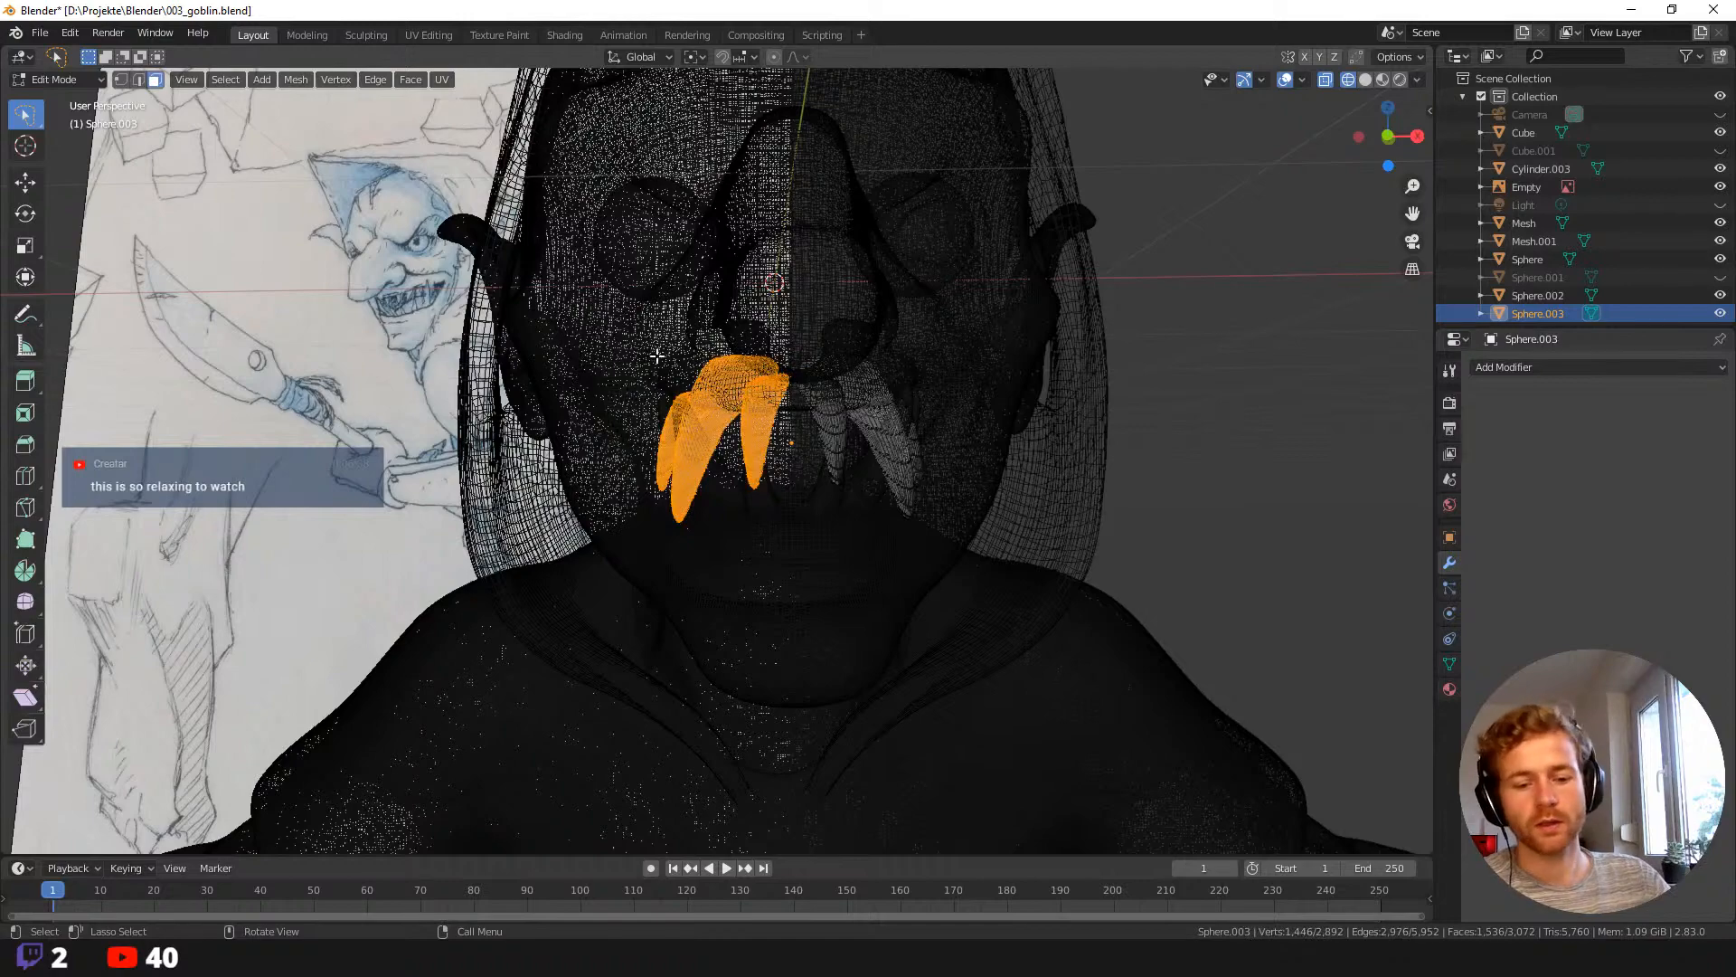
pyautogui.press('x')
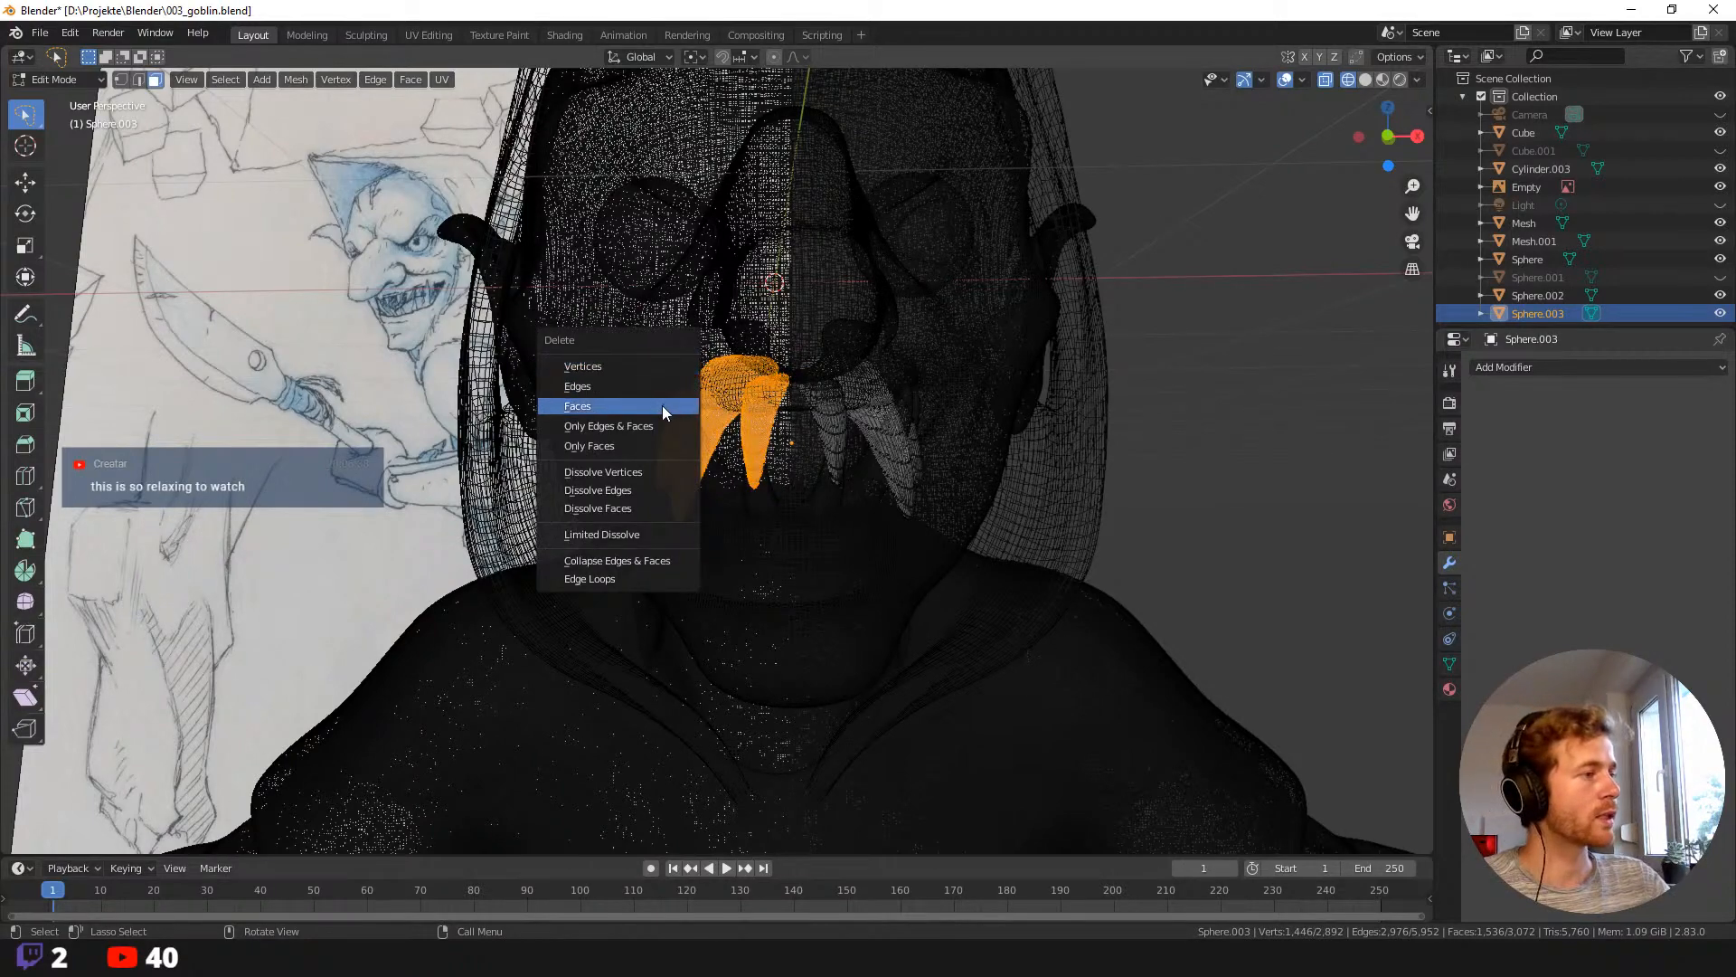
pyautogui.click(660, 405)
pyautogui.moveTo(659, 404)
pyautogui.mouseDown(button='middle')
pyautogui.moveTo(690, 410)
pyautogui.moveTo(722, 380)
pyautogui.moveTo(914, 430)
pyautogui.moveTo(756, 422)
pyautogui.moveTo(888, 512)
pyautogui.moveTo(816, 508)
pyautogui.moveTo(853, 461)
pyautogui.mouseUp(button='middle')
pyautogui.hotkey('shift', 'z')
pyautogui.press('Tab')
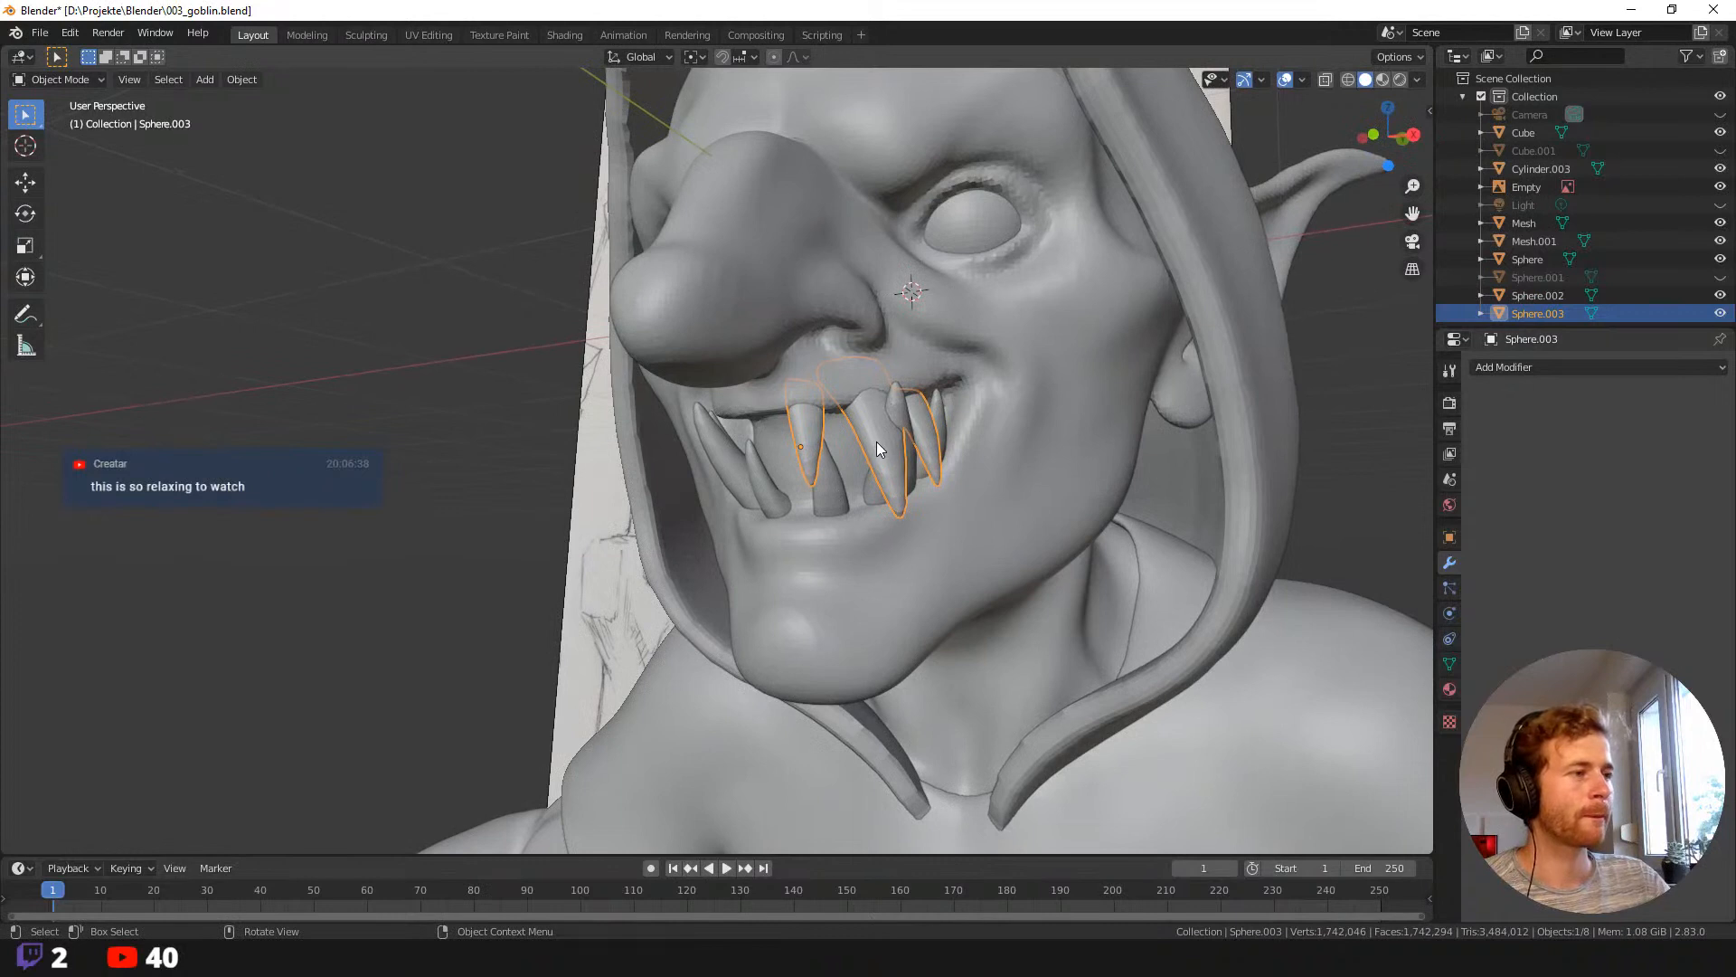
# In Edit Mode, scale the large upper fang to about 0.48, rotate it about 32° and move it up to the lip.
pyautogui.press('Tab')
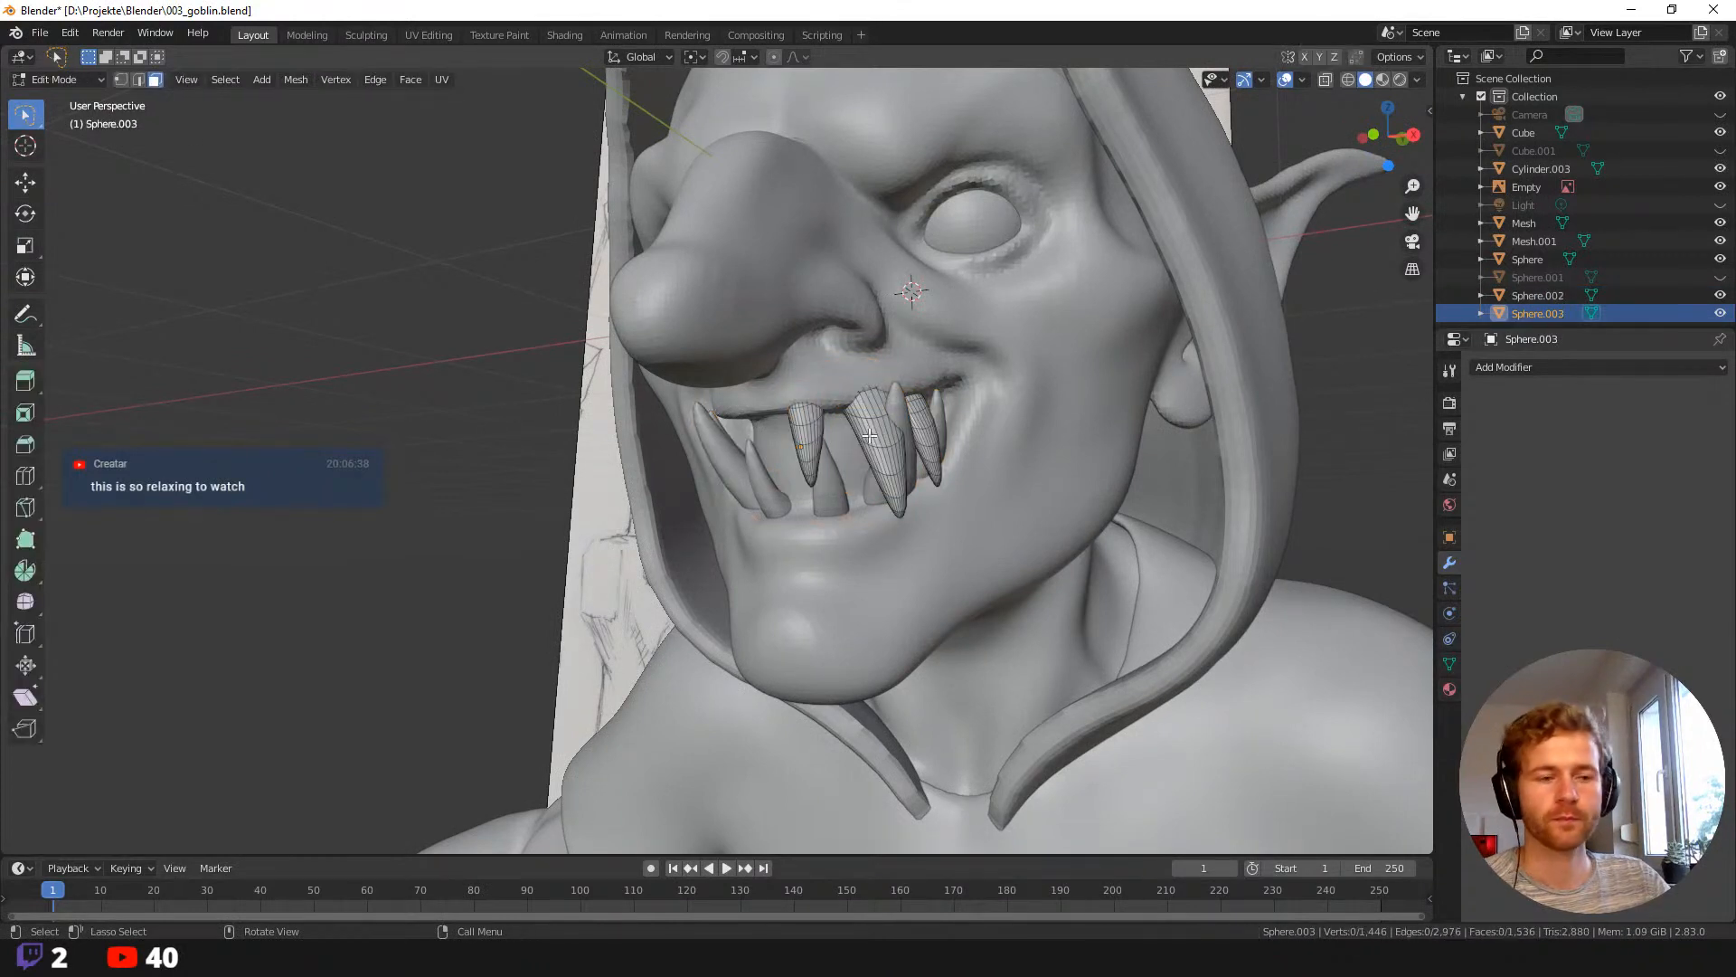
pyautogui.press('l')
pyautogui.press('s')
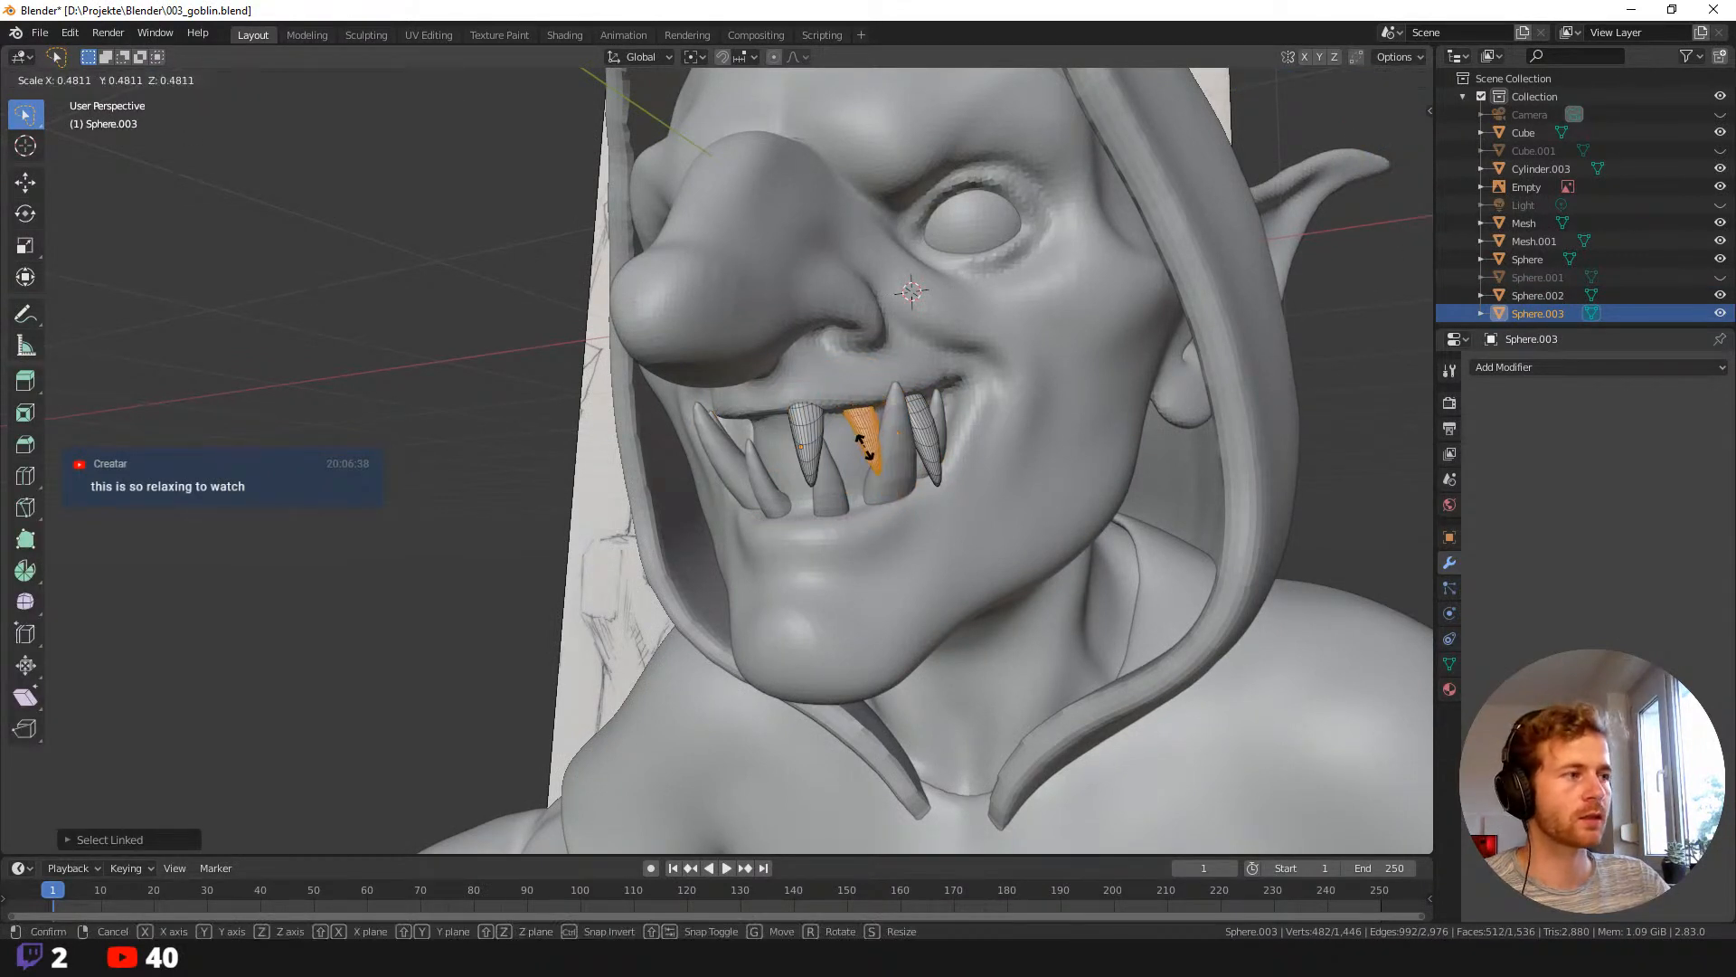
pyautogui.click(866, 448)
pyautogui.press('r')
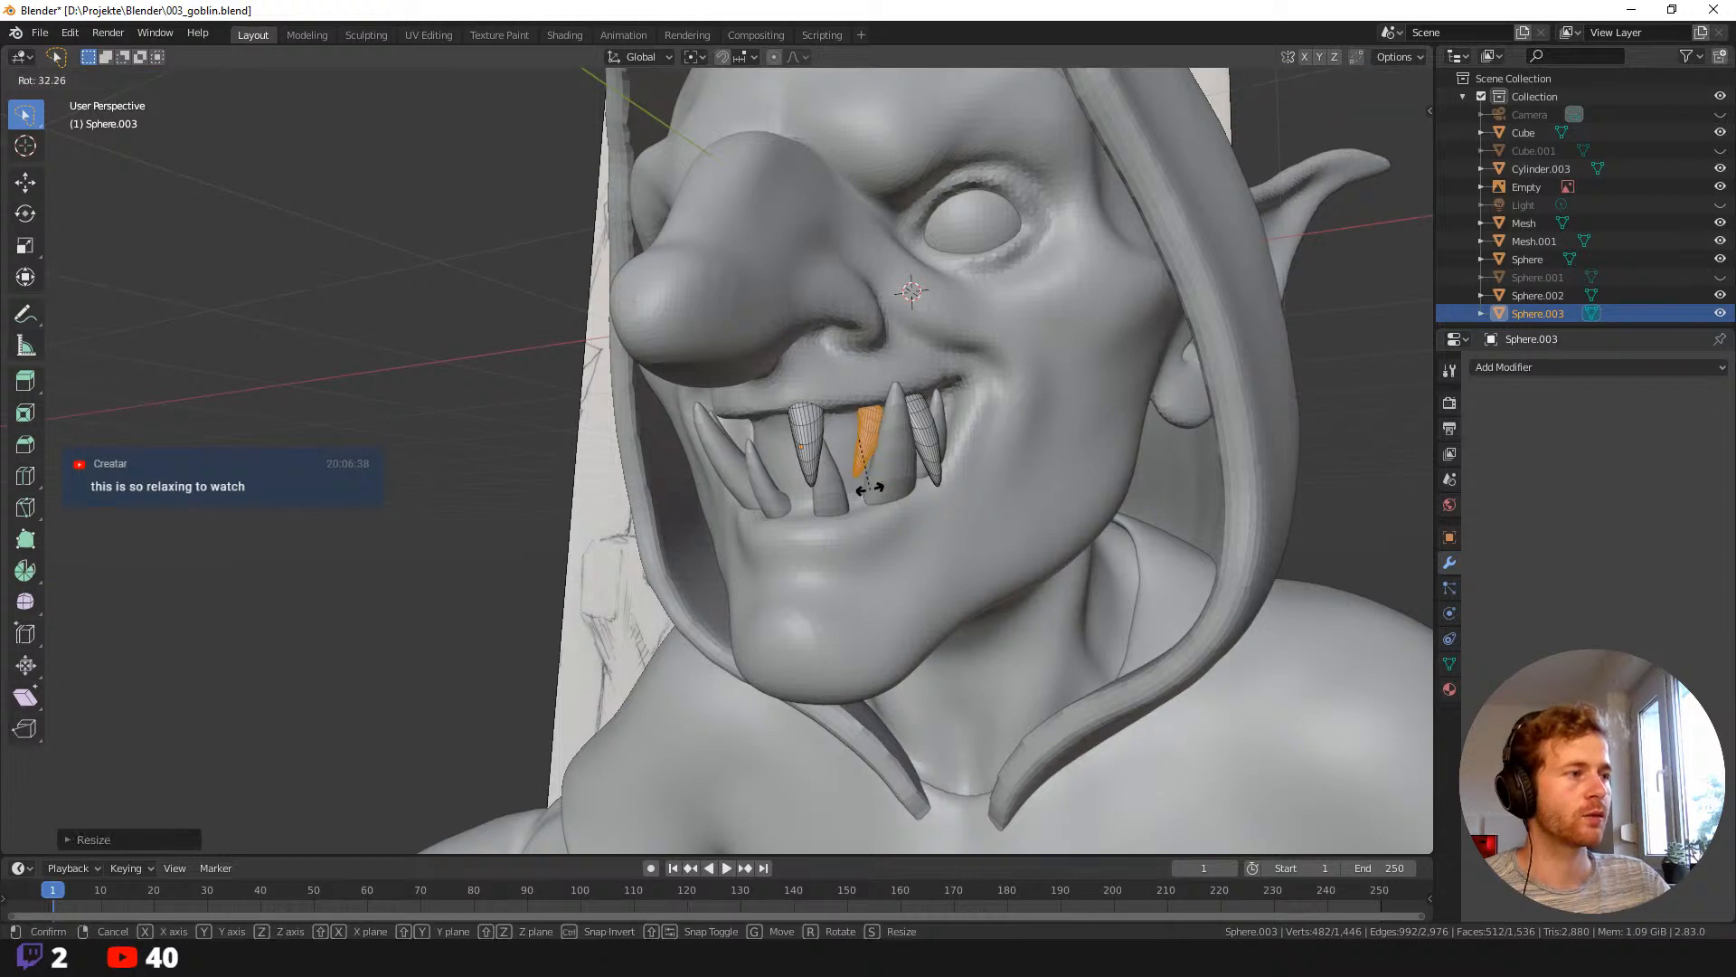
pyautogui.click(870, 489)
pyautogui.press('g')
pyautogui.click(863, 473)
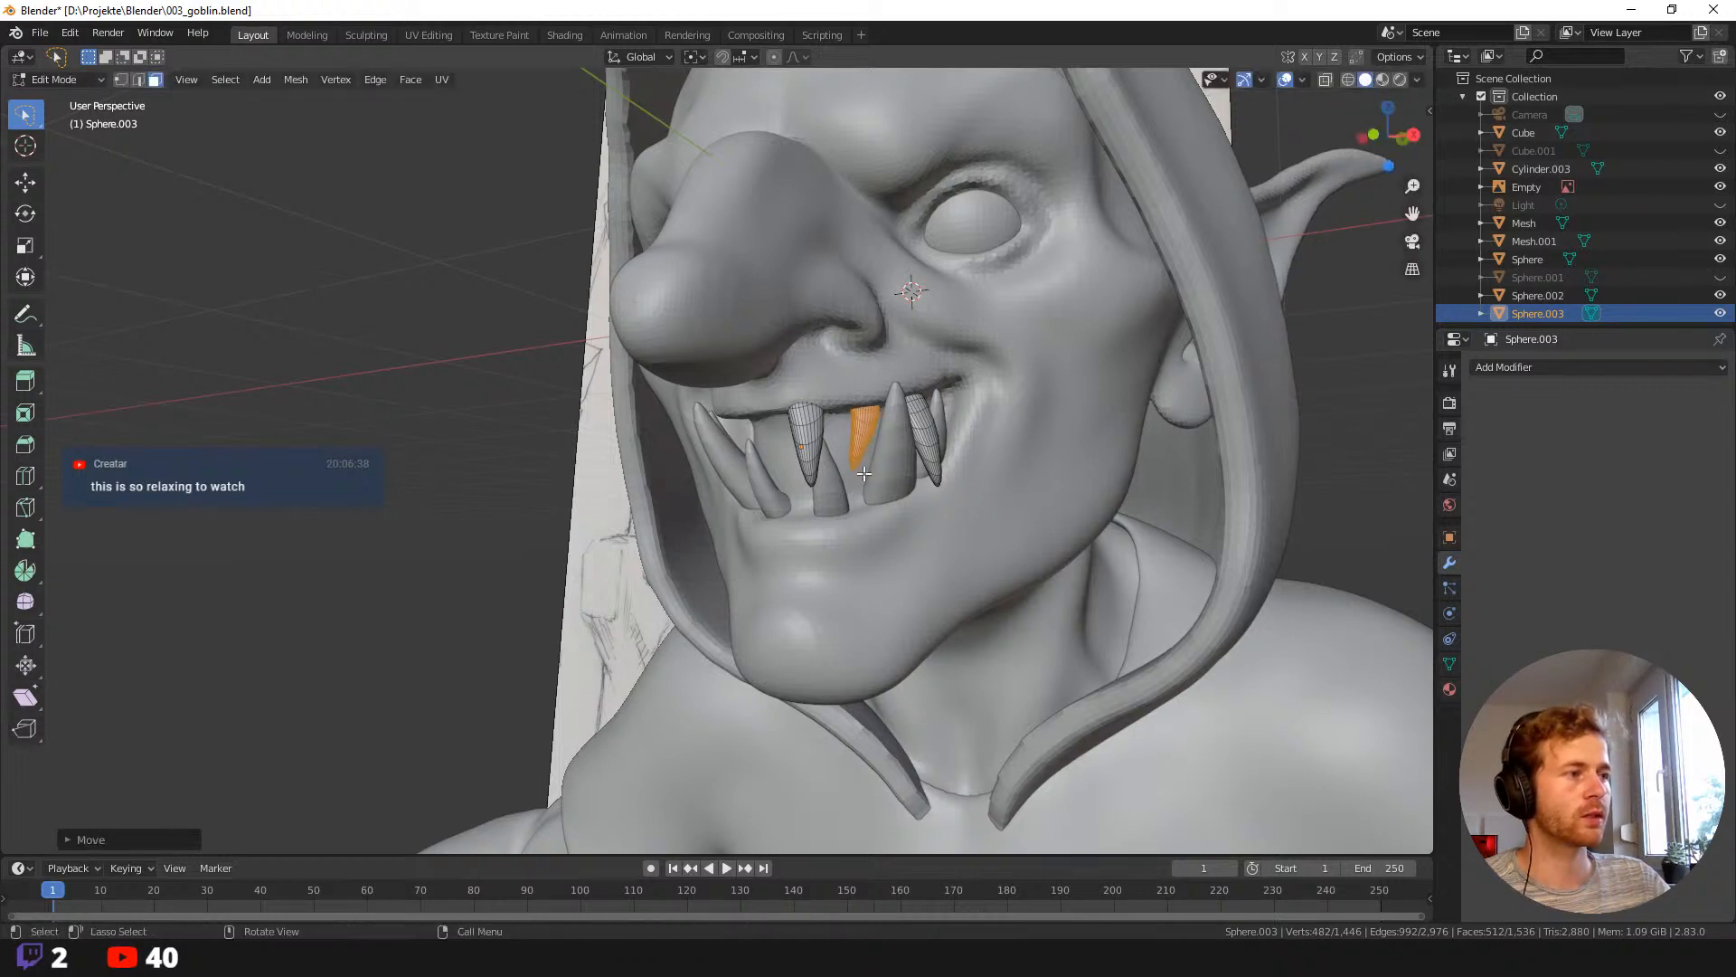
# Select the whole front upper tooth and adjust its size with uniform scaling.
pyautogui.click(805, 444)
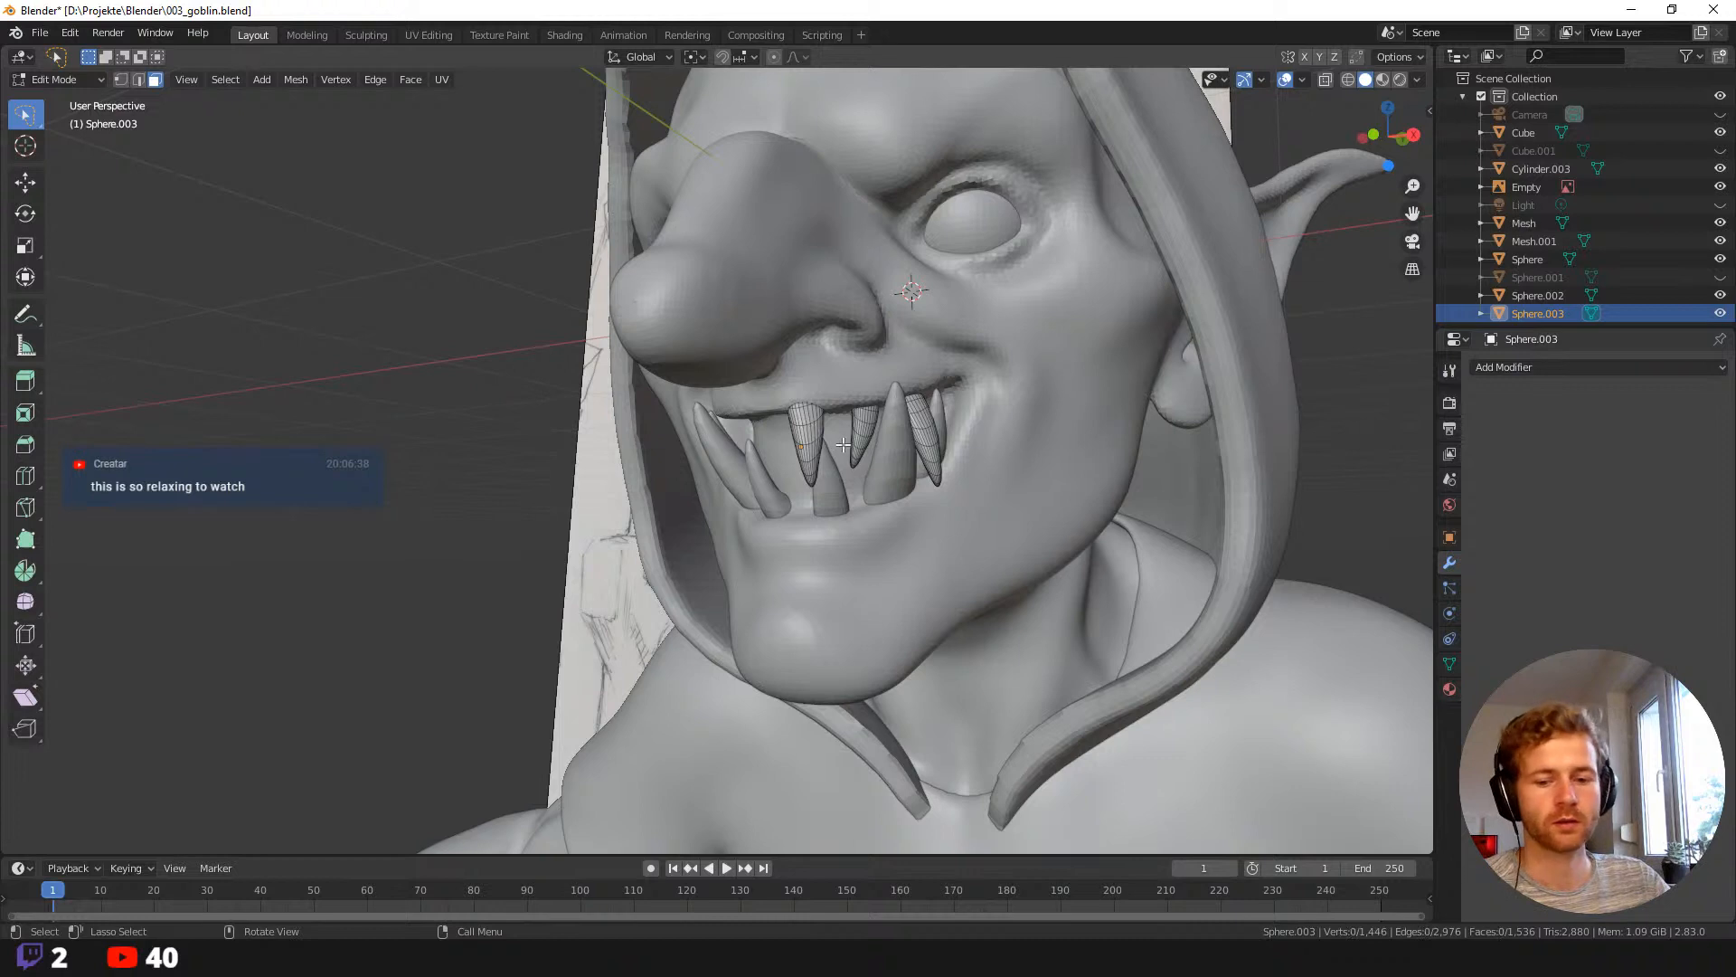
pyautogui.hotkey('ctrl', 'l')
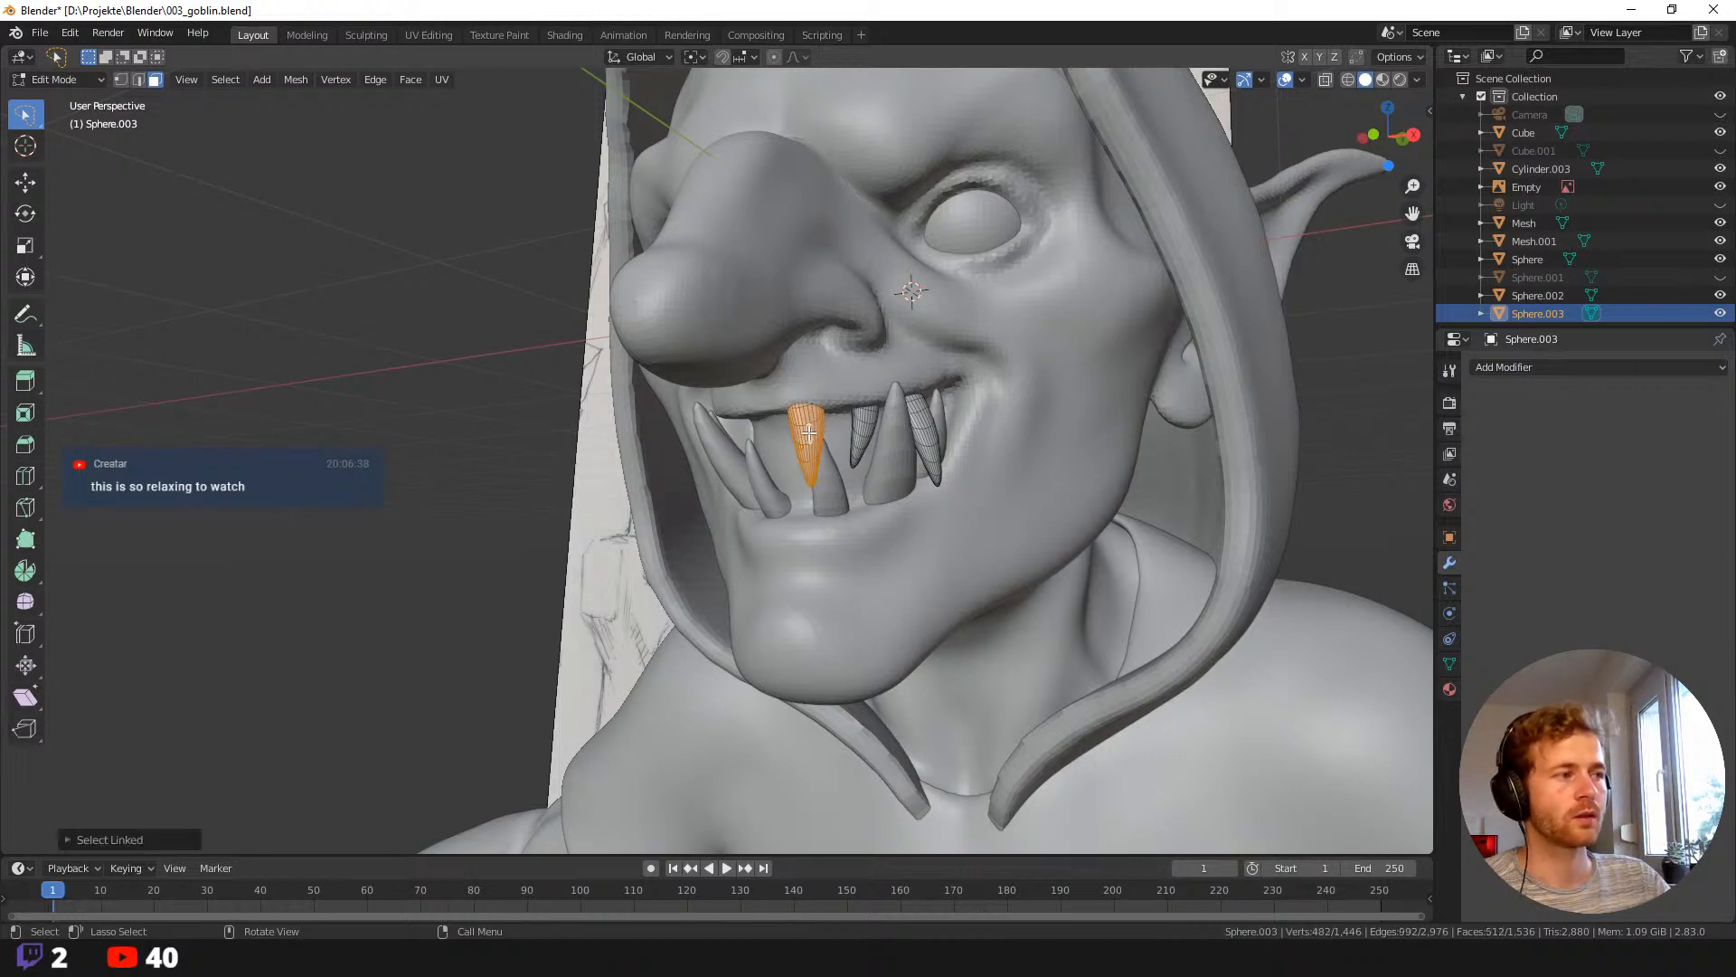
pyautogui.press('s')
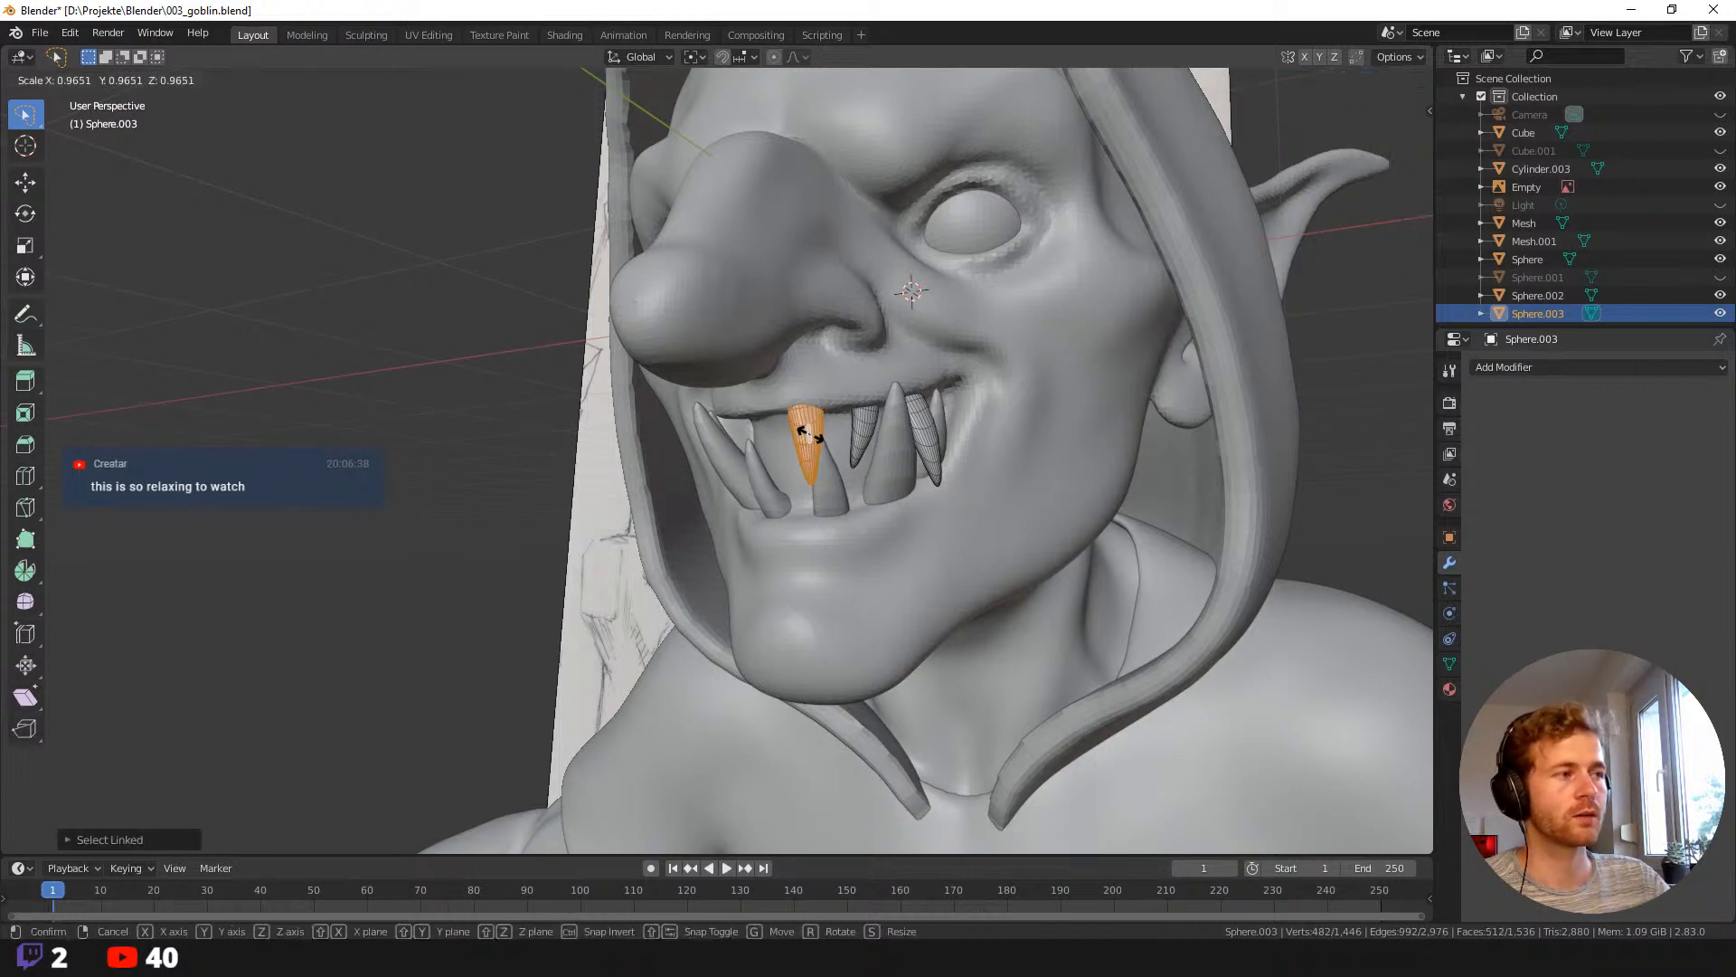
pyautogui.click(813, 437)
pyautogui.press('s')
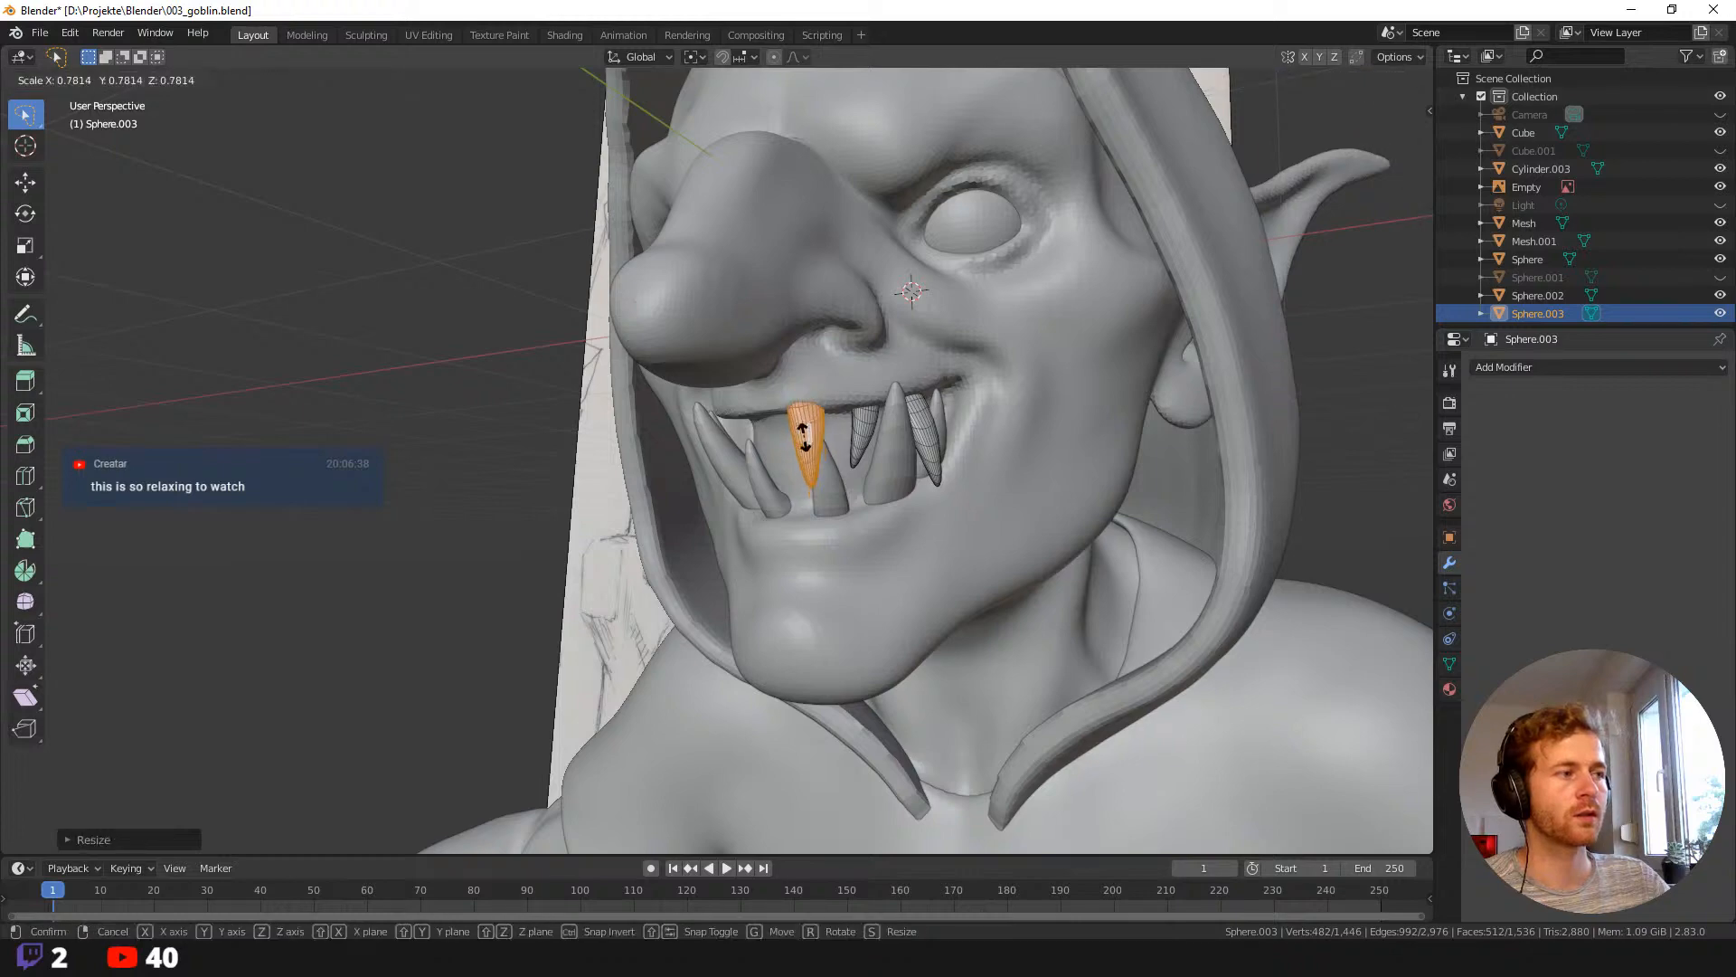
pyautogui.click(803, 437)
# Rotate the front upper tooth from the side and move it back under the upper lip.
pyautogui.moveTo(777, 437); pyautogui.dragTo(883, 473, button='middle')
pyautogui.press('r')
pyautogui.click(864, 485)
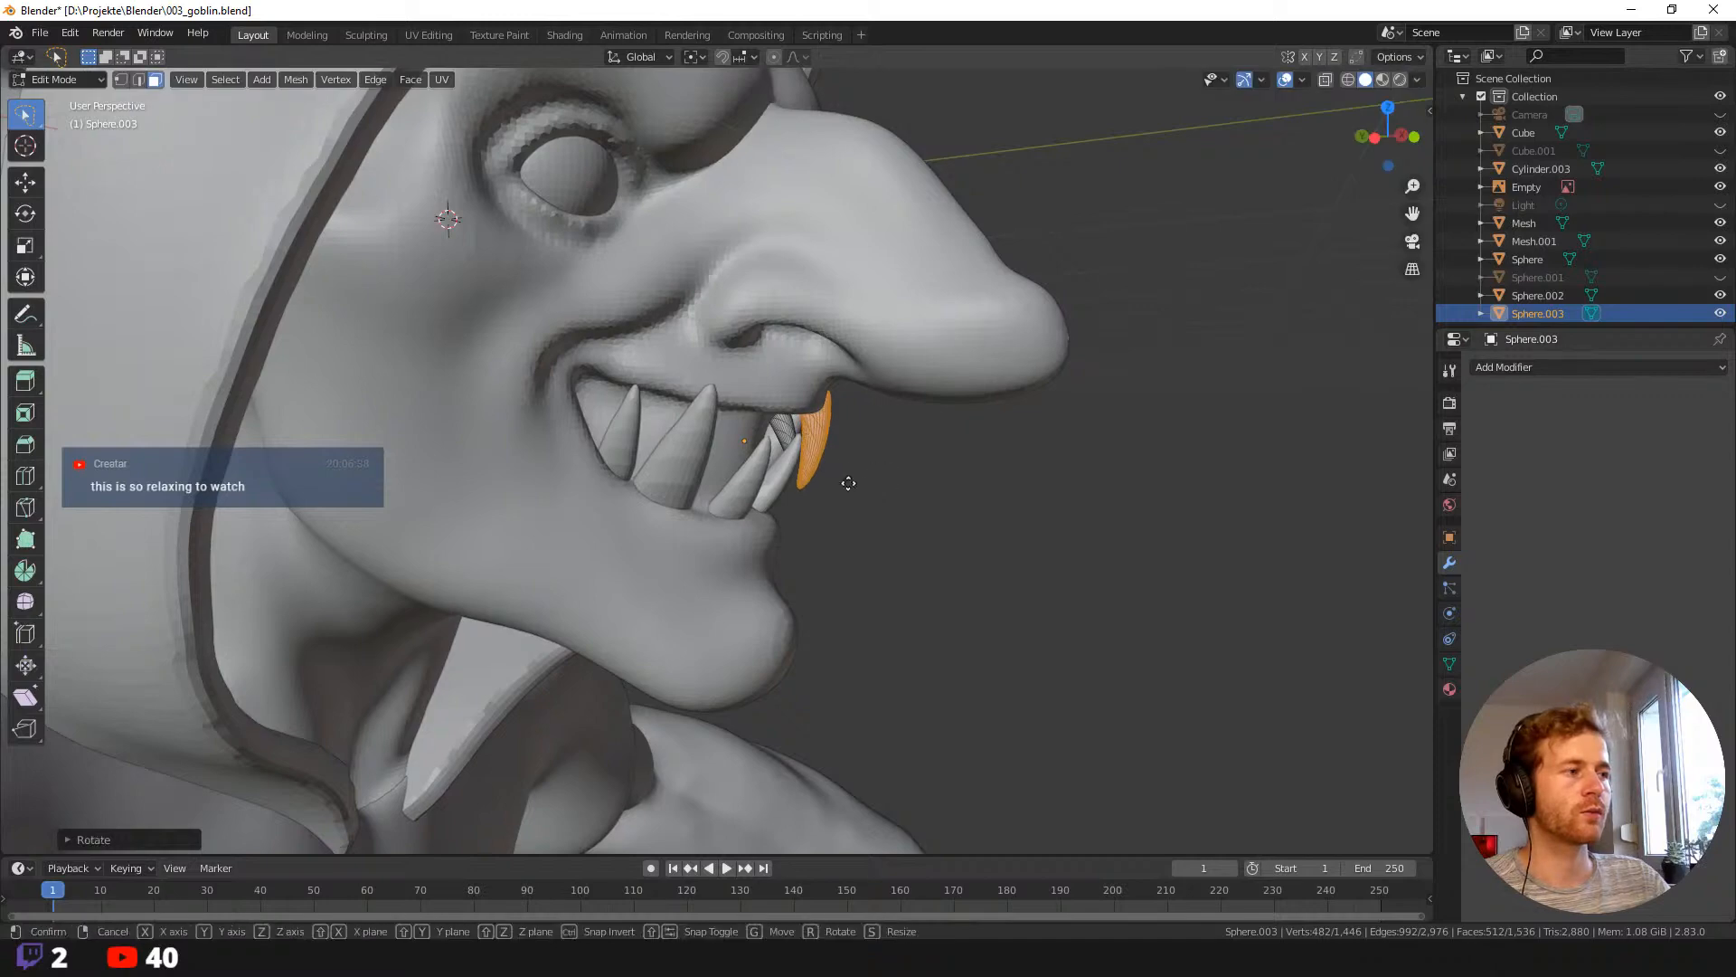
pyautogui.press('g')
pyautogui.click(815, 474)
pyautogui.moveTo(816, 474); pyautogui.dragTo(797, 432, button='middle')
# Rotate the middle upper tooth from the side and move it in line under the lip.
pyautogui.hotkey('alt', 'a')
pyautogui.press('l')
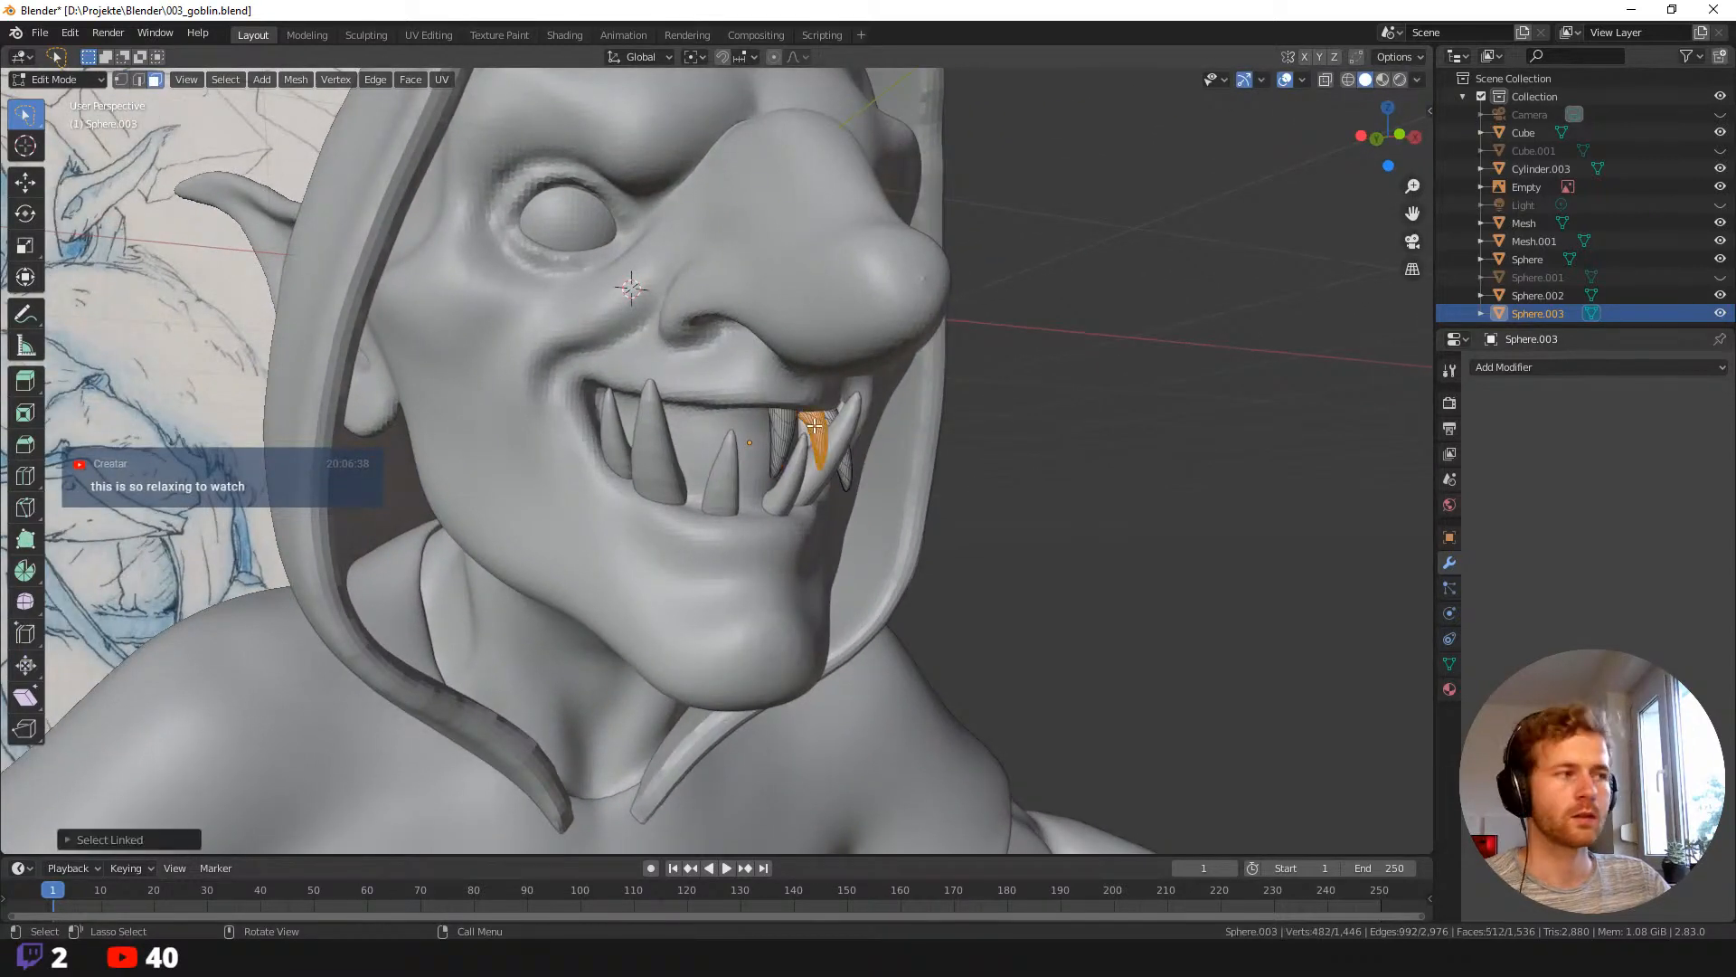
pyautogui.moveTo(918, 514); pyautogui.dragTo(958, 519, button='middle')
pyautogui.press('r')
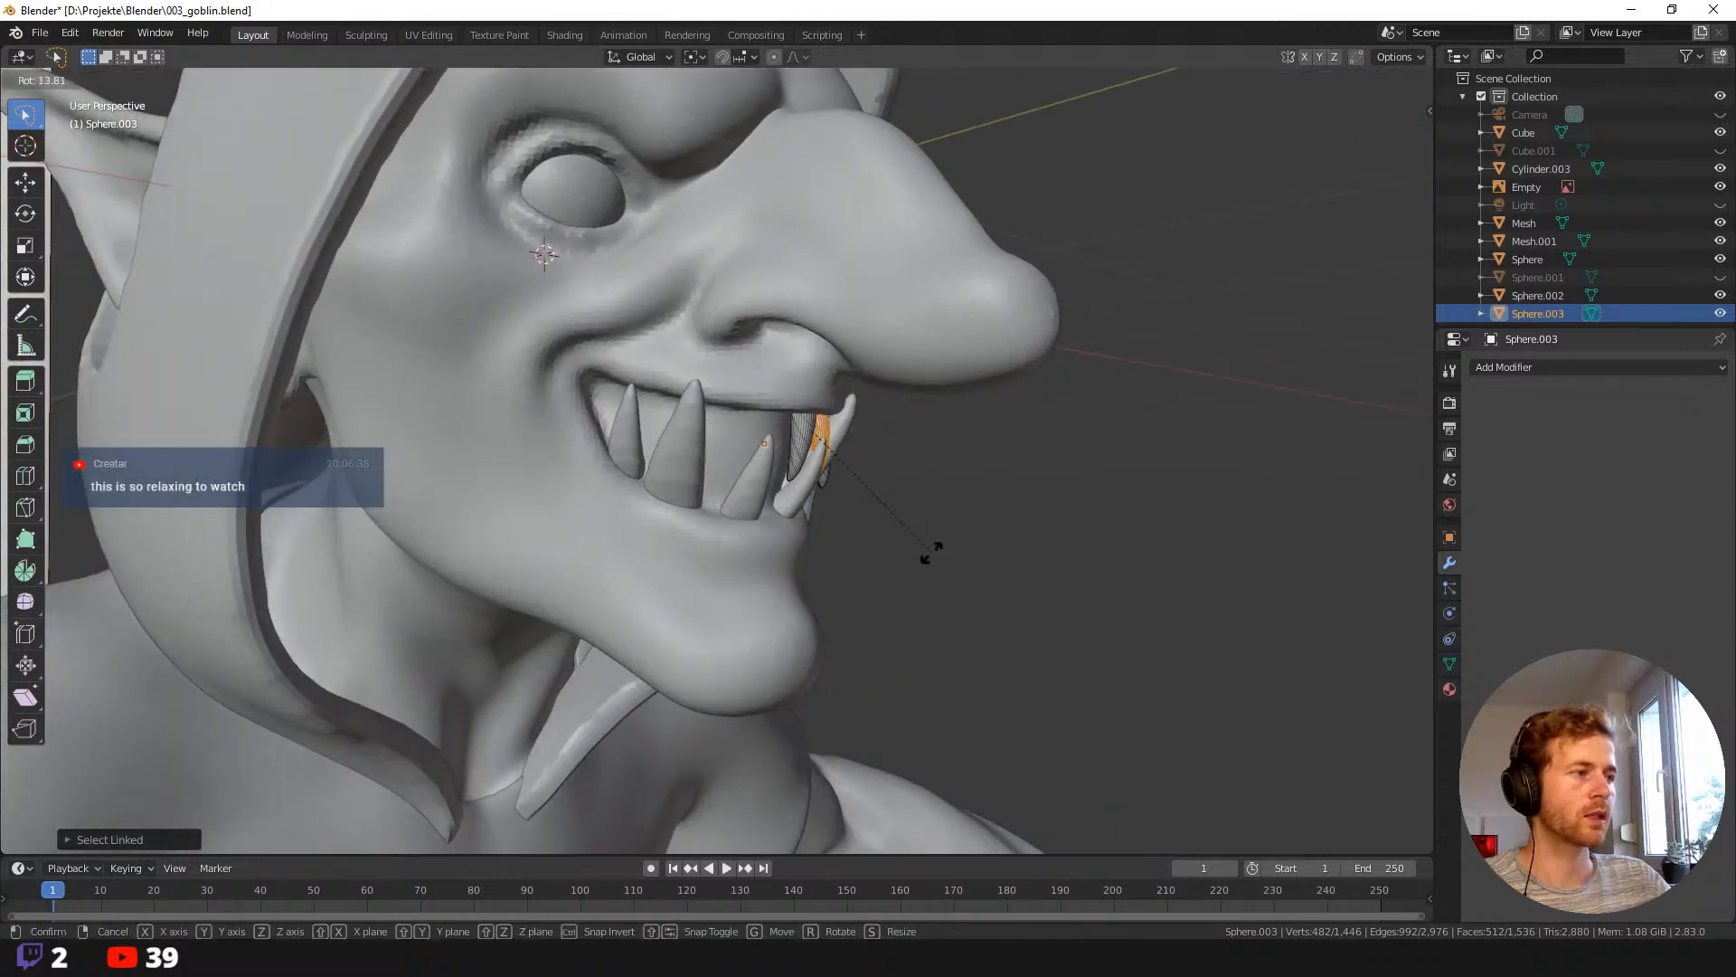
pyautogui.click(900, 564)
pyautogui.press('g')
pyautogui.click(887, 550)
pyautogui.moveTo(887, 550); pyautogui.dragTo(833, 466, button='middle')
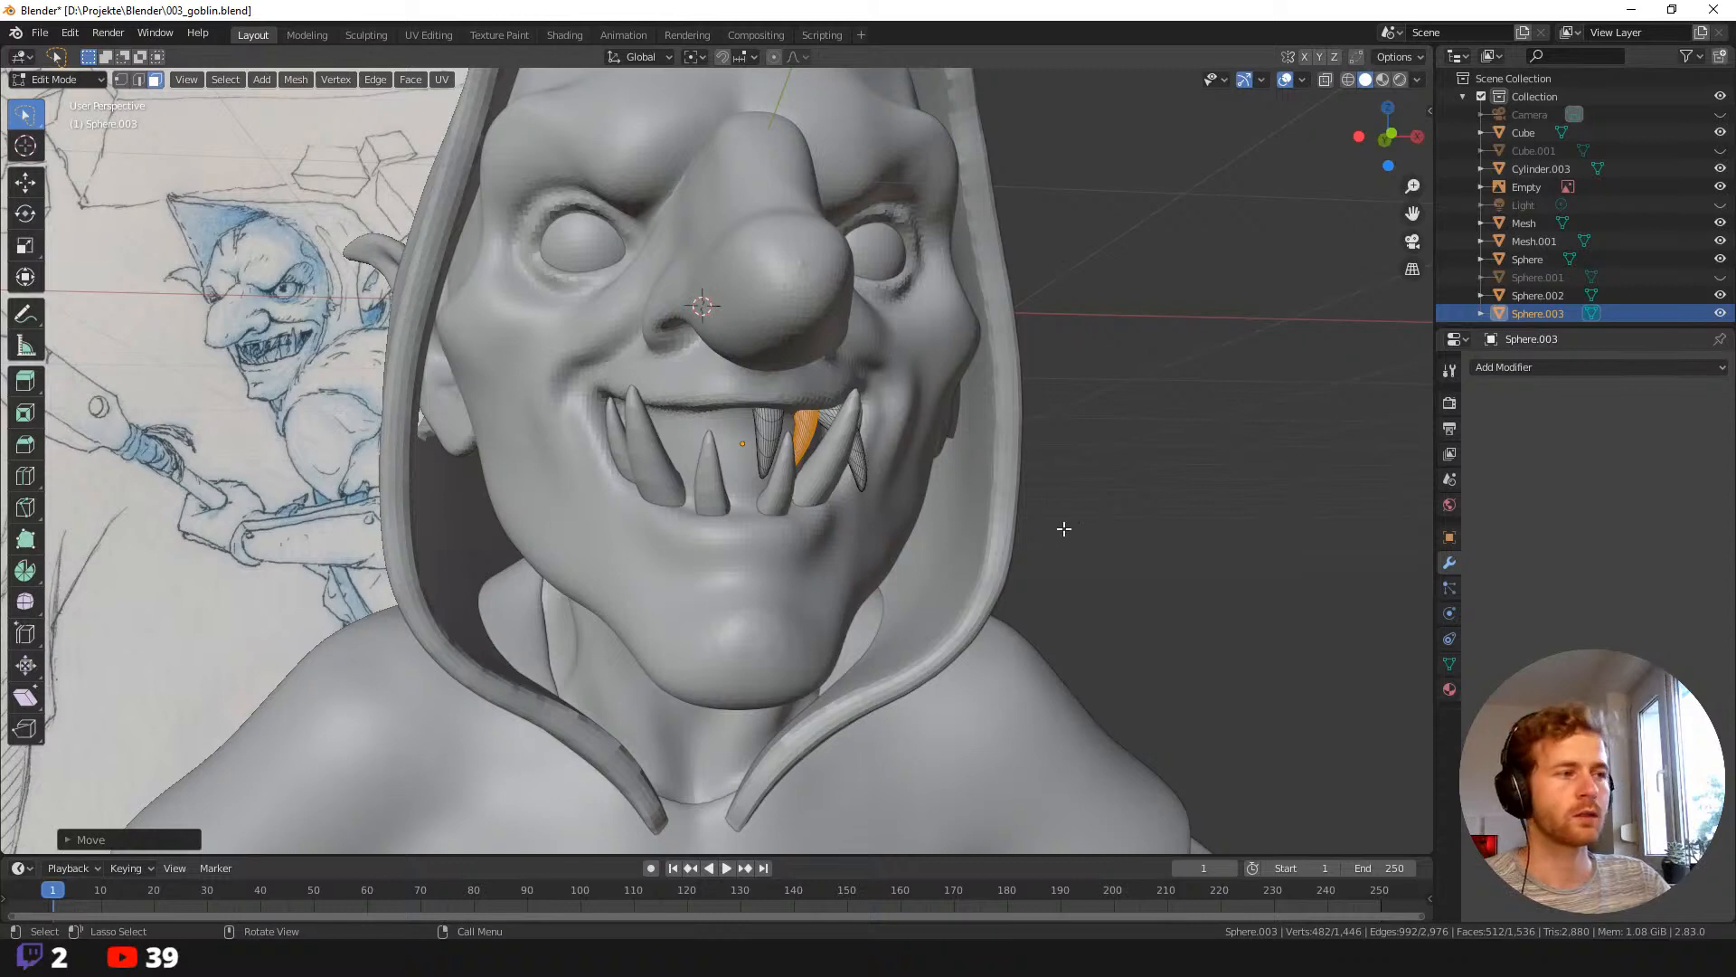
# Rotate the rear upper tooth and move it inward behind the lower tusks.
pyautogui.press('l')
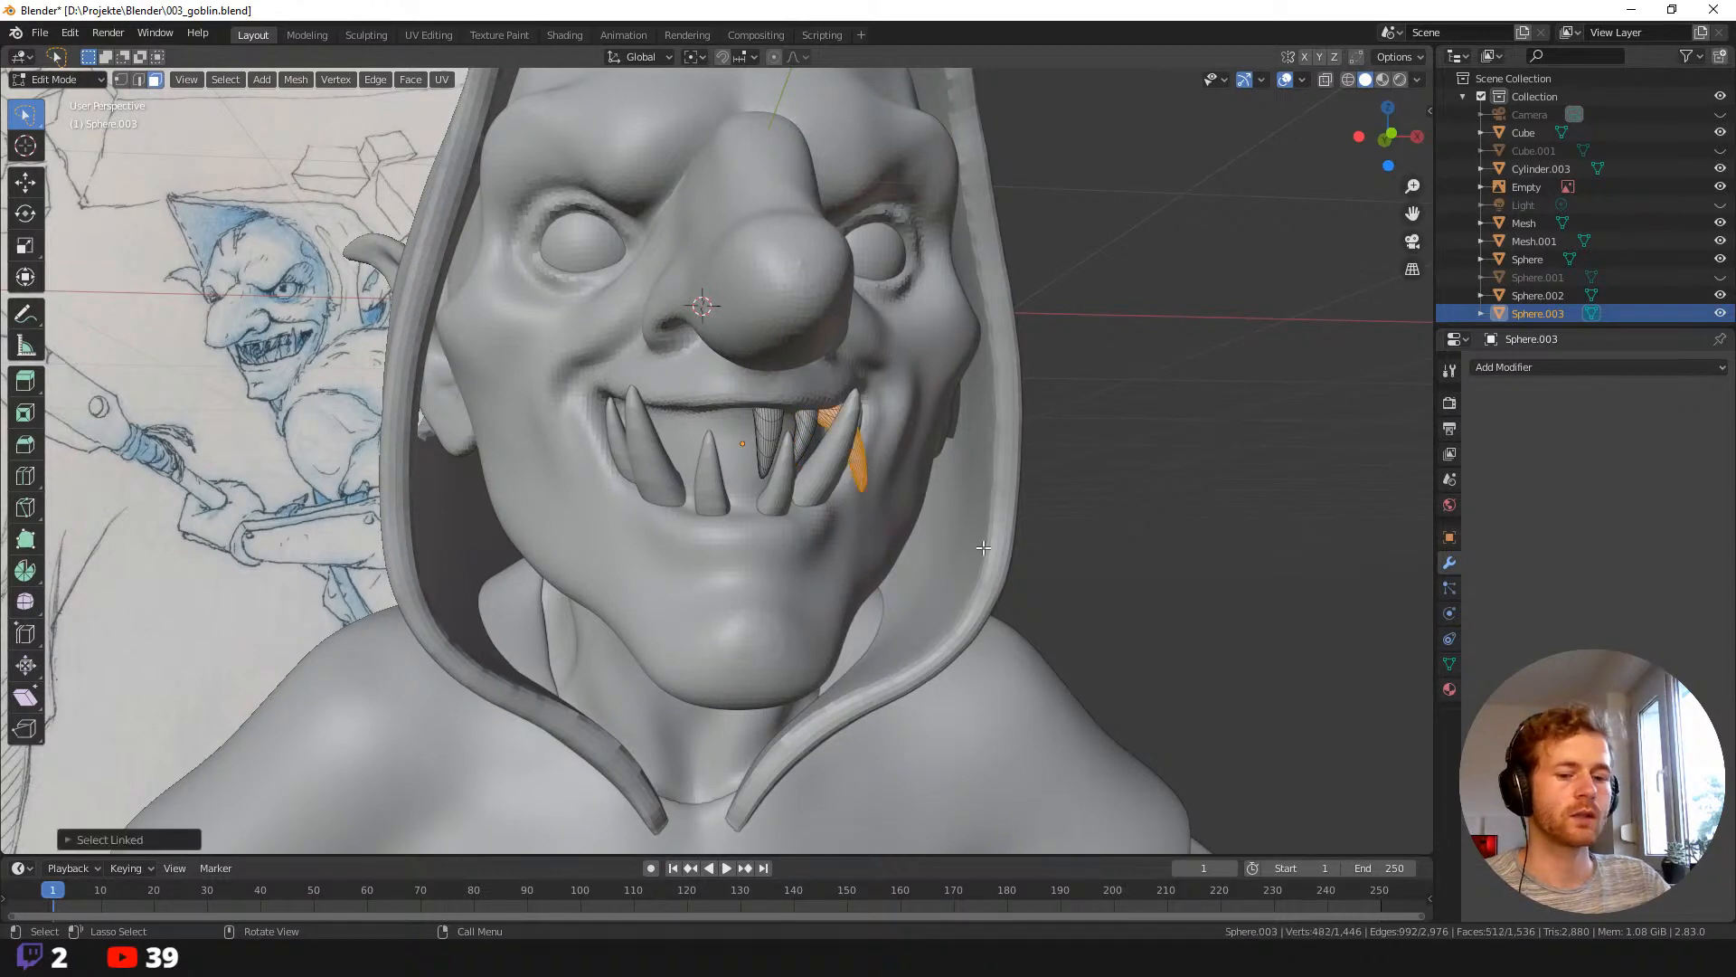
pyautogui.moveTo(983, 547); pyautogui.dragTo(1039, 554, button='middle')
pyautogui.press('r')
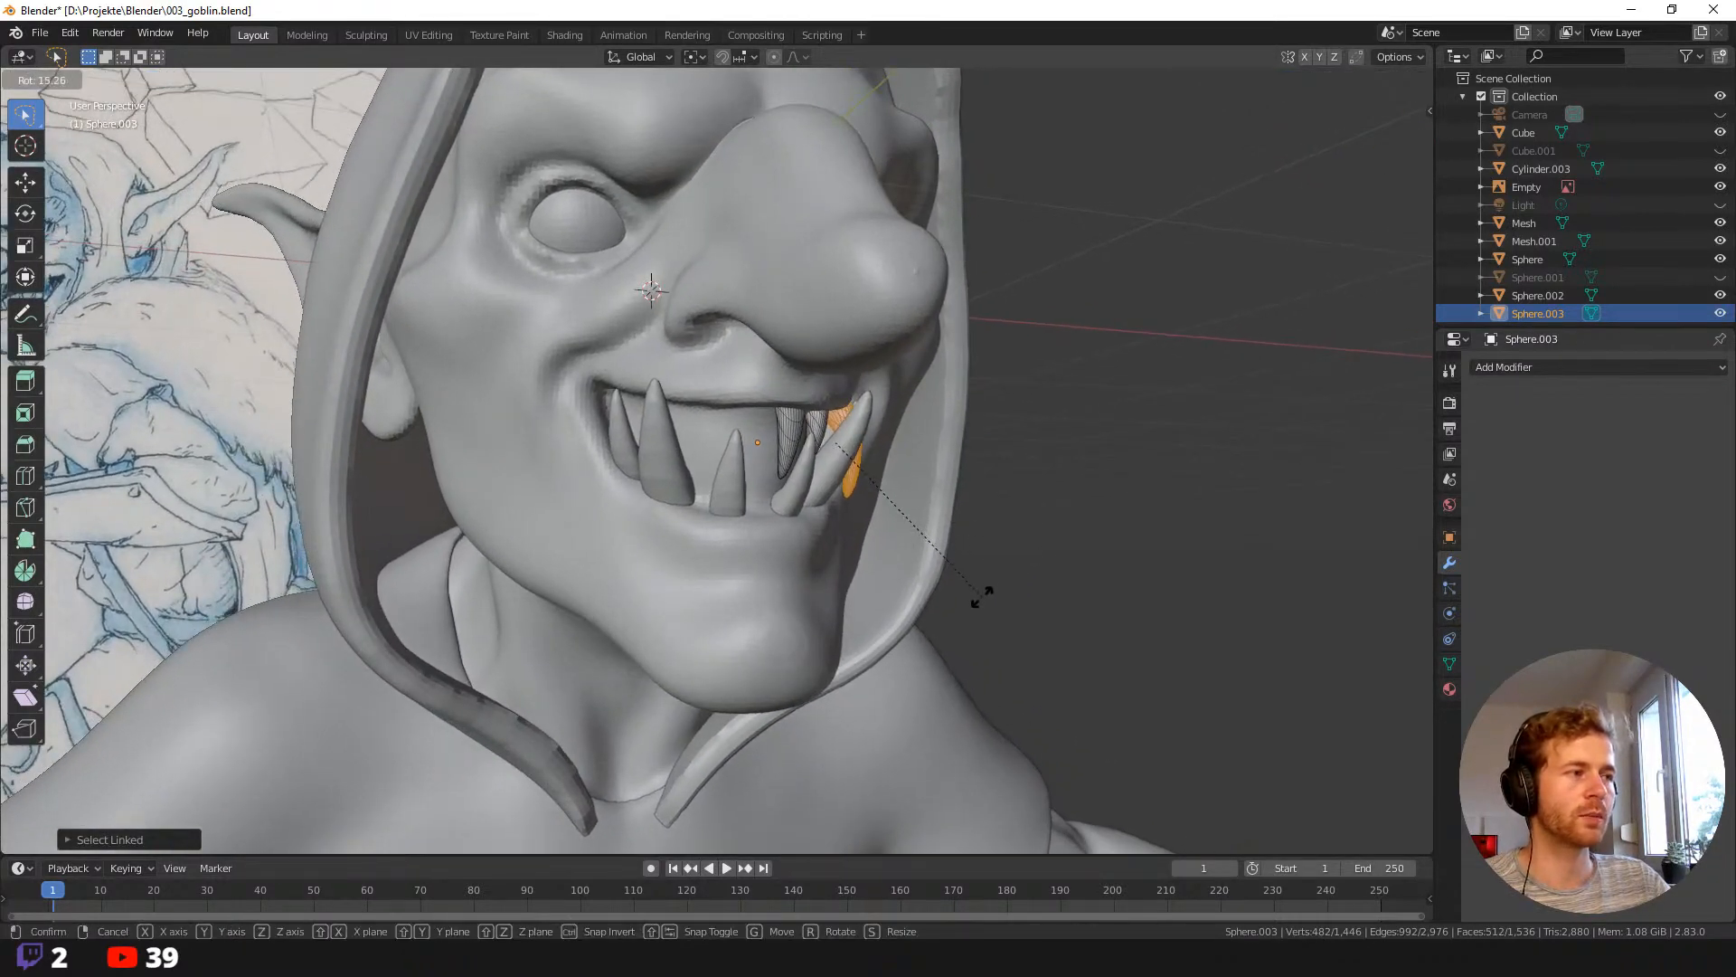
pyautogui.click(977, 601)
pyautogui.press('g')
pyautogui.click(908, 595)
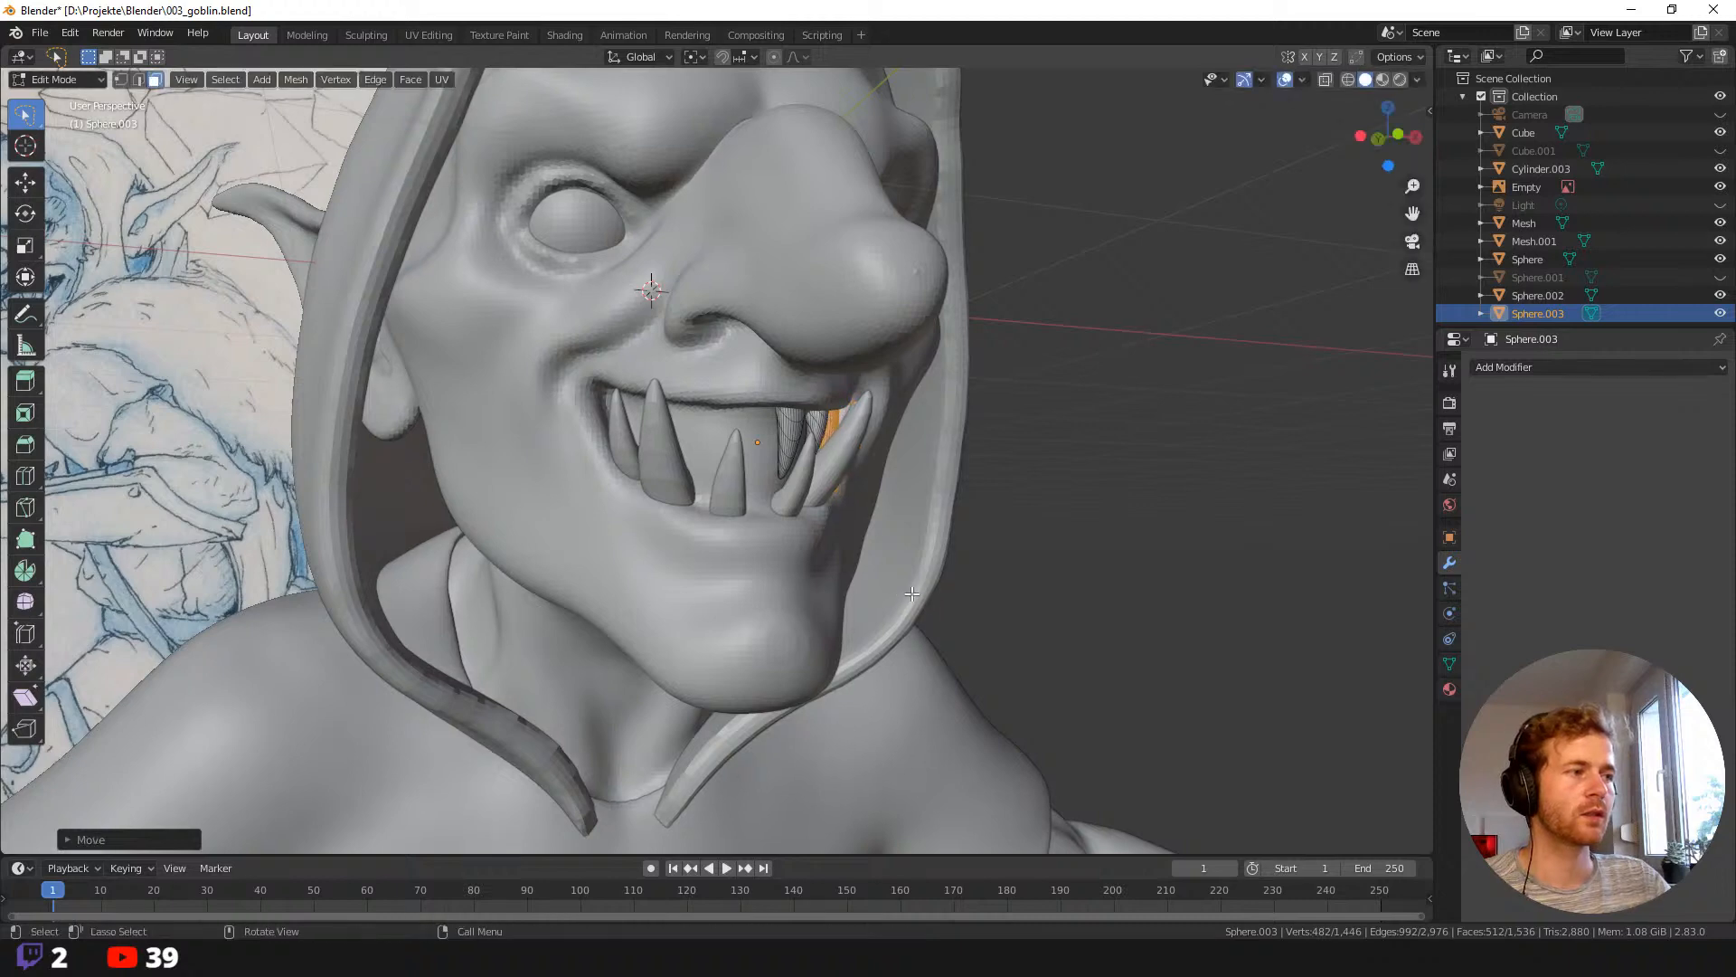
# Refine the rear upper tooth's position from the side and adjust its angle.
pyautogui.moveTo(908, 595); pyautogui.dragTo(699, 607, button='middle')
pyautogui.press('g')
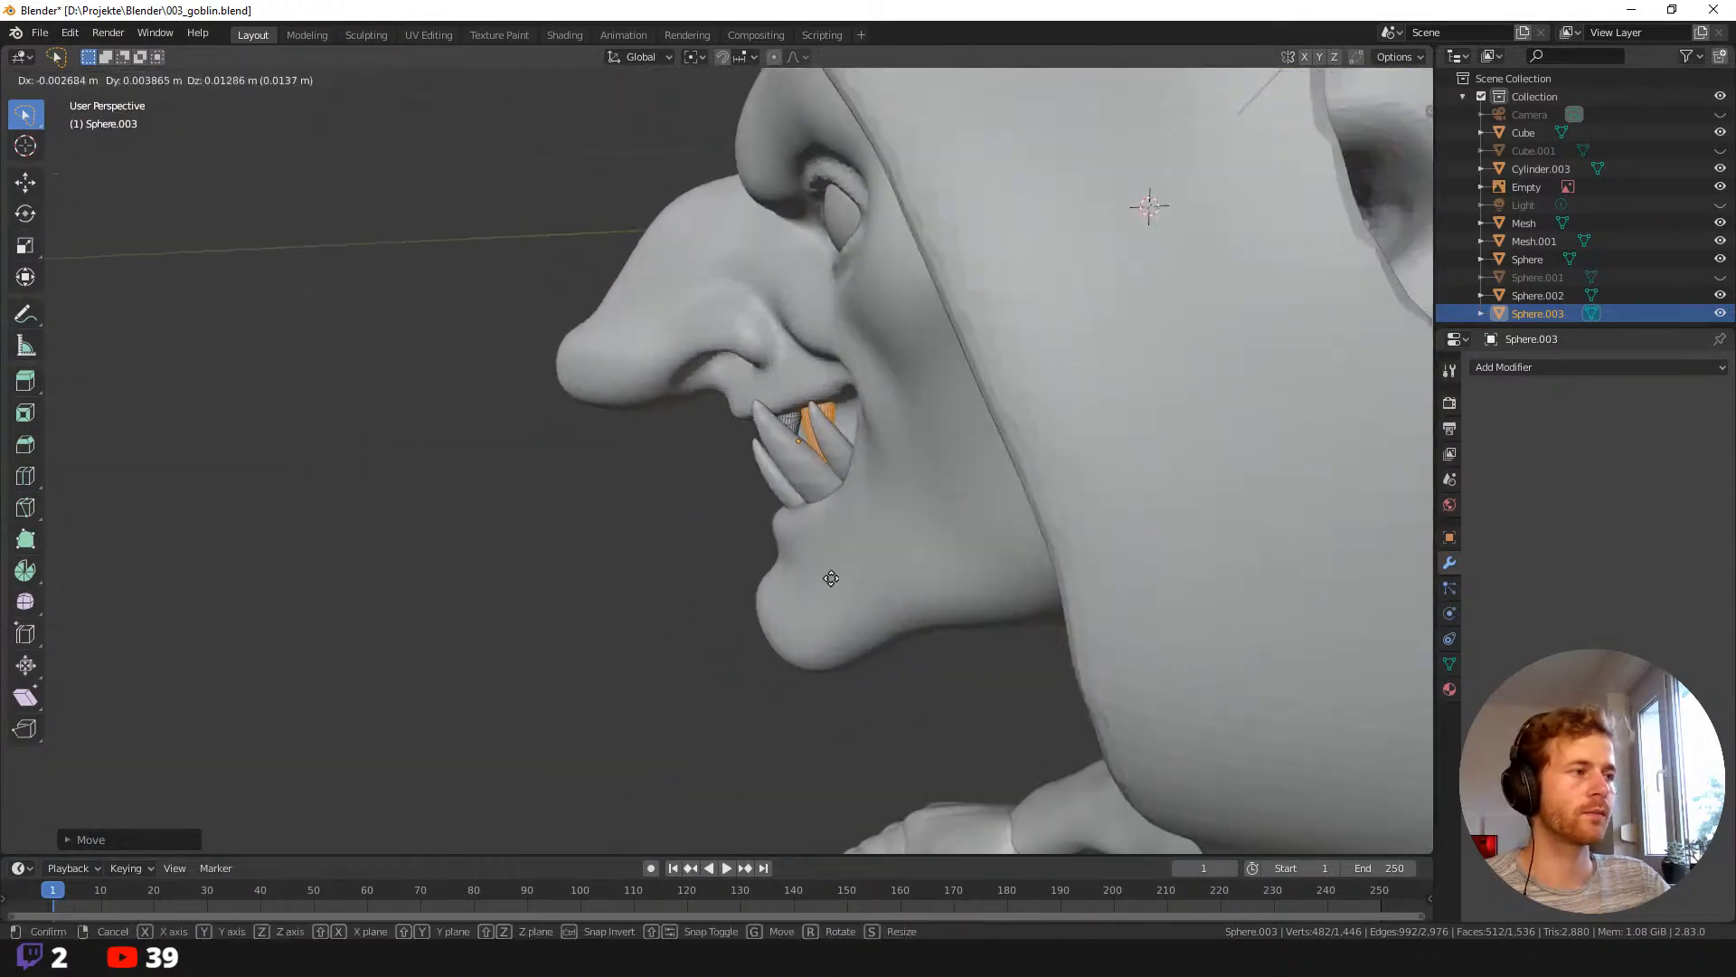
pyautogui.click(841, 578)
pyautogui.moveTo(841, 577); pyautogui.dragTo(834, 497, button='middle')
pyautogui.press('r')
pyautogui.click(896, 557)
# Rotate the middle upper tooth to point straighter down and shift it along the upper row.
pyautogui.click(512, 468)
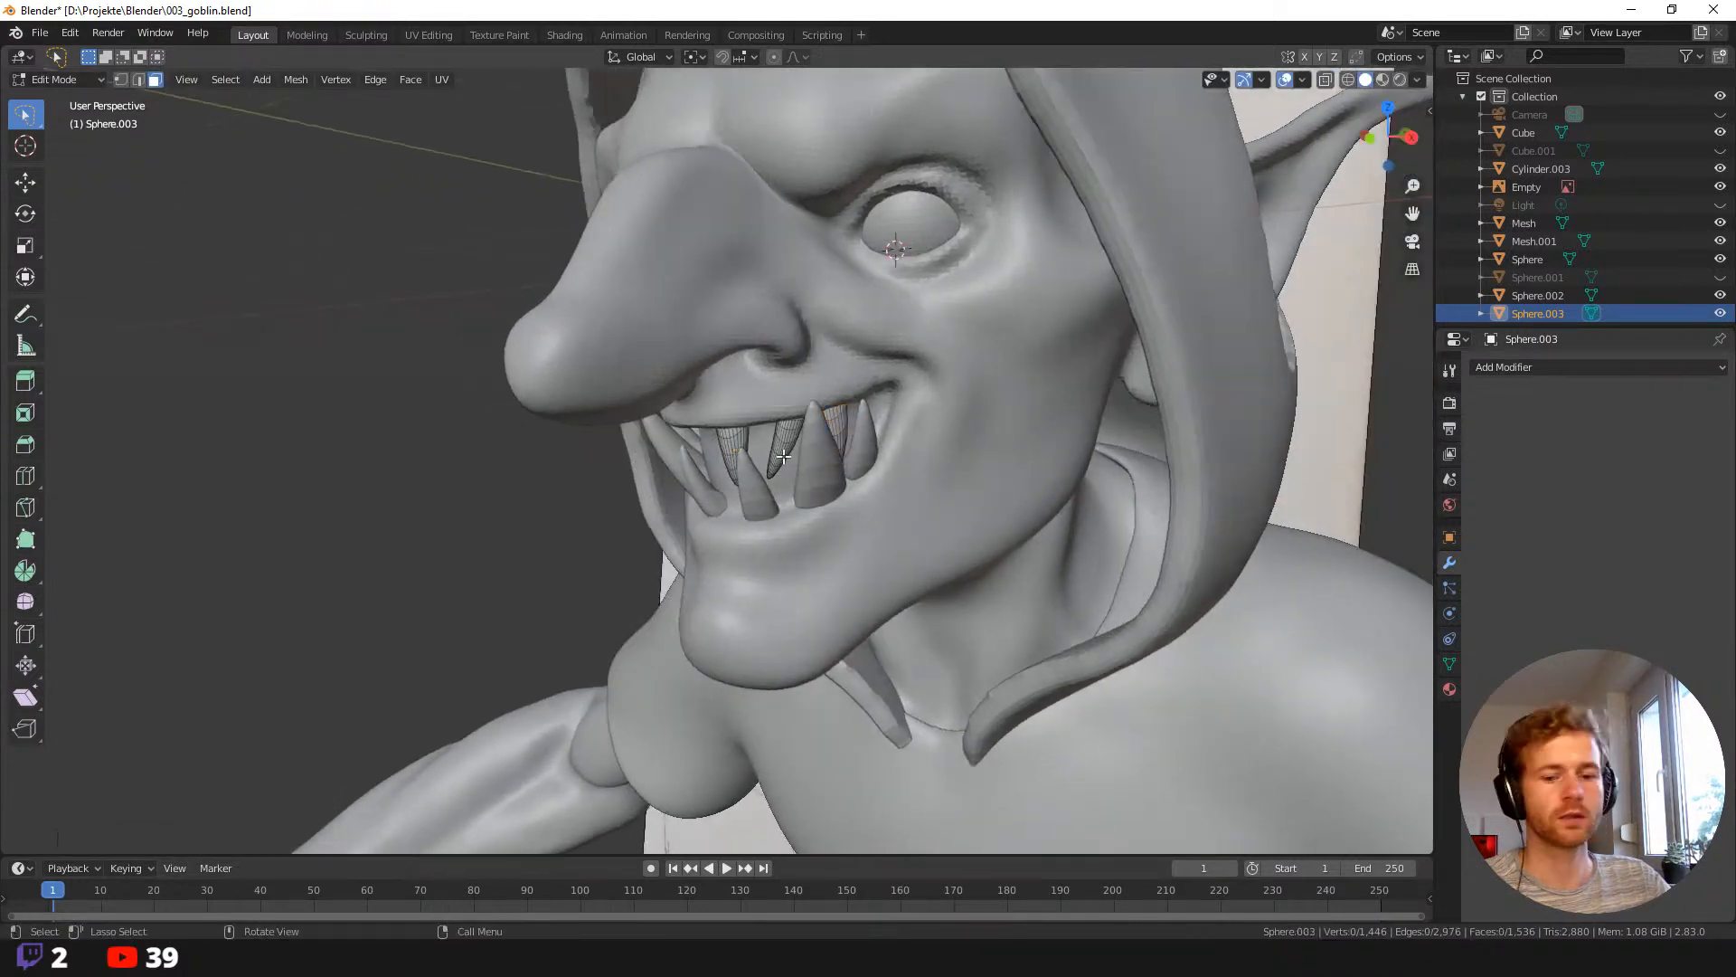
pyautogui.press('l')
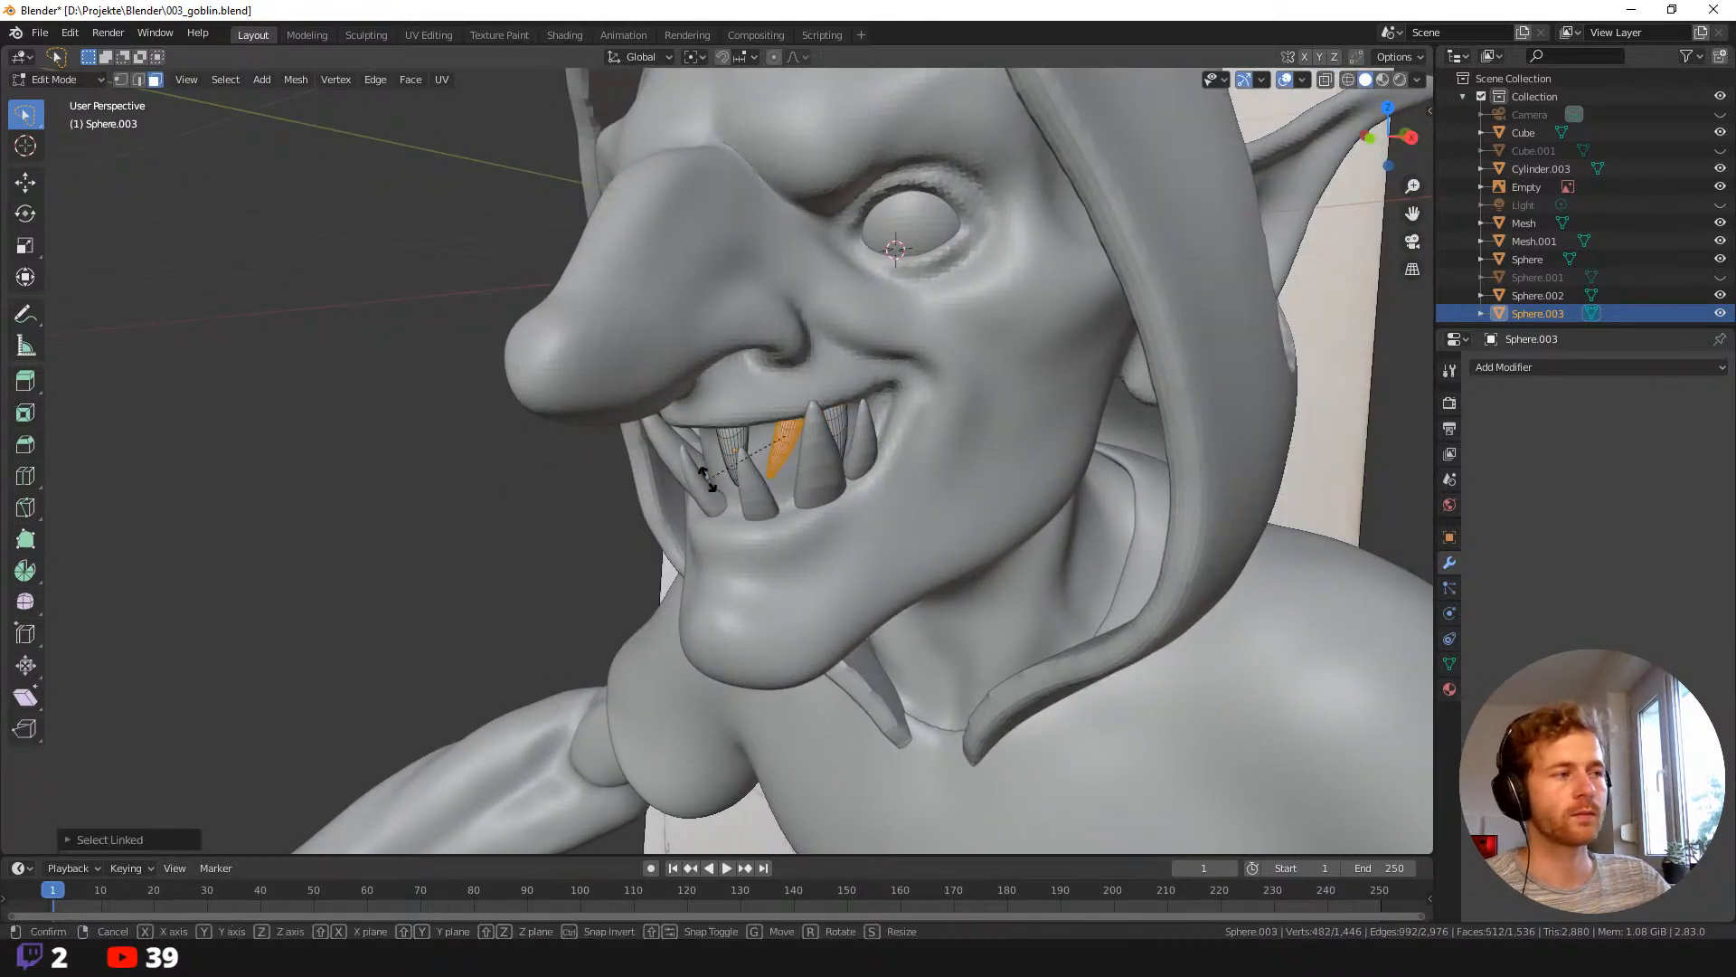
pyautogui.press('r')
pyautogui.click(697, 534)
pyautogui.press('g')
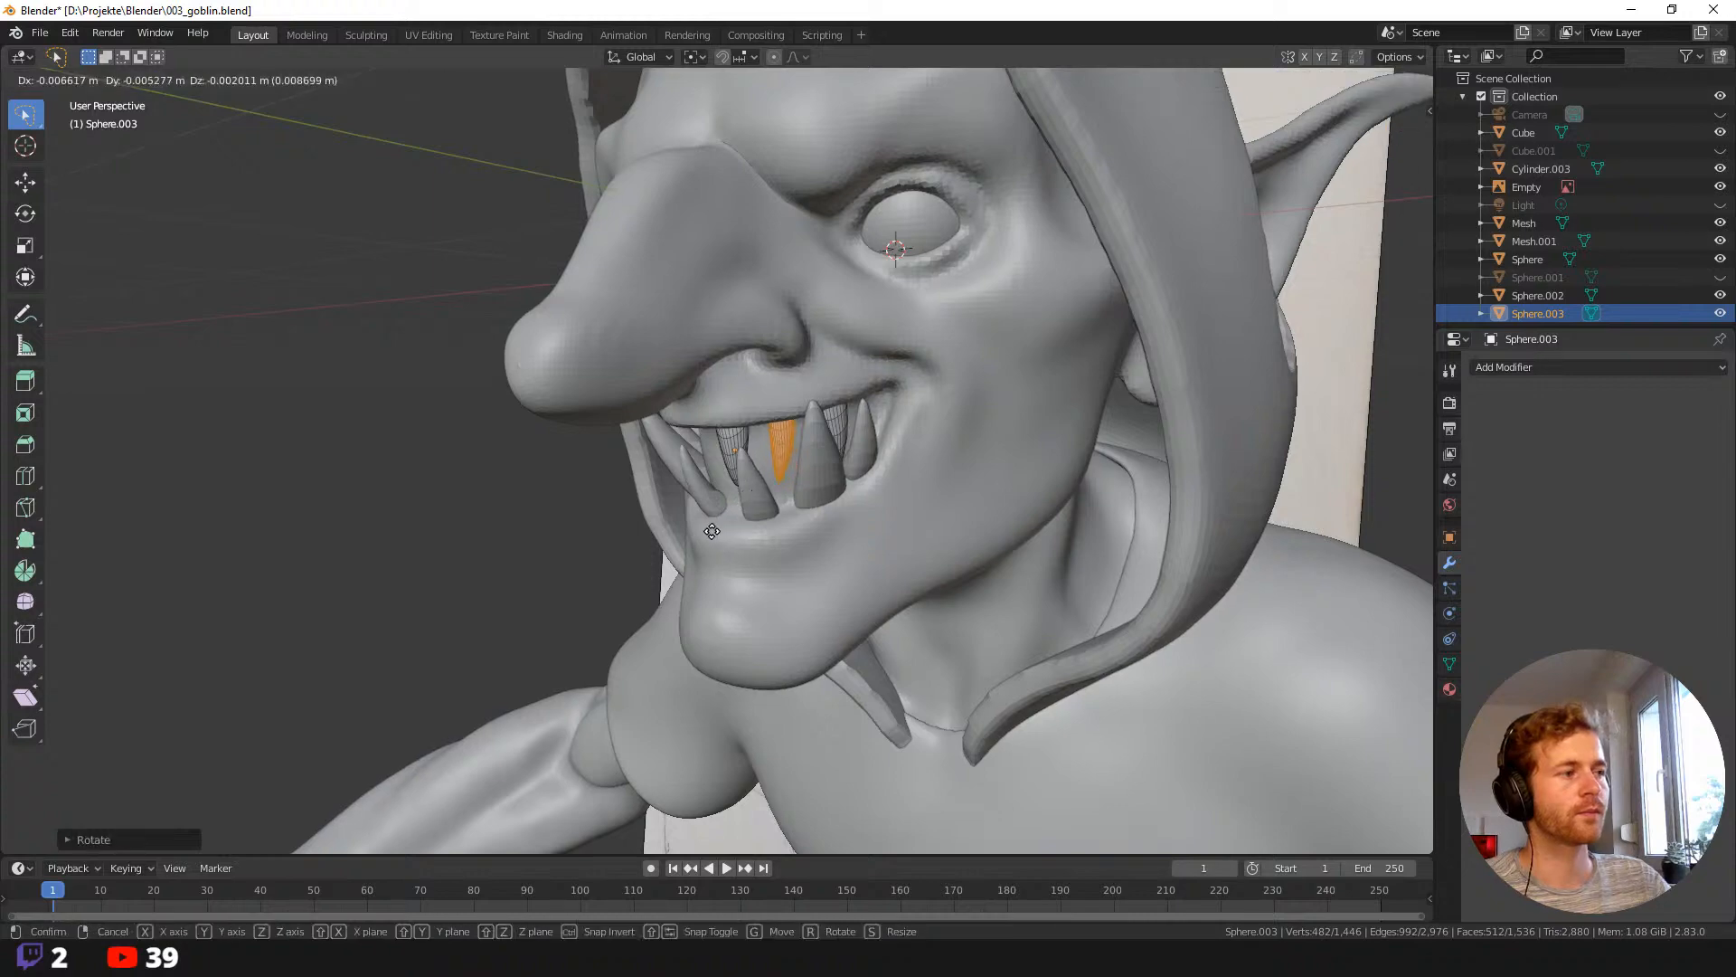
pyautogui.click(776, 537)
# Duplicate the middle upper tooth and place the copy about 0.25 m away at the corner of the mouth.
pyautogui.moveTo(831, 542); pyautogui.dragTo(782, 527, button='middle')
pyautogui.hotkey('shift', 'd')
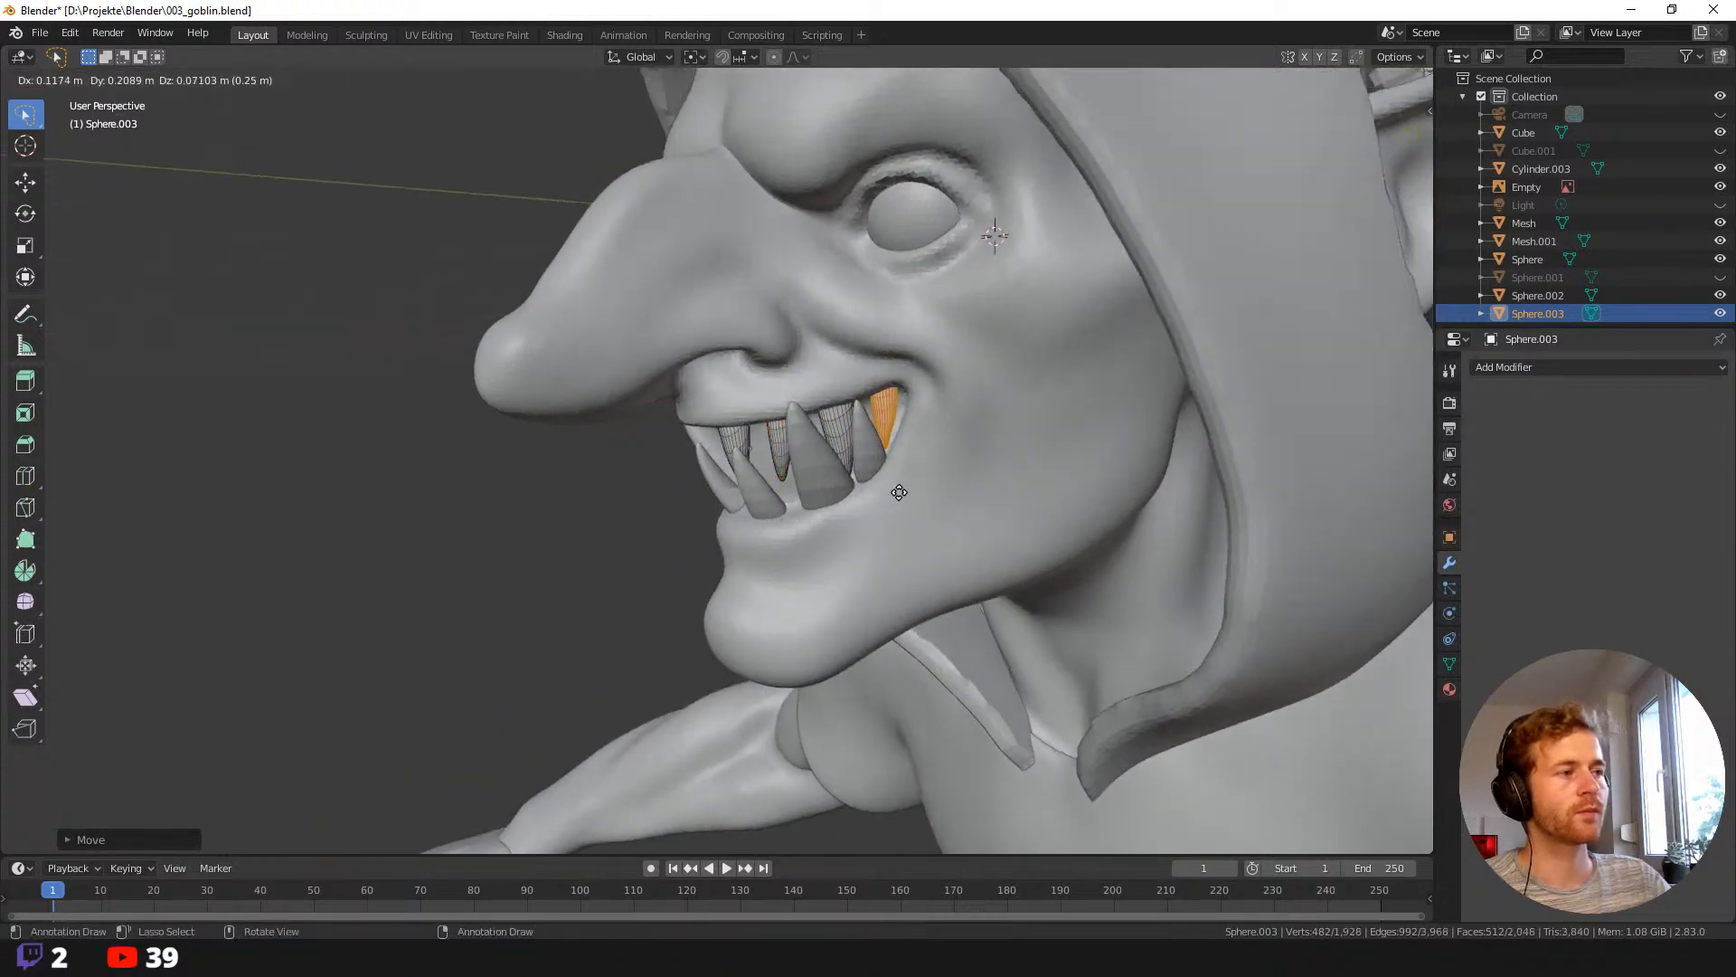
pyautogui.click(899, 492)
pyautogui.moveTo(899, 492); pyautogui.dragTo(983, 452, button='middle')
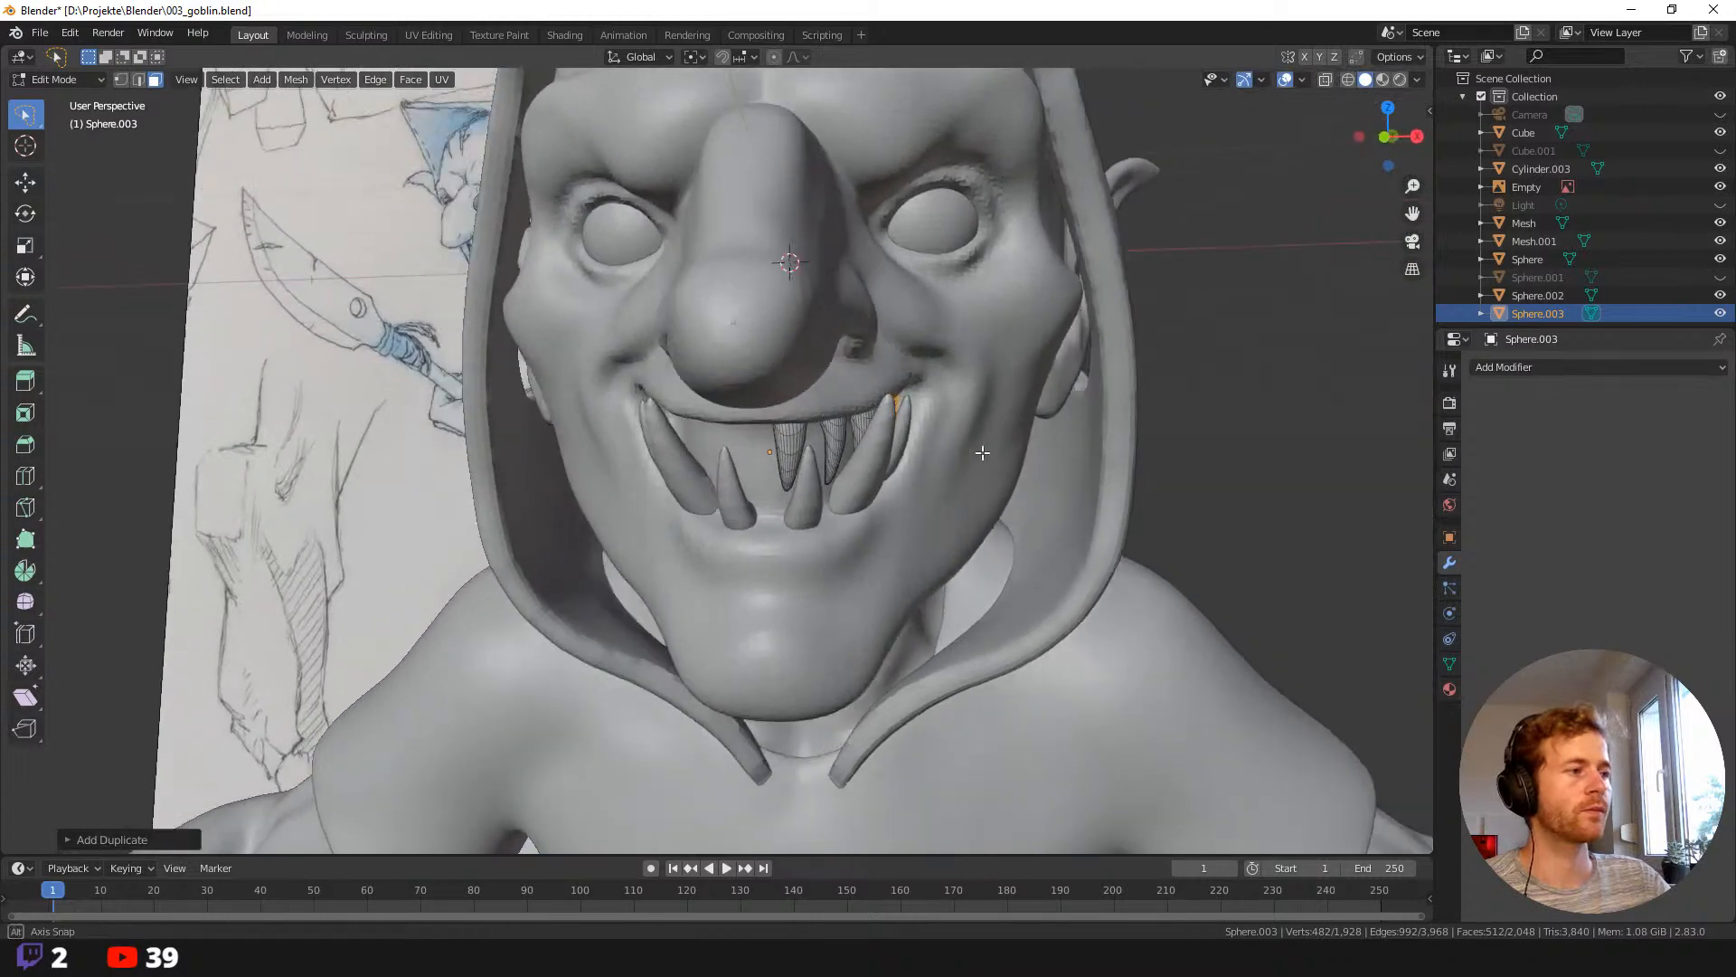
# Return to Object Mode and add a Mirror modifier to the upper teeth.
pyautogui.press('Tab')
pyautogui.click(1221, 493)
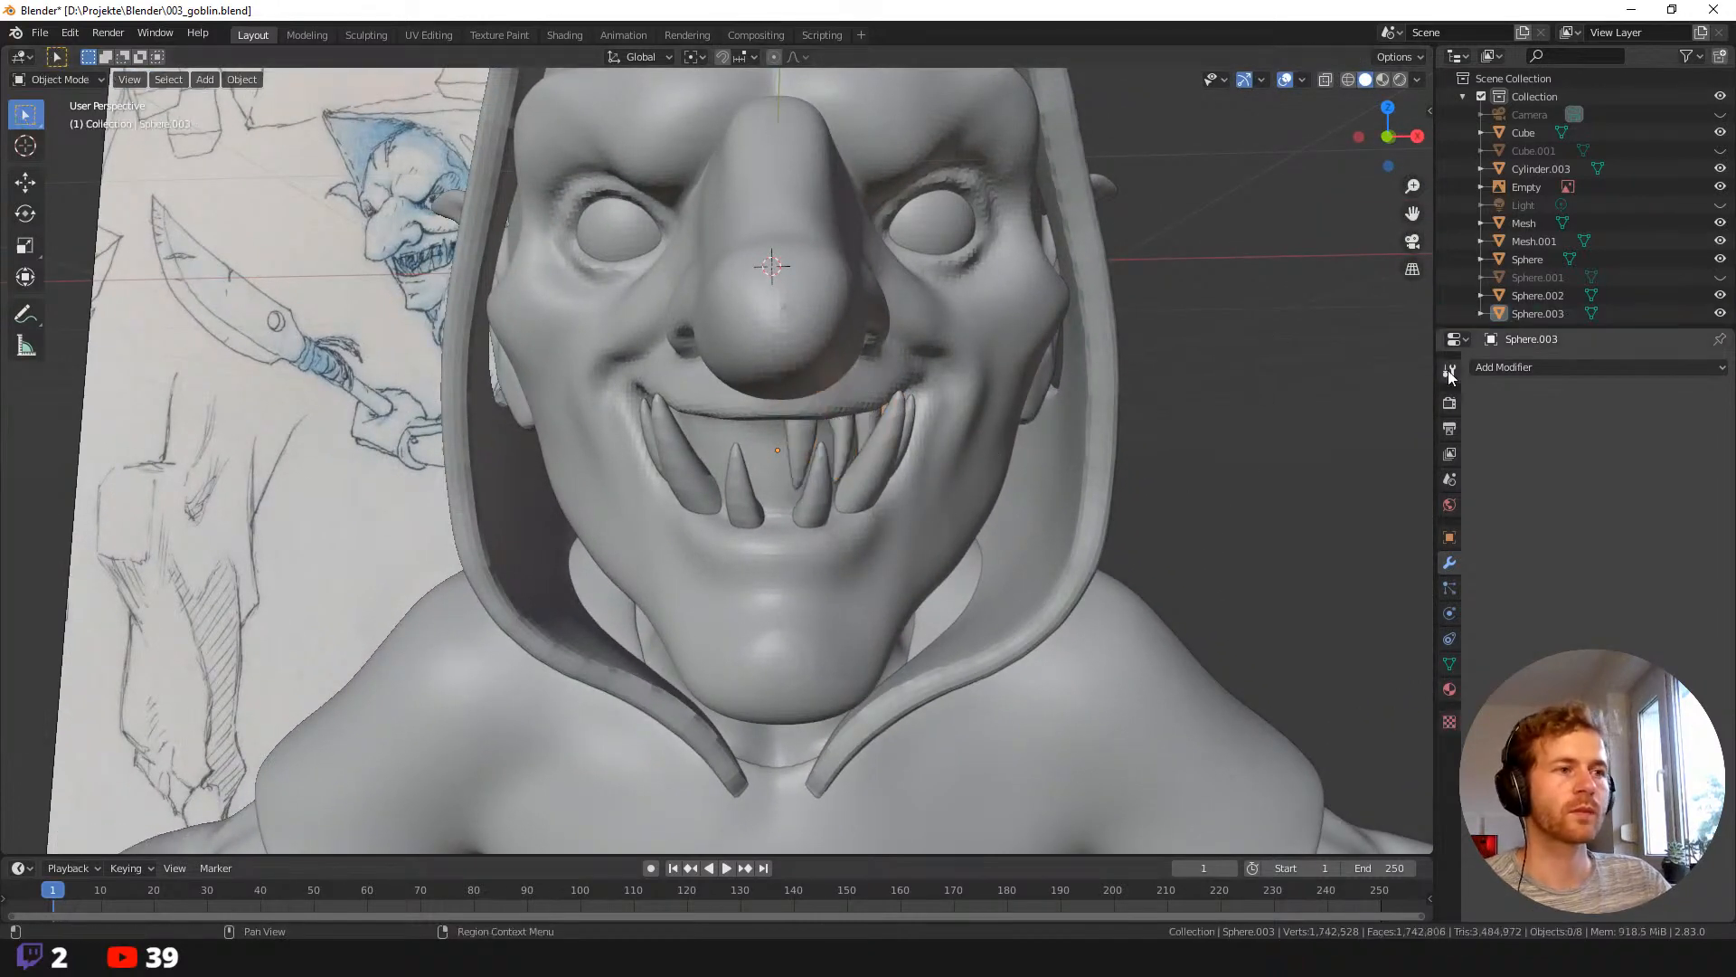
pyautogui.click(798, 446)
pyautogui.click(1508, 366)
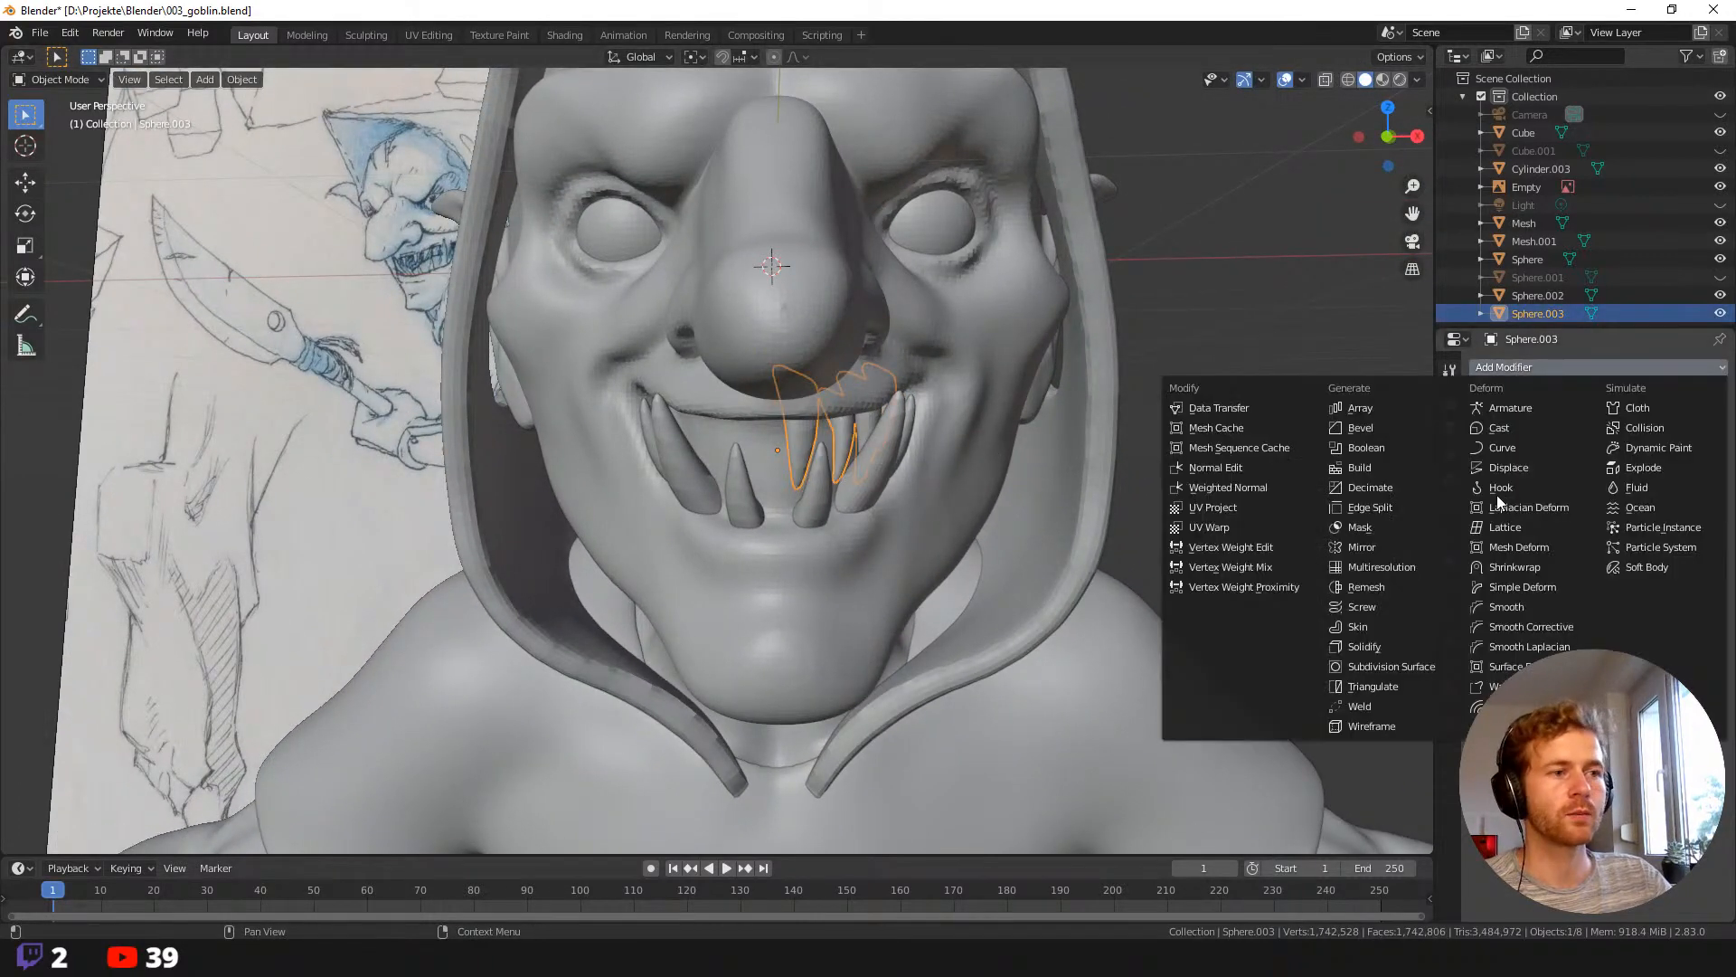
pyautogui.click(1360, 547)
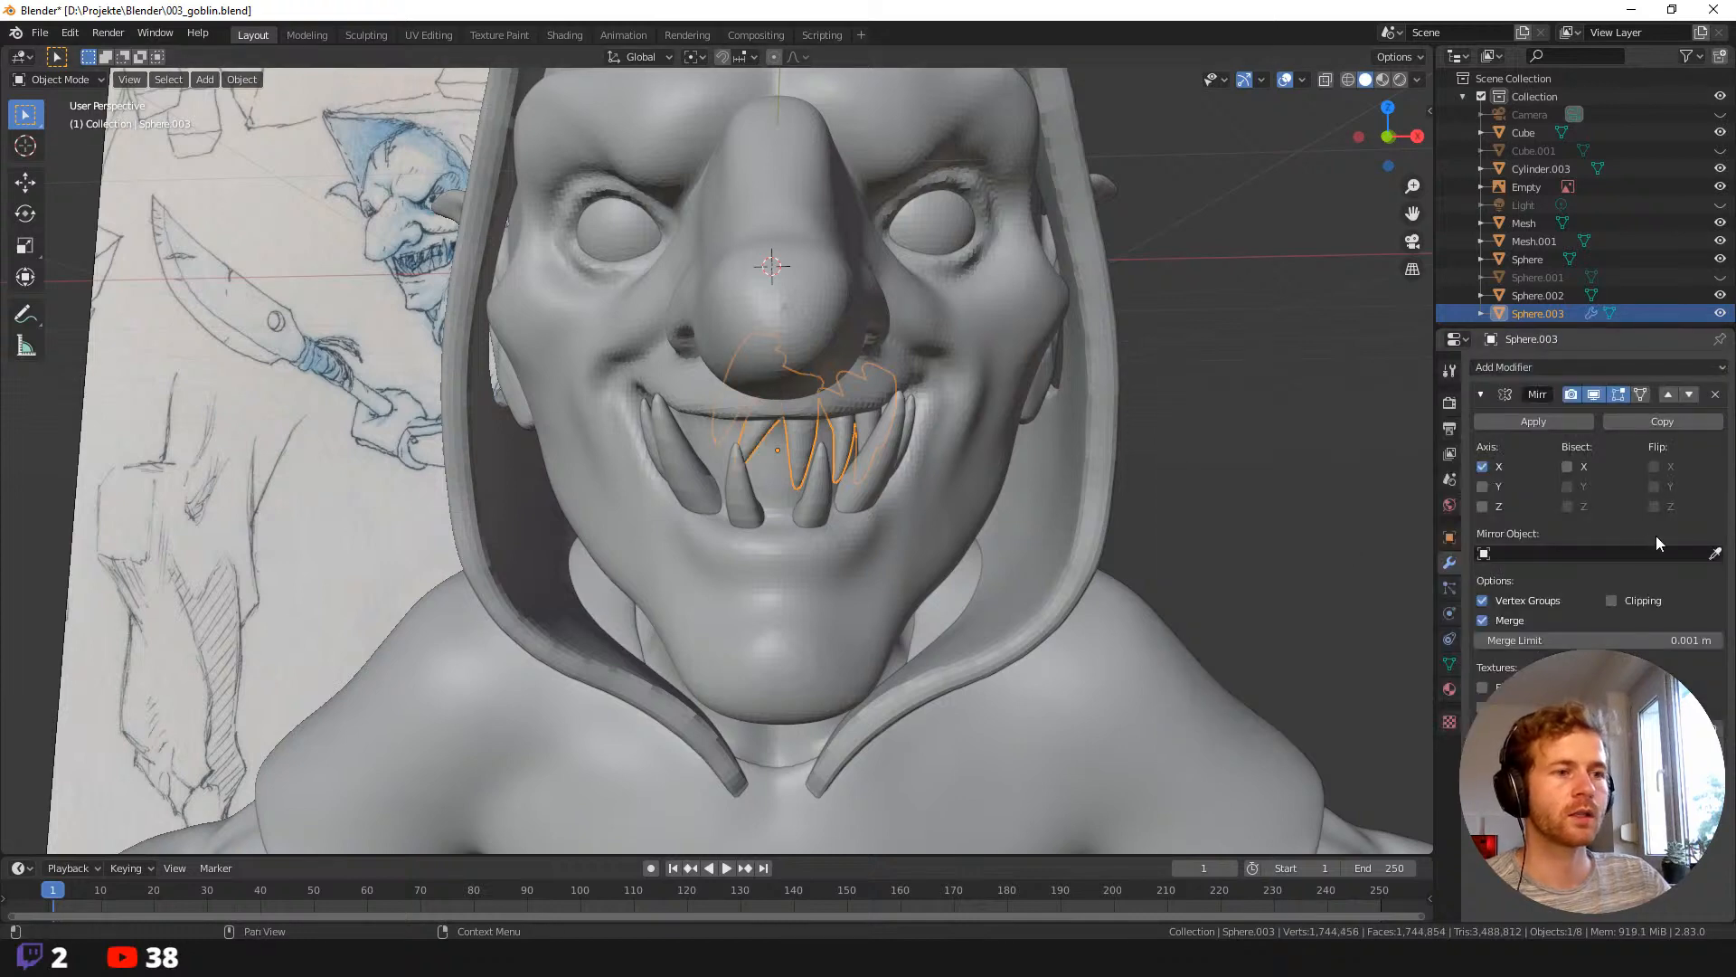
# Set the goblin's body mesh, Cube, as the mirror object for the upper teeth and deselect the teeth.
pyautogui.click(876, 340)
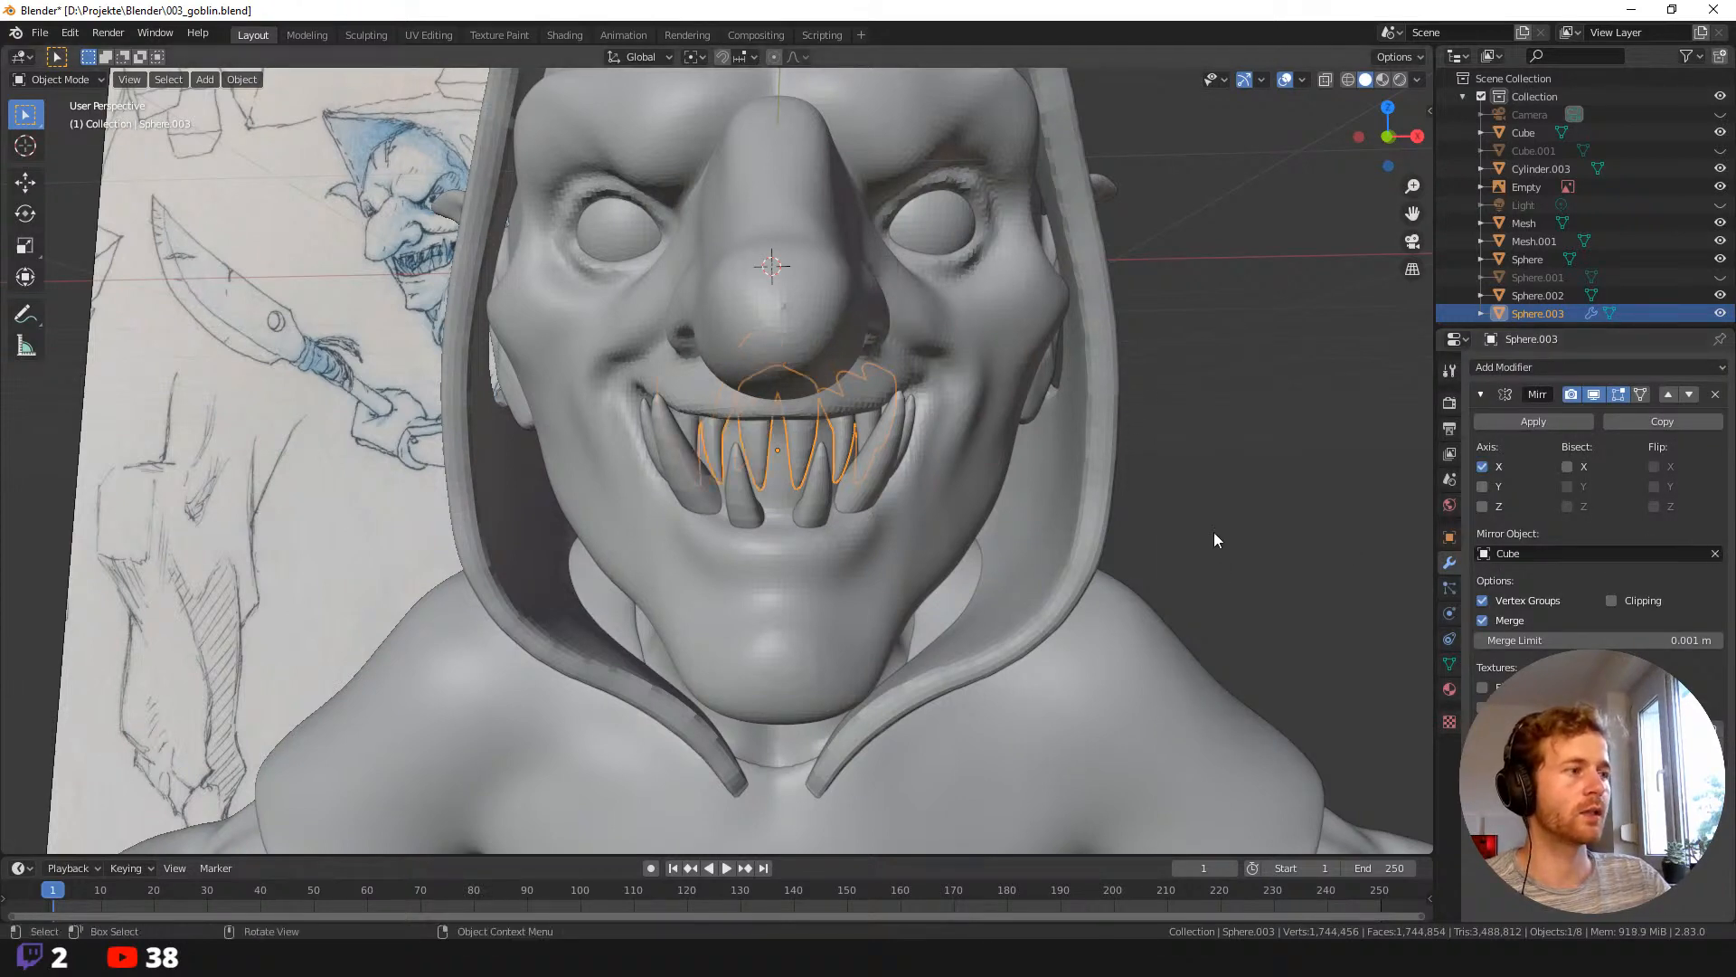
pyautogui.click(1188, 496)
pyautogui.moveTo(1191, 501); pyautogui.dragTo(911, 415, button='middle')
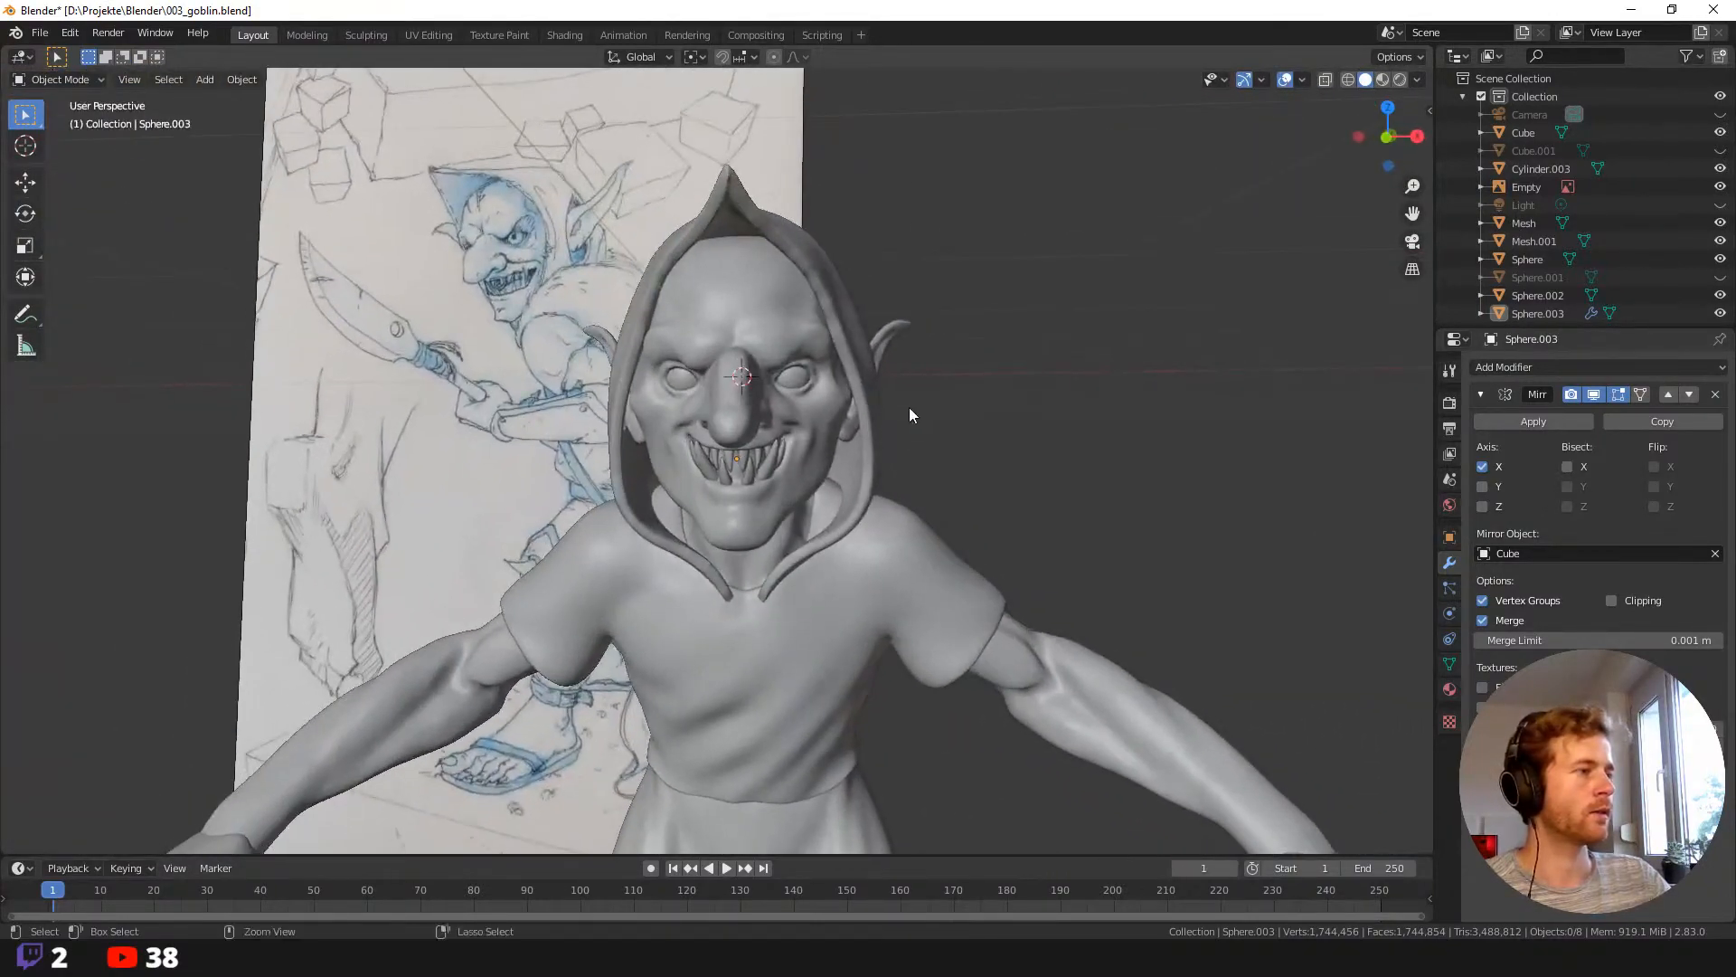
pyautogui.scroll(3, 910, 415)
# Select the goblin's body mesh and switch to the Sculpting workspace.
pyautogui.click(803, 496)
pyautogui.moveTo(803, 495); pyautogui.dragTo(986, 438, button='middle')
pyautogui.click(366, 34)
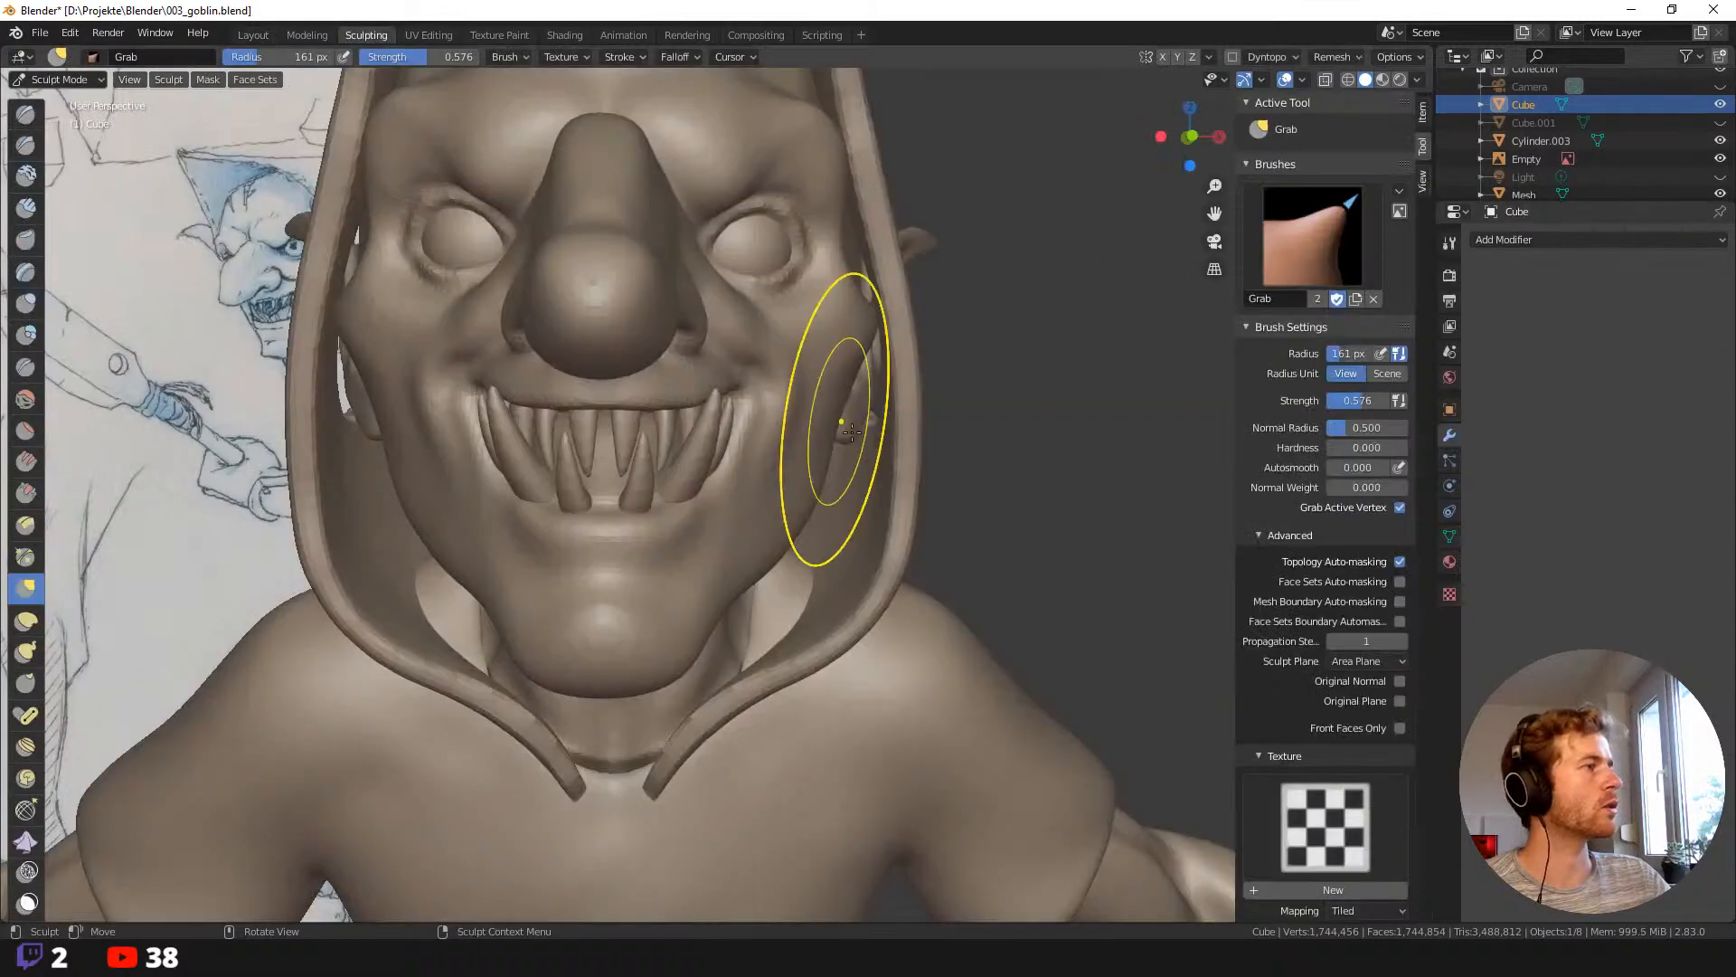
# Reshape the lower lip and mouth corner around the tusks with the Grab brush, using radii of 67 and 77 px.
pyautogui.click(637, 511)
pyautogui.moveTo(673, 514); pyautogui.dragTo(687, 527, button='middle')
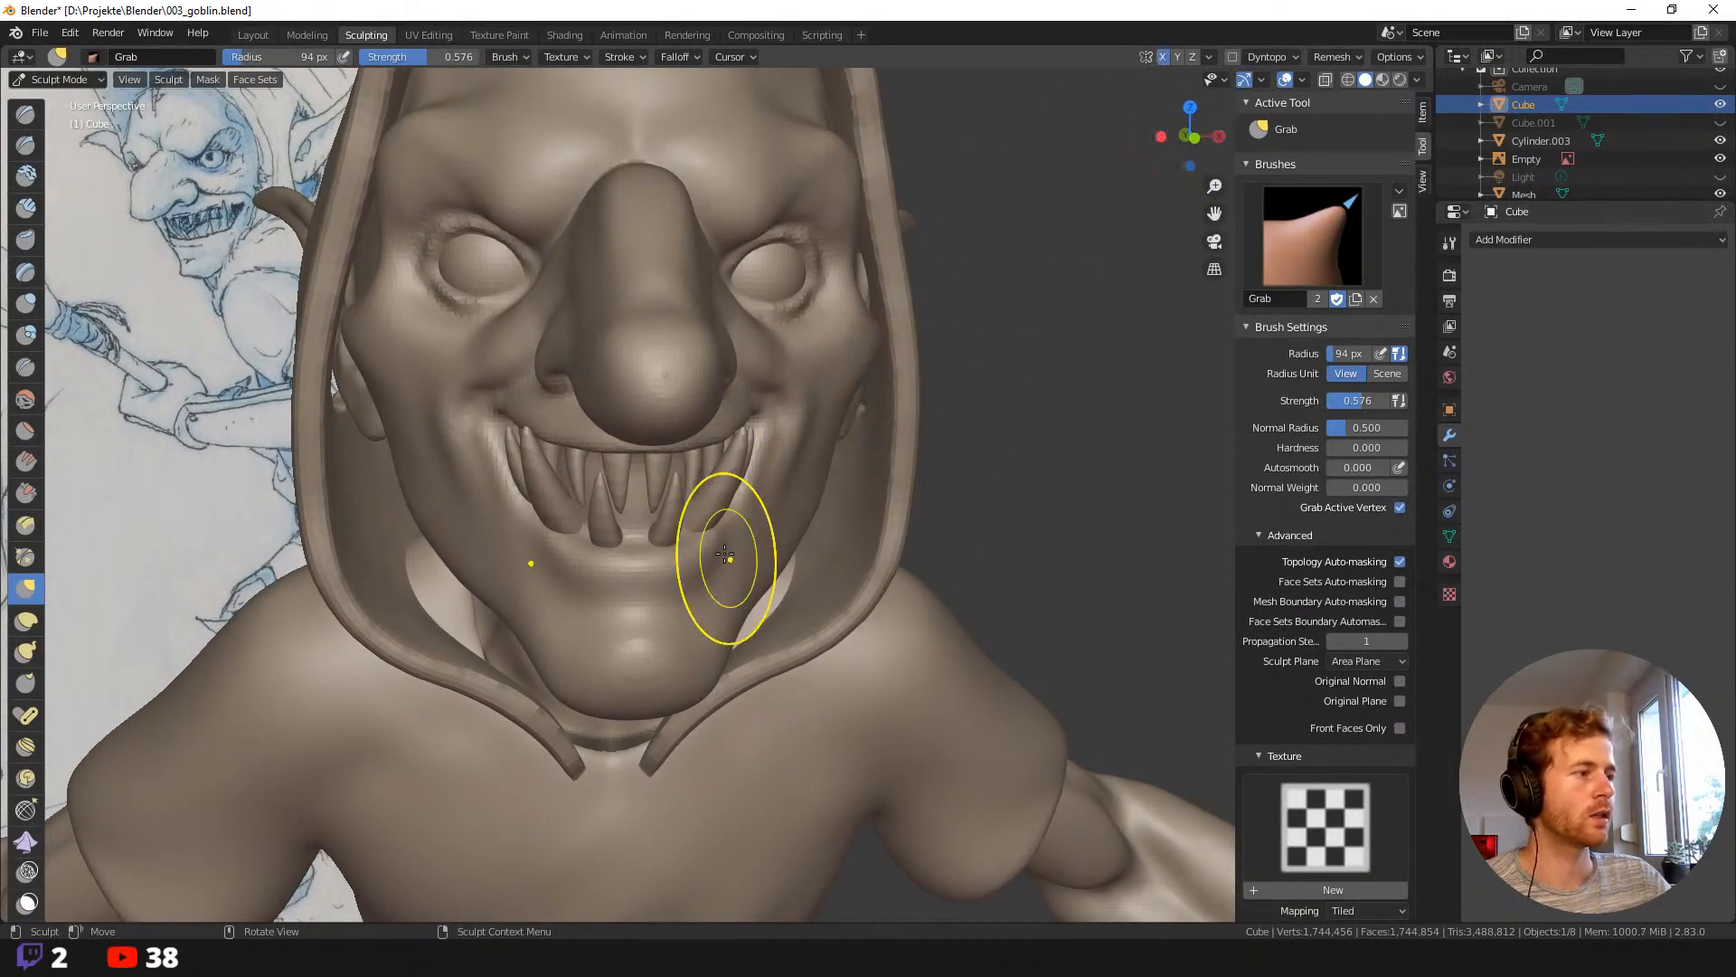
pyautogui.press('f')
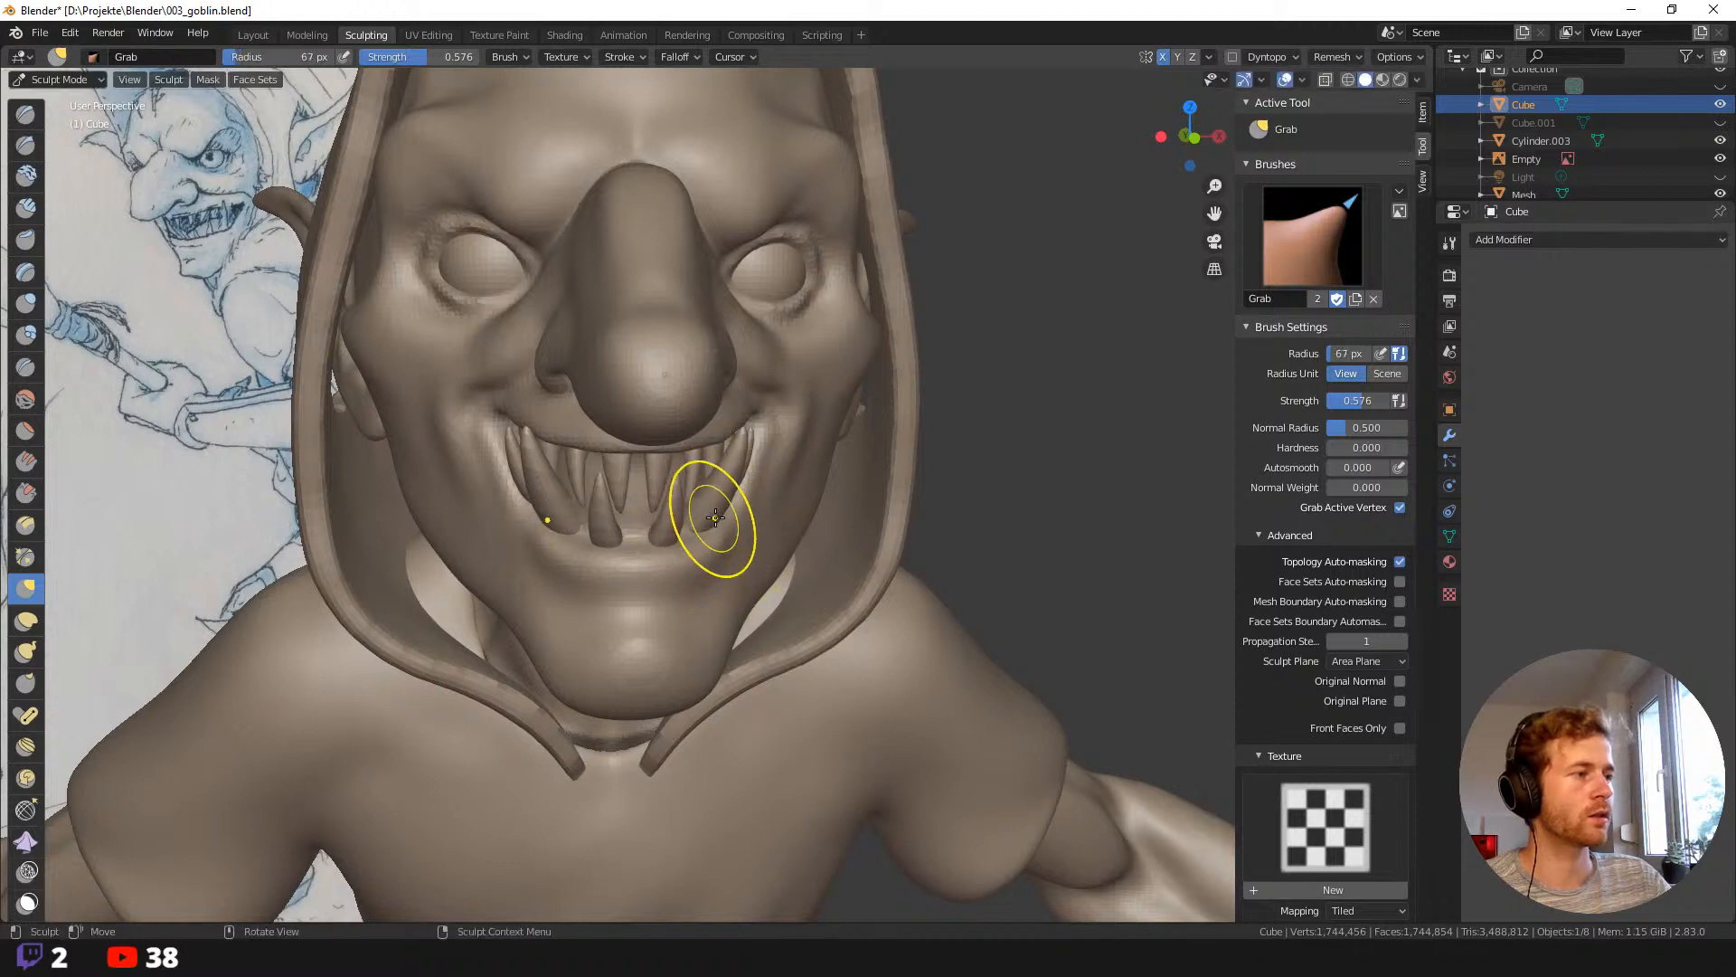
pyautogui.click(709, 520)
pyautogui.moveTo(995, 499)
pyautogui.mouseDown(button='middle')
pyautogui.moveTo(822, 504)
pyautogui.moveTo(854, 511)
pyautogui.mouseUp(button='middle')
pyautogui.press('f')
pyautogui.click(718, 526)
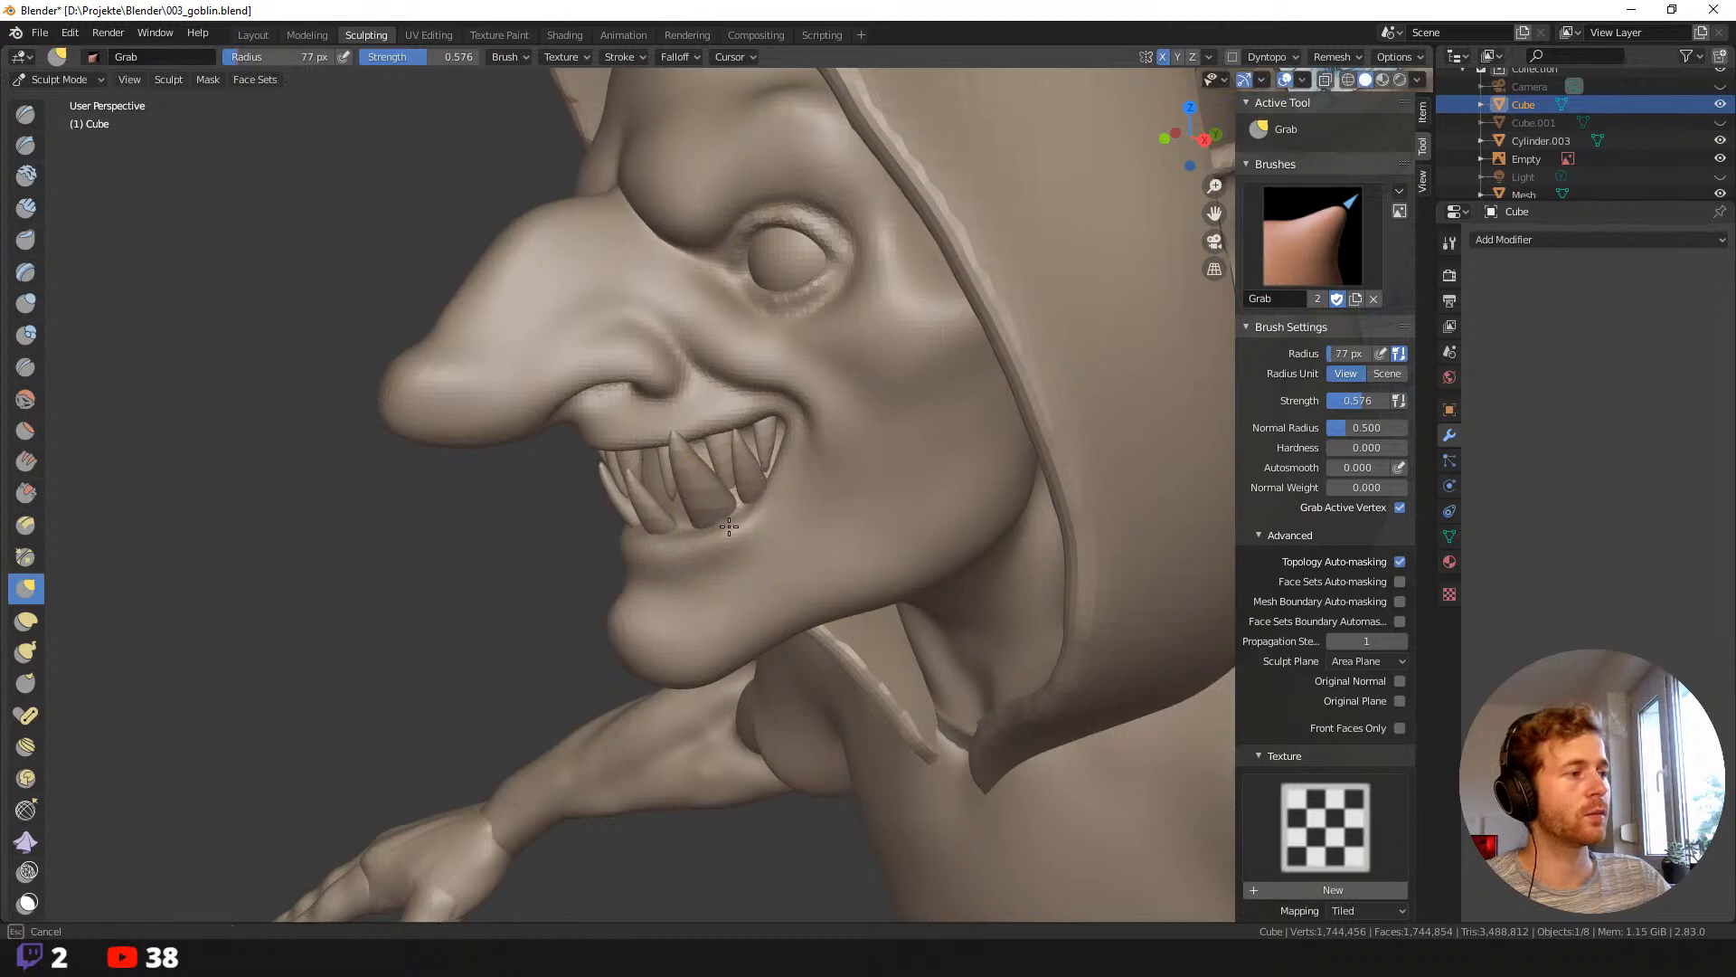
# Adjust the upper lip beneath the nostril with the Grab brush at 77 px so it sits better over the upper teeth.
pyautogui.moveTo(718, 527); pyautogui.dragTo(899, 485, button='middle')
pyautogui.scroll(3, 880, 543)
pyautogui.moveTo(880, 543)
pyautogui.mouseDown(button='middle')
pyautogui.moveTo(719, 503)
pyautogui.moveTo(744, 484)
pyautogui.moveTo(728, 471)
pyautogui.mouseUp(button='middle')
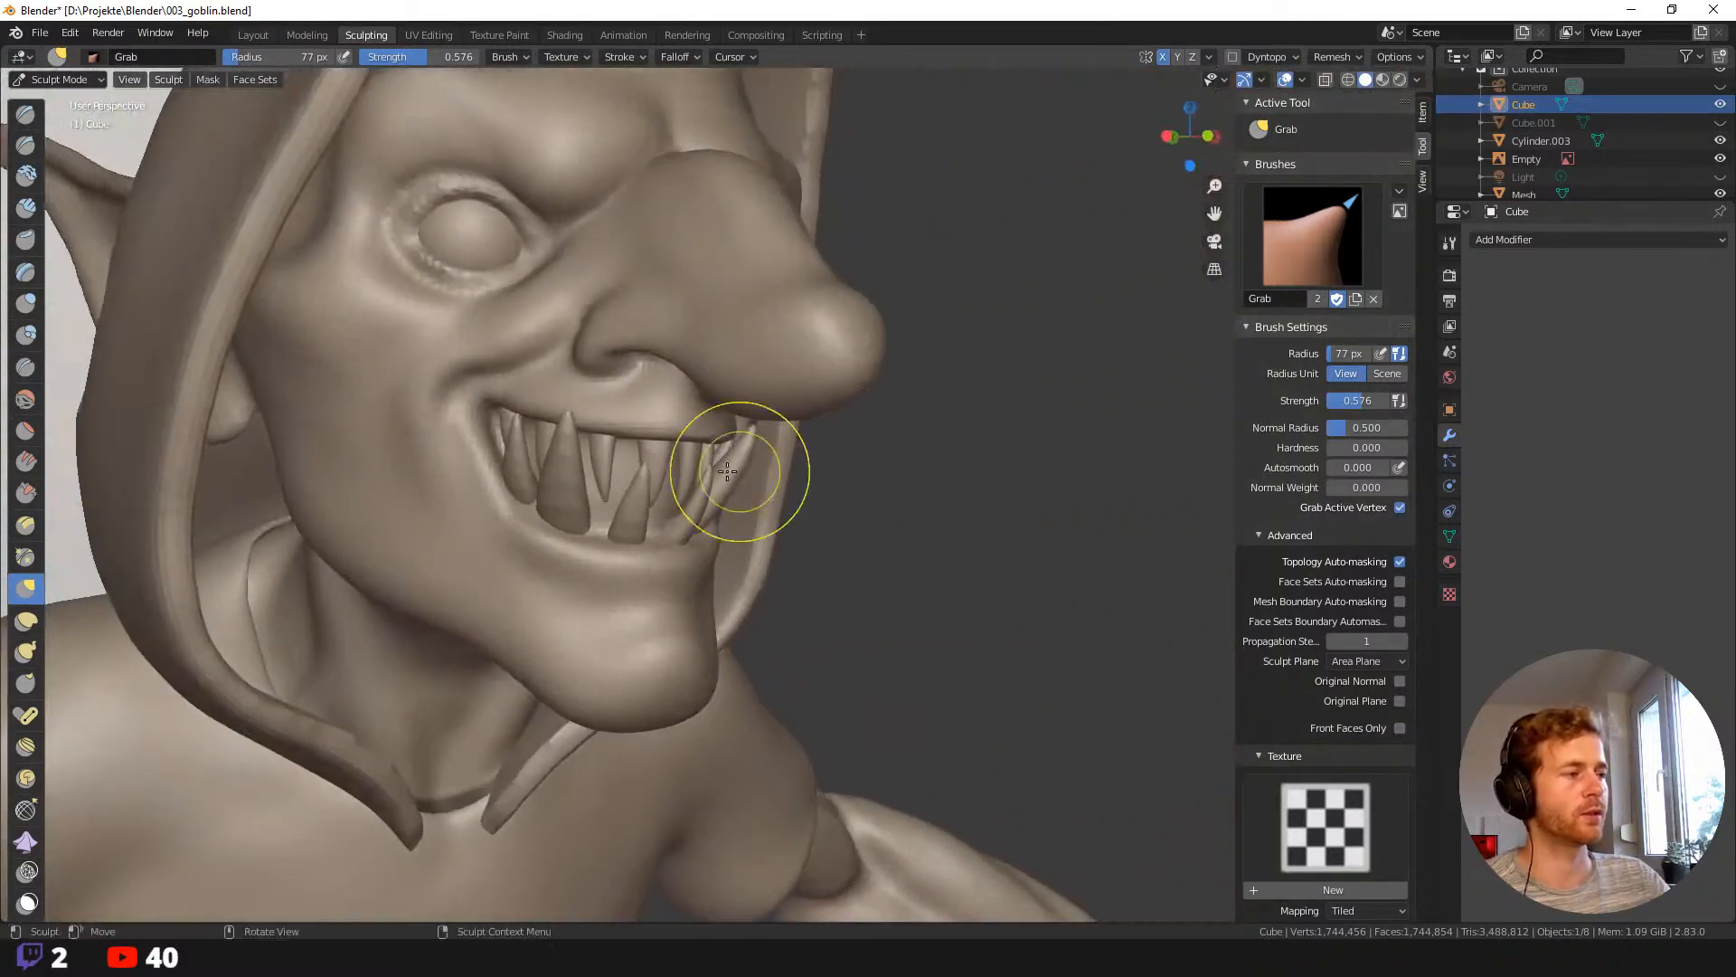
pyautogui.moveTo(628, 510); pyautogui.dragTo(631, 483, button='middle')
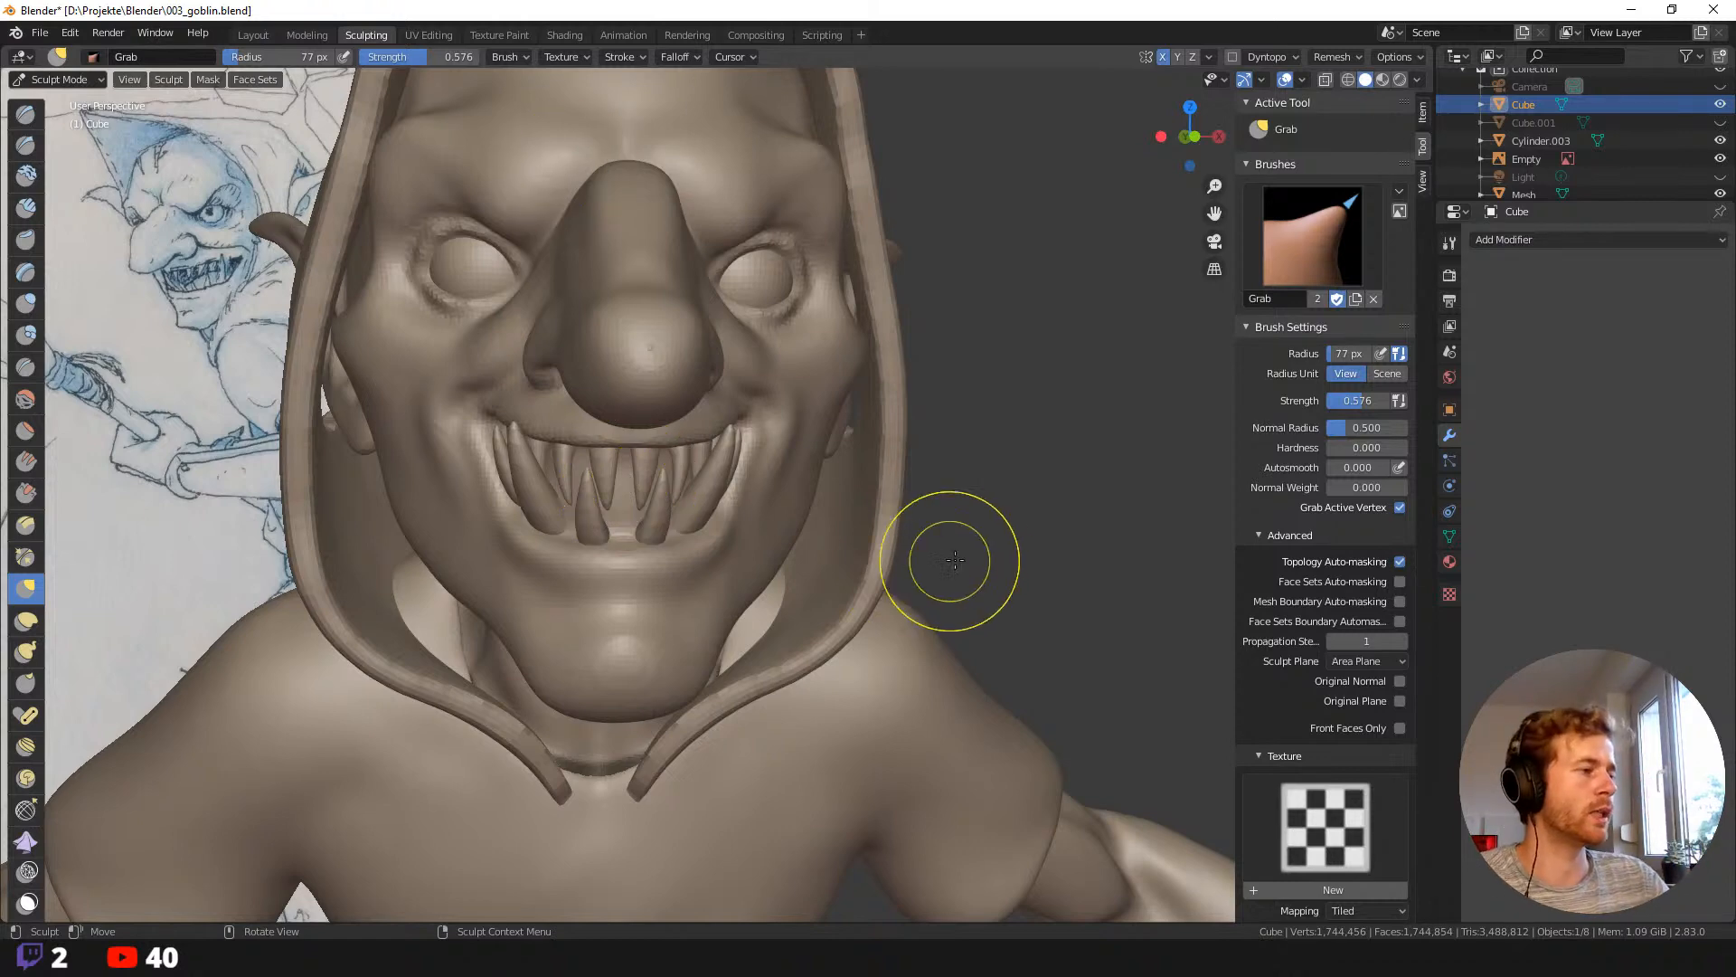
pyautogui.moveTo(949, 562)
pyautogui.mouseDown(button='middle')
pyautogui.moveTo(1055, 563)
pyautogui.moveTo(984, 568)
pyautogui.moveTo(562, 407)
pyautogui.mouseUp(button='middle')
pyautogui.scroll(-3, 988, 606)
pyautogui.scroll(5, 971, 554)
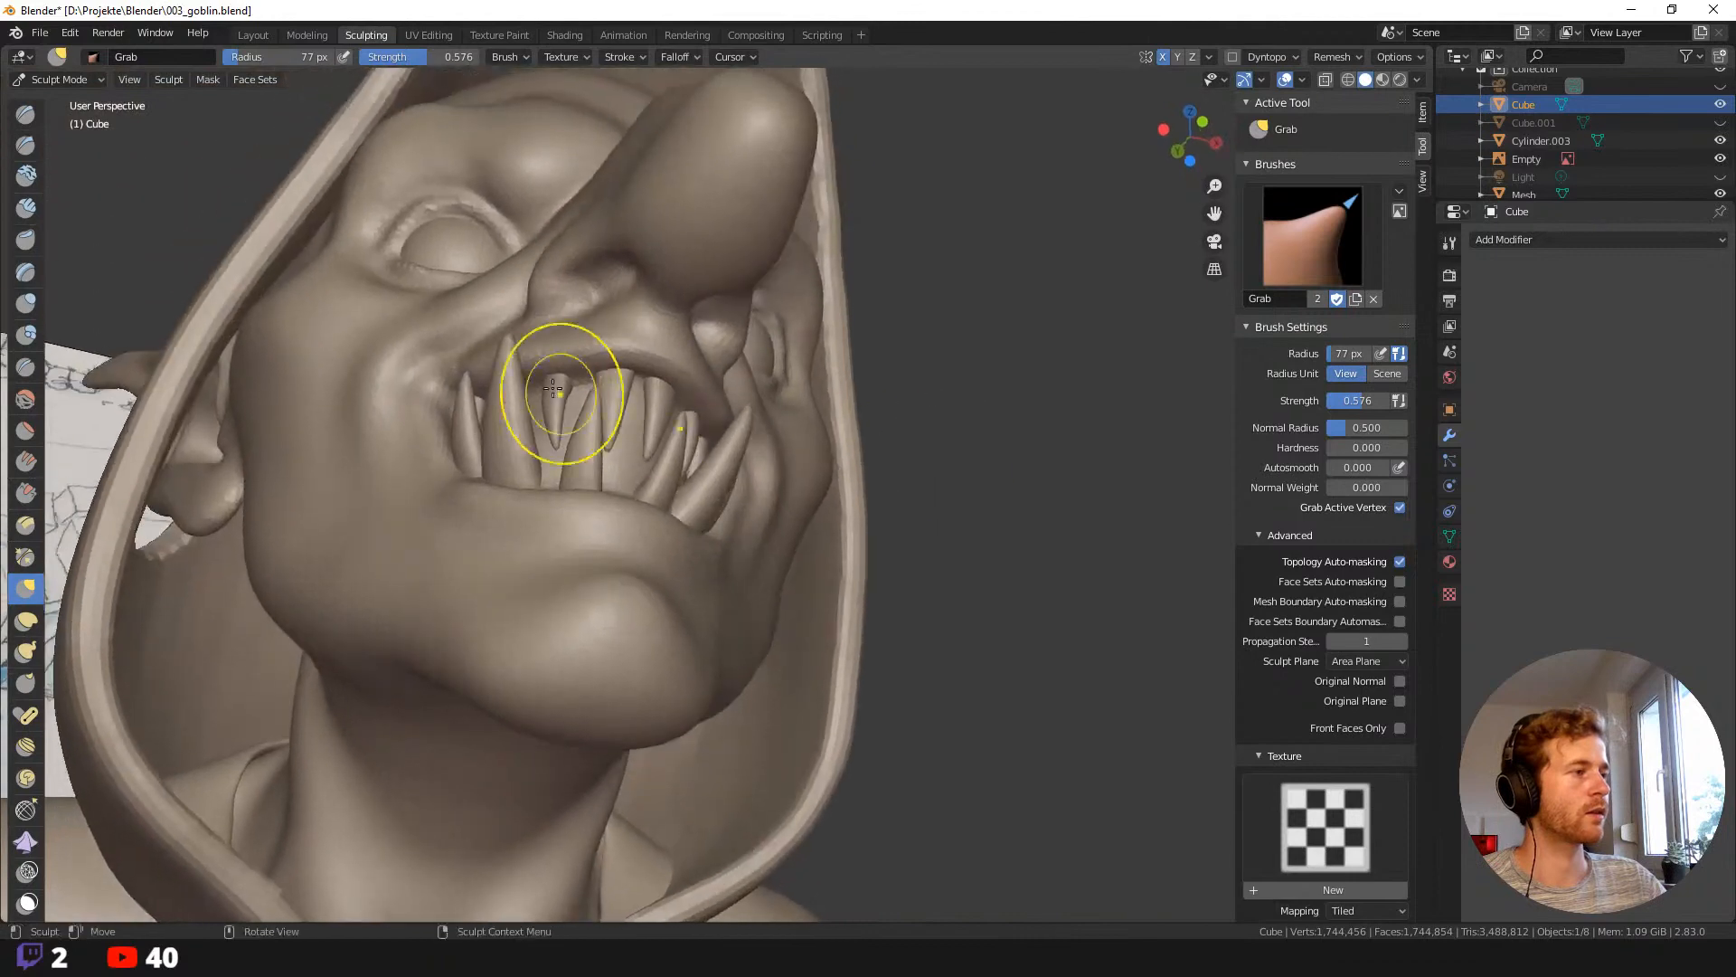
pyautogui.moveTo(576, 308); pyautogui.dragTo(575, 304)
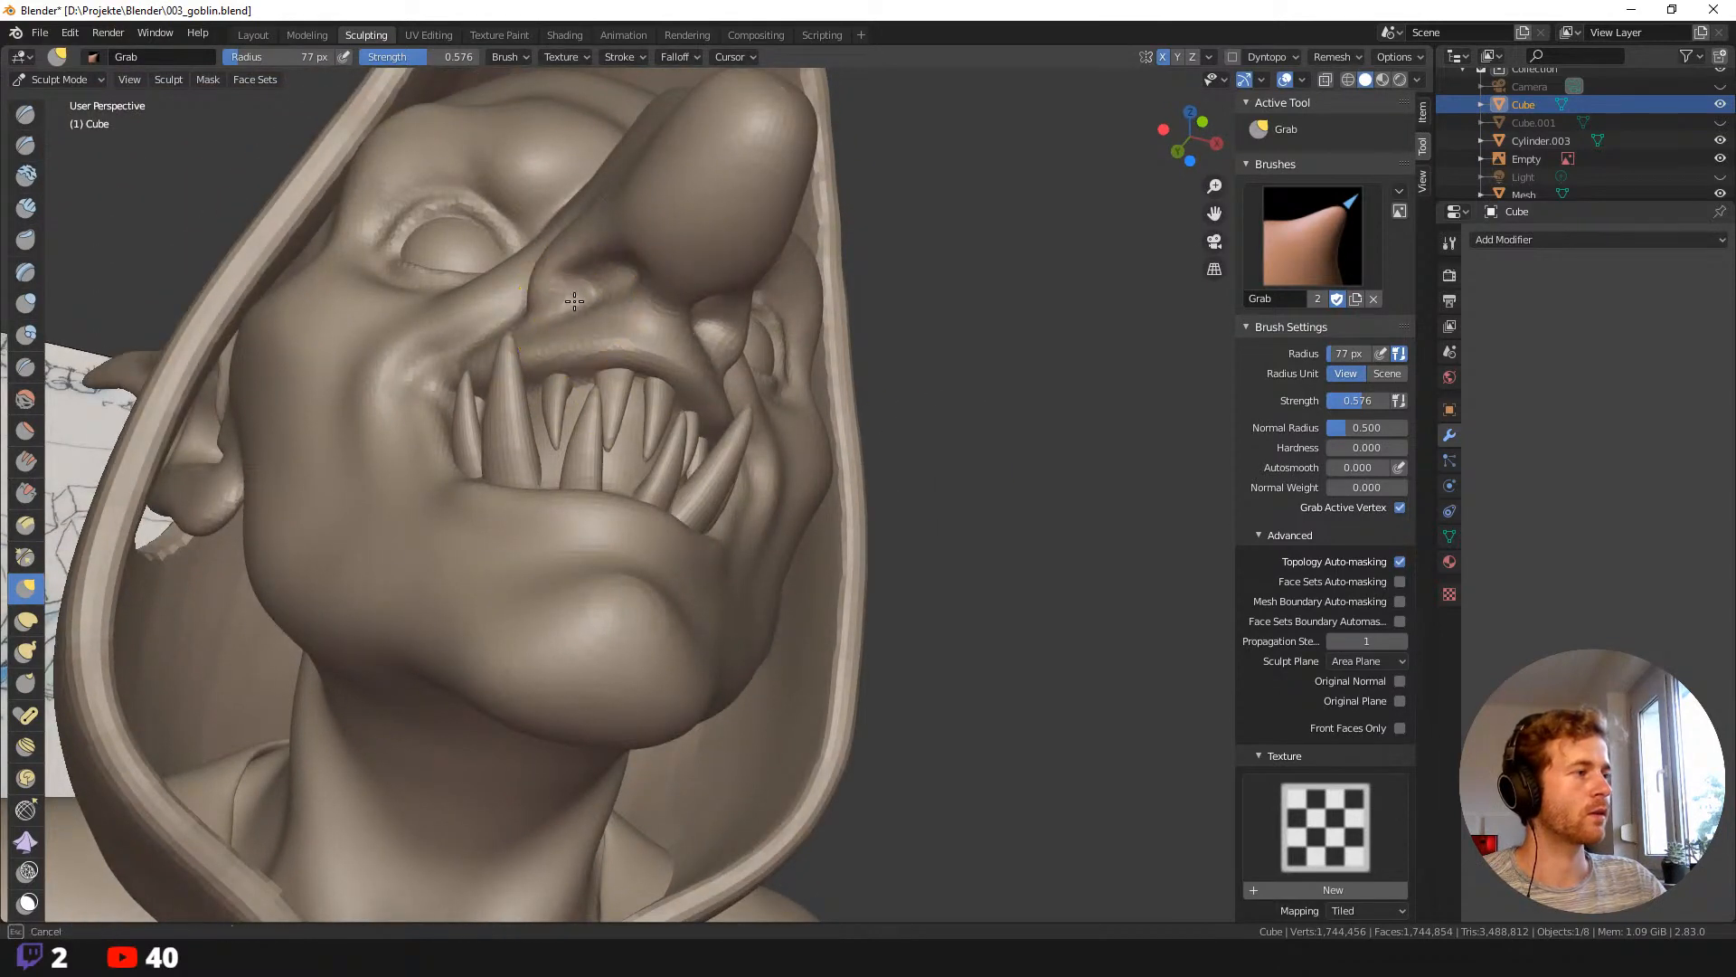
pyautogui.moveTo(575, 301)
pyautogui.mouseDown(button='middle')
pyautogui.moveTo(621, 356)
pyautogui.moveTo(336, 391)
pyautogui.mouseUp(button='middle')
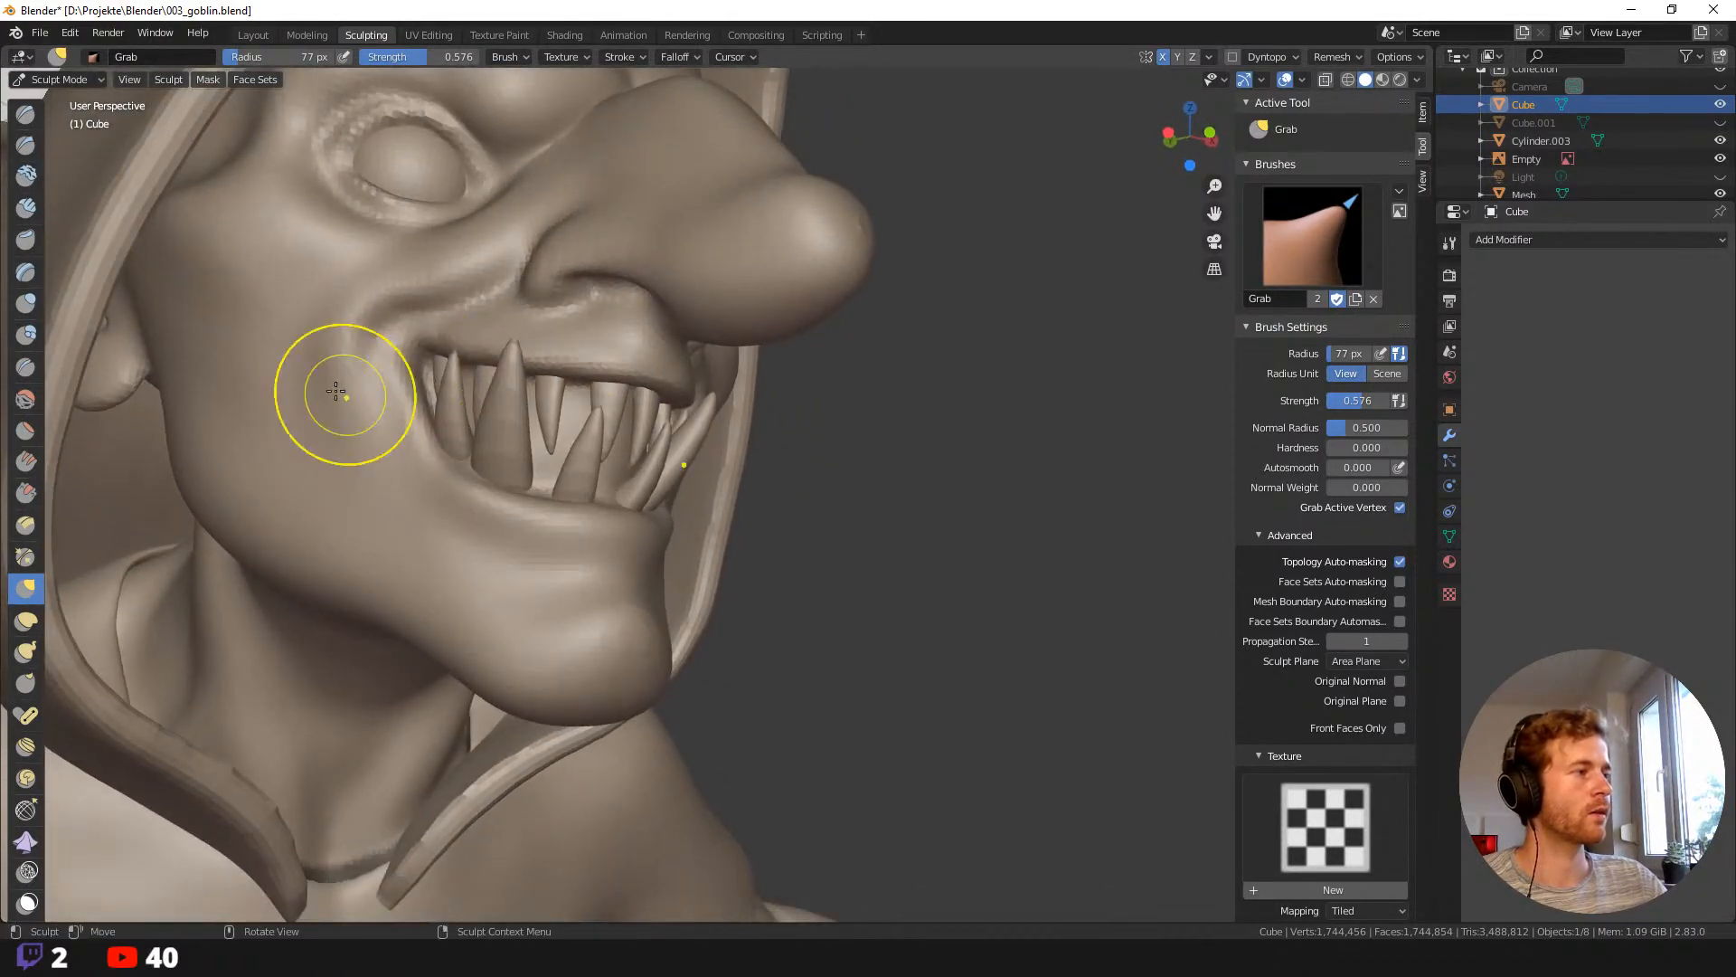
# Pull the upper lip forward over the teeth in a side view with the Grab brush at an 89 px radius.
pyautogui.scroll(-7, 500, 555)
pyautogui.moveTo(504, 476)
pyautogui.mouseDown(button='middle')
pyautogui.moveTo(500, 555)
pyautogui.moveTo(413, 506)
pyautogui.moveTo(548, 521)
pyautogui.mouseUp(button='middle')
pyautogui.scroll(4, 558, 526)
pyautogui.press('f')
pyautogui.click(875, 438)
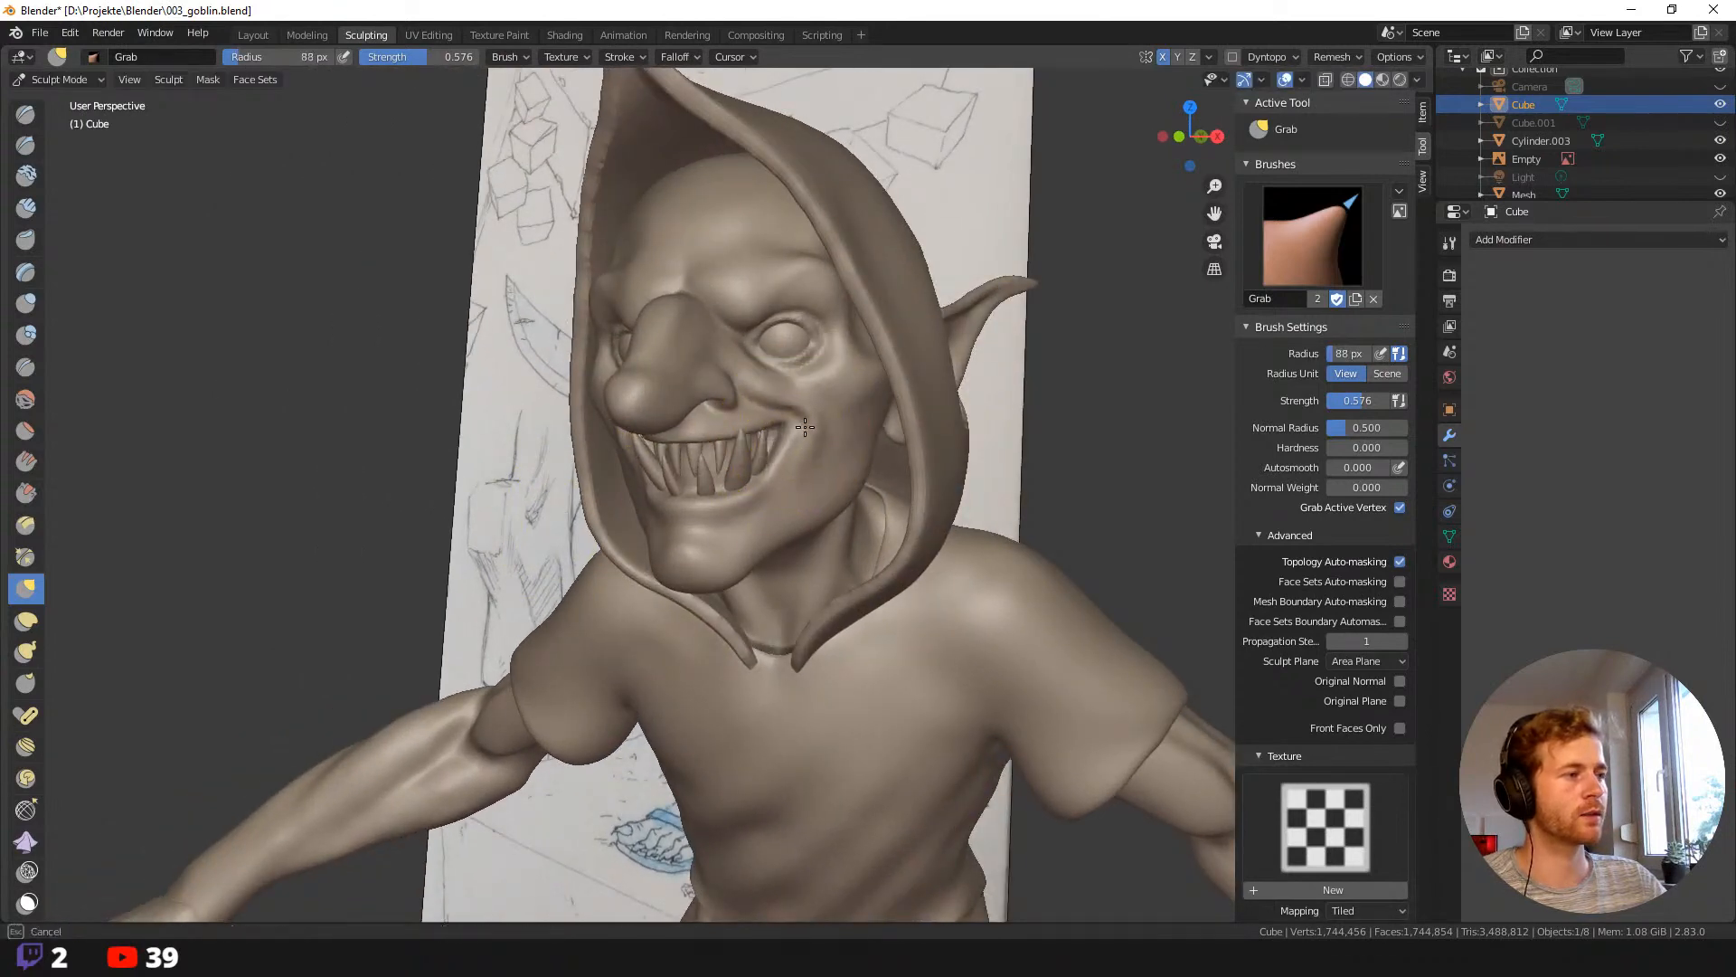
pyautogui.moveTo(800, 429); pyautogui.dragTo(821, 476, button='middle')
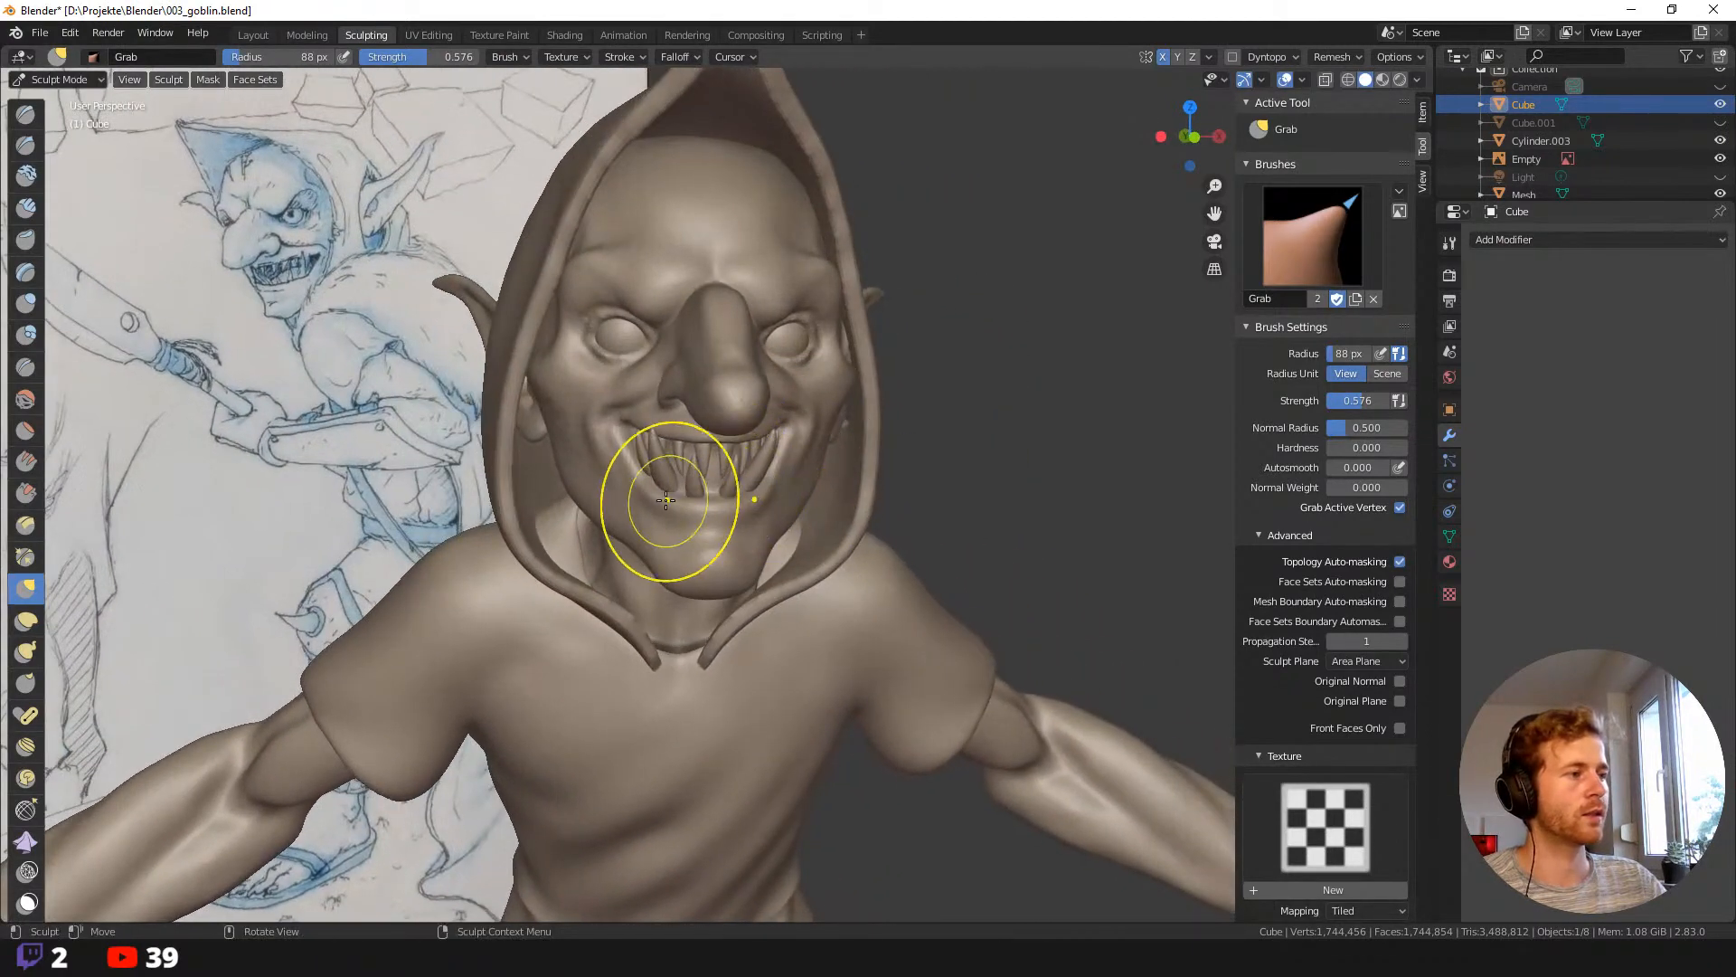
pyautogui.moveTo(657, 491)
pyautogui.mouseDown(button='middle')
pyautogui.moveTo(739, 380)
pyautogui.moveTo(795, 454)
pyautogui.moveTo(729, 389)
pyautogui.mouseUp(button='middle')
pyautogui.press('f')
pyautogui.click(723, 395)
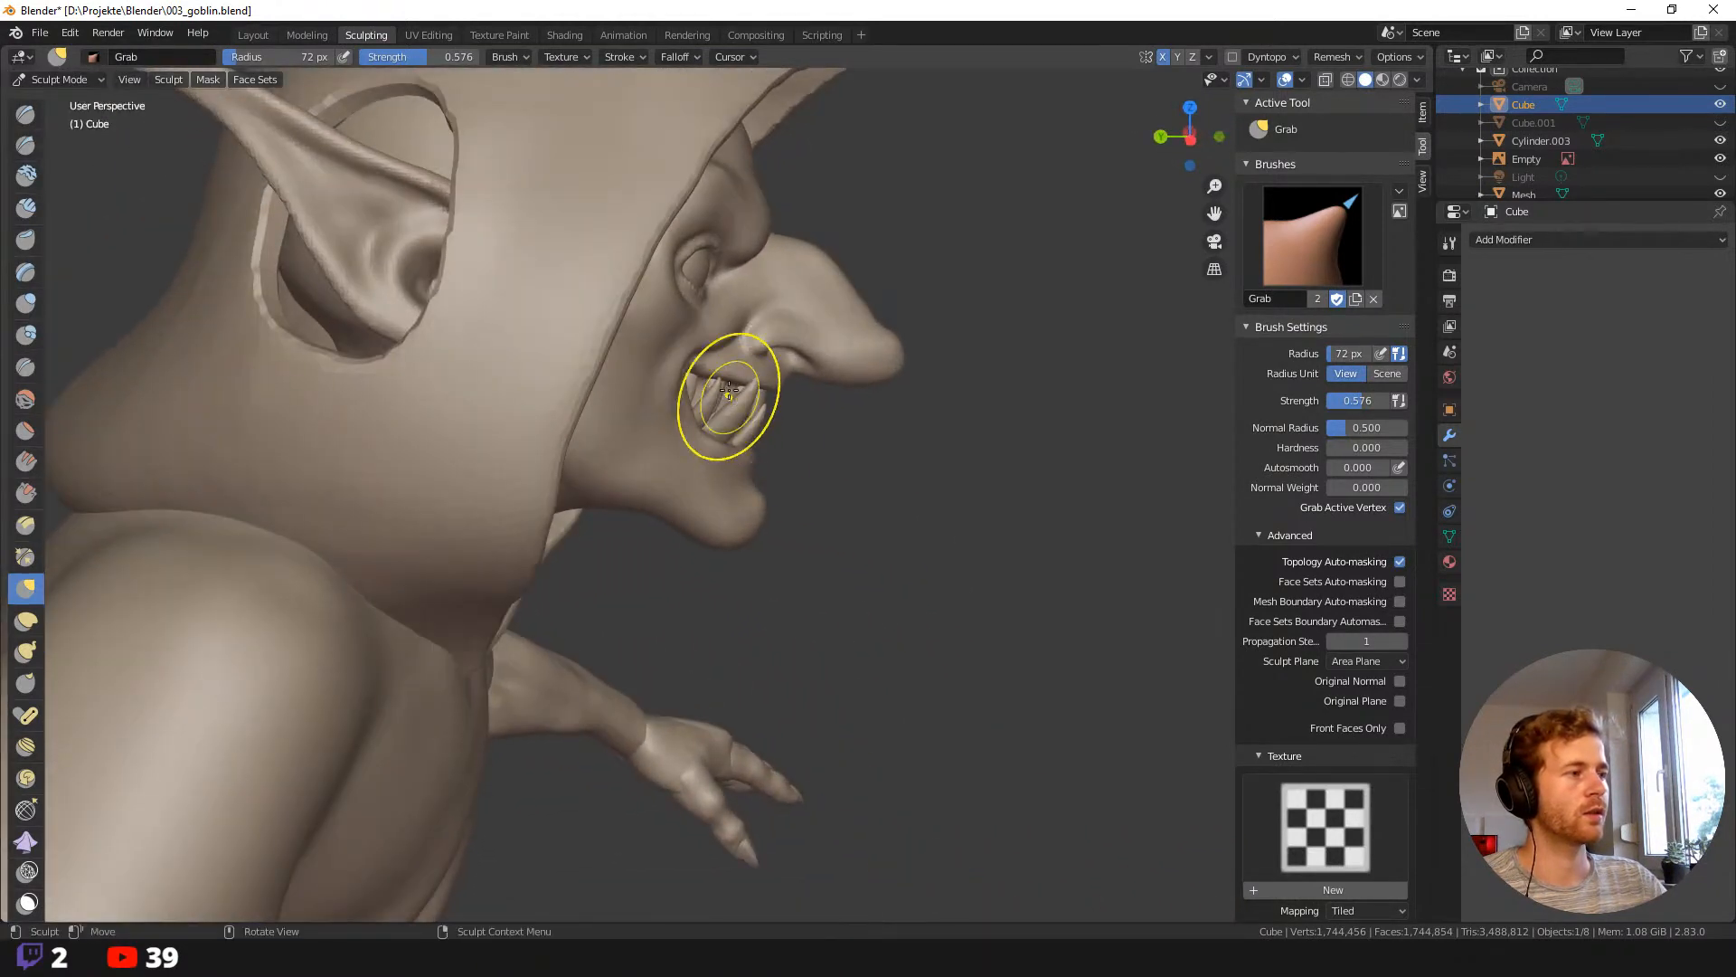
pyautogui.press('f')
pyautogui.click(775, 389)
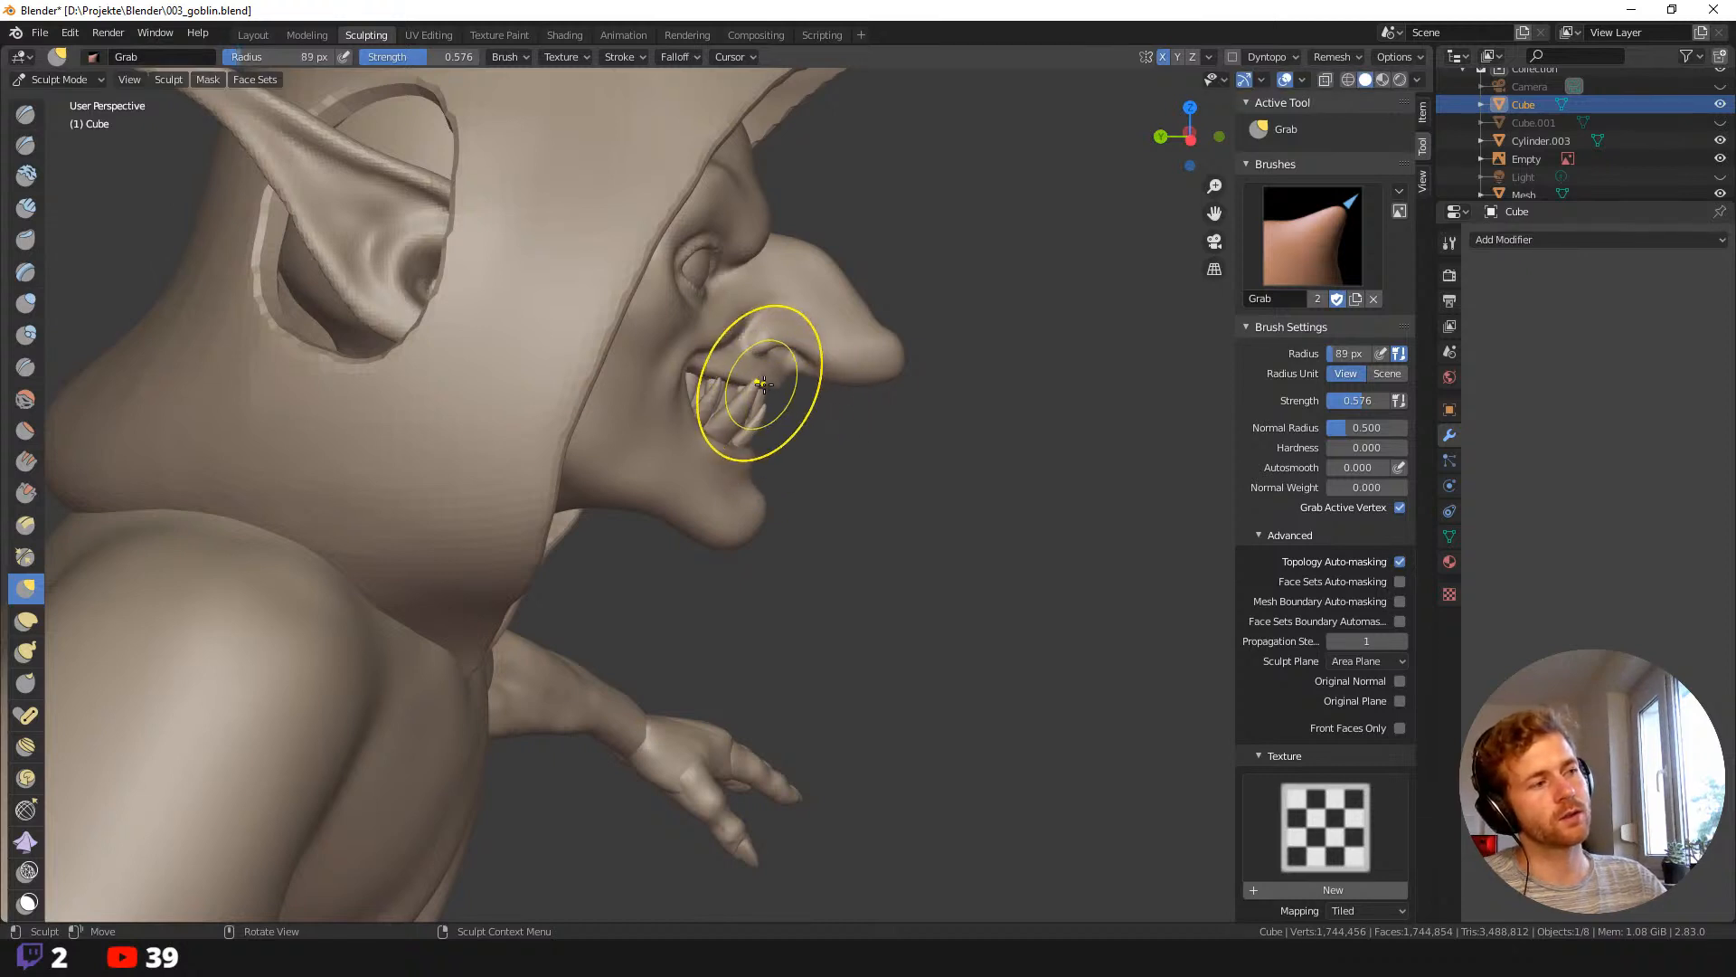
pyautogui.moveTo(758, 398)
pyautogui.mouseDown()
pyautogui.moveTo(765, 384)
pyautogui.moveTo(701, 368)
pyautogui.moveTo(810, 392)
pyautogui.mouseUp()
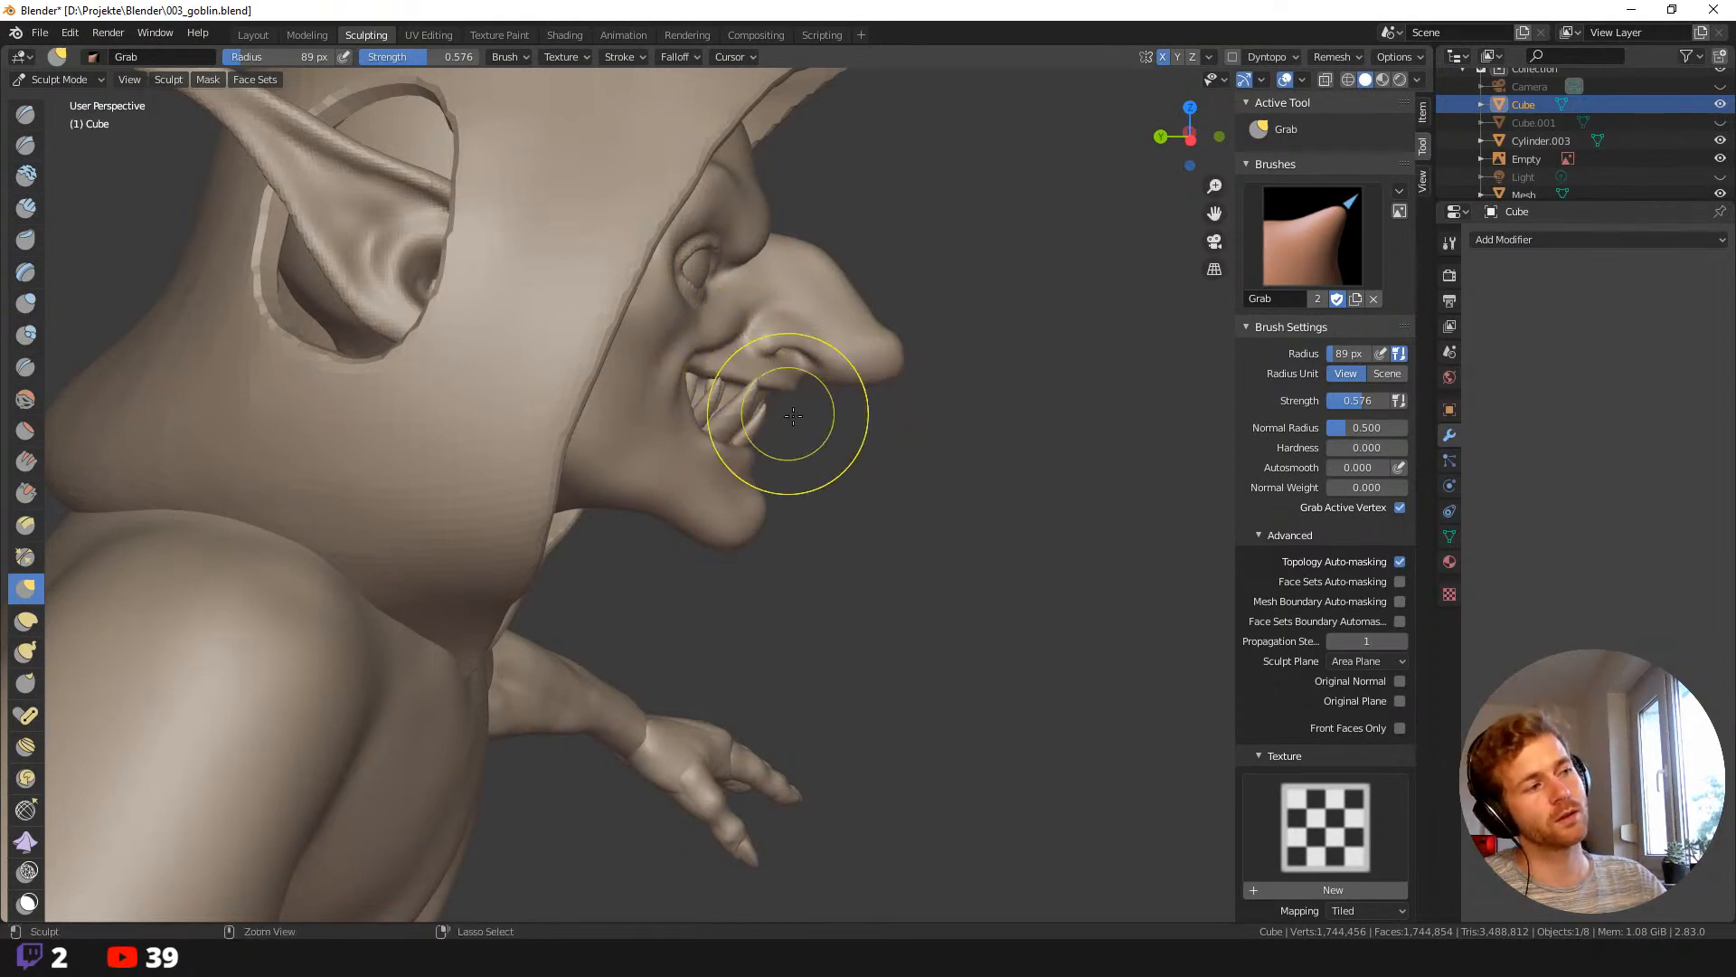
# Reduce the Grab brush to 49 px and lift the cheek between the eye and the nose.
pyautogui.moveTo(782, 416)
pyautogui.mouseDown(button='middle')
pyautogui.moveTo(773, 434)
pyautogui.moveTo(546, 450)
pyautogui.moveTo(466, 398)
pyautogui.moveTo(516, 407)
pyautogui.mouseUp(button='middle')
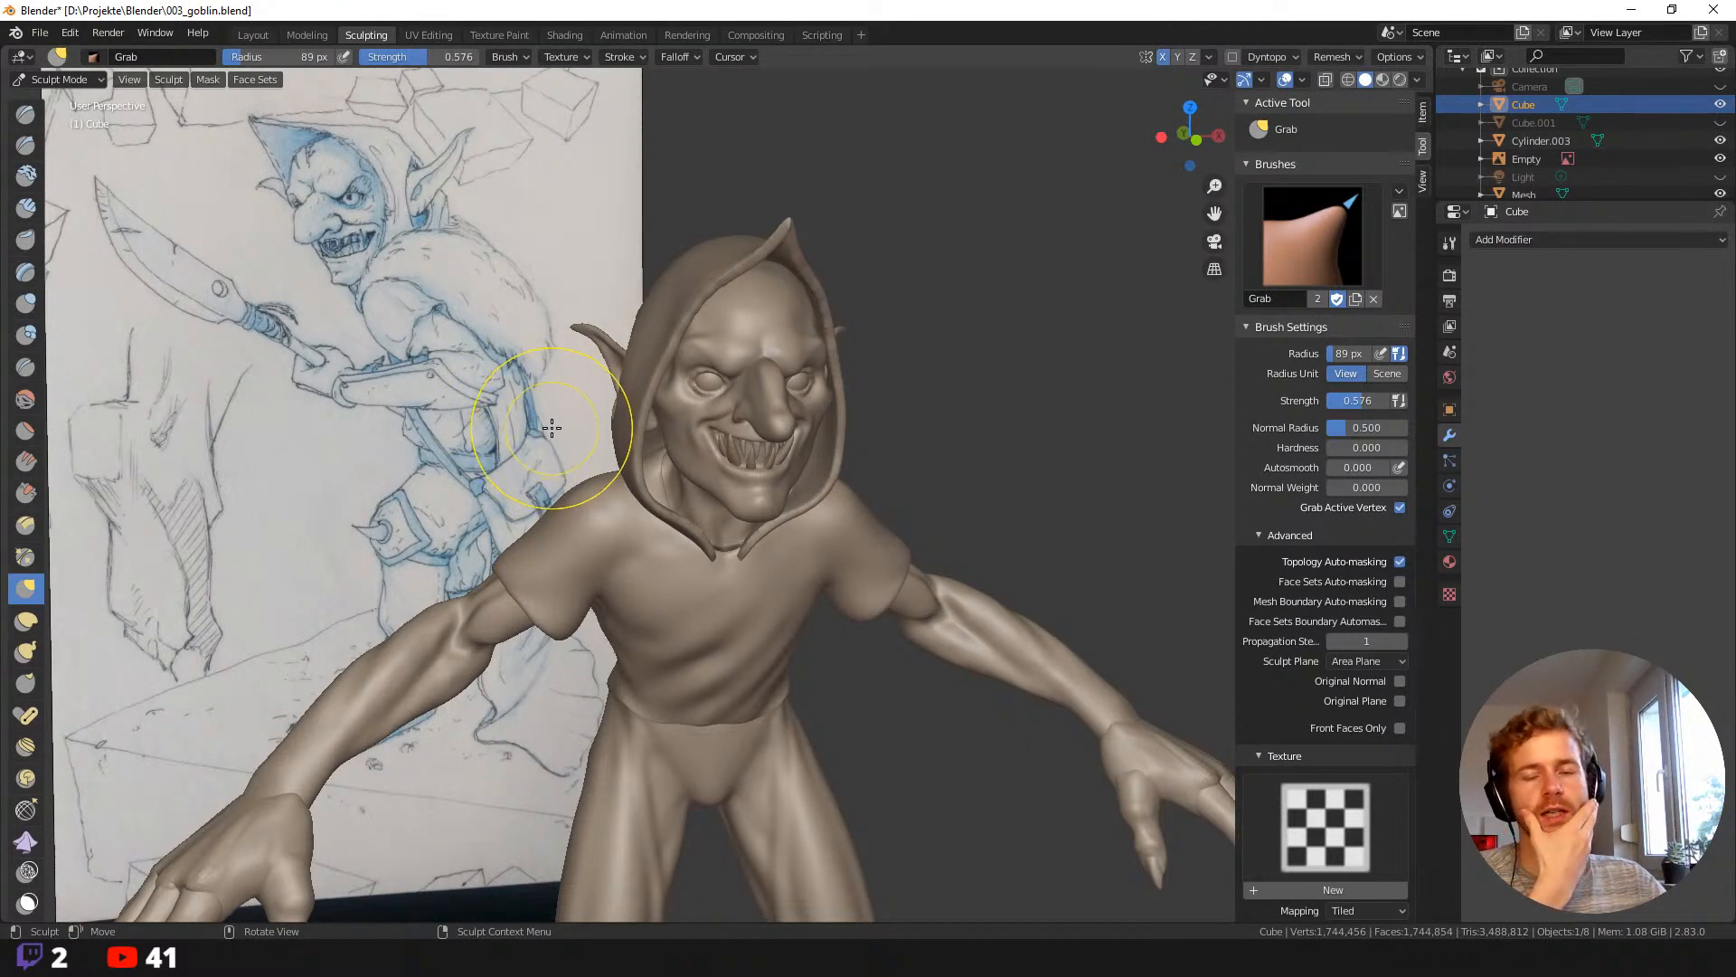
pyautogui.moveTo(512, 446)
pyautogui.mouseDown(button='middle')
pyautogui.moveTo(536, 436)
pyautogui.moveTo(484, 416)
pyautogui.moveTo(506, 427)
pyautogui.mouseUp(button='middle')
pyautogui.press('f')
pyautogui.click(665, 387)
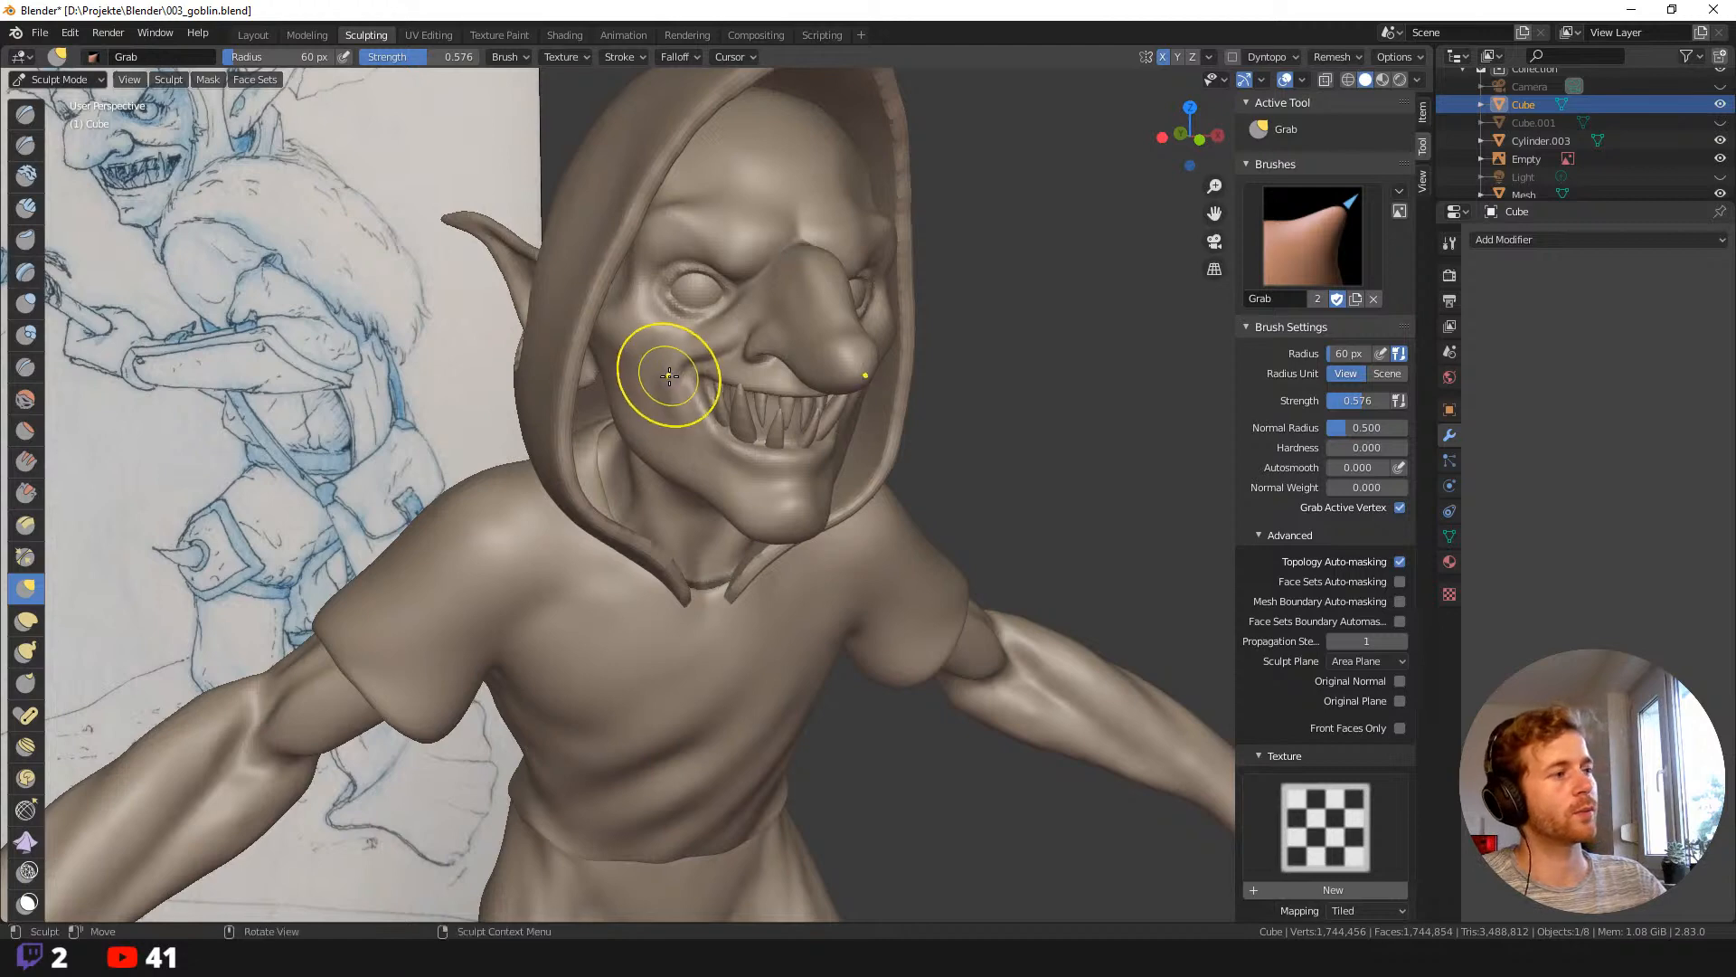
pyautogui.moveTo(666, 376)
pyautogui.mouseDown(button='middle')
pyautogui.moveTo(698, 366)
pyautogui.moveTo(666, 341)
pyautogui.mouseUp(button='middle')
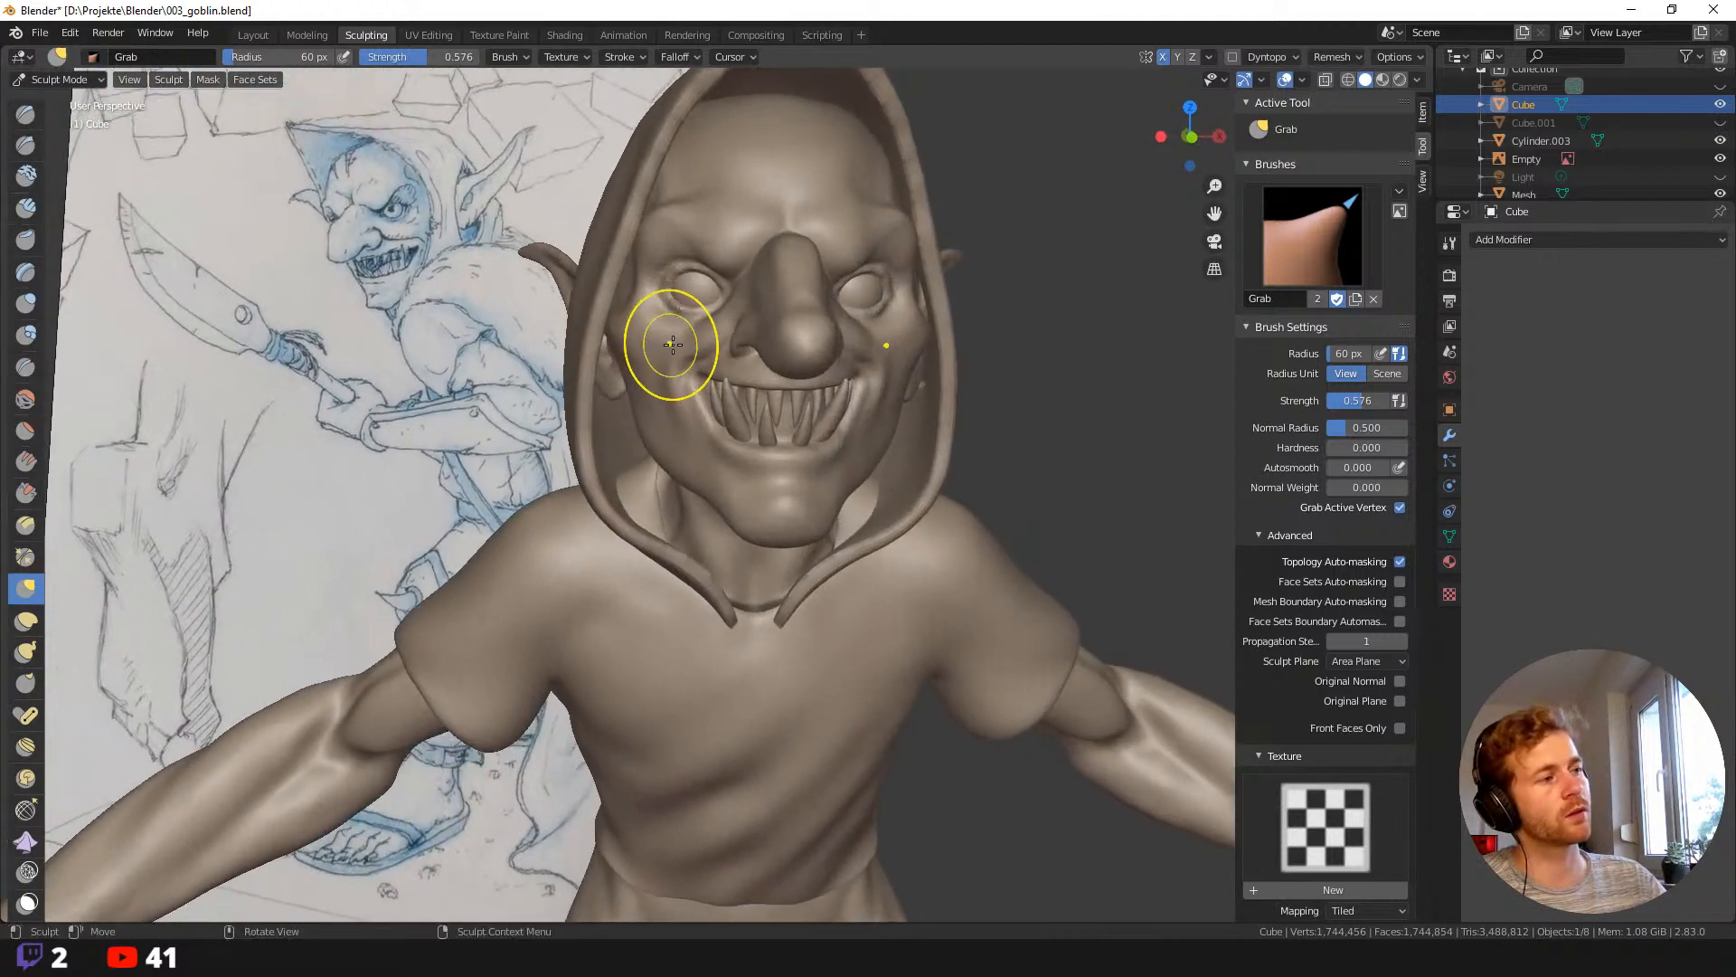
pyautogui.press('f')
pyautogui.click(697, 330)
pyautogui.moveTo(707, 337); pyautogui.dragTo(731, 298)
pyautogui.moveTo(721, 290); pyautogui.dragTo(787, 241, button='middle')
pyautogui.moveTo(640, 229); pyautogui.dragTo(660, 227, button='middle')
# Carve creases into the forehead above the brows with the Draw Sharp brush at a 50 px radius.
pyautogui.scroll(-2, 659, 231)
pyautogui.hotkey('shift', 'space')
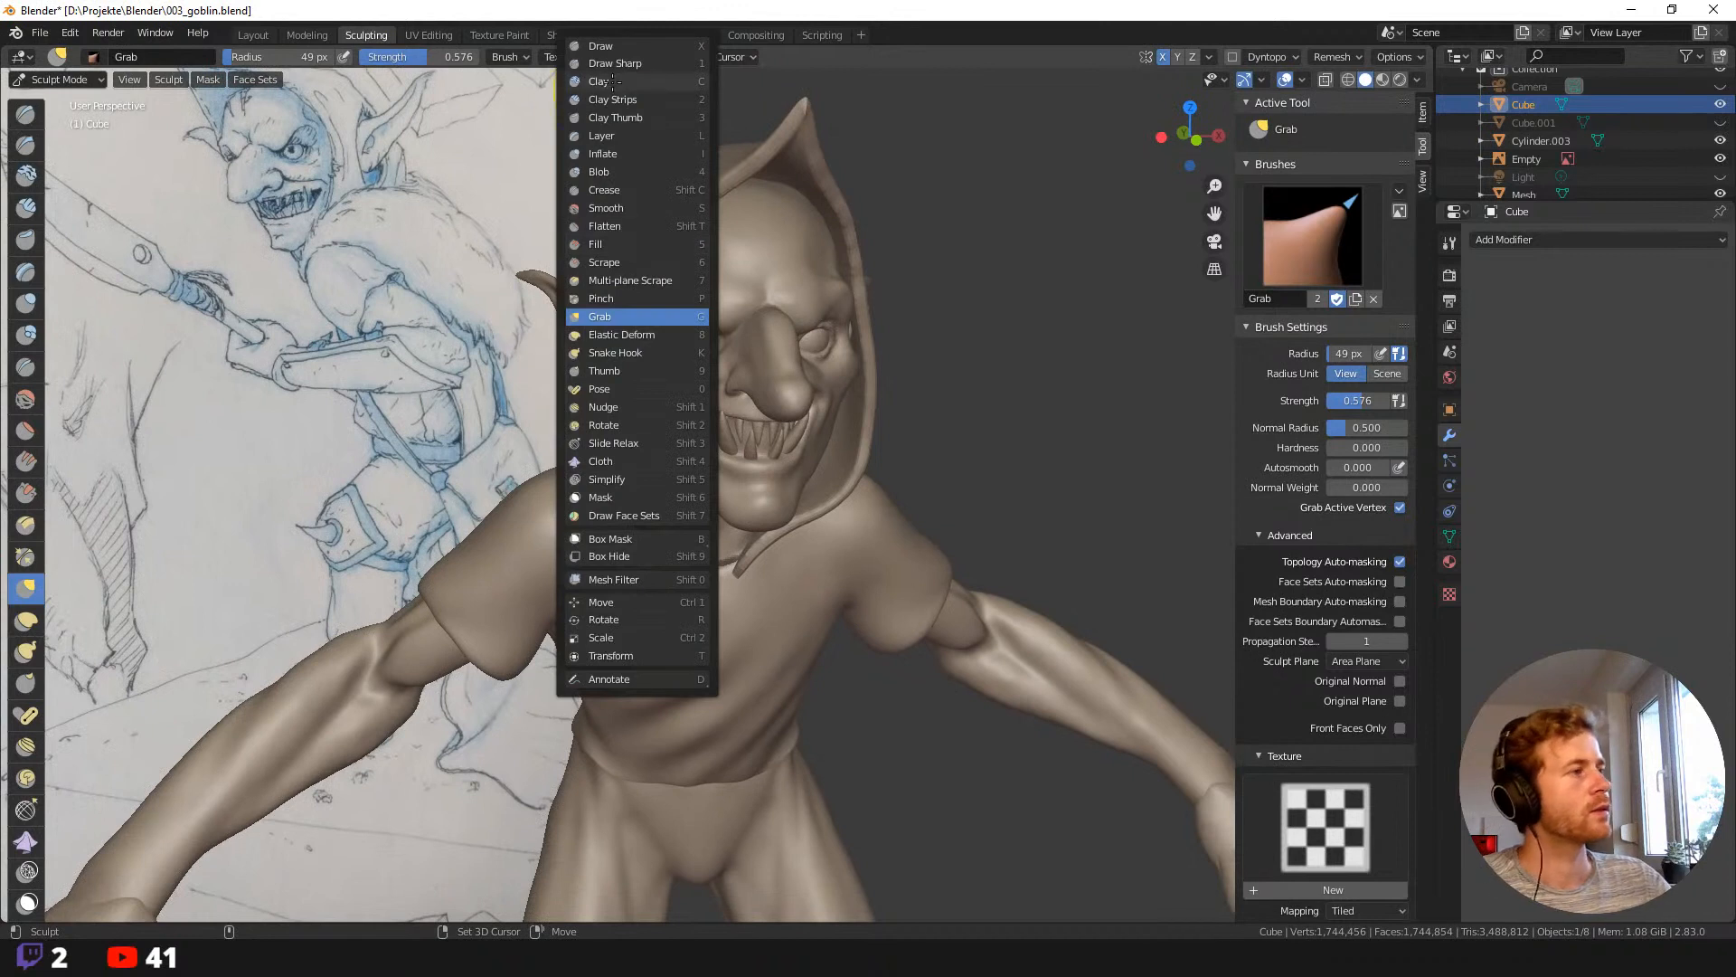
pyautogui.click(651, 62)
pyautogui.press('f')
pyautogui.click(767, 270)
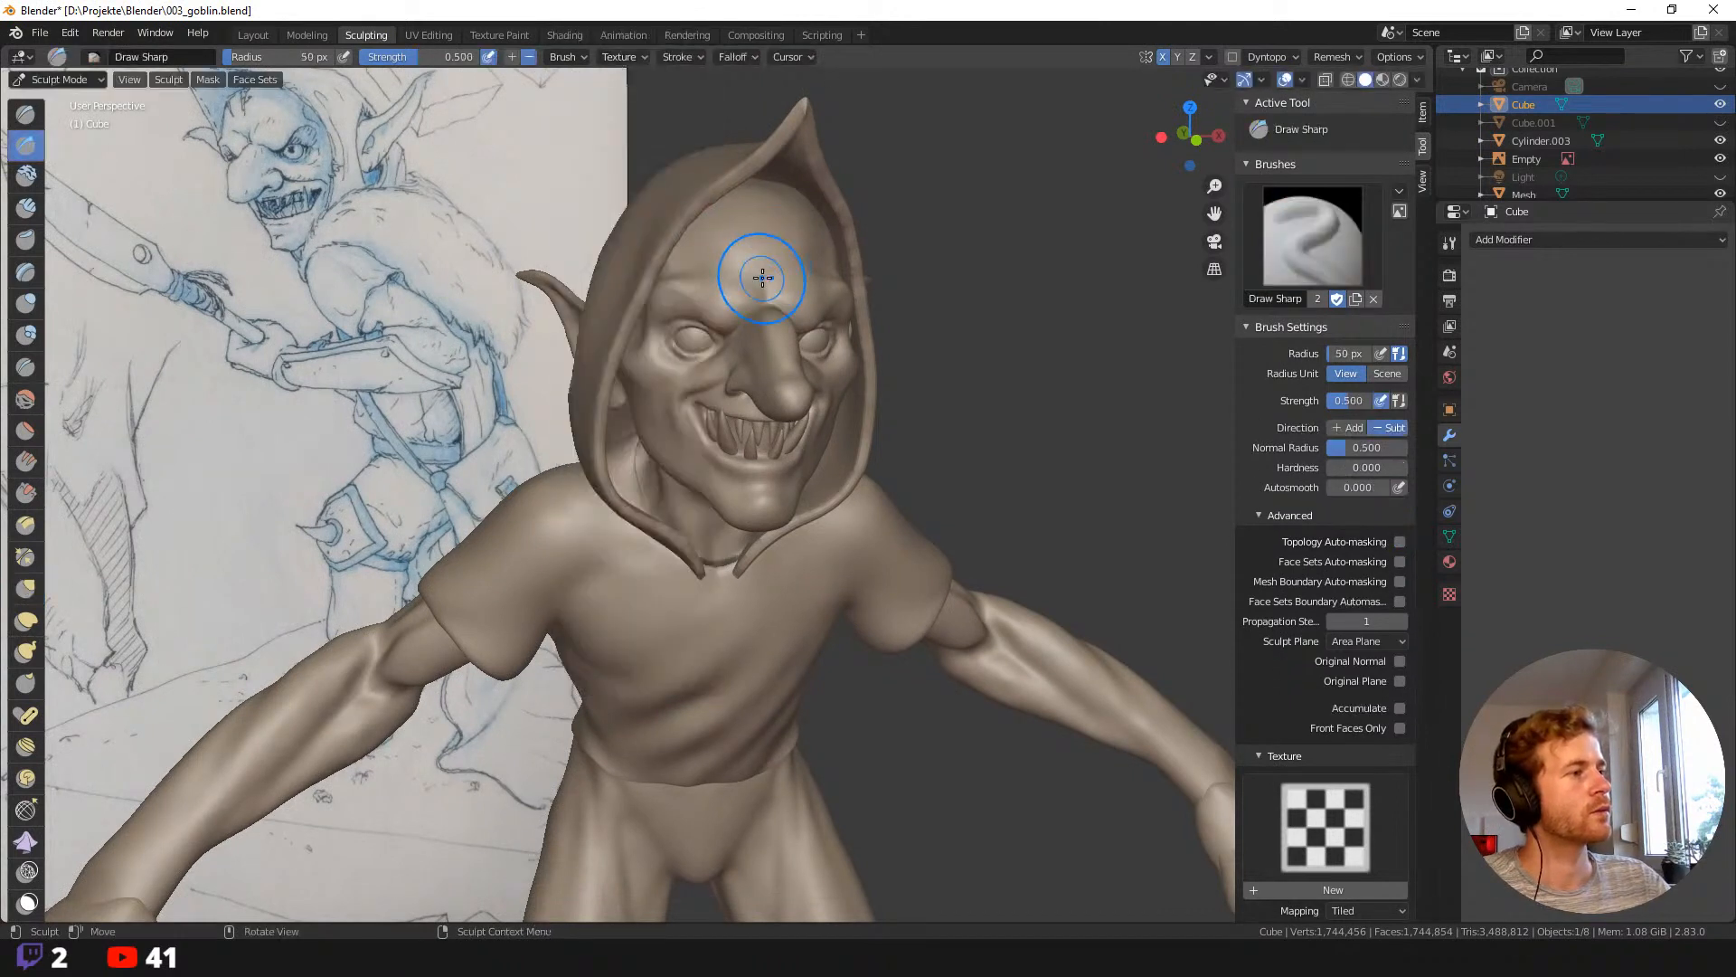
pyautogui.moveTo(762, 279); pyautogui.dragTo(706, 270)
pyautogui.moveTo(753, 277); pyautogui.dragTo(695, 268)
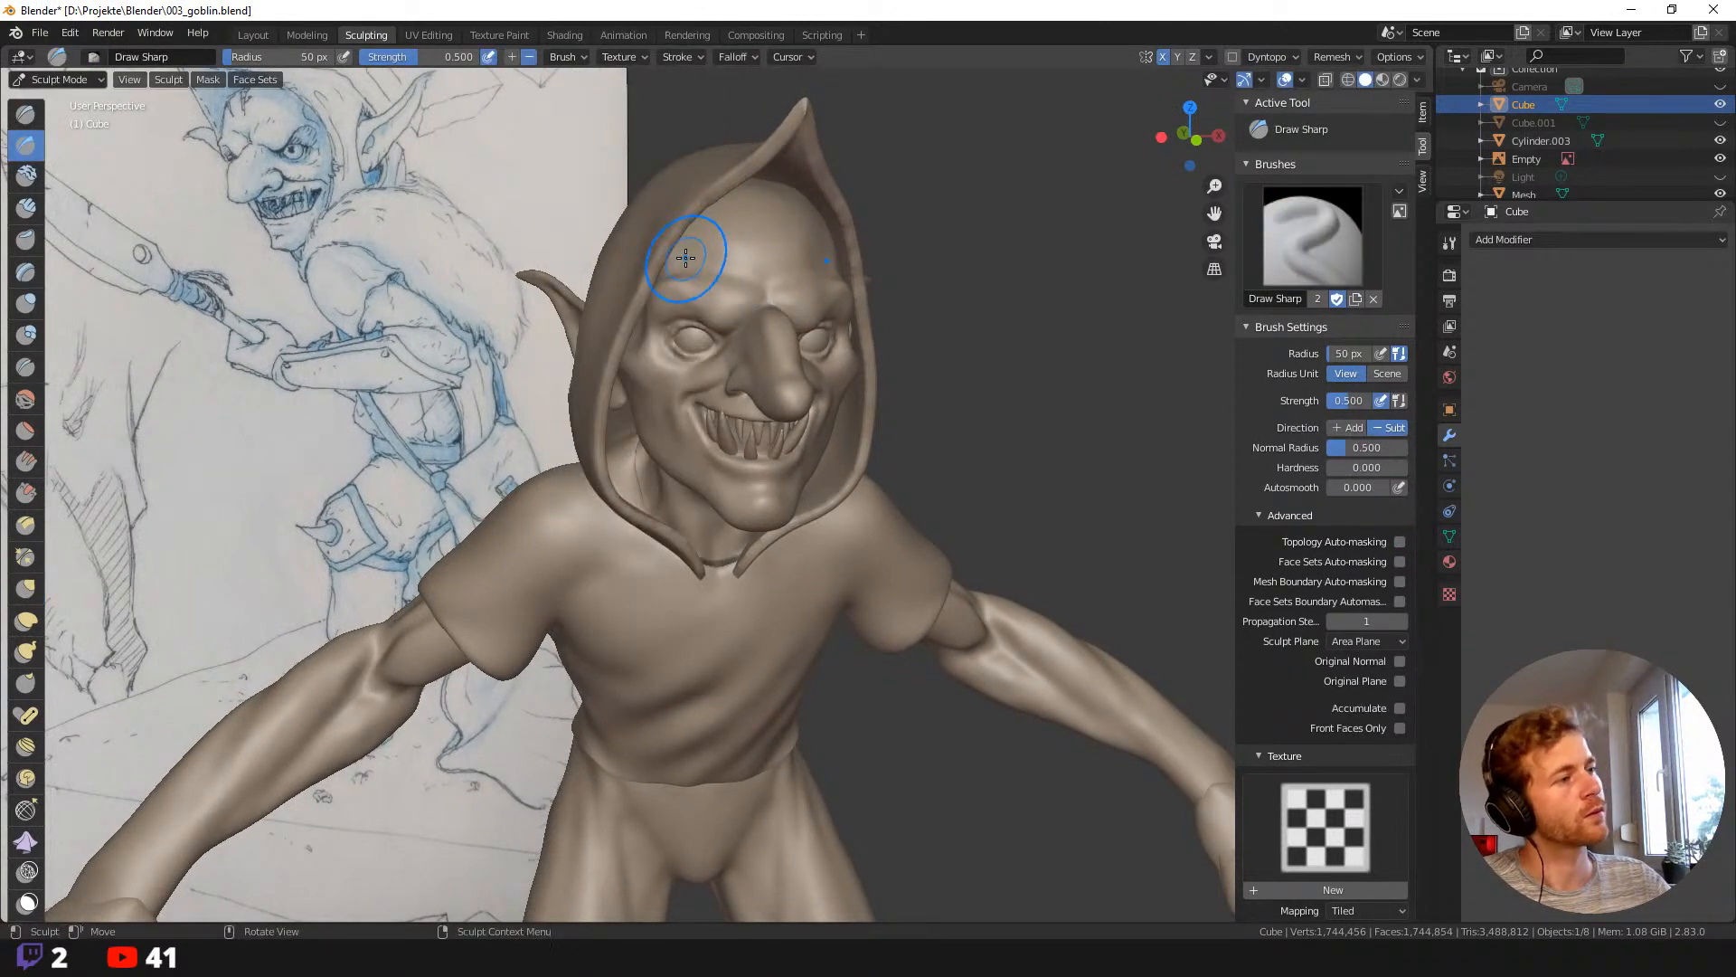
pyautogui.moveTo(763, 289); pyautogui.dragTo(704, 267)
pyautogui.press('f')
pyautogui.click(765, 291)
# Adjust the brow ridge above the eye with the Grab brush at a 46 px radius.
pyautogui.moveTo(749, 270); pyautogui.dragTo(713, 261, button='middle')
pyautogui.press('g')
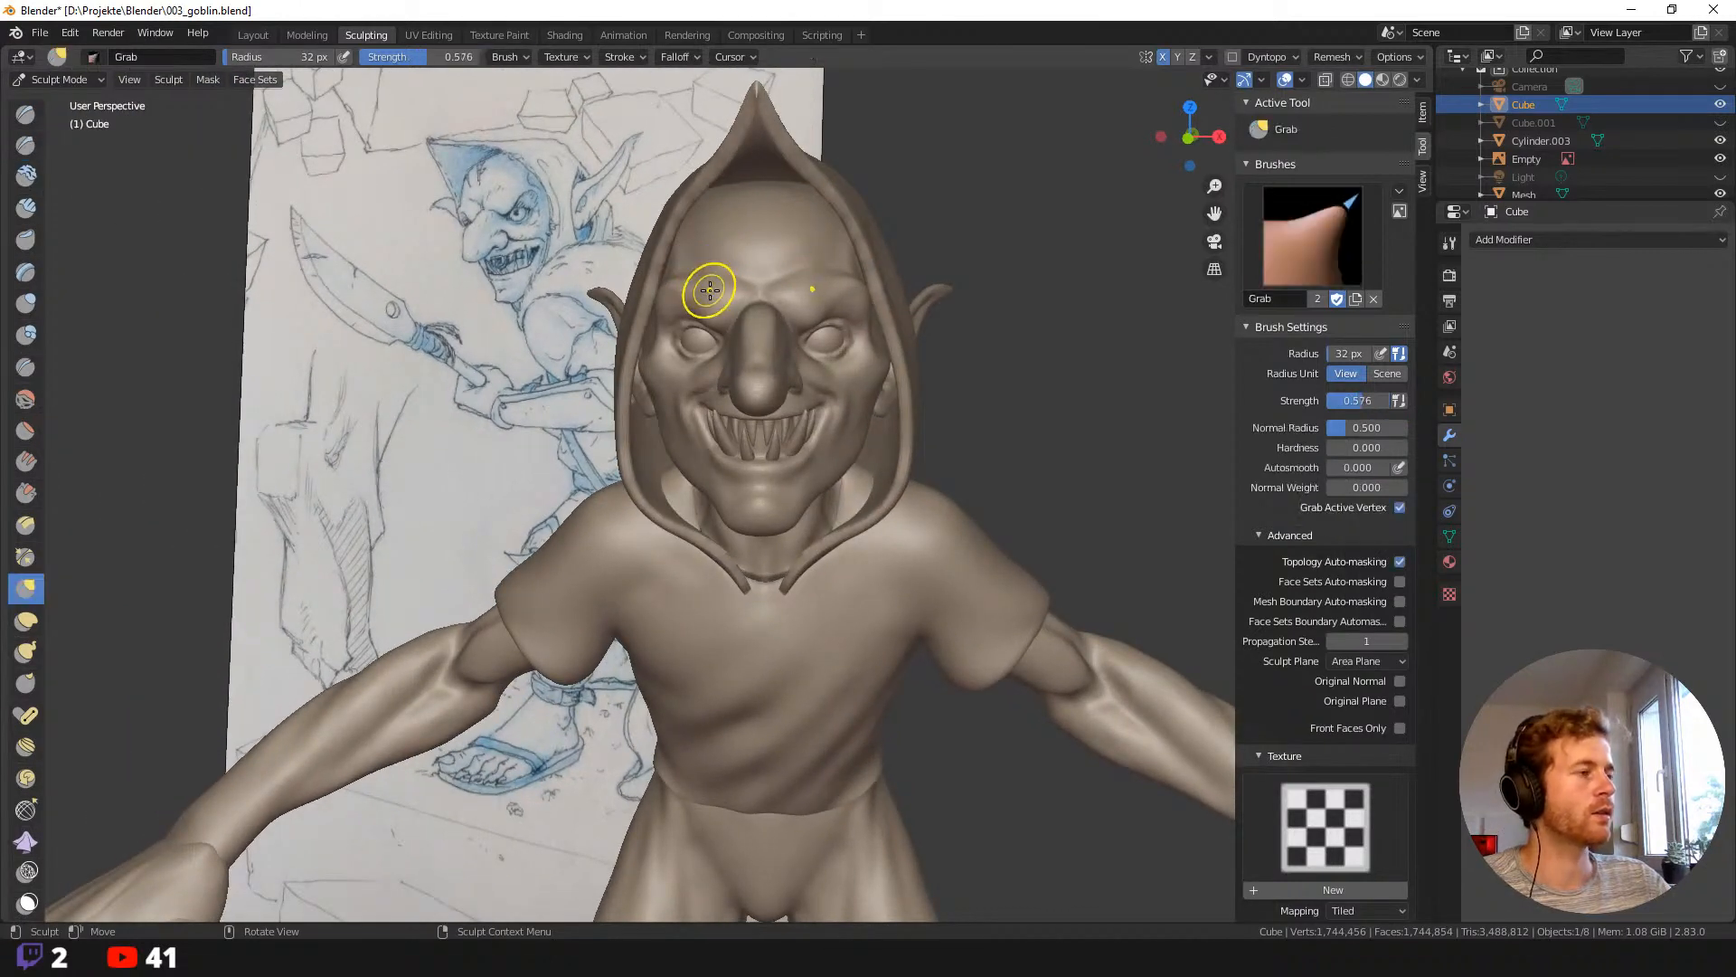
pyautogui.moveTo(704, 274); pyautogui.dragTo(701, 281)
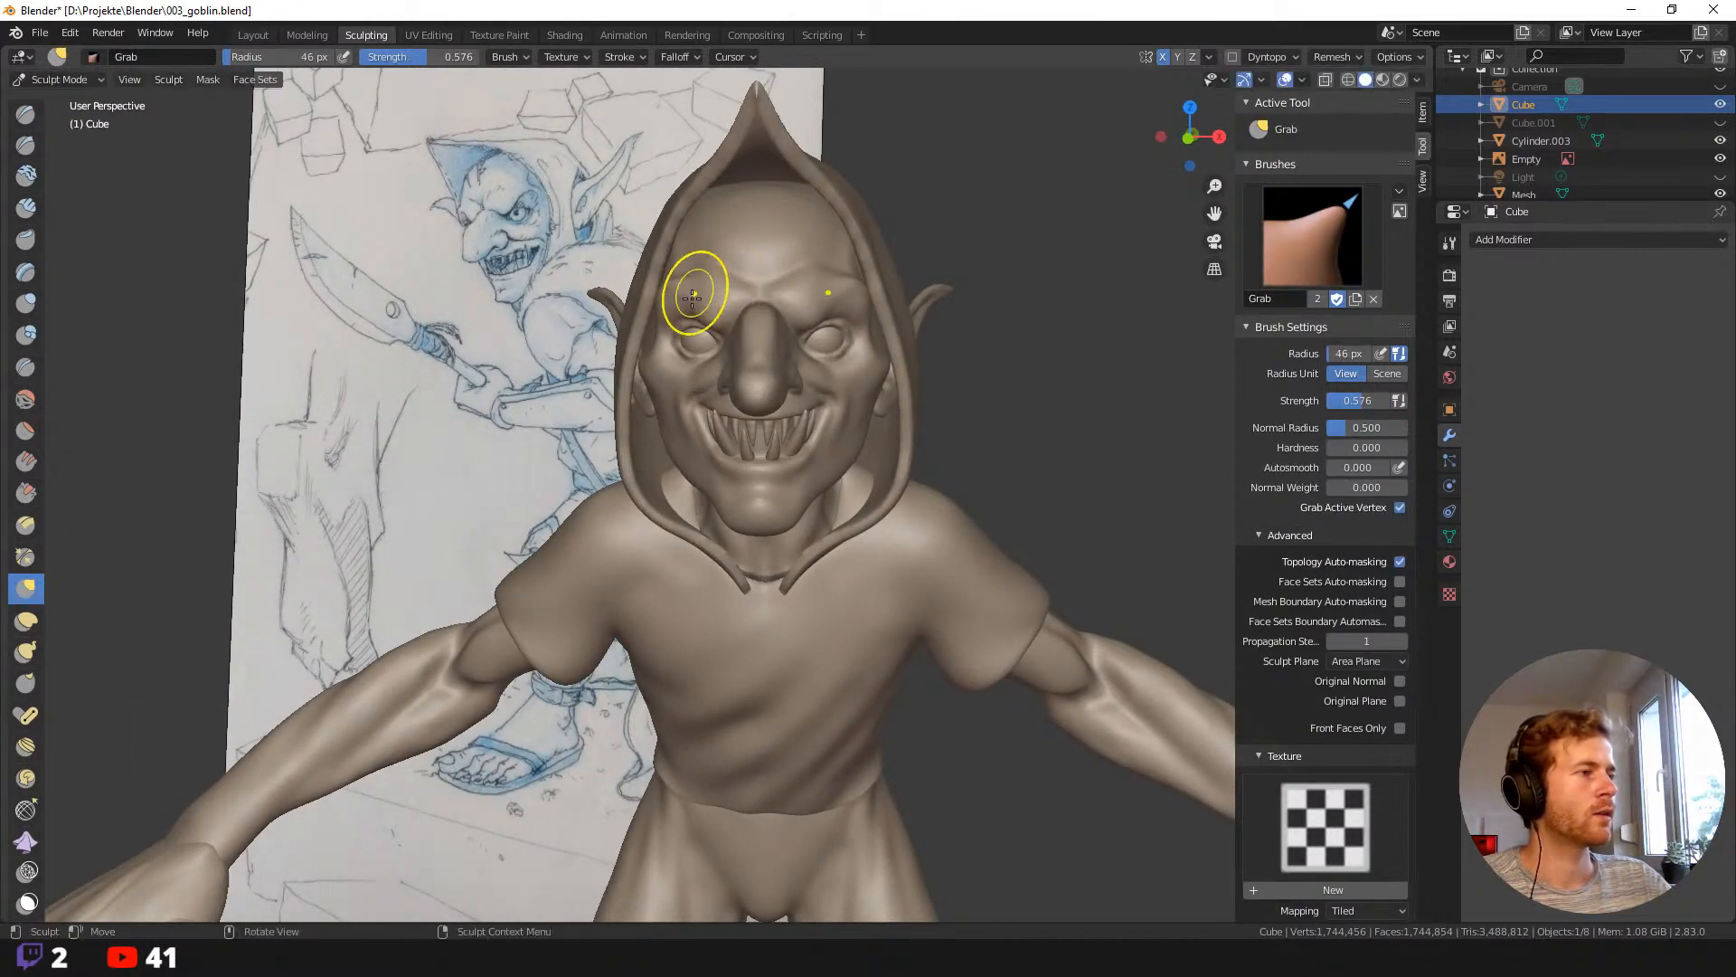
pyautogui.moveTo(698, 283); pyautogui.dragTo(690, 276, button='middle')
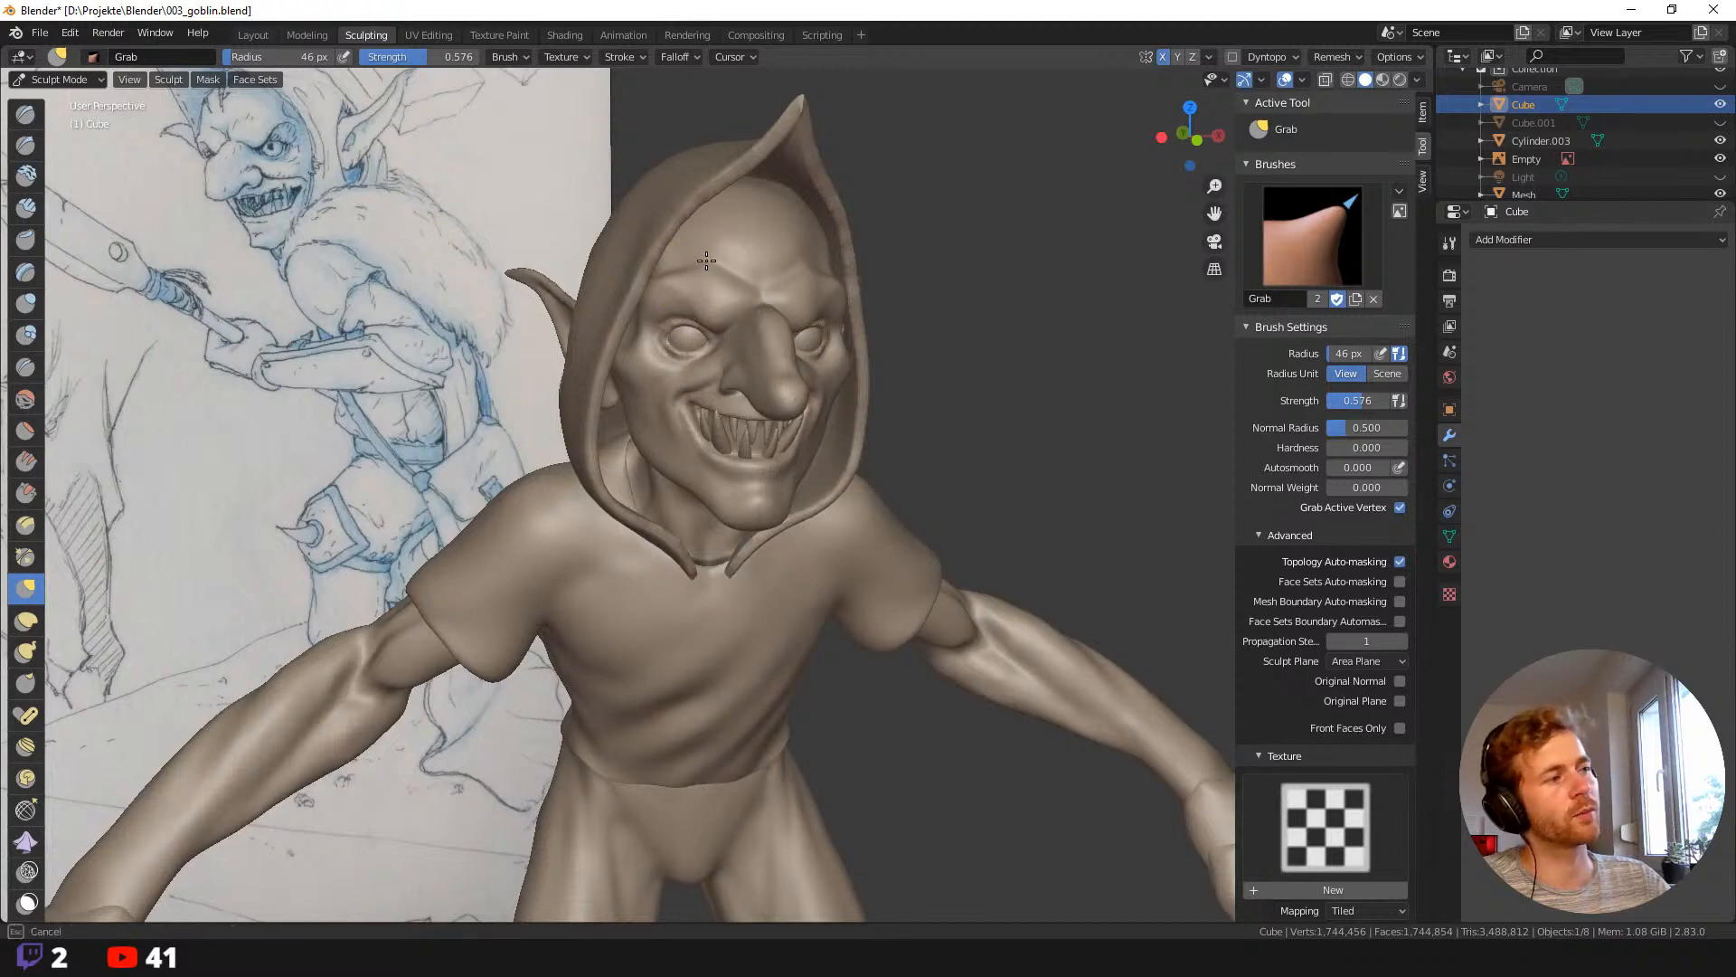
# Nudge the forehead surface above the brow with short Grab strokes at a 36 px radius.
pyautogui.moveTo(905, 373); pyautogui.dragTo(724, 354, button='middle')
pyautogui.scroll(-3, 848, 365)
pyautogui.scroll(5, 734, 369)
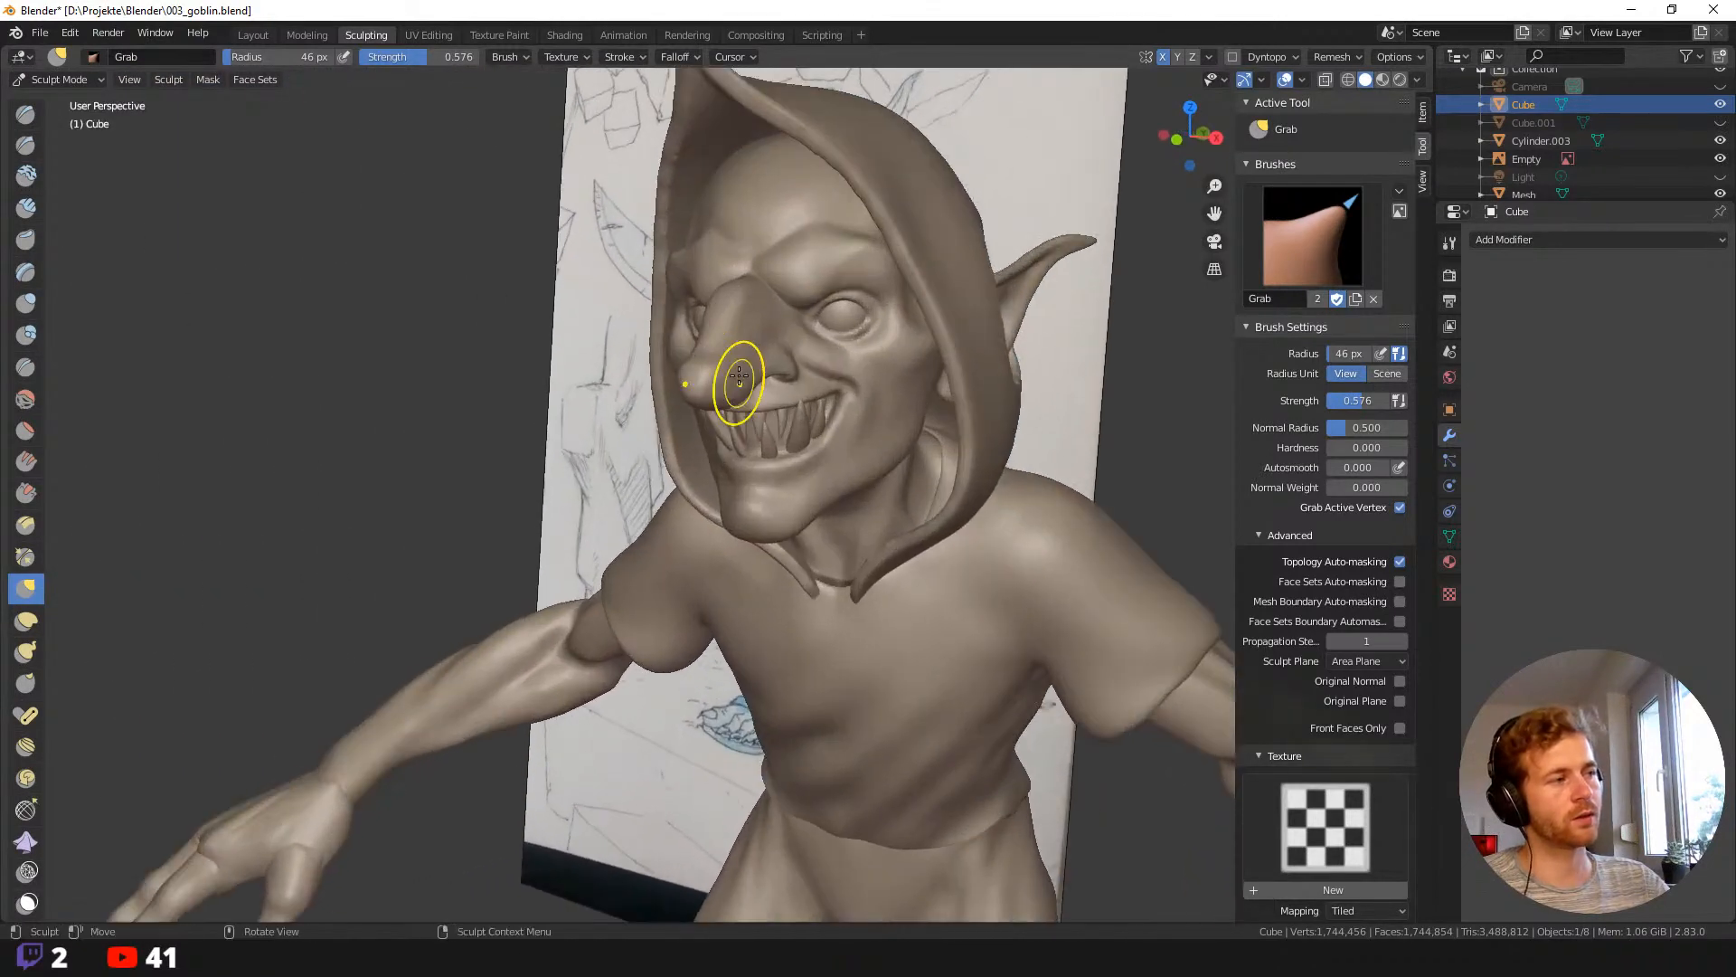
pyautogui.moveTo(699, 244); pyautogui.dragTo(800, 226, button='middle')
pyautogui.press('f')
pyautogui.click(801, 226)
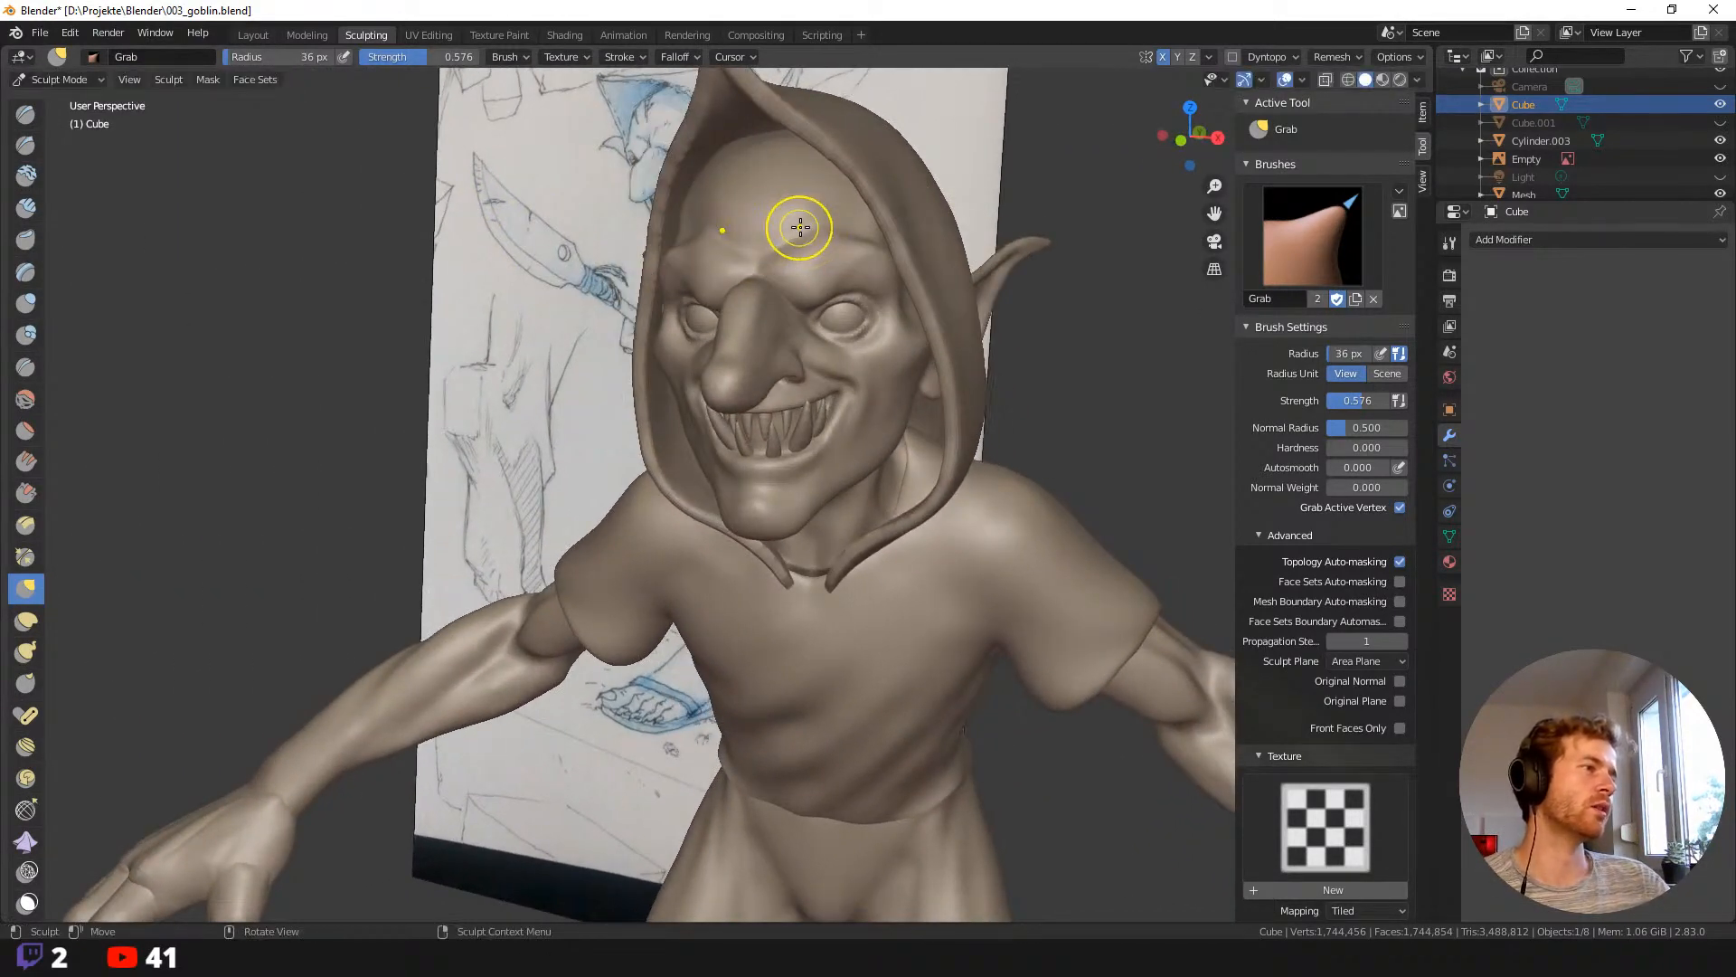
pyautogui.moveTo(801, 226); pyautogui.dragTo(805, 231)
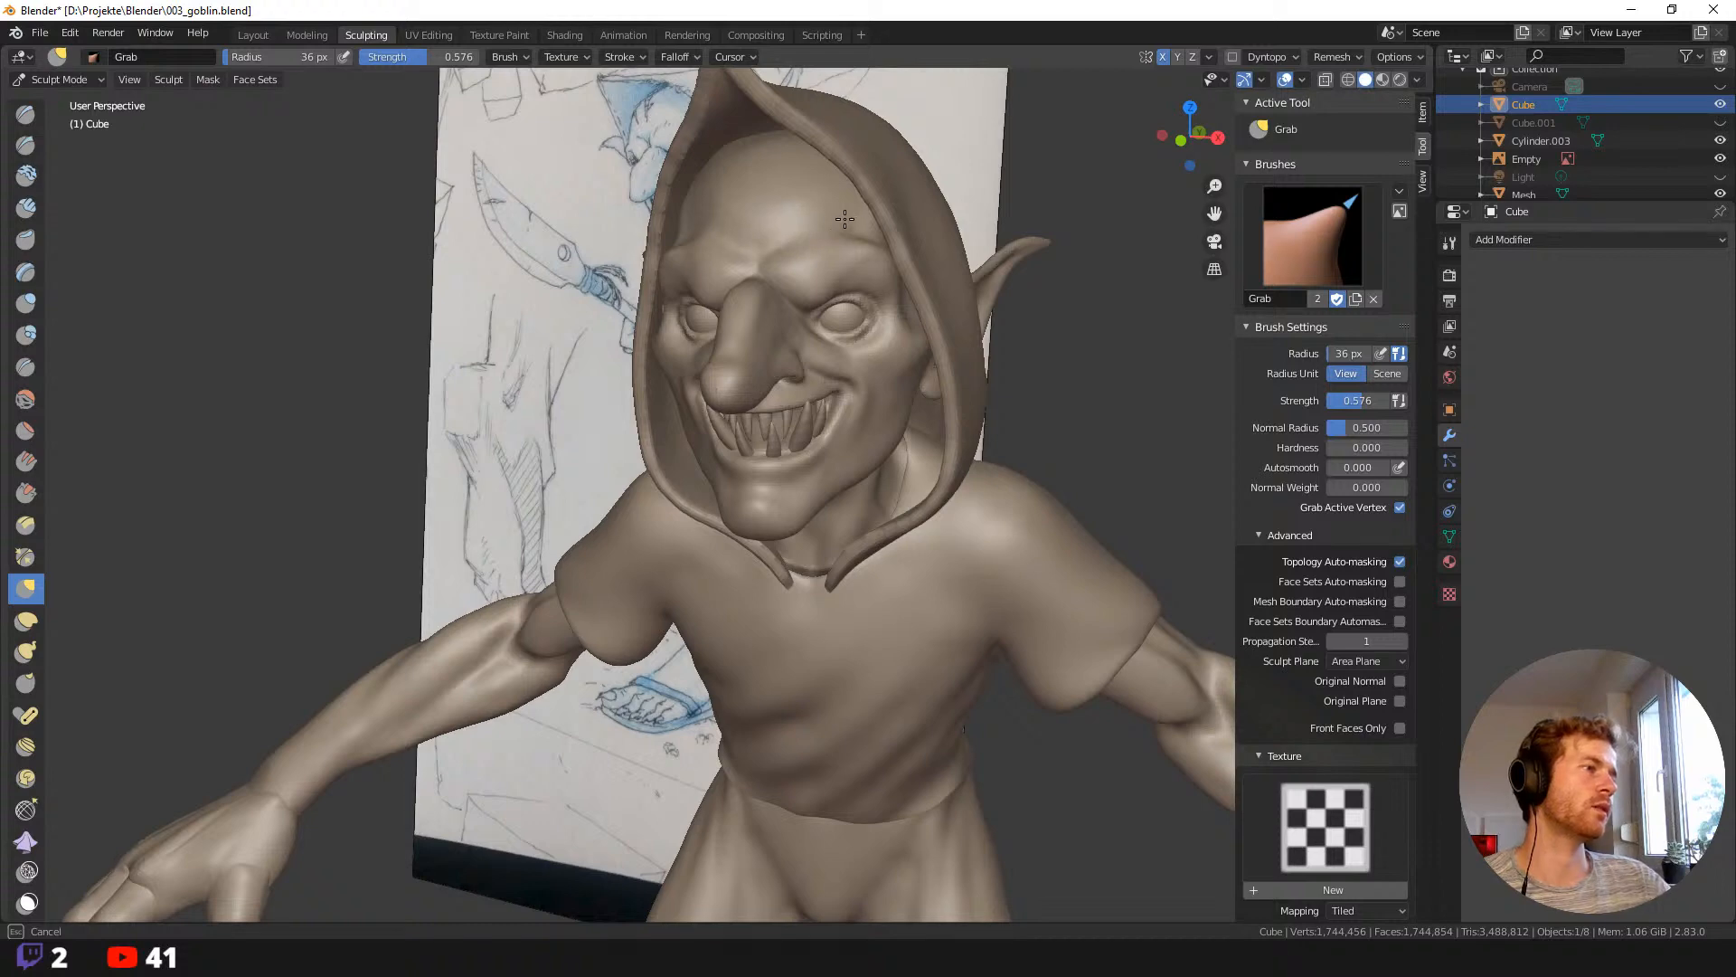
pyautogui.moveTo(779, 207); pyautogui.dragTo(810, 194)
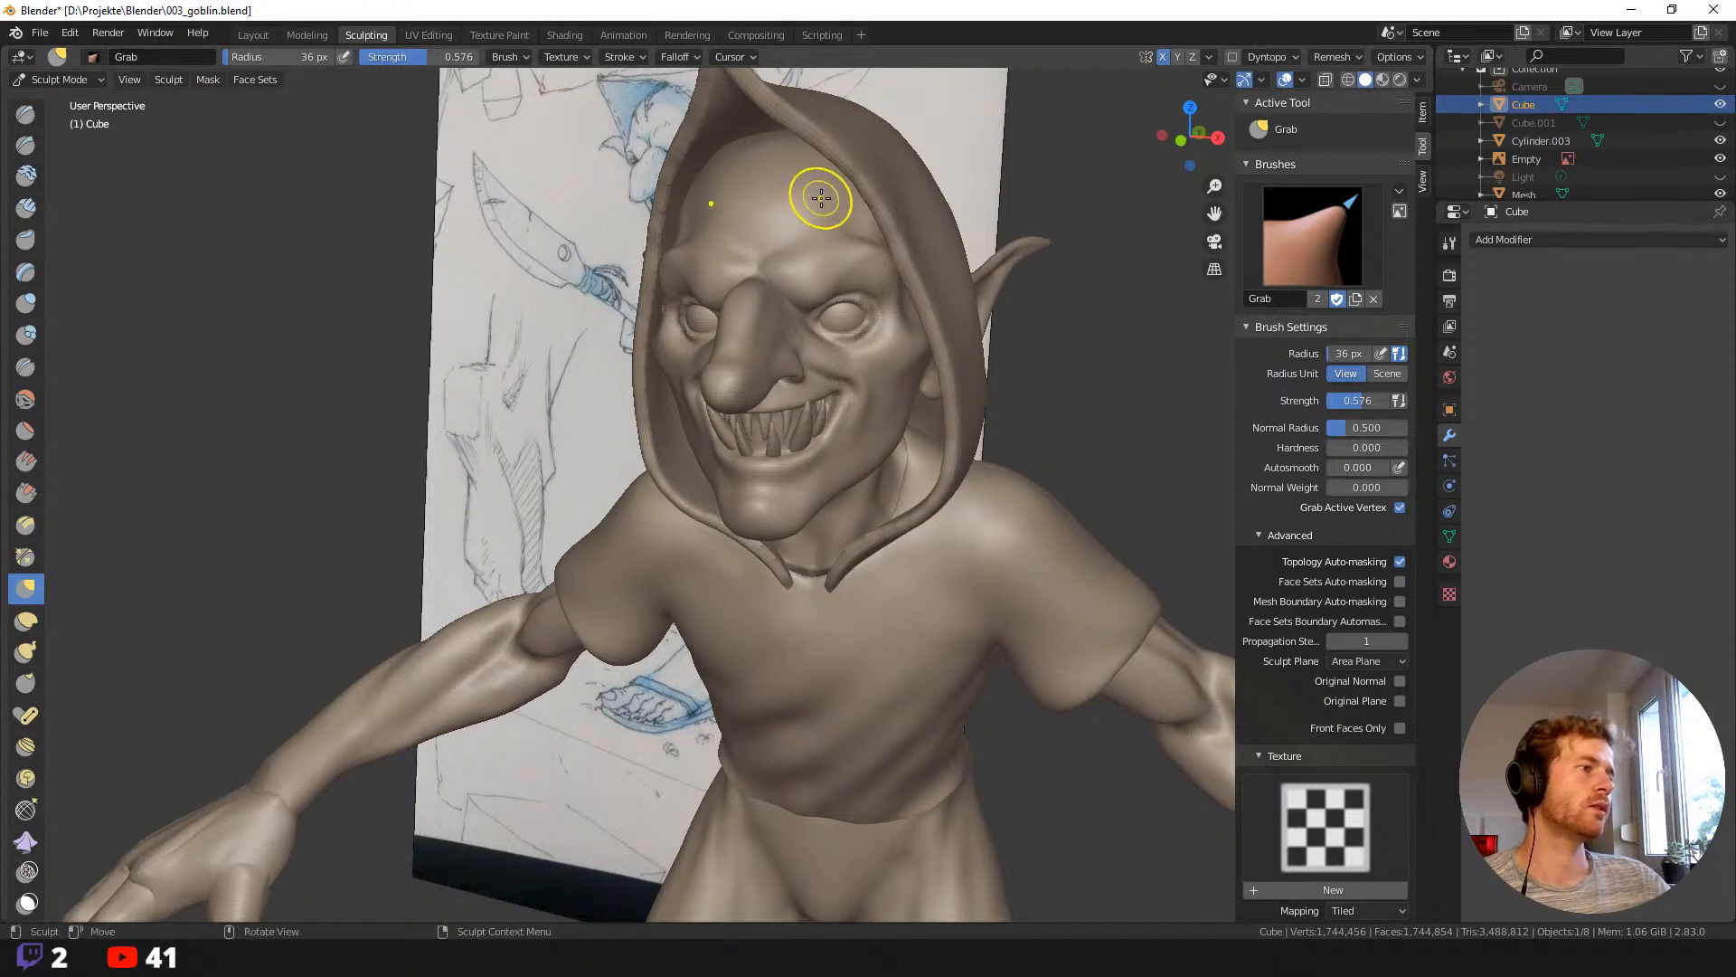
# Sculpt skin folds into the cheek behind the mouth corner with the Clay brush at a 71 px radius.
pyautogui.scroll(-3, 811, 193)
pyautogui.moveTo(810, 194)
pyautogui.mouseDown(button='middle')
pyautogui.moveTo(884, 234)
pyautogui.moveTo(769, 280)
pyautogui.moveTo(701, 267)
pyautogui.moveTo(721, 352)
pyautogui.moveTo(702, 345)
pyautogui.mouseUp(button='middle')
pyautogui.scroll(-3, 883, 234)
pyautogui.scroll(3, 872, 256)
pyautogui.scroll(5, 721, 352)
pyautogui.scroll(-2, 701, 345)
pyautogui.scroll(2, 697, 387)
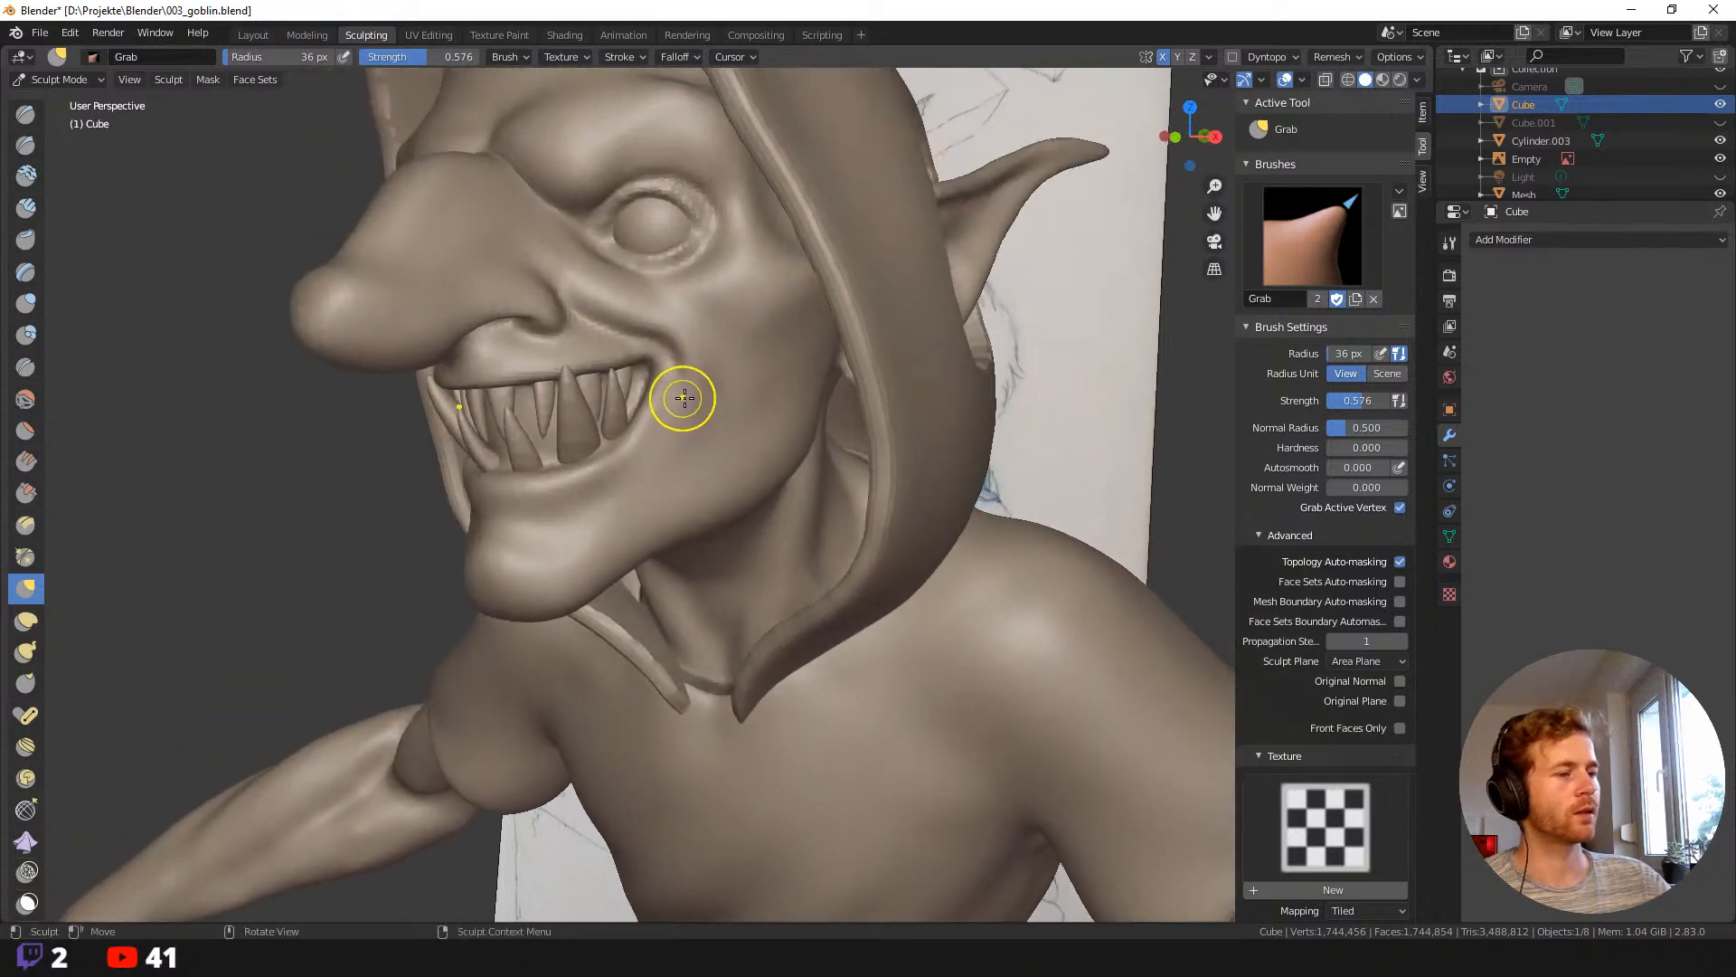
pyautogui.press('c')
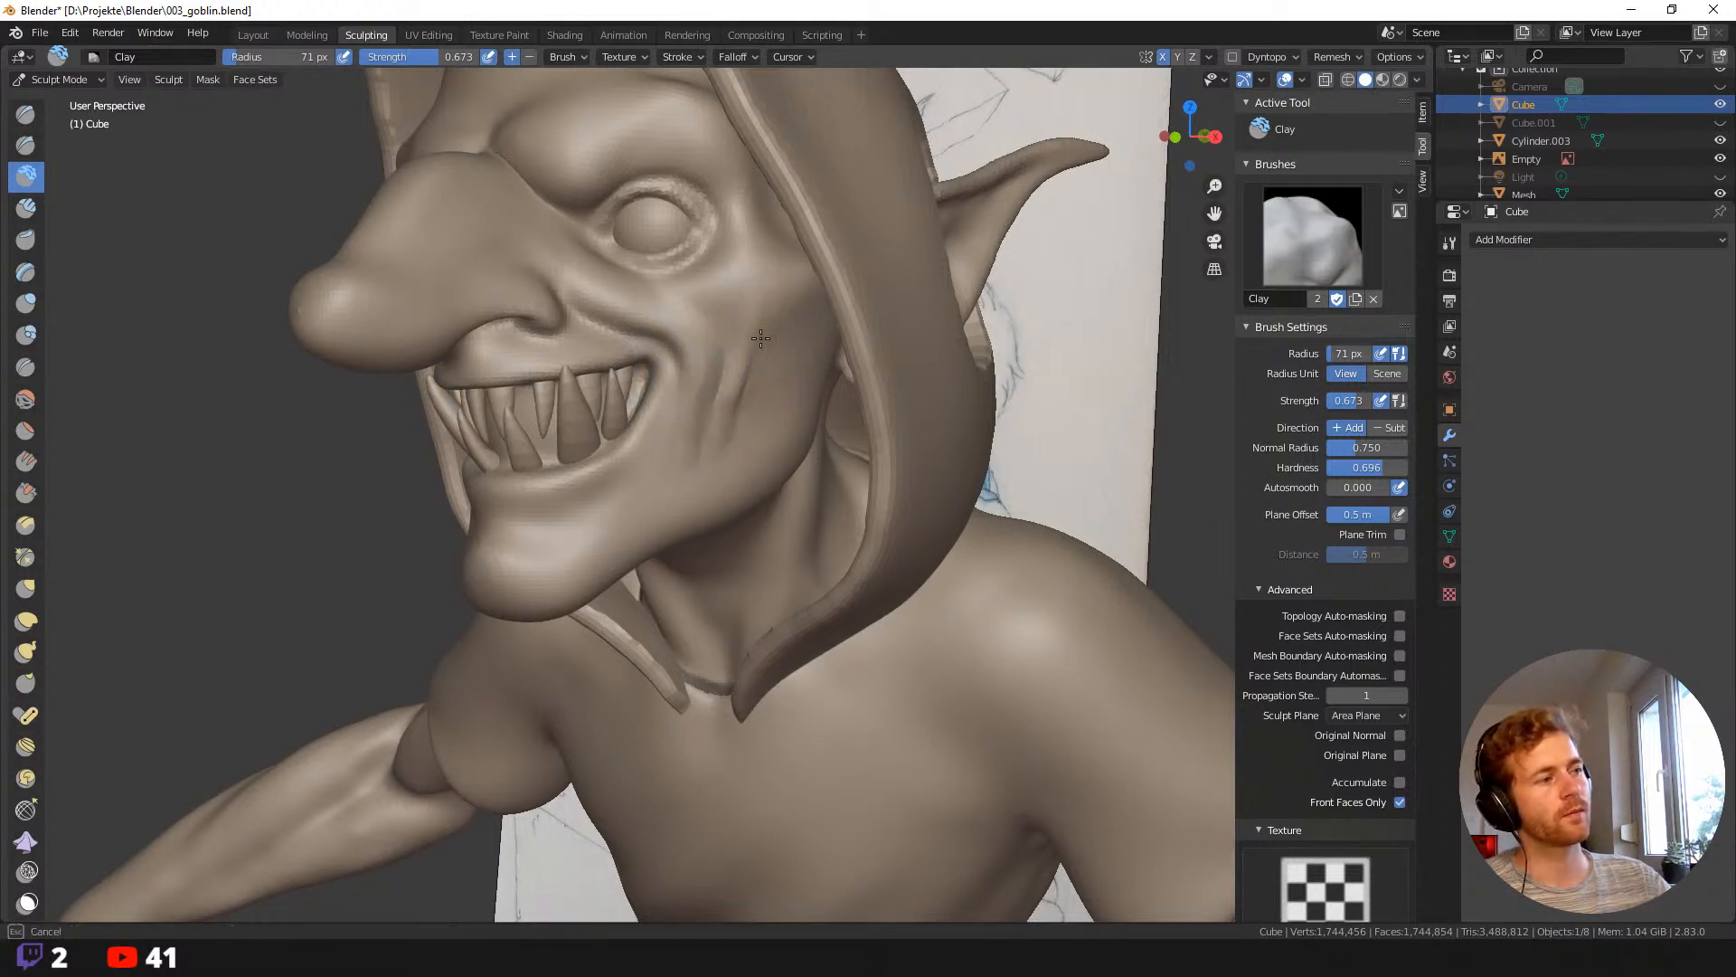
# Box-mask the goblin's legs from the waist down to the ankles in the front orthographic view.
pyautogui.scroll(-5, 699, 468)
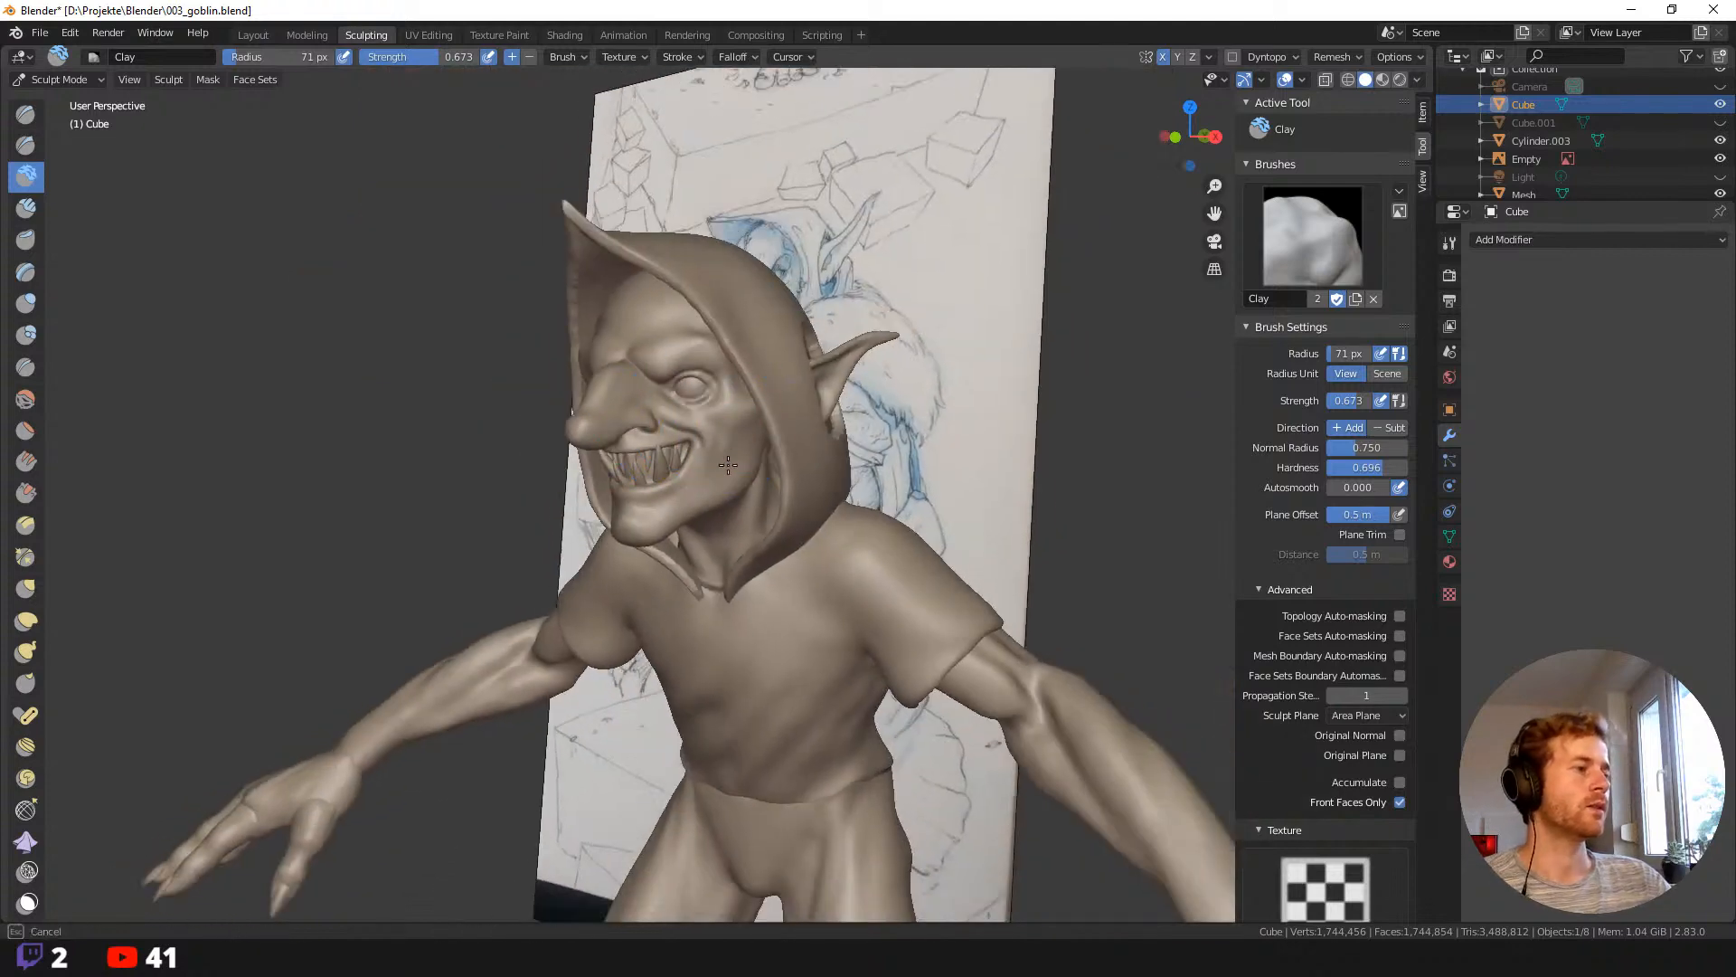
pyautogui.moveTo(728, 465); pyautogui.dragTo(725, 444, button='middle')
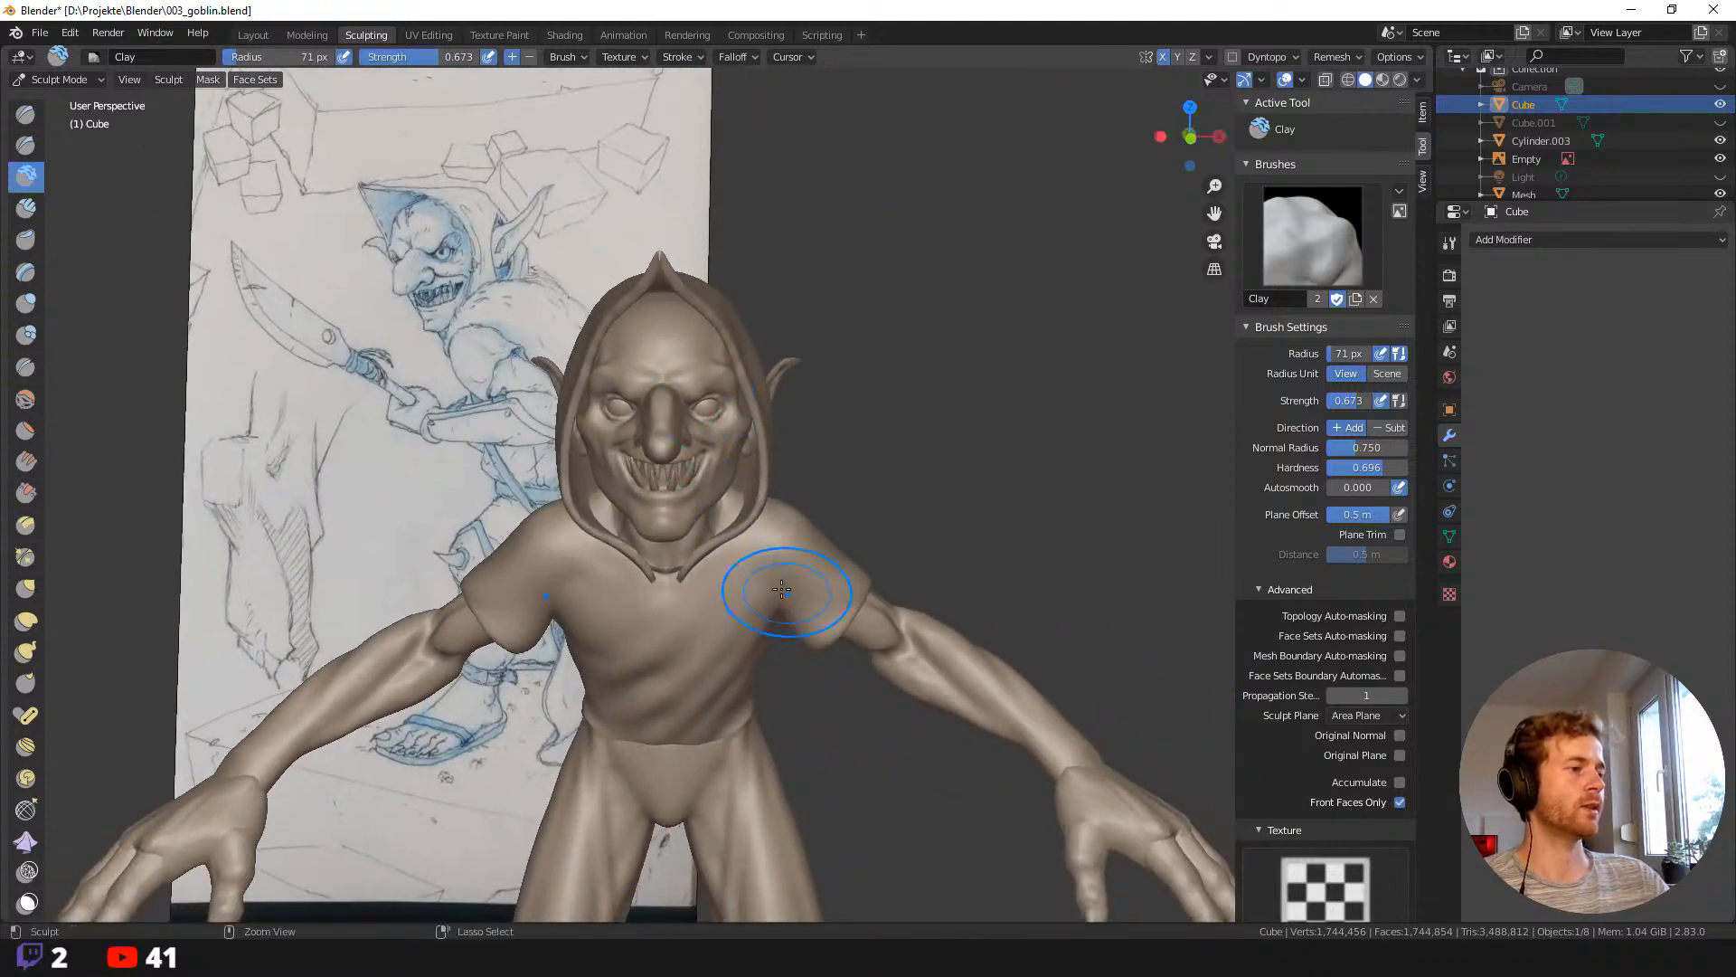
pyautogui.keyDown('ctrl'); pyautogui.moveTo(781, 590); pyautogui.dragTo(709, 554, button='middle'); pyautogui.keyUp('ctrl')
pyautogui.keyDown('shift'); pyautogui.moveTo(758, 622); pyautogui.dragTo(751, 578, button='middle'); pyautogui.keyUp('shift')
pyautogui.moveTo(669, 631)
pyautogui.keyDown('shift'); pyautogui.mouseDown(button='middle')
pyautogui.moveTo(737, 577)
pyautogui.moveTo(843, 562)
pyautogui.moveTo(735, 539)
pyautogui.moveTo(659, 560)
pyautogui.moveTo(720, 554)
pyautogui.moveTo(685, 546)
pyautogui.moveTo(796, 578)
pyautogui.moveTo(814, 562)
pyautogui.mouseUp(button='middle'); pyautogui.keyUp('shift')
pyautogui.scroll(6, 904, 633)
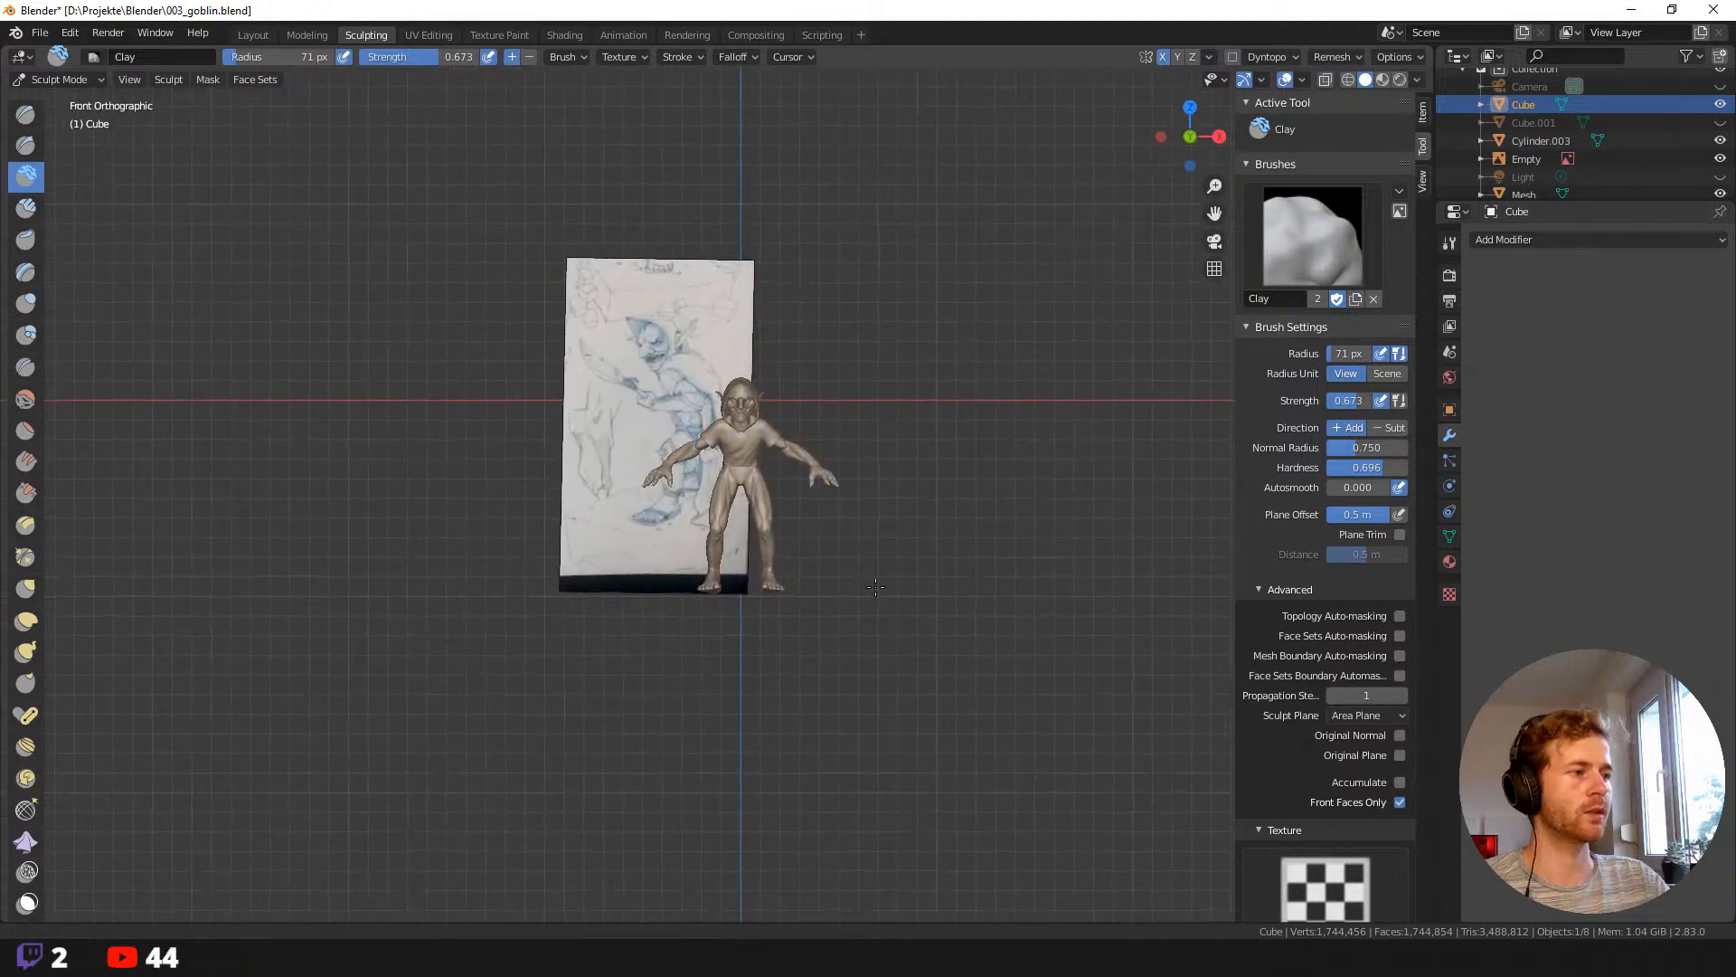
pyautogui.press('b')
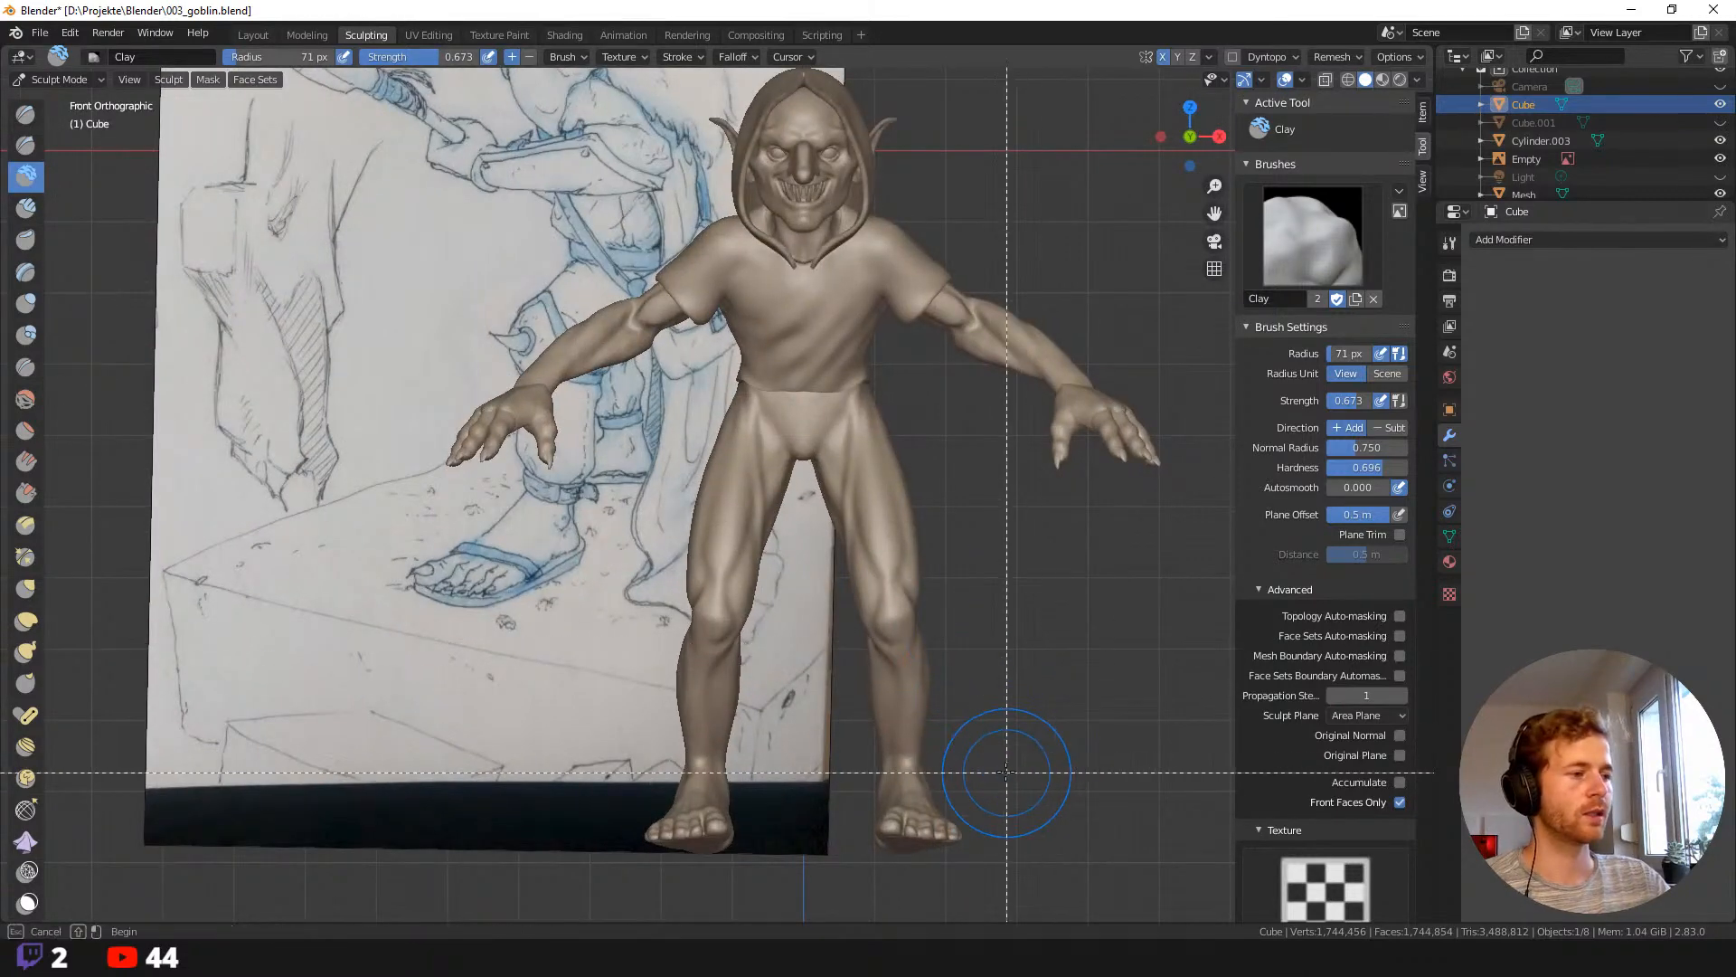
pyautogui.moveTo(994, 758); pyautogui.dragTo(647, 391)
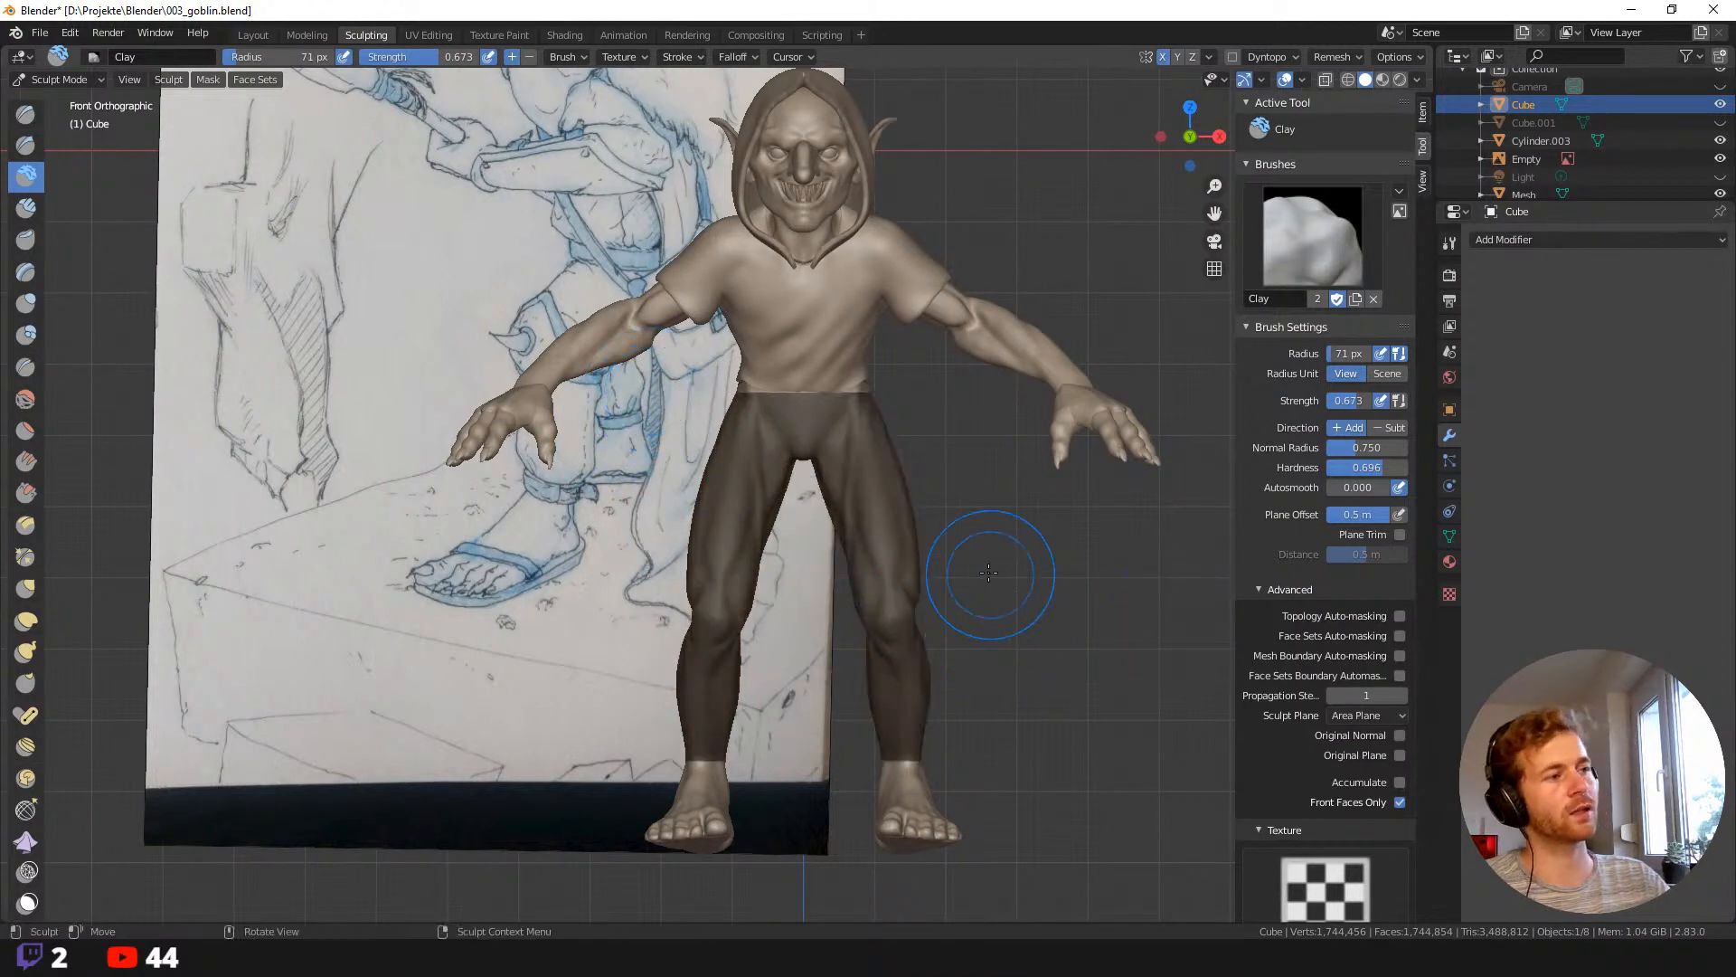
# Extract the masked legs as a solid mesh with Mask Extract, using threshold 0.500 and 4 smooth iterations.
pyautogui.moveTo(992, 566)
pyautogui.mouseDown(button='middle')
pyautogui.moveTo(1077, 589)
pyautogui.moveTo(995, 651)
pyautogui.moveTo(985, 713)
pyautogui.moveTo(944, 611)
pyautogui.mouseUp(button='middle')
pyautogui.click(226, 79)
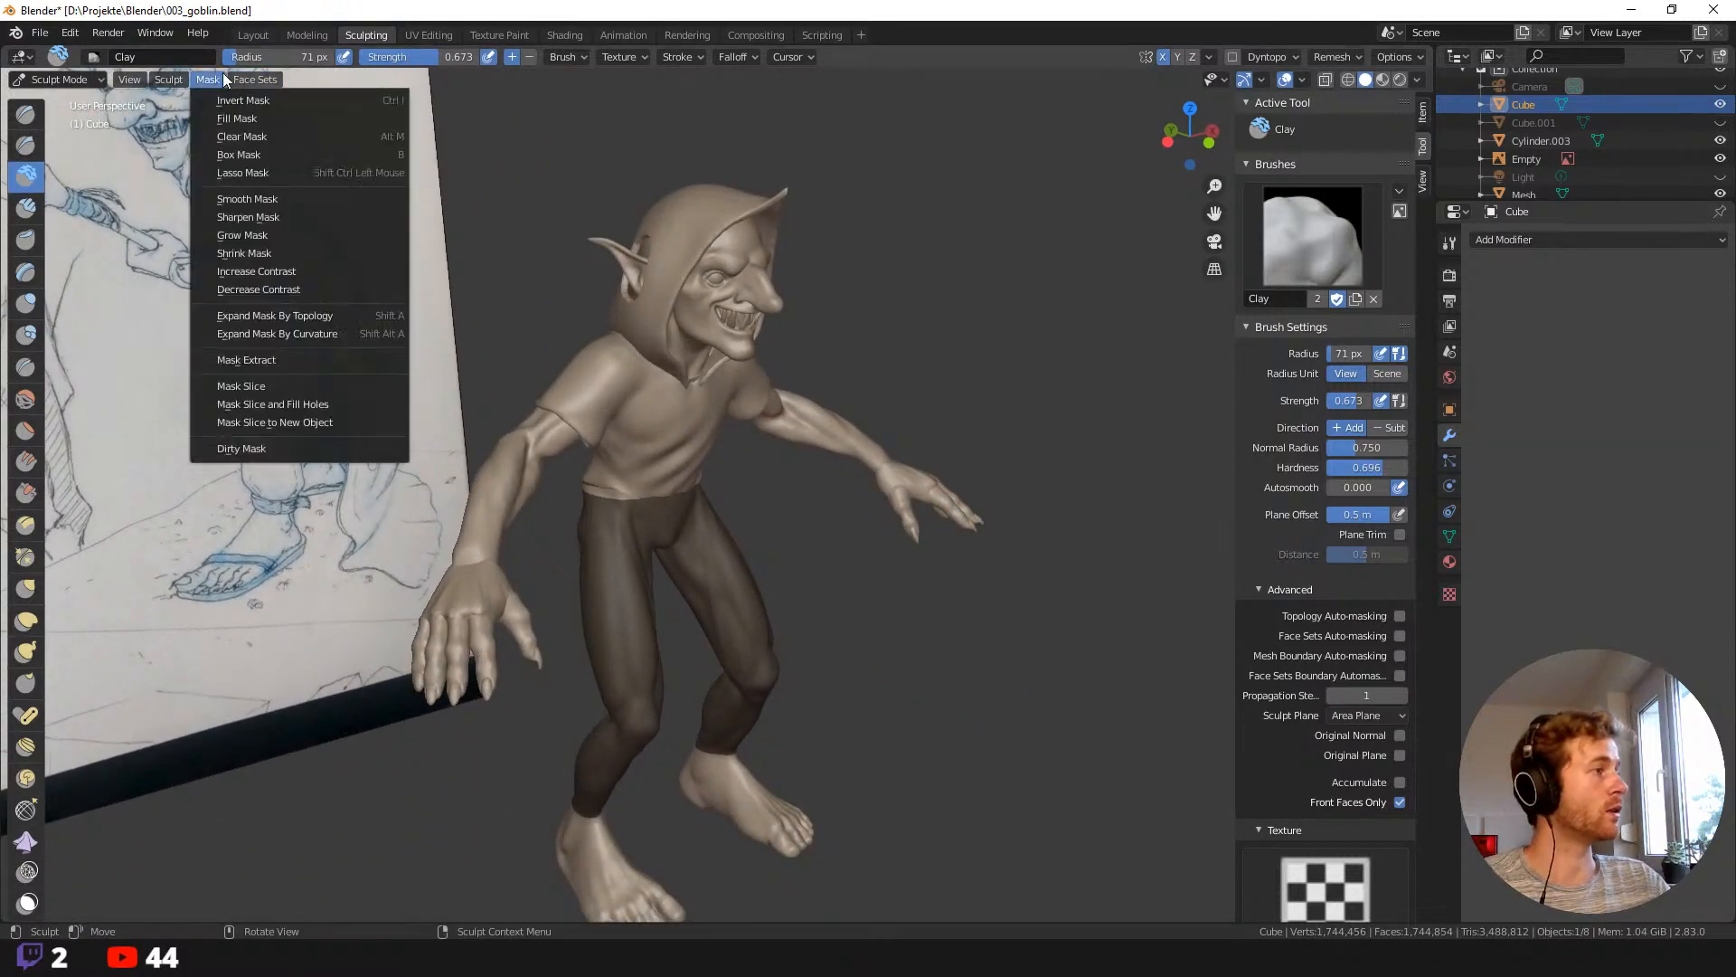
pyautogui.click(264, 359)
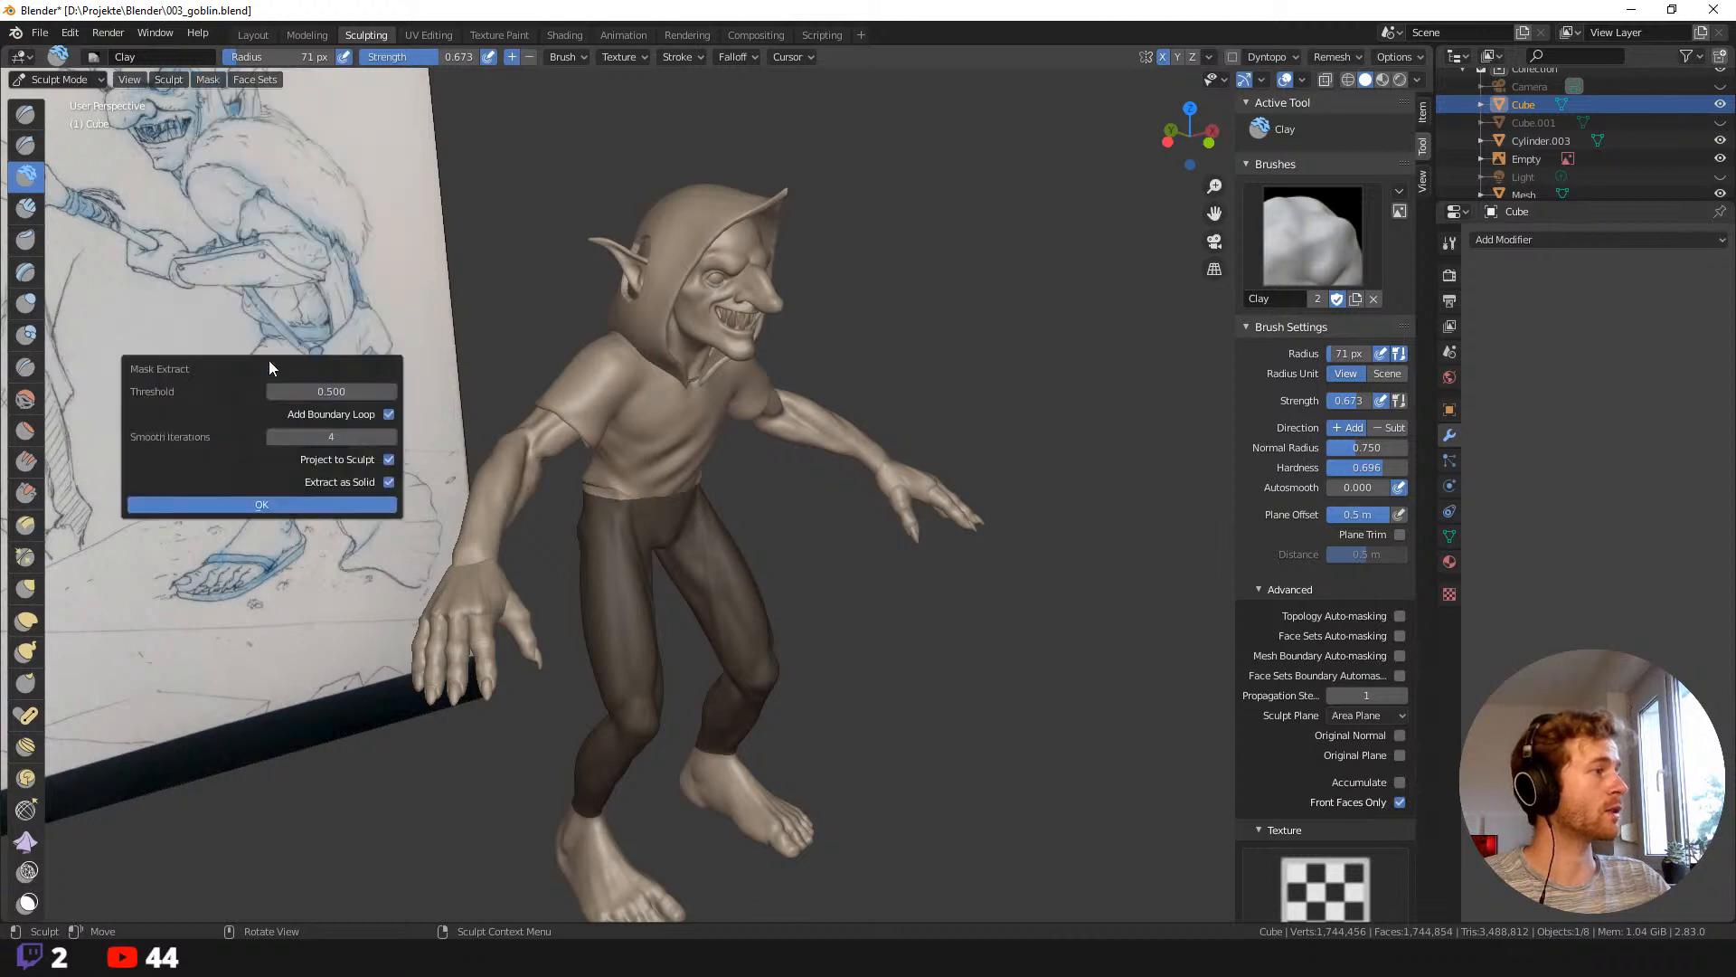
pyautogui.click(300, 490)
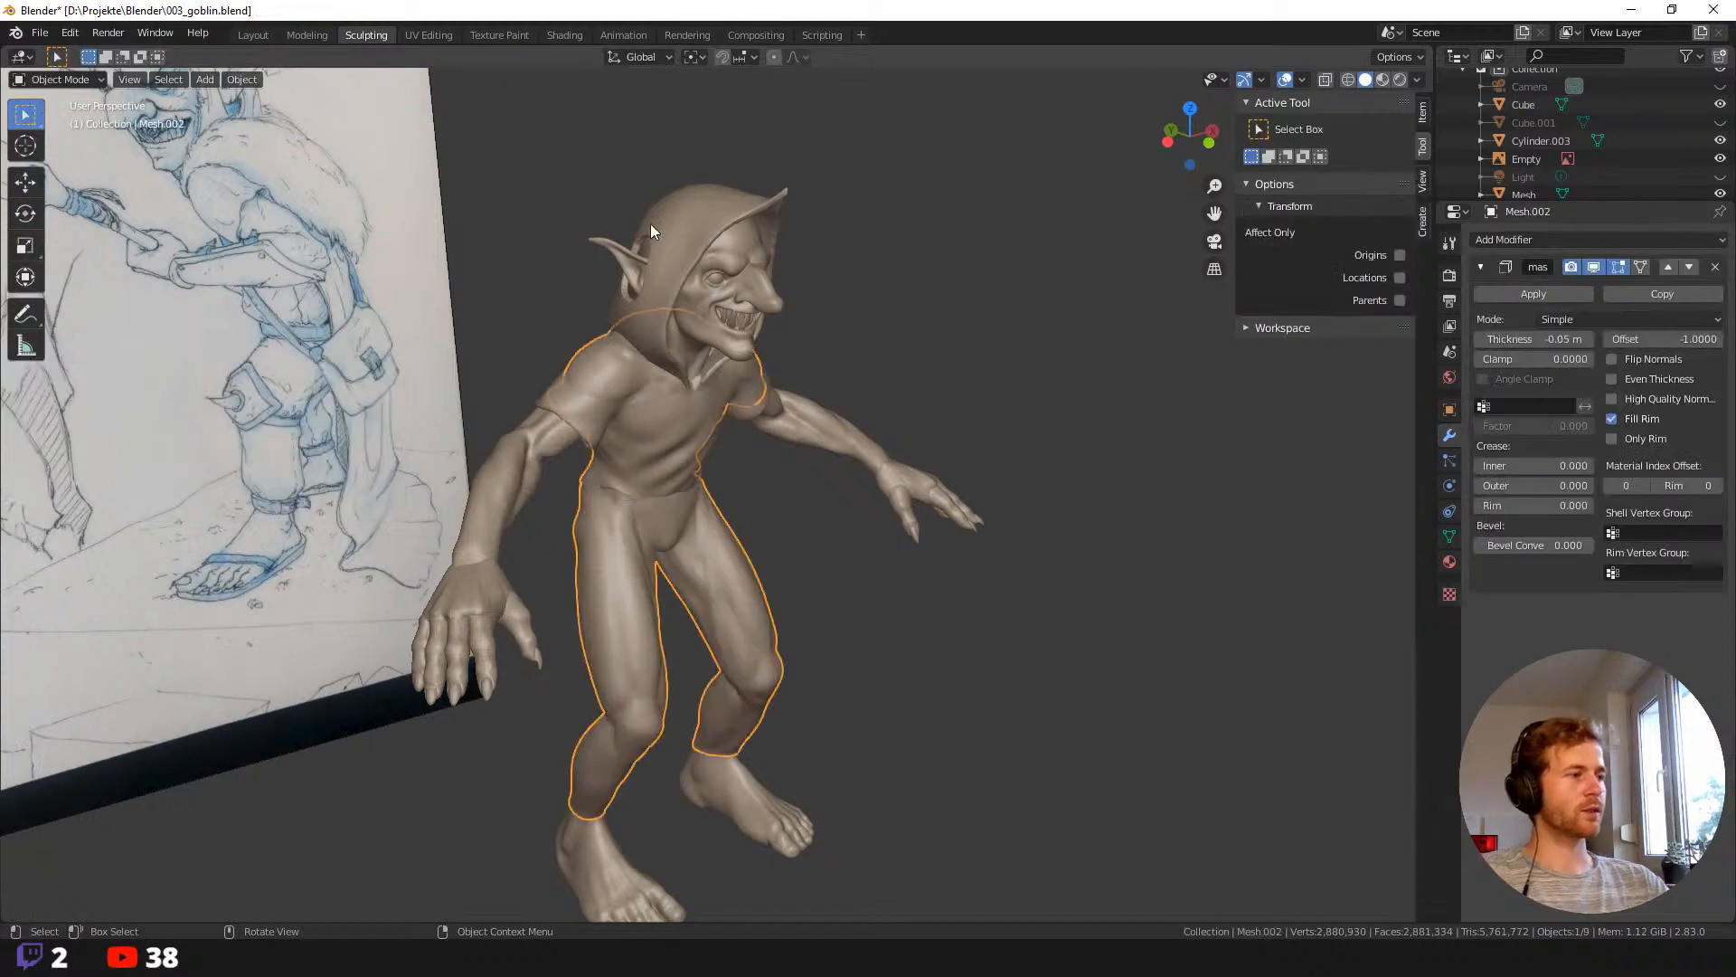
# Set the extracted mesh's Solidify thickness to -0.1 m and apply the modifier.
pyautogui.moveTo(934, 539); pyautogui.dragTo(872, 524, button='middle')
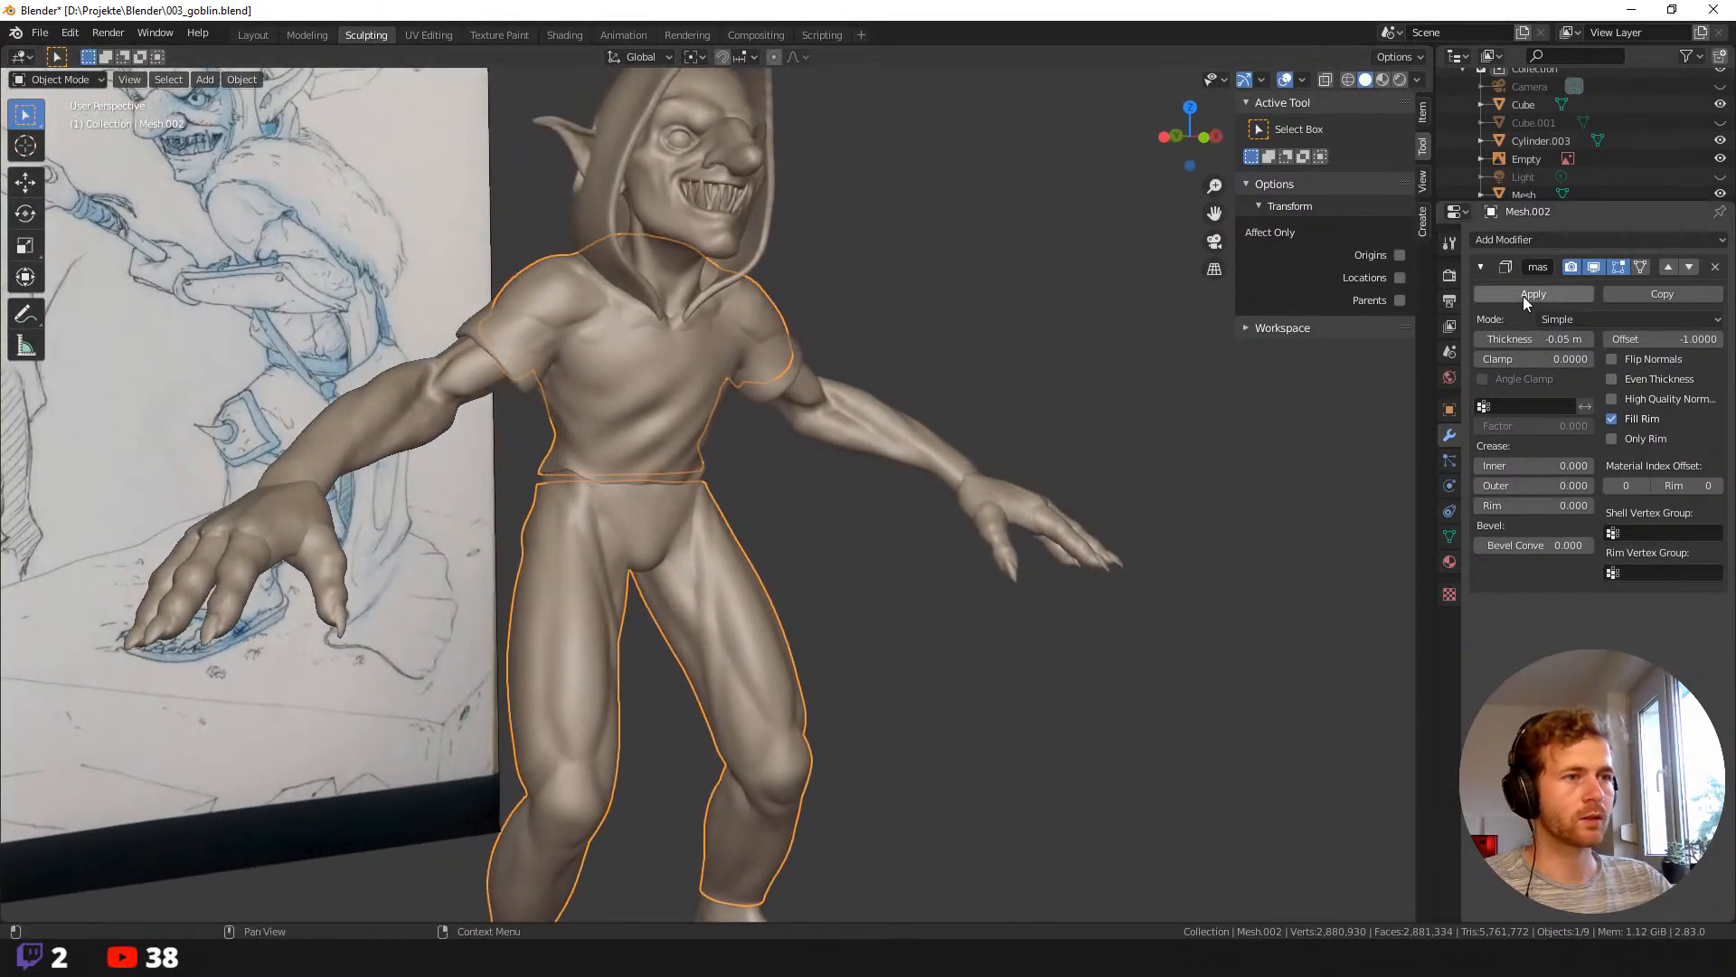
pyautogui.moveTo(1089, 539); pyautogui.dragTo(1121, 362, button='middle')
pyautogui.doubleClick(1555, 341)
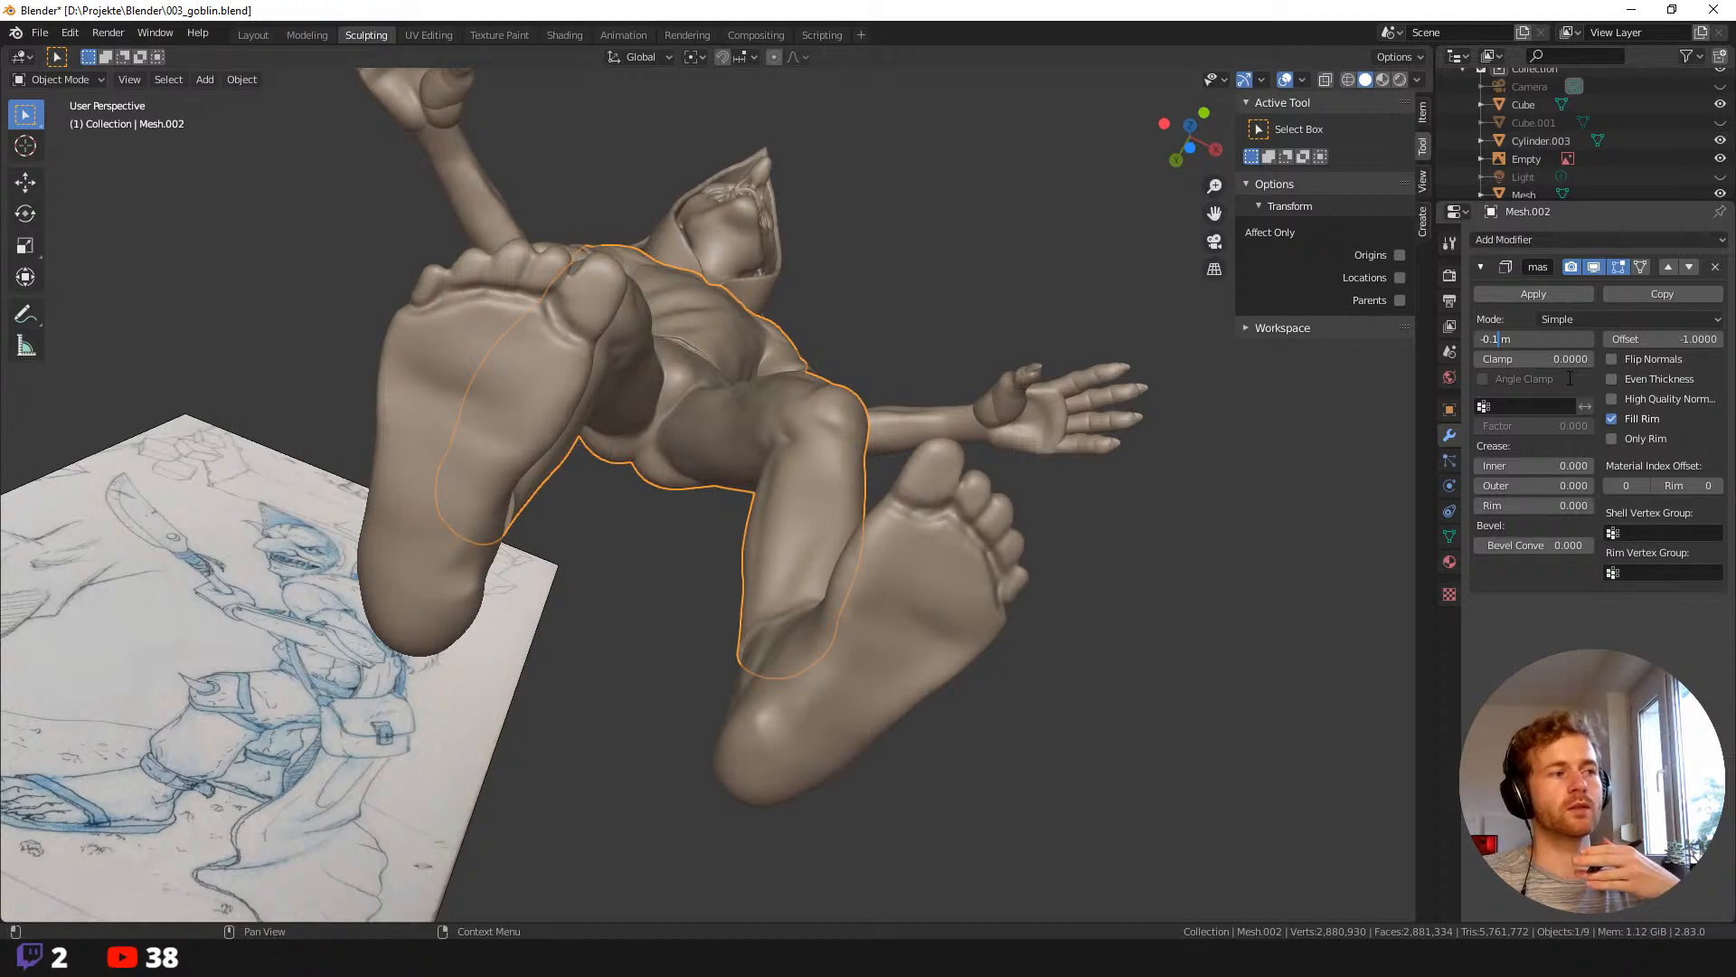
pyautogui.press('Return')
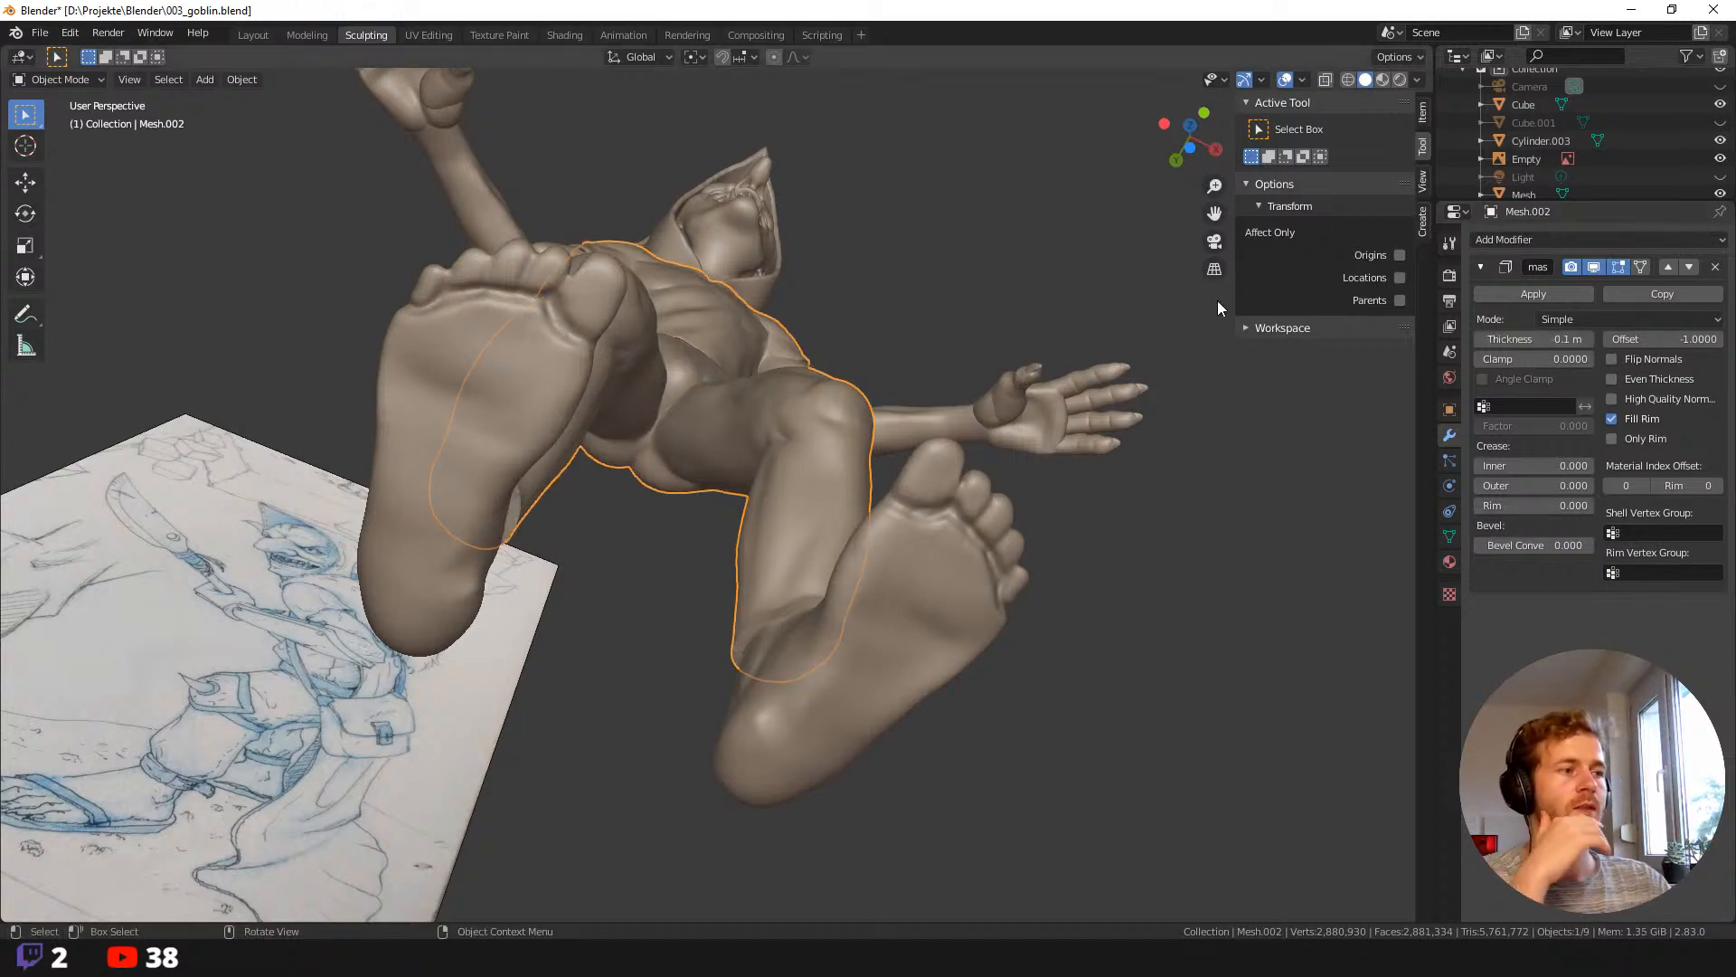
pyautogui.moveTo(1100, 579); pyautogui.dragTo(1141, 658, button='middle')
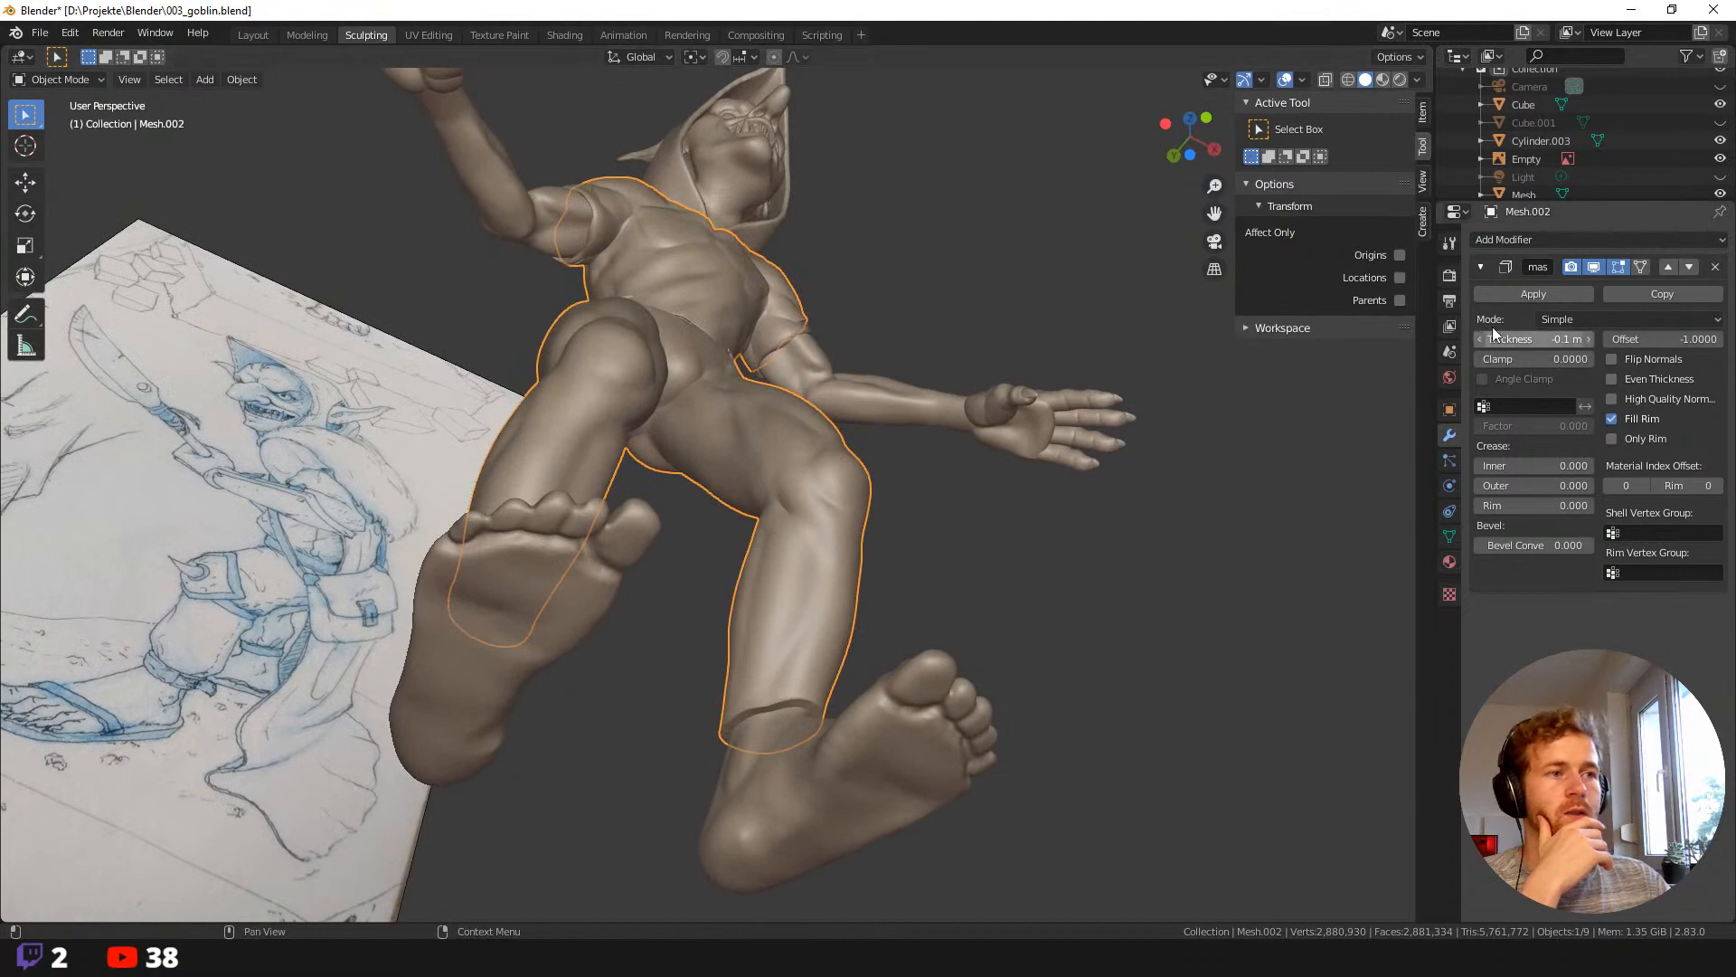
pyautogui.hotkey('ctrl', 'z')
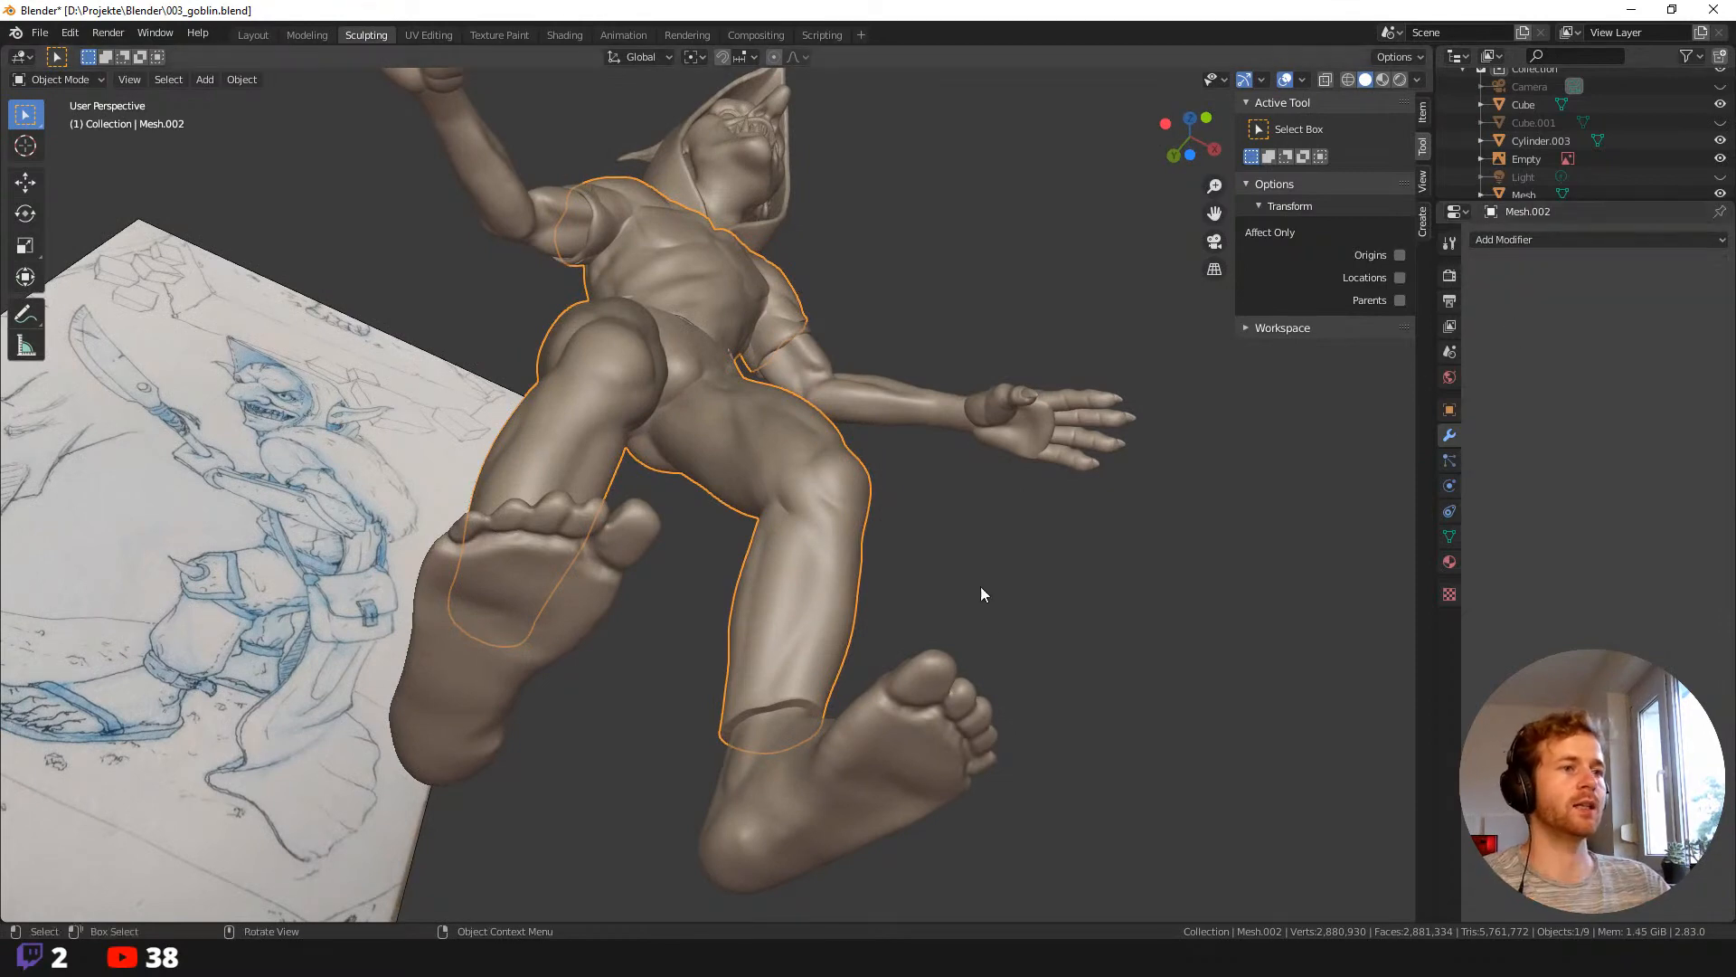
pyautogui.moveTo(980, 586); pyautogui.dragTo(904, 546, button='middle')
pyautogui.moveTo(672, 545)
pyautogui.mouseDown(button='middle')
pyautogui.moveTo(729, 573)
pyautogui.moveTo(868, 438)
pyautogui.moveTo(888, 391)
pyautogui.moveTo(904, 407)
pyautogui.mouseUp(button='middle')
pyautogui.click(803, 366)
pyautogui.moveTo(803, 366); pyautogui.dragTo(622, 384, button='middle')
pyautogui.click(768, 380)
pyautogui.click(589, 360)
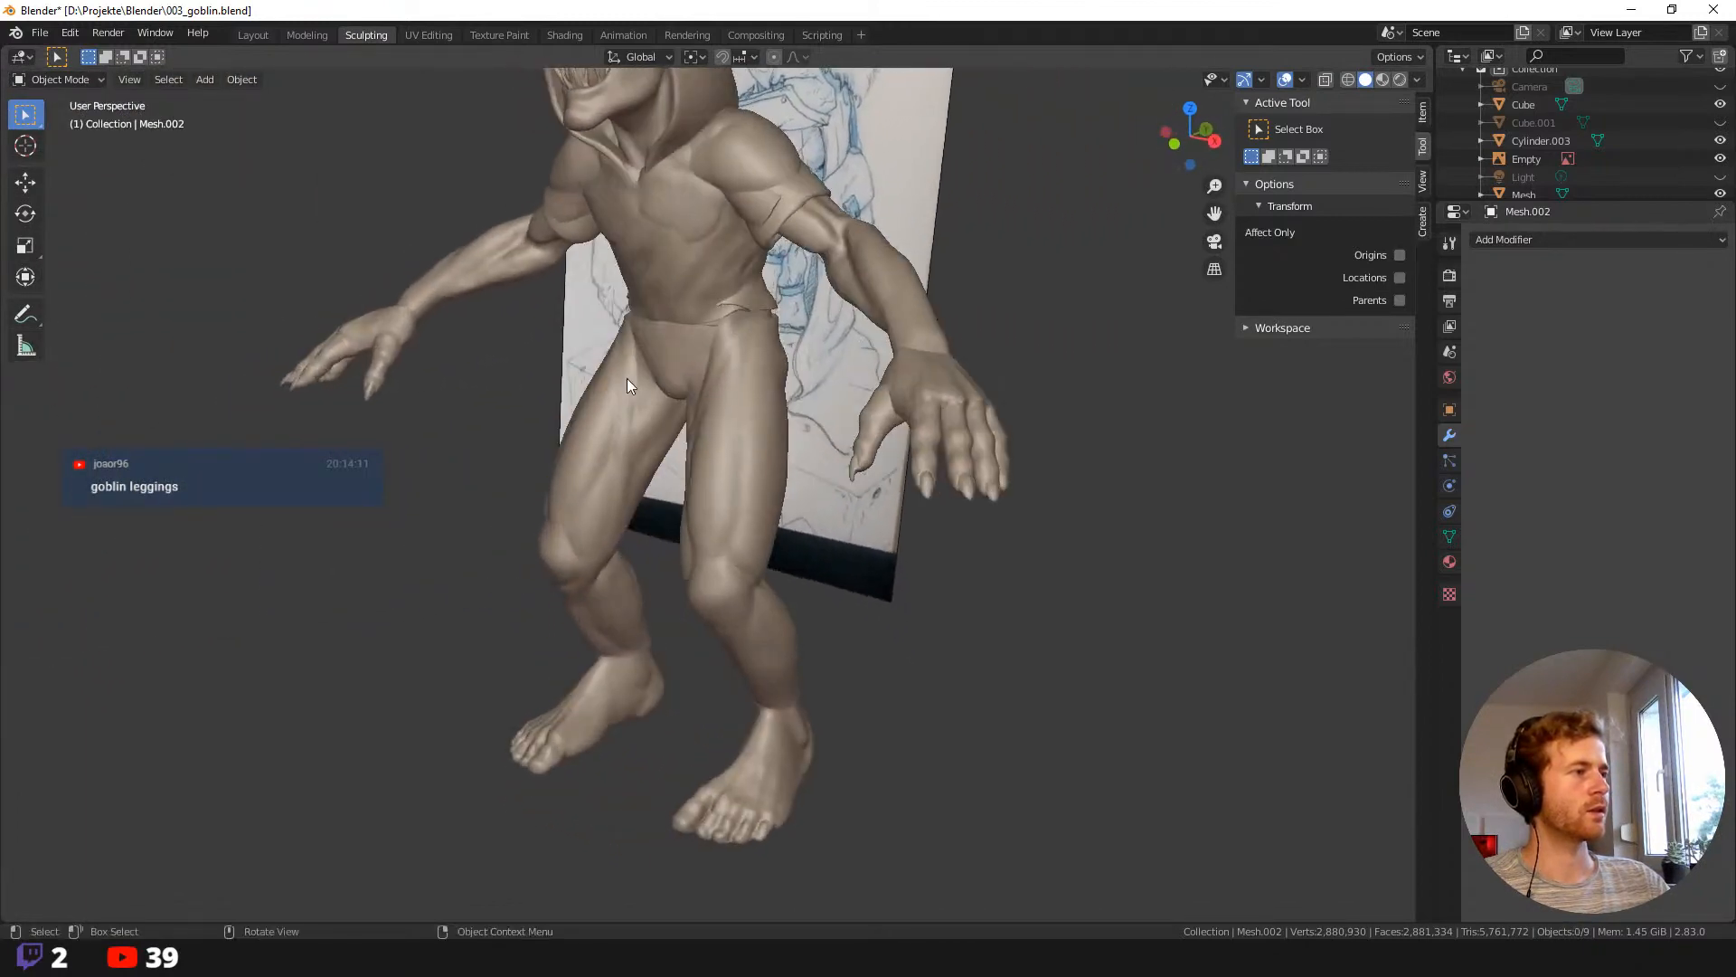
pyautogui.click(609, 391)
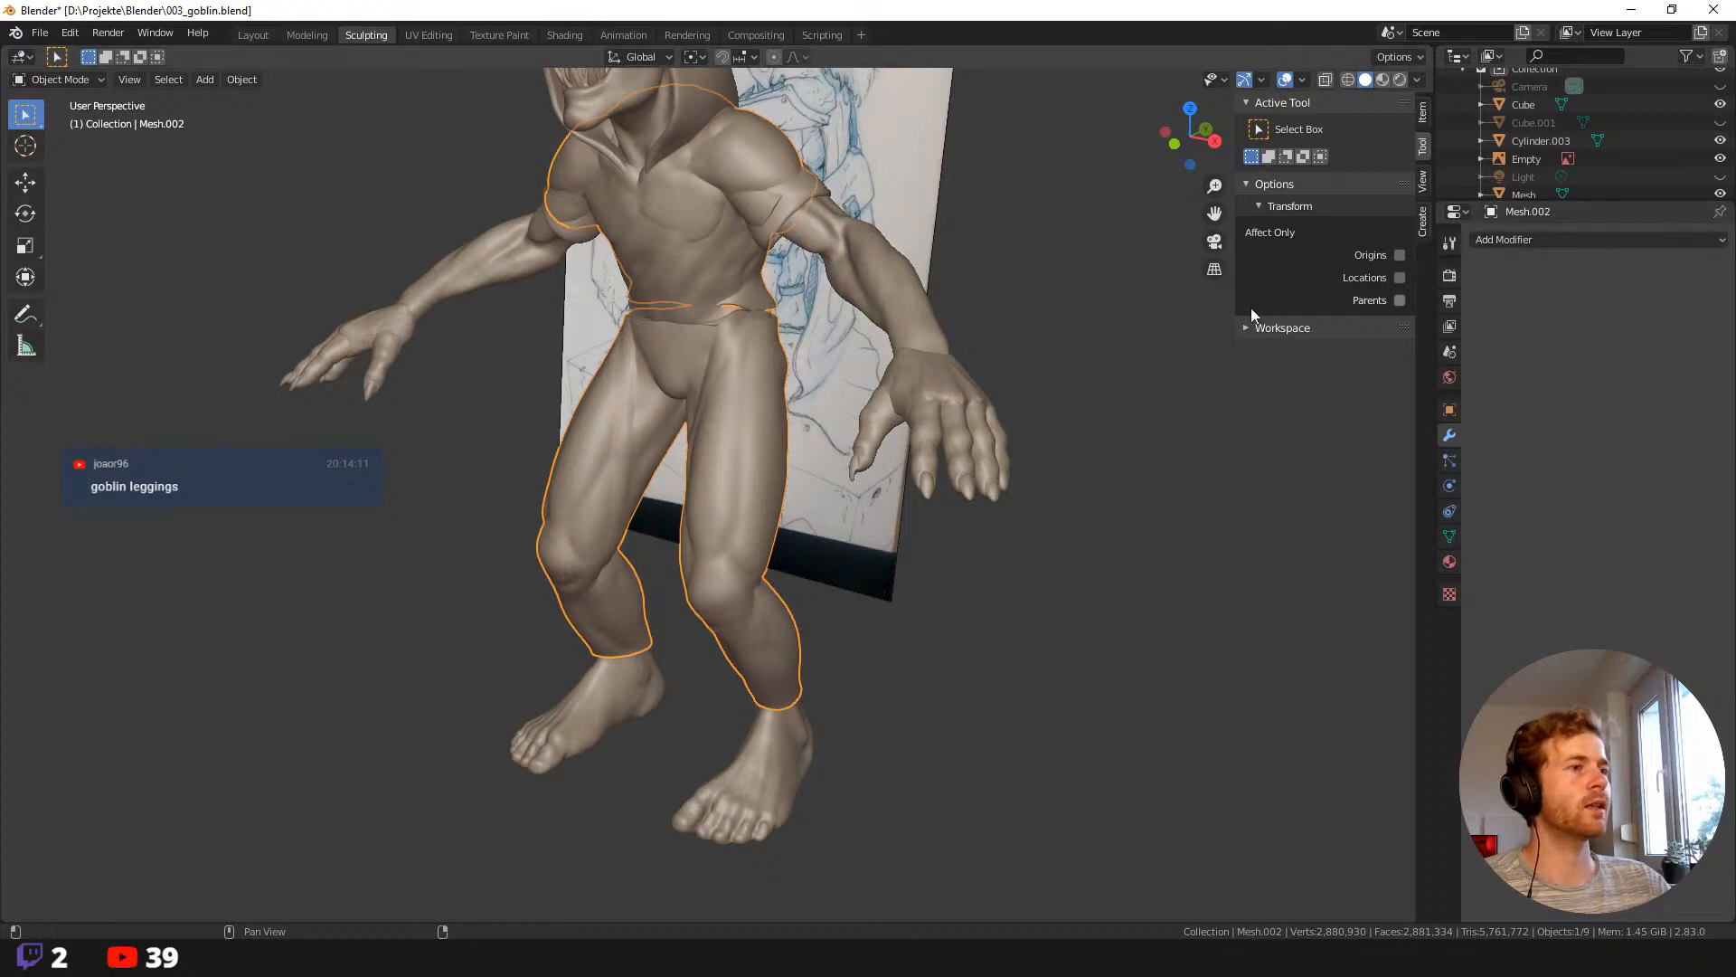
pyautogui.moveTo(1251, 307); pyautogui.dragTo(1078, 470, button='middle')
pyautogui.press('g')
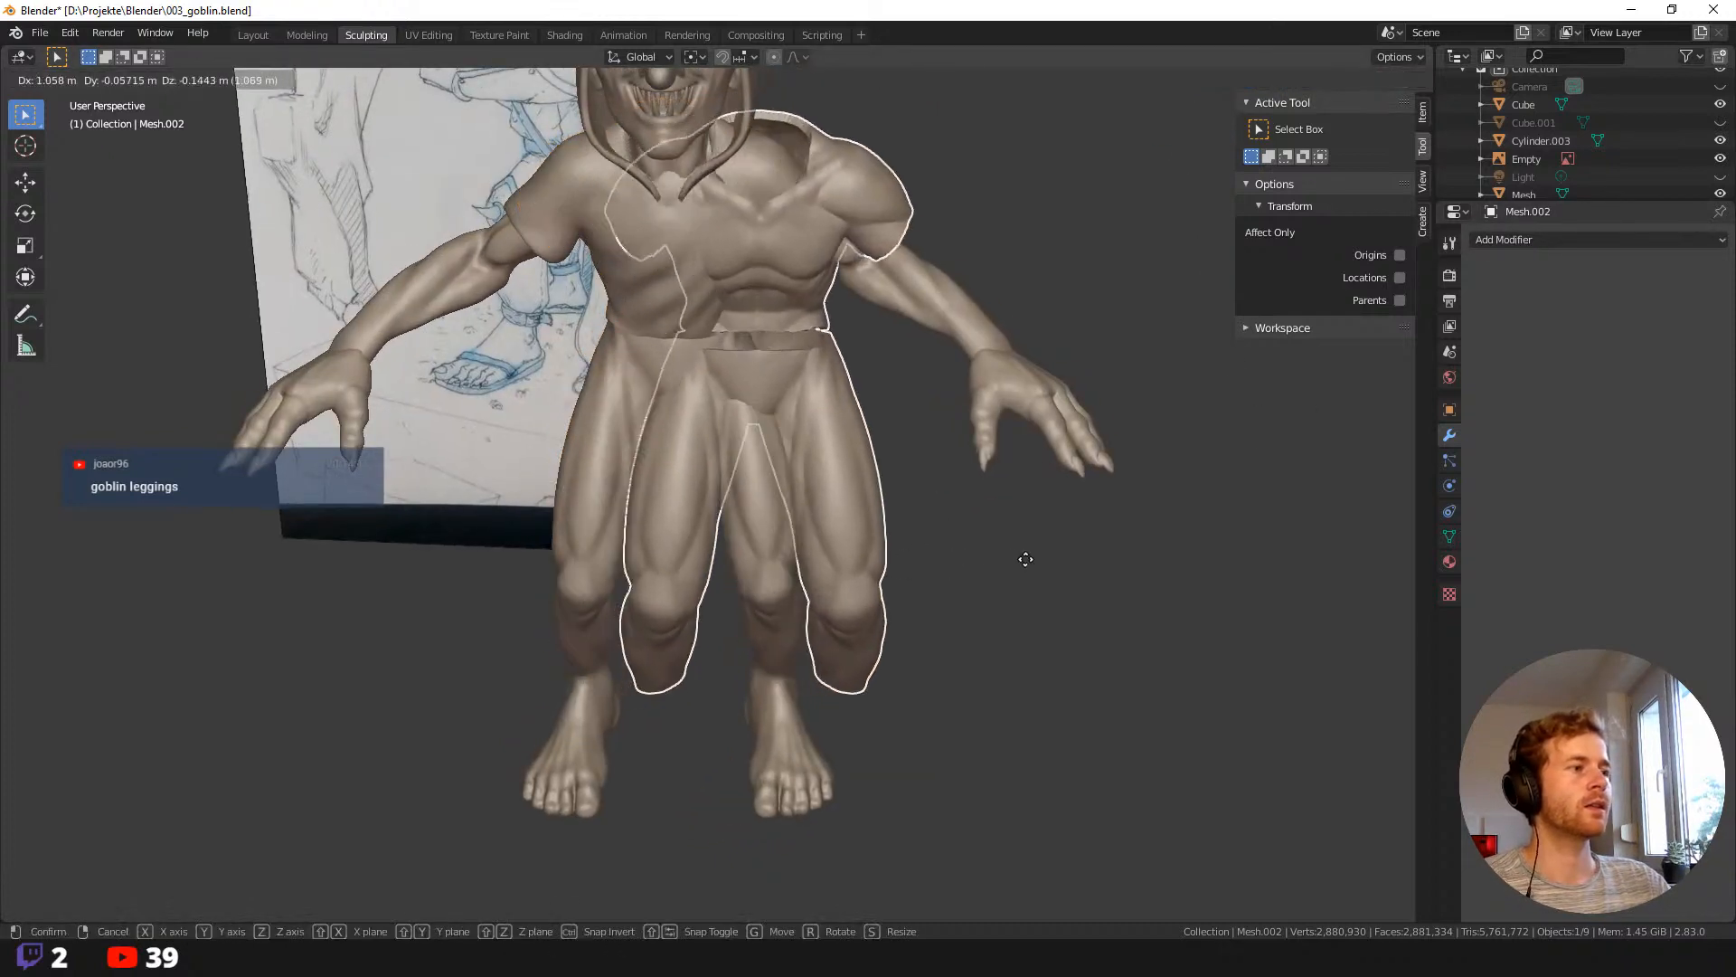
pyautogui.rightClick(1230, 527)
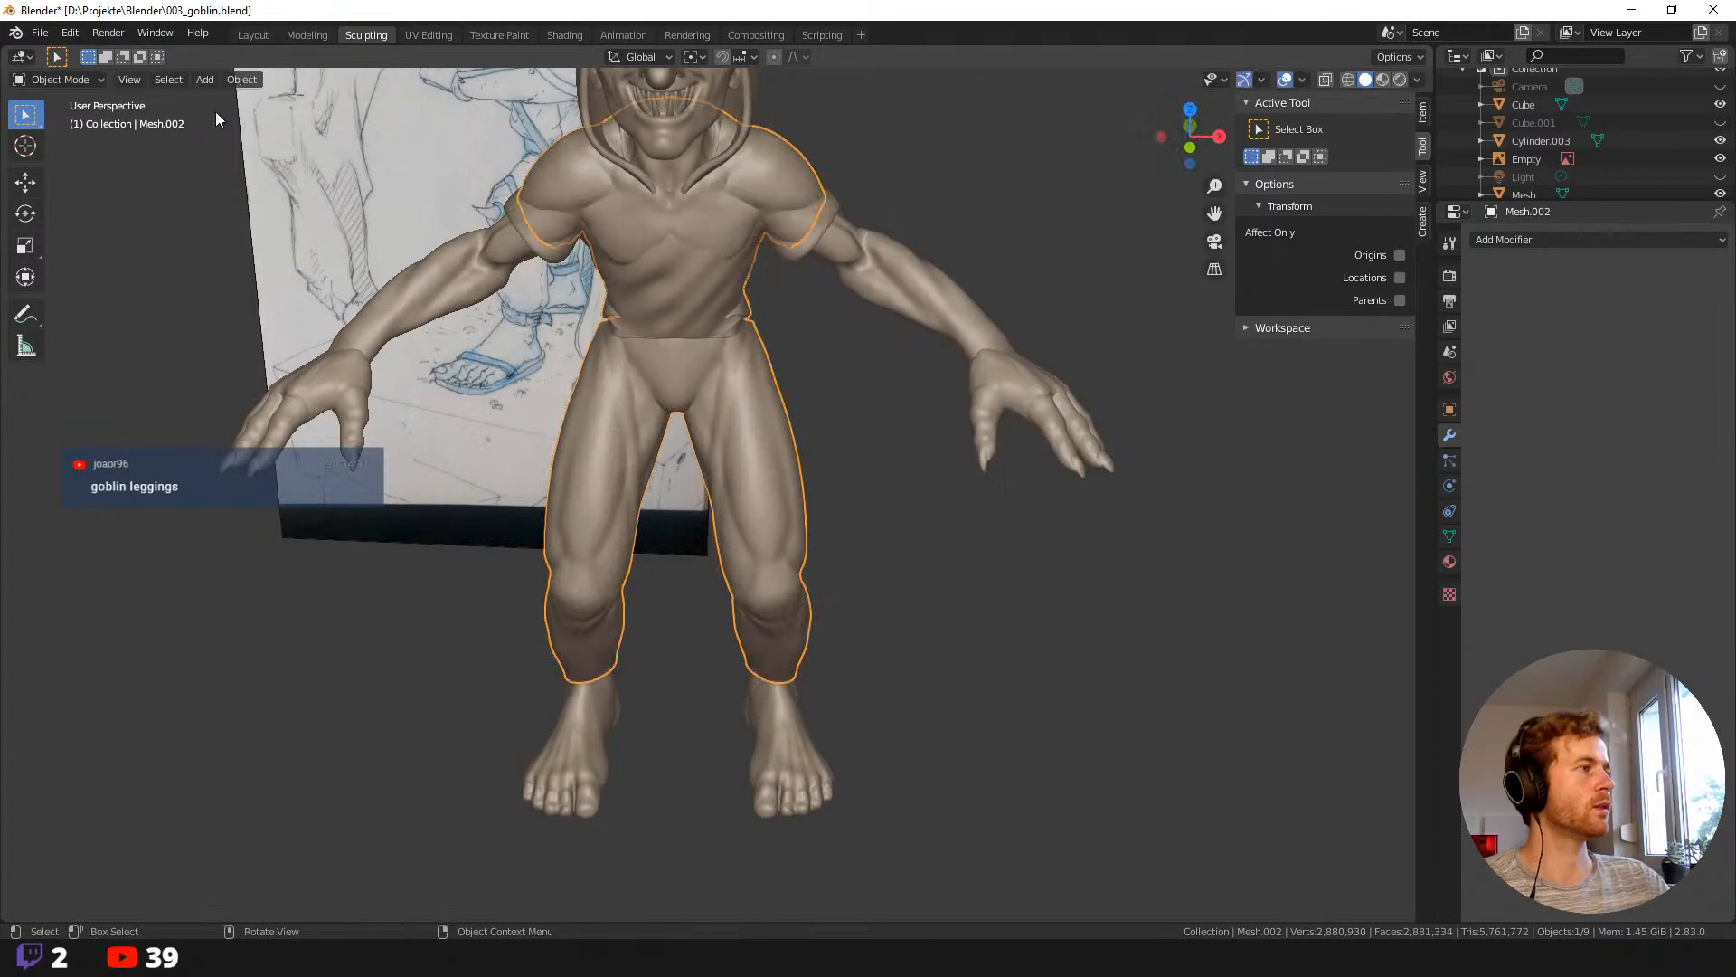
# Delete the linked faces of the extracted upper-body piece in Edit Mode, leaving only the leggings, and return to Object Mode.
pyautogui.click(246, 36)
pyautogui.moveTo(316, 203)
pyautogui.mouseDown(button='middle')
pyautogui.moveTo(443, 285)
pyautogui.moveTo(438, 305)
pyautogui.moveTo(504, 305)
pyautogui.moveTo(541, 284)
pyautogui.moveTo(526, 269)
pyautogui.mouseUp(button='middle')
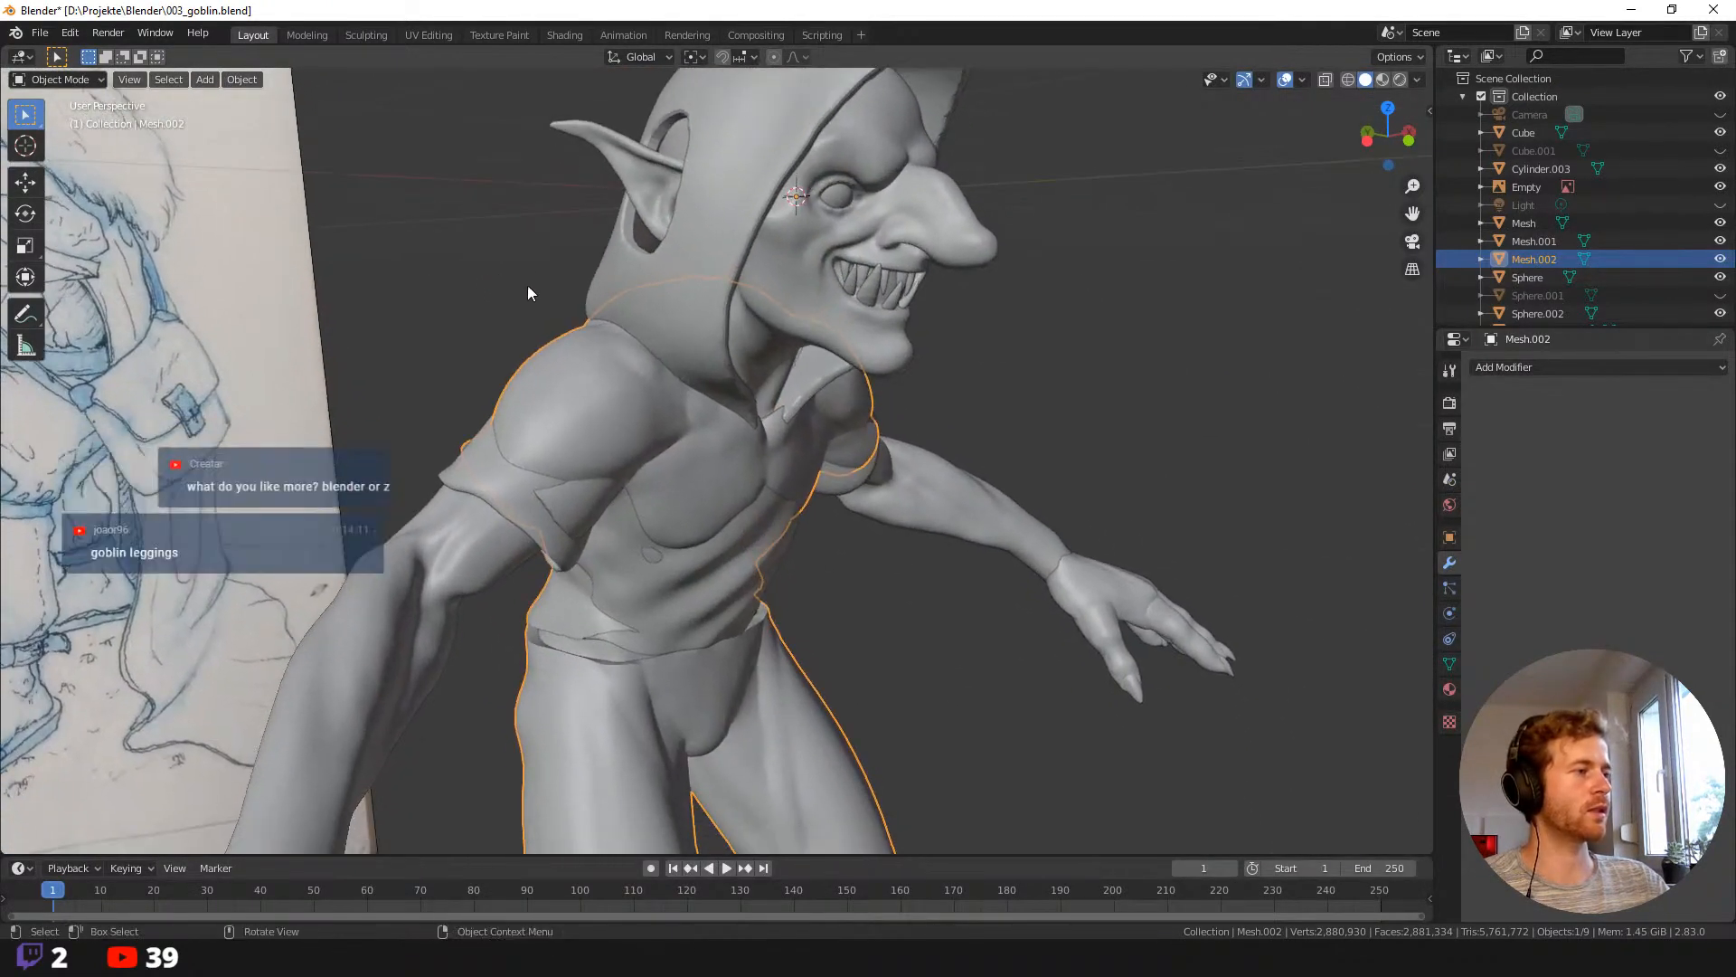
pyautogui.press('Tab')
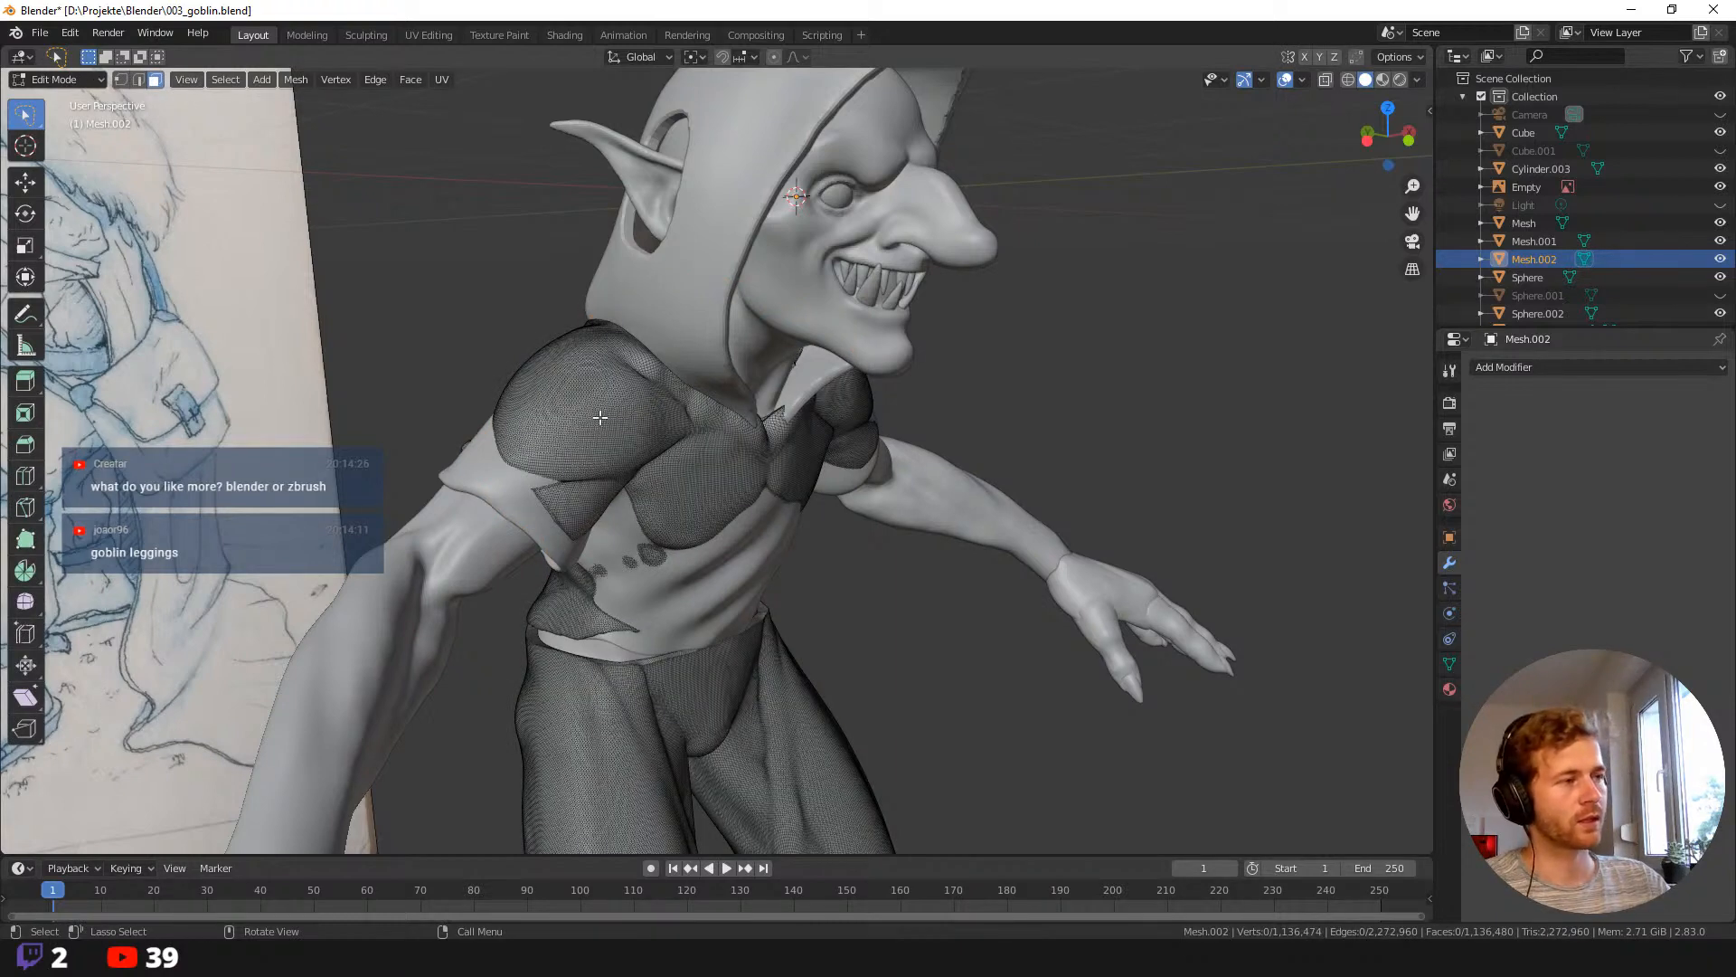
pyautogui.moveTo(583, 432)
pyautogui.keyDown('ctrl'); pyautogui.mouseDown(button='middle')
pyautogui.moveTo(599, 461)
pyautogui.moveTo(573, 418)
pyautogui.mouseUp(button='middle'); pyautogui.keyUp('ctrl')
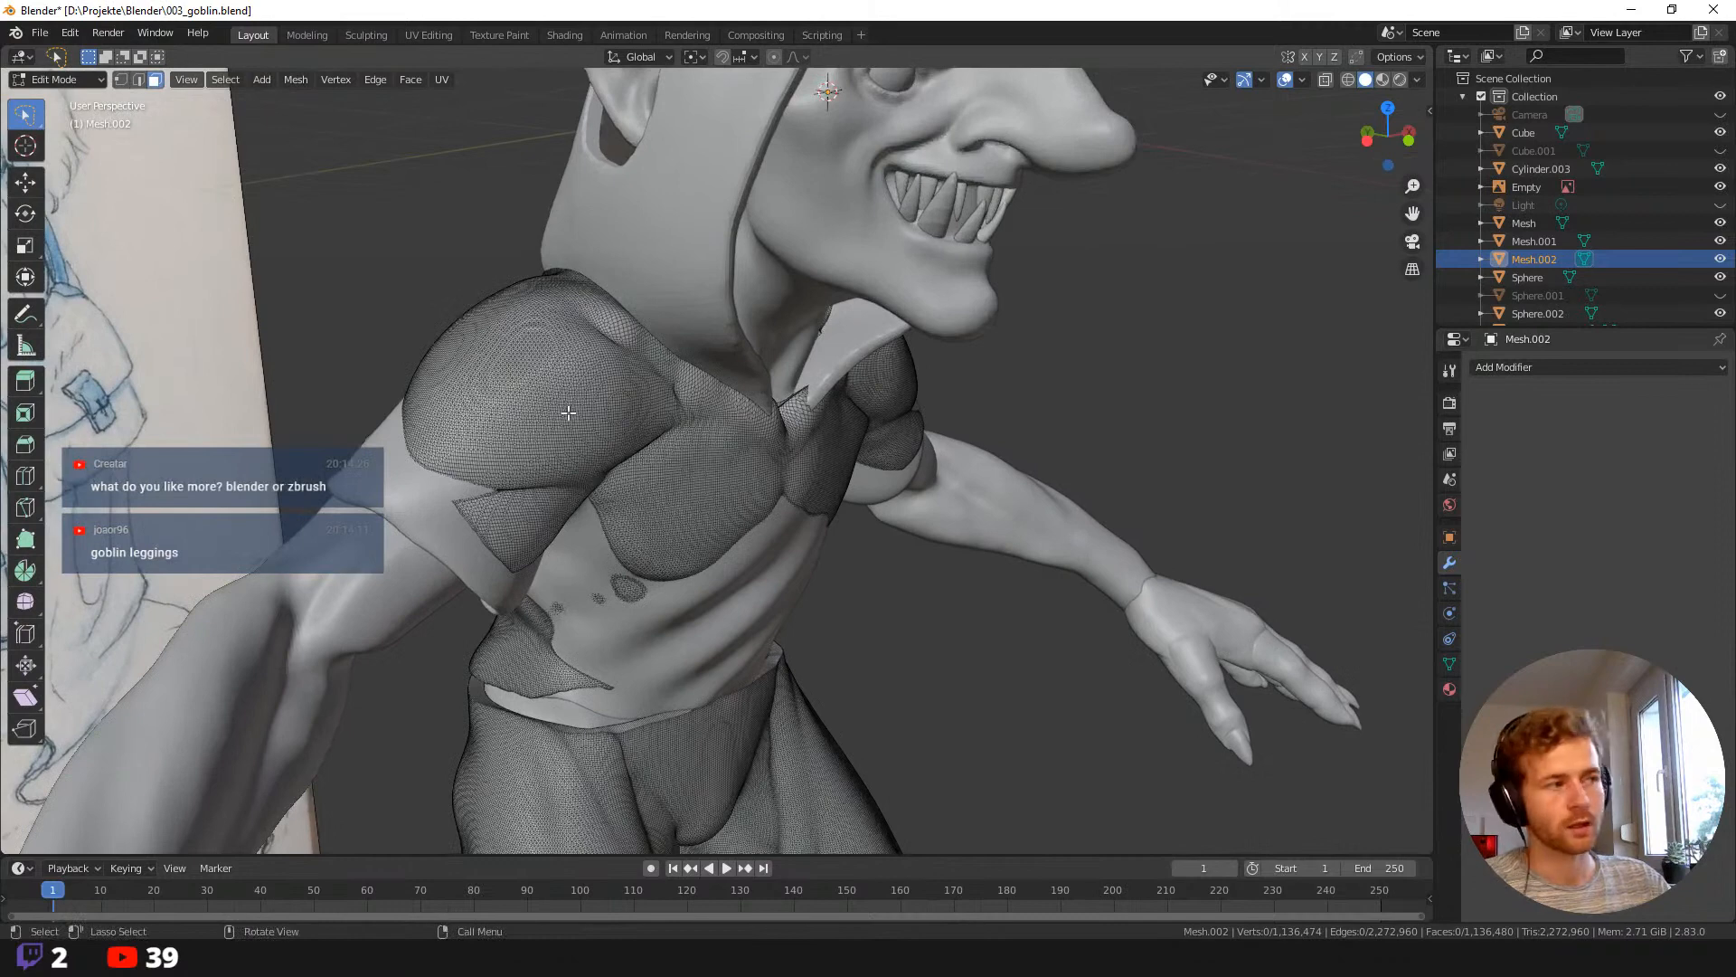
pyautogui.press('l')
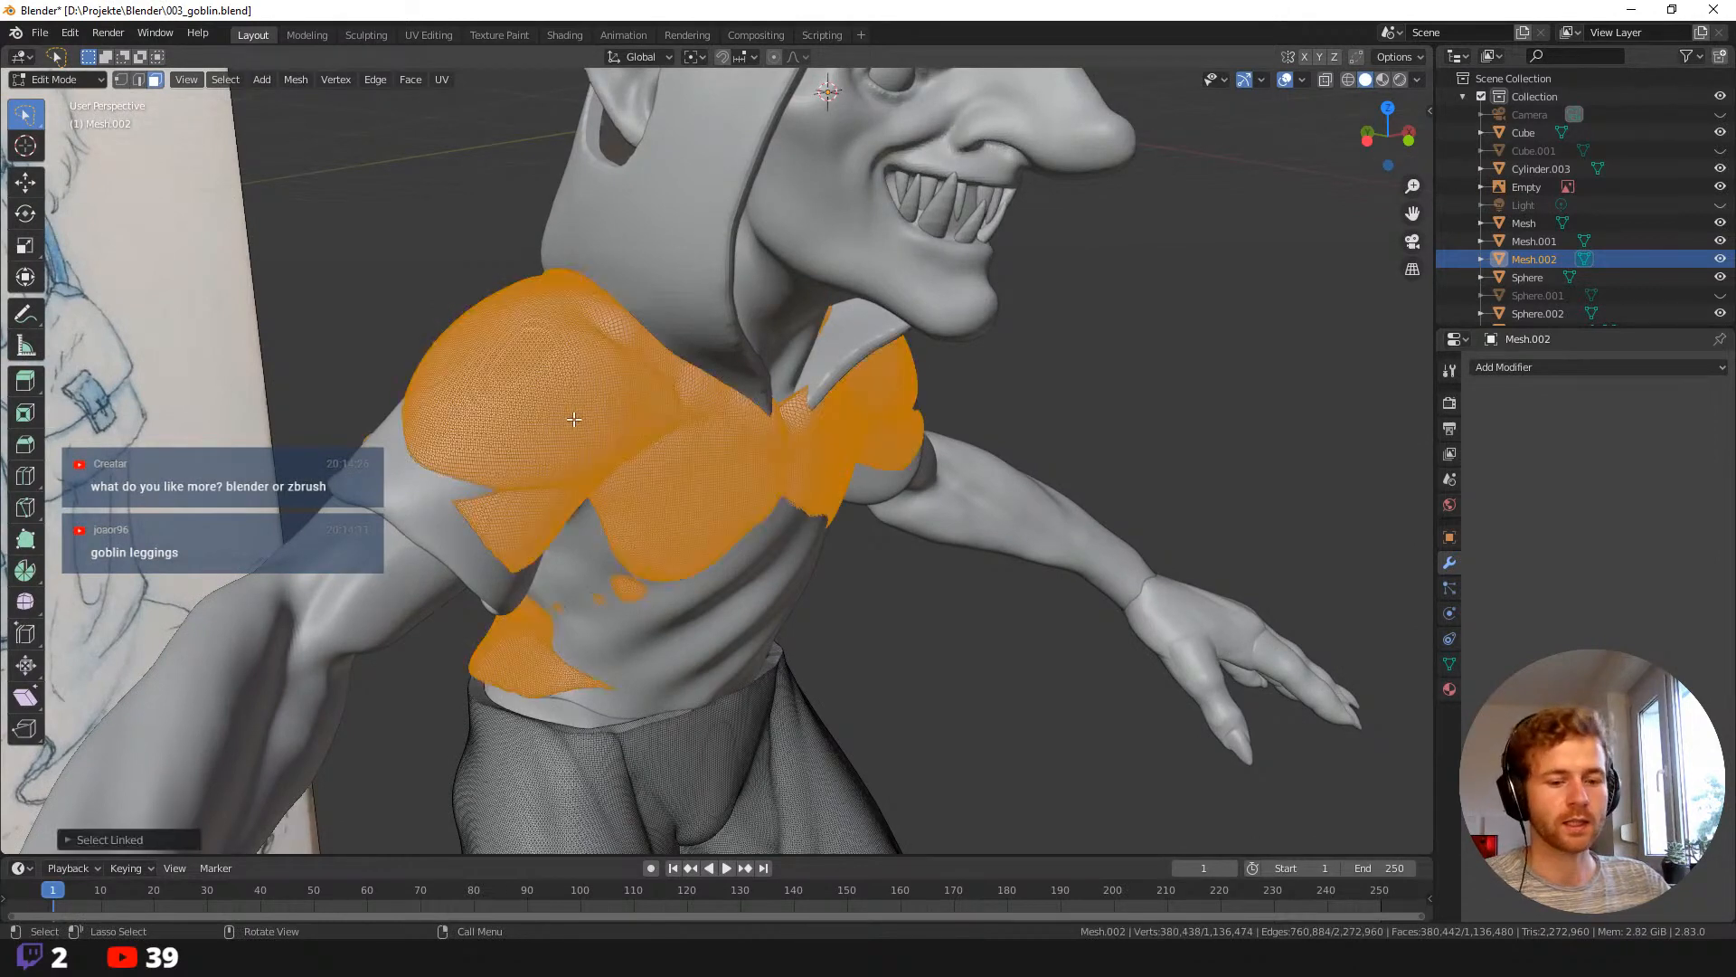
pyautogui.press('x')
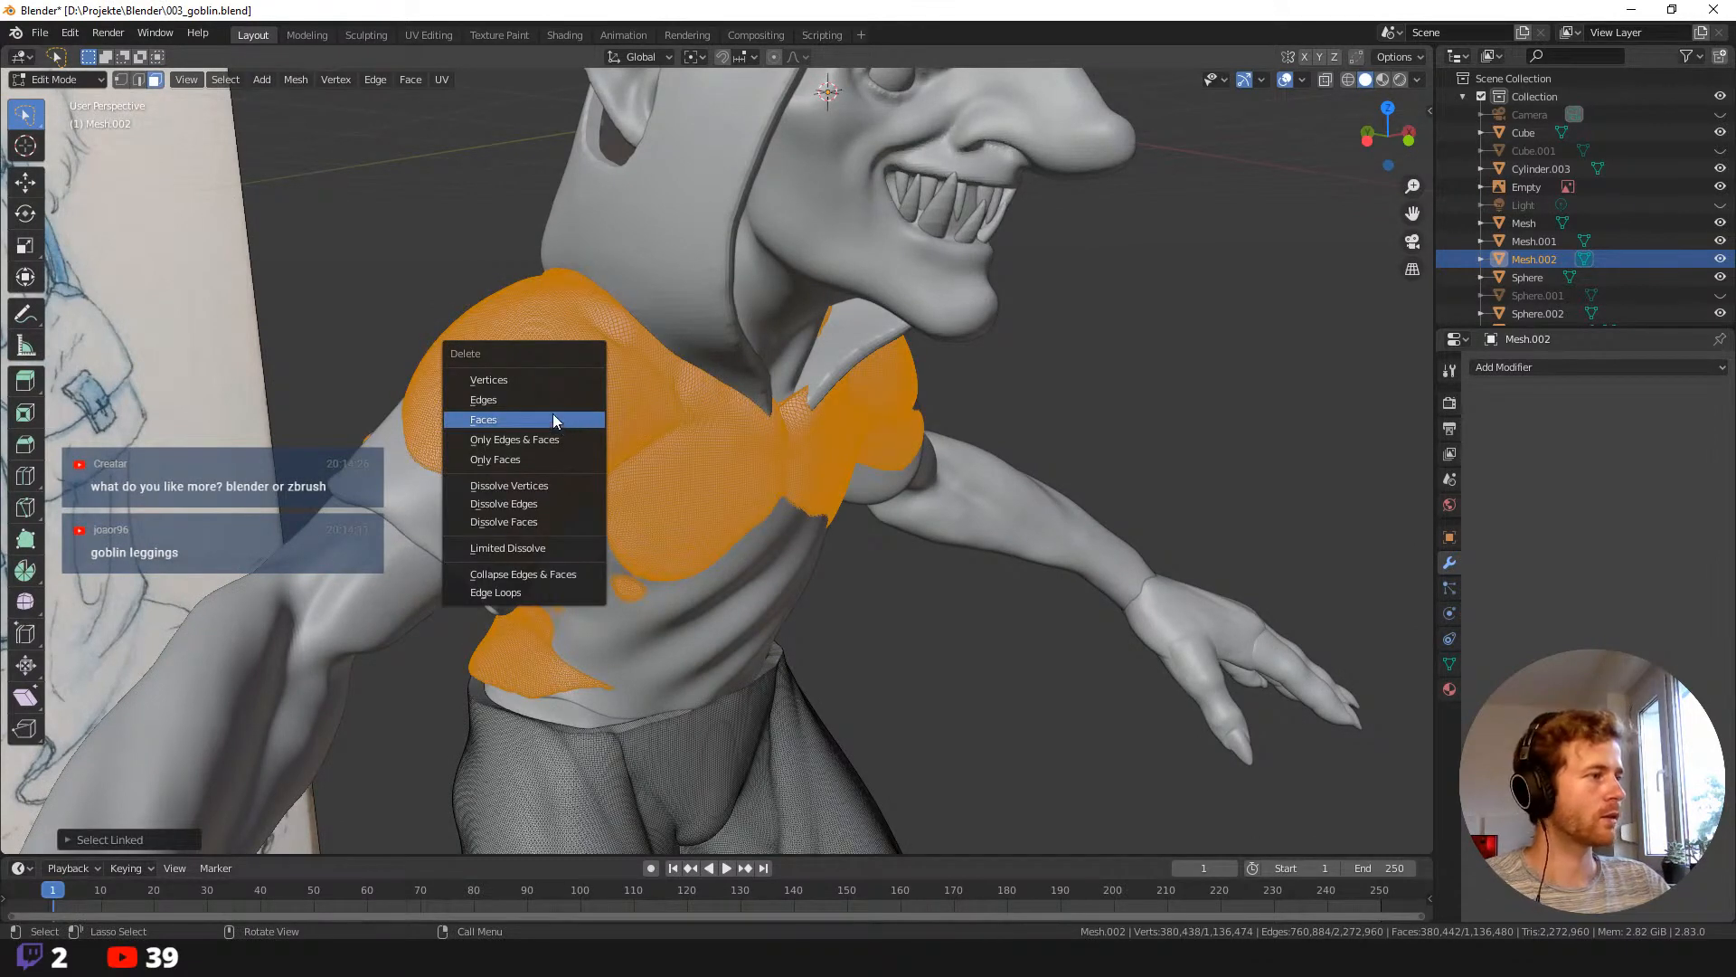
pyautogui.press('f')
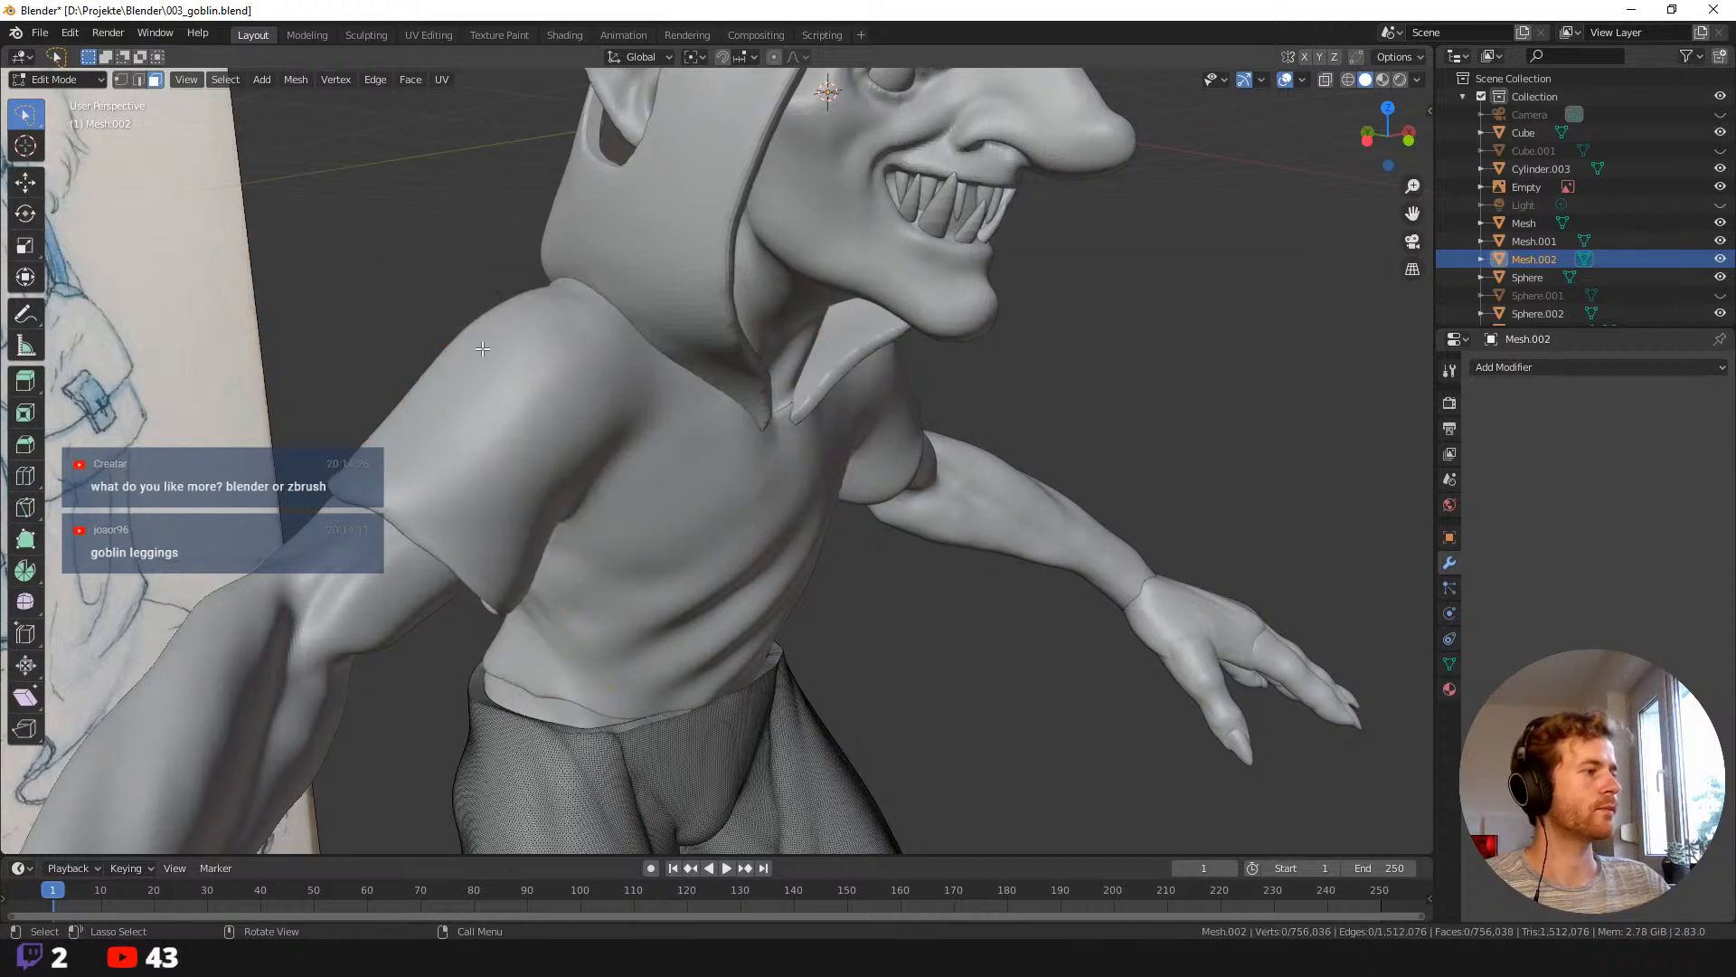
pyautogui.moveTo(481, 349); pyautogui.dragTo(454, 412, button='middle')
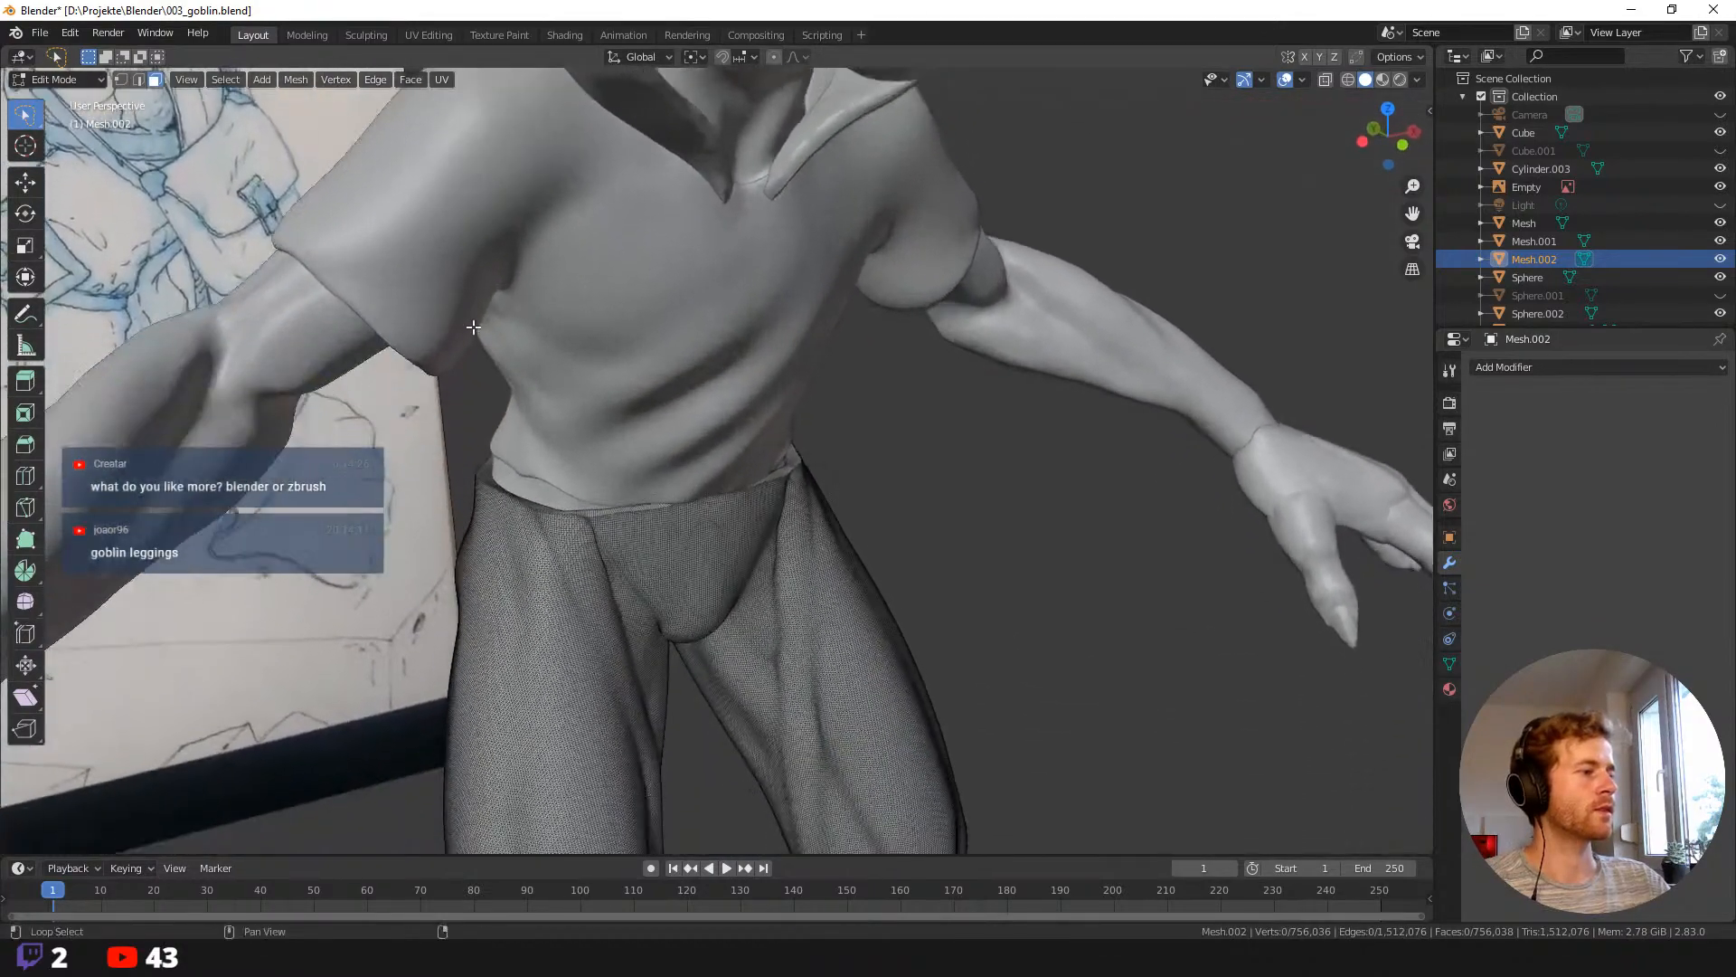
pyautogui.scroll(-3, 454, 412)
pyautogui.scroll(-3, 454, 413)
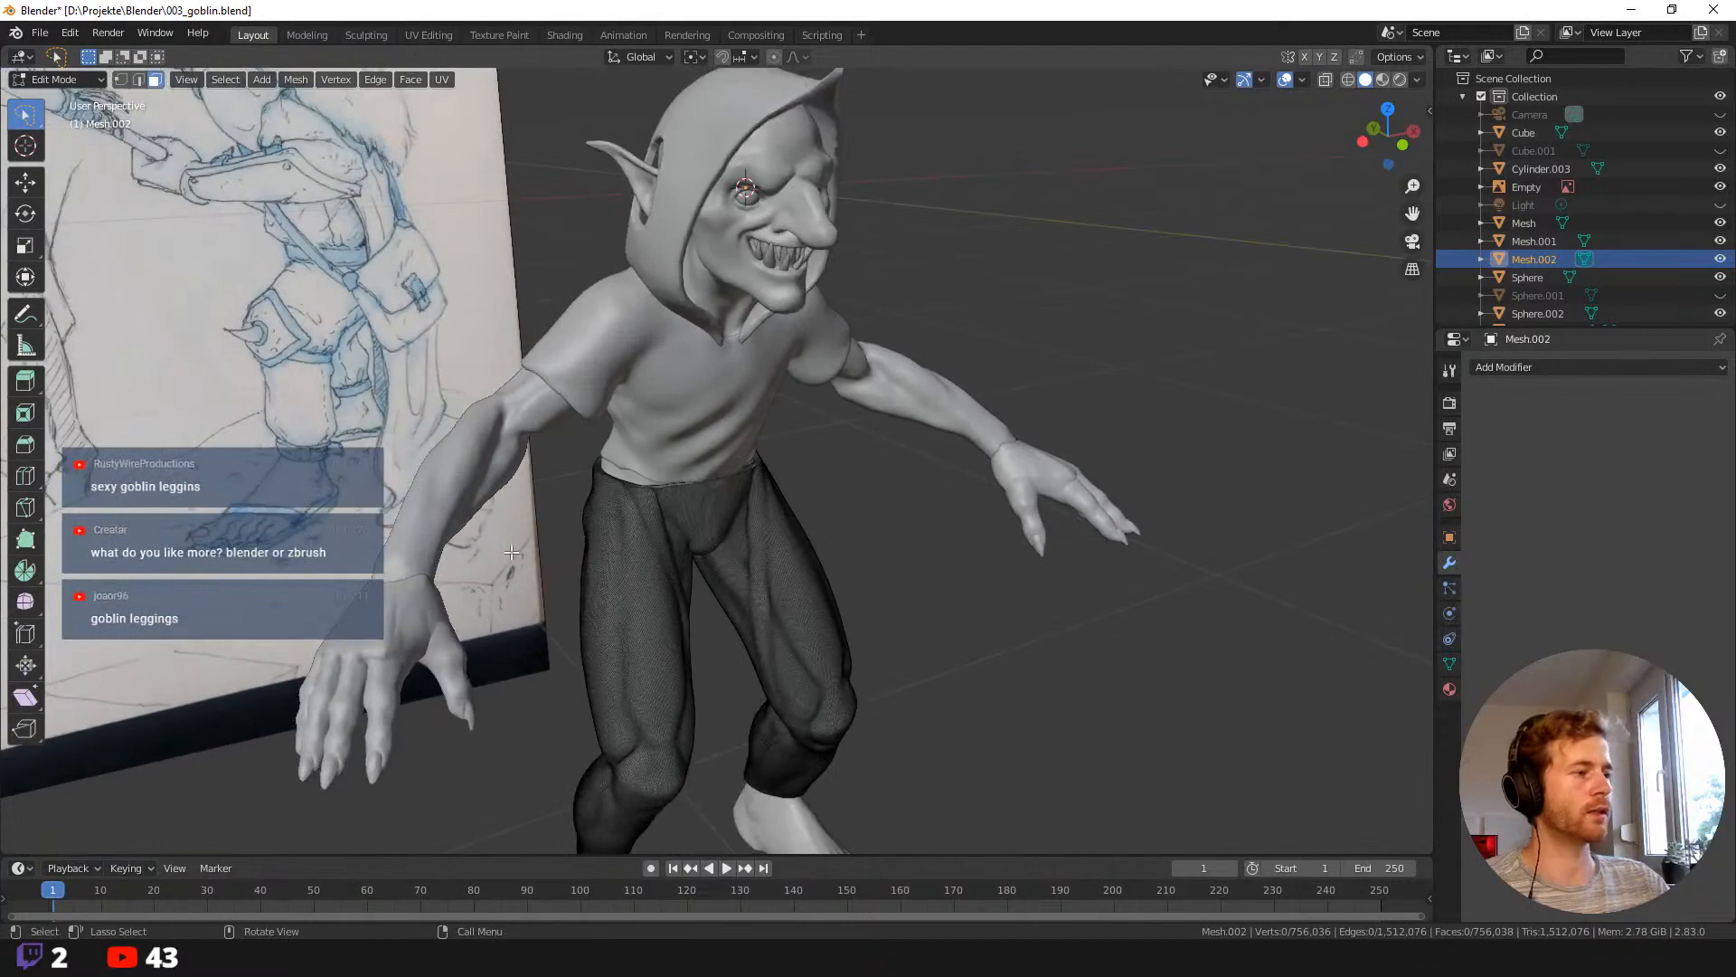
pyautogui.press('Tab')
pyautogui.moveTo(544, 594); pyautogui.dragTo(559, 593, button='middle')
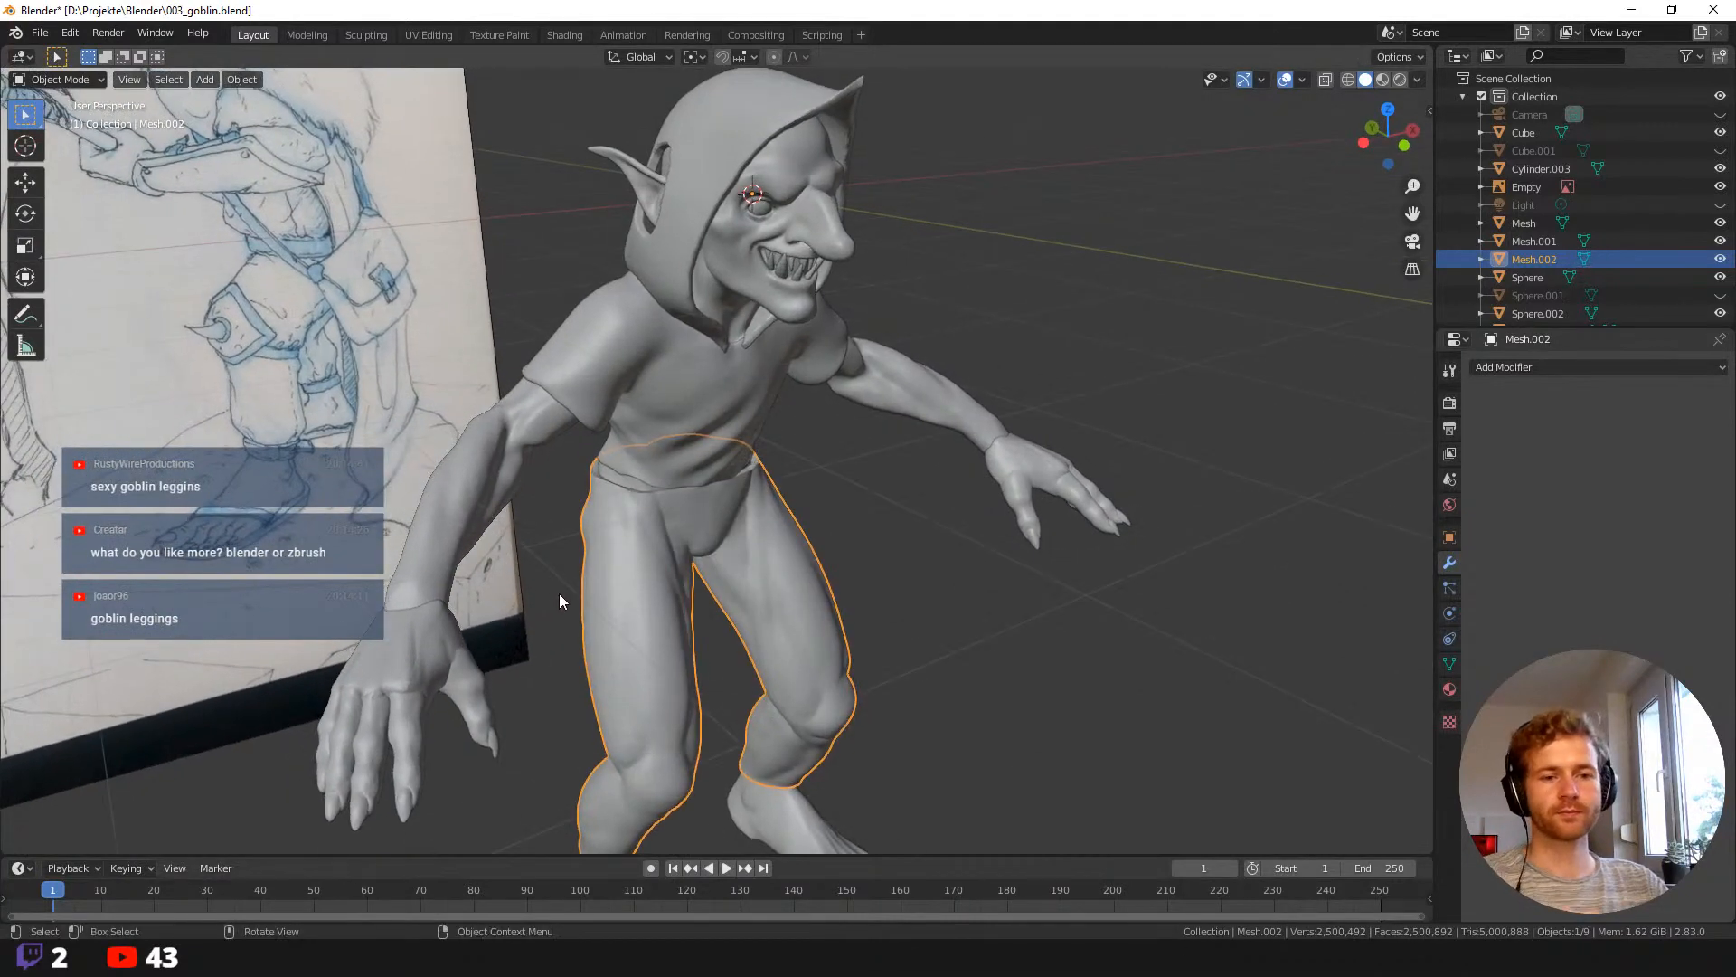
# Examine the fit of the extracted leggings around the waist and legs from the side and front.
pyautogui.moveTo(731, 541); pyautogui.dragTo(633, 646, button='middle')
pyautogui.click(876, 571)
pyautogui.scroll(2, 647, 660)
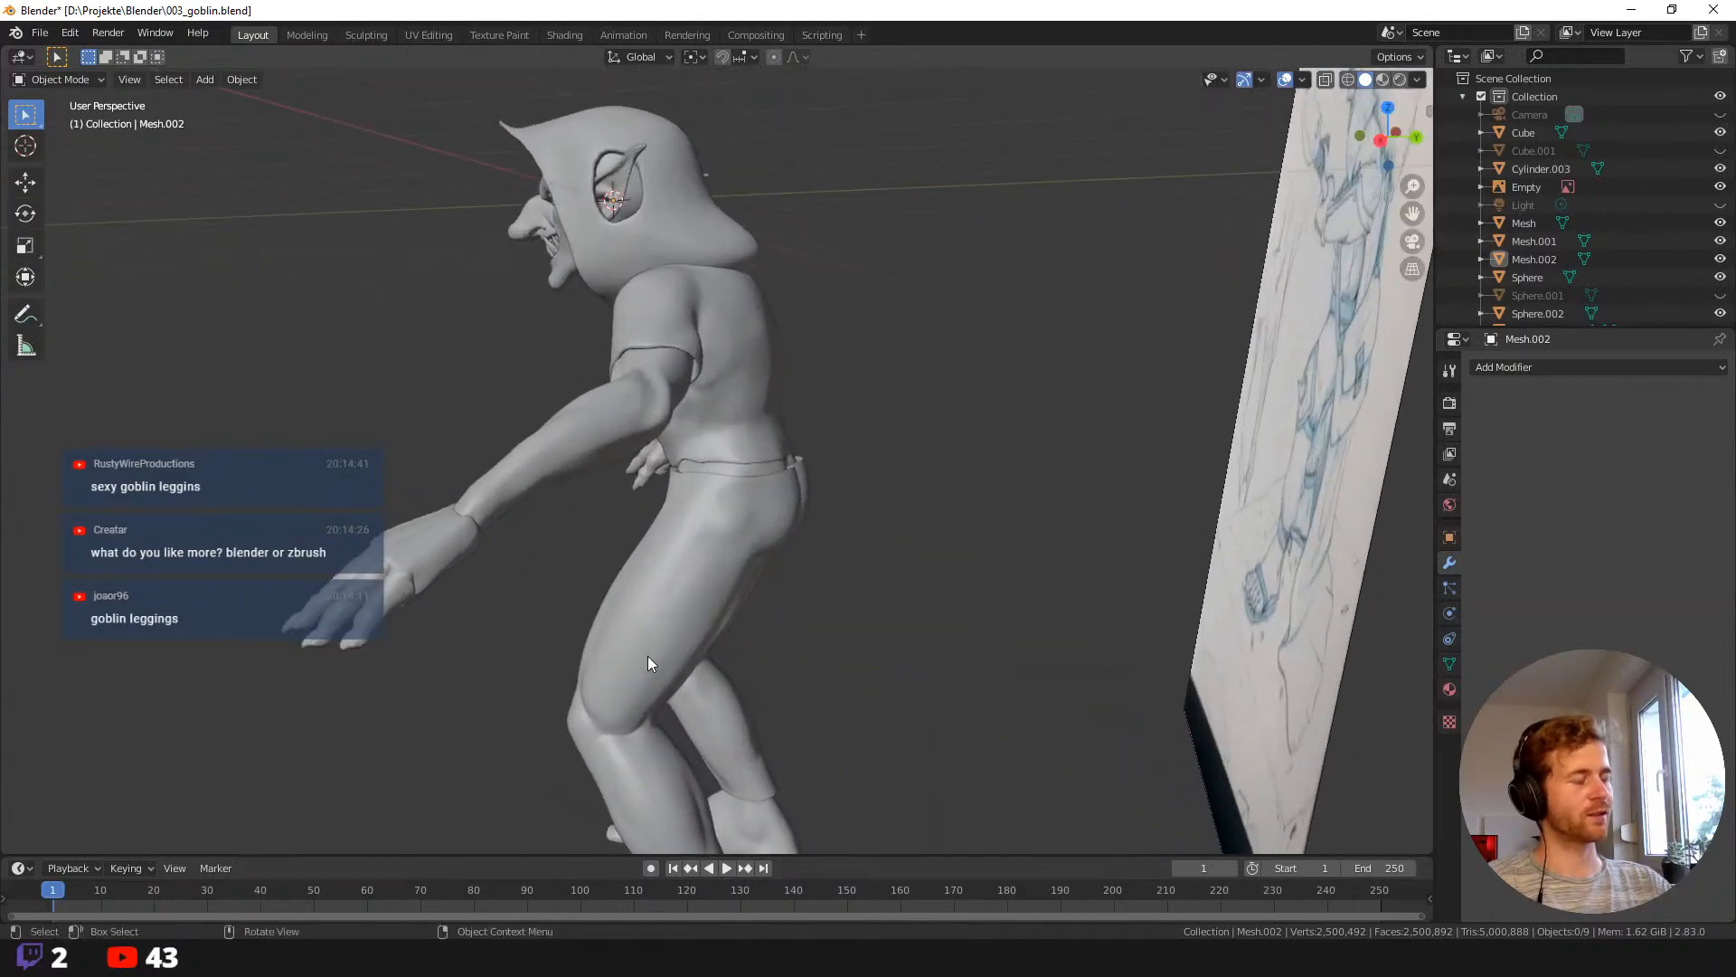
pyautogui.click(643, 540)
pyautogui.moveTo(642, 540); pyautogui.dragTo(712, 627, button='middle')
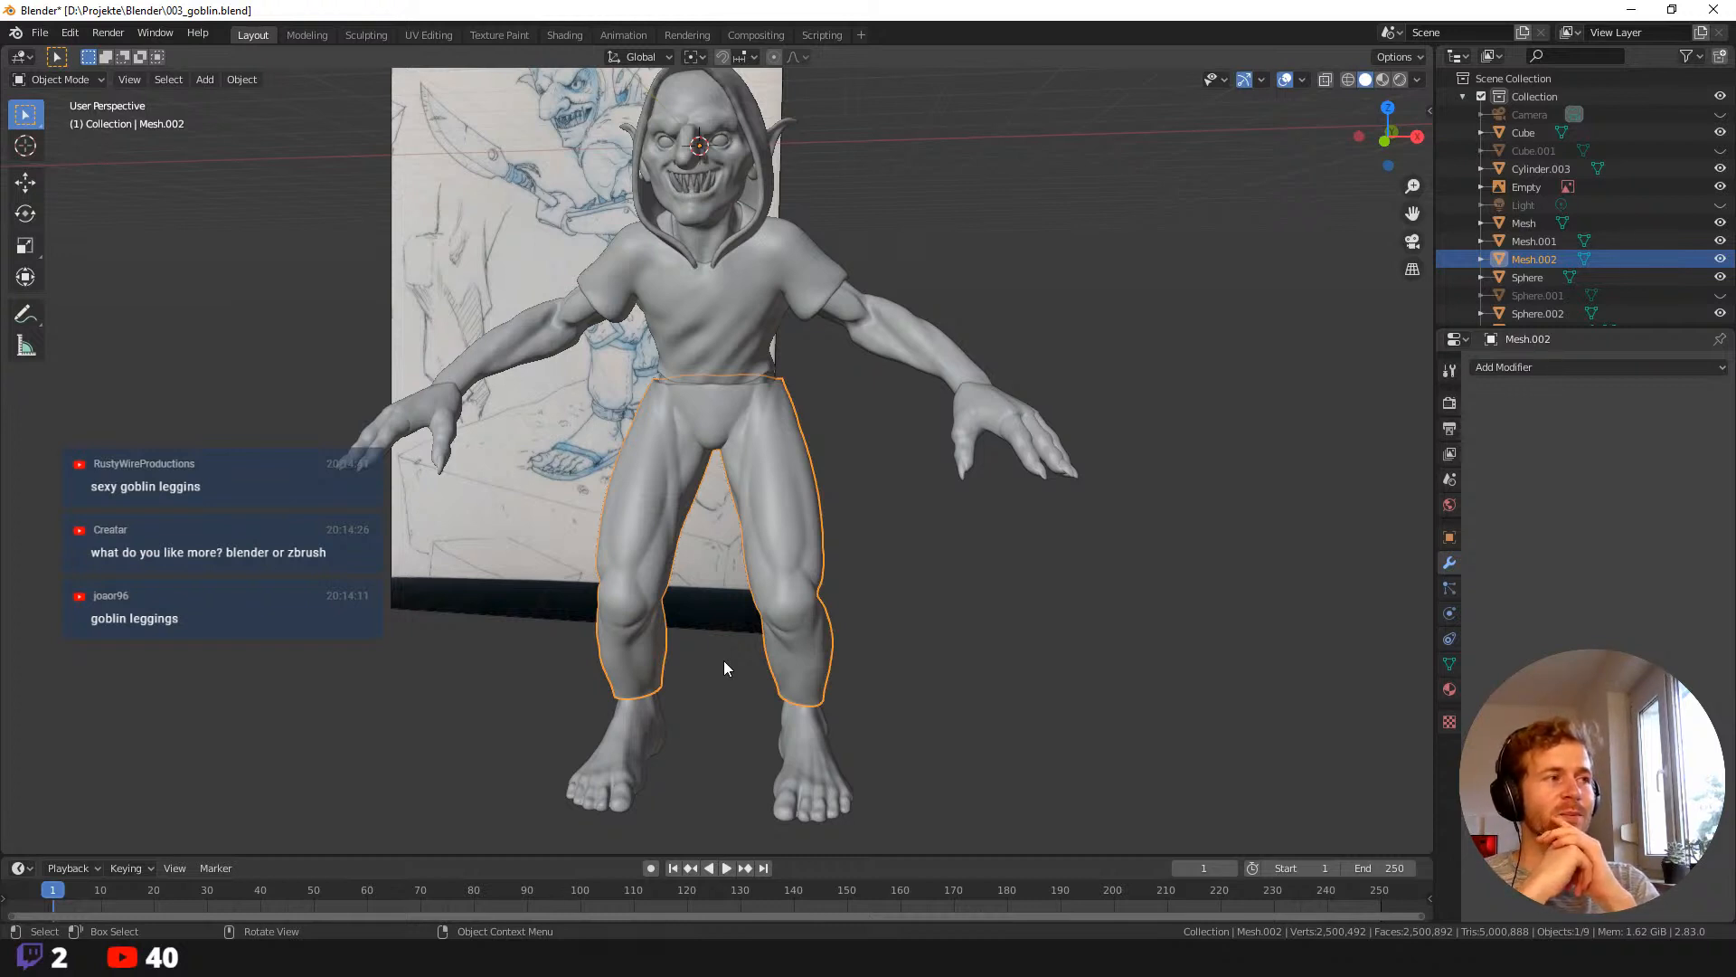
pyautogui.click(845, 392)
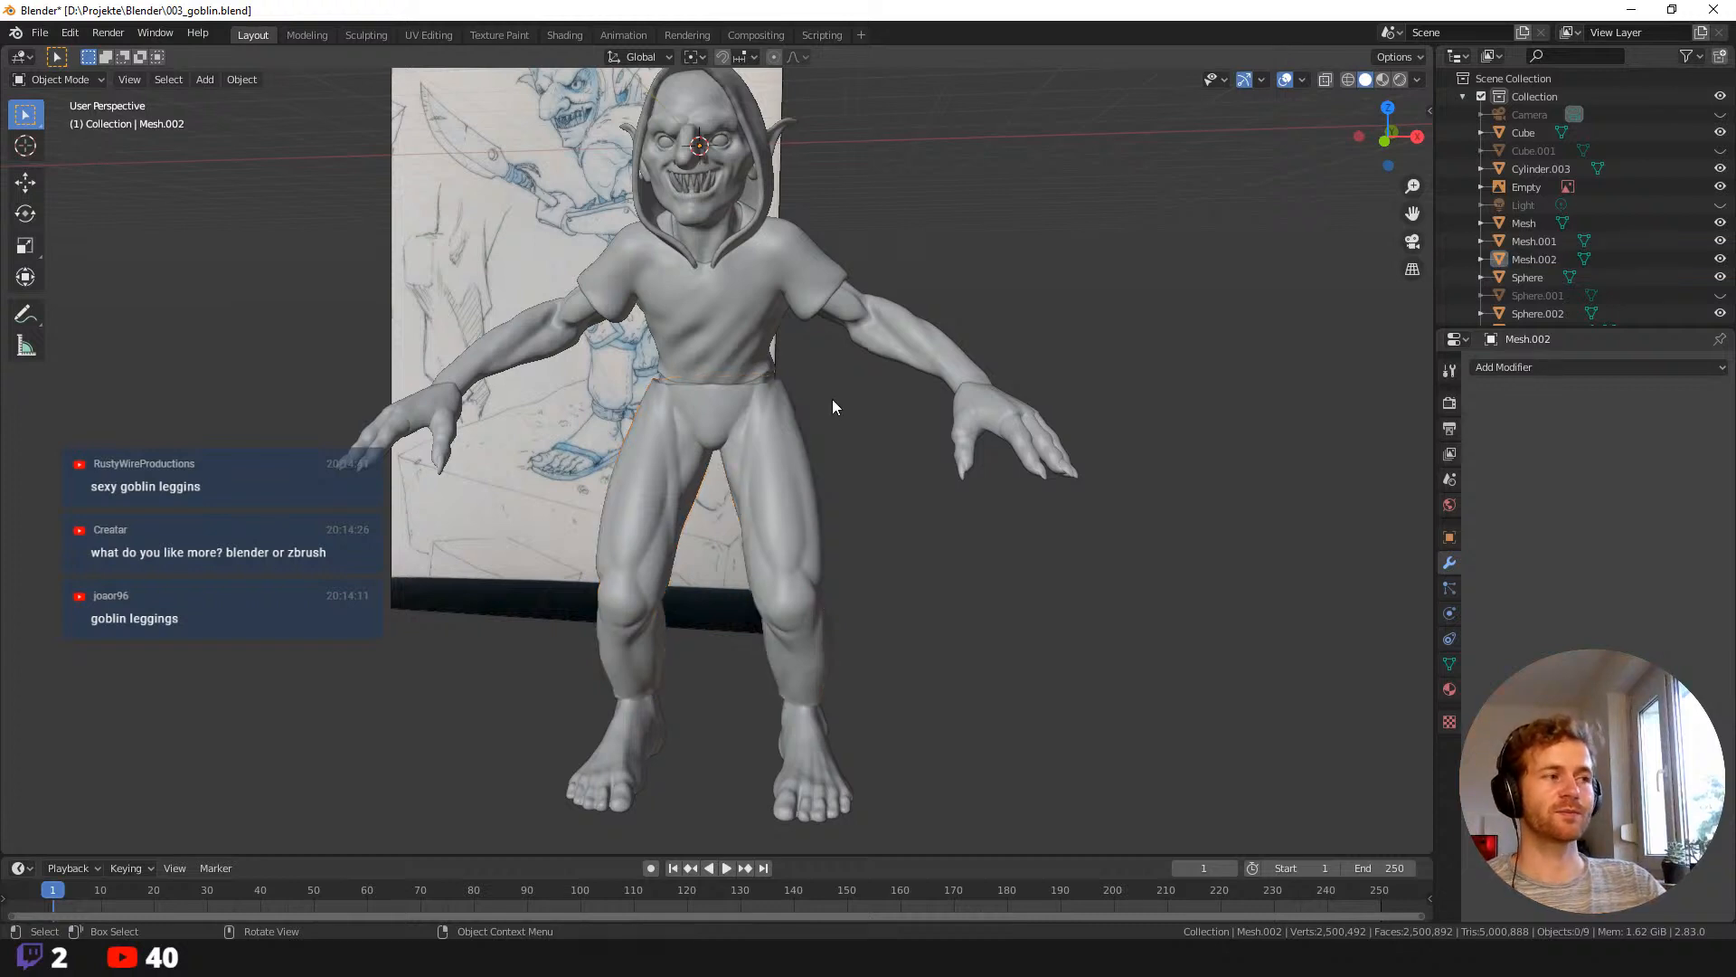
pyautogui.moveTo(836, 395)
pyautogui.mouseDown(button='middle')
pyautogui.moveTo(813, 399)
pyautogui.moveTo(861, 421)
pyautogui.moveTo(848, 447)
pyautogui.mouseUp(button='middle')
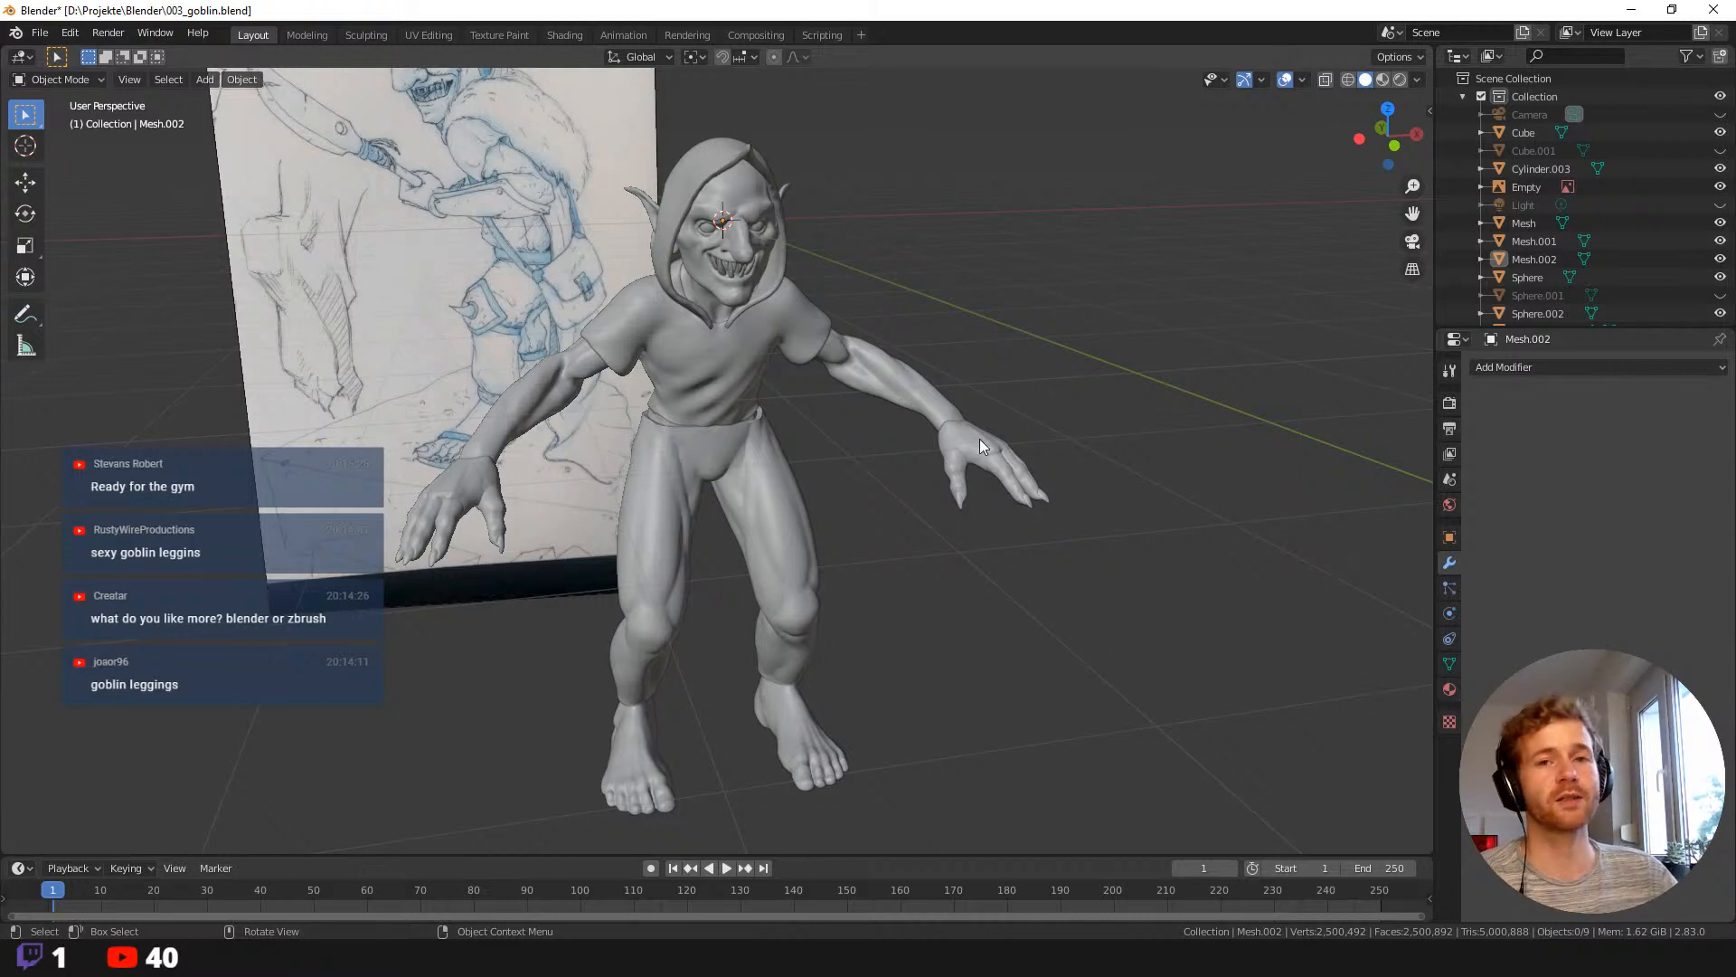
pyautogui.moveTo(863, 454); pyautogui.dragTo(968, 426, button='middle')
pyautogui.scroll(3, 857, 475)
pyautogui.scroll(2, 969, 426)
pyautogui.moveTo(622, 441); pyautogui.dragTo(970, 489, button='middle')
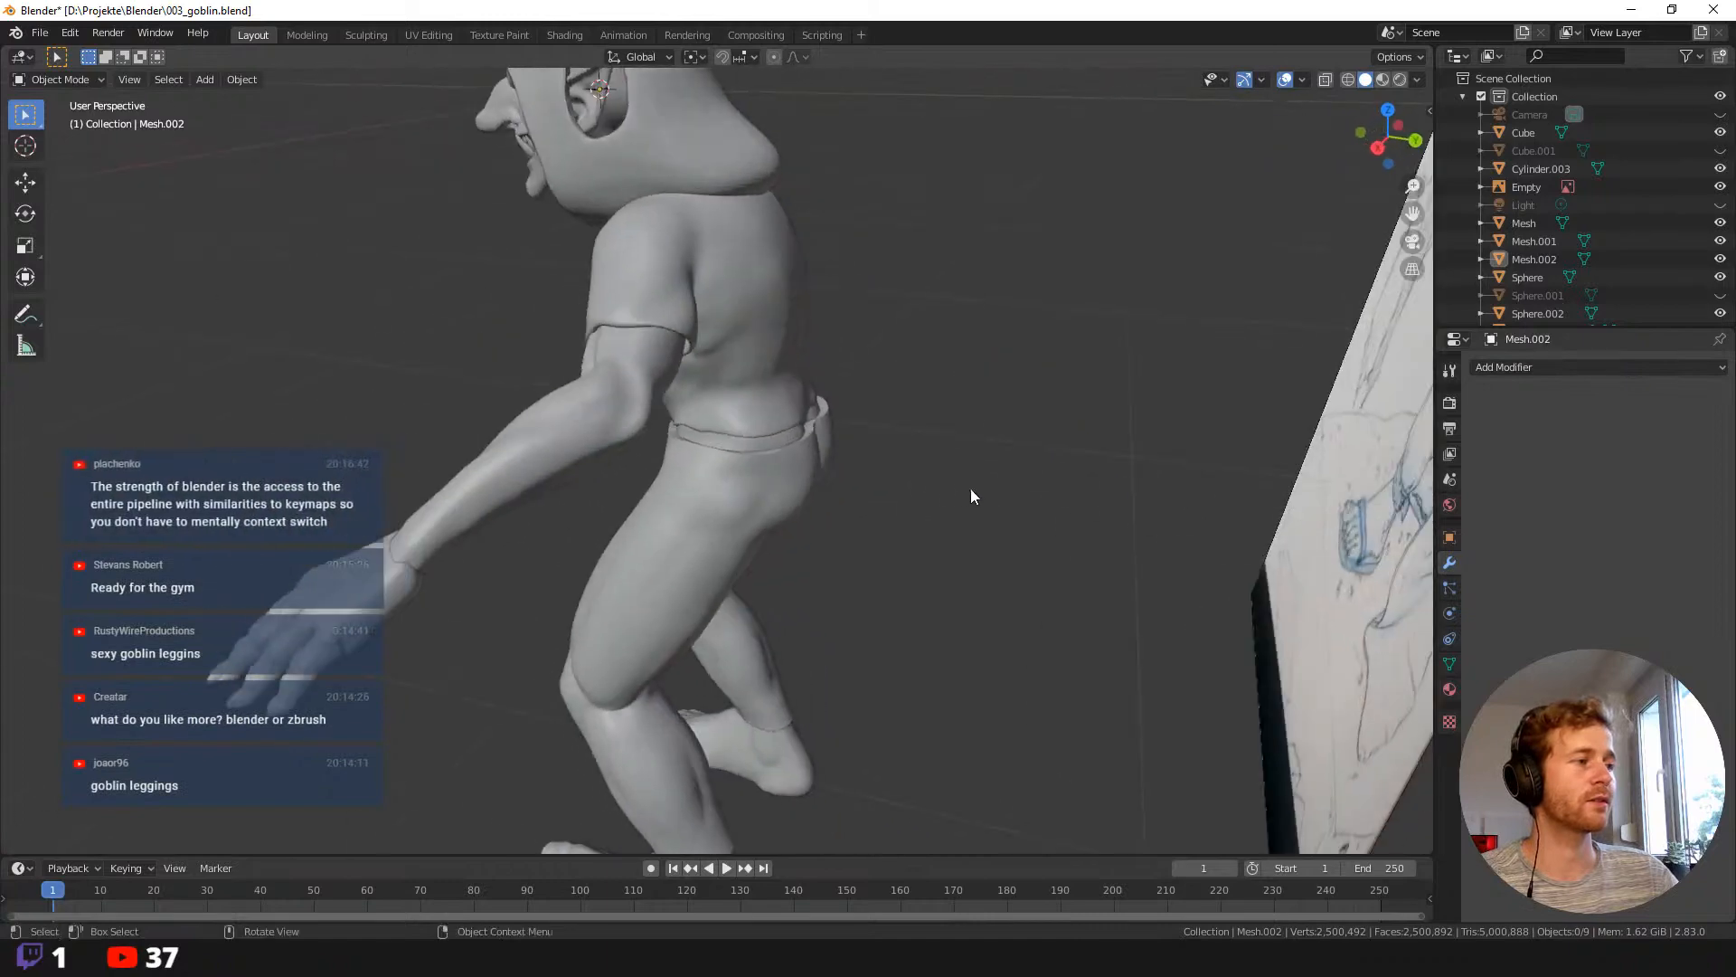
# Select the leggings mesh, switch to the Sculpting workspace and clear its mask.
pyautogui.click(775, 475)
pyautogui.moveTo(861, 491); pyautogui.dragTo(788, 372, button='middle')
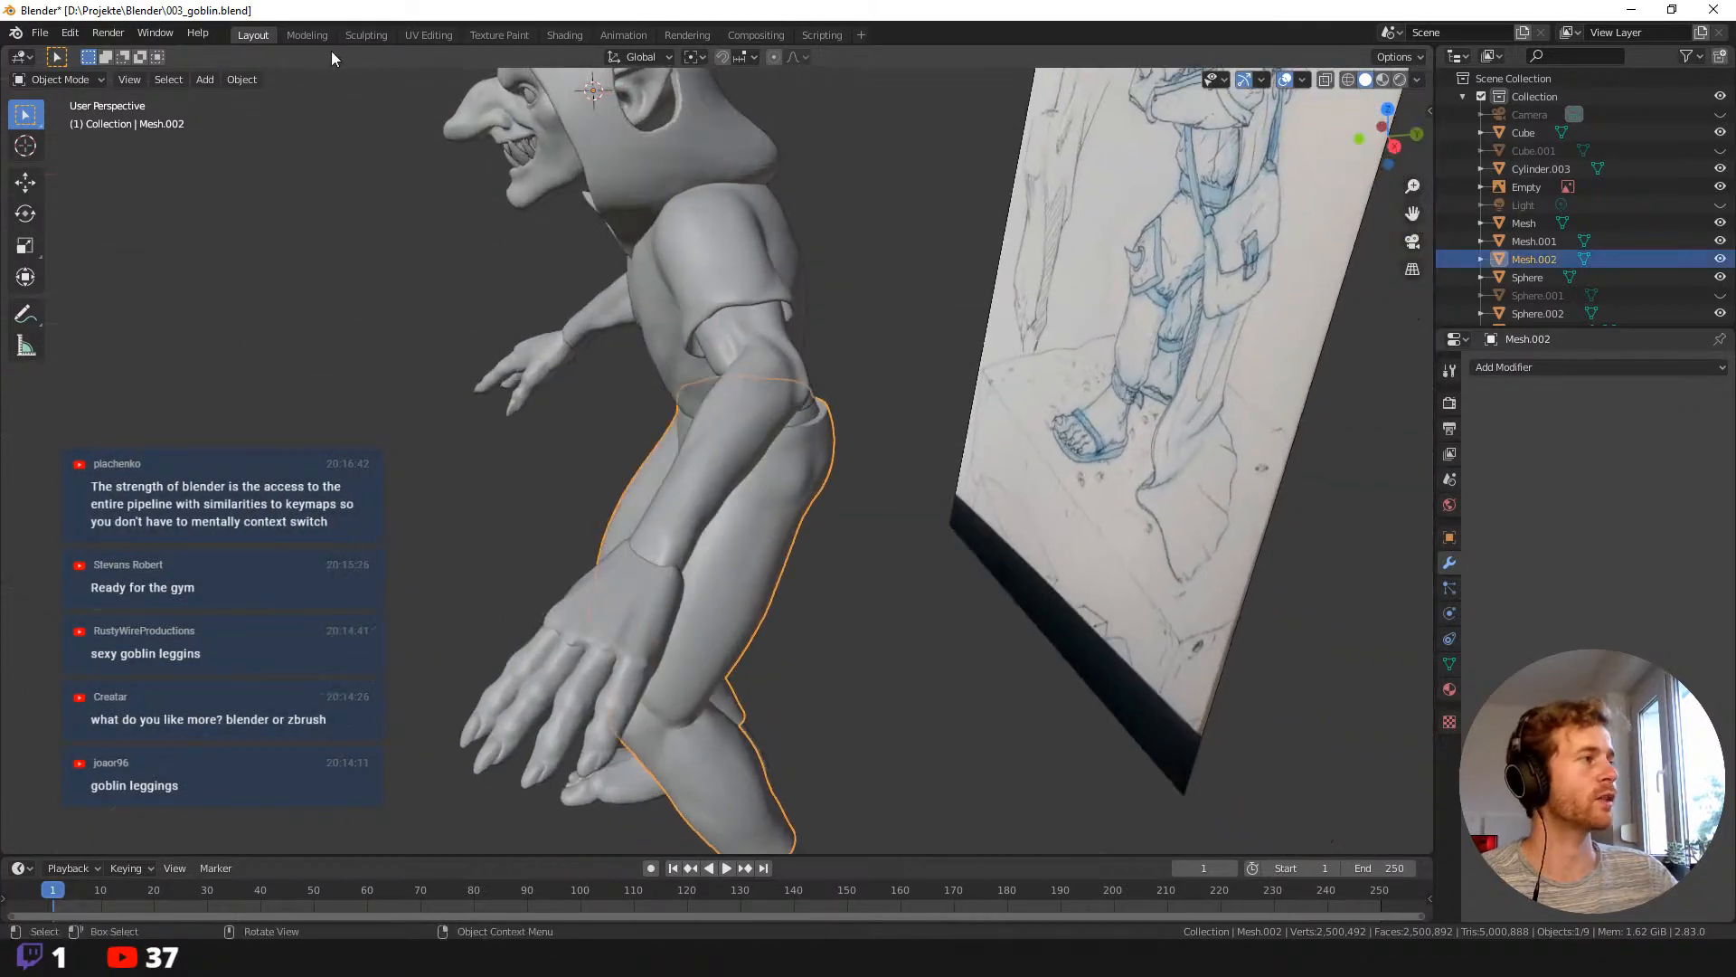
pyautogui.click(367, 35)
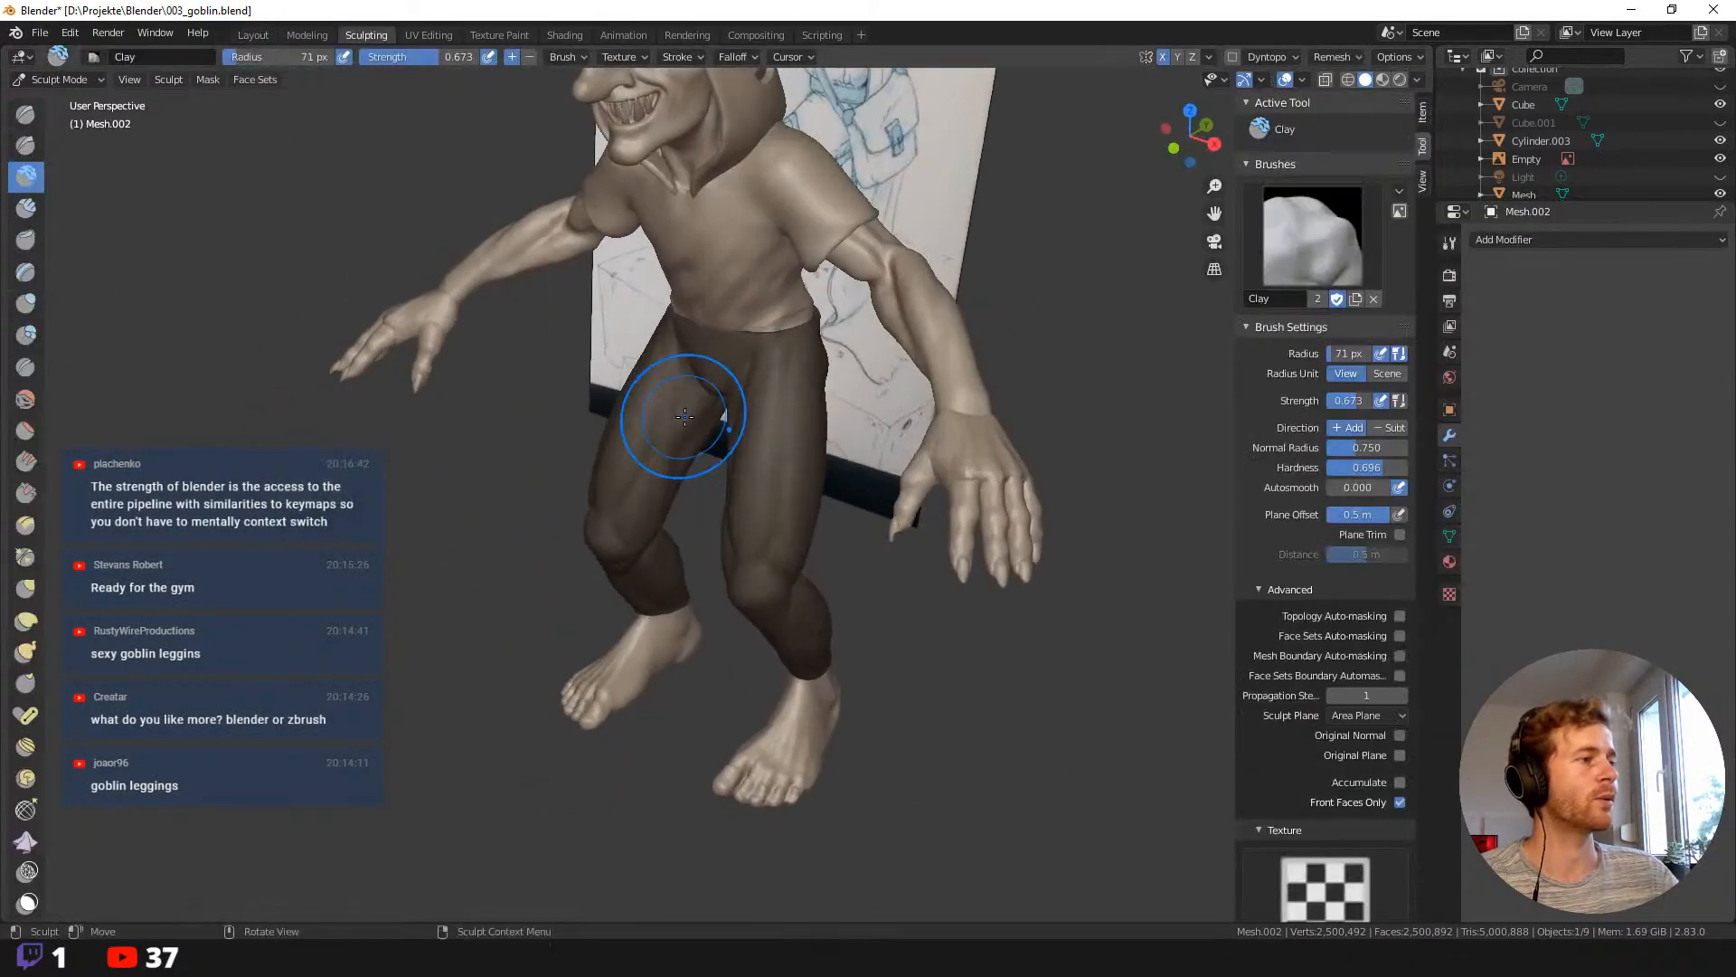
pyautogui.press('a')
pyautogui.click(723, 409)
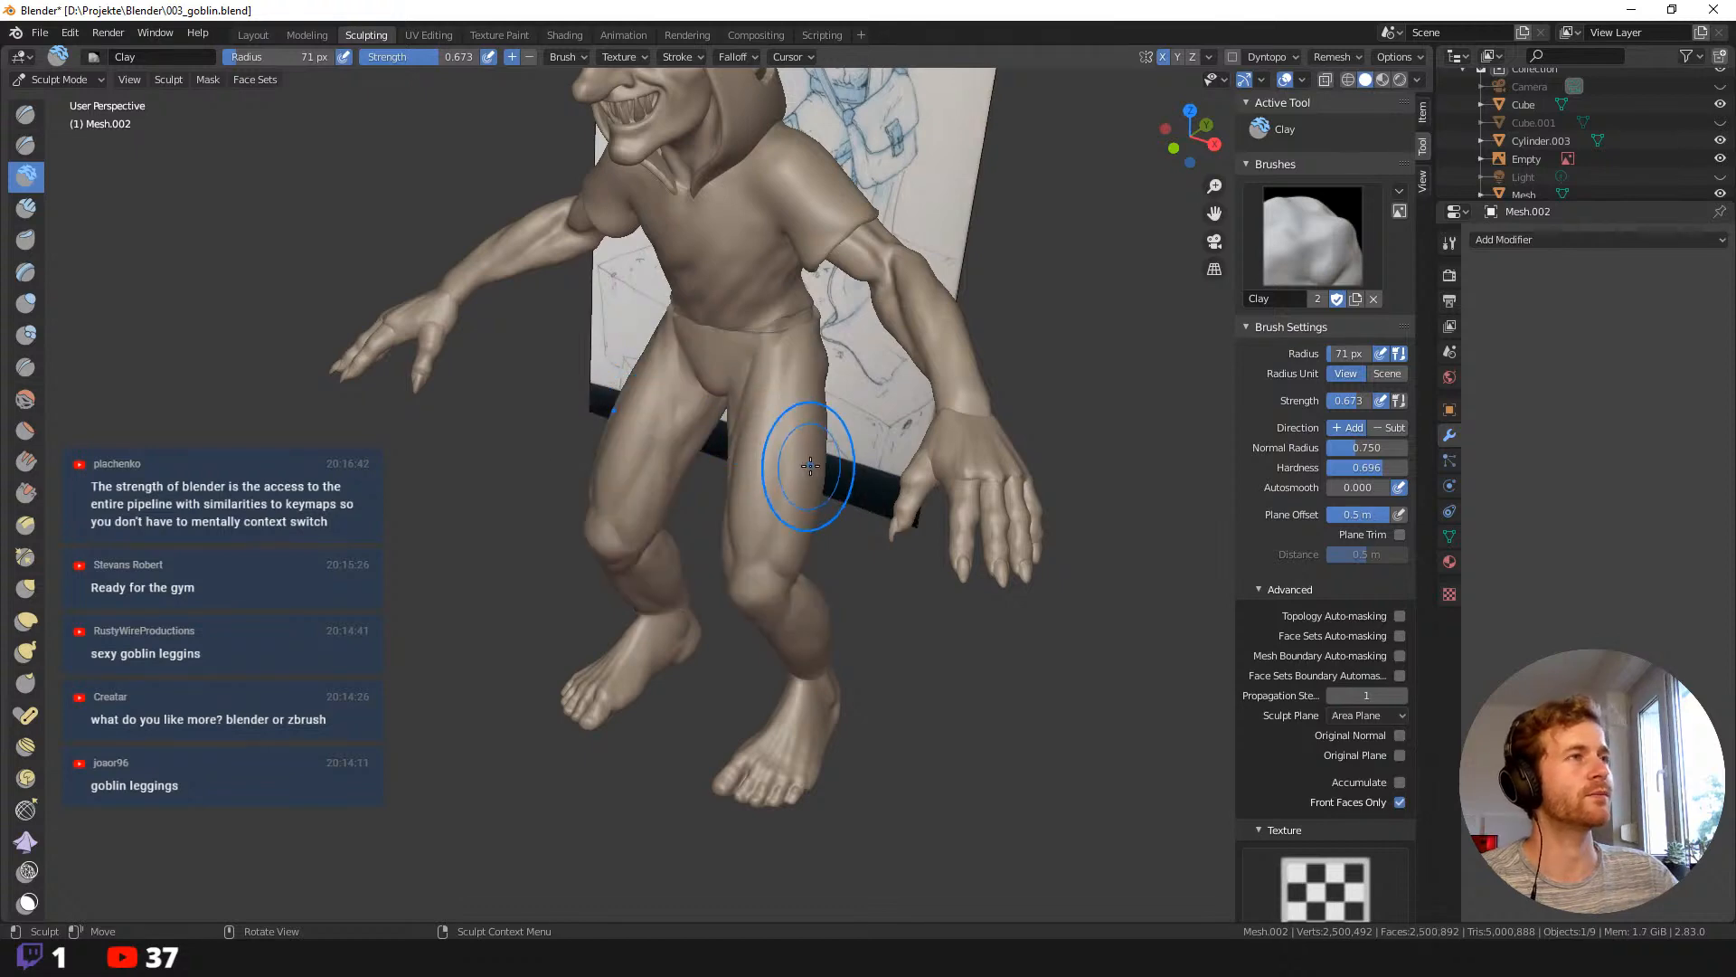
pyautogui.moveTo(811, 466); pyautogui.dragTo(776, 412, button='middle')
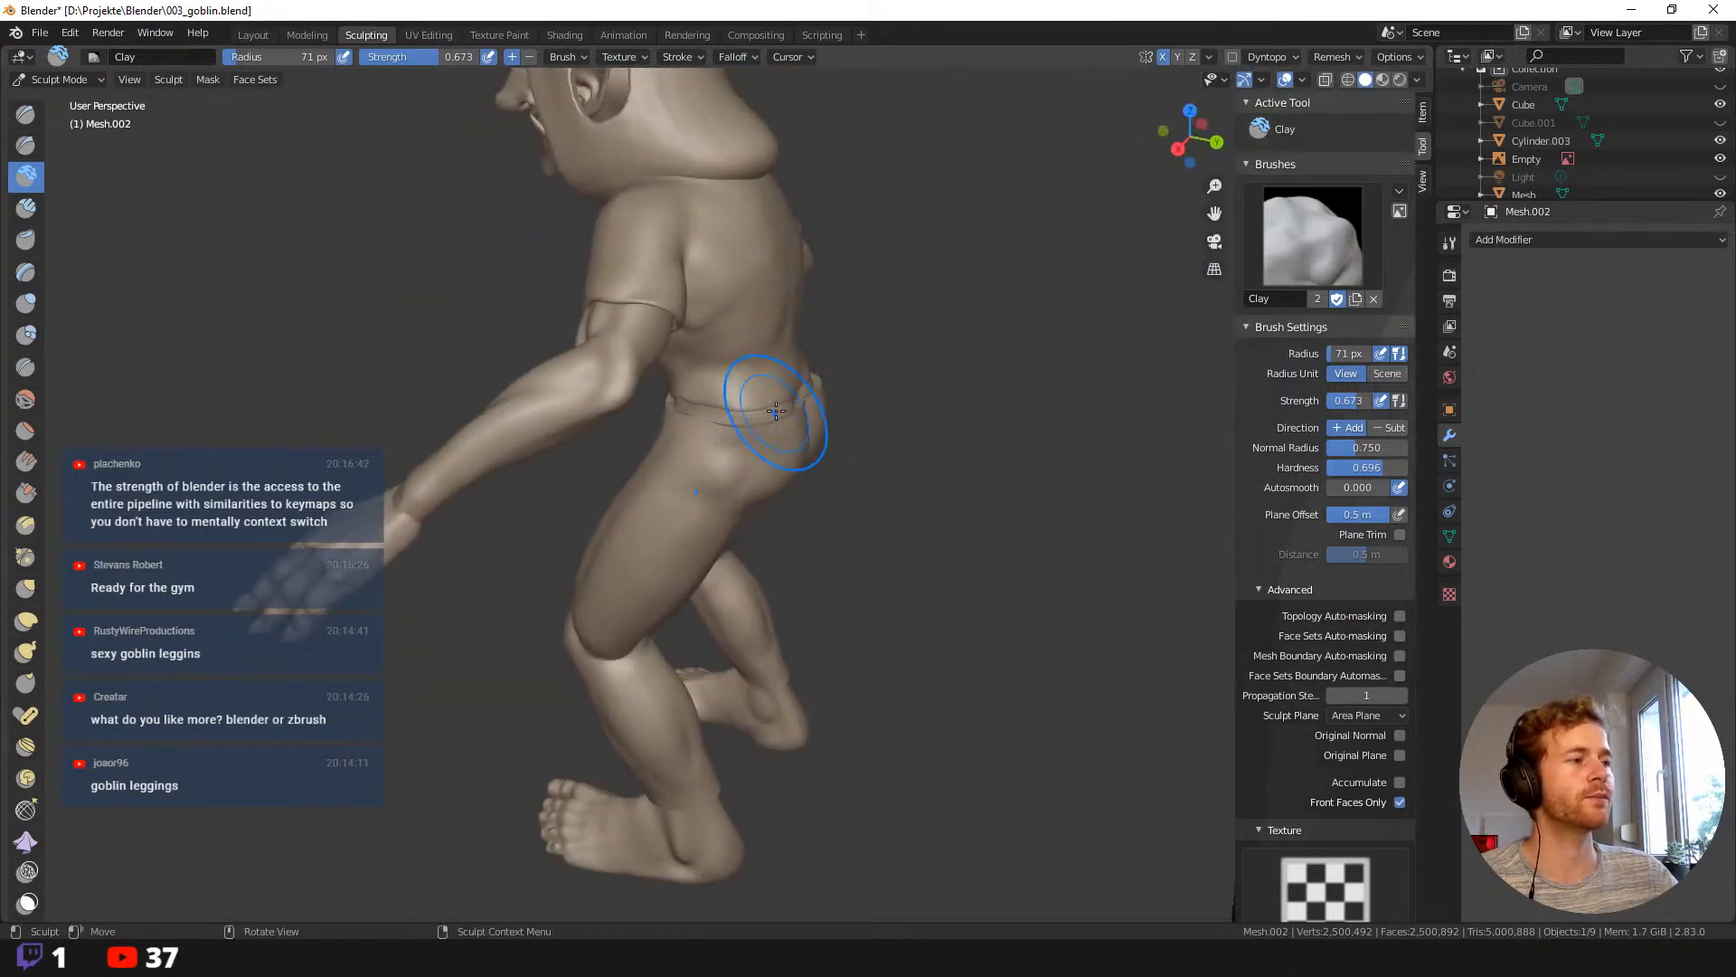
# Pull the leggings' waistband into shape at the side and back of the hip with the Grab brush at 138 px radius.
pyautogui.moveTo(798, 407); pyautogui.dragTo(656, 397)
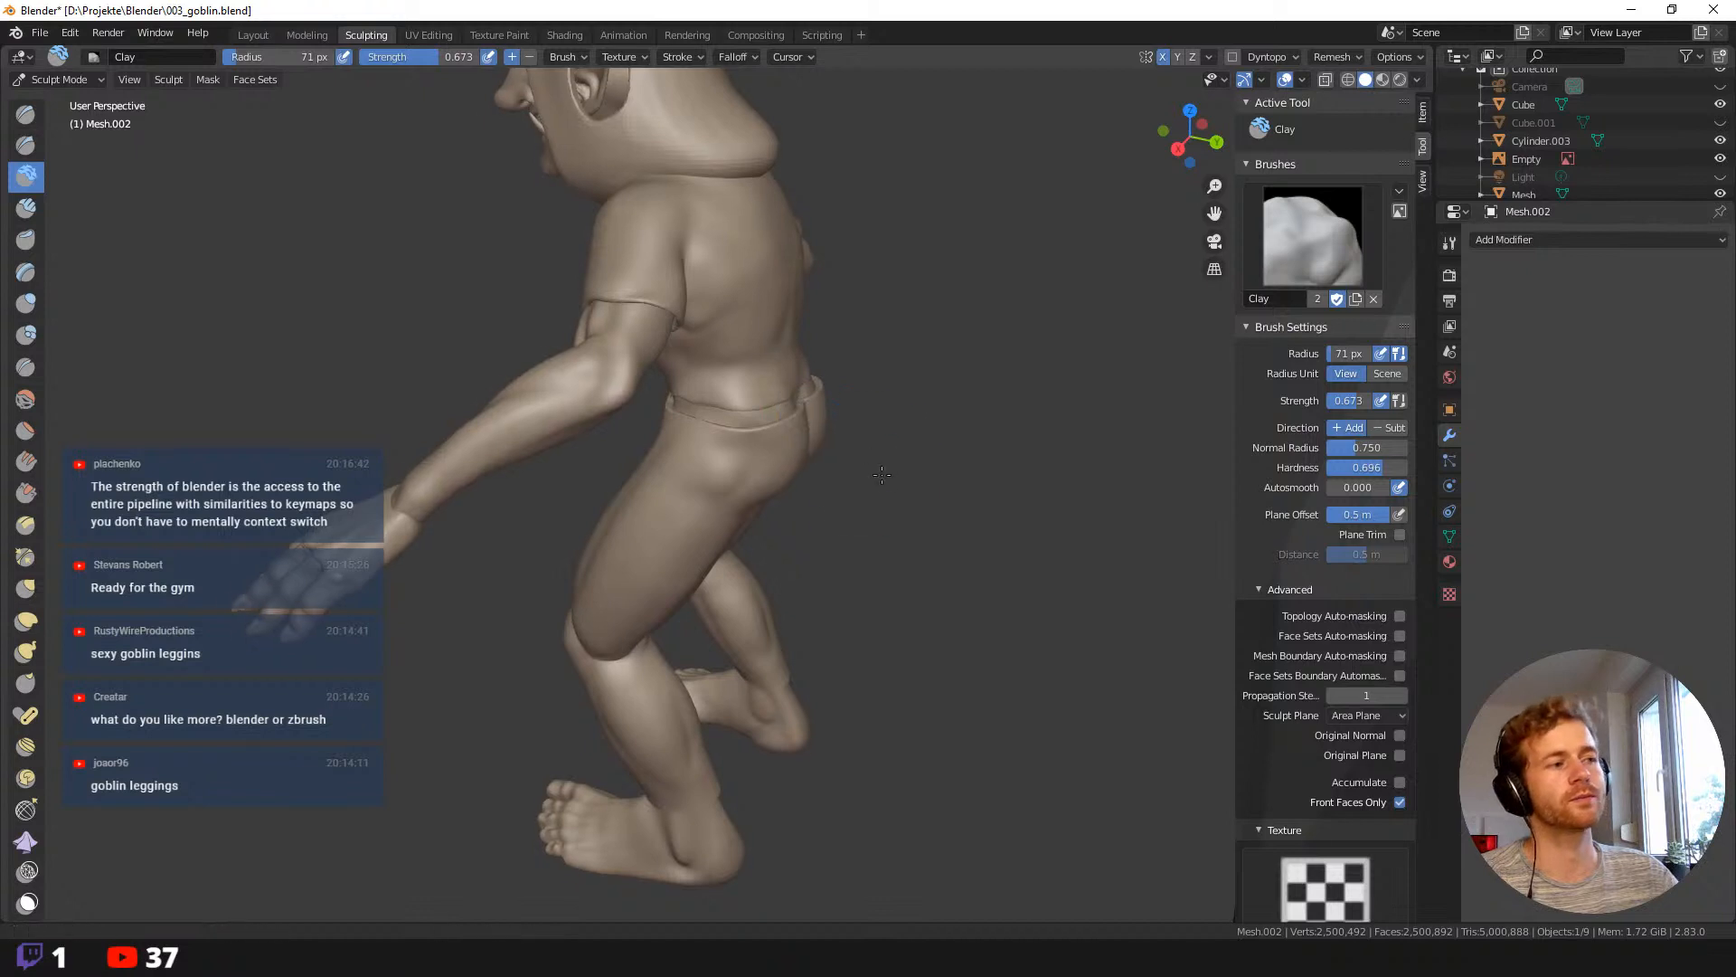
pyautogui.scroll(3, 793, 396)
pyautogui.press('f')
pyautogui.click(885, 395)
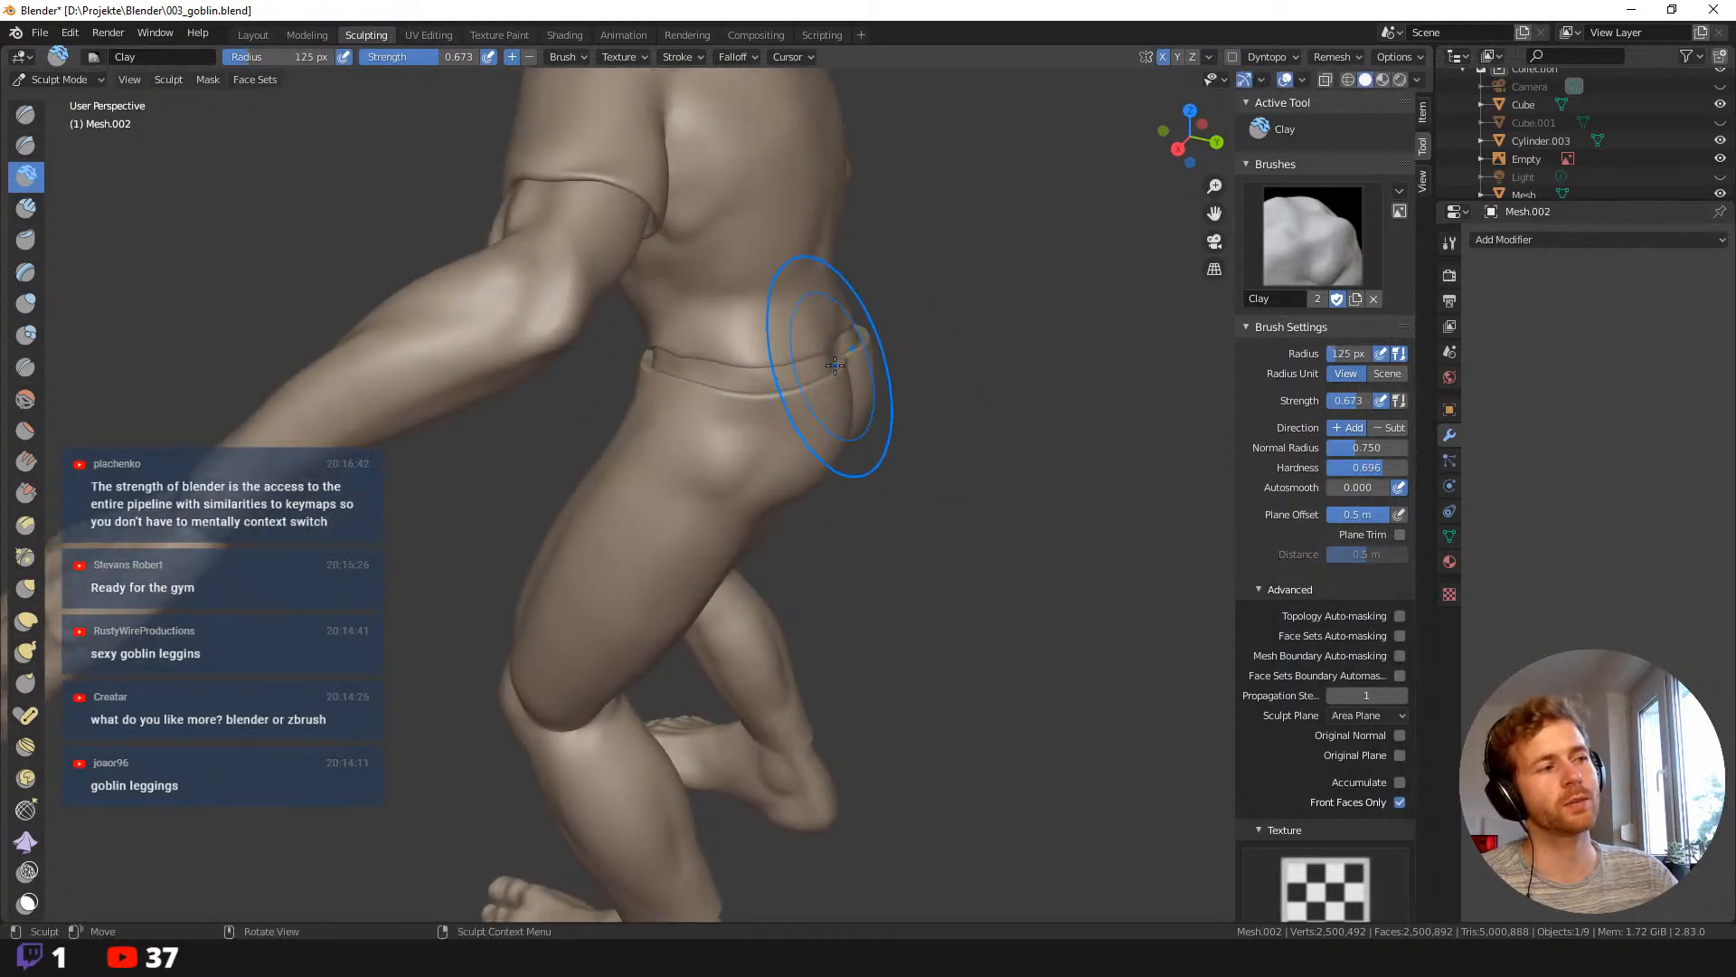
pyautogui.press('g')
pyautogui.moveTo(836, 359); pyautogui.dragTo(756, 376)
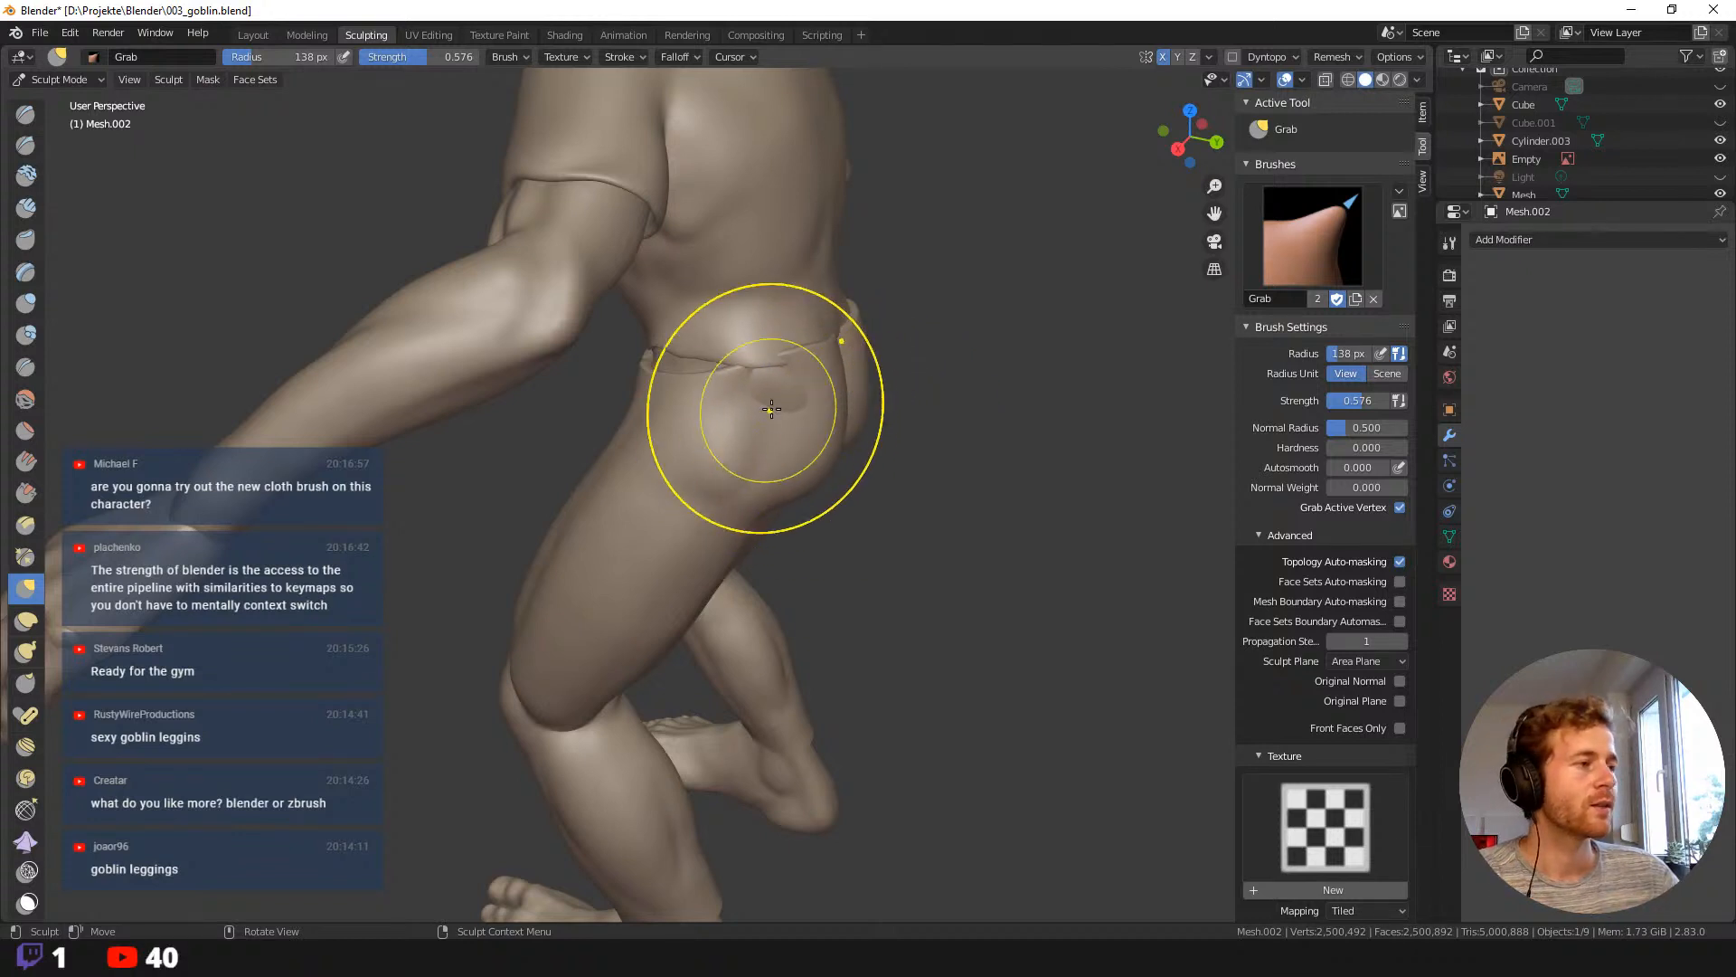
# Grab the leggings' waist edge closer to the body at the side and back, and reduce the brush radius to 74 px.
pyautogui.moveTo(810, 416)
pyautogui.mouseDown(button='middle')
pyautogui.moveTo(808, 472)
pyautogui.moveTo(769, 384)
pyautogui.moveTo(690, 317)
pyautogui.moveTo(710, 321)
pyautogui.mouseUp(button='middle')
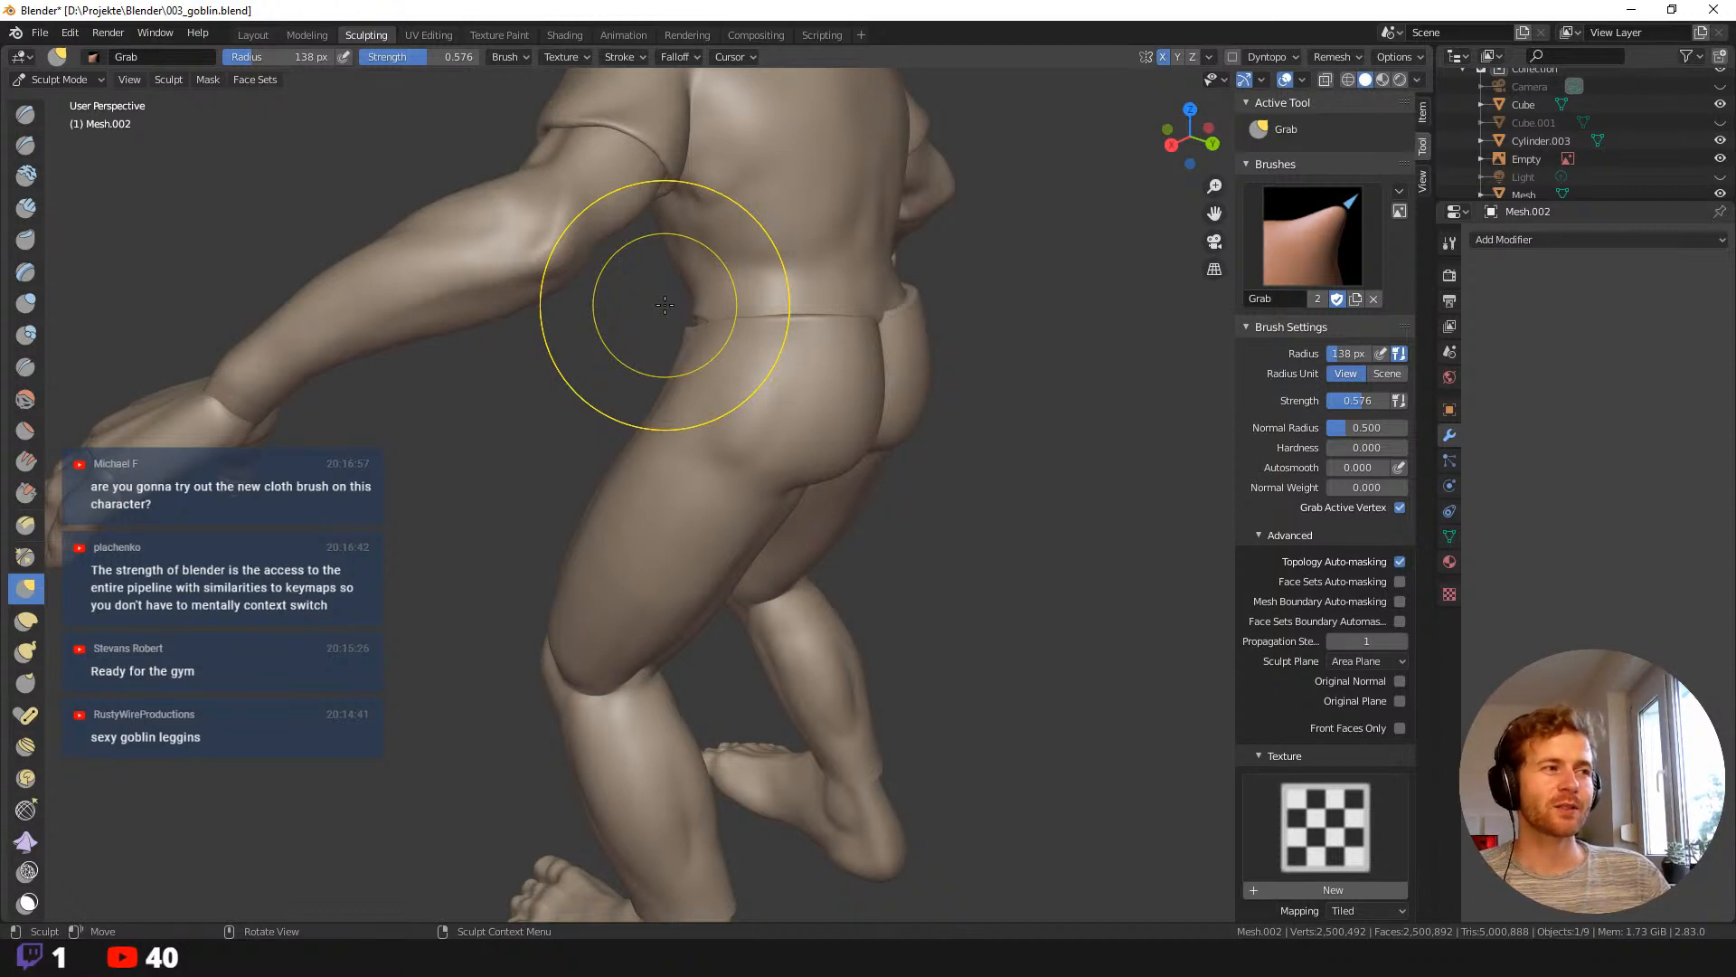
pyautogui.moveTo(884, 387); pyautogui.dragTo(995, 387, button='middle')
pyautogui.moveTo(671, 330); pyautogui.dragTo(683, 308)
pyautogui.moveTo(814, 312)
pyautogui.mouseDown(button='middle')
pyautogui.moveTo(863, 308)
pyautogui.moveTo(819, 337)
pyautogui.mouseUp(button='middle')
pyautogui.press('f')
pyautogui.click(843, 307)
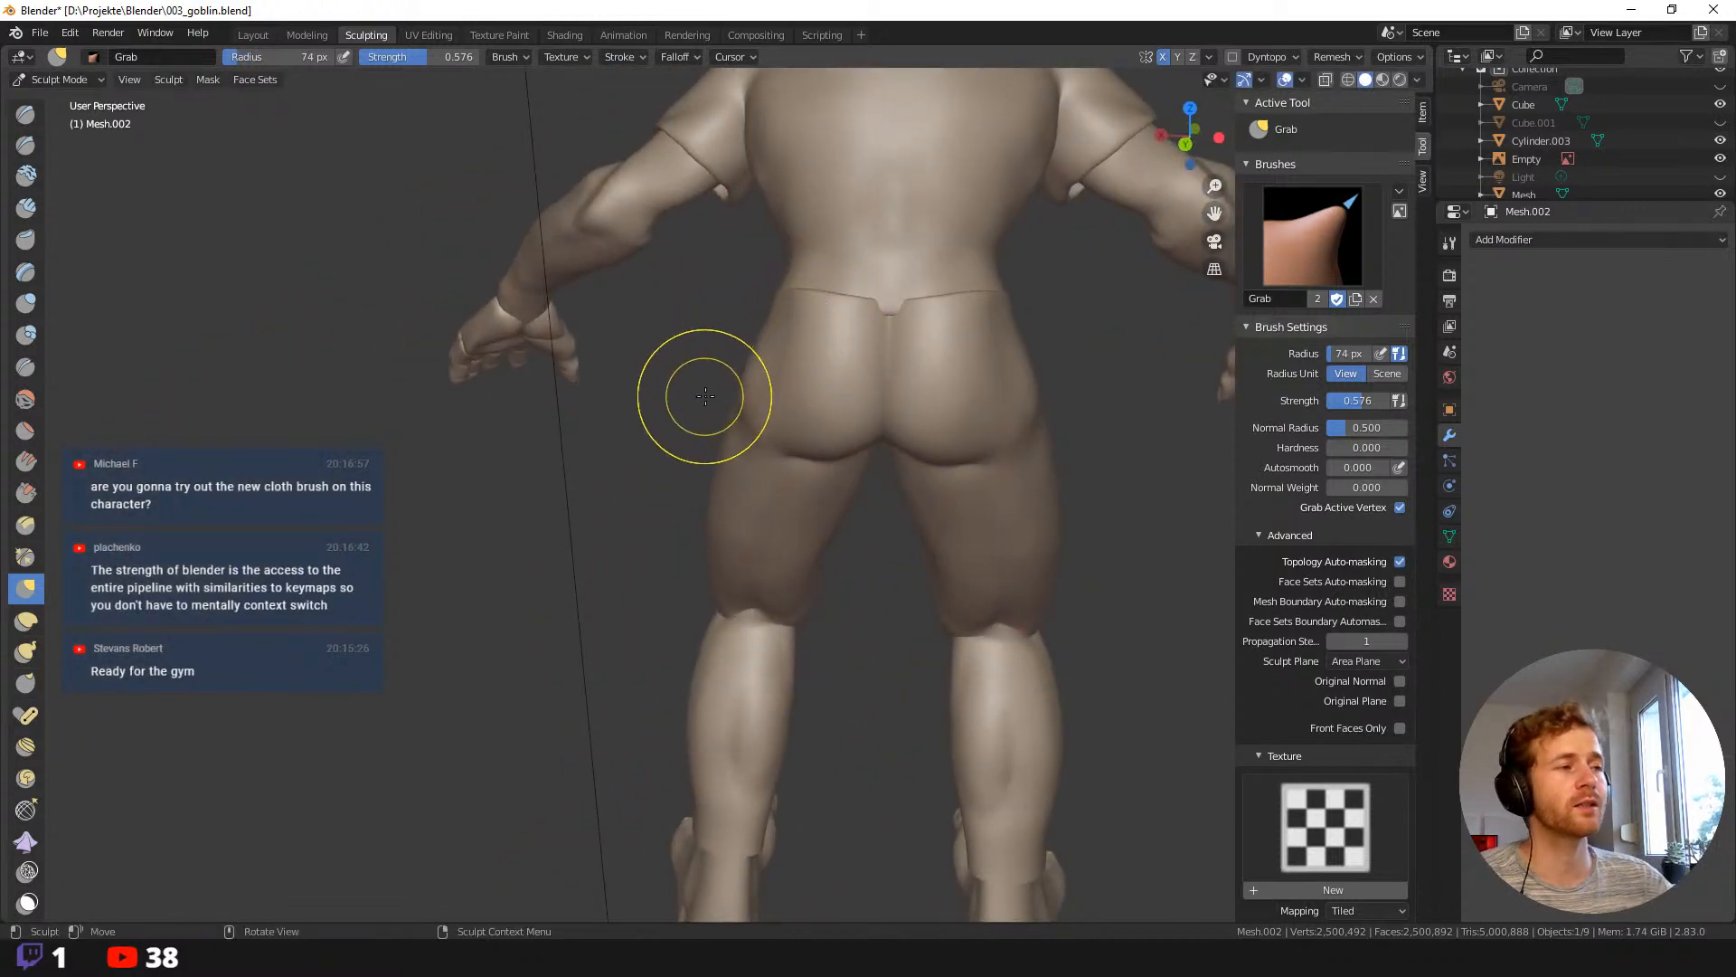
# Check the leggings' fit around the hips and knees and adjust the waist with the Grab brush at 114 px radius.
pyautogui.moveTo(736, 412); pyautogui.dragTo(832, 534, button='middle')
pyautogui.moveTo(692, 583)
pyautogui.mouseDown(button='middle')
pyautogui.moveTo(774, 515)
pyautogui.moveTo(660, 485)
pyautogui.mouseUp(button='middle')
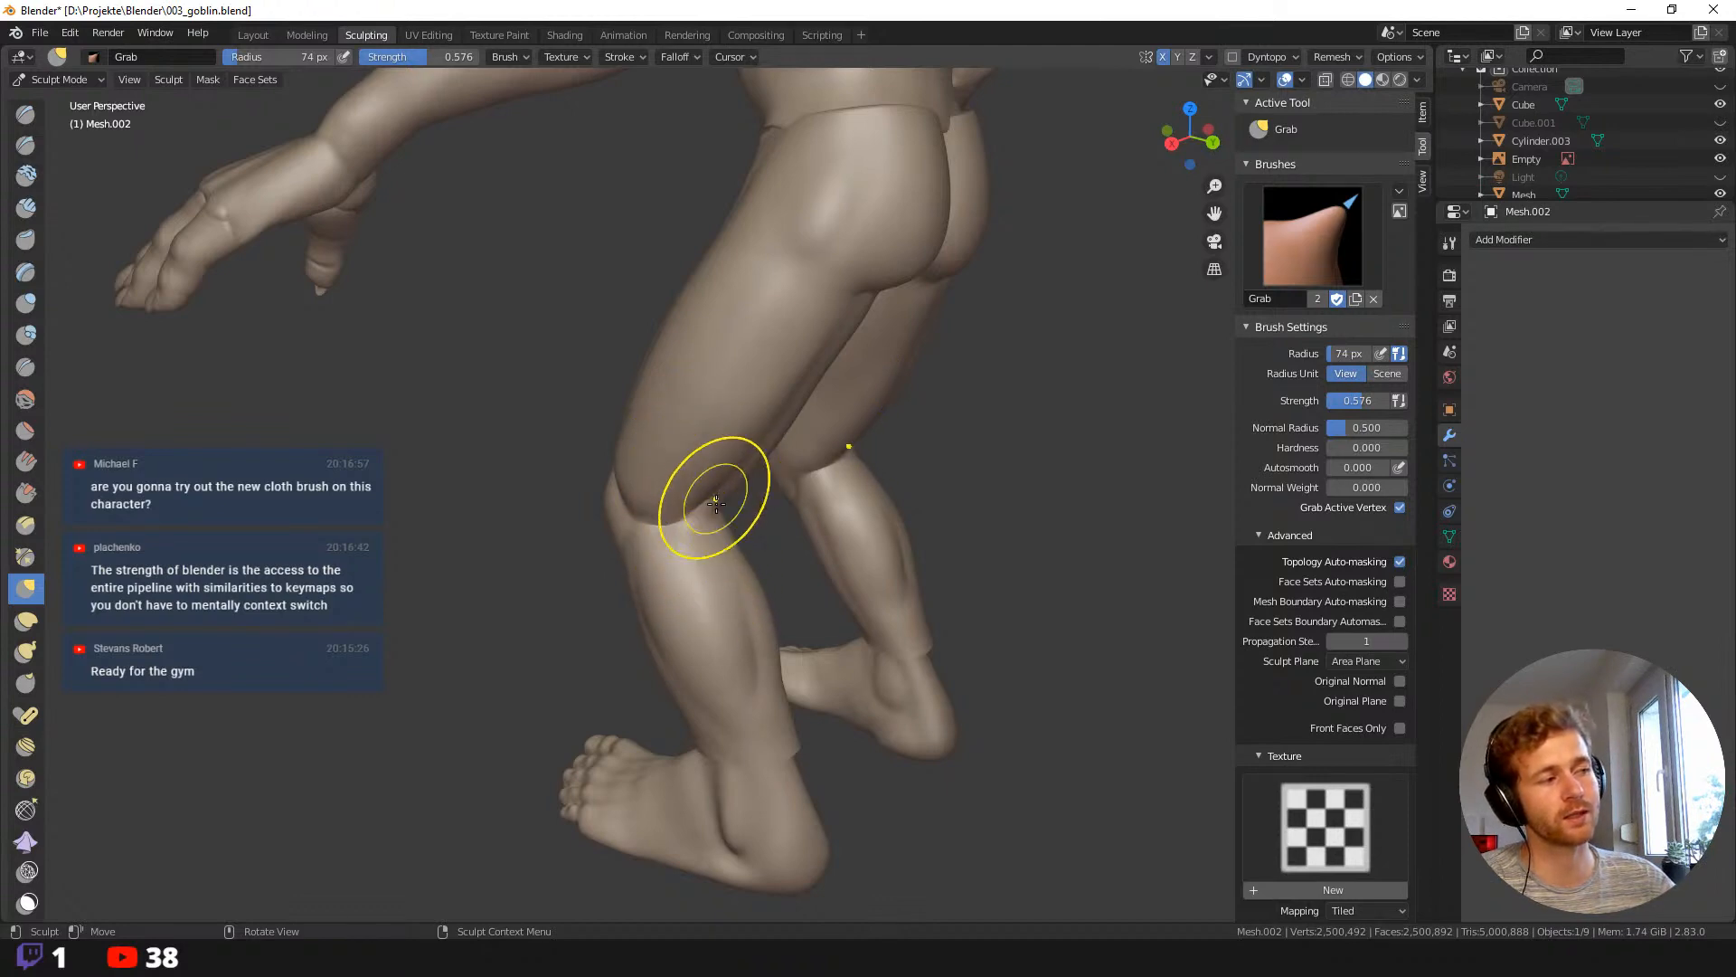
pyautogui.moveTo(714, 519)
pyautogui.mouseDown(button='middle')
pyautogui.moveTo(1075, 634)
pyautogui.moveTo(1125, 493)
pyautogui.moveTo(930, 349)
pyautogui.mouseUp(button='middle')
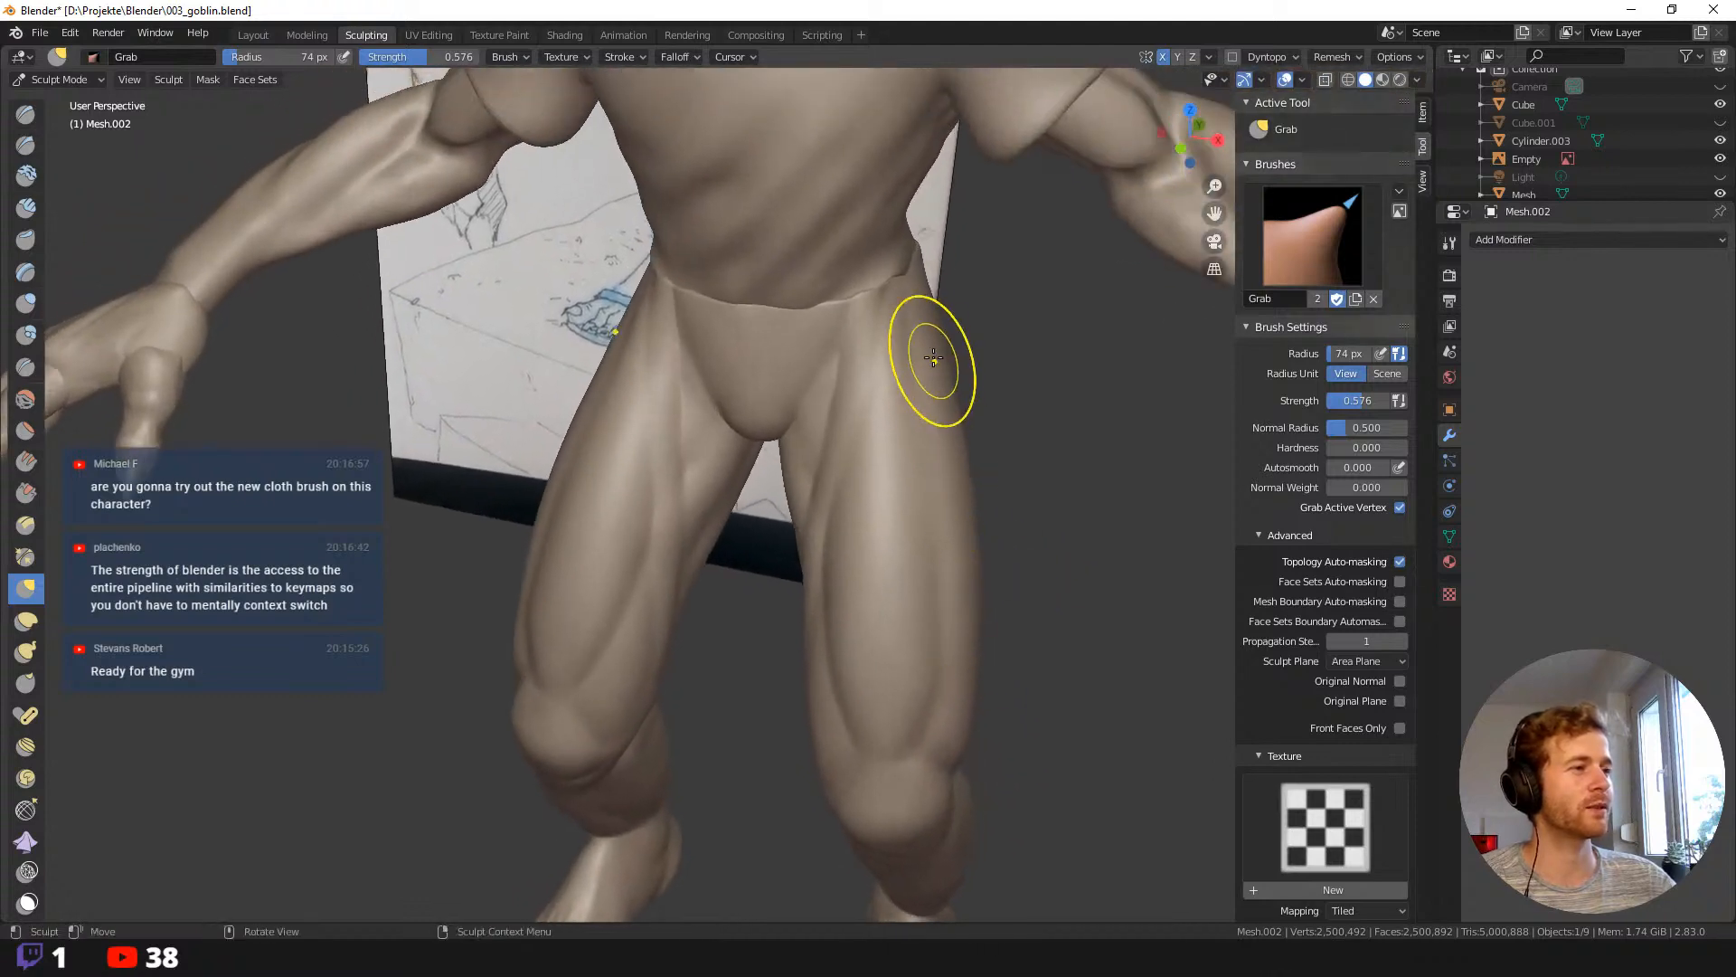
pyautogui.press('f')
pyautogui.click(909, 264)
pyautogui.moveTo(909, 264)
pyautogui.mouseDown(button='middle')
pyautogui.moveTo(692, 247)
pyautogui.moveTo(715, 252)
pyautogui.mouseUp(button='middle')
pyautogui.moveTo(1097, 349)
pyautogui.mouseDown(button='middle')
pyautogui.moveTo(1105, 407)
pyautogui.moveTo(1016, 388)
pyautogui.moveTo(1018, 470)
pyautogui.moveTo(772, 465)
pyautogui.moveTo(606, 606)
pyautogui.moveTo(705, 620)
pyautogui.mouseUp(button='middle')
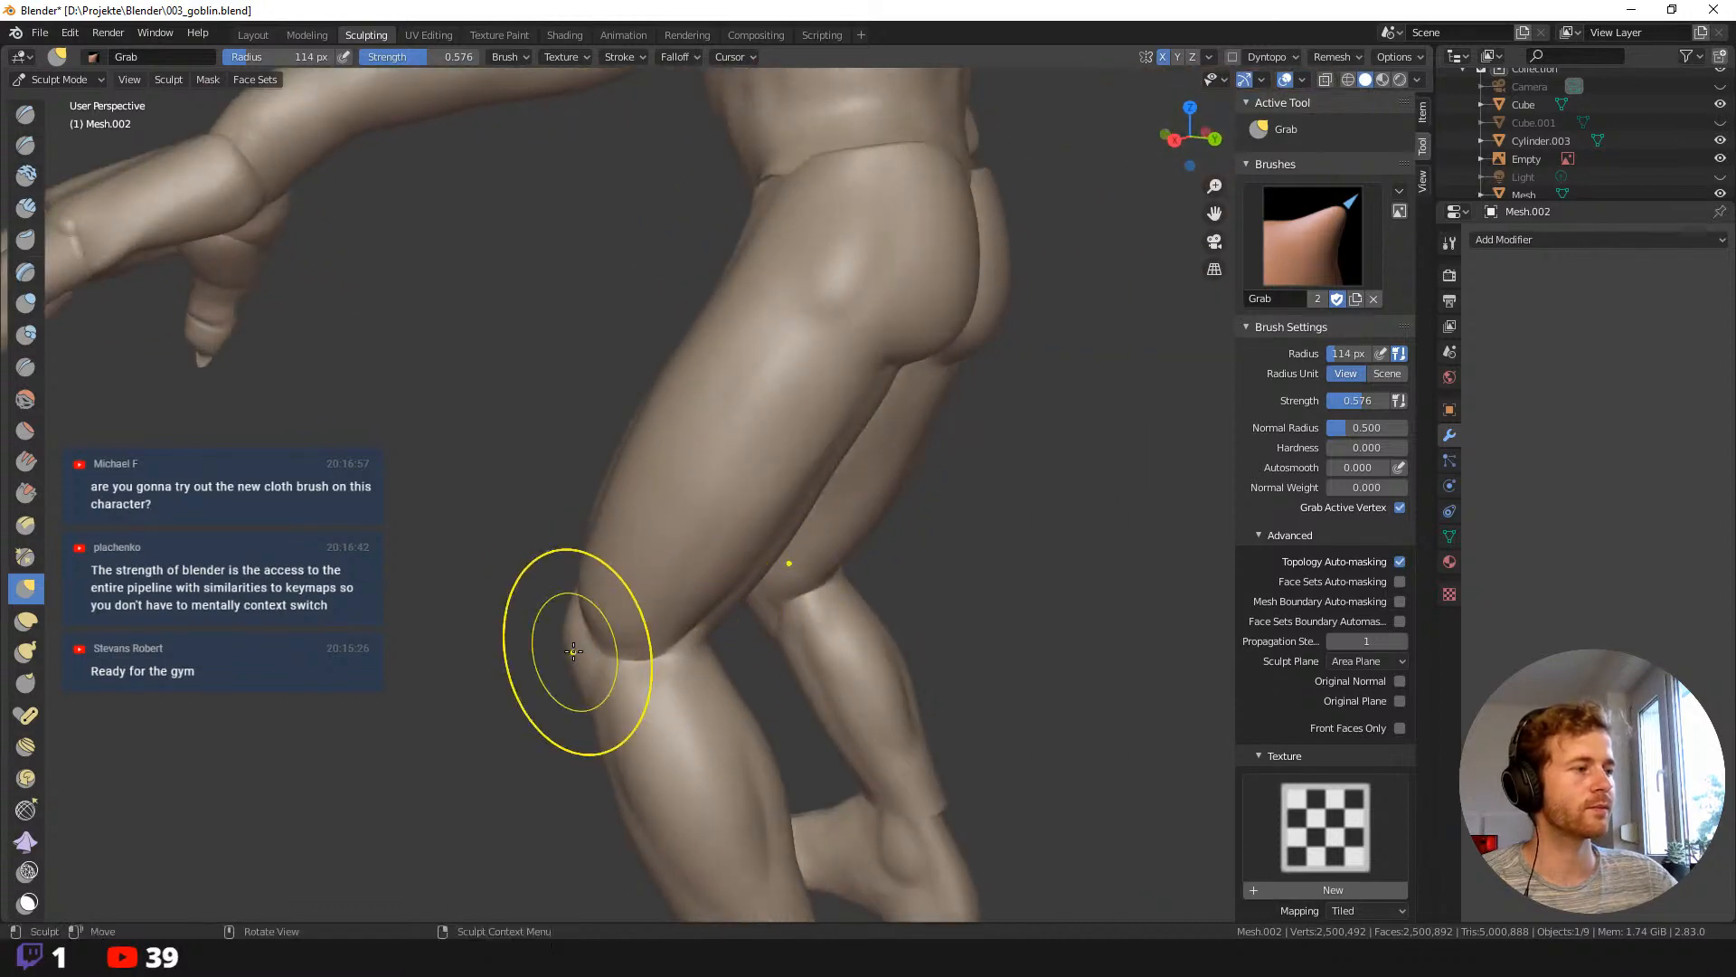
pyautogui.moveTo(582, 647); pyautogui.dragTo(737, 434, button='middle')
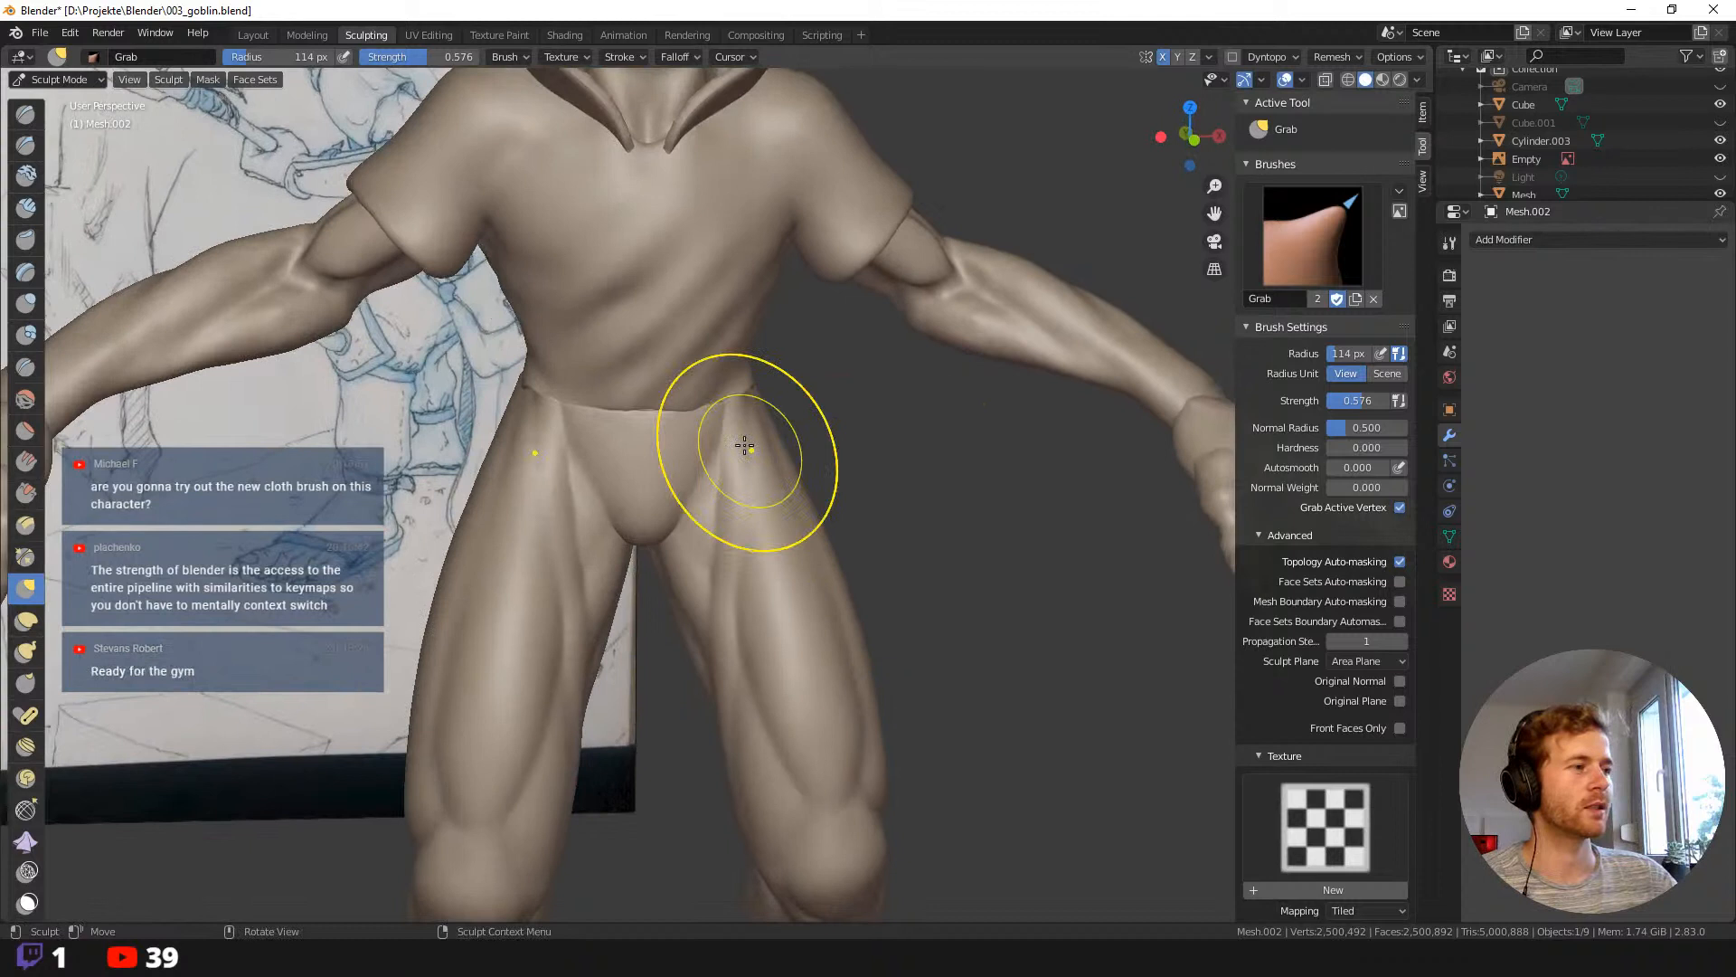
# Fill the hollows between the groin and thighs with the Clay brush, using radii of 120 px and 58 px.
pyautogui.press('c')
pyautogui.press('f')
pyautogui.click(753, 506)
pyautogui.moveTo(733, 465); pyautogui.dragTo(716, 442)
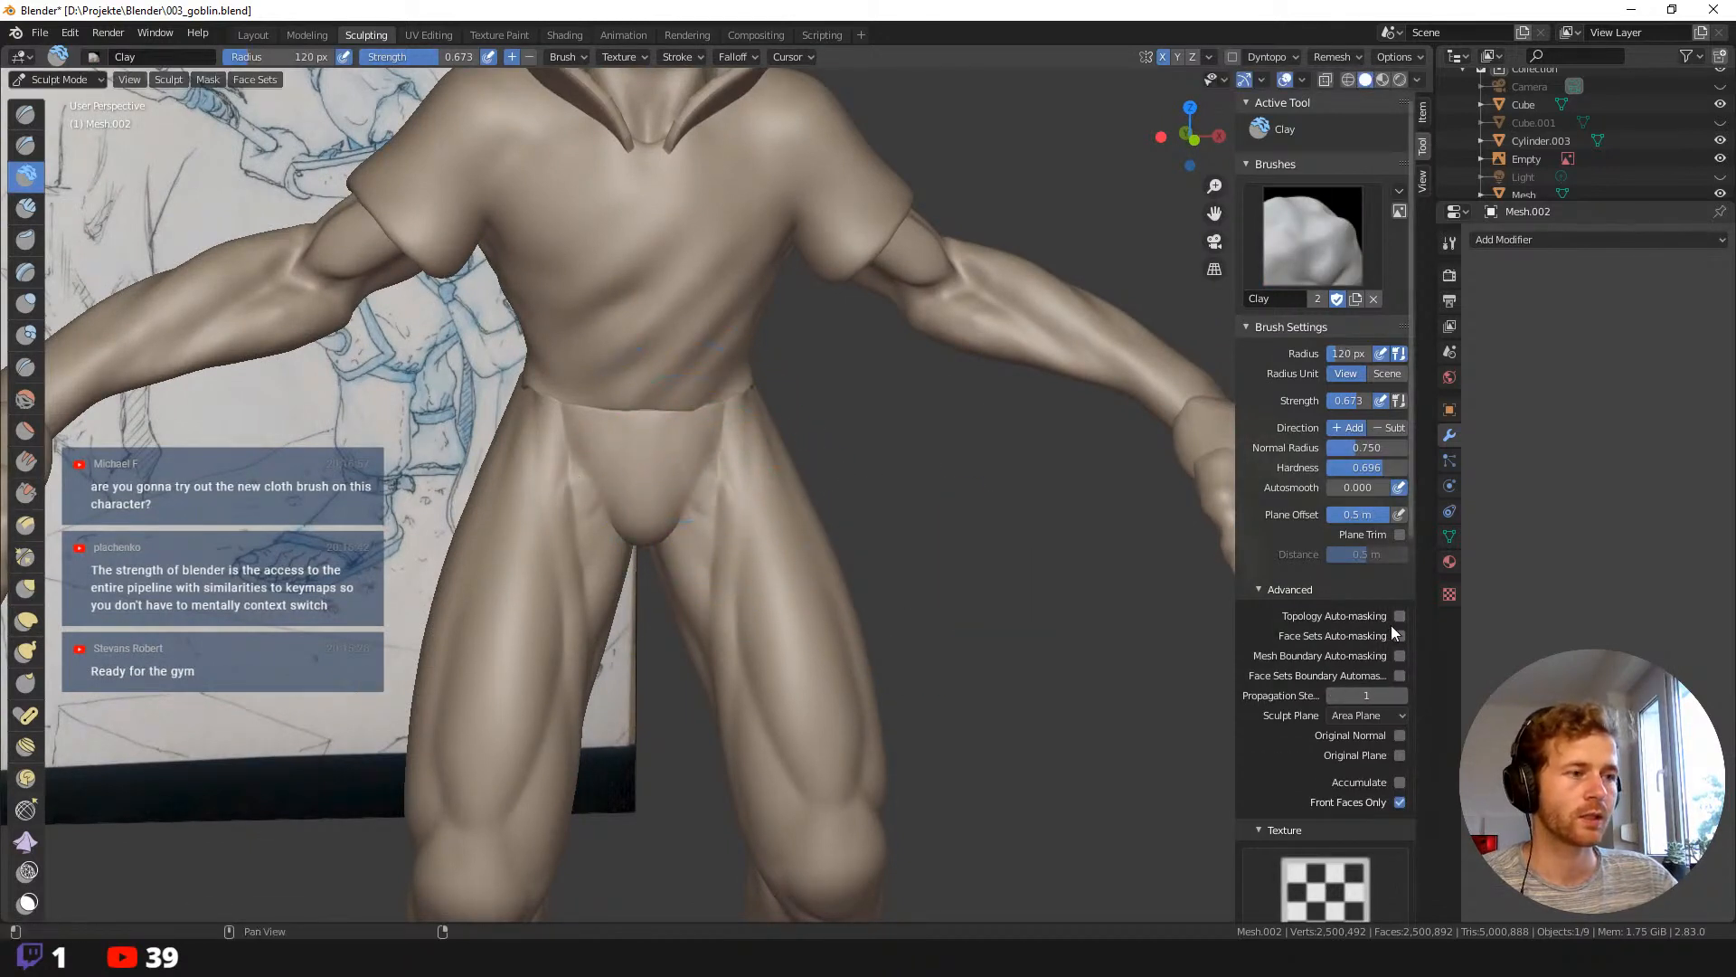
pyautogui.press('f')
pyautogui.click(659, 457)
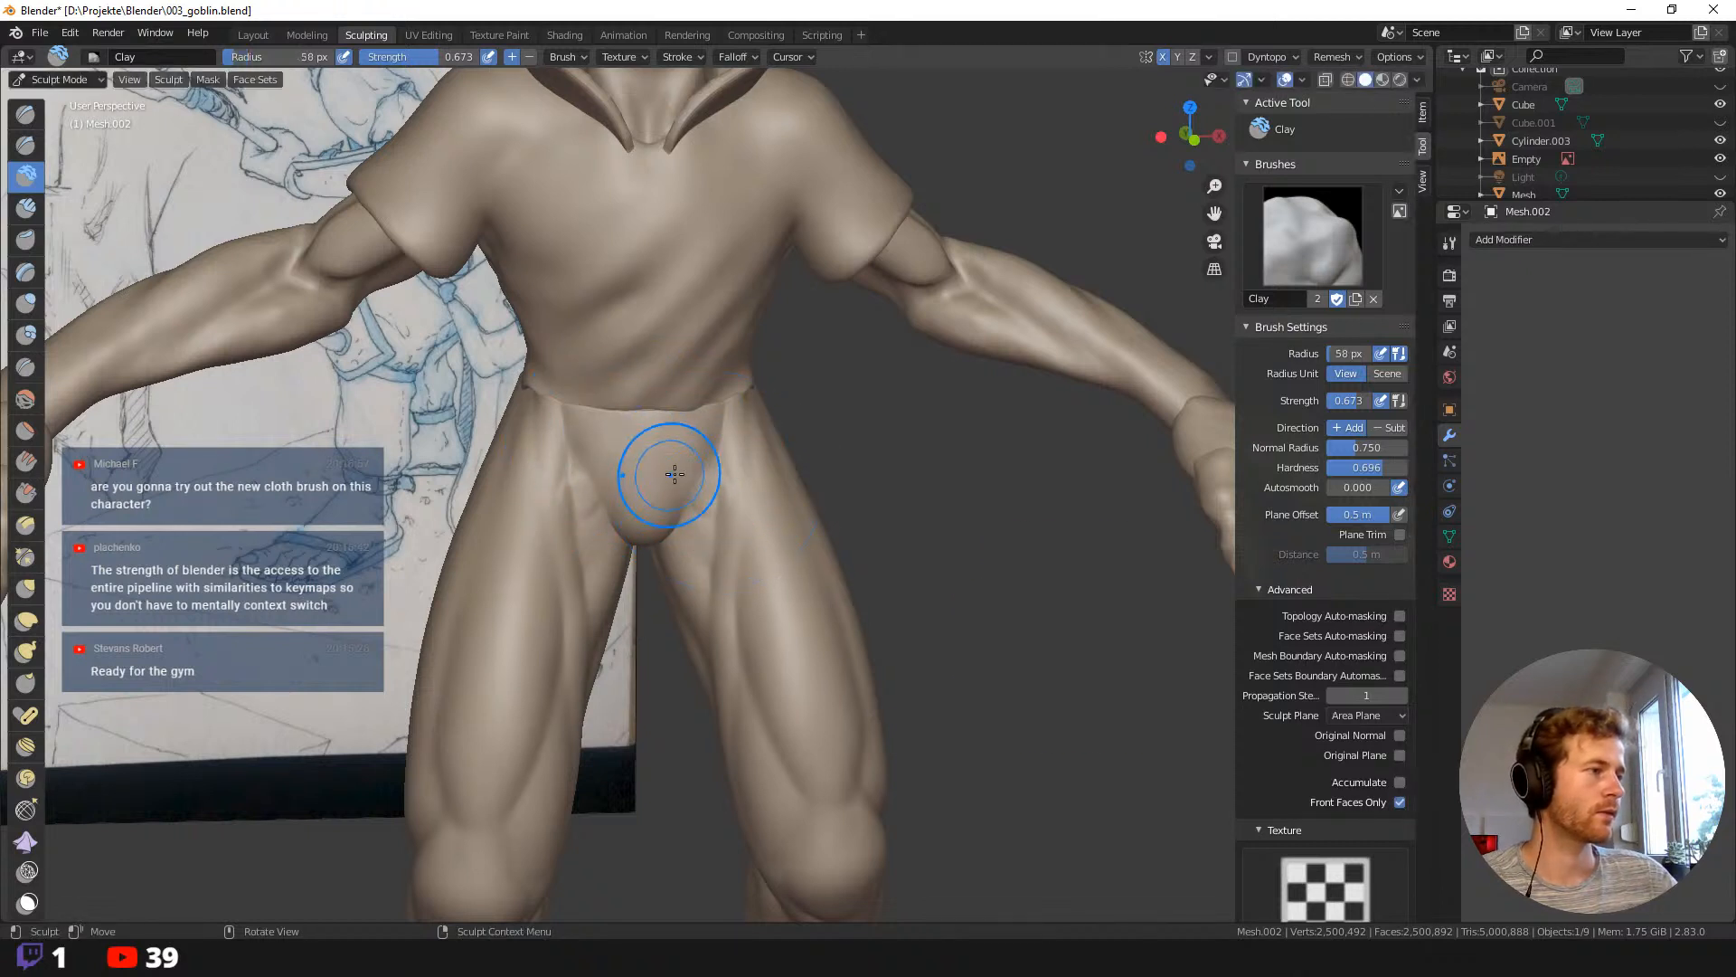
pyautogui.moveTo(712, 452)
pyautogui.mouseDown()
pyautogui.moveTo(734, 515)
pyautogui.moveTo(728, 479)
pyautogui.moveTo(674, 511)
pyautogui.moveTo(697, 601)
pyautogui.moveTo(642, 513)
pyautogui.moveTo(709, 573)
pyautogui.mouseUp()
pyautogui.press('f')
pyautogui.moveTo(755, 554)
pyautogui.mouseDown(button='middle')
pyautogui.moveTo(680, 572)
pyautogui.moveTo(737, 564)
pyautogui.mouseUp(button='middle')
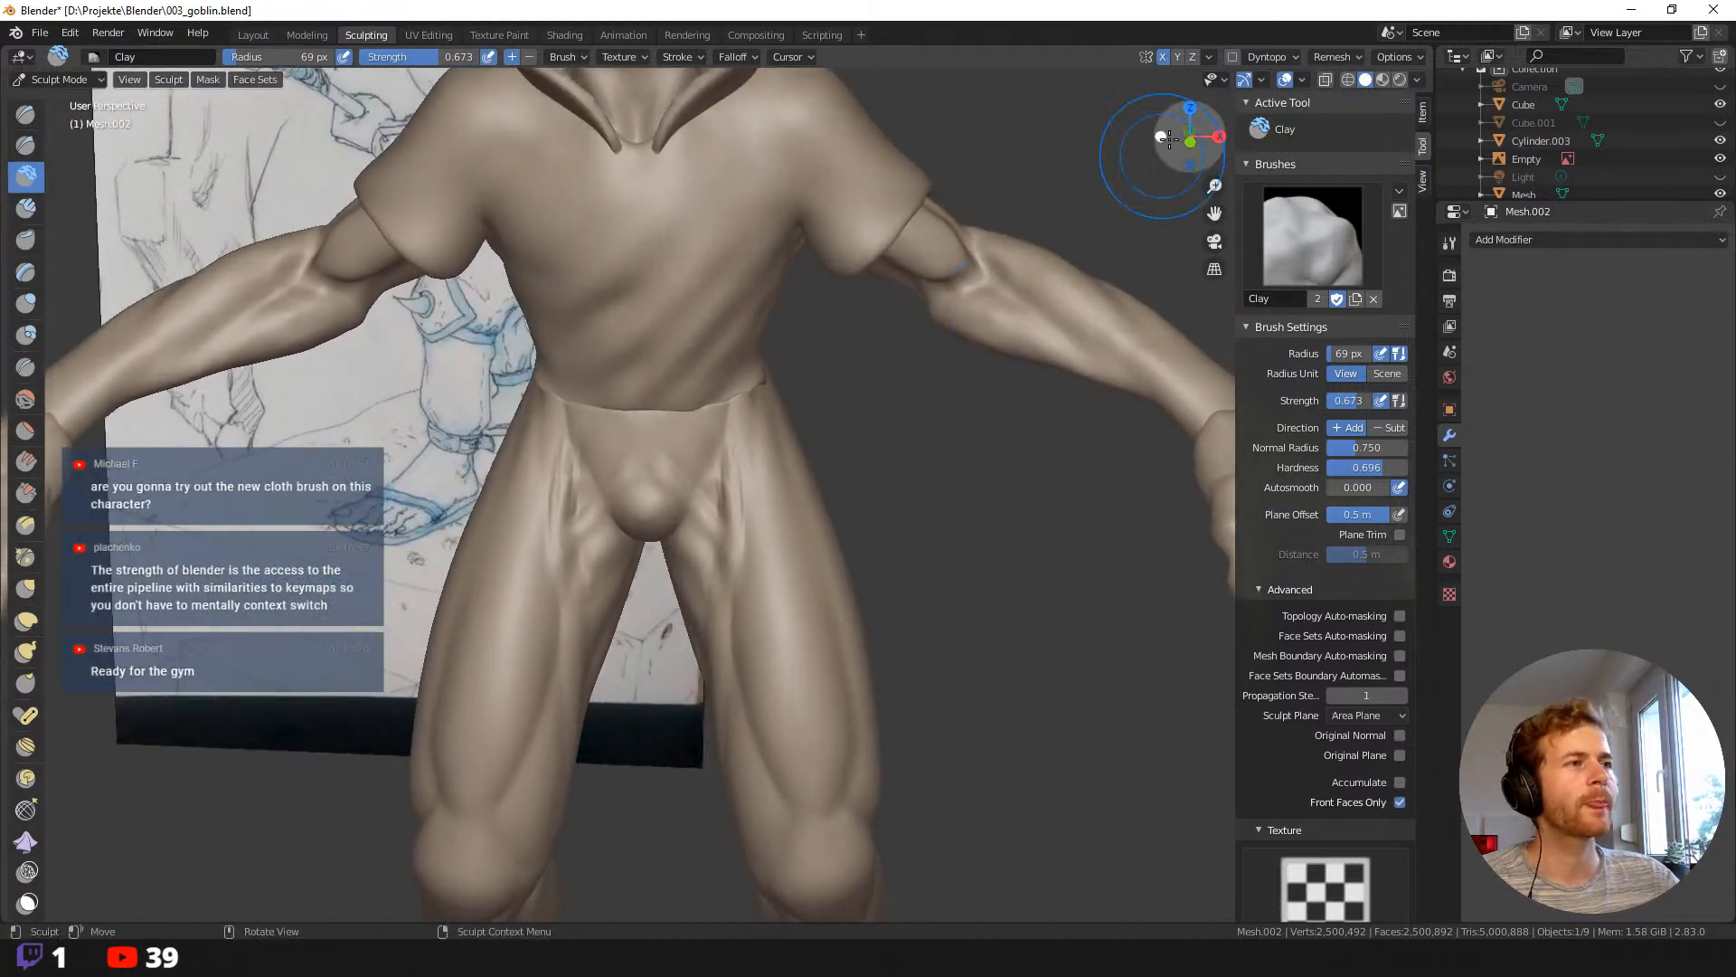
# Try to remesh the leggings with a voxel size of 0.1 m, and undo it.
pyautogui.click(1330, 58)
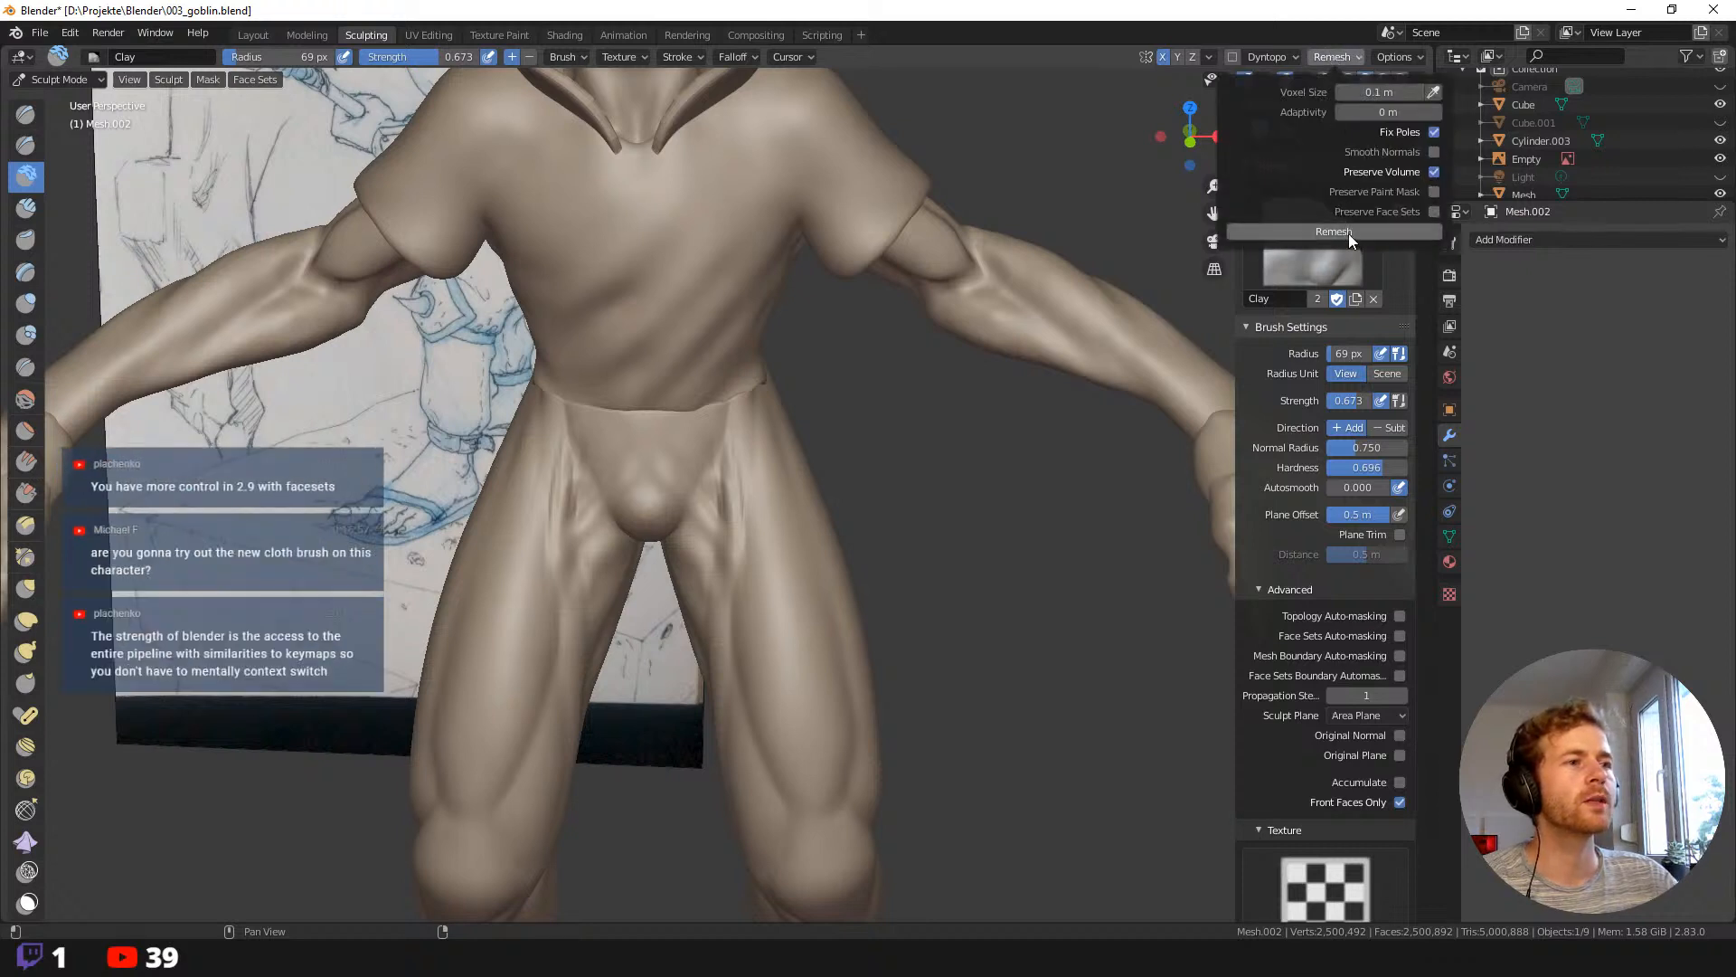
pyautogui.click(1322, 235)
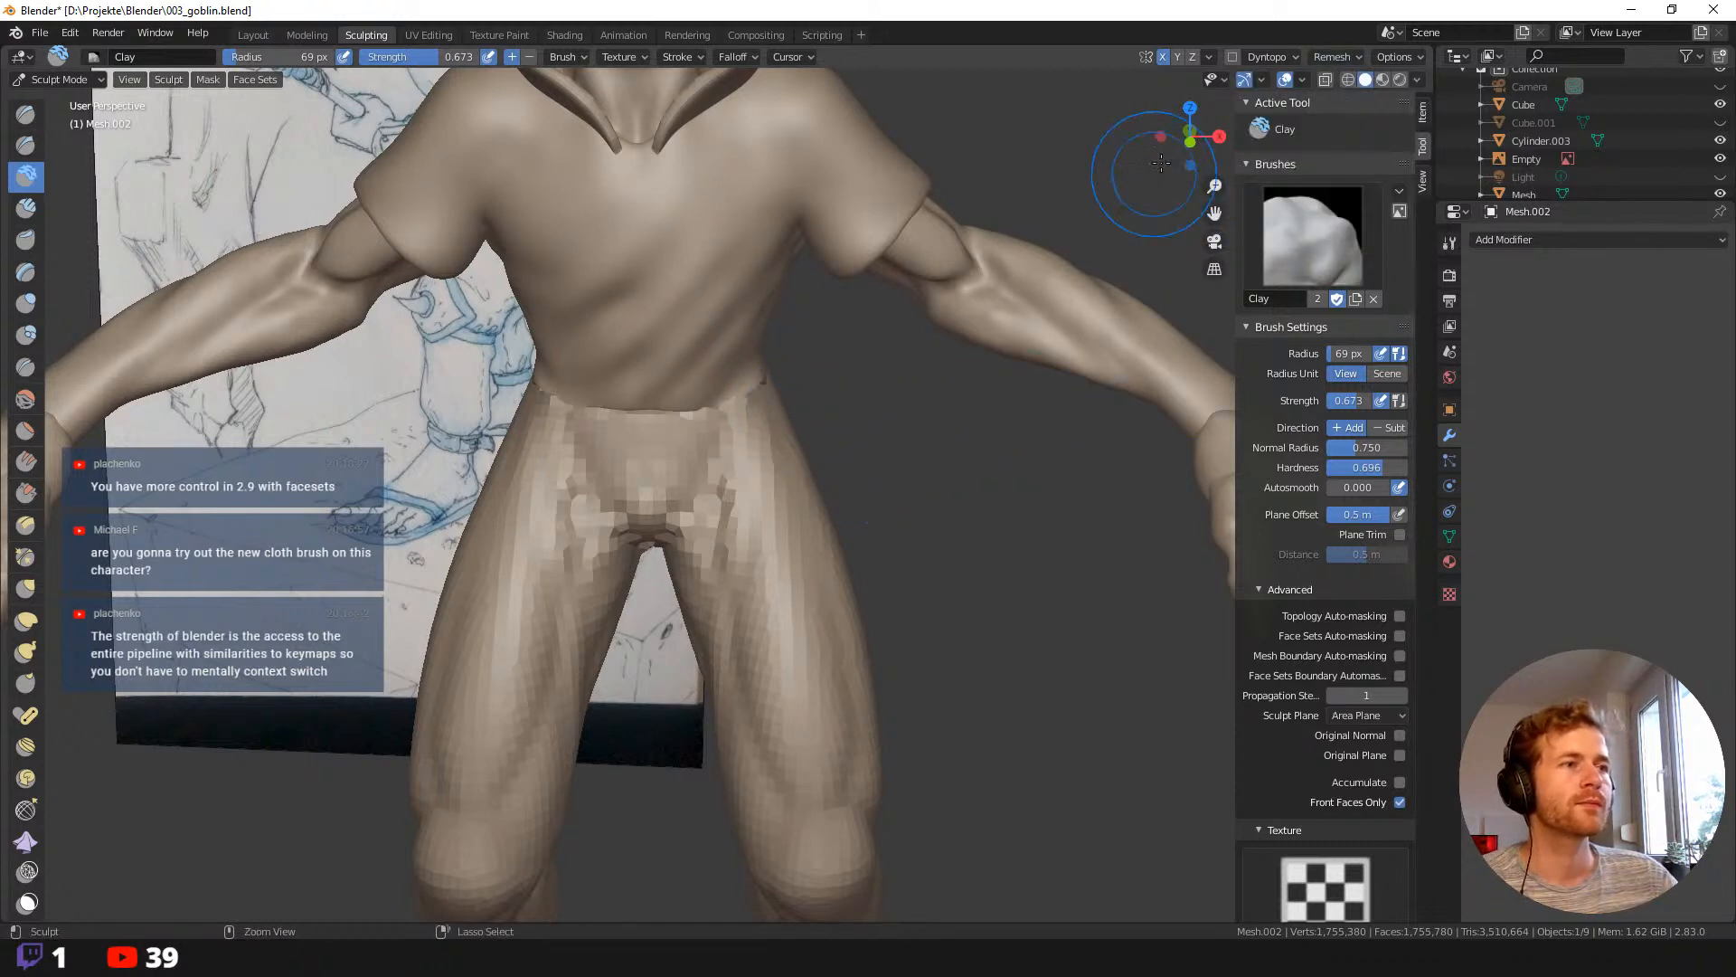
pyautogui.hotkey('ctrl', 'z')
# Remesh the leggings with a voxel size of 0.02 m.
pyautogui.click(1345, 57)
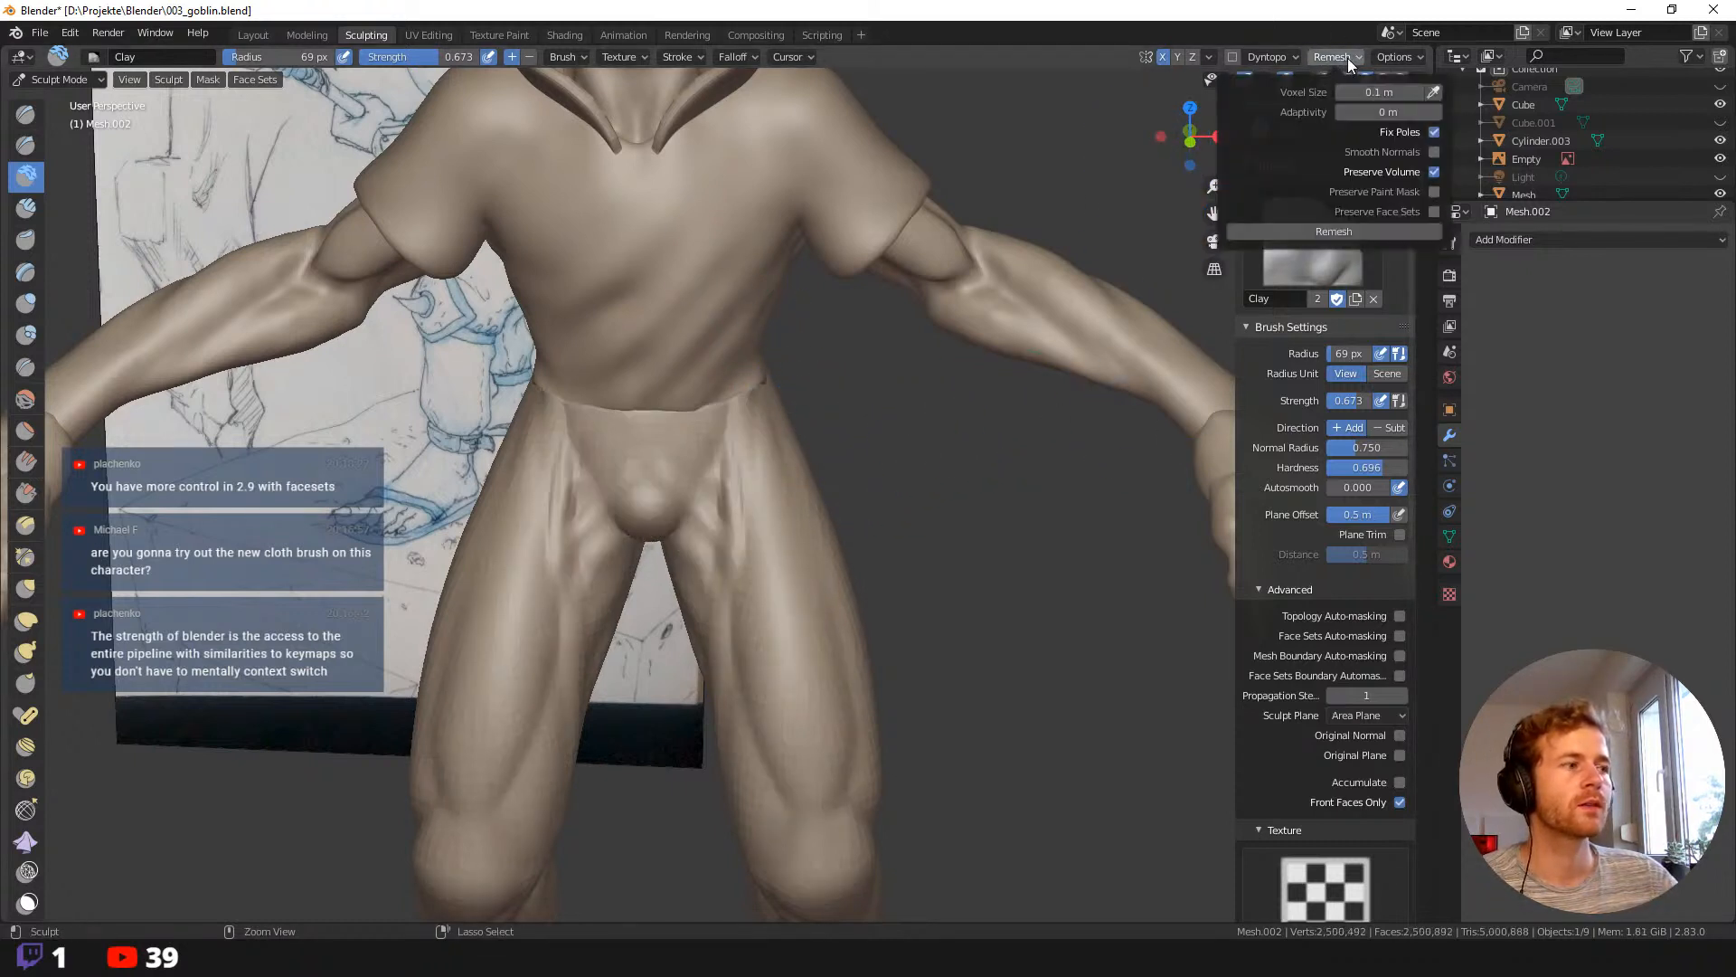
pyautogui.click(1377, 91)
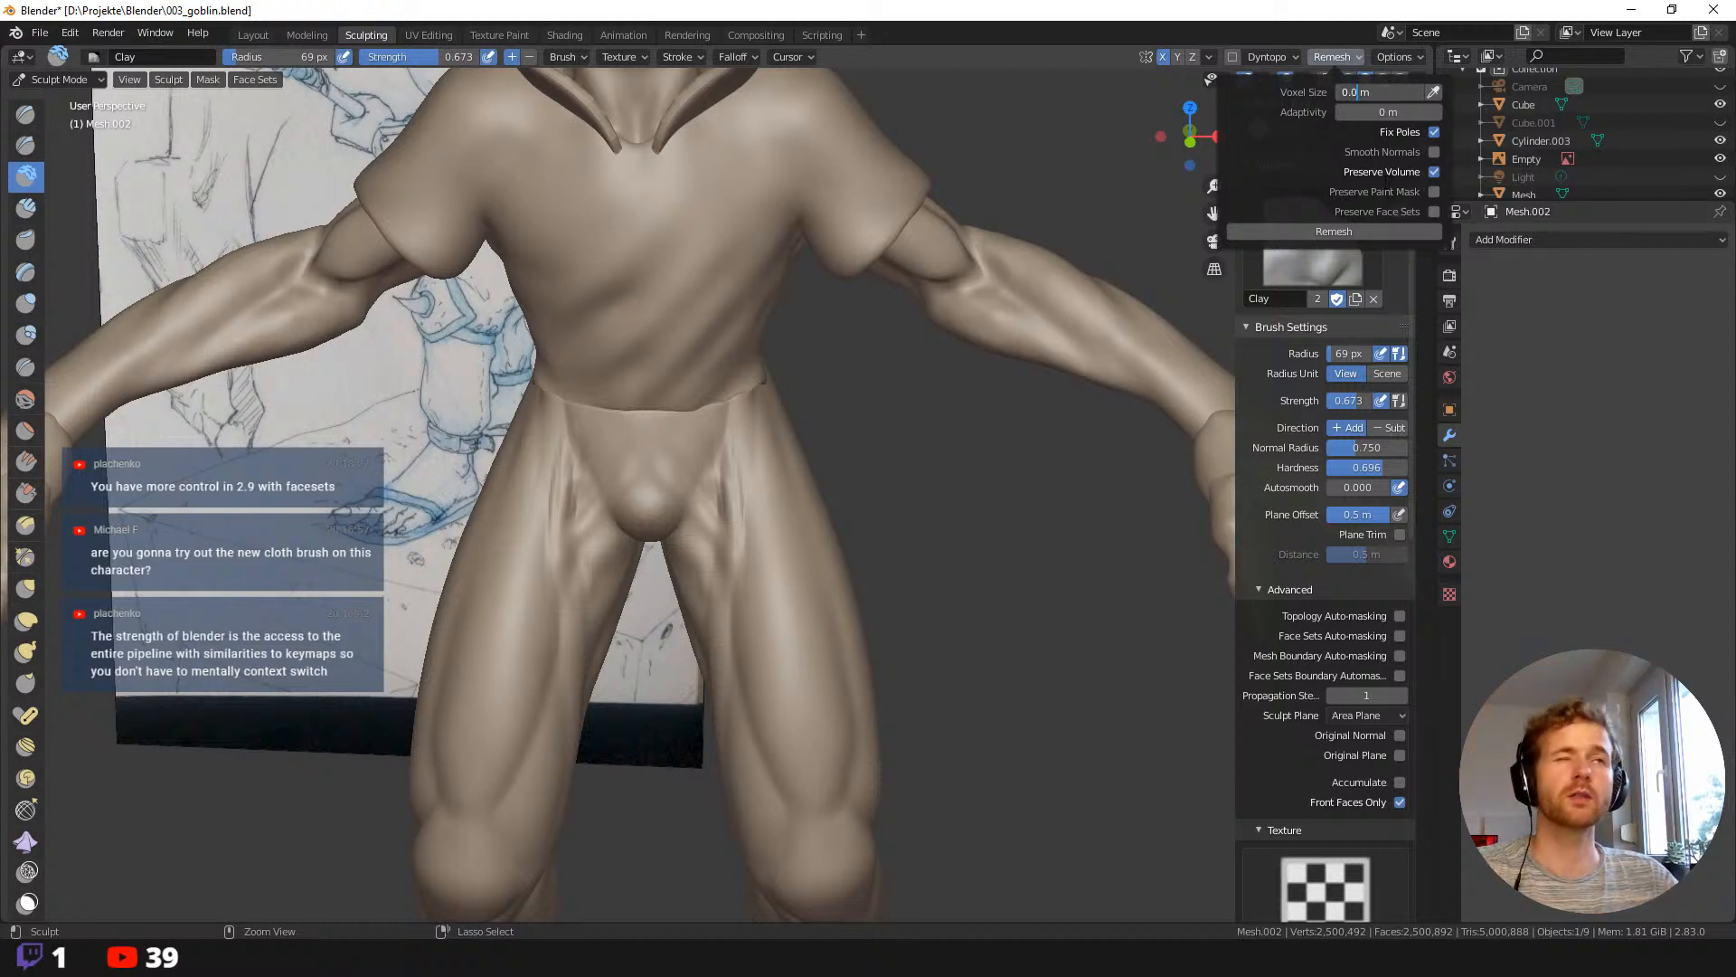
pyautogui.press('Return')
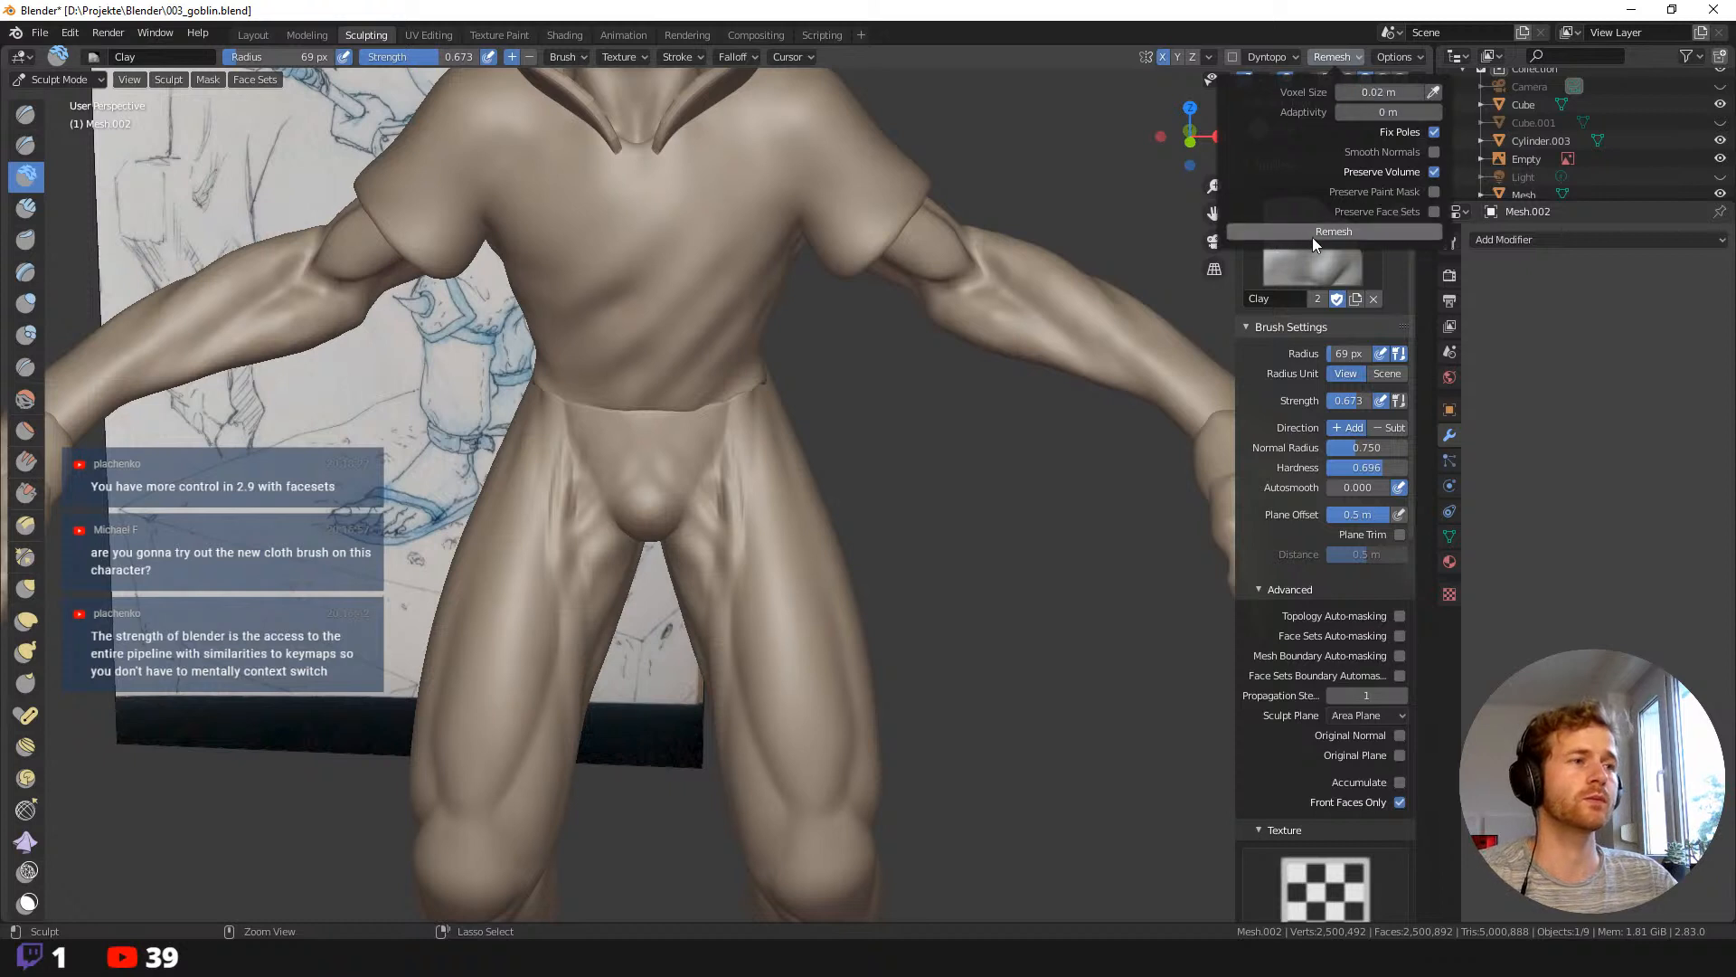
pyautogui.click(1313, 232)
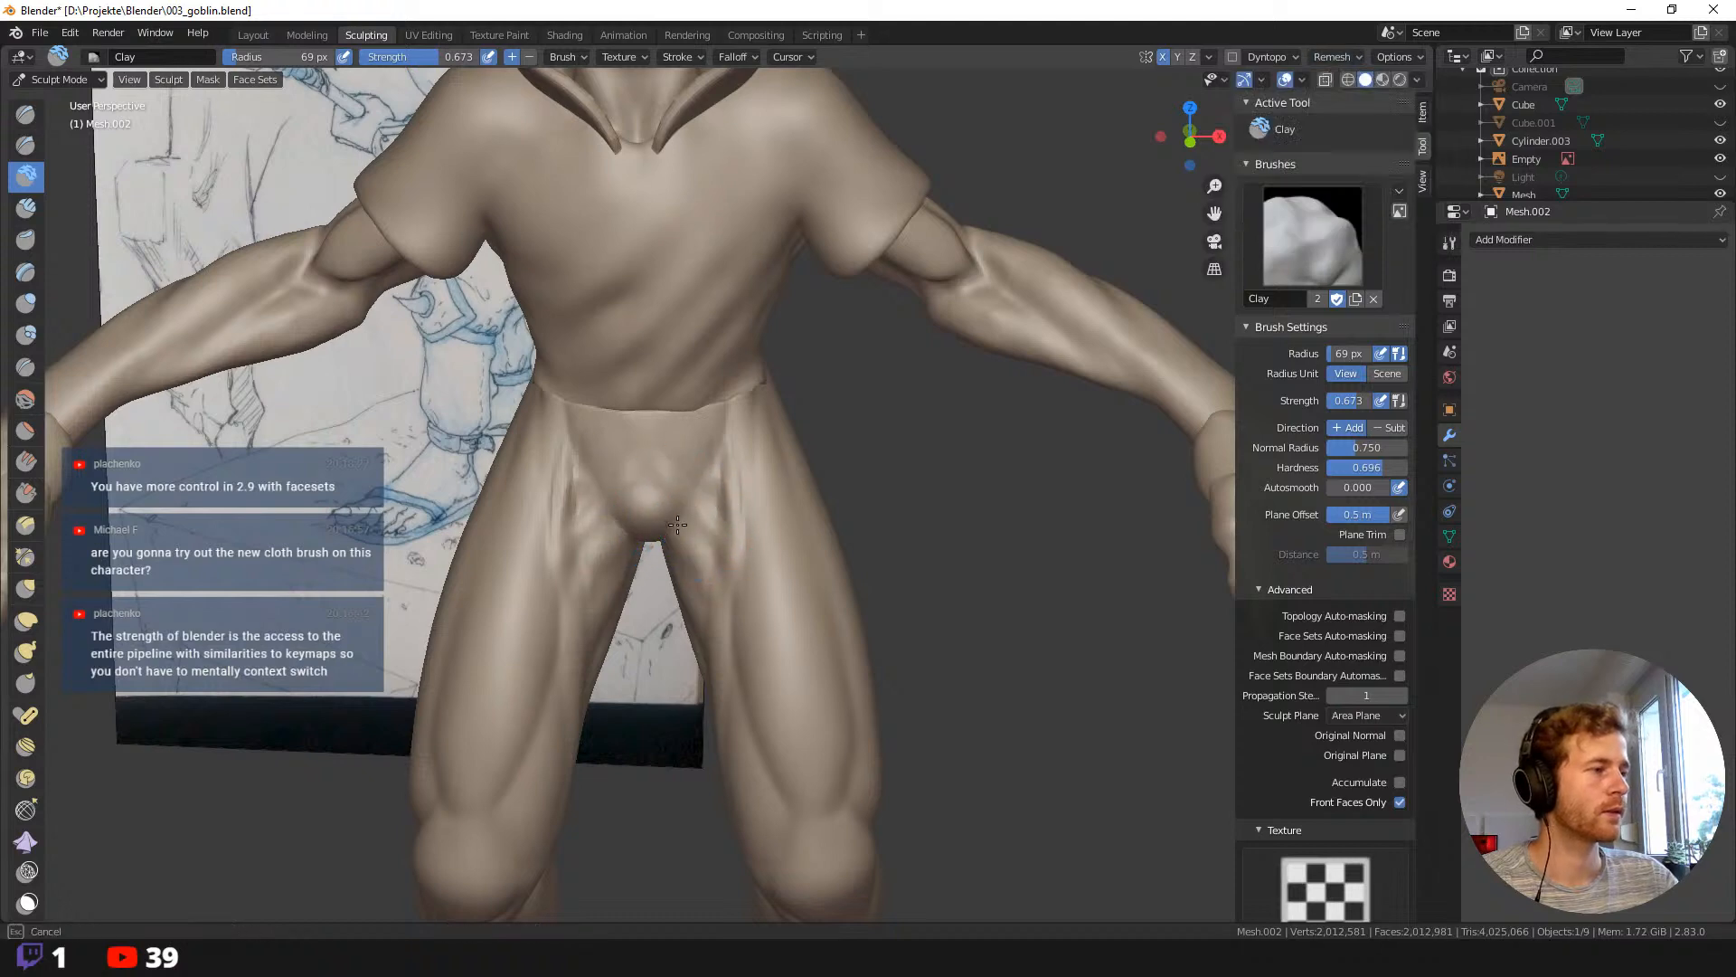
# Add clay strokes beside the groin where it meets the inner thighs, and raise the brush radius to 86 px.
pyautogui.moveTo(678, 524); pyautogui.dragTo(725, 543, button='middle')
pyautogui.moveTo(725, 543); pyautogui.dragTo(690, 535)
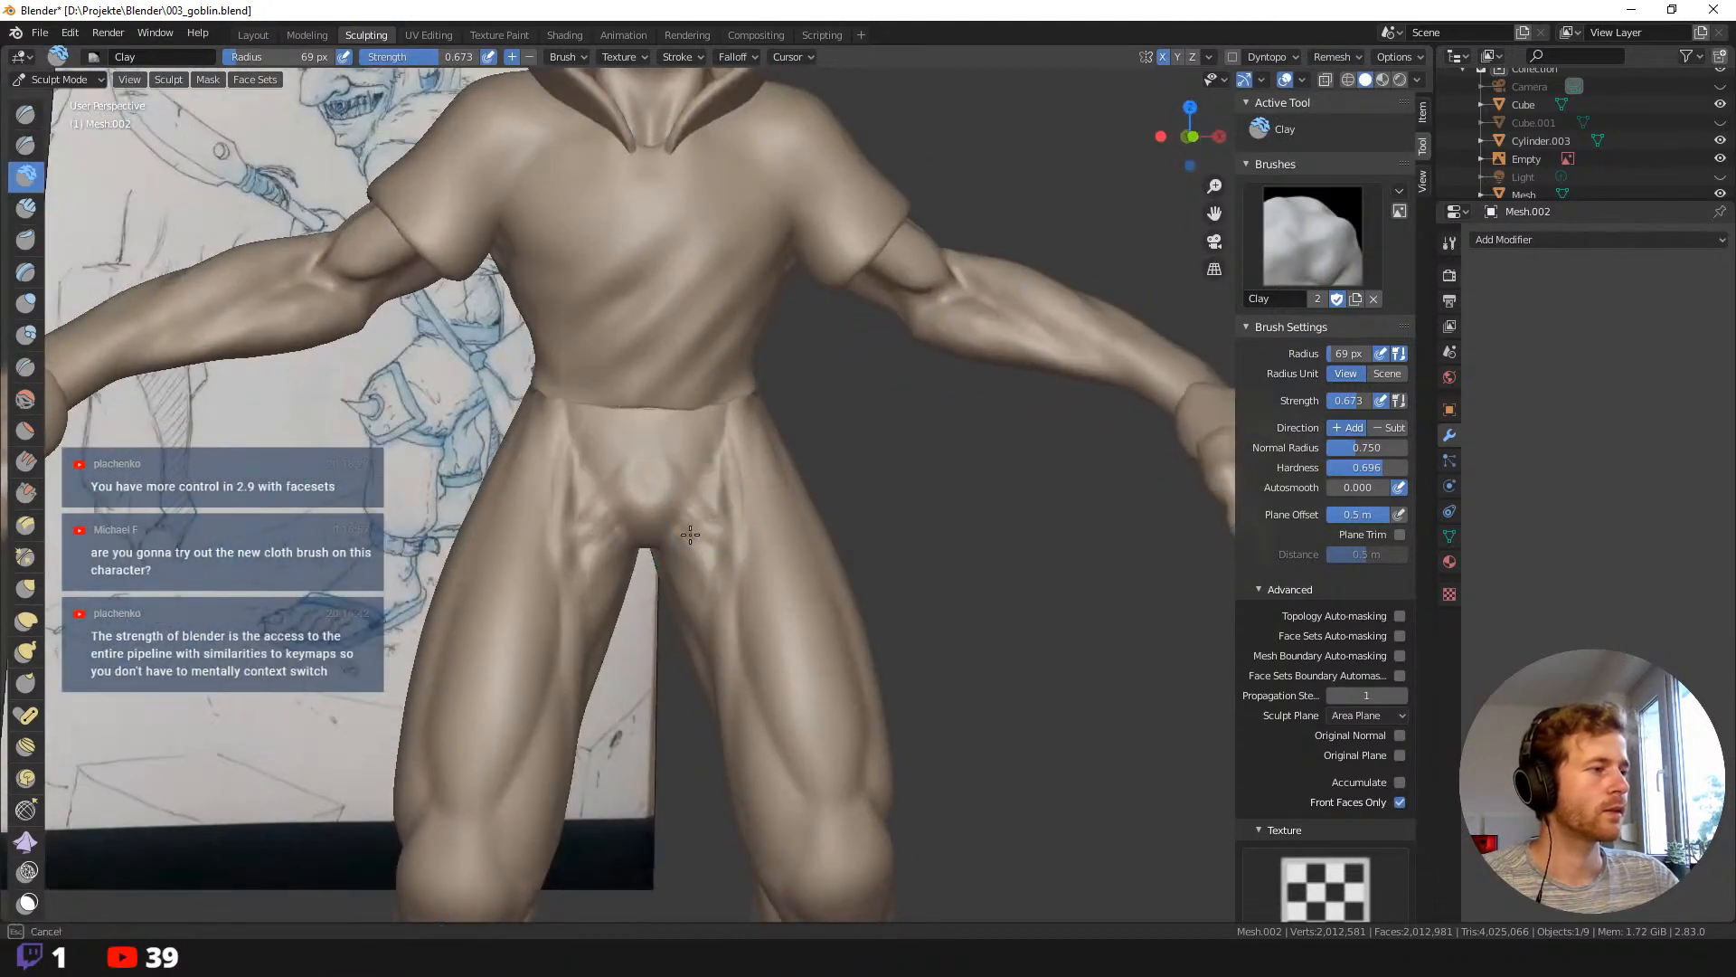
pyautogui.press('f')
pyautogui.click(769, 533)
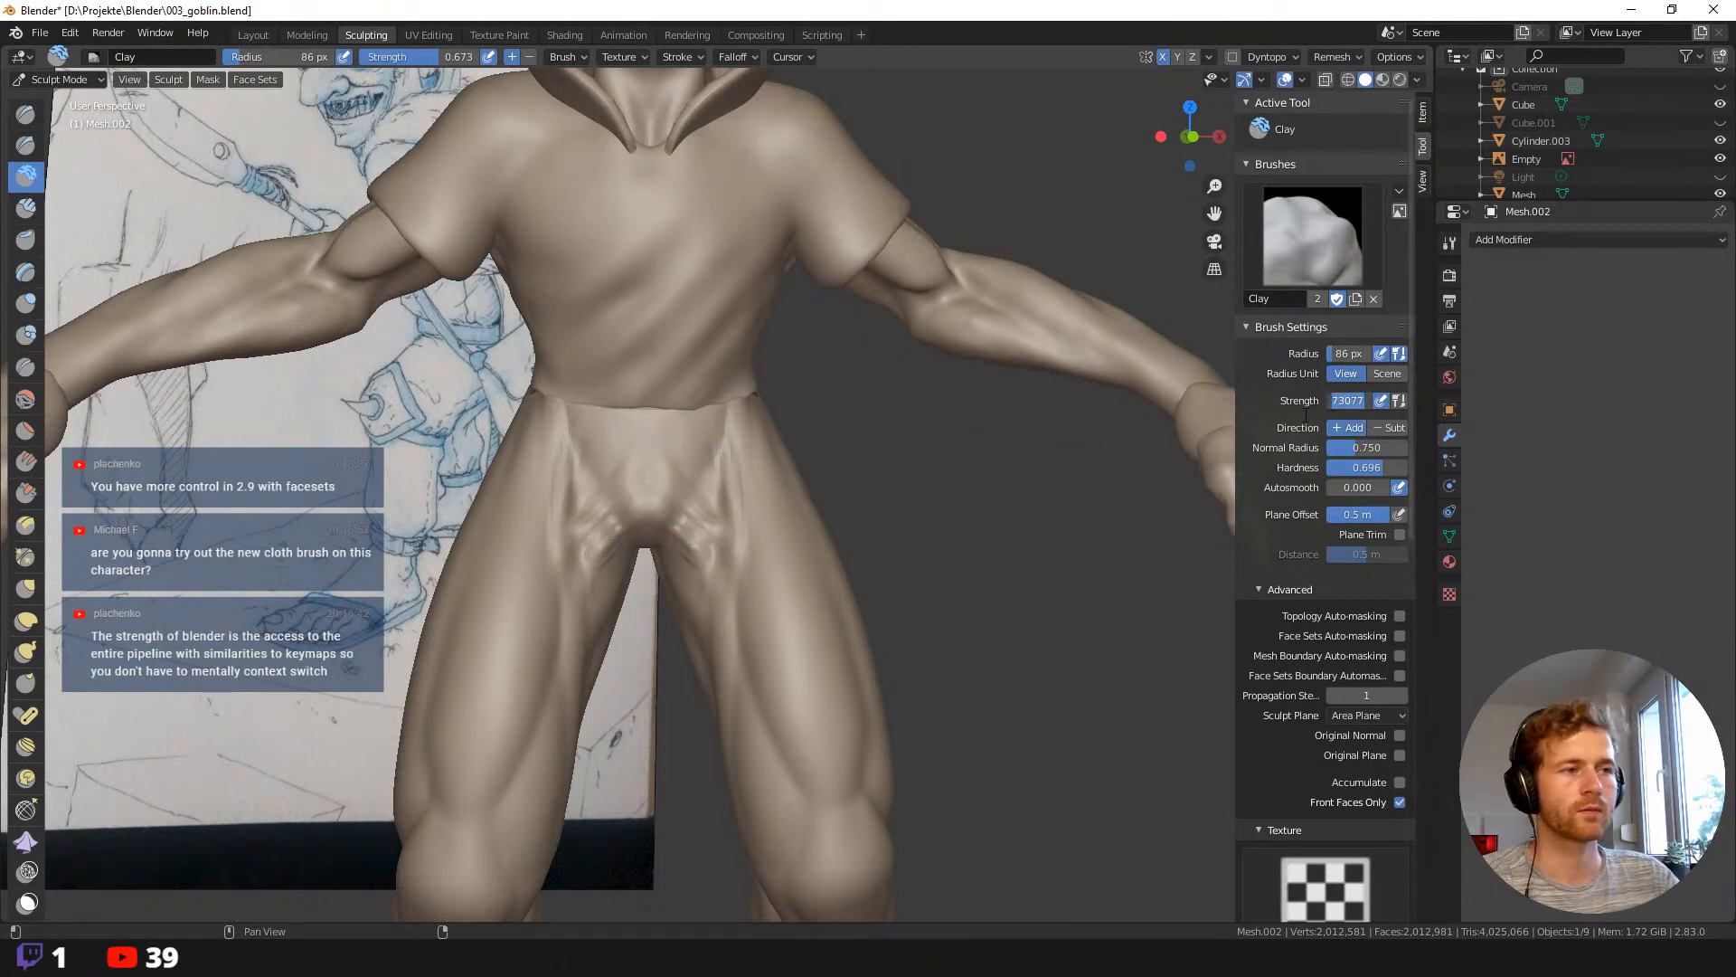
# Set the Clay brush strength to 0.5 and radius to 57 px, and build up the creases around the groin.
pyautogui.write('0.5')
pyautogui.press('Return')
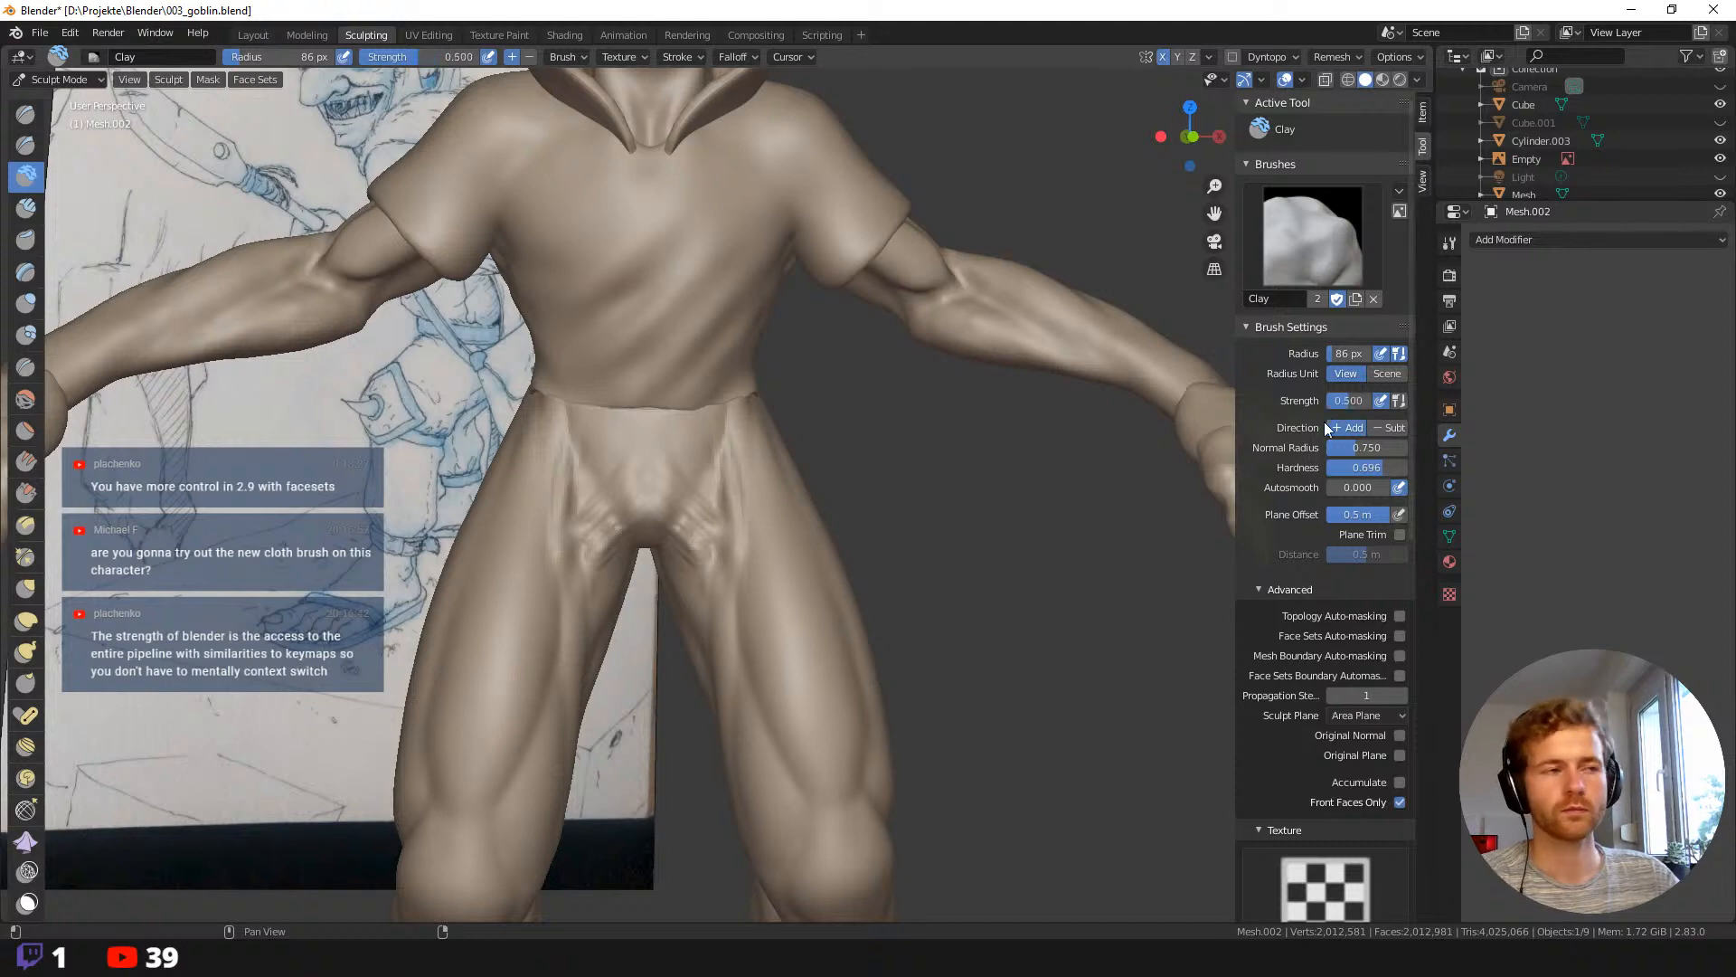
pyautogui.moveTo(892, 546); pyautogui.dragTo(727, 543, button='middle')
pyautogui.press('f')
pyautogui.click(692, 529)
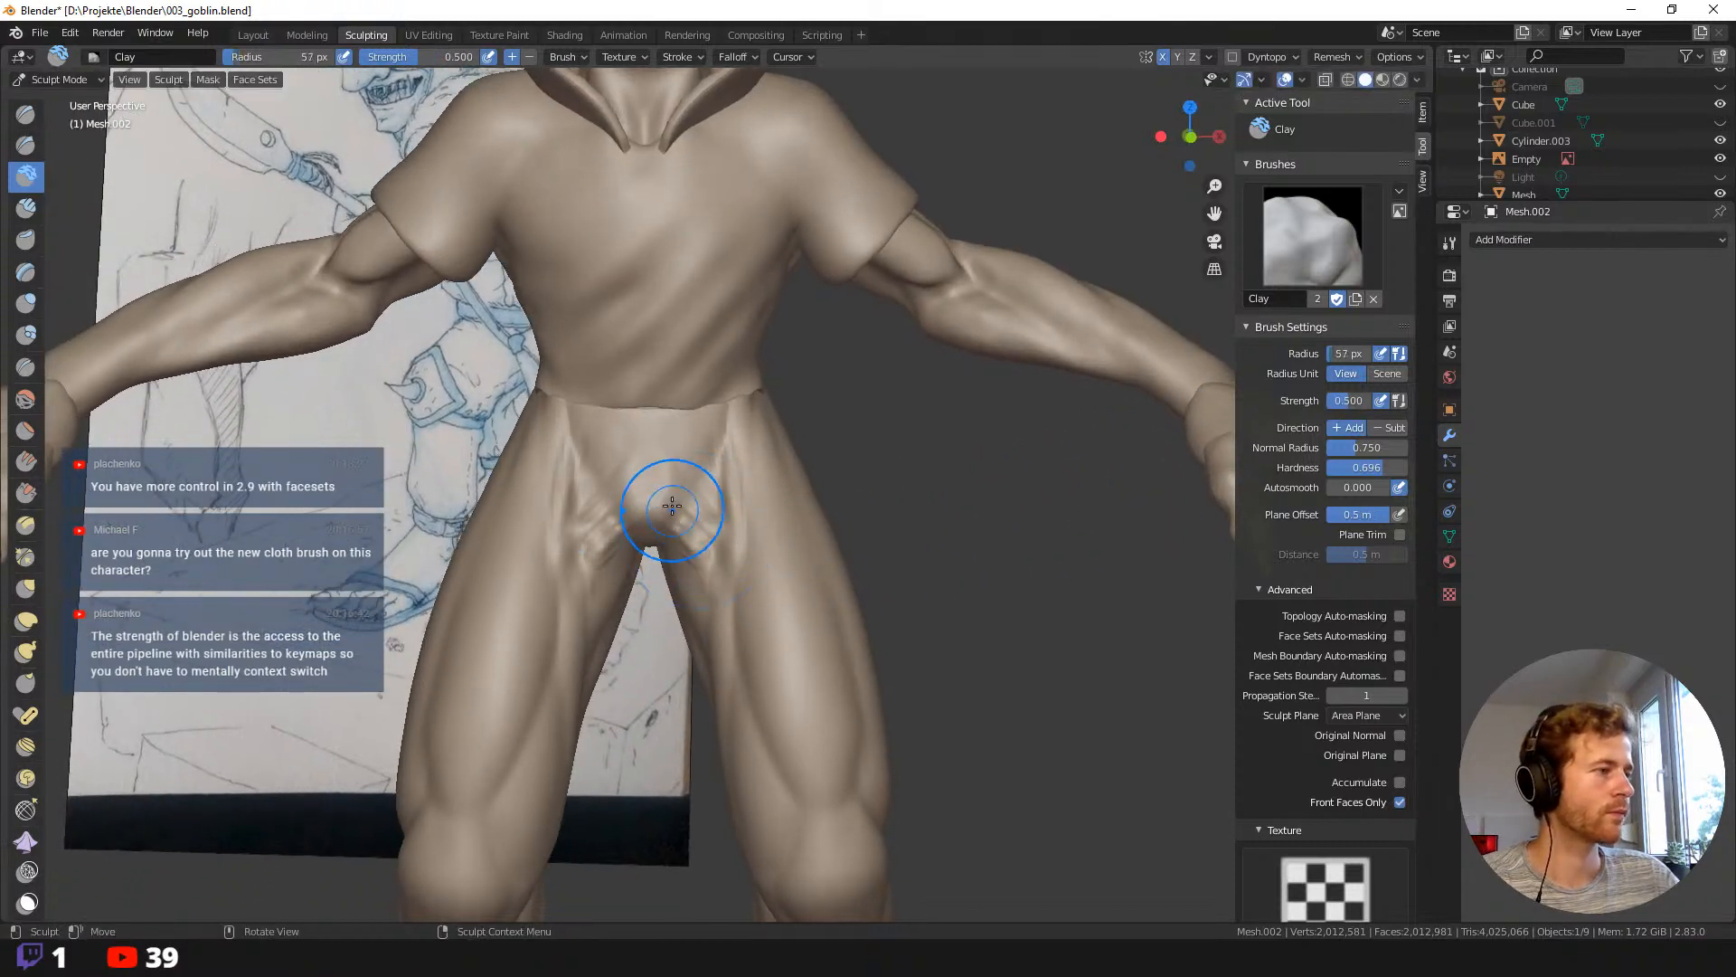
pyautogui.moveTo(687, 503); pyautogui.dragTo(710, 571)
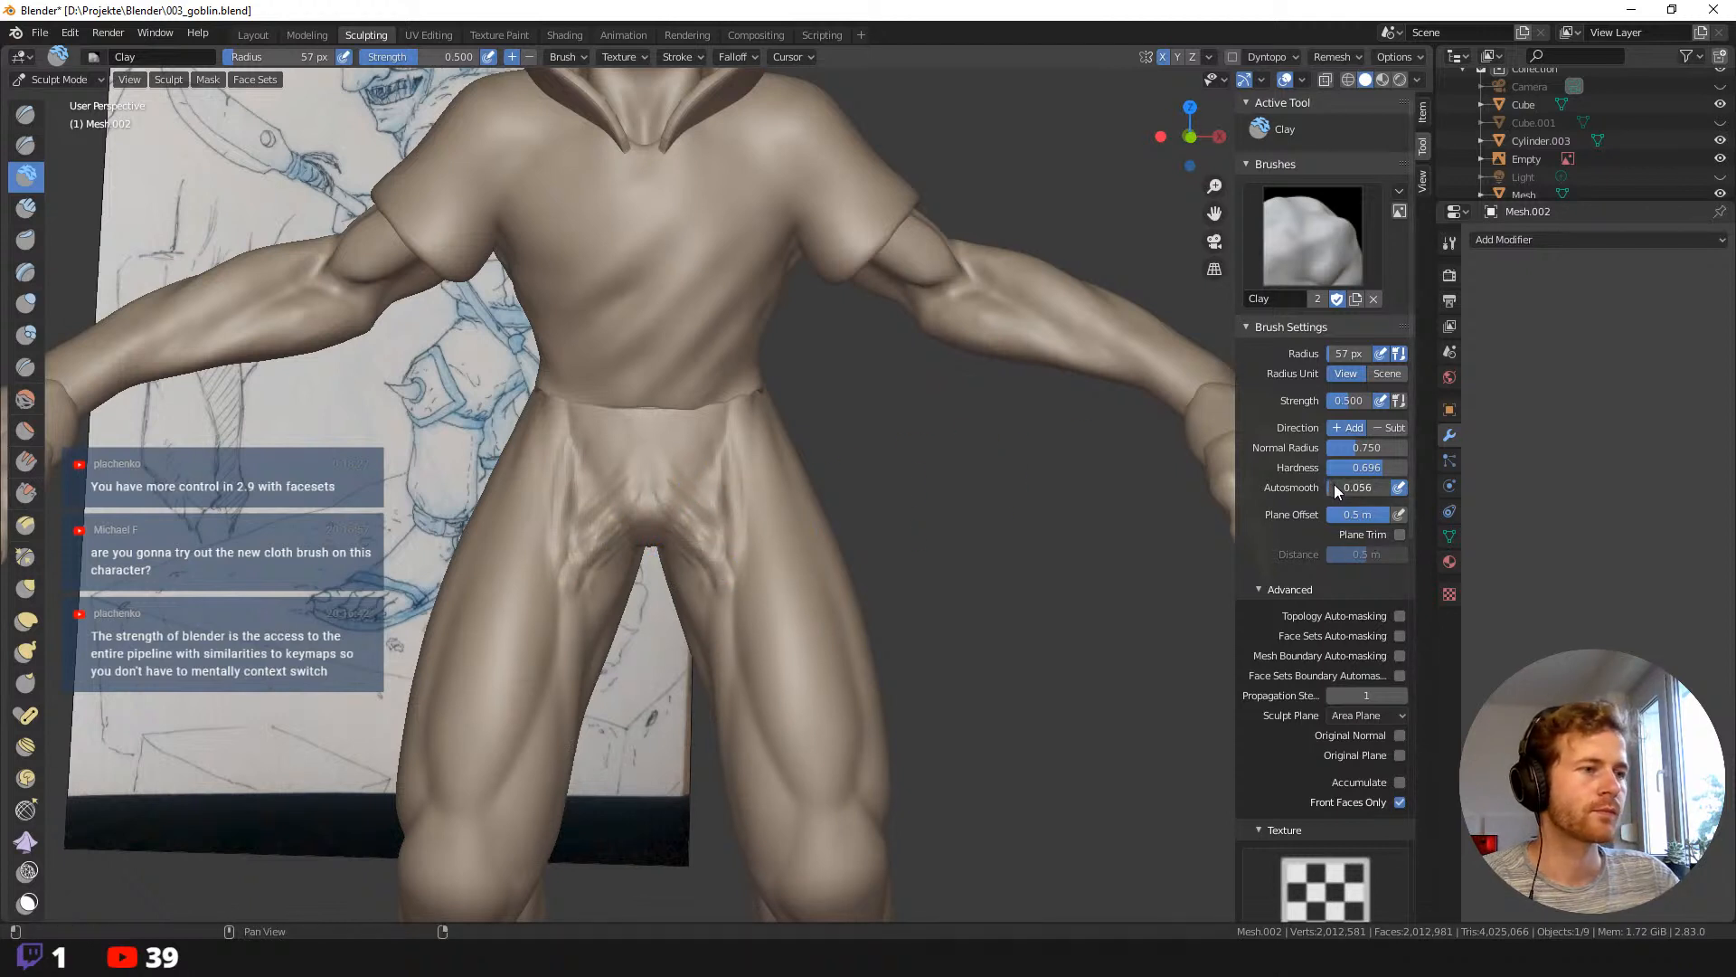
# Set the brush's Autosmooth to 0.042 and blend the groin into the thighs and lower belly, enlarging the radius to 100 px.
pyautogui.press(']')
pyautogui.press(']')
pyautogui.moveTo(661, 497)
pyautogui.mouseDown()
pyautogui.moveTo(719, 559)
pyautogui.moveTo(688, 535)
pyautogui.moveTo(620, 582)
pyautogui.moveTo(691, 541)
pyautogui.moveTo(684, 493)
pyautogui.mouseUp()
pyautogui.moveTo(684, 480)
pyautogui.mouseDown()
pyautogui.moveTo(727, 491)
pyautogui.moveTo(722, 508)
pyautogui.mouseUp()
pyautogui.moveTo(721, 515)
pyautogui.mouseDown()
pyautogui.moveTo(690, 462)
pyautogui.moveTo(715, 449)
pyautogui.moveTo(745, 459)
pyautogui.moveTo(701, 473)
pyautogui.moveTo(663, 534)
pyautogui.moveTo(707, 495)
pyautogui.mouseUp()
pyautogui.press('f')
pyautogui.click(792, 446)
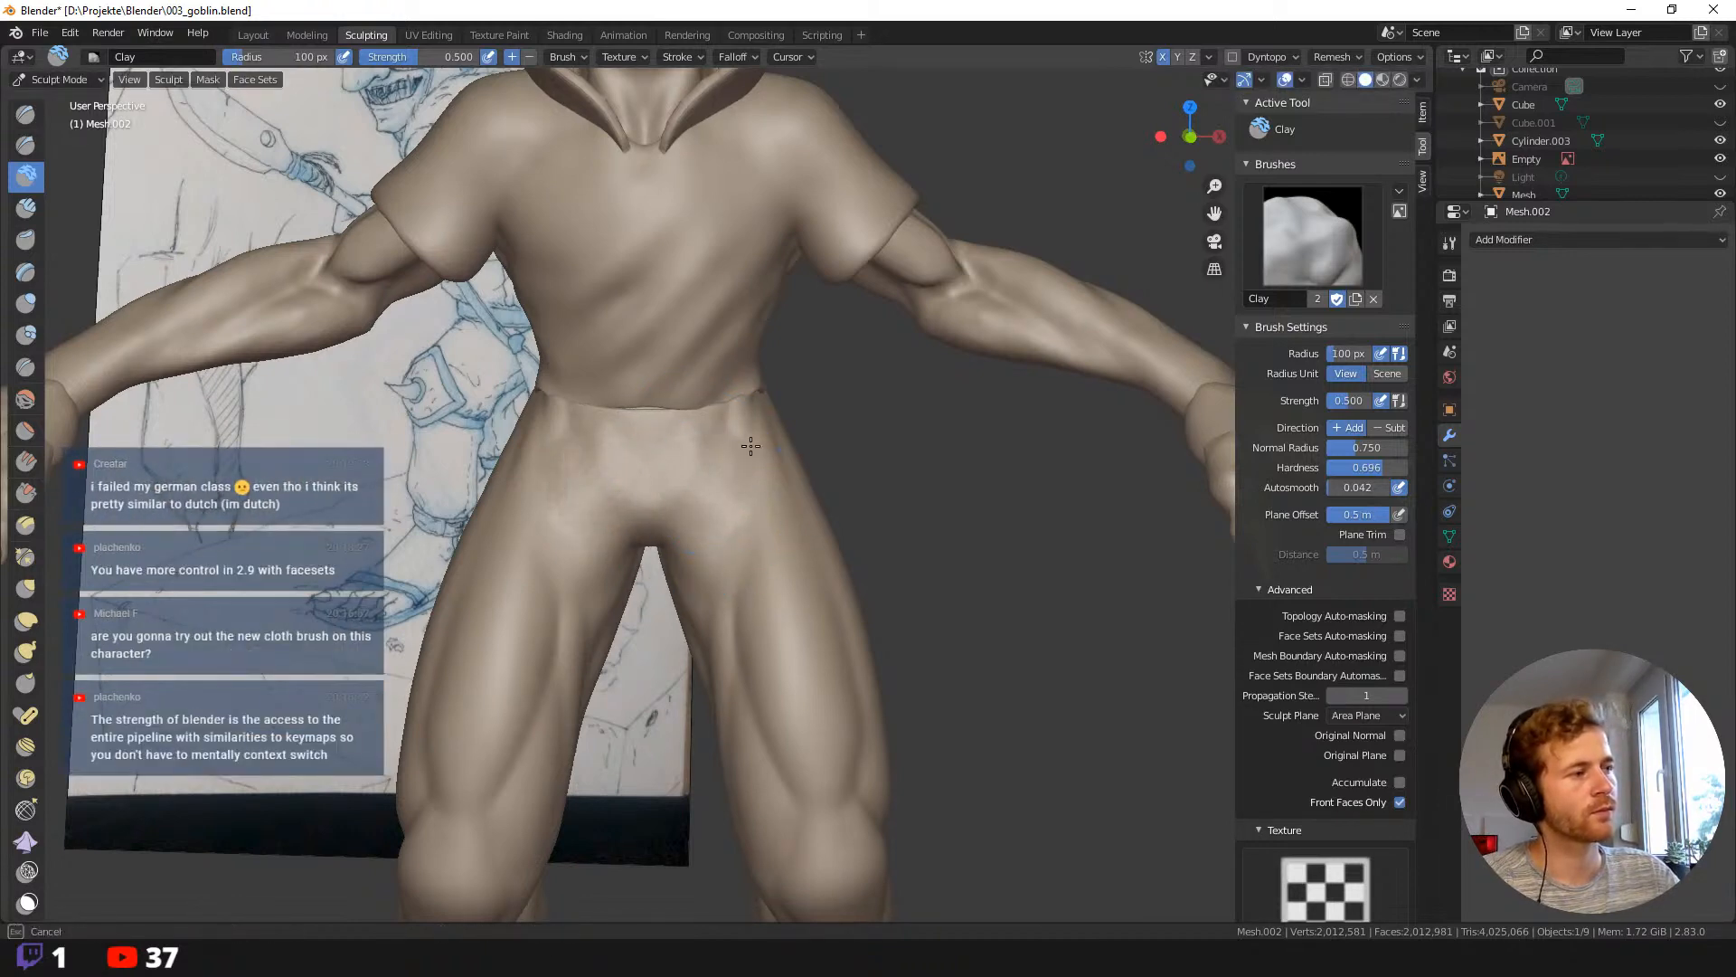
# Even out the groin and front thighs of the leggings with the Clay brush, using radii of 125 px and 60 px.
pyautogui.moveTo(751, 446); pyautogui.dragTo(756, 574, button='middle')
pyautogui.moveTo(633, 527); pyautogui.dragTo(648, 535)
pyautogui.moveTo(718, 631); pyautogui.dragTo(814, 646, button='middle')
pyautogui.press('f')
pyautogui.click(817, 745)
pyautogui.press('f')
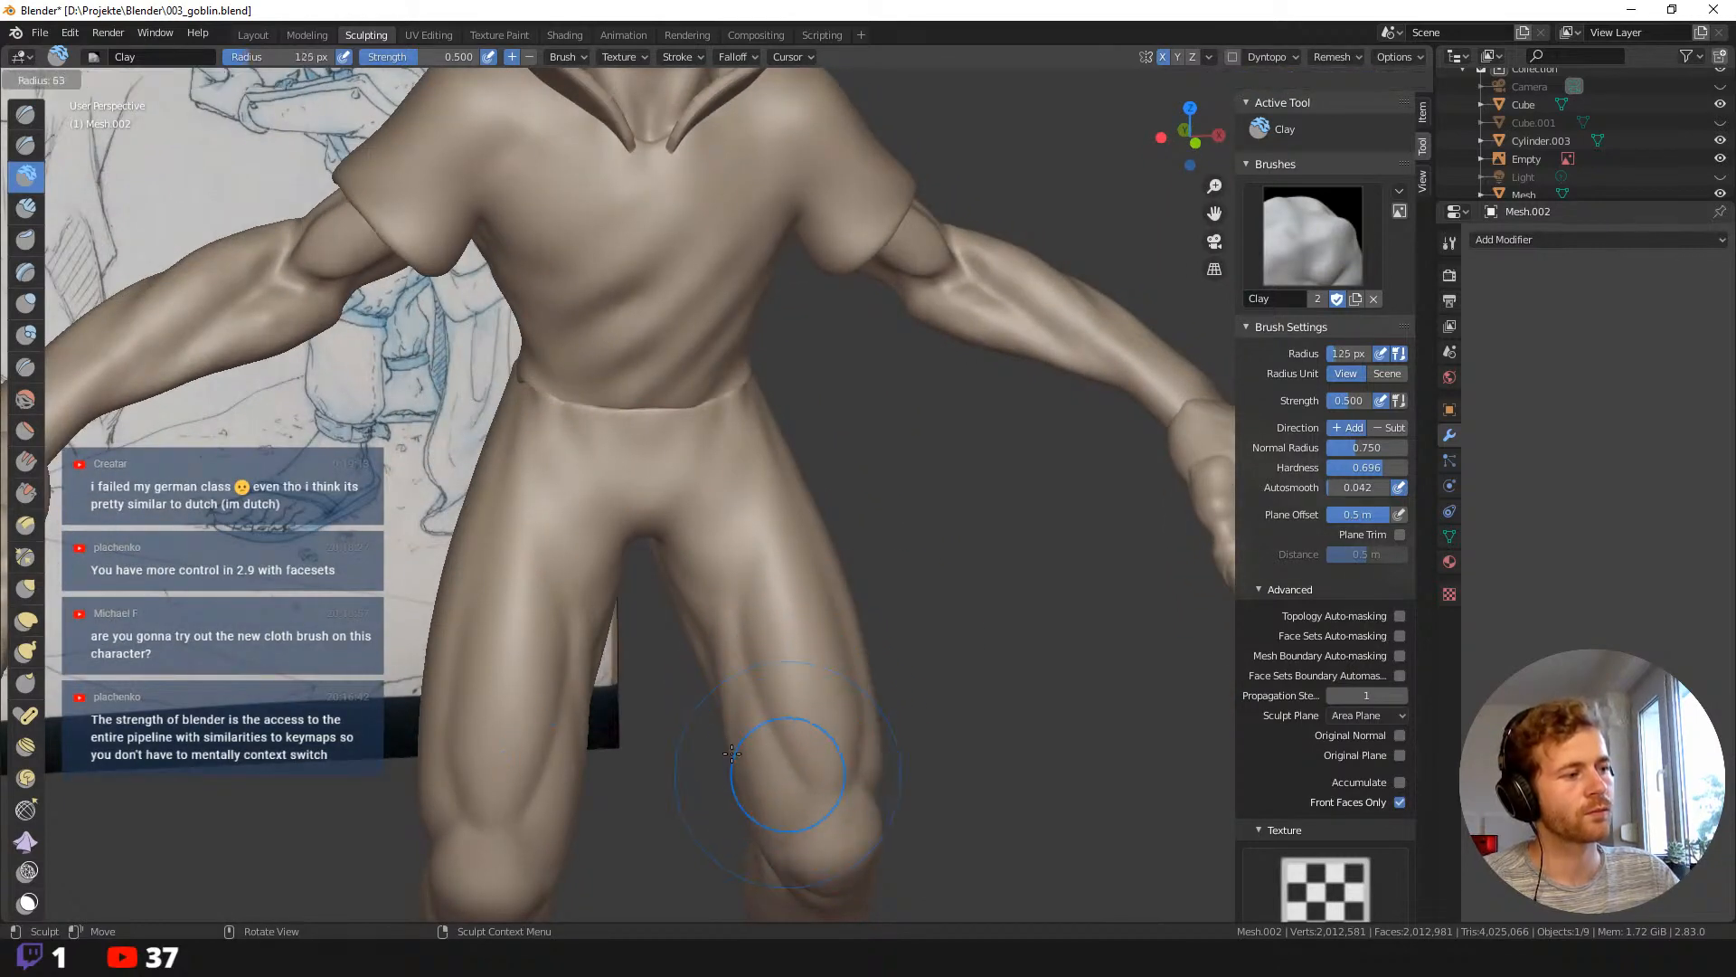
pyautogui.click(850, 776)
pyautogui.moveTo(713, 752)
pyautogui.keyDown('shift'); pyautogui.mouseDown(button='middle')
pyautogui.moveTo(674, 706)
pyautogui.moveTo(740, 773)
pyautogui.moveTo(767, 735)
pyautogui.mouseUp(button='middle'); pyautogui.keyUp('shift')
pyautogui.scroll(-4, 740, 773)
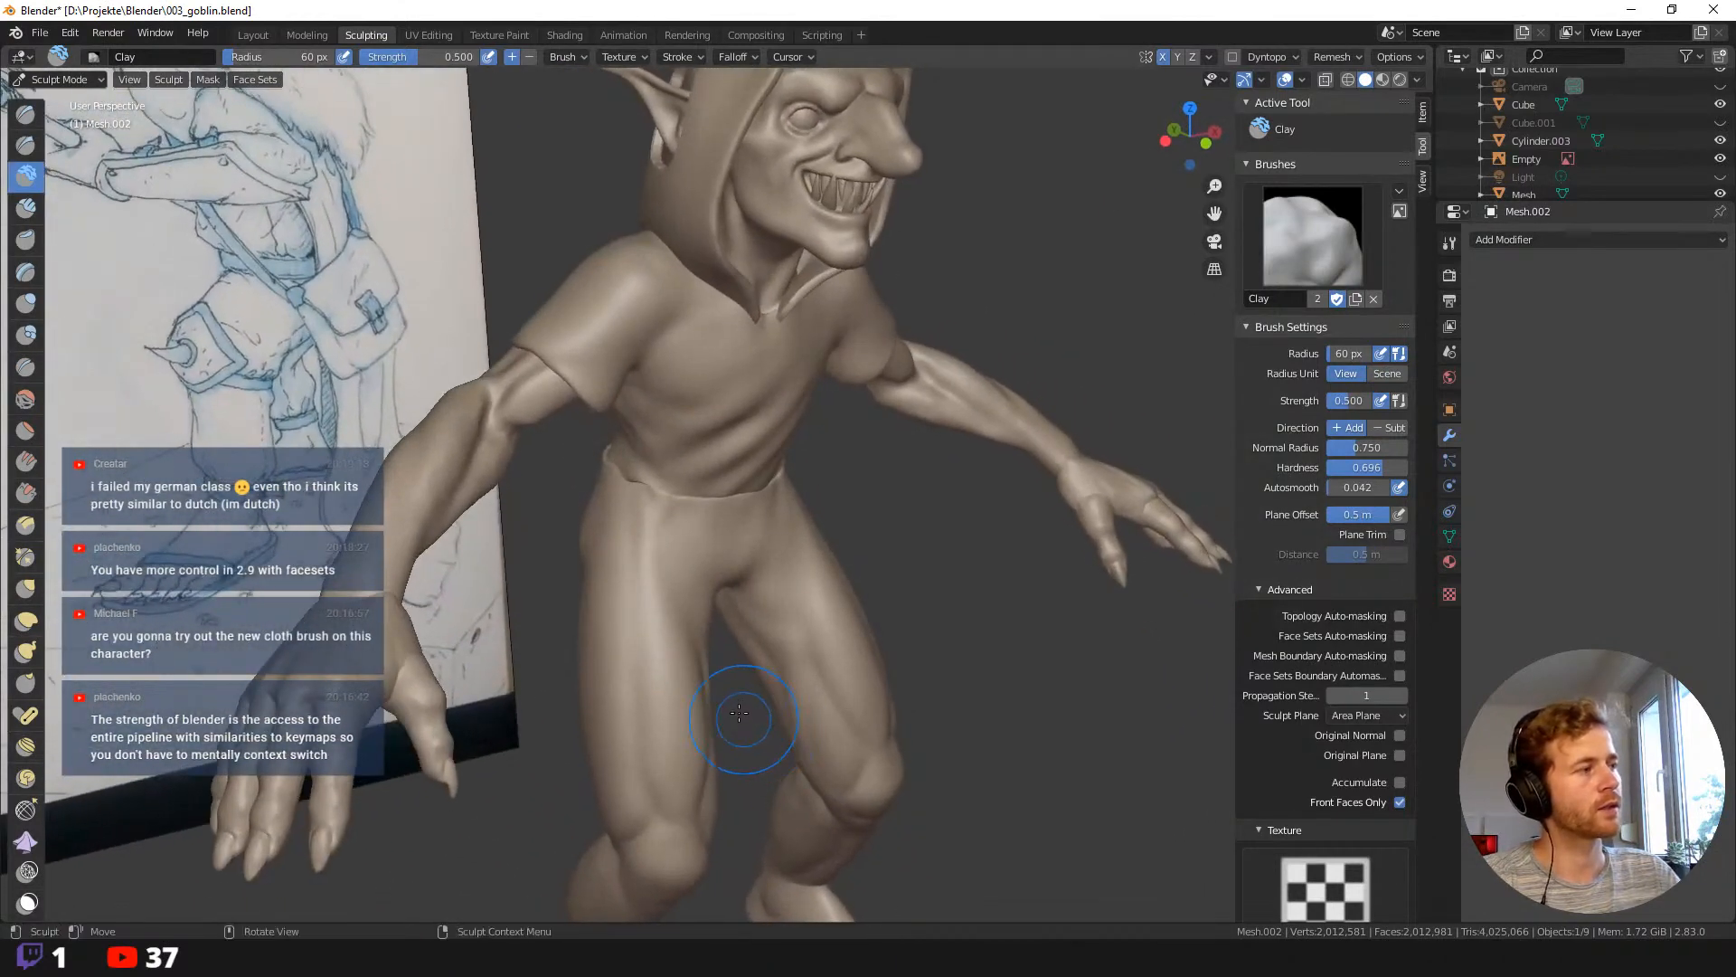
# Compare the trousers with the reference sketch and build up the inner and front thighs with the Clay brush at 85 px radius.
pyautogui.moveTo(678, 546); pyautogui.dragTo(727, 573, button='middle')
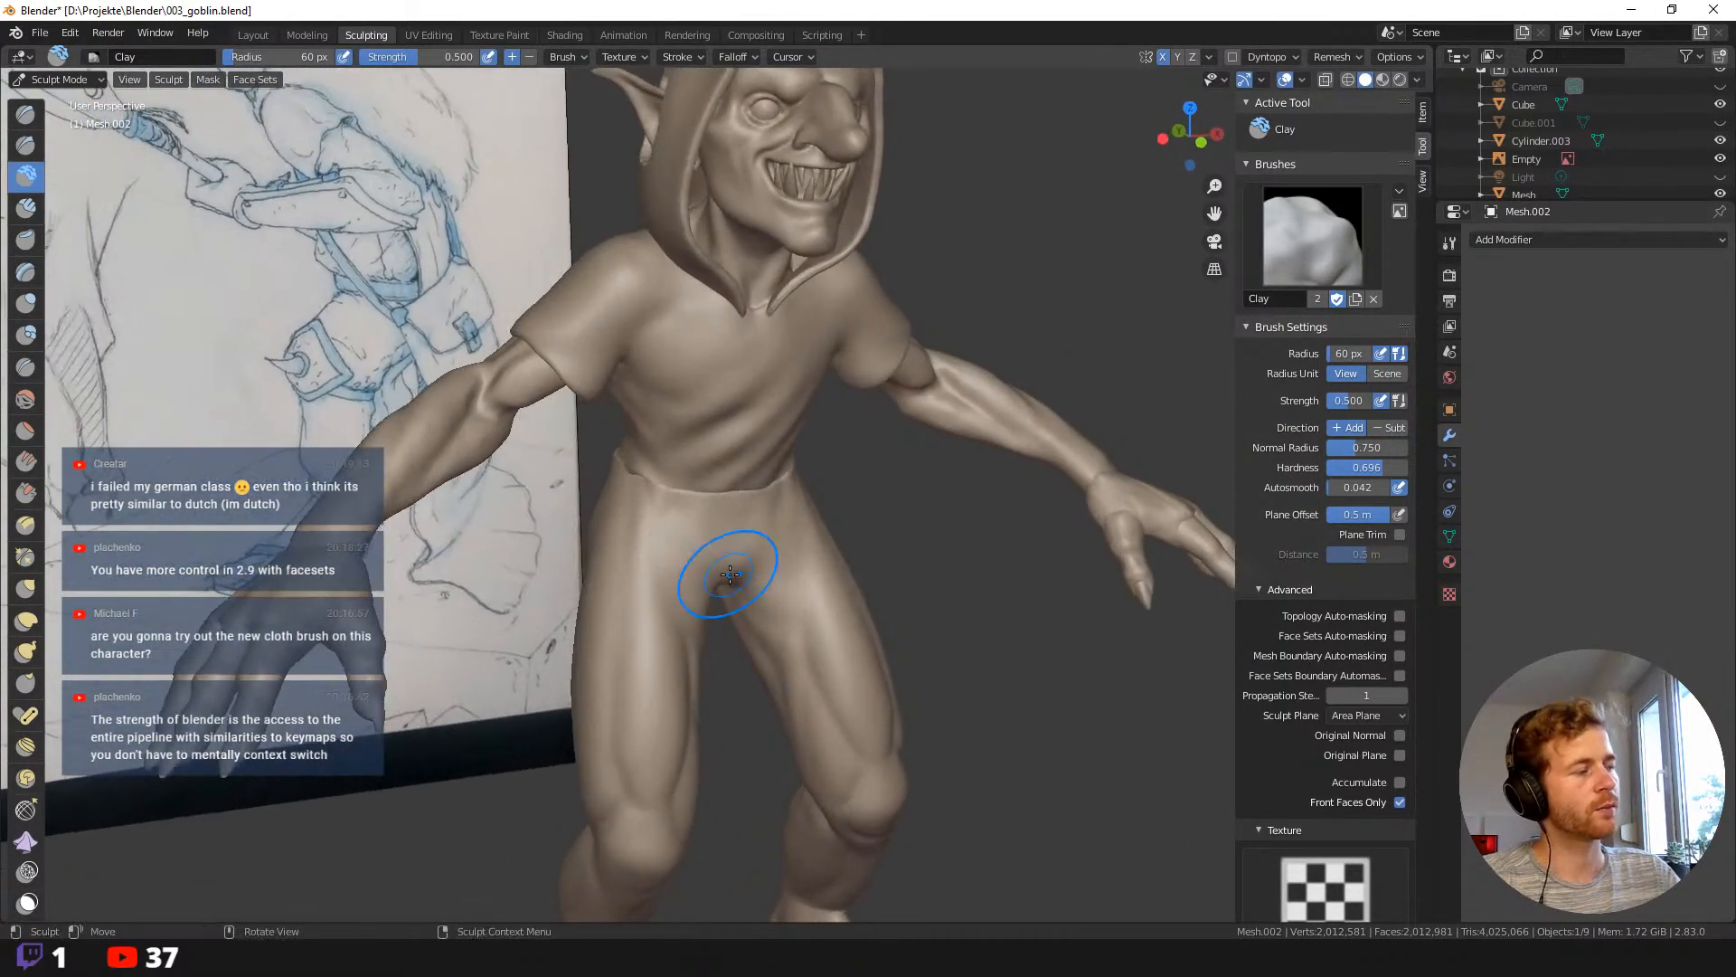
pyautogui.moveTo(317, 366)
pyautogui.mouseDown(button='middle')
pyautogui.moveTo(294, 376)
pyautogui.moveTo(312, 385)
pyautogui.mouseUp(button='middle')
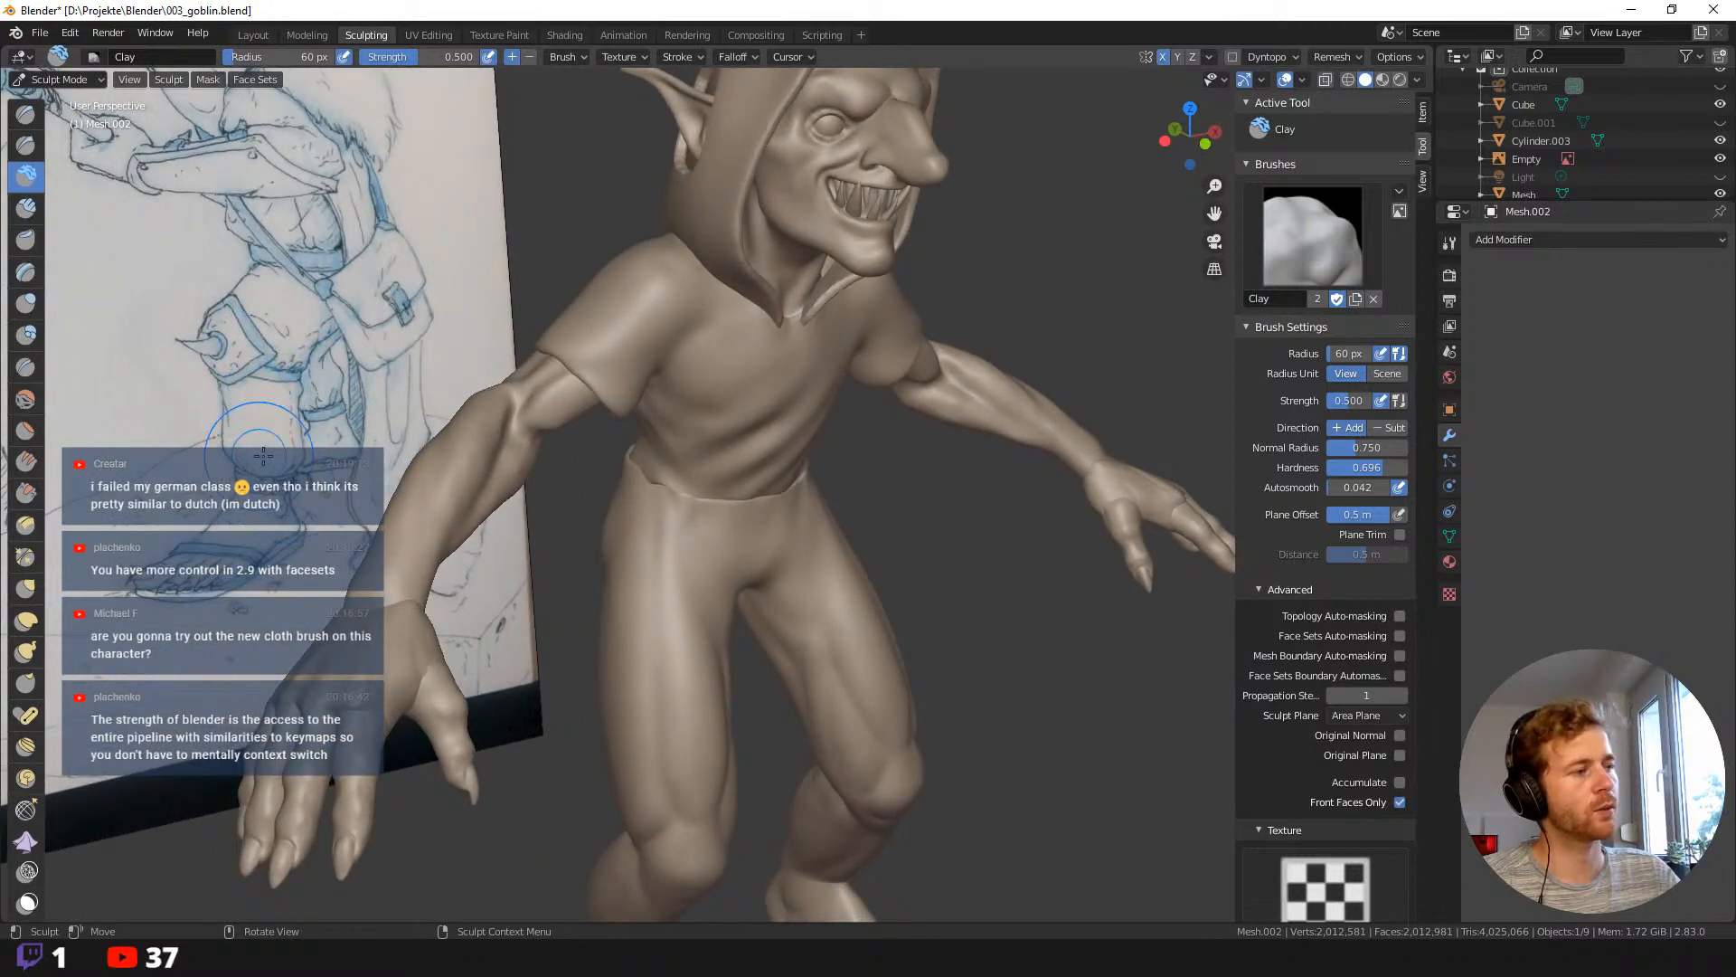
pyautogui.moveTo(674, 556); pyautogui.dragTo(834, 671, button='middle')
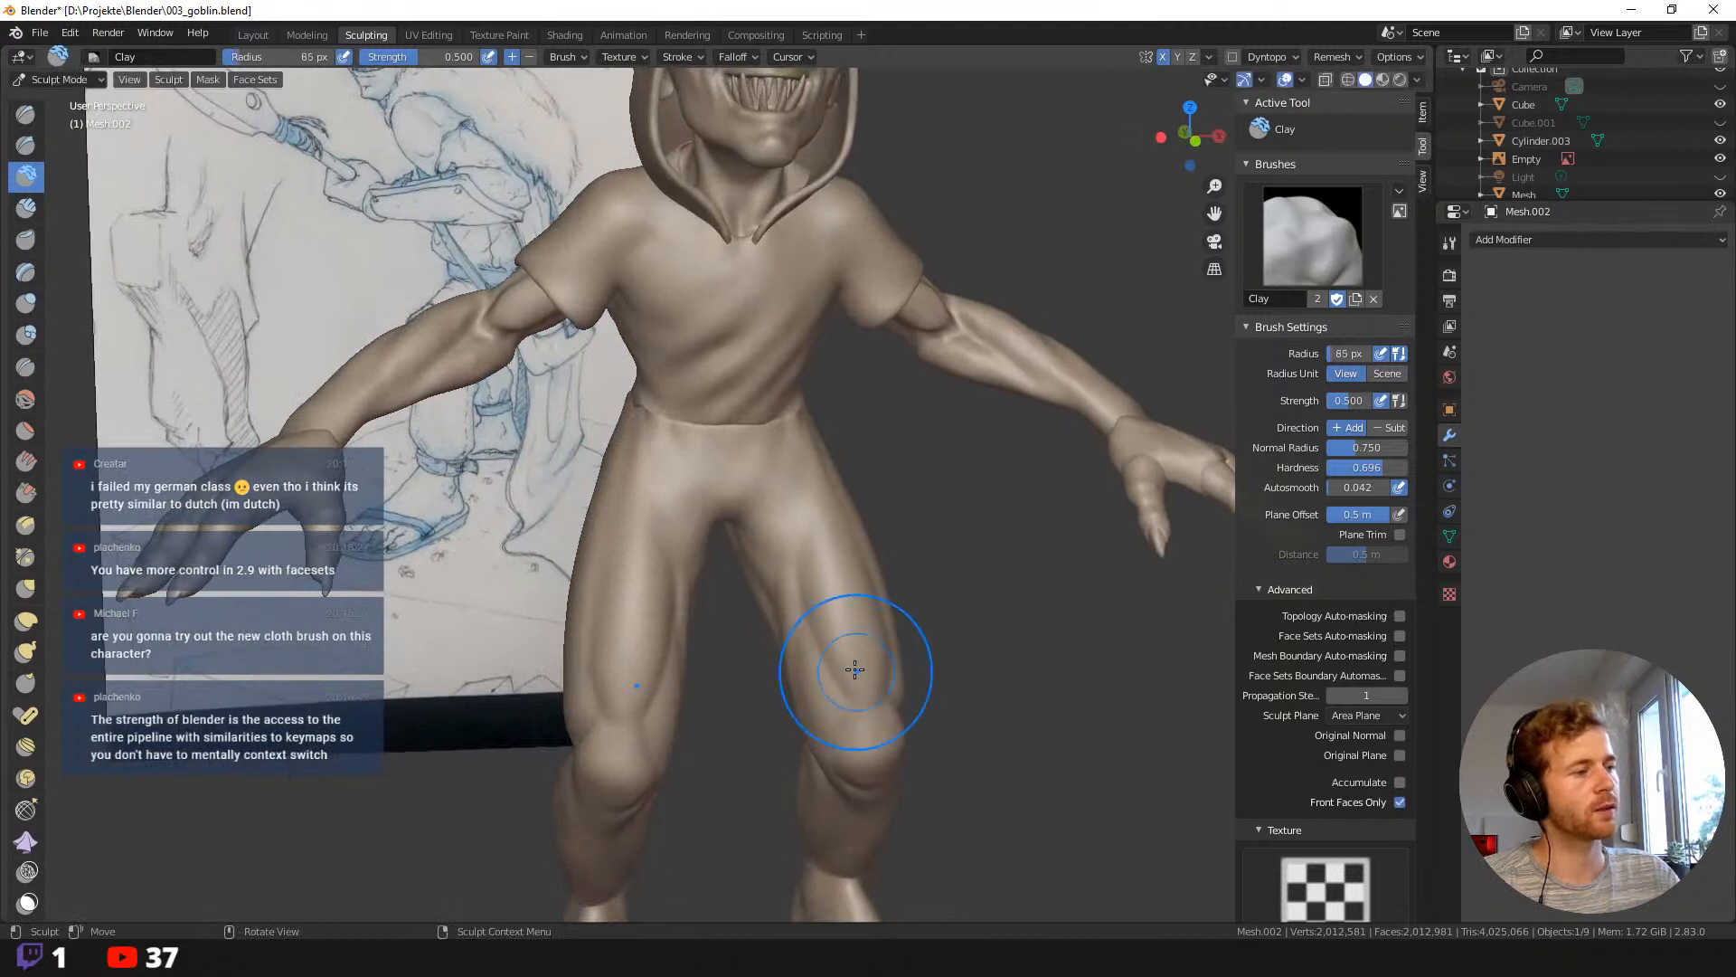
pyautogui.press('f')
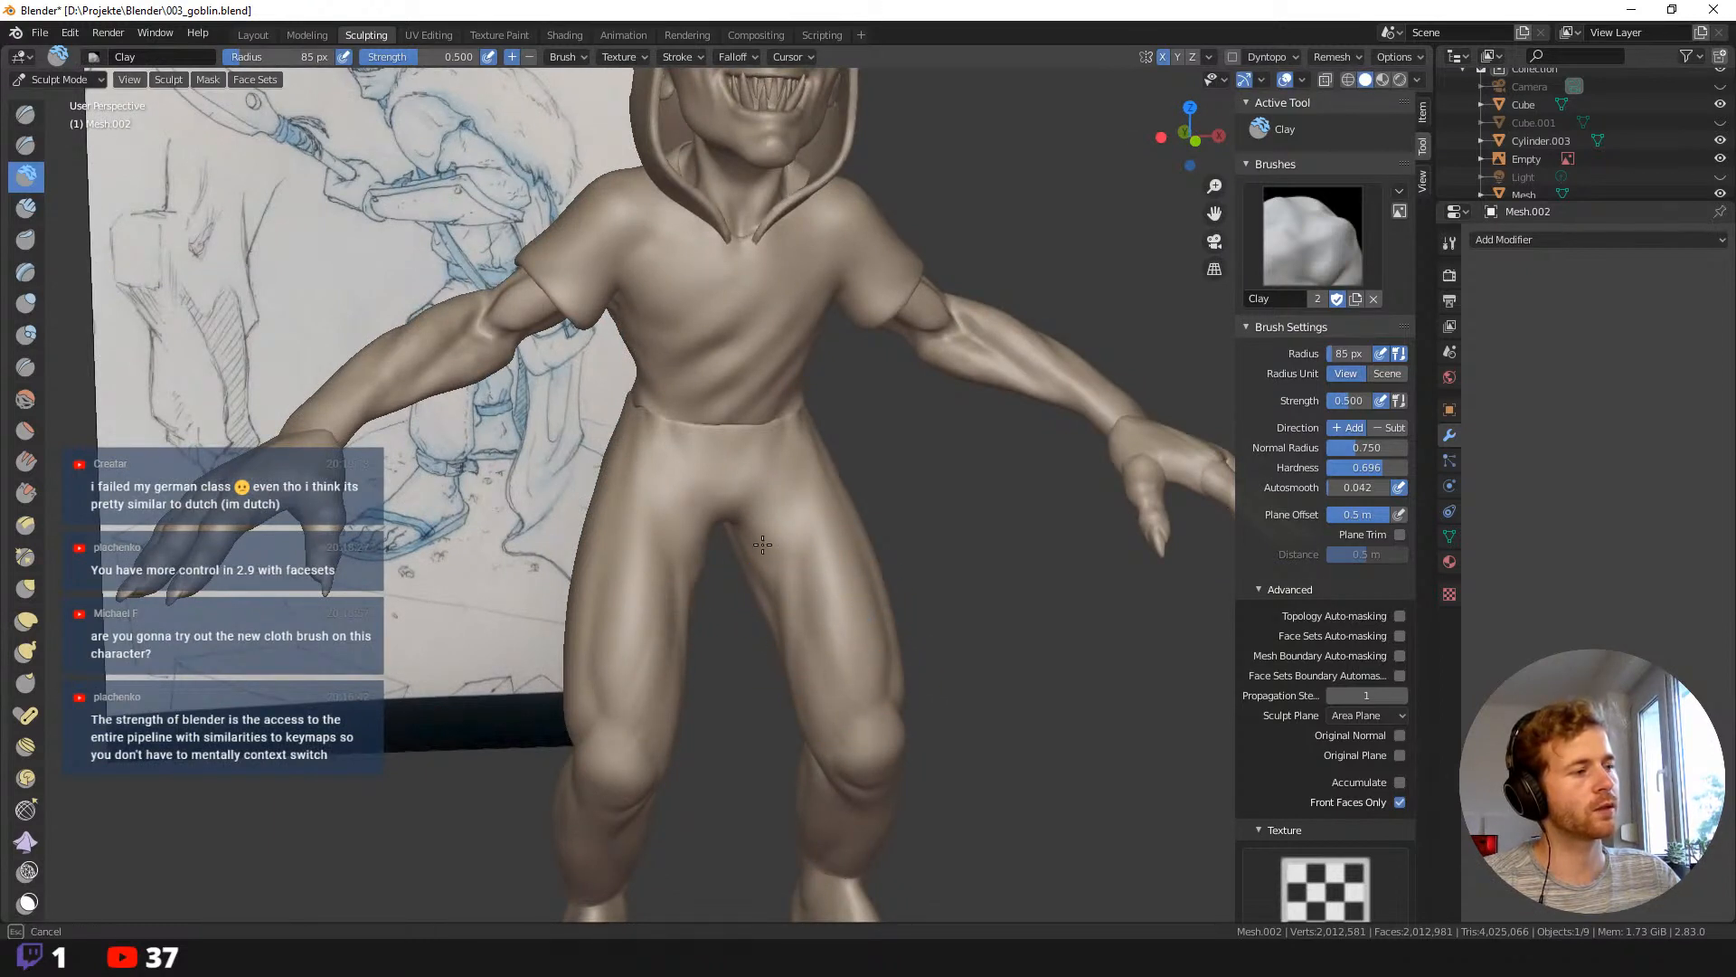
pyautogui.moveTo(726, 534)
pyautogui.mouseDown()
pyautogui.moveTo(735, 521)
pyautogui.moveTo(771, 566)
pyautogui.mouseUp()
pyautogui.moveTo(859, 685); pyautogui.dragTo(795, 698, button='middle')
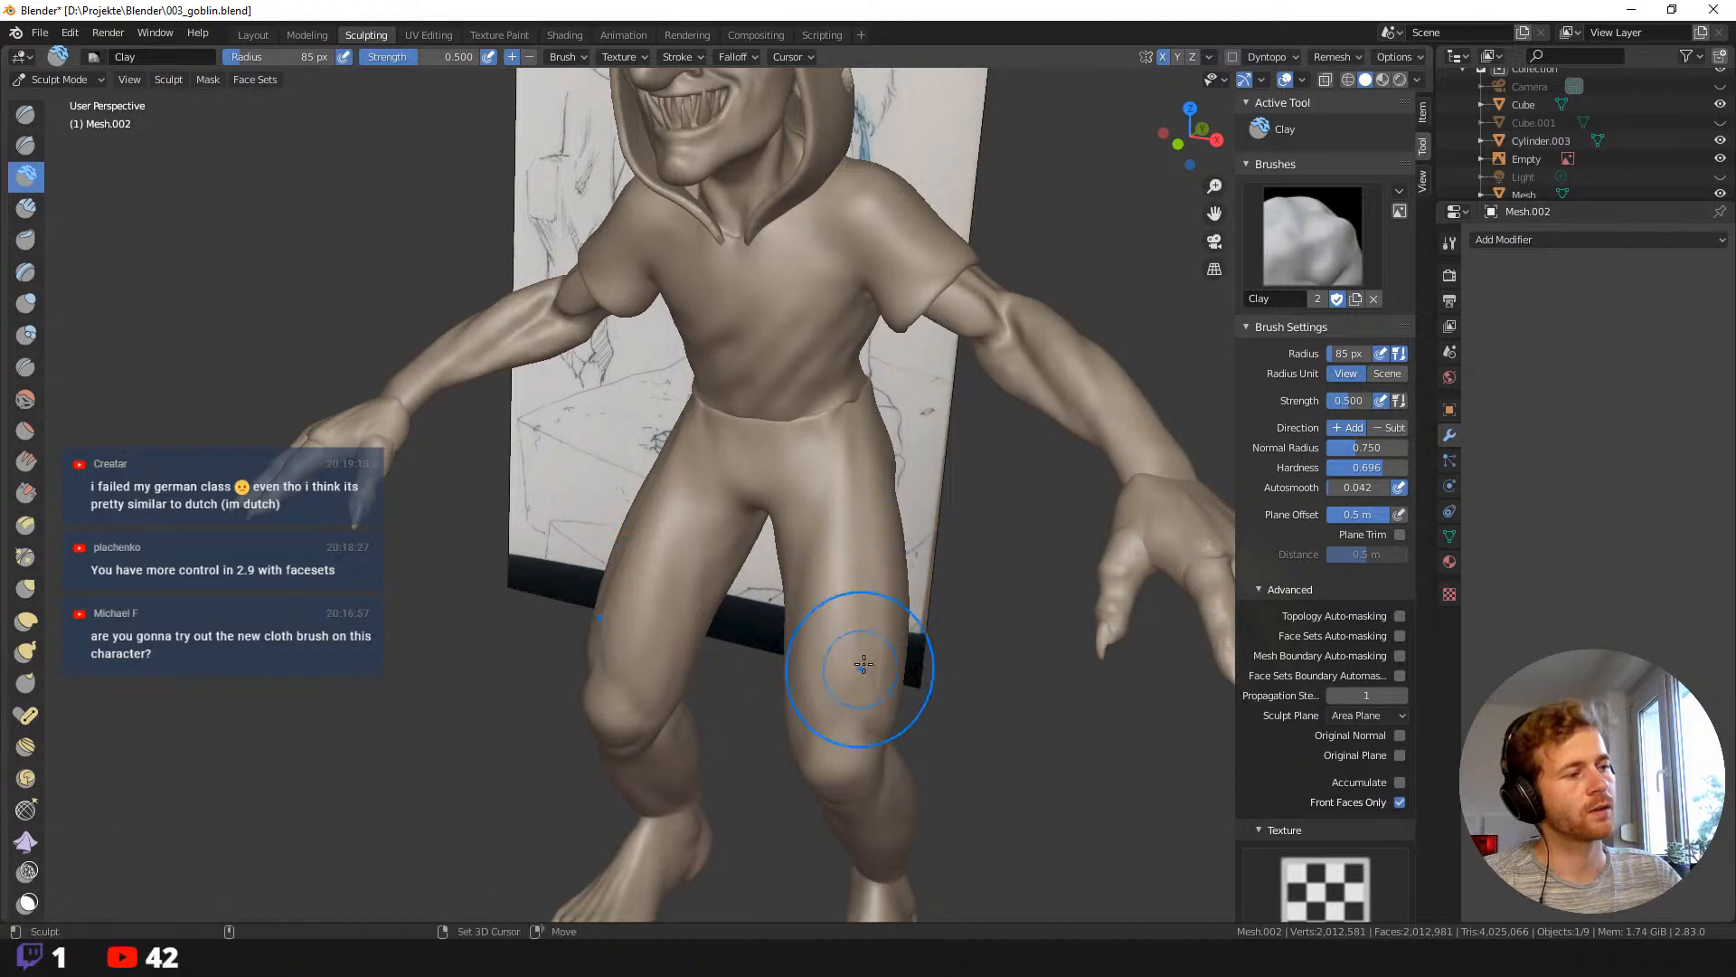
# Soften the knee creases of the leggings and check the legs down to the ankle hems from the side, front and back.
pyautogui.moveTo(854, 730)
pyautogui.mouseDown(button='middle')
pyautogui.moveTo(787, 632)
pyautogui.moveTo(814, 666)
pyautogui.moveTo(836, 654)
pyautogui.mouseUp(button='middle')
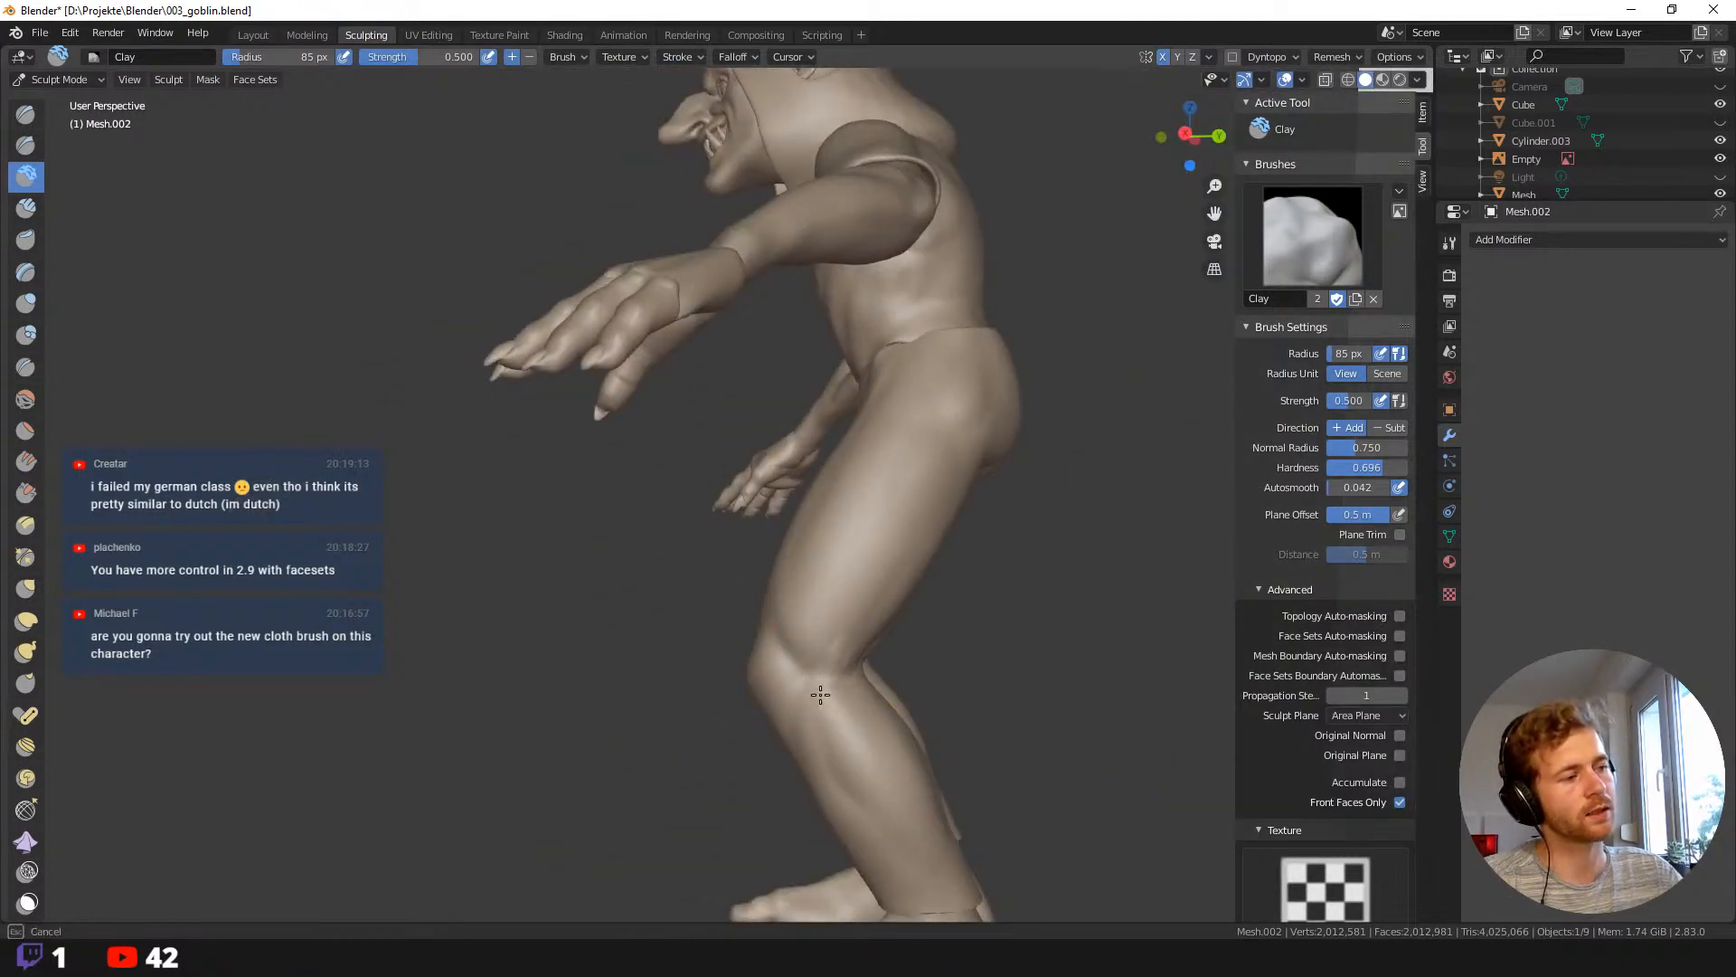
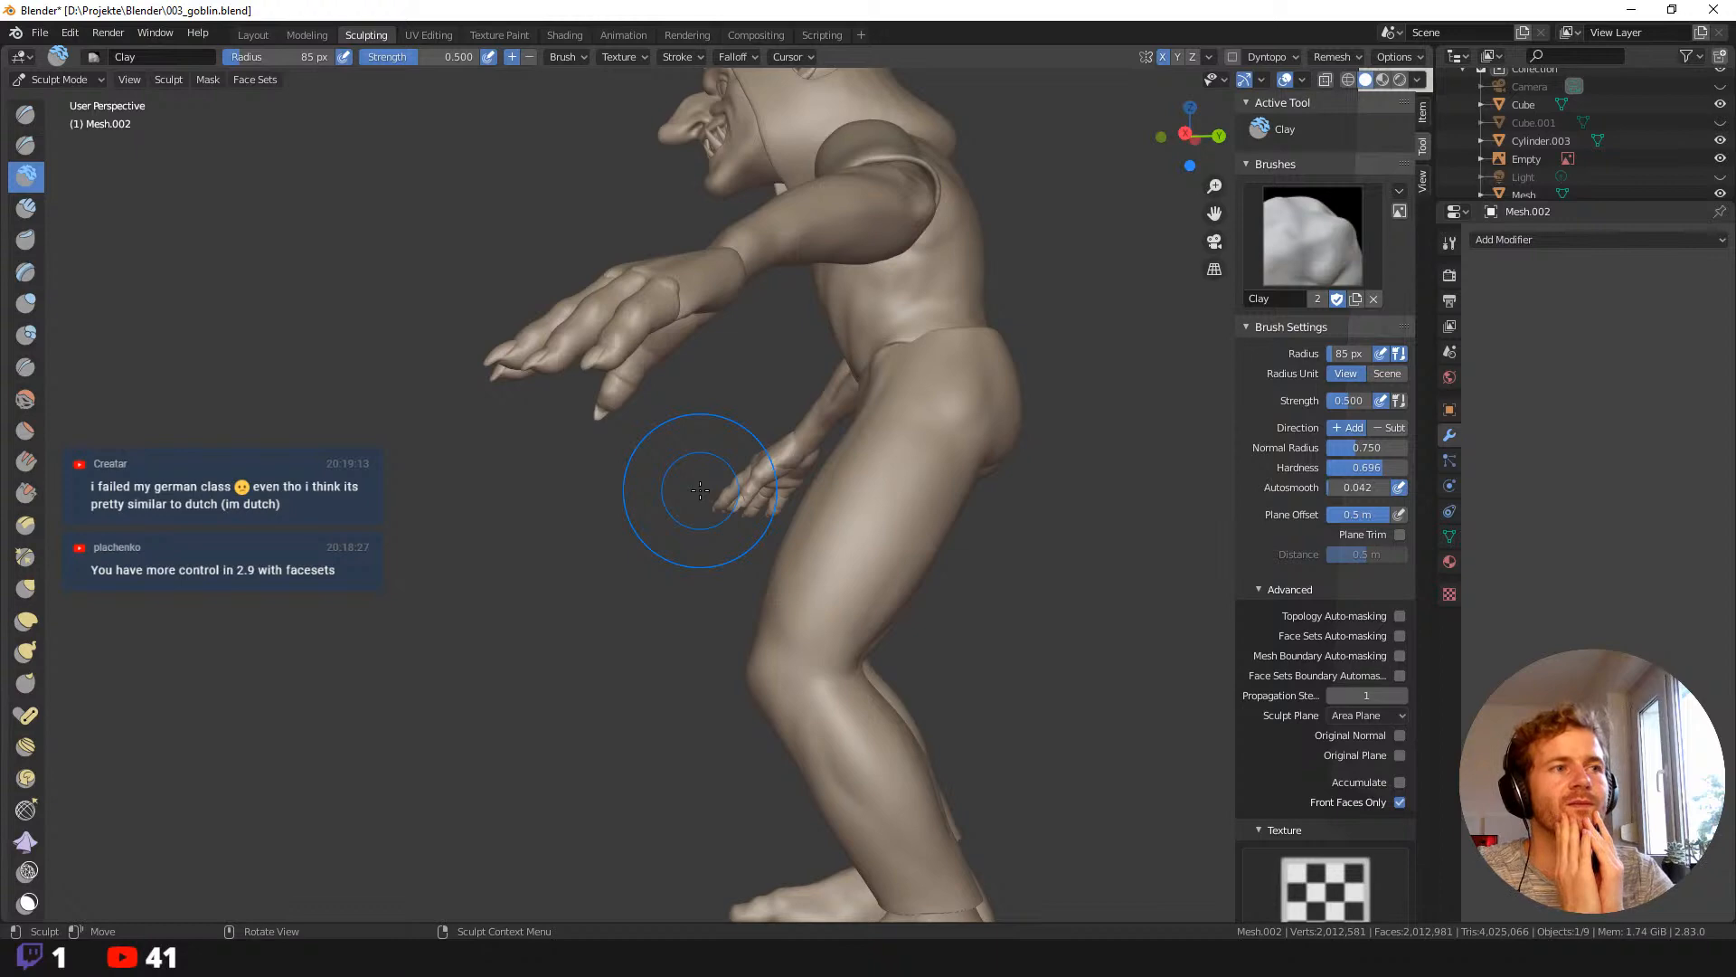
pyautogui.moveTo(700, 489)
pyautogui.mouseDown(button='middle')
pyautogui.moveTo(891, 407)
pyautogui.moveTo(761, 364)
pyautogui.mouseUp(button='middle')
pyautogui.moveTo(708, 442)
pyautogui.mouseDown(button='middle')
pyautogui.moveTo(782, 573)
pyautogui.moveTo(763, 530)
pyautogui.mouseUp(button='middle')
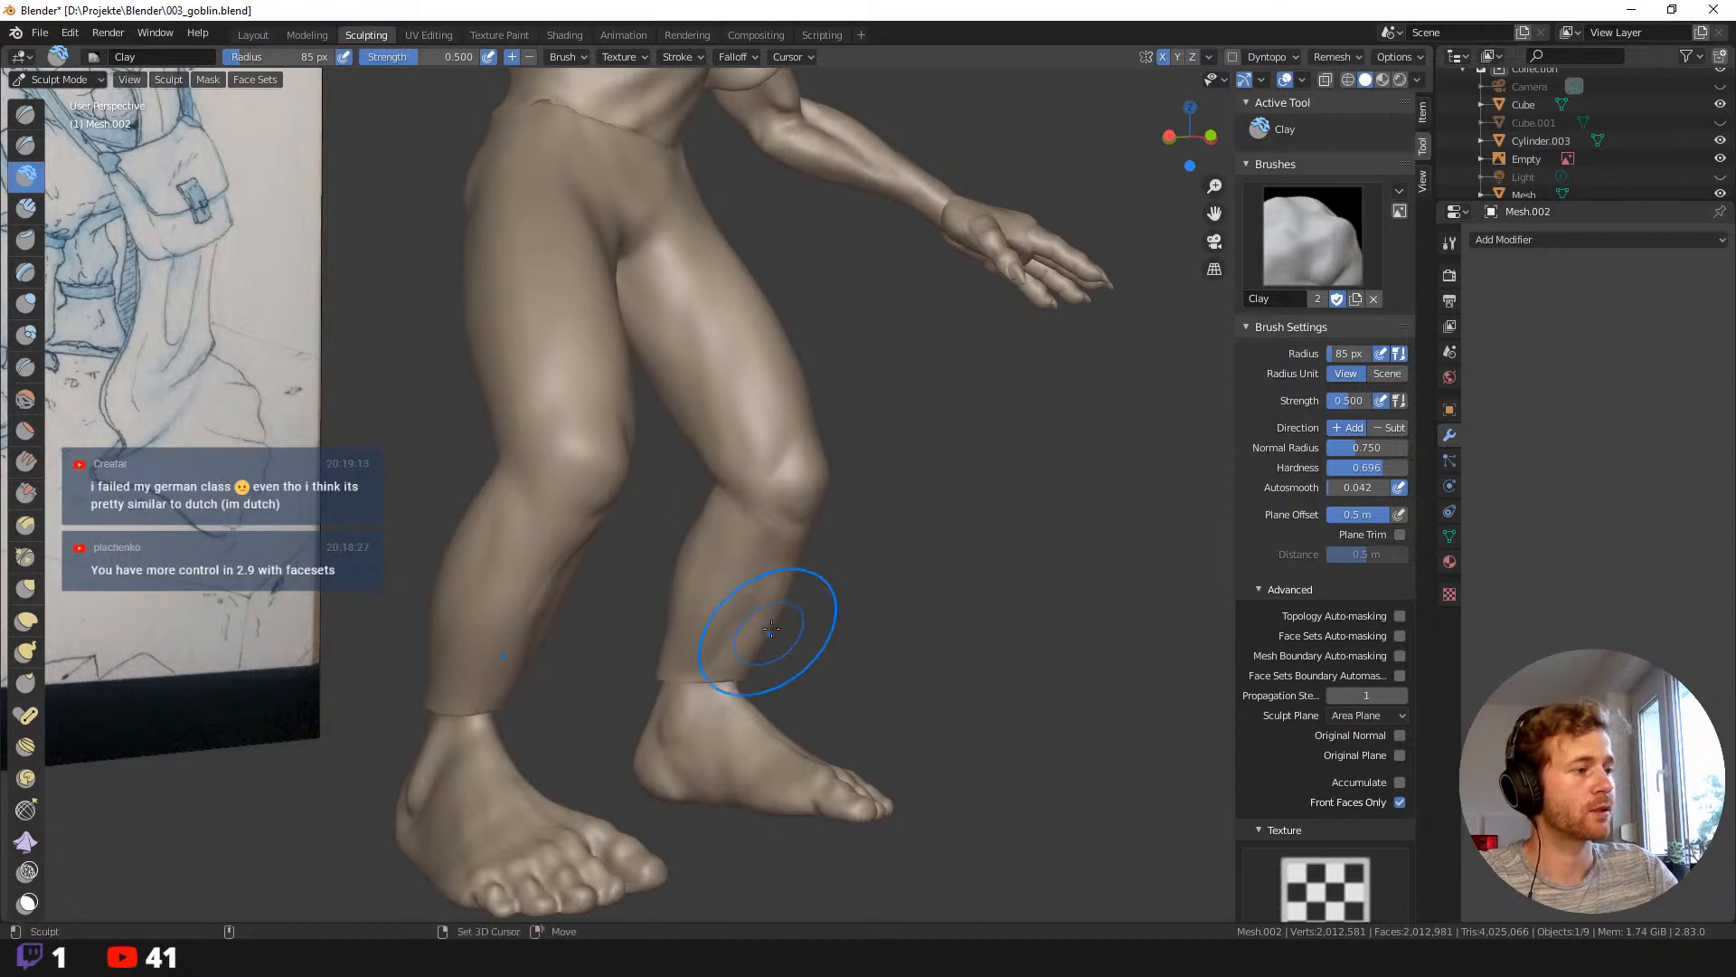
pyautogui.moveTo(796, 638); pyautogui.dragTo(706, 624, button='middle')
pyautogui.moveTo(908, 655); pyautogui.dragTo(848, 461, button='middle')
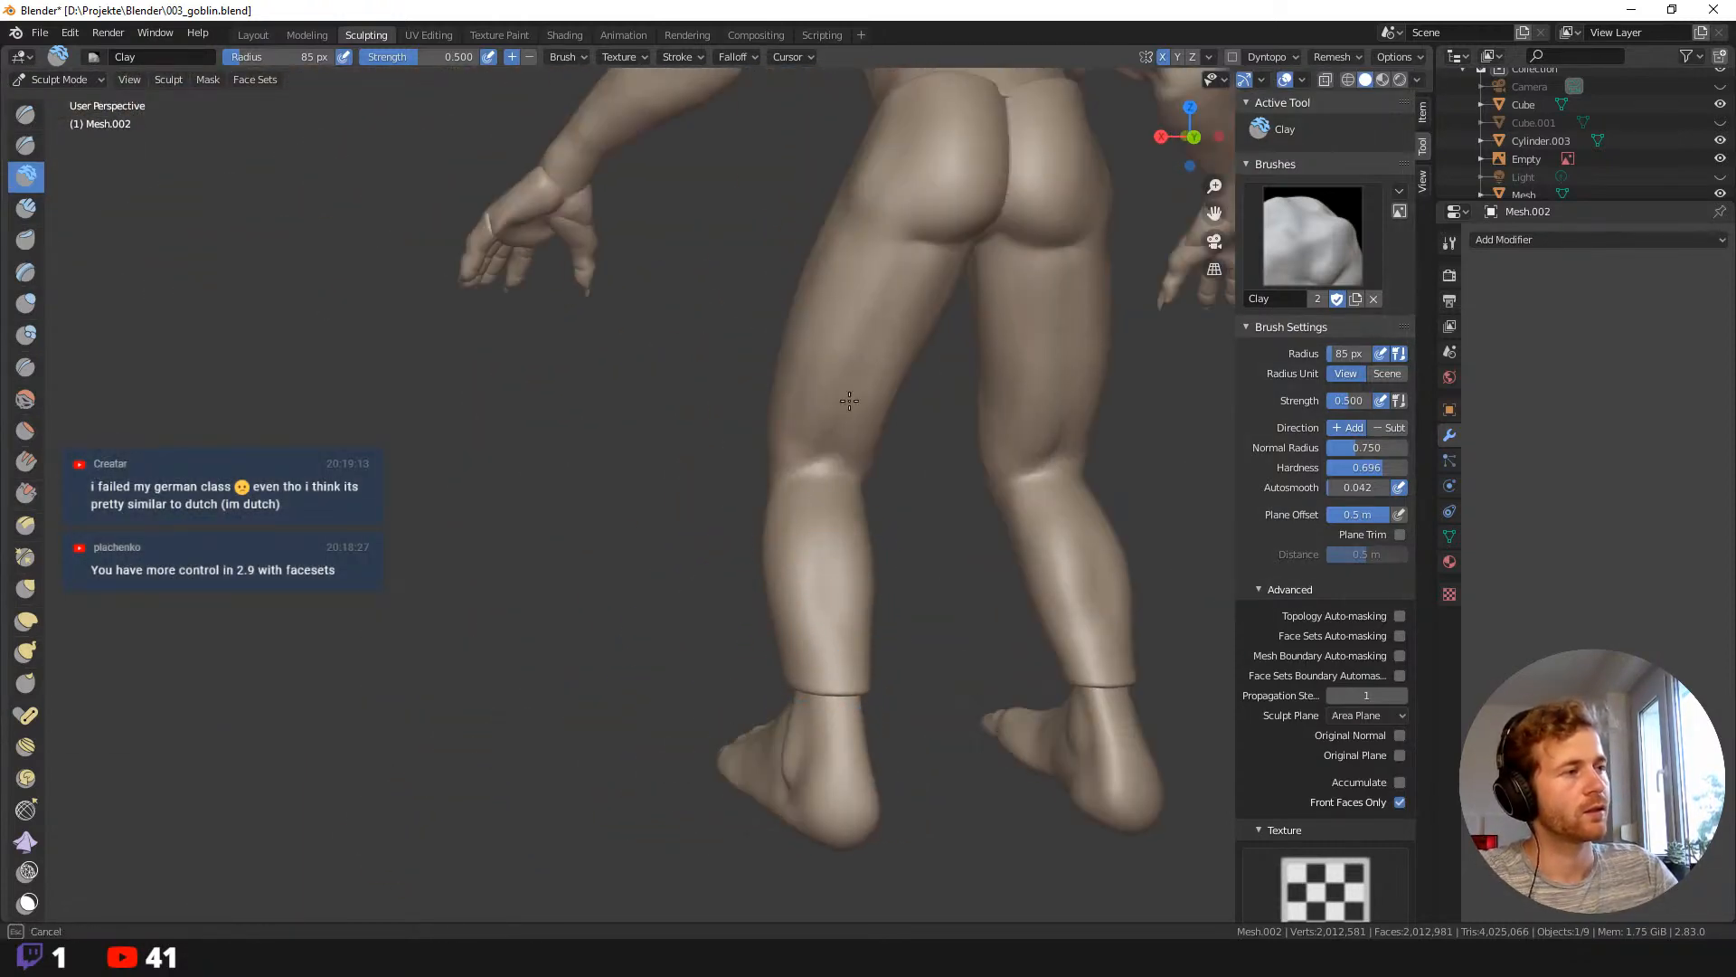
# Fill the cleft between the buttocks of the trousers with the Clay brush at 85 px and 104 px radius and smooth the result.
pyautogui.moveTo(968, 127); pyautogui.dragTo(858, 324, button='middle')
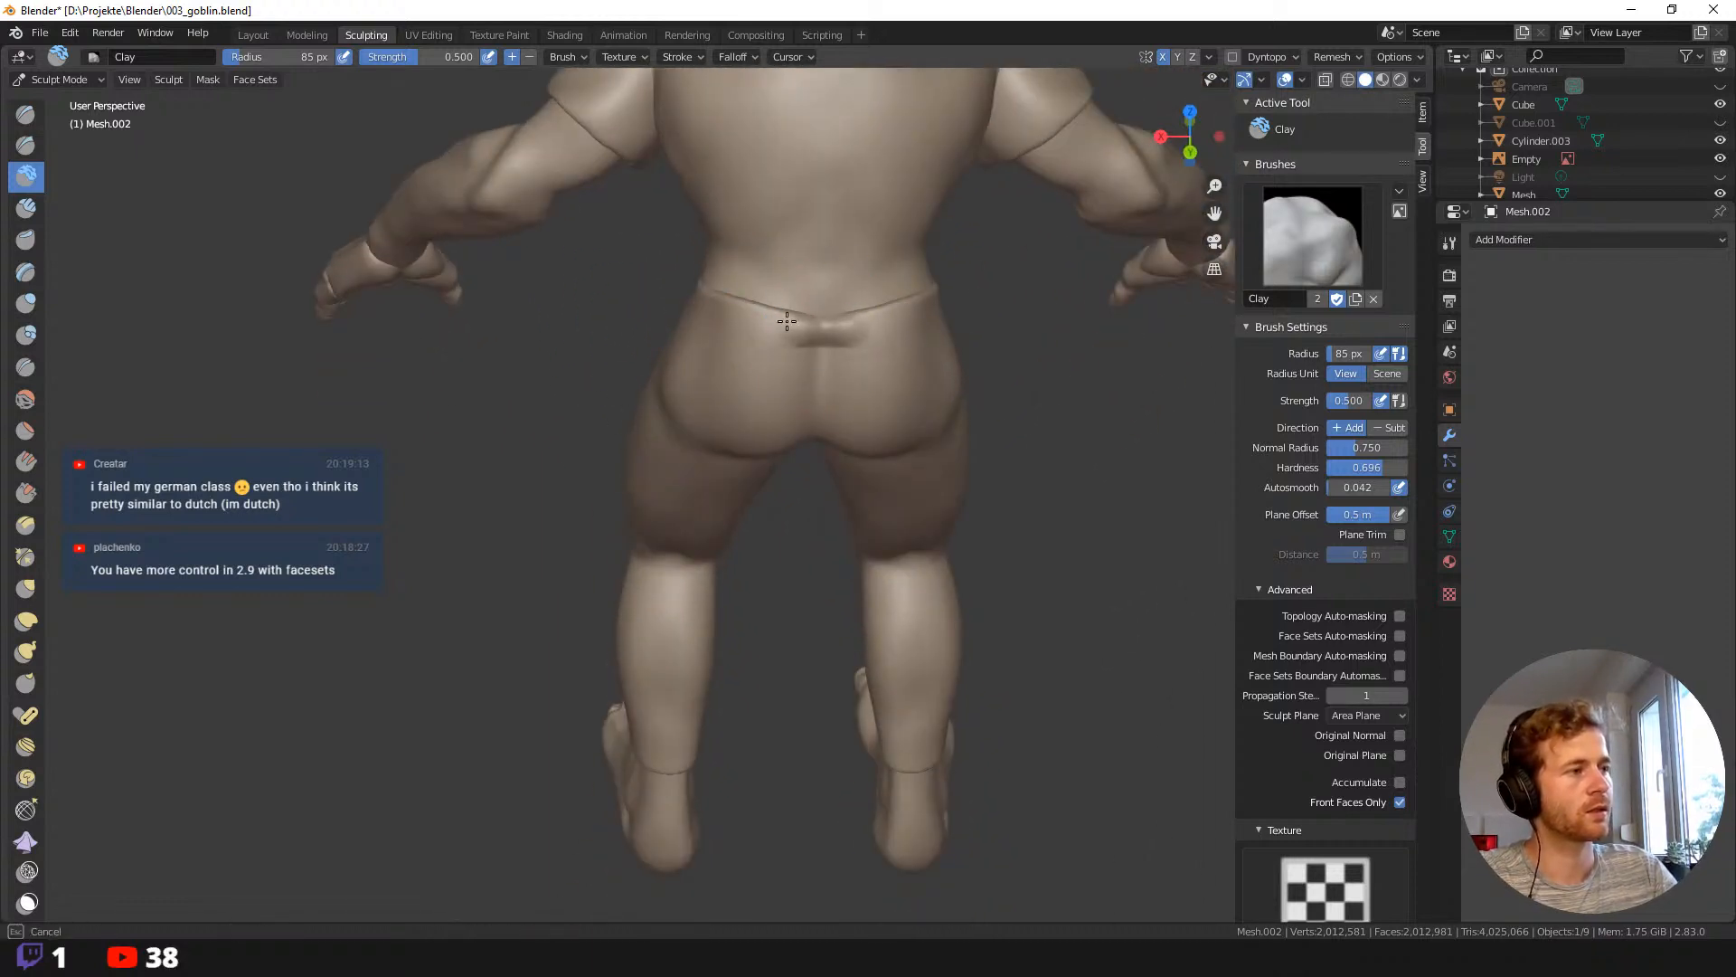
pyautogui.moveTo(786, 321)
pyautogui.mouseDown()
pyautogui.moveTo(818, 352)
pyautogui.moveTo(798, 373)
pyautogui.mouseUp()
pyautogui.keyDown('shift'); pyautogui.moveTo(807, 386); pyautogui.dragTo(783, 382); pyautogui.keyUp('shift')
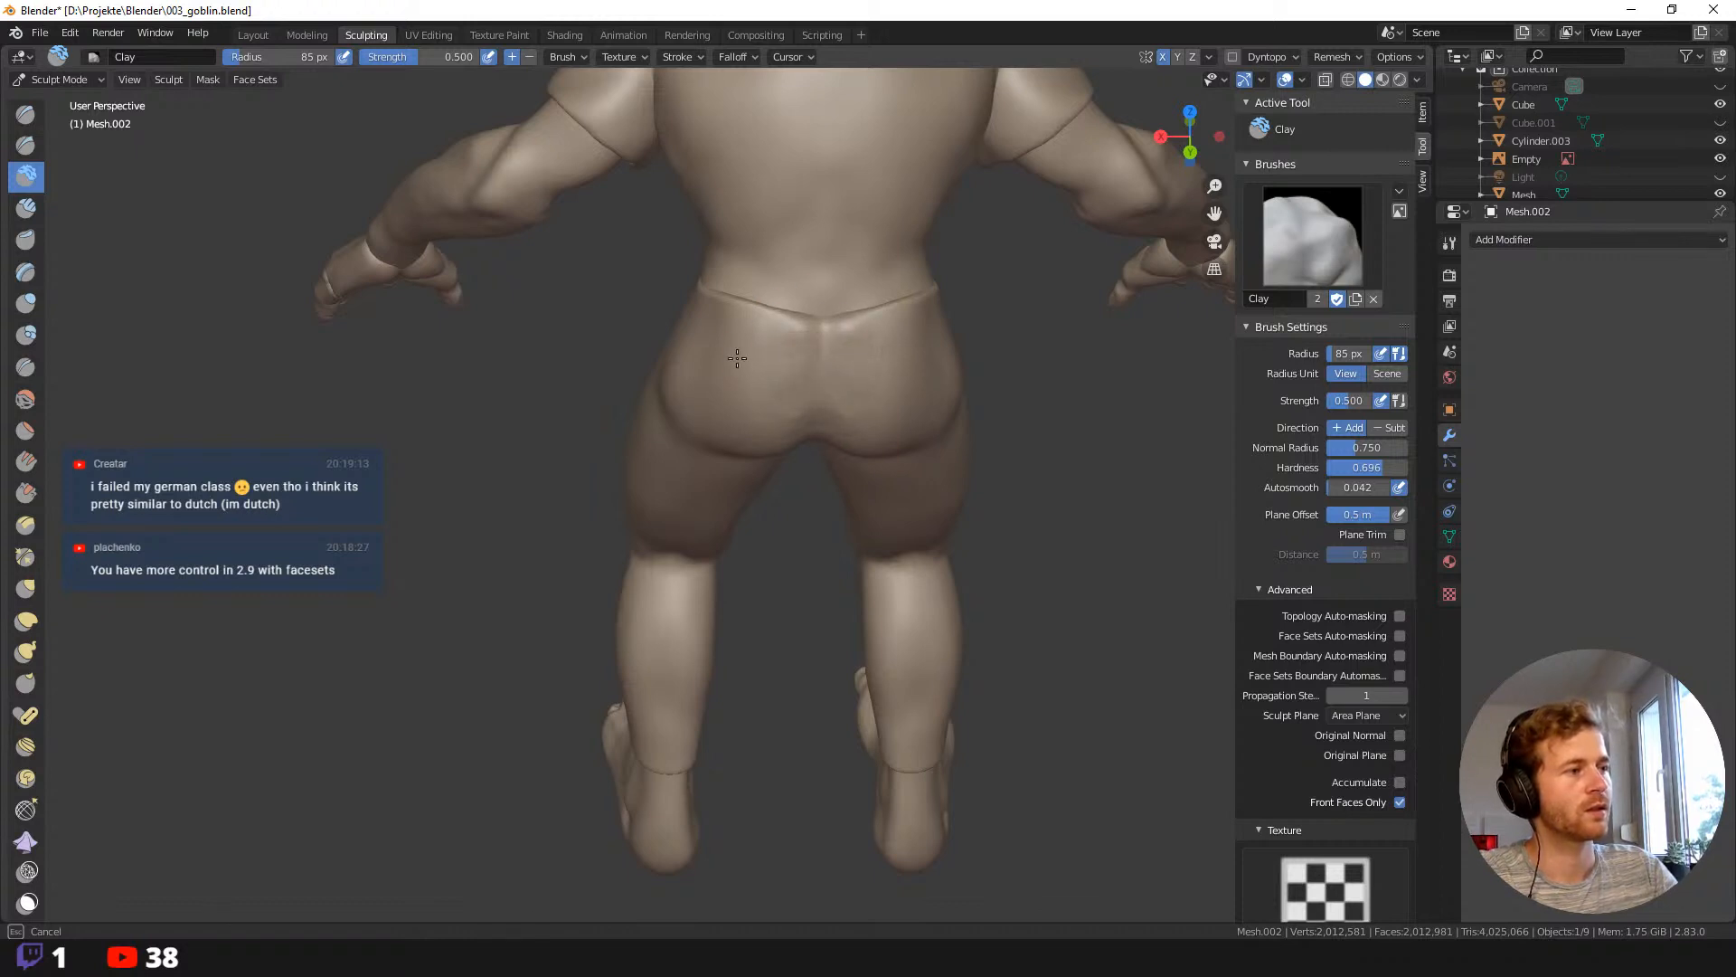
pyautogui.moveTo(833, 447)
pyautogui.mouseDown(button='middle')
pyautogui.moveTo(802, 410)
pyautogui.moveTo(753, 495)
pyautogui.mouseUp(button='middle')
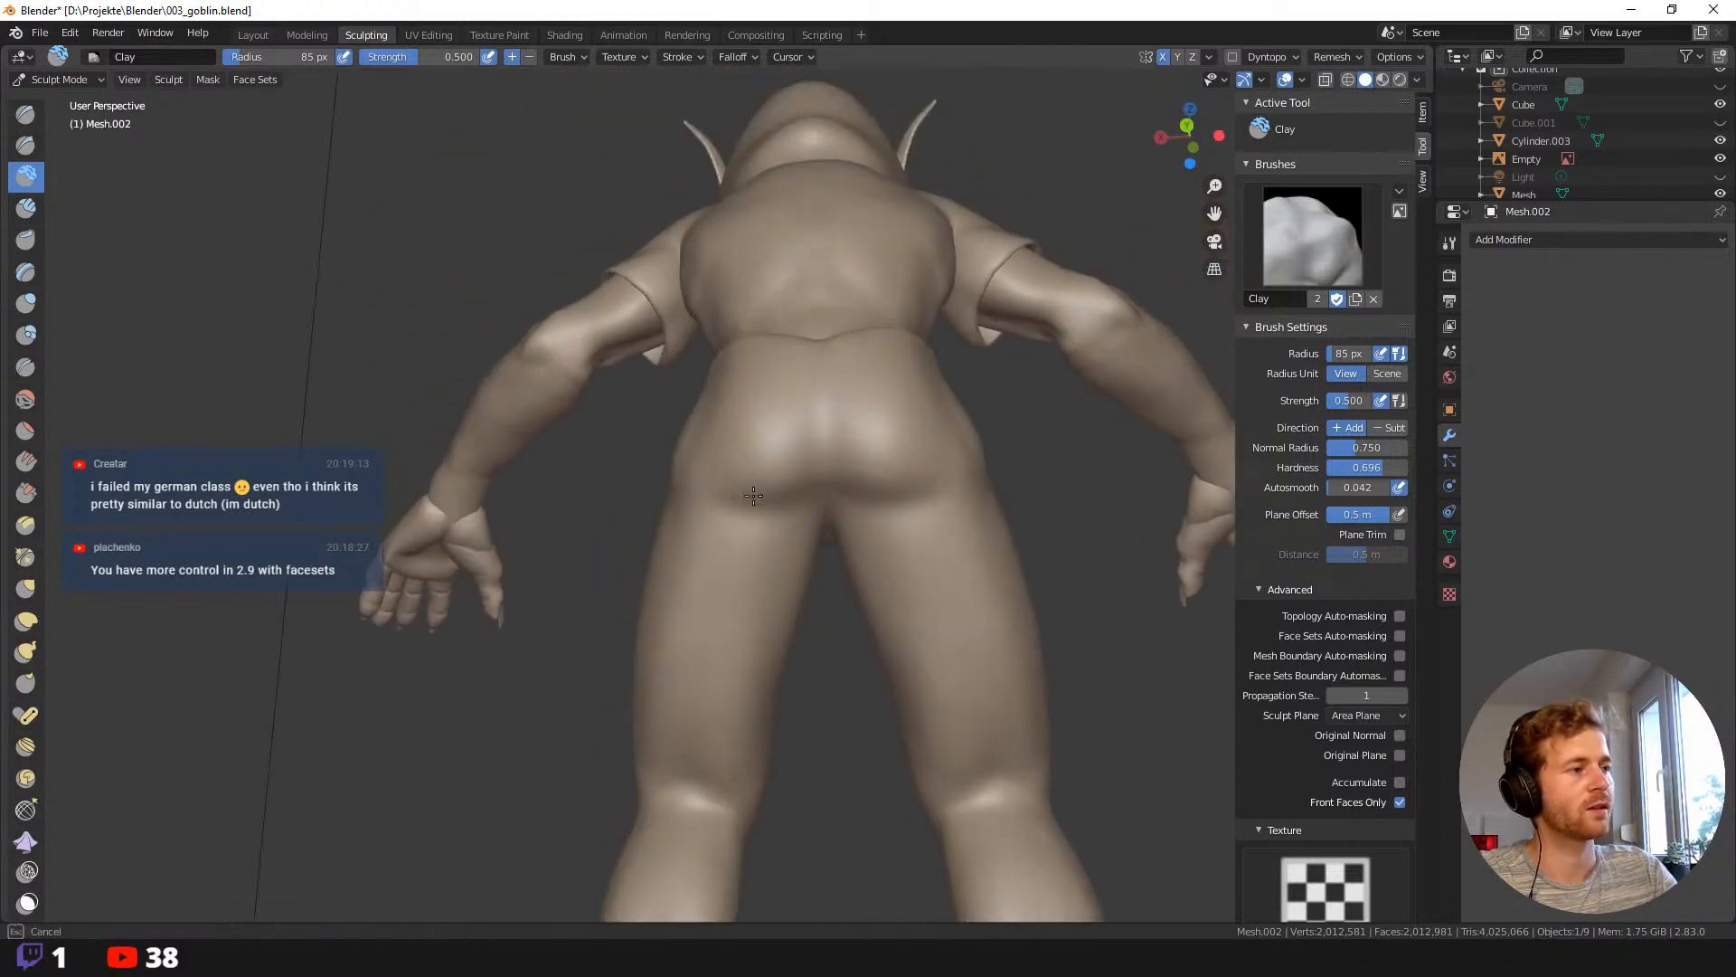
pyautogui.press('f')
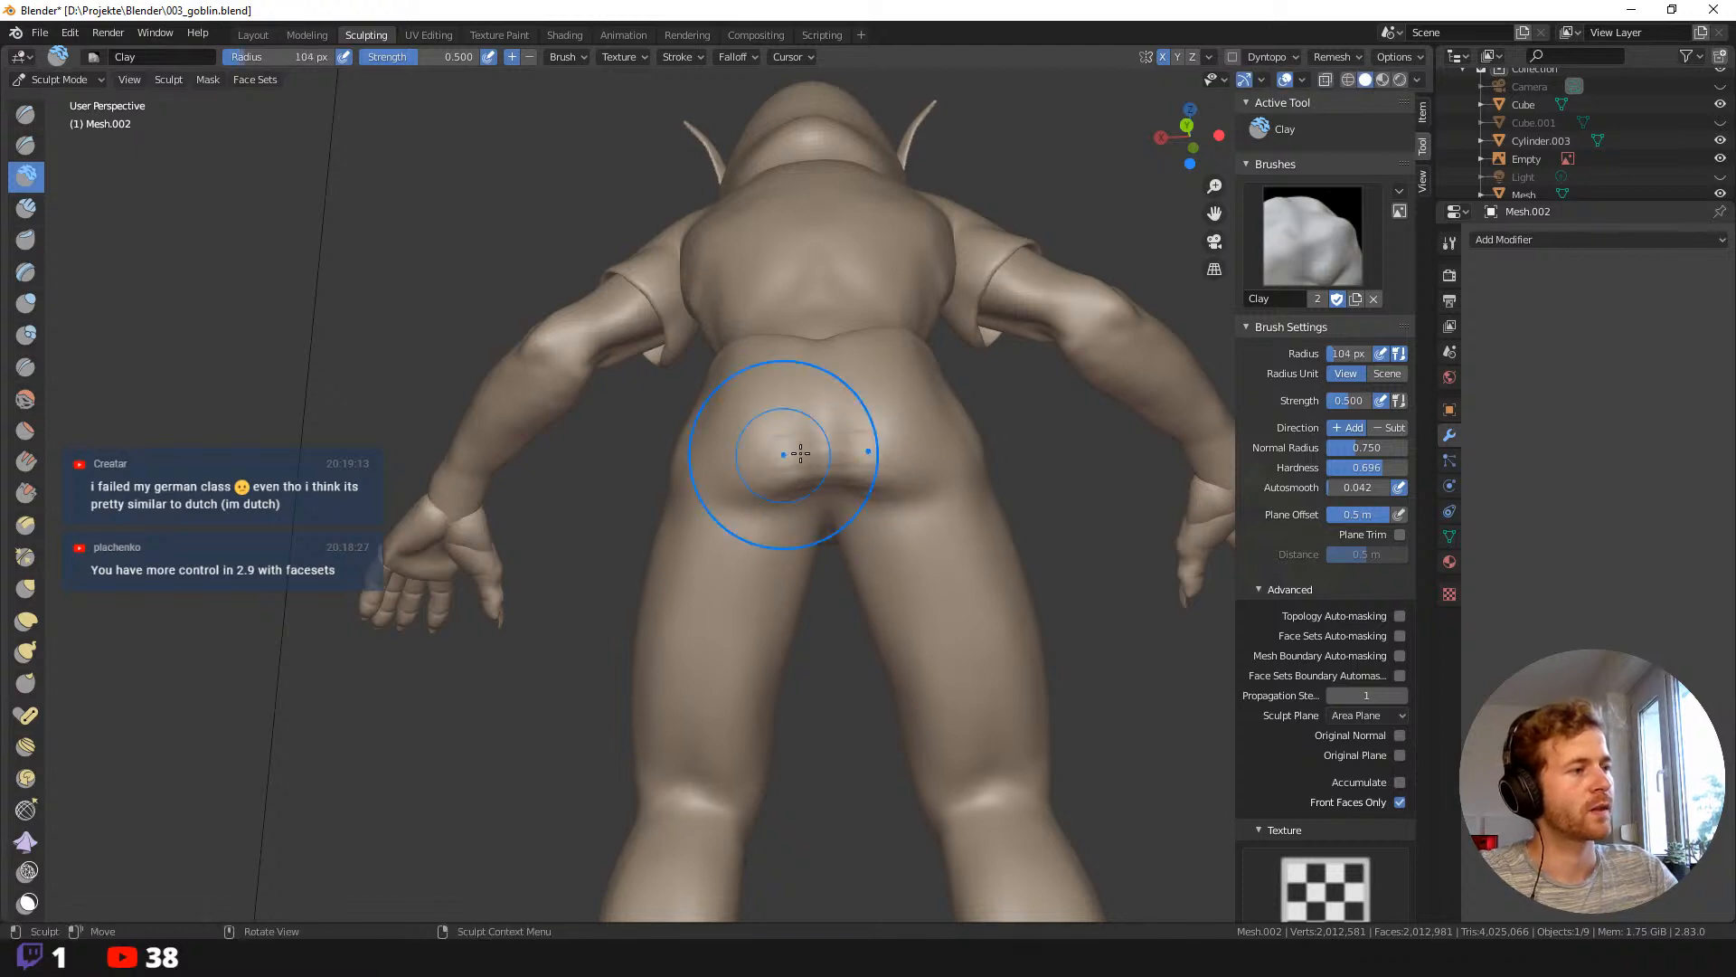
pyautogui.click(834, 475)
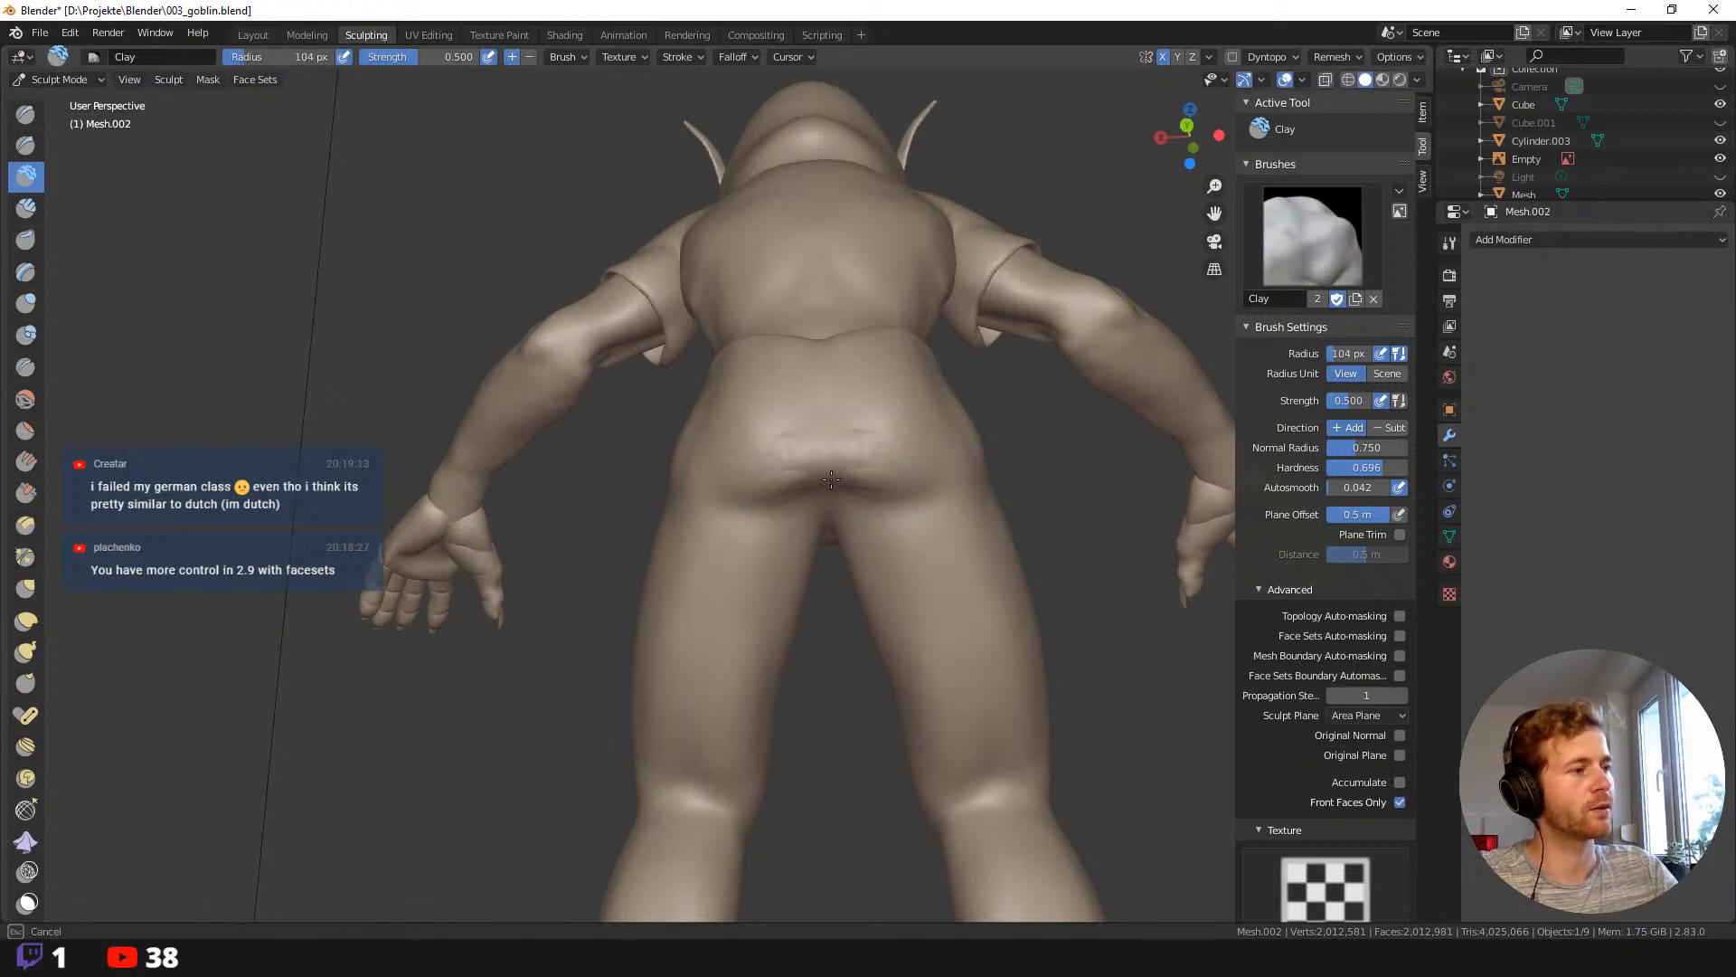
pyautogui.moveTo(769, 472)
pyautogui.keyDown('shift'); pyautogui.mouseDown()
pyautogui.moveTo(860, 438)
pyautogui.moveTo(842, 480)
pyautogui.moveTo(814, 458)
pyautogui.moveTo(751, 493)
pyautogui.mouseUp(); pyautogui.keyUp('shift')
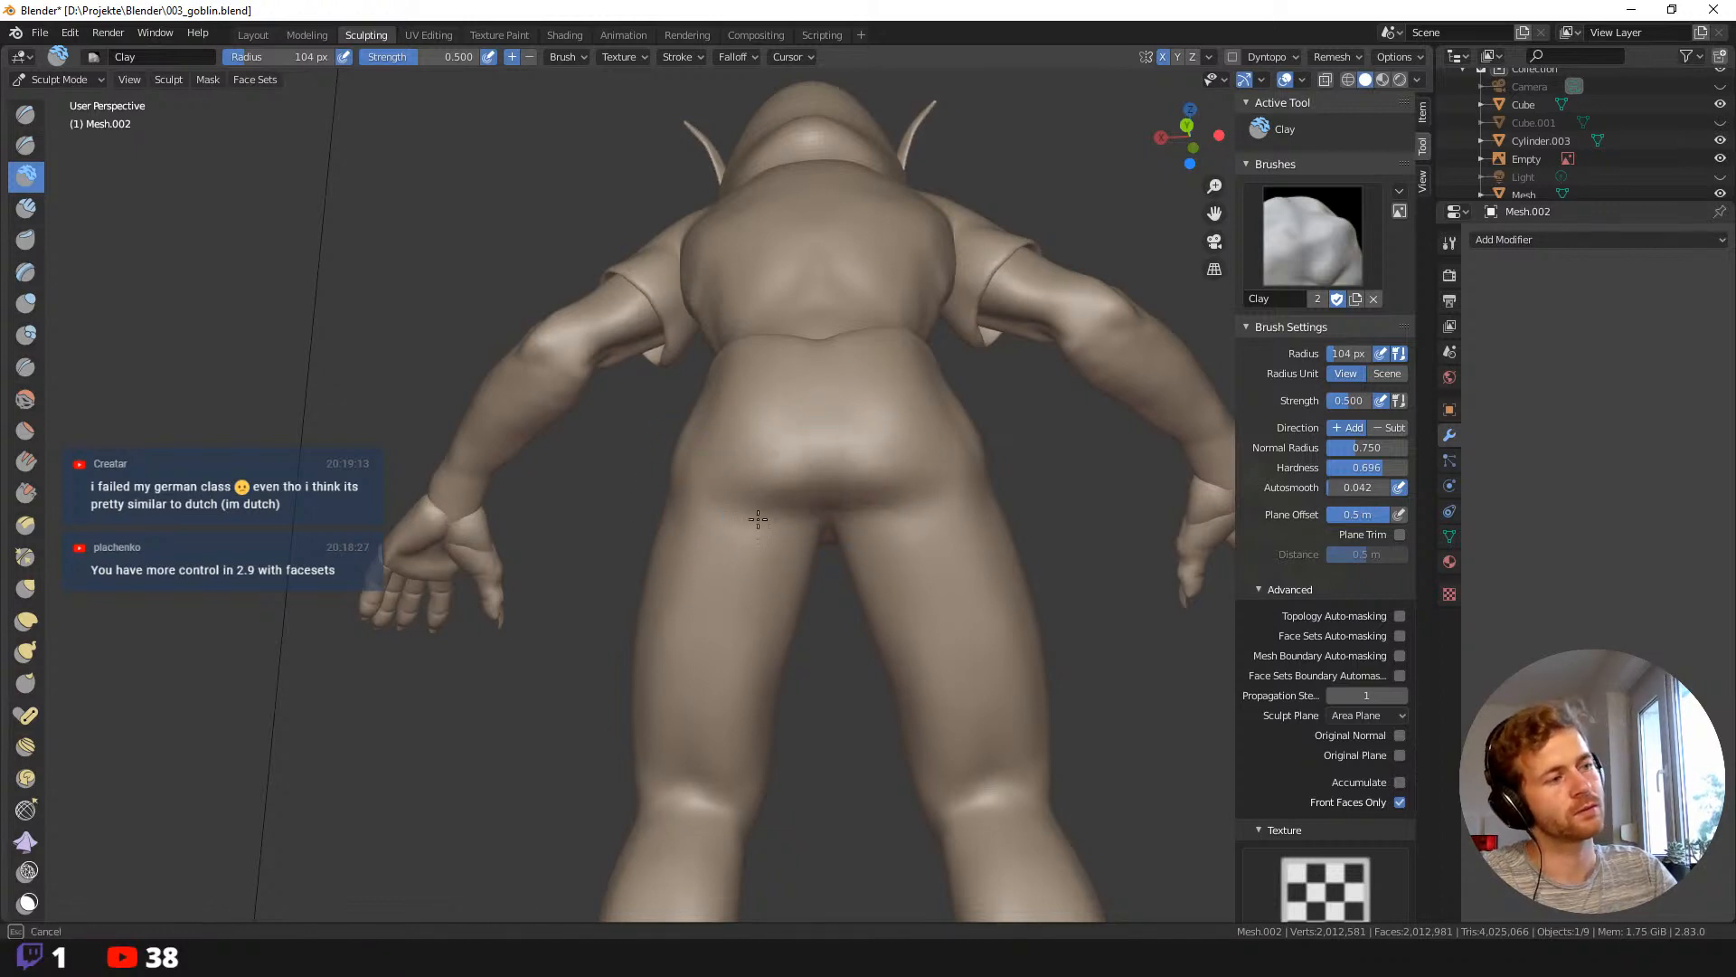
# Compare the trousers with the reference sketch and adjust the inner thighs with the Grab brush at 74 px radius.
pyautogui.moveTo(758, 518)
pyautogui.mouseDown(button='middle')
pyautogui.moveTo(567, 358)
pyautogui.moveTo(697, 446)
pyautogui.mouseUp(button='middle')
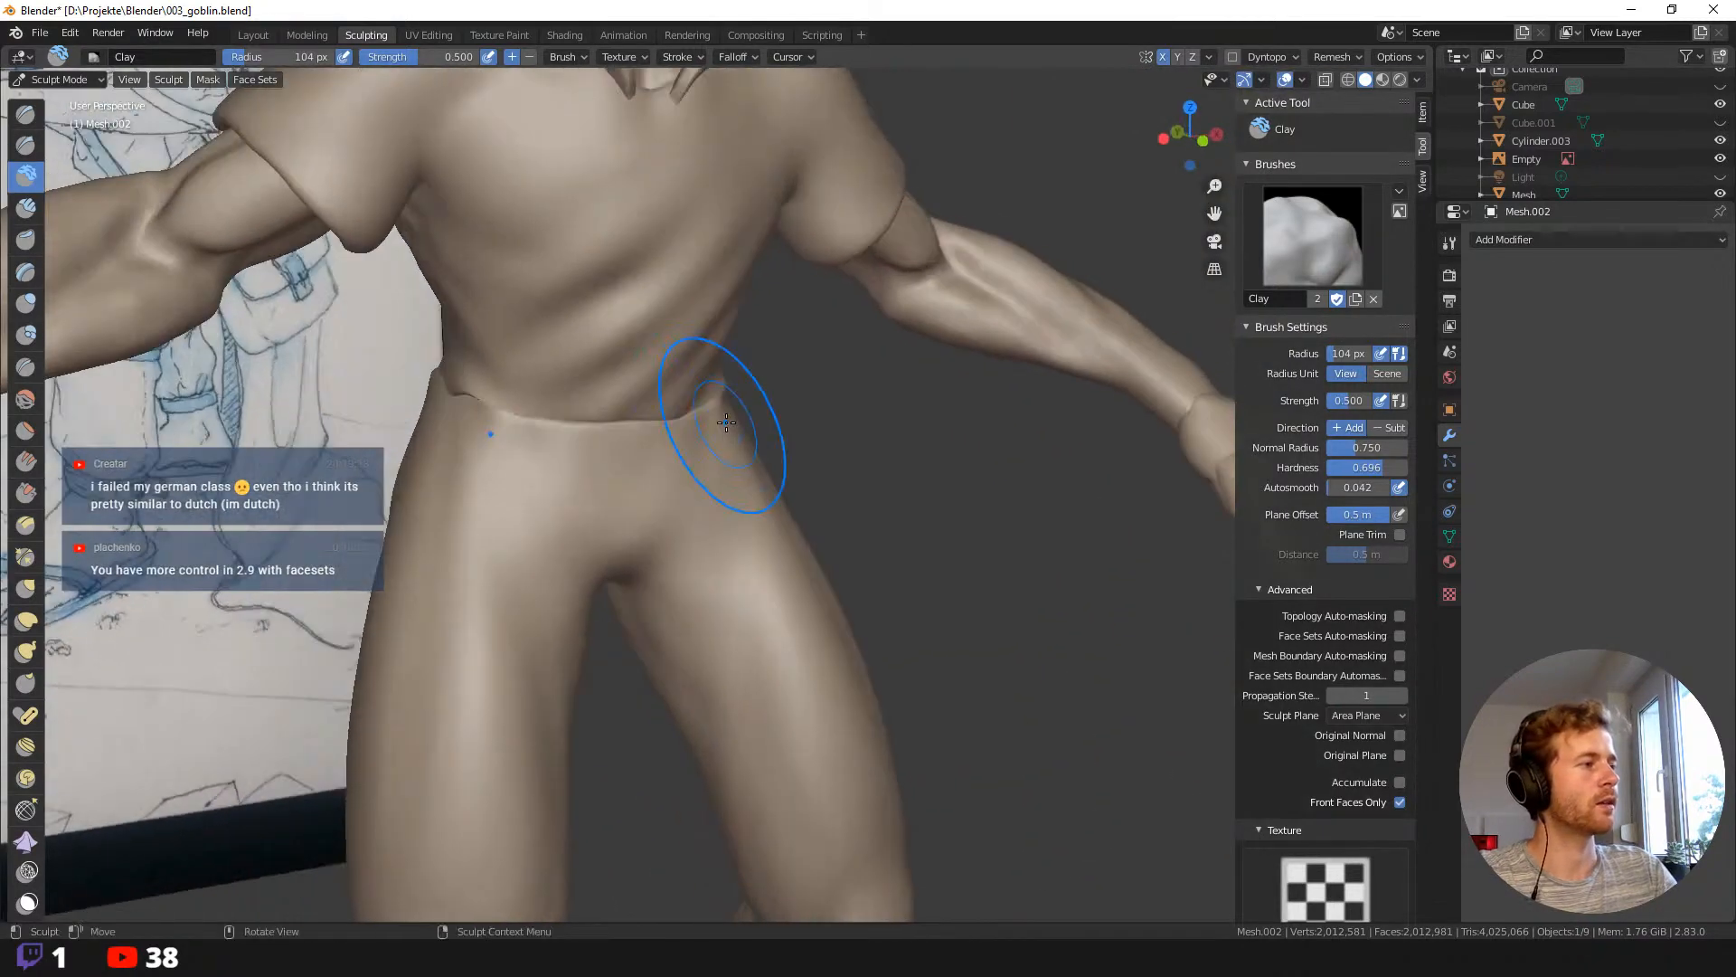
pyautogui.moveTo(581, 419); pyautogui.dragTo(290, 255, button='middle')
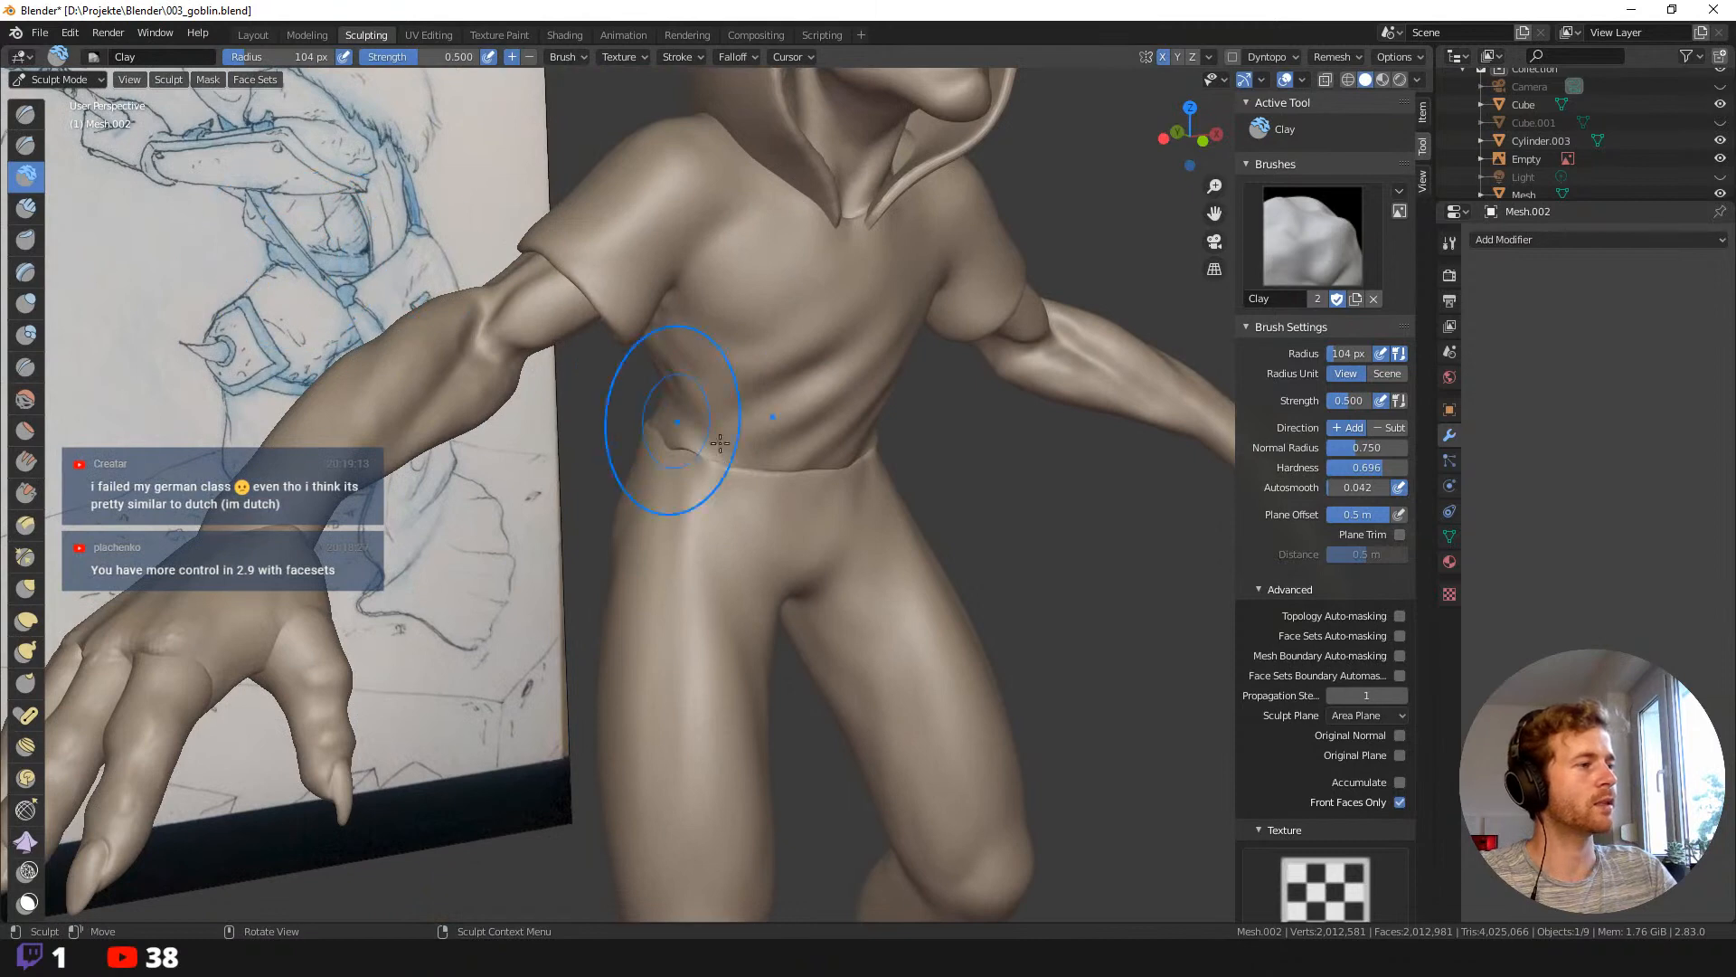
pyautogui.scroll(-1, 662, 423)
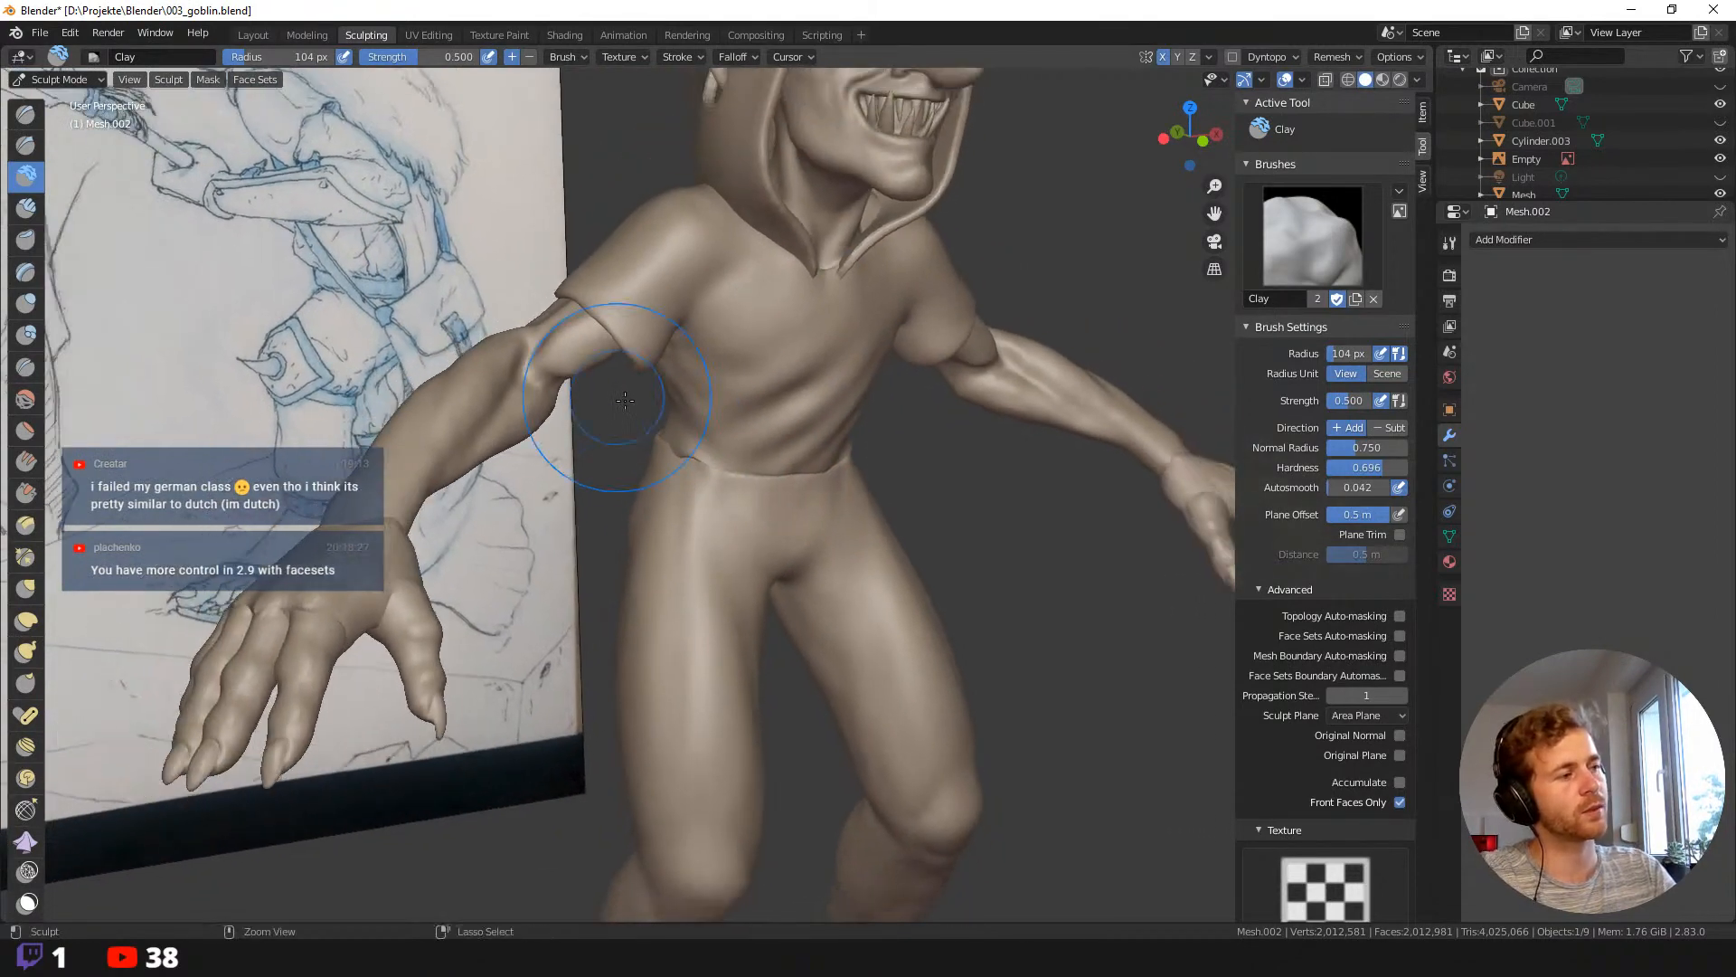
pyautogui.moveTo(644, 426); pyautogui.dragTo(731, 465, button='middle')
pyautogui.scroll(-5, 731, 465)
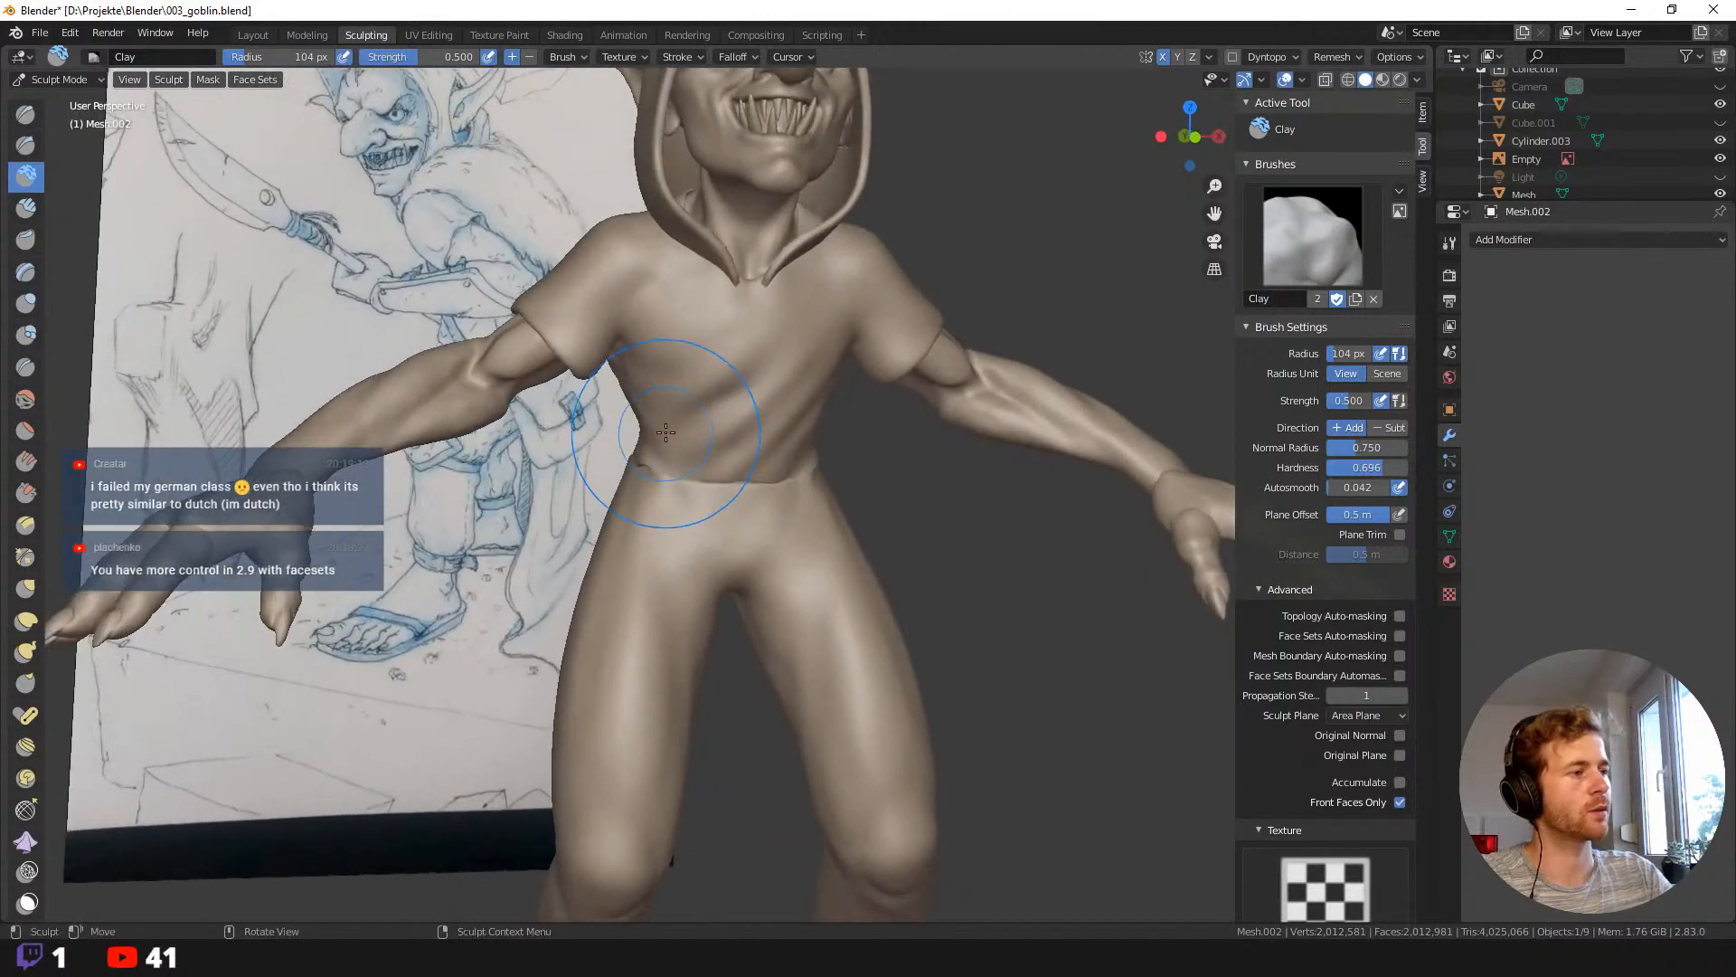
pyautogui.scroll(-3, 619, 438)
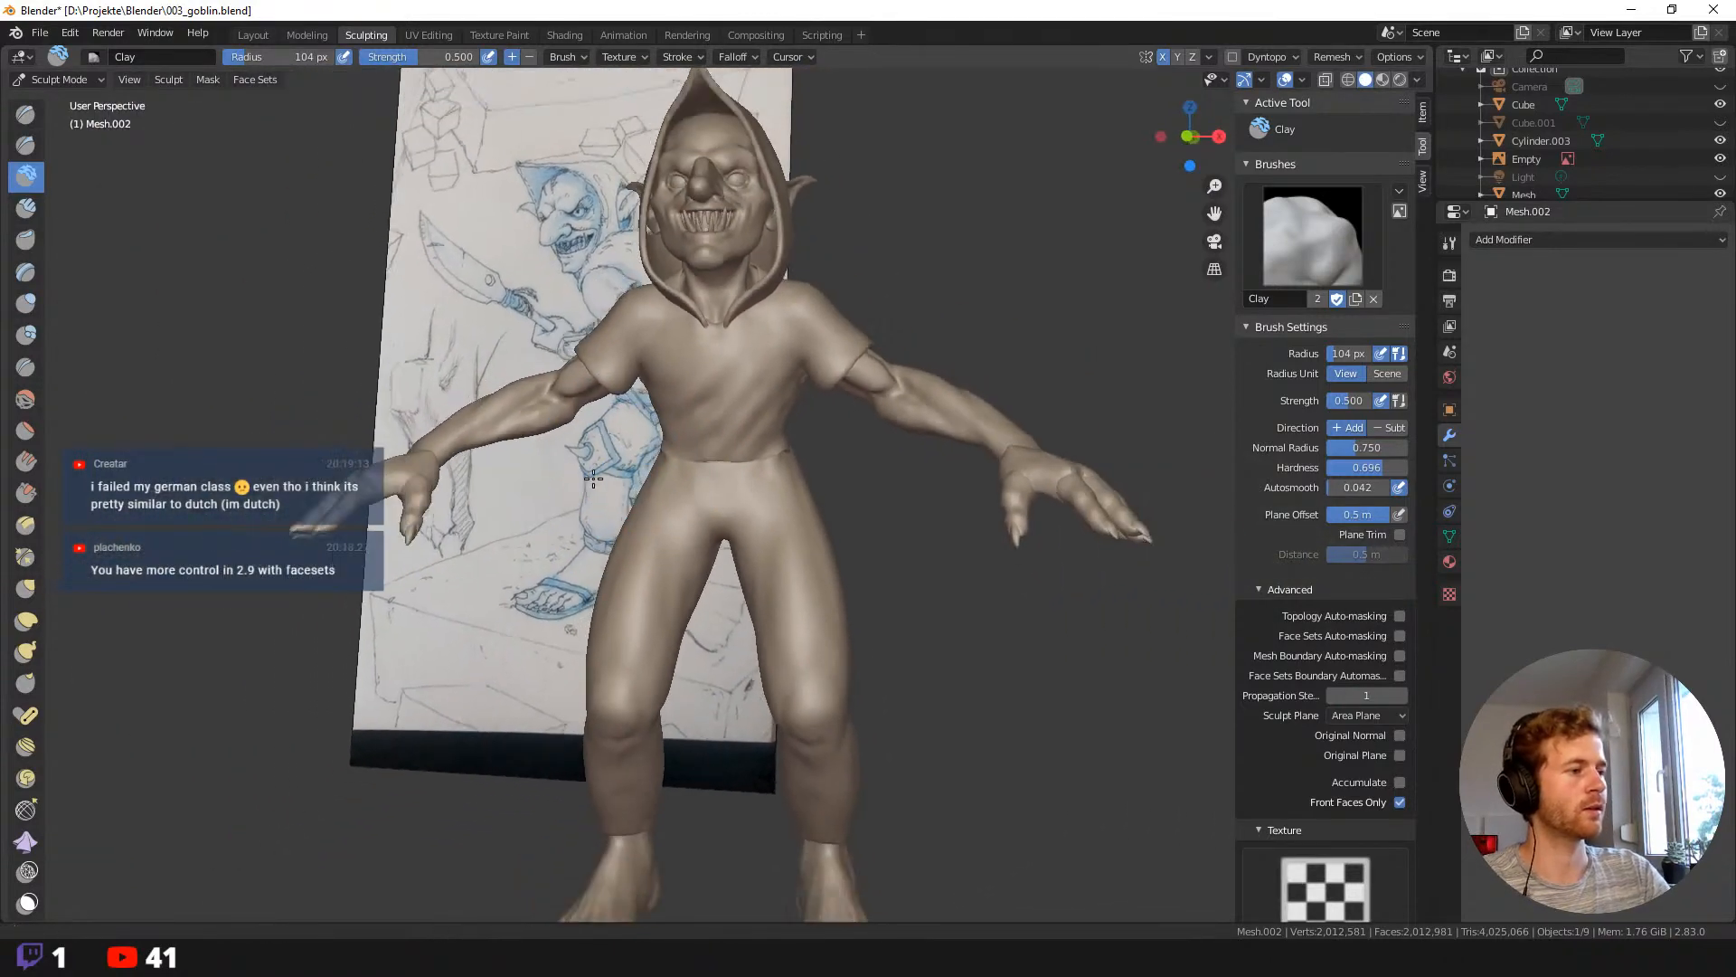
pyautogui.moveTo(795, 715); pyautogui.dragTo(767, 669, button='middle')
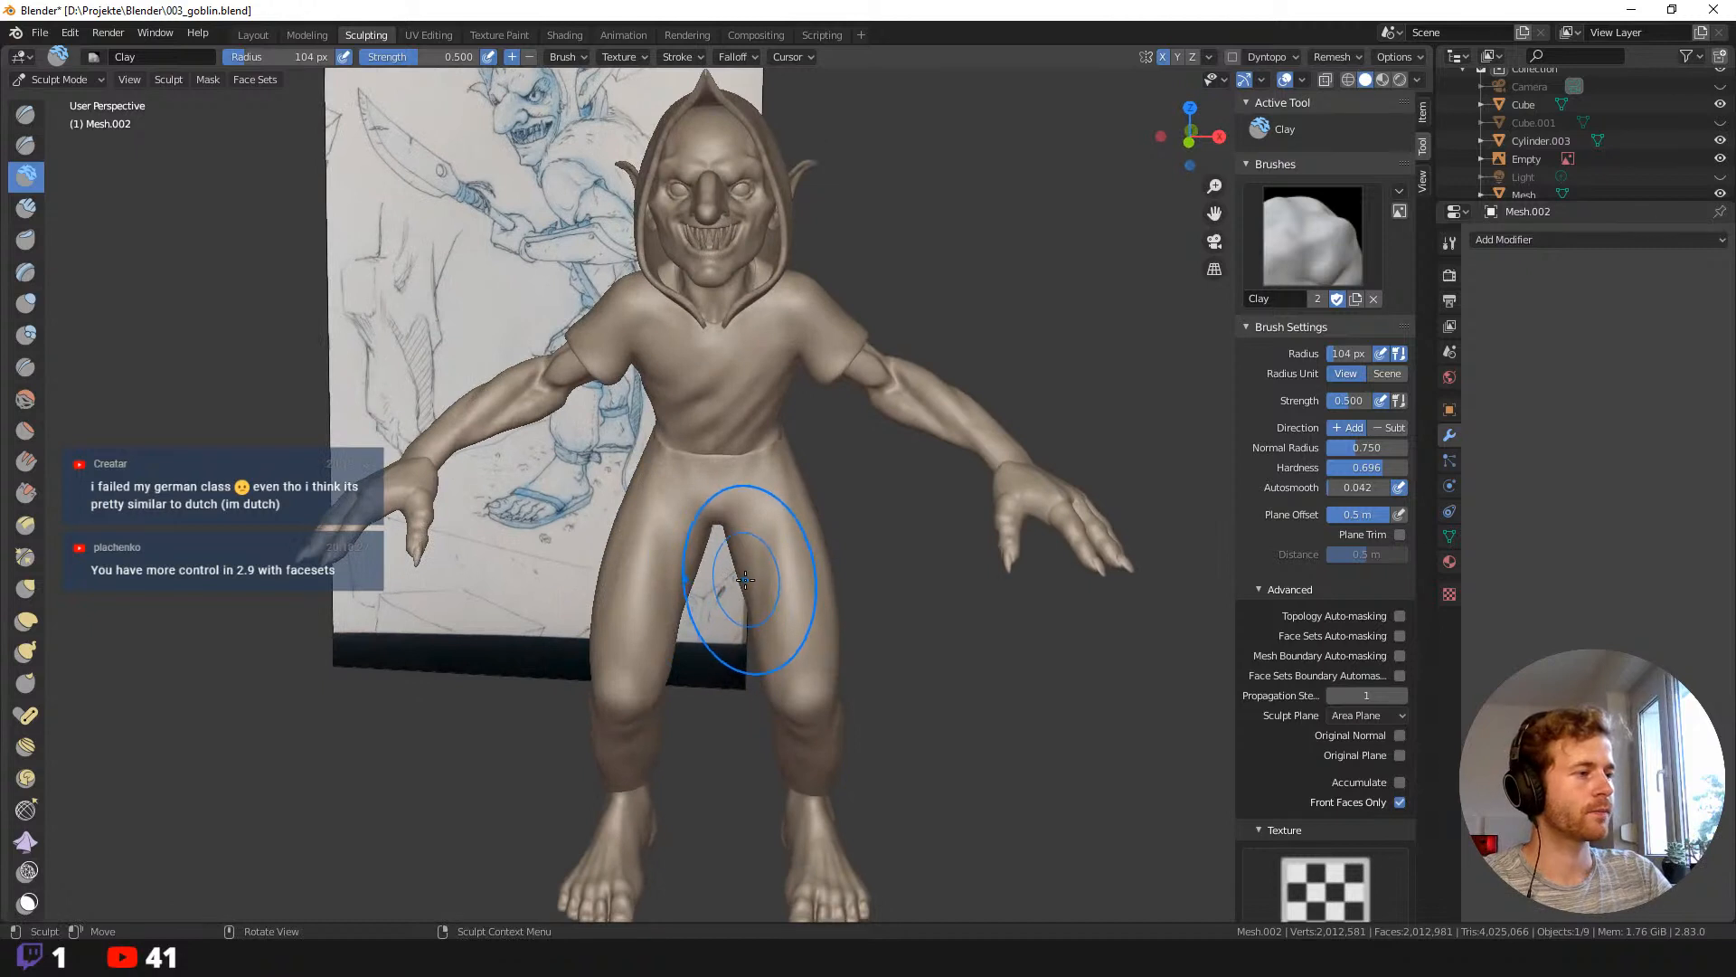
pyautogui.press('g')
pyautogui.moveTo(736, 582); pyautogui.dragTo(755, 574)
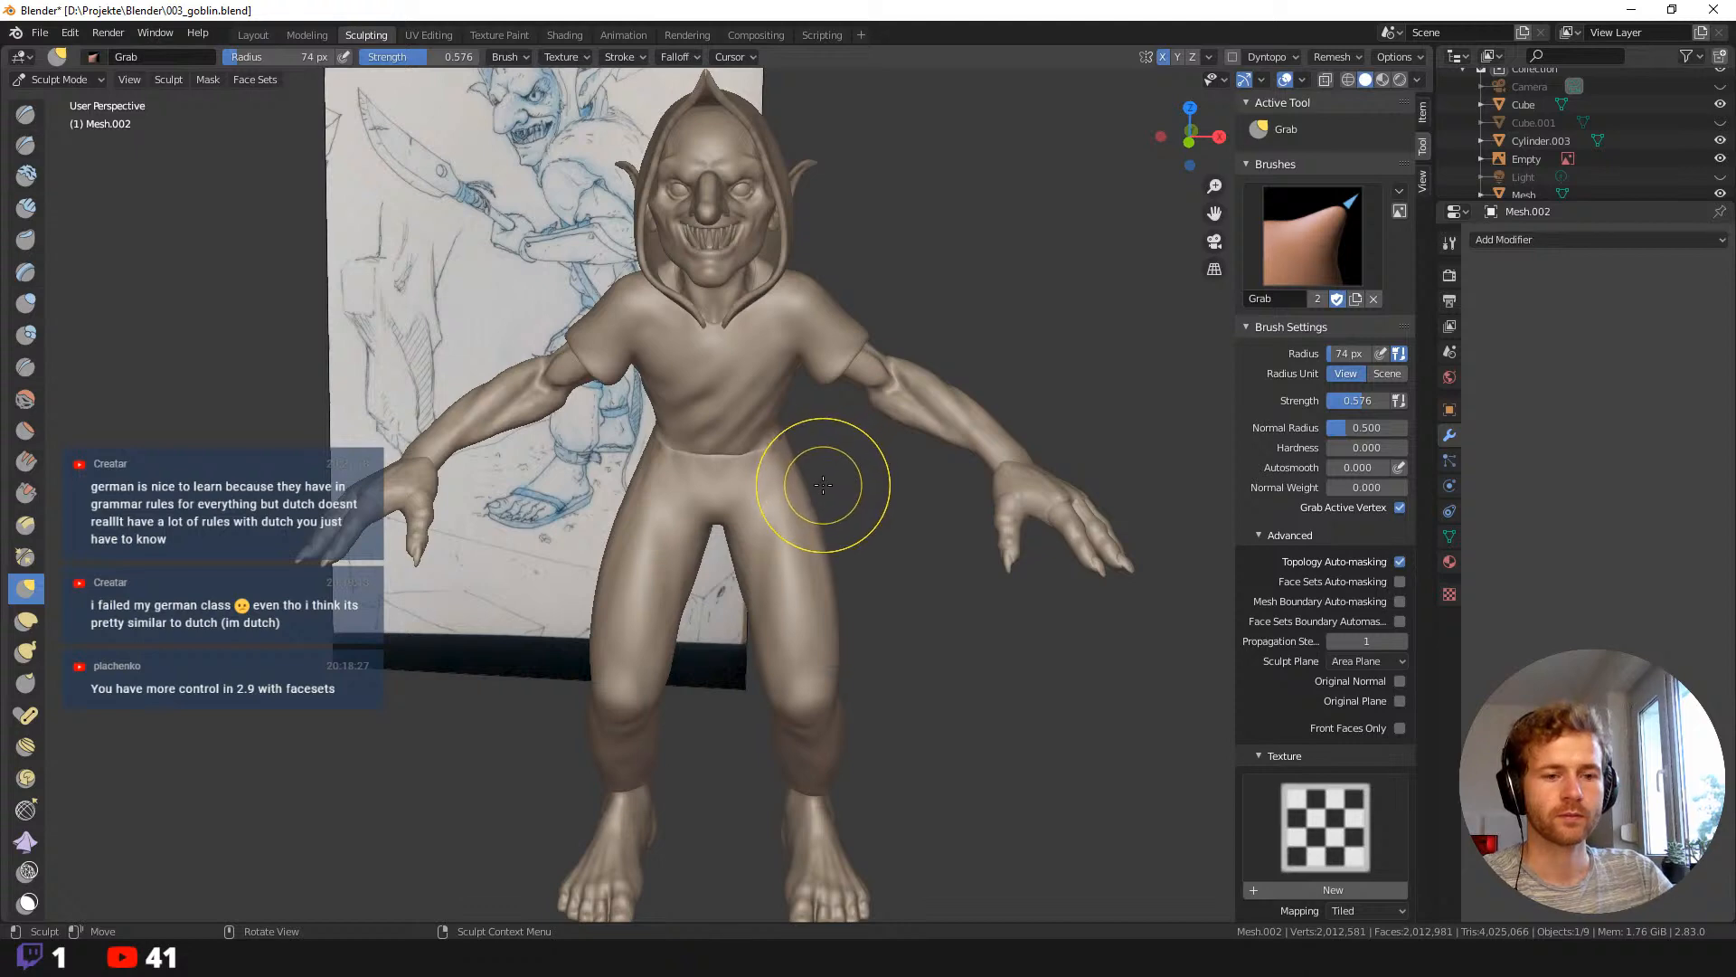
# Enlarge the Grab brush to 91 px and adjust the outline of the lower trouser legs from behind.
pyautogui.moveTo(794, 543); pyautogui.dragTo(738, 496, button='middle')
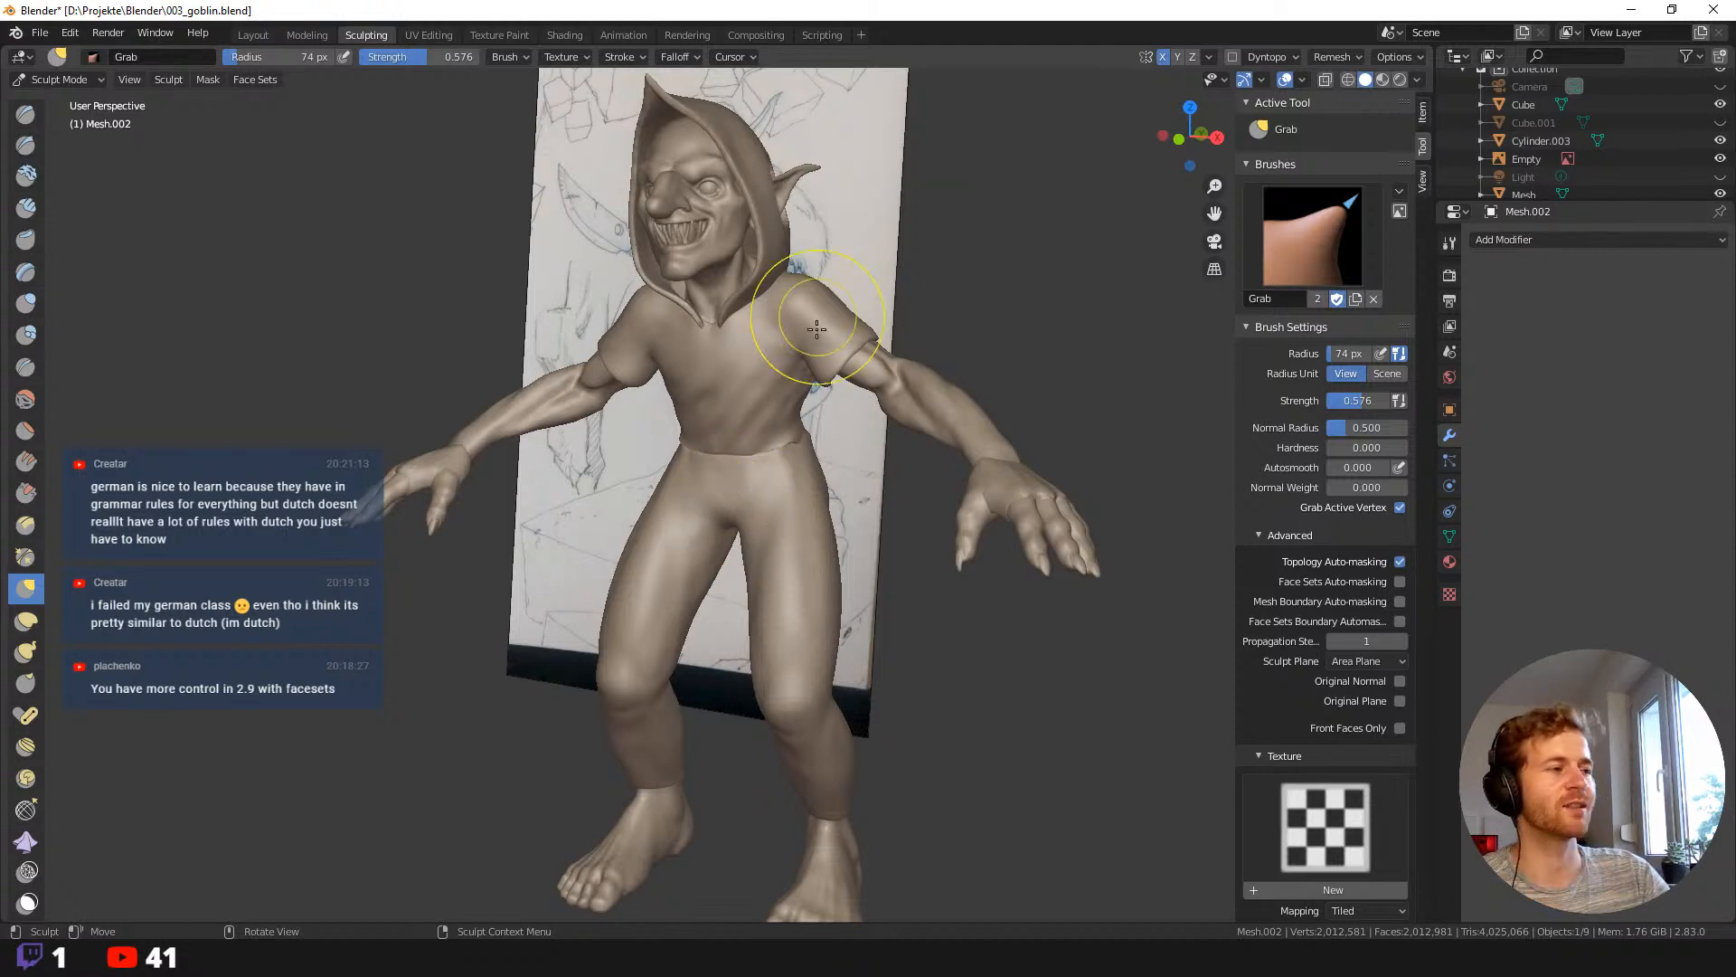
pyautogui.moveTo(794, 387); pyautogui.dragTo(796, 698, button='middle')
pyautogui.press('f')
pyautogui.click(822, 622)
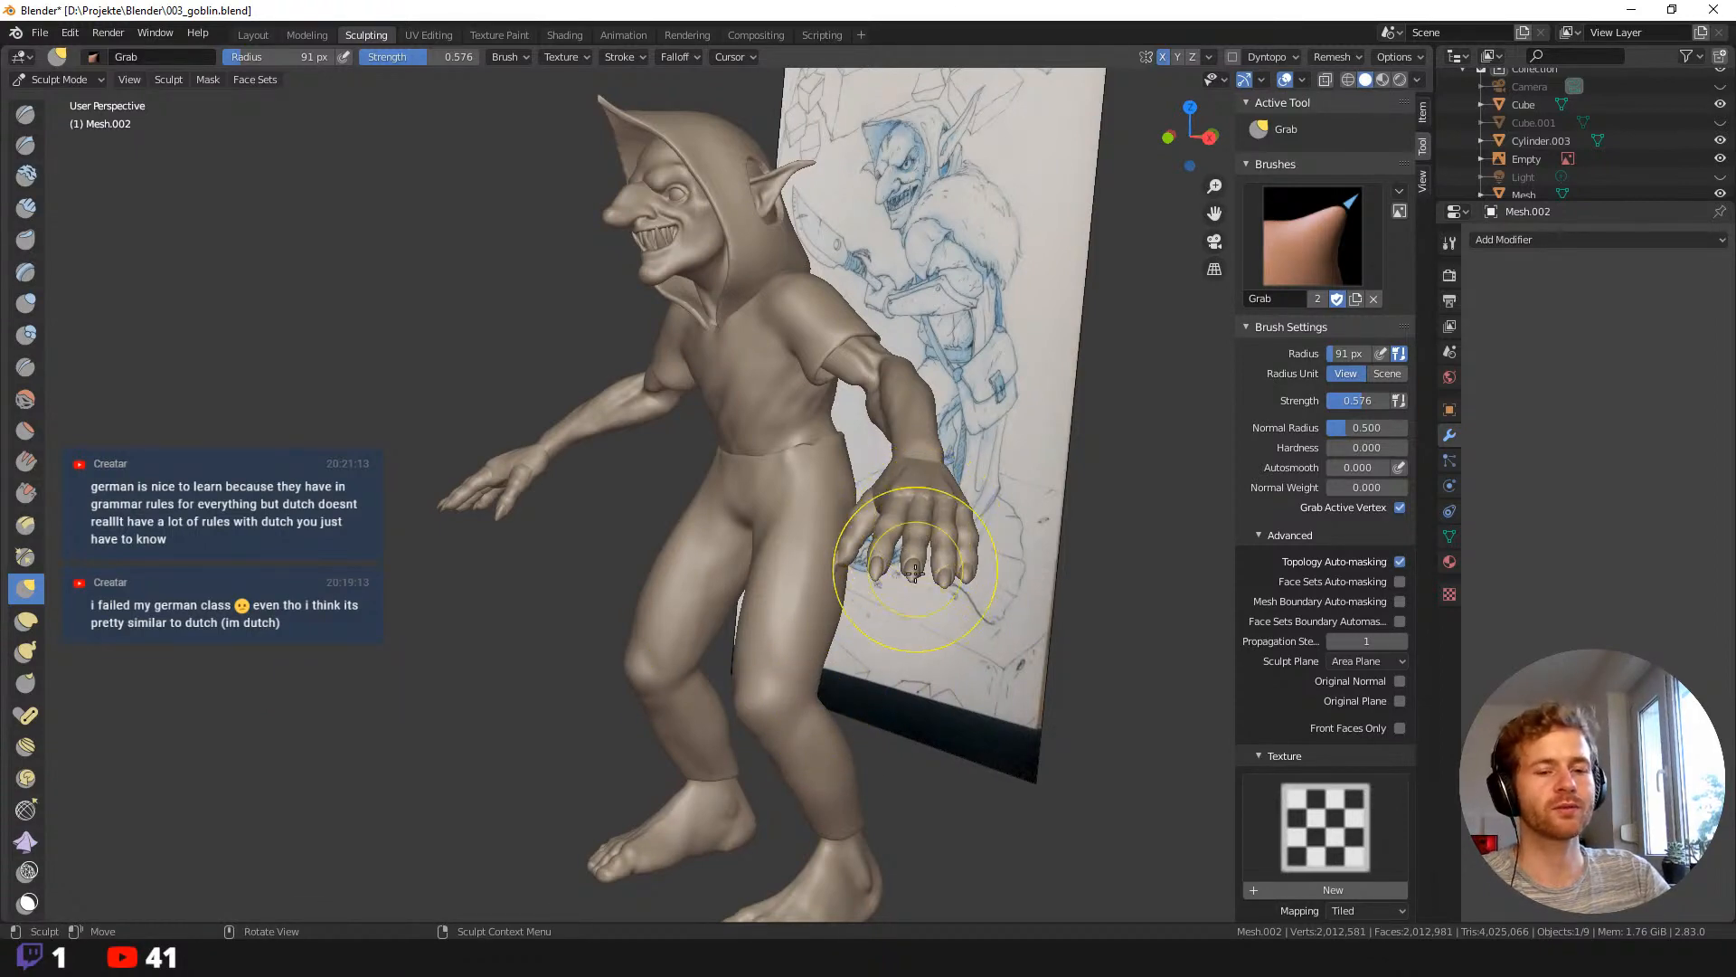
pyautogui.moveTo(895, 588)
pyautogui.mouseDown(button='middle')
pyautogui.moveTo(853, 758)
pyautogui.moveTo(832, 721)
pyautogui.moveTo(814, 814)
pyautogui.moveTo(717, 845)
pyautogui.mouseUp(button='middle')
pyautogui.moveTo(877, 811); pyautogui.dragTo(805, 820, button='middle')
pyautogui.moveTo(805, 821)
pyautogui.mouseDown()
pyautogui.moveTo(796, 832)
pyautogui.moveTo(853, 831)
pyautogui.moveTo(801, 825)
pyautogui.mouseUp()
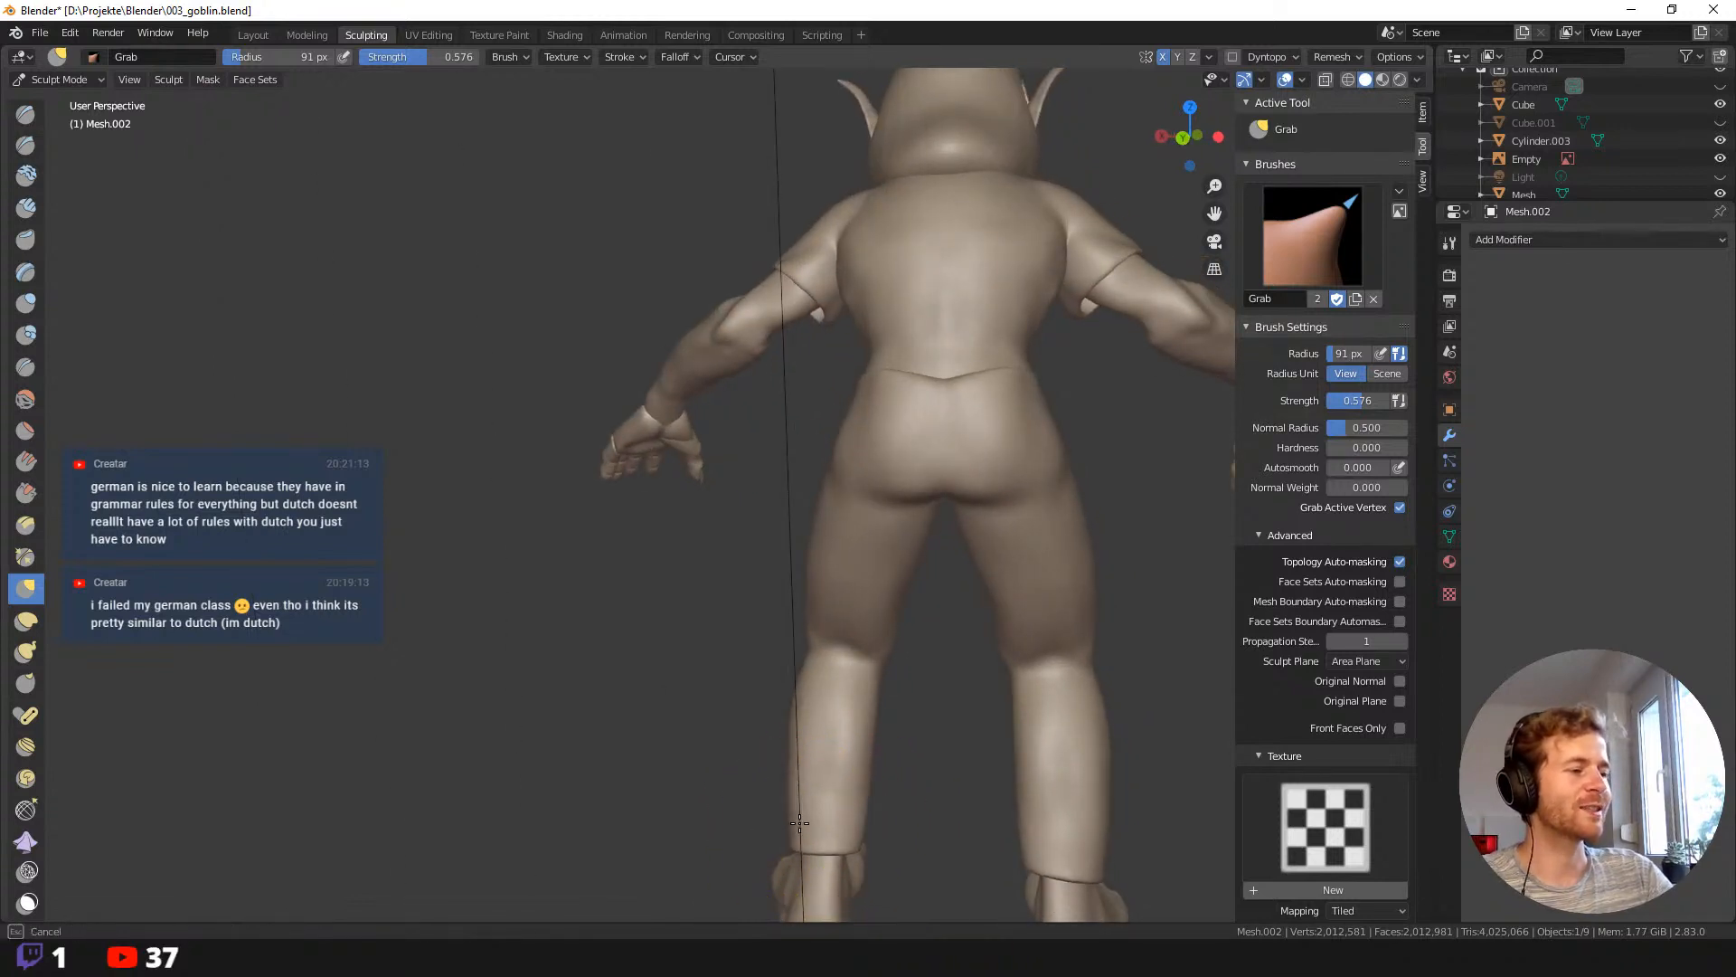
# Set the Grab radius to 109 px and pull out the fabric at the backs of the knees.
pyautogui.moveTo(825, 915)
pyautogui.mouseDown(button='middle')
pyautogui.moveTo(826, 795)
pyautogui.moveTo(848, 756)
pyautogui.moveTo(795, 666)
pyautogui.mouseUp(button='middle')
pyautogui.press('f')
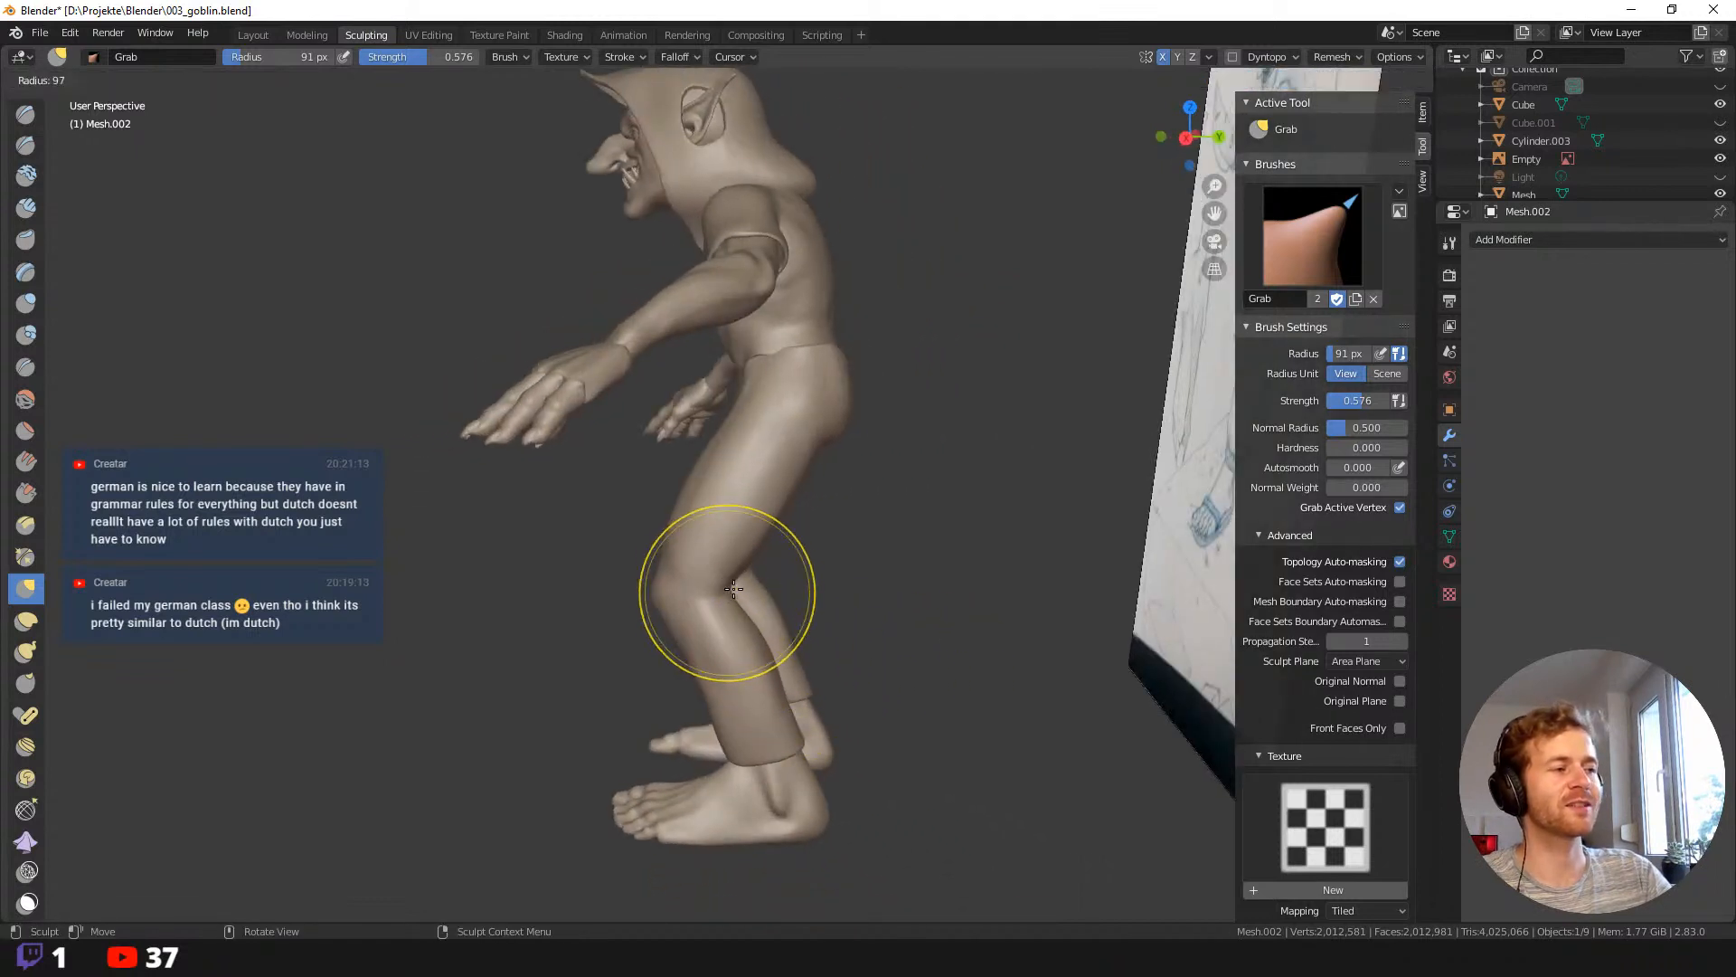
pyautogui.click(825, 594)
pyautogui.moveTo(723, 602); pyautogui.dragTo(733, 589)
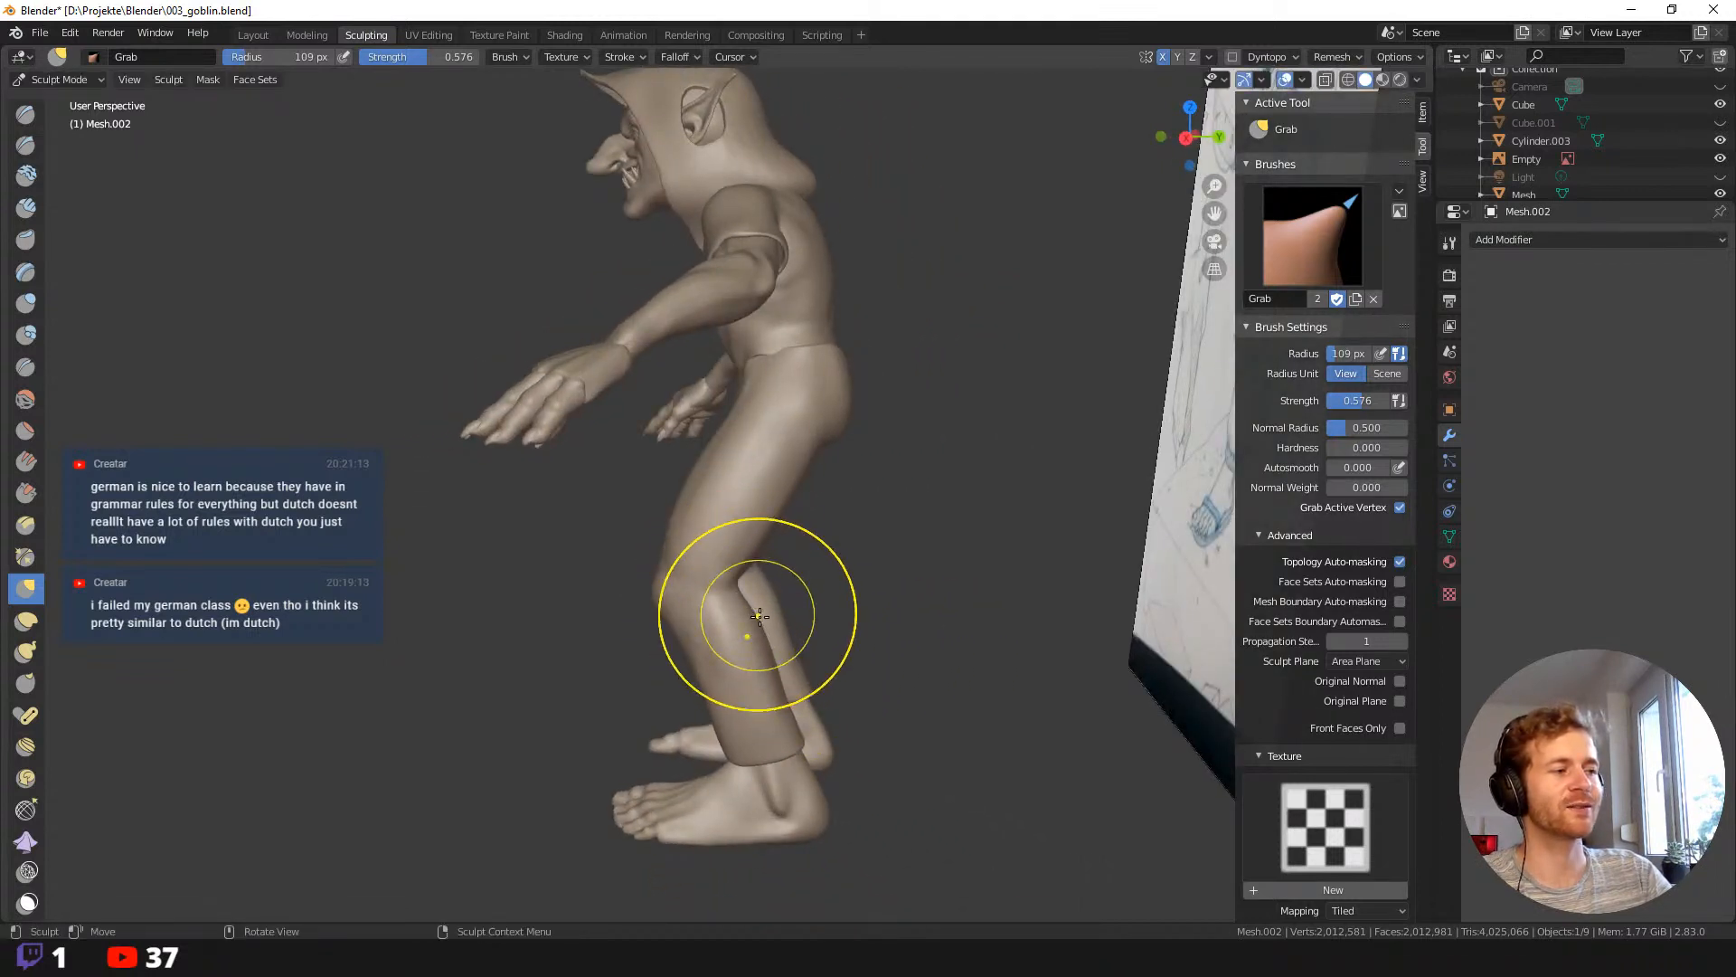
pyautogui.moveTo(809, 661); pyautogui.dragTo(749, 666, button='middle')
pyautogui.moveTo(750, 588); pyautogui.dragTo(768, 579)
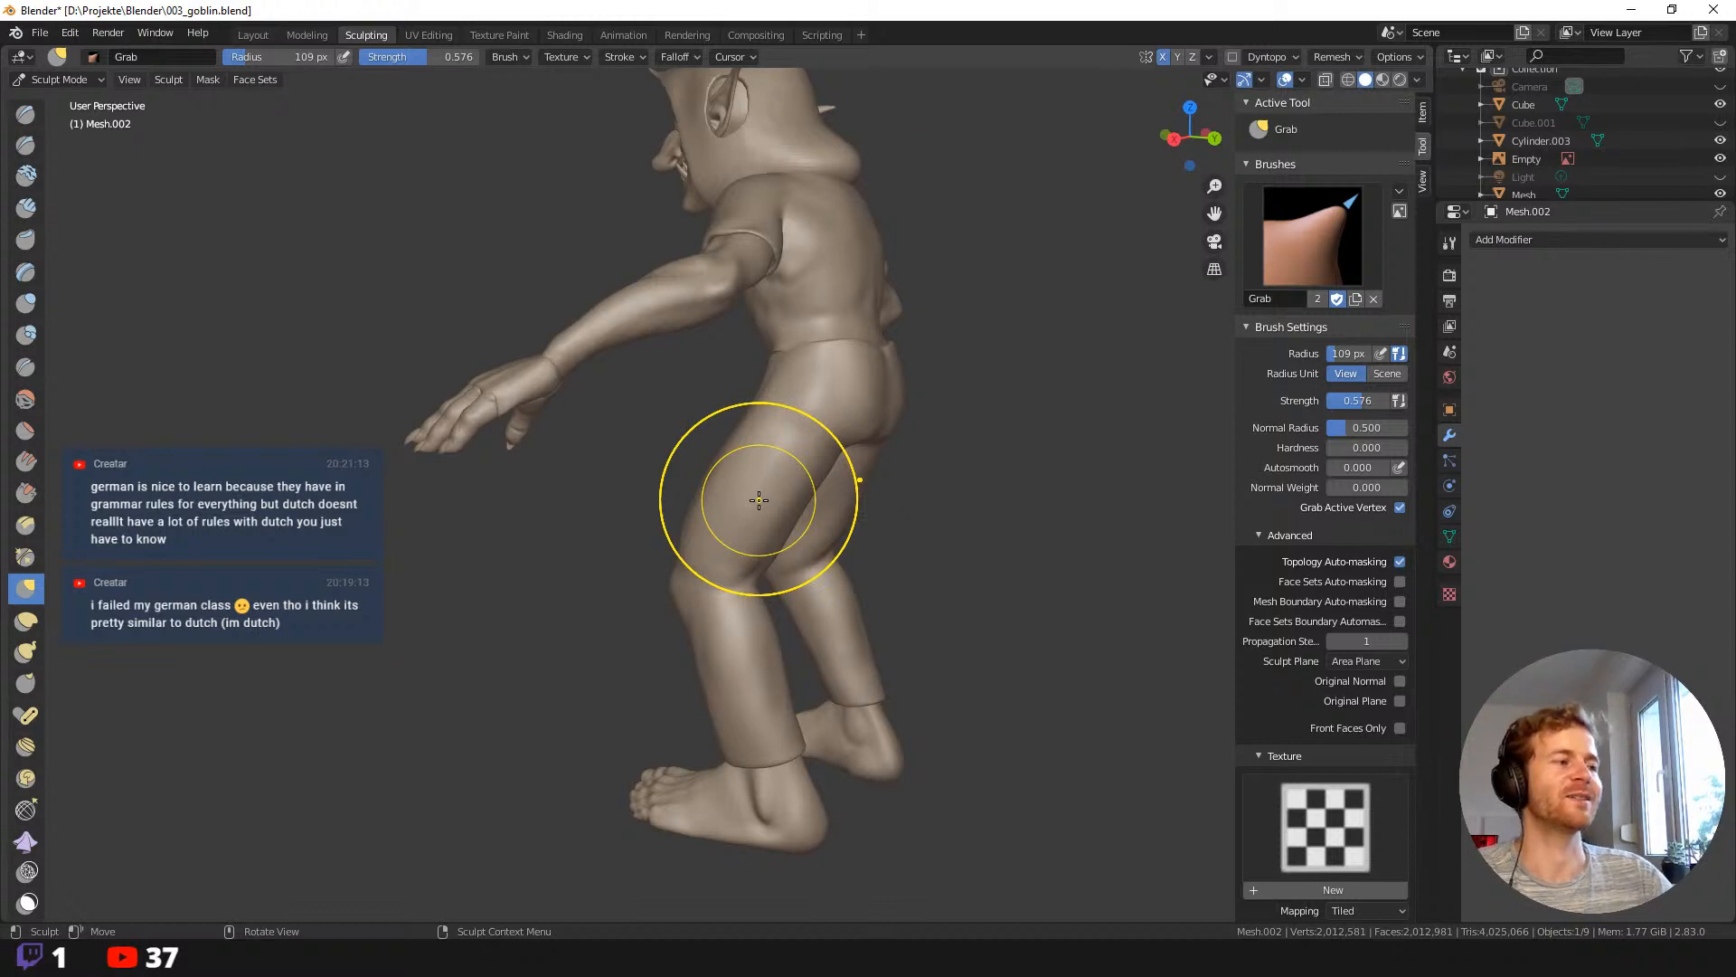
# Set the Grab radius to 134 px and reshape the back of the thighs up to the buttocks.
pyautogui.press('f')
pyautogui.click(796, 509)
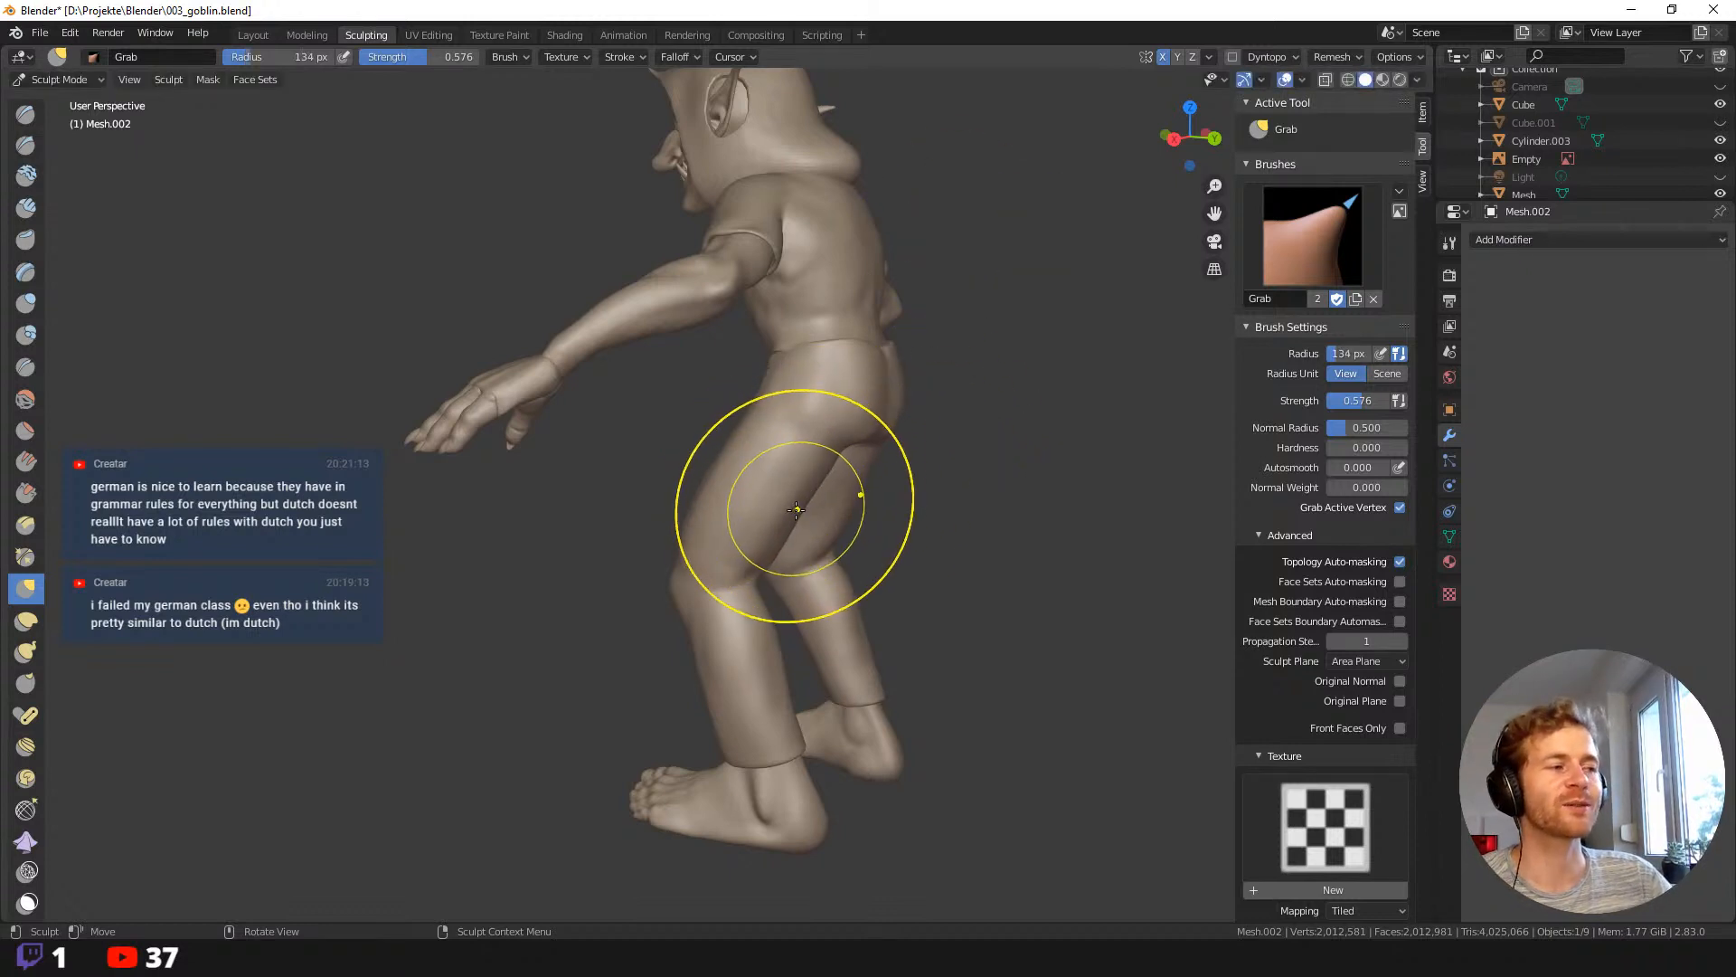
pyautogui.moveTo(796, 509); pyautogui.dragTo(888, 397)
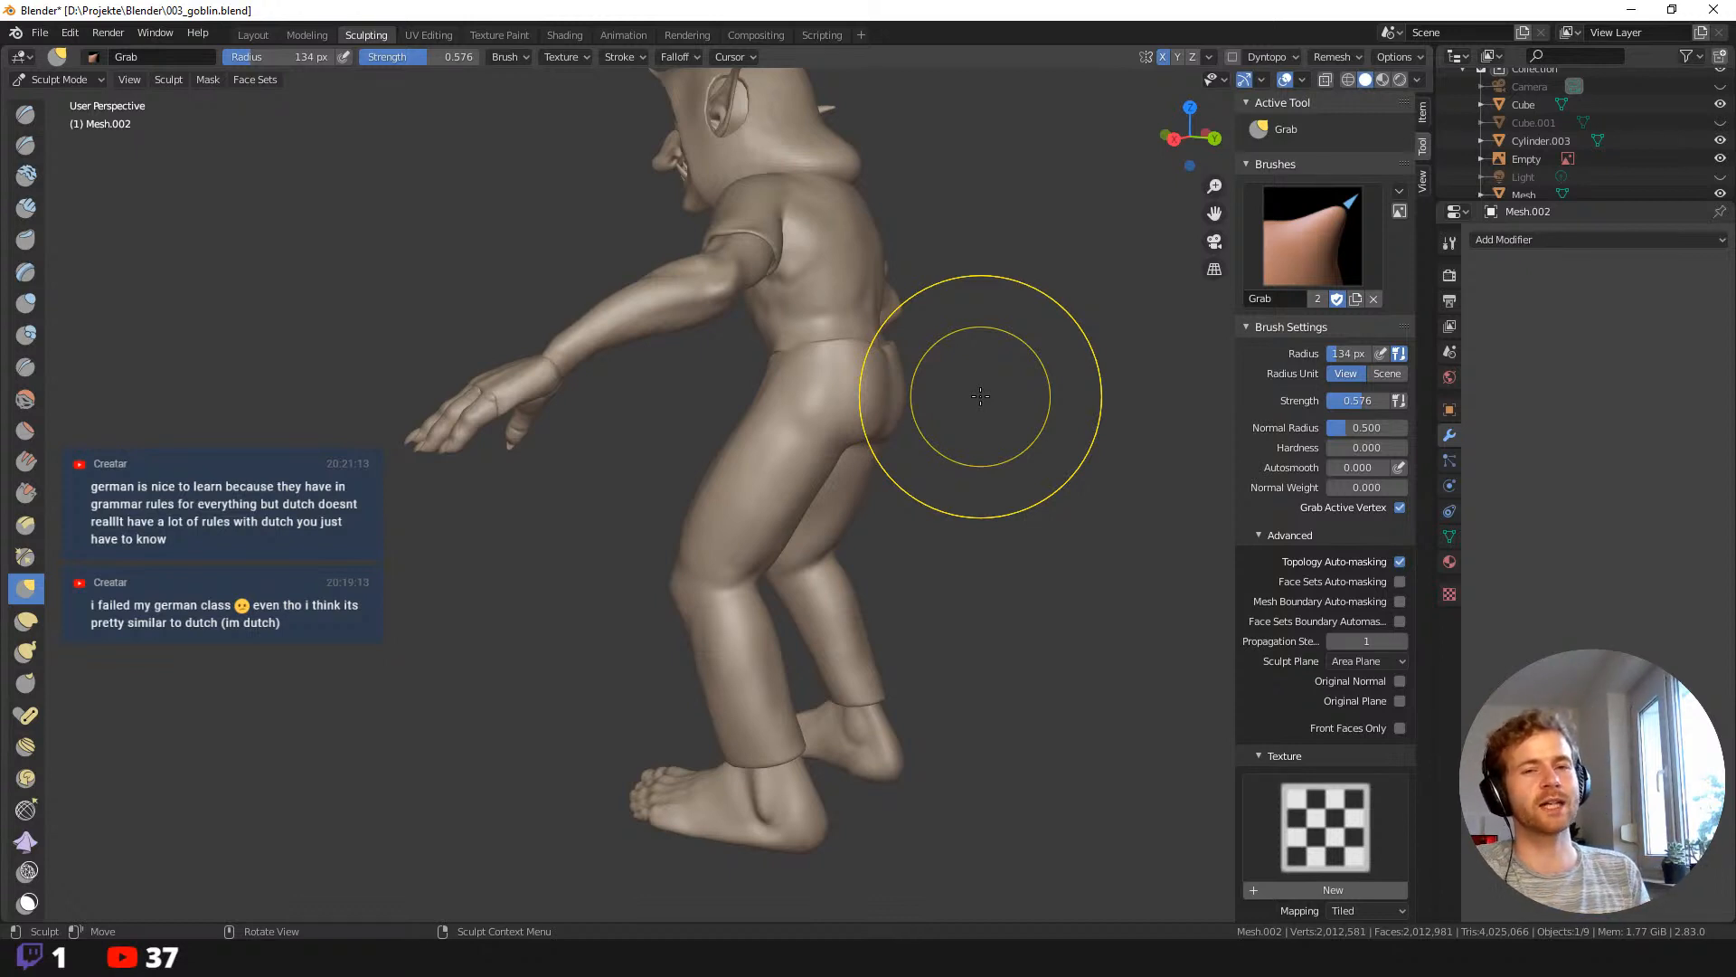
# Reduce the Grab brush to 81 px and 42 px and reshape the crotch, the underside of the buttocks and the outer hips from behind.
pyautogui.press('f')
pyautogui.click(949, 515)
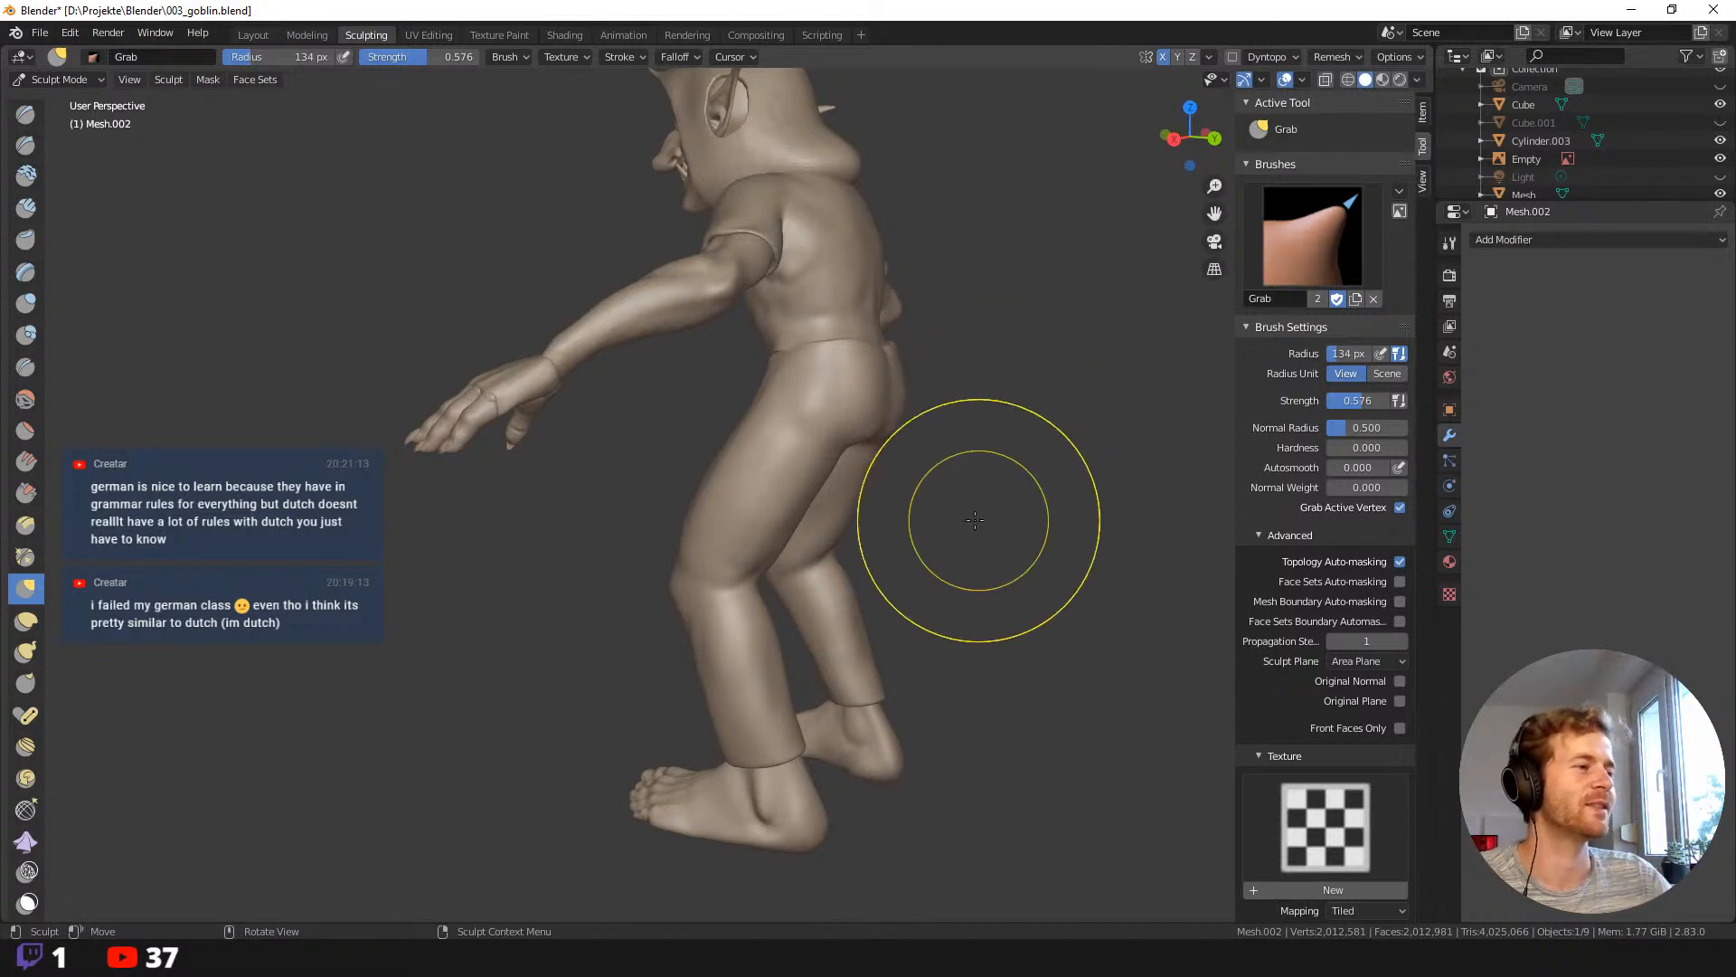
pyautogui.moveTo(949, 516)
pyautogui.mouseDown(button='middle')
pyautogui.moveTo(845, 446)
pyautogui.moveTo(910, 473)
pyautogui.moveTo(897, 443)
pyautogui.mouseUp(button='middle')
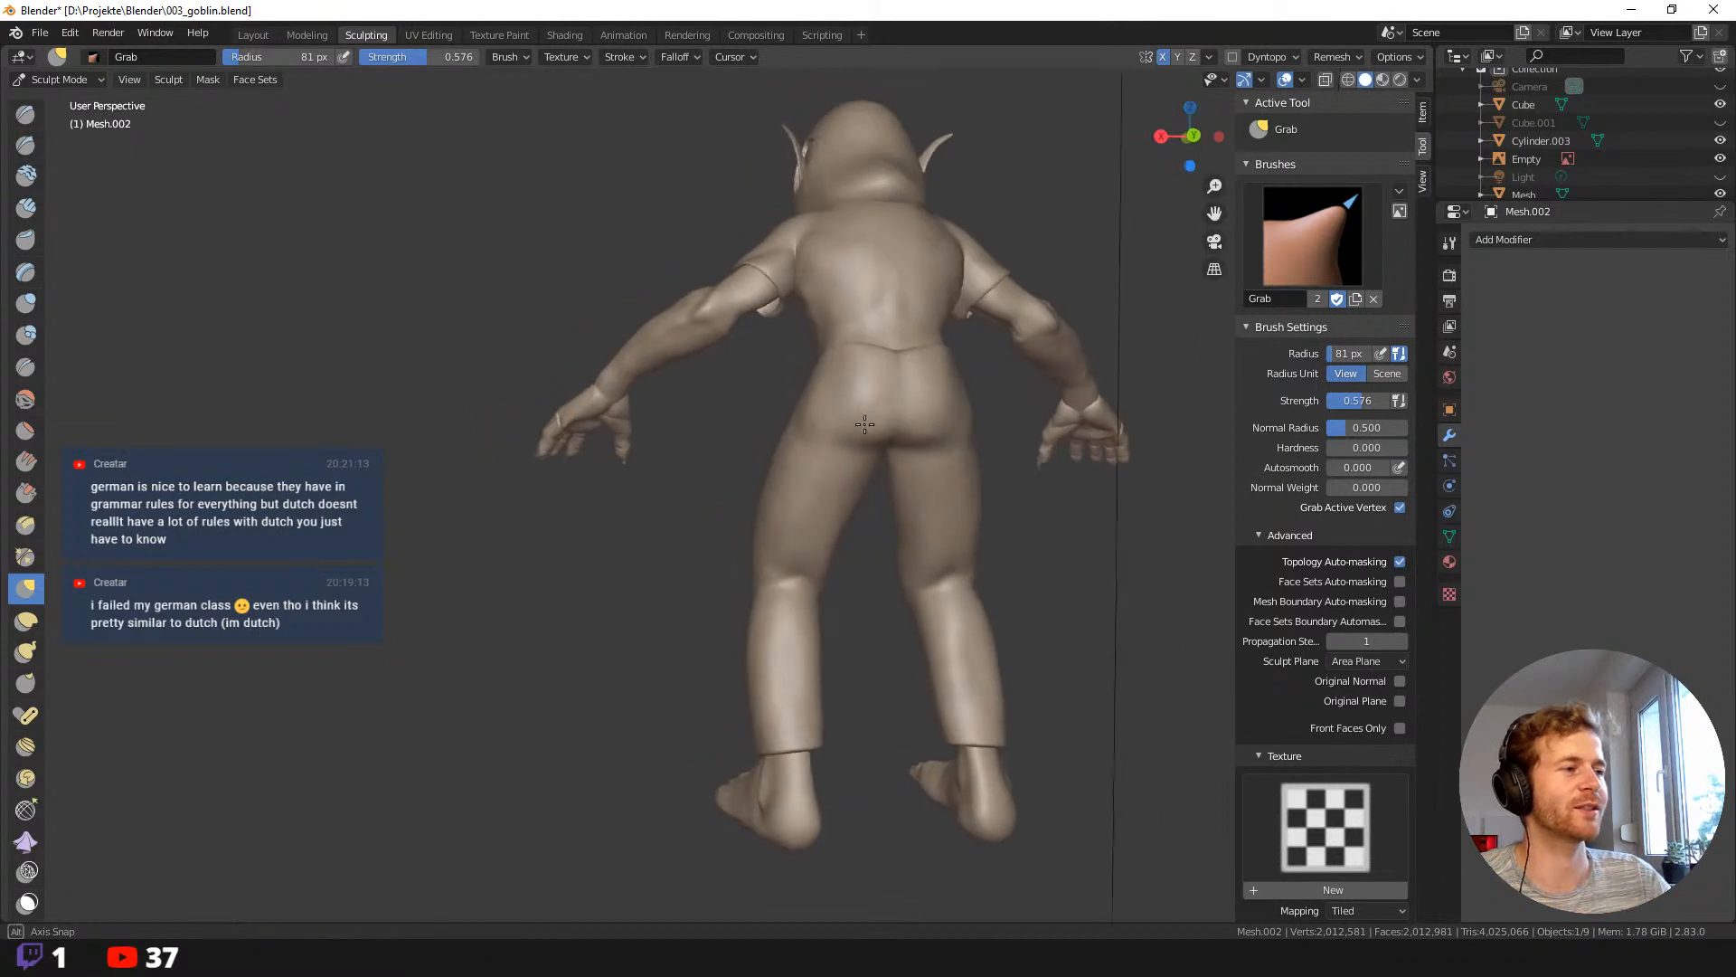
pyautogui.press('f')
pyautogui.click(895, 440)
pyautogui.moveTo(895, 436)
pyautogui.mouseDown()
pyautogui.moveTo(877, 435)
pyautogui.moveTo(910, 431)
pyautogui.moveTo(859, 428)
pyautogui.moveTo(893, 428)
pyautogui.mouseUp()
pyautogui.moveTo(888, 428); pyautogui.dragTo(833, 438)
pyautogui.moveTo(810, 438)
pyautogui.mouseDown(button='middle')
pyautogui.moveTo(814, 496)
pyautogui.moveTo(892, 432)
pyautogui.moveTo(953, 327)
pyautogui.mouseUp(button='middle')
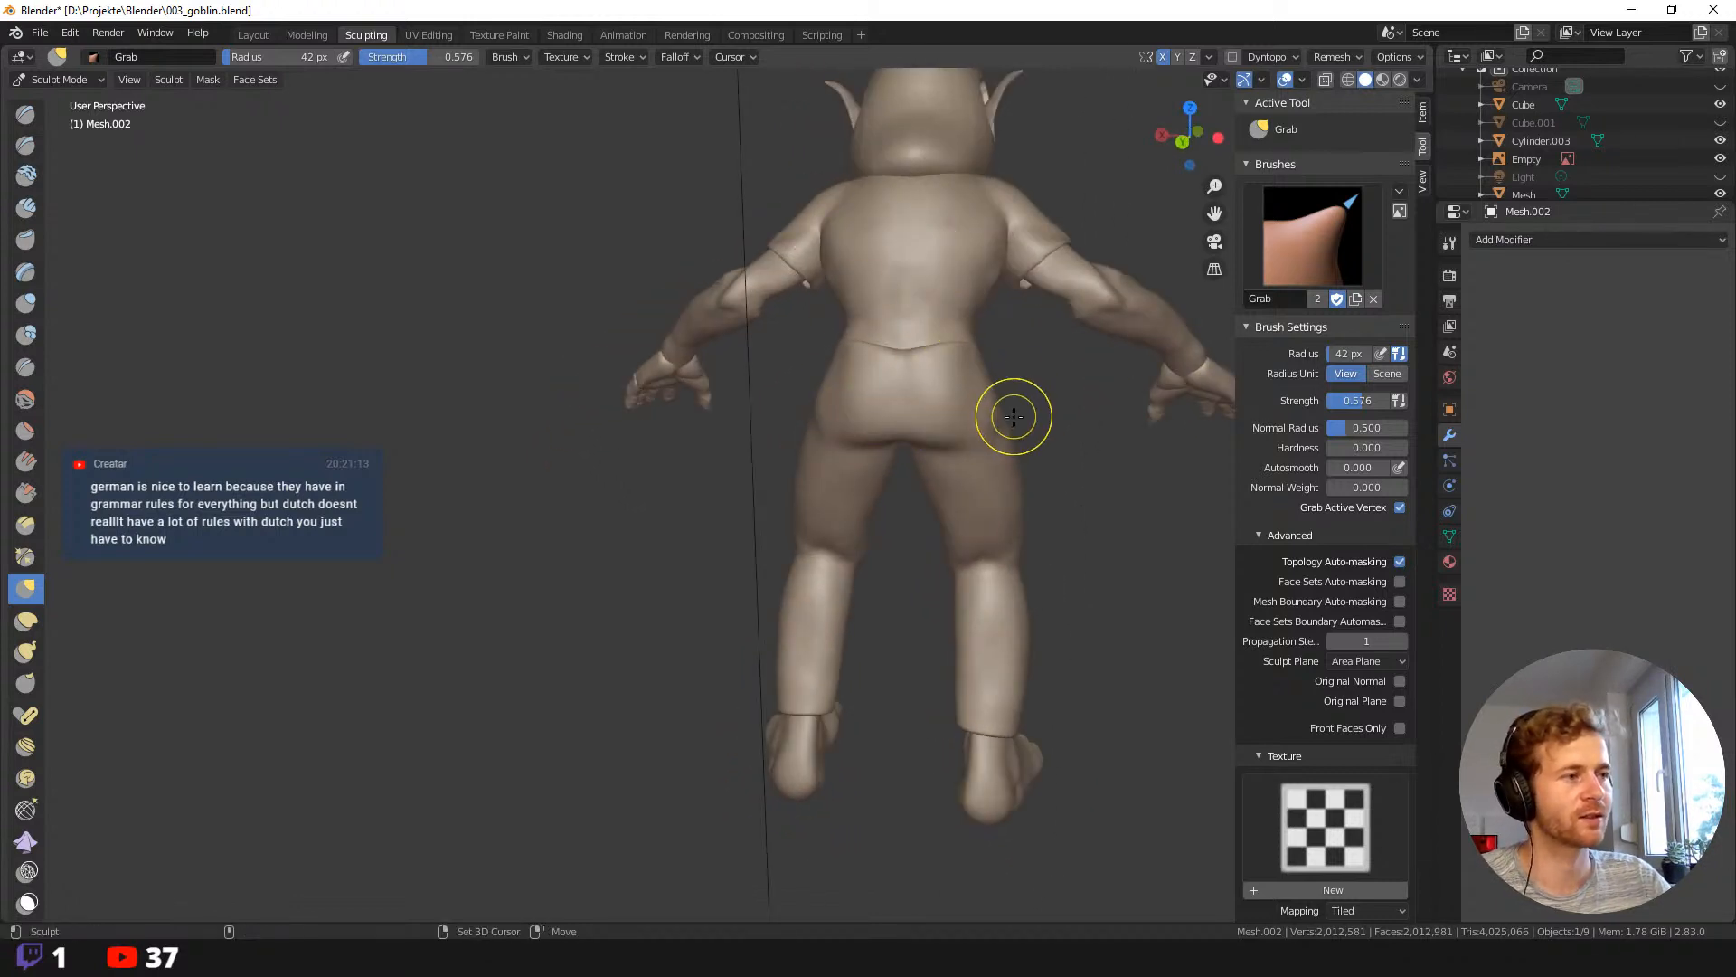
pyautogui.moveTo(997, 424); pyautogui.dragTo(883, 371)
# Adjust the rear waistline of the trousers with the Grab brush at 56 px radius.
pyautogui.moveTo(884, 372); pyautogui.dragTo(895, 388, button='middle')
pyautogui.press('f')
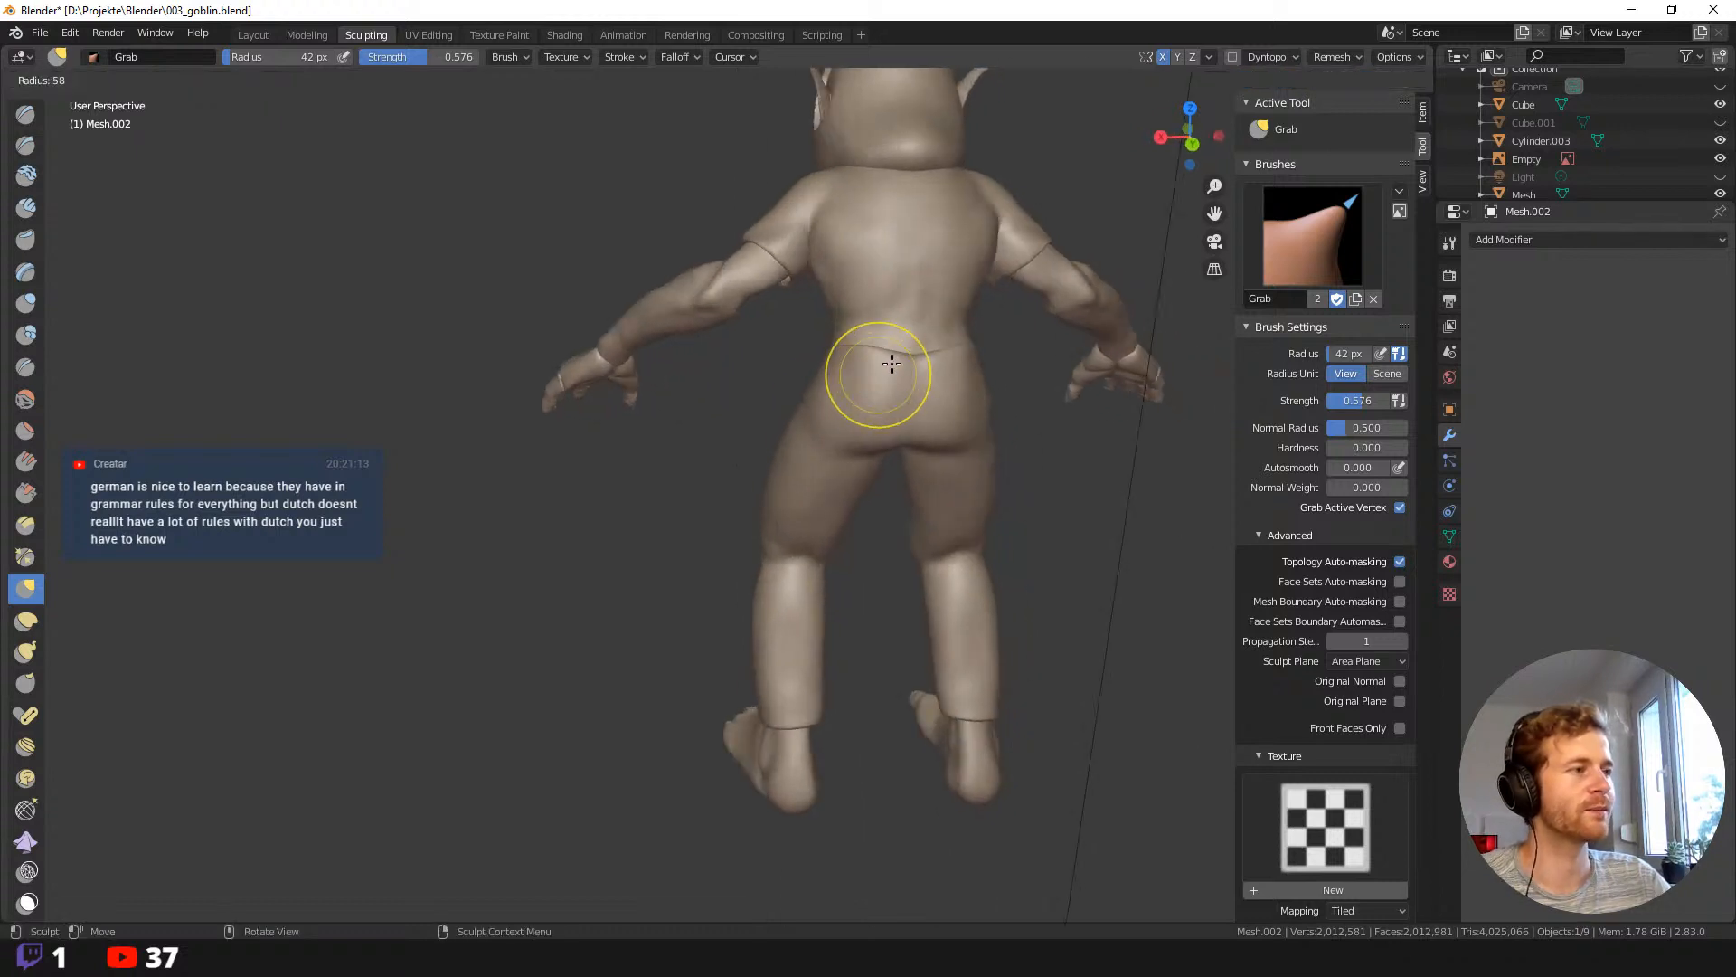
pyautogui.click(903, 371)
pyautogui.moveTo(903, 371); pyautogui.dragTo(862, 342)
pyautogui.moveTo(862, 342); pyautogui.dragTo(860, 351)
# Enlarge the Grab brush to 70 px and adjust the crotch of the trousers from the front.
pyautogui.moveTo(861, 352); pyautogui.dragTo(872, 399, button='middle')
pyautogui.press('f')
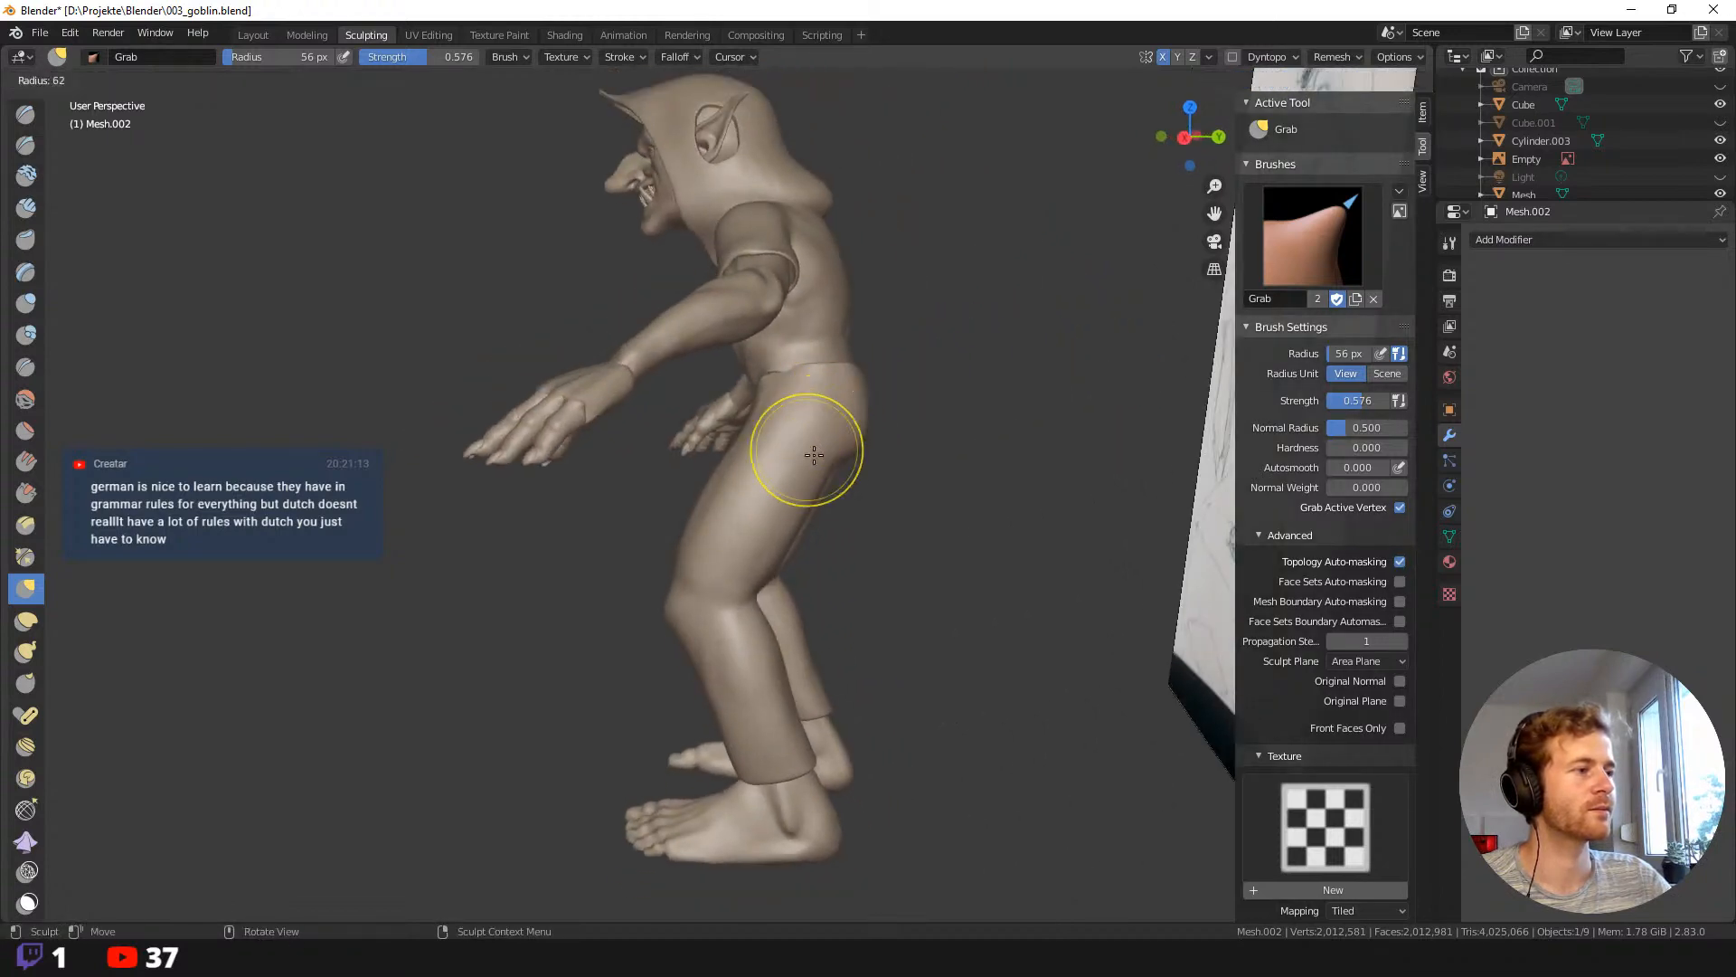
pyautogui.click(851, 458)
pyautogui.moveTo(851, 459)
pyautogui.mouseDown(button='middle')
pyautogui.moveTo(941, 542)
pyautogui.moveTo(988, 524)
pyautogui.moveTo(930, 535)
pyautogui.moveTo(987, 540)
pyautogui.mouseUp(button='middle')
pyautogui.scroll(-3, 922, 511)
pyautogui.moveTo(904, 503)
pyautogui.mouseDown(button='middle')
pyautogui.moveTo(978, 524)
pyautogui.moveTo(871, 508)
pyautogui.mouseUp(button='middle')
pyautogui.scroll(2, 877, 514)
pyautogui.press('f')
pyautogui.click(881, 490)
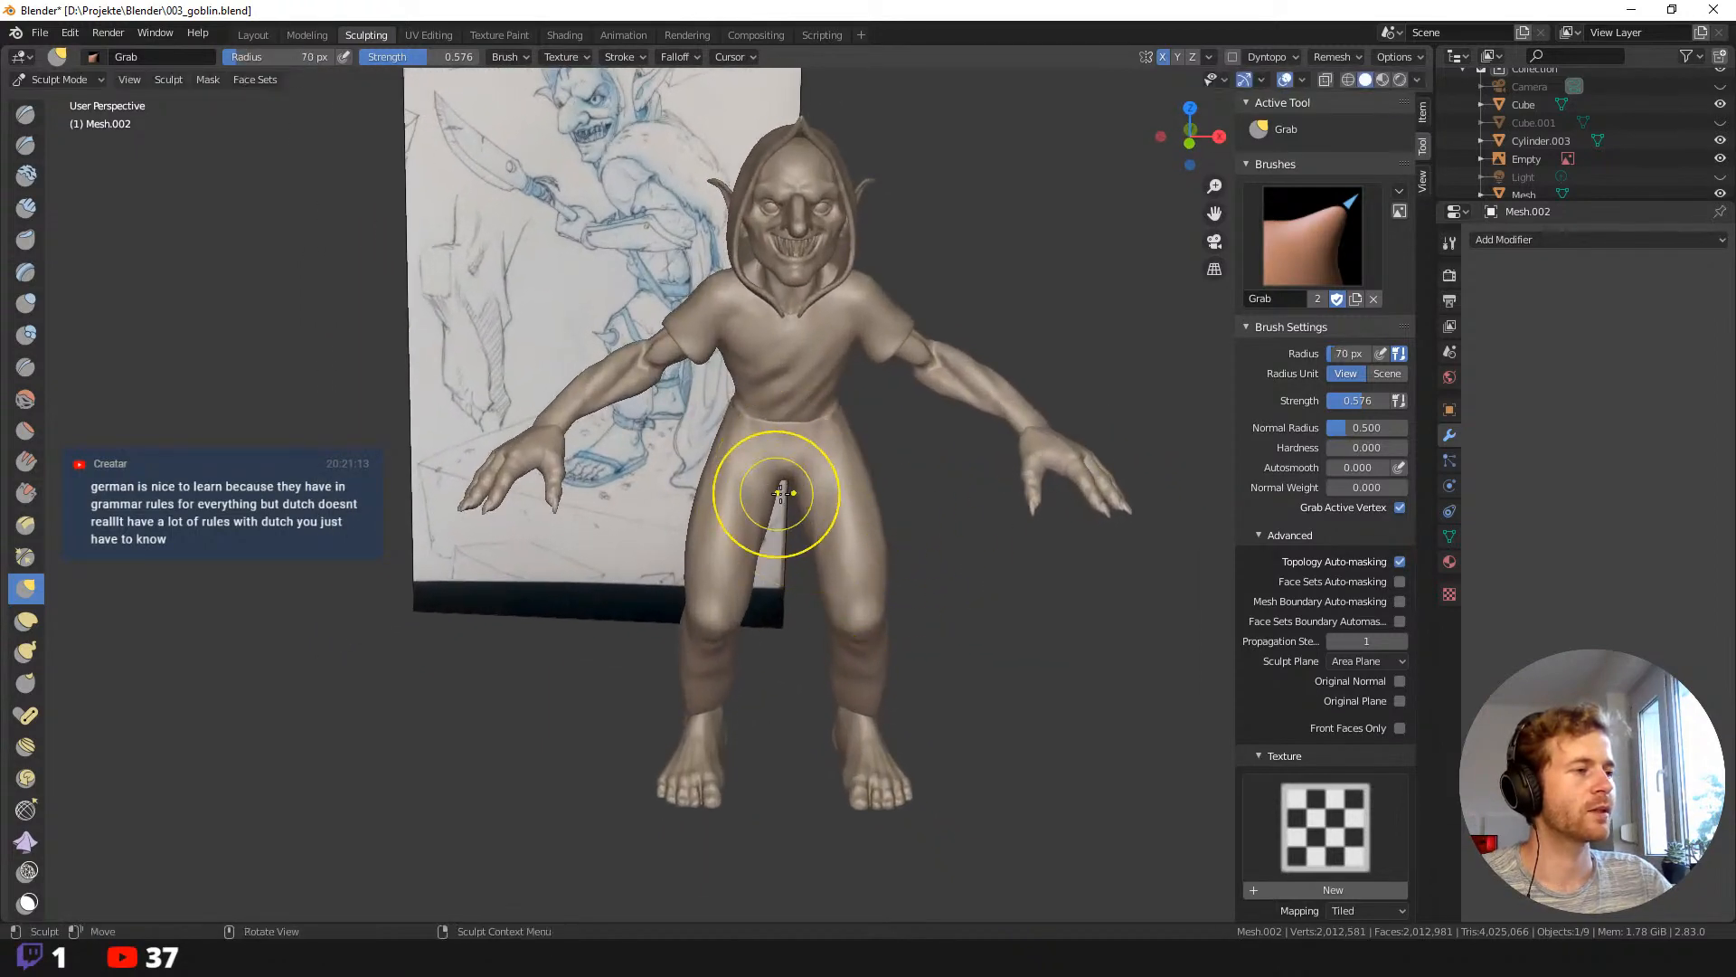
pyautogui.moveTo(797, 496); pyautogui.dragTo(792, 498)
# Check the trouser legs against the reference sketch from several angles and nudge the knee area with the Grab brush.
pyautogui.moveTo(818, 506)
pyautogui.mouseDown(button='middle')
pyautogui.moveTo(899, 524)
pyautogui.moveTo(906, 398)
pyautogui.mouseUp(button='middle')
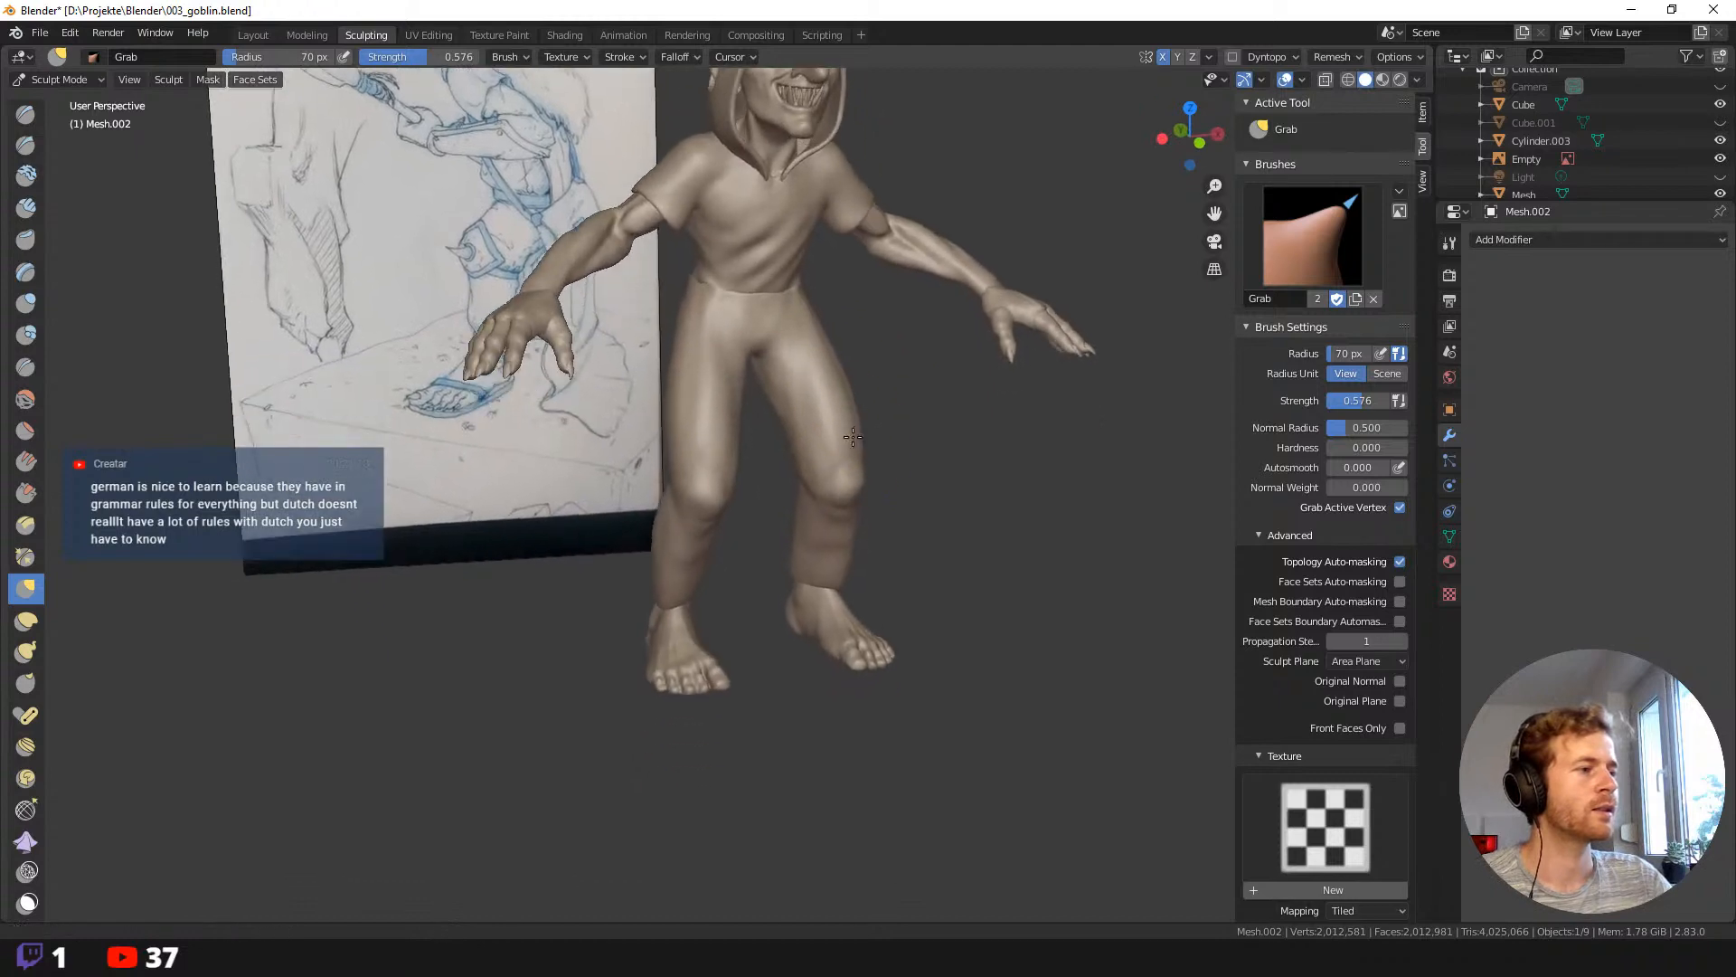
pyautogui.moveTo(969, 485)
pyautogui.mouseDown(button='middle')
pyautogui.moveTo(954, 485)
pyautogui.moveTo(969, 458)
pyautogui.moveTo(977, 508)
pyautogui.moveTo(958, 493)
pyautogui.mouseUp(button='middle')
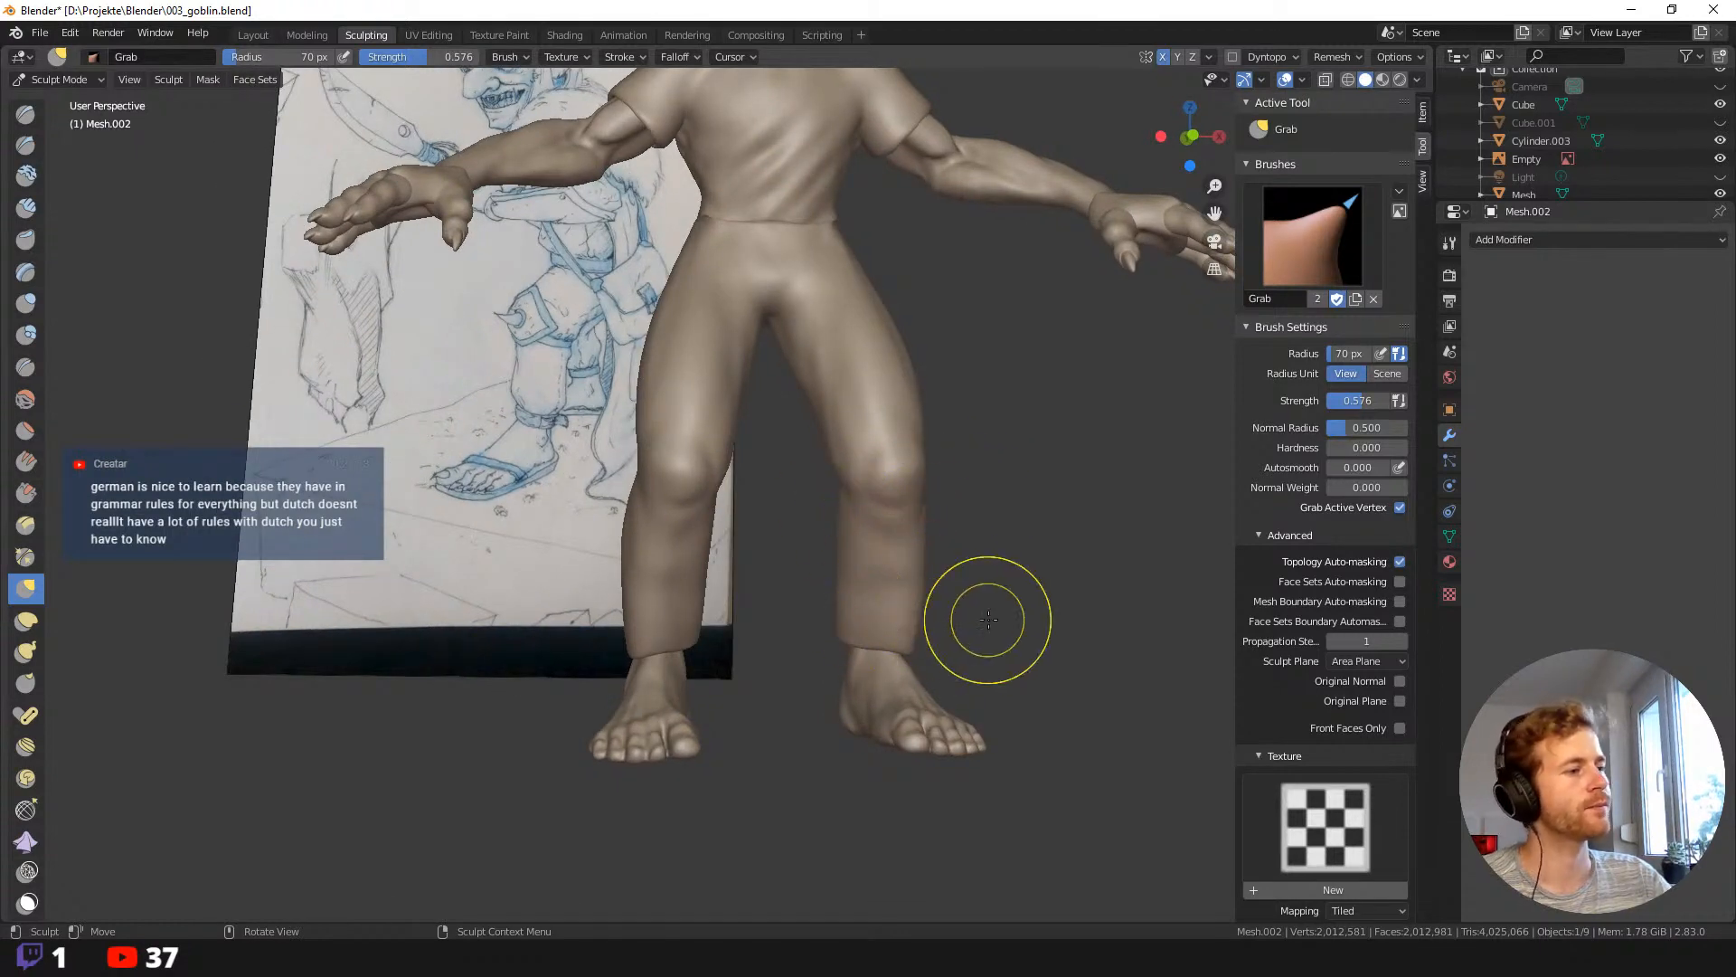
pyautogui.moveTo(988, 612); pyautogui.dragTo(1007, 582, button='middle')
pyautogui.moveTo(734, 469); pyautogui.dragTo(773, 503, button='middle')
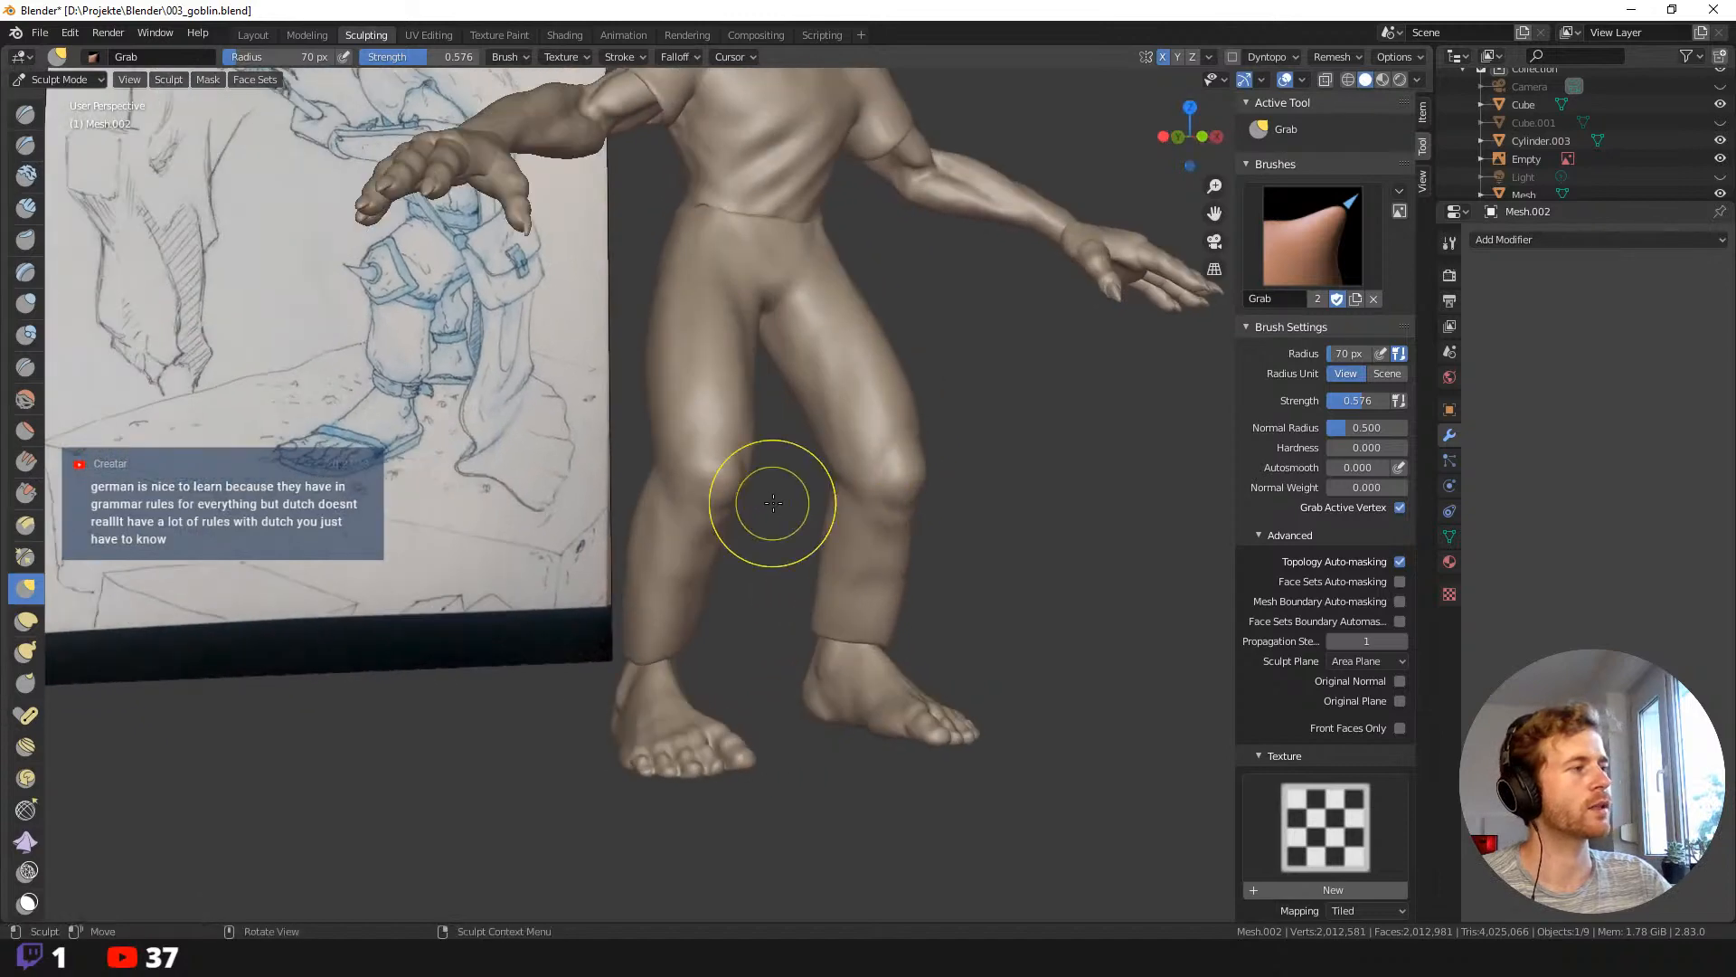
pyautogui.moveTo(1004, 506)
pyautogui.mouseDown(button='middle')
pyautogui.moveTo(1040, 507)
pyautogui.moveTo(931, 515)
pyautogui.moveTo(938, 597)
pyautogui.moveTo(1023, 602)
pyautogui.moveTo(1035, 581)
pyautogui.moveTo(930, 497)
pyautogui.mouseUp(button='middle')
pyautogui.scroll(-2, 996, 509)
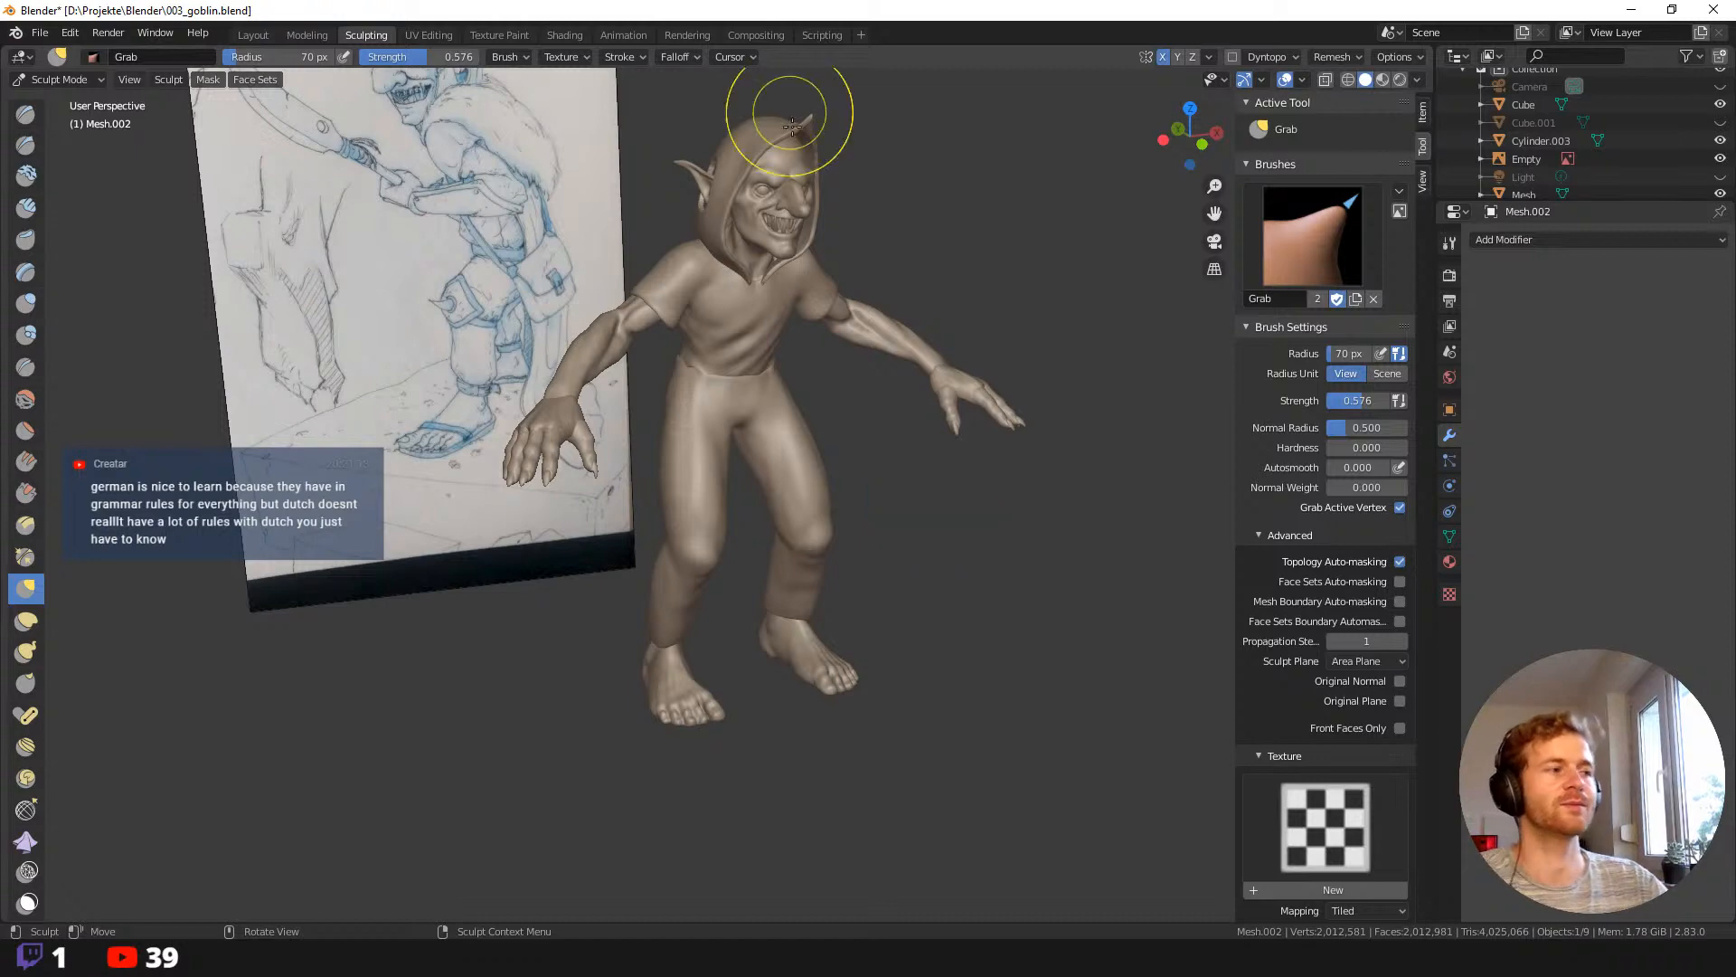
pyautogui.moveTo(930, 504); pyautogui.dragTo(873, 539, button='middle')
pyautogui.scroll(4, 873, 539)
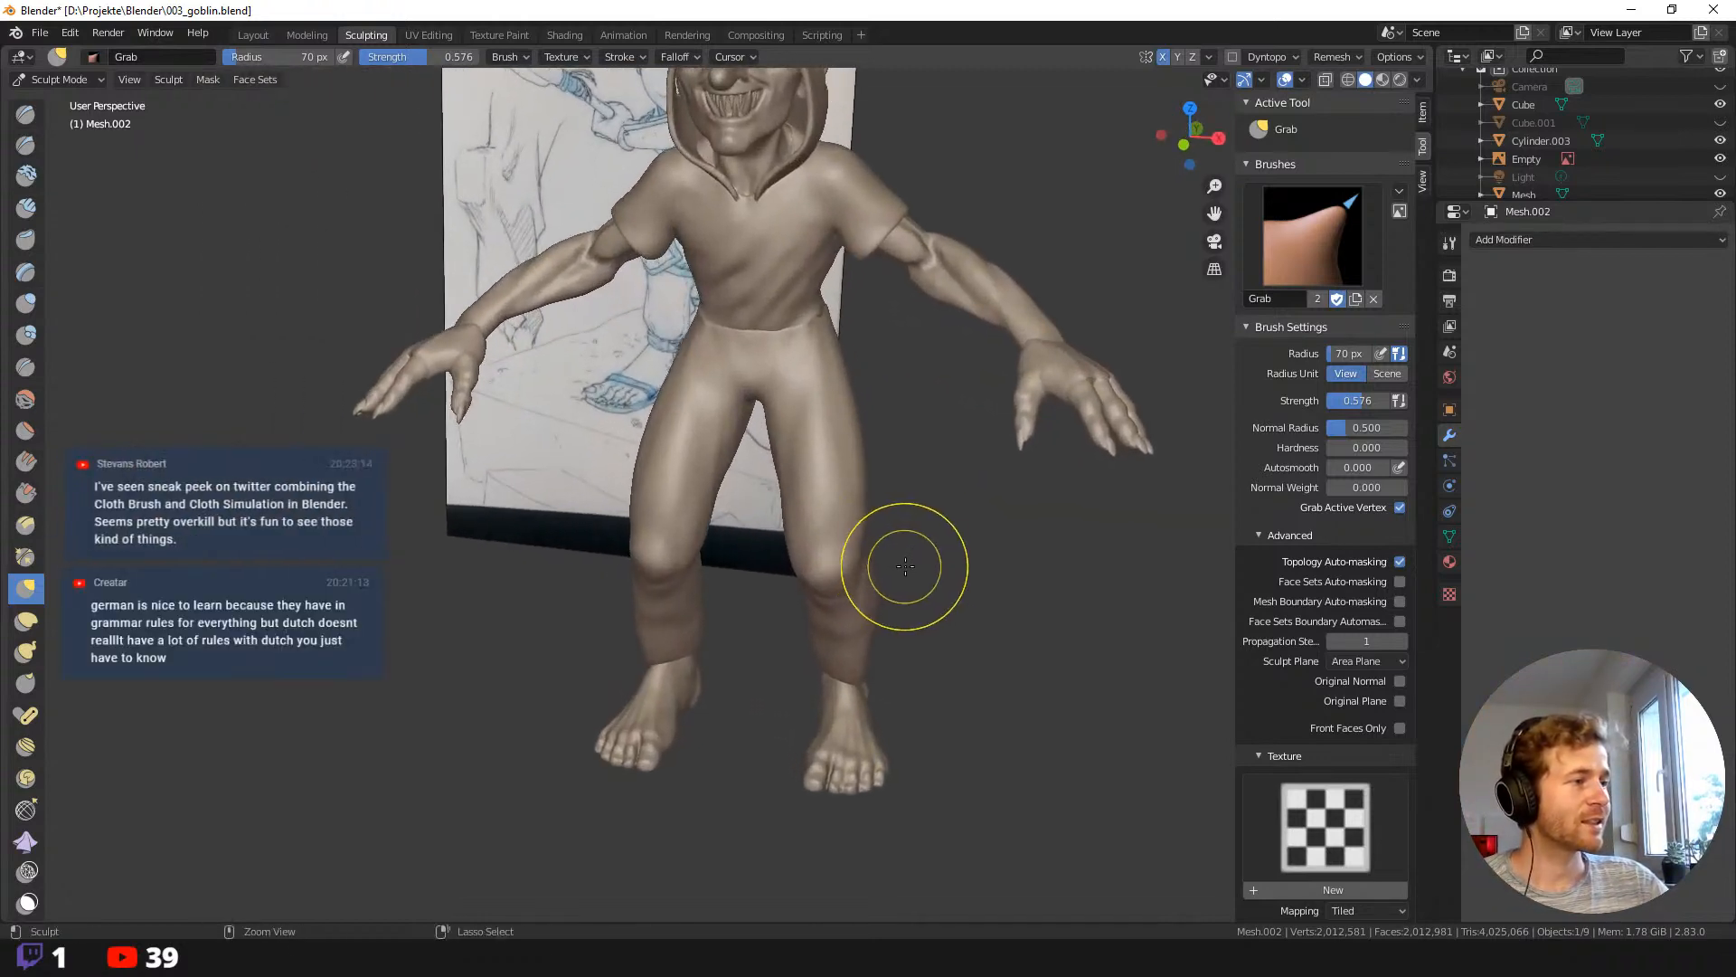
pyautogui.moveTo(830, 542)
pyautogui.mouseDown()
pyautogui.moveTo(818, 568)
pyautogui.moveTo(820, 528)
pyautogui.mouseUp()
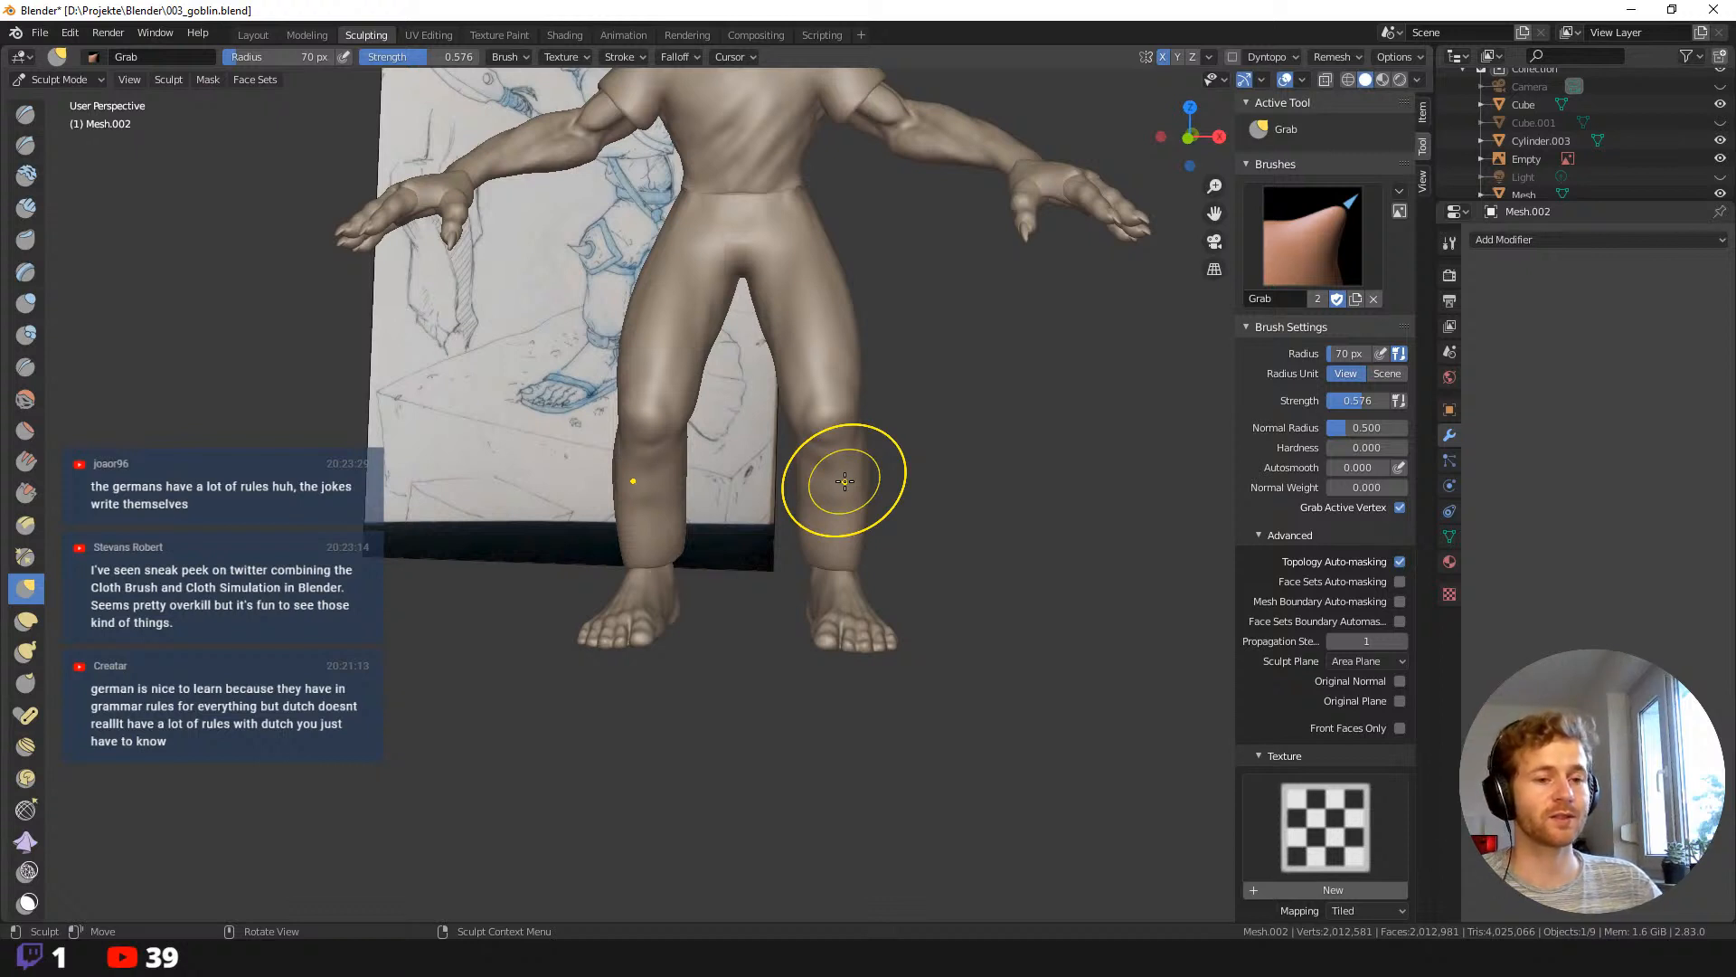
# Examine the trousers' waistline, hip and thigh up close from the side.
pyautogui.moveTo(1039, 542)
pyautogui.mouseDown(button='middle')
pyautogui.moveTo(531, 573)
pyautogui.moveTo(755, 501)
pyautogui.moveTo(739, 443)
pyautogui.moveTo(837, 429)
pyautogui.mouseUp(button='middle')
pyautogui.moveTo(632, 361)
pyautogui.keyDown('shift'); pyautogui.mouseDown(button='middle')
pyautogui.moveTo(627, 524)
pyautogui.moveTo(474, 479)
pyautogui.moveTo(560, 463)
pyautogui.mouseUp(button='middle'); pyautogui.keyUp('shift')
pyautogui.moveTo(600, 522); pyautogui.dragTo(581, 504, button='middle')
pyautogui.moveTo(482, 312); pyautogui.dragTo(485, 407, button='middle')
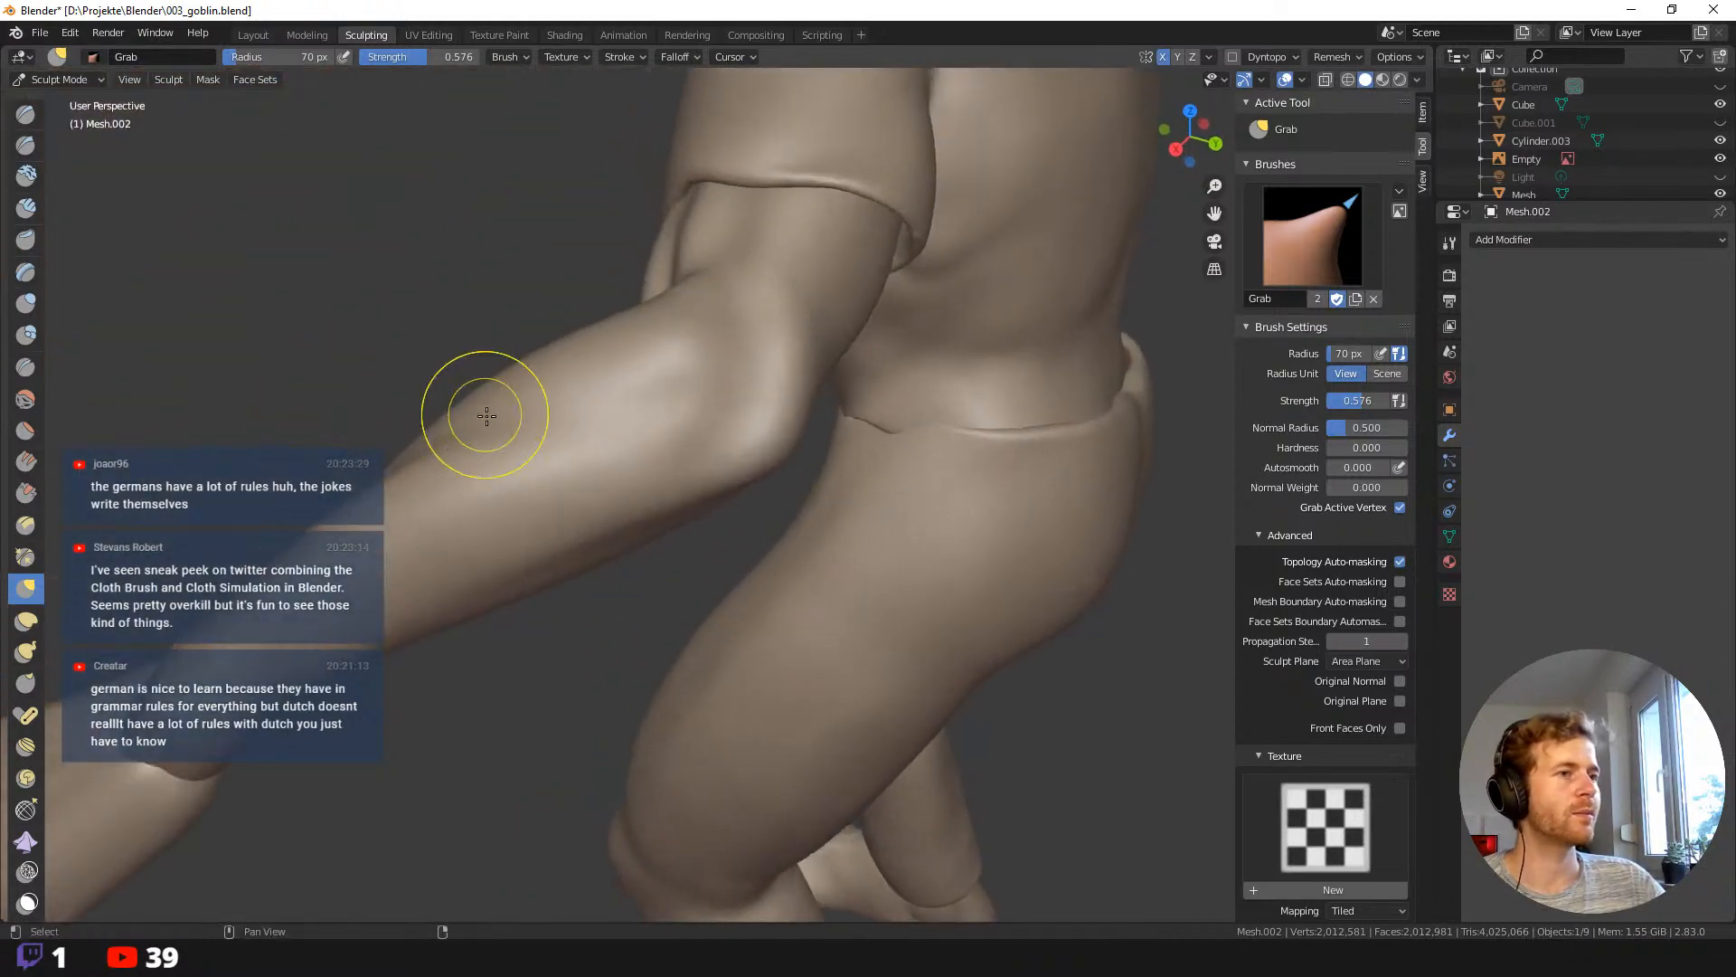
pyautogui.moveTo(678, 581); pyautogui.dragTo(666, 592, button='middle')
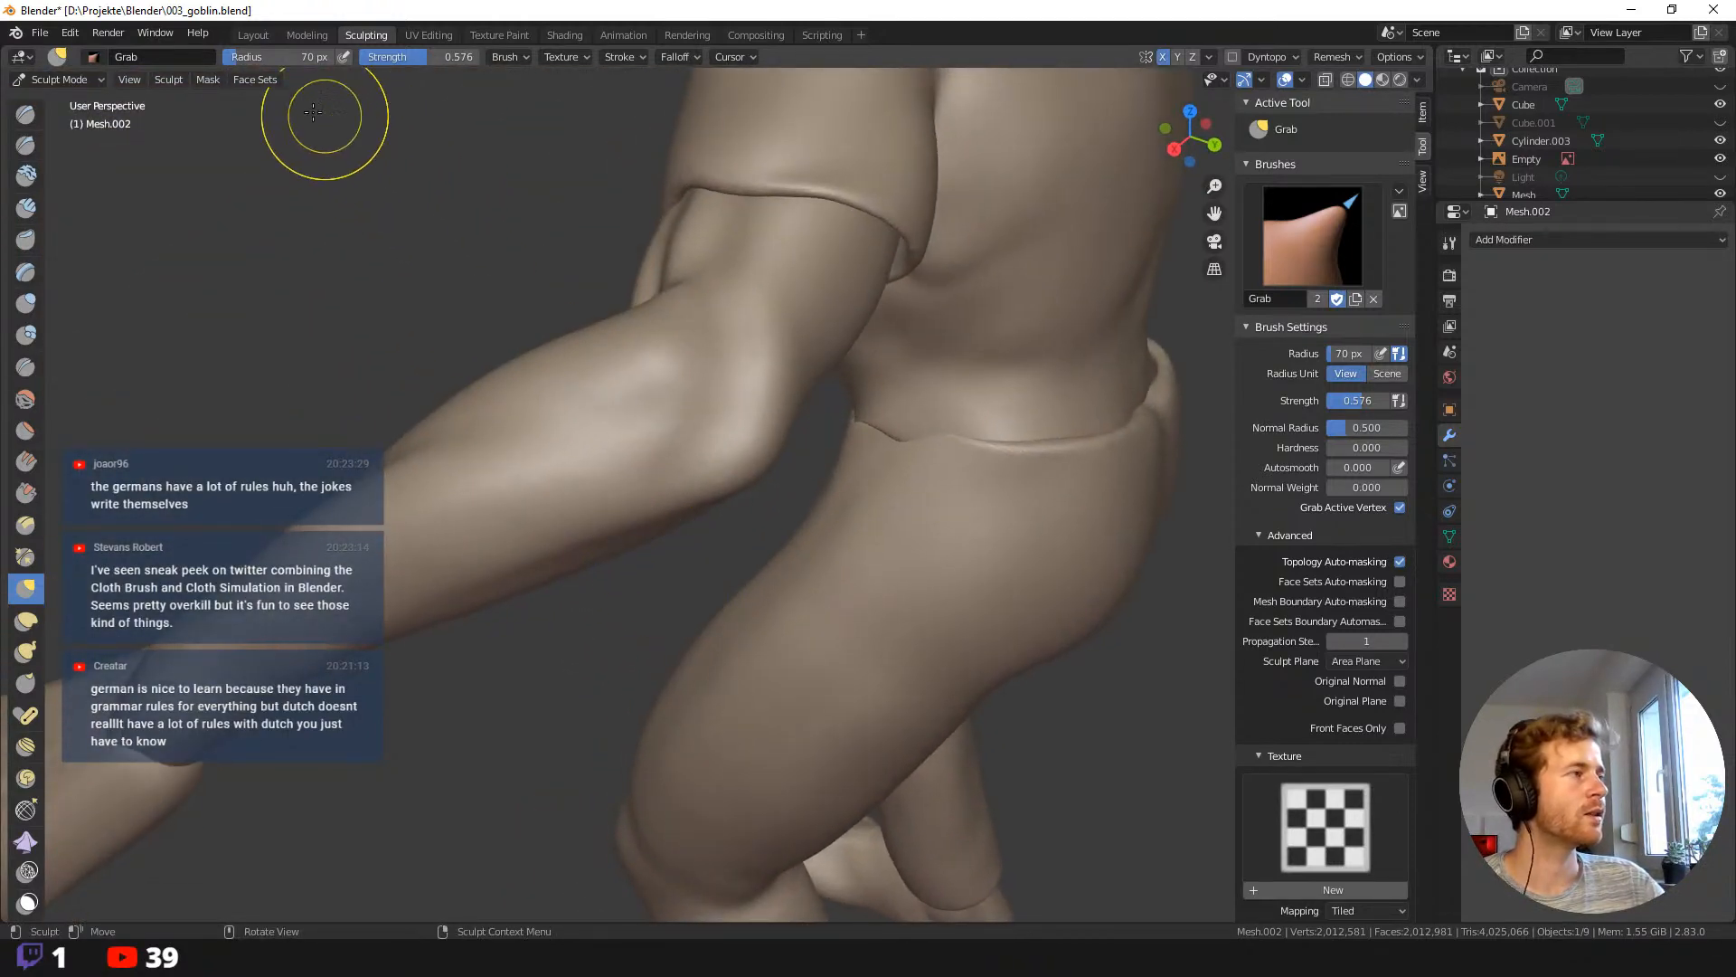
# Initialise the trousers' face sets by normals and toggle the Face Sets viewport overlay.
pyautogui.click(253, 80)
pyautogui.moveTo(329, 167)
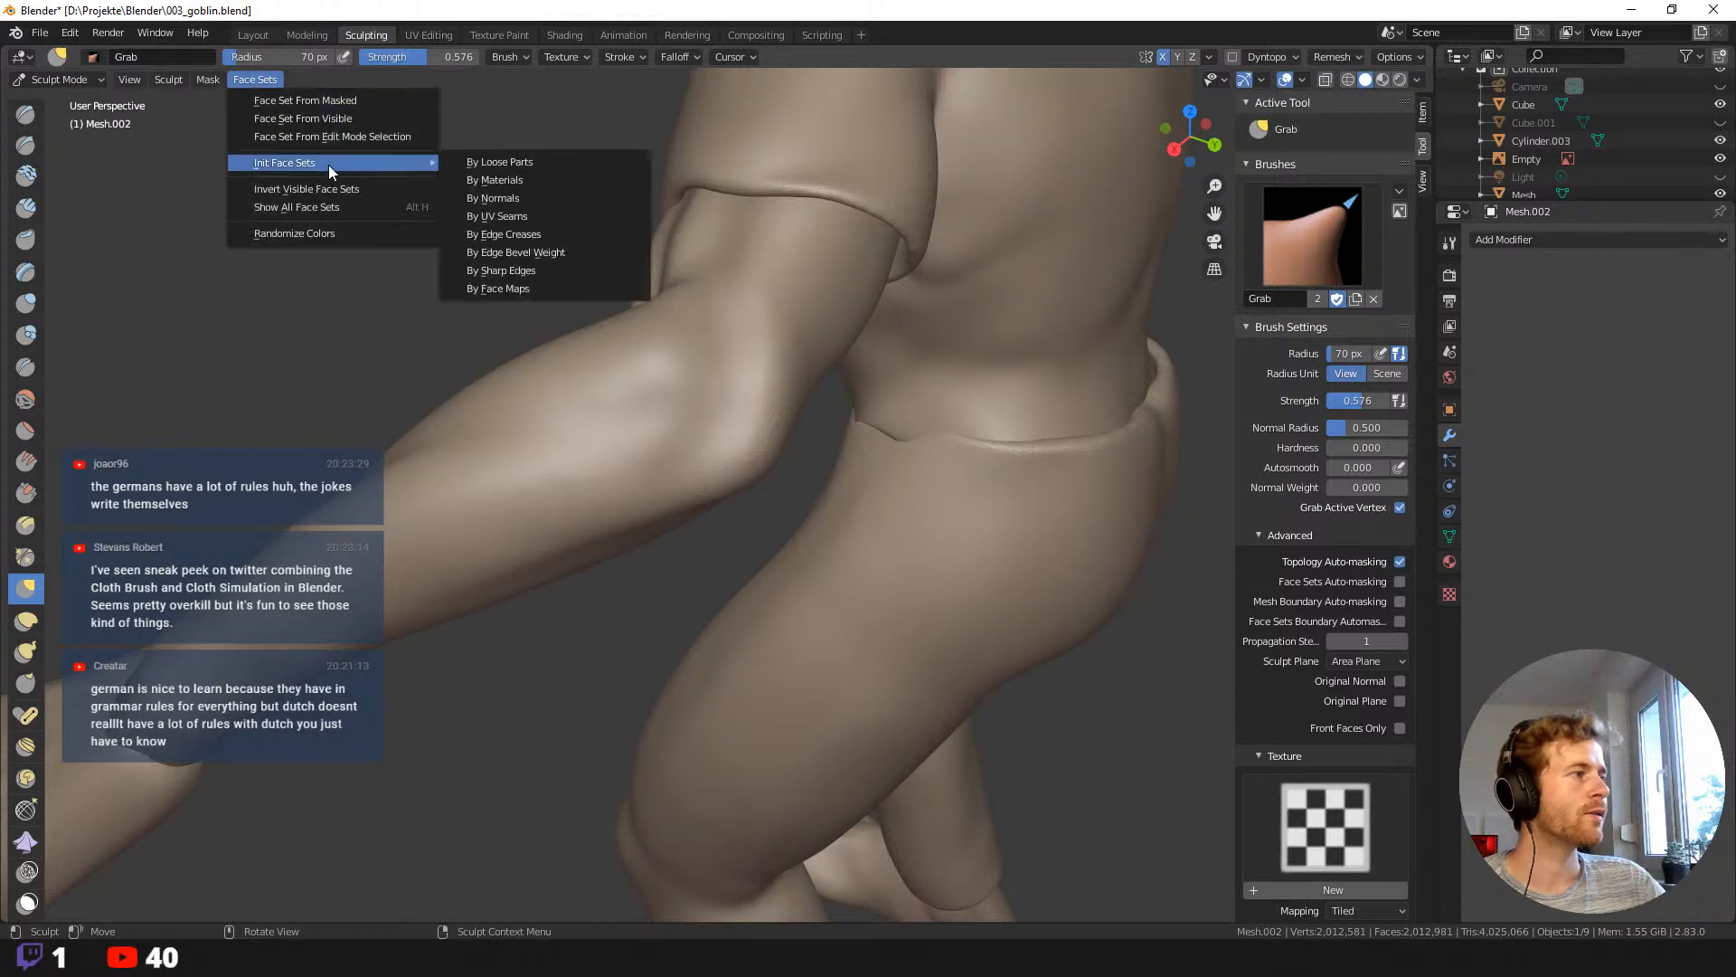
pyautogui.click(521, 198)
pyautogui.moveTo(542, 213)
pyautogui.mouseDown(button='middle')
pyautogui.moveTo(670, 176)
pyautogui.moveTo(690, 226)
pyautogui.moveTo(838, 368)
pyautogui.moveTo(1117, 327)
pyautogui.mouseUp(button='middle')
pyautogui.click(1300, 81)
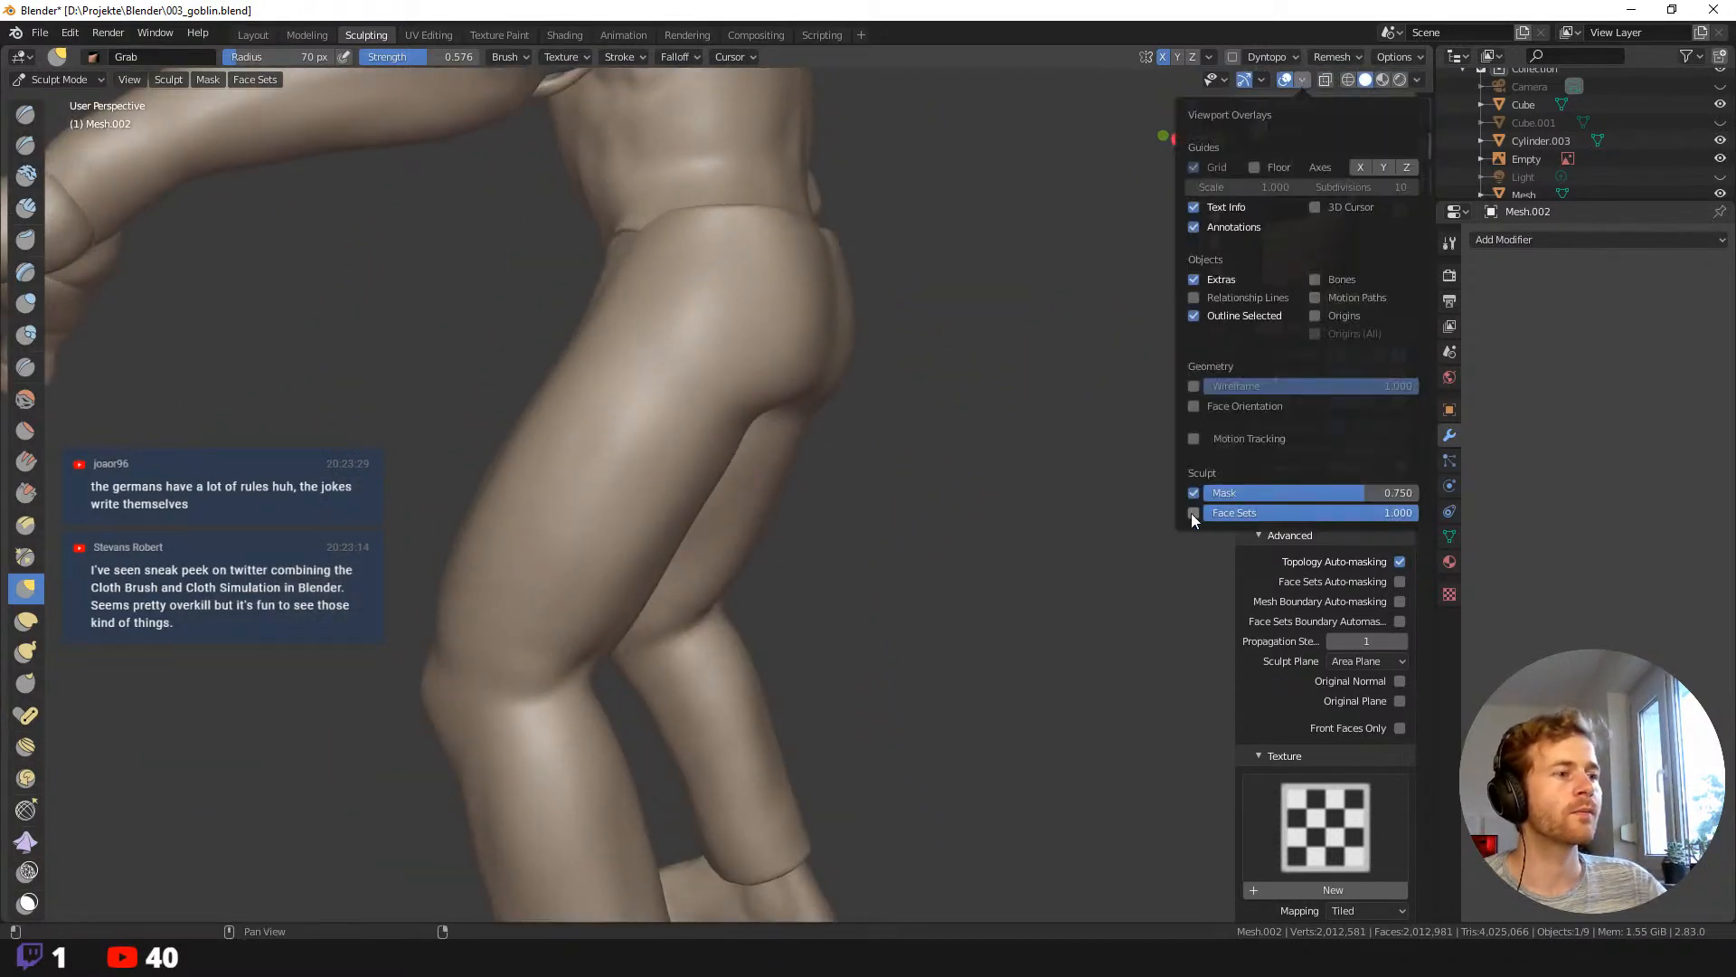
pyautogui.moveTo(968, 425)
pyautogui.mouseDown(button='middle')
pyautogui.moveTo(949, 434)
pyautogui.moveTo(504, 213)
pyautogui.mouseUp(button='middle')
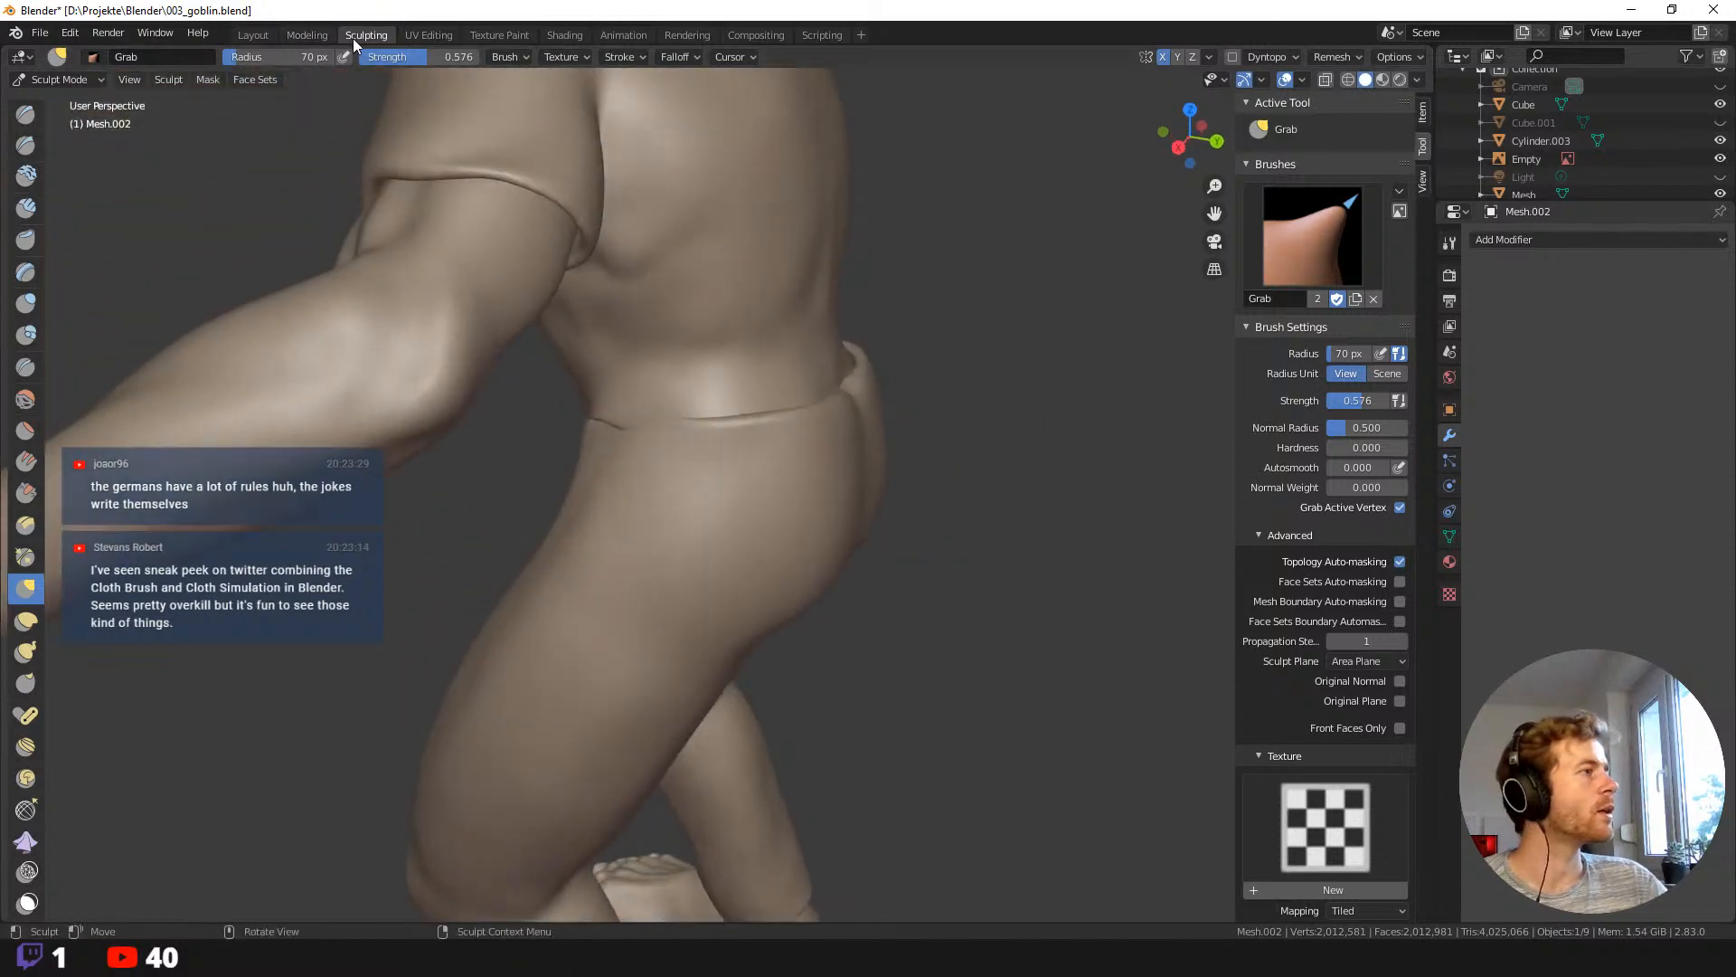
# Initialise the trousers' face sets again and inspect the waist and hip area.
pyautogui.click(277, 80)
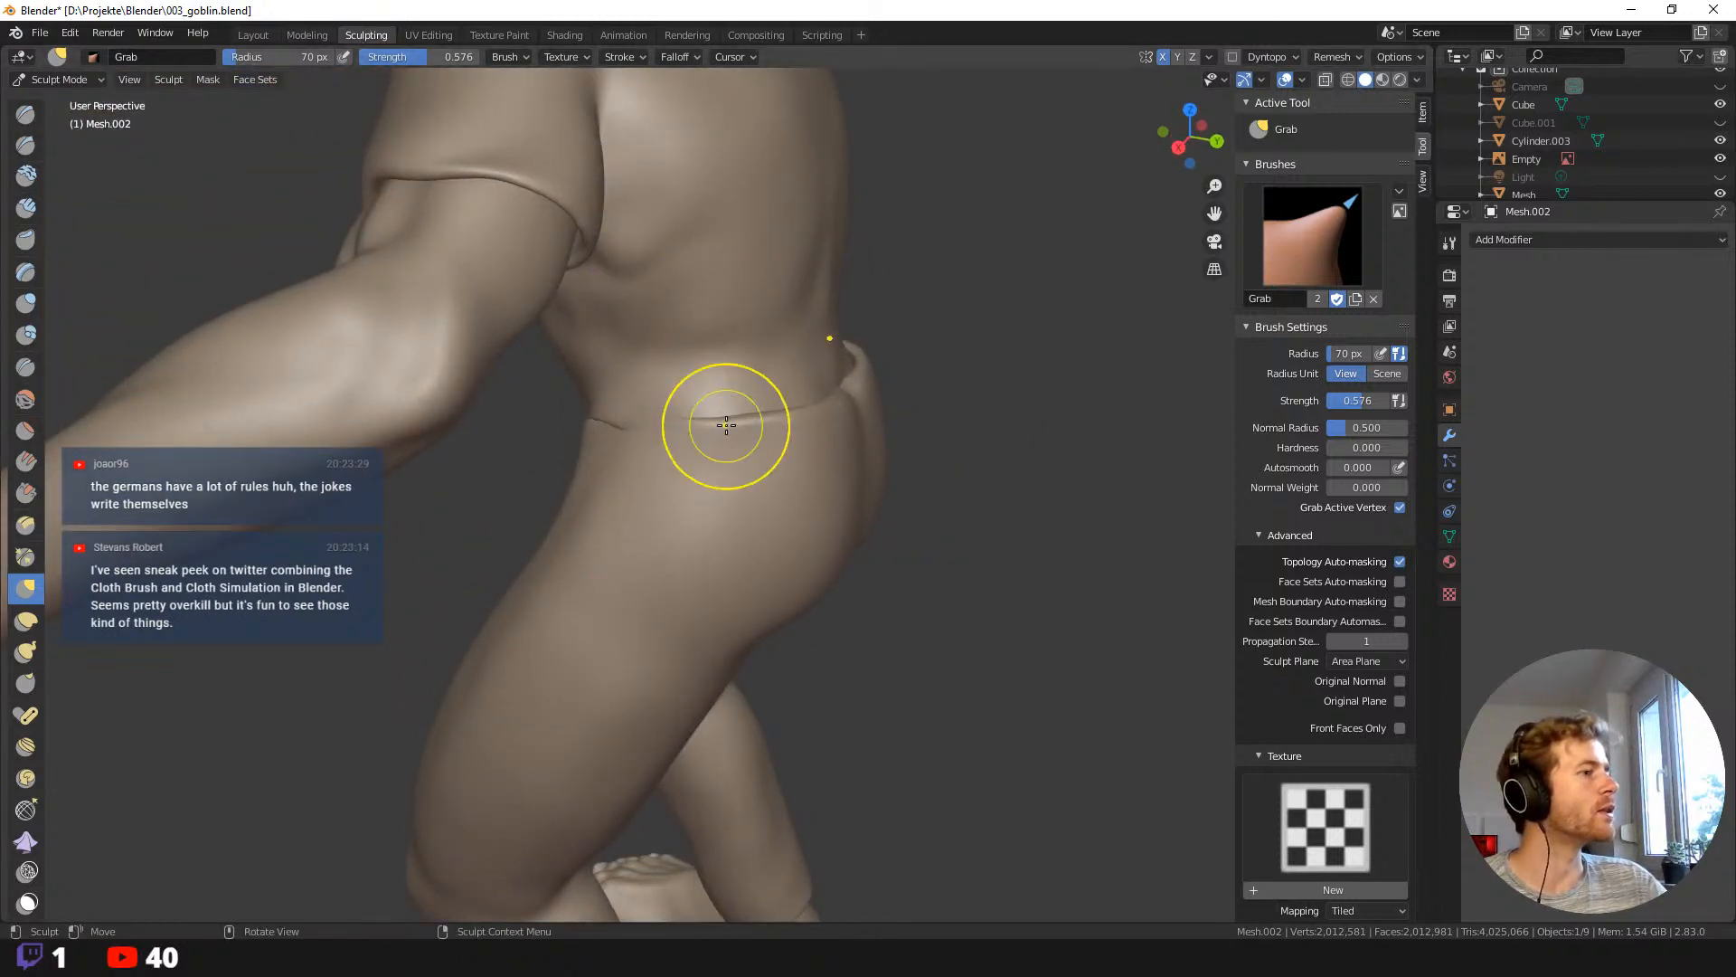
pyautogui.moveTo(748, 438); pyautogui.dragTo(271, 233, button='middle')
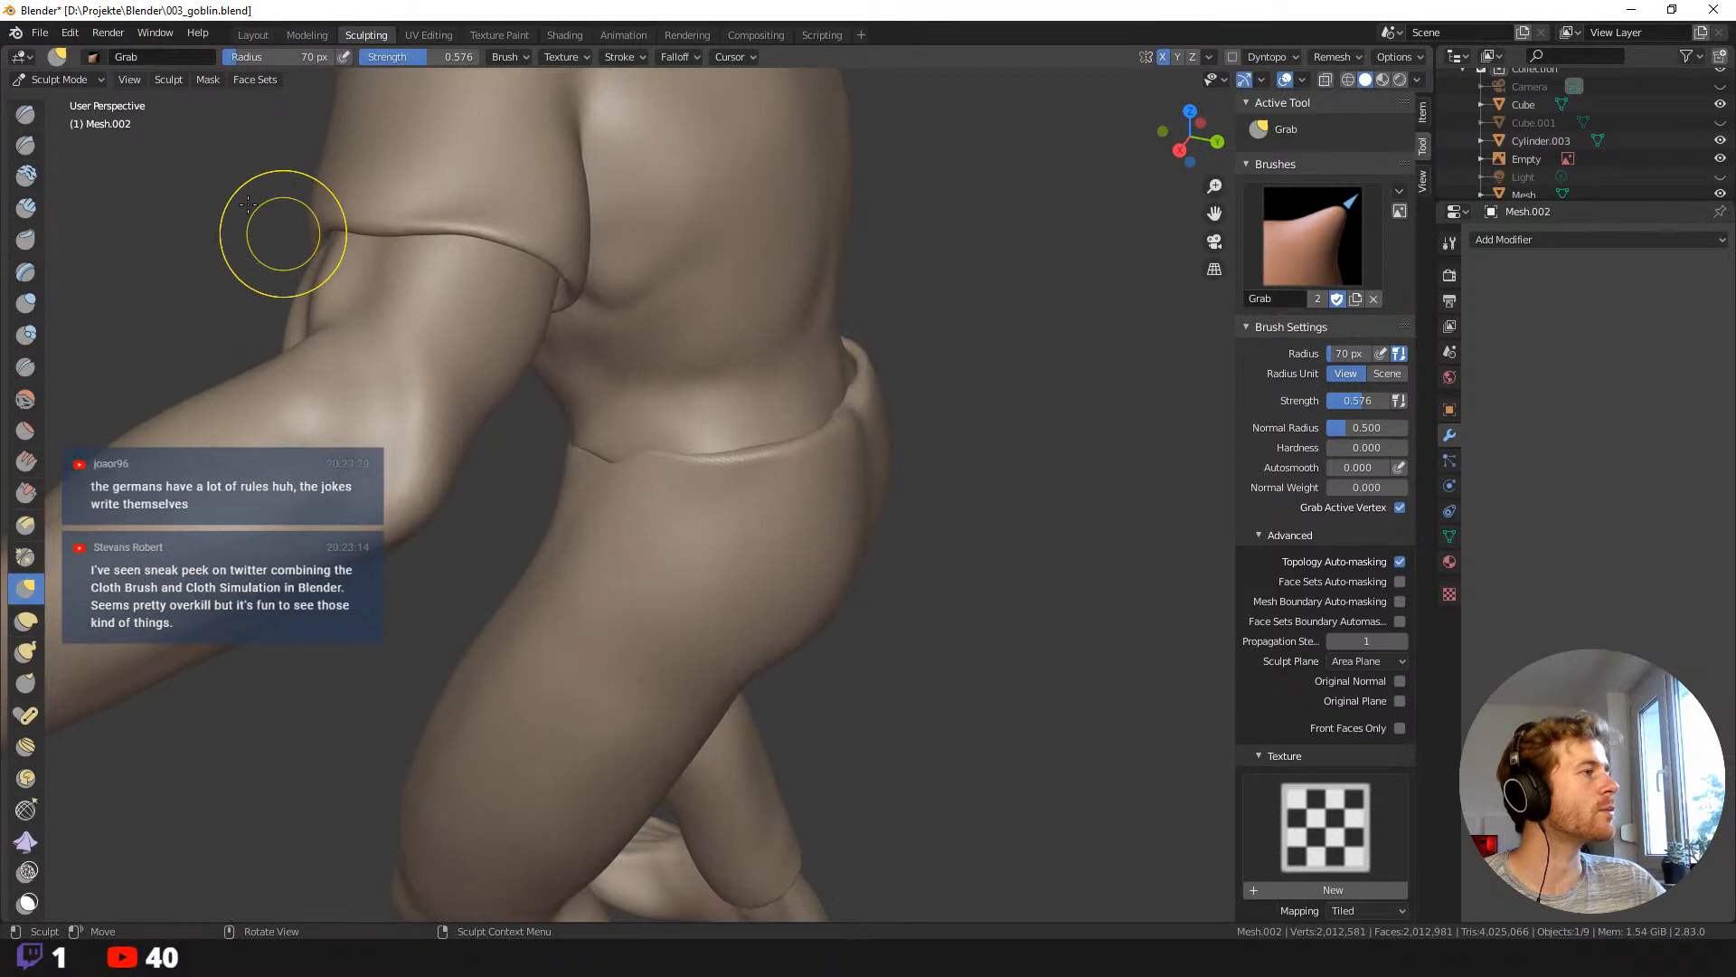
pyautogui.click(255, 80)
pyautogui.moveTo(364, 161)
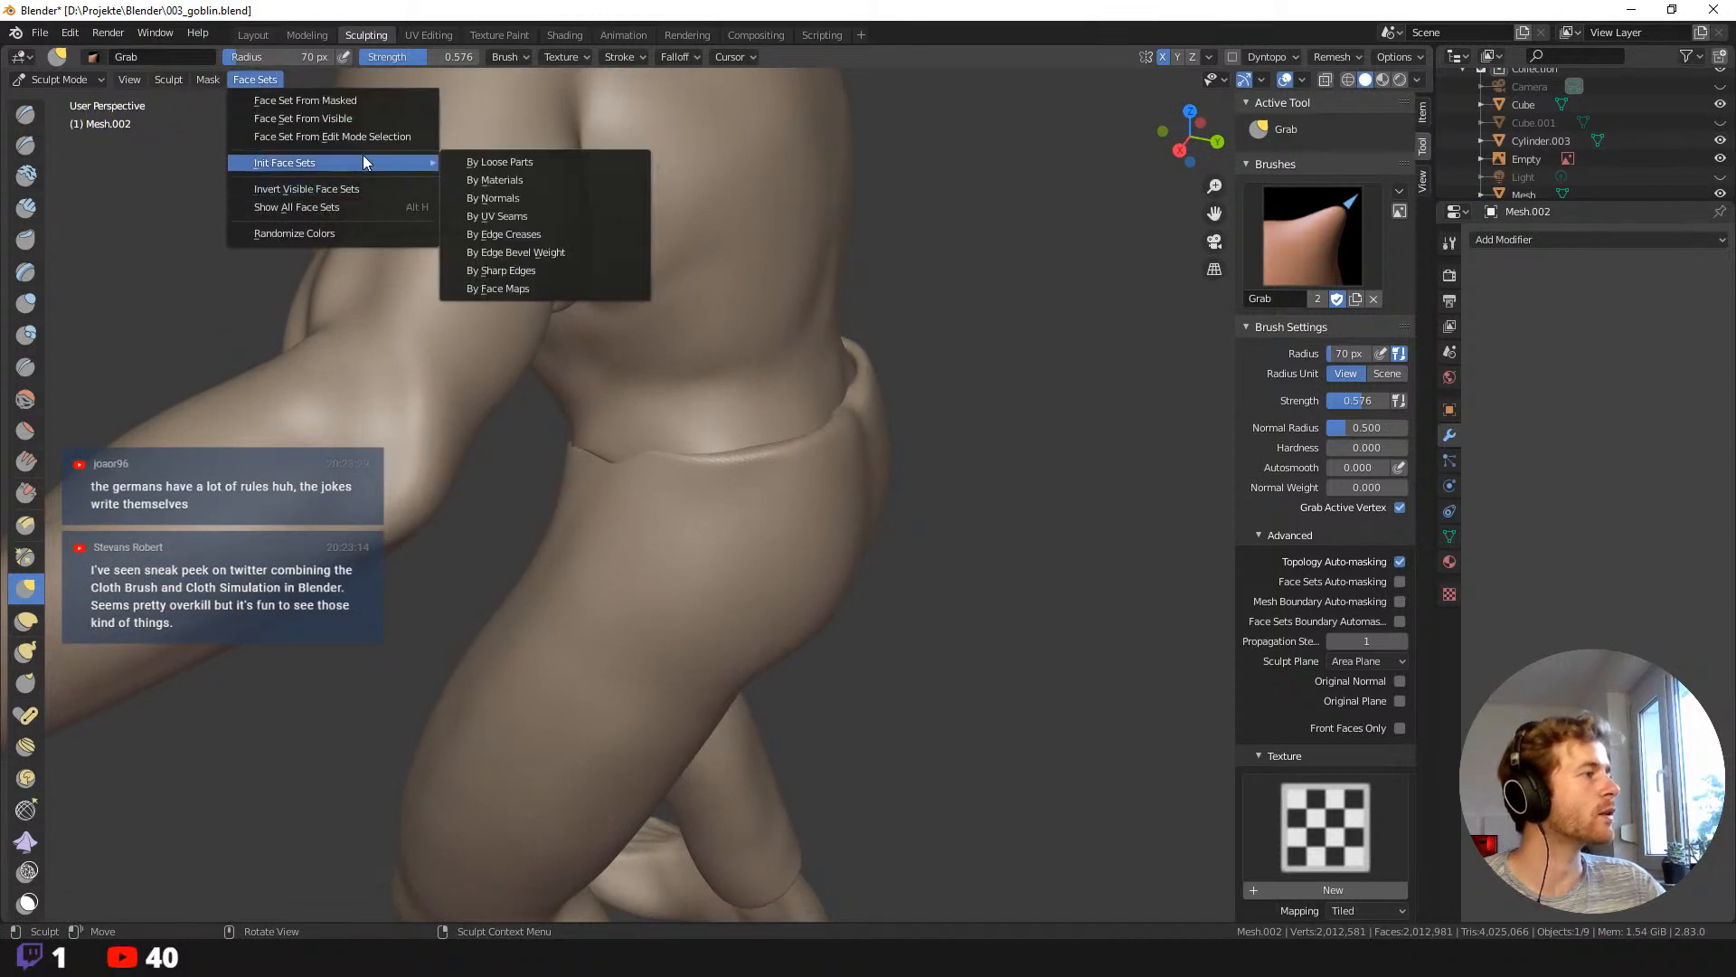
pyautogui.click(528, 207)
pyautogui.scroll(5, 581, 232)
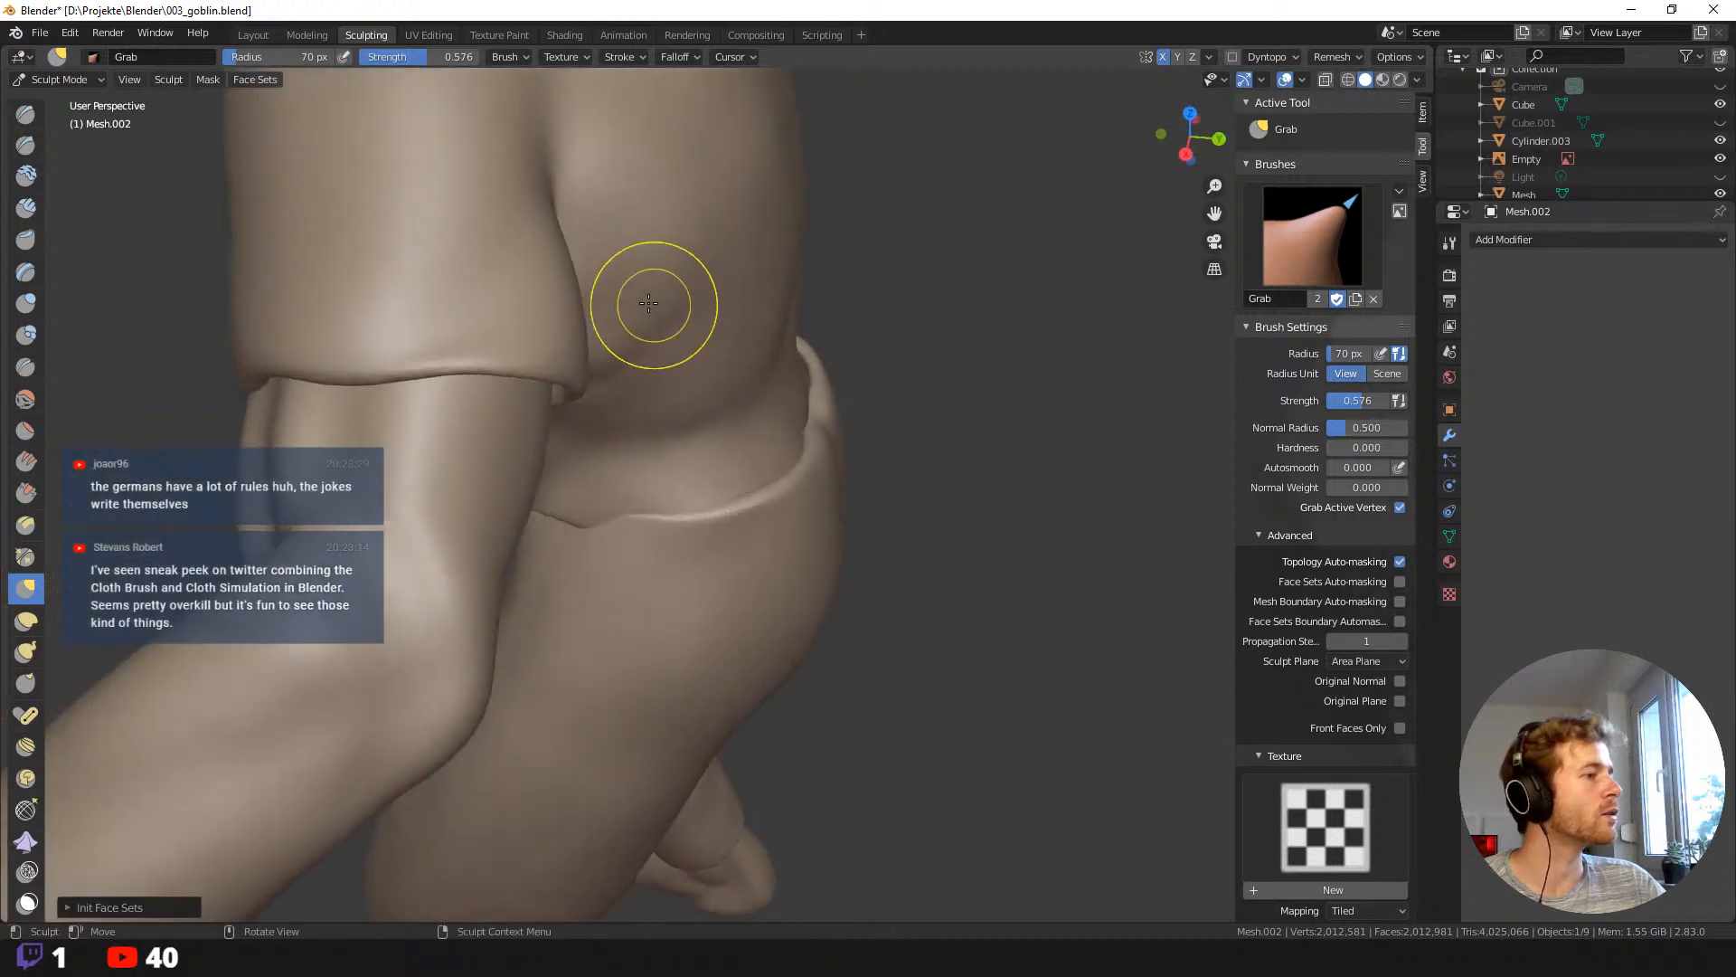
pyautogui.scroll(-2, 419, 178)
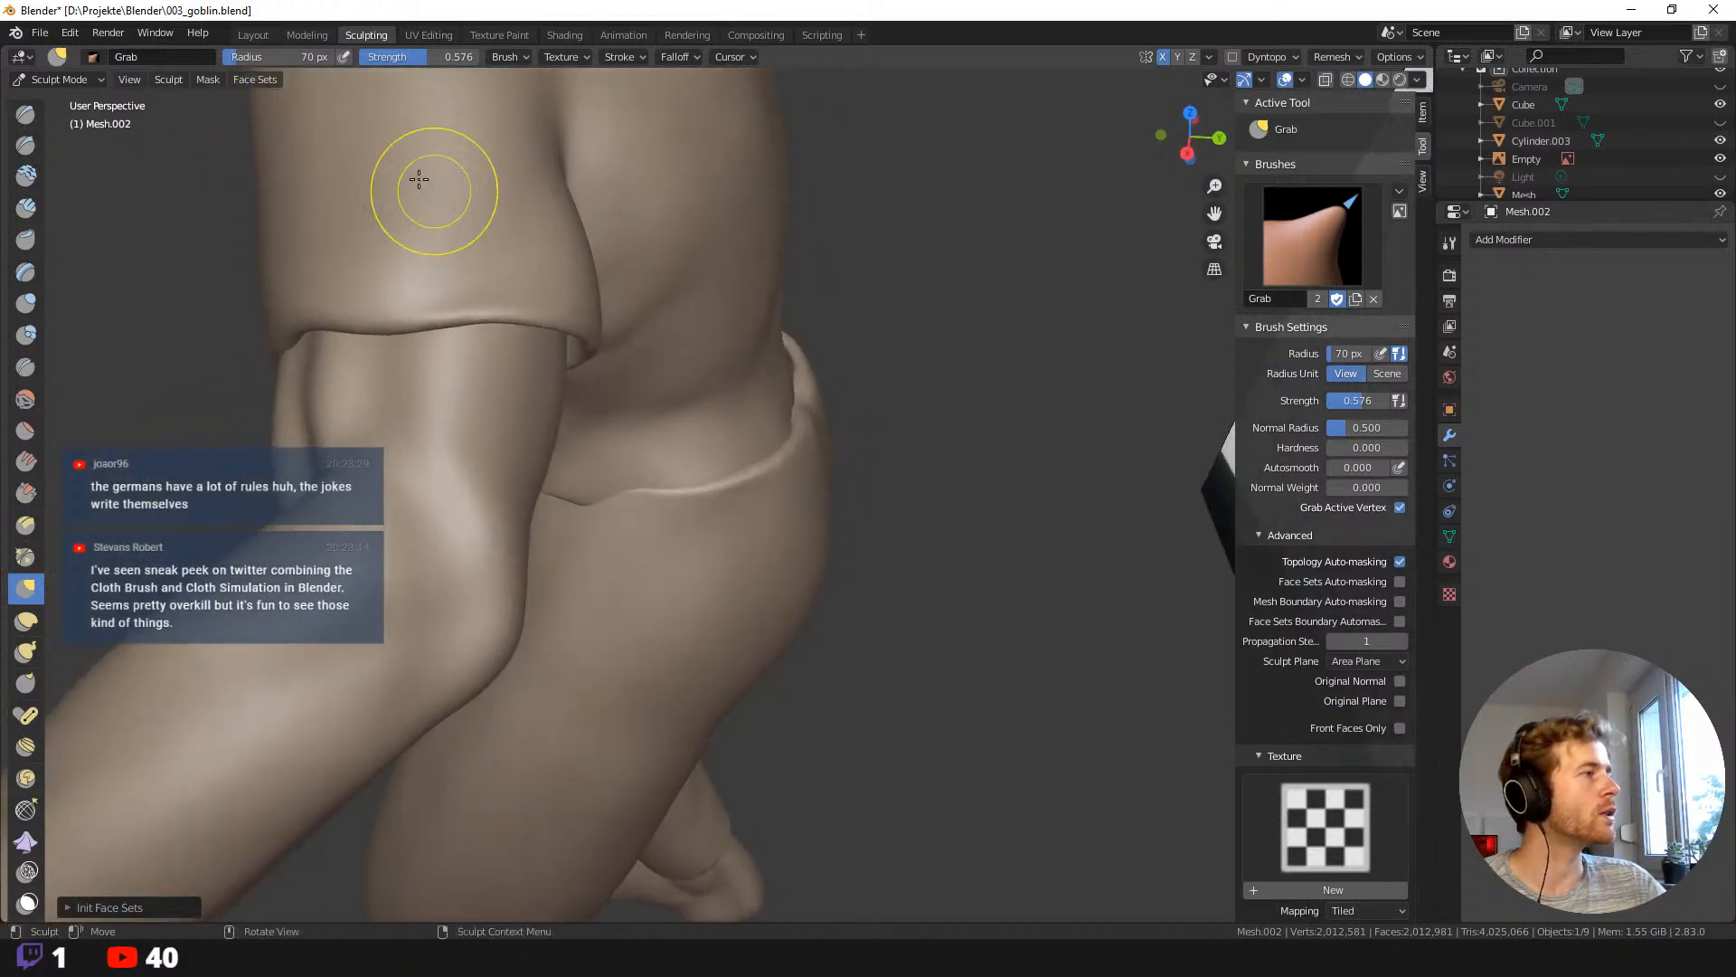
# Initialise the trousers' face sets by edge bevel weight.
pyautogui.click(256, 80)
pyautogui.moveTo(348, 161)
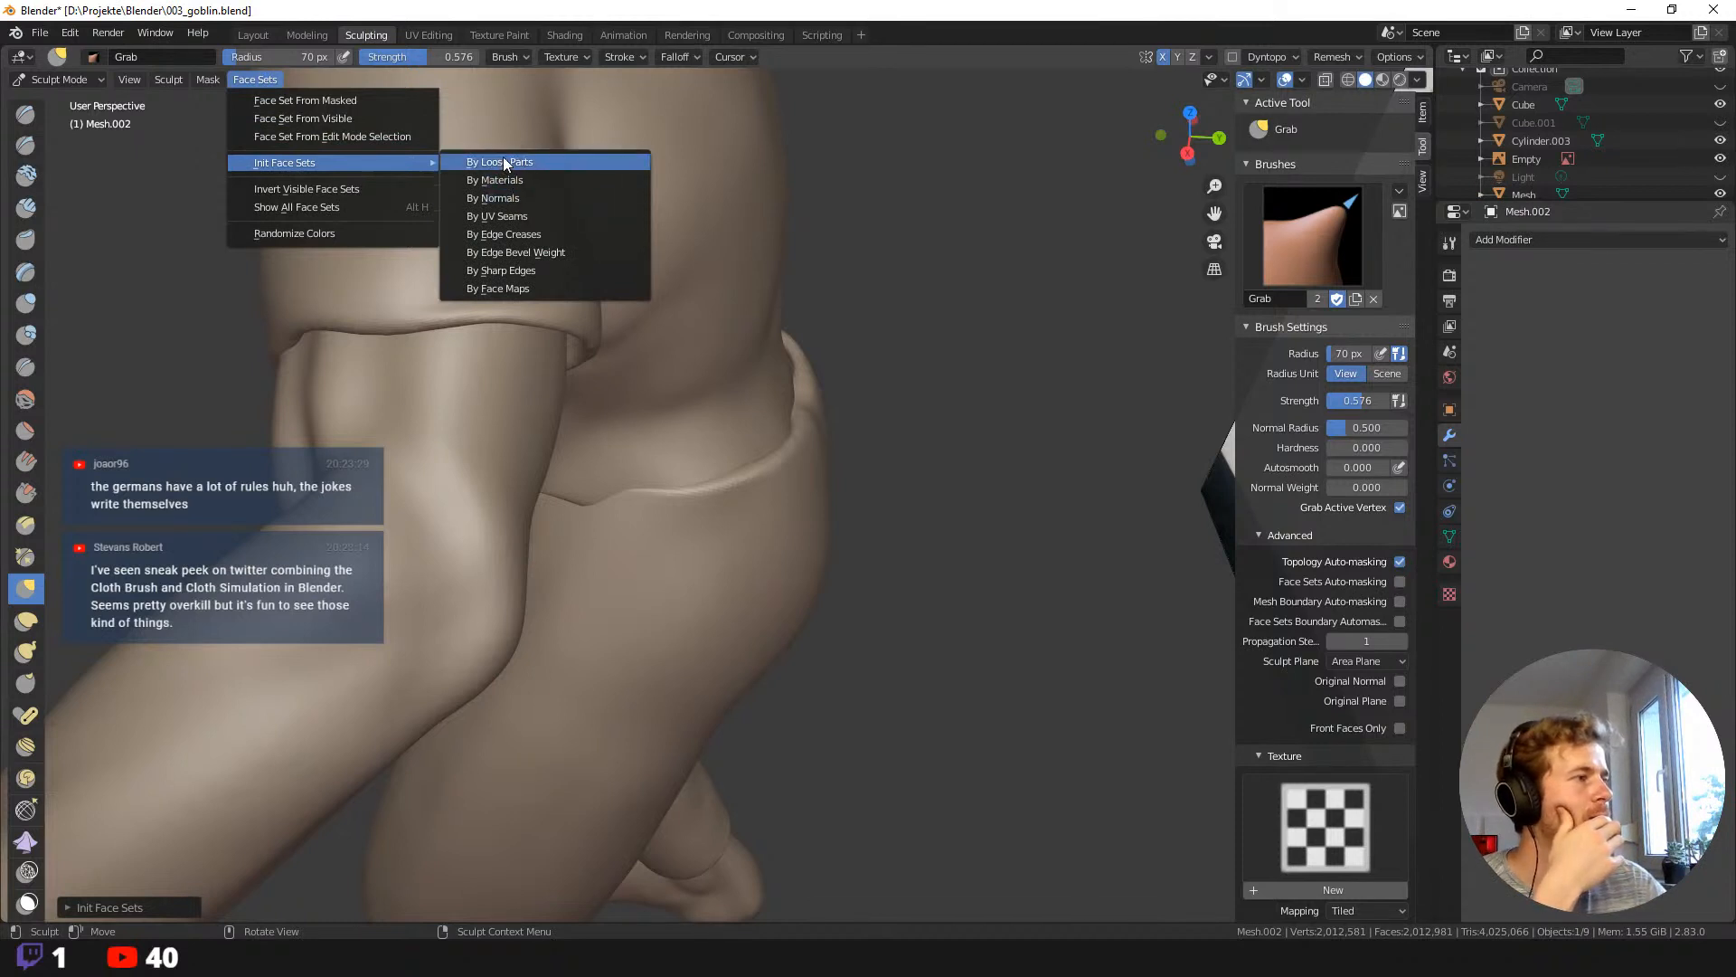
pyautogui.click(524, 251)
pyautogui.moveTo(600, 298); pyautogui.dragTo(776, 364, button='middle')
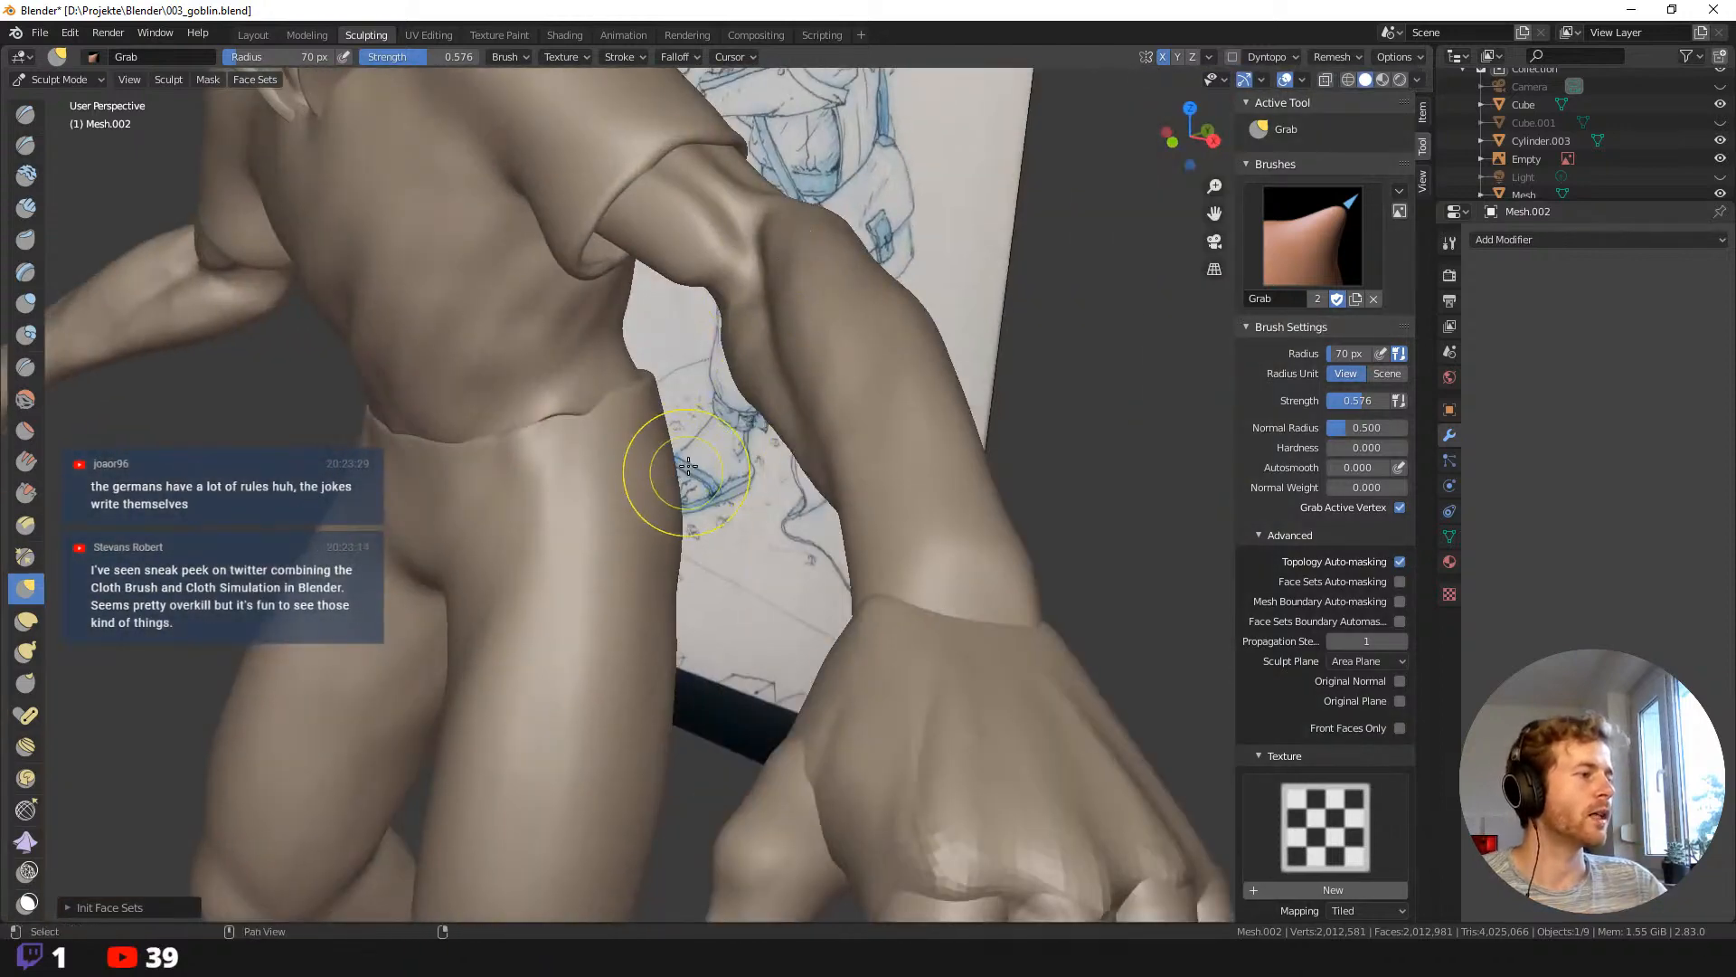
pyautogui.moveTo(678, 465)
pyautogui.mouseDown(button='middle')
pyautogui.moveTo(795, 407)
pyautogui.moveTo(604, 428)
pyautogui.mouseUp(button='middle')
# Switch to the Cloth brush for the trouser legs and save the file.
pyautogui.hotkey('shift', 'space')
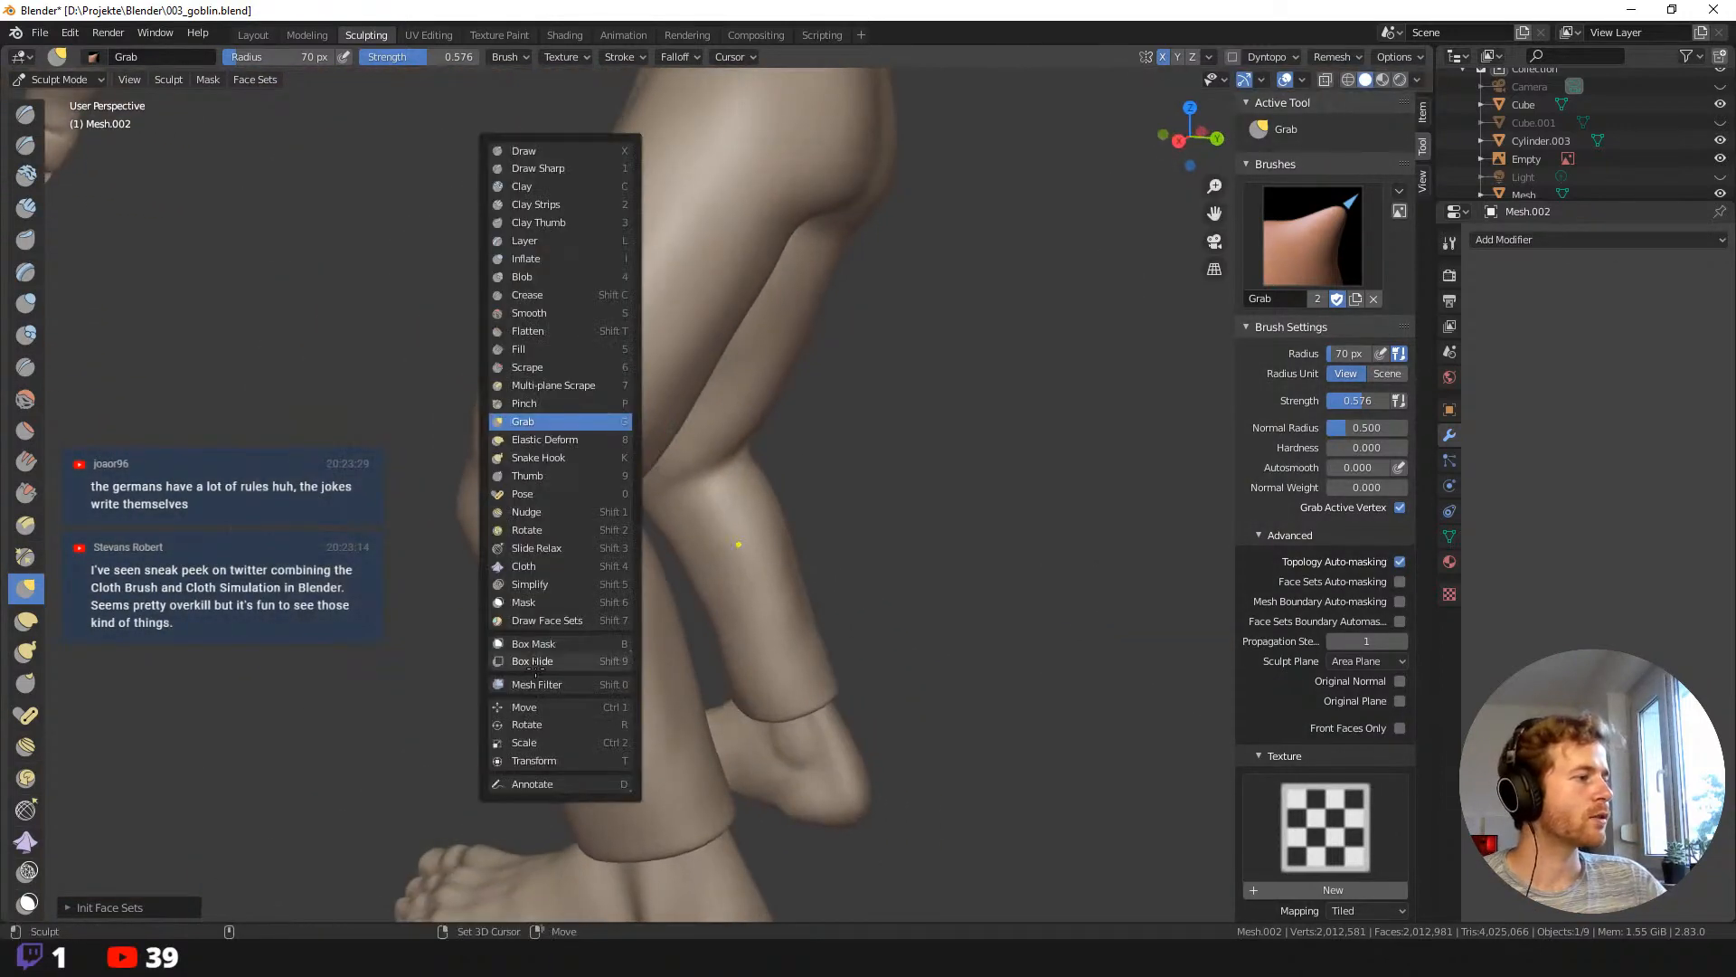
pyautogui.click(535, 567)
pyautogui.hotkey('ctrl', 's')
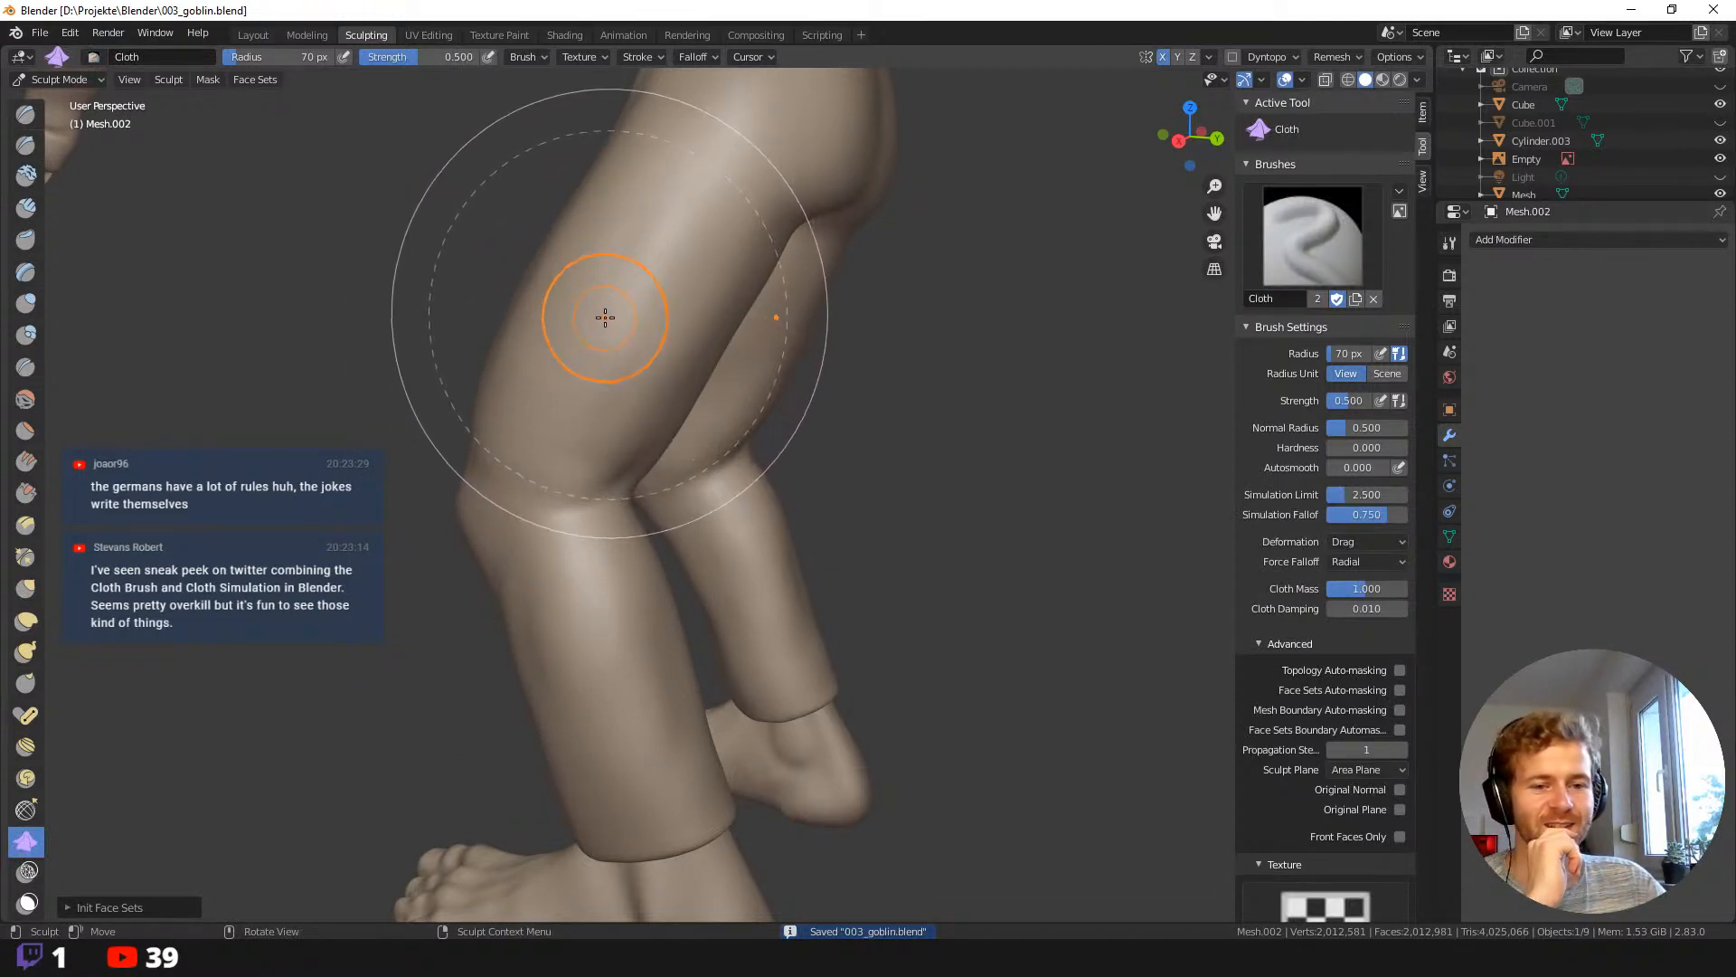
# Set the Cloth brush radius to 51 px and its force falloff to Plane.
pyautogui.moveTo(446, 426); pyautogui.dragTo(664, 469, button='middle')
pyautogui.press('f')
pyautogui.click(647, 469)
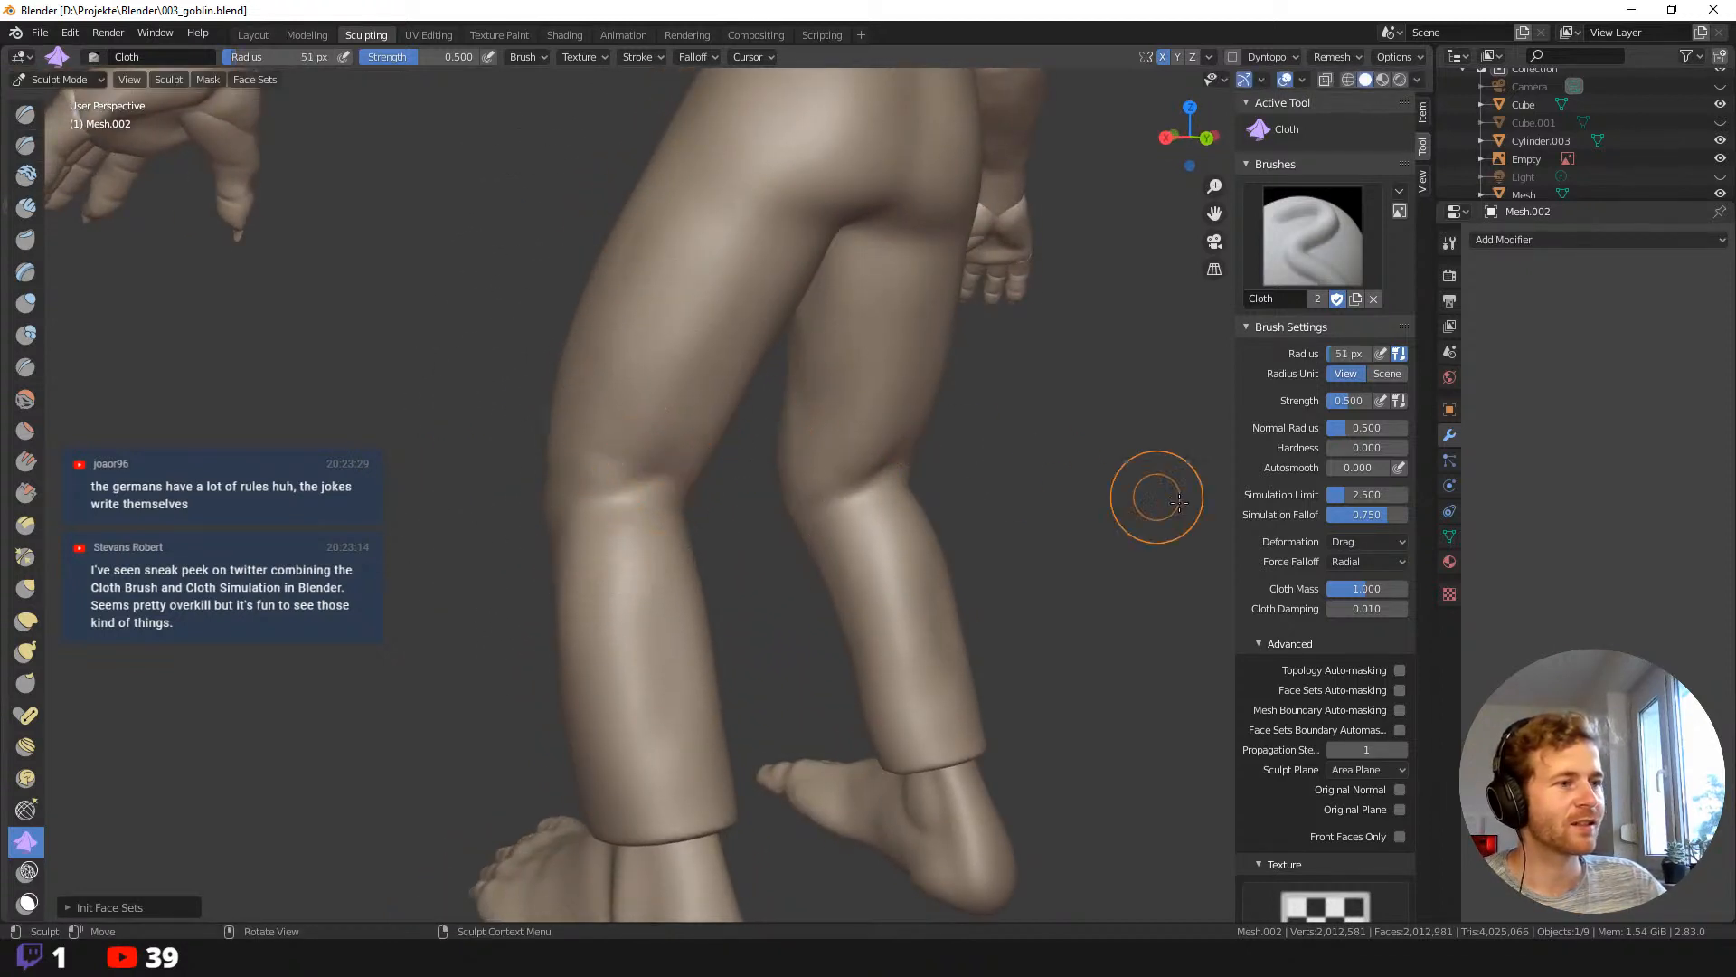
pyautogui.click(1366, 562)
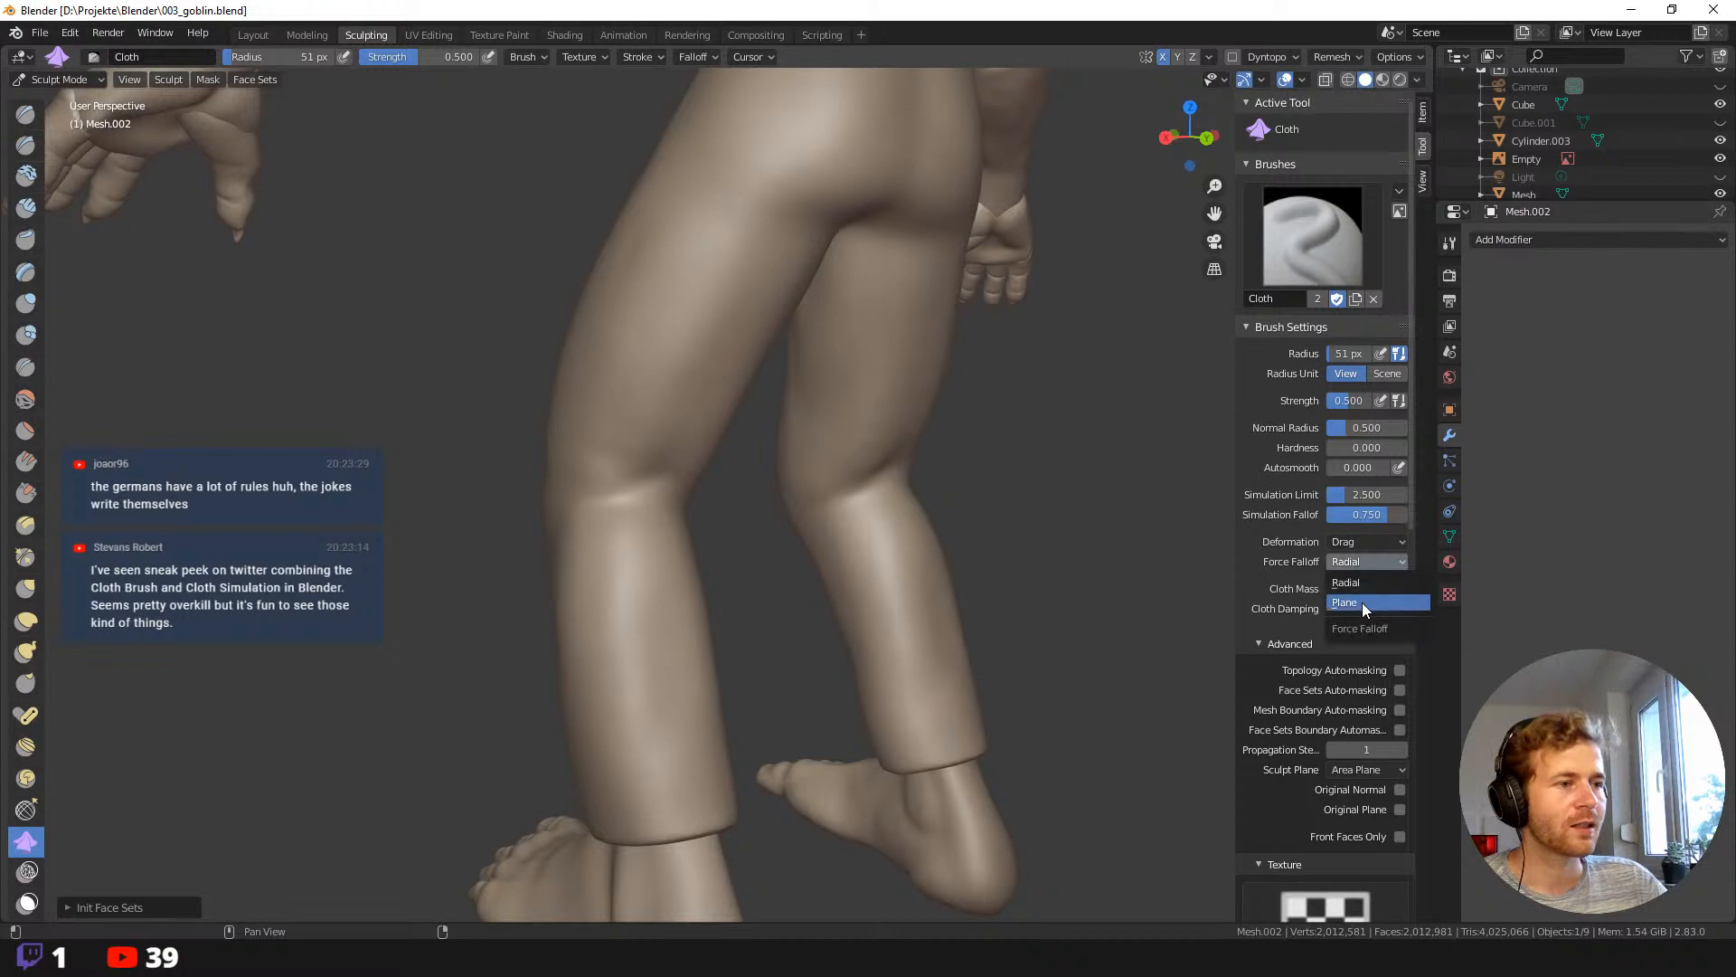
pyautogui.click(1361, 602)
pyautogui.moveTo(785, 536); pyautogui.dragTo(762, 534, button='middle')
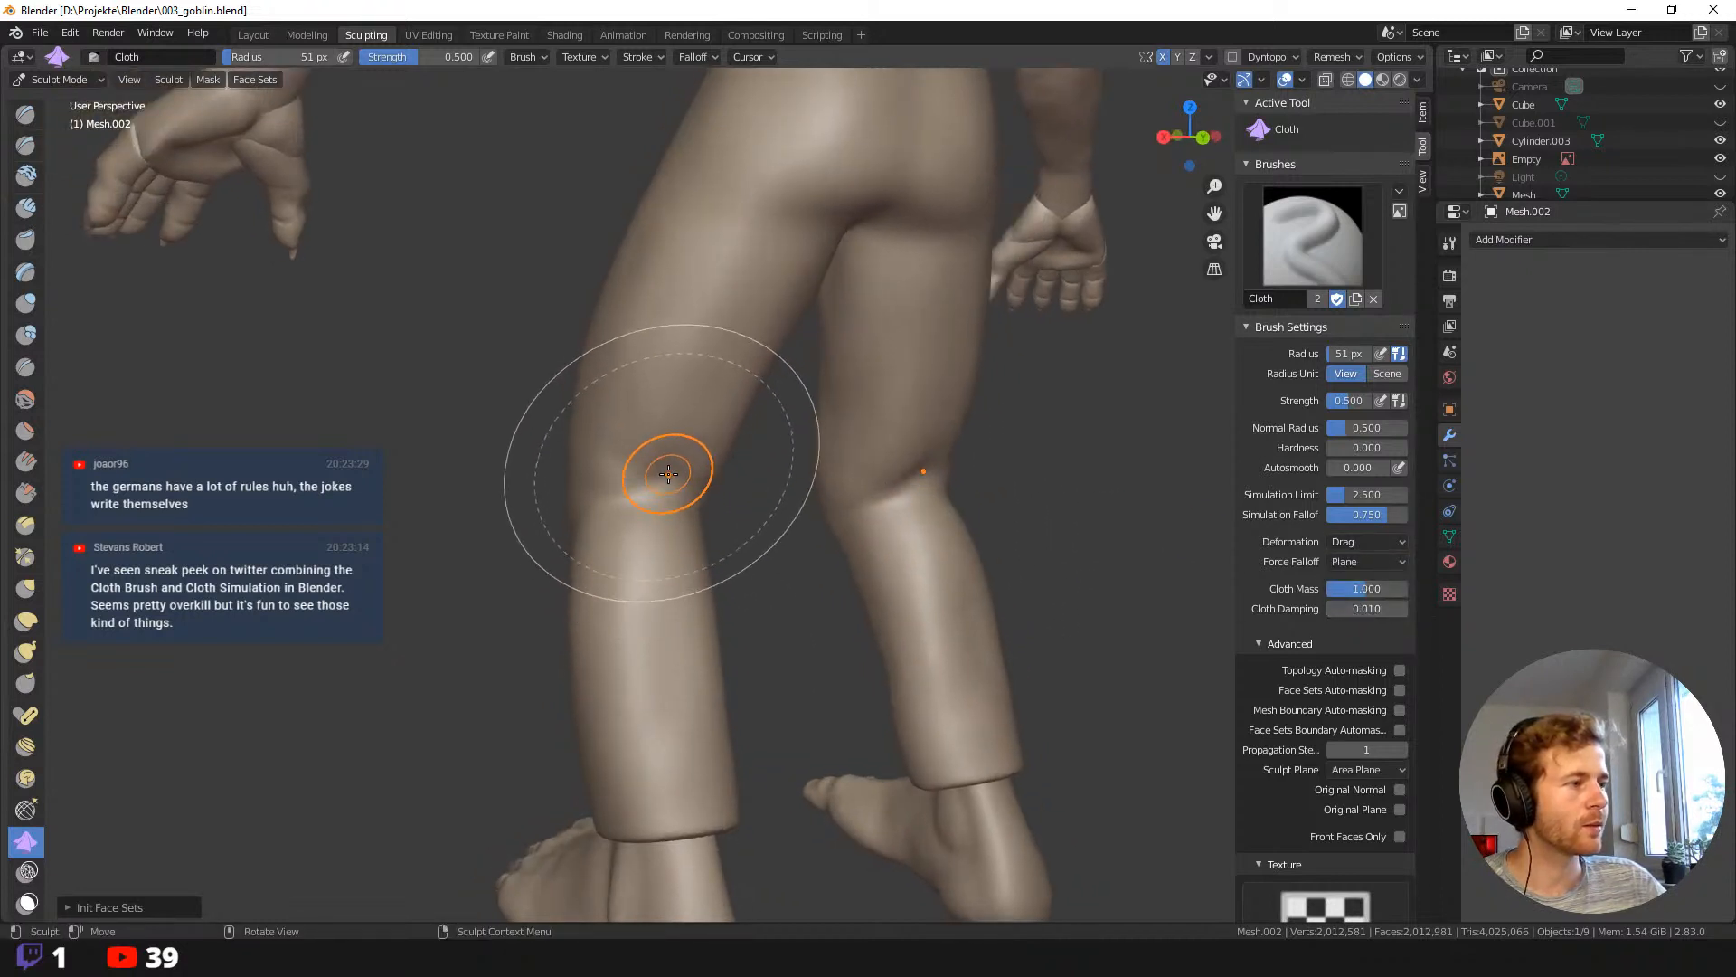
# Try dragging folds behind the knees with the Cloth brush and undo the strokes.
pyautogui.moveTo(670, 478); pyautogui.dragTo(667, 504)
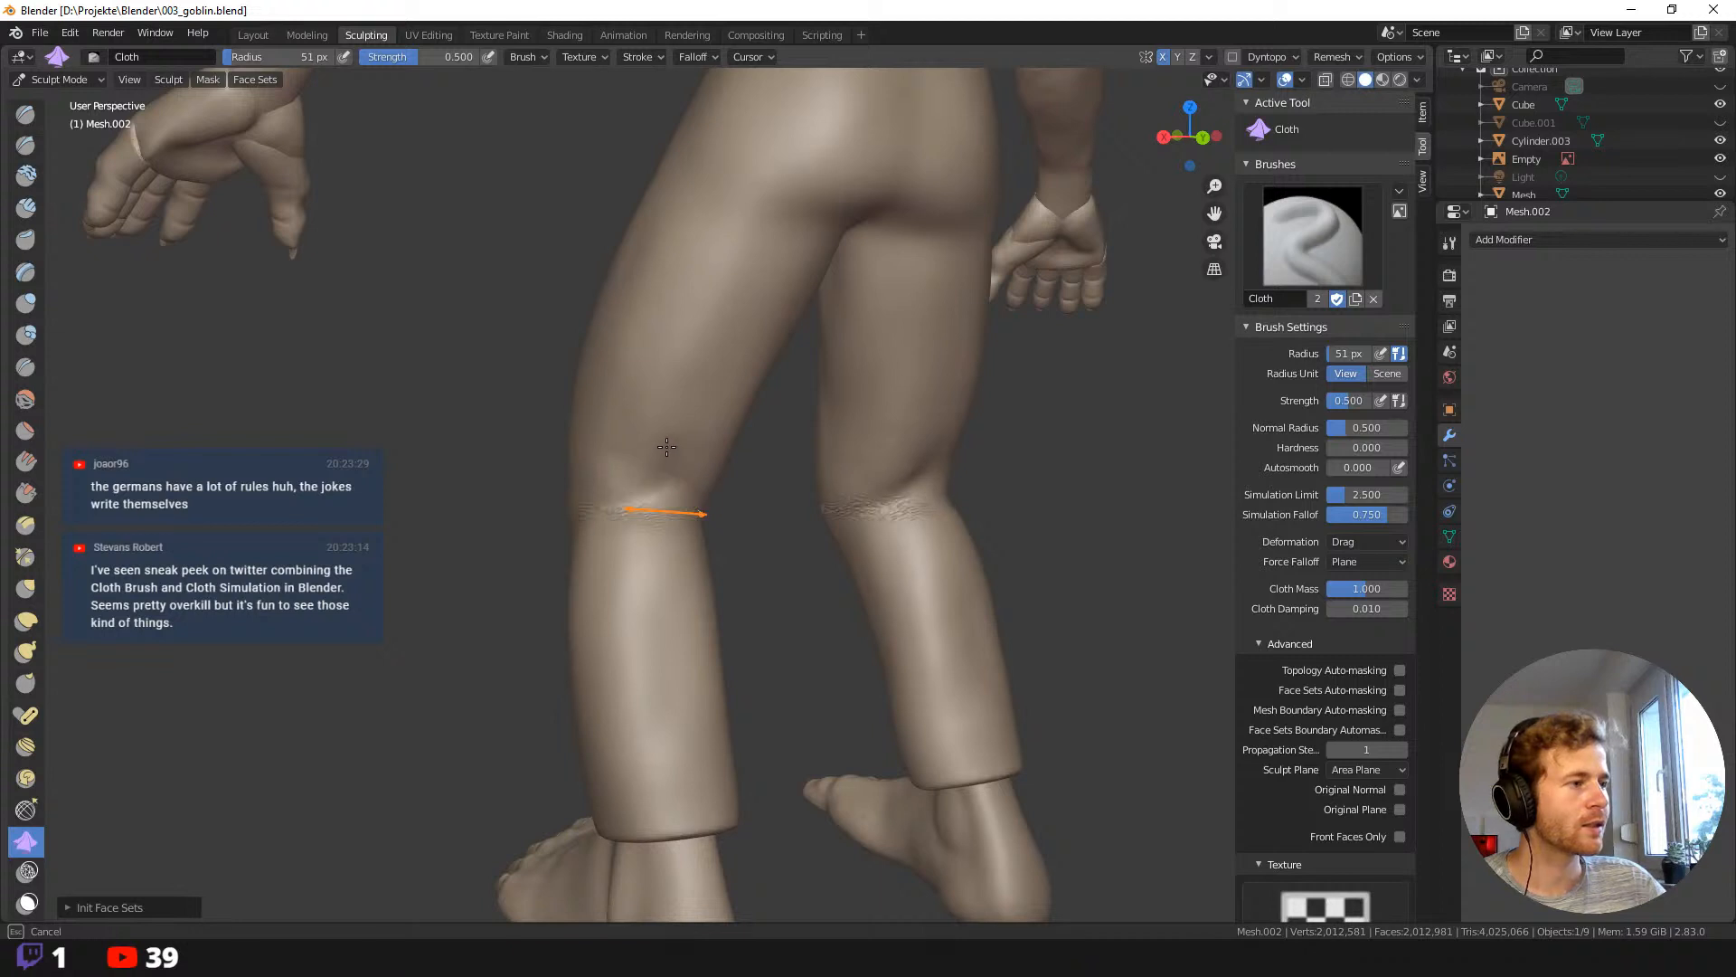
pyautogui.moveTo(667, 444); pyautogui.dragTo(667, 443)
pyautogui.moveTo(593, 393); pyautogui.dragTo(632, 390, button='middle')
pyautogui.hotkey('ctrl', 'z')
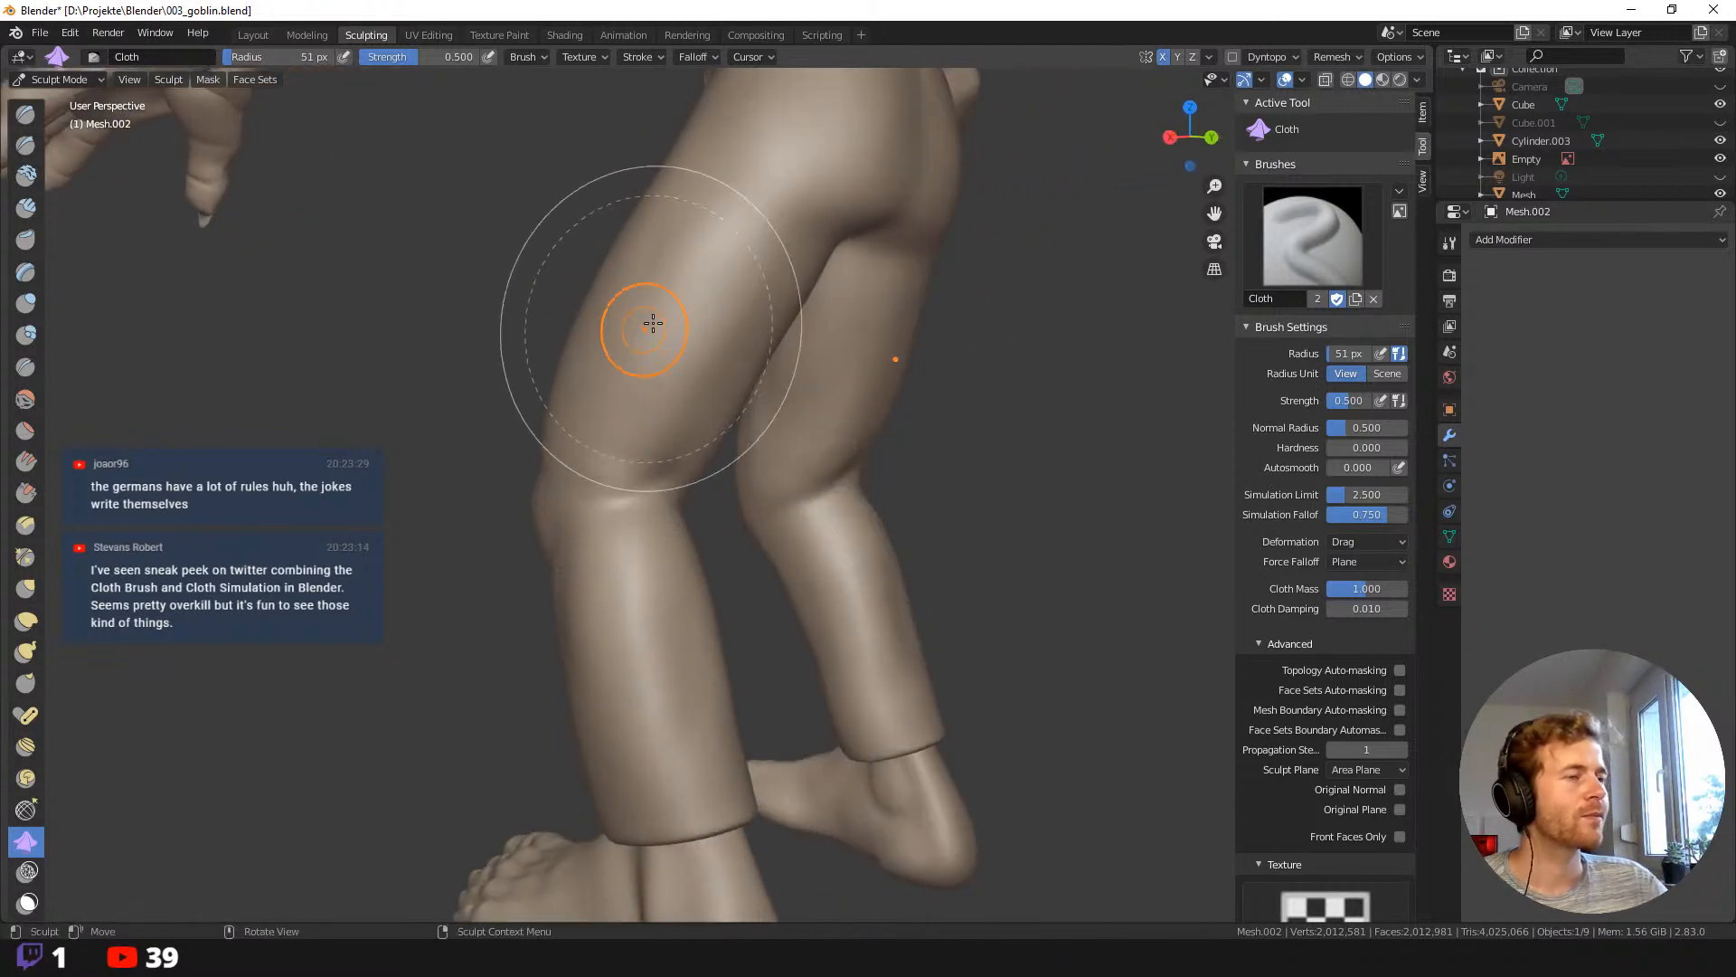
# Remesh the trousers at a voxel size of 0.04 m and test a Cloth stroke behind the knee.
pyautogui.click(1333, 56)
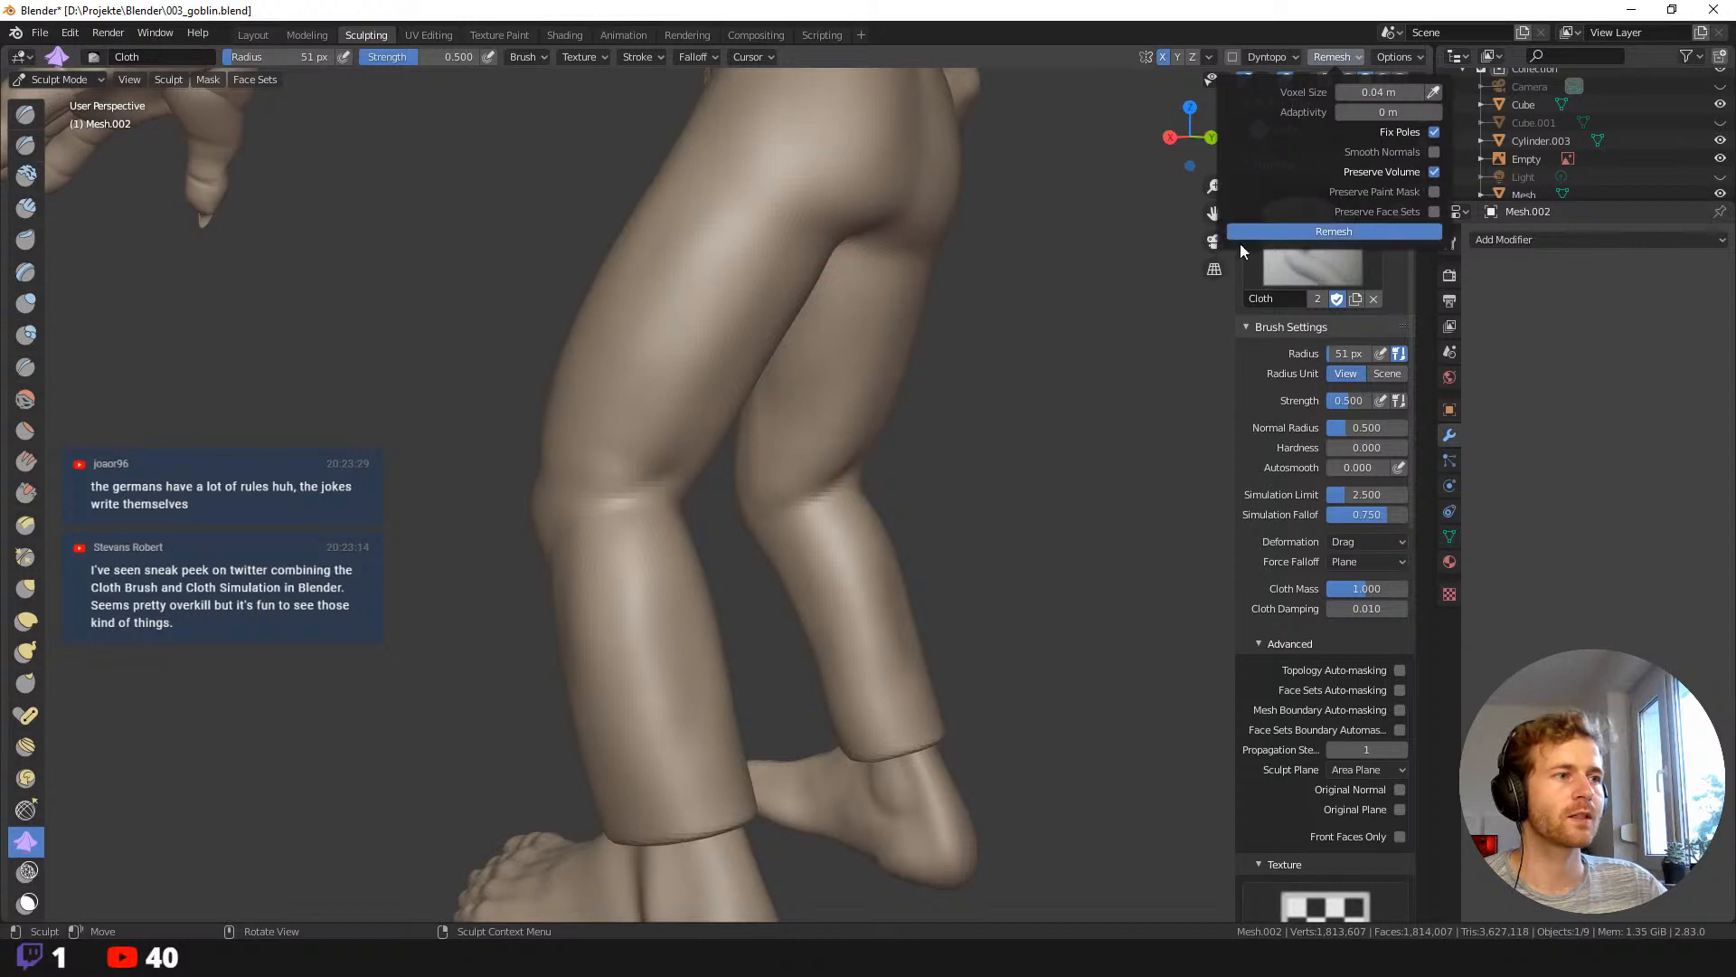
pyautogui.moveTo(493, 372); pyautogui.dragTo(452, 372, button='middle')
pyautogui.moveTo(664, 462)
pyautogui.mouseDown()
pyautogui.moveTo(662, 519)
pyautogui.moveTo(697, 503)
pyautogui.mouseUp()
pyautogui.press('Escape')
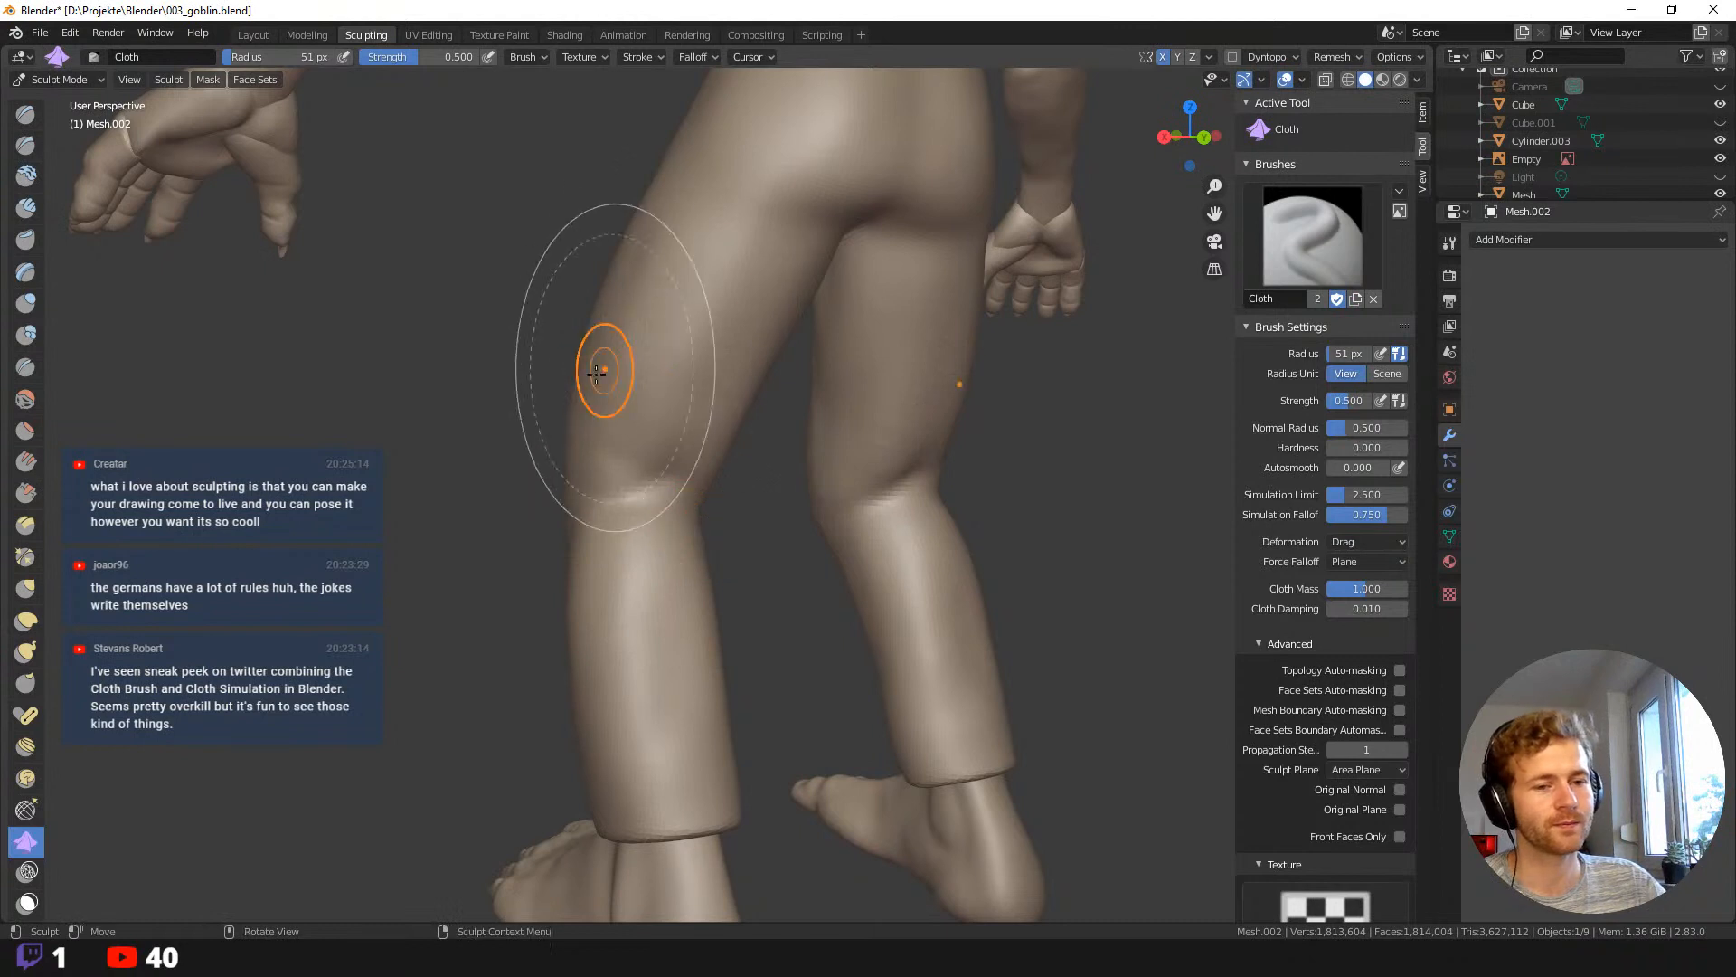
# Try bunching the fabric on the back of the lower thighs with the Cloth brush and undo it.
pyautogui.moveTo(601, 368); pyautogui.dragTo(509, 389, button='middle')
pyautogui.moveTo(682, 407)
pyautogui.mouseDown()
pyautogui.moveTo(674, 467)
pyautogui.moveTo(687, 389)
pyautogui.mouseUp()
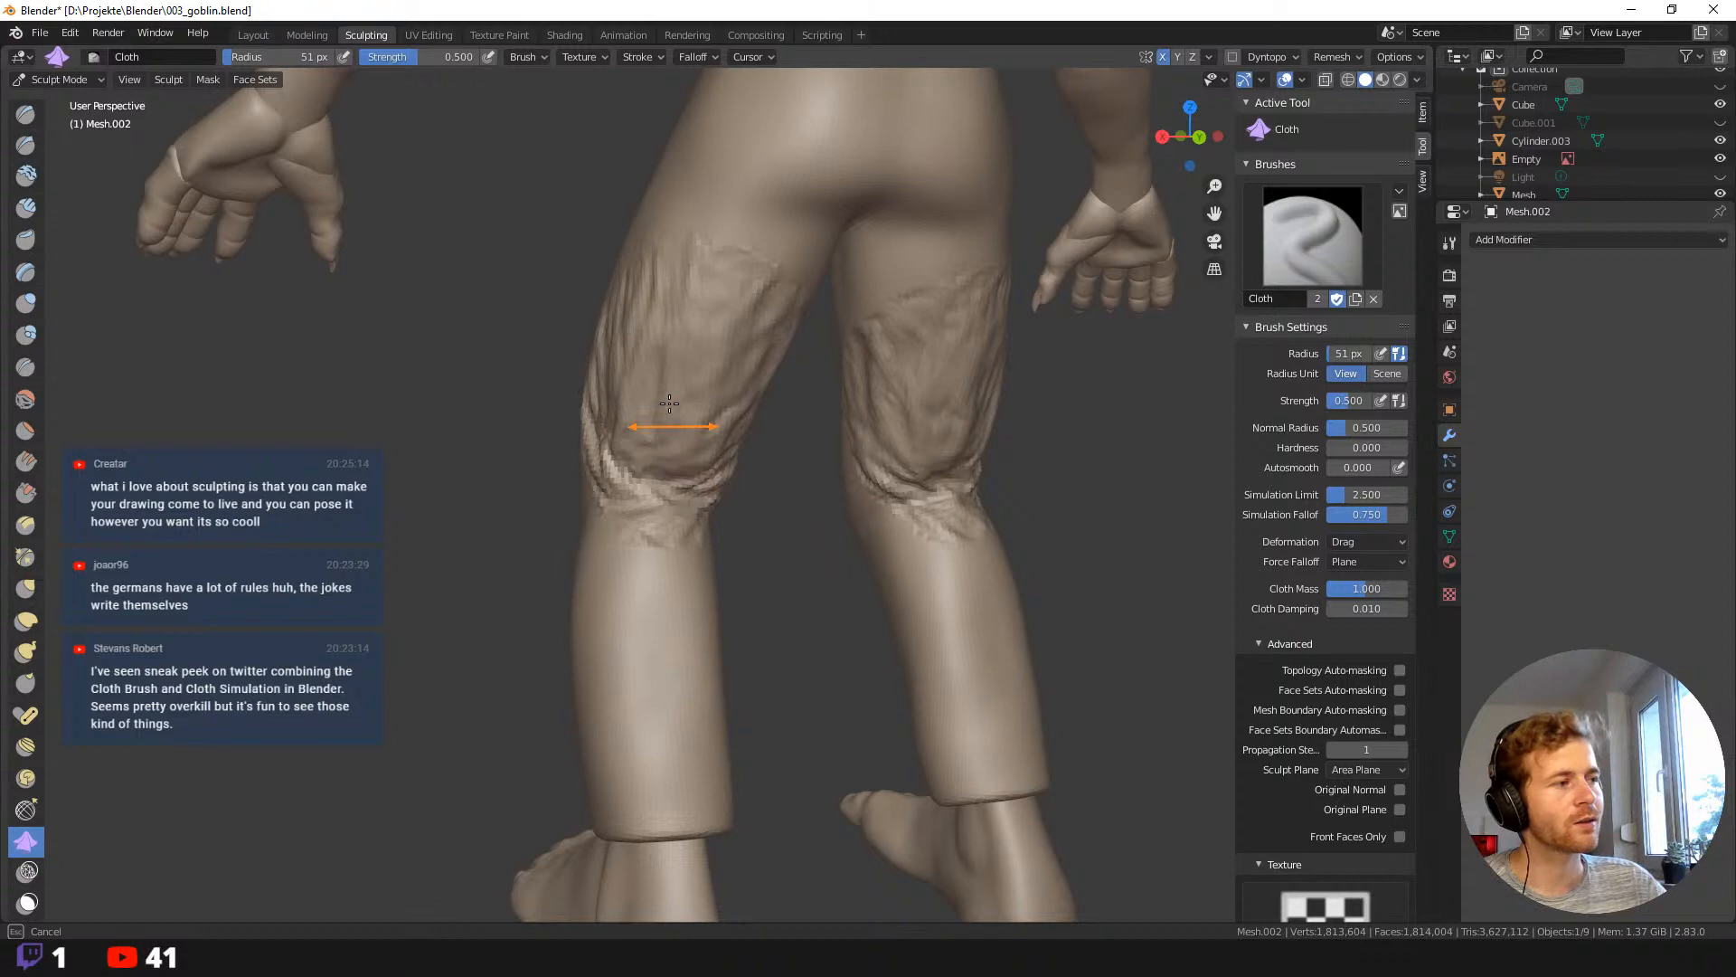
pyautogui.moveTo(670, 404); pyautogui.dragTo(664, 402)
pyautogui.moveTo(664, 403)
pyautogui.mouseDown(button='middle')
pyautogui.moveTo(584, 389)
pyautogui.moveTo(570, 418)
pyautogui.moveTo(651, 465)
pyautogui.mouseUp(button='middle')
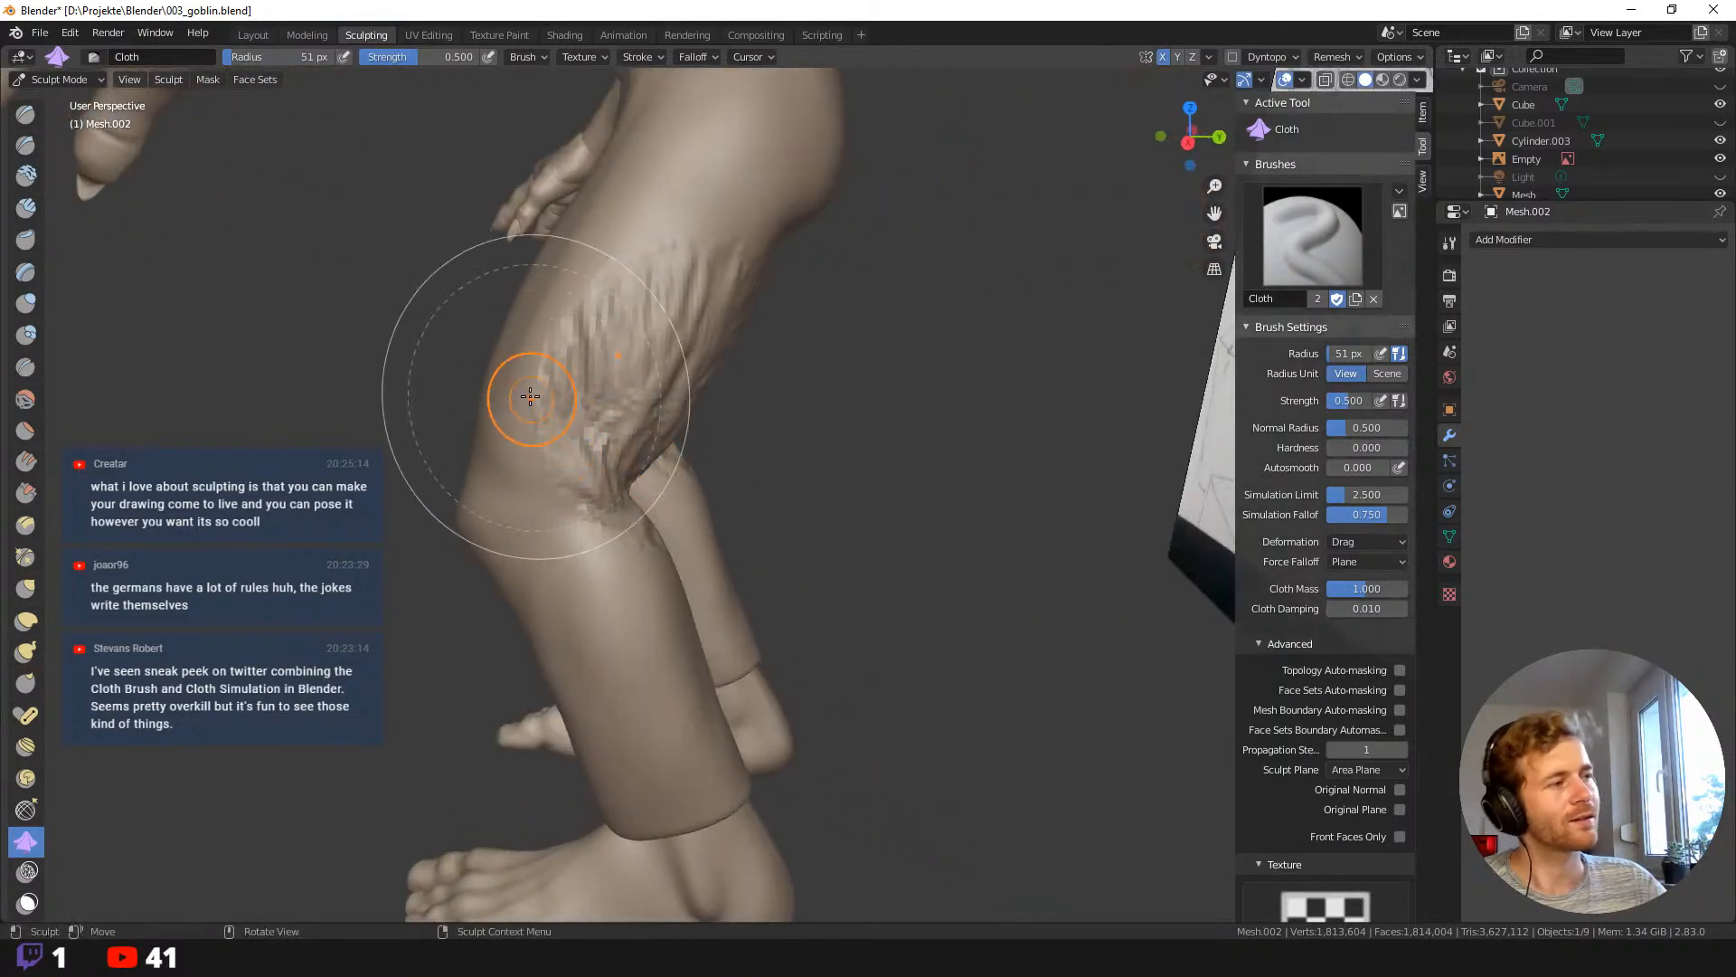
pyautogui.moveTo(530, 396)
pyautogui.mouseDown(button='middle')
pyautogui.moveTo(480, 361)
pyautogui.moveTo(519, 455)
pyautogui.moveTo(585, 492)
pyautogui.moveTo(465, 367)
pyautogui.moveTo(620, 496)
pyautogui.mouseUp(button='middle')
pyautogui.hotkey('ctrl', 'z')
# Drag folds into the trousers with the Cloth brush, from the back of the knees over the lower thighs and upper calves.
pyautogui.moveTo(620, 497); pyautogui.dragTo(655, 501)
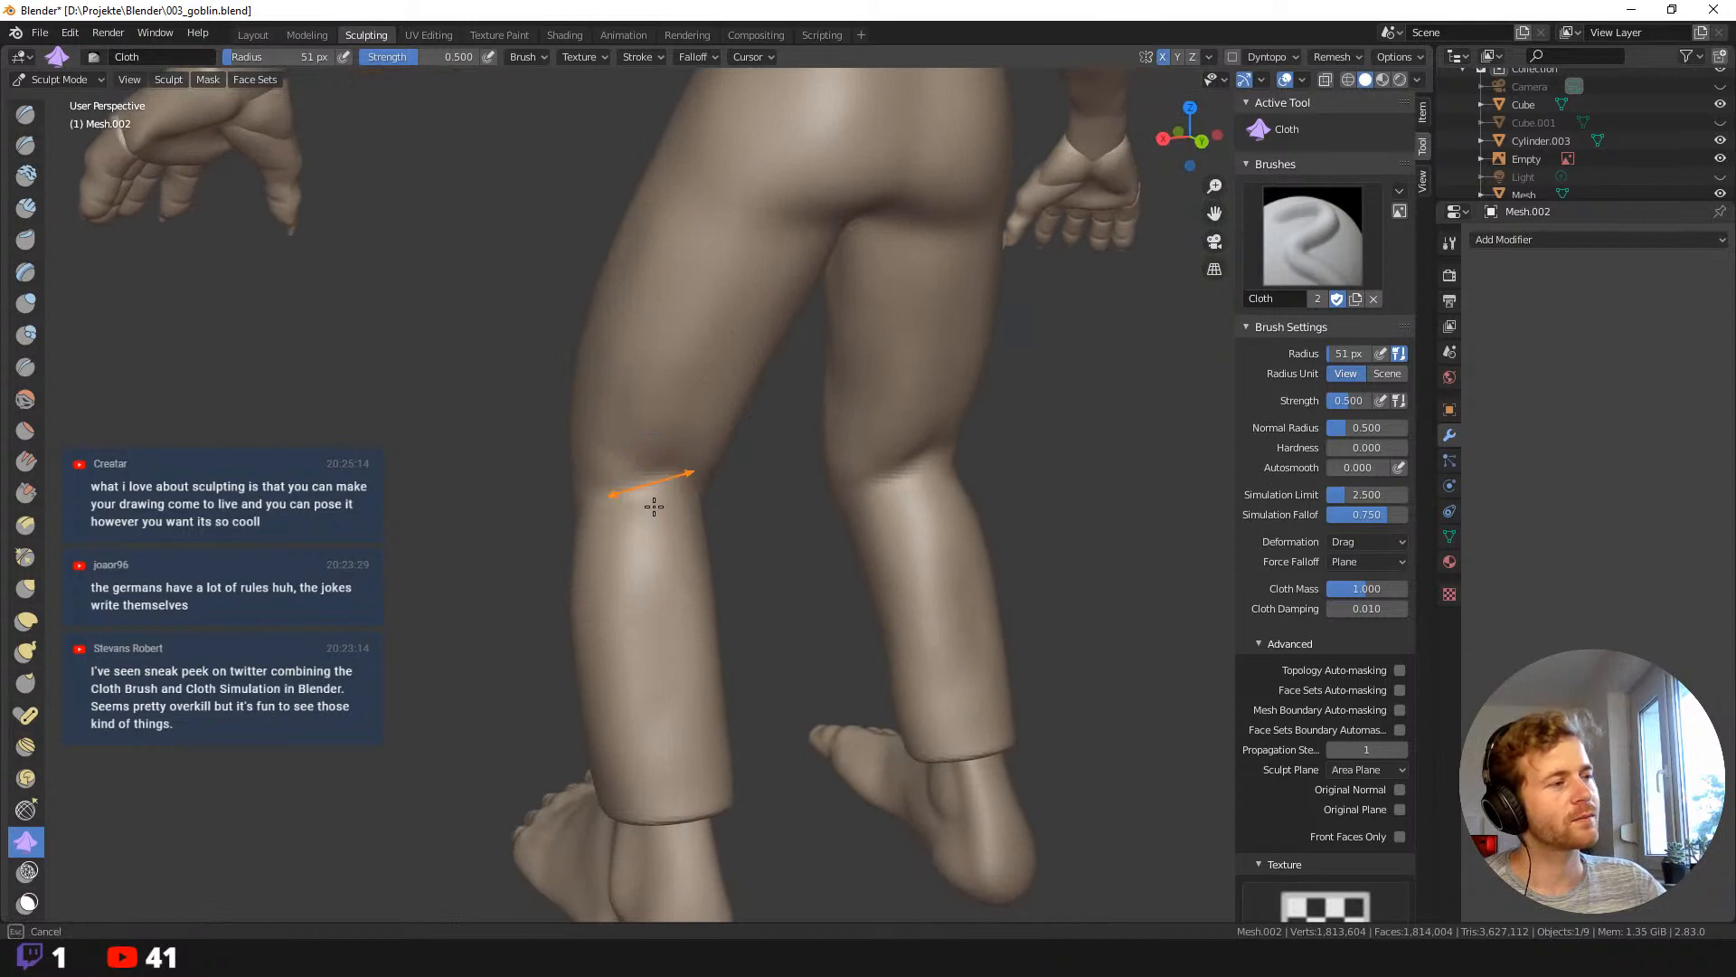
pyautogui.moveTo(652, 437); pyautogui.dragTo(667, 579)
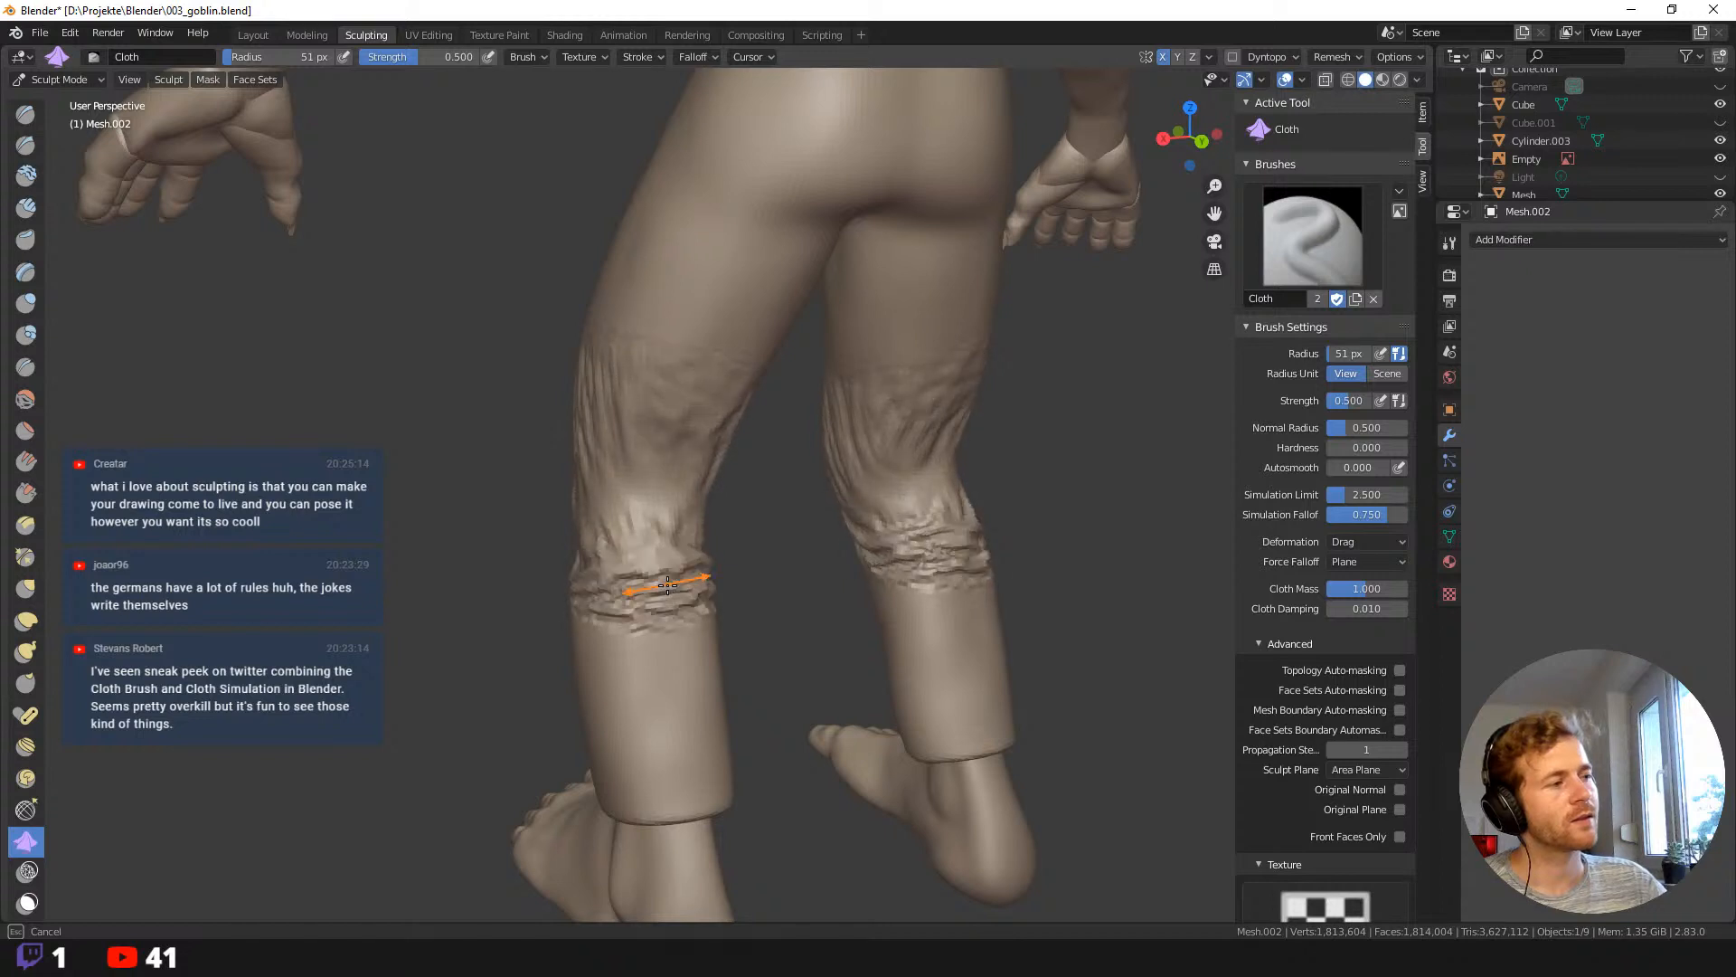
pyautogui.moveTo(583, 527); pyautogui.dragTo(548, 533, button='middle')
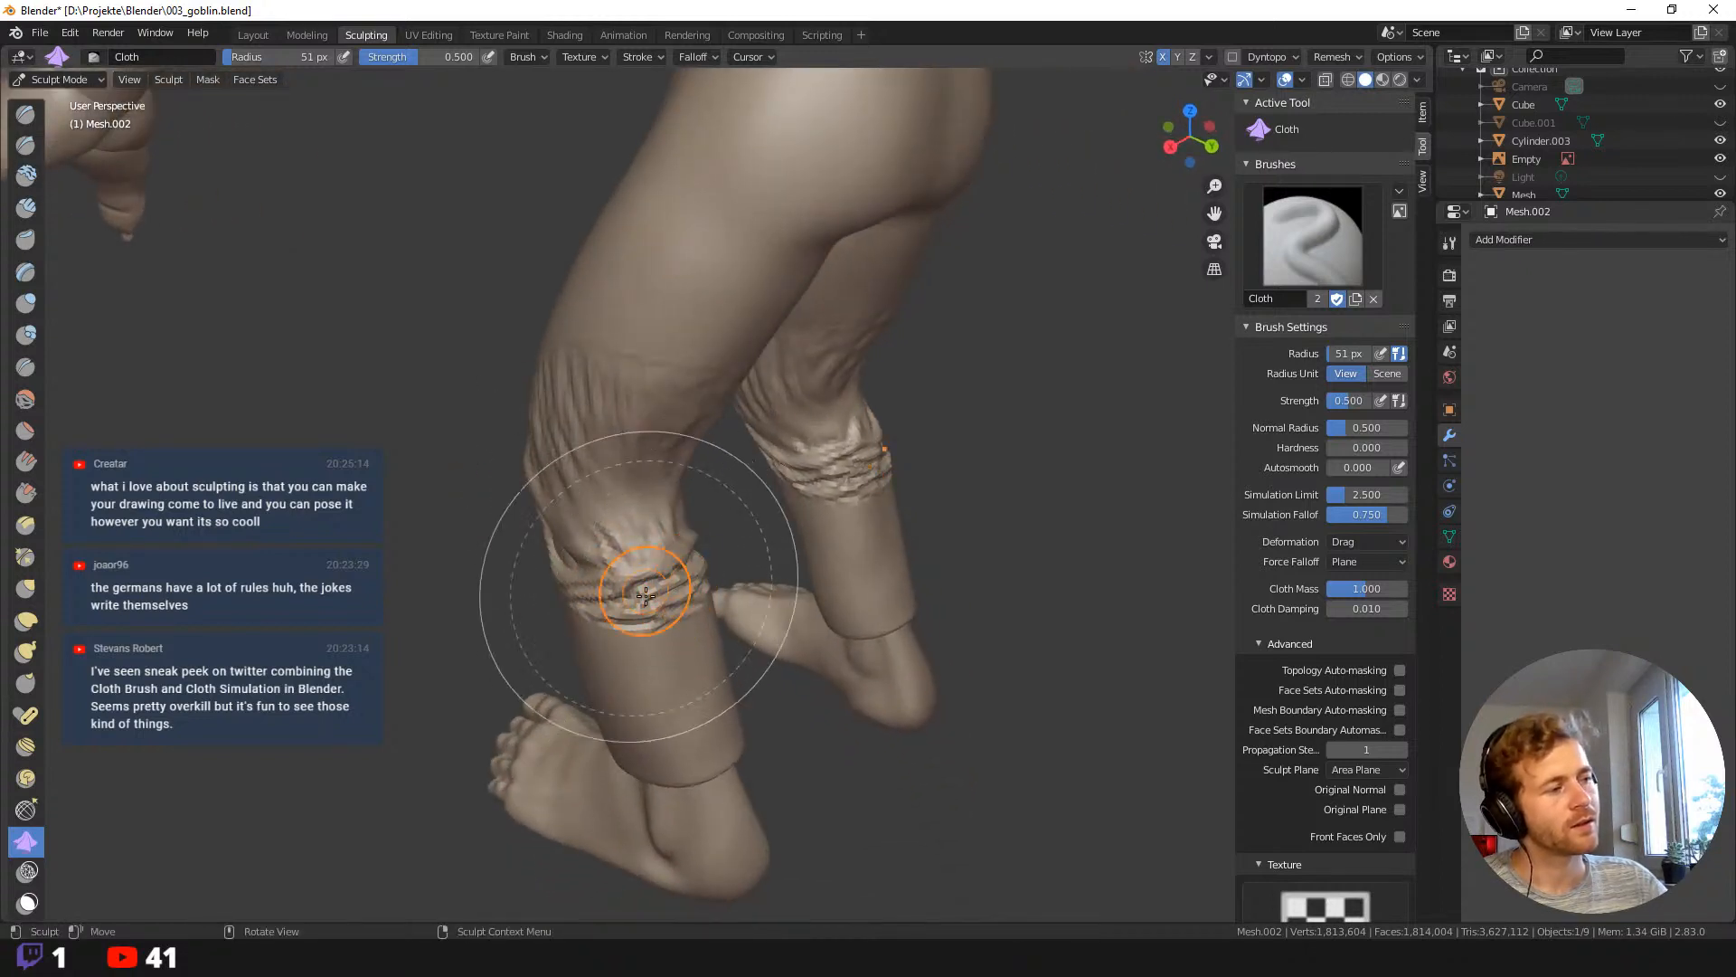
pyautogui.moveTo(669, 567); pyautogui.dragTo(541, 470, button='middle')
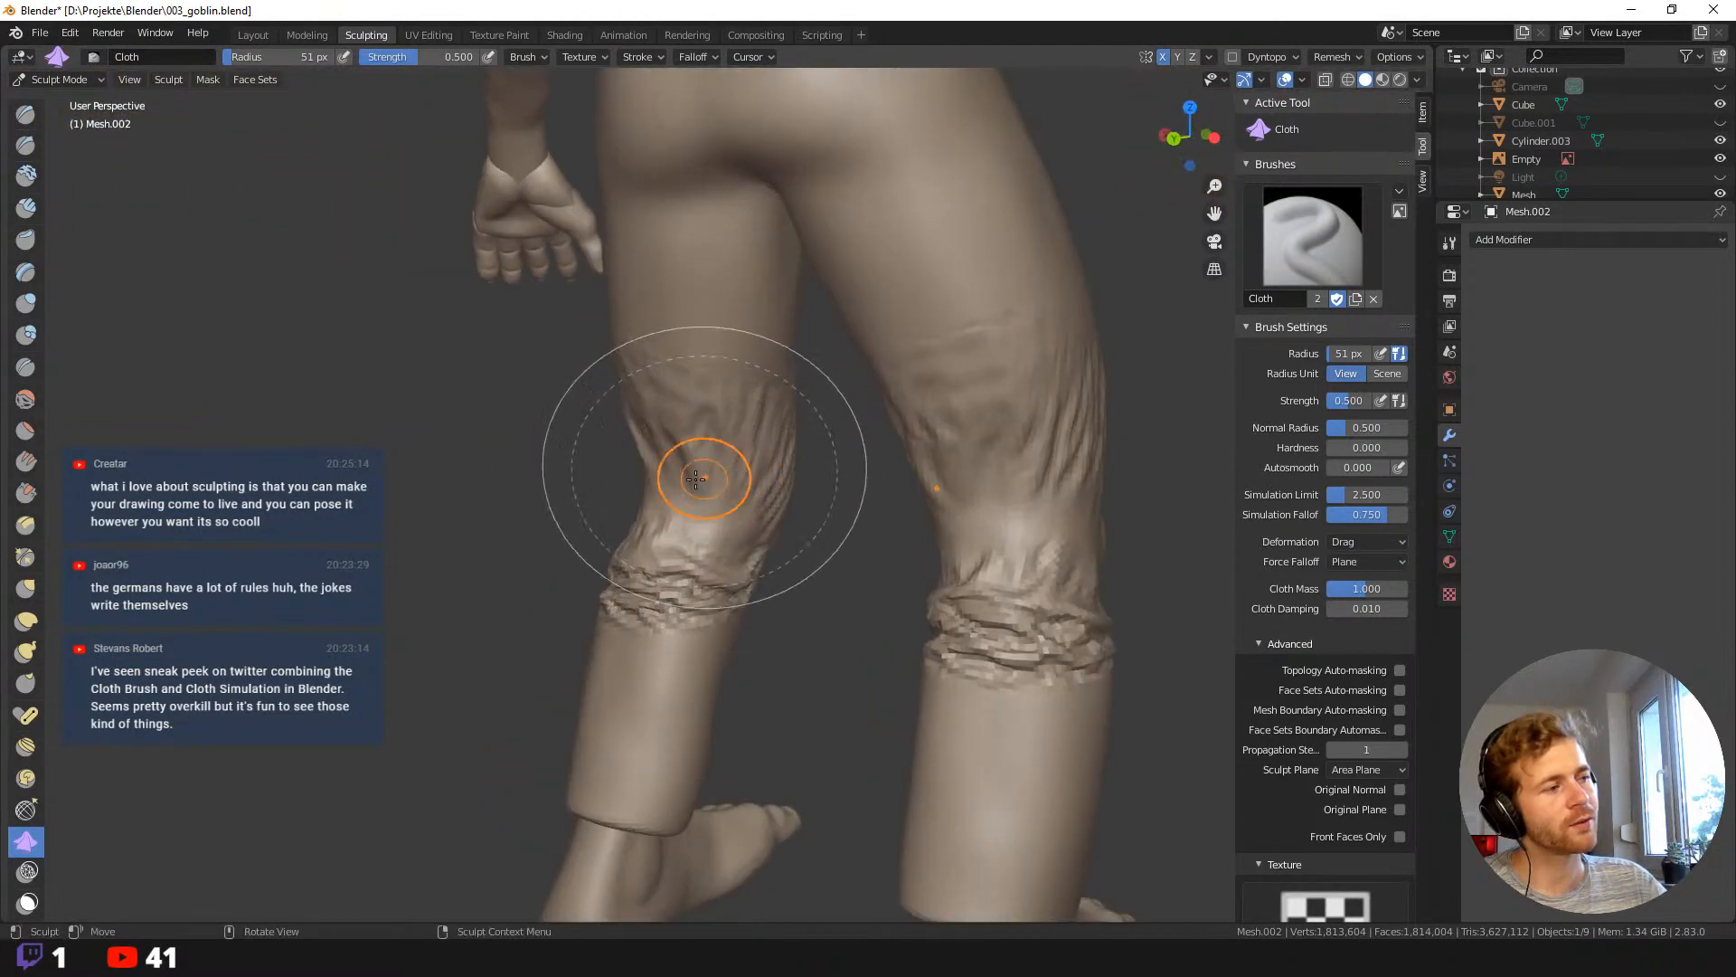
# Smooth the hard edges of the cloth folds on the lower thighs and around the knees.
pyautogui.moveTo(695, 479)
pyautogui.mouseDown(button='middle')
pyautogui.moveTo(638, 476)
pyautogui.moveTo(795, 496)
pyautogui.moveTo(676, 476)
pyautogui.mouseUp(button='middle')
pyautogui.moveTo(676, 477)
pyautogui.mouseDown()
pyautogui.moveTo(608, 368)
pyautogui.moveTo(678, 299)
pyautogui.moveTo(602, 340)
pyautogui.mouseUp()
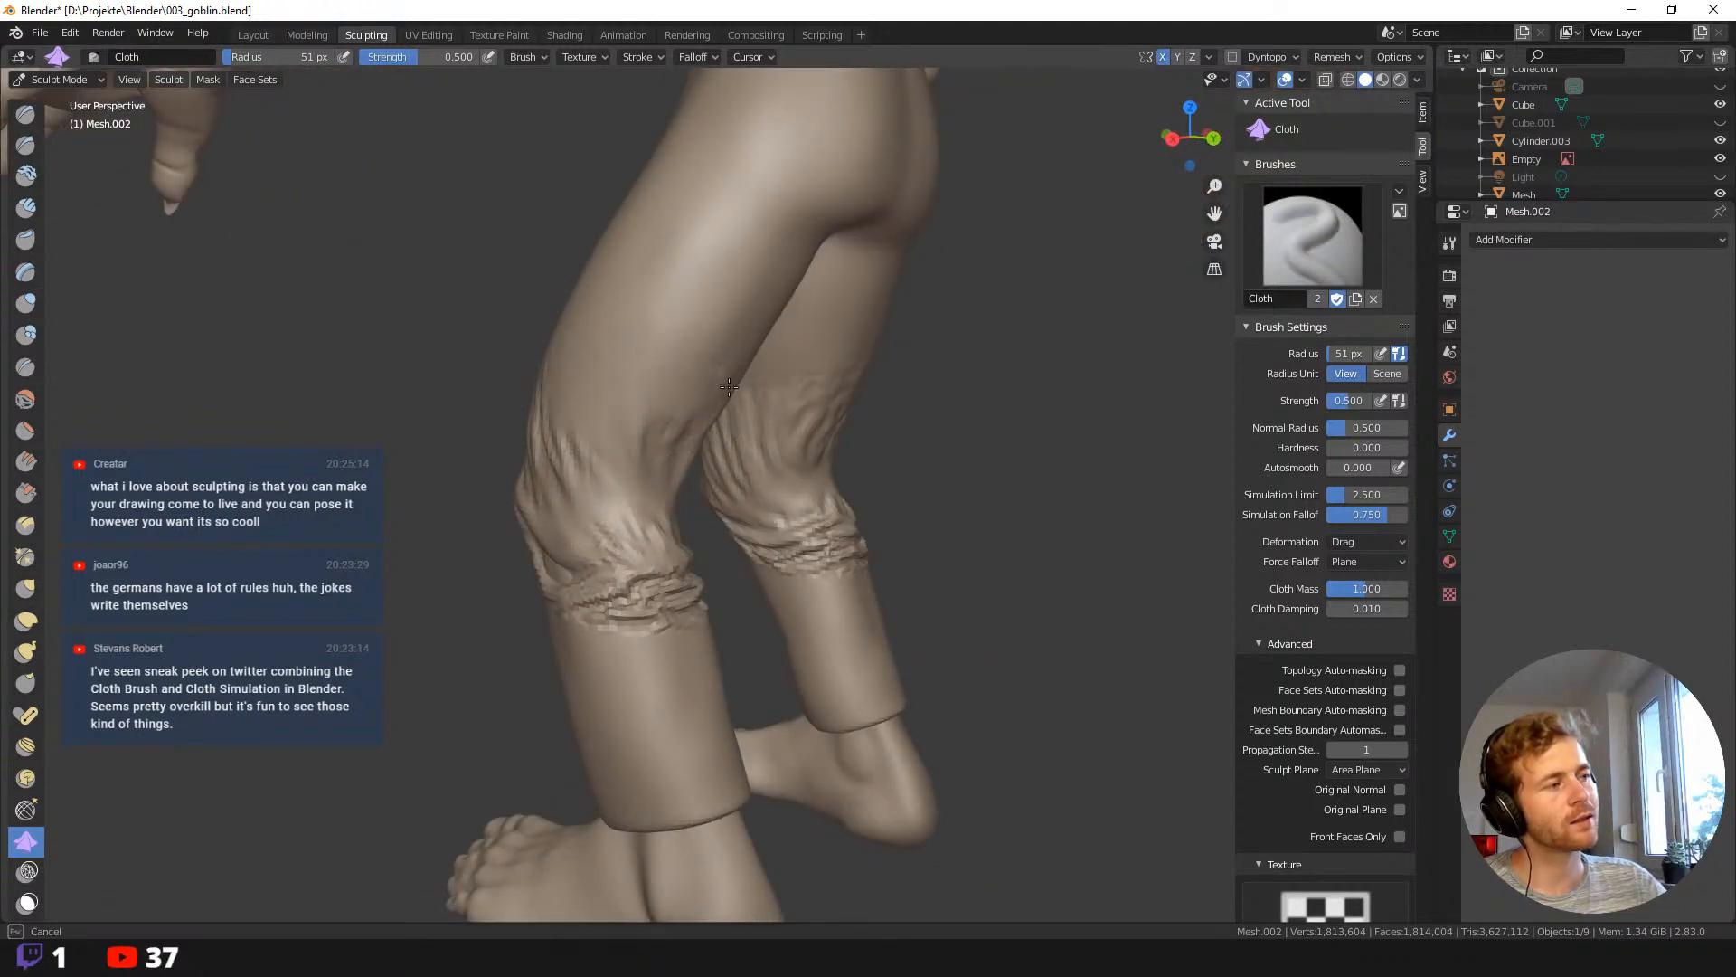
pyautogui.moveTo(754, 401); pyautogui.dragTo(601, 361, button='middle')
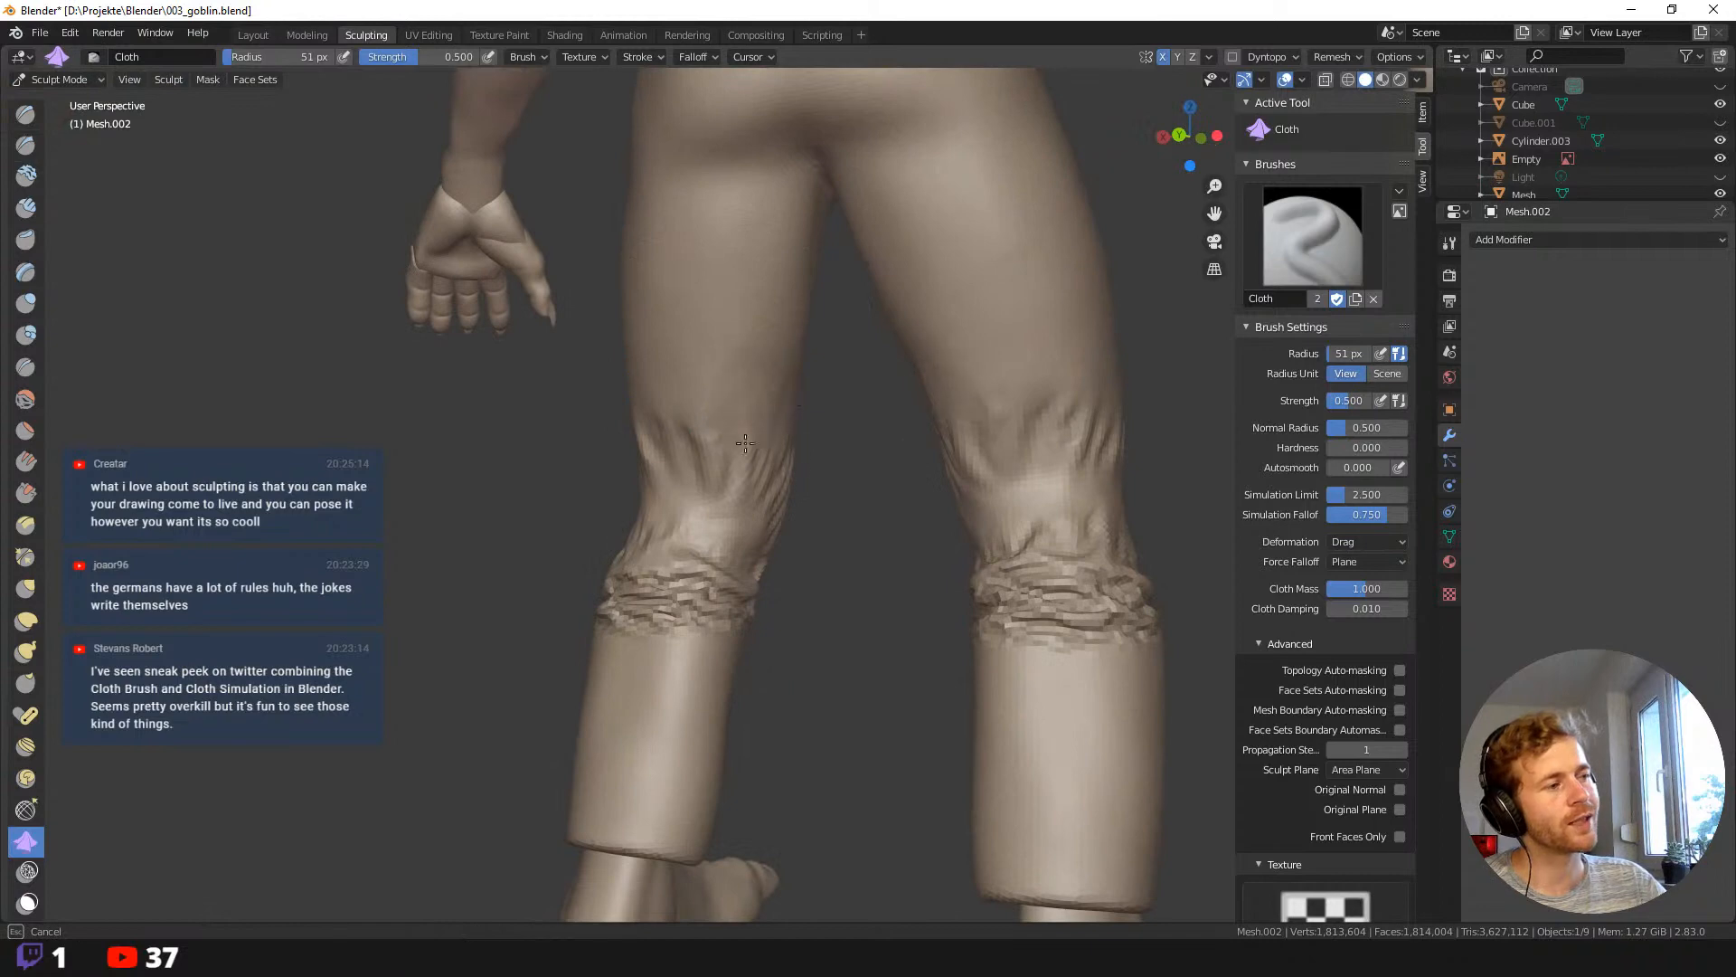
pyautogui.moveTo(782, 496); pyautogui.dragTo(1205, 678, button='middle')
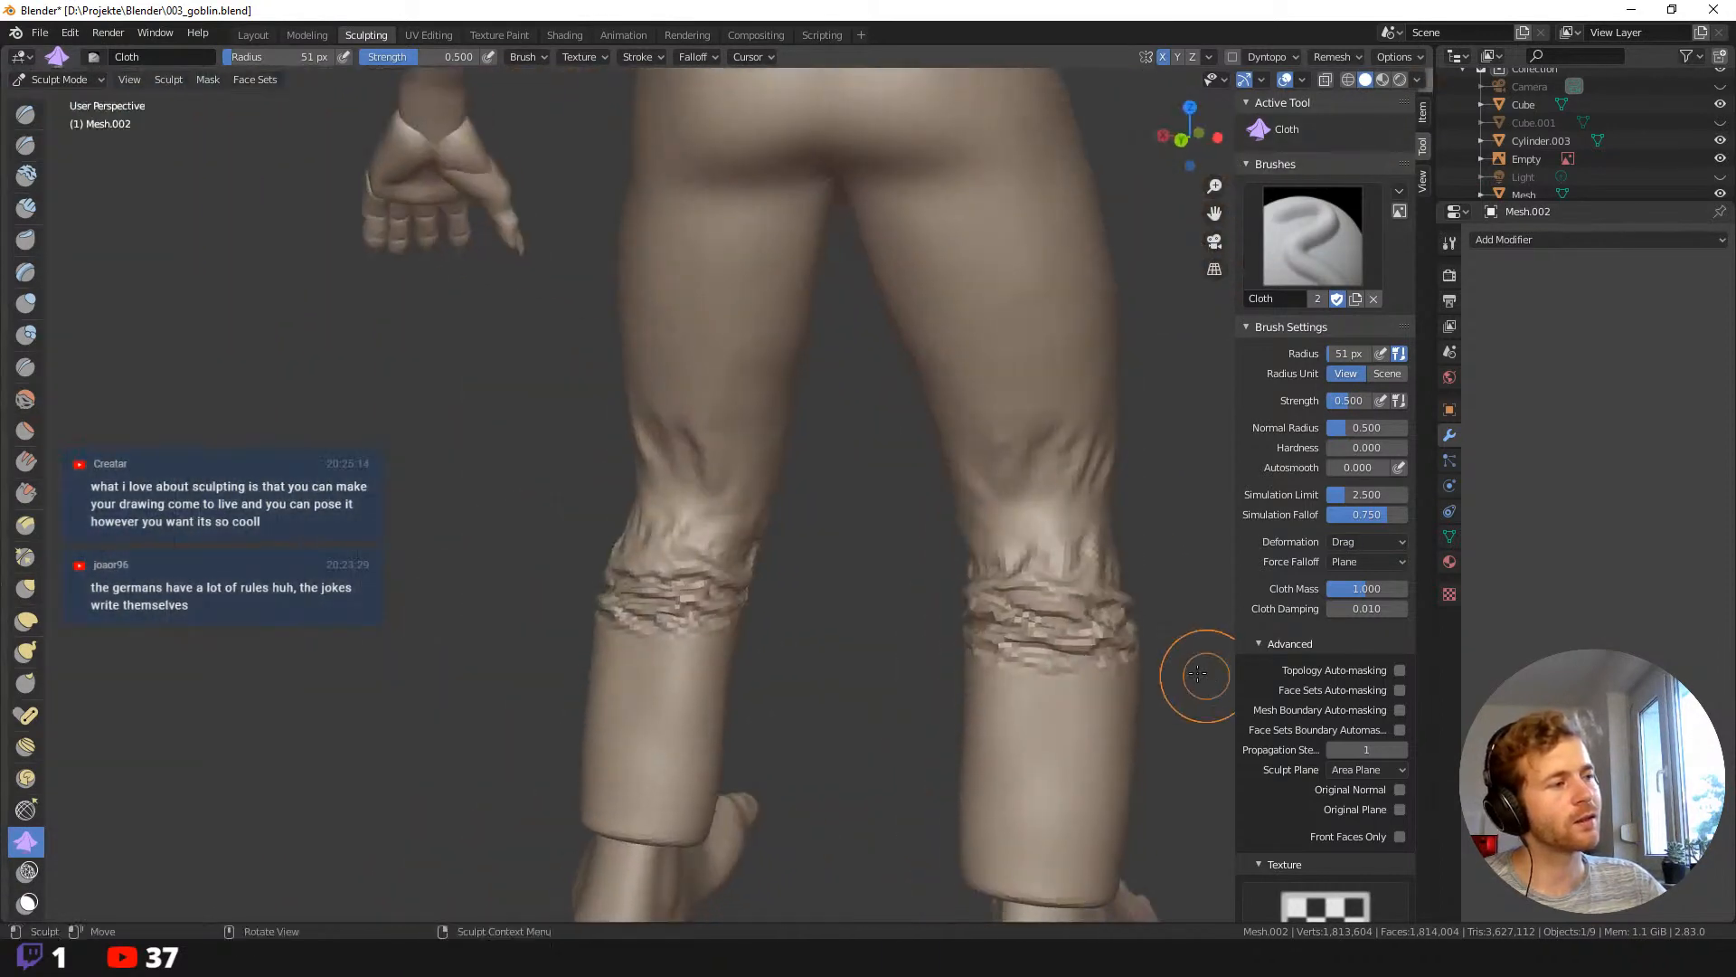
pyautogui.moveTo(489, 498); pyautogui.dragTo(673, 495, button='middle')
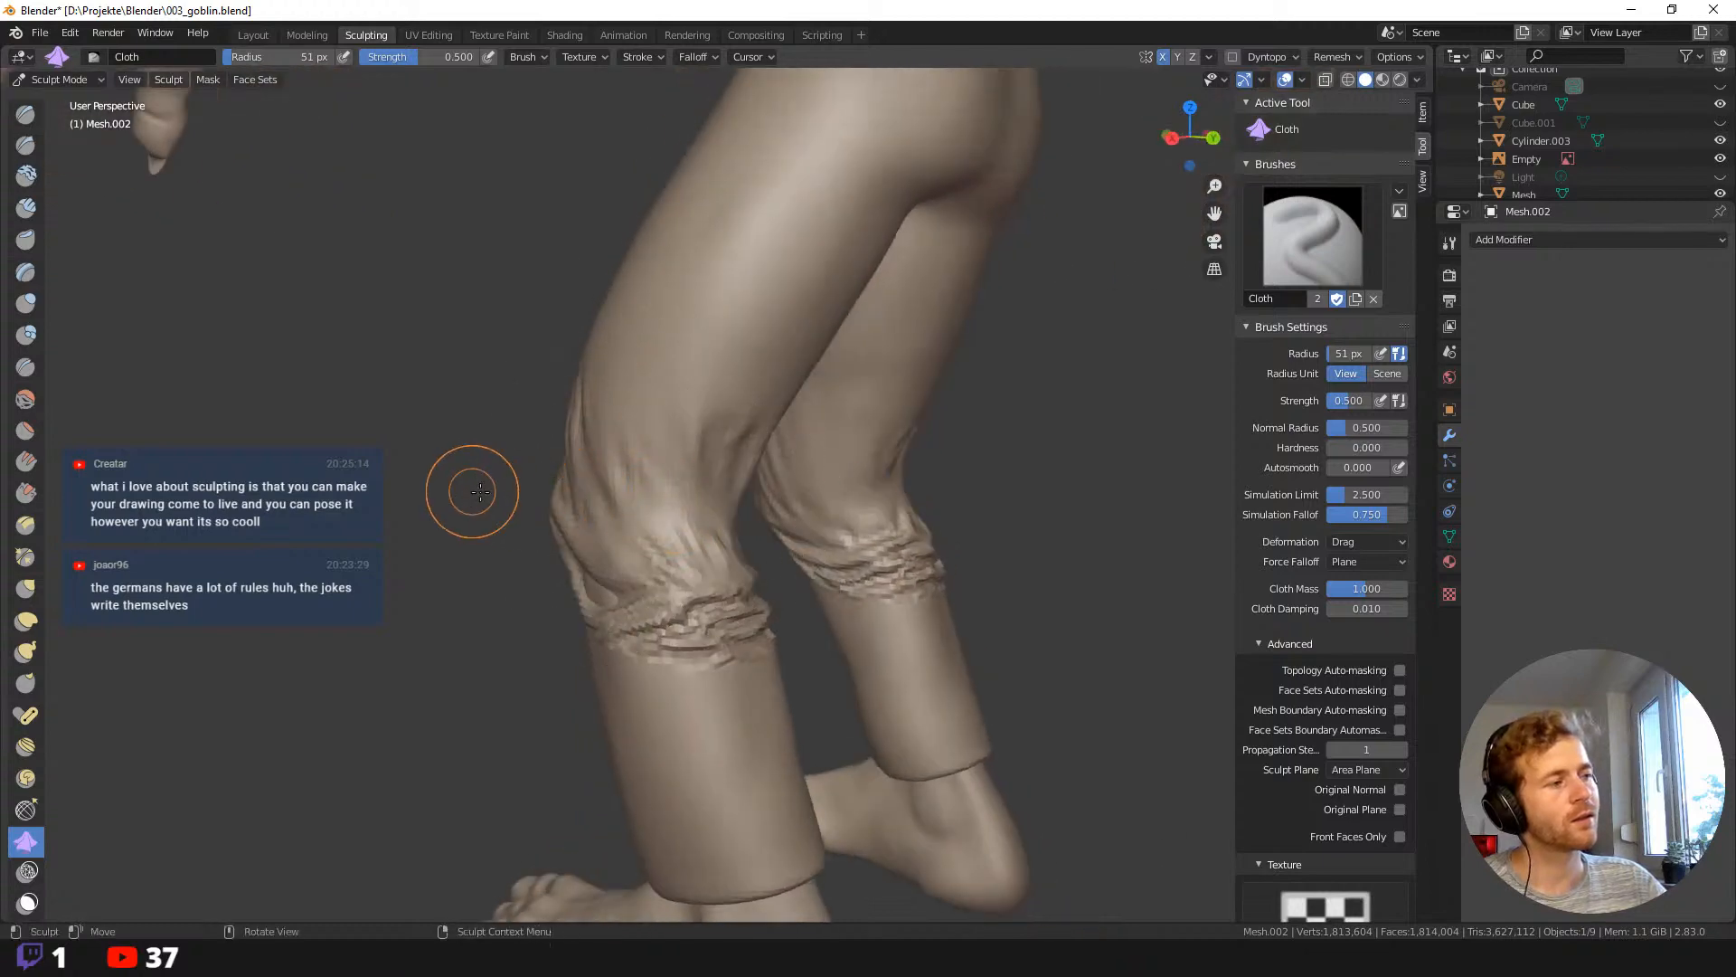
pyautogui.moveTo(480, 491); pyautogui.dragTo(698, 503, button='middle')
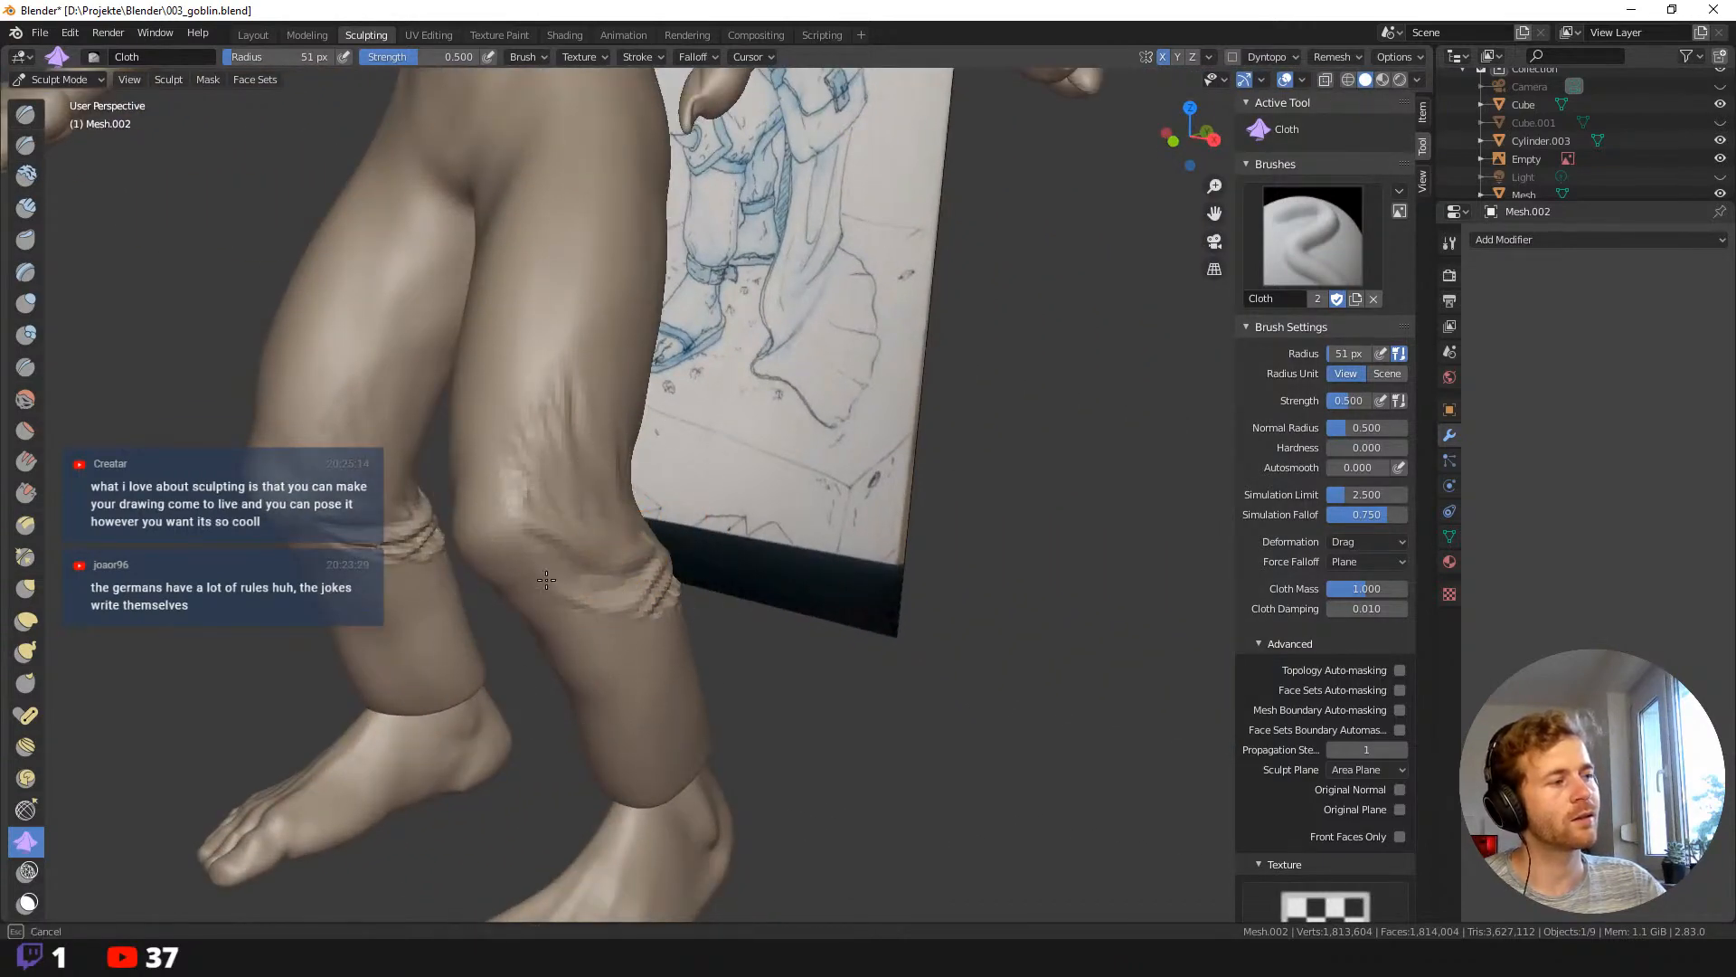
pyautogui.moveTo(546, 580); pyautogui.dragTo(699, 543, button='middle')
# Reshape the folds around the knees with the Grab brush at 98 px radius and compare the legs with the reference sketch.
pyautogui.press('g')
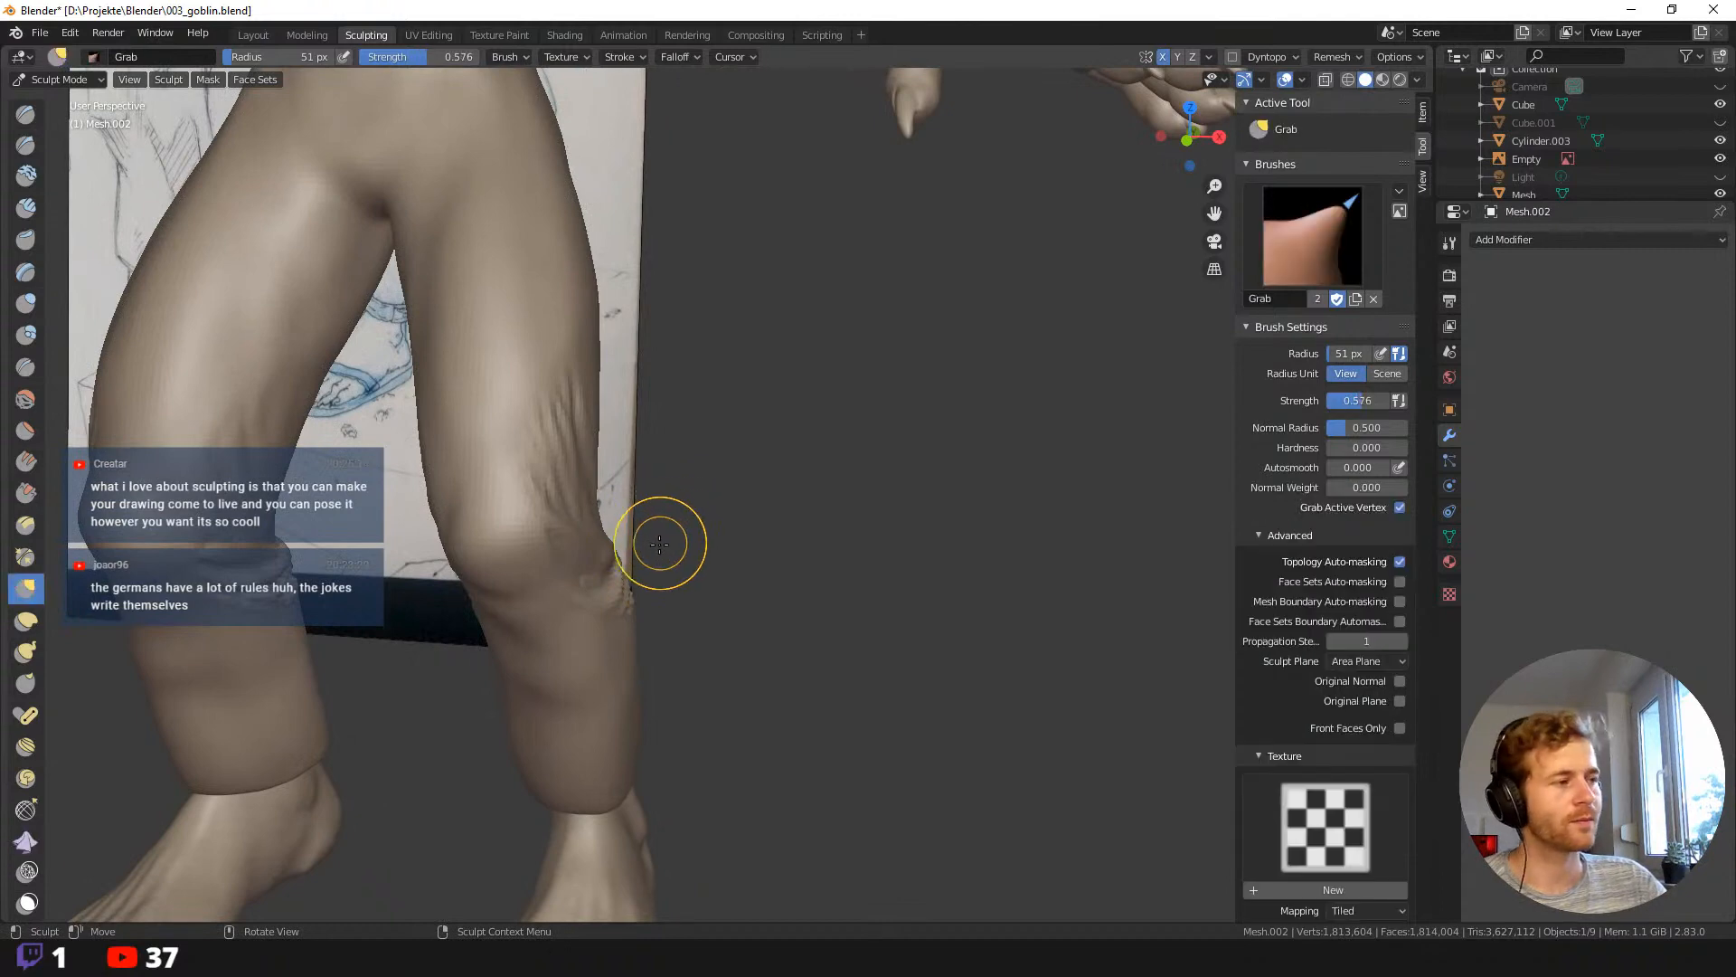
pyautogui.moveTo(601, 563); pyautogui.dragTo(425, 524, button='middle')
pyautogui.press('f')
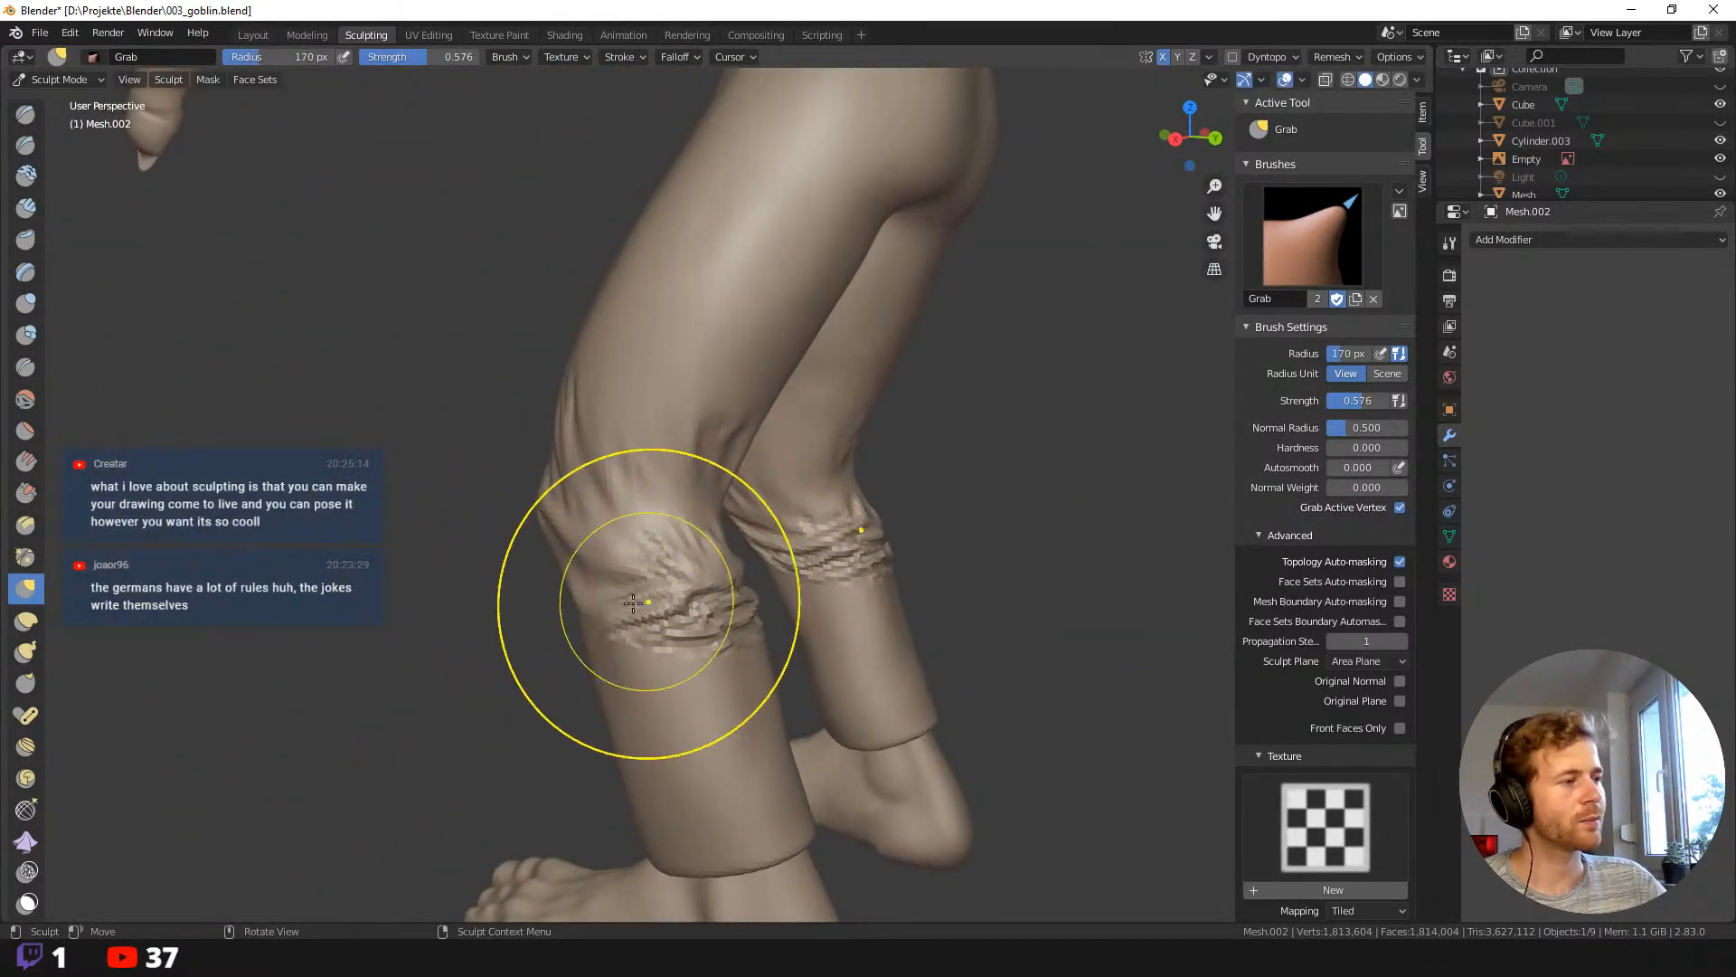
pyautogui.click(651, 663)
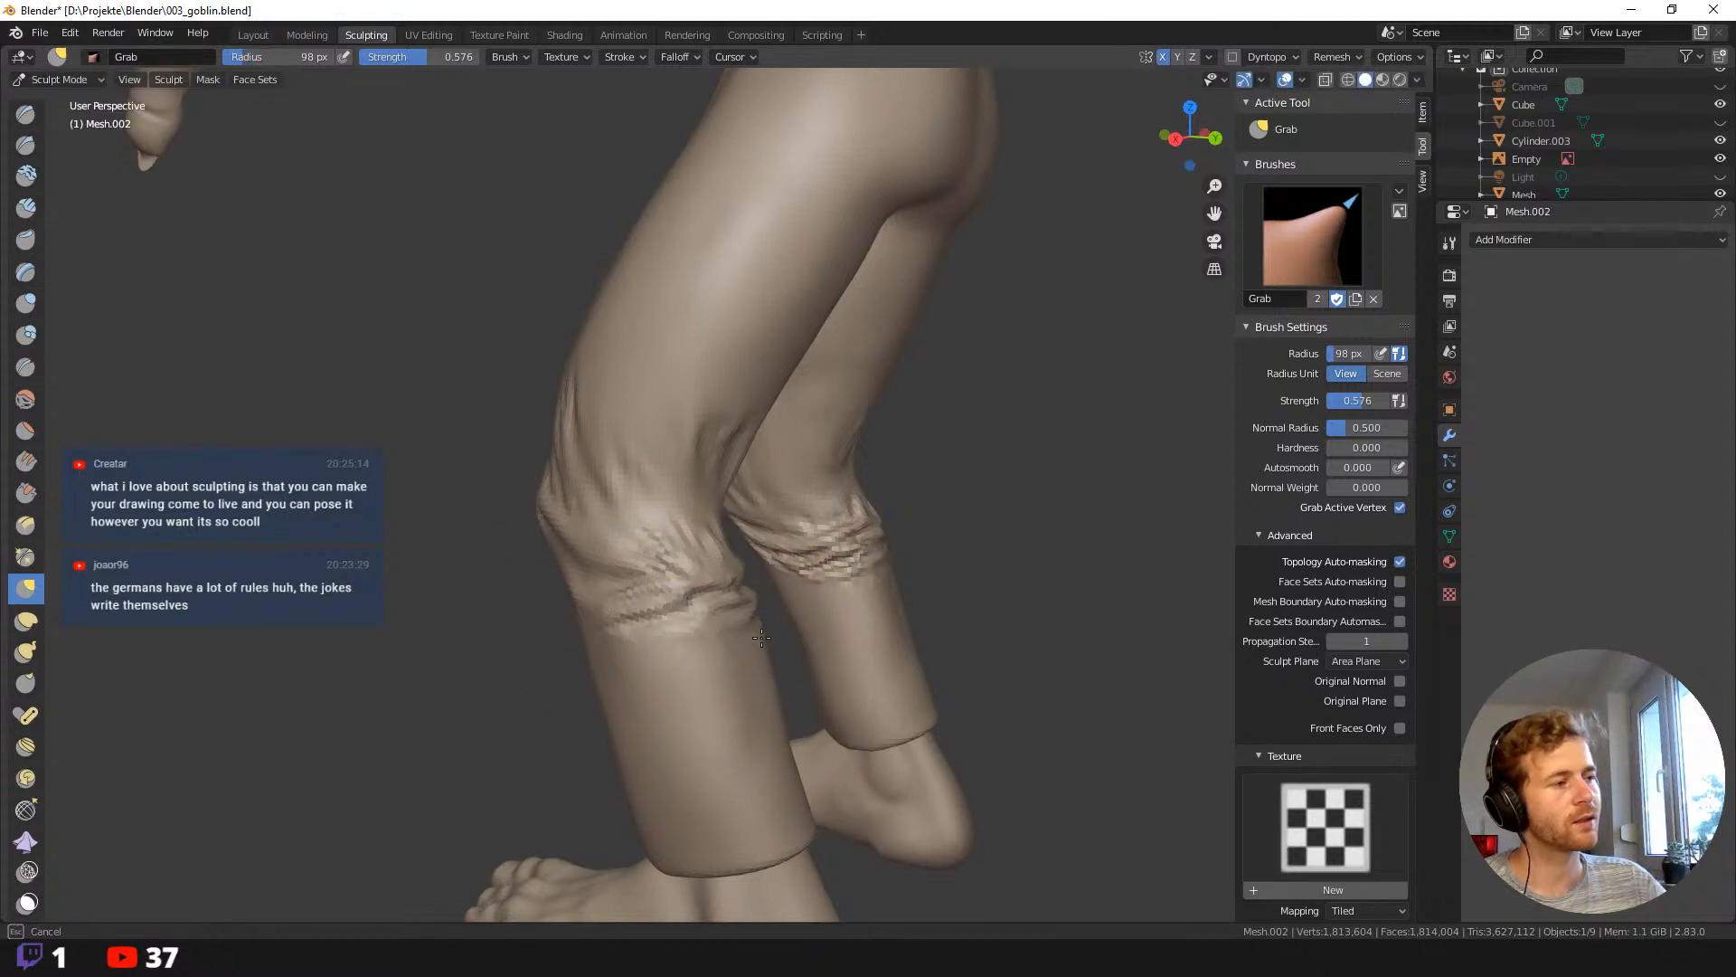
pyautogui.moveTo(762, 638)
pyautogui.mouseDown(button='middle')
pyautogui.moveTo(829, 595)
pyautogui.moveTo(731, 574)
pyautogui.moveTo(723, 588)
pyautogui.moveTo(795, 600)
pyautogui.moveTo(863, 579)
pyautogui.moveTo(619, 591)
pyautogui.mouseUp(button='middle')
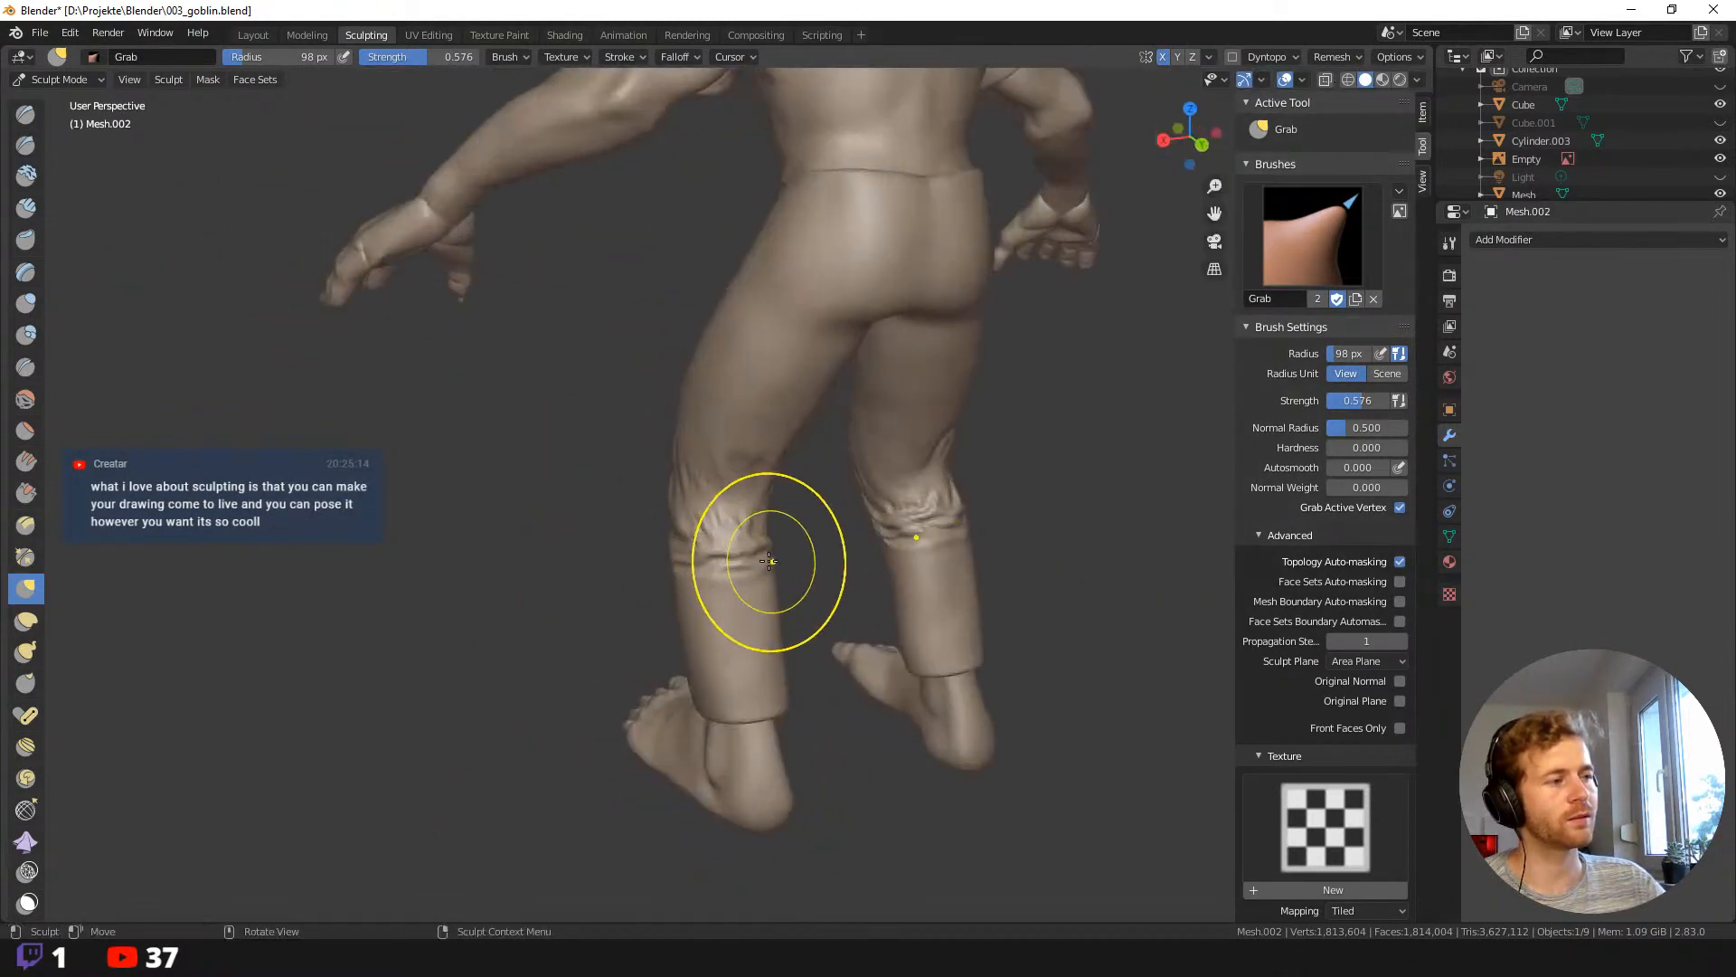
pyautogui.moveTo(713, 563); pyautogui.dragTo(991, 469, button='middle')
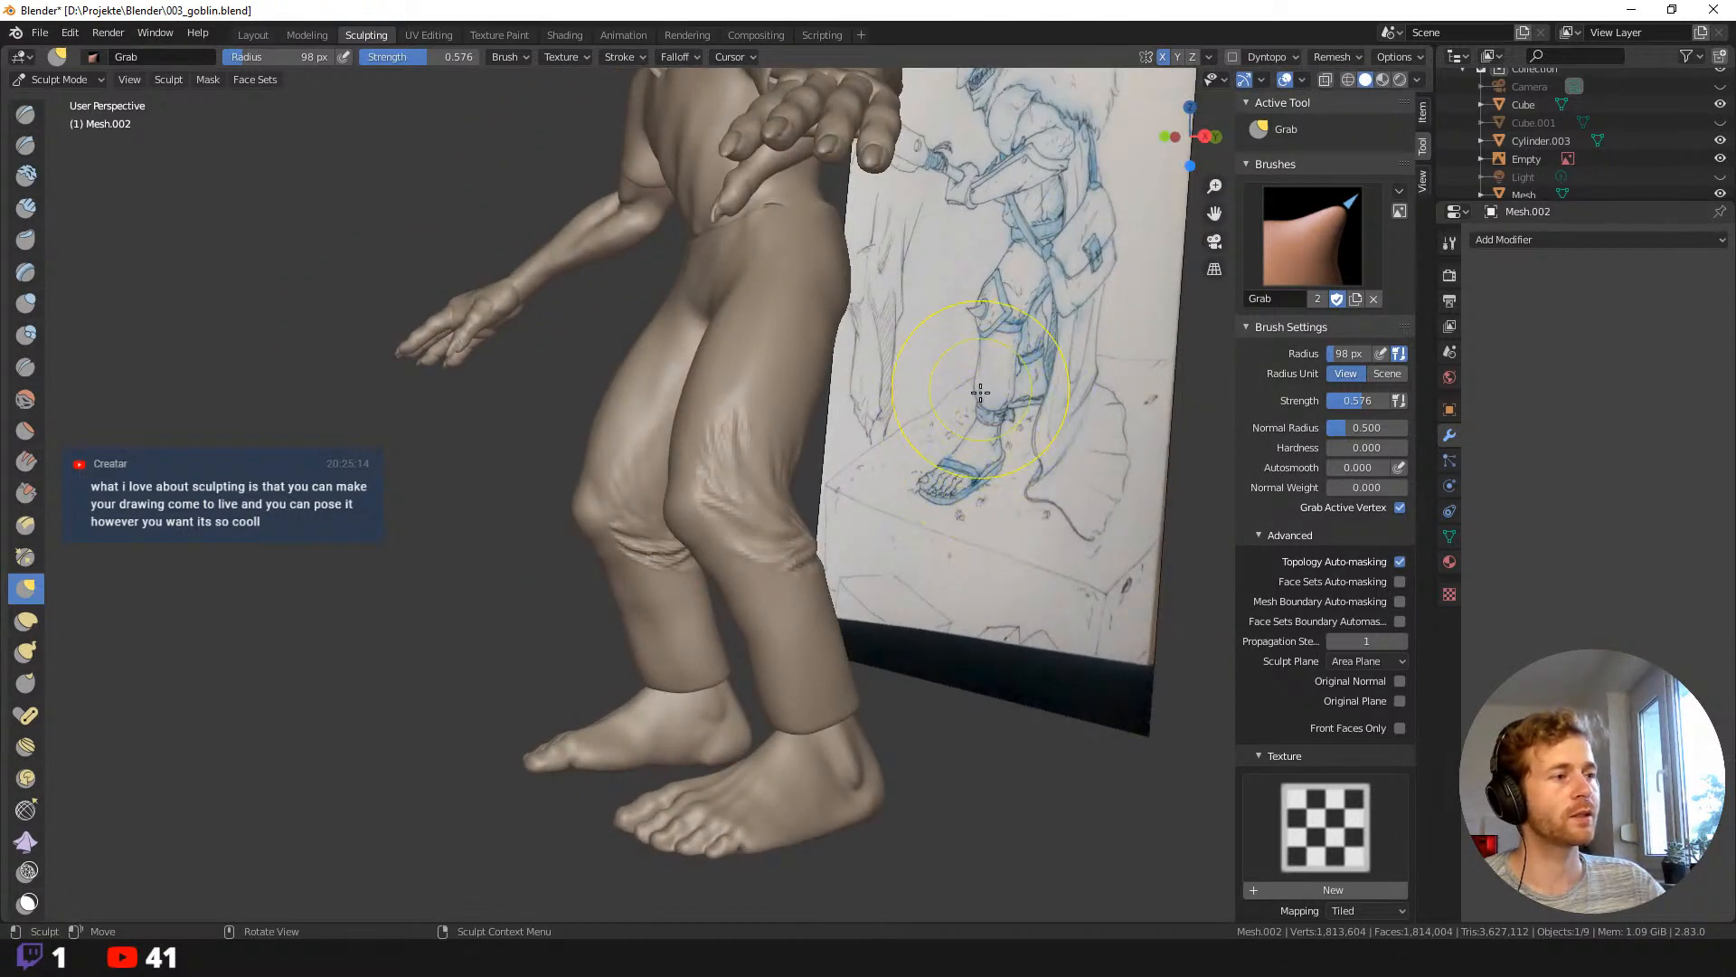
# Box-mask a thin band around both trouser legs just below the knees.
pyautogui.moveTo(997, 378); pyautogui.dragTo(802, 495, button='middle')
pyautogui.moveTo(625, 373)
pyautogui.mouseDown(button='middle')
pyautogui.moveTo(758, 478)
pyautogui.moveTo(518, 485)
pyautogui.moveTo(428, 463)
pyautogui.mouseUp(button='middle')
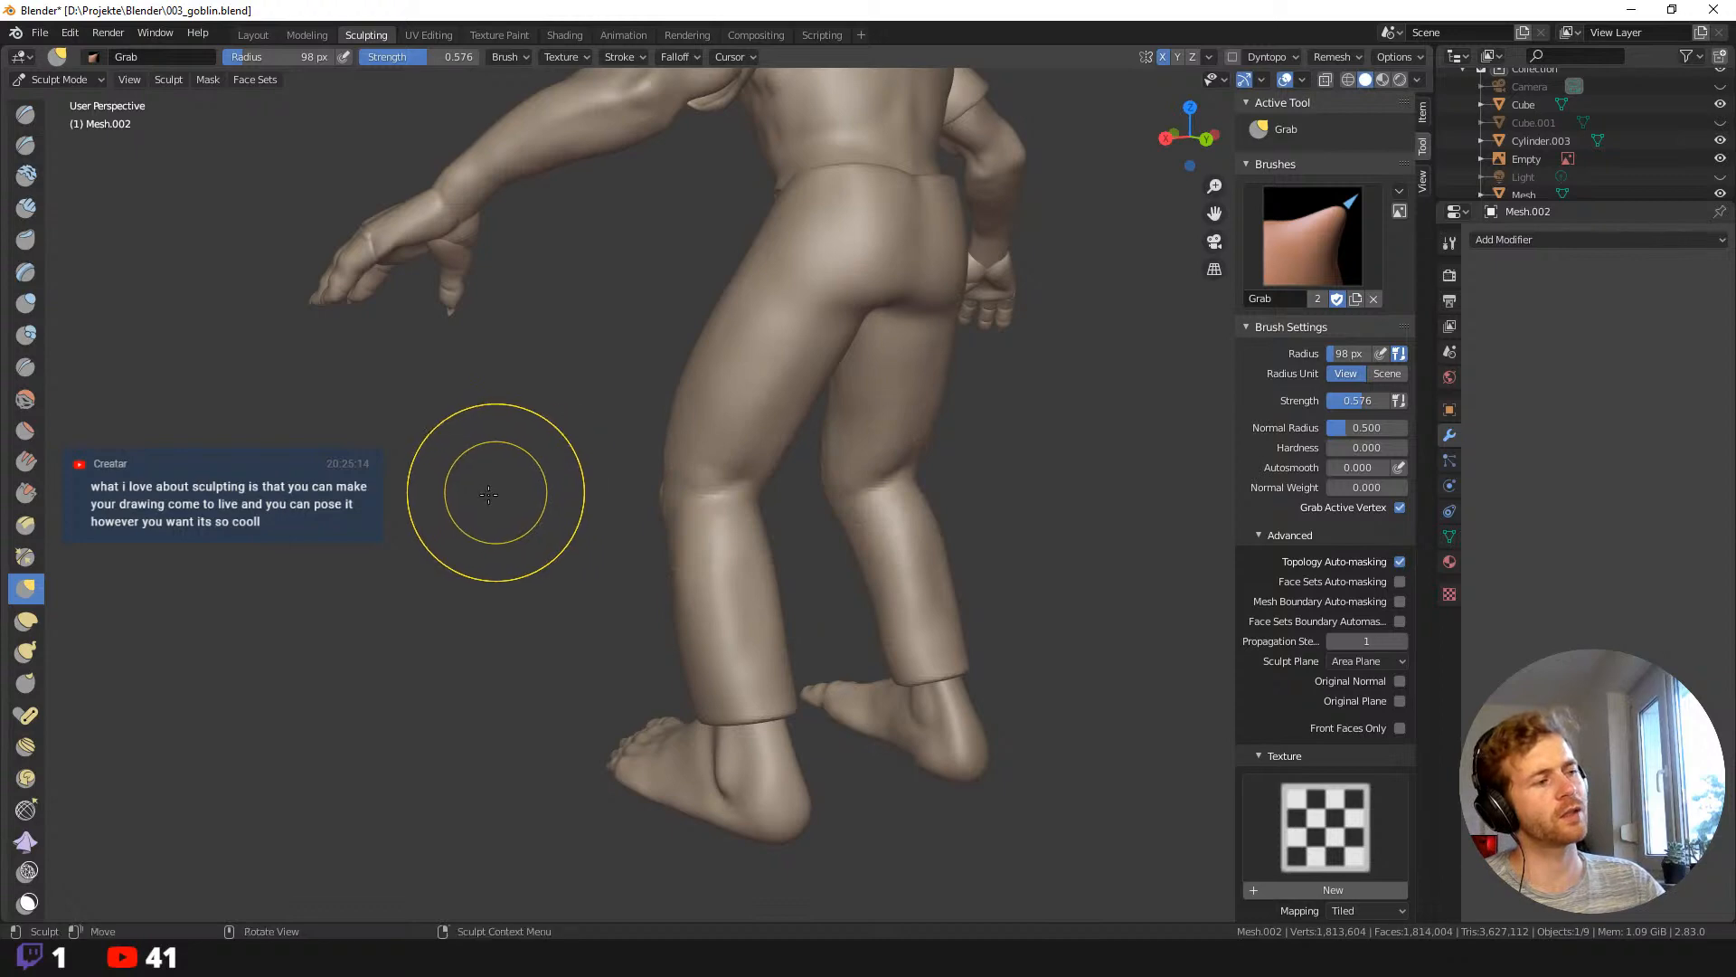
pyautogui.moveTo(453, 496); pyautogui.dragTo(879, 330, button='middle')
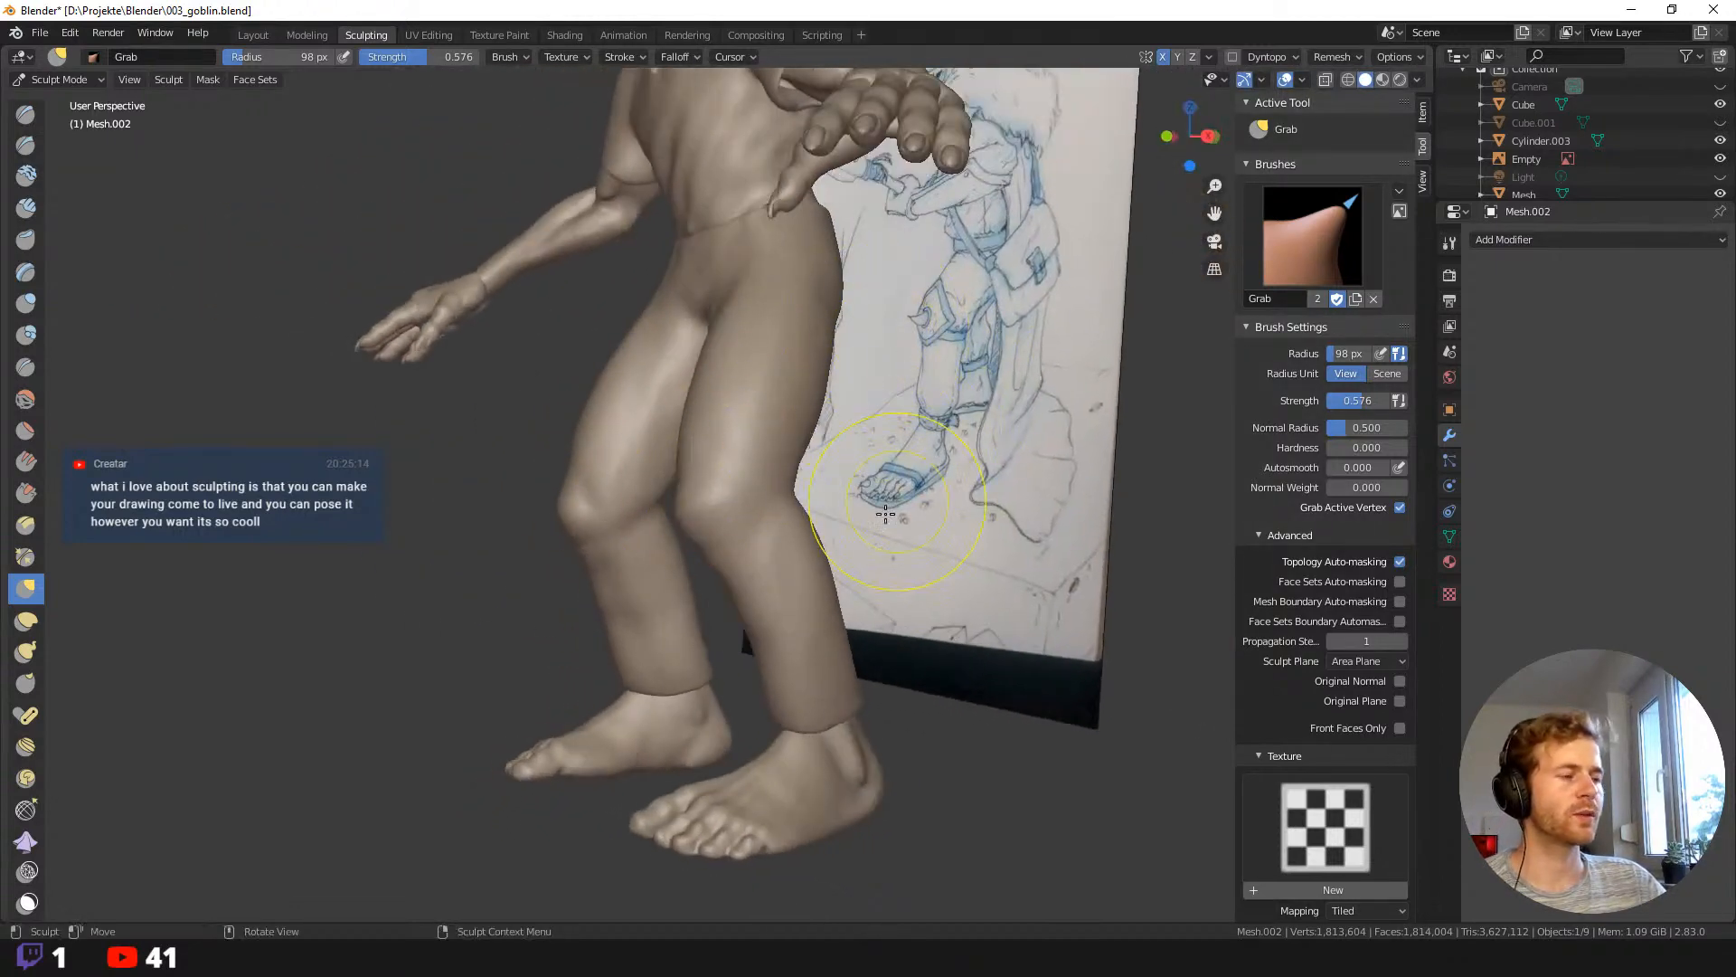
pyautogui.moveTo(886, 514); pyautogui.dragTo(931, 516, button='middle')
pyautogui.press('b')
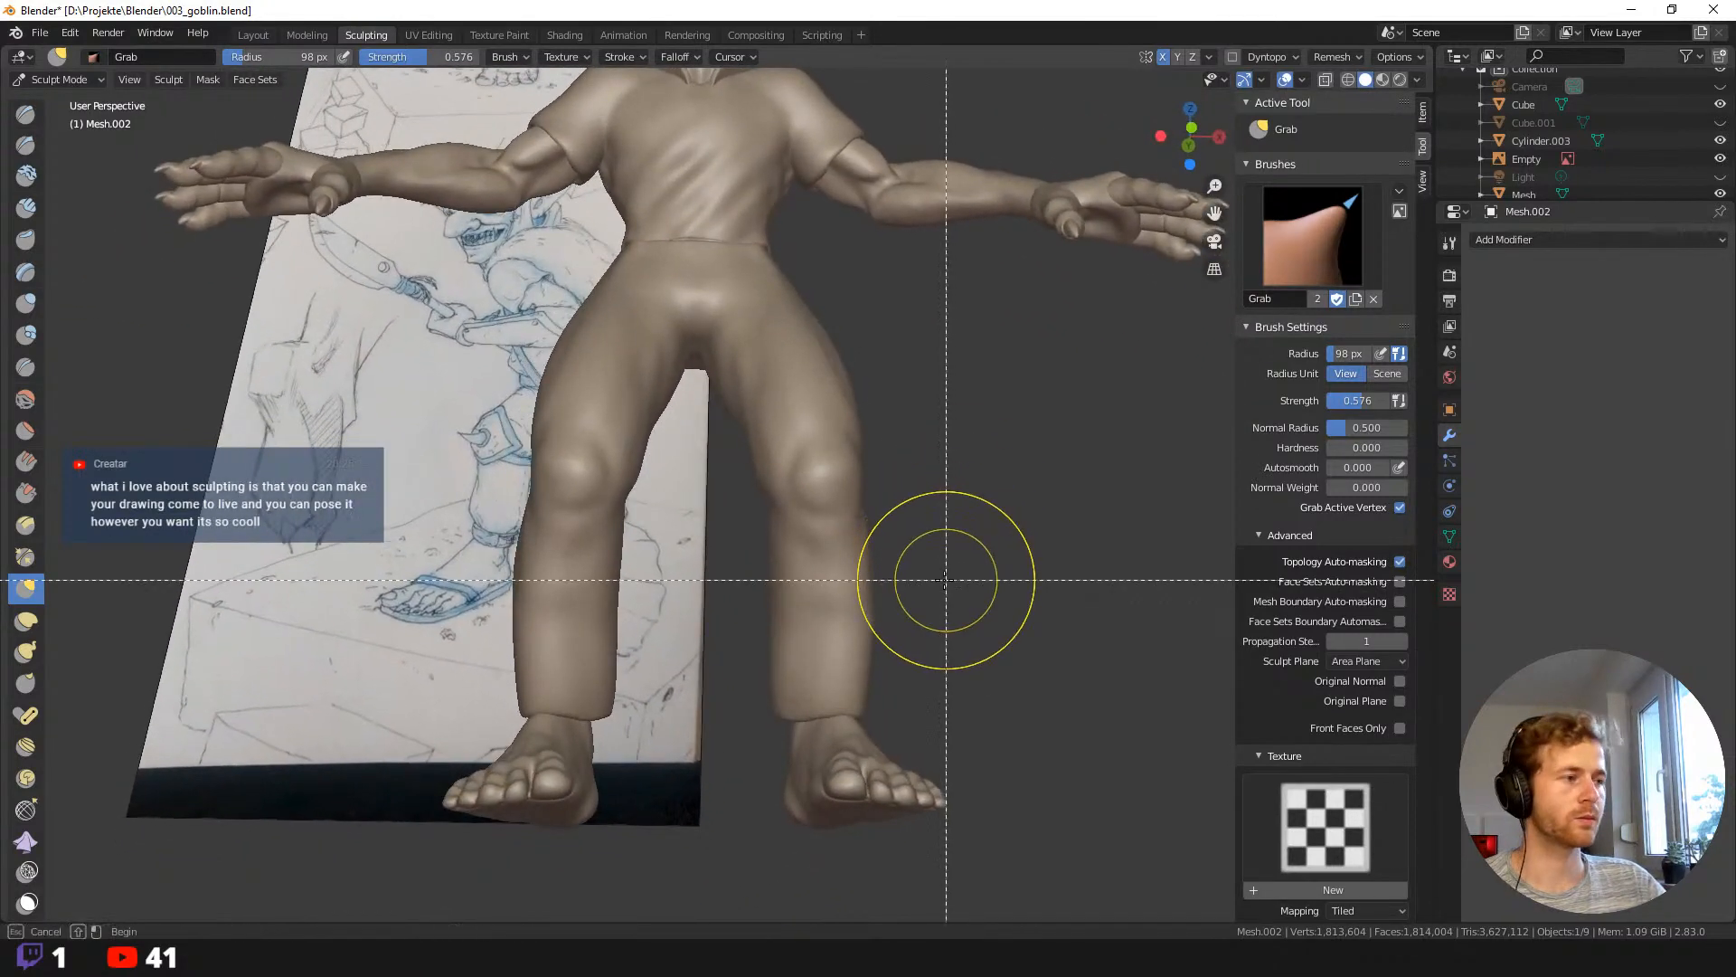
pyautogui.moveTo(909, 565); pyautogui.dragTo(512, 543)
pyautogui.moveTo(825, 620); pyautogui.dragTo(980, 633, button='middle')
pyautogui.scroll(2, 985, 578)
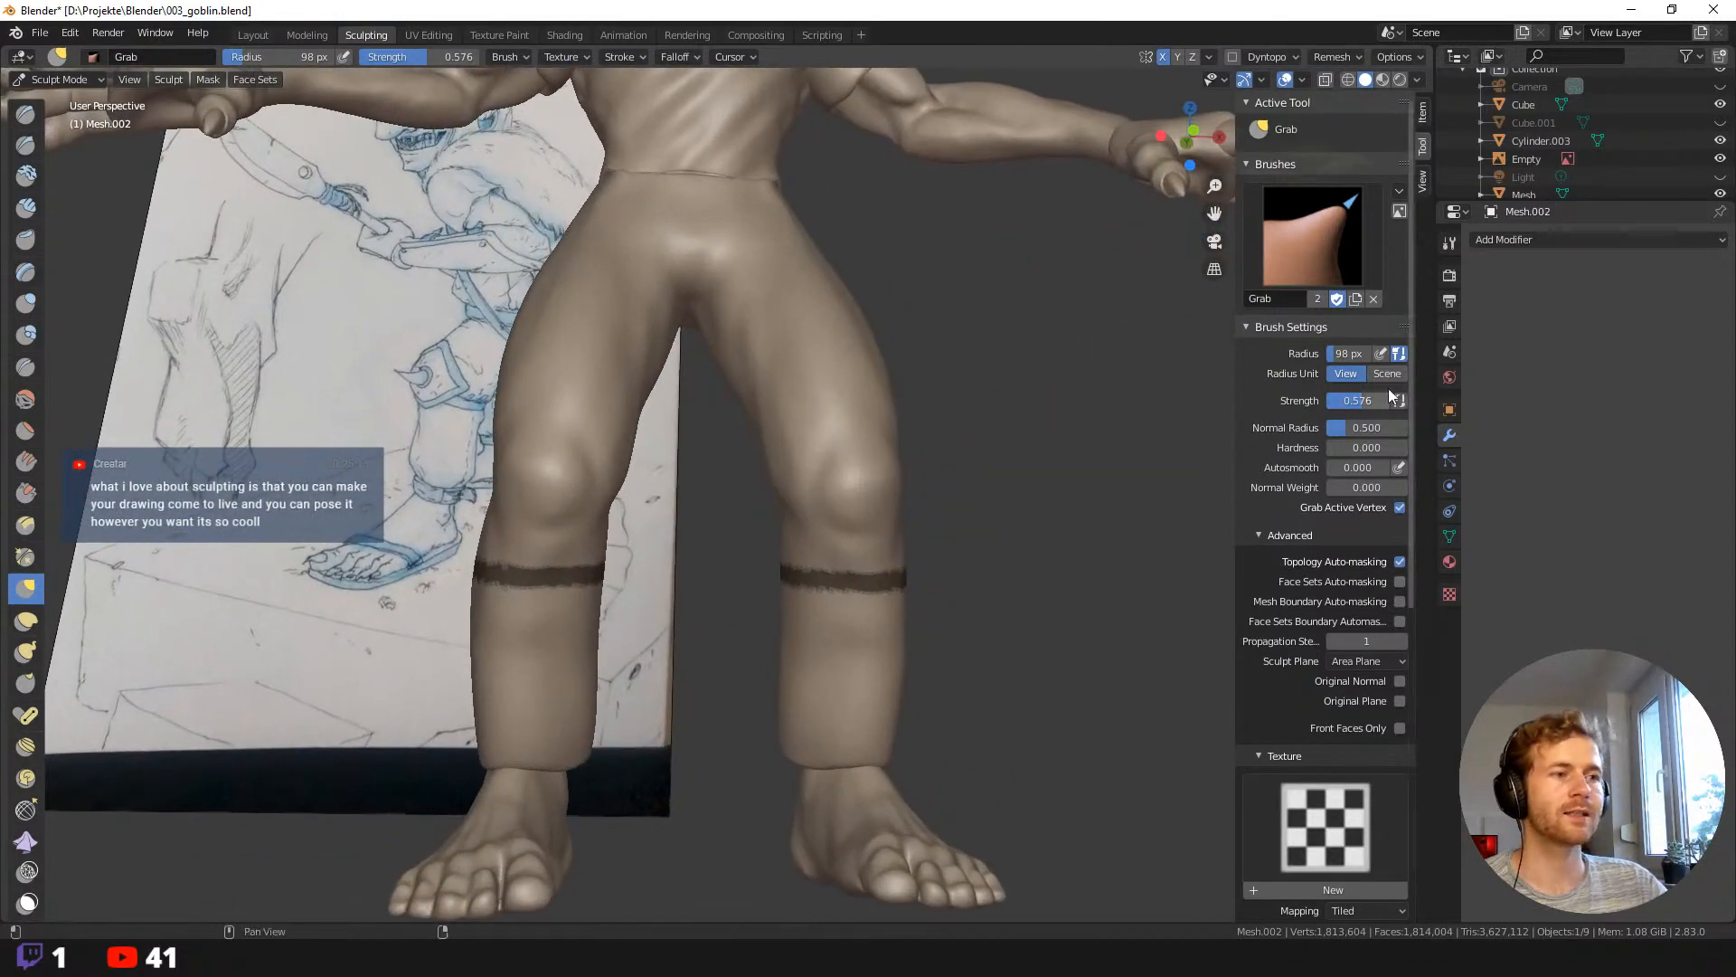
# Extract the thin masked bands as a separate mesh and remove the modifier that thickens them.
pyautogui.click(208, 79)
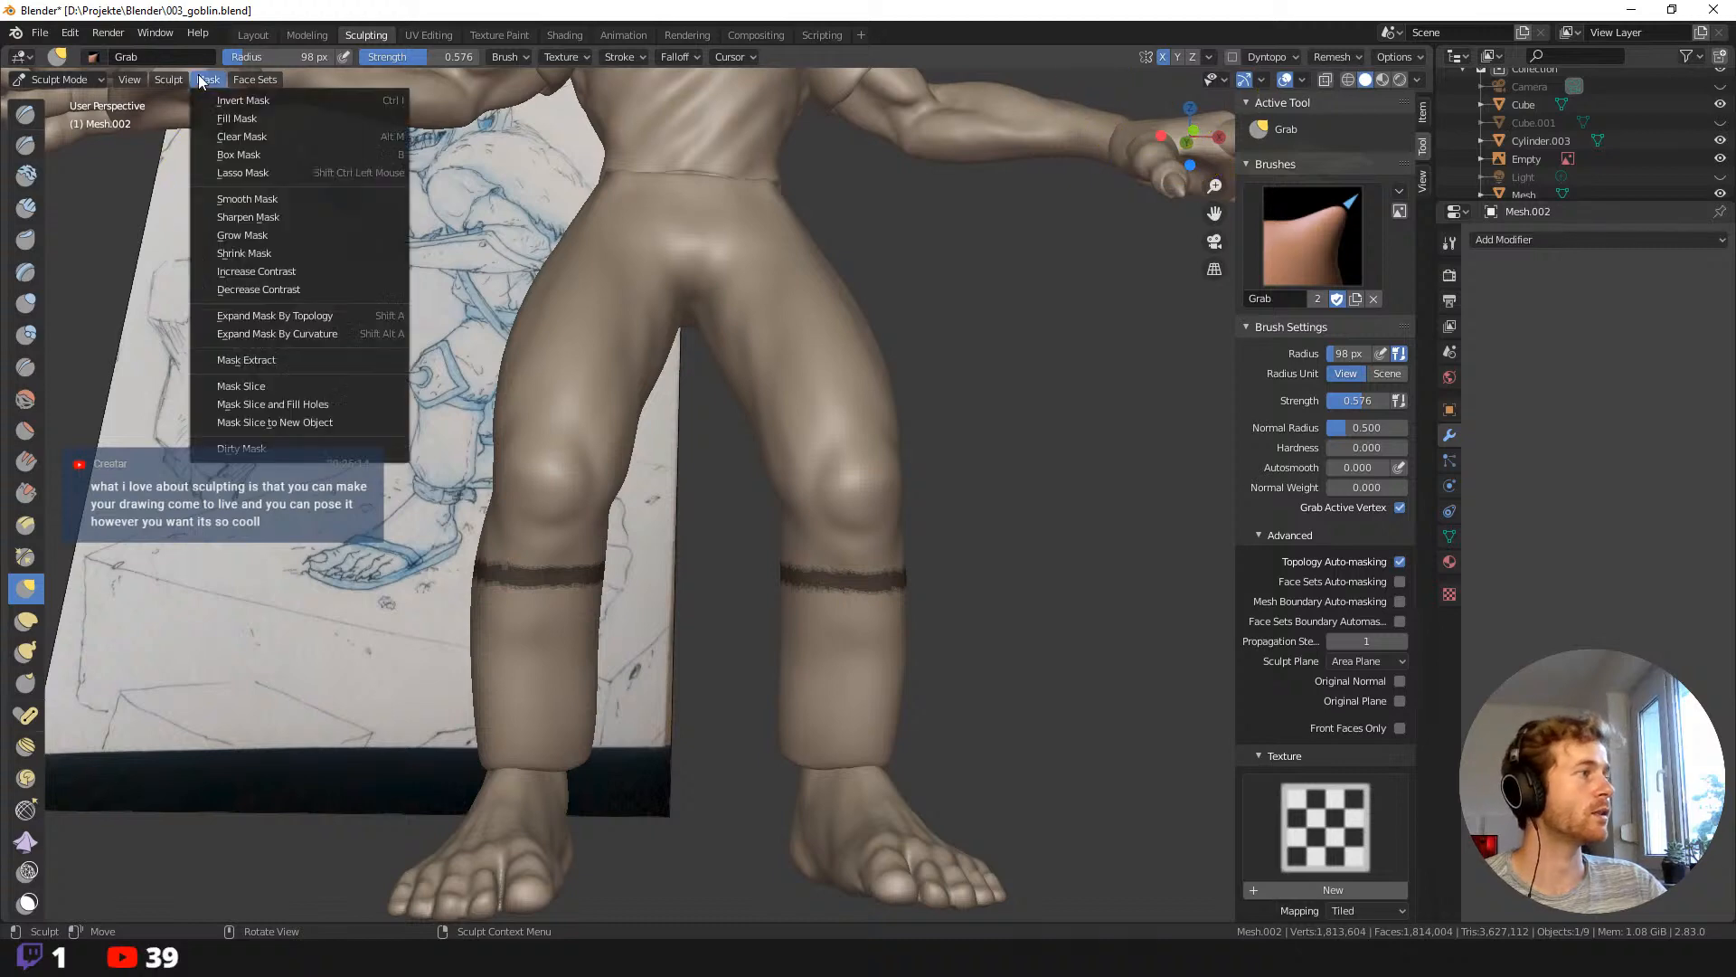
pyautogui.click(335, 356)
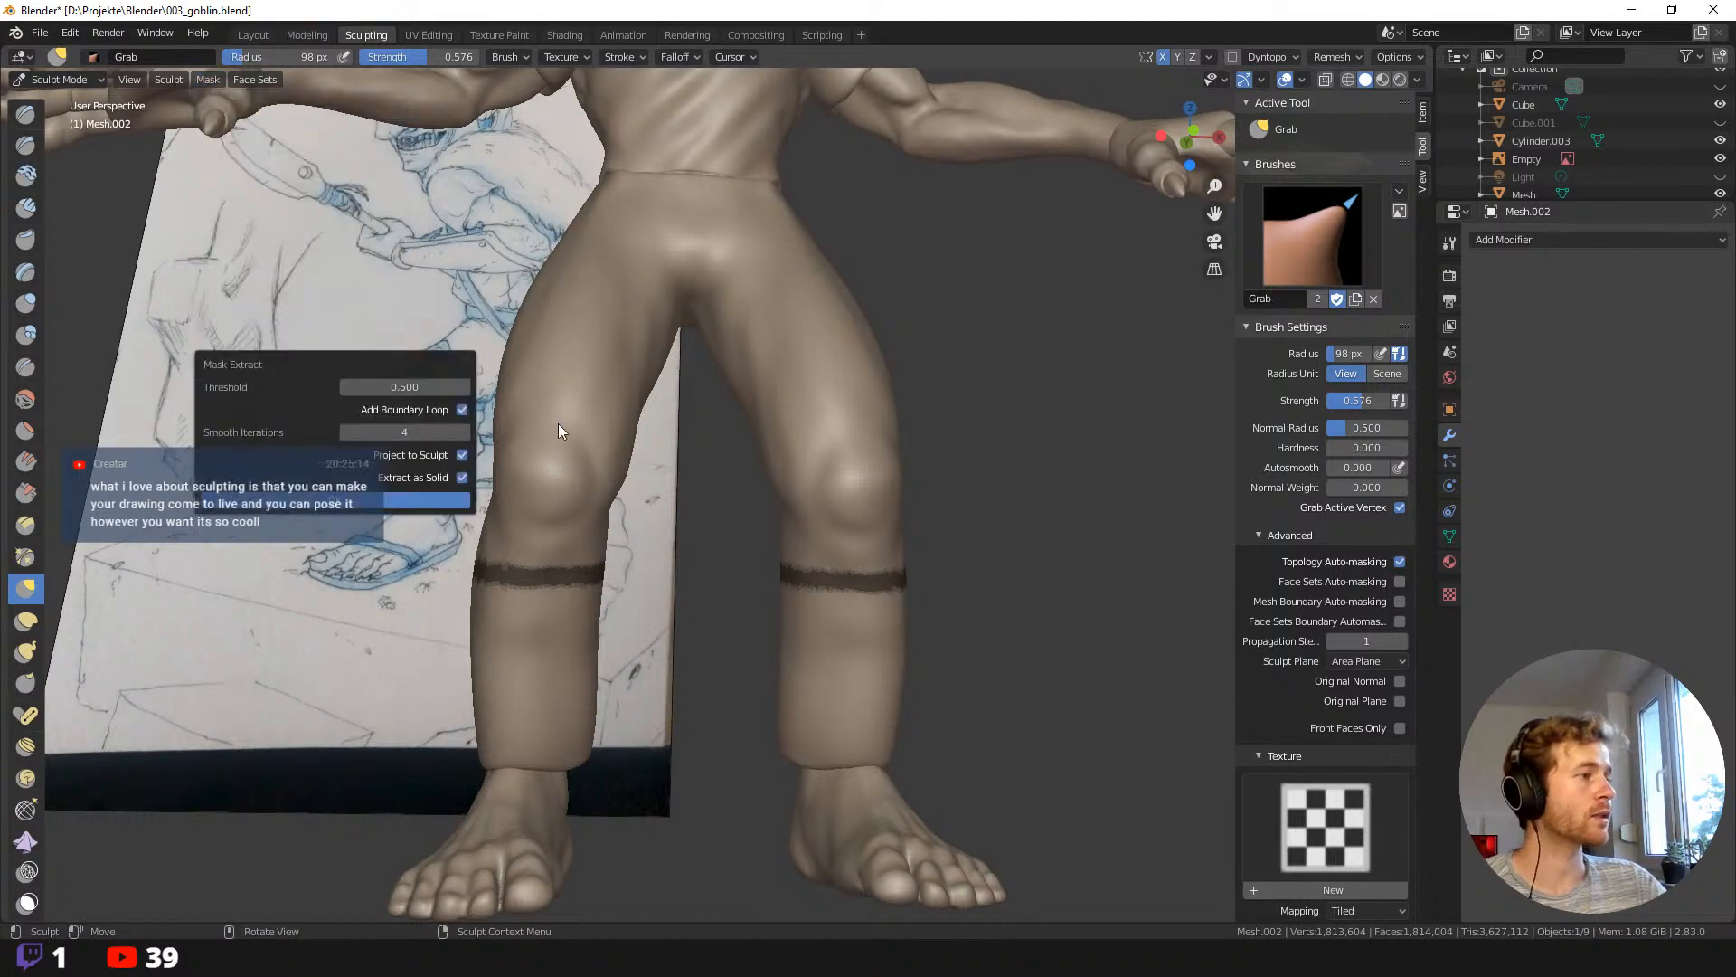
pyautogui.click(393, 496)
pyautogui.moveTo(1239, 472)
pyautogui.mouseDown(button='middle')
pyautogui.moveTo(1177, 418)
pyautogui.moveTo(1180, 437)
pyautogui.moveTo(1227, 421)
pyautogui.mouseUp(button='middle')
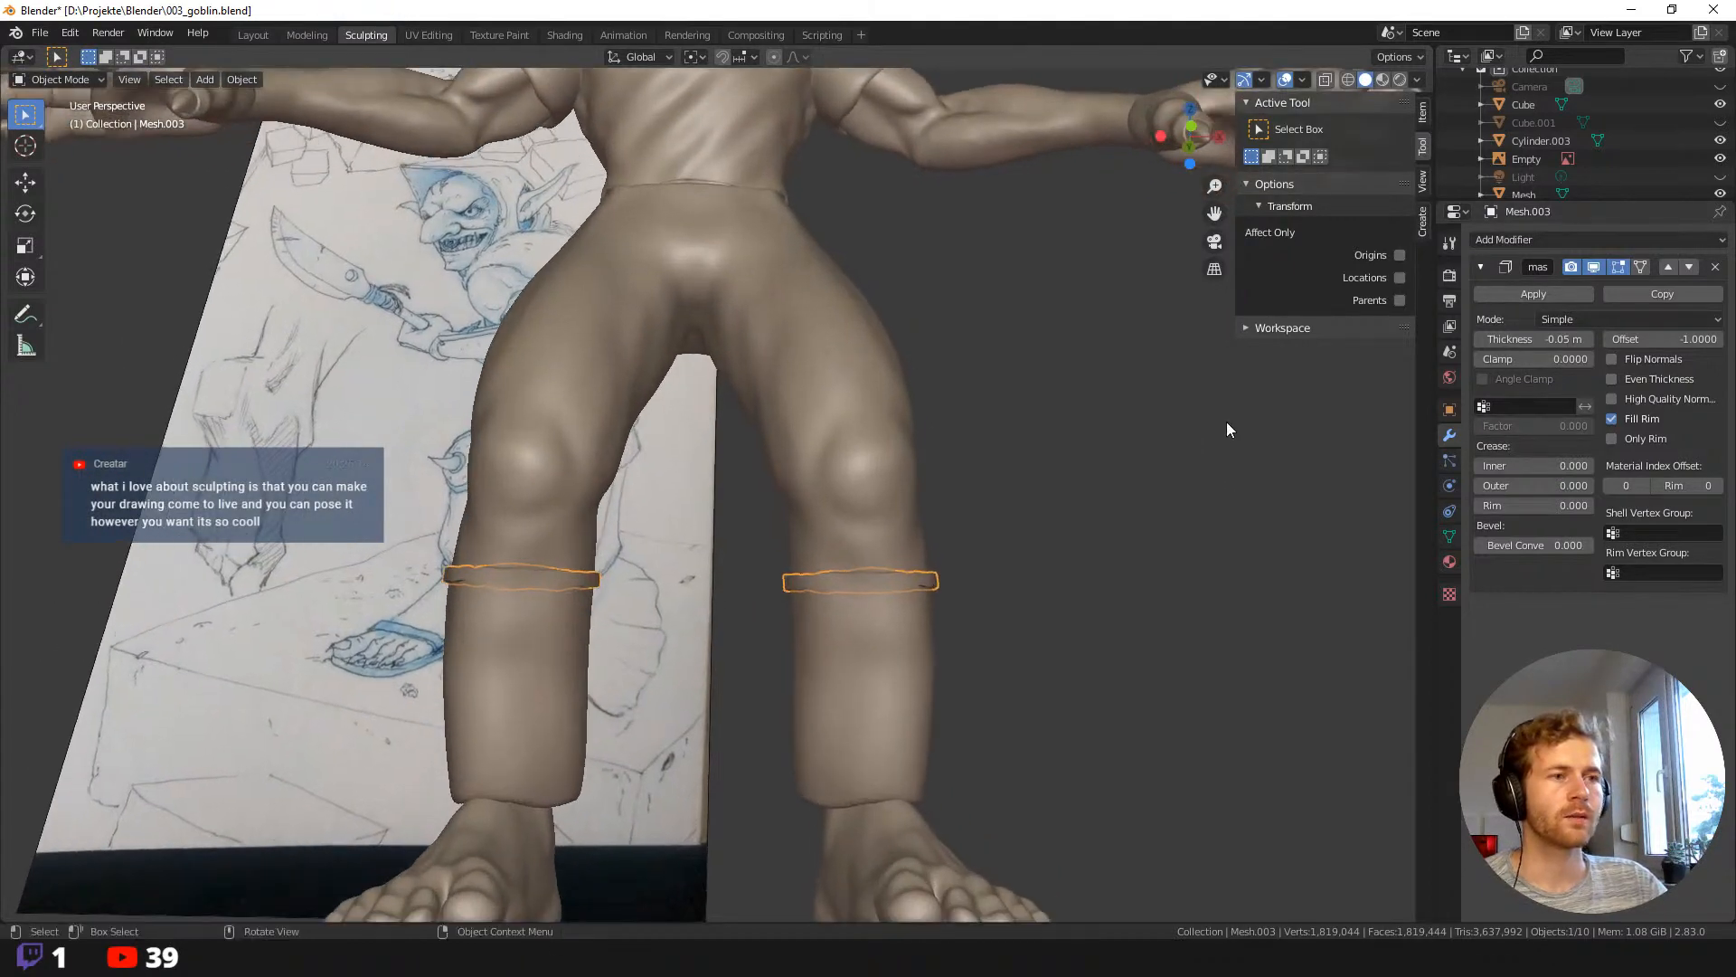
pyautogui.click(1716, 267)
pyautogui.moveTo(1060, 571)
pyautogui.mouseDown(button='middle')
pyautogui.moveTo(1012, 617)
pyautogui.moveTo(1051, 568)
pyautogui.mouseUp(button='middle')
pyautogui.scroll(-4, 1537, 127)
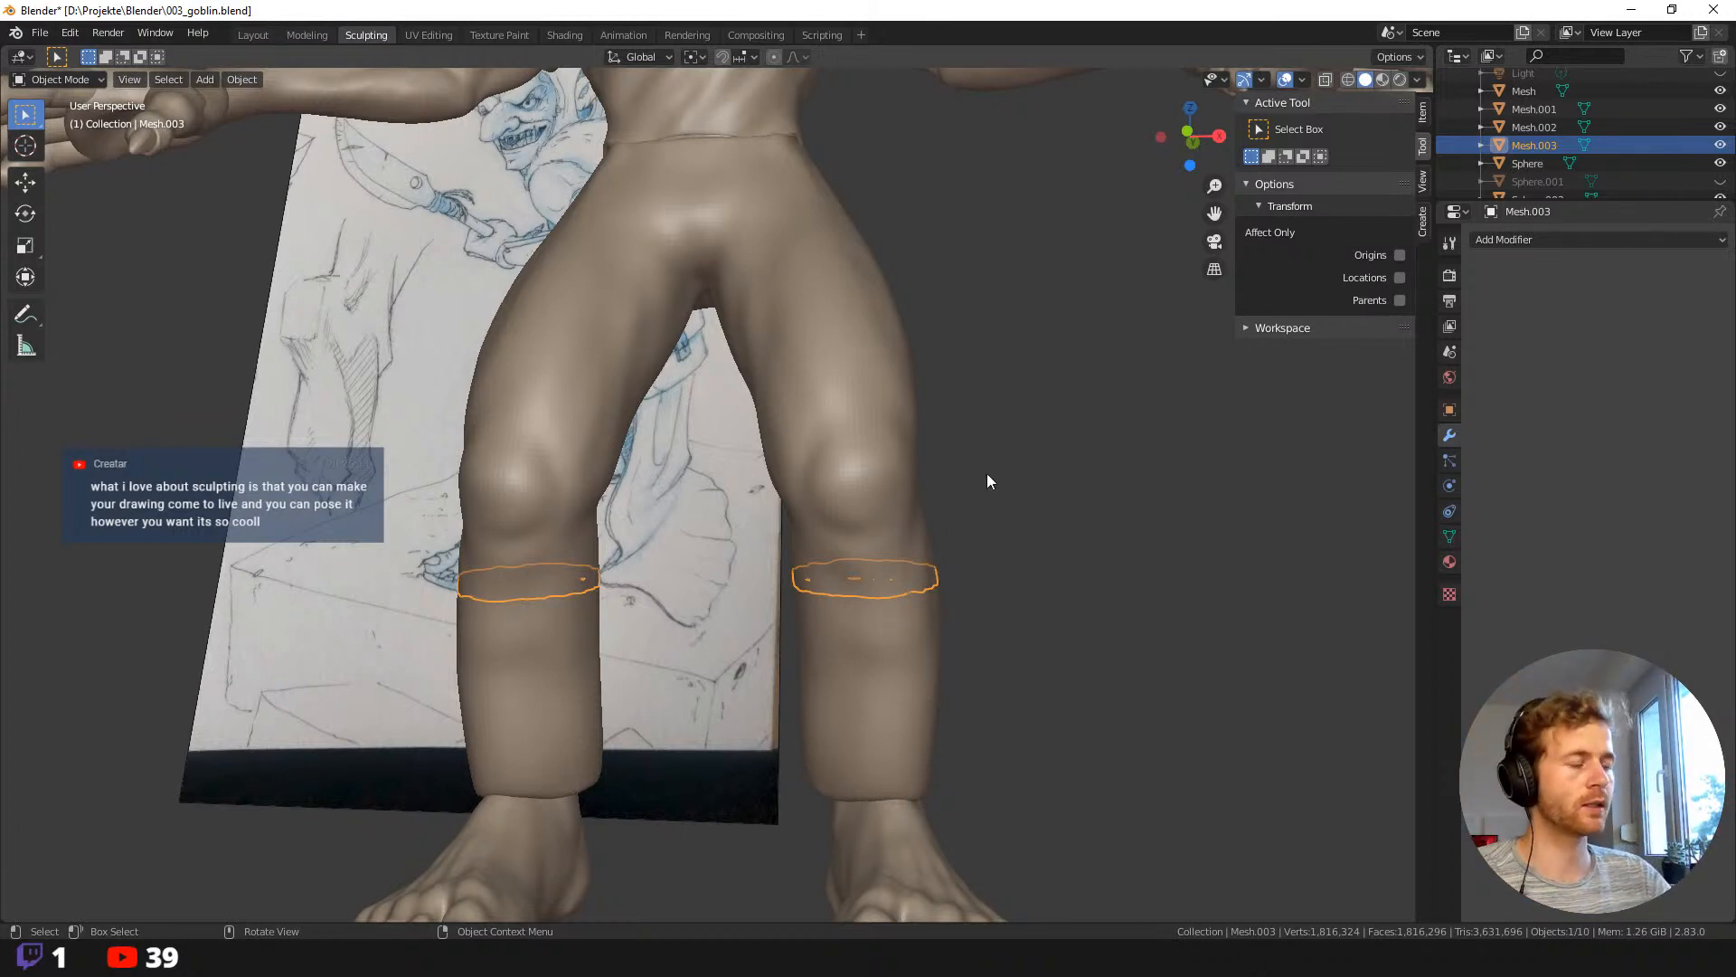
# Delete the thin band object extracted from the trousers.
pyautogui.moveTo(986, 473); pyautogui.dragTo(1038, 508, button='middle')
pyautogui.press('x')
pyautogui.click(969, 549)
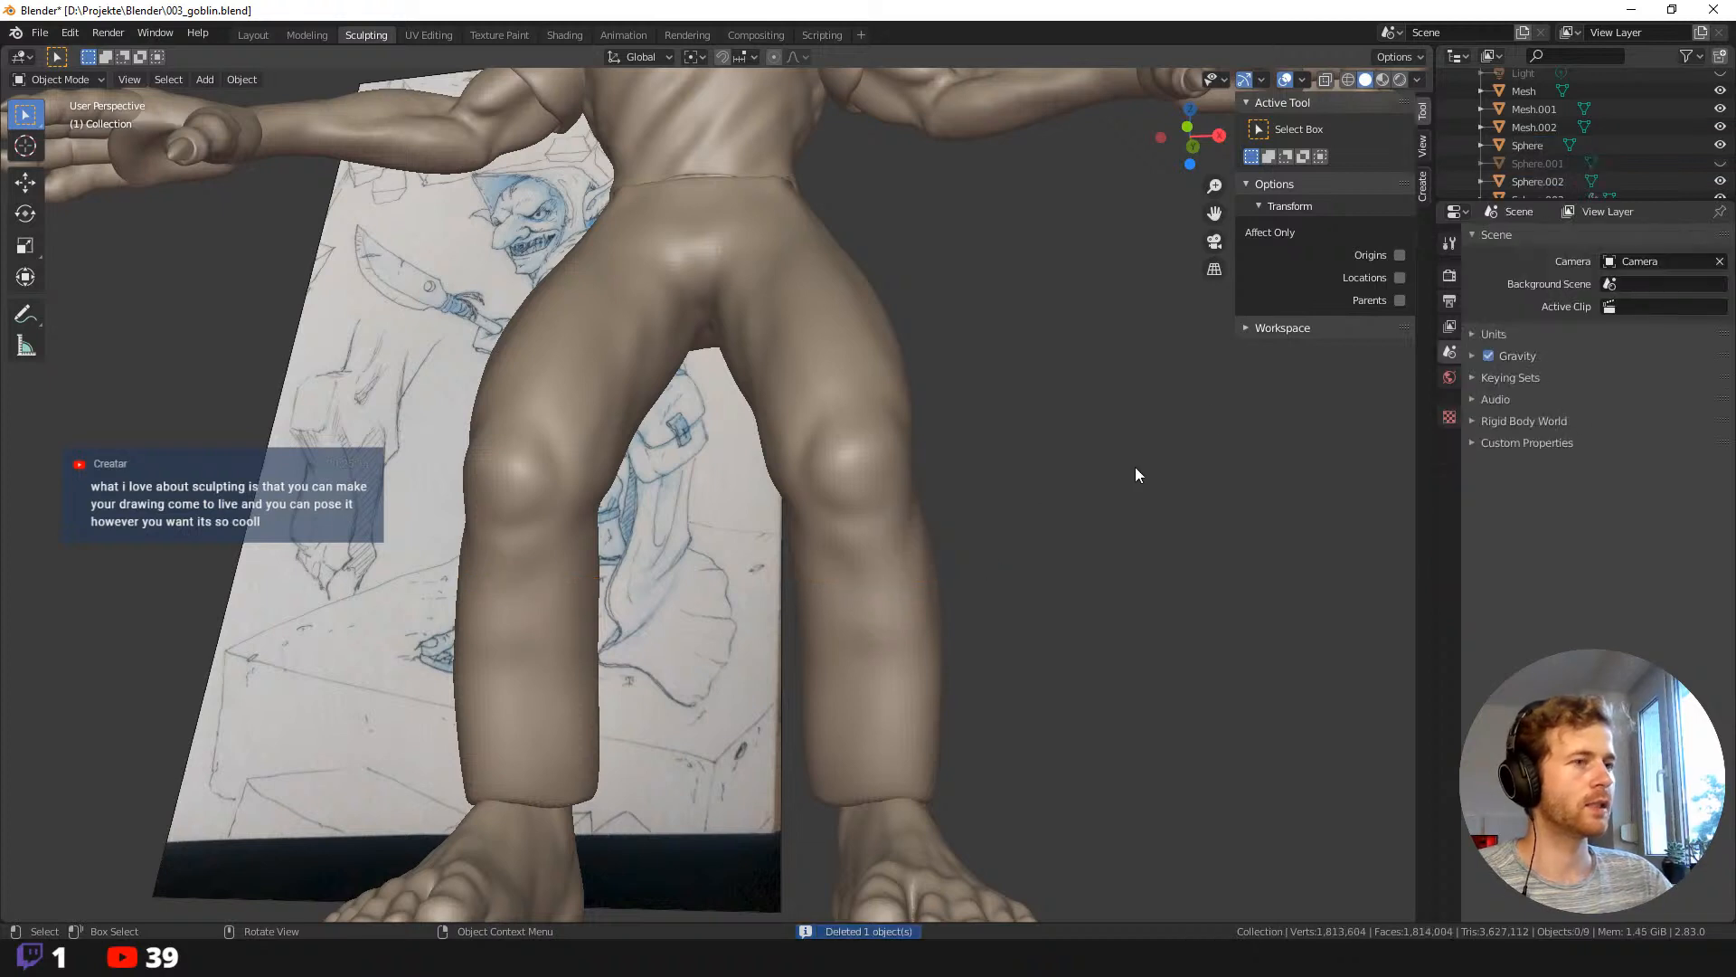
# Return the trousers to Sculpt Mode and box-mask further down the calves to widen the masked bands below the knees.
pyautogui.click(890, 480)
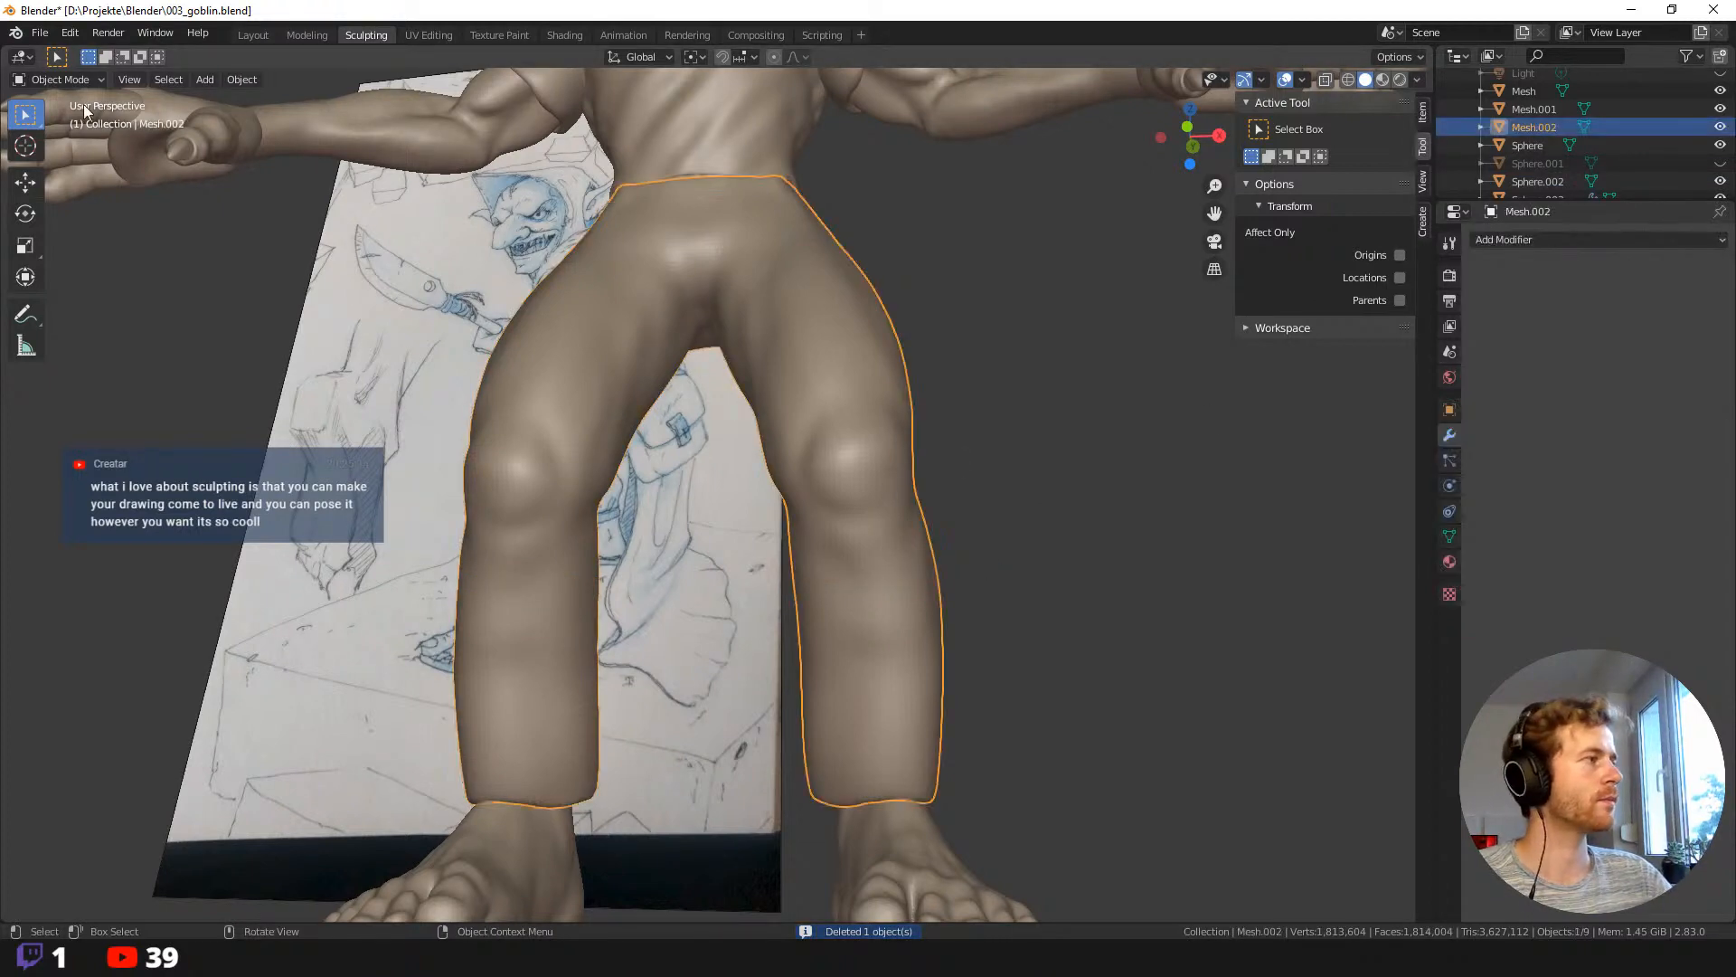
pyautogui.click(58, 78)
pyautogui.click(64, 138)
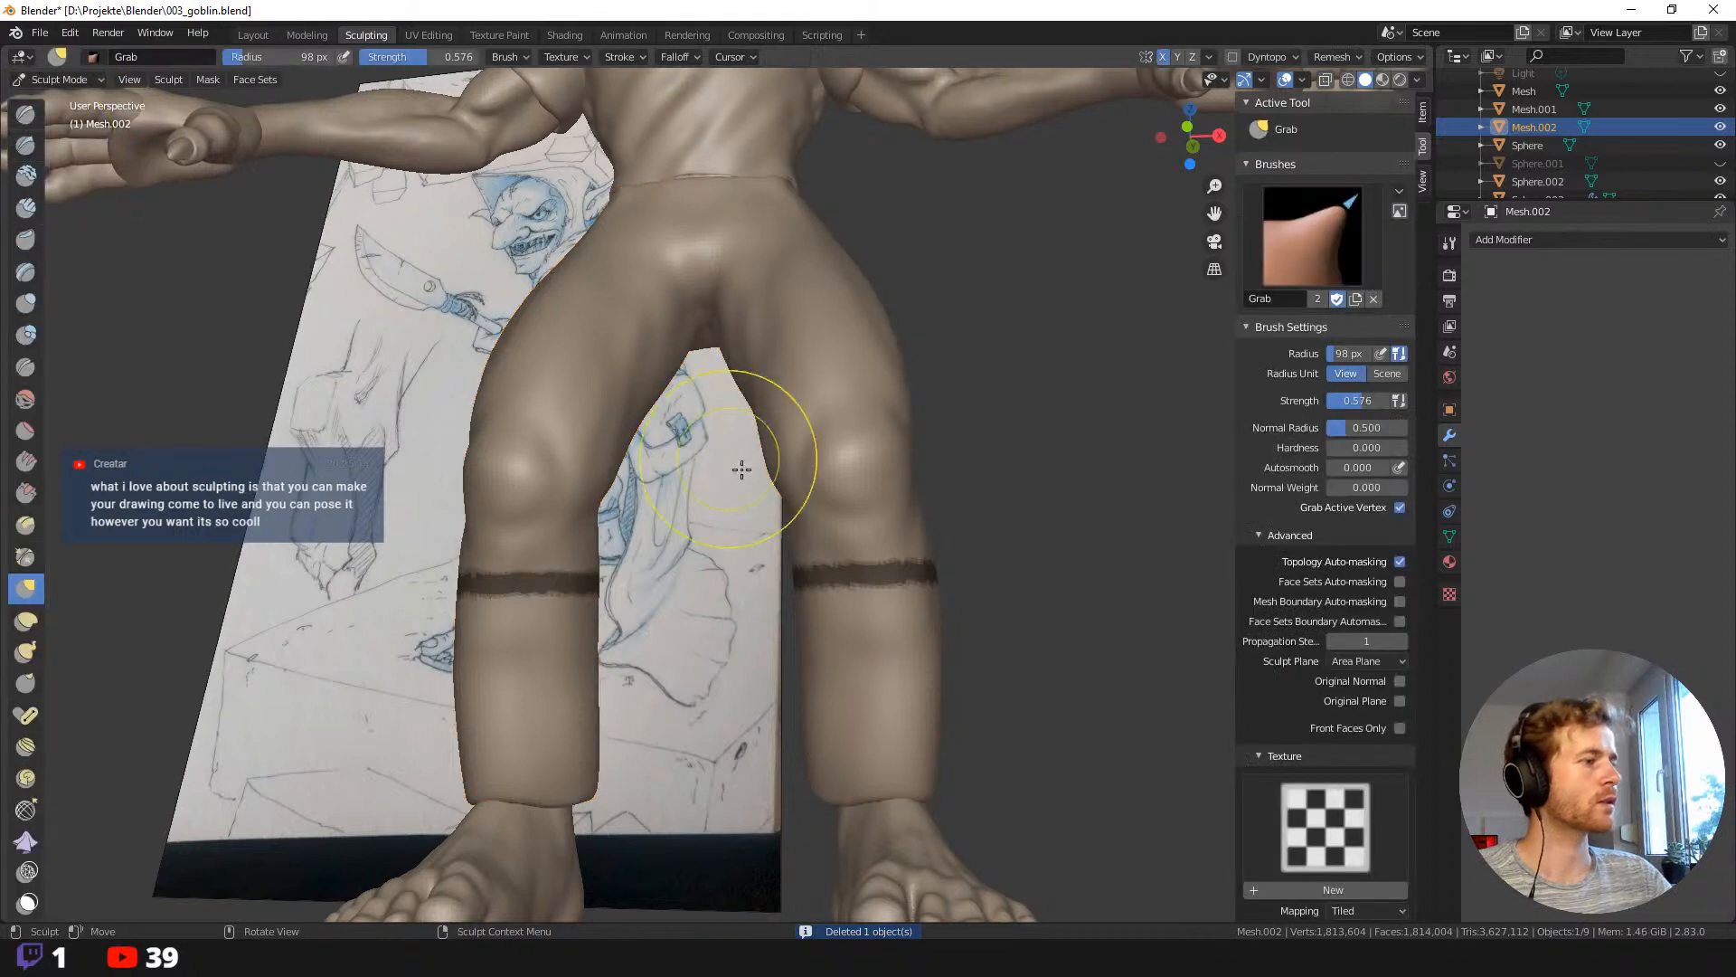
pyautogui.press('b')
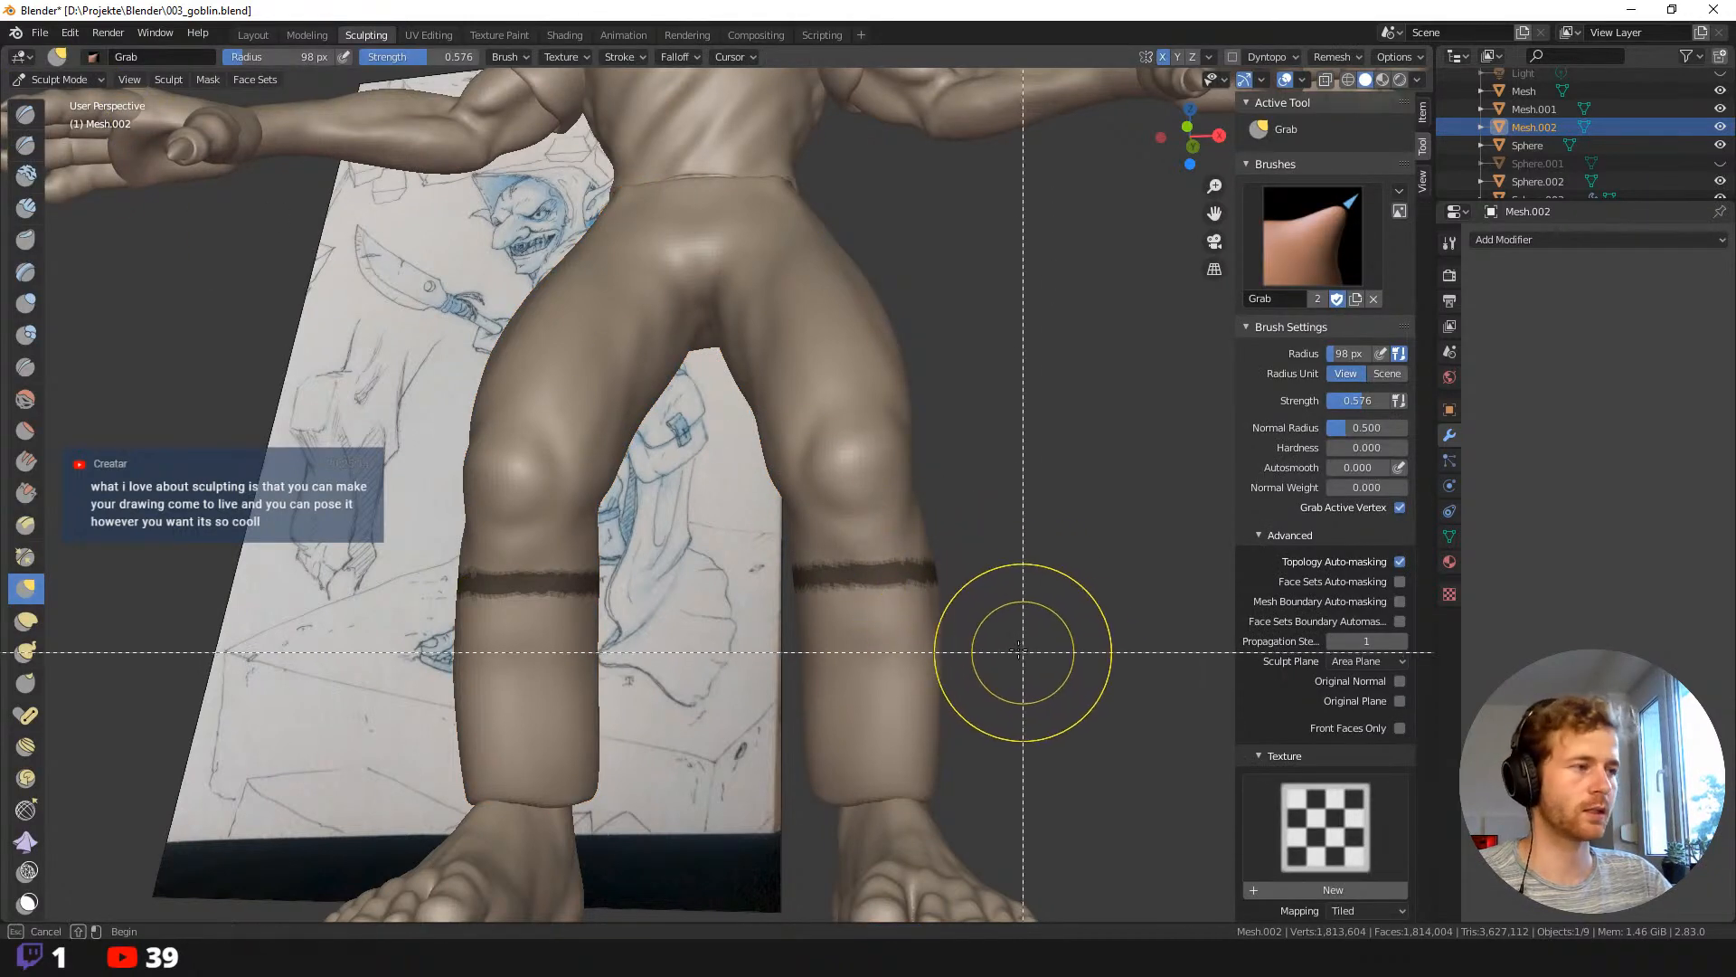
pyautogui.moveTo(968, 615); pyautogui.dragTo(766, 579)
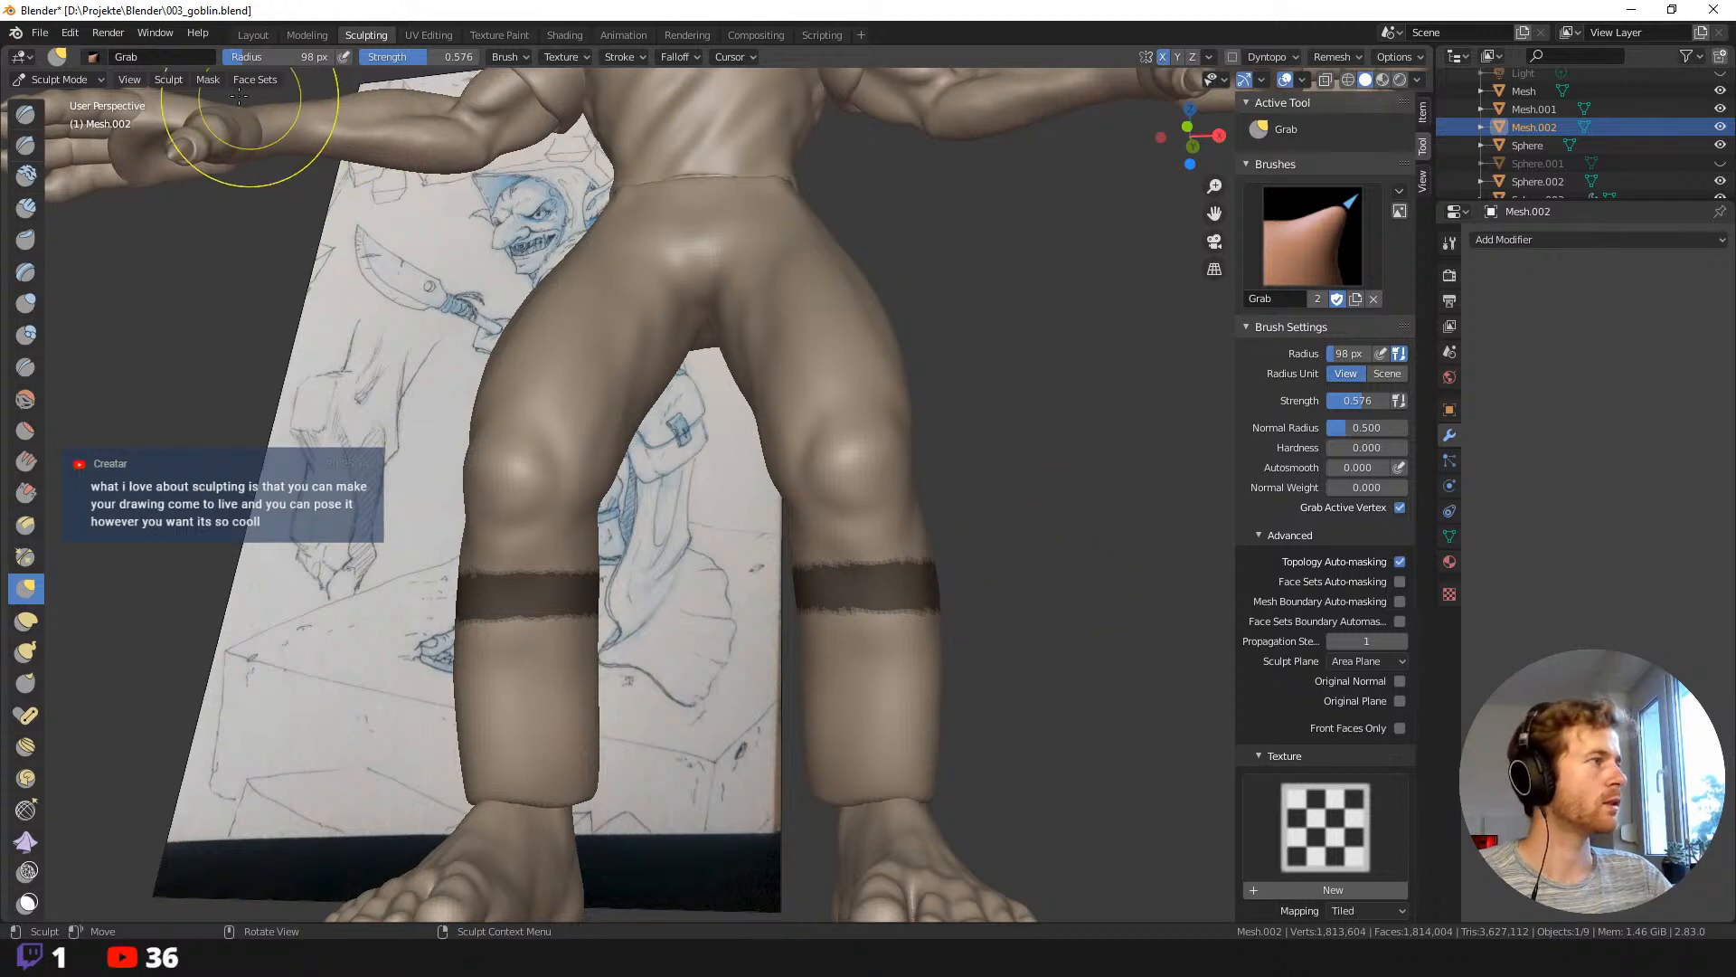
# Extract the widened masked bands as a solid mesh and apply the thickness modifier.
pyautogui.click(208, 79)
pyautogui.click(271, 355)
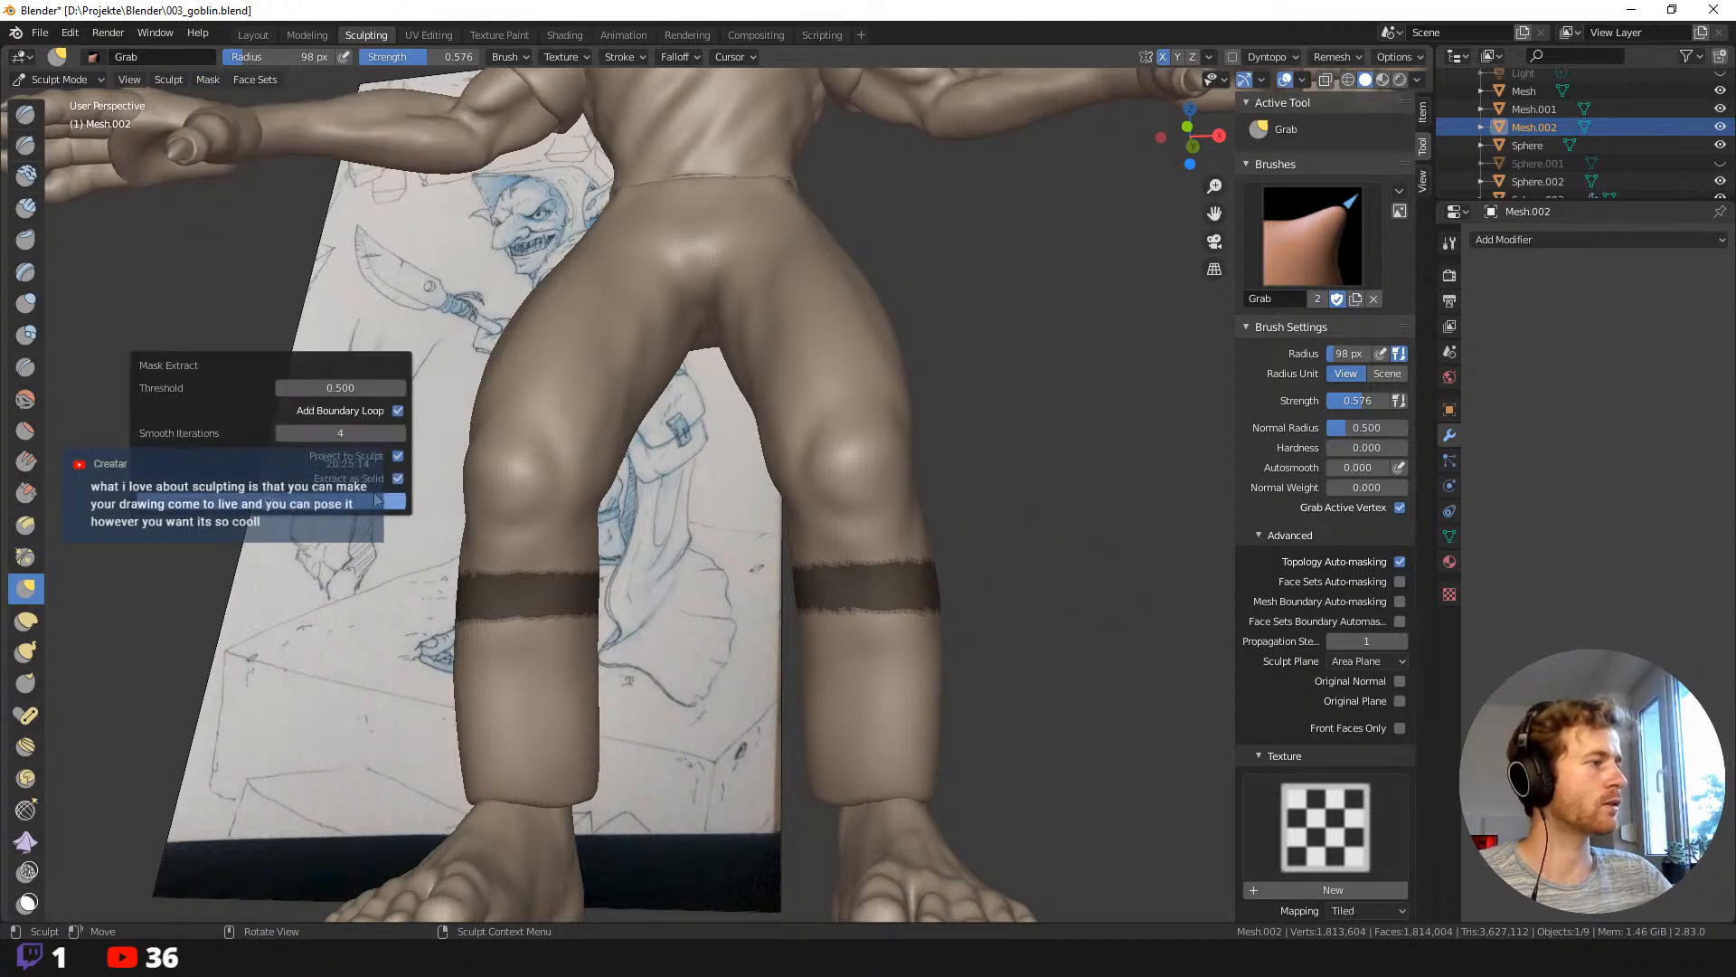
pyautogui.click(331, 505)
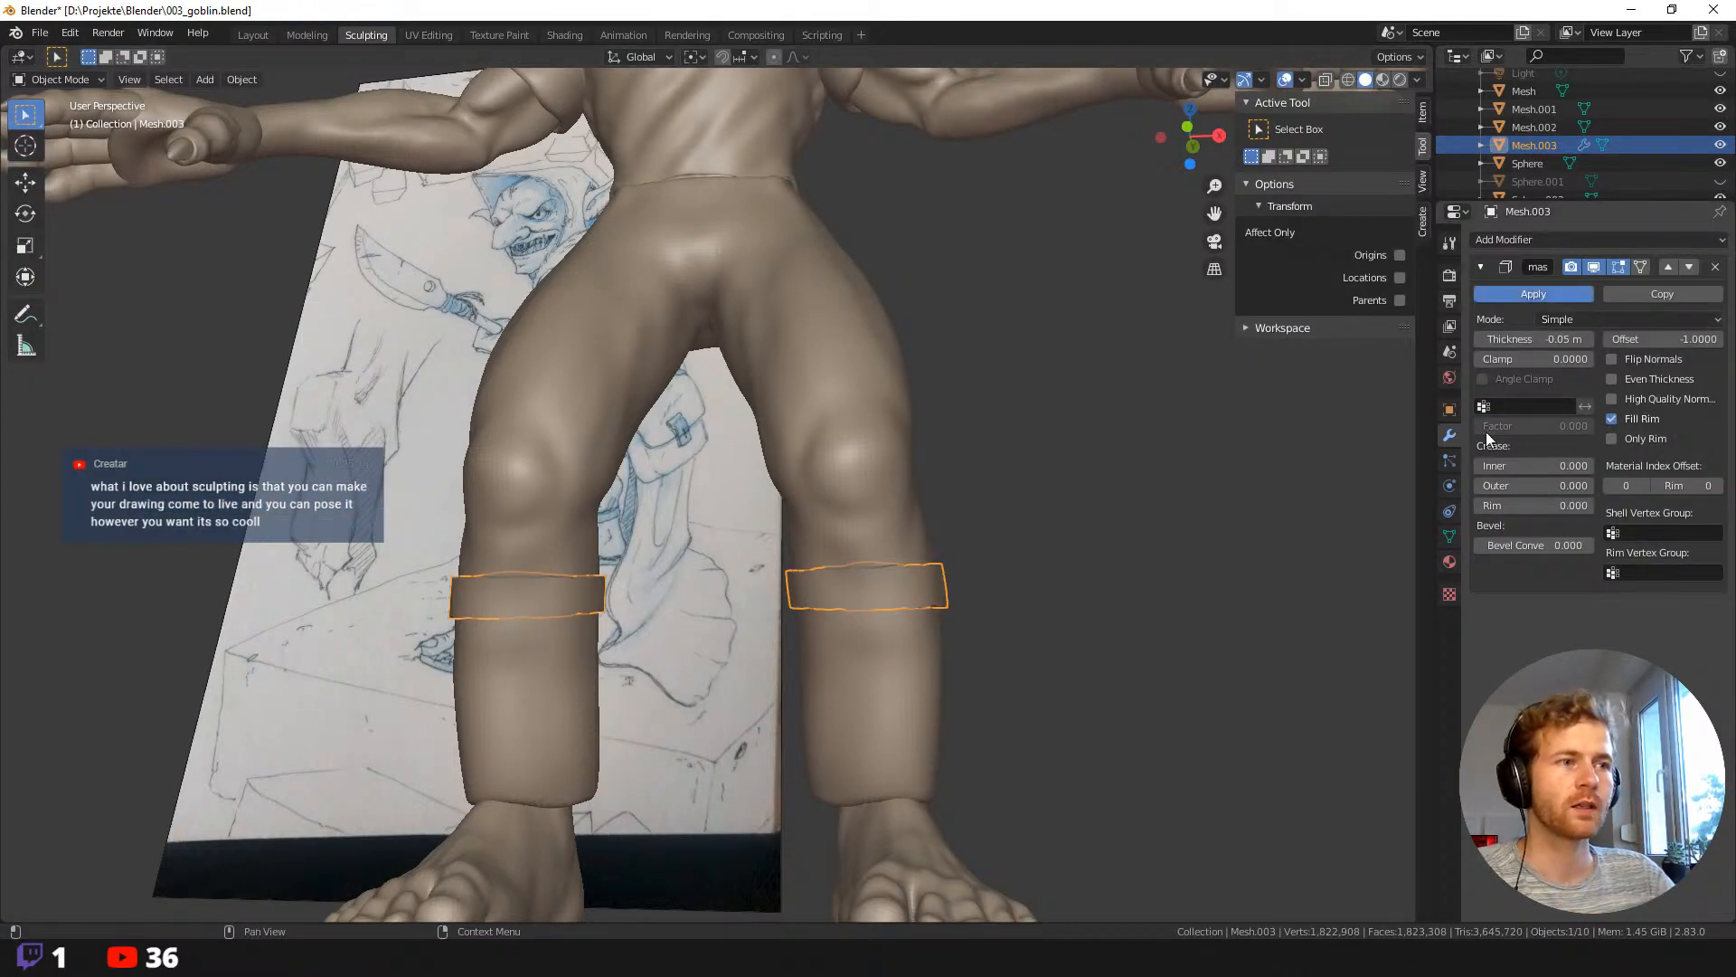
pyautogui.hotkey('ctrl', 'a')
pyautogui.moveTo(1131, 534); pyautogui.dragTo(1015, 503, button='middle')
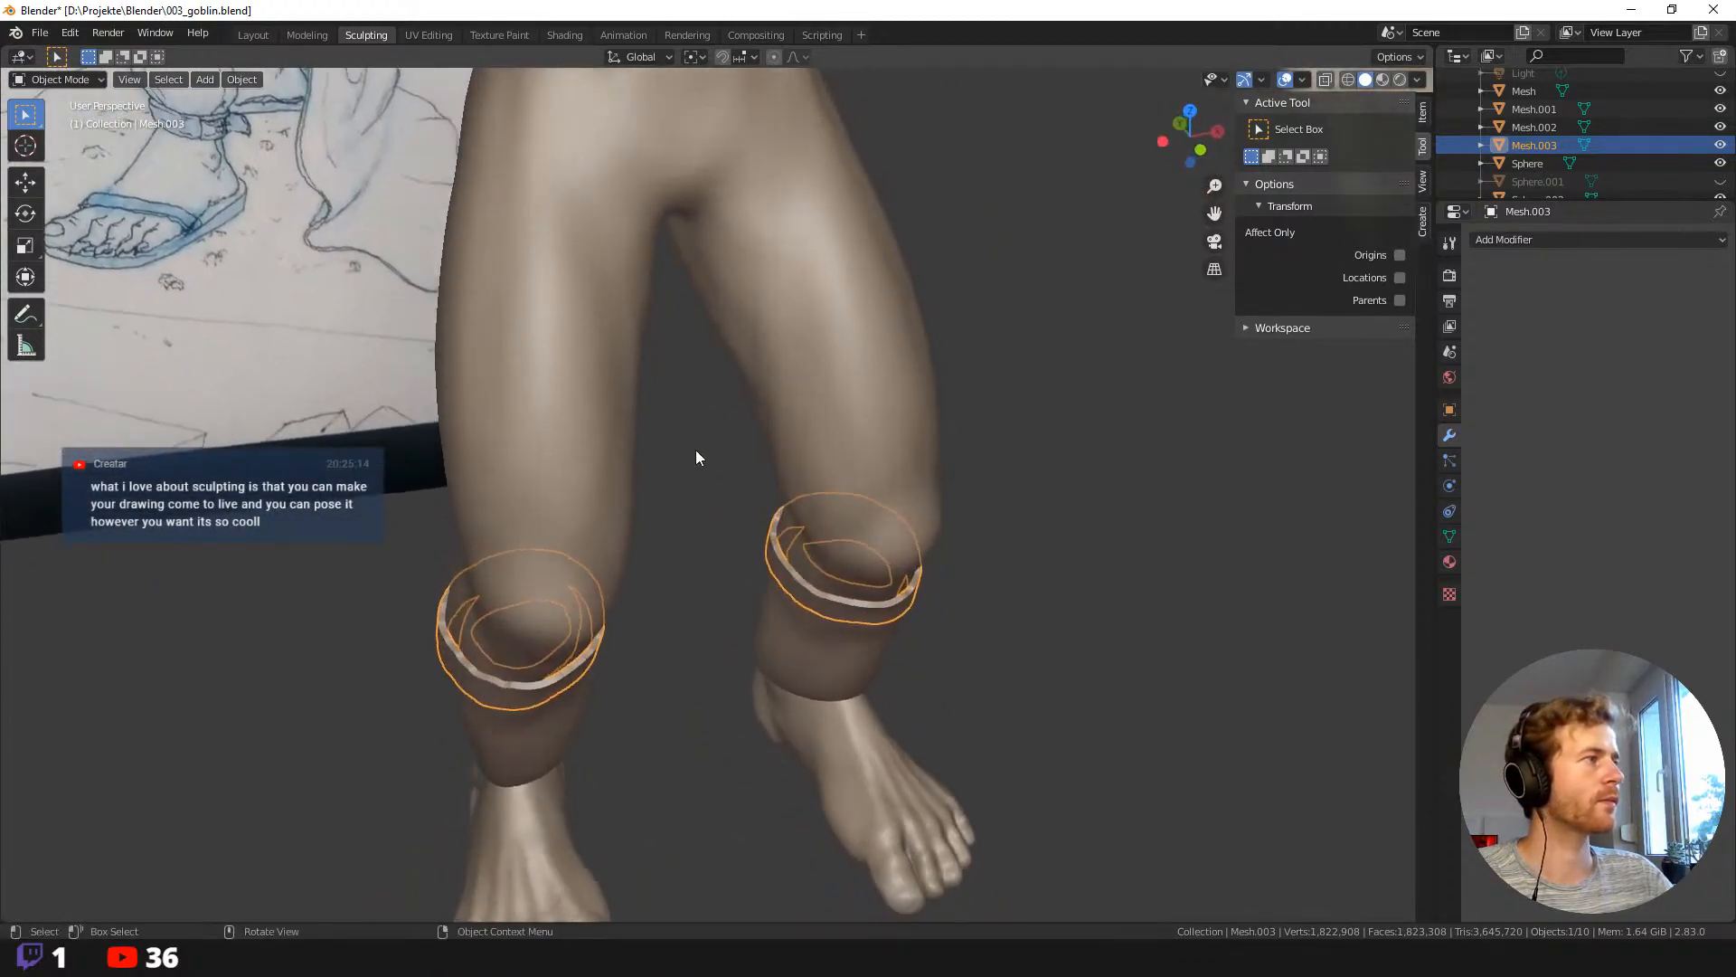
# Select the trousers instead of the new bands and switch them back to Sculpt Mode.
pyautogui.click(129, 79)
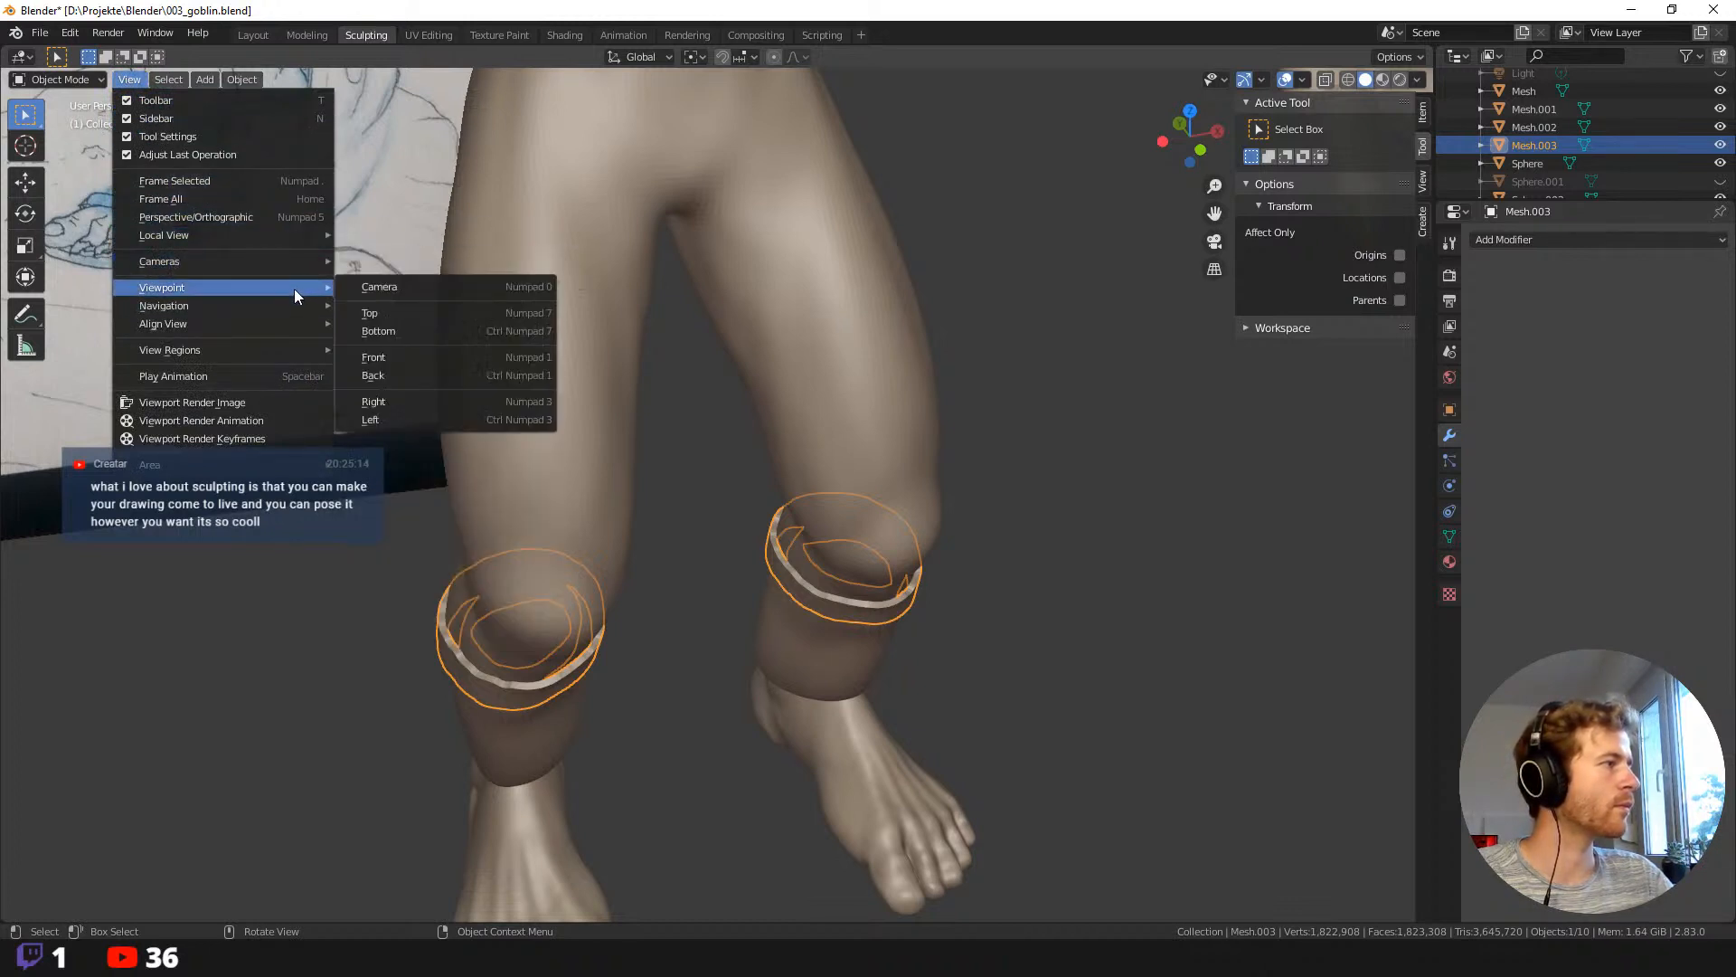
pyautogui.moveTo(307, 350)
pyautogui.moveTo(633, 534)
pyautogui.mouseDown(button='middle')
pyautogui.moveTo(709, 568)
pyautogui.moveTo(670, 515)
pyautogui.moveTo(672, 562)
pyautogui.moveTo(670, 535)
pyautogui.moveTo(718, 502)
pyautogui.moveTo(714, 562)
pyautogui.moveTo(756, 575)
pyautogui.mouseUp(button='middle')
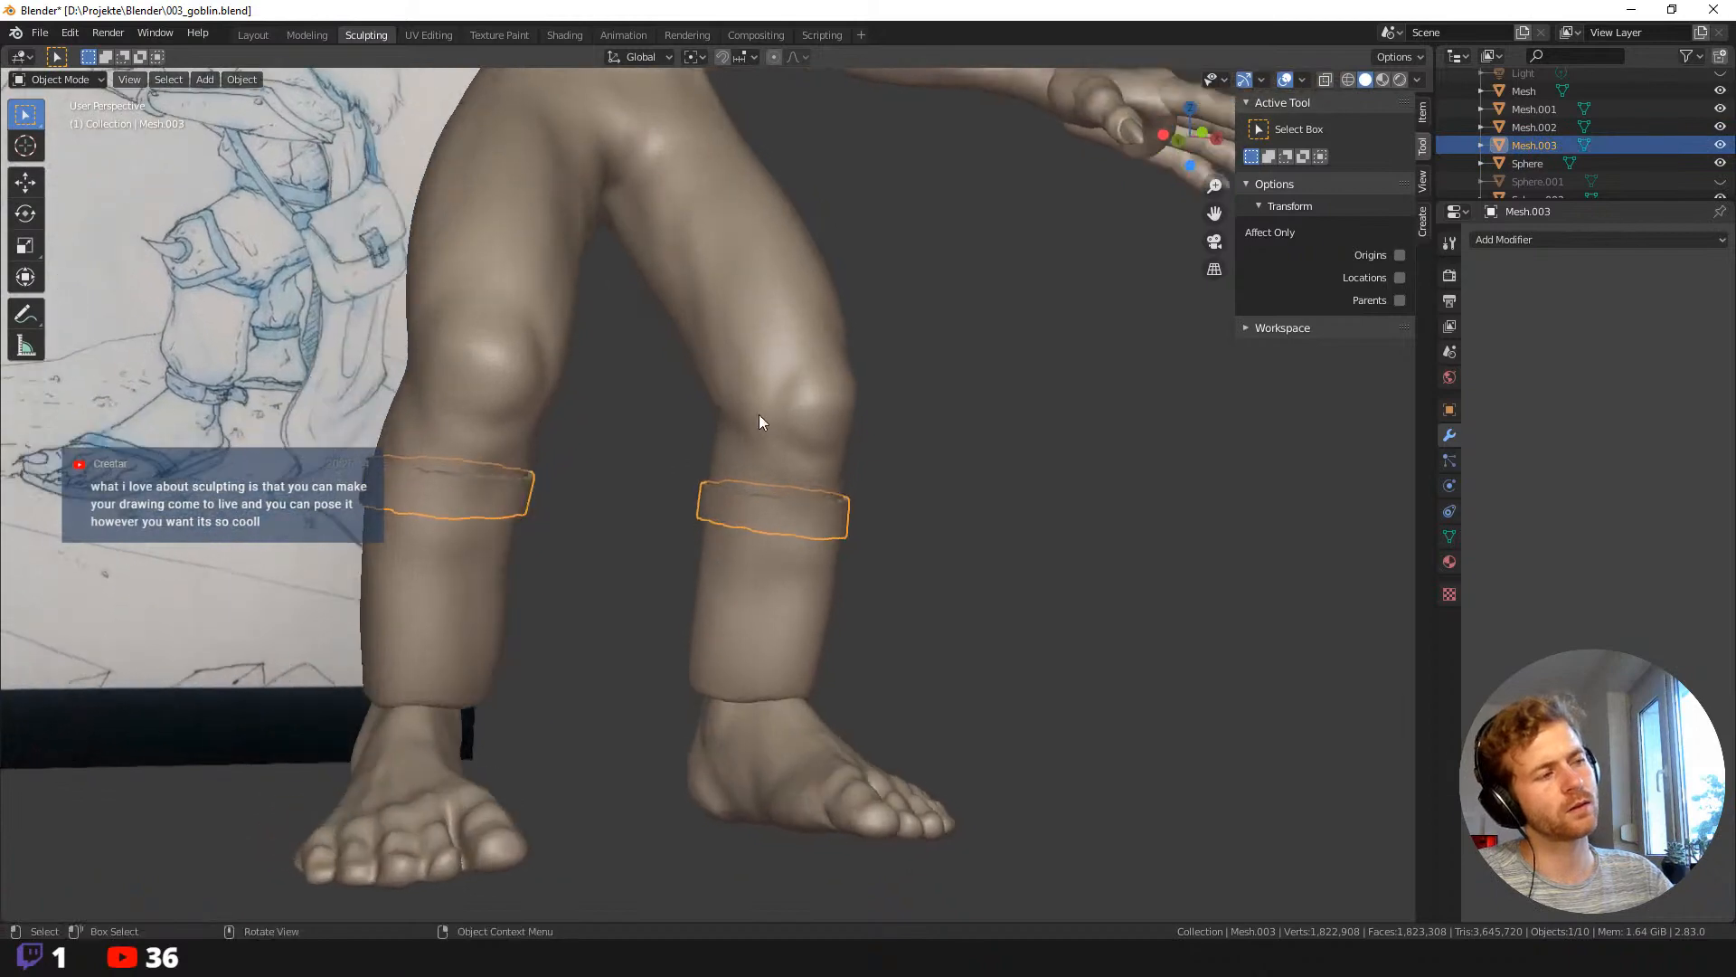
pyautogui.click(758, 414)
pyautogui.moveTo(877, 470); pyautogui.dragTo(794, 415, button='middle')
pyautogui.click(838, 511)
pyautogui.click(935, 522)
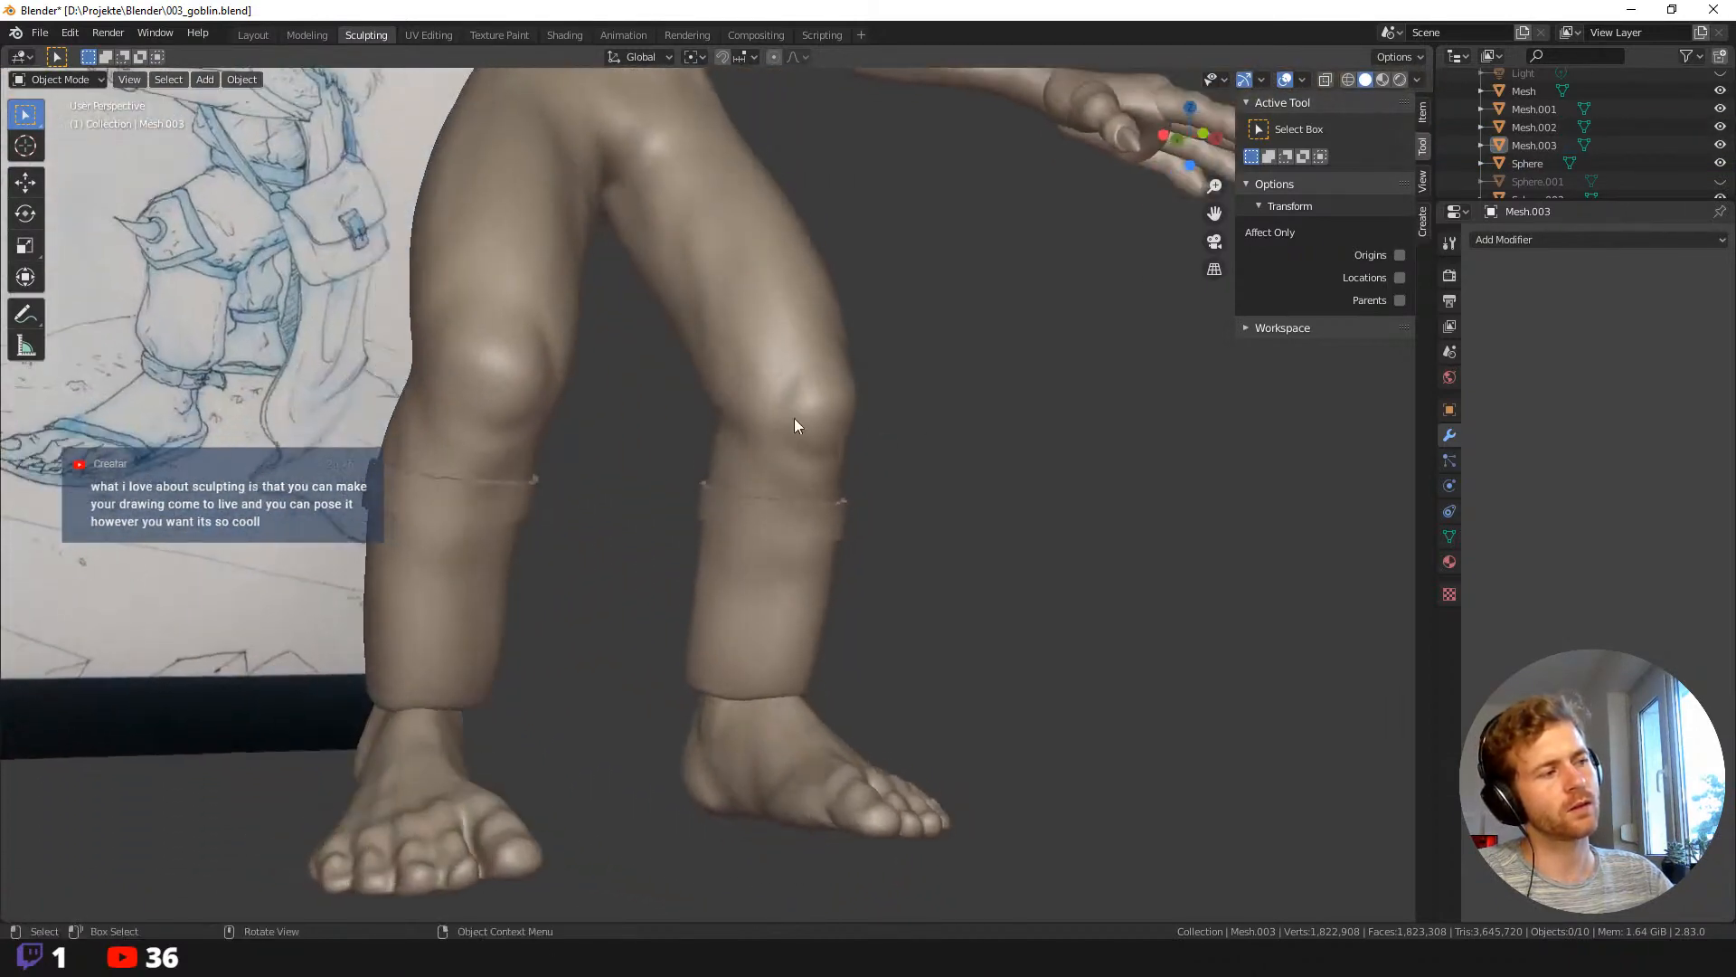
pyautogui.click(796, 415)
pyautogui.moveTo(914, 480); pyautogui.dragTo(921, 516, button='middle')
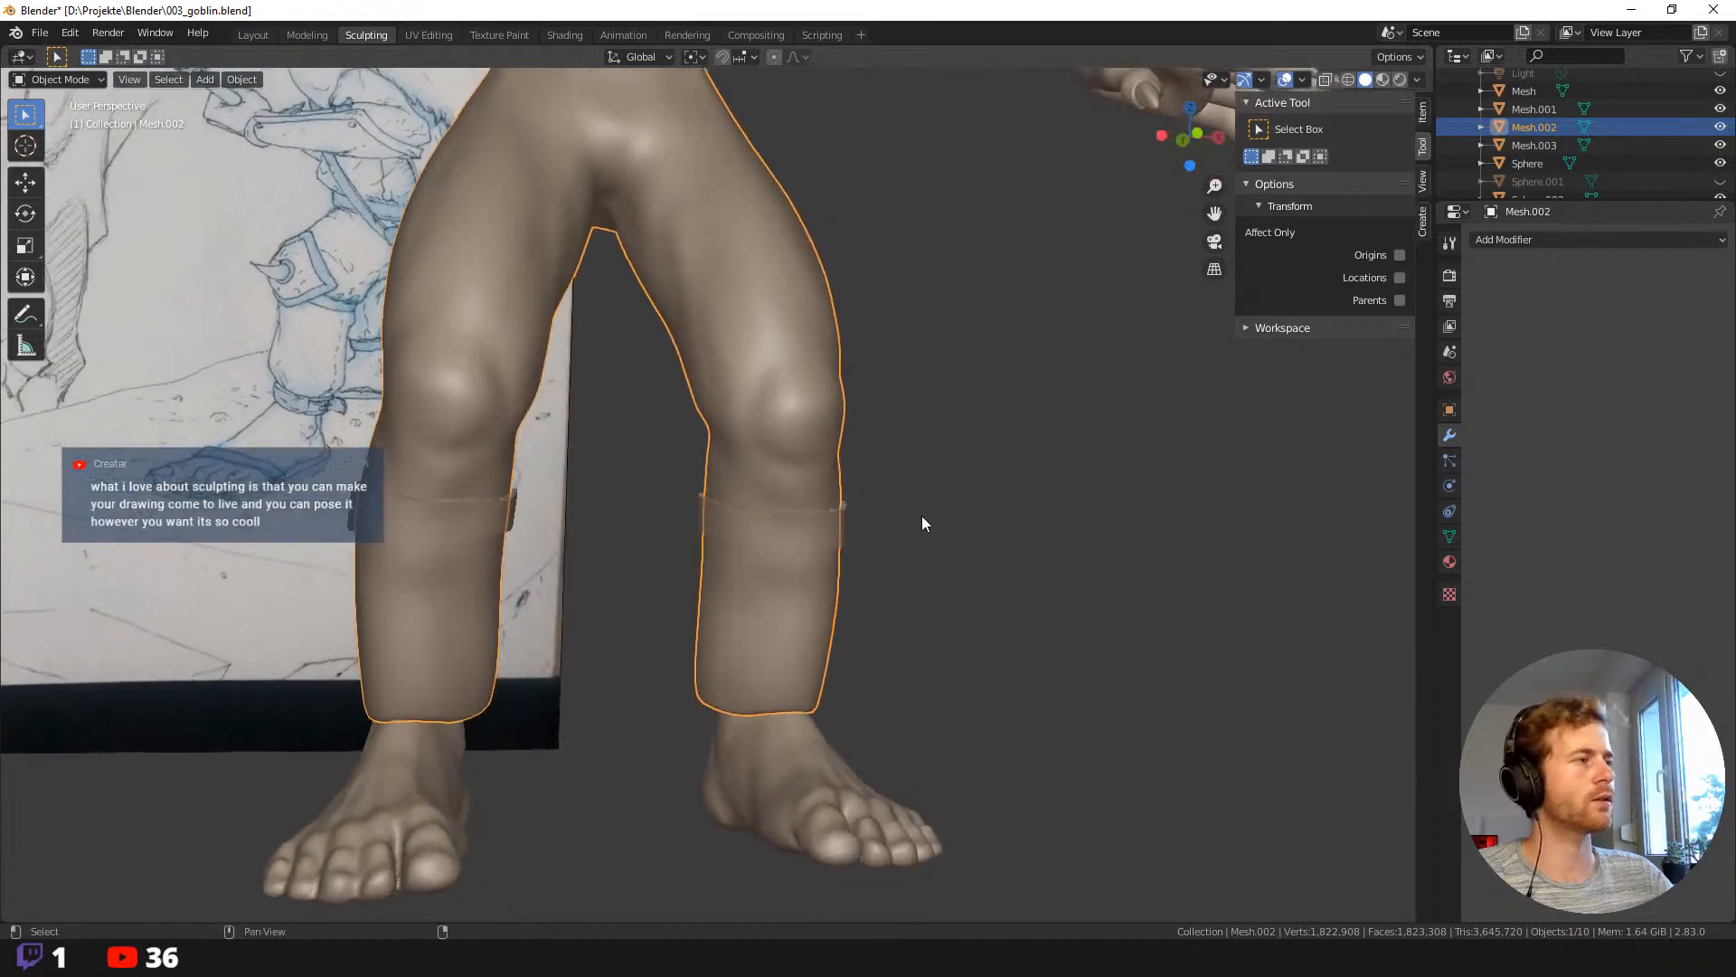
pyautogui.click(58, 80)
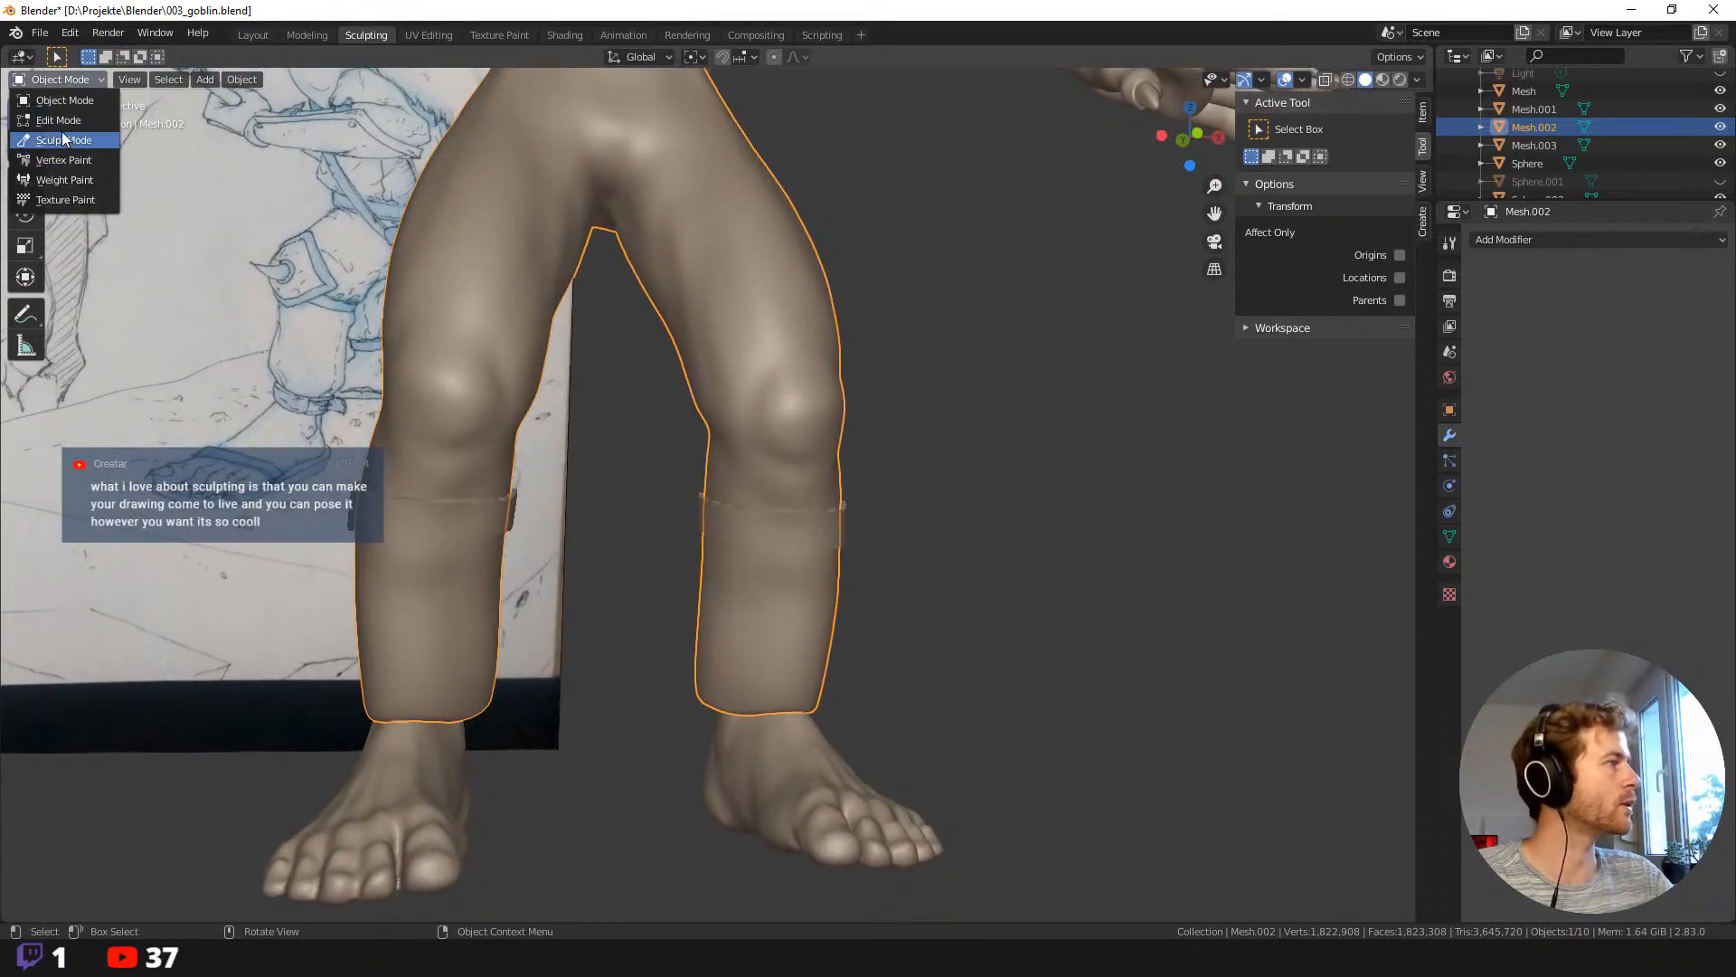
pyautogui.click(63, 140)
pyautogui.moveTo(814, 504)
pyautogui.mouseDown(button='middle')
pyautogui.moveTo(777, 461)
pyautogui.moveTo(877, 407)
pyautogui.mouseUp(button='middle')
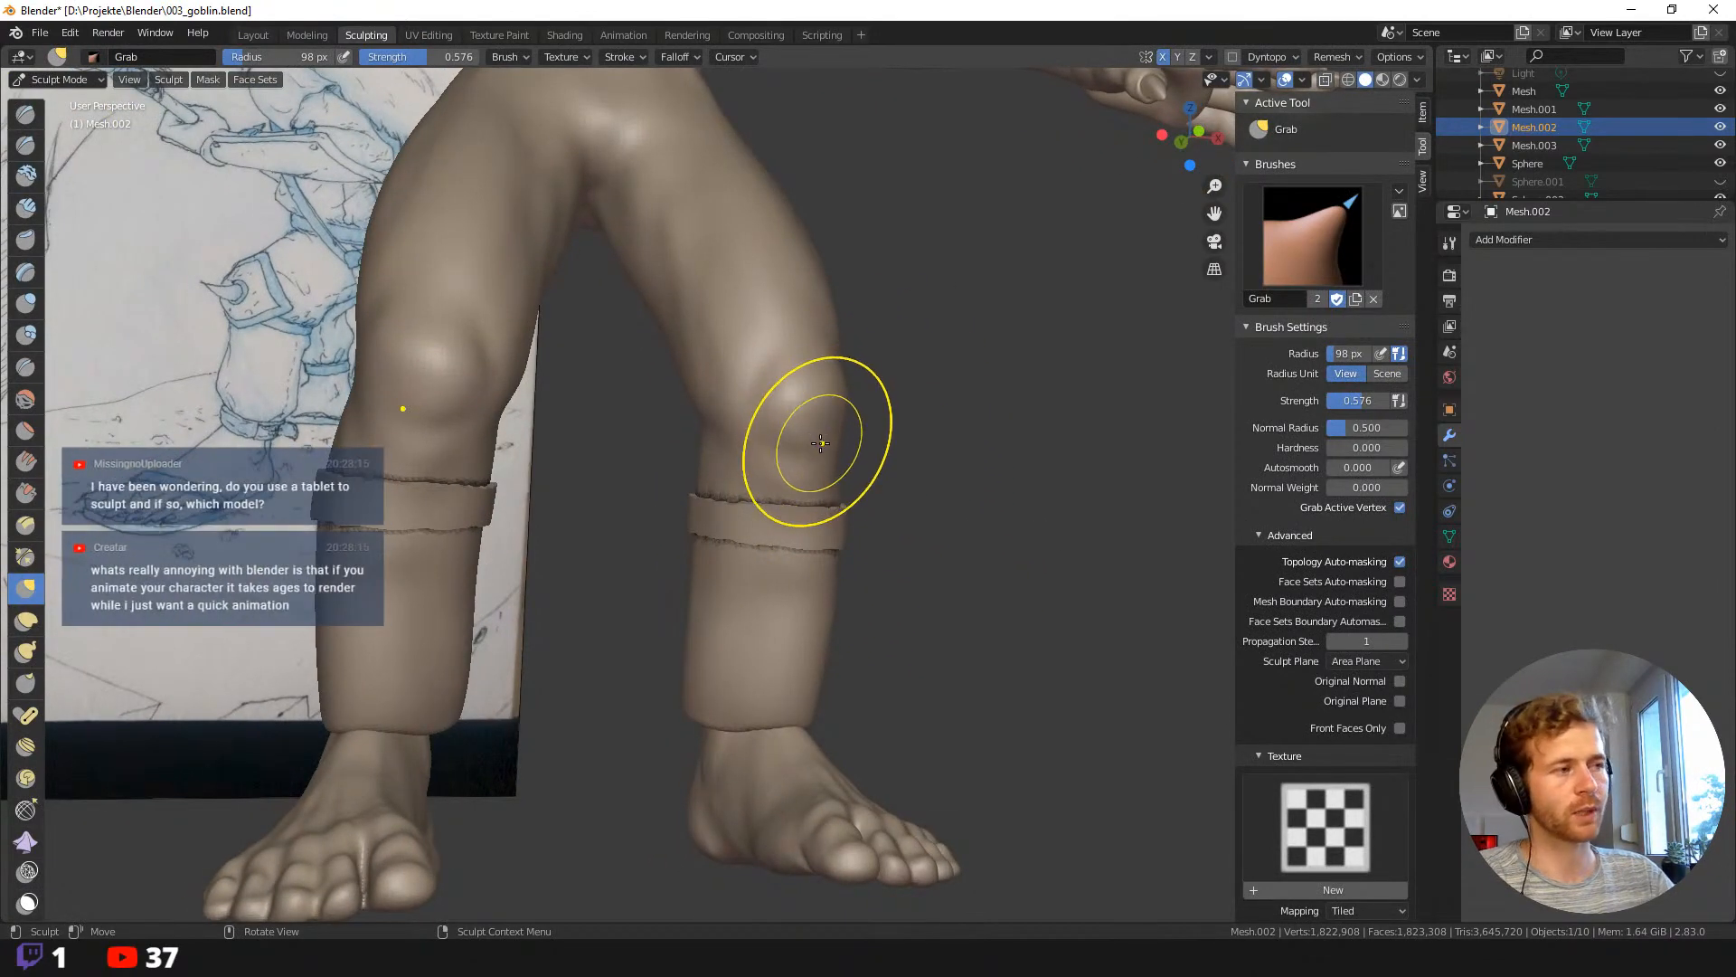
# Choose the Cloth brush for the trousers and set its radius to 76 px.
pyautogui.hotkey('shift', 'space')
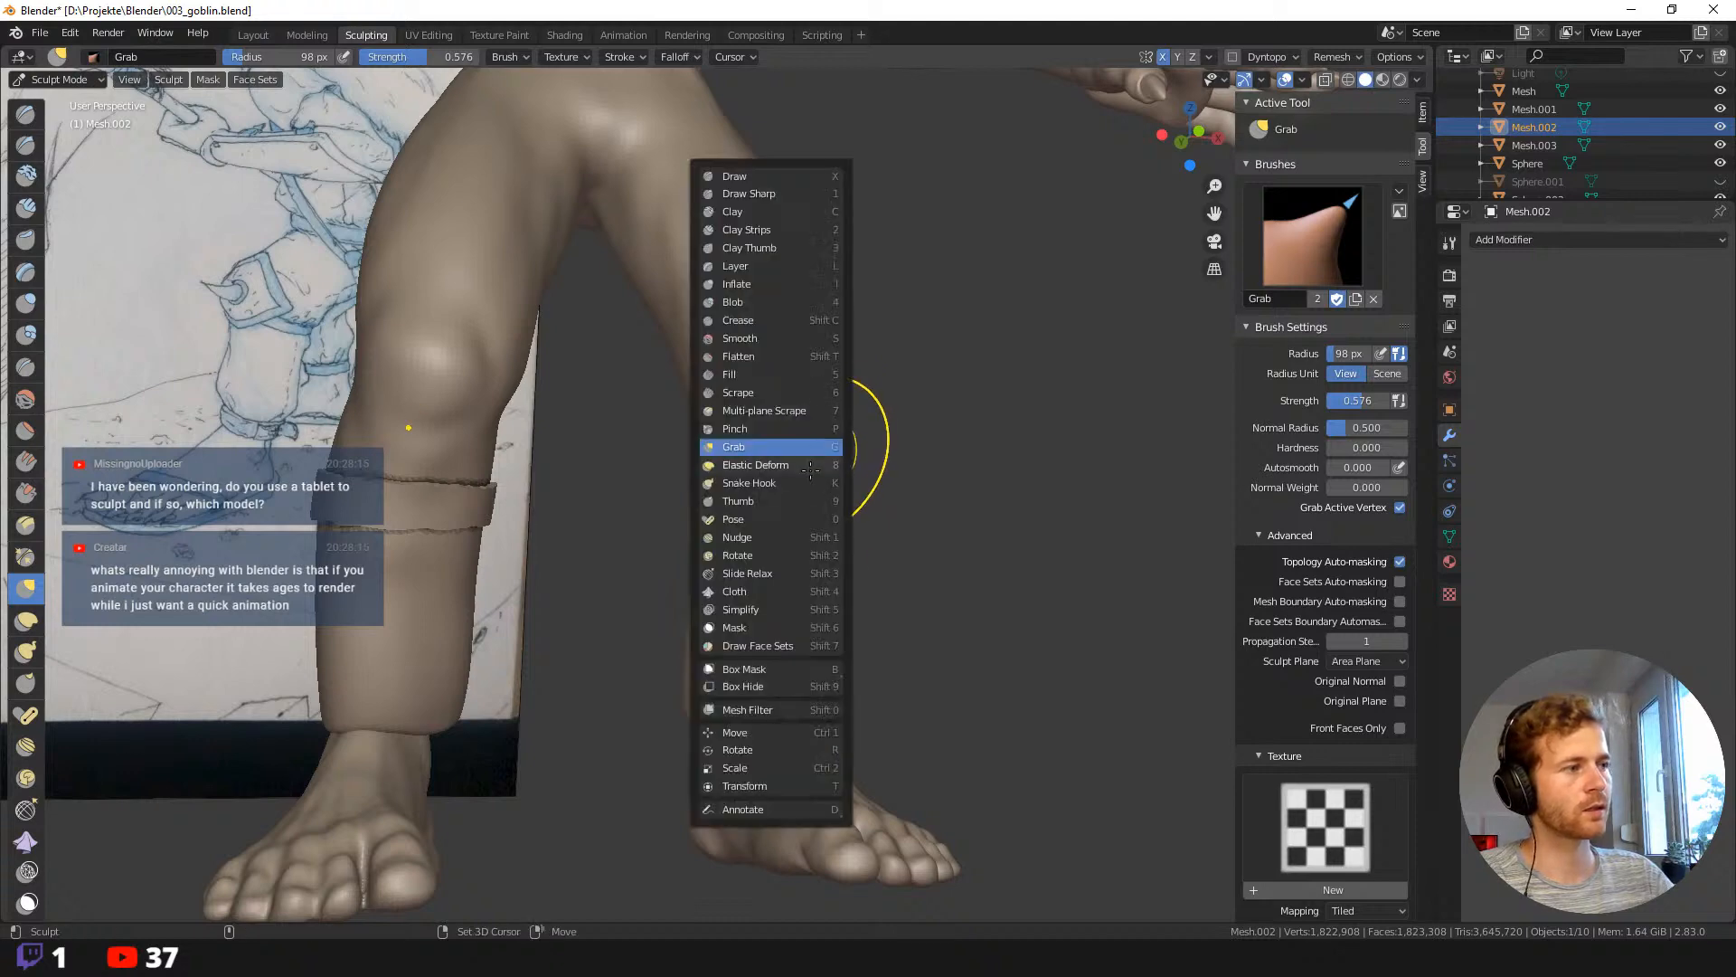
pyautogui.click(734, 591)
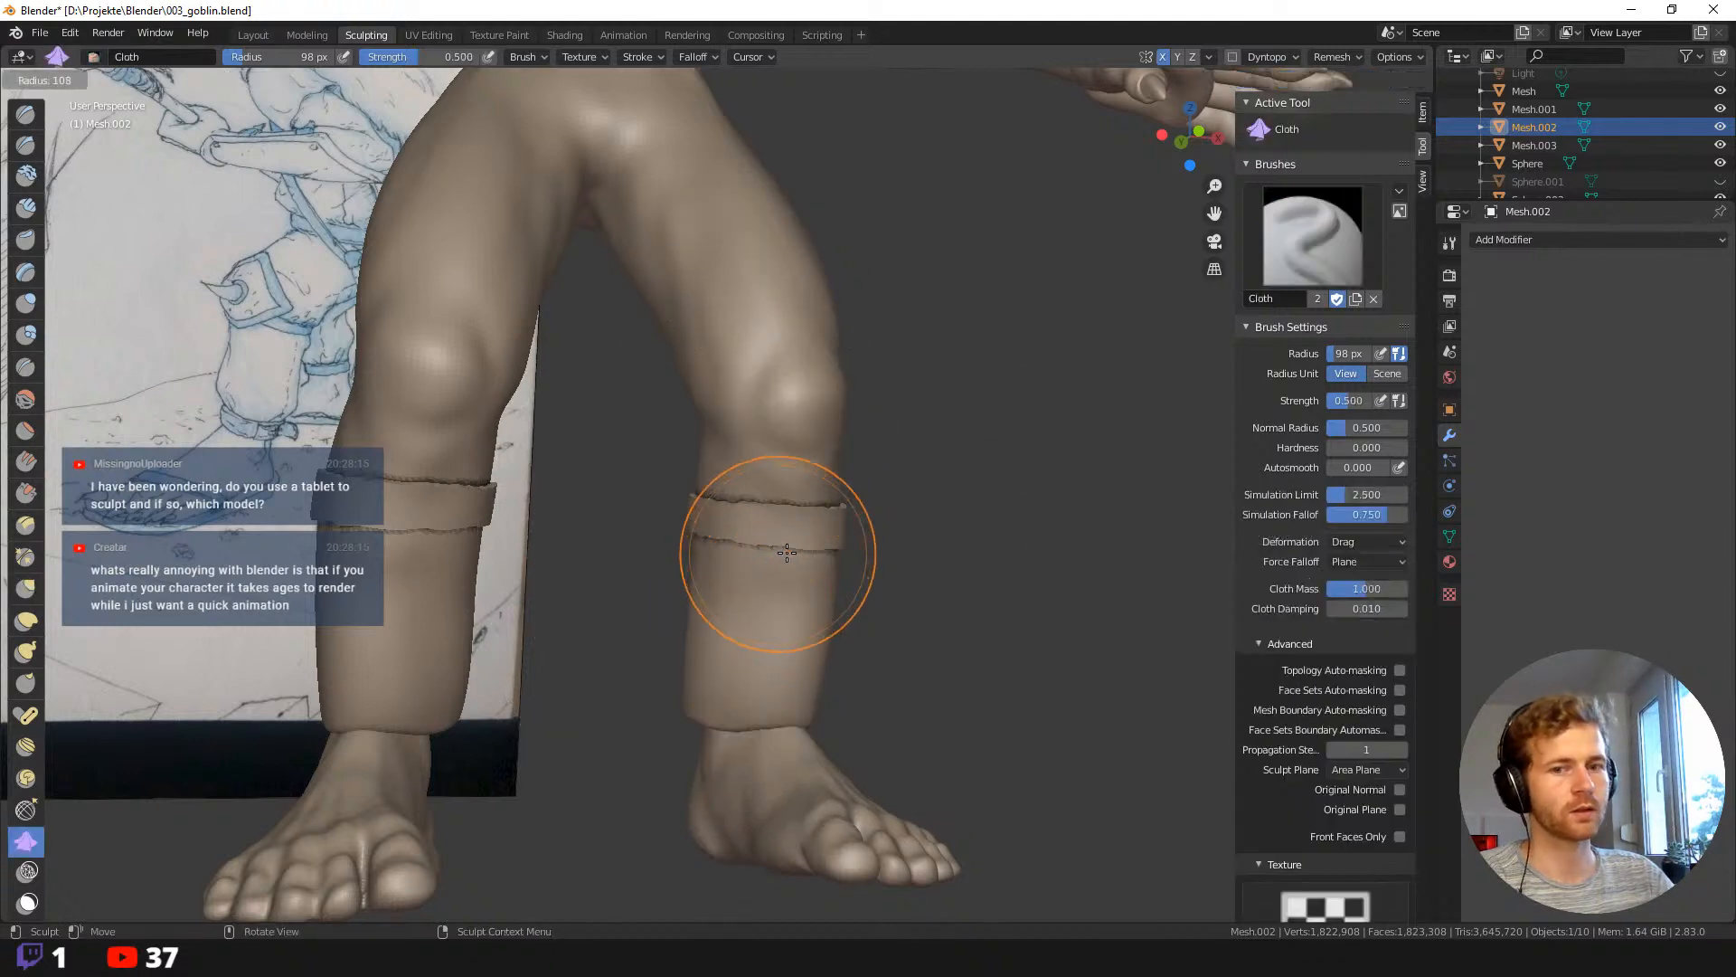
pyautogui.click(853, 548)
pyautogui.moveTo(933, 482)
pyautogui.mouseDown(button='middle')
pyautogui.moveTo(492, 513)
pyautogui.moveTo(494, 533)
pyautogui.mouseUp(button='middle')
pyautogui.press('f')
pyautogui.click(462, 429)
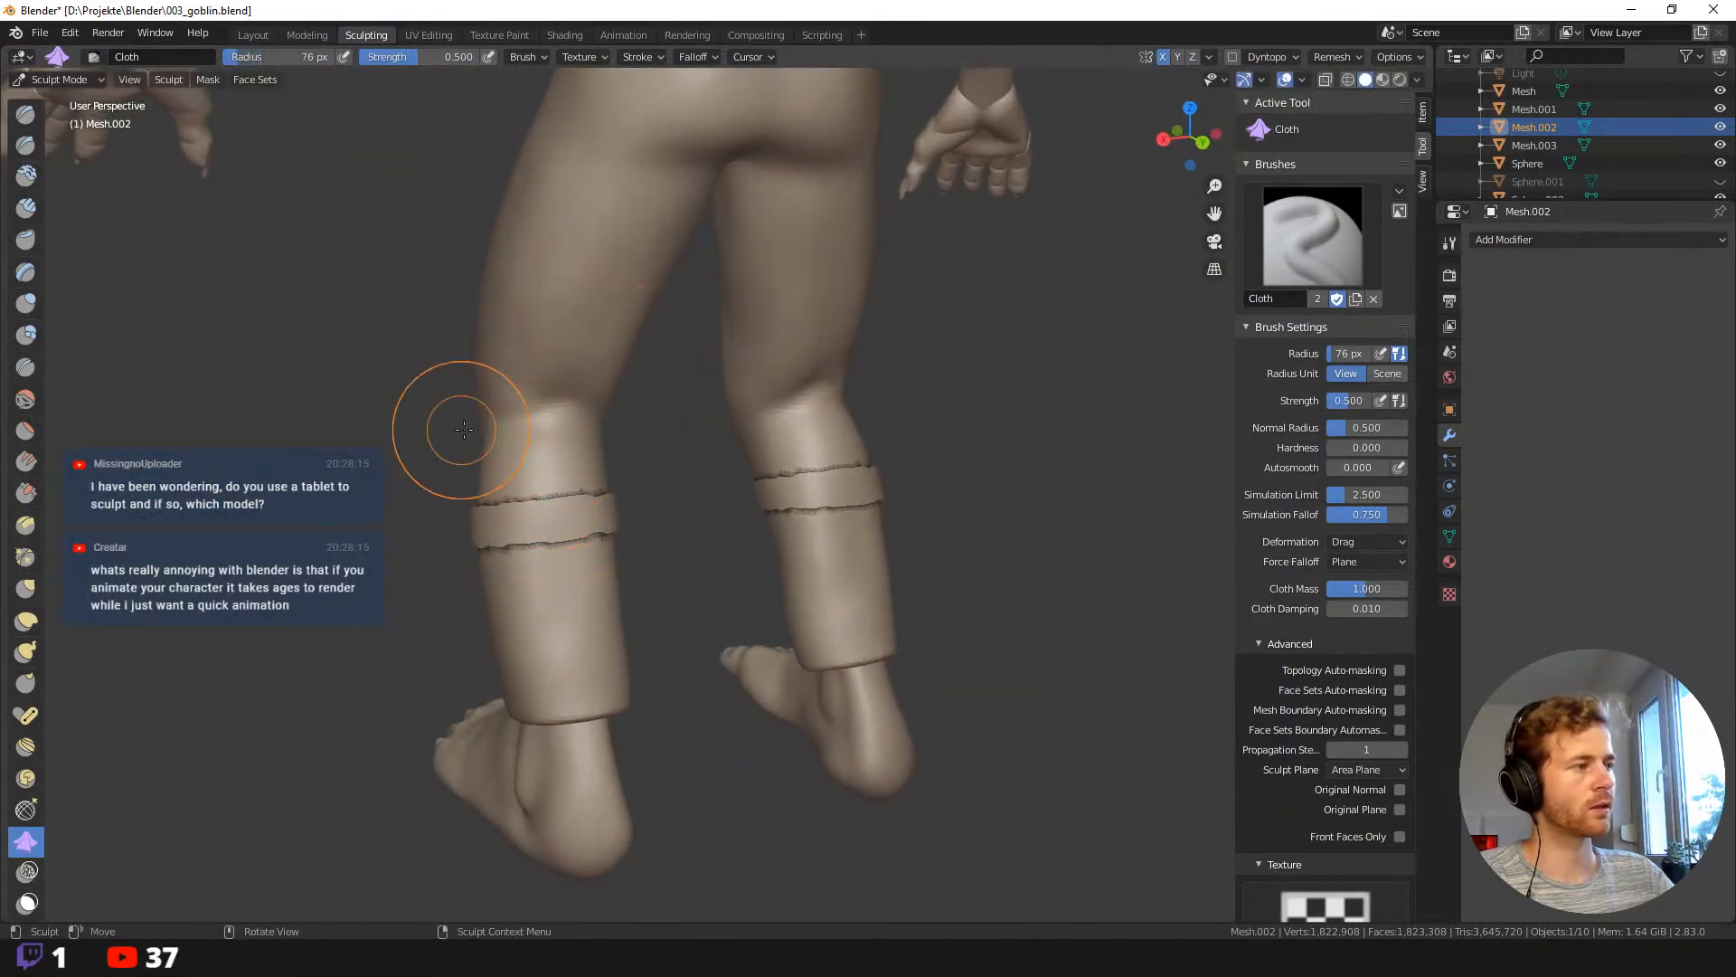
# Try bunching the fabric above the bands and over the back of the lower thighs with the Cloth brush, and undo it.
pyautogui.moveTo(558, 429); pyautogui.dragTo(553, 433)
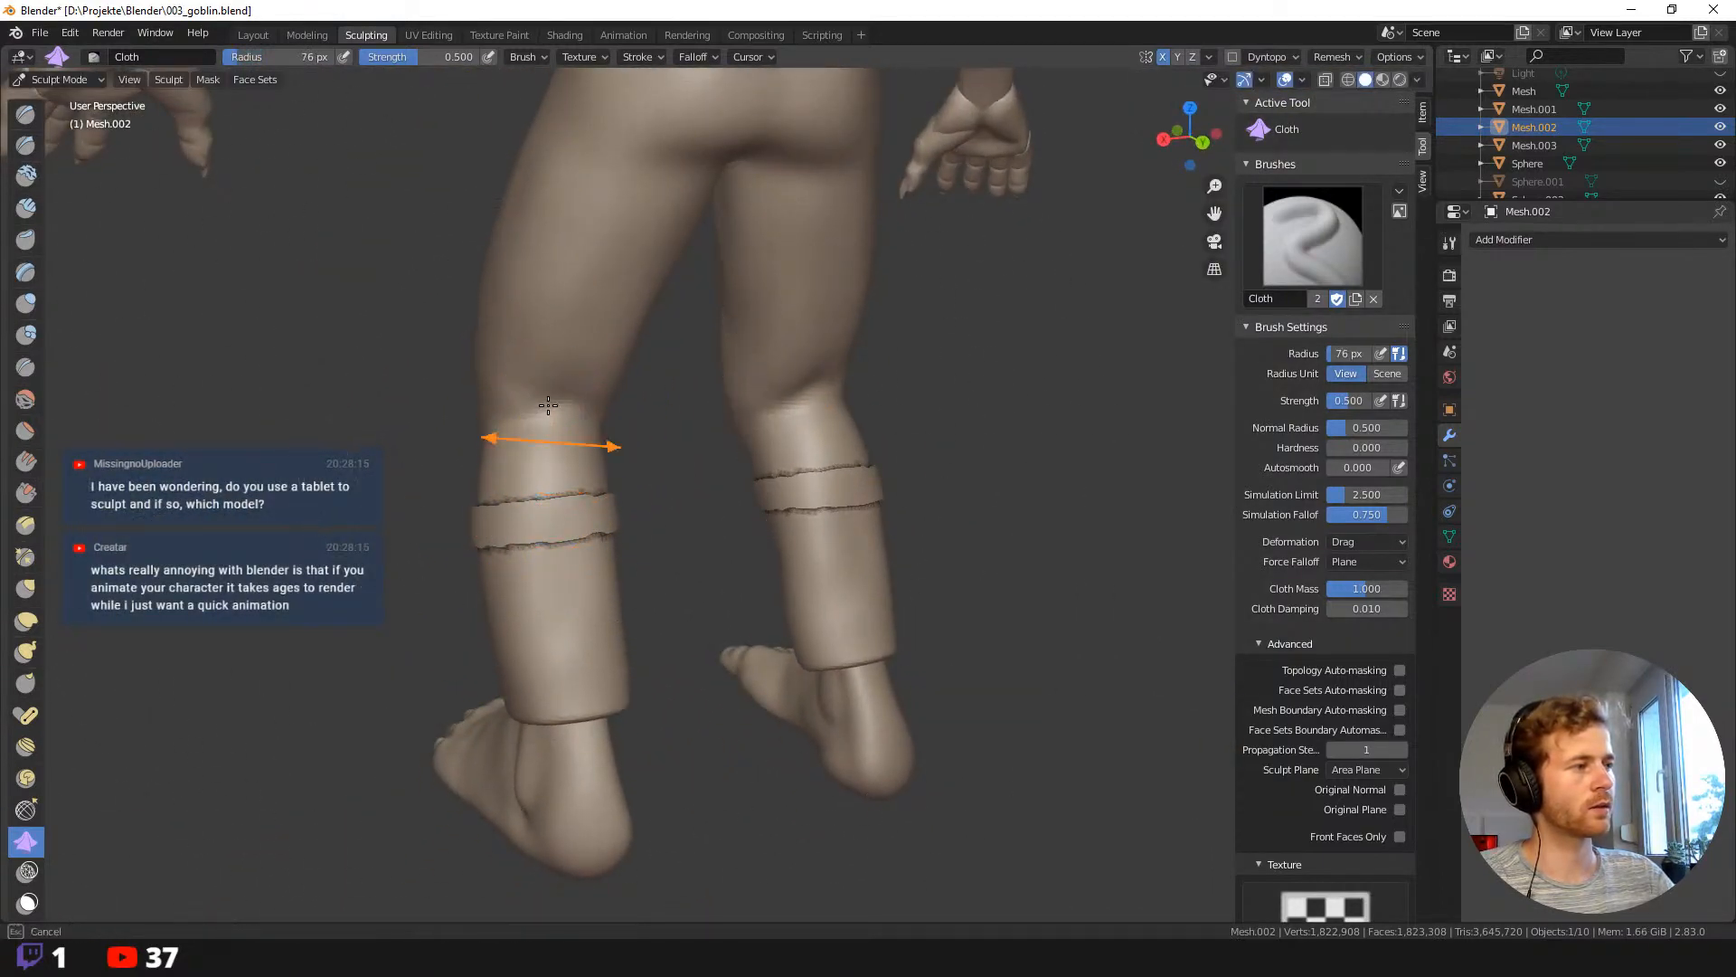
pyautogui.moveTo(548, 373)
pyautogui.mouseDown()
pyautogui.moveTo(568, 299)
pyautogui.moveTo(553, 343)
pyautogui.moveTo(564, 475)
pyautogui.mouseUp()
pyautogui.moveTo(525, 339)
pyautogui.mouseDown(button='middle')
pyautogui.moveTo(576, 344)
pyautogui.moveTo(579, 380)
pyautogui.mouseUp(button='middle')
pyautogui.hotkey('ctrl', 'f')
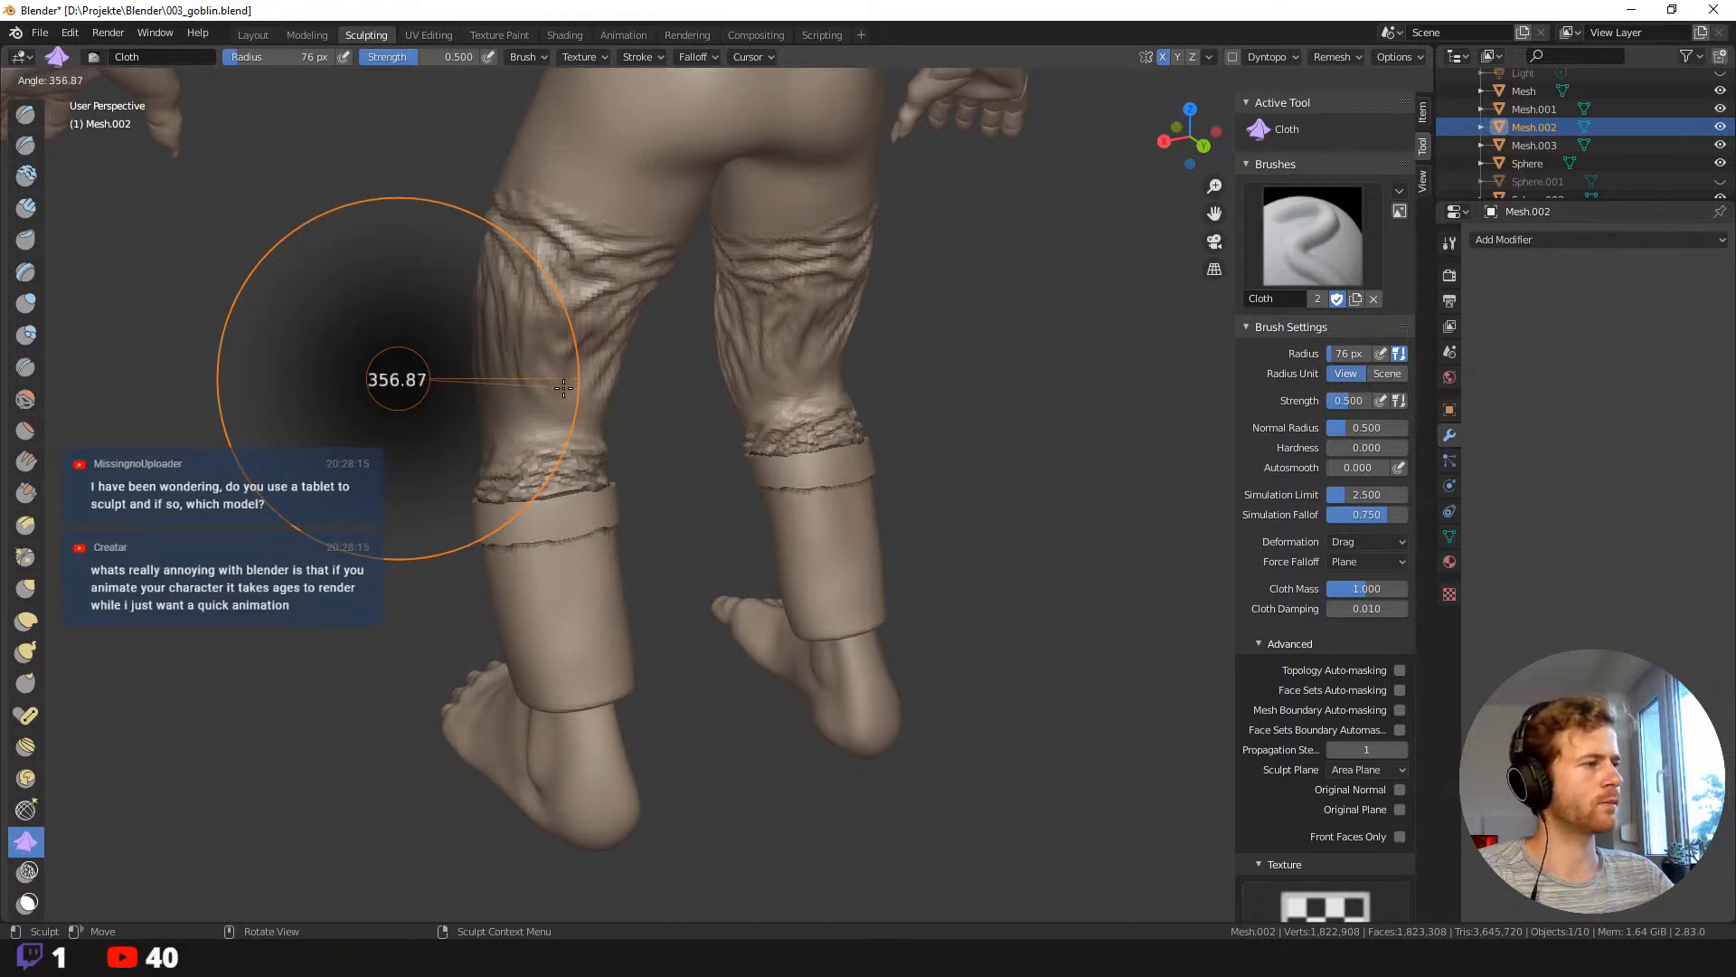
pyautogui.click(554, 419)
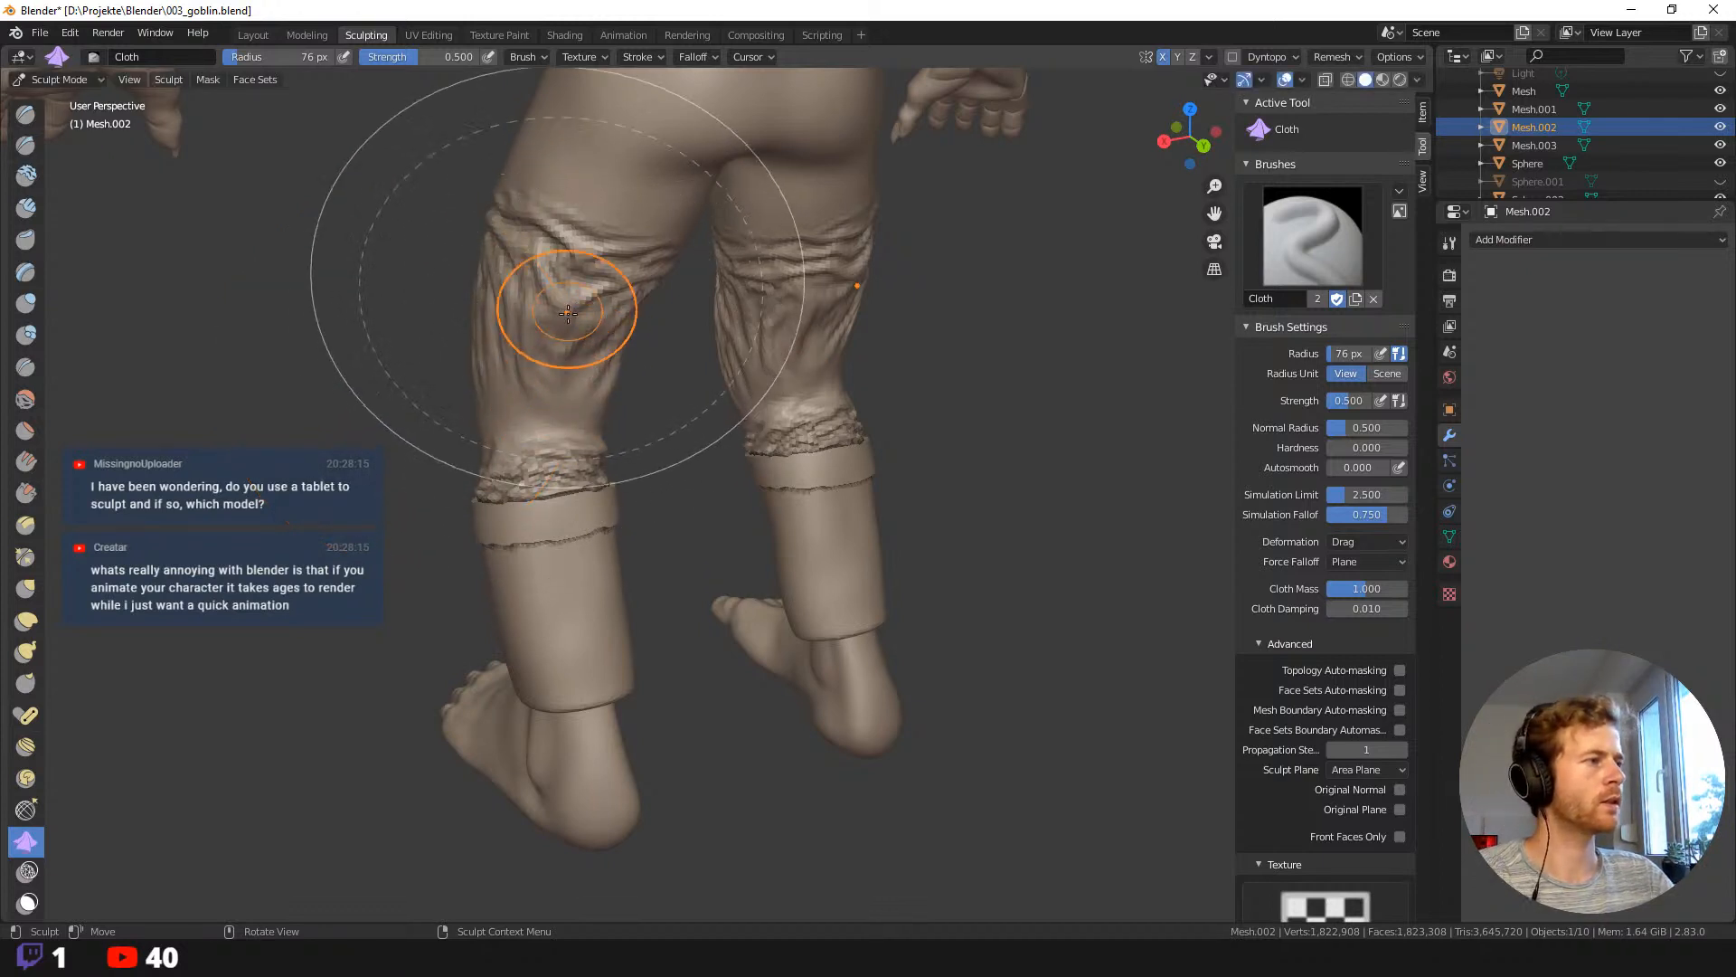
pyautogui.hotkey('ctrl', 'z')
# Drag cloth folds into the back of the knees and down to the upper edge of the bands.
pyautogui.moveTo(477, 318)
pyautogui.mouseDown(button='middle')
pyautogui.moveTo(474, 288)
pyautogui.moveTo(567, 349)
pyautogui.moveTo(563, 384)
pyautogui.mouseUp(button='middle')
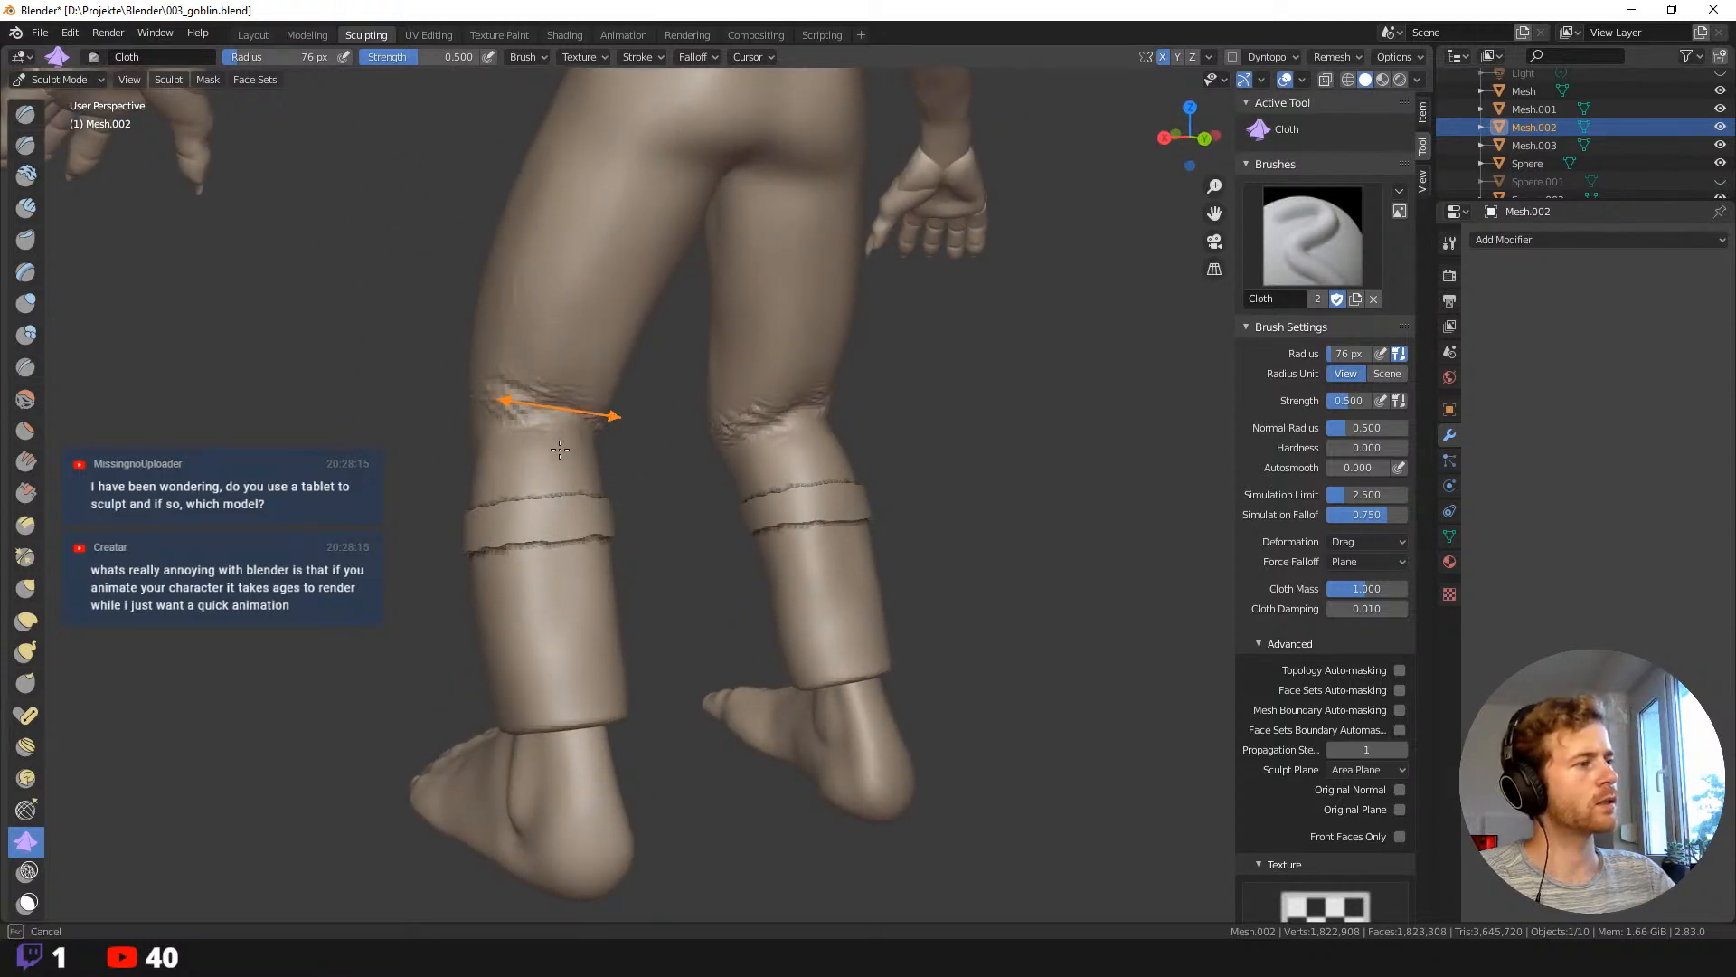
pyautogui.moveTo(560, 449)
pyautogui.mouseDown()
pyautogui.moveTo(562, 470)
pyautogui.moveTo(558, 448)
pyautogui.mouseUp()
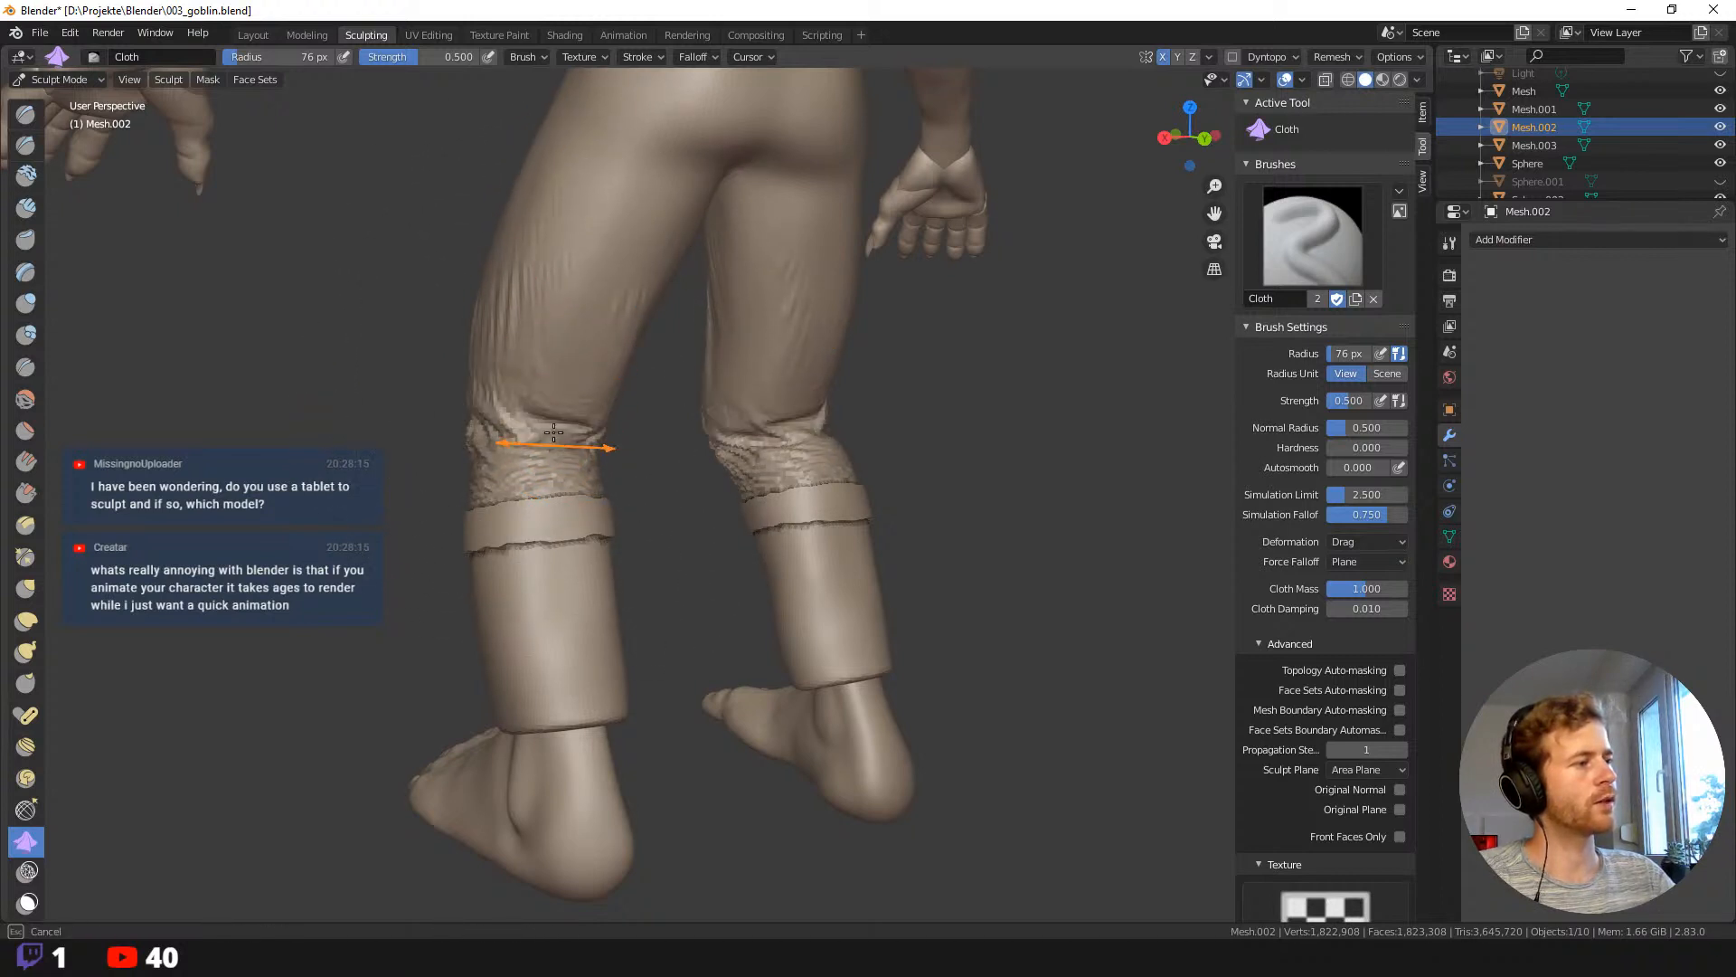
pyautogui.moveTo(553, 433)
pyautogui.mouseDown(button='middle')
pyautogui.moveTo(651, 357)
pyautogui.moveTo(520, 371)
pyautogui.moveTo(543, 406)
pyautogui.moveTo(570, 398)
pyautogui.moveTo(523, 388)
pyautogui.mouseUp(button='middle')
# Reshape the bunched trouser cloth at the backs of the knees using the Grab brush with a 108 px radius.
pyautogui.press('g')
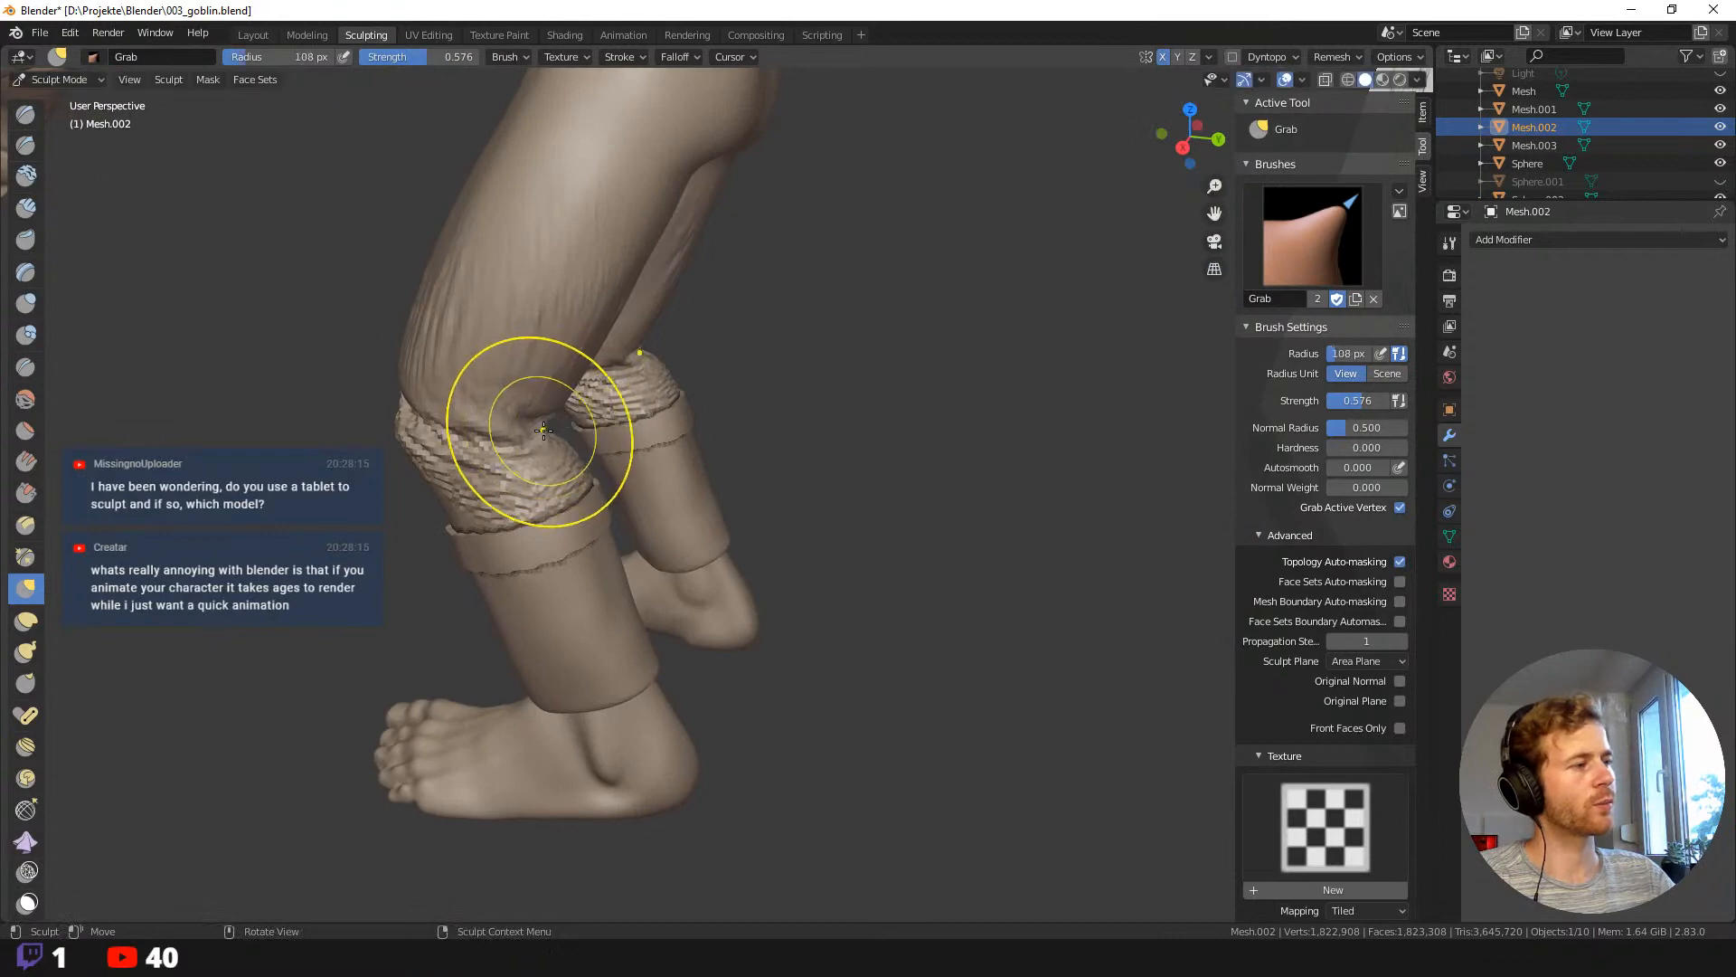
pyautogui.moveTo(559, 430); pyautogui.dragTo(559, 430)
pyautogui.moveTo(637, 463); pyautogui.dragTo(401, 454, button='middle')
pyautogui.moveTo(655, 458); pyautogui.dragTo(649, 457)
pyautogui.moveTo(624, 452); pyautogui.dragTo(589, 446, button='middle')
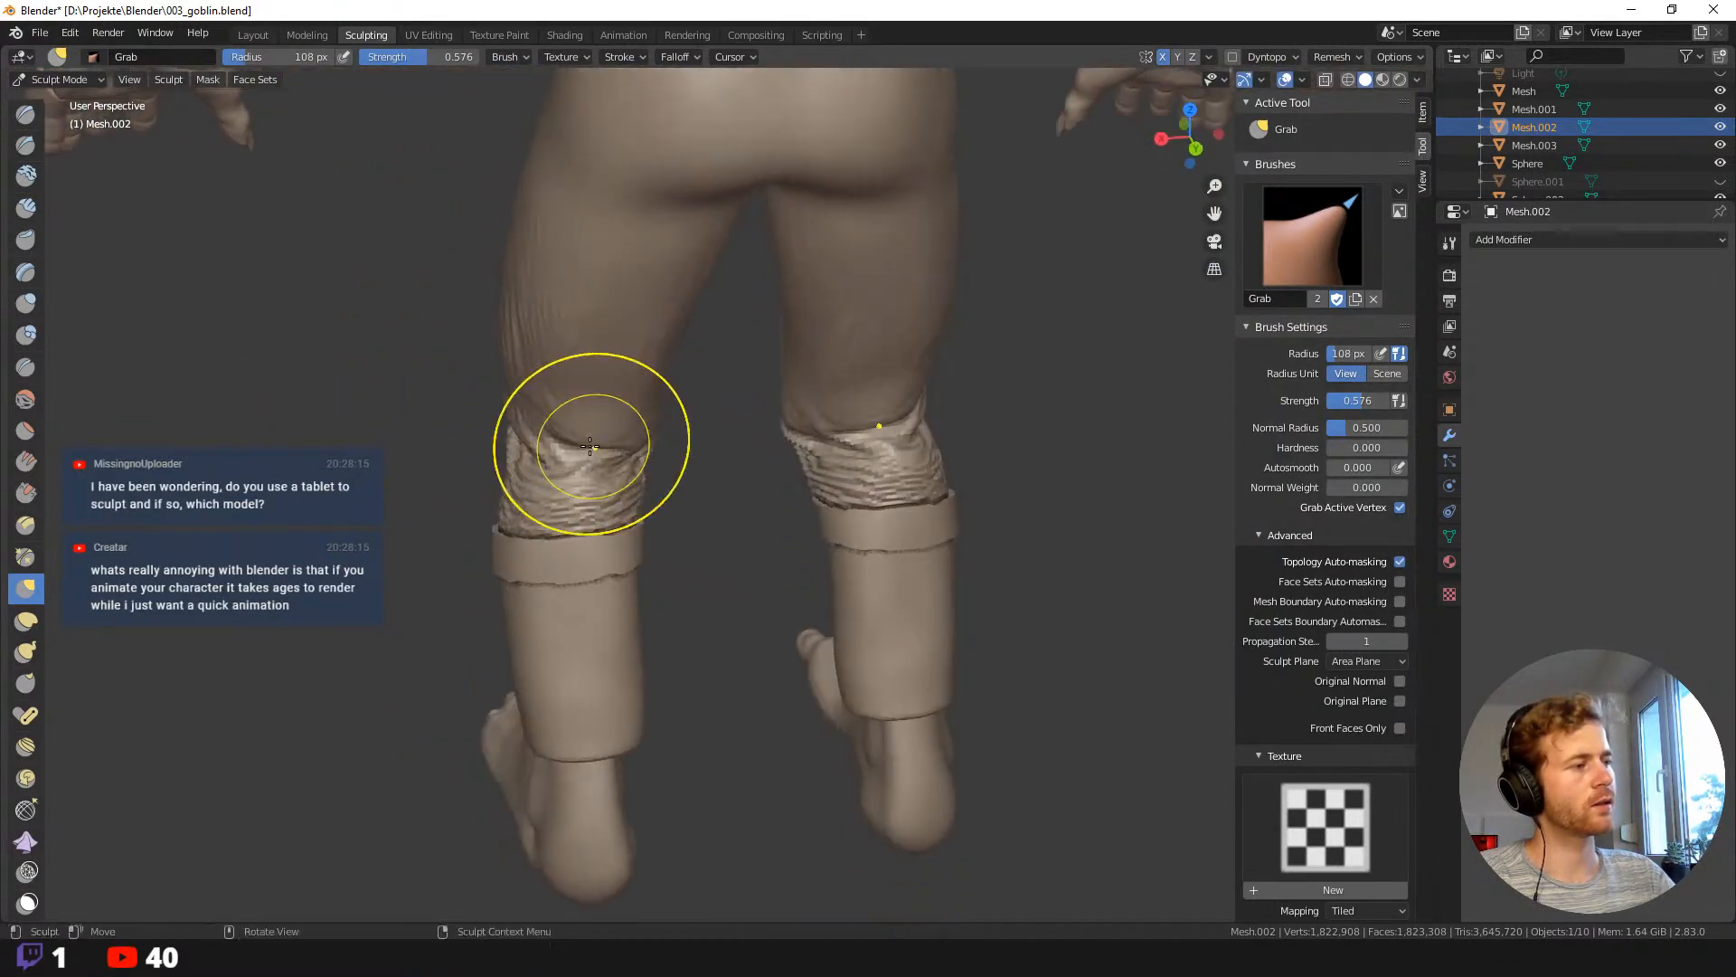
pyautogui.moveTo(479, 457); pyautogui.dragTo(525, 449, button='middle')
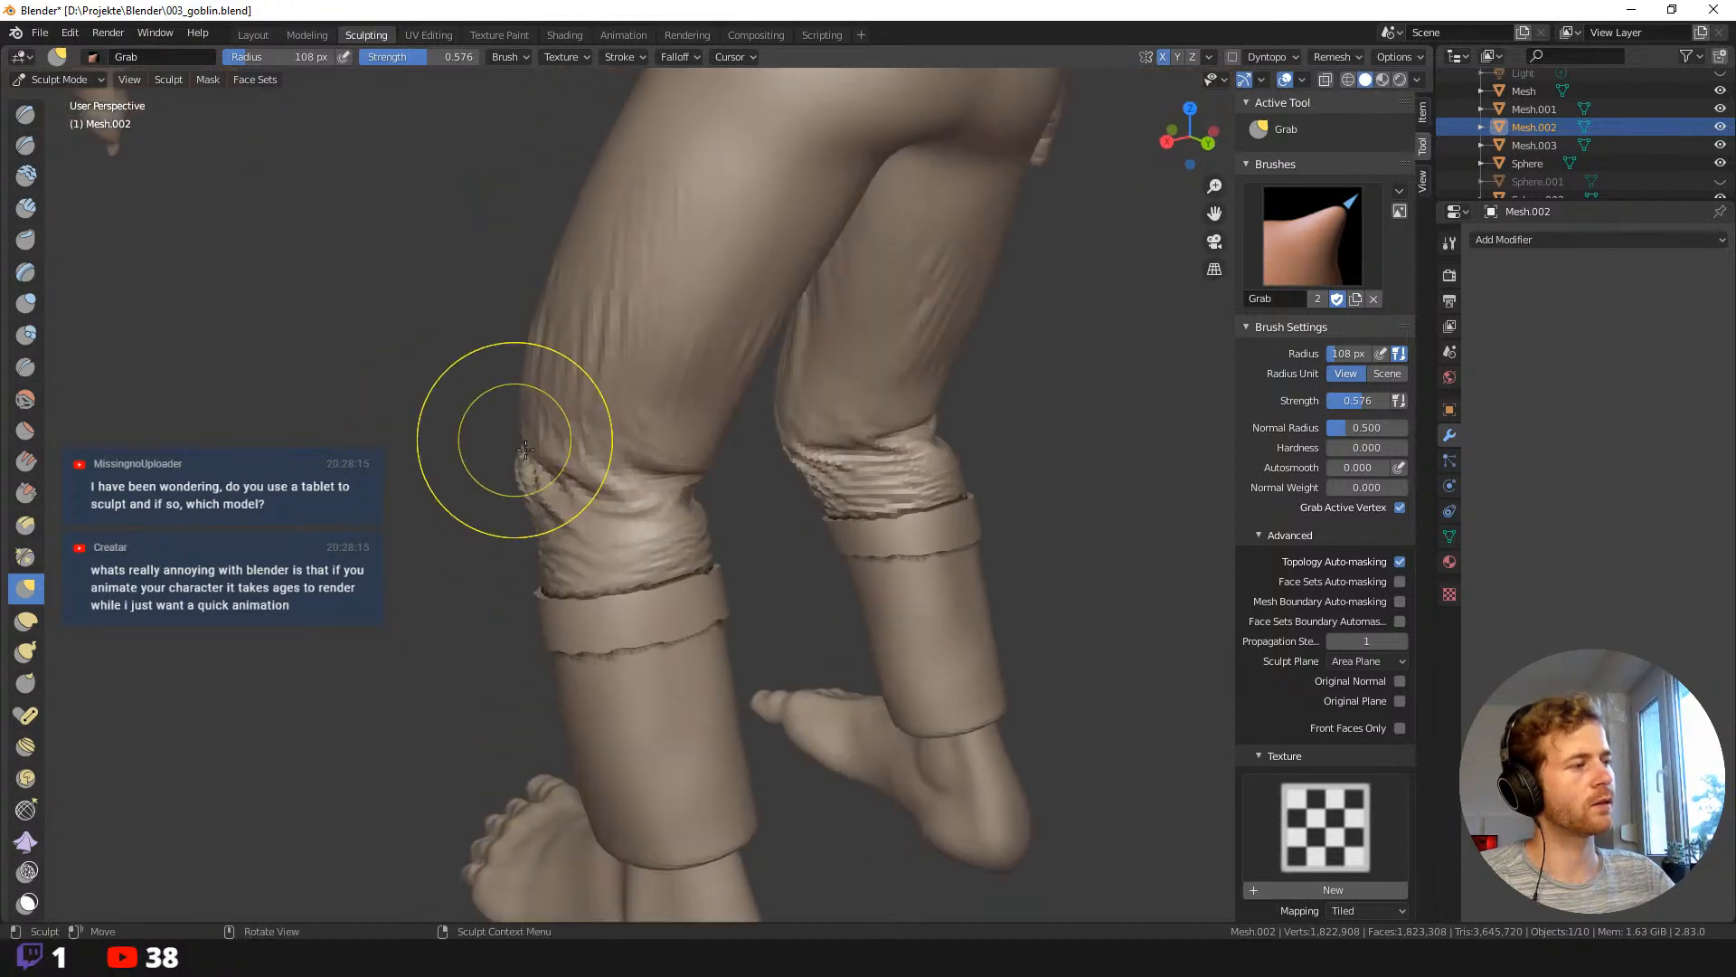
pyautogui.moveTo(671, 568); pyautogui.dragTo(750, 511, button='middle')
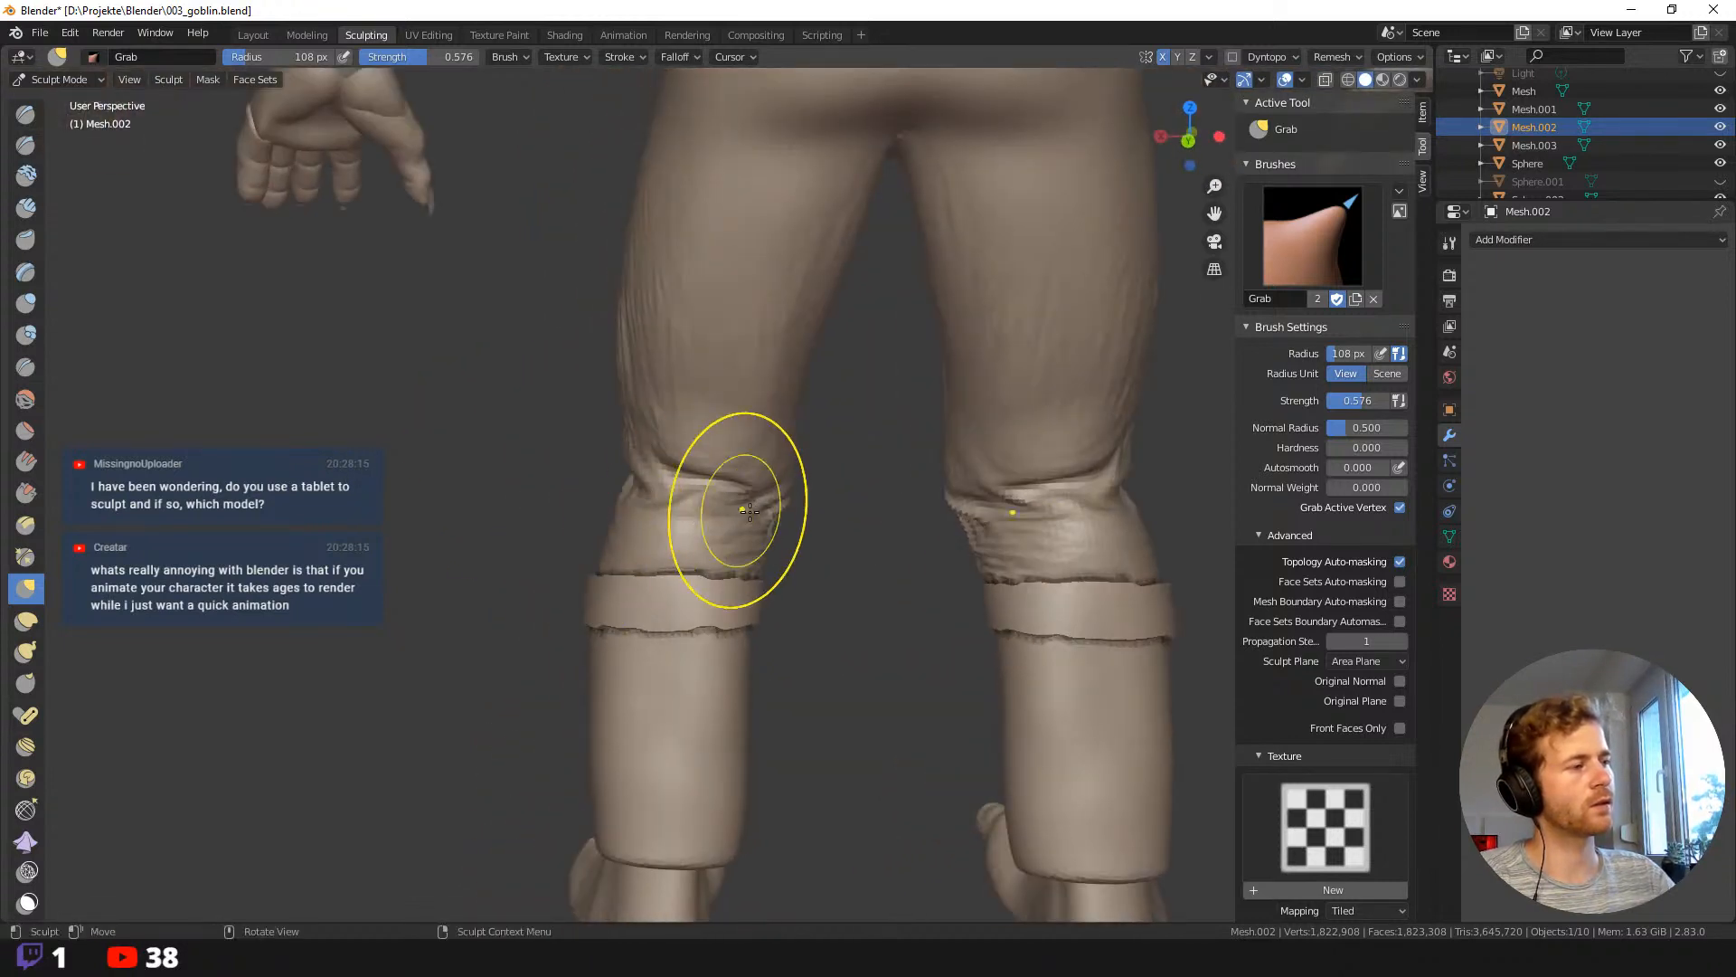
pyautogui.moveTo(588, 497); pyautogui.dragTo(636, 481, button='middle')
# Enlarge the Grab brush to 167 px and pull the outer and inner sides of the knee cloth into fuller shape.
pyautogui.press('f')
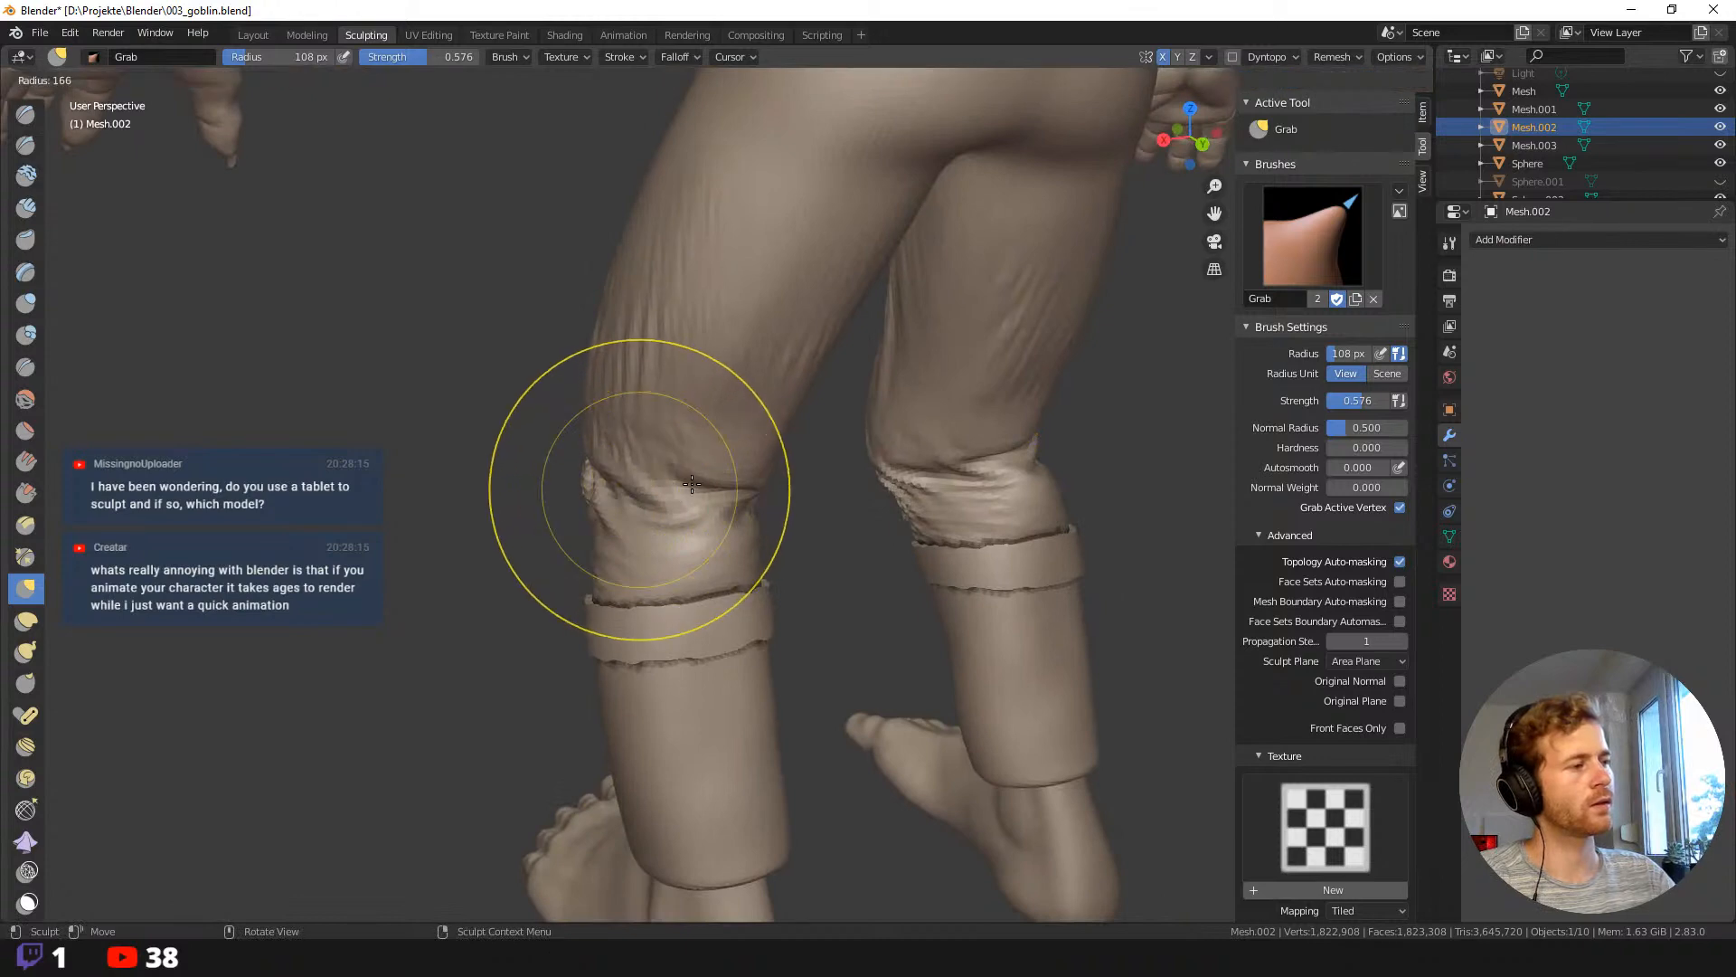
pyautogui.click(789, 486)
pyautogui.moveTo(626, 494); pyautogui.dragTo(609, 494)
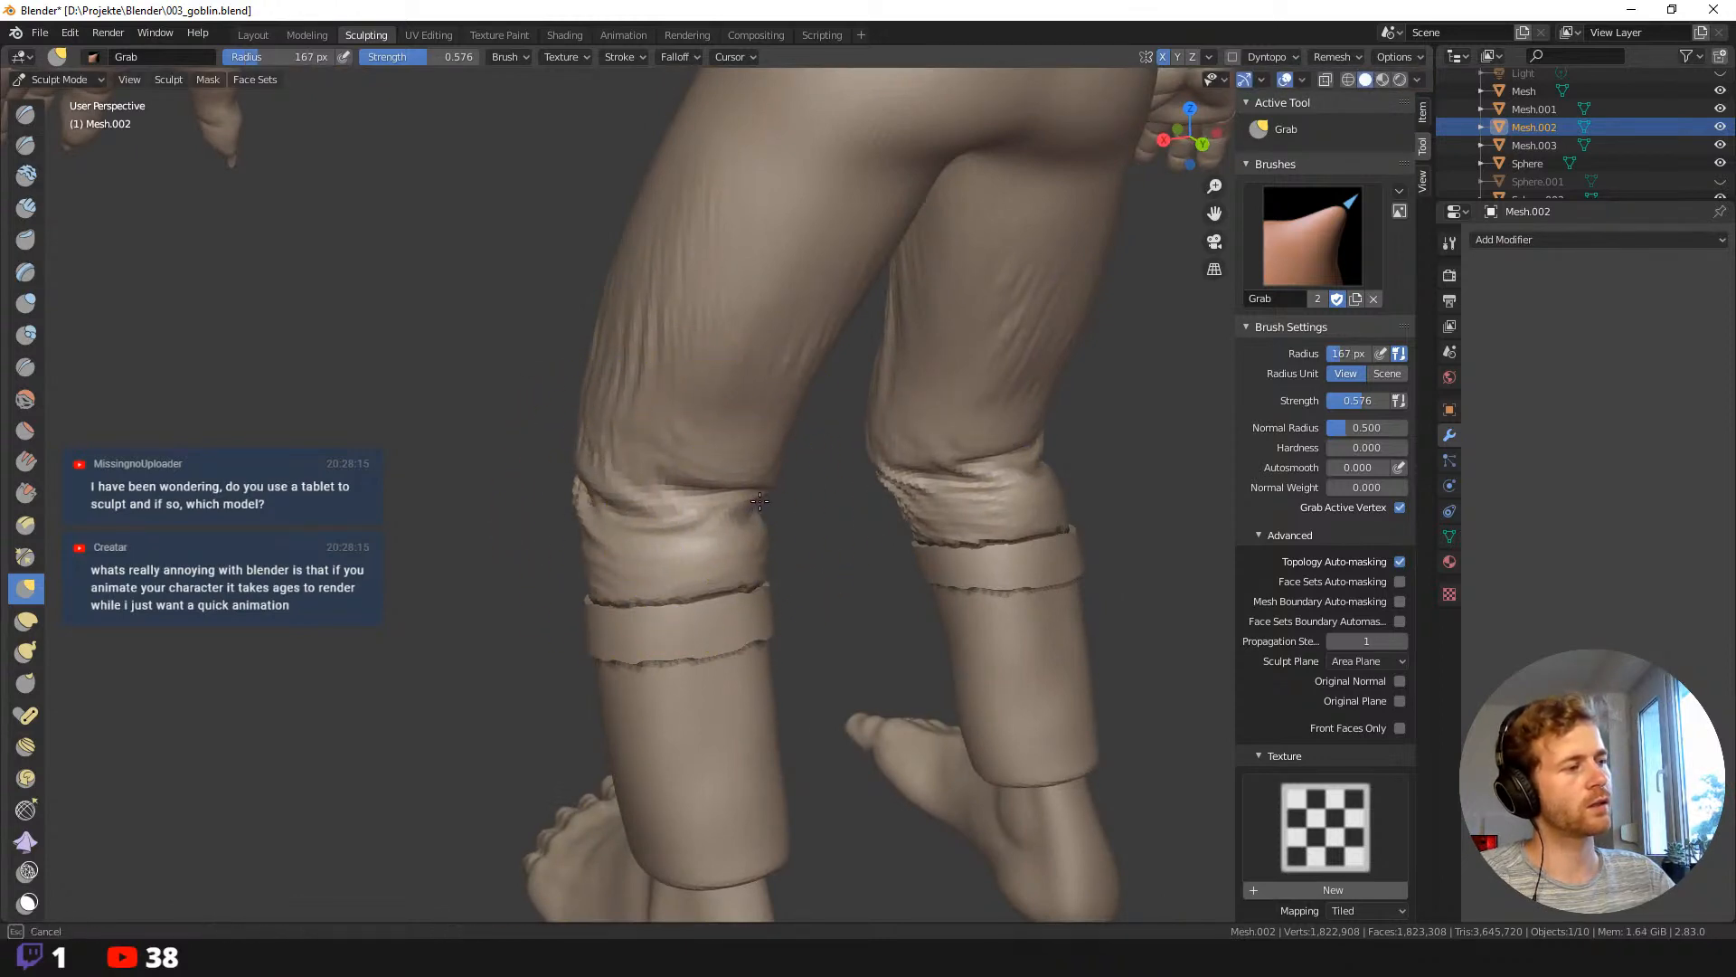
pyautogui.keyDown('alt'); pyautogui.moveTo(734, 512); pyautogui.dragTo(734, 512, button='middle'); pyautogui.keyUp('alt')
pyautogui.moveTo(789, 497); pyautogui.dragTo(751, 495)
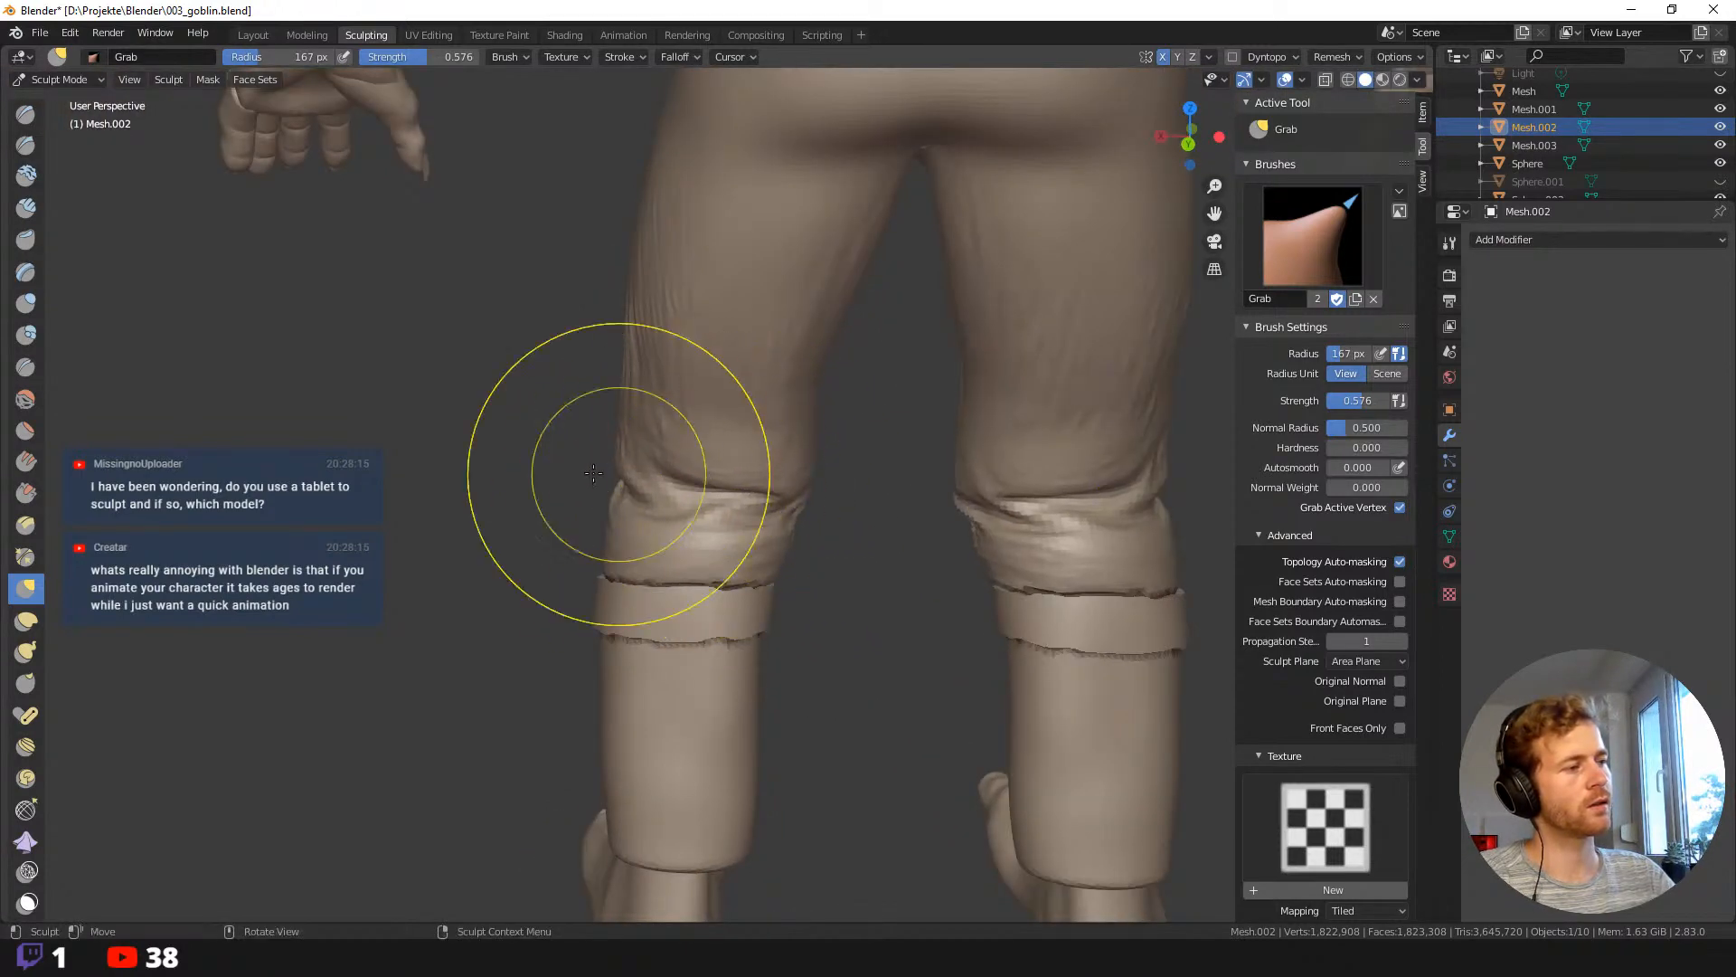
pyautogui.moveTo(590, 496)
pyautogui.mouseDown(button='middle')
pyautogui.moveTo(768, 516)
pyautogui.moveTo(692, 549)
pyautogui.mouseUp(button='middle')
pyautogui.scroll(-10, 621, 496)
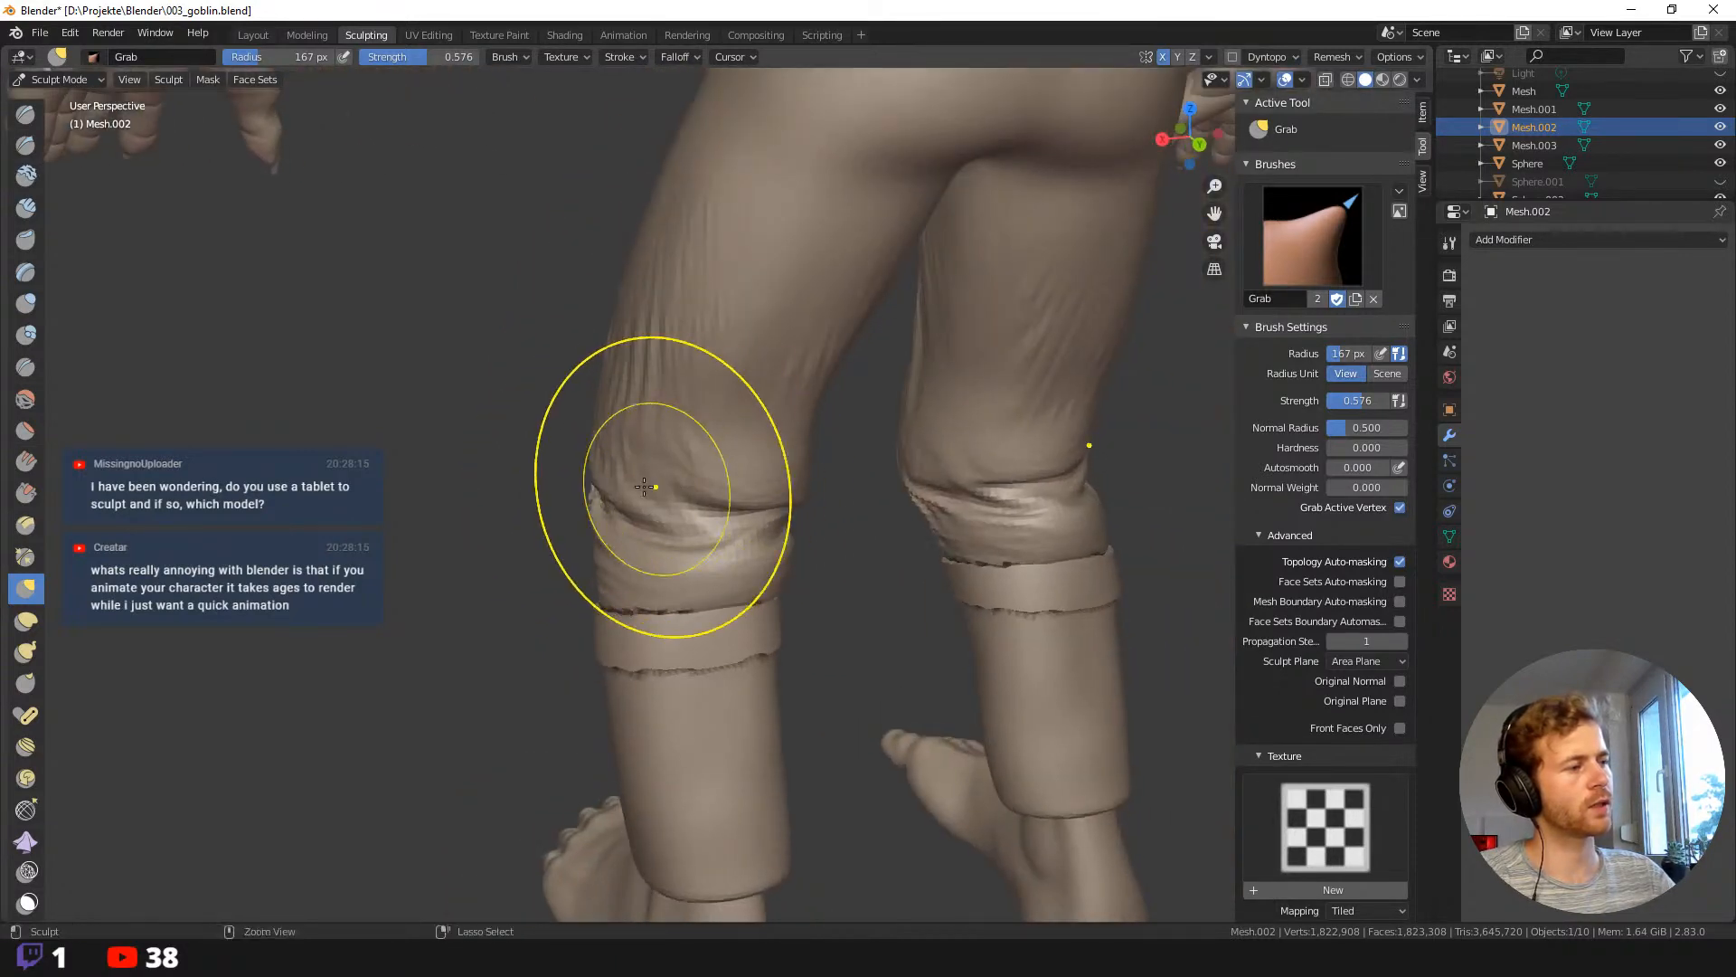
# Adjust the trouser cloth around the knees from back and front using the Grab brush, setting its radius to 93 px and 126 px.
pyautogui.moveTo(633, 434)
pyautogui.mouseDown(button='middle')
pyautogui.moveTo(599, 453)
pyautogui.moveTo(891, 504)
pyautogui.mouseUp(button='middle')
pyautogui.press('f')
pyautogui.click(824, 504)
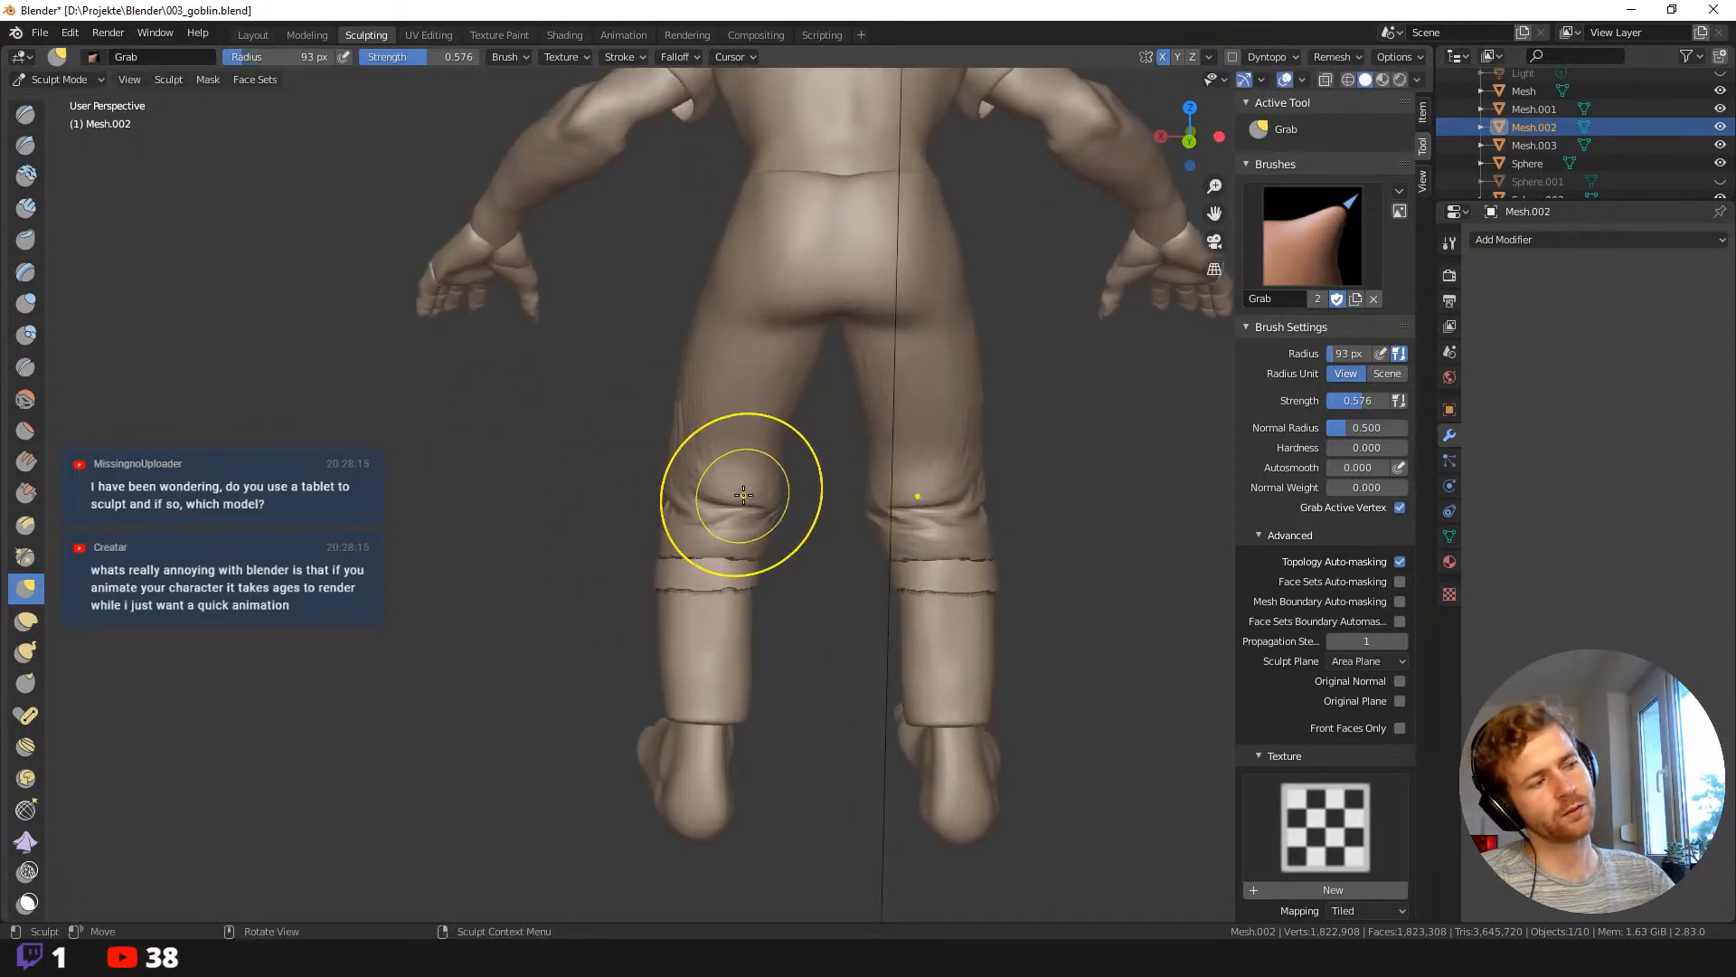
pyautogui.moveTo(677, 515); pyautogui.dragTo(734, 544, button='middle')
pyautogui.moveTo(749, 603); pyautogui.dragTo(788, 569, button='middle')
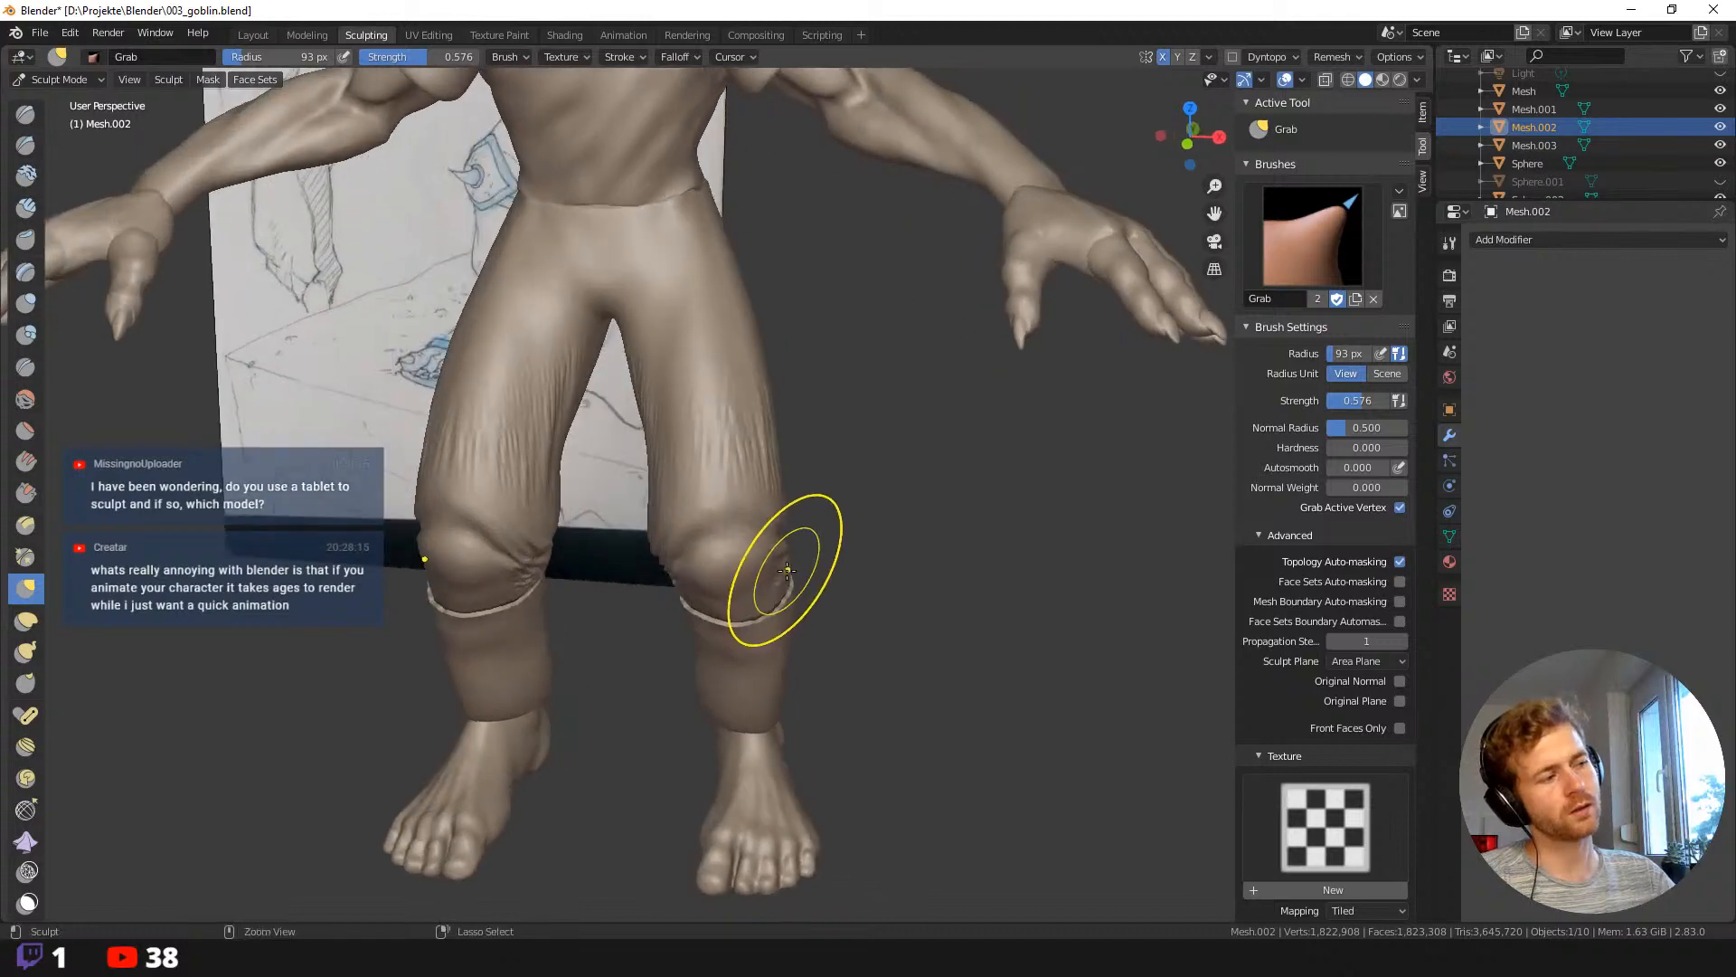
pyautogui.press('f')
pyautogui.click(846, 562)
pyautogui.moveTo(736, 559); pyautogui.dragTo(741, 545)
pyautogui.moveTo(758, 594)
pyautogui.mouseDown(button='middle')
pyautogui.moveTo(764, 532)
pyautogui.moveTo(683, 425)
pyautogui.moveTo(708, 422)
pyautogui.moveTo(762, 468)
pyautogui.moveTo(783, 558)
pyautogui.moveTo(600, 546)
pyautogui.moveTo(578, 561)
pyautogui.moveTo(523, 465)
pyautogui.mouseUp(button='middle')
pyautogui.scroll(5, 665, 571)
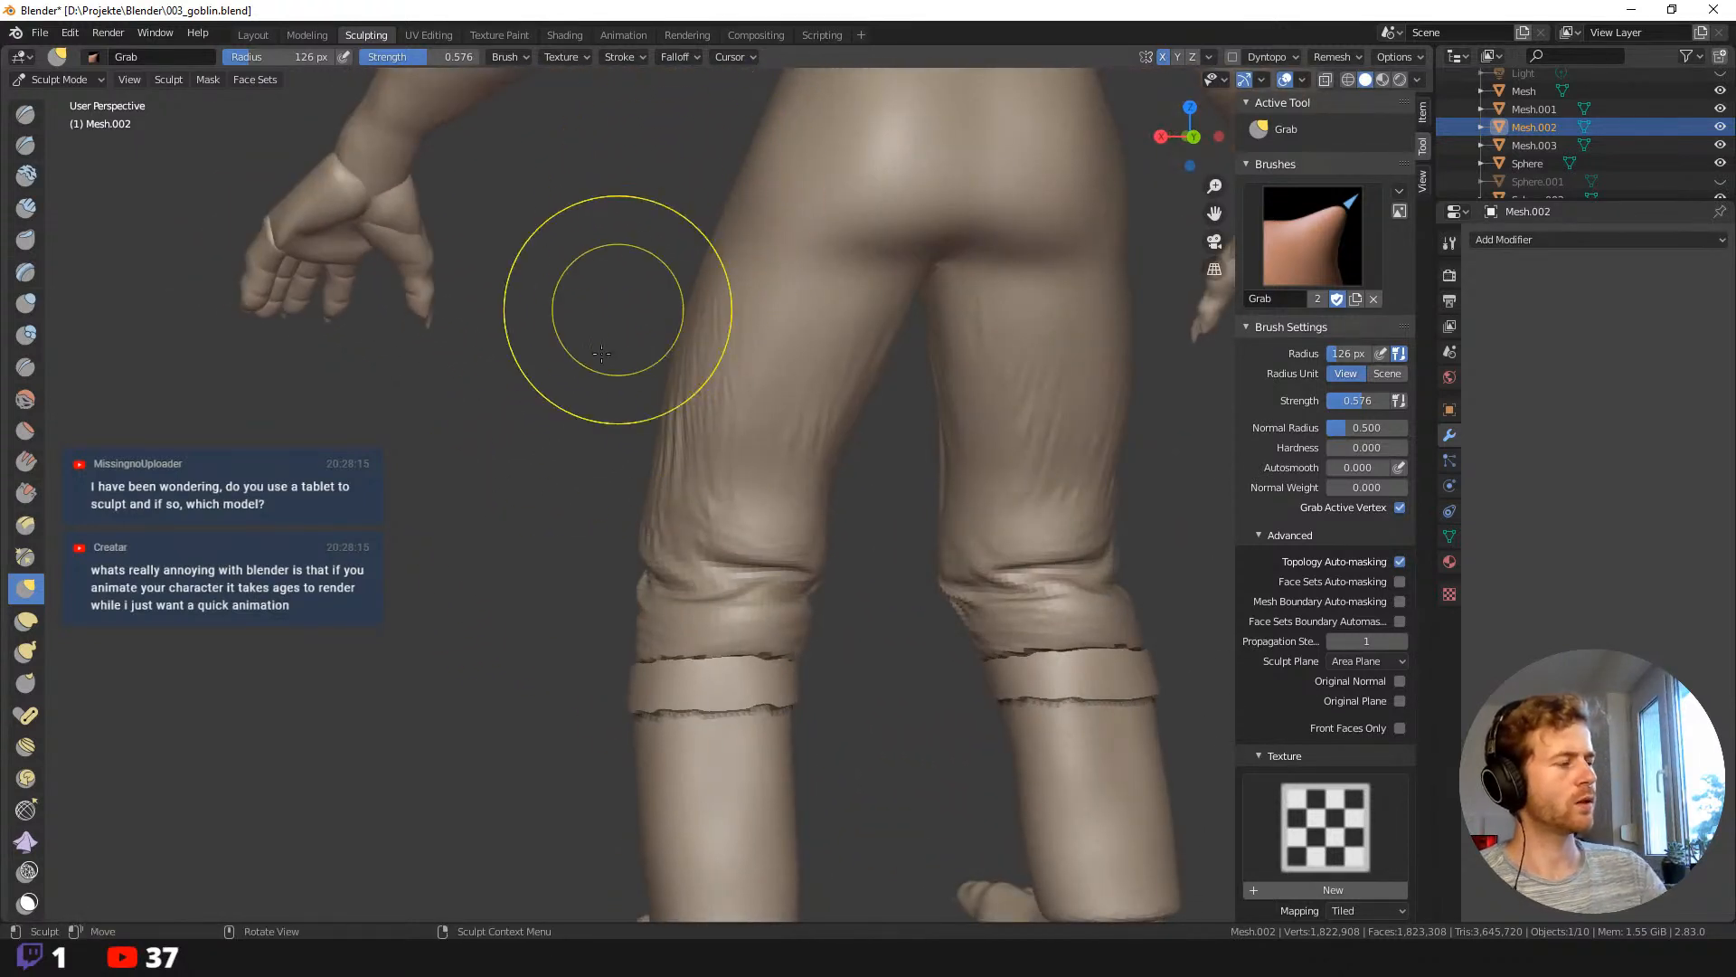
# Deepen the horizontal creases at the backs of the knees using the Draw Sharp brush with a 49 px radius.
pyautogui.hotkey('shift', 'space')
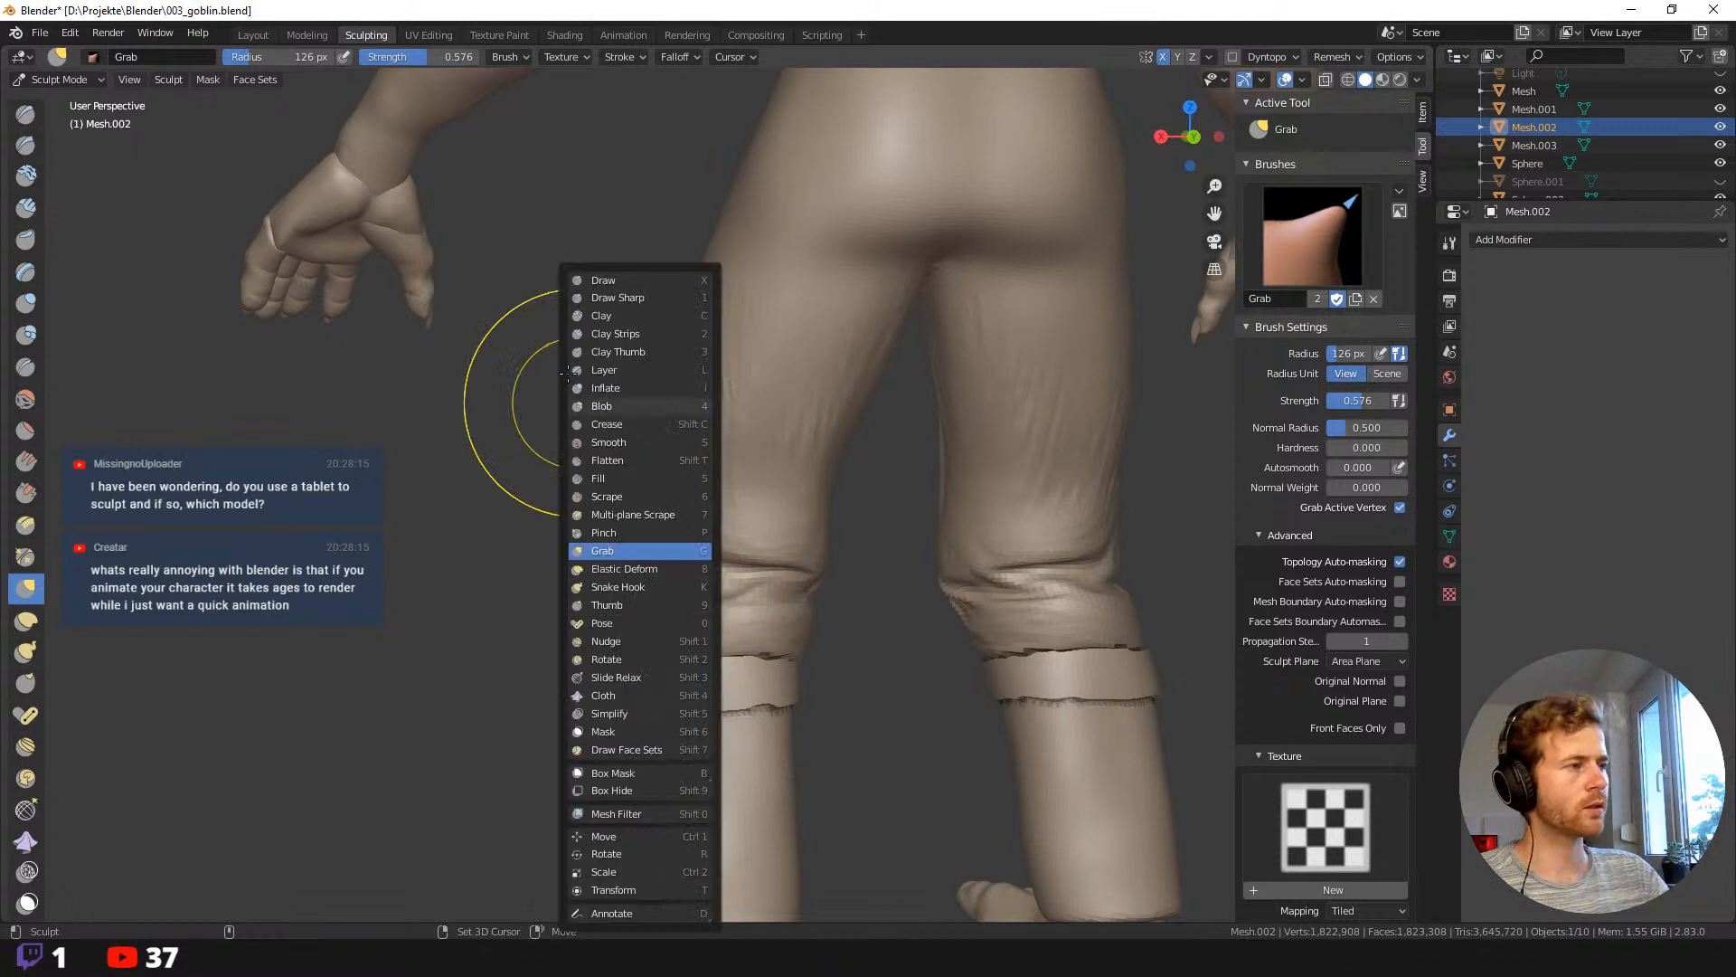
pyautogui.click(601, 300)
pyautogui.press('f')
pyautogui.click(756, 568)
pyautogui.press('f')
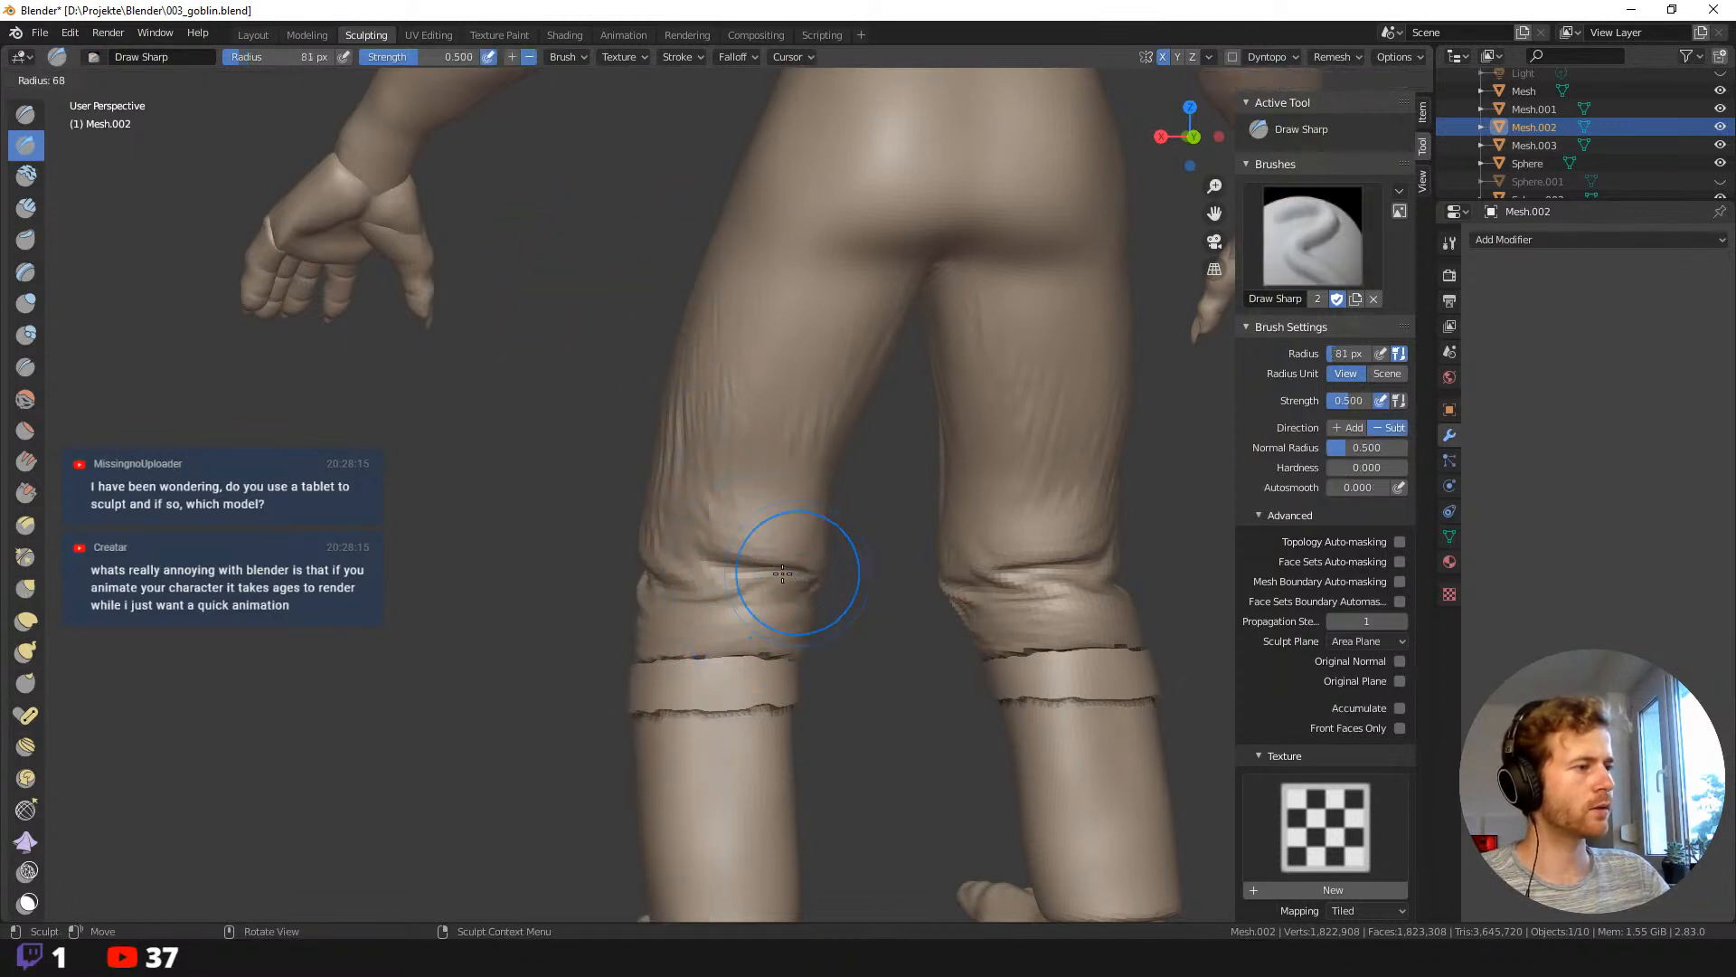
pyautogui.click(798, 576)
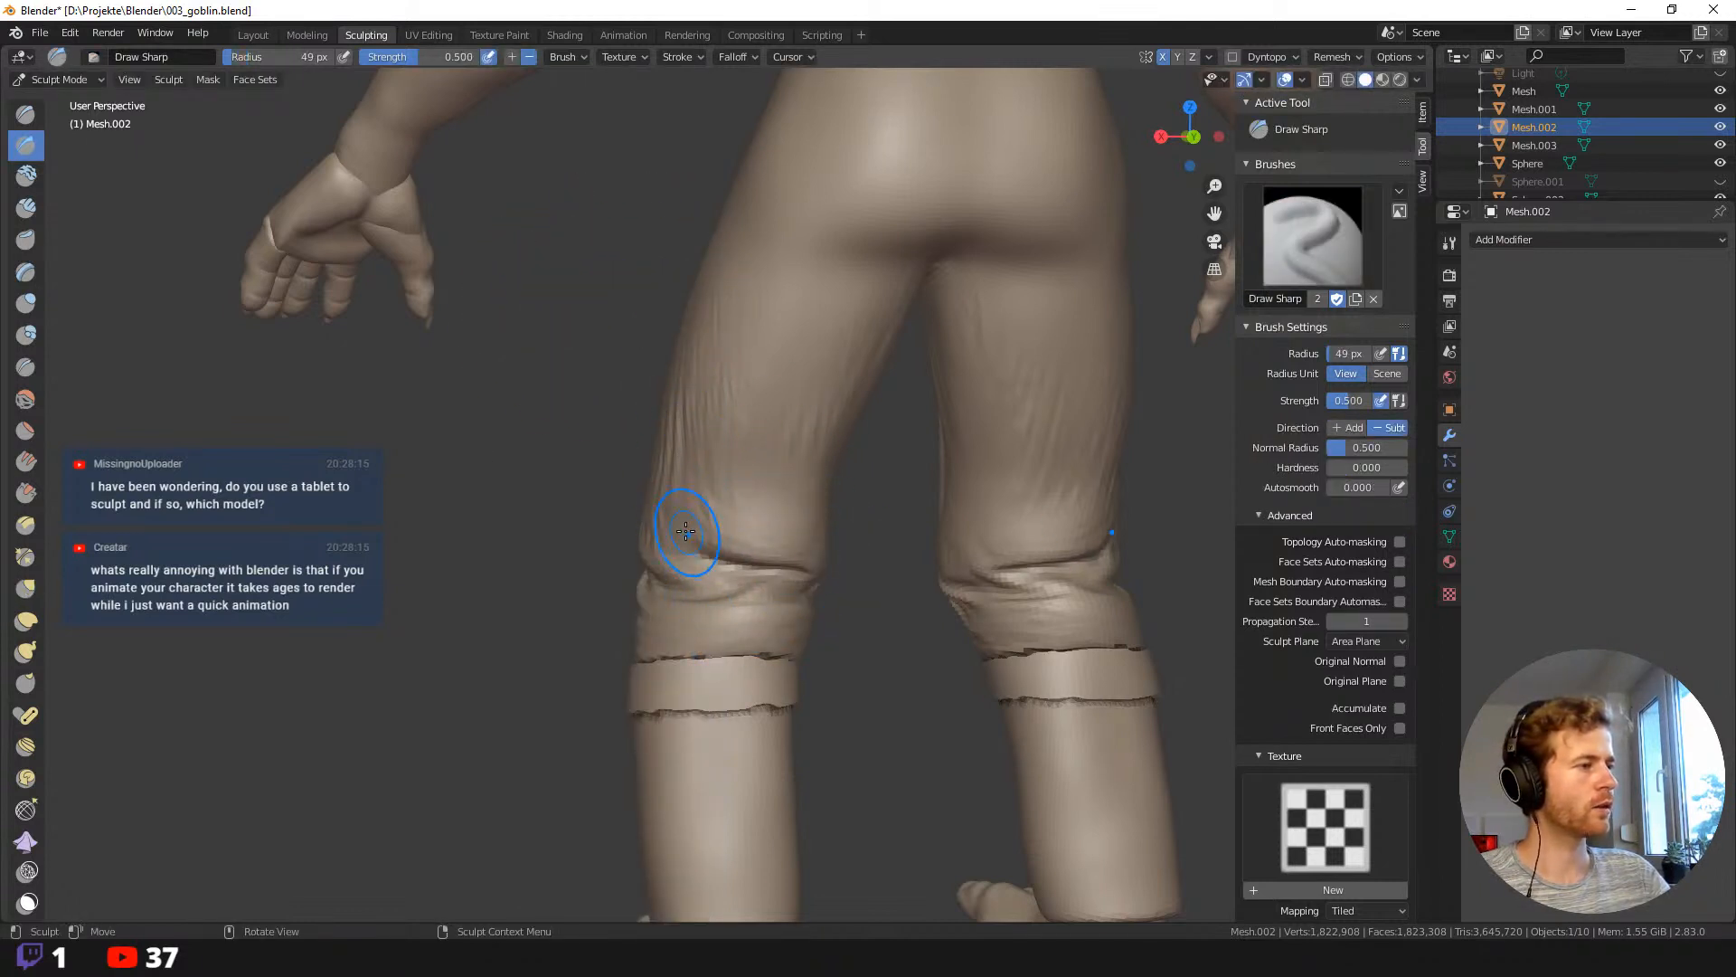
pyautogui.moveTo(843, 580); pyautogui.dragTo(794, 567, button='middle')
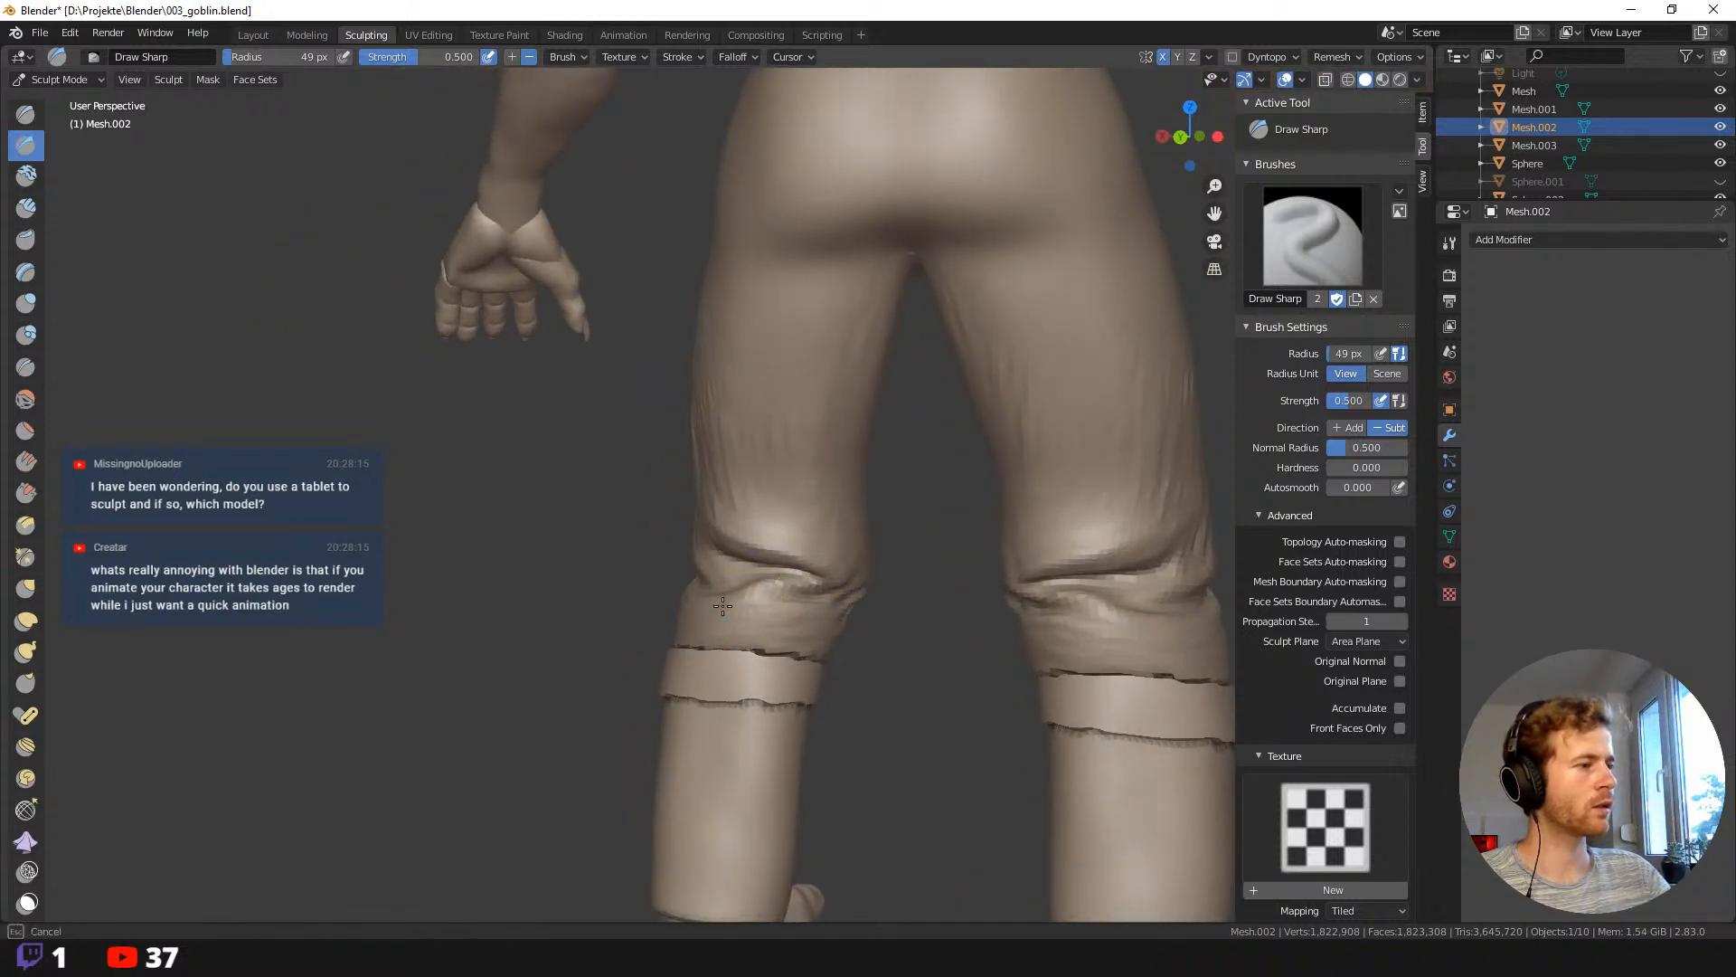
# Enlarge the Draw Sharp brush to 82 px and carve broader folds between the back-of-knee creases and the bands.
pyautogui.press('f')
pyautogui.click(767, 601)
pyautogui.moveTo(767, 600); pyautogui.dragTo(615, 543, button='middle')
pyautogui.moveTo(557, 492); pyautogui.dragTo(680, 552, button='middle')
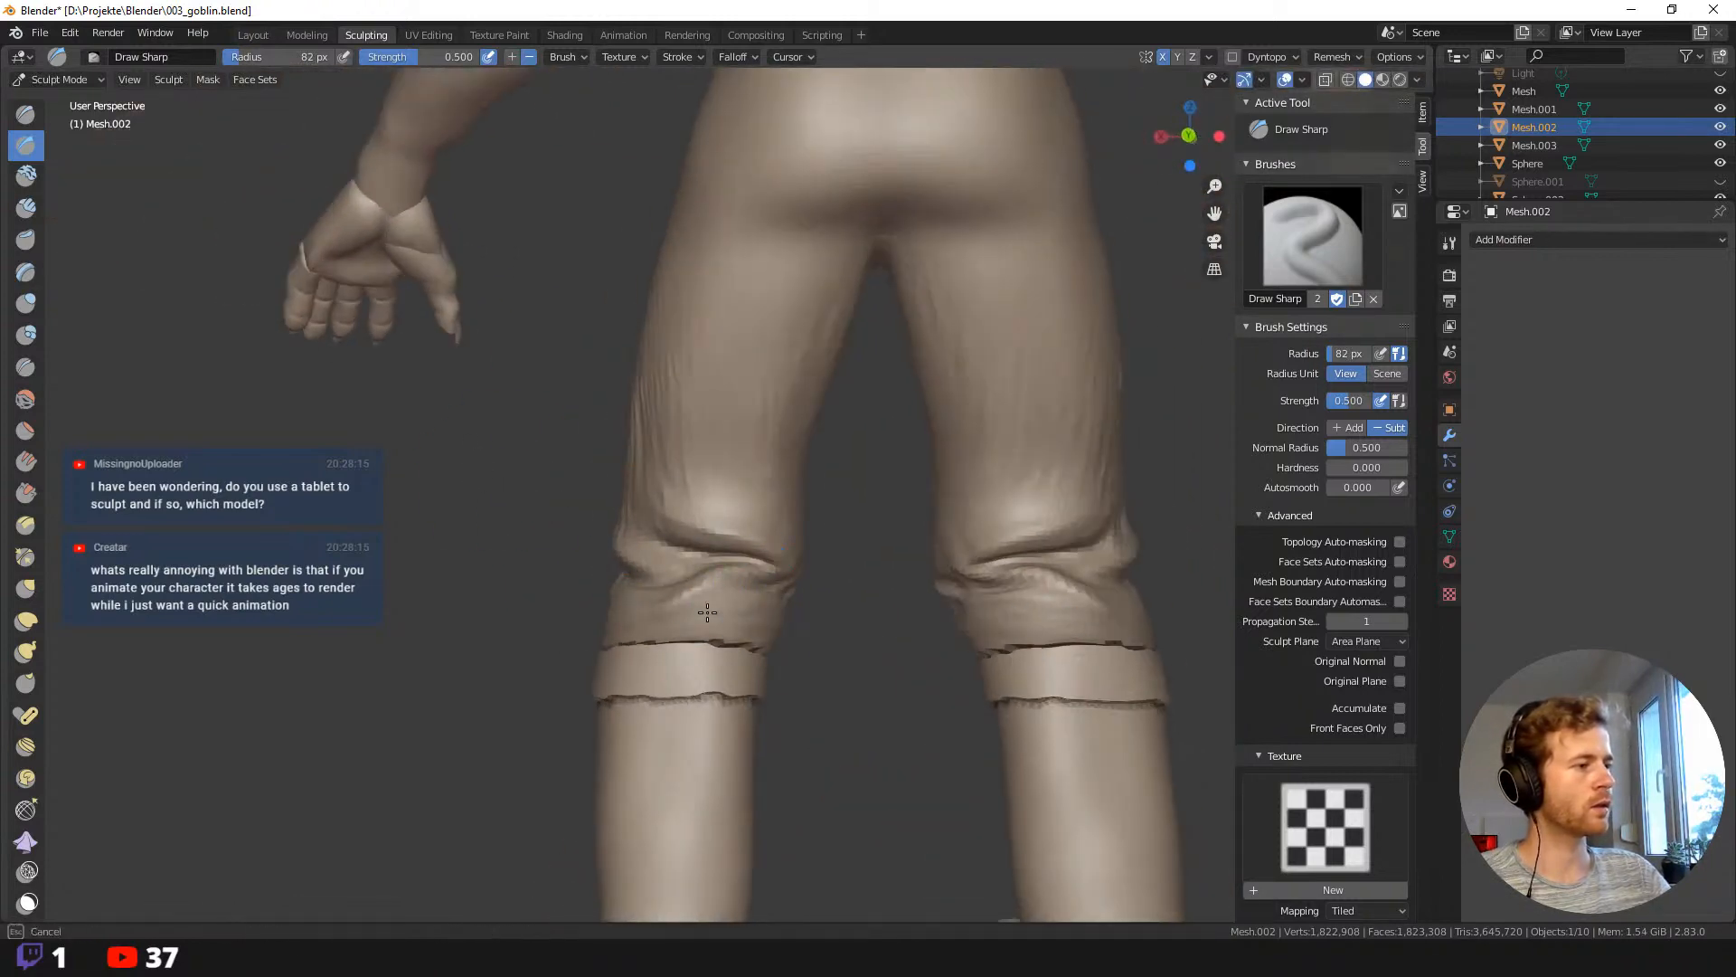
pyautogui.moveTo(845, 642)
pyautogui.mouseDown(button='middle')
pyautogui.moveTo(756, 620)
pyautogui.moveTo(642, 635)
pyautogui.moveTo(562, 582)
pyautogui.moveTo(825, 485)
pyautogui.mouseUp(button='middle')
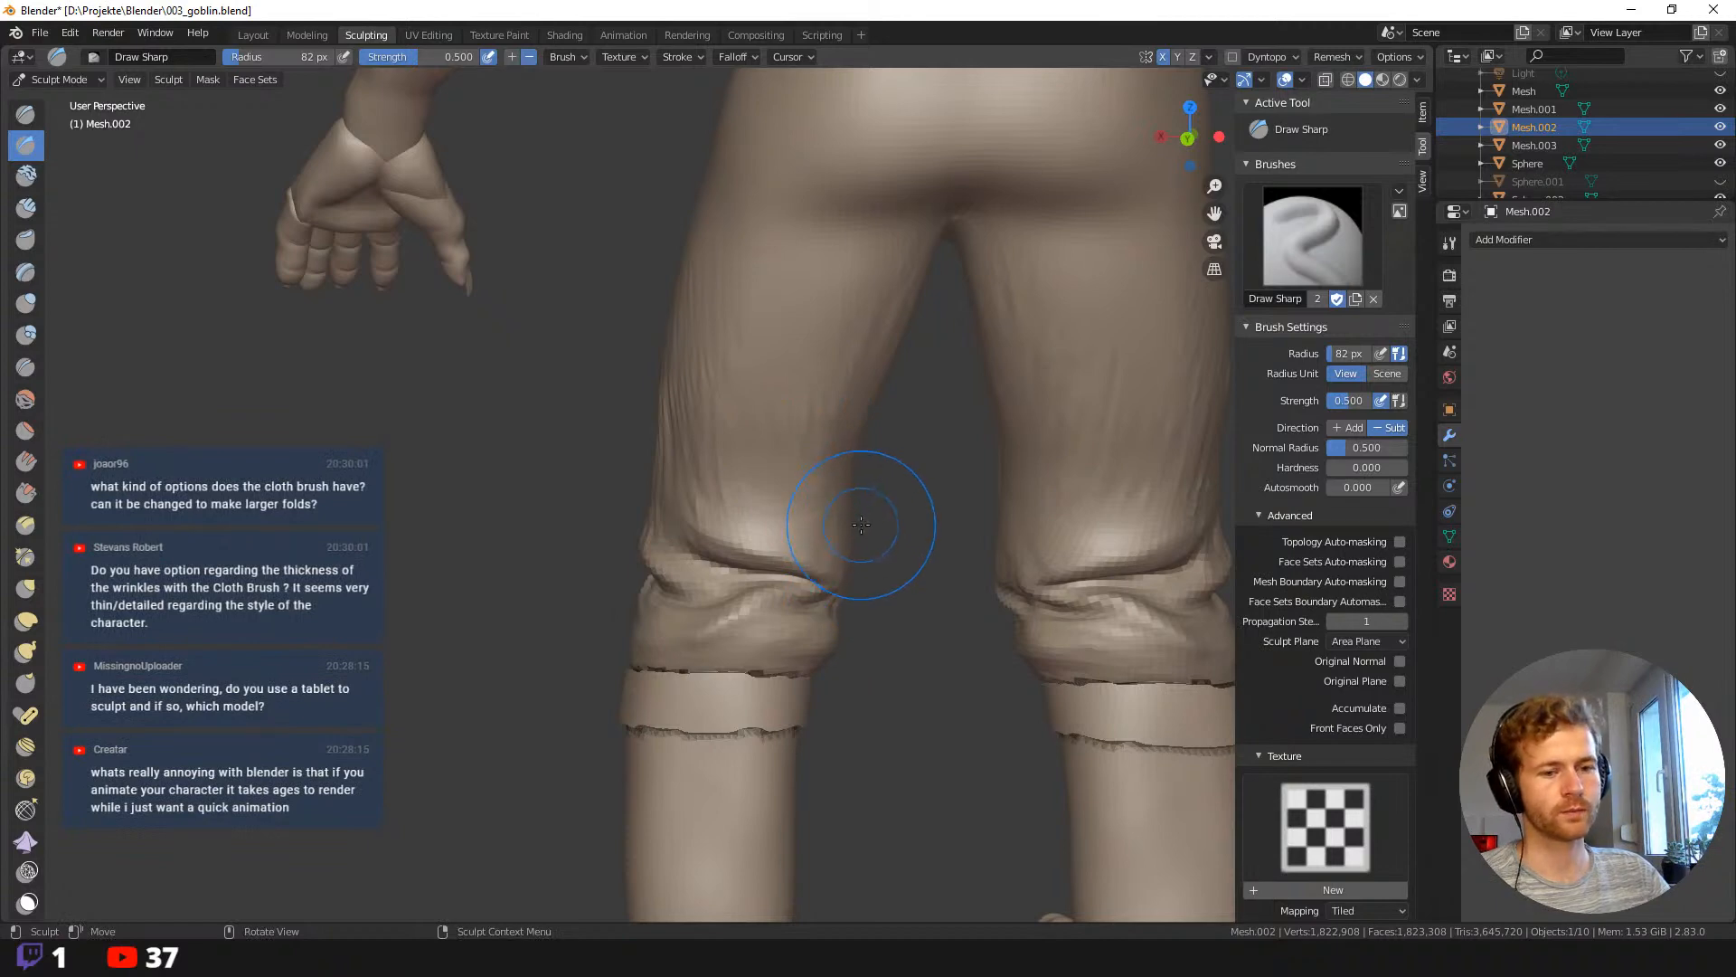
pyautogui.moveTo(874, 553)
pyautogui.keyDown('shift'); pyautogui.mouseDown(button='middle')
pyautogui.moveTo(804, 529)
pyautogui.moveTo(818, 535)
pyautogui.moveTo(727, 569)
pyautogui.moveTo(705, 561)
pyautogui.moveTo(746, 596)
pyautogui.moveTo(761, 535)
pyautogui.mouseUp(button='middle'); pyautogui.keyUp('shift')
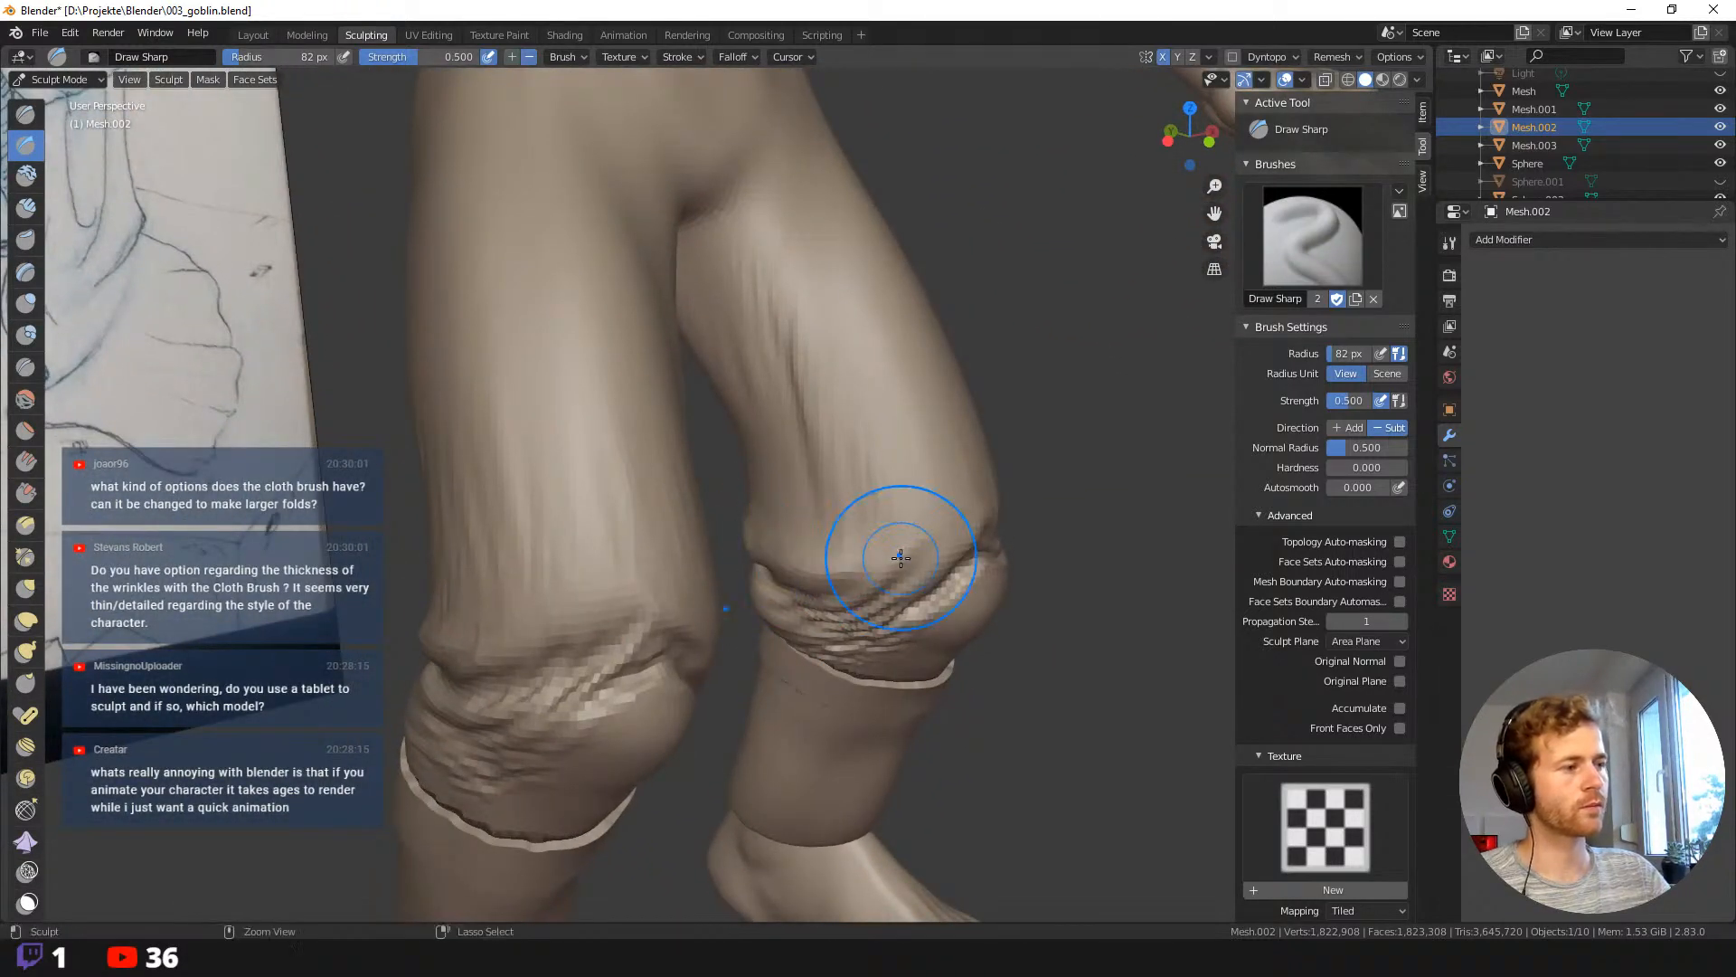
# Carve folds around the front of the knees and just above the bands, reducing the Draw Sharp radius to 66 px.
pyautogui.moveTo(796, 645); pyautogui.dragTo(779, 586, button='middle')
pyautogui.moveTo(813, 672)
pyautogui.mouseDown(button='middle')
pyautogui.moveTo(864, 662)
pyautogui.moveTo(900, 583)
pyautogui.mouseUp(button='middle')
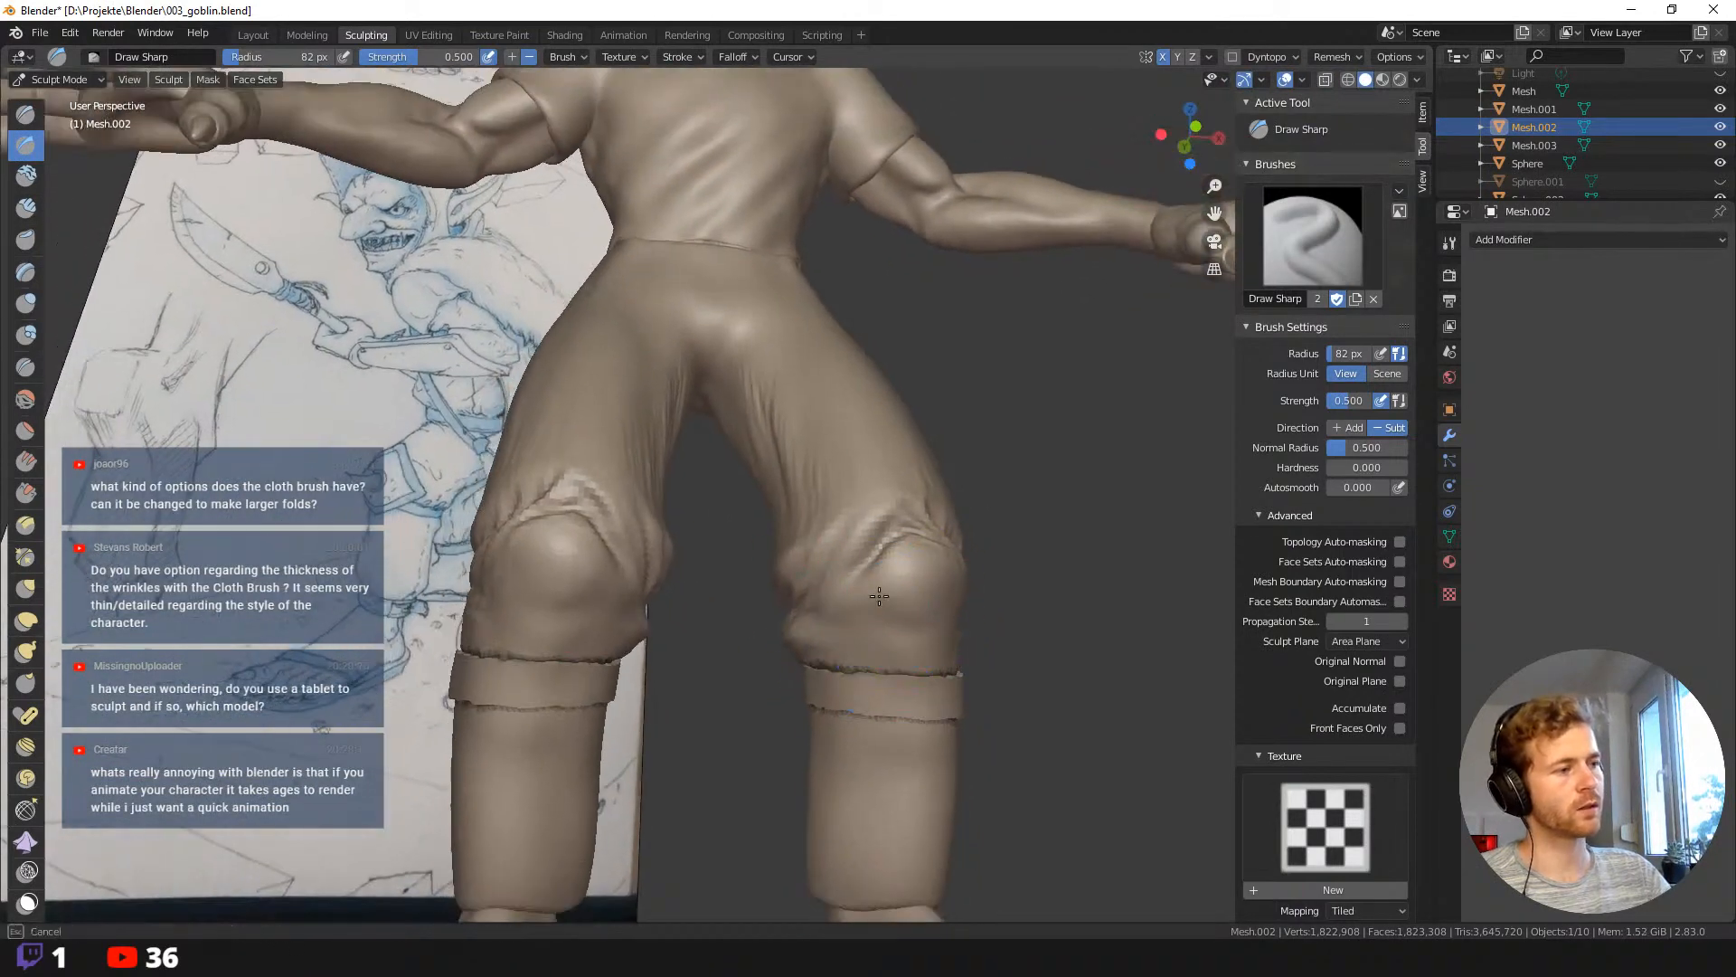
pyautogui.moveTo(822, 628)
pyautogui.keyDown('ctrl'); pyautogui.mouseDown()
pyautogui.moveTo(924, 634)
pyautogui.moveTo(883, 658)
pyautogui.moveTo(814, 656)
pyautogui.mouseUp(); pyautogui.keyUp('ctrl')
pyautogui.press('f')
pyautogui.moveTo(814, 655)
pyautogui.mouseDown(button='middle')
pyautogui.moveTo(792, 658)
pyautogui.moveTo(841, 674)
pyautogui.mouseUp(button='middle')
pyautogui.press('f')
pyautogui.click(930, 637)
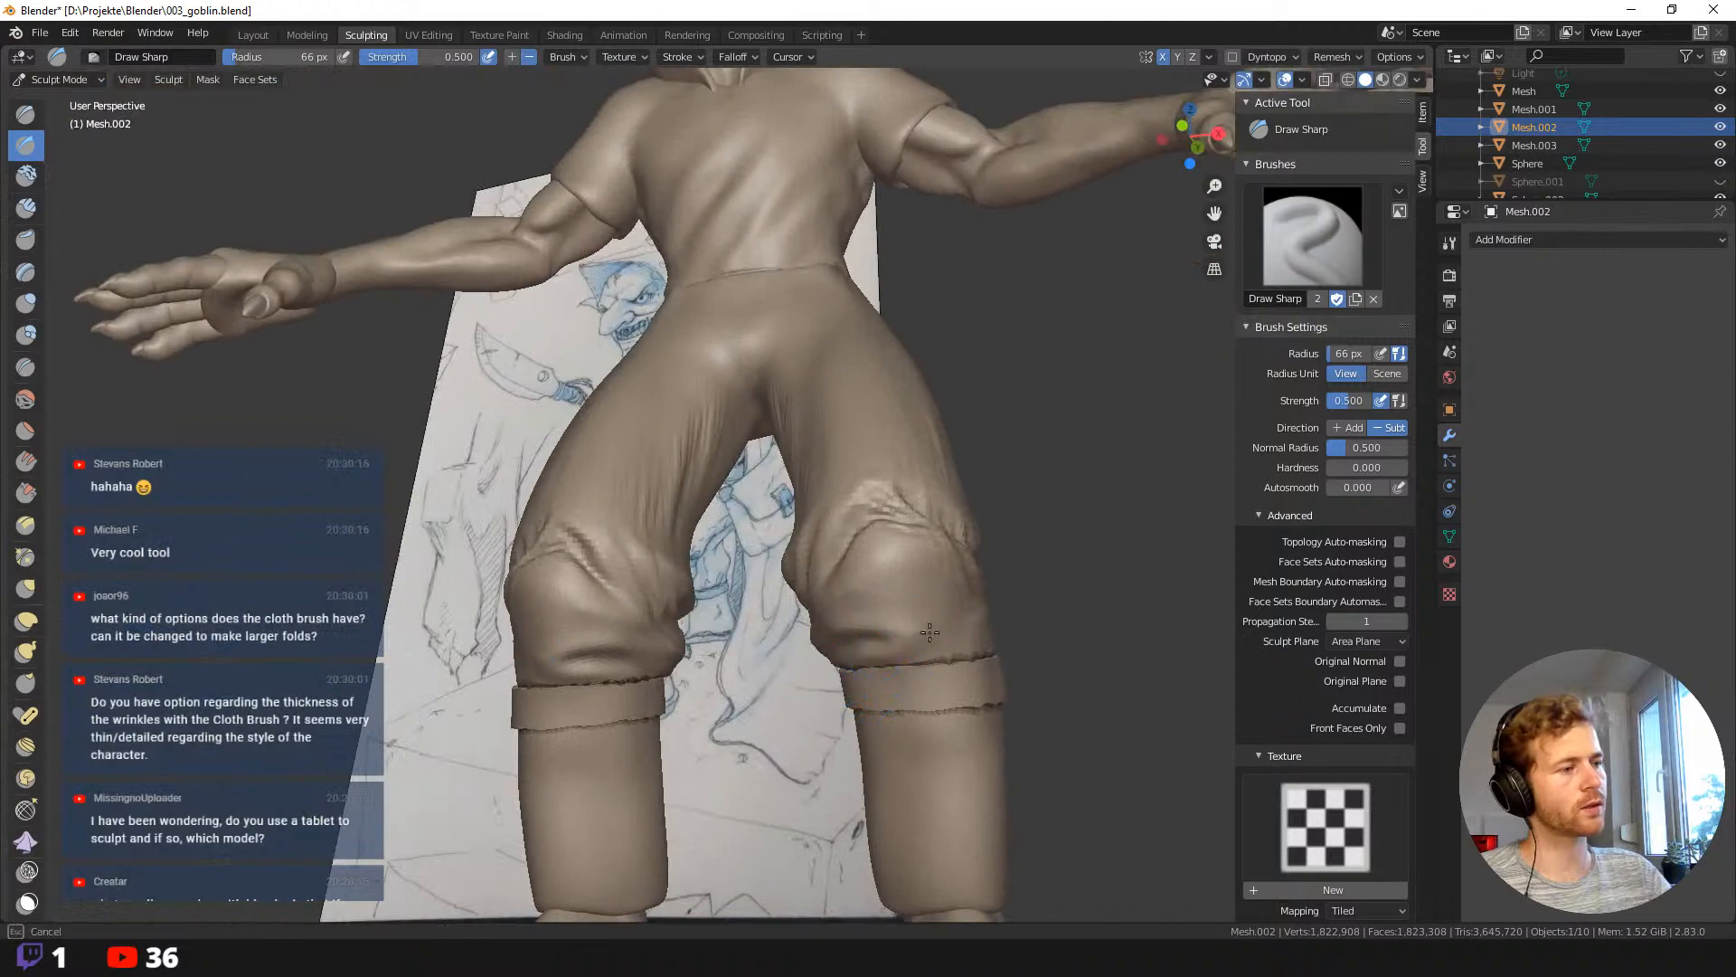
# Deepen the creases along the outer sides of the knees using the 66 px Draw Sharp brush.
pyautogui.moveTo(1012, 601)
pyautogui.mouseDown(button='middle')
pyautogui.moveTo(944, 639)
pyautogui.moveTo(955, 665)
pyautogui.mouseUp(button='middle')
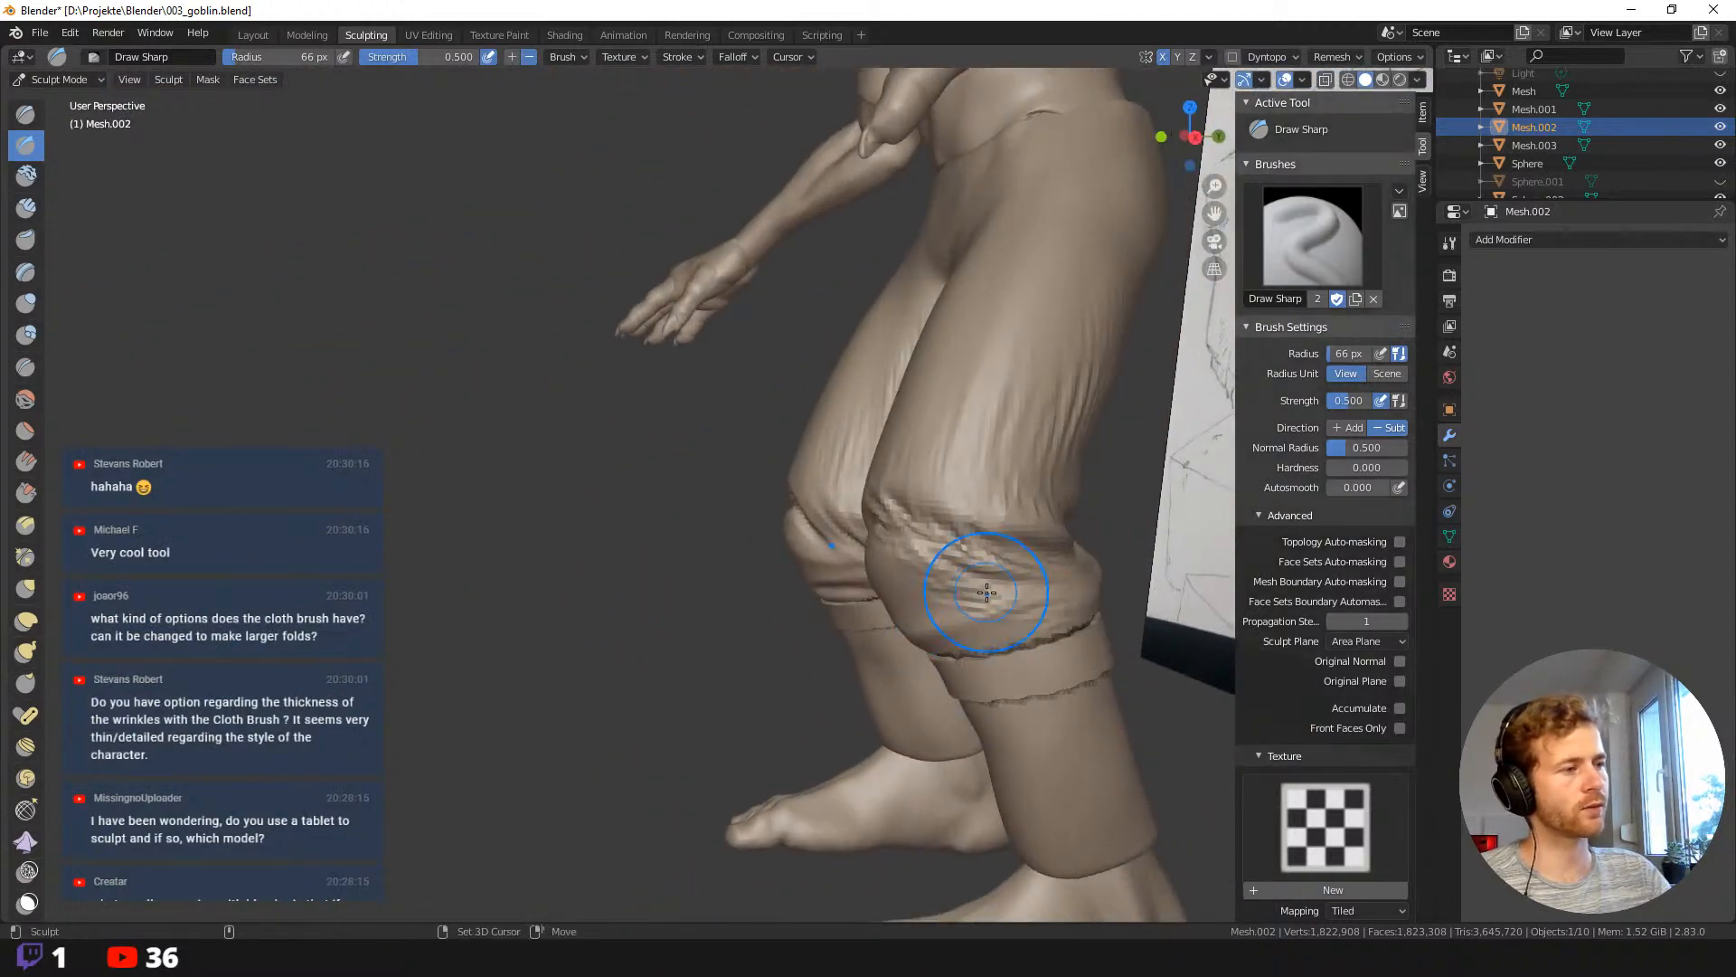
pyautogui.moveTo(903, 554); pyautogui.dragTo(992, 568, button='middle')
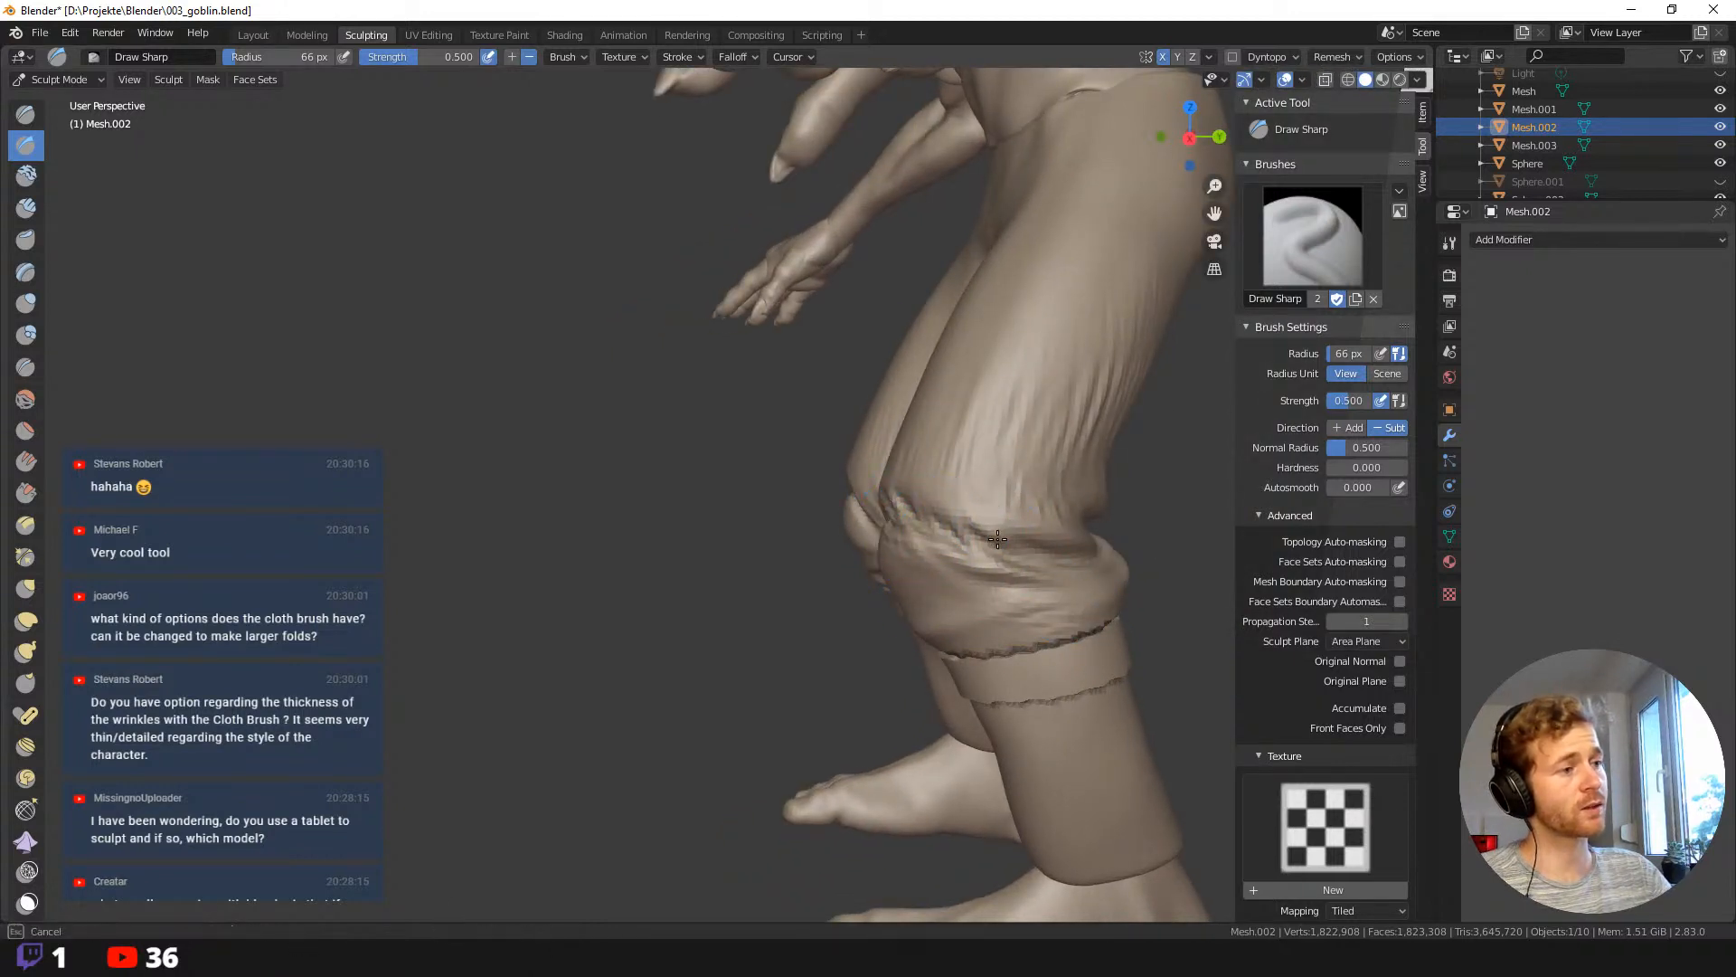
pyautogui.moveTo(997, 539); pyautogui.dragTo(1005, 541)
pyautogui.moveTo(928, 464); pyautogui.dragTo(985, 532)
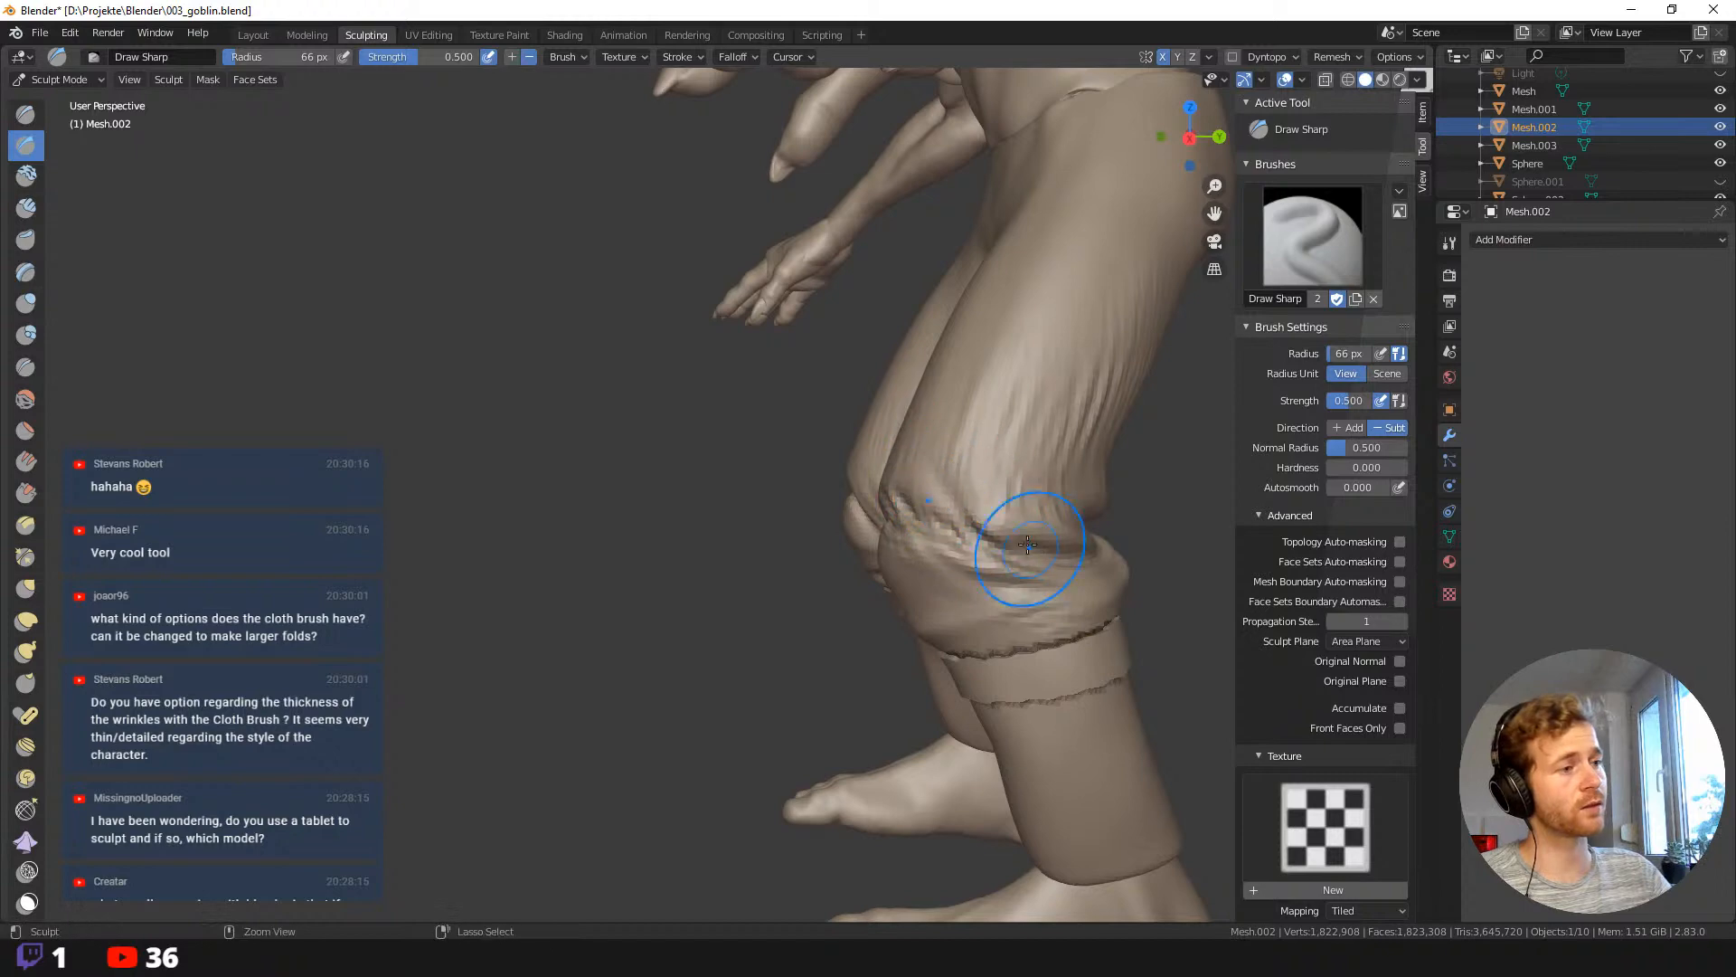
pyautogui.moveTo(1028, 544); pyautogui.dragTo(1047, 639, button='middle')
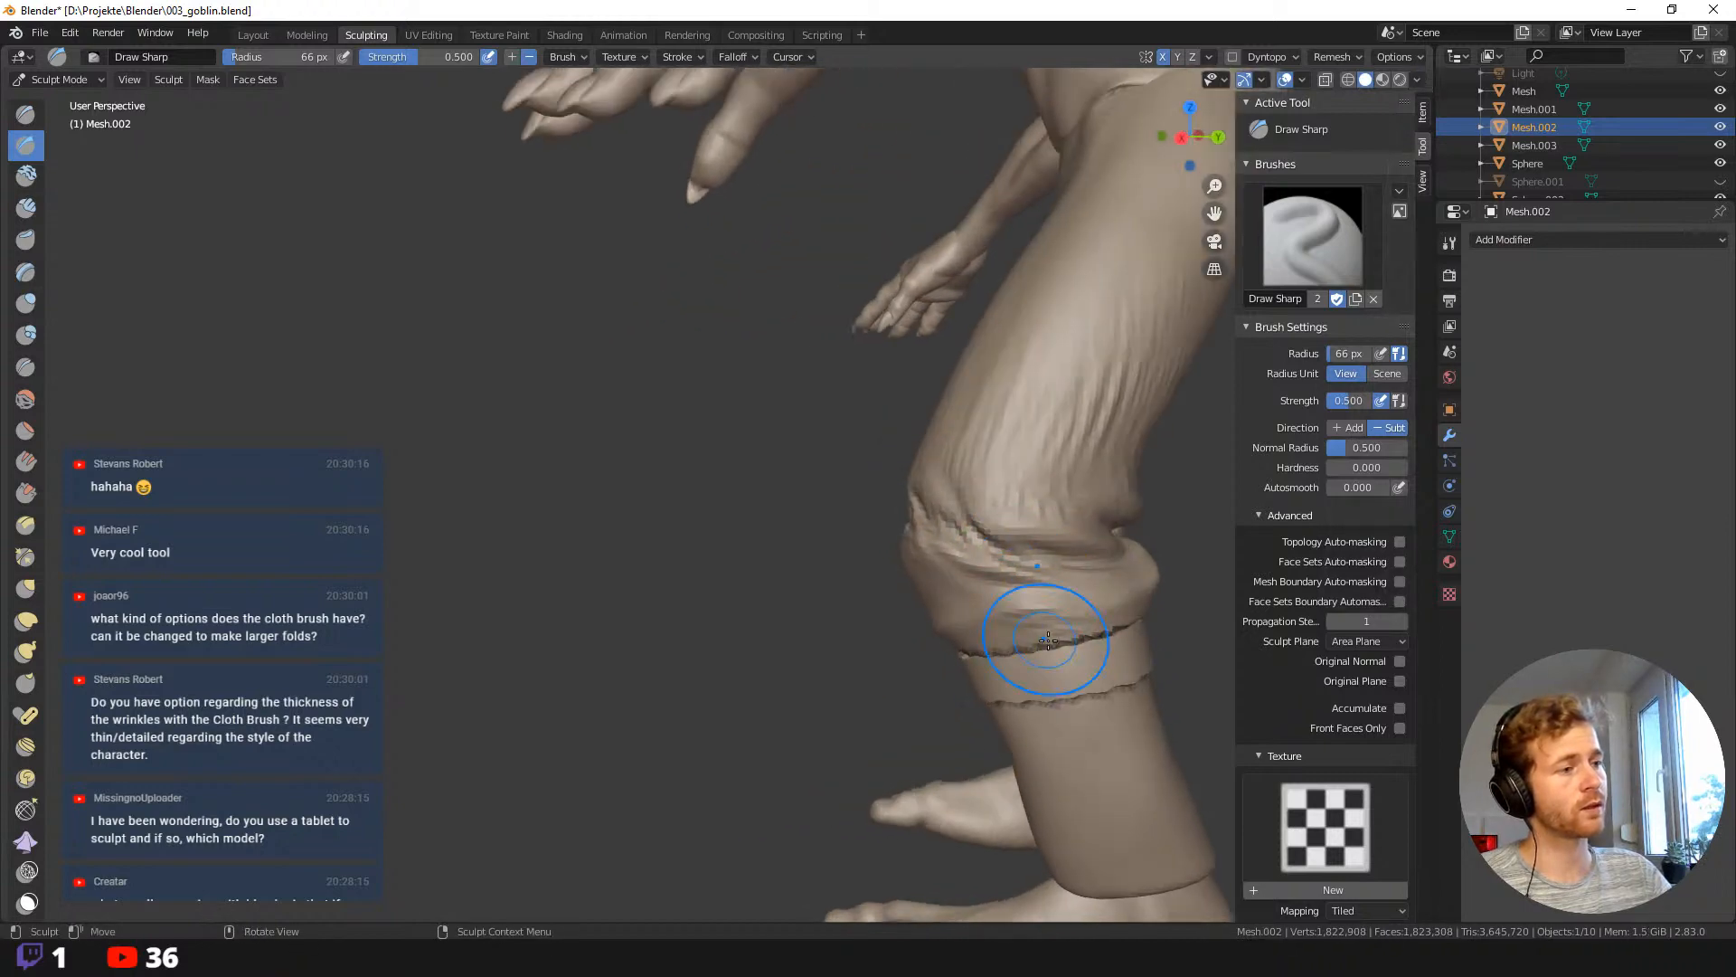
pyautogui.moveTo(756, 603); pyautogui.dragTo(934, 597, button='middle')
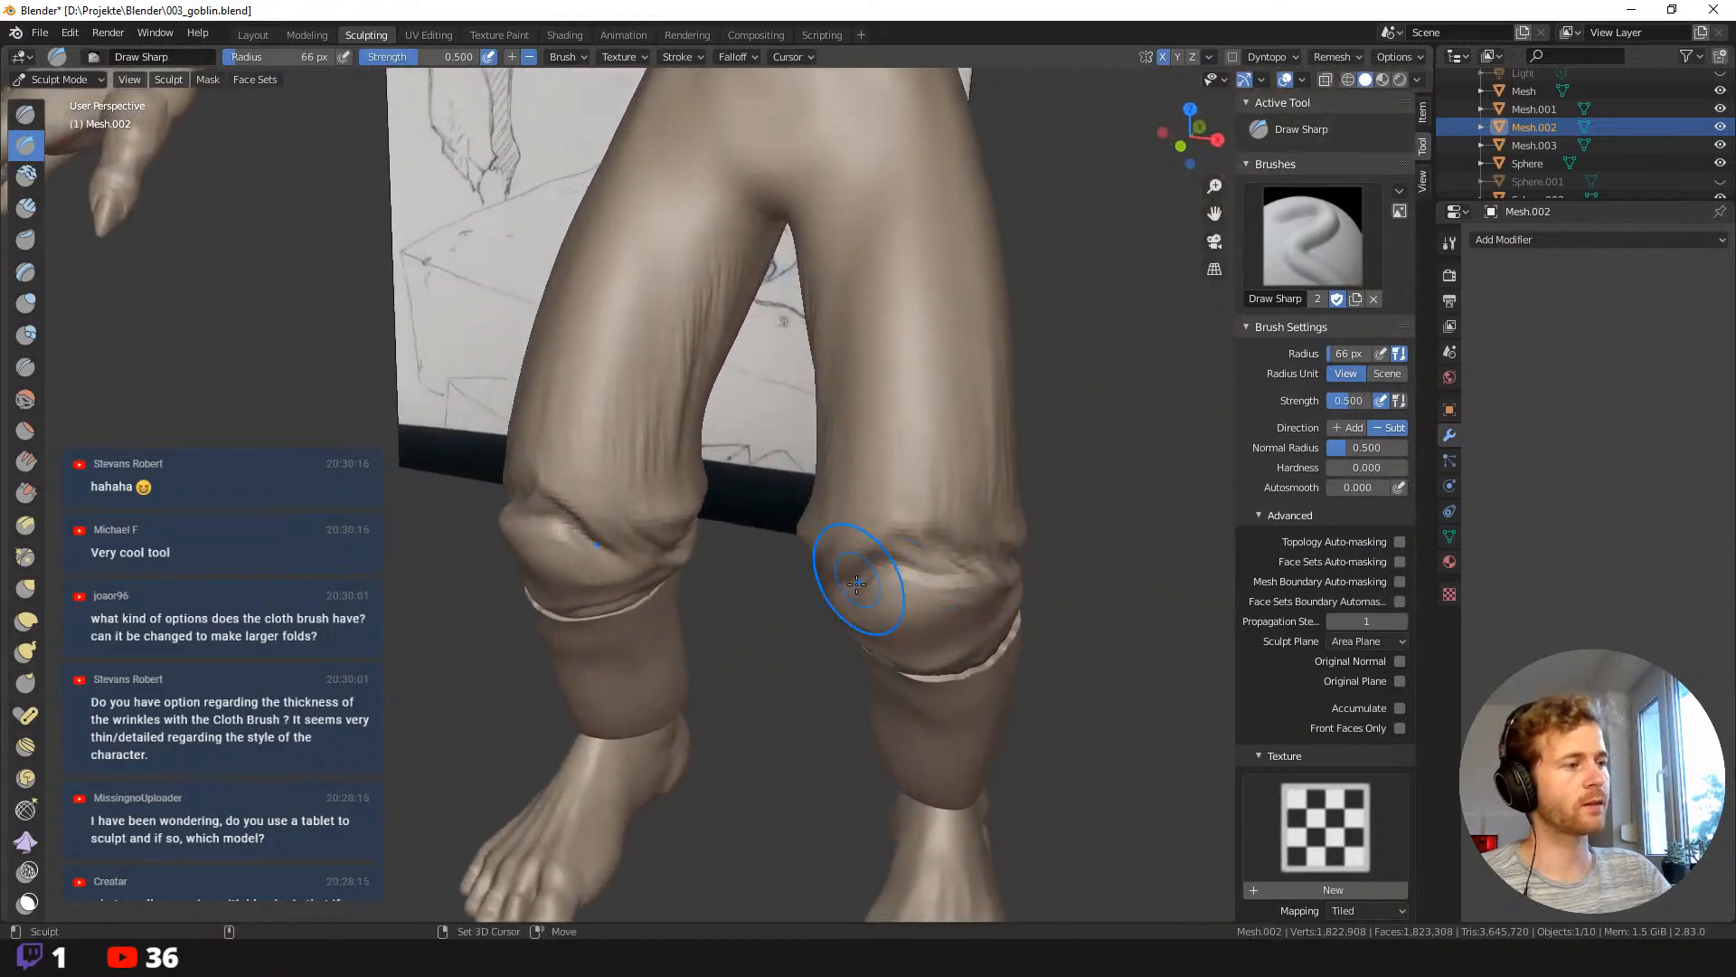
pyautogui.moveTo(801, 667)
pyautogui.keyDown('ctrl'); pyautogui.mouseDown(button='middle')
pyautogui.moveTo(711, 578)
pyautogui.moveTo(794, 542)
pyautogui.moveTo(796, 568)
pyautogui.mouseUp(button='middle'); pyautogui.keyUp('ctrl')
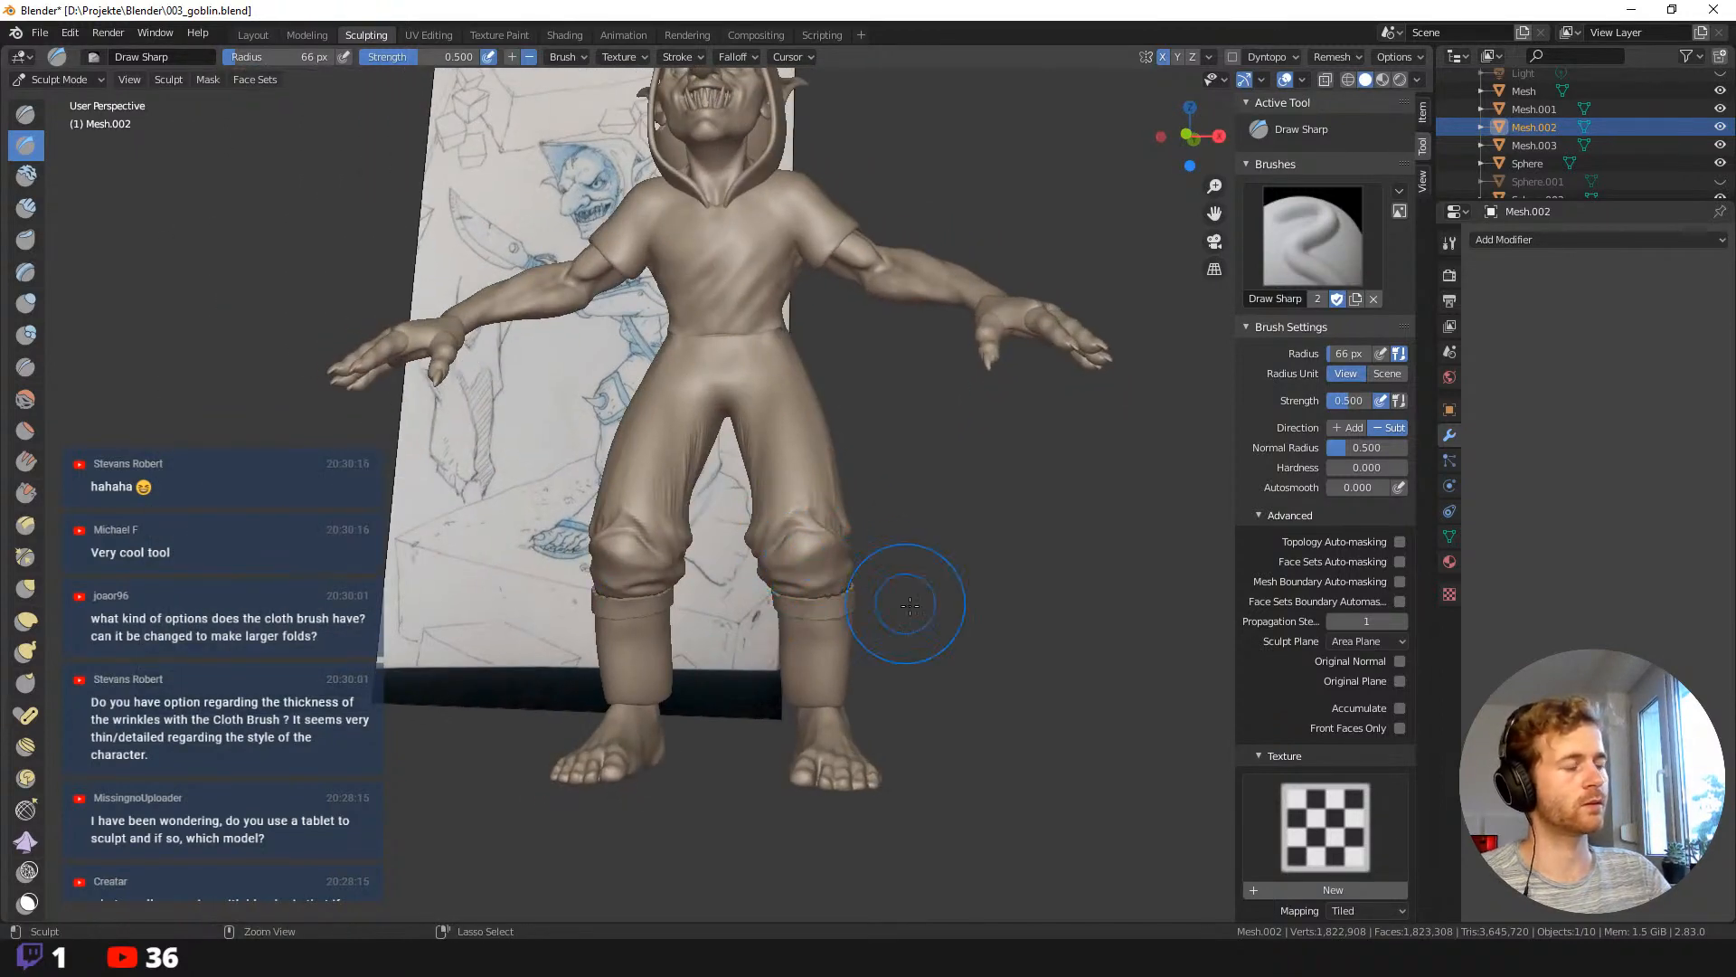
# Carve a crease across the front of the trousers along the upper edge of the bands.
pyautogui.moveTo(909, 605); pyautogui.dragTo(808, 520, button='middle')
pyautogui.moveTo(896, 411)
pyautogui.mouseDown(button='middle')
pyautogui.moveTo(1001, 485)
pyautogui.moveTo(822, 447)
pyautogui.mouseUp(button='middle')
pyautogui.moveTo(914, 601); pyautogui.dragTo(872, 504, button='middle')
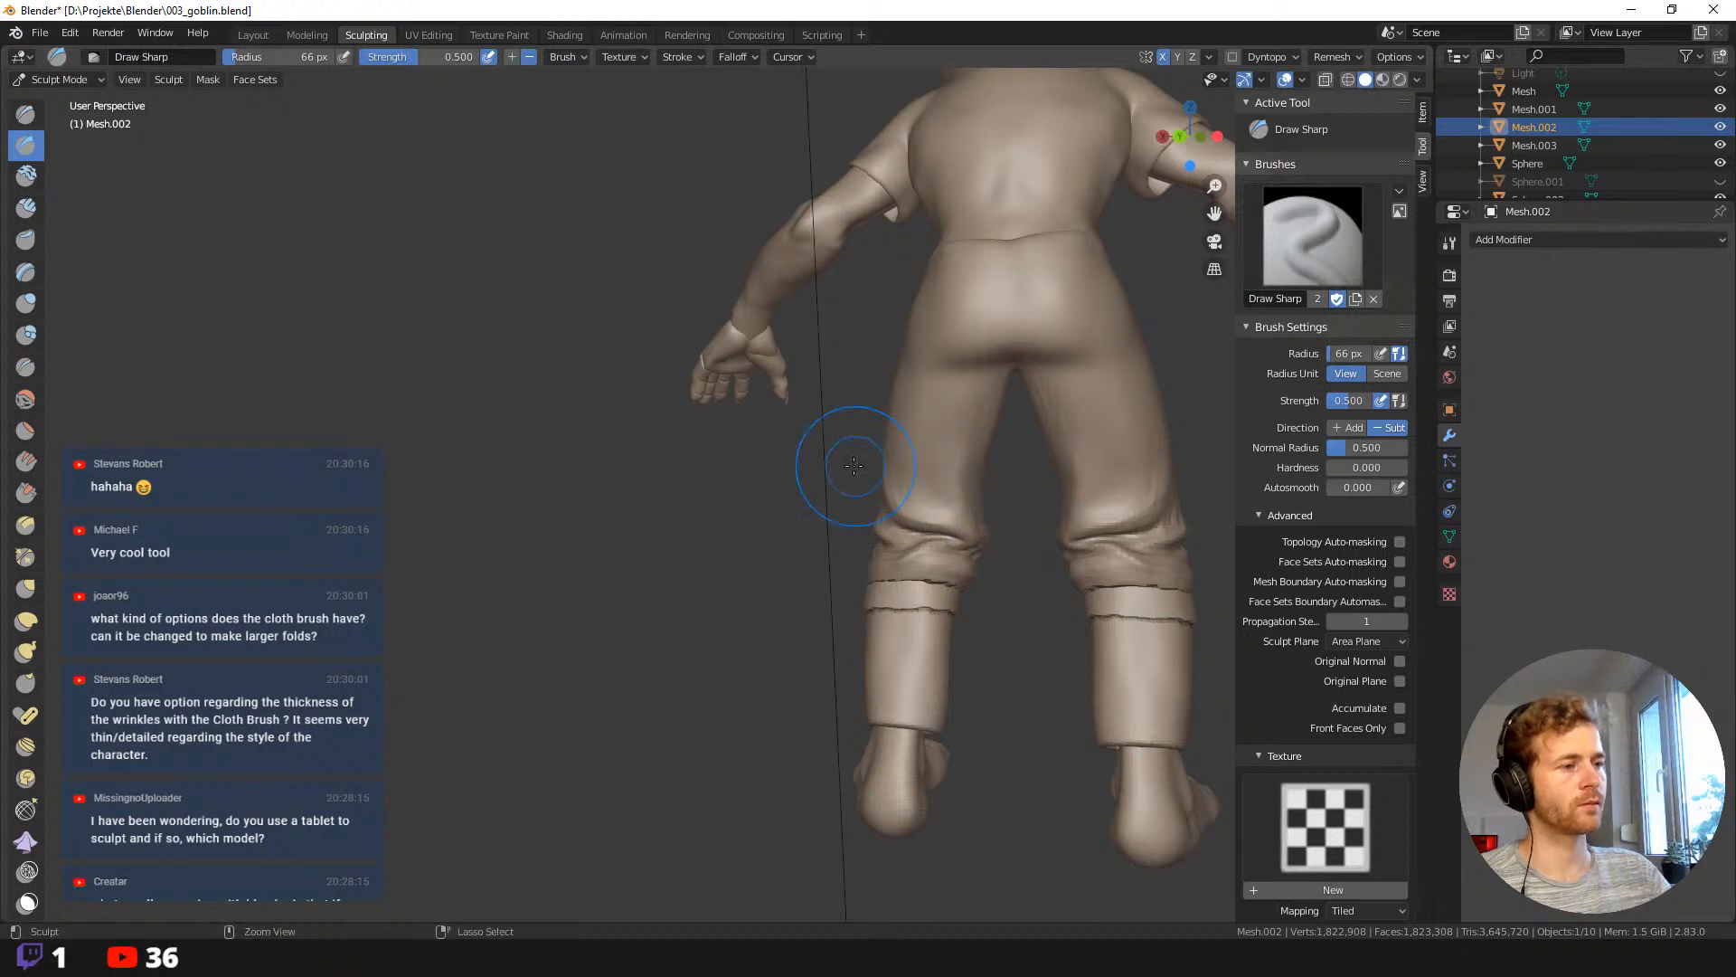
pyautogui.scroll(-4, 853, 465)
pyautogui.moveTo(853, 465); pyautogui.dragTo(820, 522, button='middle')
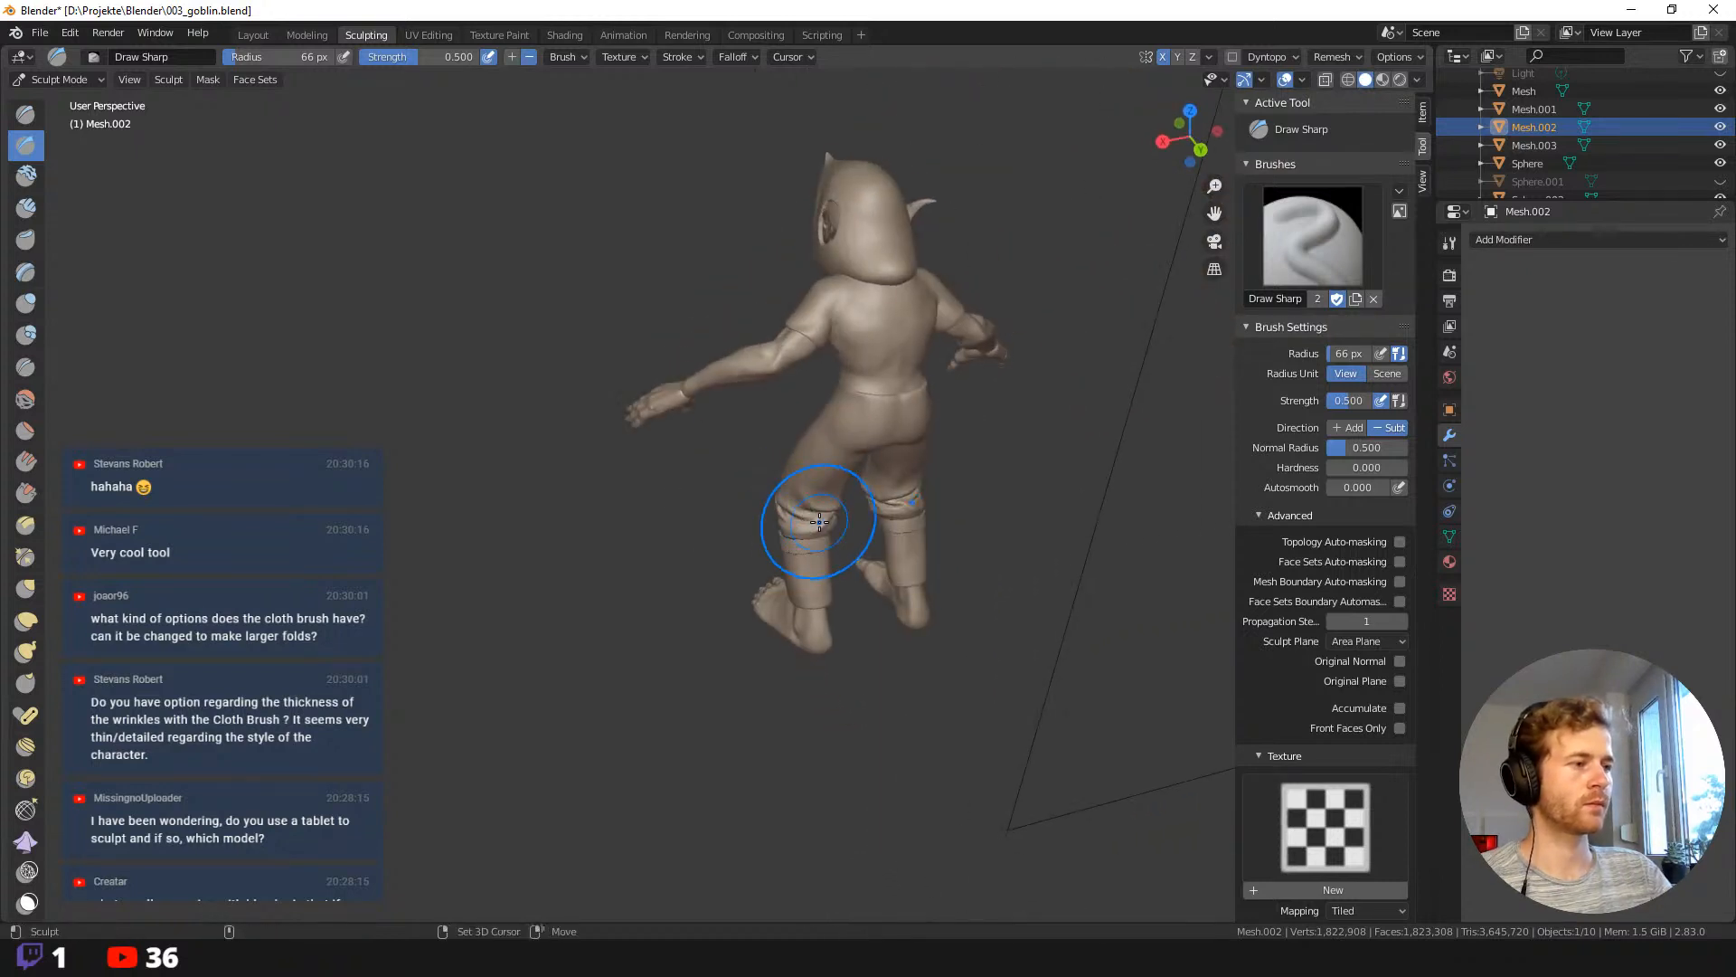
pyautogui.moveTo(666, 515)
pyautogui.mouseDown(button='middle')
pyautogui.moveTo(950, 535)
pyautogui.moveTo(868, 504)
pyautogui.moveTo(850, 552)
pyautogui.moveTo(854, 461)
pyautogui.moveTo(760, 471)
pyautogui.mouseUp(button='middle')
pyautogui.moveTo(885, 615); pyautogui.dragTo(839, 626)
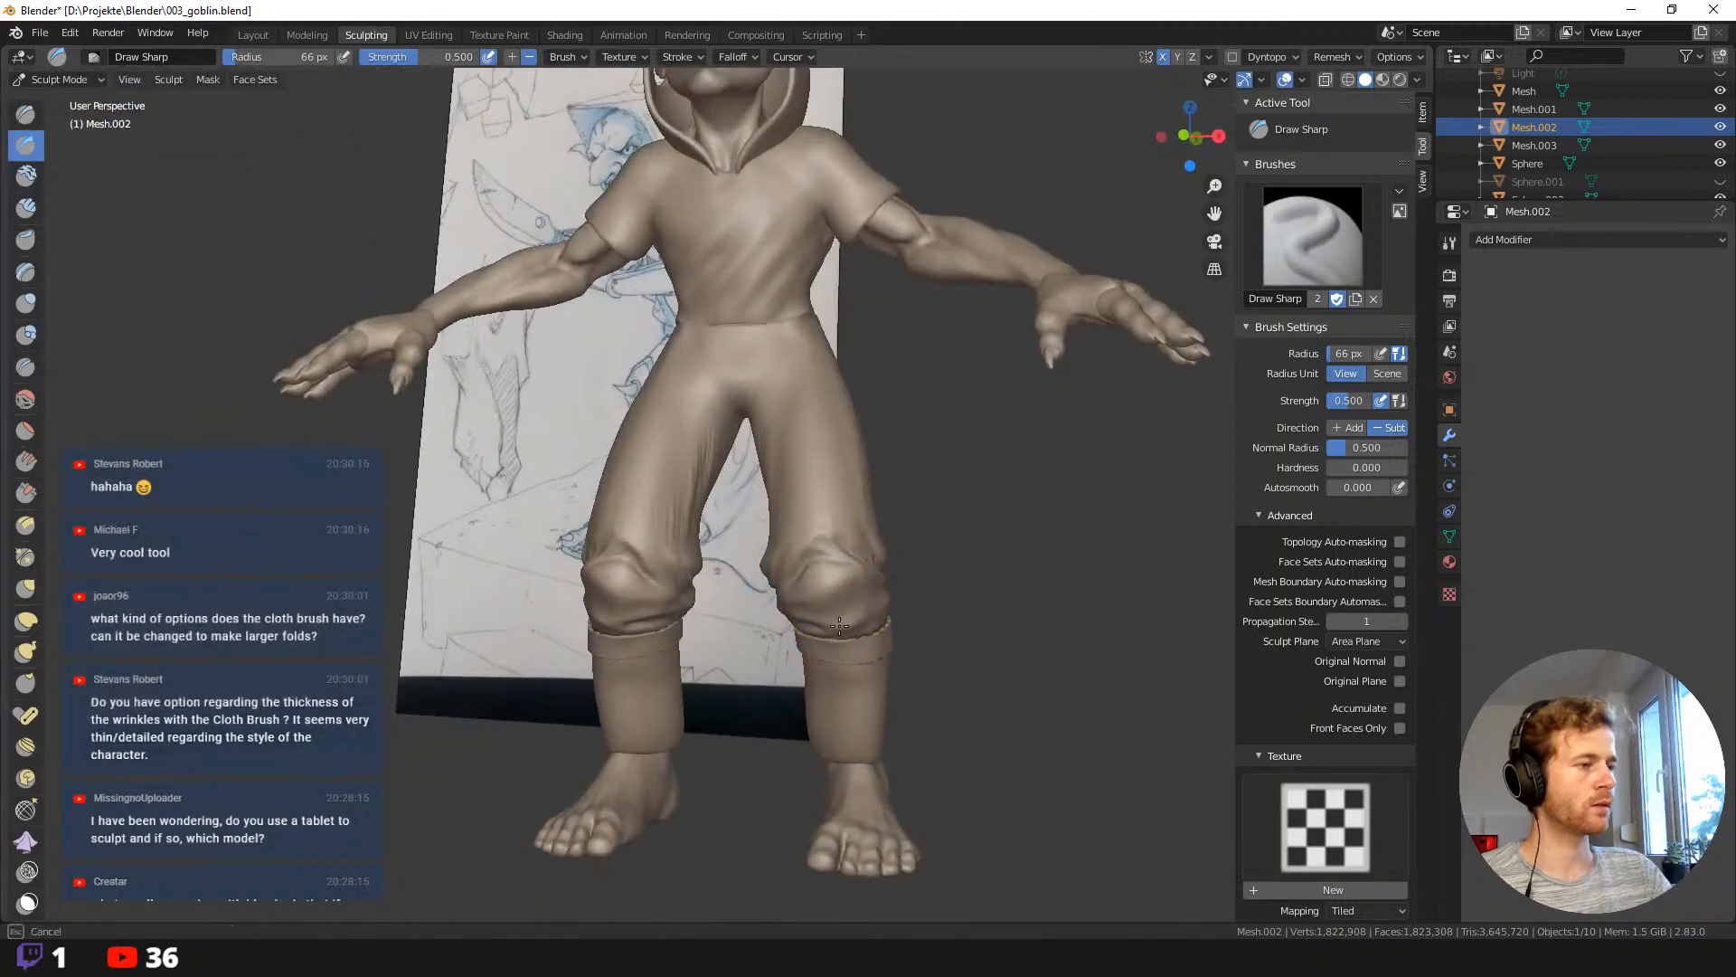
pyautogui.moveTo(839, 626); pyautogui.dragTo(871, 620, button='middle')
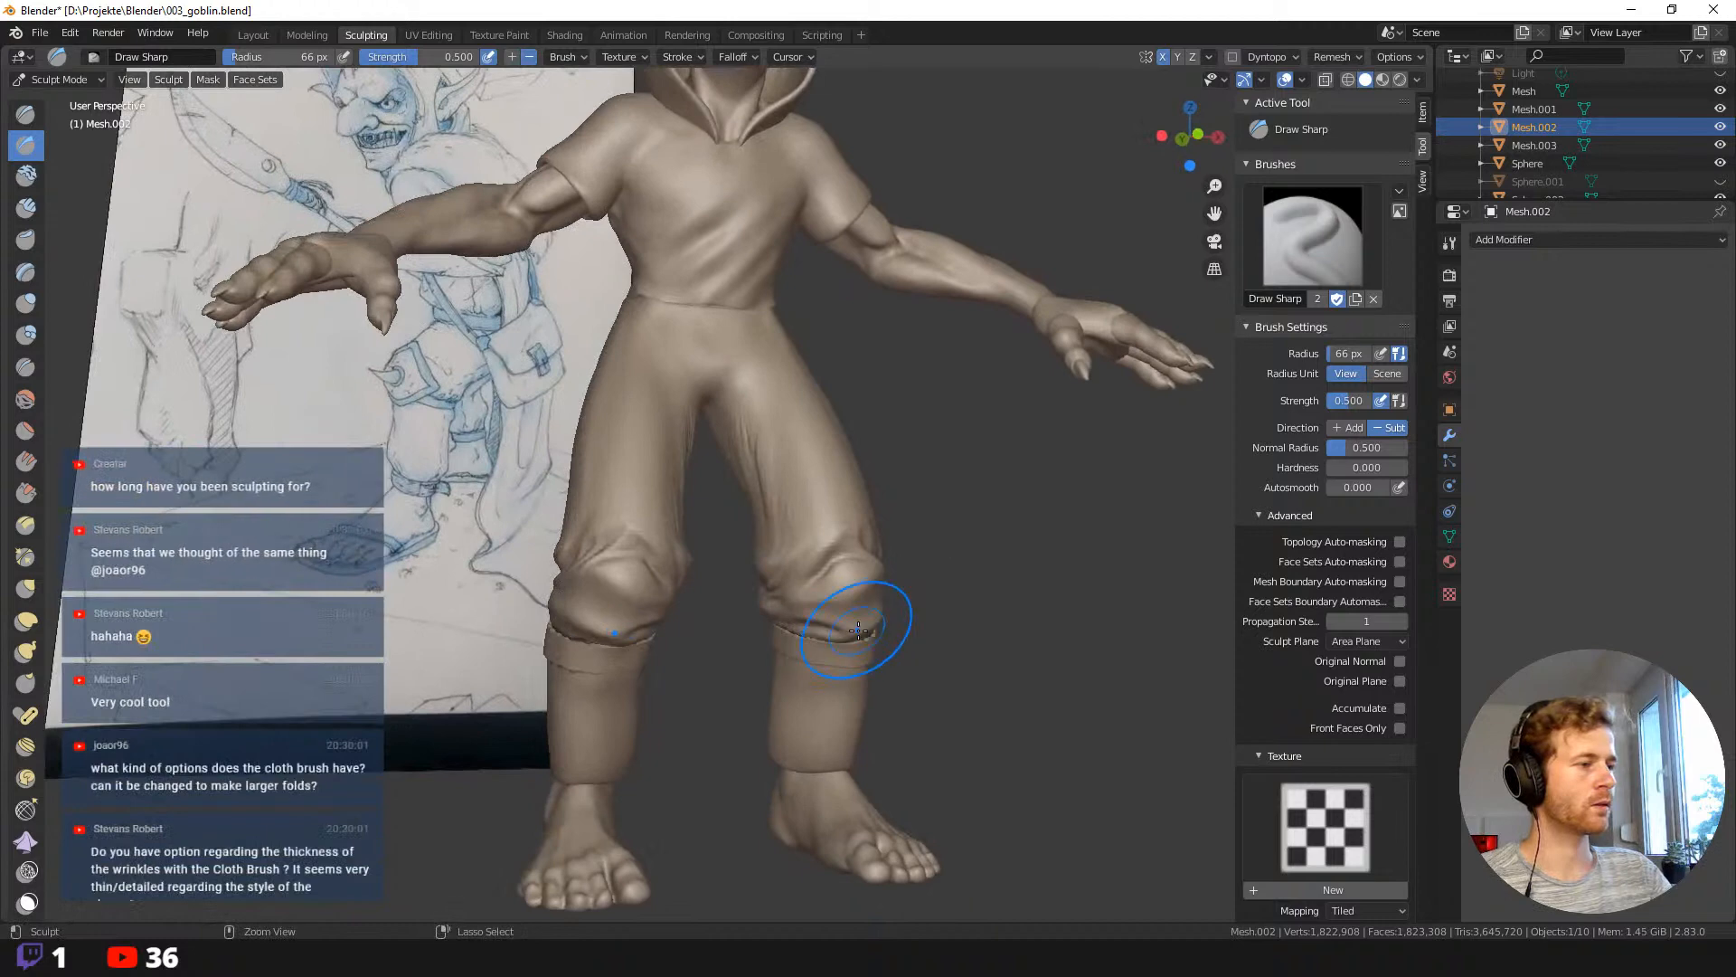
# Reduce the Draw Sharp radius to 46 px and compare the trouser folds with the reference sketch.
pyautogui.moveTo(873, 705)
pyautogui.mouseDown(button='middle')
pyautogui.moveTo(833, 632)
pyautogui.moveTo(705, 653)
pyautogui.mouseUp(button='middle')
pyautogui.press('f')
pyautogui.click(868, 654)
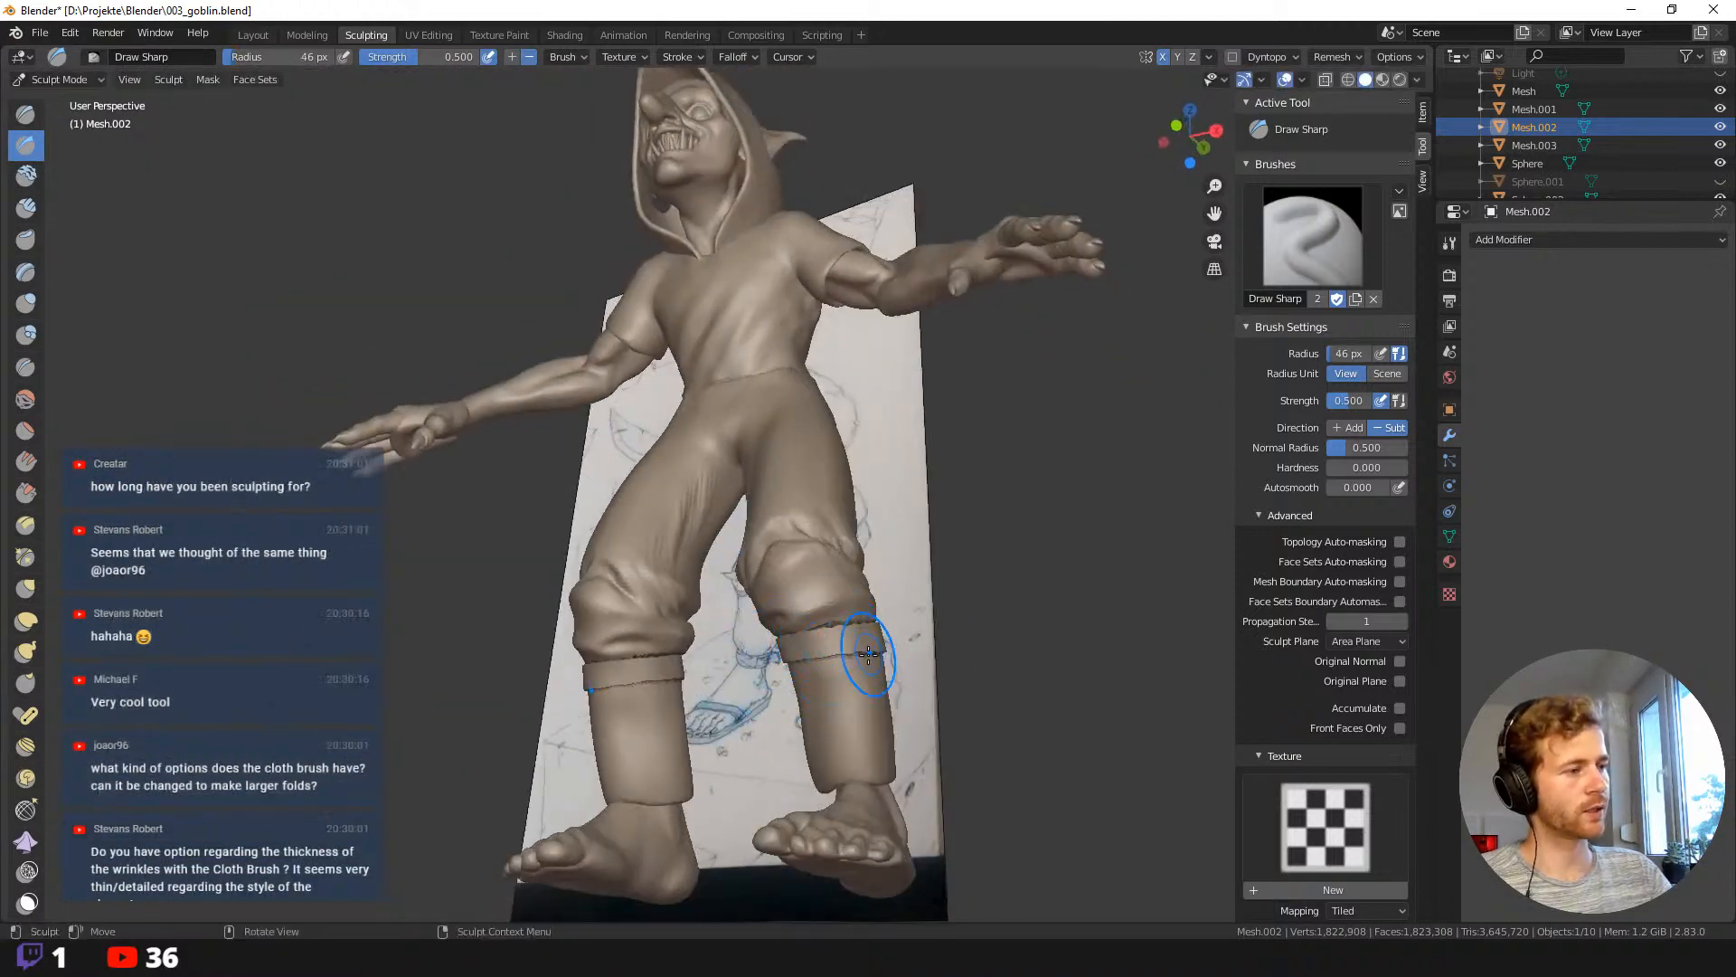
pyautogui.moveTo(868, 654); pyautogui.dragTo(773, 680, button='middle')
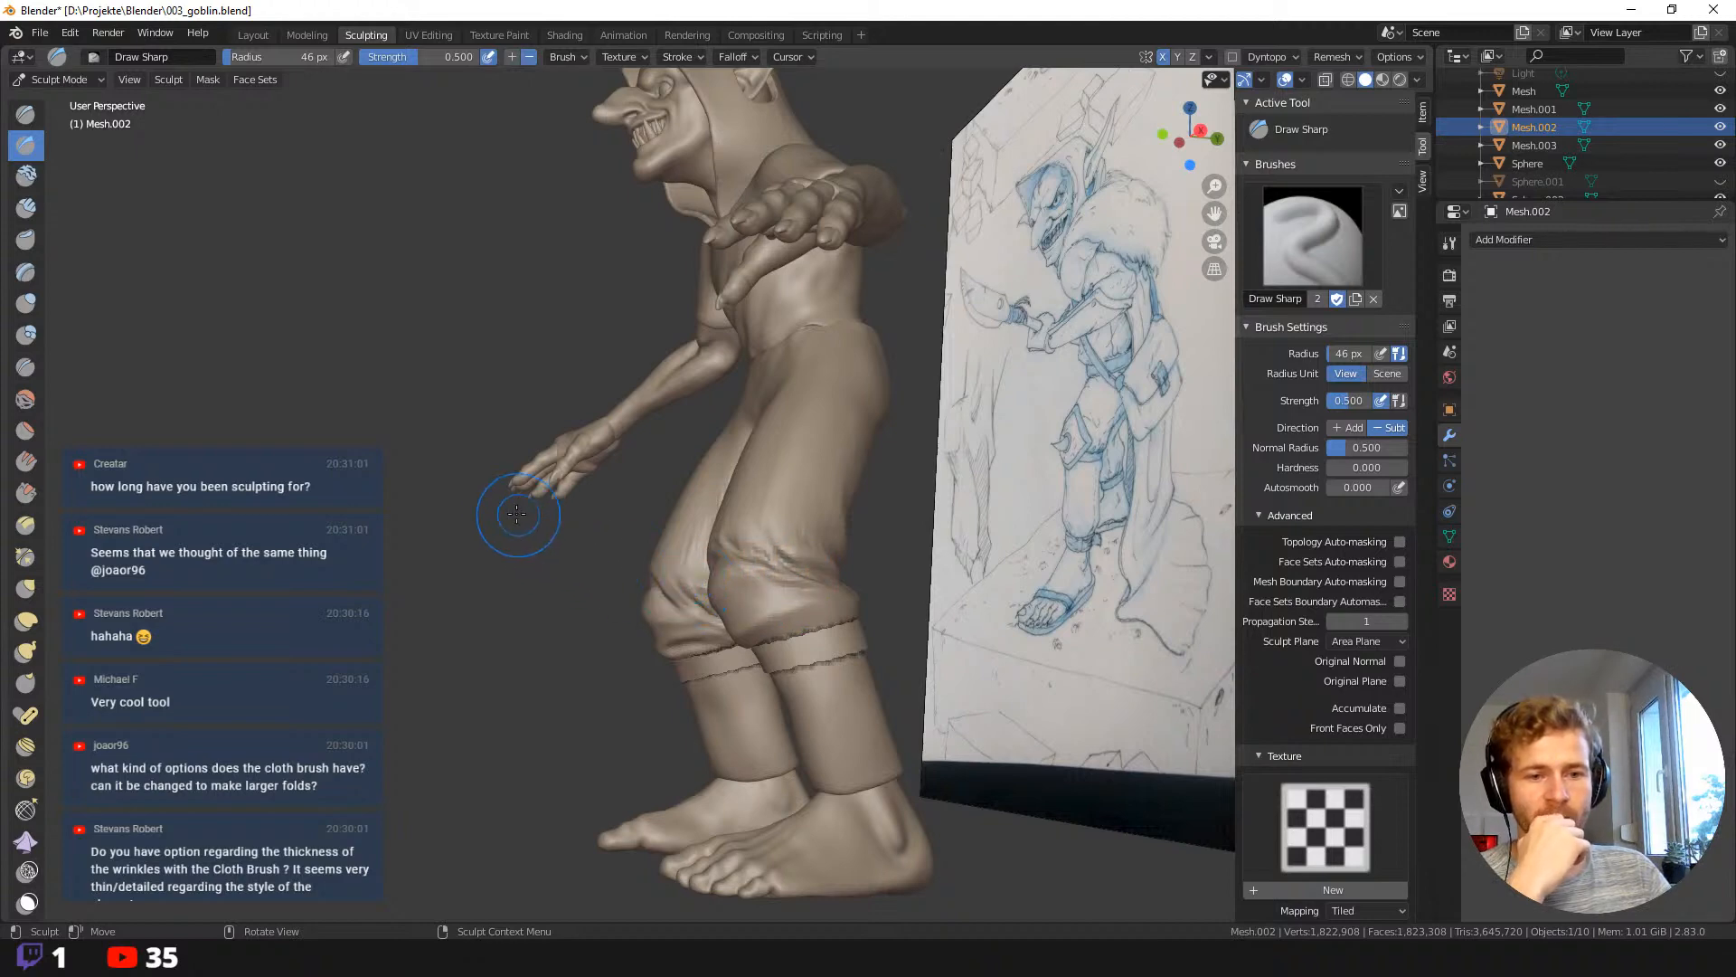
pyautogui.moveTo(516, 514); pyautogui.dragTo(633, 505, button='middle')
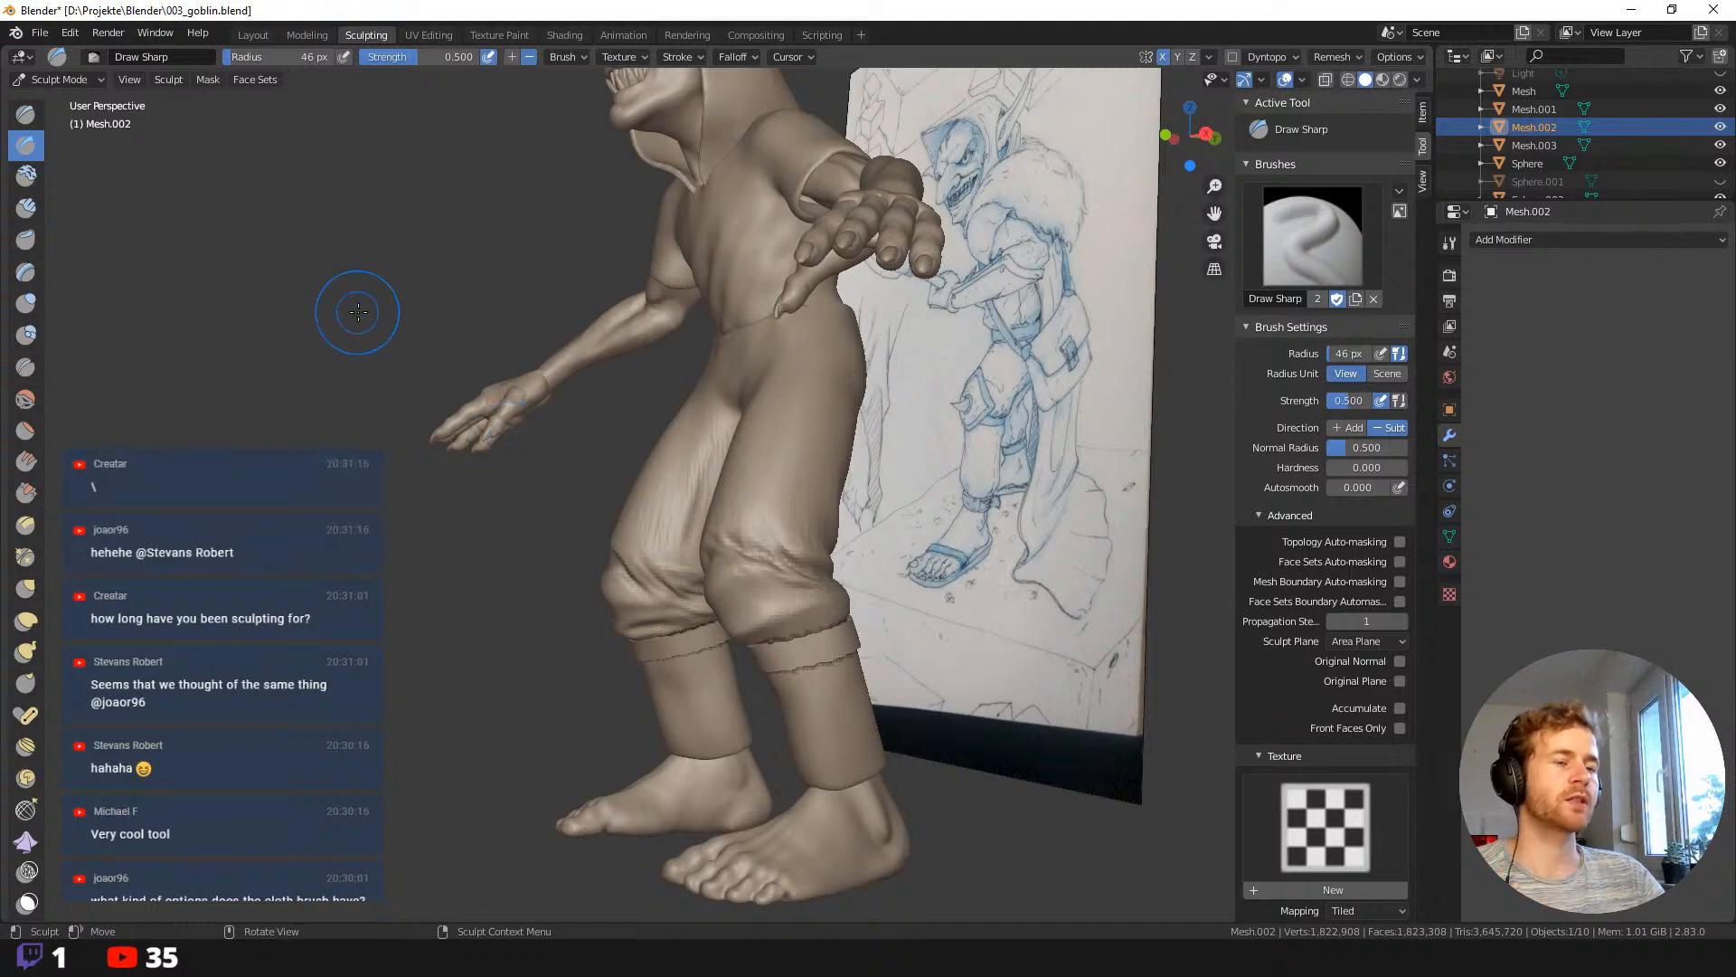
pyautogui.moveTo(326, 279); pyautogui.dragTo(395, 298, button='middle')
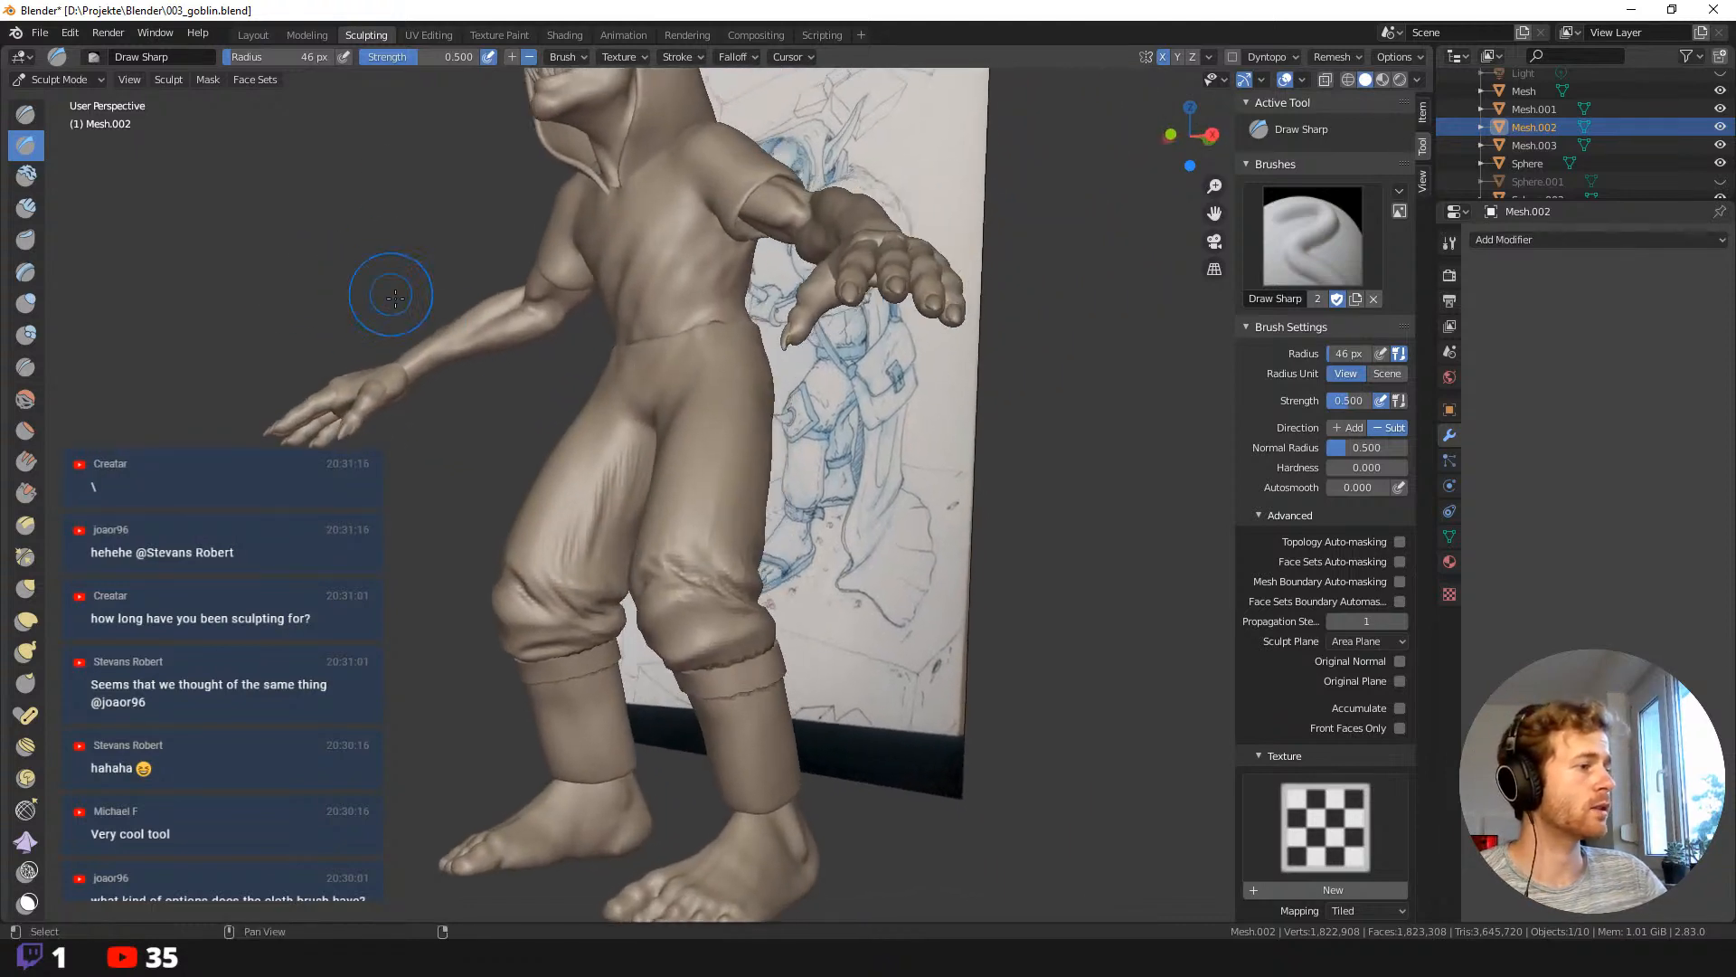
pyautogui.moveTo(729, 482); pyautogui.dragTo(656, 458, button='middle')
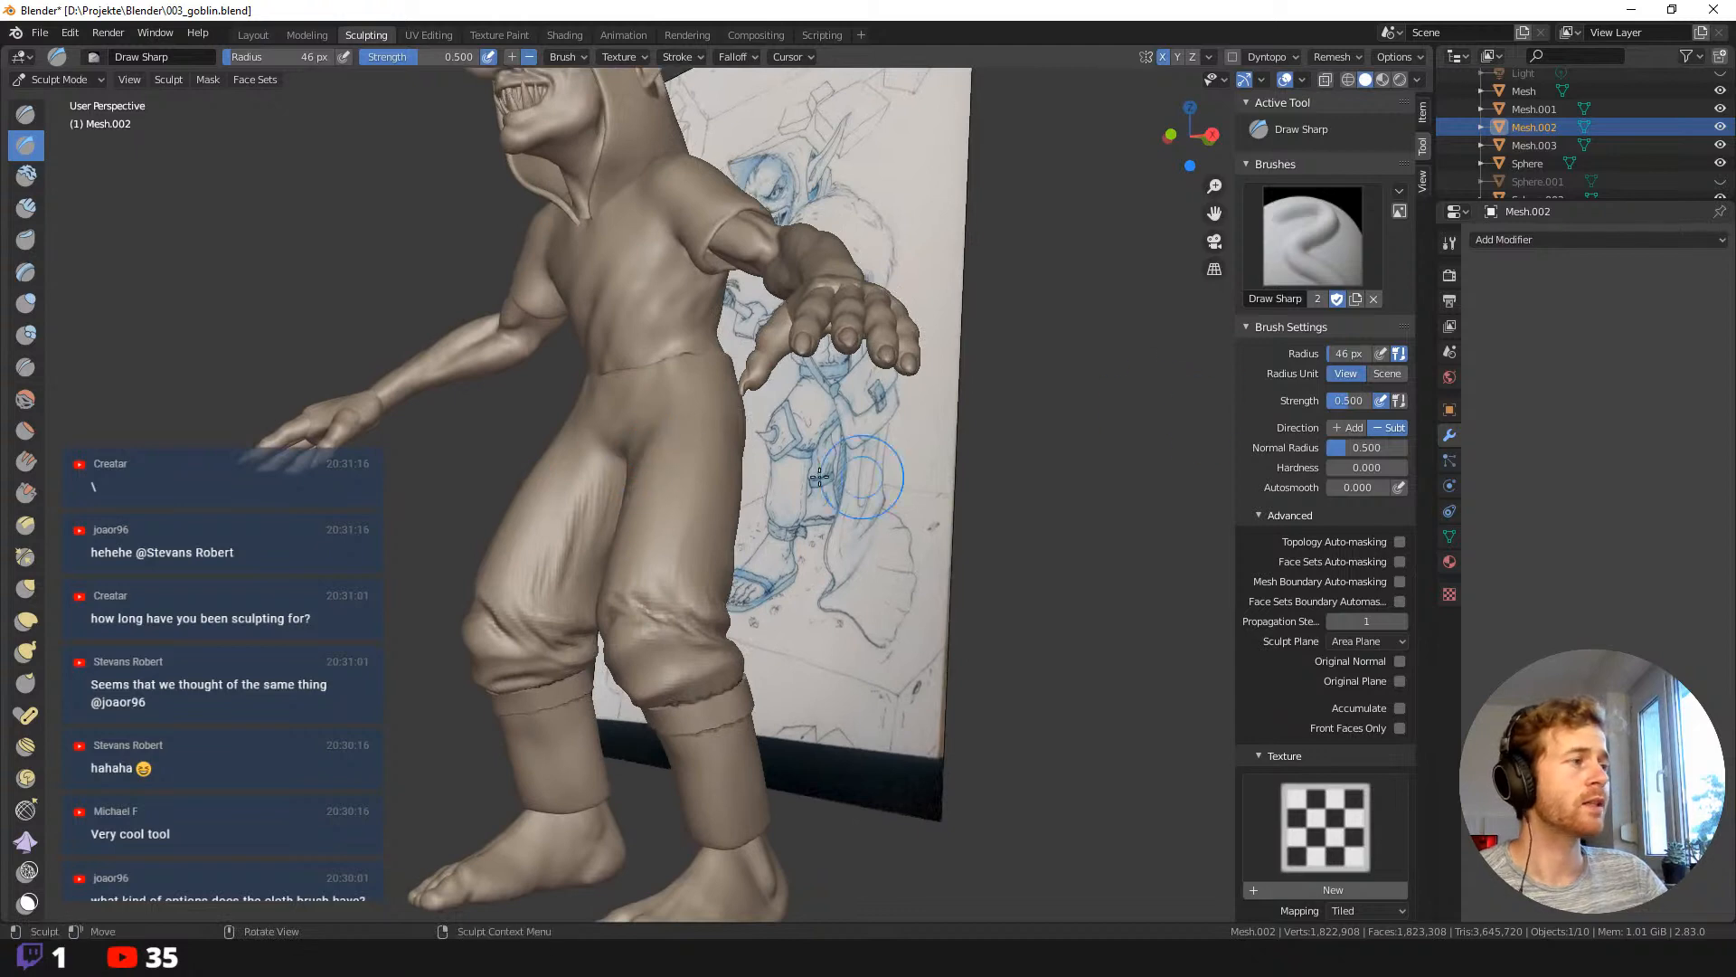
# Switch to the Cloth brush and set its radius to 82 px for work on the trousers.
pyautogui.hotkey('shift', 'space')
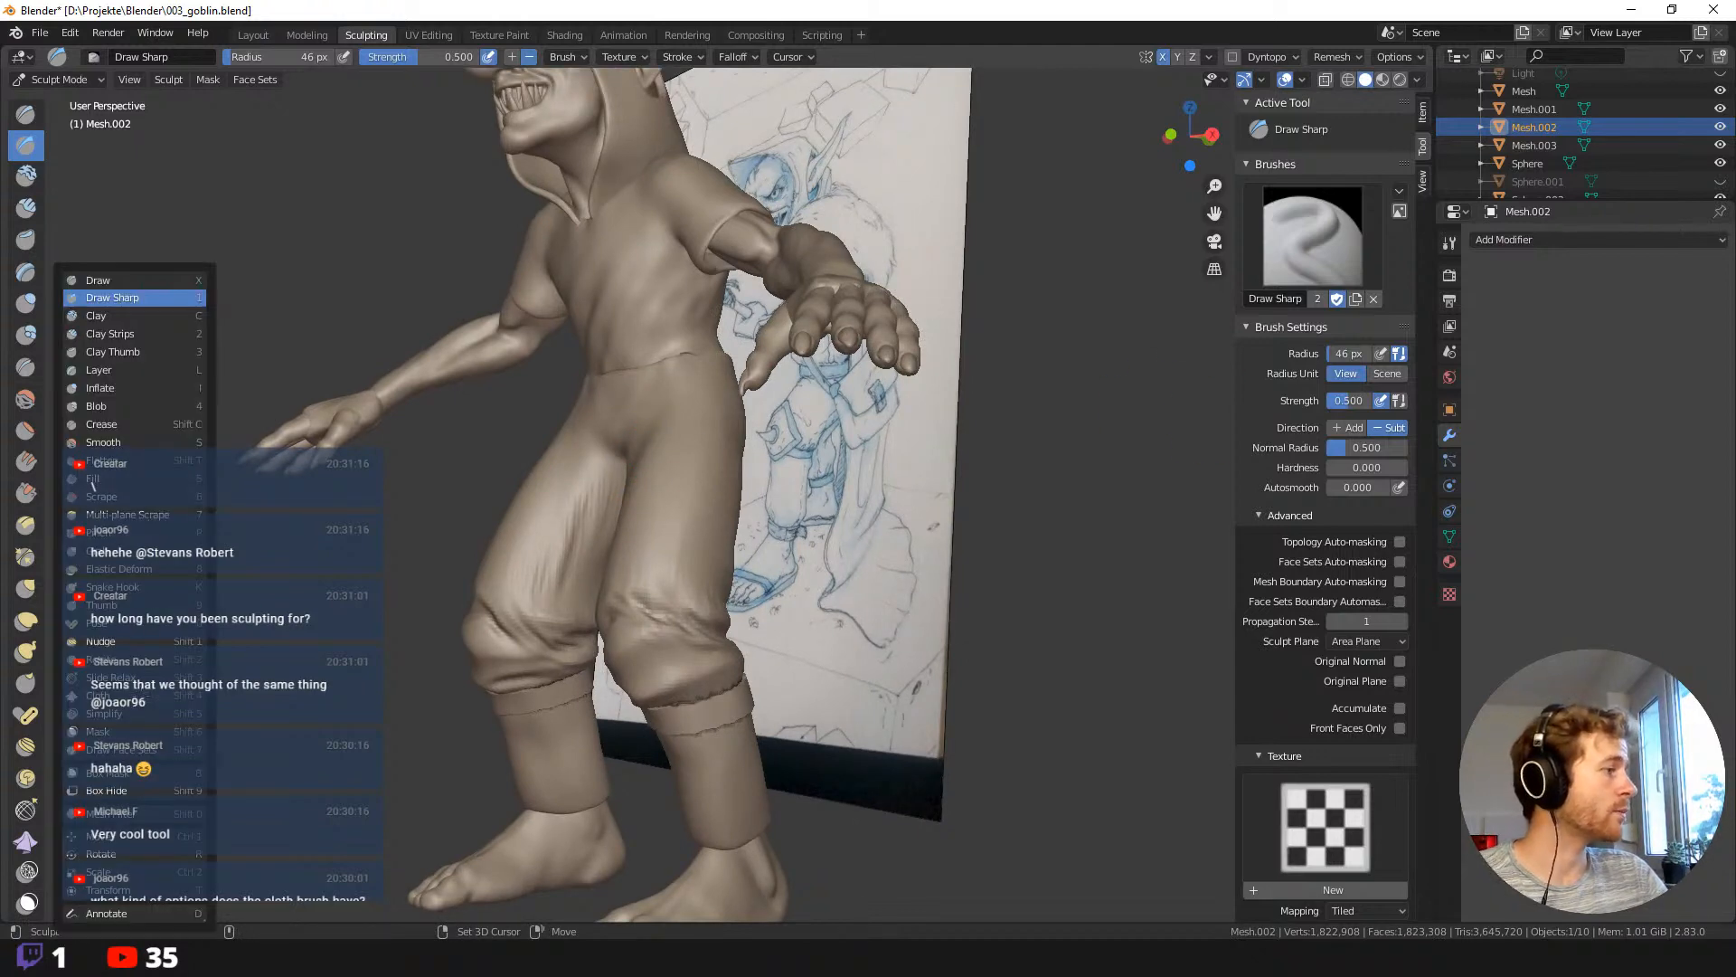
pyautogui.hotkey('shift', '4')
pyautogui.moveTo(368, 600); pyautogui.dragTo(418, 626, button='middle')
pyautogui.press('f')
pyautogui.click(700, 496)
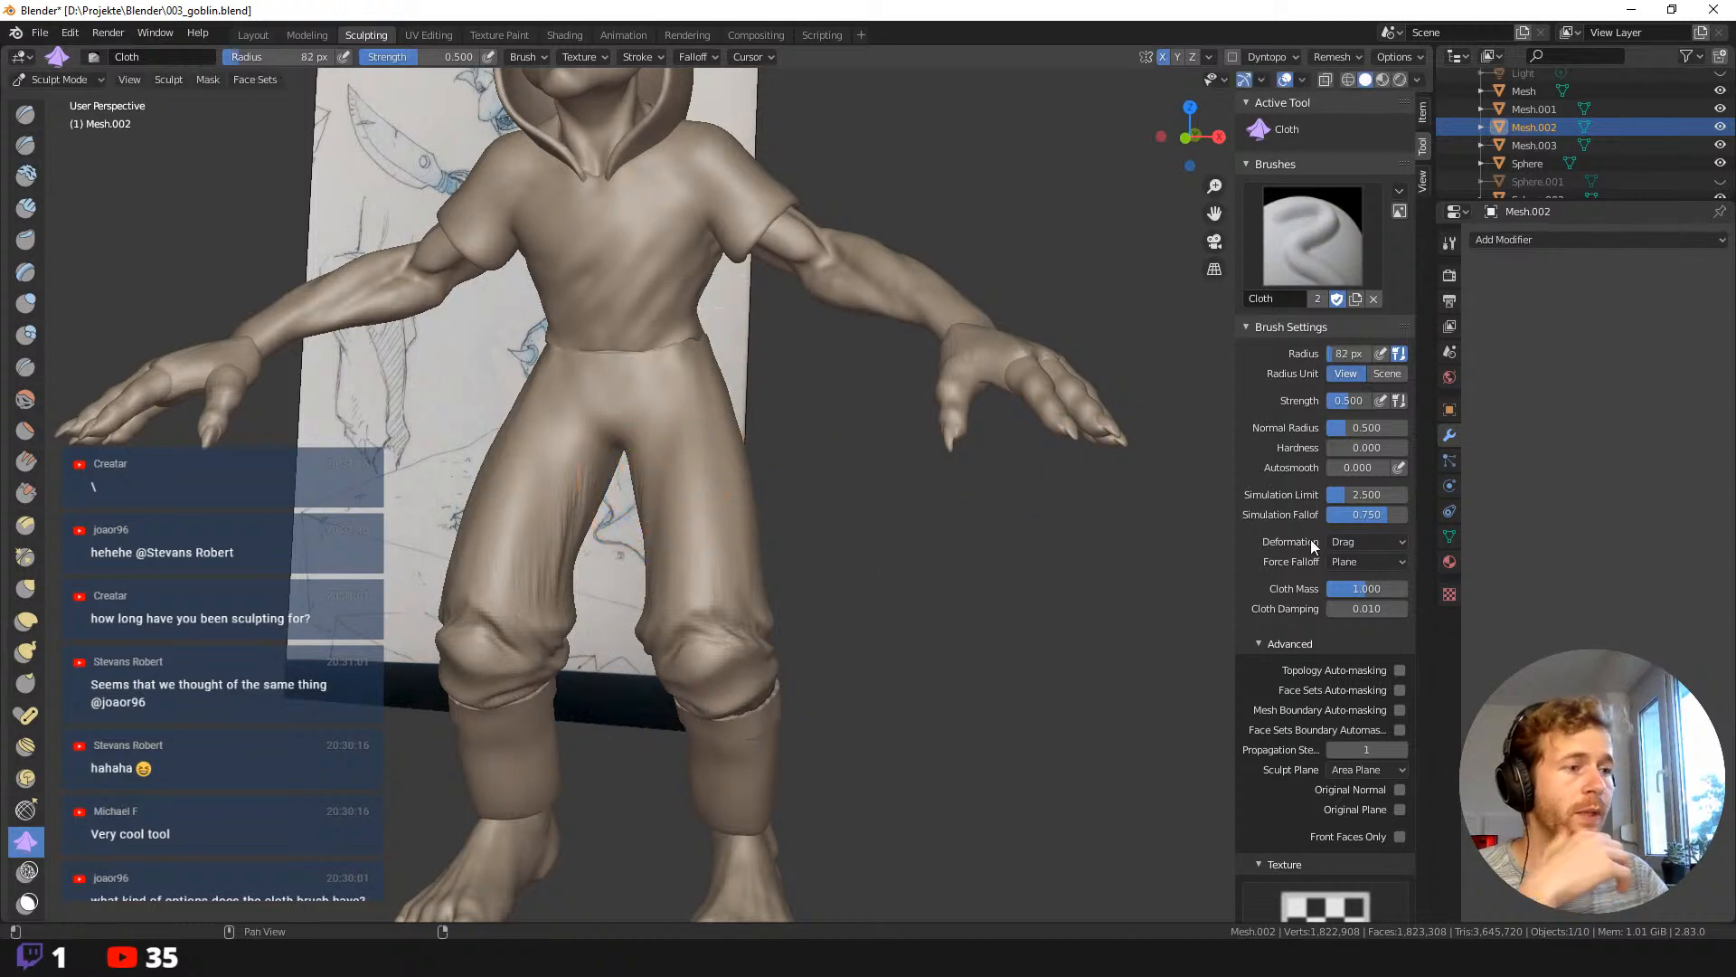
# Set the Cloth brush's deformation to Push and reduce its radius to 34 px.
pyautogui.click(1346, 540)
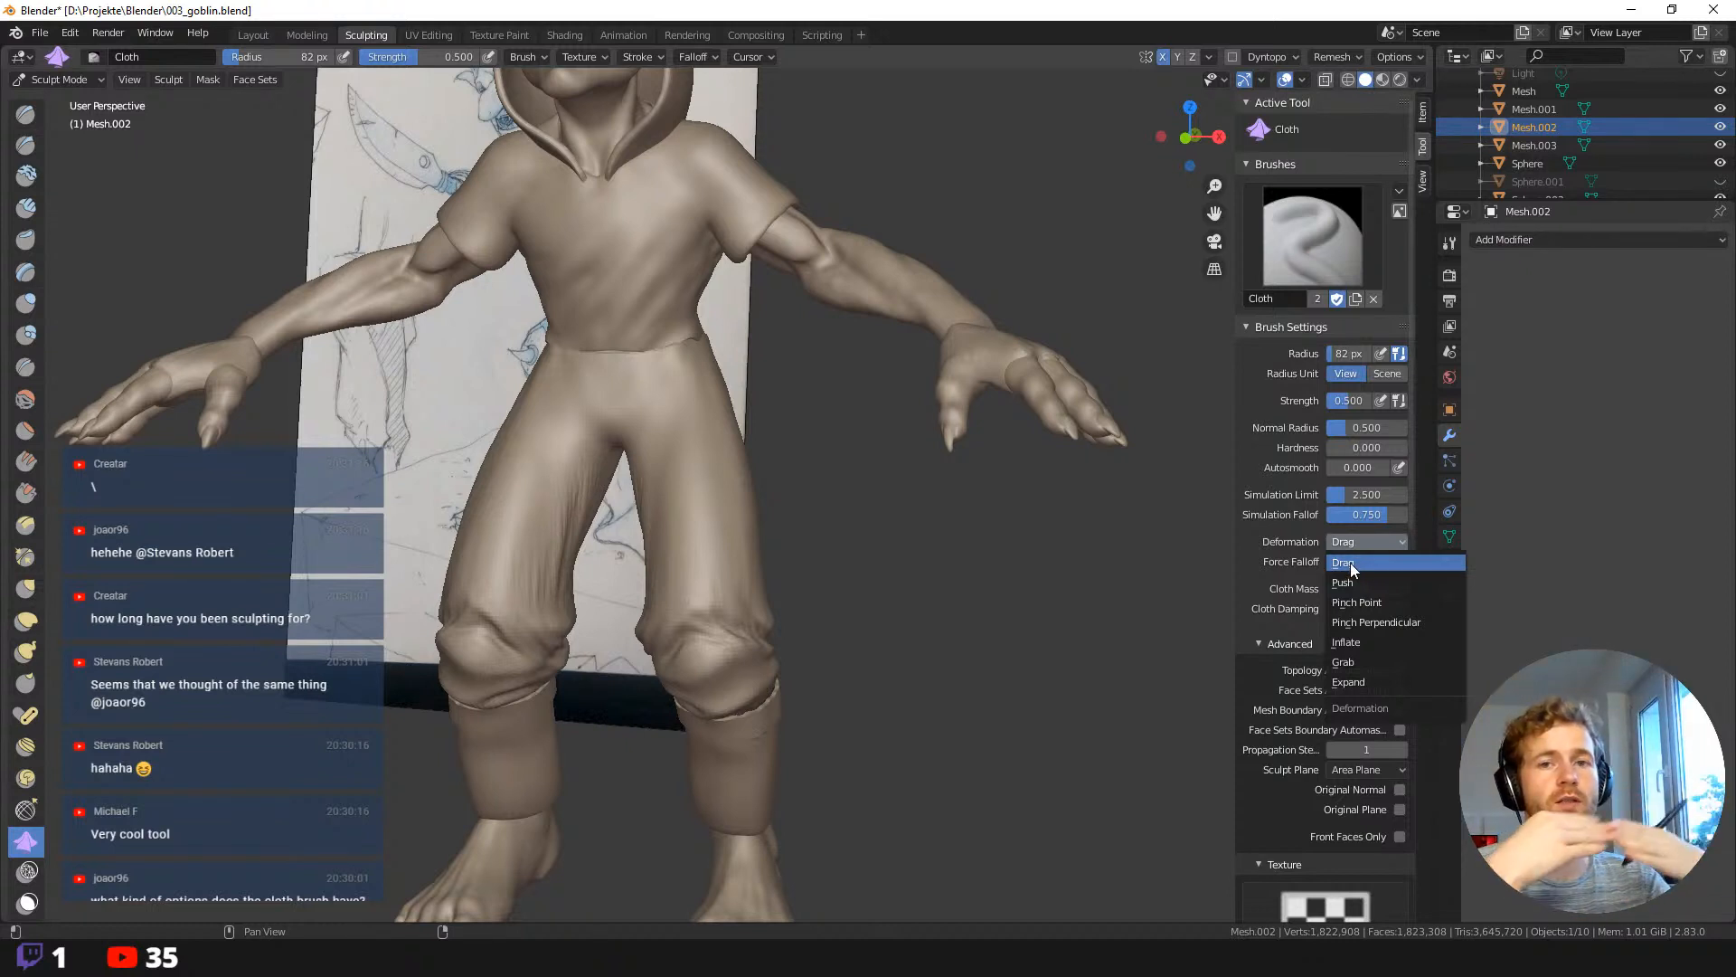
pyautogui.click(1349, 563)
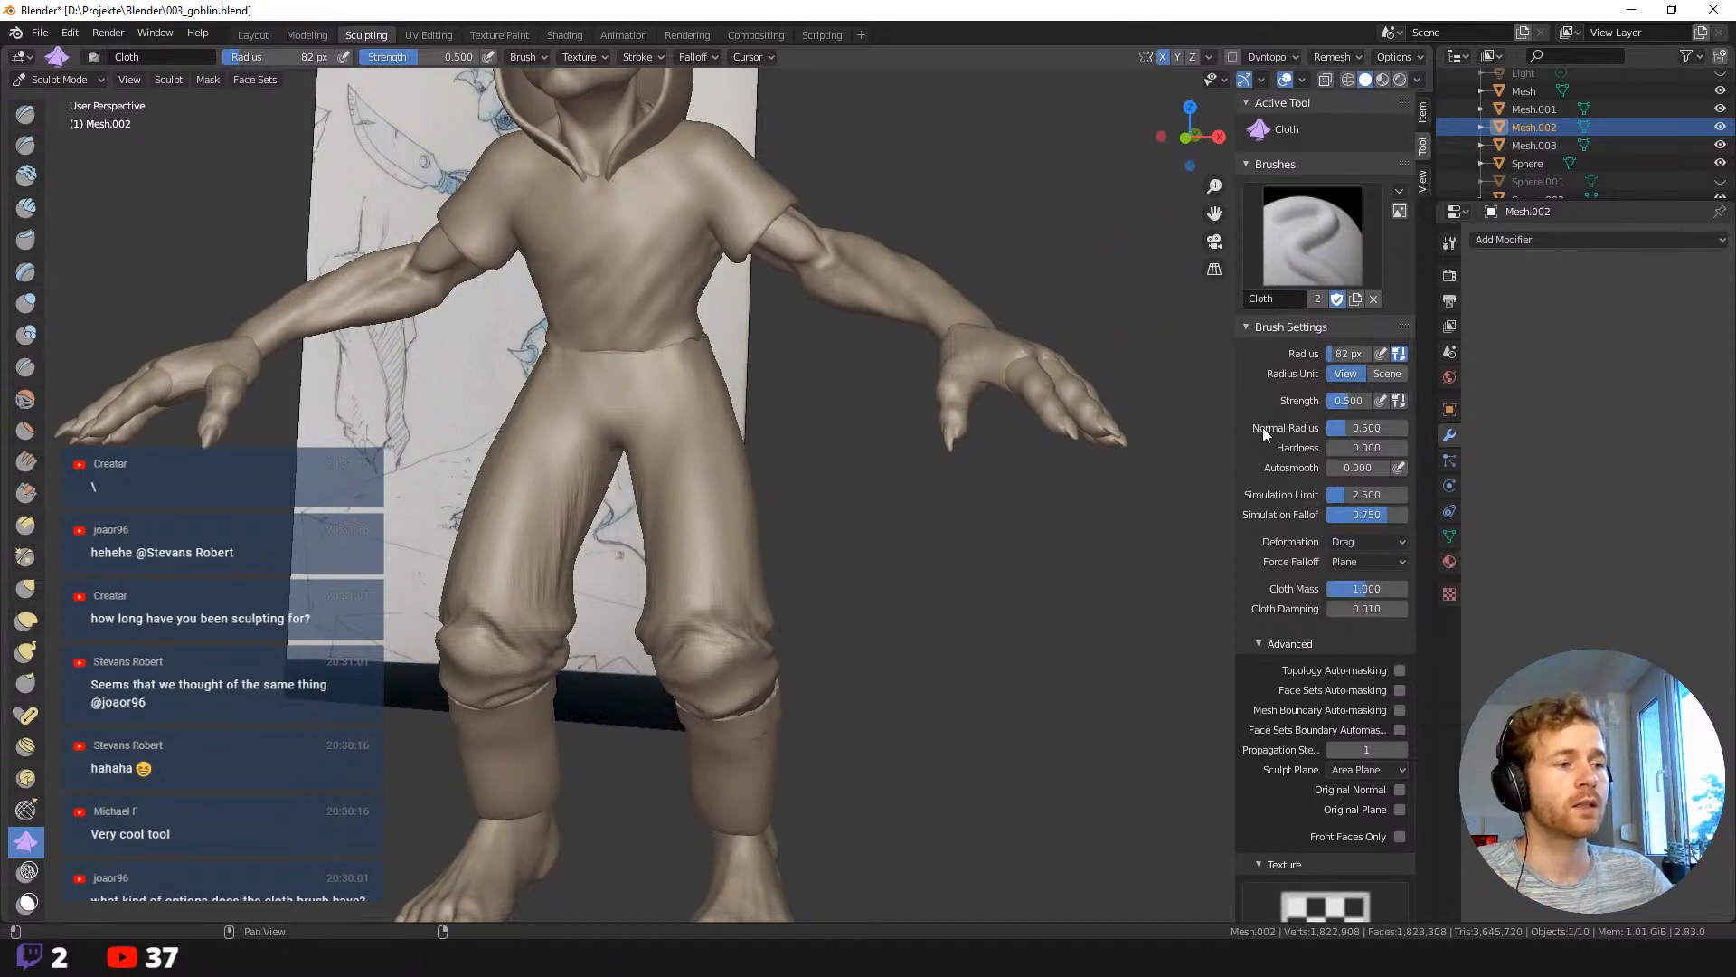
pyautogui.click(1348, 540)
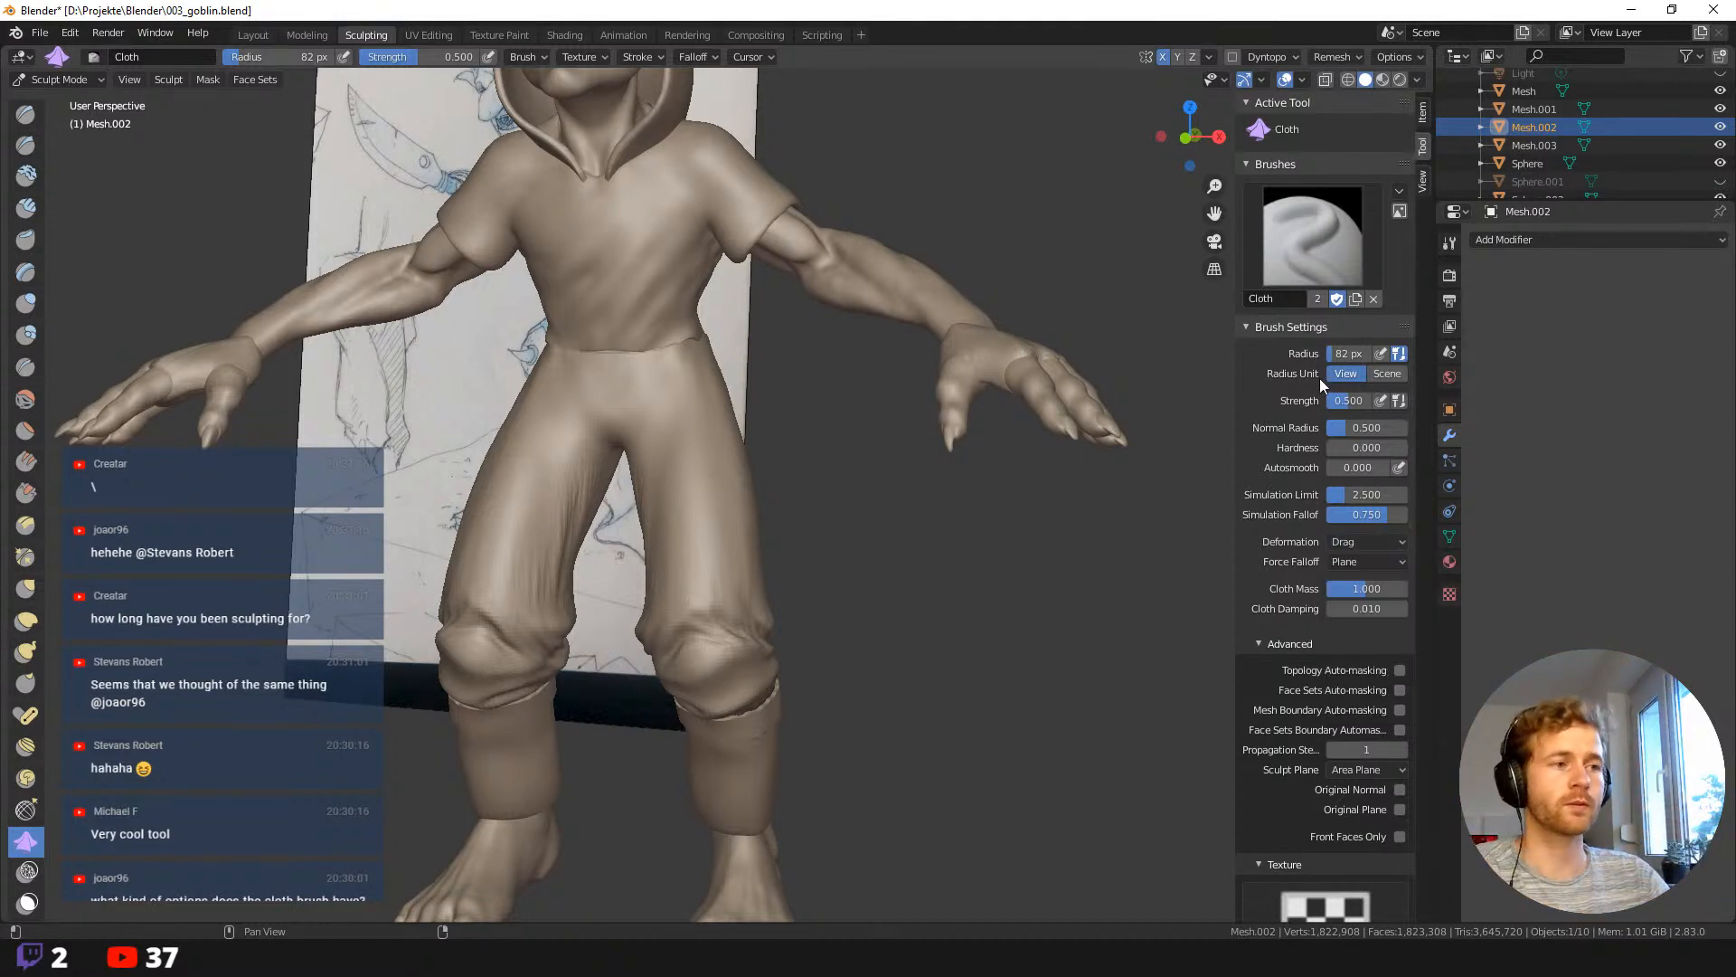
pyautogui.click(1351, 541)
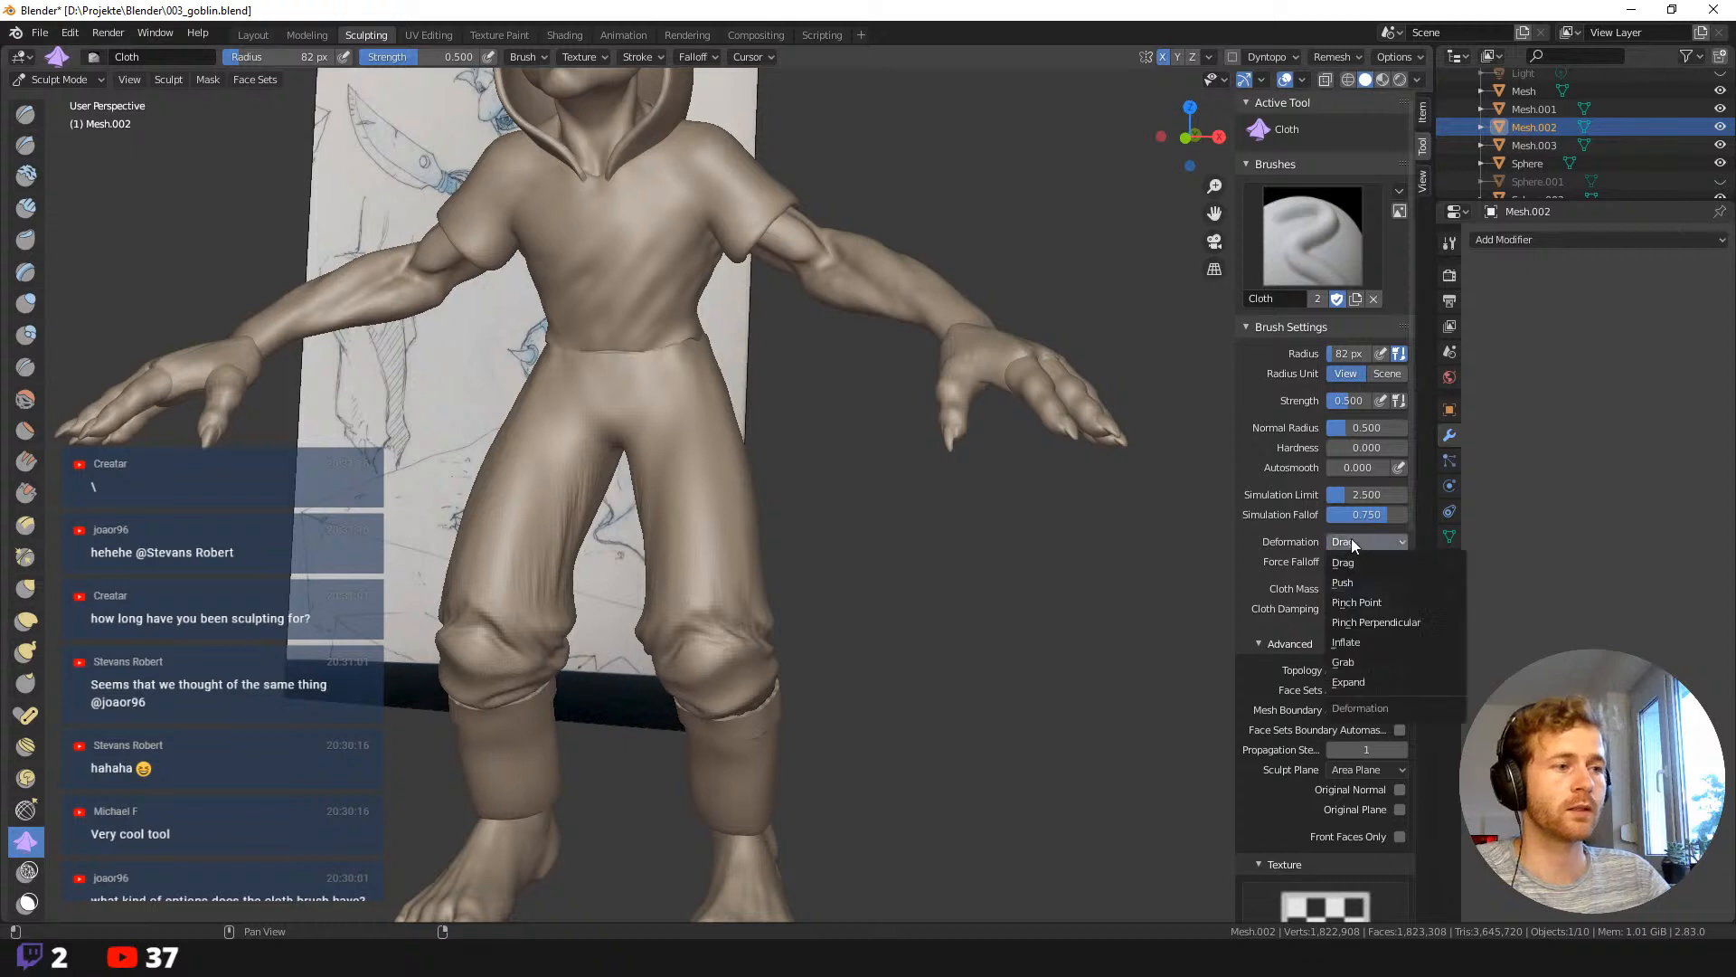
pyautogui.click(1356, 587)
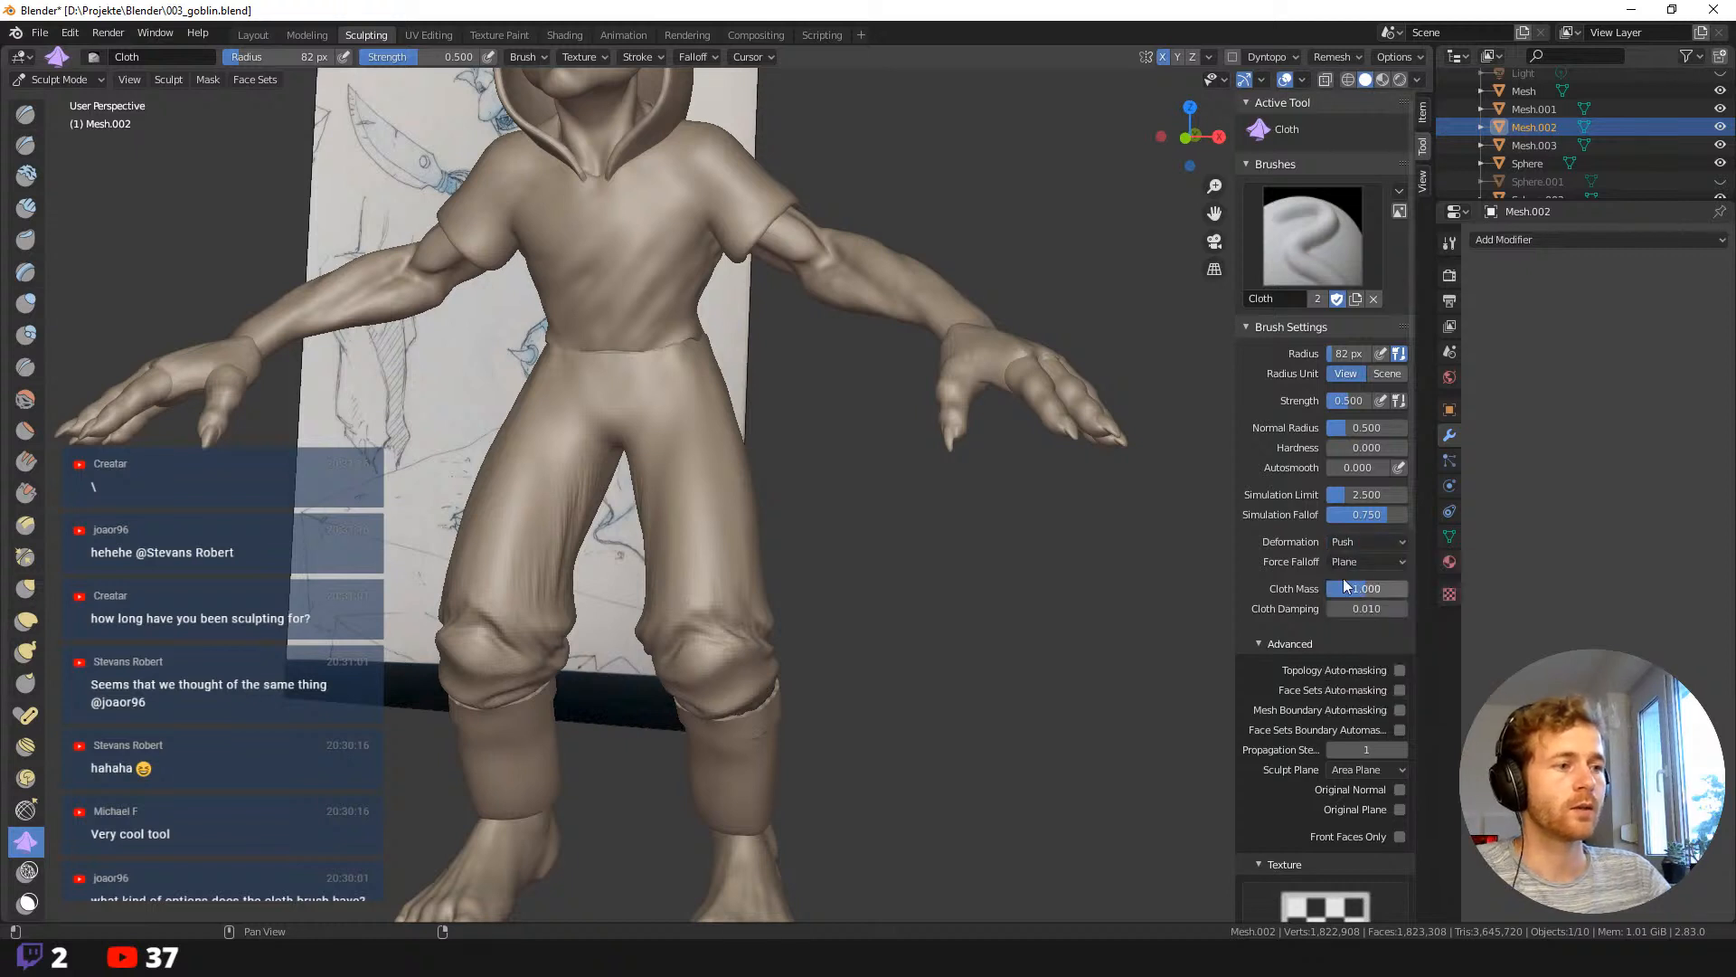
pyautogui.press('f')
pyautogui.click(700, 523)
# Try to push cloth wrinkles into the thighs of the trousers with the 34 px Cloth brush.
pyautogui.moveTo(704, 522)
pyautogui.mouseDown()
pyautogui.moveTo(691, 425)
pyautogui.moveTo(739, 584)
pyautogui.mouseUp()
pyautogui.moveTo(740, 583)
pyautogui.mouseDown(button='middle')
pyautogui.moveTo(626, 537)
pyautogui.moveTo(756, 542)
pyautogui.mouseUp(button='middle')
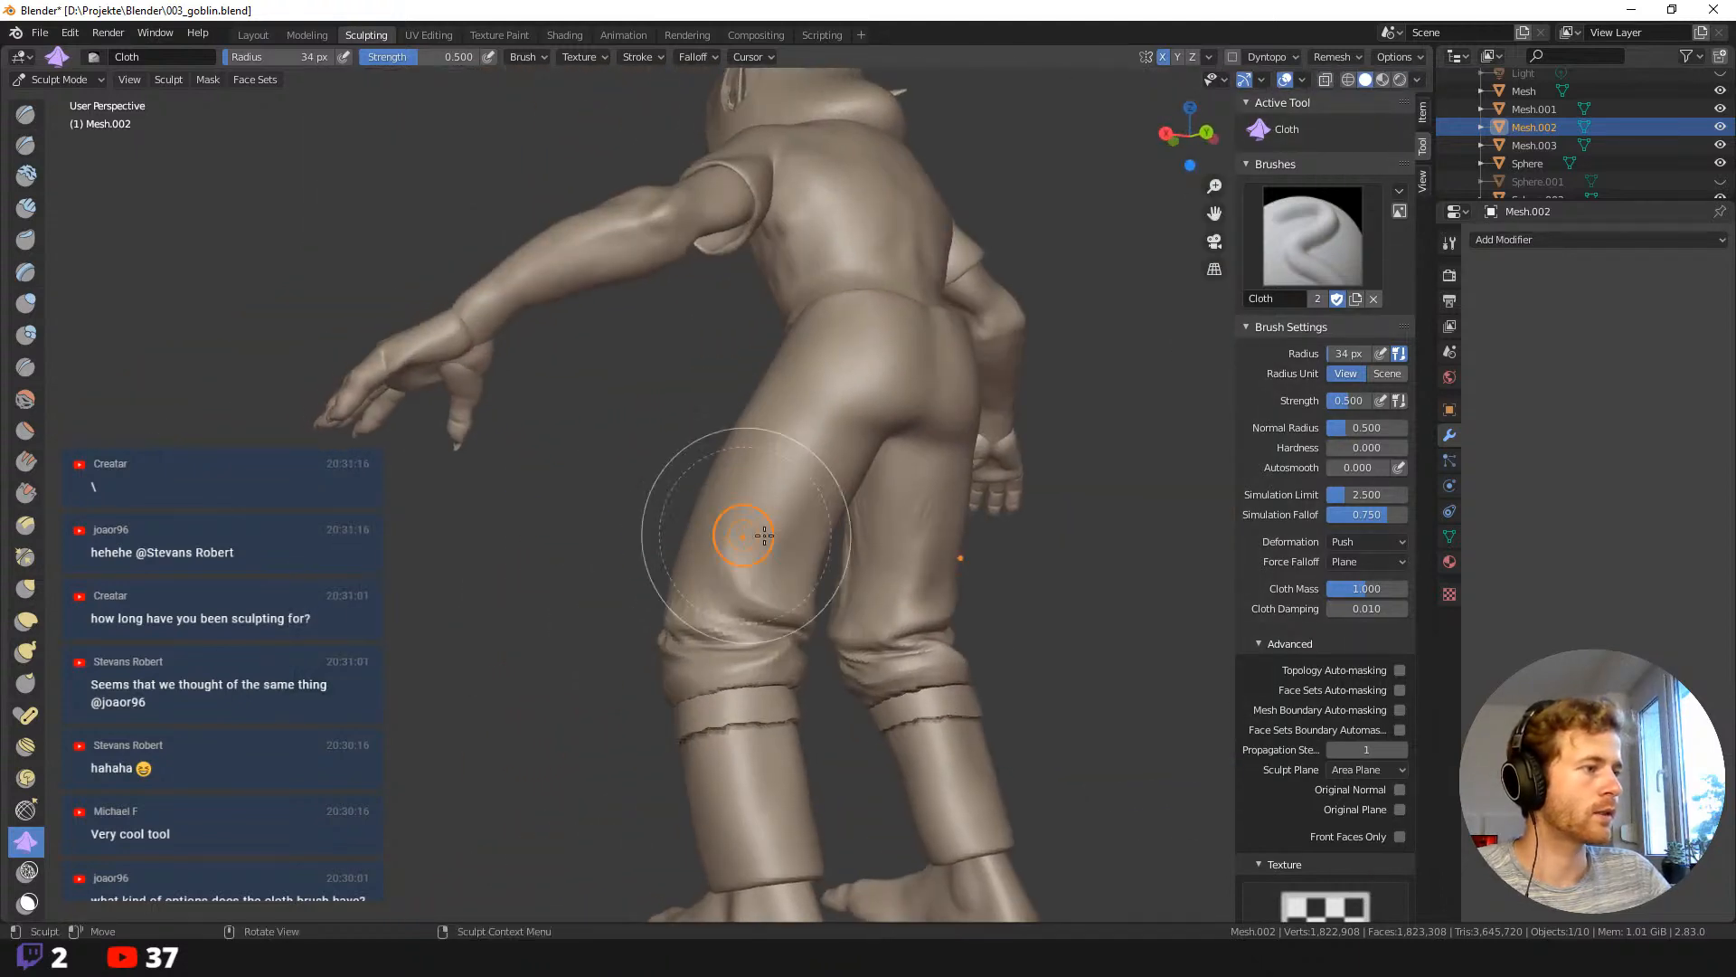
pyautogui.moveTo(756, 543)
pyautogui.mouseDown()
pyautogui.moveTo(798, 581)
pyautogui.moveTo(816, 511)
pyautogui.moveTo(816, 535)
pyautogui.mouseUp()
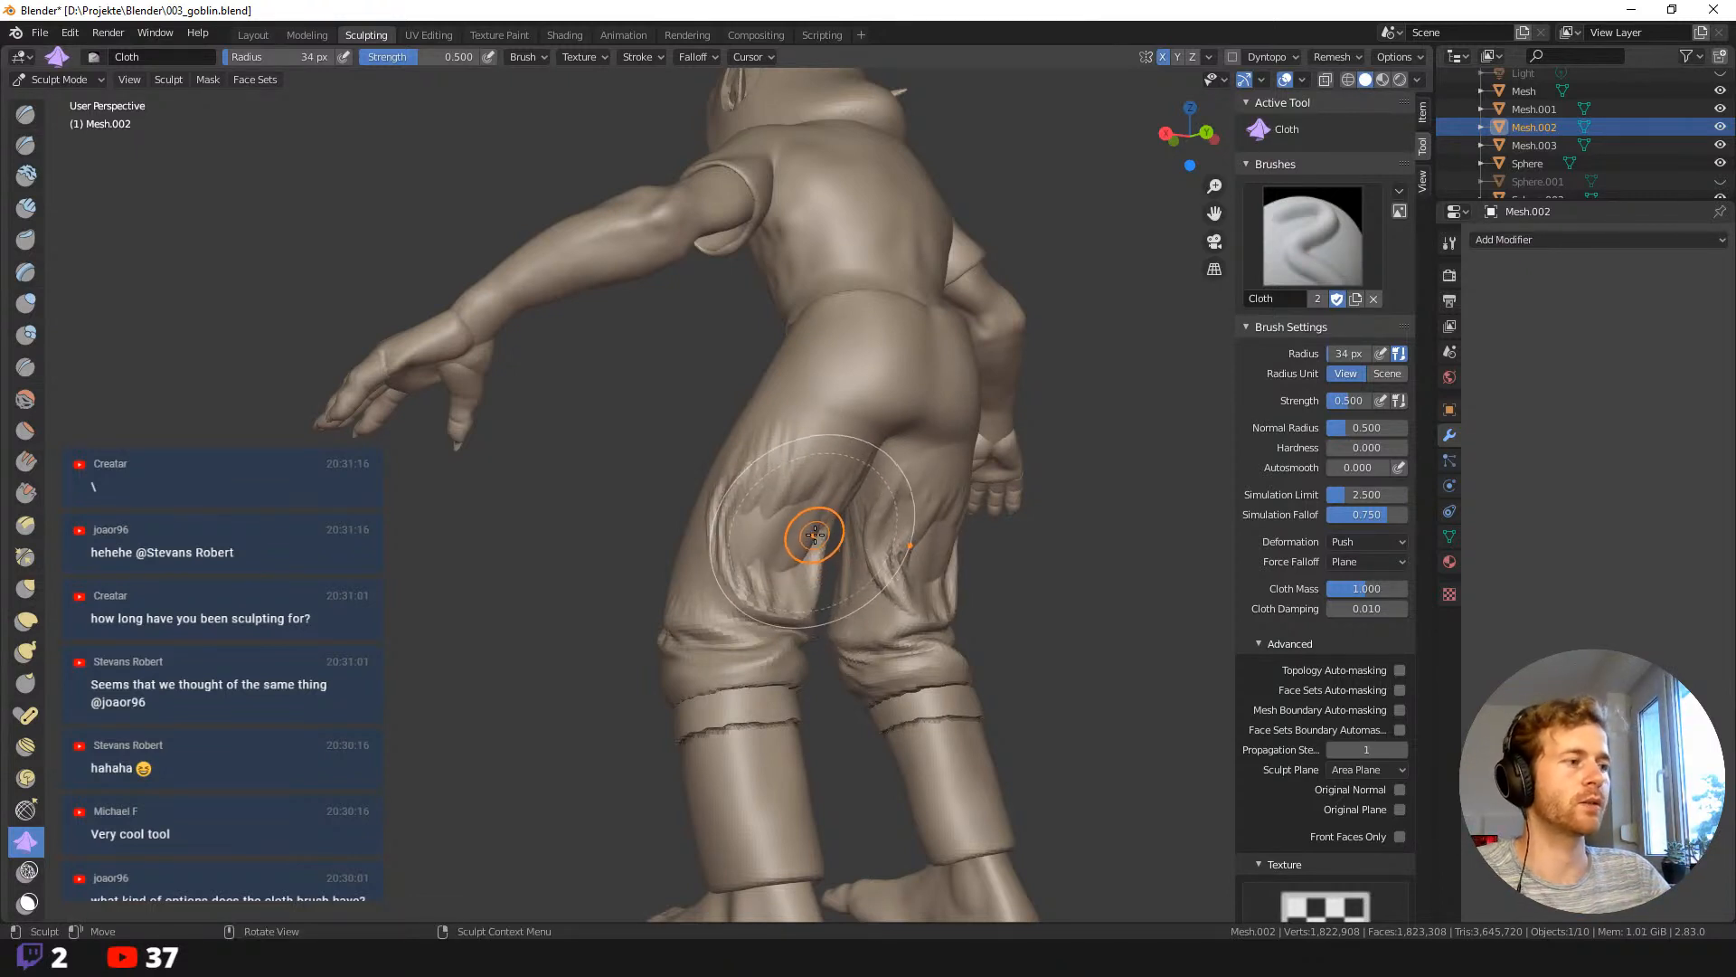
pyautogui.hotkey('ctrl', 'z')
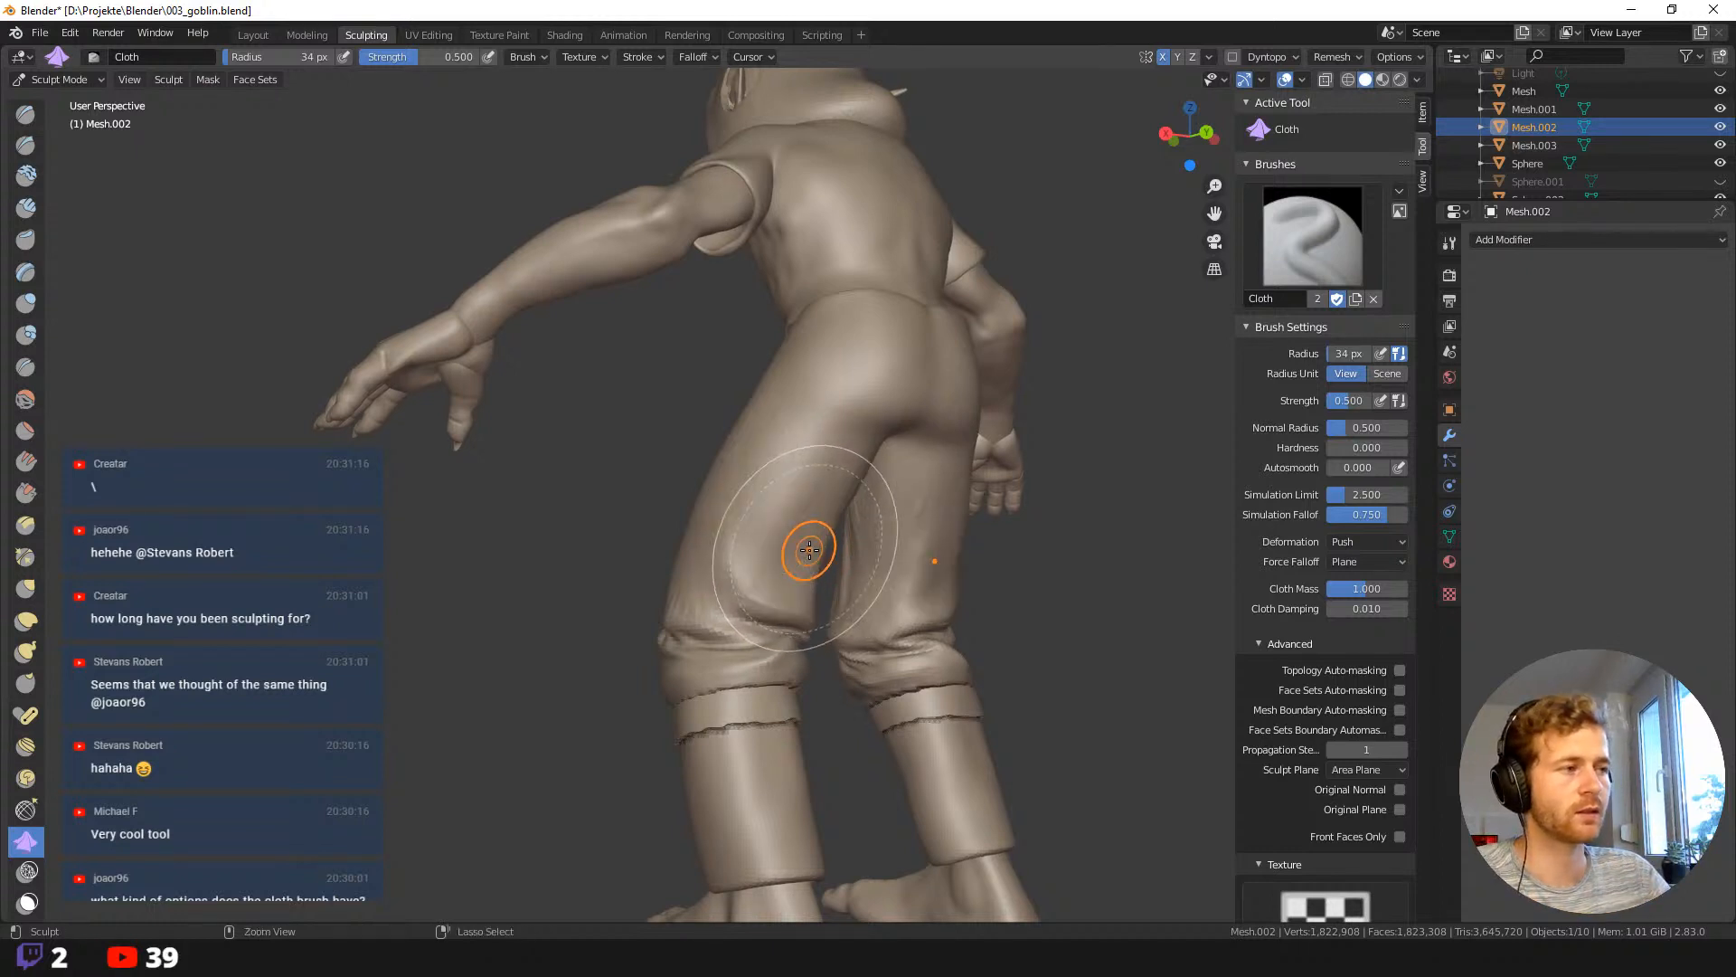
# Set the cloth deformation to Pinch Point and test it on the back of the thigh.
pyautogui.moveTo(821, 495); pyautogui.dragTo(796, 488, button='middle')
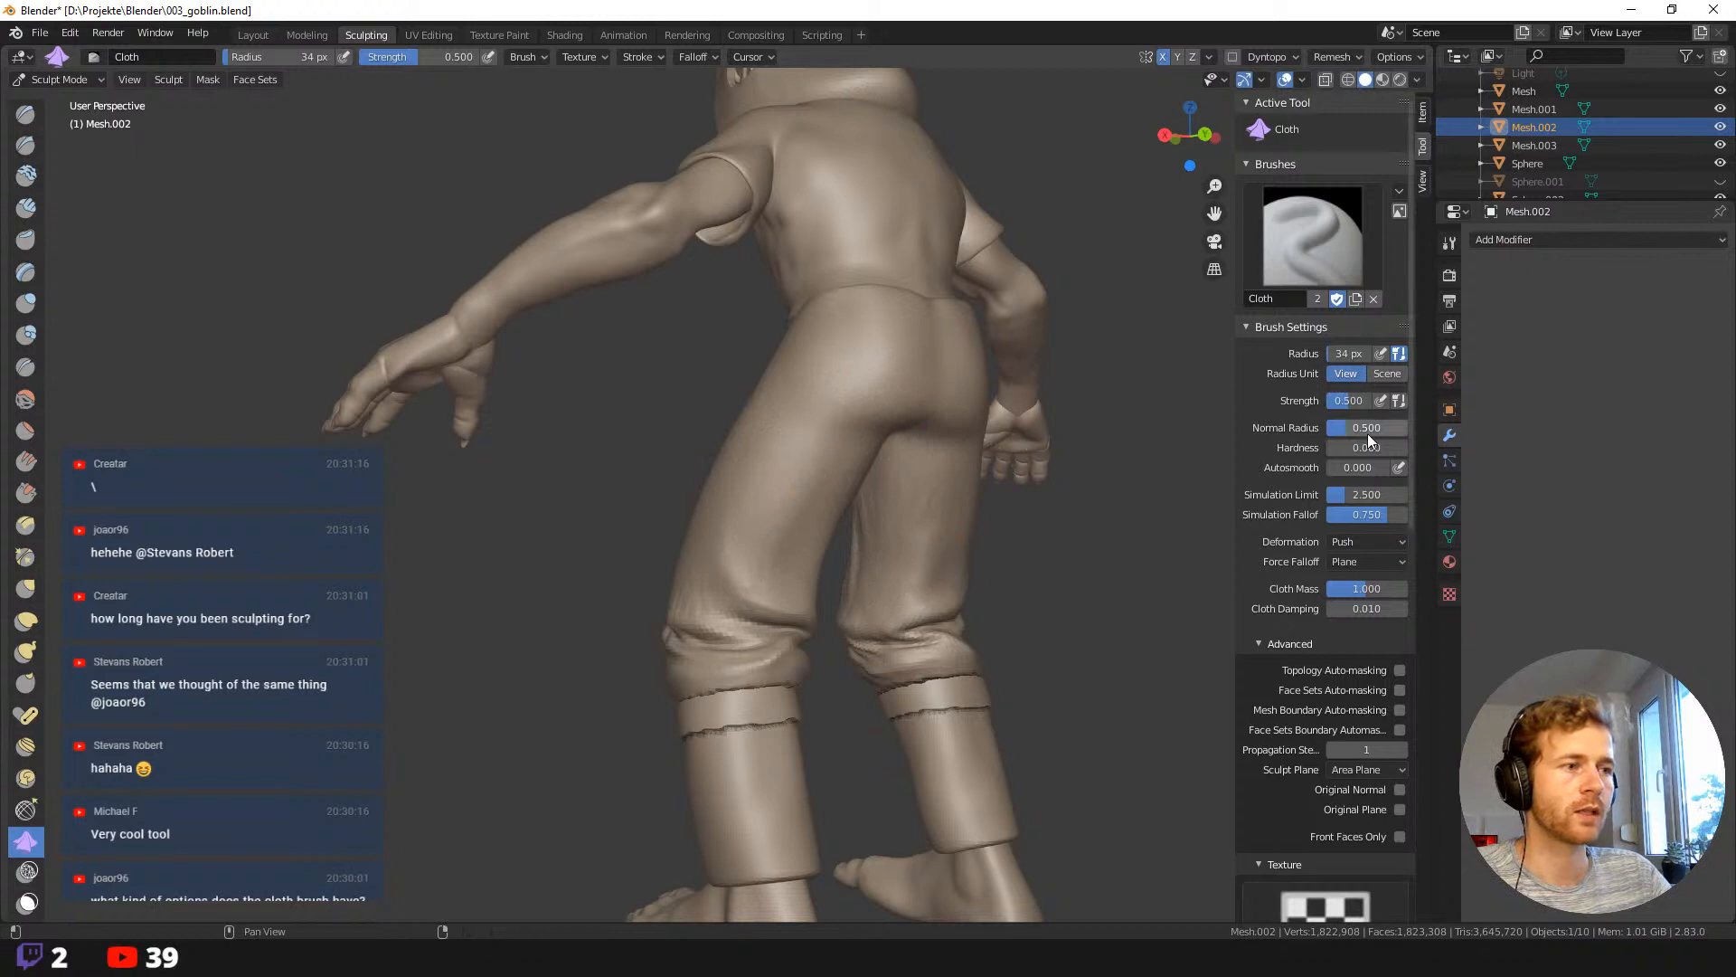
pyautogui.click(1369, 541)
pyautogui.click(1369, 602)
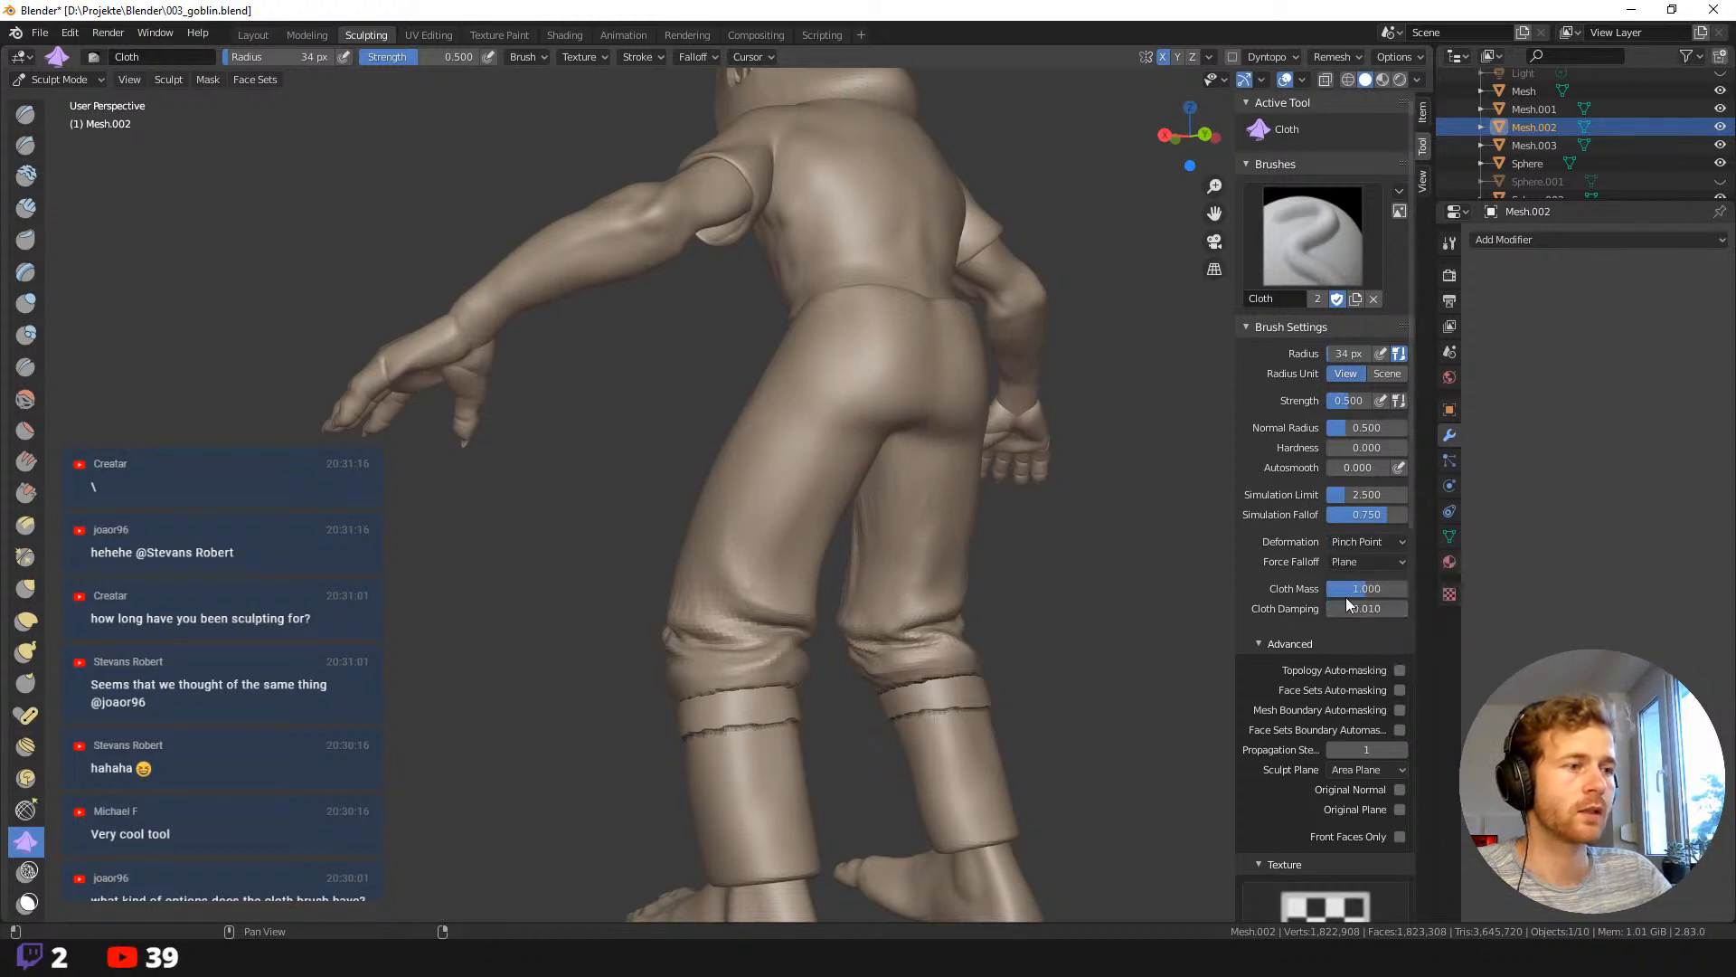
pyautogui.moveTo(799, 527)
pyautogui.mouseDown()
pyautogui.moveTo(844, 568)
pyautogui.moveTo(749, 511)
pyautogui.moveTo(827, 542)
pyautogui.moveTo(762, 525)
pyautogui.mouseUp()
pyautogui.moveTo(761, 524); pyautogui.dragTo(714, 486, button='middle')
pyautogui.hotkey('ctrl', 'z')
# Try to pinch a horizontal crease beneath the buttocks with the Cloth brush.
pyautogui.moveTo(848, 404)
pyautogui.mouseDown()
pyautogui.moveTo(841, 423)
pyautogui.moveTo(826, 399)
pyautogui.mouseUp()
pyautogui.moveTo(826, 398)
pyautogui.mouseDown(button='middle')
pyautogui.moveTo(860, 407)
pyautogui.moveTo(811, 396)
pyautogui.mouseUp(button='middle')
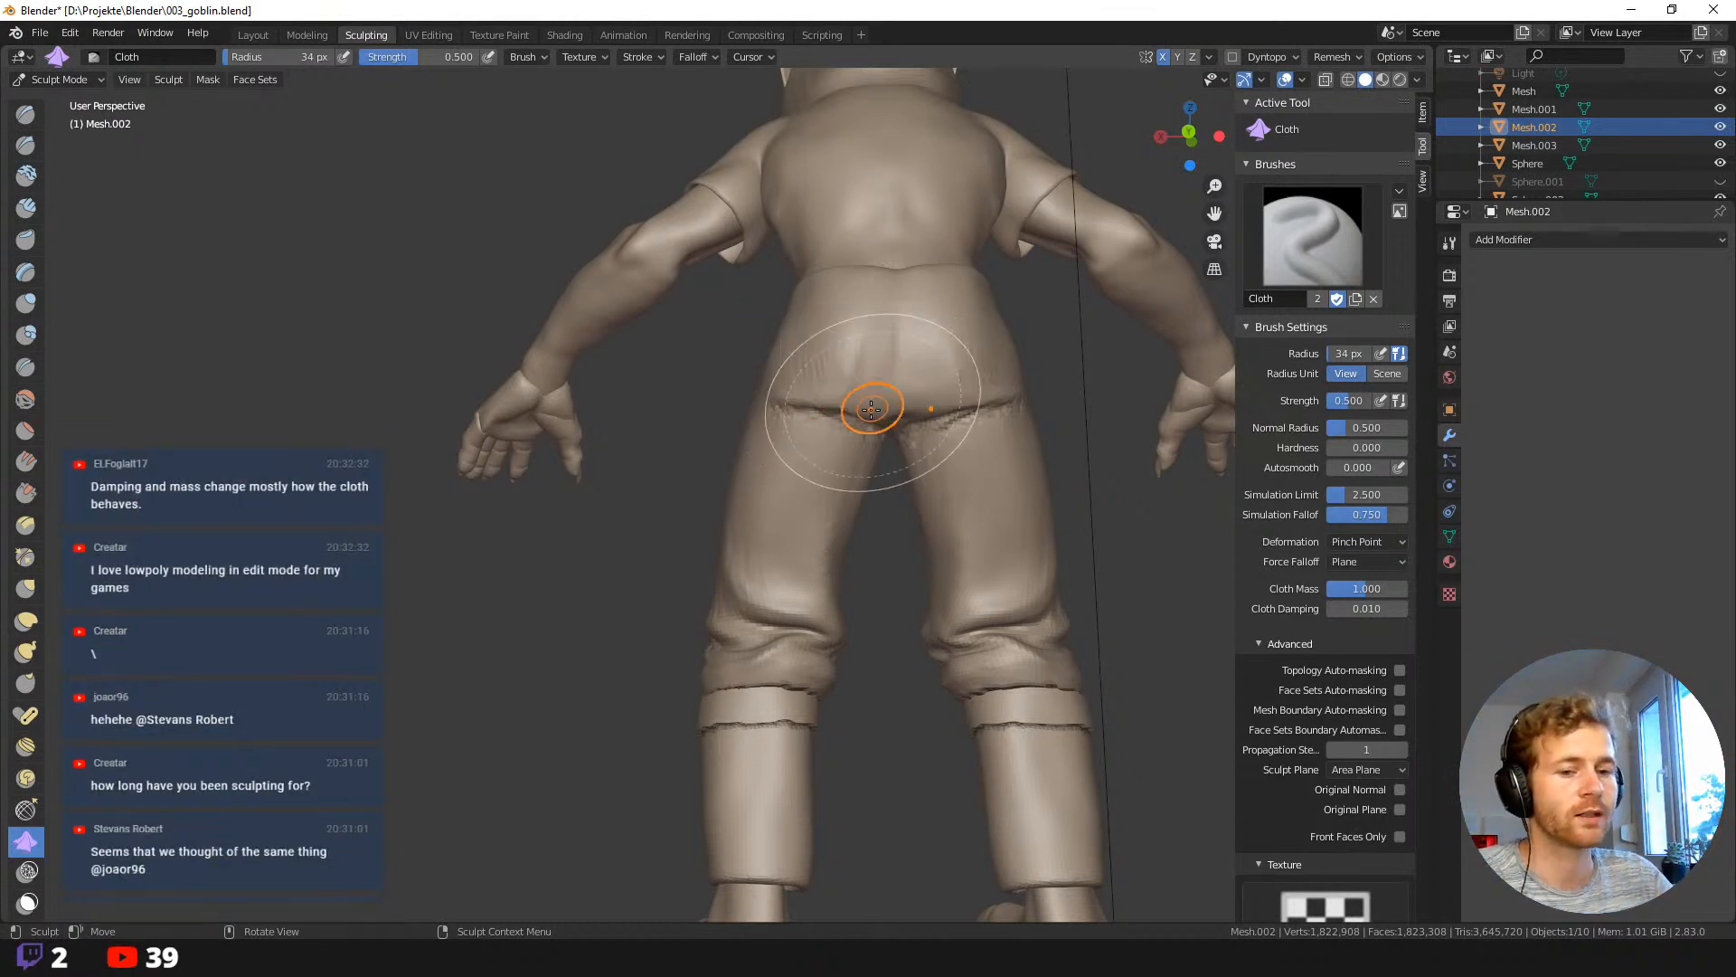
pyautogui.moveTo(814, 441); pyautogui.dragTo(822, 441, button='middle')
pyautogui.hotkey('ctrl', 'z')
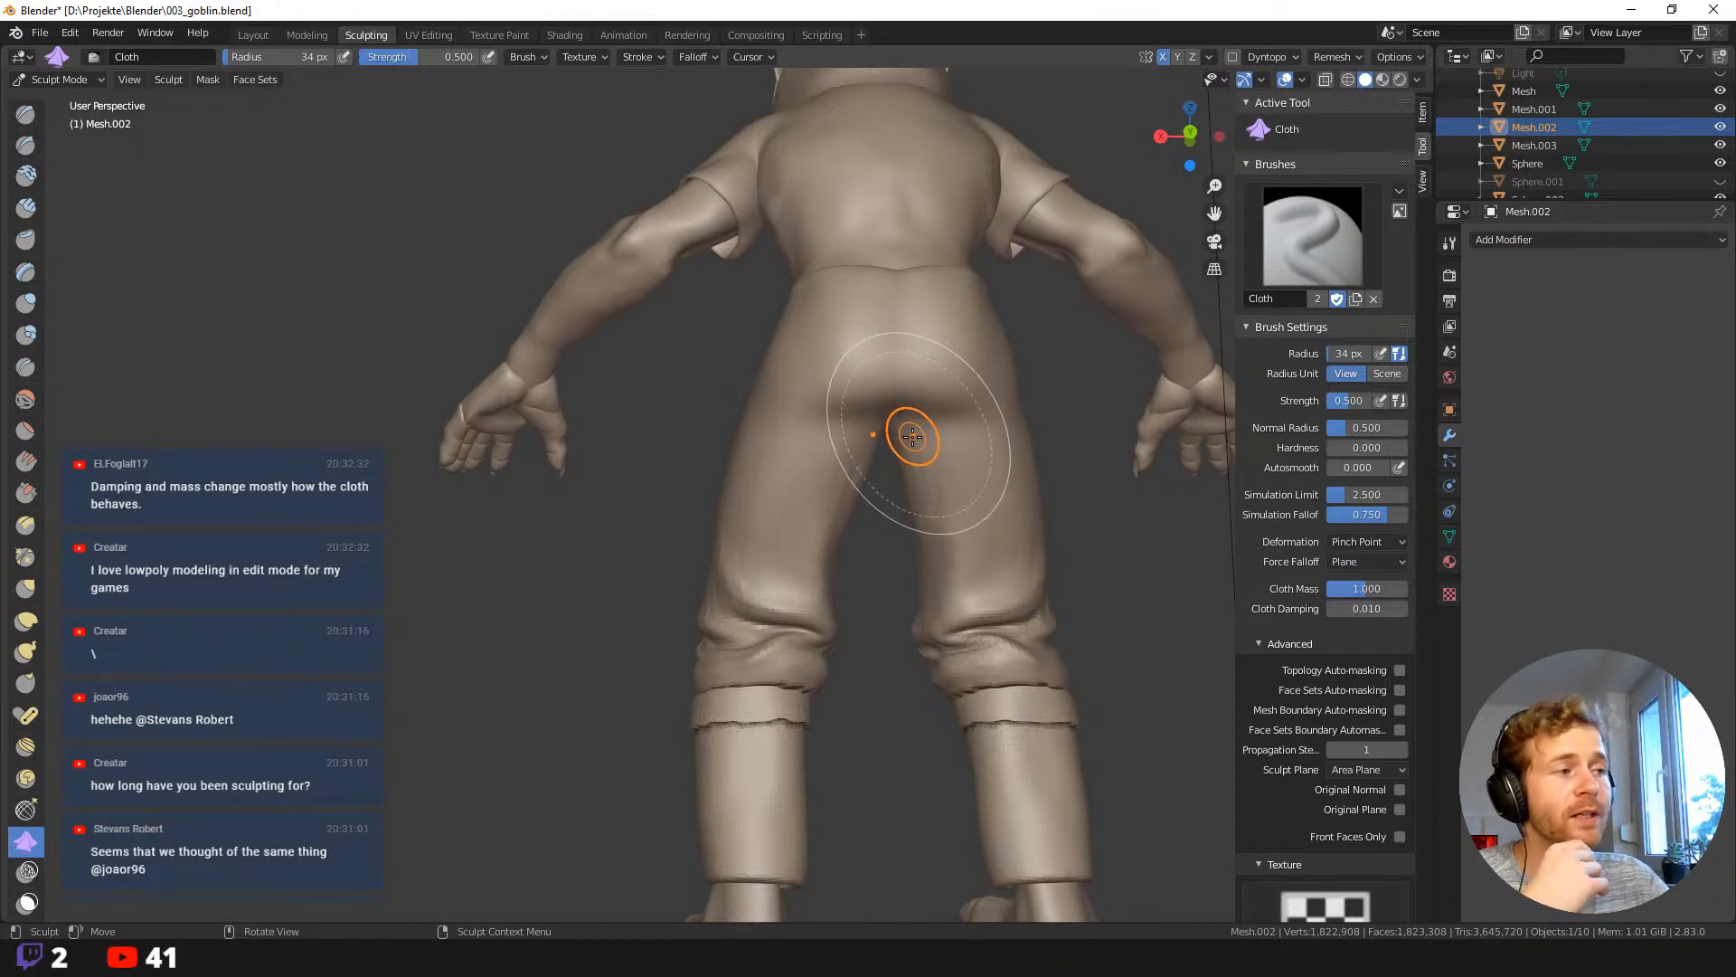
# Try pinching folds across the seat of the trousers, testing cloth damping values of 1.000 and 0.010.
pyautogui.moveTo(923, 504); pyautogui.dragTo(928, 389, button='middle')
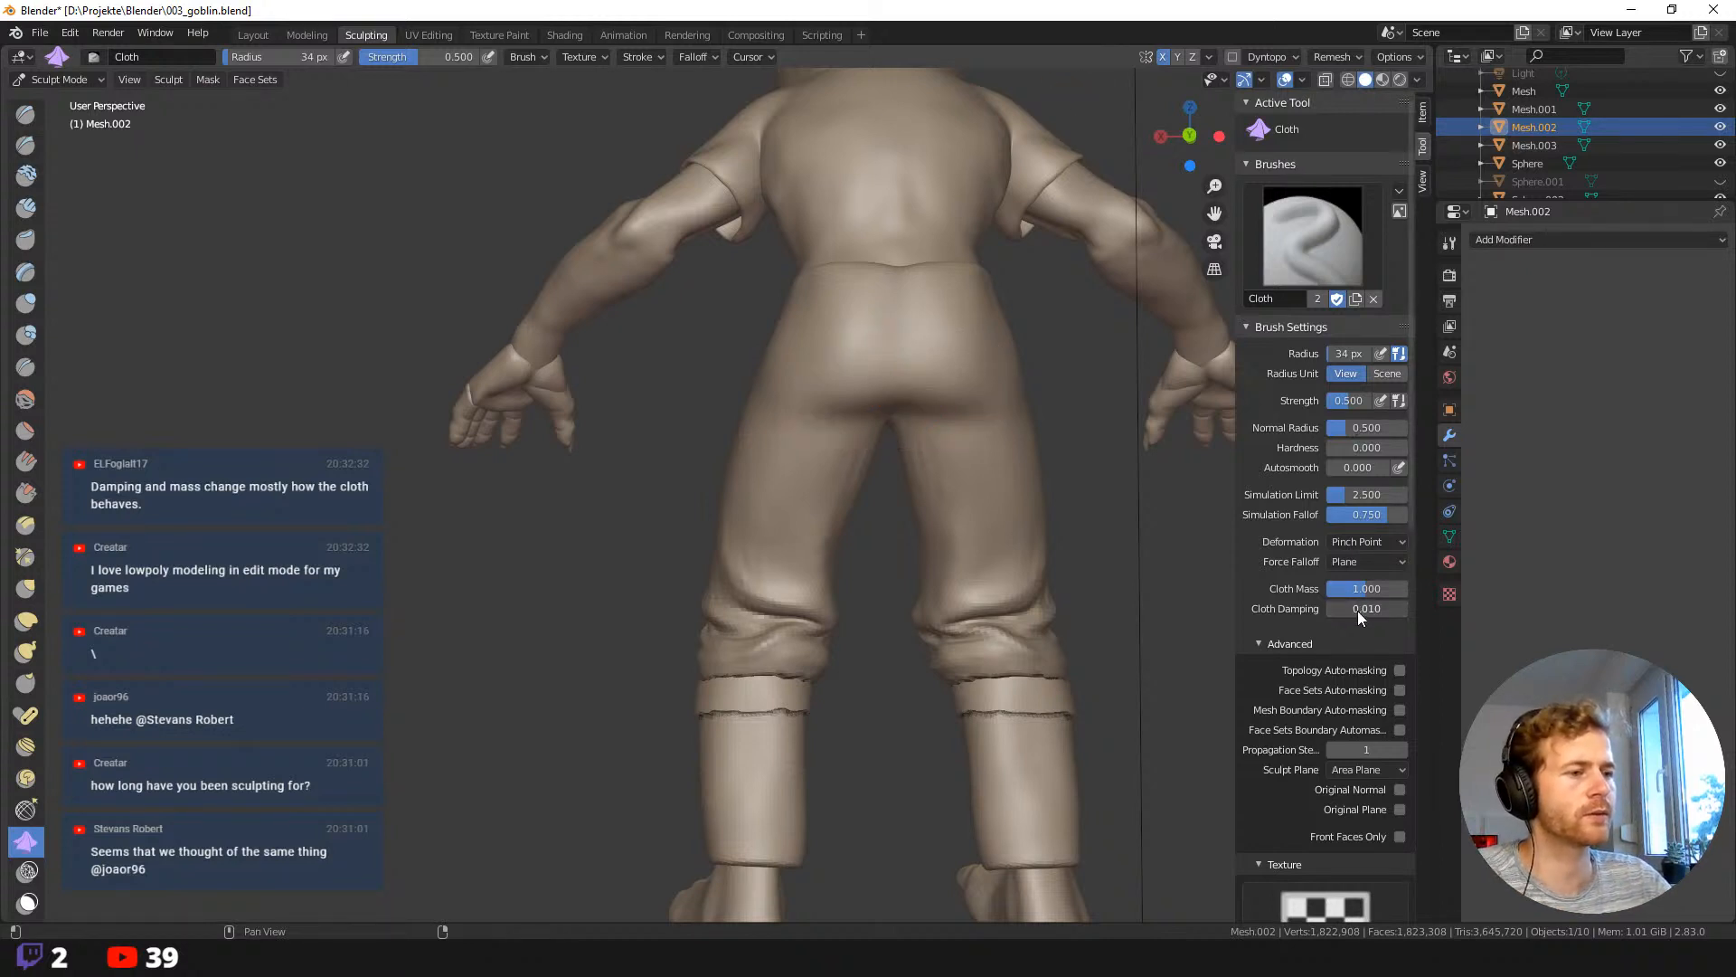
pyautogui.moveTo(1426, 595); pyautogui.dragTo(1436, 593)
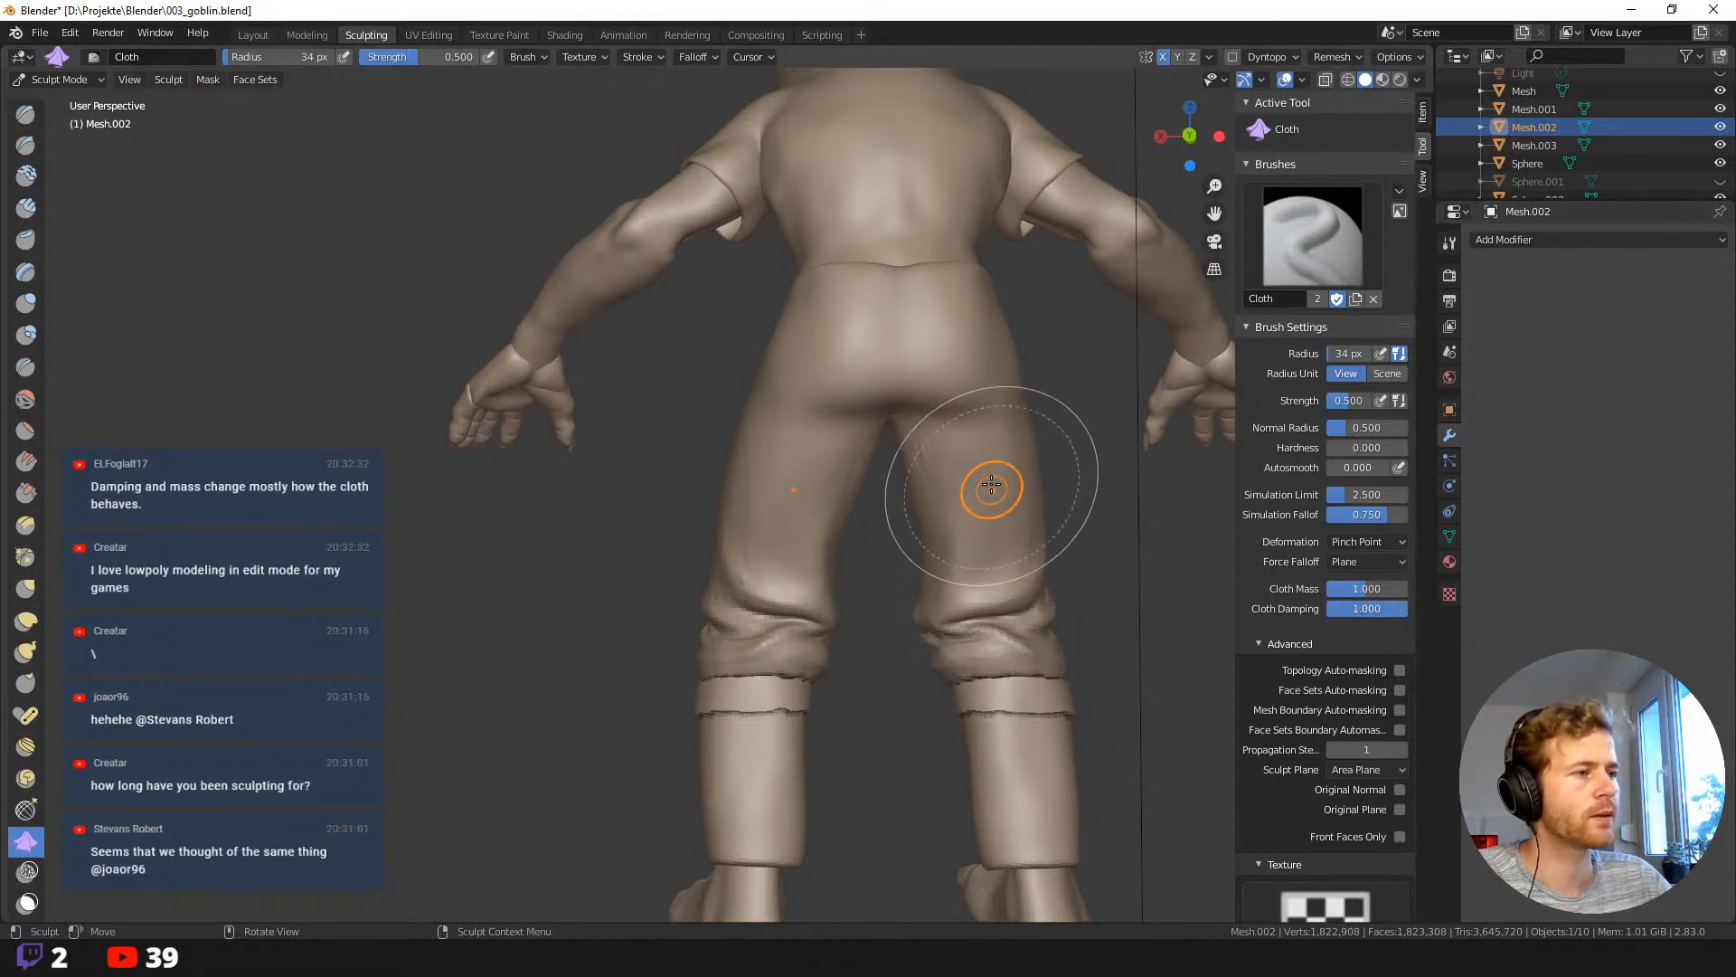
pyautogui.moveTo(942, 371)
pyautogui.mouseDown()
pyautogui.moveTo(931, 403)
pyautogui.moveTo(949, 429)
pyautogui.moveTo(945, 375)
pyautogui.moveTo(958, 452)
pyautogui.moveTo(956, 352)
pyautogui.moveTo(974, 466)
pyautogui.moveTo(949, 358)
pyautogui.mouseUp()
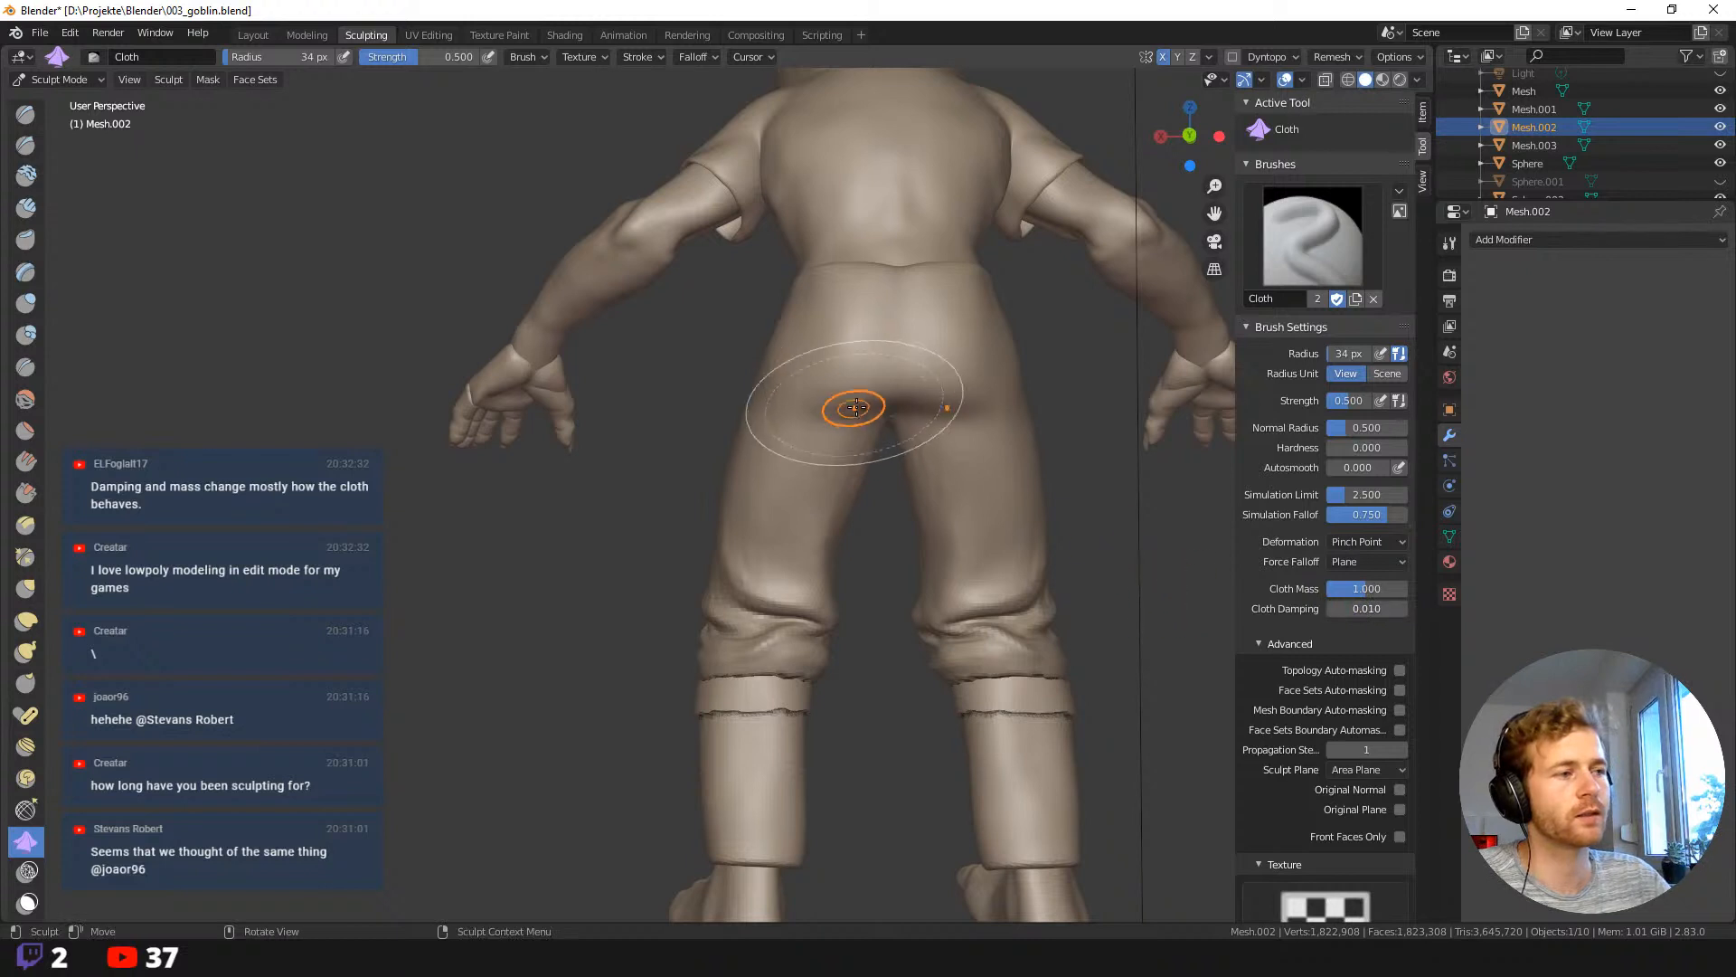
pyautogui.moveTo(952, 366); pyautogui.dragTo(956, 403)
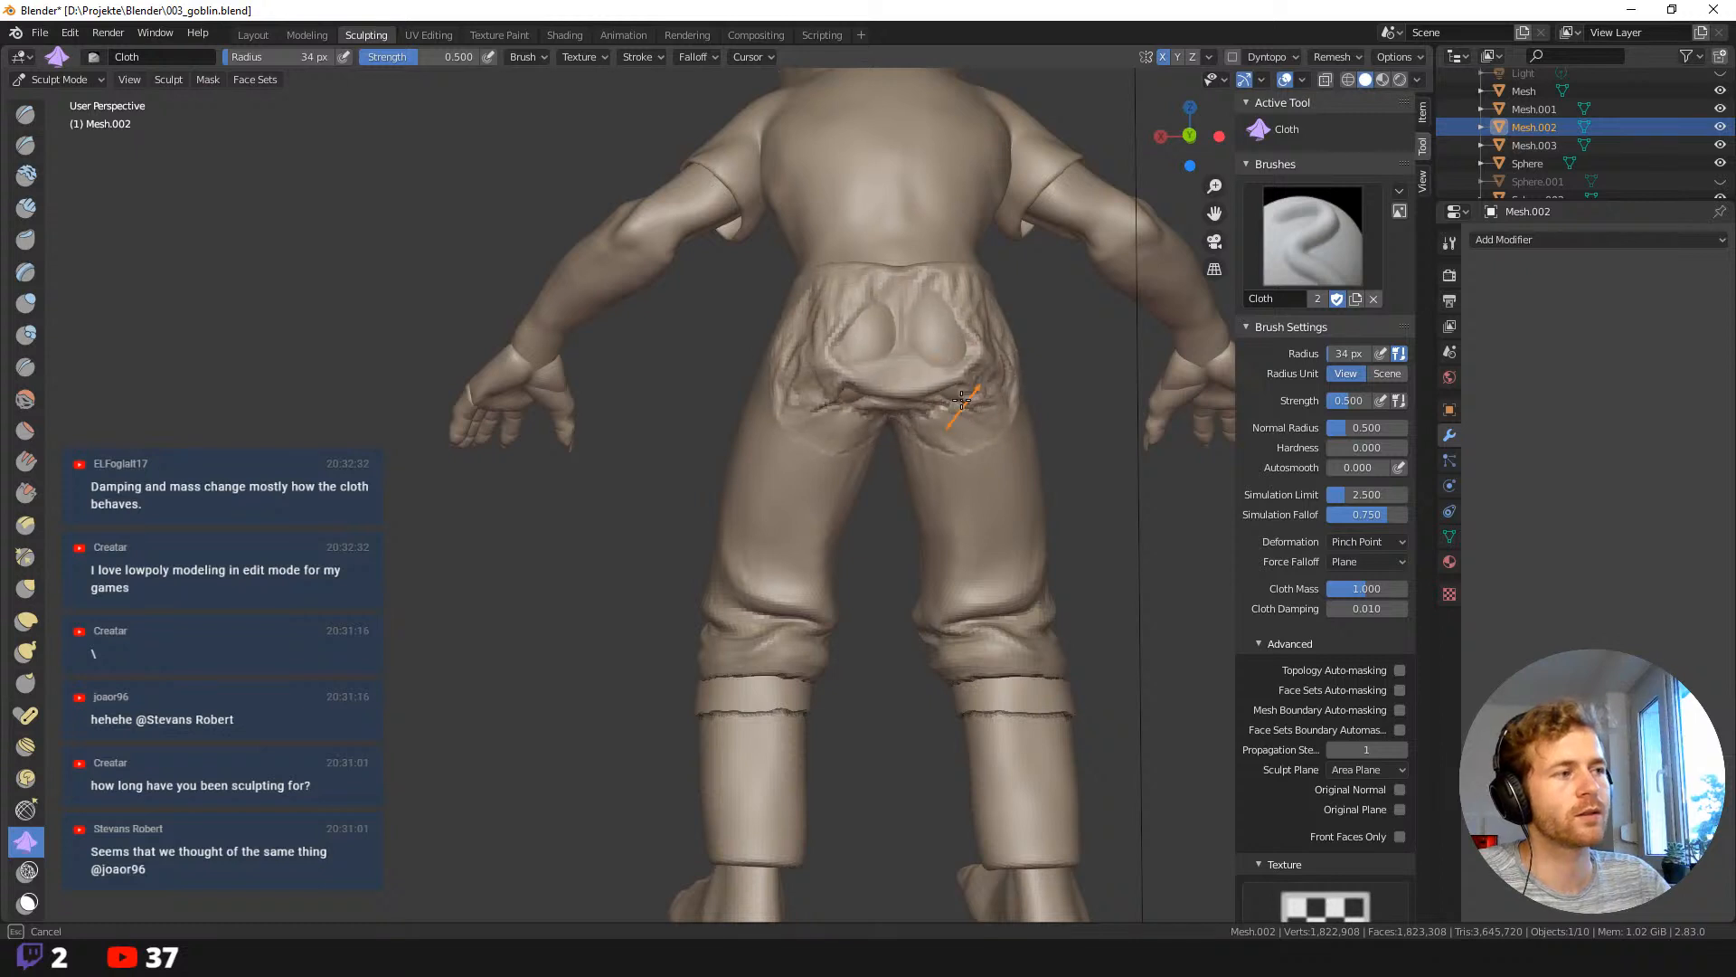
pyautogui.moveTo(962, 399); pyautogui.dragTo(955, 353)
pyautogui.moveTo(958, 415); pyautogui.dragTo(956, 409)
pyautogui.press('Escape')
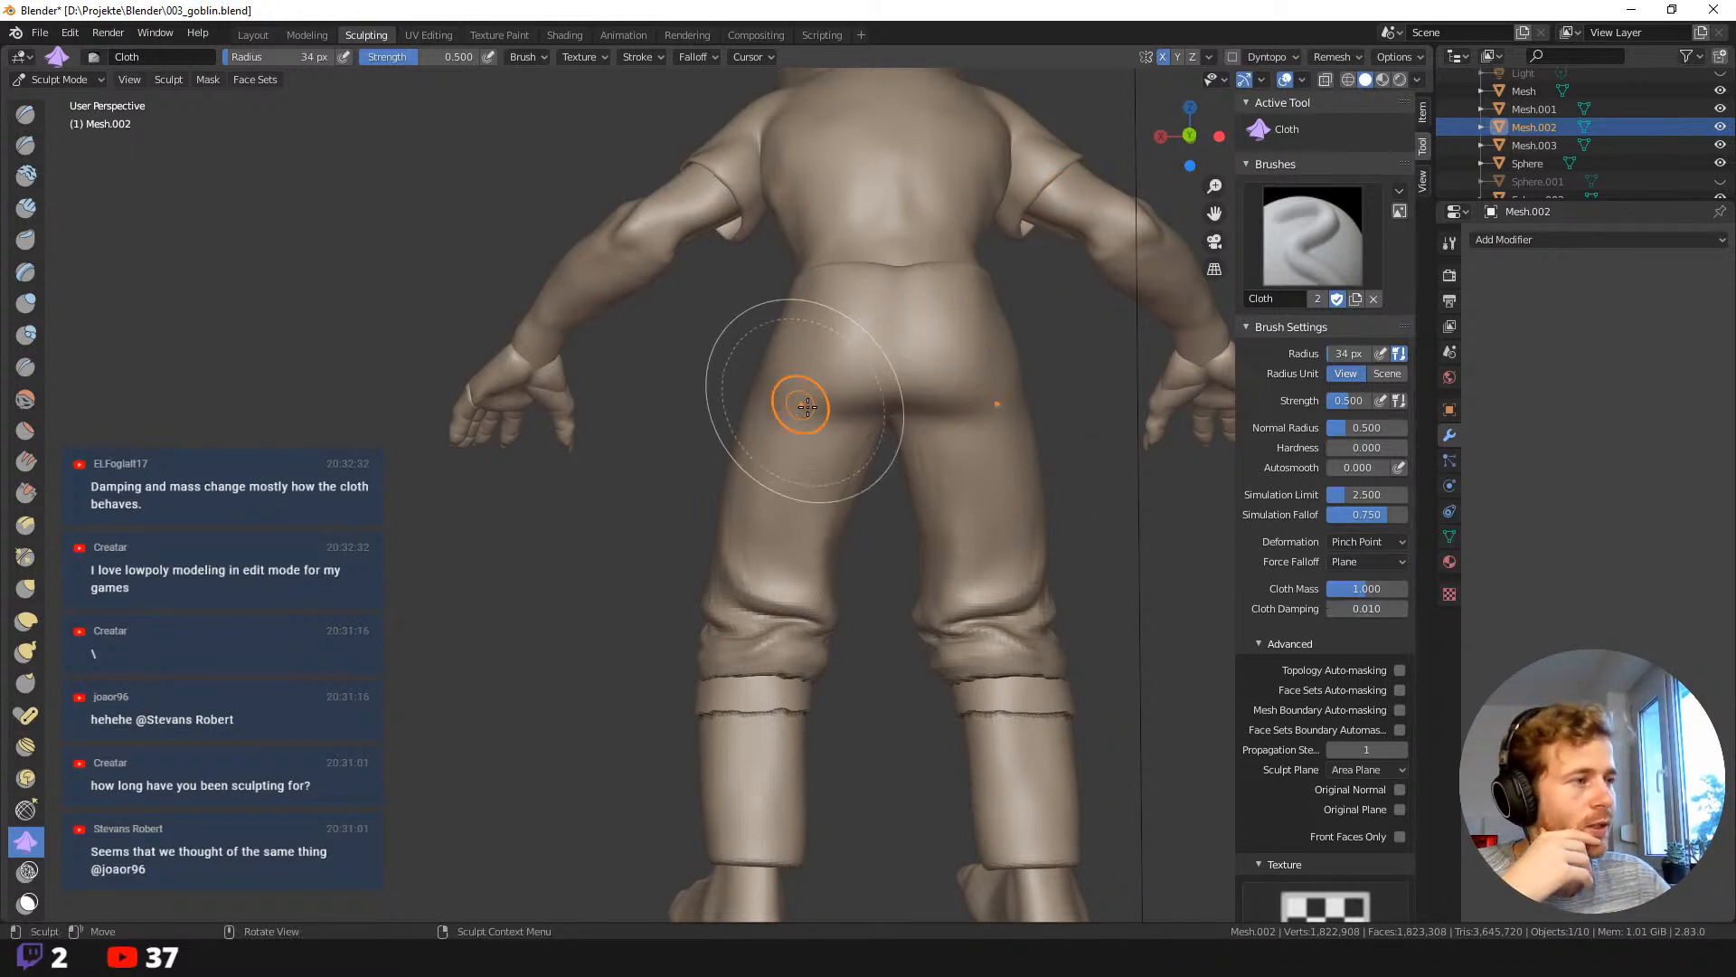
pyautogui.moveTo(827, 404); pyautogui.dragTo(830, 408)
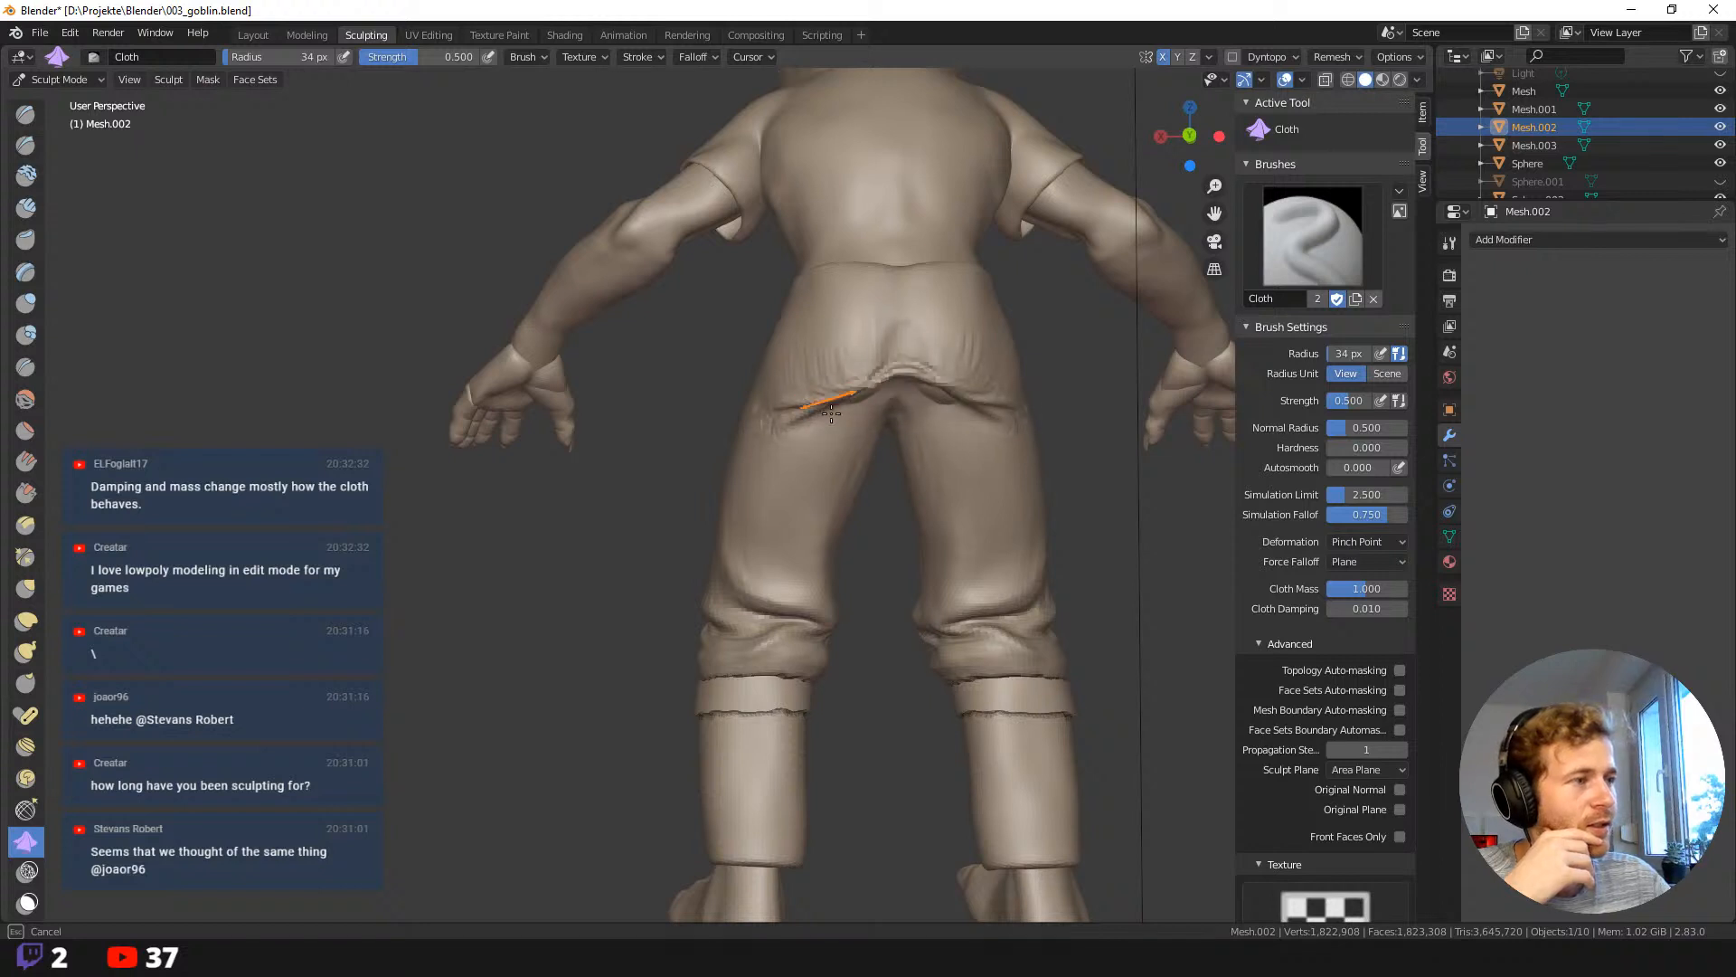
pyautogui.press('Escape')
# Pinch horizontal folds beneath the buttocks and across the upper seat of the trousers with the Cloth brush.
pyautogui.moveTo(828, 425); pyautogui.dragTo(847, 404)
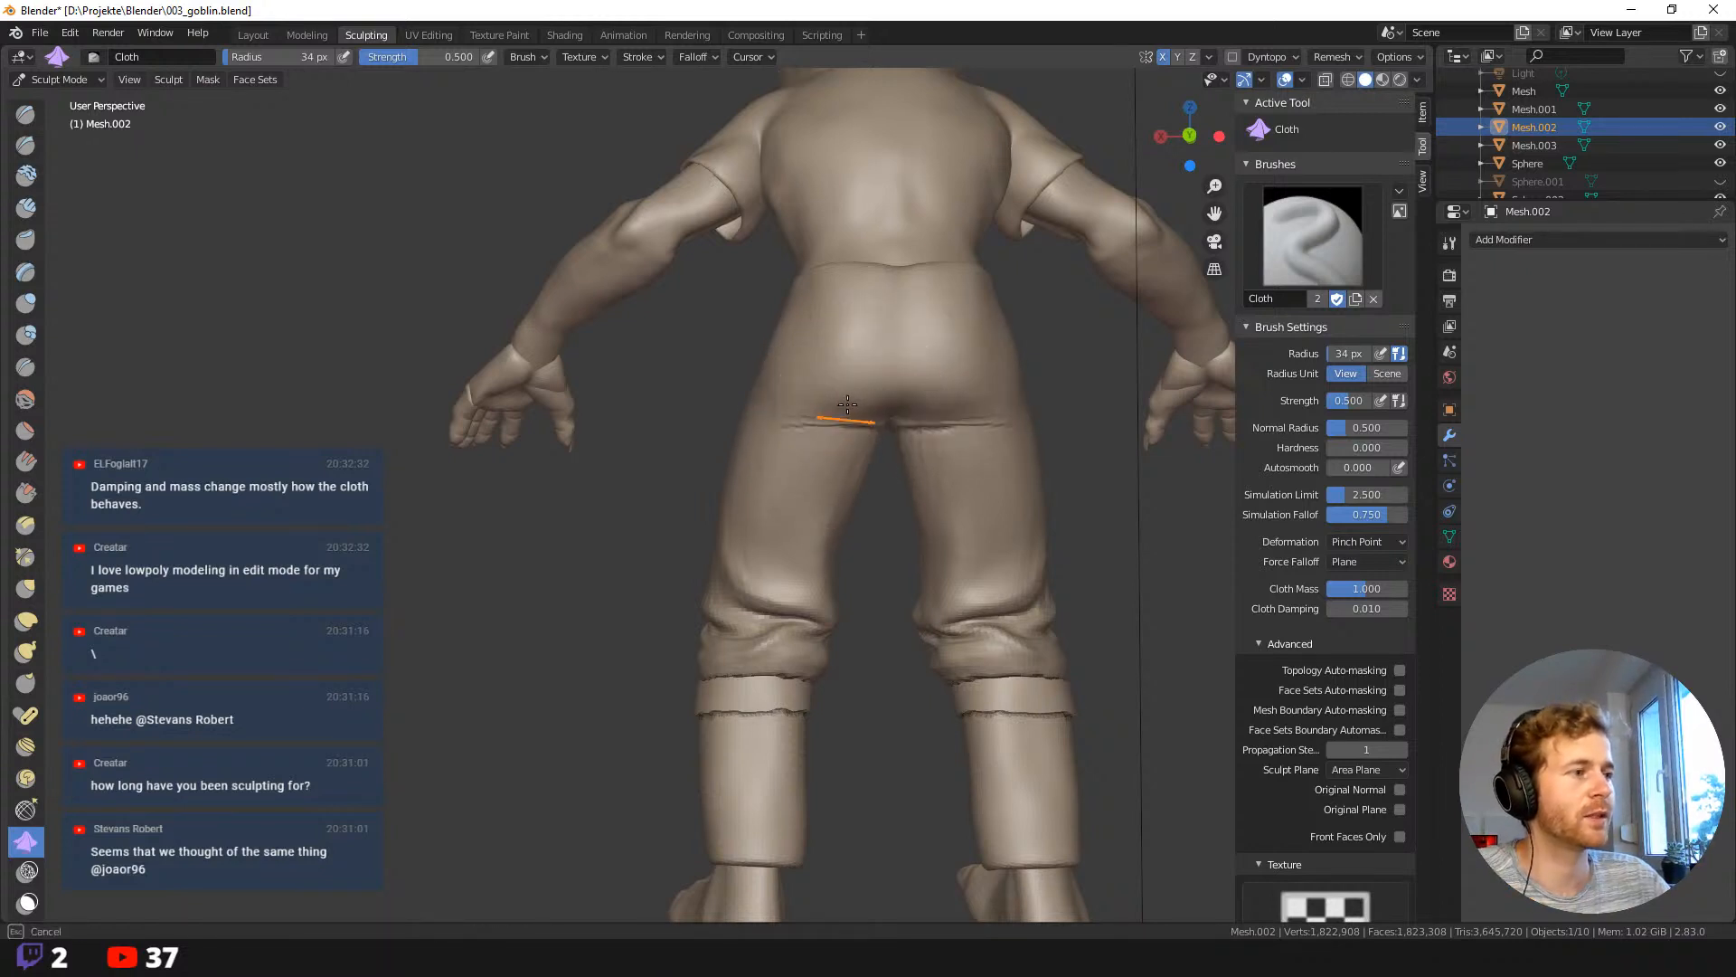
pyautogui.moveTo(837, 288)
pyautogui.mouseDown()
pyautogui.moveTo(775, 353)
pyautogui.moveTo(887, 334)
pyautogui.moveTo(778, 388)
pyautogui.moveTo(842, 452)
pyautogui.moveTo(775, 407)
pyautogui.mouseUp()
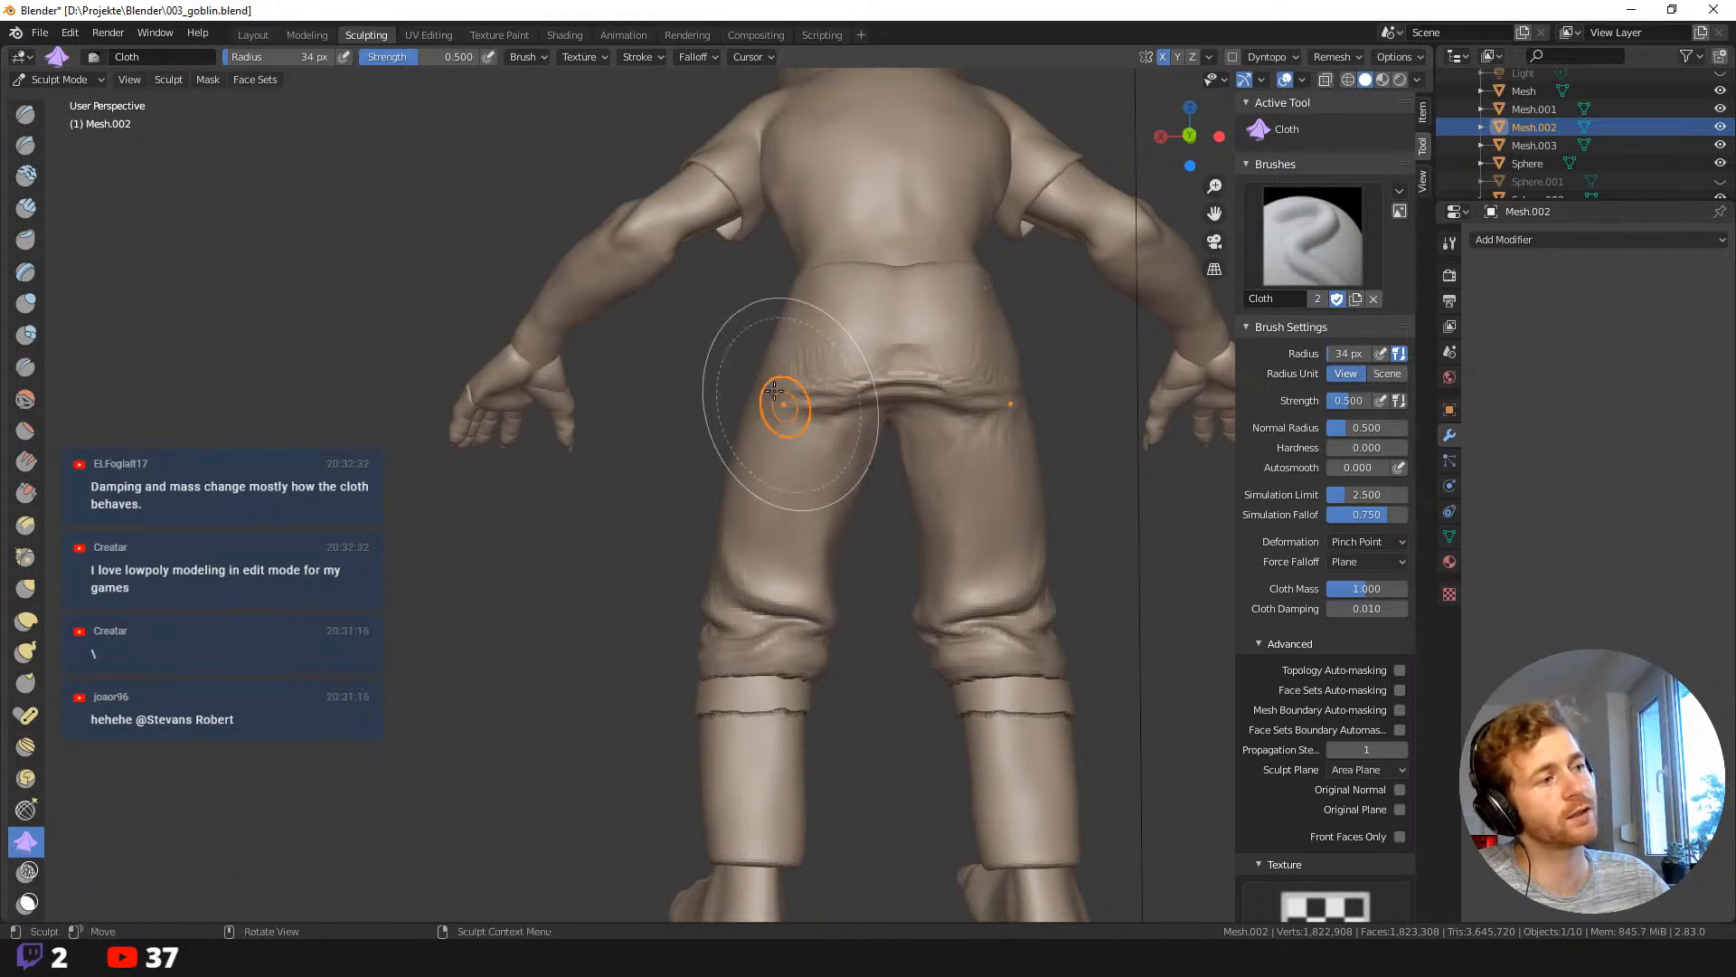
pyautogui.scroll(-5, 697, 368)
pyautogui.moveTo(697, 368); pyautogui.dragTo(818, 398, button='middle')
pyautogui.moveTo(818, 399)
pyautogui.mouseDown()
pyautogui.moveTo(827, 384)
pyautogui.moveTo(834, 413)
pyautogui.mouseUp()
pyautogui.hotkey('ctrl', 'z')
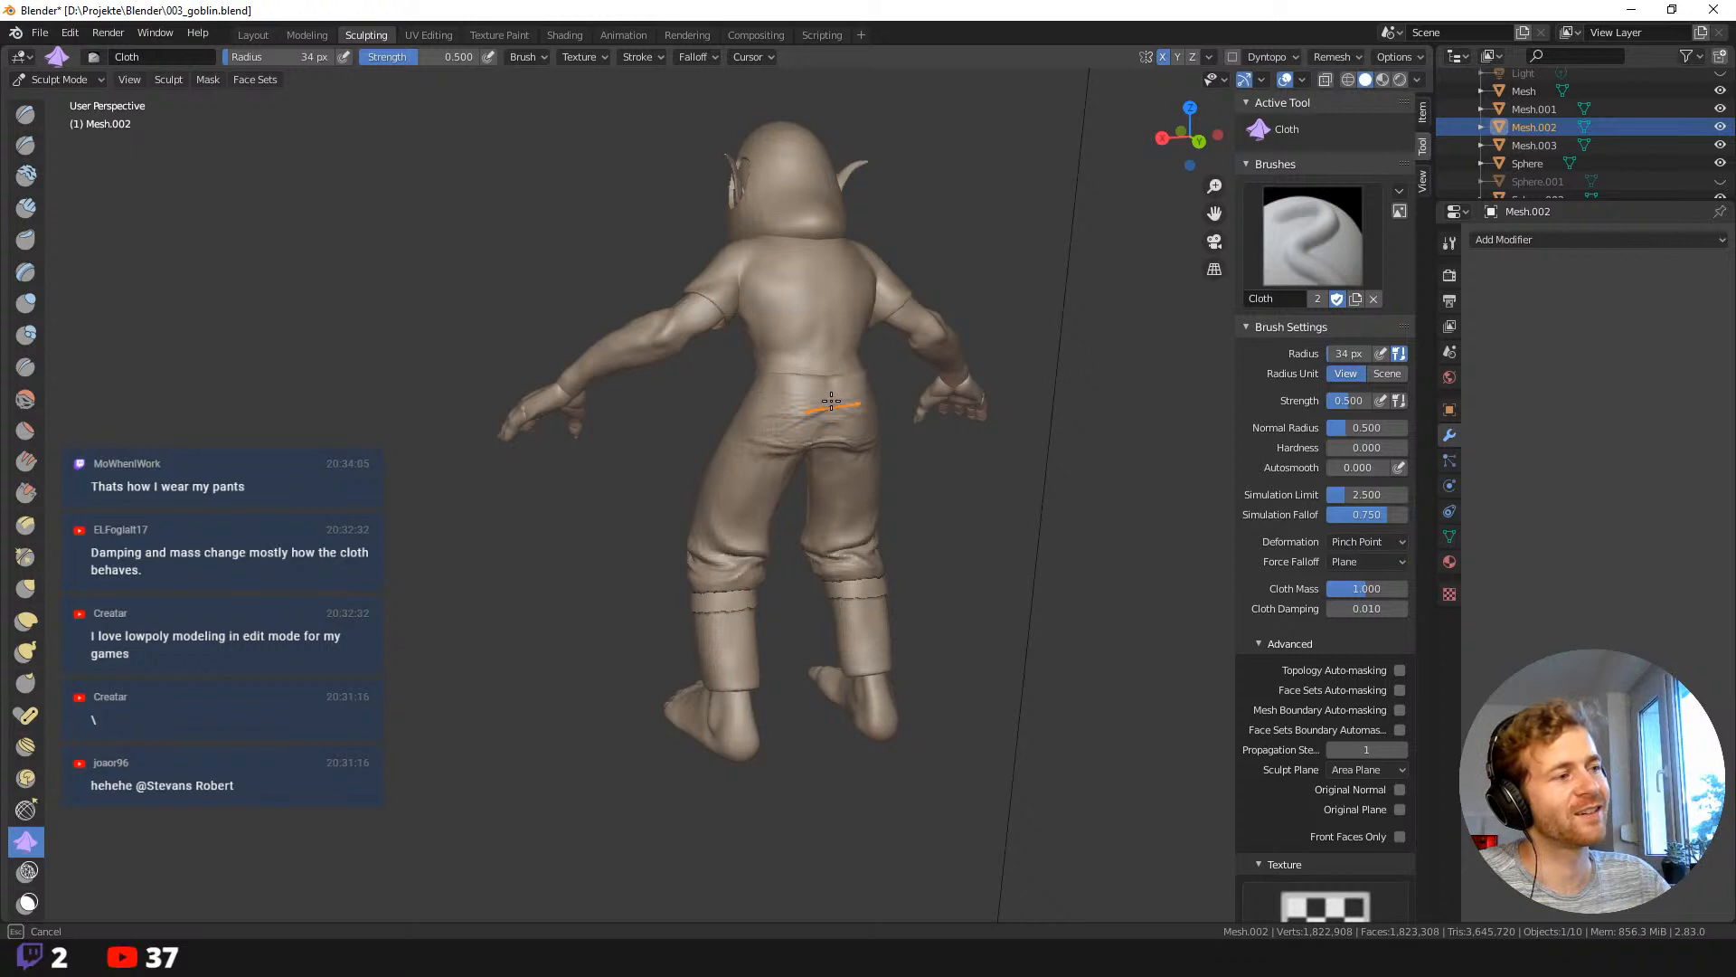
pyautogui.moveTo(835, 412); pyautogui.dragTo(800, 409)
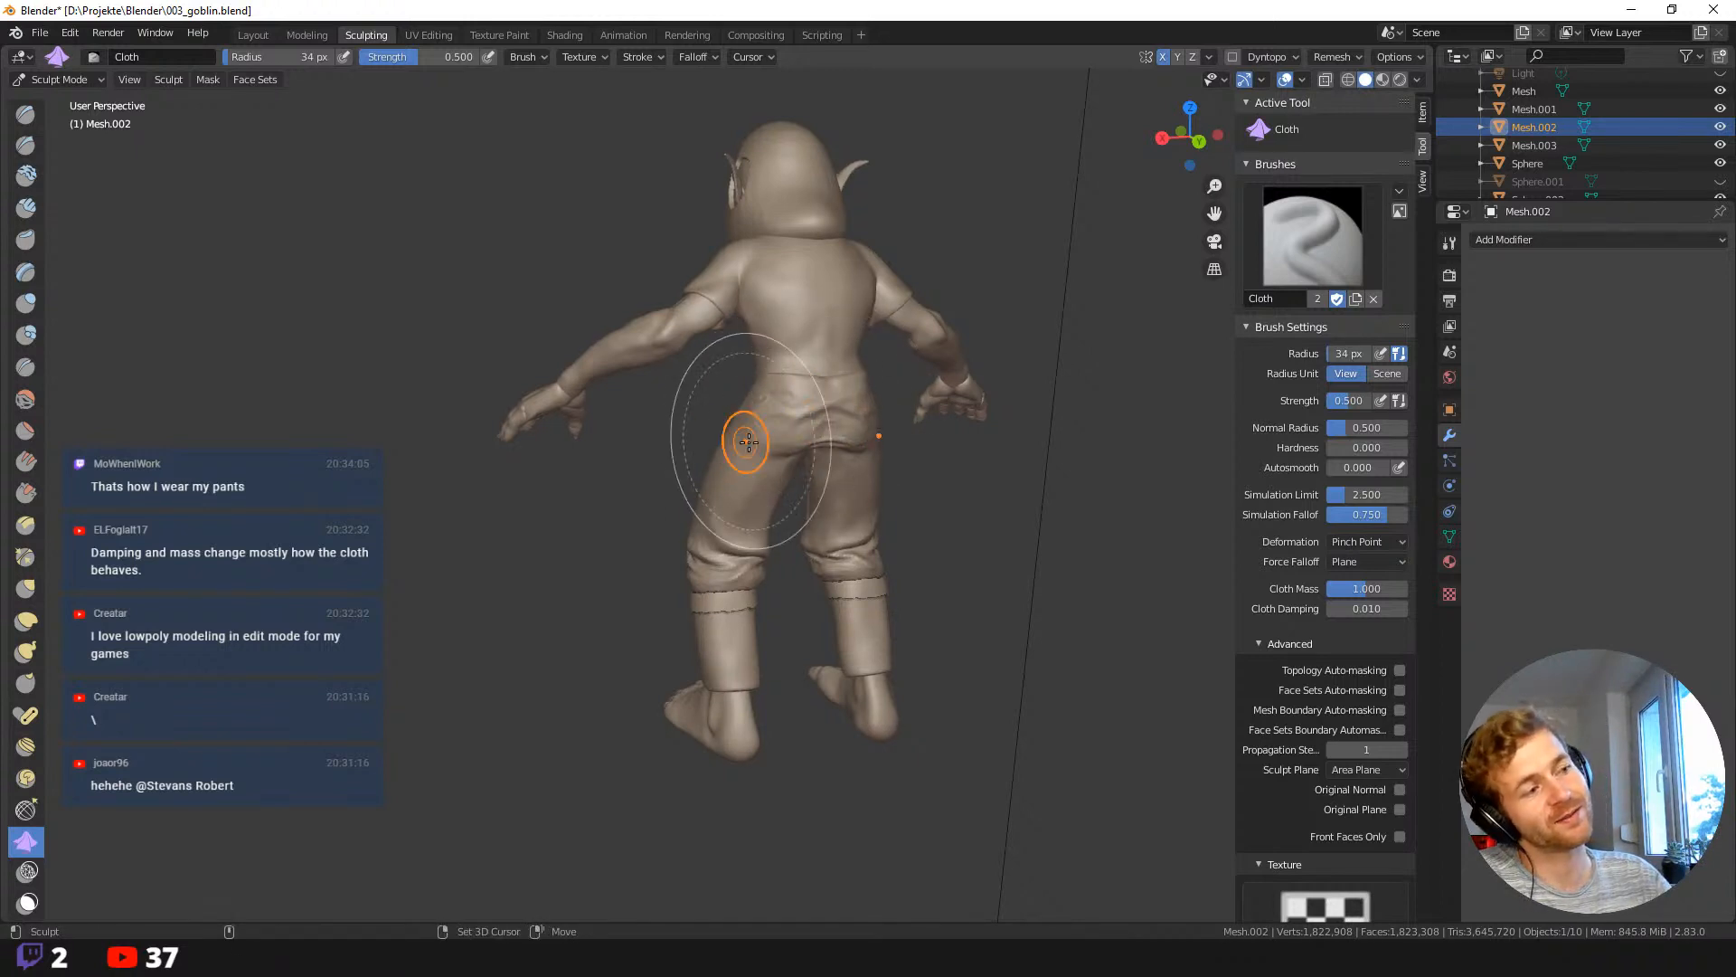
# Try to pinch folds down the backs of the thighs with the 34 px Cloth brush.
pyautogui.moveTo(736, 434)
pyautogui.mouseDown(button='middle')
pyautogui.moveTo(678, 492)
pyautogui.moveTo(764, 505)
pyautogui.mouseUp(button='middle')
pyautogui.moveTo(765, 504)
pyautogui.mouseDown()
pyautogui.moveTo(746, 503)
pyautogui.moveTo(752, 452)
pyautogui.moveTo(702, 421)
pyautogui.moveTo(721, 426)
pyautogui.moveTo(740, 393)
pyautogui.moveTo(761, 438)
pyautogui.mouseUp()
pyautogui.moveTo(687, 500); pyautogui.dragTo(667, 493, button='middle')
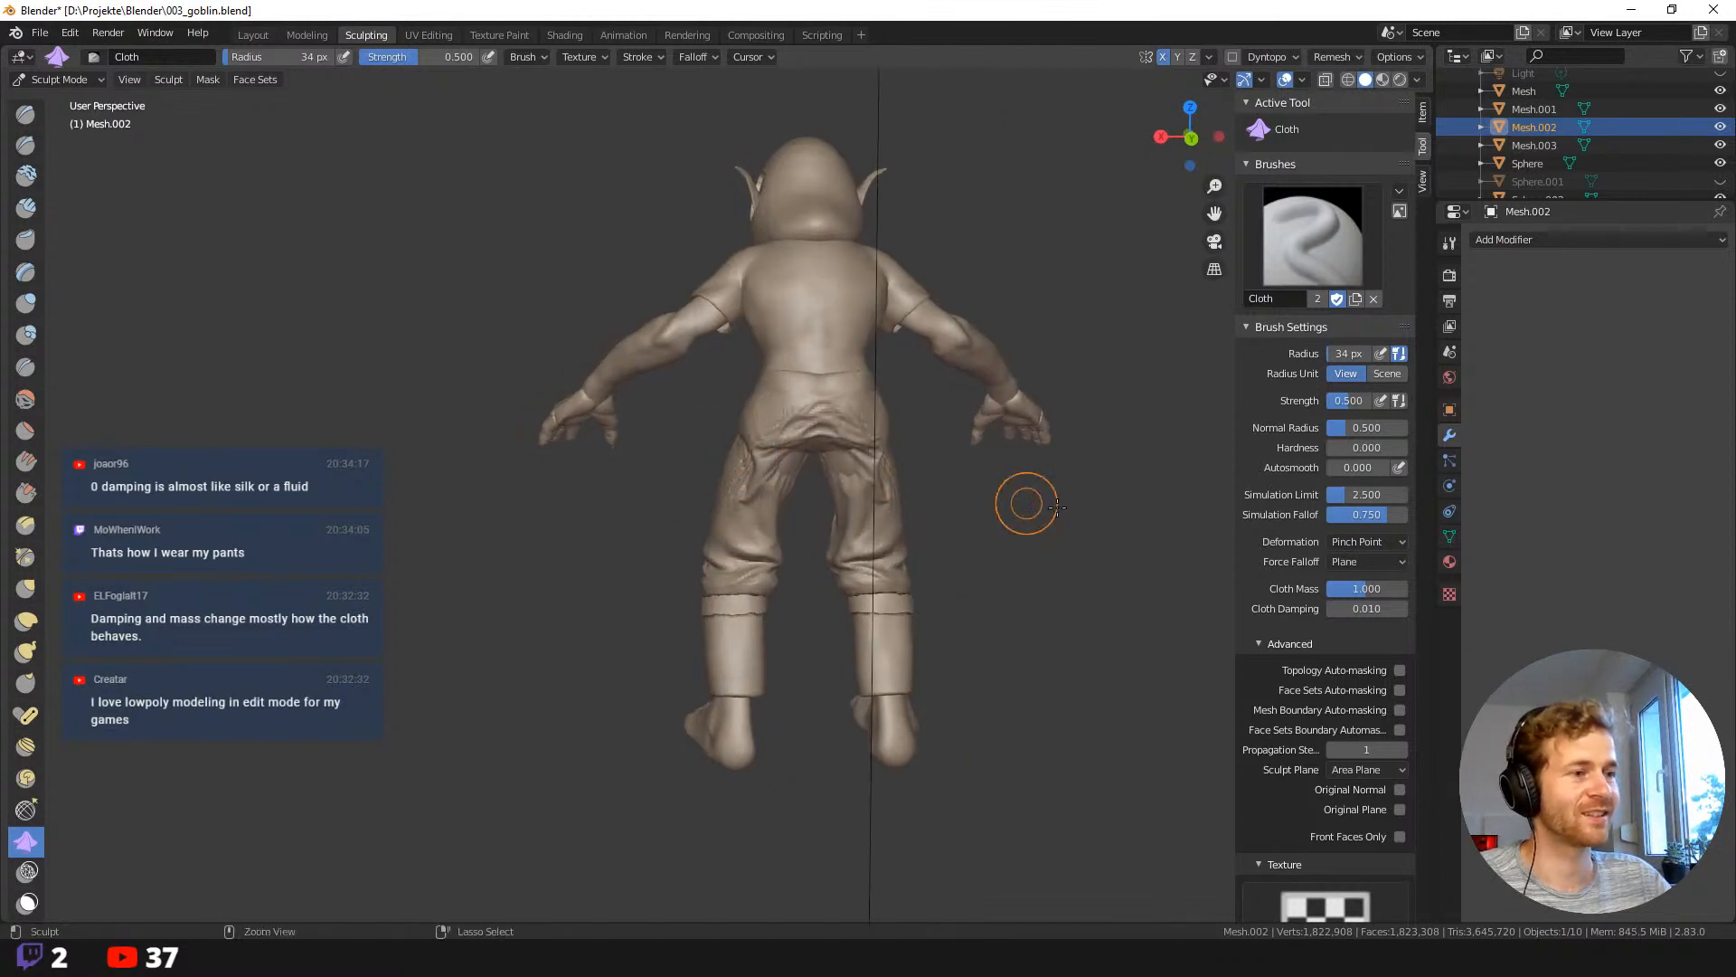
pyautogui.hotkey('ctrl', 'z')
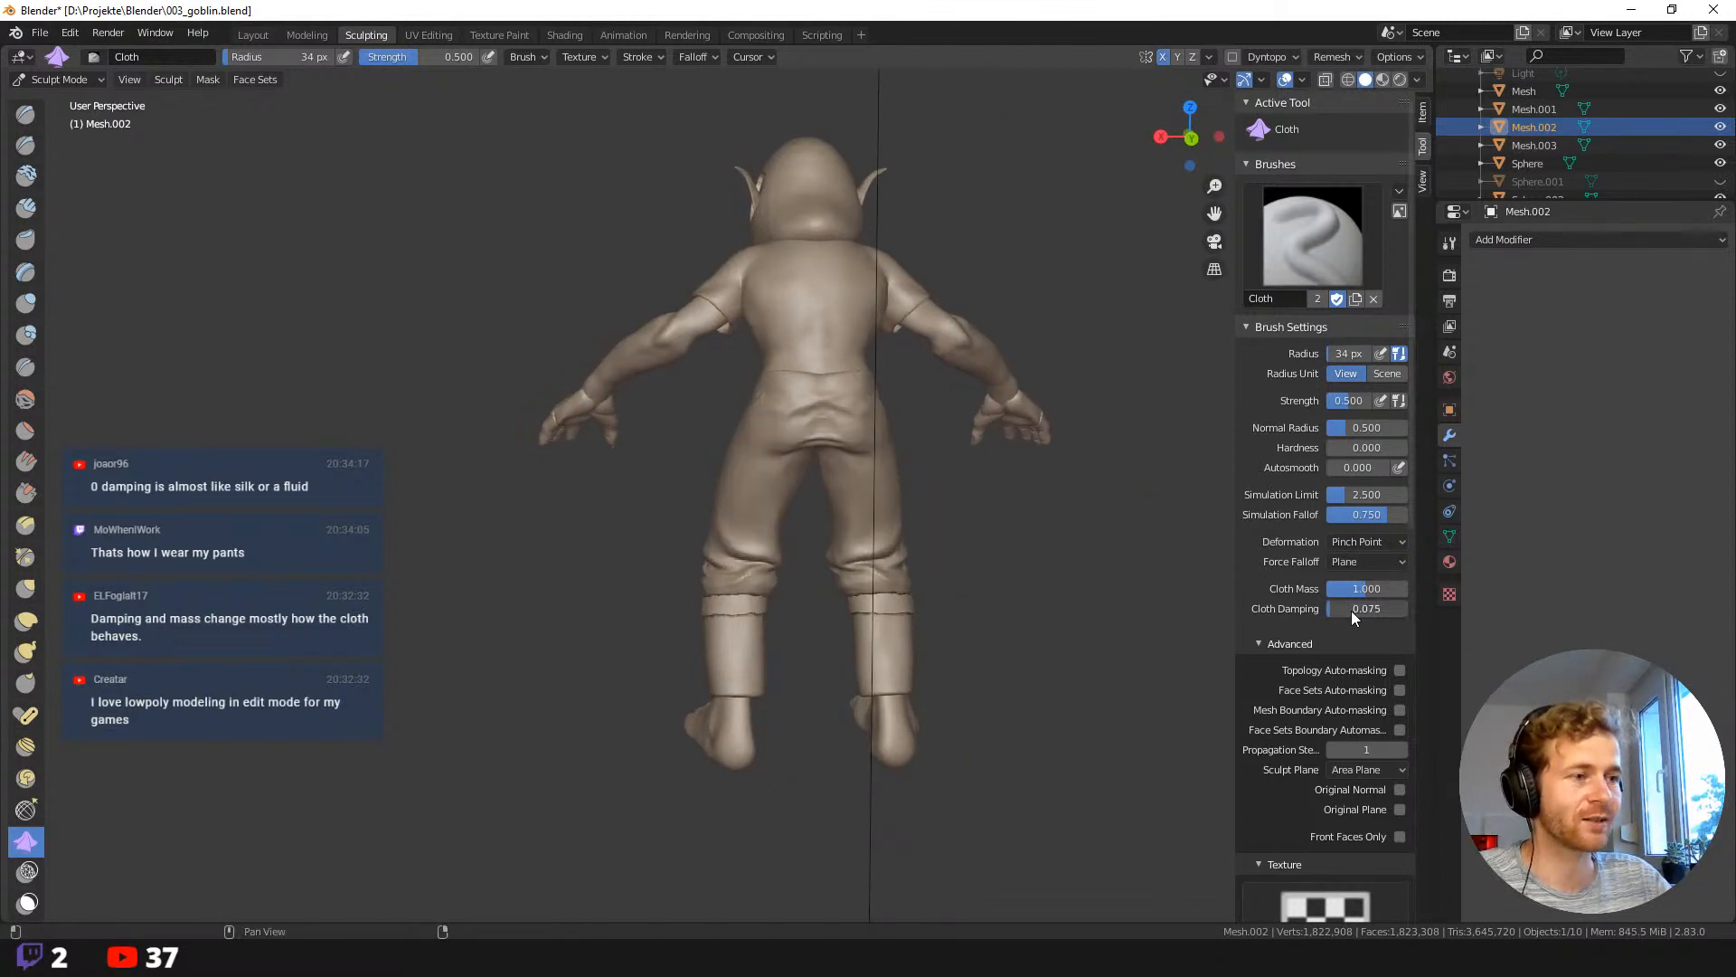
# Set the cloth damping to 0.150 and test another pinched fold on the back of the thigh.
pyautogui.moveTo(1351, 610); pyautogui.dragTo(1356, 611)
pyautogui.moveTo(732, 497); pyautogui.dragTo(773, 499)
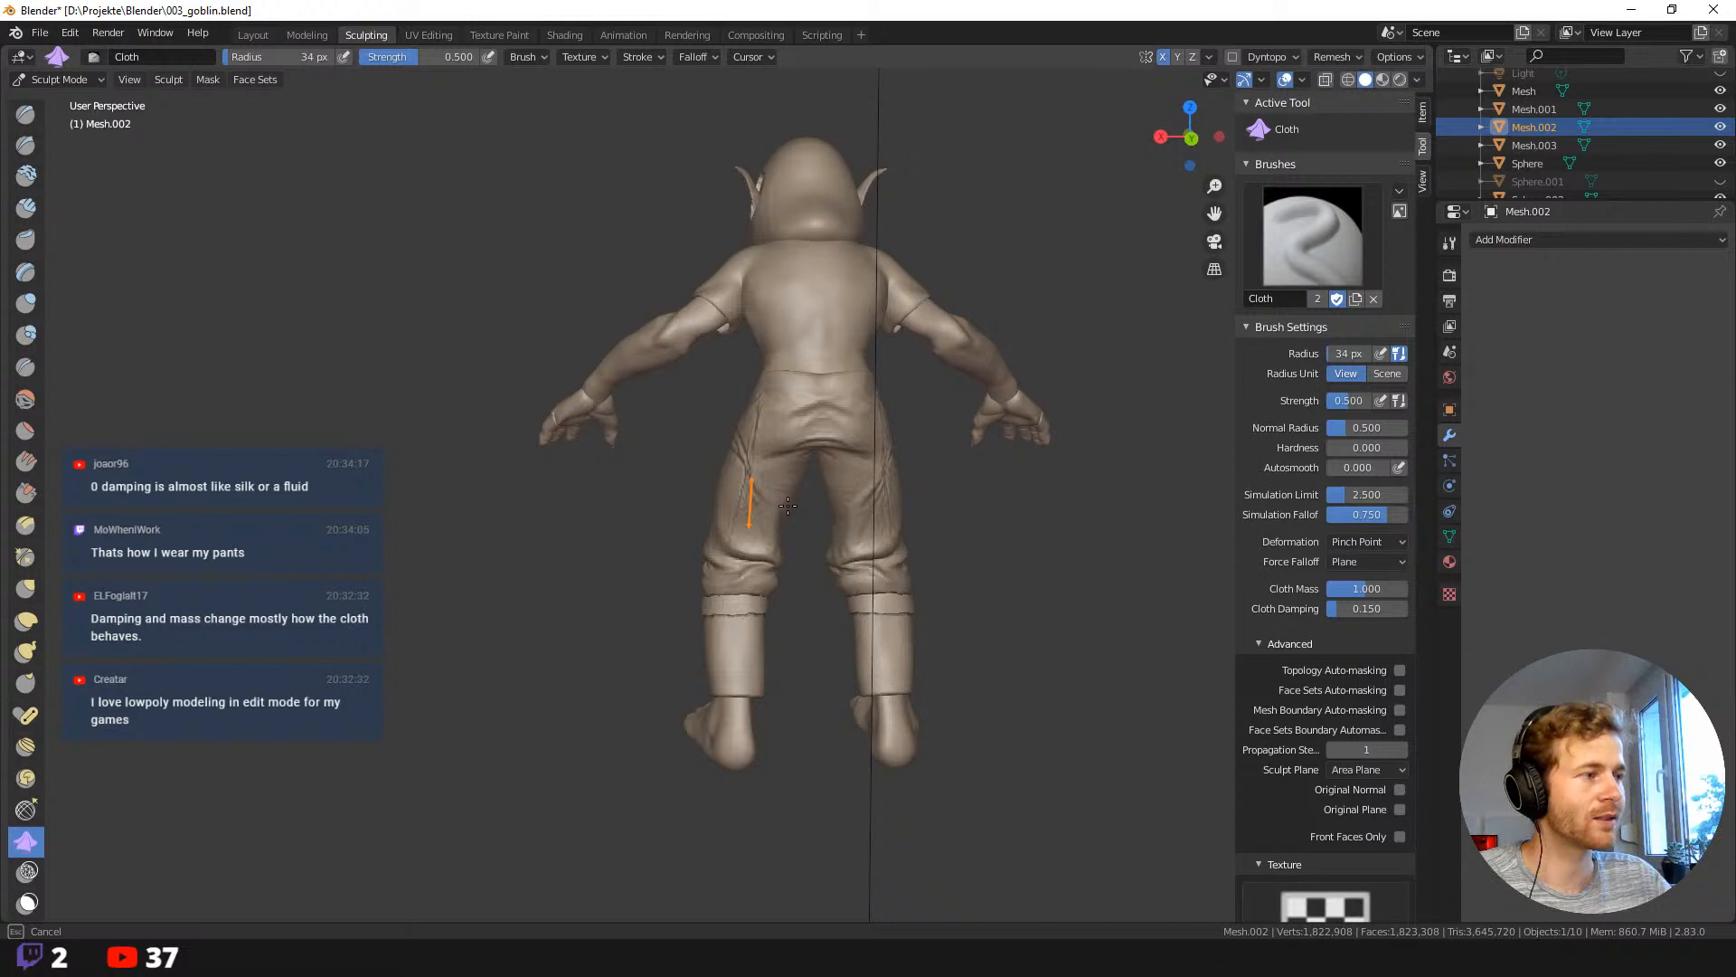
pyautogui.moveTo(788, 505); pyautogui.dragTo(785, 503)
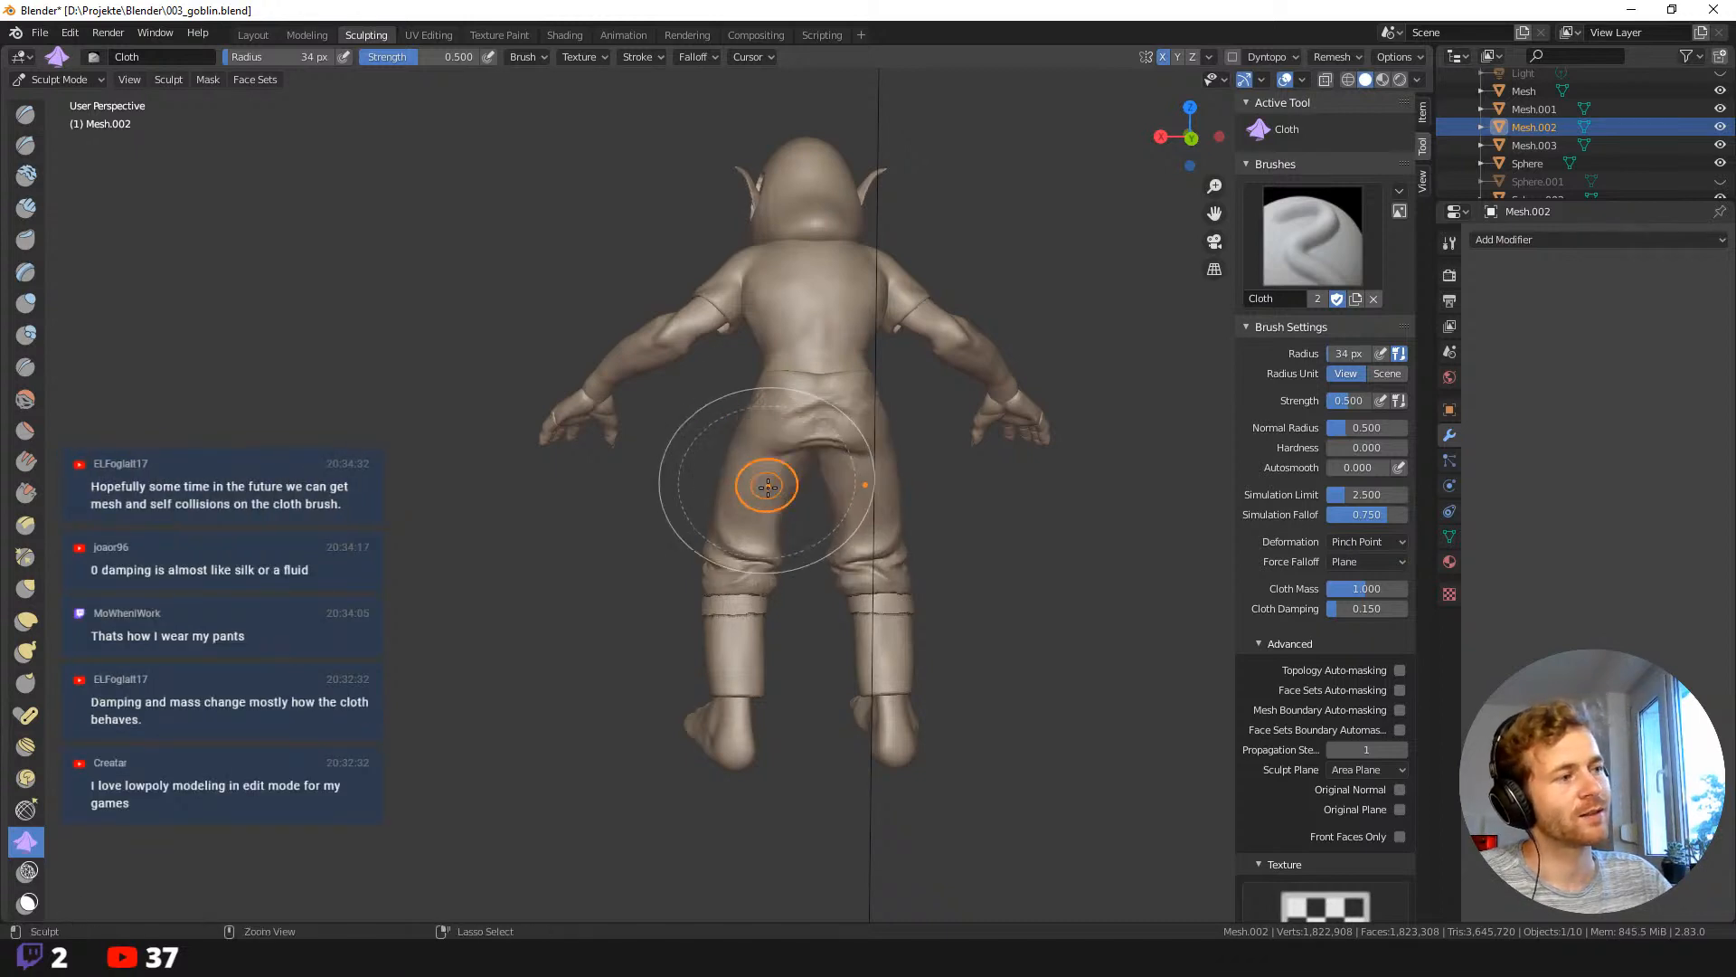
# Try a 10 px Cloth radius, set it to 26 px, and test pinched folds on the backs of the thighs.
pyautogui.press('f')
pyautogui.click(748, 499)
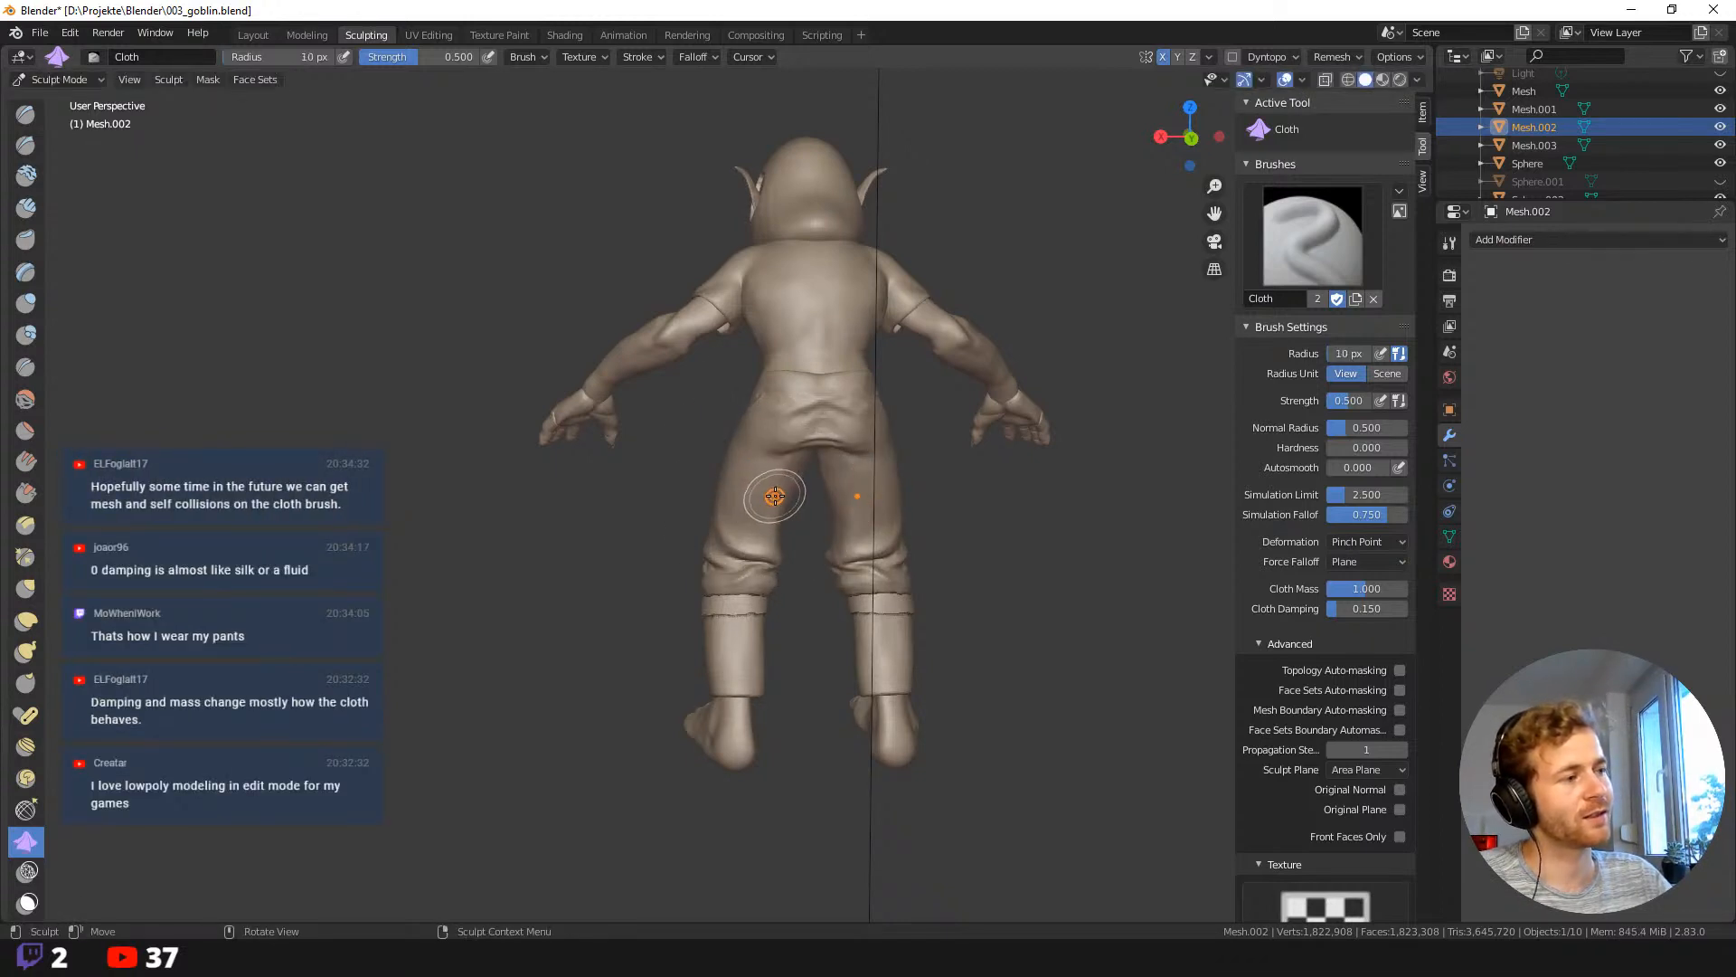
pyautogui.moveTo(776, 500); pyautogui.dragTo(768, 505)
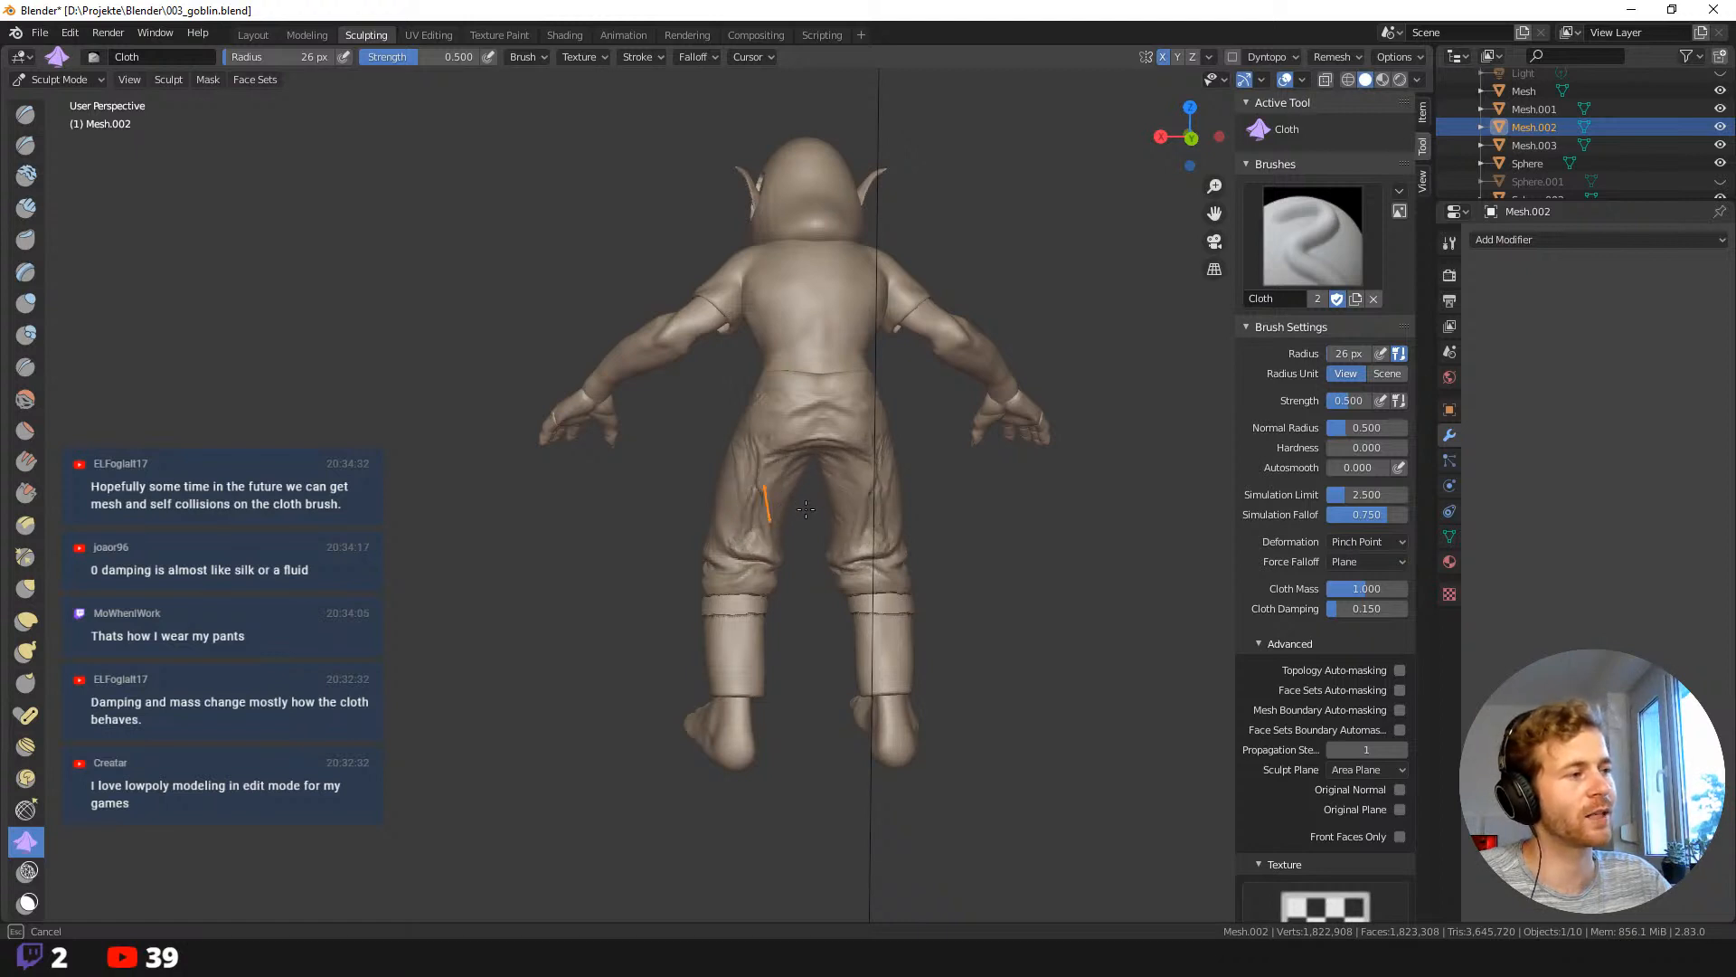
pyautogui.moveTo(806, 509); pyautogui.dragTo(819, 502)
# Try to pinch folds along the outer side and back of the thigh with the 26 px Cloth brush.
pyautogui.moveTo(609, 442); pyautogui.dragTo(711, 461, button='middle')
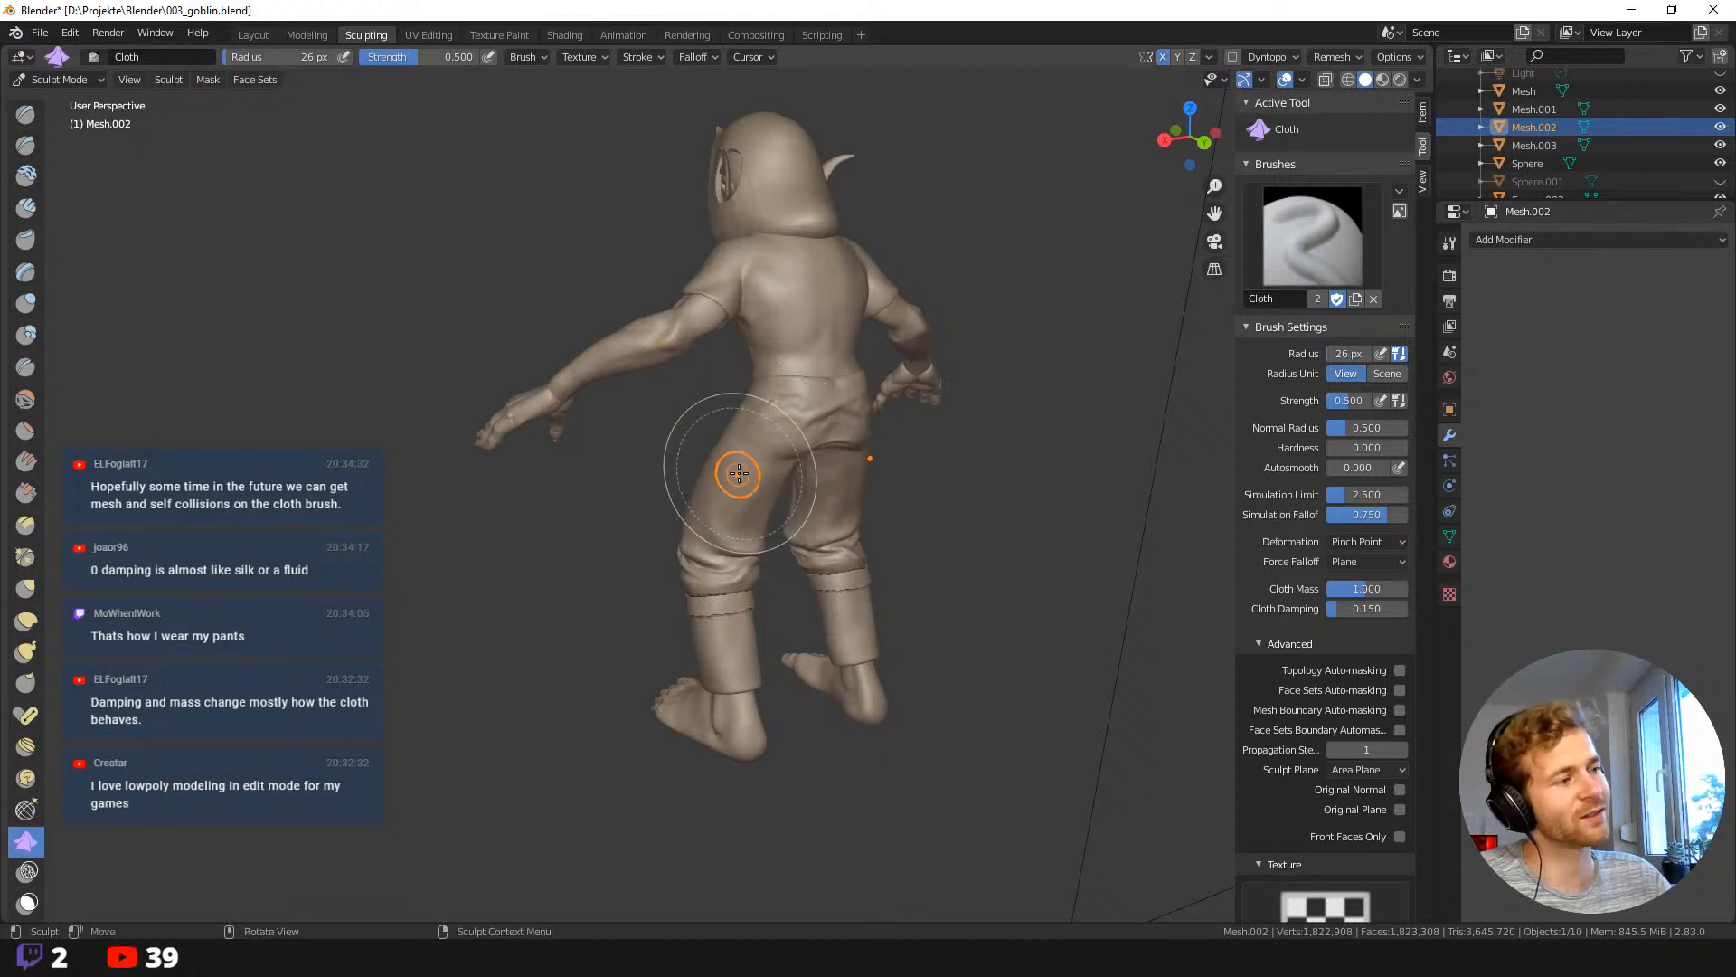
pyautogui.moveTo(758, 467); pyautogui.dragTo(738, 492)
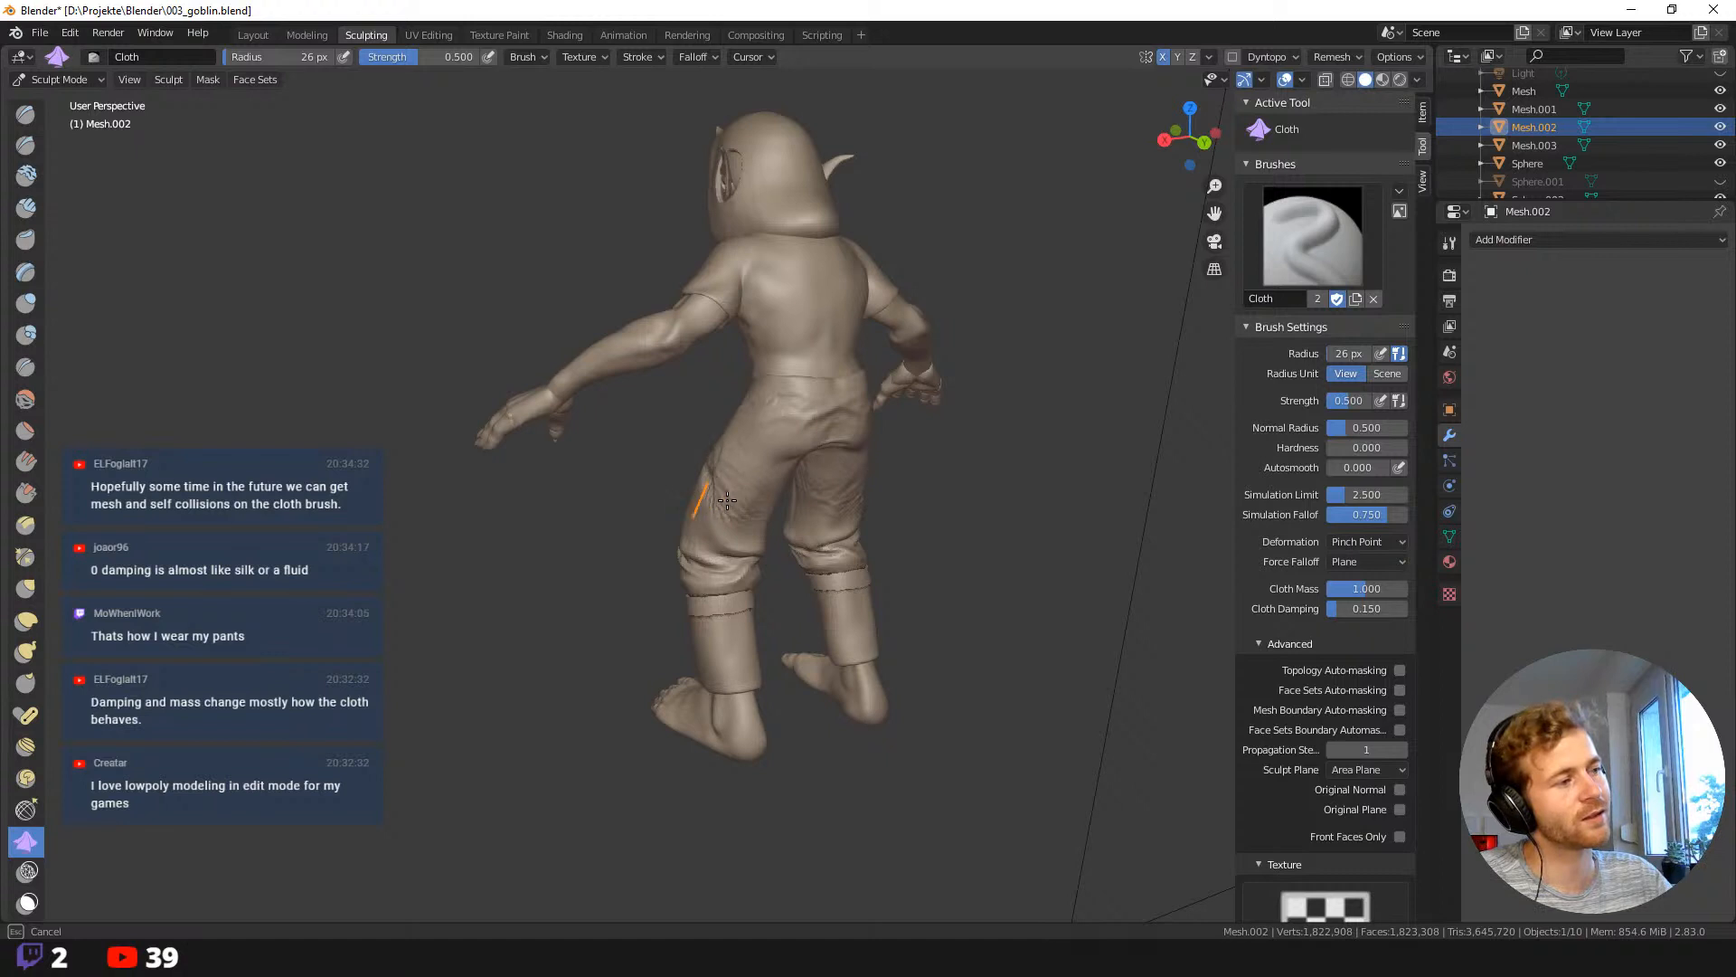
pyautogui.moveTo(745, 508); pyautogui.dragTo(714, 502)
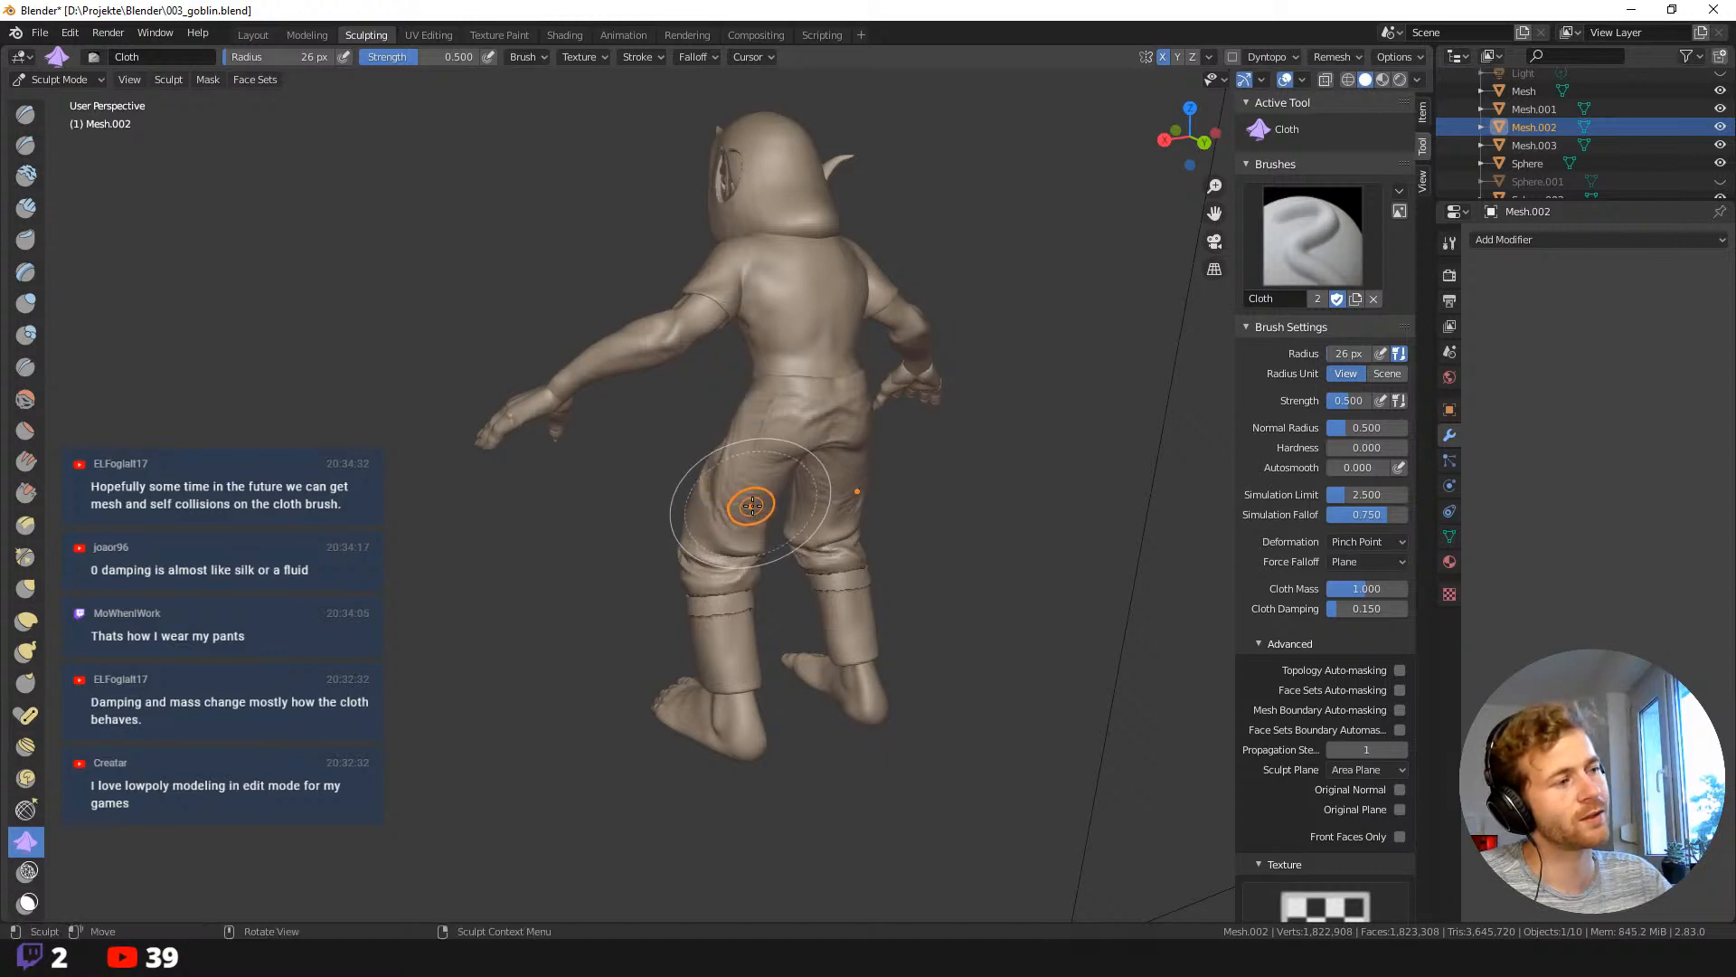
# Try to pinch folds down the front and inner side of the thighs with the 26 px Cloth brush.
pyautogui.moveTo(709, 500)
pyautogui.mouseDown(button='middle')
pyautogui.moveTo(690, 458)
pyautogui.moveTo(778, 422)
pyautogui.mouseUp(button='middle')
pyautogui.scroll(3, 778, 421)
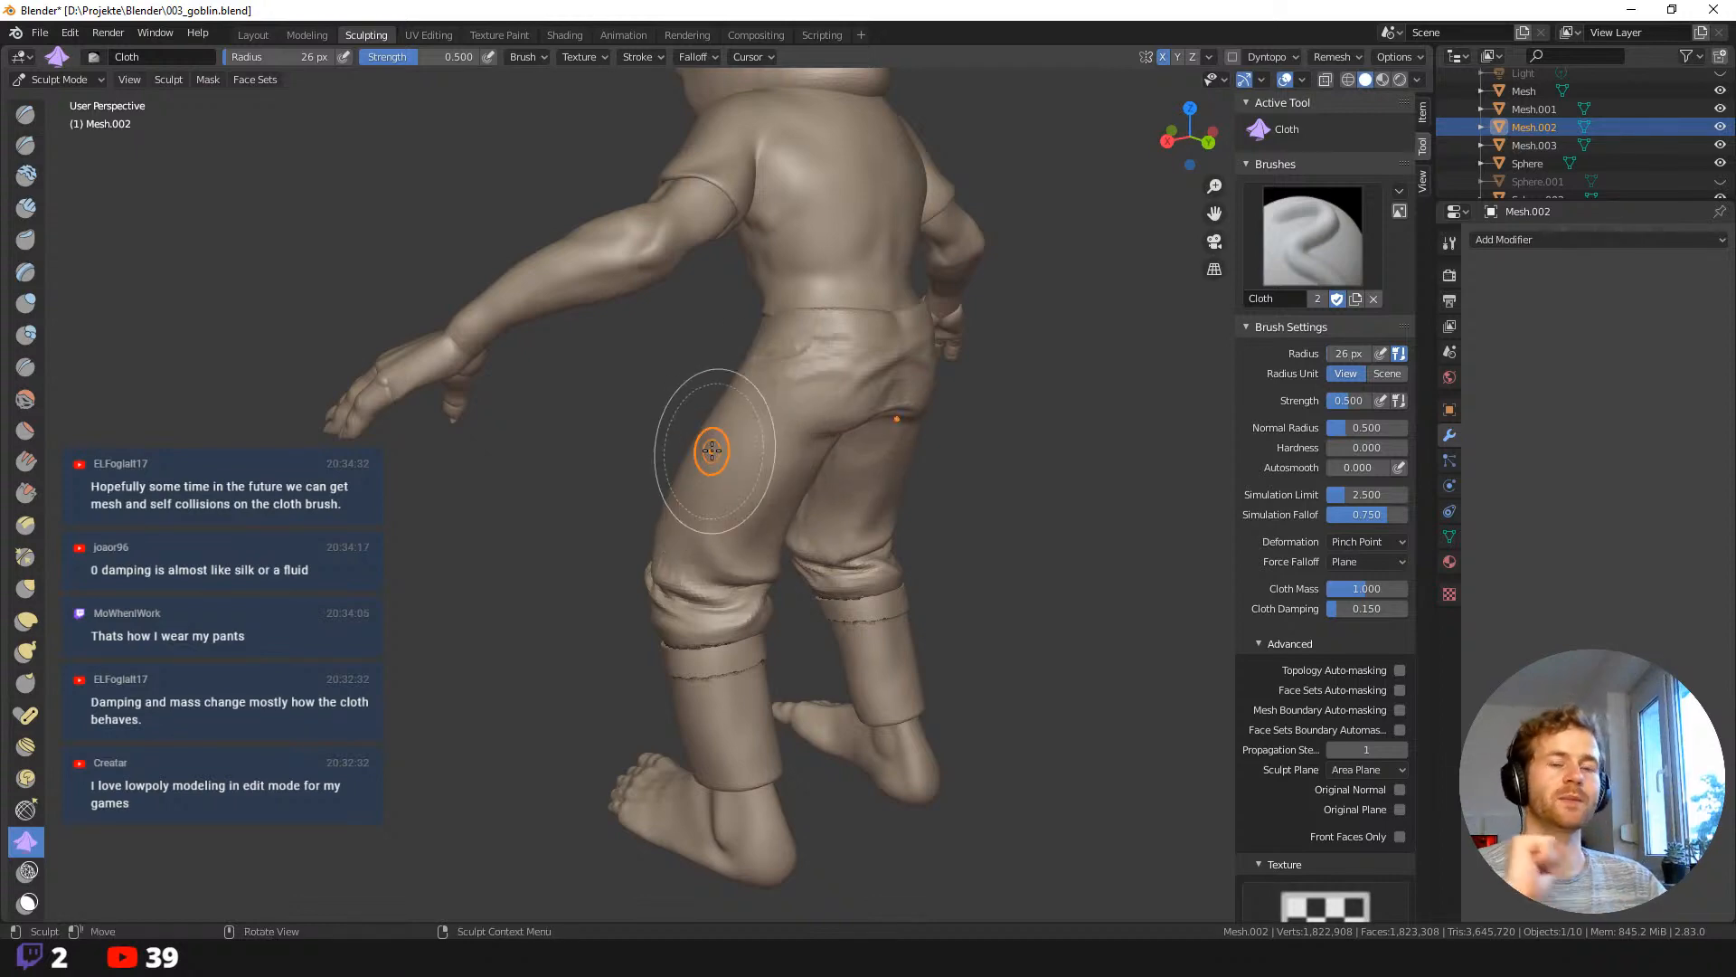
pyautogui.moveTo(540, 508); pyautogui.dragTo(672, 403, button='middle')
pyautogui.moveTo(672, 403)
pyautogui.mouseDown()
pyautogui.moveTo(632, 399)
pyautogui.moveTo(625, 423)
pyautogui.moveTo(615, 402)
pyautogui.moveTo(597, 425)
pyautogui.moveTo(666, 384)
pyautogui.moveTo(643, 418)
pyautogui.moveTo(600, 389)
pyautogui.moveTo(580, 399)
pyautogui.moveTo(536, 554)
pyautogui.mouseUp()
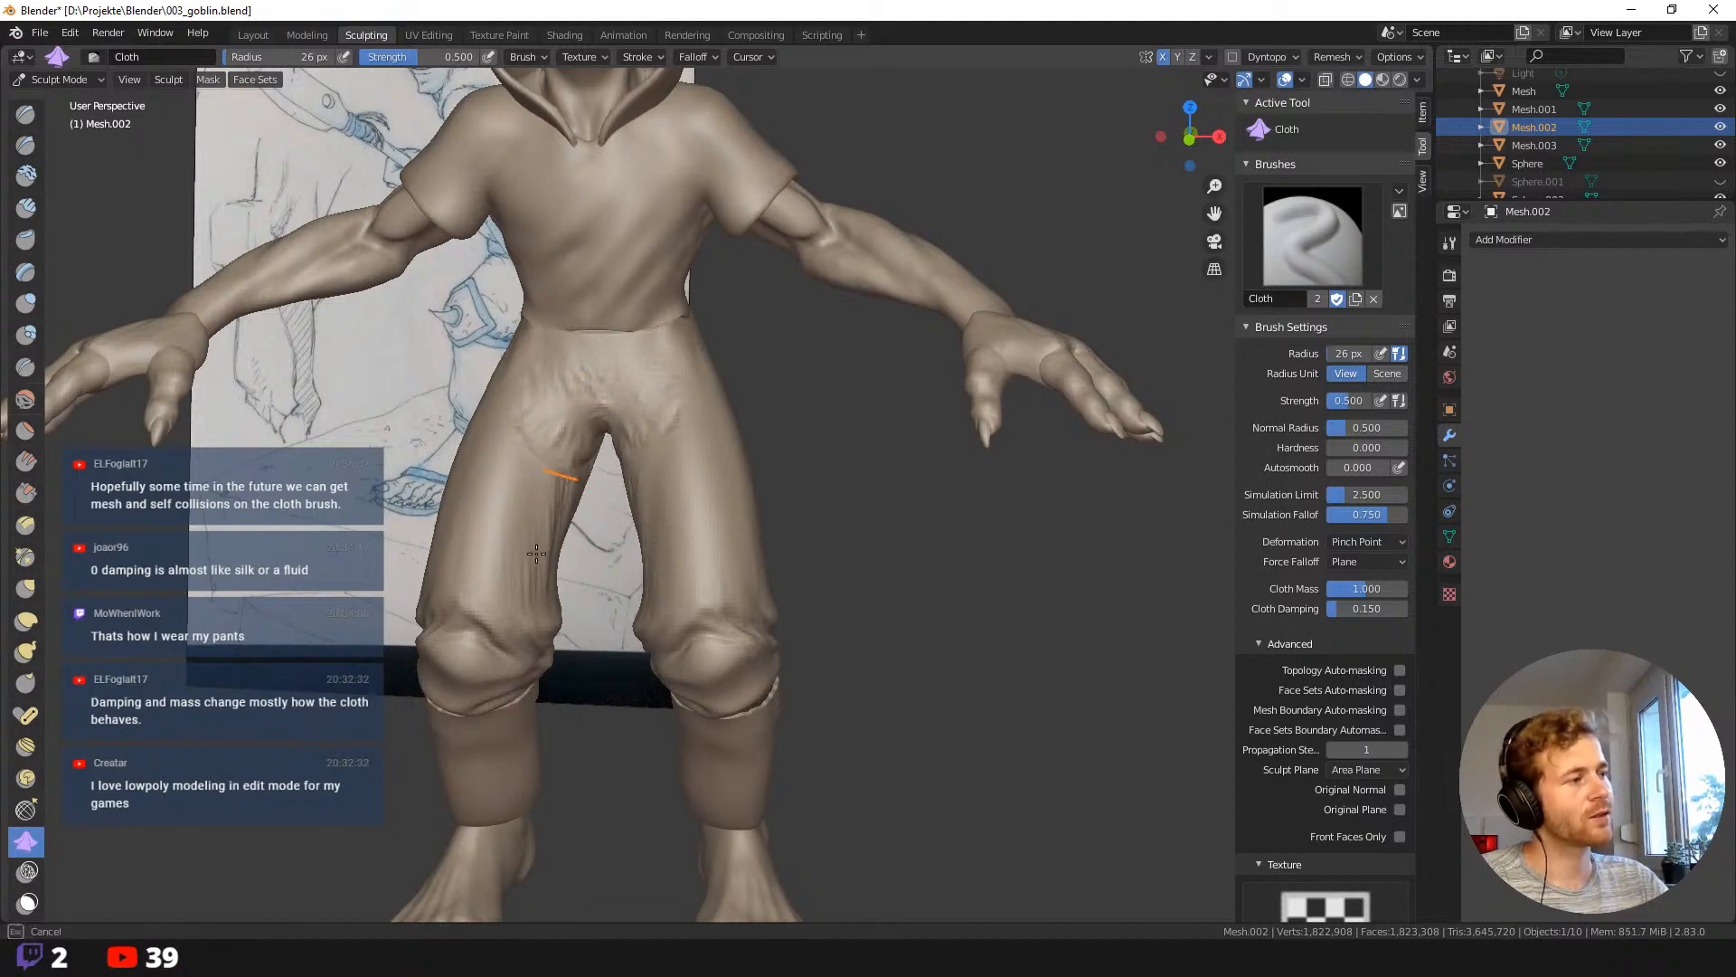
pyautogui.moveTo(613, 546); pyautogui.dragTo(551, 425, button='middle')
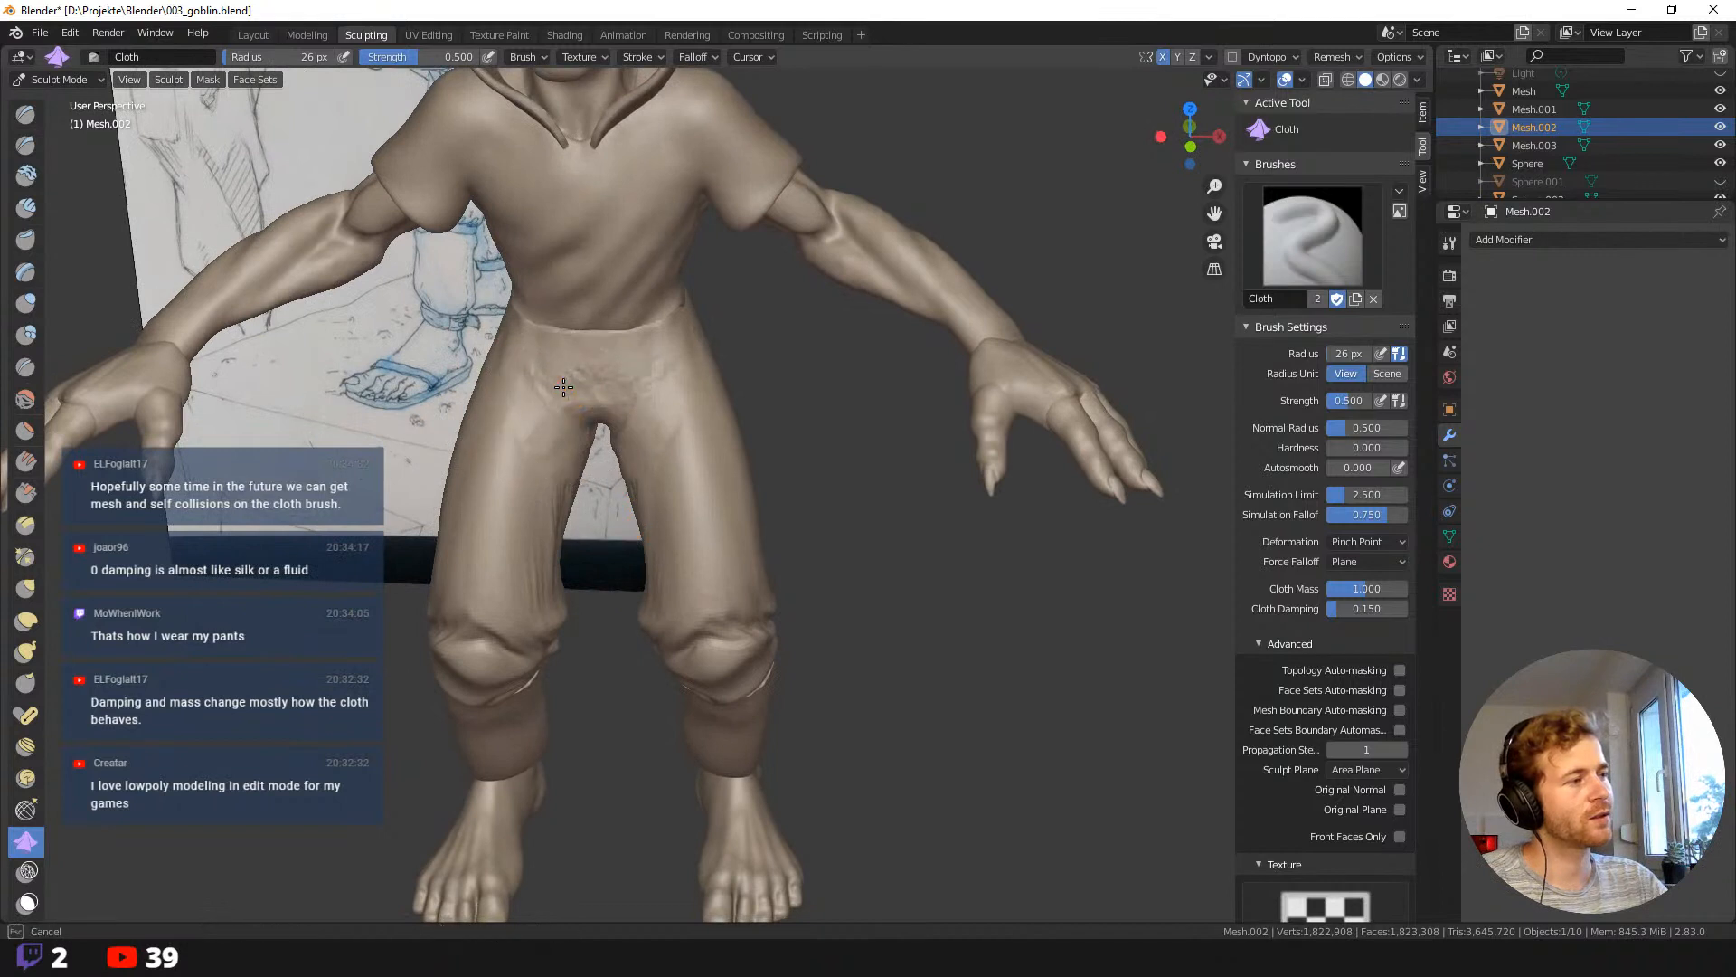
pyautogui.moveTo(521, 461); pyautogui.dragTo(542, 543)
# Test a larger Cloth brush on the front of the thigh, undo the stroke, and set the radius to 52 px.
pyautogui.press('f')
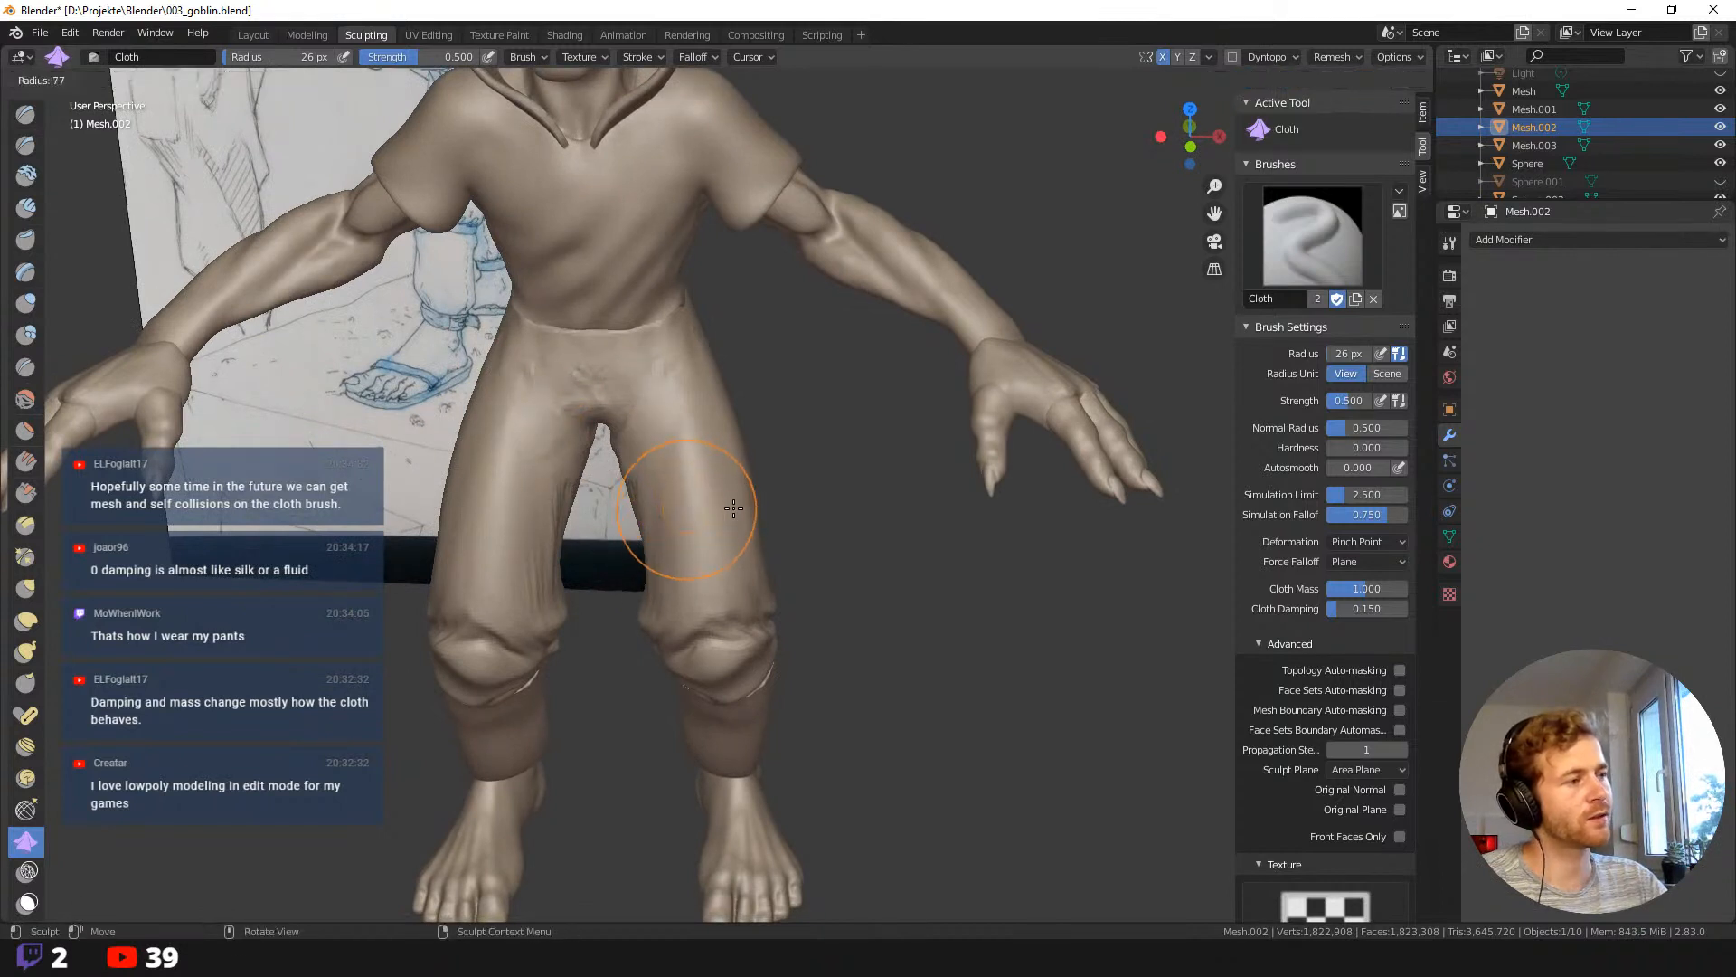
pyautogui.click(704, 504)
pyautogui.moveTo(707, 503)
pyautogui.mouseDown()
pyautogui.moveTo(661, 493)
pyautogui.moveTo(709, 519)
pyautogui.moveTo(764, 511)
pyautogui.mouseUp()
pyautogui.hotkey('ctrl', 'z')
pyautogui.press('f')
pyautogui.click(667, 490)
# Try to pinch folds into the front of the thighs down to the knees with the 52 px Cloth brush.
pyautogui.moveTo(796, 504); pyautogui.dragTo(836, 472, button='middle')
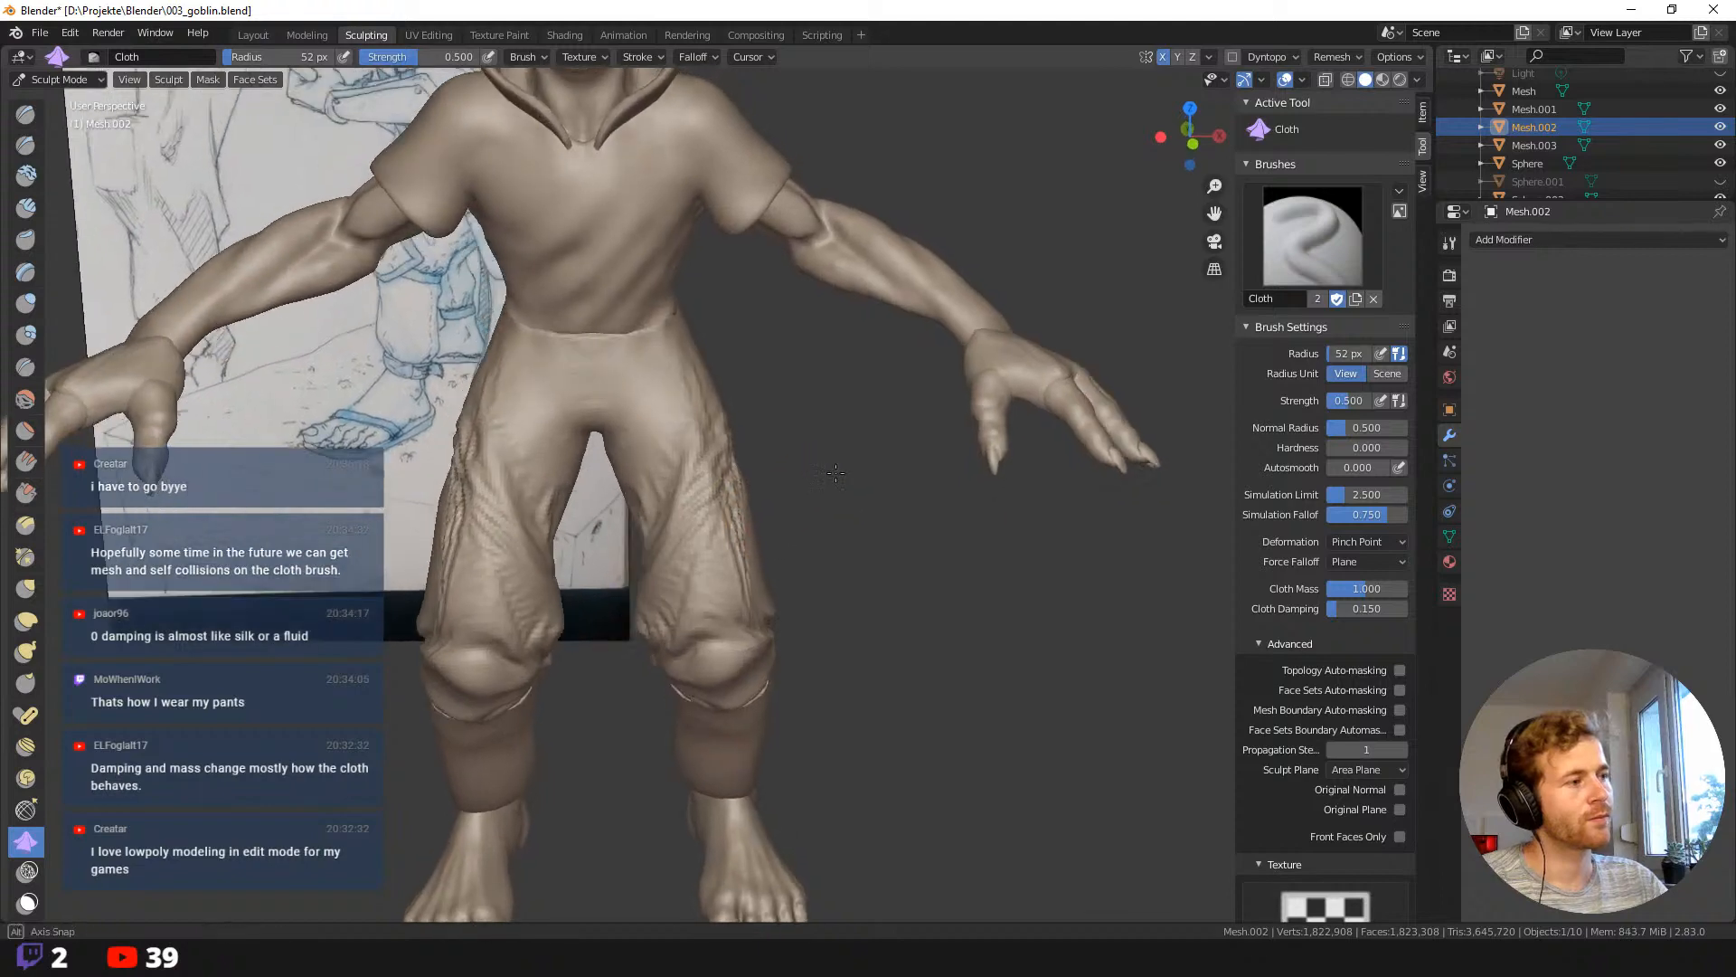
pyautogui.scroll(-10, 833, 460)
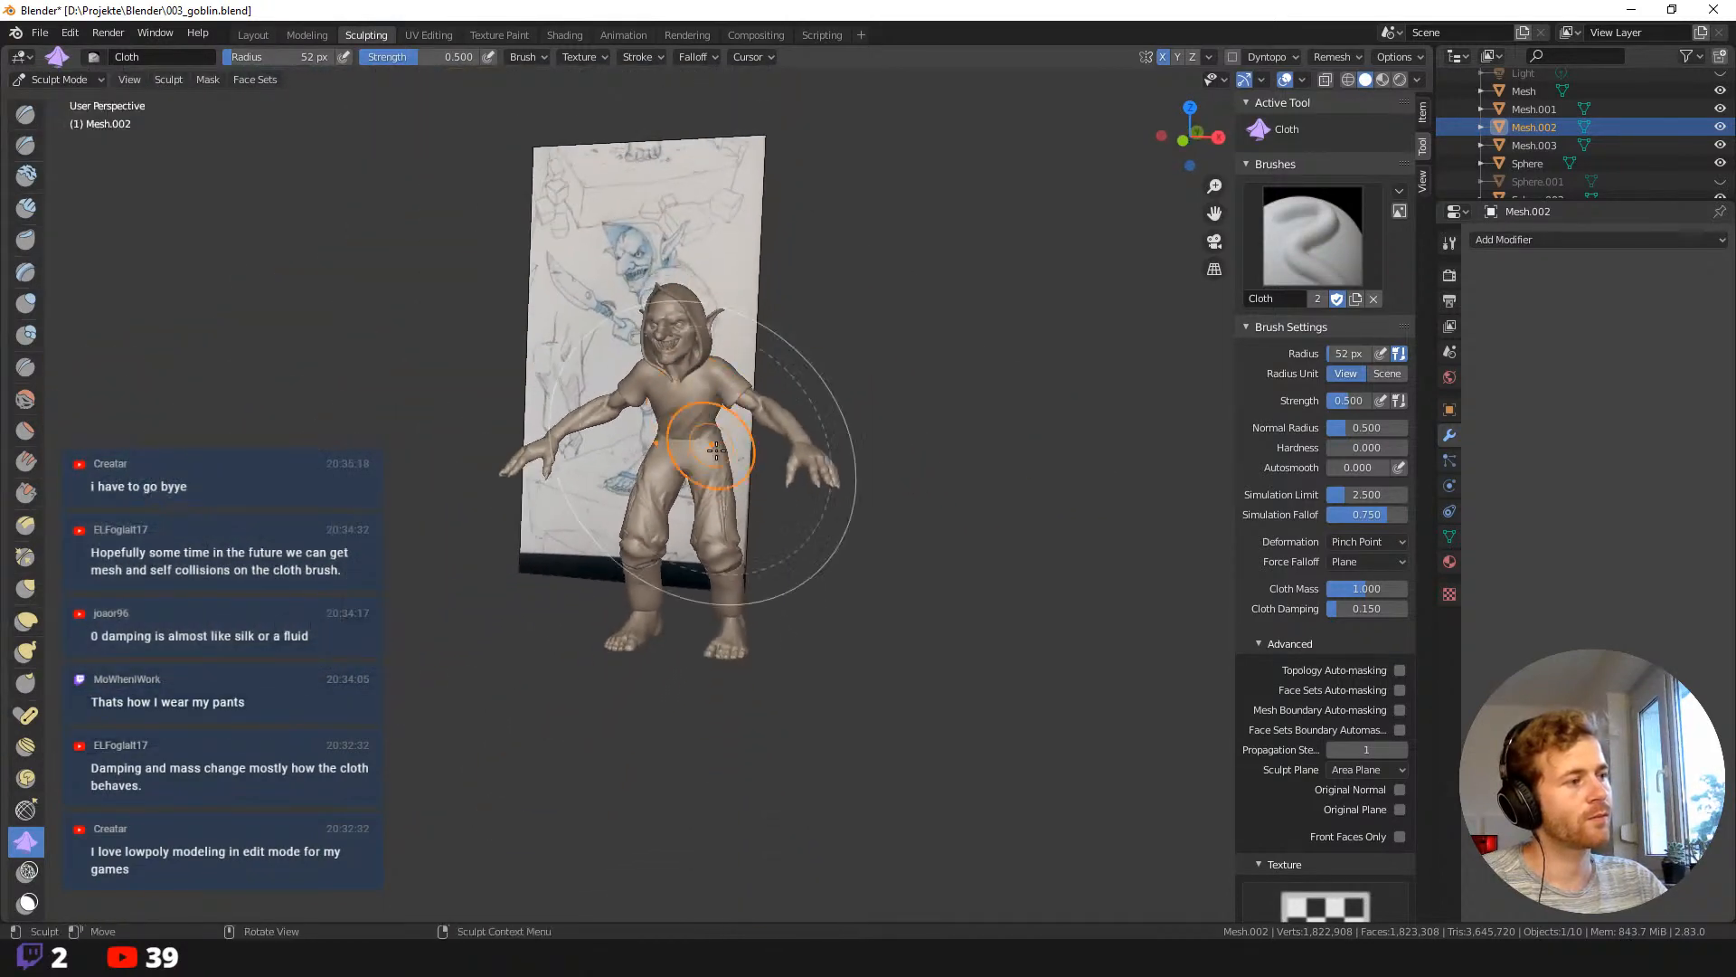
pyautogui.scroll(10, 716, 449)
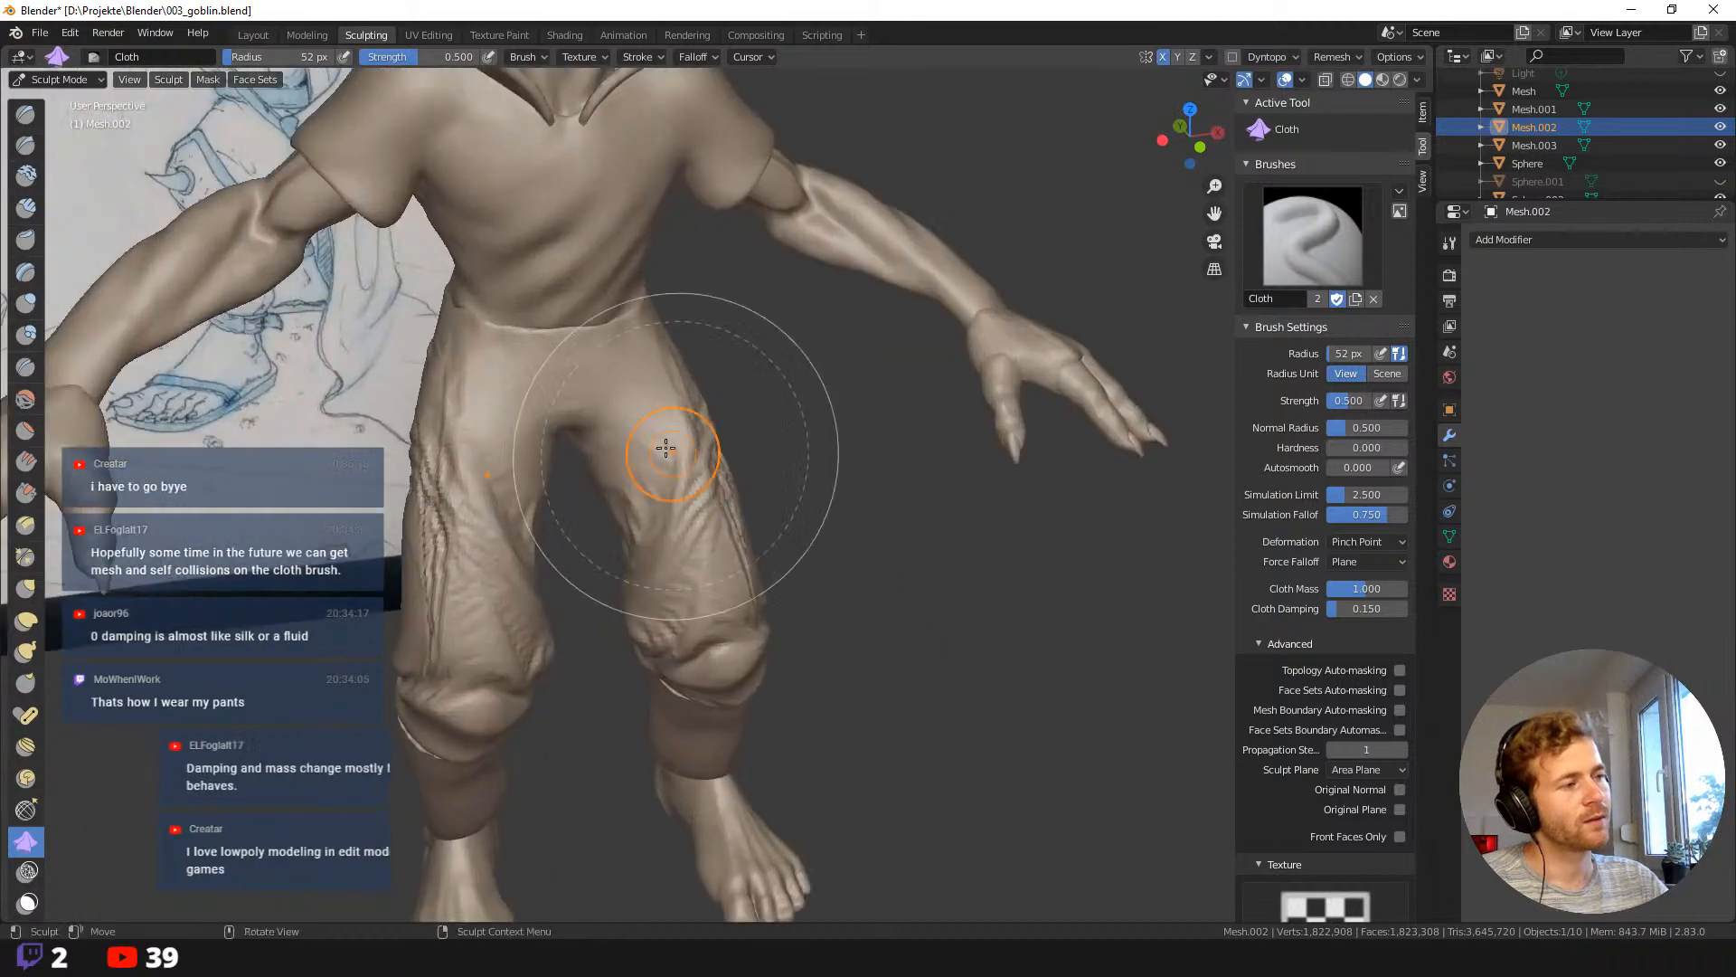
pyautogui.moveTo(665, 447); pyautogui.dragTo(685, 467)
pyautogui.moveTo(660, 549)
pyautogui.mouseDown()
pyautogui.moveTo(702, 504)
pyautogui.moveTo(666, 569)
pyautogui.mouseUp()
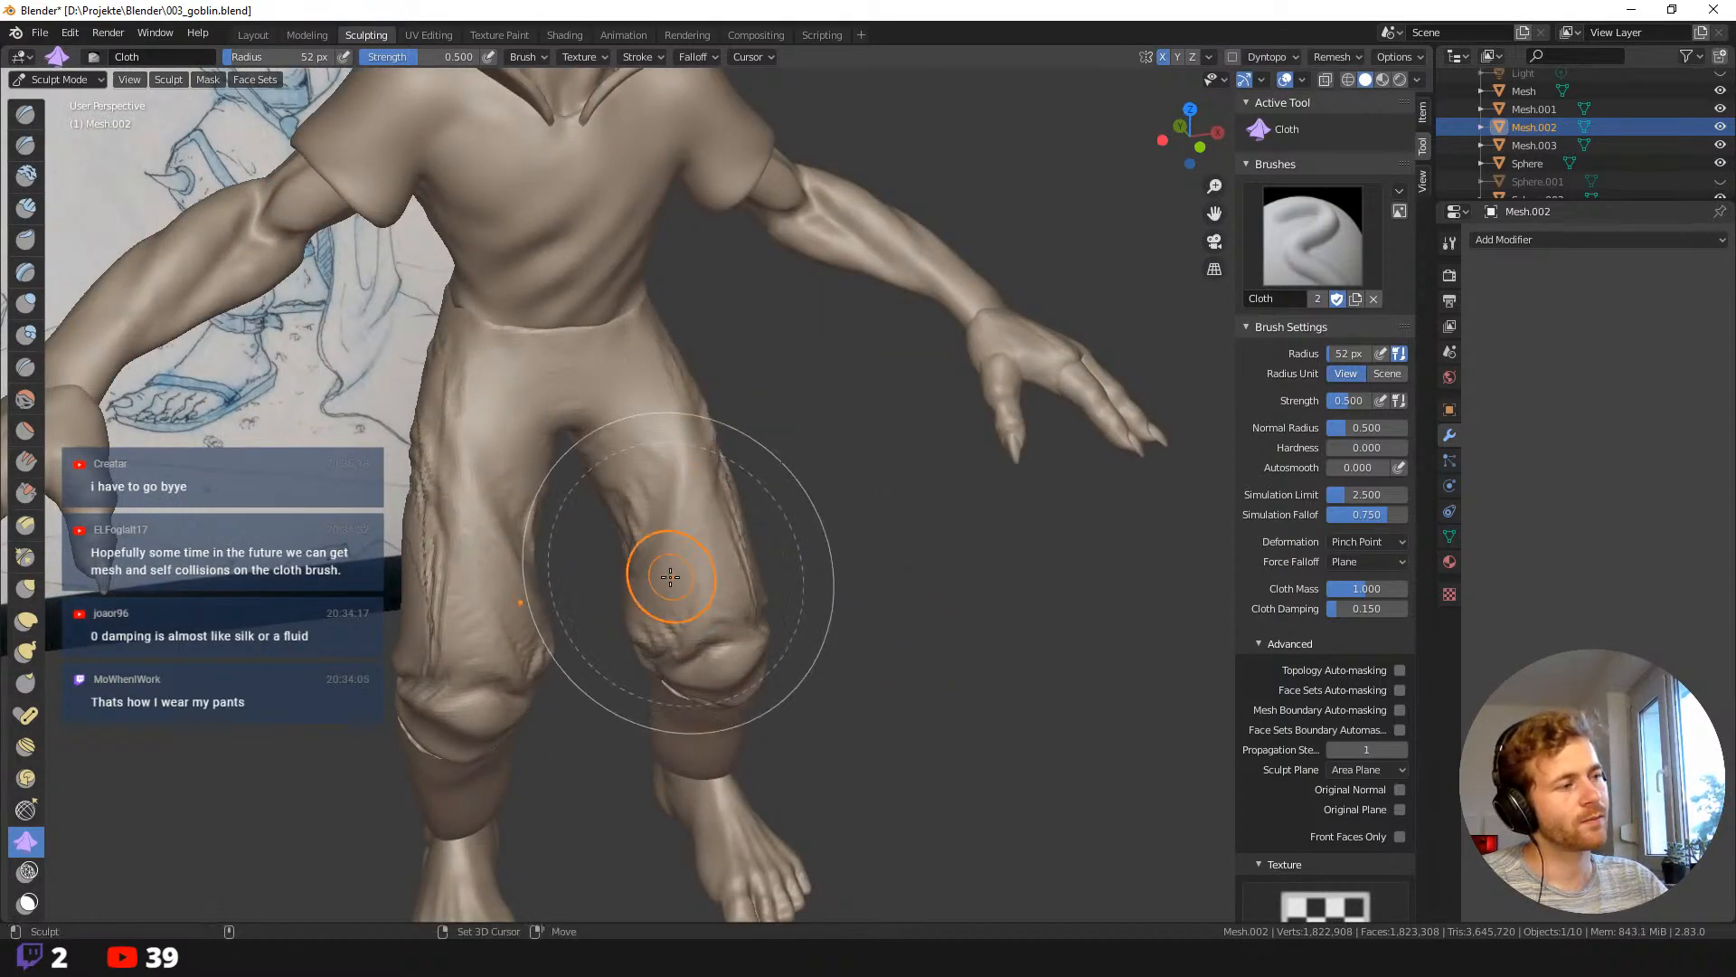
# Try to pinch folds across the trouser seat with the 52 px Cloth brush, and undo them.
pyautogui.moveTo(666, 570)
pyautogui.mouseDown(button='middle')
pyautogui.moveTo(772, 518)
pyautogui.moveTo(841, 566)
pyautogui.moveTo(814, 543)
pyautogui.mouseUp(button='middle')
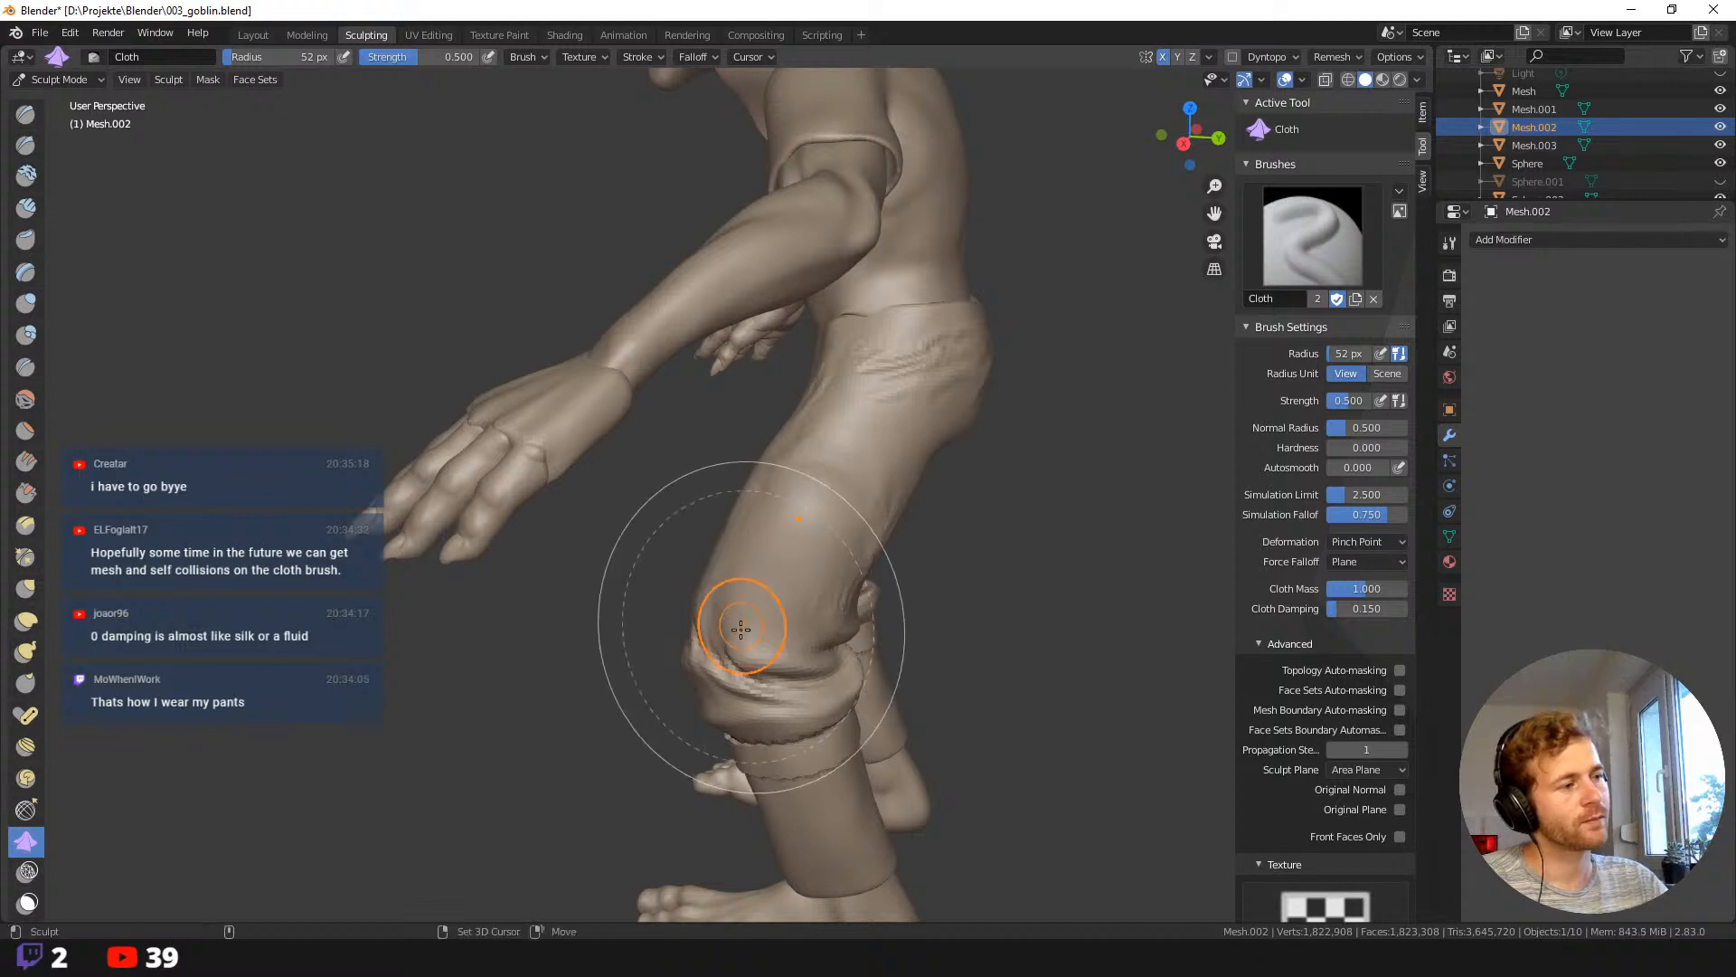
pyautogui.moveTo(736, 600)
pyautogui.mouseDown(button='middle')
pyautogui.moveTo(950, 487)
pyautogui.moveTo(914, 504)
pyautogui.mouseUp(button='middle')
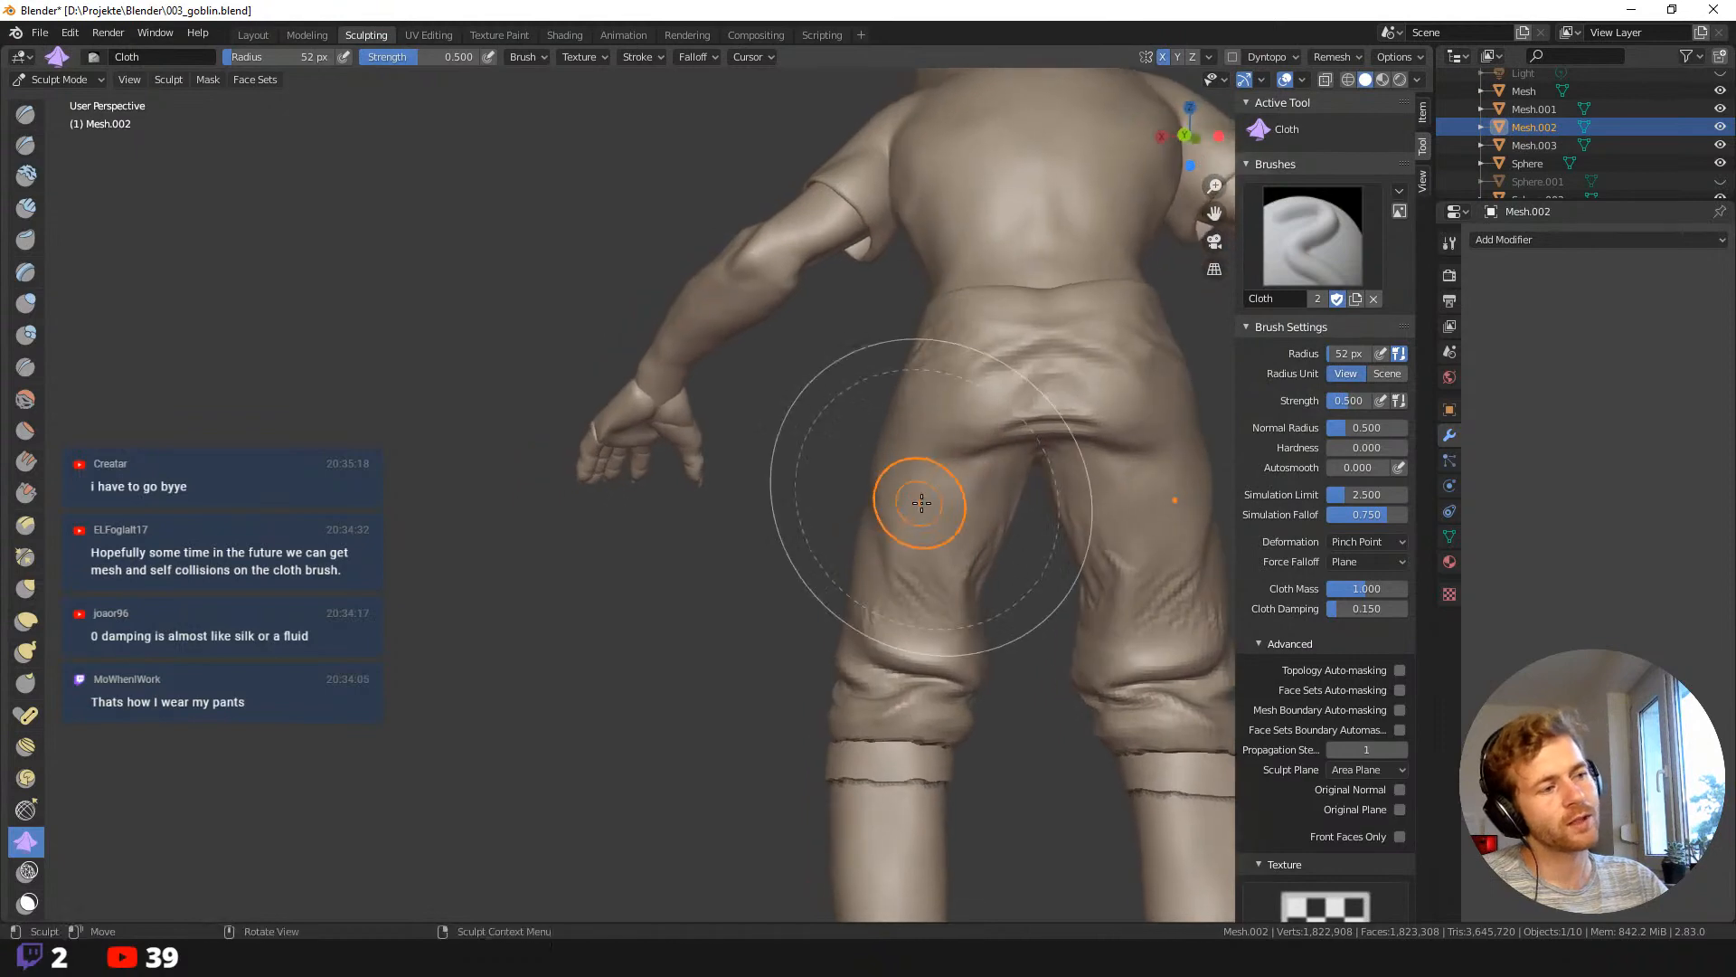
pyautogui.moveTo(849, 437)
pyautogui.mouseDown(button='middle')
pyautogui.moveTo(924, 436)
pyautogui.moveTo(736, 387)
pyautogui.mouseUp(button='middle')
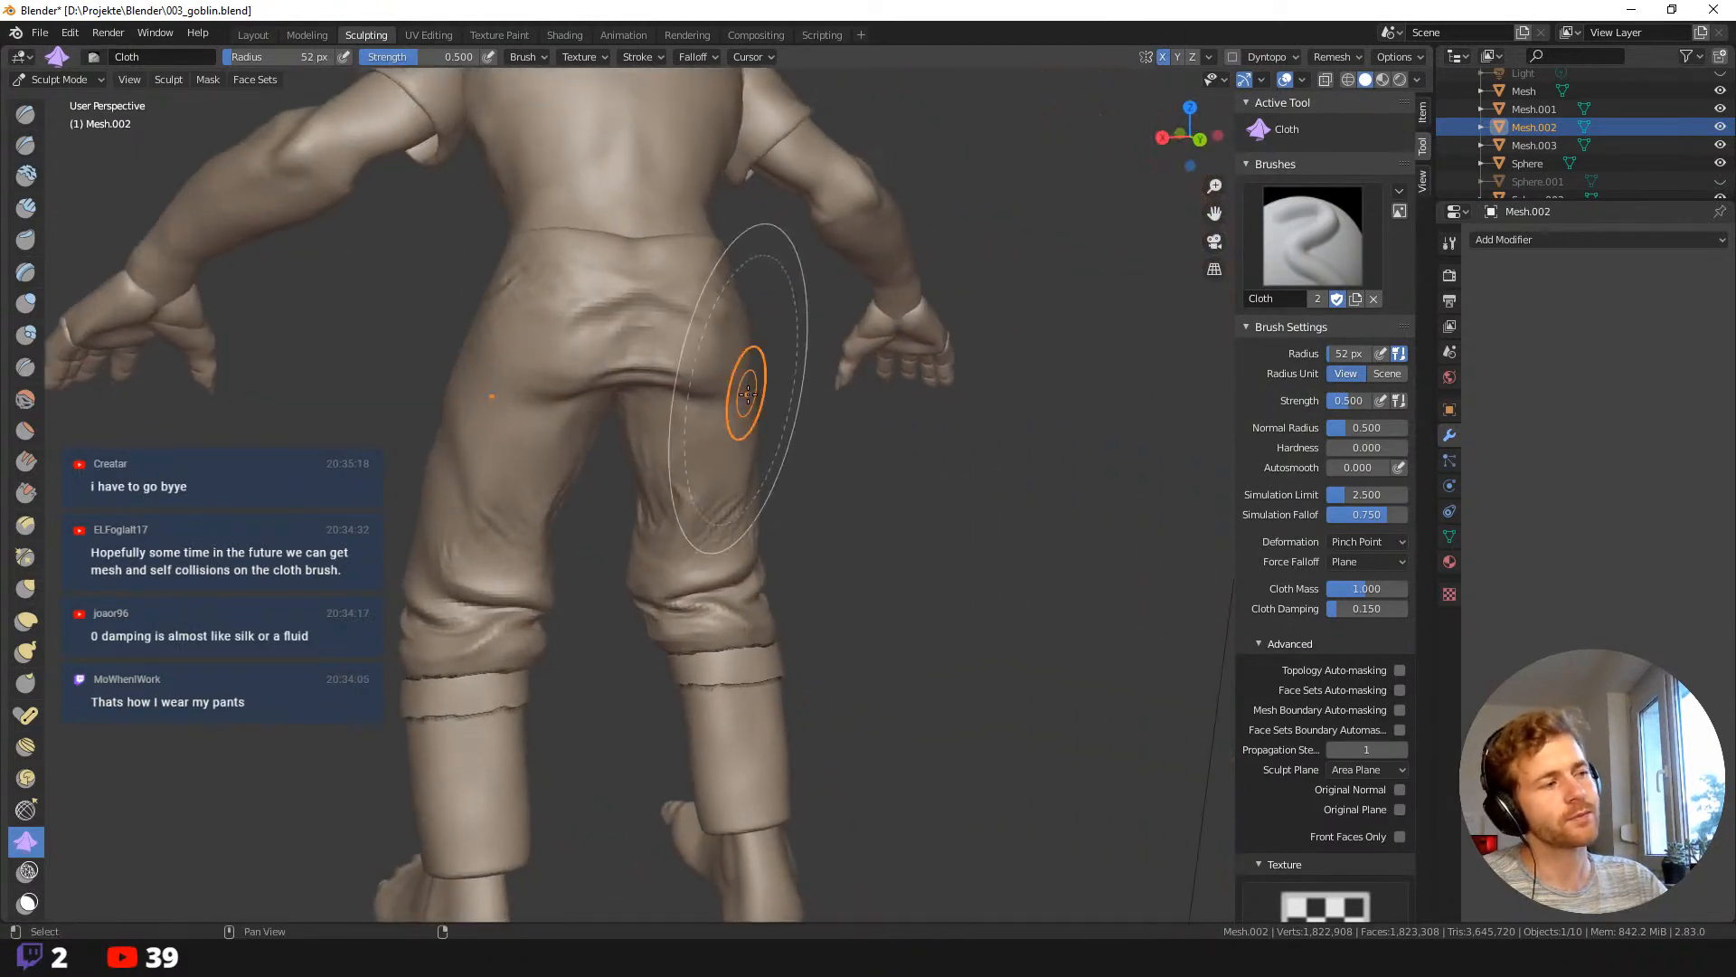
pyautogui.moveTo(571, 362)
pyautogui.mouseDown()
pyautogui.moveTo(525, 351)
pyautogui.moveTo(552, 367)
pyautogui.moveTo(547, 345)
pyautogui.moveTo(570, 370)
pyautogui.moveTo(562, 359)
pyautogui.mouseUp()
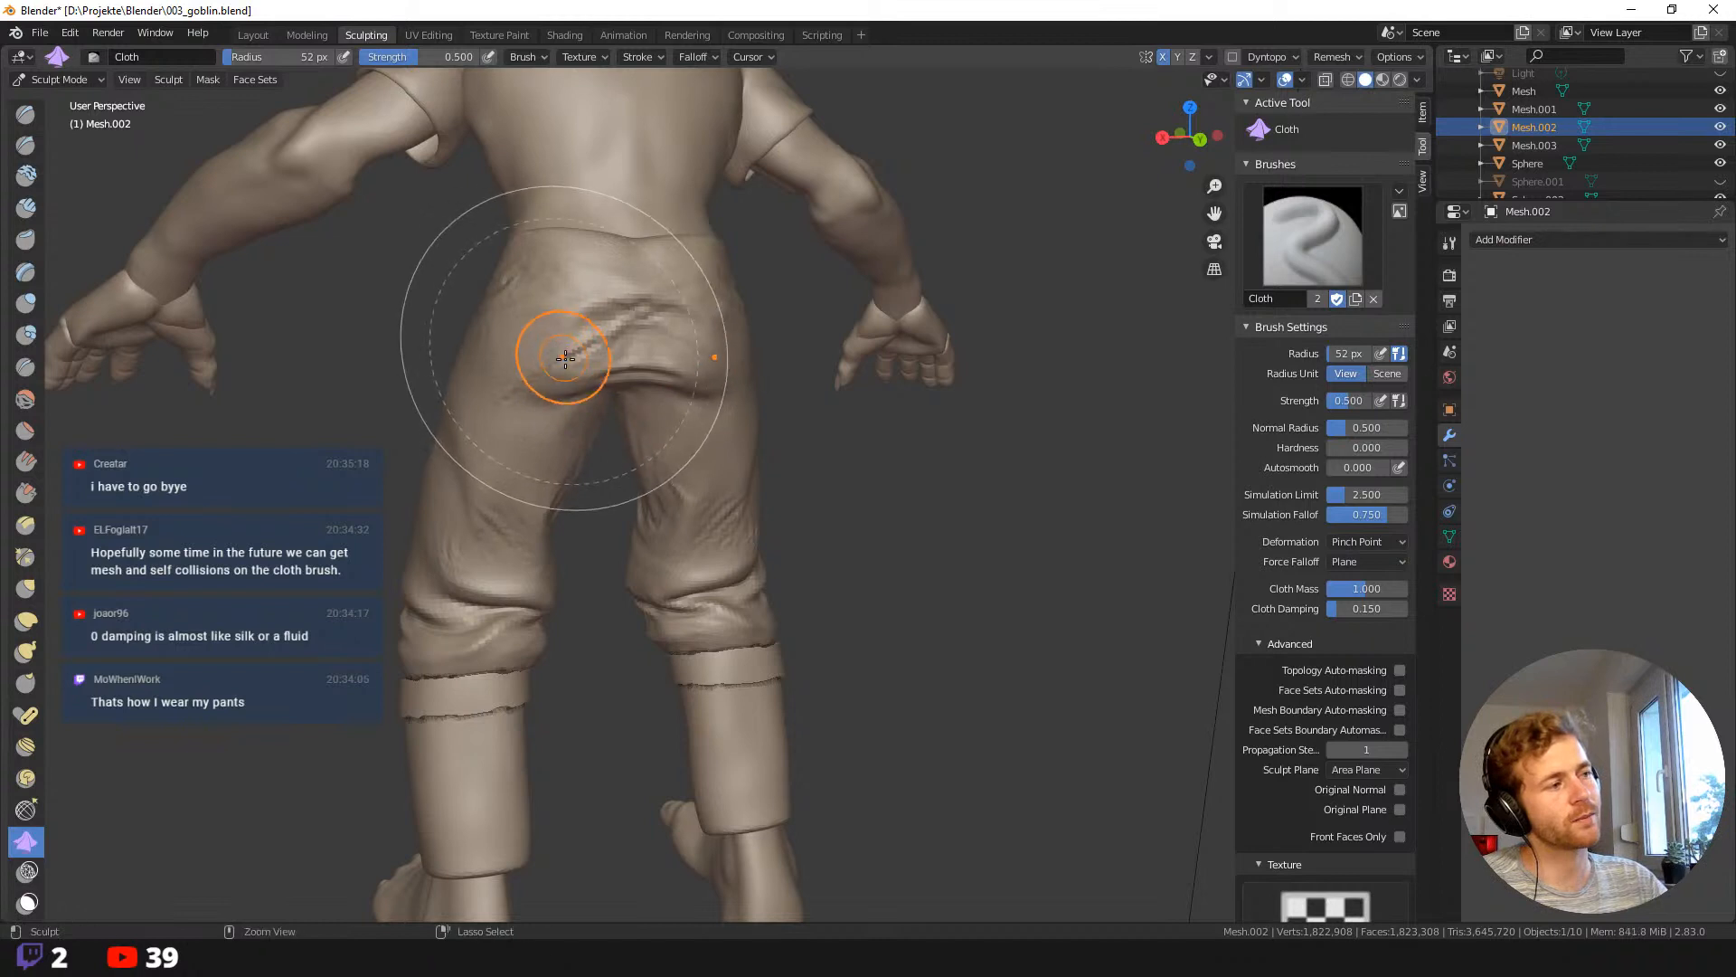
pyautogui.hotkey('ctrl', 'z')
pyautogui.hotkey('ctrl', 'z')
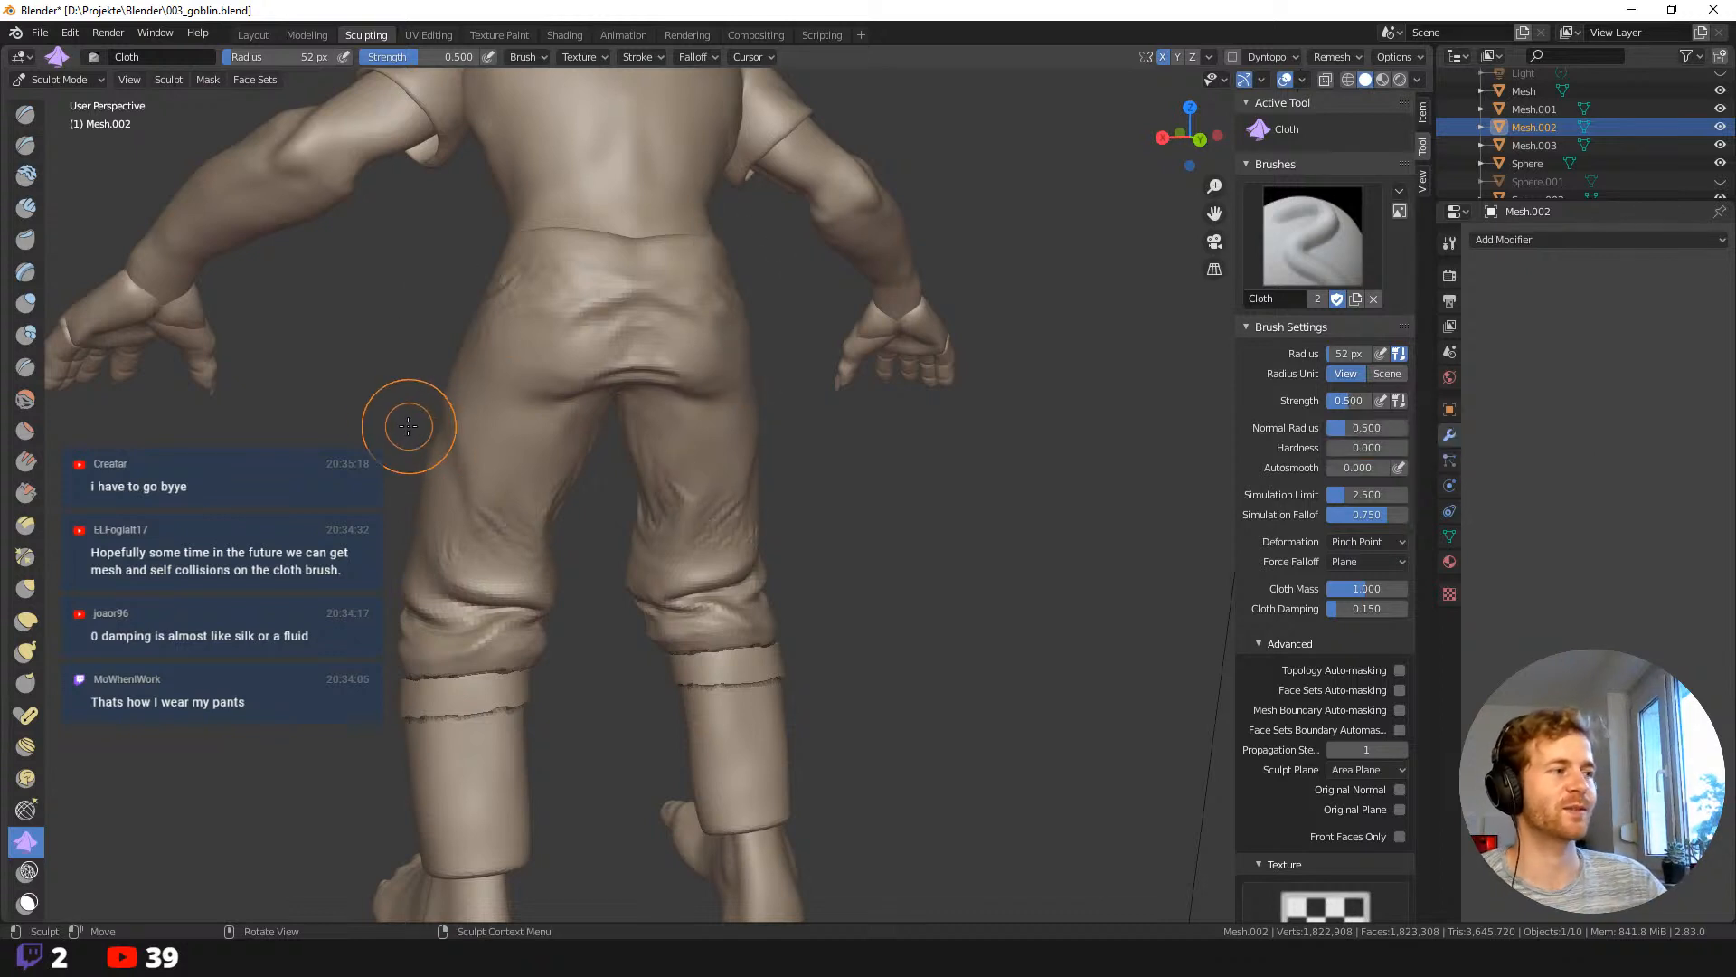
pyautogui.moveTo(407, 419); pyautogui.dragTo(372, 415, button='middle')
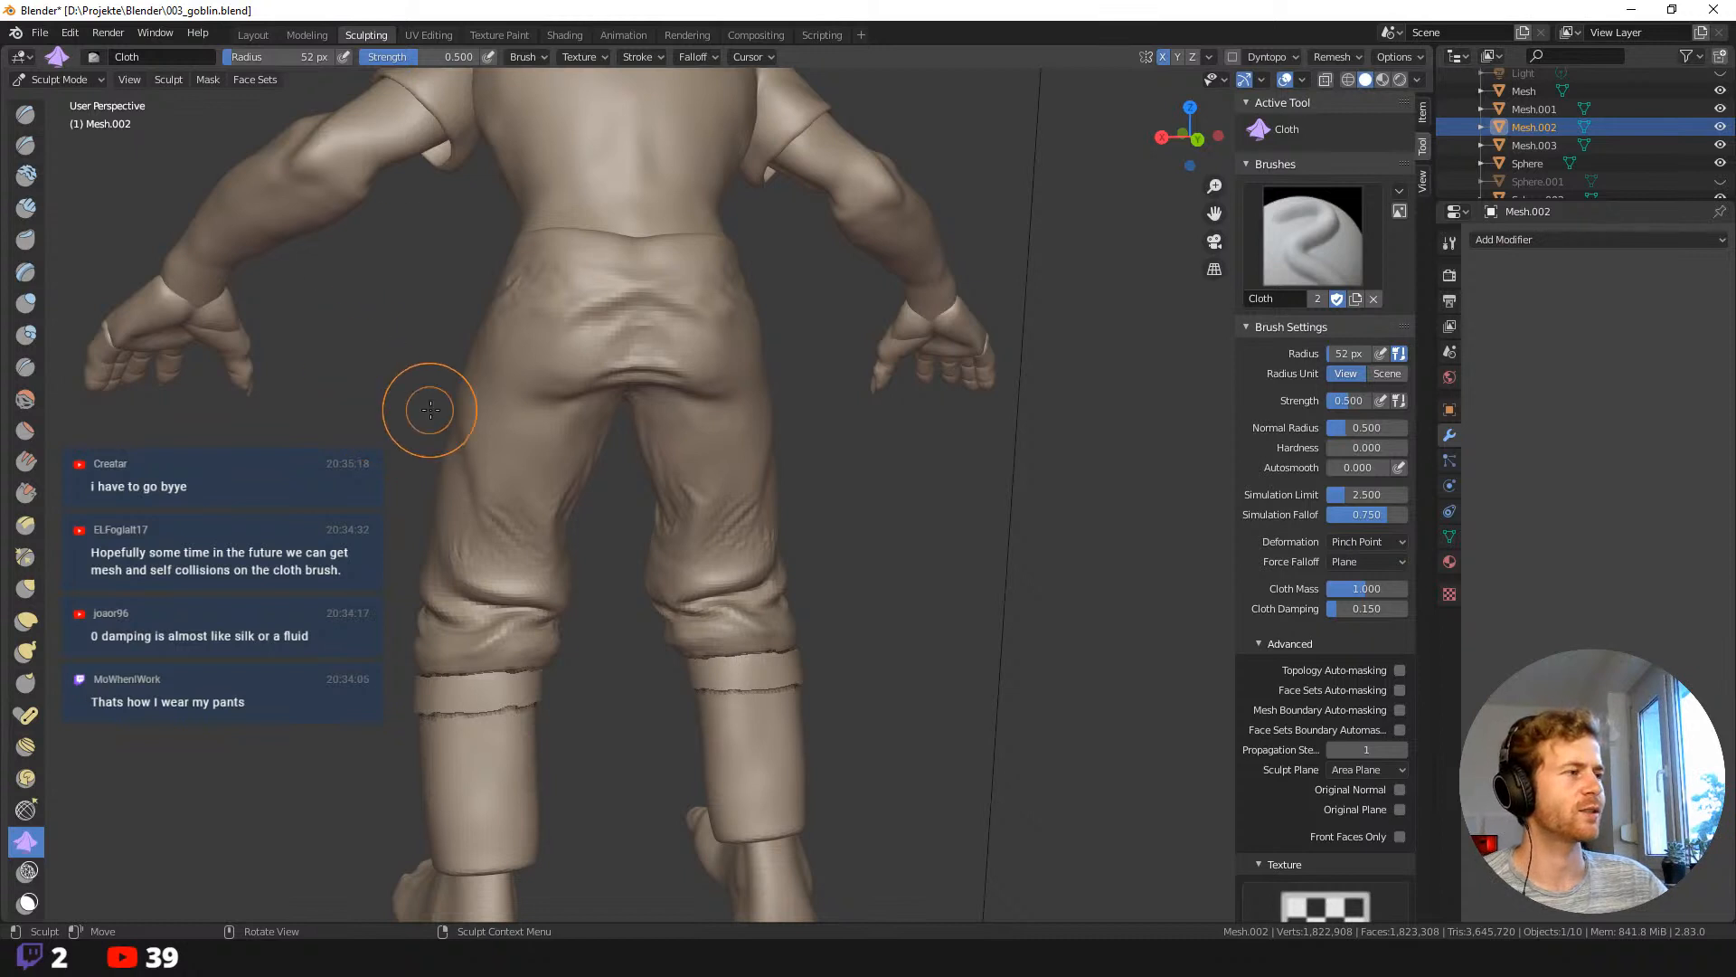
pyautogui.moveTo(426, 403); pyautogui.dragTo(395, 418, button='middle')
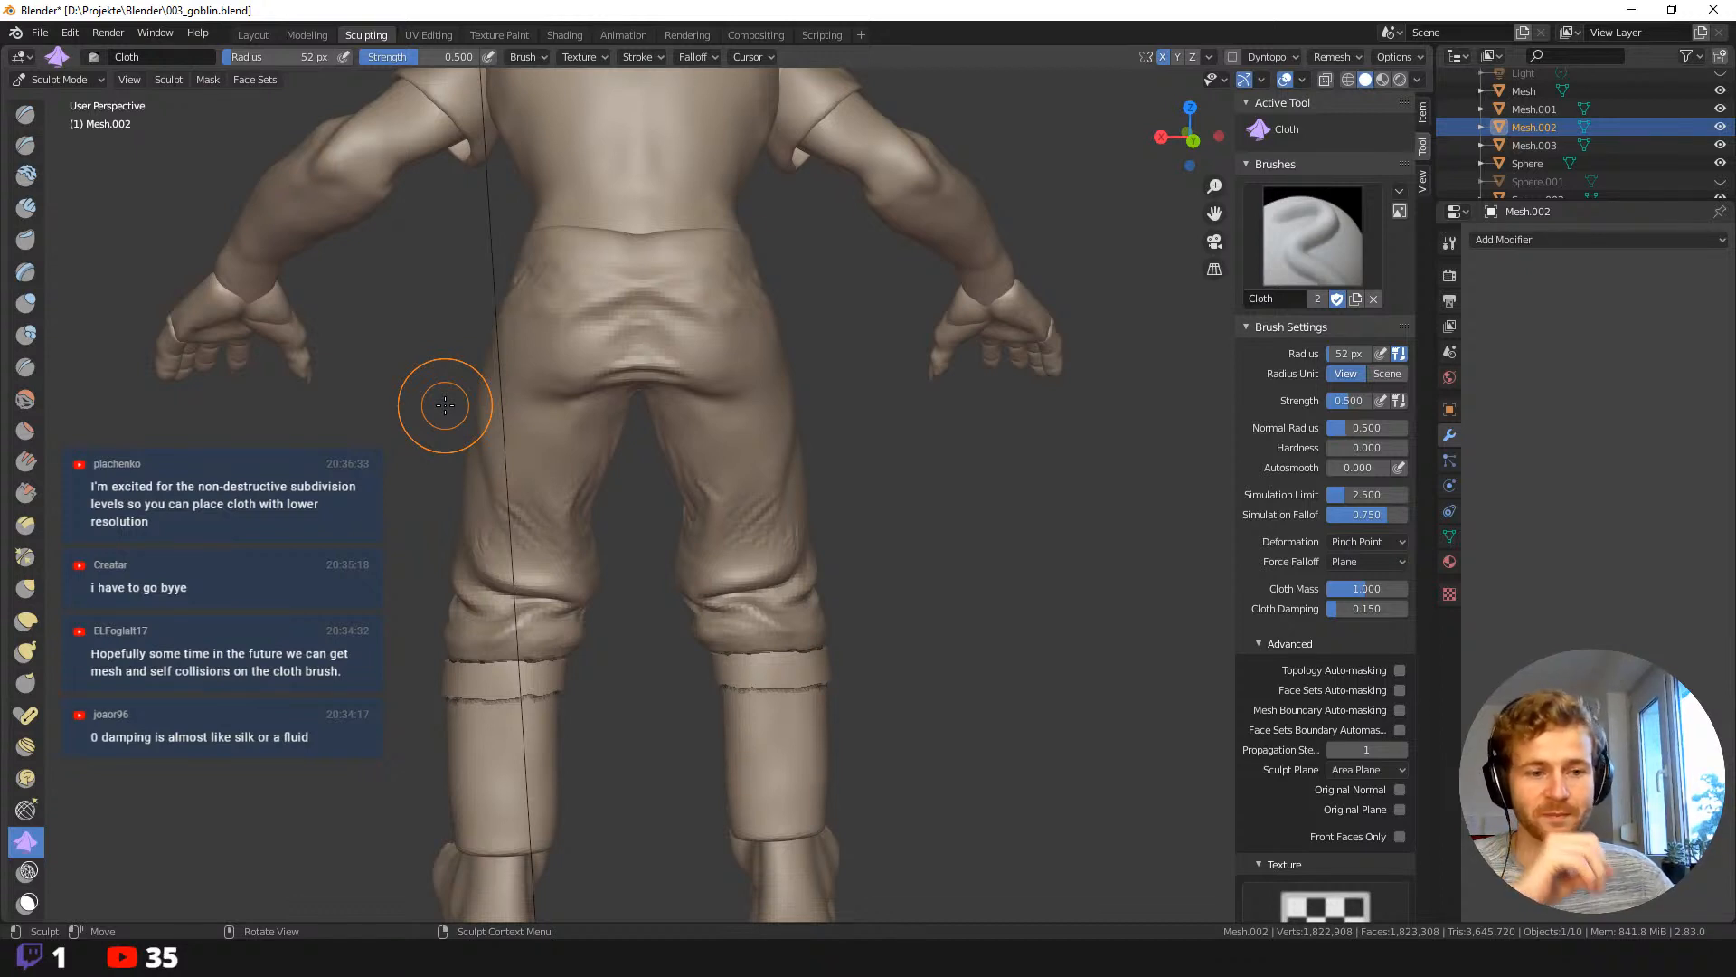
pyautogui.moveTo(446, 515)
pyautogui.mouseDown(button='middle')
pyautogui.moveTo(459, 534)
pyautogui.moveTo(459, 510)
pyautogui.mouseUp(button='middle')
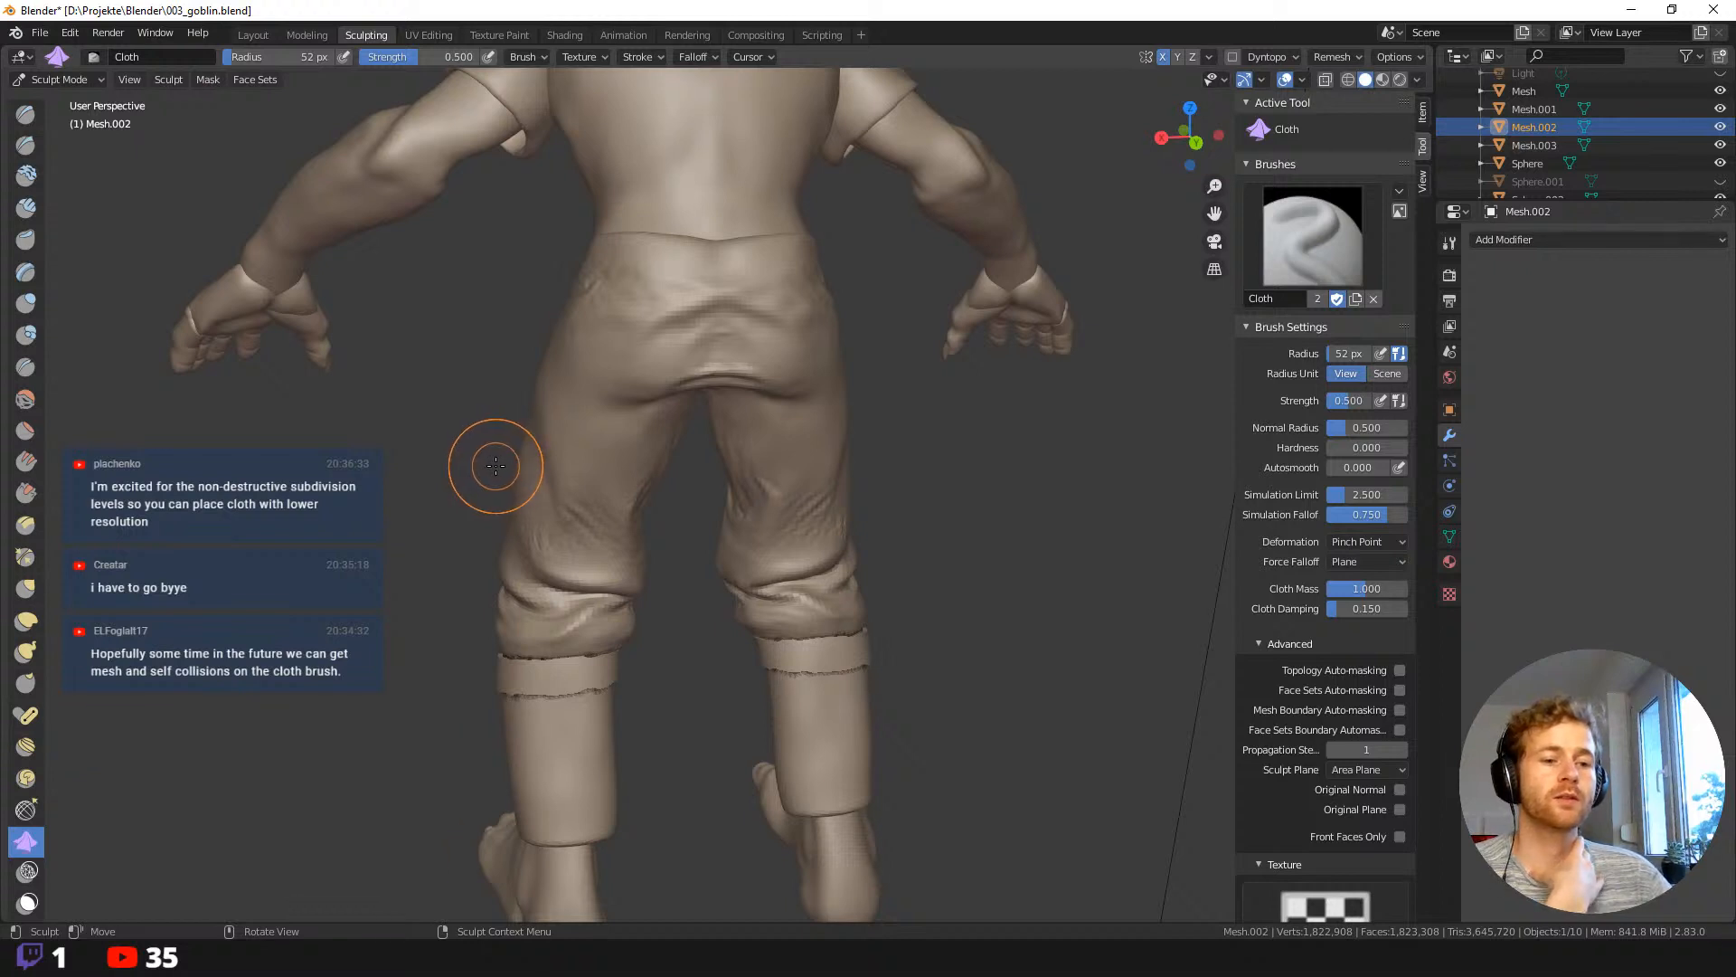
pyautogui.moveTo(464, 473)
pyautogui.mouseDown(button='middle')
pyautogui.moveTo(636, 468)
pyautogui.moveTo(812, 496)
pyautogui.mouseUp(button='middle')
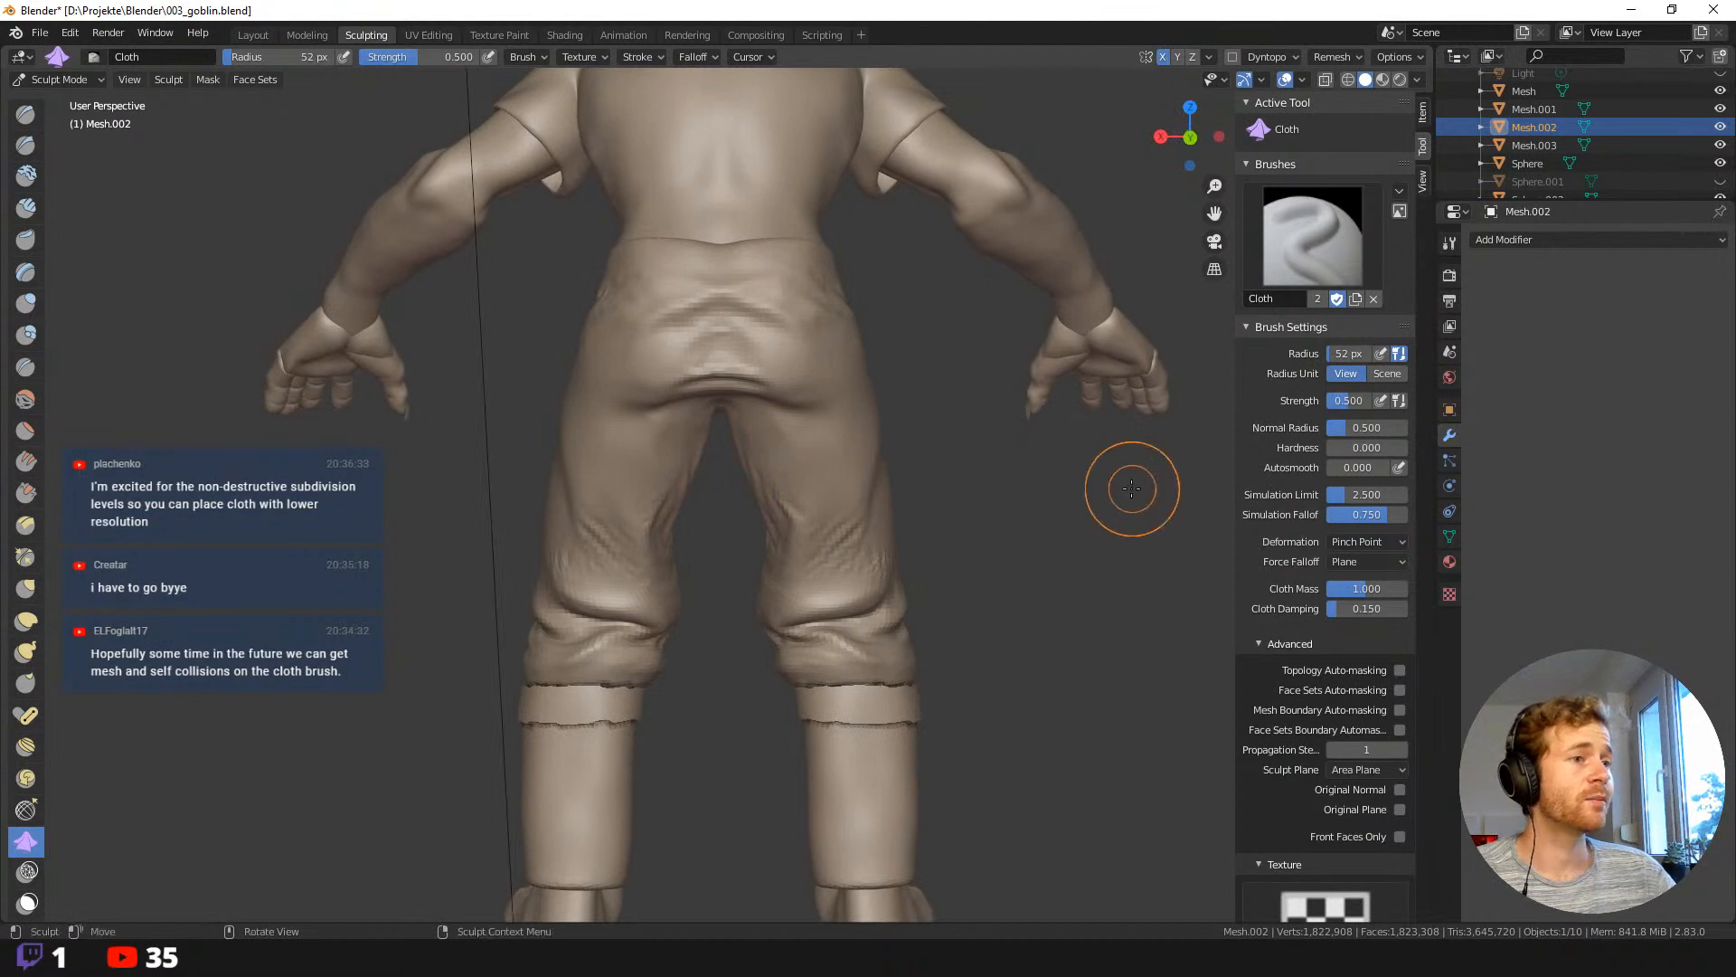
pyautogui.click(1575, 241)
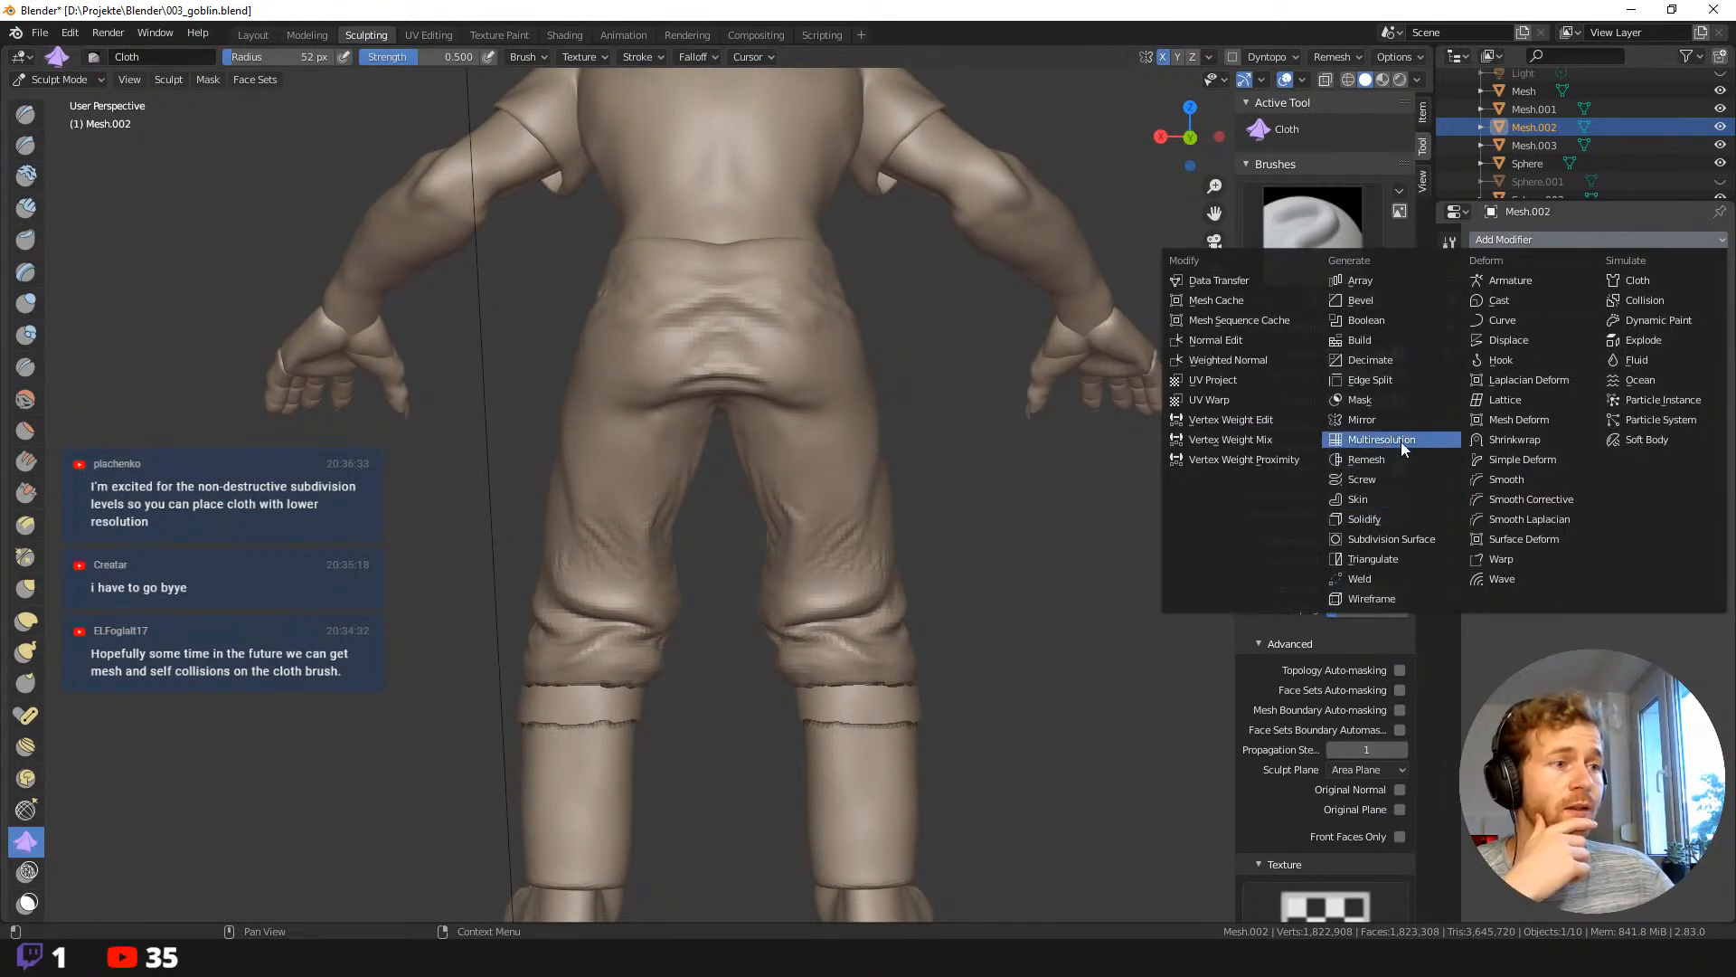
pyautogui.click(1517, 237)
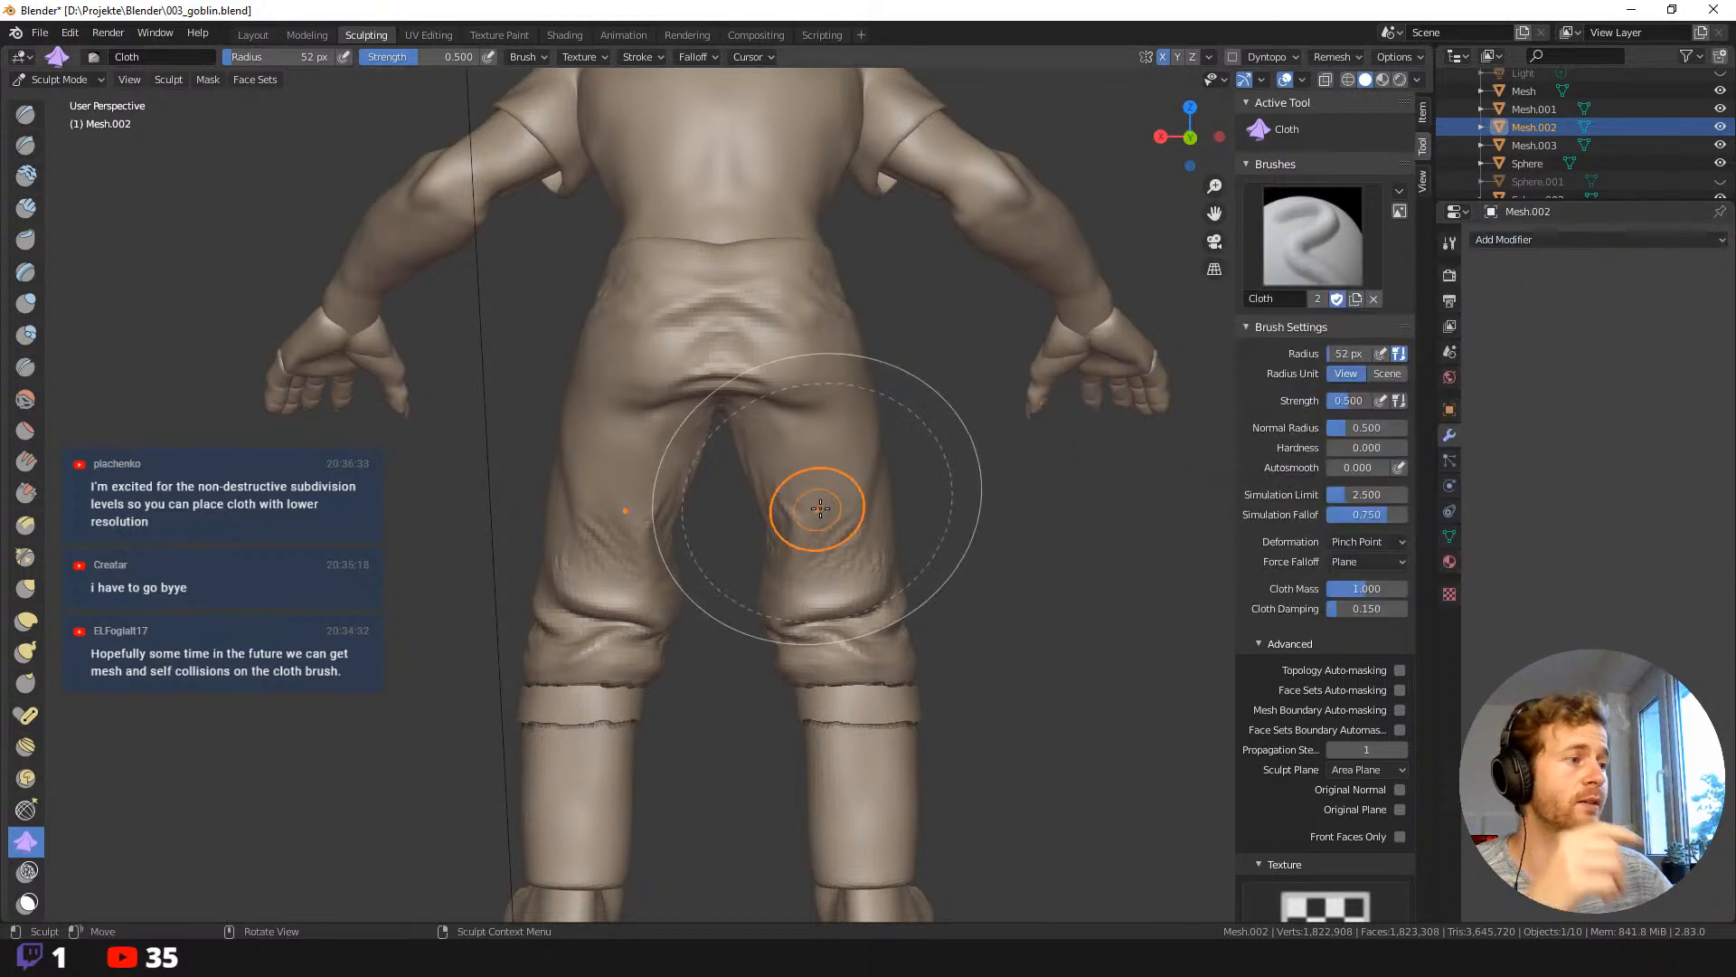
# Test Cloth radii of 24, 48 and 31 px for pinching folds on the backs of the thighs.
pyautogui.moveTo(814, 504); pyautogui.dragTo(899, 535, button='middle')
pyautogui.press('f')
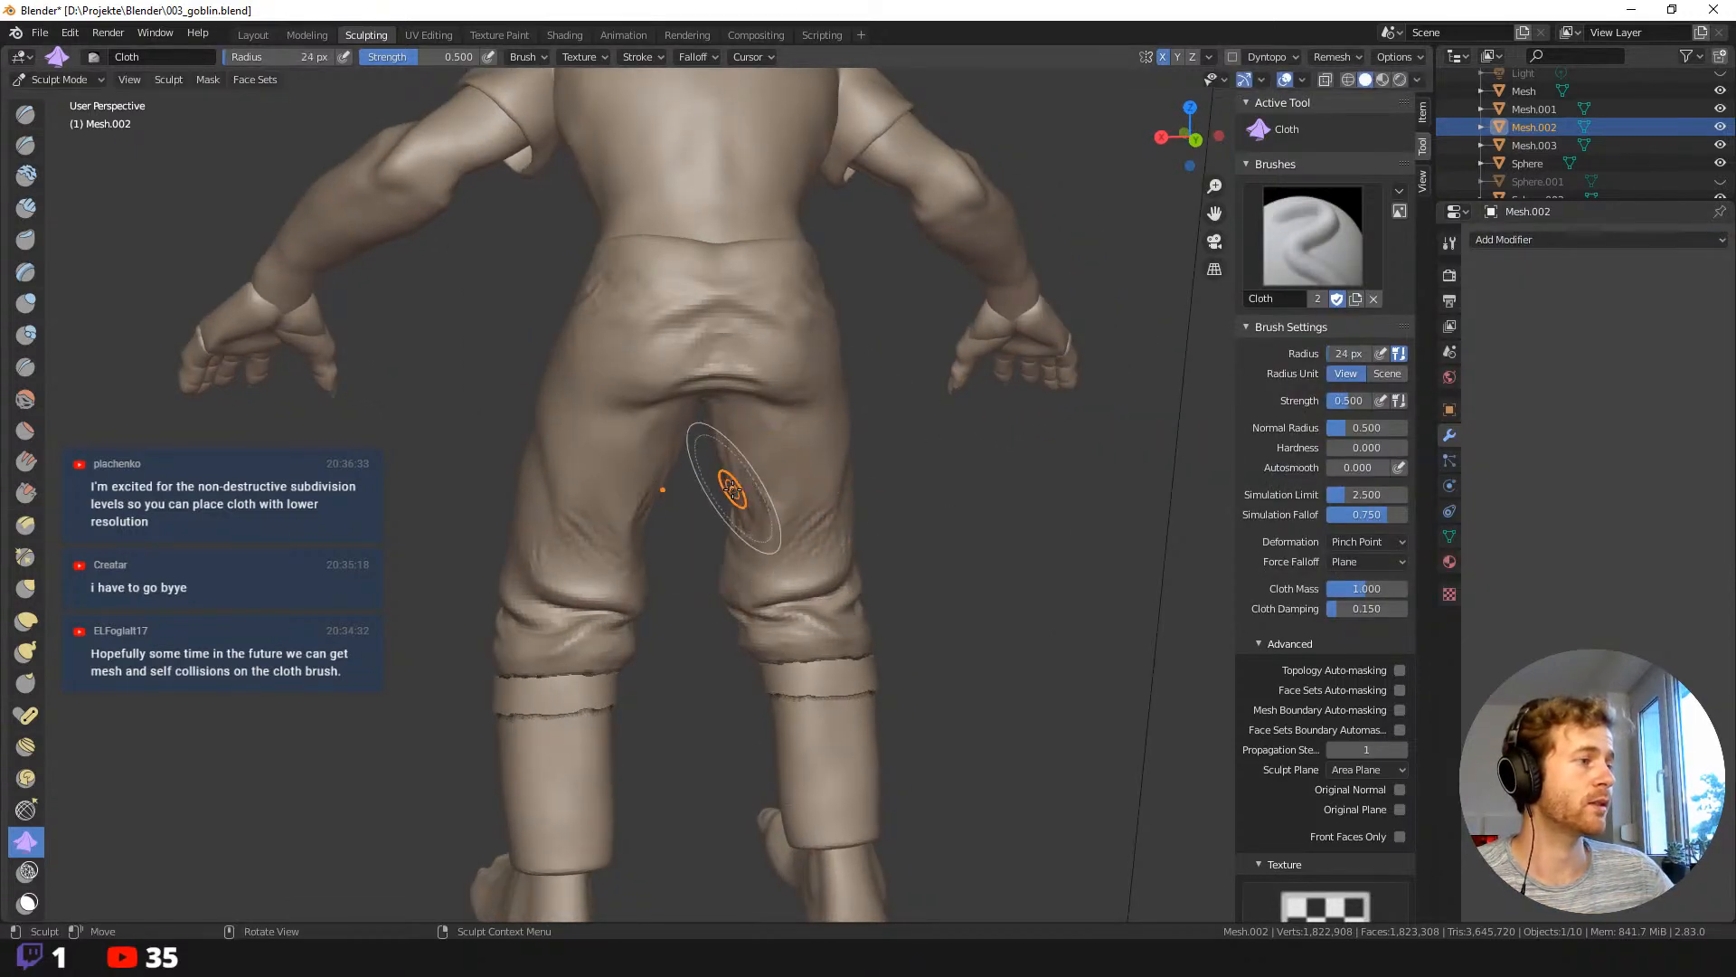
pyautogui.click(800, 479)
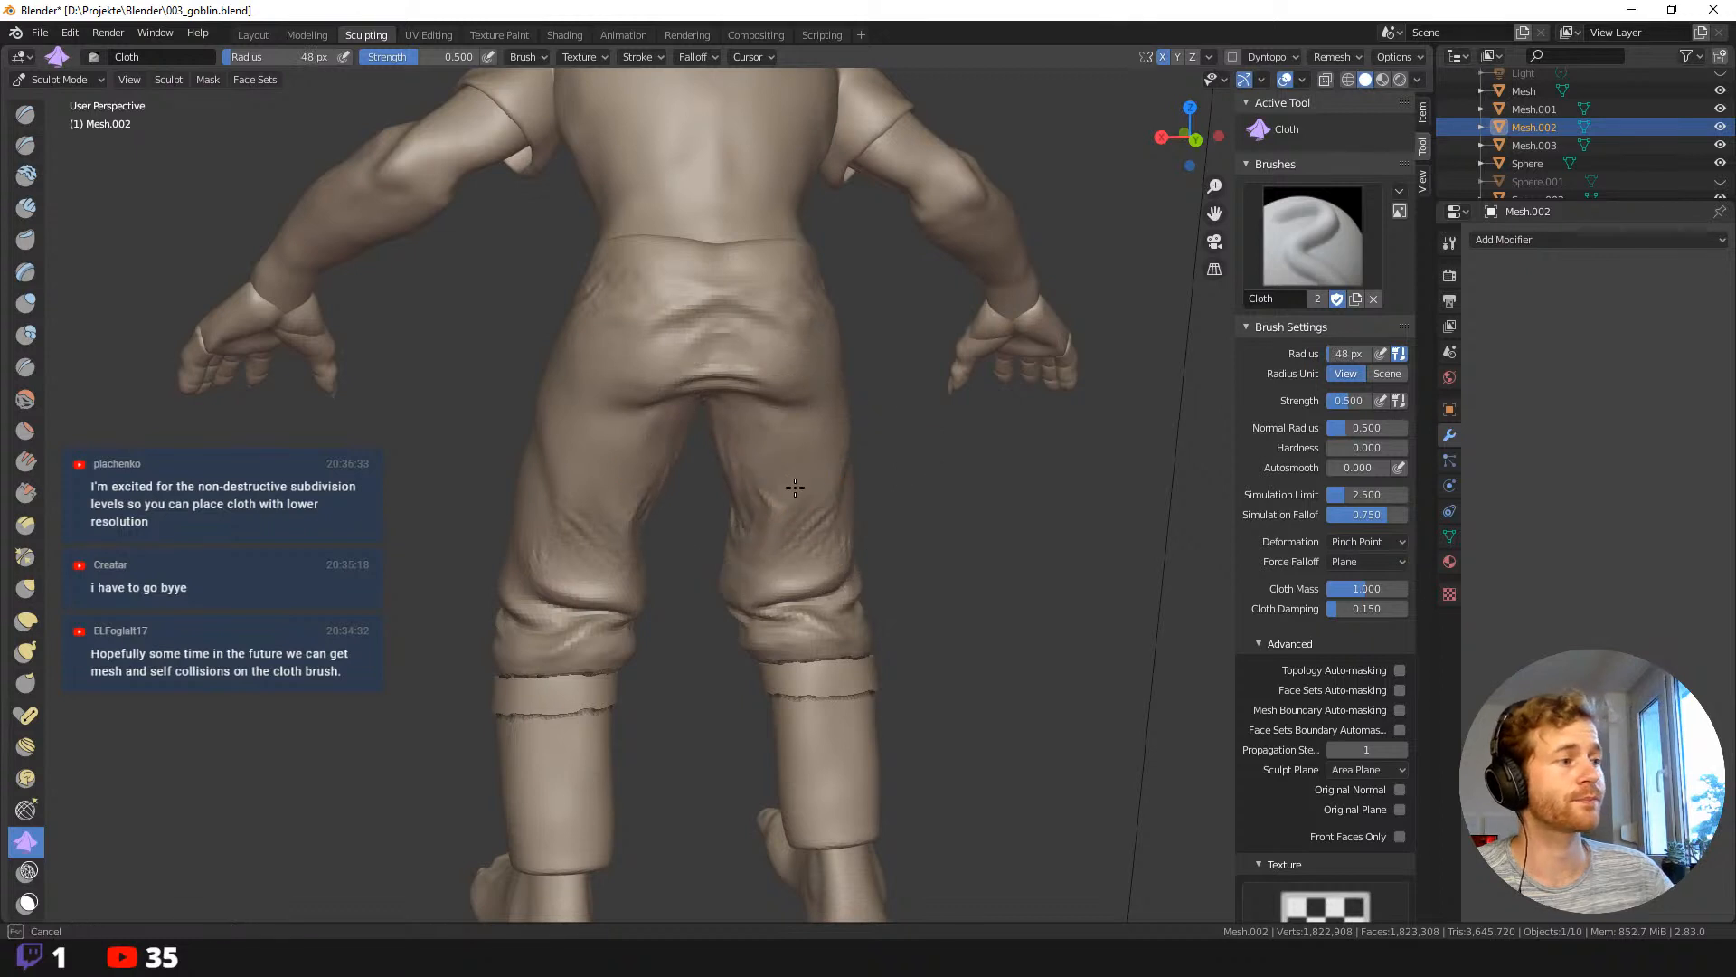
pyautogui.press('f')
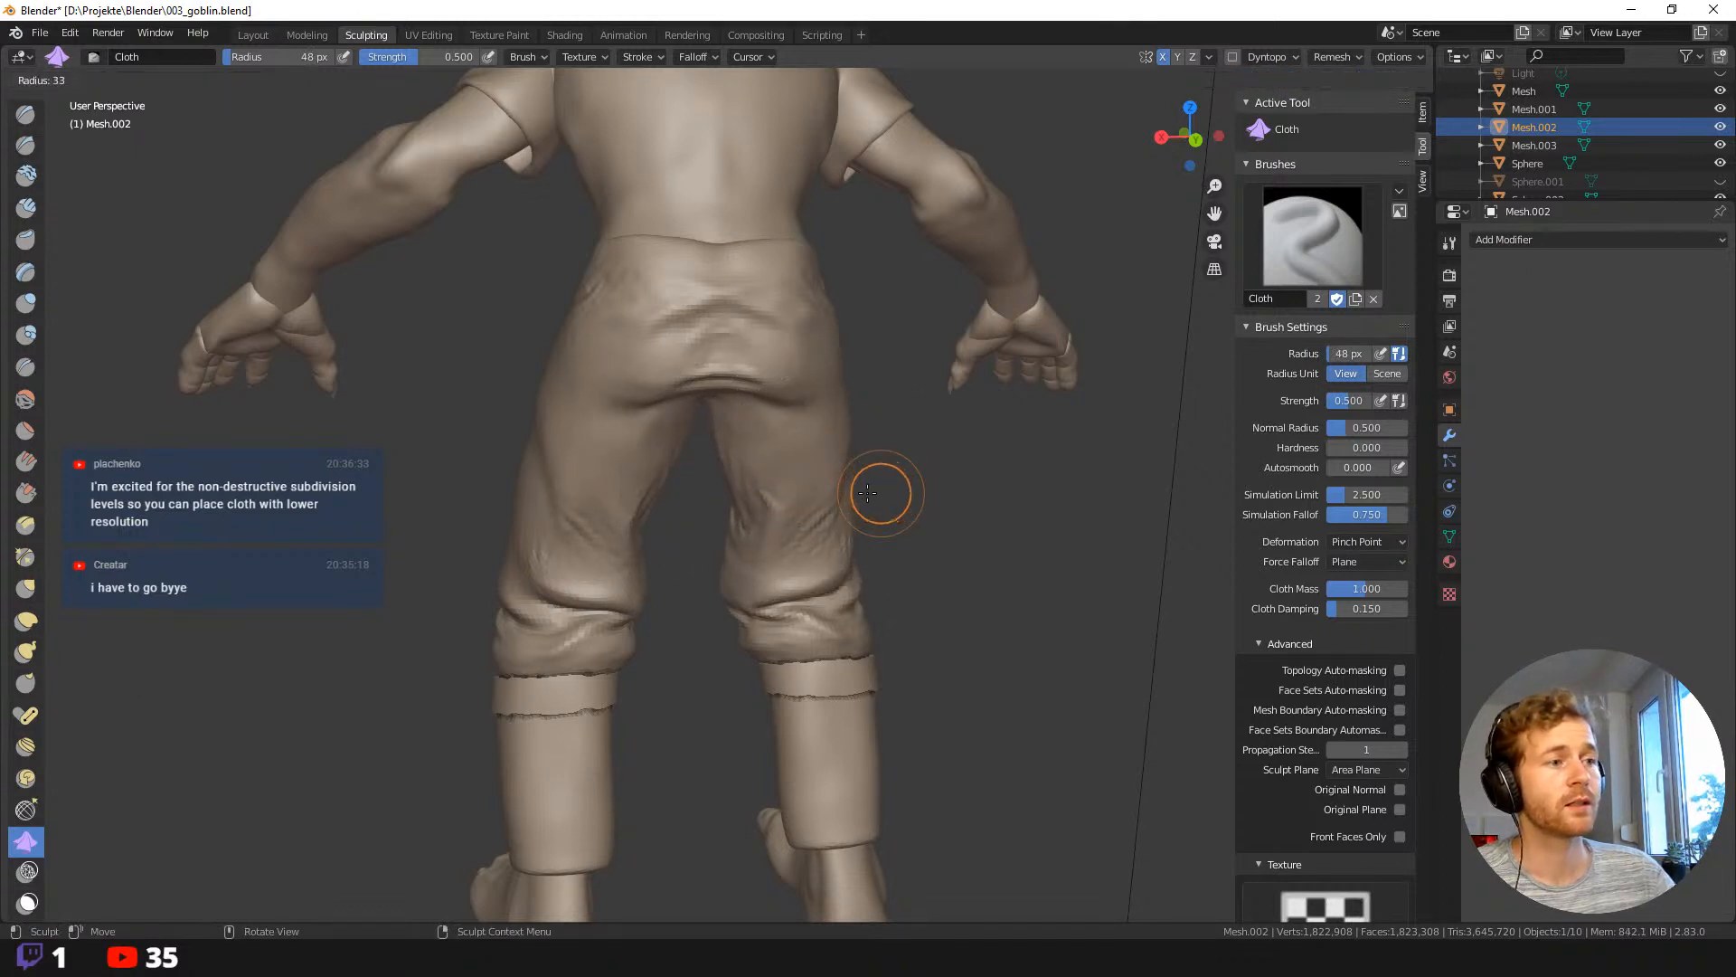
pyautogui.click(868, 496)
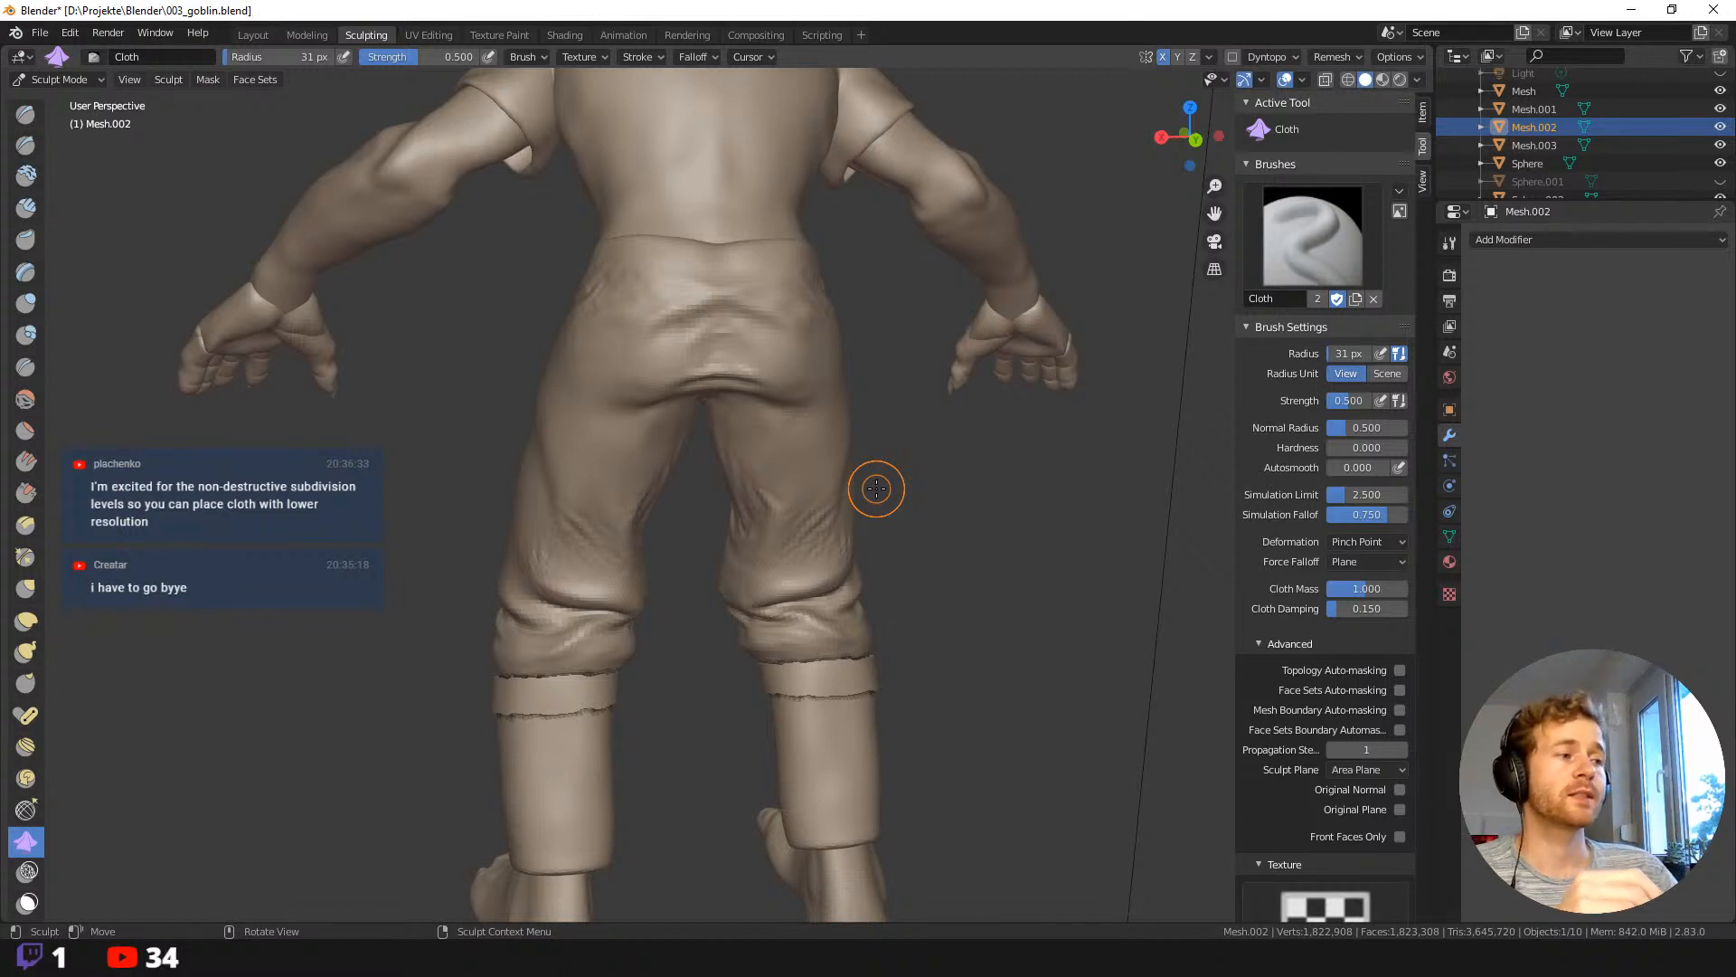
# Set the Cloth radius to 30 px and pinch long folds into the backs of the thighs.
pyautogui.press('f')
pyautogui.click(774, 495)
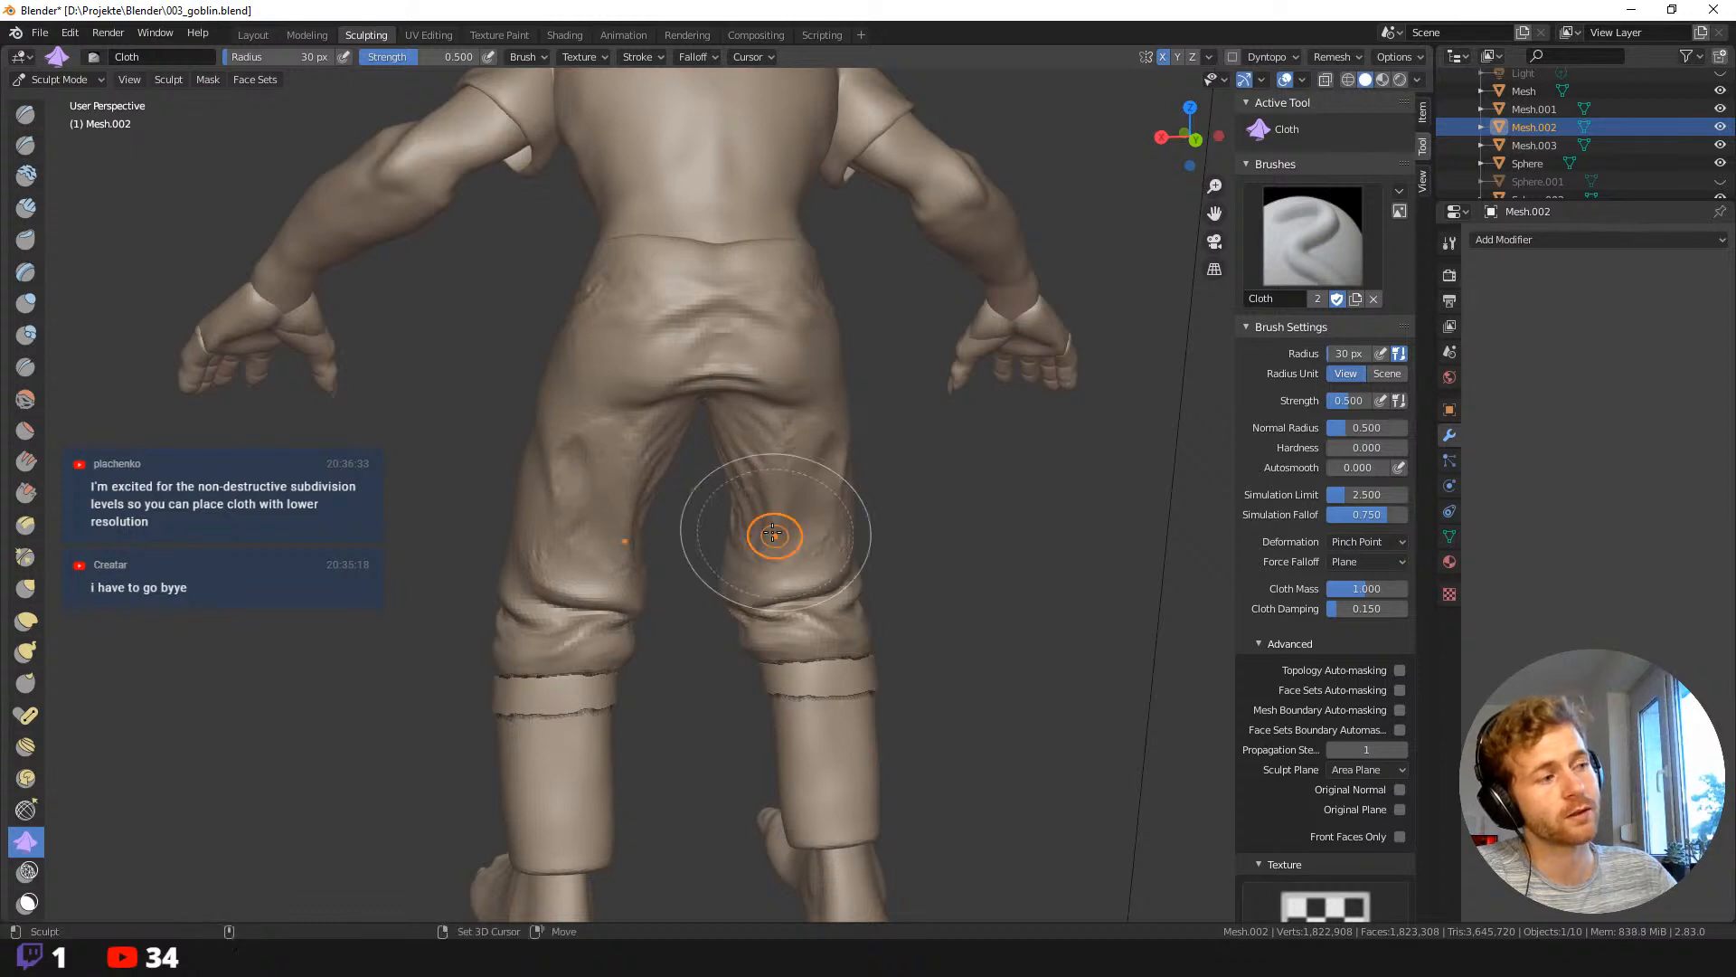
pyautogui.scroll(-3, 726, 535)
pyautogui.moveTo(726, 535); pyautogui.dragTo(752, 425, button='middle')
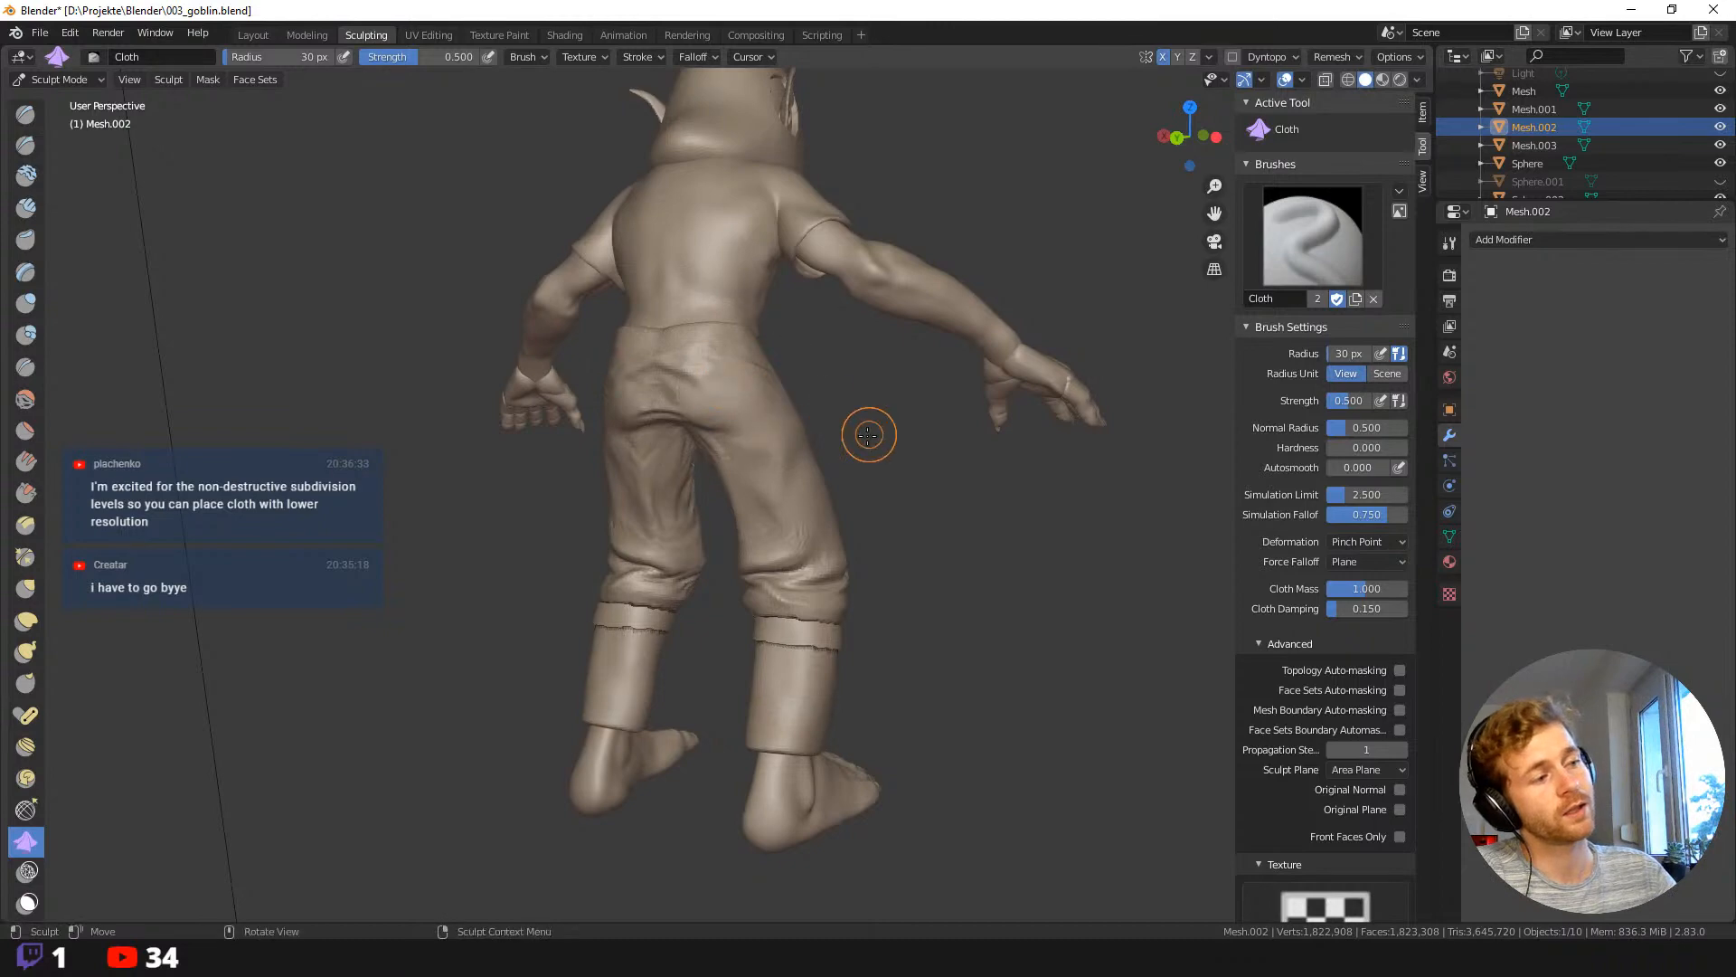
pyautogui.moveTo(869, 434)
pyautogui.mouseDown(button='middle')
pyautogui.moveTo(726, 533)
pyautogui.moveTo(825, 532)
pyautogui.mouseUp(button='middle')
# Set the Cloth radius to 37 px and pinch the fabric on the upper back of the thighs just below the seat.
pyautogui.press('f')
pyautogui.click(770, 537)
pyautogui.moveTo(681, 404)
pyautogui.mouseDown(button='middle')
pyautogui.moveTo(729, 409)
pyautogui.moveTo(665, 452)
pyautogui.moveTo(675, 506)
pyautogui.moveTo(789, 531)
pyautogui.mouseUp(button='middle')
pyautogui.press('f')
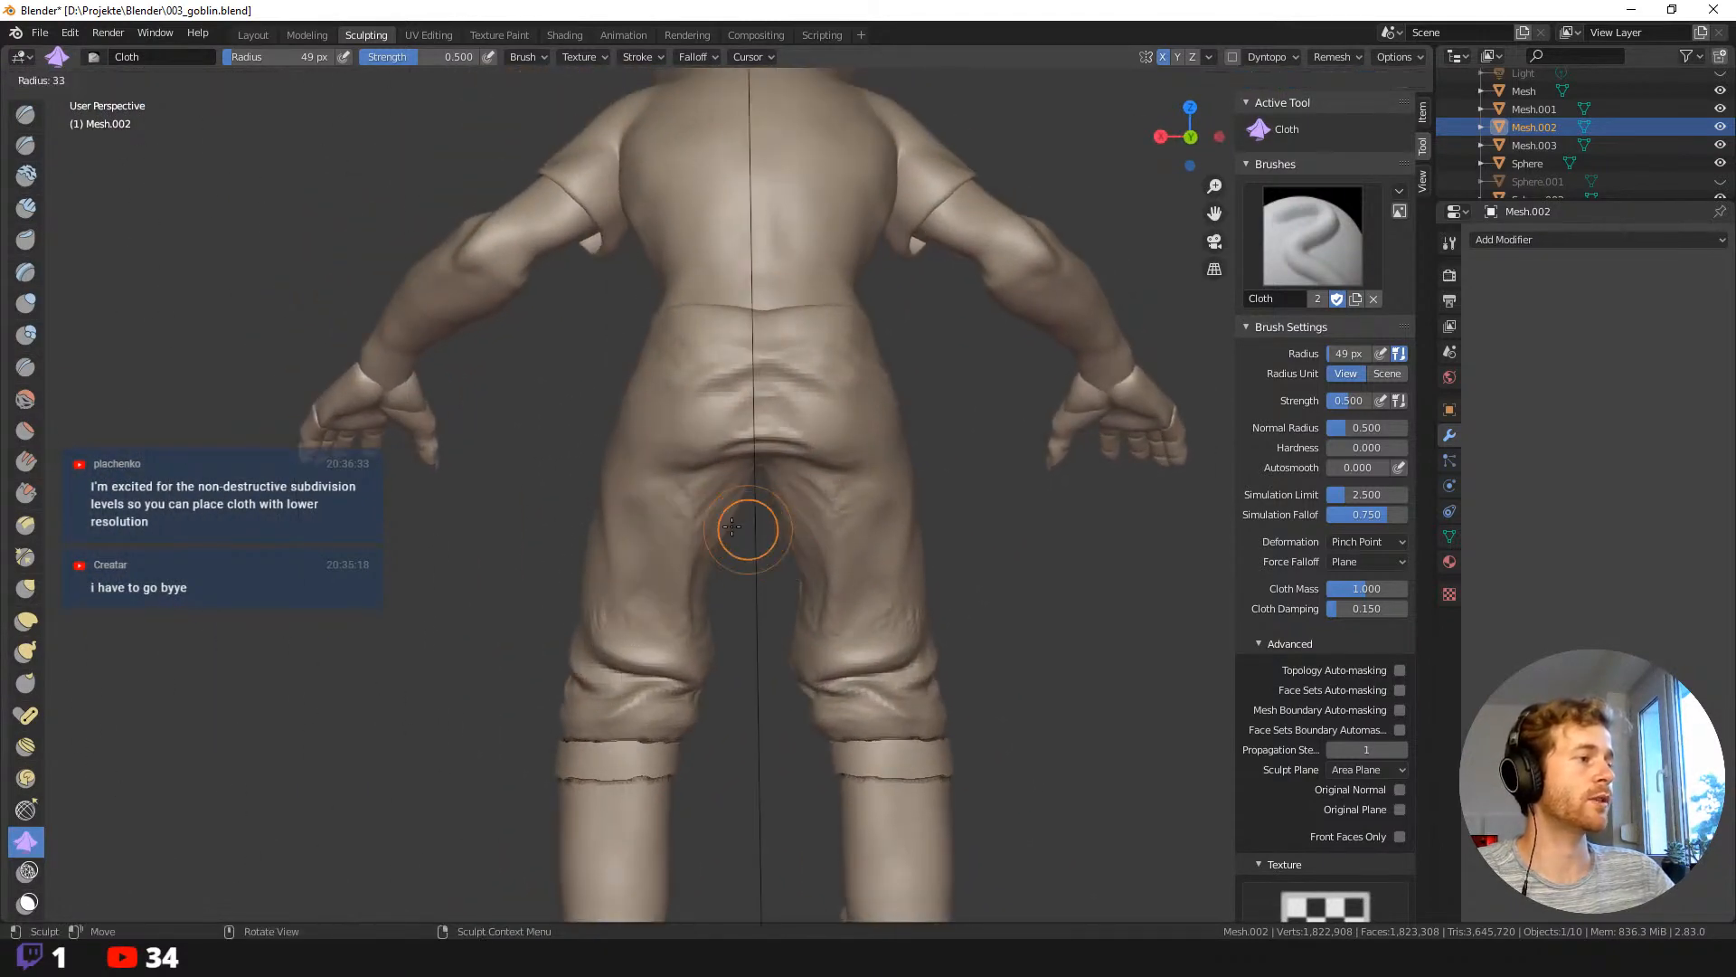
pyautogui.click(778, 530)
pyautogui.moveTo(699, 498); pyautogui.dragTo(692, 496)
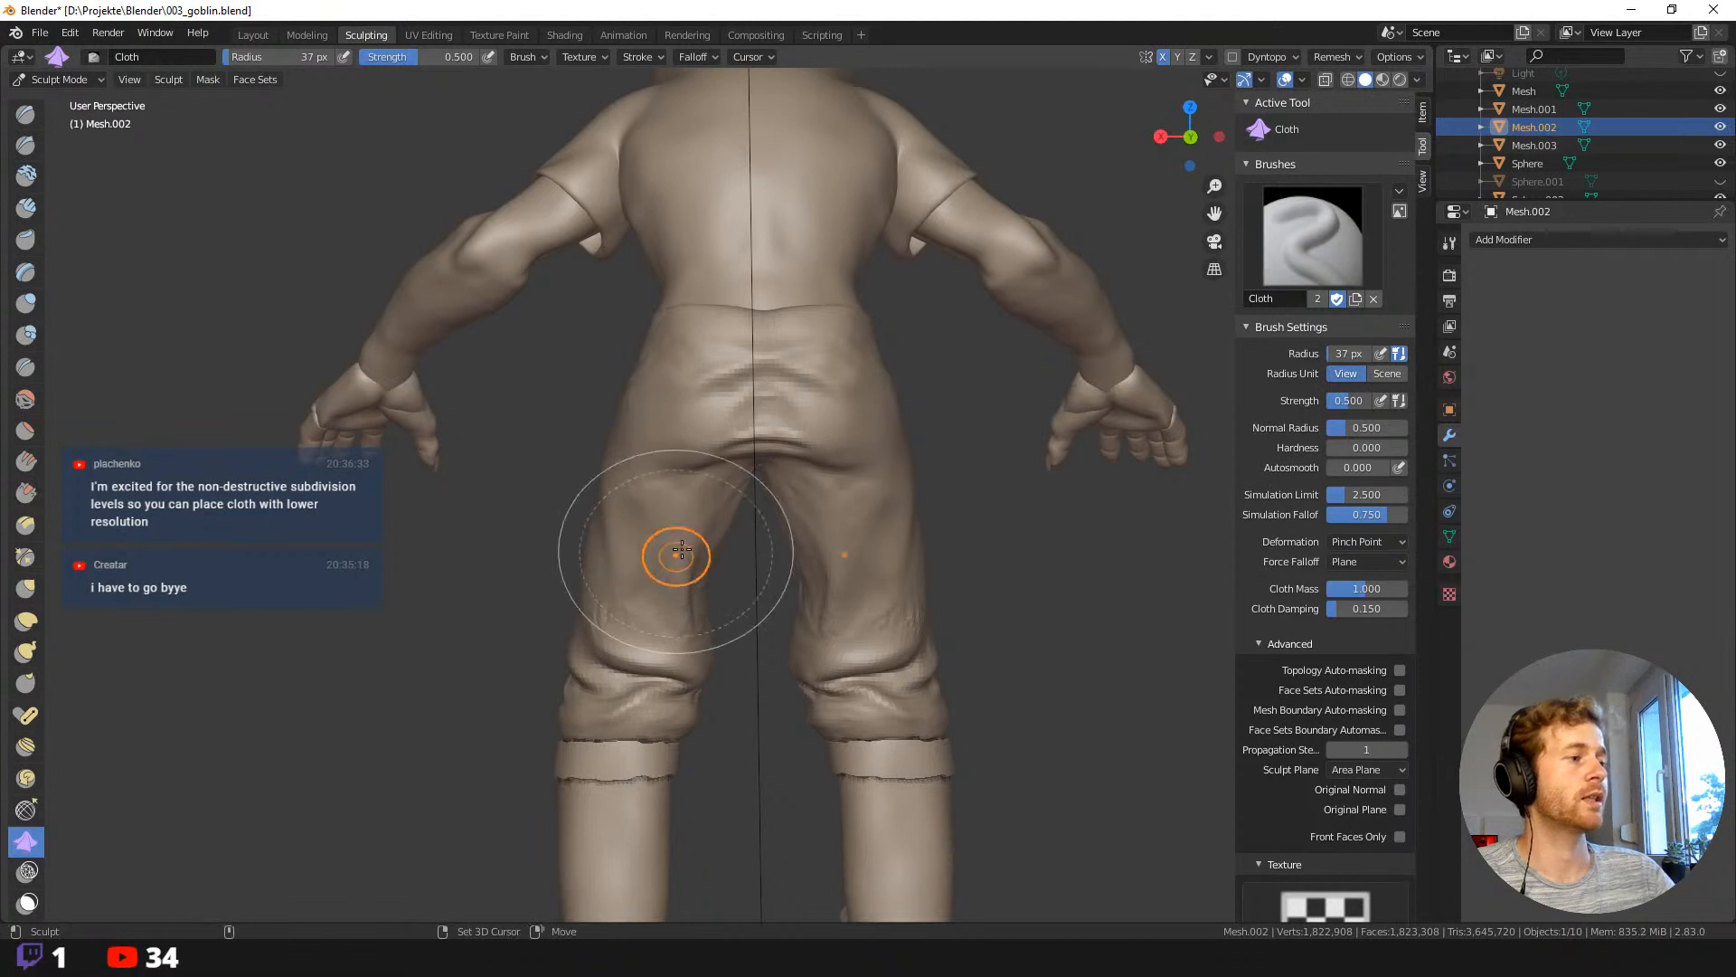
# Reduce the Cloth radius to 14 px and pinch small folds just above the backs of the knees.
pyautogui.scroll(-1, 748, 593)
pyautogui.press('f')
pyautogui.click(822, 601)
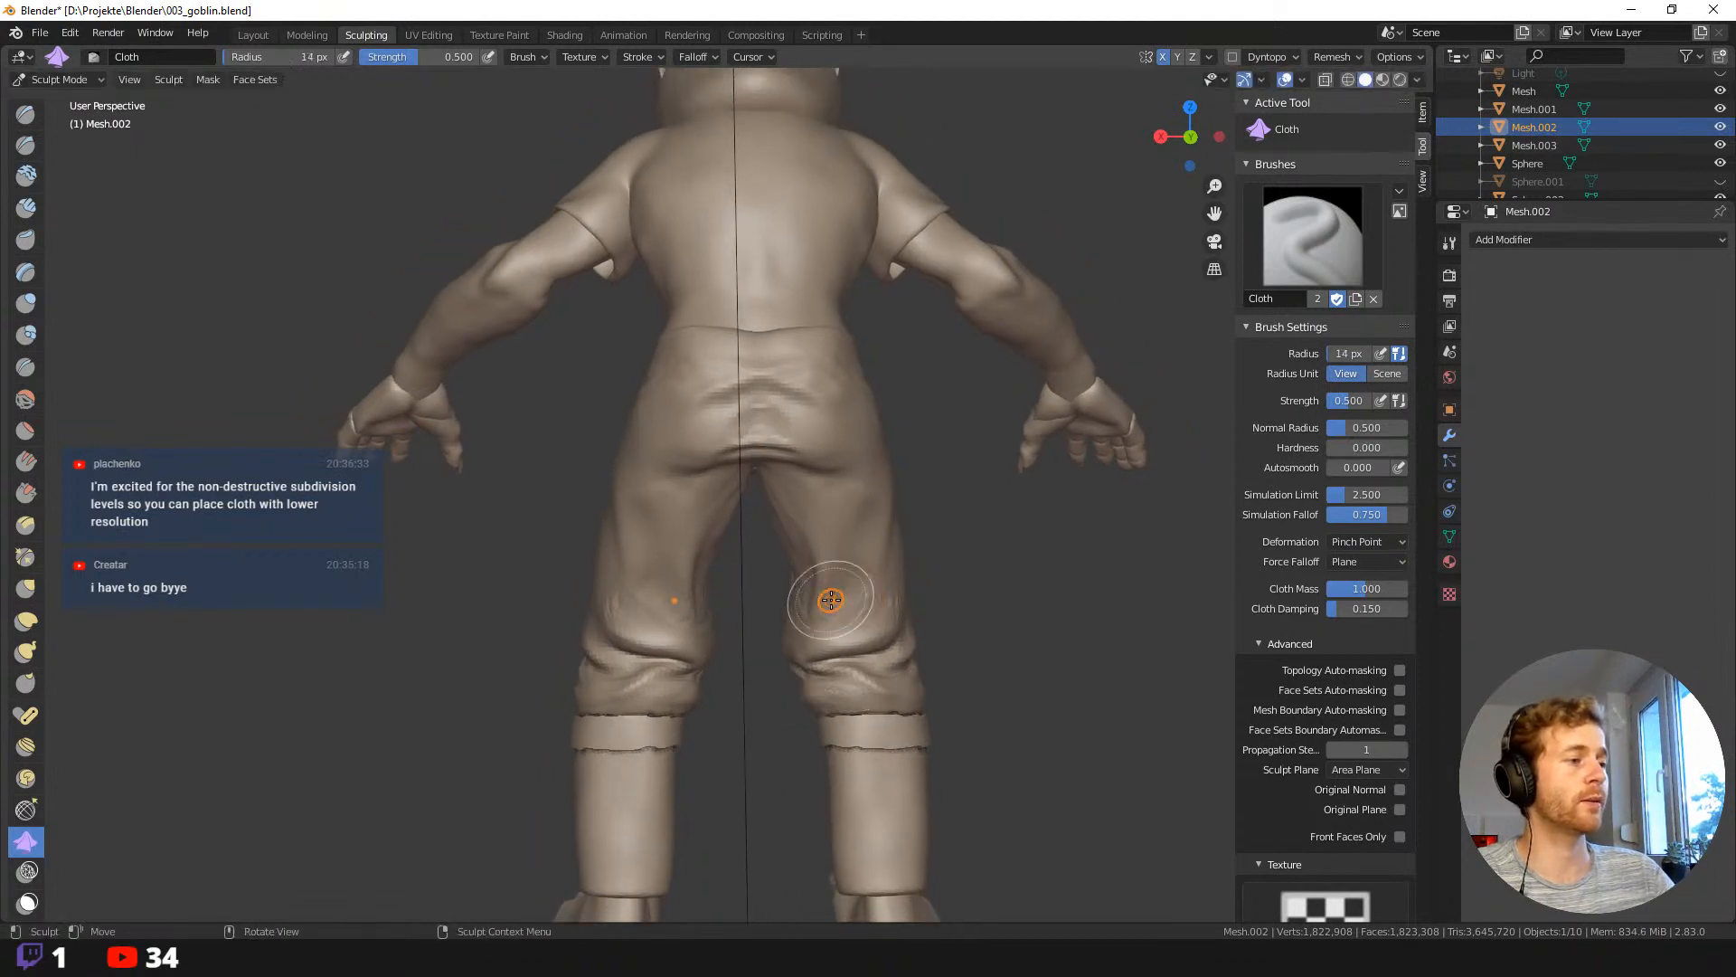
pyautogui.moveTo(823, 601); pyautogui.dragTo(872, 604)
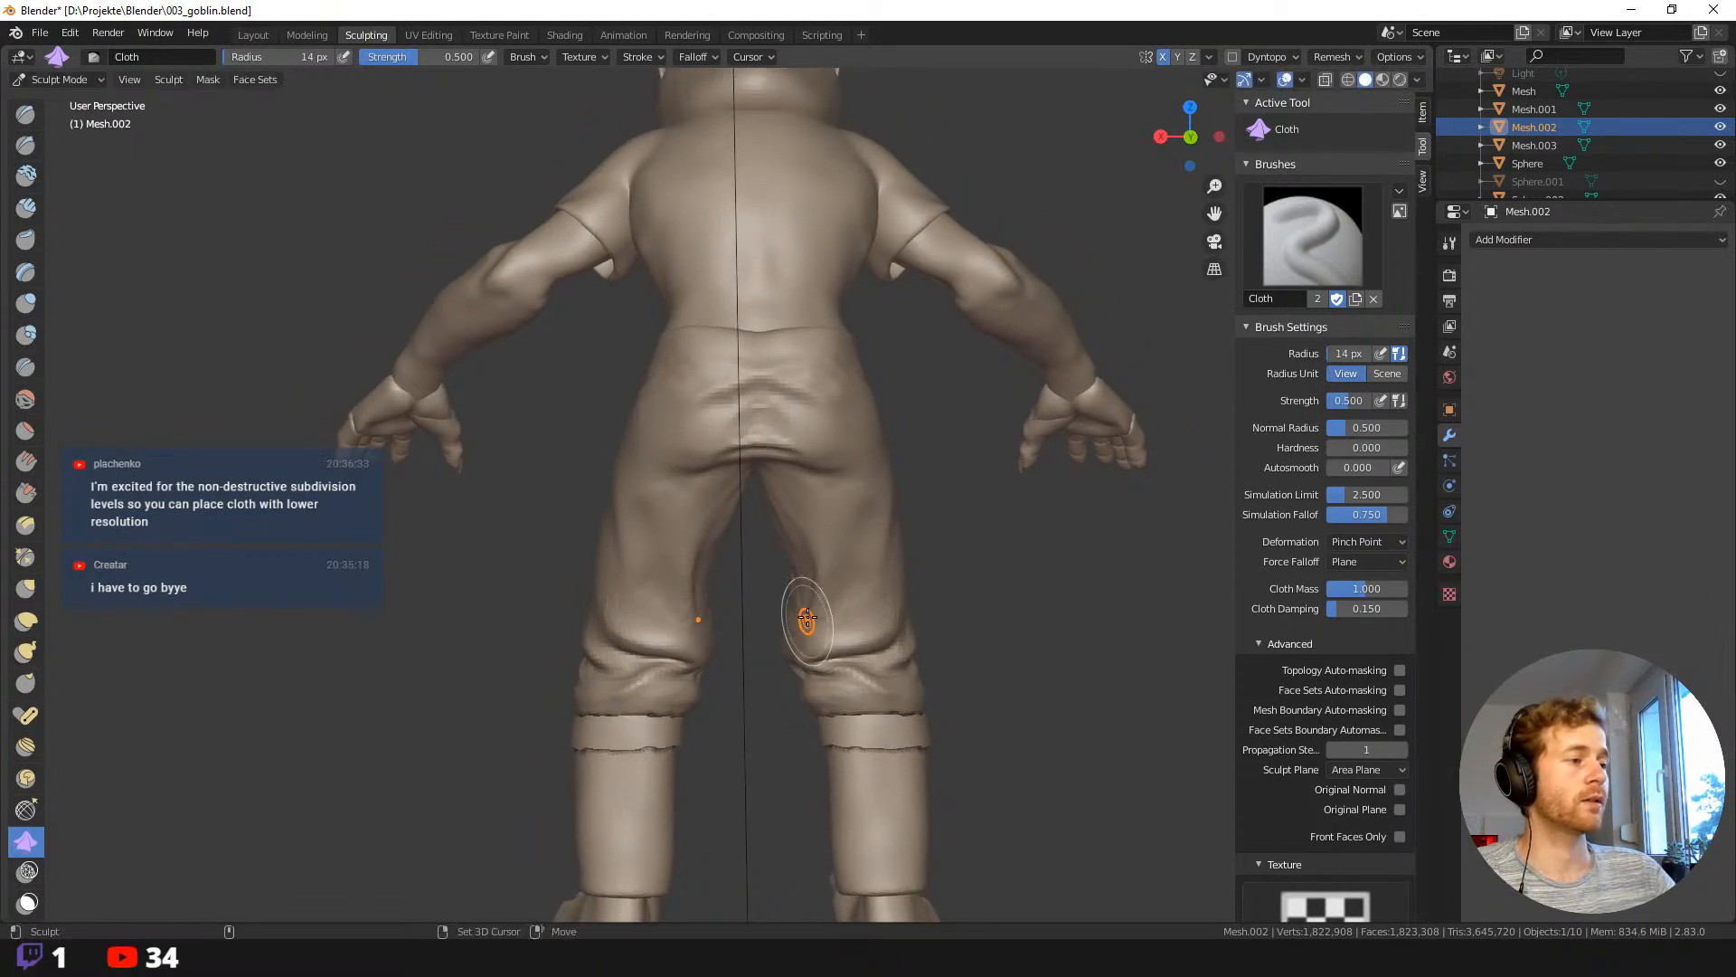
# Switch to the Draw Sharp brush and refine the folds behind the knees and across the trouser seat.
pyautogui.moveTo(807, 619); pyautogui.dragTo(802, 621, button='middle')
pyautogui.hotkey('shift', 'space')
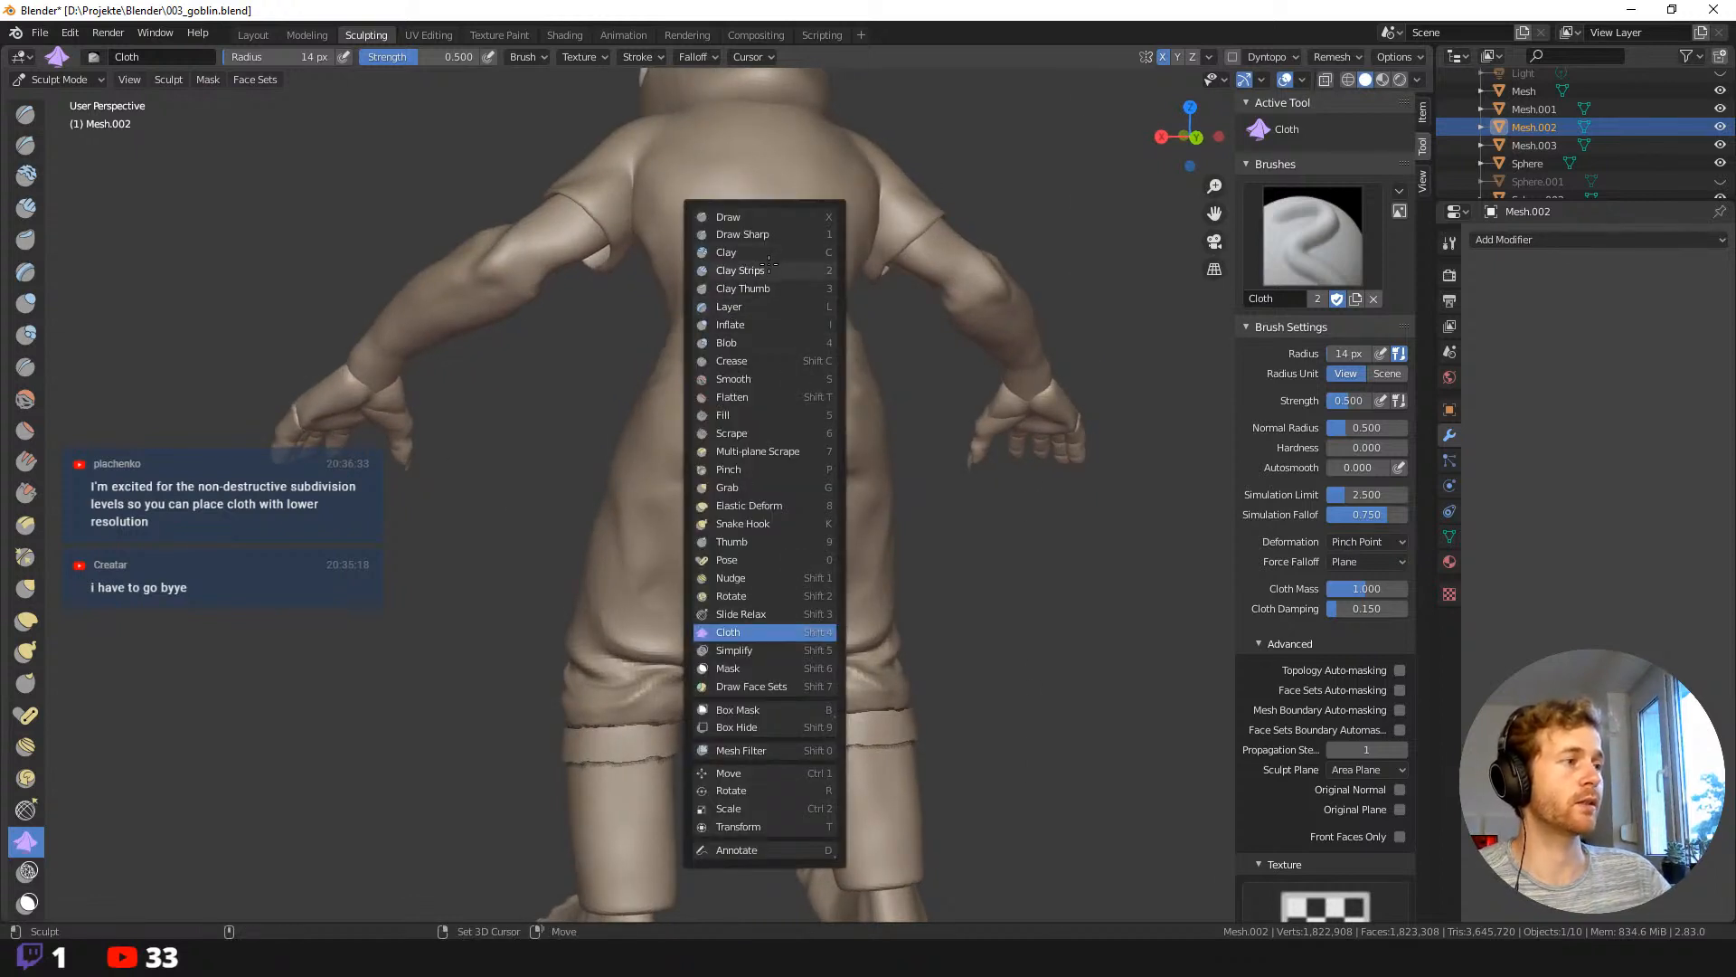
pyautogui.click(742, 234)
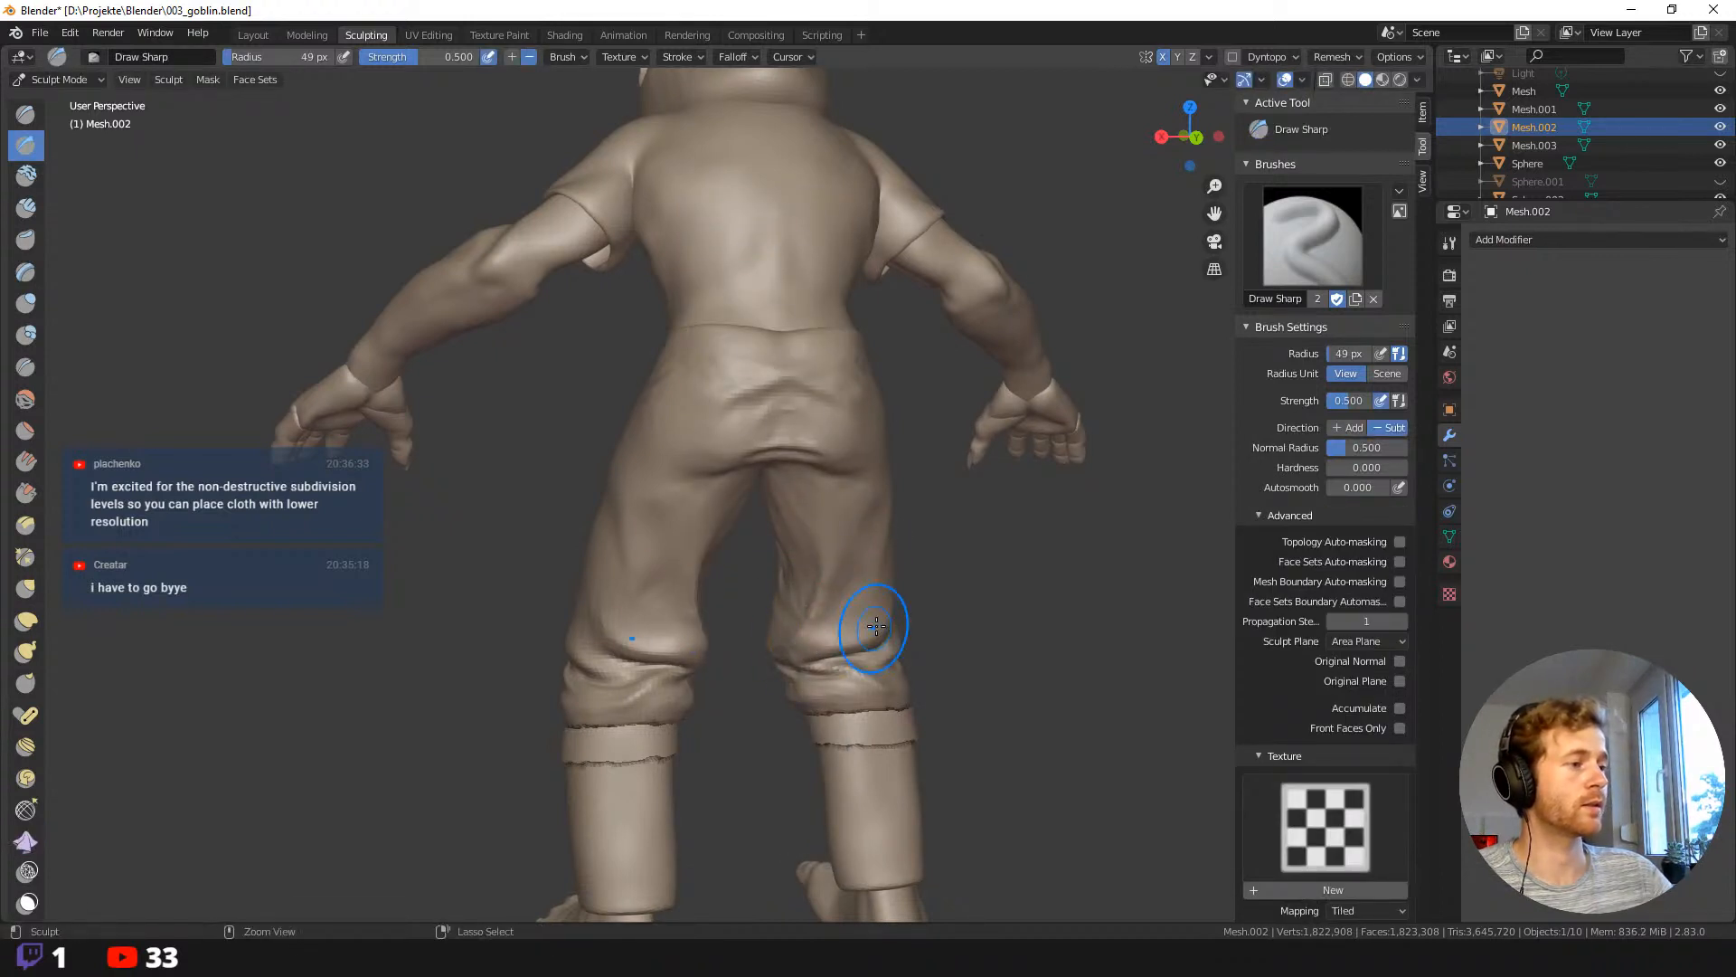
pyautogui.moveTo(877, 626); pyautogui.dragTo(791, 552, button='middle')
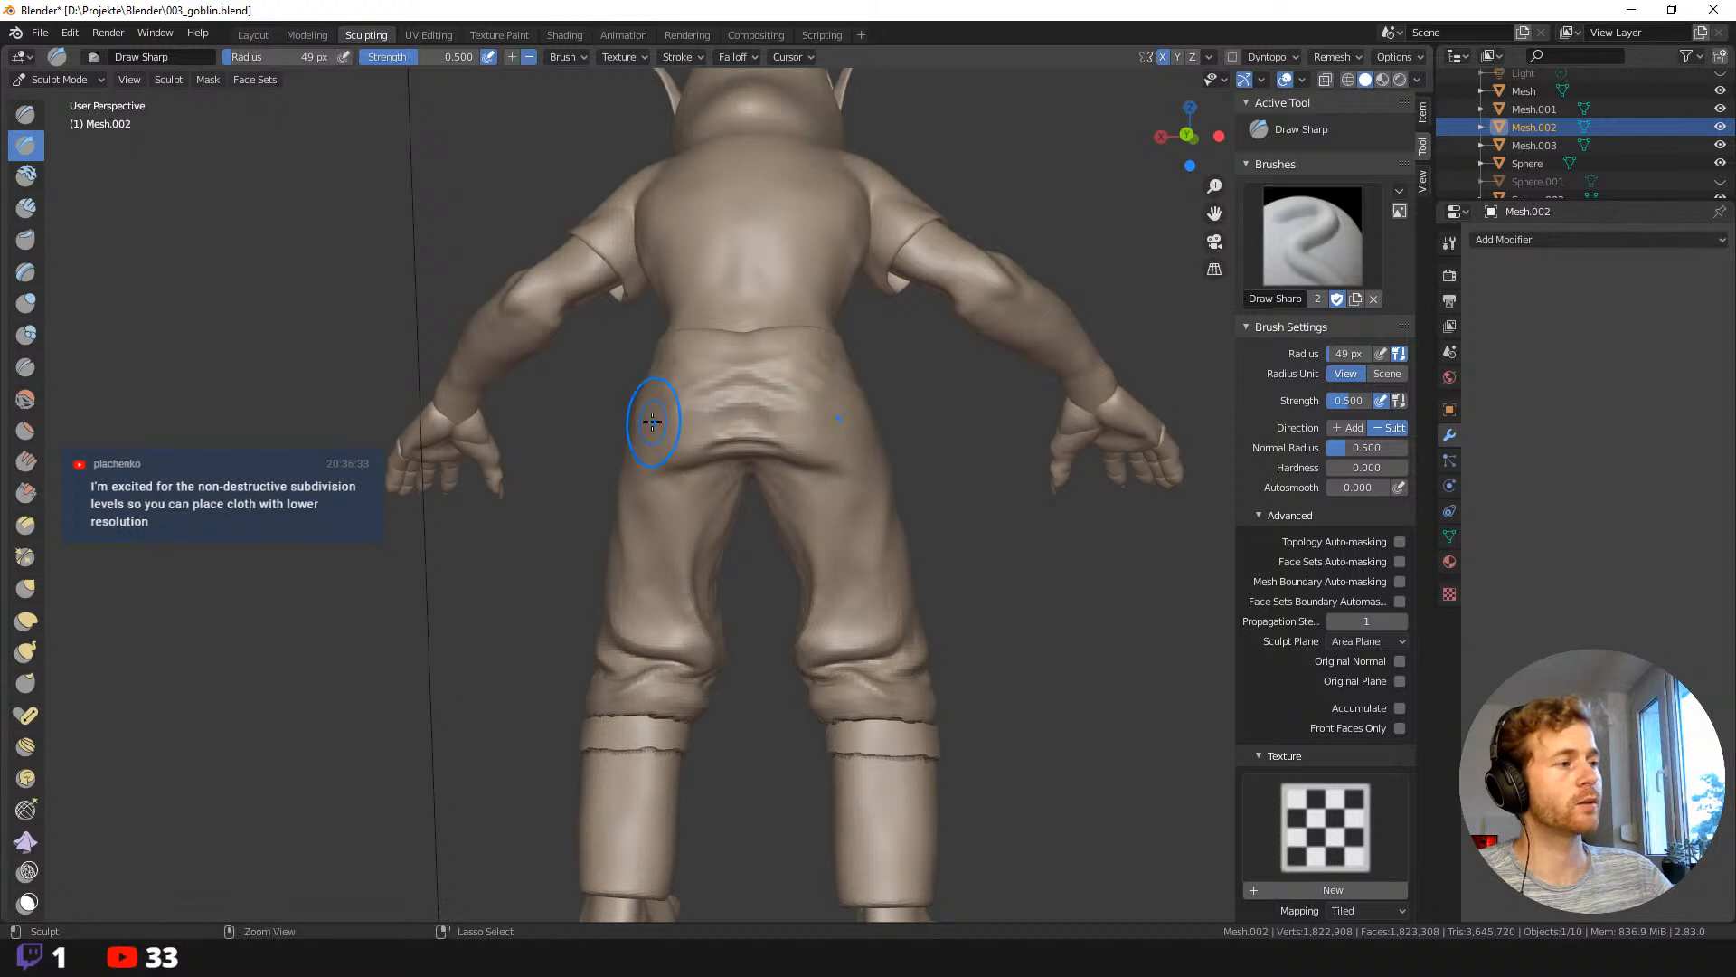
pyautogui.moveTo(678, 407); pyautogui.dragTo(749, 369, button='middle')
pyautogui.keyDown('ctrl'); pyautogui.moveTo(758, 363); pyautogui.dragTo(765, 370); pyautogui.keyUp('ctrl')
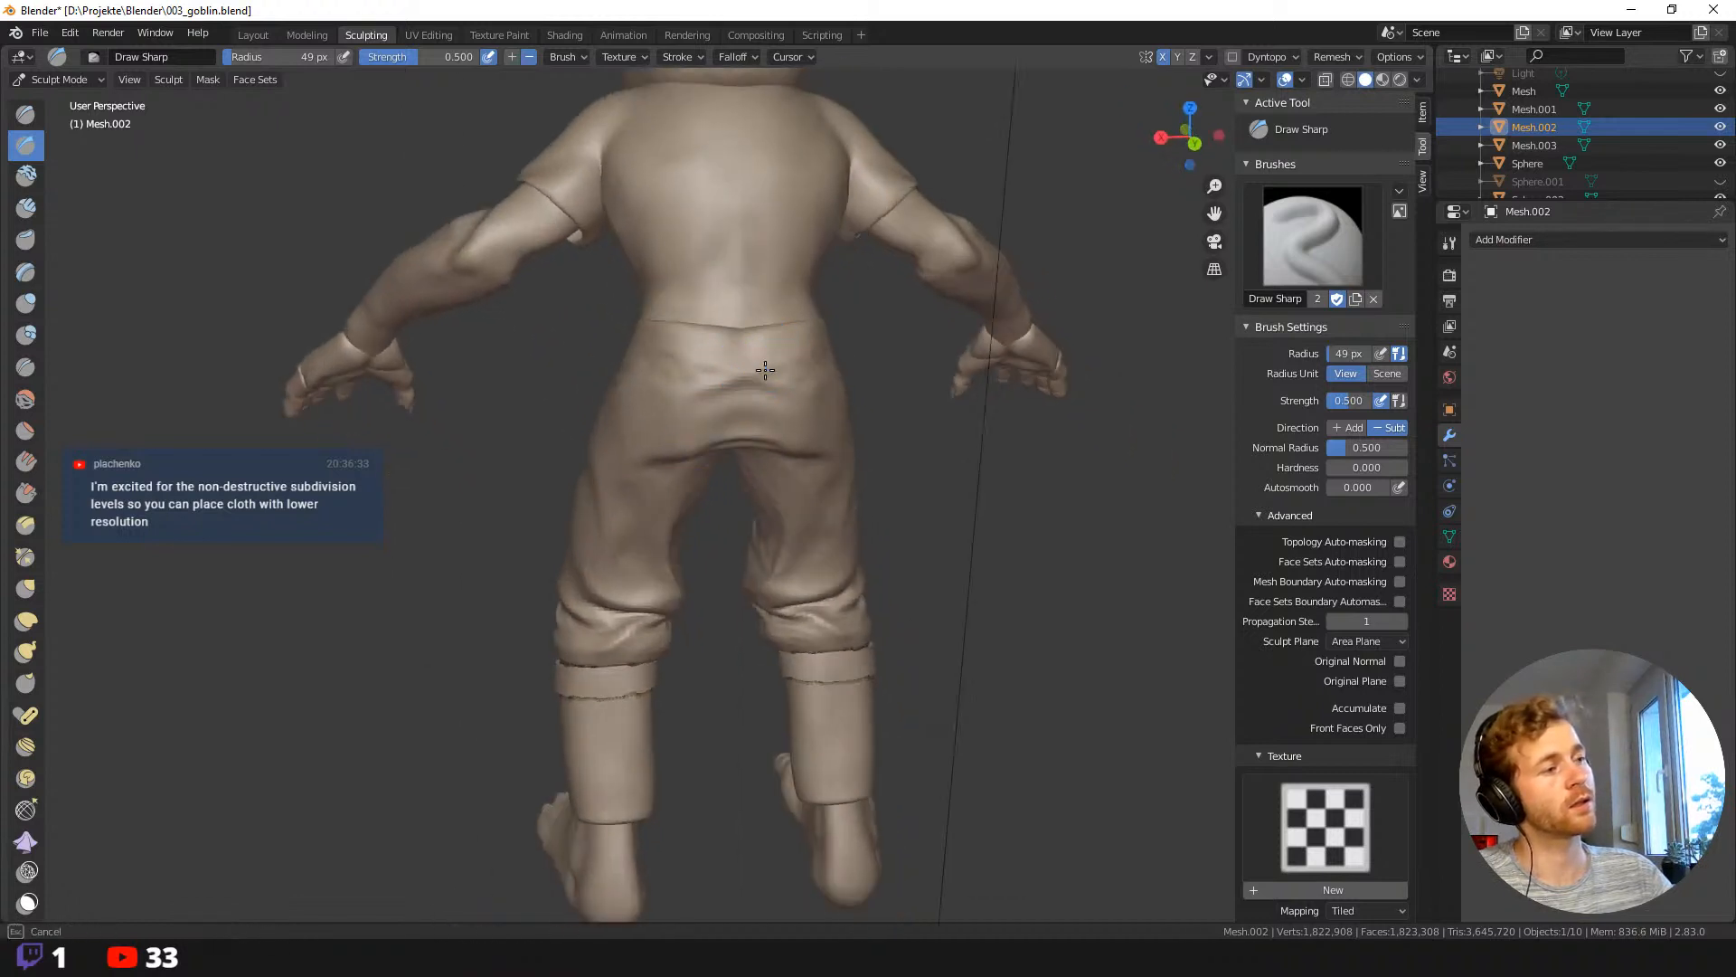
# Refine the fold on the side of the trouser leg, then set the Draw Sharp radius to 39 px and sharpen the crotch crease.
pyautogui.moveTo(659, 372)
pyautogui.mouseDown(button='middle')
pyautogui.moveTo(856, 543)
pyautogui.moveTo(827, 543)
pyautogui.moveTo(865, 538)
pyautogui.mouseUp(button='middle')
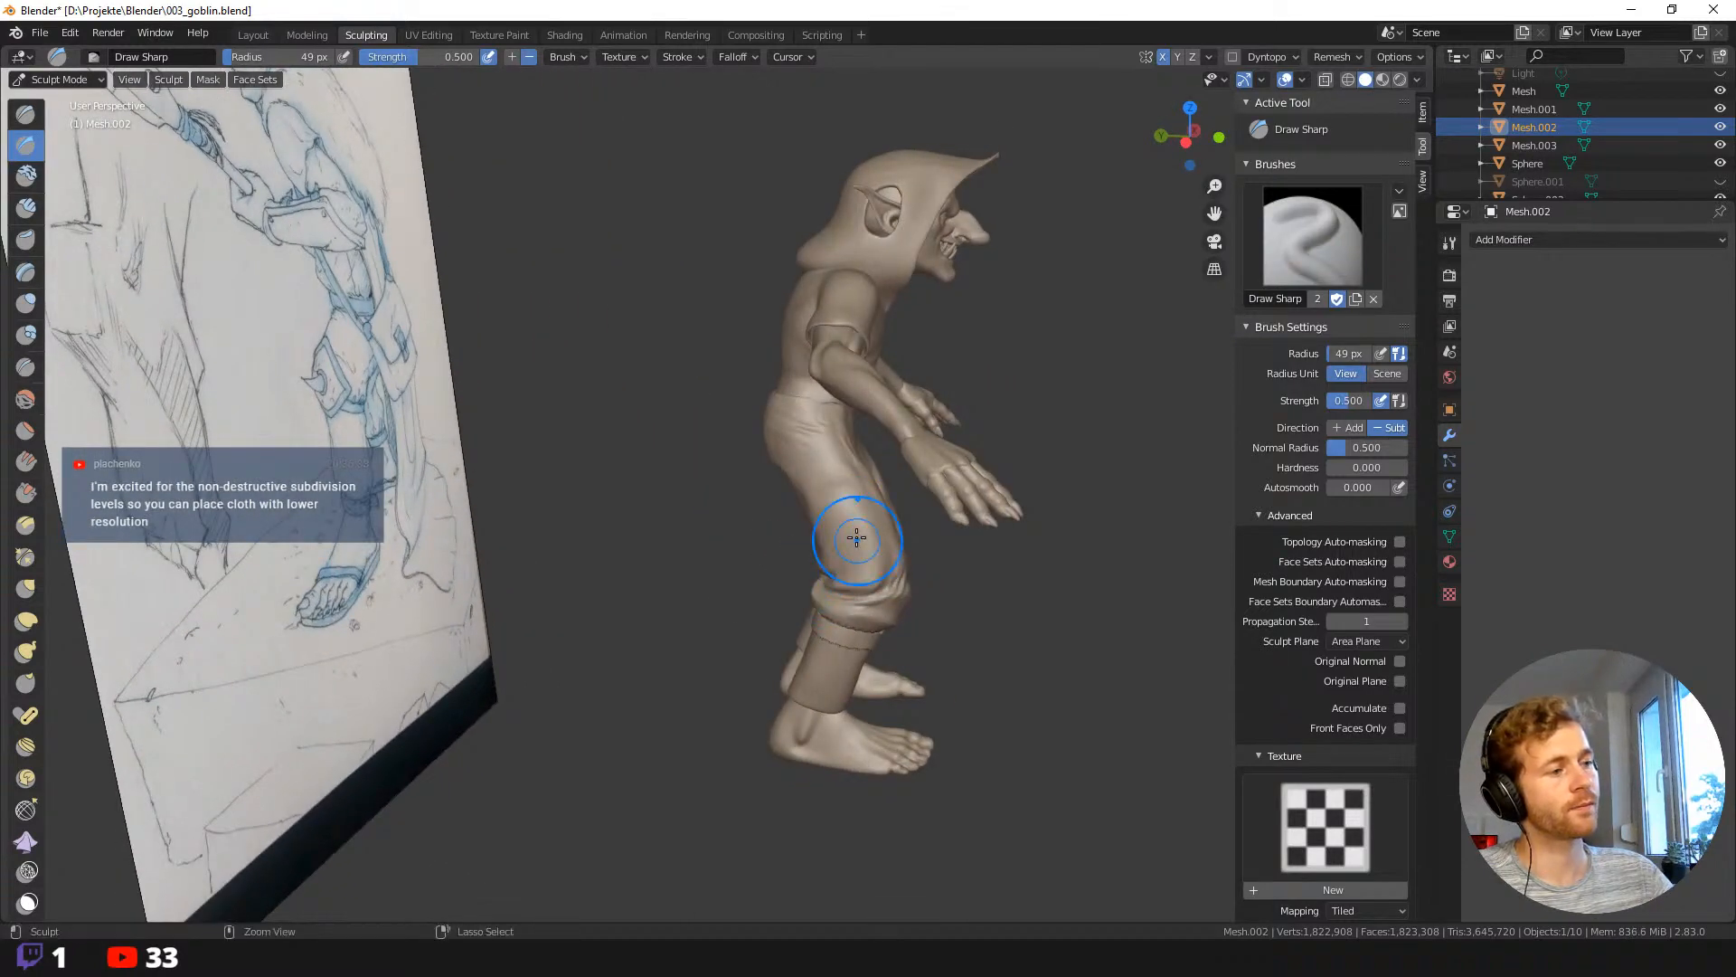
pyautogui.moveTo(857, 538); pyautogui.dragTo(867, 561)
pyautogui.moveTo(850, 565)
pyautogui.mouseDown(button='middle')
pyautogui.moveTo(884, 490)
pyautogui.moveTo(896, 579)
pyautogui.moveTo(996, 608)
pyautogui.mouseUp(button='middle')
pyautogui.press('f')
pyautogui.click(987, 575)
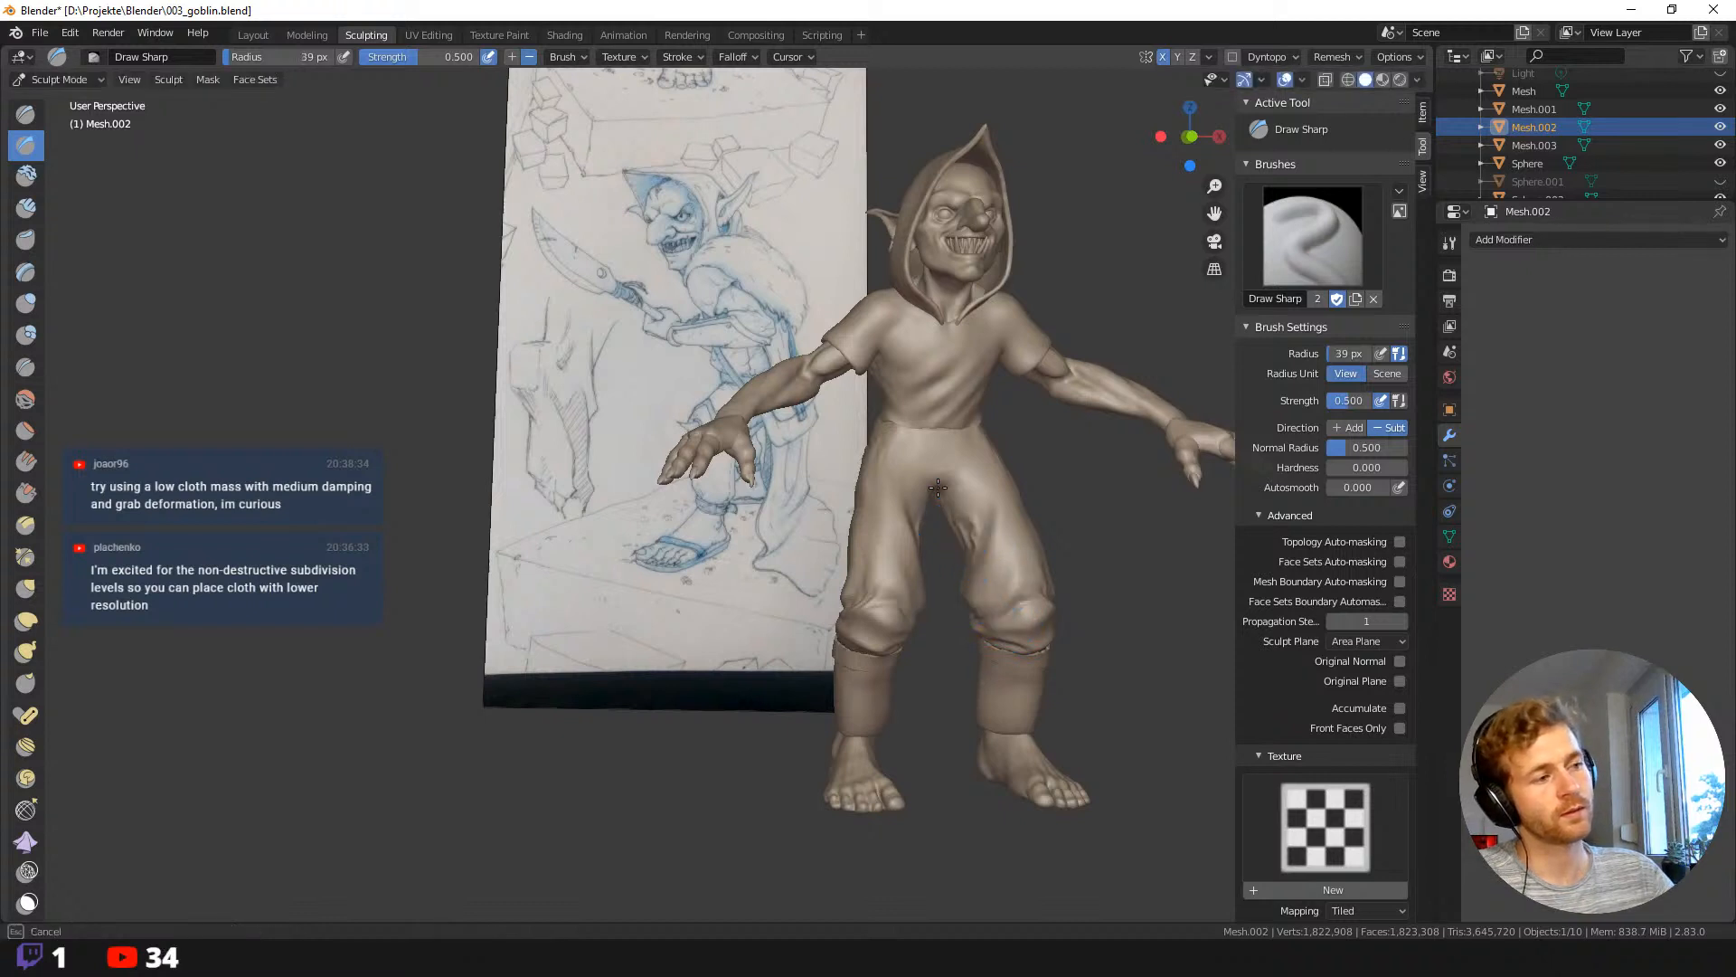
pyautogui.moveTo(942, 491); pyautogui.dragTo(964, 526)
# Switch to the Cloth brush with radius 38 px, Grab deformation, cloth mass 0.243 and cloth damping 0.505.
pyautogui.moveTo(945, 556)
pyautogui.mouseDown(button='middle')
pyautogui.moveTo(960, 583)
pyautogui.moveTo(919, 602)
pyautogui.mouseUp(button='middle')
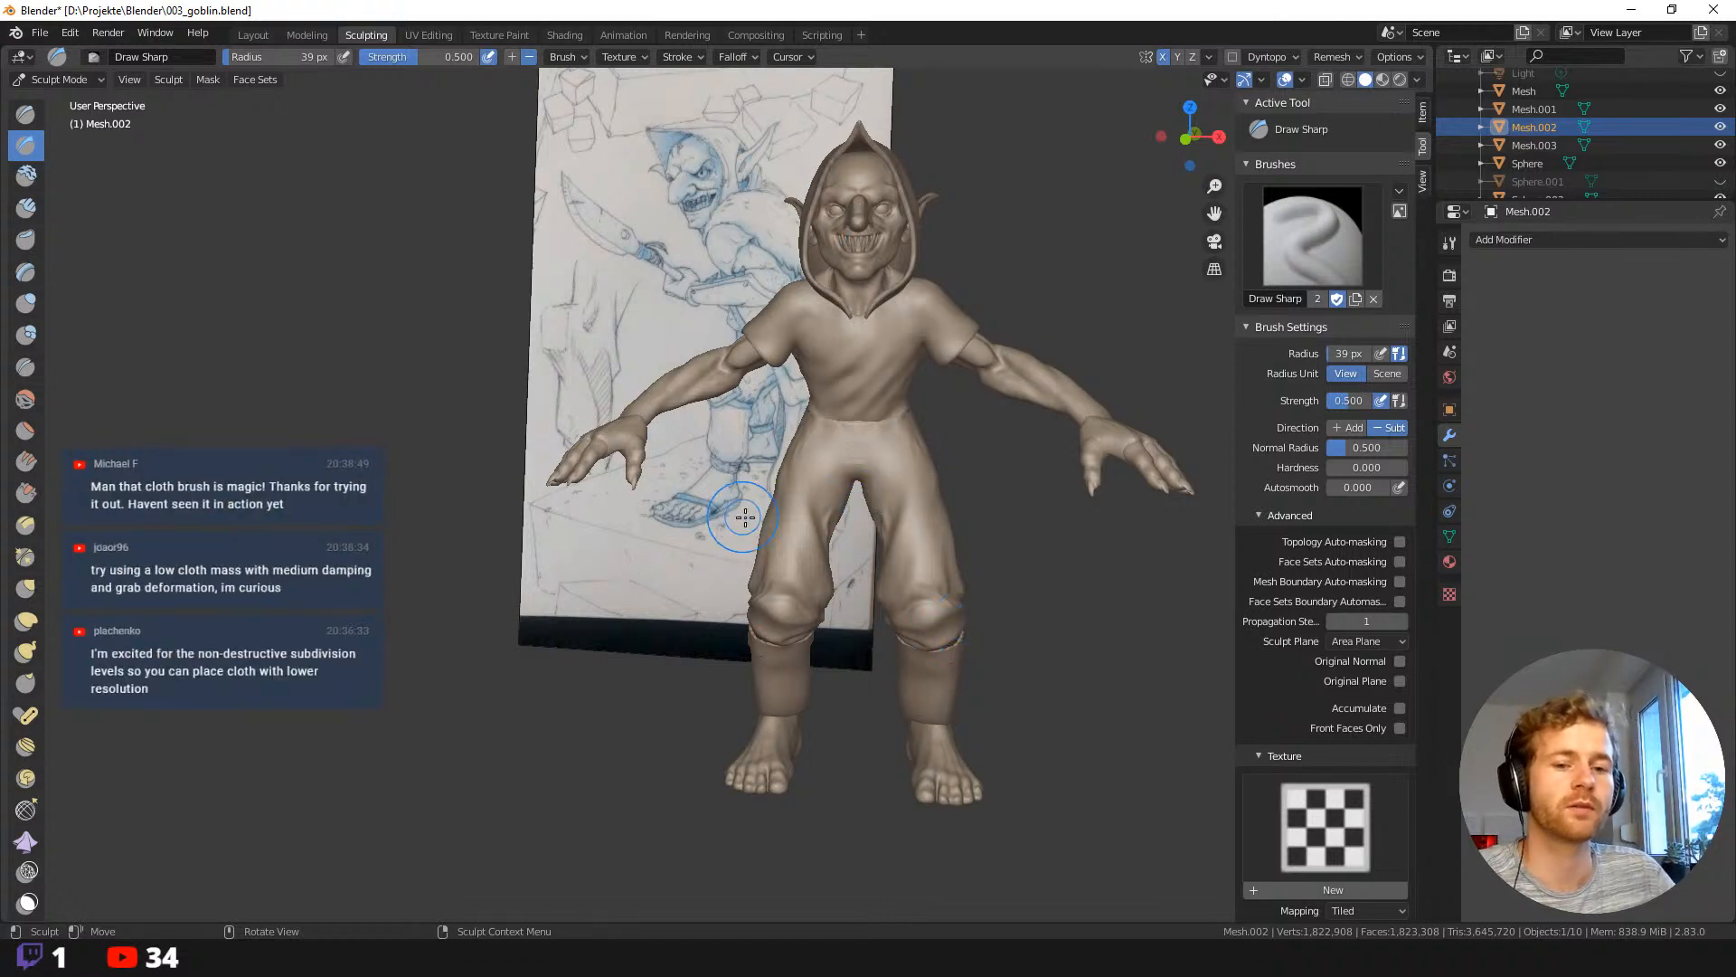
pyautogui.moveTo(939, 518); pyautogui.dragTo(903, 515, button='middle')
pyautogui.scroll(5, 1040, 497)
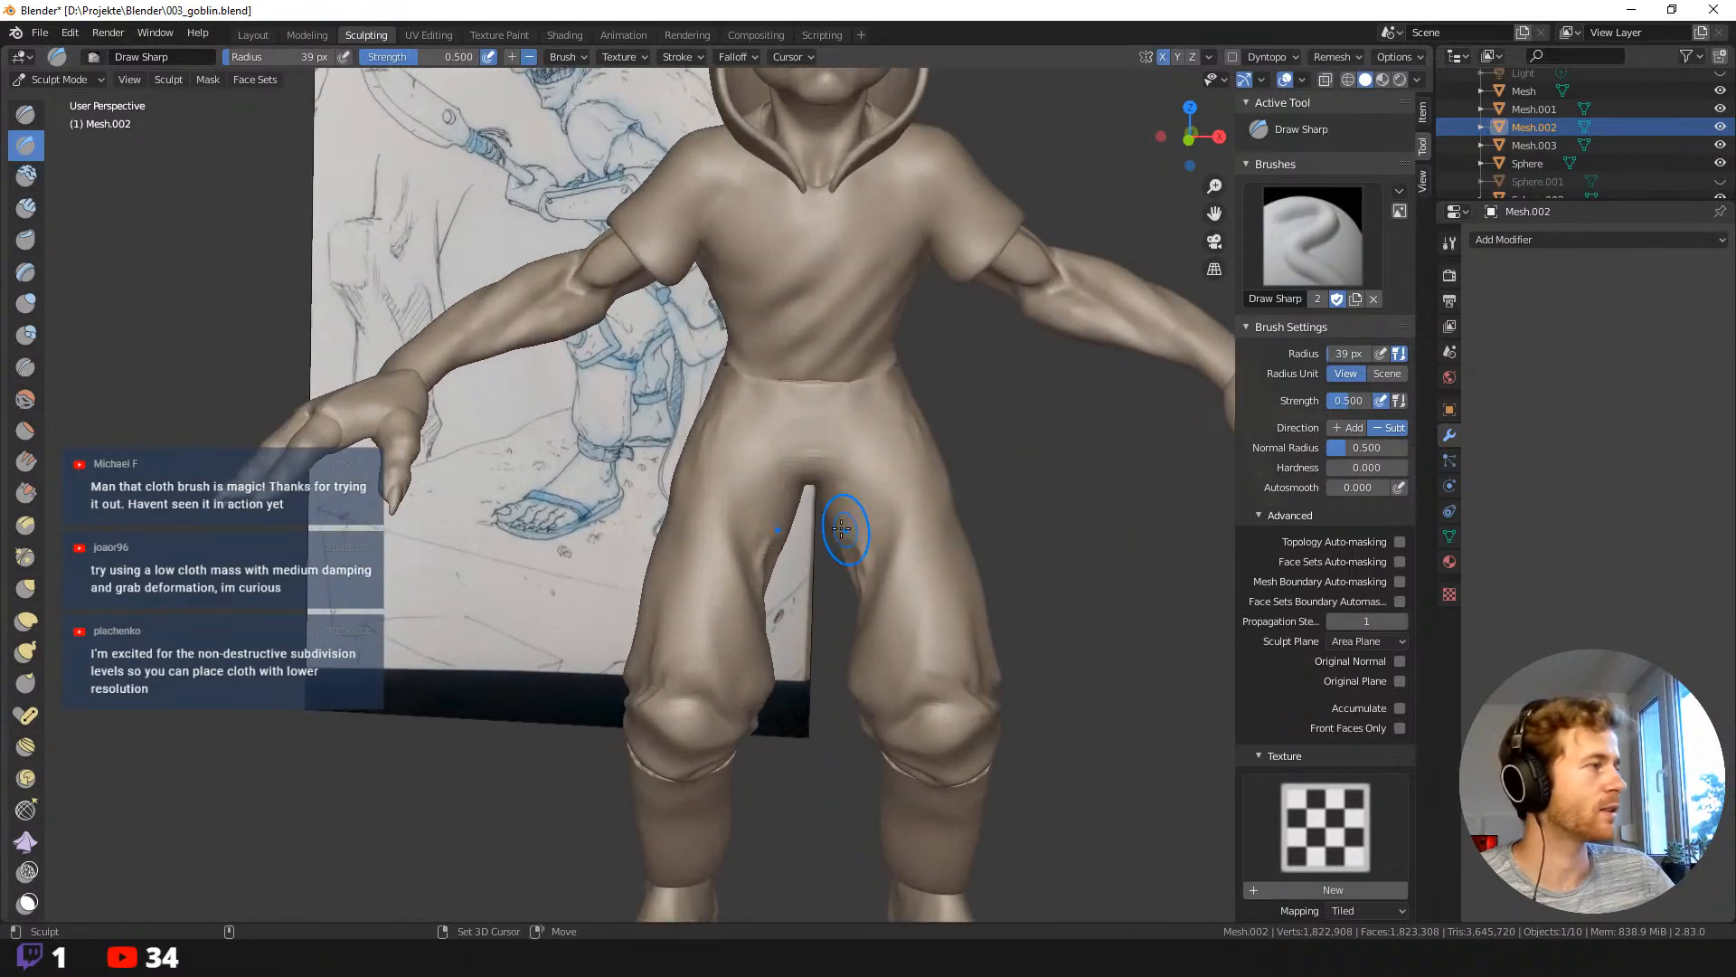
pyautogui.hotkey('shift', 'space')
pyautogui.click(786, 695)
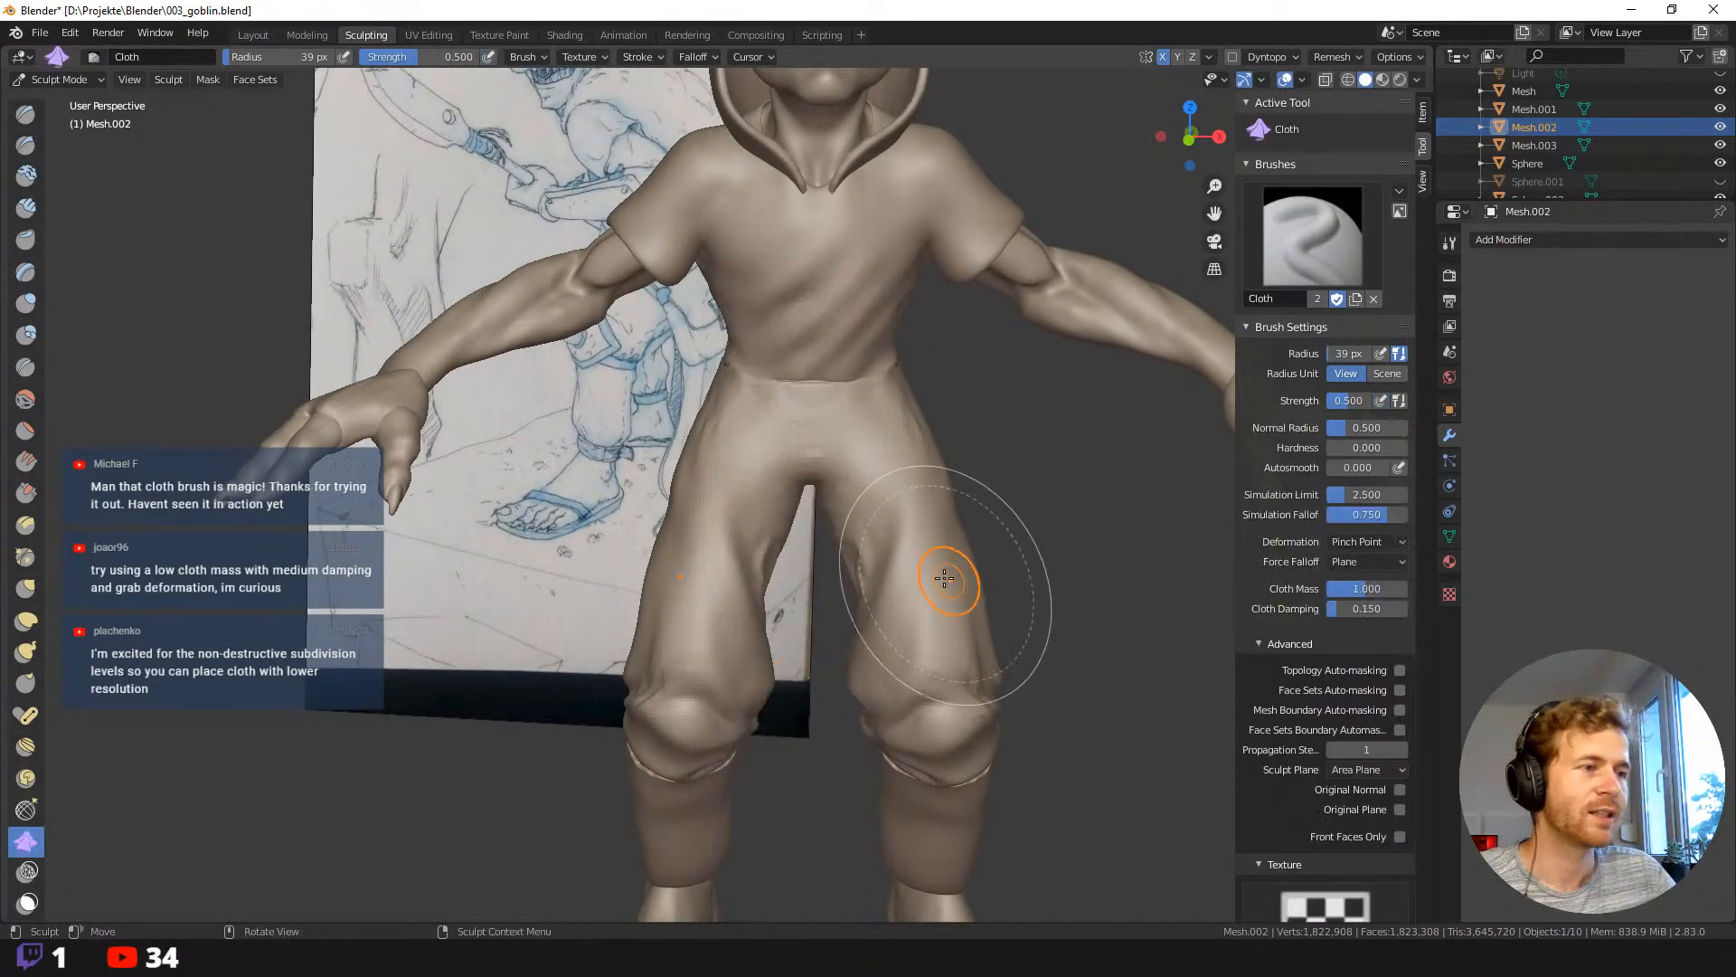
pyautogui.moveTo(941, 574); pyautogui.dragTo(899, 569, button='middle')
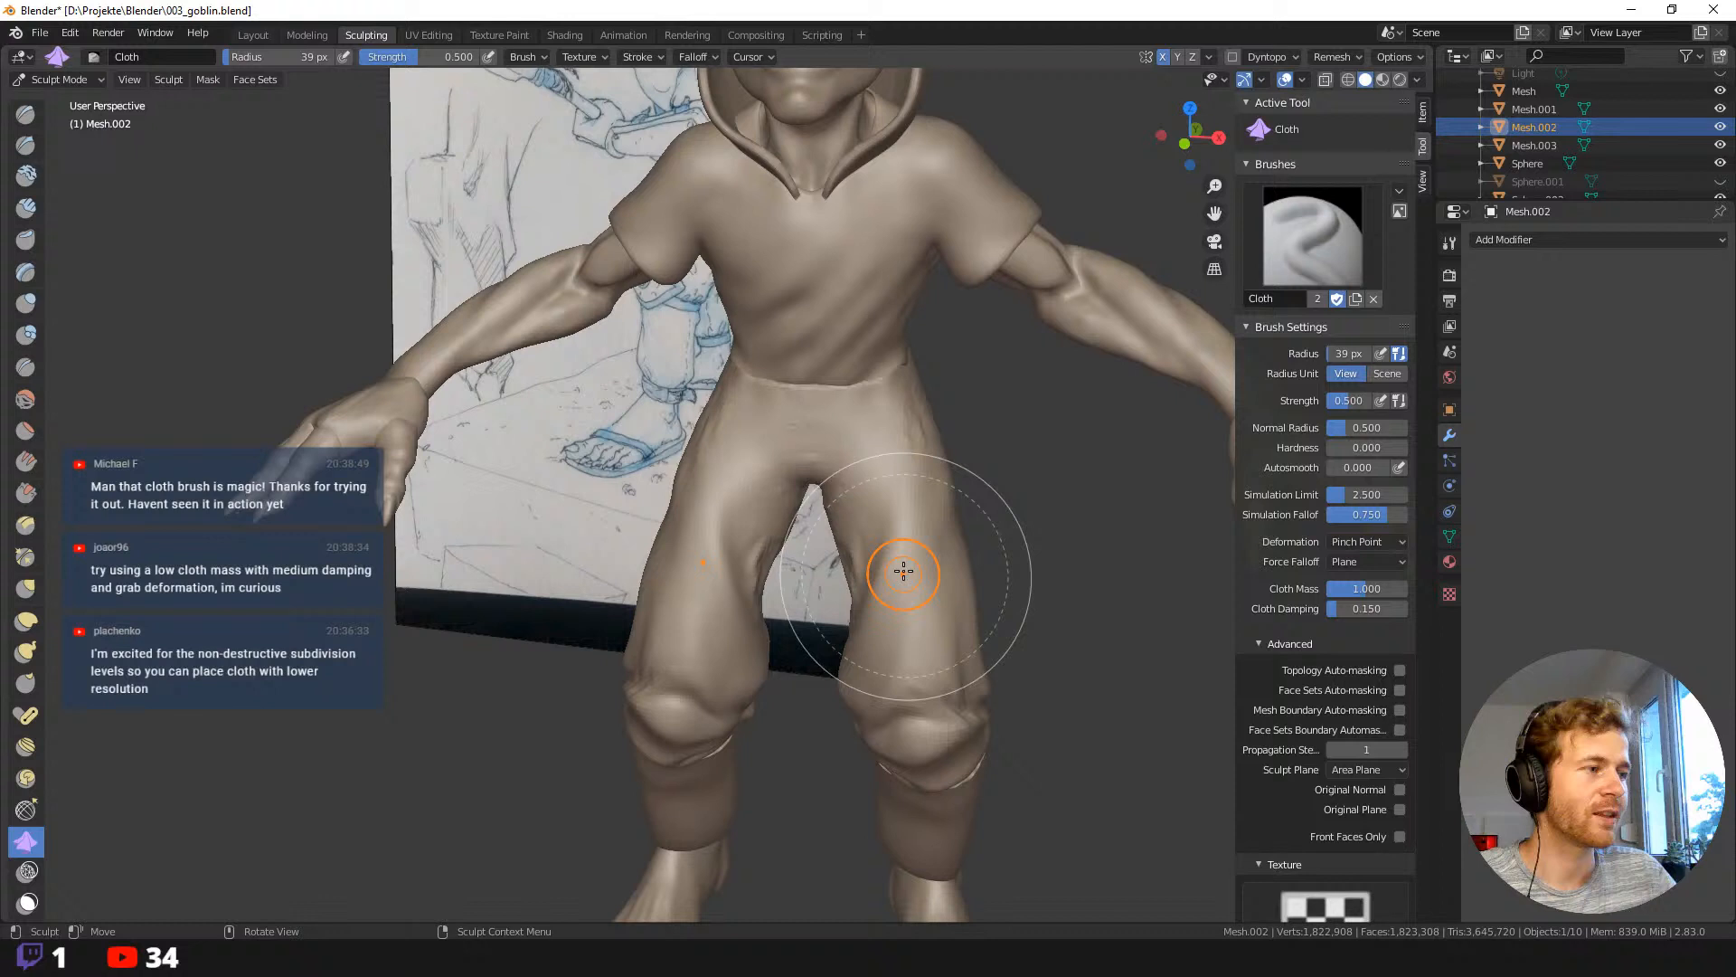
pyautogui.press('f')
pyautogui.click(865, 535)
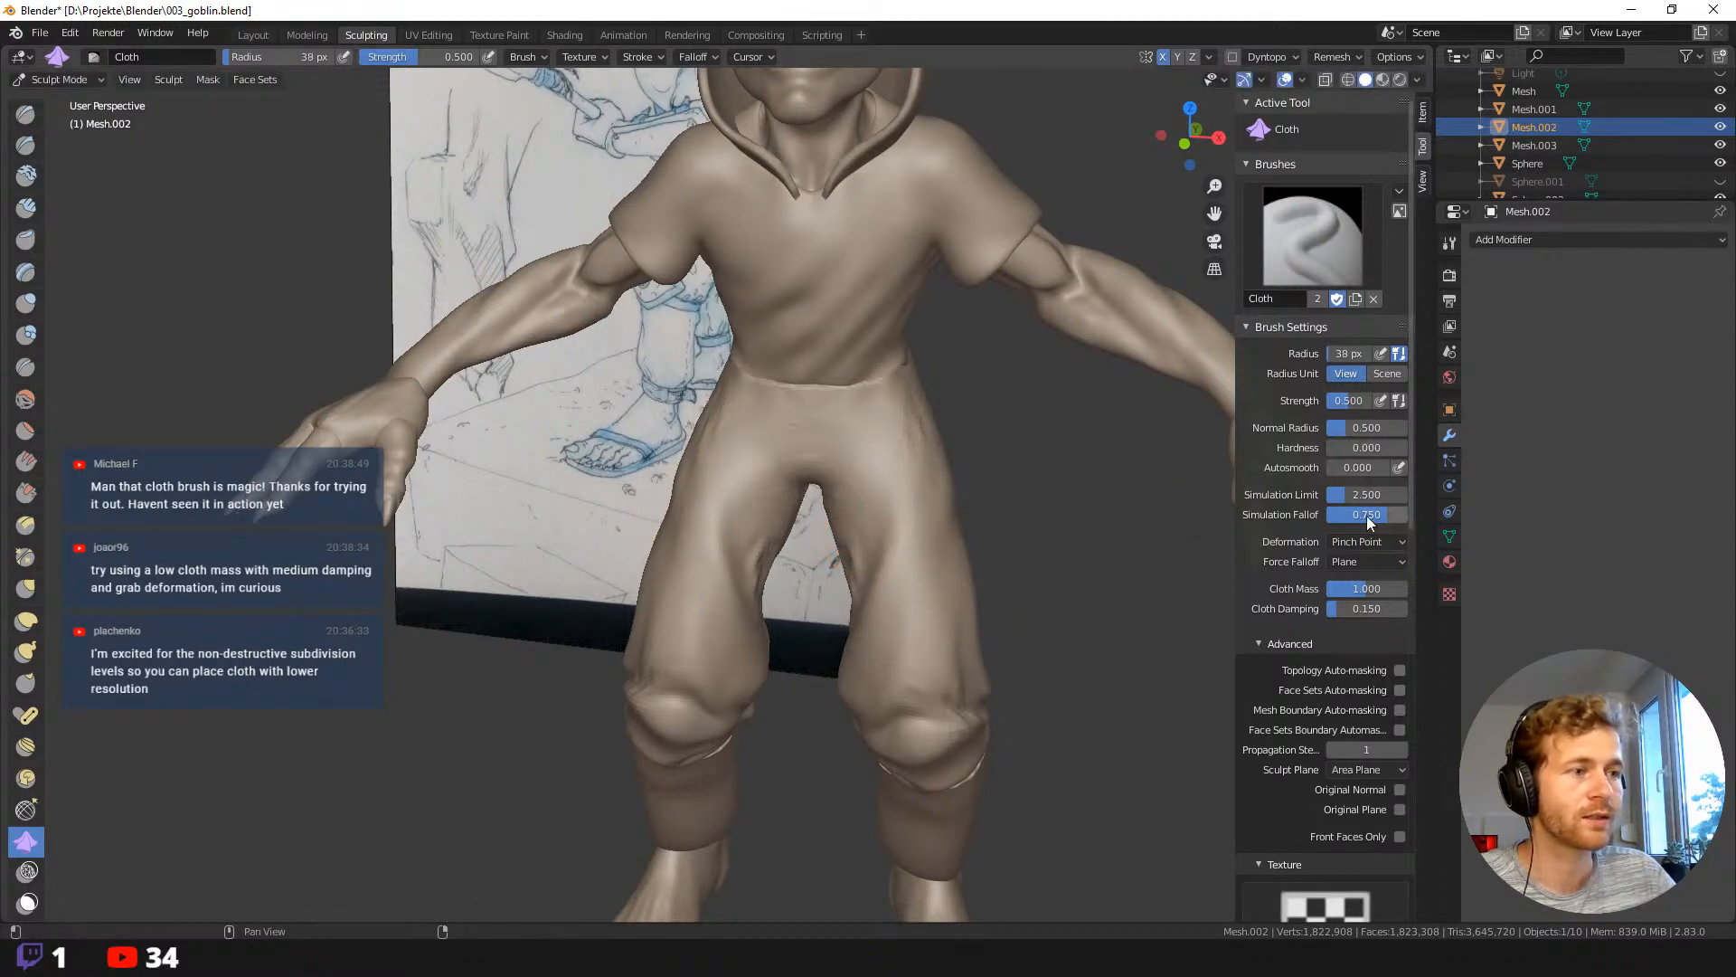
pyautogui.click(1368, 542)
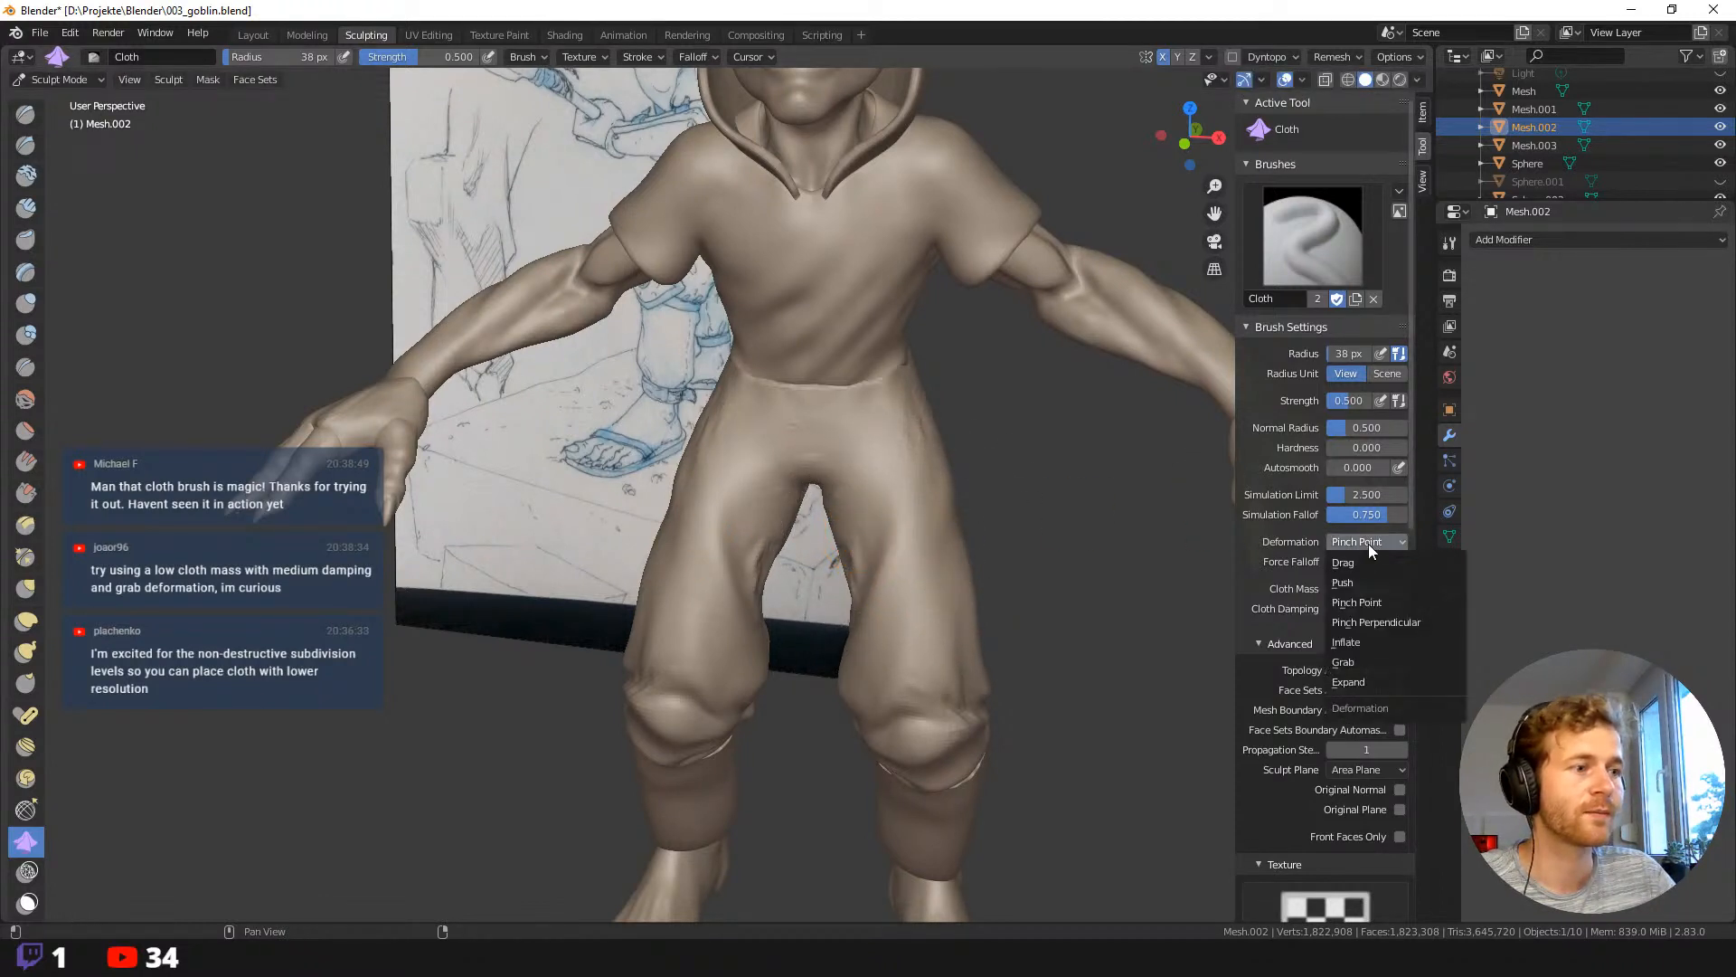
pyautogui.click(1347, 661)
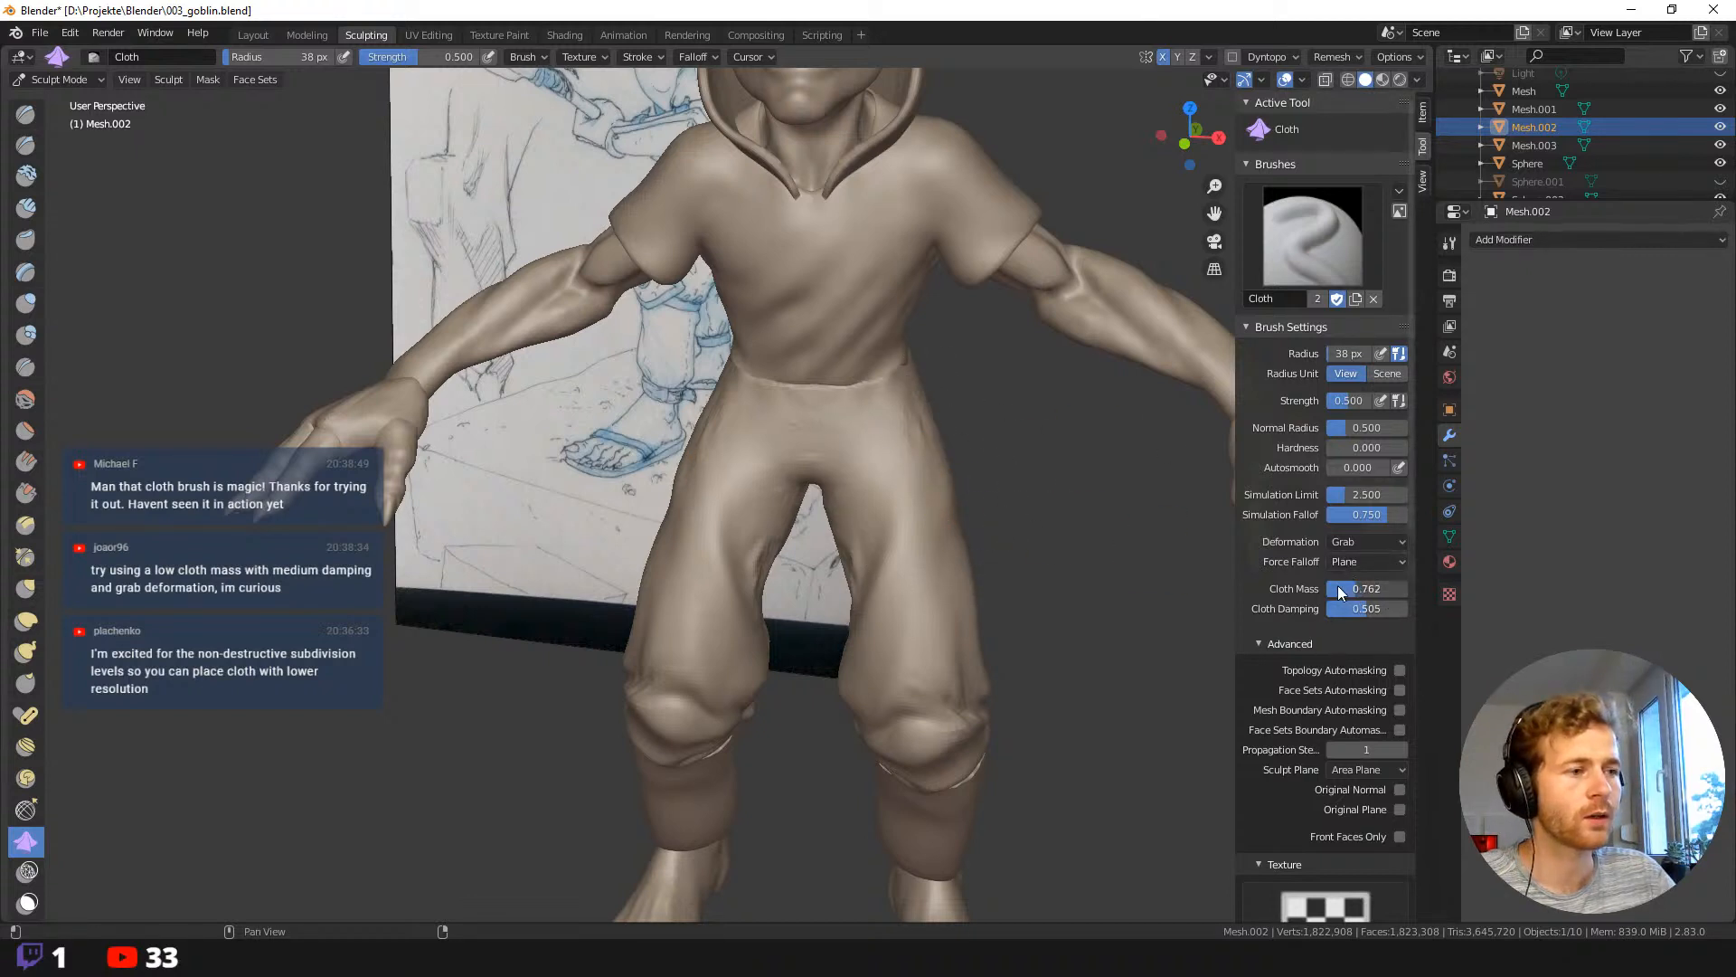
pyautogui.moveTo(1318, 589); pyautogui.dragTo(1311, 589)
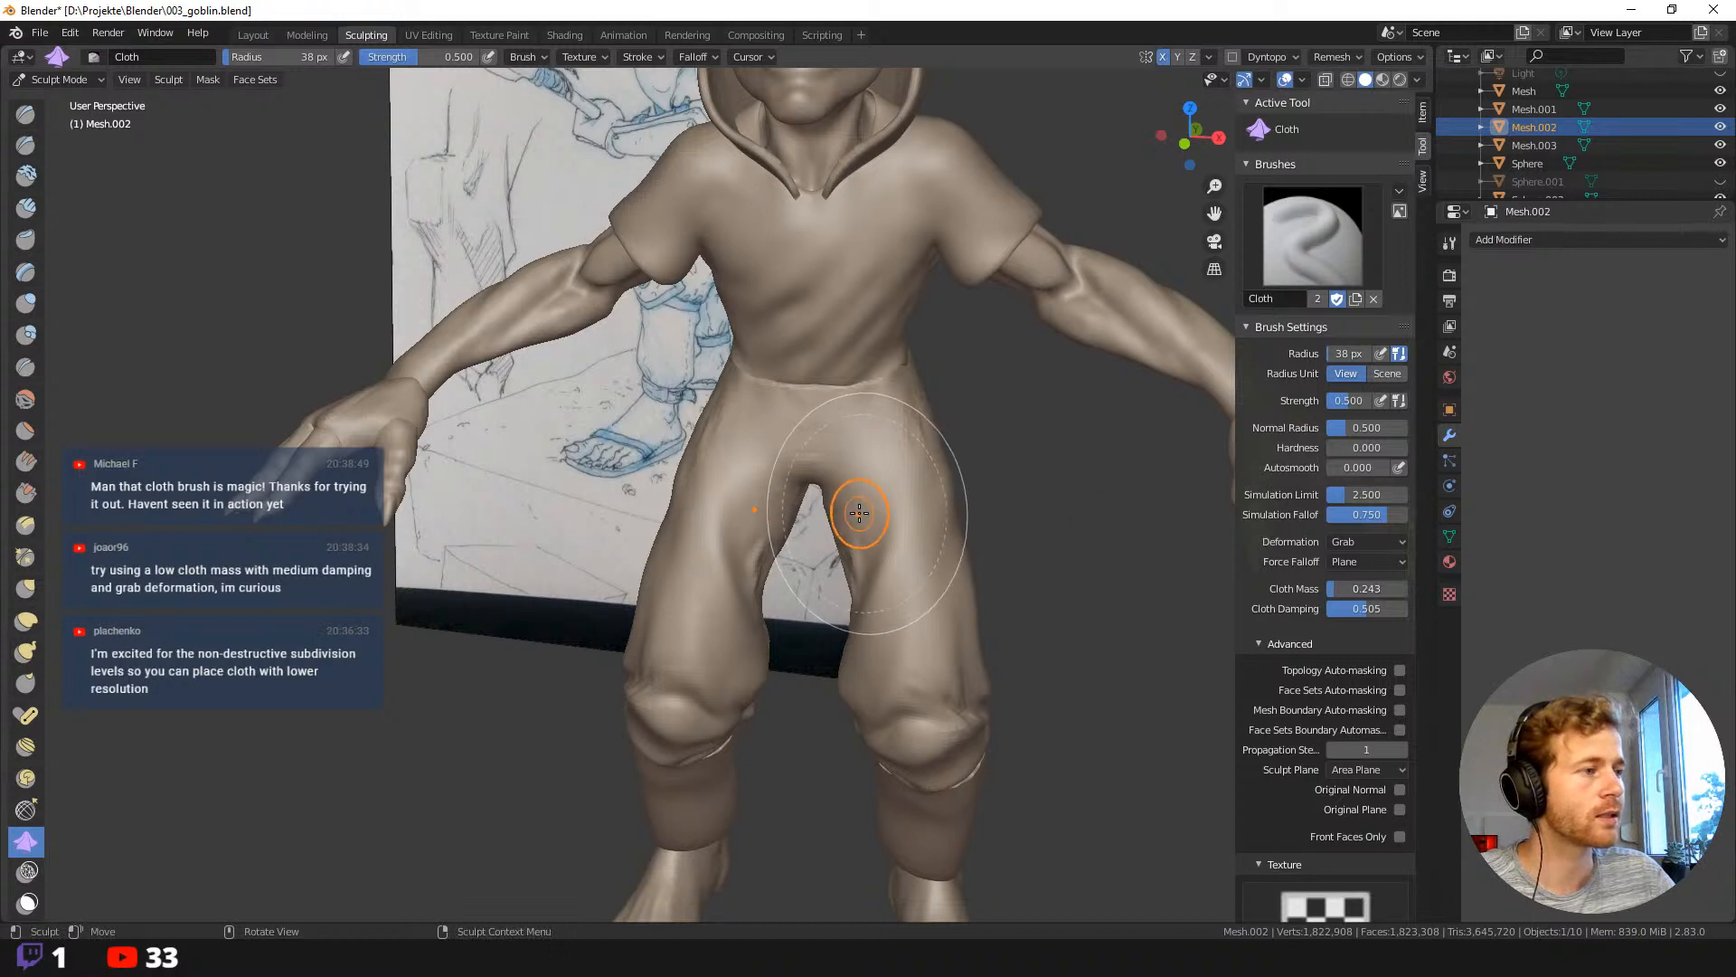
# Try grabbing the fabric on the inner thighs near the crotch, and undo the stroke.
pyautogui.moveTo(853, 504); pyautogui.dragTo(846, 508)
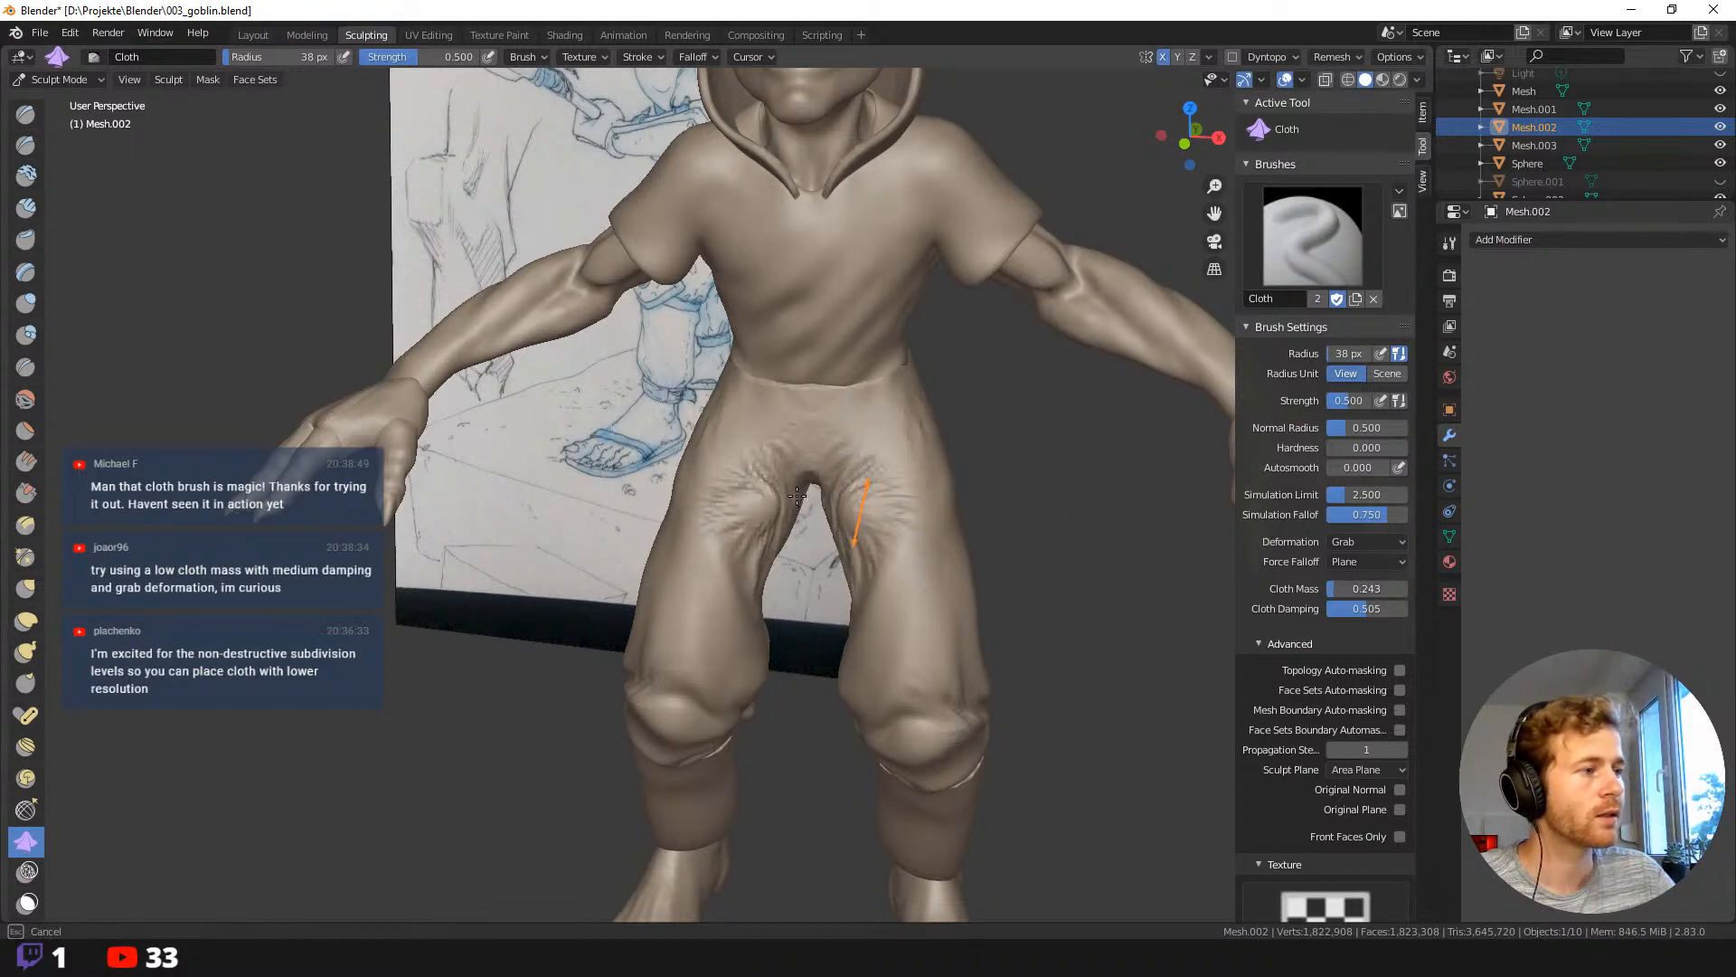
pyautogui.moveTo(808, 491); pyautogui.dragTo(813, 496)
pyautogui.hotkey('ctrl', 'z')
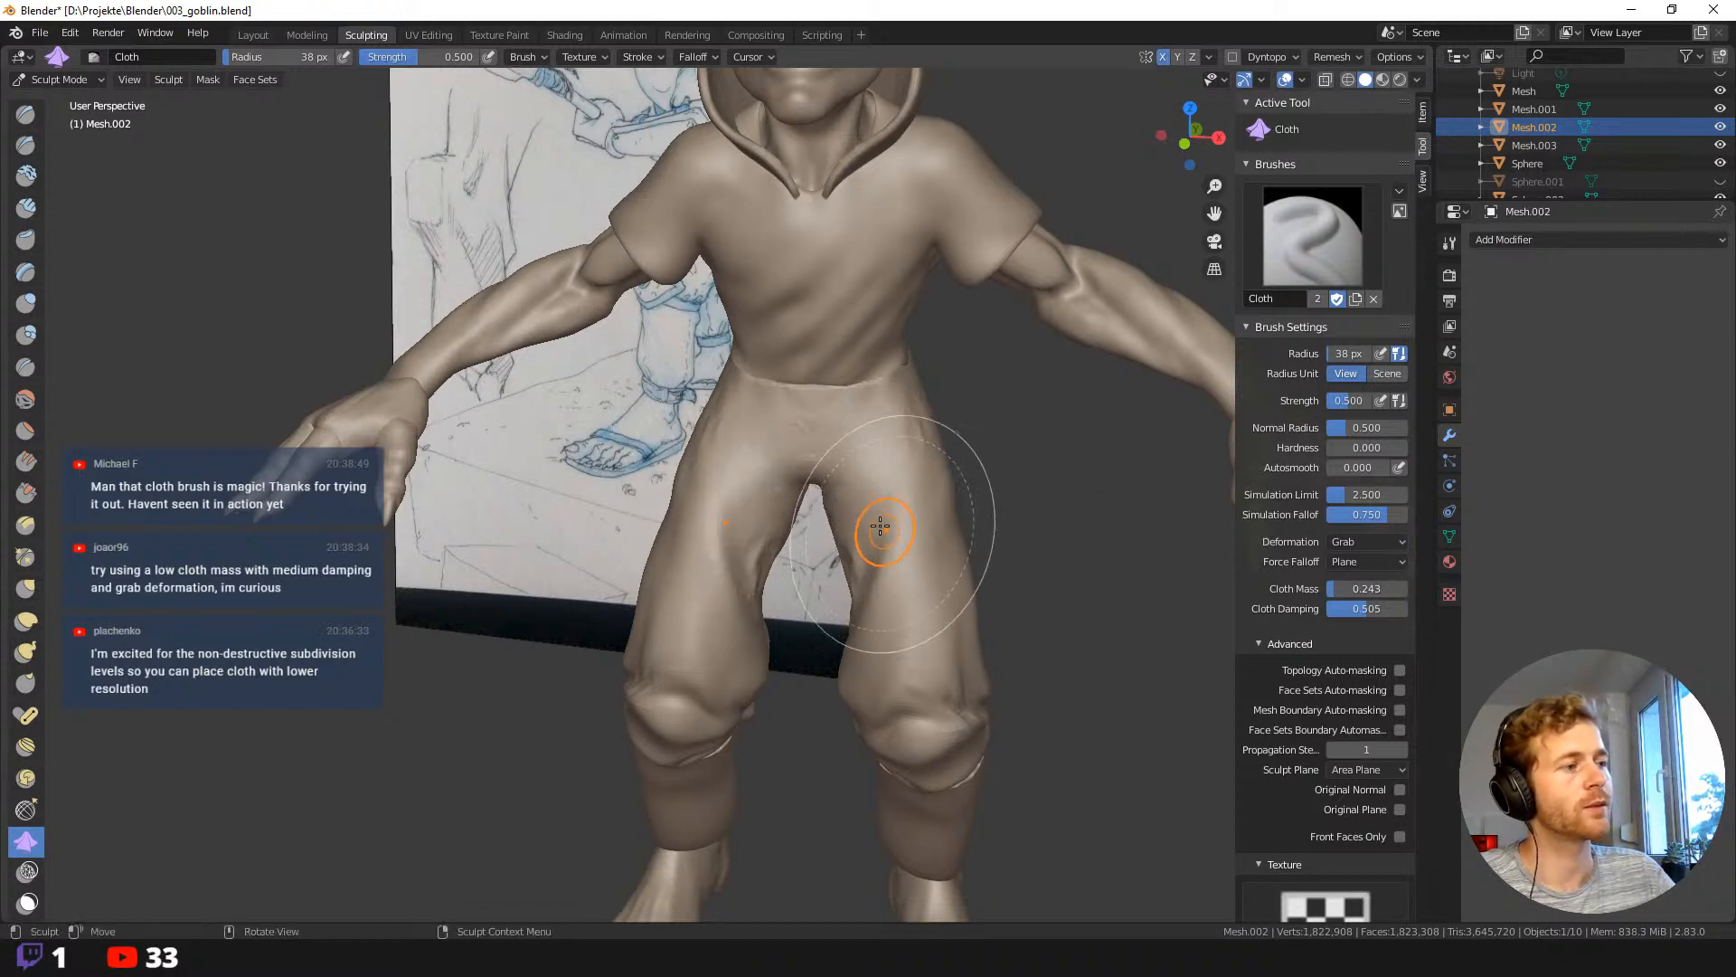
# Set the Cloth radius to 65 px, try grabbing the front of the knee downwards, and undo it.
pyautogui.moveTo(952, 841)
pyautogui.keyDown('shift'); pyautogui.mouseDown(button='middle')
pyautogui.moveTo(877, 518)
pyautogui.moveTo(868, 570)
pyautogui.mouseUp(button='middle'); pyautogui.keyUp('shift')
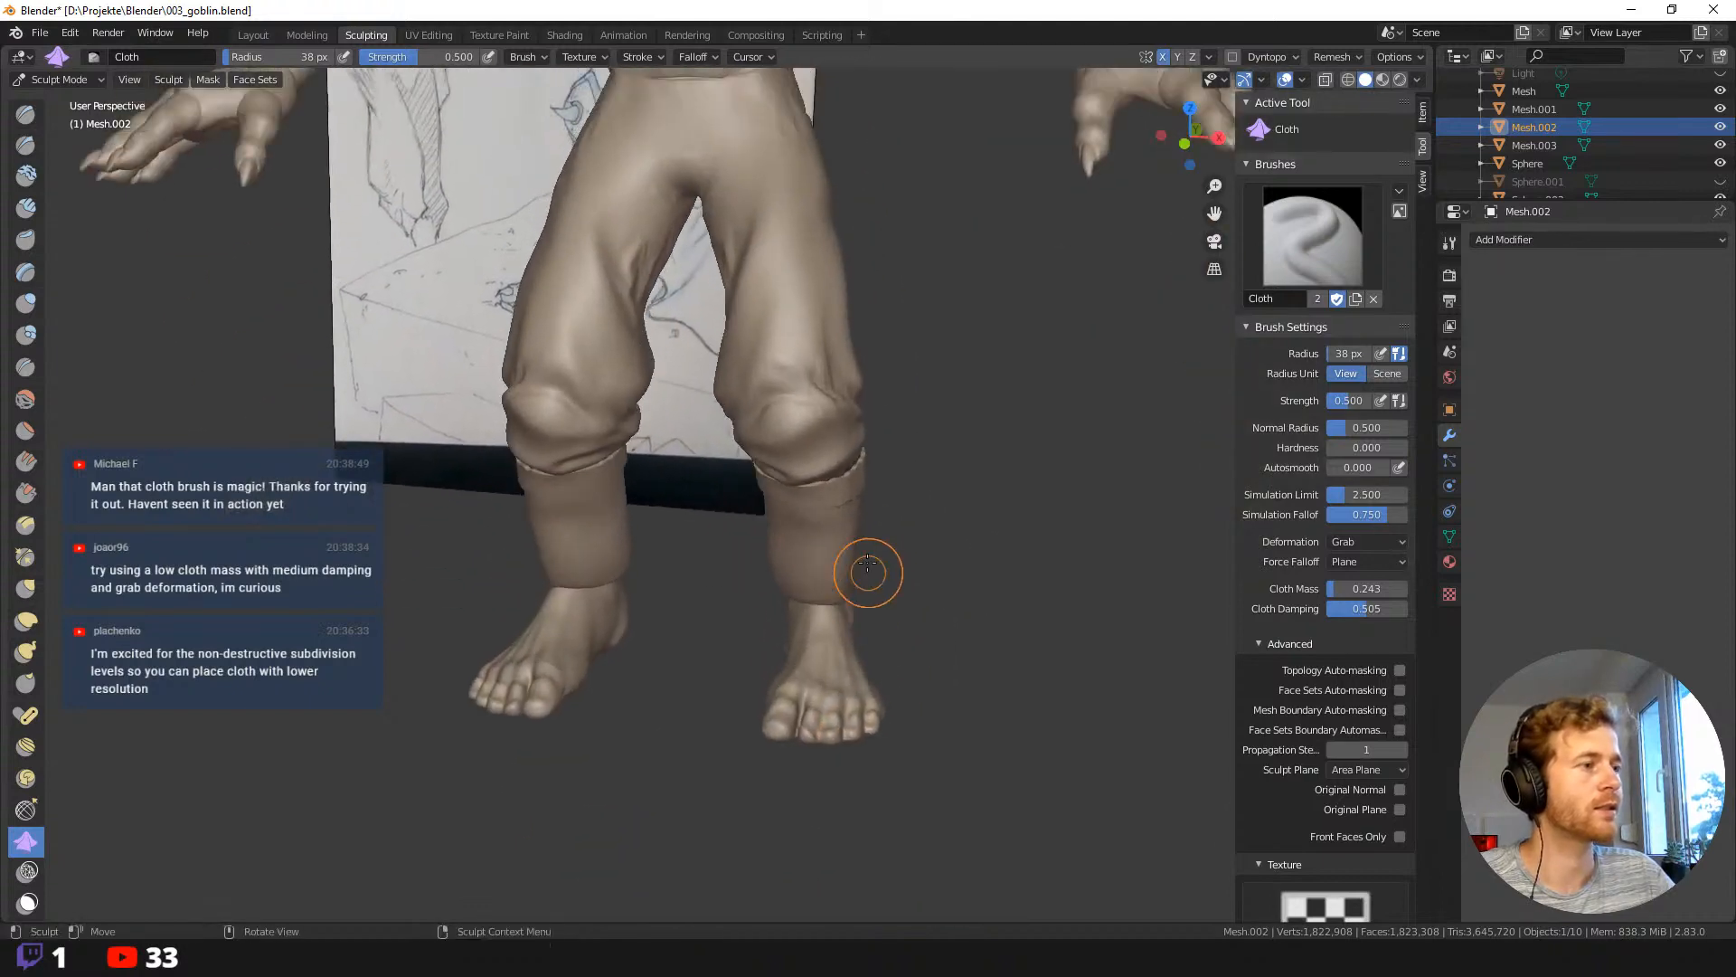
pyautogui.press('f')
pyautogui.click(797, 386)
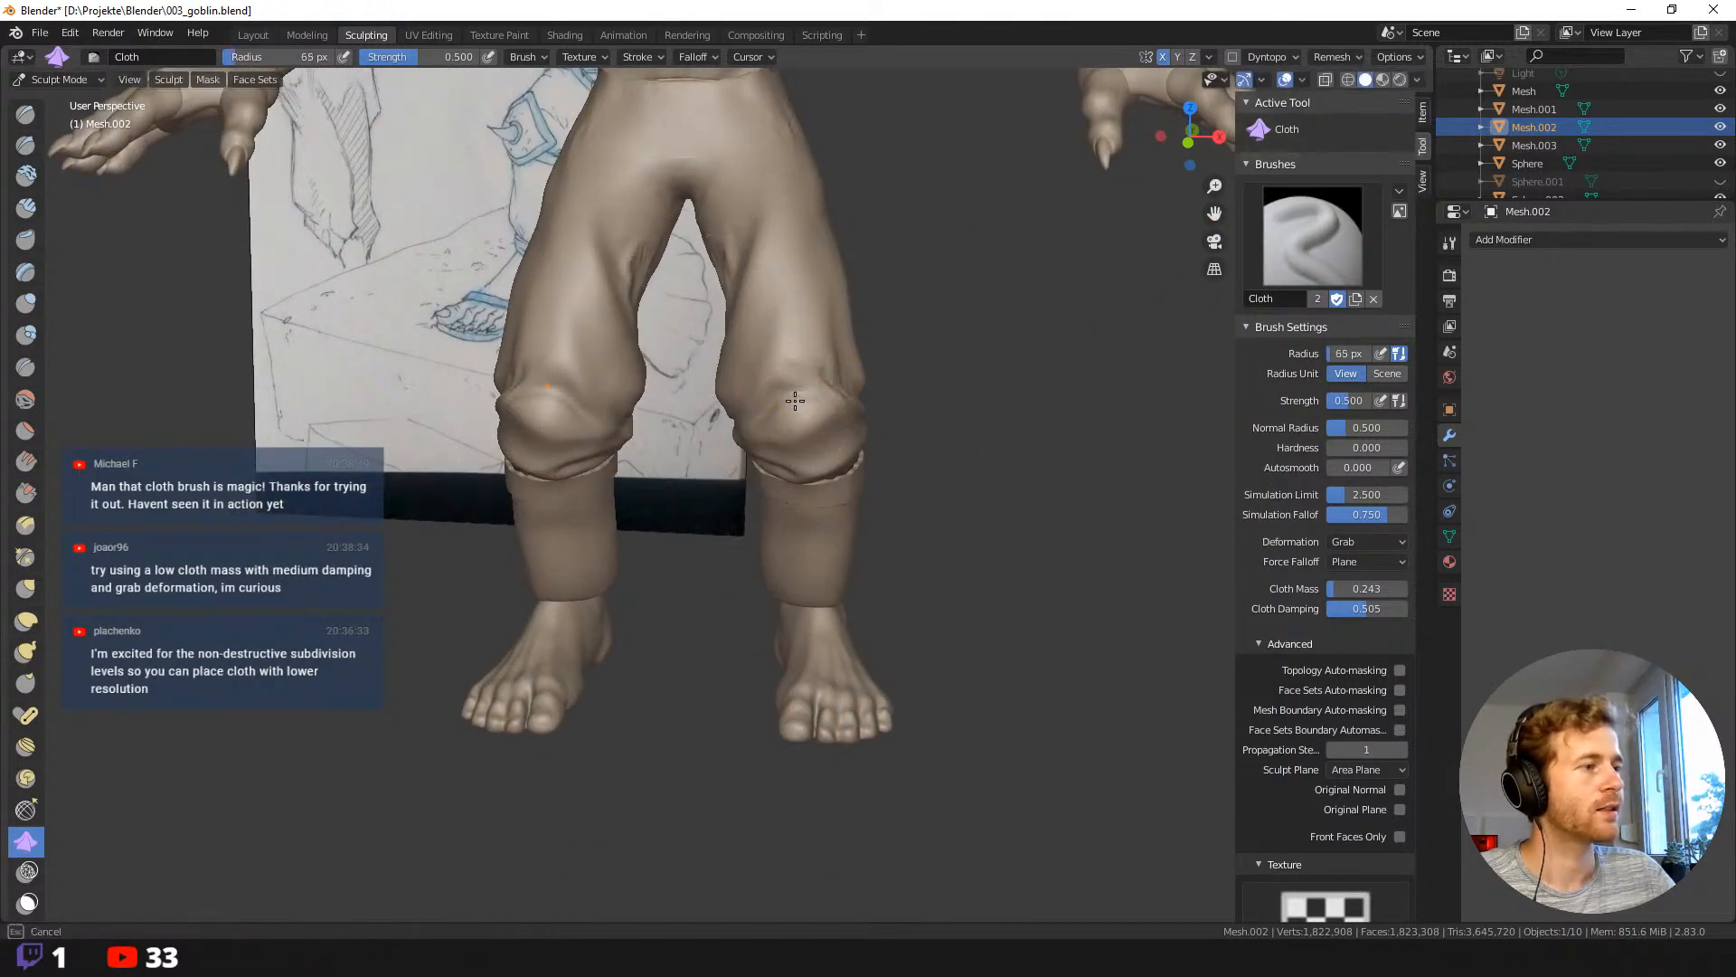
pyautogui.moveTo(797, 387); pyautogui.dragTo(796, 423)
pyautogui.hotkey('ctrl', 'z')
# Enlarge the Cloth radius to 120 px and grab the knee fabric downwards to bunch it above the cuff.
pyautogui.moveTo(875, 466); pyautogui.dragTo(778, 507, button='middle')
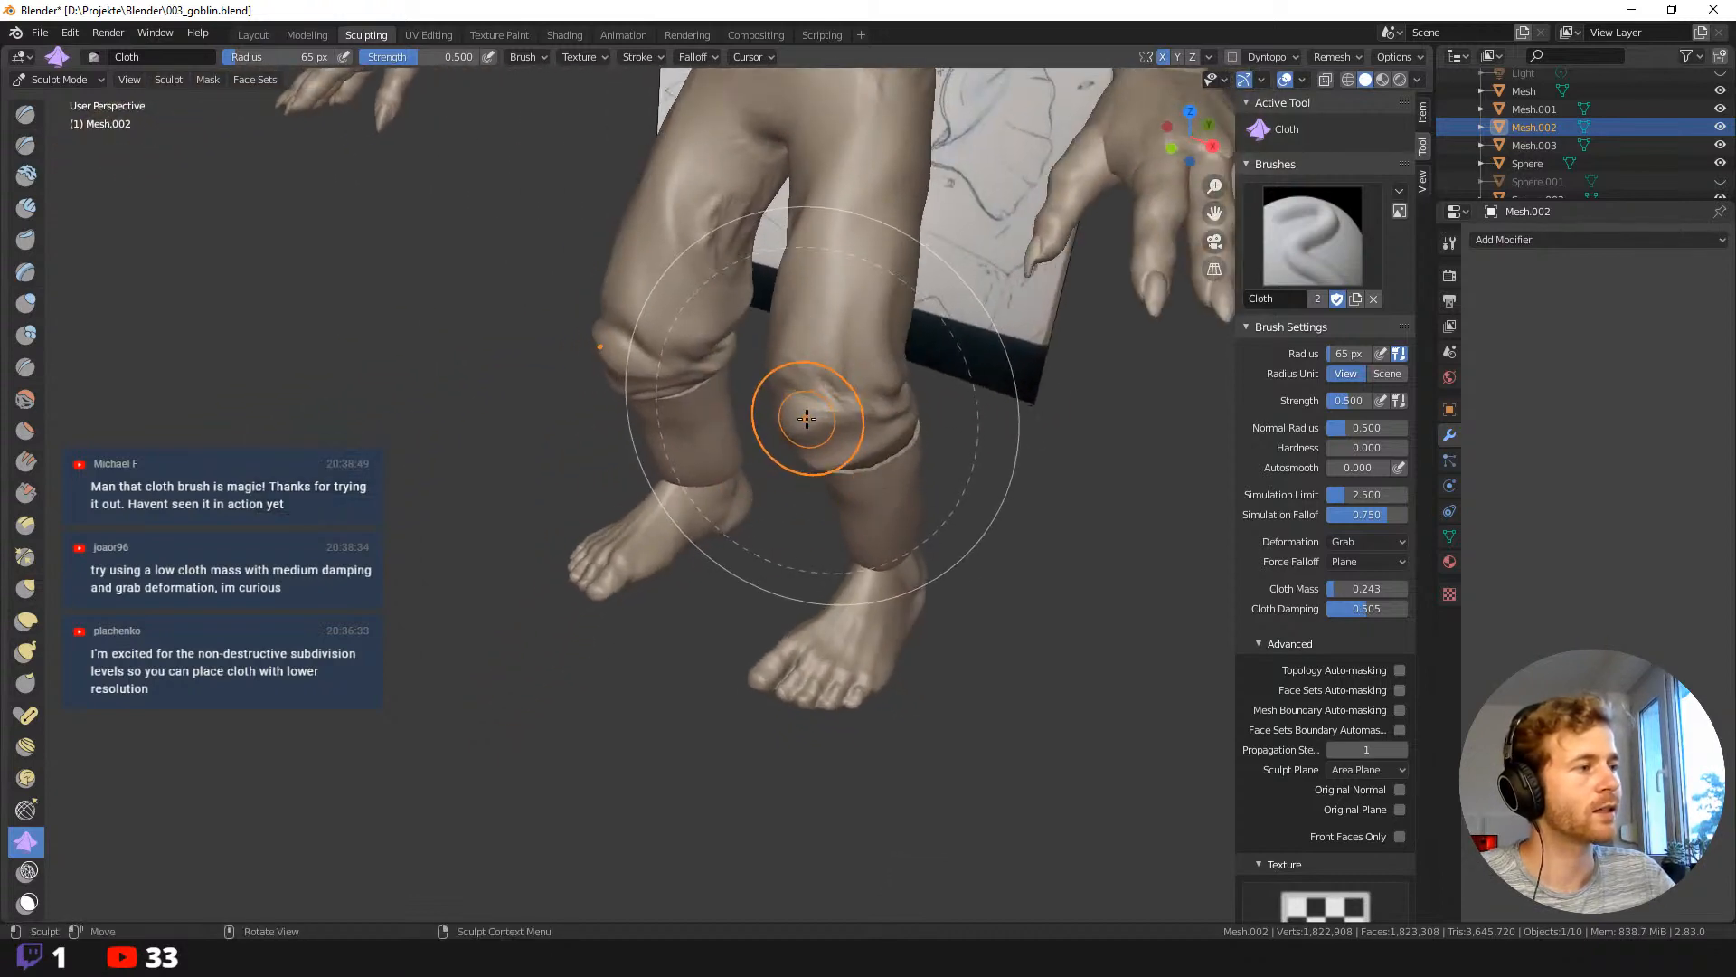
pyautogui.press('f')
pyautogui.click(911, 419)
pyautogui.moveTo(804, 418); pyautogui.dragTo(803, 450)
pyautogui.moveTo(737, 505); pyautogui.dragTo(737, 505)
pyautogui.moveTo(737, 505)
pyautogui.mouseDown(button='middle')
pyautogui.moveTo(742, 484)
pyautogui.moveTo(697, 492)
pyautogui.moveTo(799, 387)
pyautogui.moveTo(841, 452)
pyautogui.moveTo(747, 555)
pyautogui.moveTo(775, 543)
pyautogui.moveTo(748, 543)
pyautogui.mouseUp(button='middle')
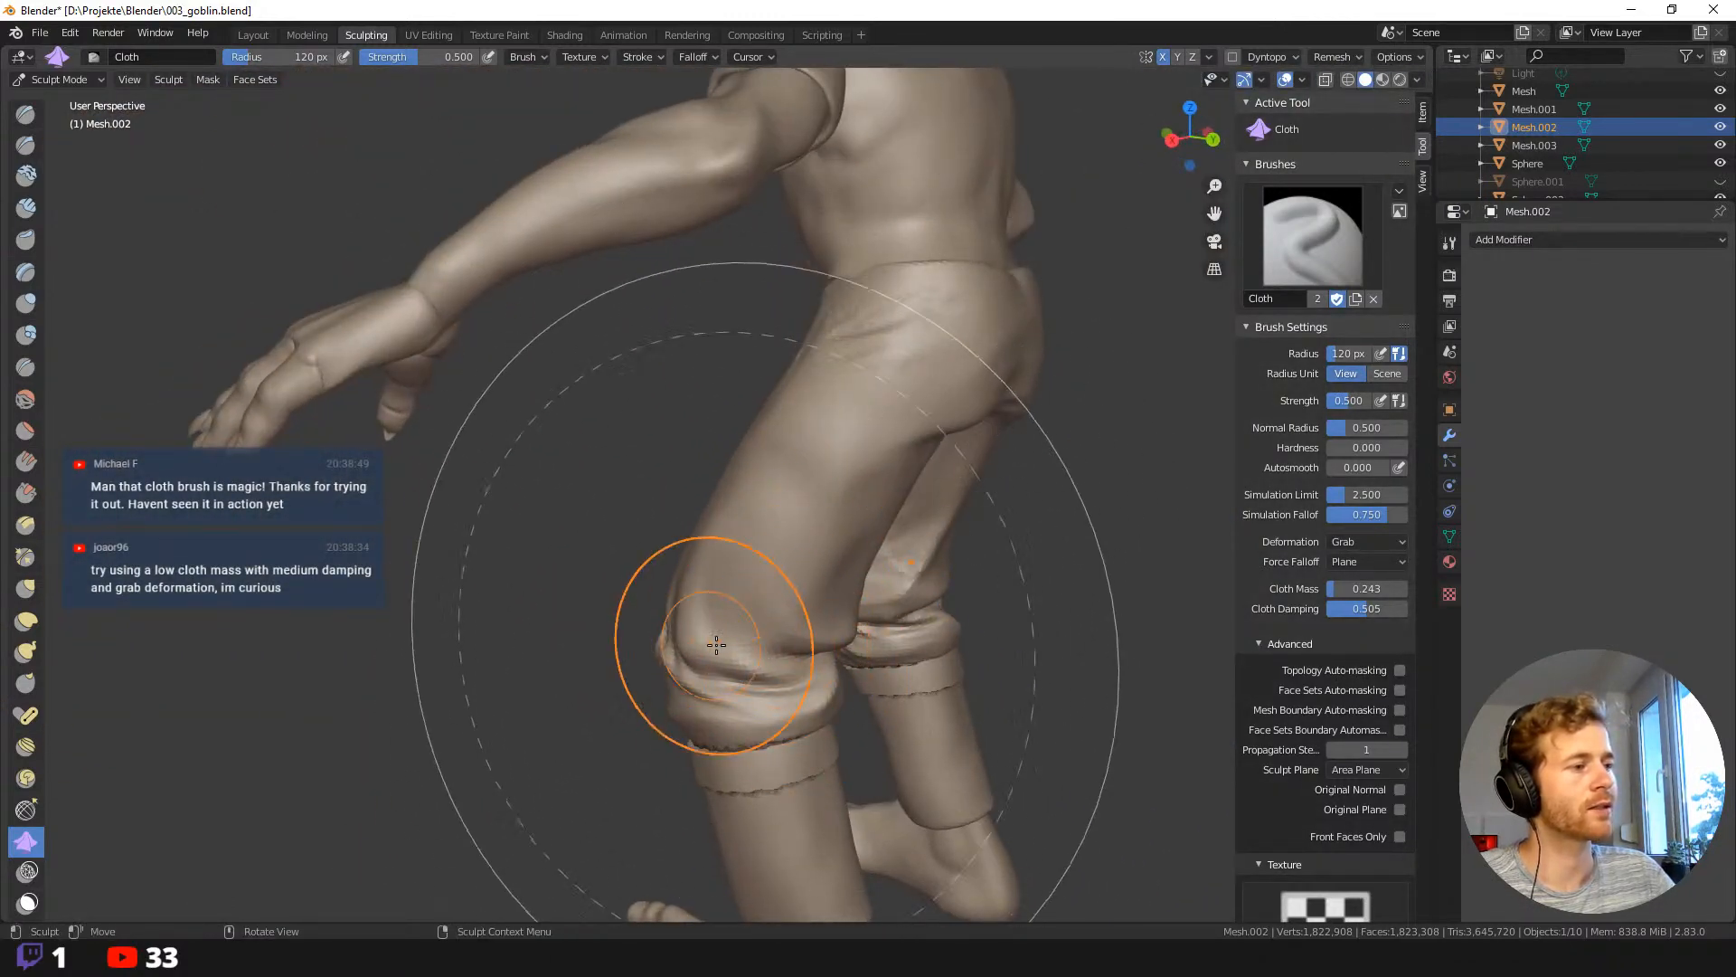
# Examine the trouser legs and upper body from the side and front.
pyautogui.moveTo(737, 620)
pyautogui.mouseDown(button='middle')
pyautogui.moveTo(718, 659)
pyautogui.moveTo(677, 601)
pyautogui.mouseUp(button='middle')
pyautogui.moveTo(606, 530); pyautogui.dragTo(830, 493, button='middle')
pyautogui.keyDown('shift'); pyautogui.moveTo(846, 398); pyautogui.dragTo(796, 606, button='middle'); pyautogui.keyUp('shift')
pyautogui.moveTo(834, 443)
pyautogui.mouseDown(button='middle')
pyautogui.moveTo(712, 443)
pyautogui.moveTo(833, 443)
pyautogui.mouseUp(button='middle')
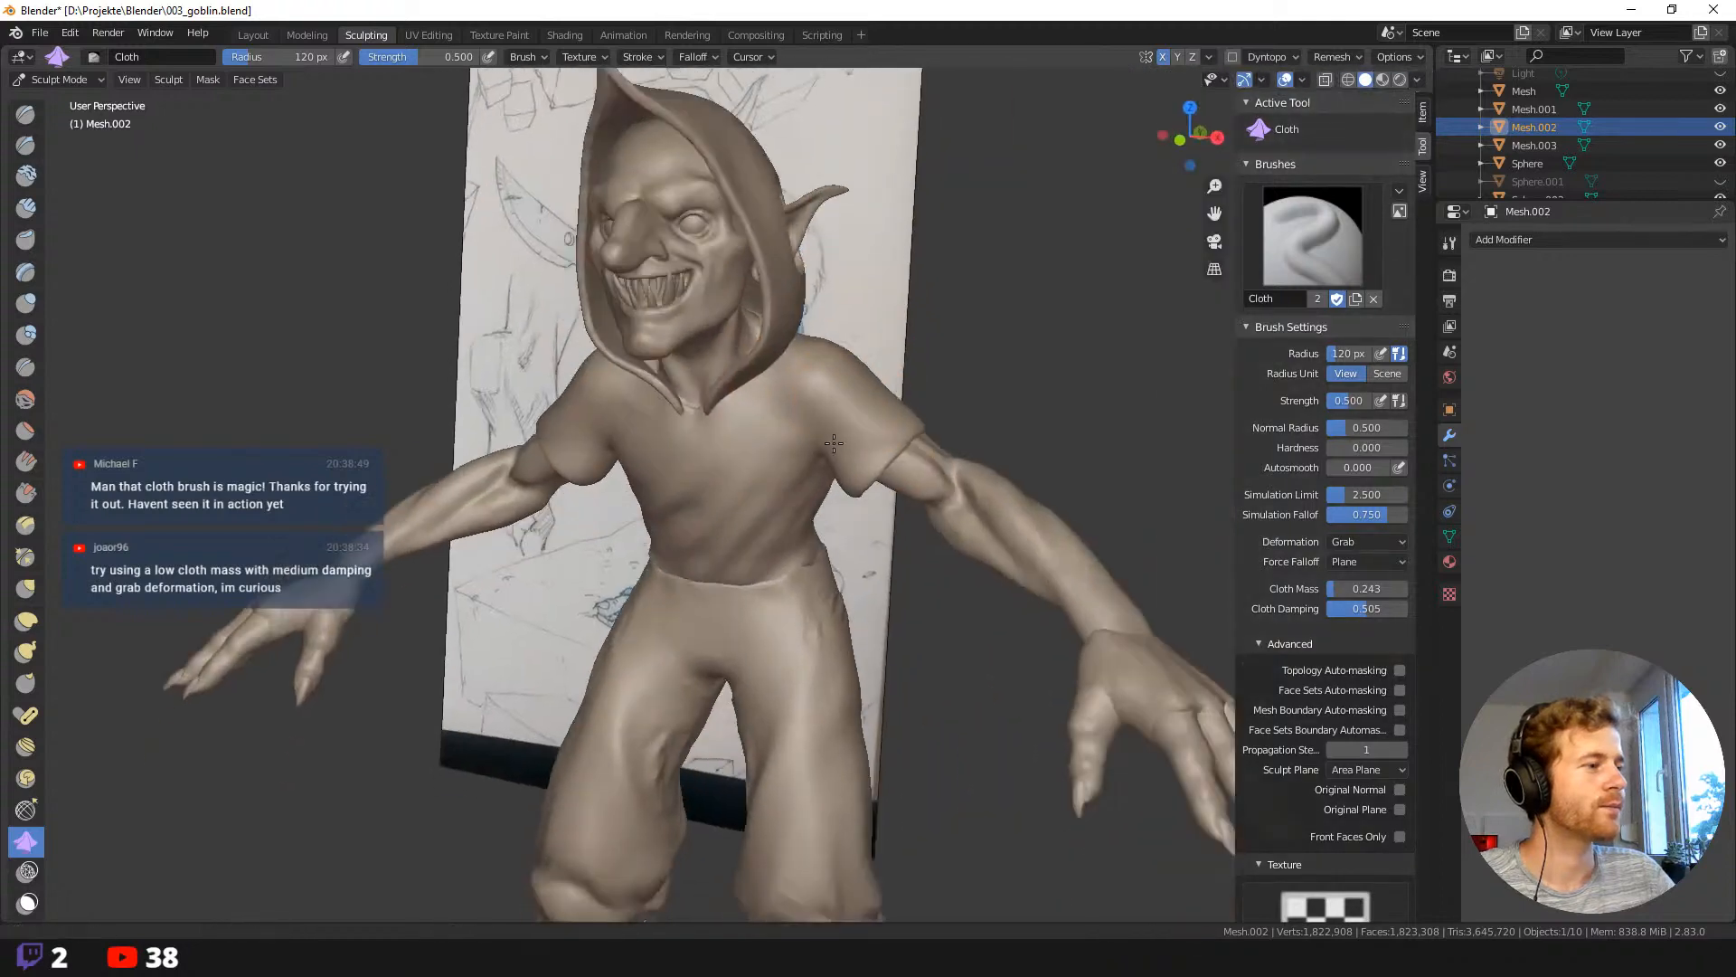
pyautogui.keyDown('shift'); pyautogui.moveTo(834, 724); pyautogui.dragTo(817, 341, button='middle'); pyautogui.keyUp('shift')
pyautogui.moveTo(814, 405); pyautogui.dragTo(829, 438, button='middle')
pyautogui.keyDown('shift'); pyautogui.moveTo(830, 339); pyautogui.dragTo(820, 534, button='middle'); pyautogui.keyUp('shift')
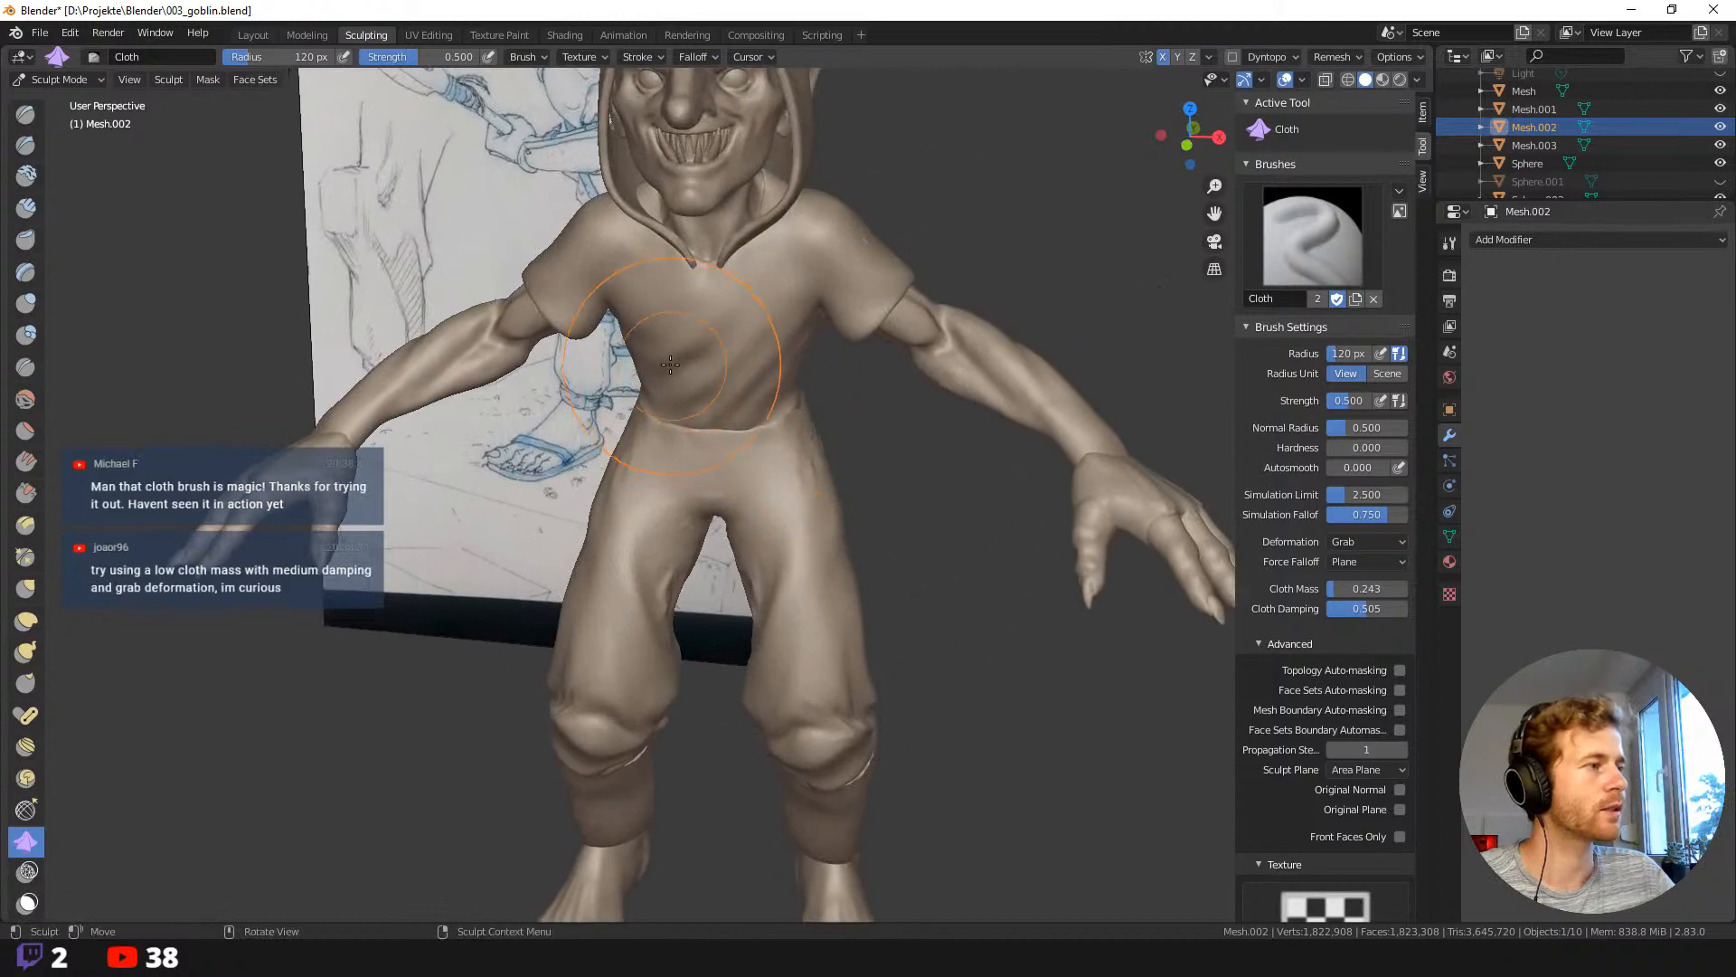
# Set the Cloth radius to 60 px, try grabbing the fabric just above the knee, and undo the result.
pyautogui.press('f')
pyautogui.click(615, 362)
pyautogui.moveTo(658, 508)
pyautogui.keyDown('shift'); pyautogui.mouseDown(button='middle')
pyautogui.moveTo(670, 431)
pyautogui.moveTo(659, 520)
pyautogui.mouseUp(button='middle'); pyautogui.keyUp('shift')
pyautogui.press('f')
pyautogui.click(658, 437)
pyautogui.moveTo(659, 520); pyautogui.dragTo(678, 552)
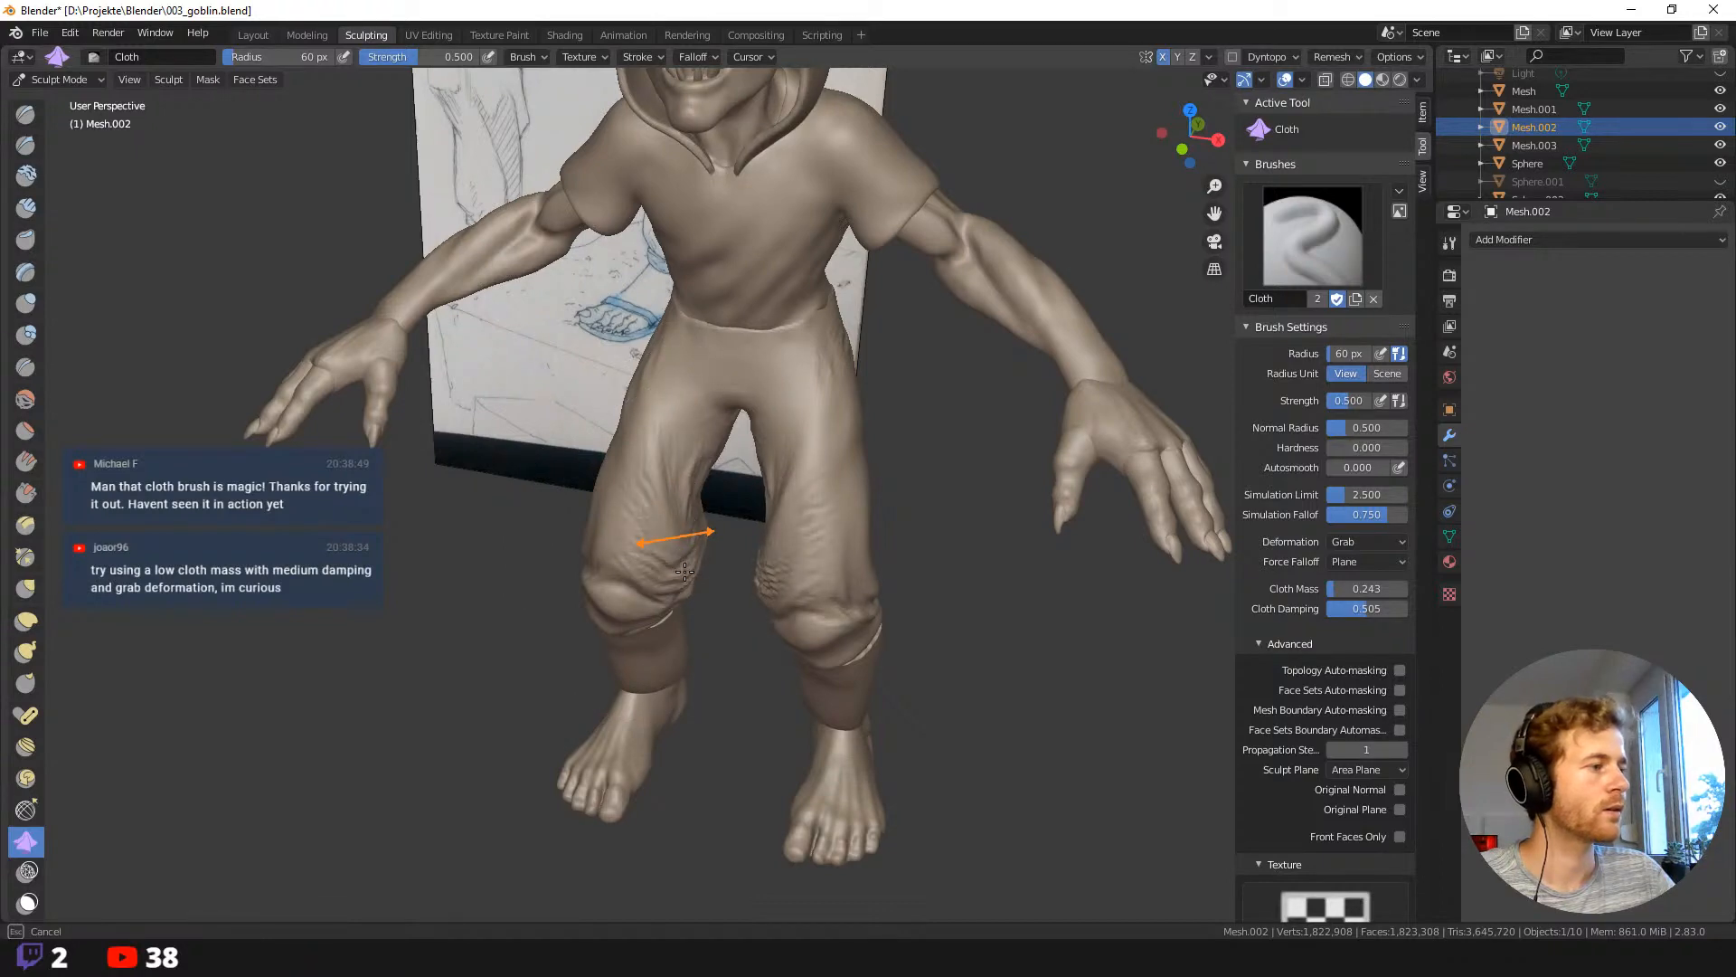
pyautogui.moveTo(705, 577); pyautogui.dragTo(622, 577)
pyautogui.moveTo(622, 577)
pyautogui.mouseDown(button='middle')
pyautogui.moveTo(582, 516)
pyautogui.moveTo(602, 483)
pyautogui.moveTo(586, 449)
pyautogui.moveTo(717, 473)
pyautogui.mouseUp(button='middle')
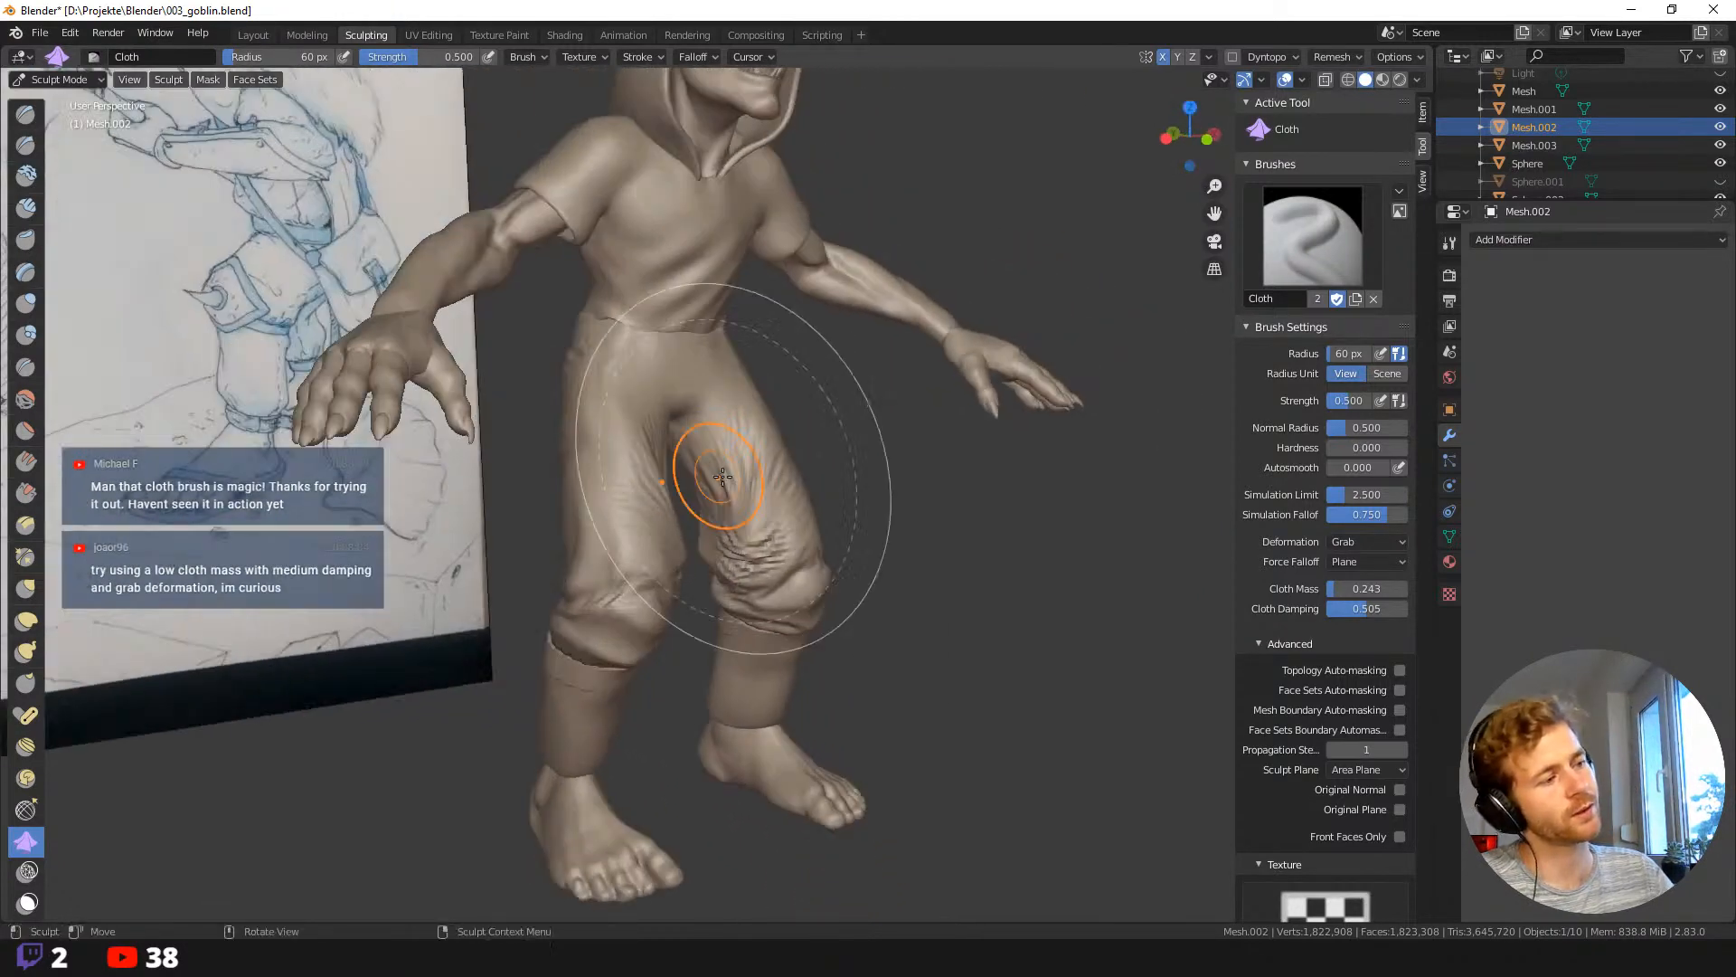
pyautogui.hotkey('ctrl', 'z')
# Try grabbing the fabric across the trouser seat down towards the crotch.
pyautogui.moveTo(913, 553)
pyautogui.mouseDown(button='middle')
pyautogui.moveTo(842, 553)
pyautogui.moveTo(940, 542)
pyautogui.moveTo(717, 515)
pyautogui.moveTo(561, 352)
pyautogui.mouseUp(button='middle')
pyautogui.moveTo(561, 352); pyautogui.dragTo(563, 318)
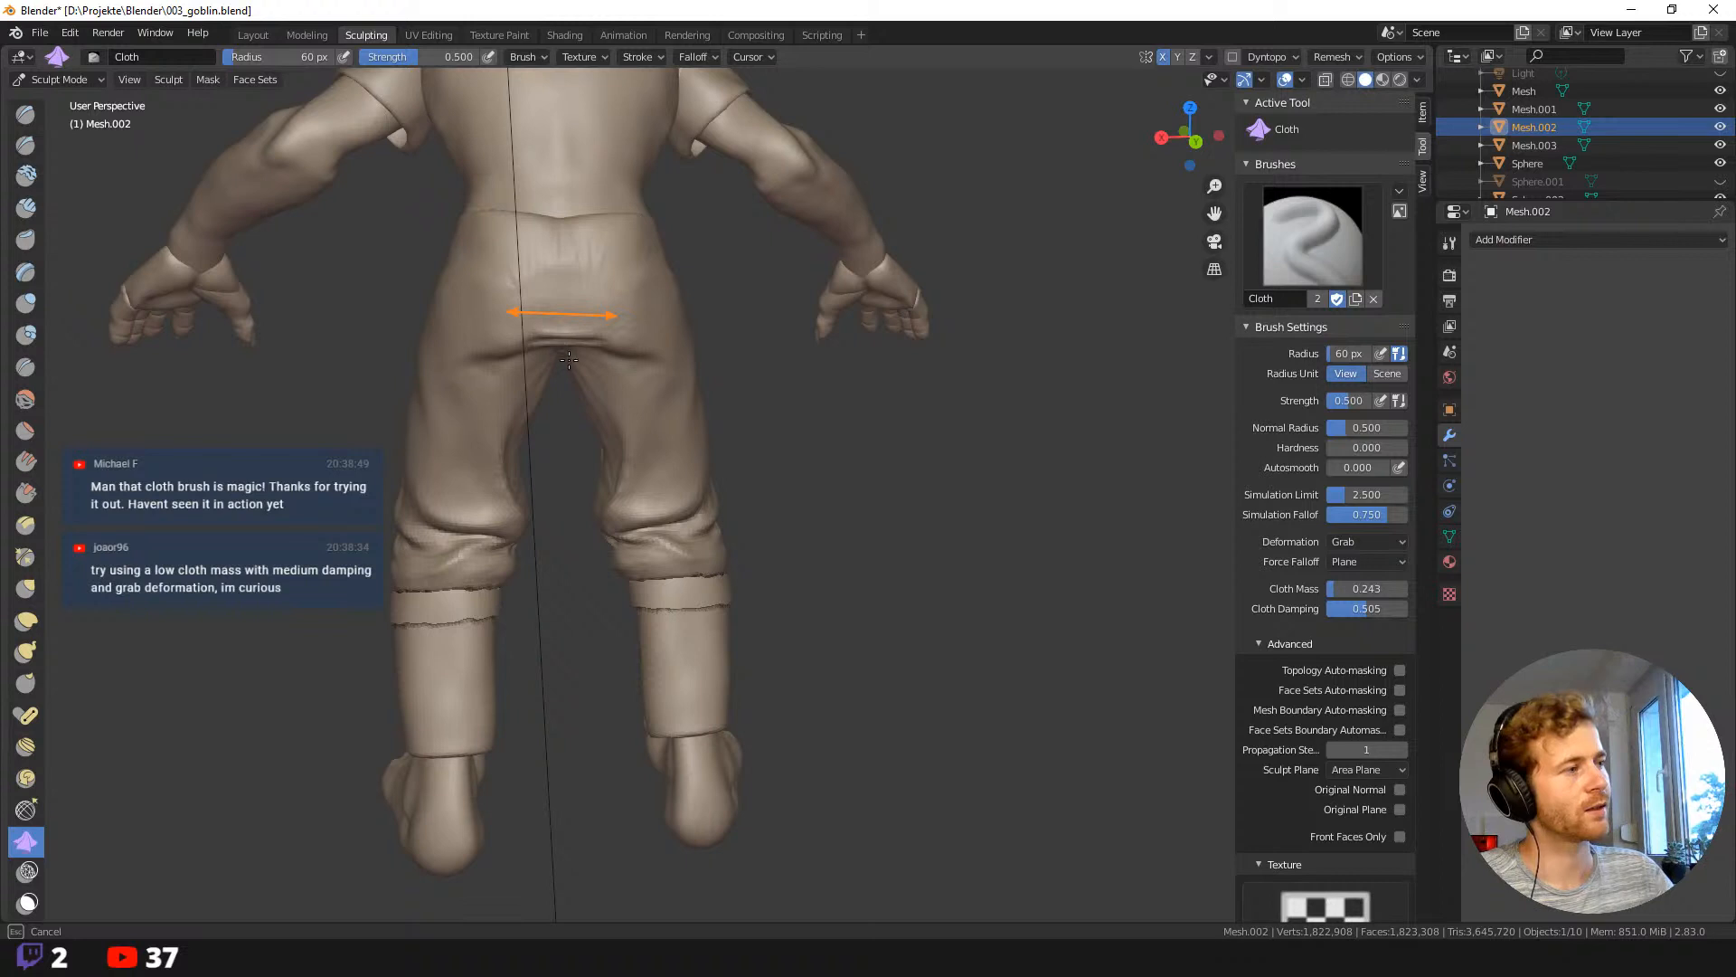
pyautogui.moveTo(568, 360)
pyautogui.mouseDown()
pyautogui.moveTo(572, 374)
pyautogui.moveTo(669, 370)
pyautogui.mouseUp()
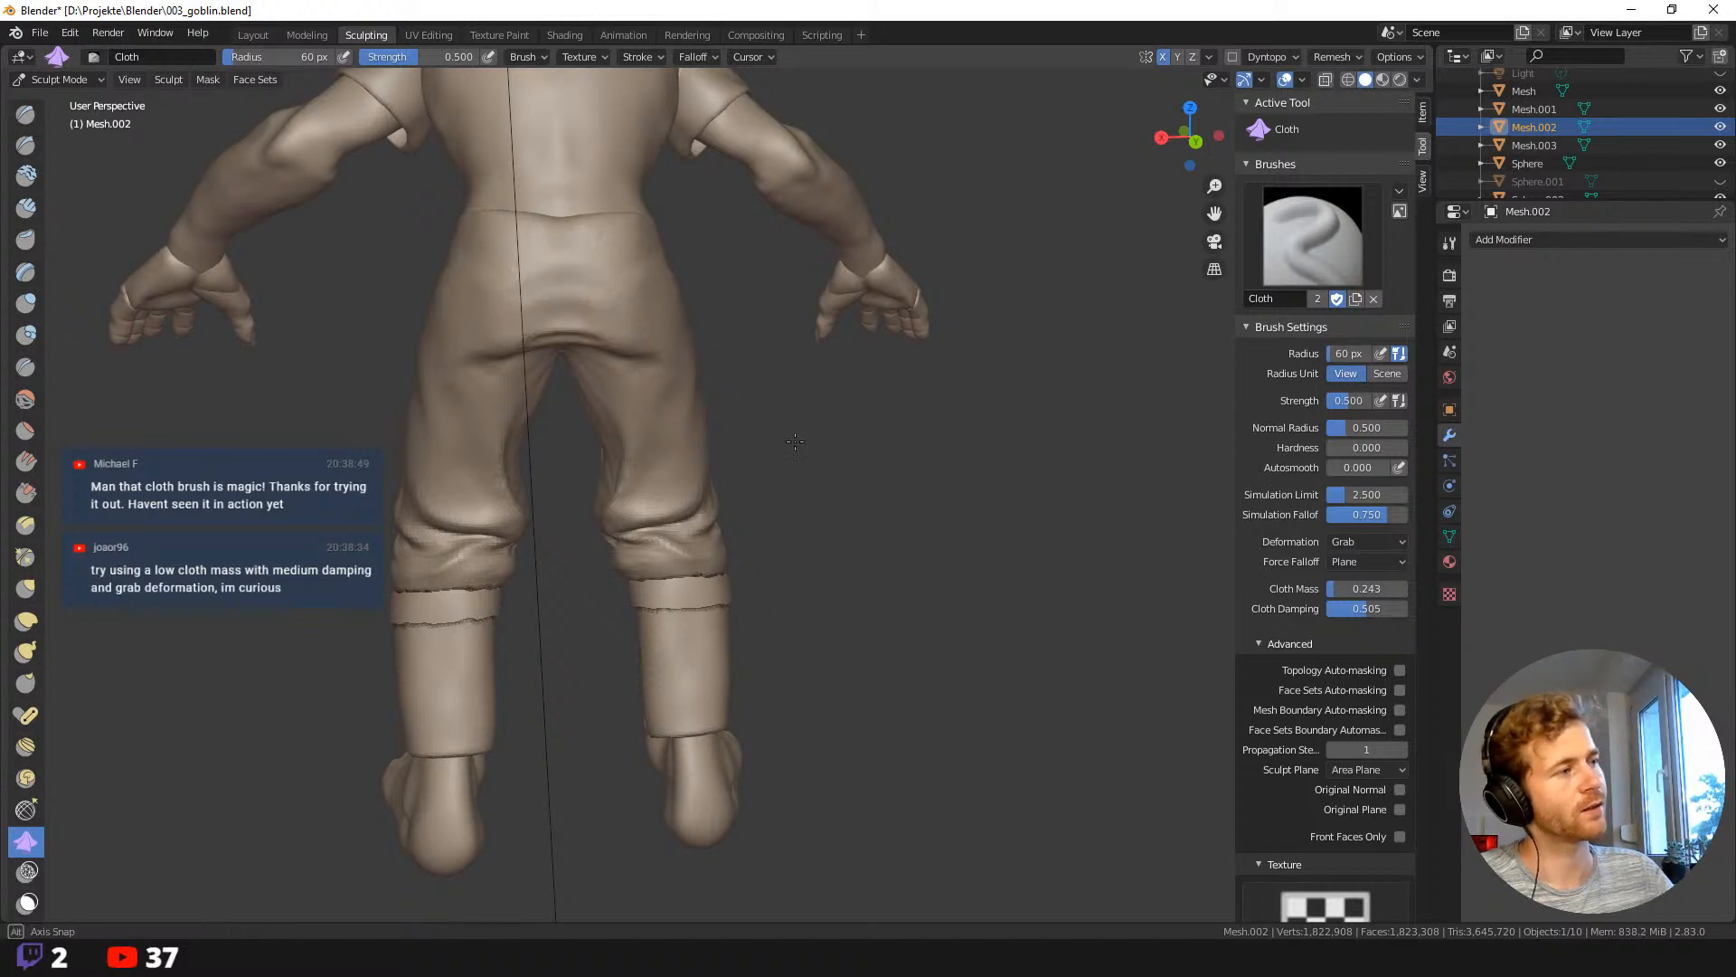
# Reduce the Cloth radius to 30 px and grab the fabric on the side of the hip slightly upwards.
pyautogui.moveTo(669, 371)
pyautogui.mouseDown(button='middle')
pyautogui.moveTo(795, 426)
pyautogui.moveTo(689, 468)
pyautogui.moveTo(653, 421)
pyautogui.moveTo(638, 448)
pyautogui.mouseUp(button='middle')
pyautogui.press('f')
pyautogui.click(651, 420)
pyautogui.moveTo(639, 448); pyautogui.dragTo(645, 429)
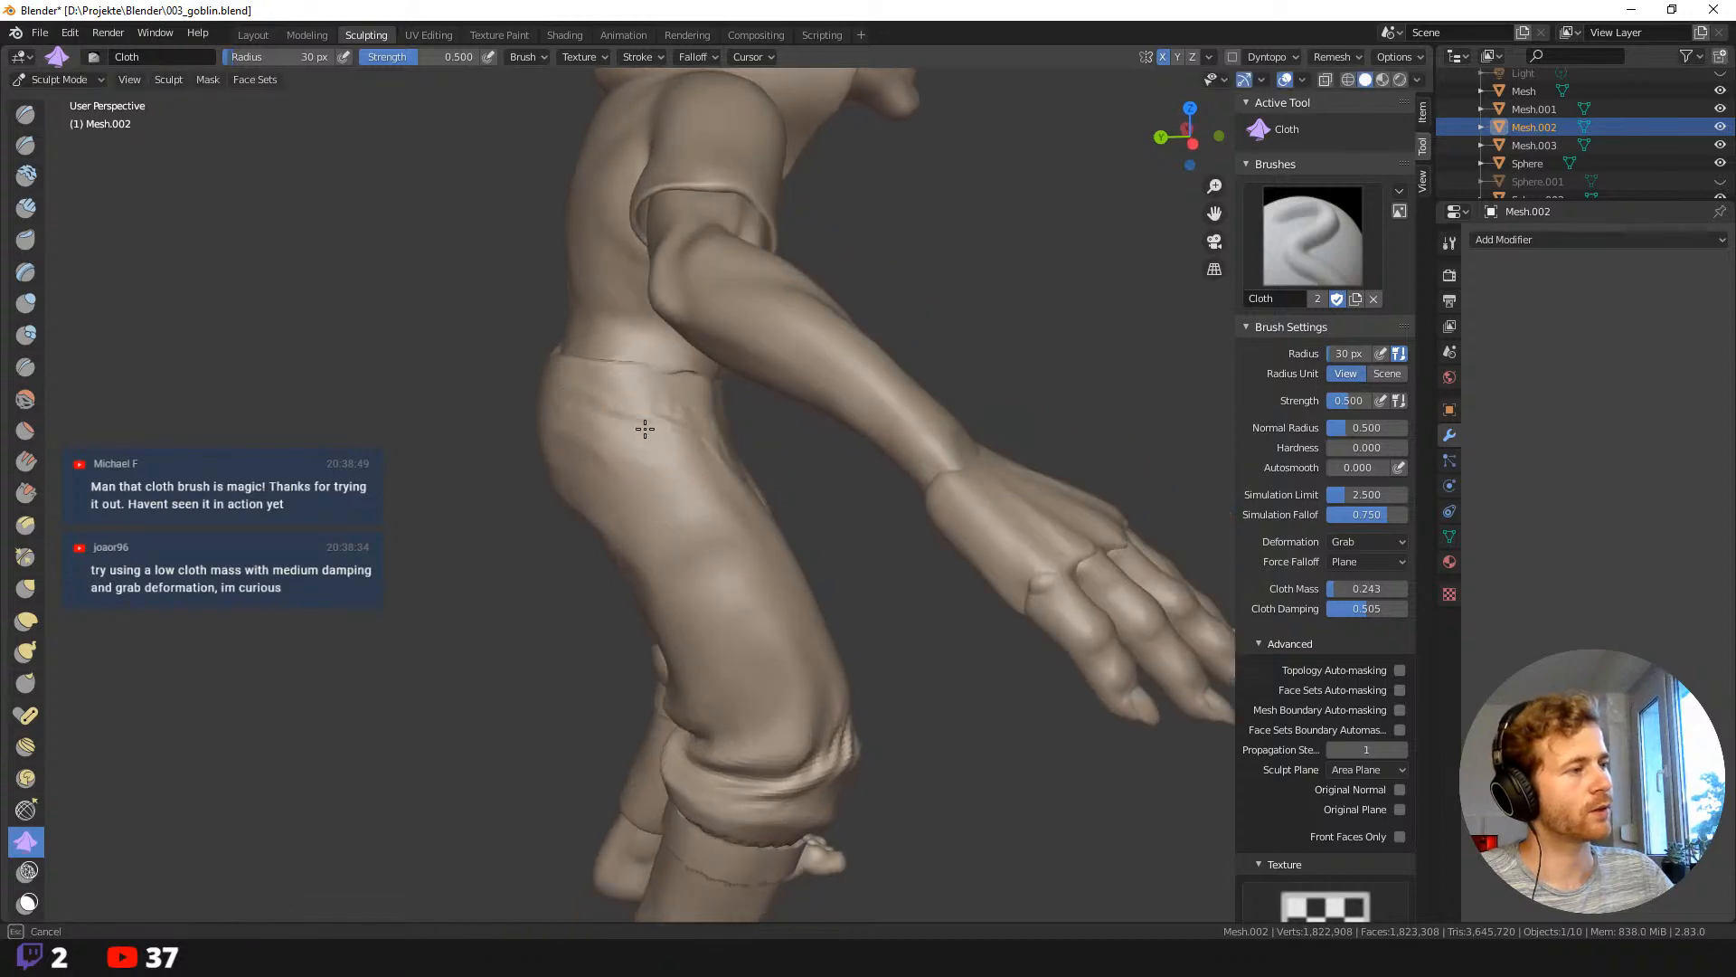
pyautogui.keyDown('ctrl'); pyautogui.moveTo(683, 496); pyautogui.dragTo(692, 579, button='middle'); pyautogui.keyUp('ctrl')
pyautogui.moveTo(692, 579)
pyautogui.mouseDown(button='middle')
pyautogui.moveTo(591, 594)
pyautogui.moveTo(608, 466)
pyautogui.mouseUp(button='middle')
# Set the Cloth radius to 87 px and grab the trouser fabric at the outer side of the knee.
pyautogui.press('f')
pyautogui.click(698, 529)
pyautogui.moveTo(698, 529); pyautogui.dragTo(620, 543, button='middle')
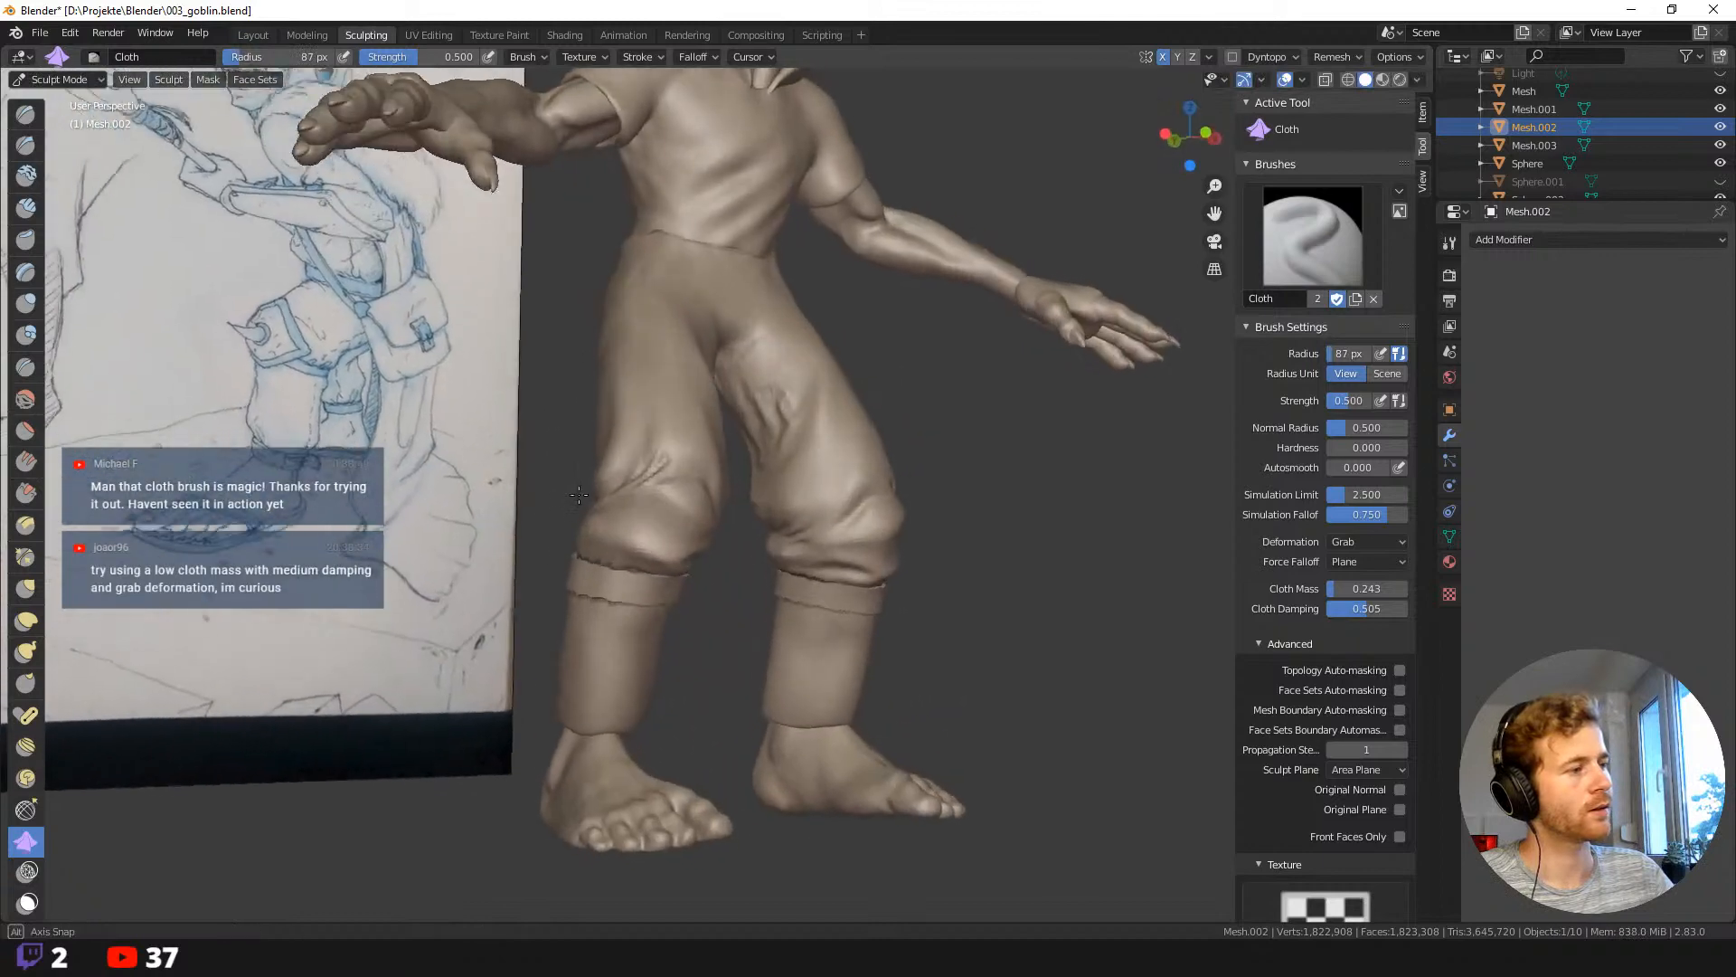
pyautogui.moveTo(586, 558)
pyautogui.mouseDown()
pyautogui.moveTo(598, 570)
pyautogui.moveTo(575, 562)
pyautogui.mouseUp()
# Set the Cloth radius to 99 px and grab the fabric over the knees downwards, undoing the first attempt and repeating it.
pyautogui.moveTo(575, 562); pyautogui.dragTo(633, 533, button='middle')
pyautogui.scroll(4, 645, 514)
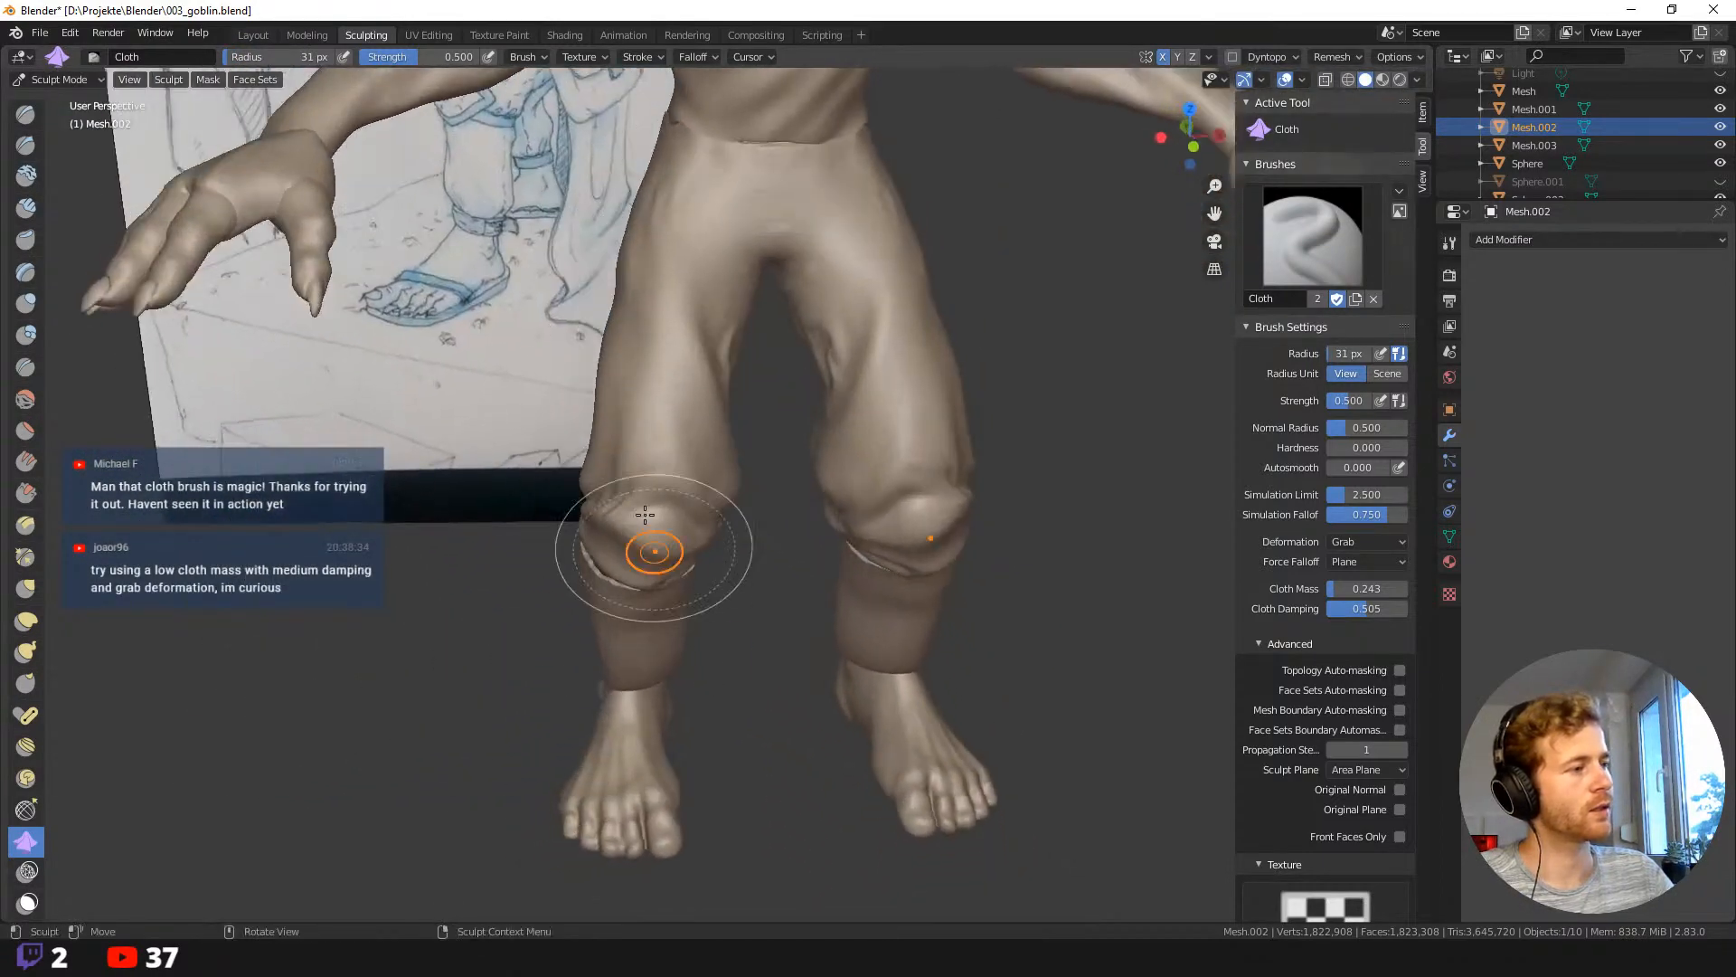
pyautogui.press('f')
pyautogui.click(696, 525)
pyautogui.moveTo(696, 524); pyautogui.dragTo(658, 512, button='middle')
pyautogui.moveTo(657, 512)
pyautogui.mouseDown()
pyautogui.moveTo(637, 583)
pyautogui.moveTo(637, 549)
pyautogui.mouseUp()
pyautogui.moveTo(638, 549)
pyautogui.mouseDown(button='middle')
pyautogui.moveTo(667, 471)
pyautogui.moveTo(688, 503)
pyautogui.mouseUp(button='middle')
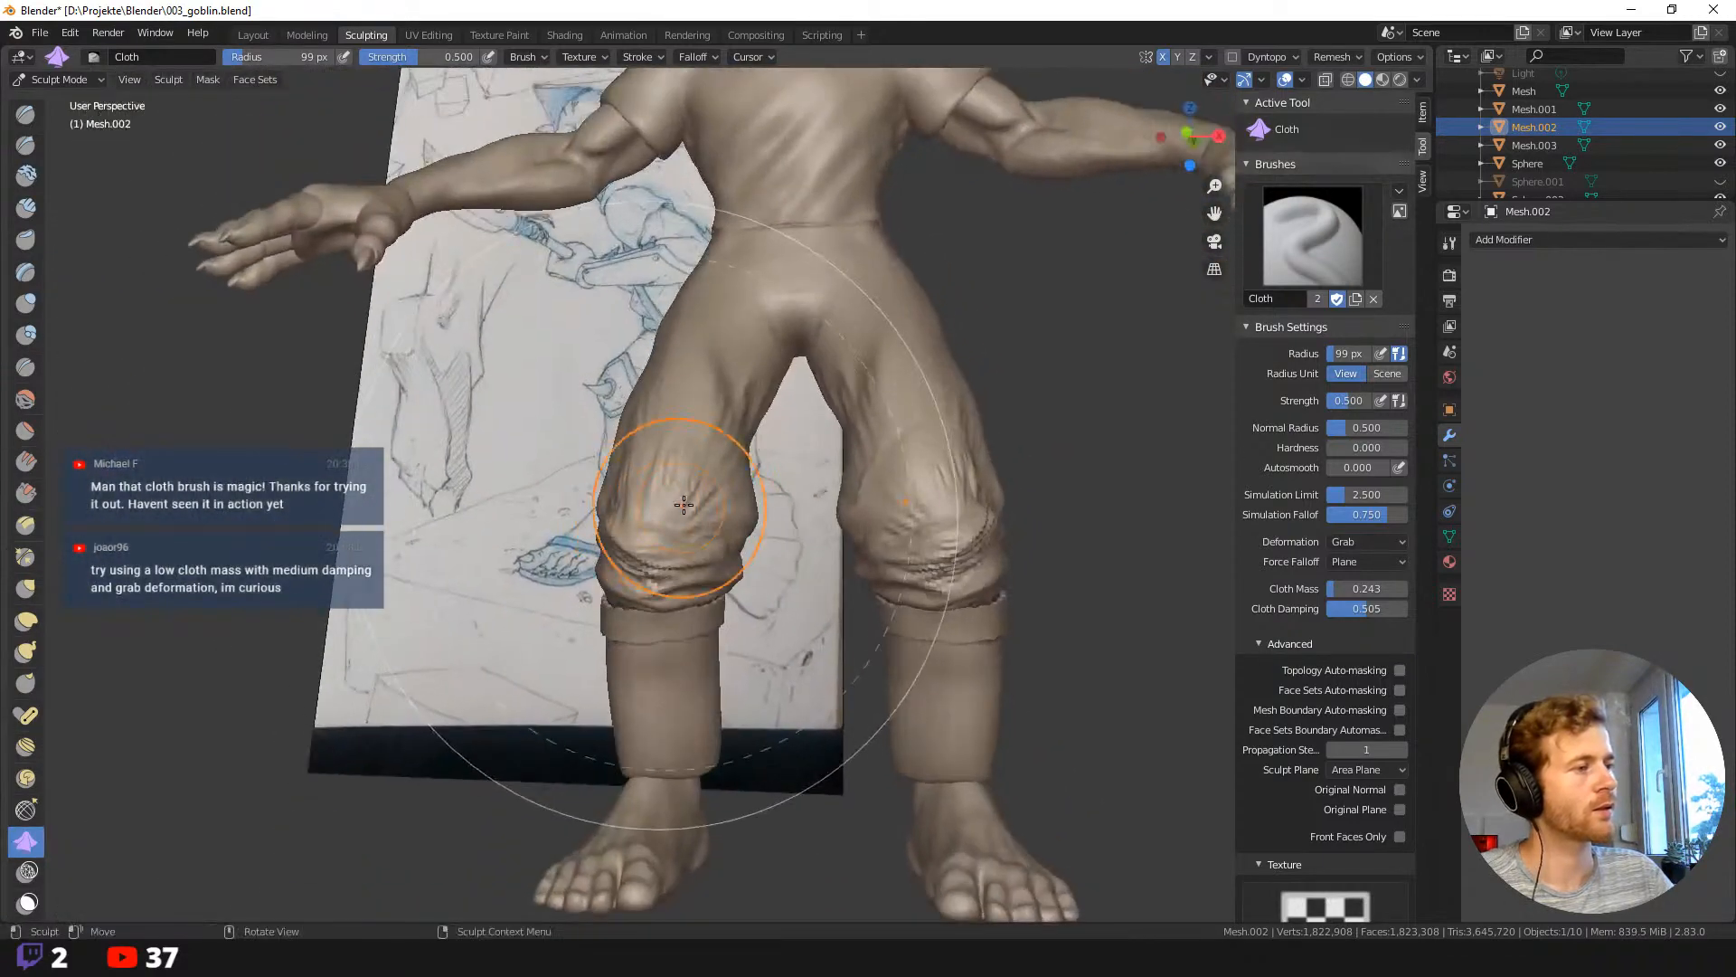
pyautogui.hotkey('ctrl', 'z')
pyautogui.moveTo(964, 511); pyautogui.dragTo(962, 608)
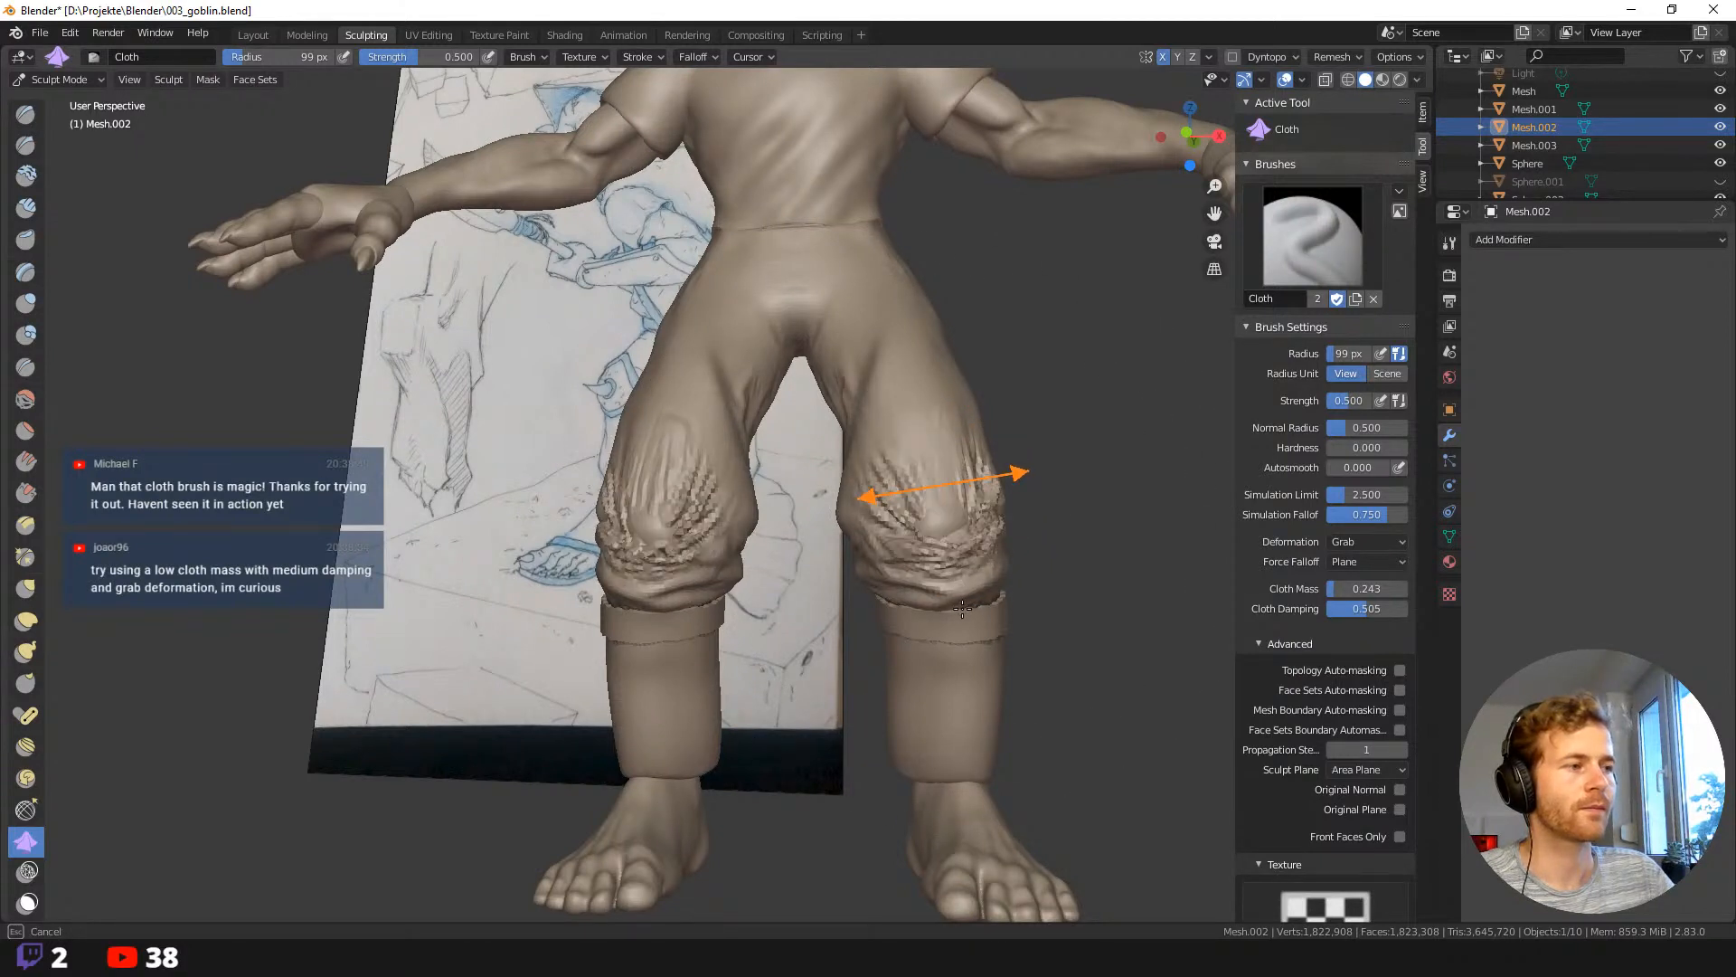
# Try to pull the trouser fabric upward over the knee with the Cloth brush.
pyautogui.moveTo(951, 534); pyautogui.dragTo(950, 479)
pyautogui.moveTo(950, 480); pyautogui.dragTo(950, 434, button='middle')
pyautogui.scroll(-4, 911, 511)
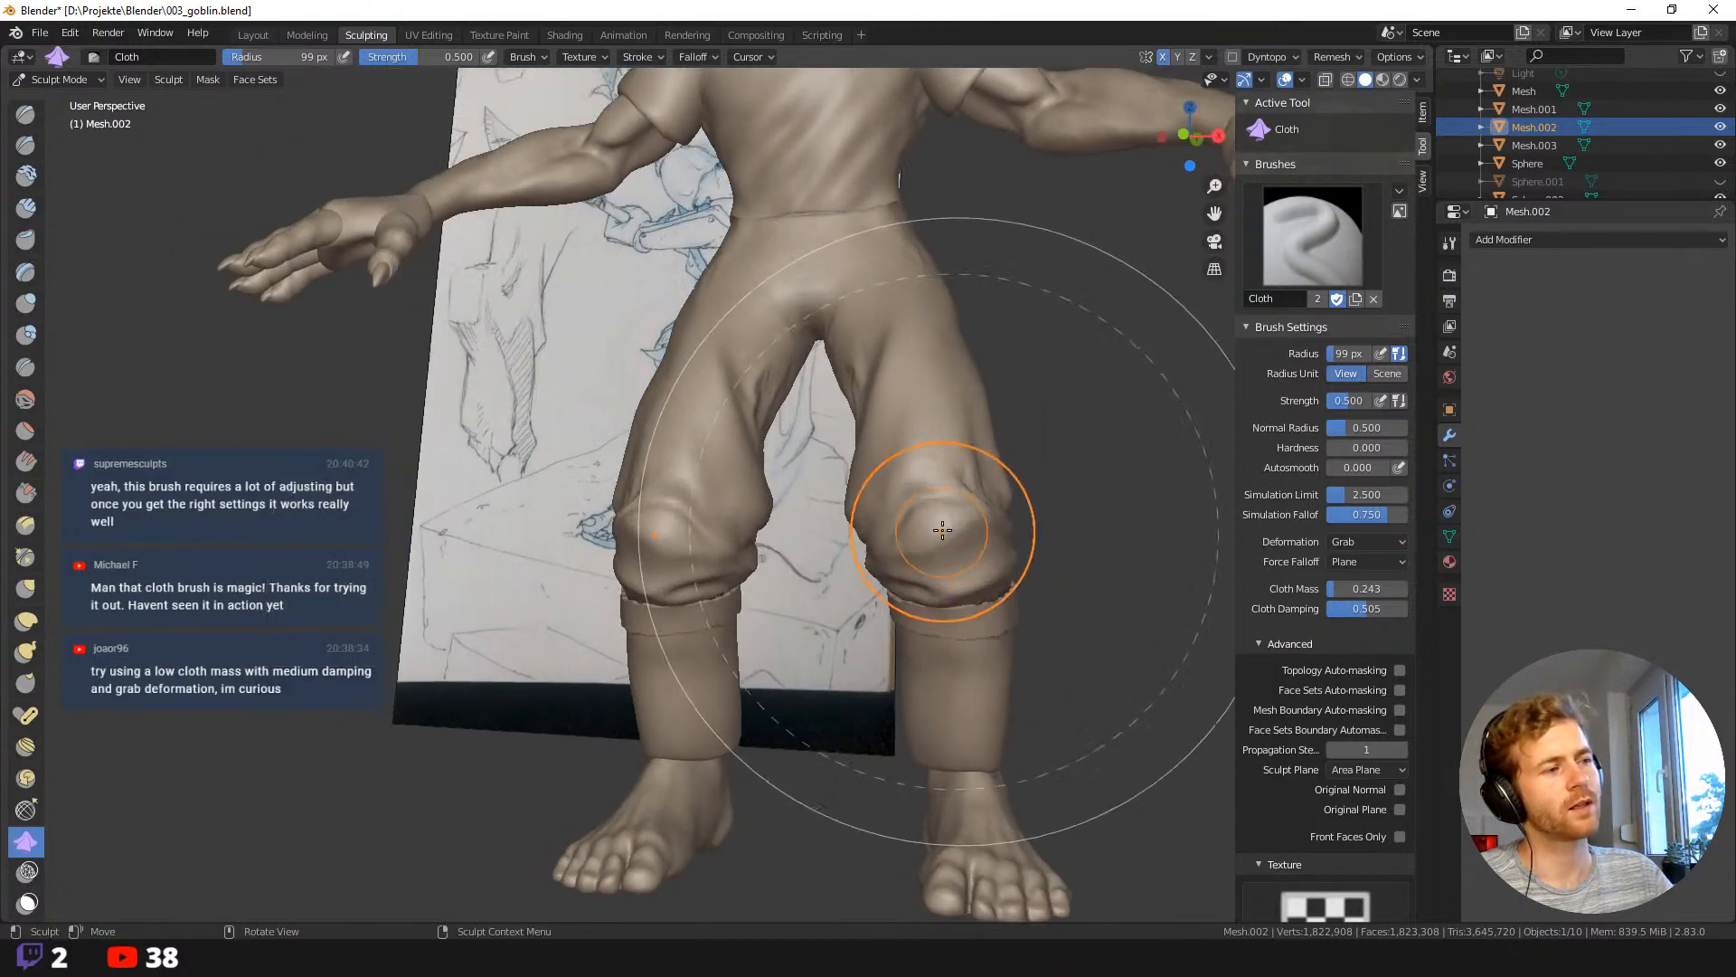
# Set the Cloth brush radius to 25 px and tug the trouser fabric down around the crotch.
pyautogui.press('f')
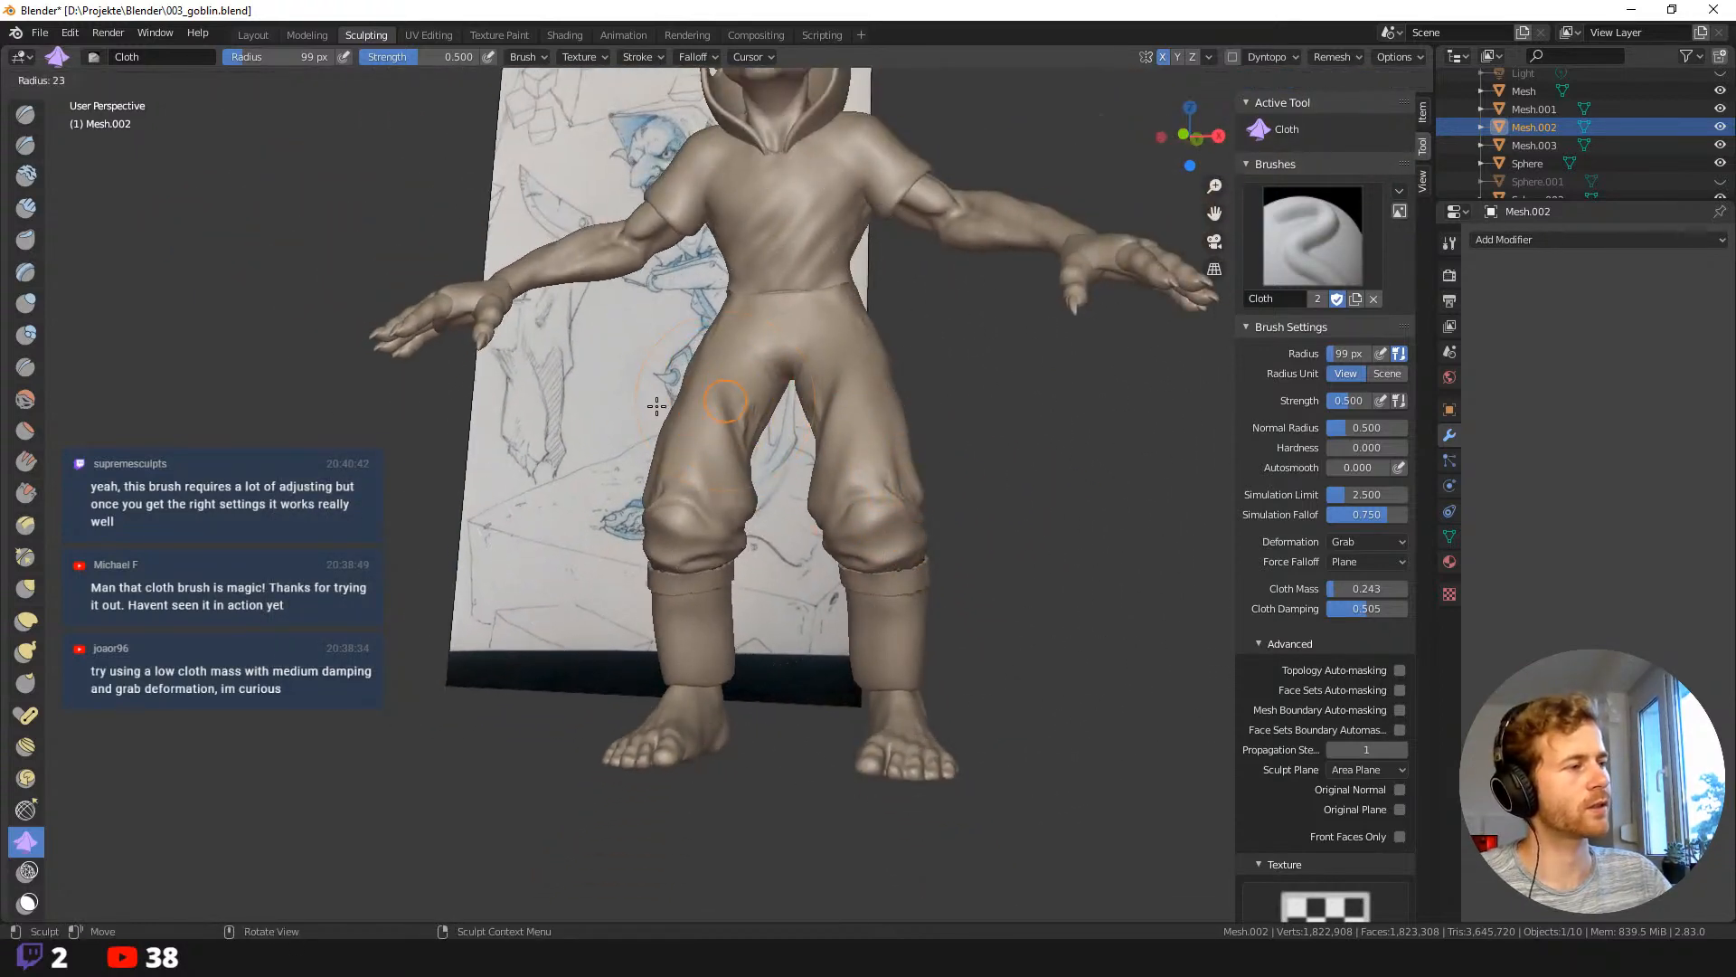
pyautogui.click(658, 402)
pyautogui.moveTo(752, 429); pyautogui.dragTo(718, 451, button='middle')
pyautogui.moveTo(780, 390); pyautogui.dragTo(778, 425)
pyautogui.moveTo(777, 426)
pyautogui.mouseDown(button='middle')
pyautogui.moveTo(805, 388)
pyautogui.moveTo(793, 398)
pyautogui.mouseUp(button='middle')
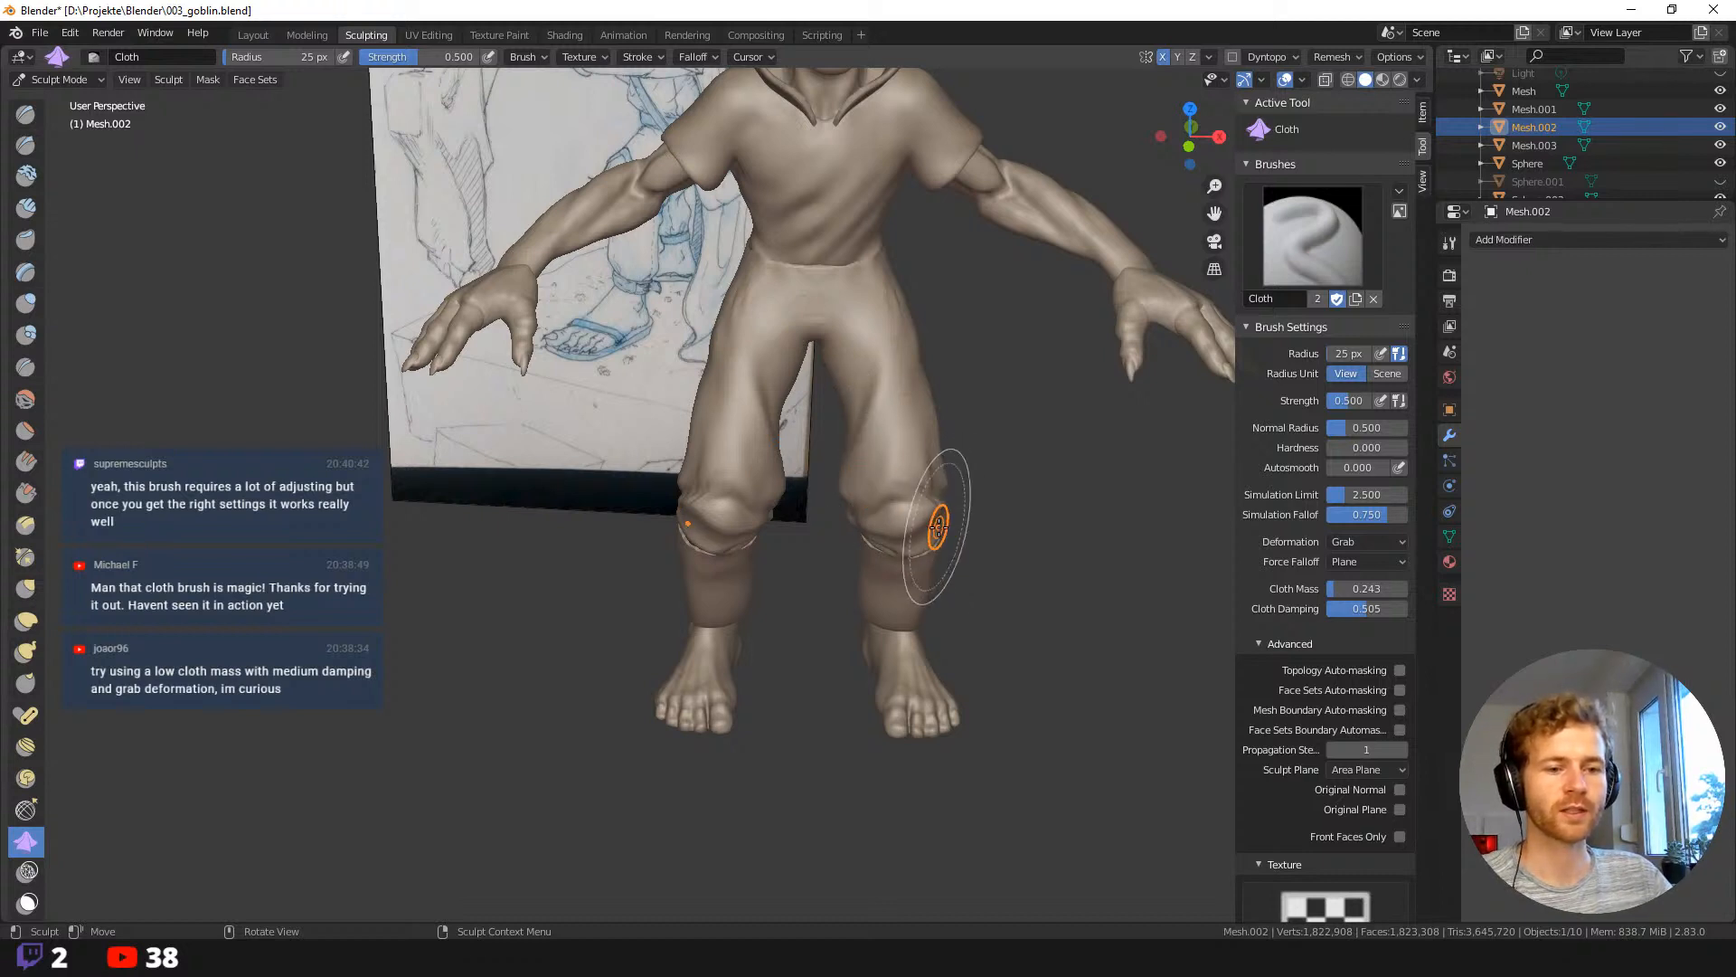
pyautogui.moveTo(899, 574); pyautogui.dragTo(863, 391, button='middle')
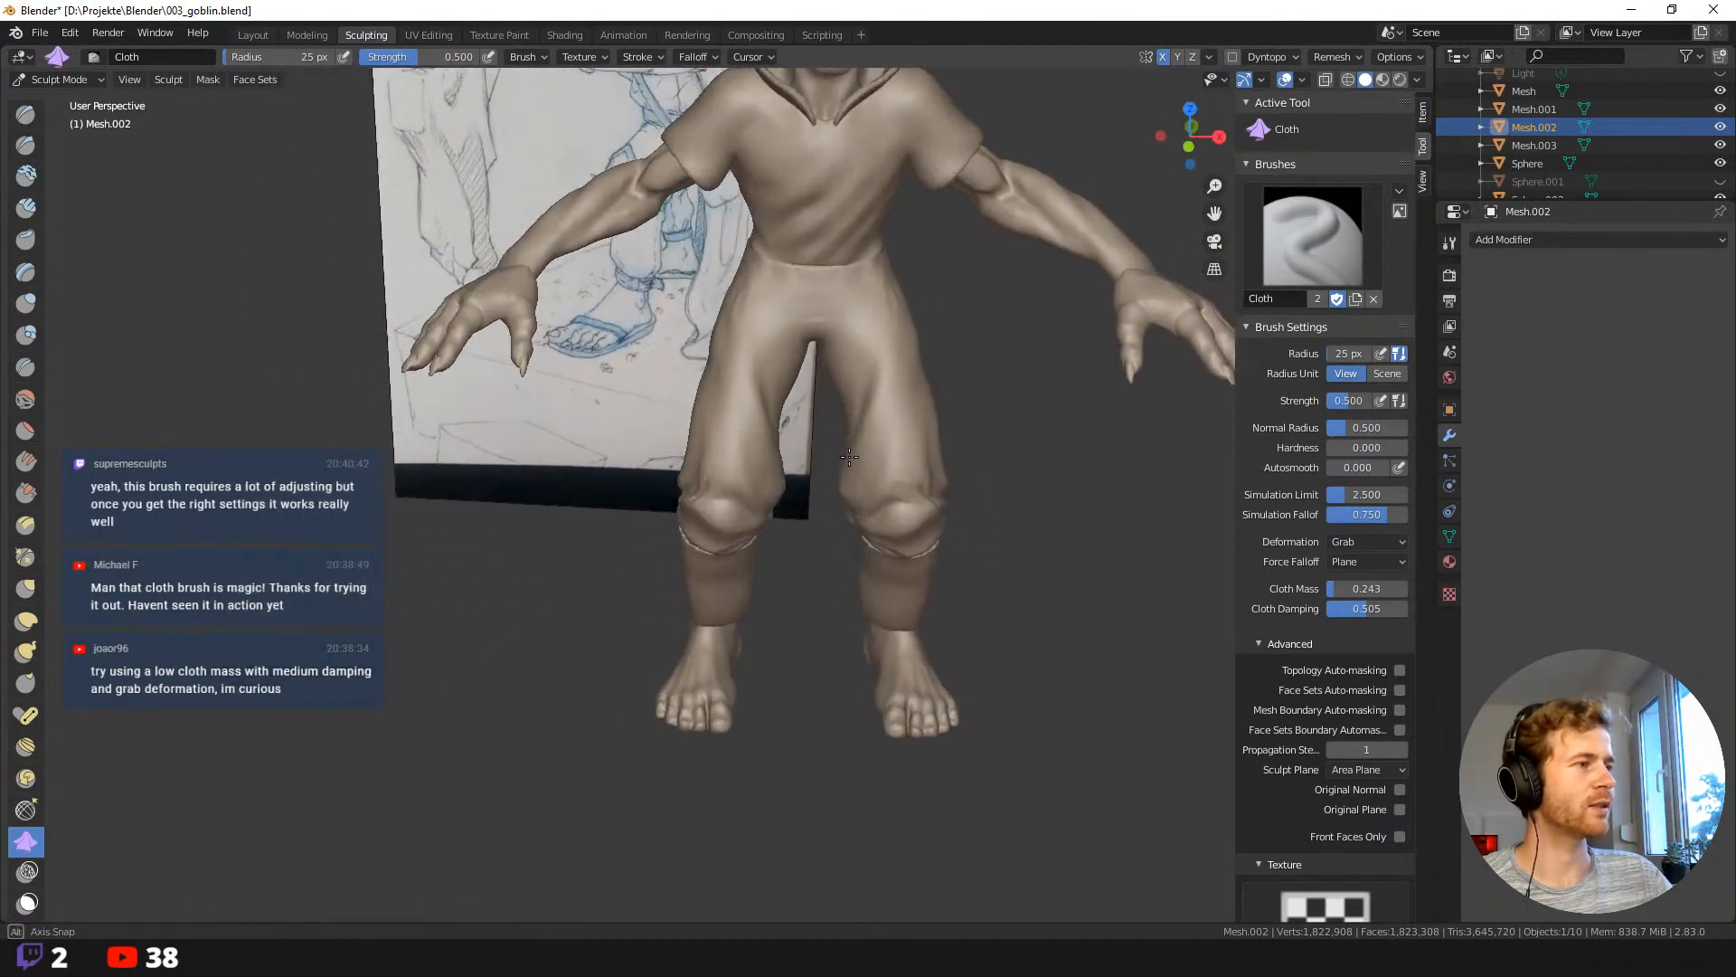
# Use the Grab brush with a 53 px radius to nudge the outer contour of the upper thigh inward.
pyautogui.press('g')
pyautogui.press('f')
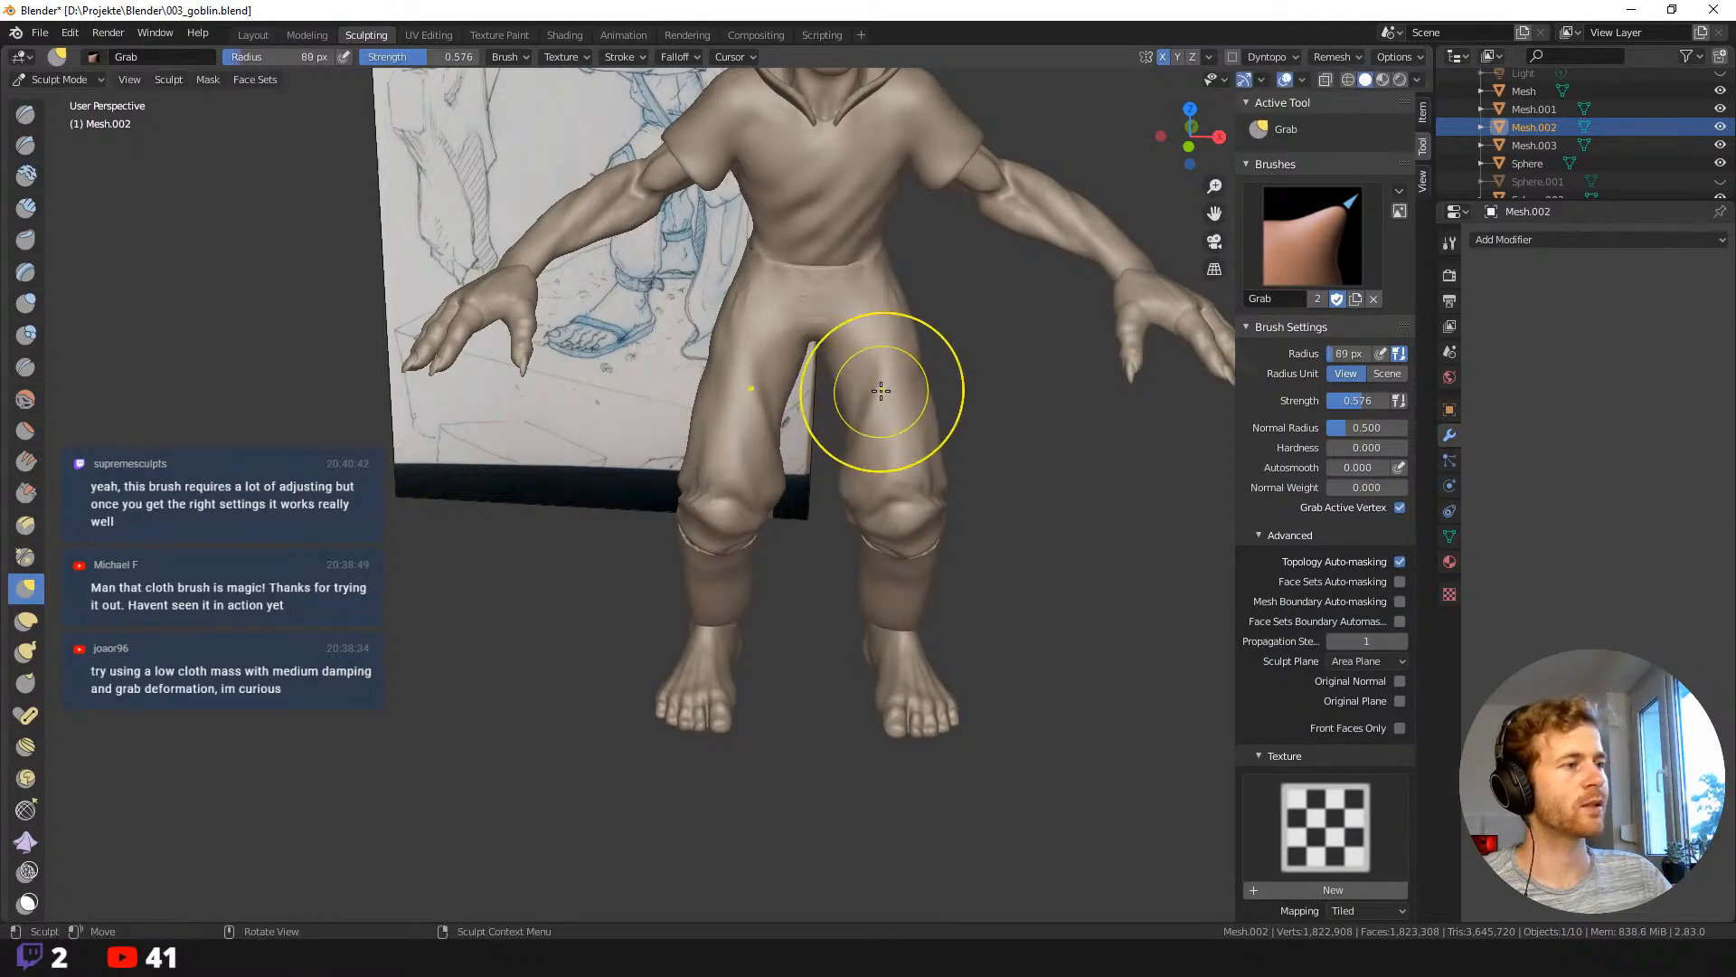
pyautogui.click(889, 384)
pyautogui.moveTo(899, 353); pyautogui.dragTo(846, 351, button='middle')
pyautogui.press('f')
pyautogui.click(964, 333)
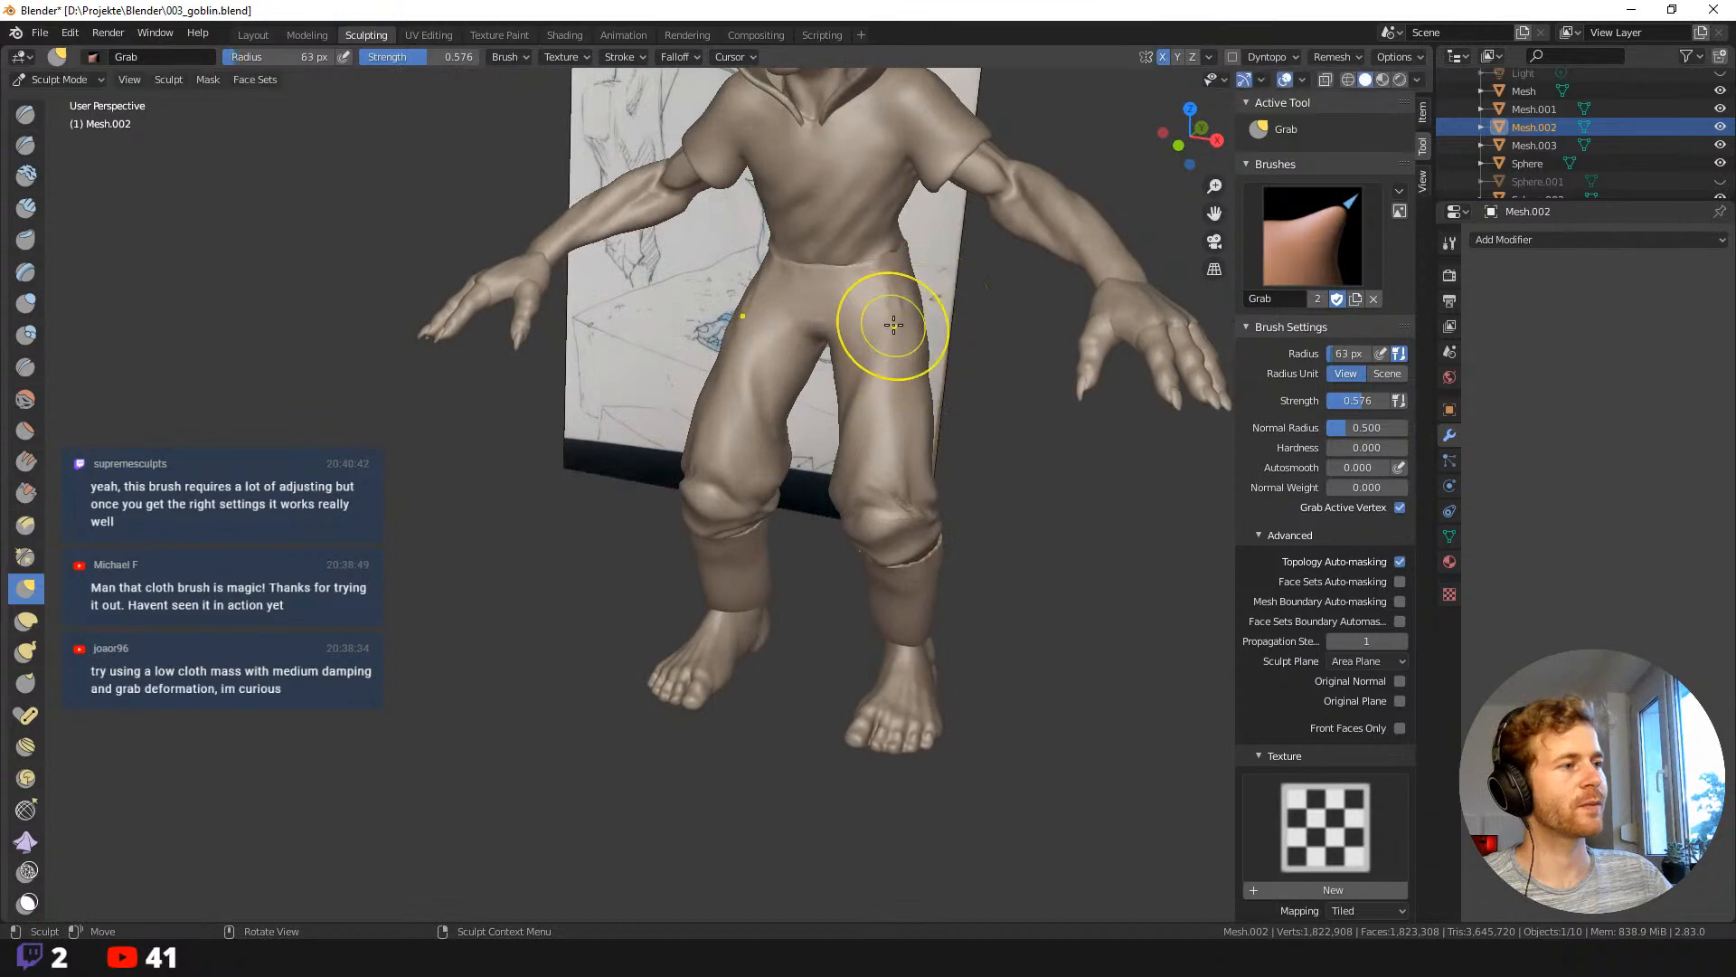
pyautogui.press('f')
pyautogui.click(972, 342)
pyautogui.moveTo(923, 345); pyautogui.dragTo(917, 343)
pyautogui.moveTo(922, 343); pyautogui.dragTo(915, 336)
pyautogui.moveTo(923, 358); pyautogui.dragTo(892, 387, button='middle')
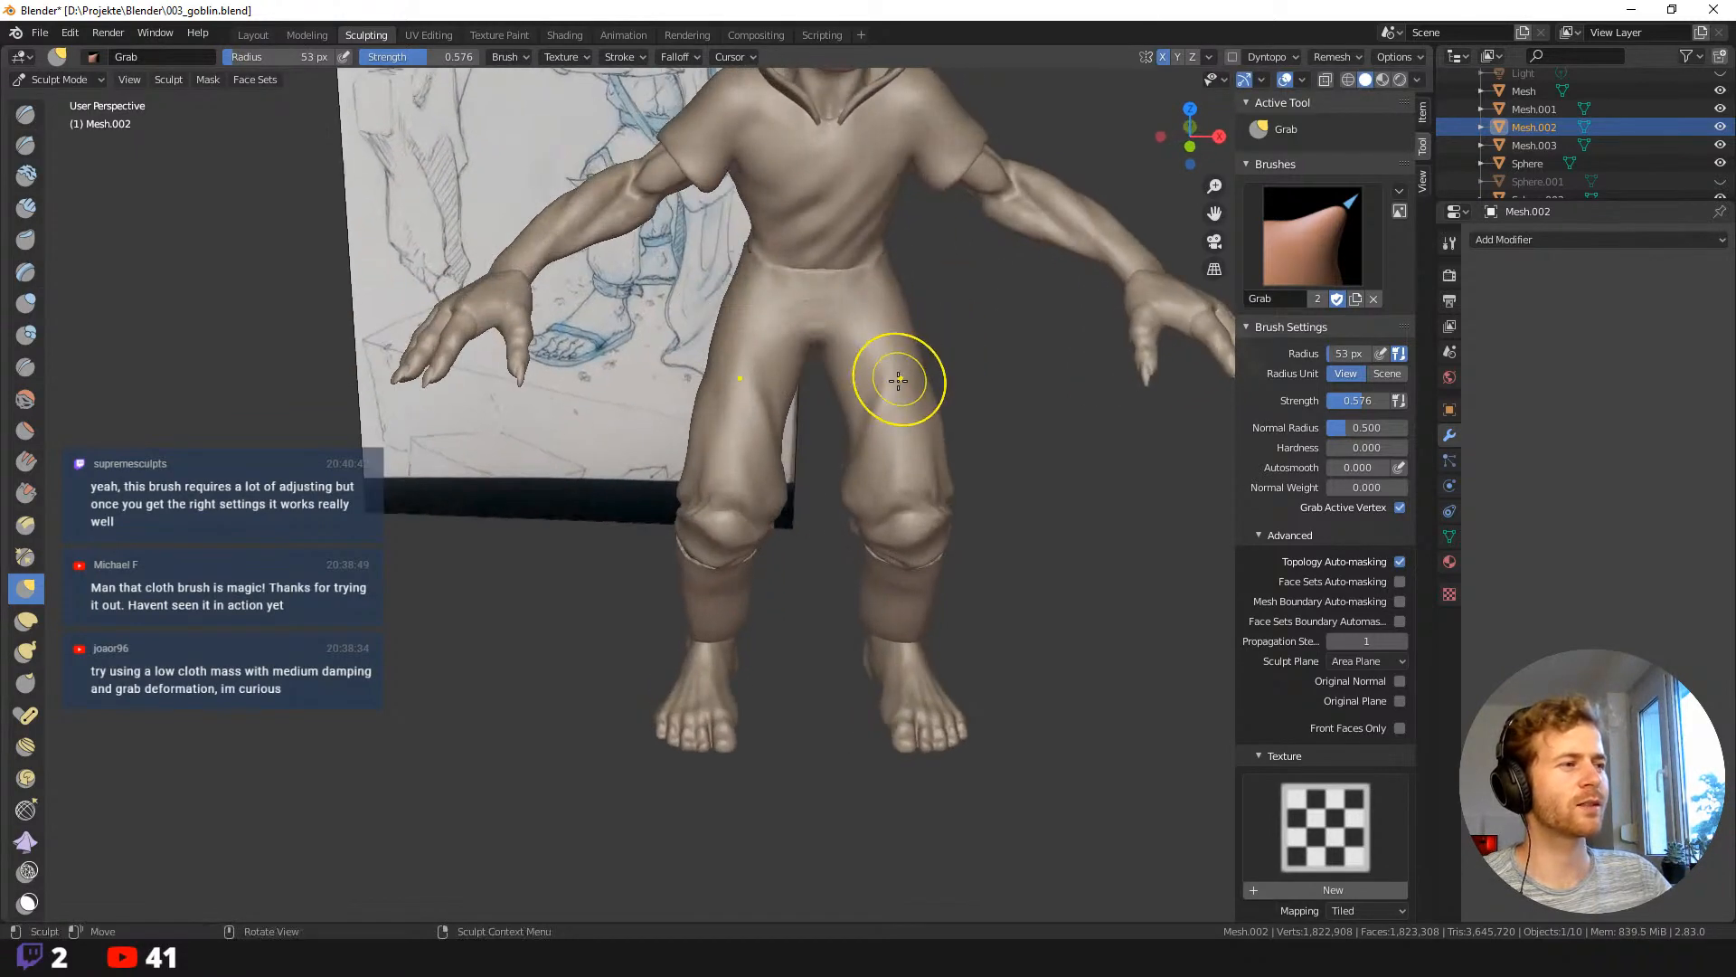
# Carve a fold line down the inner thigh with the Draw Sharp brush at a 50 px radius.
pyautogui.hotkey('shift', 'space')
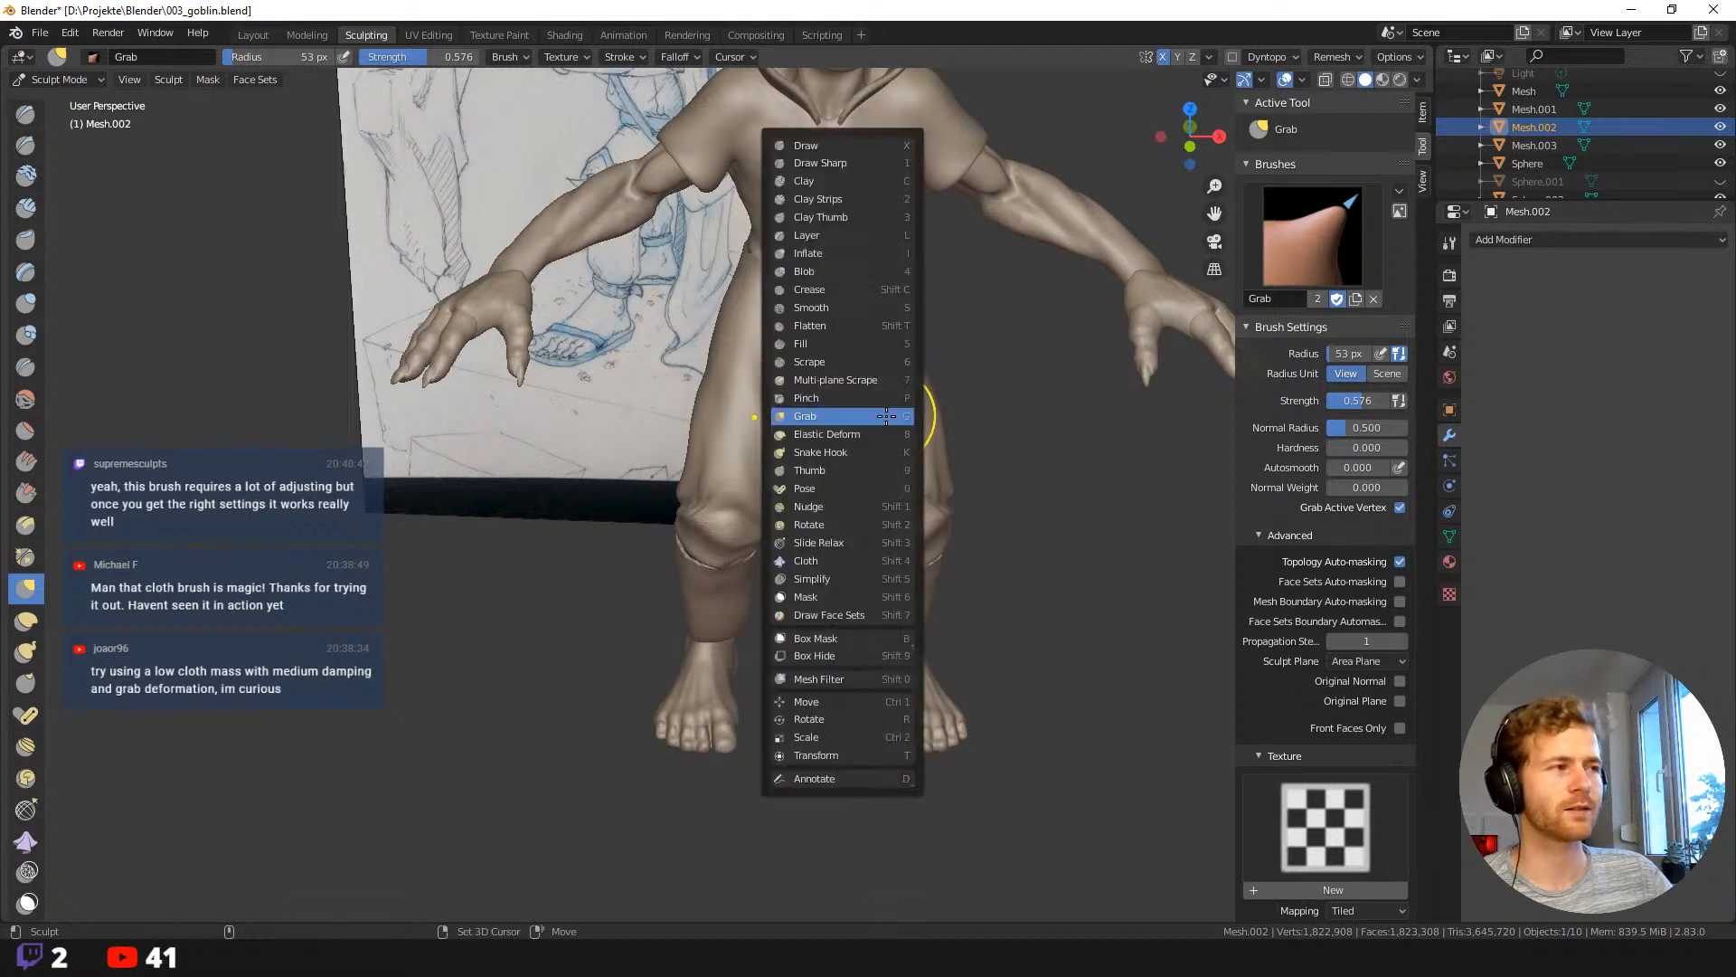
pyautogui.click(831, 161)
pyautogui.press('f')
pyautogui.click(891, 391)
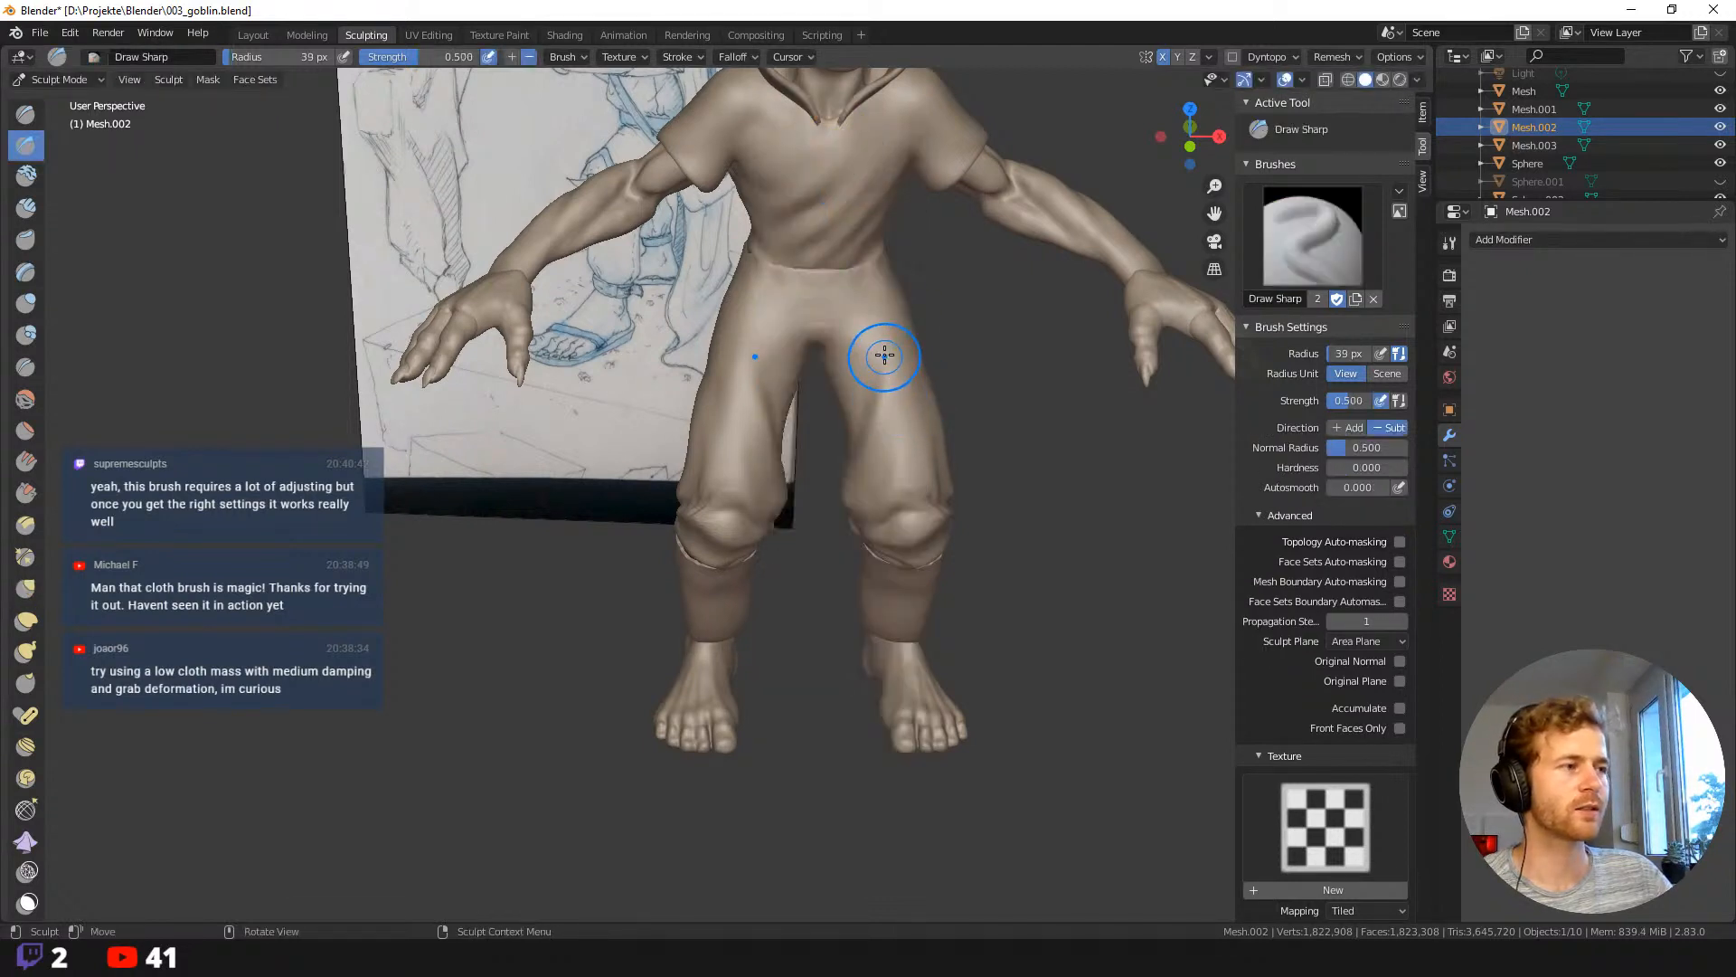
pyautogui.press('f')
pyautogui.click(889, 354)
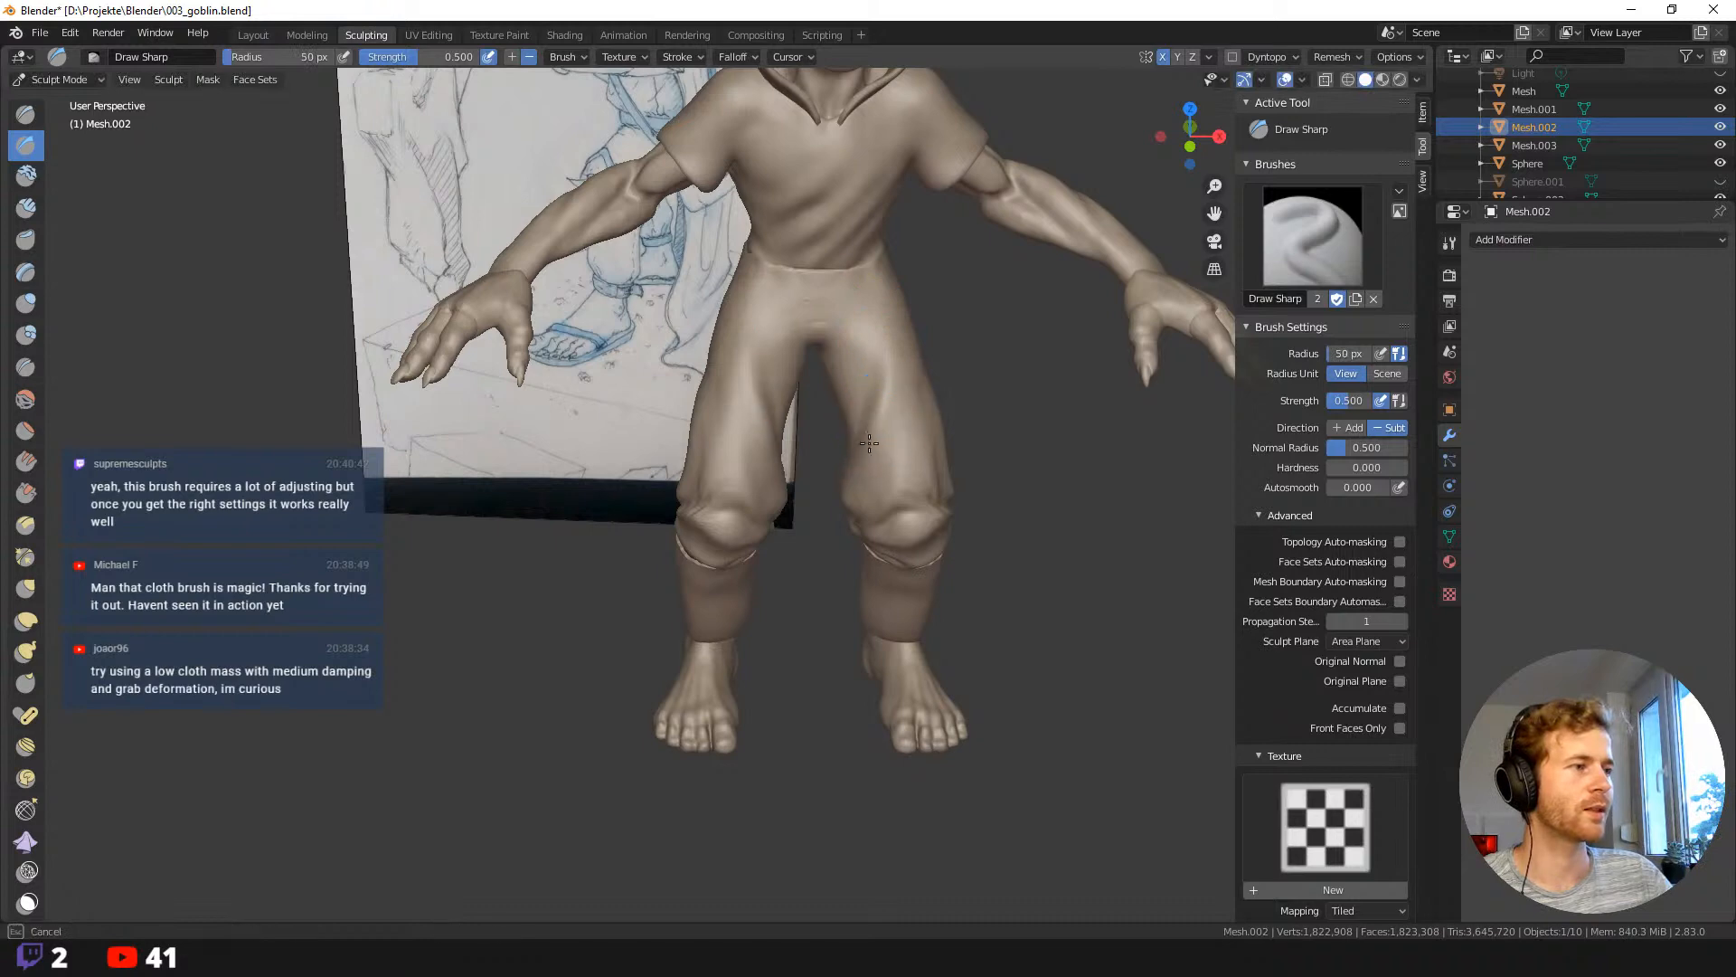
pyautogui.moveTo(864, 471)
pyautogui.mouseDown(button='middle')
pyautogui.moveTo(905, 501)
pyautogui.moveTo(853, 470)
pyautogui.mouseUp(button='middle')
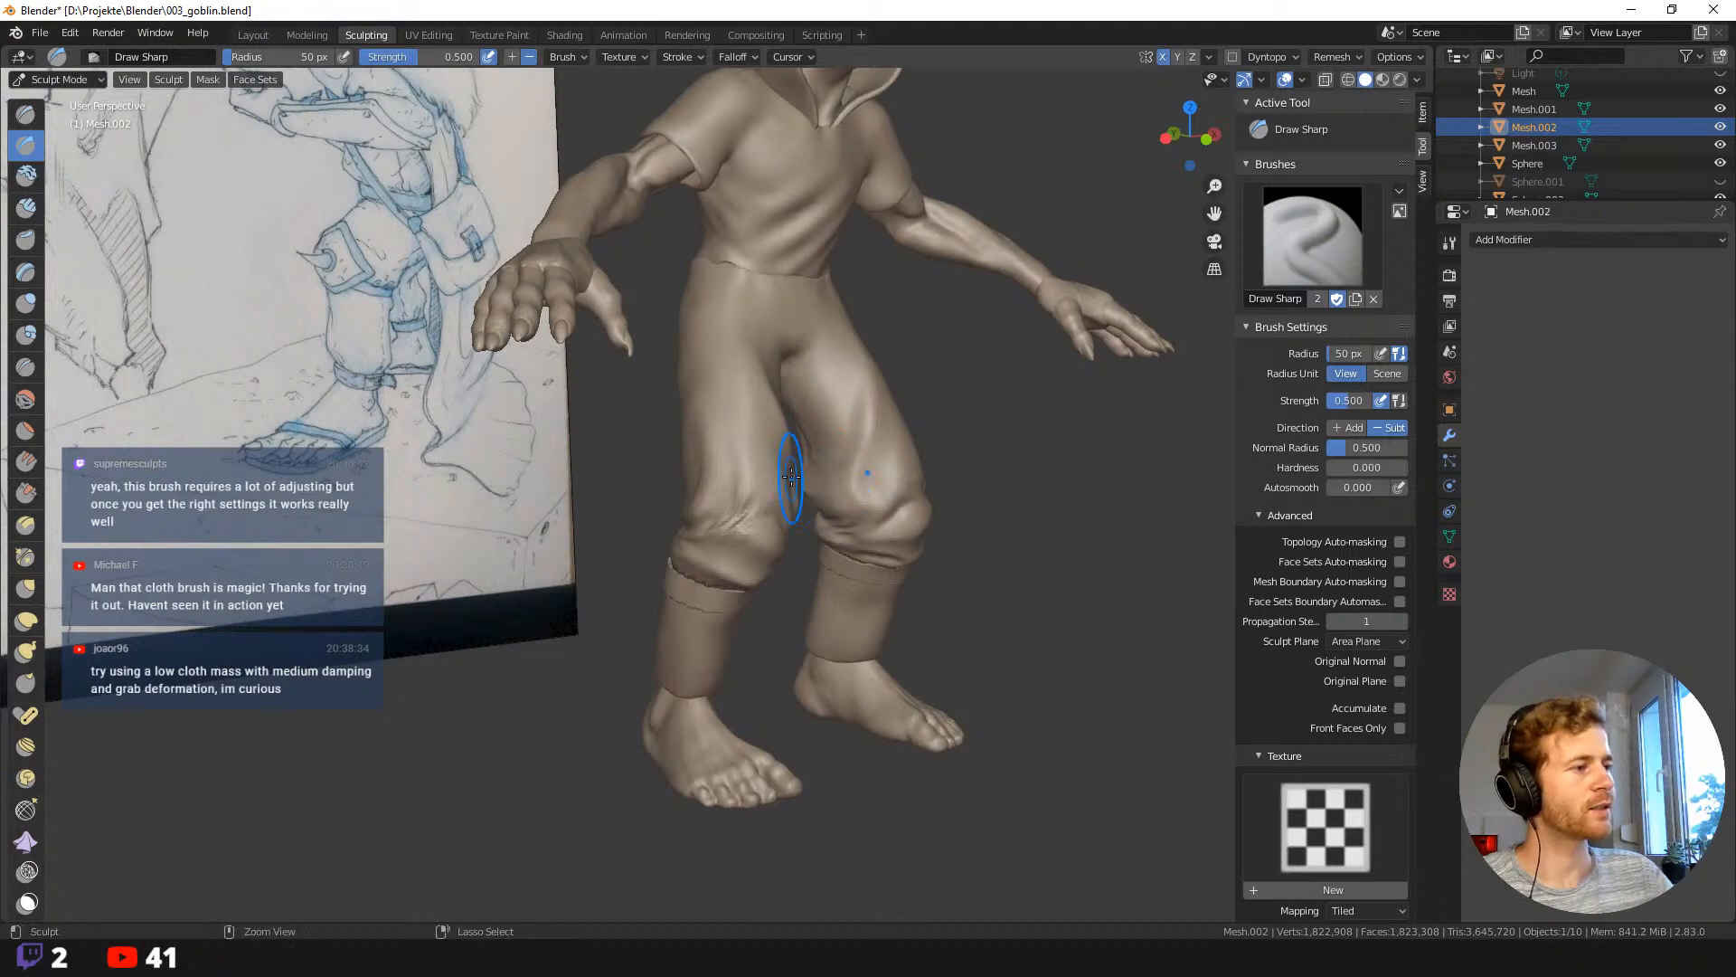
# Add more Draw Sharp creases around the groin and upper thighs, and reduce the brush radius to 41 px.
pyautogui.moveTo(853, 489)
pyautogui.mouseDown(button='middle')
pyautogui.moveTo(837, 496)
pyautogui.moveTo(819, 453)
pyautogui.moveTo(857, 425)
pyautogui.moveTo(766, 375)
pyautogui.mouseUp(button='middle')
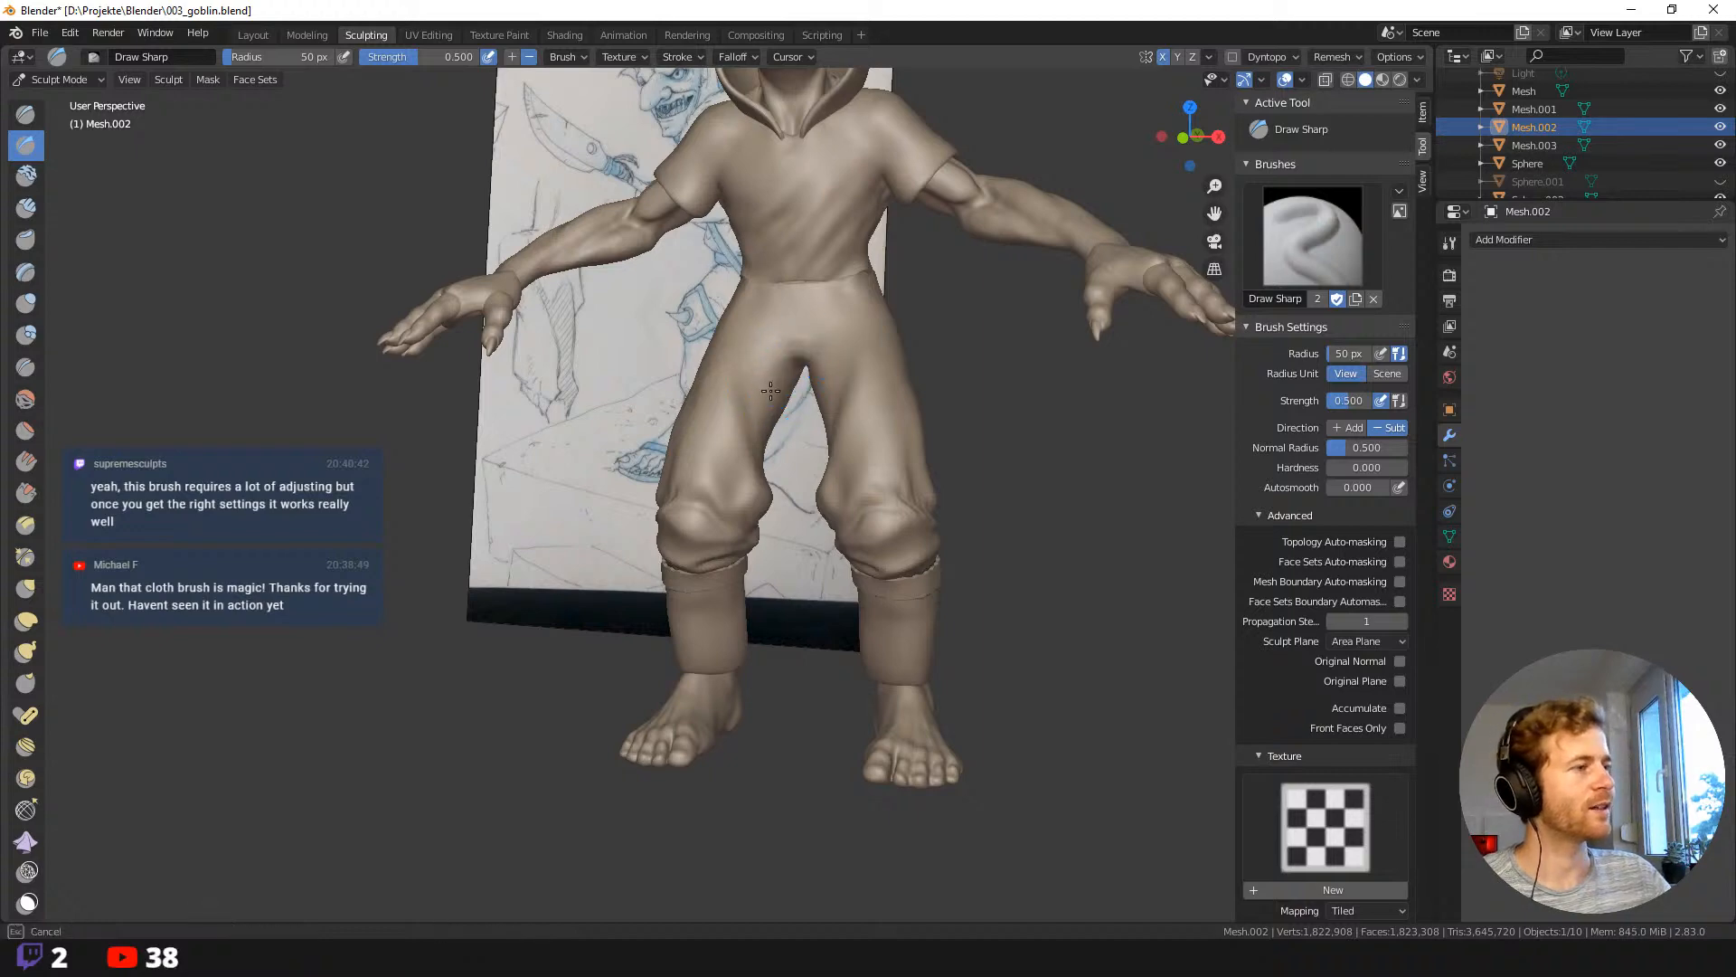
pyautogui.moveTo(755, 395); pyautogui.dragTo(787, 403, button='middle')
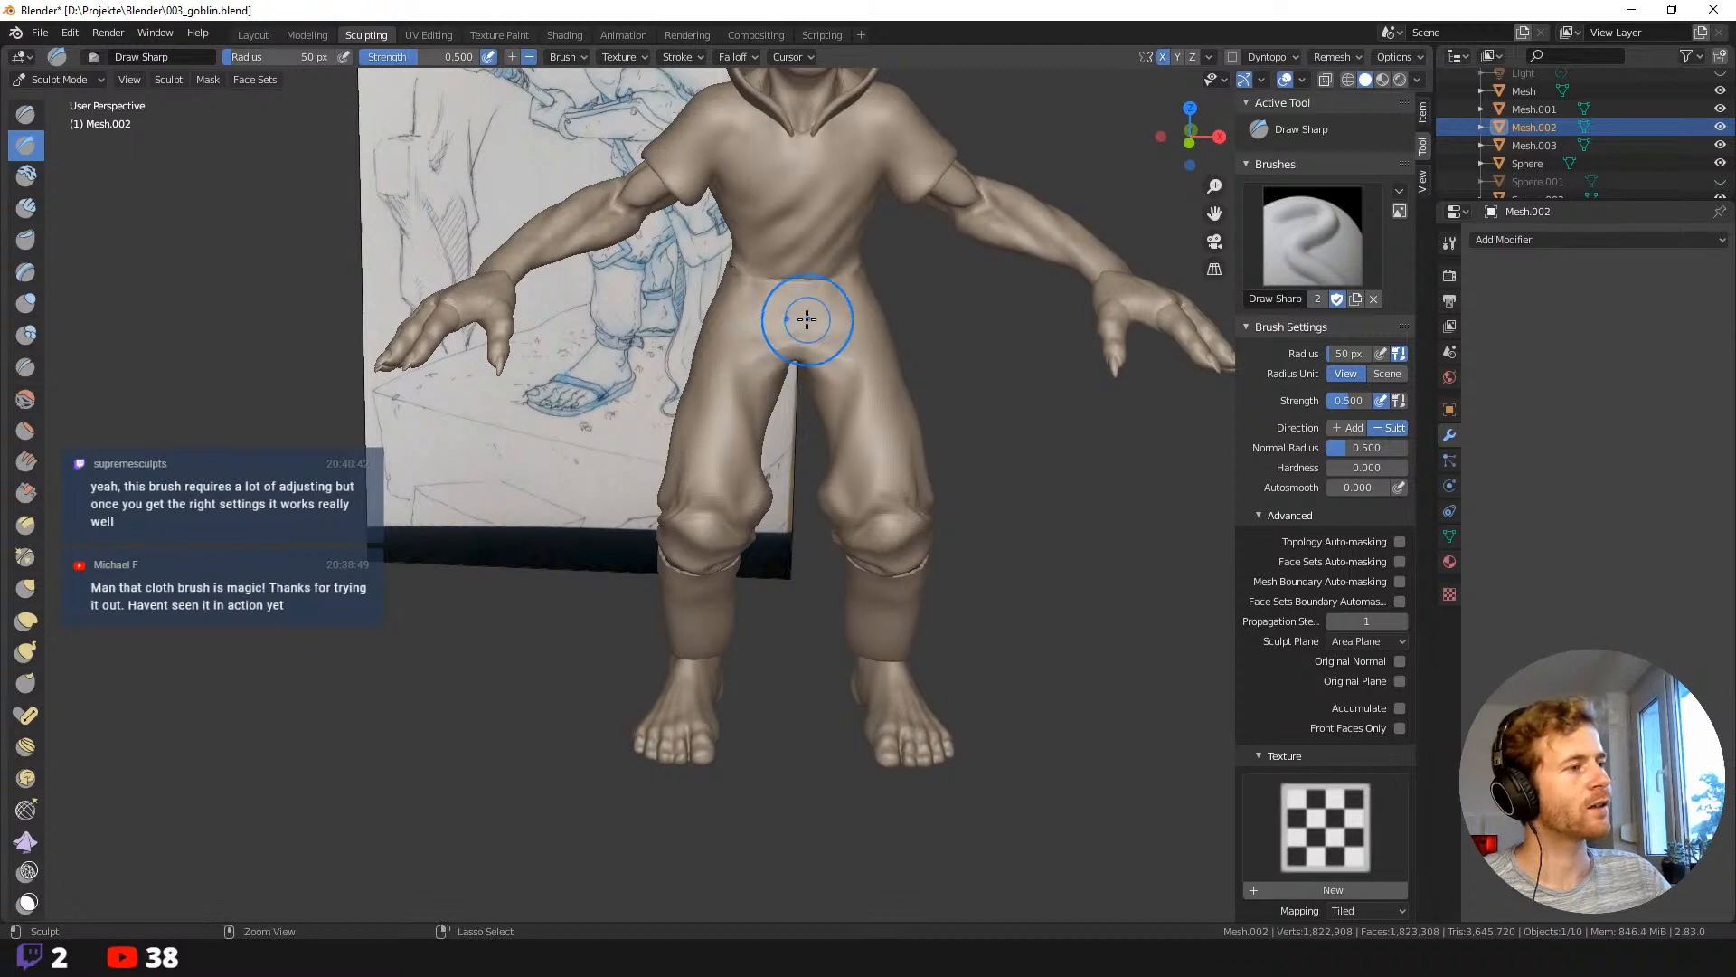
pyautogui.moveTo(756, 331); pyautogui.dragTo(705, 371, button='middle')
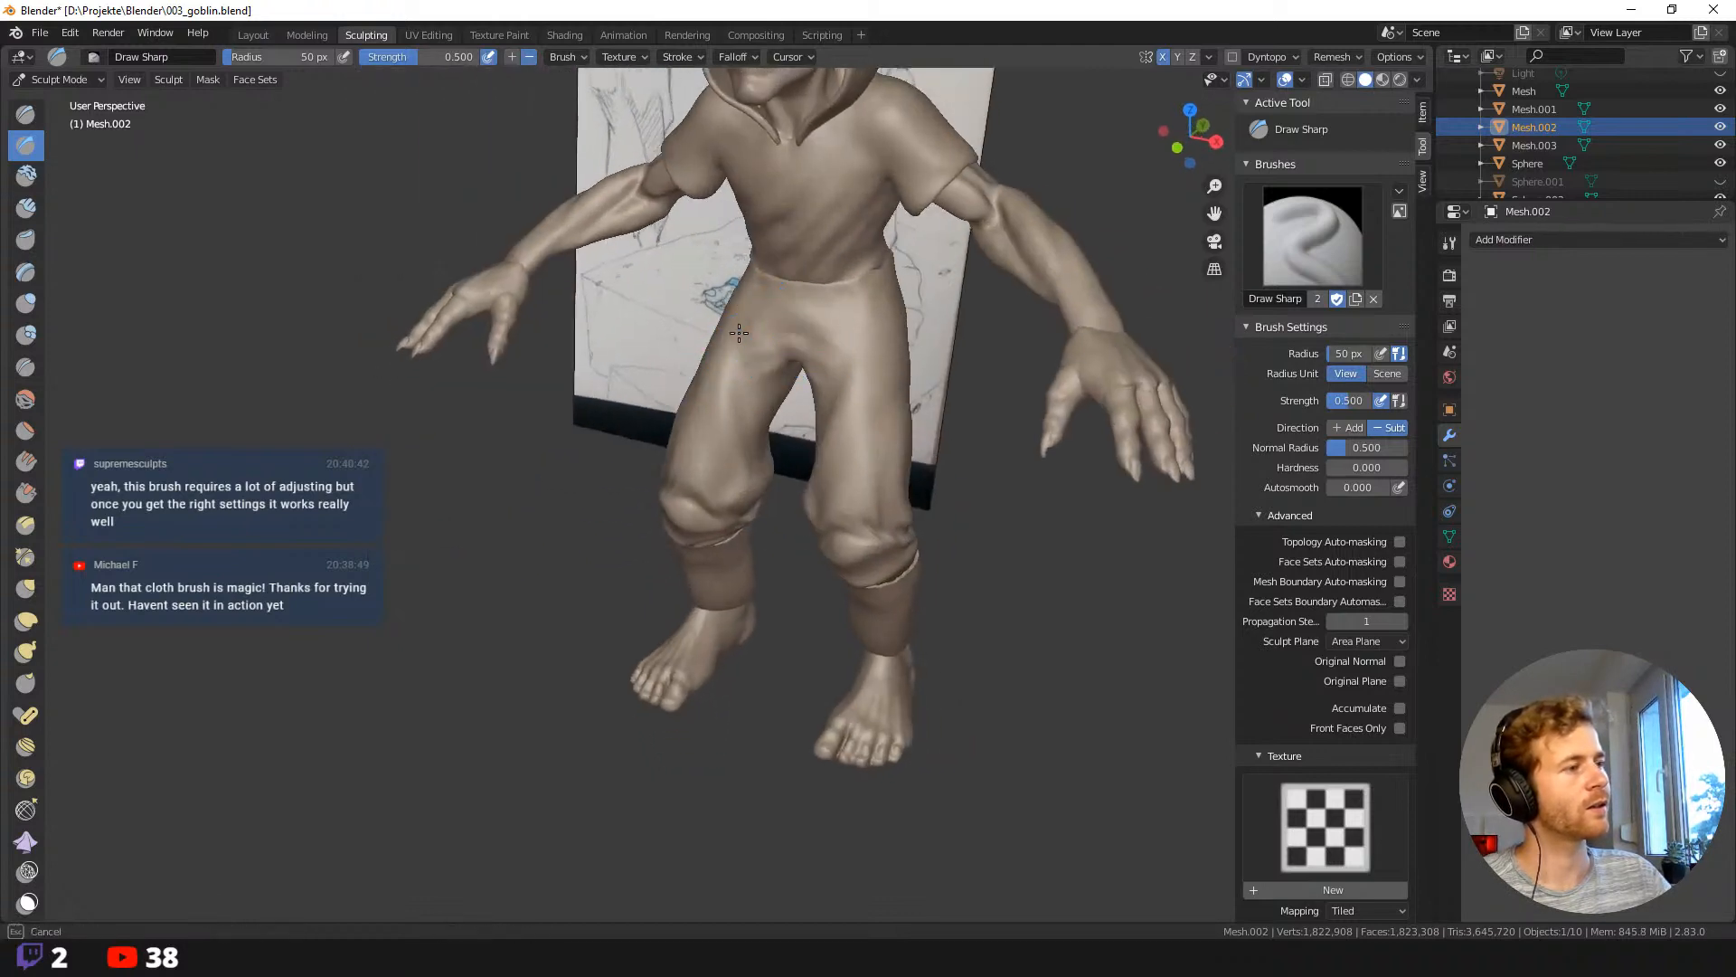
pyautogui.press('[')
pyautogui.press('[')
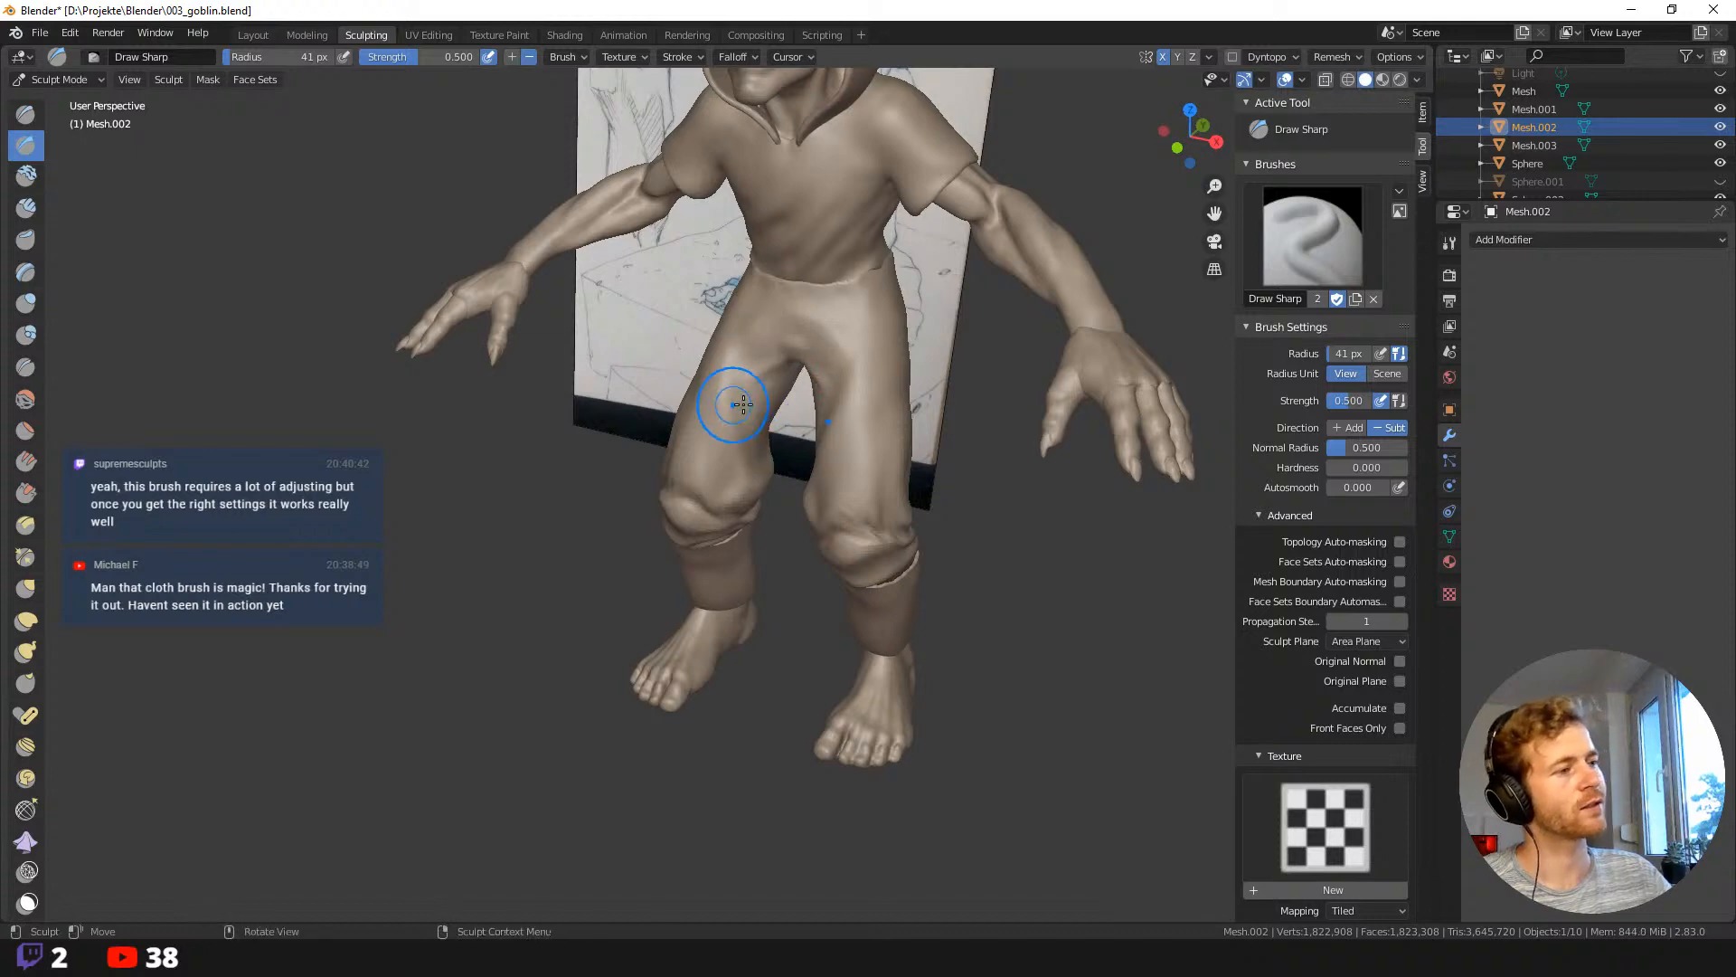
# Examine the trousers and overall proportions of the goblin from the front, back and side.
pyautogui.scroll(-2, 734, 411)
pyautogui.moveTo(736, 439); pyautogui.dragTo(831, 485, button='middle')
pyautogui.scroll(-2, 818, 579)
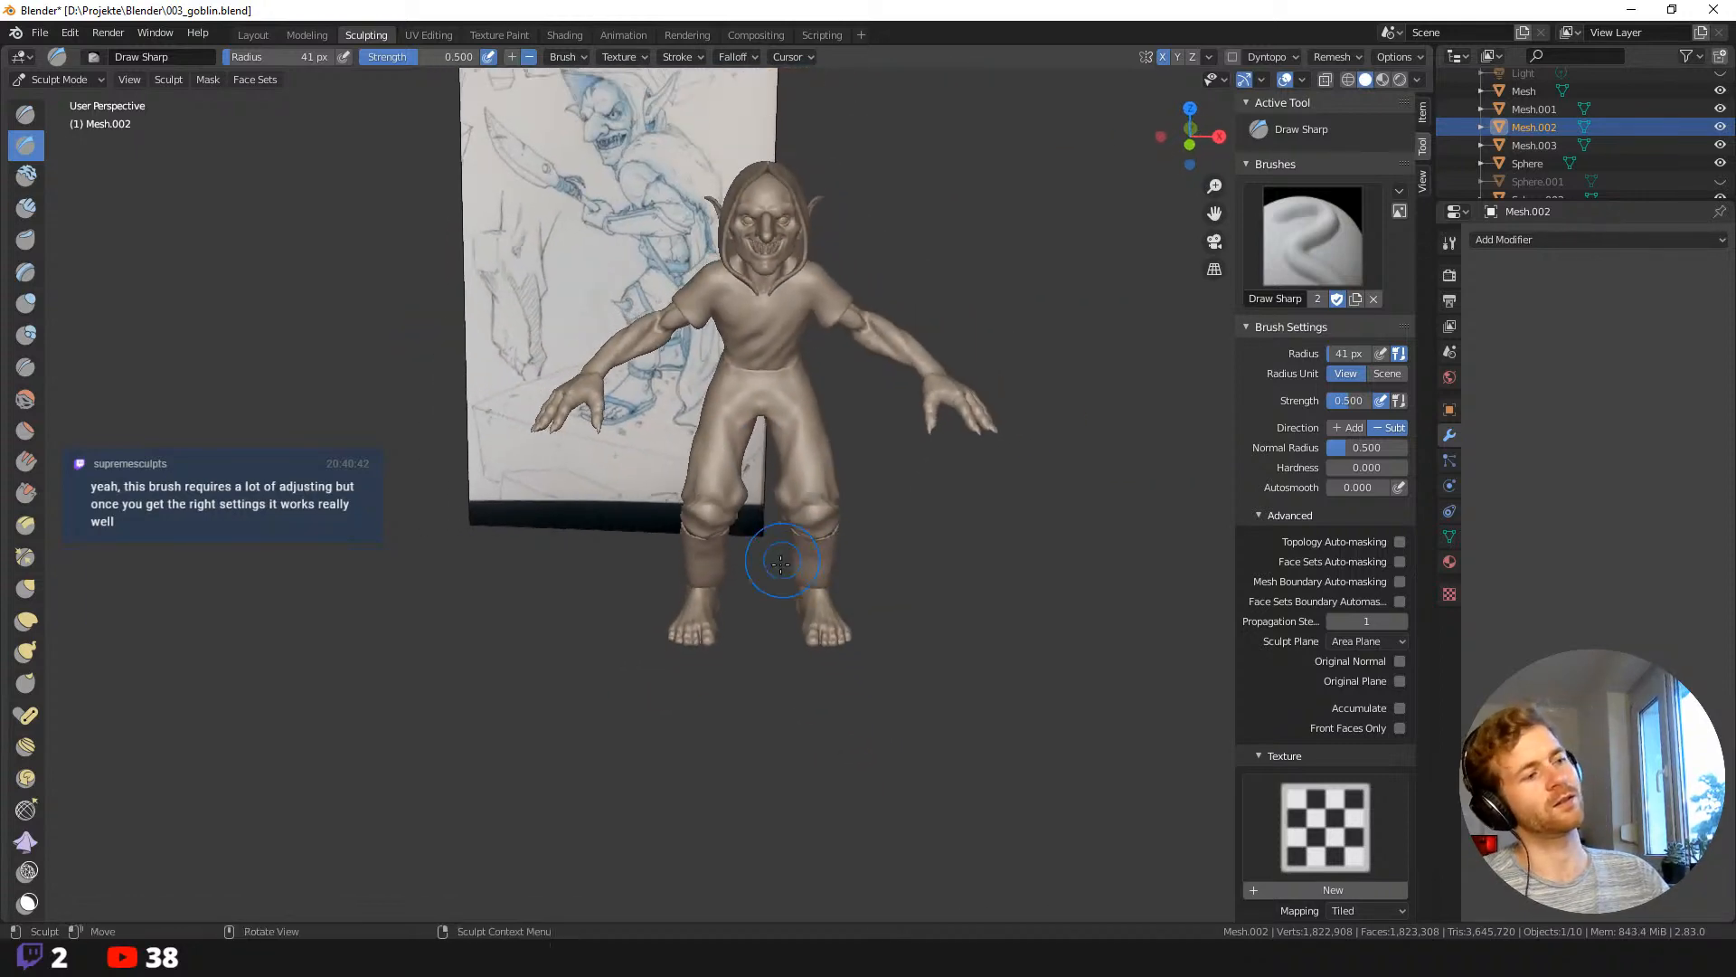
pyautogui.moveTo(780, 564); pyautogui.dragTo(1161, 501, button='middle')
pyautogui.moveTo(785, 438); pyautogui.dragTo(905, 503, button='middle')
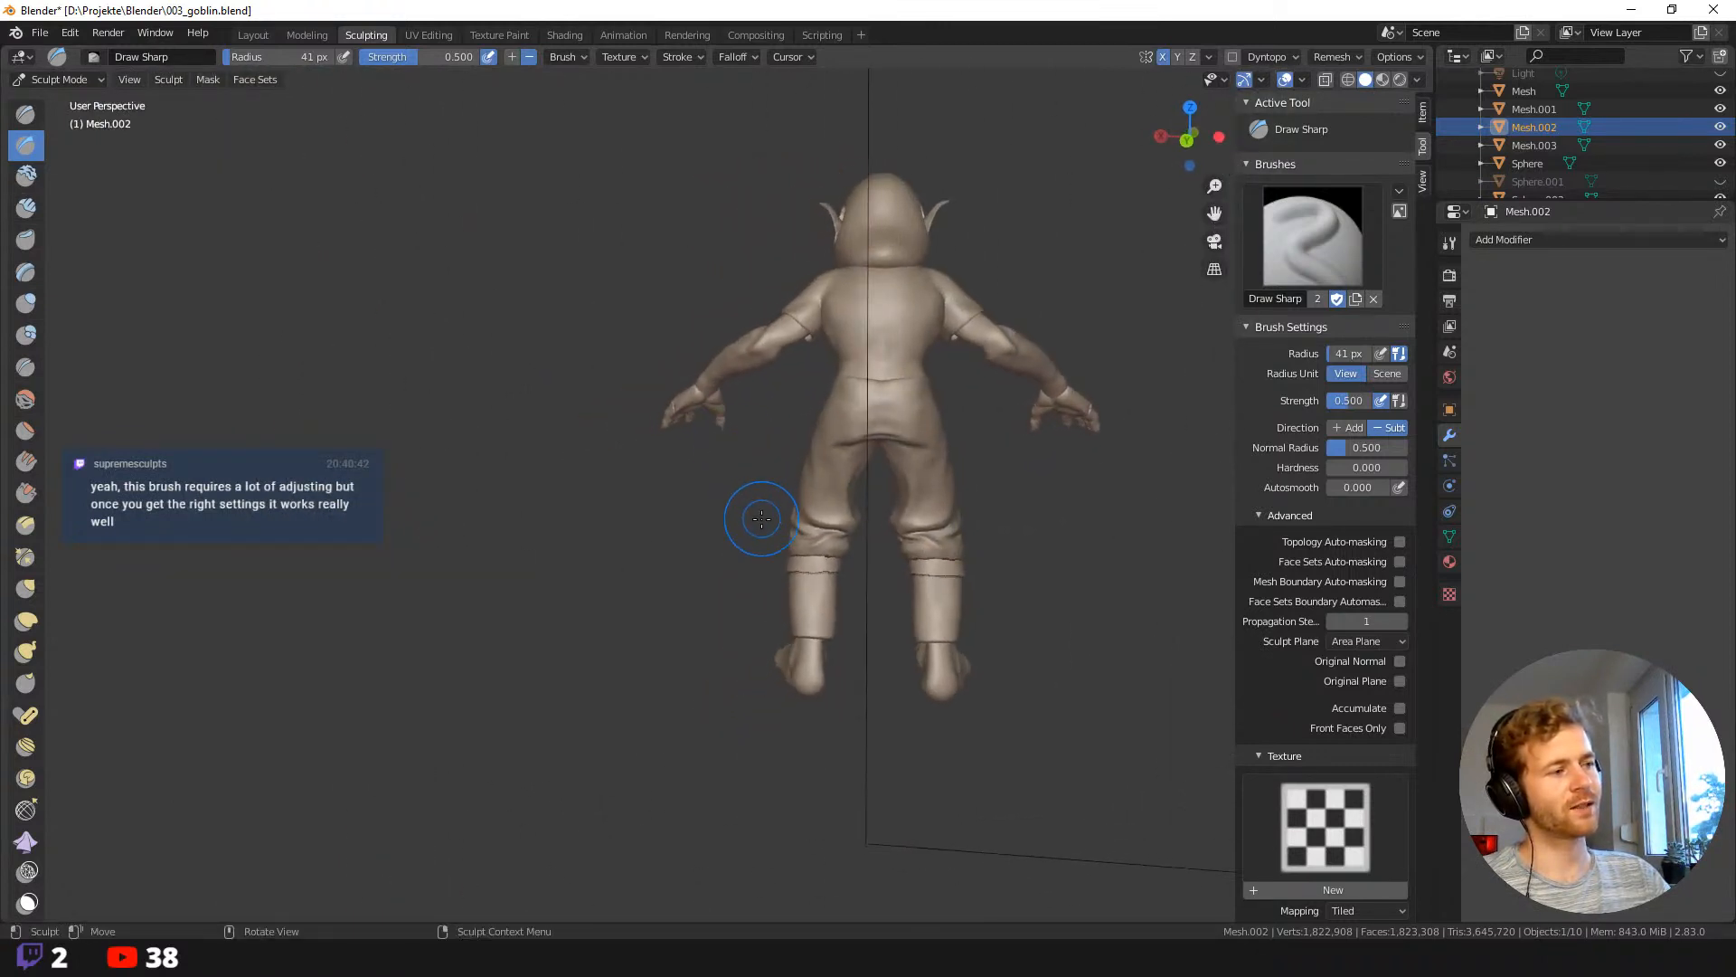
pyautogui.moveTo(785, 520); pyautogui.dragTo(762, 523, button='middle')
pyautogui.scroll(2, 767, 523)
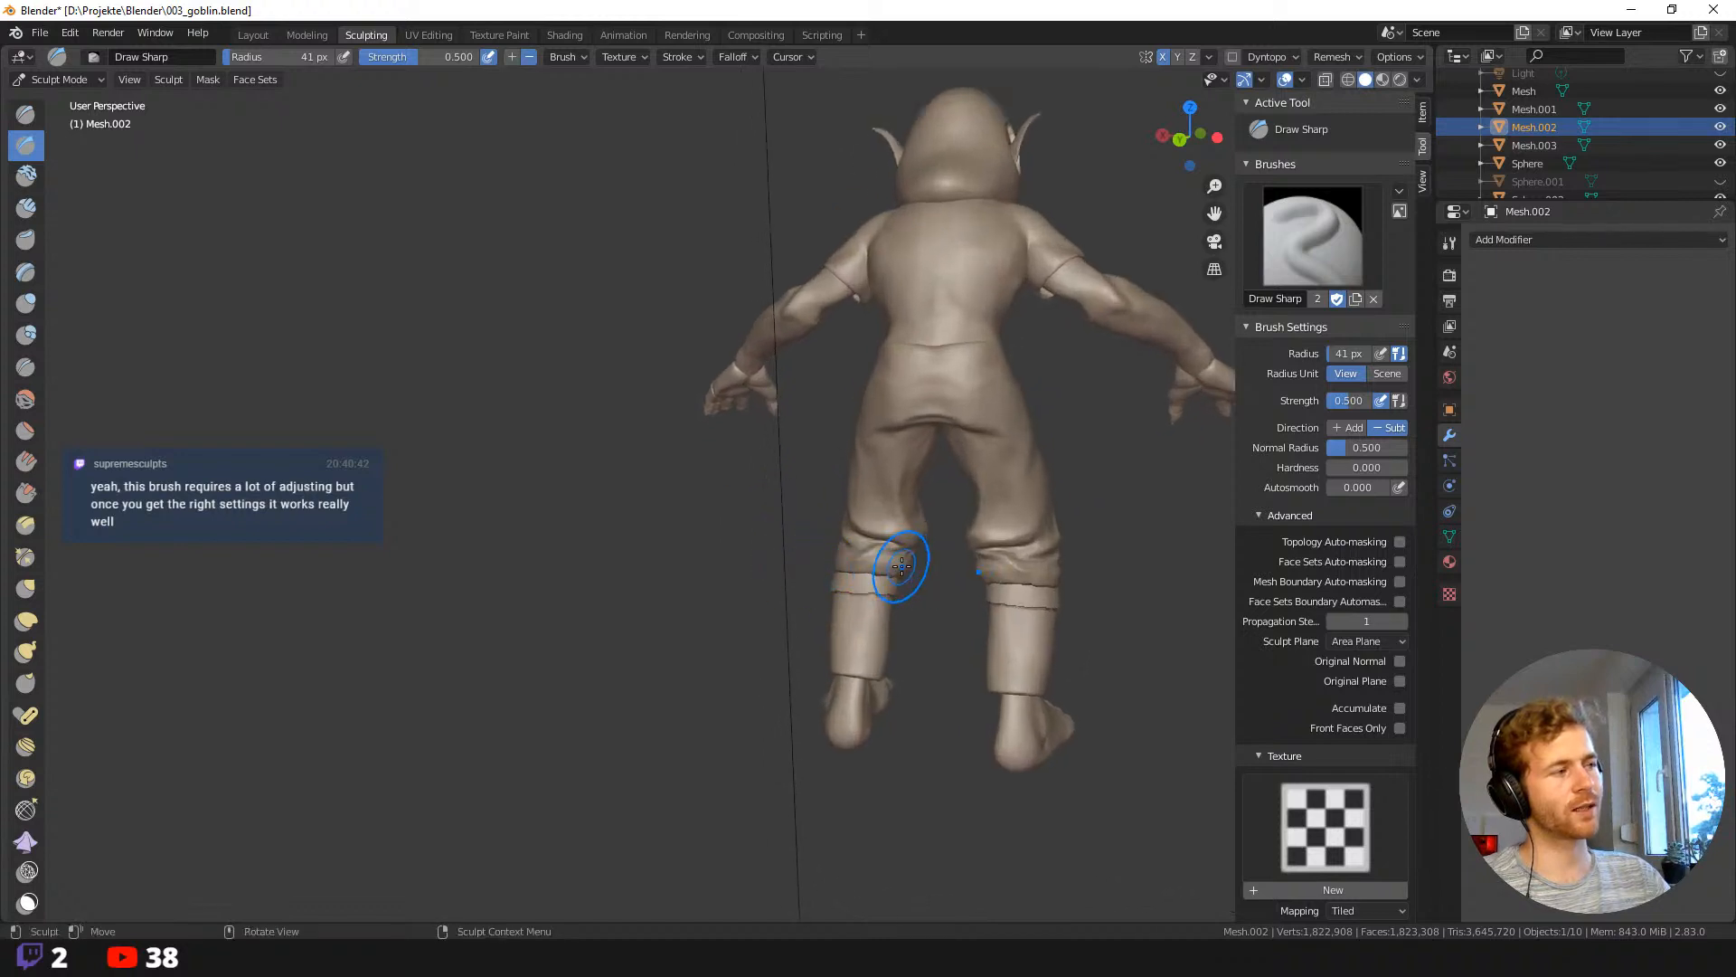
pyautogui.moveTo(775, 561); pyautogui.dragTo(892, 577, button='middle')
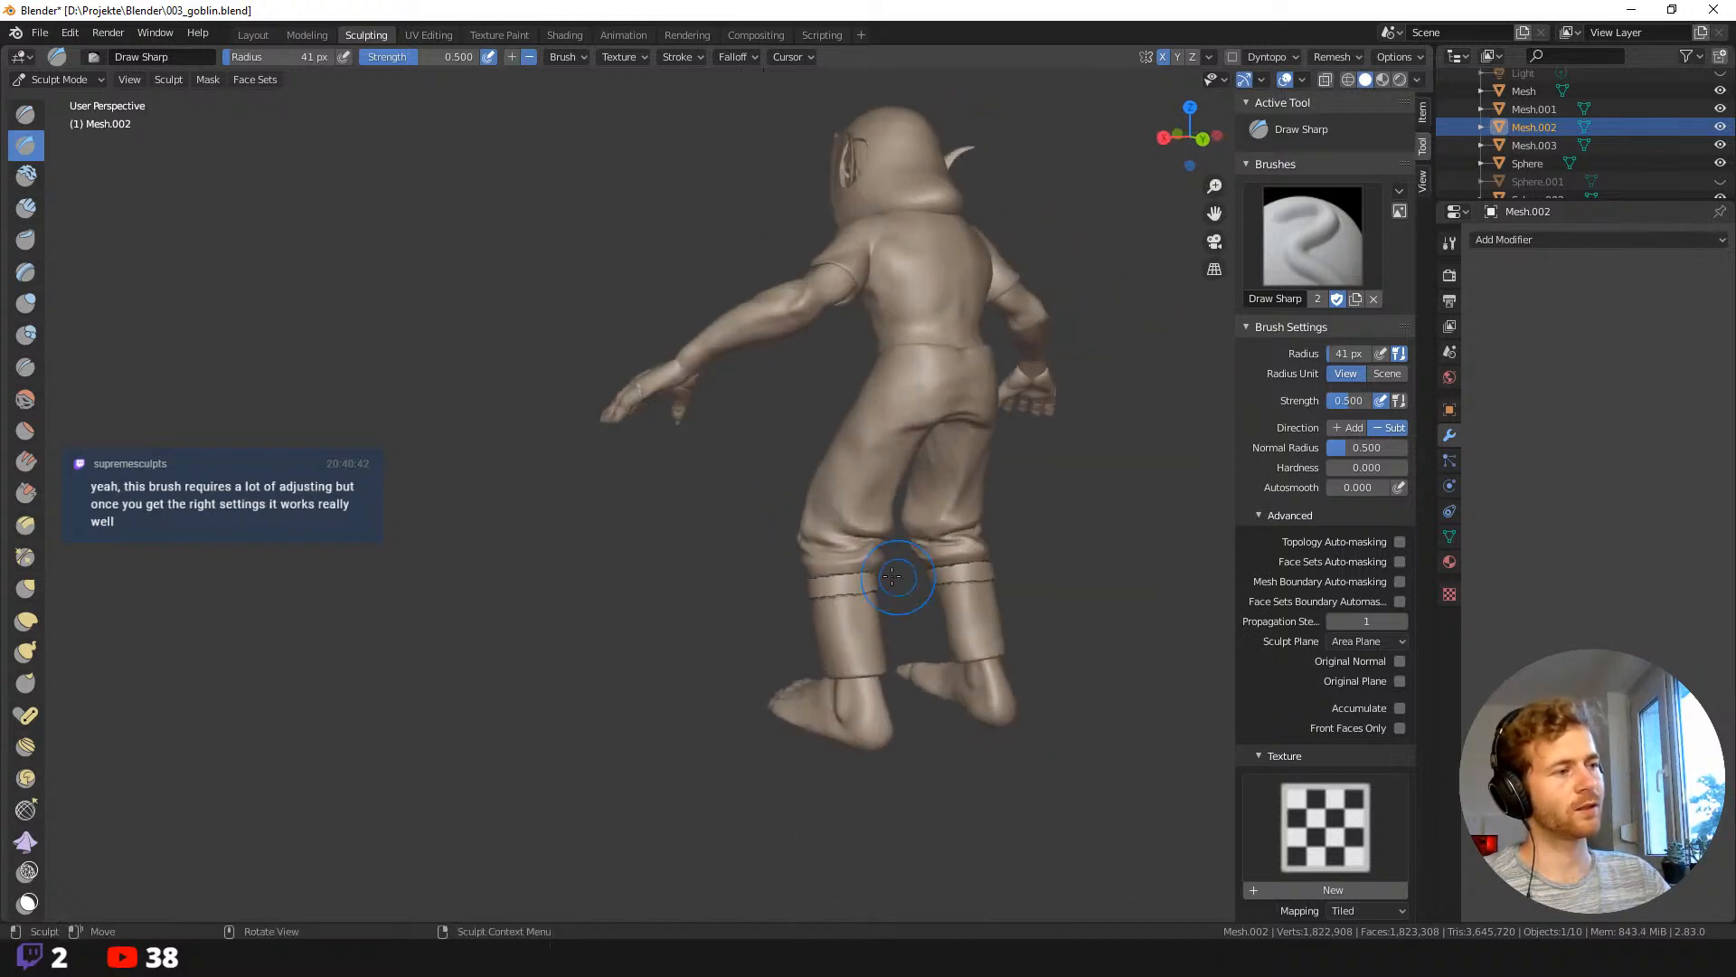
pyautogui.moveTo(732, 554)
pyautogui.mouseDown(button='middle')
pyautogui.moveTo(823, 596)
pyautogui.moveTo(933, 593)
pyautogui.mouseUp(button='middle')
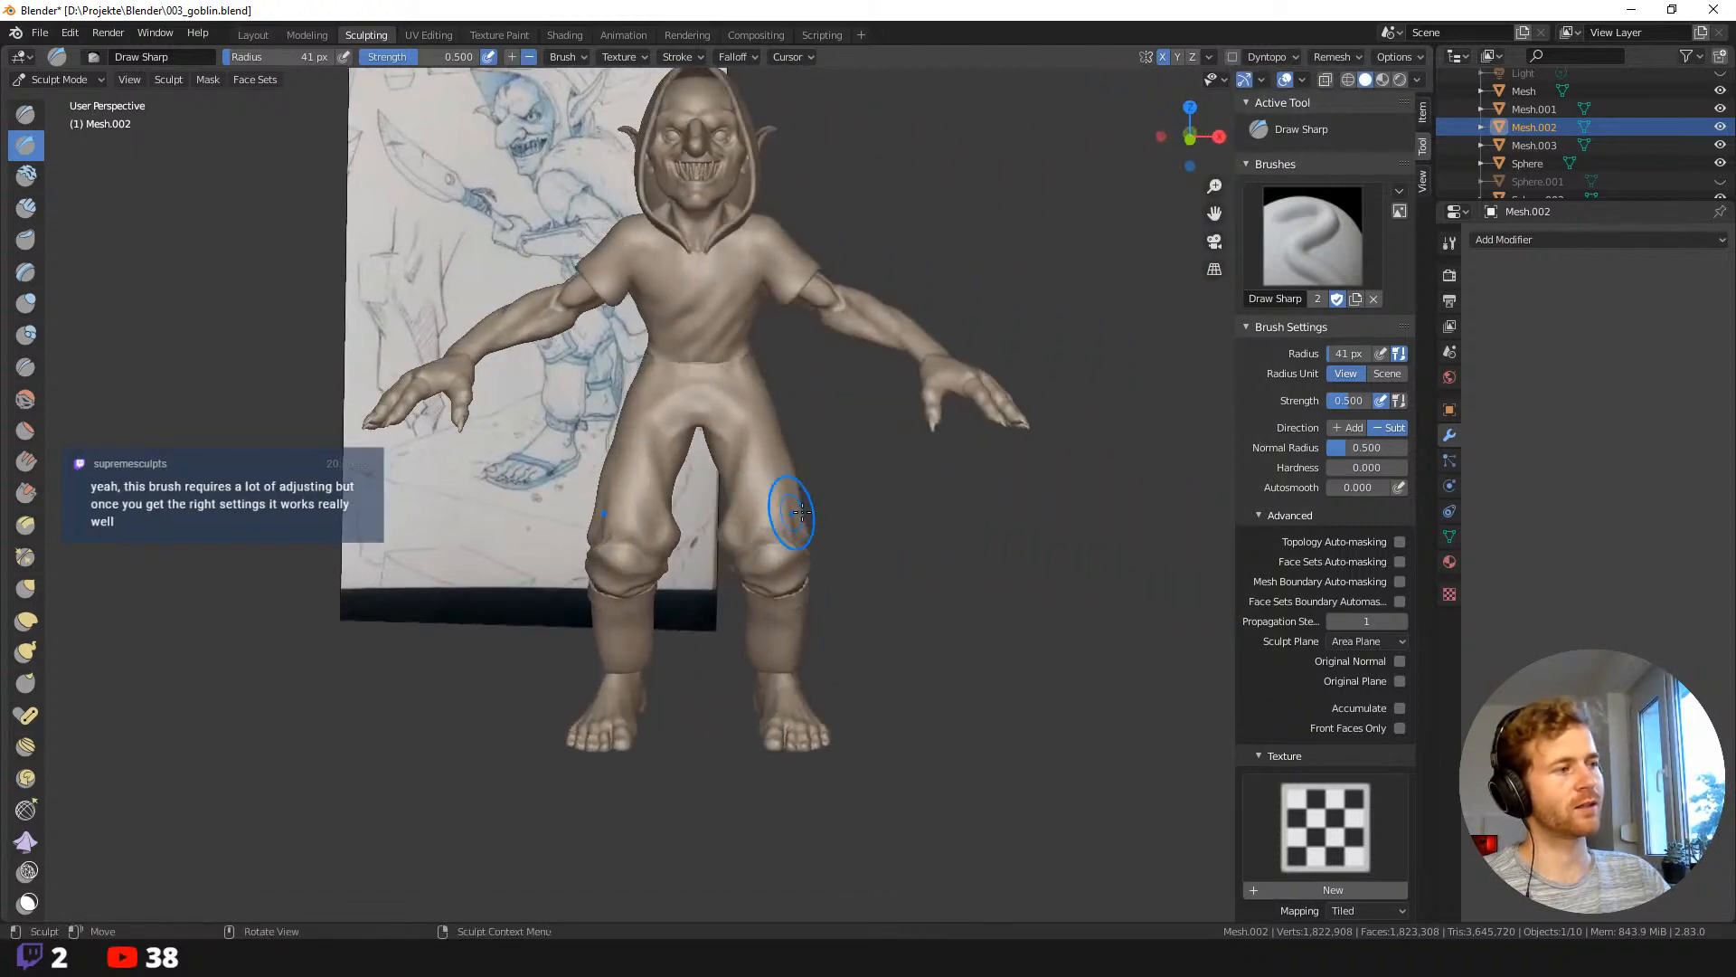
pyautogui.scroll(-2, 802, 512)
pyautogui.moveTo(825, 485)
pyautogui.mouseDown(button='middle')
pyautogui.moveTo(723, 465)
pyautogui.moveTo(678, 435)
pyautogui.mouseUp(button='middle')
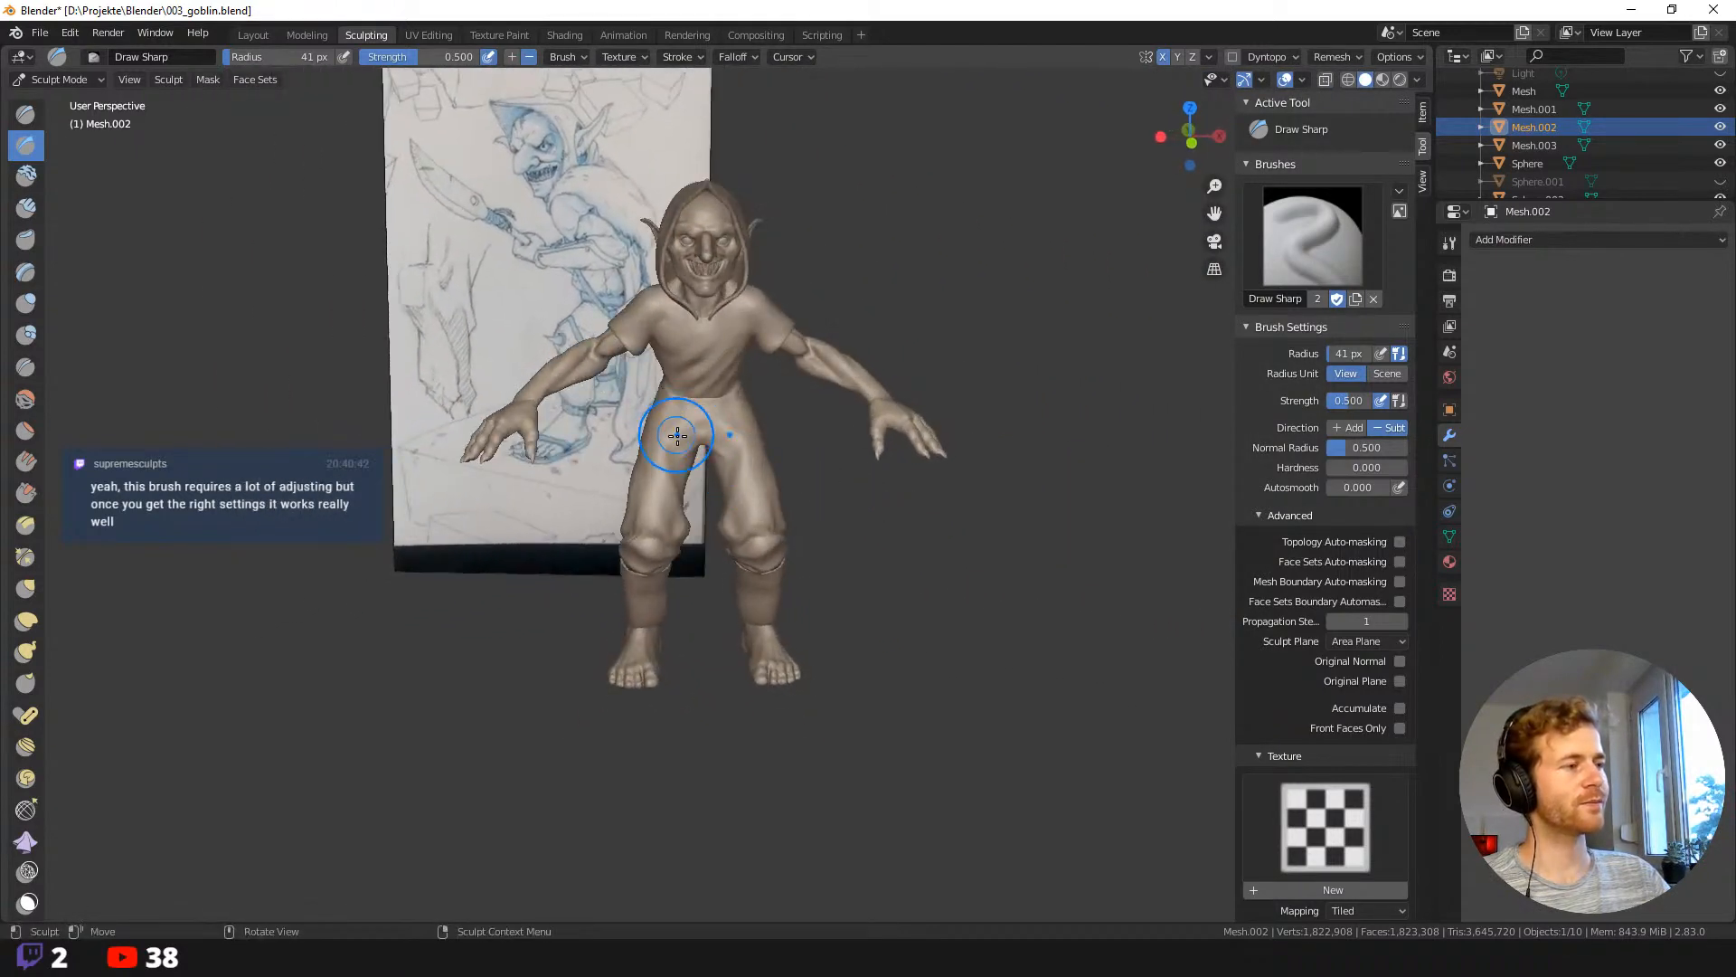
# Lift the trouser crotch slightly with the Grab brush, and adjust the inner fabric bulge below the knee at a 56 px radius.
pyautogui.press('g')
pyautogui.moveTo(690, 437); pyautogui.dragTo(690, 426)
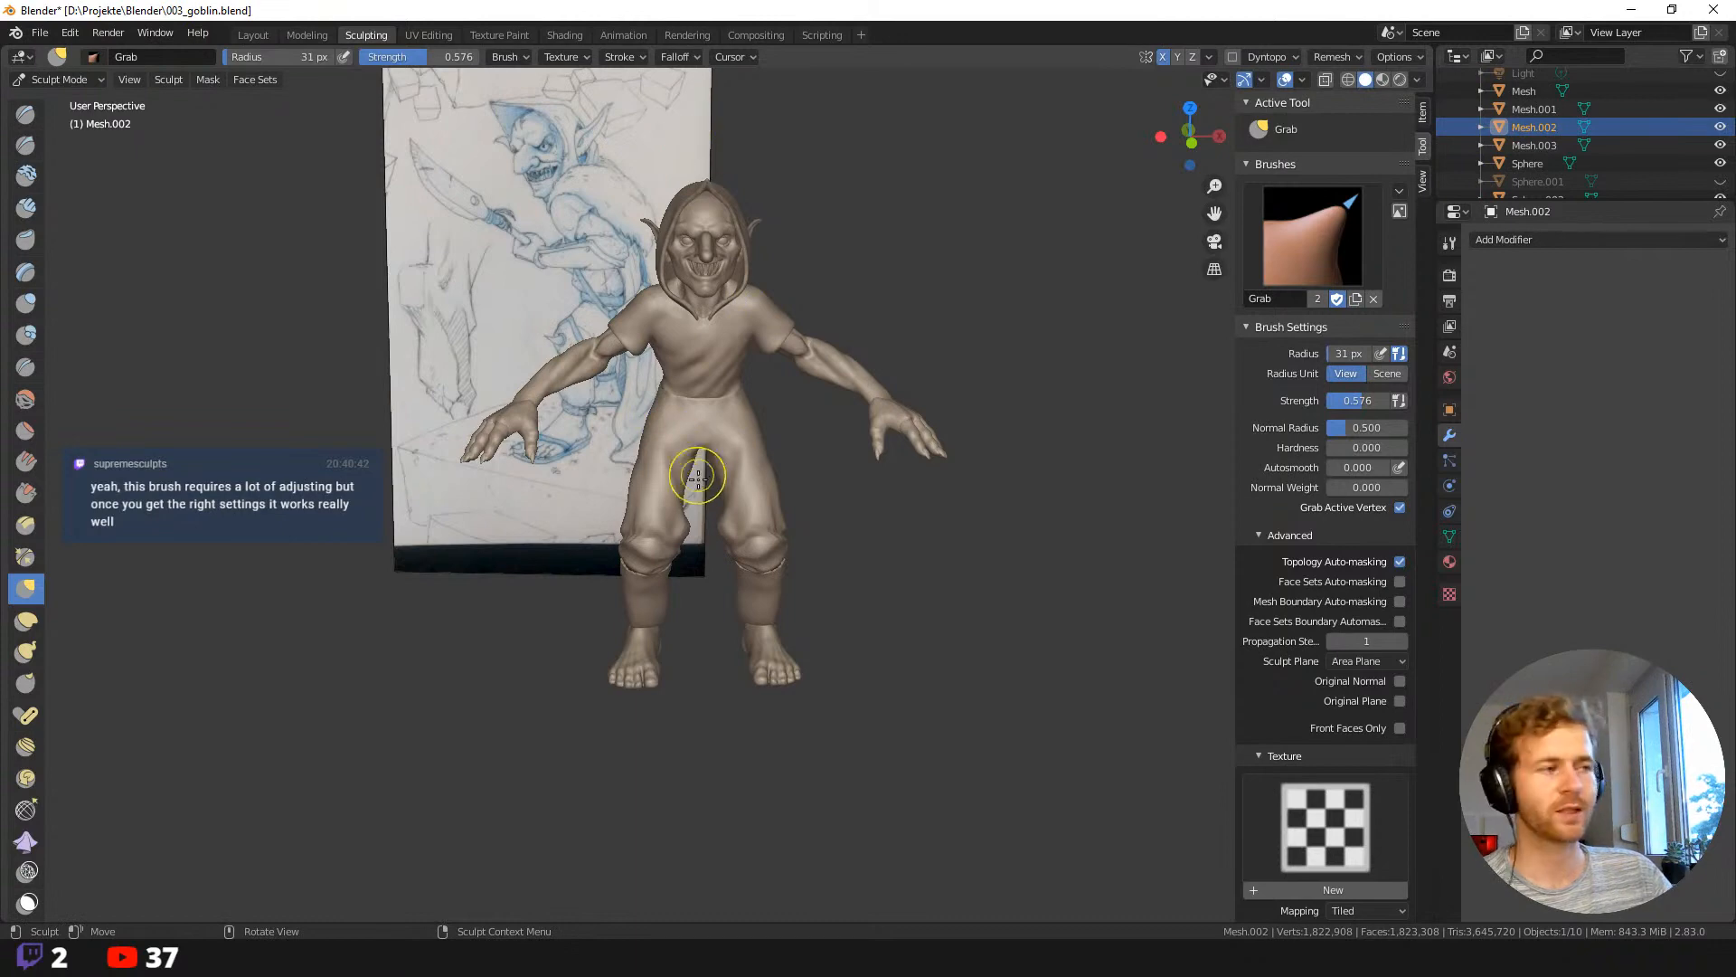
pyautogui.moveTo(692, 479); pyautogui.dragTo(828, 448, button='middle')
pyautogui.scroll(4, 825, 554)
pyautogui.moveTo(824, 554); pyautogui.dragTo(707, 580, button='middle')
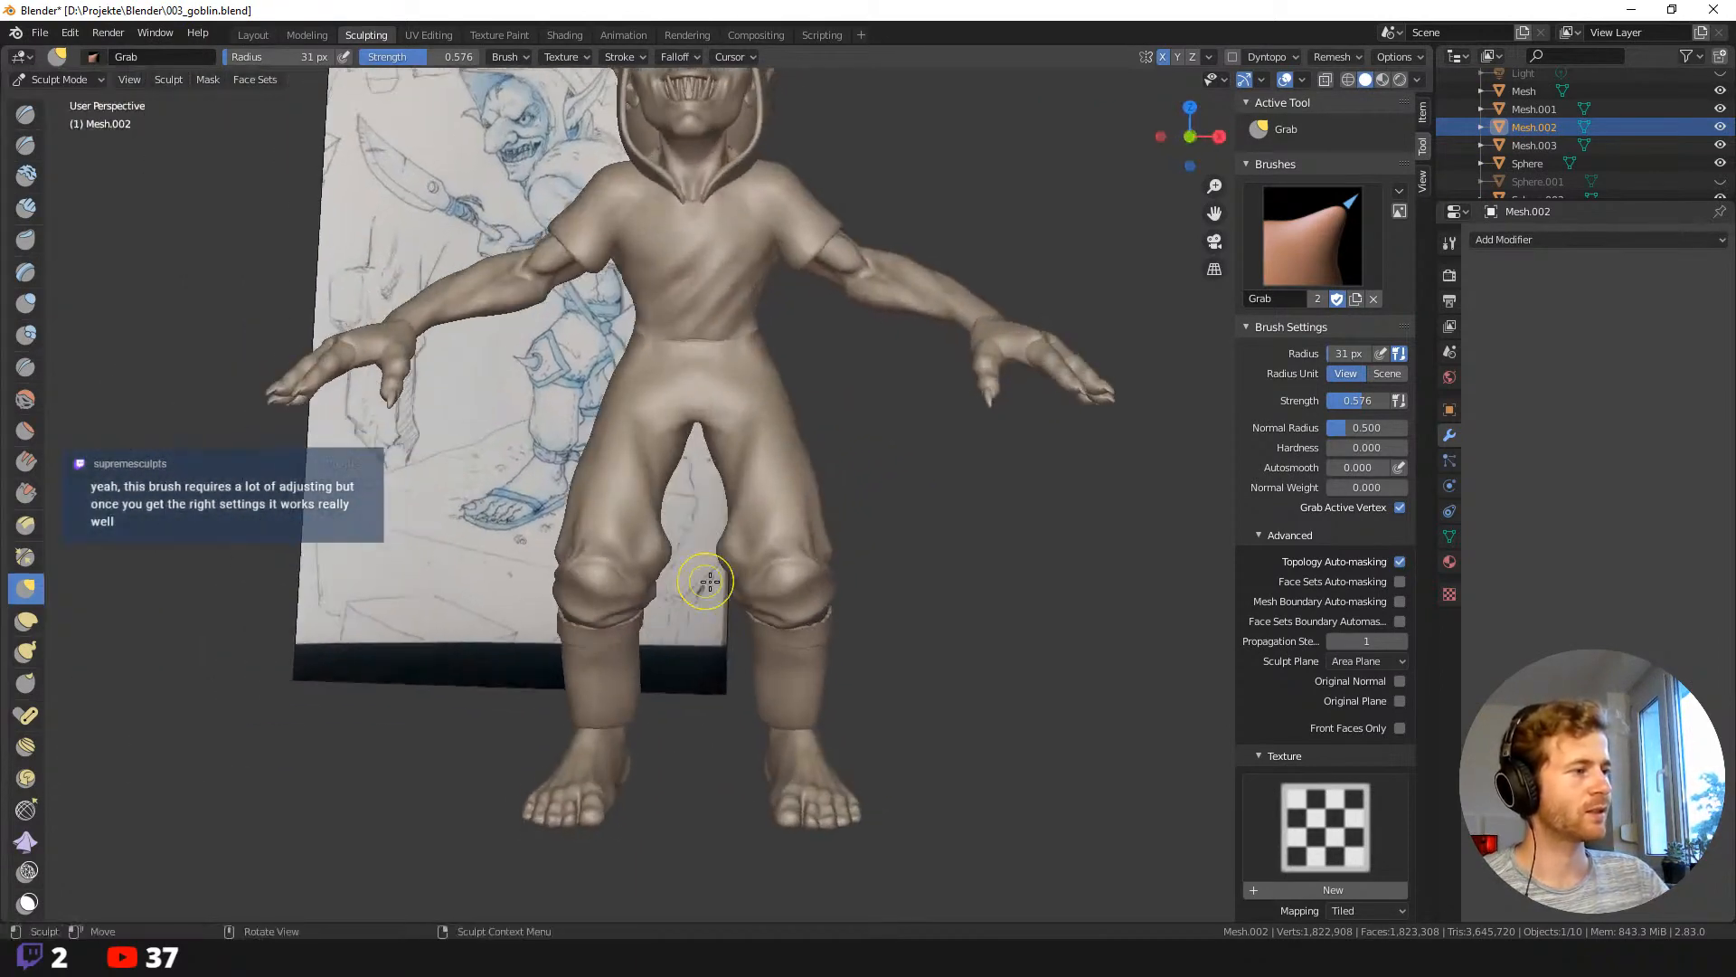
pyautogui.press('f')
pyautogui.click(806, 608)
pyautogui.moveTo(760, 611); pyautogui.dragTo(759, 616)
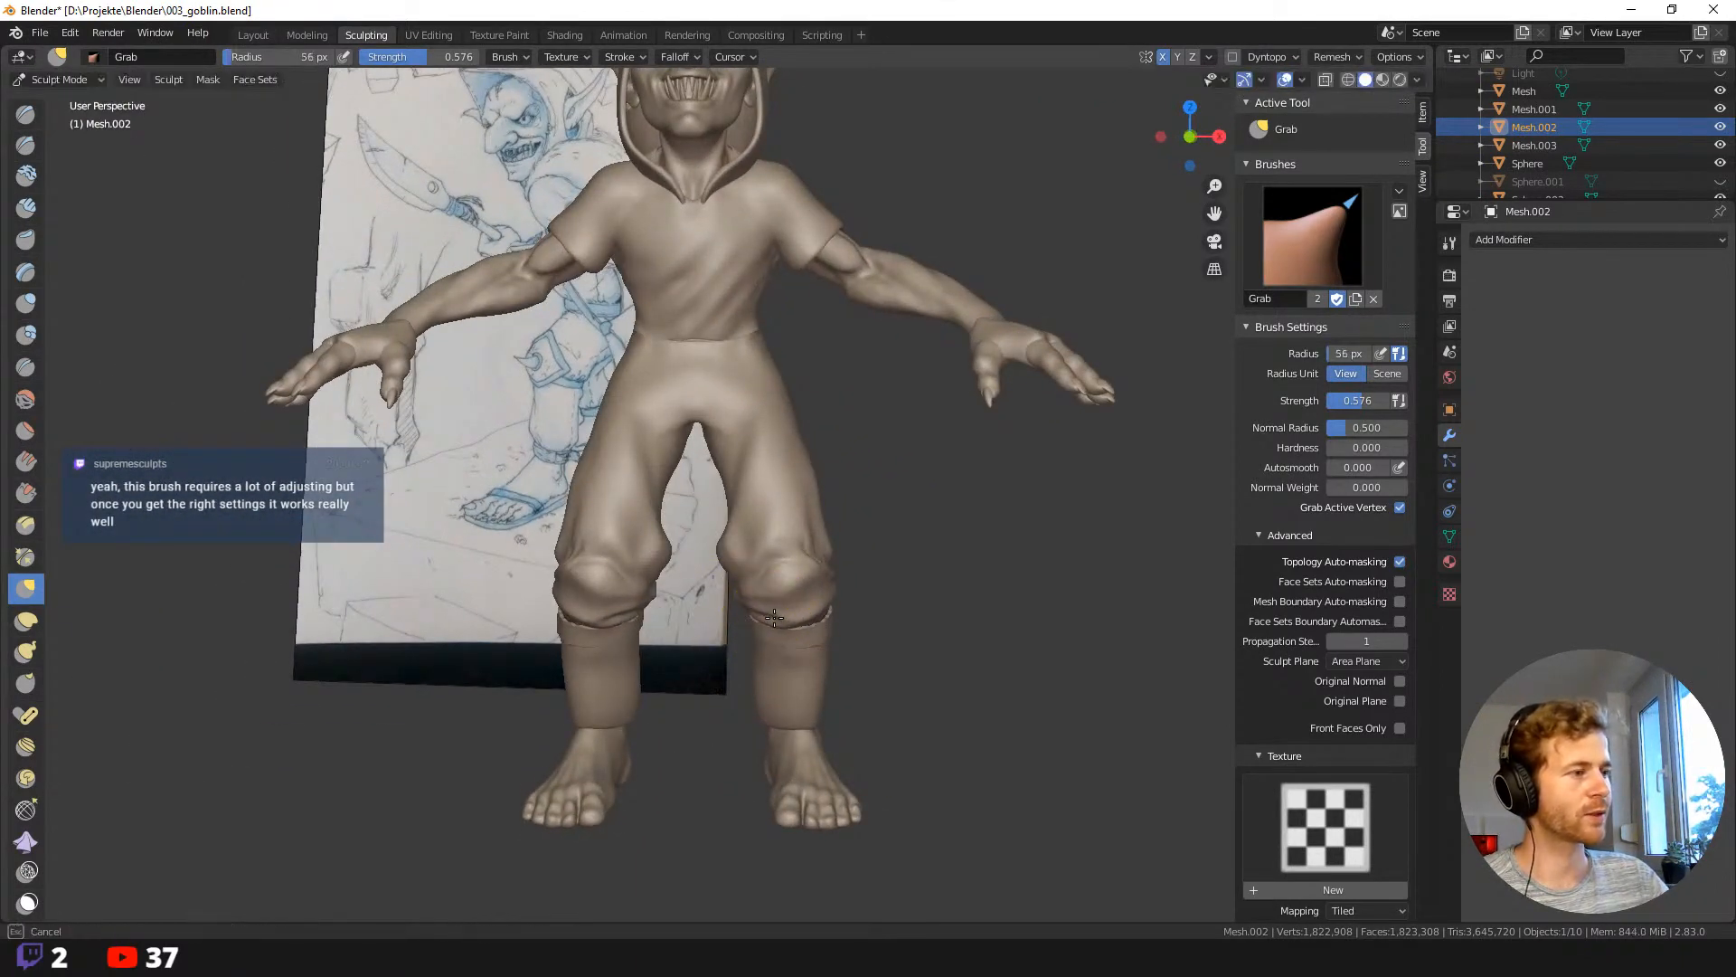
# Set the Grab radius to 44 px and push the outer fabric contour above the knee slightly inward and up.
pyautogui.moveTo(809, 624)
pyautogui.mouseDown(button='middle')
pyautogui.moveTo(841, 641)
pyautogui.moveTo(795, 628)
pyautogui.moveTo(830, 555)
pyautogui.moveTo(925, 577)
pyautogui.mouseUp(button='middle')
pyautogui.press('f')
pyautogui.click(823, 580)
pyautogui.moveTo(821, 573); pyautogui.dragTo(813, 561)
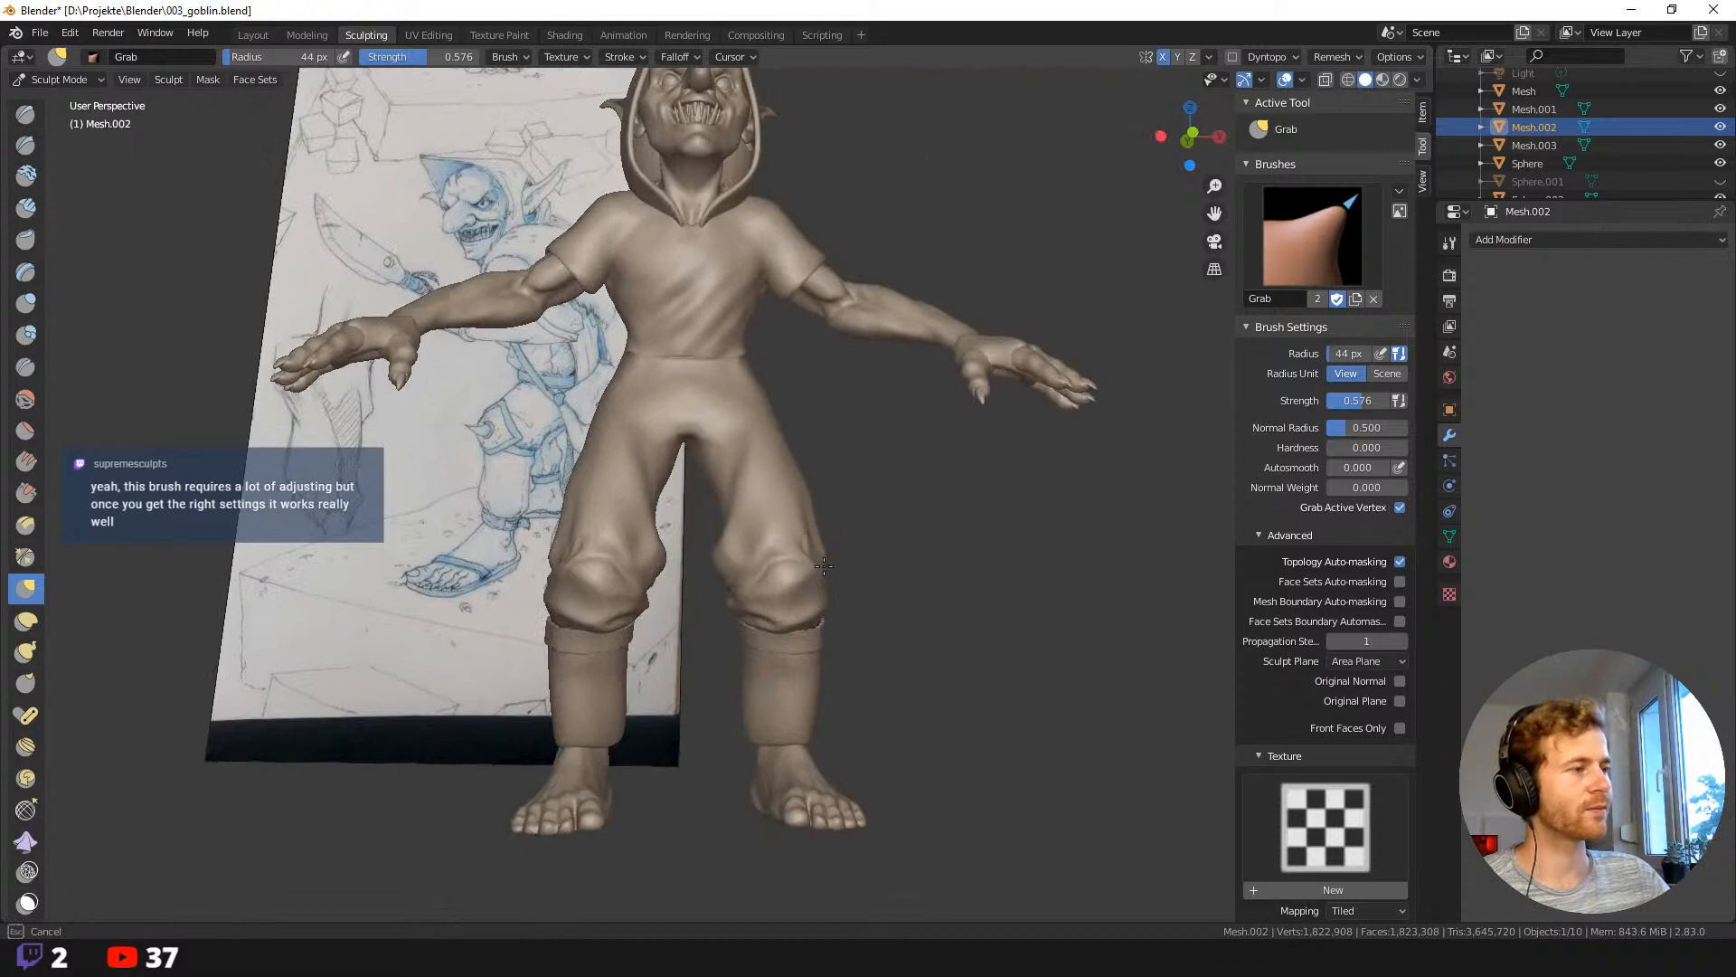
pyautogui.moveTo(901, 599)
pyautogui.keyDown('ctrl'); pyautogui.mouseDown(button='middle')
pyautogui.moveTo(778, 544)
pyautogui.moveTo(697, 554)
pyautogui.moveTo(682, 534)
pyautogui.moveTo(717, 553)
pyautogui.mouseUp(button='middle'); pyautogui.keyUp('ctrl')
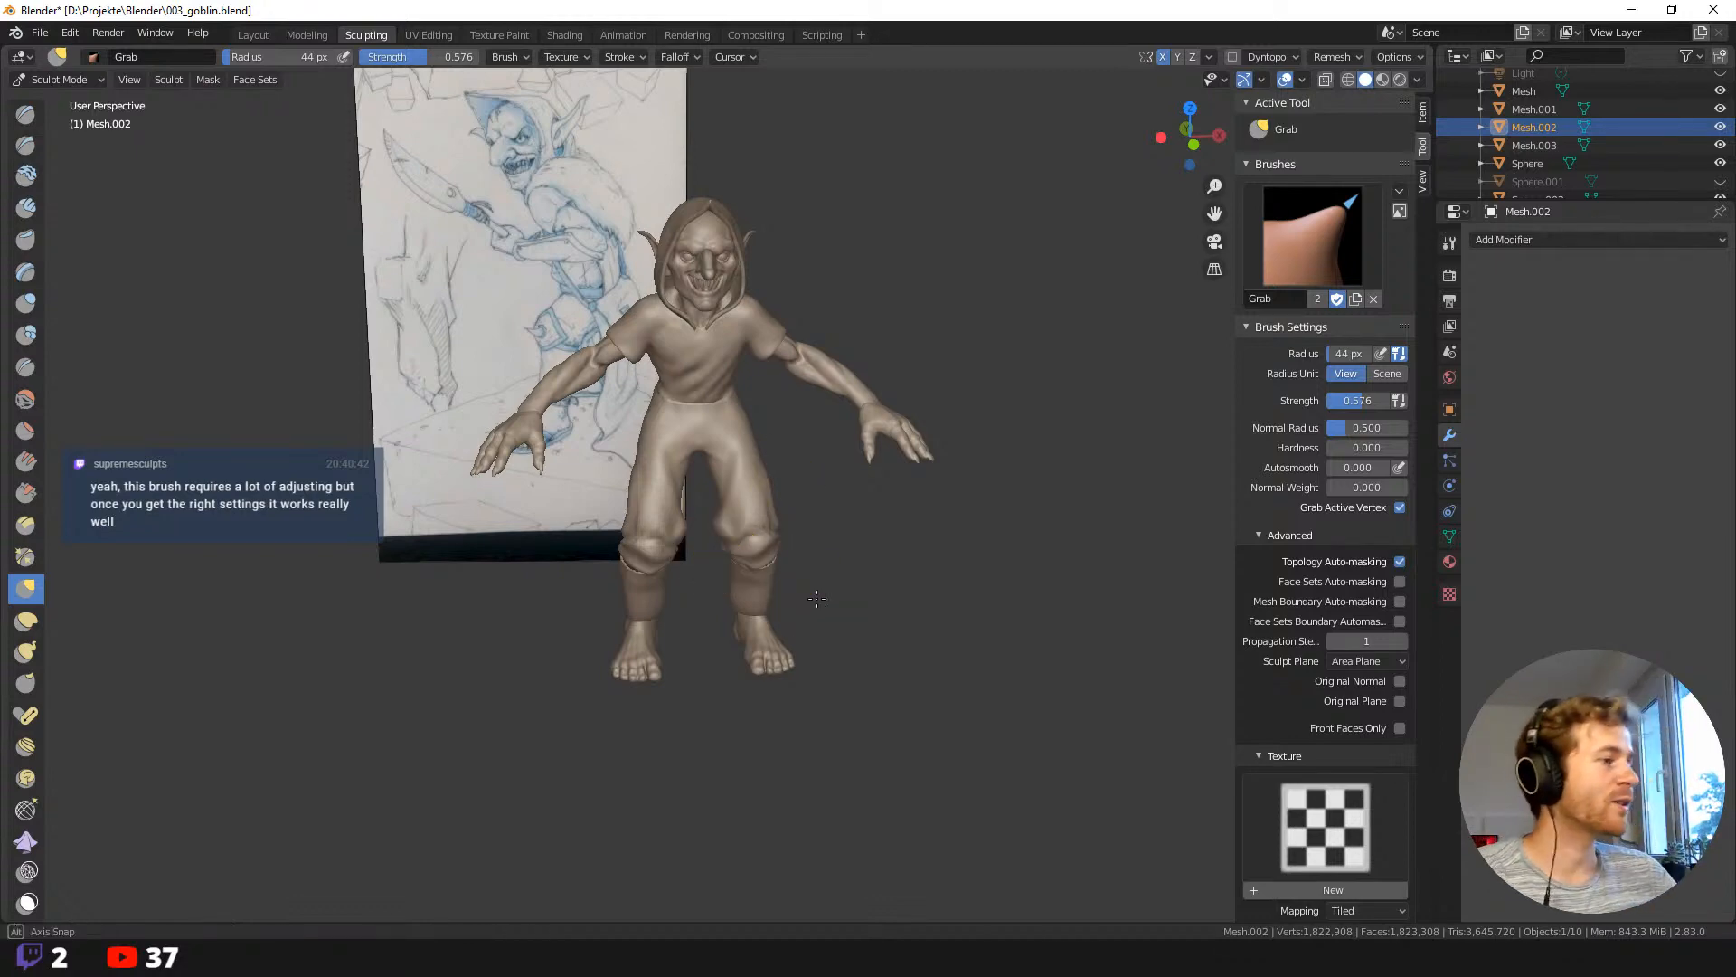
pyautogui.moveTo(822, 550)
pyautogui.mouseDown(button='middle')
pyautogui.moveTo(862, 597)
pyautogui.moveTo(981, 548)
pyautogui.moveTo(767, 537)
pyautogui.mouseUp(button='middle')
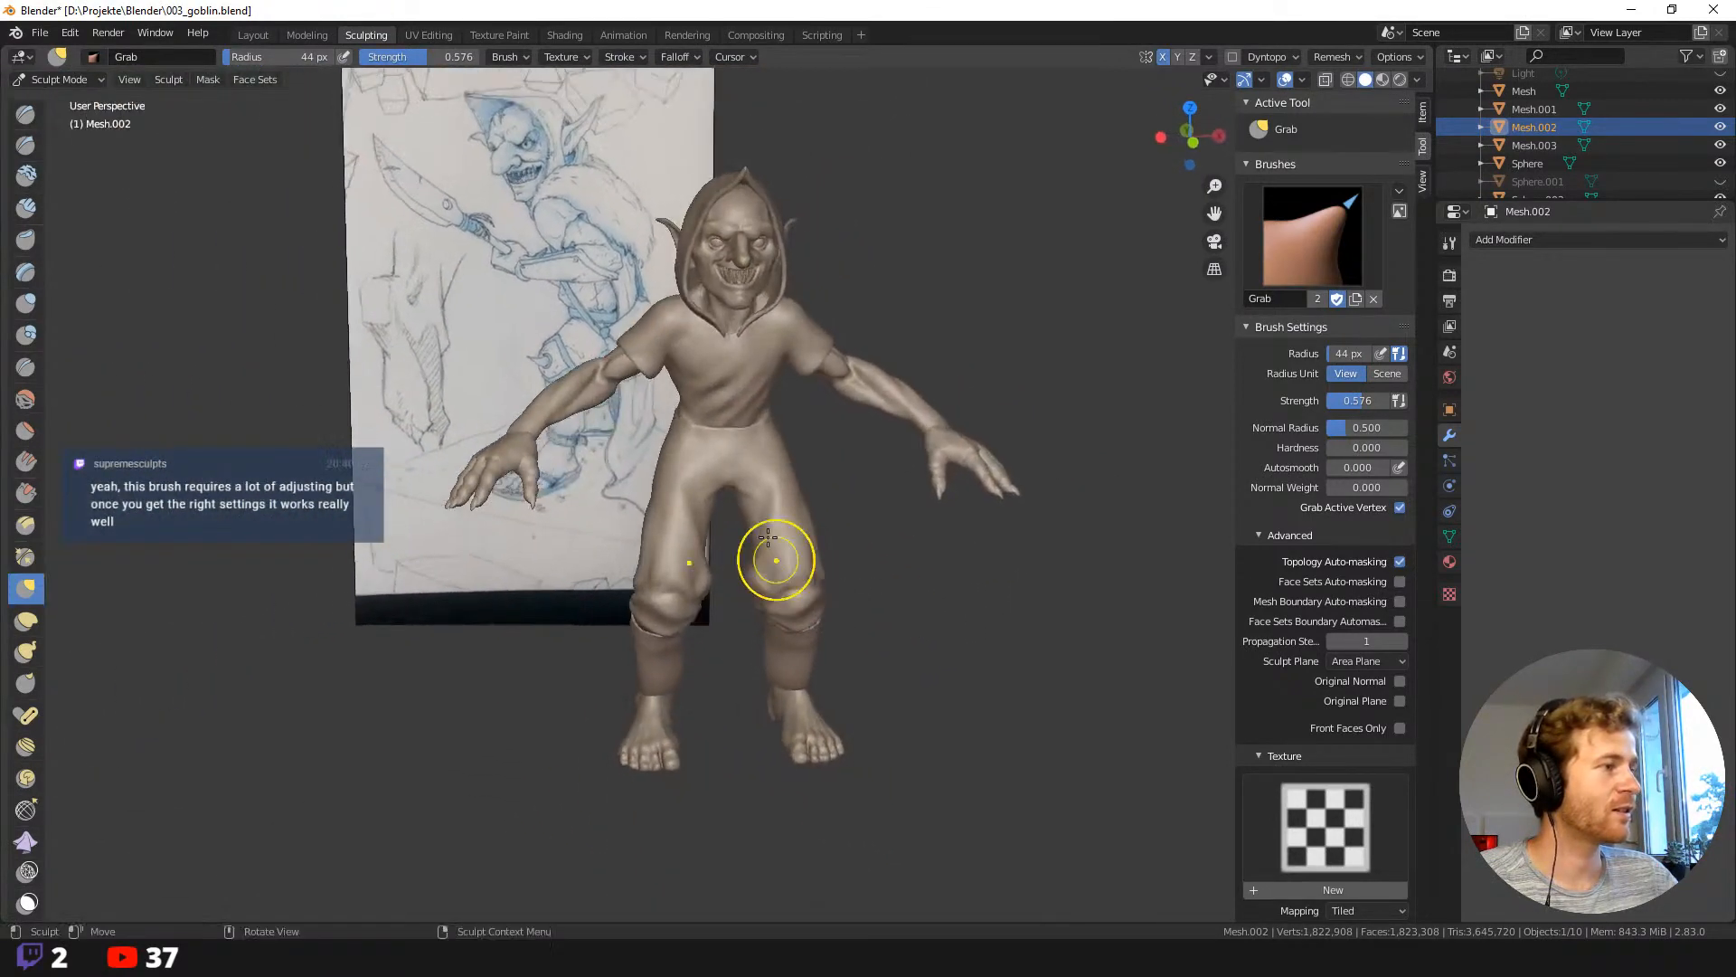
# Switch to the Layout workspace, select the goblin's head mesh, and clear the selection.
pyautogui.click(253, 35)
pyautogui.click(621, 306)
pyautogui.moveTo(621, 304)
pyautogui.mouseDown(button='middle')
pyautogui.moveTo(643, 373)
pyautogui.moveTo(619, 398)
pyautogui.moveTo(620, 476)
pyautogui.moveTo(643, 415)
pyautogui.moveTo(633, 387)
pyautogui.moveTo(799, 475)
pyautogui.moveTo(830, 472)
pyautogui.moveTo(808, 475)
pyautogui.moveTo(823, 249)
pyautogui.mouseUp(button='middle')
pyautogui.click(877, 502)
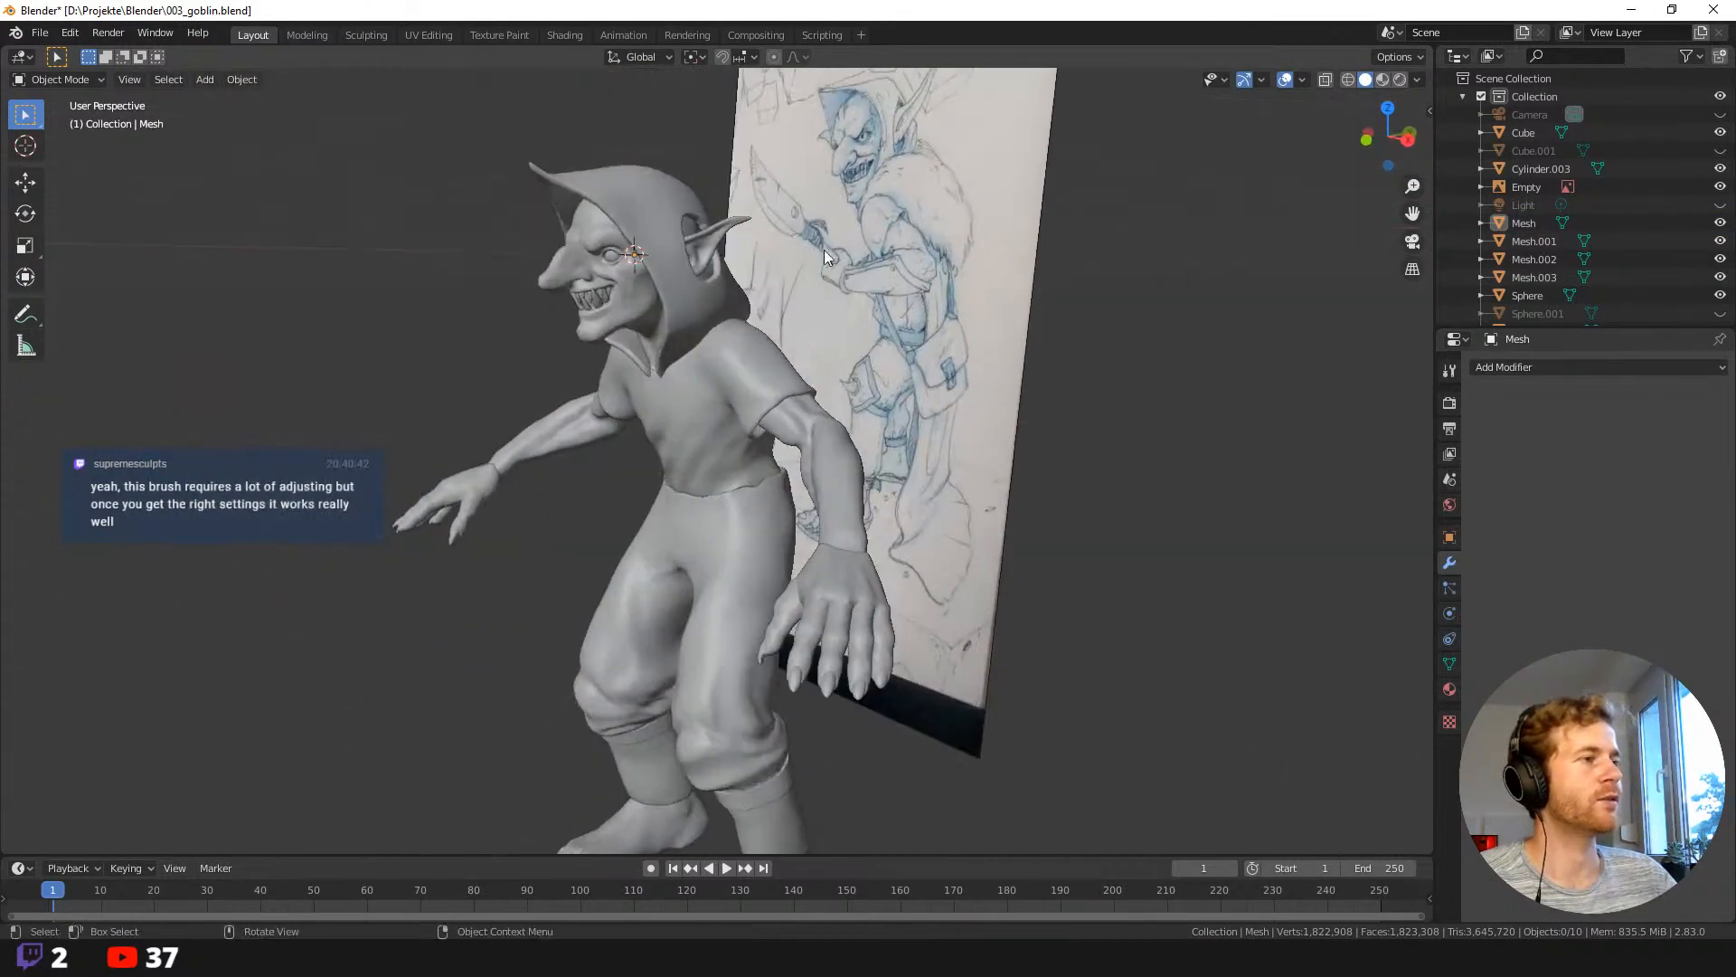
pyautogui.moveTo(796, 323)
pyautogui.mouseDown(button='middle')
pyautogui.moveTo(767, 394)
pyautogui.moveTo(695, 391)
pyautogui.mouseUp(button='middle')
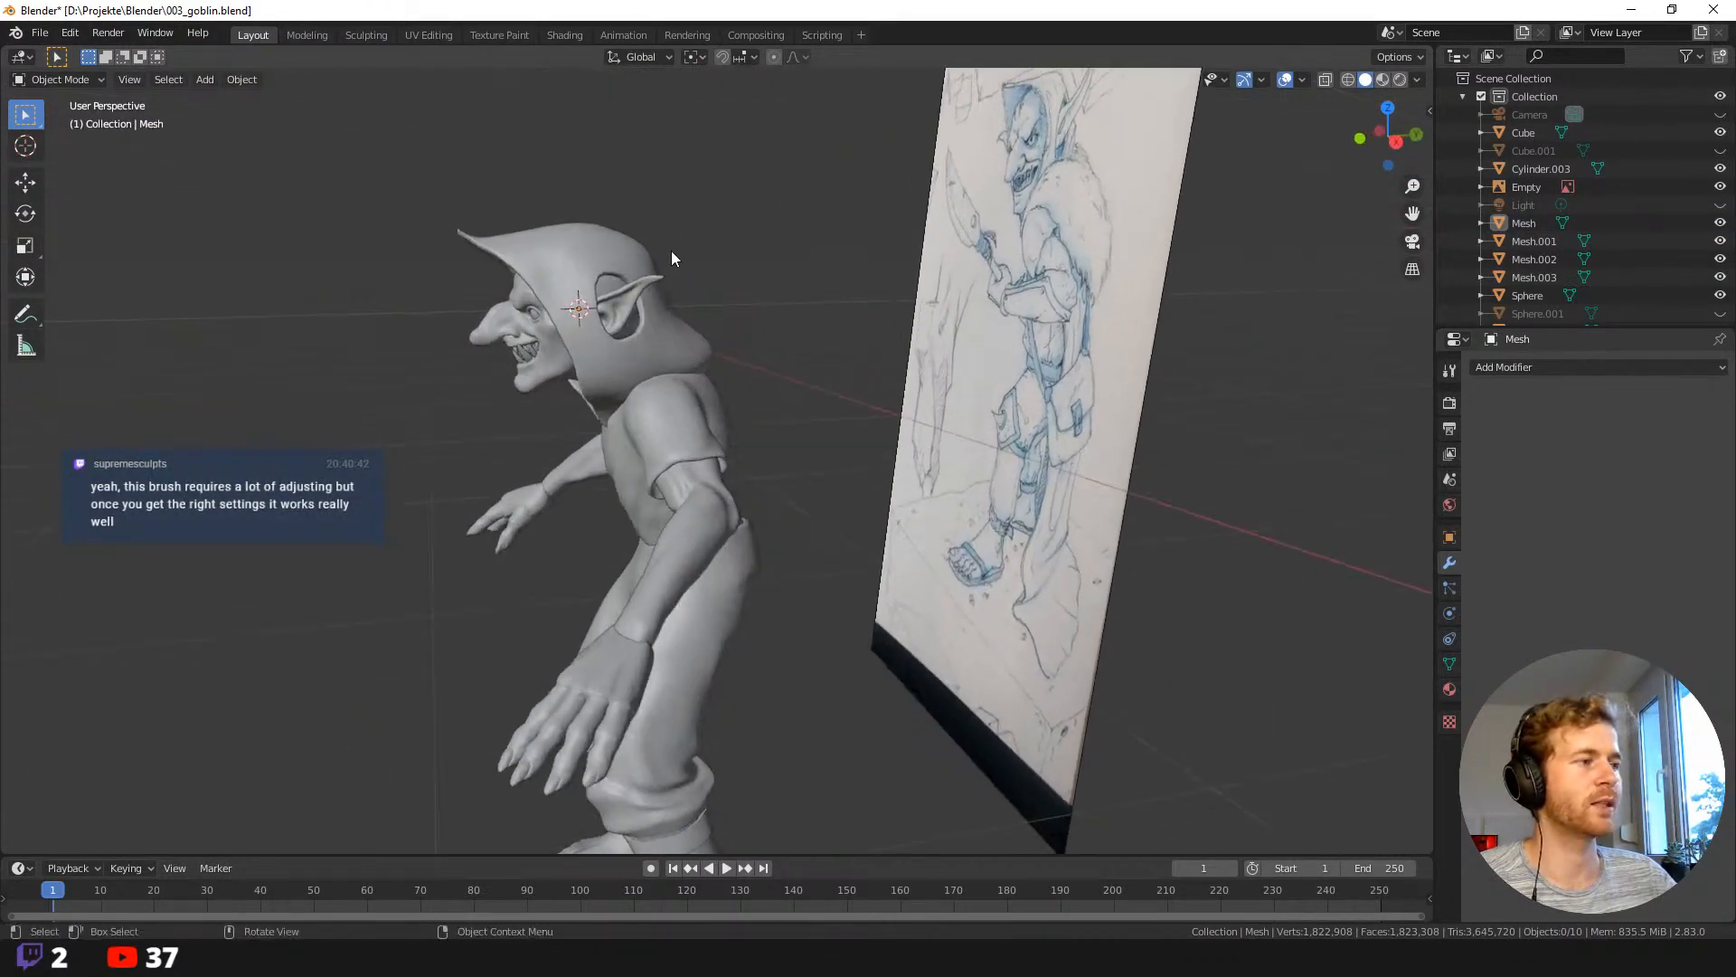
pyautogui.moveTo(671, 258)
pyautogui.mouseDown(button='middle')
pyautogui.moveTo(626, 355)
pyautogui.moveTo(686, 358)
pyautogui.moveTo(599, 349)
pyautogui.moveTo(785, 350)
pyautogui.moveTo(633, 325)
pyautogui.mouseUp(button='middle')
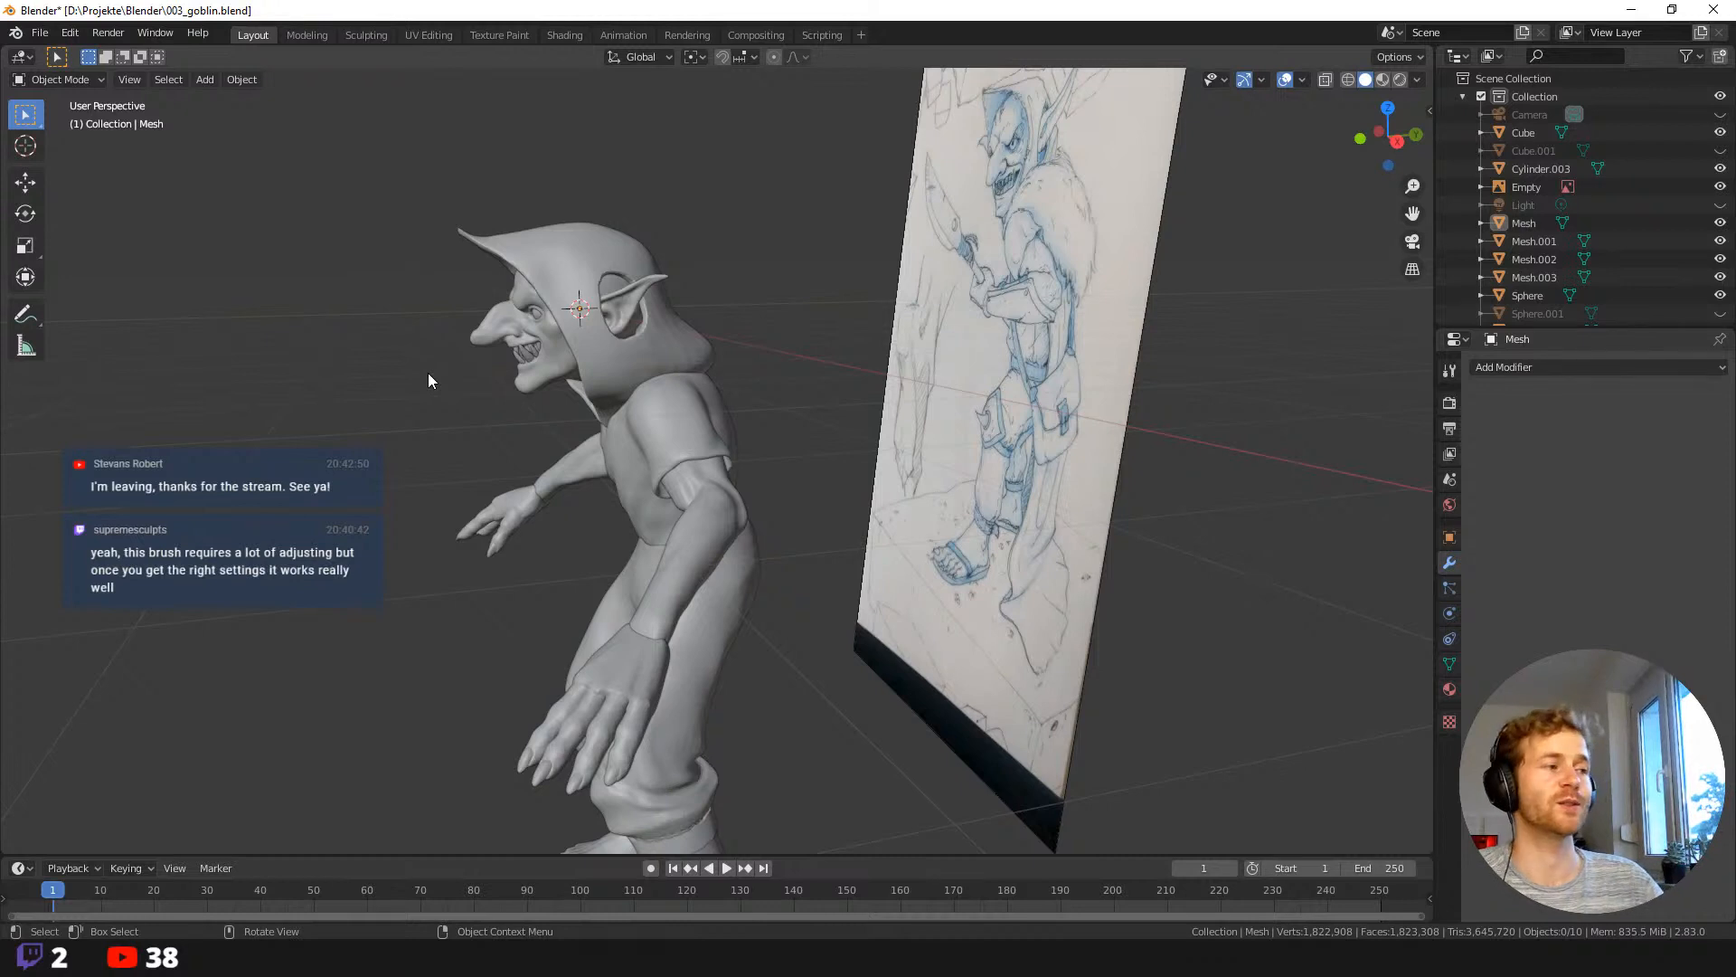
pyautogui.moveTo(510, 512); pyautogui.dragTo(479, 425, button='middle')
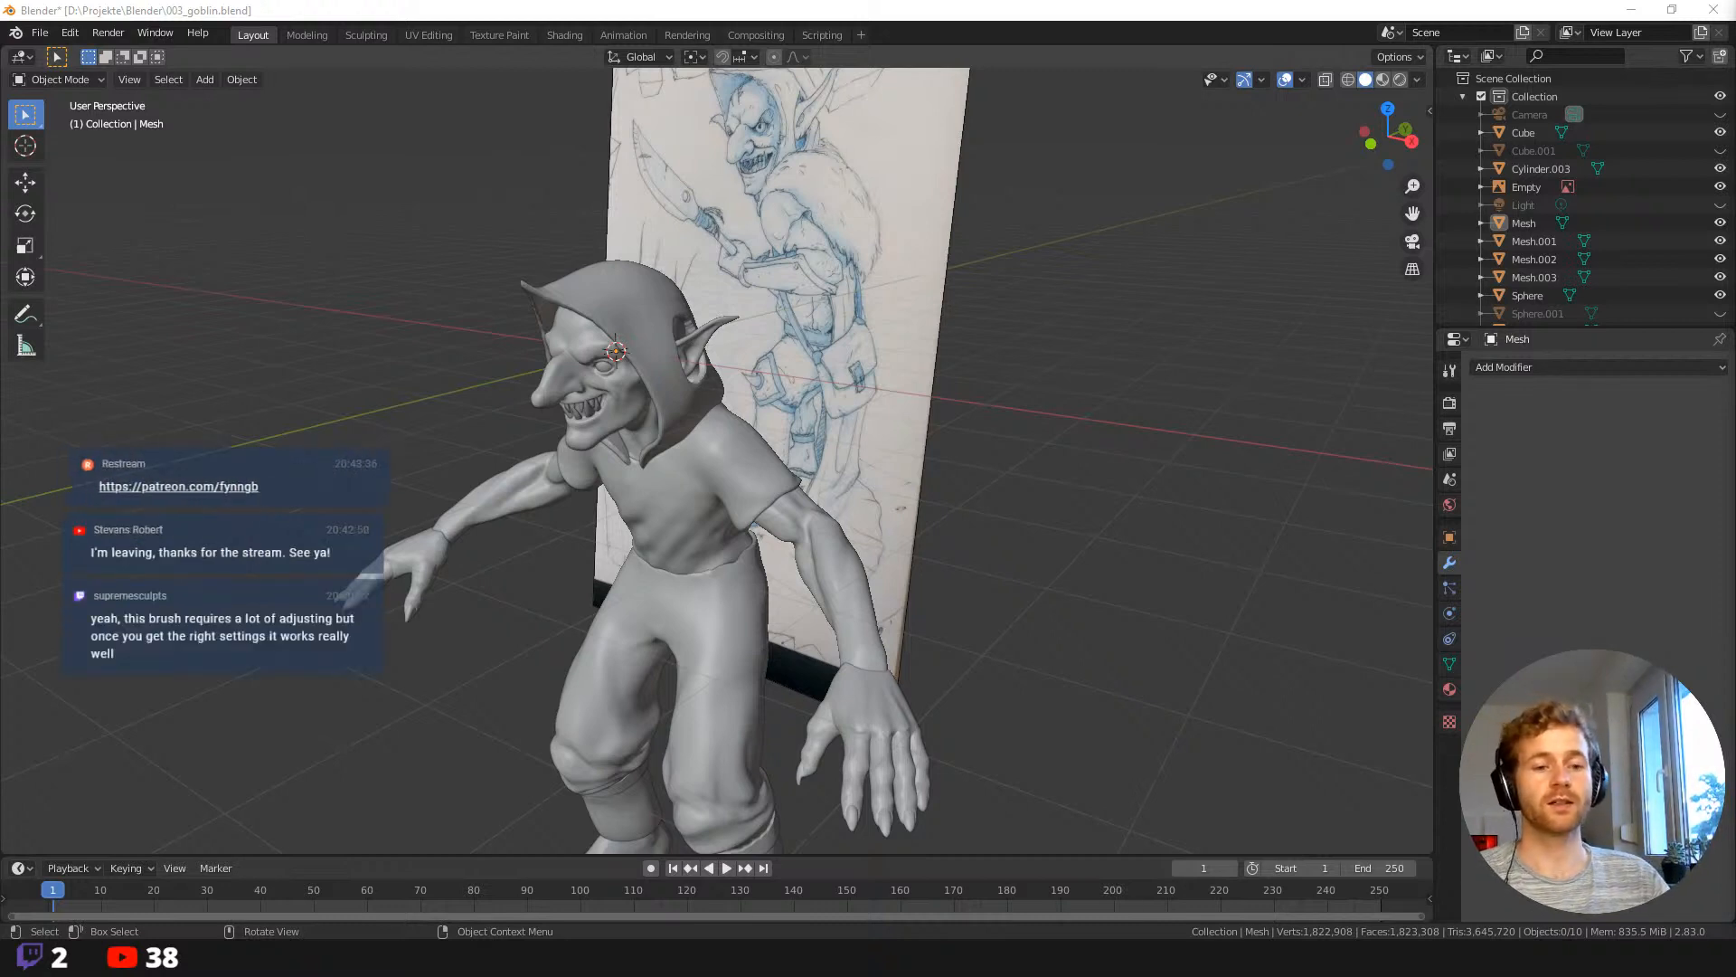
pyautogui.moveTo(315, 512); pyautogui.dragTo(448, 480, button='middle')
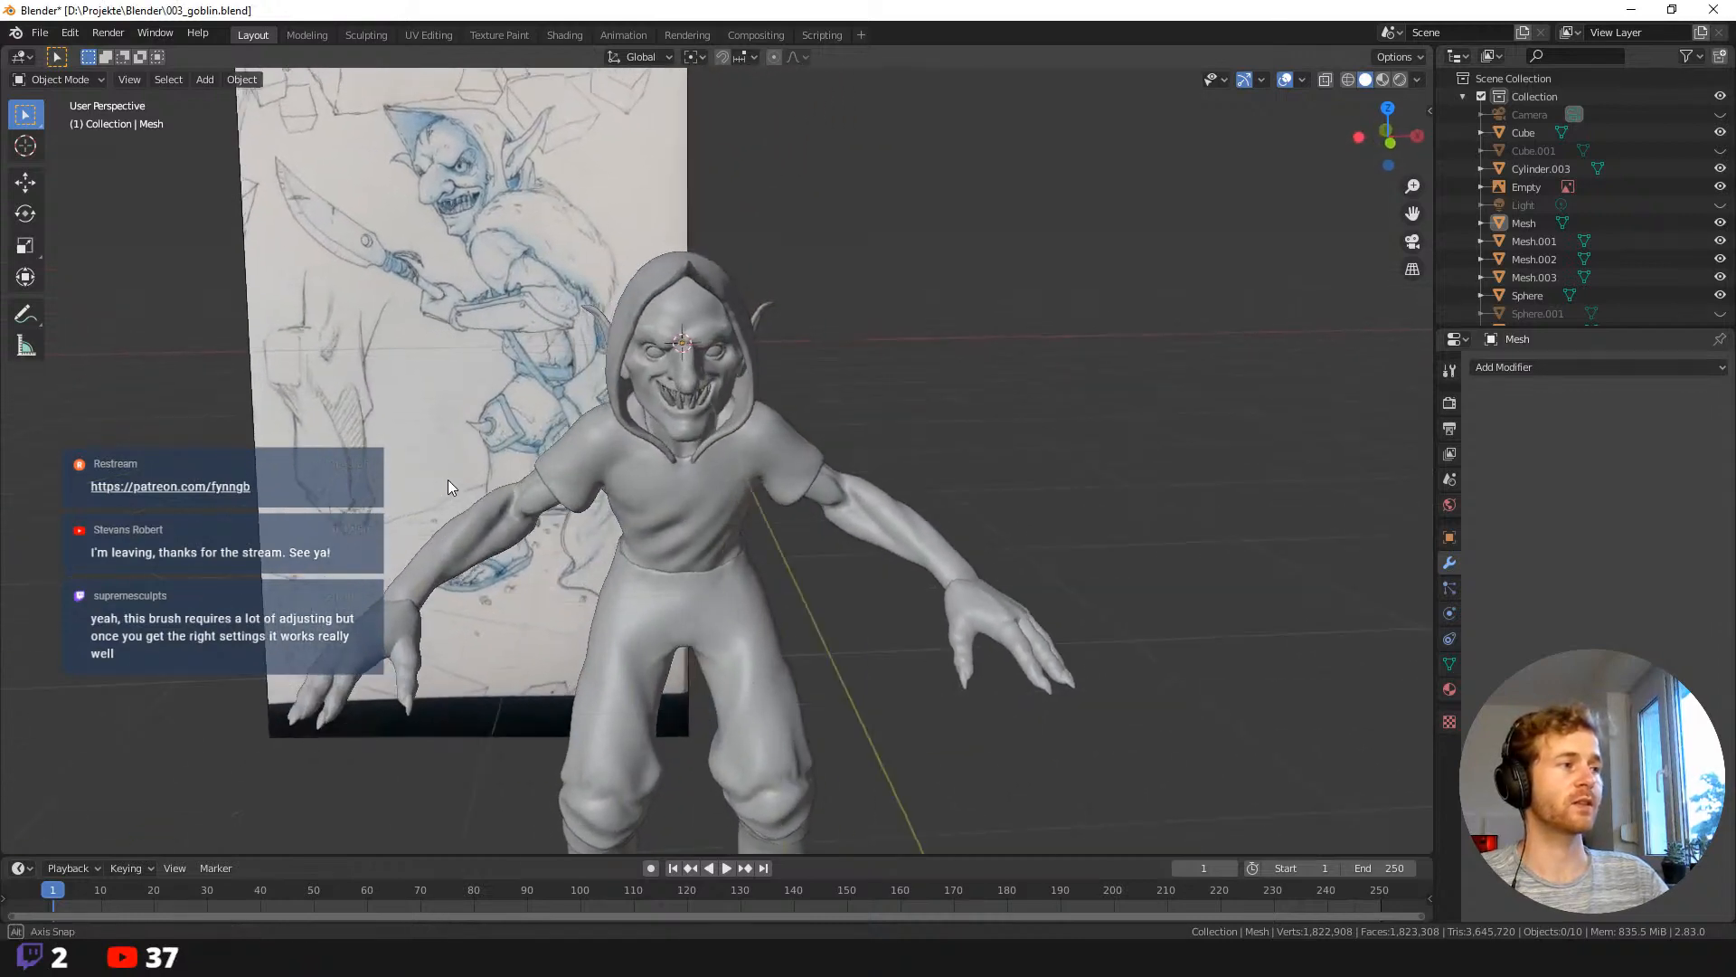
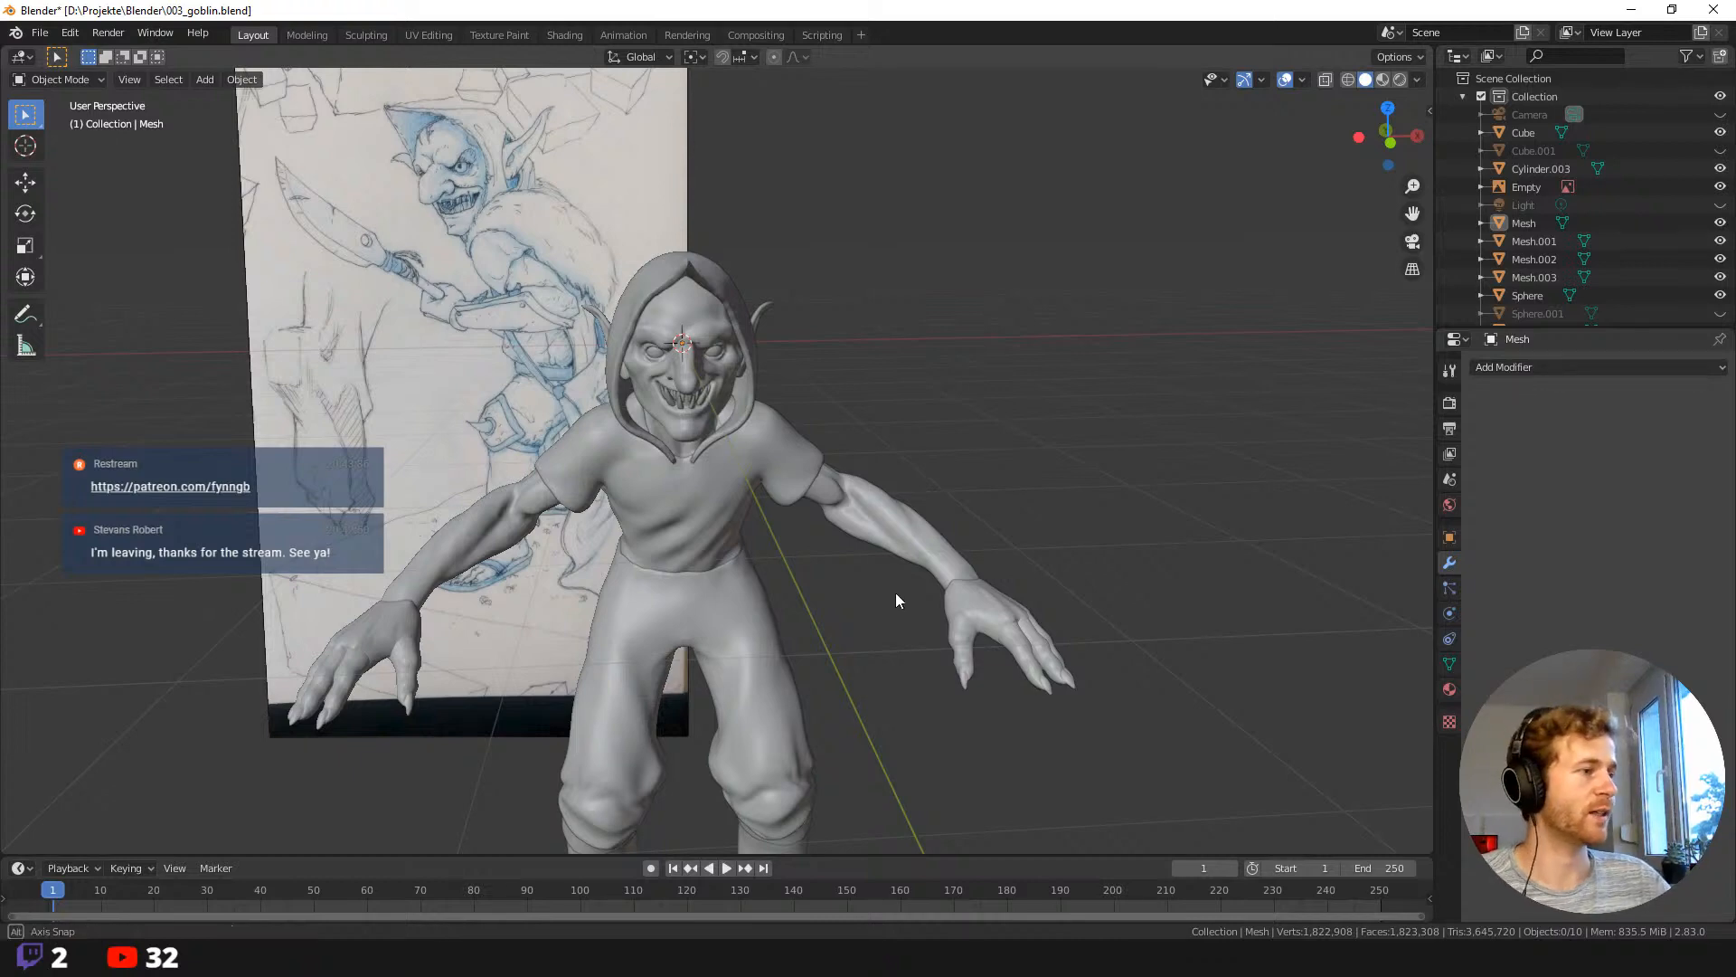
# Add a UV sphere and move it behind the goblin's upper back without shifting it along the X axis.
pyautogui.moveTo(895, 594); pyautogui.dragTo(905, 539, button='middle')
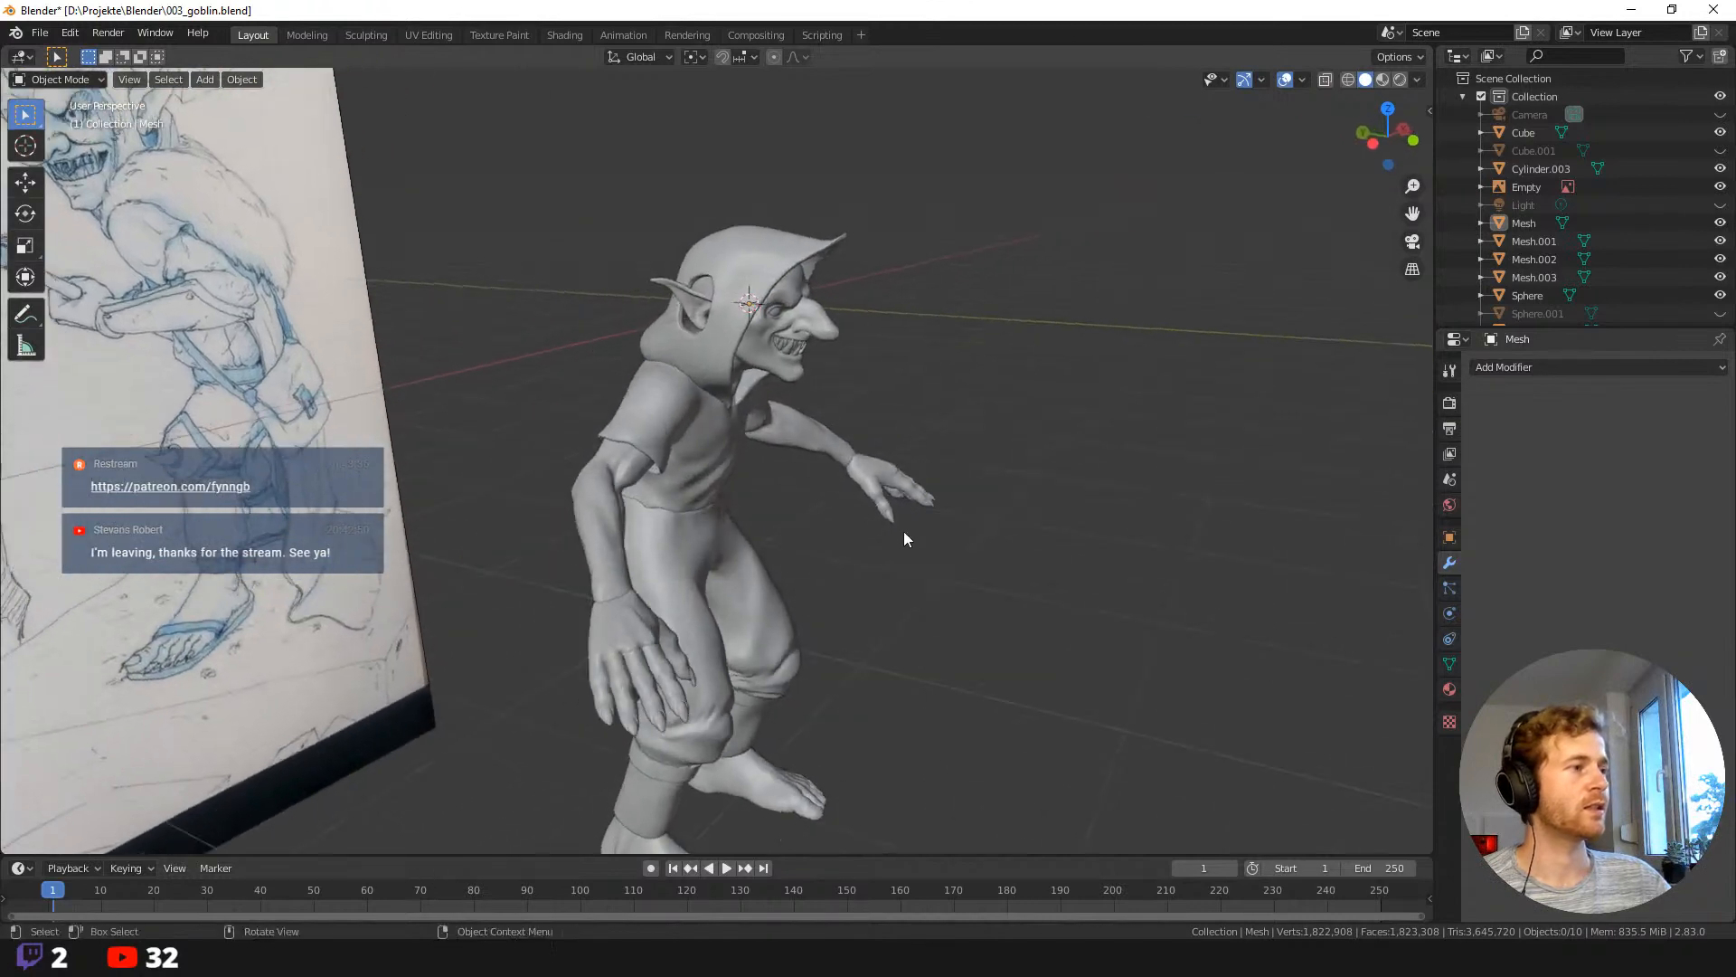
pyautogui.click(195, 79)
pyautogui.moveTo(323, 102)
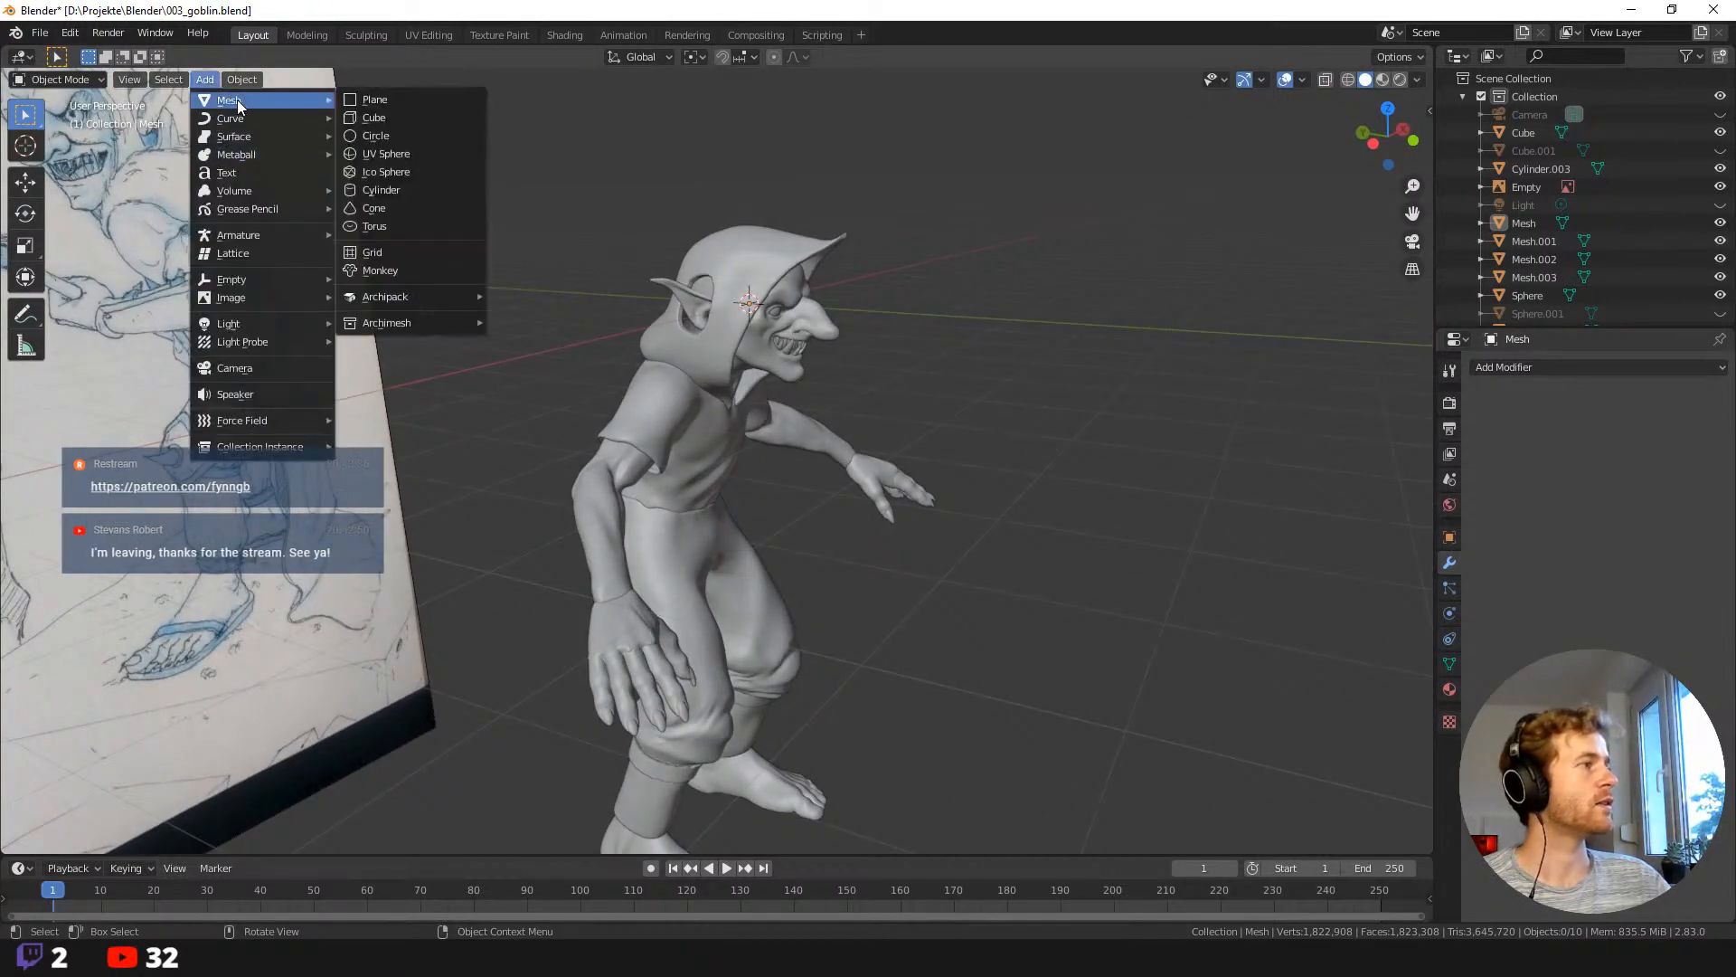
pyautogui.click(406, 155)
pyautogui.moveTo(561, 308); pyautogui.dragTo(637, 320, button='middle')
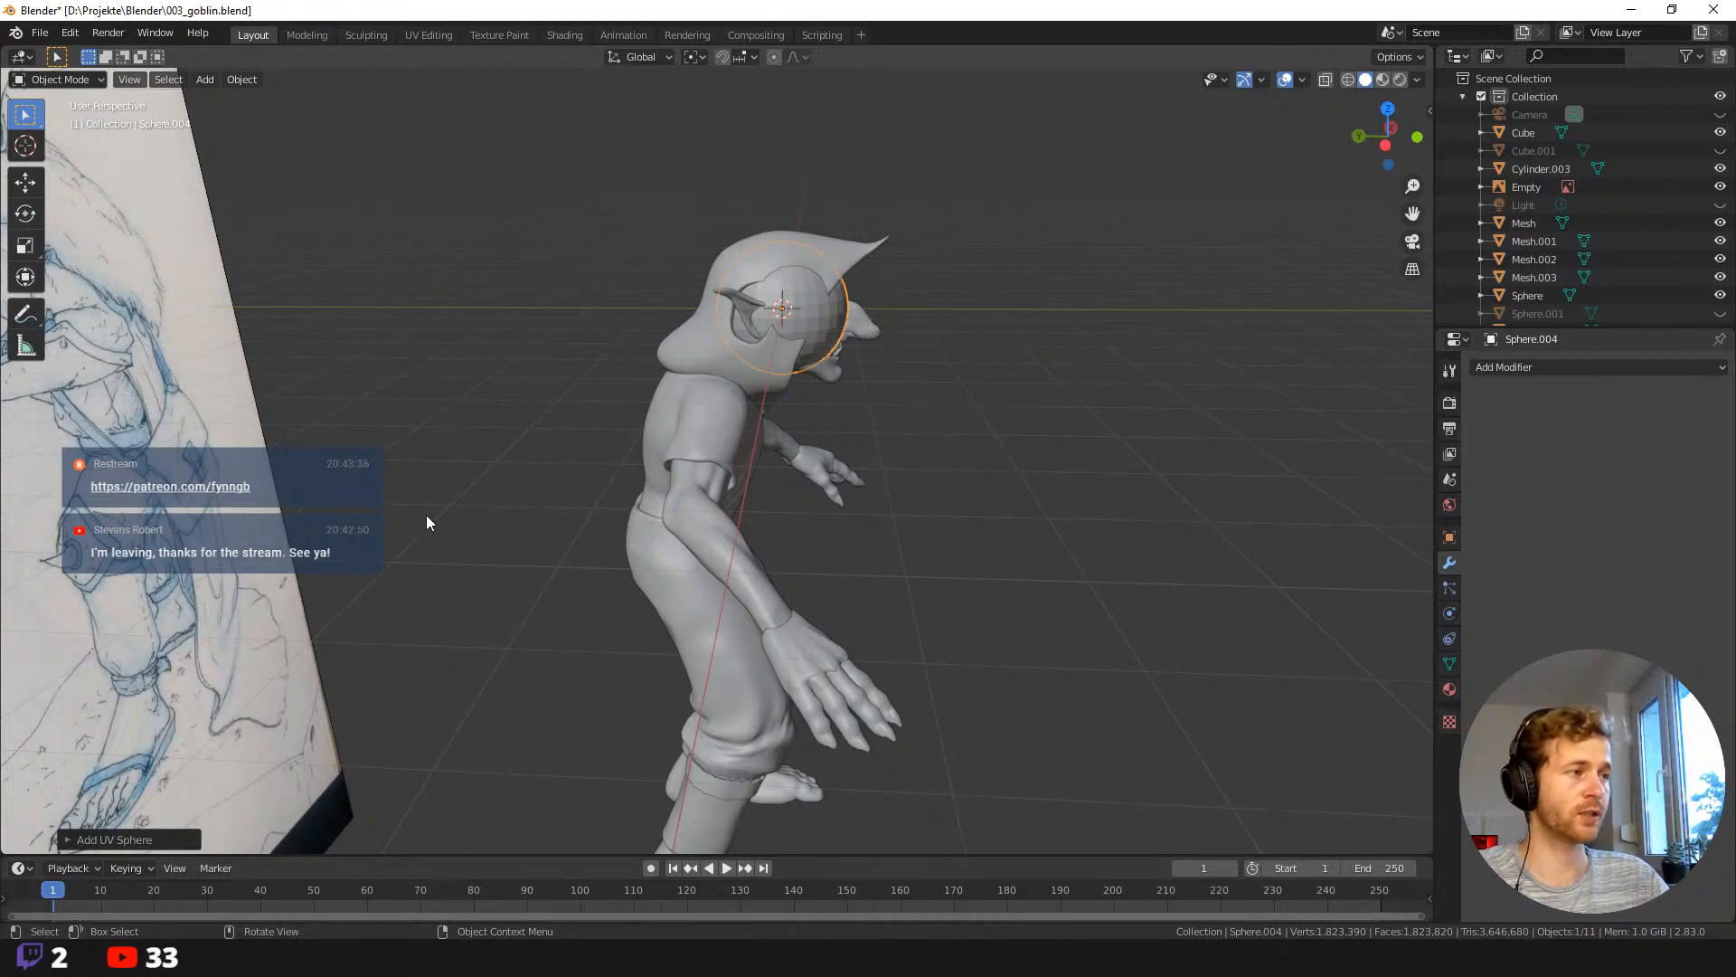
pyautogui.moveTo(426, 513); pyautogui.dragTo(583, 393, button='middle')
pyautogui.press('g')
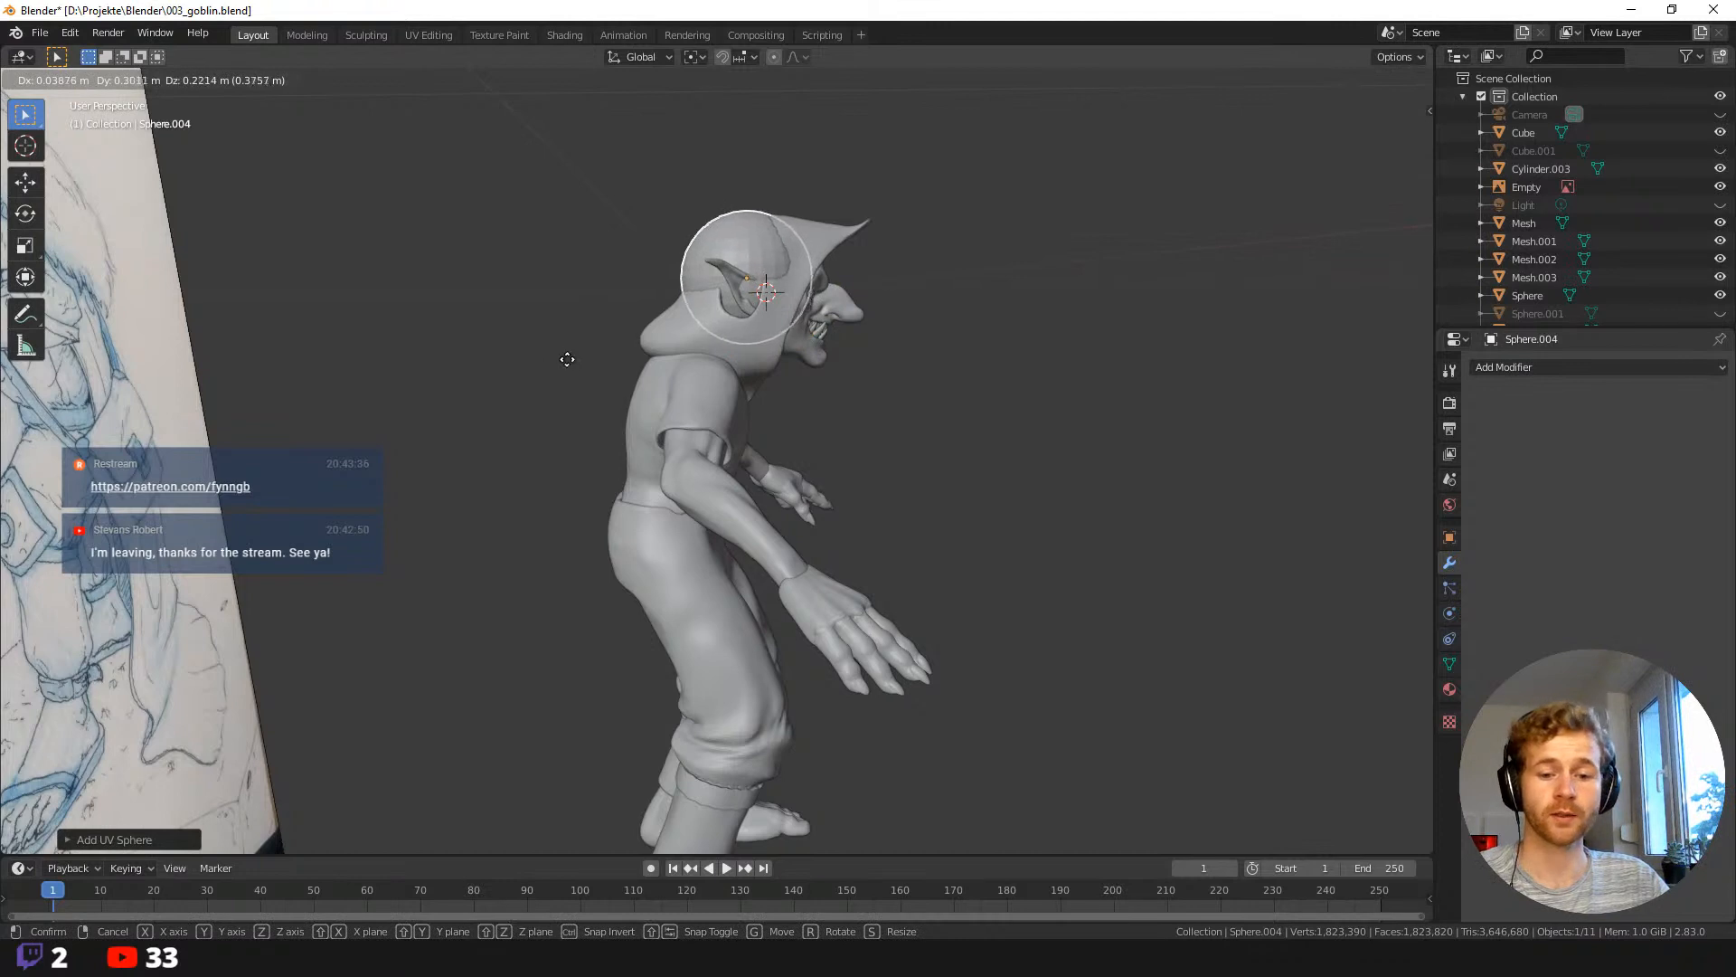
pyautogui.press('x')
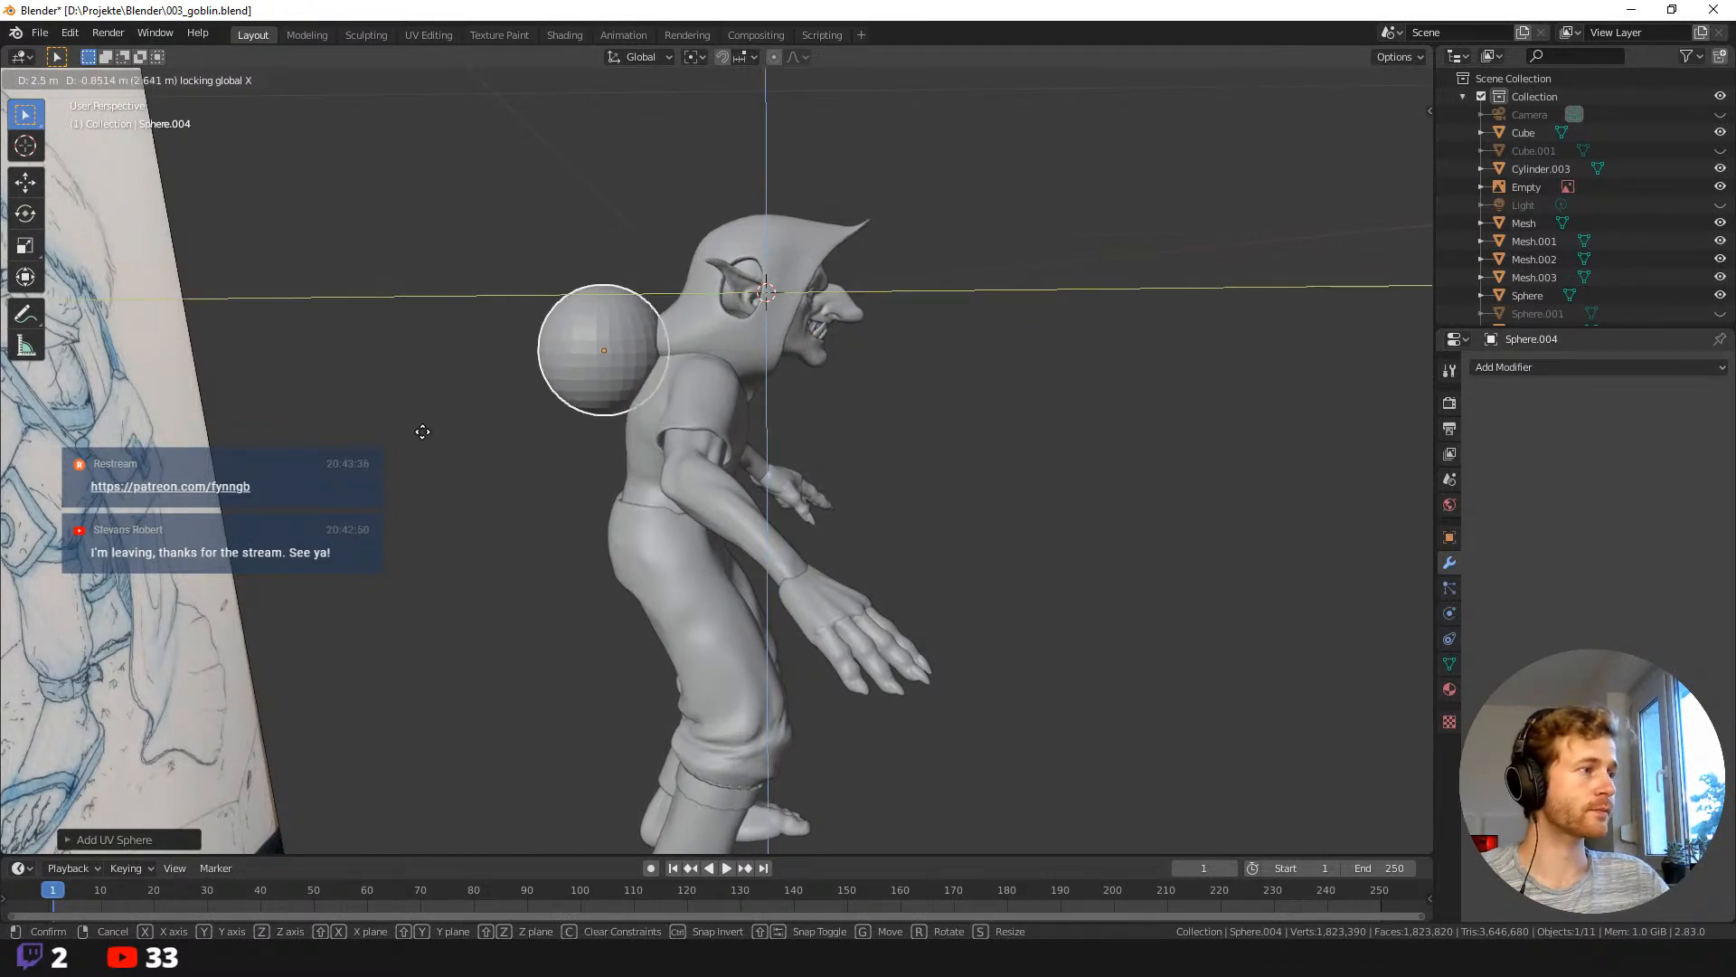
pyautogui.click(476, 453)
# Flatten the sphere along the Z axis, and rotate it about the X axis to lie against the sloping upper back.
pyautogui.moveTo(476, 453); pyautogui.dragTo(478, 405, button='middle')
pyautogui.press('s')
pyautogui.press('z')
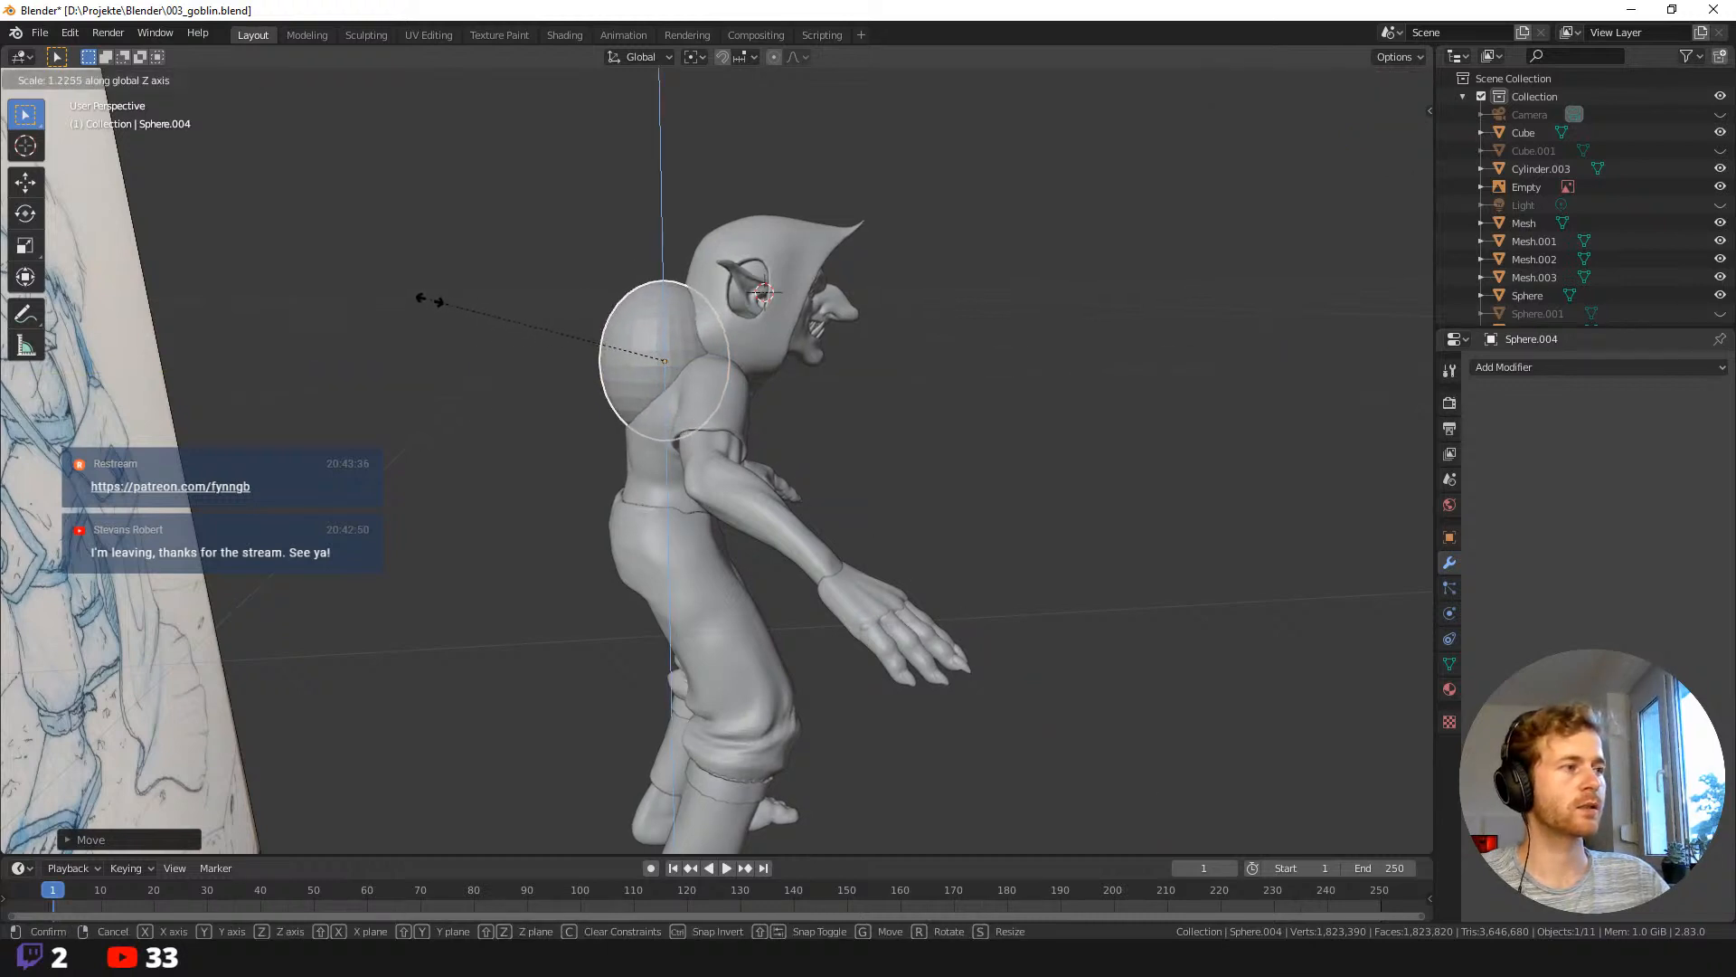
pyautogui.click(550, 369)
pyautogui.press('r')
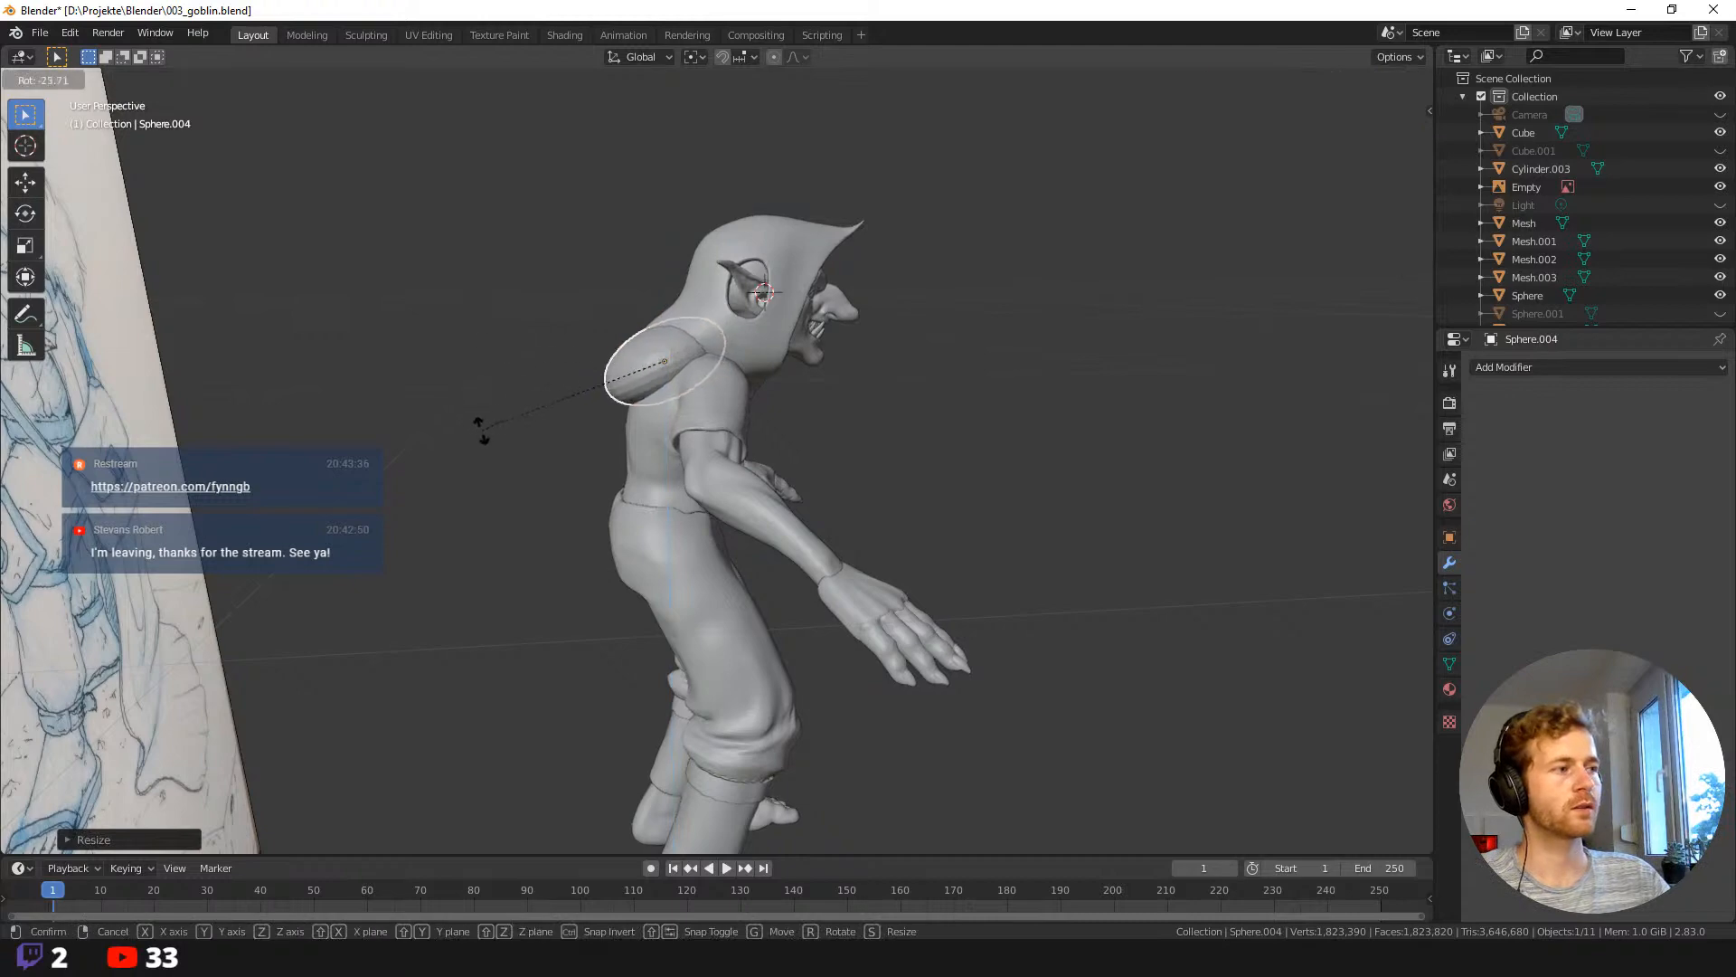
pyautogui.press('x')
pyautogui.click(506, 479)
pyautogui.moveTo(507, 480)
pyautogui.mouseDown(button='middle')
pyautogui.moveTo(496, 438)
pyautogui.moveTo(485, 488)
pyautogui.mouseUp(button='middle')
pyautogui.click(452, 228)
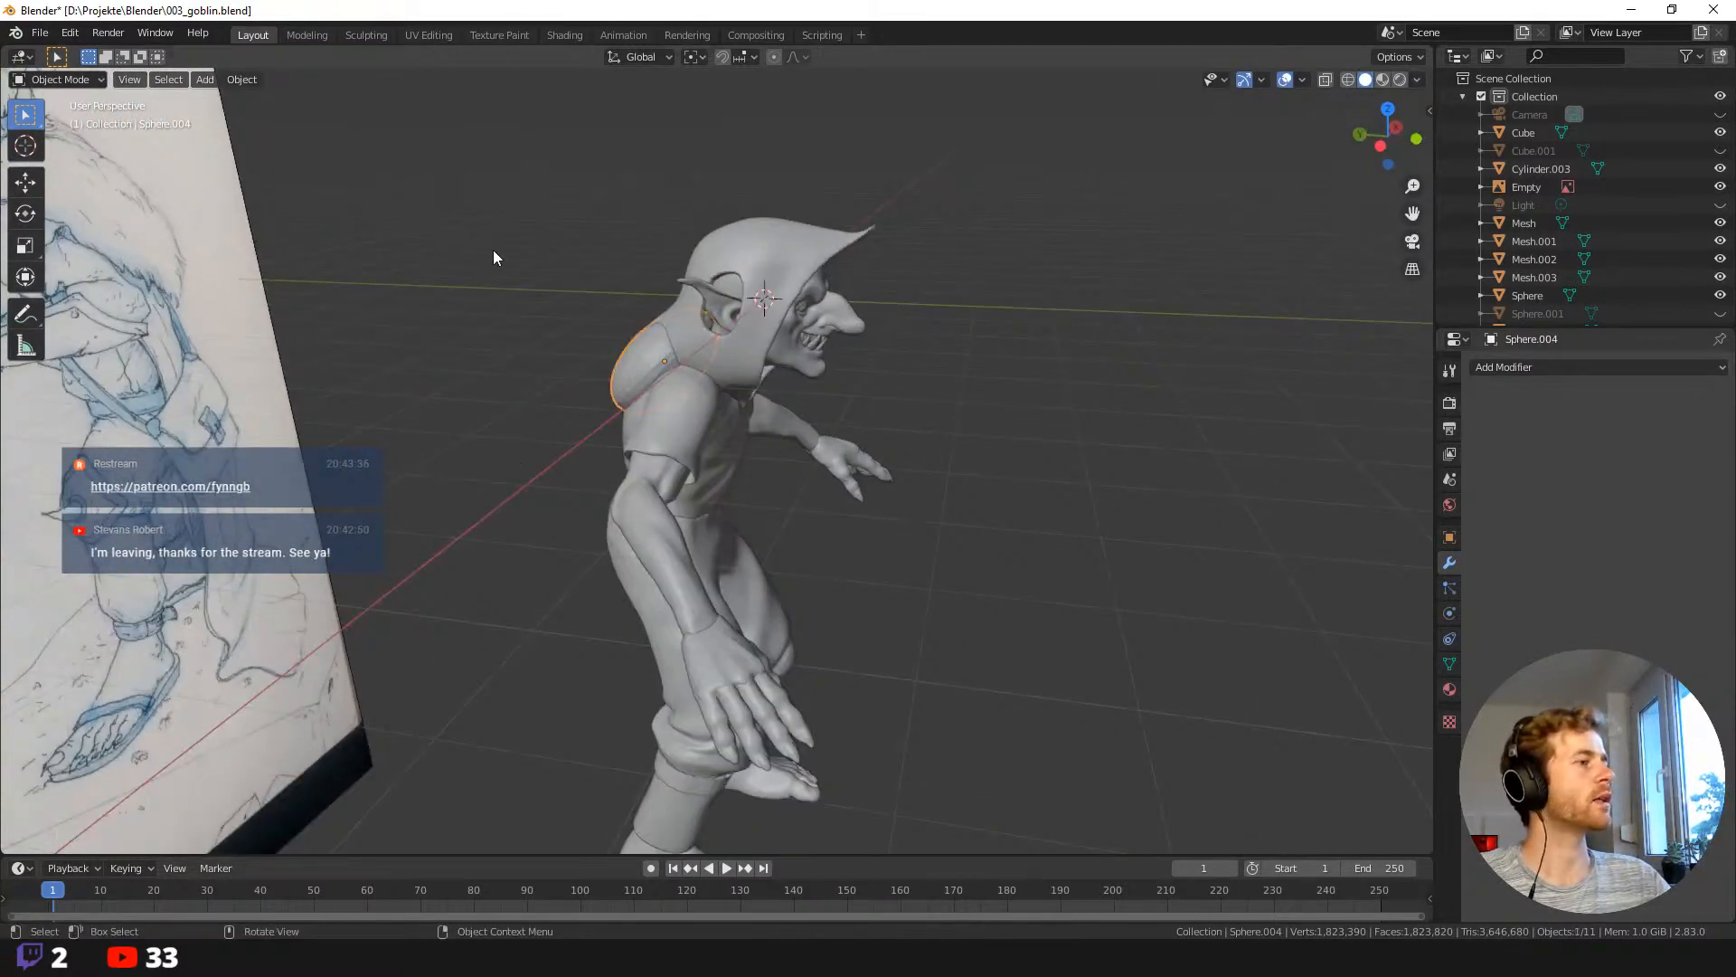
# Enter the Sculpting workspace with the flattened sphere, set the Grab radius to 119 px, and remesh it at a 0.1 m voxel size.
pyautogui.click(366, 34)
pyautogui.moveTo(473, 368); pyautogui.dragTo(624, 358, button='middle')
pyautogui.scroll(5, 623, 354)
pyautogui.scroll(-4, 506, 282)
pyautogui.keyDown('shift'); pyautogui.moveTo(514, 172); pyautogui.dragTo(537, 362, button='middle'); pyautogui.keyUp('shift')
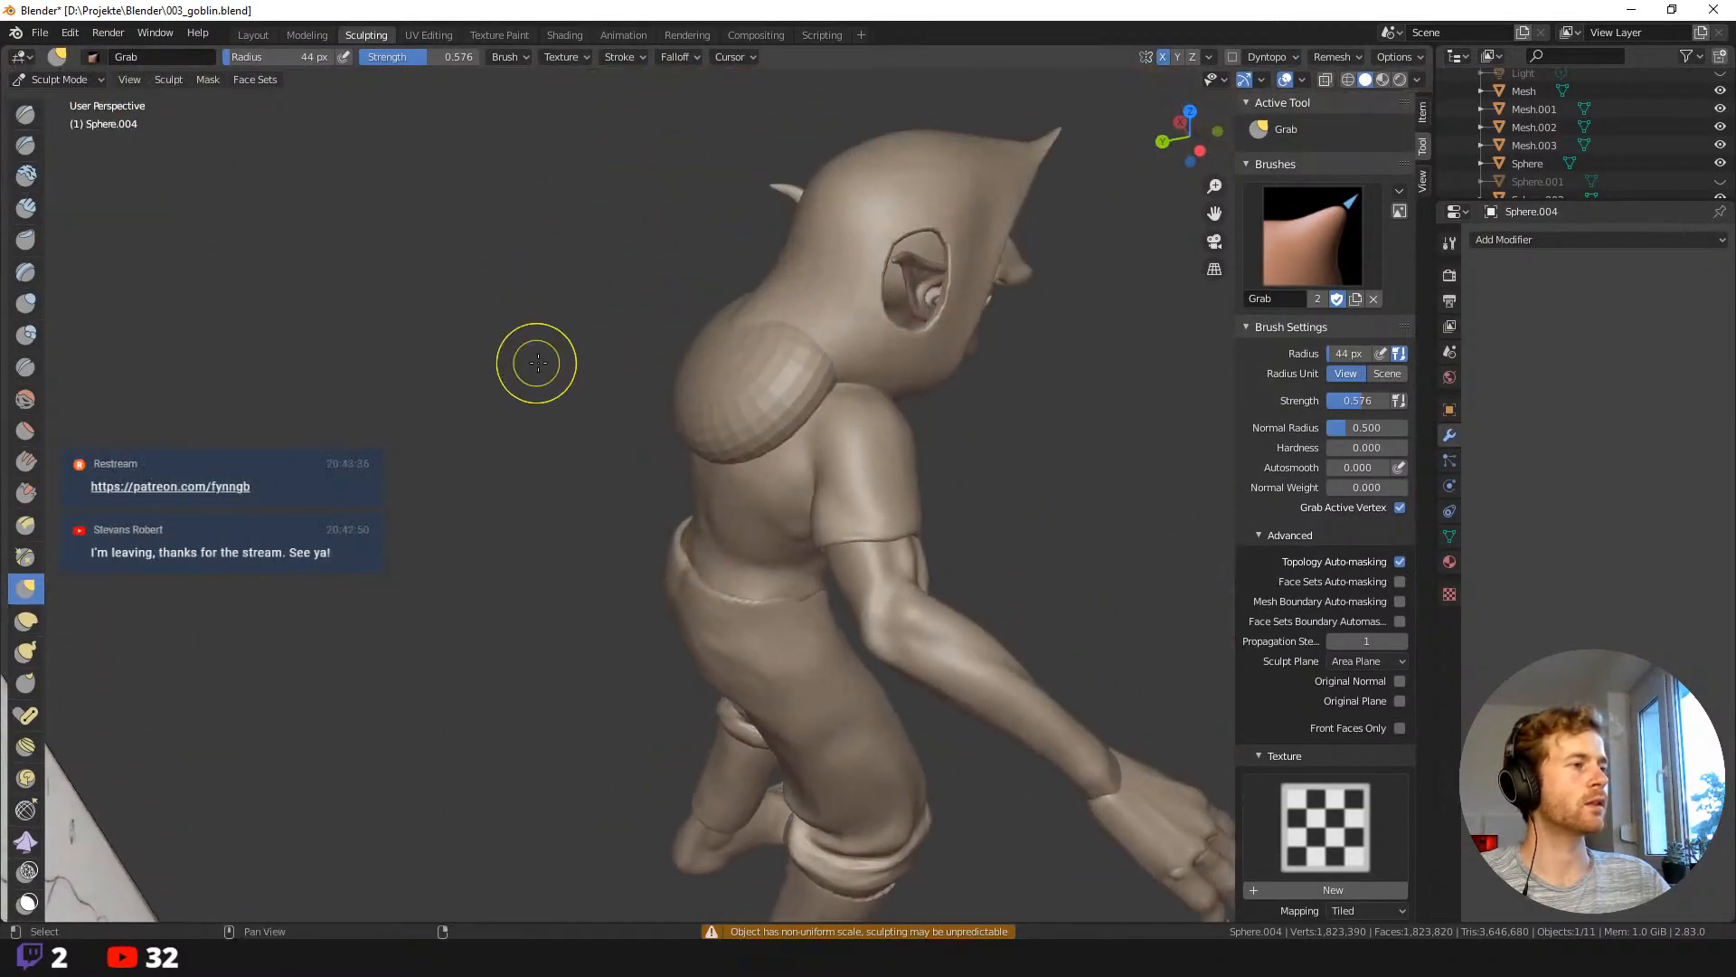
pyautogui.press('f')
pyautogui.click(817, 398)
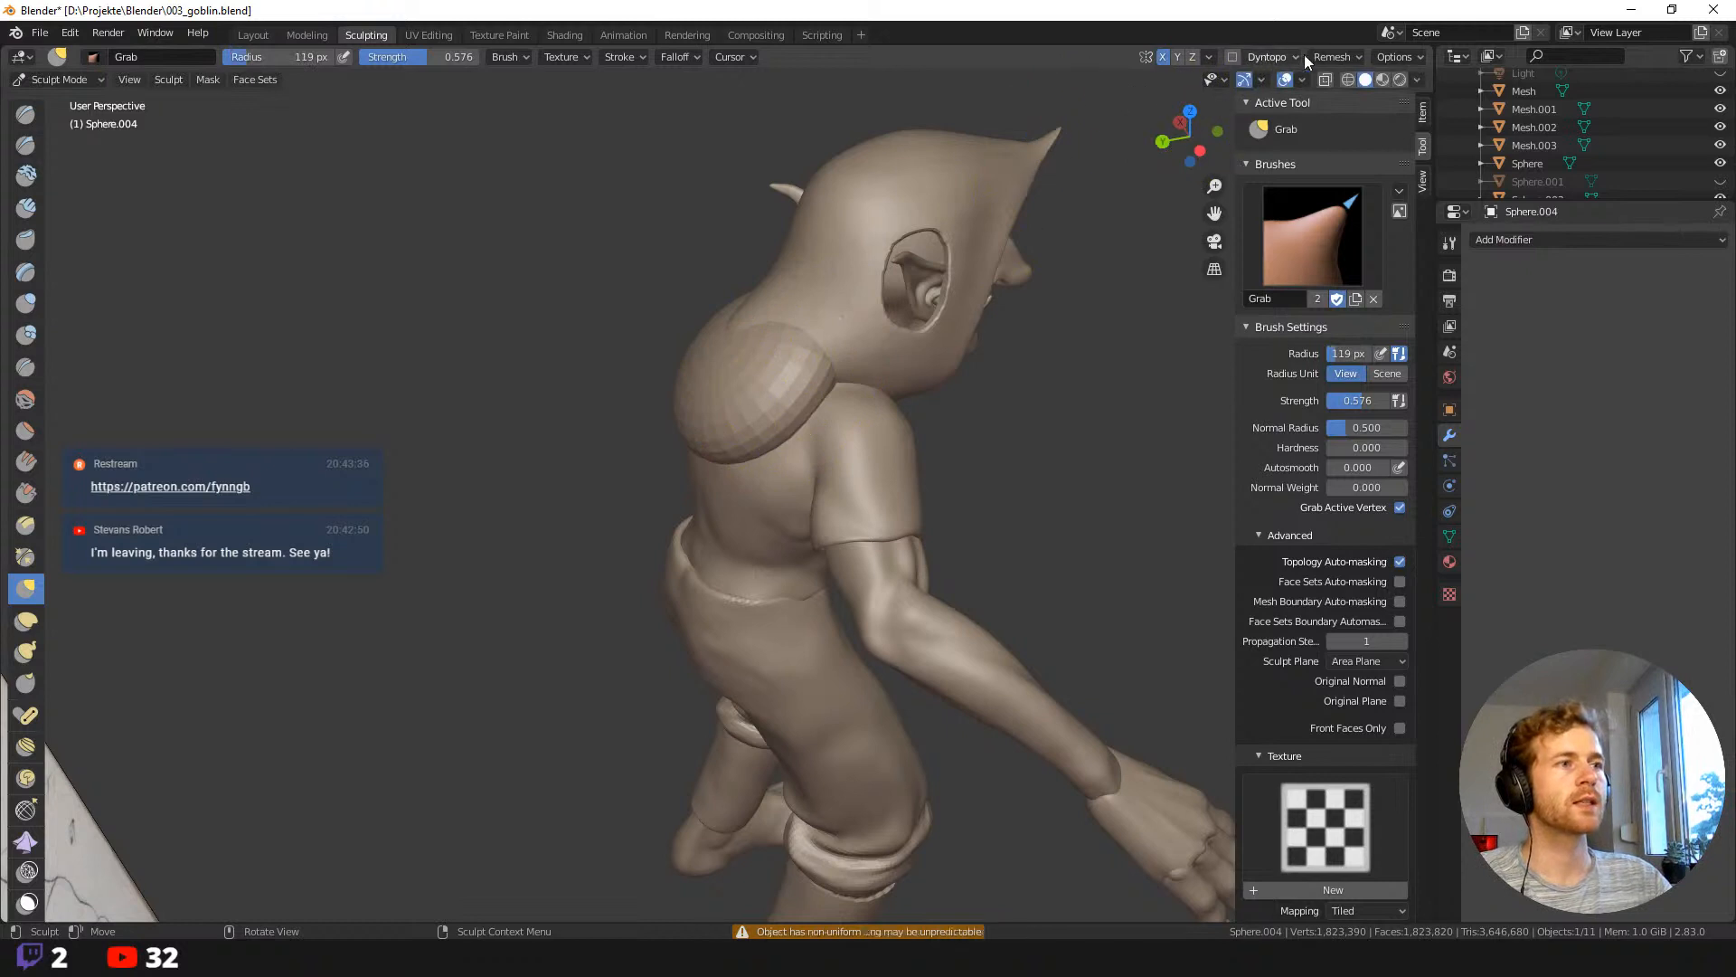
pyautogui.click(1329, 57)
pyautogui.click(1373, 230)
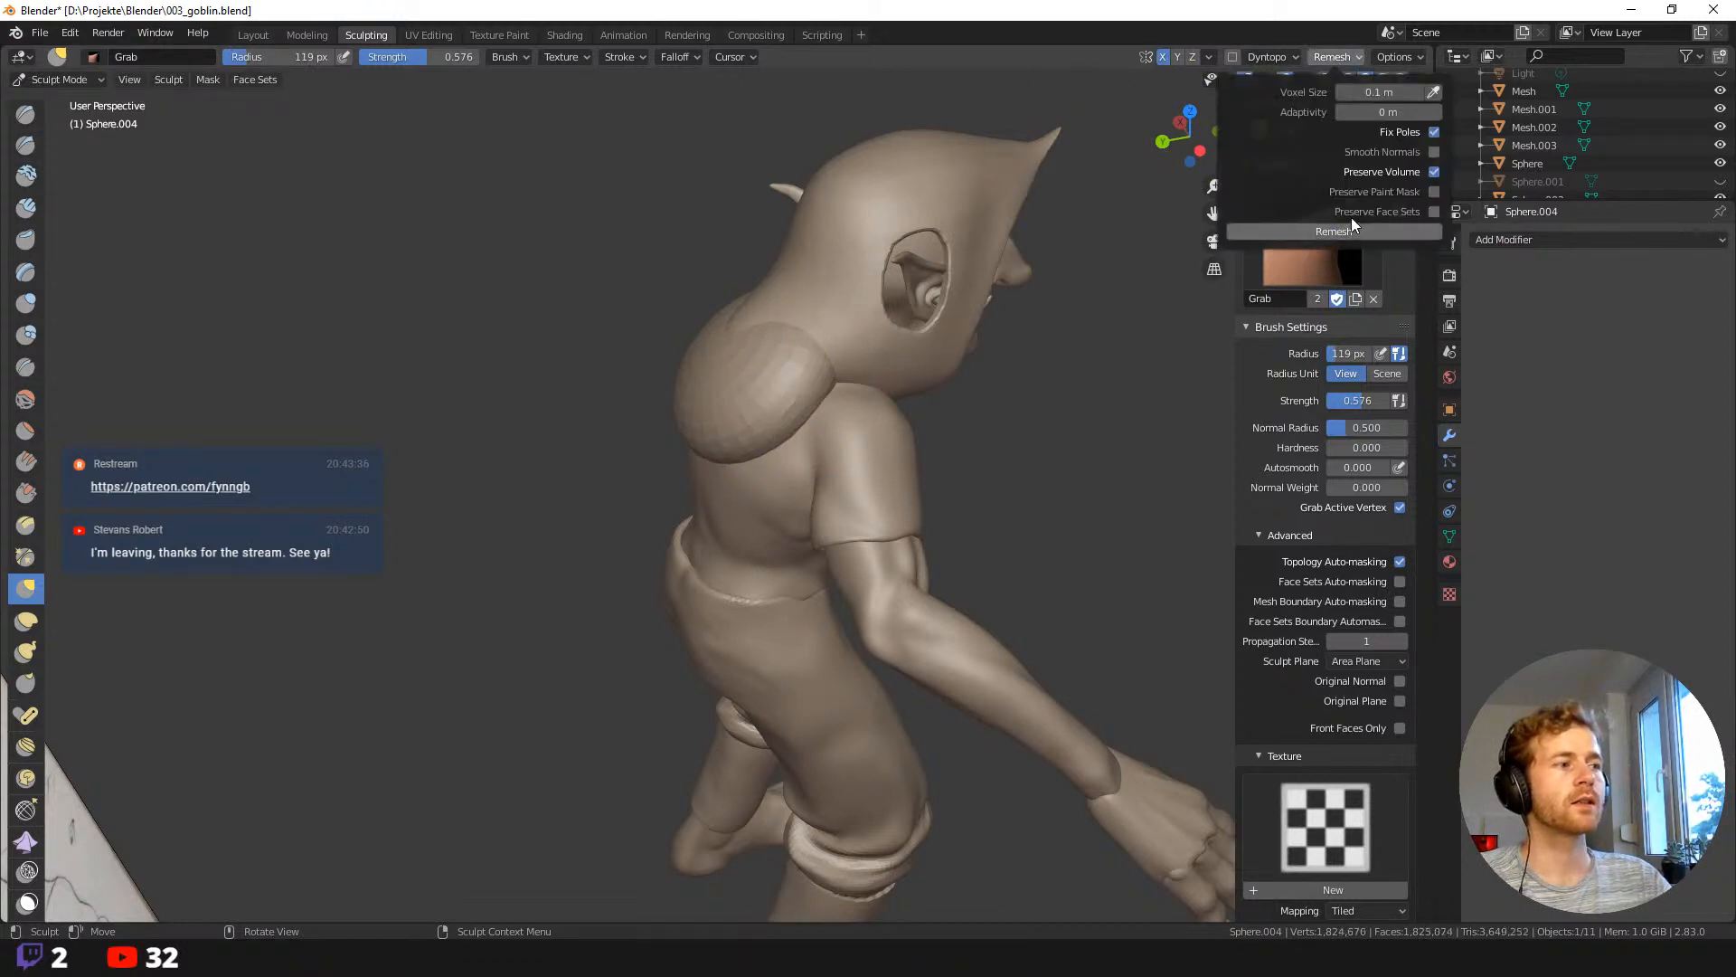
# Set the Grab radius to 141 px and pull the sides of the flattened sphere outward and forward over the shoulders.
pyautogui.moveTo(648, 341); pyautogui.dragTo(773, 379, button='middle')
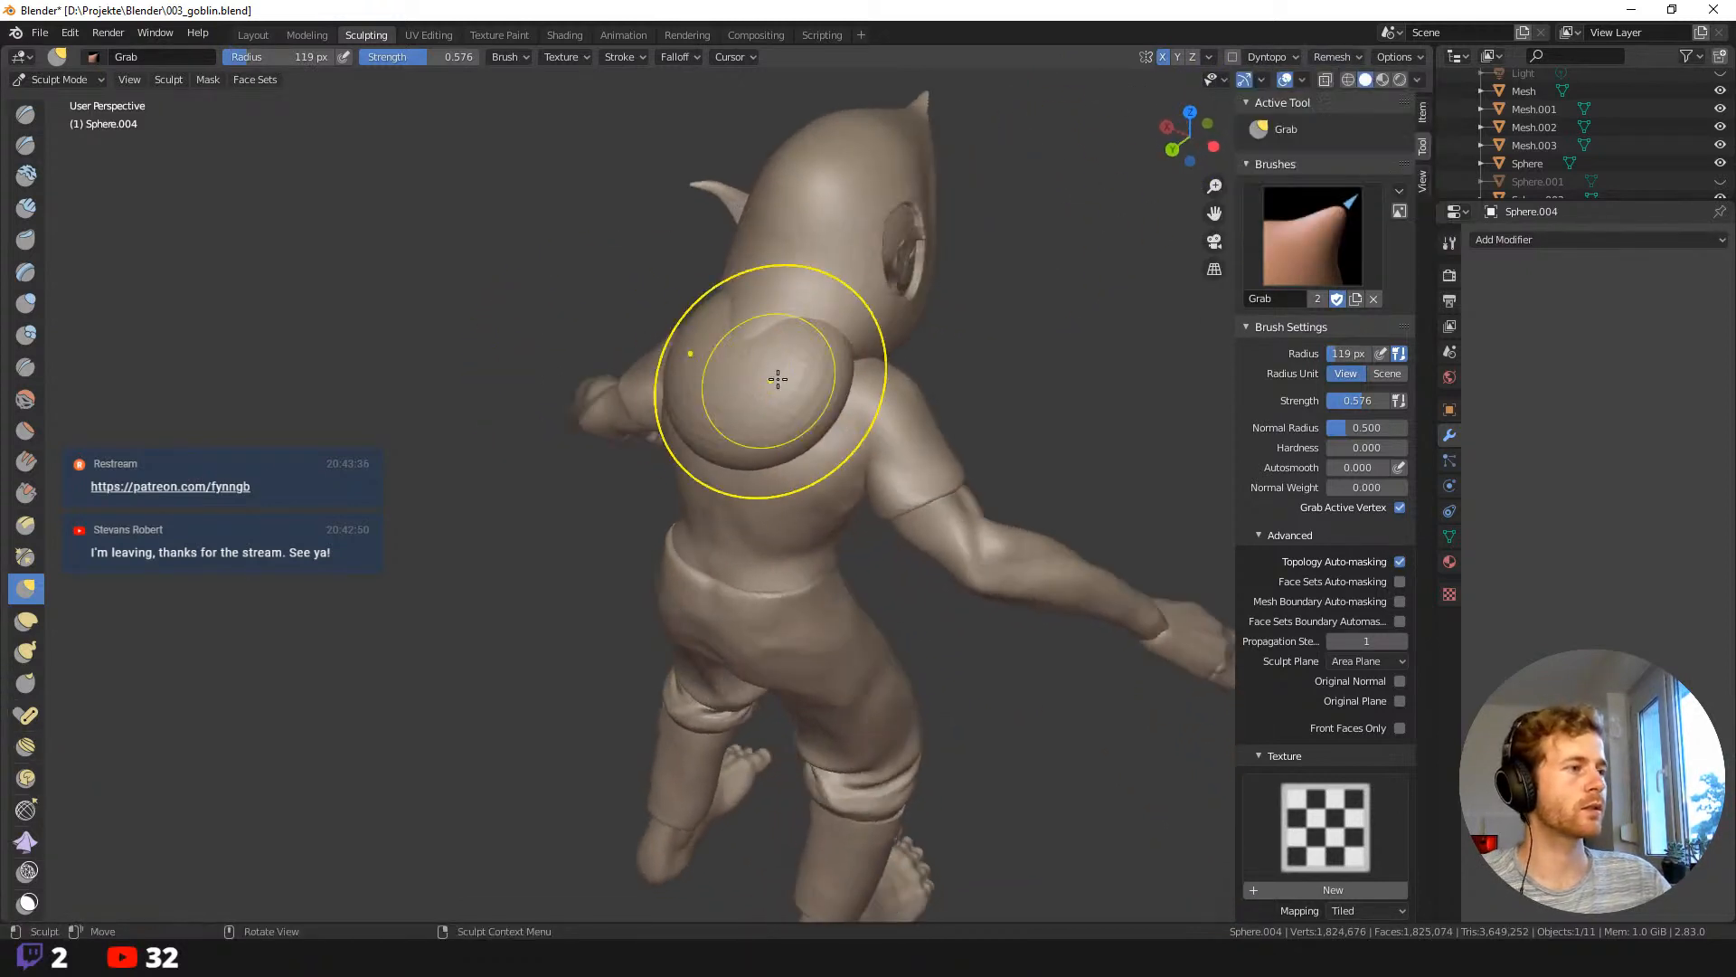
pyautogui.press('f')
pyautogui.click(977, 354)
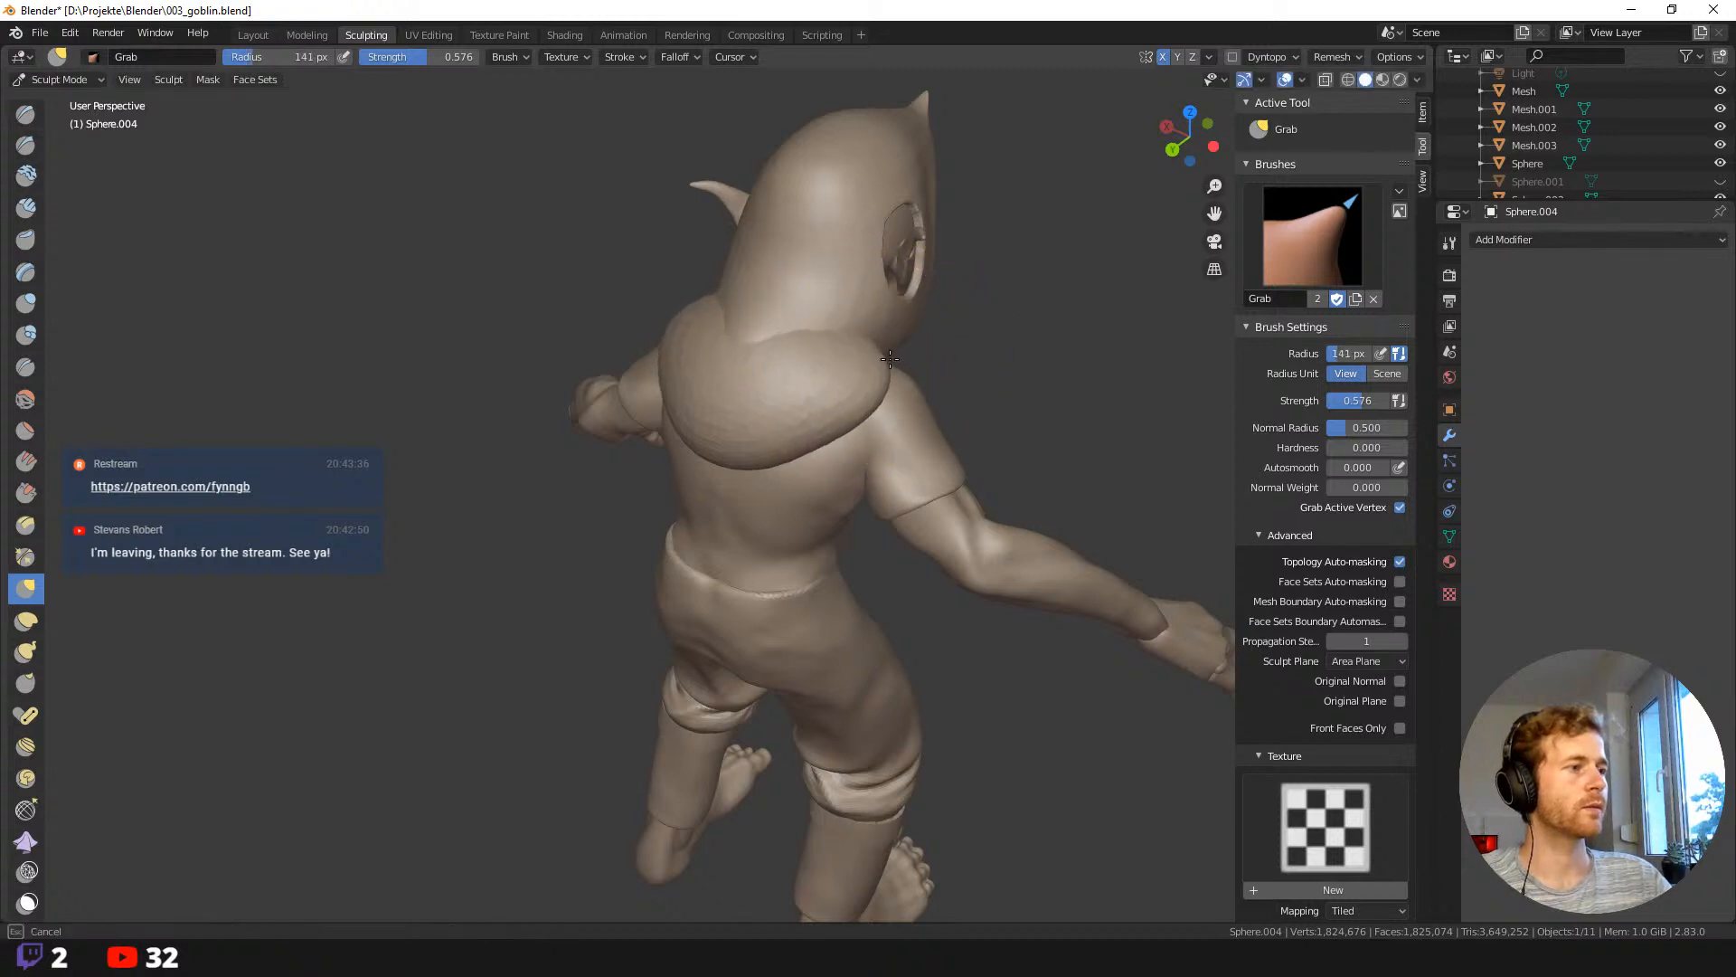
pyautogui.moveTo(1016, 407); pyautogui.dragTo(831, 365, button='middle')
pyautogui.moveTo(831, 365)
pyautogui.mouseDown()
pyautogui.moveTo(850, 398)
pyautogui.moveTo(895, 406)
pyautogui.mouseUp()
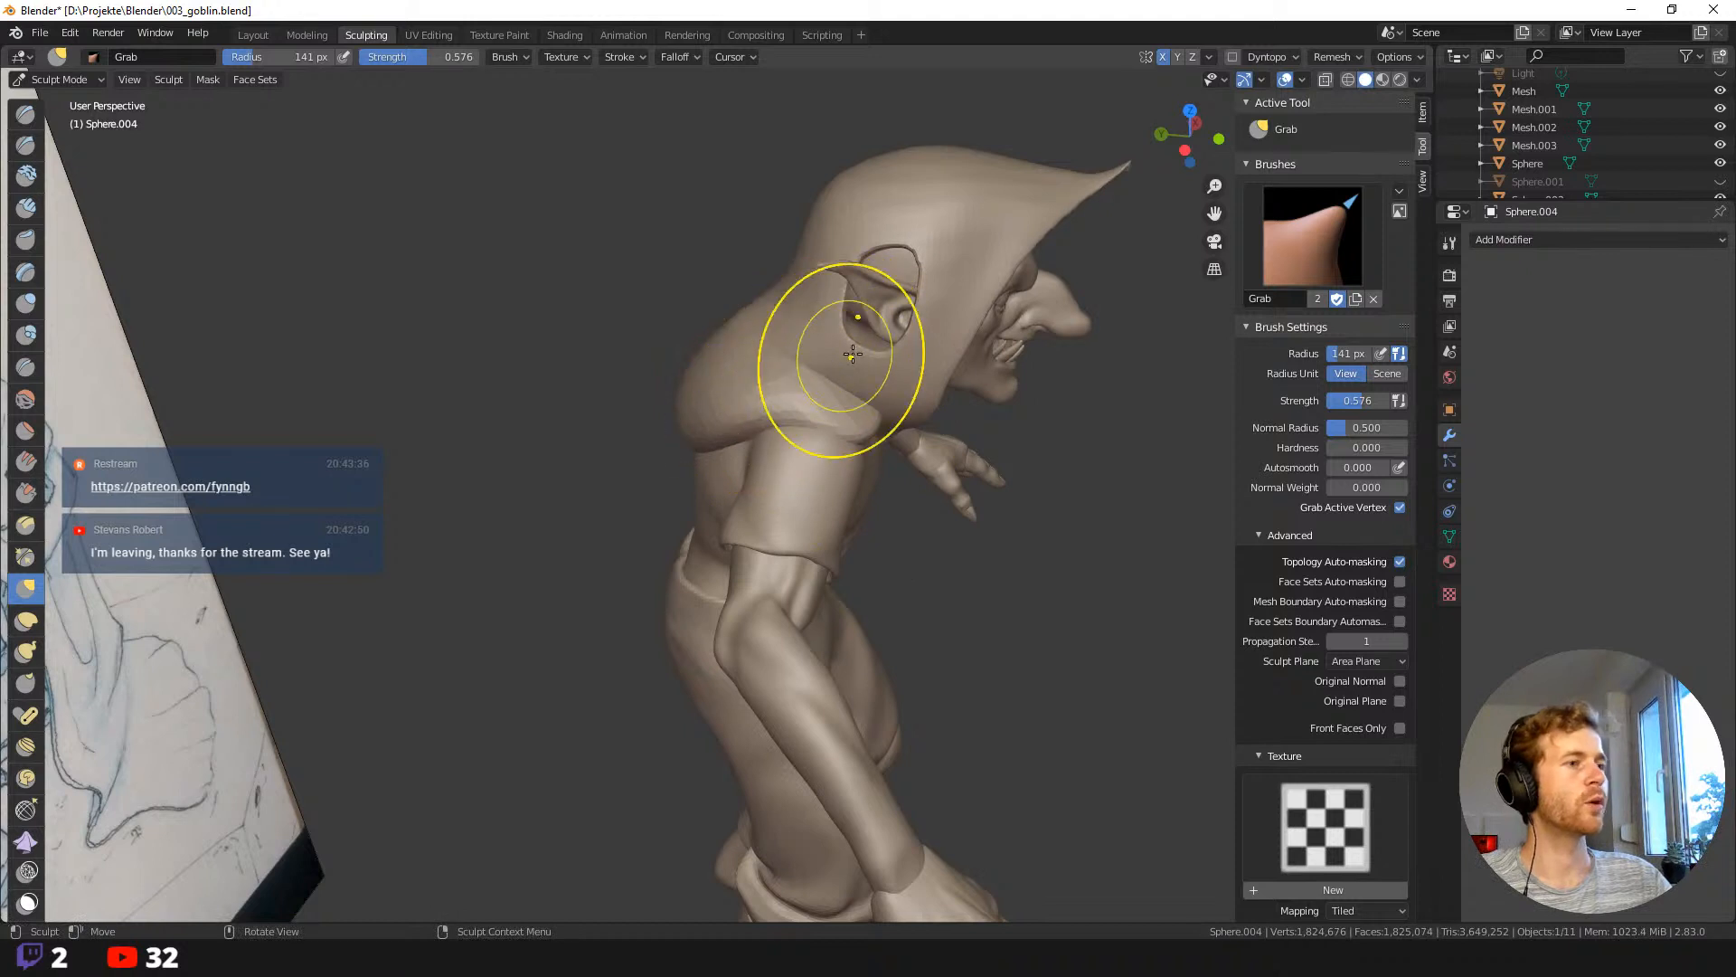
# Remesh the stretched collar and pull its lower edge down along the goblin's back.
pyautogui.click(1332, 57)
pyautogui.click(1322, 233)
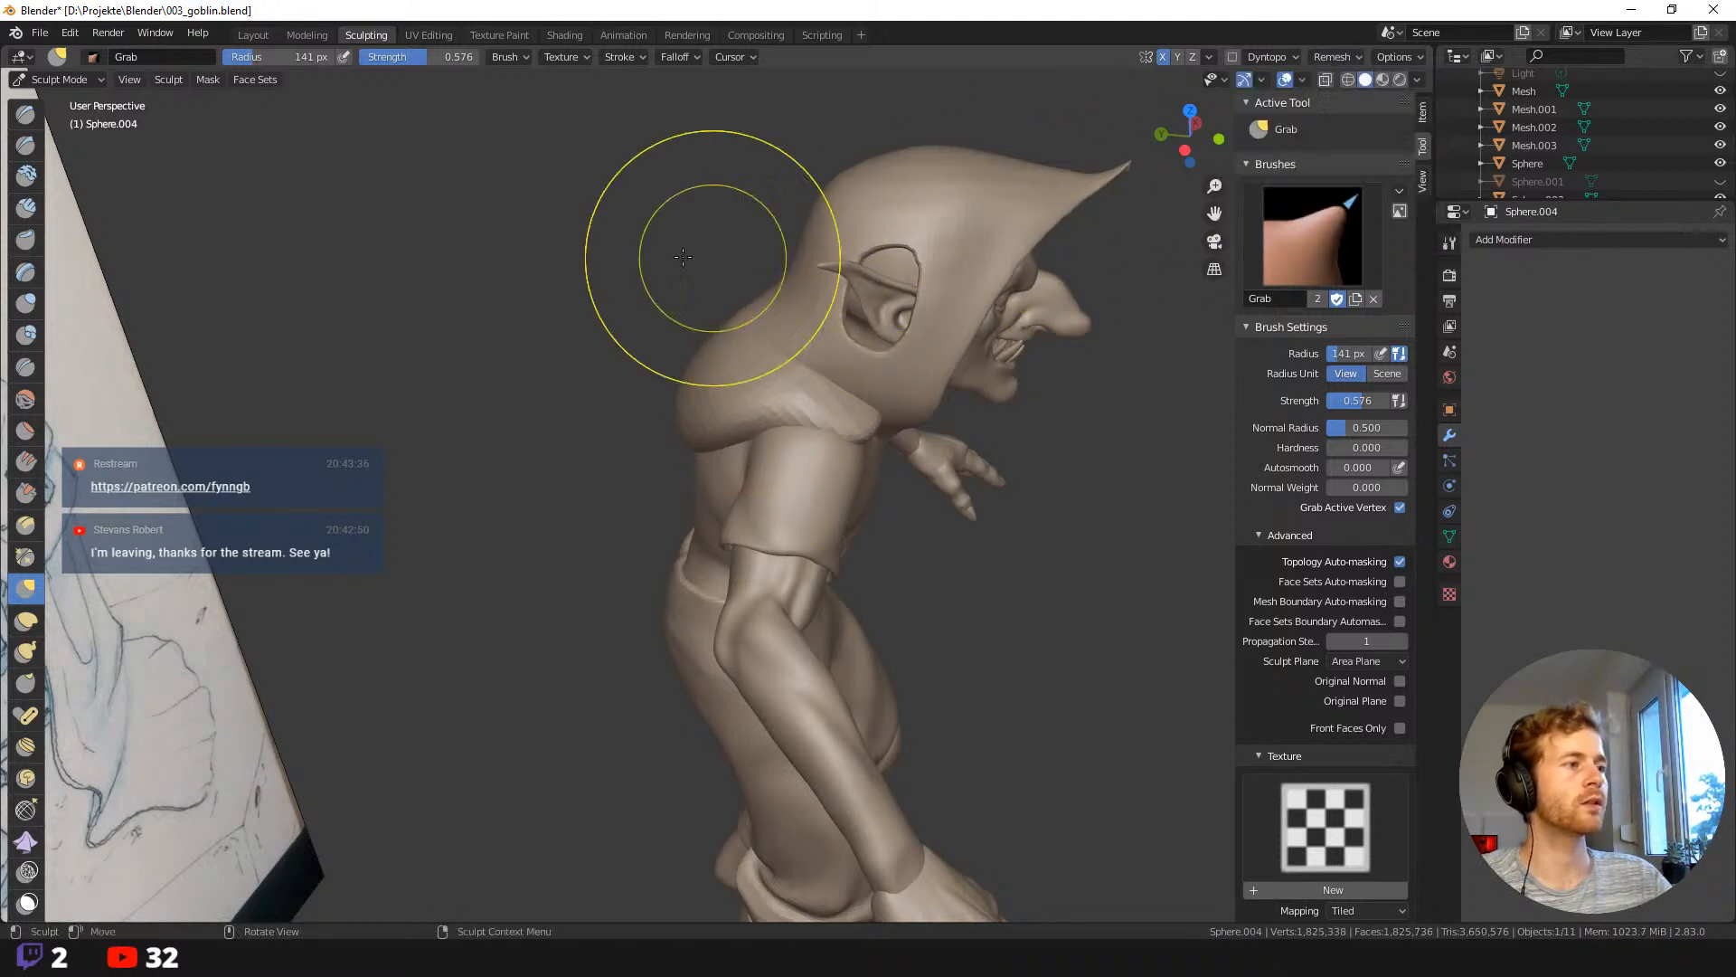
pyautogui.moveTo(683, 257)
pyautogui.mouseDown(button='middle')
pyautogui.moveTo(657, 530)
pyautogui.moveTo(651, 496)
pyautogui.mouseUp(button='middle')
pyautogui.moveTo(658, 577); pyautogui.dragTo(661, 582)
pyautogui.moveTo(668, 535); pyautogui.dragTo(649, 521)
pyautogui.moveTo(638, 514); pyautogui.dragTo(513, 454, button='middle')
# Set the Grab radius to 196 px, push the collar's lower tip against the back, and bulge its upper part outward.
pyautogui.press('f')
pyautogui.click(710, 572)
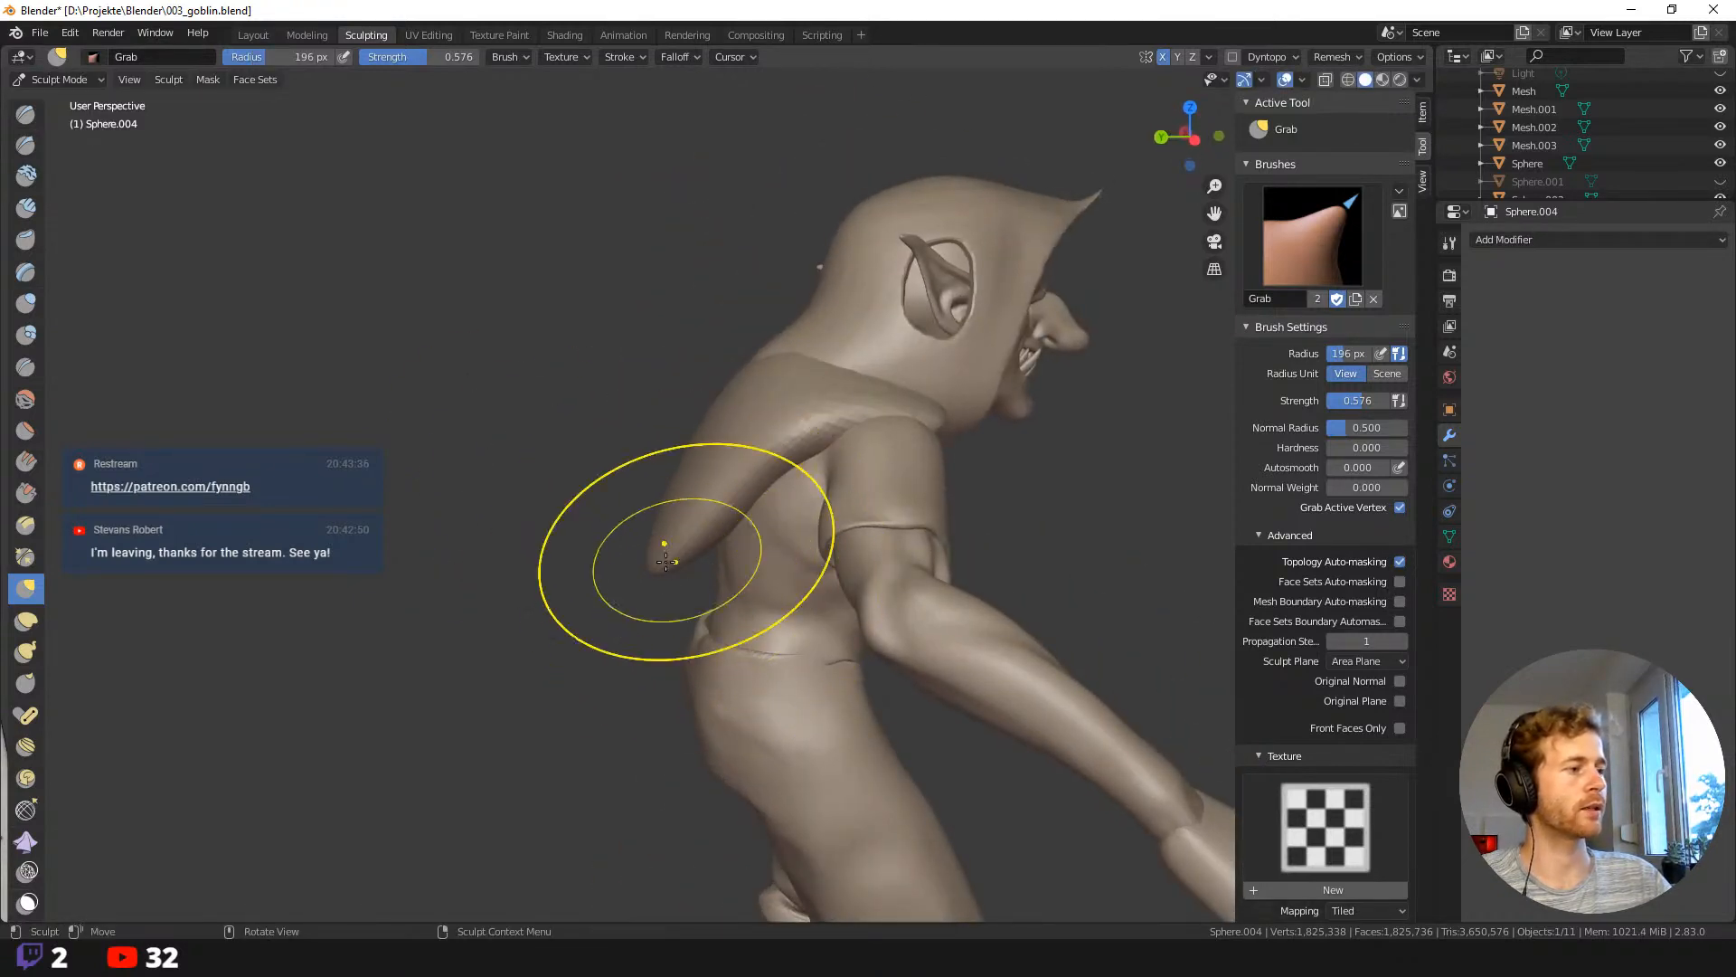
pyautogui.moveTo(666, 562); pyautogui.dragTo(713, 518)
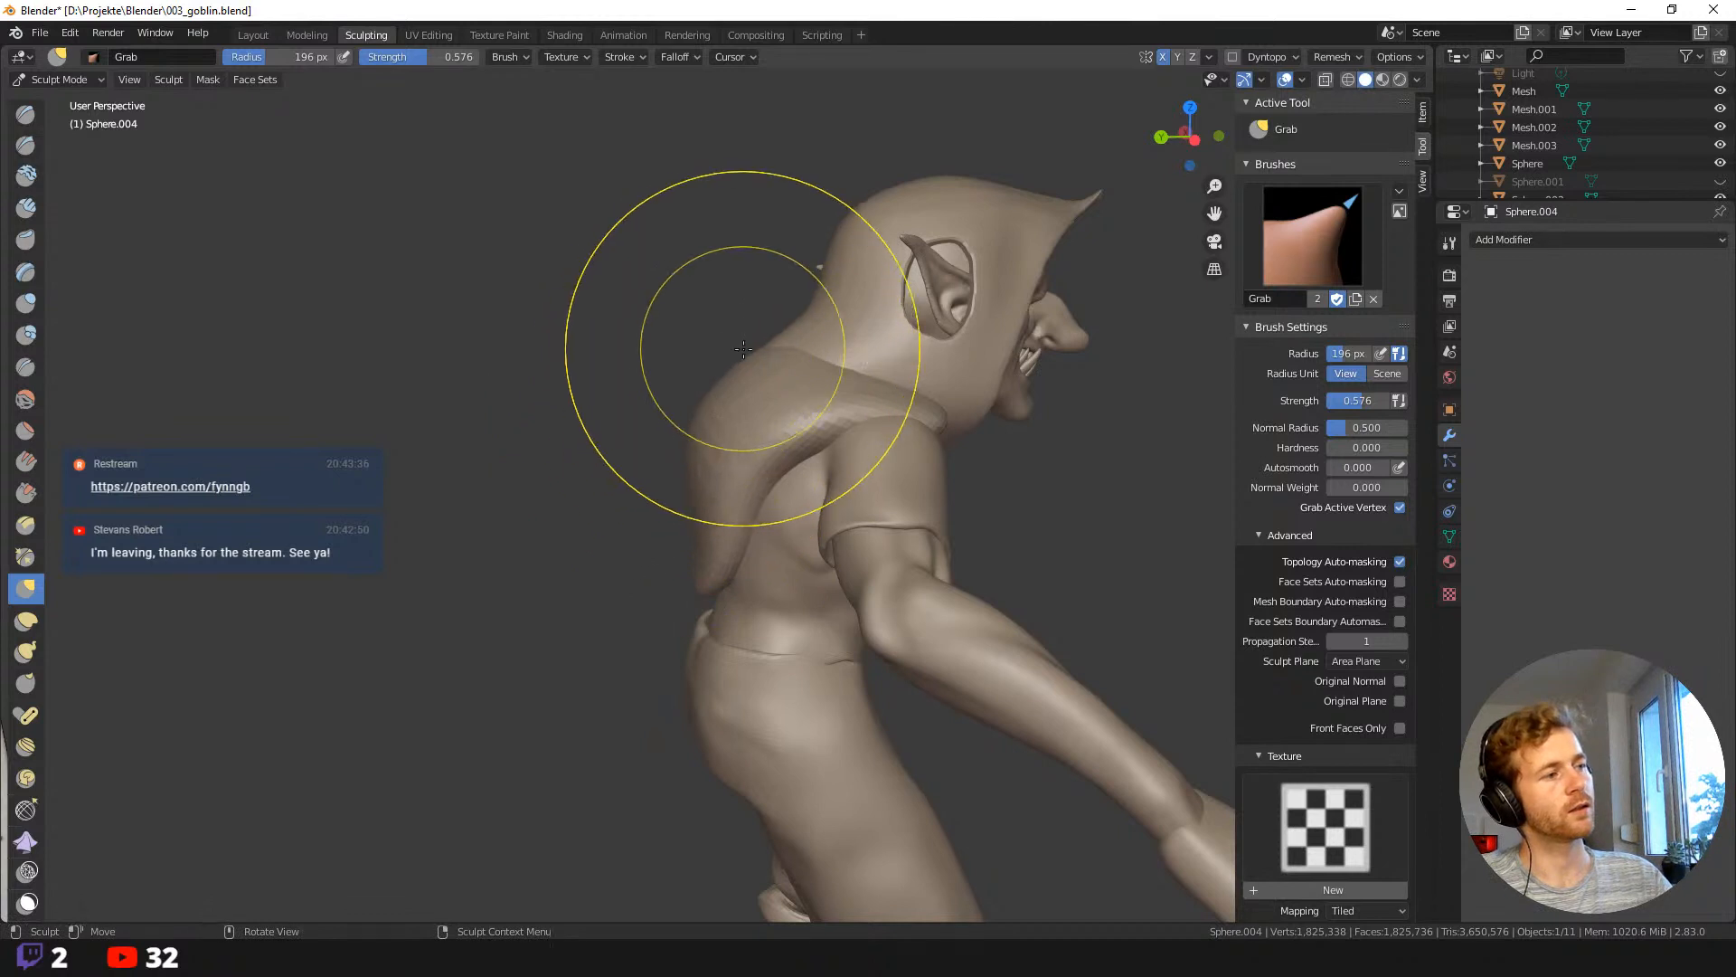
pyautogui.moveTo(743, 349); pyautogui.dragTo(718, 319)
pyautogui.moveTo(741, 438); pyautogui.dragTo(686, 541)
# Extend the collar over the shoulders at a 151 px Grab radius, and draw its front ends down the chest at 66 px.
pyautogui.press('f')
pyautogui.click(778, 389)
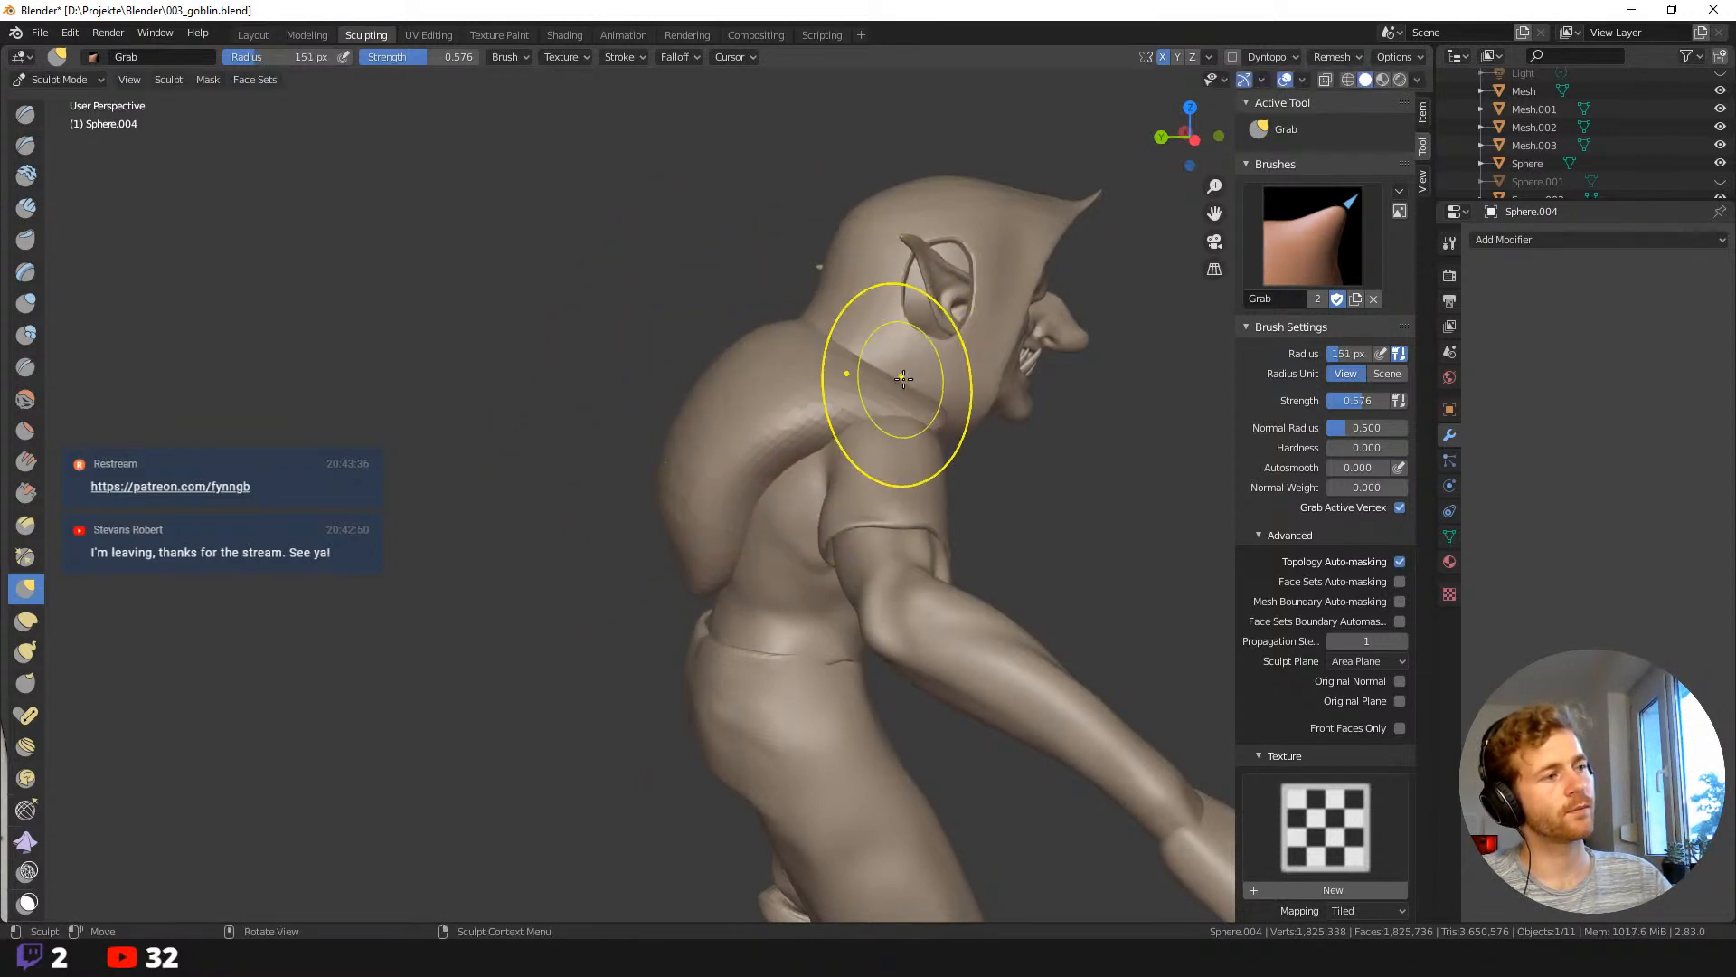
pyautogui.moveTo(986, 408)
pyautogui.mouseDown(button='middle')
pyautogui.moveTo(883, 461)
pyautogui.moveTo(814, 398)
pyautogui.moveTo(936, 445)
pyautogui.mouseUp(button='middle')
pyautogui.press('f')
pyautogui.click(884, 408)
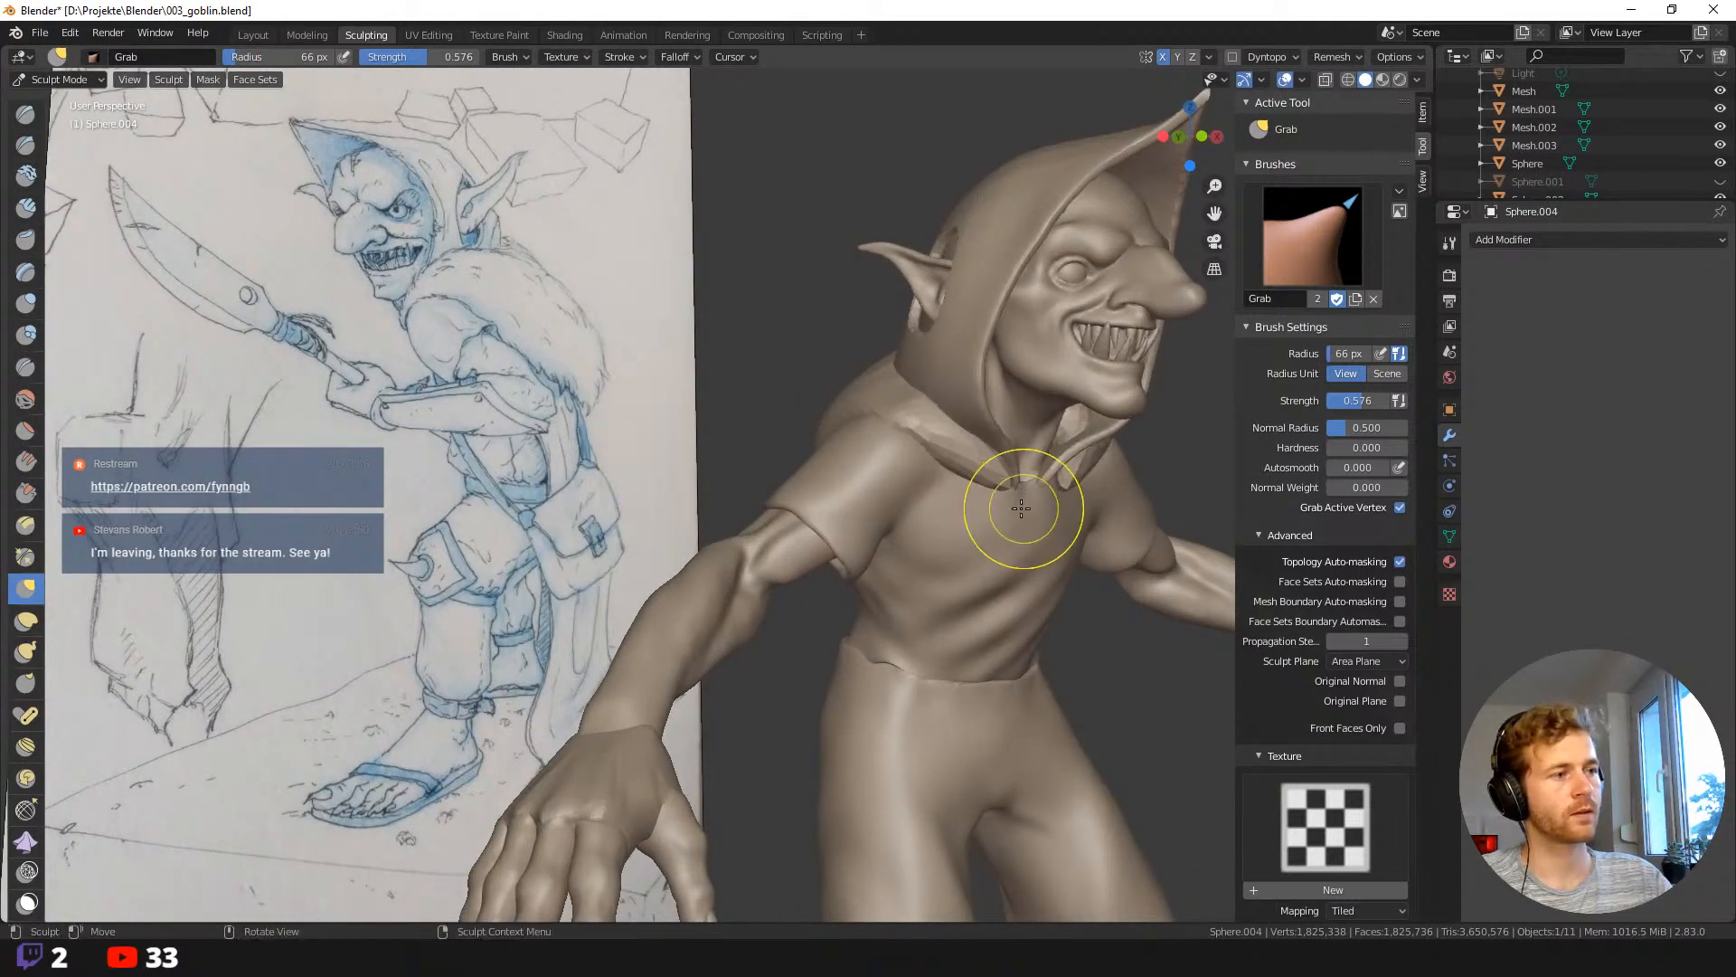
pyautogui.moveTo(1021, 508); pyautogui.dragTo(975, 477, button='middle')
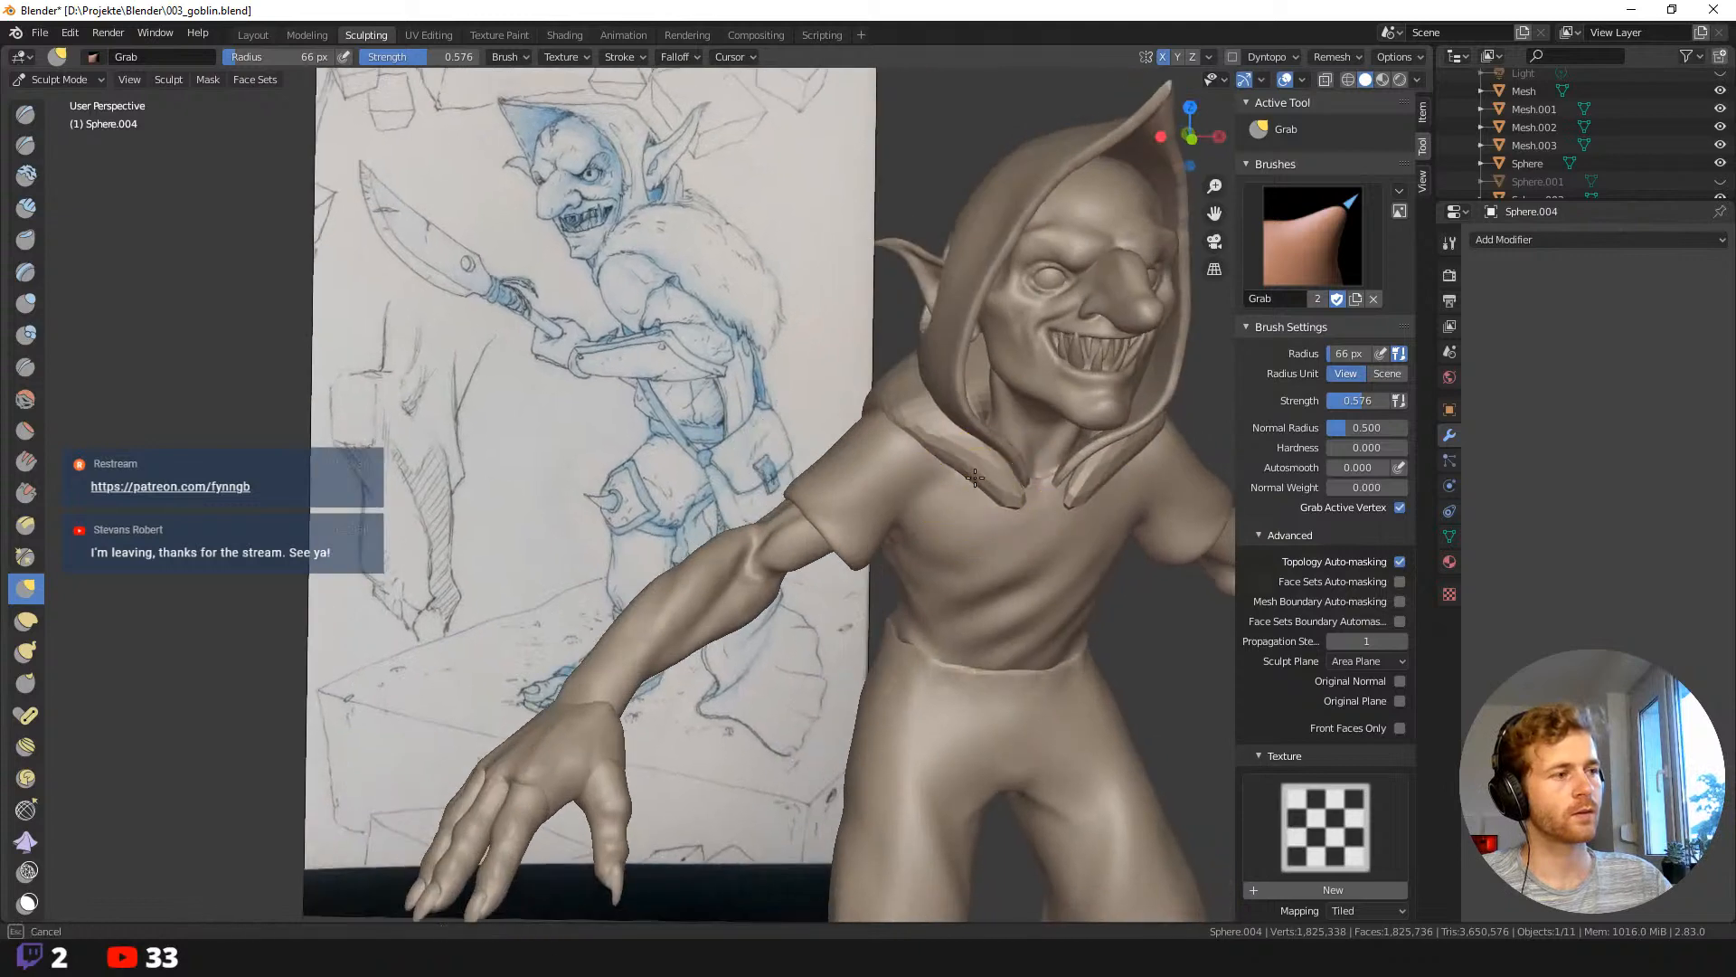
pyautogui.moveTo(975, 477); pyautogui.dragTo(976, 521)
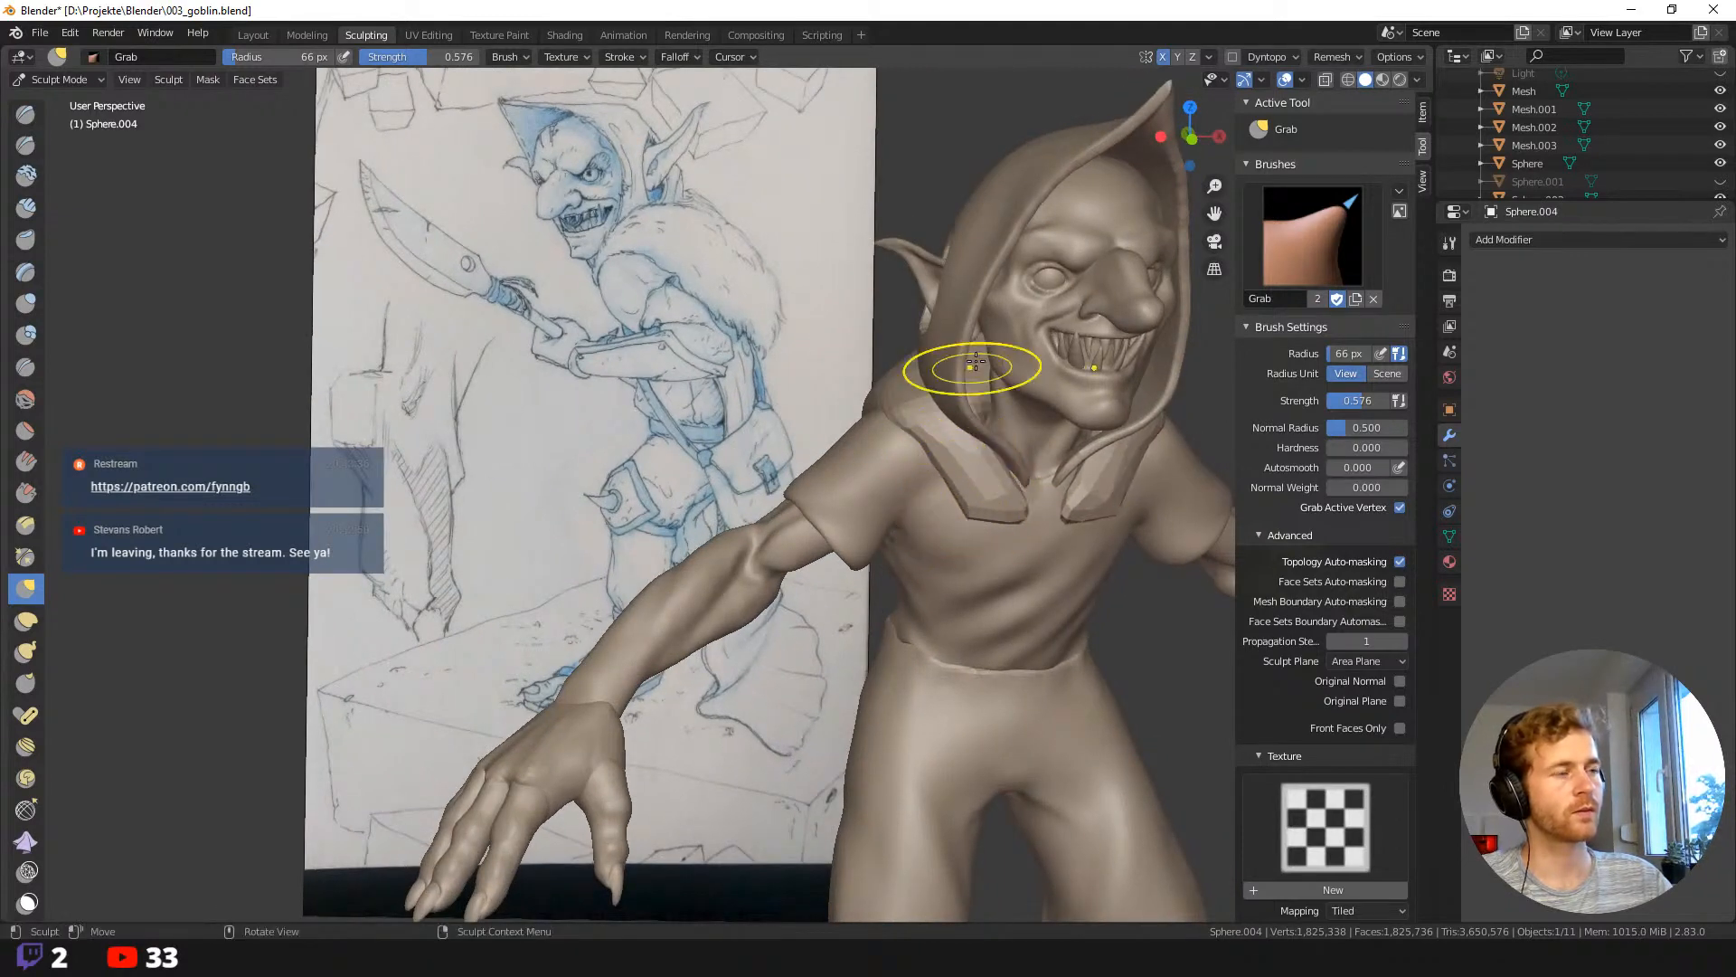
# Remesh the collar, set the Grab radius to 91 px, and reshape its front ends on the chest.
pyautogui.click(1329, 57)
pyautogui.moveTo(1008, 443); pyautogui.dragTo(1053, 484, button='middle')
pyautogui.press('f')
pyautogui.click(1076, 487)
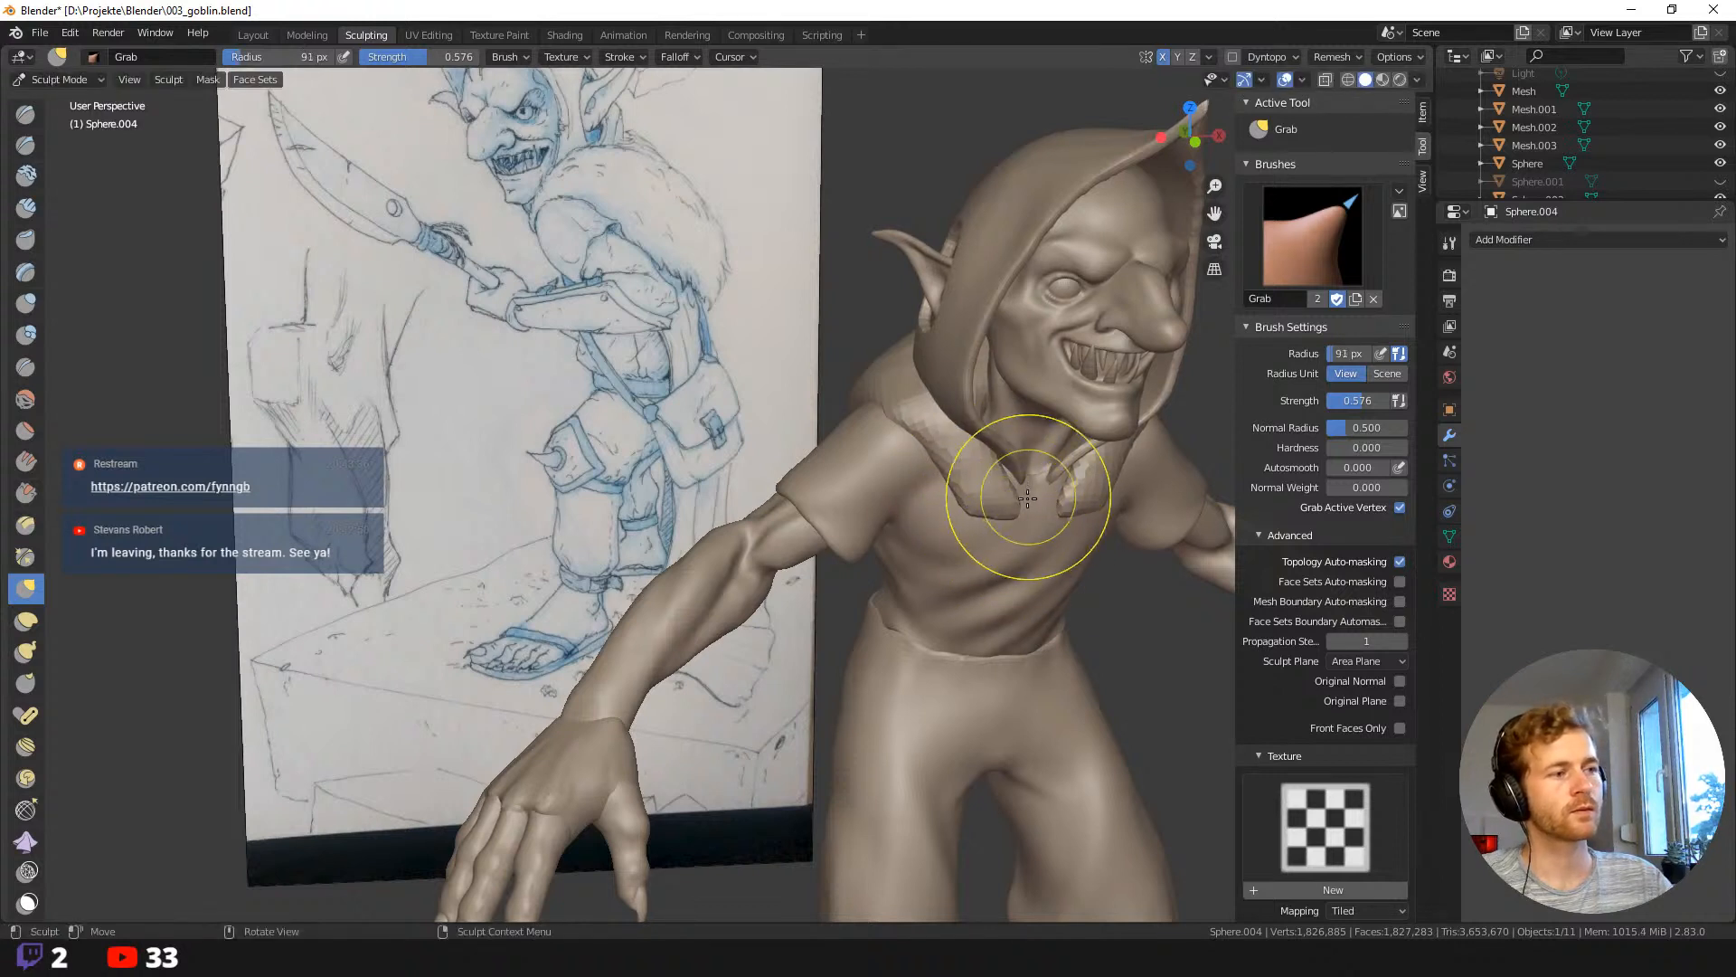
pyautogui.moveTo(1008, 509)
pyautogui.mouseDown()
pyautogui.moveTo(1013, 480)
pyautogui.moveTo(985, 519)
pyautogui.moveTo(988, 481)
pyautogui.mouseUp()
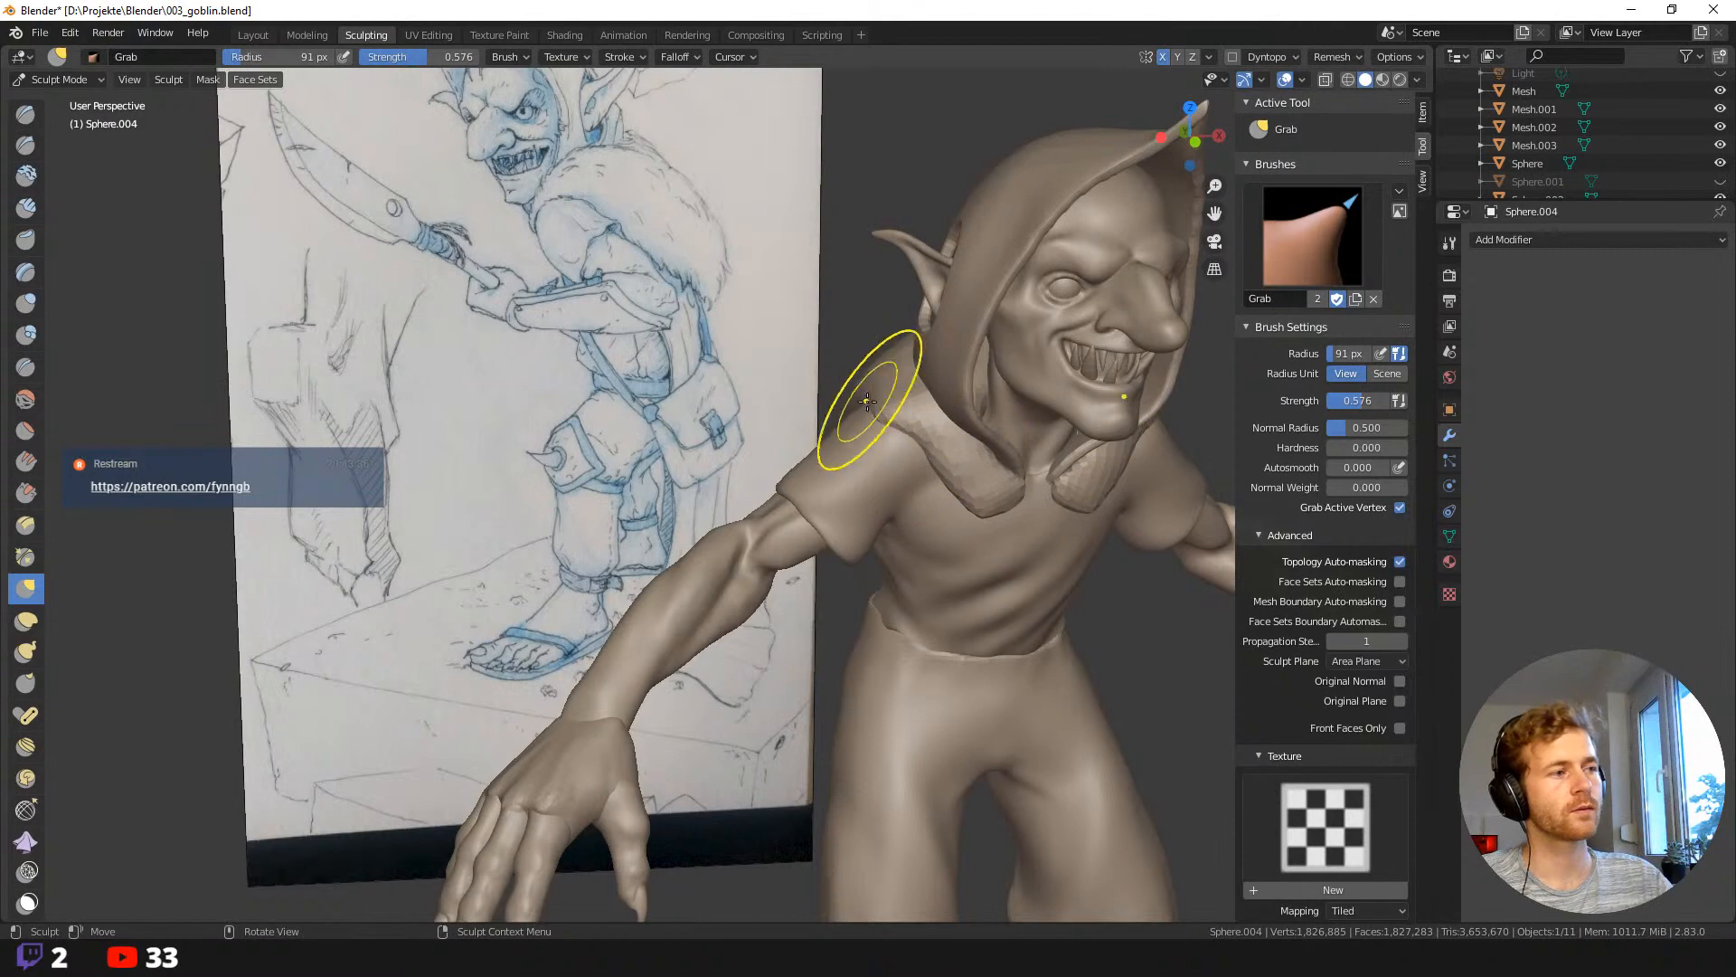
# Set the Grab radius to 80 px and adjust the collar's edge between the shoulder and chest.
pyautogui.moveTo(866, 401)
pyautogui.mouseDown(button='middle')
pyautogui.moveTo(844, 388)
pyautogui.moveTo(868, 407)
pyautogui.moveTo(892, 396)
pyautogui.moveTo(796, 506)
pyautogui.moveTo(816, 461)
pyautogui.moveTo(804, 470)
pyautogui.mouseUp(button='middle')
pyautogui.press('f')
pyautogui.click(926, 468)
pyautogui.moveTo(848, 468); pyautogui.dragTo(885, 461)
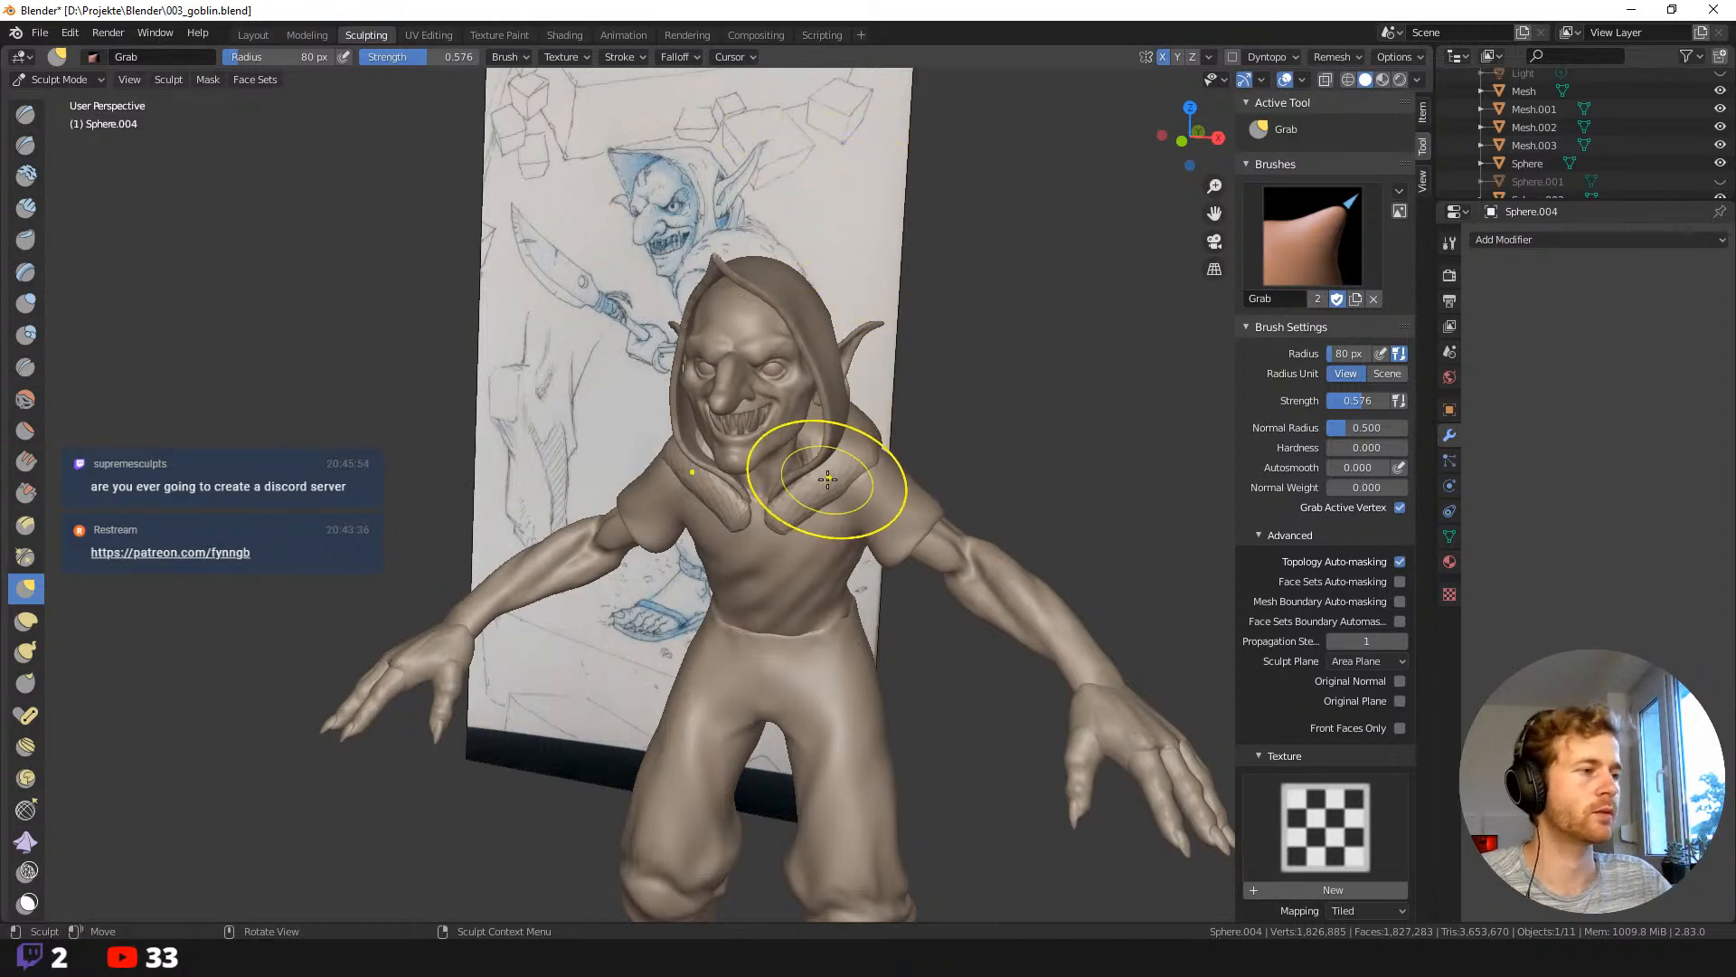
# Shape the collar over the shoulder at a 115 px Grab radius, and build out its rounded back at 161 px.
pyautogui.moveTo(840, 491)
pyautogui.mouseDown(button='middle')
pyautogui.moveTo(881, 447)
pyautogui.moveTo(860, 496)
pyautogui.moveTo(857, 463)
pyautogui.mouseUp(button='middle')
pyautogui.press('f')
pyautogui.click(975, 426)
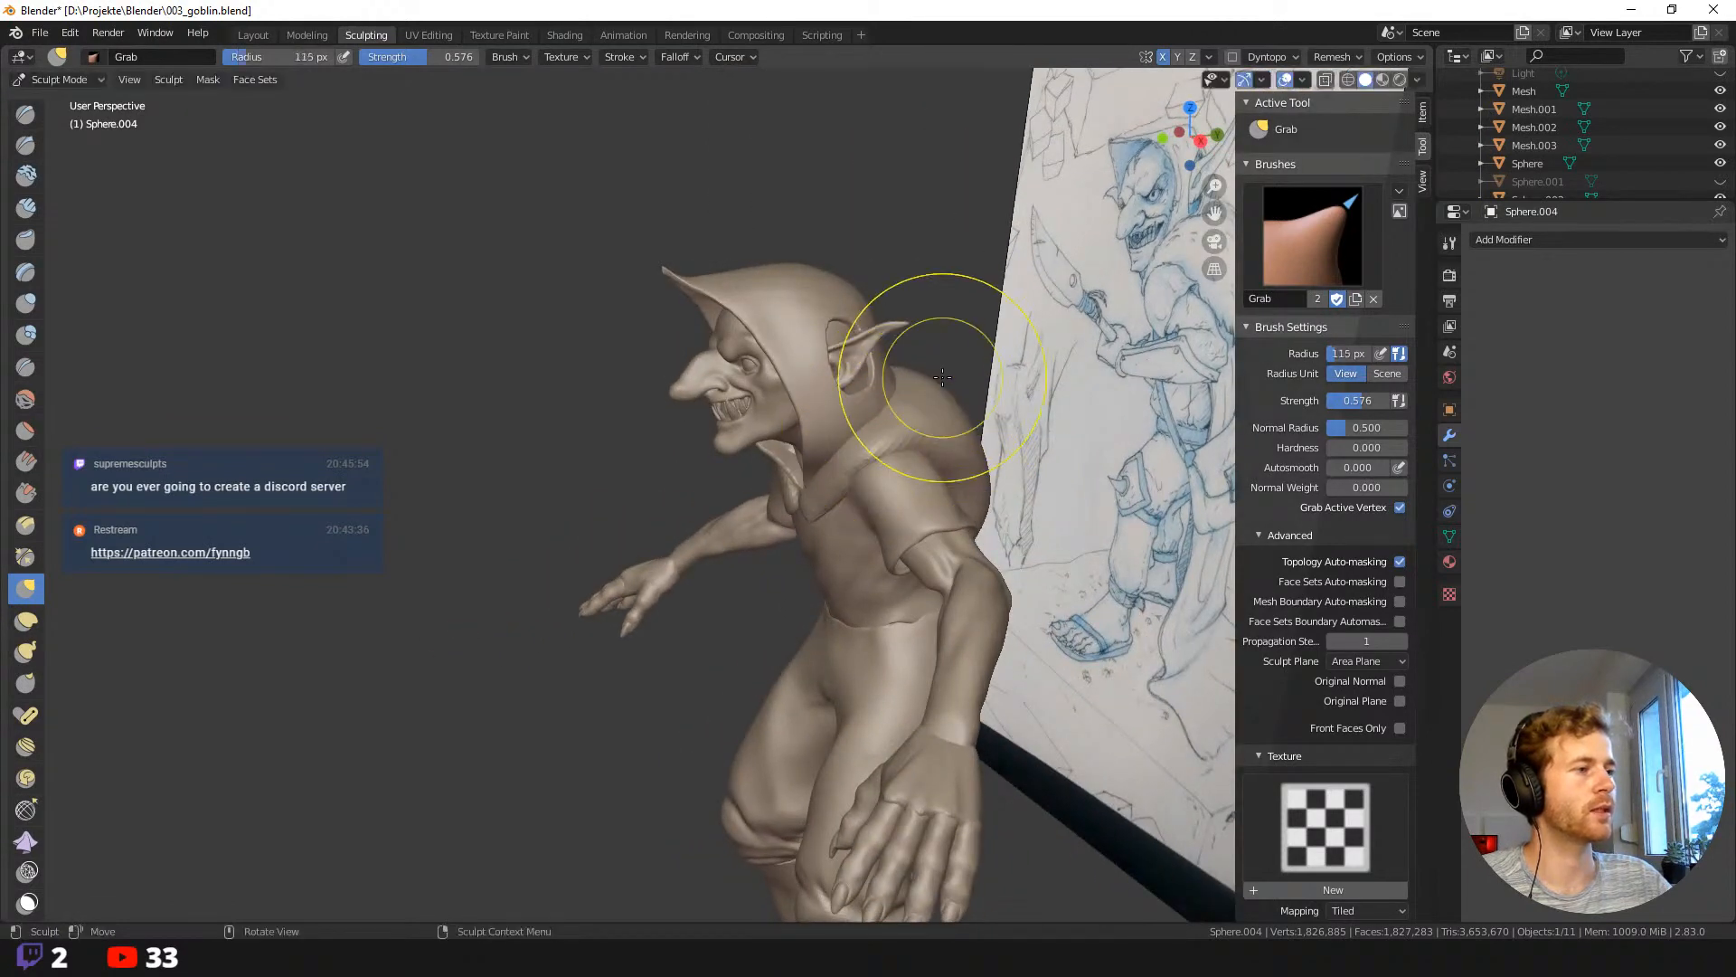
pyautogui.moveTo(918, 348)
pyautogui.mouseDown(button='middle')
pyautogui.moveTo(922, 368)
pyautogui.moveTo(822, 368)
pyautogui.moveTo(860, 388)
pyautogui.moveTo(686, 399)
pyautogui.mouseUp(button='middle')
pyautogui.moveTo(902, 459); pyautogui.dragTo(833, 457, button='middle')
pyautogui.press('f')
pyautogui.click(874, 456)
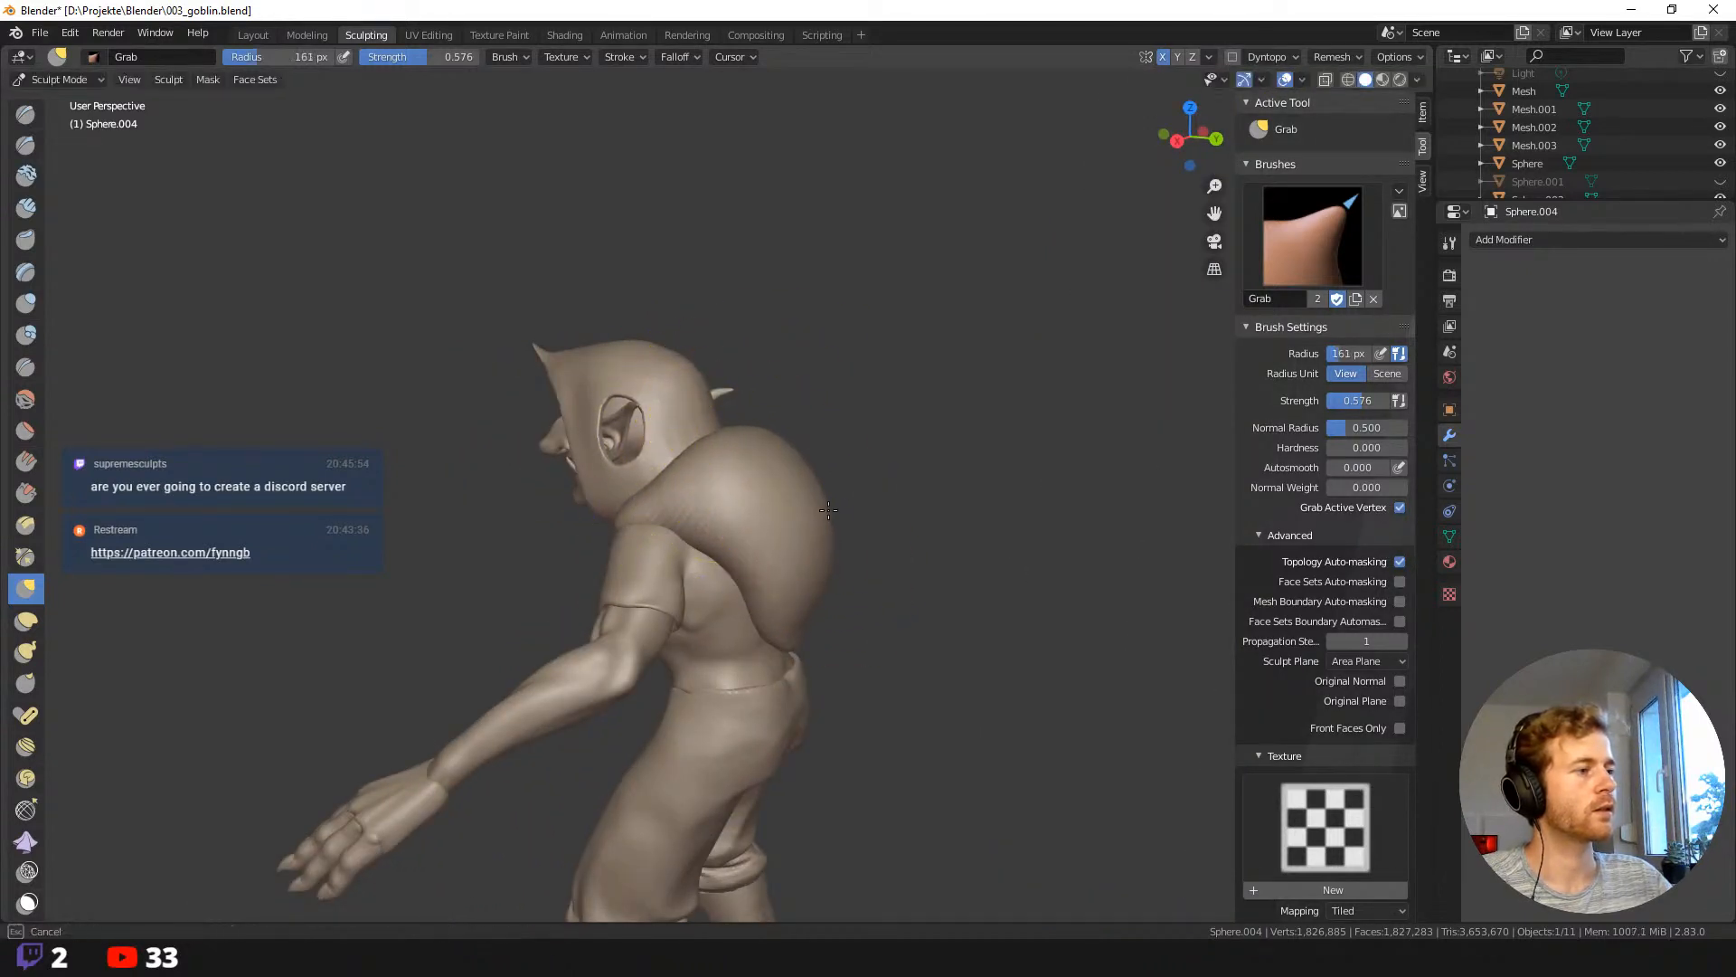
pyautogui.moveTo(818, 636); pyautogui.dragTo(741, 525, button='middle')
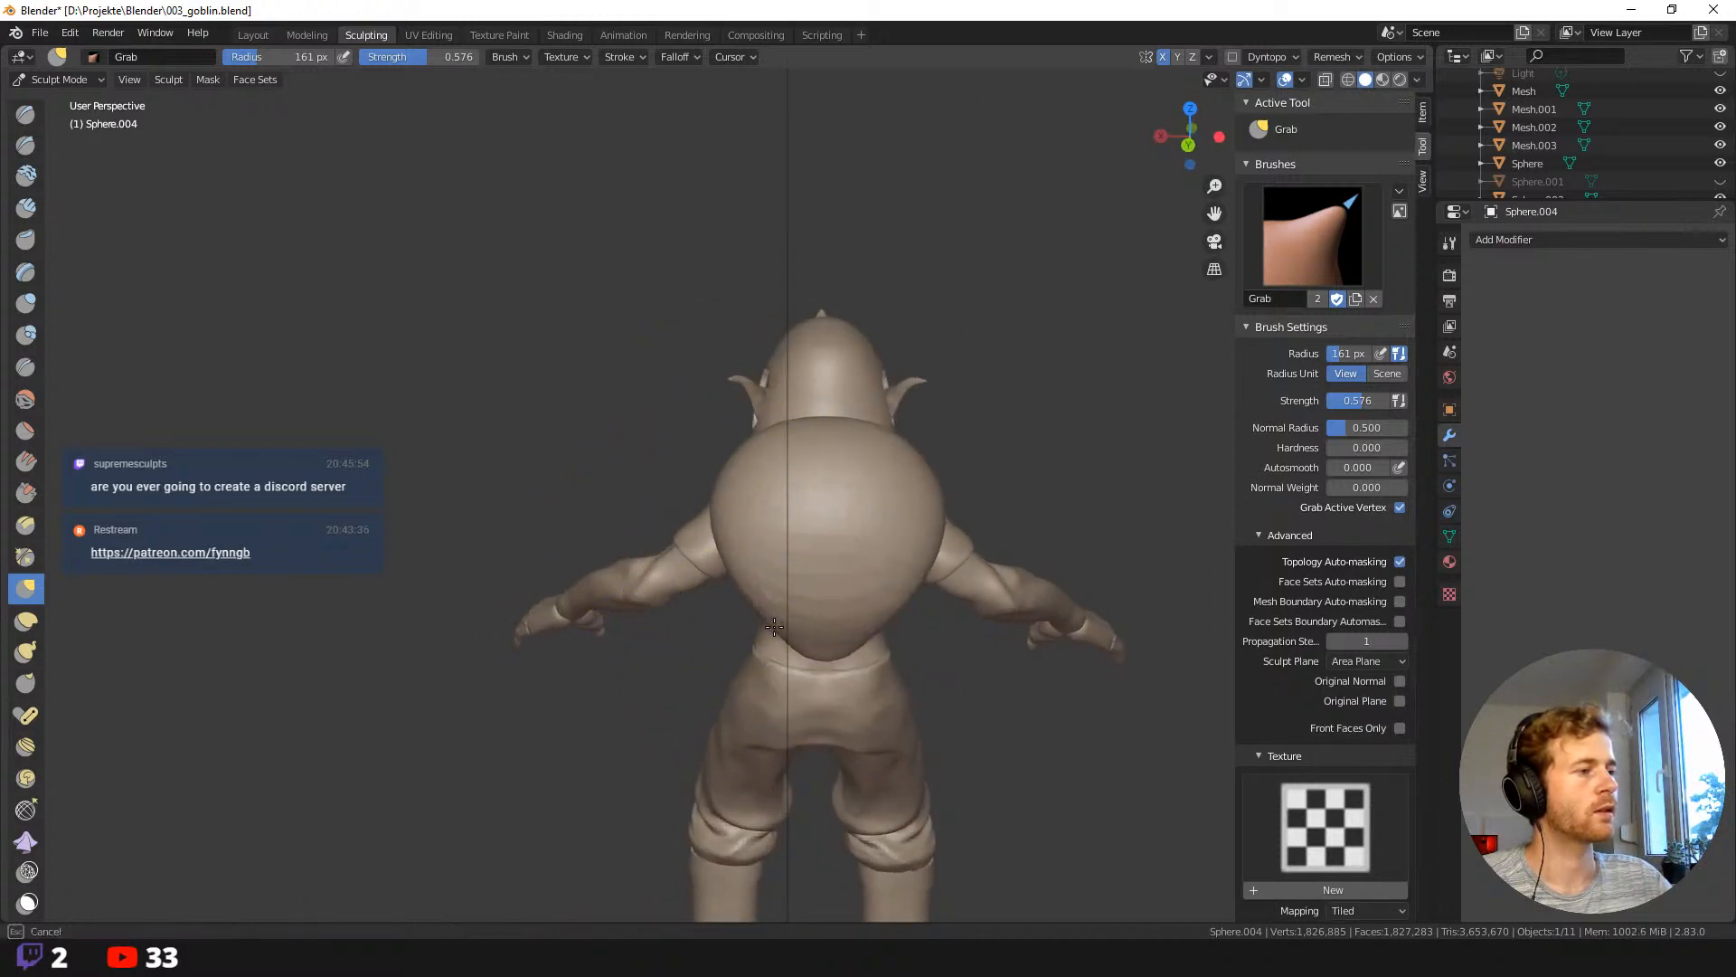
# Refine the collar's lower back edge with Grab radii down to 127 px, and adjust its upper back at 147 px.
pyautogui.moveTo(775, 626); pyautogui.dragTo(733, 567, button='middle')
pyautogui.press('f')
pyautogui.click(769, 577)
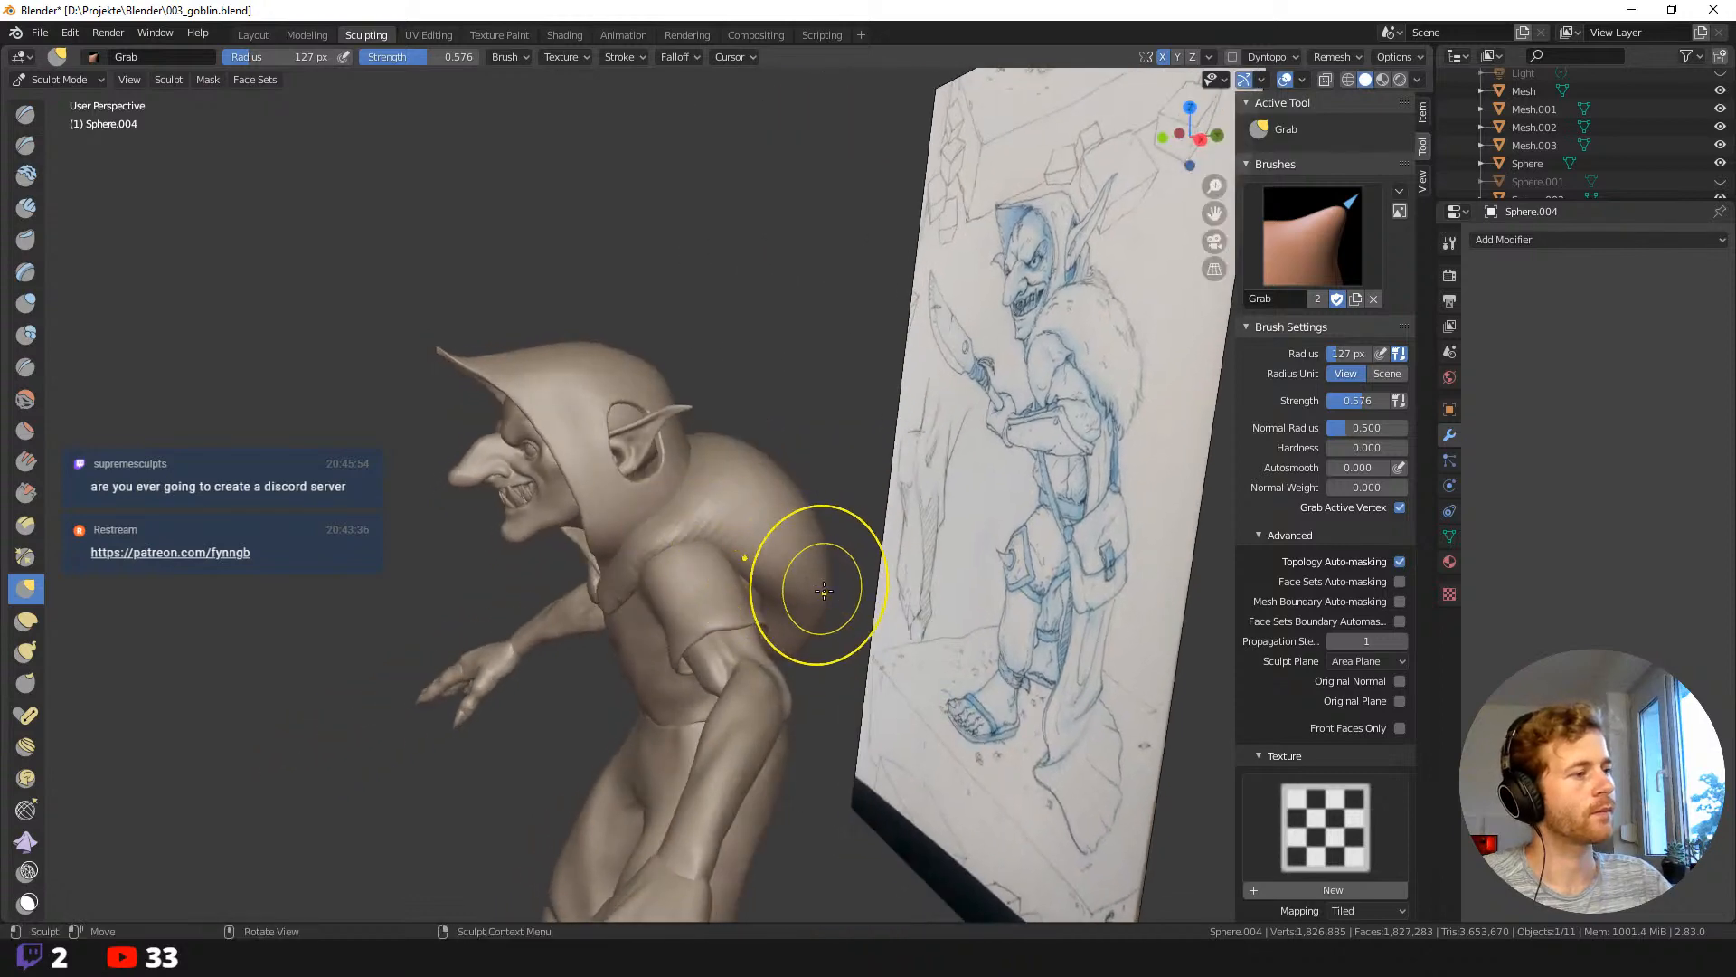
pyautogui.press('f')
pyautogui.click(956, 594)
pyautogui.moveTo(759, 467); pyautogui.dragTo(758, 468)
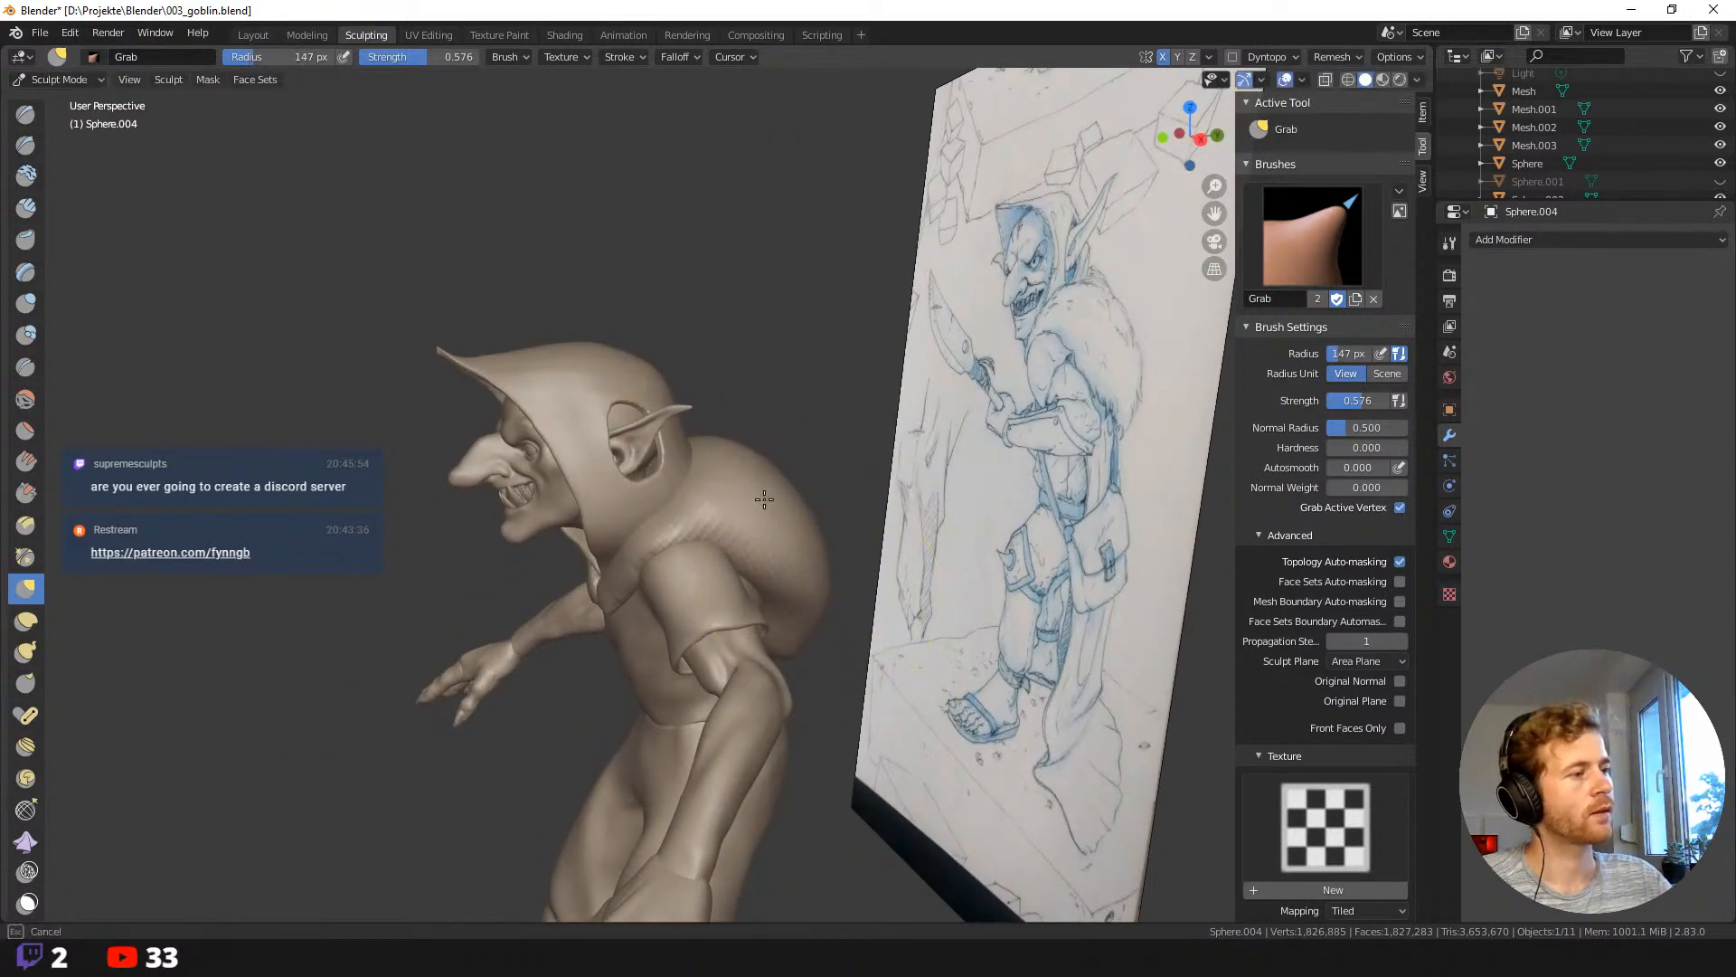
# Set the Grab radius to 94 px and adjust the collar's front edge below the goblin's neck.
pyautogui.moveTo(777, 569)
pyautogui.mouseDown(button='middle')
pyautogui.moveTo(816, 568)
pyautogui.moveTo(760, 506)
pyautogui.moveTo(838, 513)
pyautogui.moveTo(770, 608)
pyautogui.moveTo(835, 520)
pyautogui.moveTo(756, 581)
pyautogui.moveTo(891, 642)
pyautogui.moveTo(769, 620)
pyautogui.mouseUp(button='middle')
pyautogui.scroll(3, 760, 621)
pyautogui.keyDown('shift'); pyautogui.moveTo(755, 841); pyautogui.dragTo(790, 465, button='middle'); pyautogui.keyUp('shift')
pyautogui.moveTo(710, 163)
pyautogui.keyDown('shift'); pyautogui.mouseDown(button='middle')
pyautogui.moveTo(672, 484)
pyautogui.moveTo(633, 511)
pyautogui.moveTo(665, 523)
pyautogui.mouseUp(button='middle'); pyautogui.keyUp('shift')
pyautogui.press('f')
pyautogui.click(814, 535)
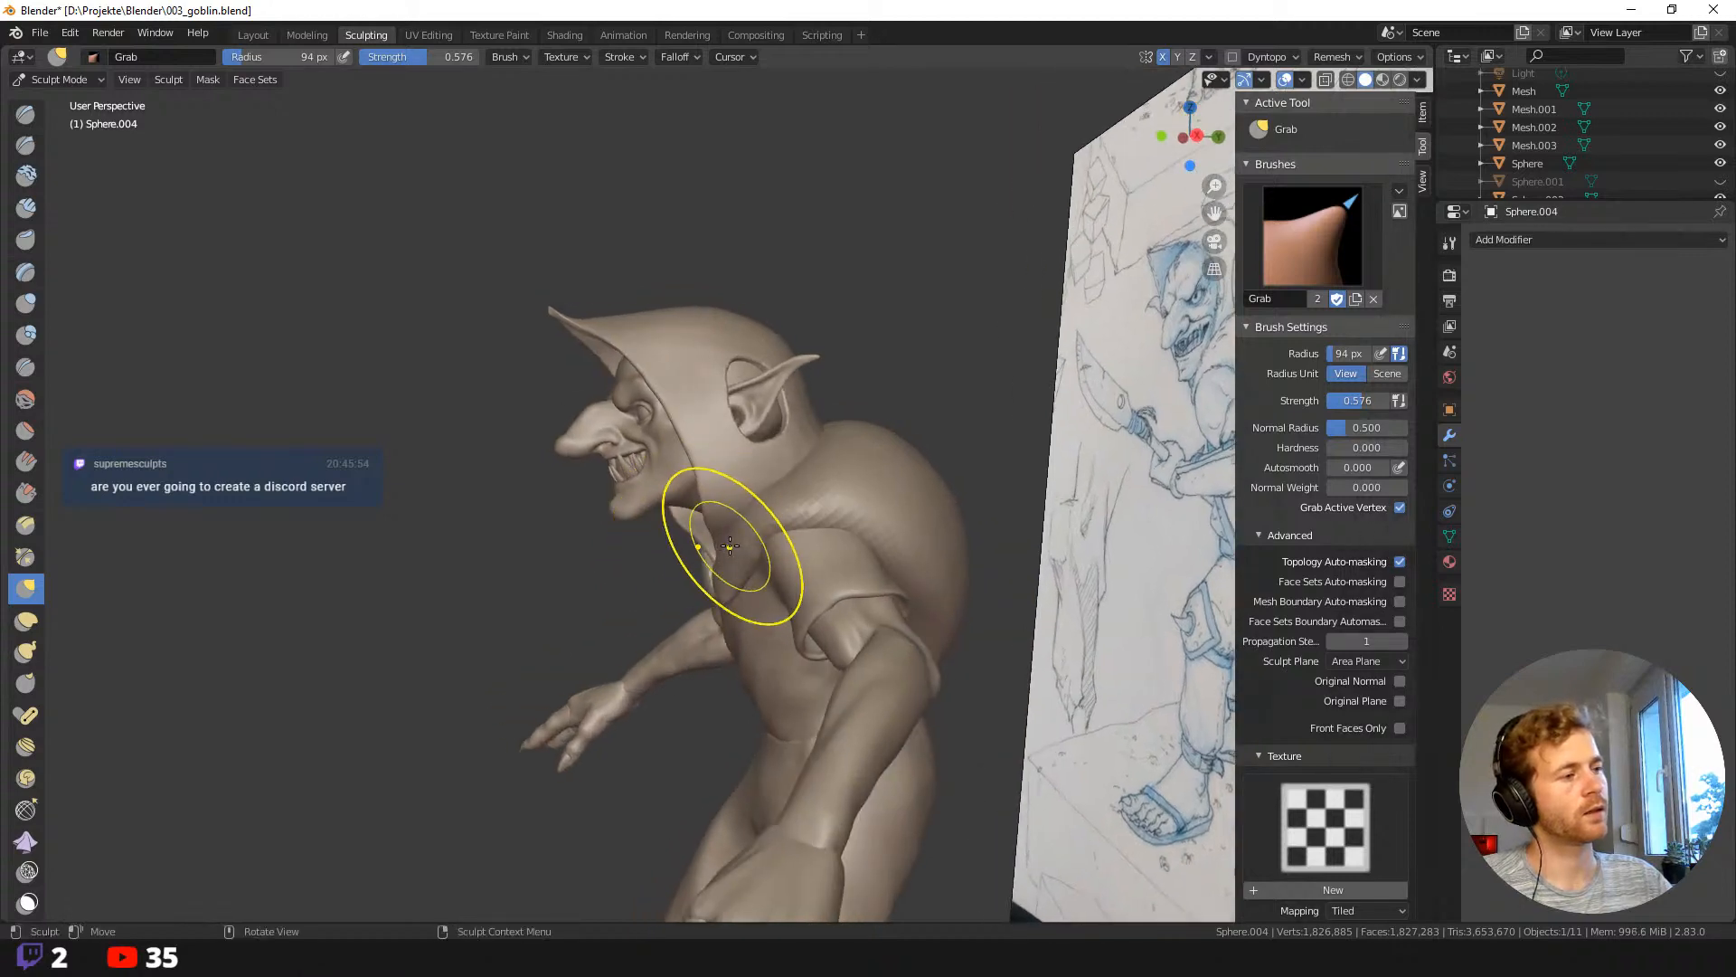
# Reduce the Grab radius to 59 px and refine the collar's front ends where they cross the chest and shoulders.
pyautogui.moveTo(783, 491)
pyautogui.mouseDown(button='middle')
pyautogui.moveTo(872, 503)
pyautogui.moveTo(763, 473)
pyautogui.moveTo(646, 511)
pyautogui.moveTo(729, 520)
pyautogui.moveTo(706, 420)
pyautogui.mouseUp(button='middle')
pyautogui.press('f')
pyautogui.click(727, 516)
pyautogui.press('f')
pyautogui.click(774, 544)
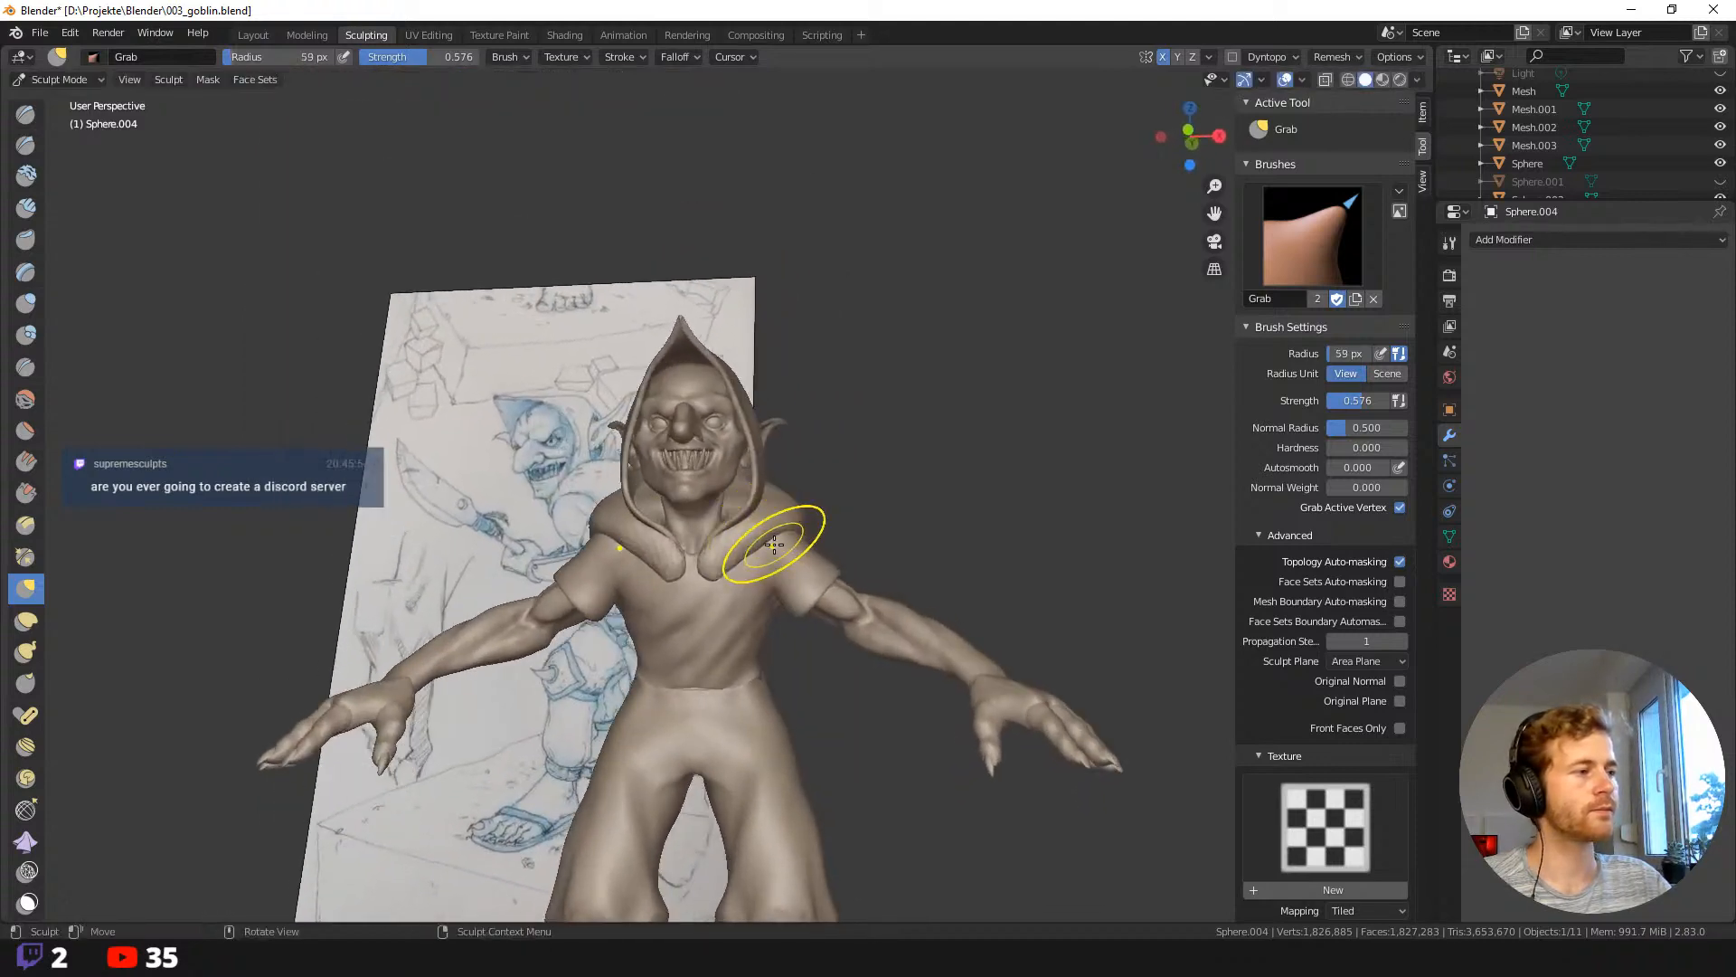
# Round out the collar's back with Grab at about a 117 px radius, and reduce the radius to 79 px.
pyautogui.moveTo(774, 544)
pyautogui.mouseDown(button='middle')
pyautogui.moveTo(760, 530)
pyautogui.moveTo(693, 565)
pyautogui.moveTo(748, 597)
pyautogui.moveTo(800, 680)
pyautogui.mouseUp(button='middle')
pyautogui.press('f')
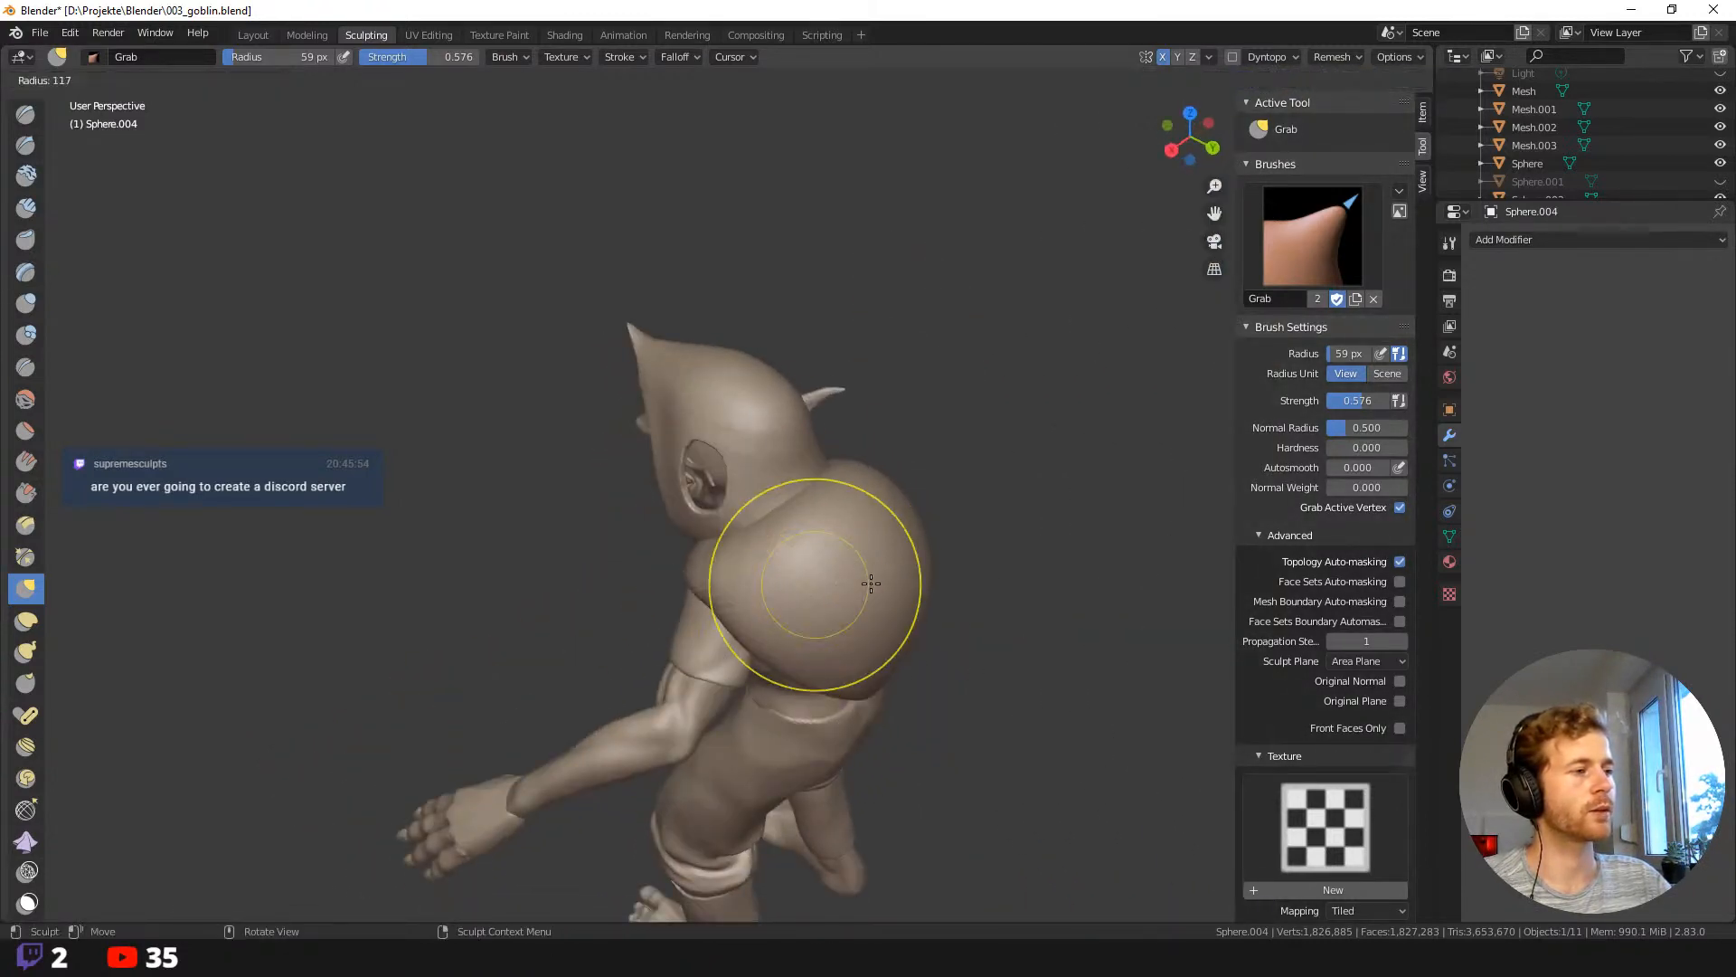
pyautogui.click(868, 585)
pyautogui.moveTo(827, 592)
pyautogui.mouseDown(button='middle')
pyautogui.moveTo(808, 603)
pyautogui.moveTo(883, 457)
pyautogui.moveTo(881, 499)
pyautogui.moveTo(787, 562)
pyautogui.moveTo(814, 541)
pyautogui.moveTo(678, 504)
pyautogui.moveTo(589, 434)
pyautogui.moveTo(690, 244)
pyautogui.mouseUp(button='middle')
pyautogui.click(554, 425)
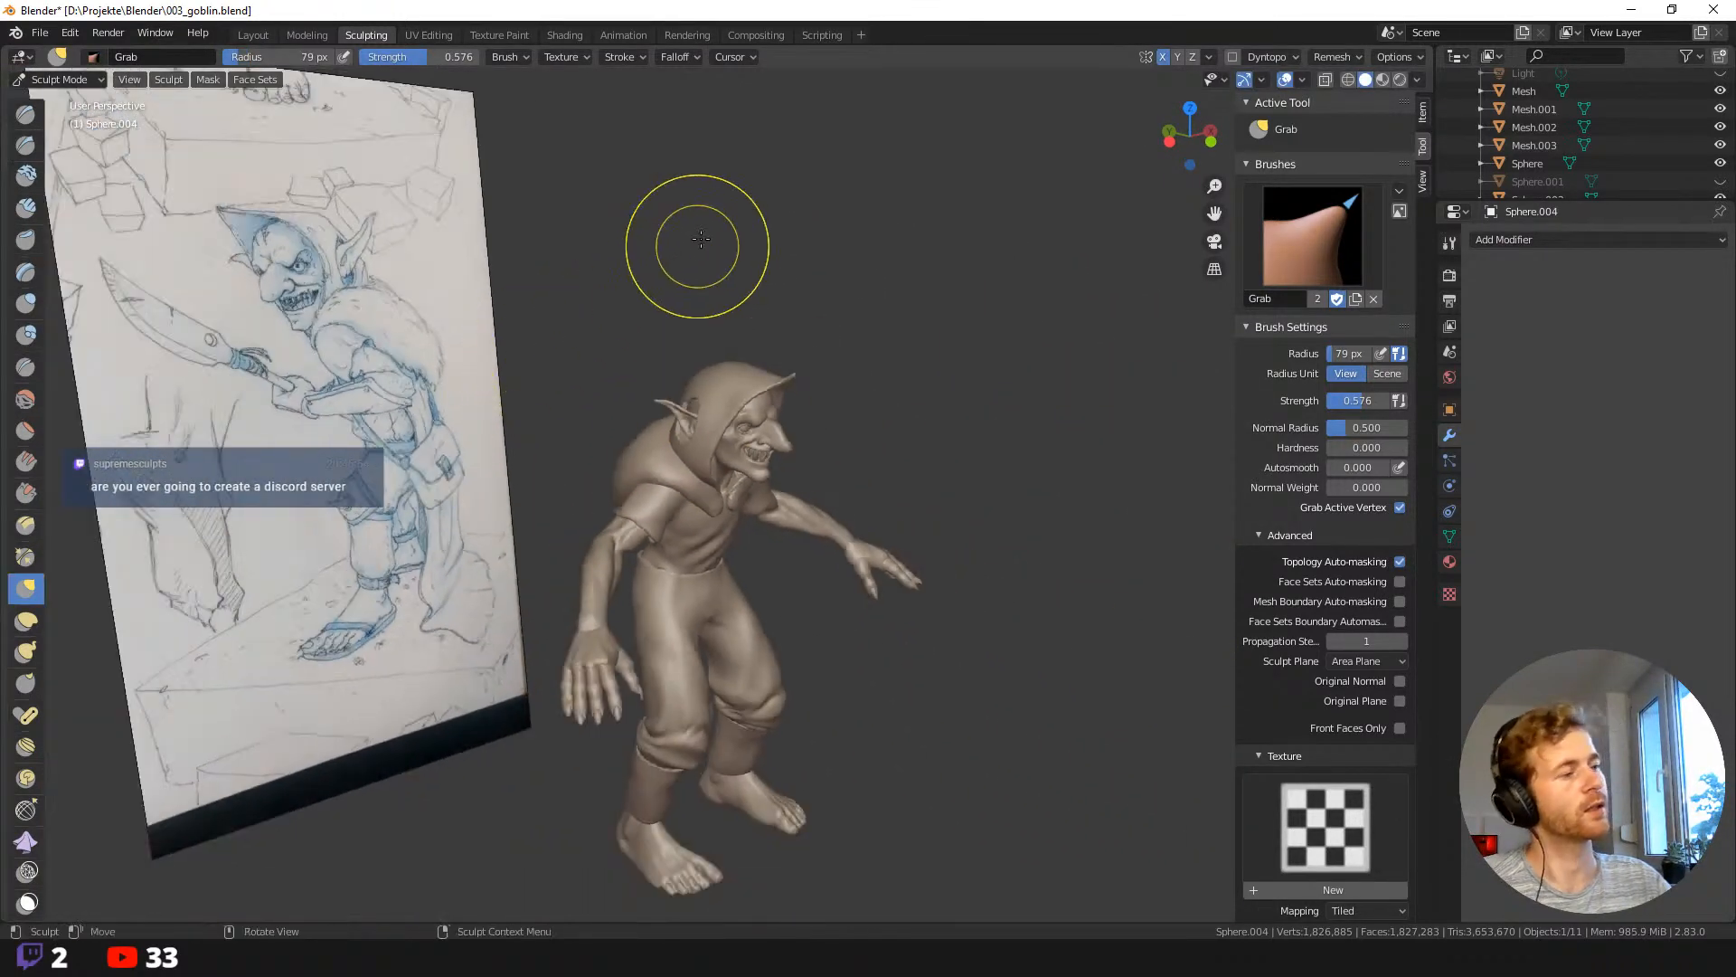
# Examine the collar's overall shape against the reference drawing from the front and side.
pyautogui.moveTo(631, 485)
pyautogui.mouseDown(button='middle')
pyautogui.moveTo(596, 470)
pyautogui.moveTo(649, 507)
pyautogui.moveTo(694, 508)
pyautogui.mouseUp(button='middle')
pyautogui.scroll(2, 584, 463)
pyautogui.scroll(3, 584, 463)
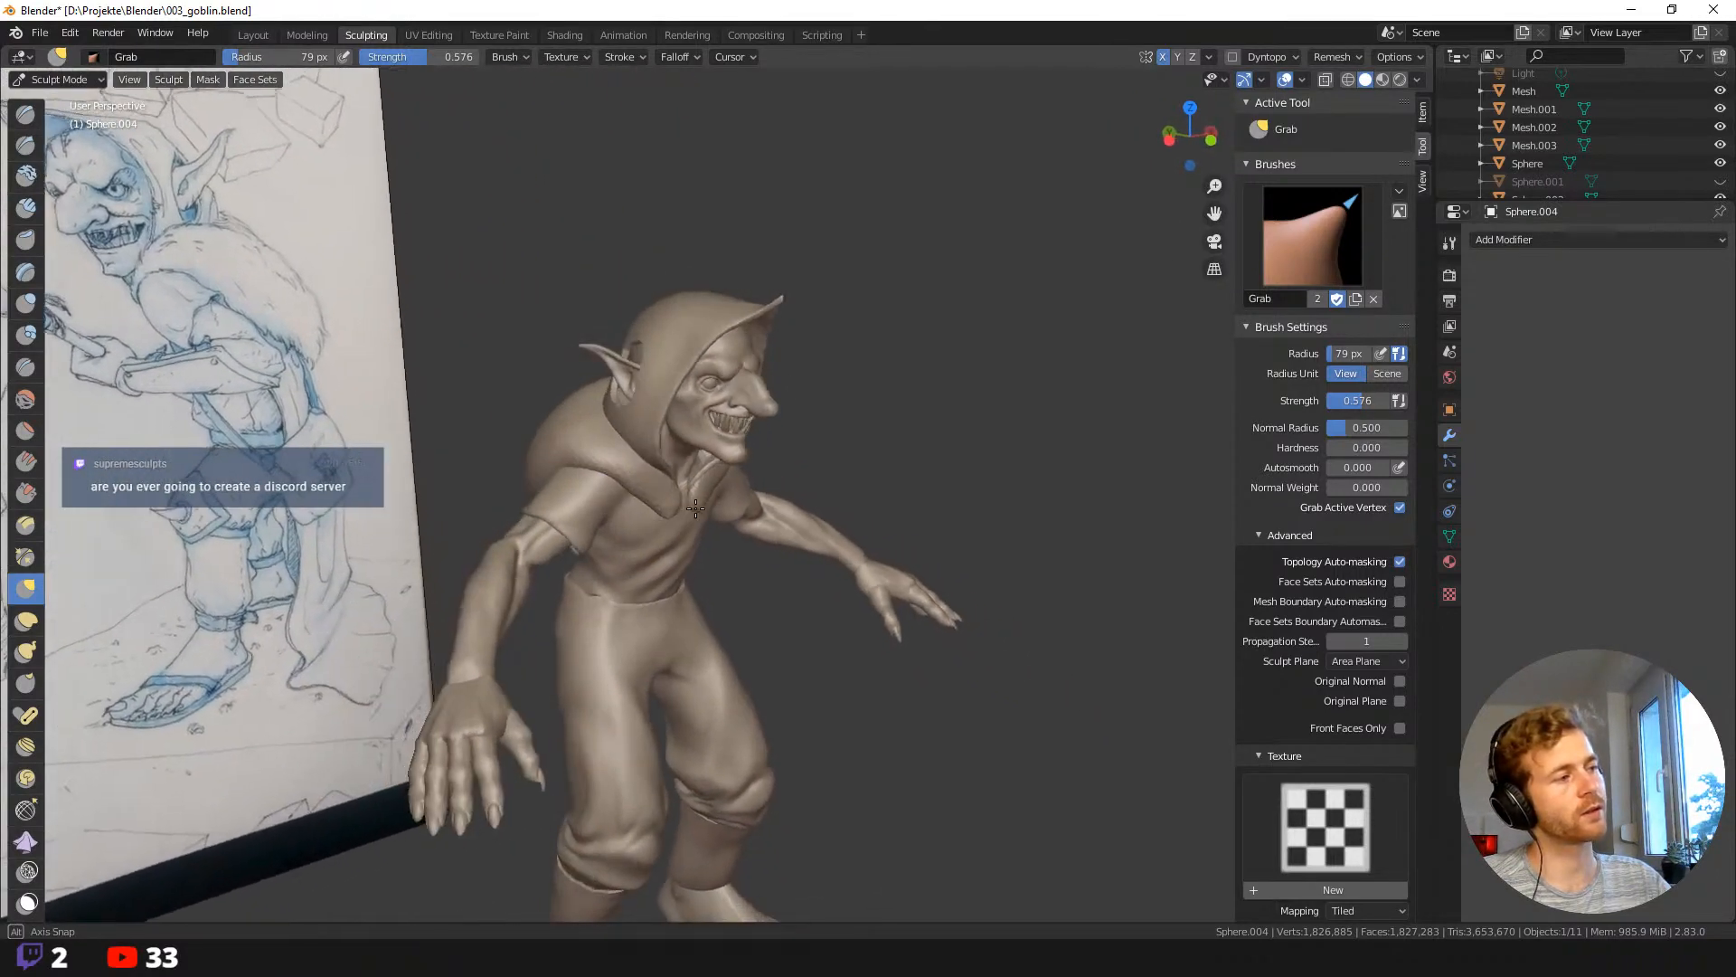
pyautogui.moveTo(547, 380); pyautogui.dragTo(425, 335, button='middle')
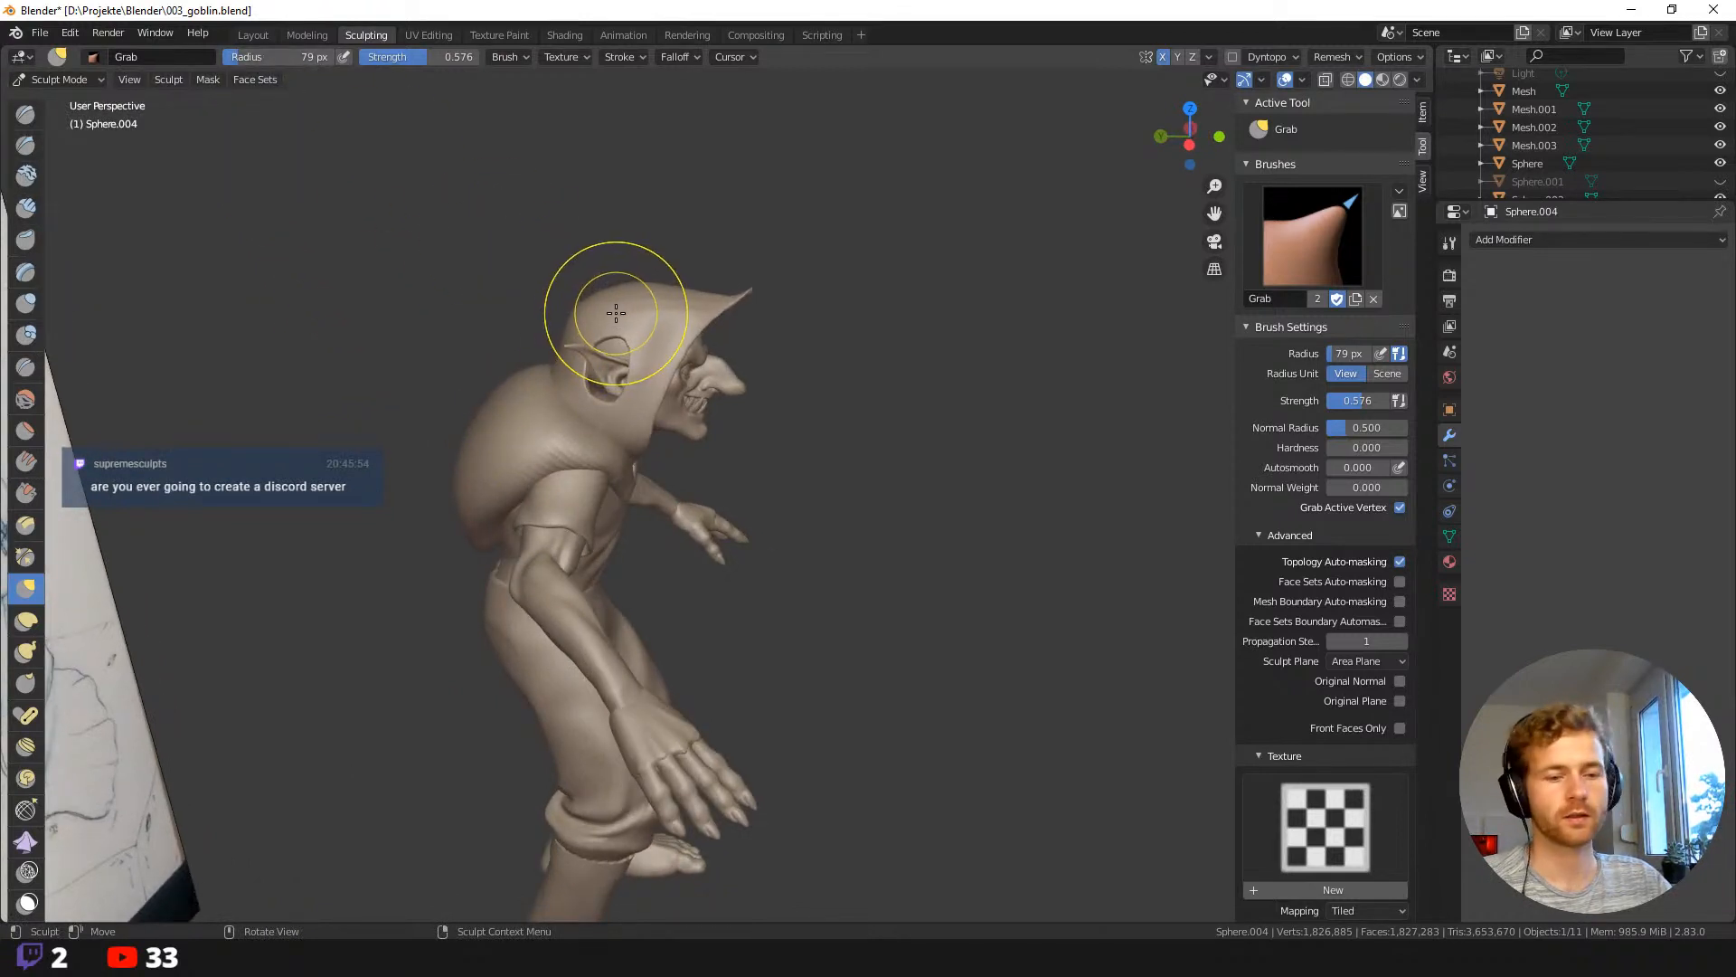
# Make the hood (Mesh.001) the active sculpt object and adjust its back with Grab at a 116 px radius.
pyautogui.press('m')
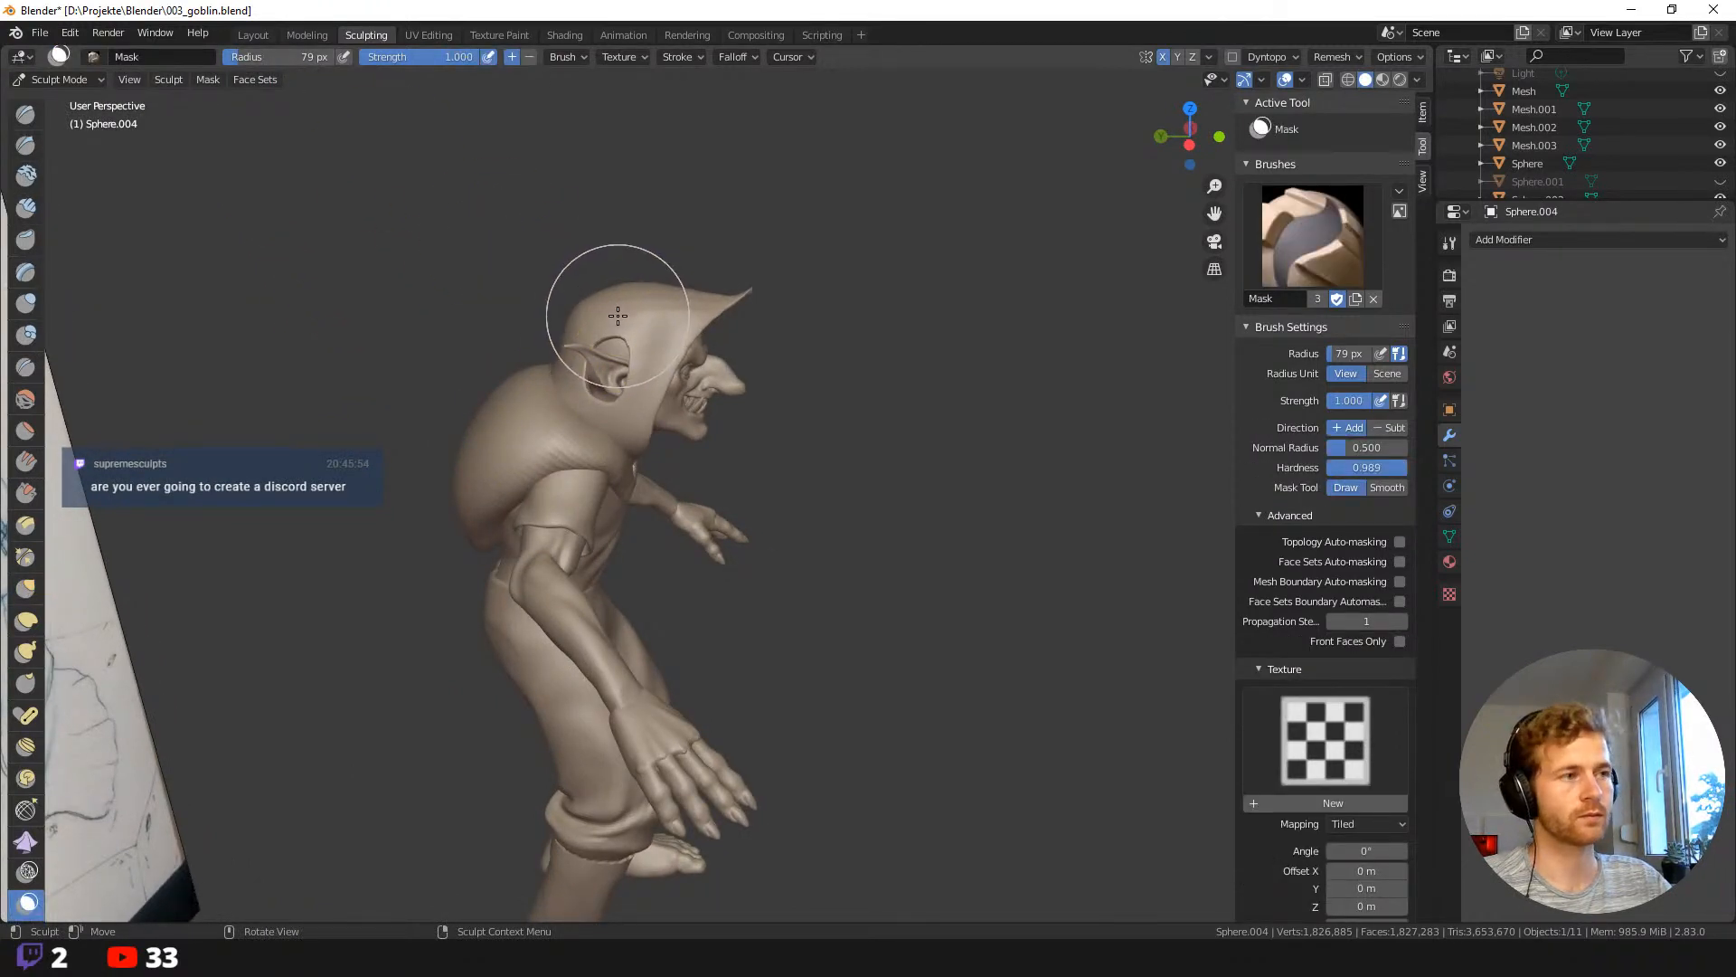
pyautogui.press('g')
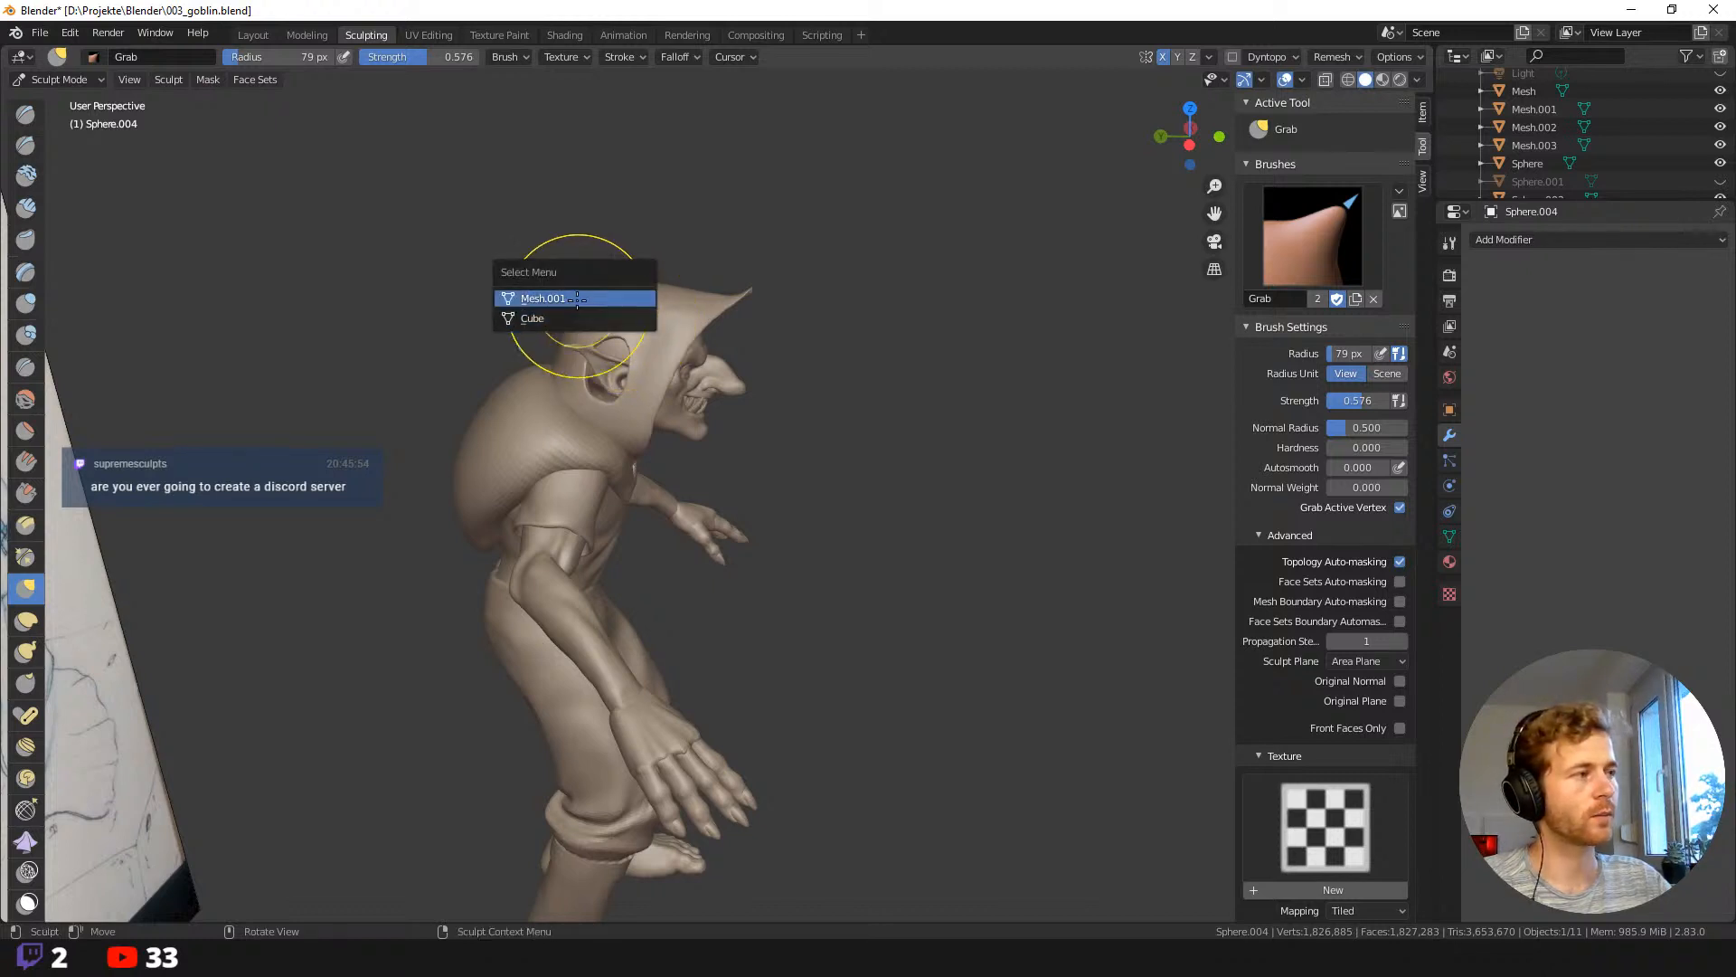
pyautogui.click(577, 299)
pyautogui.moveTo(426, 188); pyautogui.dragTo(516, 210, button='middle')
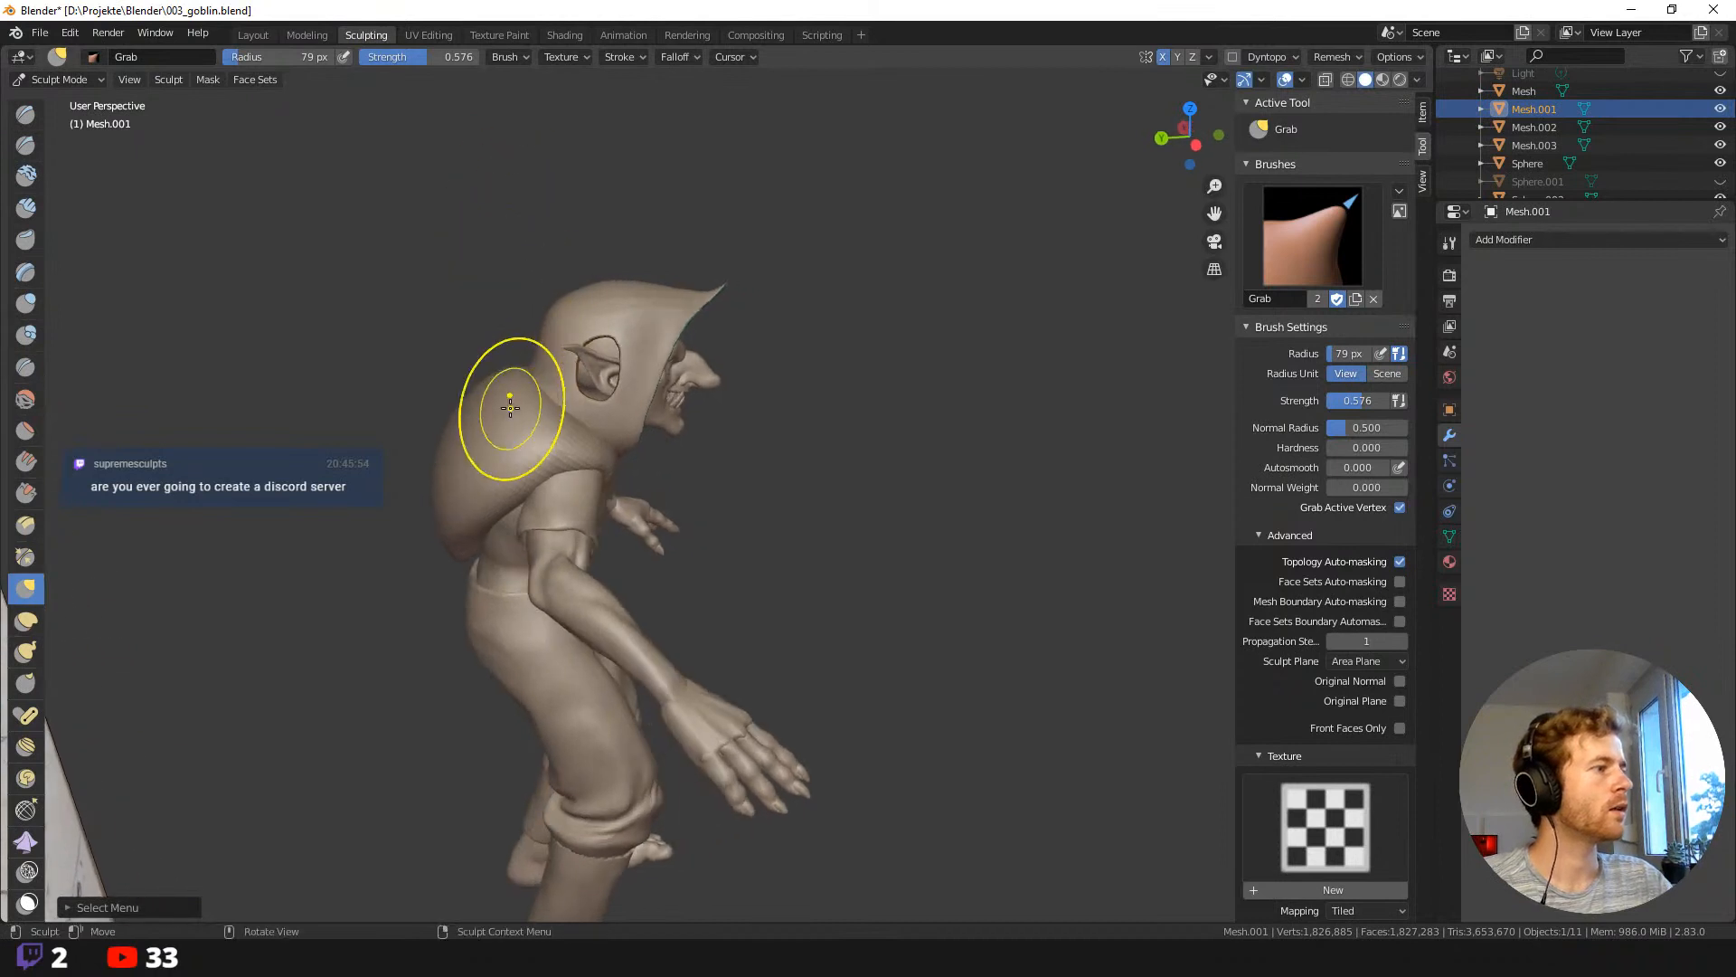
pyautogui.press('f')
pyautogui.click(543, 416)
pyautogui.moveTo(505, 430); pyautogui.dragTo(493, 407)
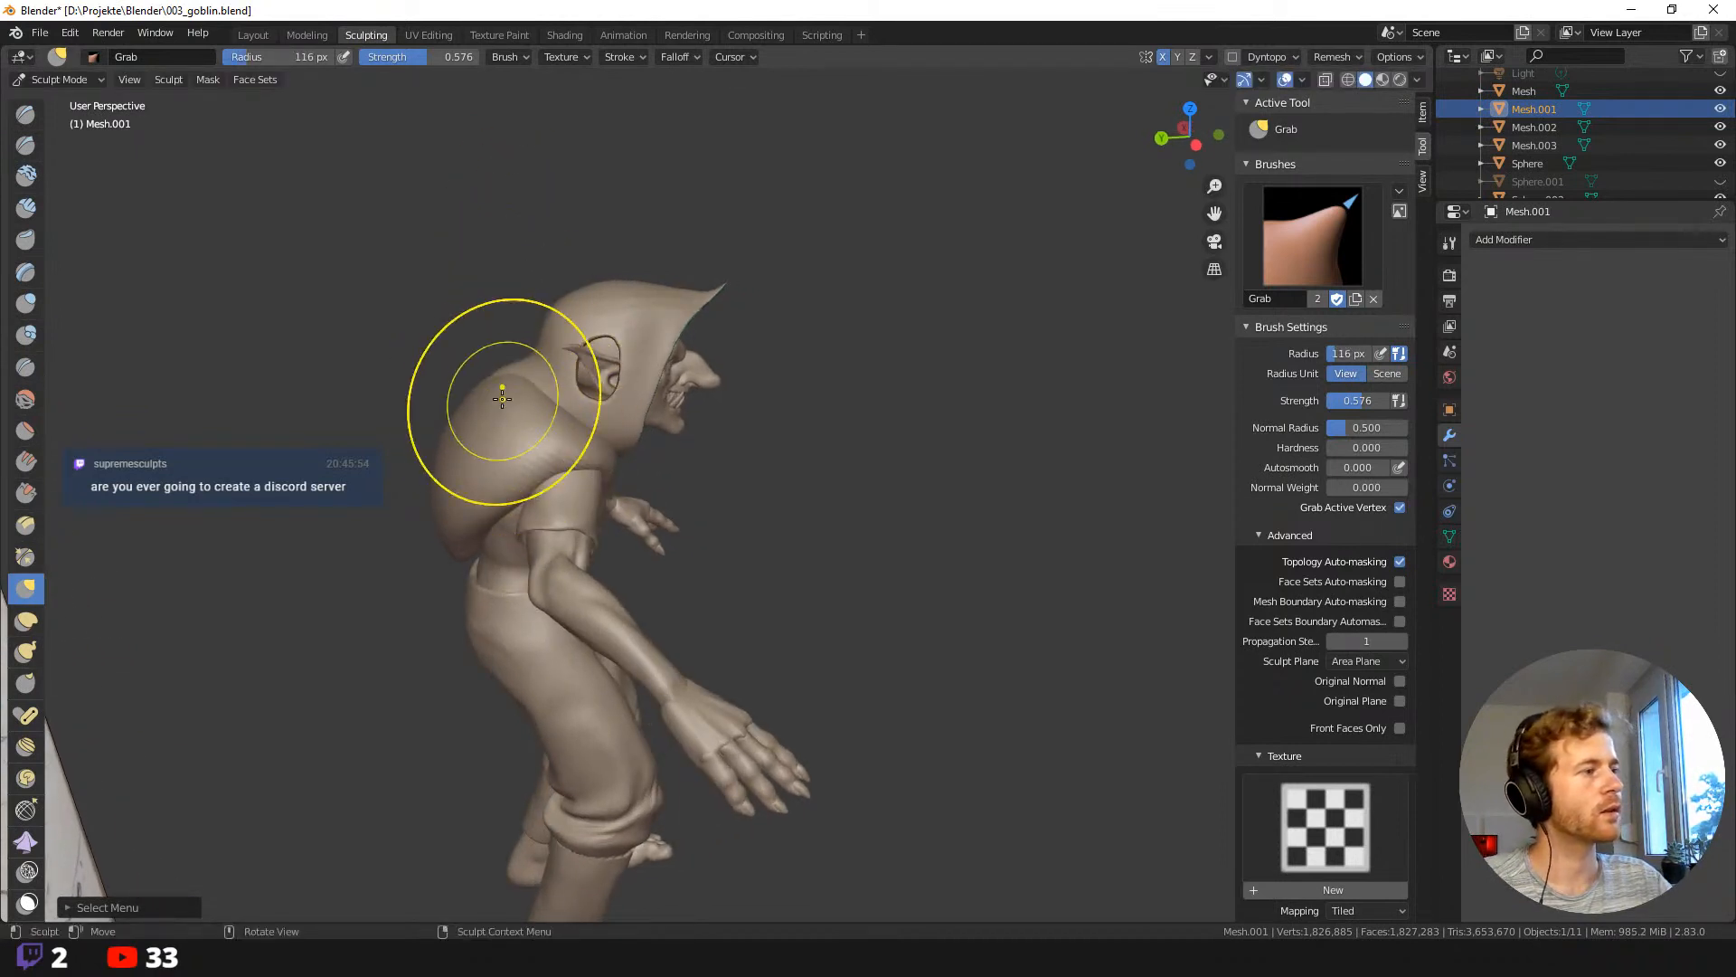
# Undo the last hood stroke, then pull the hood's back out over the collar with Grab, raising the radius to 121 px.
pyautogui.press('f')
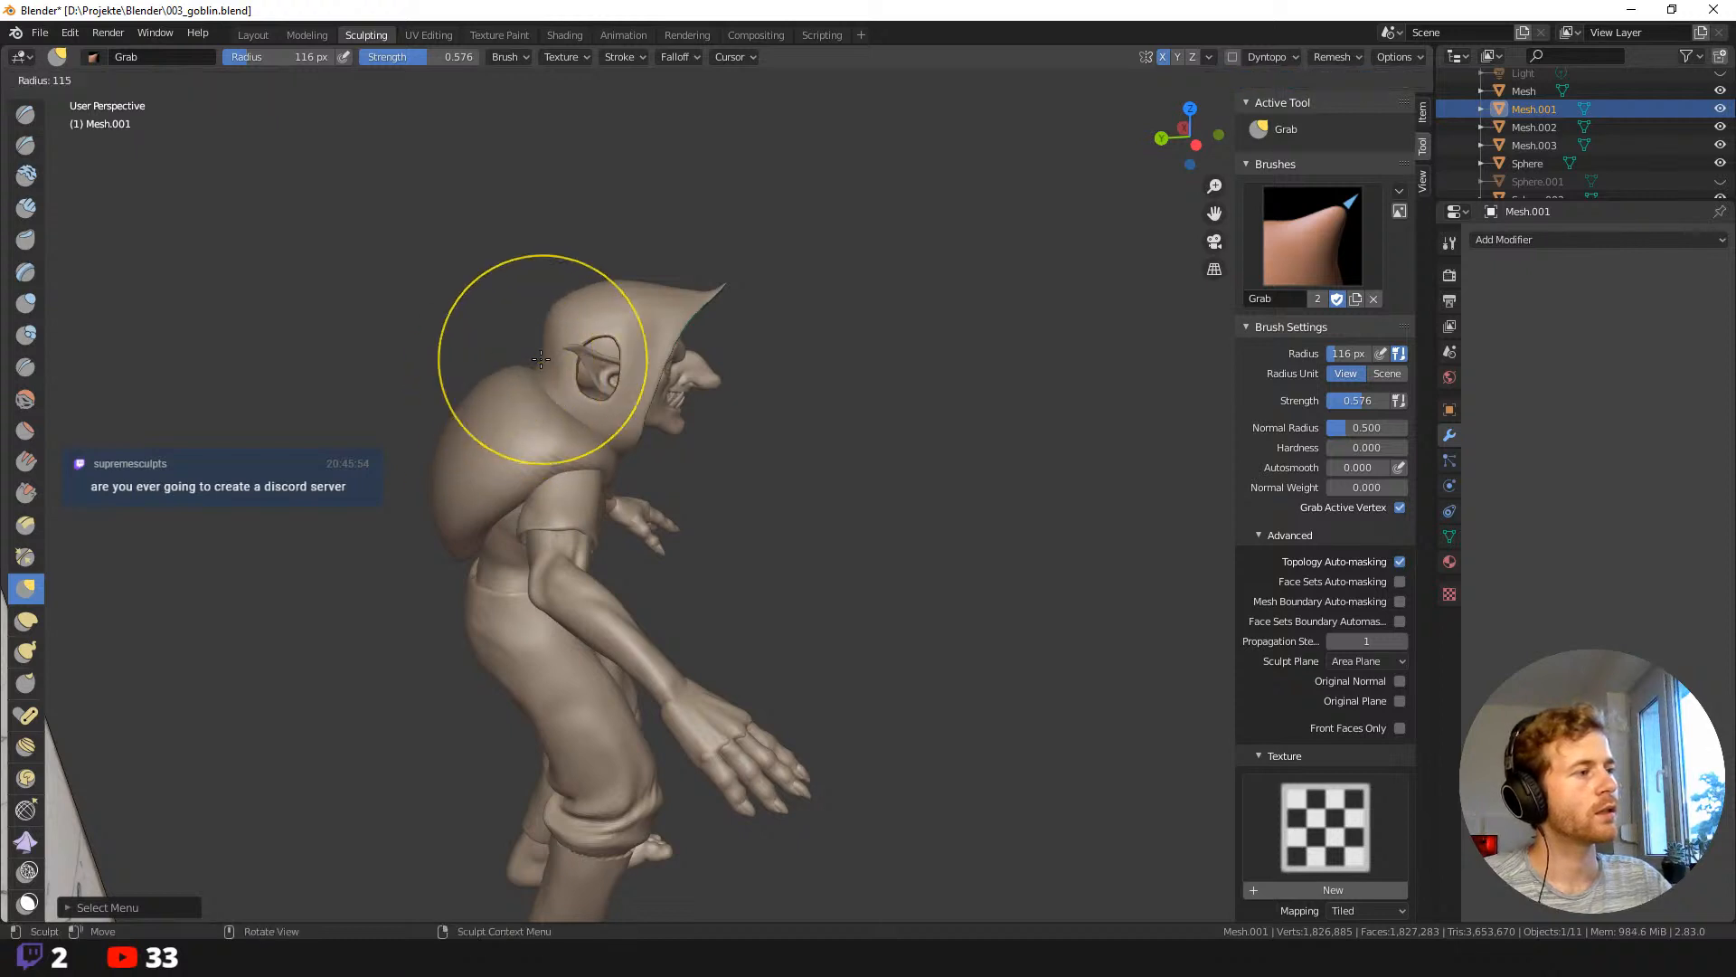
pyautogui.click(519, 361)
pyautogui.hotkey('ctrl', 'z')
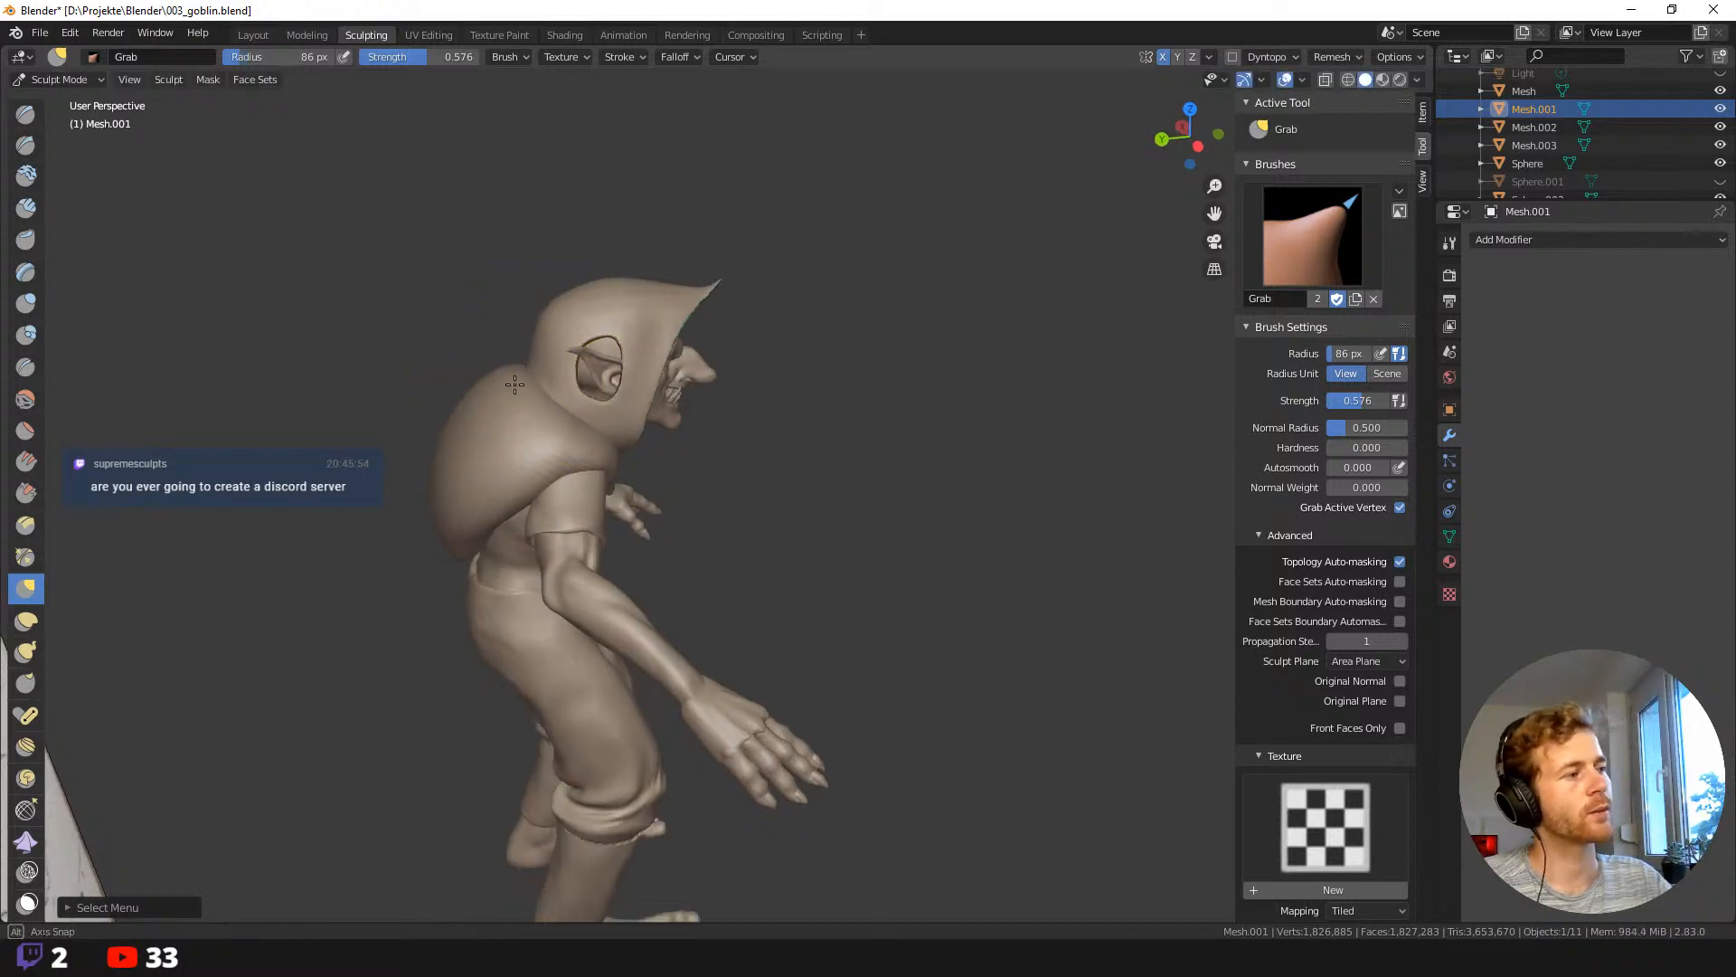
pyautogui.press('f')
pyautogui.click(516, 433)
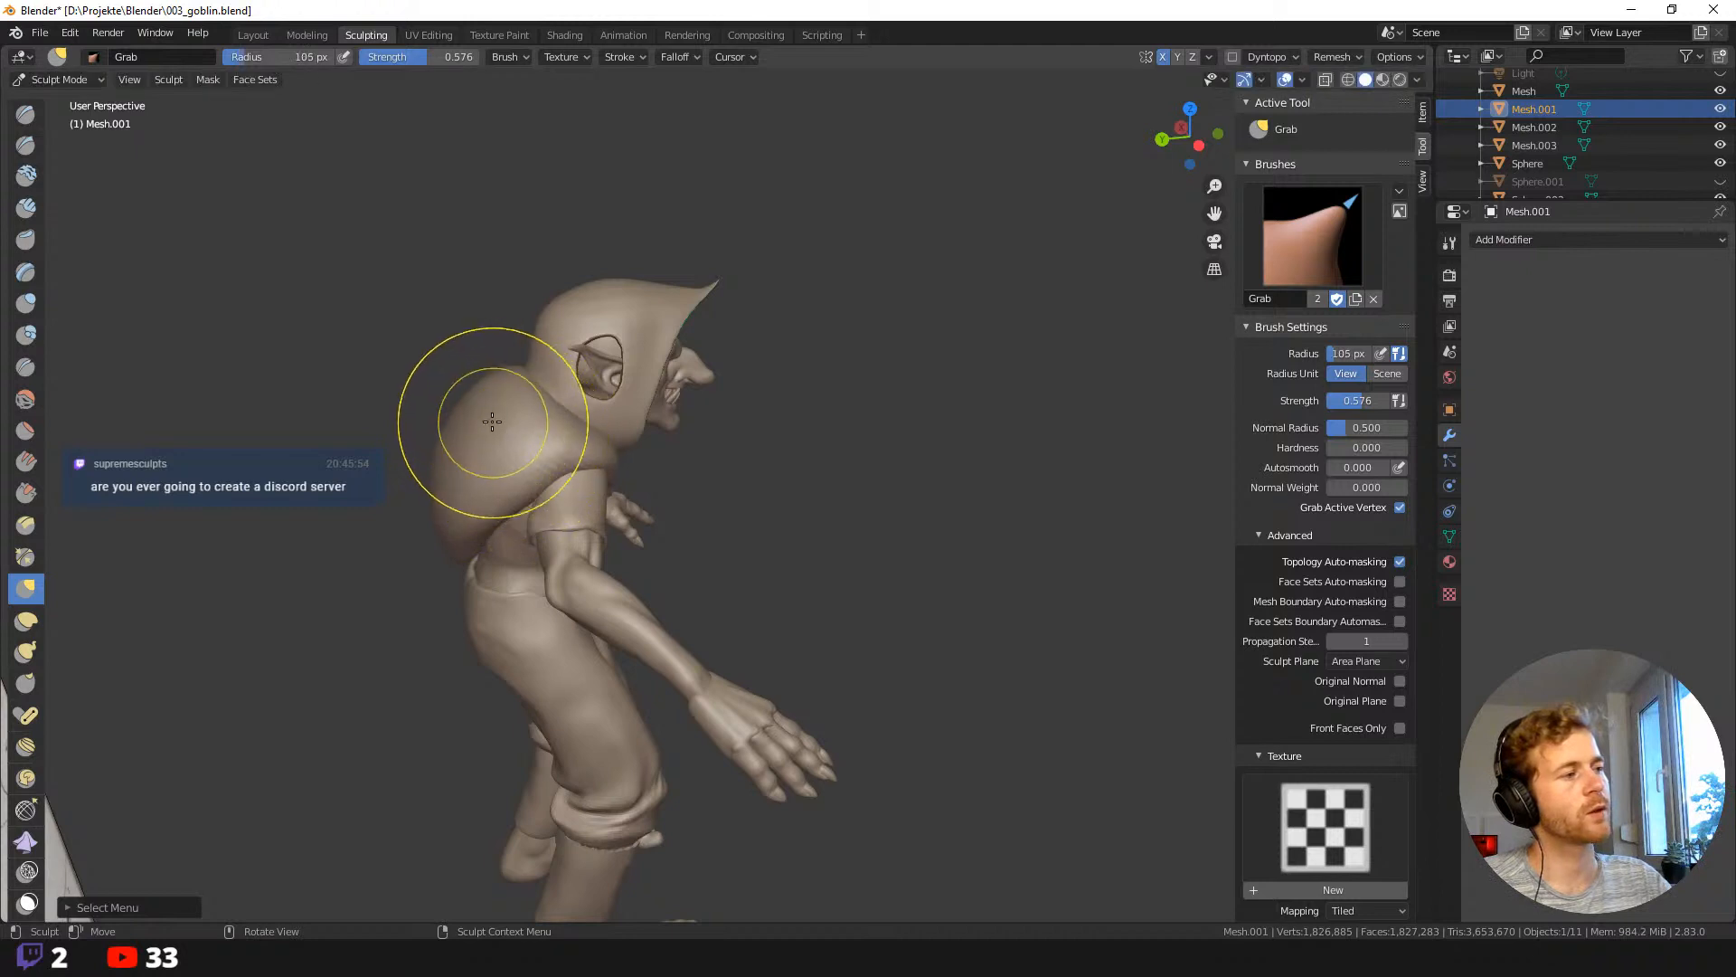
pyautogui.press('f')
pyautogui.click(507, 432)
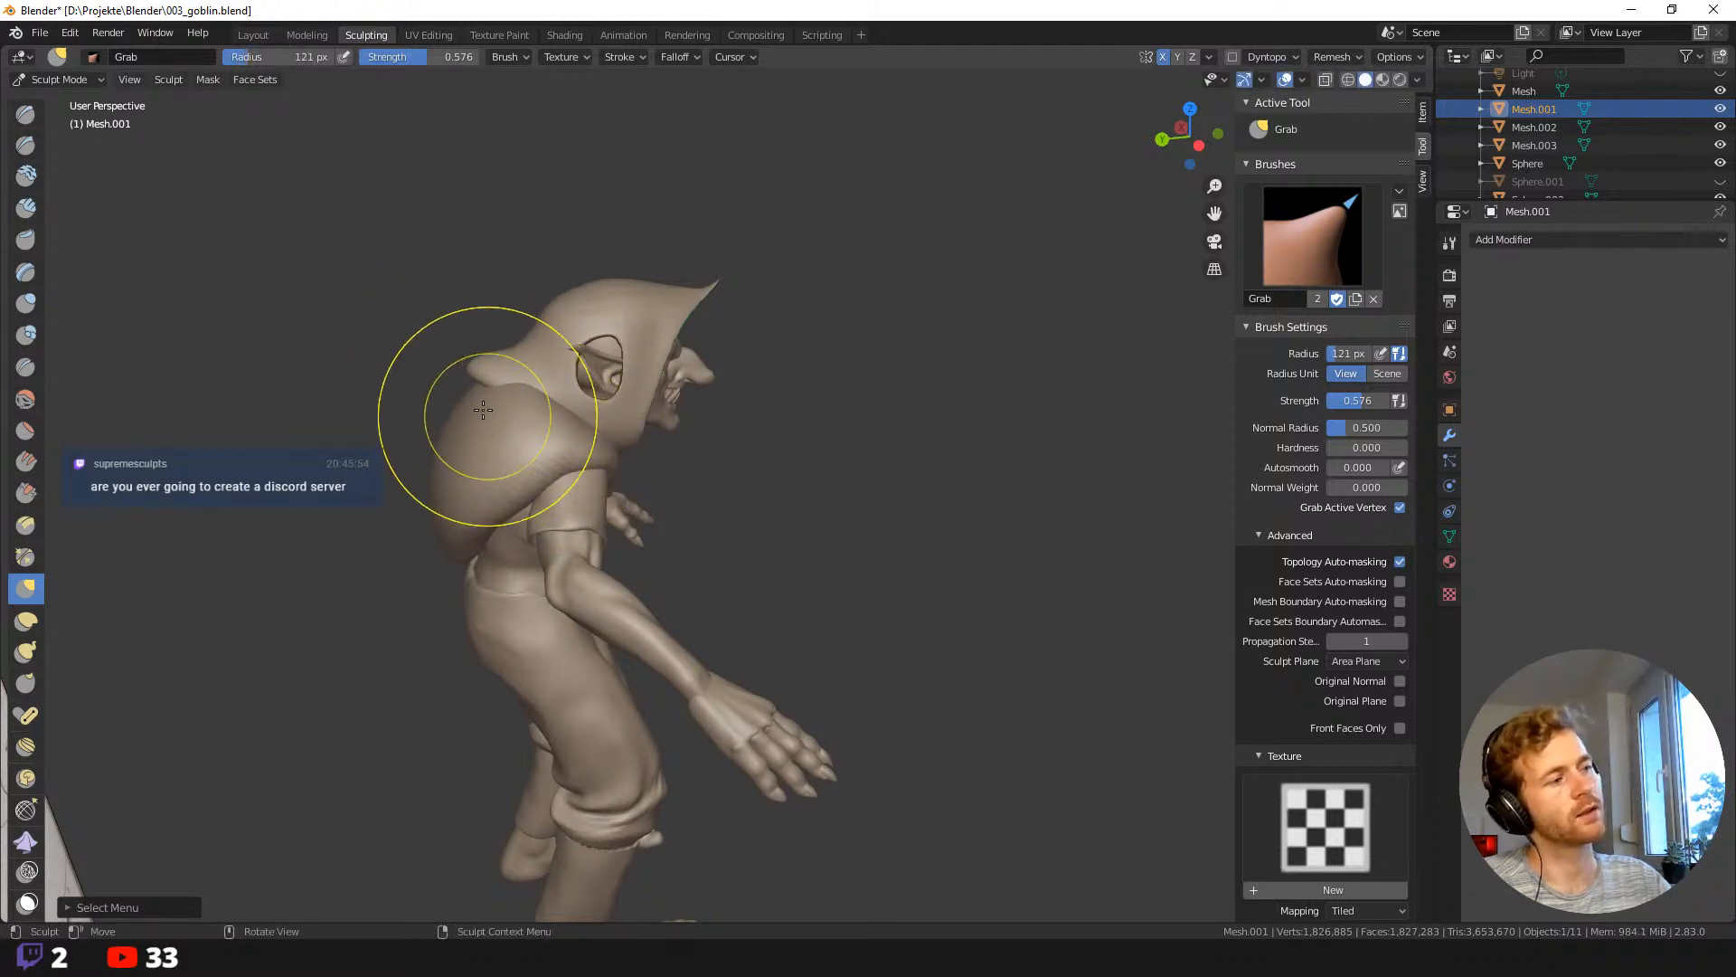
# Try reshaping the hood's back from the goblin's other side with Grab at 83 px, and undo the last stroke.
pyautogui.moveTo(462, 384)
pyautogui.mouseDown(button='middle')
pyautogui.moveTo(476, 410)
pyautogui.moveTo(434, 387)
pyautogui.moveTo(515, 363)
pyautogui.mouseUp(button='middle')
pyautogui.press('f')
pyautogui.click(440, 408)
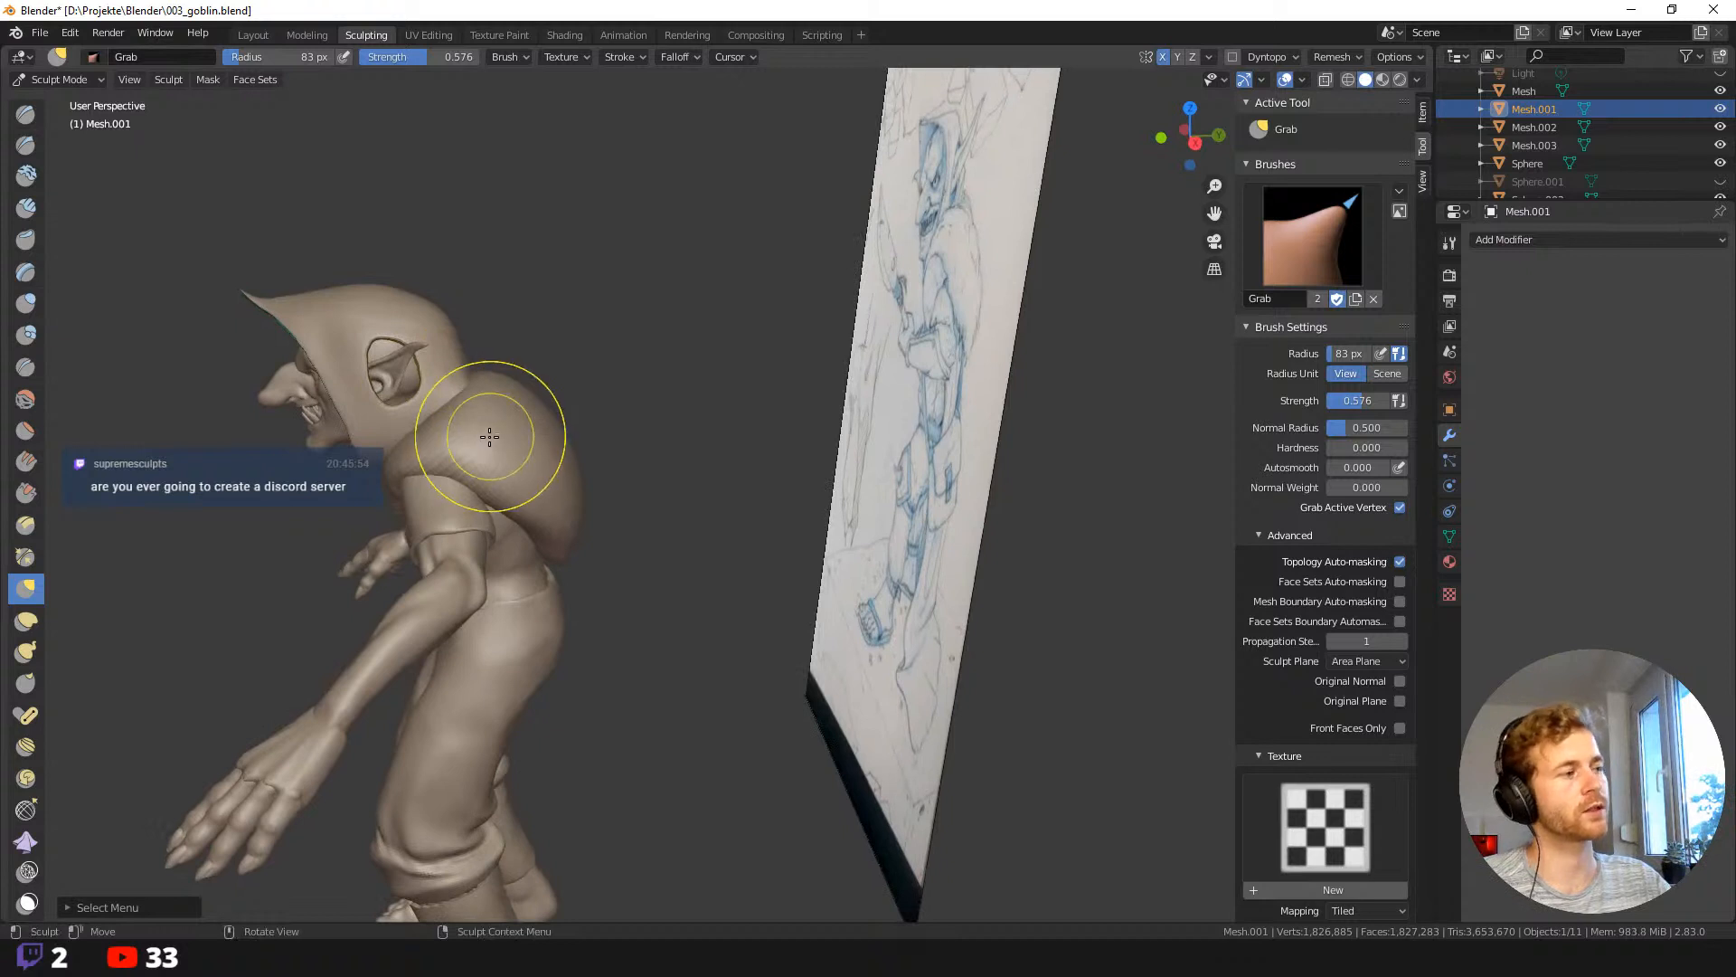
pyautogui.moveTo(489, 437)
pyautogui.mouseDown(button='middle')
pyautogui.moveTo(508, 399)
pyautogui.moveTo(565, 424)
pyautogui.mouseUp(button='middle')
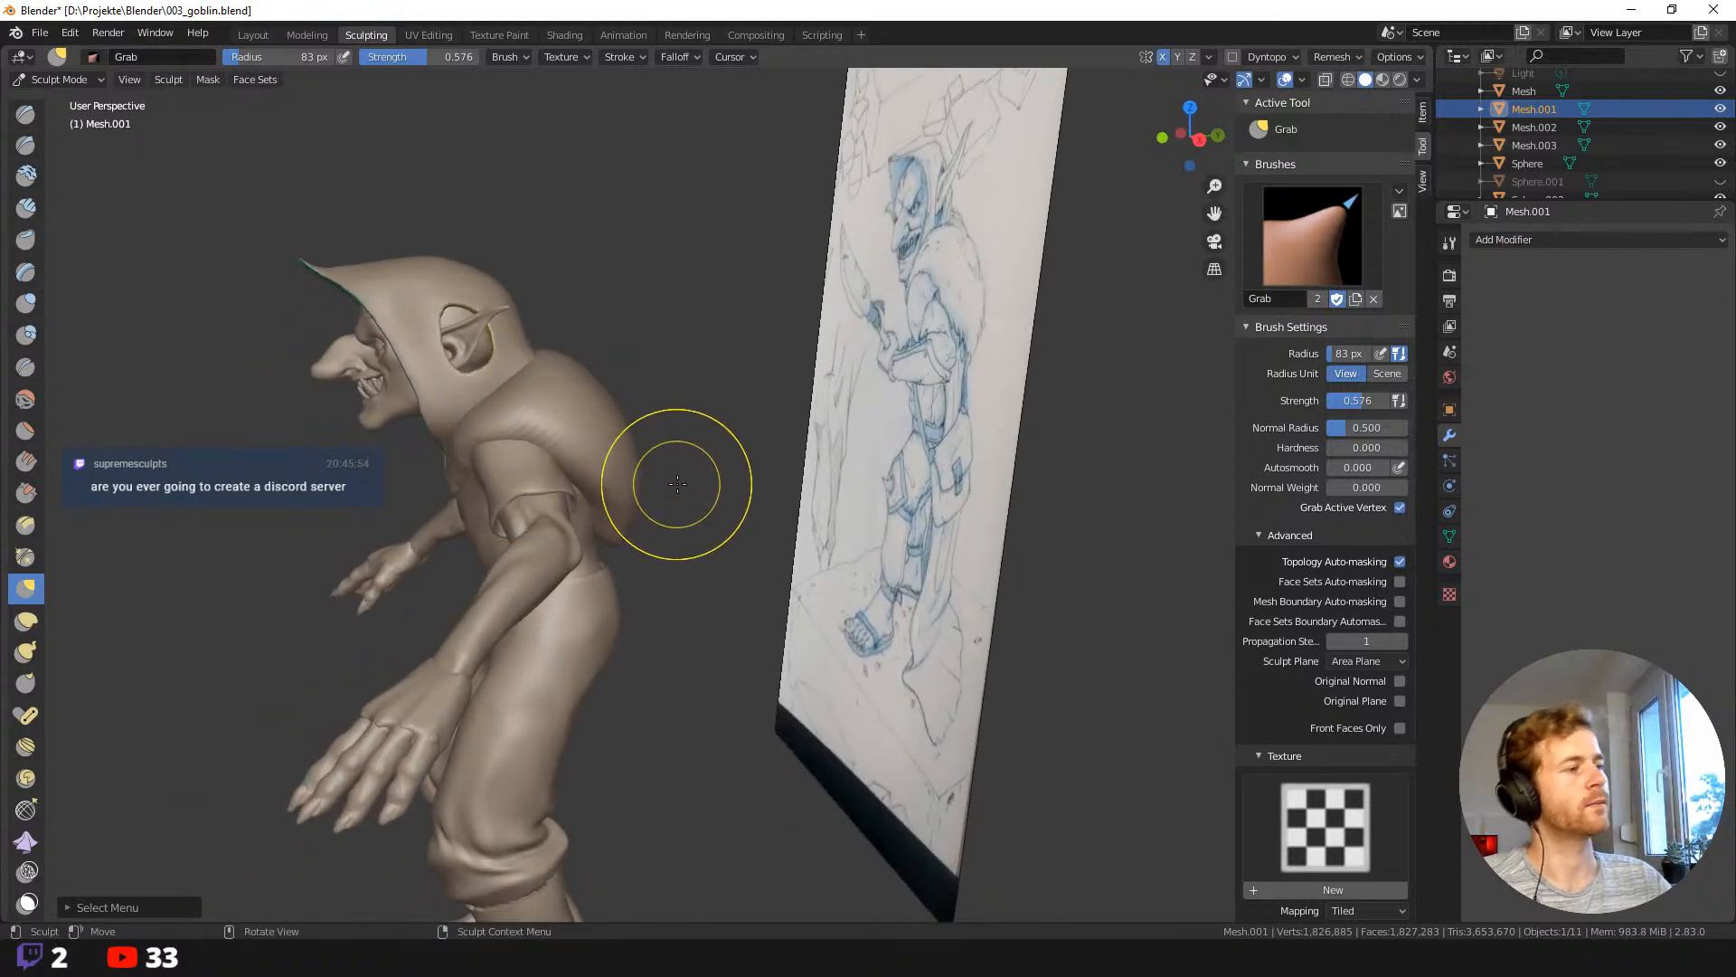
pyautogui.hotkey('ctrl', 'z')
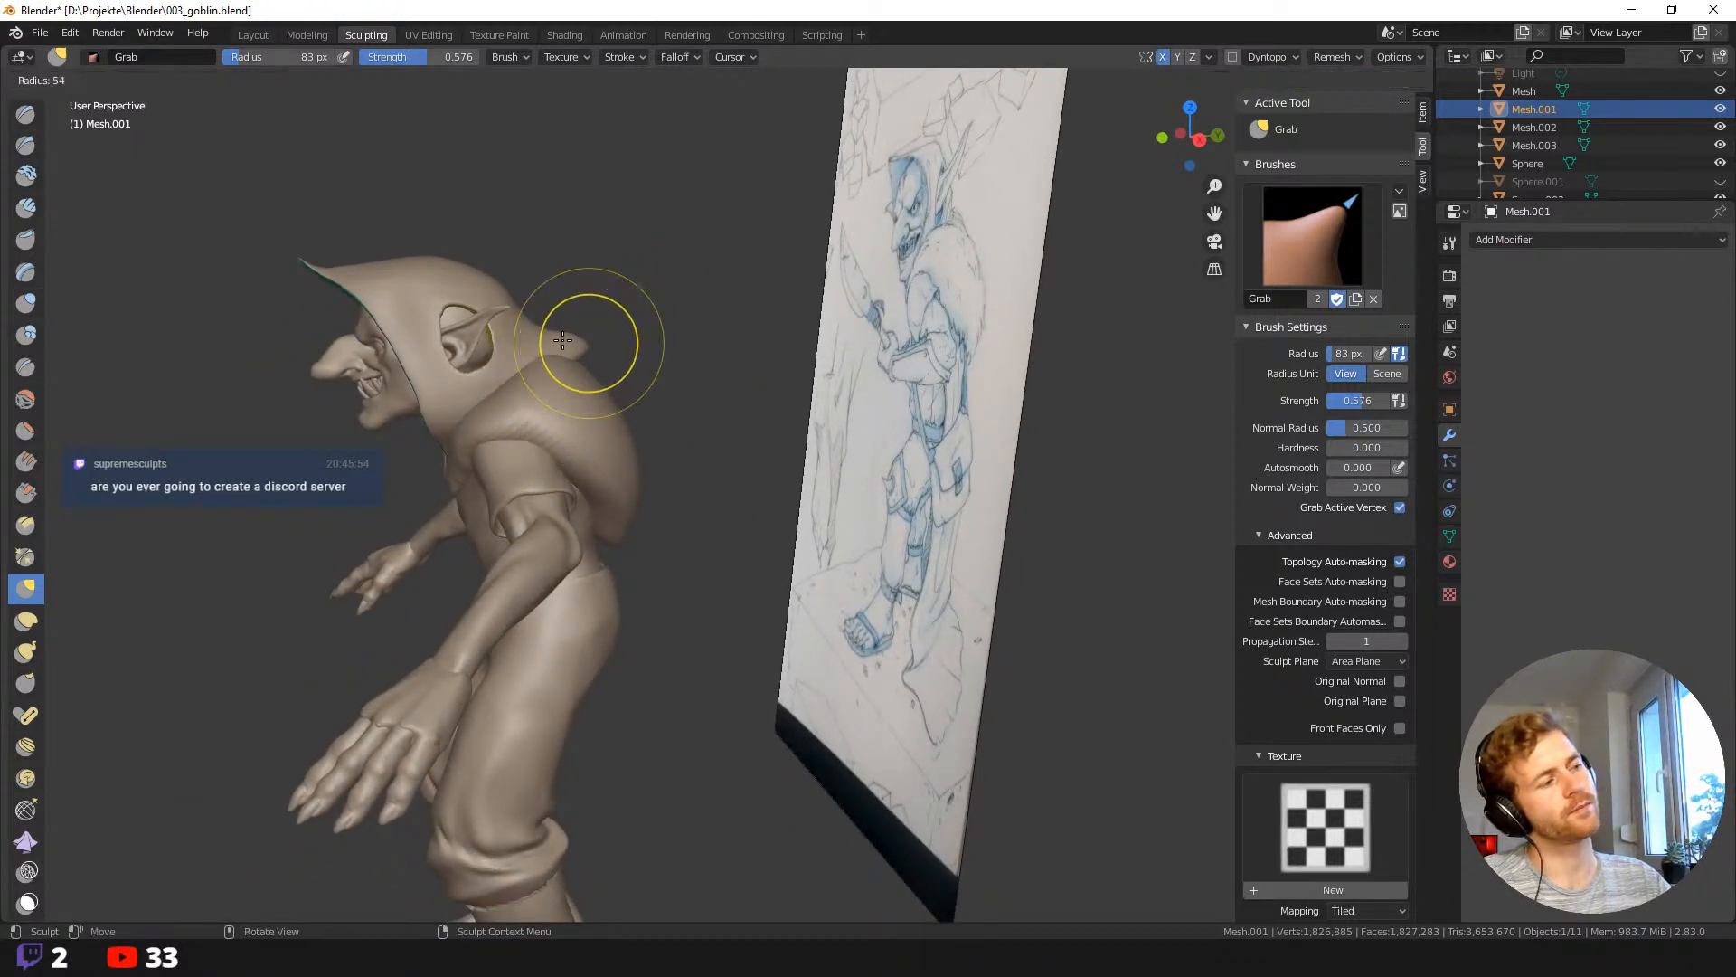
# Refine the hood's rear end above the collar with Grab, using a 67 px and finally a 76 px radius.
pyautogui.press('f')
pyautogui.press('f')
pyautogui.click(560, 353)
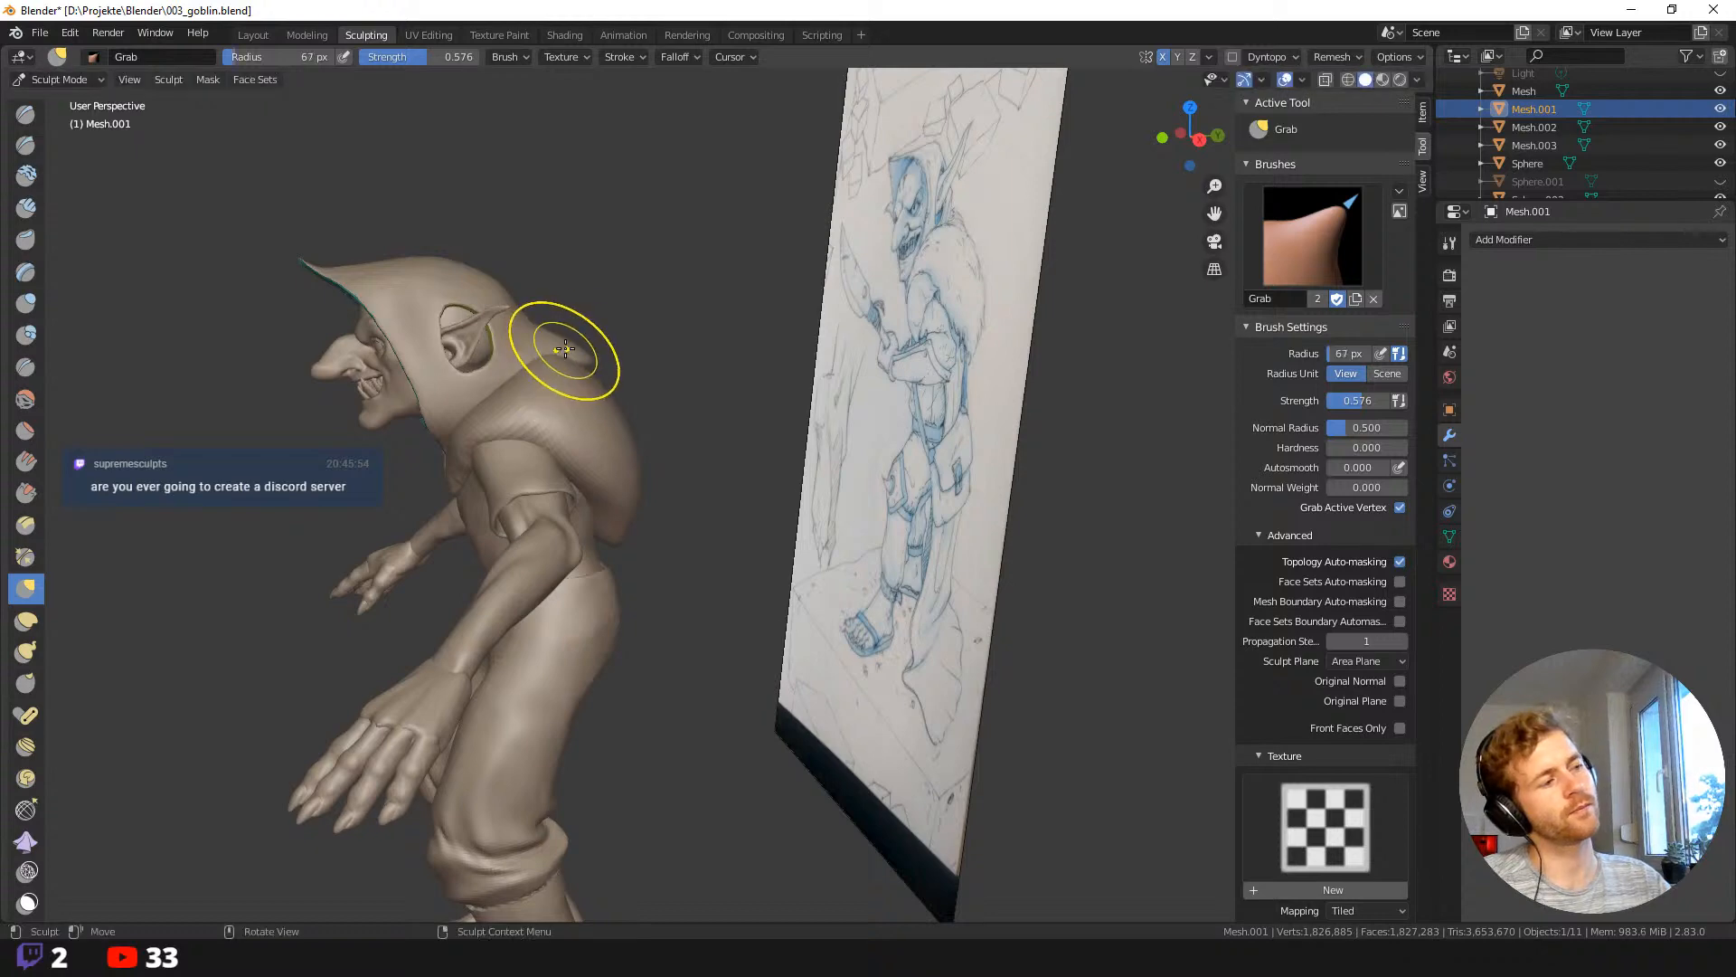
pyautogui.press('f')
pyautogui.click(558, 341)
# Adjust the side edge of the hood where it meets the collar, viewed from behind, with Grab at a 76 px radius.
pyautogui.moveTo(566, 333); pyautogui.dragTo(467, 434, button='middle')
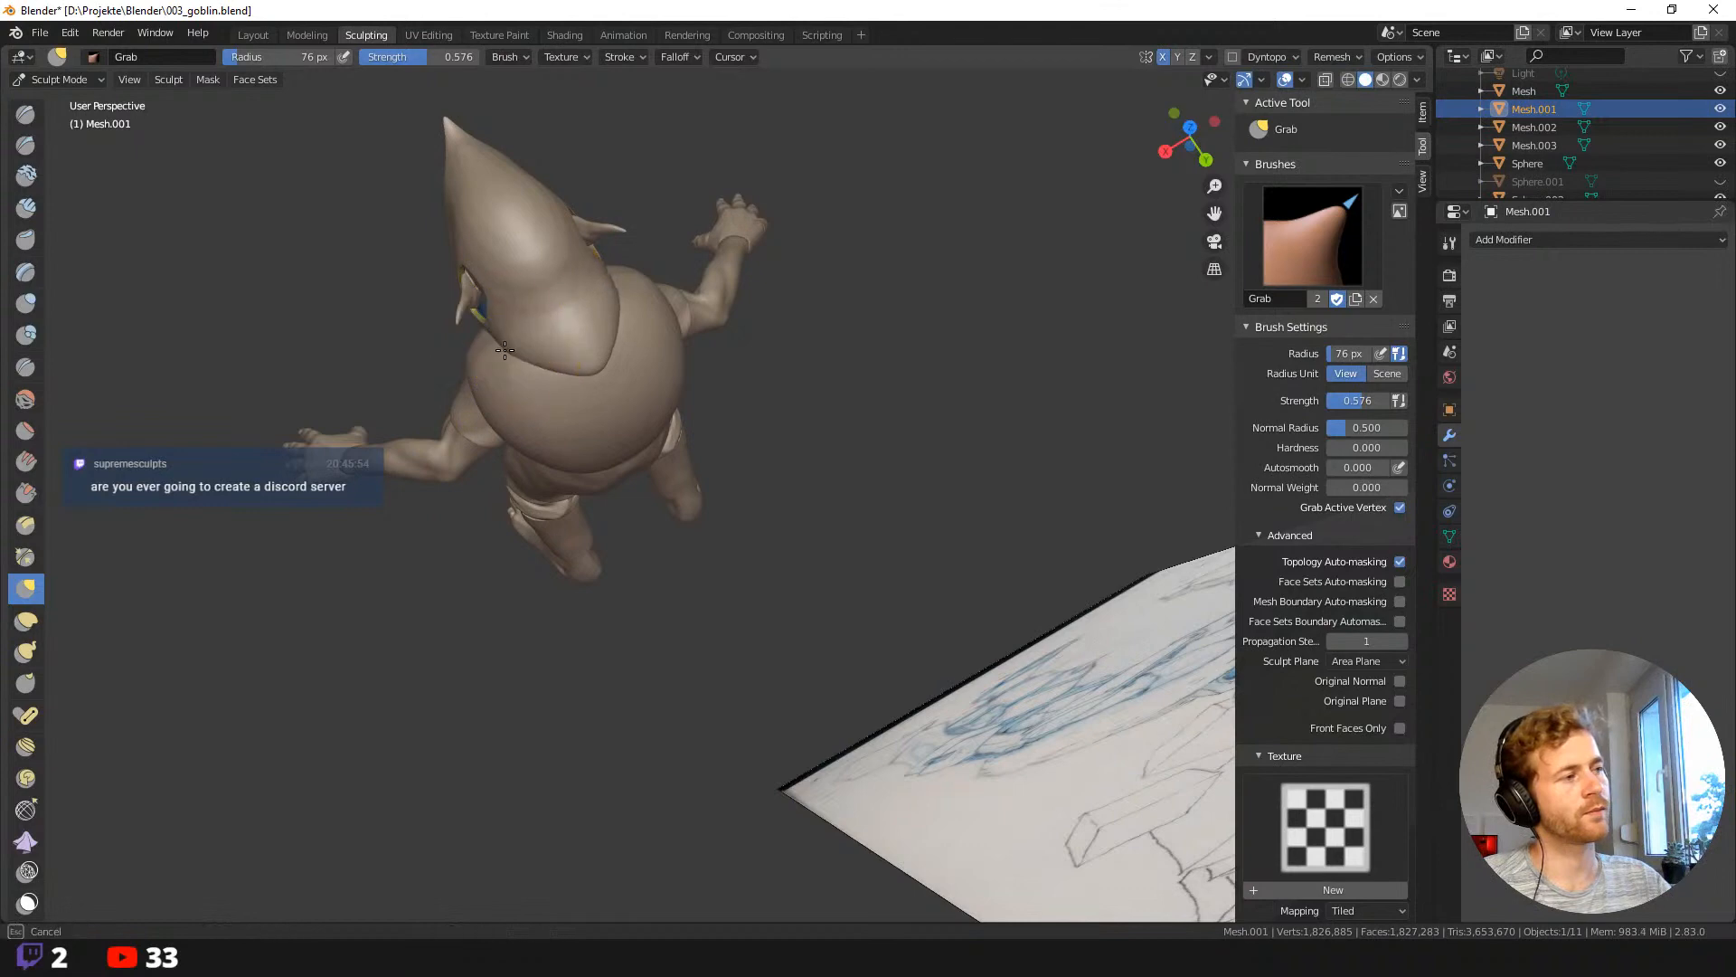
pyautogui.moveTo(505, 350)
pyautogui.mouseDown(button='middle')
pyautogui.moveTo(648, 310)
pyautogui.moveTo(563, 336)
pyautogui.moveTo(415, 434)
pyautogui.moveTo(481, 507)
pyautogui.moveTo(571, 484)
pyautogui.mouseUp(button='middle')
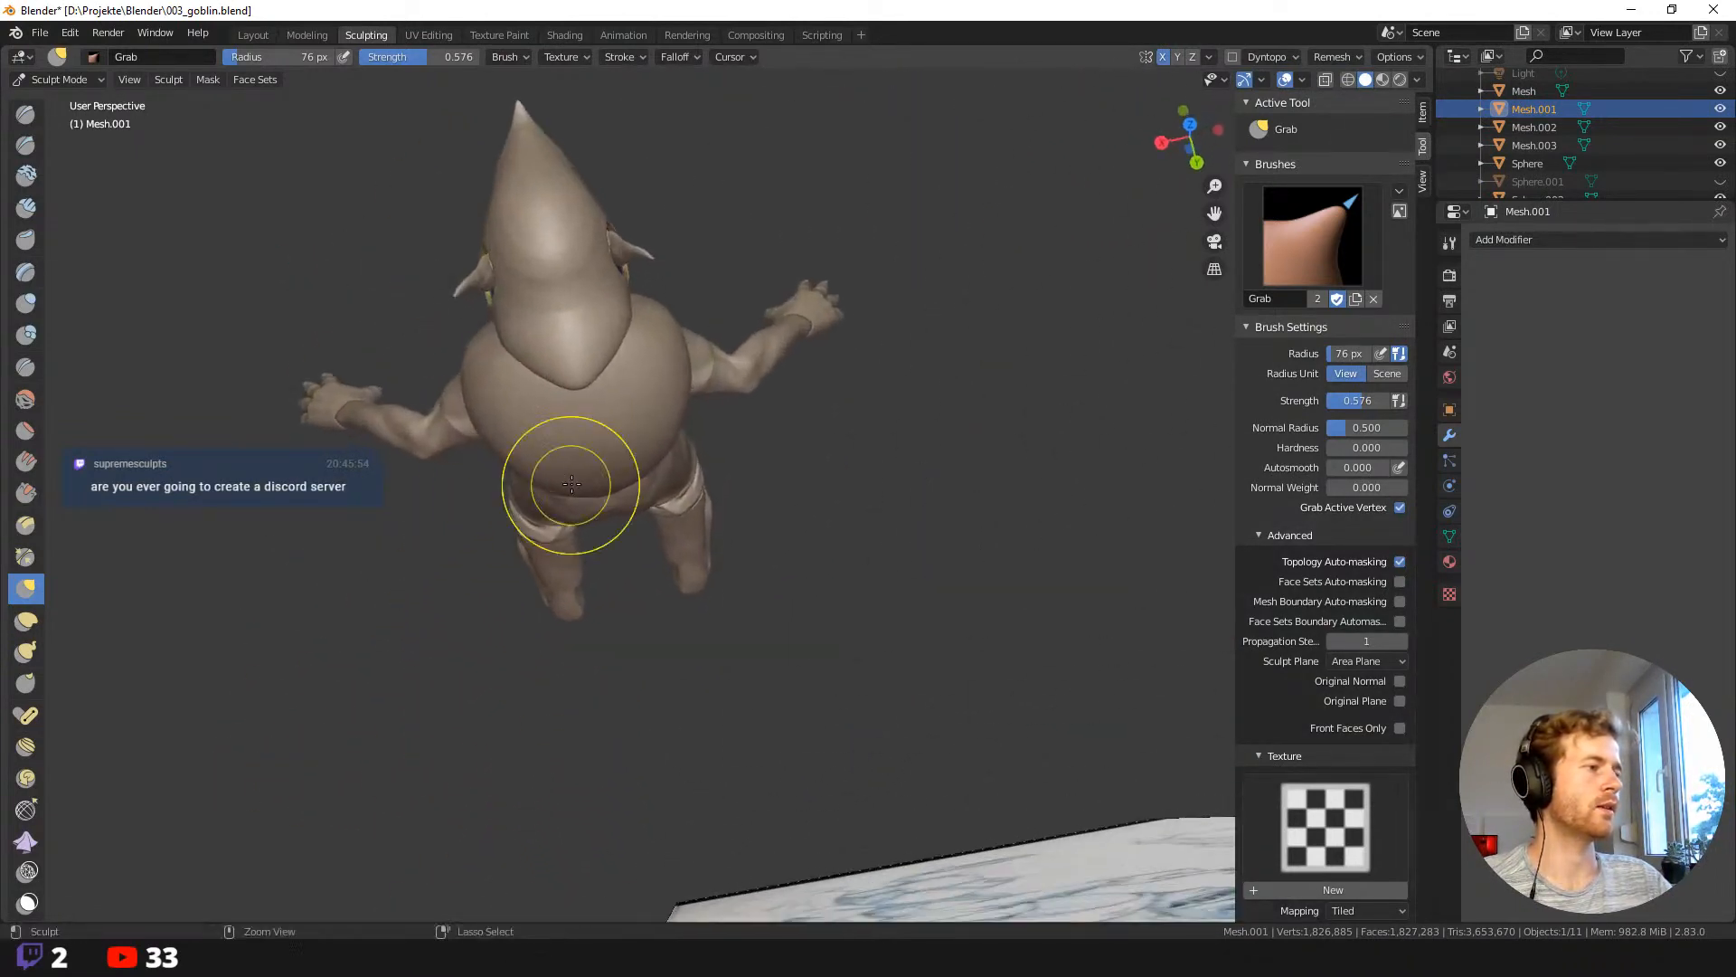
pyautogui.press('f')
pyautogui.click(614, 336)
pyautogui.moveTo(615, 338); pyautogui.dragTo(626, 341)
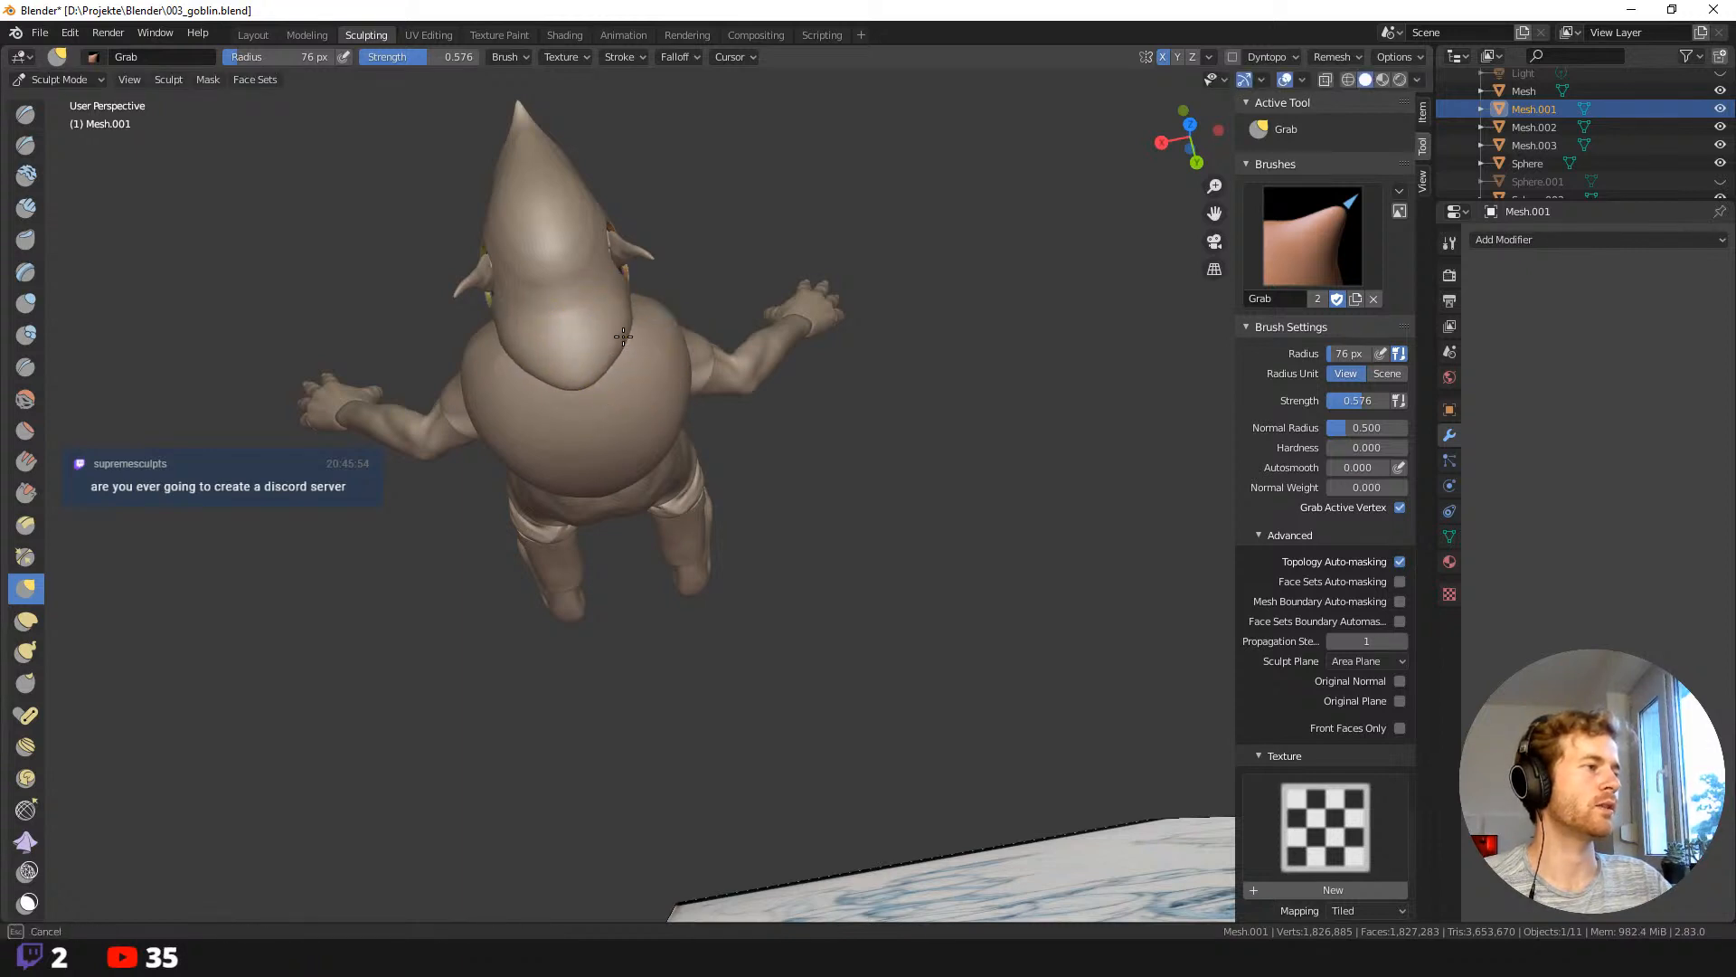
# Set the Grab radius to 106 px and reshape the hood's back above the collar in side view.
pyautogui.moveTo(623, 336)
pyautogui.mouseDown(button='middle')
pyautogui.moveTo(630, 380)
pyautogui.moveTo(638, 357)
pyautogui.mouseUp(button='middle')
pyautogui.press('f')
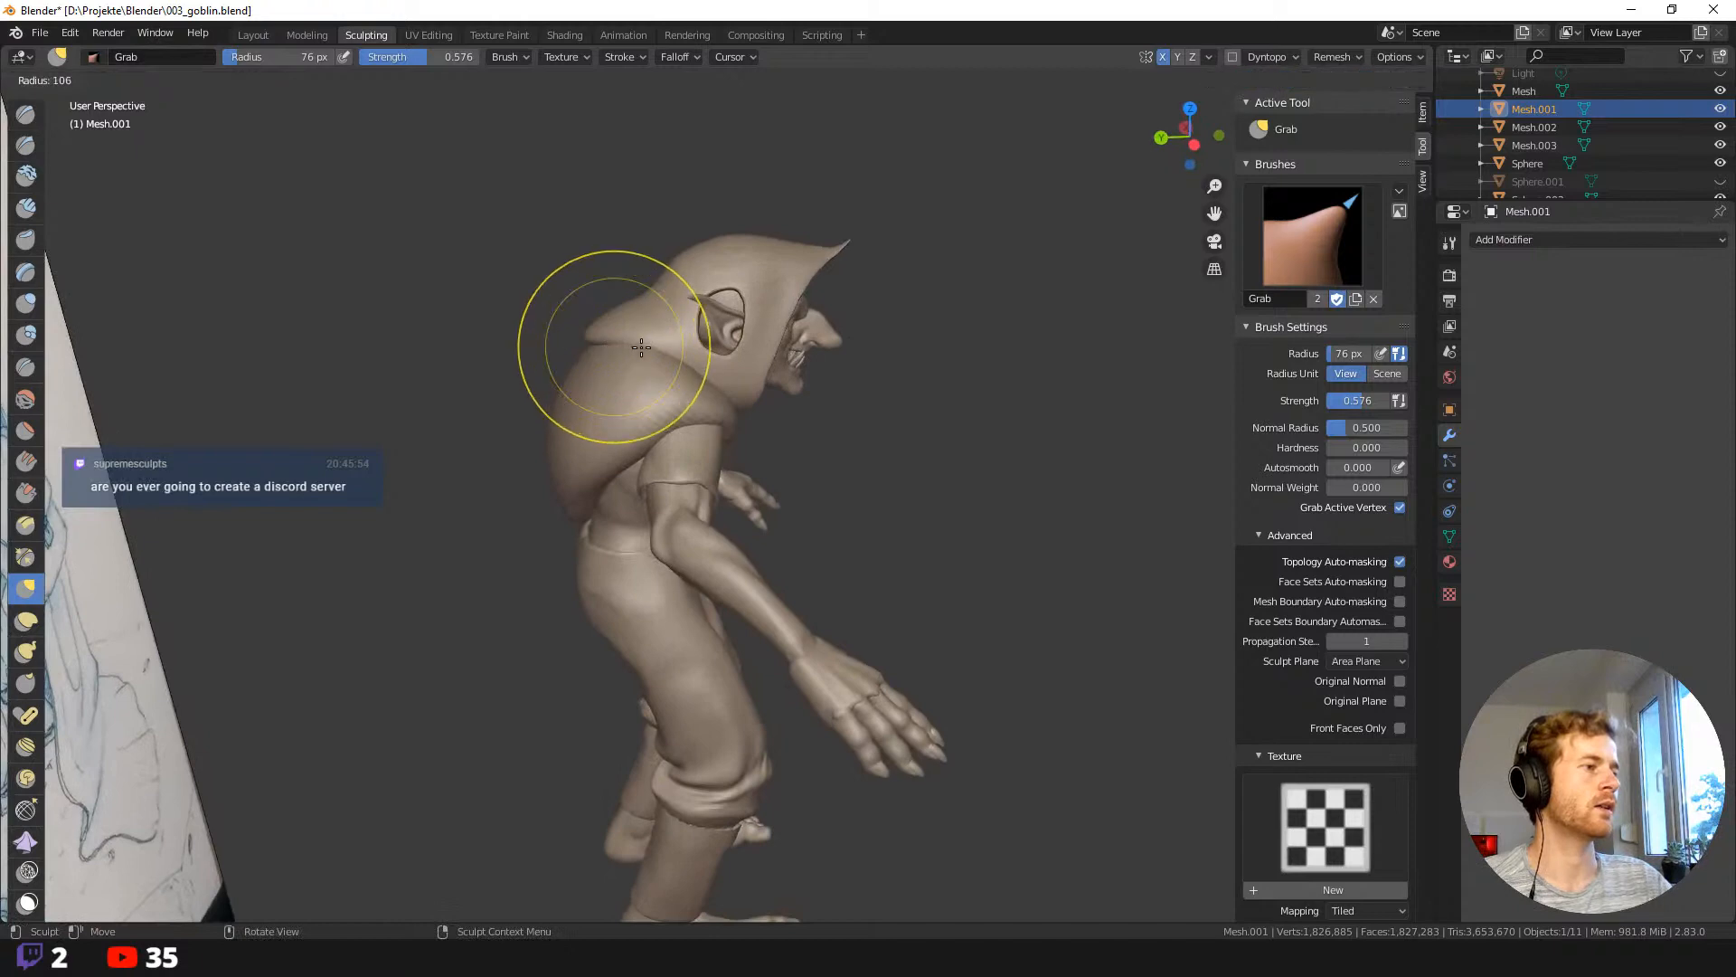
pyautogui.click(641, 348)
pyautogui.moveTo(618, 338); pyautogui.dragTo(616, 337)
pyautogui.moveTo(620, 329)
pyautogui.mouseDown(button='middle')
pyautogui.moveTo(601, 369)
pyautogui.moveTo(520, 385)
pyautogui.moveTo(524, 399)
pyautogui.moveTo(630, 380)
pyautogui.mouseUp(button='middle')
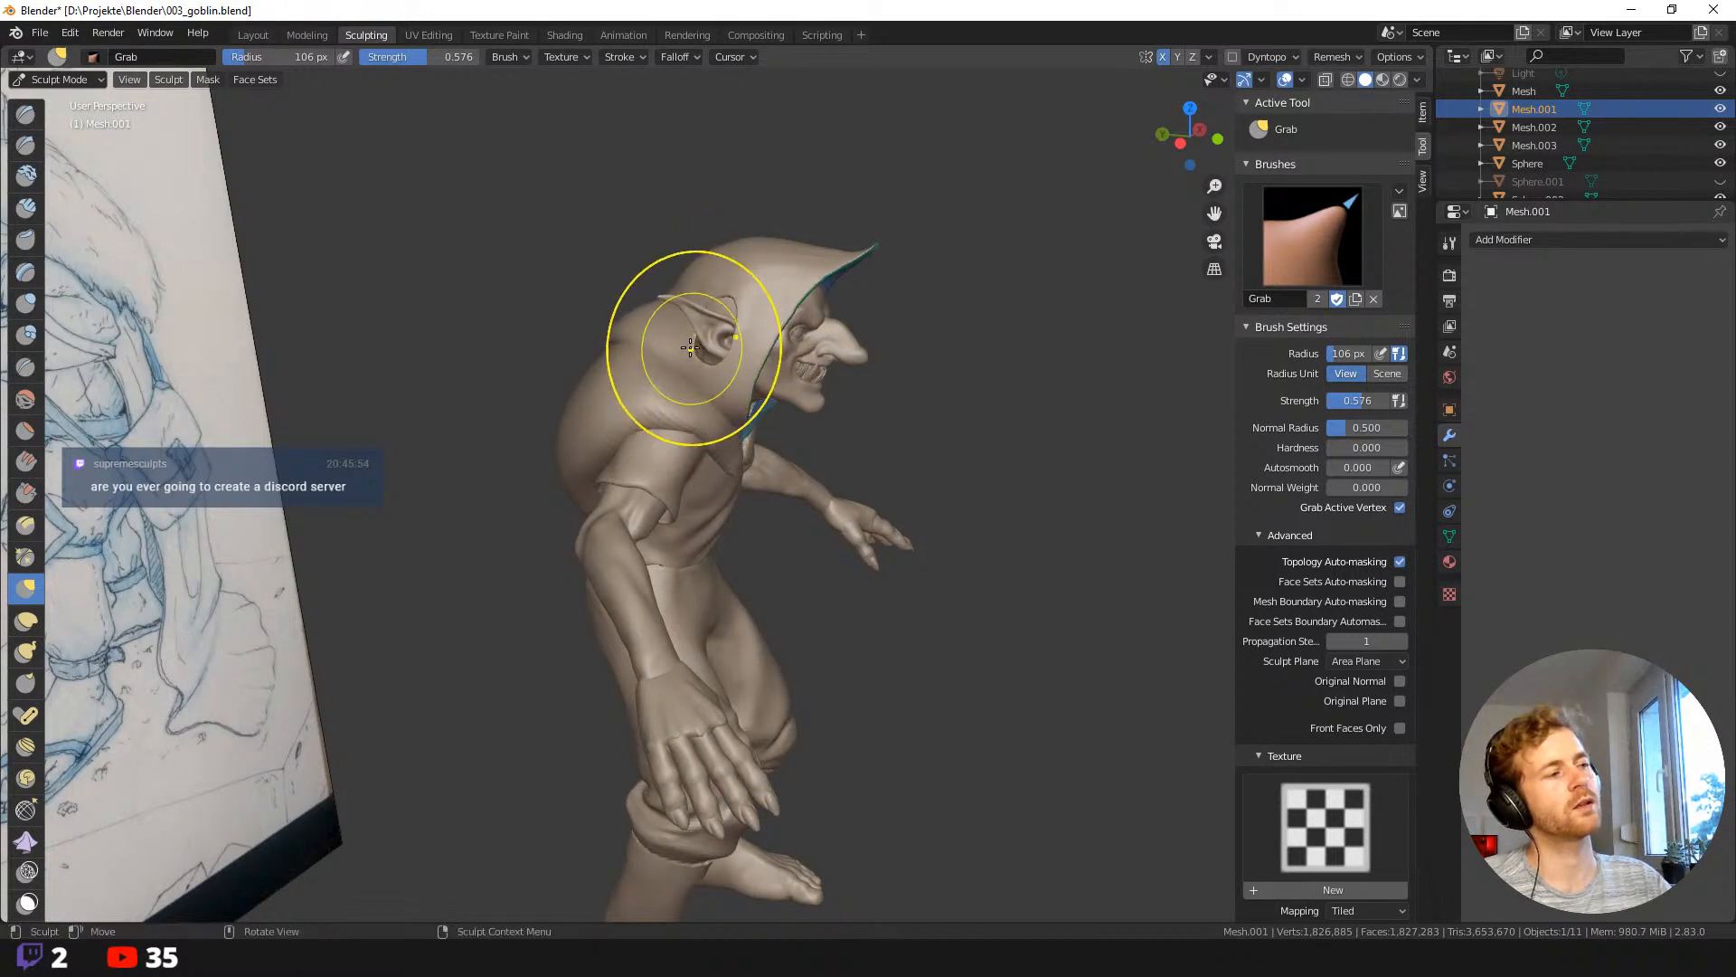
# Refine the hood's contour behind the ears and over the collar with Grab, and set the radius to 88 px.
pyautogui.press('f')
pyautogui.click(692, 286)
pyautogui.moveTo(698, 279); pyautogui.dragTo(697, 290, button='middle')
pyautogui.press('f')
pyautogui.click(593, 321)
pyautogui.moveTo(592, 321)
pyautogui.mouseDown(button='middle')
pyautogui.moveTo(639, 291)
pyautogui.moveTo(678, 426)
pyautogui.moveTo(593, 388)
pyautogui.moveTo(752, 399)
pyautogui.mouseUp(button='middle')
pyautogui.press('f')
pyautogui.click(698, 394)
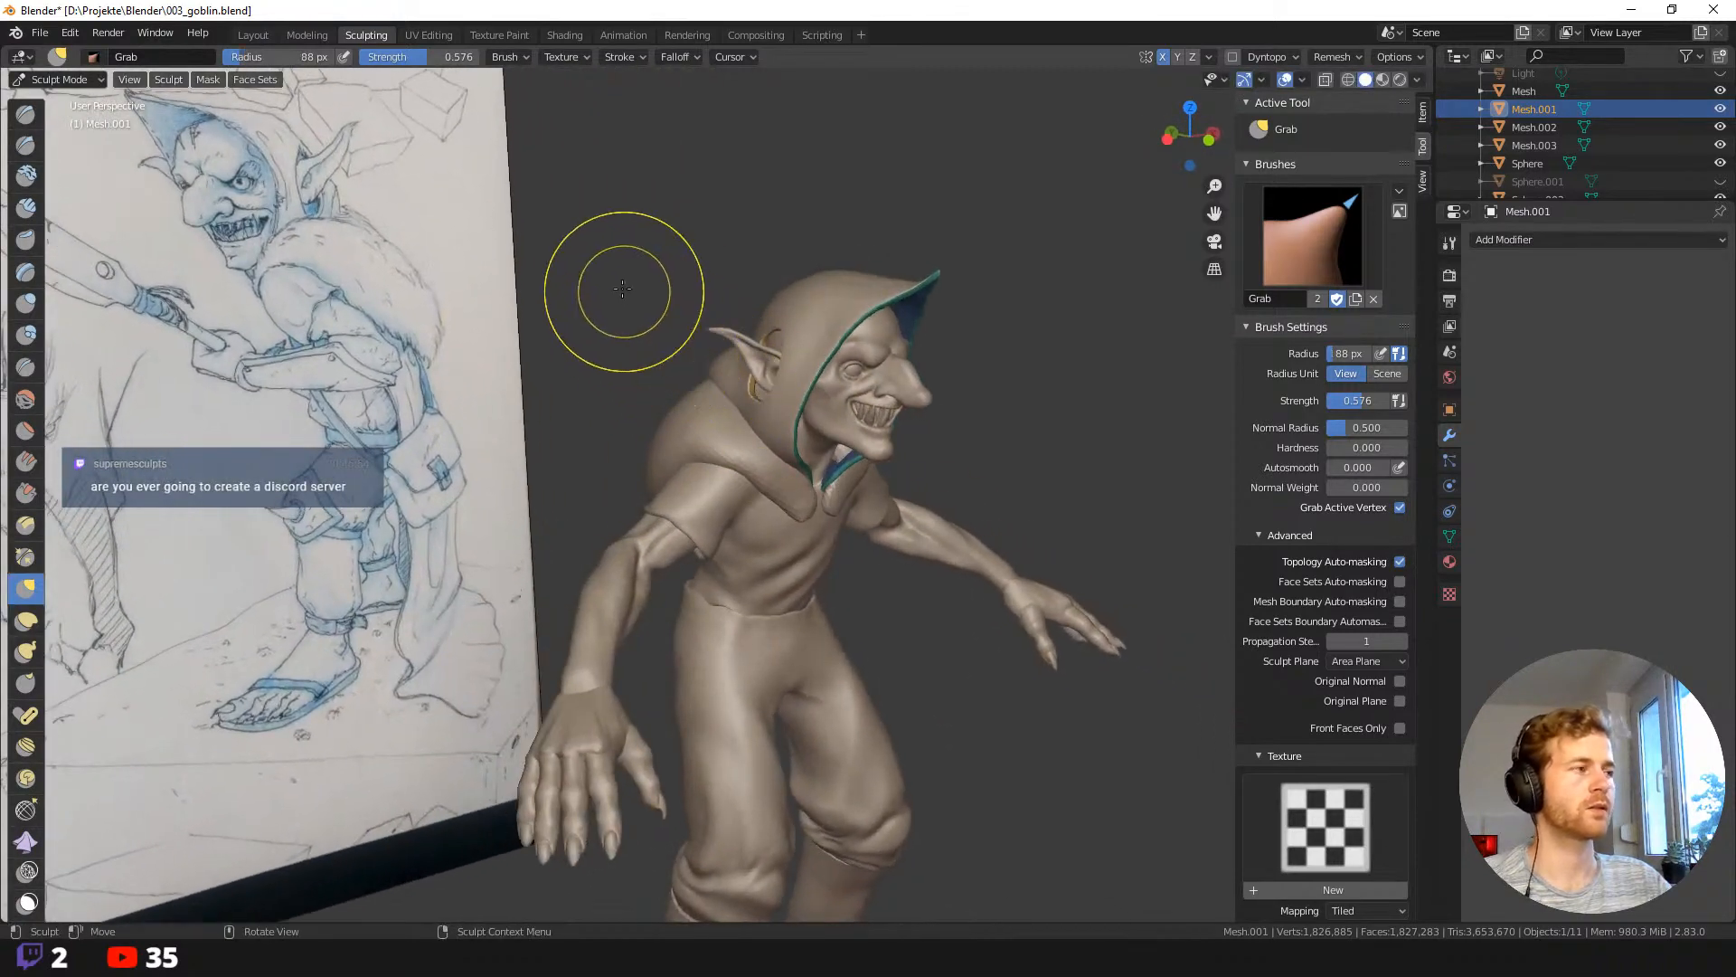
# Turn off the Face Sets overlay in the viewport.
pyautogui.click(1337, 56)
pyautogui.moveTo(1207, 57)
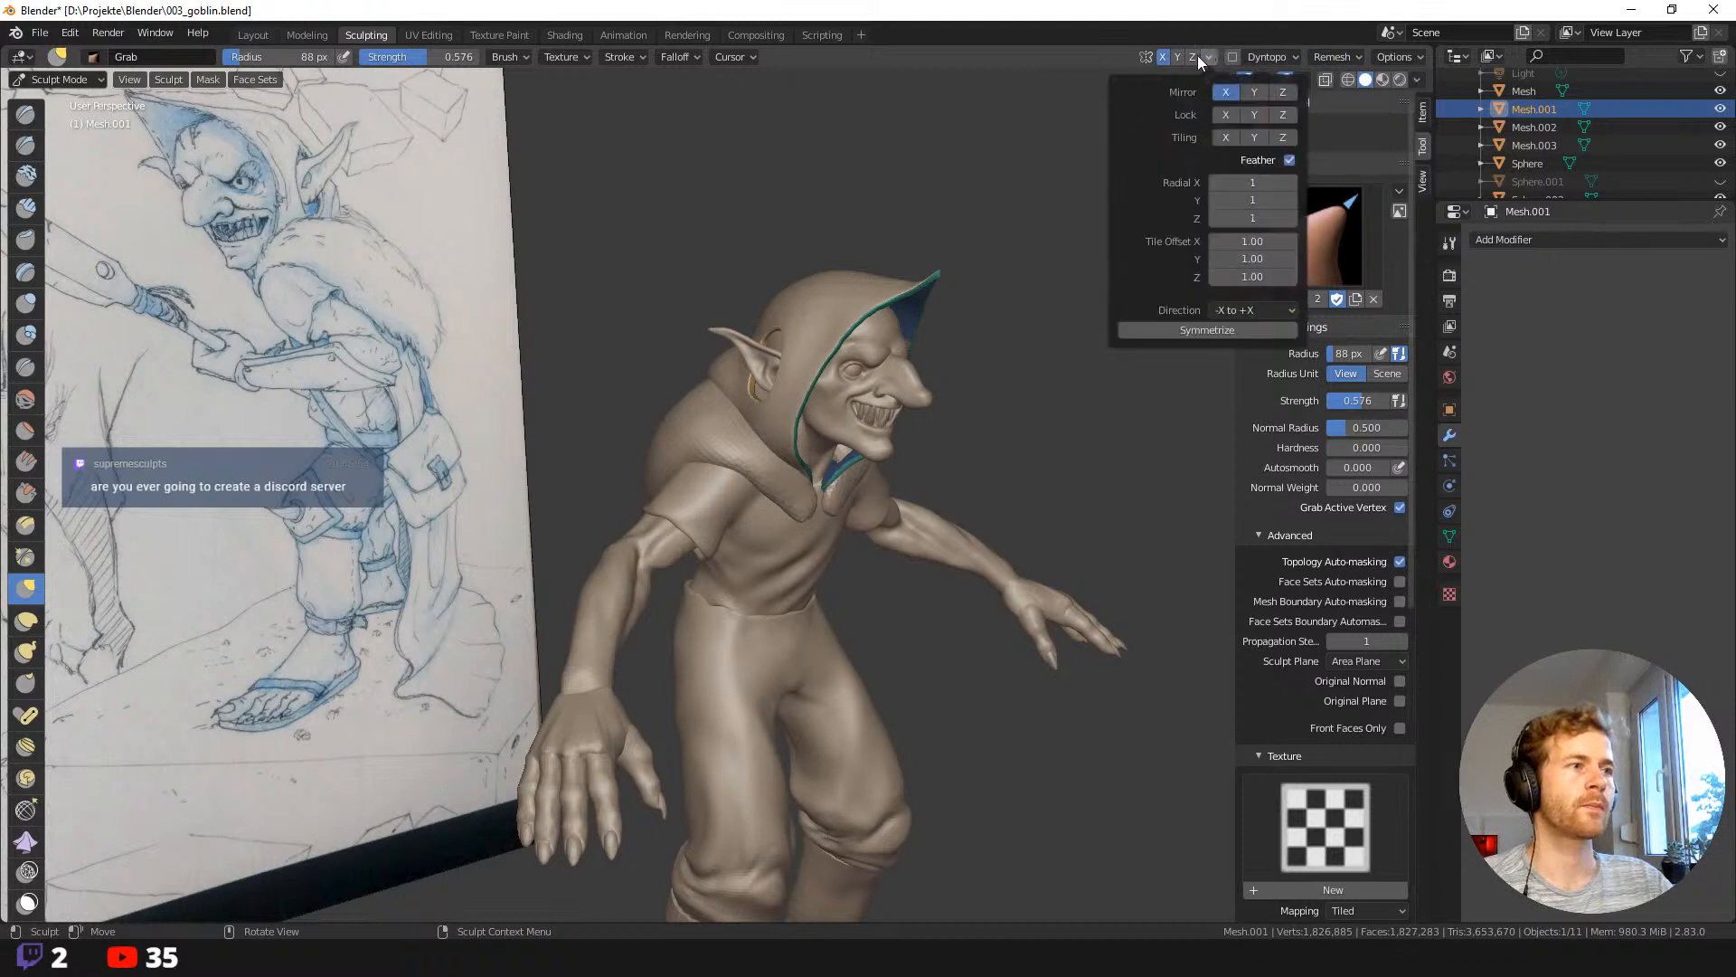
pyautogui.click(1394, 57)
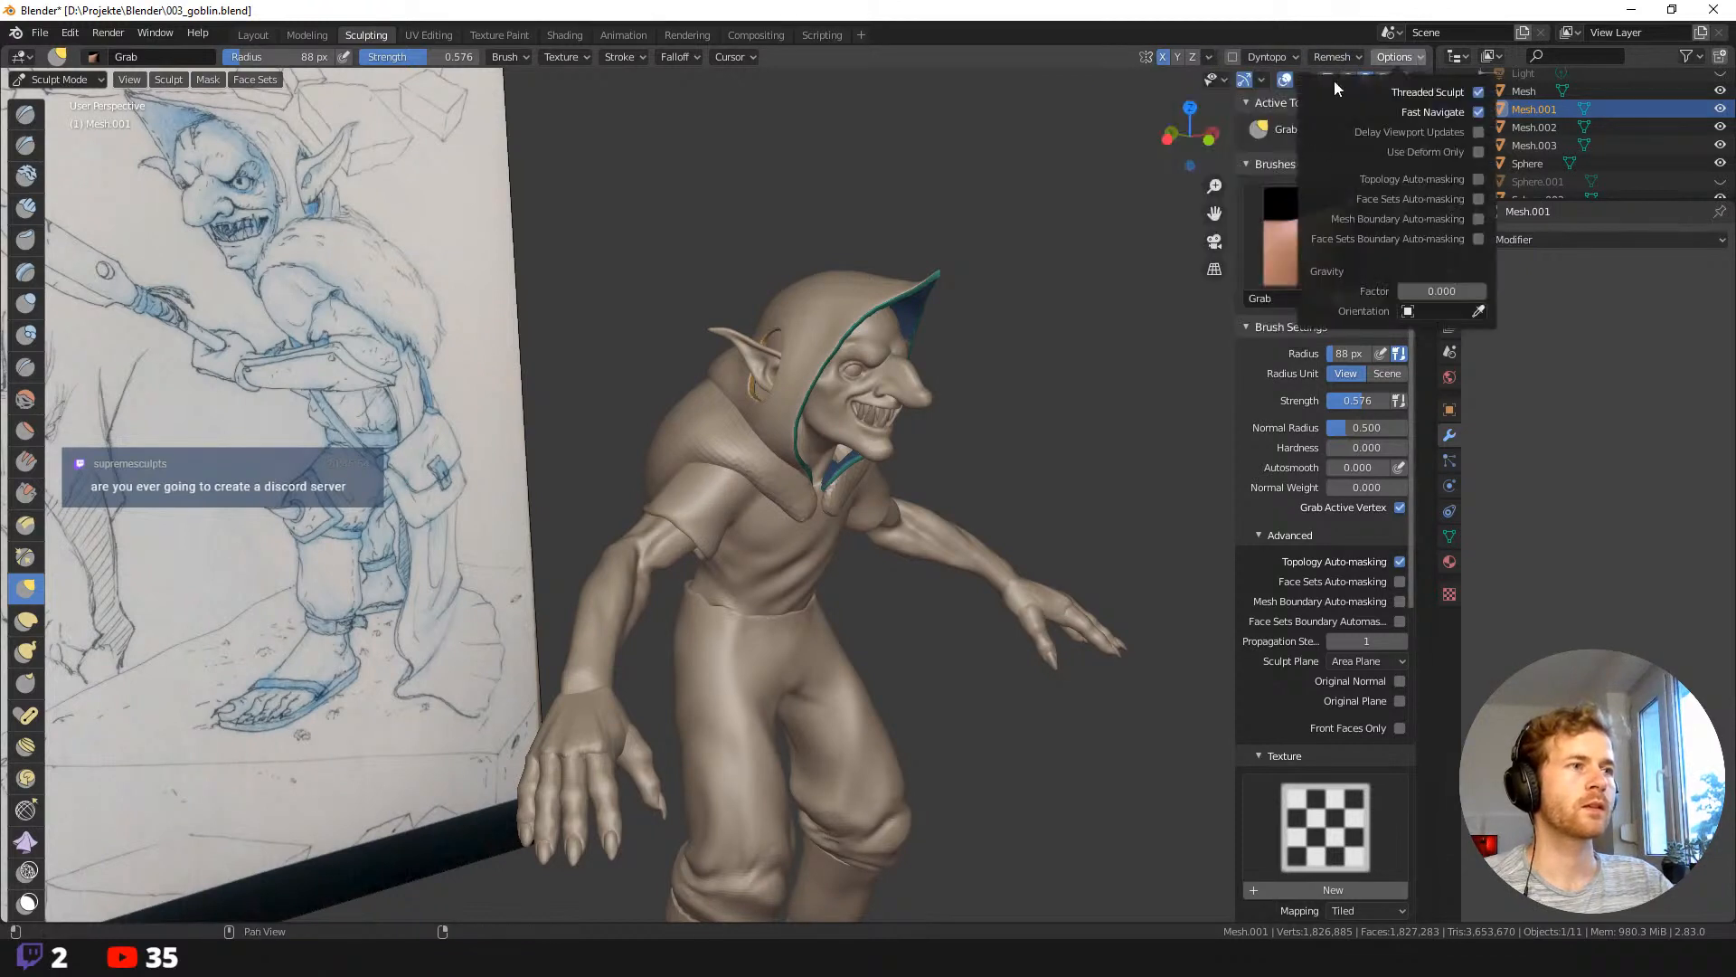
pyautogui.moveTo(1348, 54)
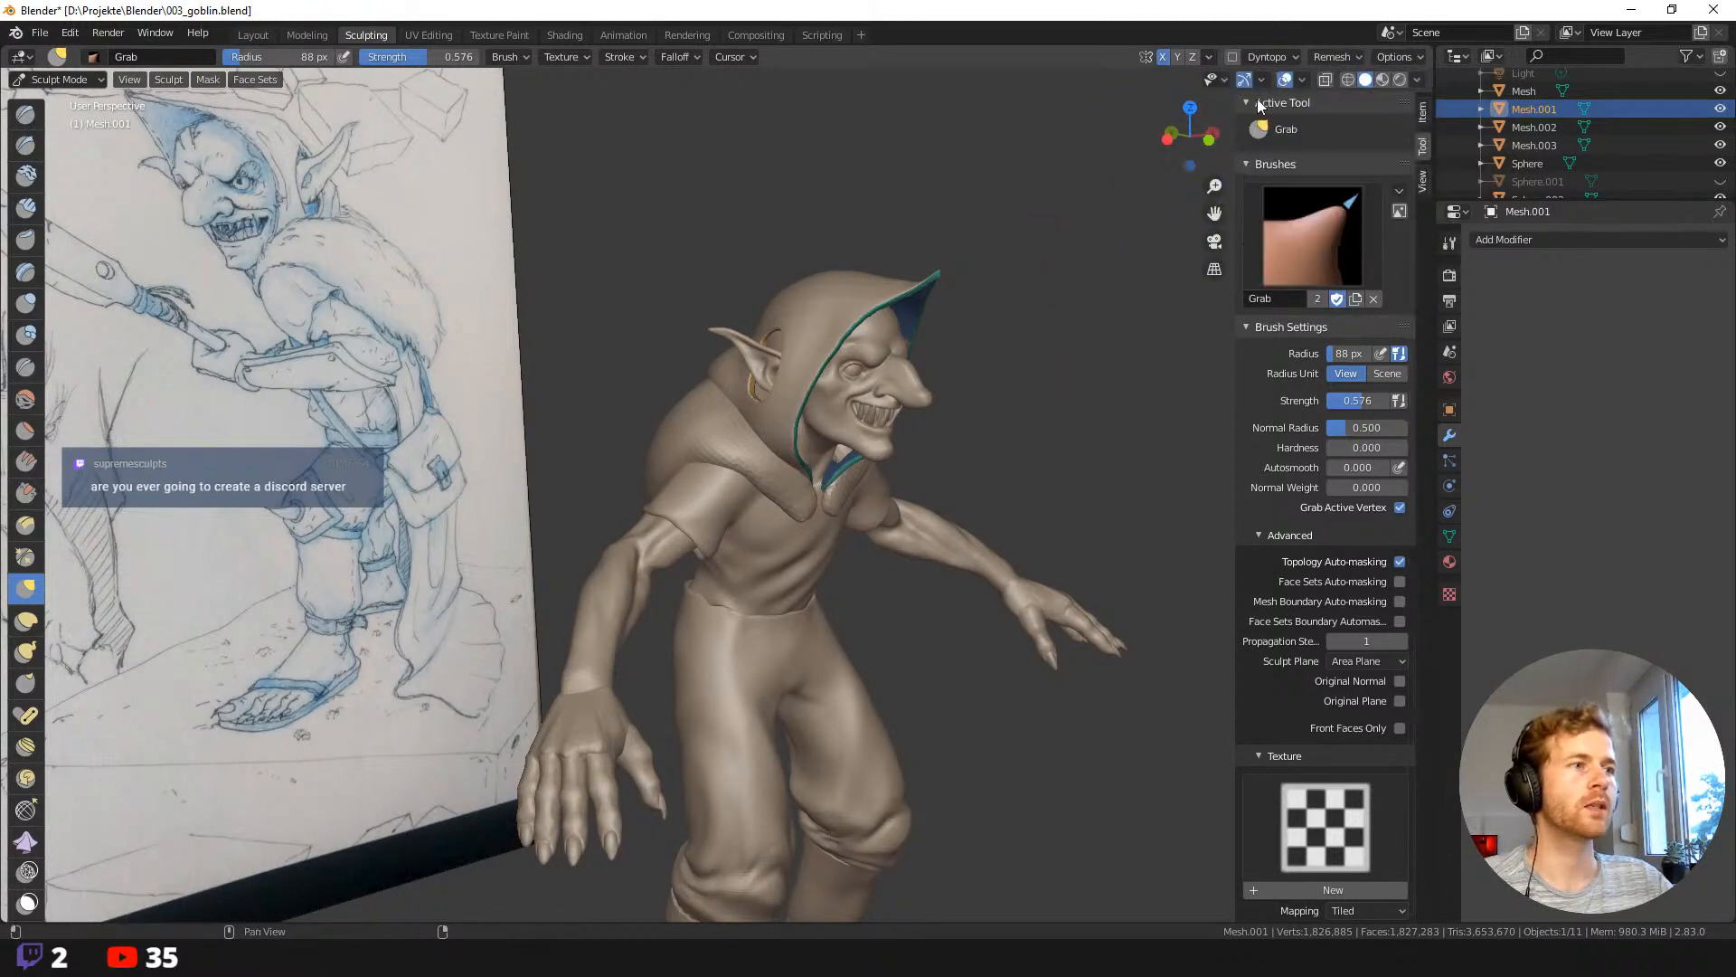
pyautogui.click(1302, 79)
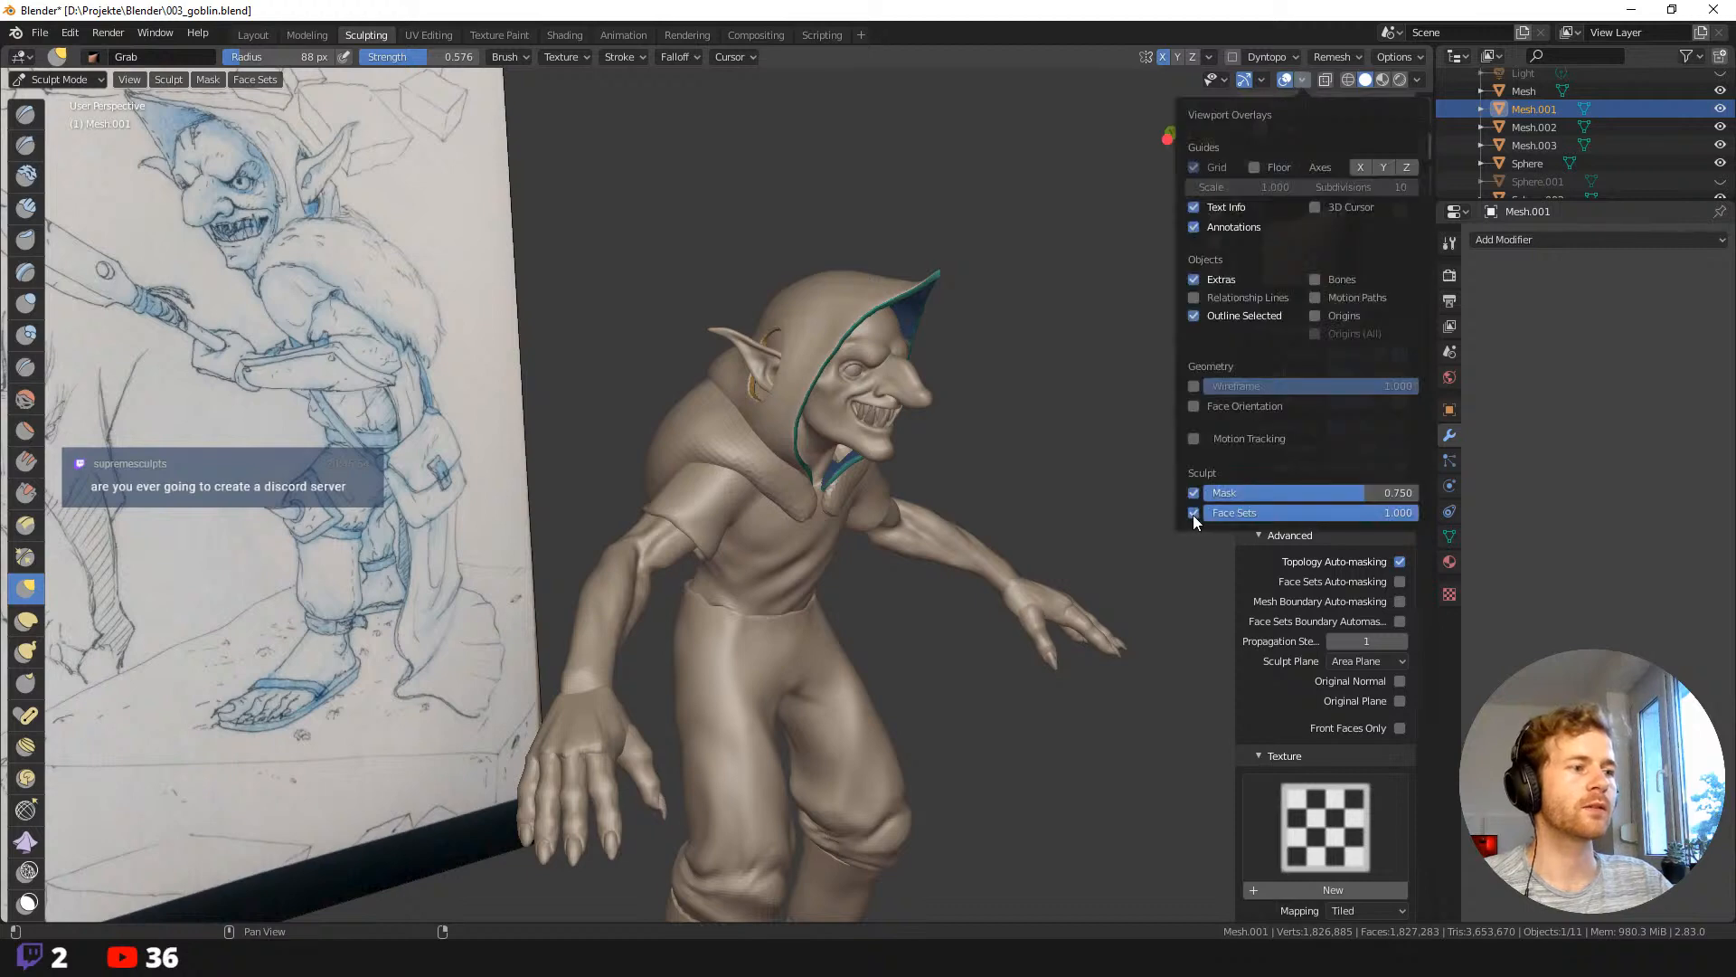
# Select the bands below the trouser knees (Mesh.003) and switch to Object Mode.
pyautogui.moveTo(1028, 467); pyautogui.dragTo(720, 466, button='middle')
pyautogui.scroll(-5, 977, 461)
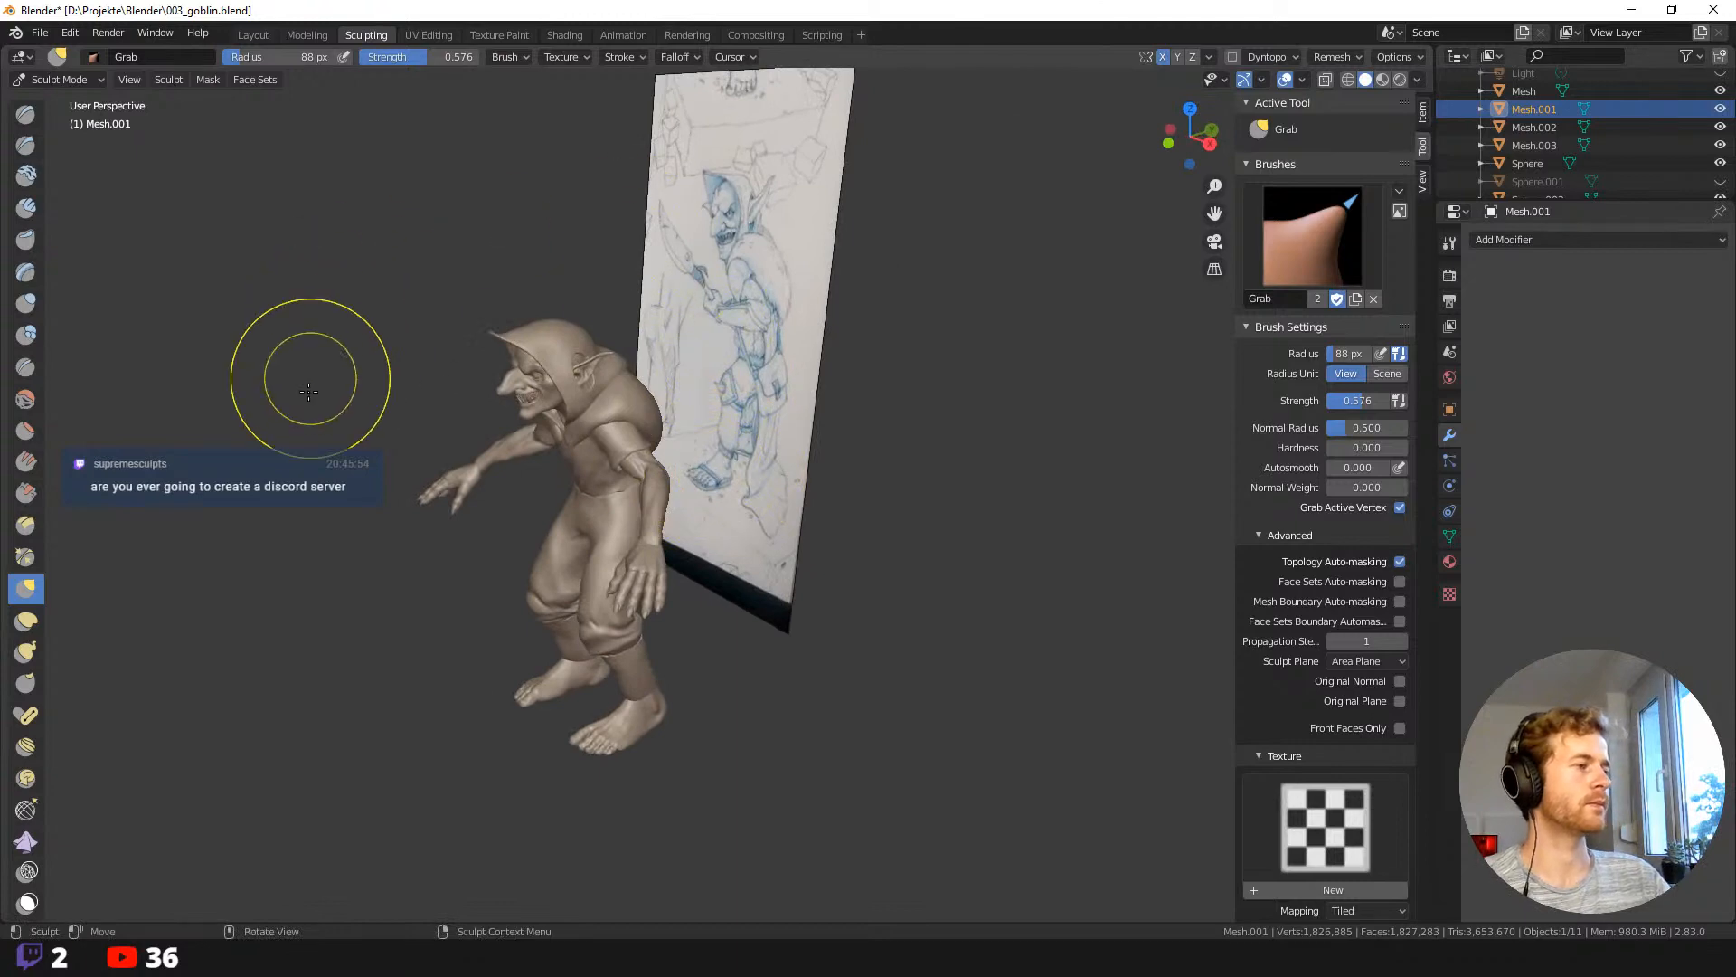
pyautogui.moveTo(310, 376)
pyautogui.mouseDown(button='middle')
pyautogui.moveTo(557, 403)
pyautogui.moveTo(471, 411)
pyautogui.moveTo(573, 438)
pyautogui.moveTo(639, 504)
pyautogui.moveTo(600, 542)
pyautogui.moveTo(518, 532)
pyautogui.mouseUp(button='middle')
pyautogui.scroll(5, 518, 532)
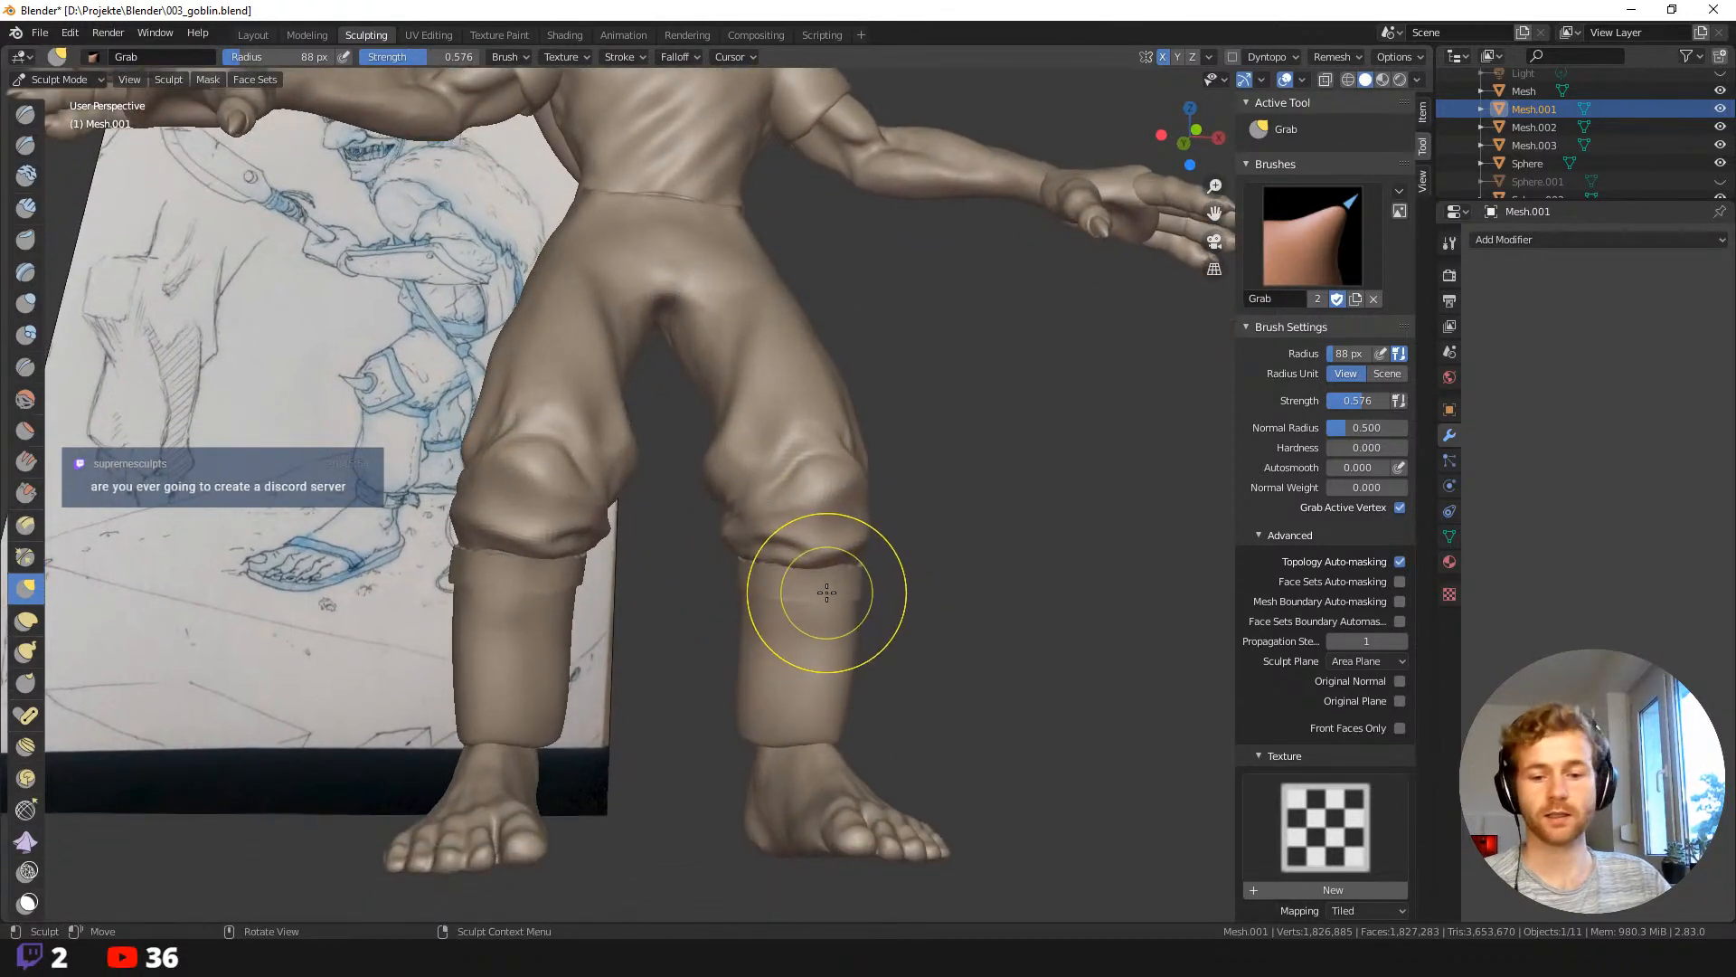
pyautogui.keyDown('alt'); pyautogui.click(834, 592); pyautogui.keyUp('alt')
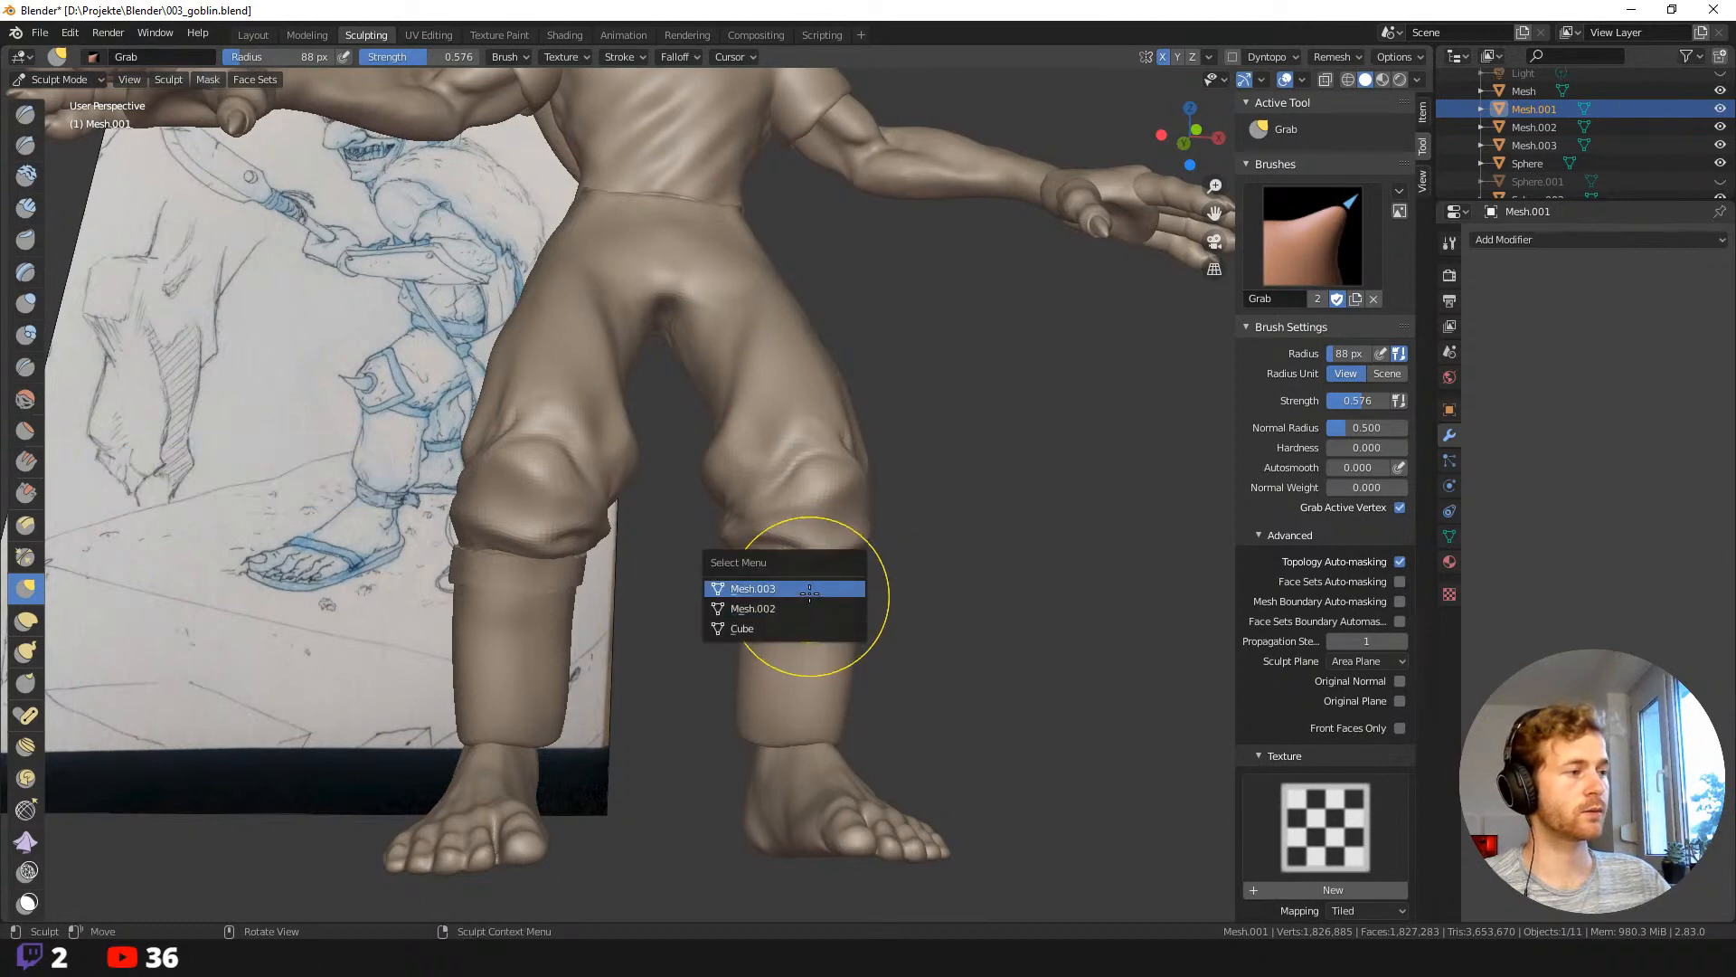
pyautogui.click(839, 589)
pyautogui.moveTo(838, 589); pyautogui.dragTo(877, 580, button='middle')
pyautogui.moveTo(647, 148); pyautogui.dragTo(832, 579, button='middle')
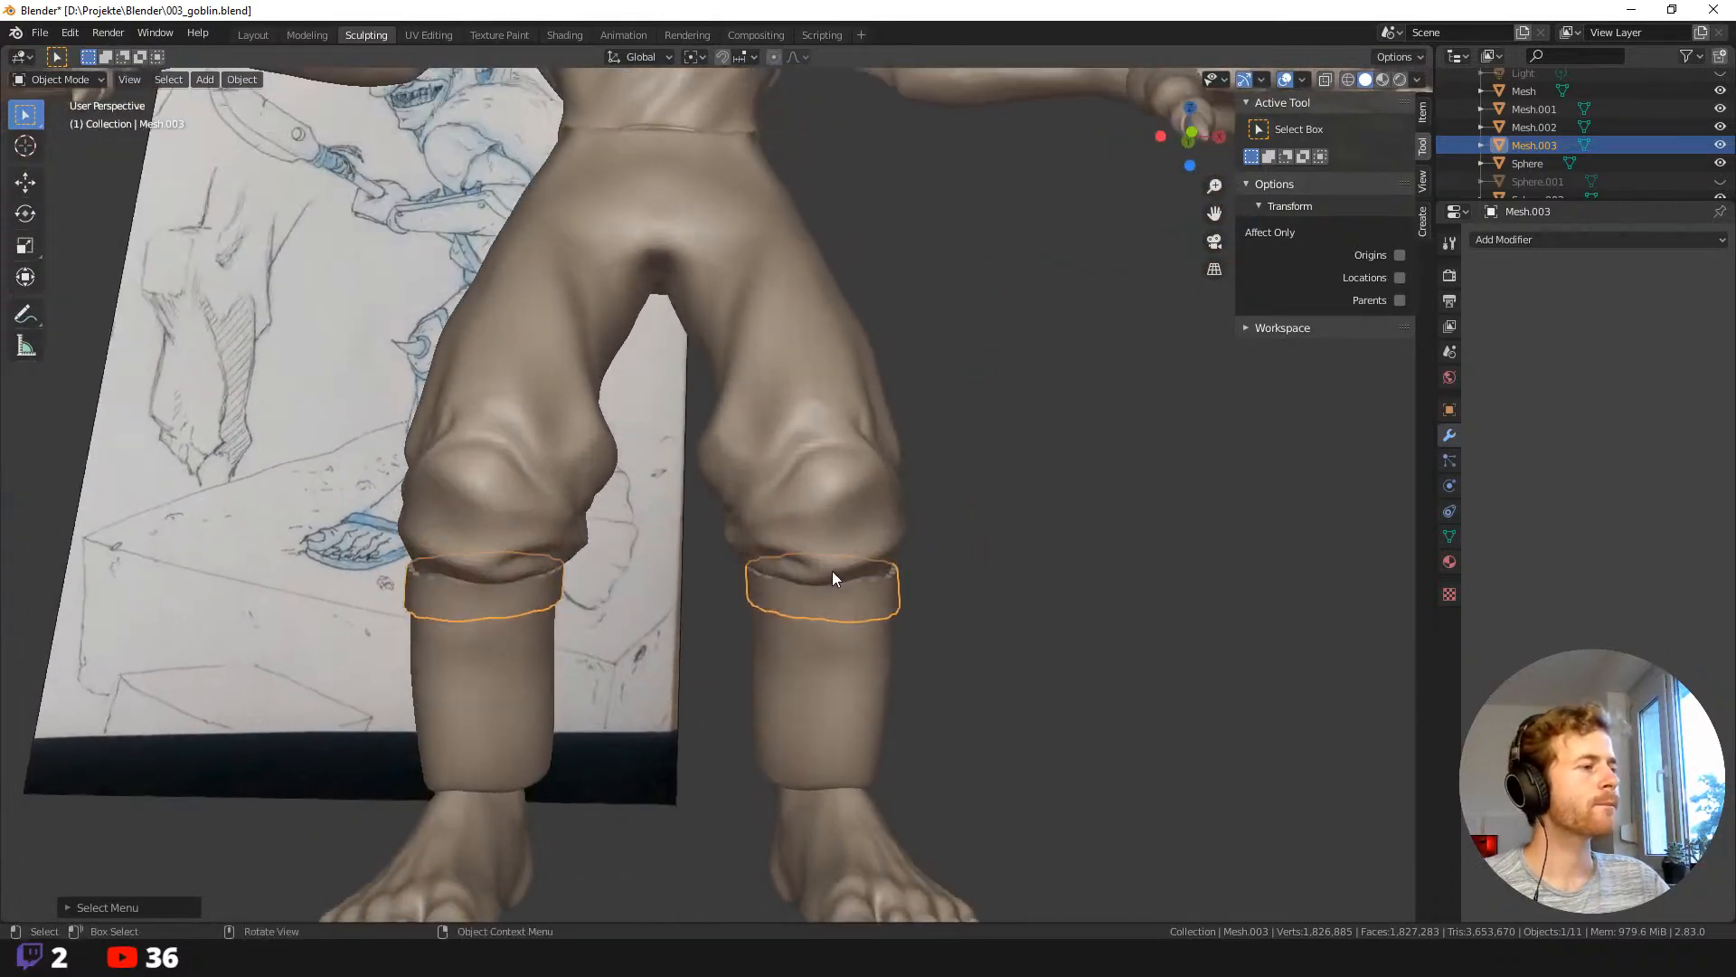
# Return to Sculpt Mode on the knee bands and clear their mask.
pyautogui.click(63, 79)
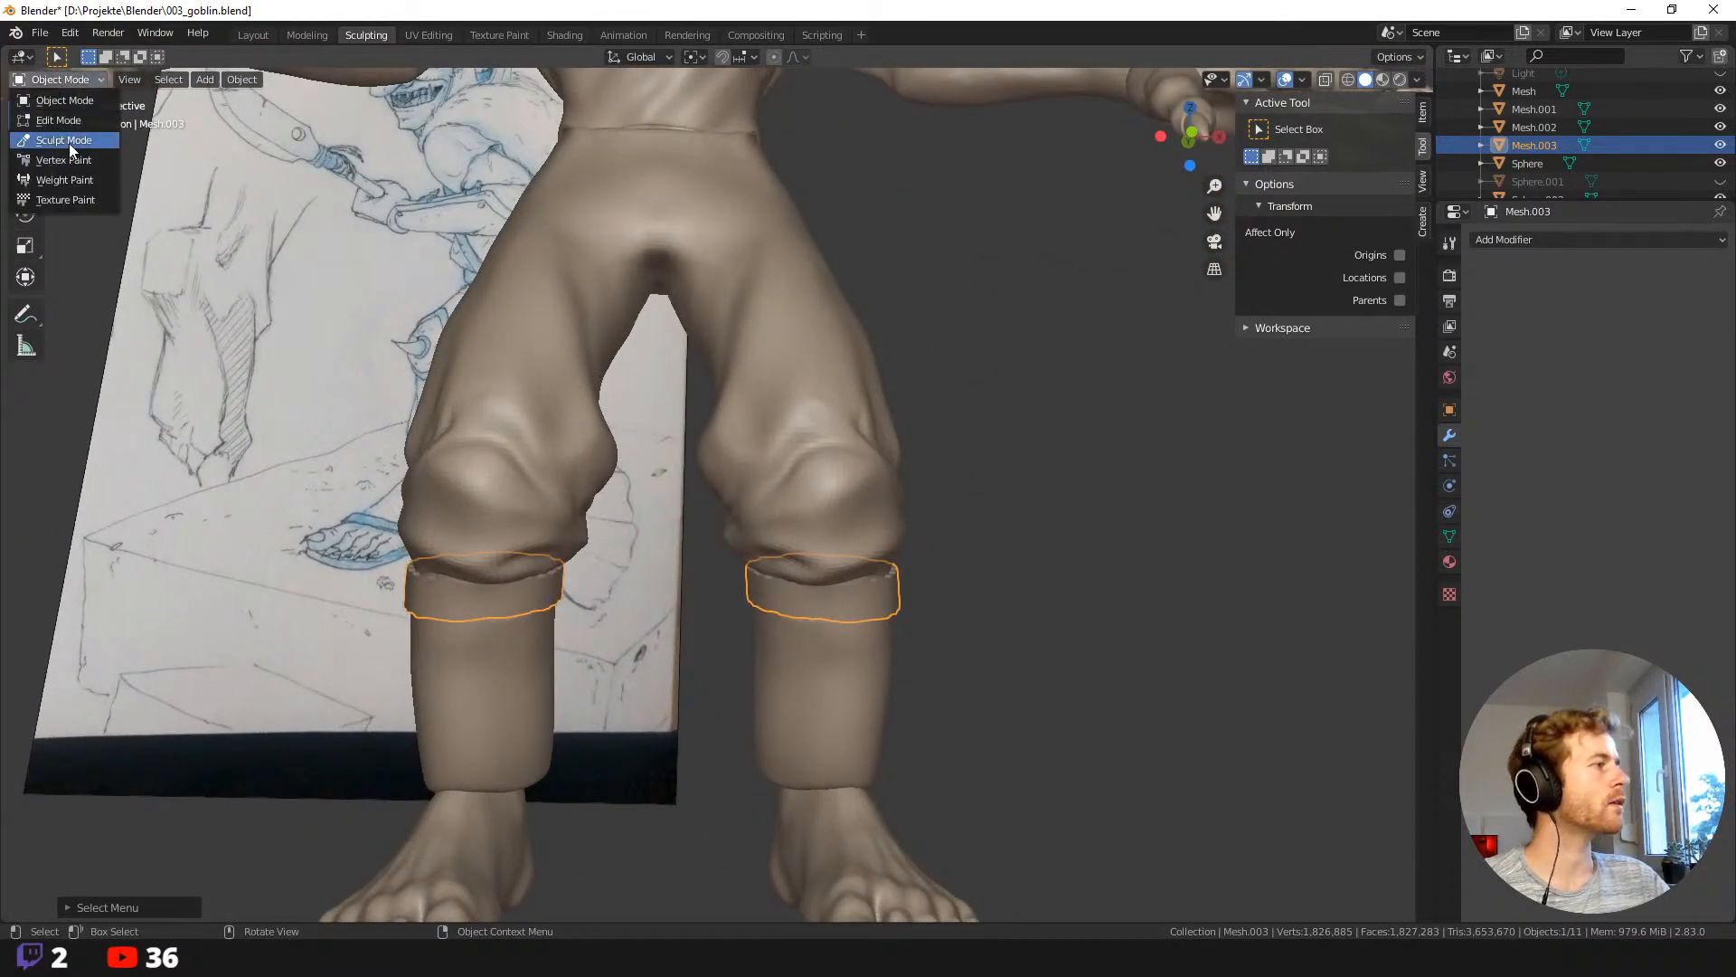
pyautogui.click(69, 143)
pyautogui.press('a')
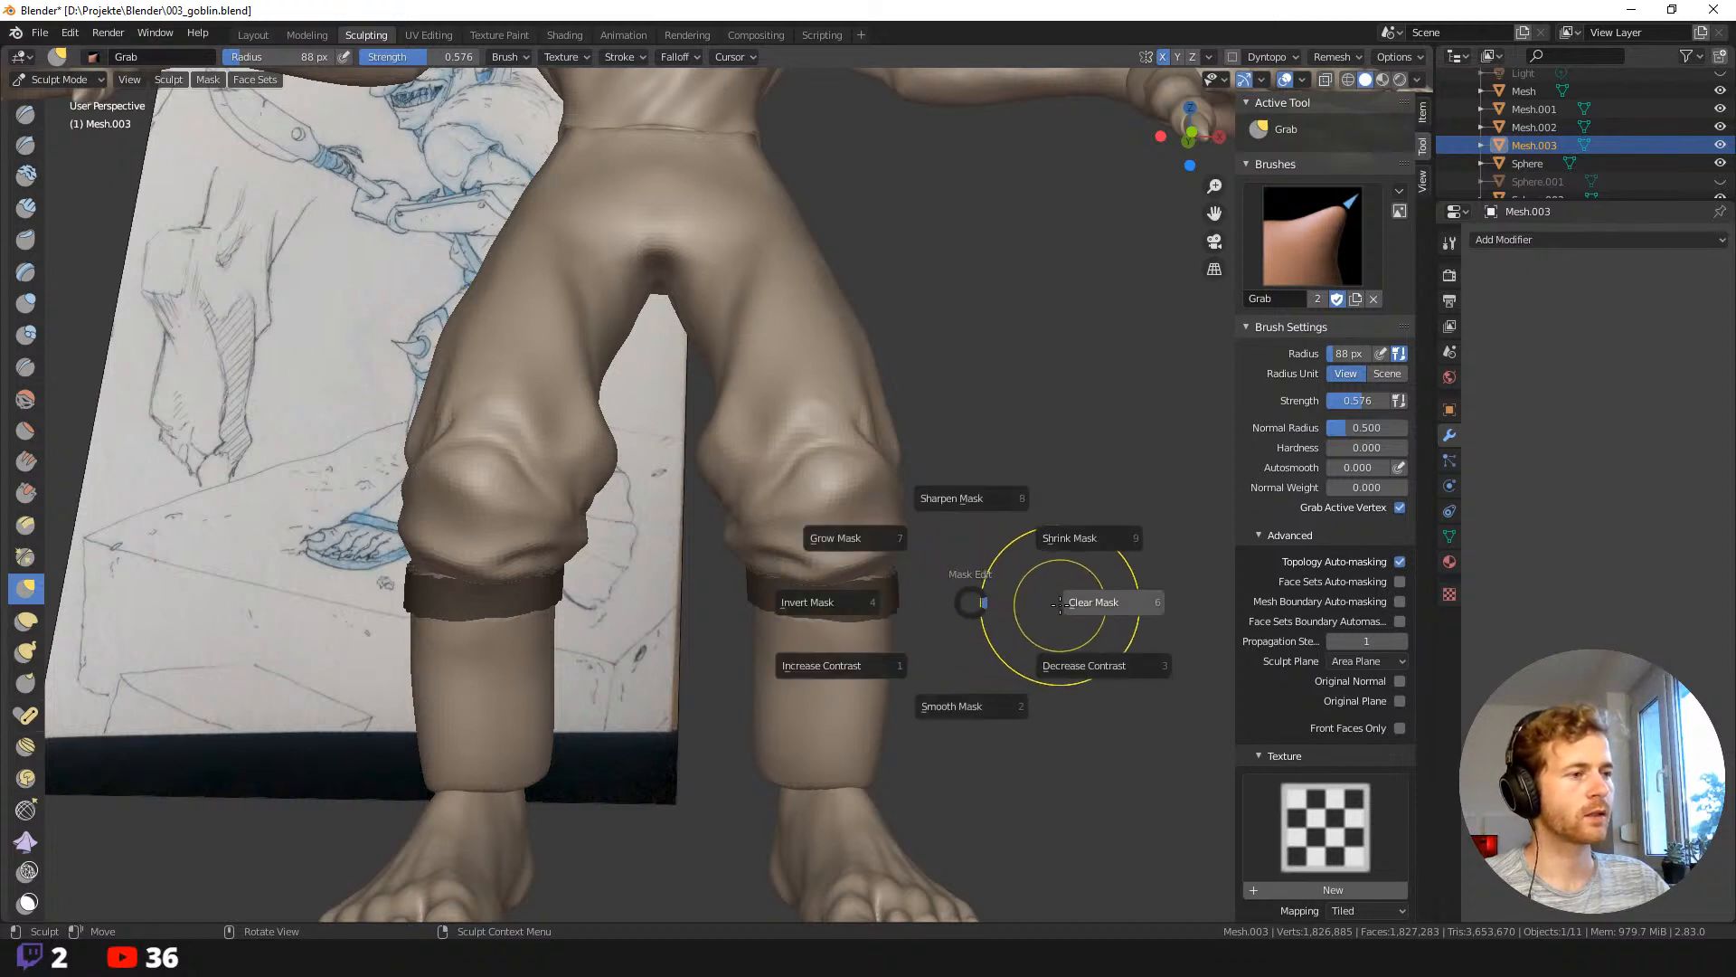
pyautogui.click(1069, 603)
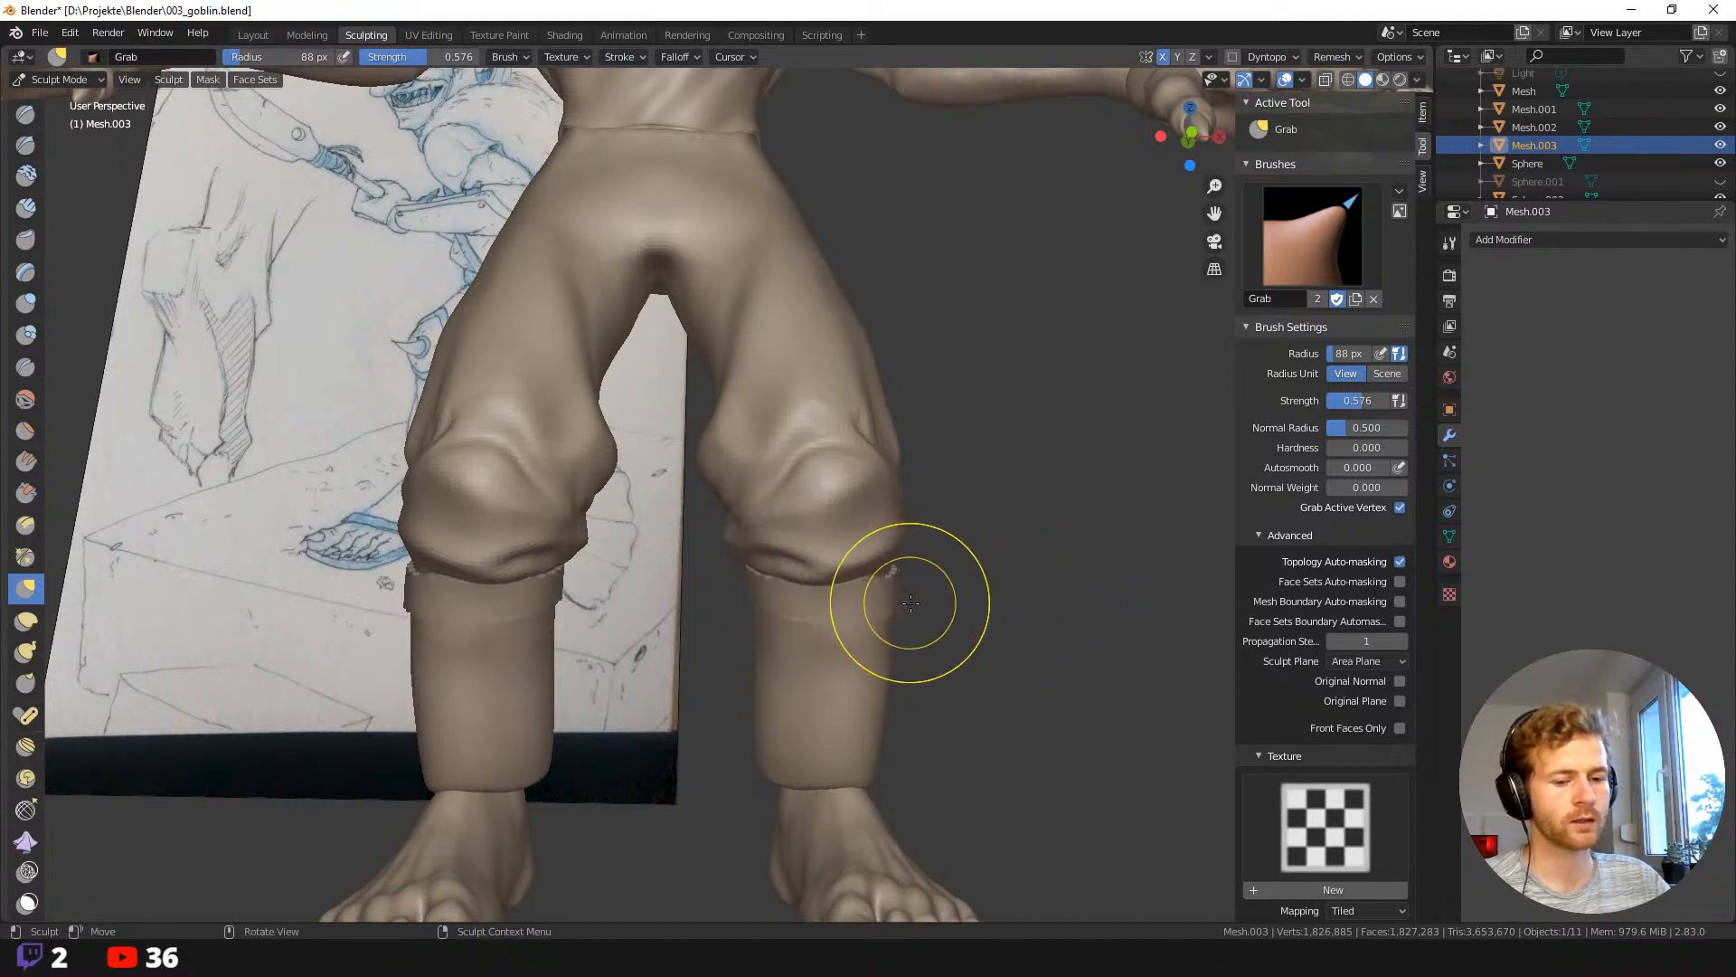
# Reshape the knee bands around the lower legs with Grab at an 88 px radius, working from front and side.
pyautogui.moveTo(873, 609); pyautogui.dragTo(801, 590)
pyautogui.moveTo(796, 589); pyautogui.dragTo(738, 578)
pyautogui.moveTo(882, 593); pyautogui.dragTo(787, 610, button='middle')
pyautogui.moveTo(912, 574); pyautogui.dragTo(935, 554)
pyautogui.moveTo(937, 594); pyautogui.dragTo(832, 586, button='middle')
pyautogui.moveTo(907, 578); pyautogui.dragTo(952, 573)
pyautogui.moveTo(1049, 554)
pyautogui.mouseDown(button='middle')
pyautogui.moveTo(924, 550)
pyautogui.moveTo(1015, 535)
pyautogui.mouseUp(button='middle')
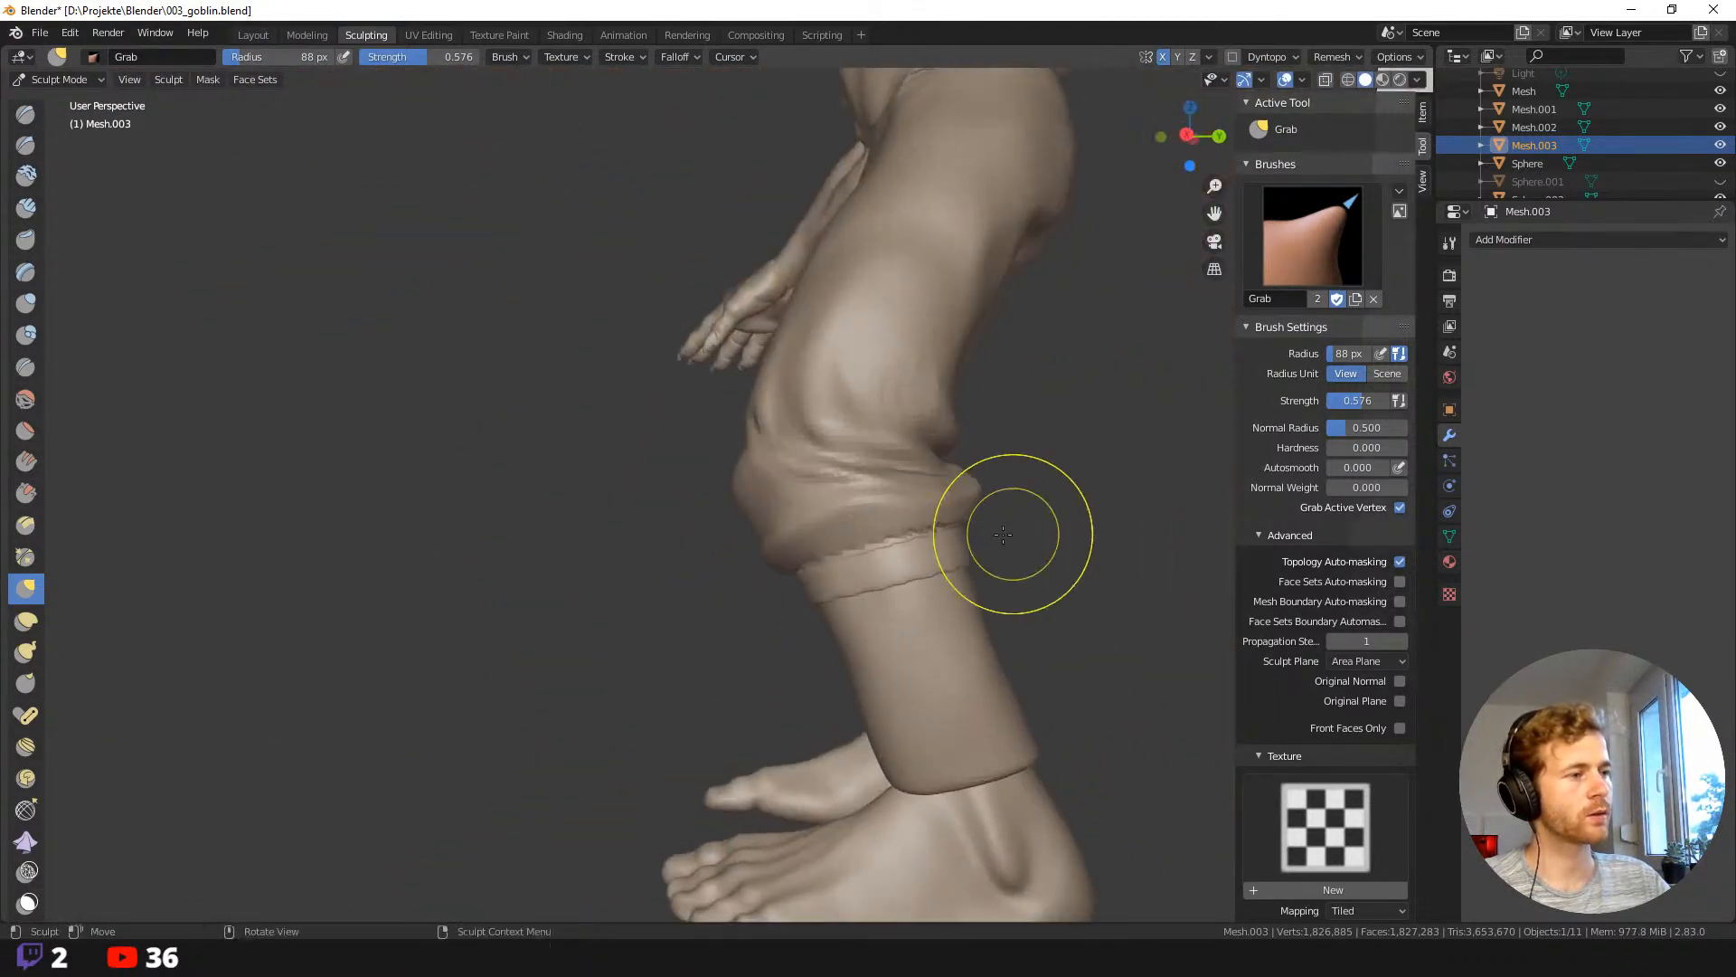
pyautogui.moveTo(763, 601)
pyautogui.mouseDown(button='middle')
pyautogui.moveTo(839, 623)
pyautogui.moveTo(814, 620)
pyautogui.mouseUp(button='middle')
# Thicken the knee bands all around both legs with the Inflate brush at 130 px radius and 0.500 strength.
pyautogui.hotkey('shift', 'space')
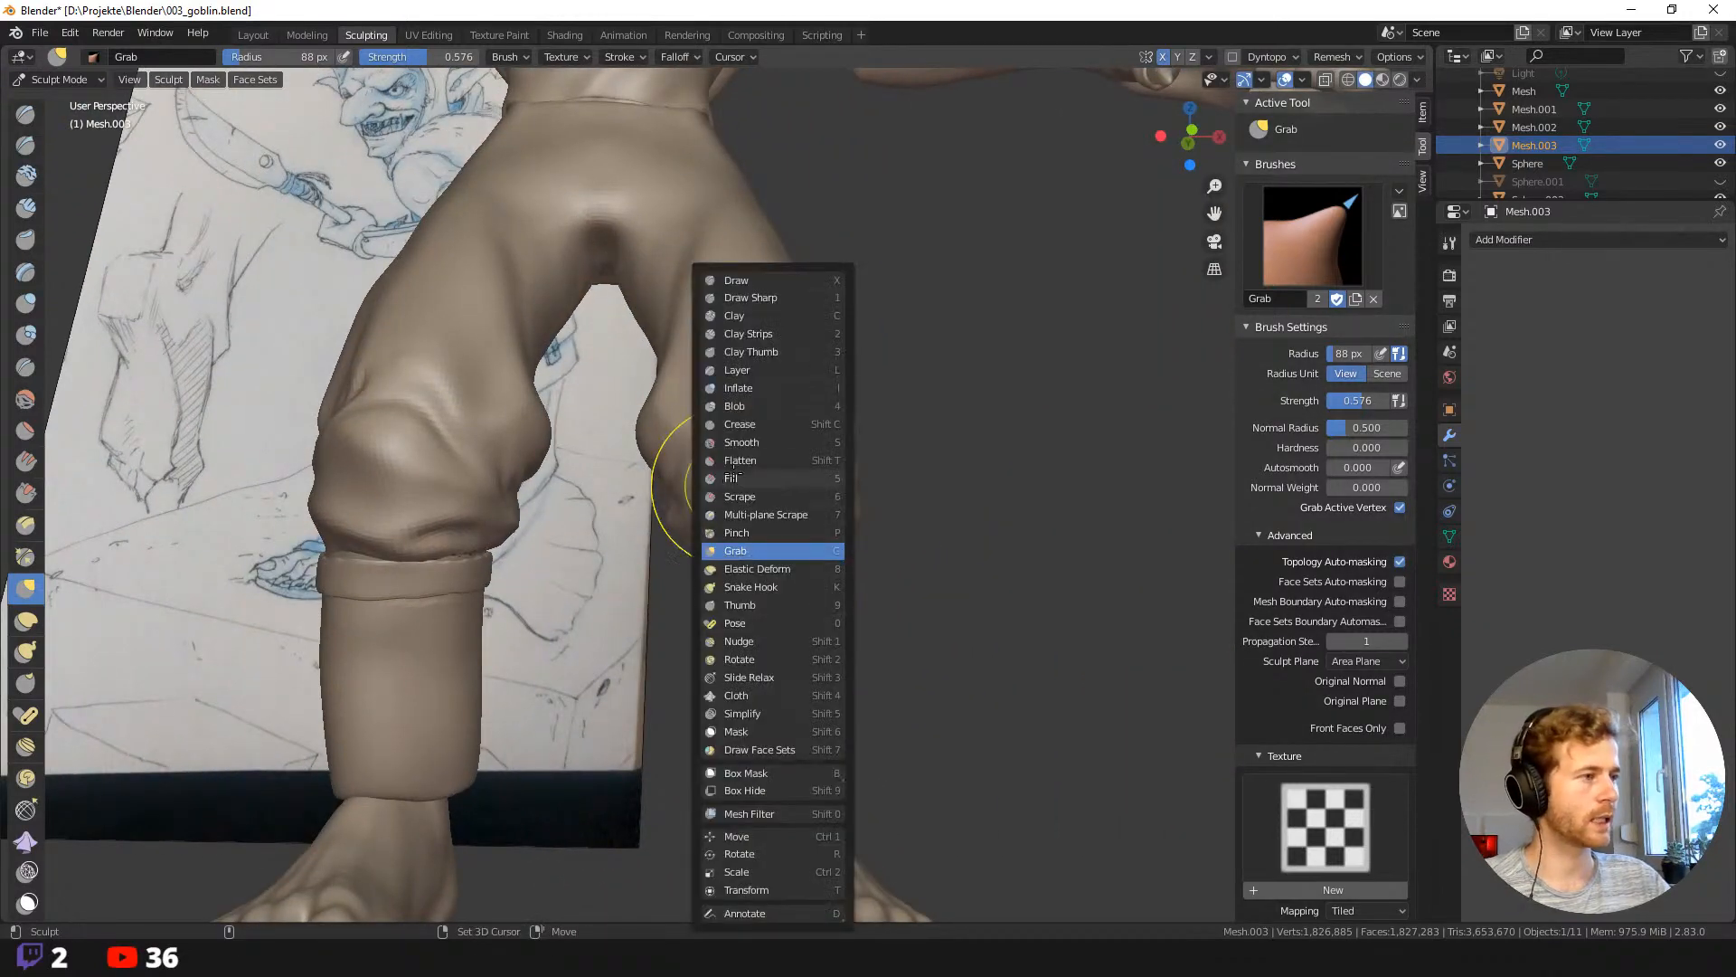
pyautogui.click(738, 388)
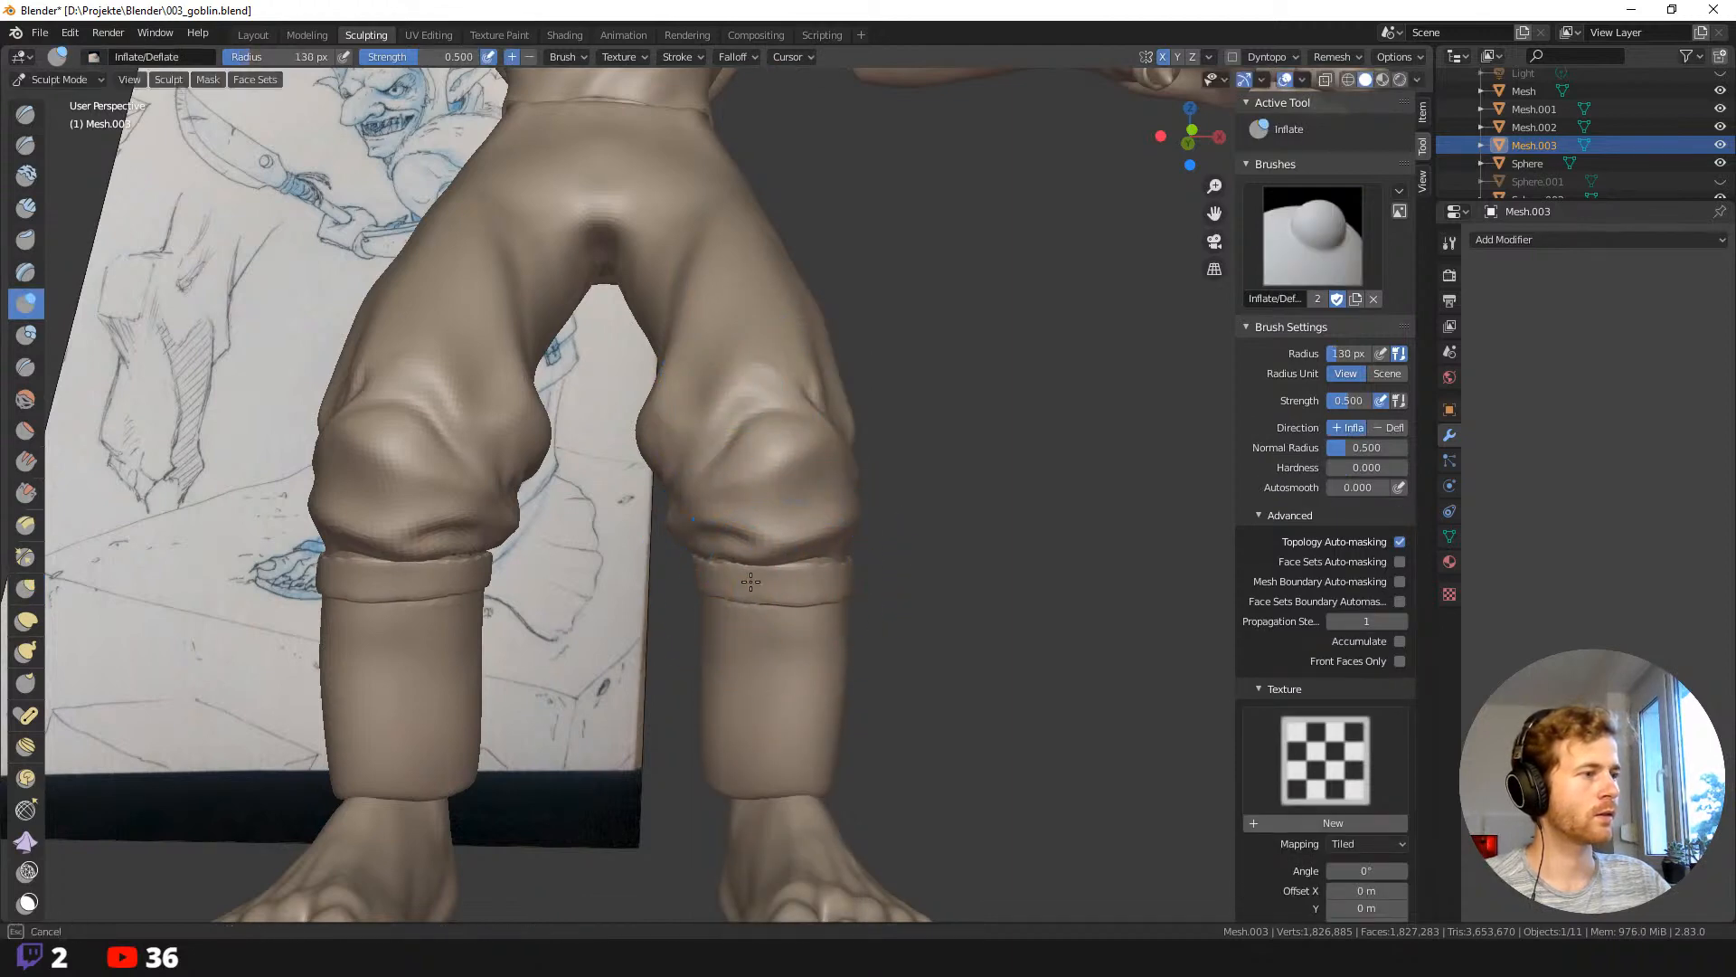
pyautogui.moveTo(946, 590); pyautogui.dragTo(832, 591, button='middle')
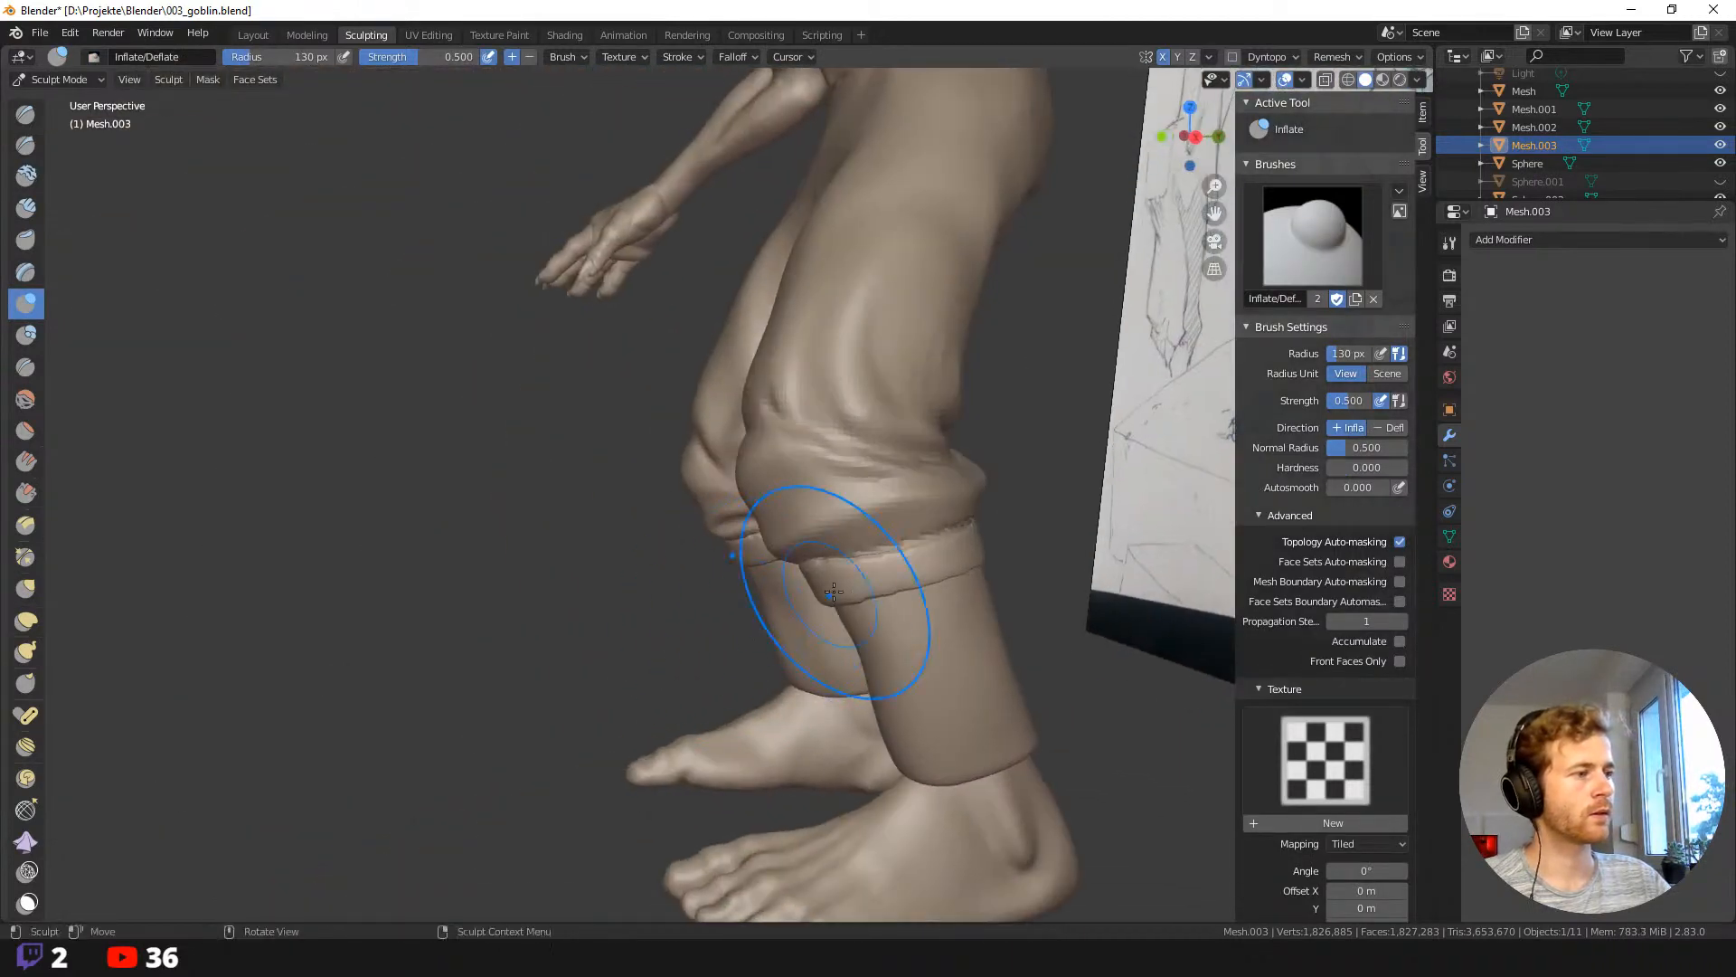
pyautogui.moveTo(1014, 562)
pyautogui.mouseDown(button='middle')
pyautogui.moveTo(1066, 542)
pyautogui.moveTo(952, 563)
pyautogui.mouseUp(button='middle')
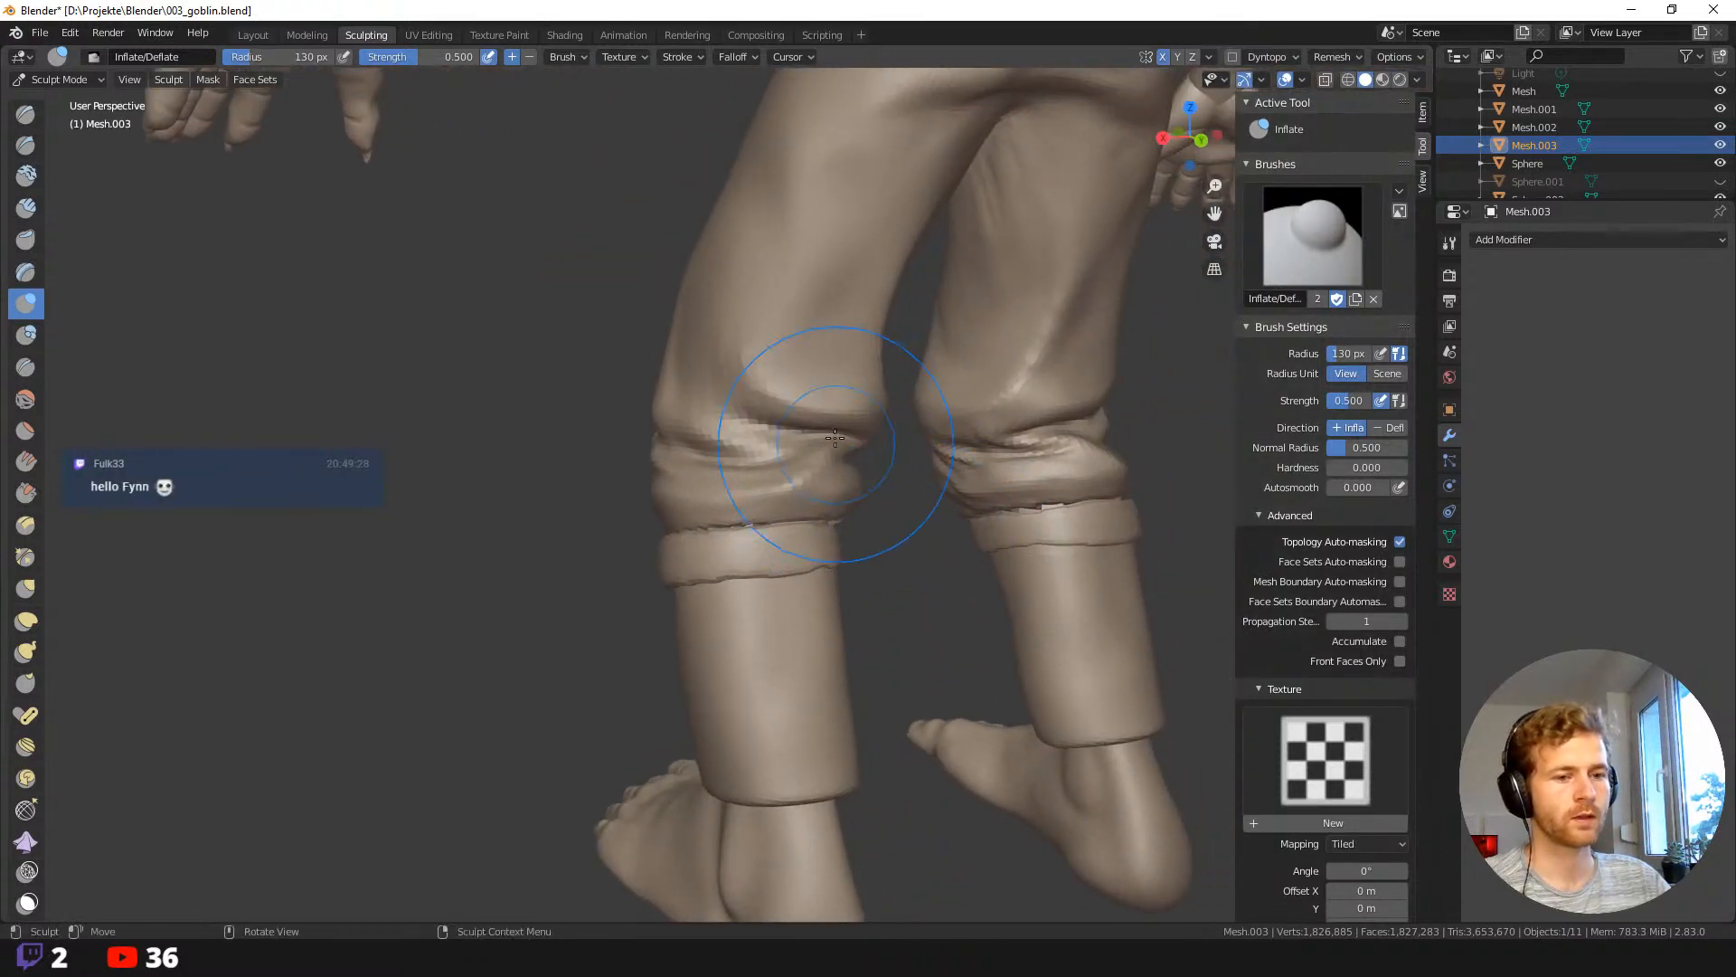
pyautogui.moveTo(828, 562); pyautogui.dragTo(735, 555, button='middle')
pyautogui.moveTo(908, 560); pyautogui.dragTo(911, 555, button='middle')
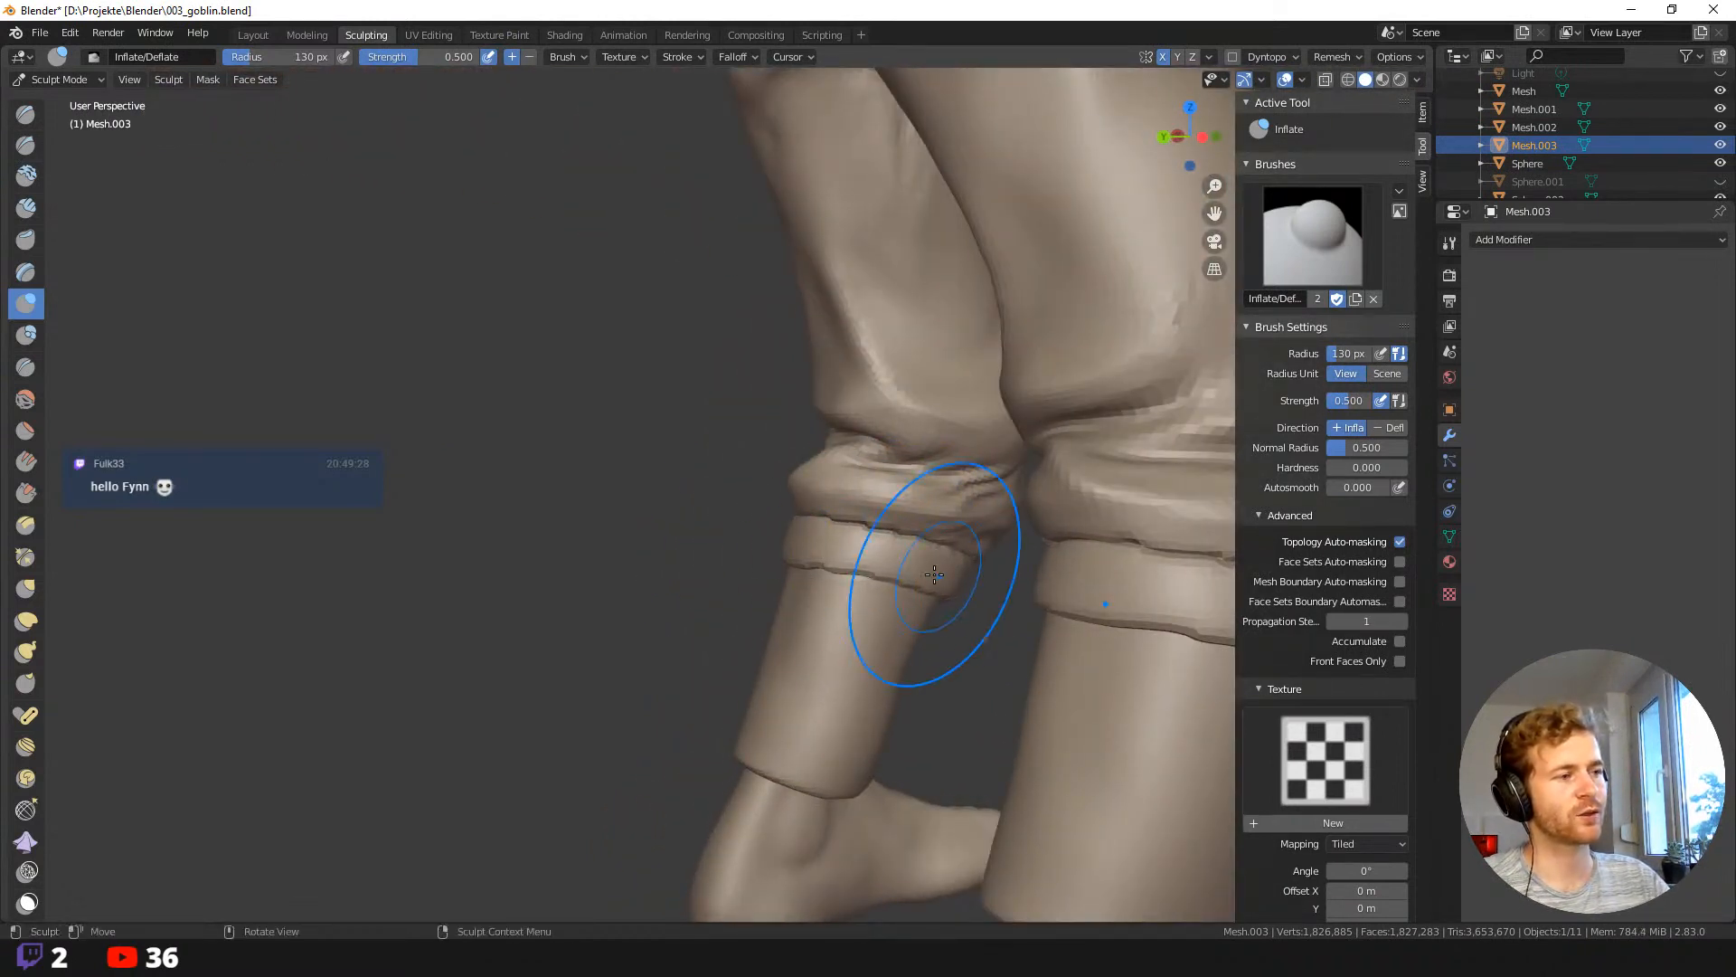
# Examine the whole goblin and its knee bands from back and front against the reference drawing.
pyautogui.moveTo(715, 545); pyautogui.dragTo(833, 571, button='middle')
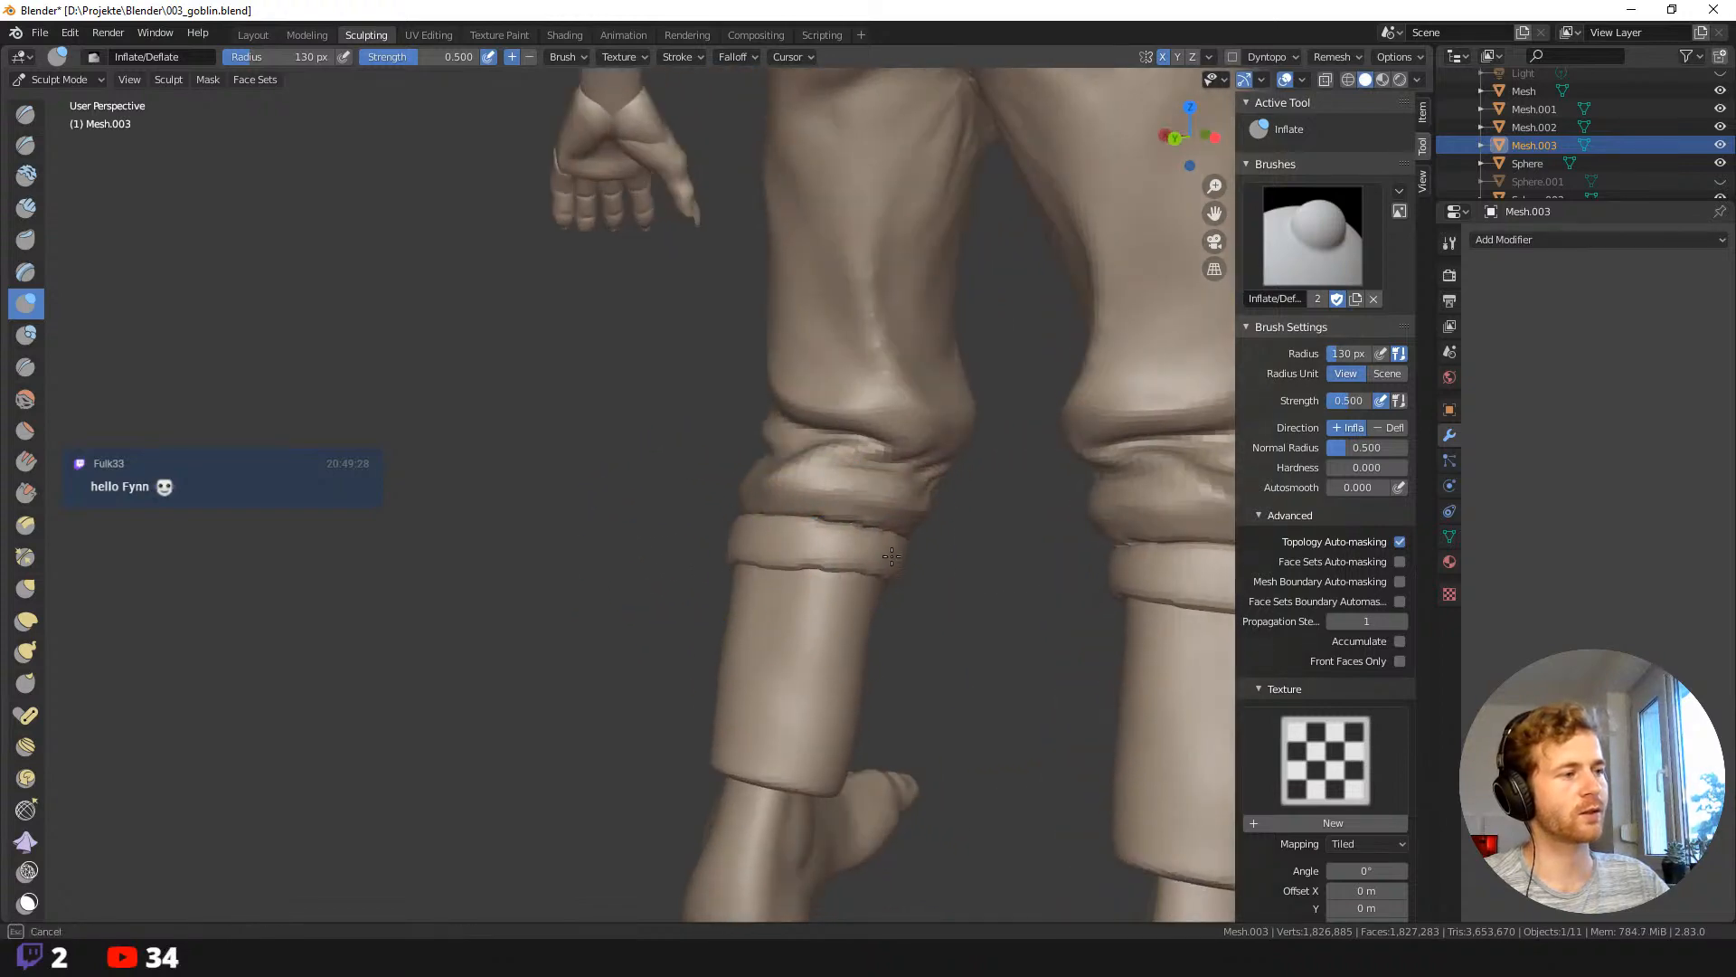
pyautogui.scroll(-5, 875, 583)
pyautogui.moveTo(574, 516); pyautogui.dragTo(959, 542, button='middle')
pyautogui.scroll(-3, 819, 489)
pyautogui.moveTo(819, 489)
pyautogui.keyDown('shift'); pyautogui.mouseDown(button='middle')
pyautogui.moveTo(837, 621)
pyautogui.moveTo(868, 633)
pyautogui.moveTo(895, 741)
pyautogui.moveTo(891, 639)
pyautogui.moveTo(818, 651)
pyautogui.mouseUp(button='middle'); pyautogui.keyUp('shift')
pyautogui.moveTo(718, 717)
pyautogui.mouseDown(button='middle')
pyautogui.moveTo(633, 701)
pyautogui.moveTo(763, 682)
pyautogui.moveTo(717, 660)
pyautogui.moveTo(756, 687)
pyautogui.moveTo(765, 618)
pyautogui.moveTo(740, 642)
pyautogui.mouseUp(button='middle')
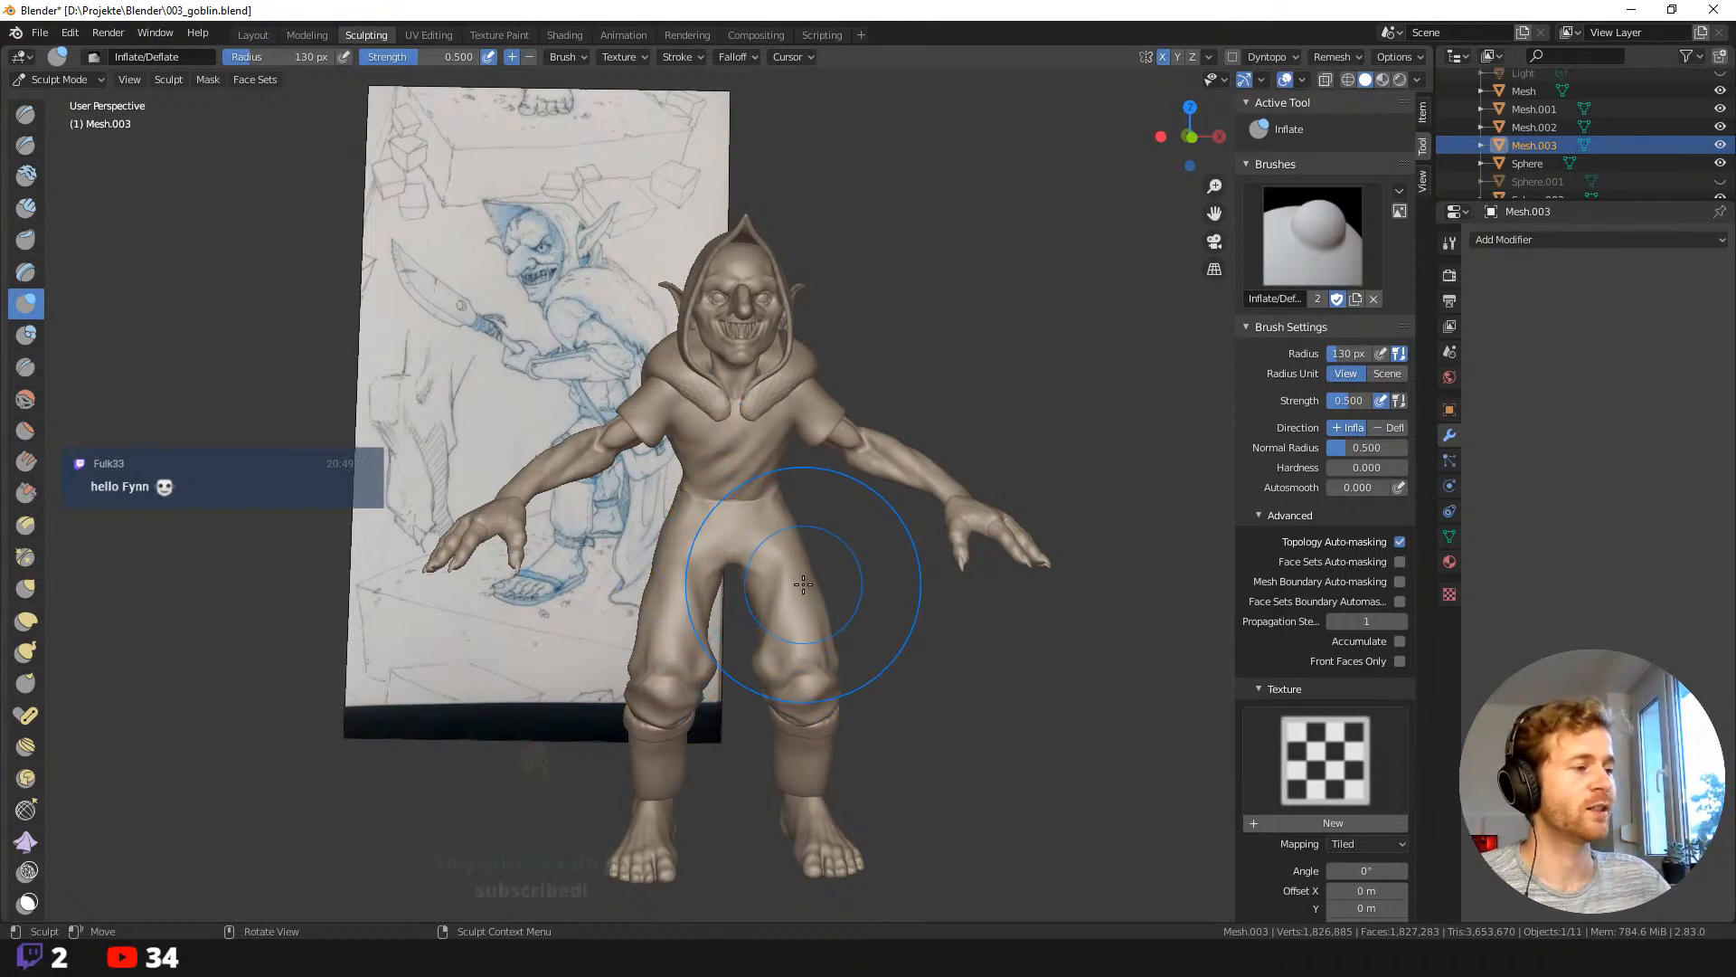
pyautogui.moveTo(803, 584); pyautogui.dragTo(778, 666, button='middle')
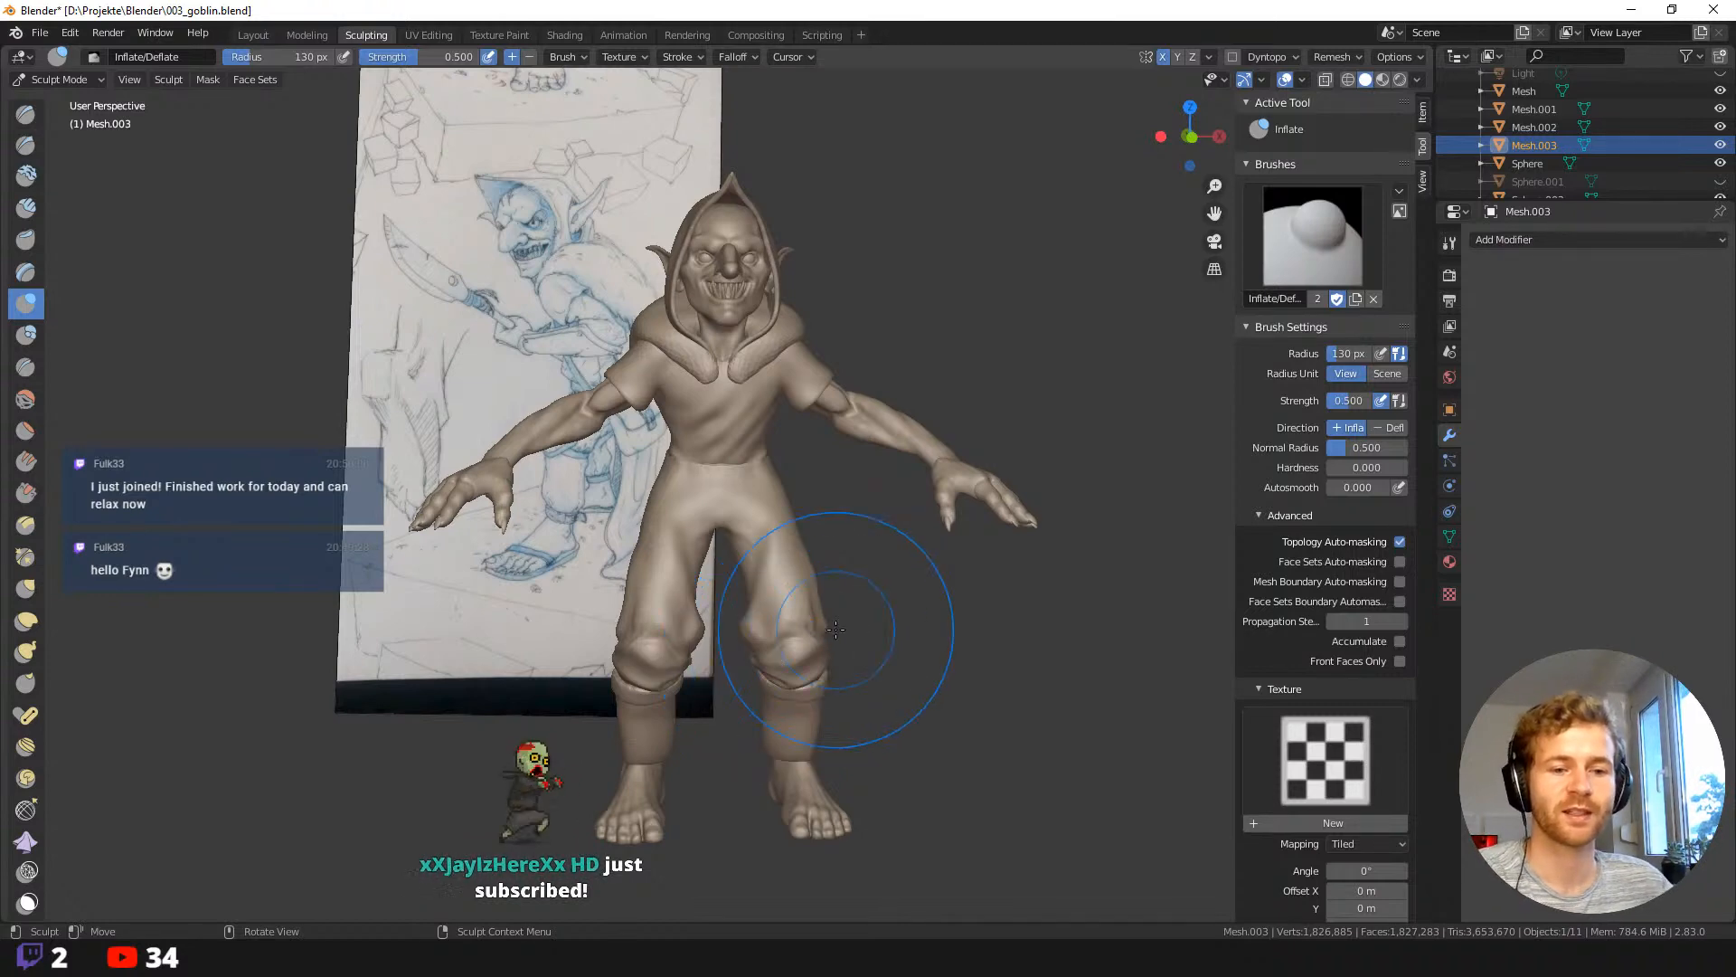
pyautogui.moveTo(909, 644)
pyautogui.mouseDown(button='middle')
pyautogui.moveTo(936, 670)
pyautogui.moveTo(930, 653)
pyautogui.moveTo(884, 651)
pyautogui.mouseUp(button='middle')
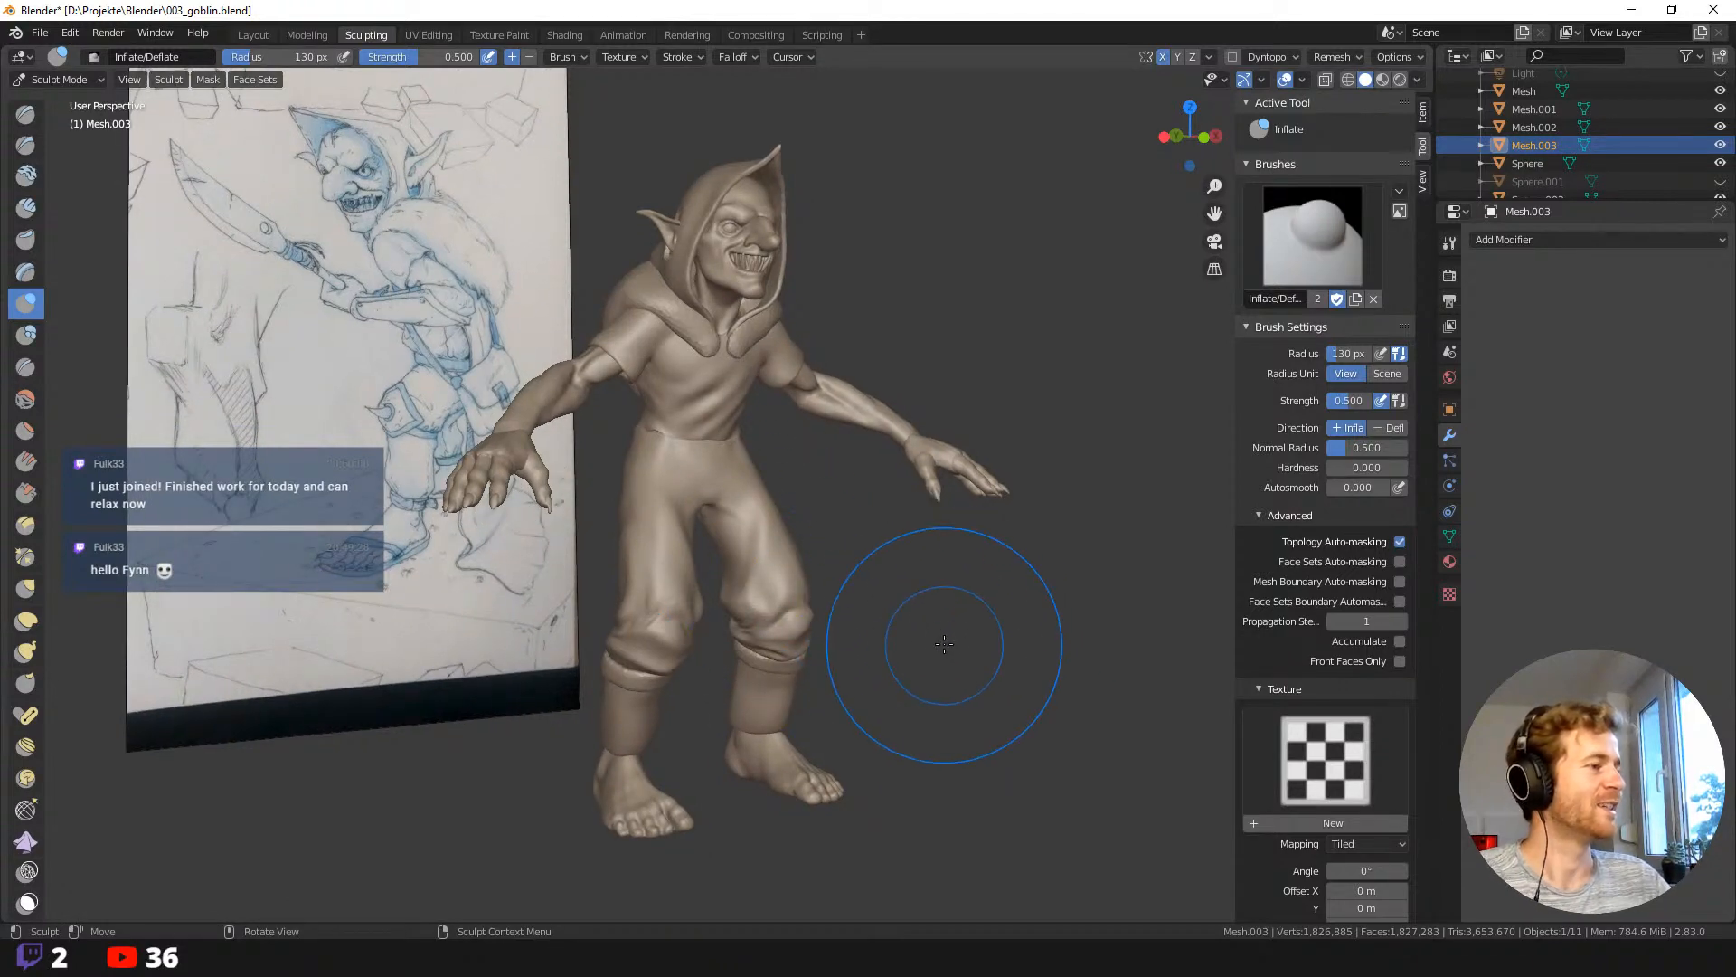
pyautogui.scroll(3, 919, 723)
pyautogui.moveTo(876, 607); pyautogui.dragTo(715, 425, button='middle')
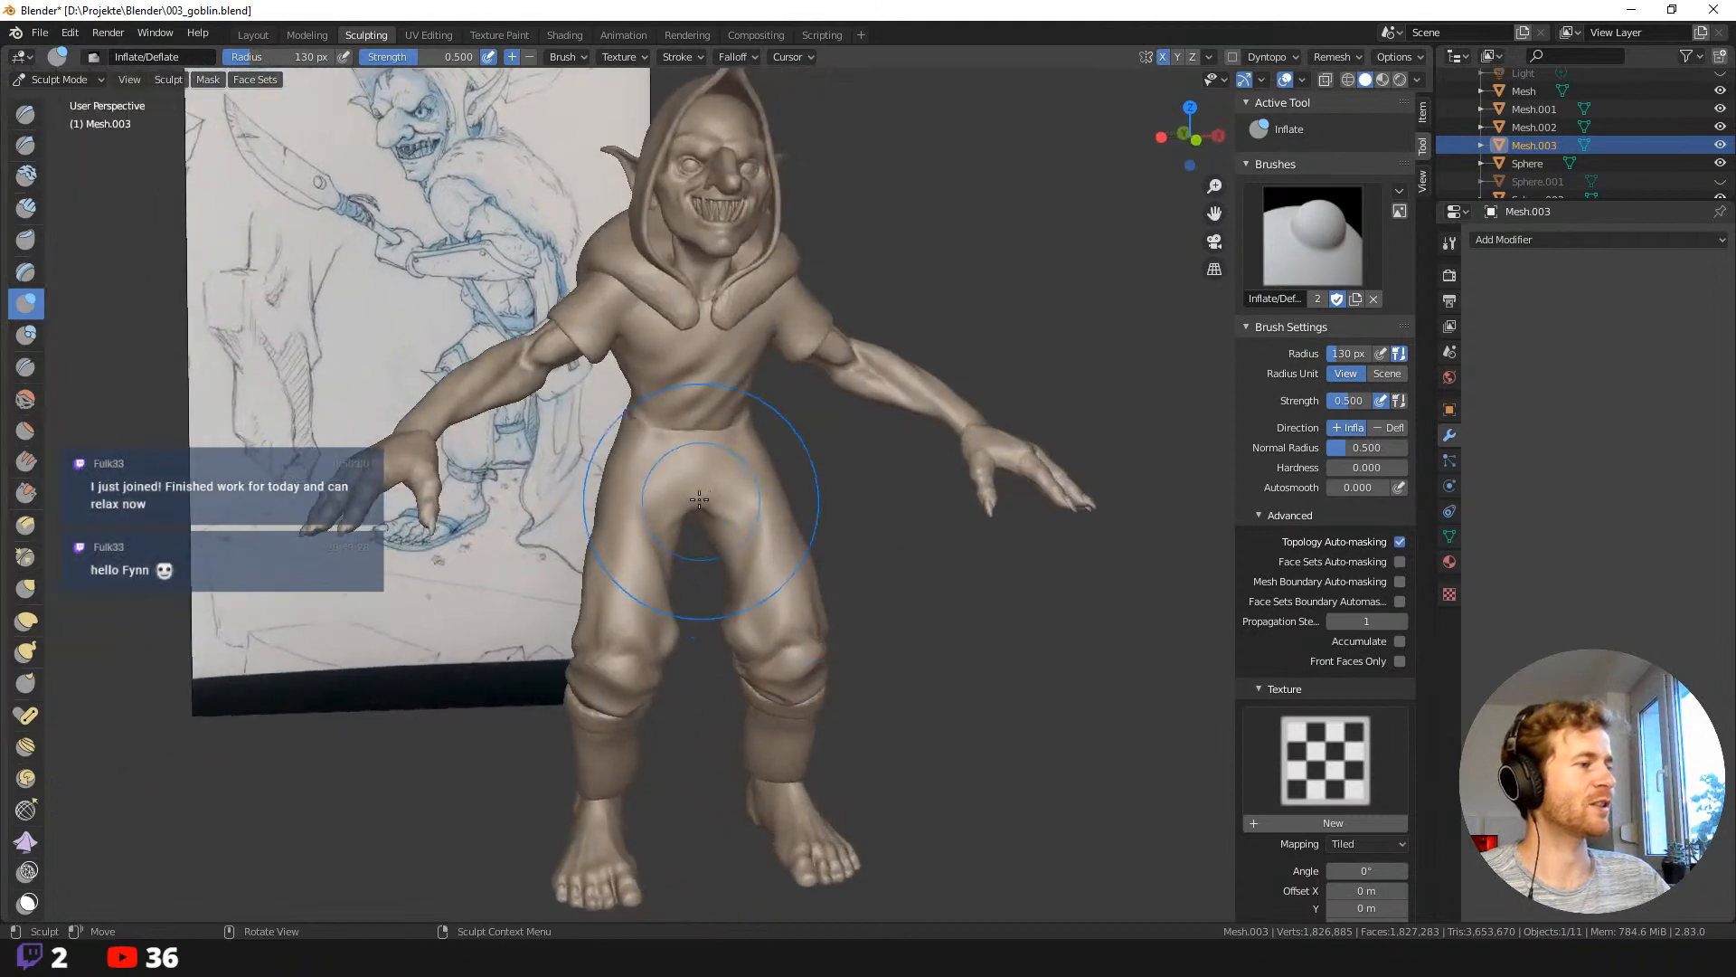
# Touch up the front and outer side of the knee bands with Inflate, using radii of 64, 28 and 59 px.
pyautogui.press('f')
pyautogui.click(687, 498)
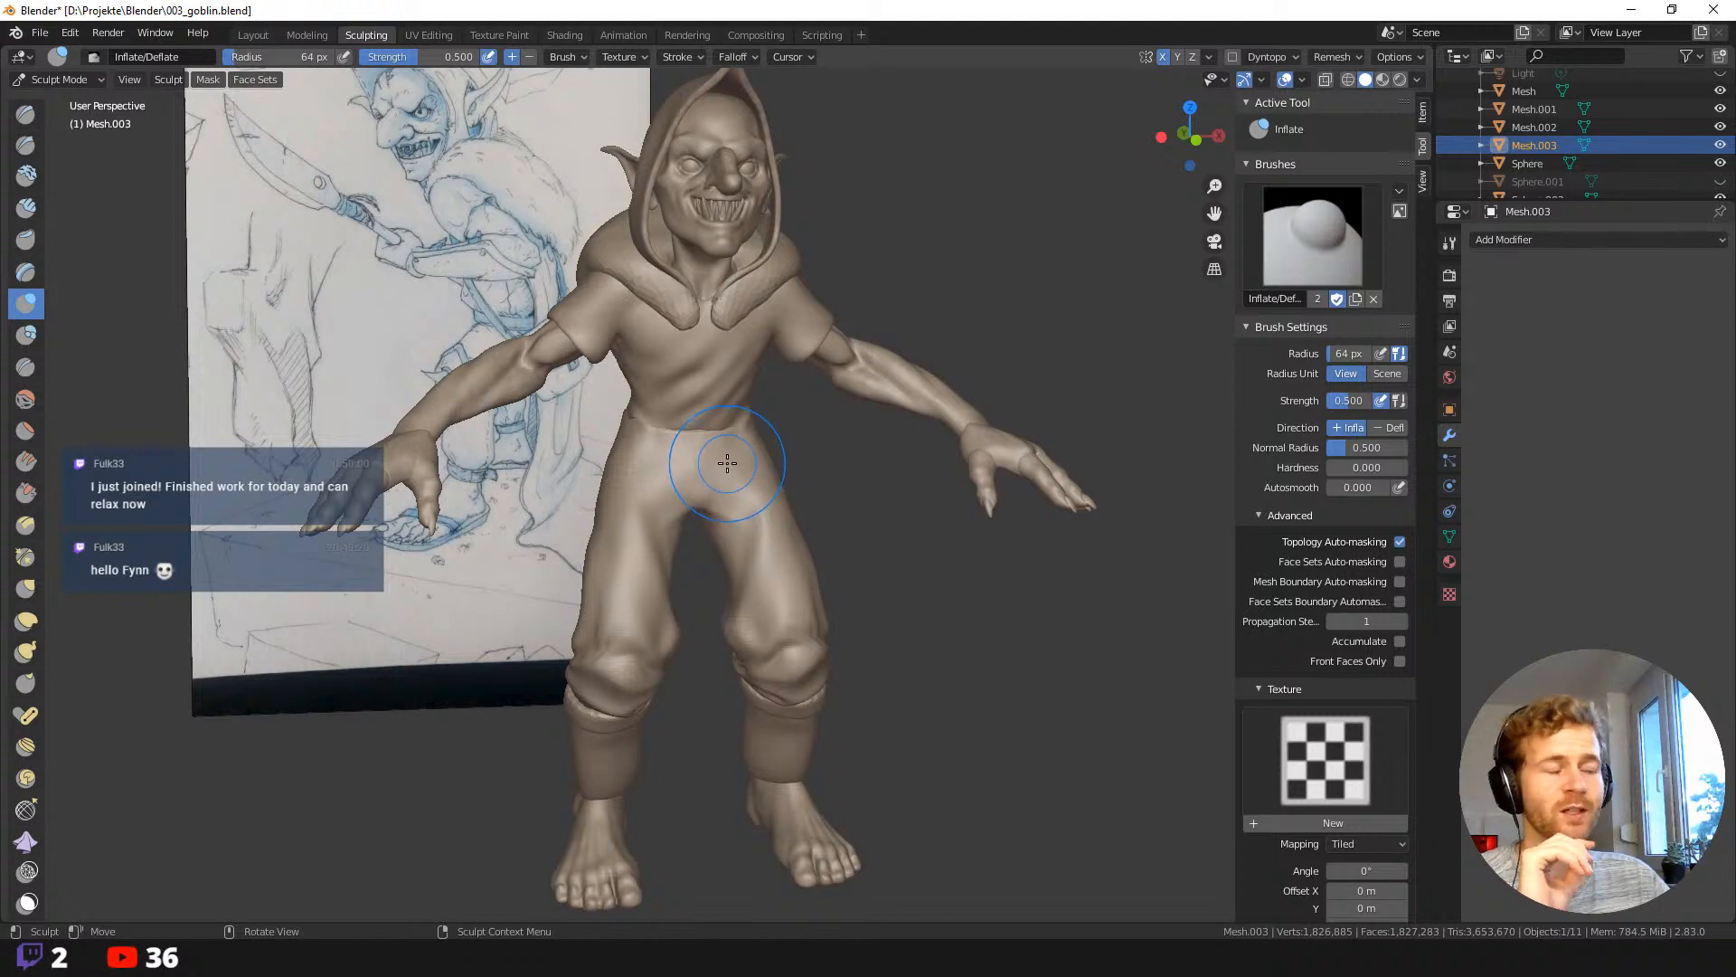
pyautogui.moveTo(751, 489)
pyautogui.mouseDown(button='middle')
pyautogui.moveTo(767, 498)
pyautogui.moveTo(677, 515)
pyautogui.mouseUp(button='middle')
pyautogui.moveTo(787, 539); pyautogui.dragTo(837, 543, button='middle')
pyautogui.keyDown('shift'); pyautogui.moveTo(927, 706); pyautogui.dragTo(741, 521, button='middle'); pyautogui.keyUp('shift')
pyautogui.scroll(3, 827, 547)
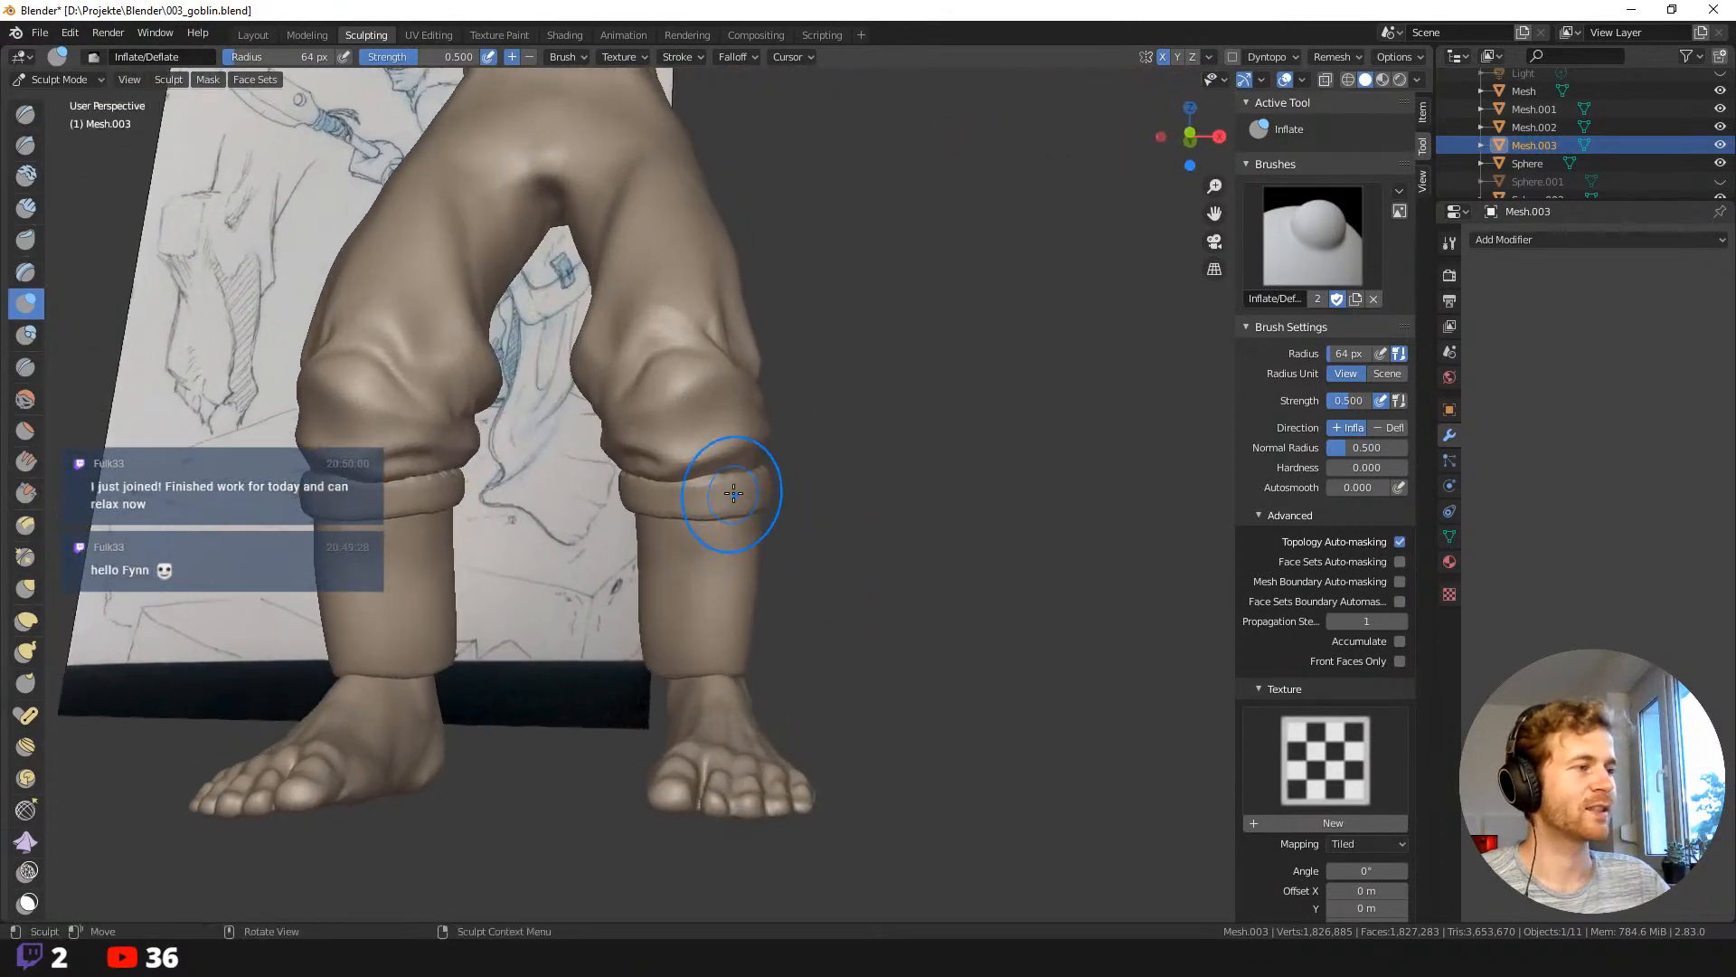
pyautogui.press('f')
pyautogui.click(706, 501)
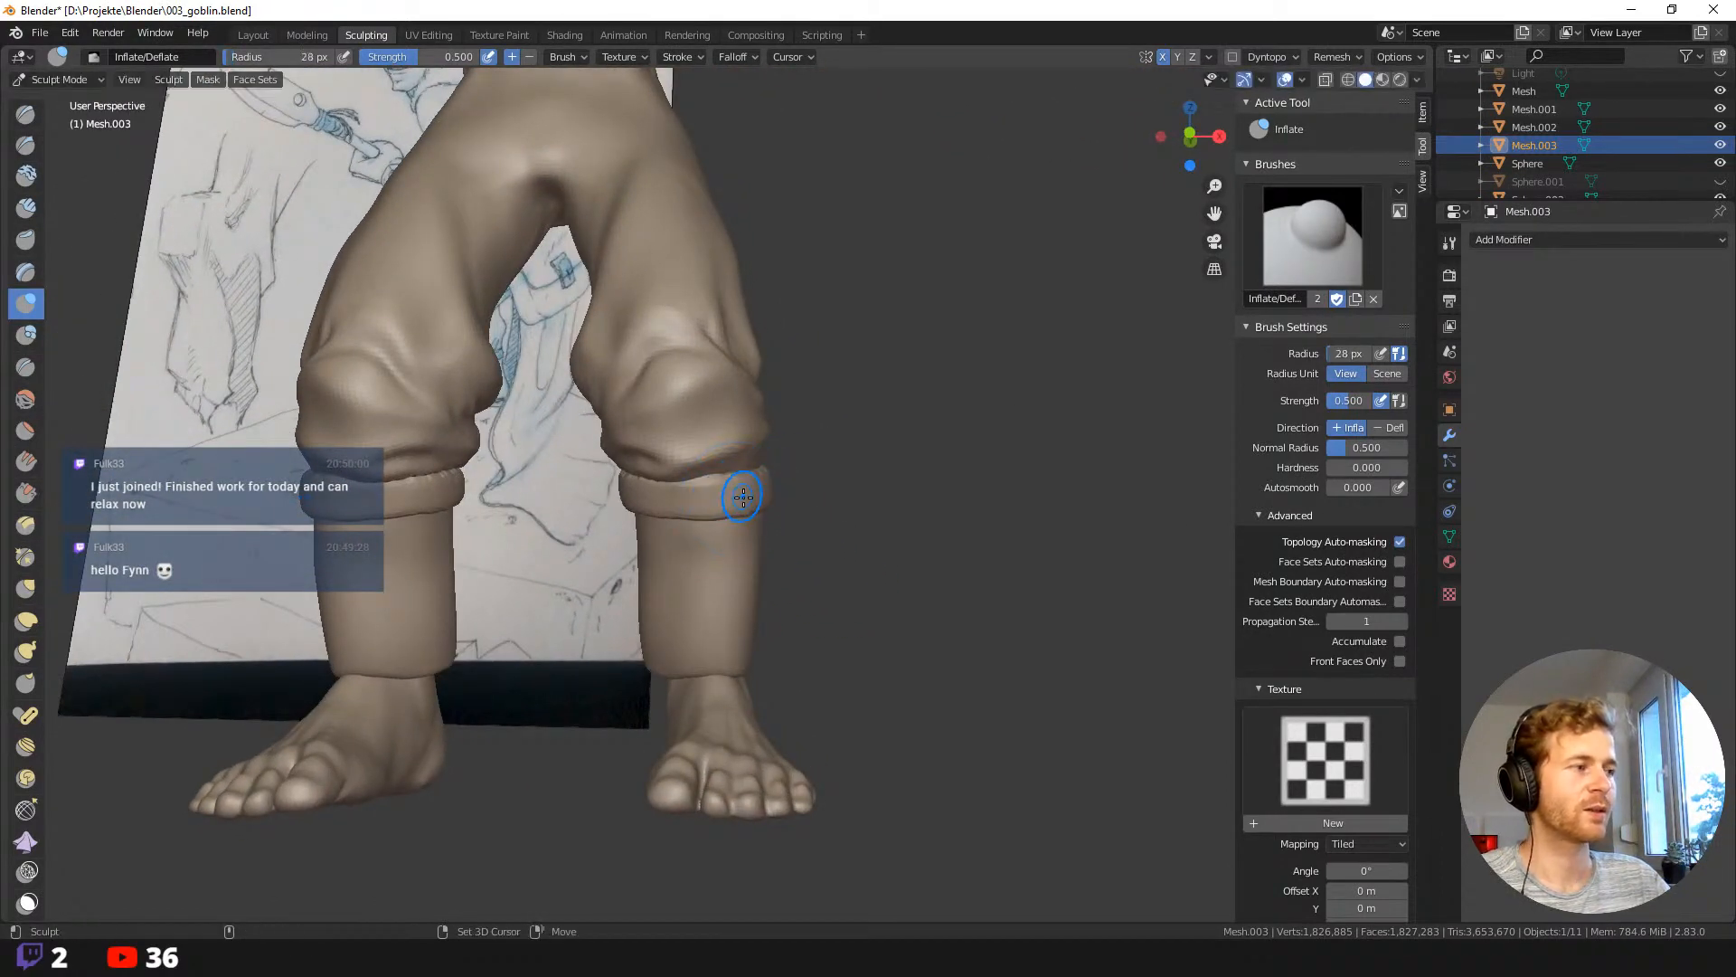
pyautogui.press('f')
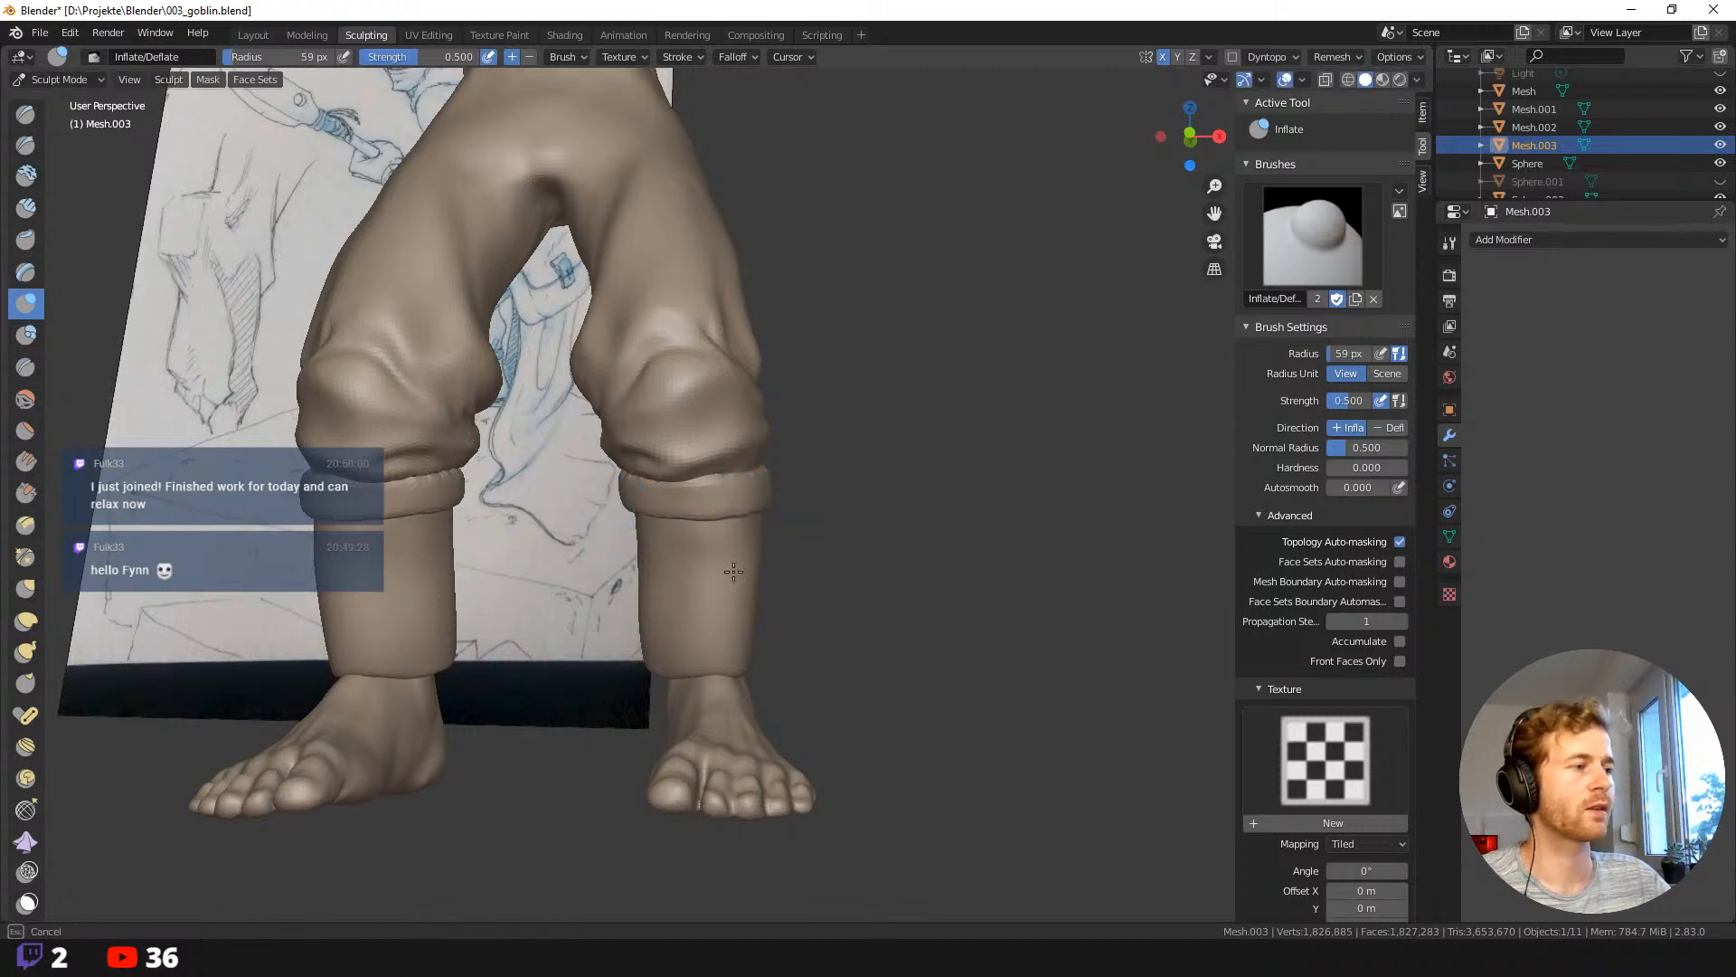
pyautogui.press('f')
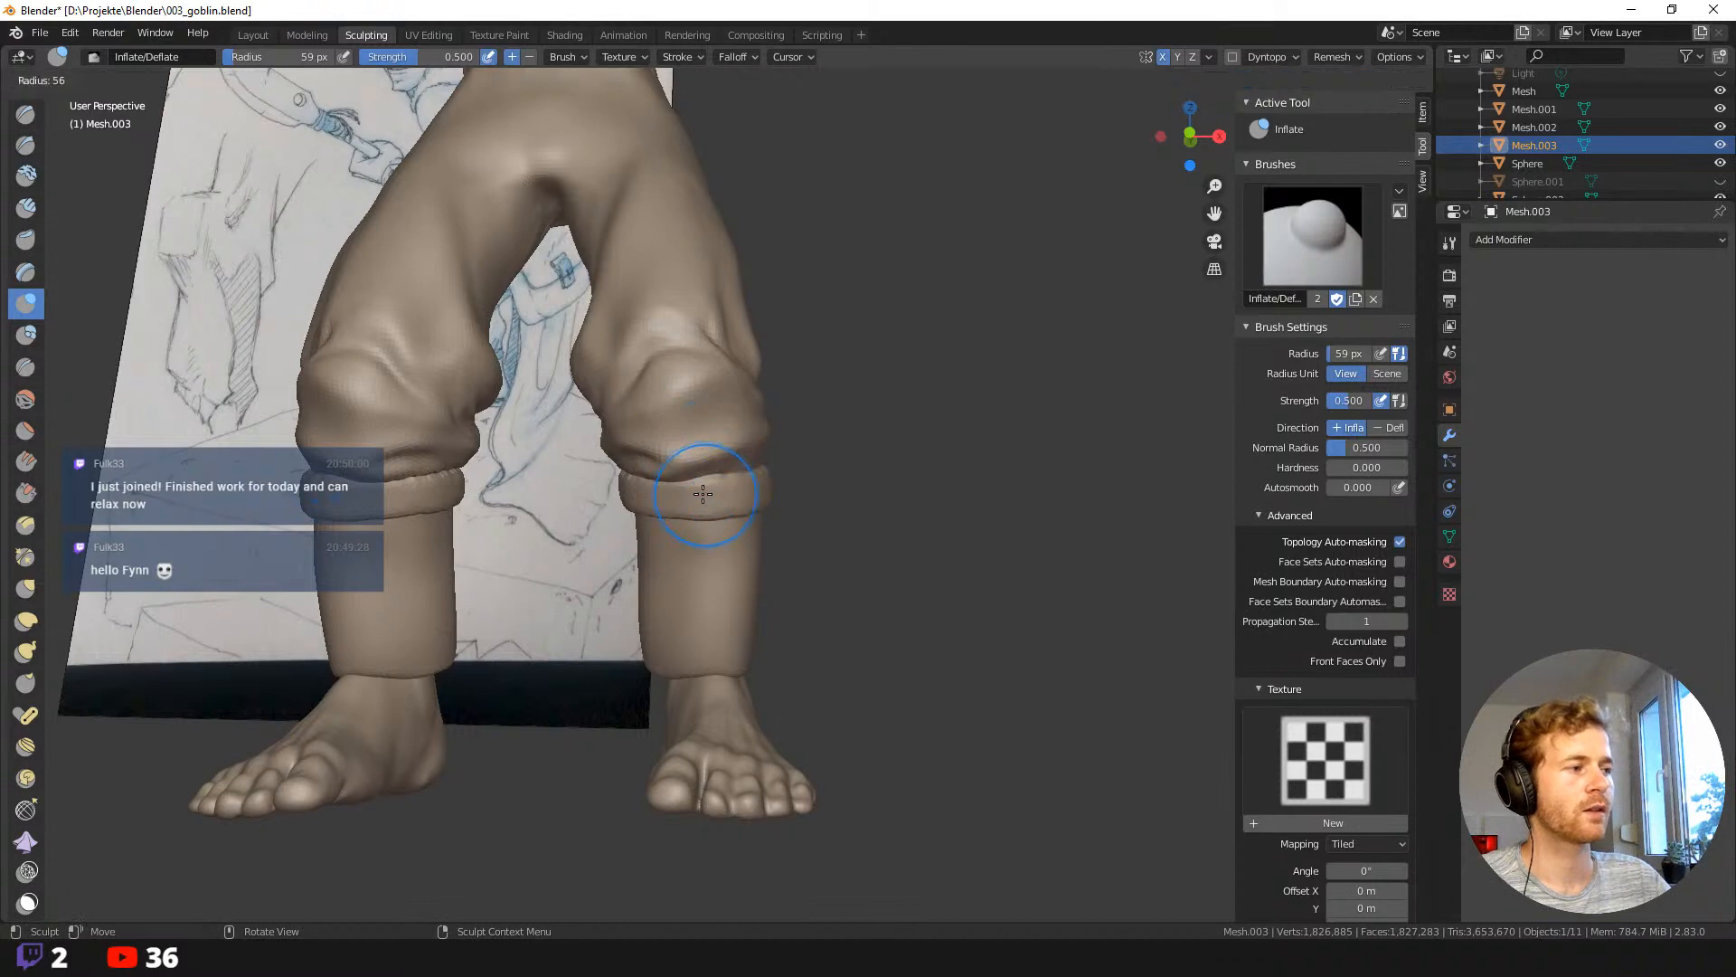
pyautogui.click(673, 494)
# Enlarge the Inflate brush to a 116 px radius for the outer side of the knee bands.
pyautogui.moveTo(883, 554); pyautogui.dragTo(640, 566, button='middle')
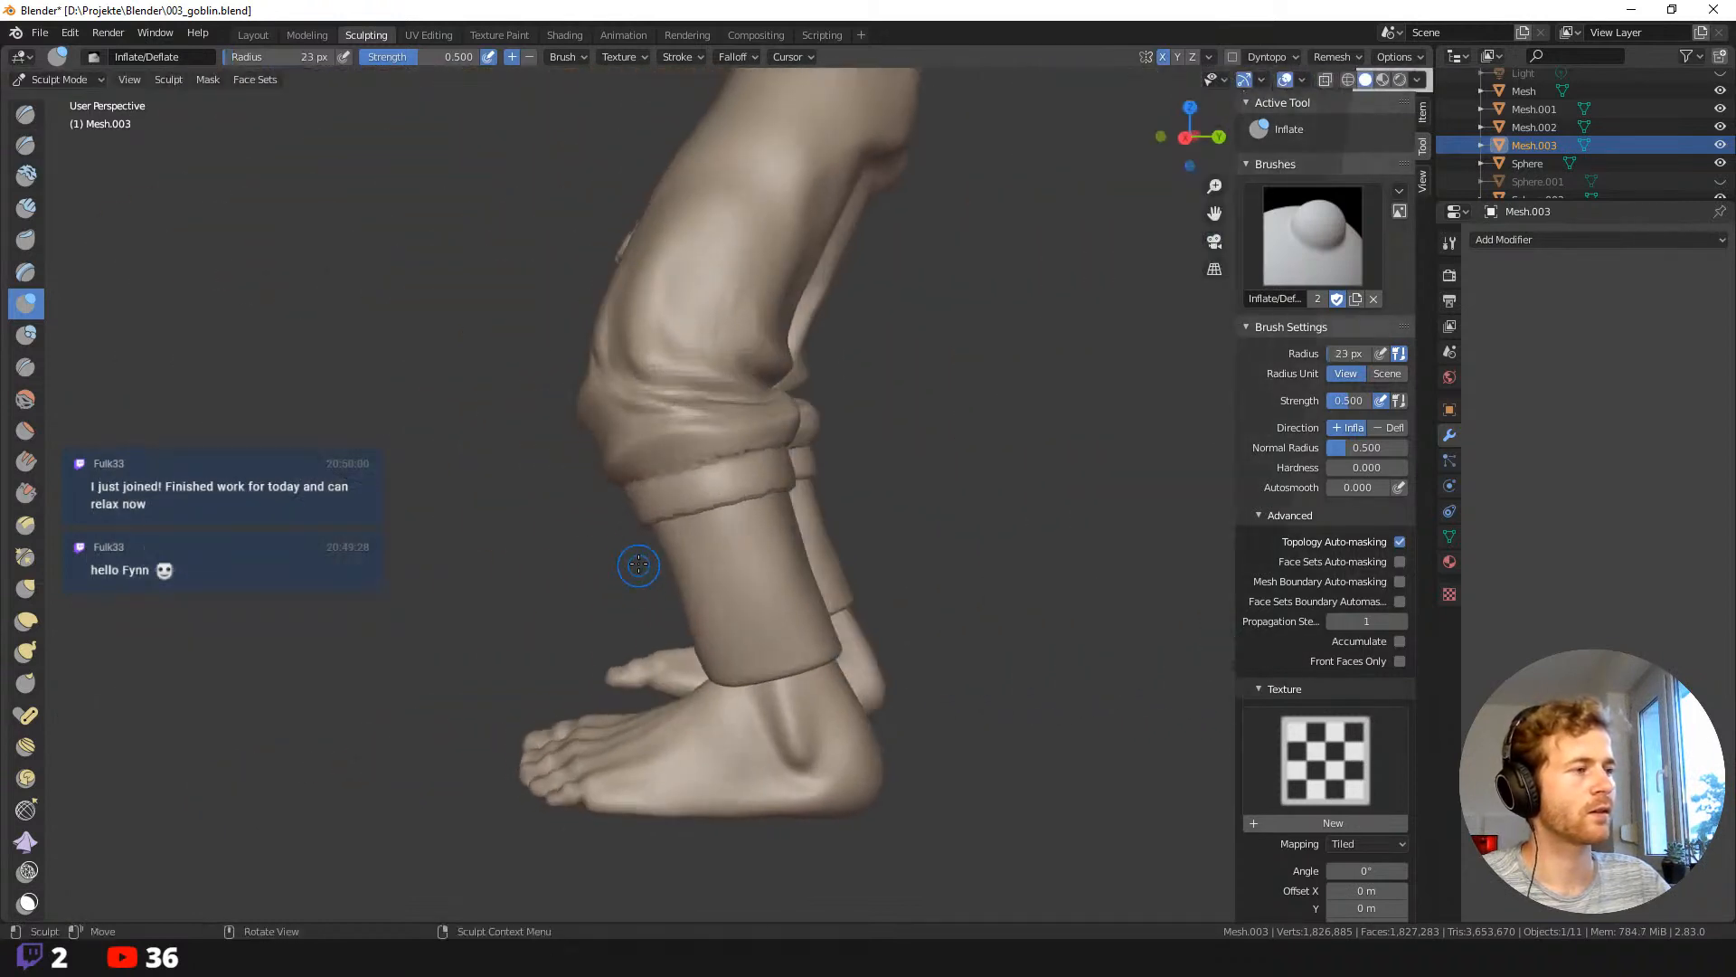
pyautogui.scroll(3, 637, 576)
pyautogui.scroll(3, 636, 576)
pyautogui.press('f')
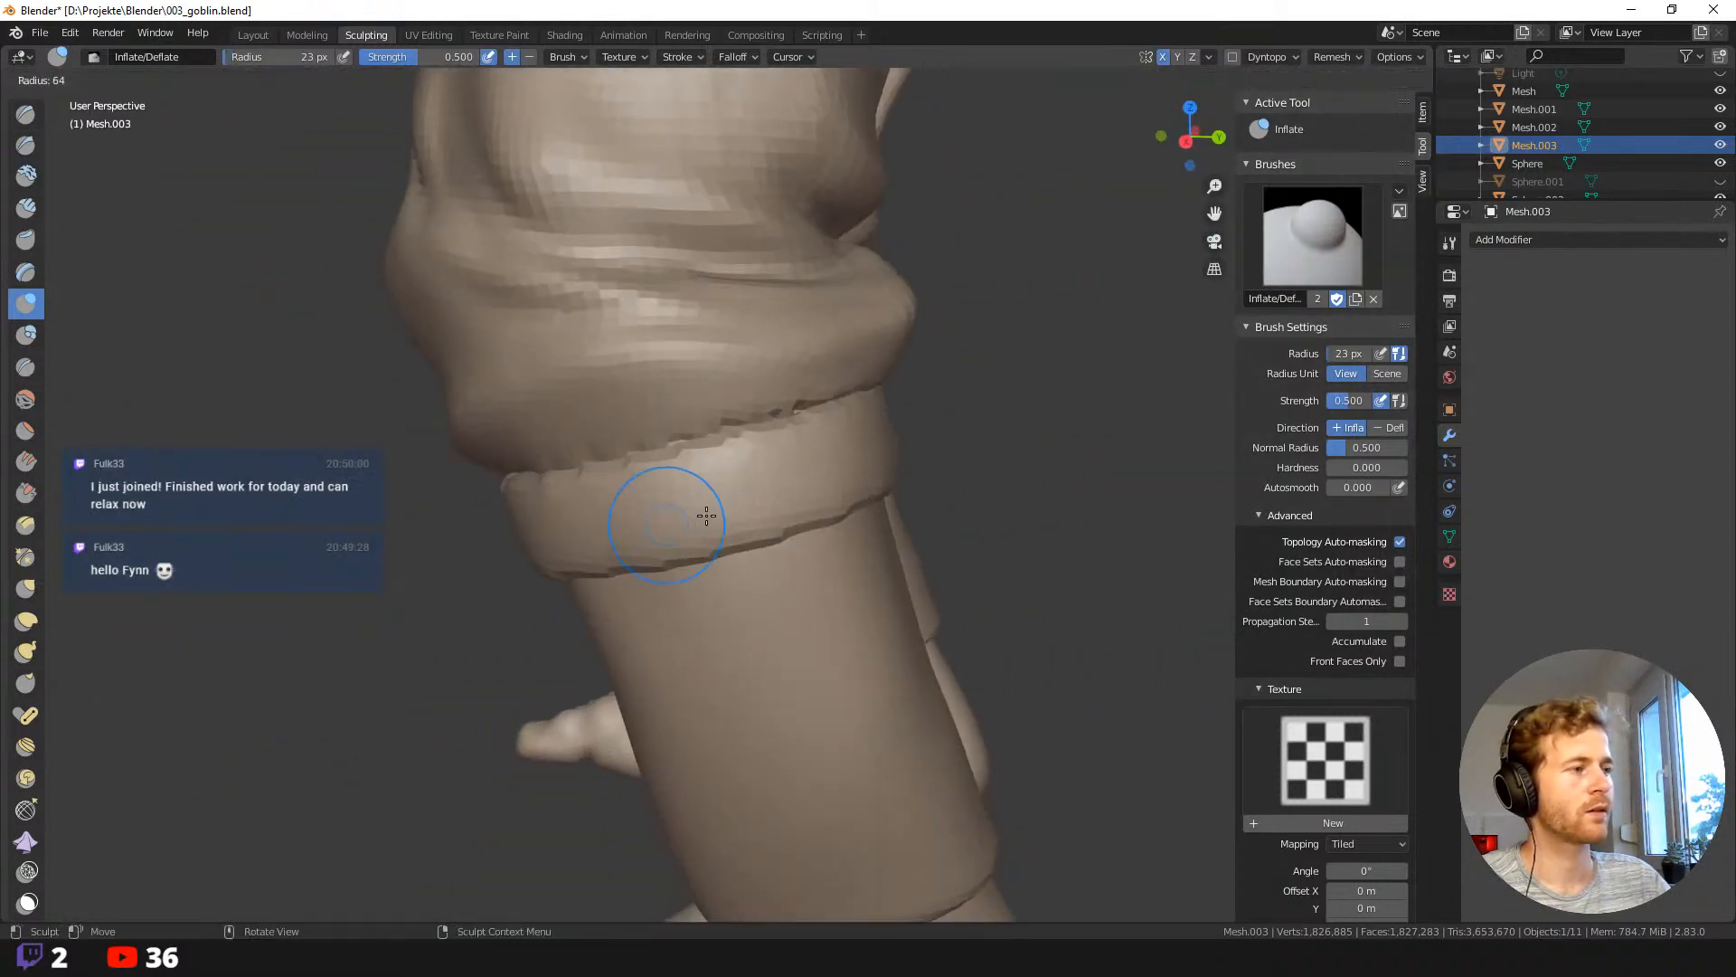
pyautogui.click(742, 522)
pyautogui.scroll(-3, 715, 493)
pyautogui.moveTo(690, 465)
pyautogui.mouseDown(button='middle')
pyautogui.moveTo(560, 477)
pyautogui.moveTo(679, 482)
pyautogui.moveTo(526, 485)
pyautogui.moveTo(552, 484)
pyautogui.mouseUp(button='middle')
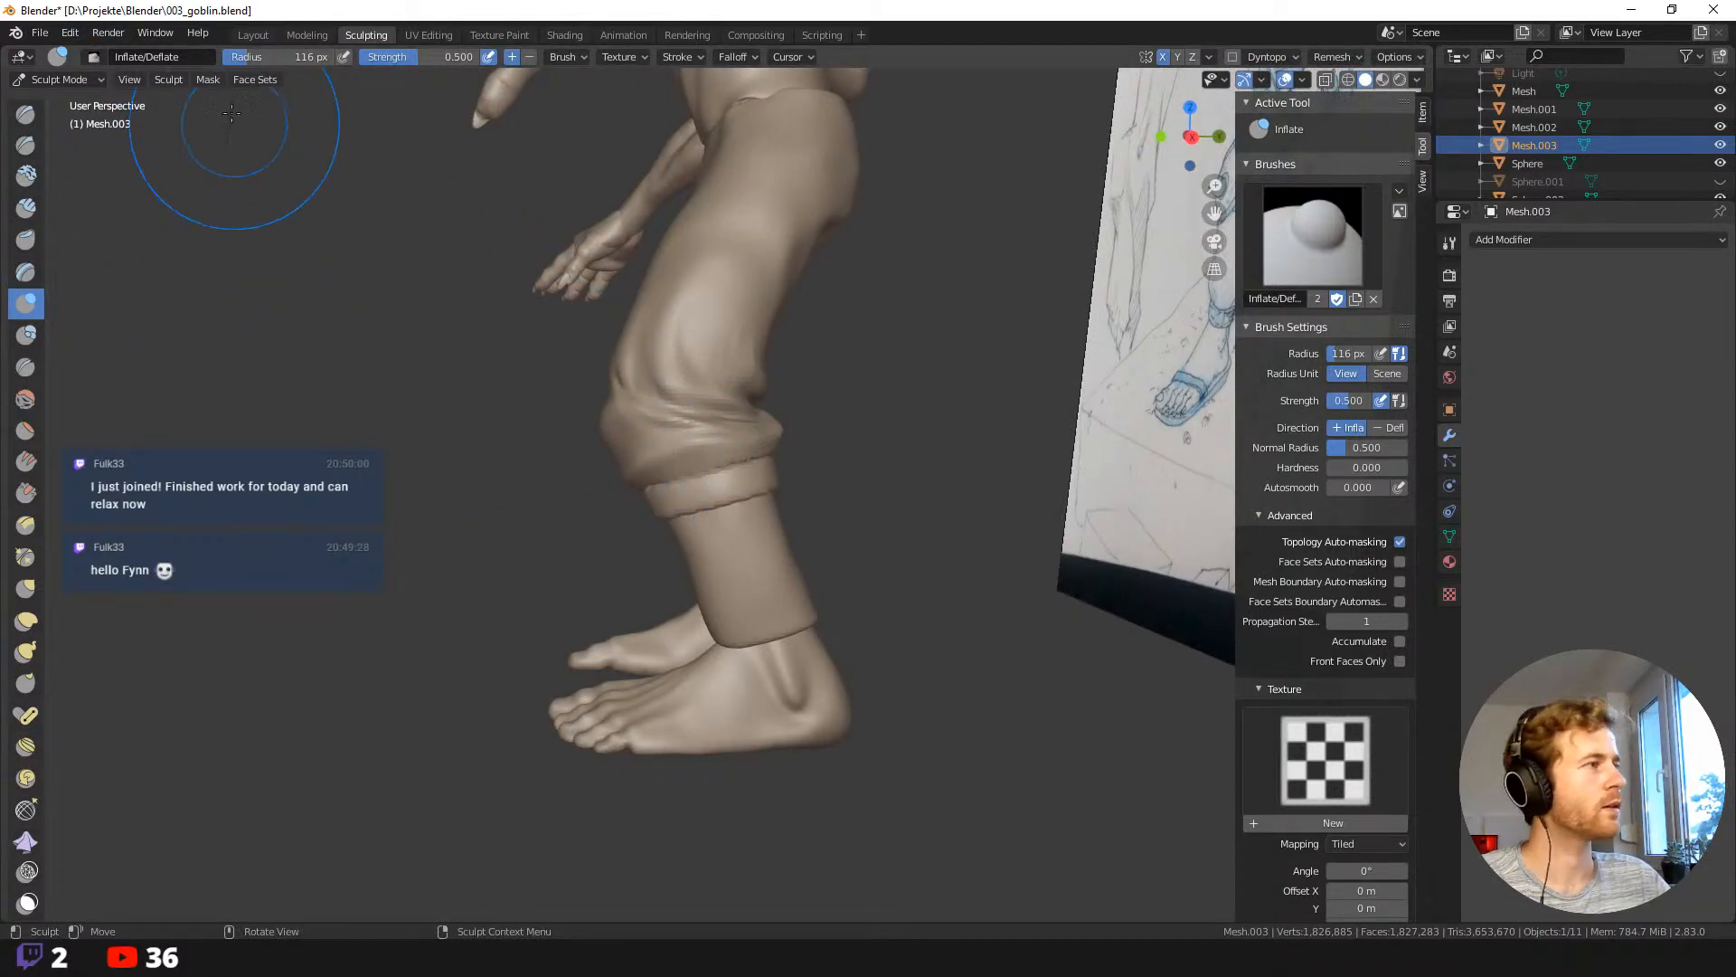
# Switch to the Layout workspace and inspect the selected knee bands in Object Mode from side and front.
pyautogui.click(253, 34)
pyautogui.moveTo(644, 523); pyautogui.dragTo(391, 545, button='middle')
pyautogui.scroll(4, 490, 685)
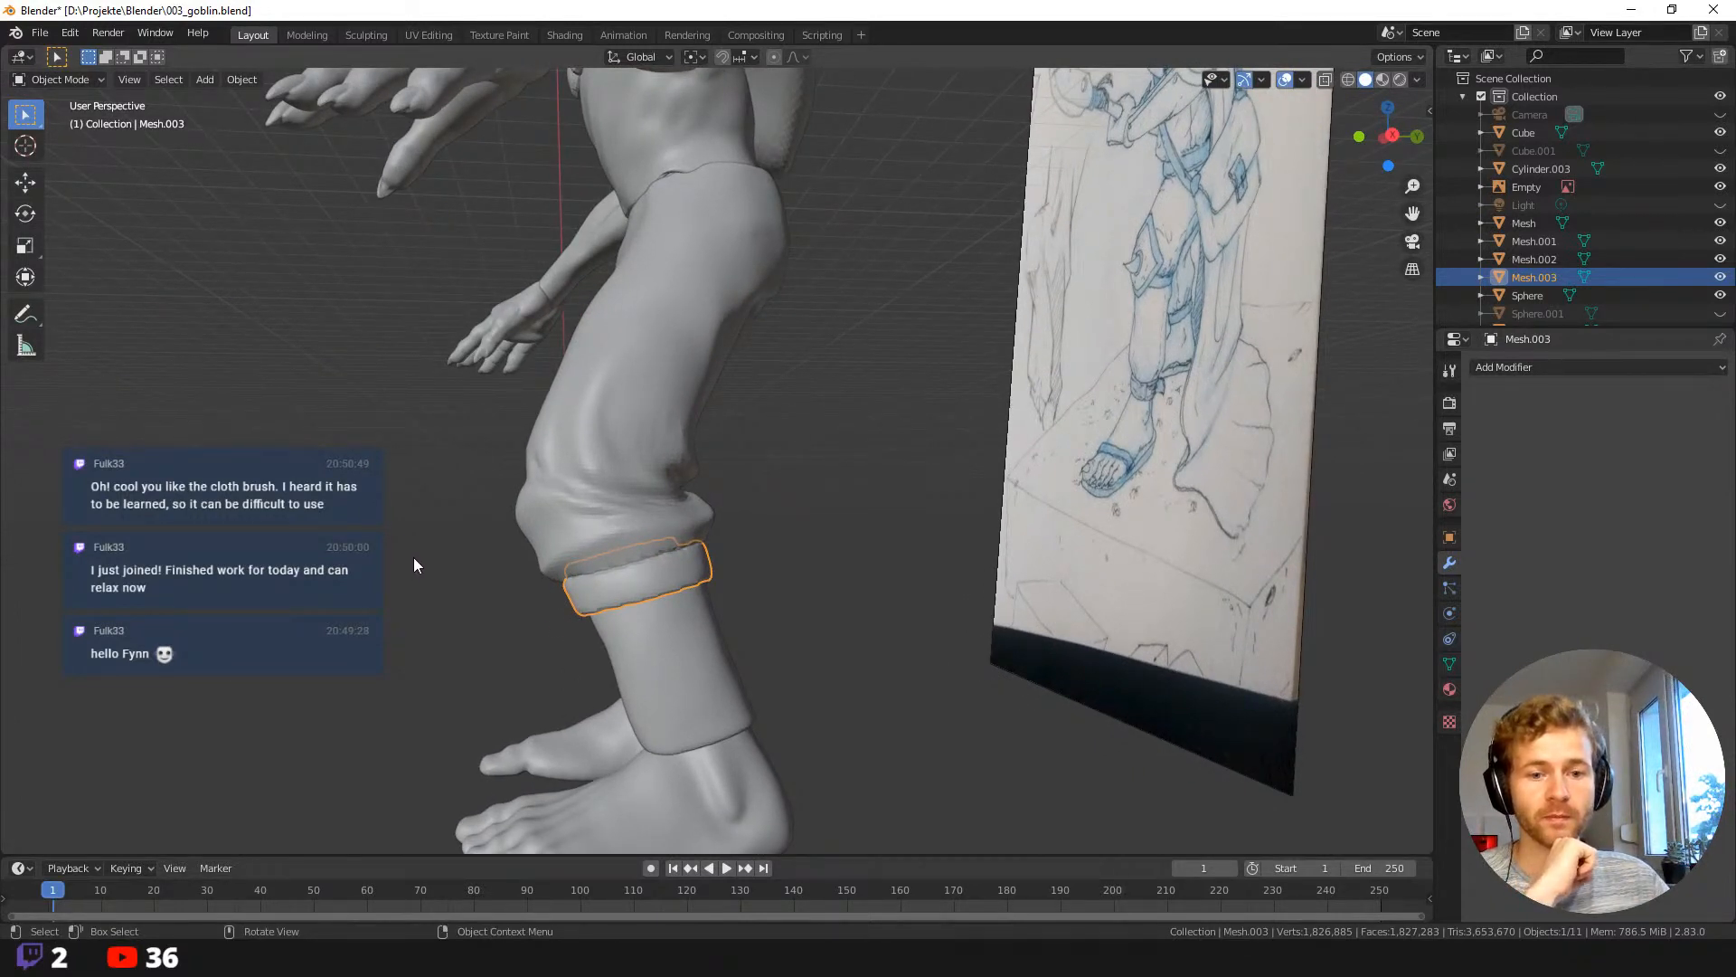
pyautogui.moveTo(394, 562); pyautogui.dragTo(581, 577, button='middle')
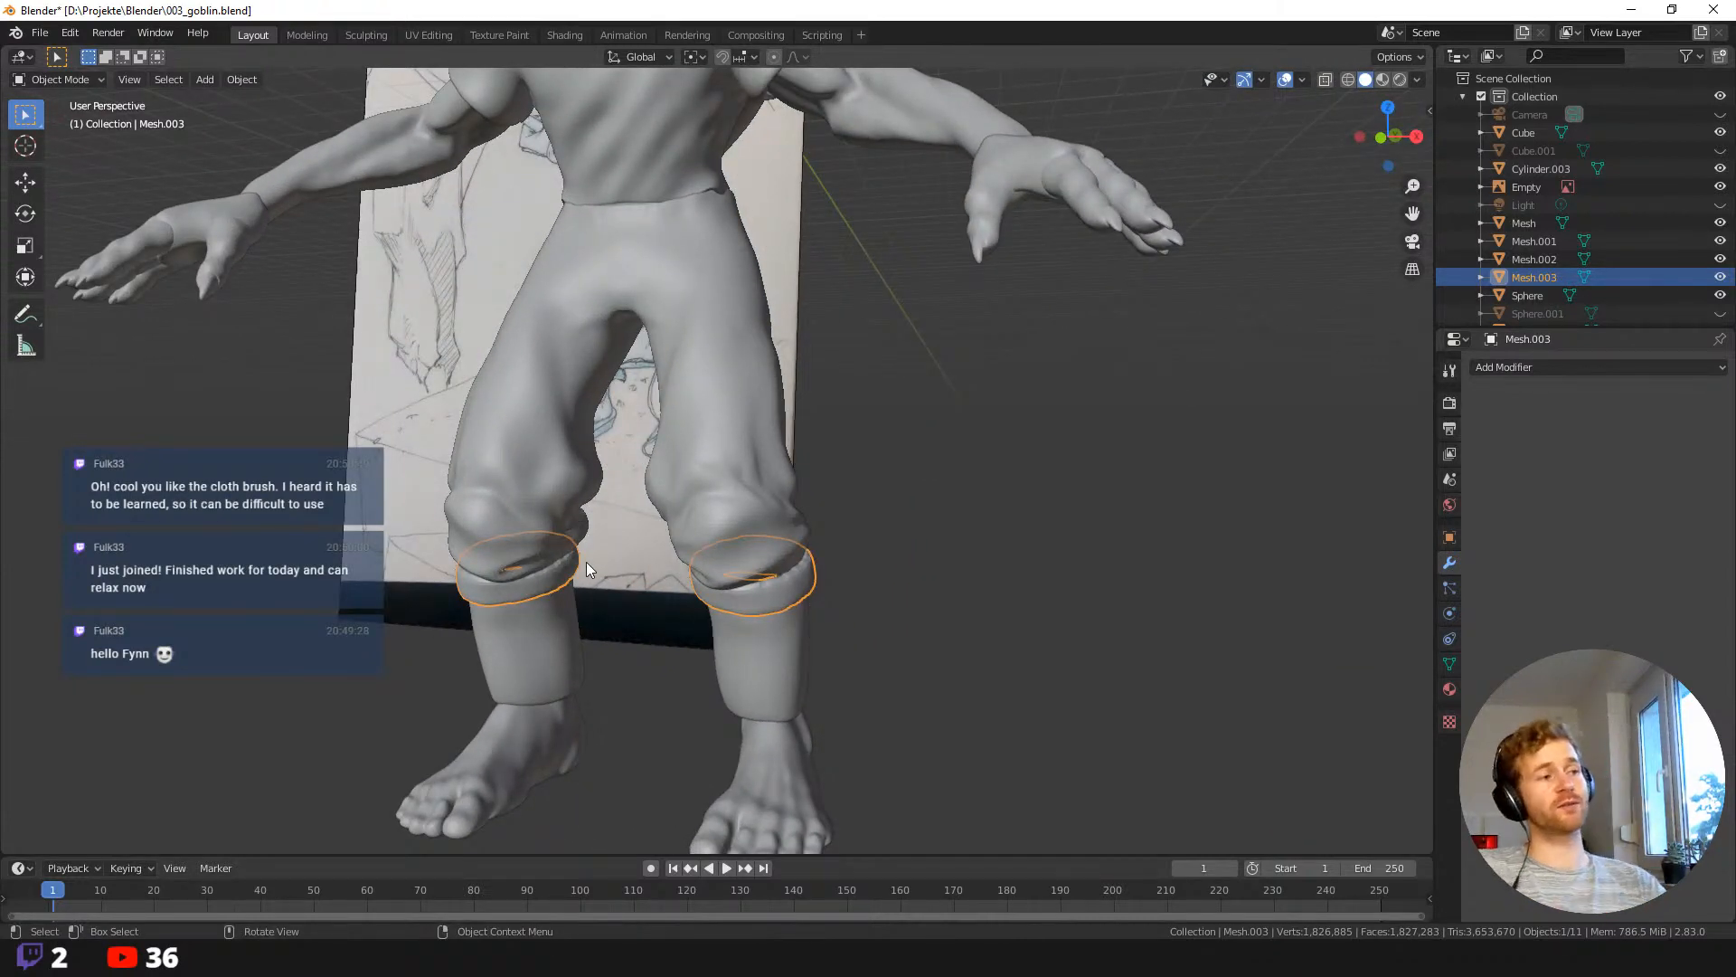
pyautogui.moveTo(863, 555); pyautogui.dragTo(546, 440, button='middle')
pyautogui.moveTo(700, 496)
pyautogui.mouseDown(button='middle')
pyautogui.moveTo(650, 523)
pyautogui.moveTo(631, 246)
pyautogui.moveTo(756, 374)
pyautogui.moveTo(438, 381)
pyautogui.moveTo(547, 364)
pyautogui.mouseUp(button='middle')
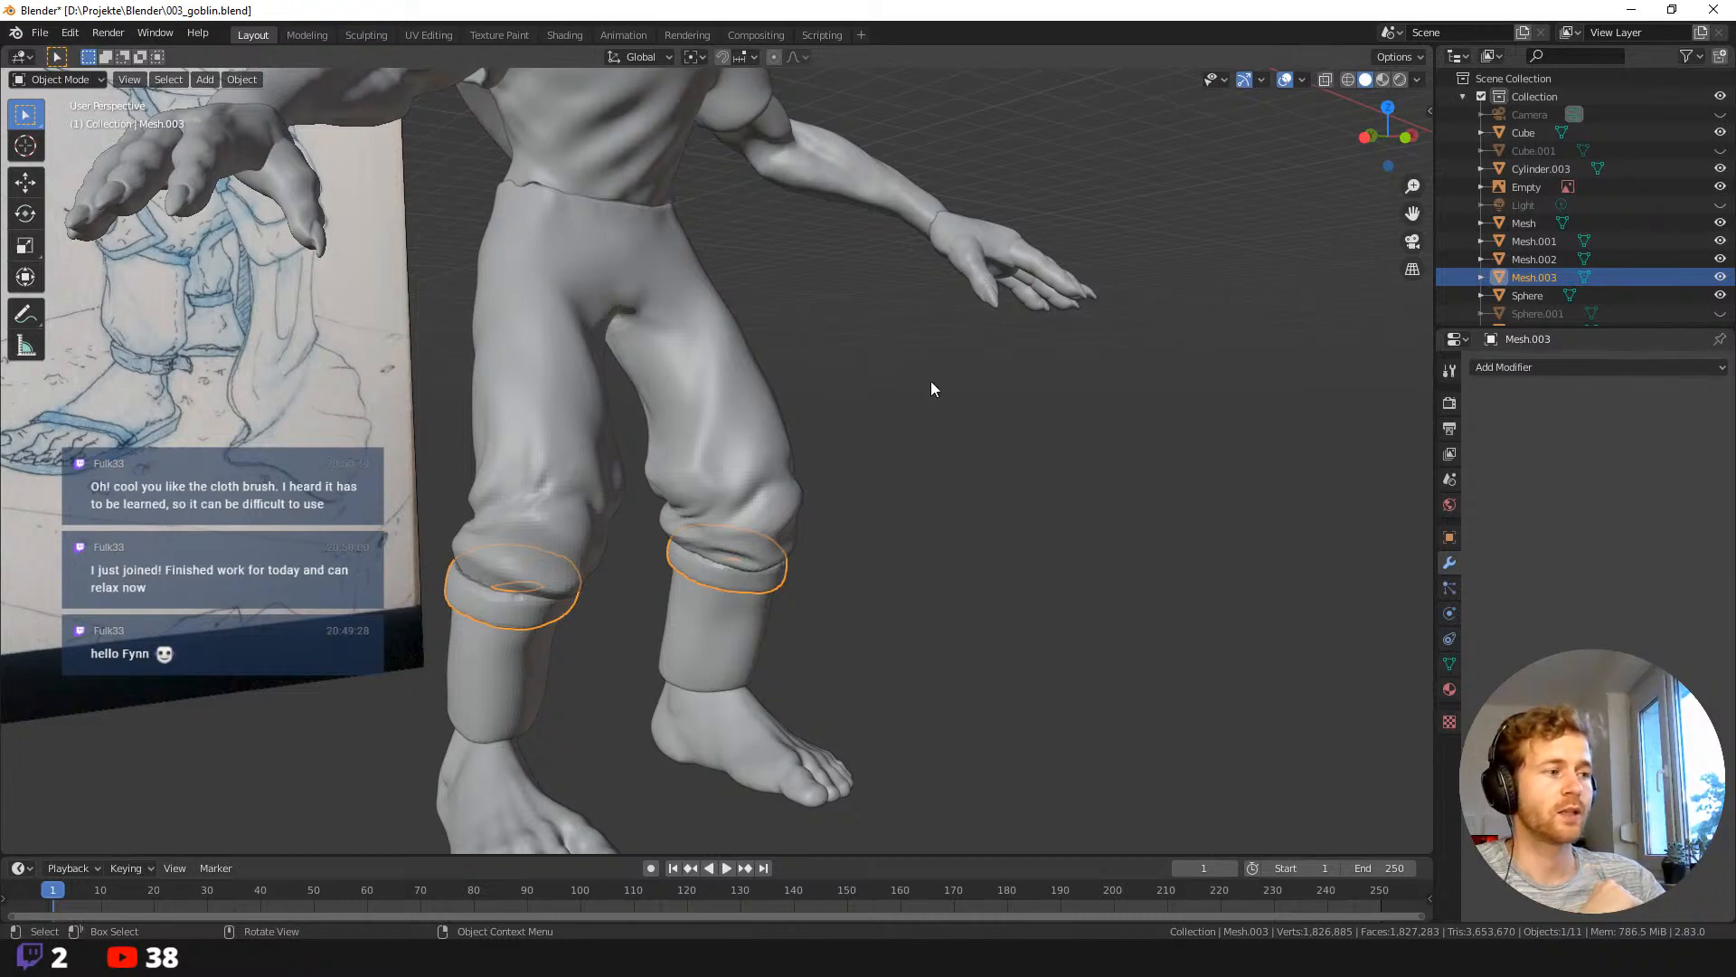
# Try scaling the knee bands along Z, and set their origin to the centre of their geometry.
pyautogui.moveTo(934, 389); pyautogui.dragTo(675, 449, button='middle')
pyautogui.press('s')
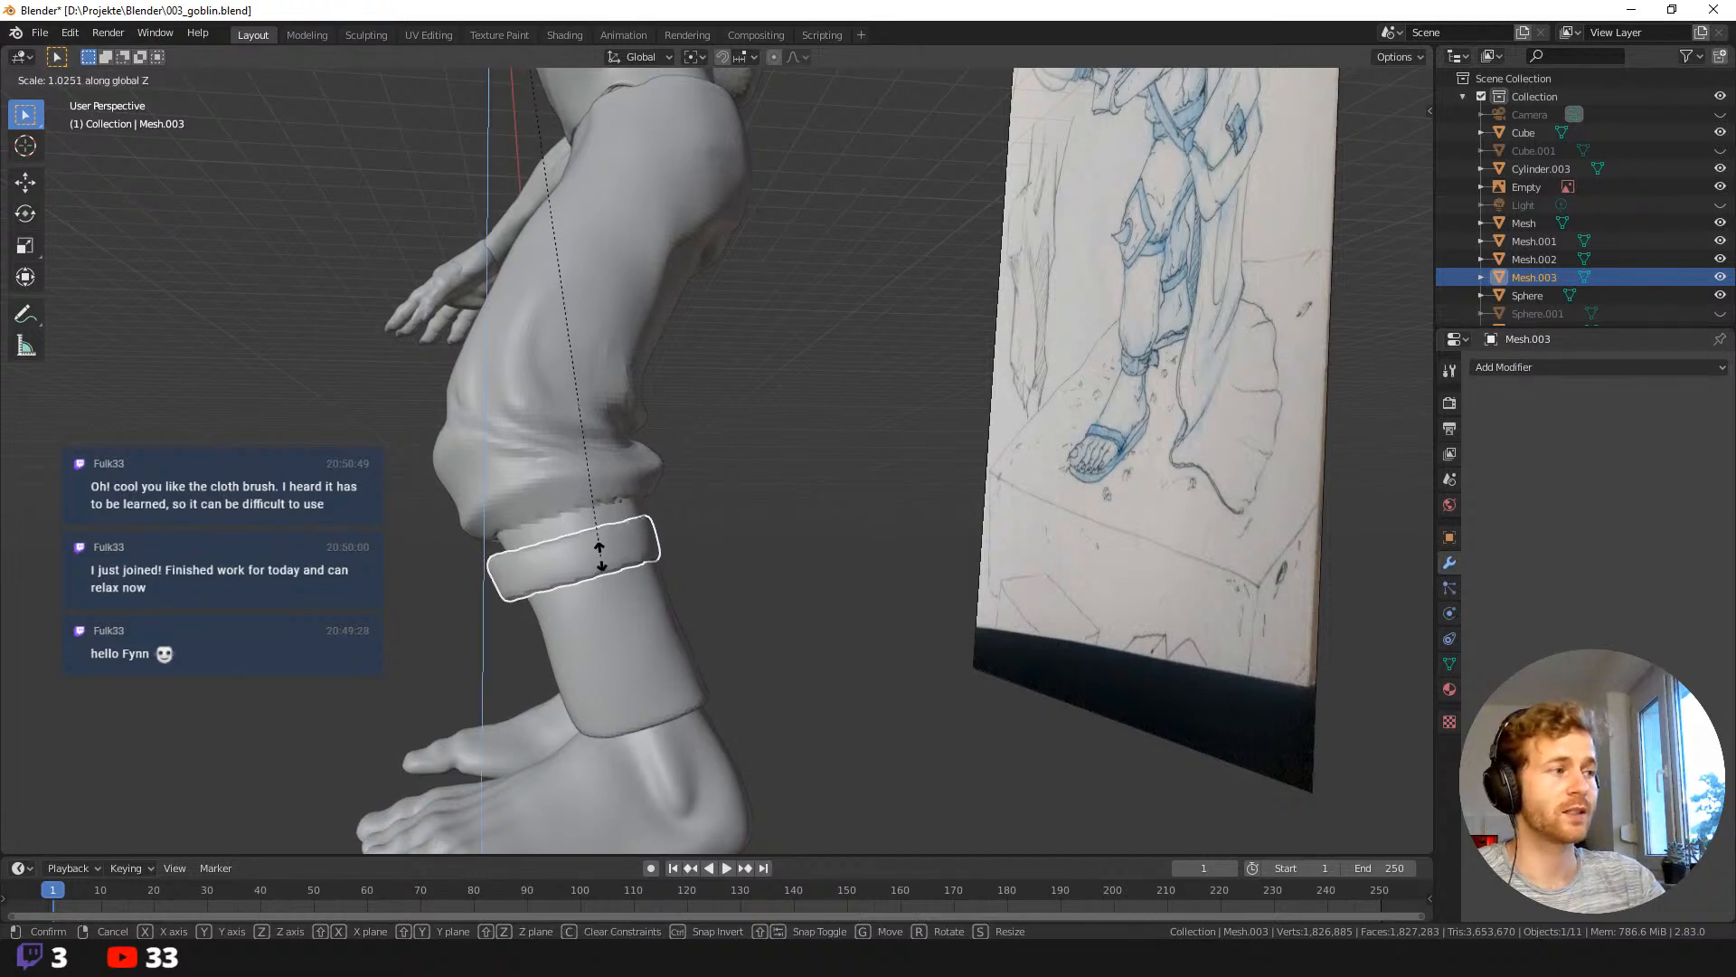
pyautogui.click(616, 576)
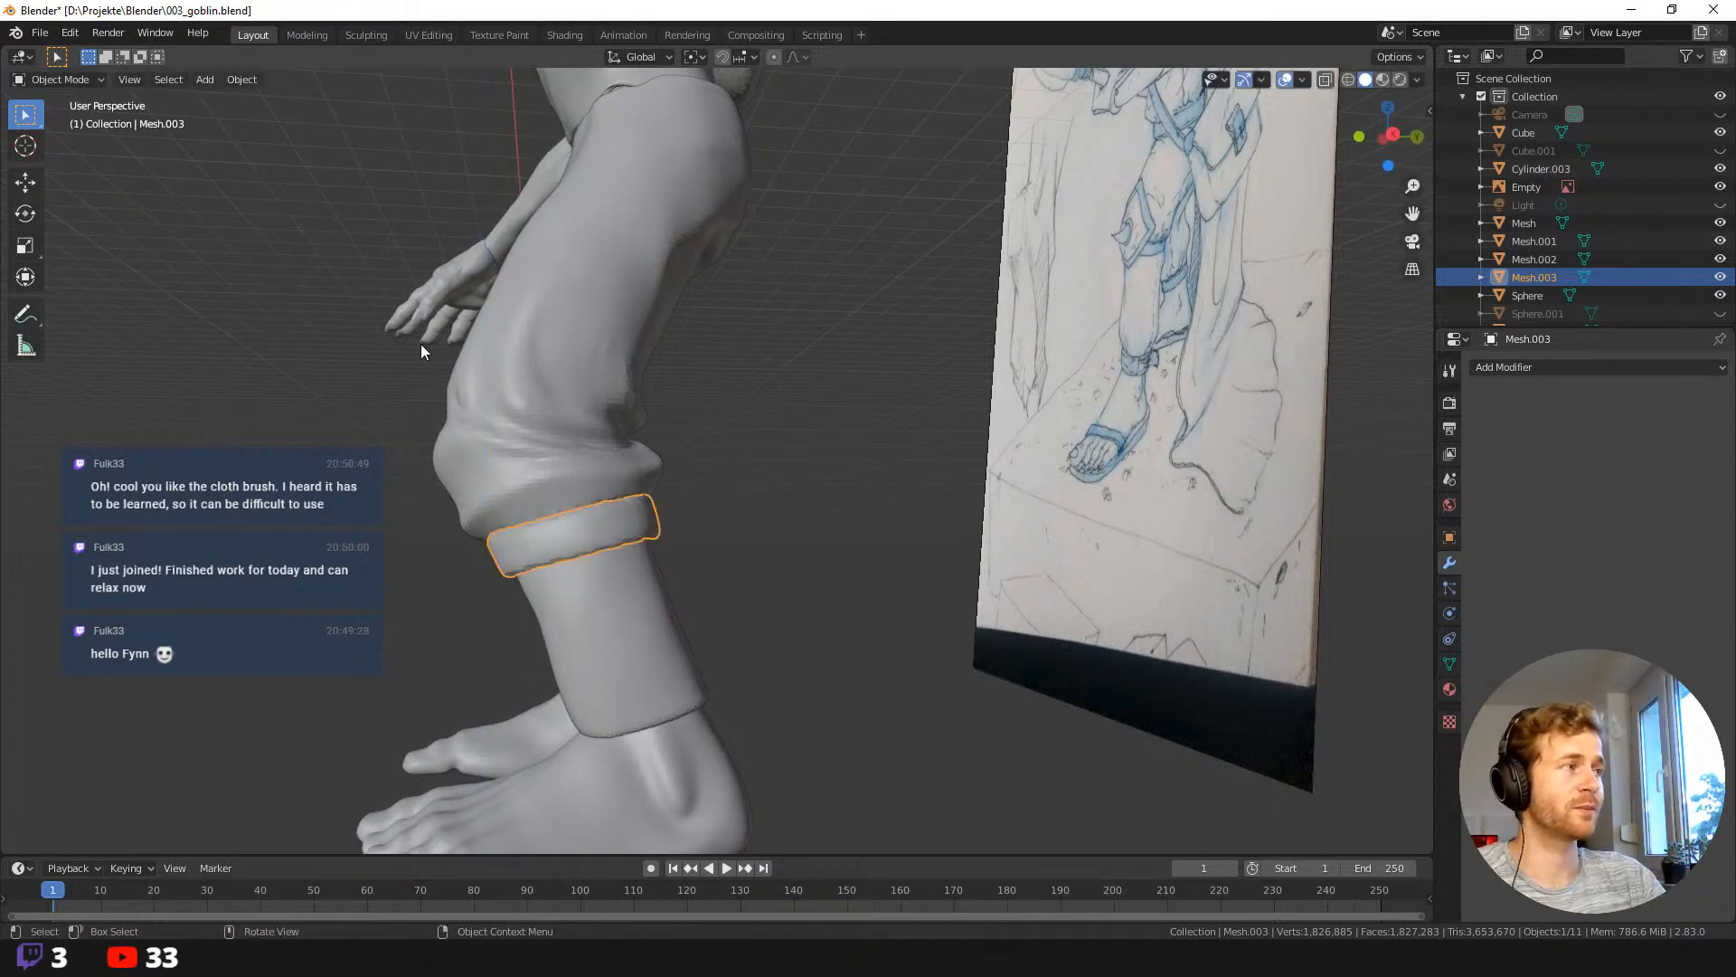
pyautogui.click(241, 79)
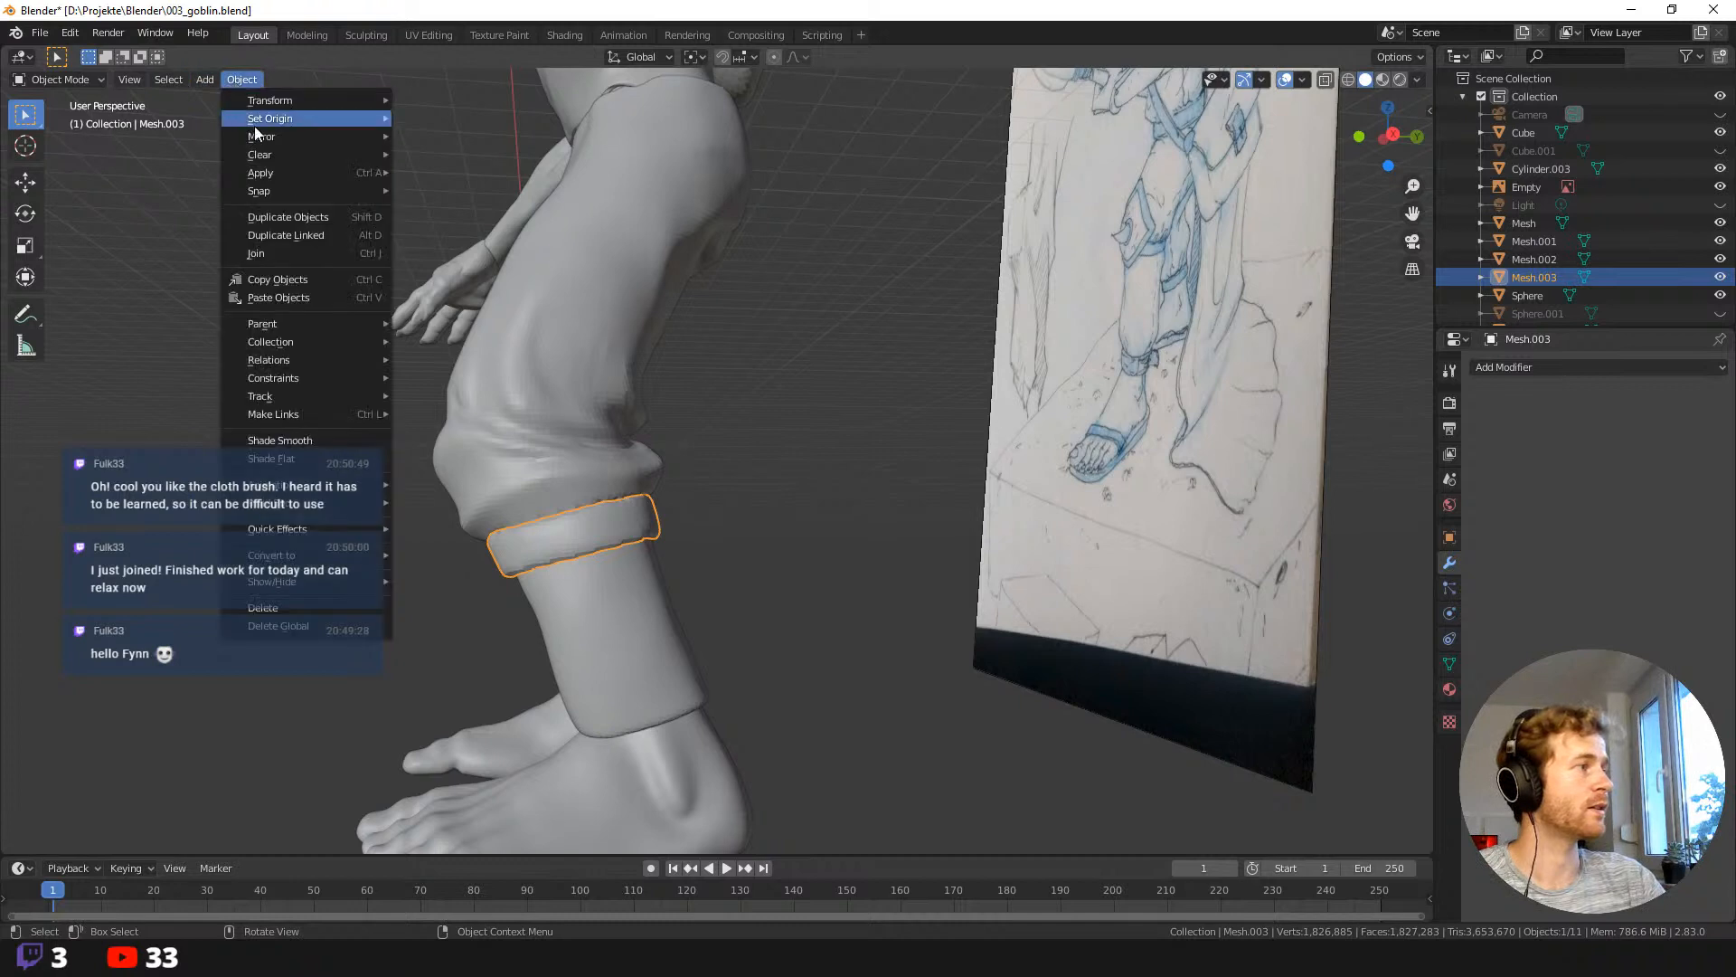
pyautogui.moveTo(299, 121)
pyautogui.click(470, 138)
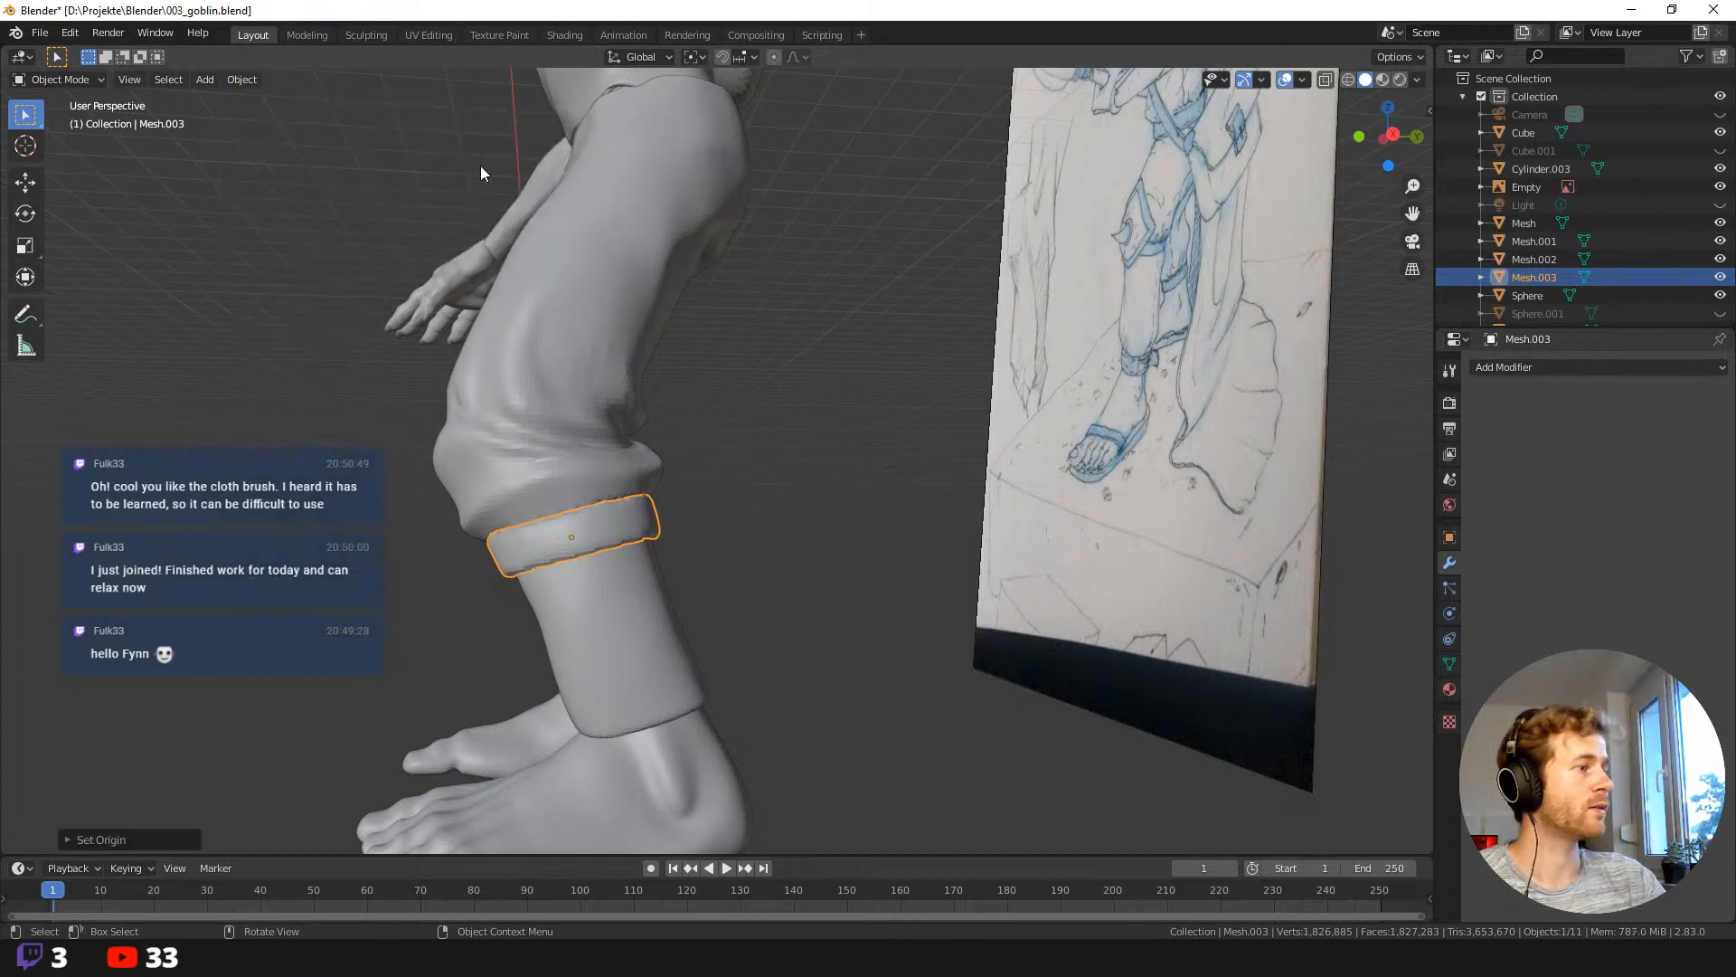
# Scale the knee bands taller along Z, and reduce their height slightly with a second Z scaling.
pyautogui.press('s')
pyautogui.press('z')
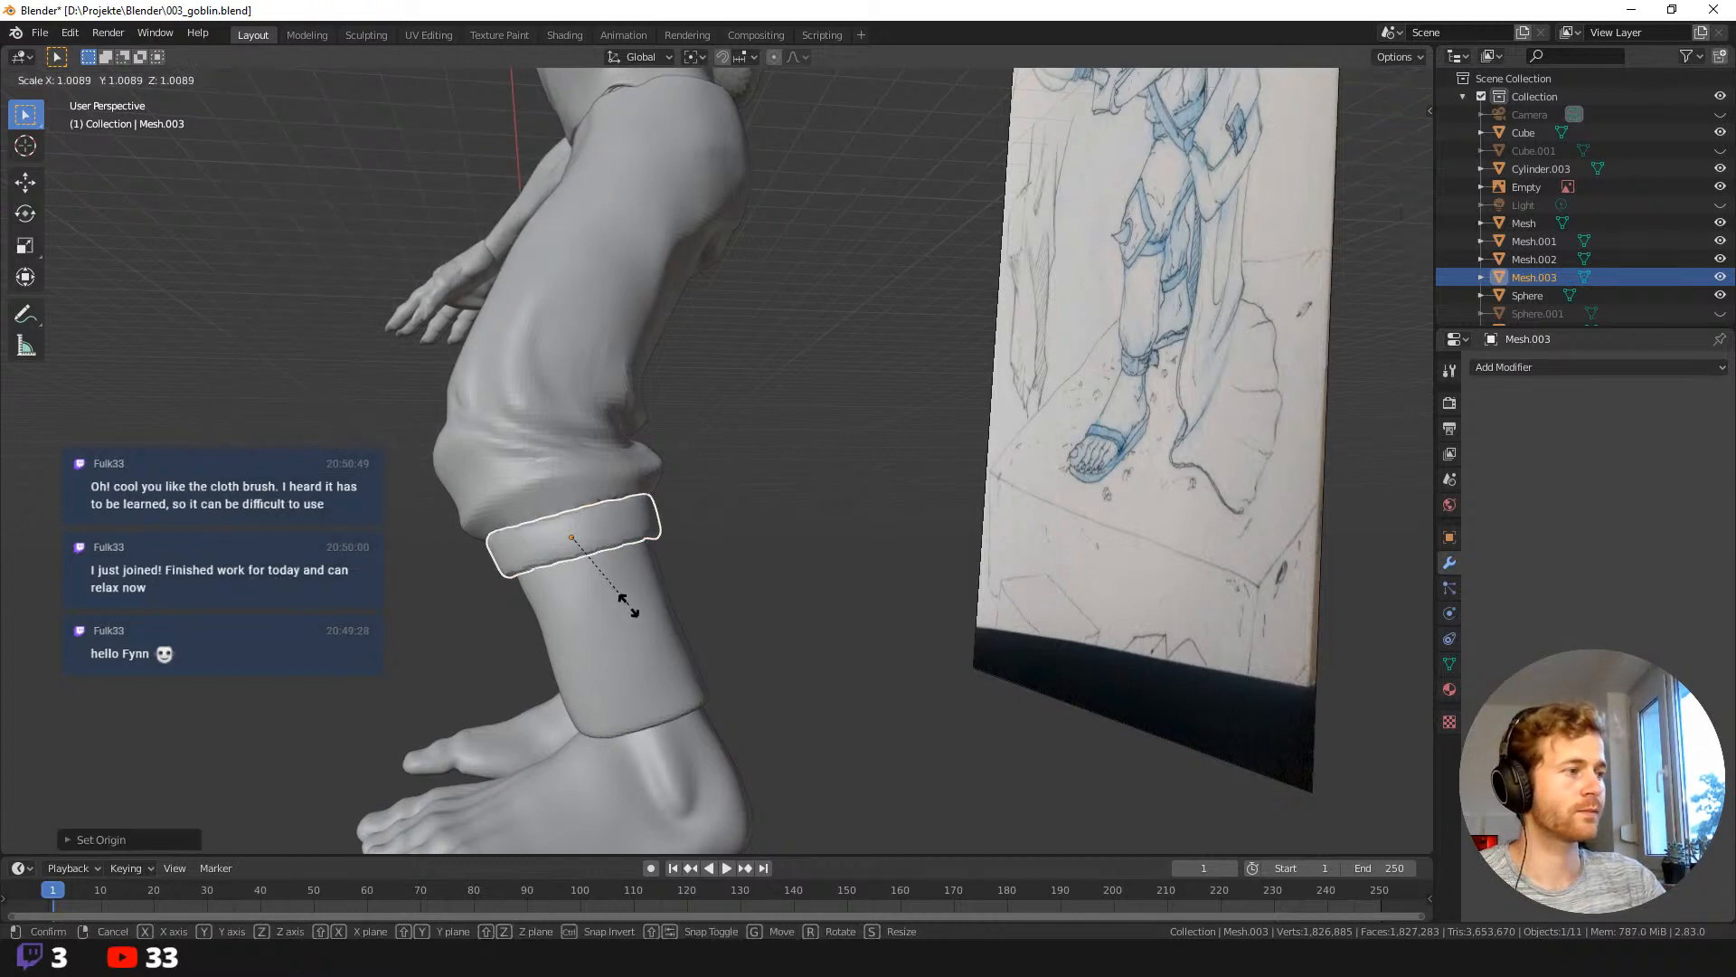
pyautogui.click(653, 671)
pyautogui.moveTo(567, 542)
pyautogui.mouseDown(button='middle')
pyautogui.moveTo(605, 540)
pyautogui.moveTo(593, 555)
pyautogui.mouseUp(button='middle')
pyautogui.press('s')
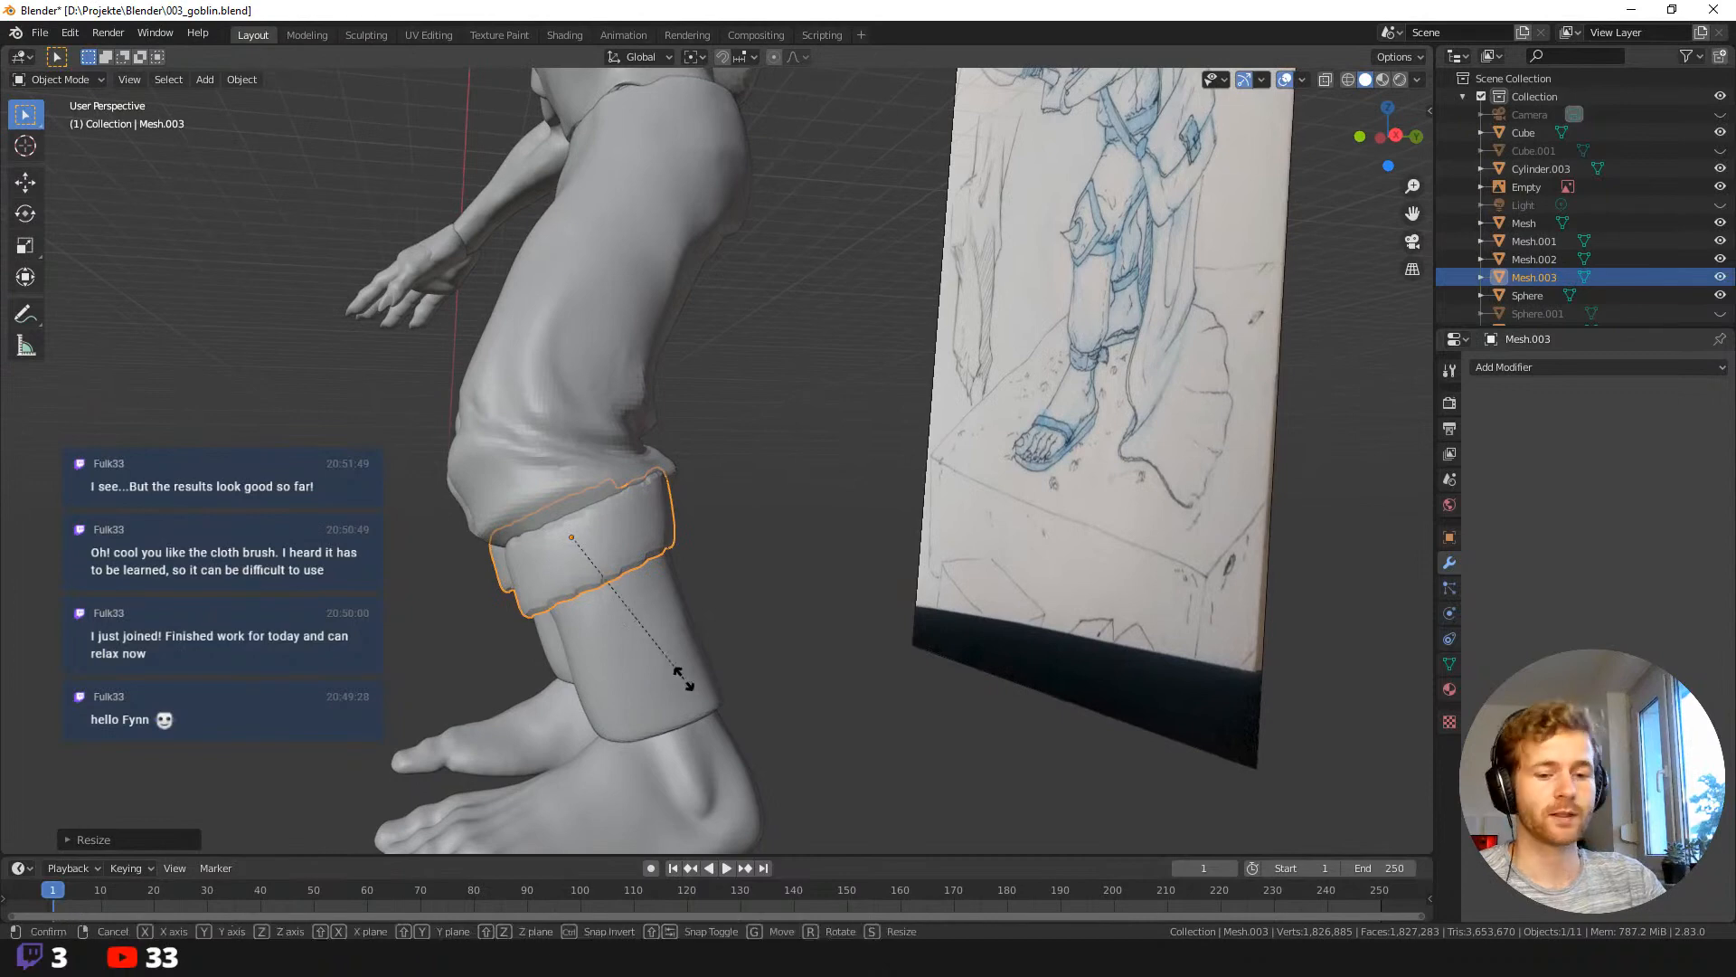
pyautogui.press('z')
pyautogui.click(666, 638)
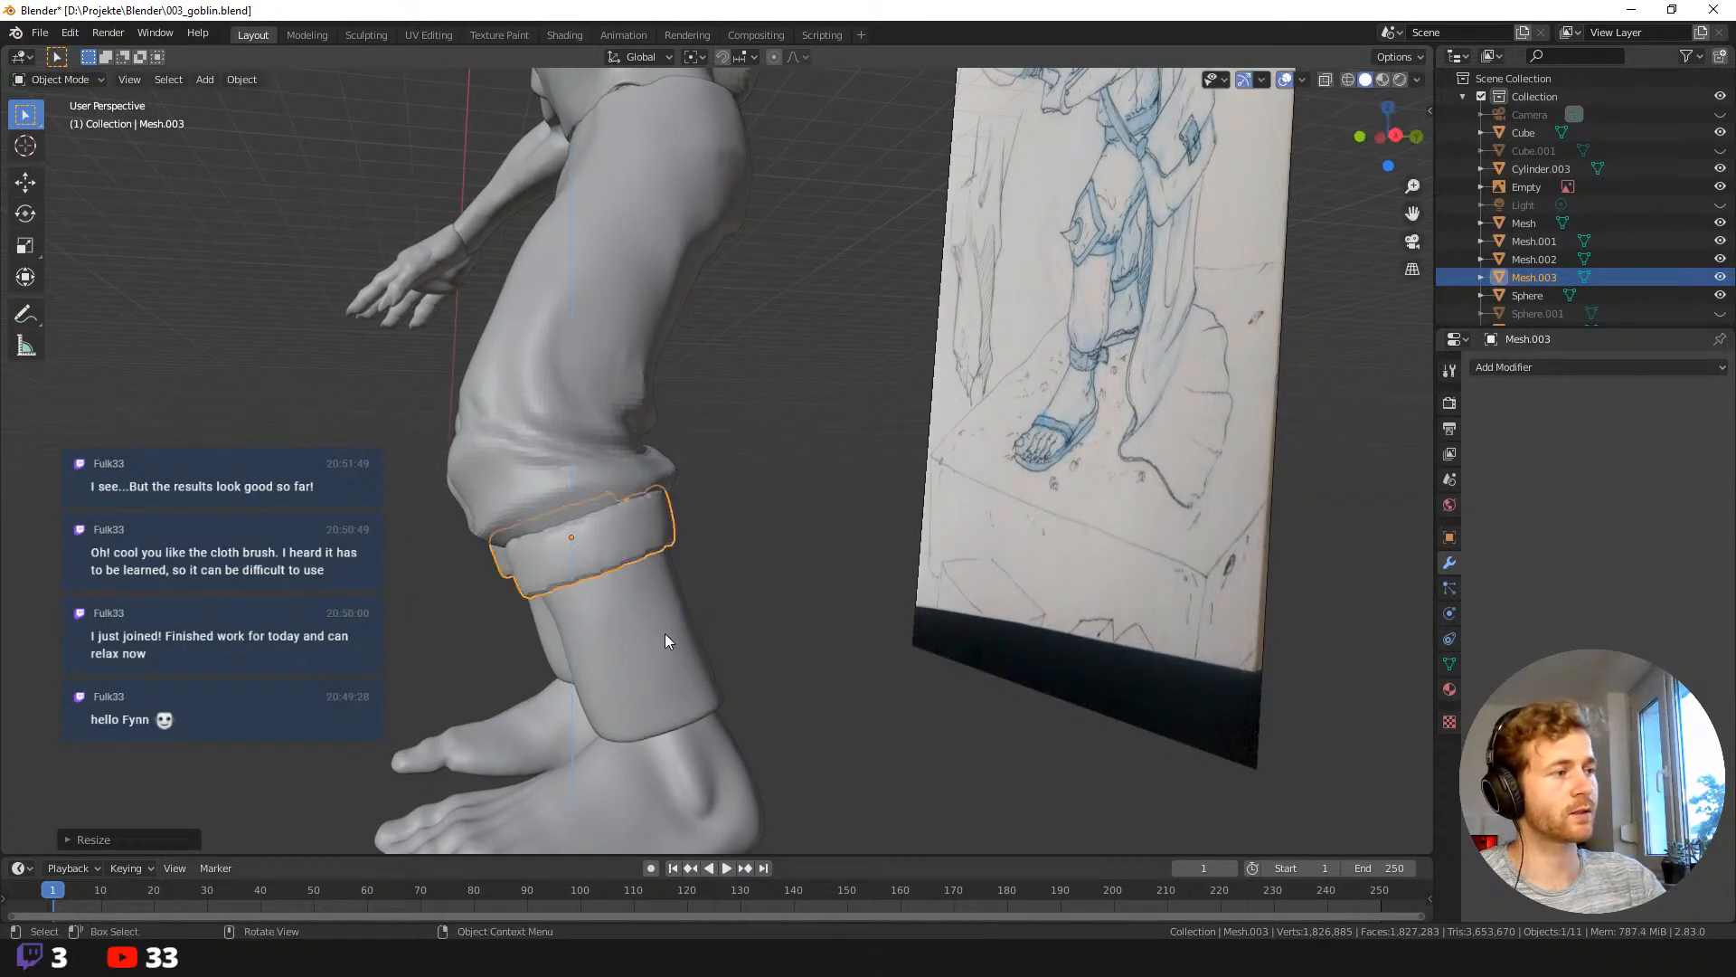
# Return to the Sculpting workspace and reshape the front of the knee bands with Grab at a 149 px radius.
pyautogui.click(363, 36)
pyautogui.moveTo(534, 336); pyautogui.dragTo(673, 385, button='middle')
pyautogui.press('g')
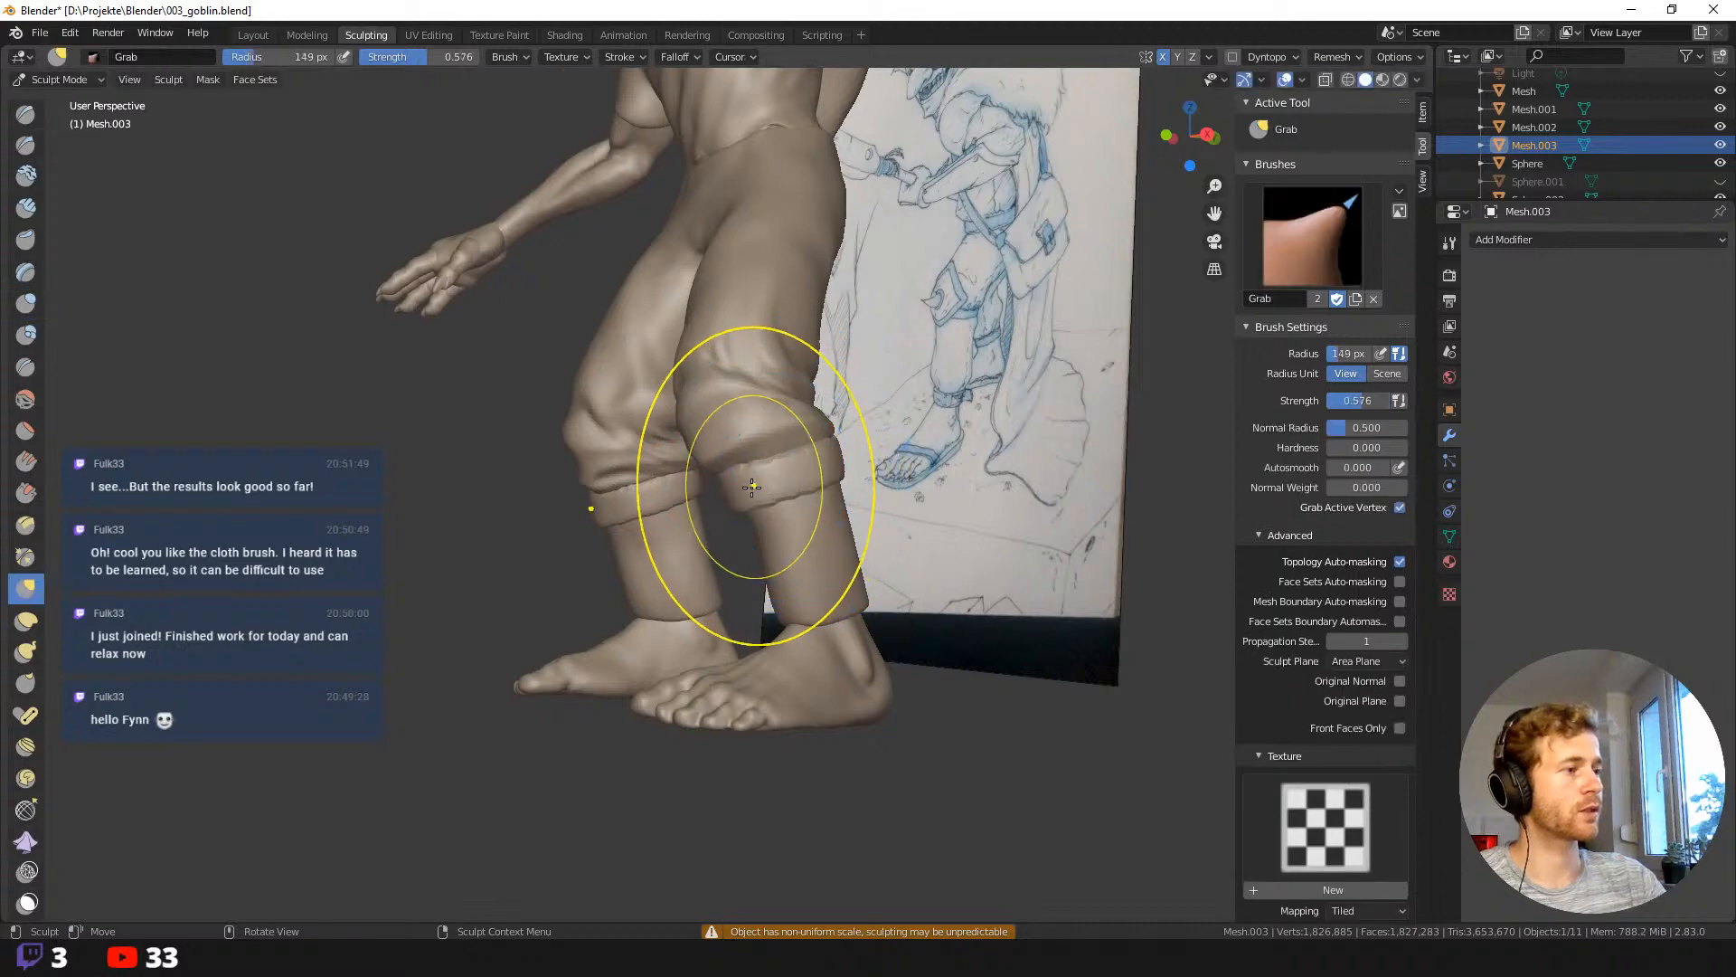
pyautogui.moveTo(736, 504); pyautogui.dragTo(744, 511)
pyautogui.moveTo(737, 534); pyautogui.dragTo(715, 475, button='middle')
pyautogui.moveTo(714, 475); pyautogui.dragTo(722, 506)
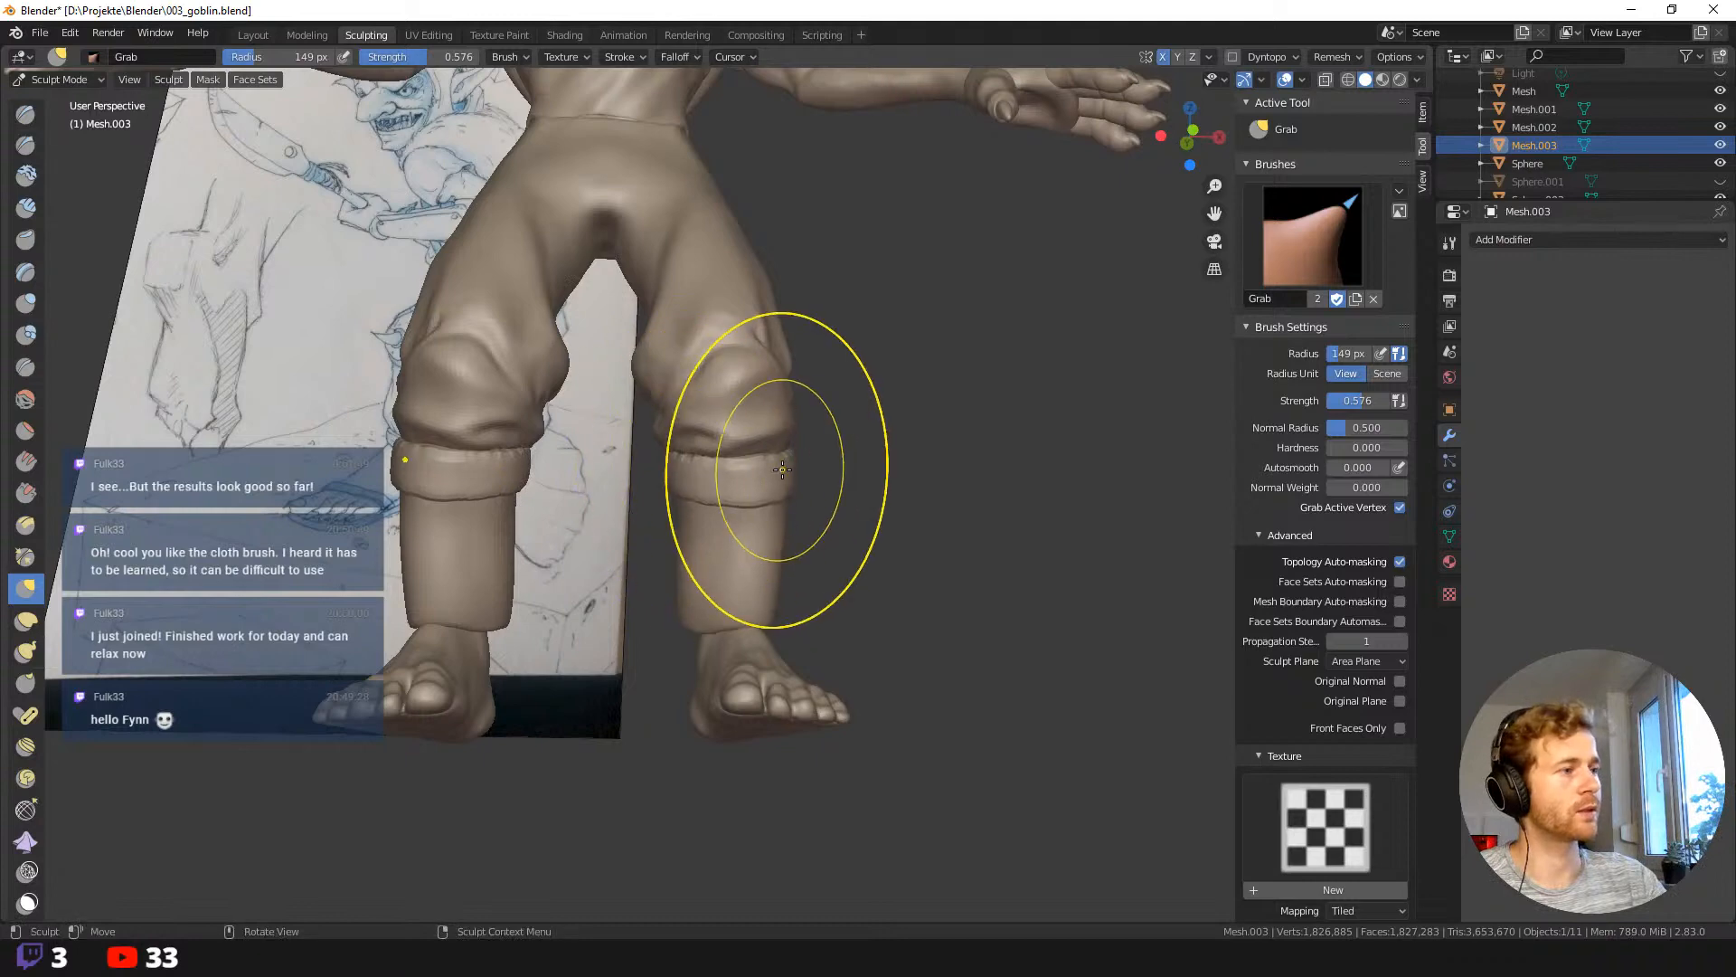
# Adjust the back of the knee bands around the calves with Grab, reducing the radius to 77 px.
pyautogui.moveTo(827, 478); pyautogui.dragTo(624, 384, button='middle')
pyautogui.moveTo(524, 353)
pyautogui.mouseDown(button='middle')
pyautogui.moveTo(398, 421)
pyautogui.moveTo(503, 453)
pyautogui.moveTo(503, 426)
pyautogui.moveTo(464, 402)
pyautogui.mouseUp(button='middle')
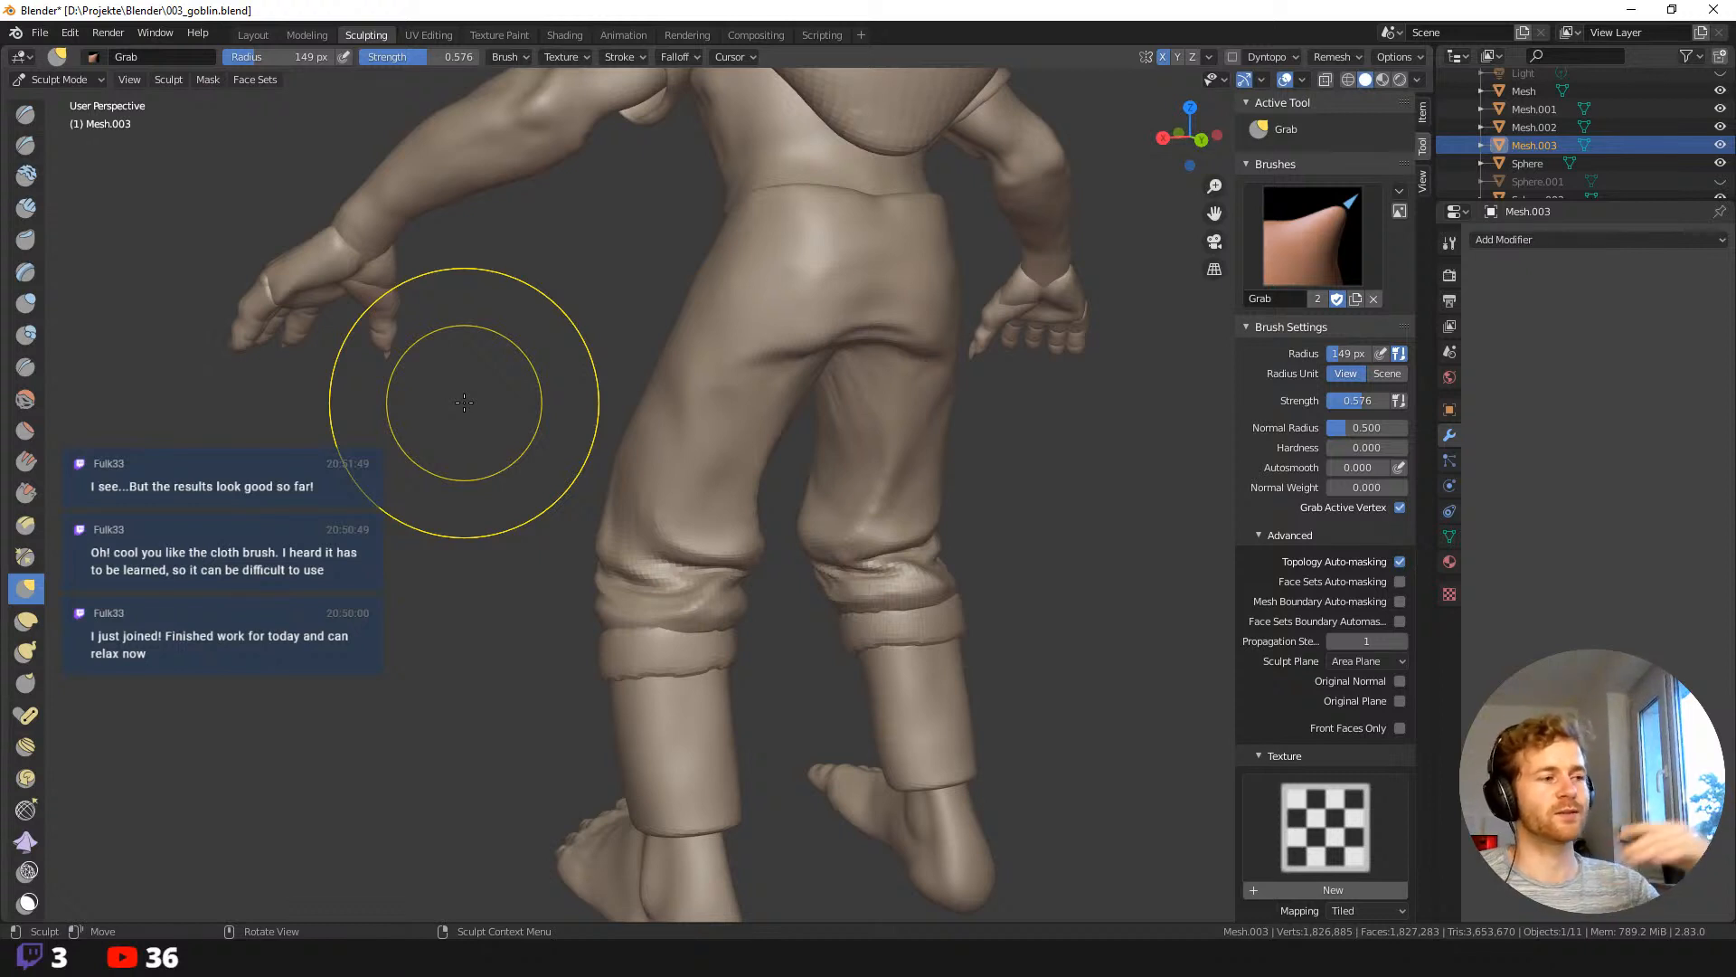
pyautogui.moveTo(659, 504)
pyautogui.mouseDown(button='middle')
pyautogui.moveTo(491, 526)
pyautogui.moveTo(488, 262)
pyautogui.mouseUp(button='middle')
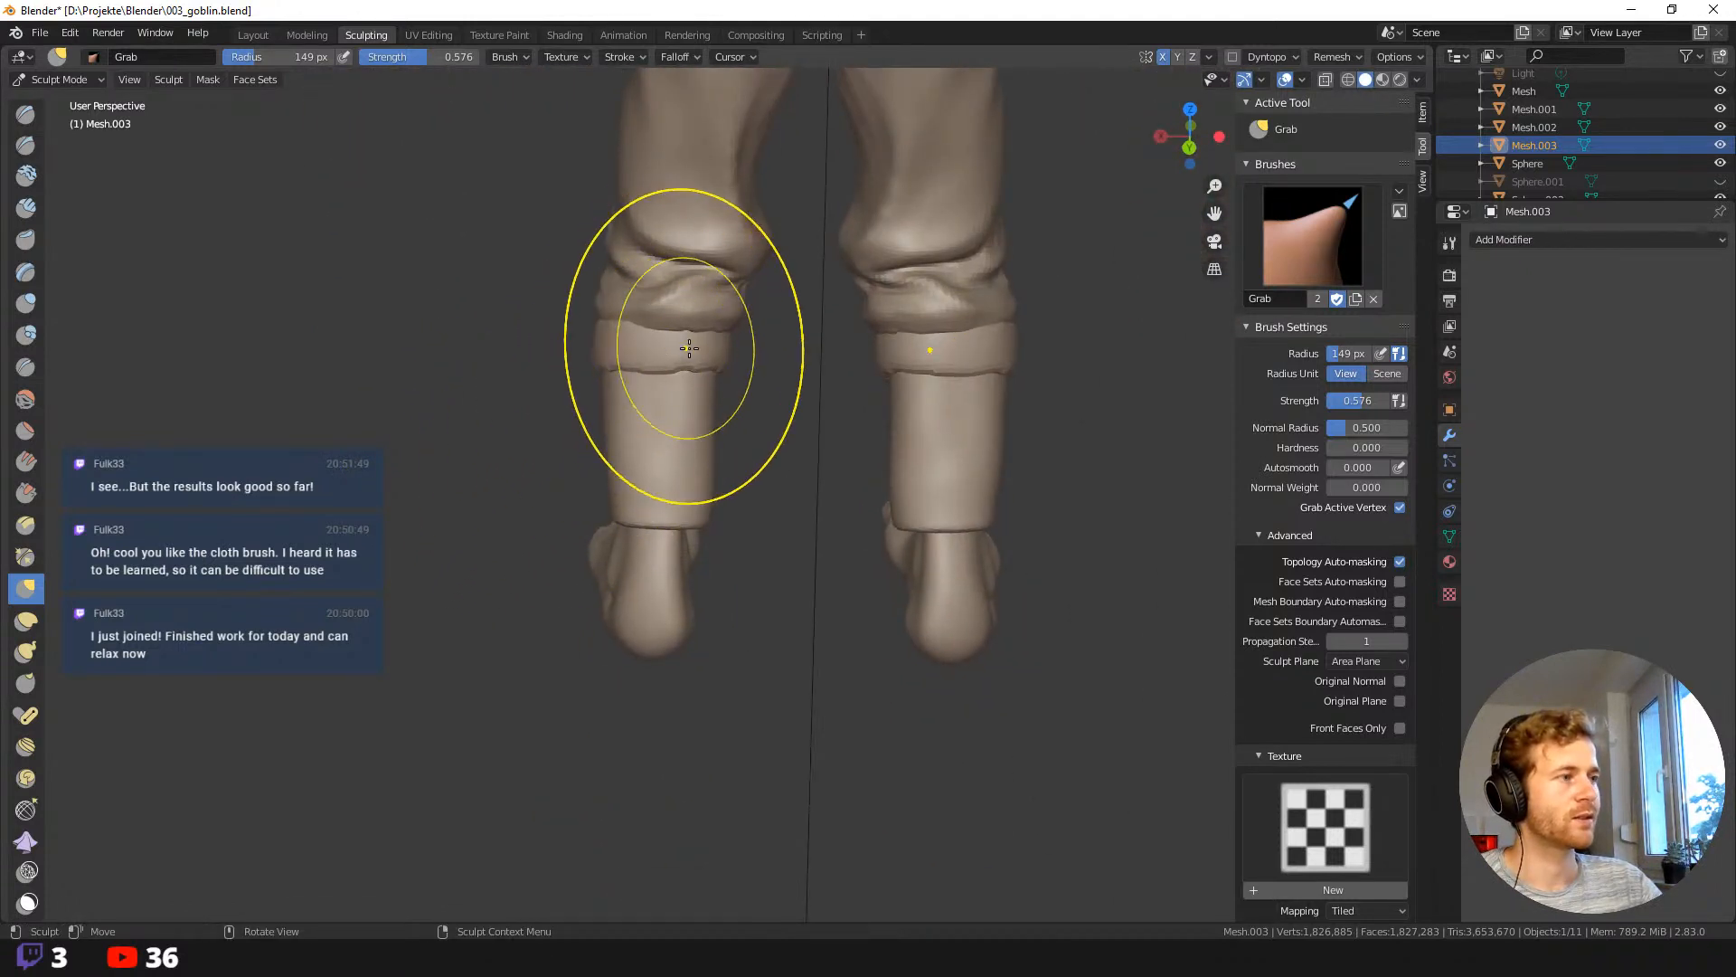
pyautogui.moveTo(700, 349); pyautogui.dragTo(658, 356)
pyautogui.press('f')
pyautogui.click(725, 361)
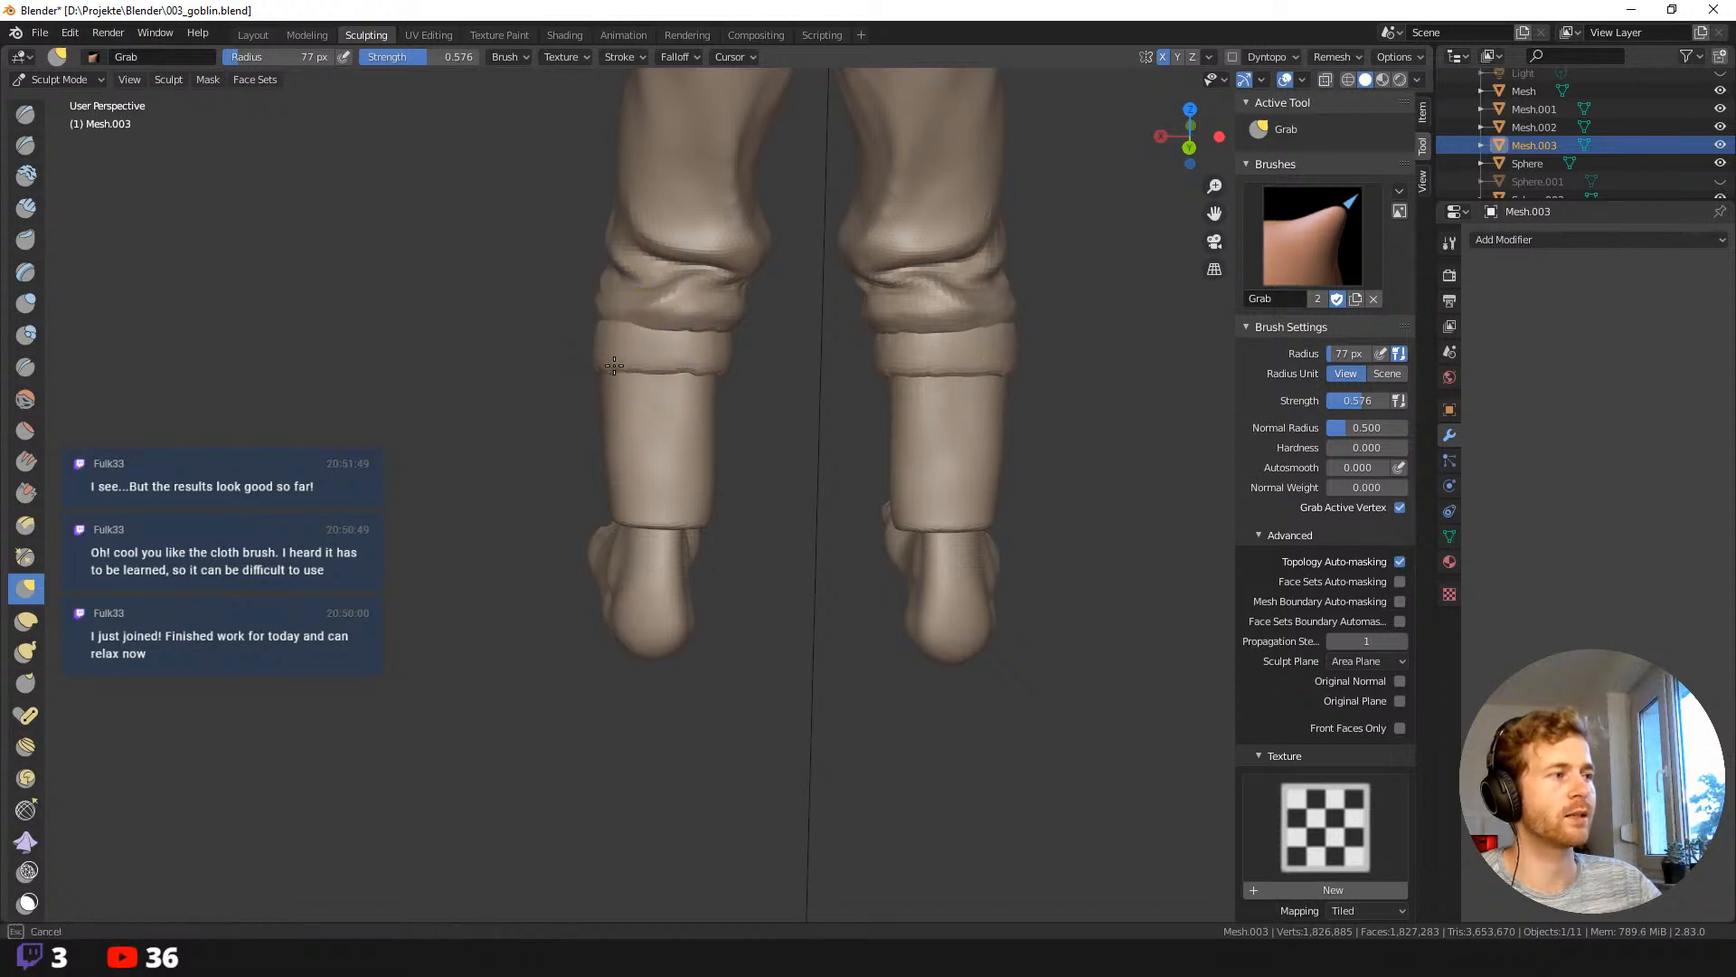
pyautogui.moveTo(651, 349); pyautogui.dragTo(634, 293, button='middle')
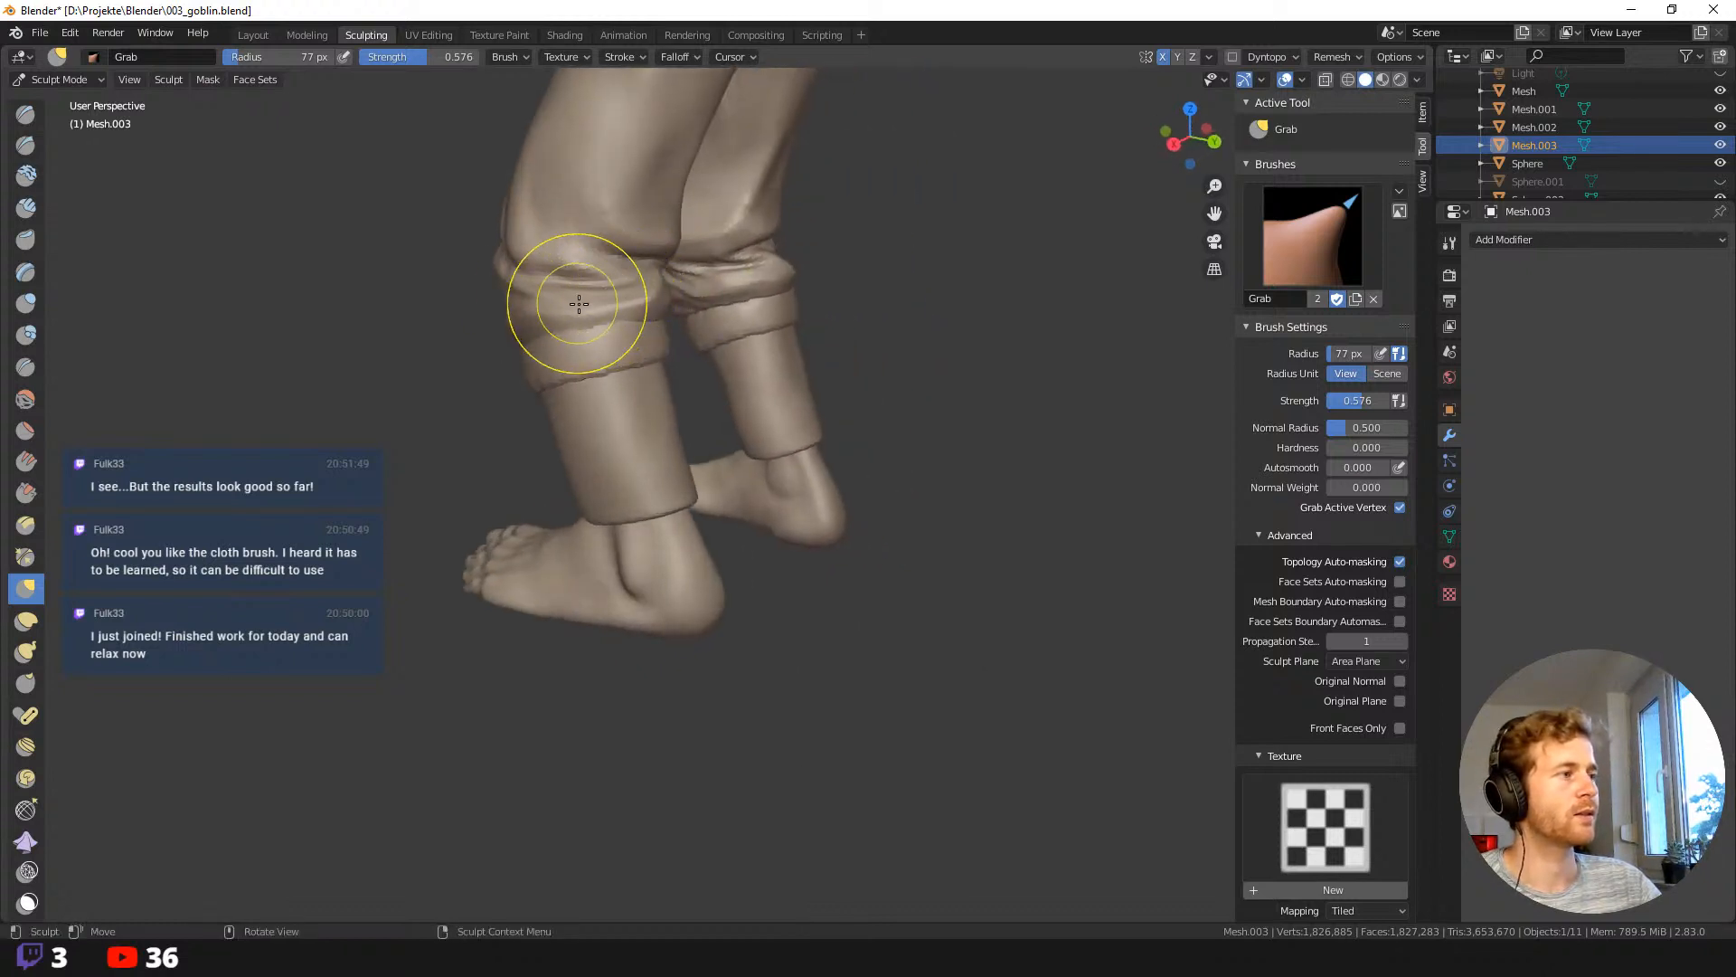
# Make the trousers (Mesh.002) the active object in Object Mode and clear the selection outline.
pyautogui.keyDown('alt'); pyautogui.click(597, 281); pyautogui.keyUp('alt')
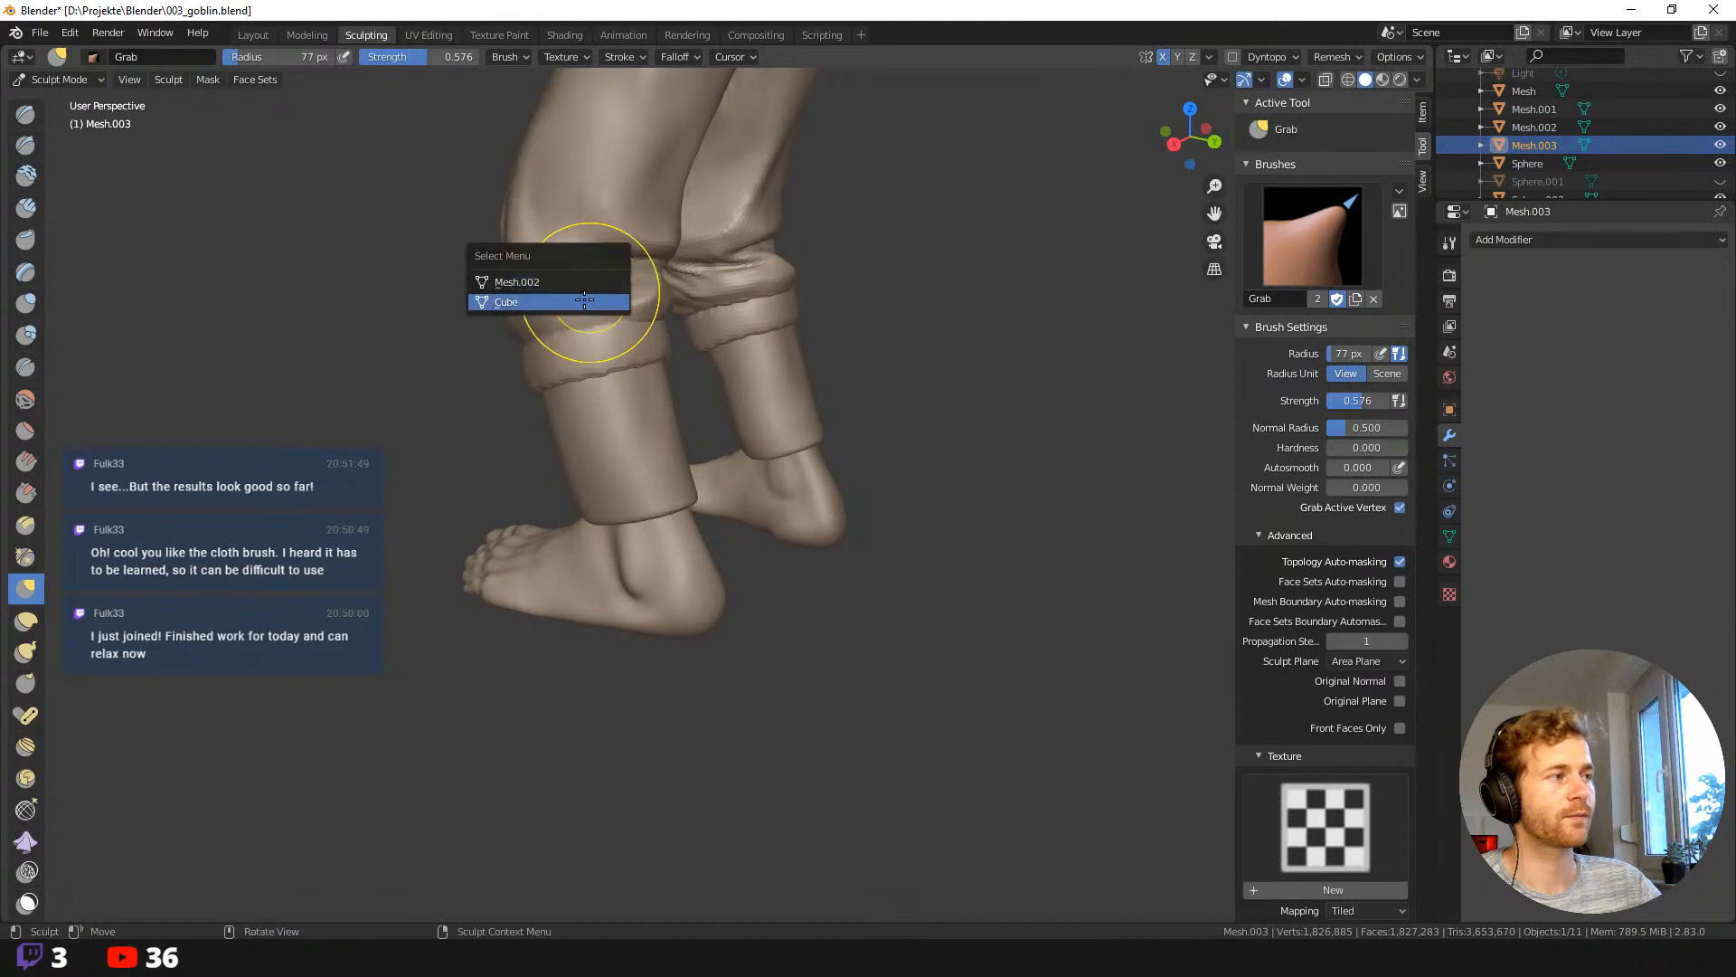
pyautogui.click(565, 291)
pyautogui.moveTo(388, 292); pyautogui.dragTo(332, 307, button='middle')
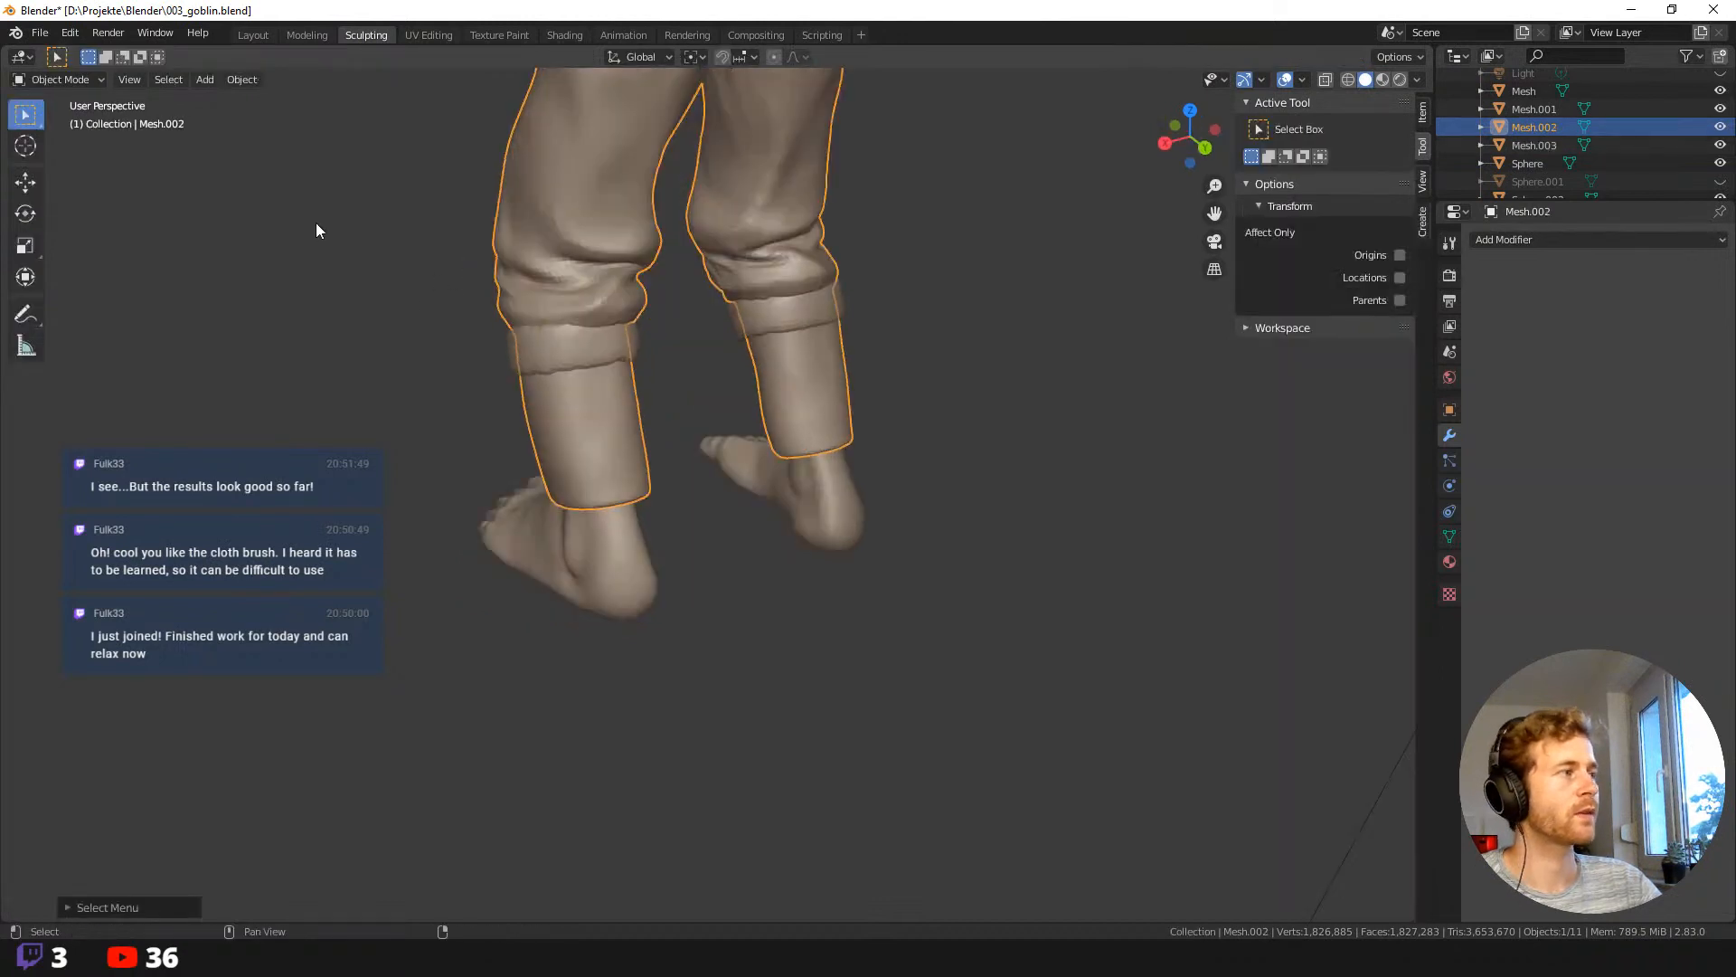
pyautogui.keyDown('shift'); pyautogui.moveTo(317, 223); pyautogui.dragTo(542, 499, button='middle'); pyautogui.keyUp('shift')
pyautogui.hotkey('alt', 'a')
# Put the trousers (Mesh.002) in Sculpt Mode and adjust their hems above the knee bands with Grab at a 77 px radius.
pyautogui.click(78, 77)
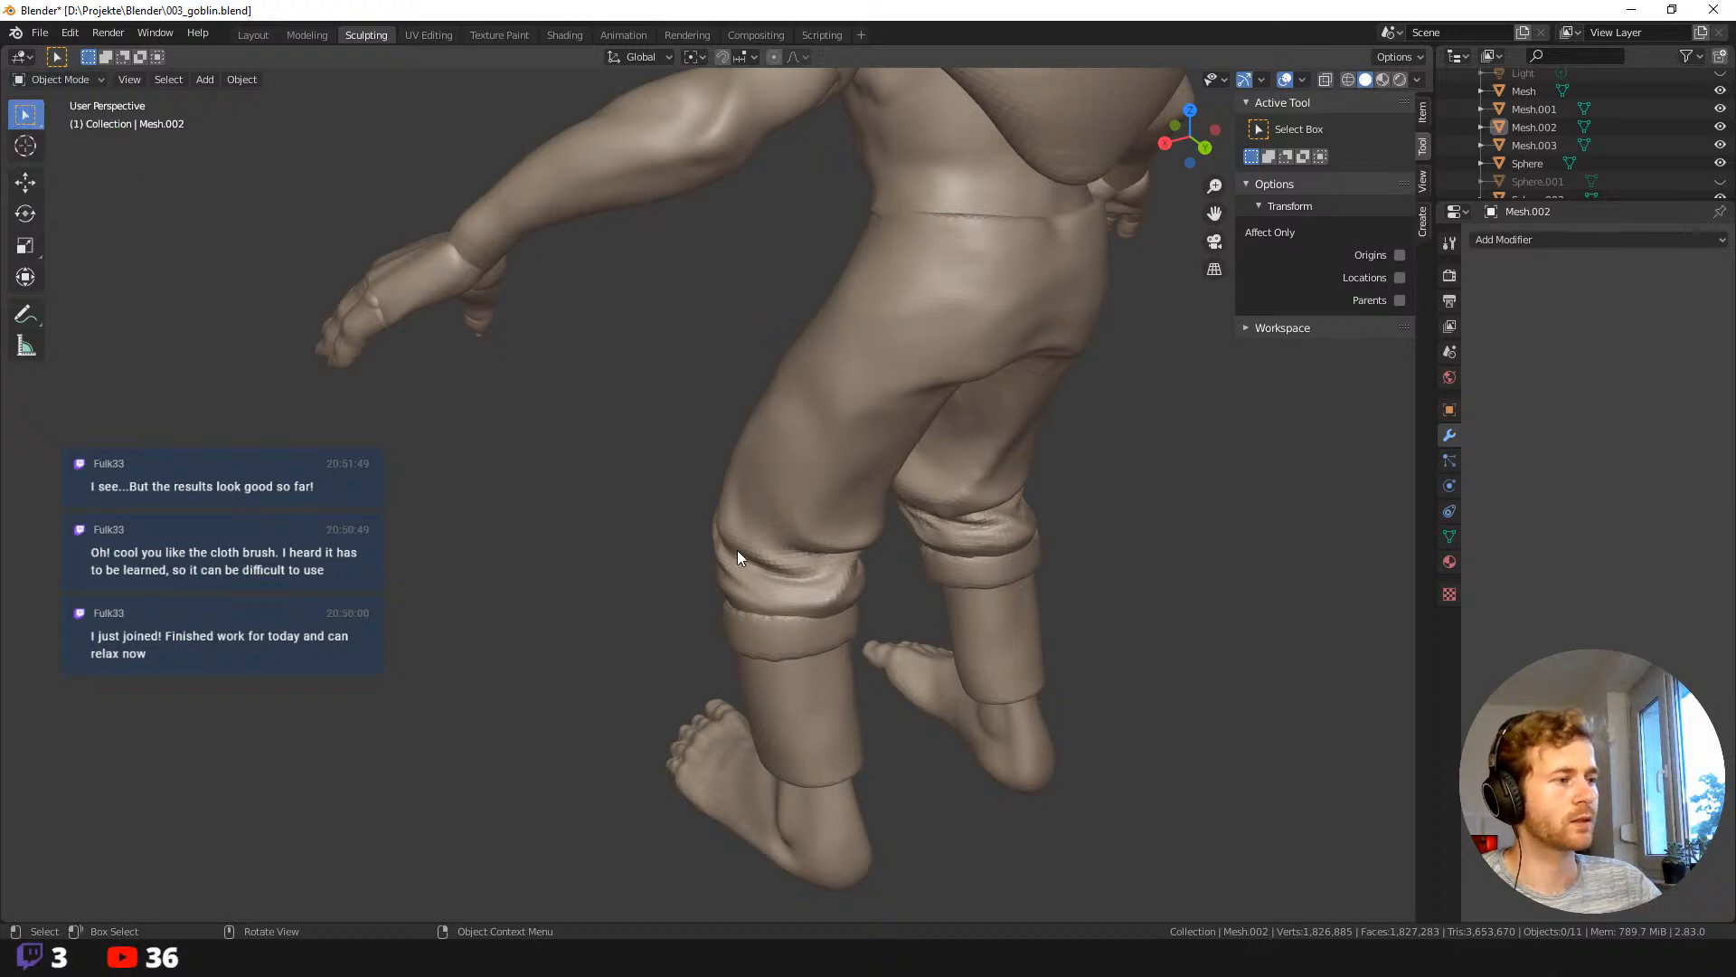
pyautogui.moveTo(736, 550)
pyautogui.mouseDown(button='middle')
pyautogui.moveTo(626, 474)
pyautogui.moveTo(582, 405)
pyautogui.mouseUp(button='middle')
pyautogui.click(77, 79)
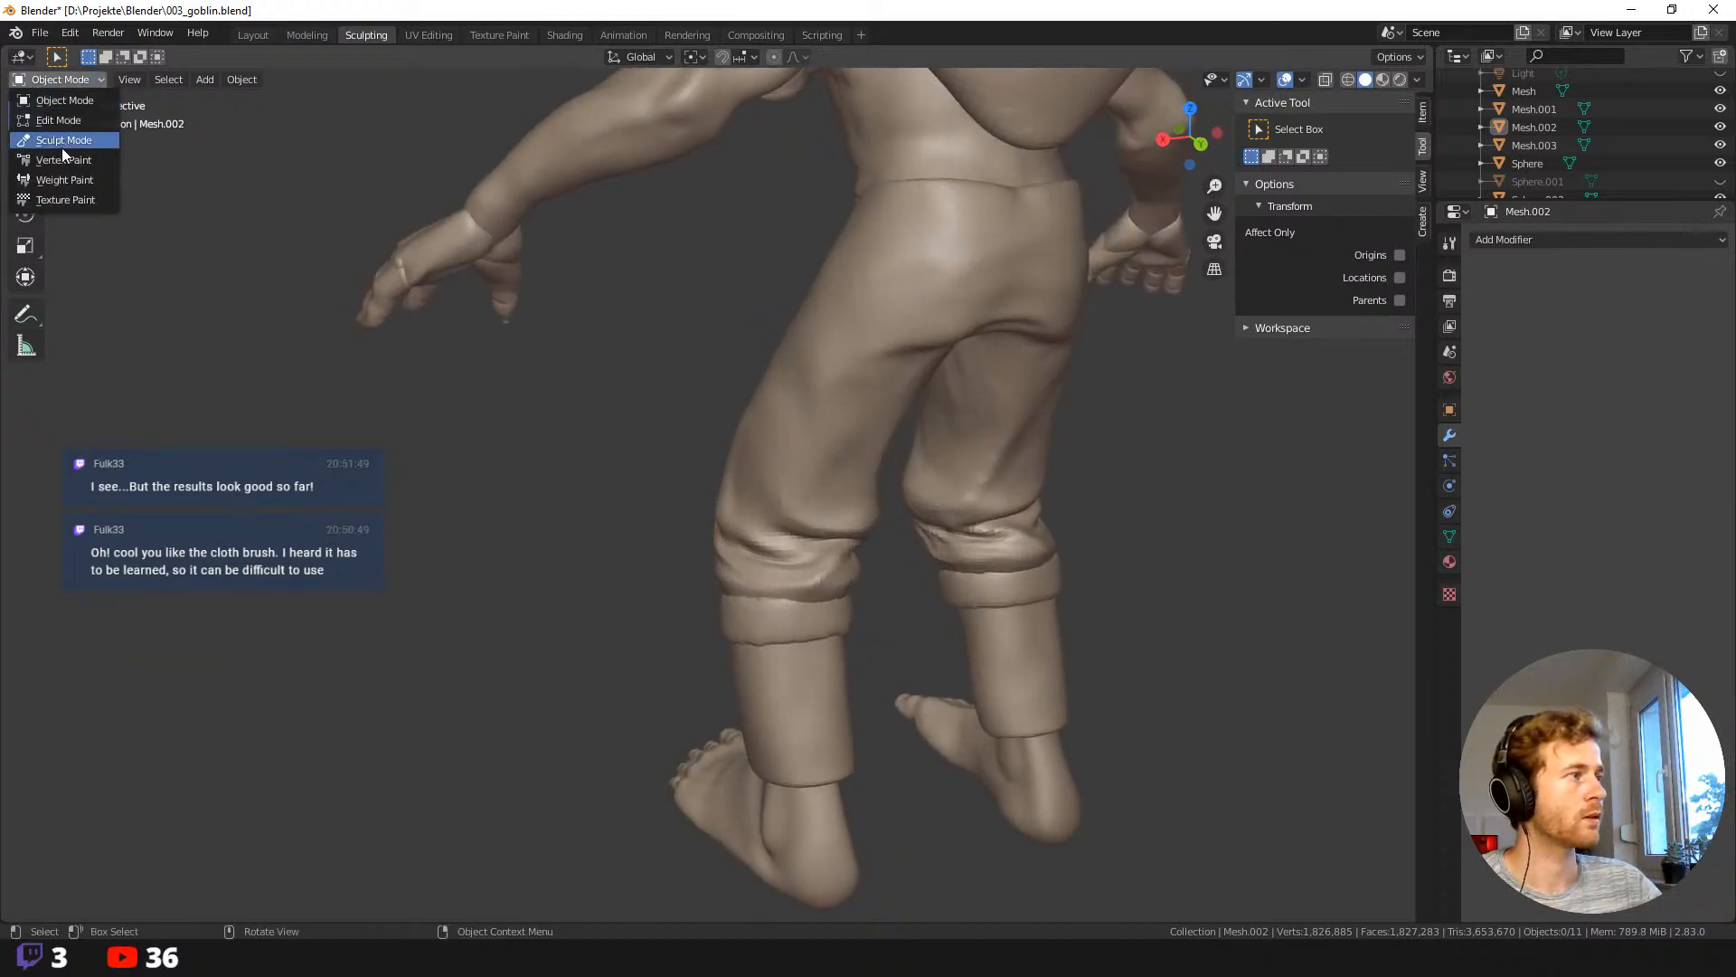
pyautogui.click(57, 139)
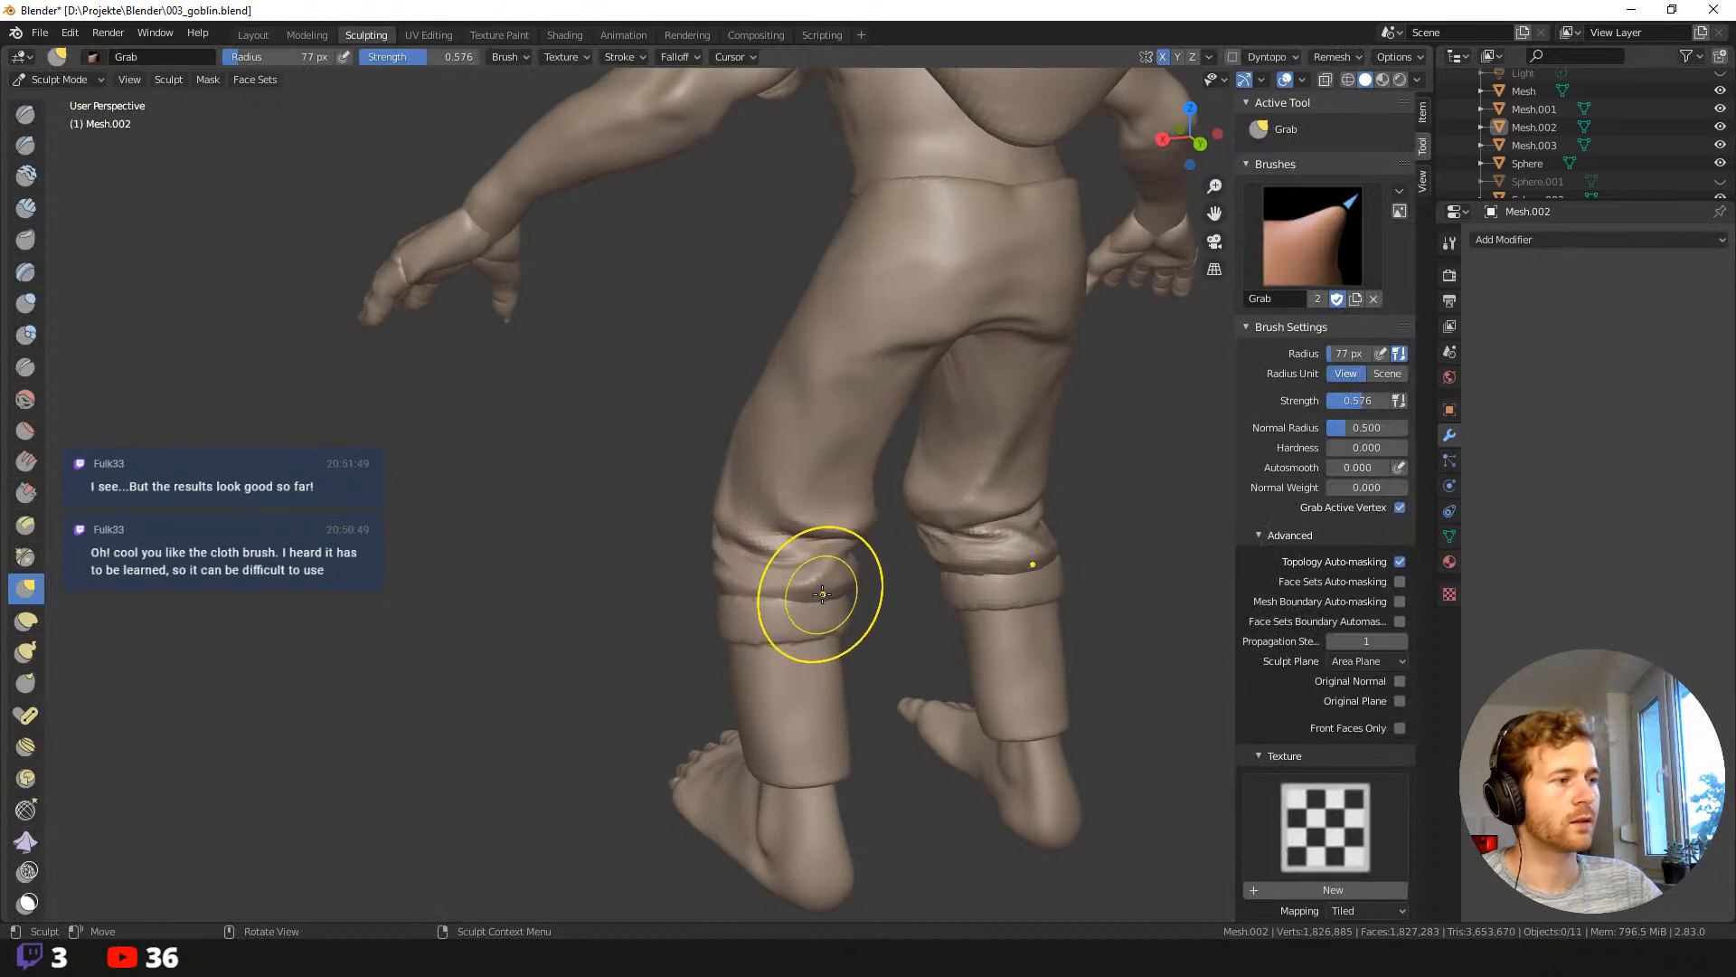
pyautogui.moveTo(826, 600); pyautogui.dragTo(835, 595)
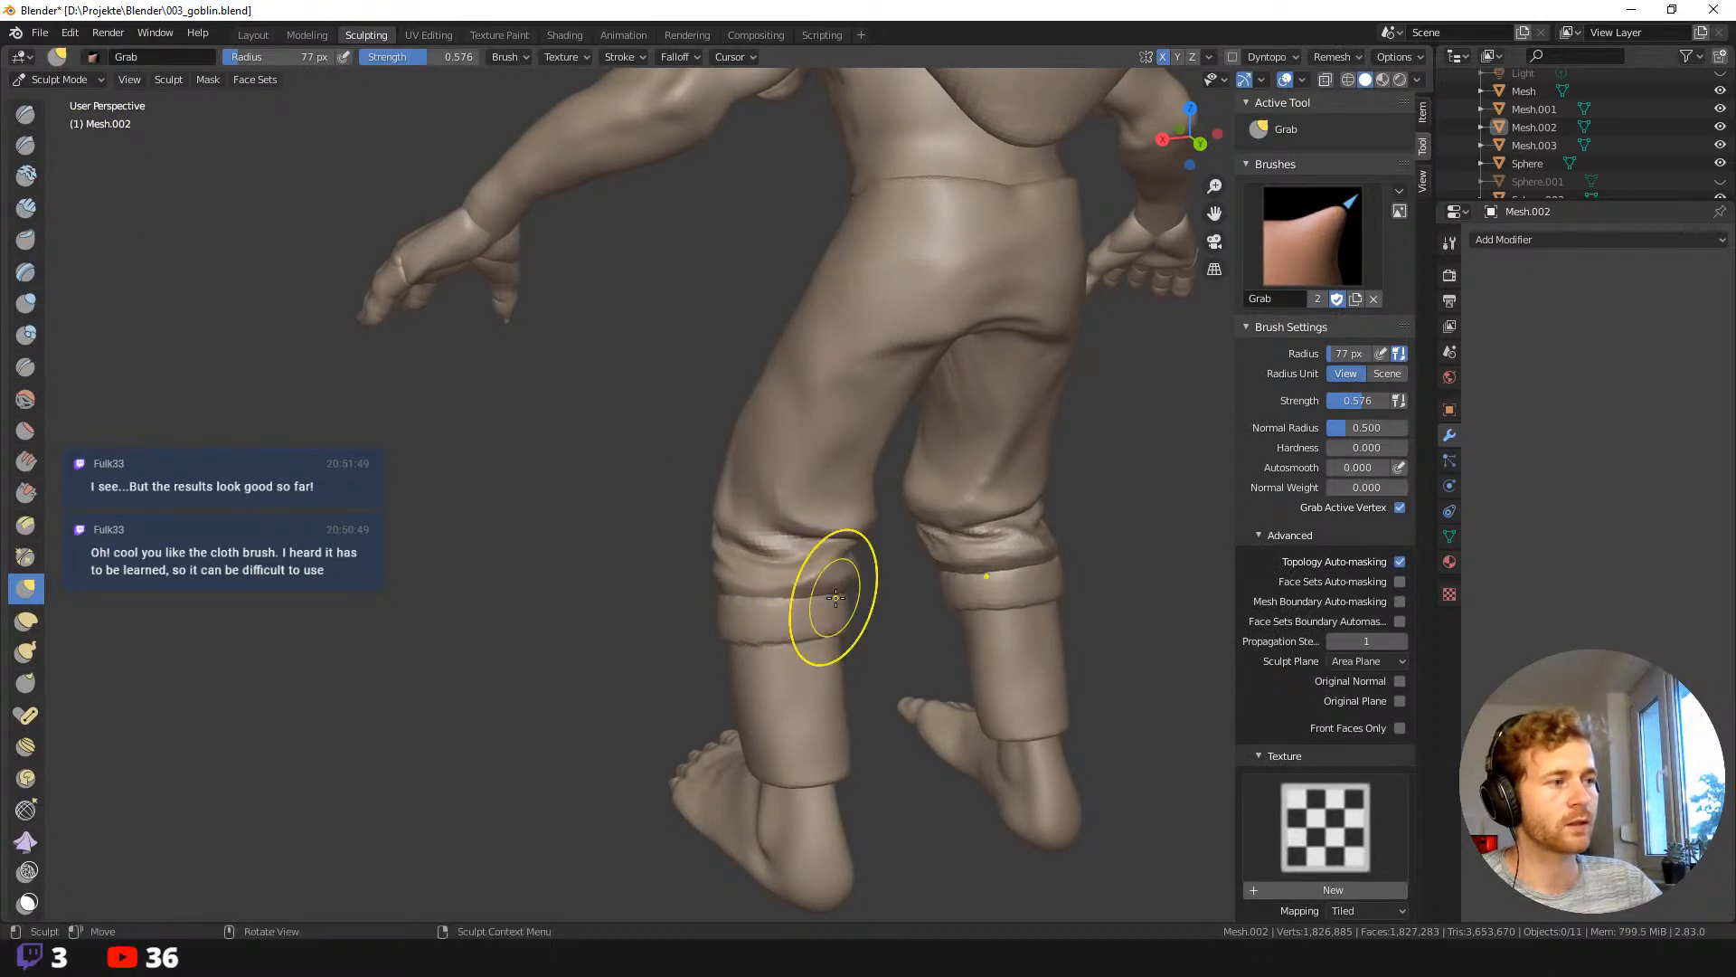
pyautogui.moveTo(836, 597)
pyautogui.mouseDown(button='middle')
pyautogui.moveTo(682, 581)
pyautogui.moveTo(651, 551)
pyautogui.moveTo(882, 542)
pyautogui.mouseUp(button='middle')
pyautogui.hotkey('alt', 'a')
pyautogui.click(731, 571)
pyautogui.moveTo(883, 543); pyautogui.dragTo(862, 555)
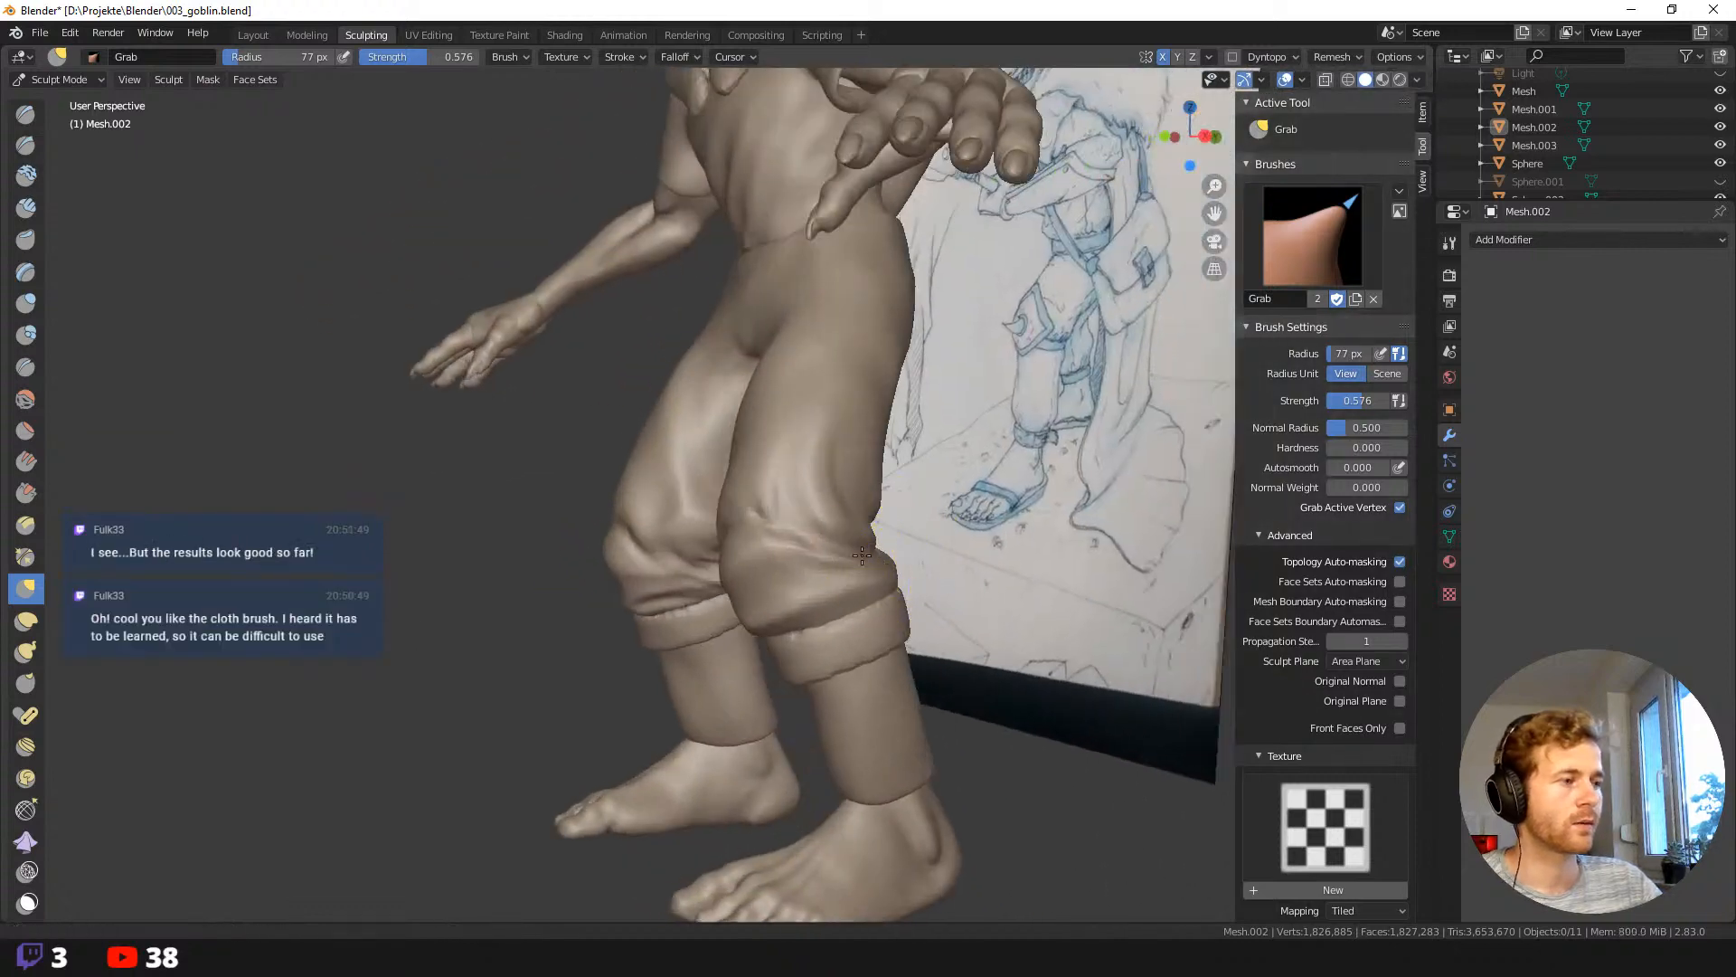
# Switch to the Layout workspace and put the knee bands (Mesh.003) in Object Mode.
pyautogui.keyDown('shift'); pyautogui.moveTo(862, 555); pyautogui.dragTo(826, 539, button='middle'); pyautogui.keyUp('shift')
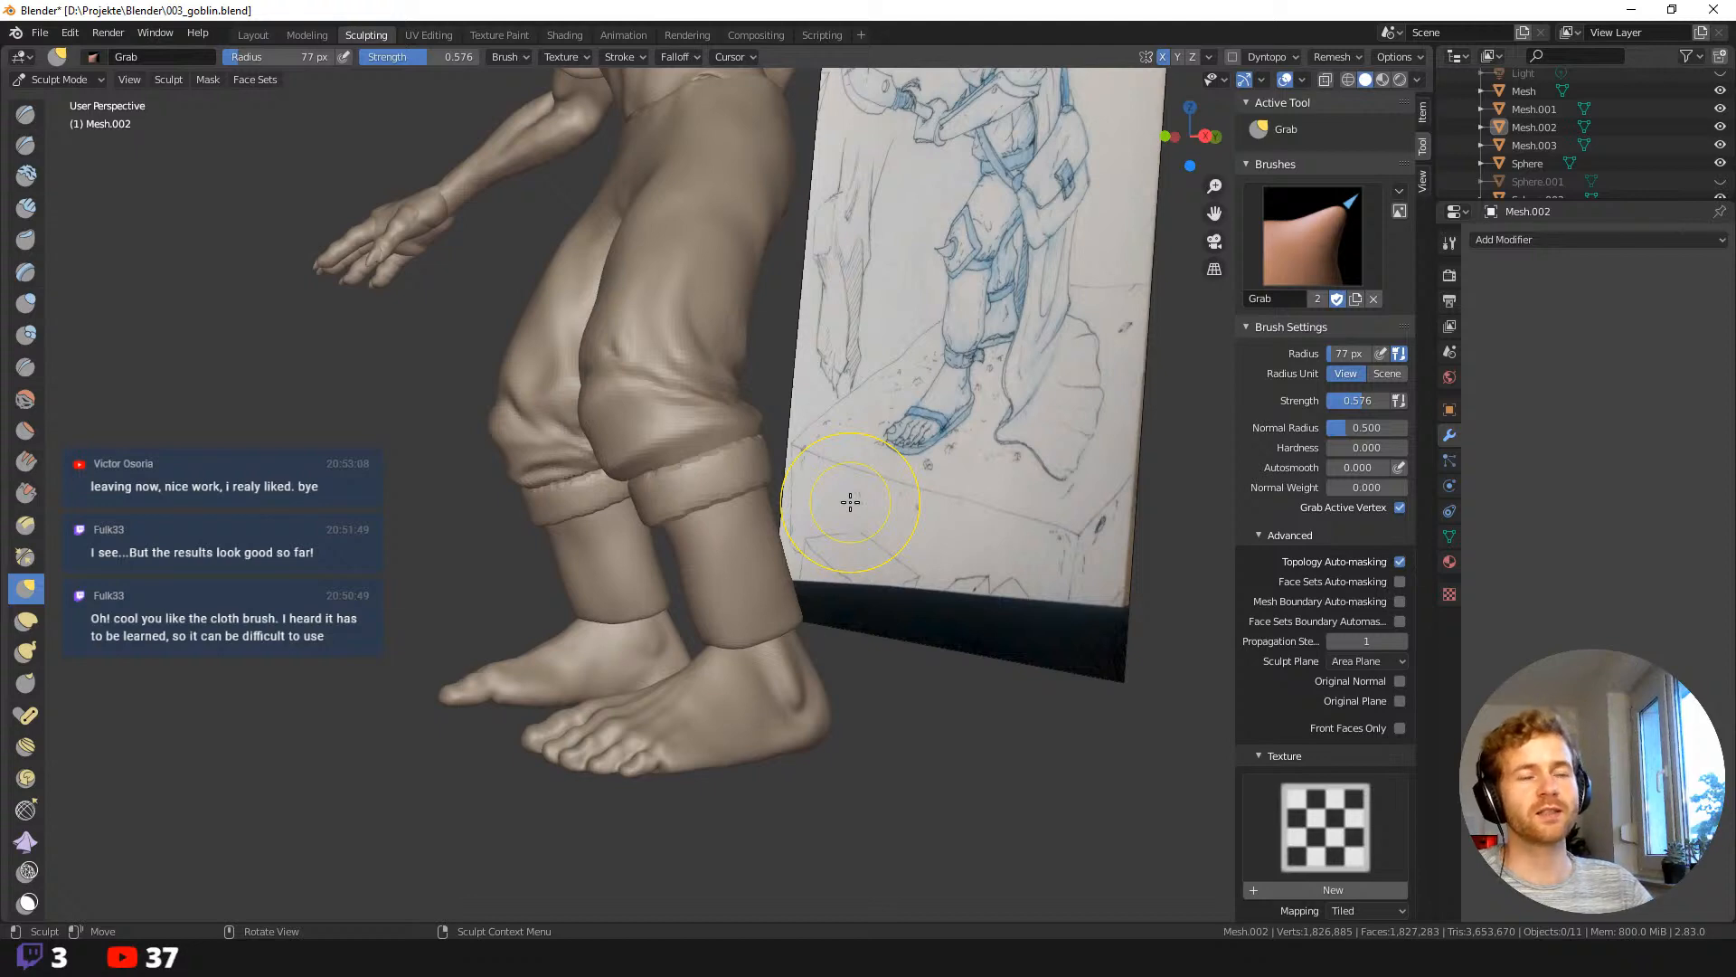
pyautogui.moveTo(664, 619)
pyautogui.mouseDown(button='middle')
pyautogui.moveTo(778, 568)
pyautogui.moveTo(764, 586)
pyautogui.moveTo(792, 611)
pyautogui.moveTo(743, 612)
pyautogui.mouseUp(button='middle')
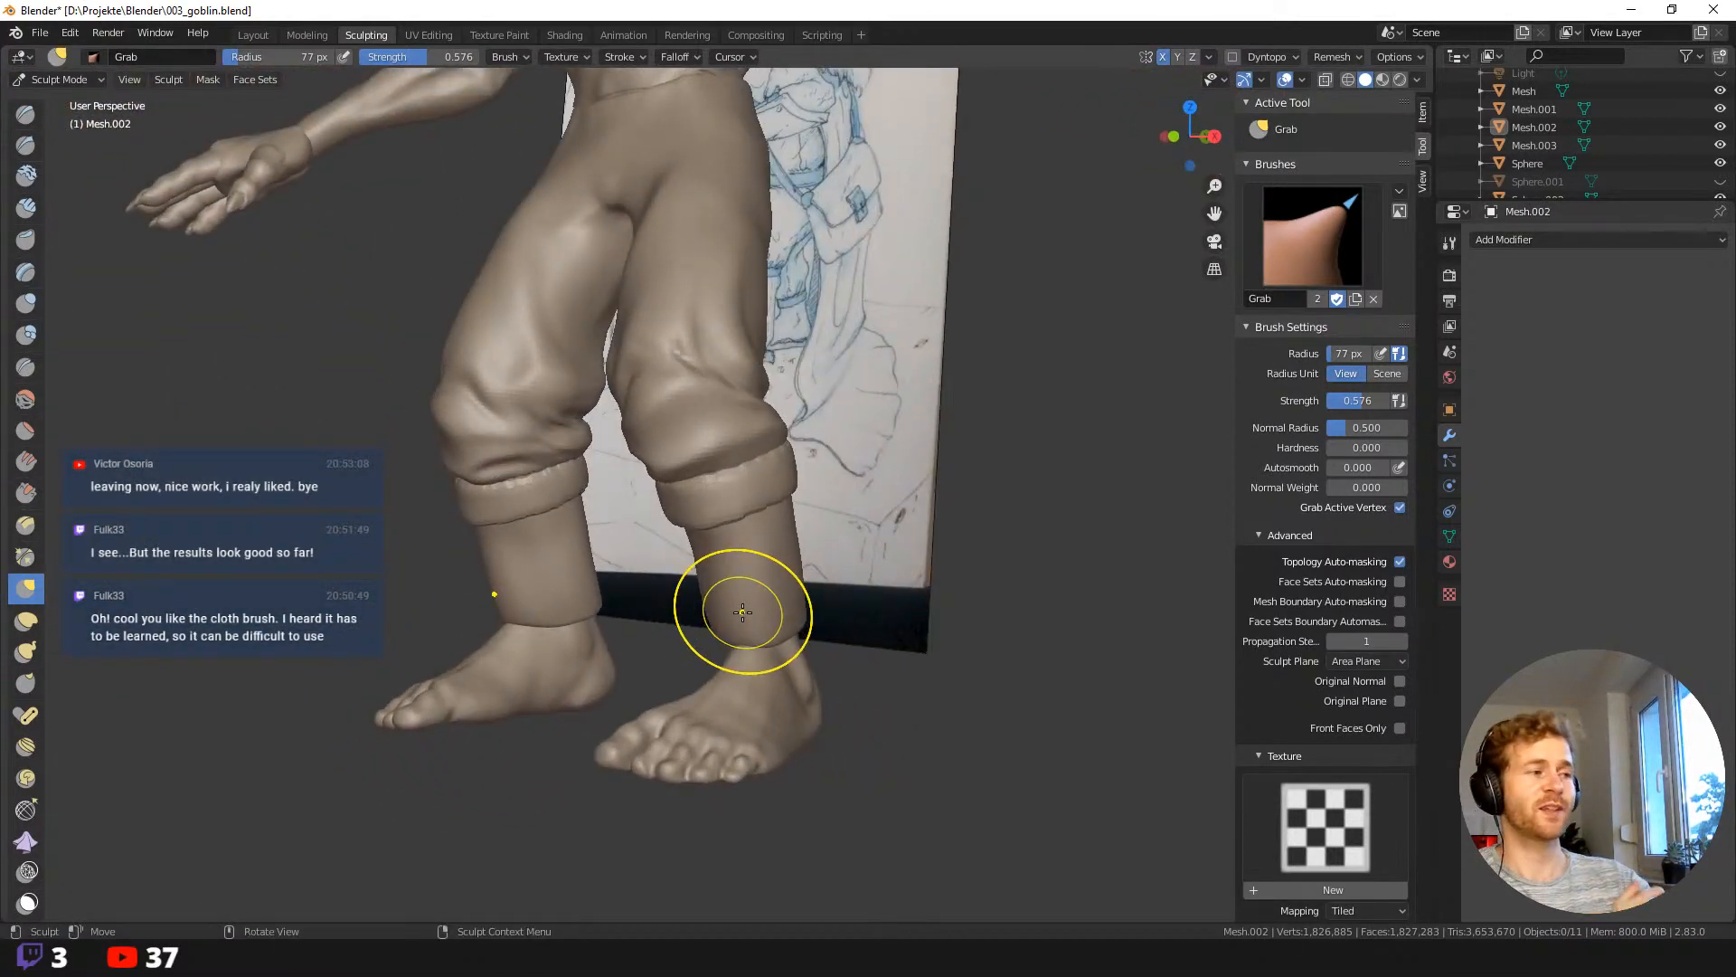
pyautogui.moveTo(516, 560)
pyautogui.mouseDown(button='middle')
pyautogui.moveTo(579, 569)
pyautogui.moveTo(532, 594)
pyautogui.moveTo(635, 471)
pyautogui.mouseUp(button='middle')
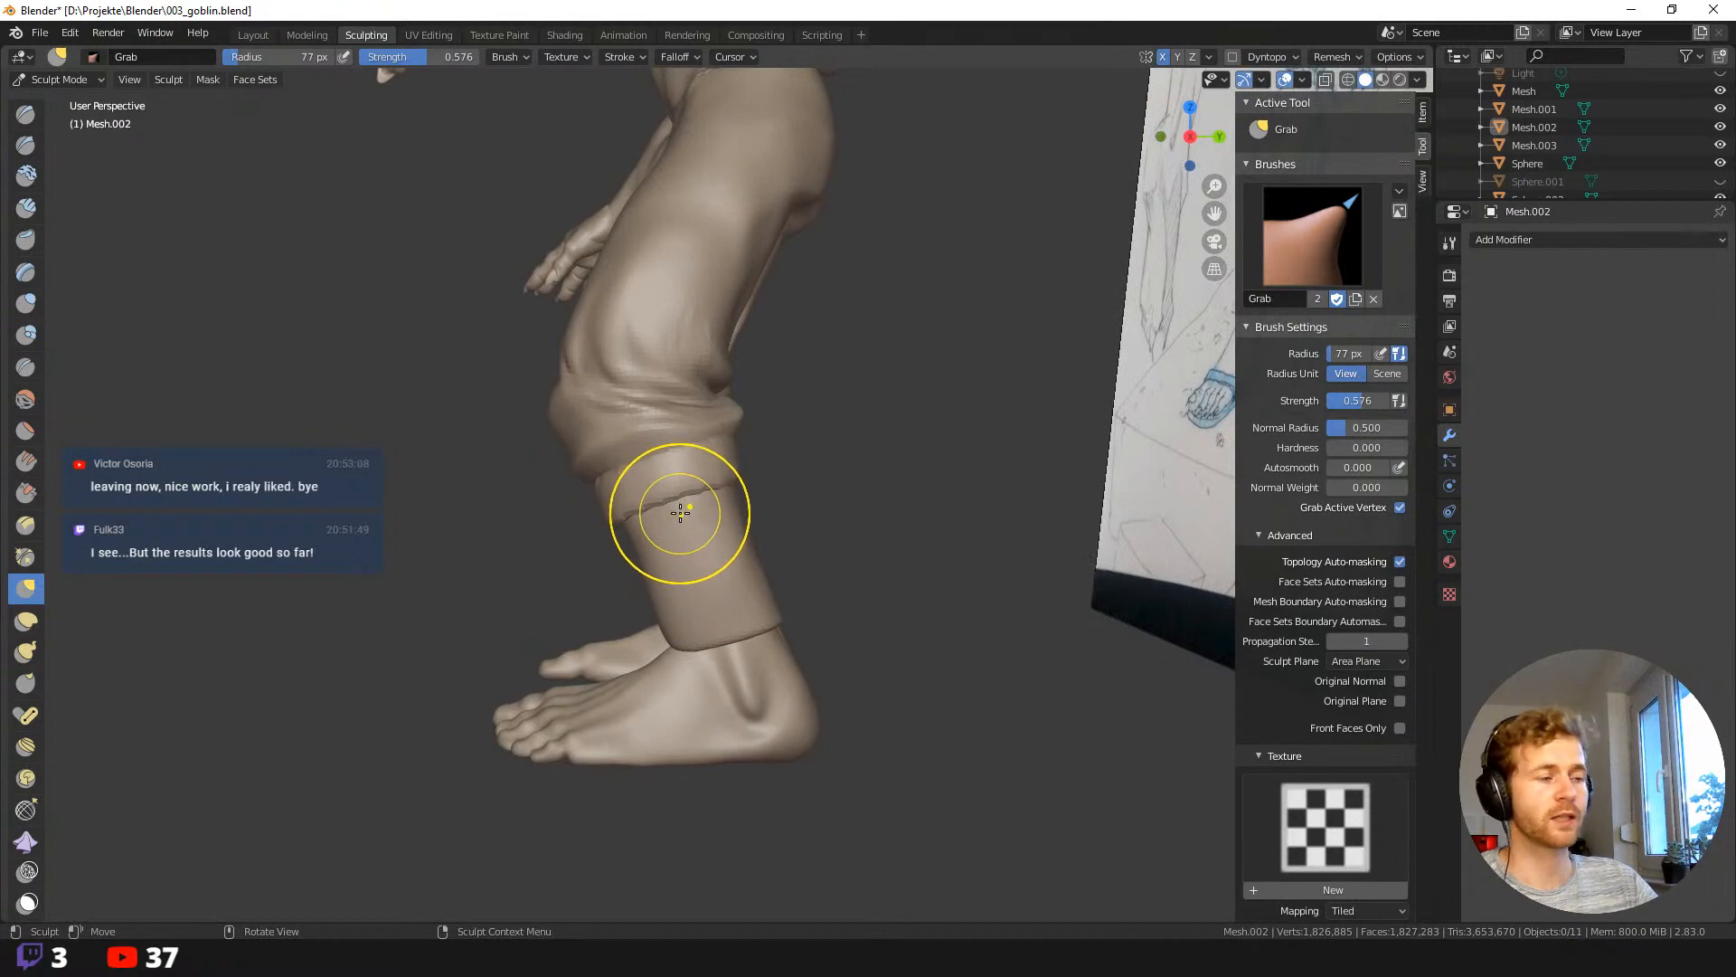
pyautogui.moveTo(717, 588); pyautogui.dragTo(659, 503, button='middle')
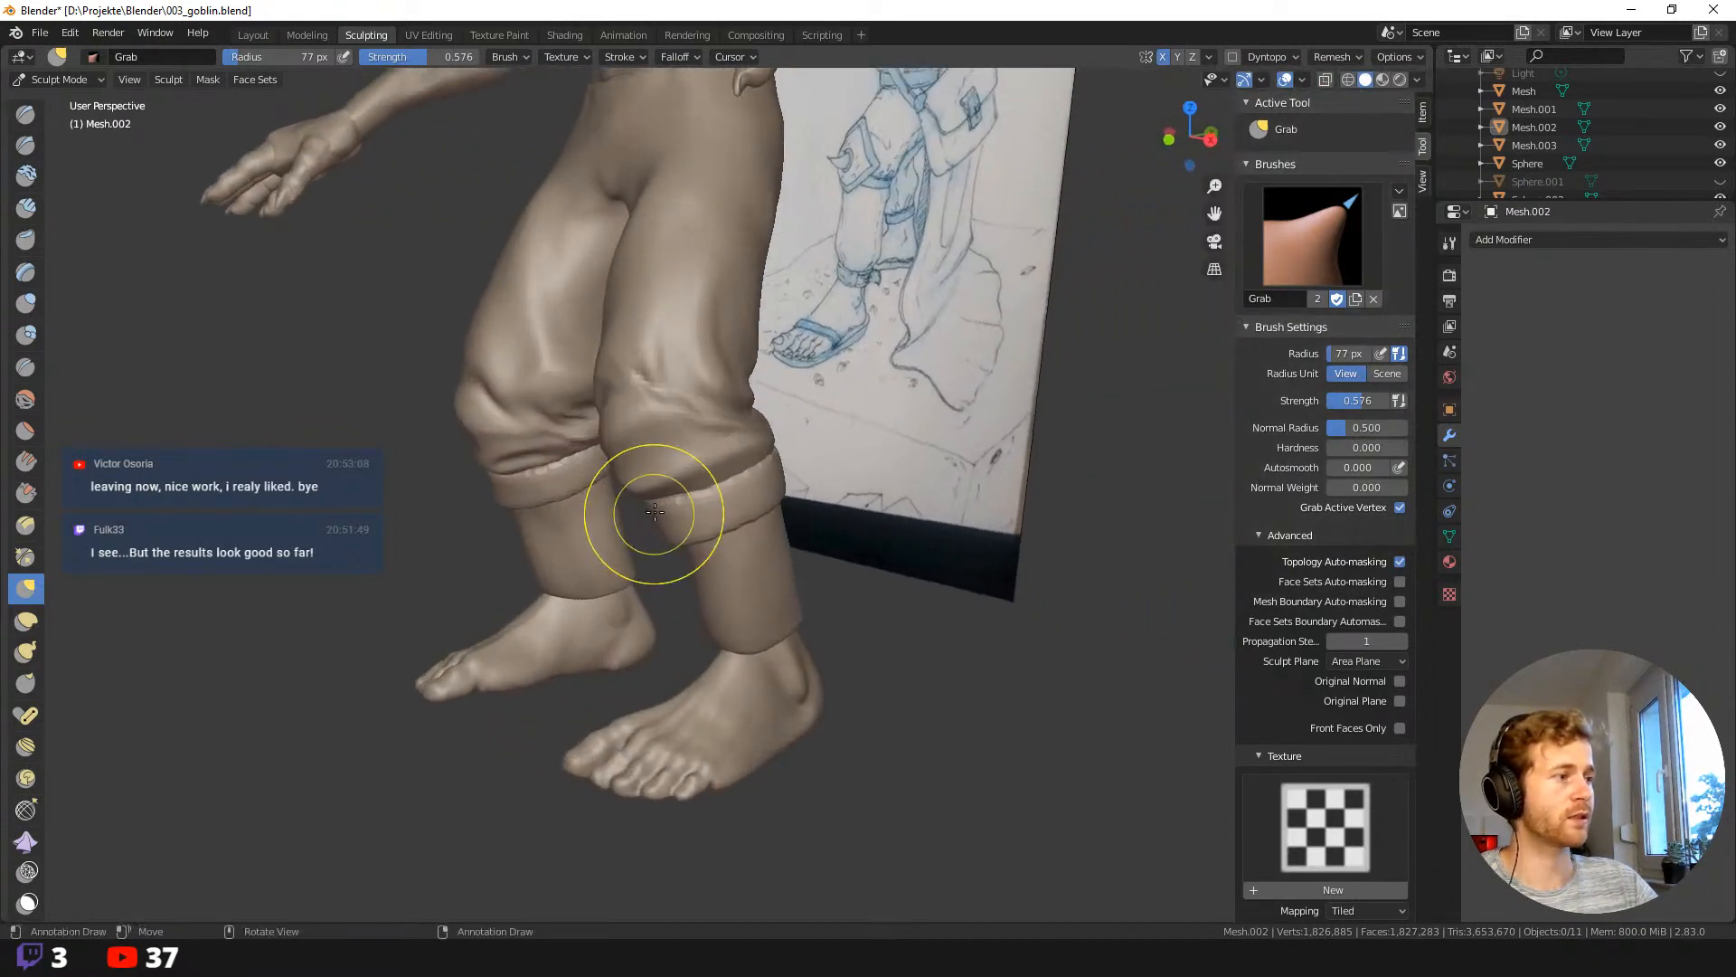
pyautogui.click(256, 34)
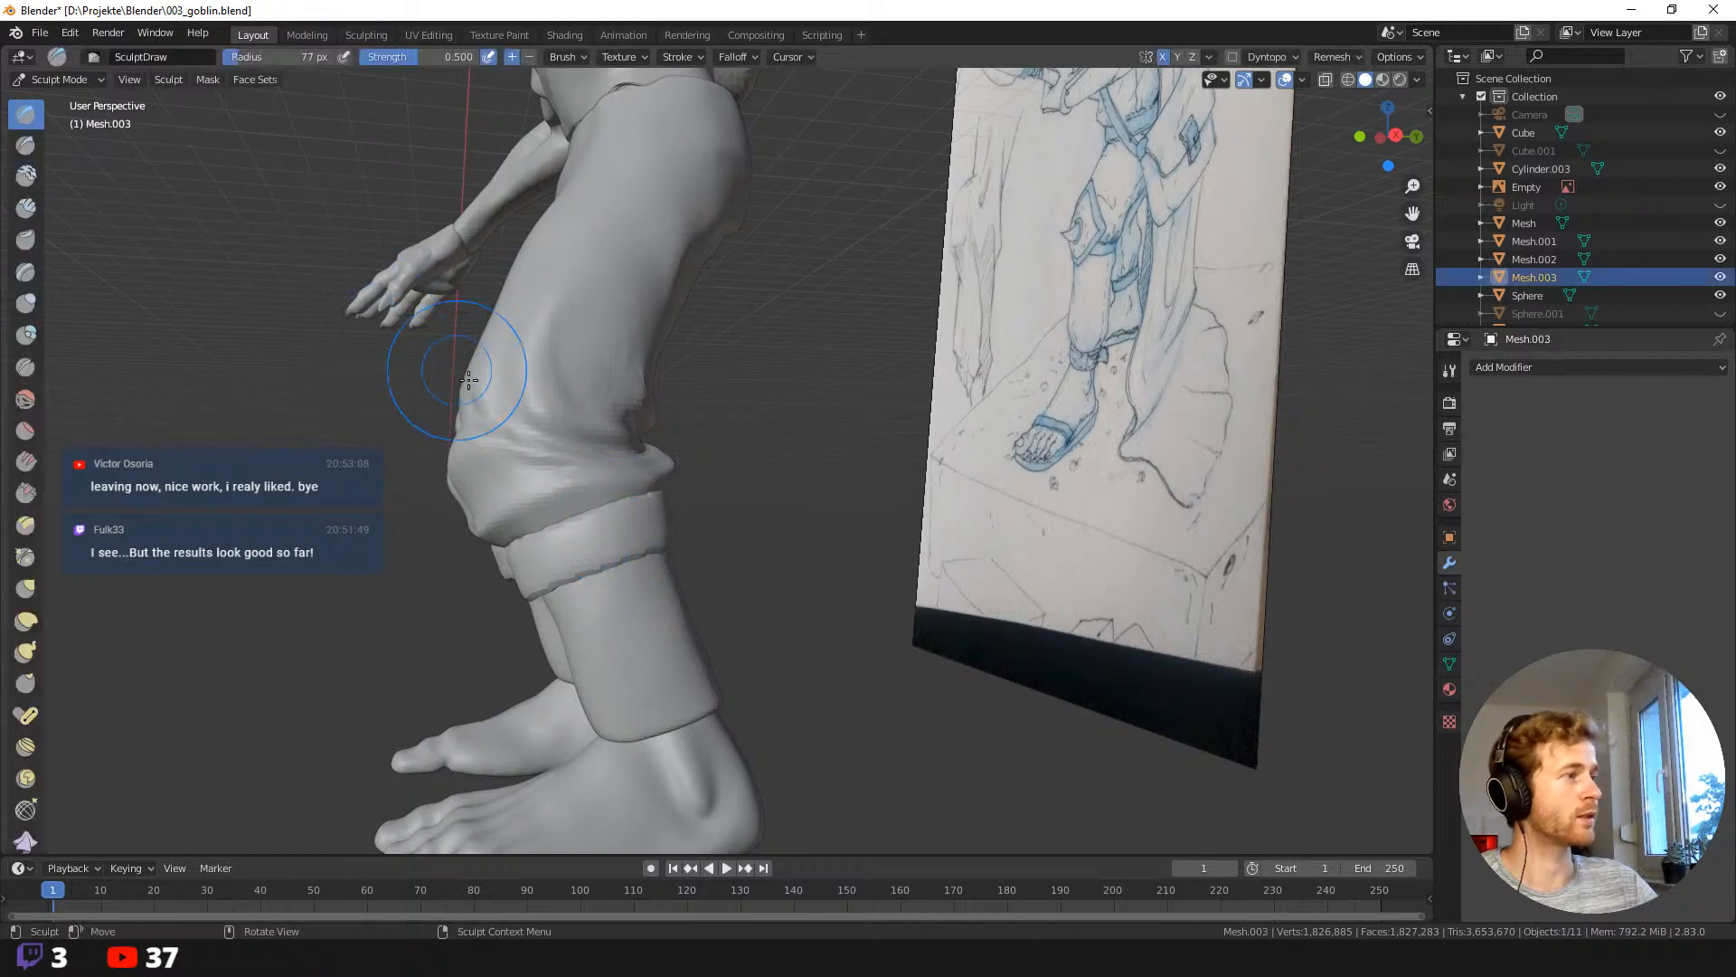
pyautogui.press('Tab')
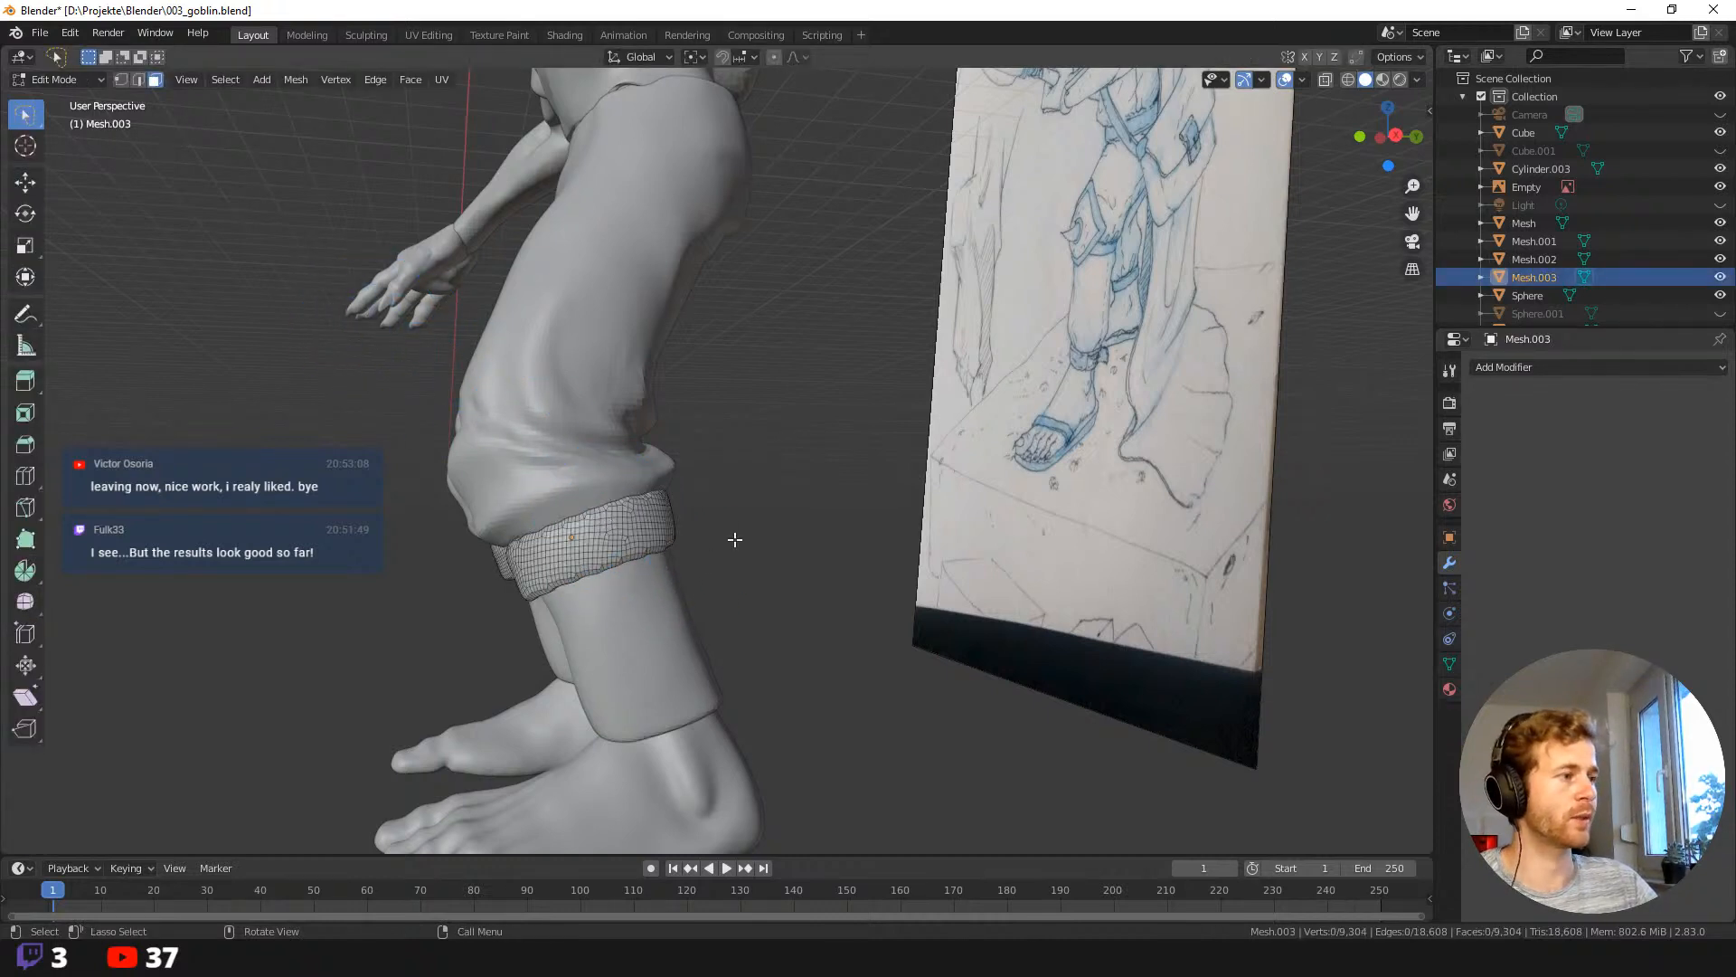
pyautogui.press('Tab')
pyautogui.moveTo(728, 535); pyautogui.dragTo(448, 522, button='middle')
pyautogui.keyDown('shift'); pyautogui.moveTo(433, 517); pyautogui.dragTo(538, 512, button='middle'); pyautogui.keyUp('shift')
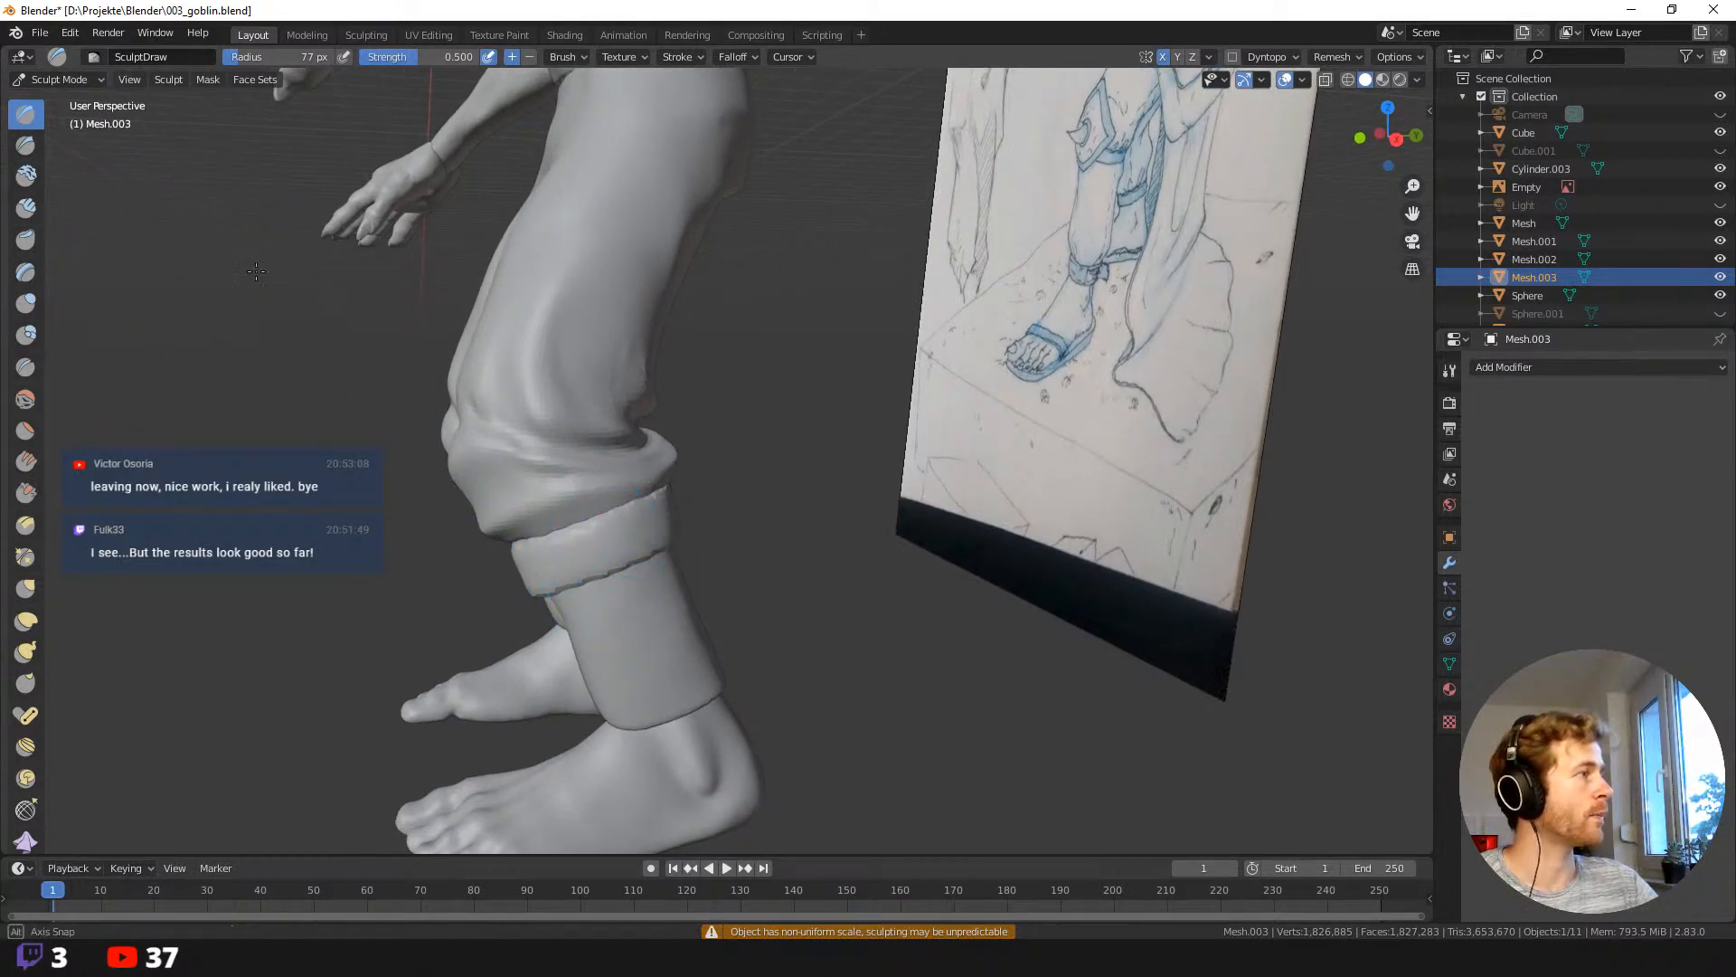
pyautogui.moveTo(256, 271)
pyautogui.mouseDown(button='middle')
pyautogui.moveTo(368, 284)
pyautogui.moveTo(245, 174)
pyautogui.mouseUp(button='middle')
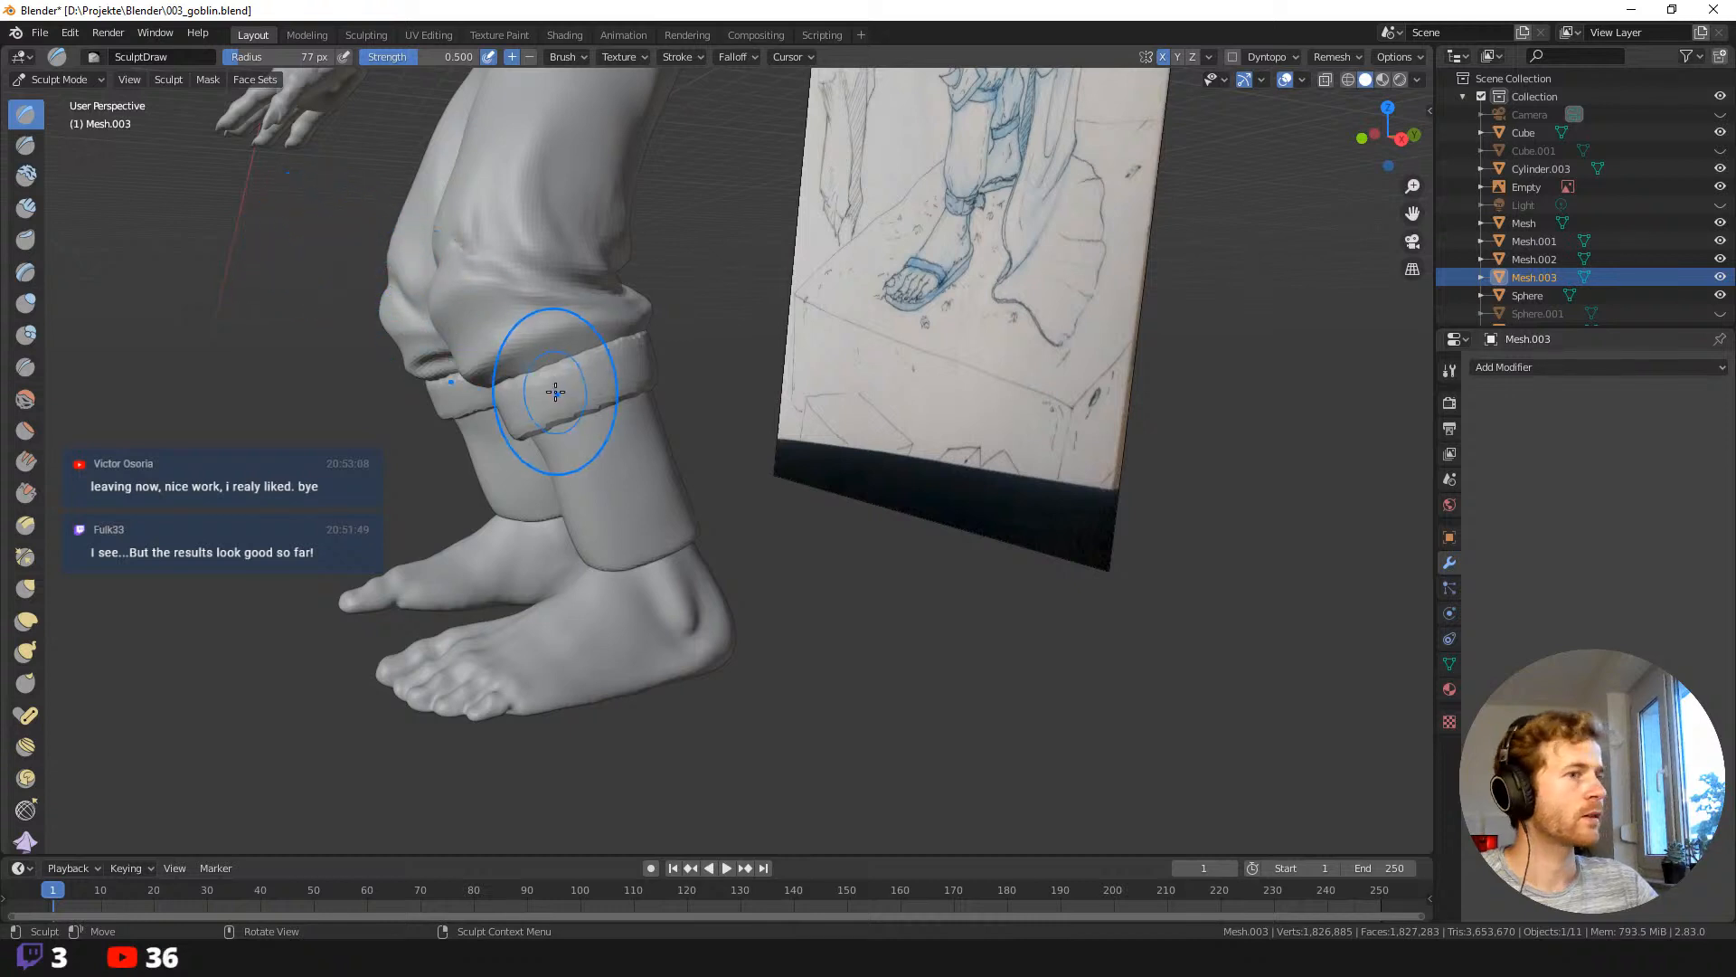
pyautogui.click(69, 77)
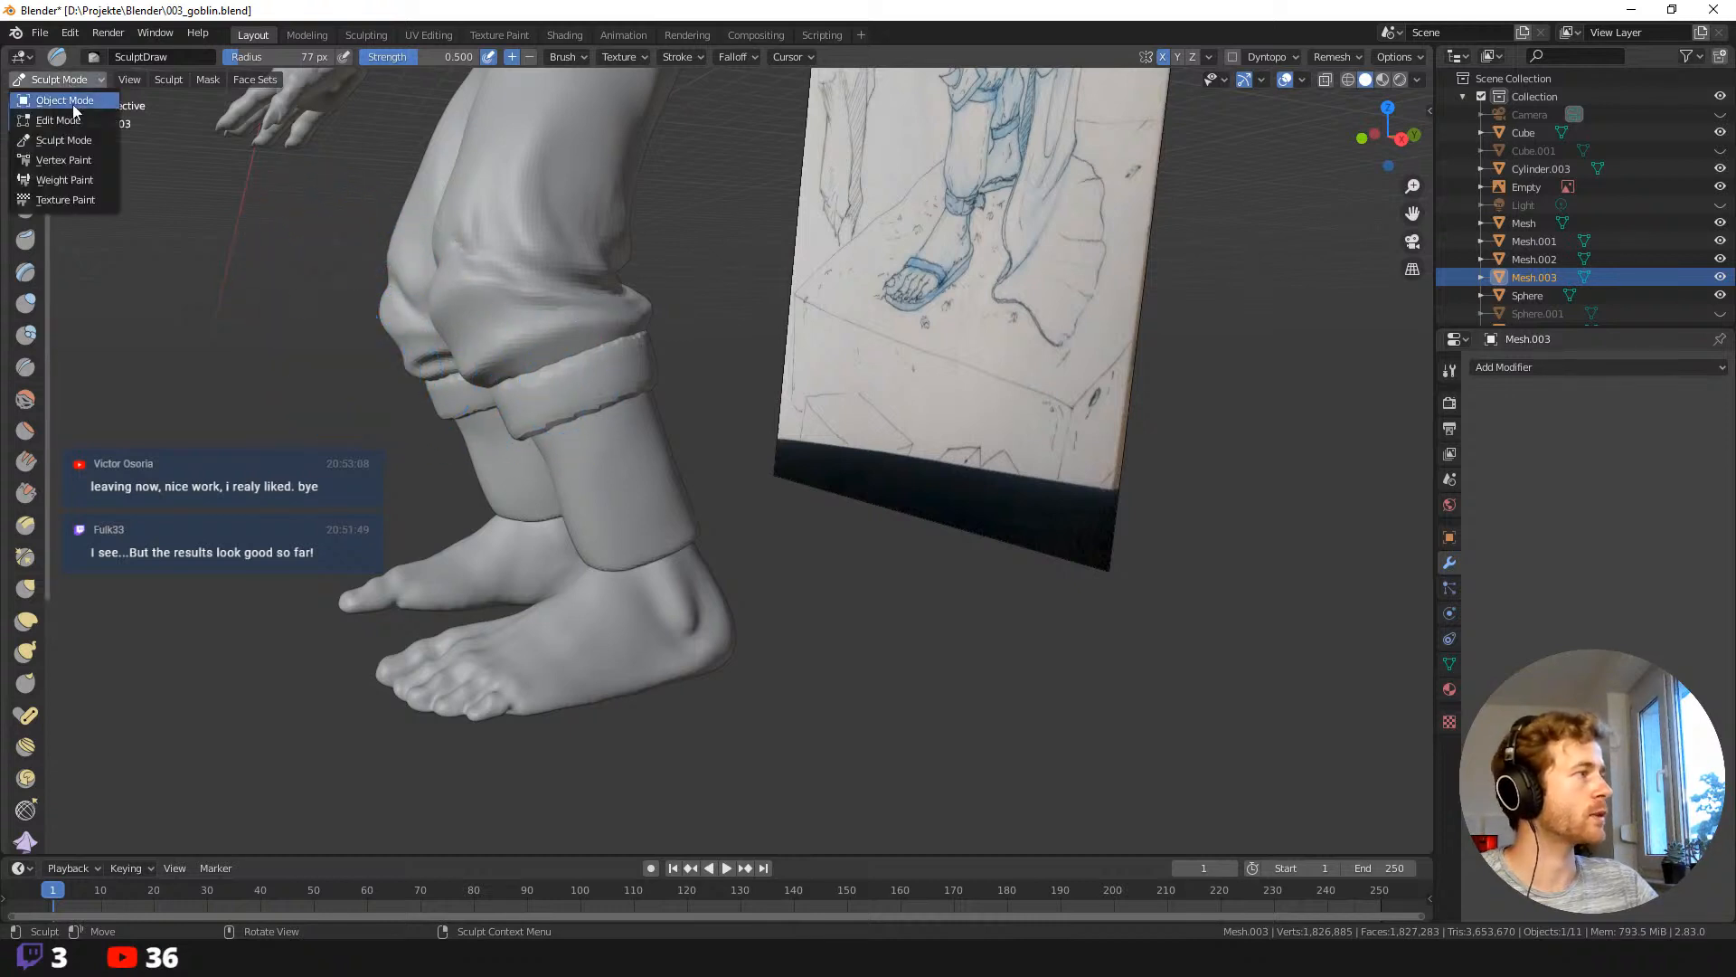
pyautogui.click(72, 103)
# Duplicate the knee bands in place as a separate object and select all of the copy's geometry in Edit Mode.
pyautogui.moveTo(237, 242)
pyautogui.mouseDown(button='middle')
pyautogui.moveTo(323, 396)
pyautogui.moveTo(382, 443)
pyautogui.mouseUp(button='middle')
pyautogui.click(383, 443)
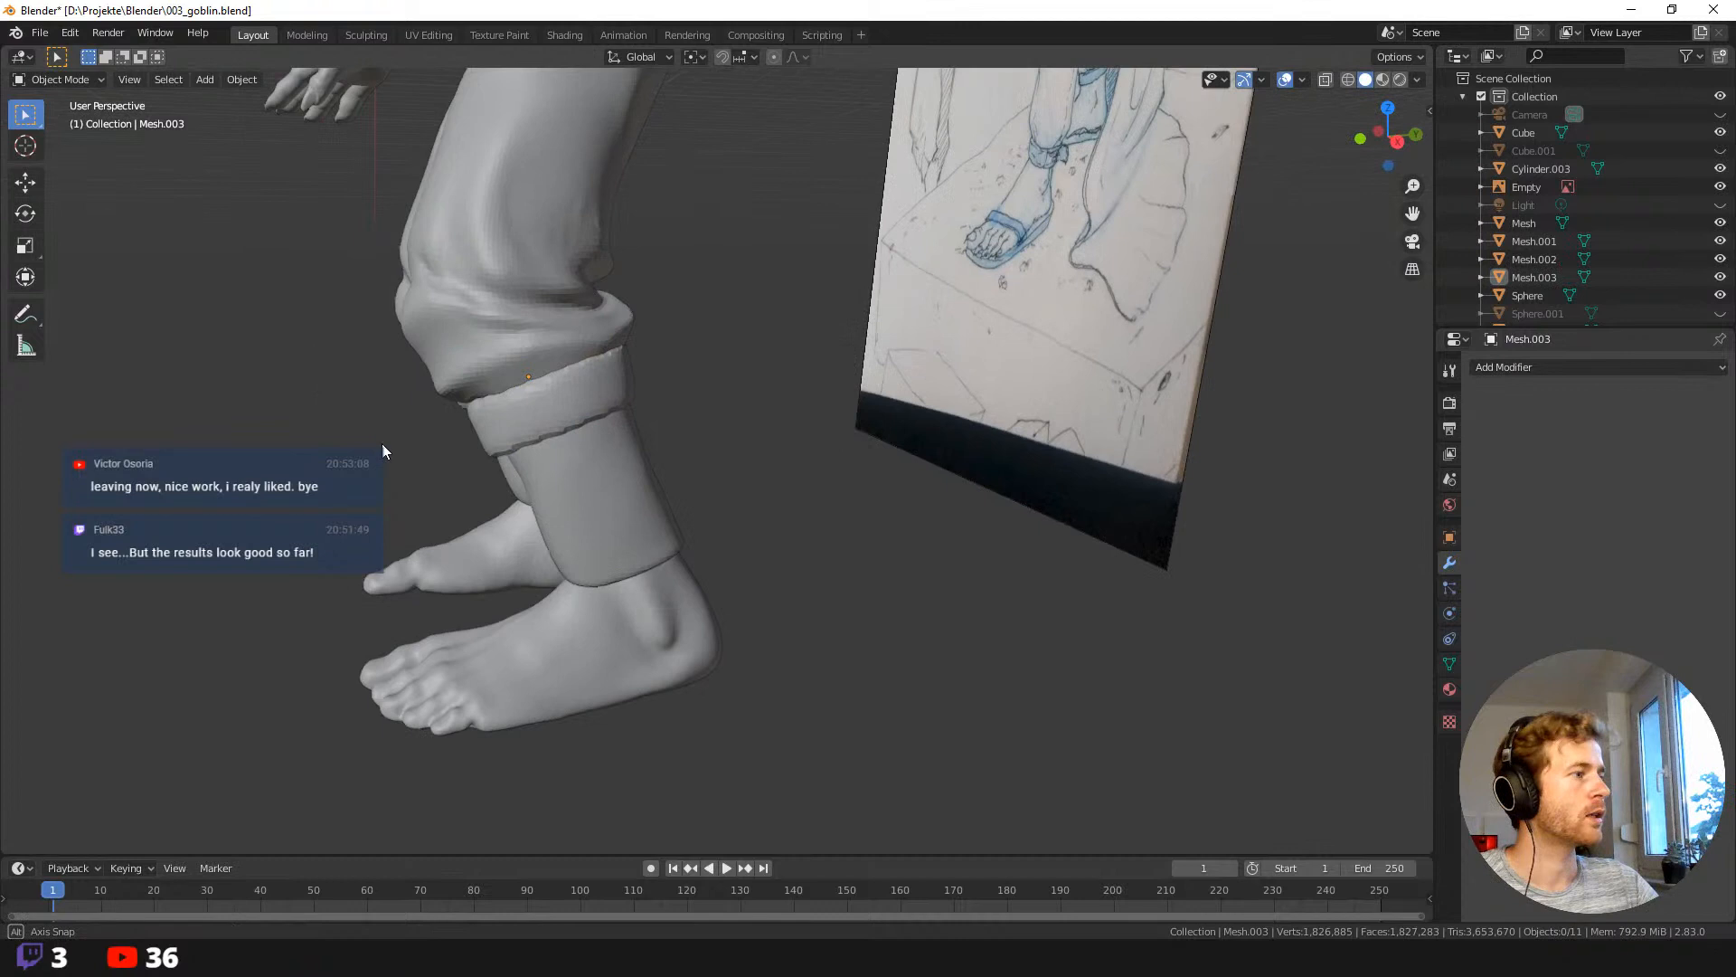
pyautogui.click(517, 399)
pyautogui.hotkey('shift', 'd')
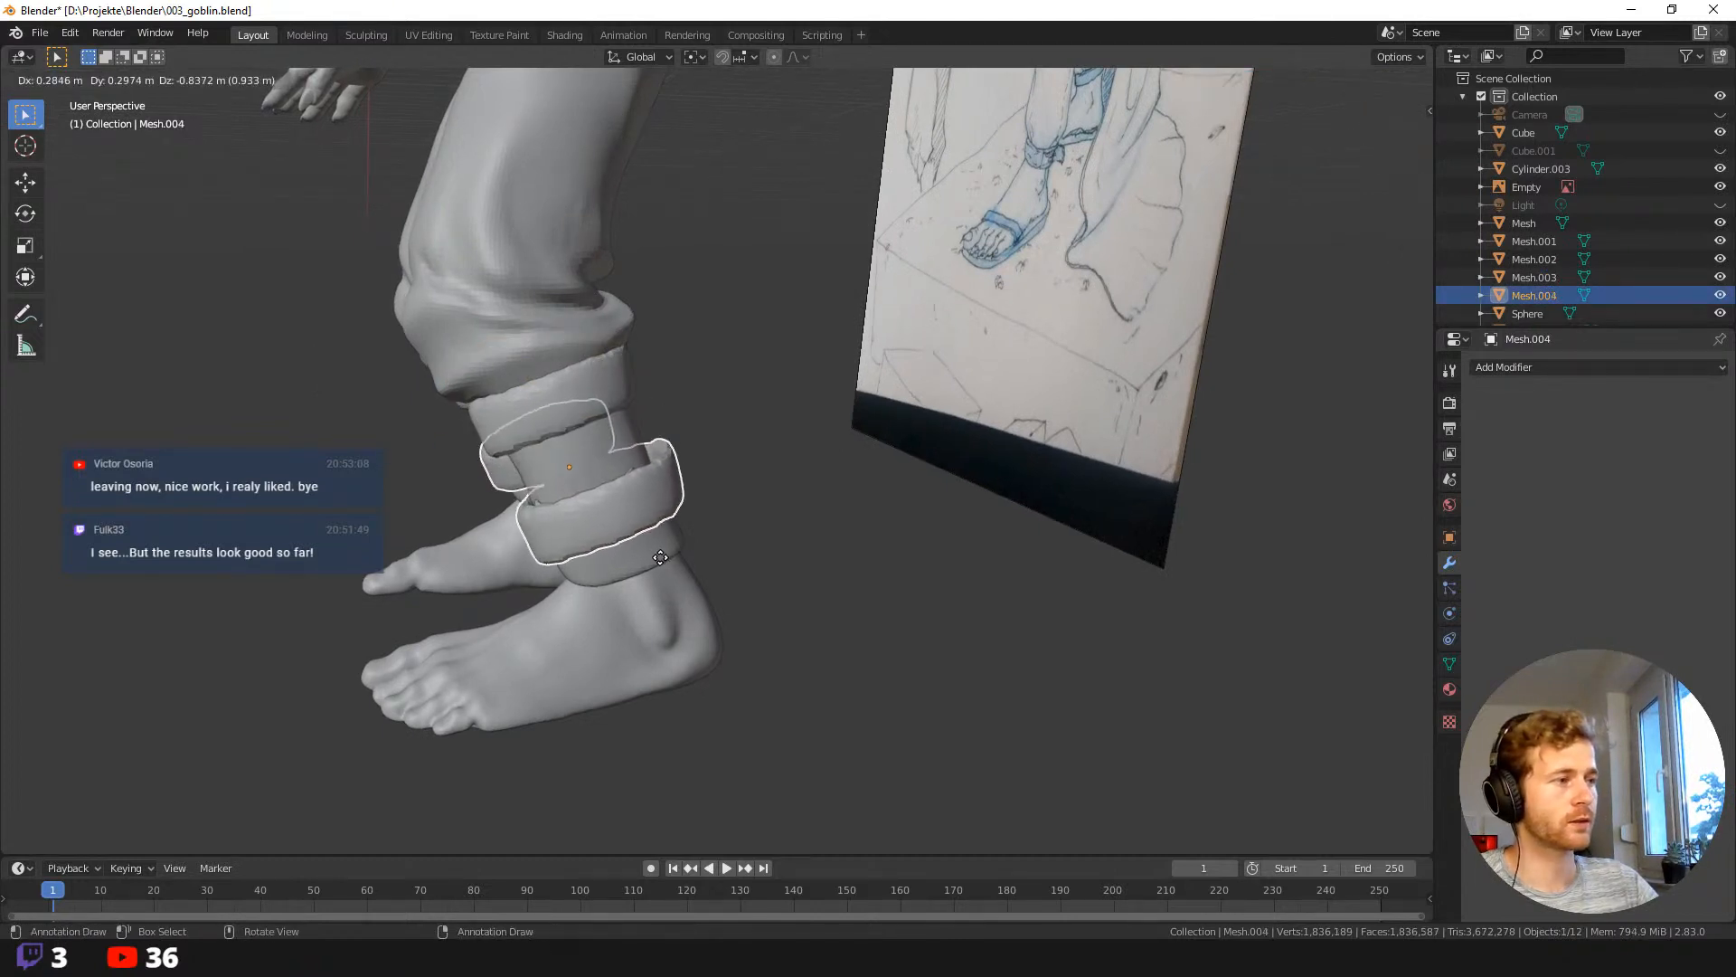
pyautogui.rightClick(657, 554)
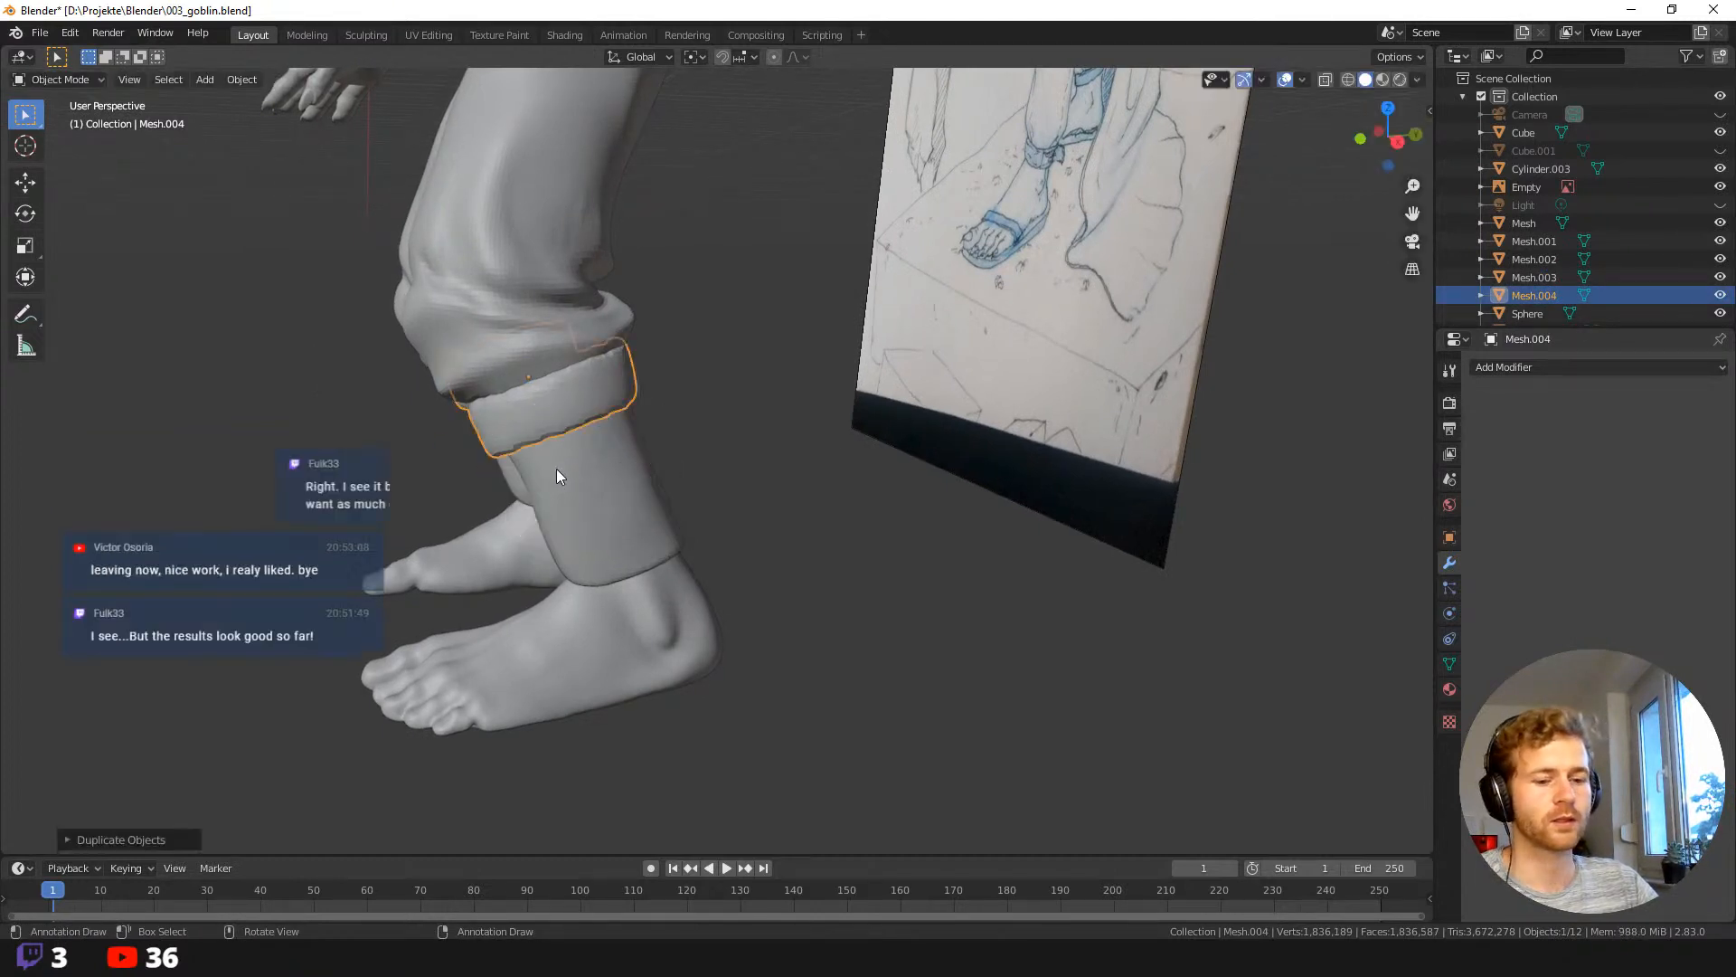
pyautogui.press('Tab')
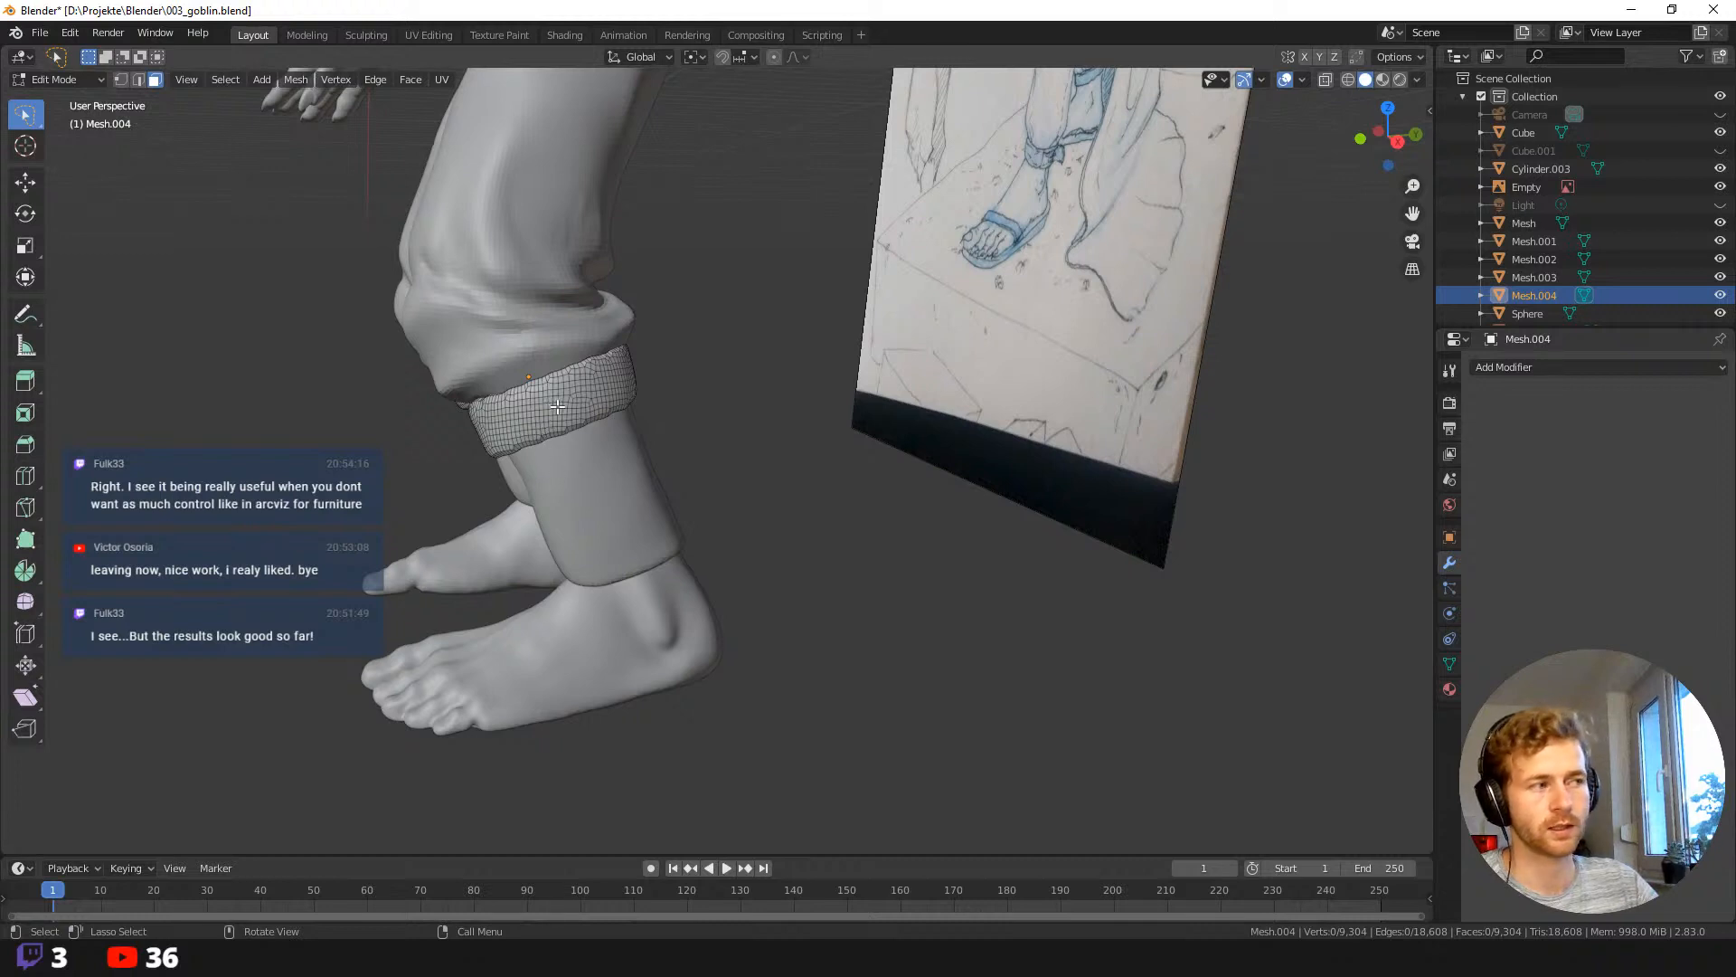
pyautogui.press('a')
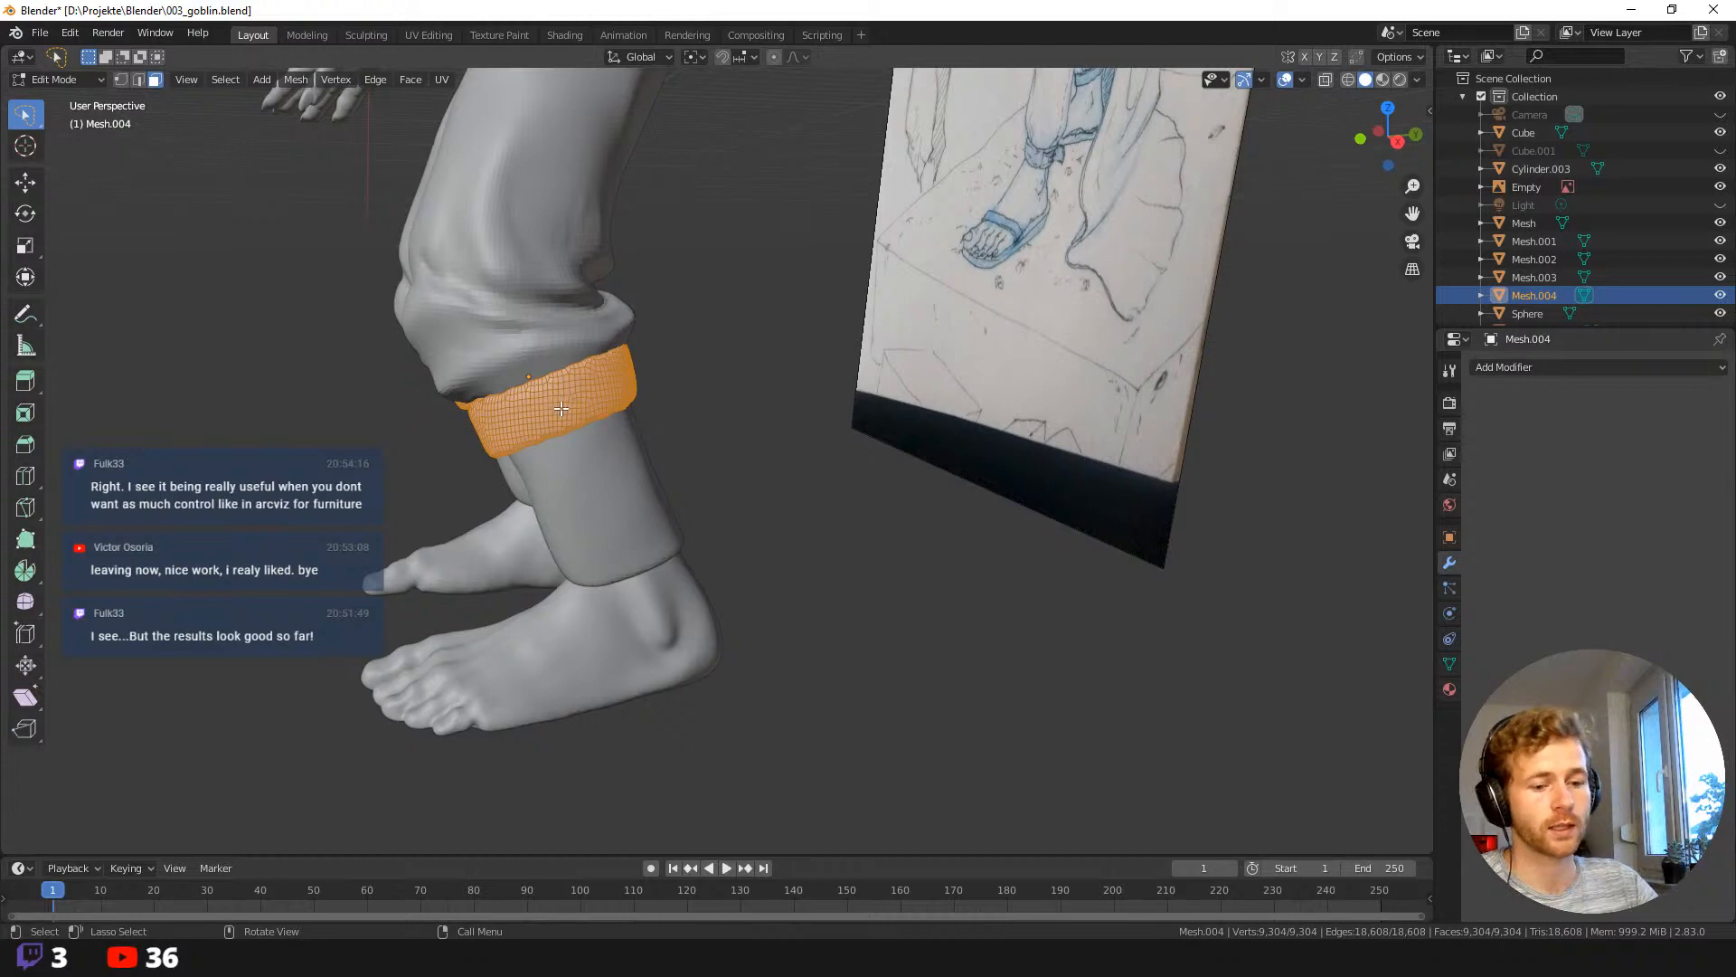
# Try to copy the band geometry down towards the ankles without an axis lock.
pyautogui.hotkey('shift', 'd')
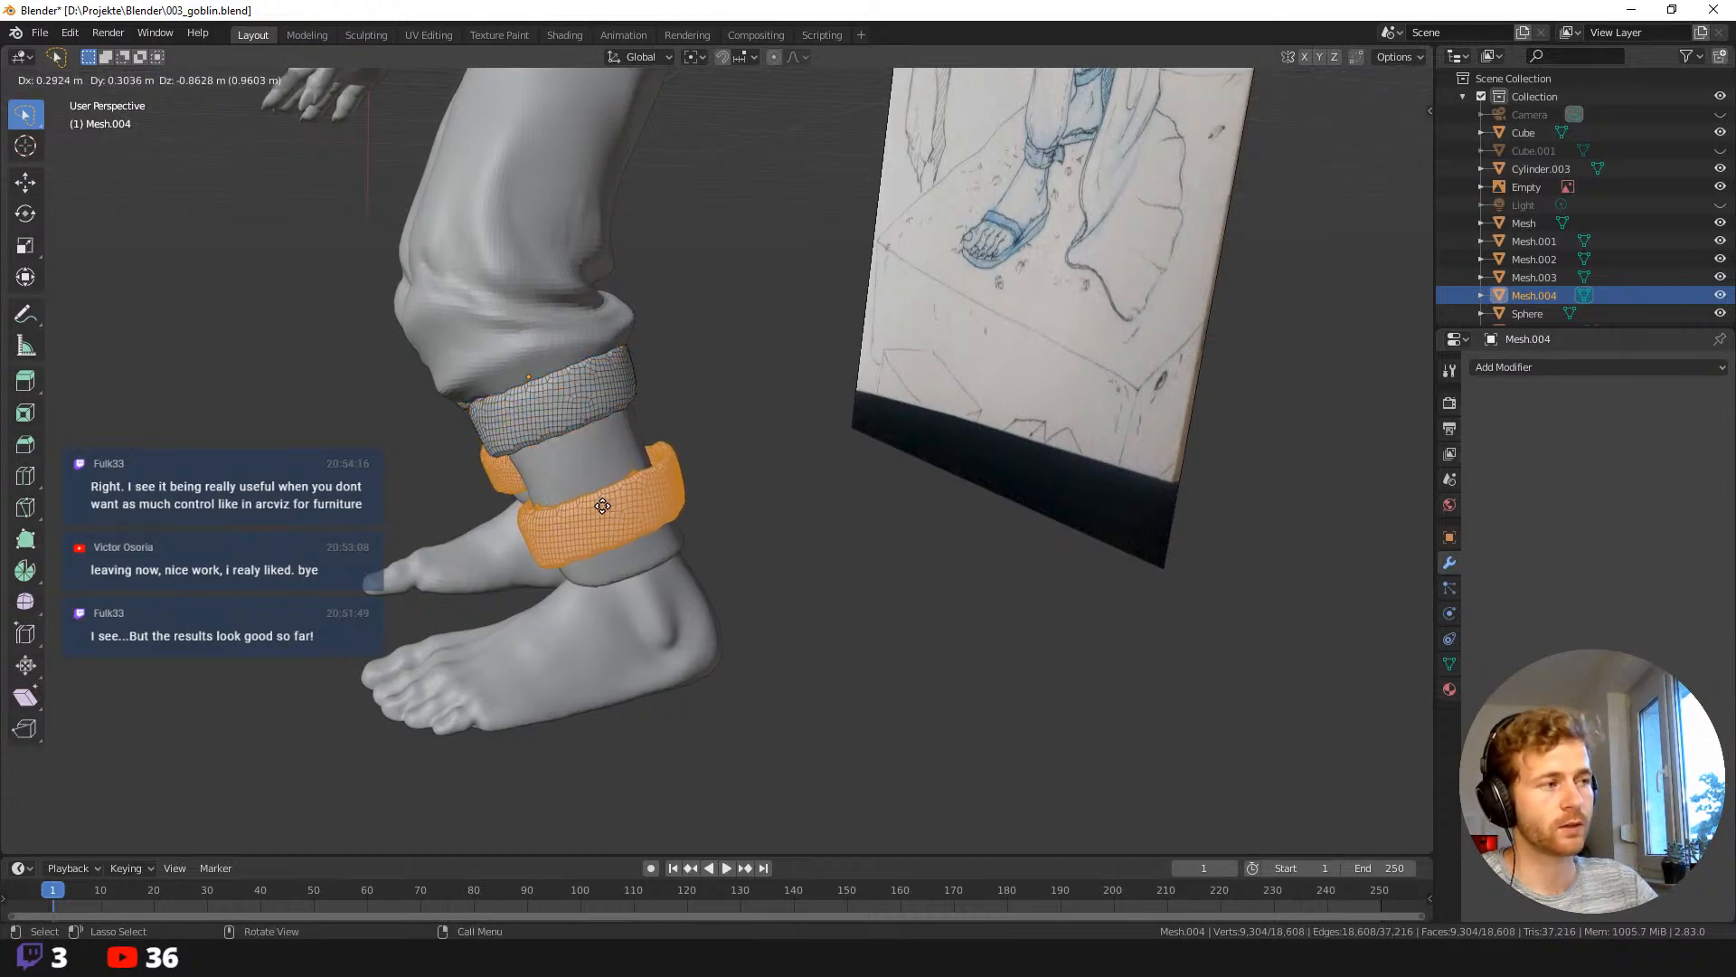
pyautogui.click(605, 515)
pyautogui.moveTo(605, 516); pyautogui.dragTo(664, 540, button='middle')
pyautogui.hotkey('ctrl', 'z')
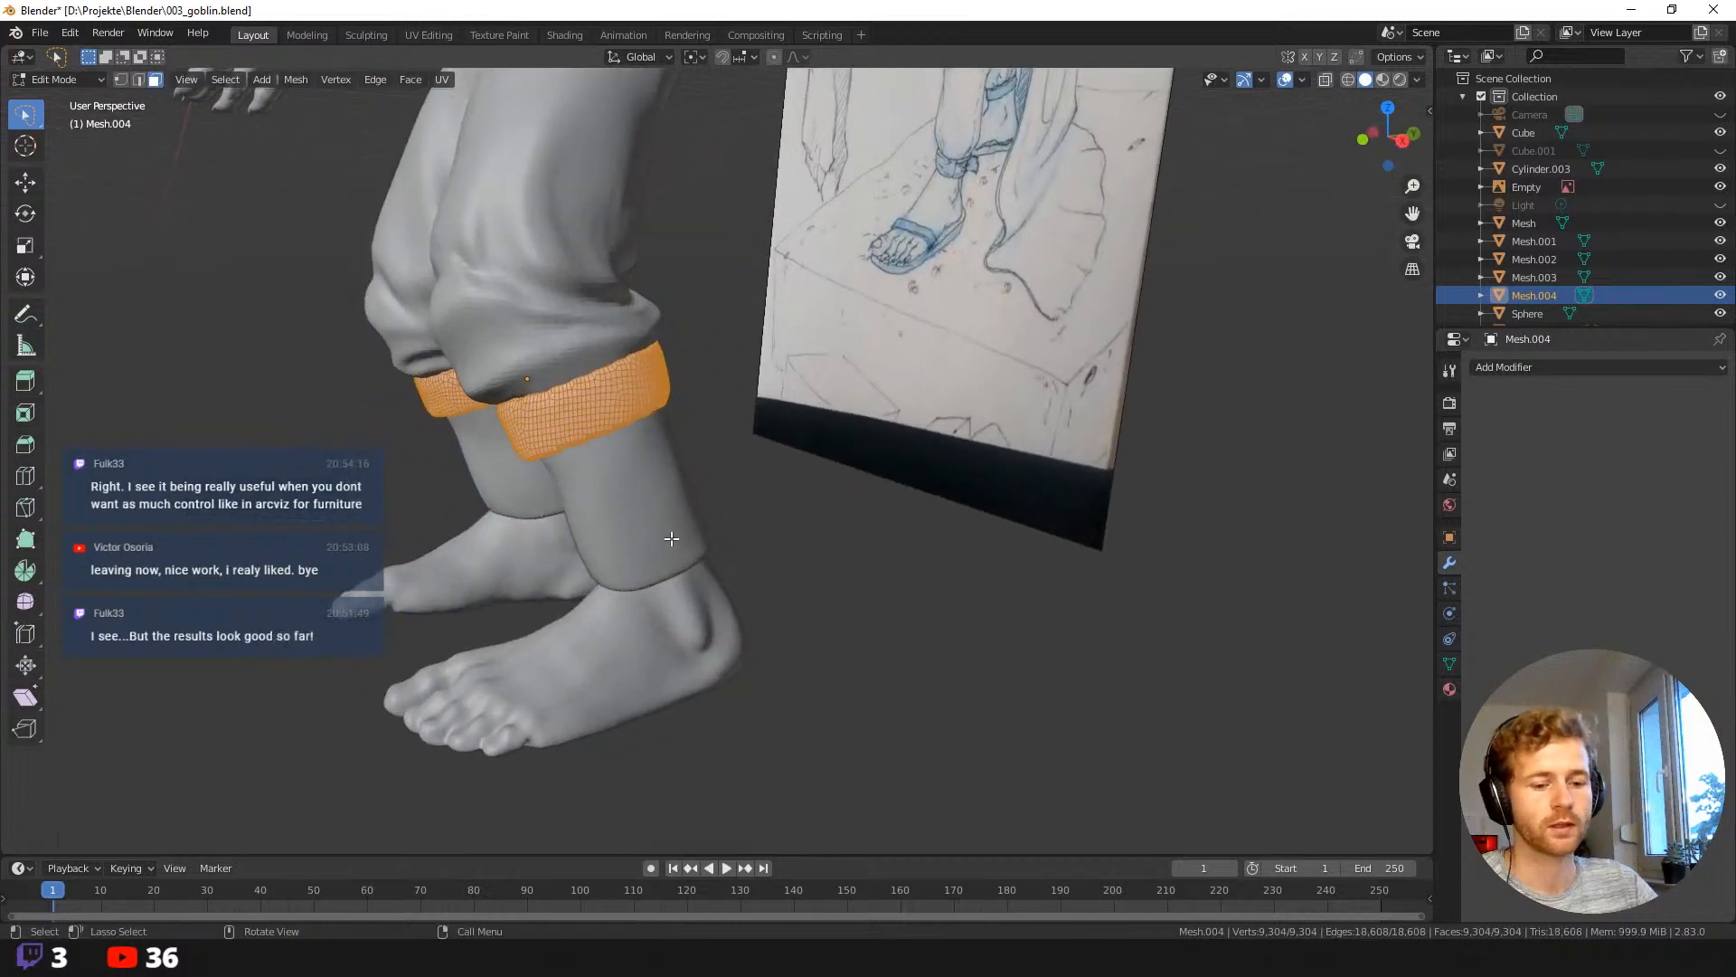
# Duplicate the band geometry down to the ankles with X locked, about 0.44 m along Y and -1.12 m along Z, and return to Object Mode.
pyautogui.hotkey('shift', 'd')
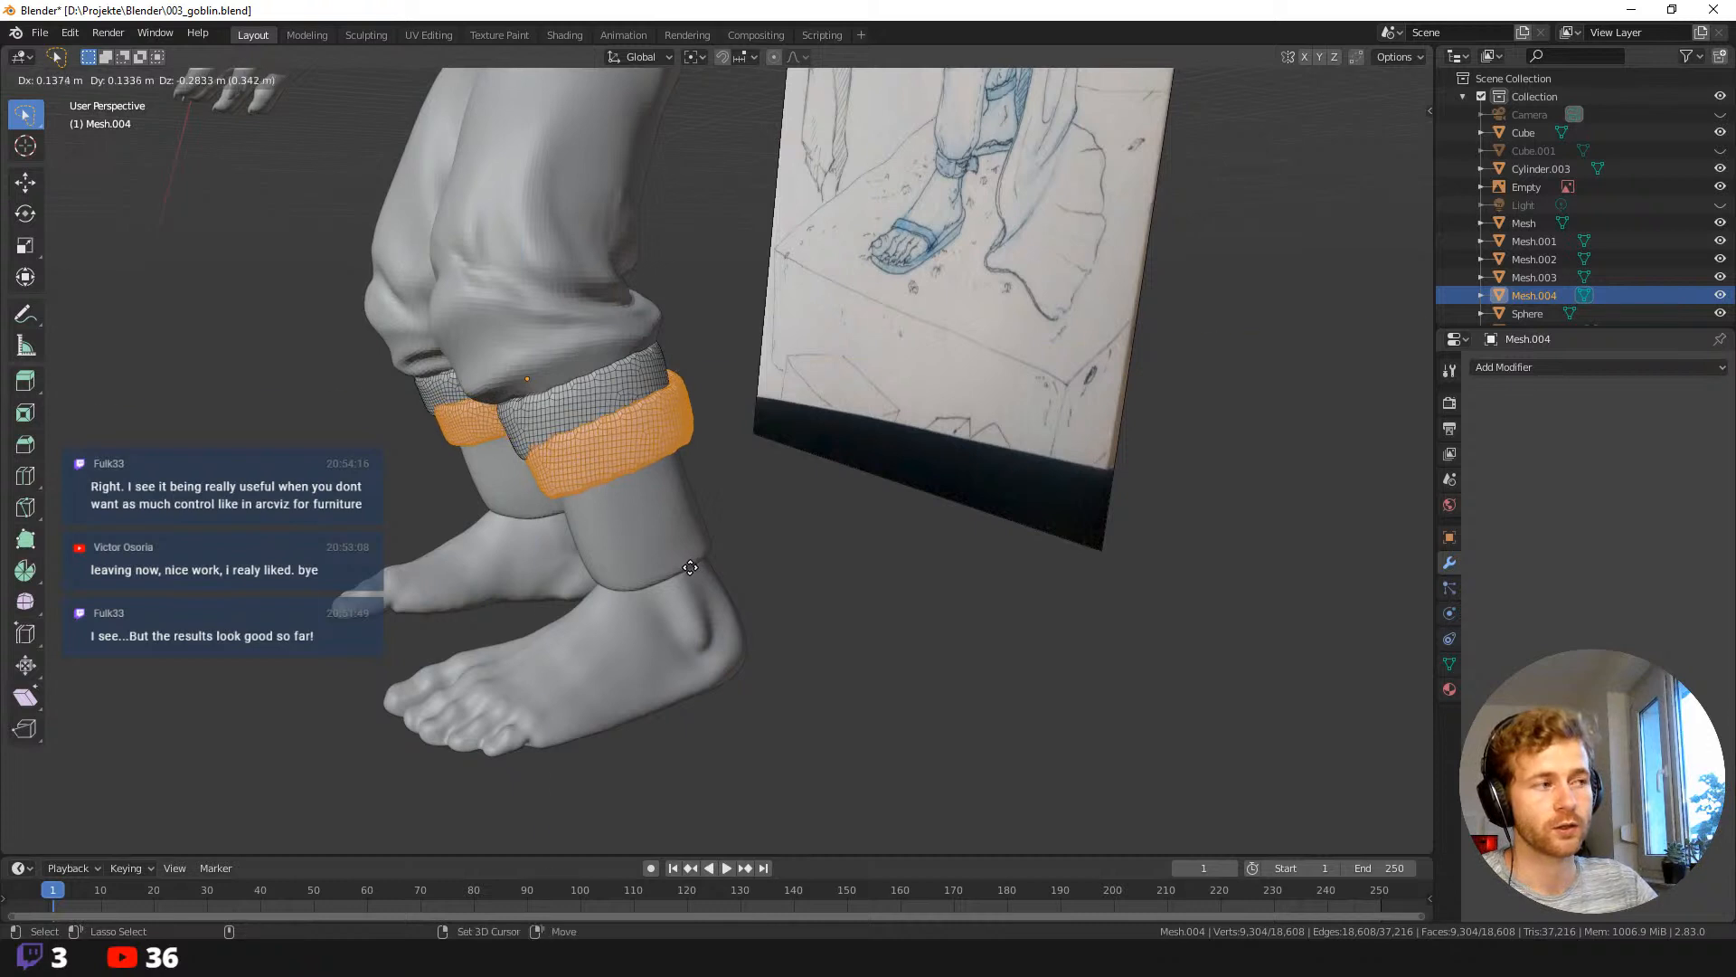
pyautogui.hotkey('shift', 'x')
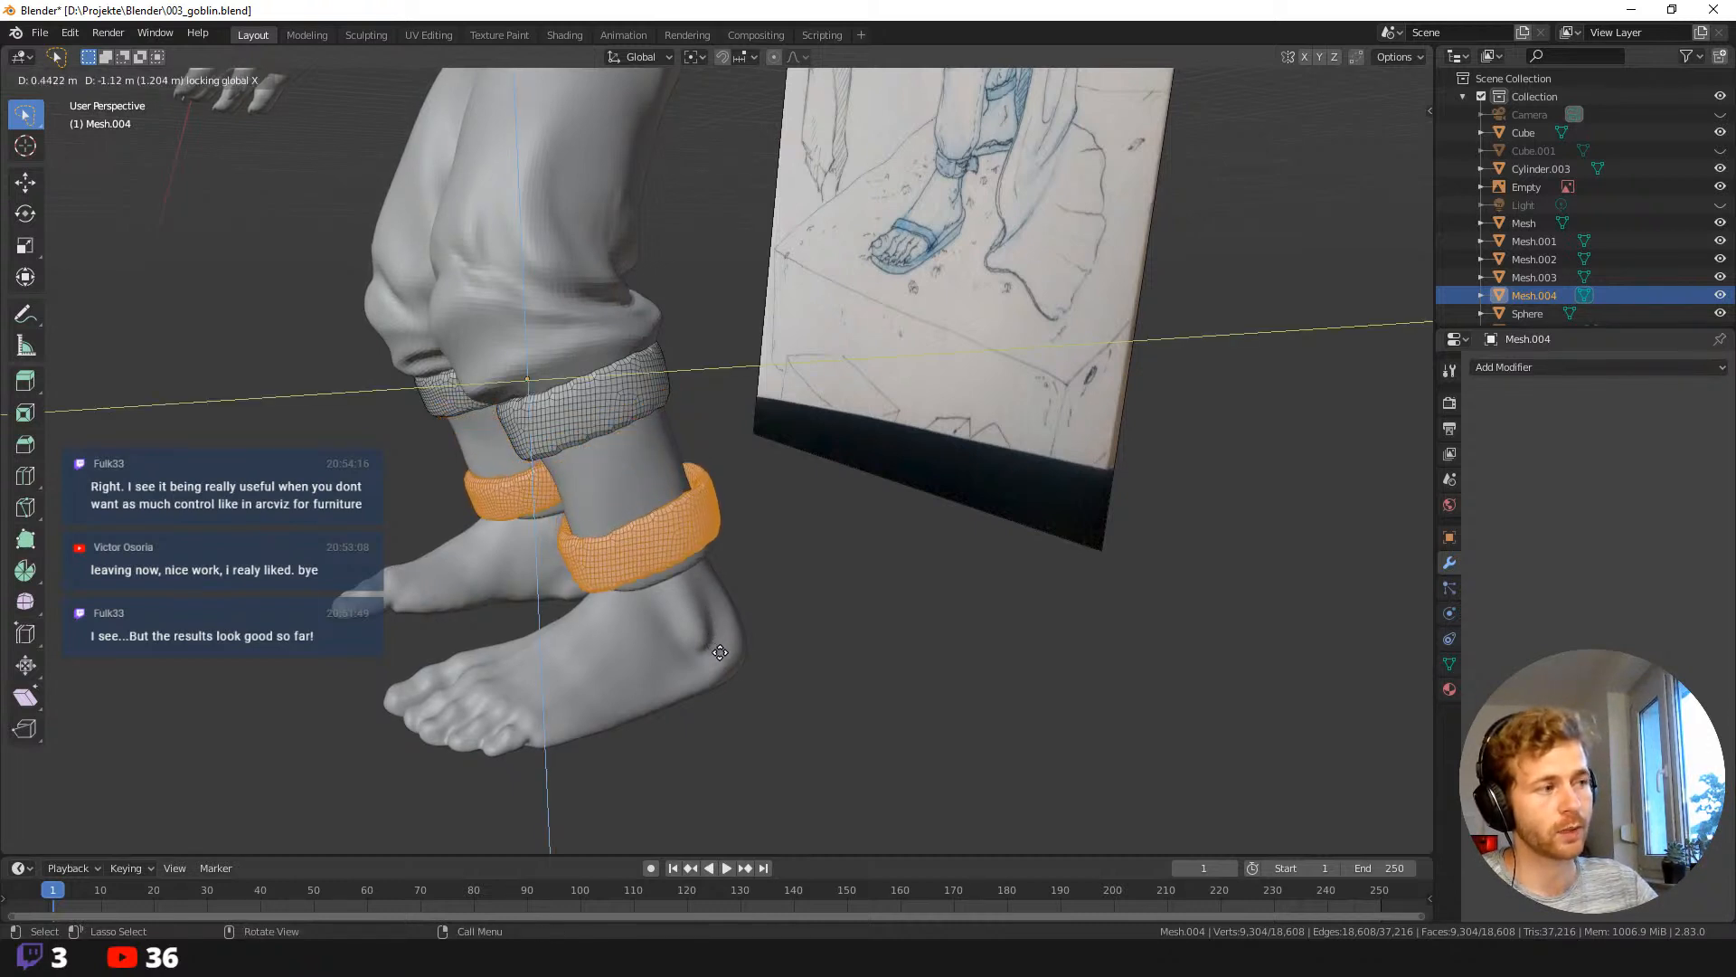
pyautogui.click(716, 647)
pyautogui.moveTo(730, 624); pyautogui.dragTo(416, 343, button='middle')
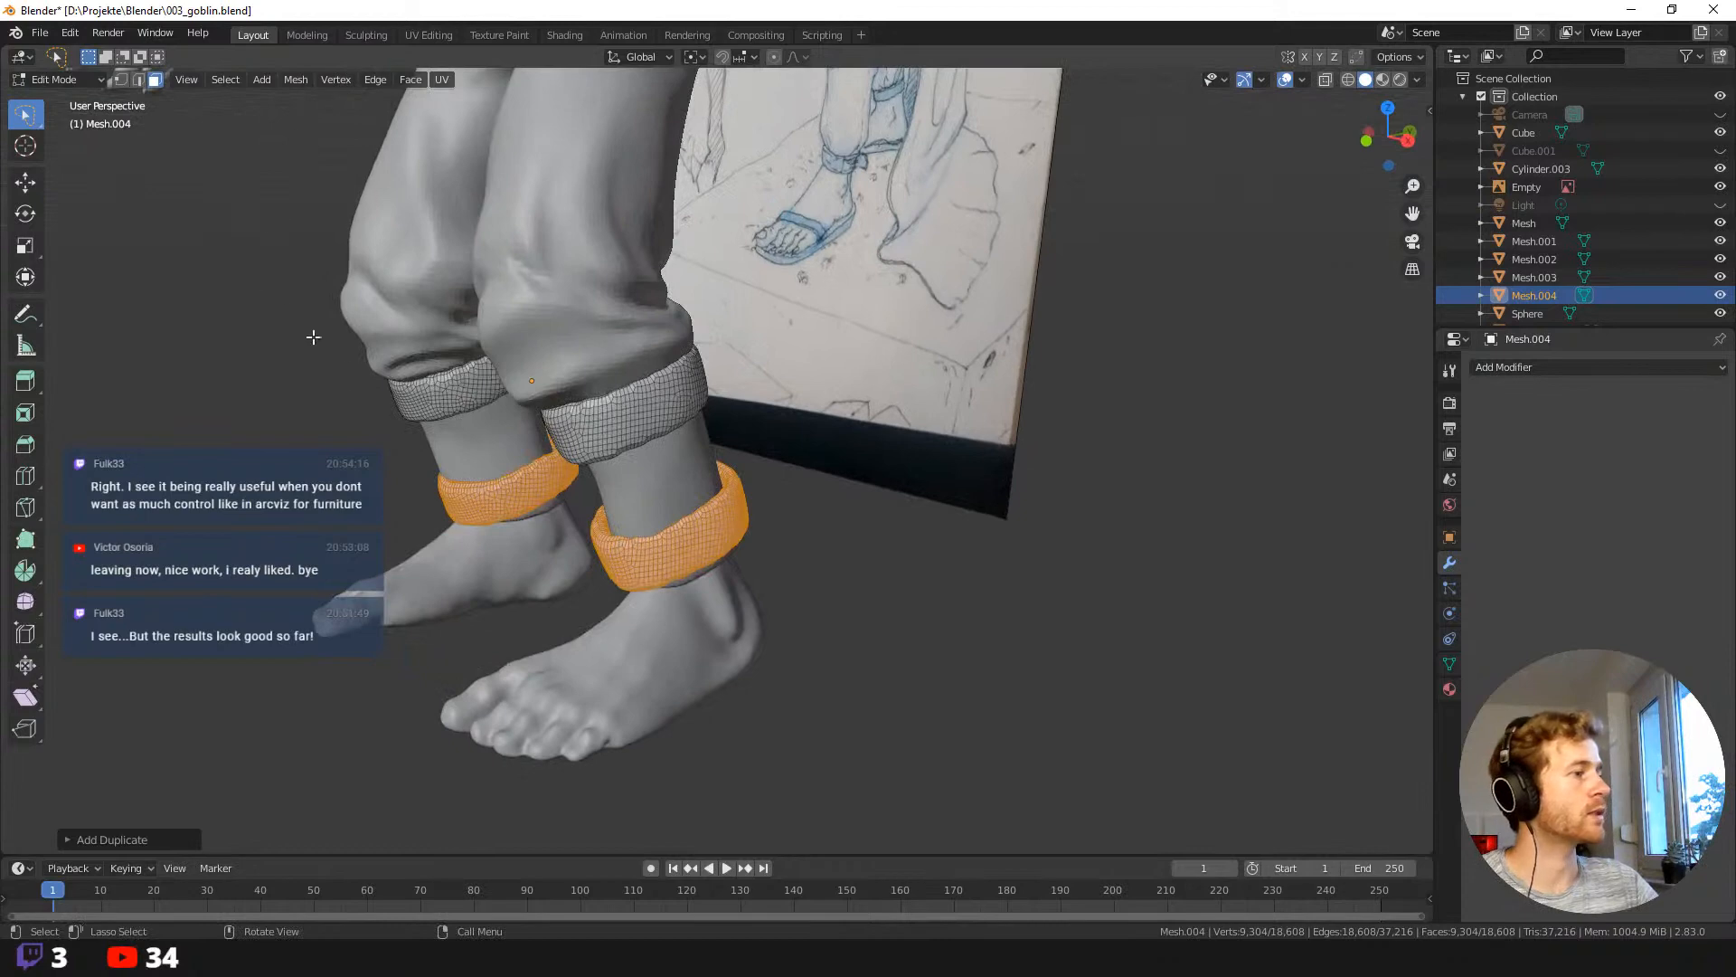
pyautogui.hotkey('alt', 'a')
pyautogui.press('Tab')
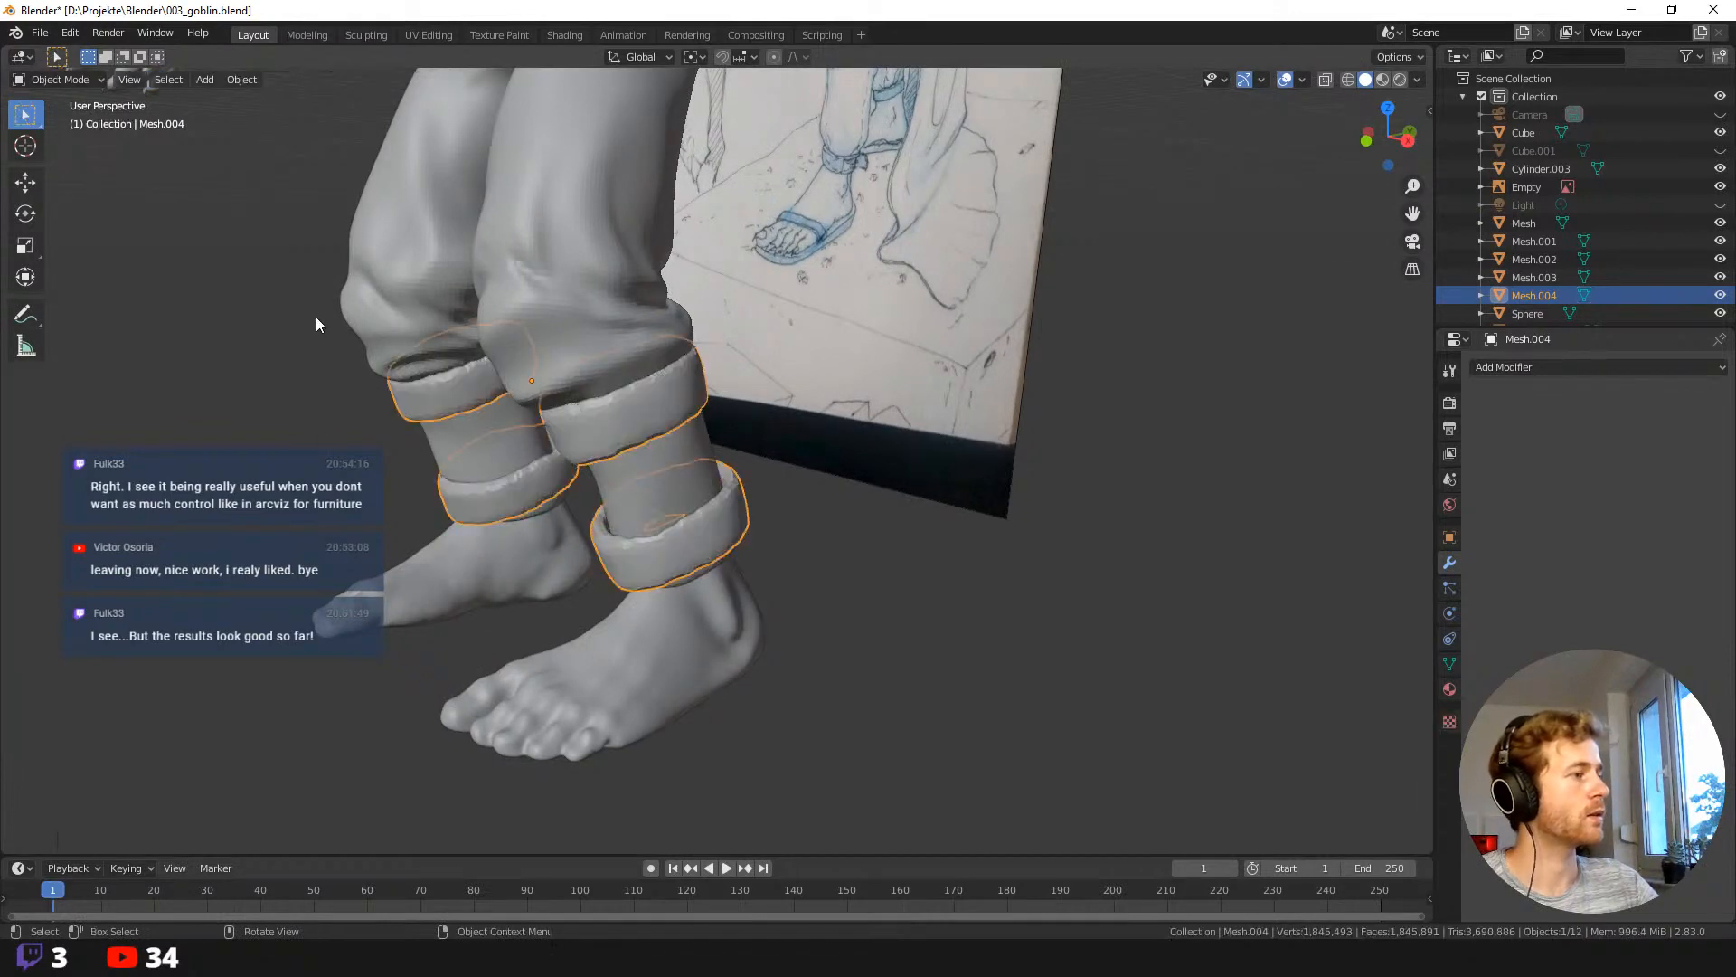
# Return to the Sculpting workspace and fit the ankle bands around the lower legs with Grab at a 128 px radius.
pyautogui.click(367, 35)
pyautogui.moveTo(447, 235); pyautogui.dragTo(676, 603, button='middle')
pyautogui.press('f')
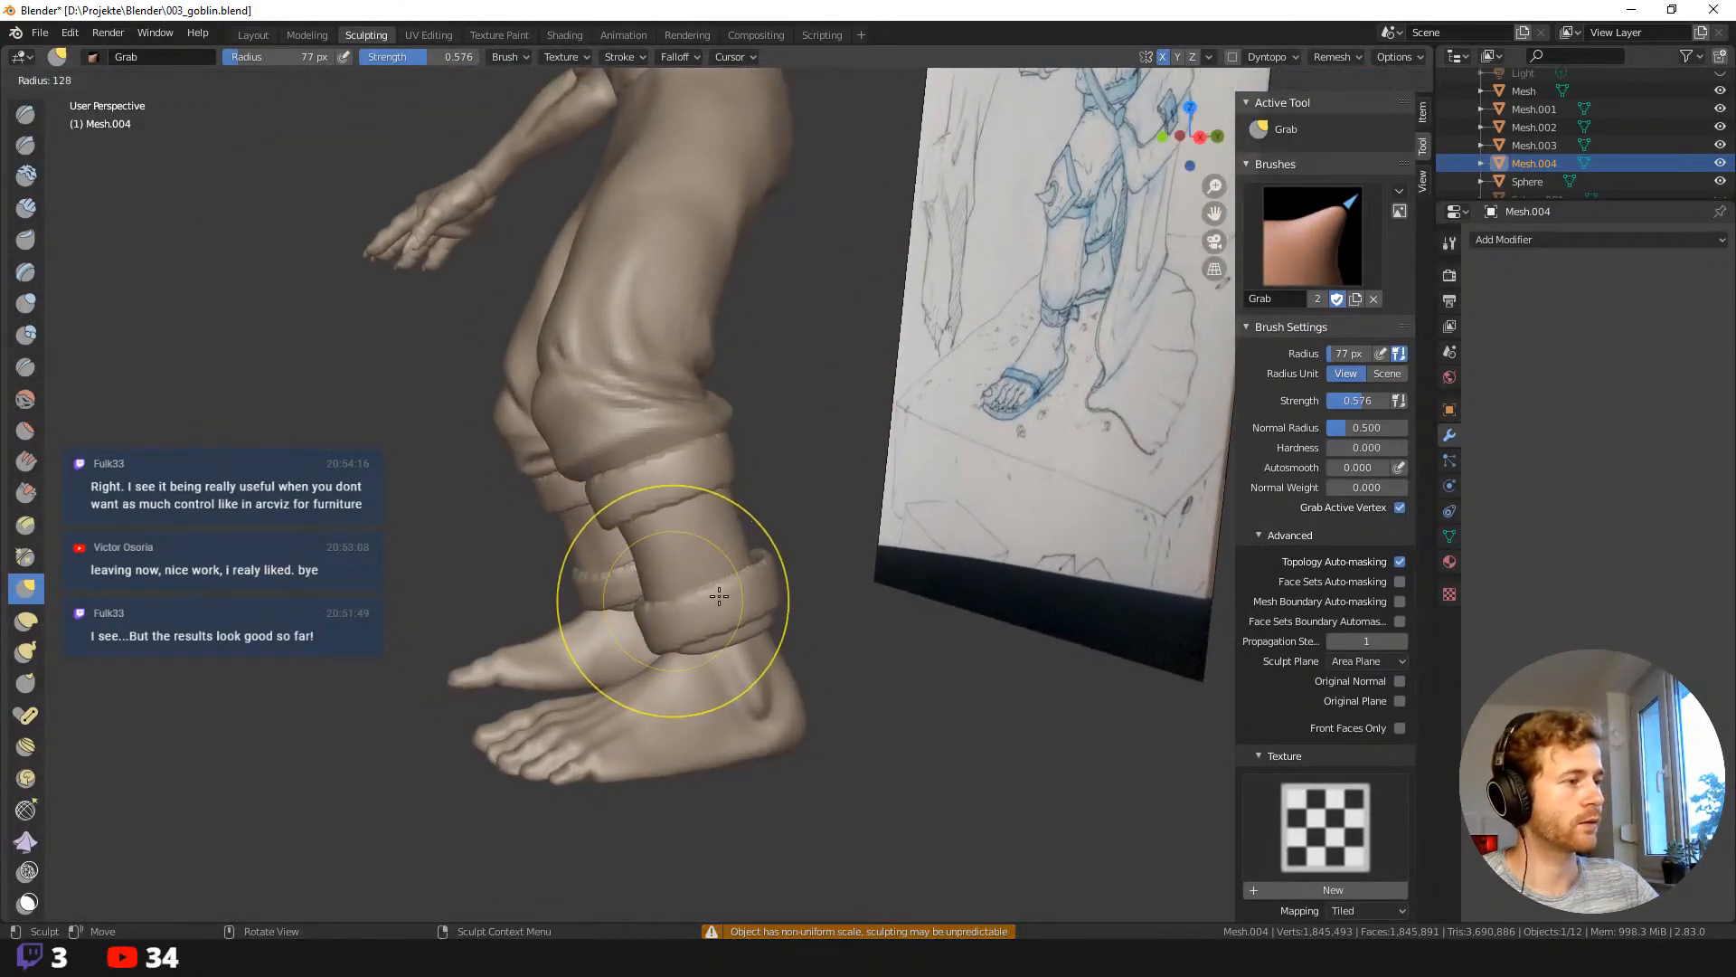
pyautogui.click(719, 595)
pyautogui.moveTo(779, 590)
pyautogui.mouseDown(button='middle')
pyautogui.moveTo(762, 594)
pyautogui.moveTo(781, 573)
pyautogui.mouseUp(button='middle')
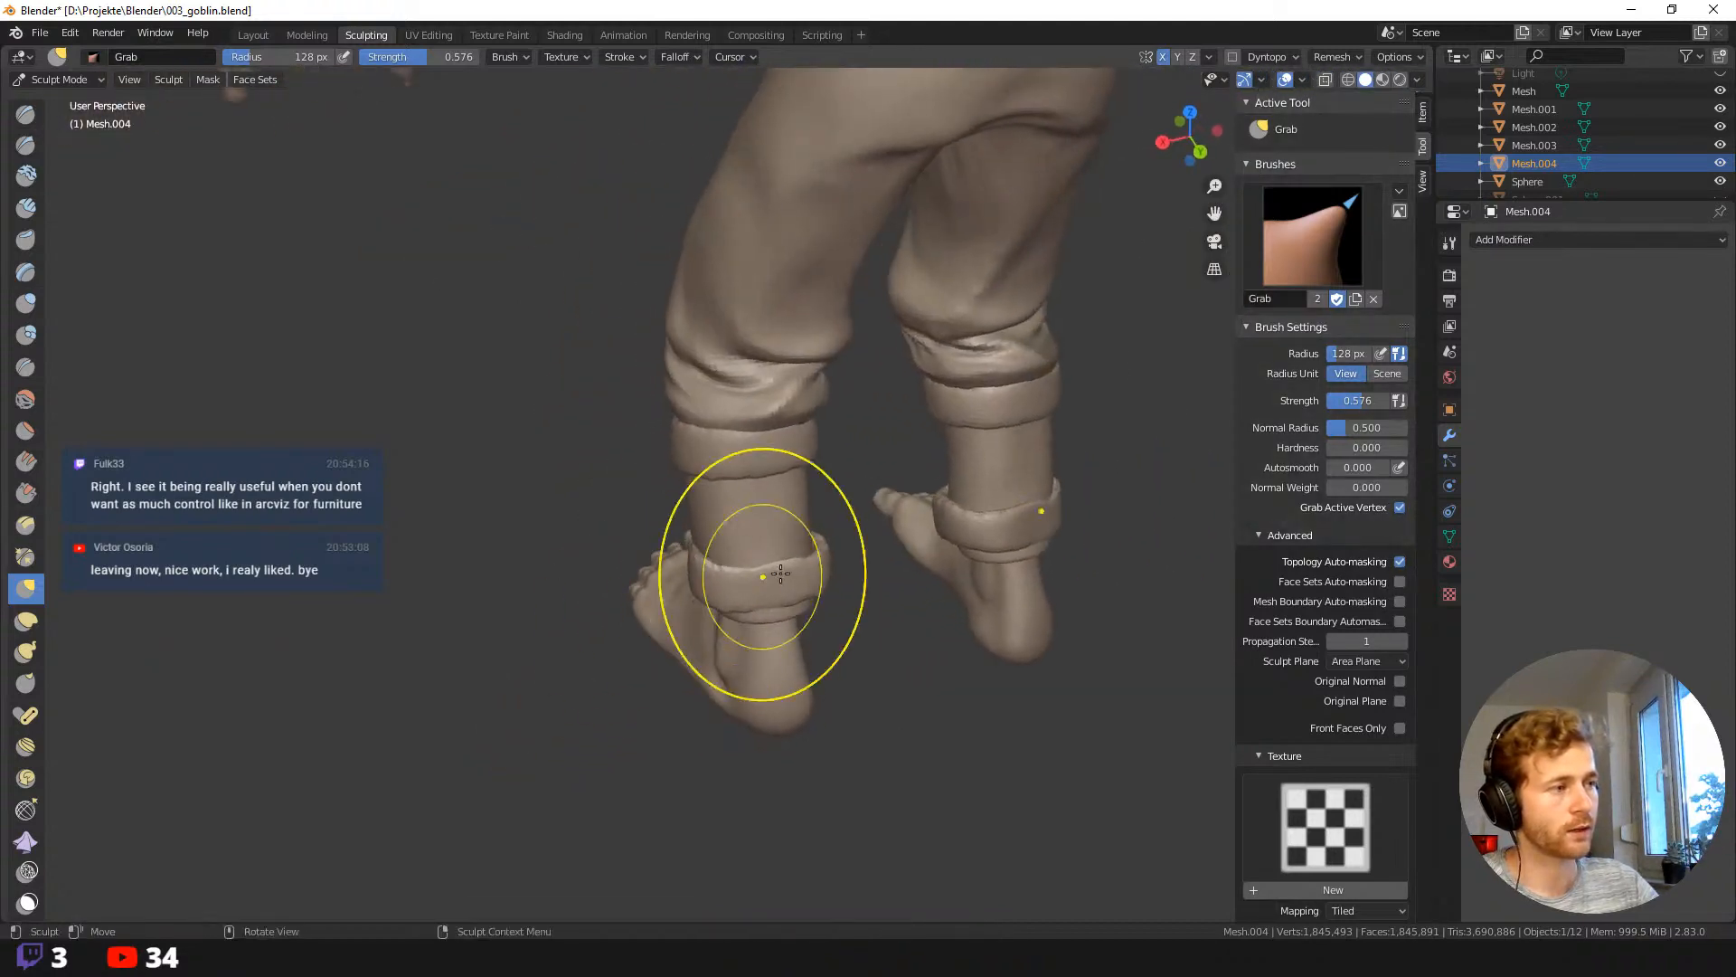
# Pull the backs of the ankle bands out around the lower legs with Grab.
pyautogui.moveTo(862, 628); pyautogui.dragTo(714, 547, button='middle')
pyautogui.press('f')
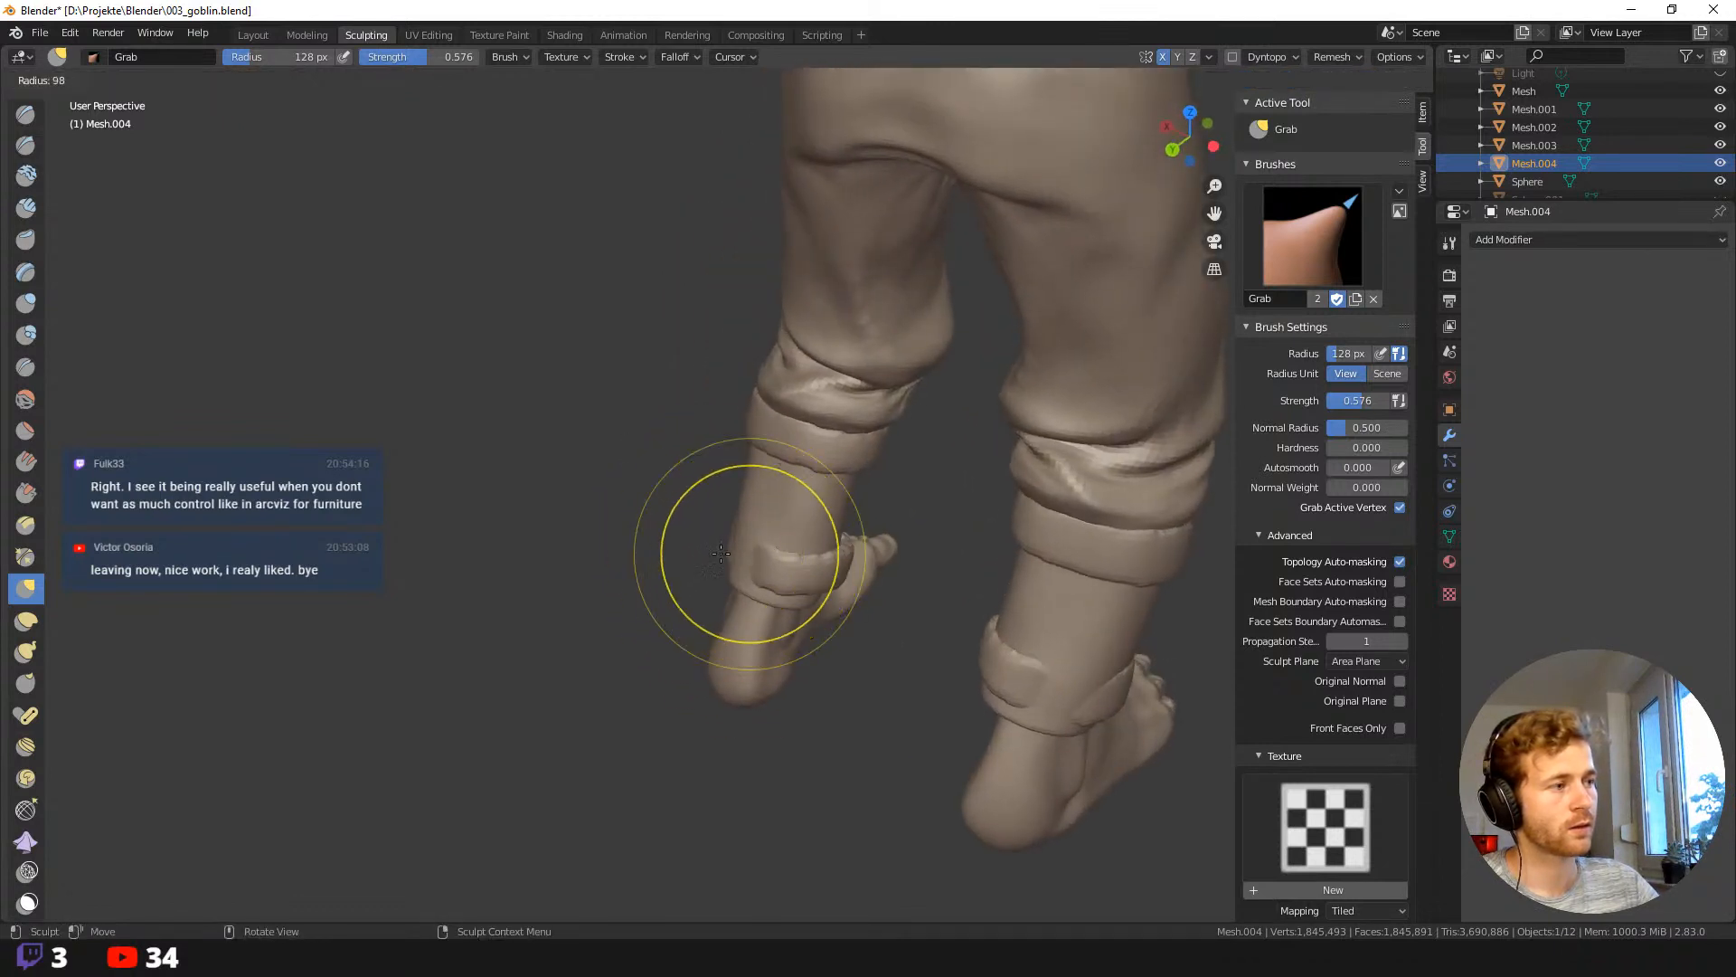
pyautogui.click(810, 551)
pyautogui.press('f')
pyautogui.click(876, 577)
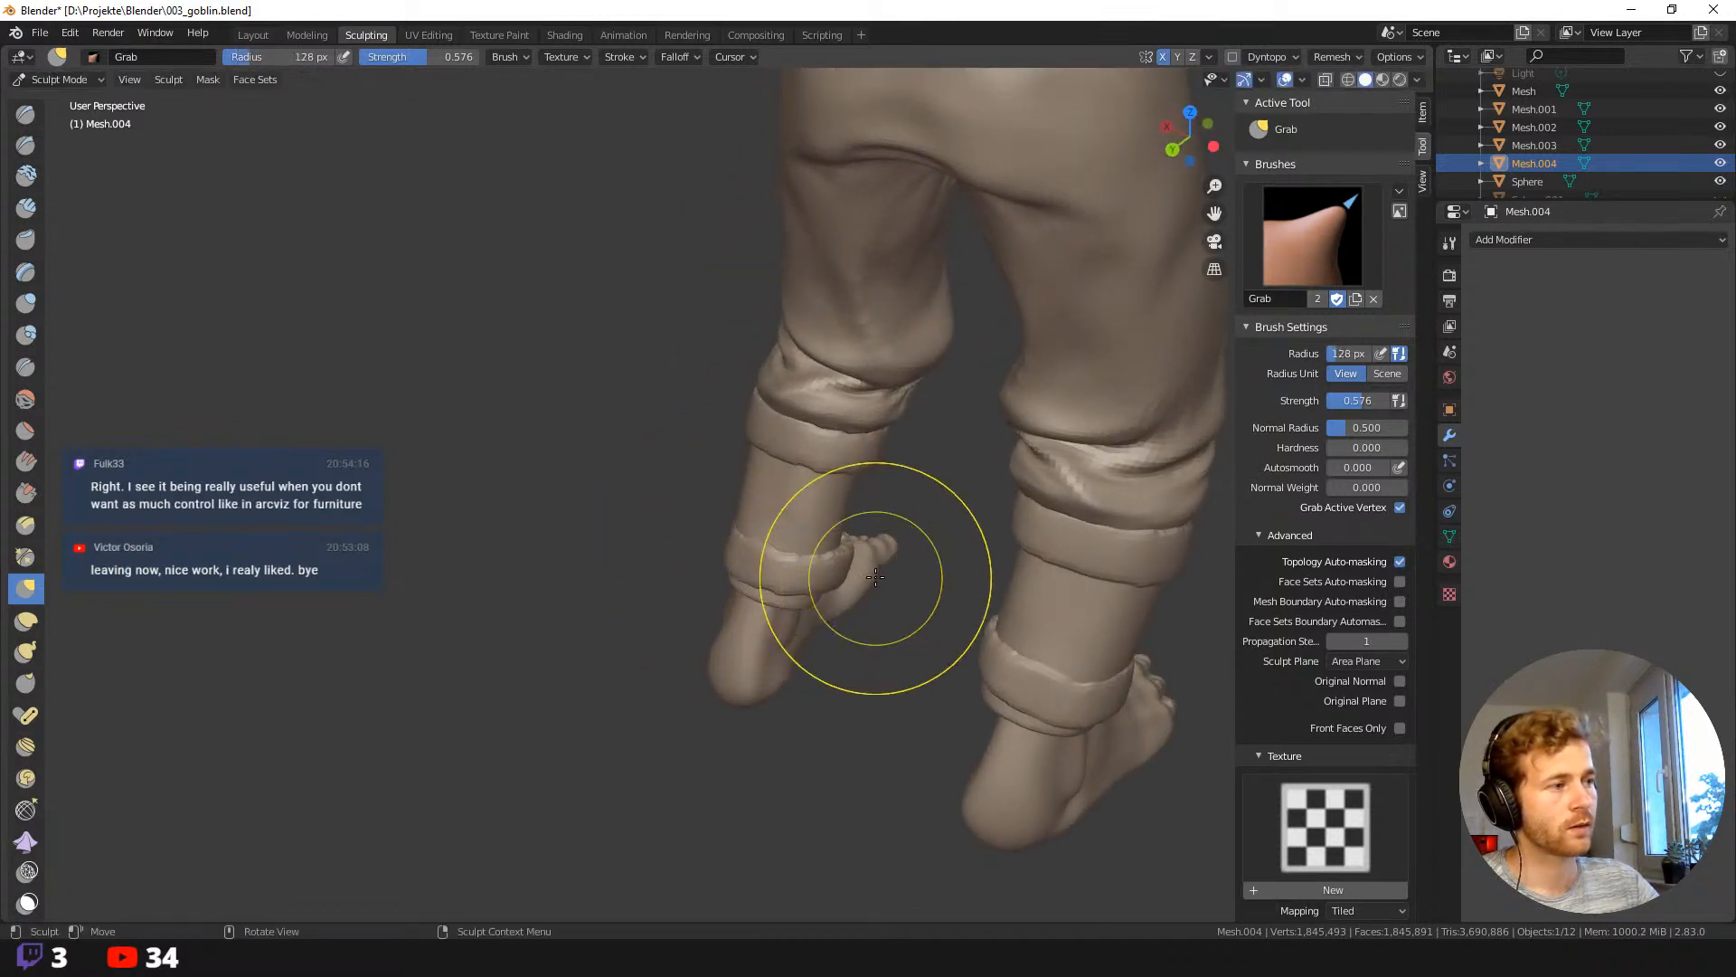
# Leave Sculpt Mode on the ankle bands and select the trousers (Mesh.002) in Object Mode.
pyautogui.moveTo(835, 567)
pyautogui.mouseDown(button='middle')
pyautogui.moveTo(836, 606)
pyautogui.moveTo(919, 601)
pyautogui.moveTo(876, 674)
pyautogui.moveTo(869, 524)
pyautogui.moveTo(787, 477)
pyautogui.moveTo(825, 495)
pyautogui.moveTo(838, 239)
pyautogui.mouseUp(button='middle')
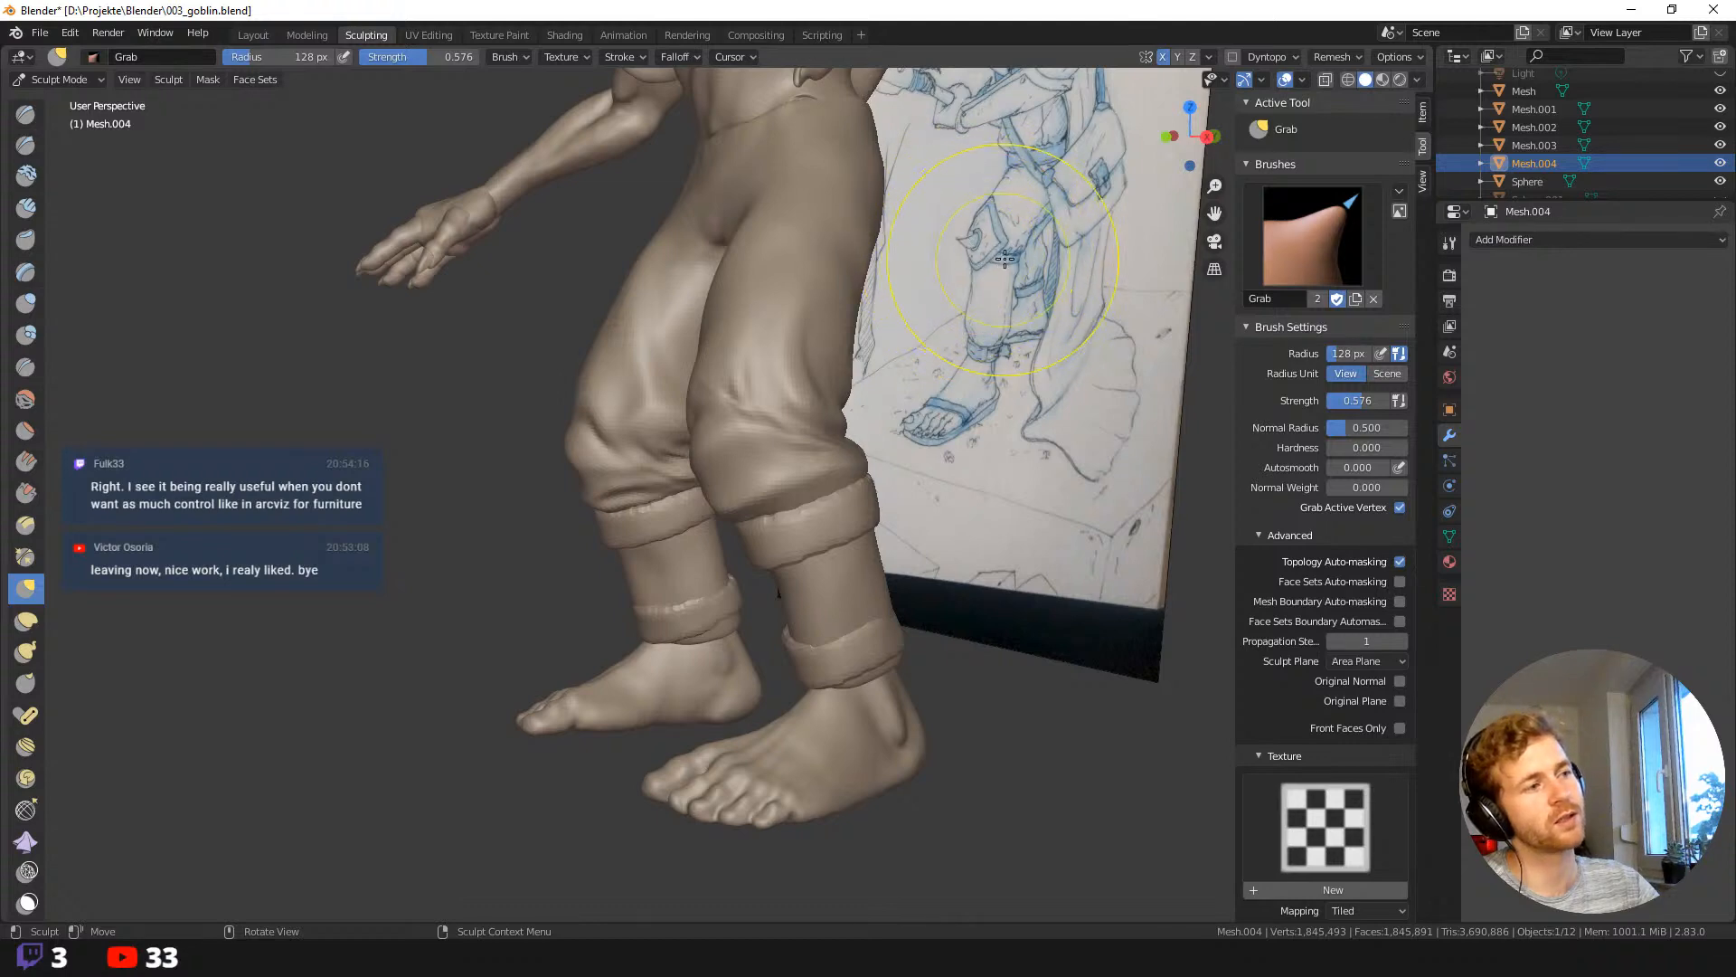
pyautogui.moveTo(1001, 264)
pyautogui.mouseDown(button='middle')
pyautogui.moveTo(931, 298)
pyautogui.moveTo(968, 336)
pyautogui.moveTo(875, 308)
pyautogui.mouseUp(button='middle')
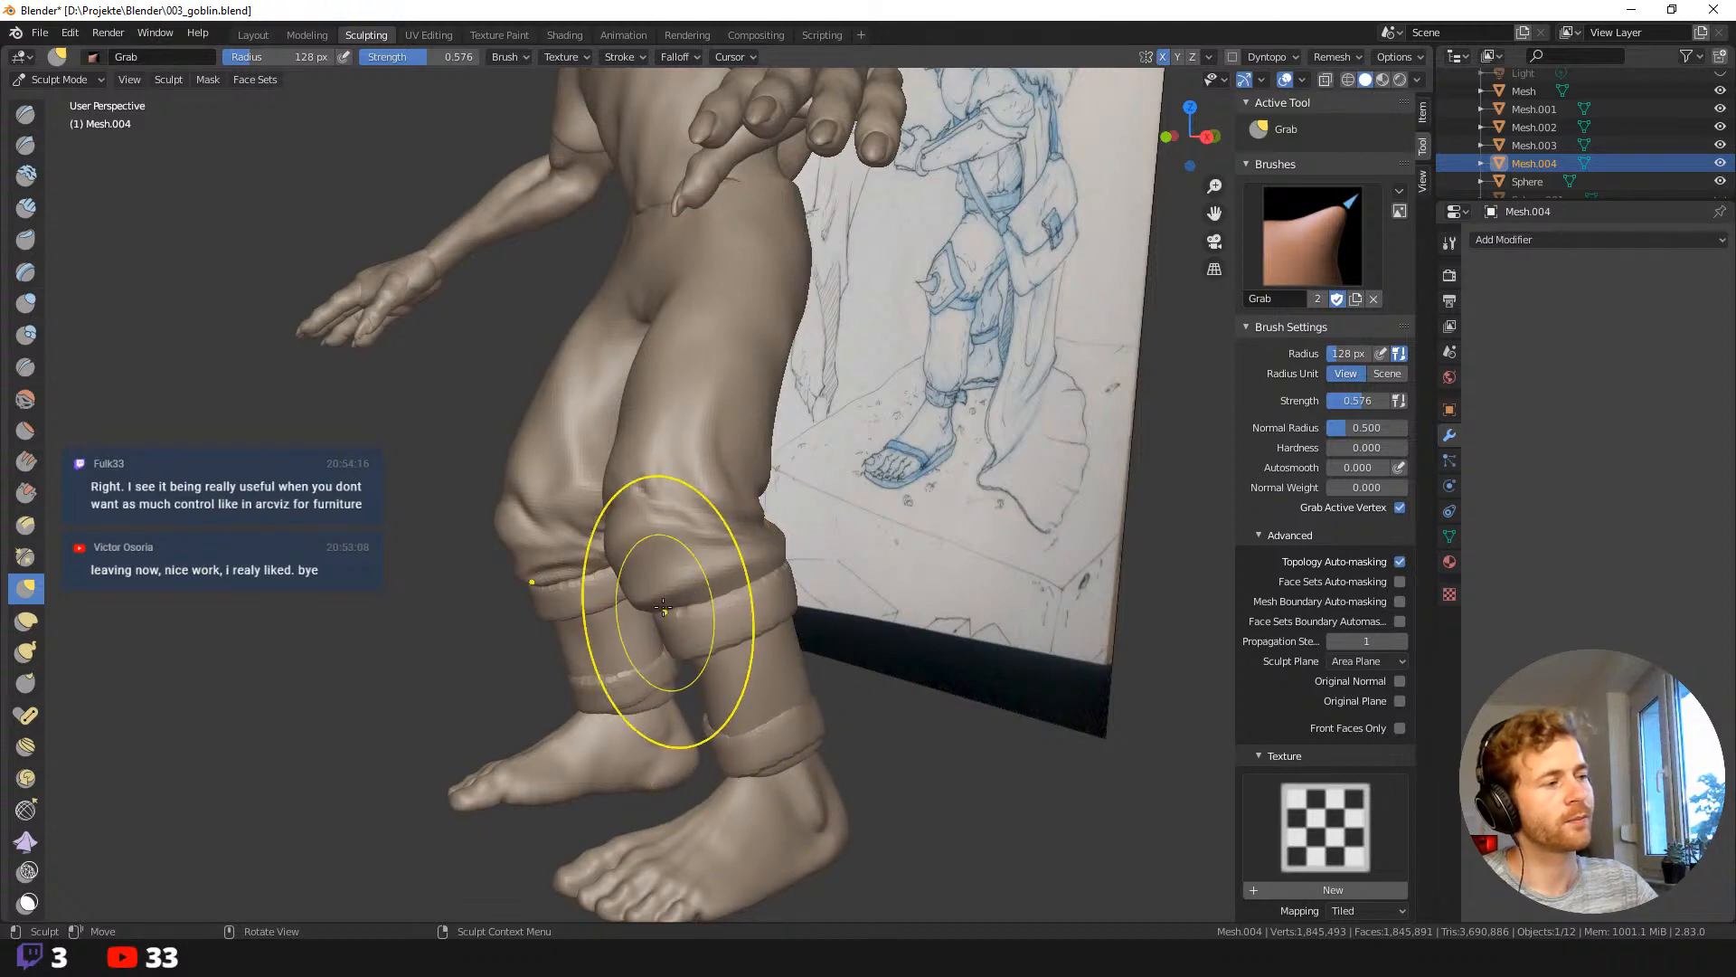
pyautogui.moveTo(682, 592); pyautogui.dragTo(659, 504, button='middle')
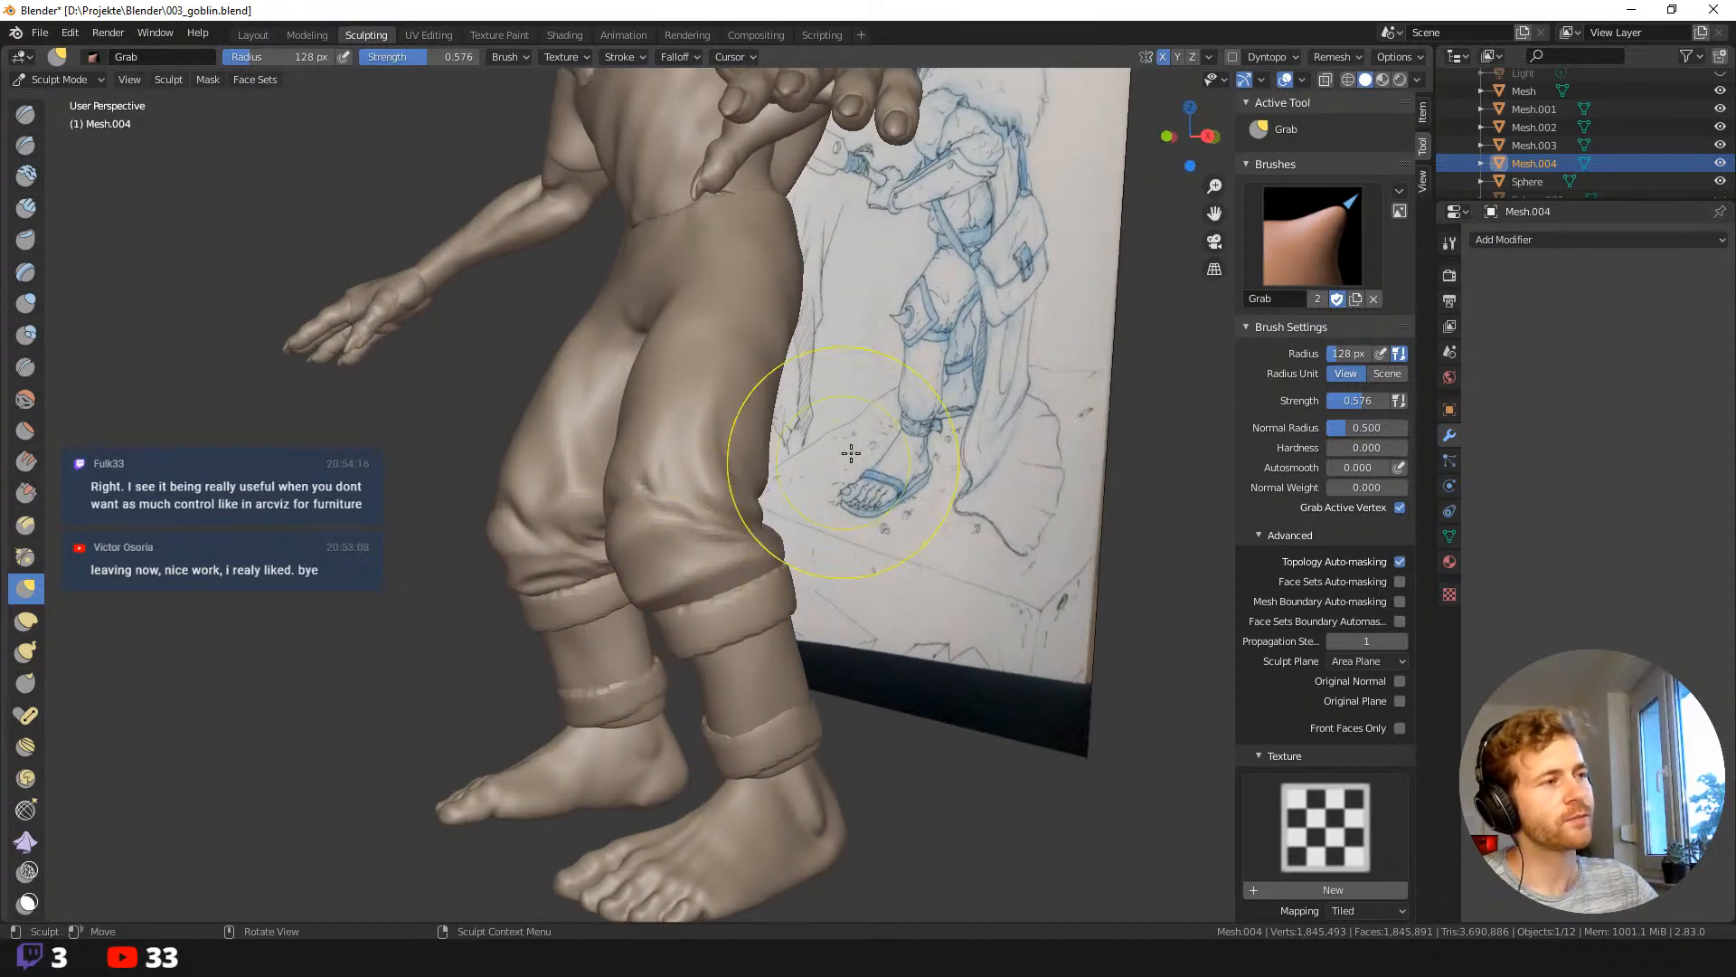
pyautogui.moveTo(818, 606); pyautogui.dragTo(764, 651, button='middle')
pyautogui.keyDown('shift'); pyautogui.moveTo(863, 778); pyautogui.dragTo(759, 632, button='middle'); pyautogui.keyUp('shift')
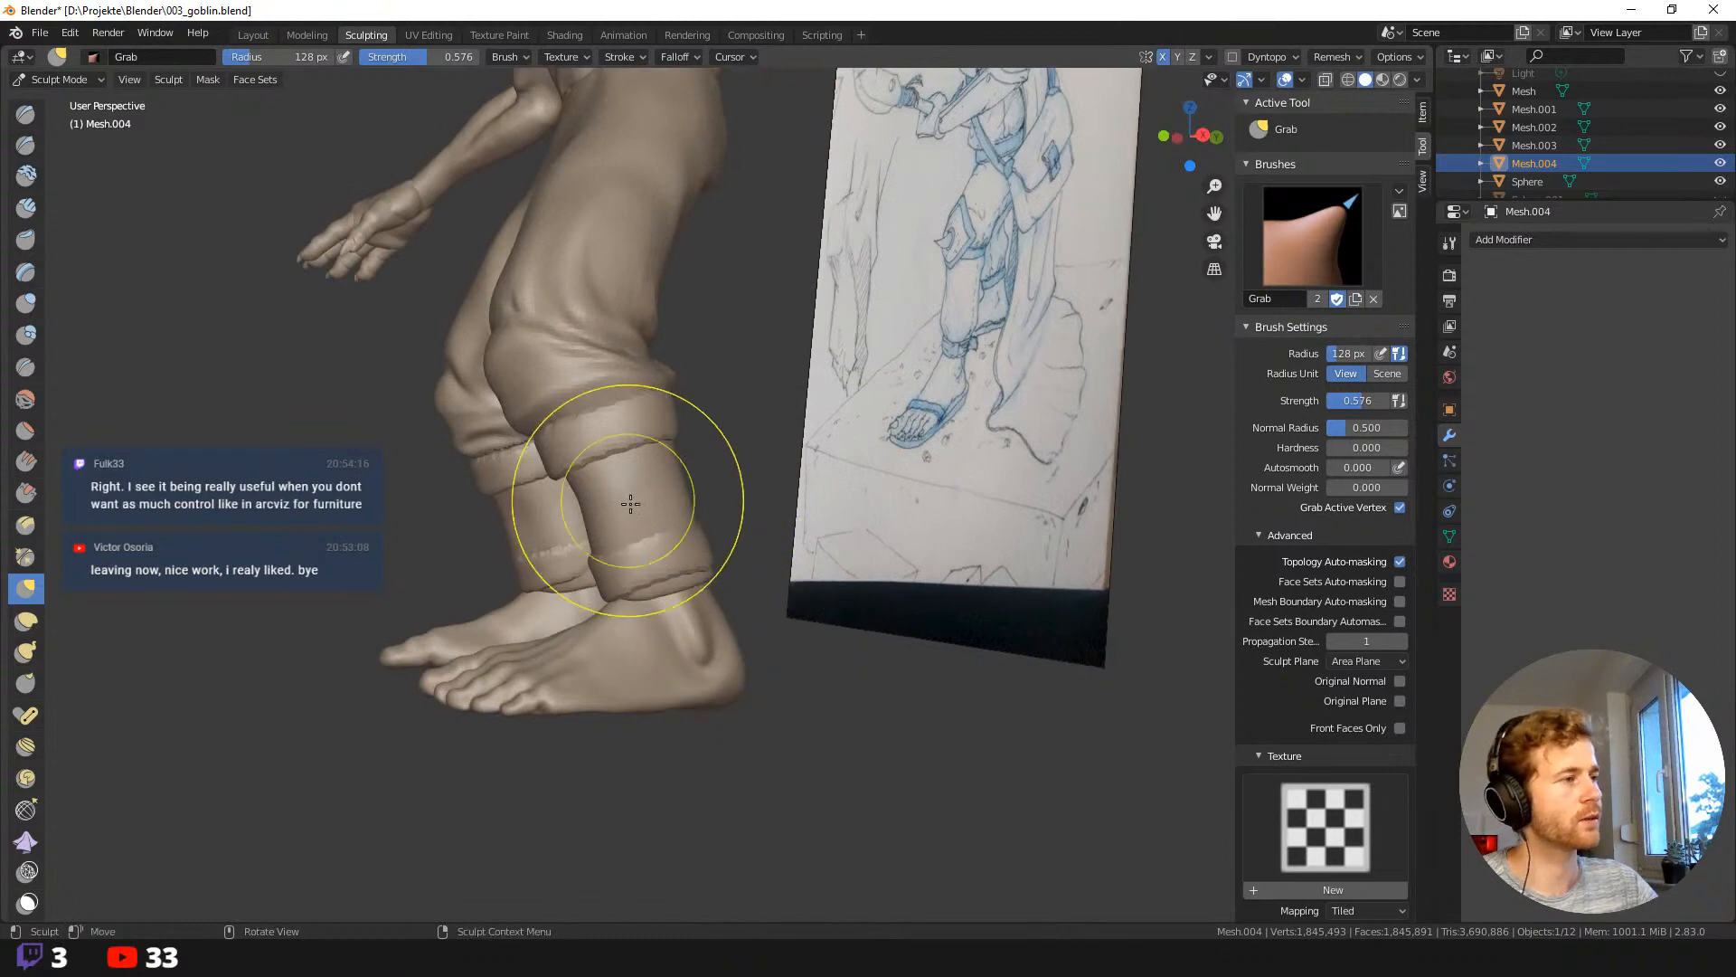
pyautogui.moveTo(624, 506); pyautogui.dragTo(662, 534, button='middle')
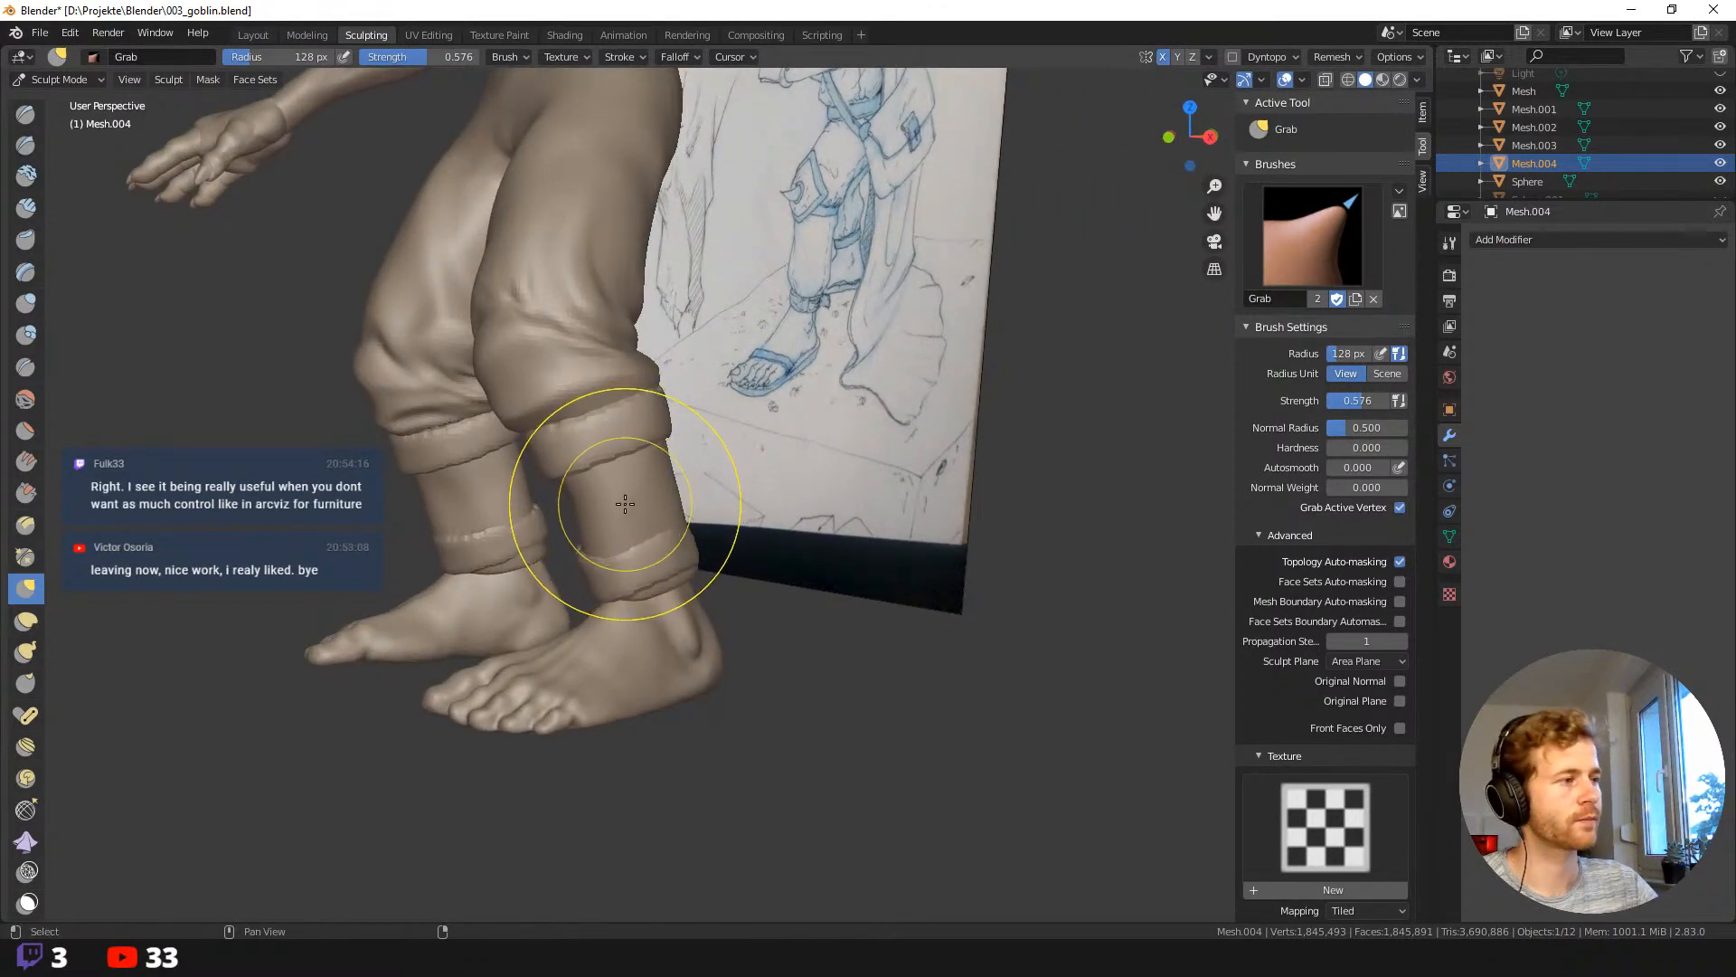
pyautogui.keyDown('alt'); pyautogui.click(624, 505); pyautogui.keyUp('alt')
pyautogui.click(626, 506)
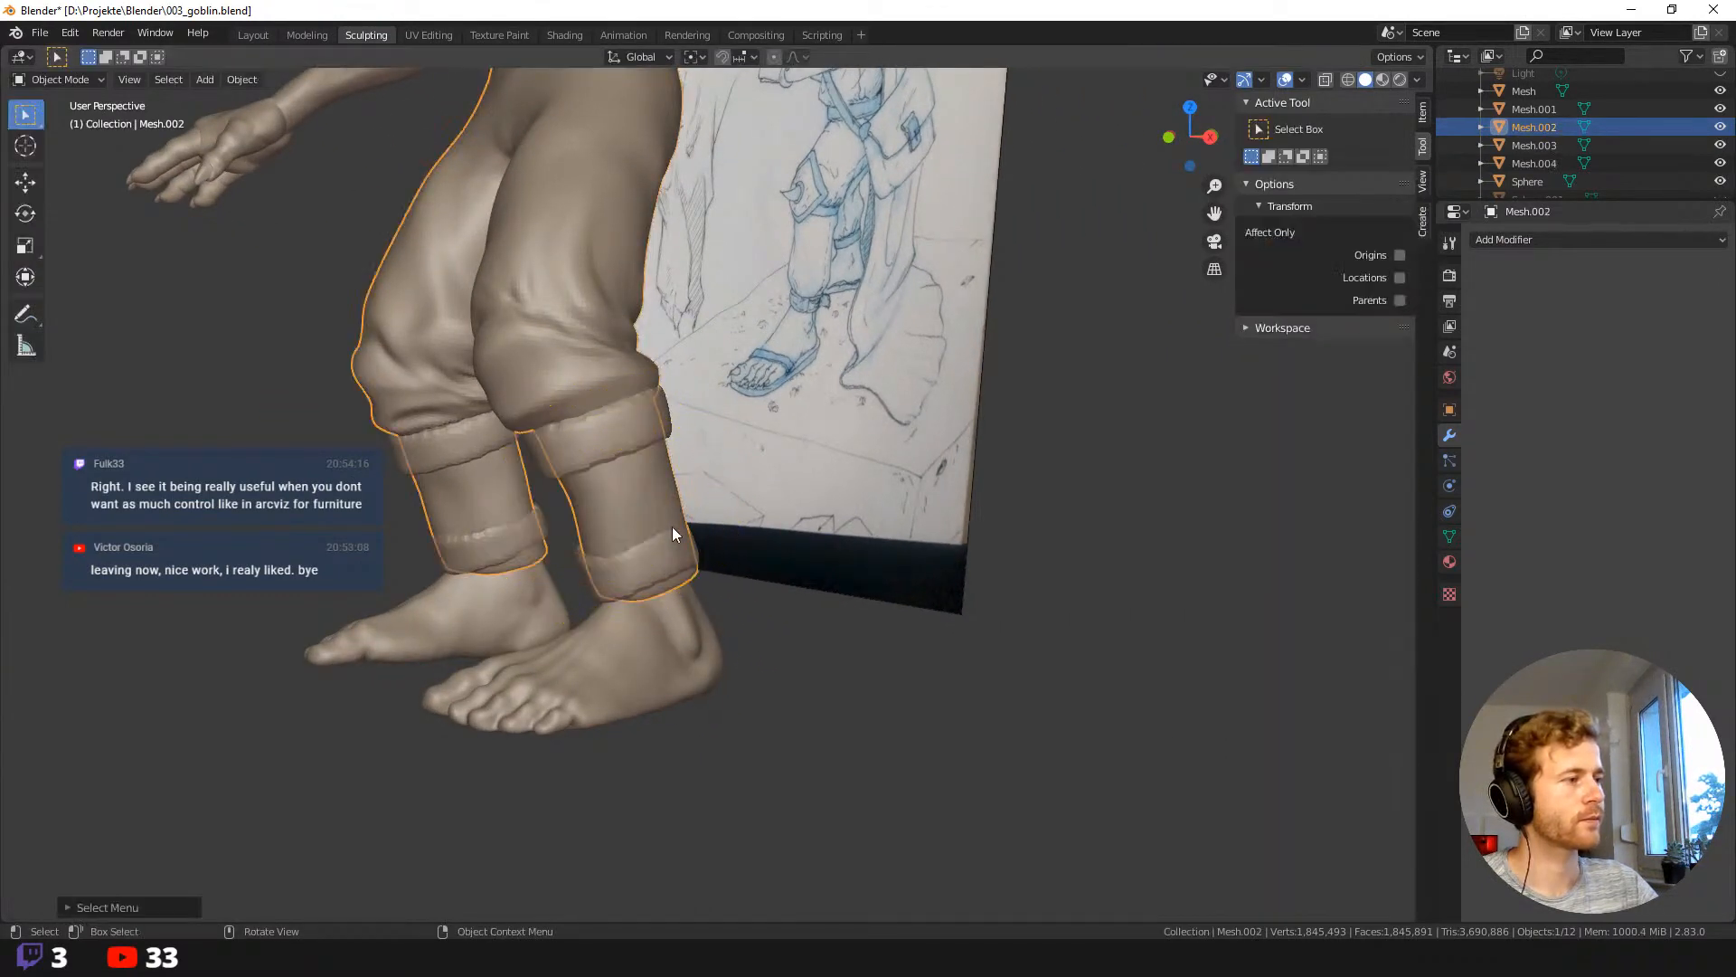
# Enter Sculpt Mode on the trousers and tuck the hems under the ankle bands with Grab at a 93 px radius.
pyautogui.click(59, 79)
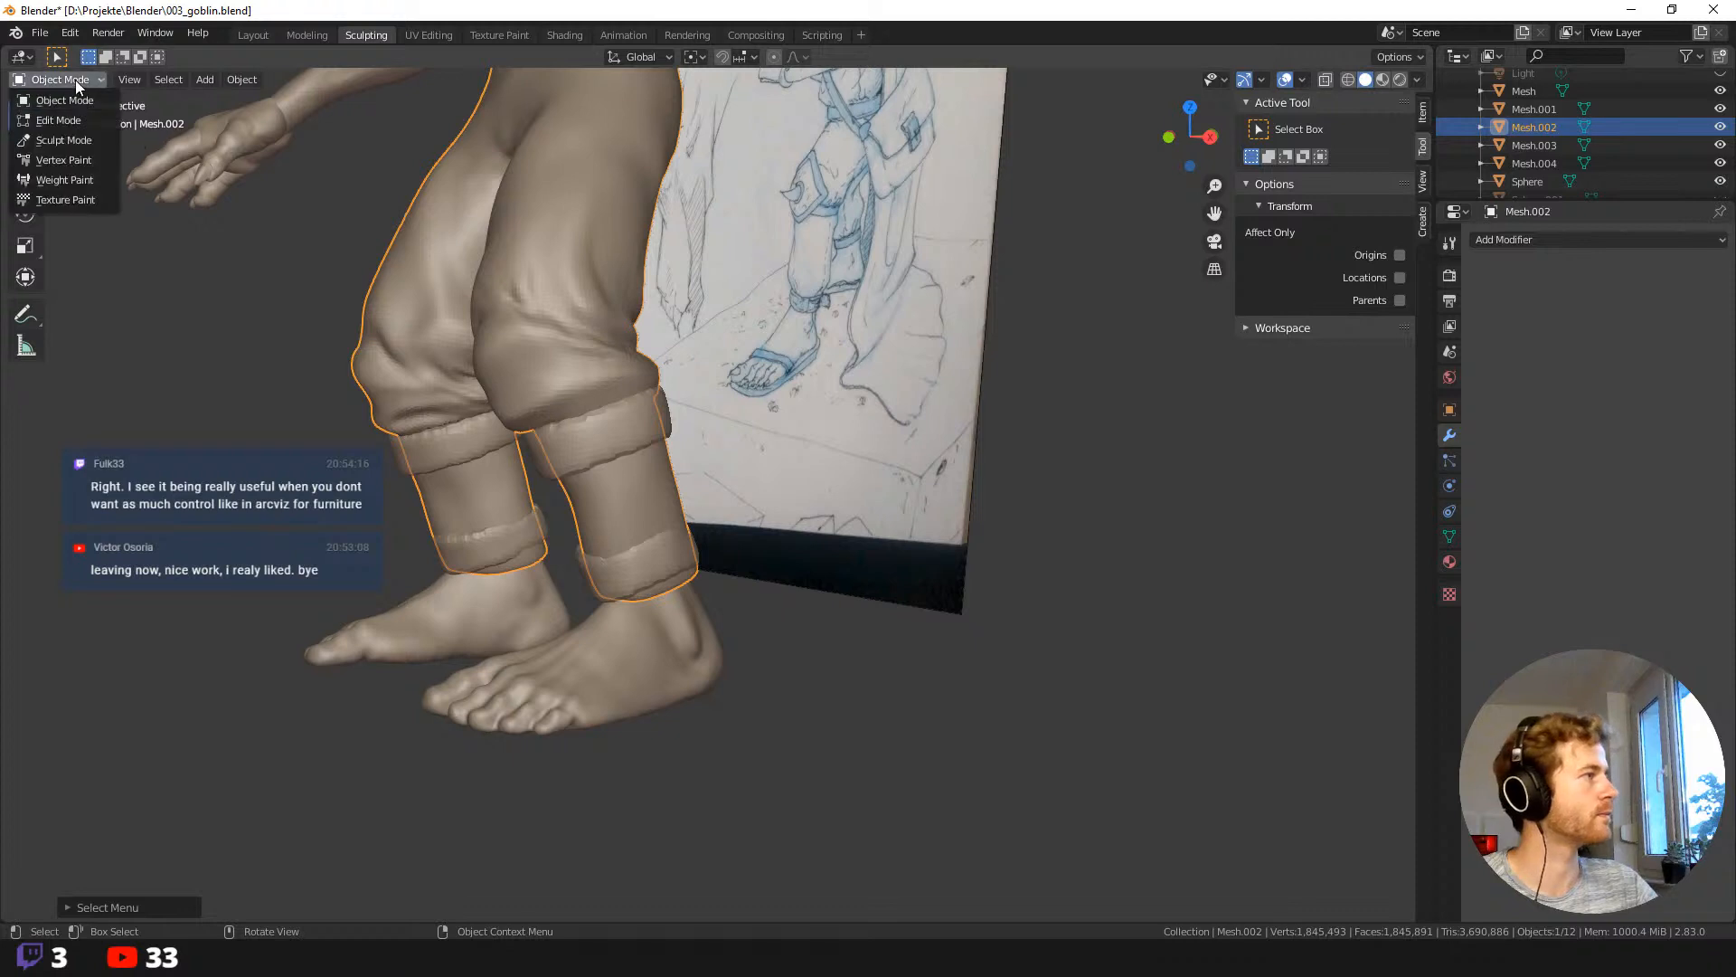
pyautogui.click(63, 140)
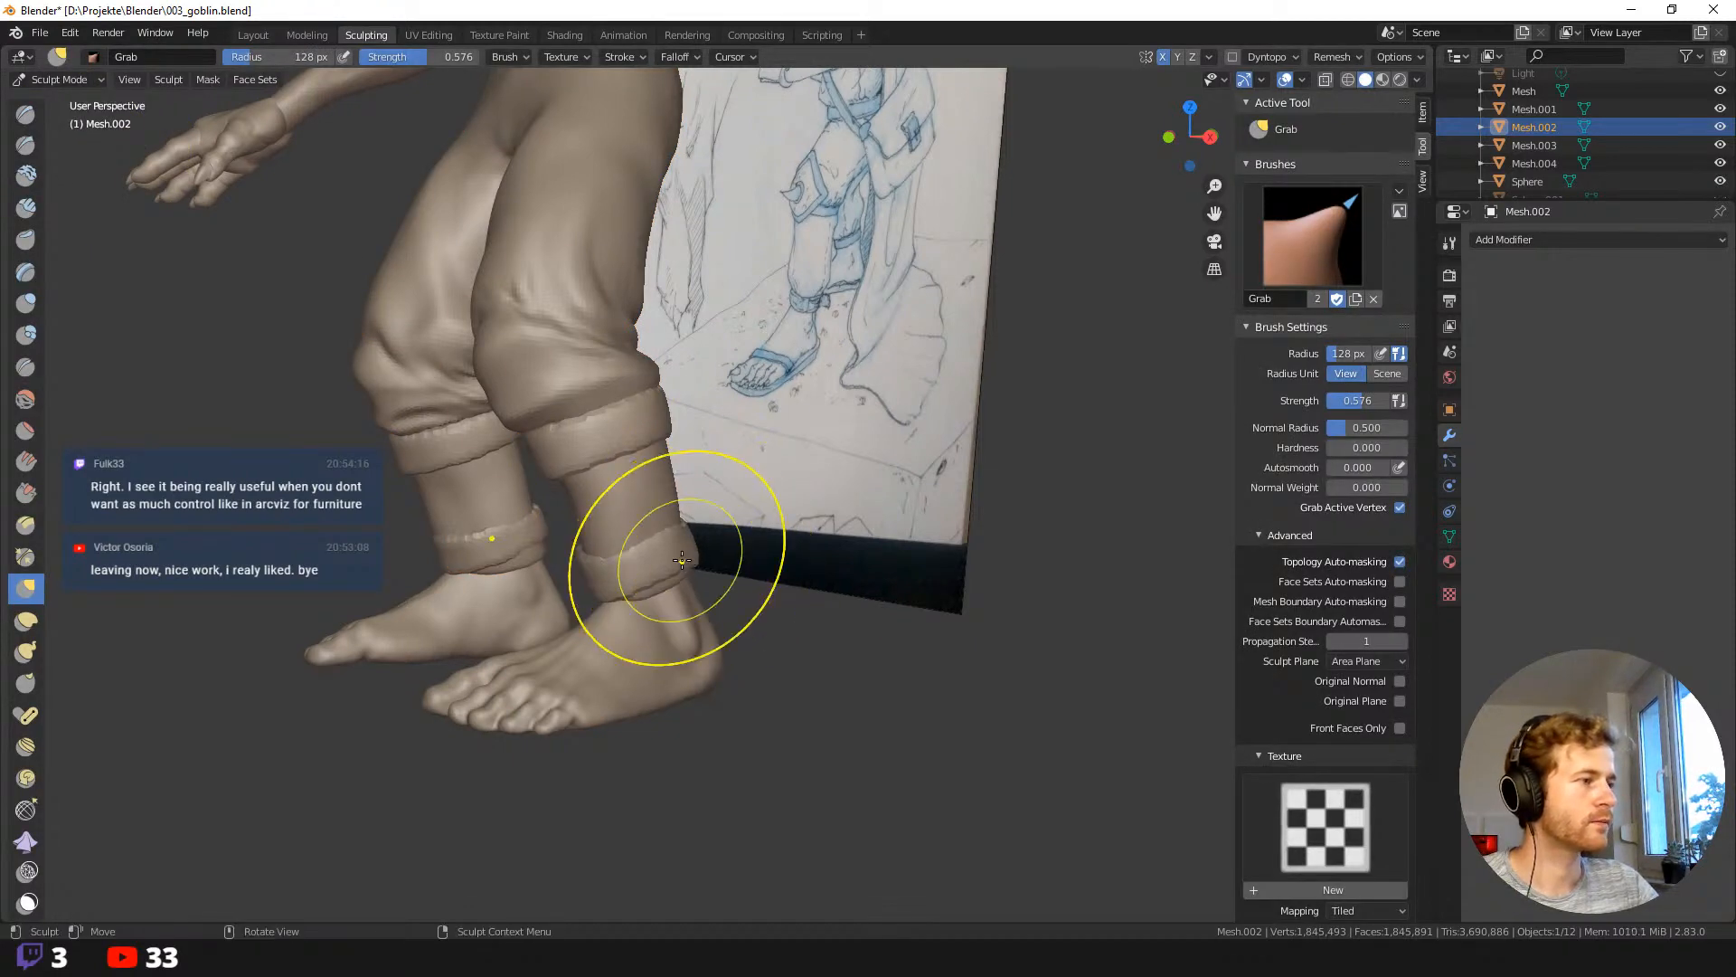
pyautogui.press('f')
pyautogui.click(664, 571)
pyautogui.moveTo(678, 572); pyautogui.dragTo(673, 569)
pyautogui.moveTo(671, 569); pyautogui.dragTo(736, 562, button='middle')
pyautogui.moveTo(737, 562); pyautogui.dragTo(682, 569)
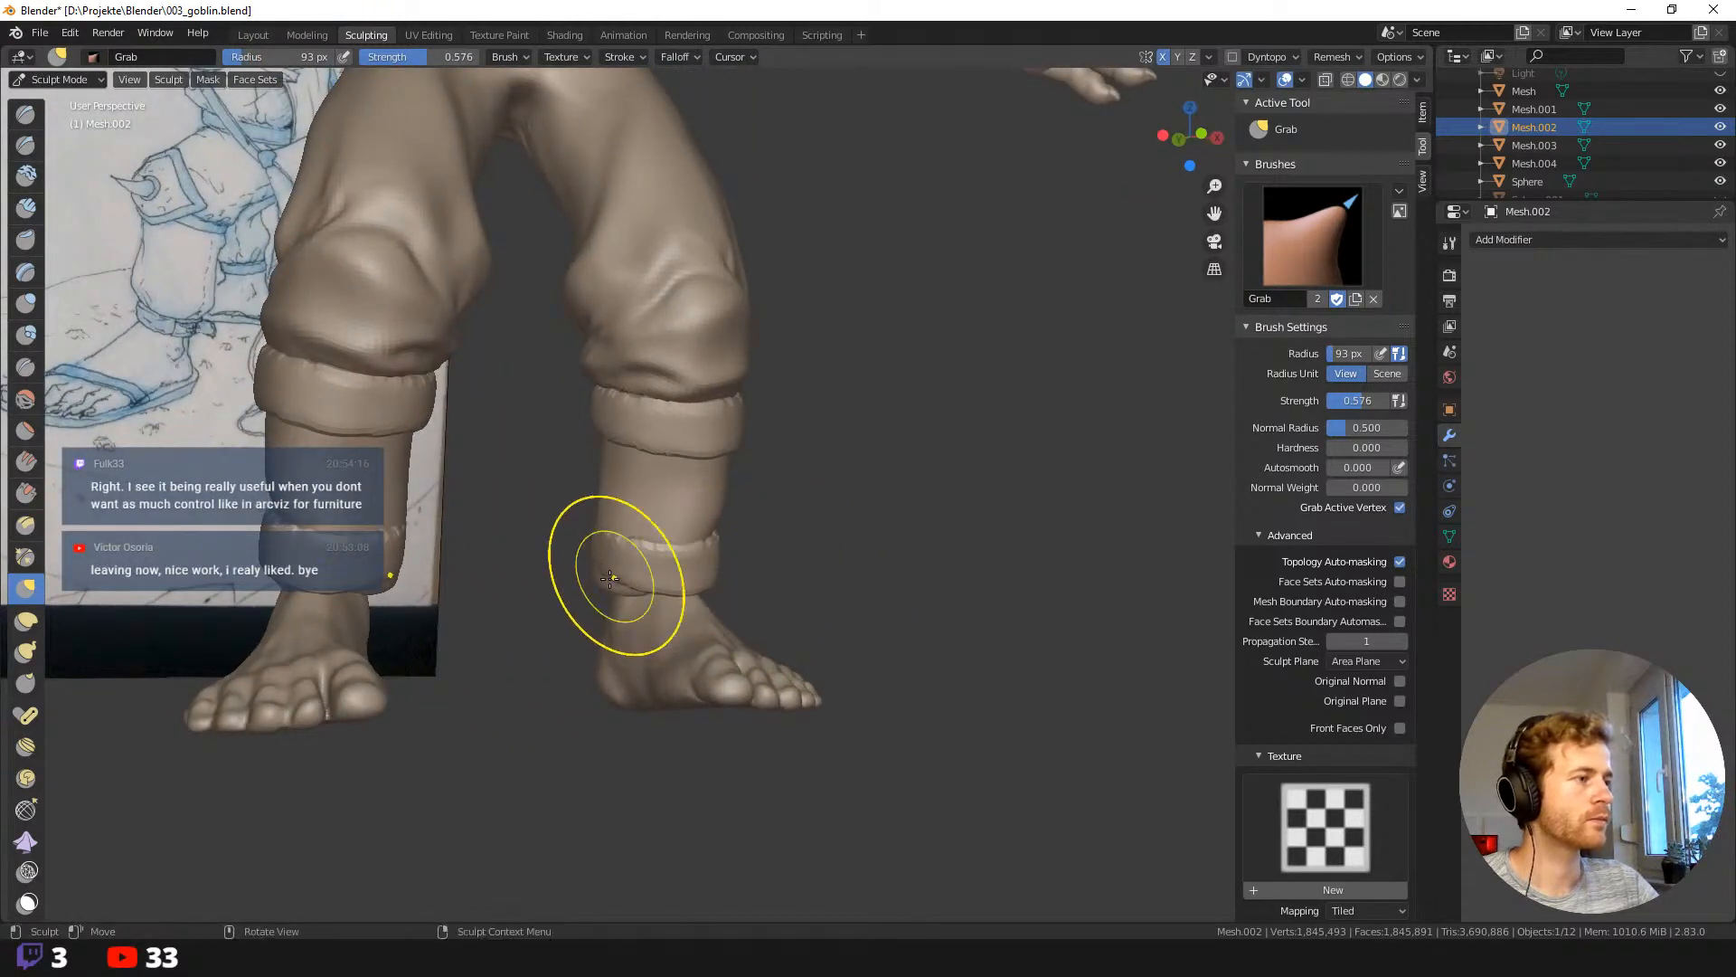
# Tuck the inner and rear parts of the trouser hems under the ankle bands with Grab.
pyautogui.moveTo(619, 573); pyautogui.dragTo(604, 591, button='middle')
pyautogui.moveTo(615, 577); pyautogui.dragTo(634, 576)
pyautogui.moveTo(642, 579); pyautogui.dragTo(595, 570, button='middle')
pyautogui.moveTo(595, 570); pyautogui.dragTo(584, 554)
pyautogui.moveTo(593, 554); pyautogui.dragTo(686, 577, button='middle')
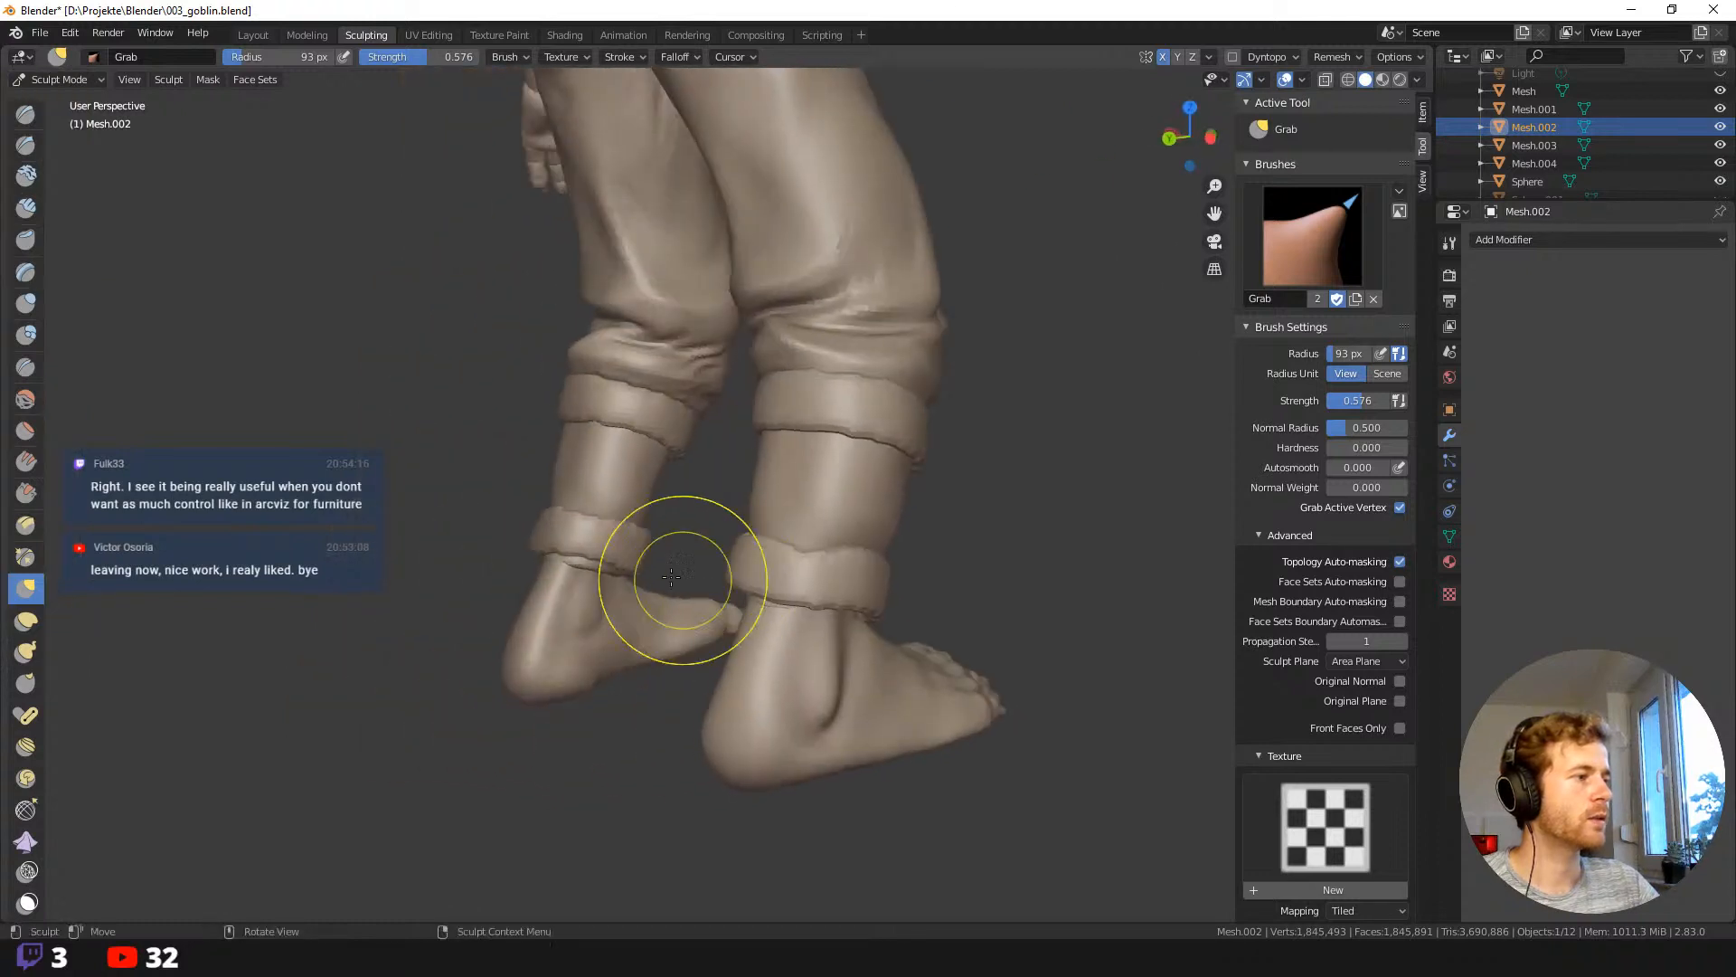
pyautogui.moveTo(547, 558); pyautogui.dragTo(576, 568, button='middle')
pyautogui.moveTo(577, 559); pyautogui.dragTo(573, 567)
pyautogui.moveTo(491, 569)
pyautogui.mouseDown(button='middle')
pyautogui.moveTo(544, 573)
pyautogui.moveTo(476, 578)
pyautogui.mouseUp(button='middle')
pyautogui.moveTo(618, 597); pyautogui.dragTo(623, 612, button='middle')
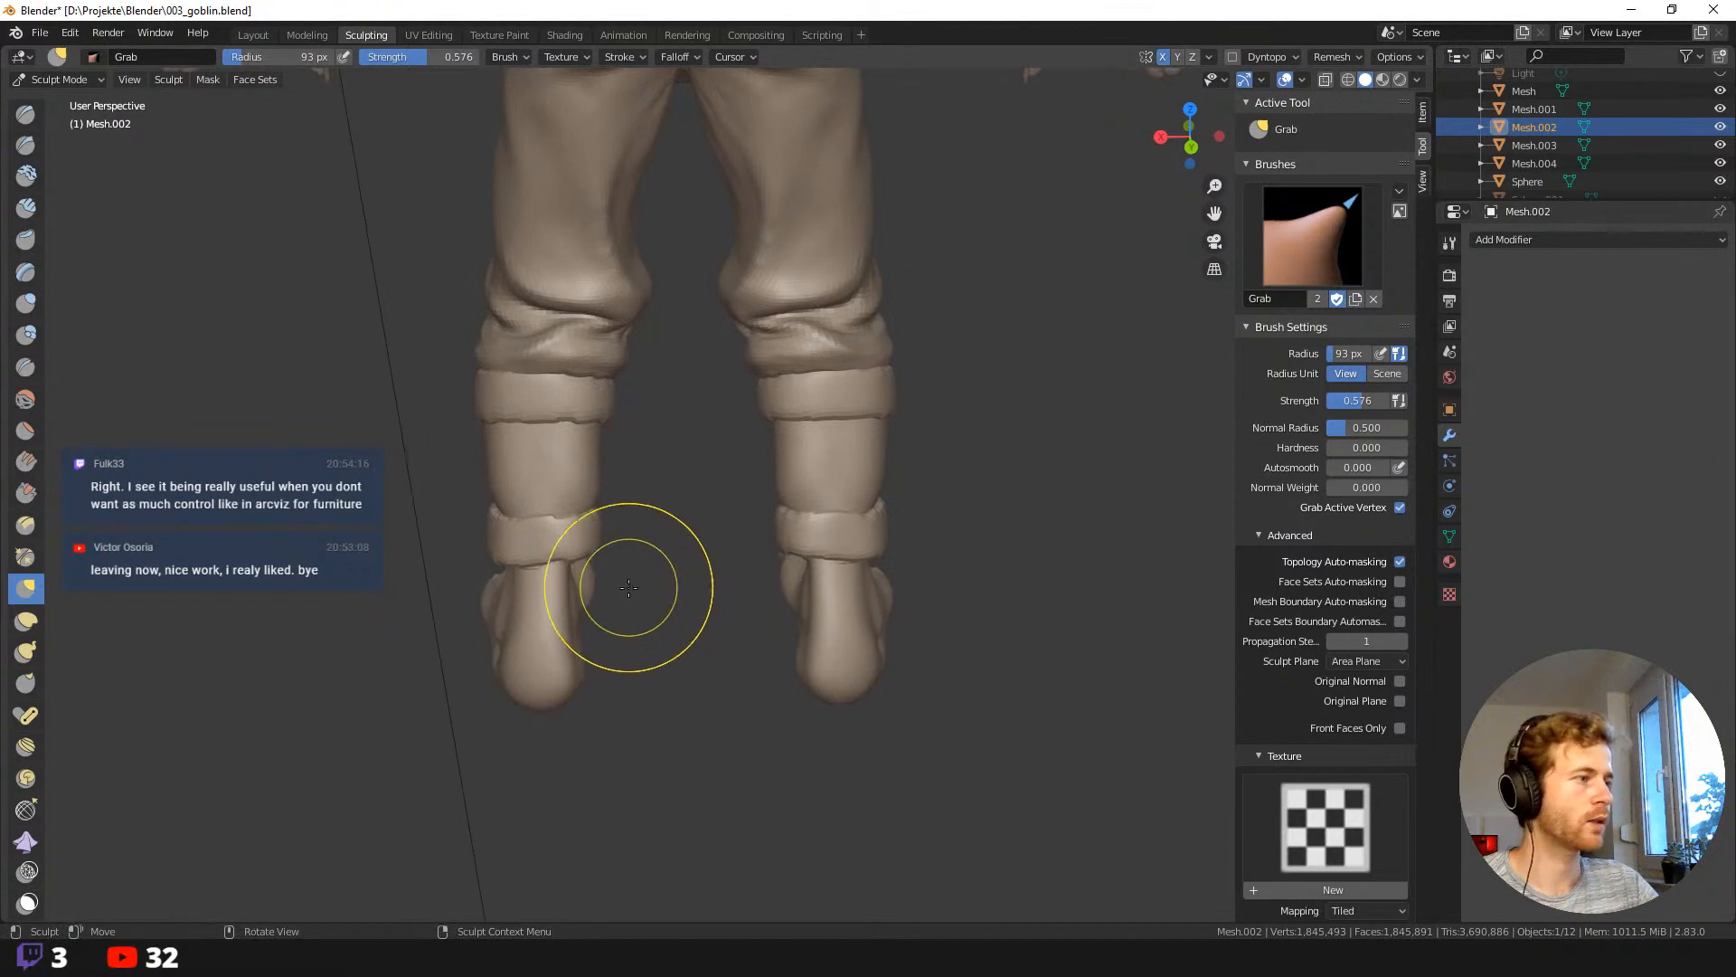
# Box-mask the trouser hems at the ankle bands.
pyautogui.press('b')
pyautogui.moveTo(647, 614); pyautogui.dragTo(500, 554)
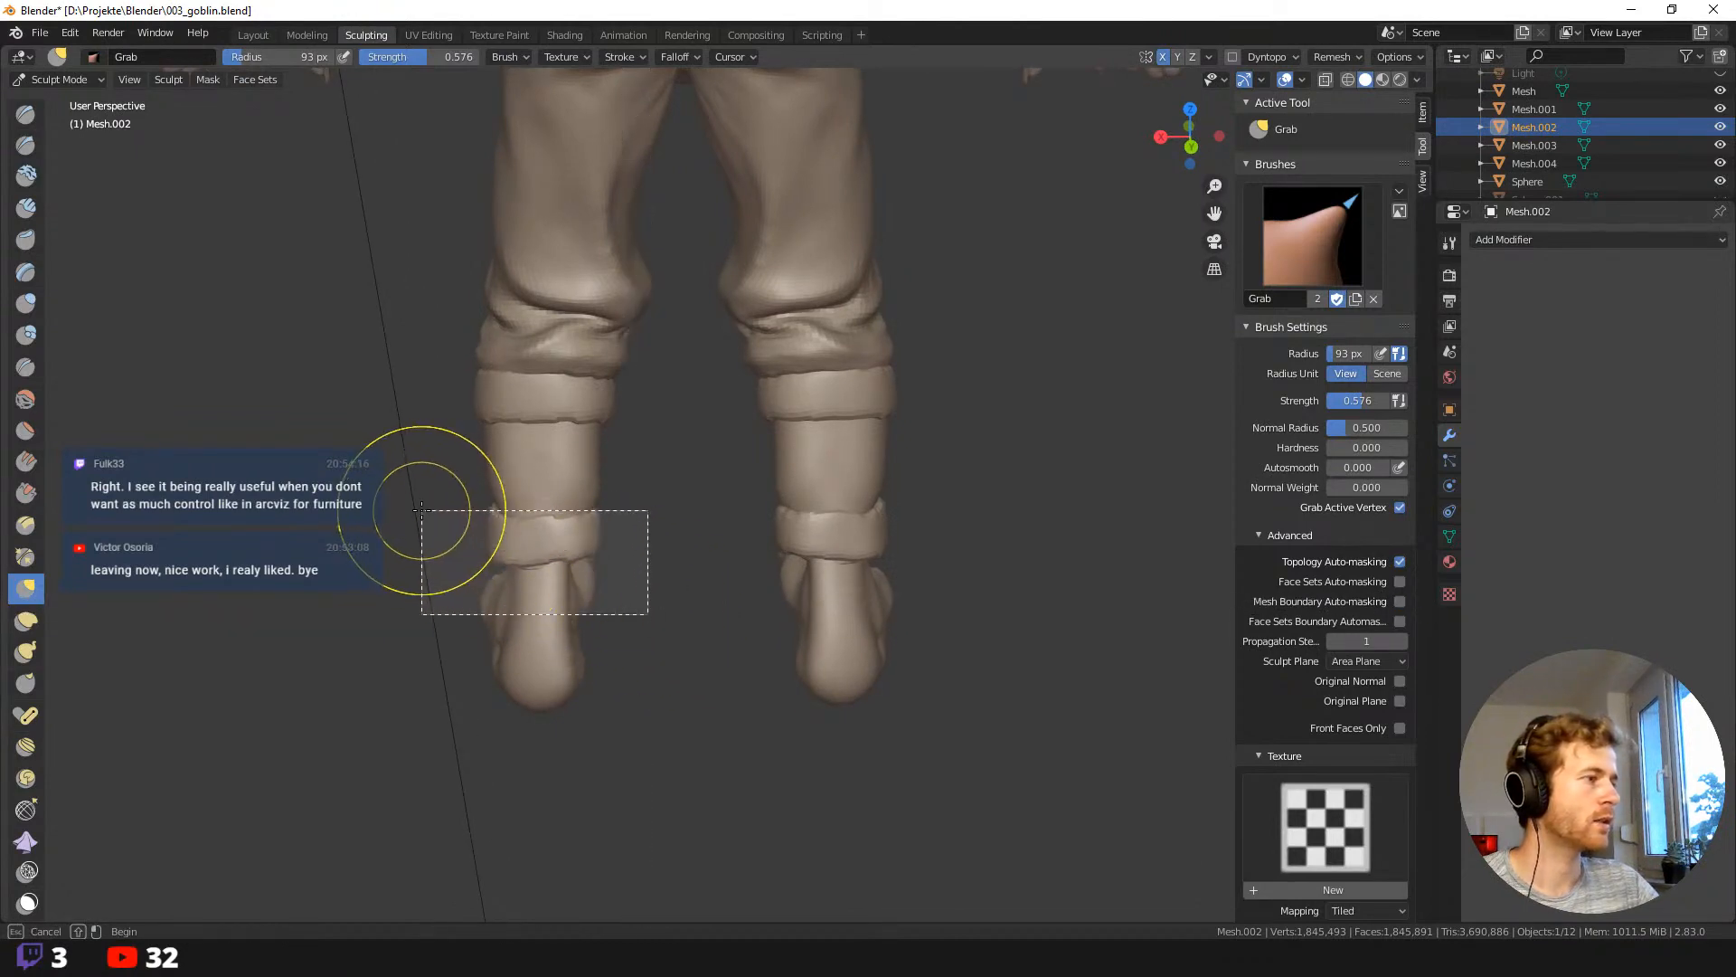
pyautogui.moveTo(422, 509); pyautogui.dragTo(398, 492)
pyautogui.moveTo(389, 485); pyautogui.dragTo(785, 427, button='middle')
pyautogui.press('b')
pyautogui.moveTo(745, 587); pyautogui.dragTo(480, 509)
pyautogui.moveTo(480, 509); pyautogui.dragTo(298, 458, button='middle')
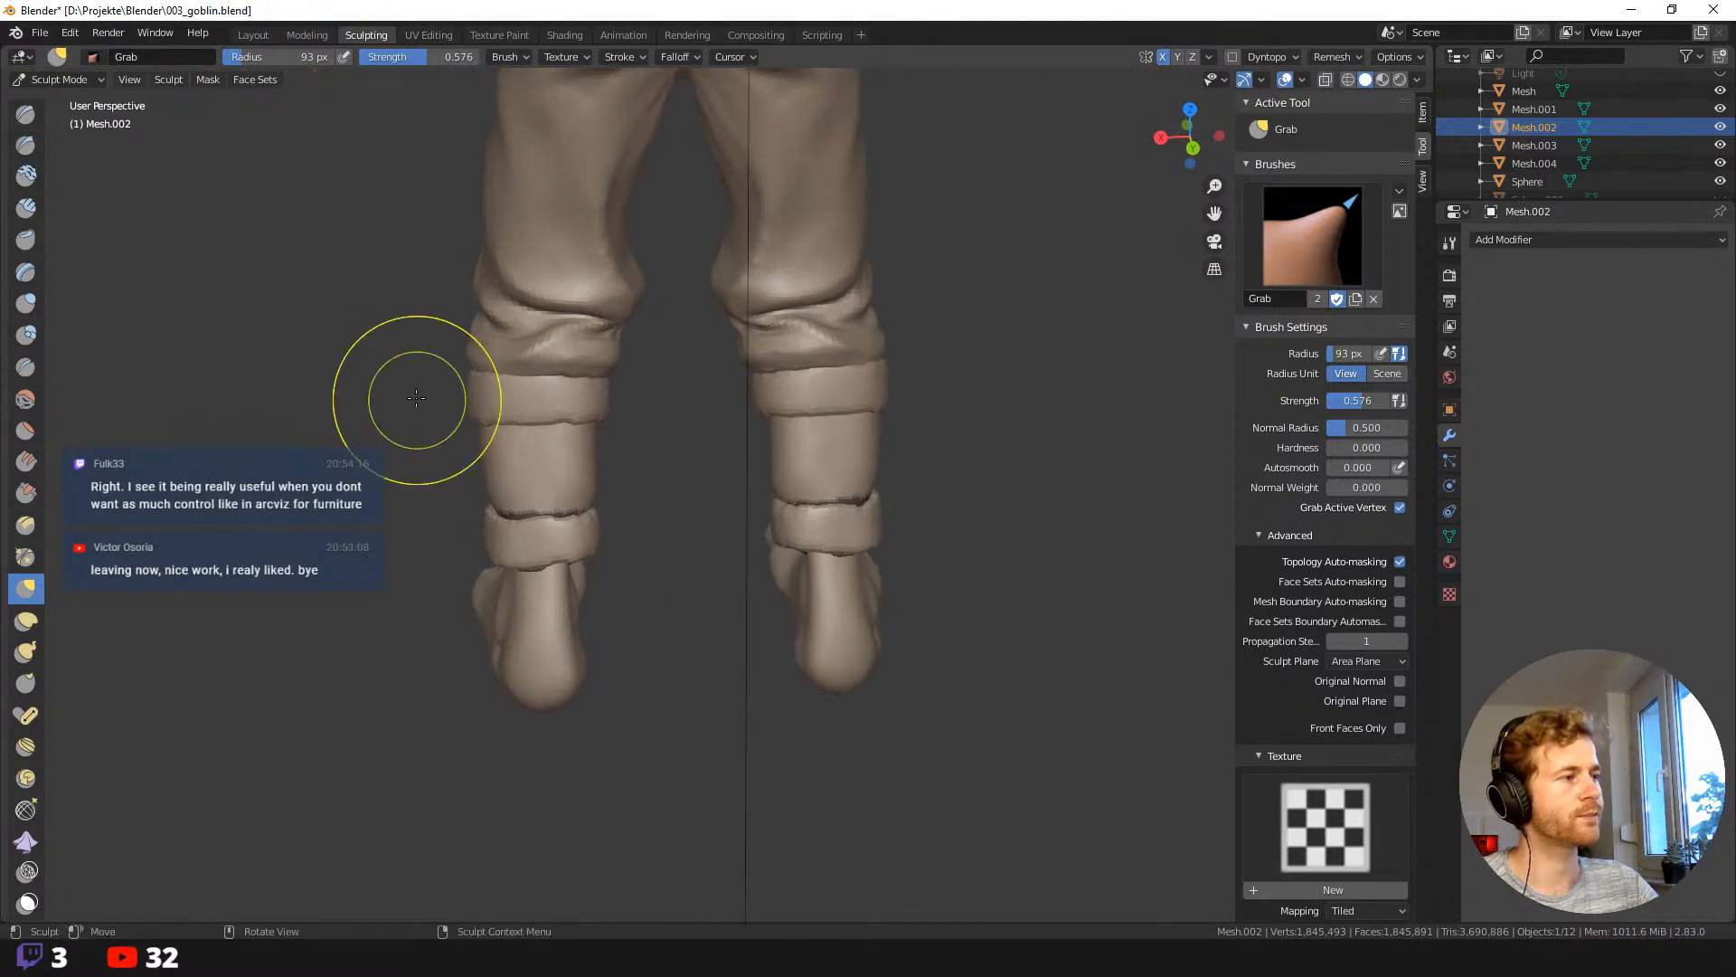
# Box-mask the trouser legs from mid-thigh down to the knee bands, leaving the lower legs unmasked.
pyautogui.scroll(2, 395, 386)
pyautogui.keyDown('shift'); pyautogui.moveTo(416, 363); pyautogui.dragTo(392, 341, button='middle'); pyautogui.keyUp('shift')
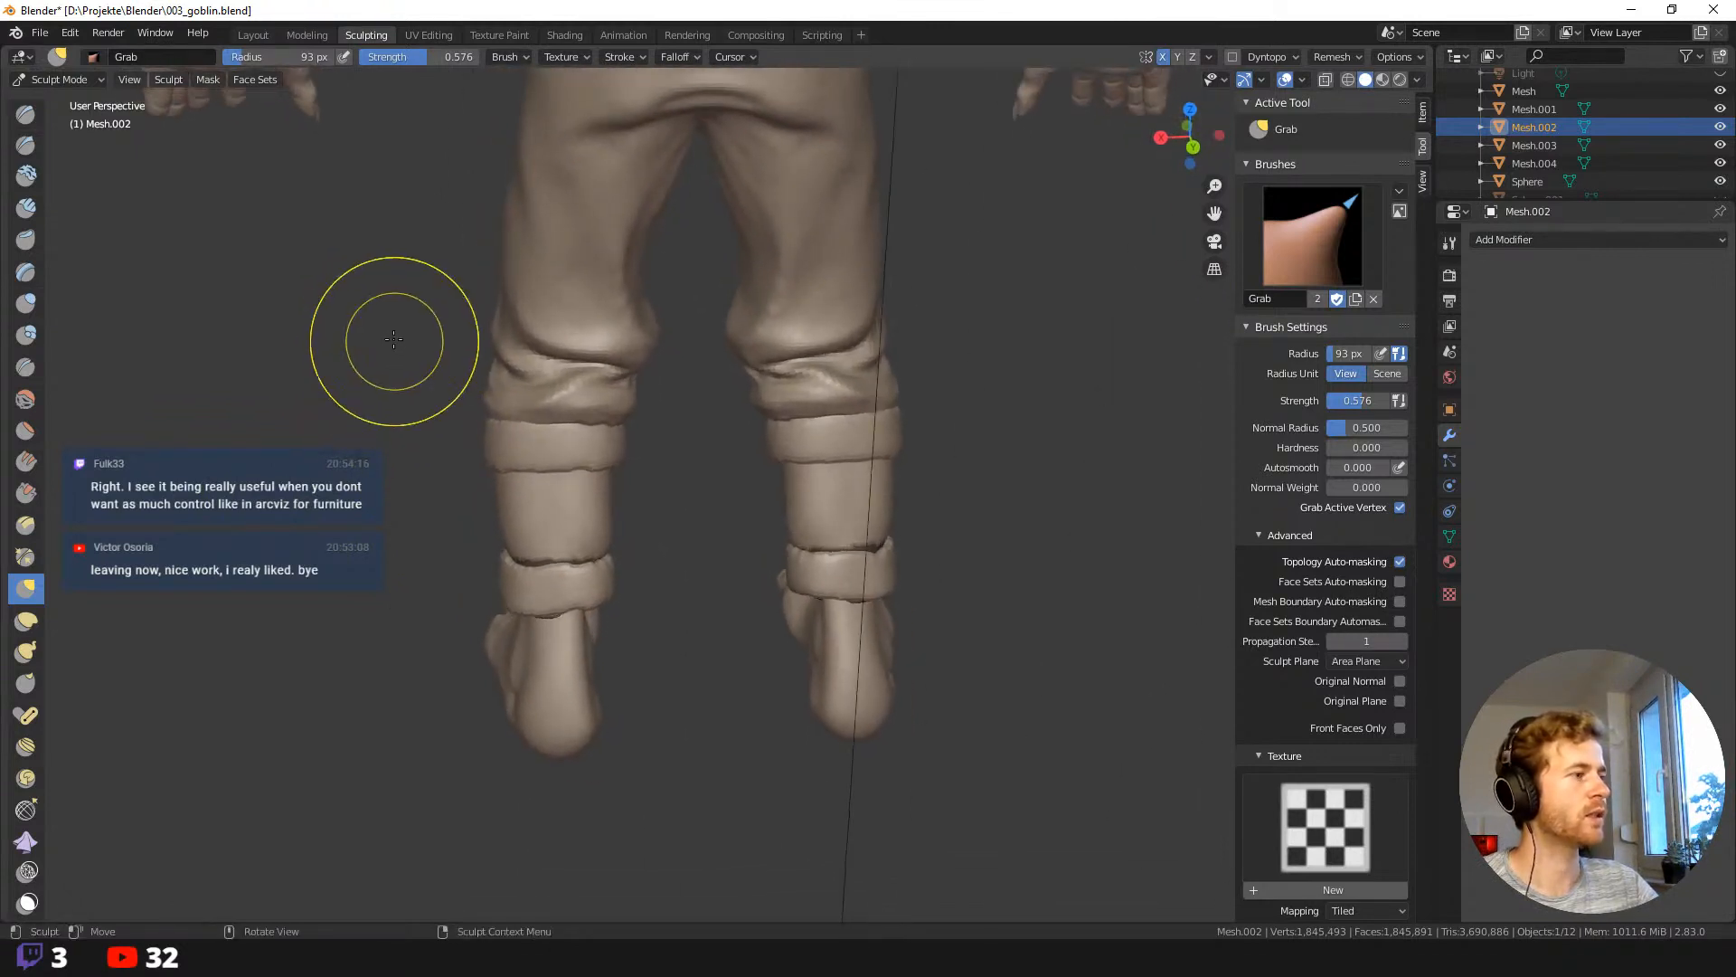
pyautogui.press('b')
pyautogui.moveTo(388, 220); pyautogui.dragTo(890, 418)
pyautogui.moveTo(351, 473); pyautogui.dragTo(721, 412, button='middle')
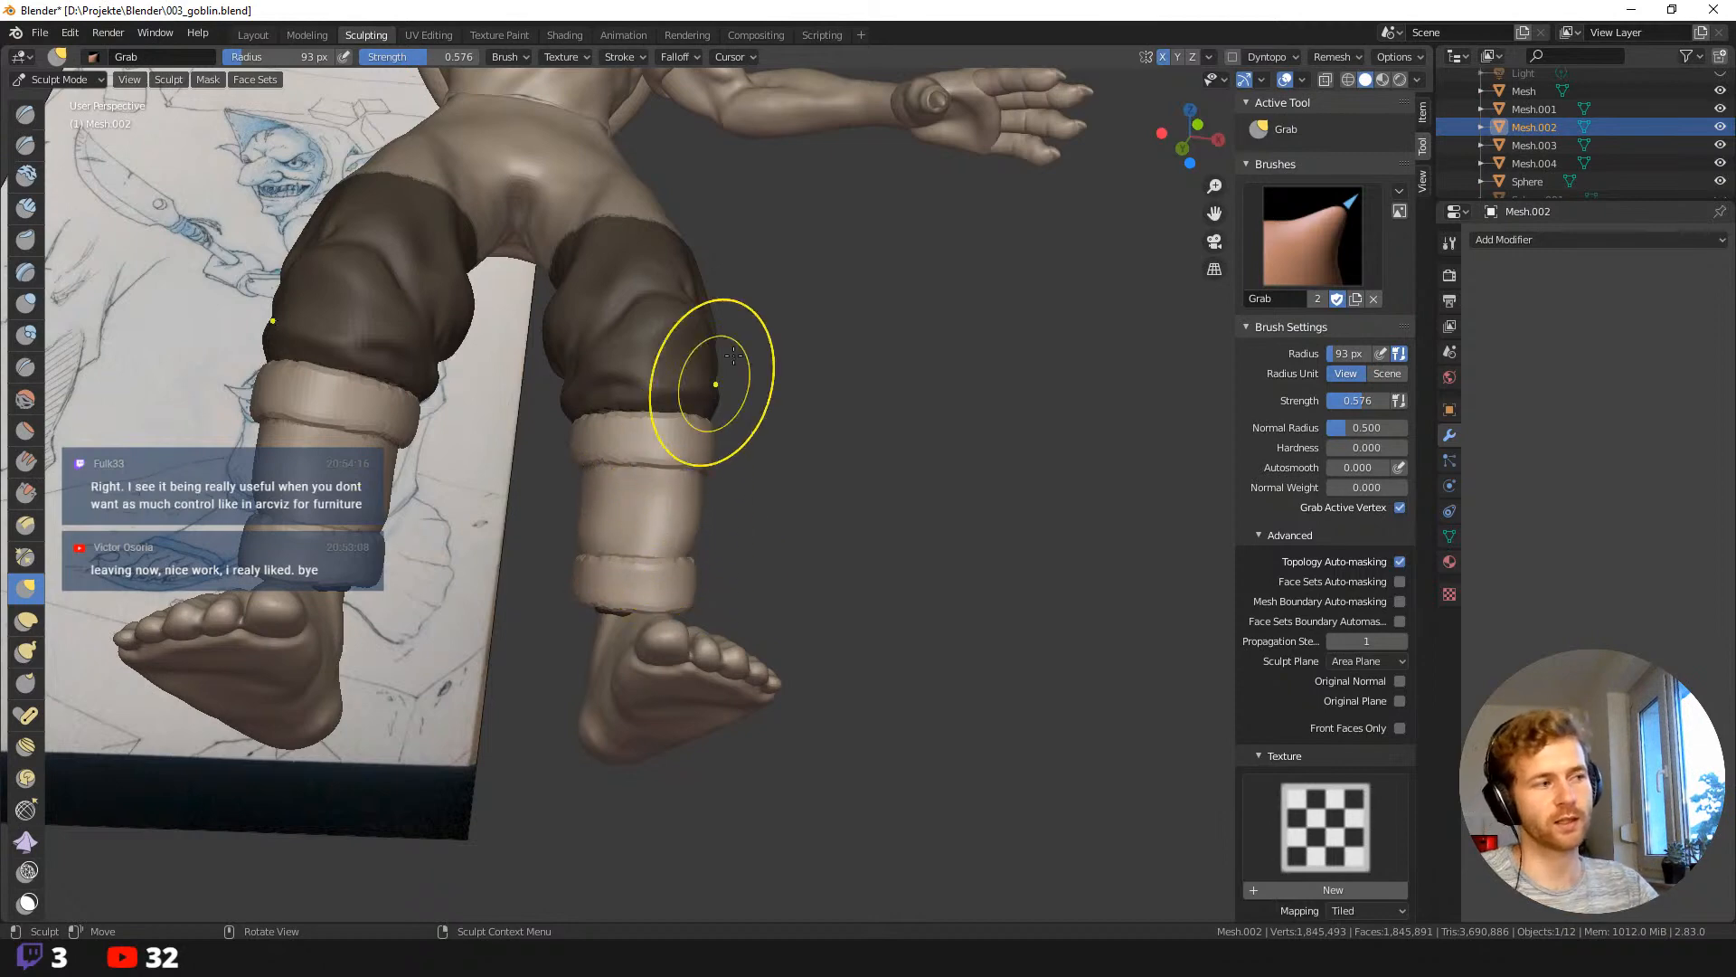
# Switch to the Cloth brush with Pinch Point deformation and a radius of 61 px.
pyautogui.moveTo(830, 638); pyautogui.dragTo(790, 647, button='middle')
pyautogui.hotkey('shift', 'space')
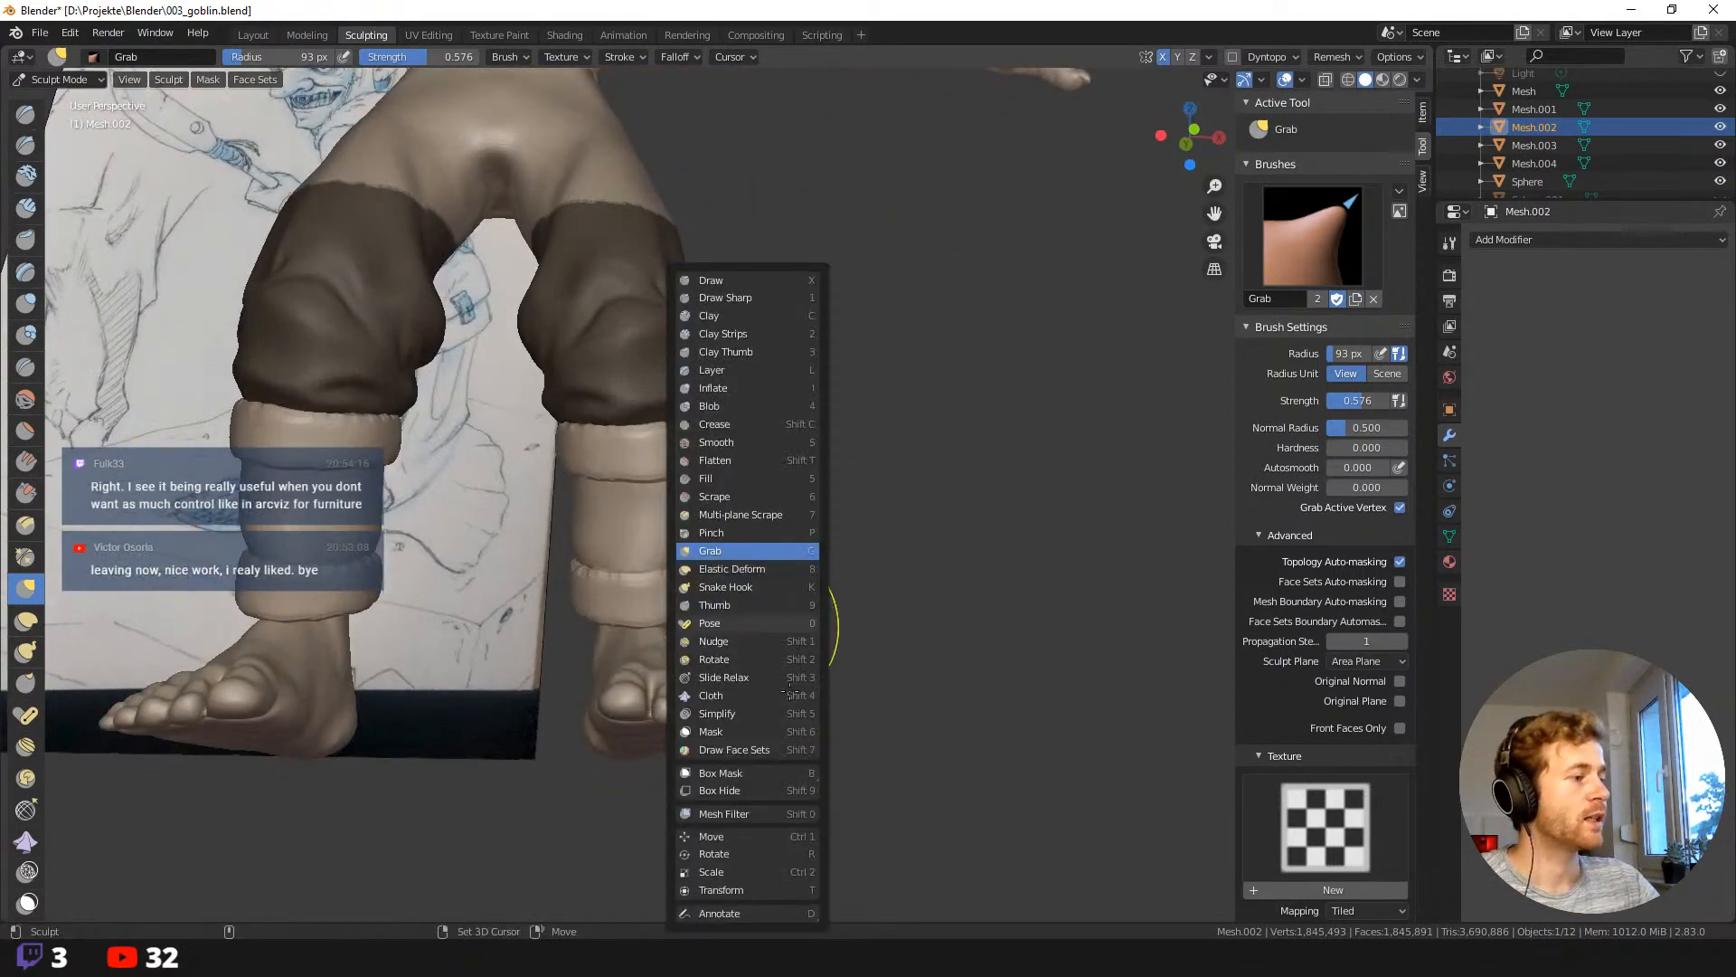
pyautogui.click(714, 695)
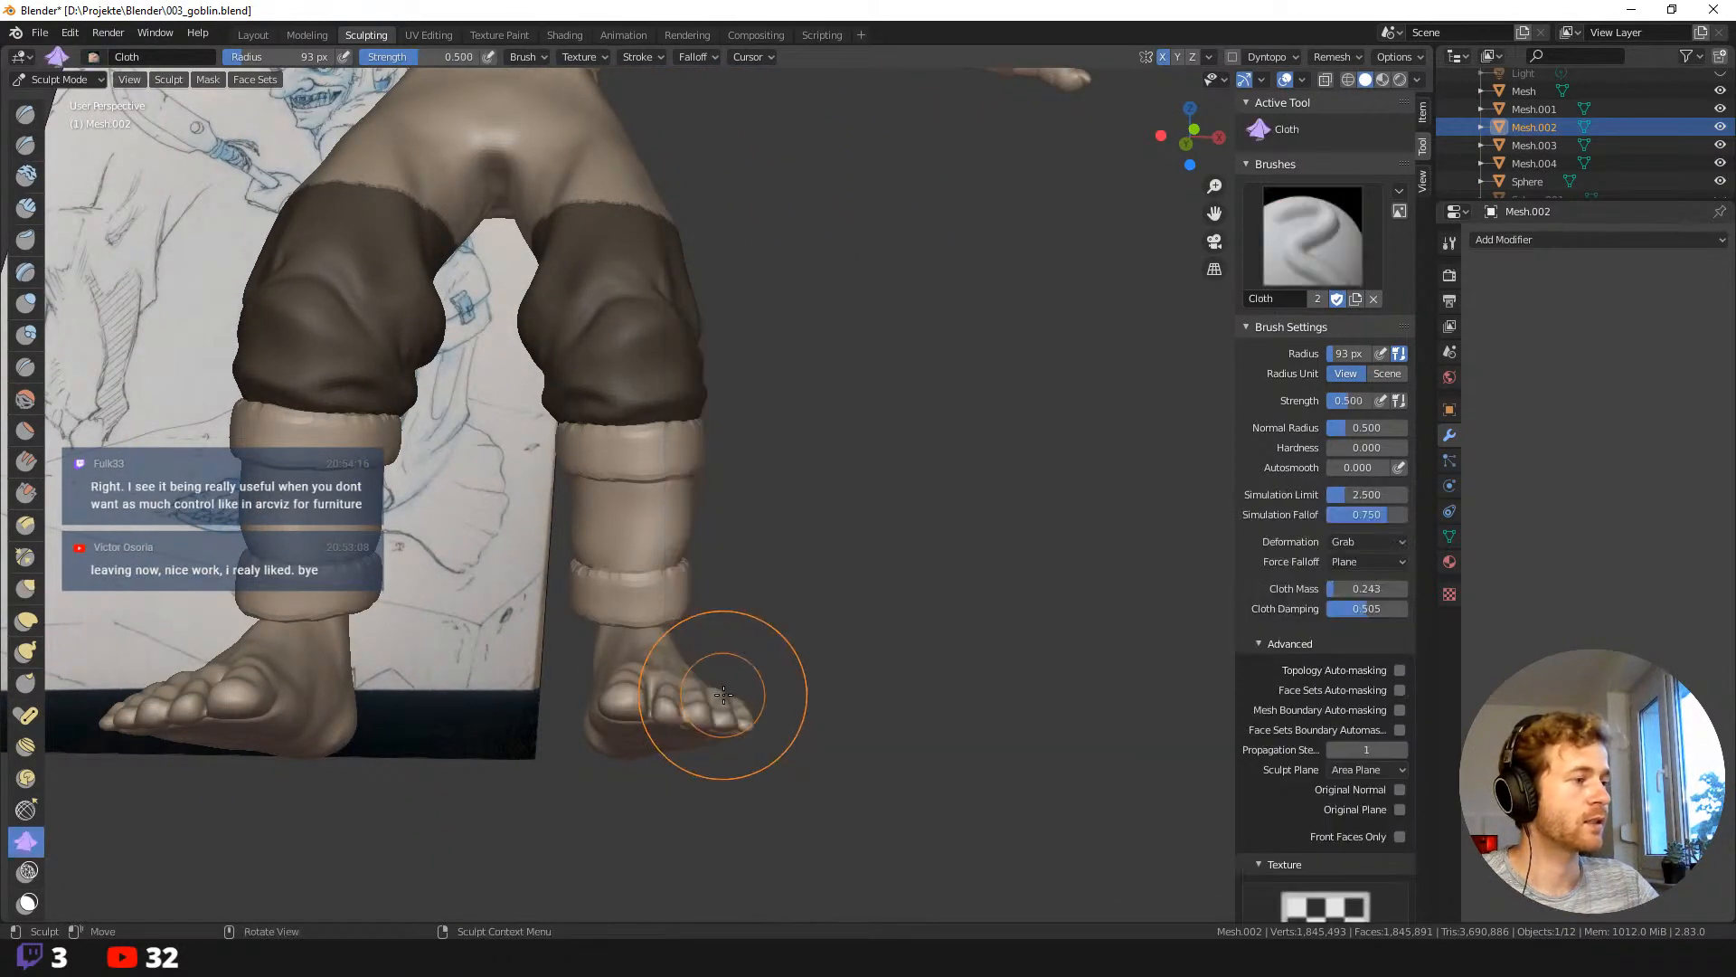
pyautogui.click(1353, 547)
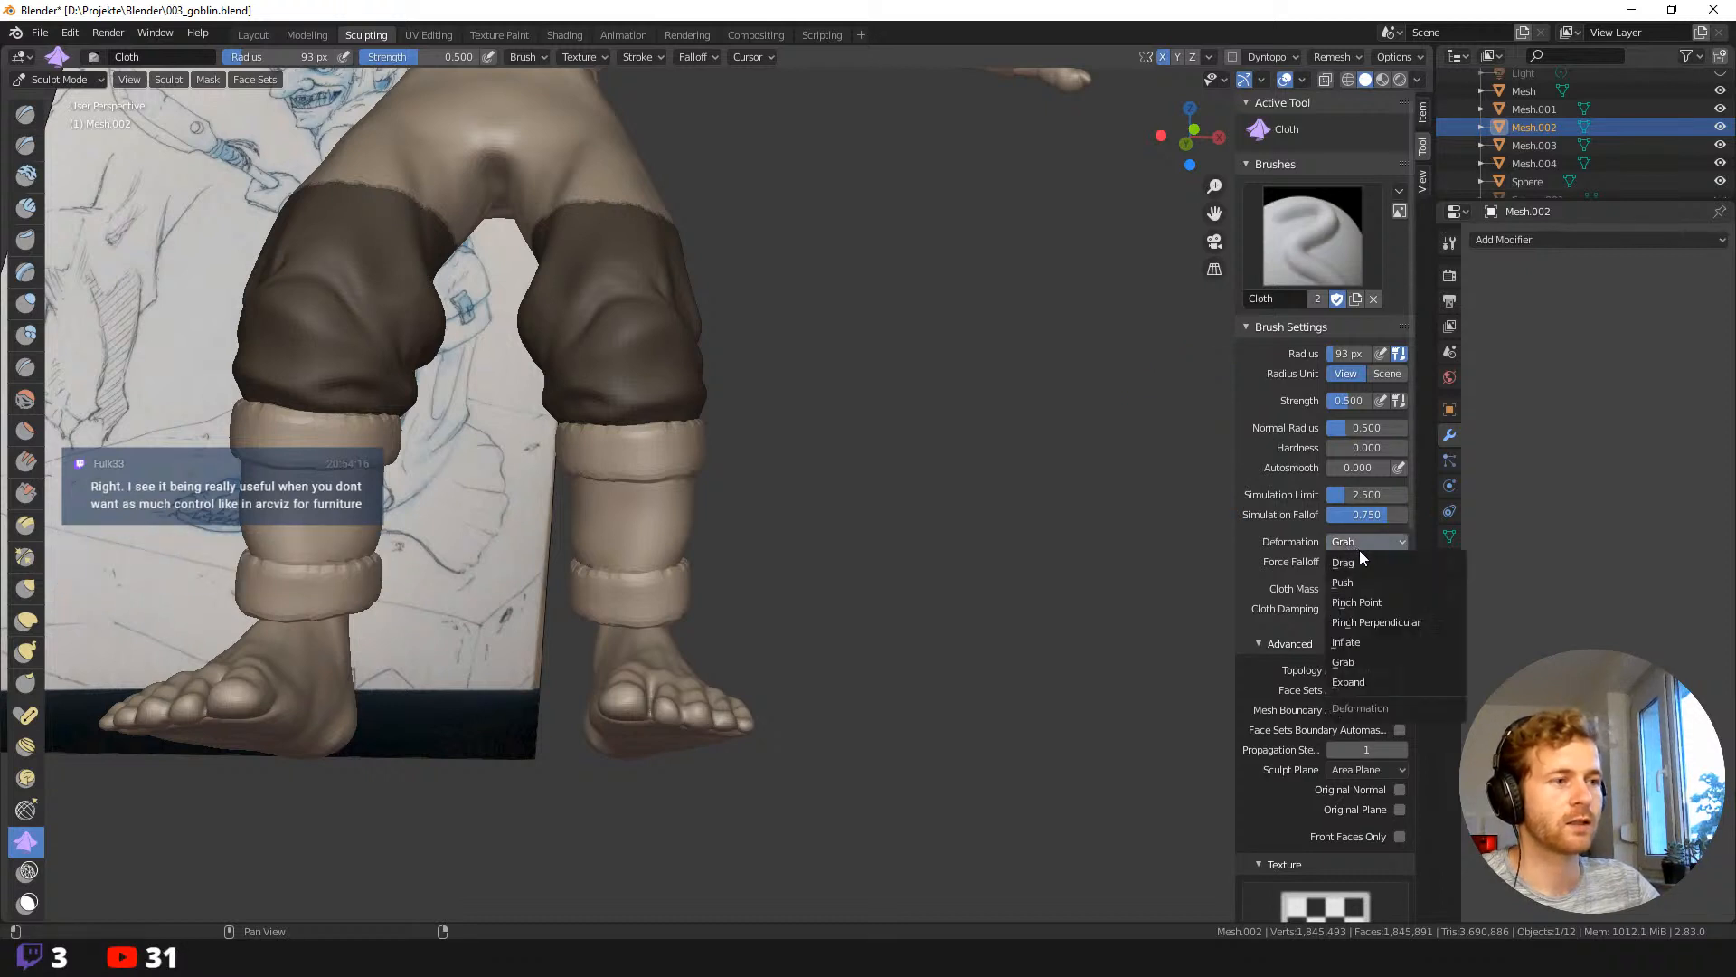
pyautogui.click(1397, 600)
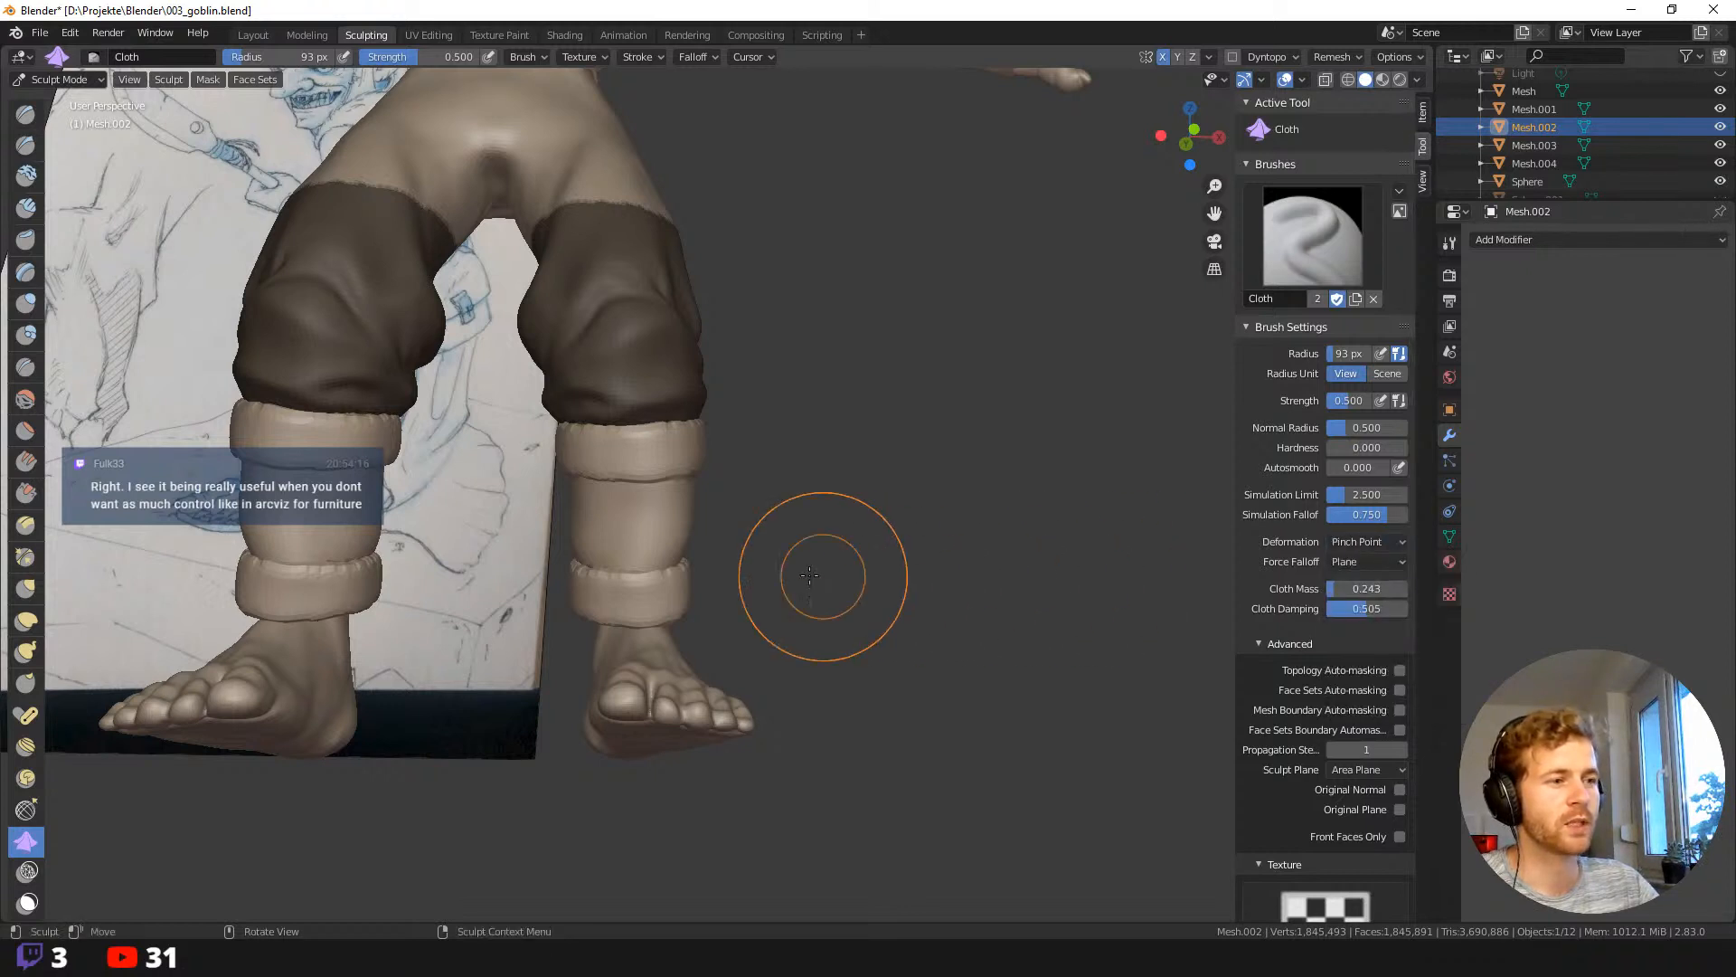
pyautogui.press('f')
pyautogui.click(618, 519)
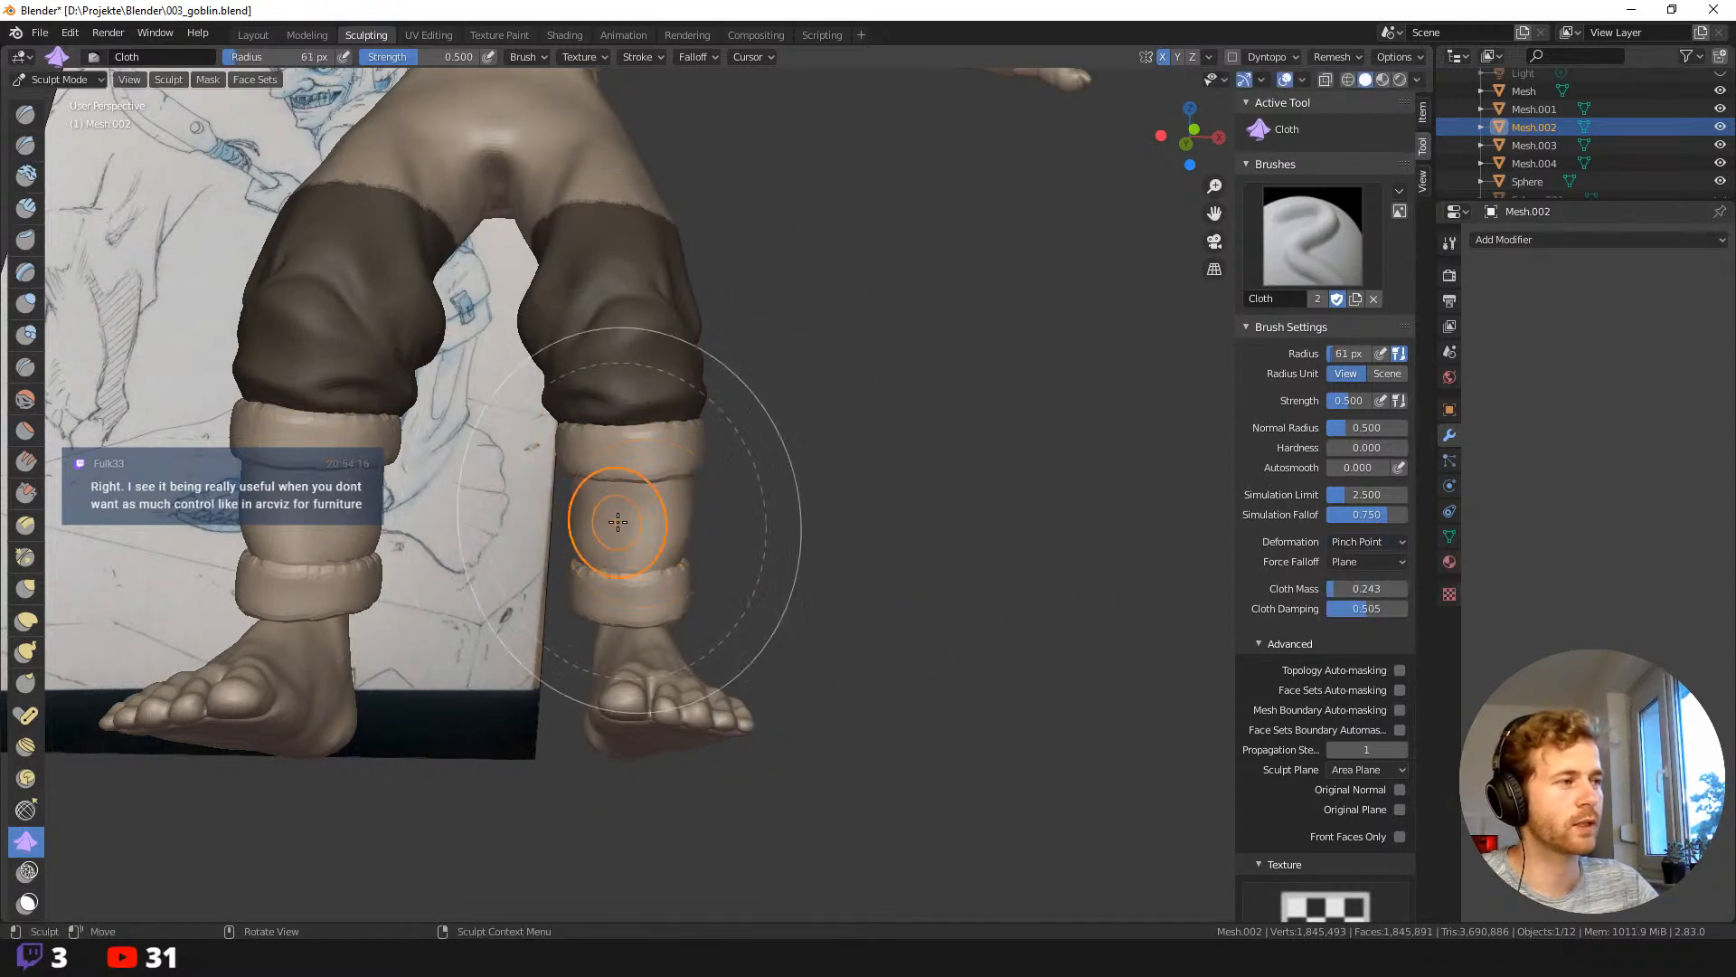
# Try pleating the lower trouser legs between the bands with a Cloth Pinch Point stroke and undo it.
pyautogui.moveTo(636, 500)
pyautogui.mouseDown()
pyautogui.moveTo(638, 579)
pyautogui.moveTo(633, 488)
pyautogui.moveTo(621, 510)
pyautogui.moveTo(639, 518)
pyautogui.mouseUp()
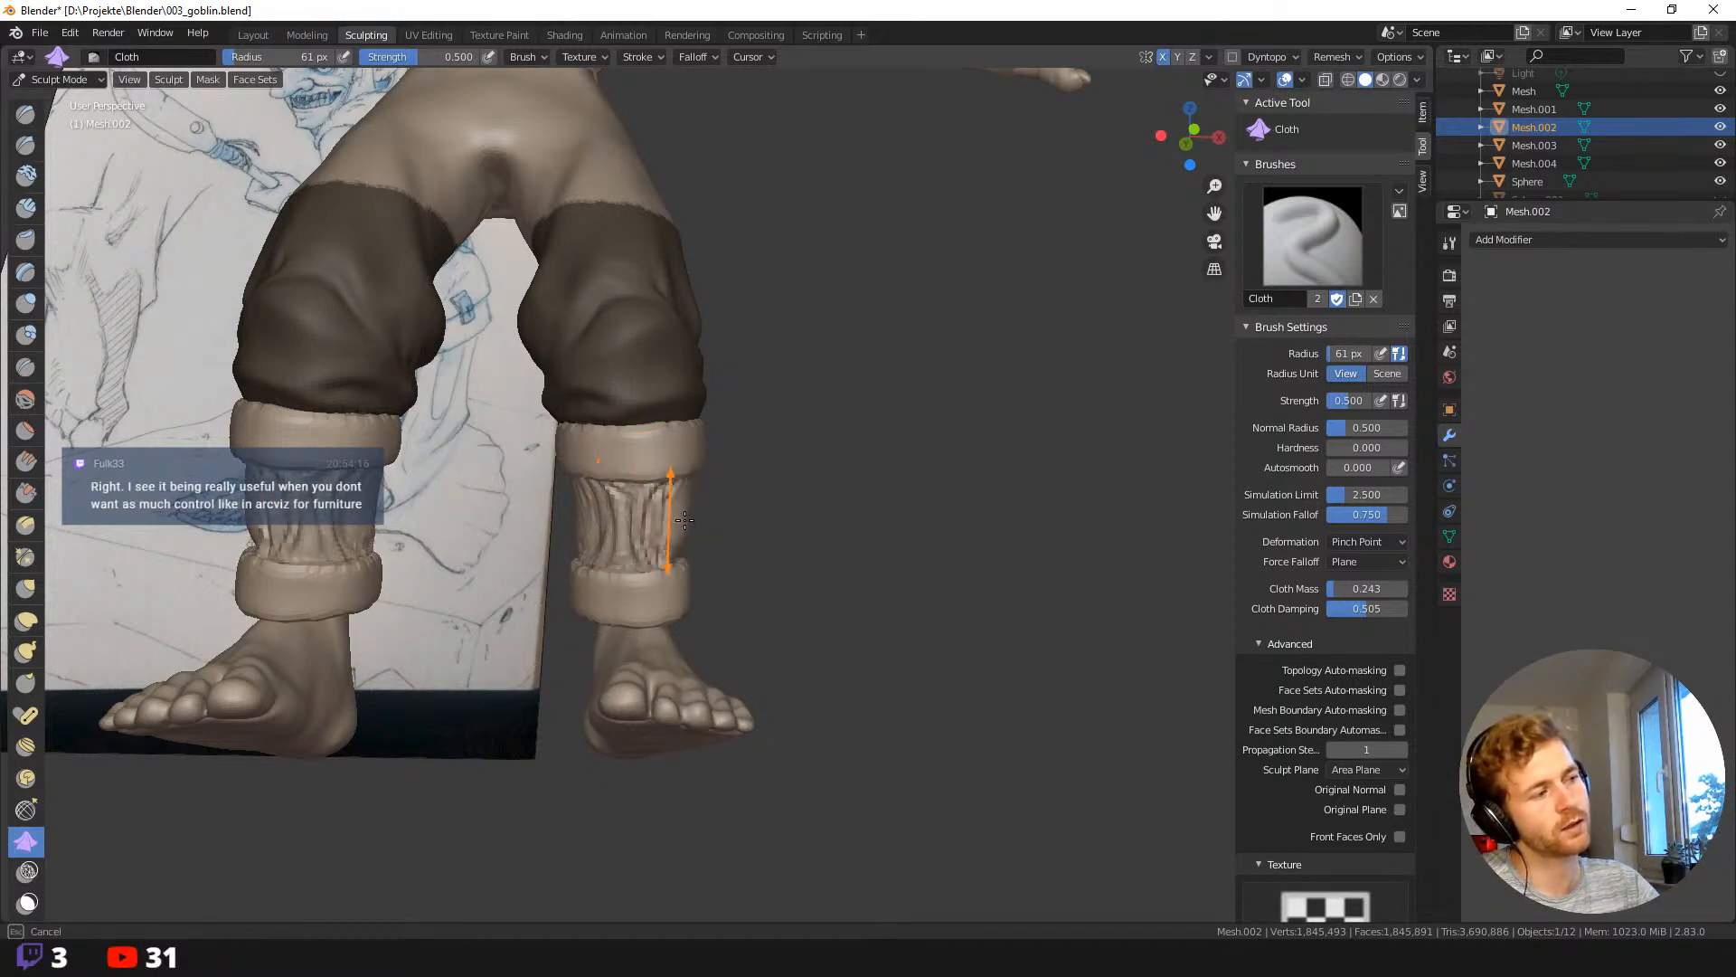
pyautogui.hotkey('ctrl', 'z')
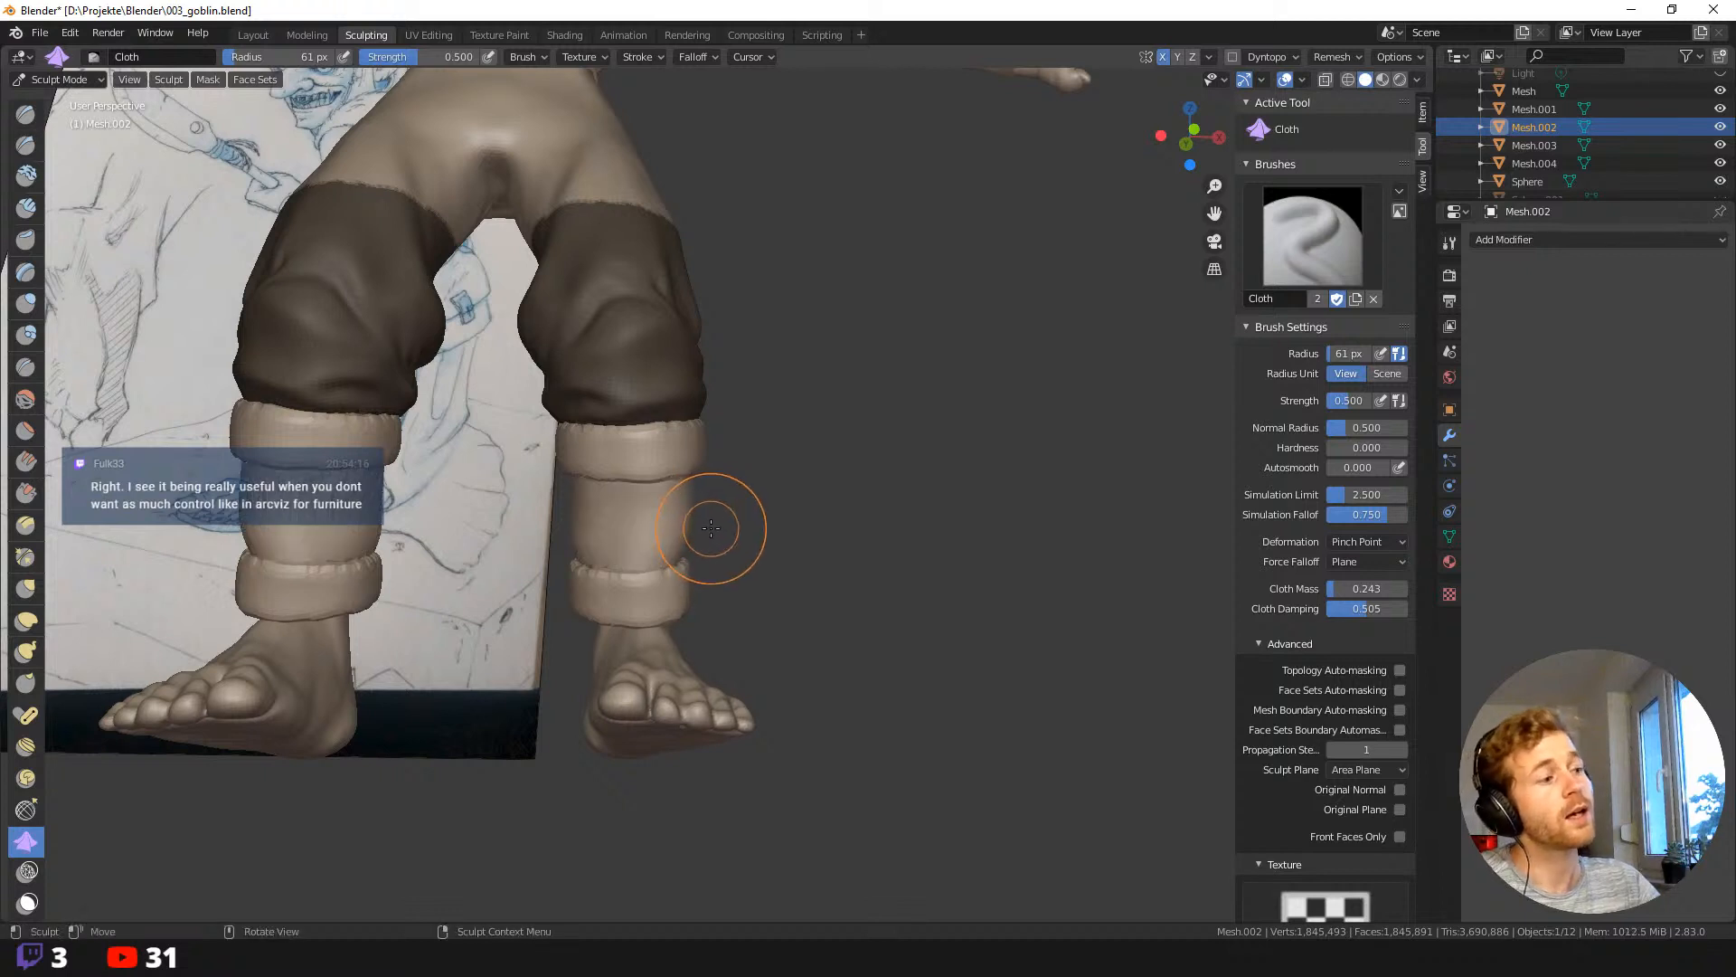
# Set the Cloth deformation to Inflate and puff out the fronts of the lower trouser legs between the bands.
pyautogui.click(1364, 541)
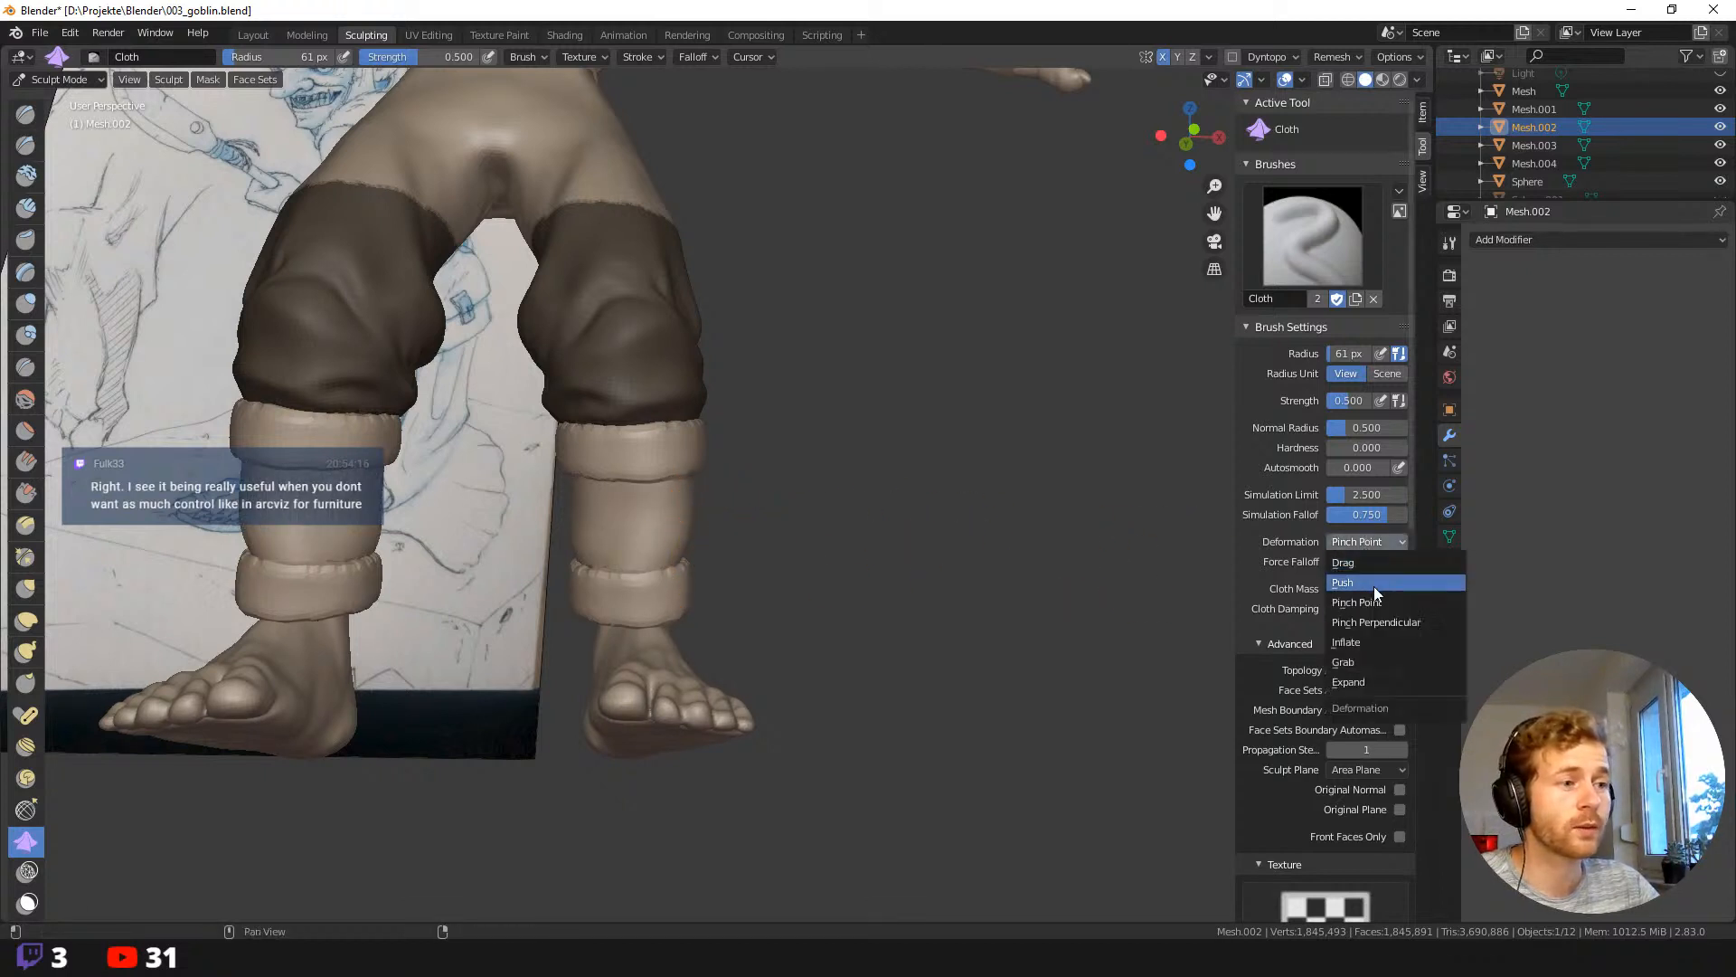
pyautogui.click(1377, 642)
pyautogui.moveTo(639, 524); pyautogui.dragTo(662, 515)
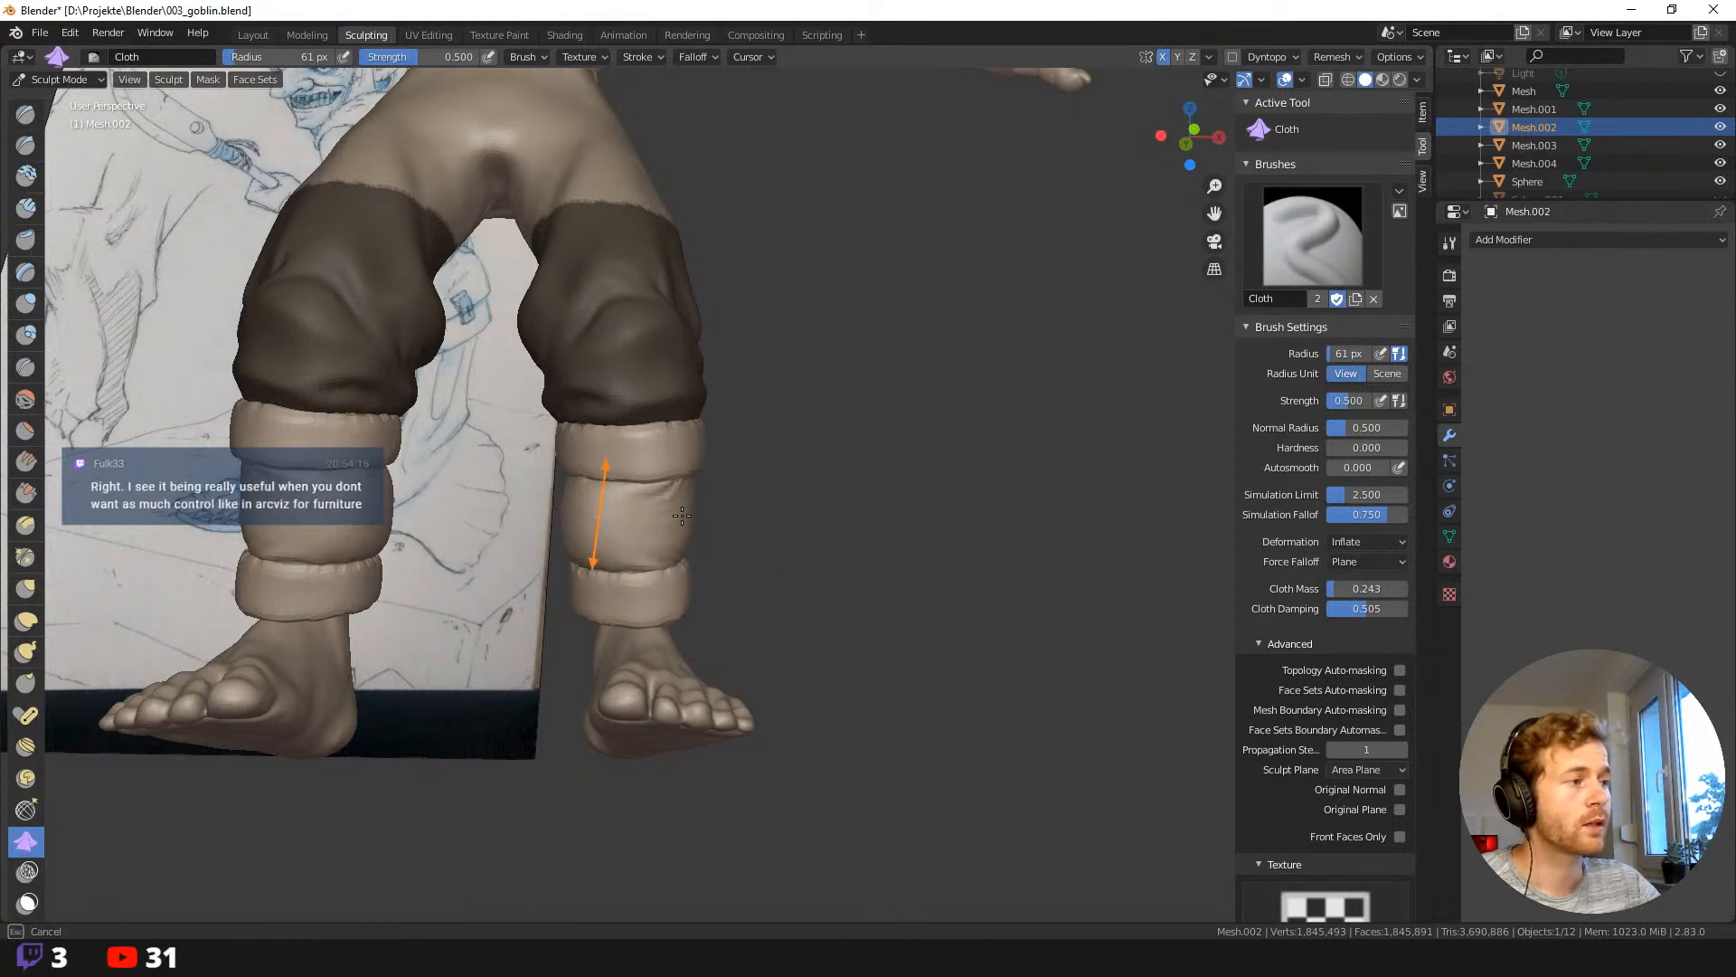
pyautogui.moveTo(682, 515); pyautogui.dragTo(685, 513)
# Increase the Cloth radius to 102 px and inflate the outer sides of the lower trouser legs.
pyautogui.moveTo(862, 532)
pyautogui.mouseDown(button='middle')
pyautogui.moveTo(684, 584)
pyautogui.moveTo(605, 552)
pyautogui.mouseUp(button='middle')
pyautogui.press('f')
pyautogui.click(761, 512)
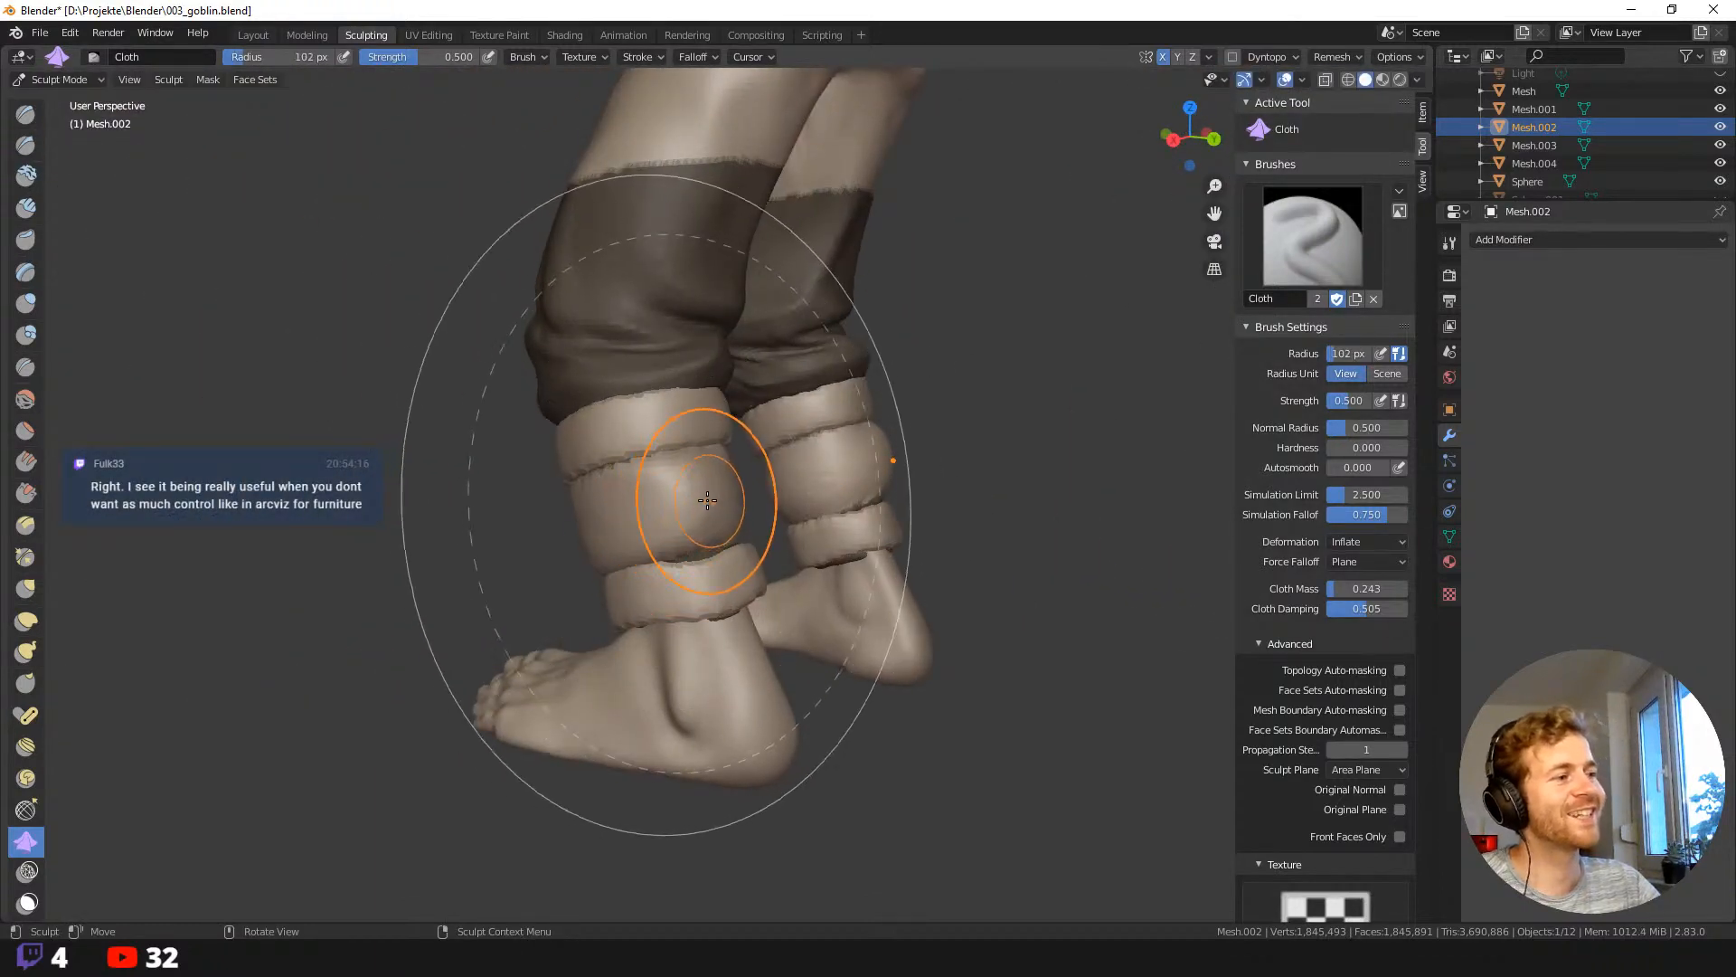
pyautogui.moveTo(691, 505); pyautogui.dragTo(545, 533)
pyautogui.moveTo(485, 546); pyautogui.dragTo(719, 498, button='middle')
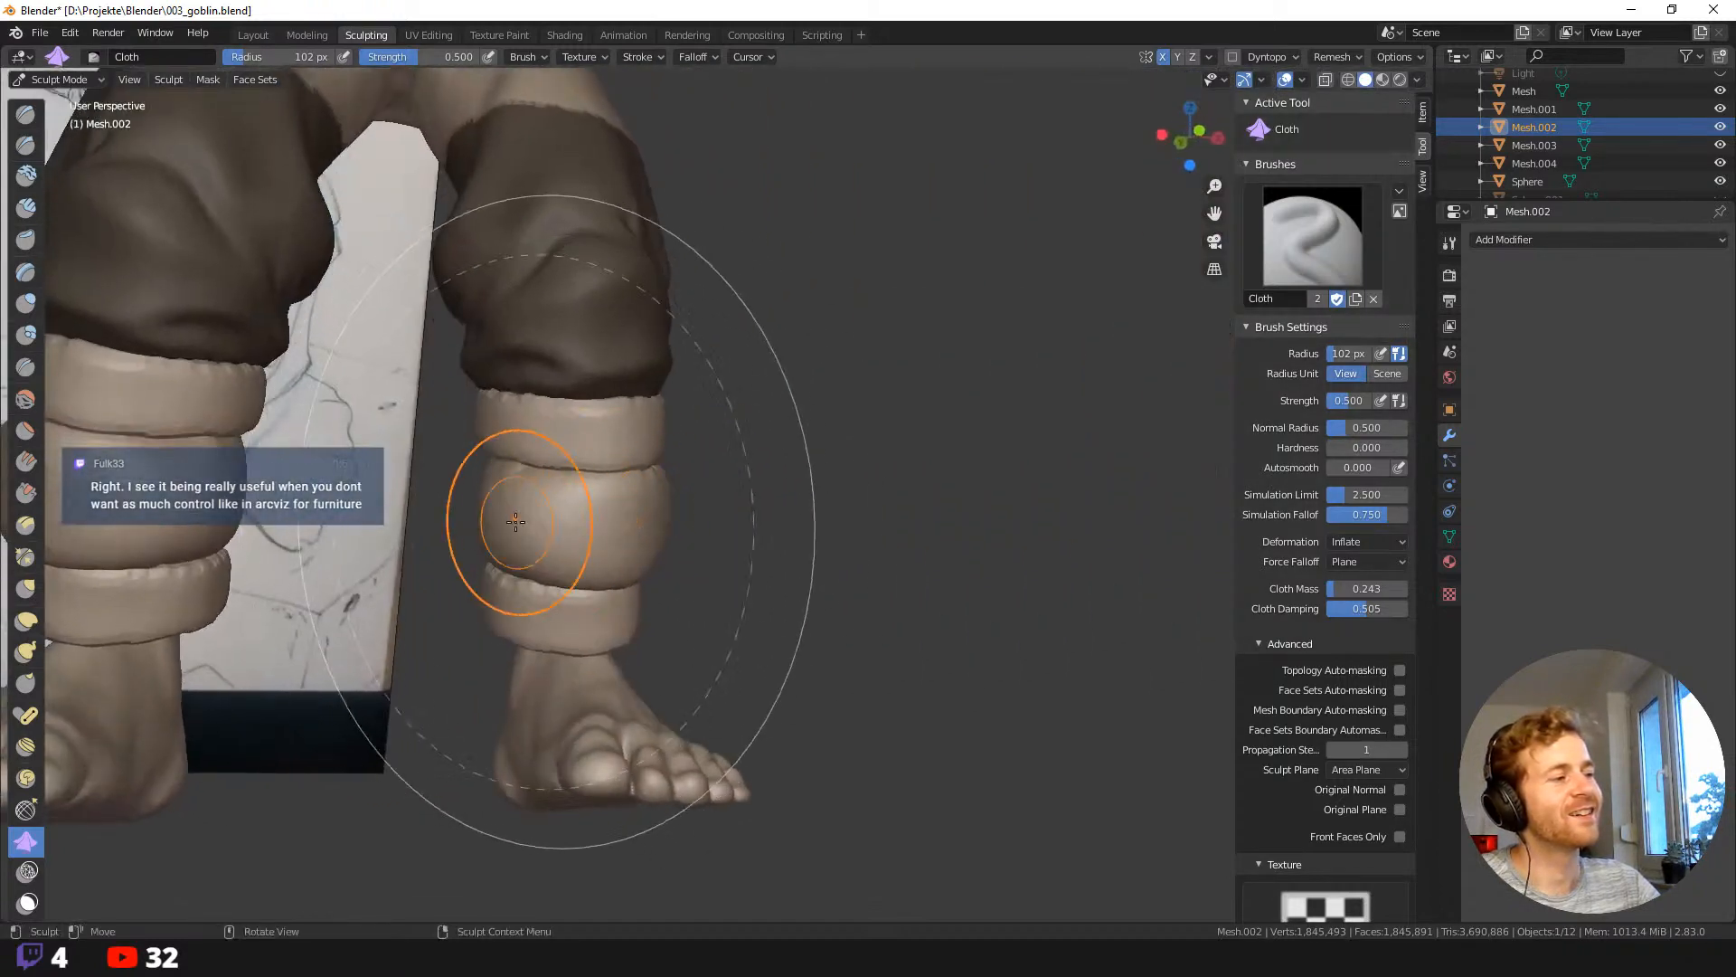
# Set the Cloth deformation to Pinch Point and wrinkle the puffed trouser fabric between the knee and ankle bands.
pyautogui.hotkey('shift', 'space')
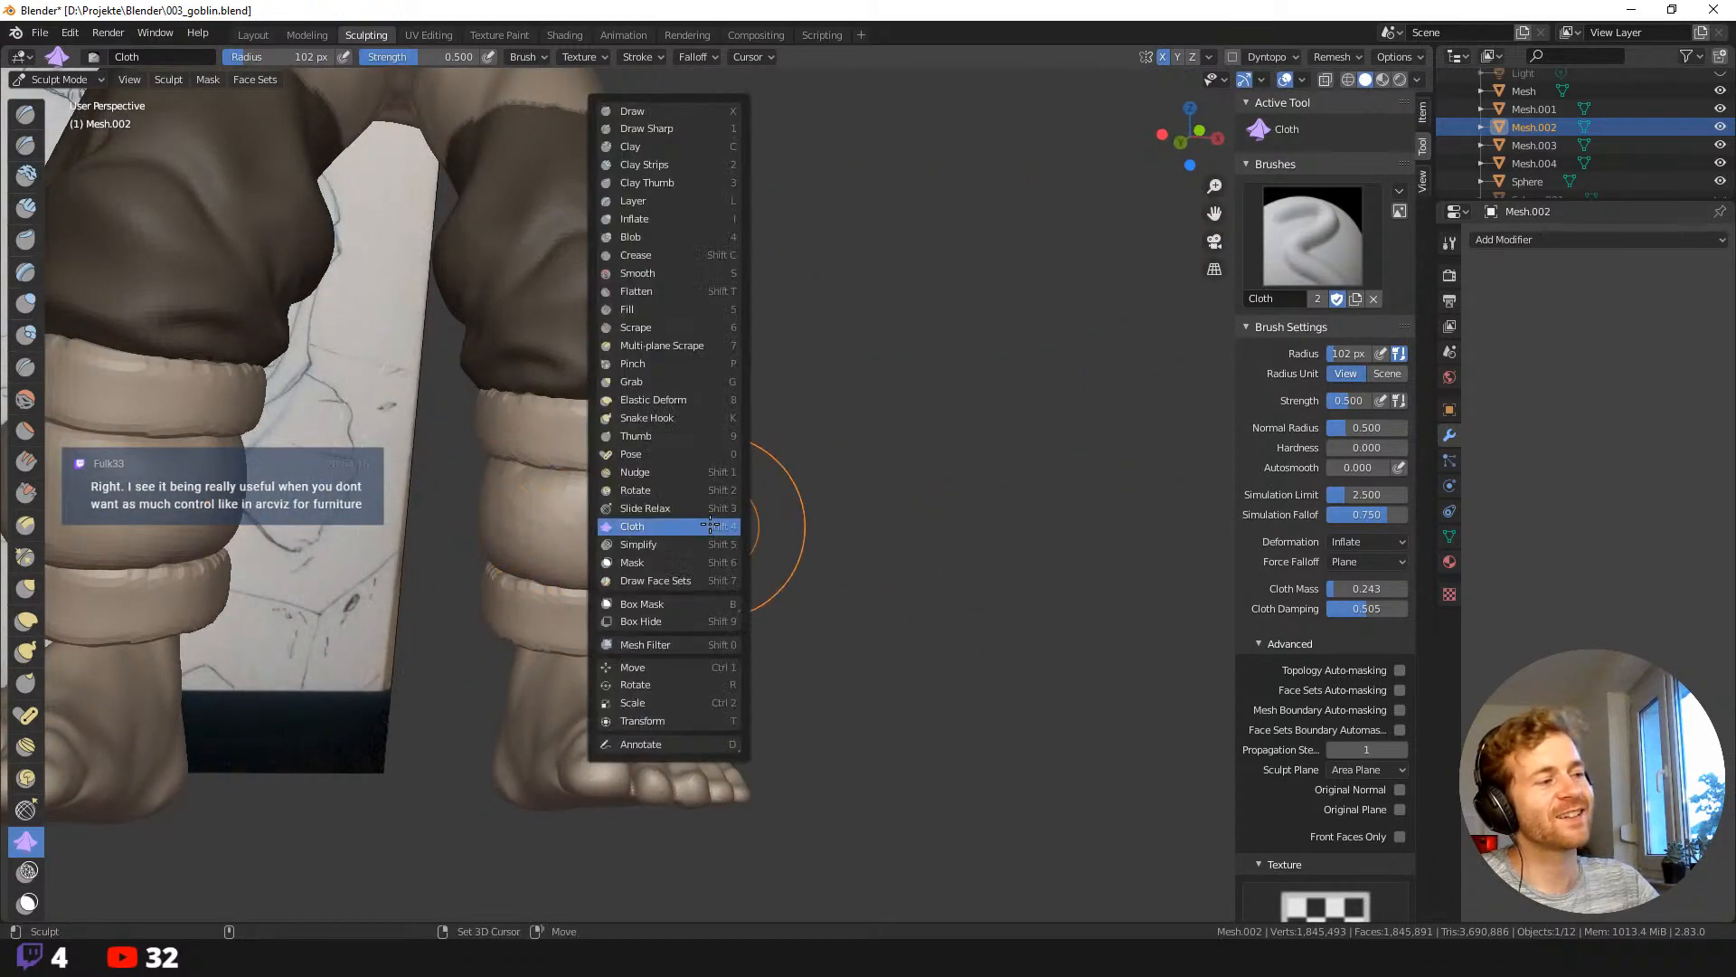
pyautogui.click(707, 526)
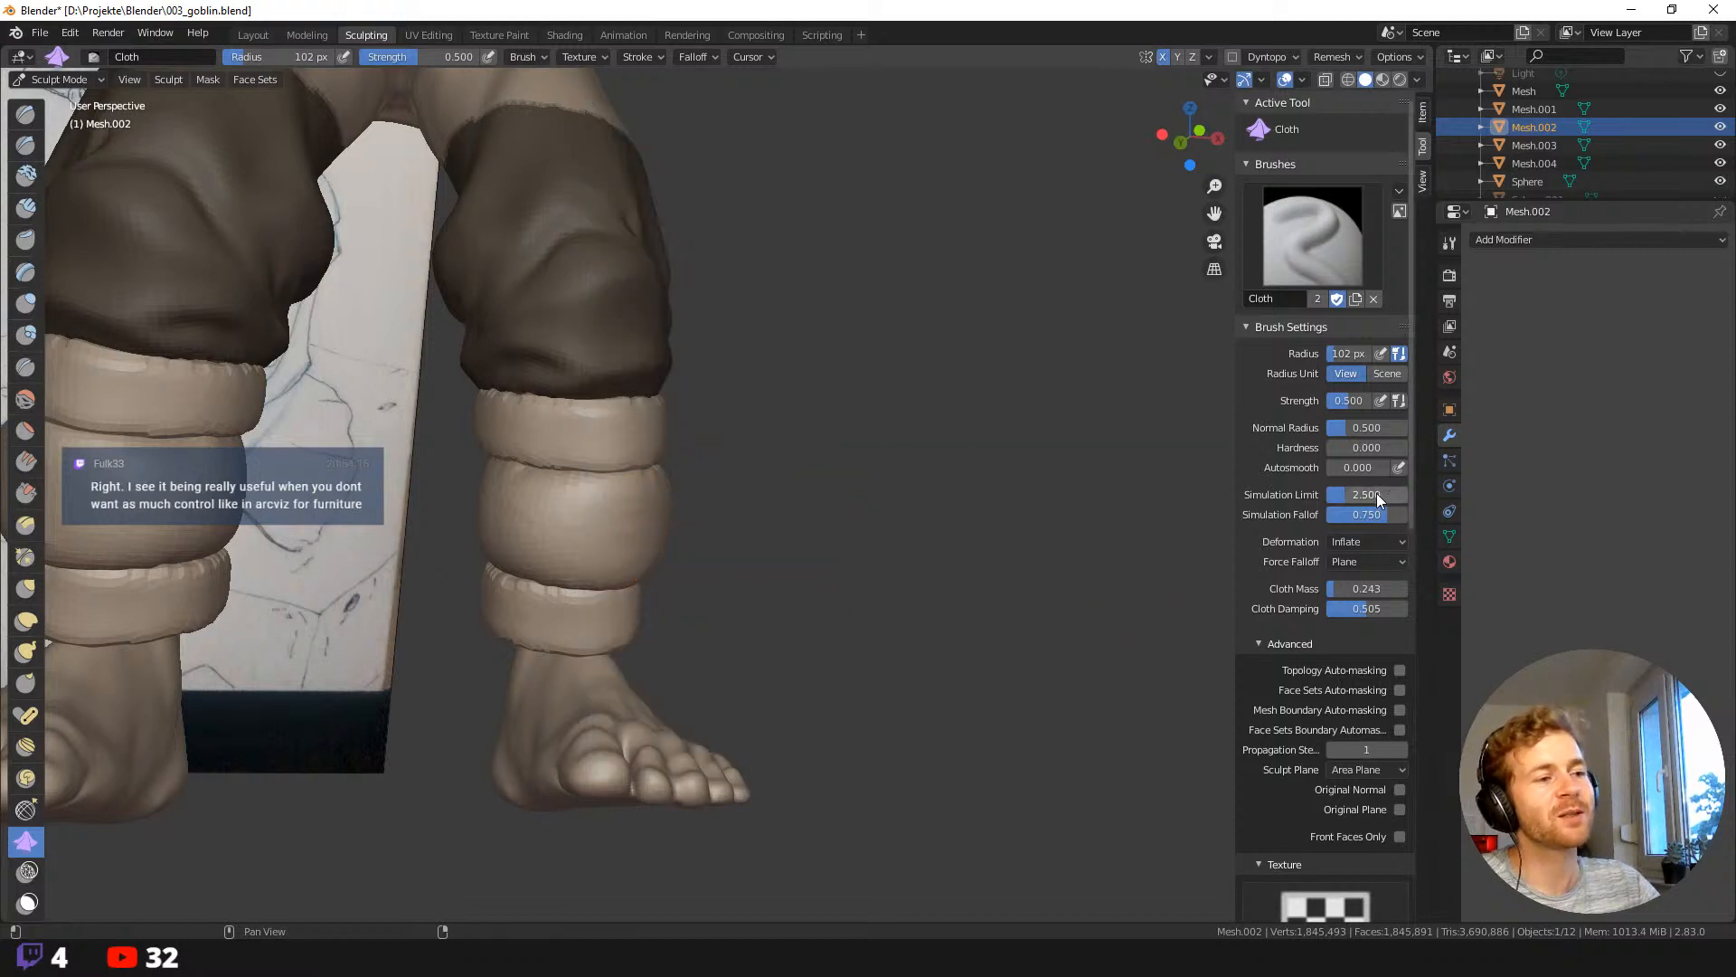
pyautogui.click(1351, 542)
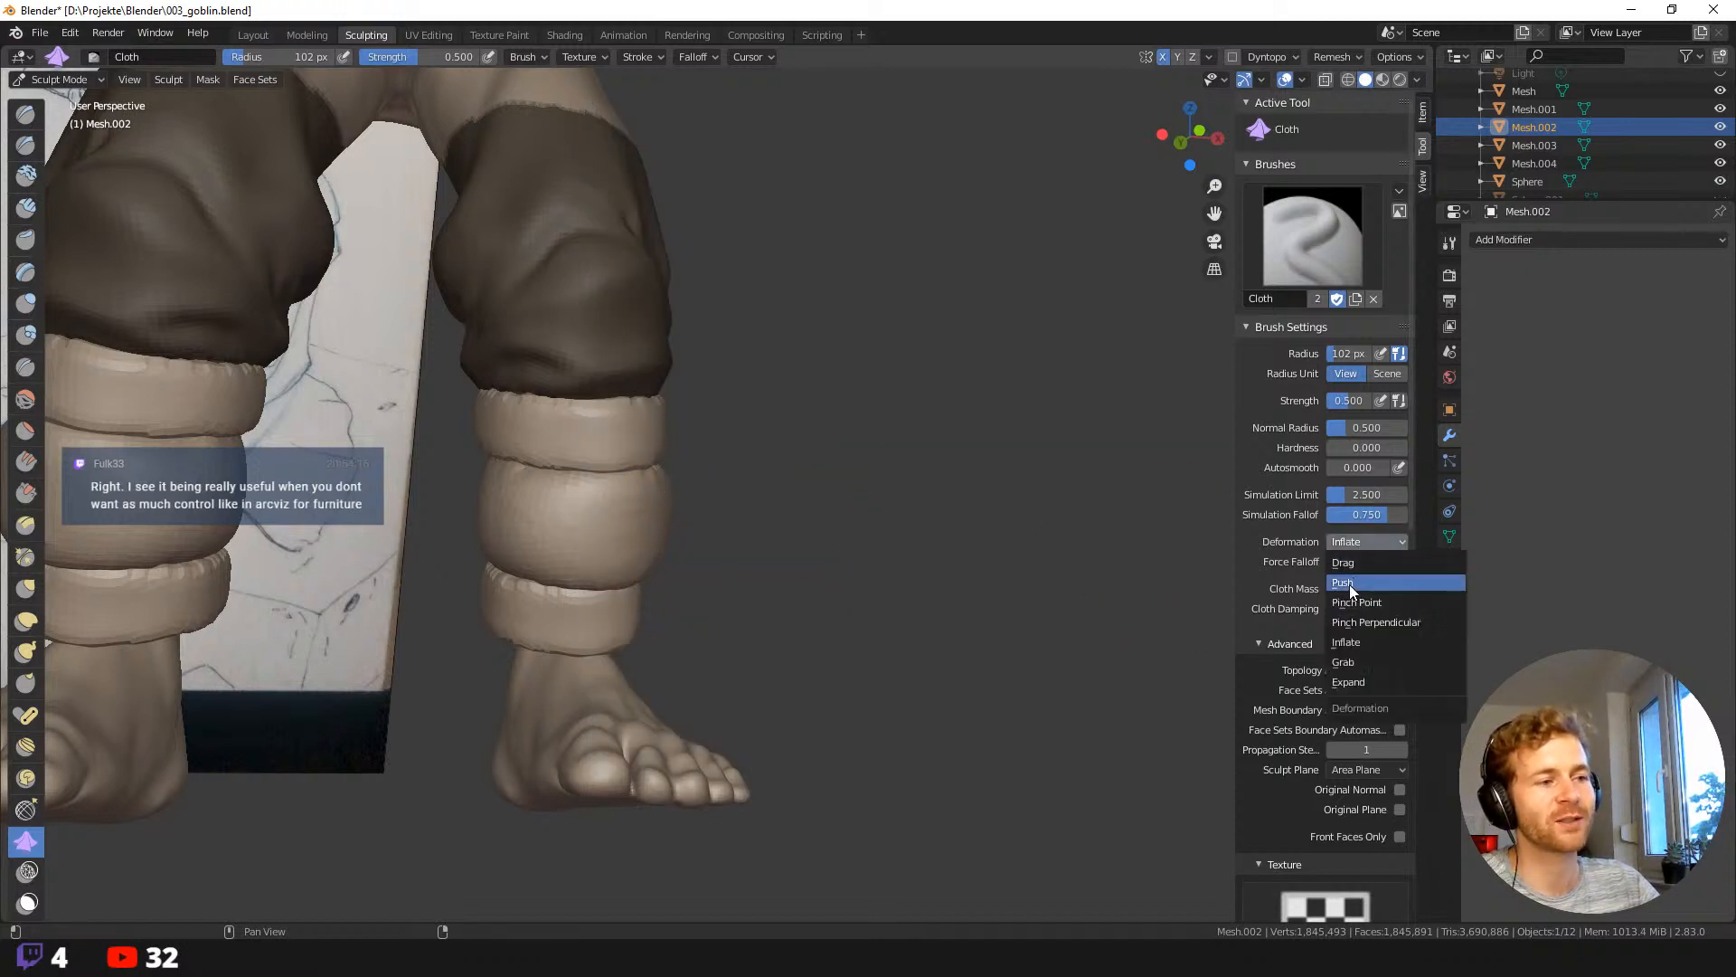
pyautogui.click(1364, 603)
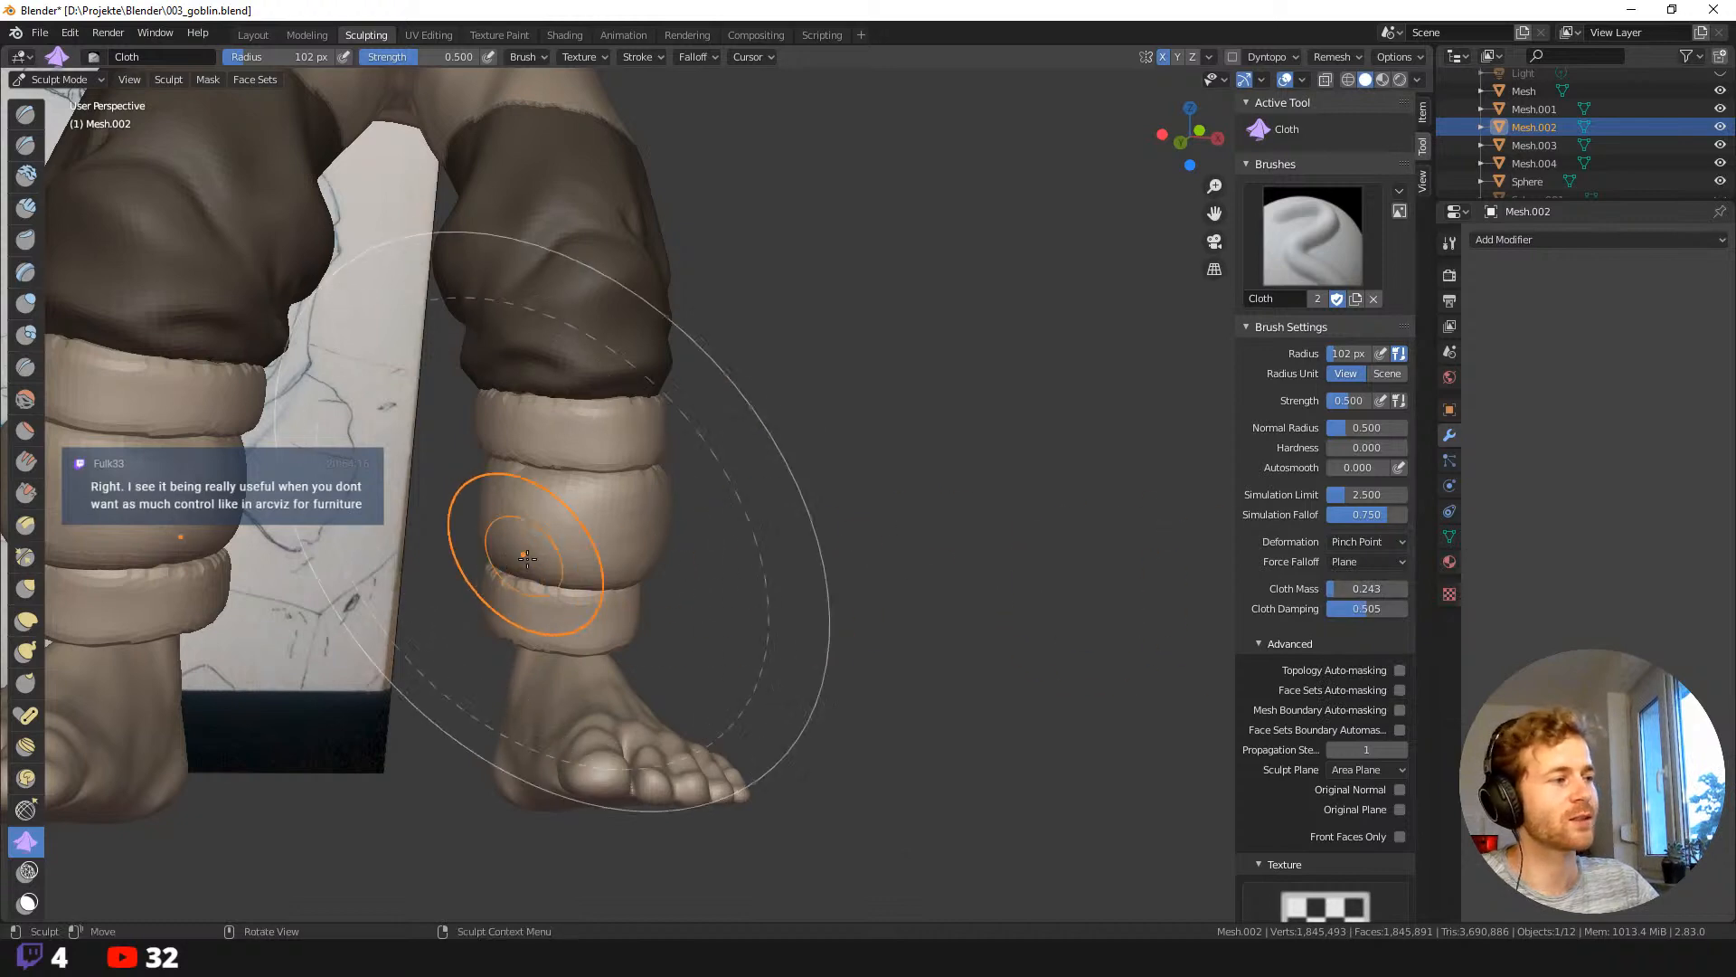
pyautogui.moveTo(573, 524); pyautogui.dragTo(480, 515)
pyautogui.moveTo(466, 507); pyautogui.dragTo(583, 533, button='middle')
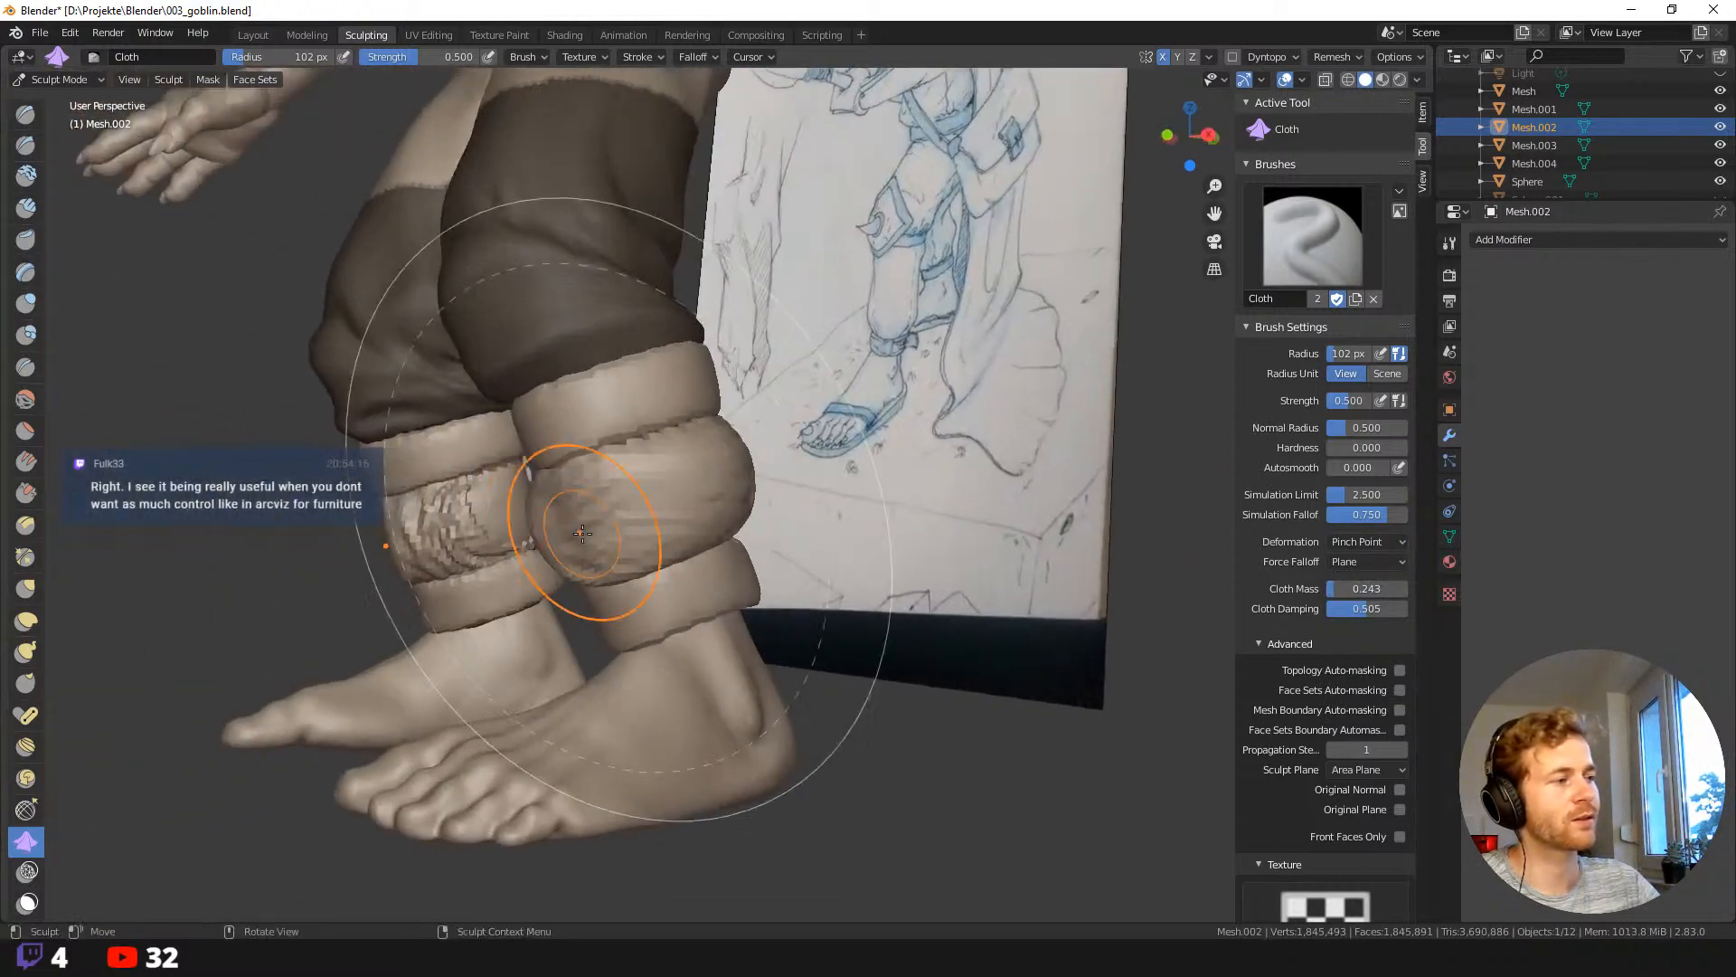
pyautogui.moveTo(582, 534); pyautogui.dragTo(756, 445)
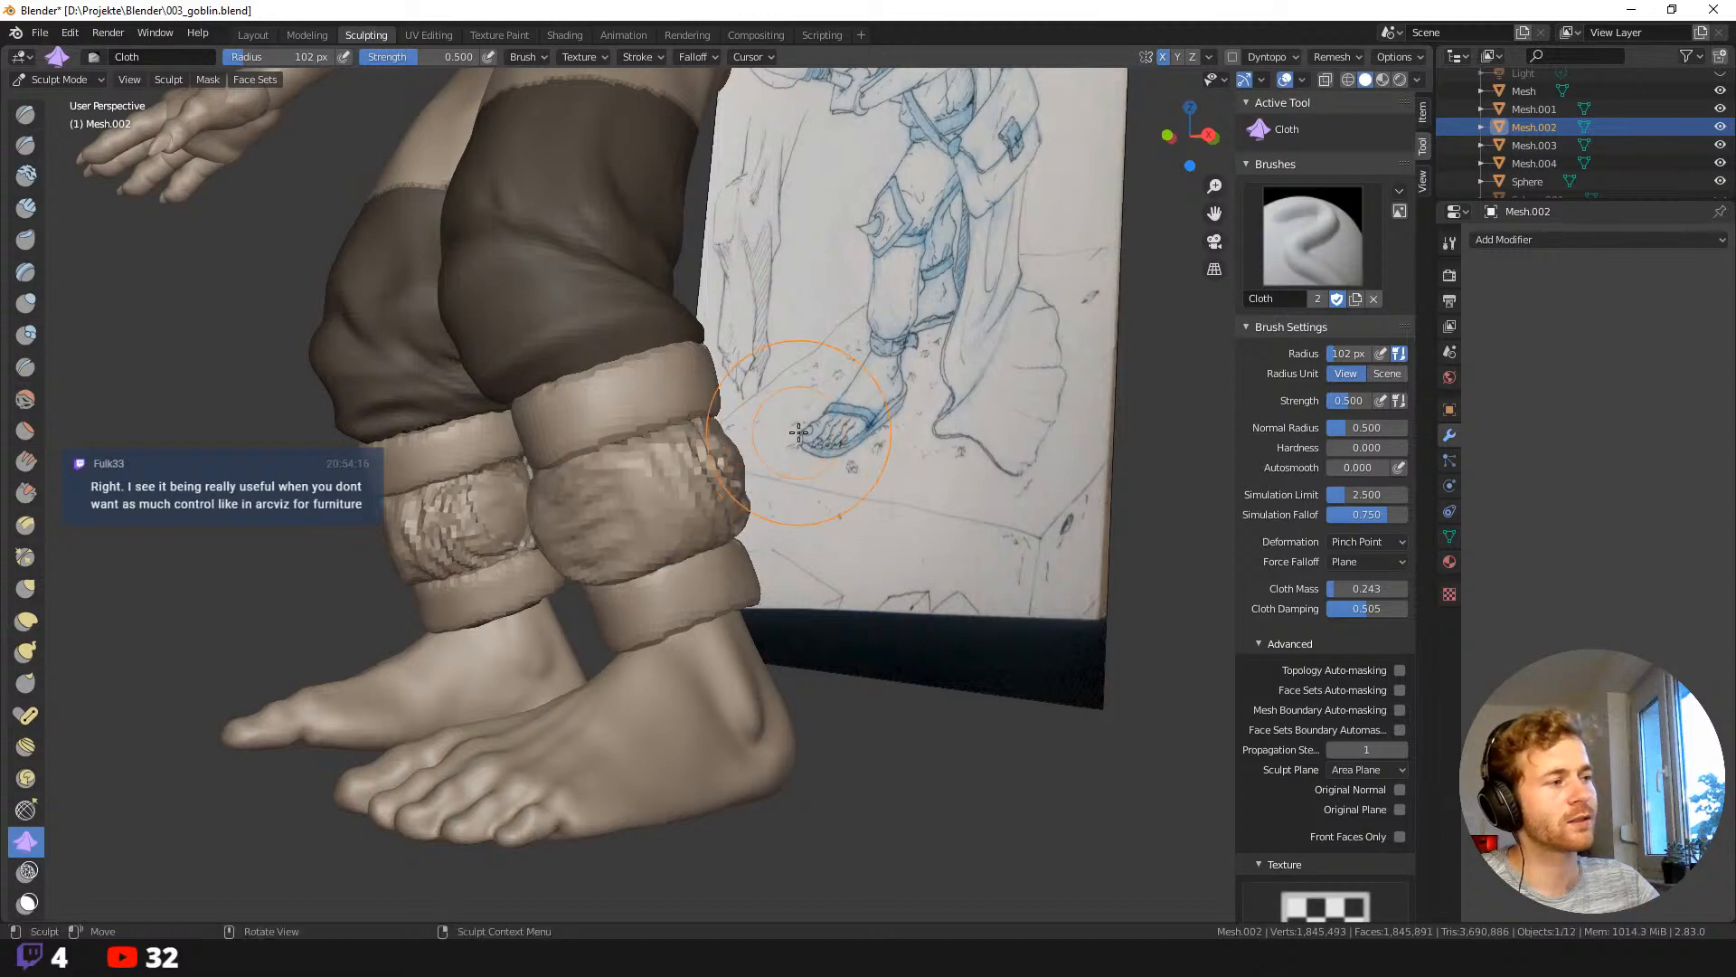
# Extend the Cloth pinch wrinkles around the fronts and sides of the lower trouser legs.
pyautogui.moveTo(798, 433); pyautogui.dragTo(759, 561, button='middle')
pyautogui.moveTo(759, 561)
pyautogui.mouseDown()
pyautogui.moveTo(806, 478)
pyautogui.moveTo(732, 434)
pyautogui.mouseUp()
pyautogui.moveTo(601, 389)
pyautogui.mouseDown(button='middle')
pyautogui.moveTo(651, 428)
pyautogui.moveTo(664, 407)
pyautogui.moveTo(636, 372)
pyautogui.moveTo(729, 452)
pyautogui.moveTo(696, 524)
pyautogui.mouseUp(button='middle')
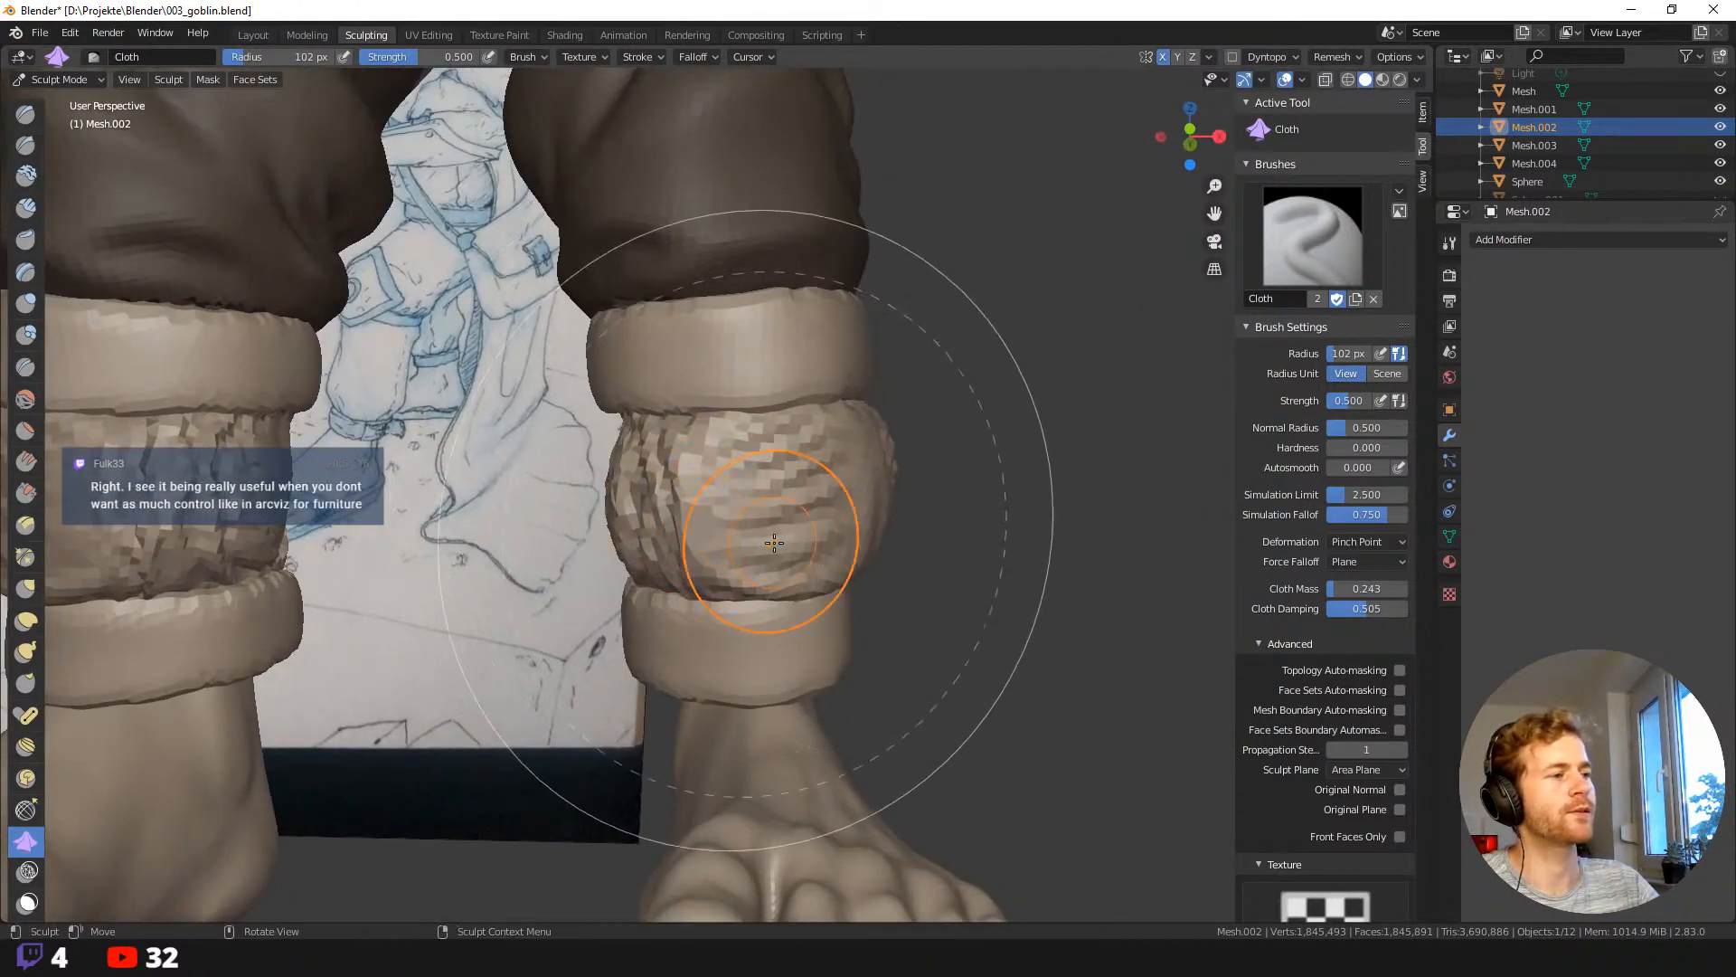
pyautogui.scroll(-5, 774, 542)
pyautogui.moveTo(736, 500)
pyautogui.mouseDown()
pyautogui.moveTo(756, 496)
pyautogui.moveTo(692, 500)
pyautogui.mouseUp()
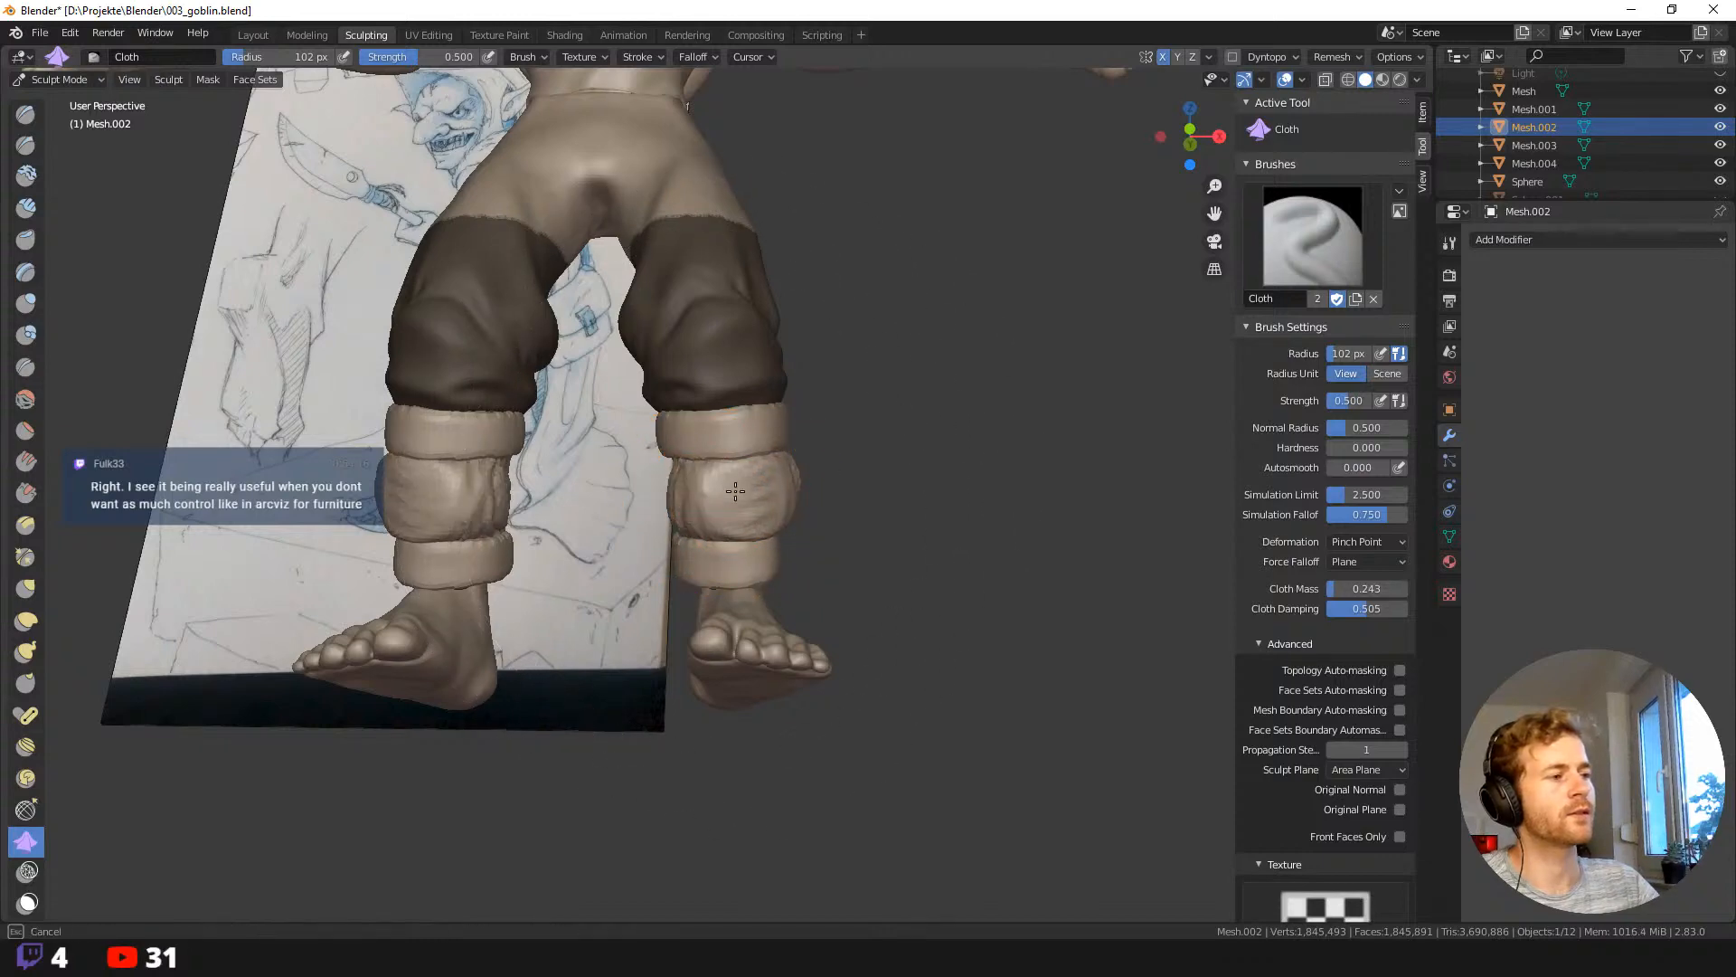
pyautogui.moveTo(879, 510); pyautogui.dragTo(806, 507, button='middle')
pyautogui.moveTo(771, 491); pyautogui.dragTo(755, 461)
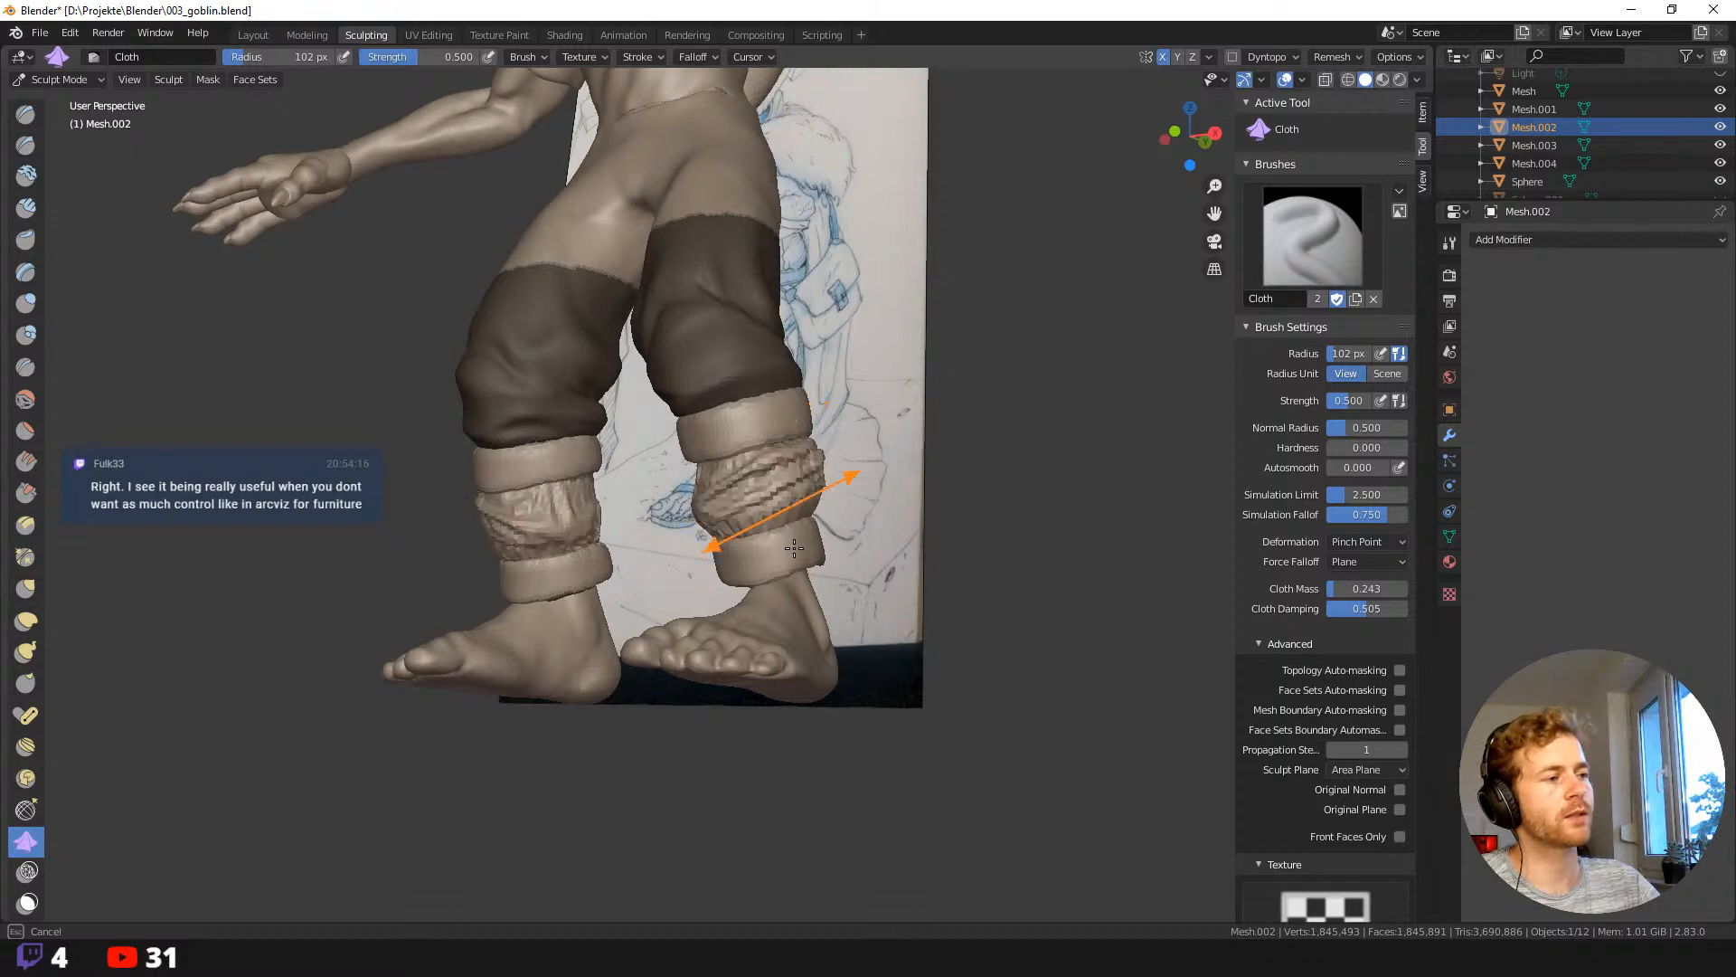
# Reduce the Cloth radius to 44 px and fold the fabric on the backs of the lower trouser legs.
pyautogui.scroll(-8, 790, 565)
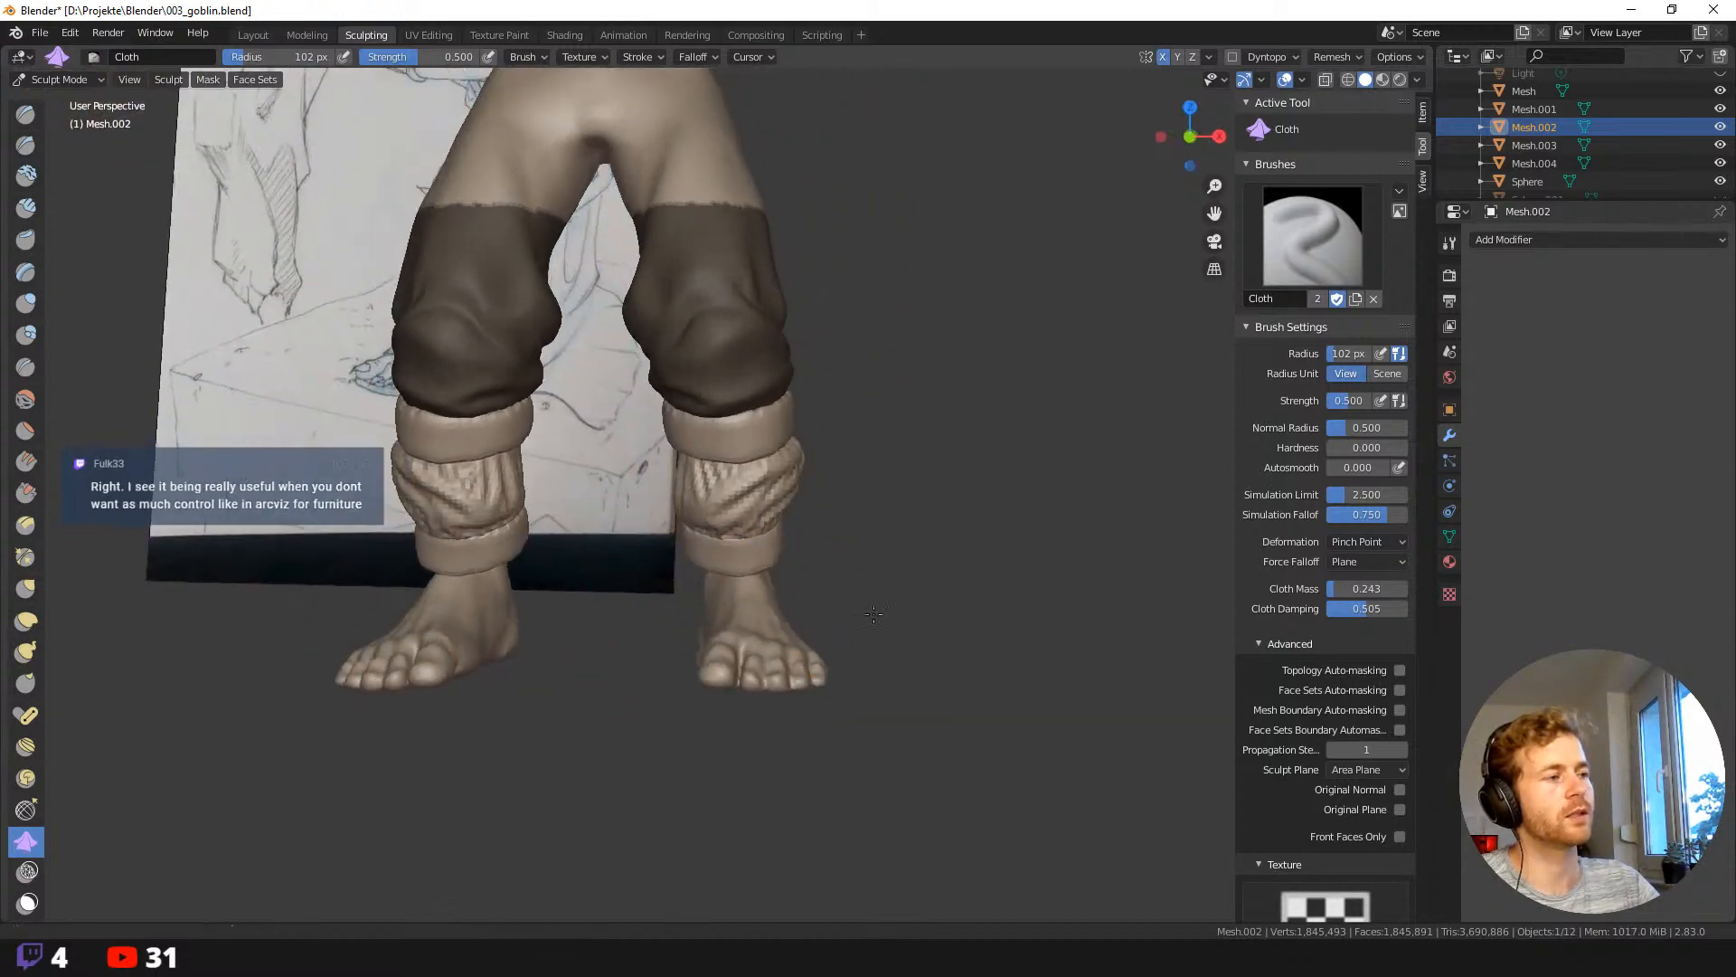
pyautogui.moveTo(736, 534); pyautogui.dragTo(503, 535, button='middle')
pyautogui.scroll(5, 634, 577)
pyautogui.moveTo(633, 577); pyautogui.dragTo(573, 562, button='middle')
pyautogui.press('f')
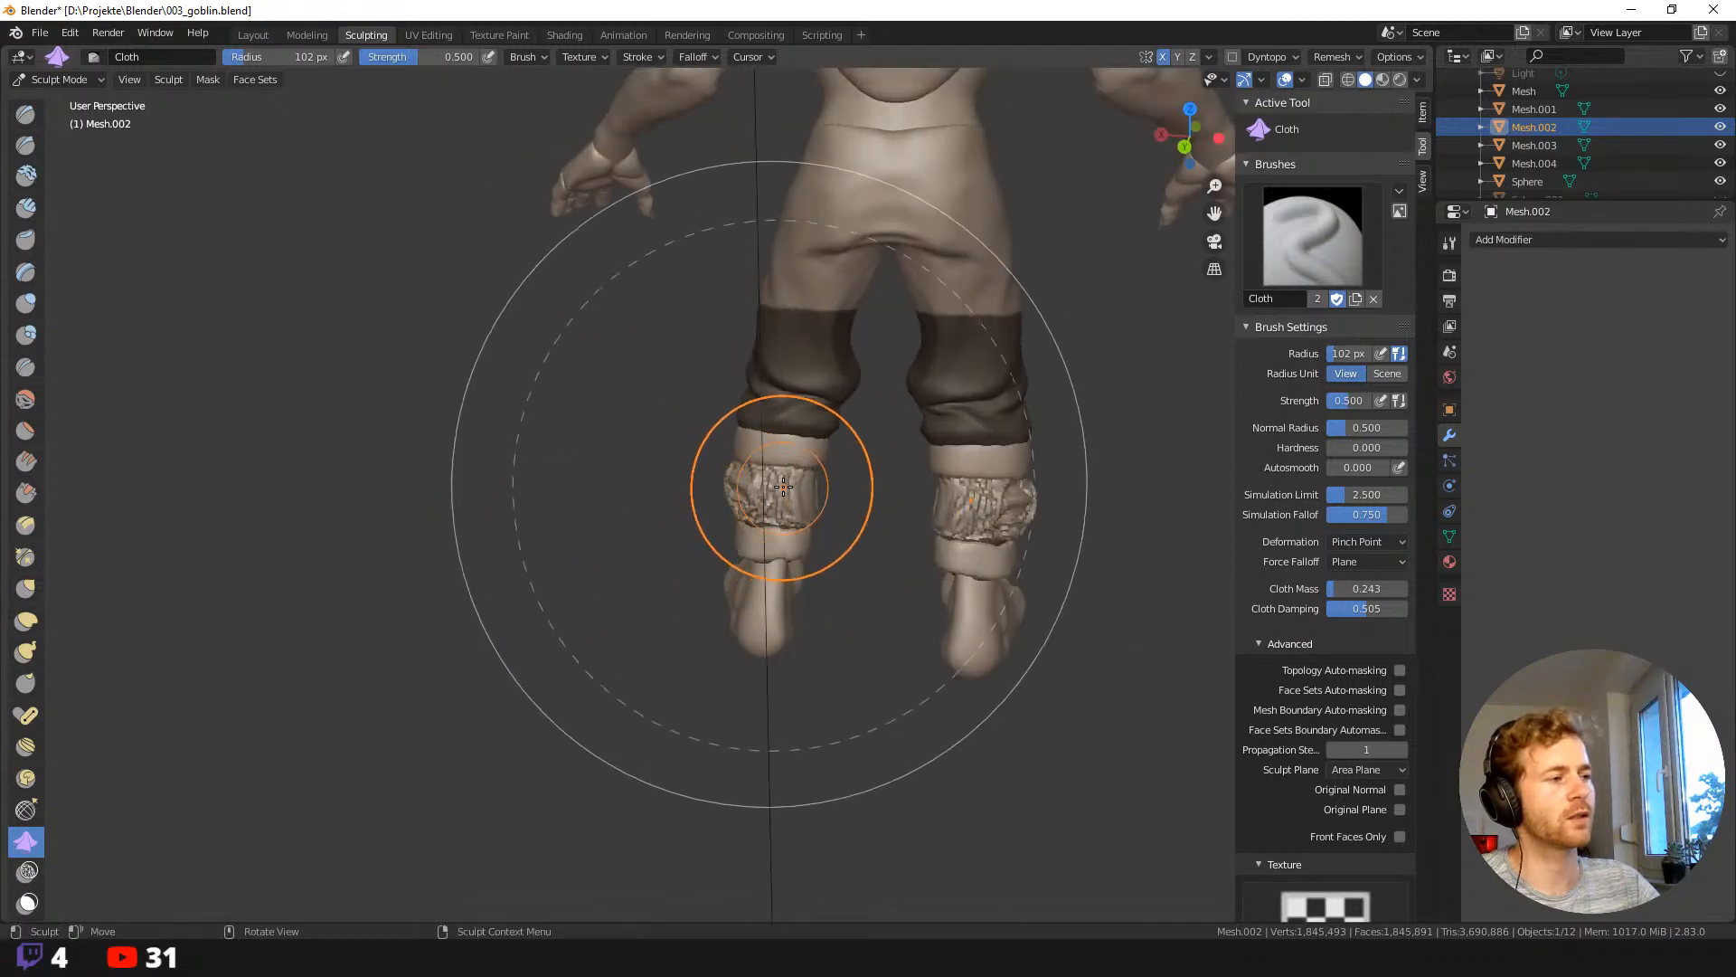
pyautogui.click(728, 486)
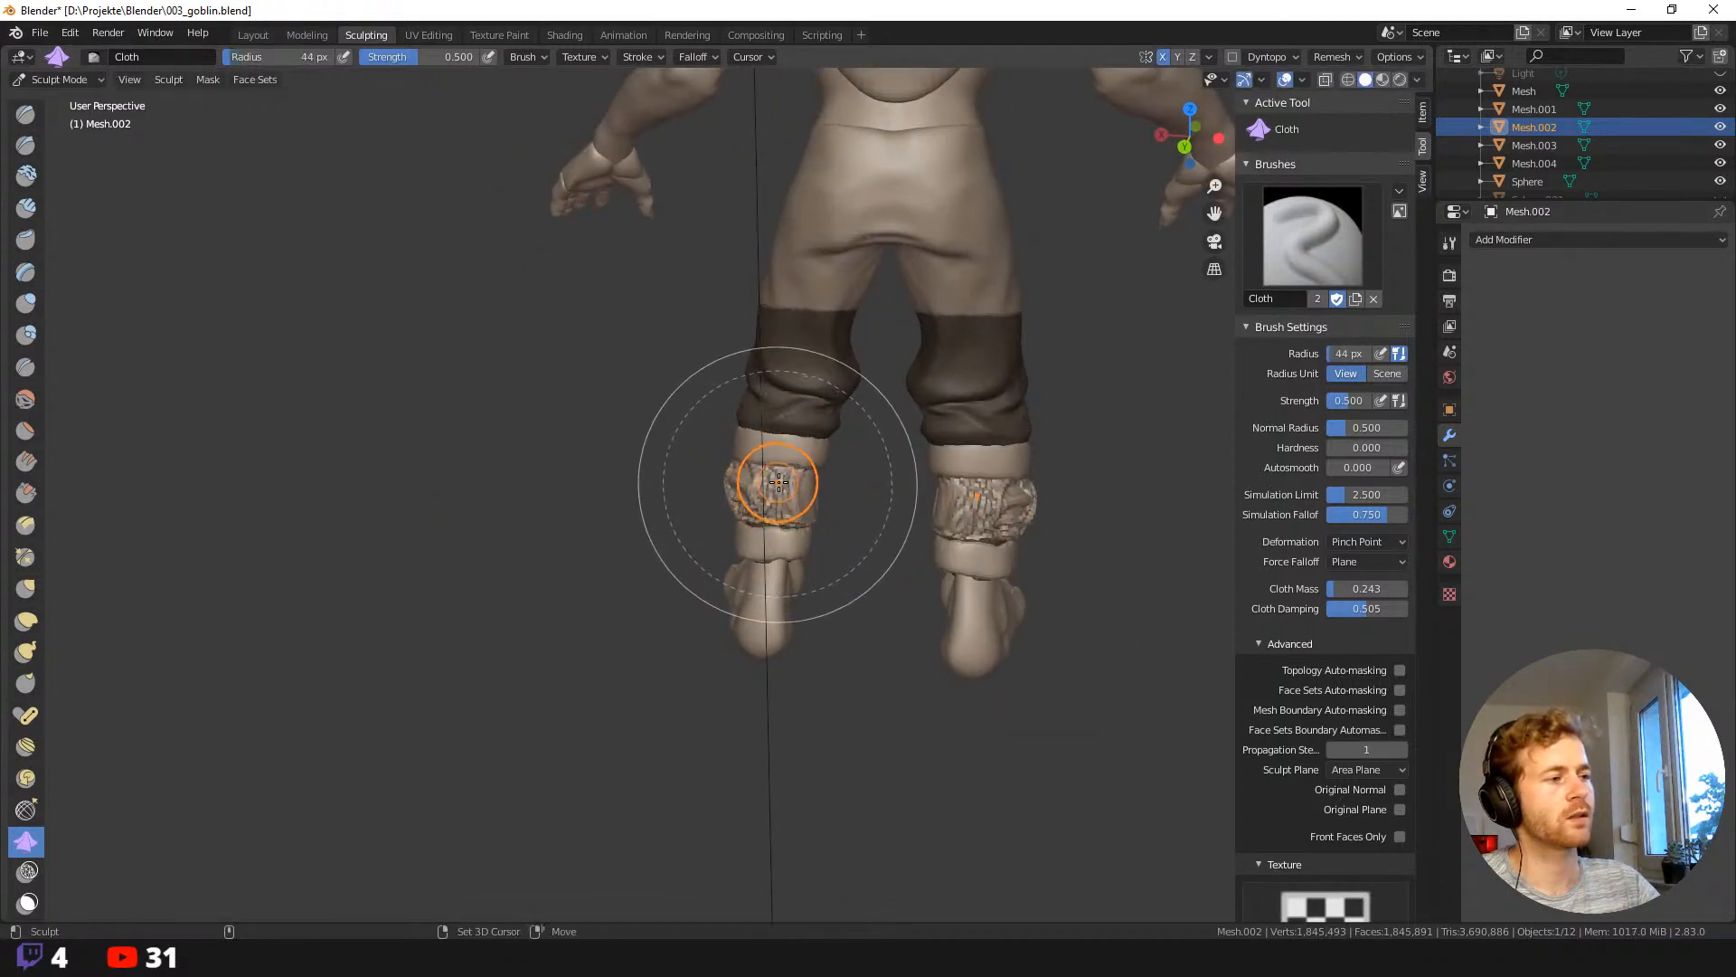
pyautogui.moveTo(809, 493)
pyautogui.mouseDown()
pyautogui.moveTo(776, 503)
pyautogui.moveTo(783, 535)
pyautogui.moveTo(771, 484)
pyautogui.mouseUp()
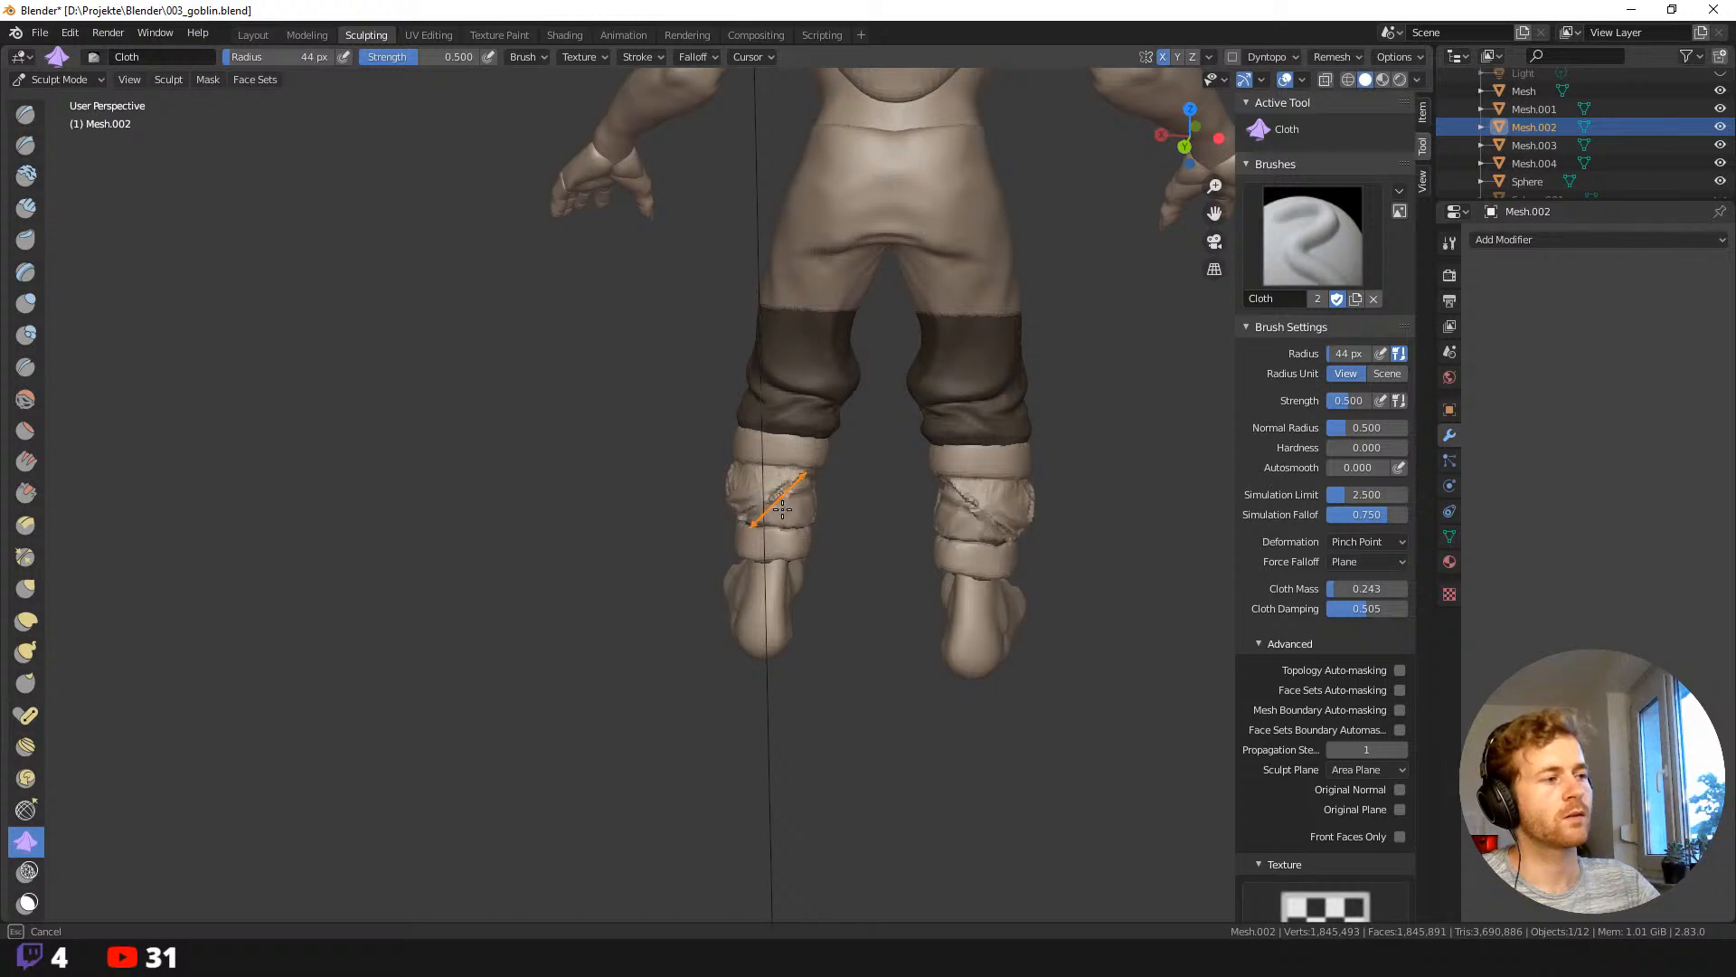
pyautogui.moveTo(782, 516); pyautogui.dragTo(770, 481)
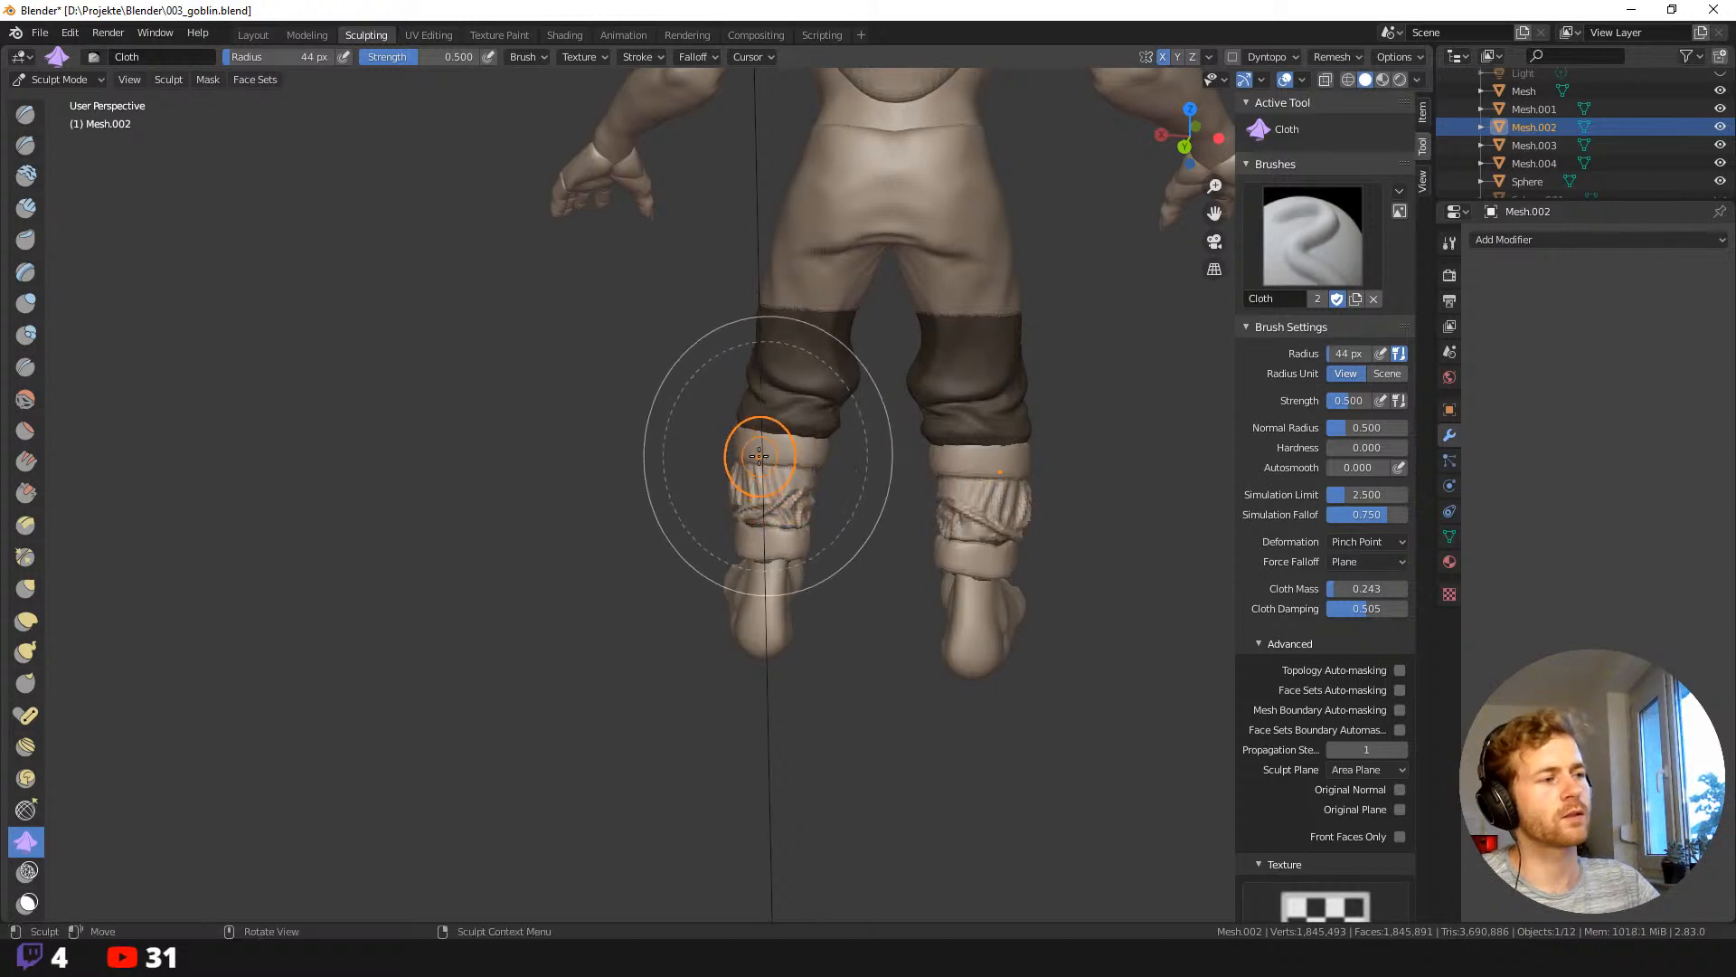
pyautogui.moveTo(770, 481)
pyautogui.mouseDown(button='middle')
pyautogui.moveTo(828, 462)
pyautogui.moveTo(795, 504)
pyautogui.mouseUp(button='middle')
pyautogui.moveTo(795, 504); pyautogui.dragTo(764, 505)
pyautogui.moveTo(881, 488)
pyautogui.mouseDown(button='middle')
pyautogui.moveTo(934, 503)
pyautogui.moveTo(841, 533)
pyautogui.moveTo(814, 522)
pyautogui.moveTo(796, 552)
pyautogui.moveTo(733, 560)
pyautogui.moveTo(723, 529)
pyautogui.mouseUp(button='middle')
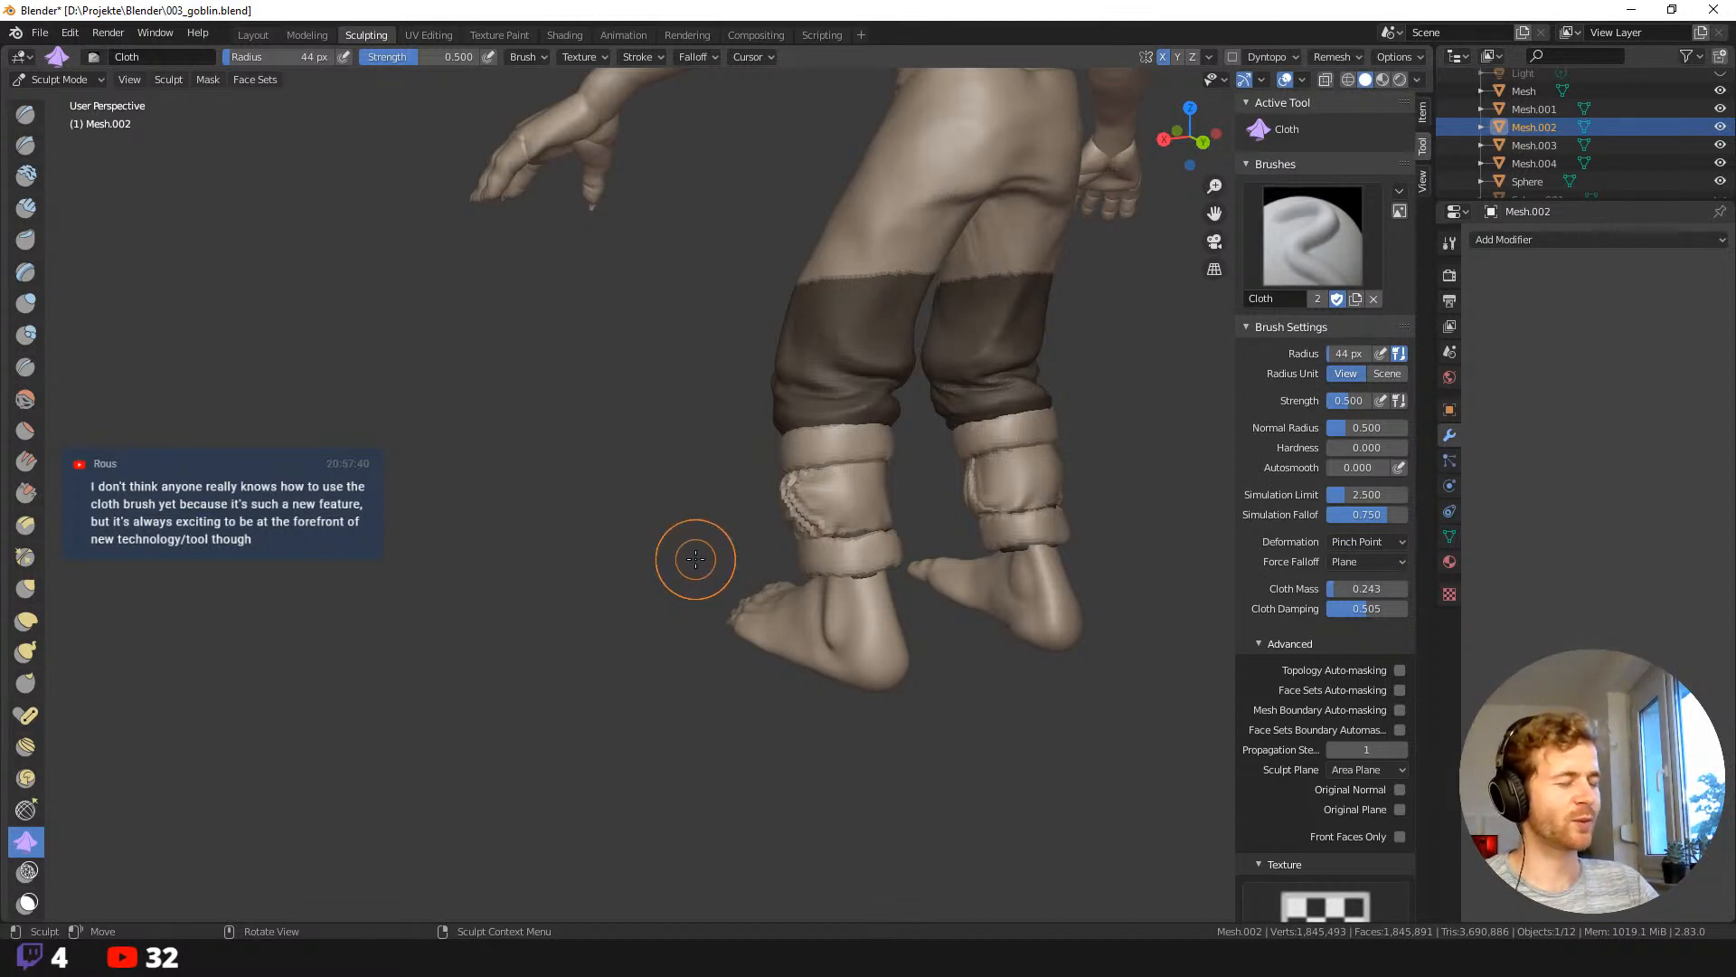
# Pinch more wrinkles with the Cloth brush into the backs of the lower trouser legs between the knee and ankle bands.
pyautogui.moveTo(709, 507); pyautogui.dragTo(724, 516, button='middle')
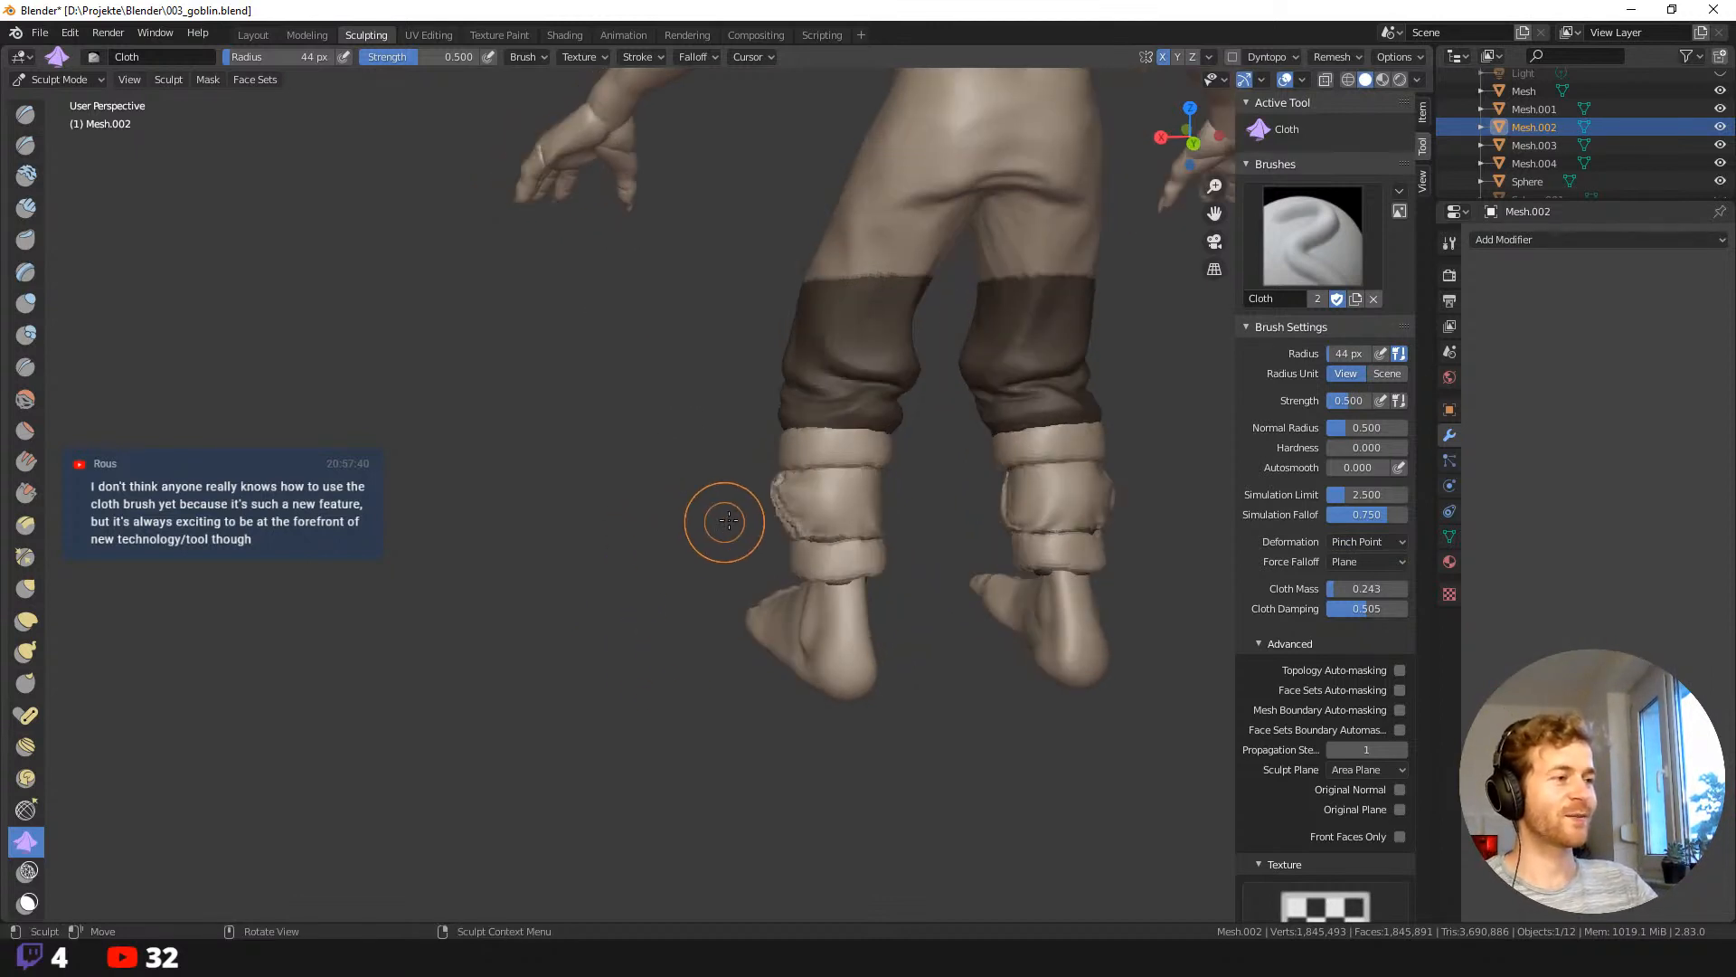
pyautogui.moveTo(725, 515)
pyautogui.mouseDown()
pyautogui.moveTo(848, 486)
pyautogui.moveTo(855, 511)
pyautogui.moveTo(841, 493)
pyautogui.moveTo(870, 505)
pyautogui.moveTo(845, 517)
pyautogui.mouseUp()
pyautogui.moveTo(844, 517); pyautogui.dragTo(883, 504, button='middle')
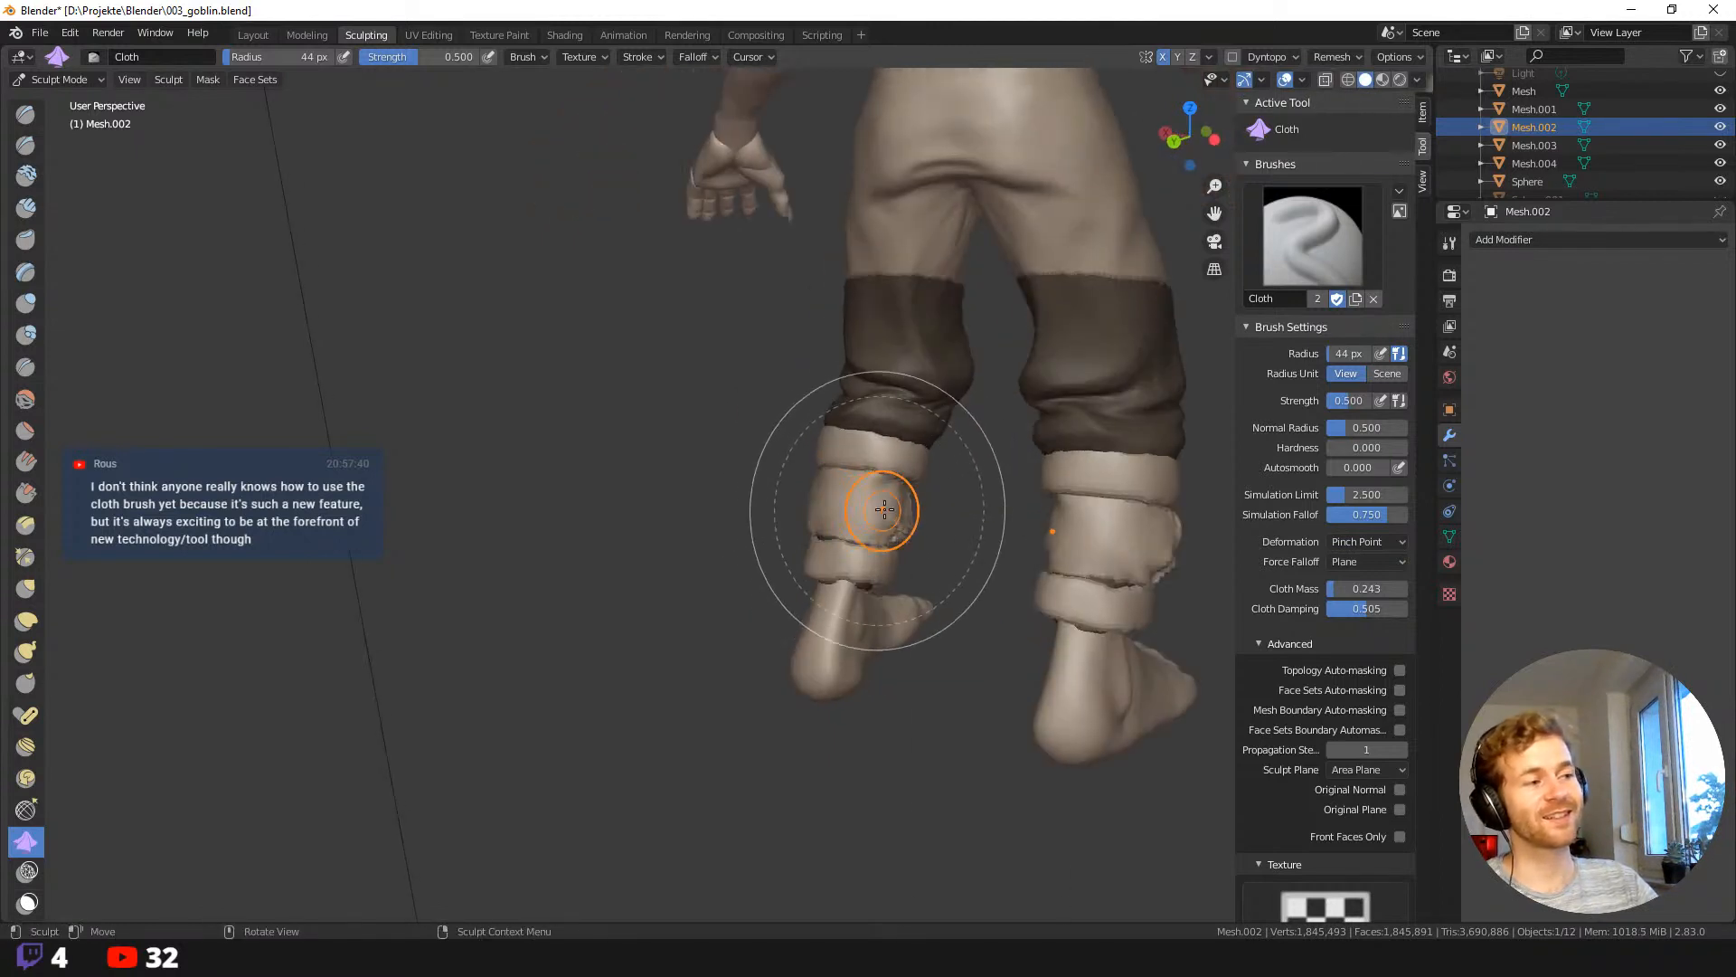
pyautogui.moveTo(883, 503); pyautogui.dragTo(818, 493)
pyautogui.moveTo(818, 493); pyautogui.dragTo(814, 515, button='middle')
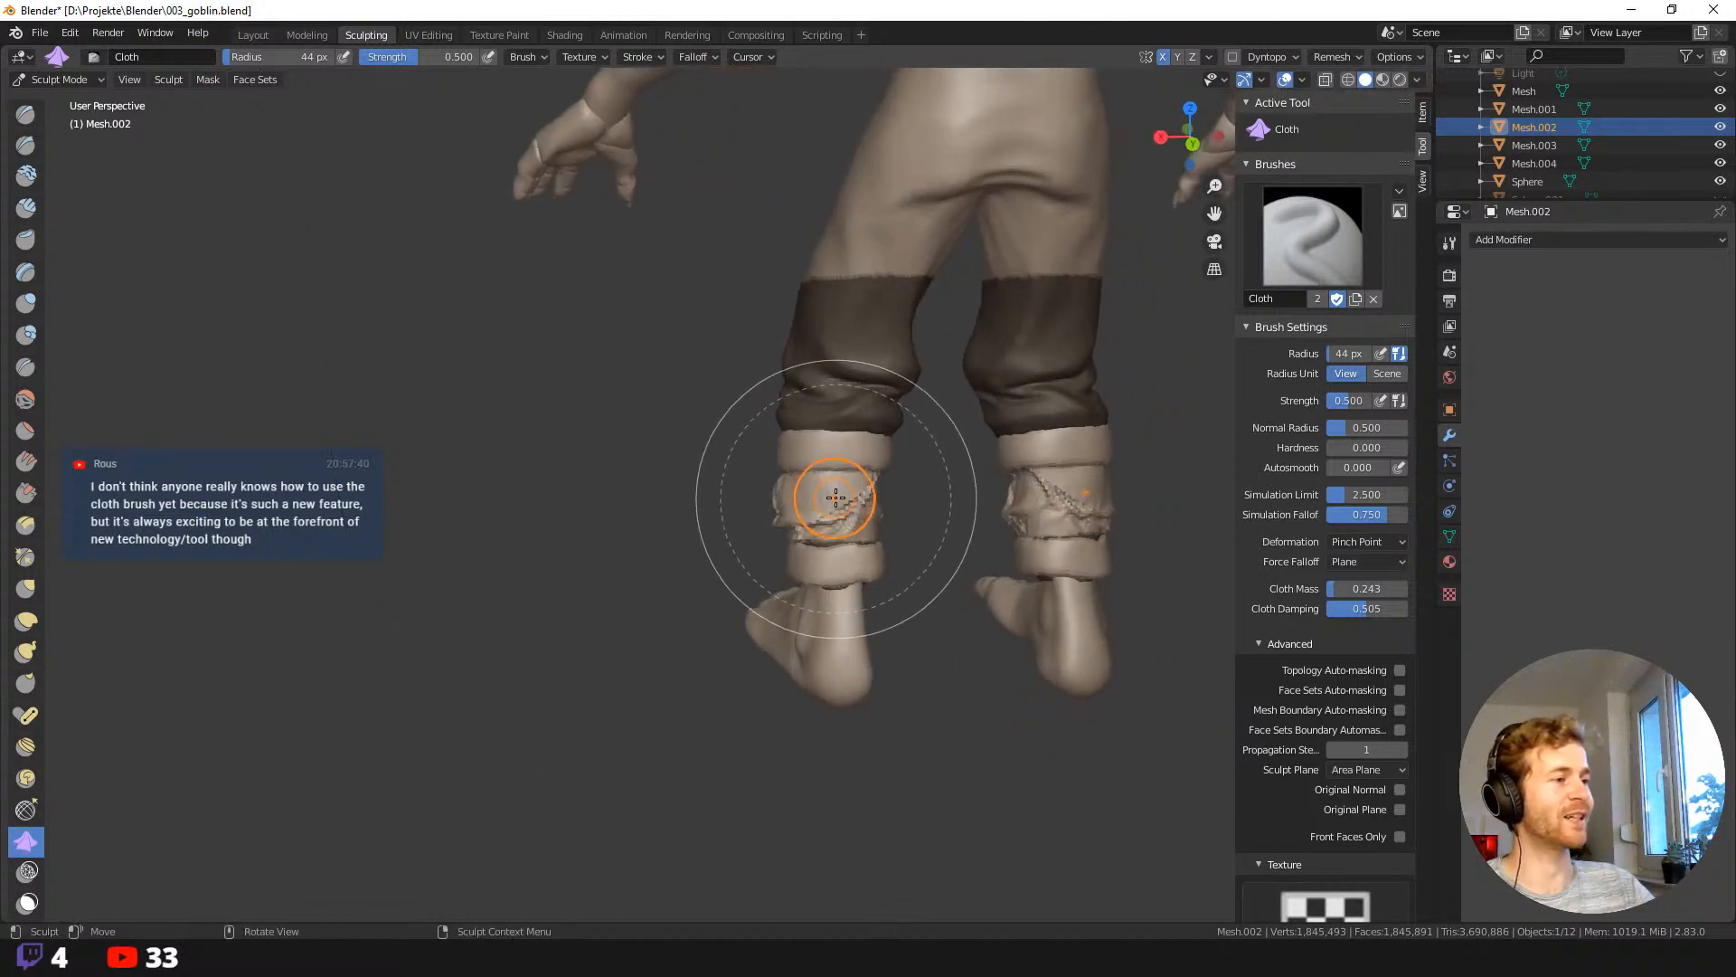
pyautogui.moveTo(825, 504)
pyautogui.mouseDown()
pyautogui.moveTo(868, 508)
pyautogui.moveTo(795, 504)
pyautogui.mouseUp()
pyautogui.moveTo(795, 504); pyautogui.dragTo(773, 502, button='middle')
pyautogui.moveTo(773, 502); pyautogui.dragTo(834, 504)
# Rework the sides and calf areas of the lower trouser legs with Cloth Pinch Point strokes.
pyautogui.moveTo(737, 503); pyautogui.dragTo(859, 517, button='middle')
pyautogui.moveTo(749, 531)
pyautogui.mouseDown()
pyautogui.moveTo(706, 536)
pyautogui.moveTo(702, 577)
pyautogui.mouseUp()
pyautogui.moveTo(702, 577); pyautogui.dragTo(847, 585, button='middle')
pyautogui.moveTo(847, 585)
pyautogui.mouseDown()
pyautogui.moveTo(705, 573)
pyautogui.moveTo(753, 513)
pyautogui.moveTo(680, 530)
pyautogui.mouseUp()
pyautogui.moveTo(841, 563); pyautogui.dragTo(653, 546, button='middle')
pyautogui.moveTo(653, 545); pyautogui.dragTo(749, 495)
pyautogui.moveTo(847, 518); pyautogui.dragTo(728, 503, button='middle')
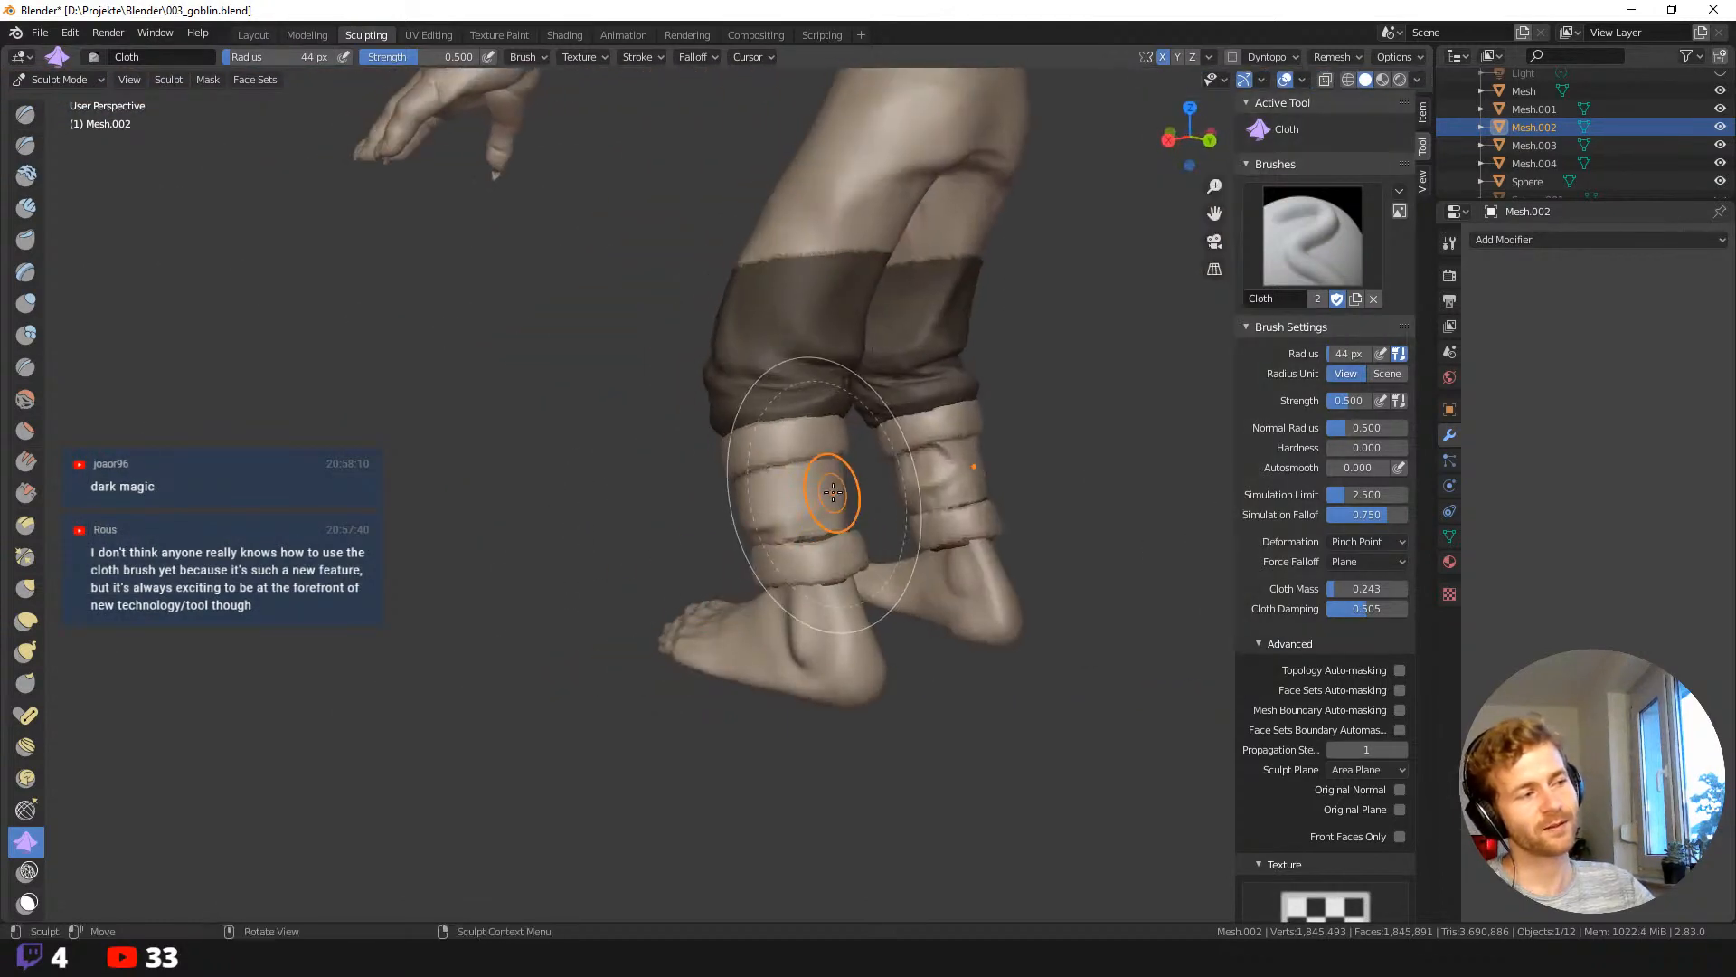
# Set the Cloth deformation to Drag and pull folds into the sides and fronts of the lower trouser legs.
pyautogui.click(1368, 540)
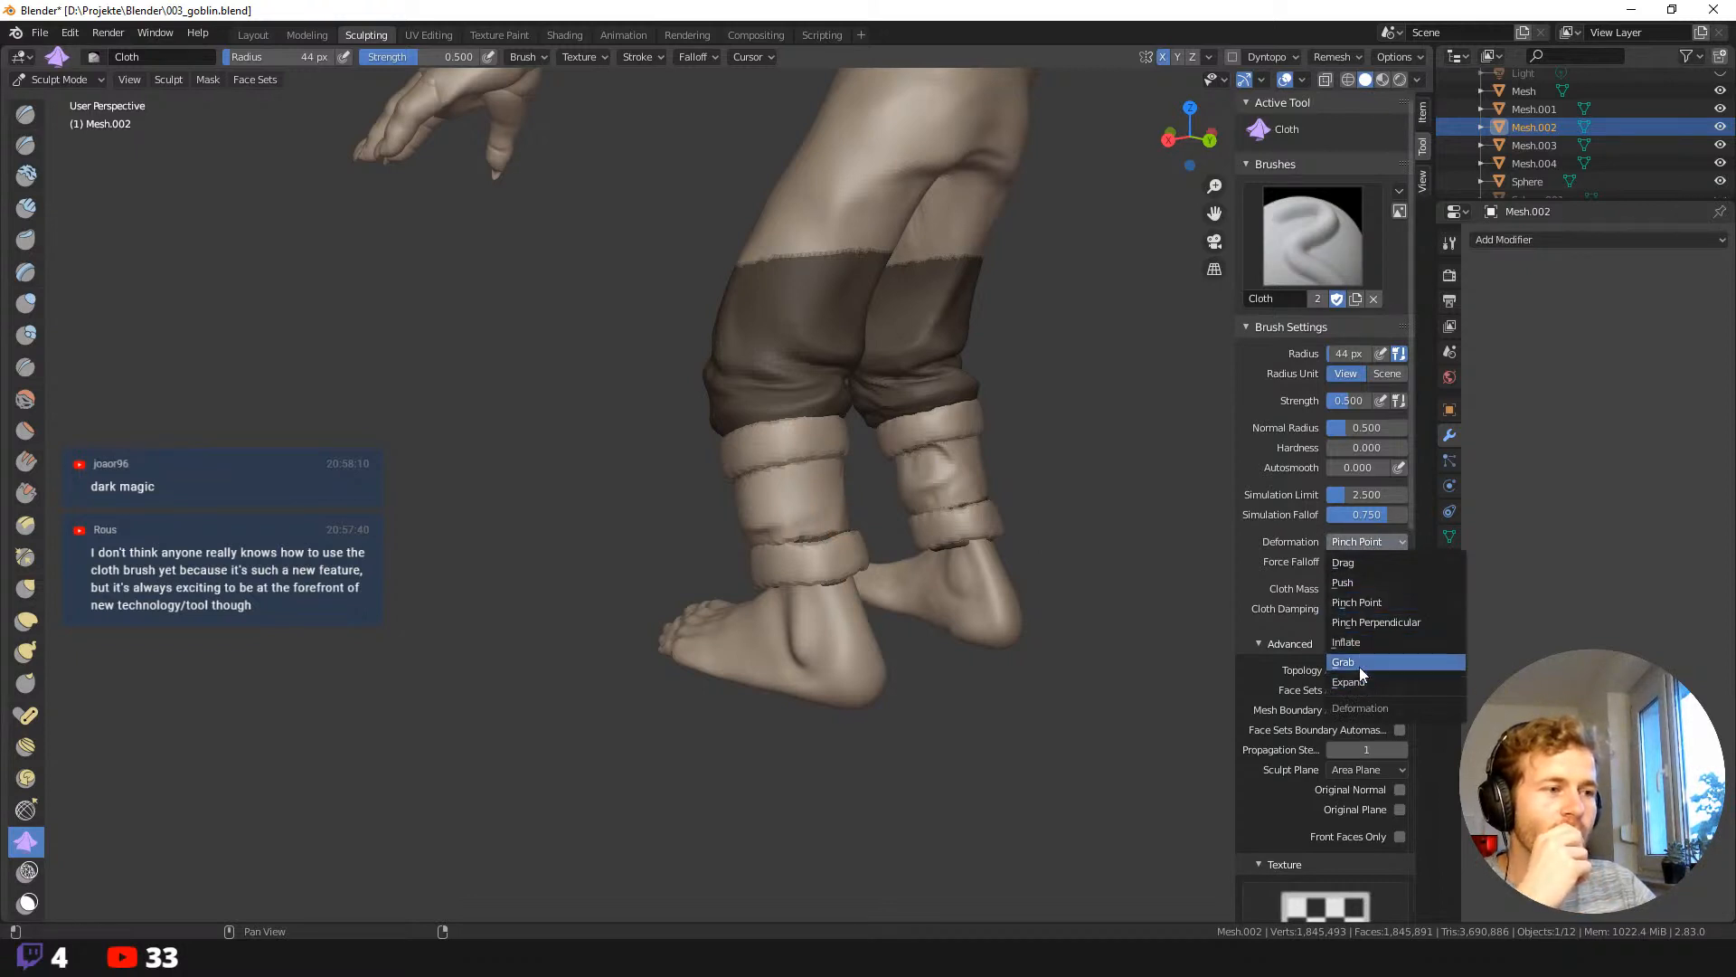
pyautogui.click(1349, 568)
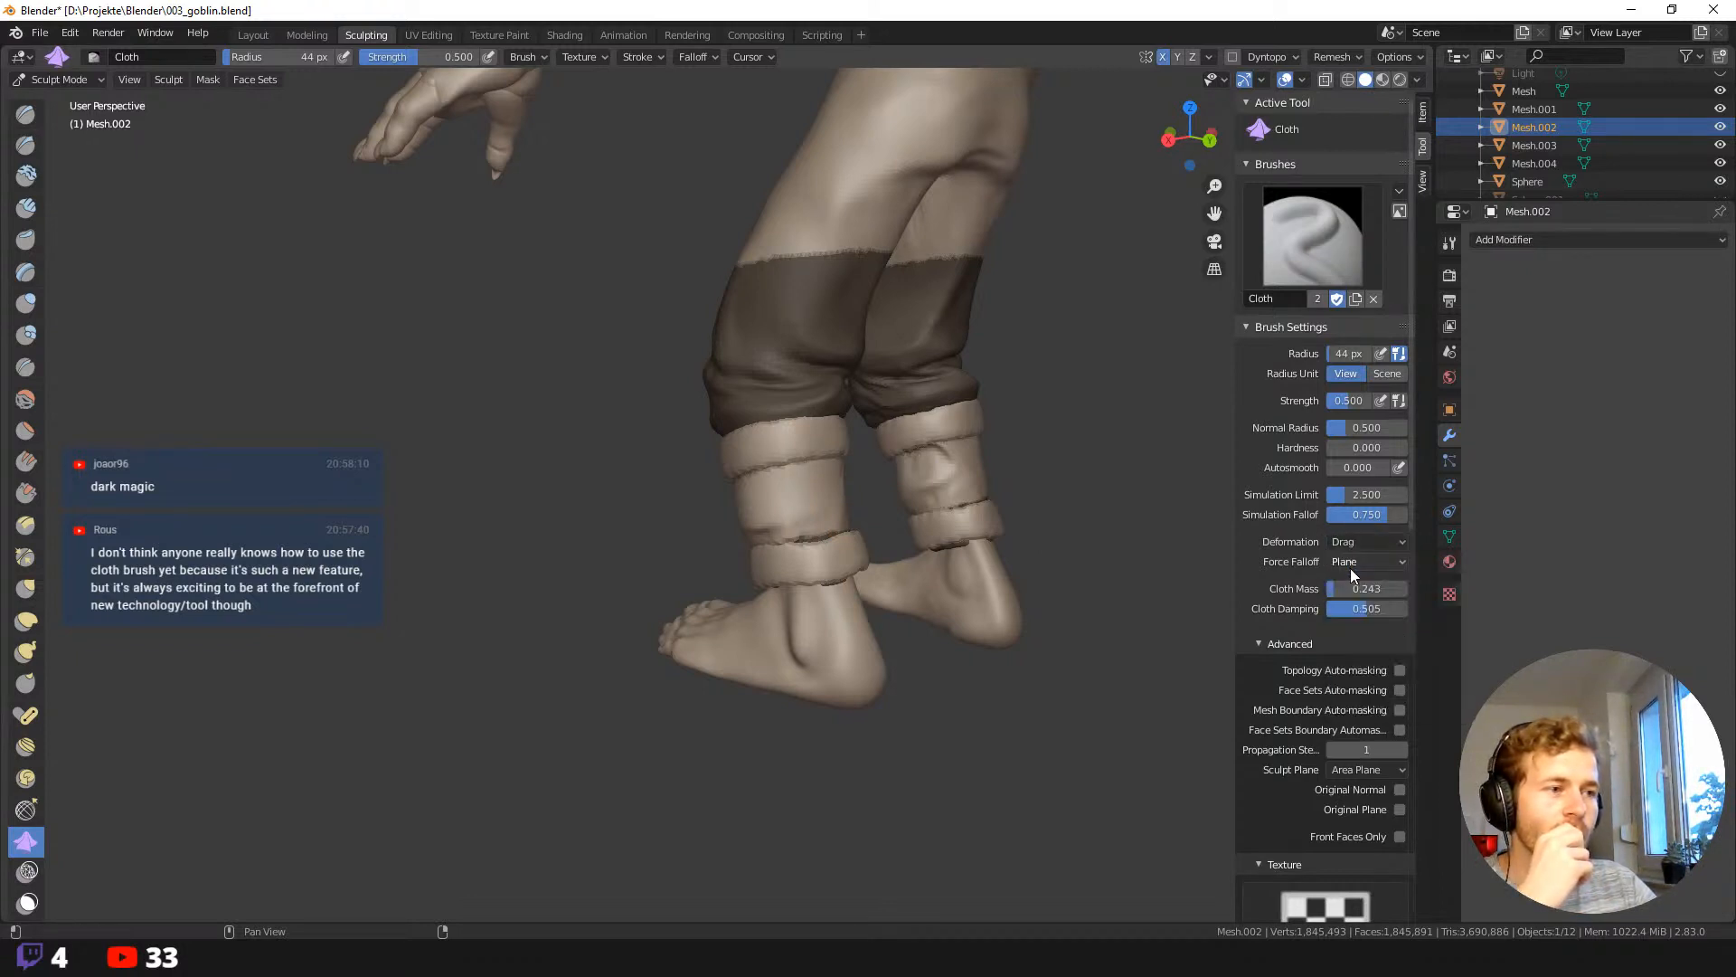
pyautogui.moveTo(796, 503)
pyautogui.mouseDown()
pyautogui.moveTo(802, 488)
pyautogui.moveTo(810, 511)
pyautogui.moveTo(793, 468)
pyautogui.mouseUp()
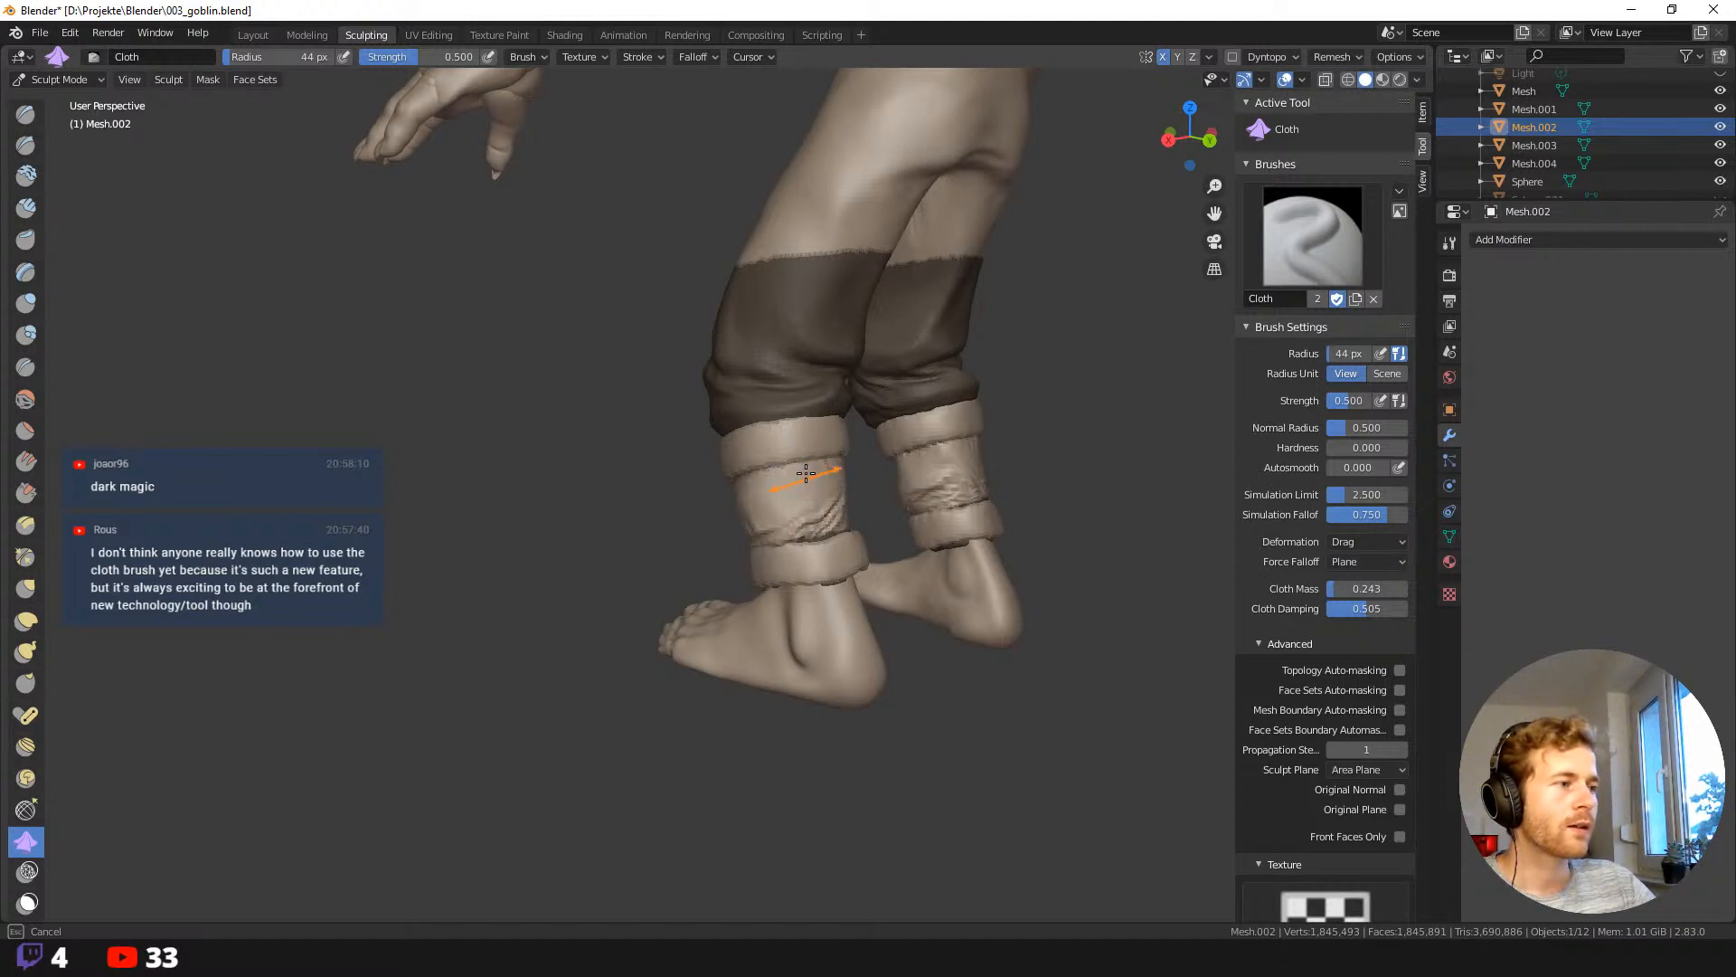
pyautogui.moveTo(804, 470); pyautogui.dragTo(736, 504)
pyautogui.moveTo(736, 503); pyautogui.dragTo(930, 426, button='middle')
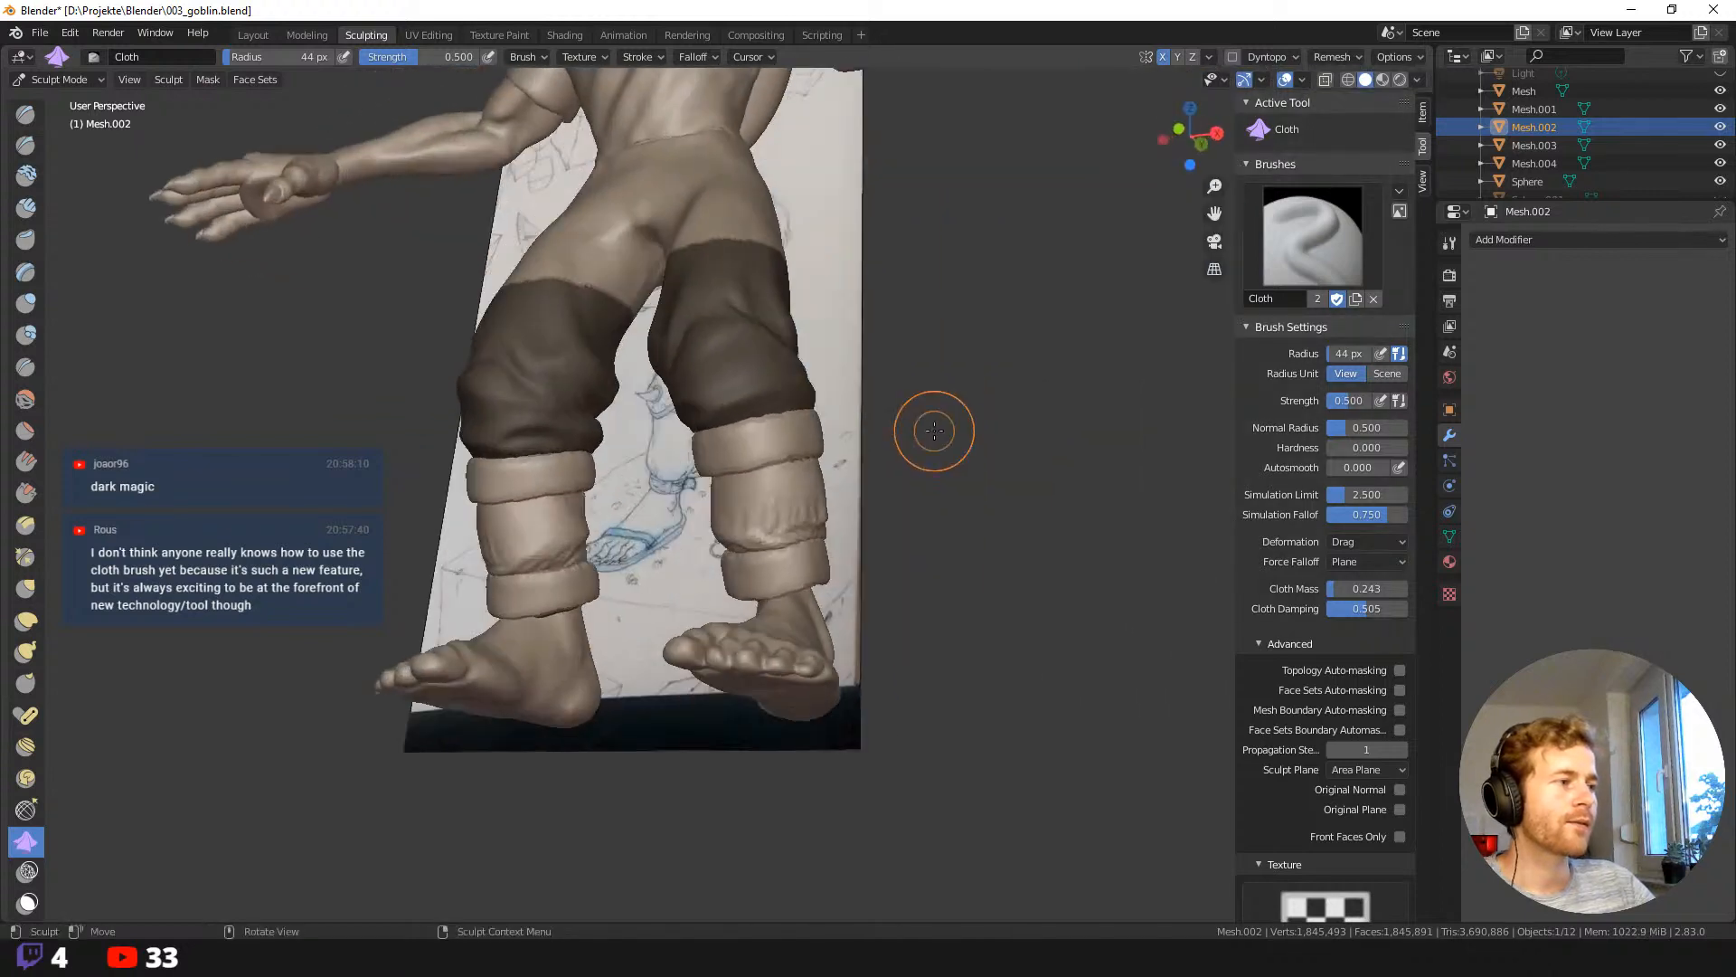
pyautogui.moveTo(760, 501)
pyautogui.mouseDown()
pyautogui.moveTo(776, 476)
pyautogui.moveTo(779, 495)
pyautogui.mouseUp()
pyautogui.moveTo(887, 507); pyautogui.dragTo(1039, 570, button='middle')
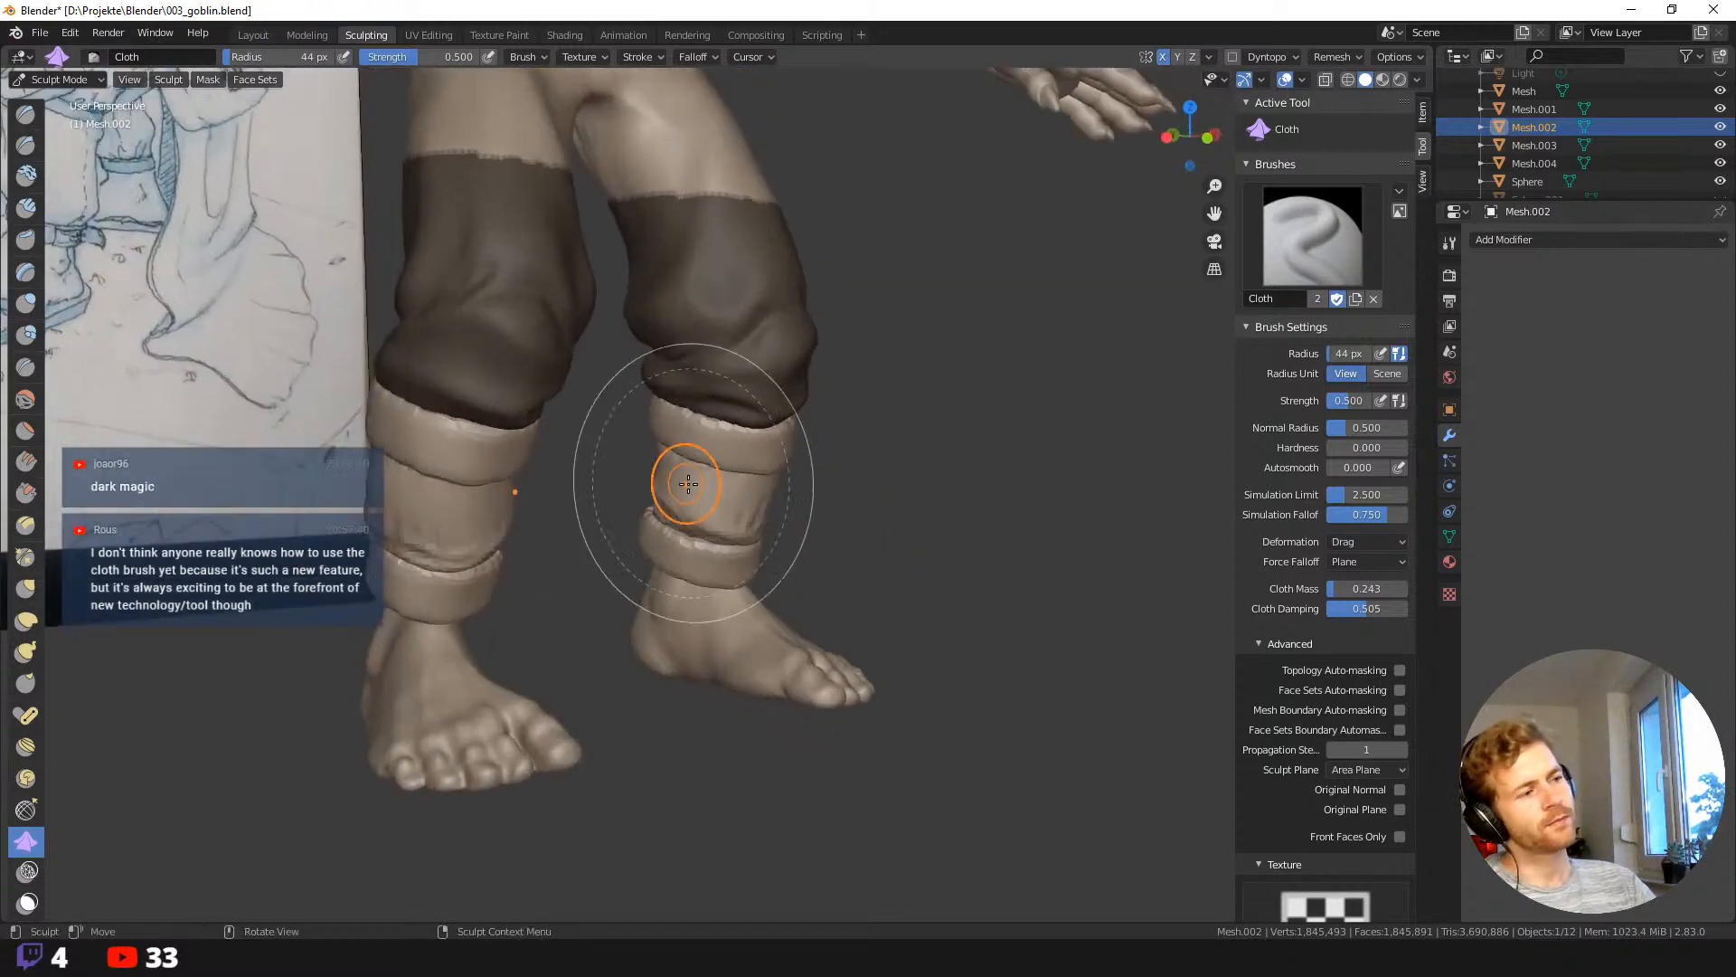
# Increase the Cloth radius to 162 px and try dragging the fabric vertically on the fronts of the lower trouser legs.
pyautogui.press('f')
pyautogui.click(826, 486)
pyautogui.moveTo(745, 491); pyautogui.dragTo(739, 512)
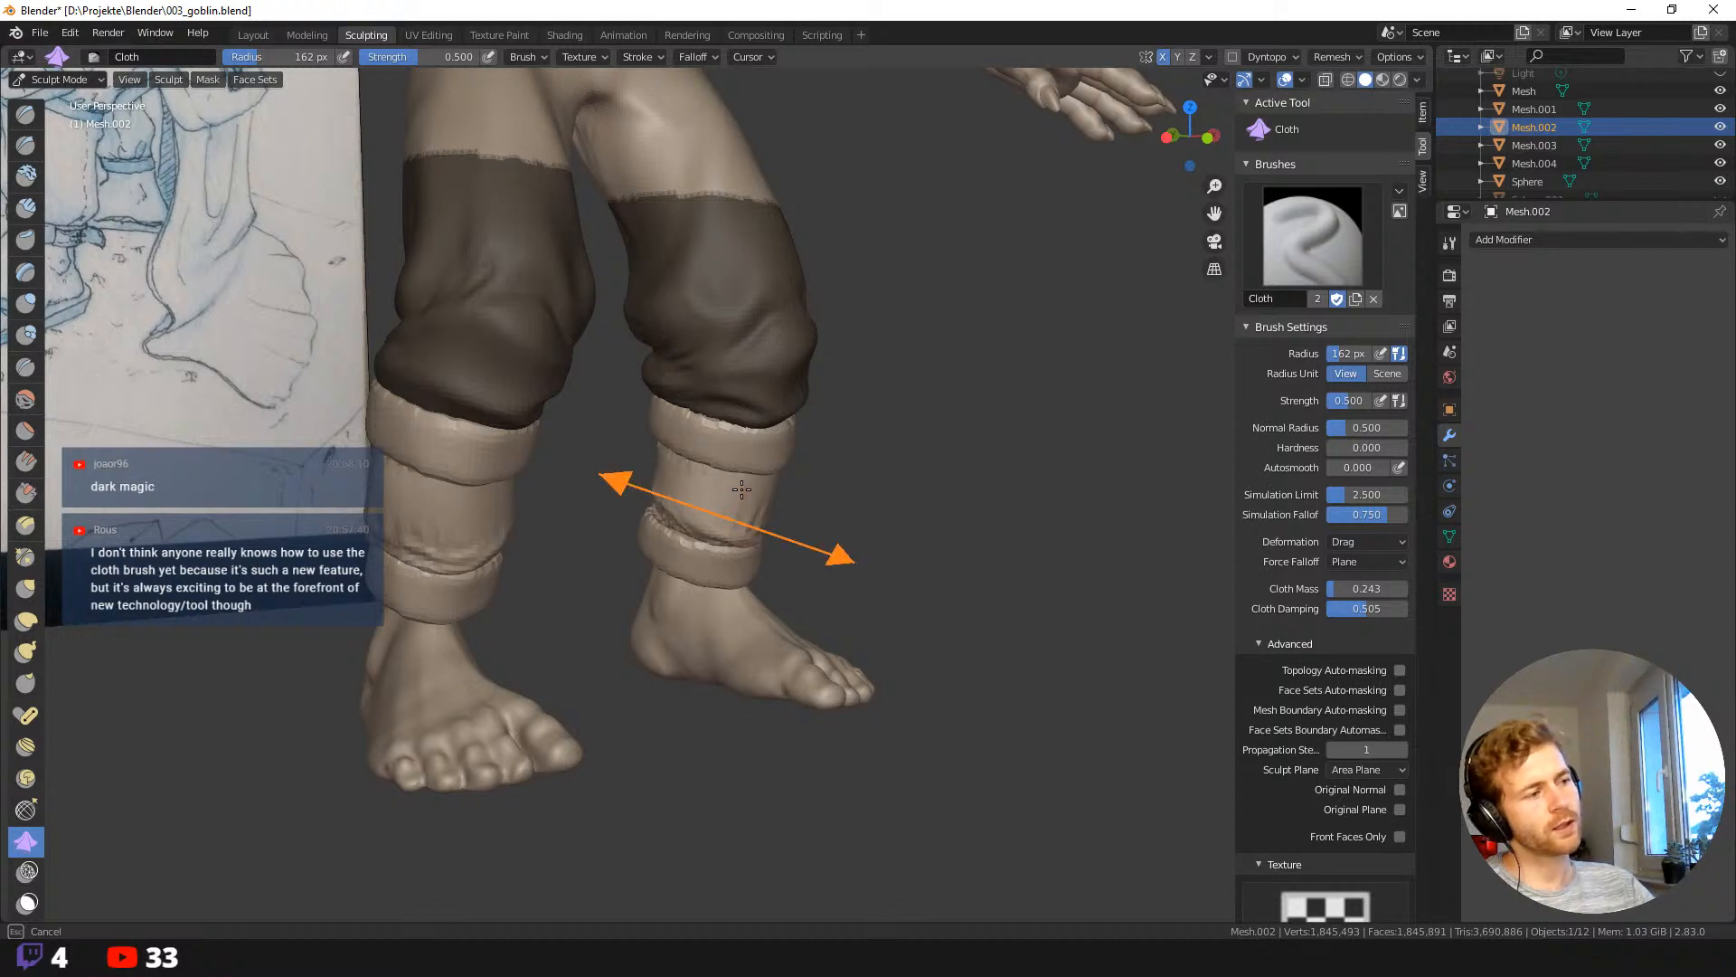
pyautogui.hotkey('ctrl', 'z')
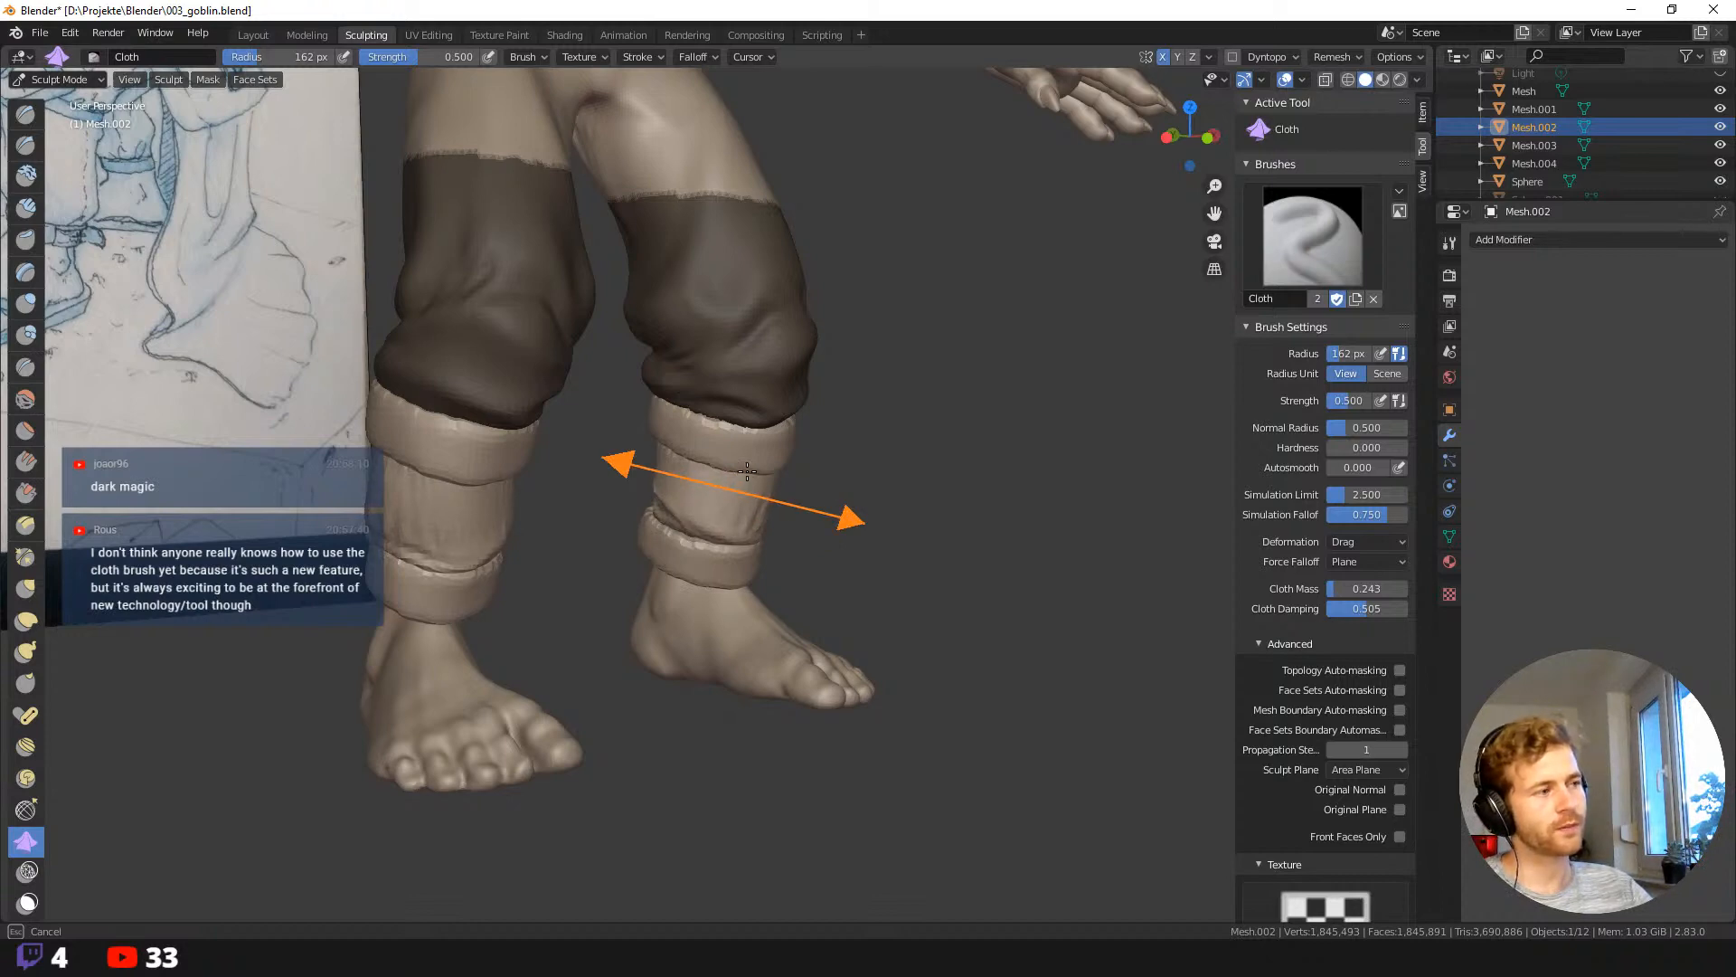
# Try a wide Cloth drag across the backs of the lower trouser legs, undo it, and smooth out the wrinkles there.
pyautogui.moveTo(739, 471)
pyautogui.mouseDown(button='middle')
pyautogui.moveTo(930, 581)
pyautogui.moveTo(753, 627)
pyautogui.moveTo(581, 640)
pyautogui.moveTo(603, 563)
pyautogui.mouseUp(button='middle')
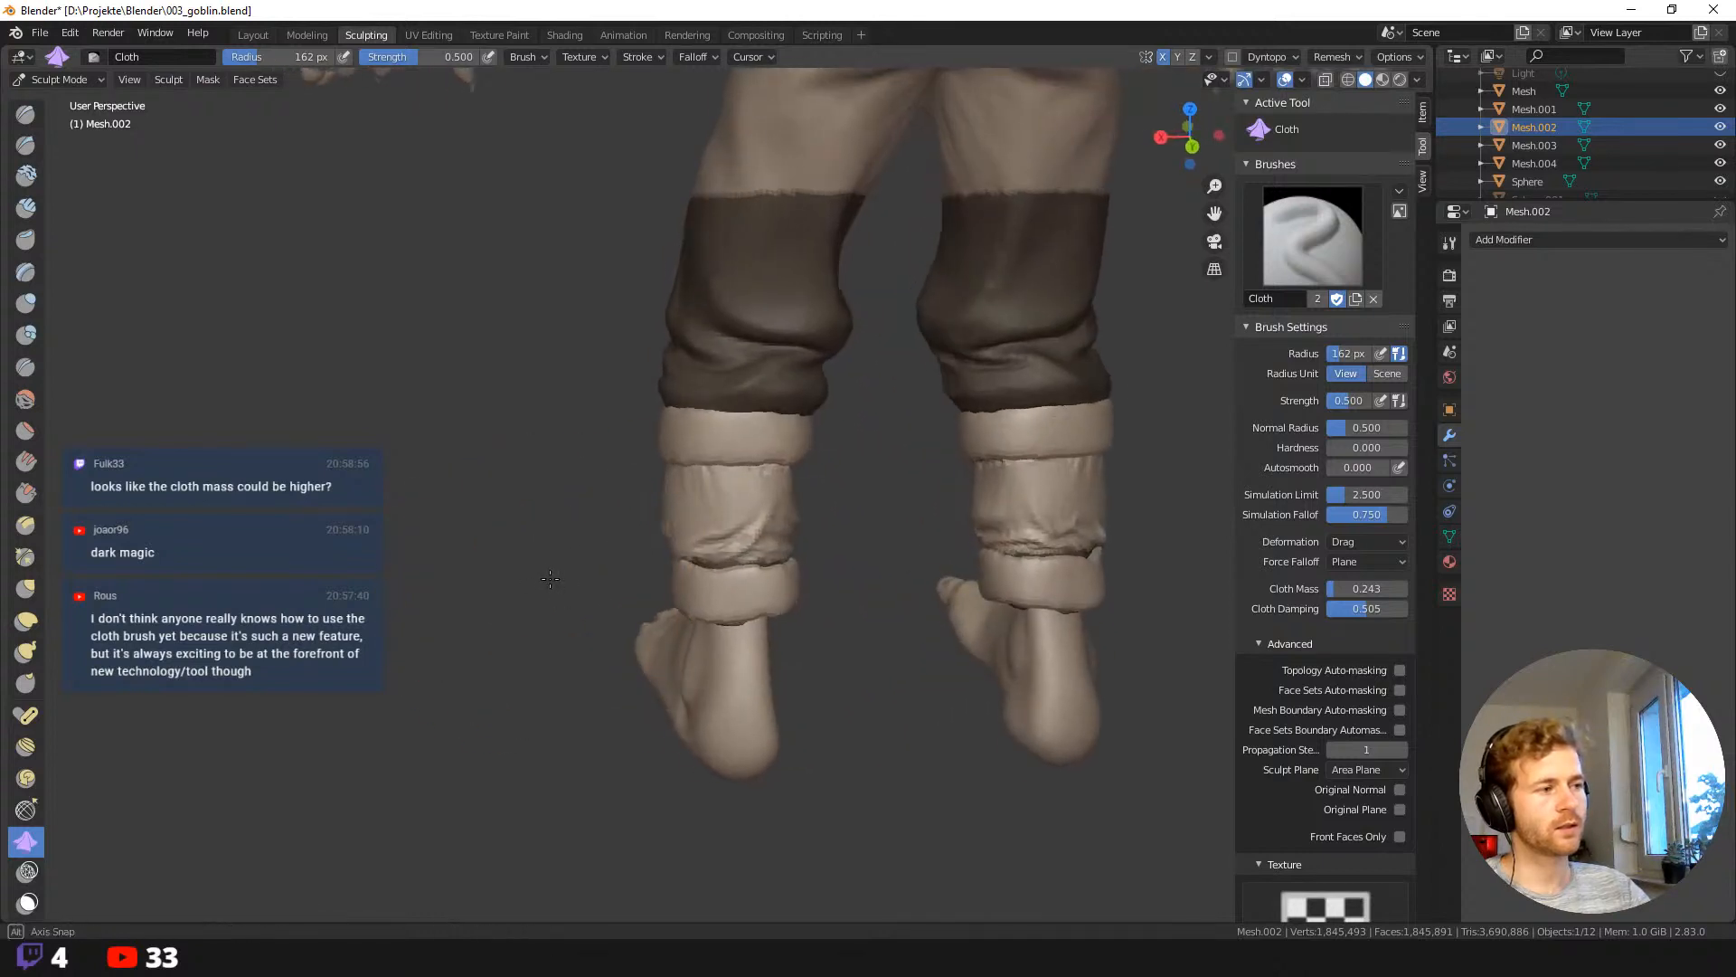
pyautogui.moveTo(603, 563)
pyautogui.mouseDown()
pyautogui.moveTo(697, 503)
pyautogui.moveTo(827, 563)
pyautogui.mouseUp()
pyautogui.hotkey('ctrl', 'z')
pyautogui.moveTo(810, 563); pyautogui.dragTo(853, 558, button='middle')
pyautogui.moveTo(750, 506)
pyautogui.keyDown('shift'); pyautogui.mouseDown()
pyautogui.moveTo(702, 512)
pyautogui.moveTo(719, 513)
pyautogui.mouseUp(); pyautogui.keyUp('shift')
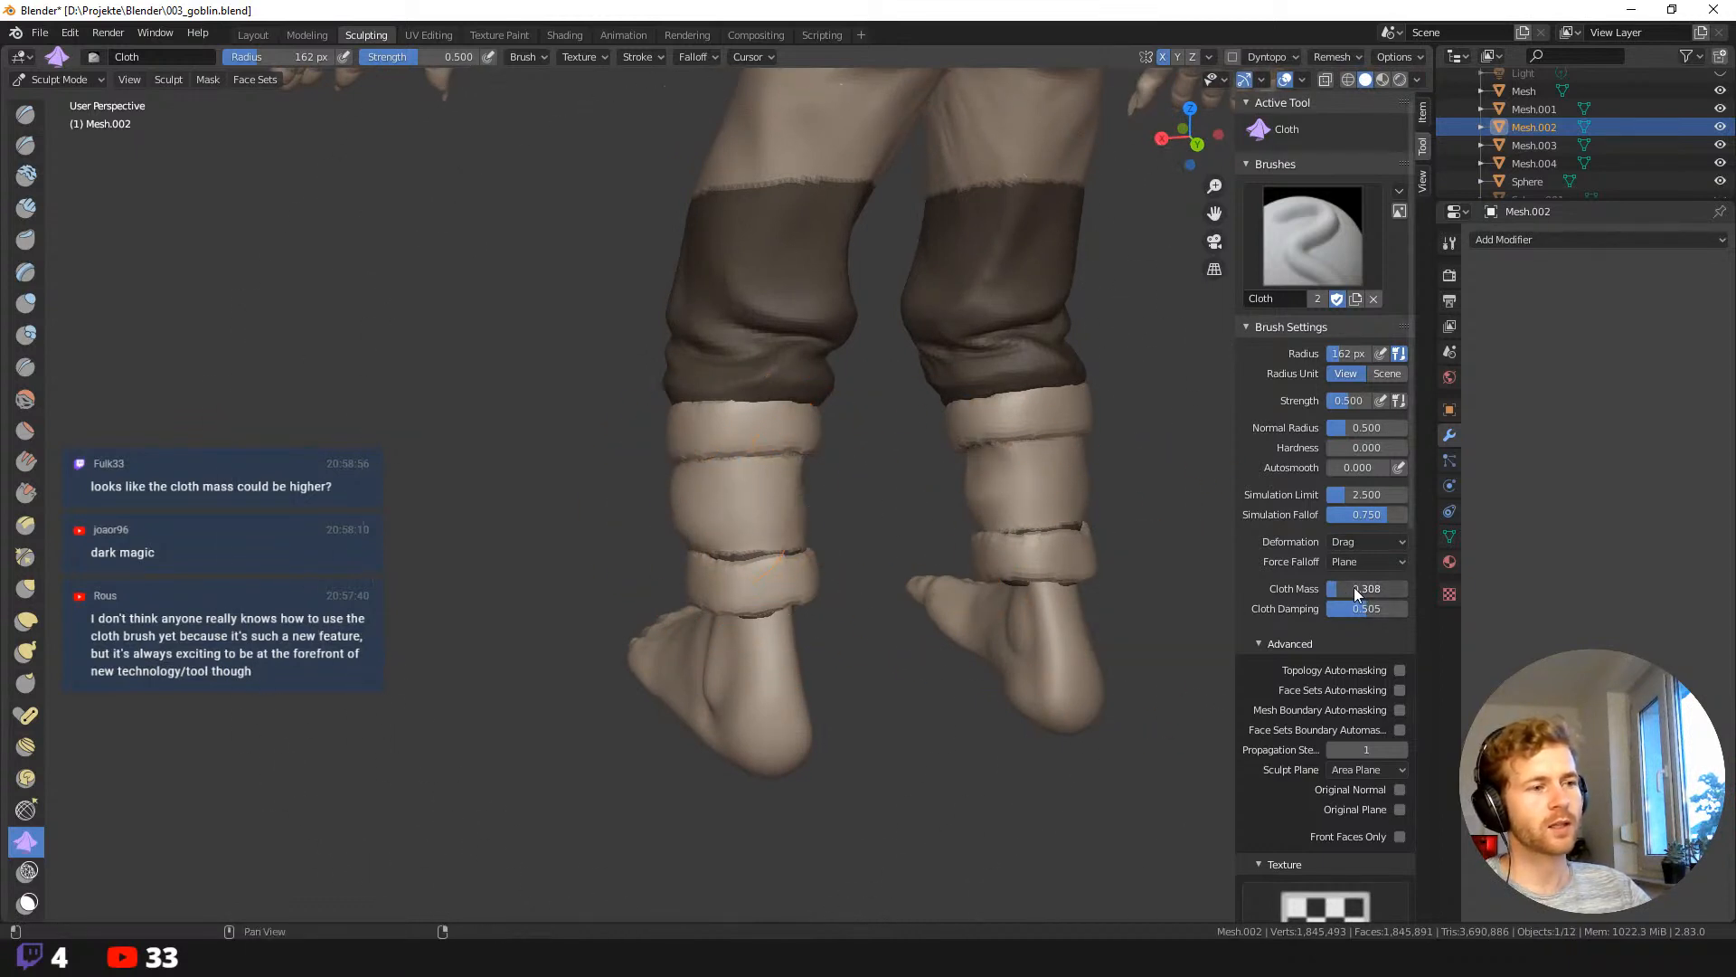
# Raise the Cloth Mass to 0.870 and drag the fabric of the lower trouser legs.
pyautogui.moveTo(1370, 588); pyautogui.dragTo(1397, 588)
pyautogui.moveTo(968, 621); pyautogui.dragTo(796, 532, button='middle')
pyautogui.moveTo(797, 532)
pyautogui.mouseDown()
pyautogui.moveTo(724, 503)
pyautogui.moveTo(748, 535)
pyautogui.moveTo(708, 465)
pyautogui.moveTo(752, 535)
pyautogui.mouseUp()
pyautogui.press('KP_1')
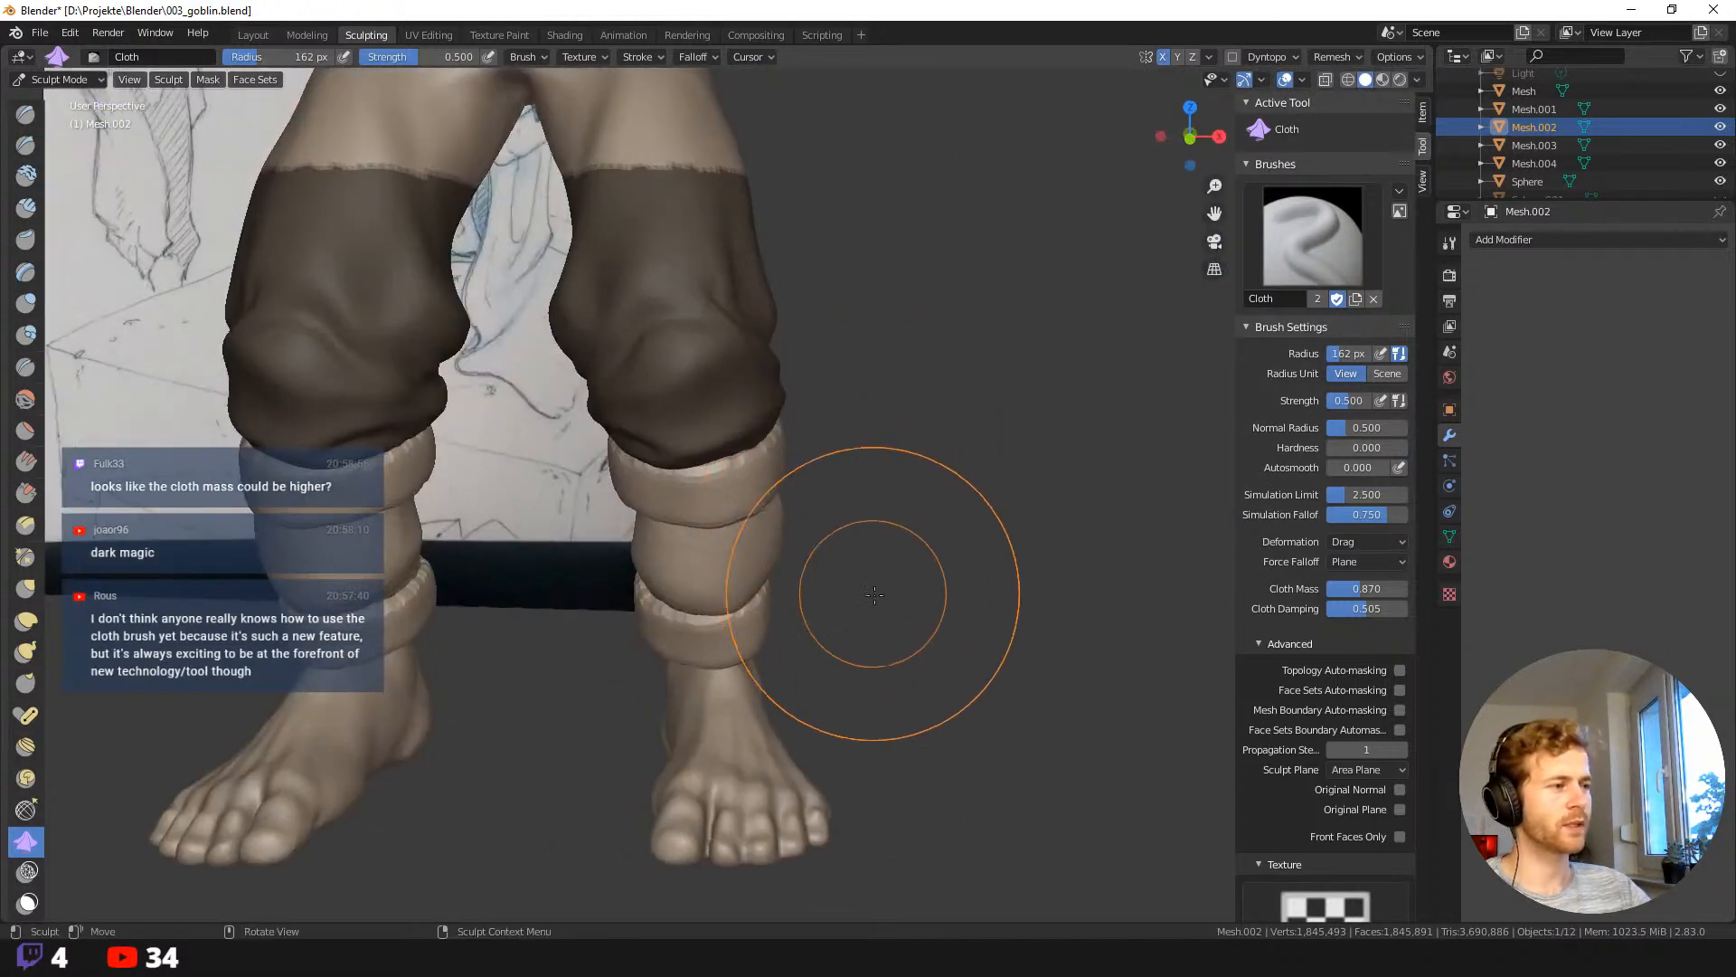
pyautogui.moveTo(874, 593); pyautogui.dragTo(950, 438, button='middle')
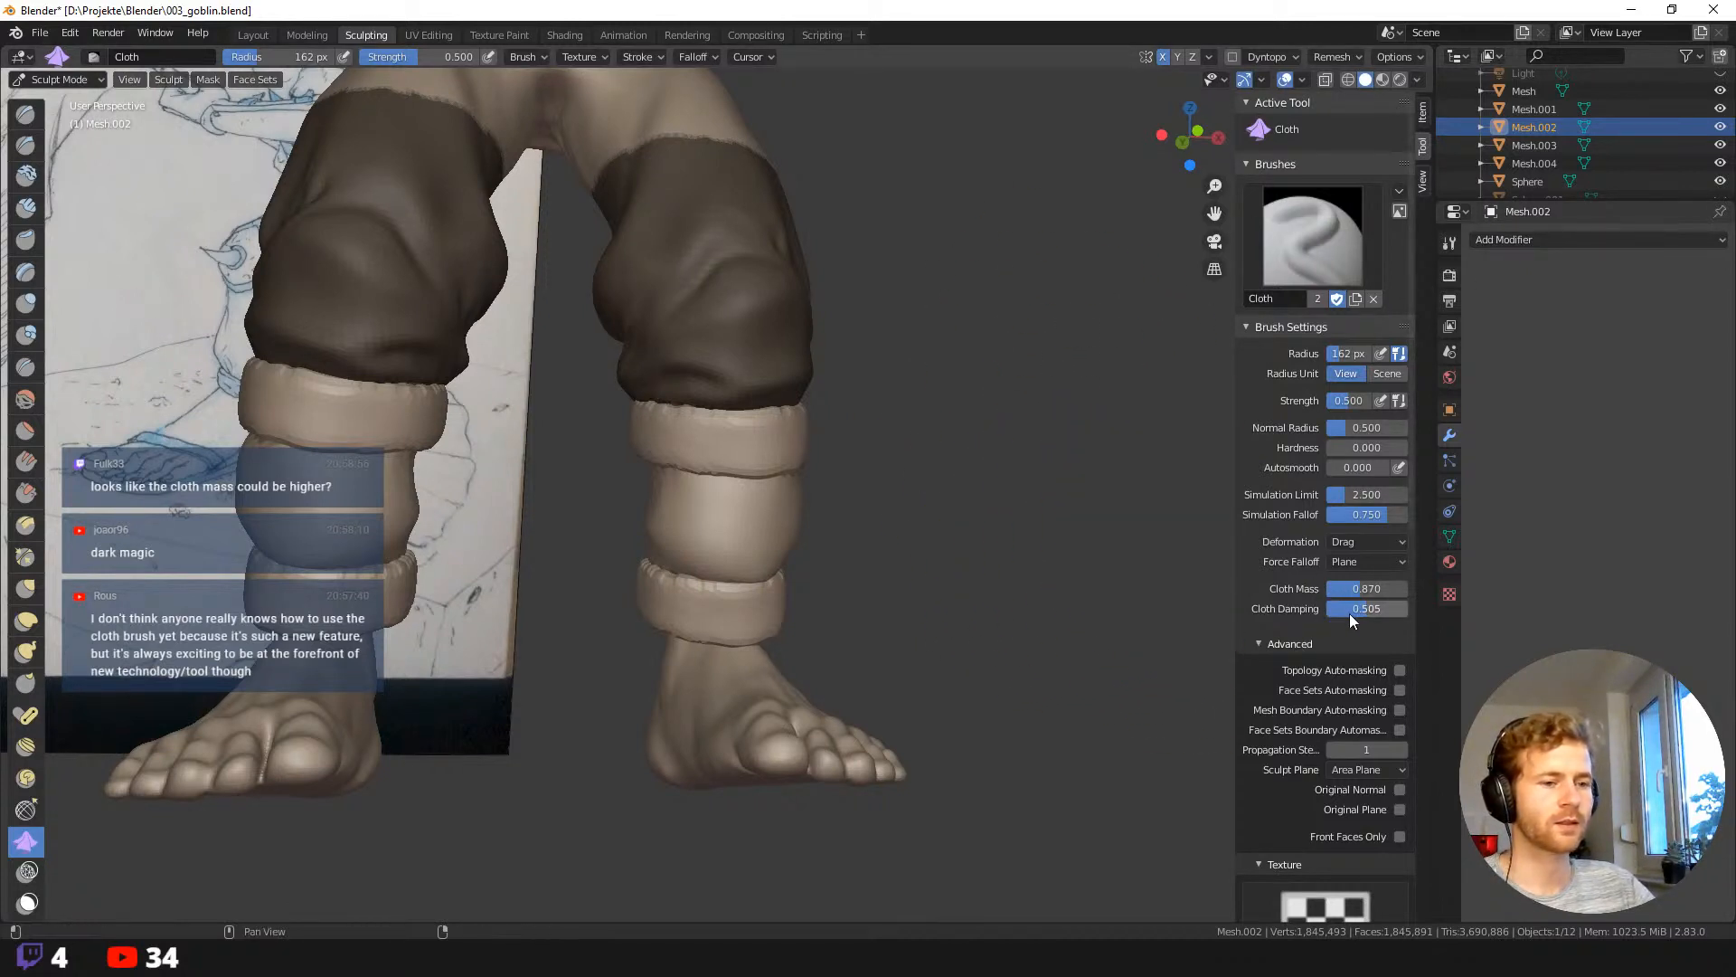
# Raise the Cloth Mass to 1.757, set the deformation to Push and try crumpling the fabric between the bands.
pyautogui.moveTo(1378, 588); pyautogui.dragTo(1386, 588)
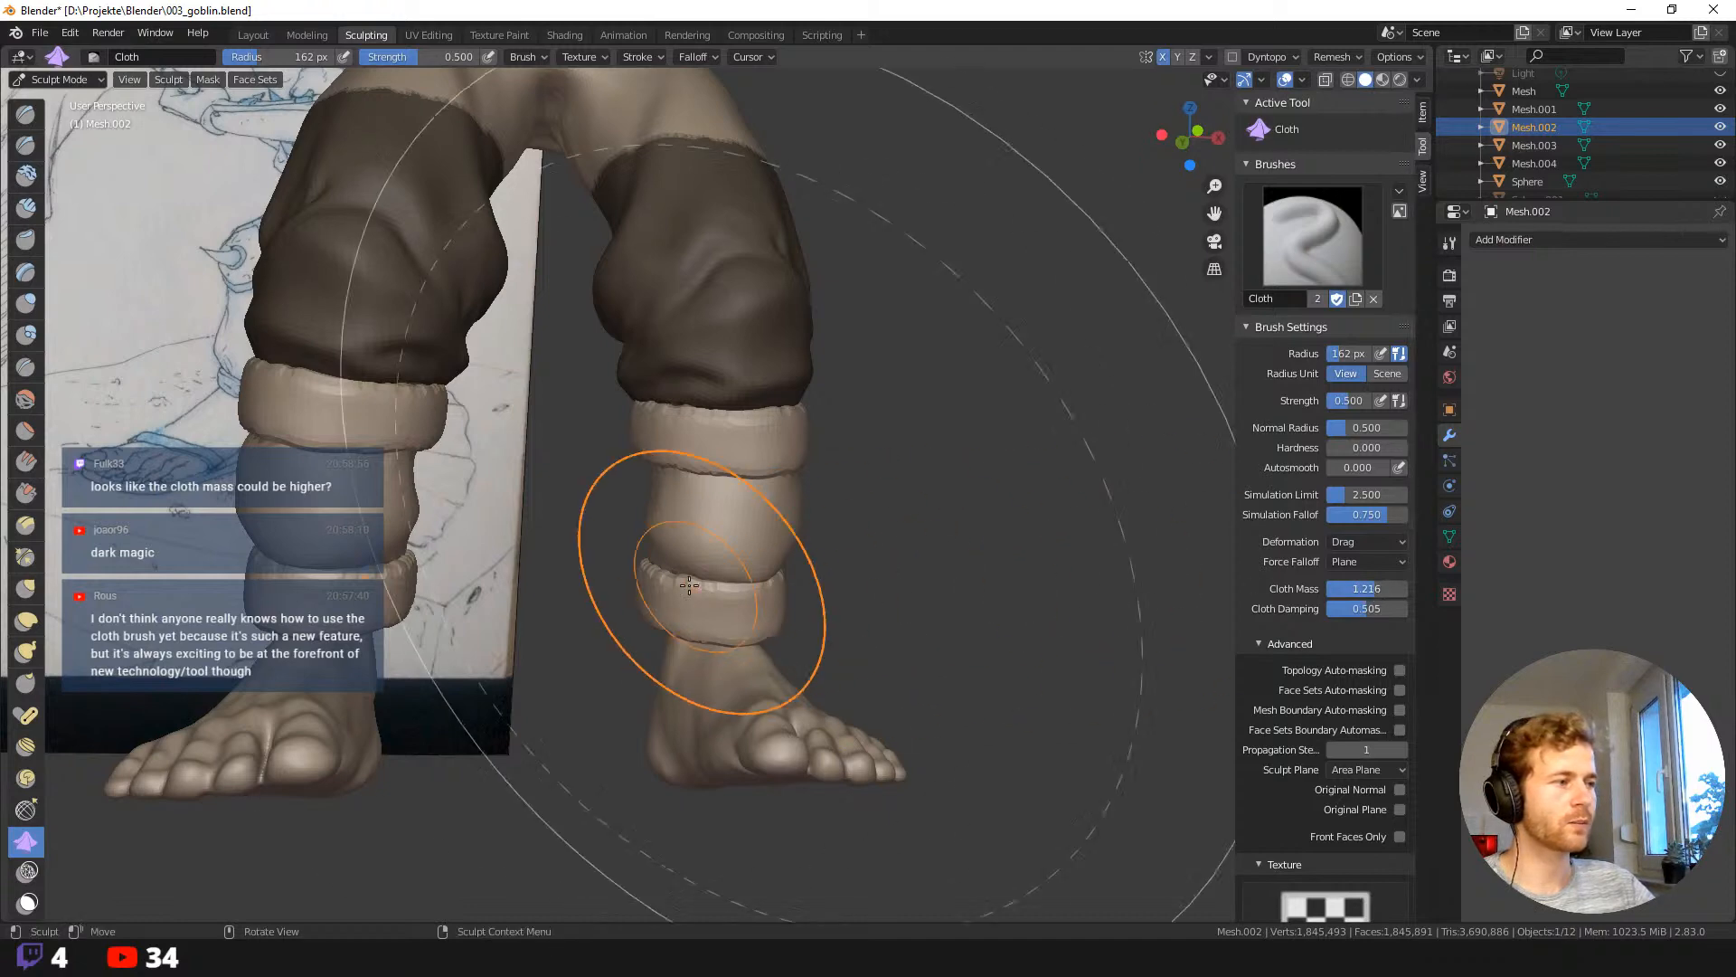
pyautogui.scroll(2, 917, 466)
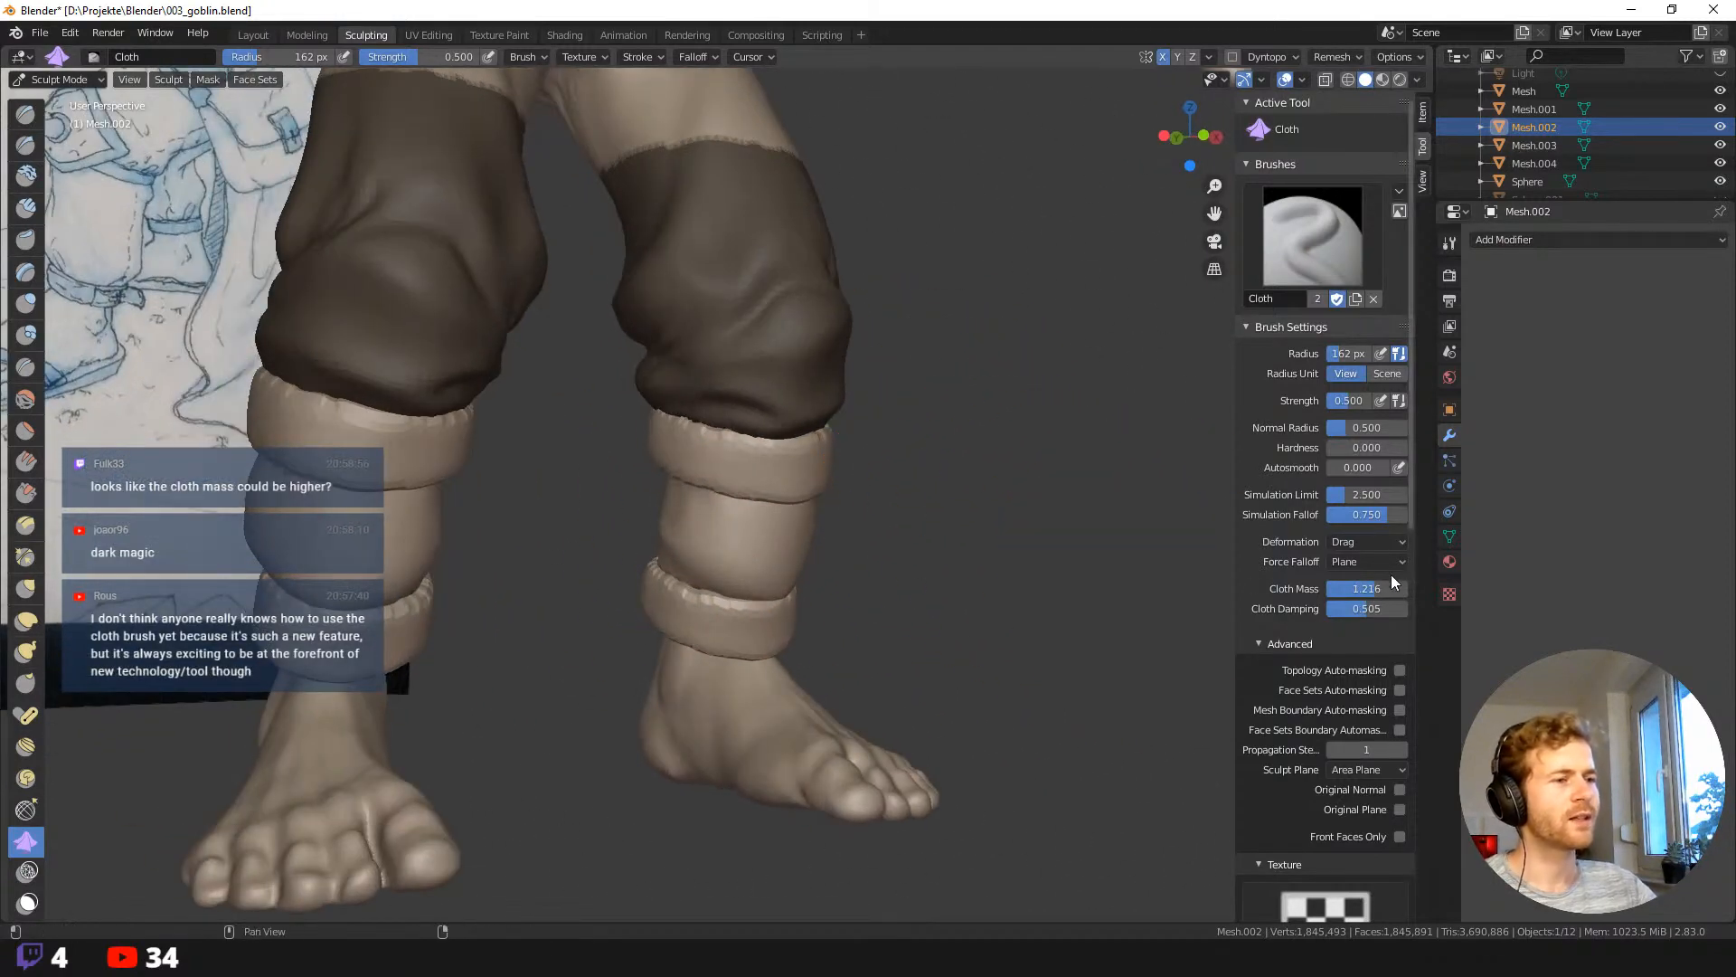
pyautogui.click(1365, 541)
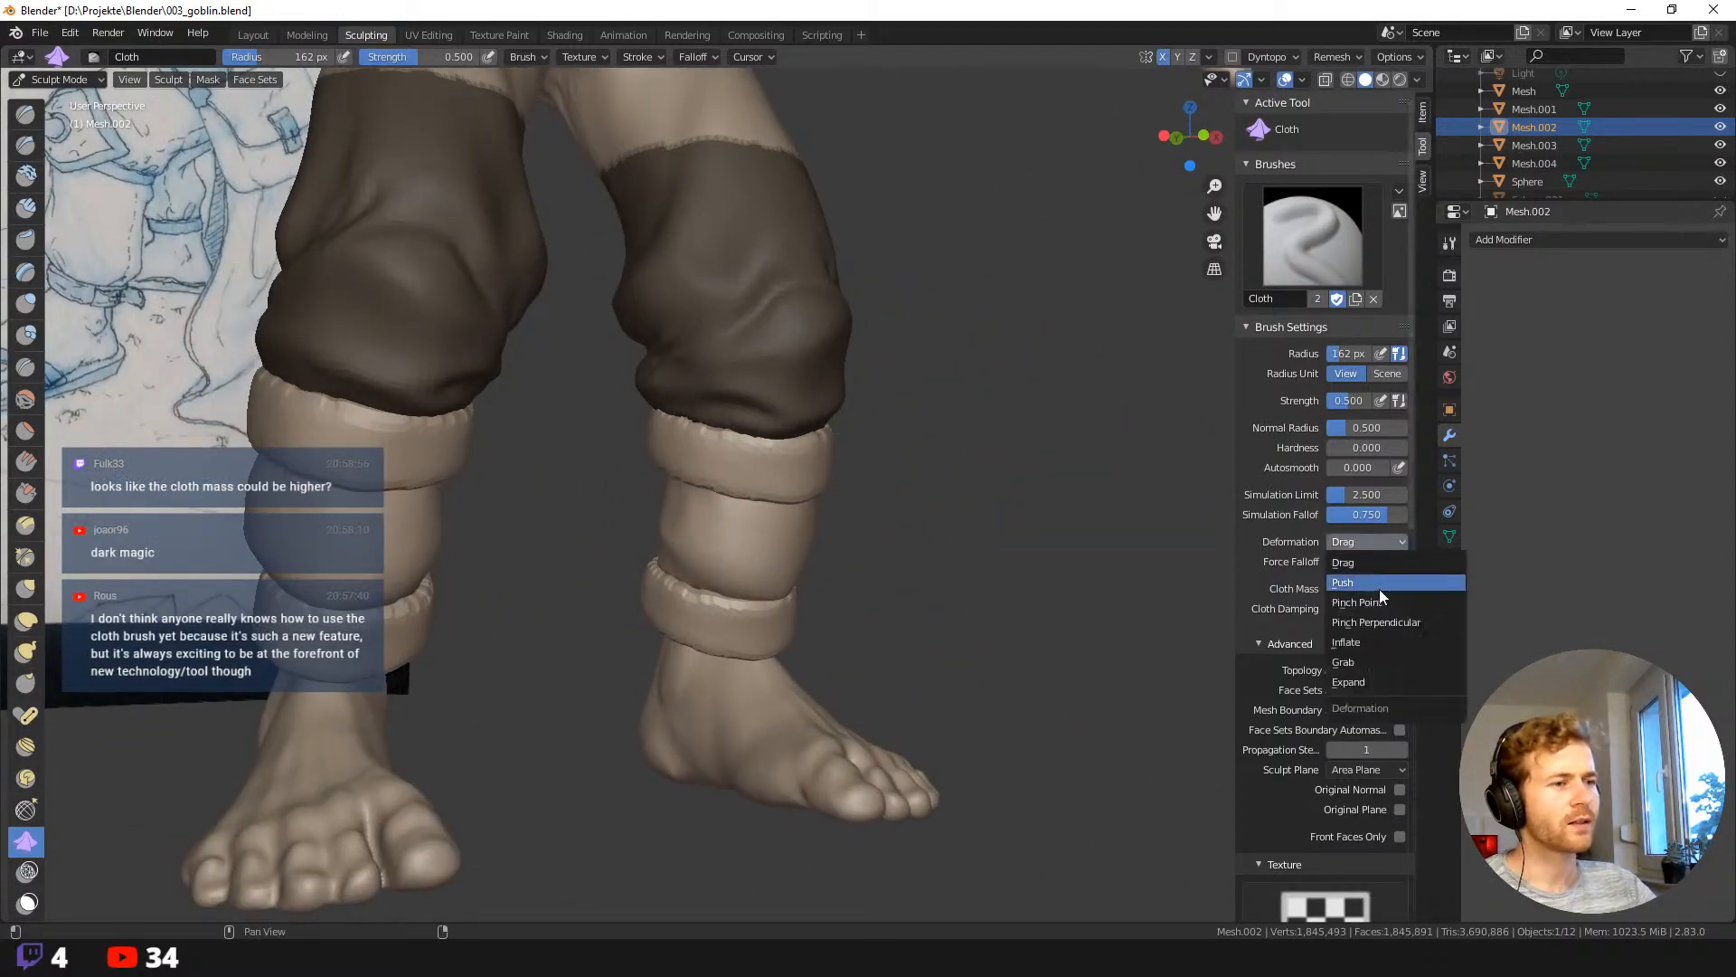
pyautogui.click(1380, 589)
pyautogui.moveTo(756, 505); pyautogui.dragTo(746, 589)
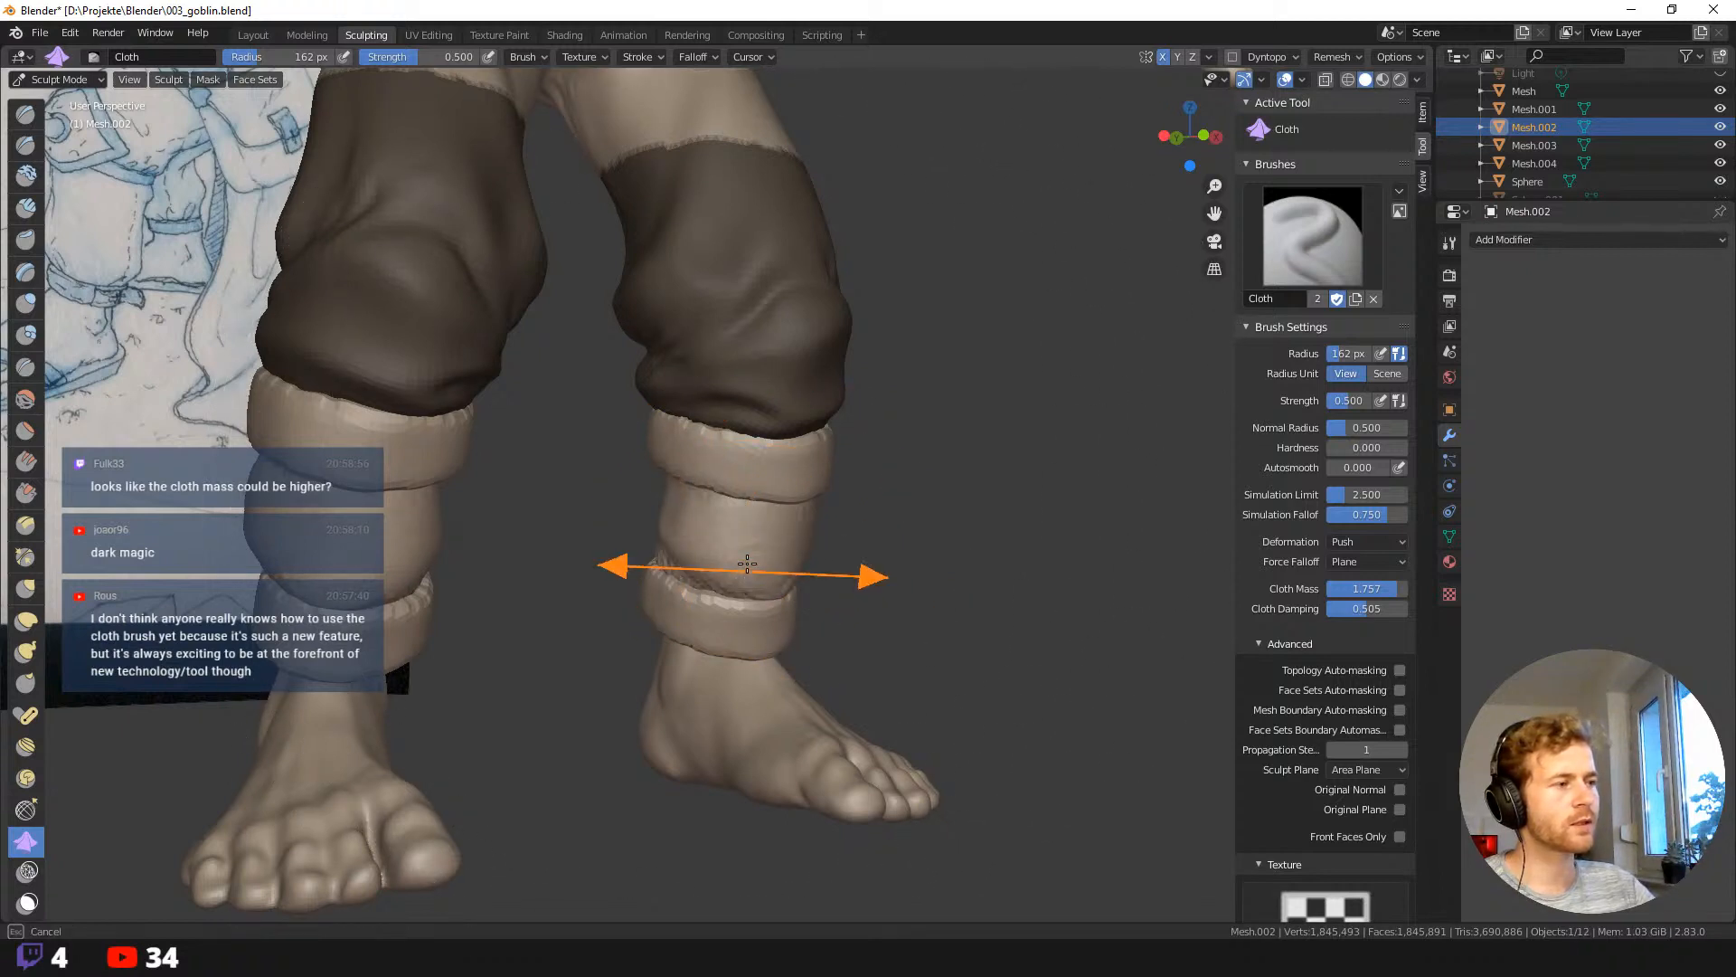
pyautogui.moveTo(748, 524)
pyautogui.mouseDown()
pyautogui.moveTo(749, 383)
pyautogui.moveTo(895, 440)
pyautogui.mouseUp()
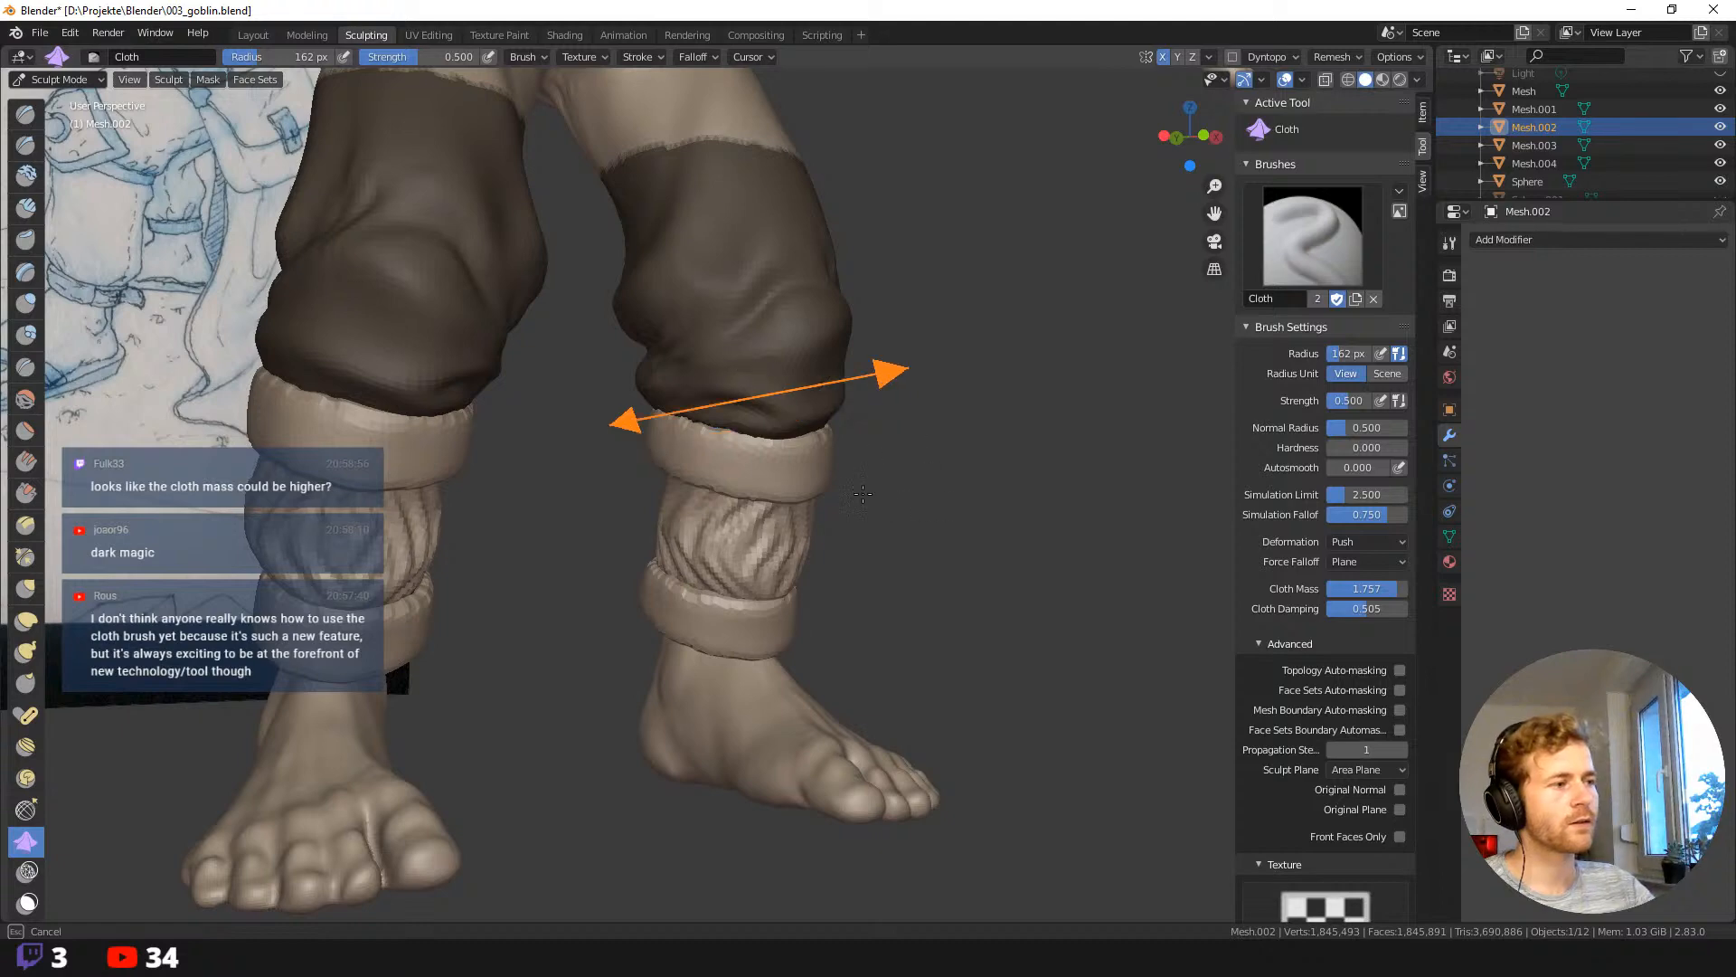
# Set the Cloth deformation to Inflate and puff out the lower trouser legs between the knee and ankle bands.
pyautogui.moveTo(863, 494); pyautogui.dragTo(700, 506, button='middle')
pyautogui.keyDown('ctrl'); pyautogui.moveTo(1046, 579); pyautogui.dragTo(620, 620, button='middle'); pyautogui.keyUp('ctrl')
pyautogui.scroll(6, 629, 552)
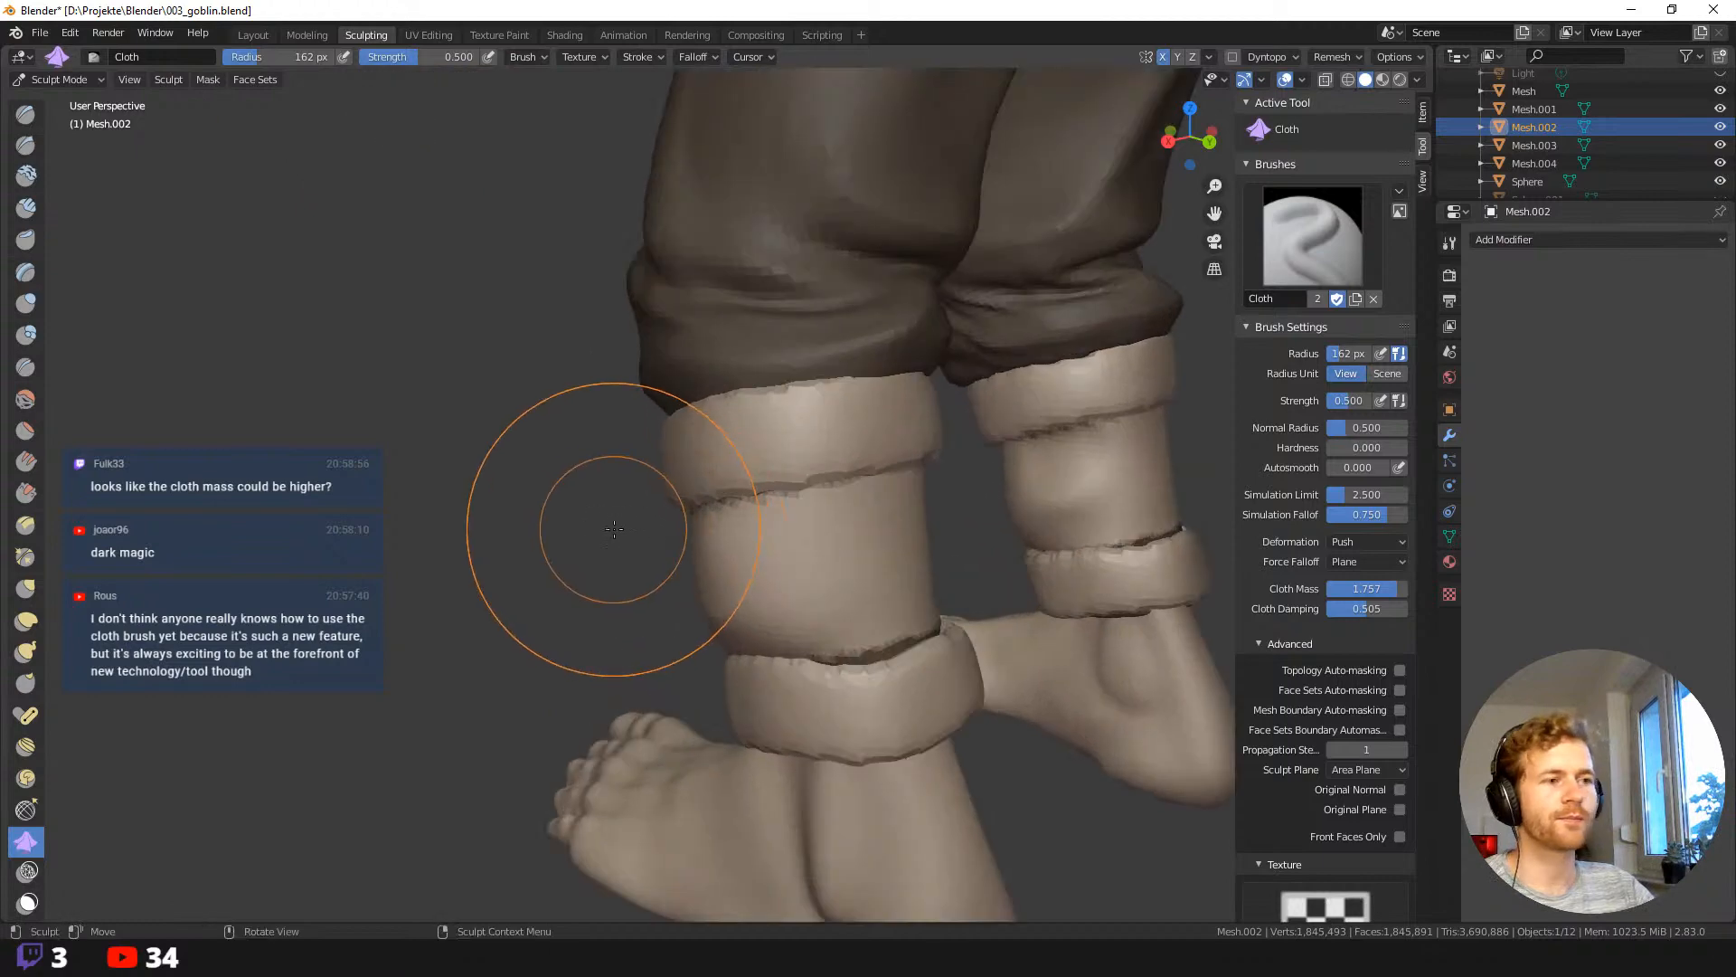
pyautogui.moveTo(614, 530); pyautogui.dragTo(1039, 561, button='middle')
pyautogui.scroll(-3, 1076, 678)
pyautogui.moveTo(1073, 674); pyautogui.dragTo(1020, 609, button='middle')
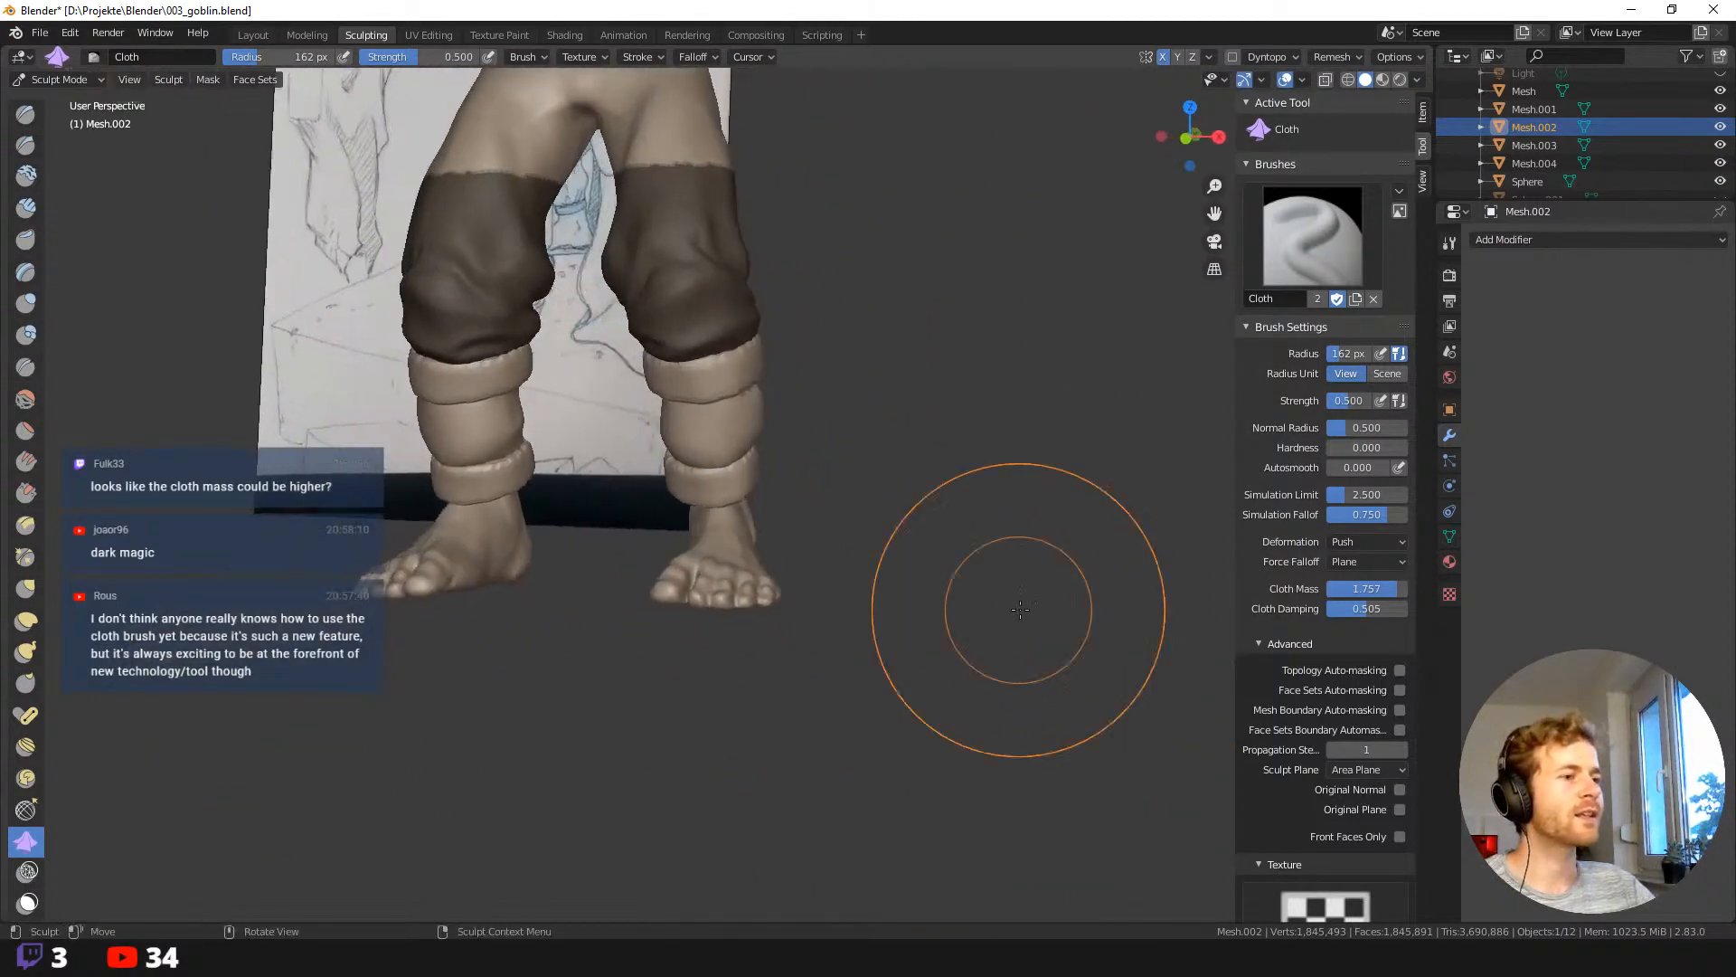
pyautogui.click(1347, 540)
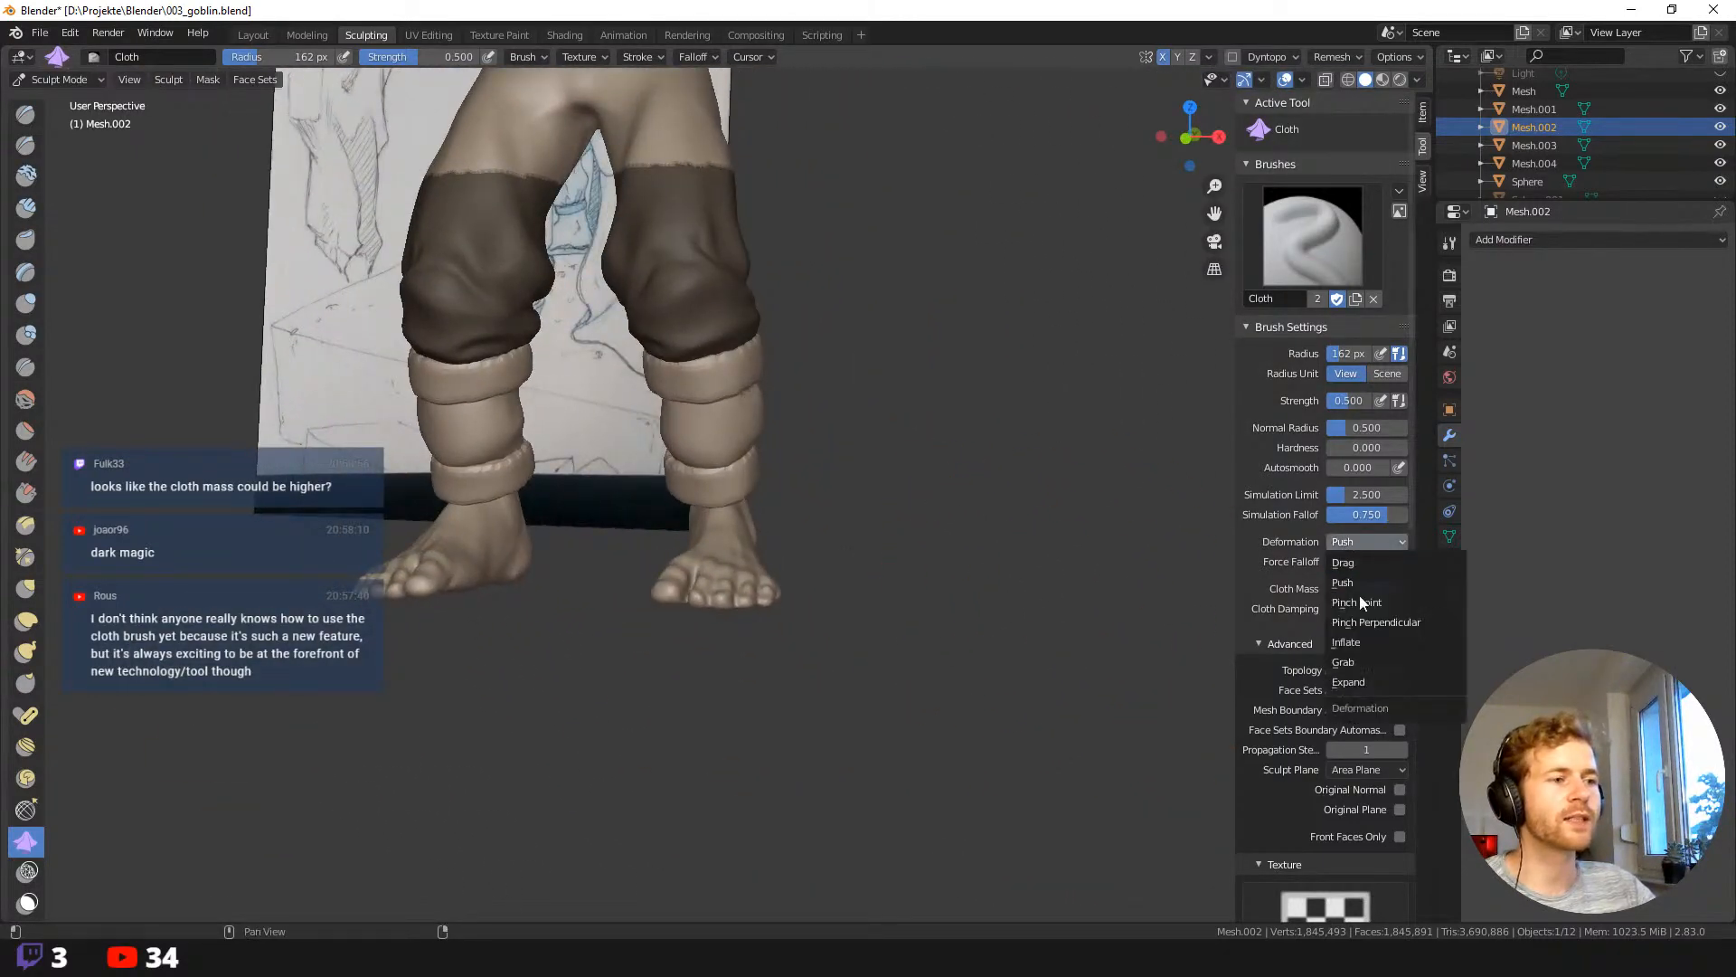
pyautogui.click(1376, 642)
pyautogui.moveTo(674, 416); pyautogui.dragTo(699, 439)
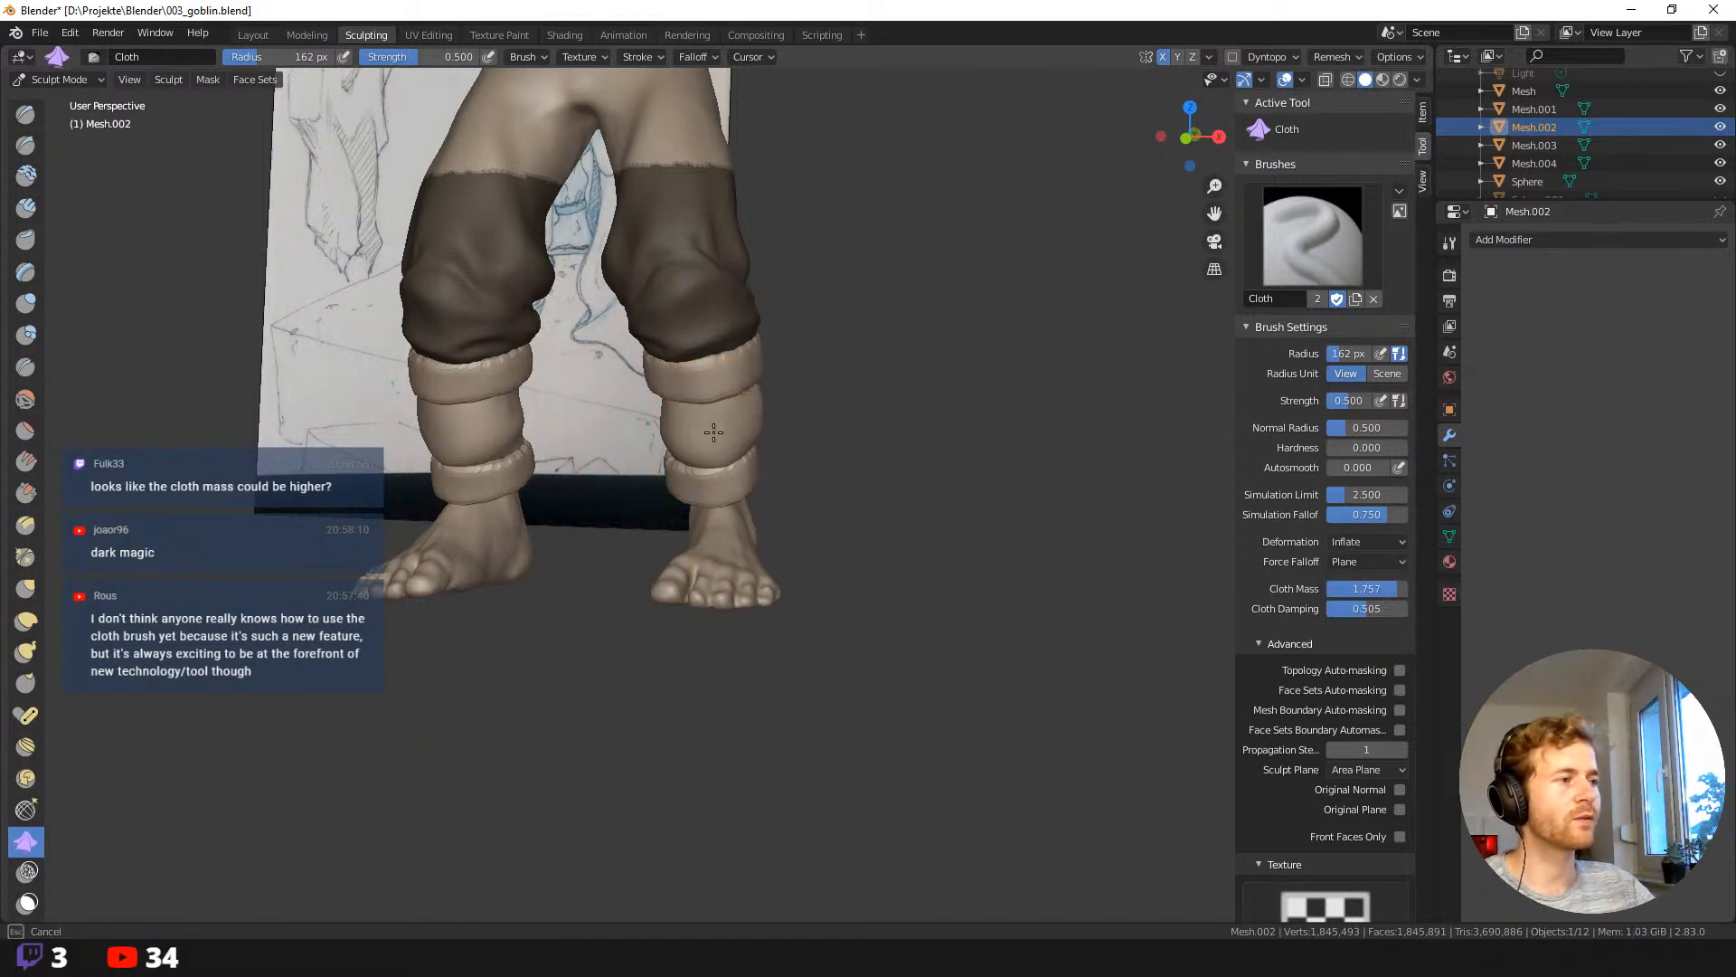
pyautogui.moveTo(745, 430); pyautogui.dragTo(728, 436)
pyautogui.moveTo(738, 436); pyautogui.dragTo(712, 435, button='middle')
# Reduce the Cloth radius to 71 px and inflate the fronts of the lower trouser legs.
pyautogui.press('f')
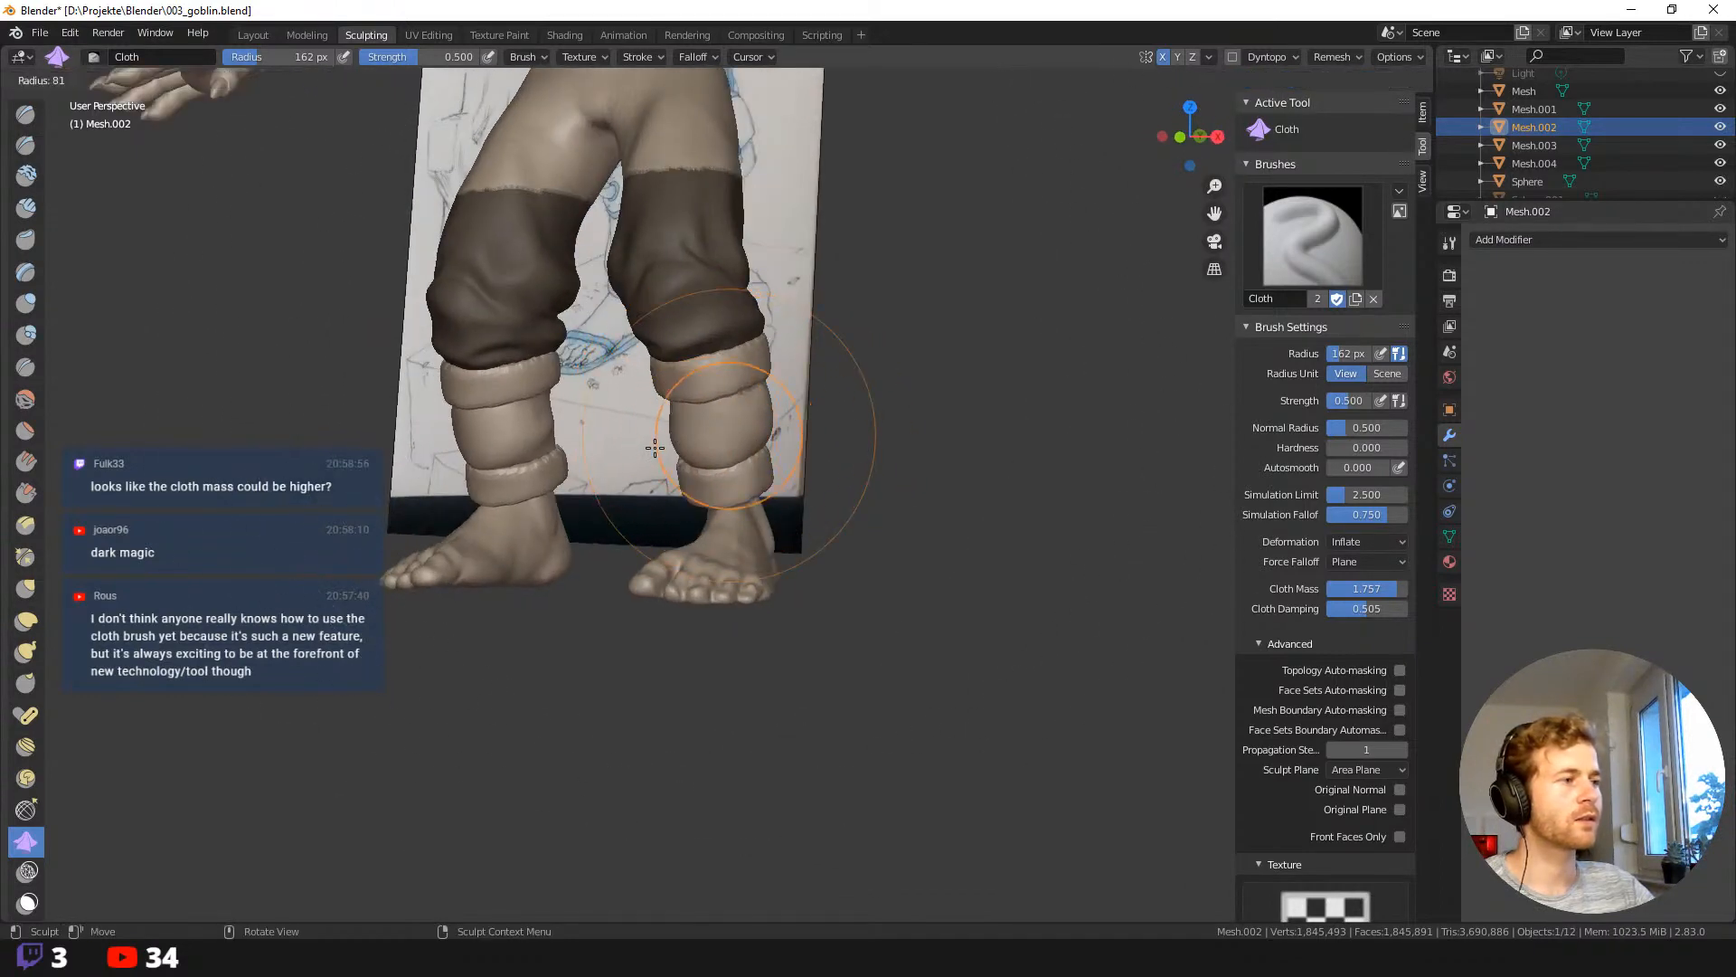
pyautogui.click(655, 448)
pyautogui.moveTo(723, 430); pyautogui.dragTo(727, 427)
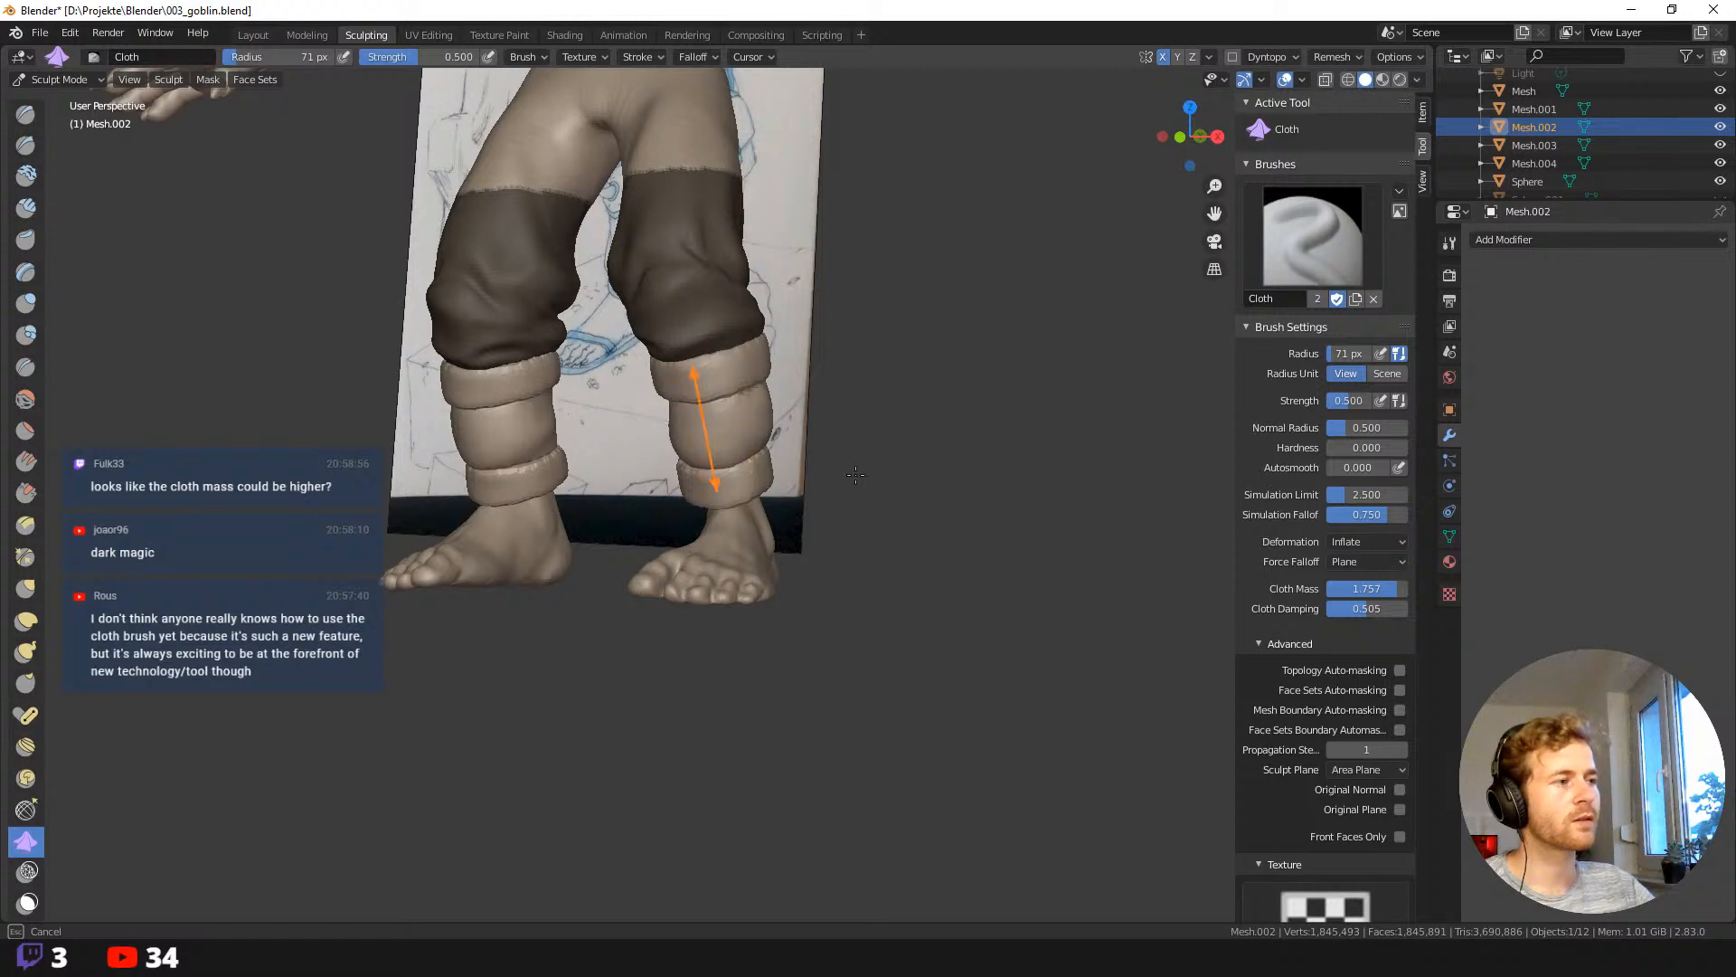
pyautogui.moveTo(855, 474); pyautogui.dragTo(883, 472)
# Inflate the lower trouser leg just above the ankle band and enlarge the Cloth radius to 212 px.
pyautogui.scroll(8, 884, 470)
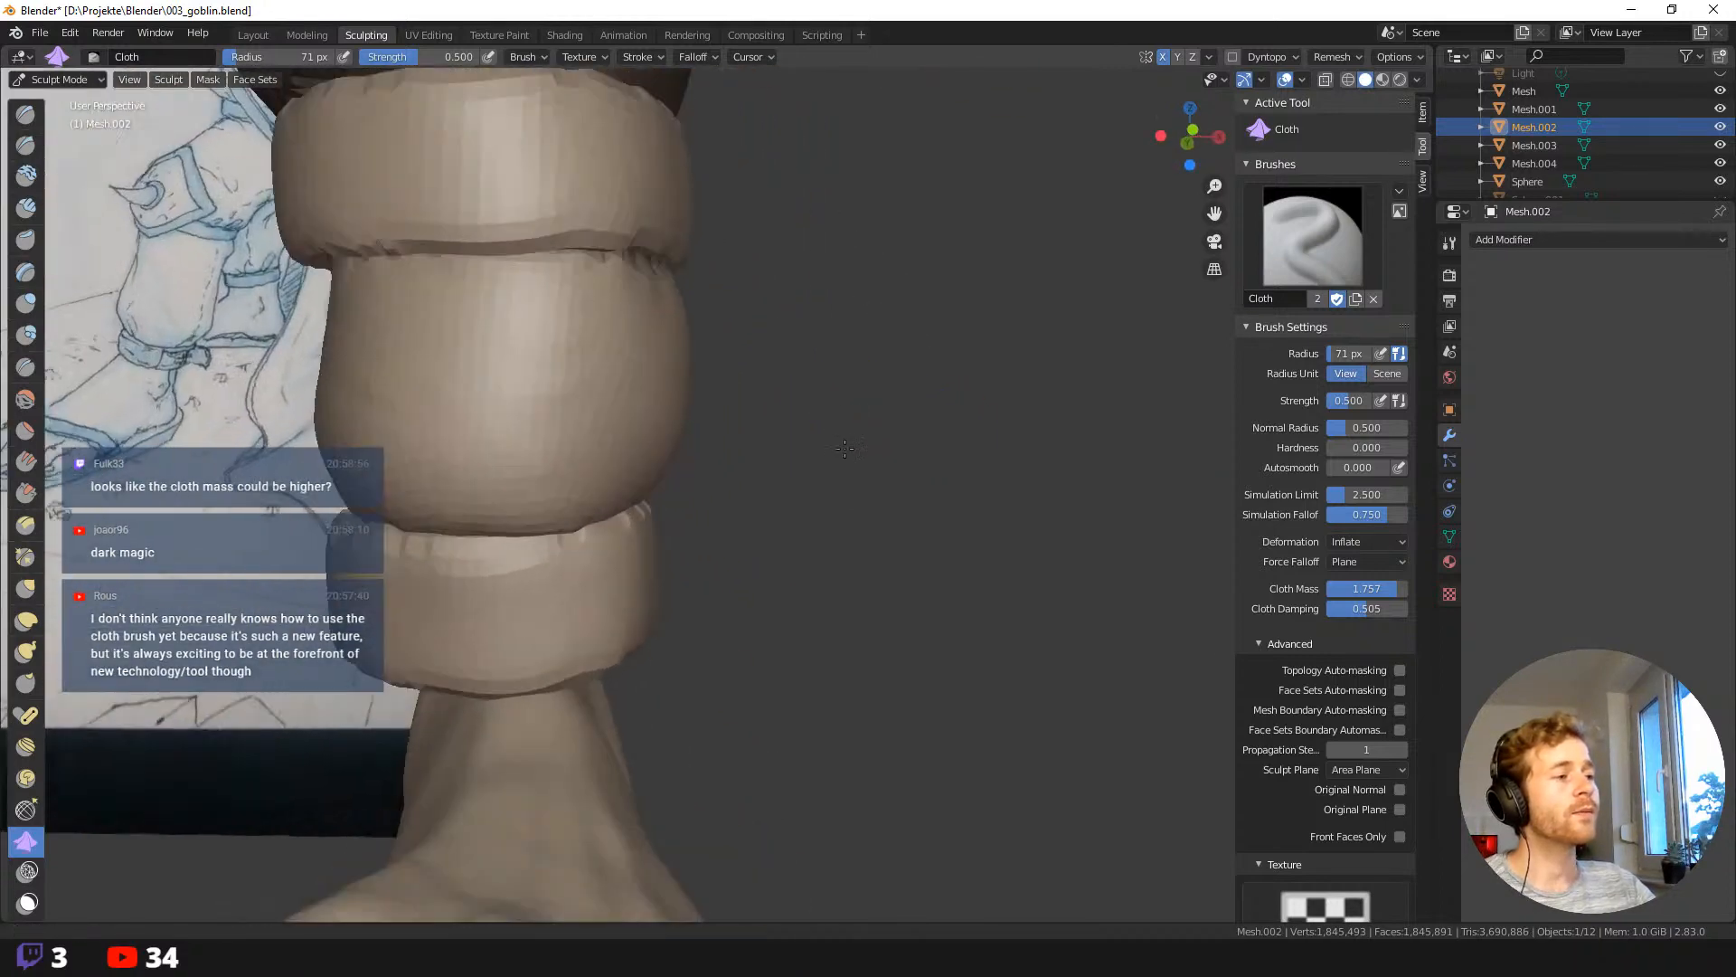
pyautogui.moveTo(709, 465)
pyautogui.mouseDown()
pyautogui.moveTo(659, 485)
pyautogui.moveTo(601, 459)
pyautogui.moveTo(571, 417)
pyautogui.moveTo(366, 424)
pyautogui.mouseUp()
pyautogui.press('f')
pyautogui.click(684, 419)
pyautogui.moveTo(704, 431); pyautogui.dragTo(690, 349, button='middle')
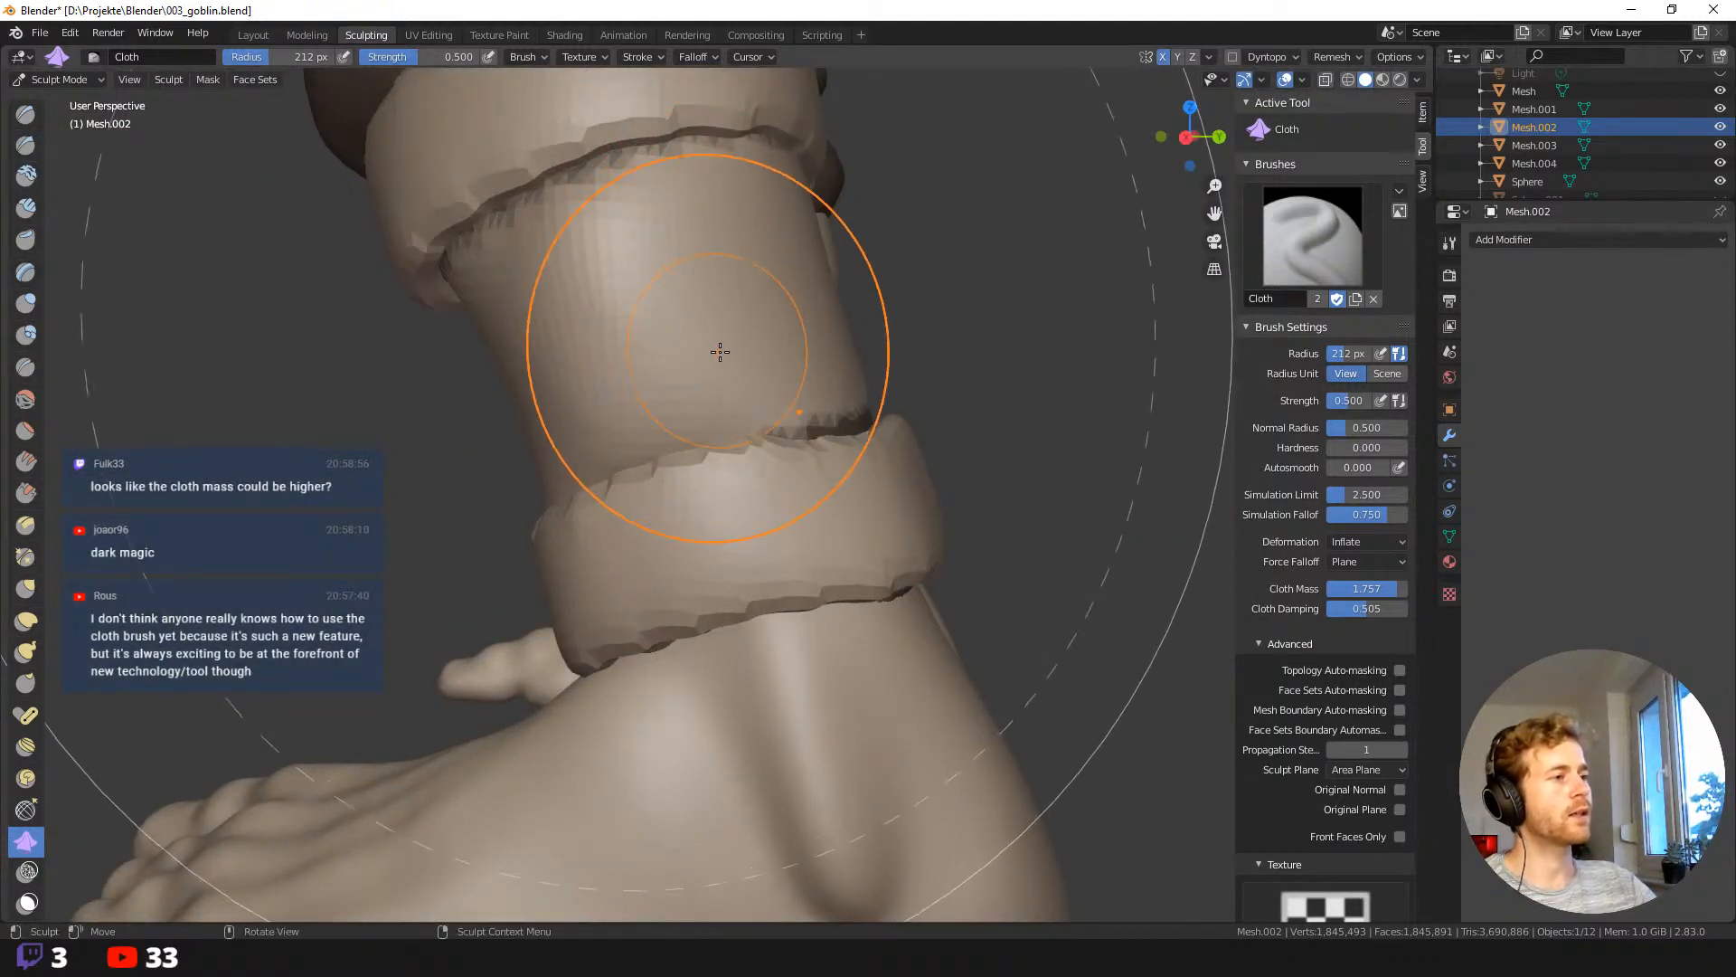
# Switch to the Mask brush and paint a mask patch on the lower trouser leg just above the ankle band.
pyautogui.press('m')
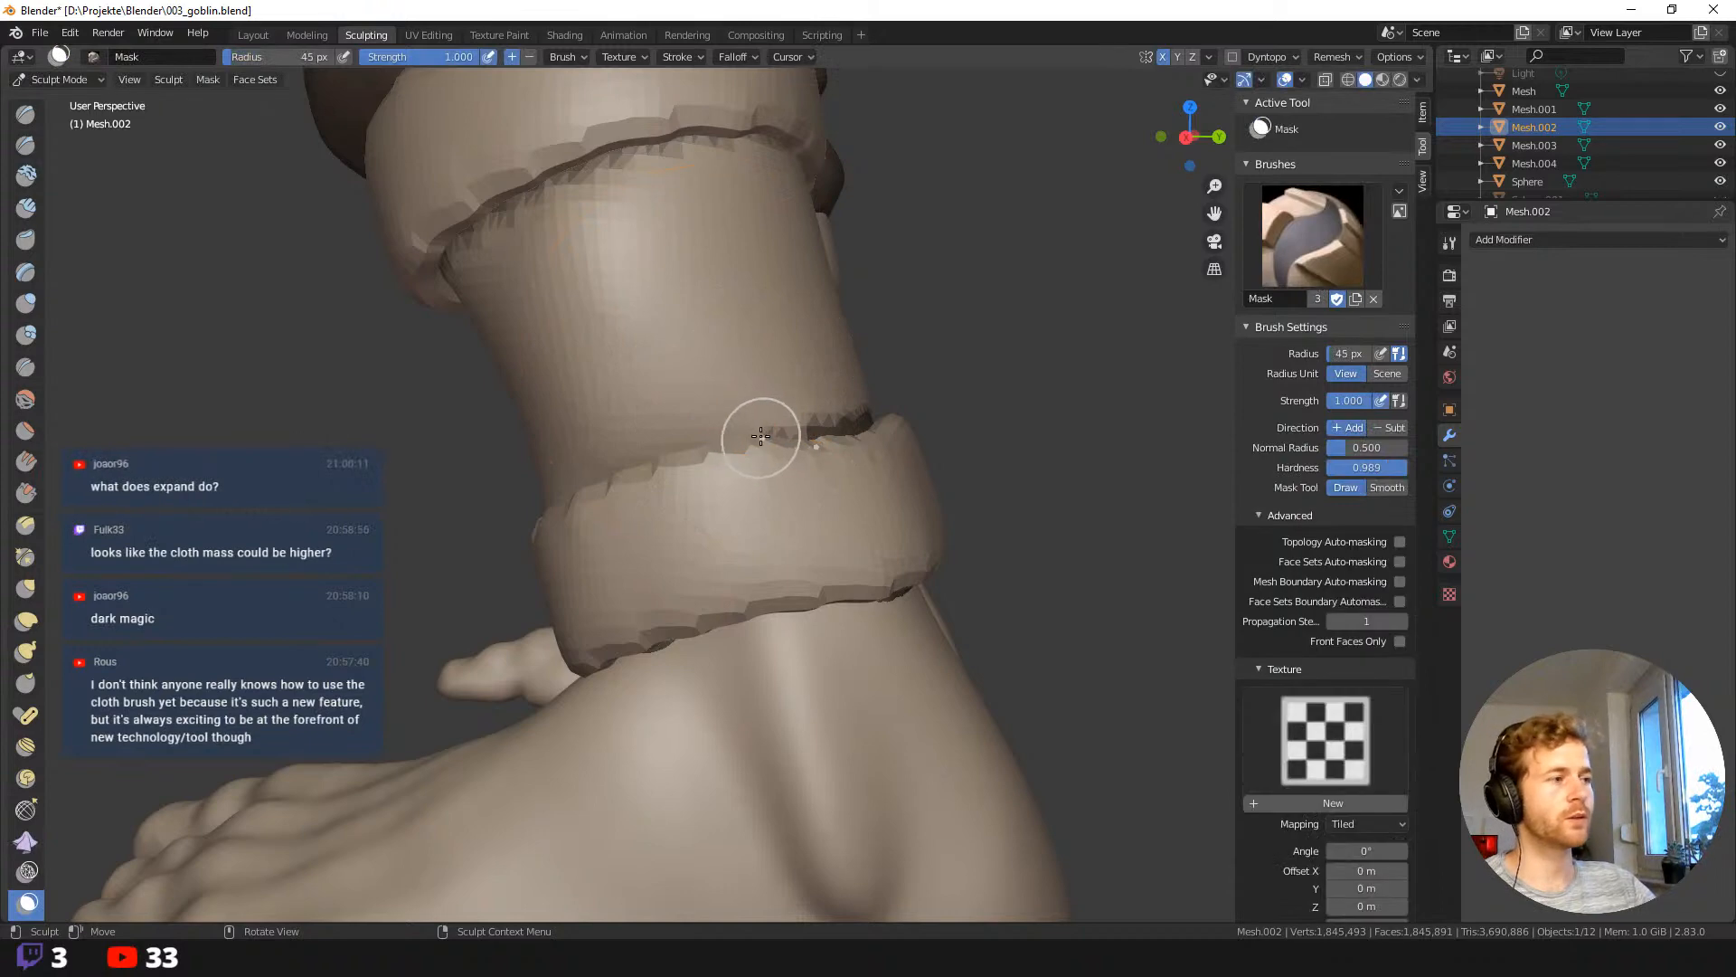
pyautogui.moveTo(763, 434)
pyautogui.mouseDown()
pyautogui.moveTo(736, 341)
pyautogui.moveTo(689, 436)
pyautogui.mouseUp()
pyautogui.scroll(-5, 689, 436)
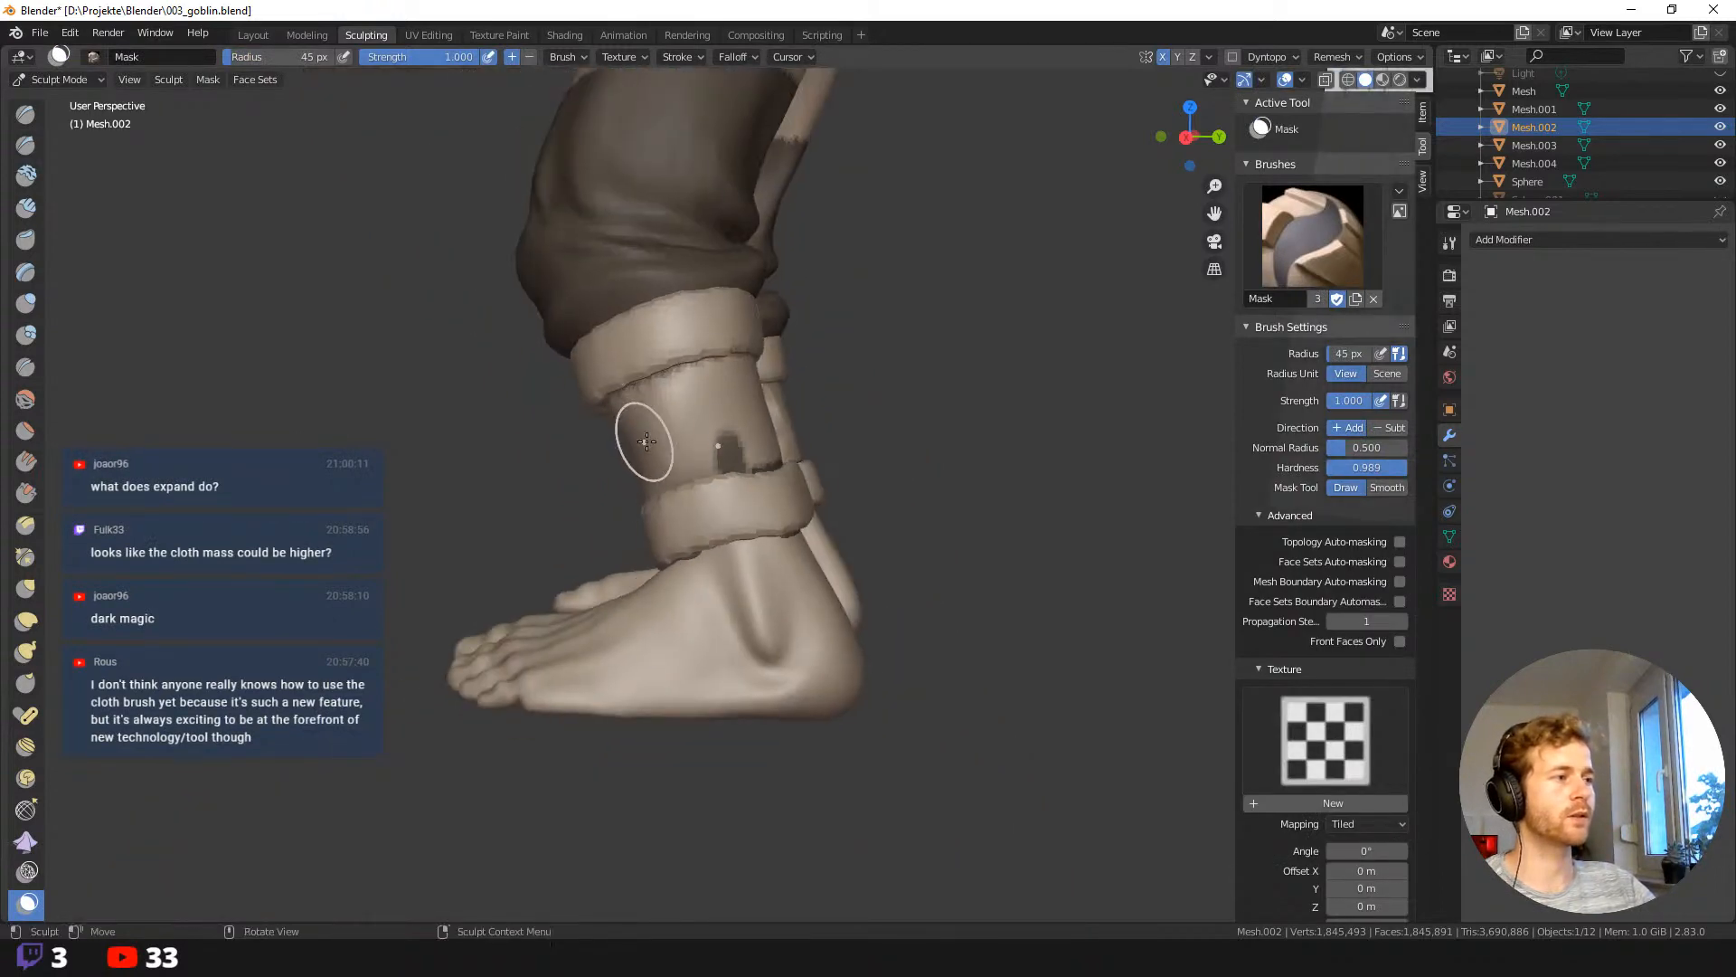
pyautogui.moveTo(640, 458); pyautogui.dragTo(760, 405, button='middle')
# Reduce the Mask radius to 27 px, mask a diagonal fold below the knee band and soften its edges.
pyautogui.press('f')
pyautogui.click(687, 358)
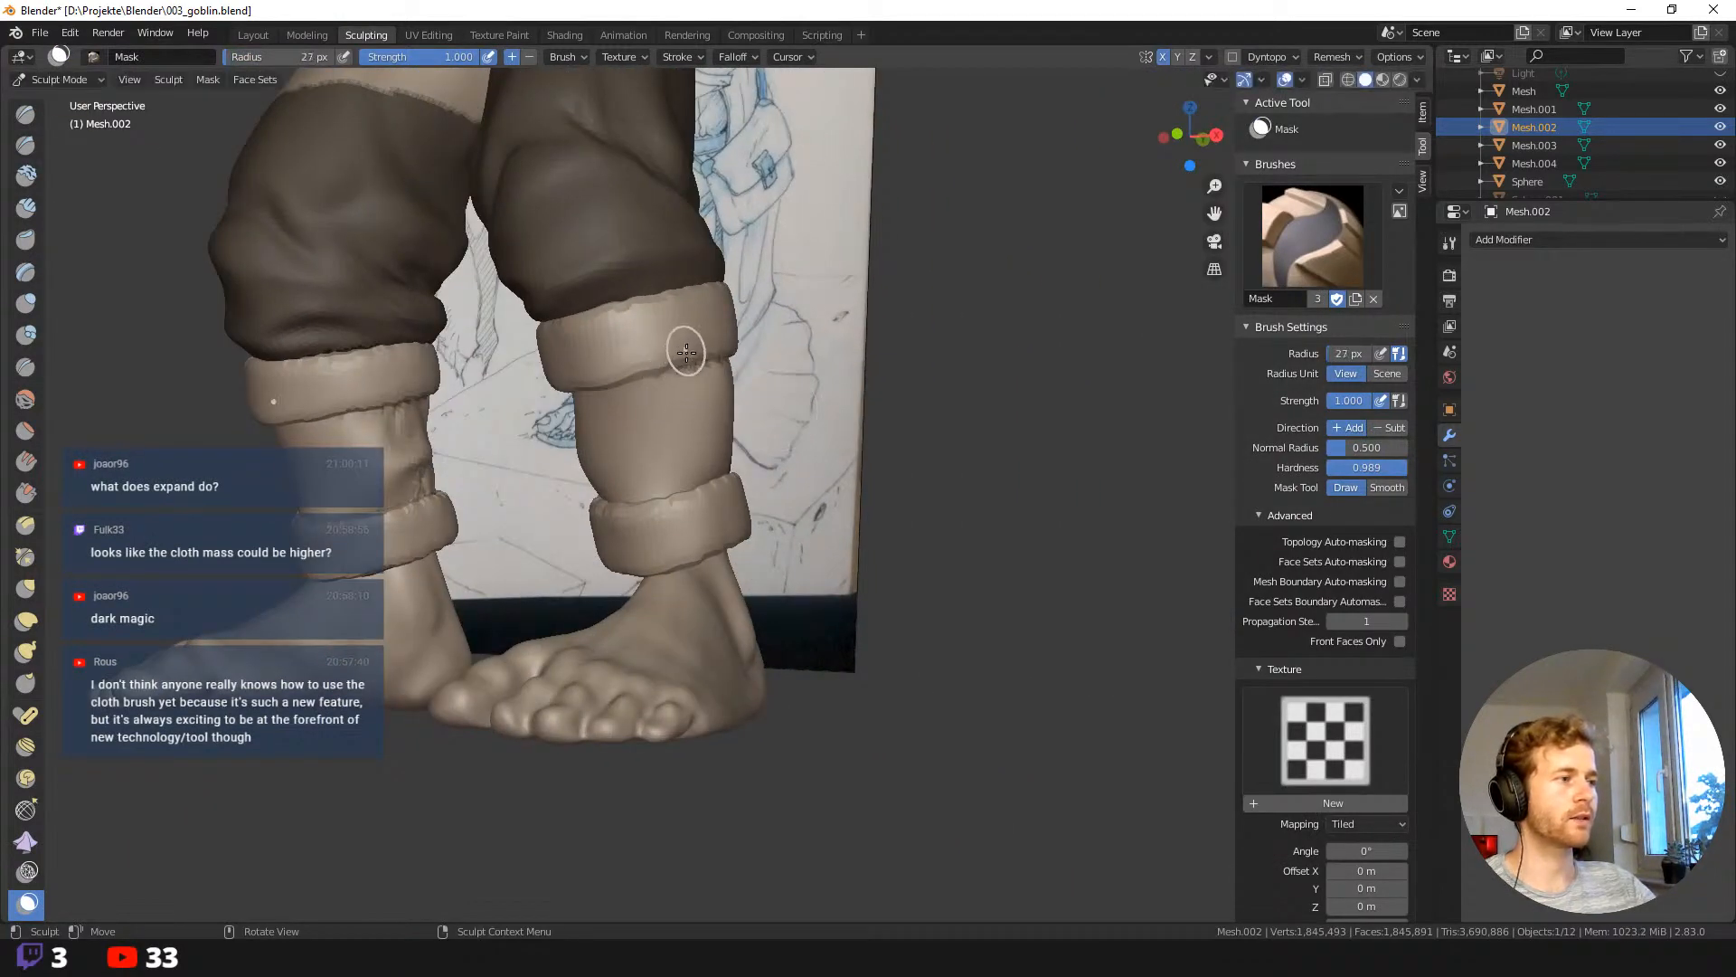
pyautogui.moveTo(690, 359)
pyautogui.mouseDown()
pyautogui.moveTo(667, 376)
pyautogui.moveTo(659, 438)
pyautogui.moveTo(693, 408)
pyautogui.moveTo(664, 463)
pyautogui.moveTo(608, 497)
pyautogui.mouseUp()
pyautogui.moveTo(604, 494); pyautogui.dragTo(631, 479, button='middle')
pyautogui.moveTo(676, 396)
pyautogui.keyDown('shift'); pyautogui.mouseDown()
pyautogui.moveTo(649, 452)
pyautogui.moveTo(675, 417)
pyautogui.moveTo(655, 426)
pyautogui.moveTo(652, 499)
pyautogui.mouseUp(); pyautogui.keyUp('shift')
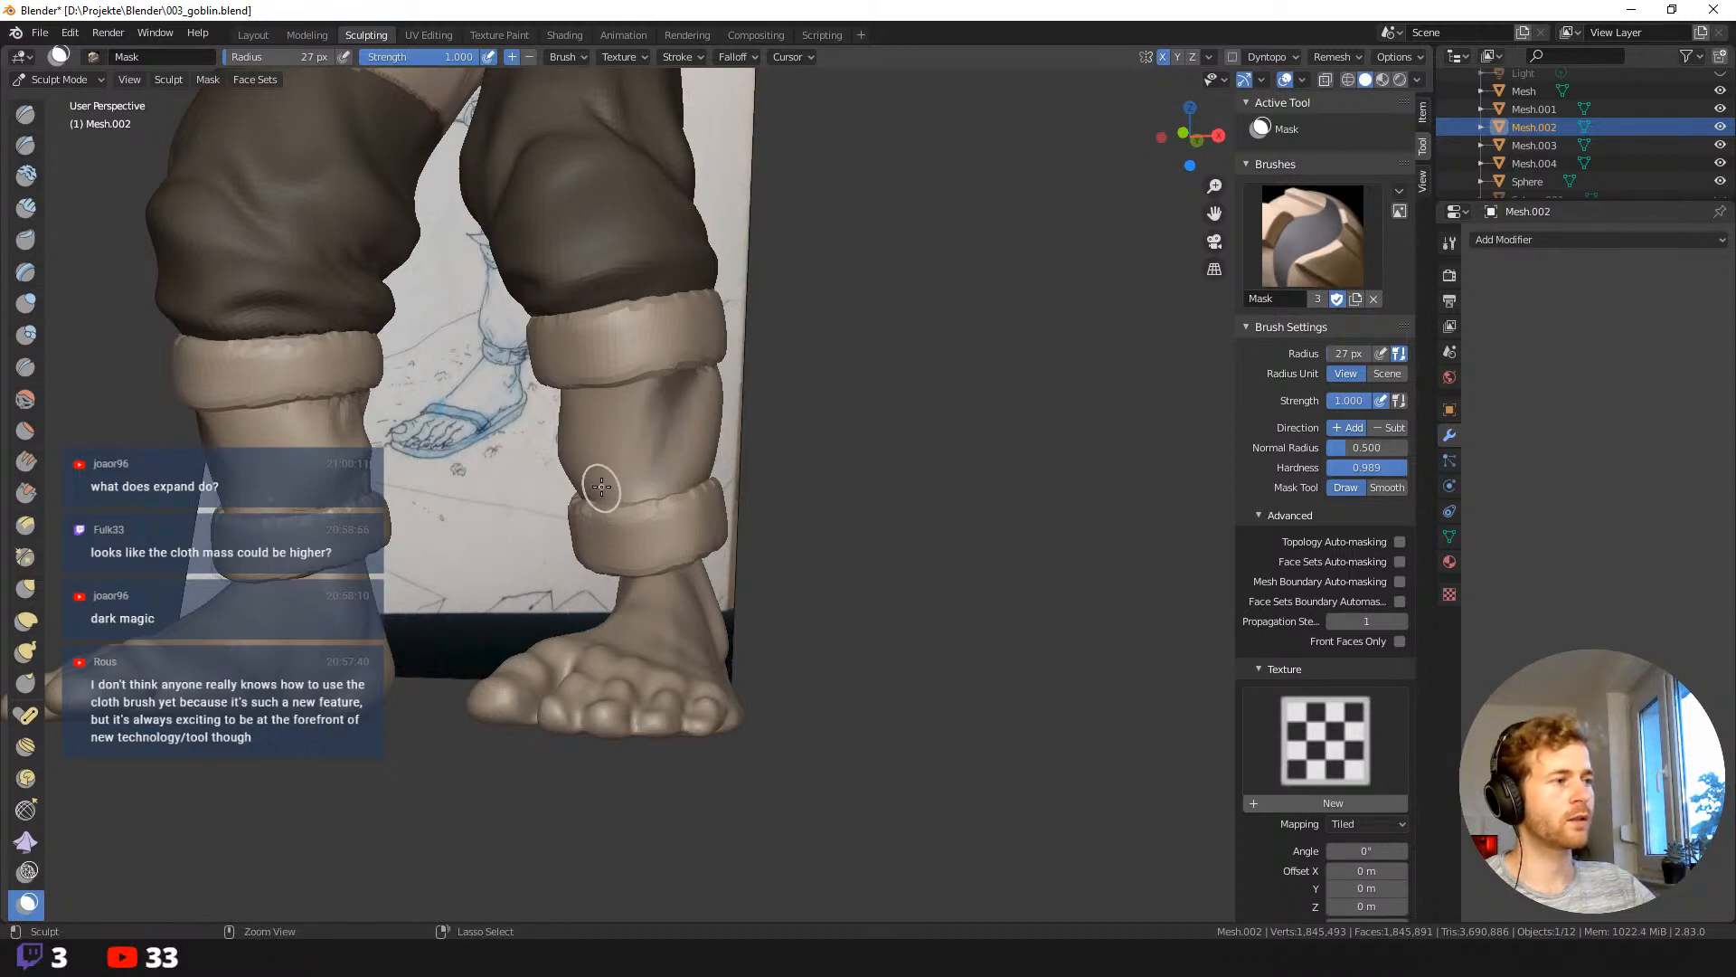
# Mask more fold lines on the front and back of the lower trouser legs between the two bands.
pyautogui.moveTo(601, 485); pyautogui.dragTo(633, 480, button='middle')
pyautogui.moveTo(588, 415)
pyautogui.mouseDown()
pyautogui.moveTo(616, 505)
pyautogui.moveTo(619, 489)
pyautogui.mouseUp()
pyautogui.keyDown('ctrl'); pyautogui.moveTo(559, 424); pyautogui.dragTo(597, 526); pyautogui.keyUp('ctrl')
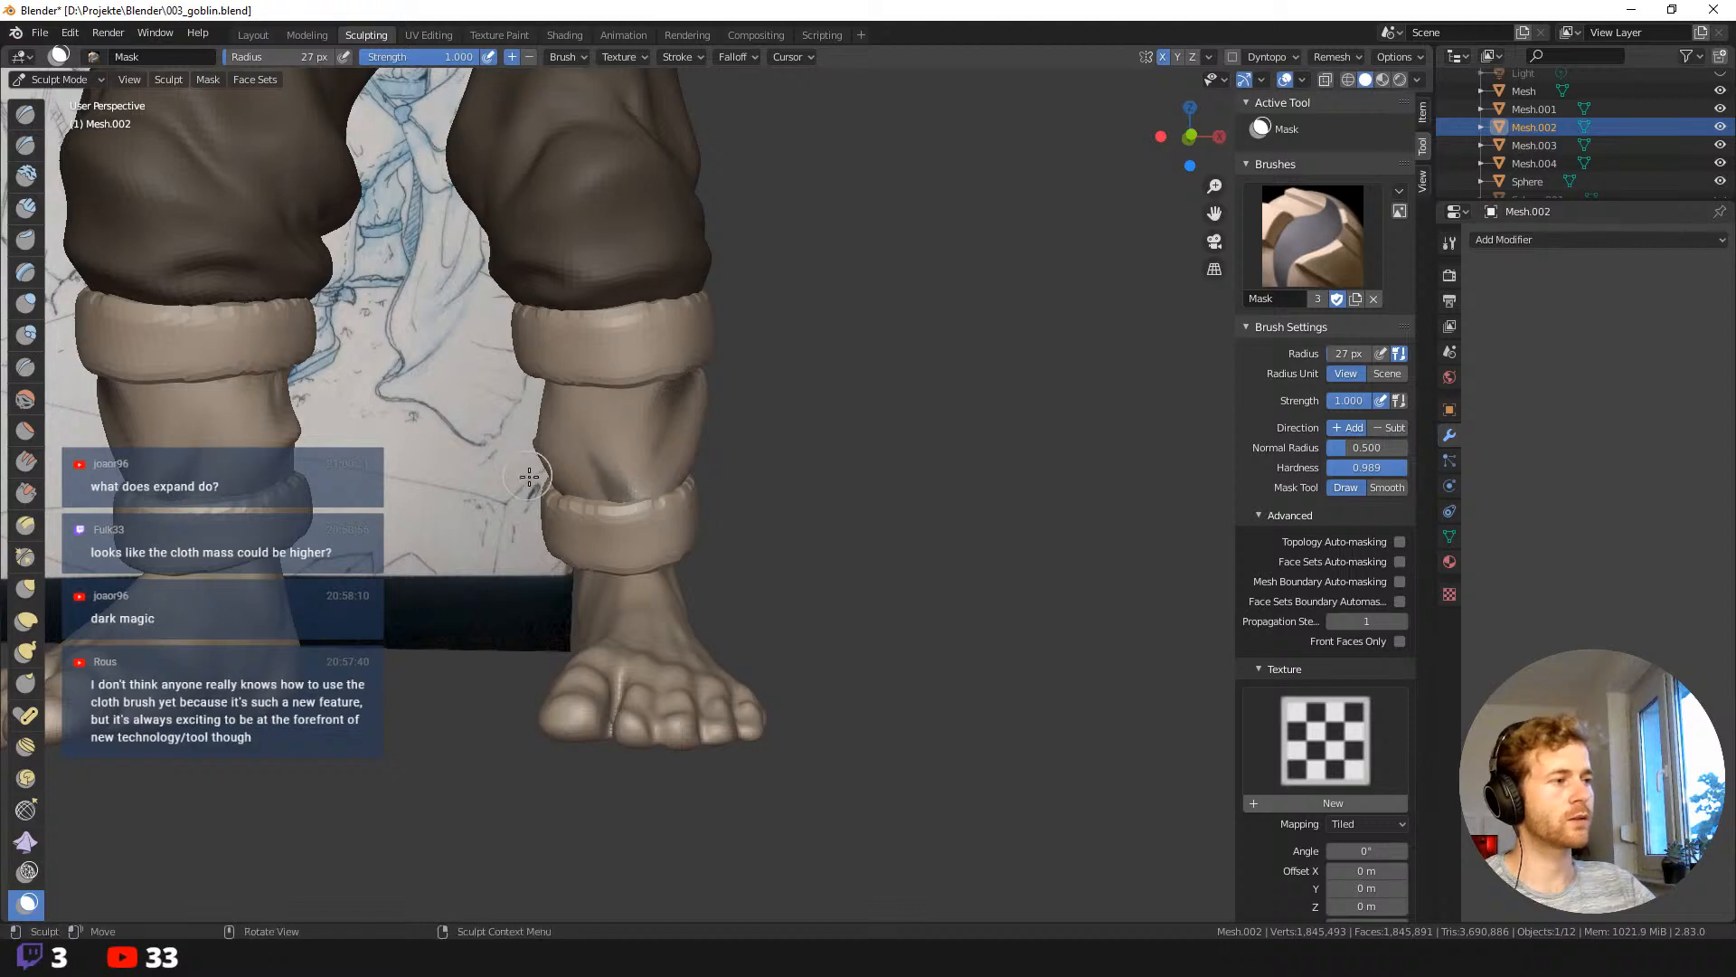
pyautogui.moveTo(529, 476)
pyautogui.mouseDown(button='middle')
pyautogui.moveTo(570, 378)
pyautogui.moveTo(553, 375)
pyautogui.mouseUp(button='middle')
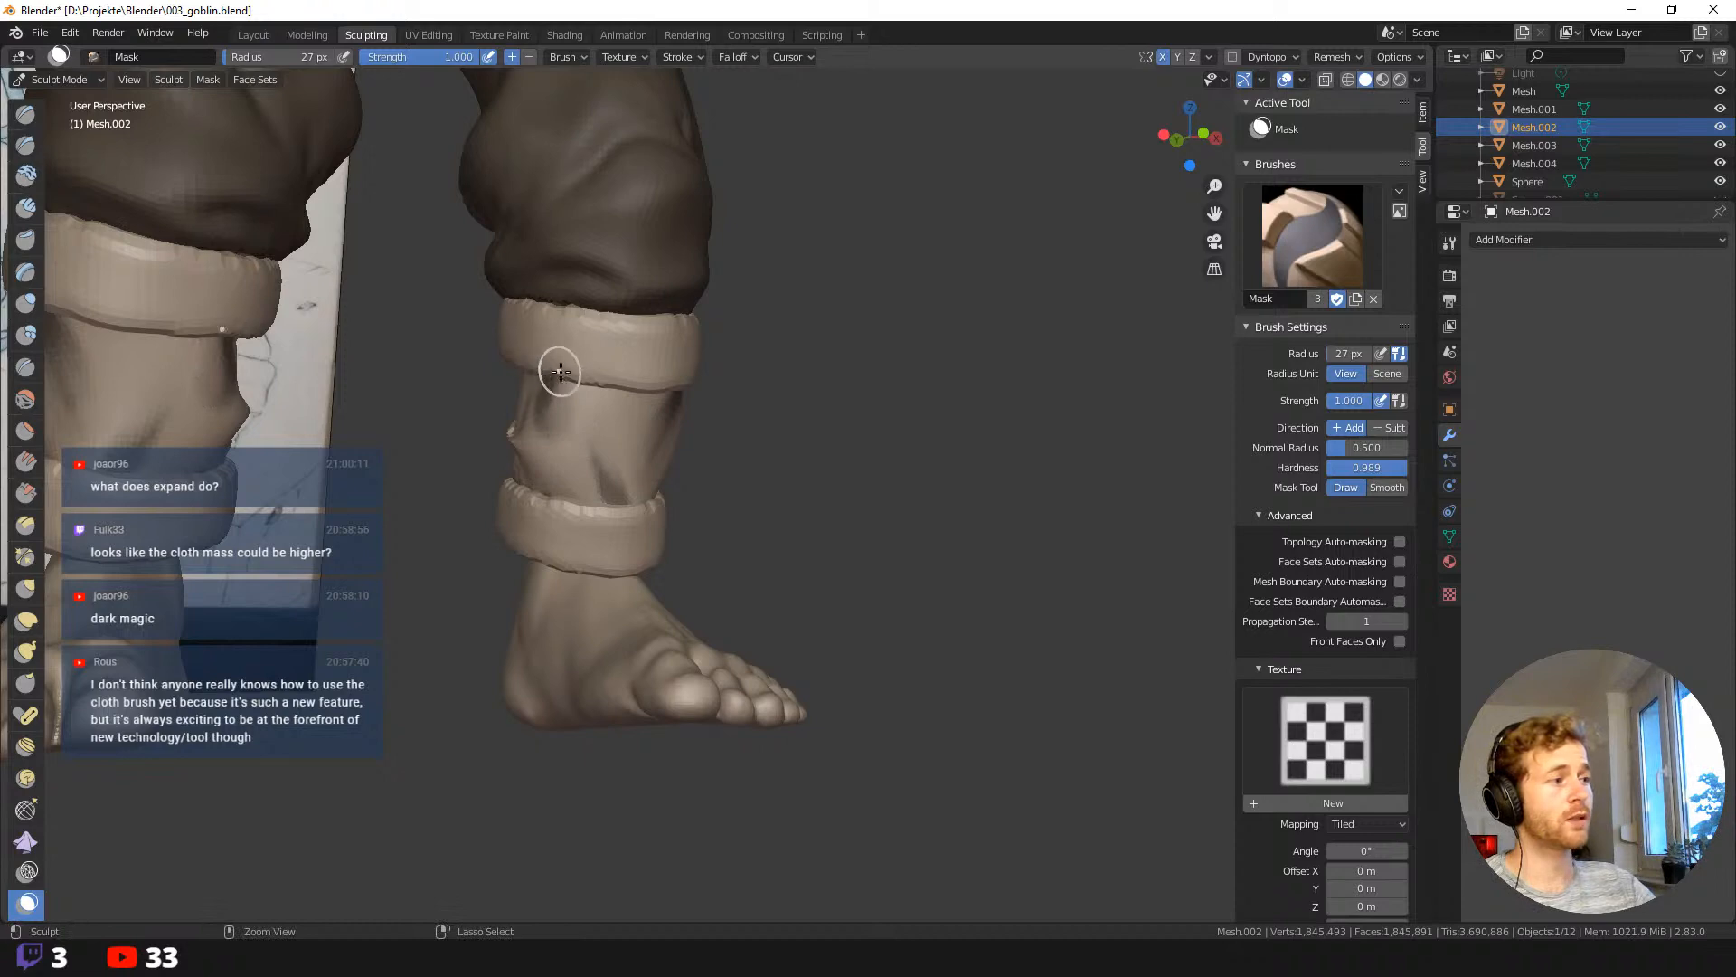
pyautogui.moveTo(561, 503)
pyautogui.mouseDown(button='middle')
pyautogui.moveTo(516, 480)
pyautogui.moveTo(534, 371)
pyautogui.mouseUp(button='middle')
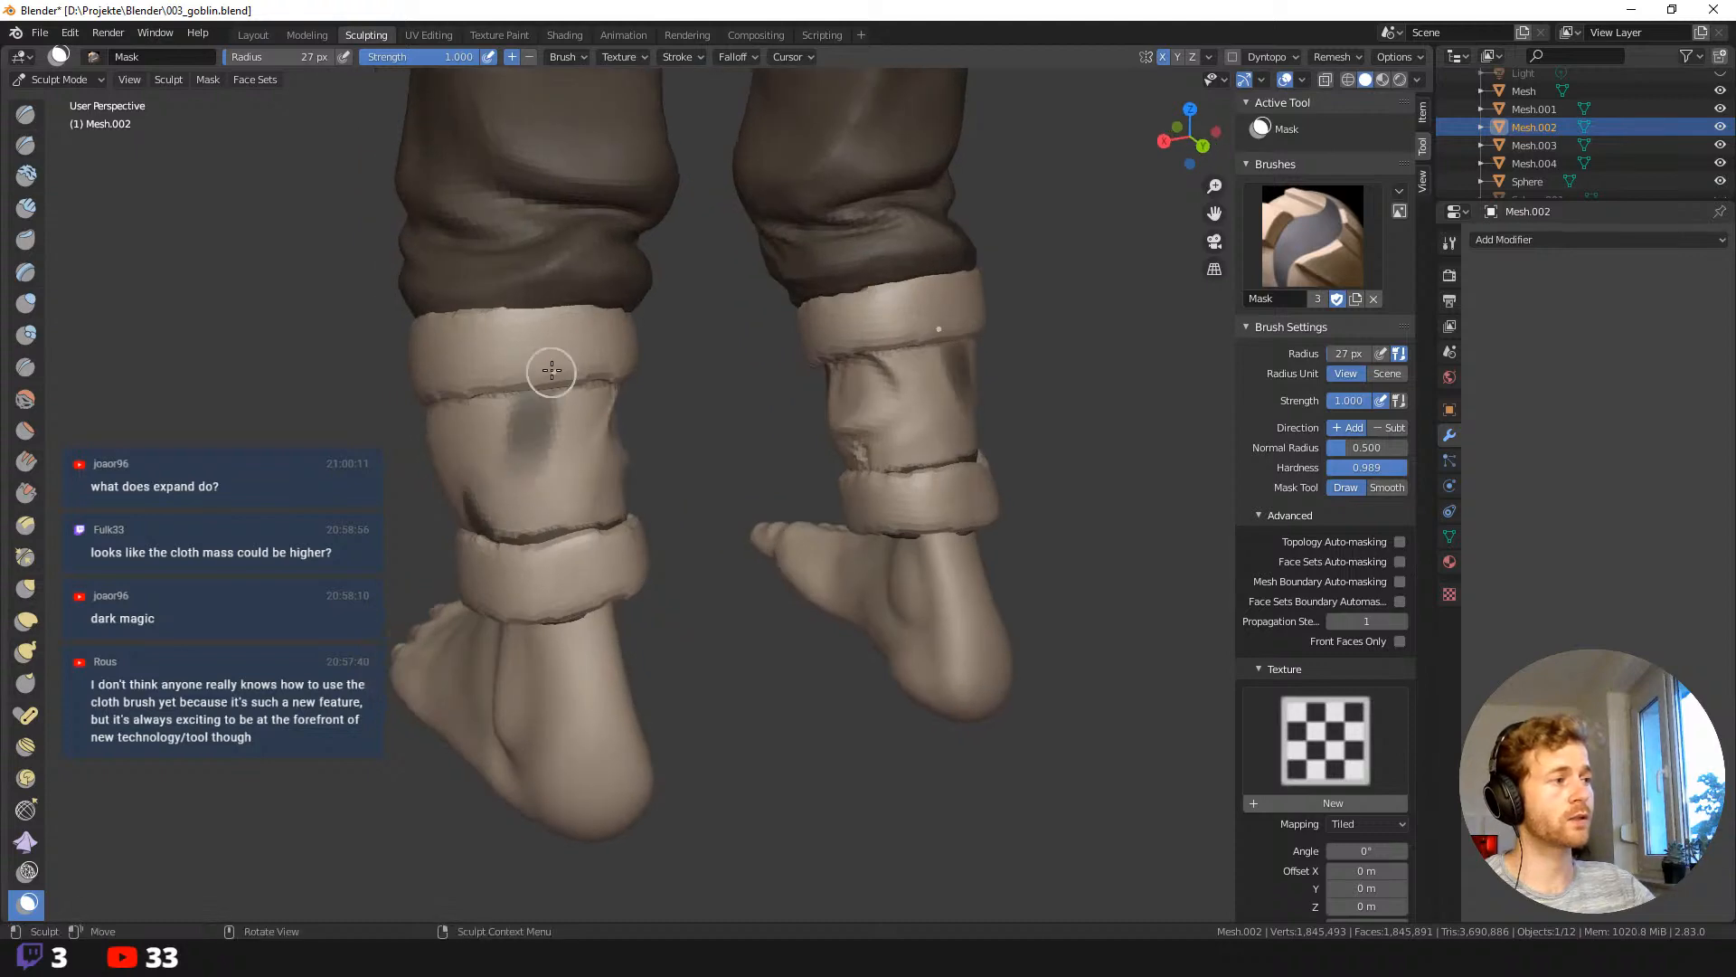
pyautogui.moveTo(551, 370); pyautogui.dragTo(561, 395)
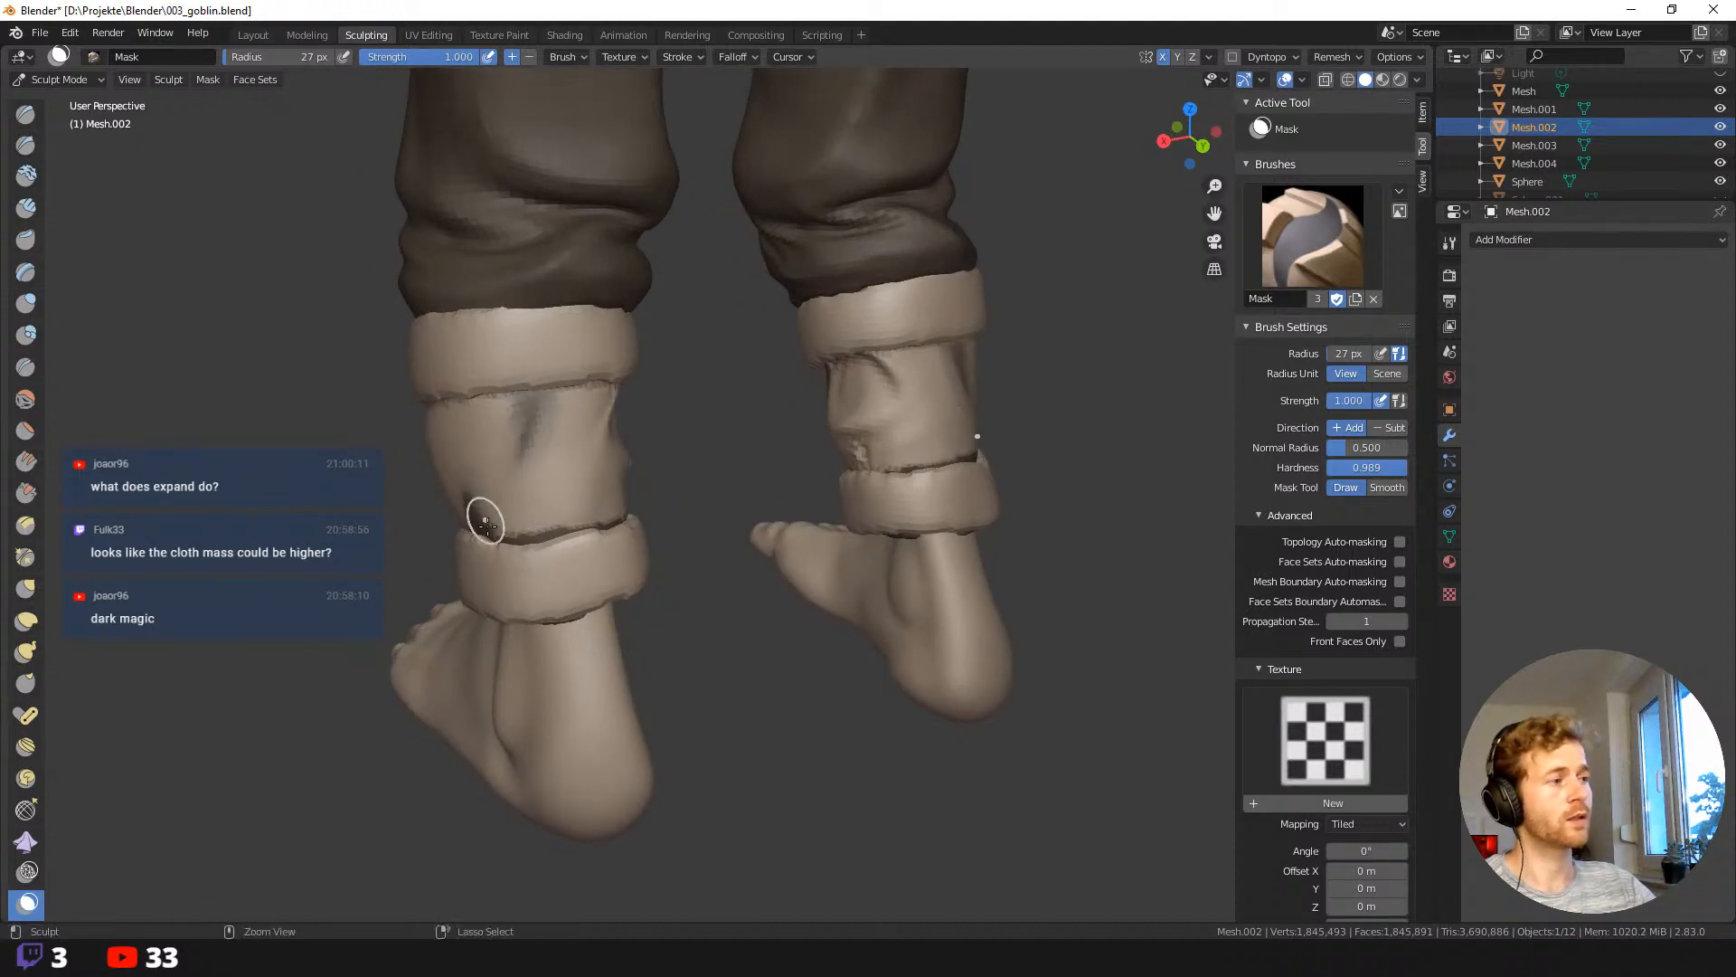
# Switch to the Cloth brush, set its radius to 35 px and lower the cloth mass to 0.502.
pyautogui.scroll(-5, 426, 469)
pyautogui.moveTo(426, 468); pyautogui.dragTo(640, 486, button='middle')
pyautogui.keyDown('ctrl'); pyautogui.moveTo(750, 486); pyautogui.dragTo(767, 535, button='middle'); pyautogui.keyUp('ctrl')
pyautogui.press('g')
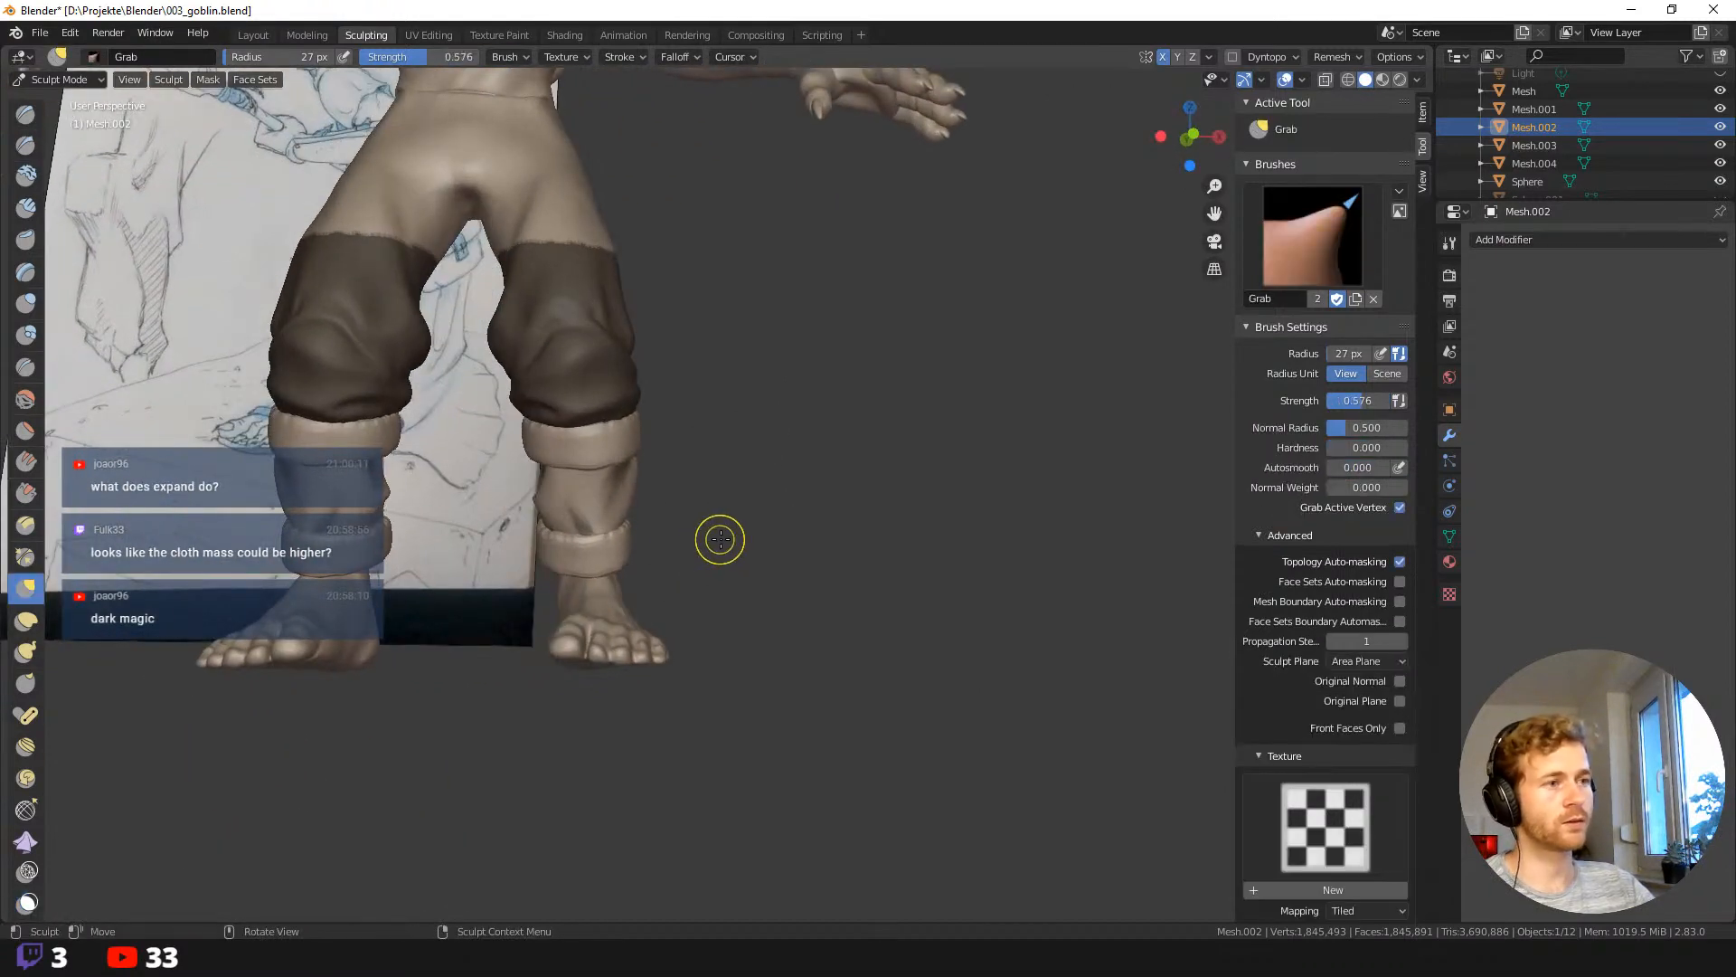
pyautogui.hotkey('shift', 'space')
pyautogui.click(687, 685)
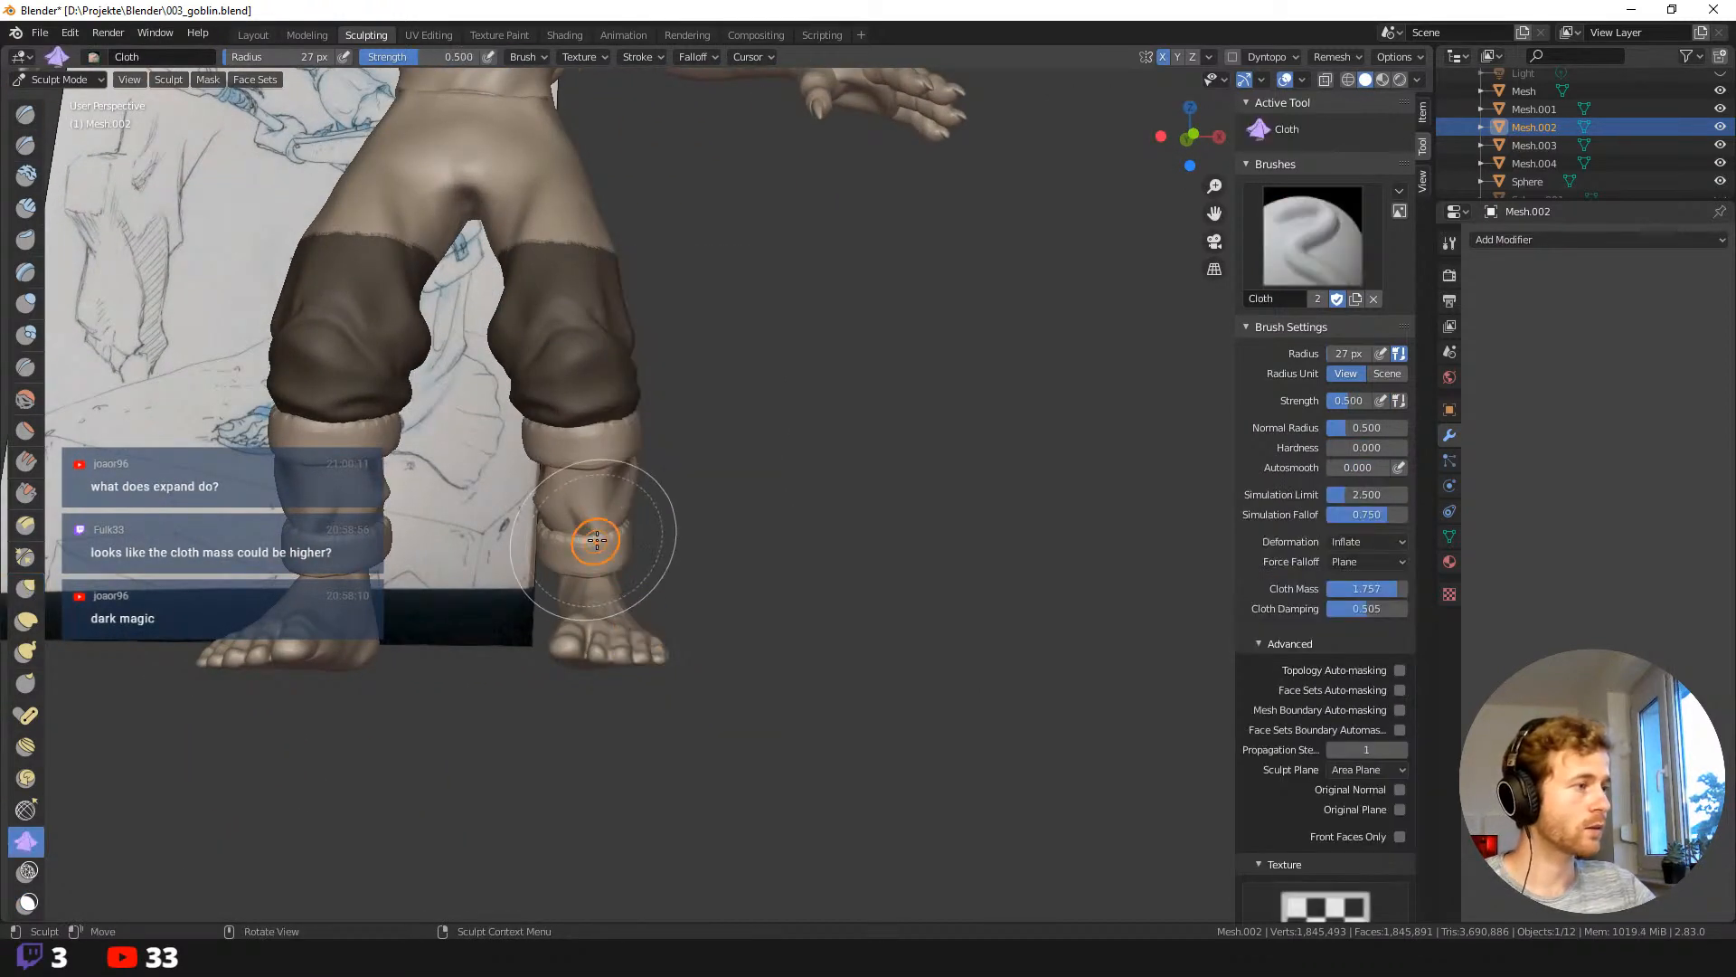
pyautogui.press('f')
pyautogui.click(595, 500)
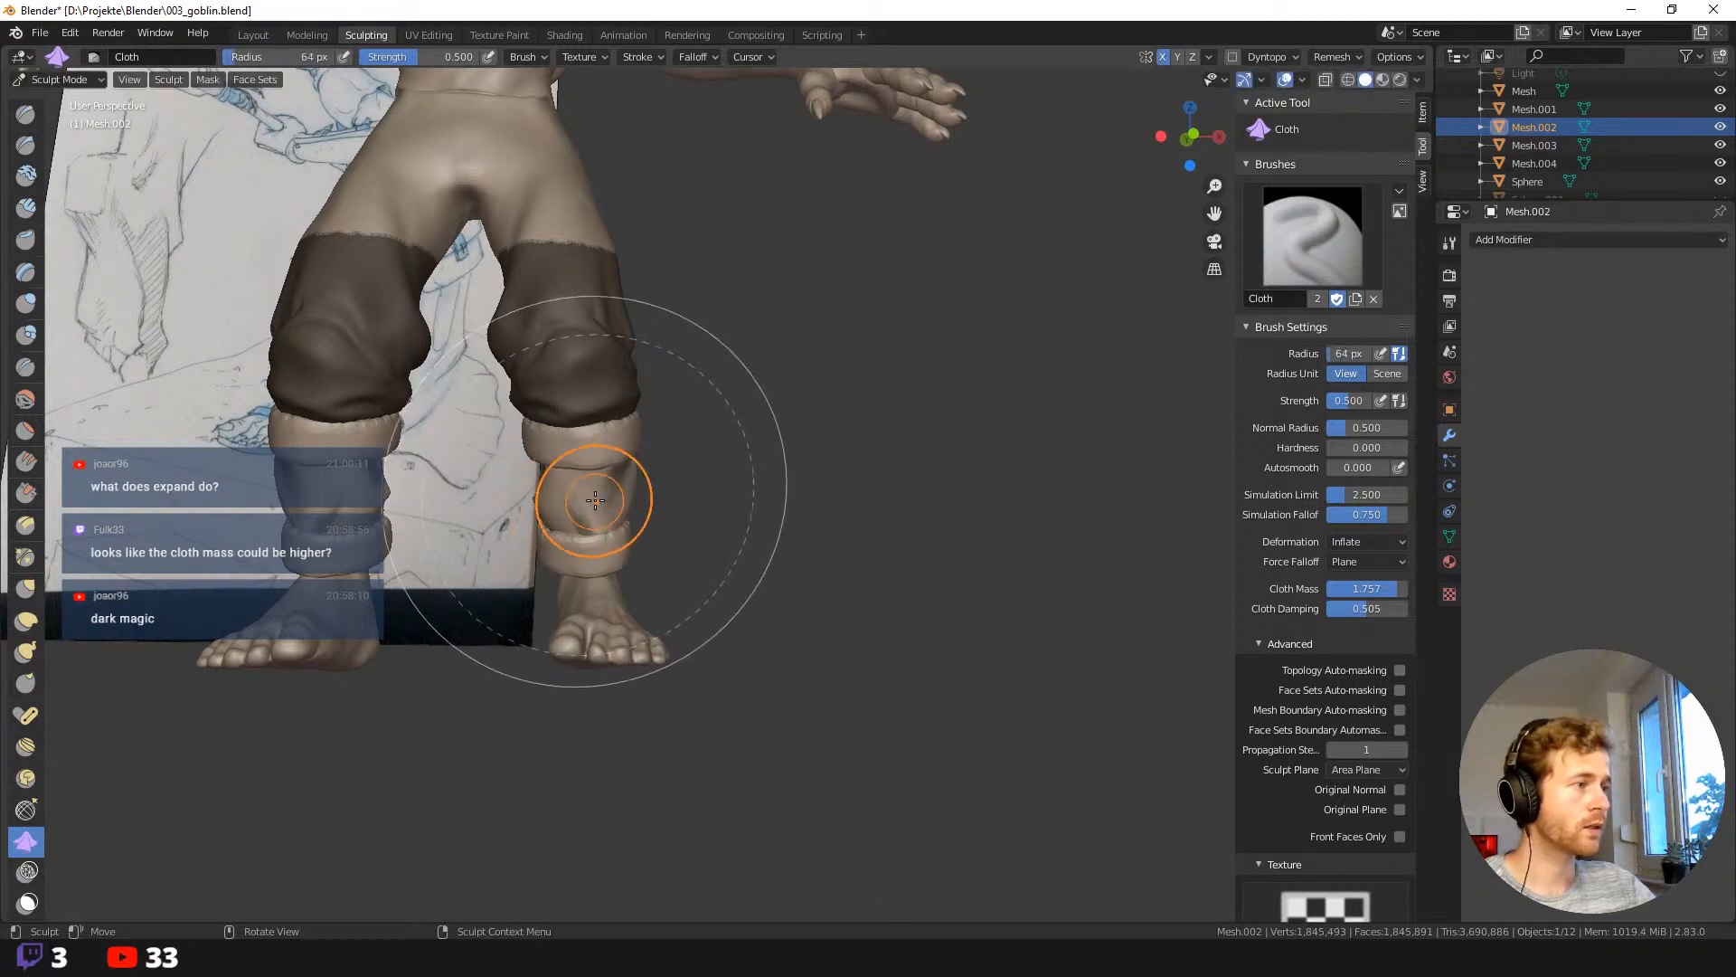
pyautogui.press('f')
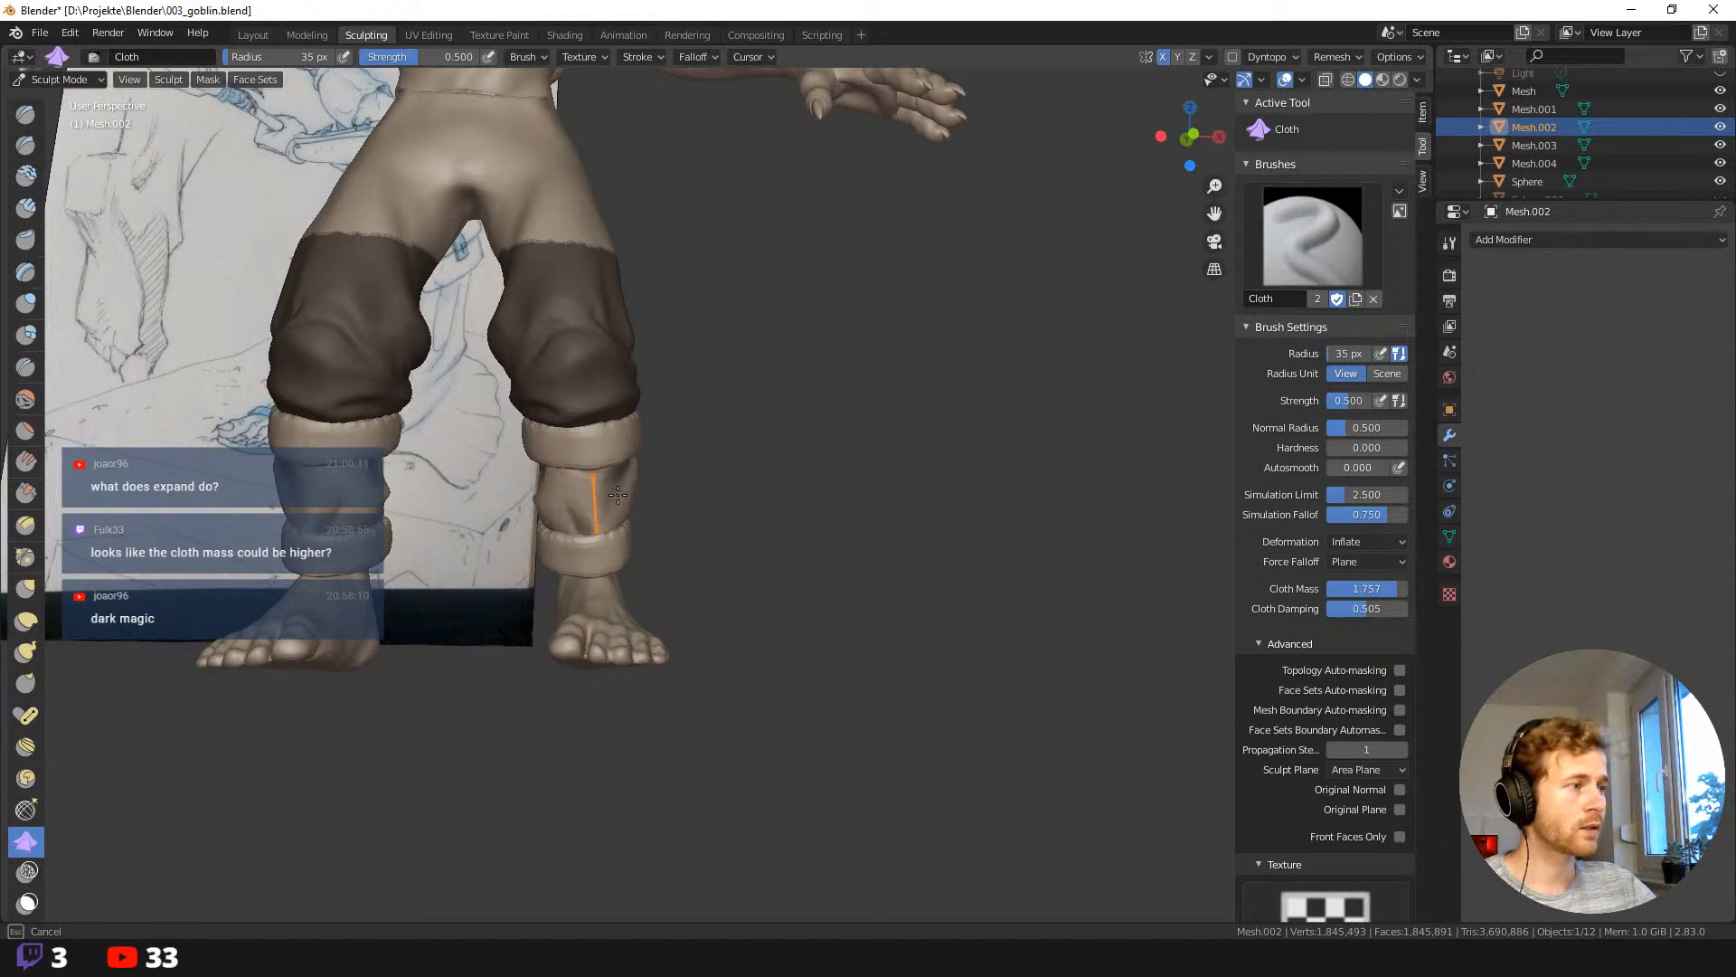
pyautogui.click(685, 493)
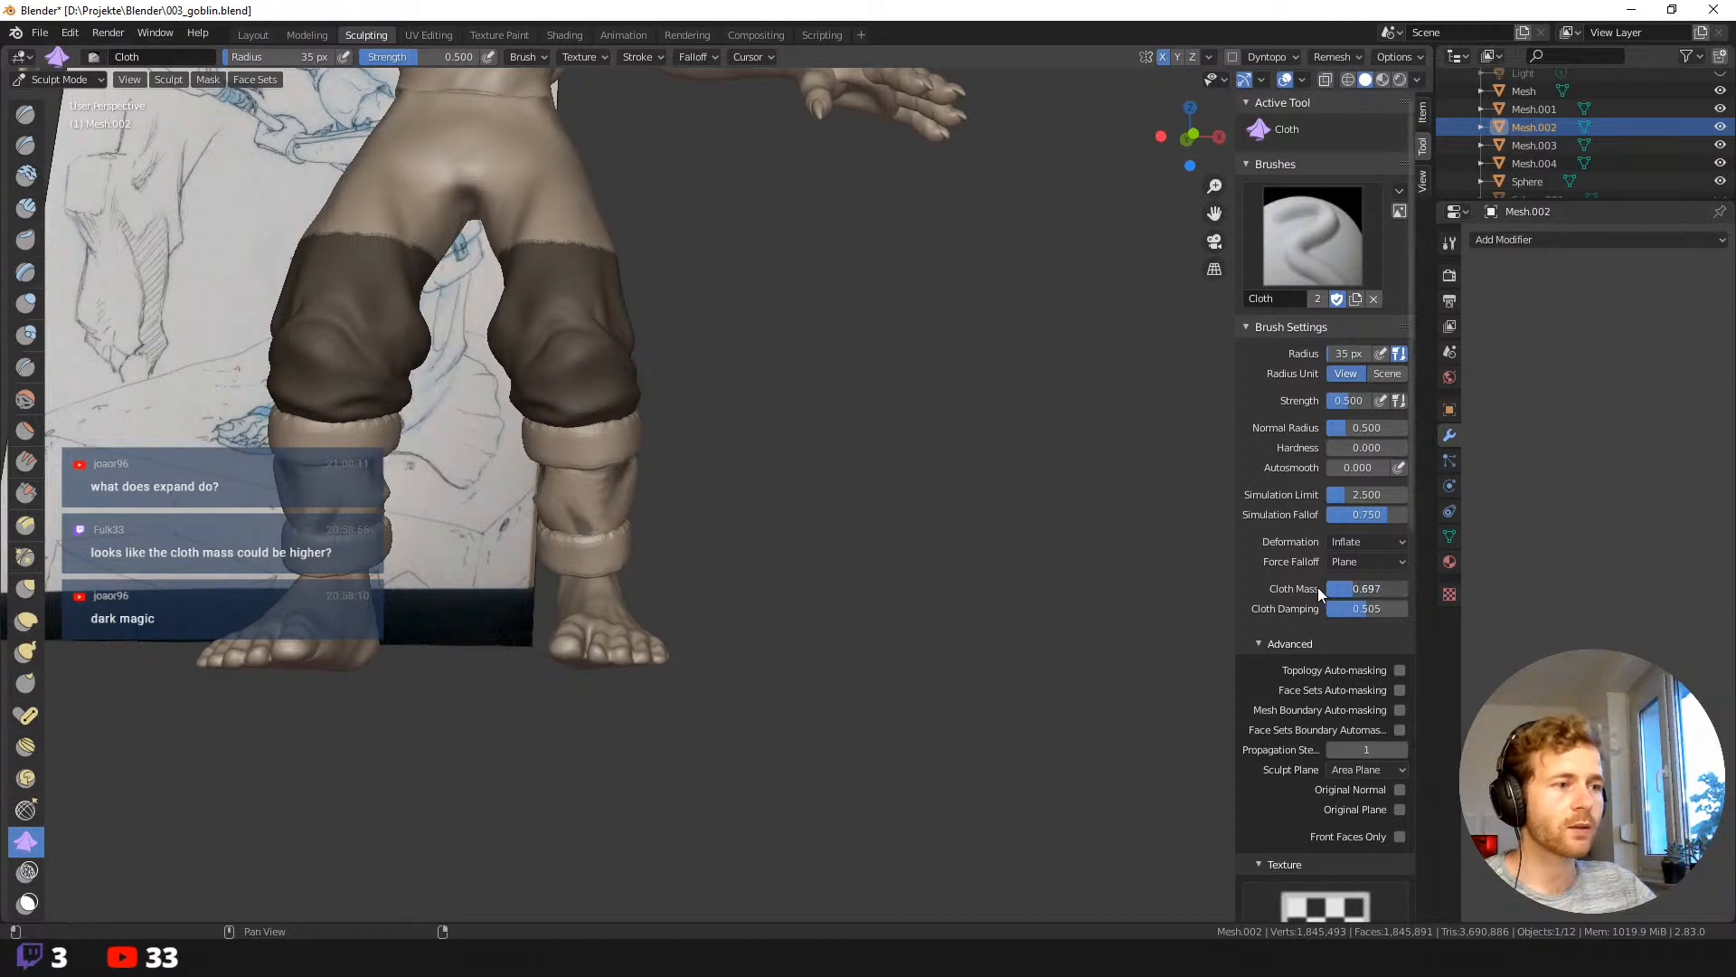
pyautogui.moveTo(1318, 588); pyautogui.dragTo(1310, 587)
# Inflate the front and back of the lower trouser legs around the masked folds and clear the mask.
pyautogui.moveTo(590, 491)
pyautogui.mouseDown()
pyautogui.moveTo(614, 493)
pyautogui.moveTo(572, 488)
pyautogui.mouseUp()
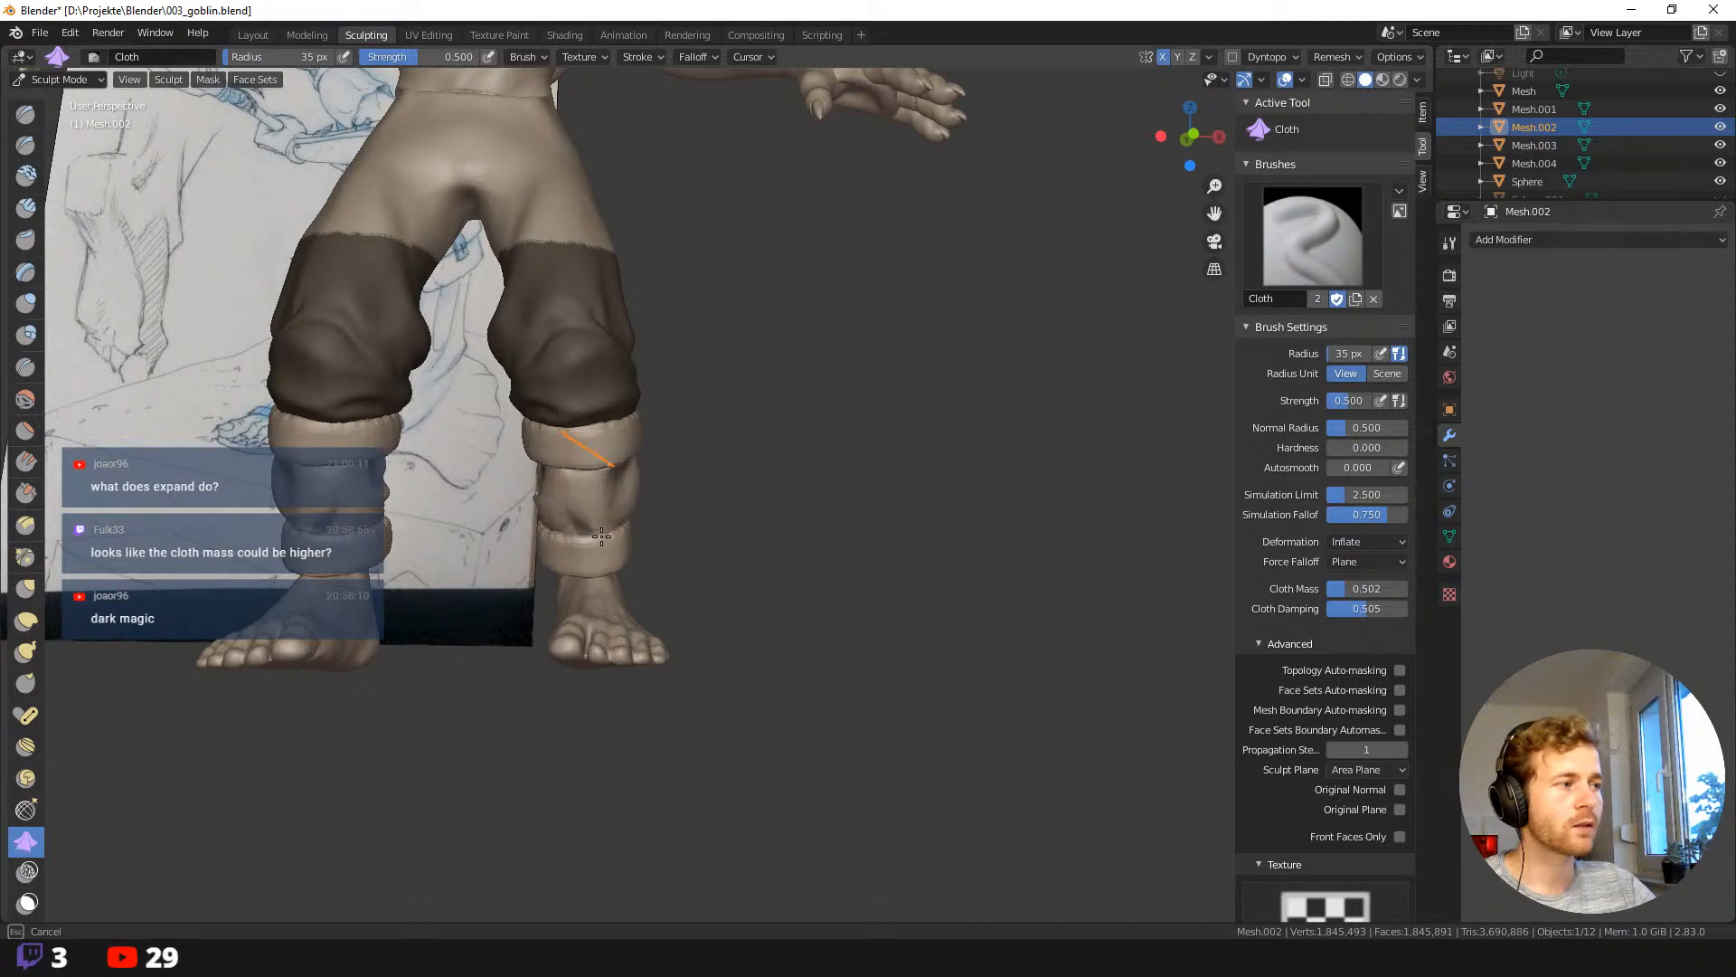
pyautogui.moveTo(606, 563); pyautogui.dragTo(597, 529)
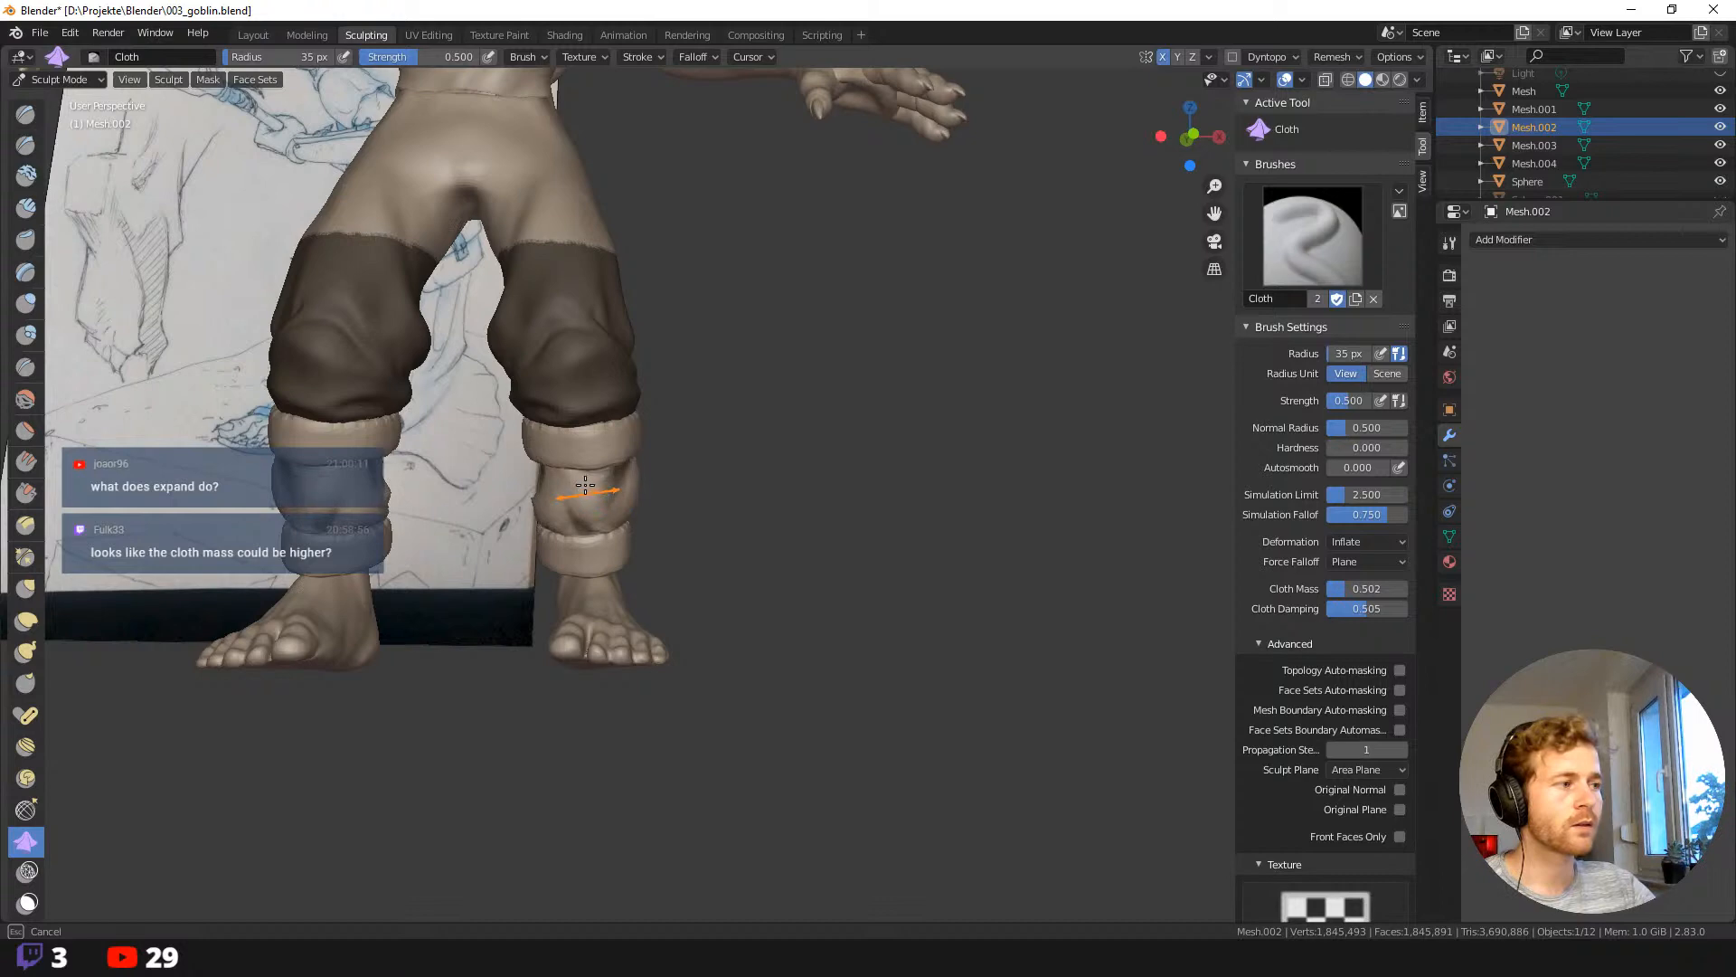
pyautogui.moveTo(583, 473); pyautogui.dragTo(583, 473)
pyautogui.moveTo(752, 461); pyautogui.dragTo(404, 515, button='middle')
pyautogui.moveTo(710, 481); pyautogui.dragTo(649, 485, button='middle')
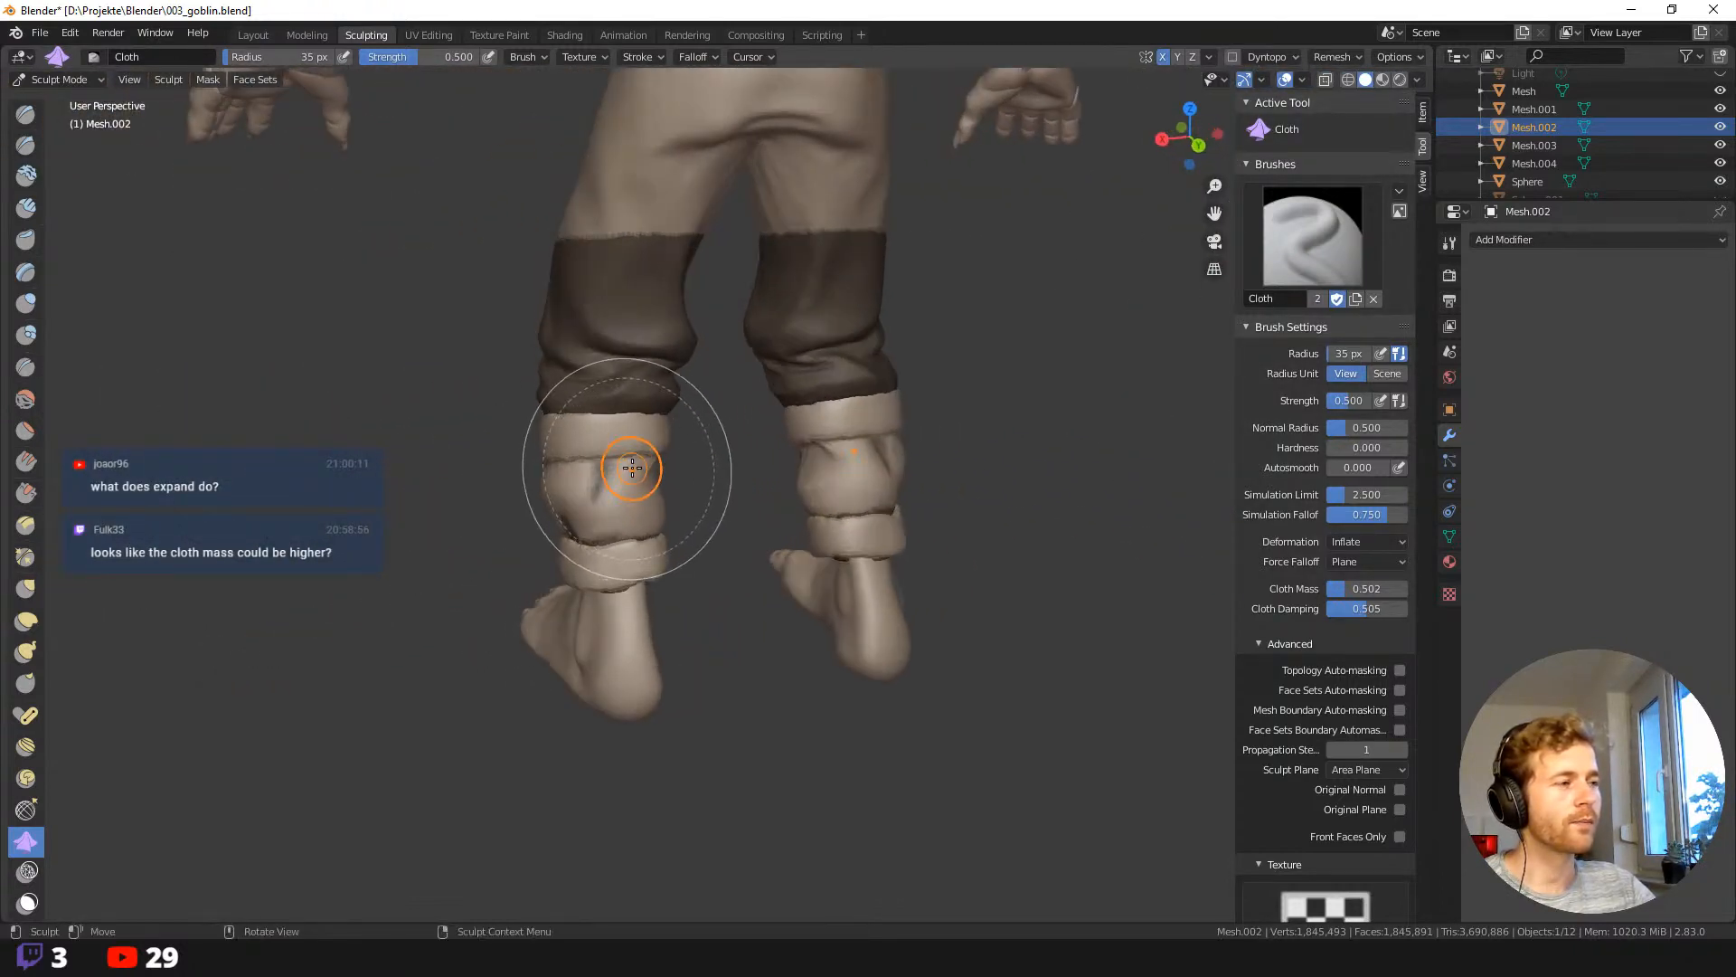
pyautogui.moveTo(636, 470)
pyautogui.mouseDown()
pyautogui.moveTo(654, 548)
pyautogui.moveTo(627, 431)
pyautogui.mouseUp()
pyautogui.moveTo(583, 401); pyautogui.dragTo(600, 529, button='middle')
pyautogui.hotkey('alt', 'm')
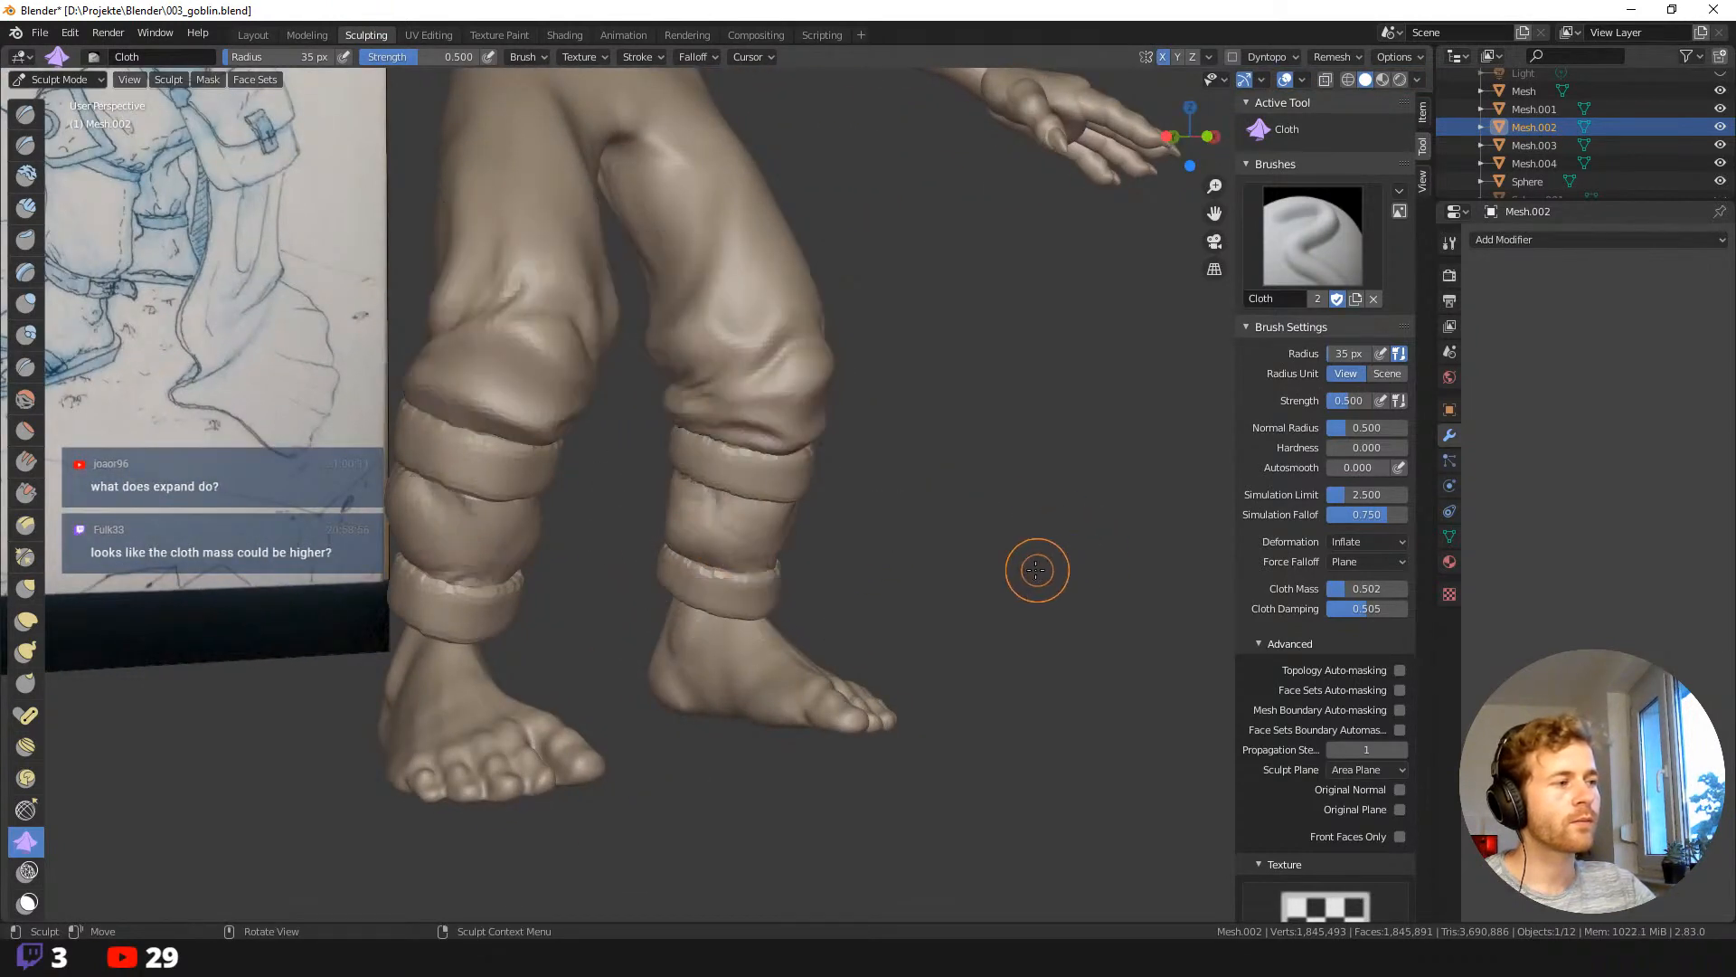
# Examine the puffed lower trouser legs from all sides and compare the whole figure with the reference drawing.
pyautogui.moveTo(1034, 570)
pyautogui.mouseDown(button='middle')
pyautogui.moveTo(829, 539)
pyautogui.moveTo(1117, 537)
pyautogui.mouseUp(button='middle')
pyautogui.scroll(-5, 868, 538)
pyautogui.scroll(4, 974, 531)
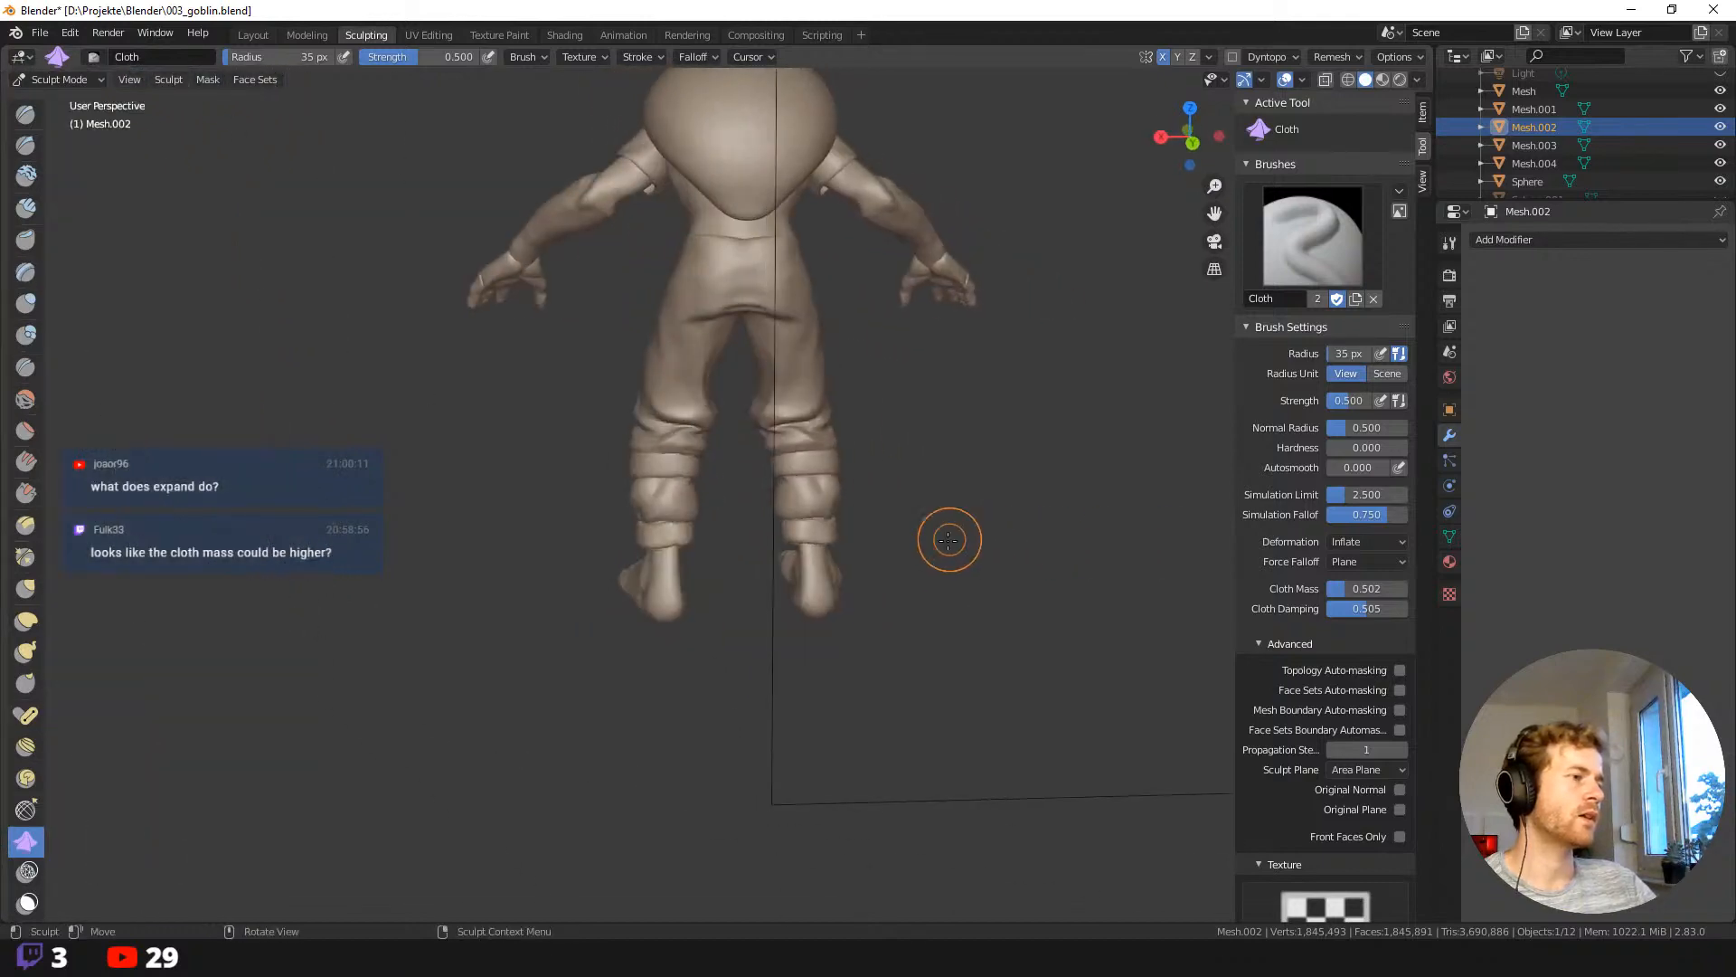
pyautogui.moveTo(949, 539); pyautogui.dragTo(1017, 546, button='middle')
pyautogui.scroll(-2, 812, 537)
pyautogui.moveTo(808, 537)
pyautogui.mouseDown(button='middle')
pyautogui.moveTo(886, 550)
pyautogui.moveTo(865, 540)
pyautogui.mouseUp(button='middle')
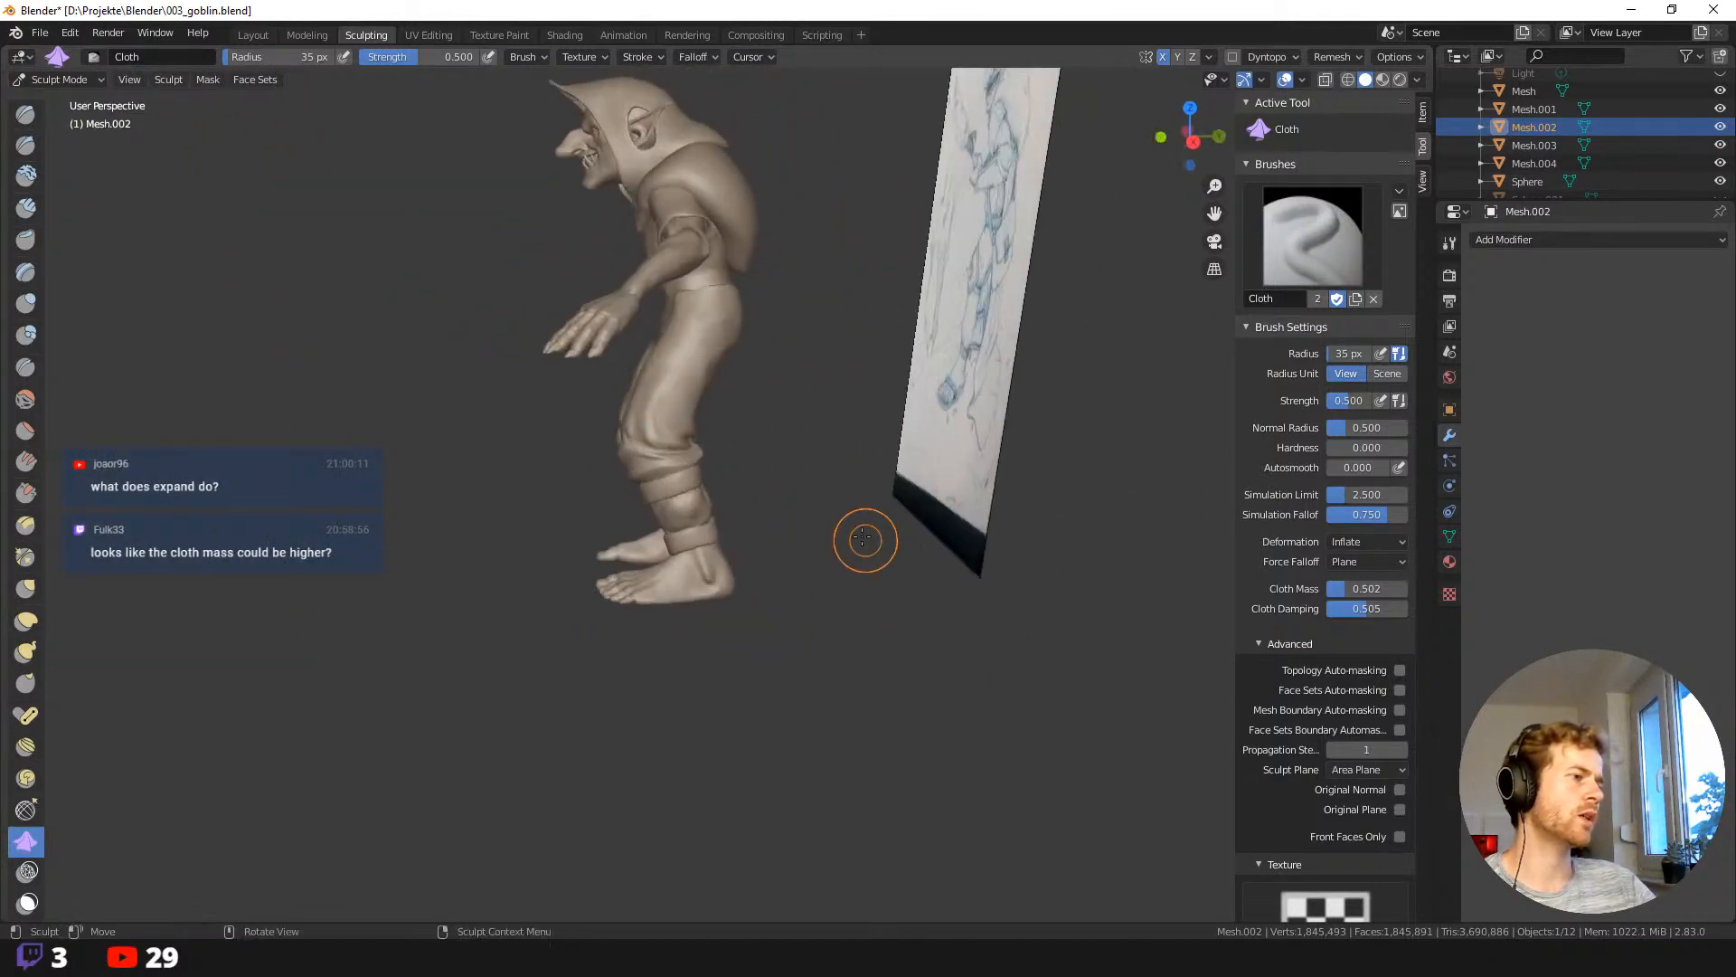
pyautogui.moveTo(572, 537)
pyautogui.mouseDown(button='middle')
pyautogui.moveTo(649, 546)
pyautogui.moveTo(696, 529)
pyautogui.mouseUp(button='middle')
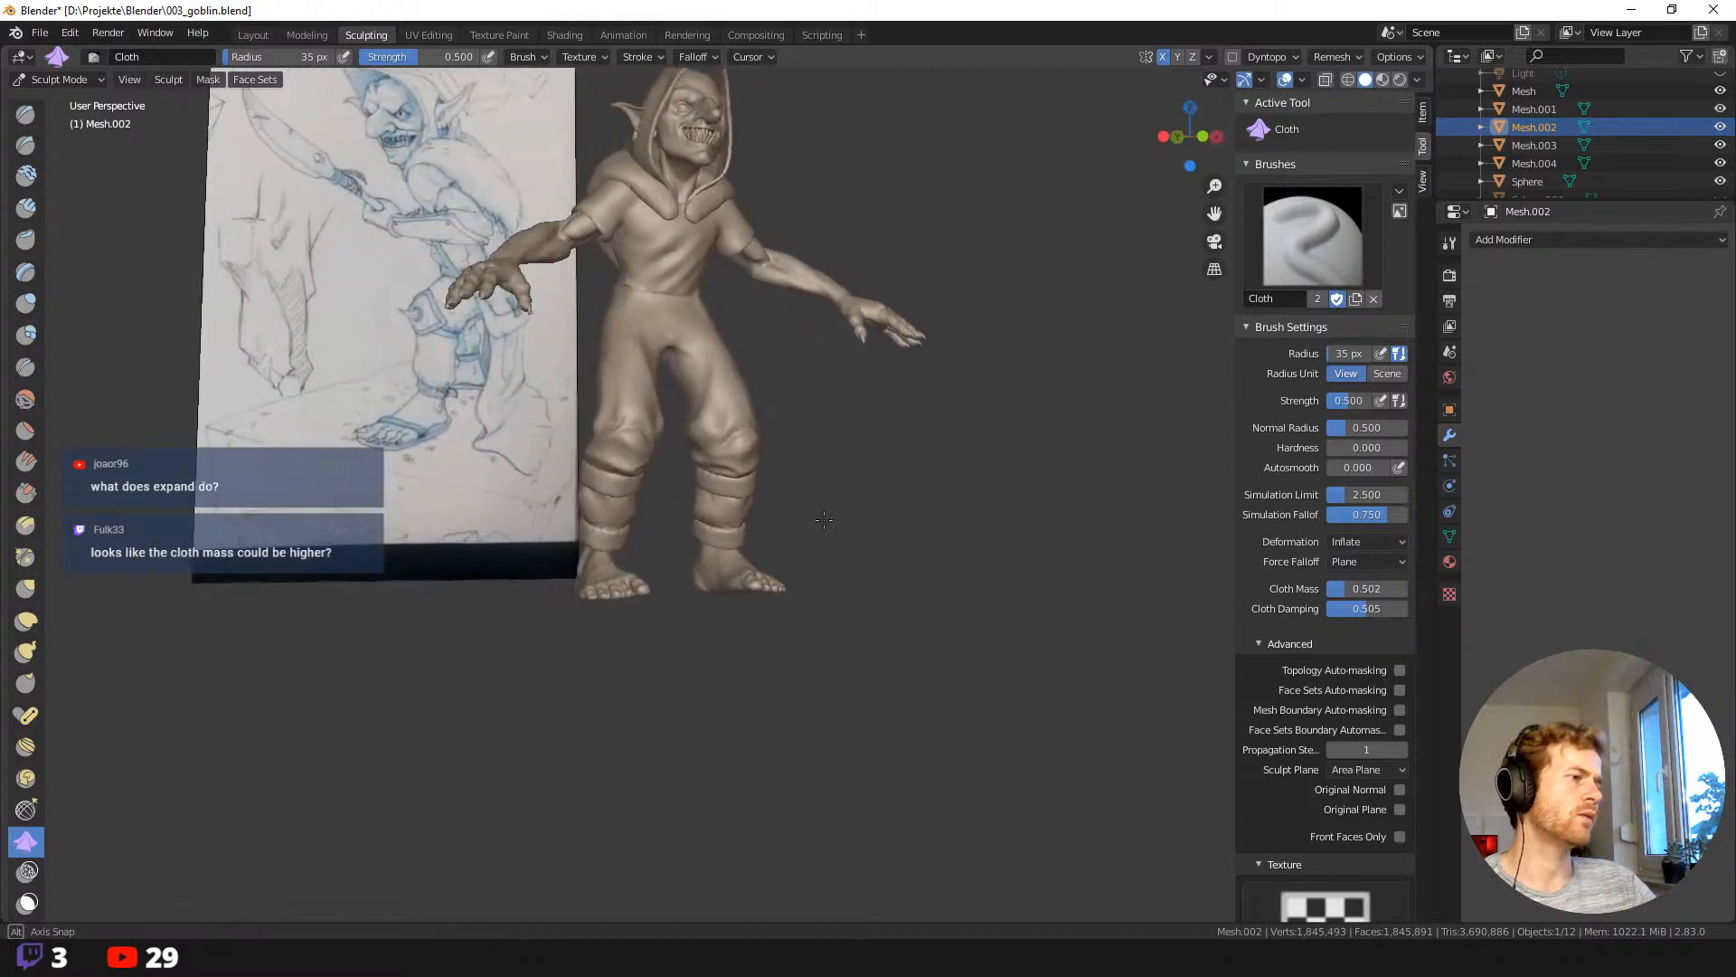
pyautogui.scroll(6, 695, 525)
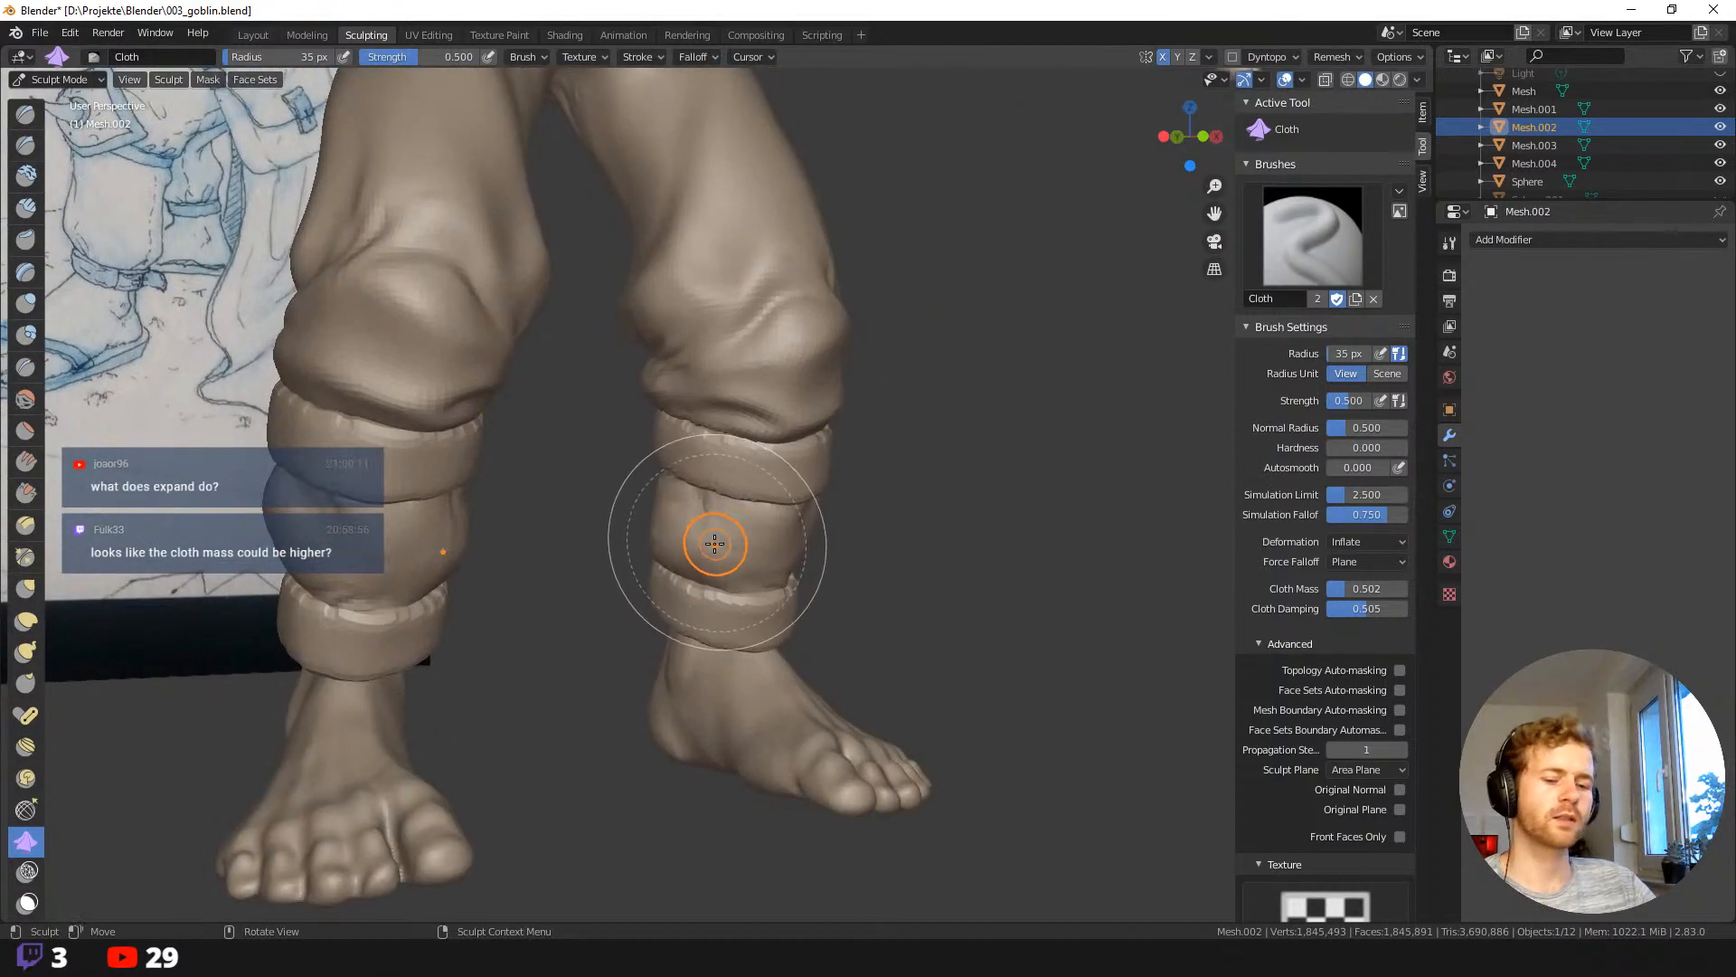
# Reduce the Cloth radius to 28 px and smooth the creases around the lower trouser legs between the bands.
pyautogui.moveTo(714, 543); pyautogui.dragTo(677, 539)
pyautogui.click(703, 542)
pyautogui.moveTo(704, 542); pyautogui.dragTo(698, 516, button='middle')
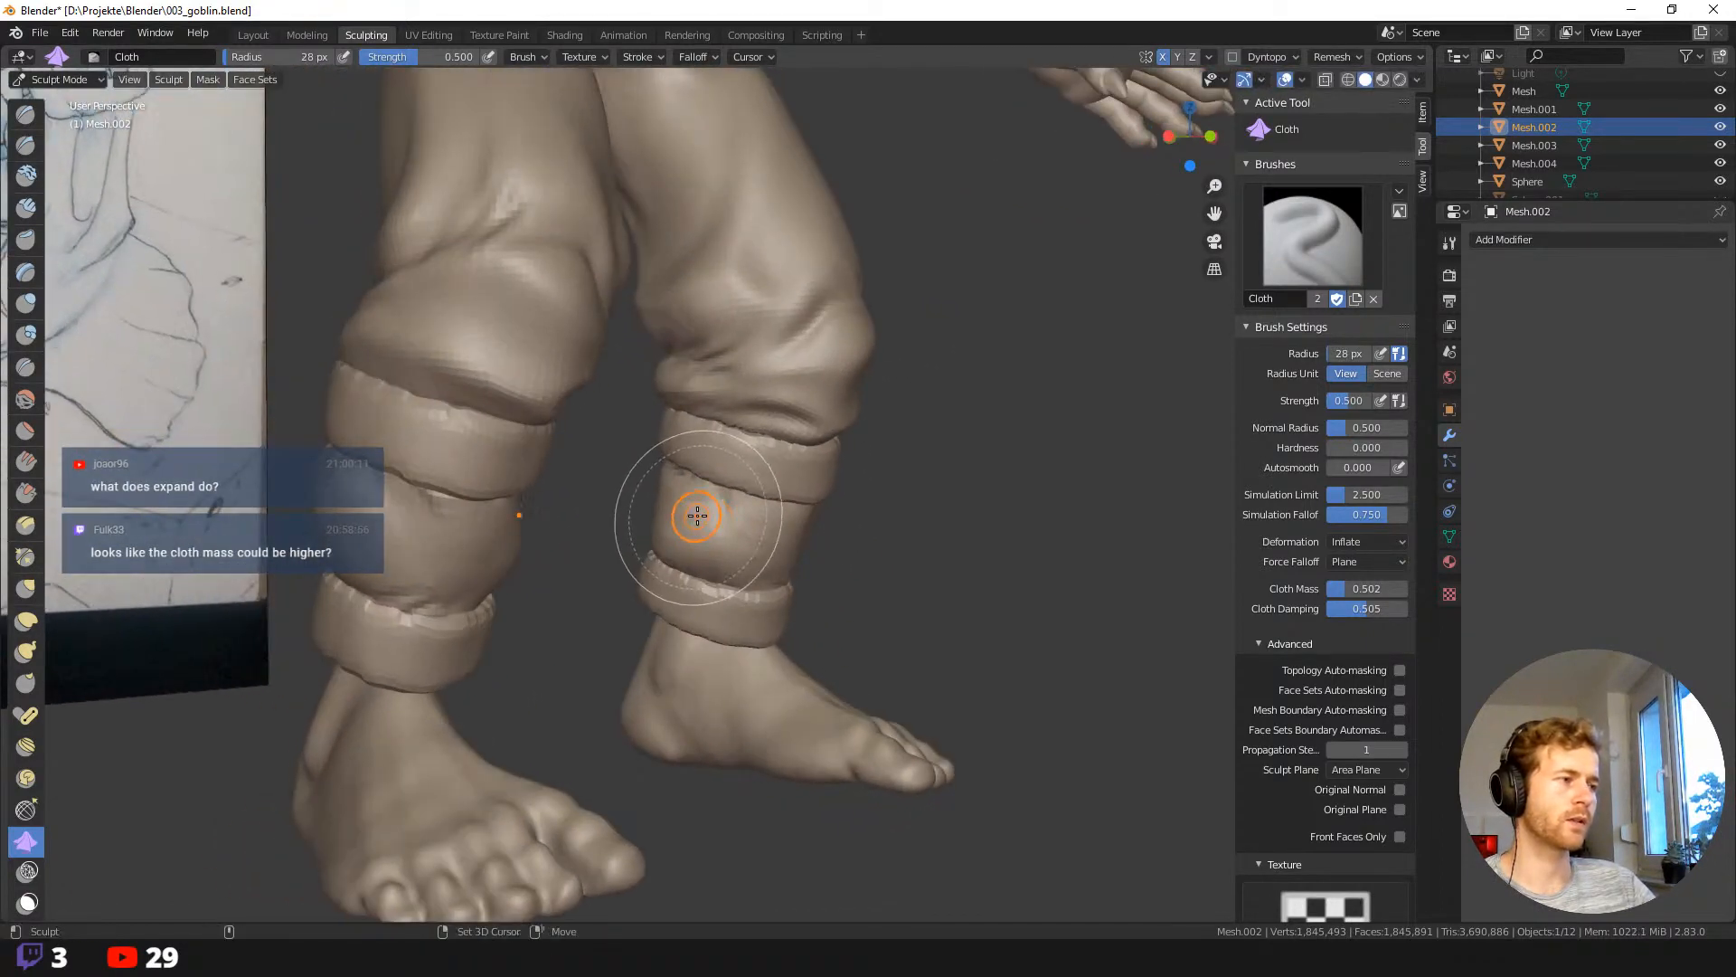
pyautogui.scroll(-5, 922, 600)
pyautogui.moveTo(922, 600); pyautogui.dragTo(760, 542, button='middle')
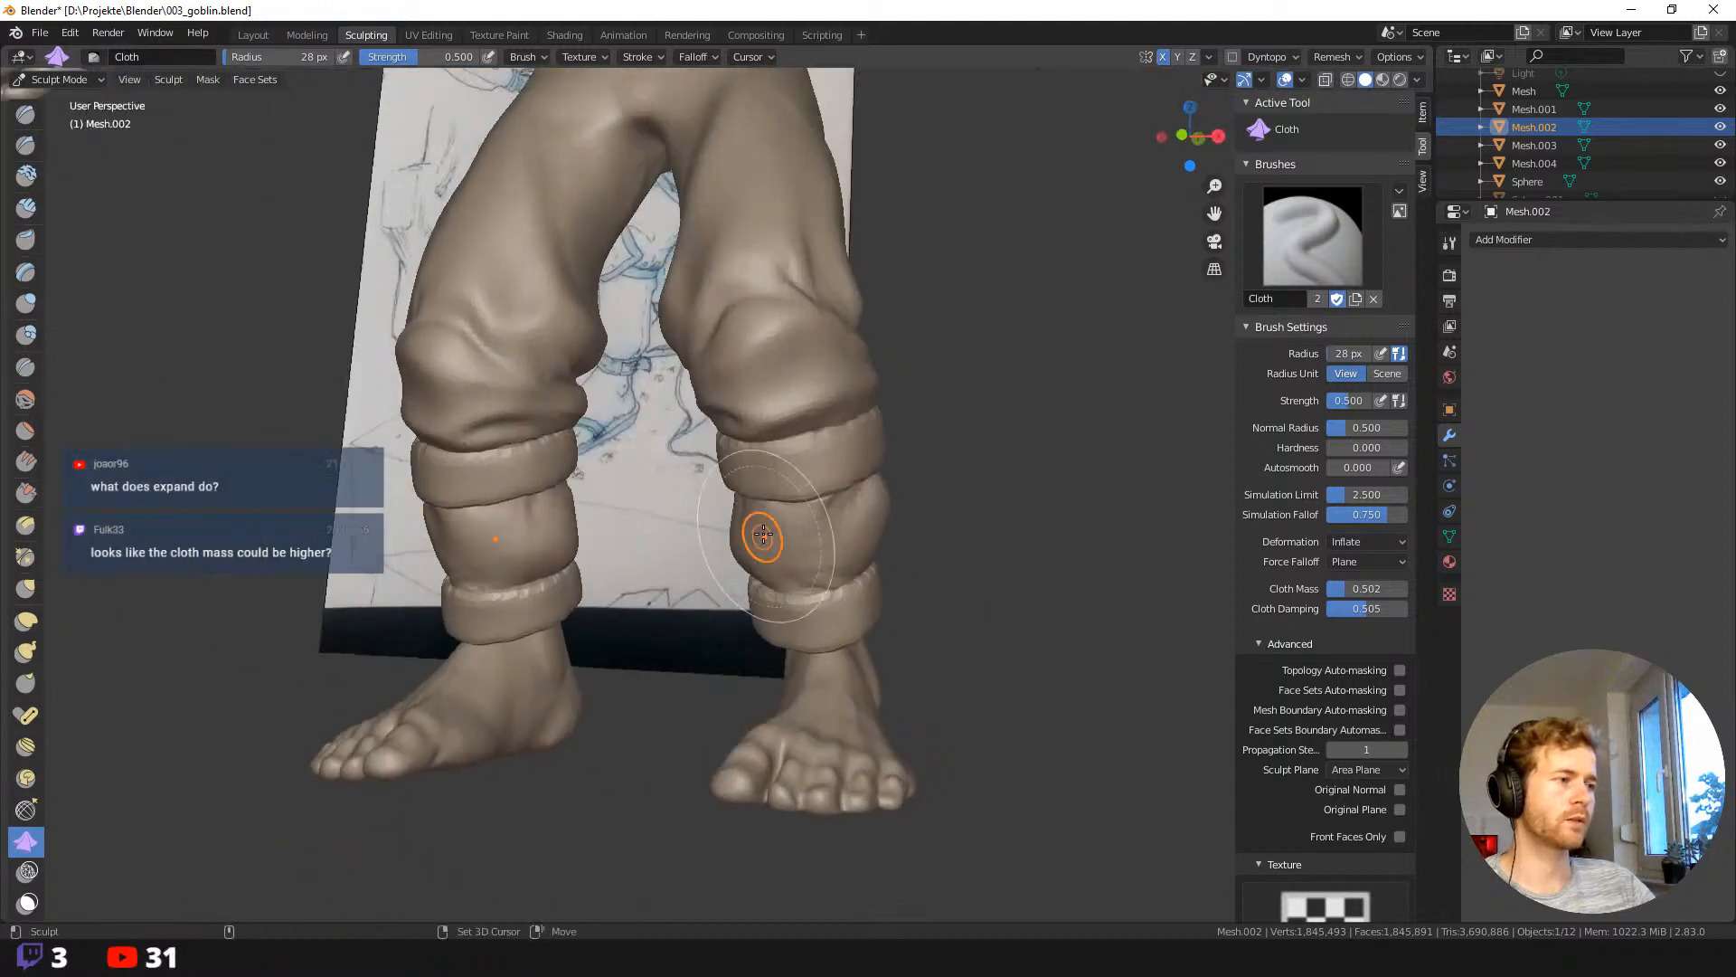
pyautogui.moveTo(954, 573); pyautogui.dragTo(811, 589, button='middle')
pyautogui.moveTo(811, 588); pyautogui.dragTo(891, 524)
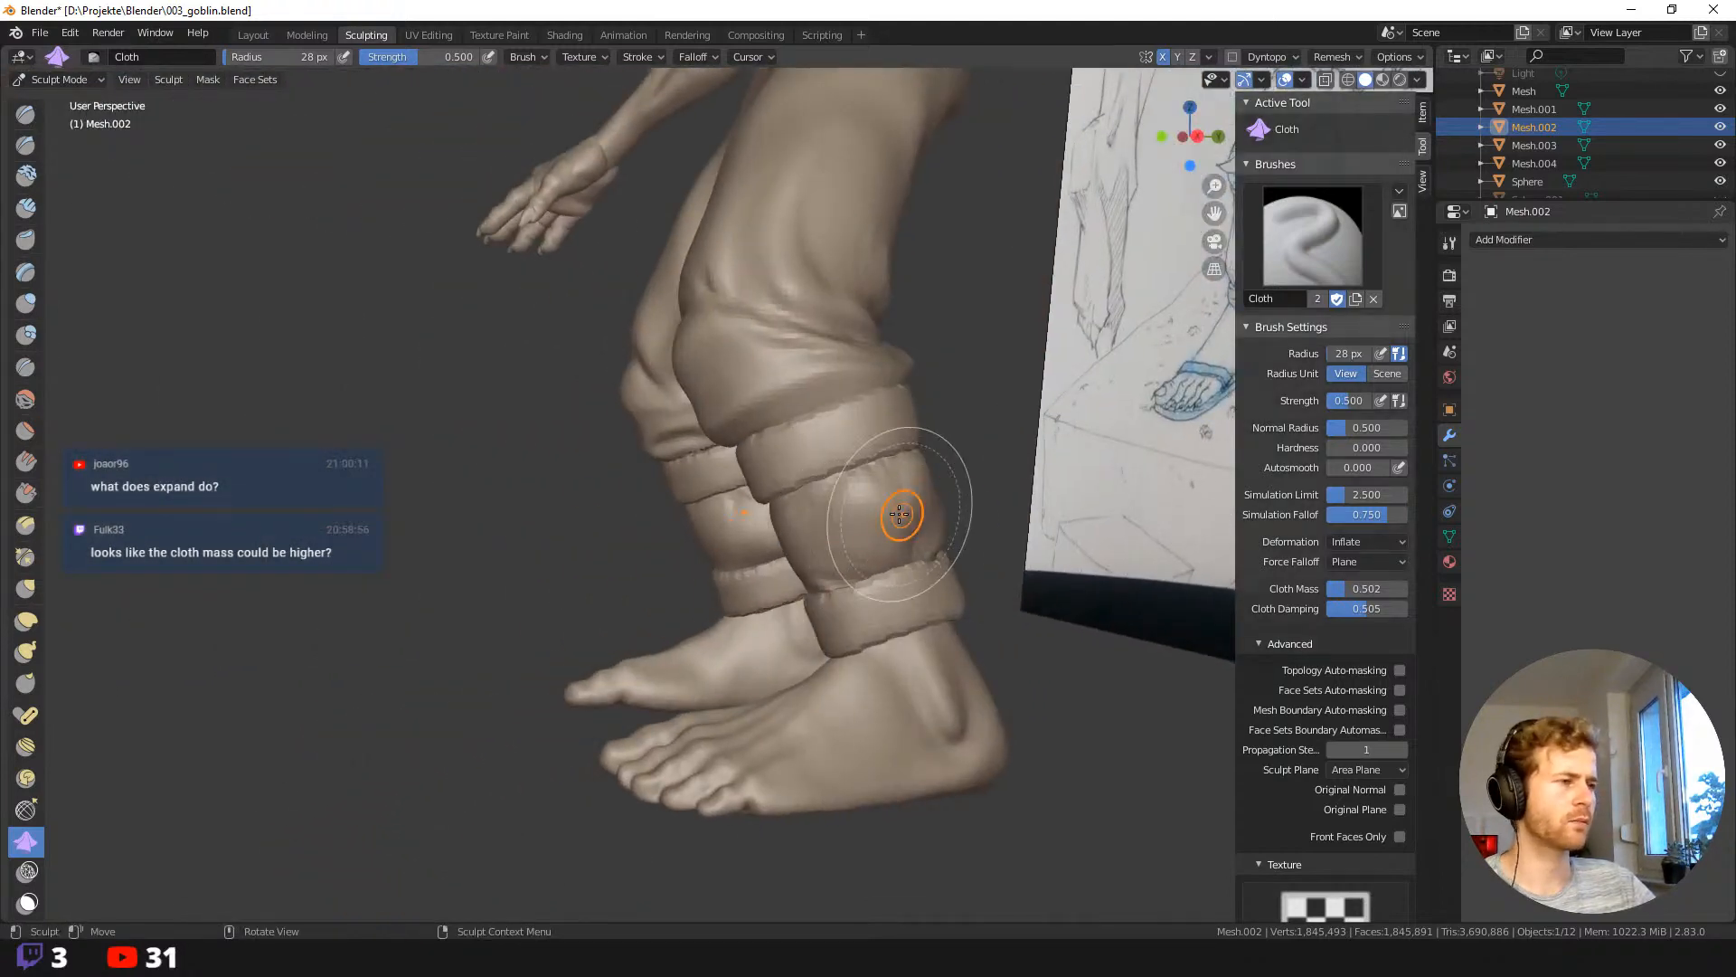
pyautogui.moveTo(892, 524); pyautogui.dragTo(821, 531, button='middle')
pyautogui.moveTo(822, 531)
pyautogui.mouseDown()
pyautogui.moveTo(884, 496)
pyautogui.moveTo(985, 556)
pyautogui.mouseUp()
pyautogui.moveTo(1013, 567); pyautogui.dragTo(891, 573, button='middle')
pyautogui.moveTo(892, 573)
pyautogui.mouseDown()
pyautogui.moveTo(1039, 515)
pyautogui.moveTo(1016, 554)
pyautogui.moveTo(856, 515)
pyautogui.mouseUp()
pyautogui.moveTo(857, 515)
pyautogui.mouseDown(button='middle')
pyautogui.moveTo(705, 492)
pyautogui.moveTo(682, 534)
pyautogui.mouseUp(button='middle')
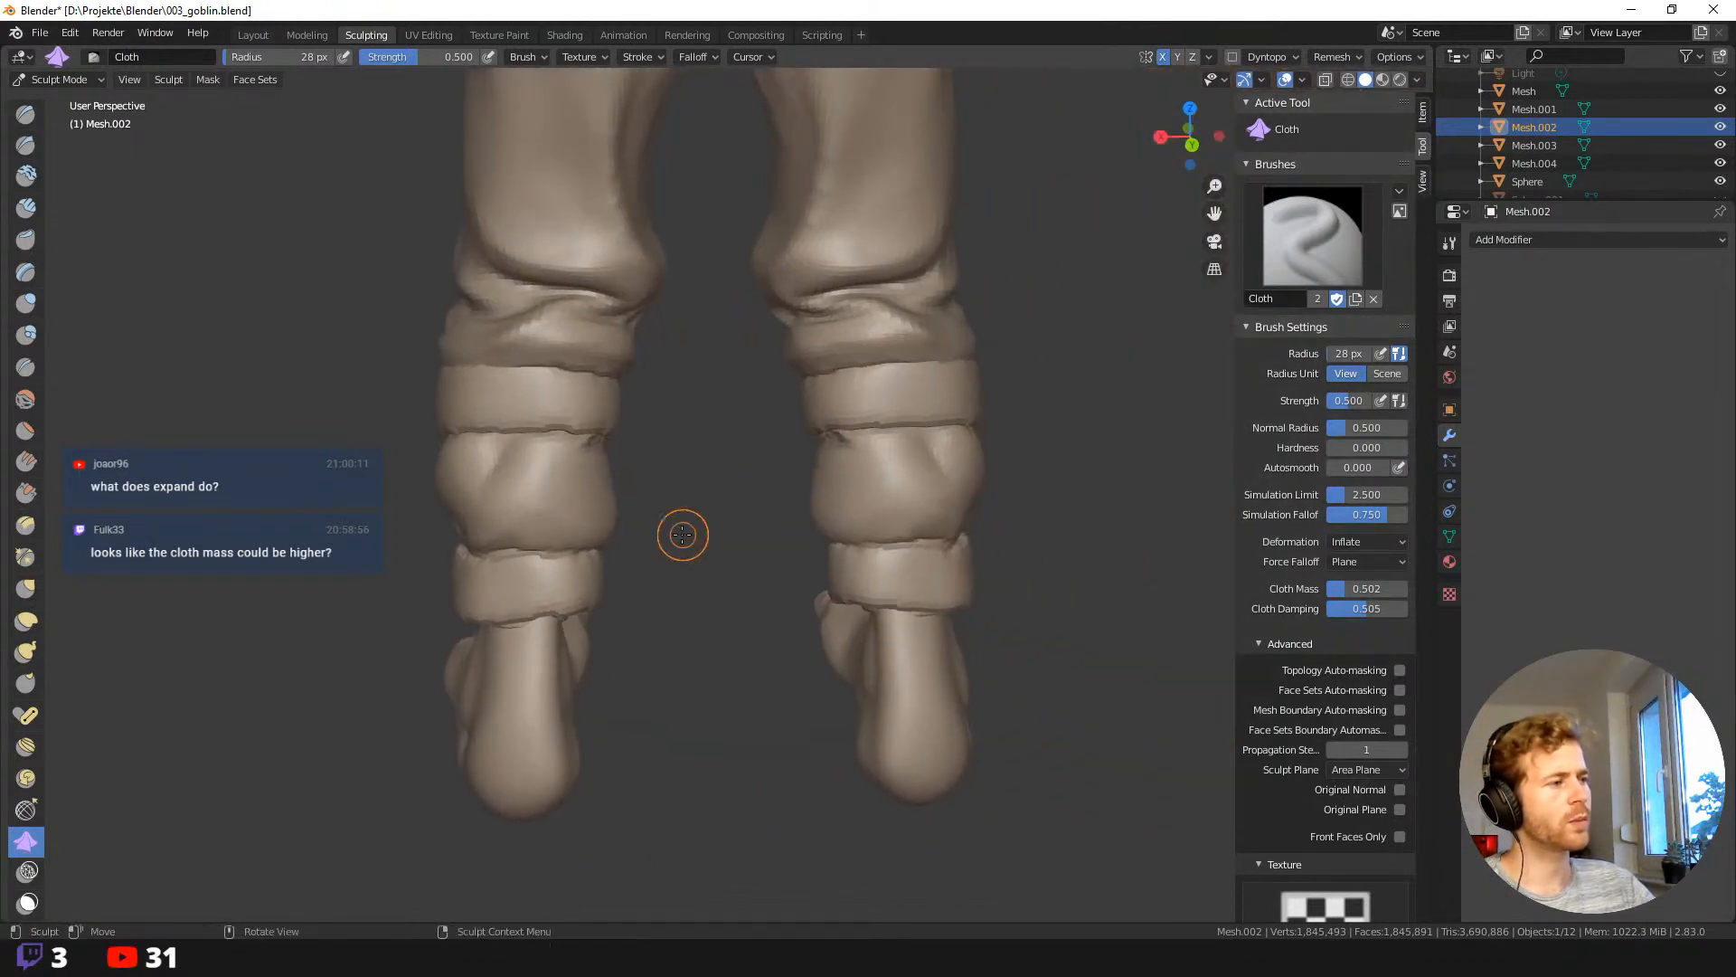
# Switch to the Draw Sharp brush at a 71 px radius and sharpen the folds between the bands.
pyautogui.hotkey('shift', 'space')
pyautogui.click(500, 115)
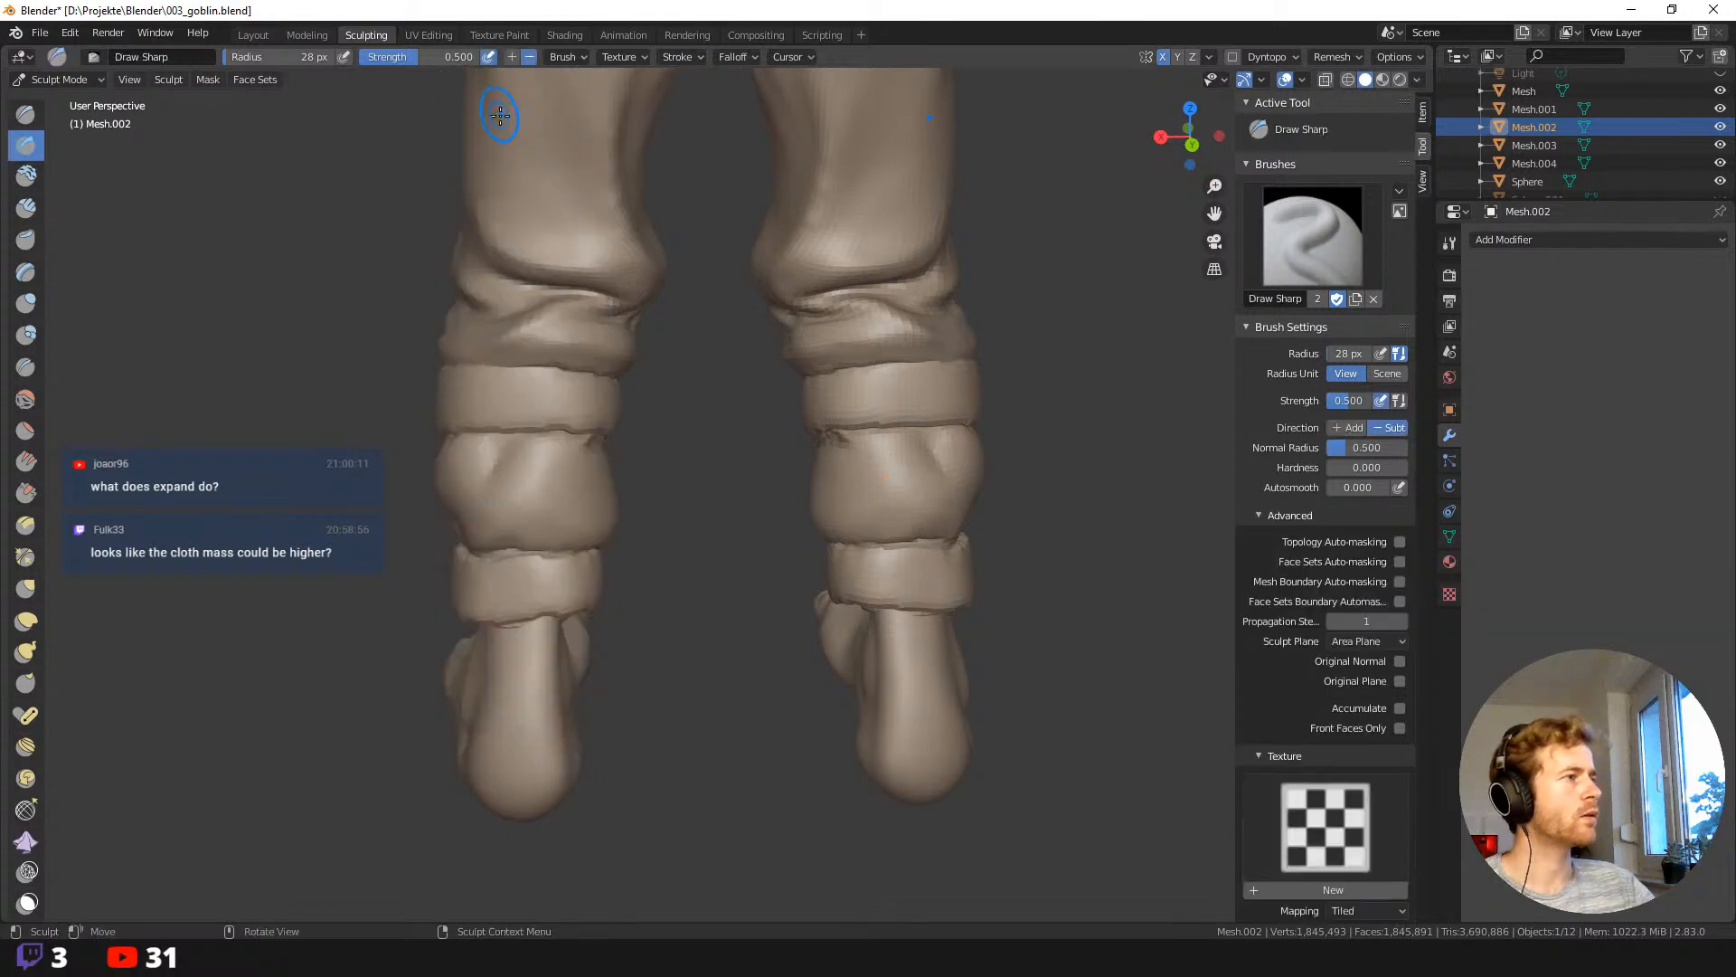
pyautogui.press('f')
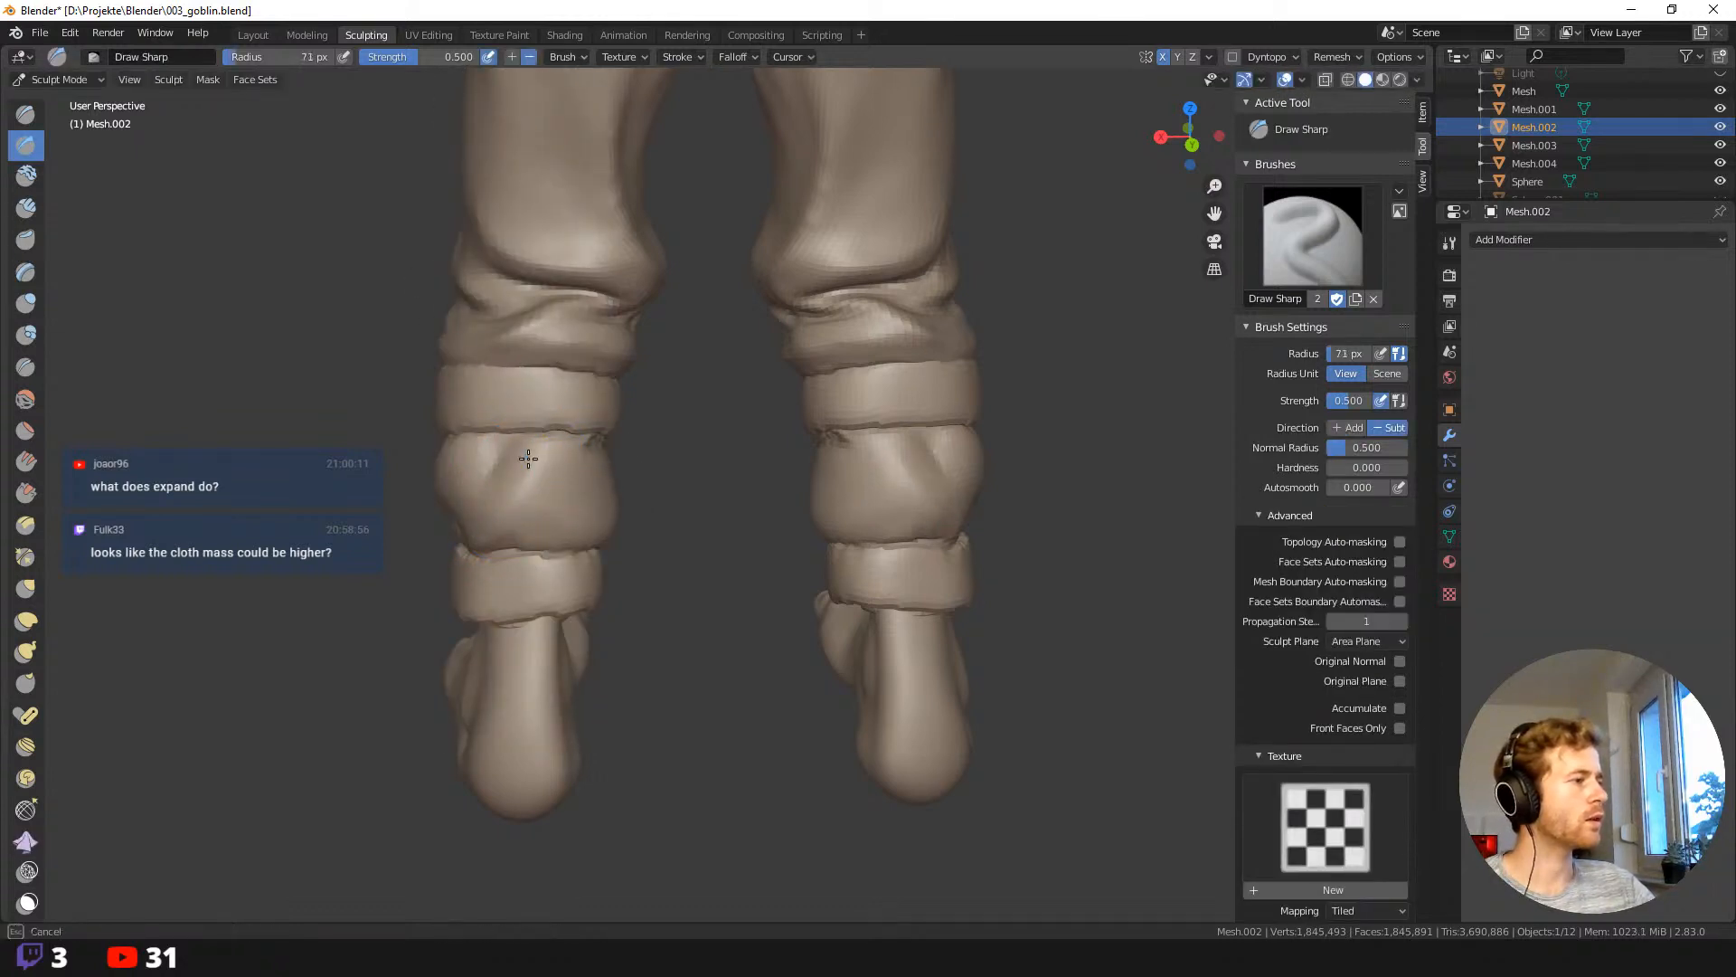
pyautogui.moveTo(403, 520); pyautogui.dragTo(443, 454, button='middle')
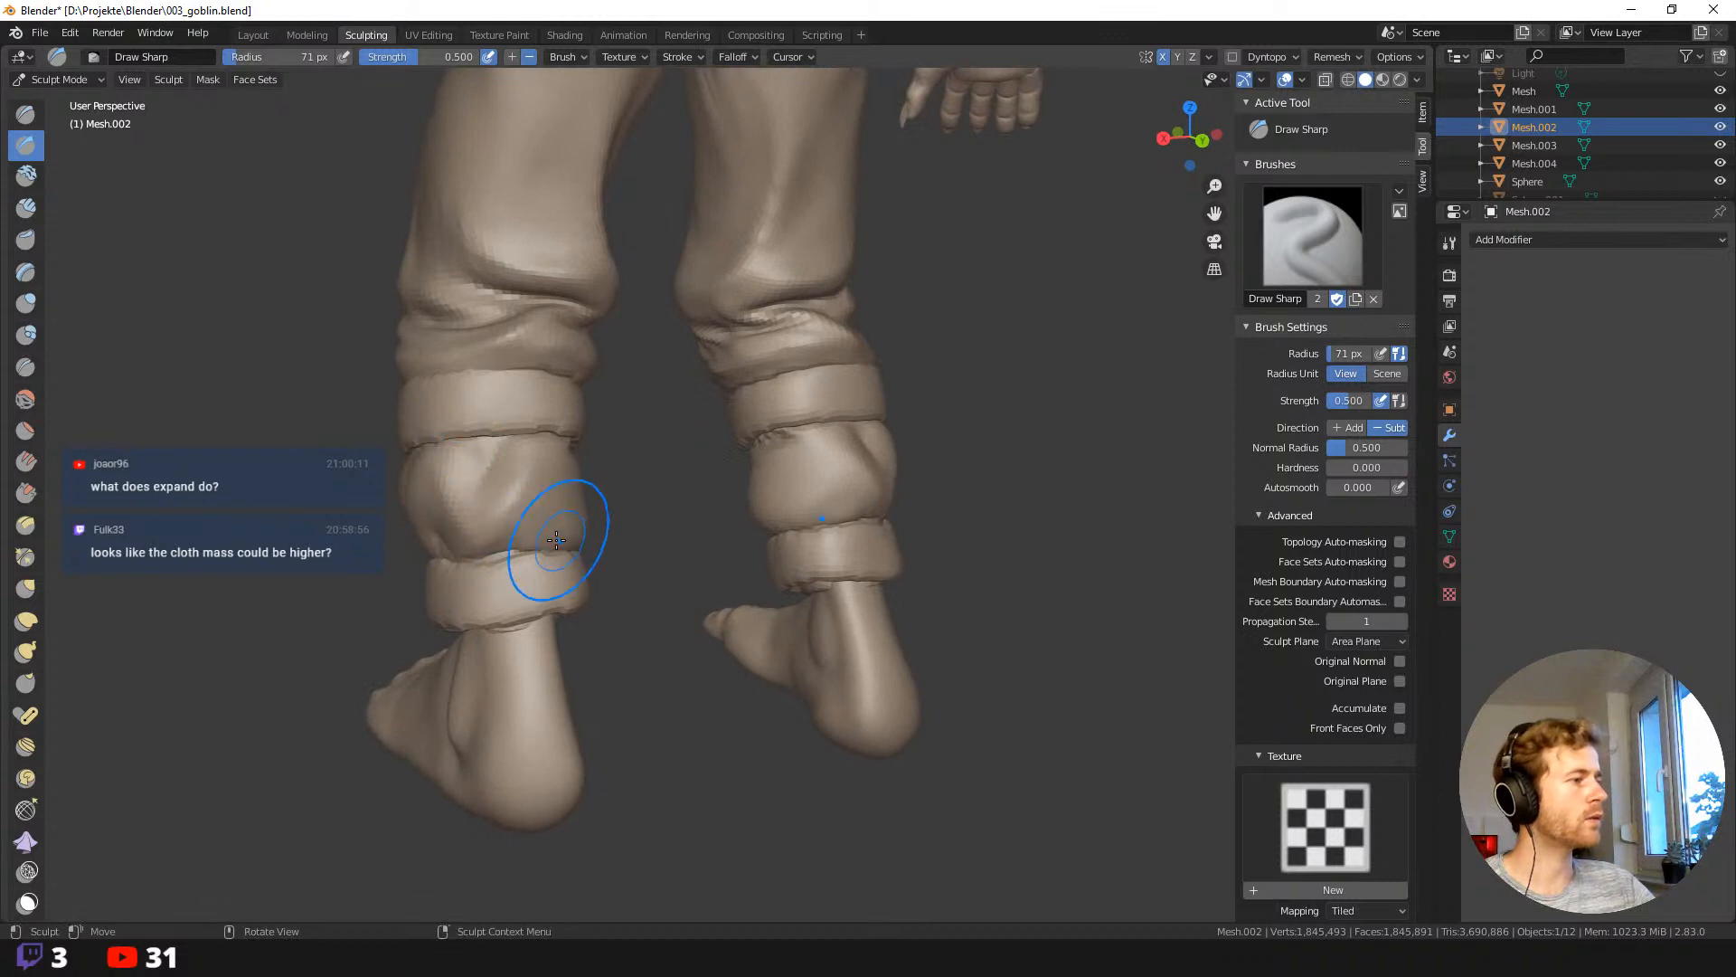
pyautogui.moveTo(534, 541)
pyautogui.mouseDown(button='middle')
pyautogui.moveTo(446, 446)
pyautogui.moveTo(520, 475)
pyautogui.moveTo(557, 464)
pyautogui.mouseUp(button='middle')
pyautogui.moveTo(651, 519); pyautogui.dragTo(389, 480, button='middle')
pyautogui.moveTo(734, 602); pyautogui.dragTo(698, 509, button='middle')
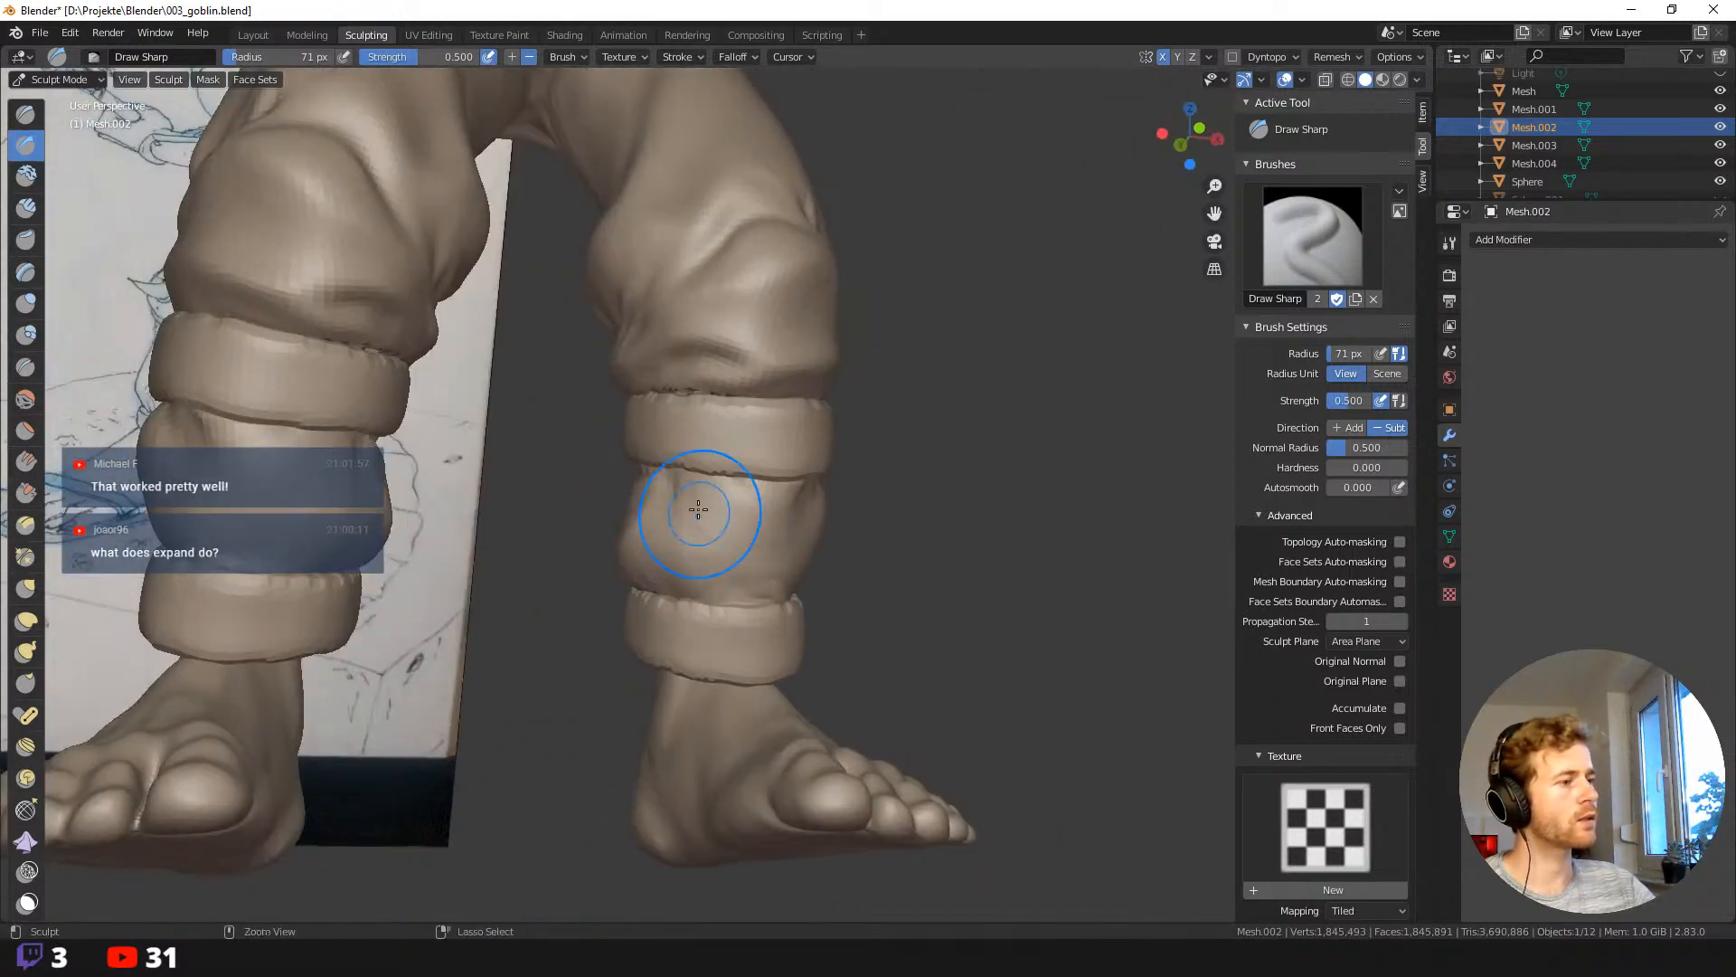
pyautogui.keyDown('ctrl'); pyautogui.moveTo(702, 522); pyautogui.dragTo(693, 523); pyautogui.keyUp('ctrl')
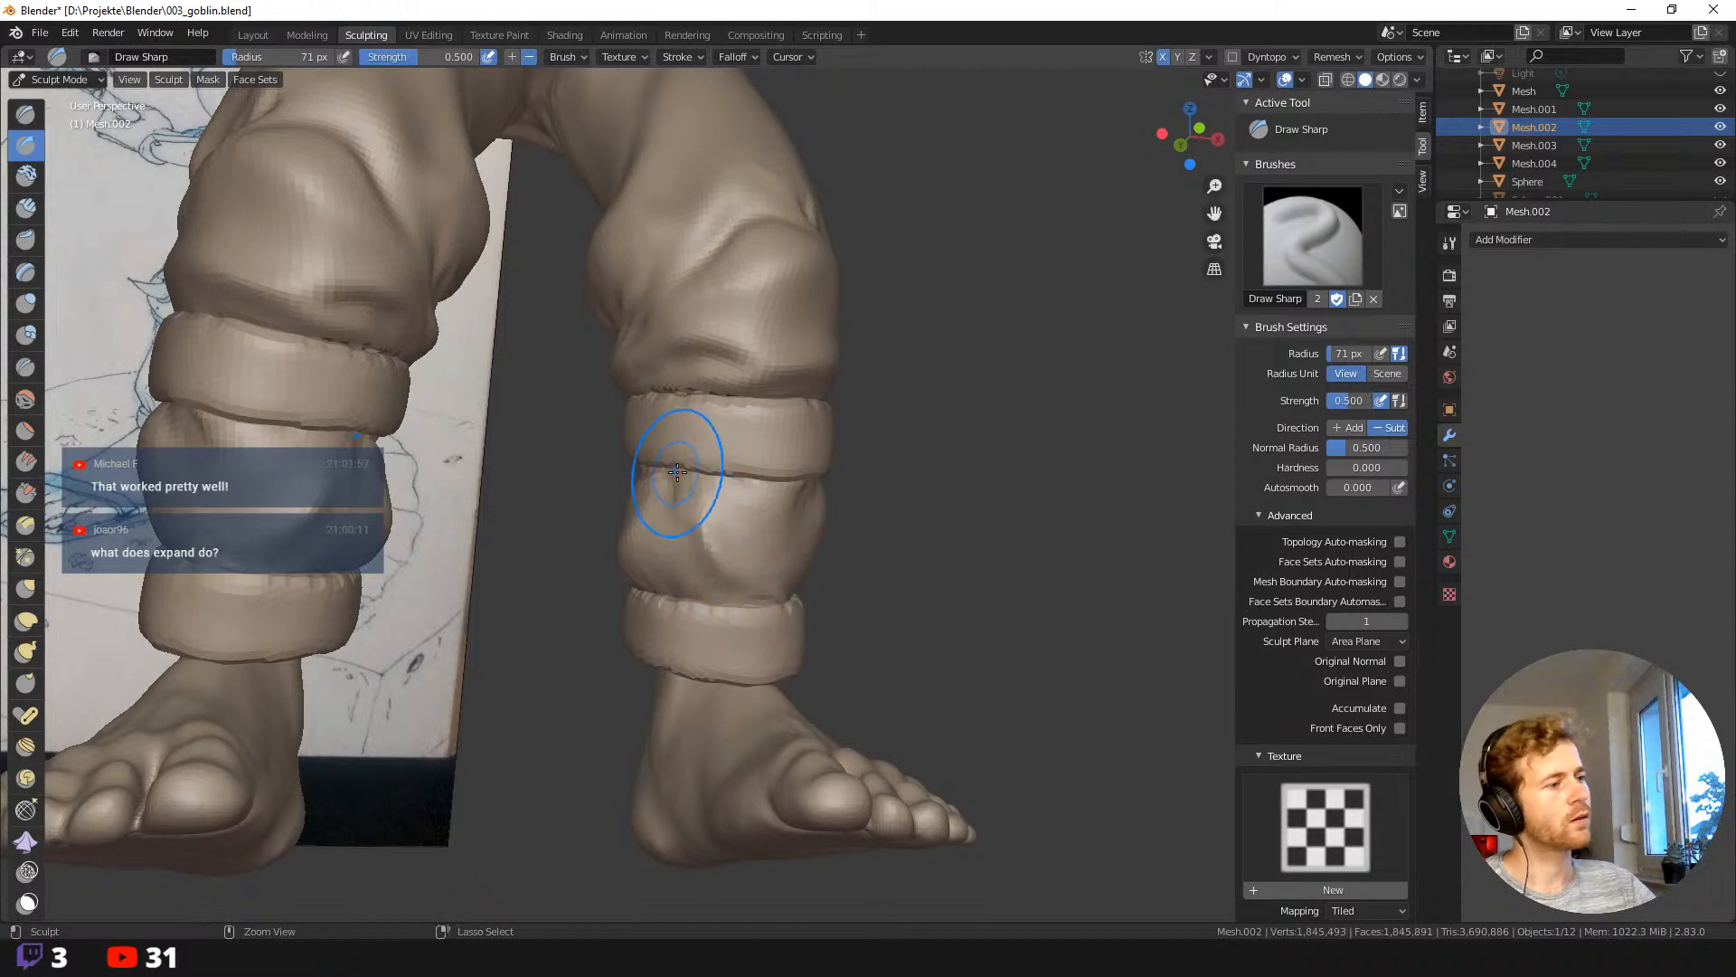
# Inspect the sharpened folds around the lower legs and switch to the Grab brush with a 91 px radius.
pyautogui.scroll(-4, 919, 578)
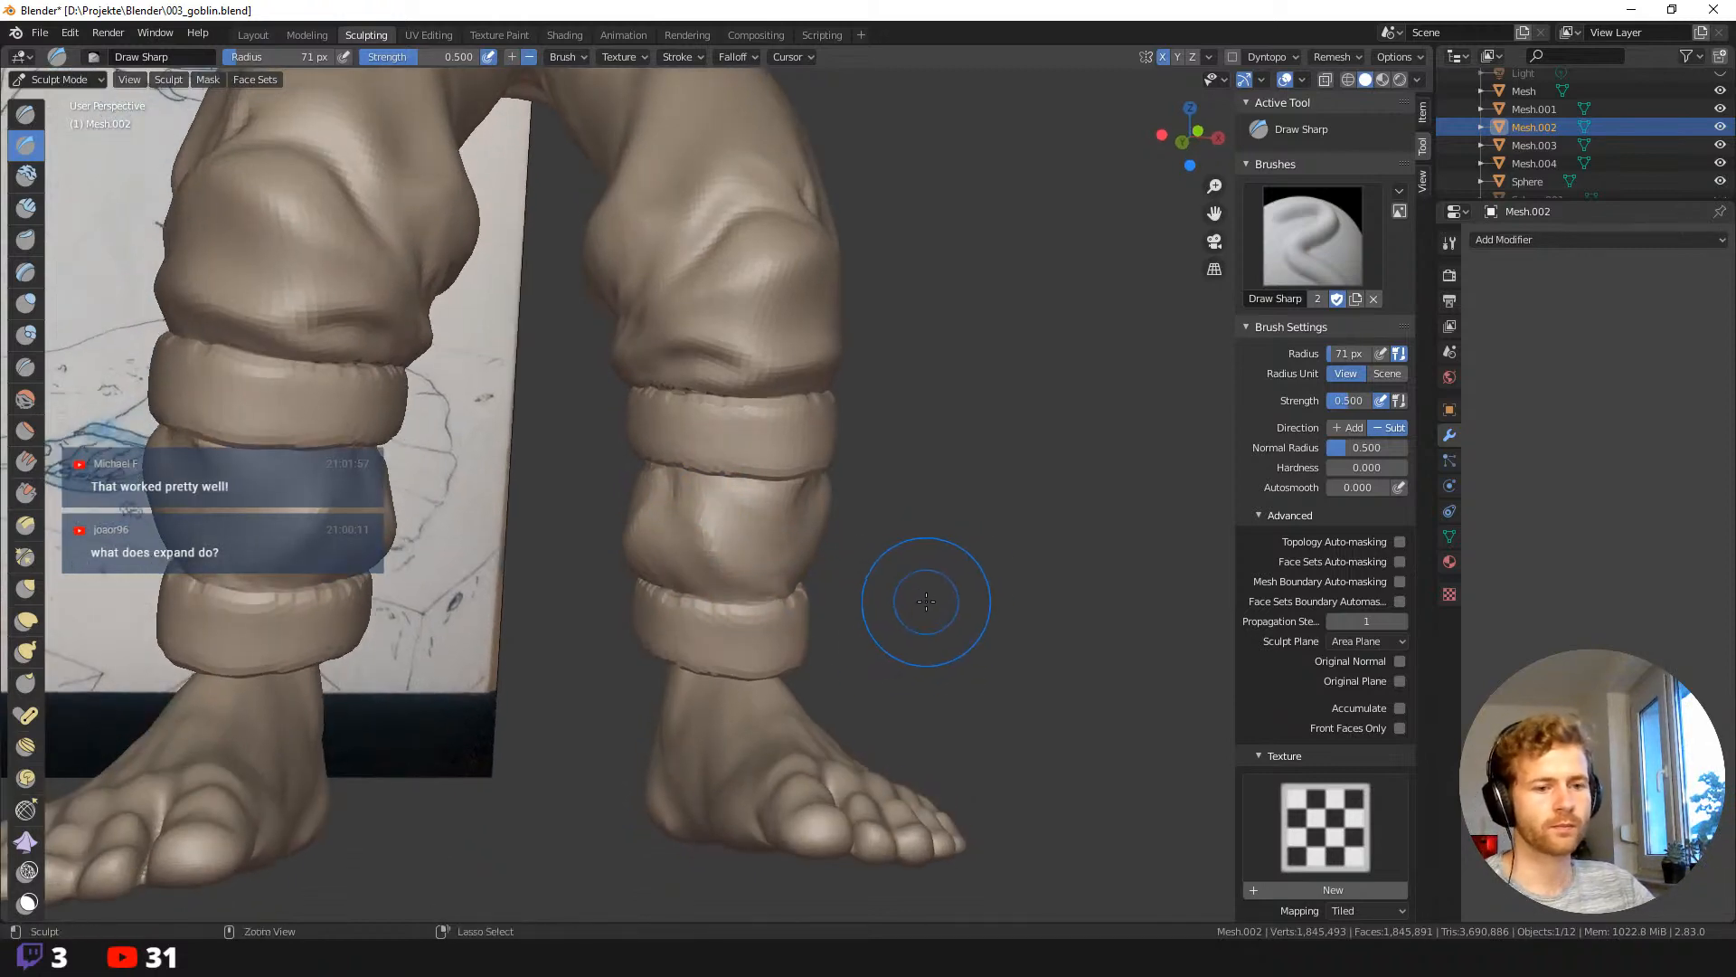
pyautogui.moveTo(904, 571)
pyautogui.mouseDown(button='middle')
pyautogui.moveTo(805, 512)
pyautogui.moveTo(891, 570)
pyautogui.moveTo(759, 531)
pyautogui.mouseUp(button='middle')
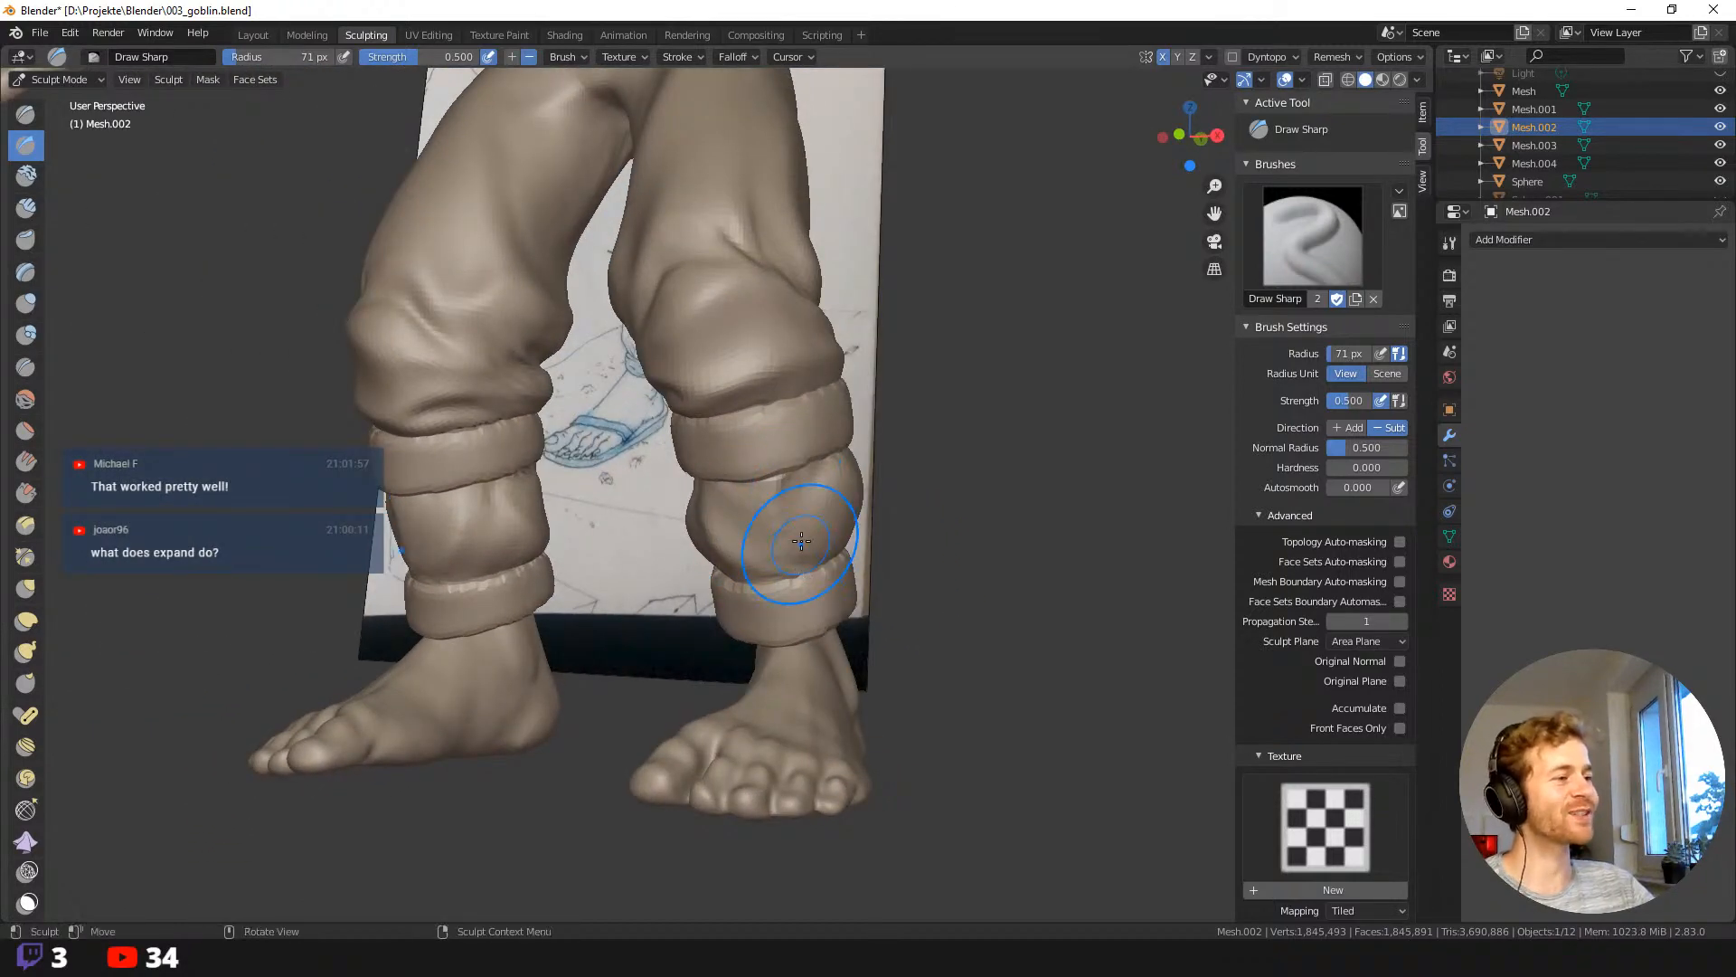
pyautogui.moveTo(794, 489); pyautogui.dragTo(827, 463, button='middle')
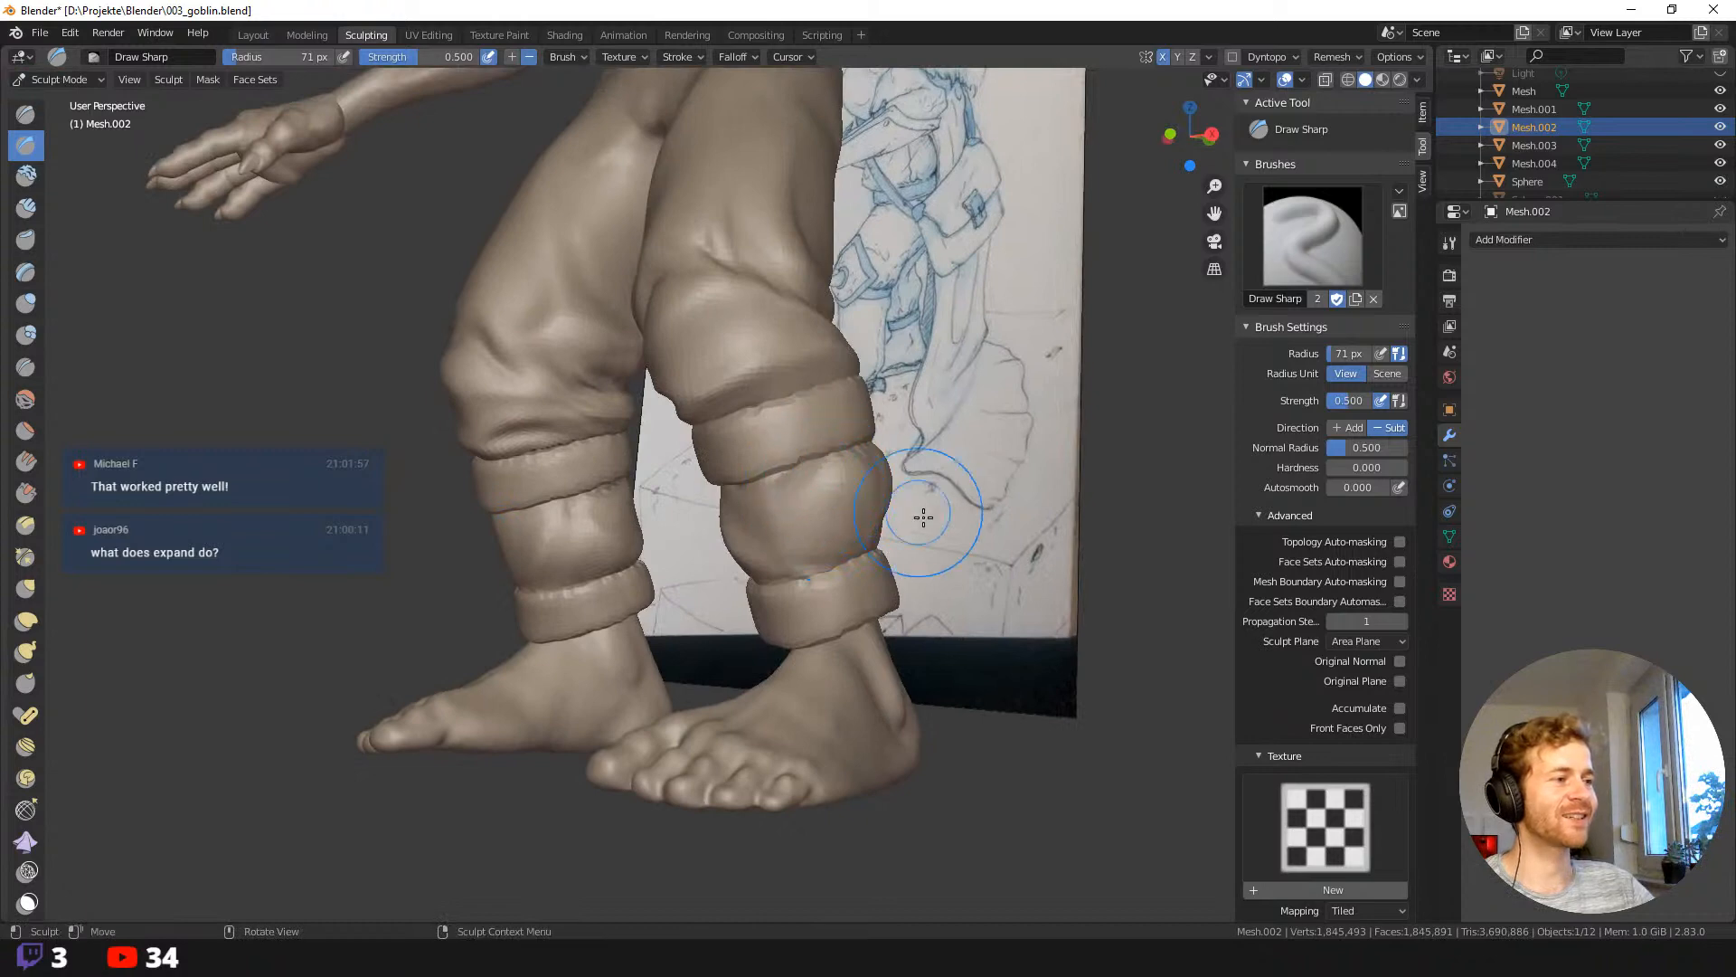
pyautogui.moveTo(923, 516)
pyautogui.mouseDown(button='middle')
pyautogui.moveTo(736, 582)
pyautogui.moveTo(636, 566)
pyautogui.mouseUp(button='middle')
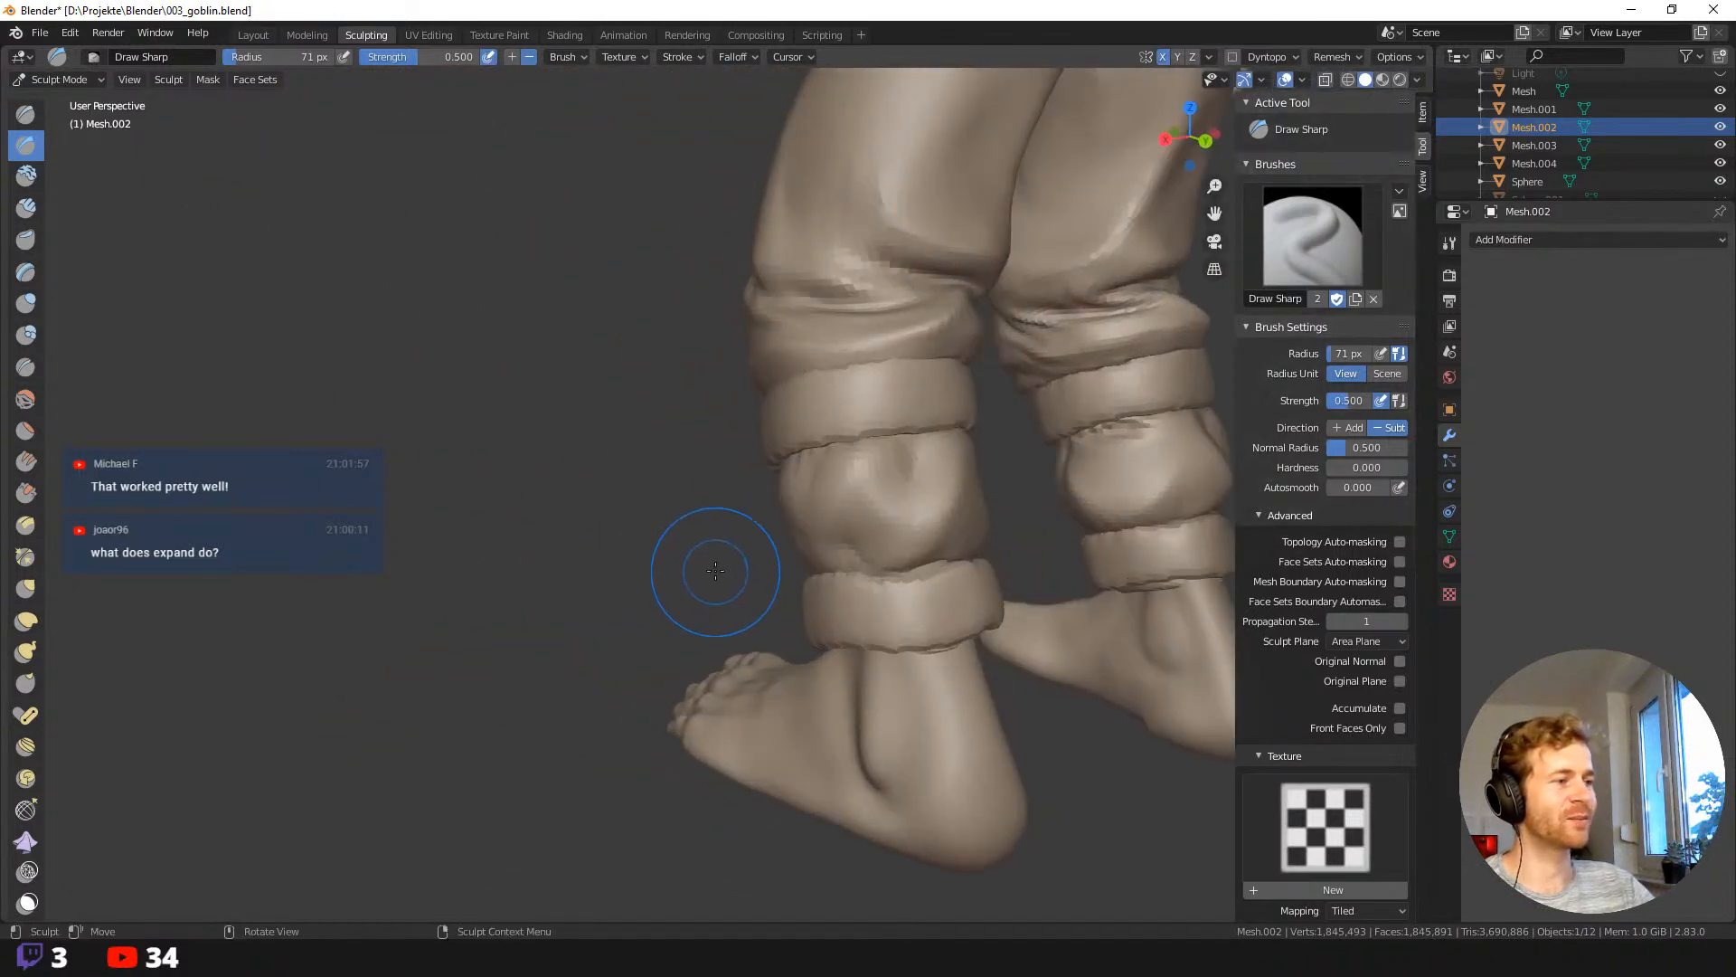
pyautogui.press('g')
pyautogui.press('f')
pyautogui.click(807, 541)
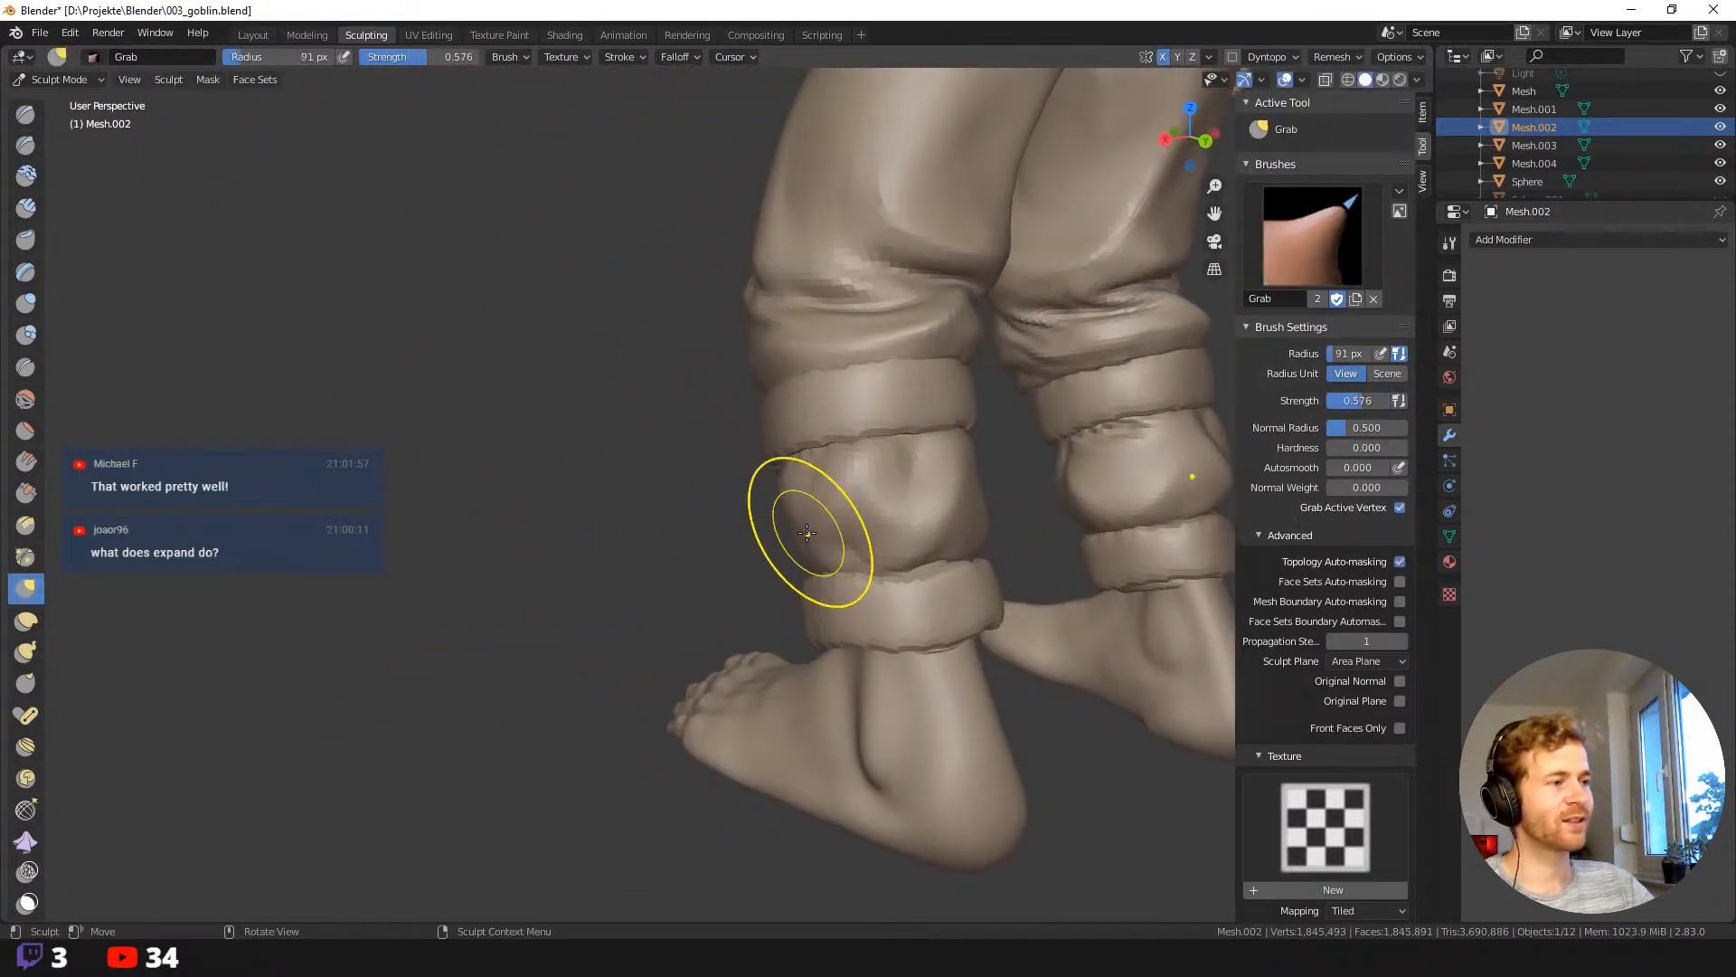
pyautogui.moveTo(789, 547); pyautogui.dragTo(667, 550, button='middle')
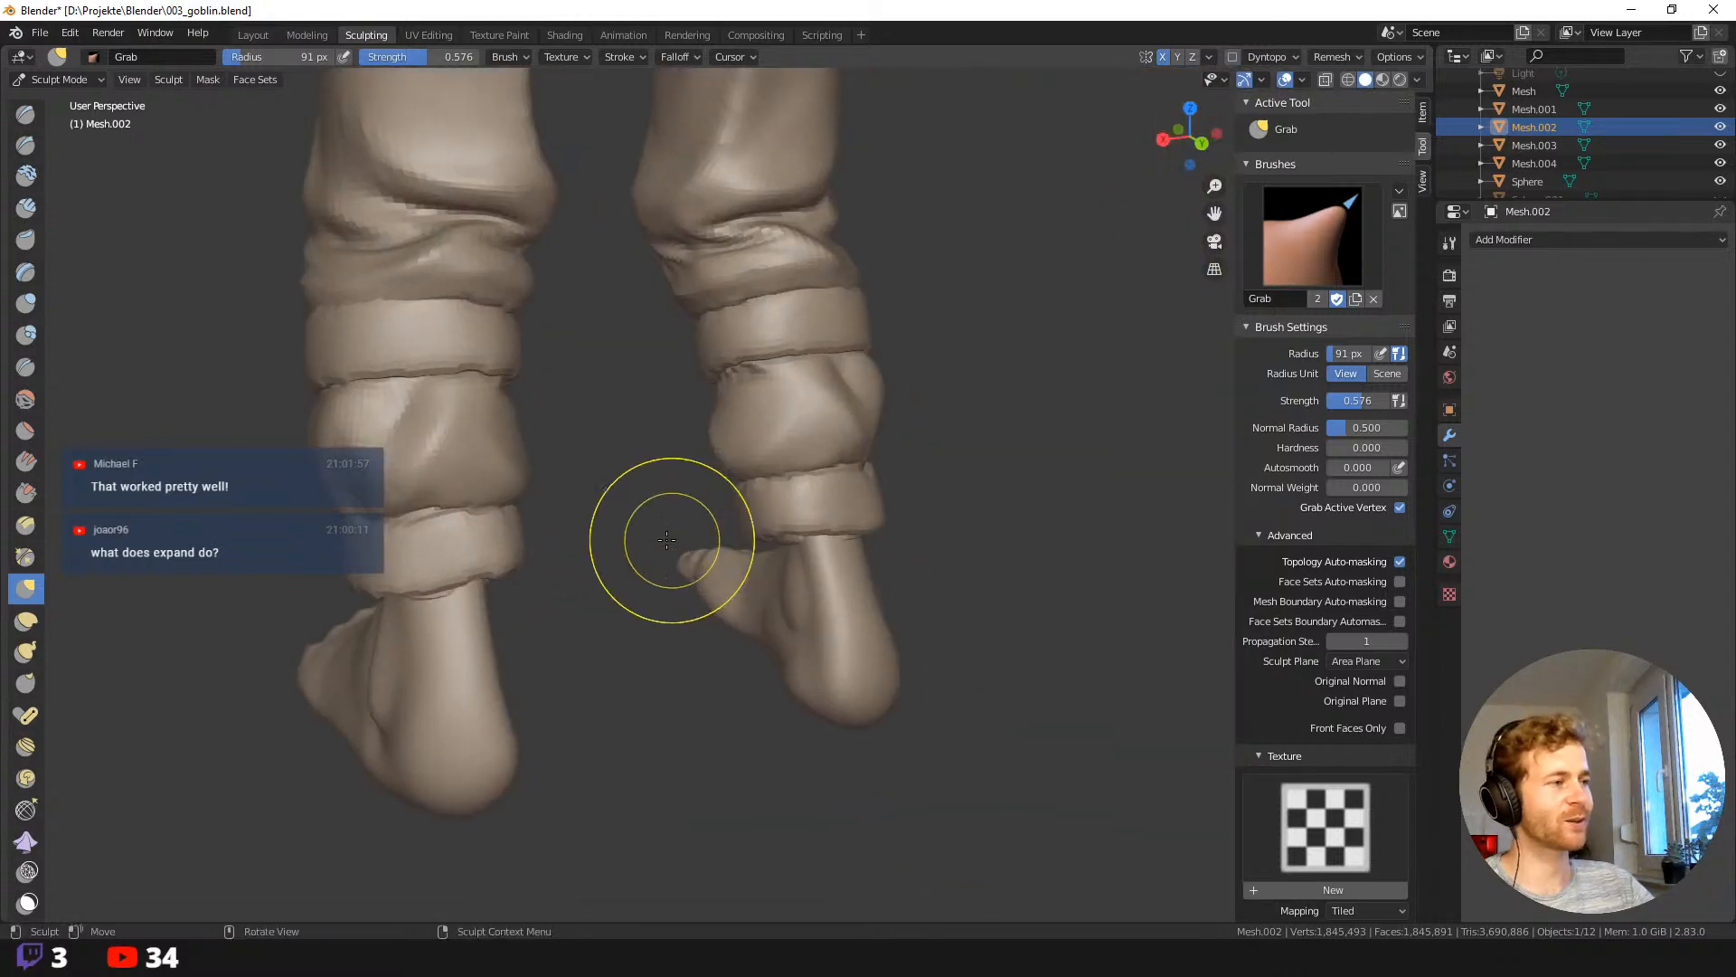
# Reduce the brush radius to 37 px and switch to the Draw Sharp brush for the lower trouser legs.
pyautogui.scroll(-3, 562, 496)
pyautogui.moveTo(562, 496)
pyautogui.mouseDown(button='middle')
pyautogui.moveTo(560, 527)
pyautogui.moveTo(740, 543)
pyautogui.moveTo(787, 457)
pyautogui.mouseUp(button='middle')
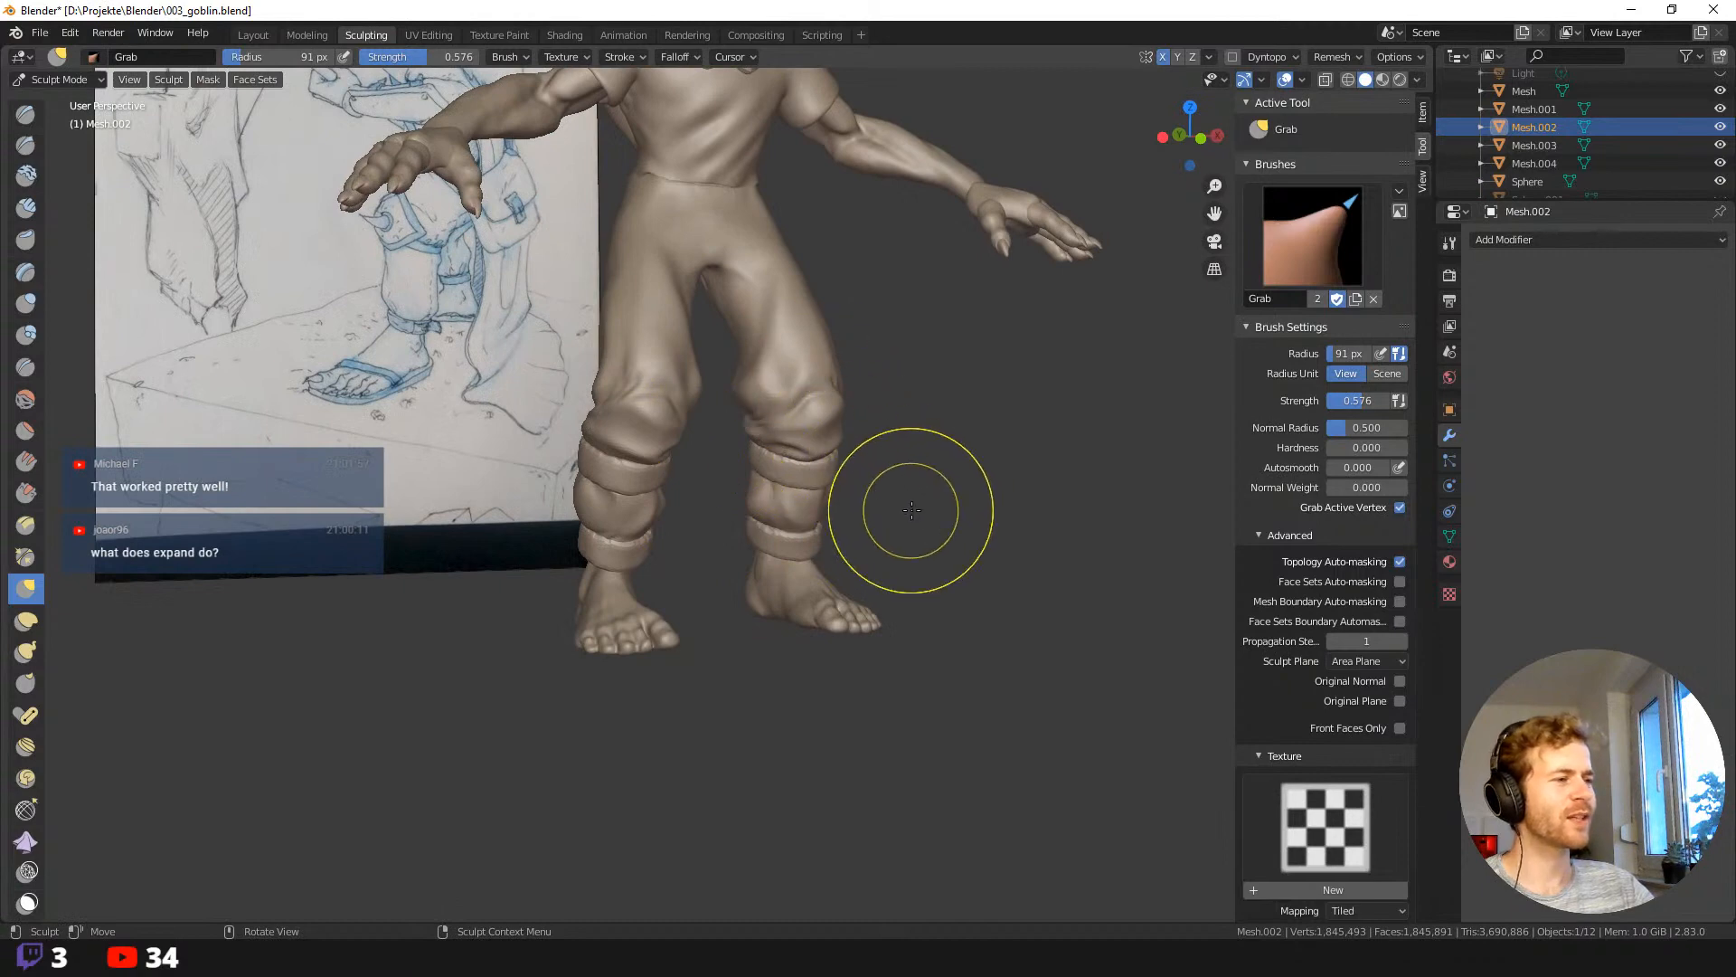
pyautogui.moveTo(911, 515)
pyautogui.mouseDown(button='middle')
pyautogui.moveTo(963, 498)
pyautogui.moveTo(980, 523)
pyautogui.moveTo(829, 497)
pyautogui.mouseUp(button='middle')
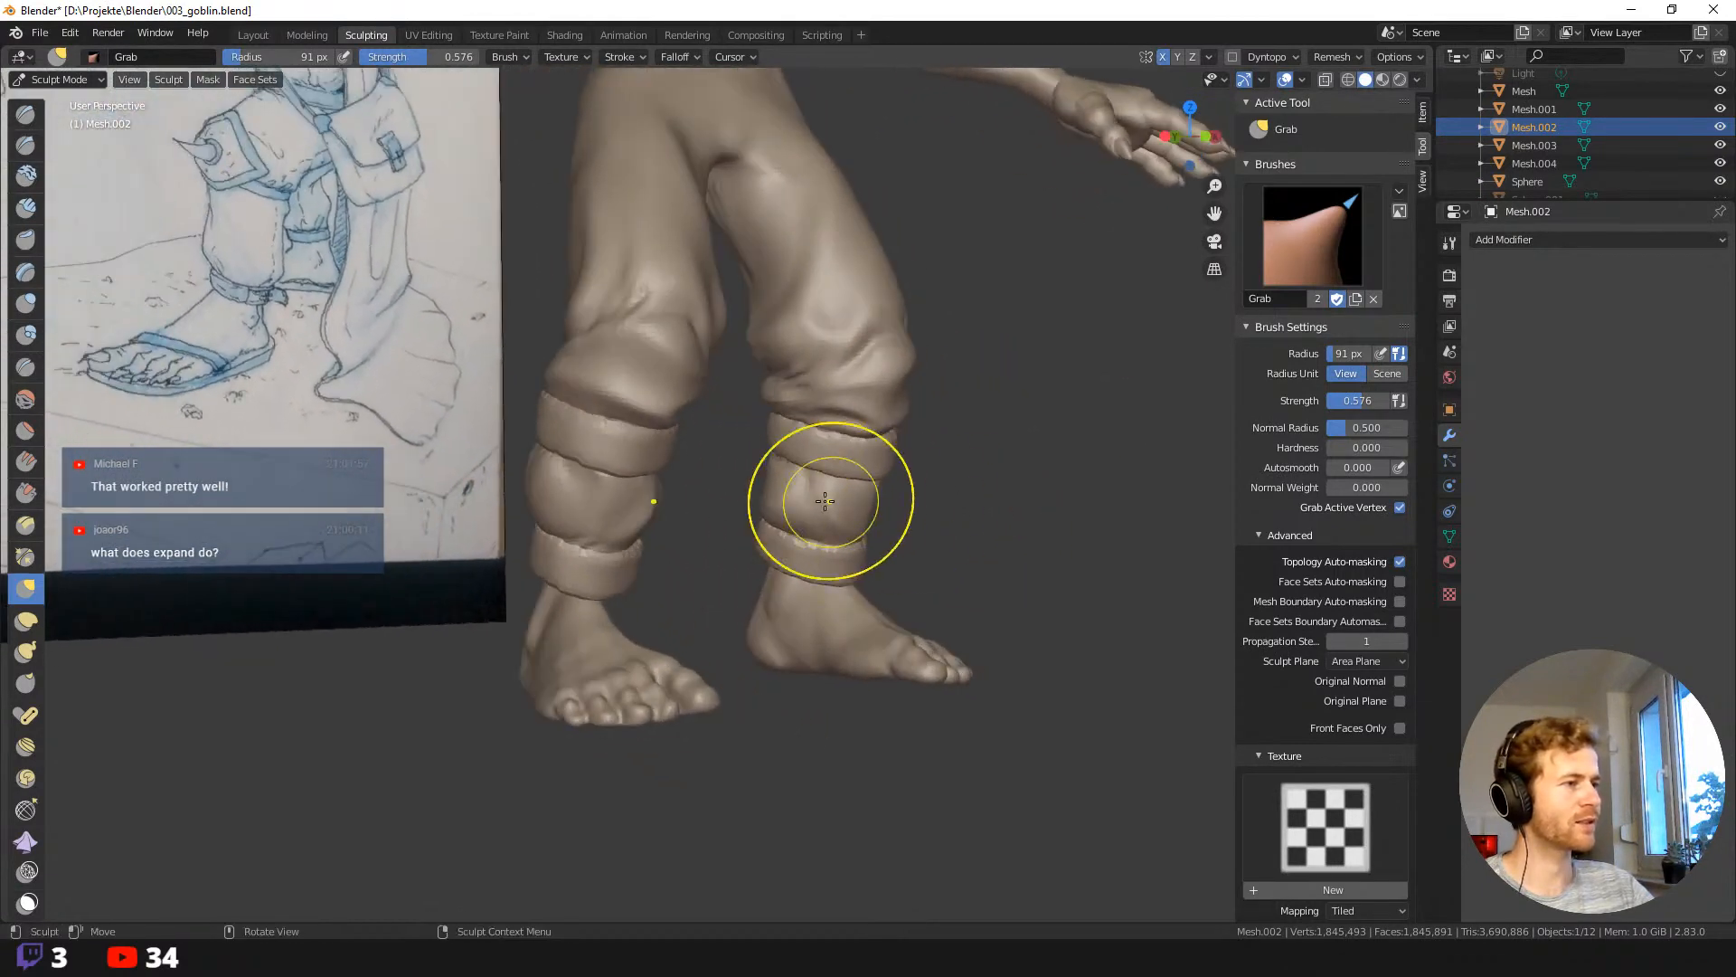
pyautogui.press('f')
pyautogui.click(832, 508)
pyautogui.hotkey('shift', 'space')
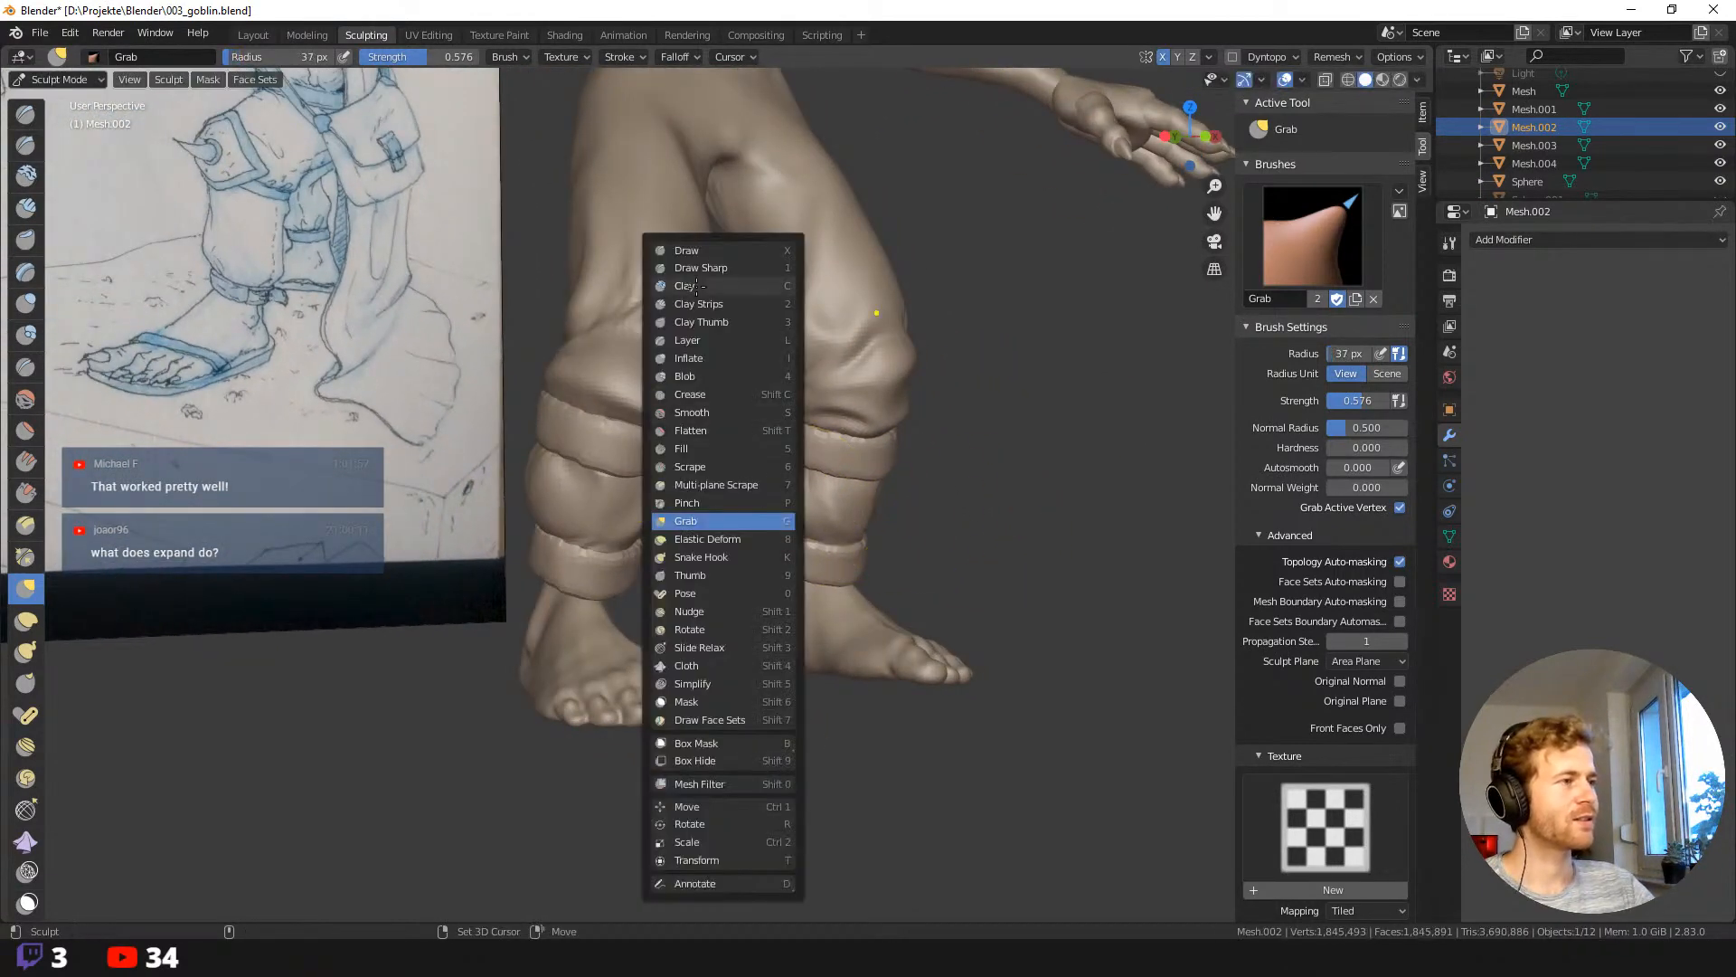
pyautogui.click(723, 268)
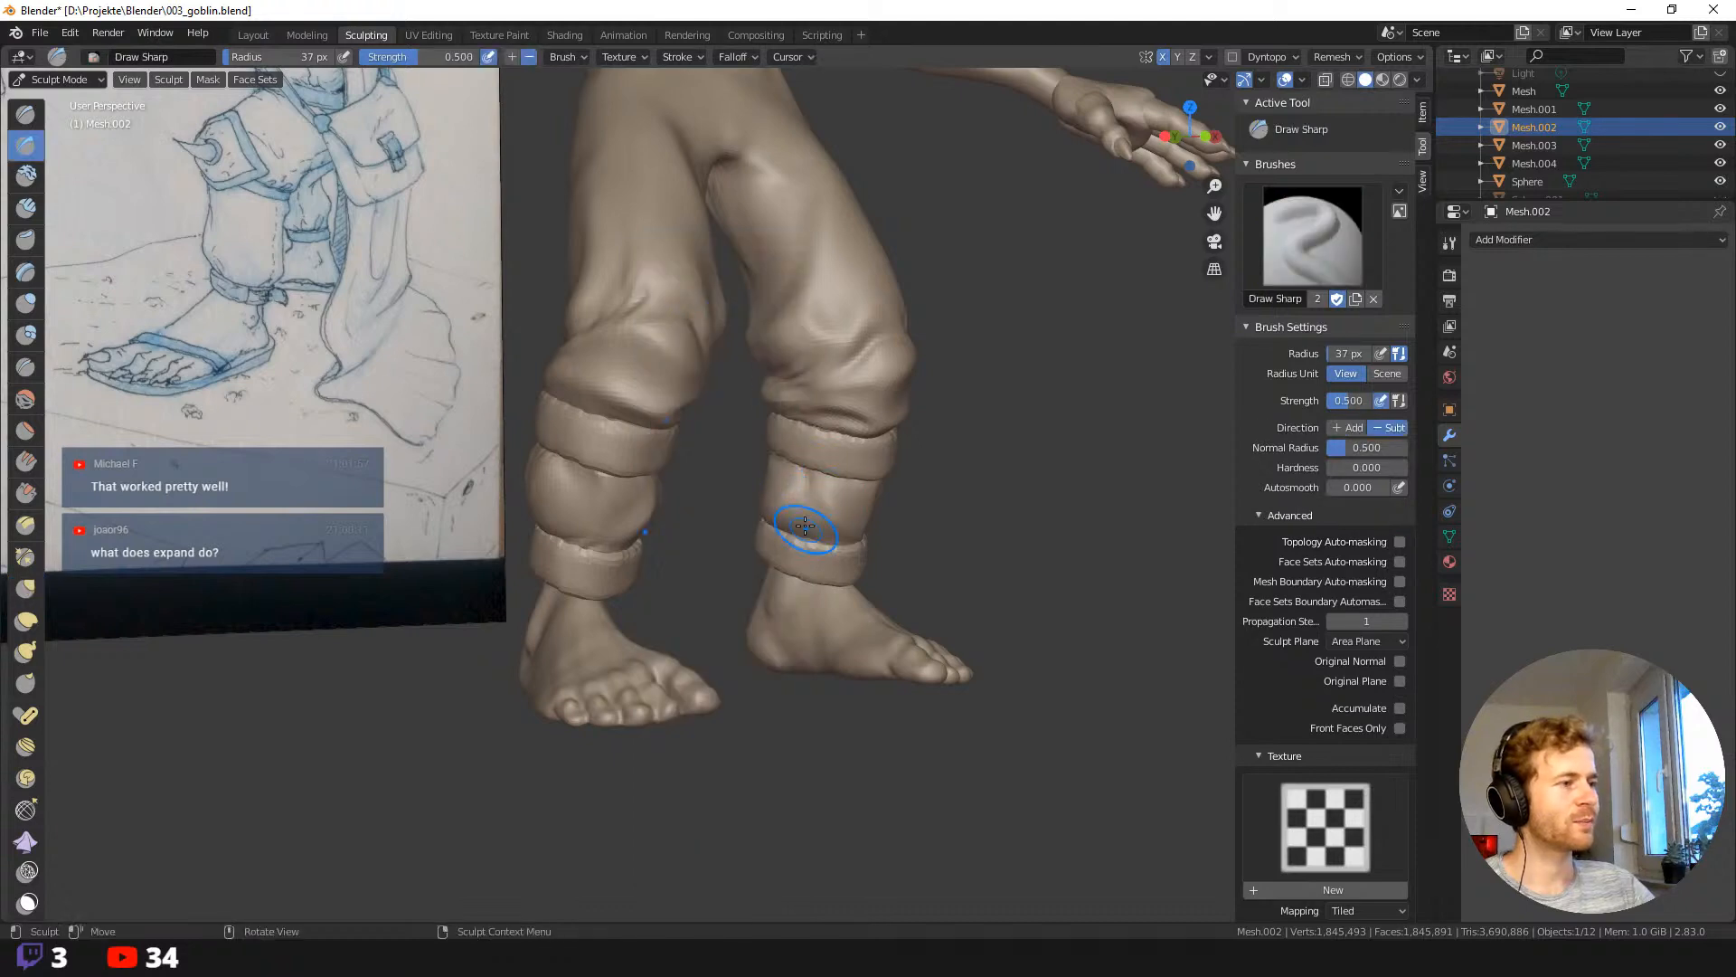
# Examine the banded lower trouser legs from the front, the side and above.
pyautogui.scroll(-5, 963, 564)
pyautogui.moveTo(963, 565); pyautogui.dragTo(844, 555, button='middle')
pyautogui.scroll(5, 845, 555)
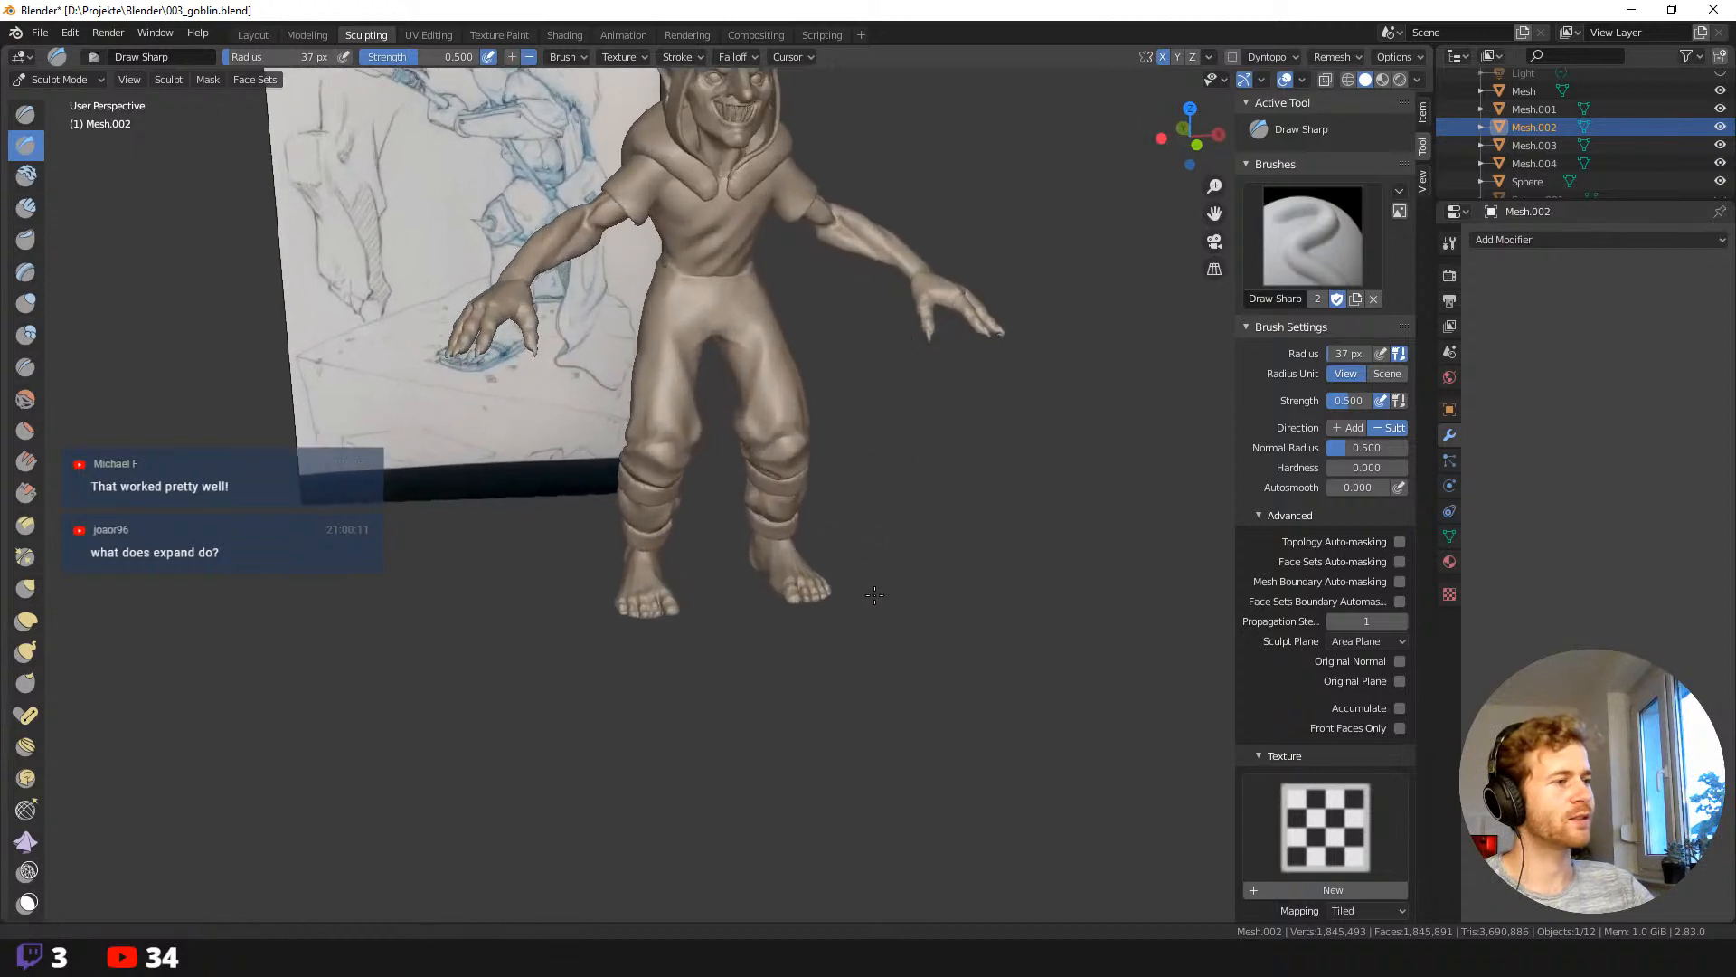
pyautogui.moveTo(778, 499); pyautogui.dragTo(689, 529, button='middle')
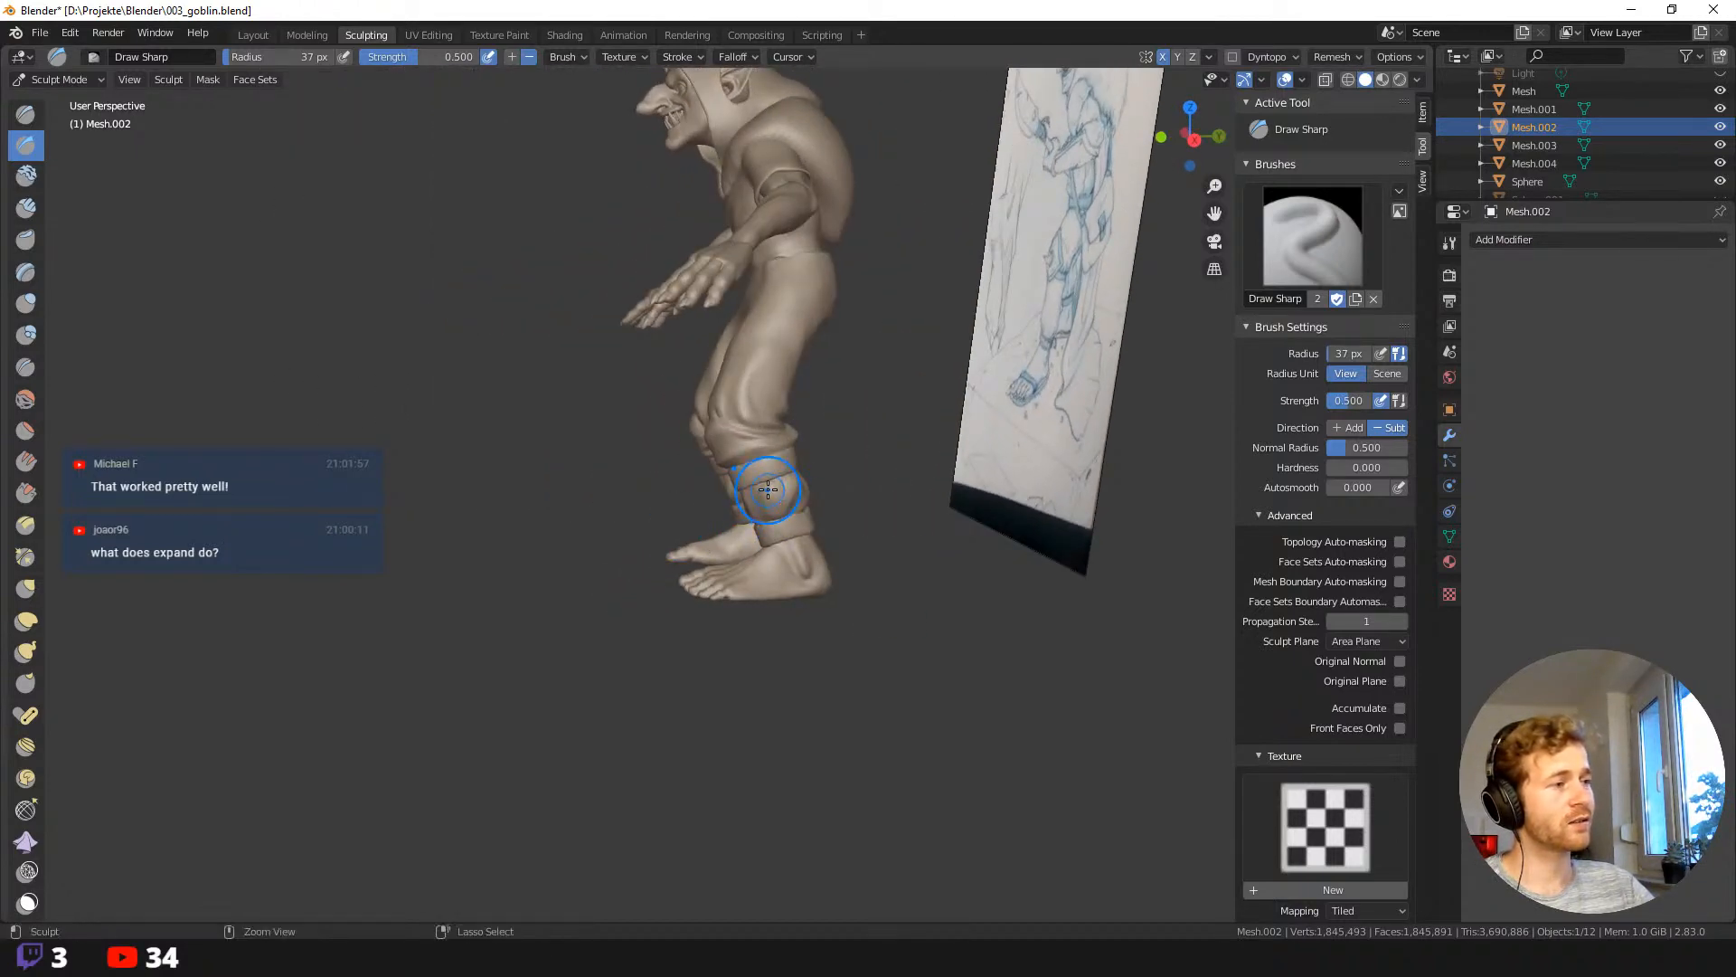
pyautogui.moveTo(889, 569); pyautogui.dragTo(900, 488, button='middle')
pyautogui.scroll(5, 814, 533)
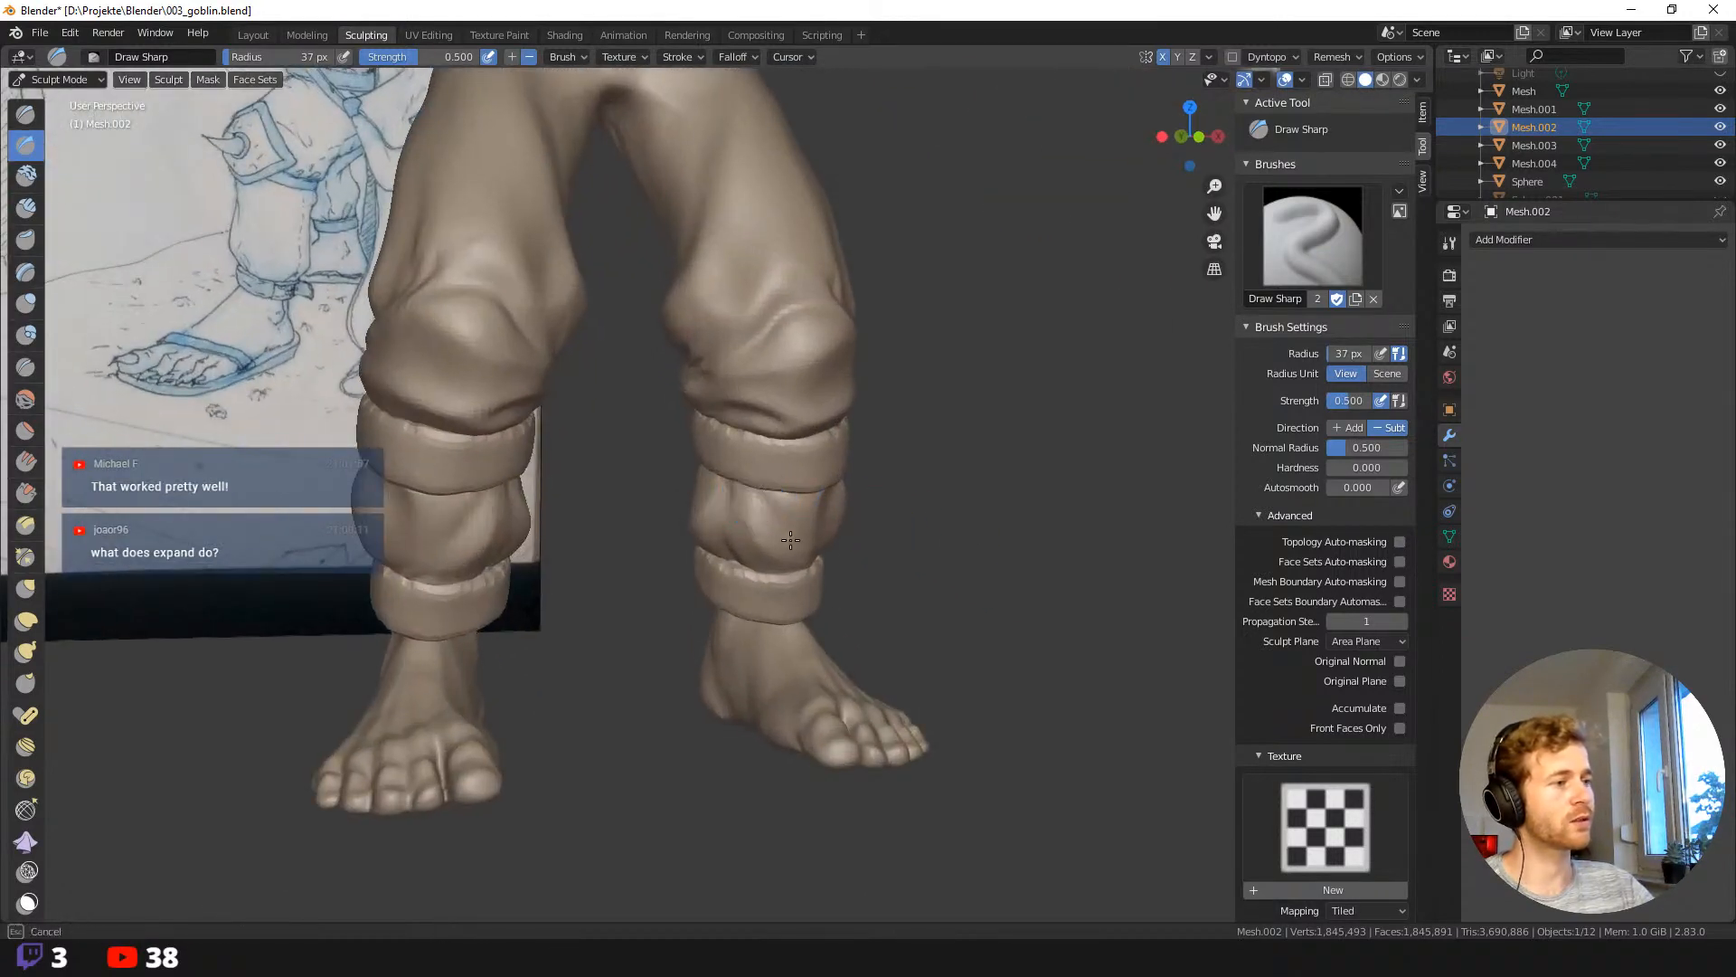
pyautogui.moveTo(794, 551); pyautogui.dragTo(807, 551, button='middle')
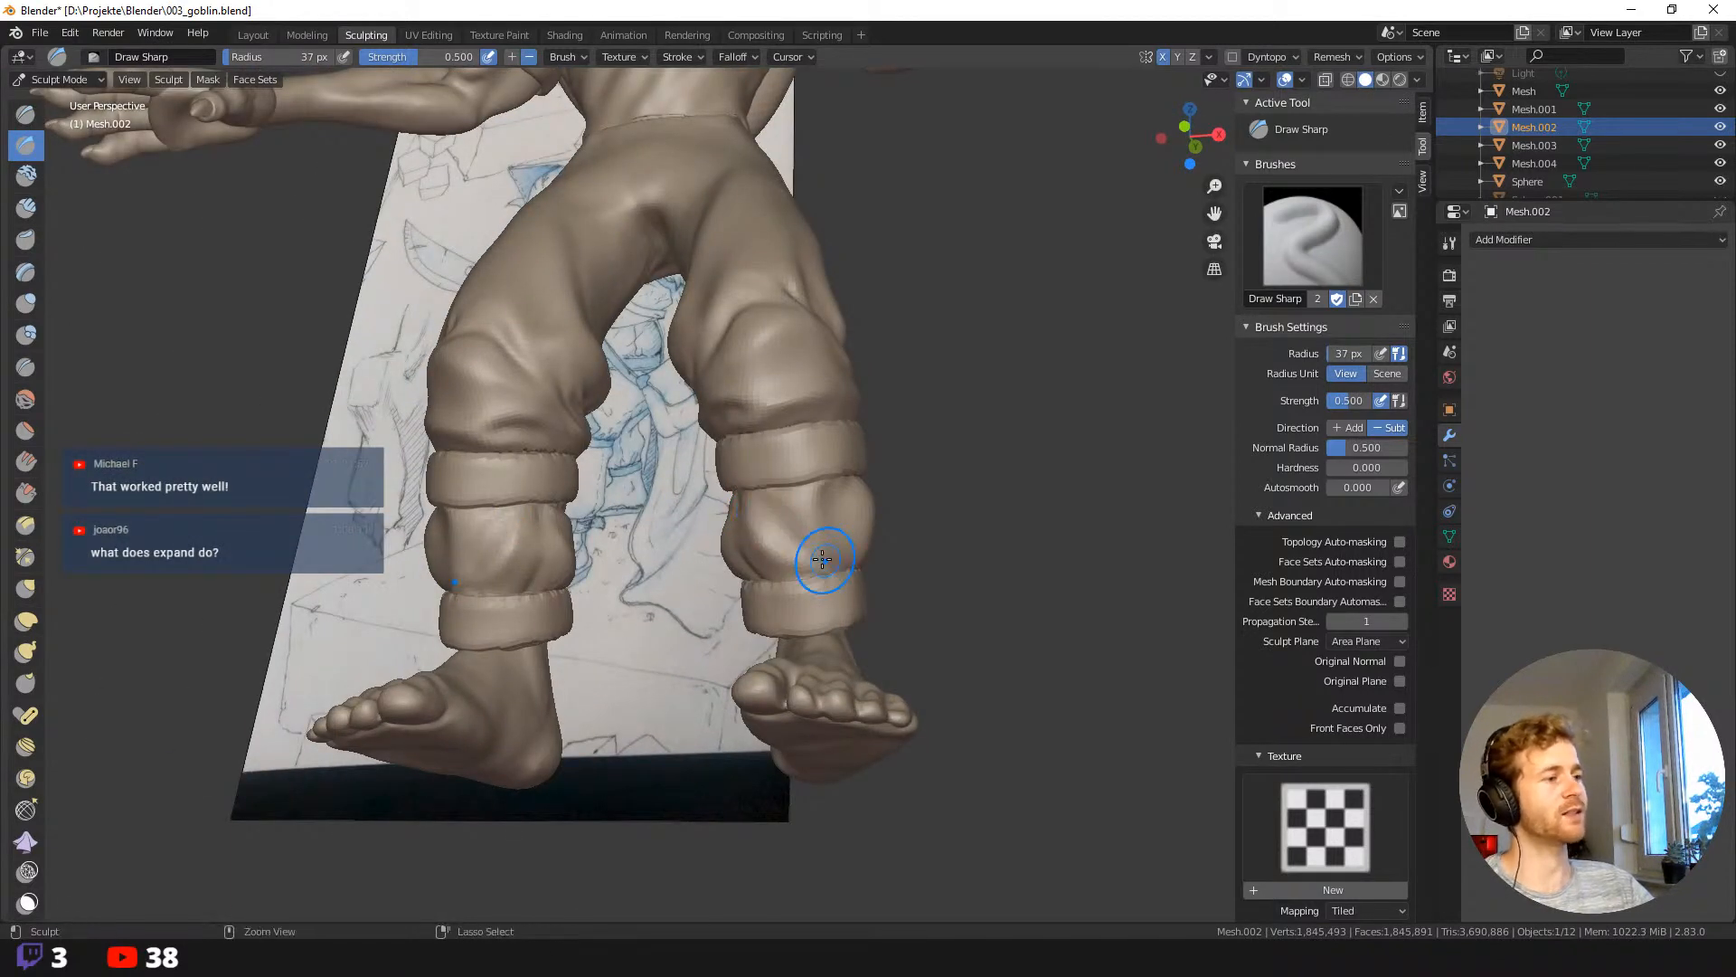
pyautogui.scroll(-5, 787, 534)
pyautogui.moveTo(747, 501); pyautogui.dragTo(772, 416, button='middle')
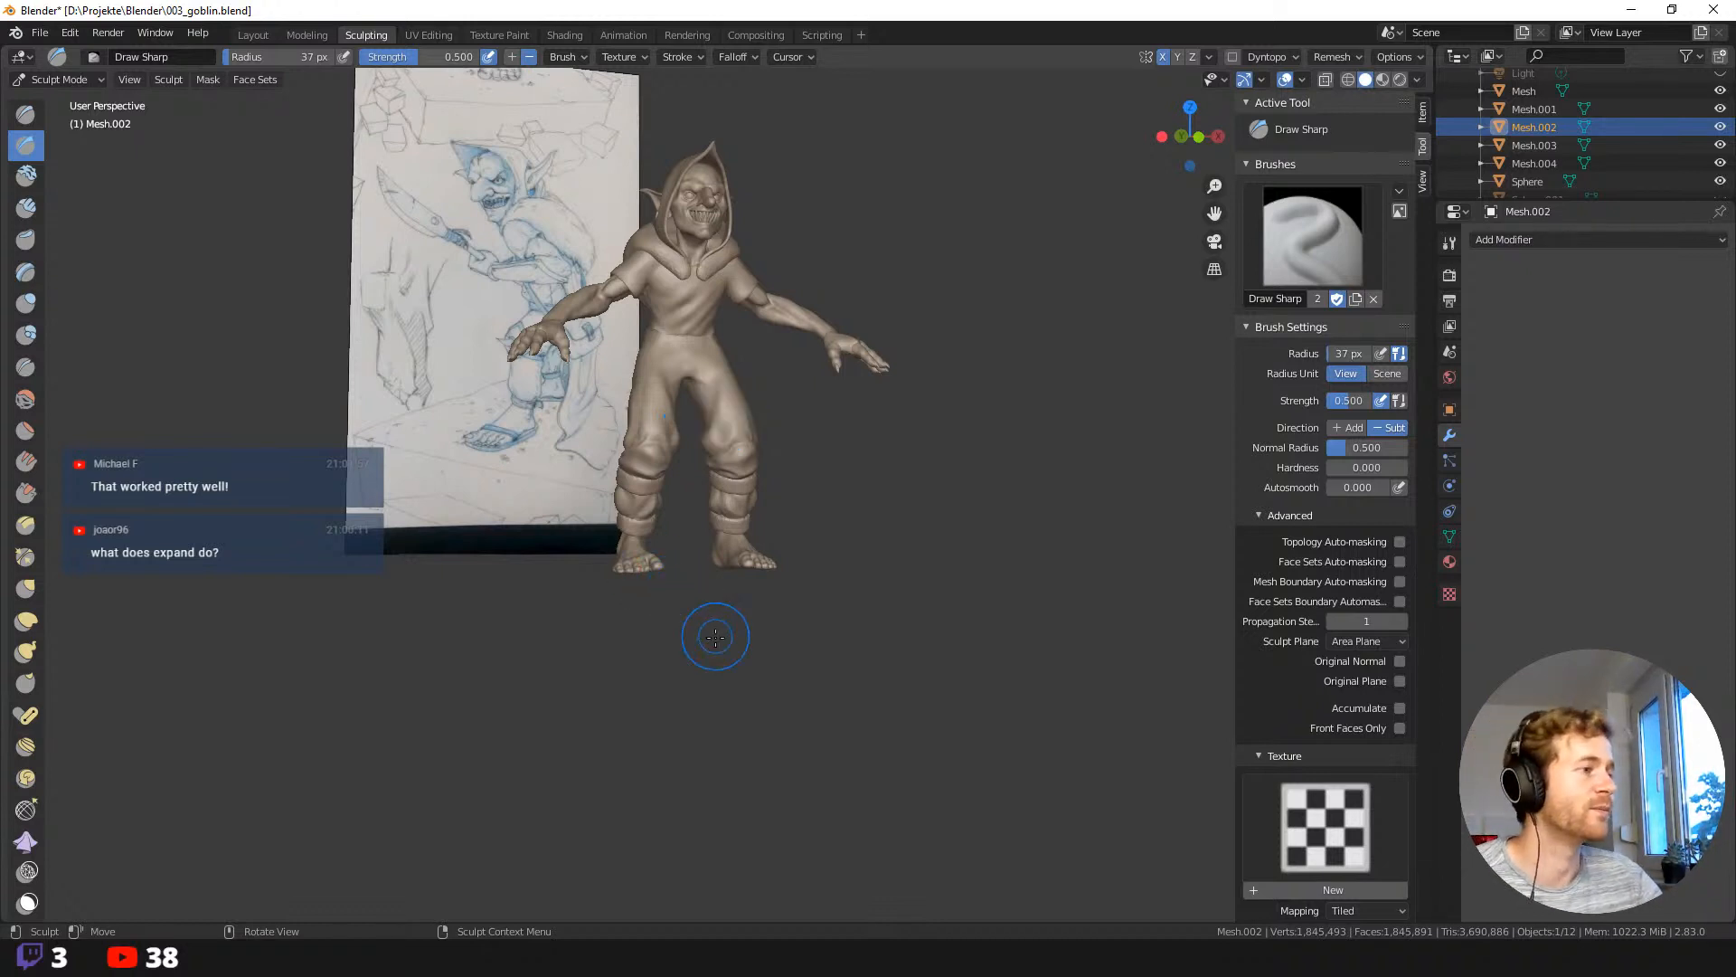
# Compare the whole goblin figure and its trousers with the reference drawing from several angles.
pyautogui.moveTo(709, 631); pyautogui.dragTo(860, 573, button='middle')
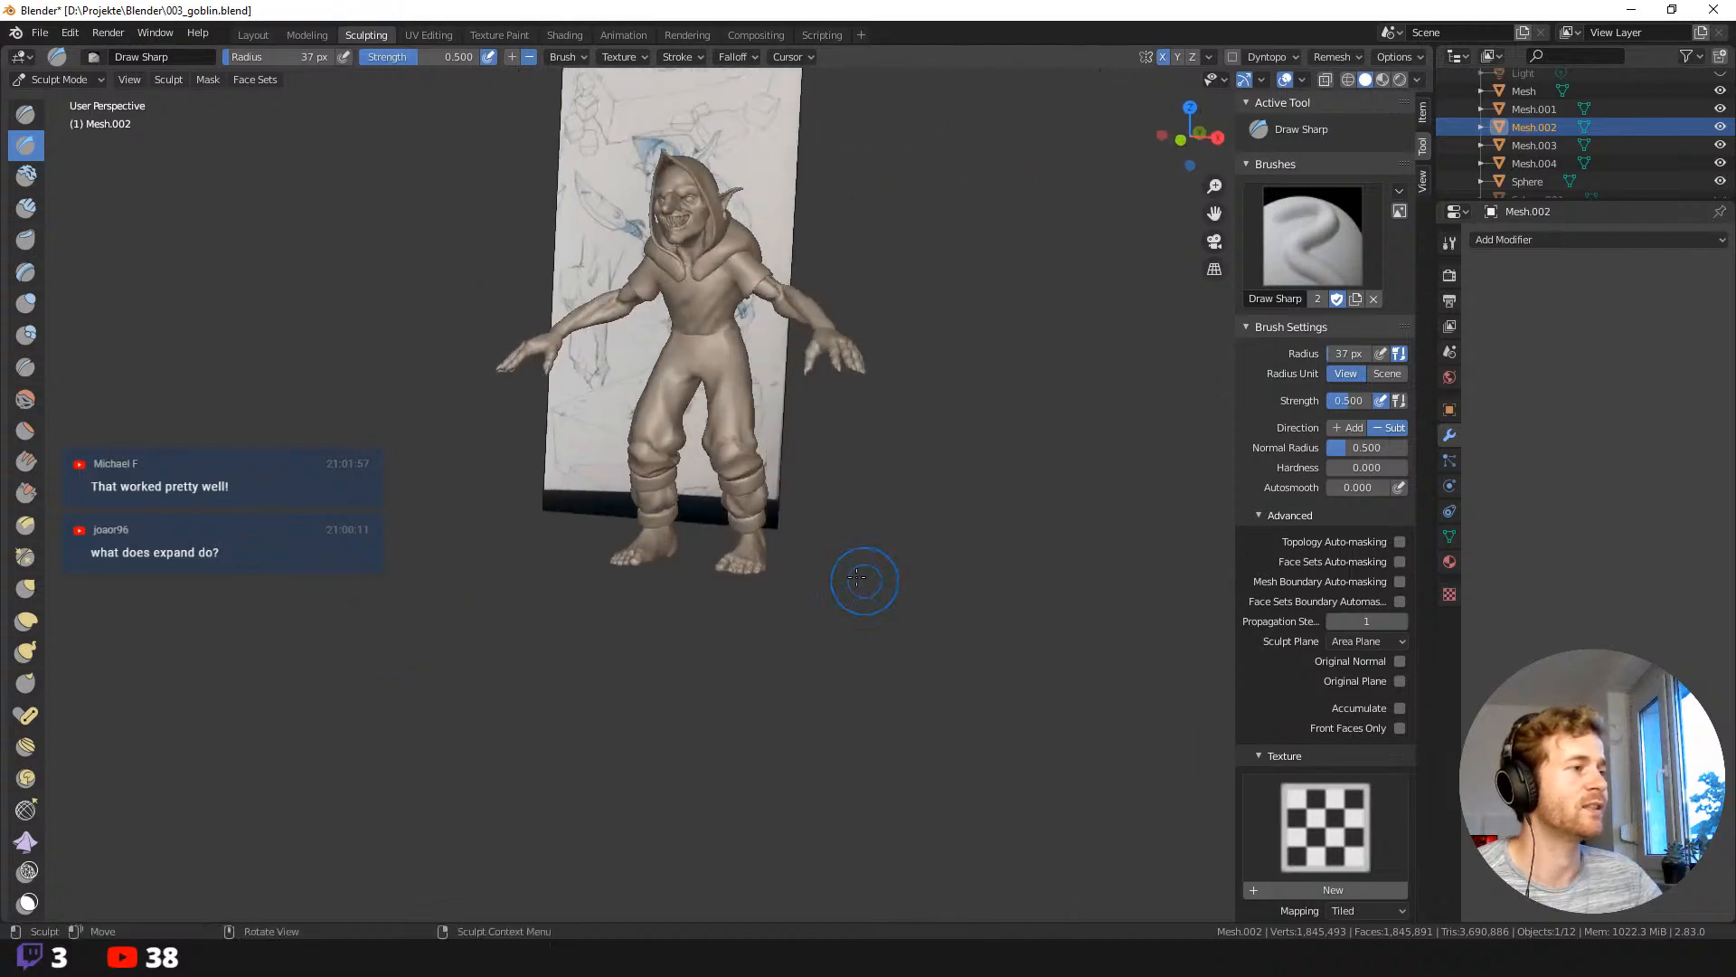
pyautogui.scroll(8, 860, 574)
pyautogui.scroll(-10, 780, 653)
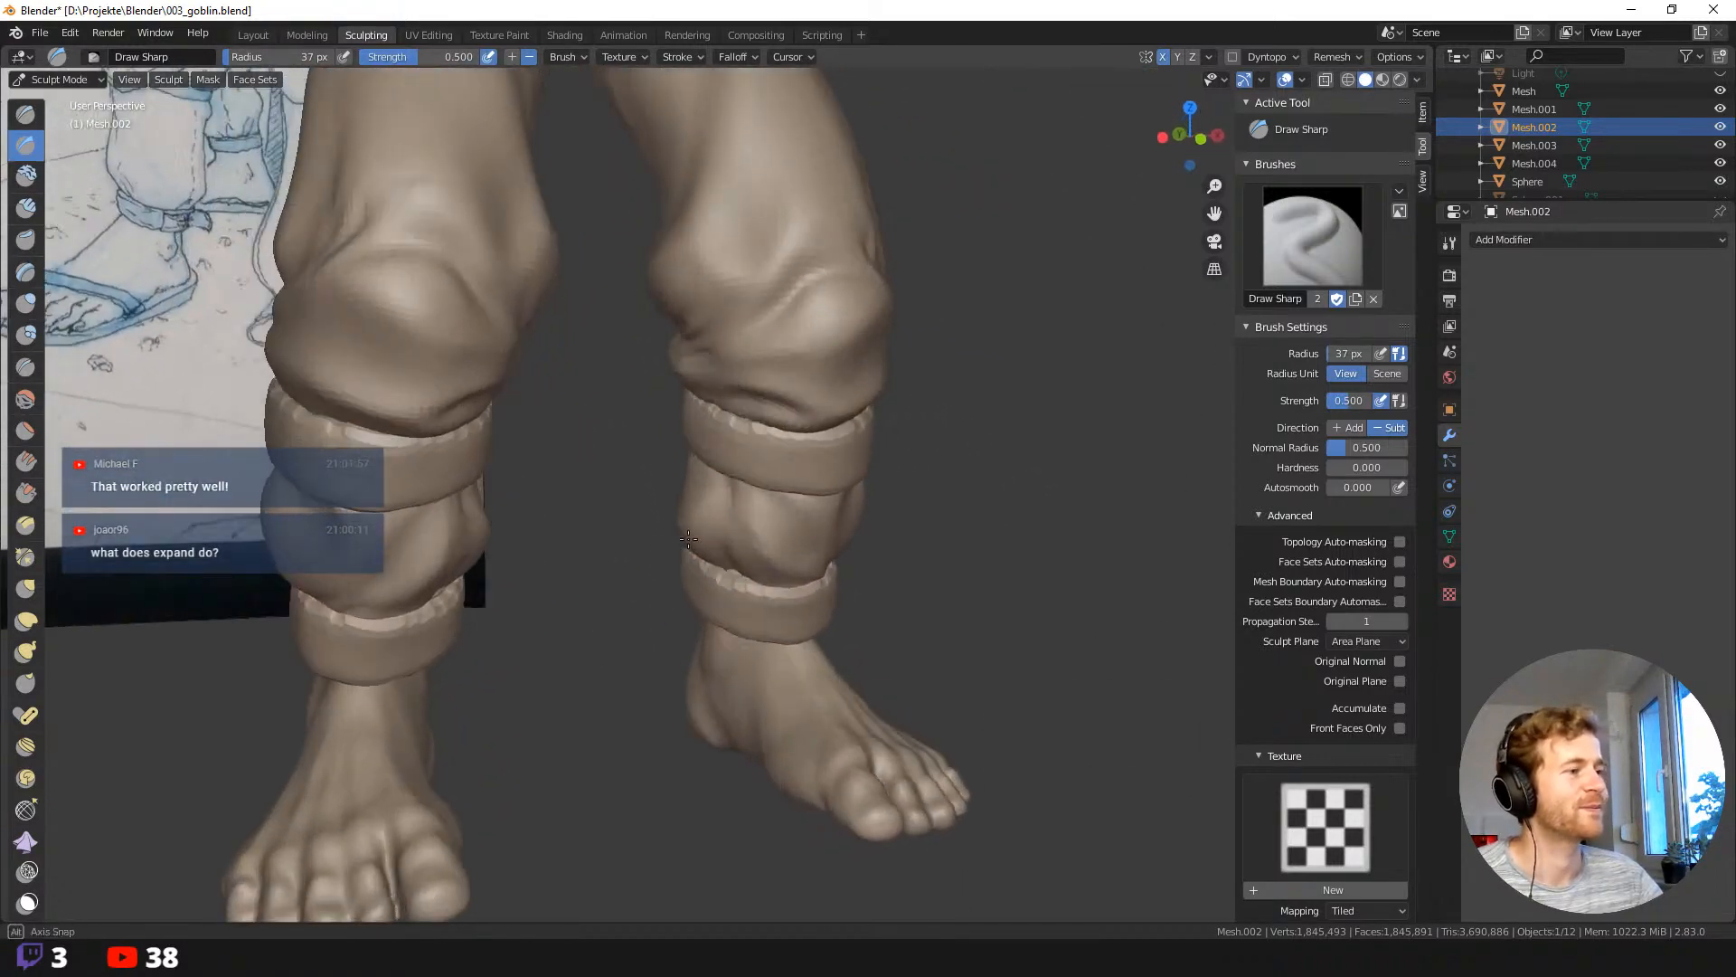
pyautogui.moveTo(647, 590); pyautogui.dragTo(722, 606, button='middle')
pyautogui.moveTo(741, 445)
pyautogui.mouseDown(button='middle')
pyautogui.moveTo(736, 533)
pyautogui.moveTo(717, 546)
pyautogui.moveTo(748, 525)
pyautogui.mouseUp(button='middle')
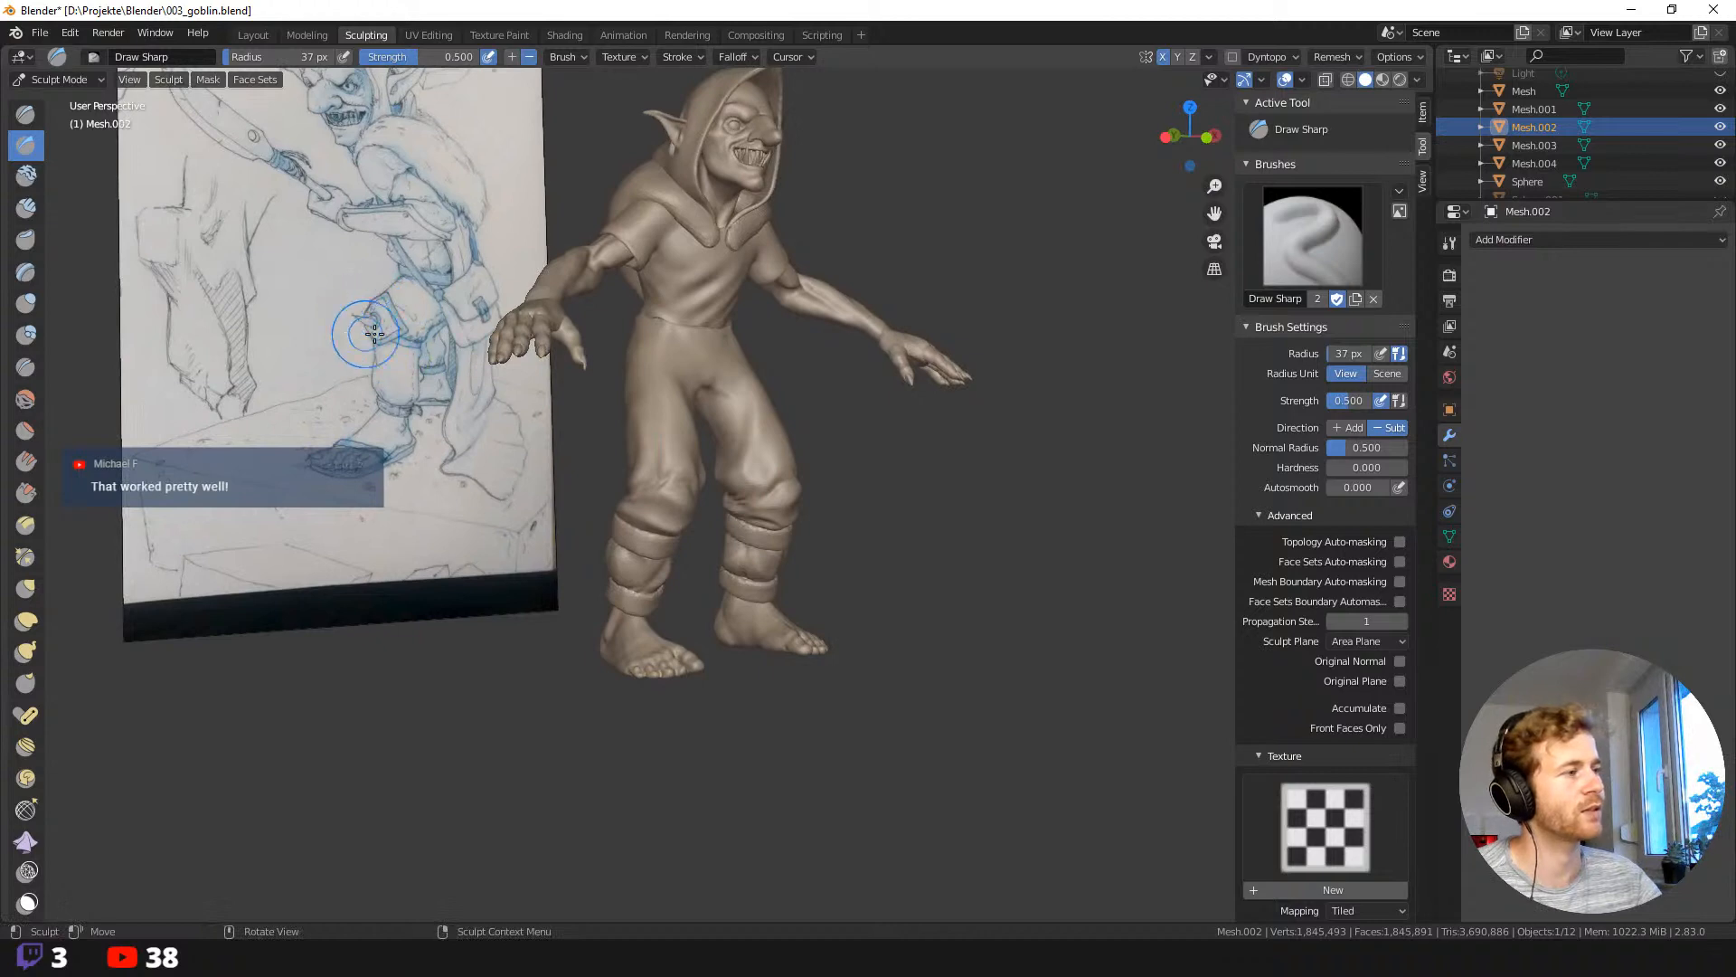
pyautogui.moveTo(589, 473)
pyautogui.mouseDown(button='middle')
pyautogui.moveTo(573, 458)
pyautogui.moveTo(518, 495)
pyautogui.moveTo(514, 462)
pyautogui.mouseUp(button='middle')
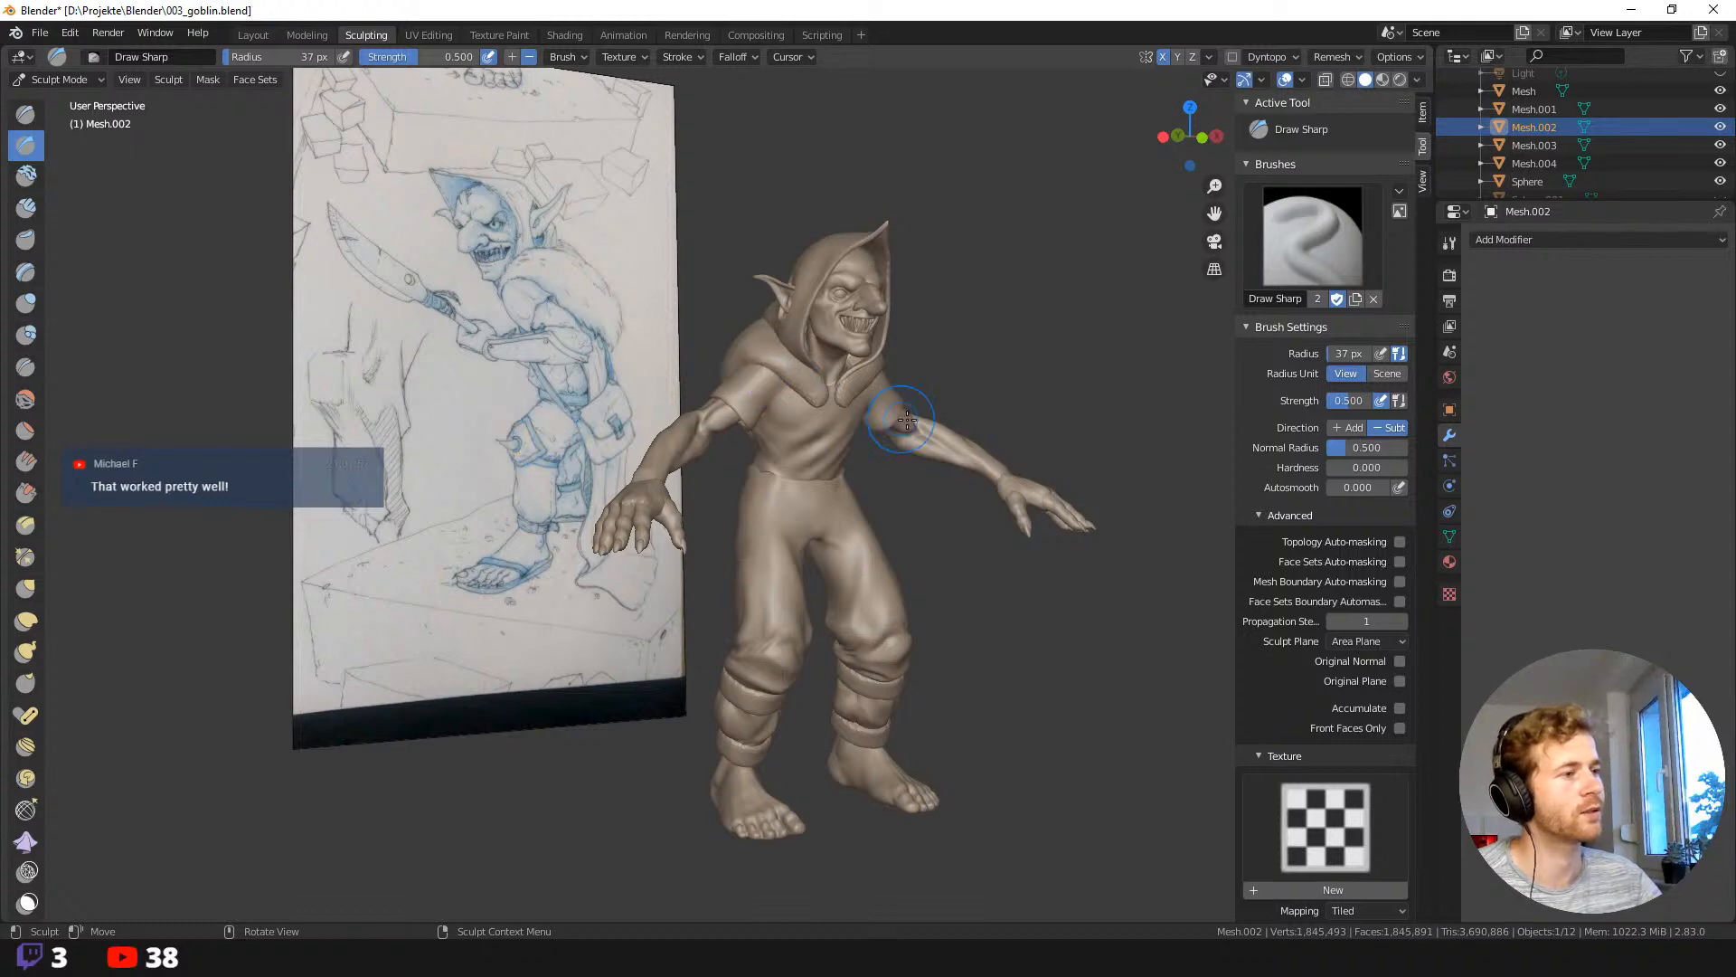
pyautogui.moveTo(907, 418); pyautogui.dragTo(860, 614, button='middle')
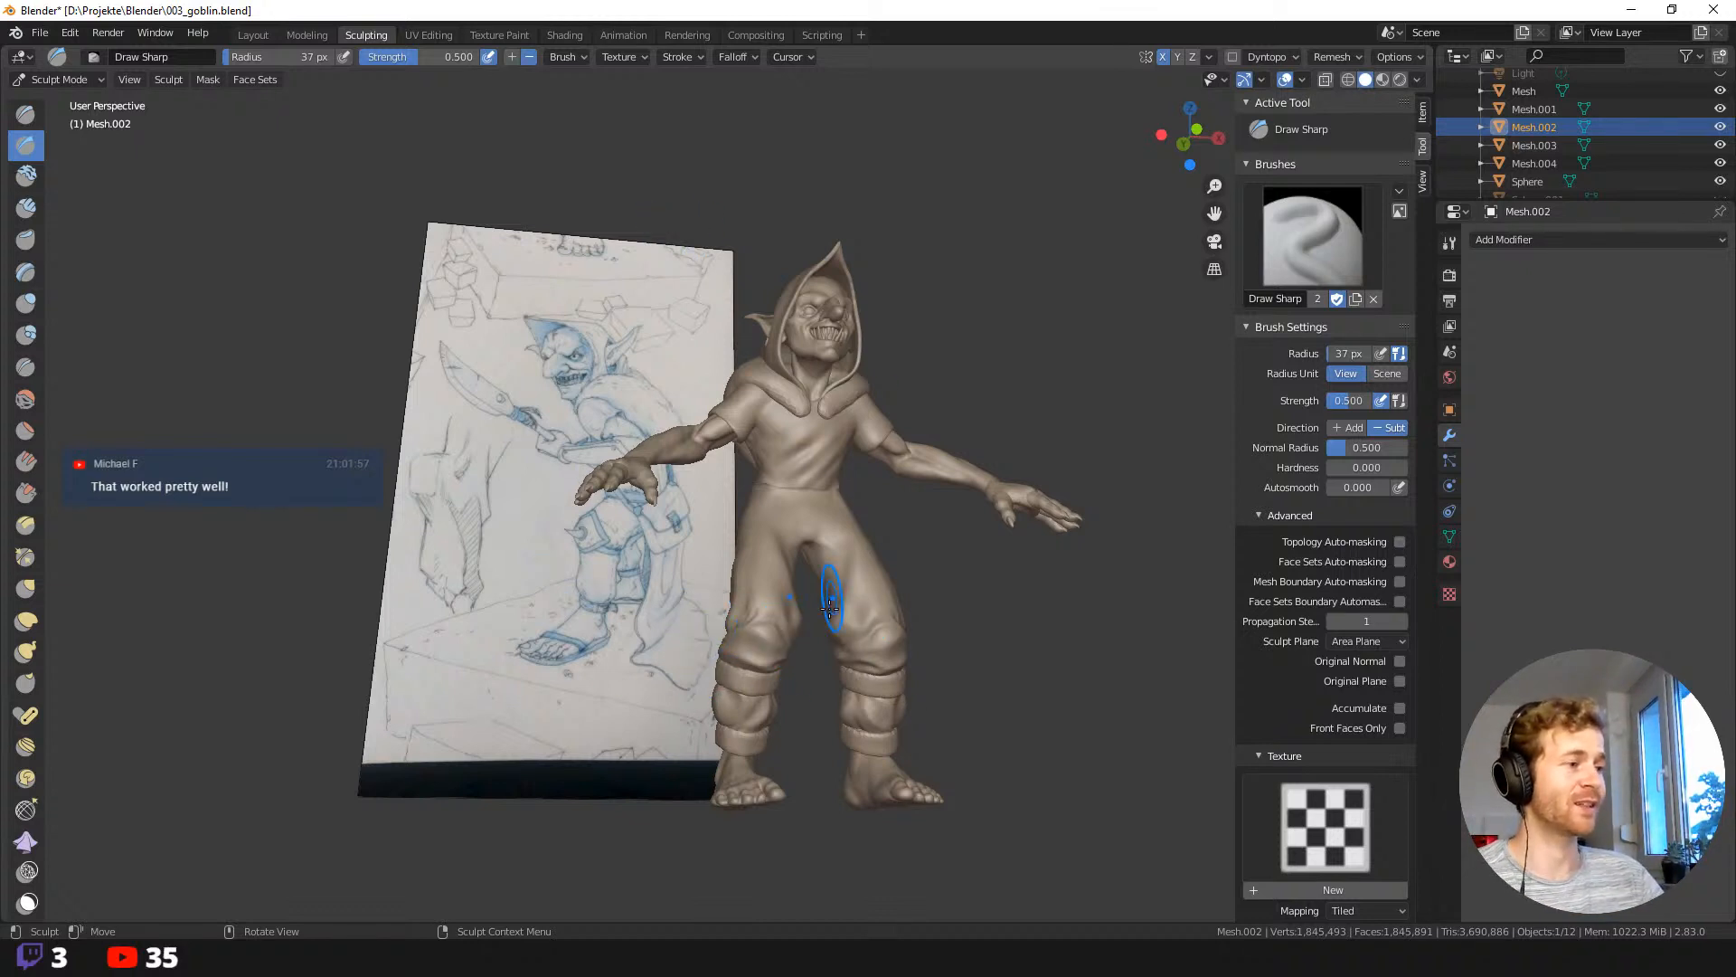
pyautogui.moveTo(829, 606); pyautogui.dragTo(769, 703, button='middle')
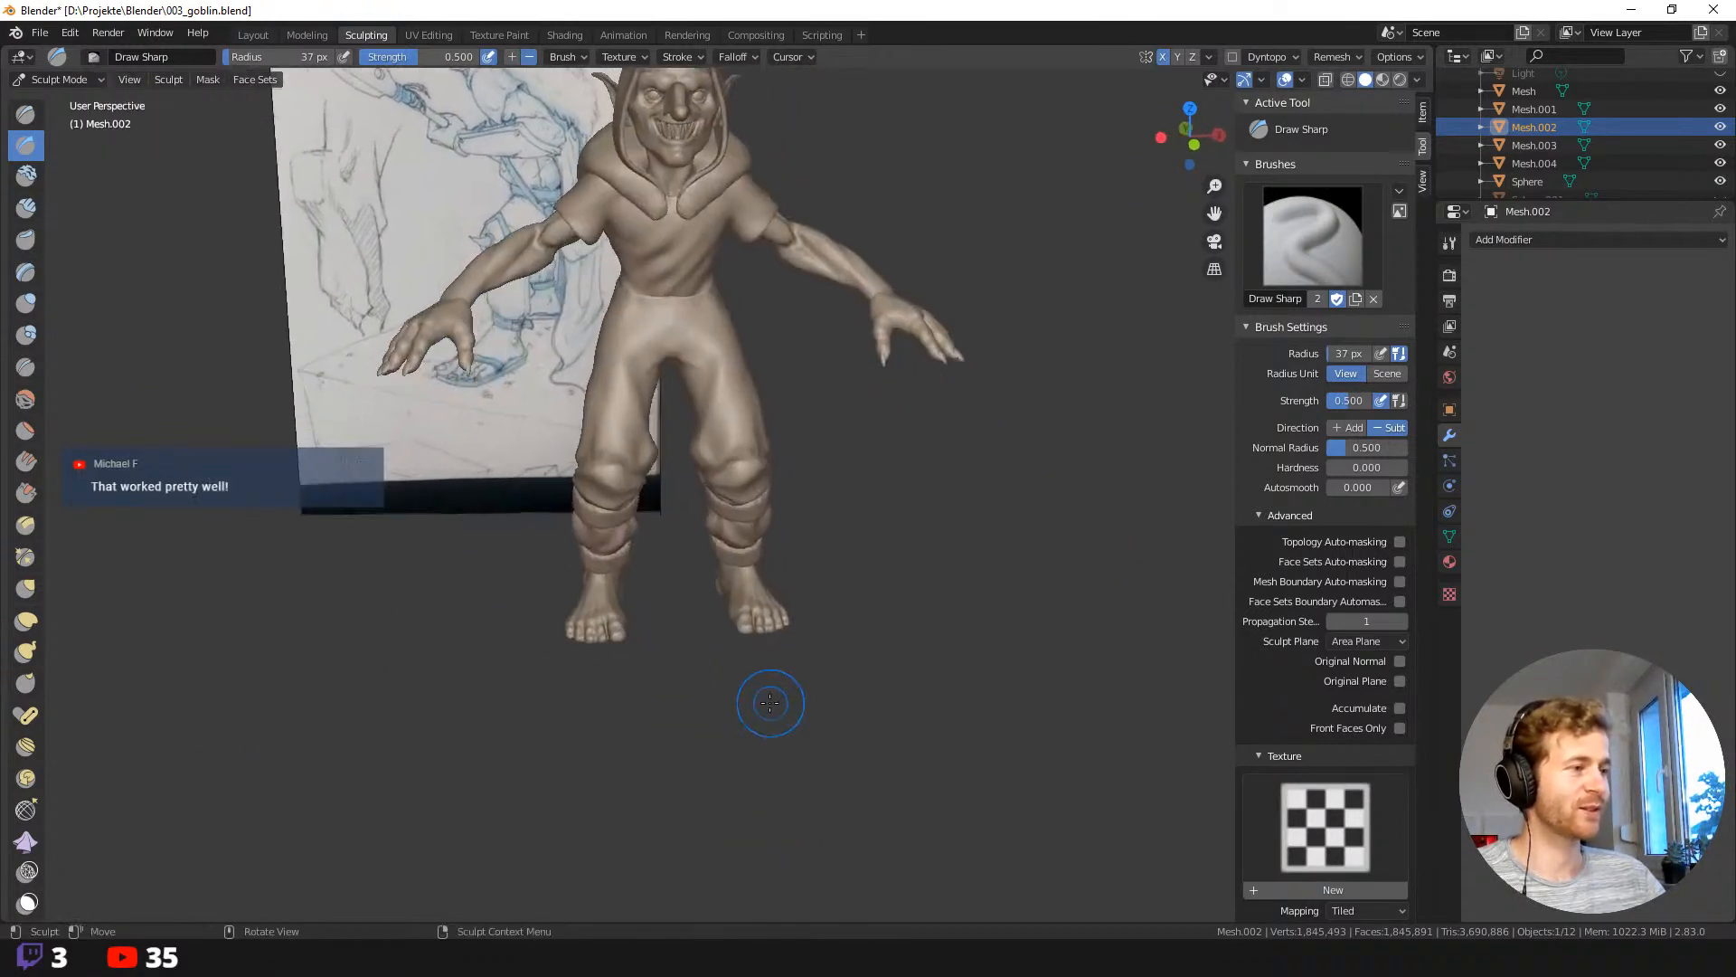
pyautogui.scroll(5, 769, 702)
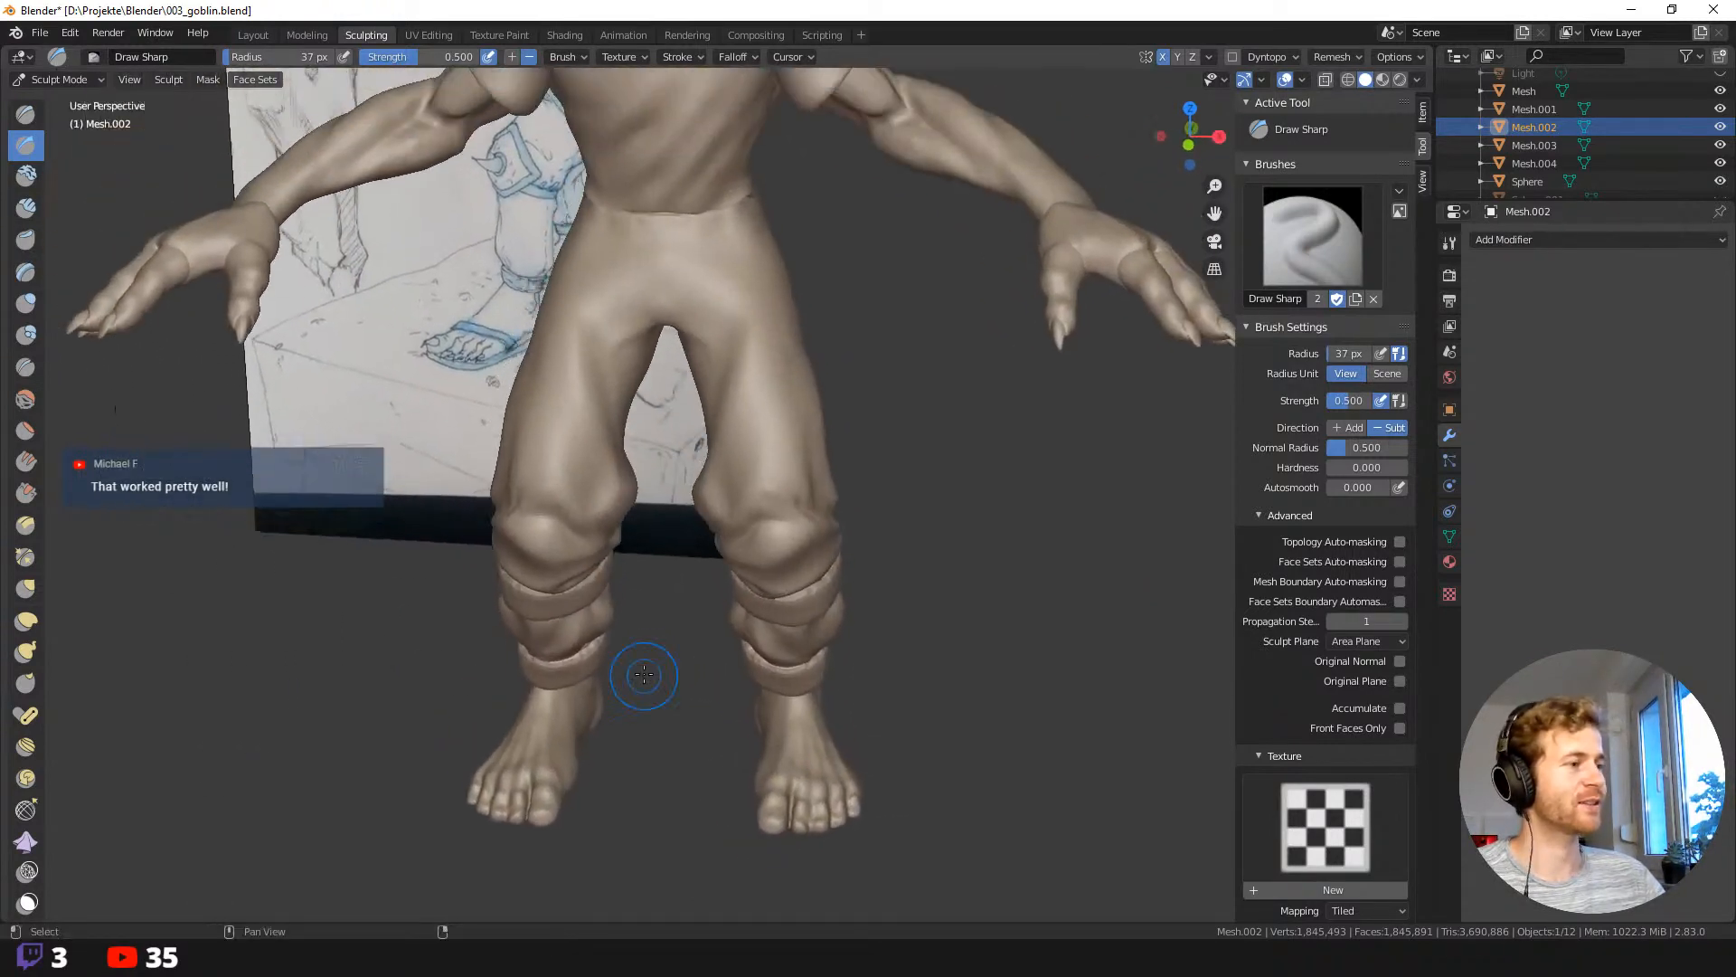
pyautogui.moveTo(1064, 537); pyautogui.dragTo(813, 410, button='middle')
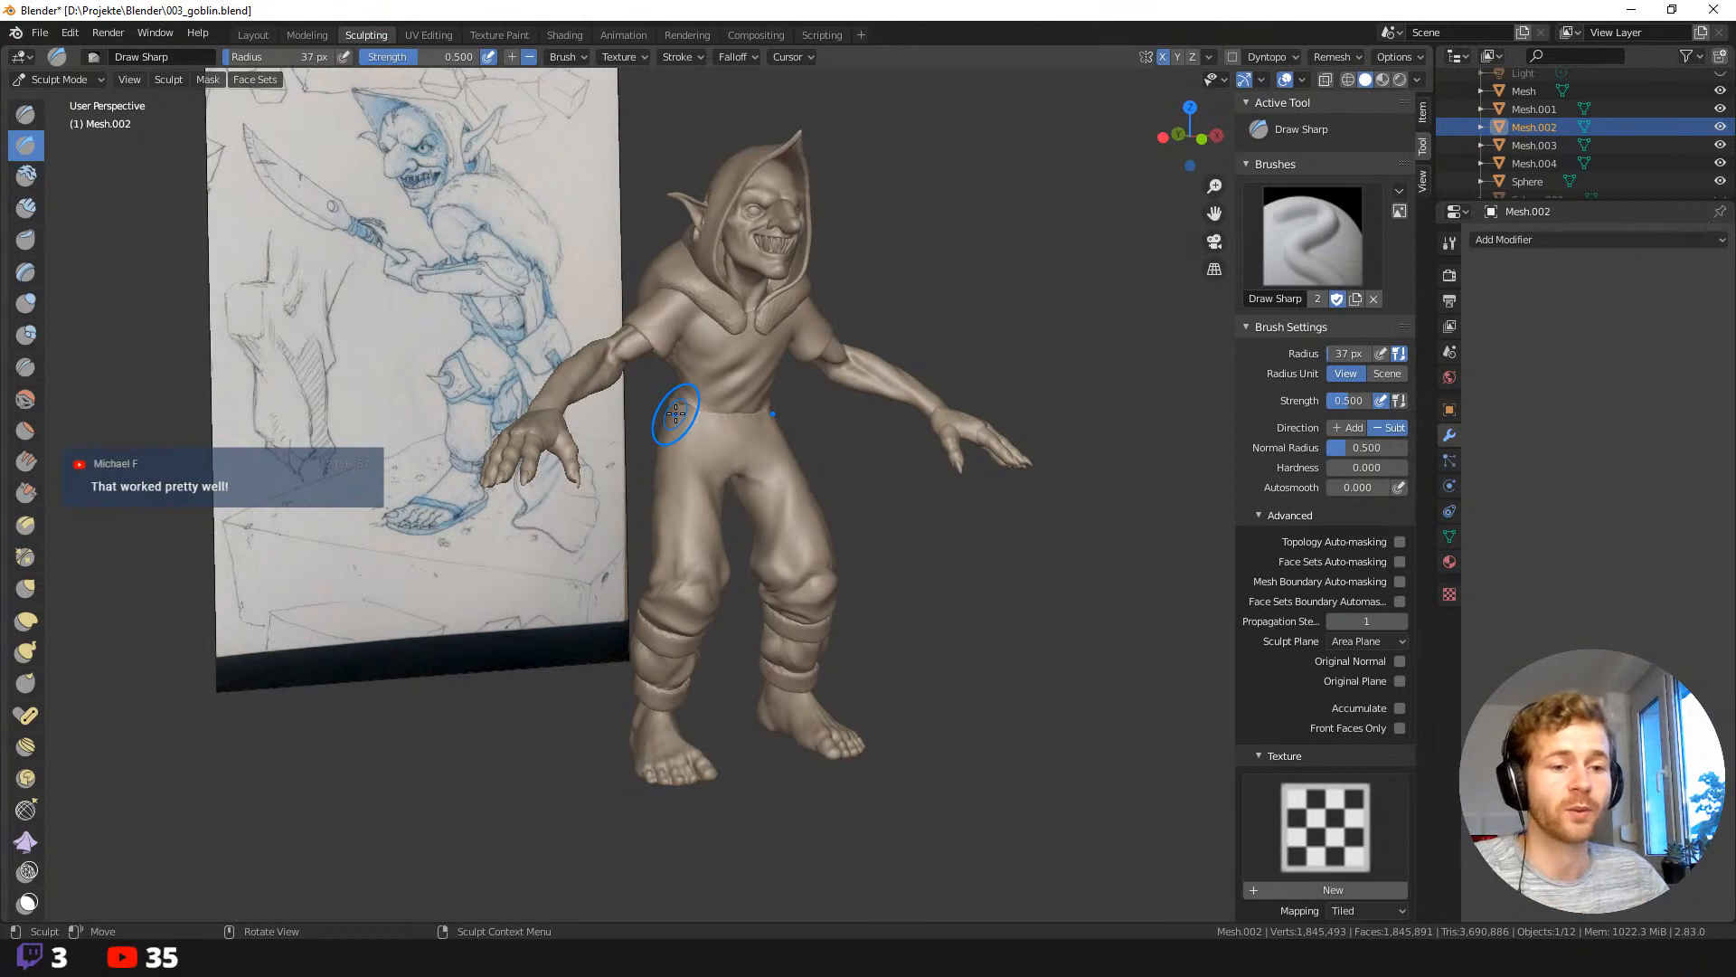
pyautogui.keyDown('shift'); pyautogui.moveTo(990, 574); pyautogui.dragTo(931, 554, button='middle'); pyautogui.keyUp('shift')
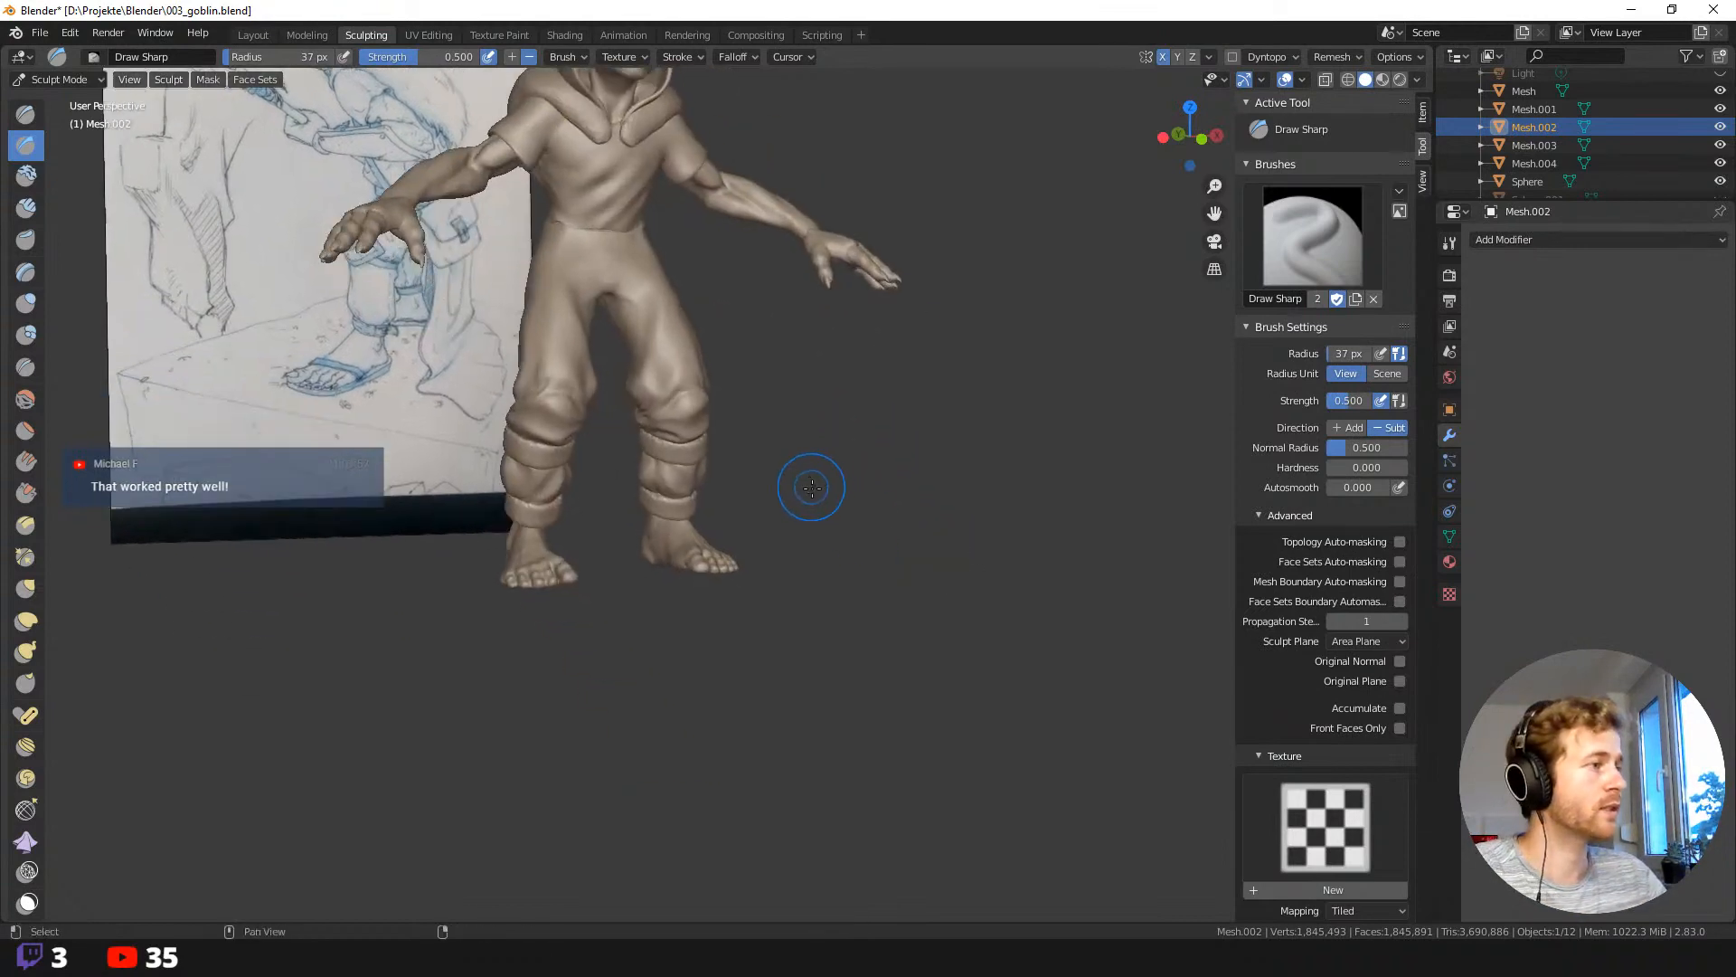
# Switch to the Cloth brush, set its deformation to Expand and reduce the radius to 25 px.
pyautogui.keyDown('shift'); pyautogui.moveTo(811, 488); pyautogui.dragTo(861, 655, button='middle'); pyautogui.keyUp('shift')
pyautogui.keyDown('ctrl'); pyautogui.moveTo(861, 655); pyautogui.dragTo(869, 545, button='middle'); pyautogui.keyUp('ctrl')
pyautogui.hotkey('shift', 'space')
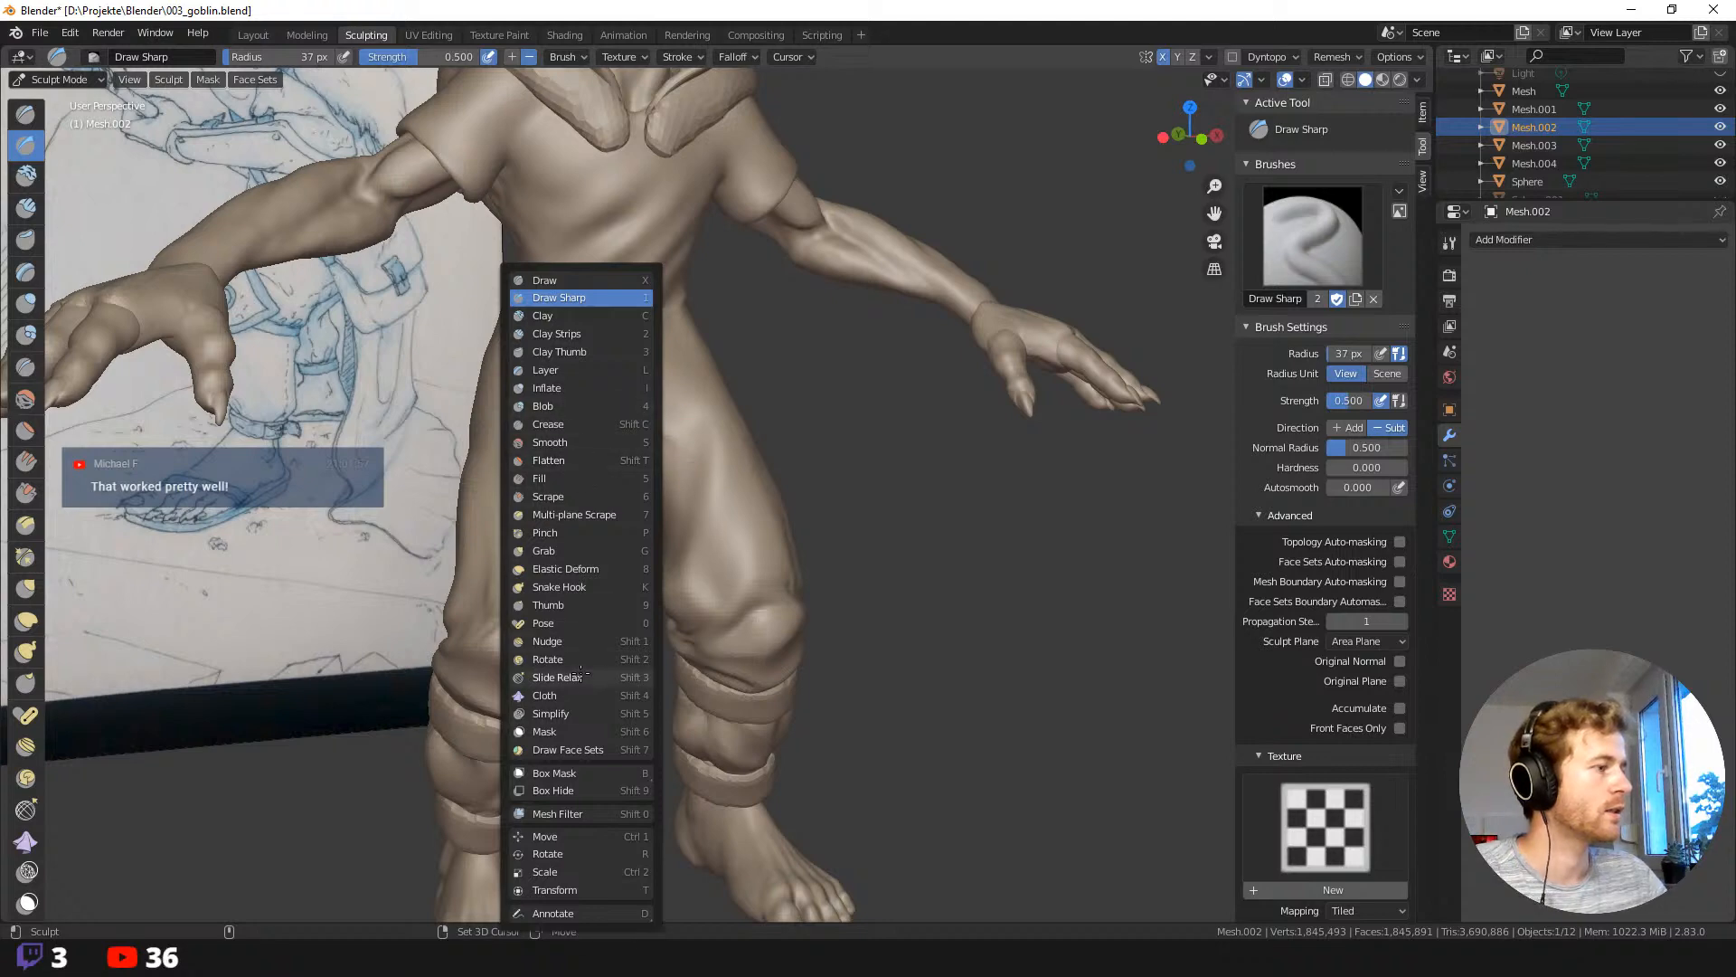
pyautogui.click(544, 695)
pyautogui.scroll(2, 1111, 496)
pyautogui.click(1370, 541)
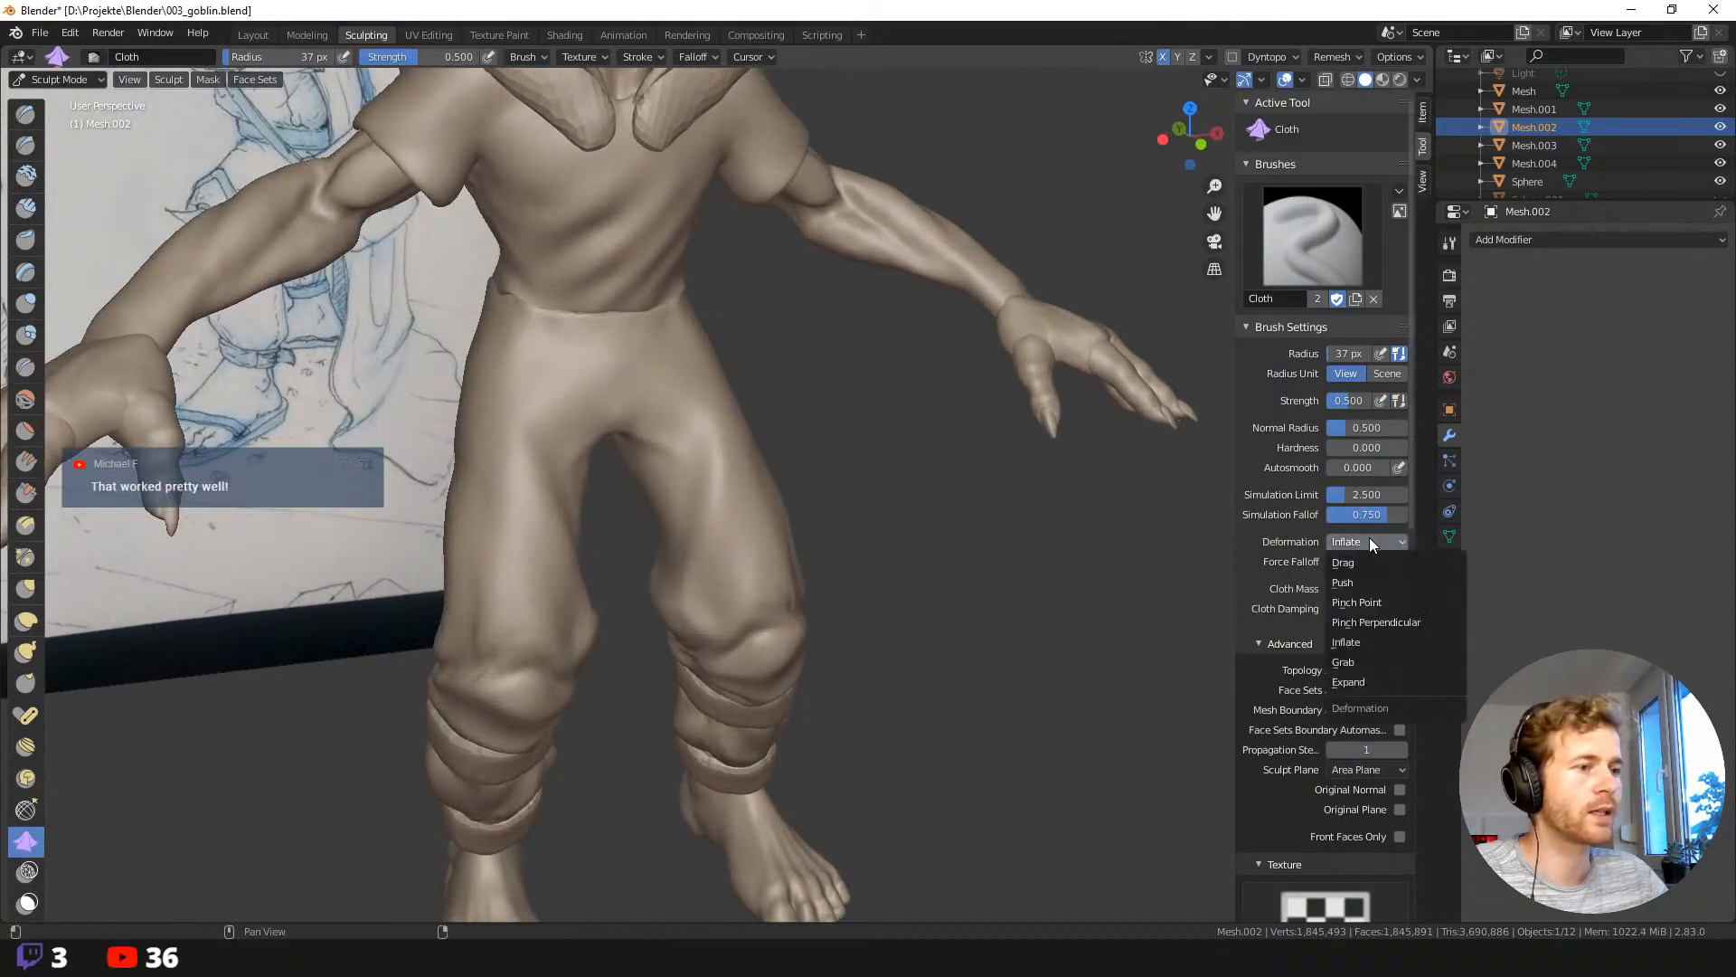
pyautogui.click(1361, 682)
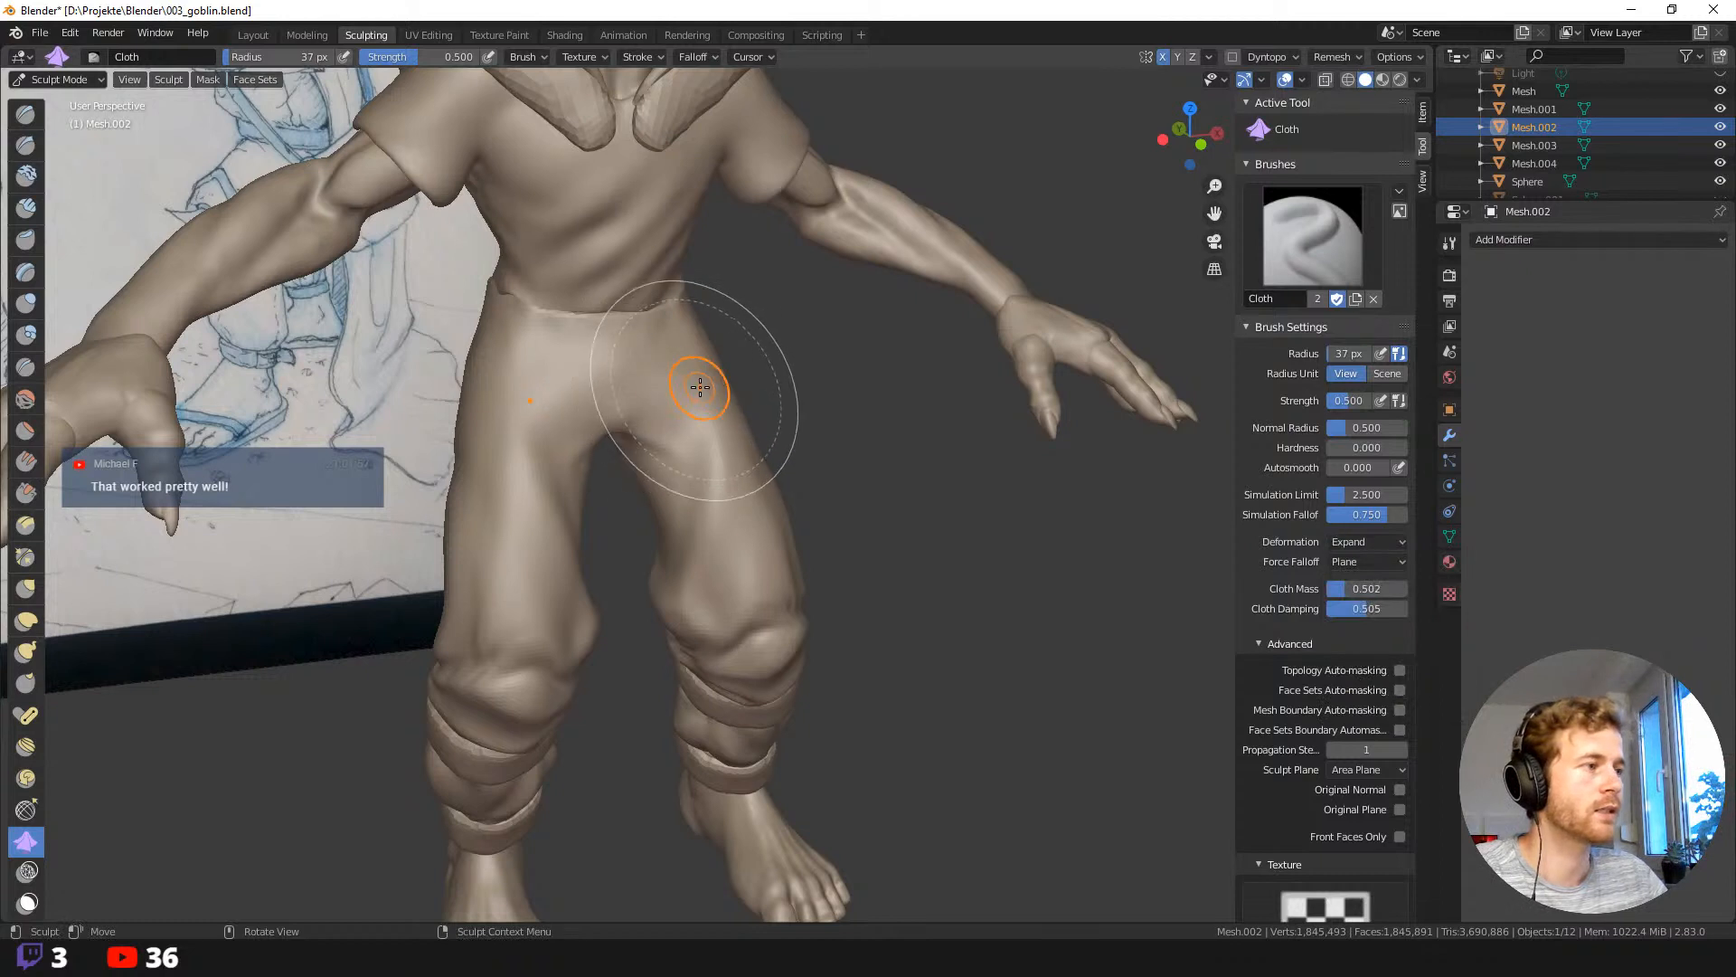
pyautogui.press('[')
pyautogui.press('[')
pyautogui.press('[')
pyautogui.press('[')
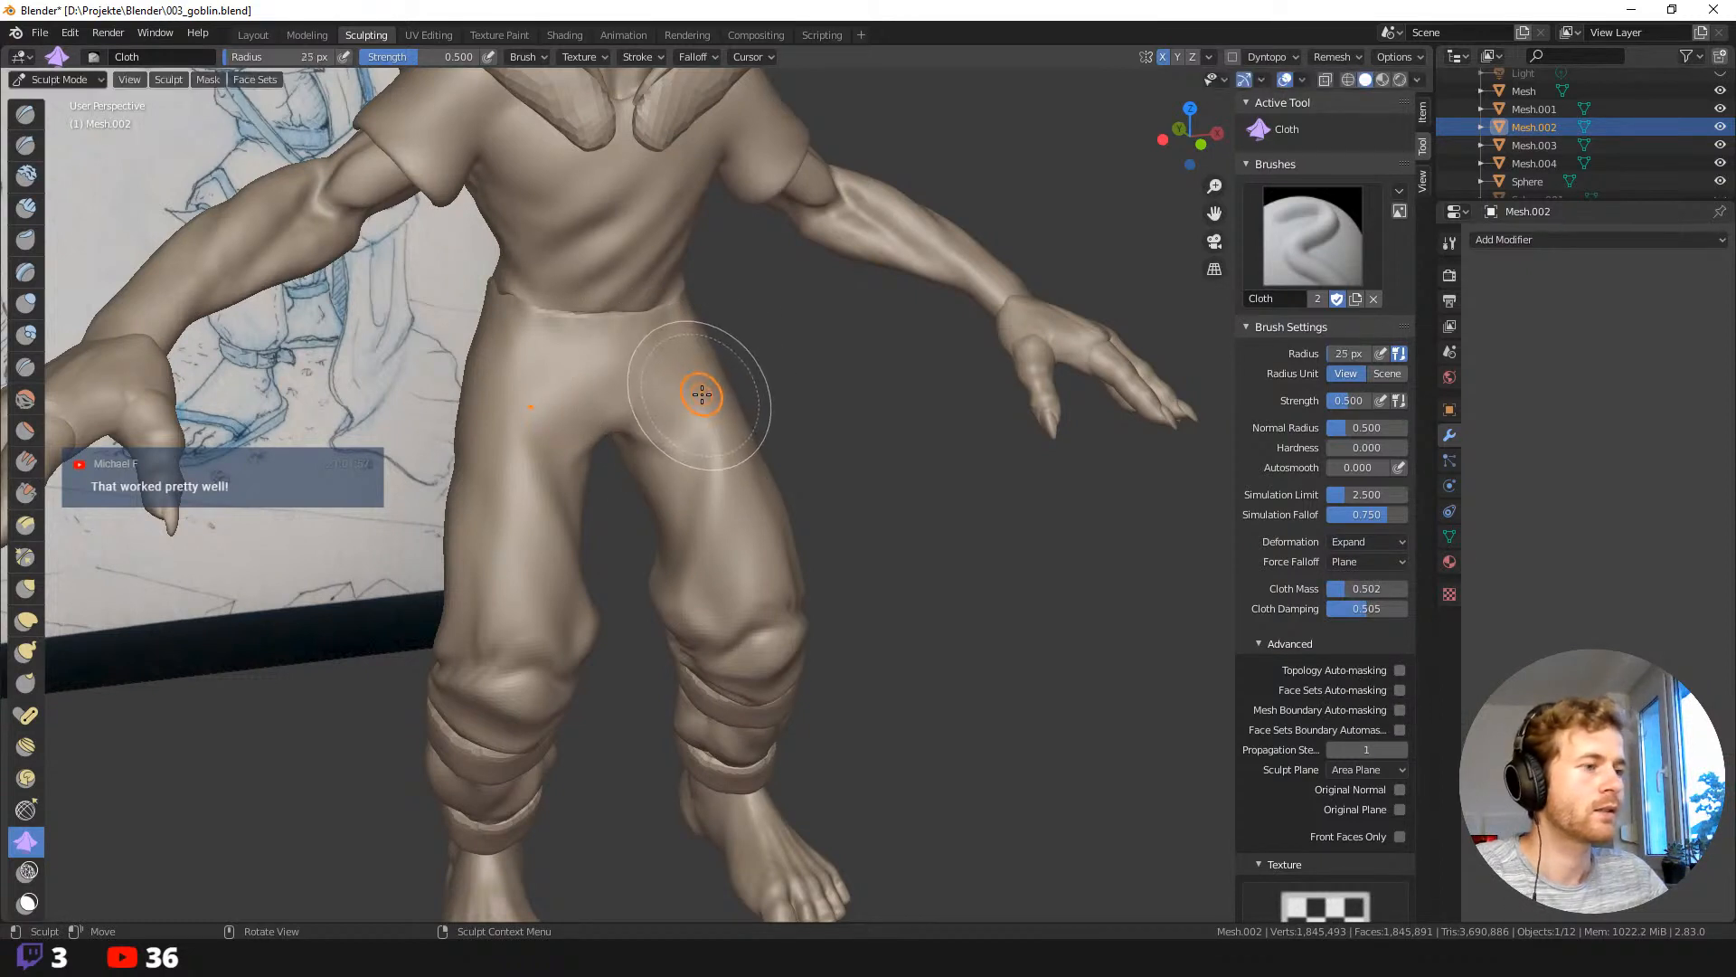
# Mask a band around the trouser waist and diagonal strips across both upper thighs with the Mask brush.
pyautogui.press('m')
pyautogui.moveTo(710, 378)
pyautogui.mouseDown()
pyautogui.moveTo(691, 416)
pyautogui.moveTo(640, 420)
pyautogui.mouseUp()
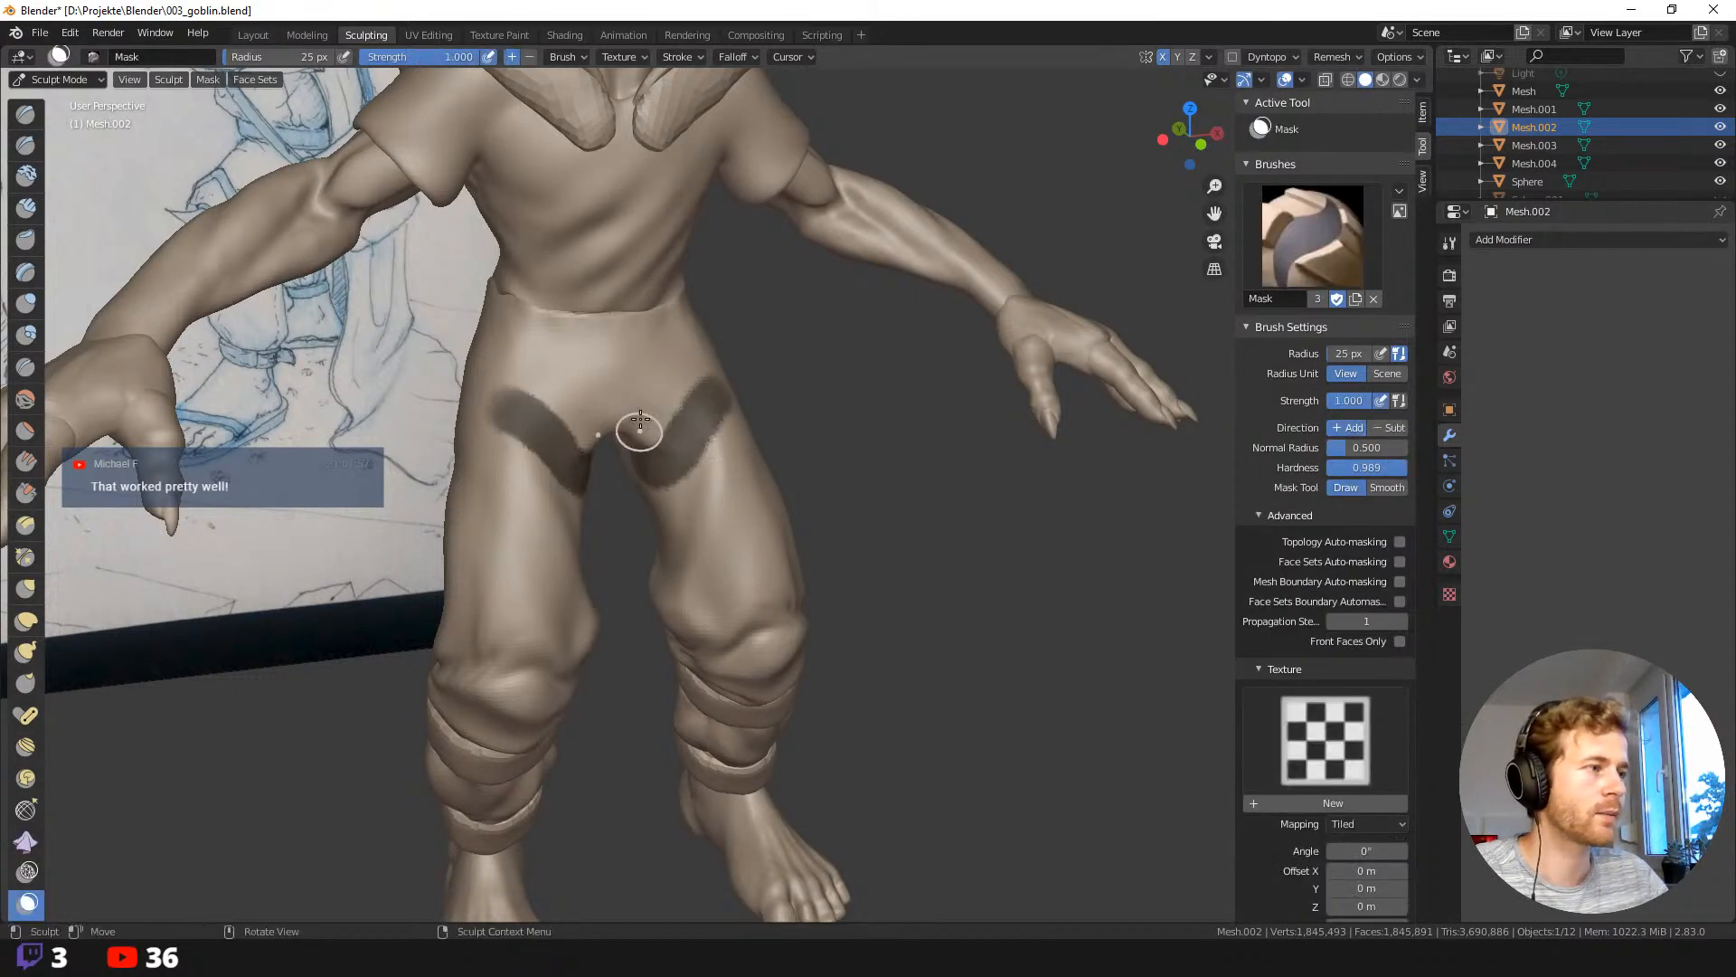
pyautogui.moveTo(671, 316); pyautogui.dragTo(710, 312)
pyautogui.moveTo(837, 497); pyautogui.dragTo(730, 463, button='middle')
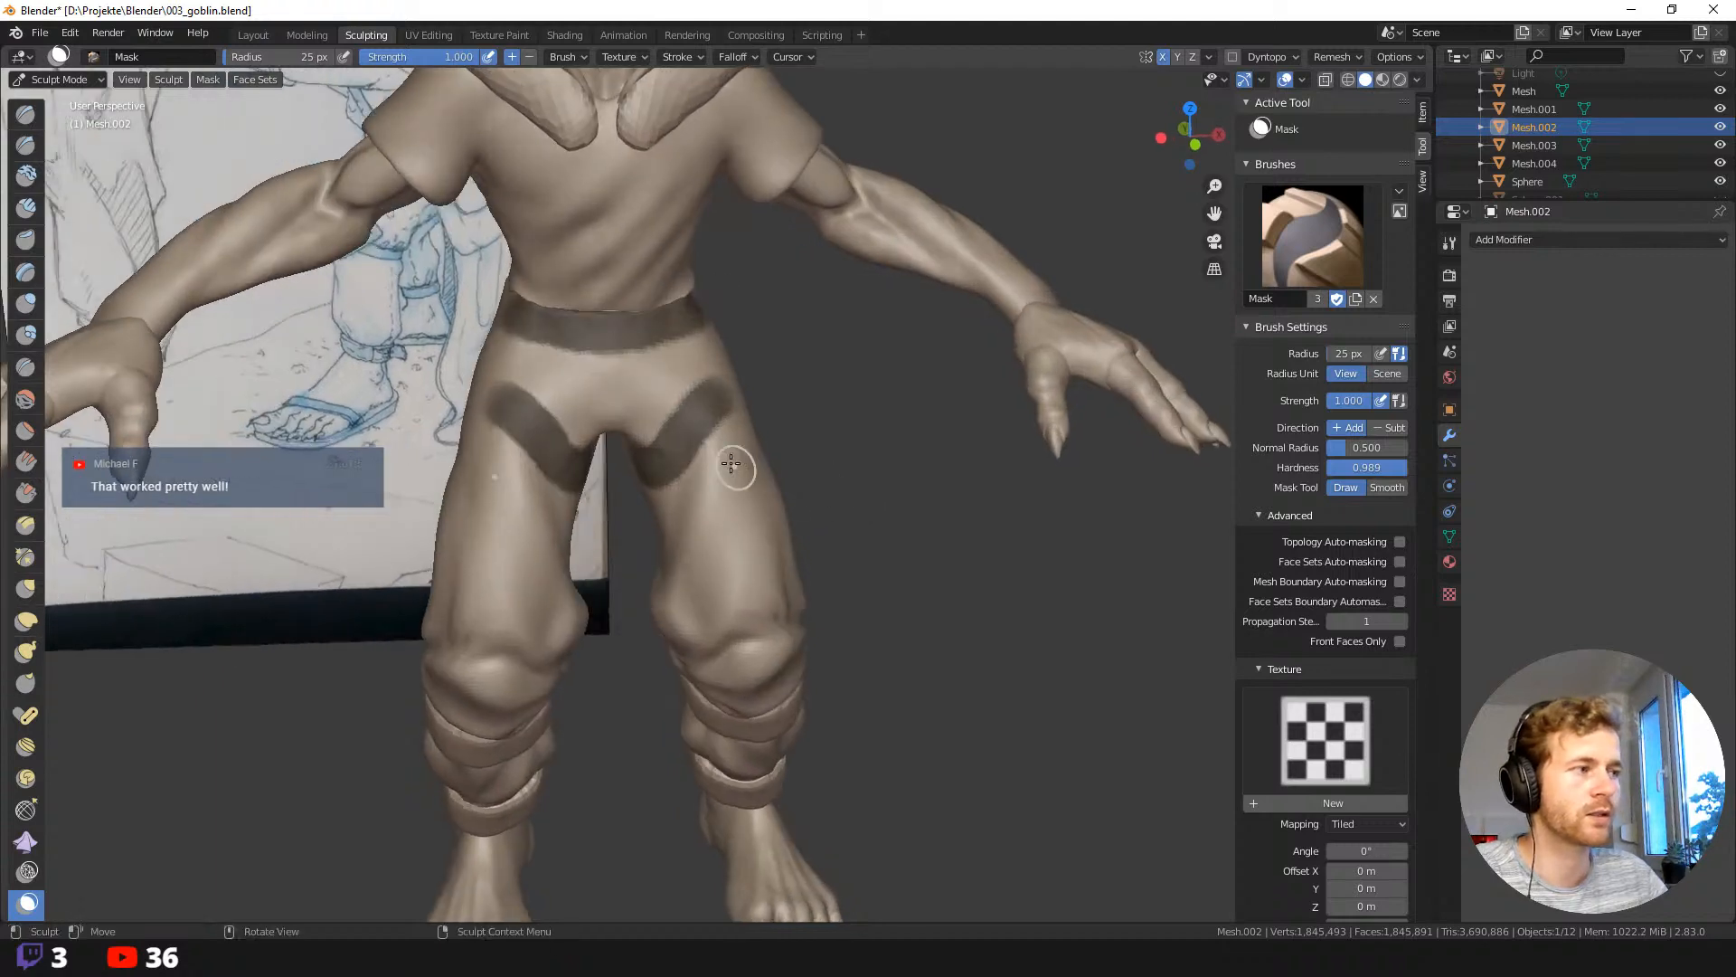
pyautogui.moveTo(731, 463); pyautogui.dragTo(714, 402)
pyautogui.moveTo(883, 518); pyautogui.dragTo(918, 507, button='middle')
# Try the Cloth brush's Expand deformation on the pelvis between the masked strips and enlarge the radius to 72 px.
pyautogui.hotkey('shift', 'space')
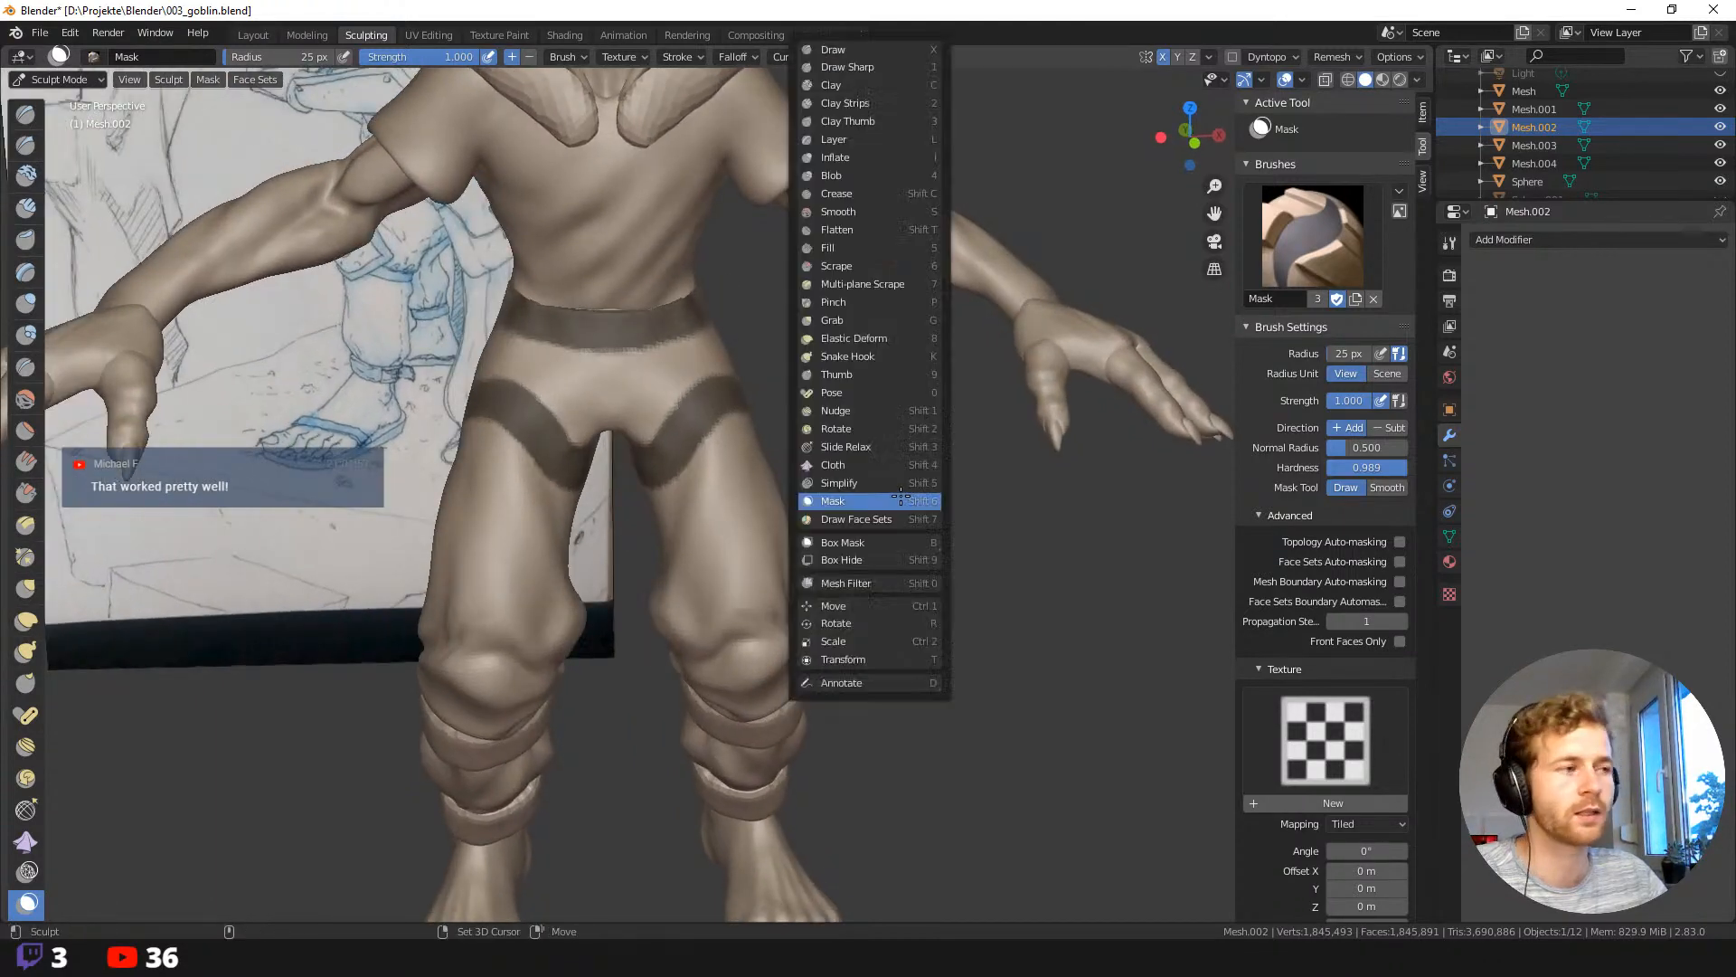
pyautogui.click(891, 464)
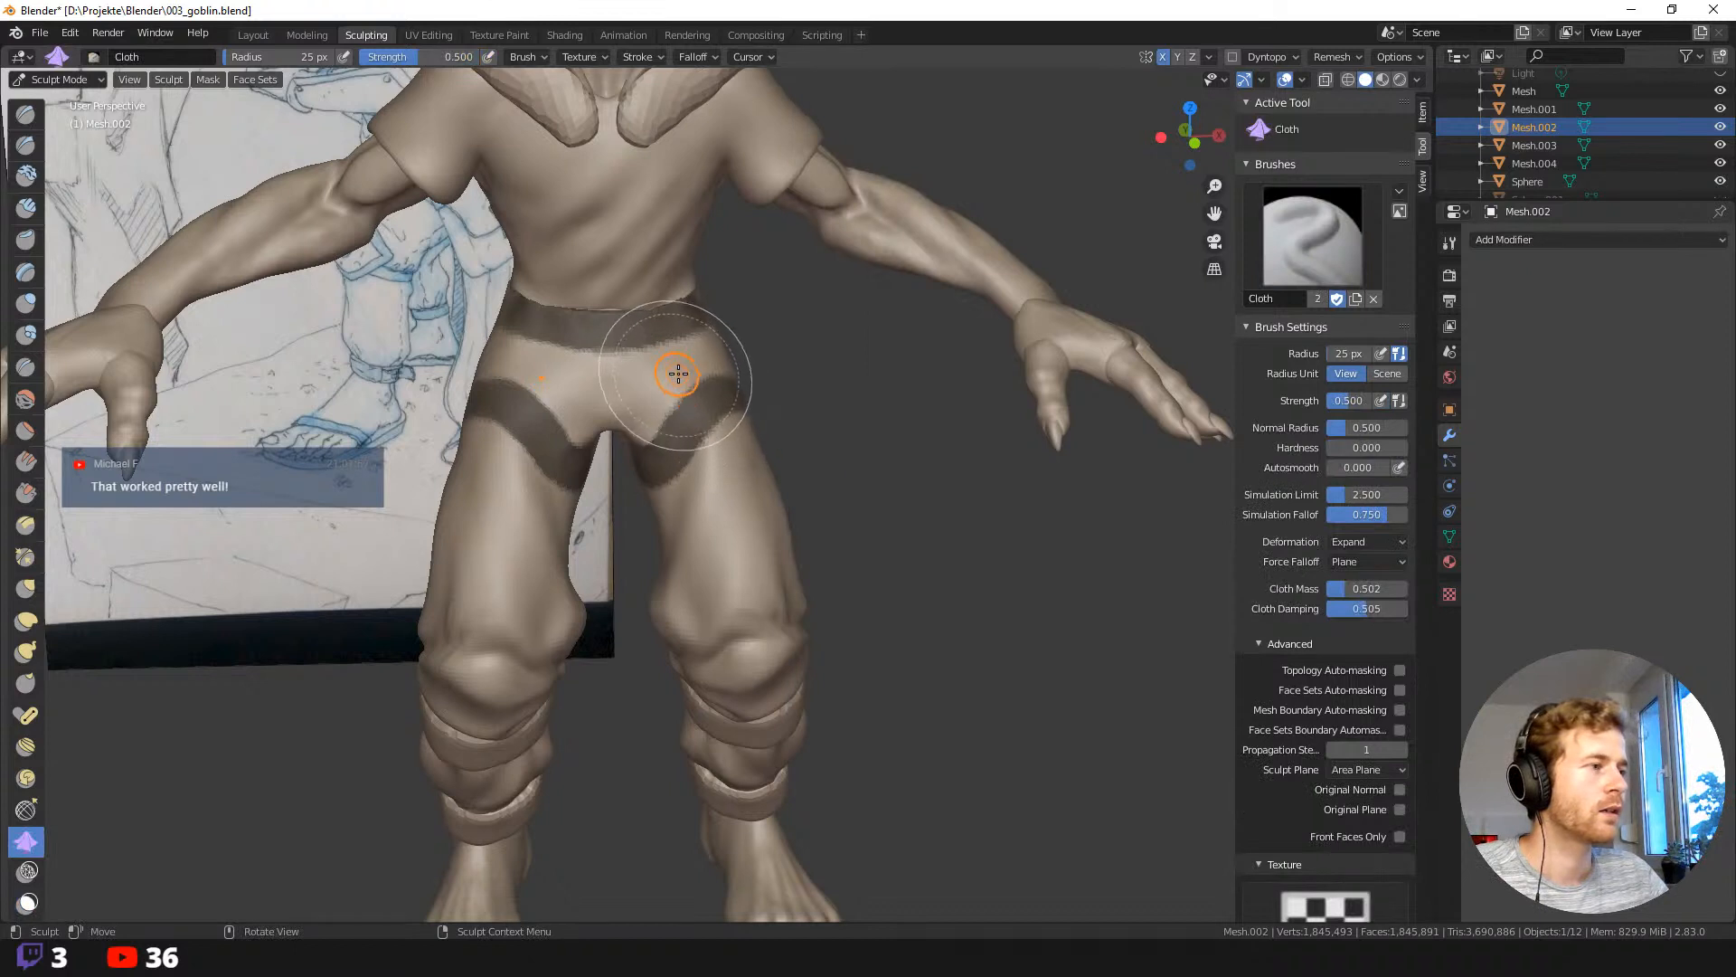
pyautogui.moveTo(678, 374)
pyautogui.mouseDown()
pyautogui.moveTo(698, 352)
pyautogui.moveTo(661, 387)
pyautogui.moveTo(724, 352)
pyautogui.mouseUp()
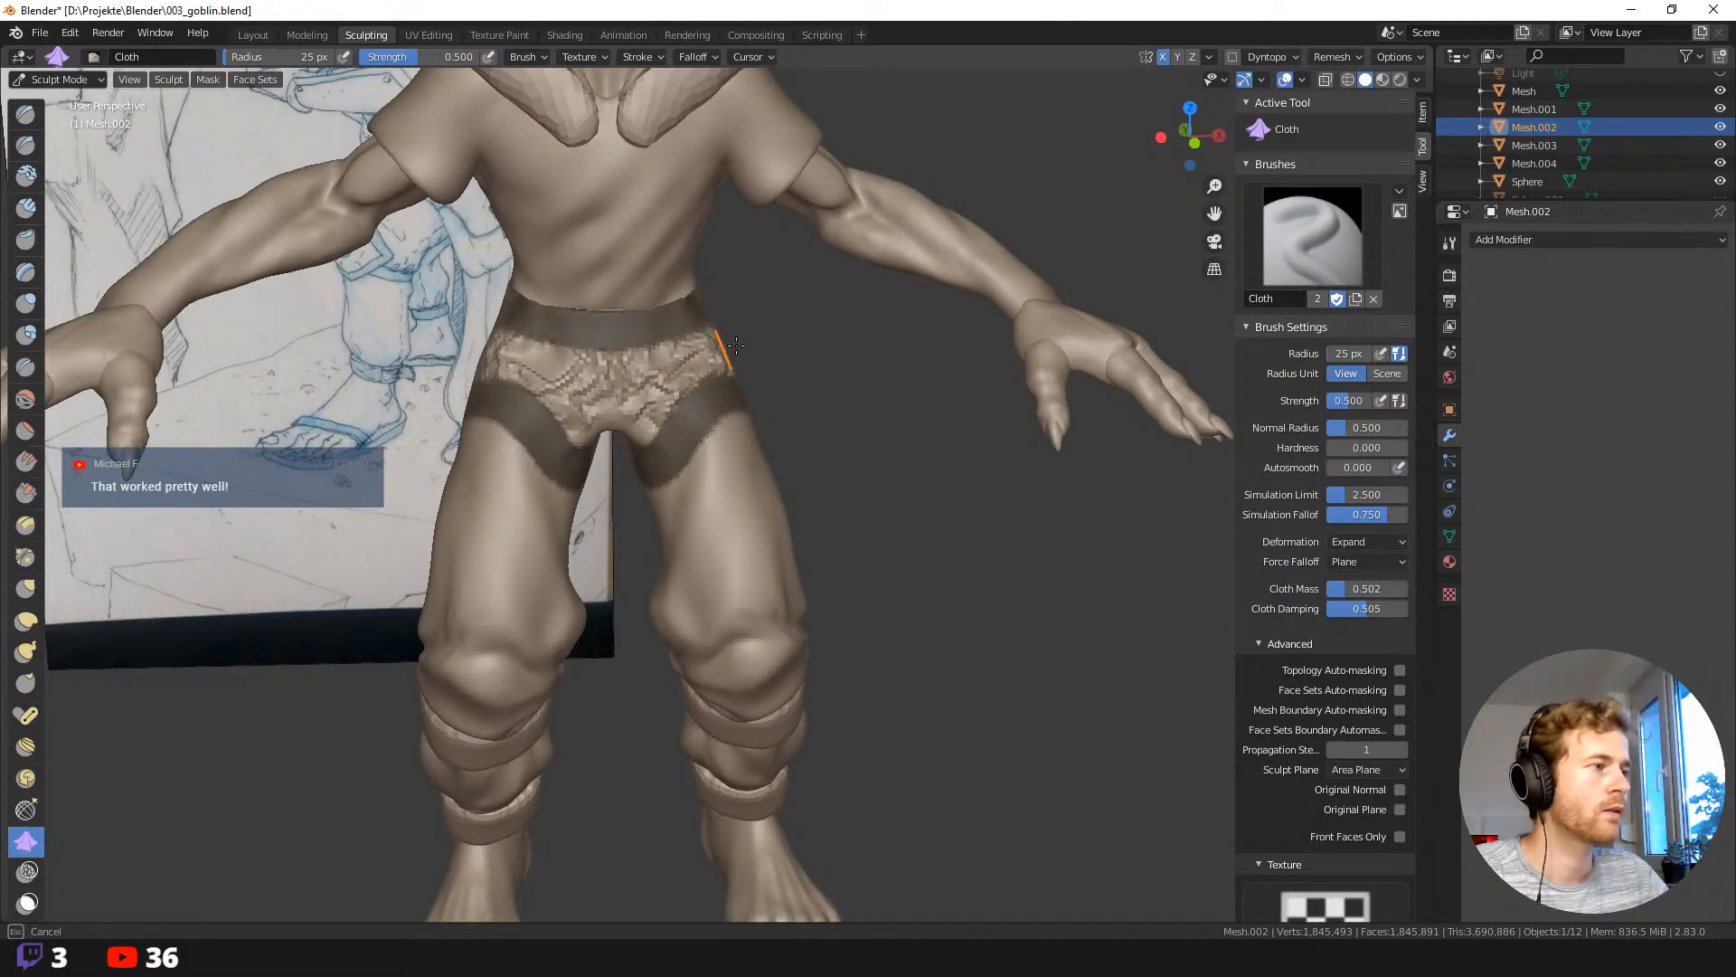
pyautogui.moveTo(822, 375)
pyautogui.mouseDown(button='middle')
pyautogui.moveTo(666, 439)
pyautogui.moveTo(687, 434)
pyautogui.moveTo(665, 369)
pyautogui.moveTo(706, 384)
pyautogui.mouseUp(button='middle')
pyautogui.press('f')
pyautogui.click(764, 398)
pyautogui.moveTo(706, 384); pyautogui.dragTo(820, 418)
pyautogui.moveTo(820, 418); pyautogui.dragTo(715, 479, button='middle')
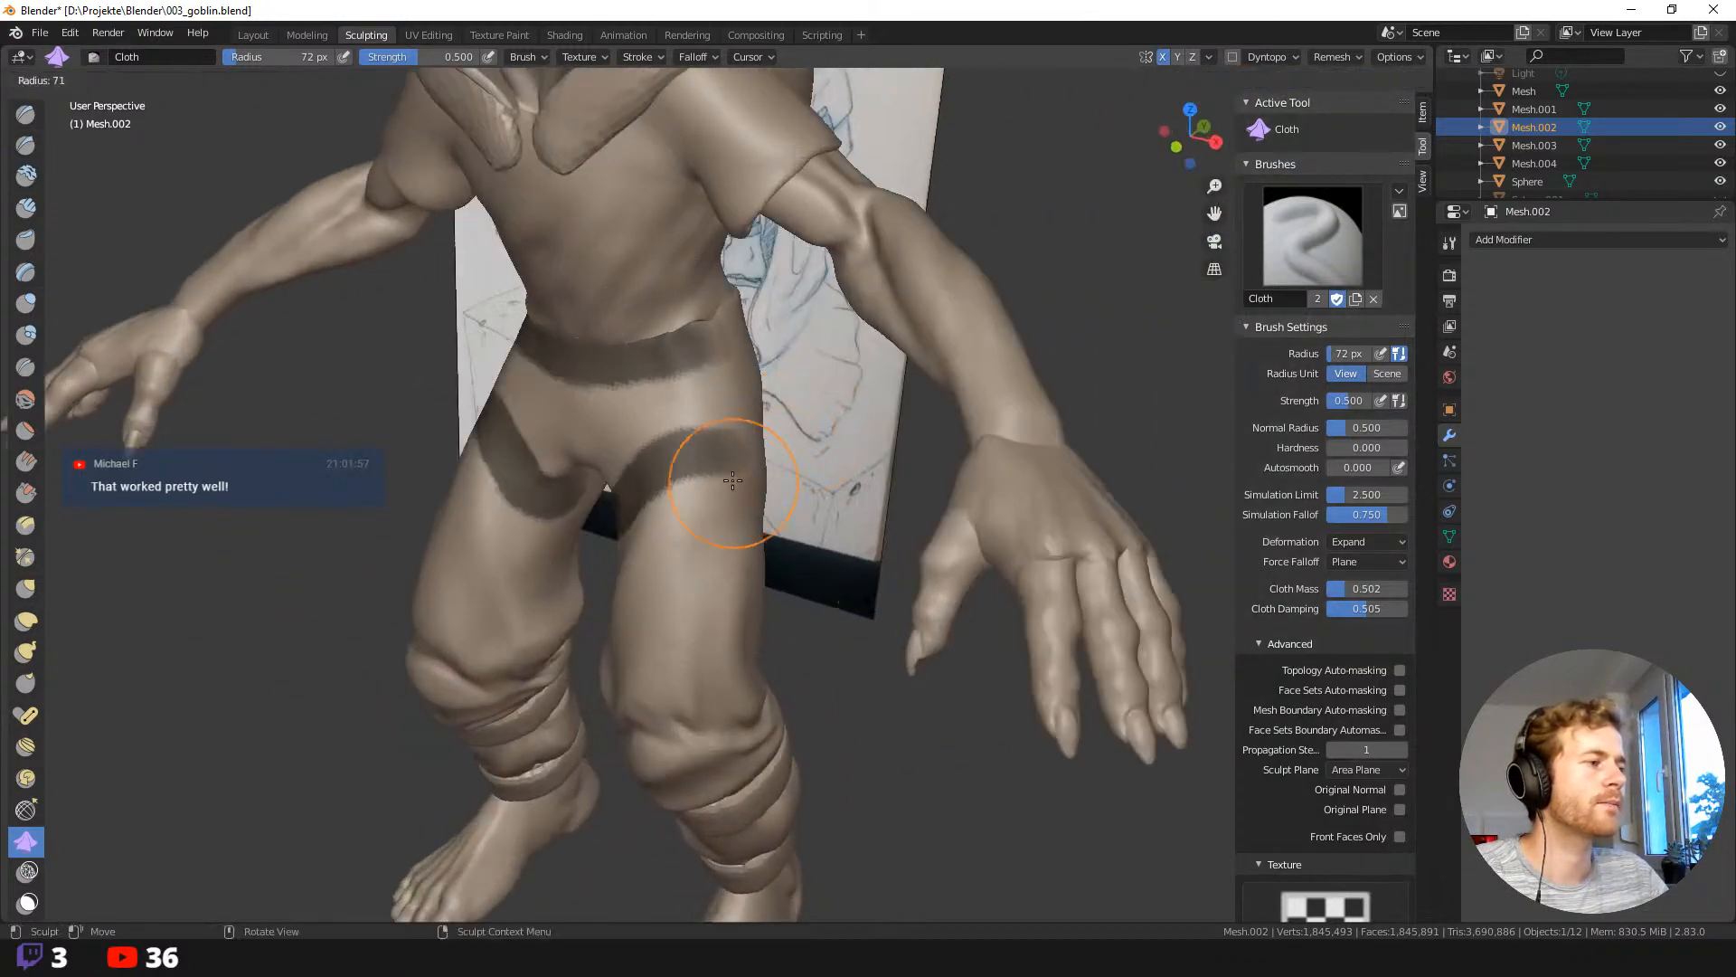
# Set the Cloth radius to 38 px, try expanding the cloth on the upper thighs around the mask and undo the stroke.
pyautogui.press('f')
pyautogui.click(703, 487)
pyautogui.moveTo(721, 503)
pyautogui.mouseDown()
pyautogui.moveTo(647, 536)
pyautogui.moveTo(769, 504)
pyautogui.mouseUp()
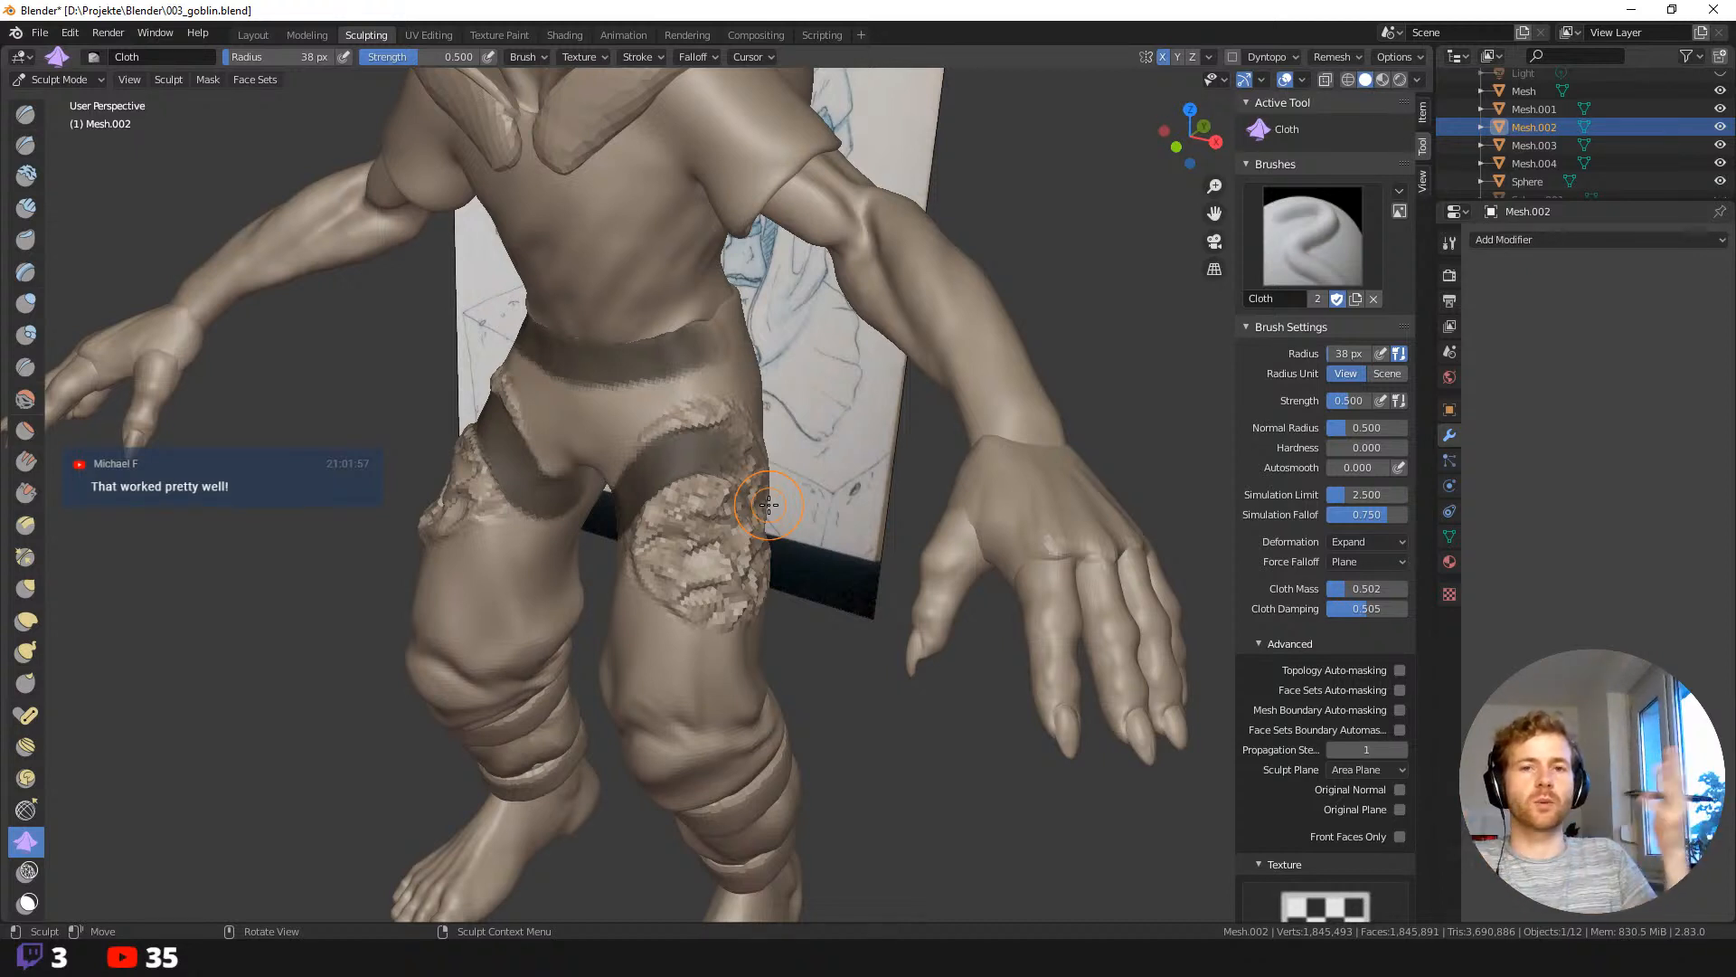
pyautogui.moveTo(573, 263); pyautogui.dragTo(443, 334, button='middle')
pyautogui.hotkey('ctrl', 'z')
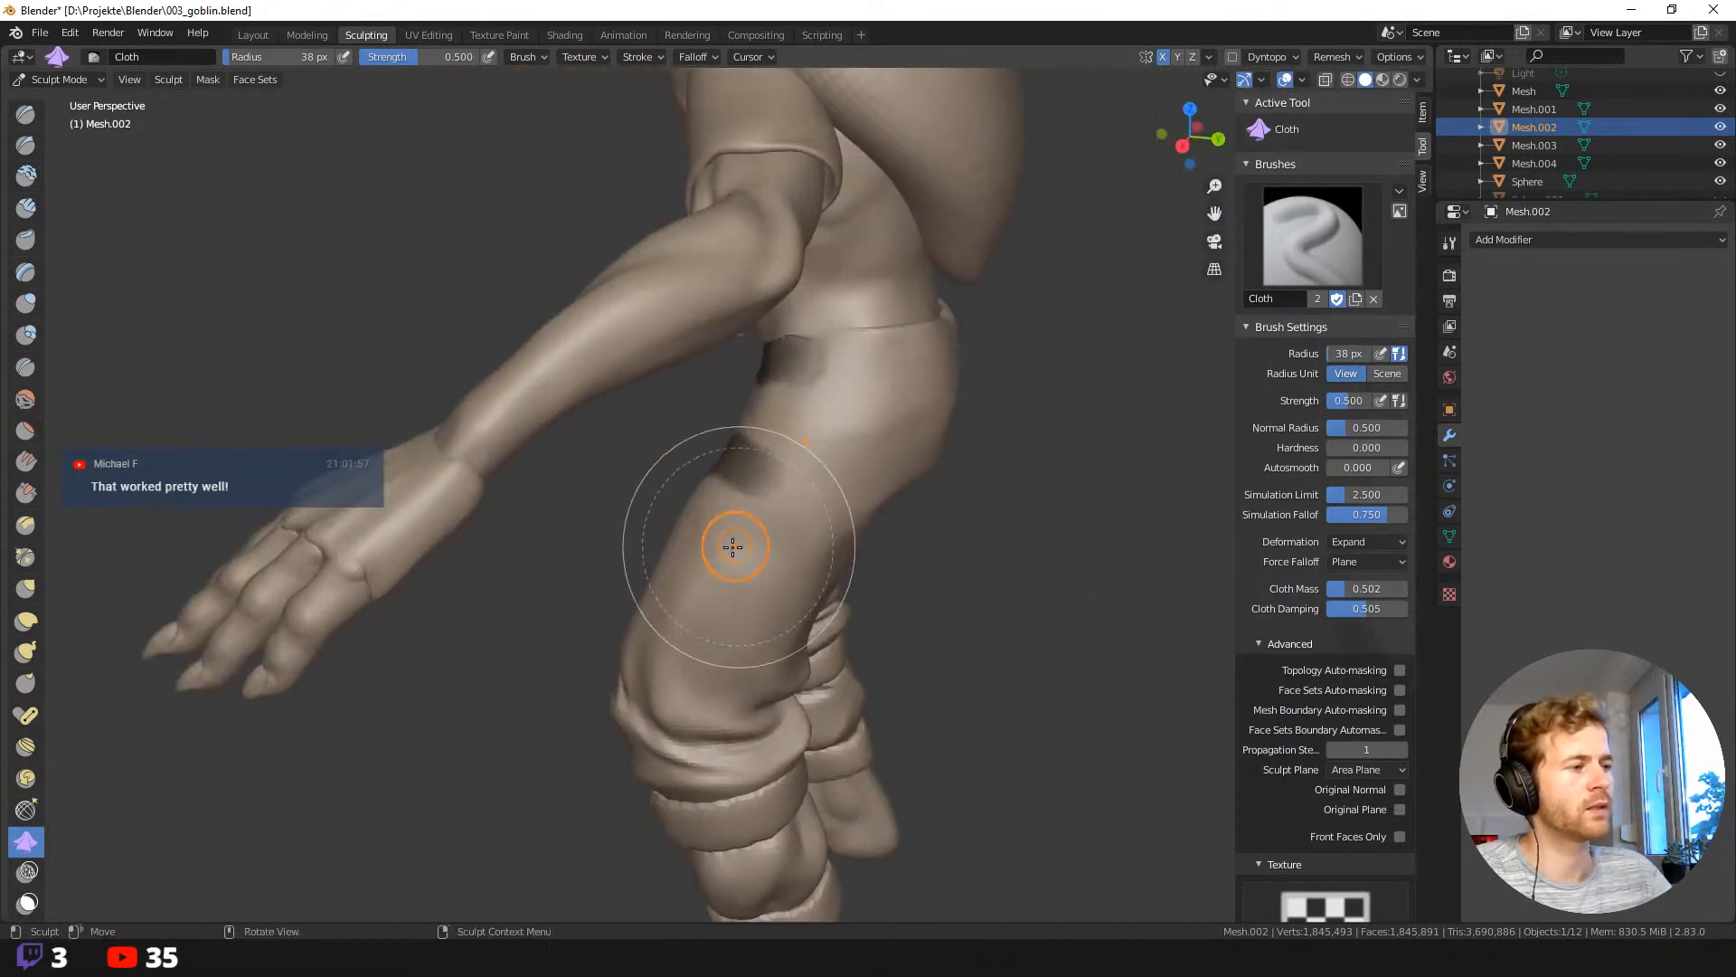
# Try further Cloth Expand strokes on the thighs from different sides and review the whole figure.
pyautogui.moveTo(689, 522); pyautogui.dragTo(753, 532, button='middle')
pyautogui.moveTo(737, 601)
pyautogui.mouseDown()
pyautogui.moveTo(705, 626)
pyautogui.moveTo(724, 696)
pyautogui.moveTo(714, 669)
pyautogui.moveTo(754, 518)
pyautogui.moveTo(776, 520)
pyautogui.mouseUp()
pyautogui.moveTo(907, 555); pyautogui.dragTo(735, 568, button='middle')
pyautogui.moveTo(735, 568)
pyautogui.mouseDown()
pyautogui.moveTo(769, 579)
pyautogui.moveTo(778, 615)
pyautogui.moveTo(741, 638)
pyautogui.moveTo(718, 700)
pyautogui.mouseUp()
pyautogui.moveTo(746, 633); pyautogui.dragTo(814, 640, button='middle')
pyautogui.moveTo(723, 570)
pyautogui.mouseDown()
pyautogui.moveTo(689, 545)
pyautogui.moveTo(666, 626)
pyautogui.mouseUp()
pyautogui.scroll(-6, 630, 624)
pyautogui.moveTo(589, 535)
pyautogui.mouseDown(button='middle')
pyautogui.moveTo(853, 651)
pyautogui.moveTo(1058, 601)
pyautogui.mouseUp(button='middle')
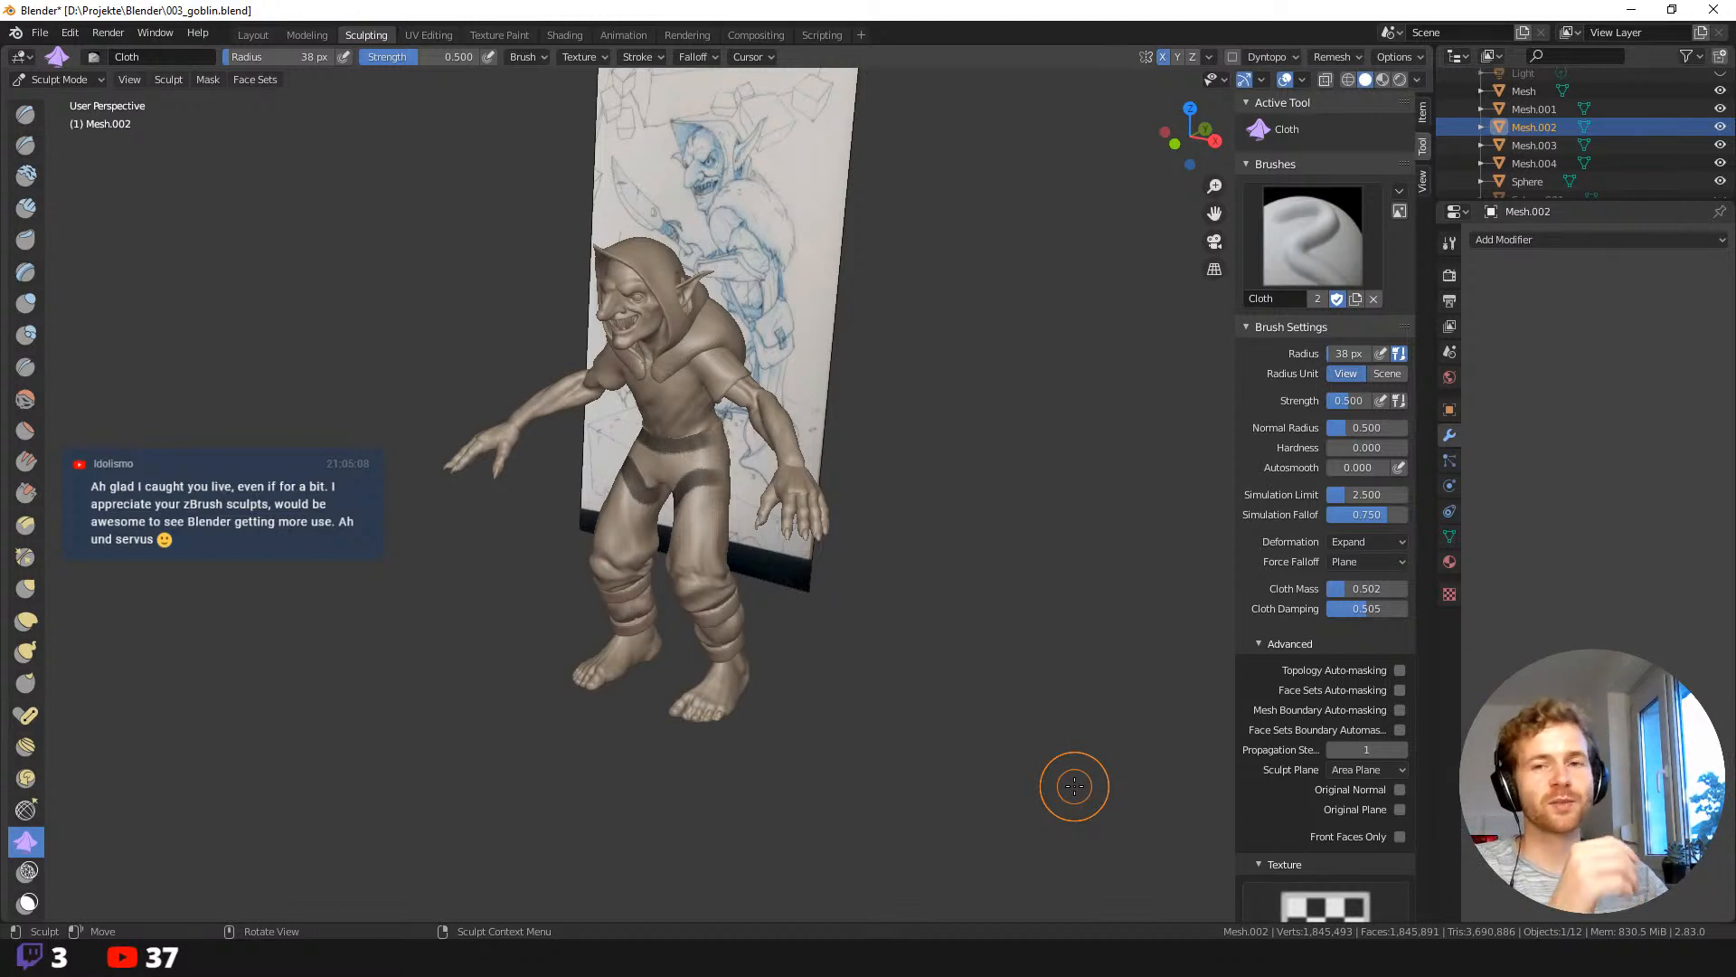
# Clear the mask from the trousers and inspect the legs from the front.
pyautogui.moveTo(428, 546)
pyautogui.mouseDown(button='middle')
pyautogui.moveTo(513, 589)
pyautogui.moveTo(444, 664)
pyautogui.mouseUp(button='middle')
pyautogui.scroll(3, 444, 665)
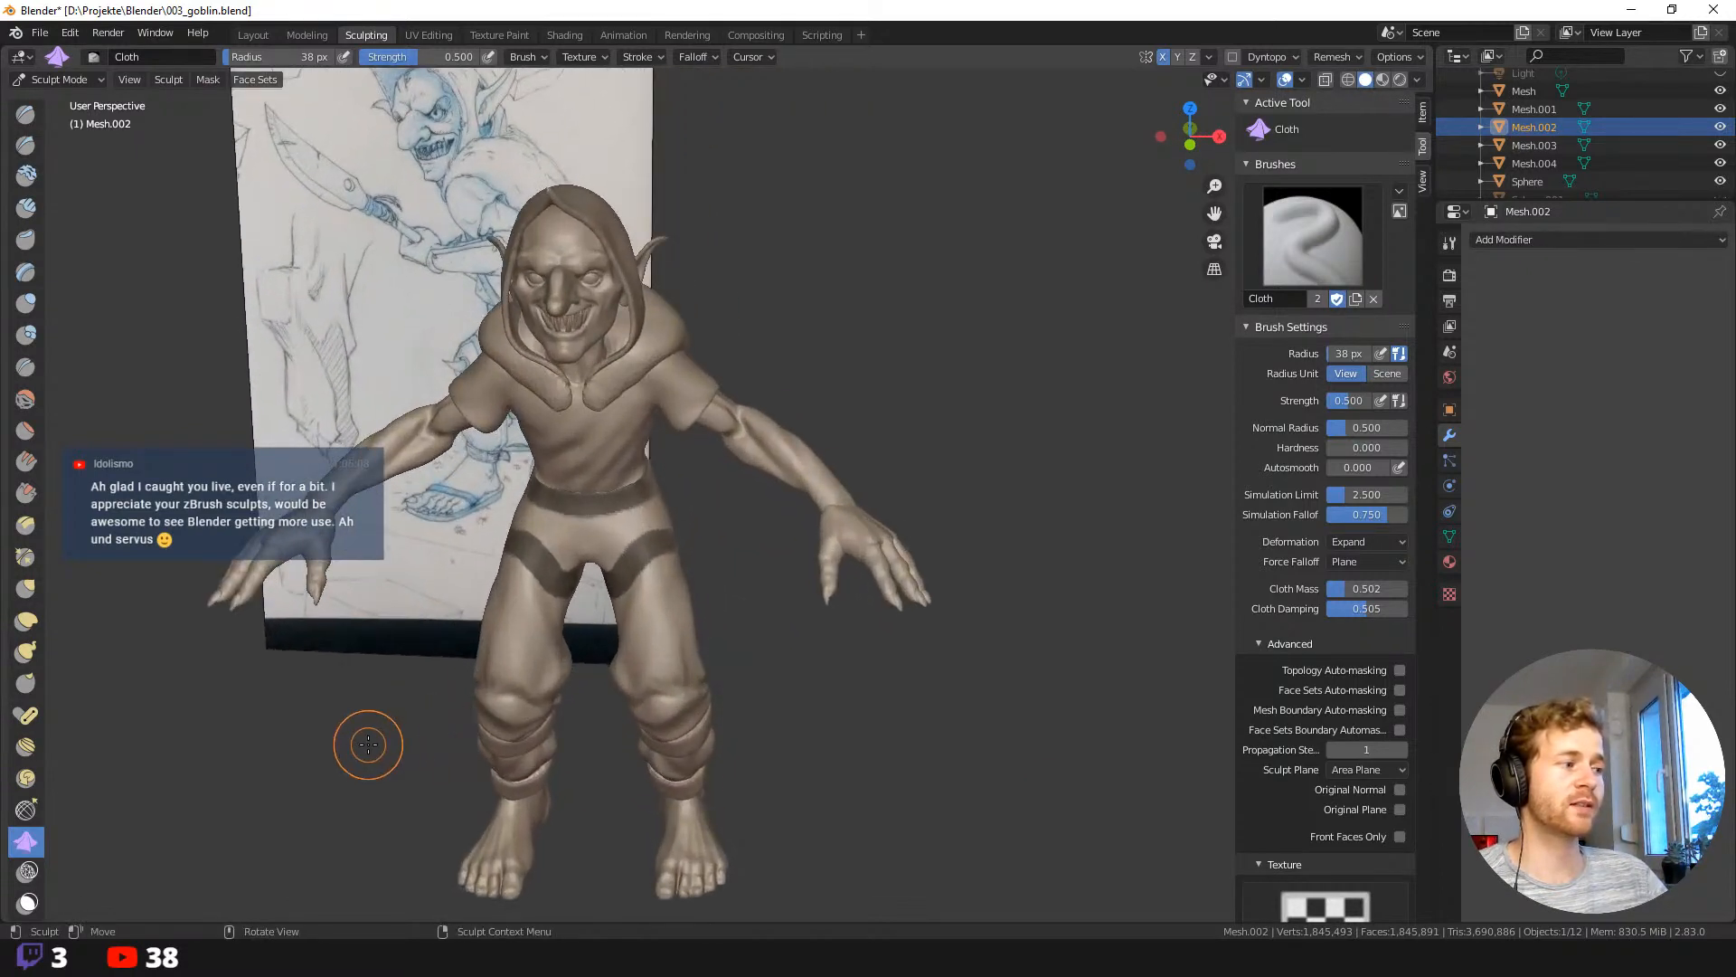
pyautogui.hotkey('alt', 'a')
pyautogui.click(471, 751)
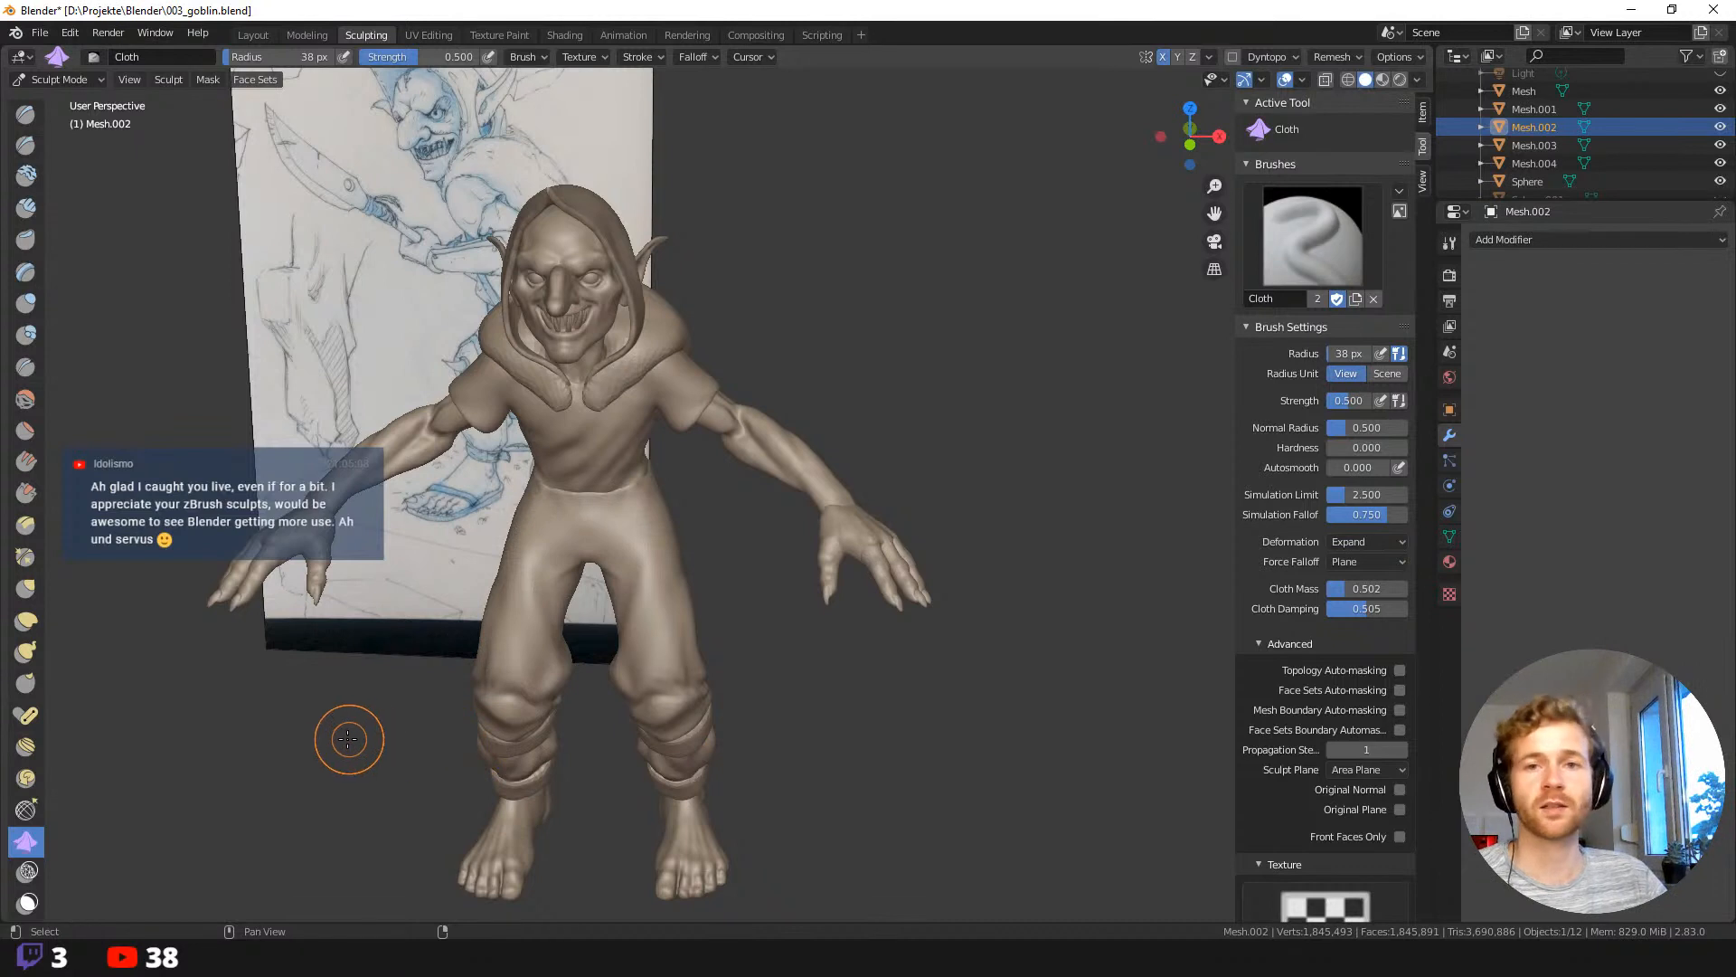
pyautogui.keyDown('shift'); pyautogui.moveTo(333, 757); pyautogui.dragTo(377, 737, button='middle'); pyautogui.keyUp('shift')
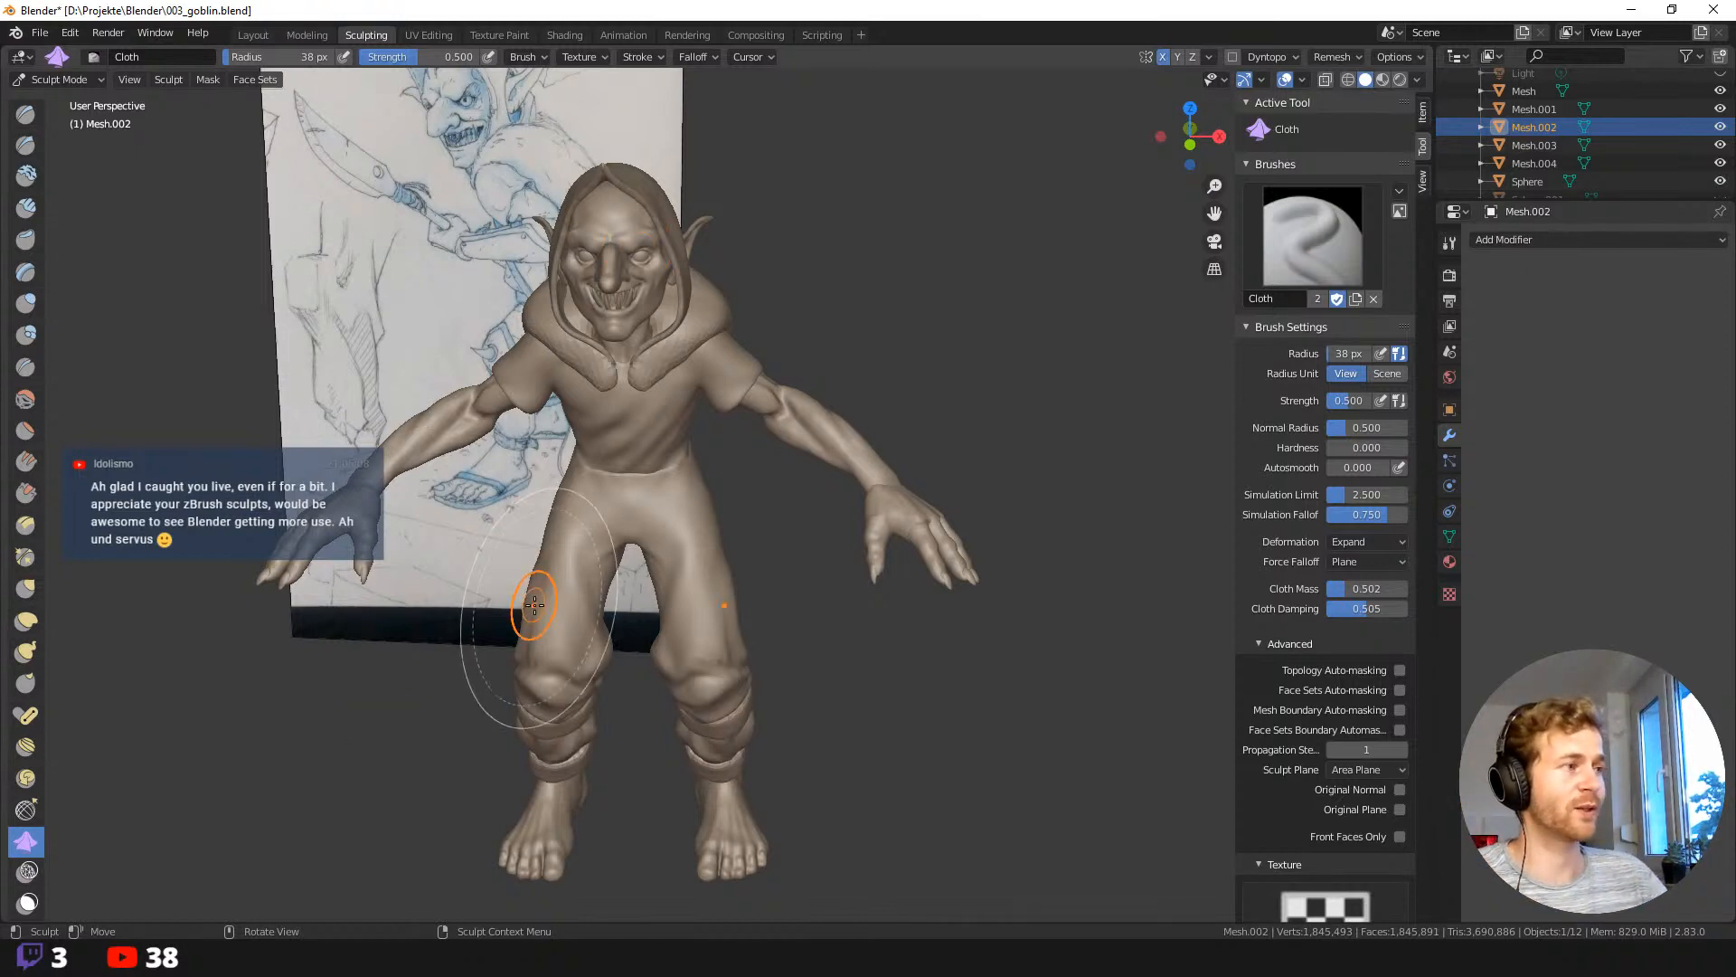
pyautogui.moveTo(504, 730); pyautogui.dragTo(487, 583, button='middle')
pyautogui.scroll(3, 486, 583)
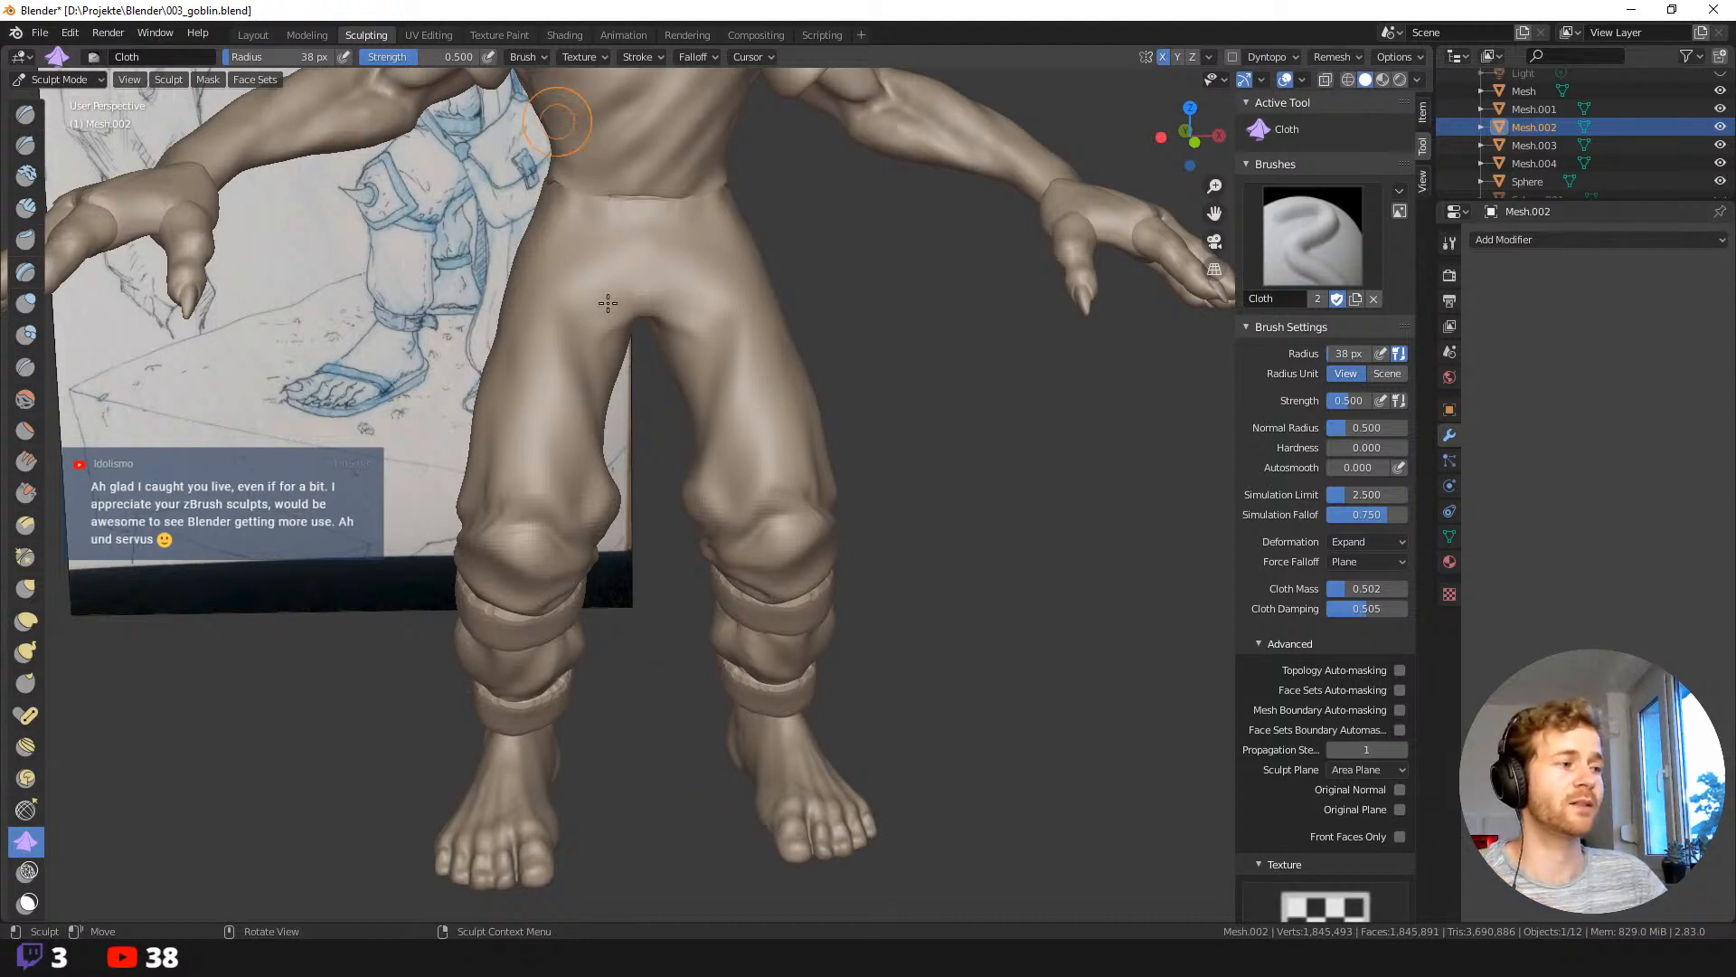
# Switch sculpting from the trousers to the wrapped straps on the lower legs and choose the Clay brush.
pyautogui.moveTo(690, 701); pyautogui.dragTo(668, 665, button='middle')
pyautogui.scroll(4, 698, 703)
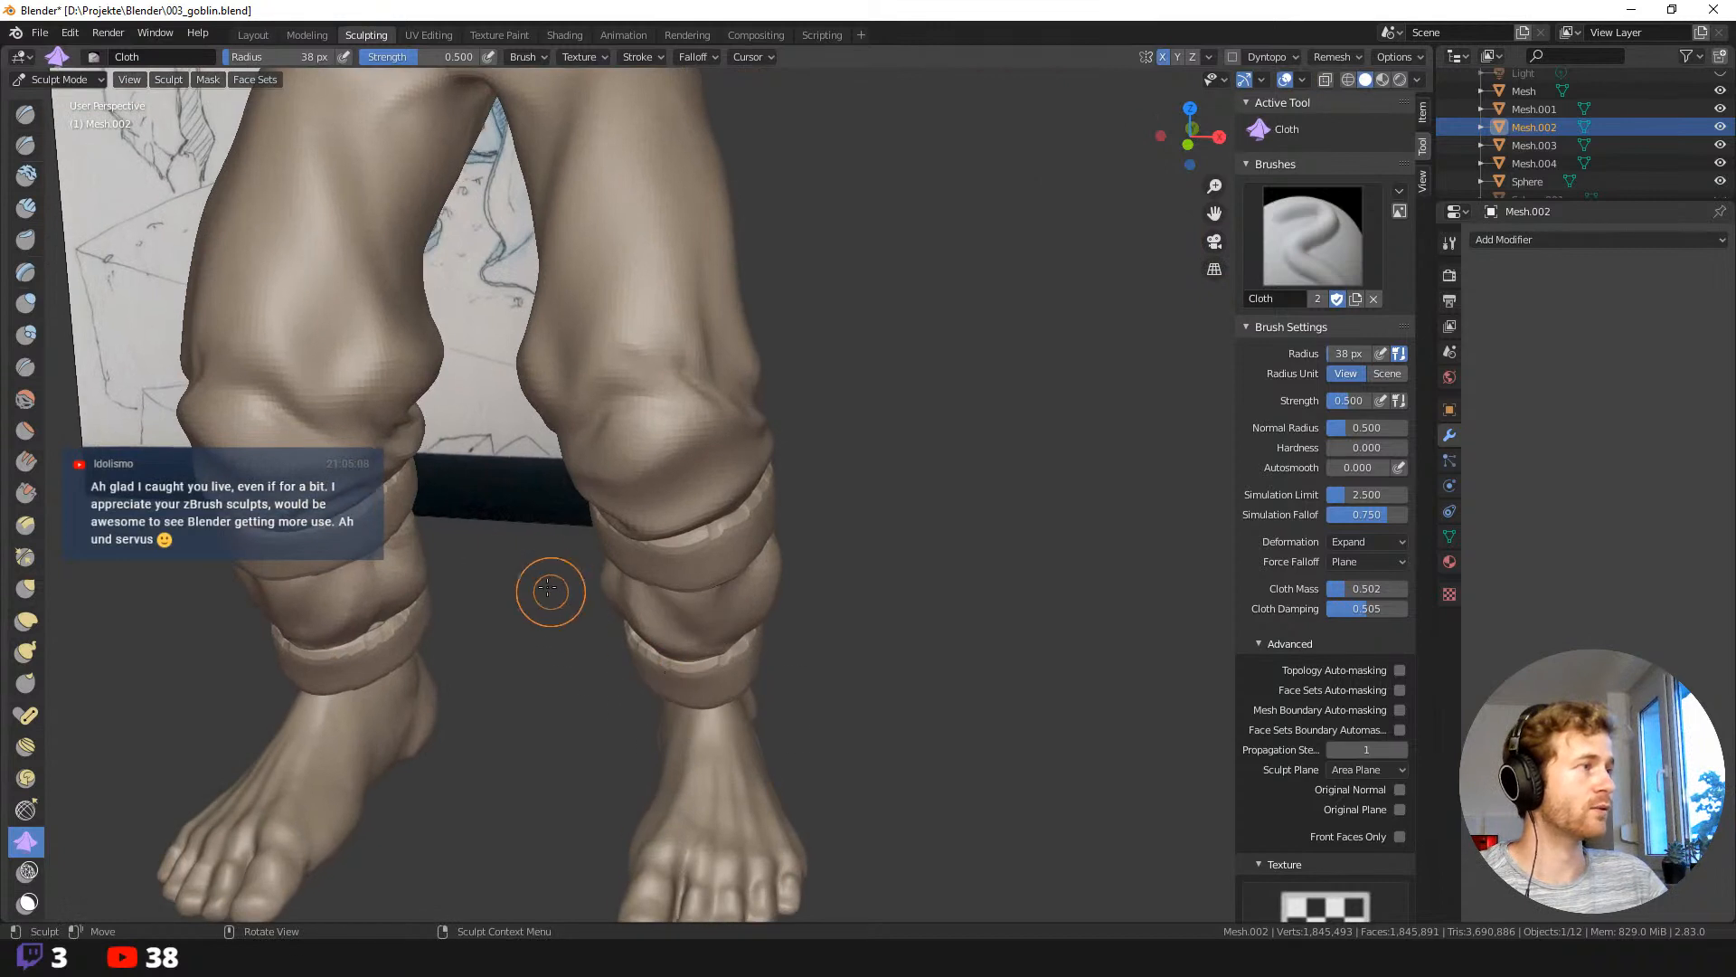
pyautogui.keyDown('shift'); pyautogui.moveTo(466, 647); pyautogui.dragTo(512, 519, button='middle'); pyautogui.keyUp('shift')
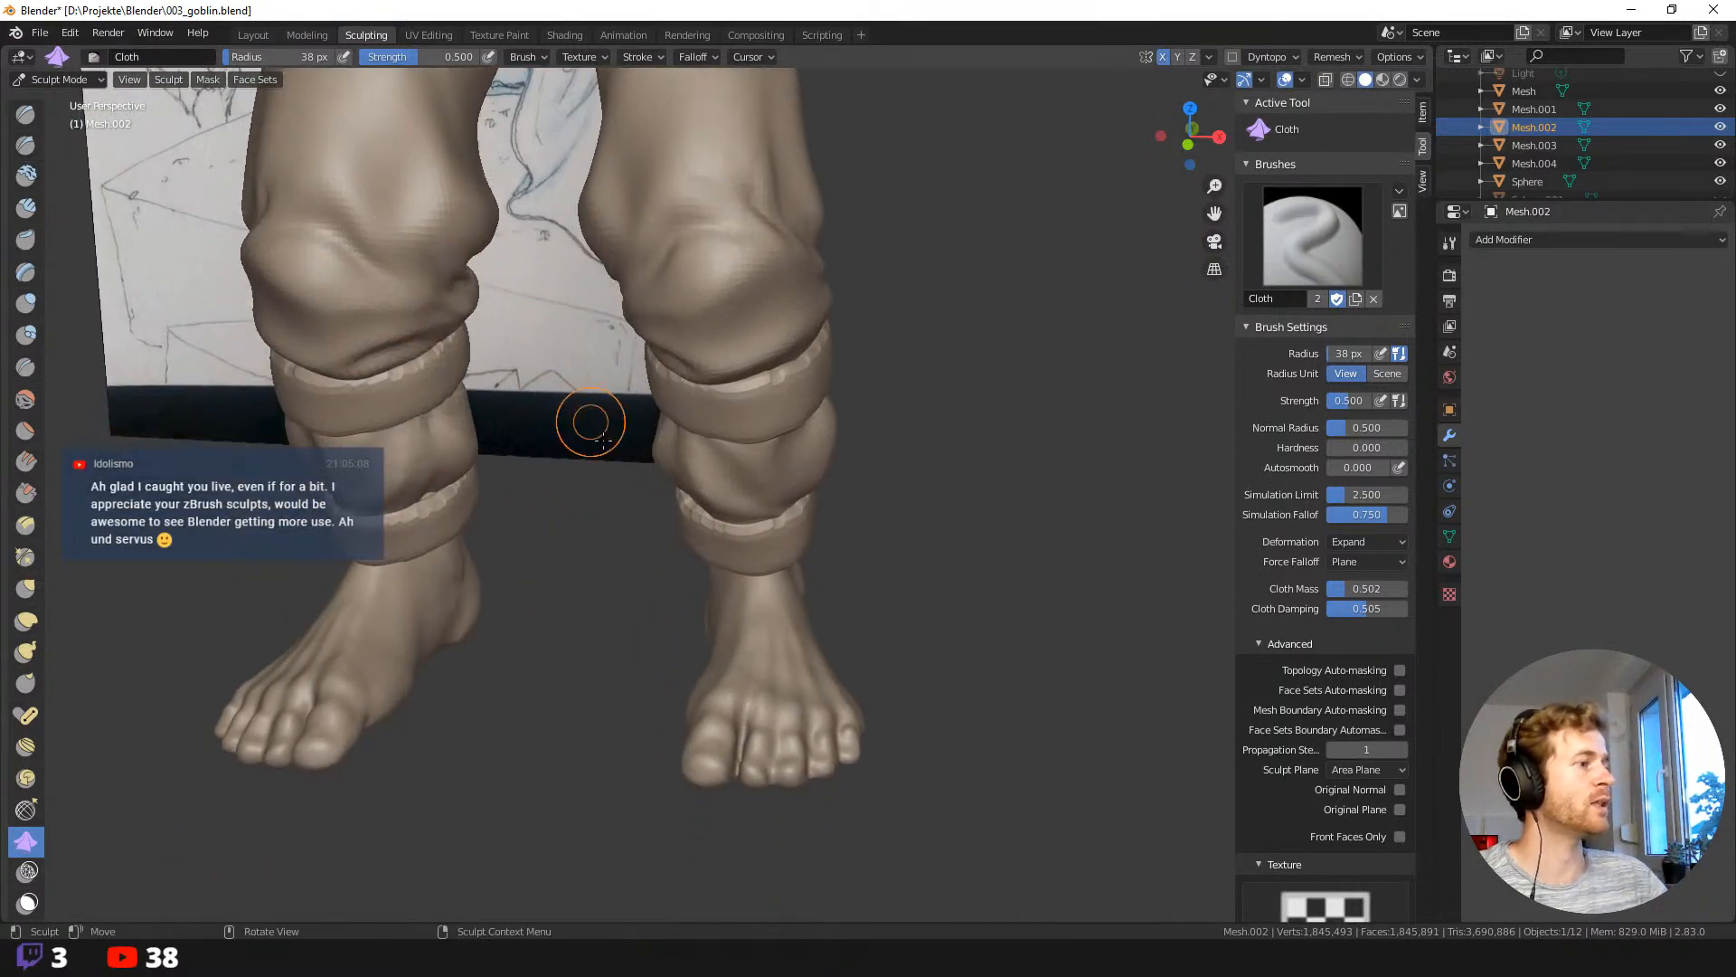
pyautogui.press('m')
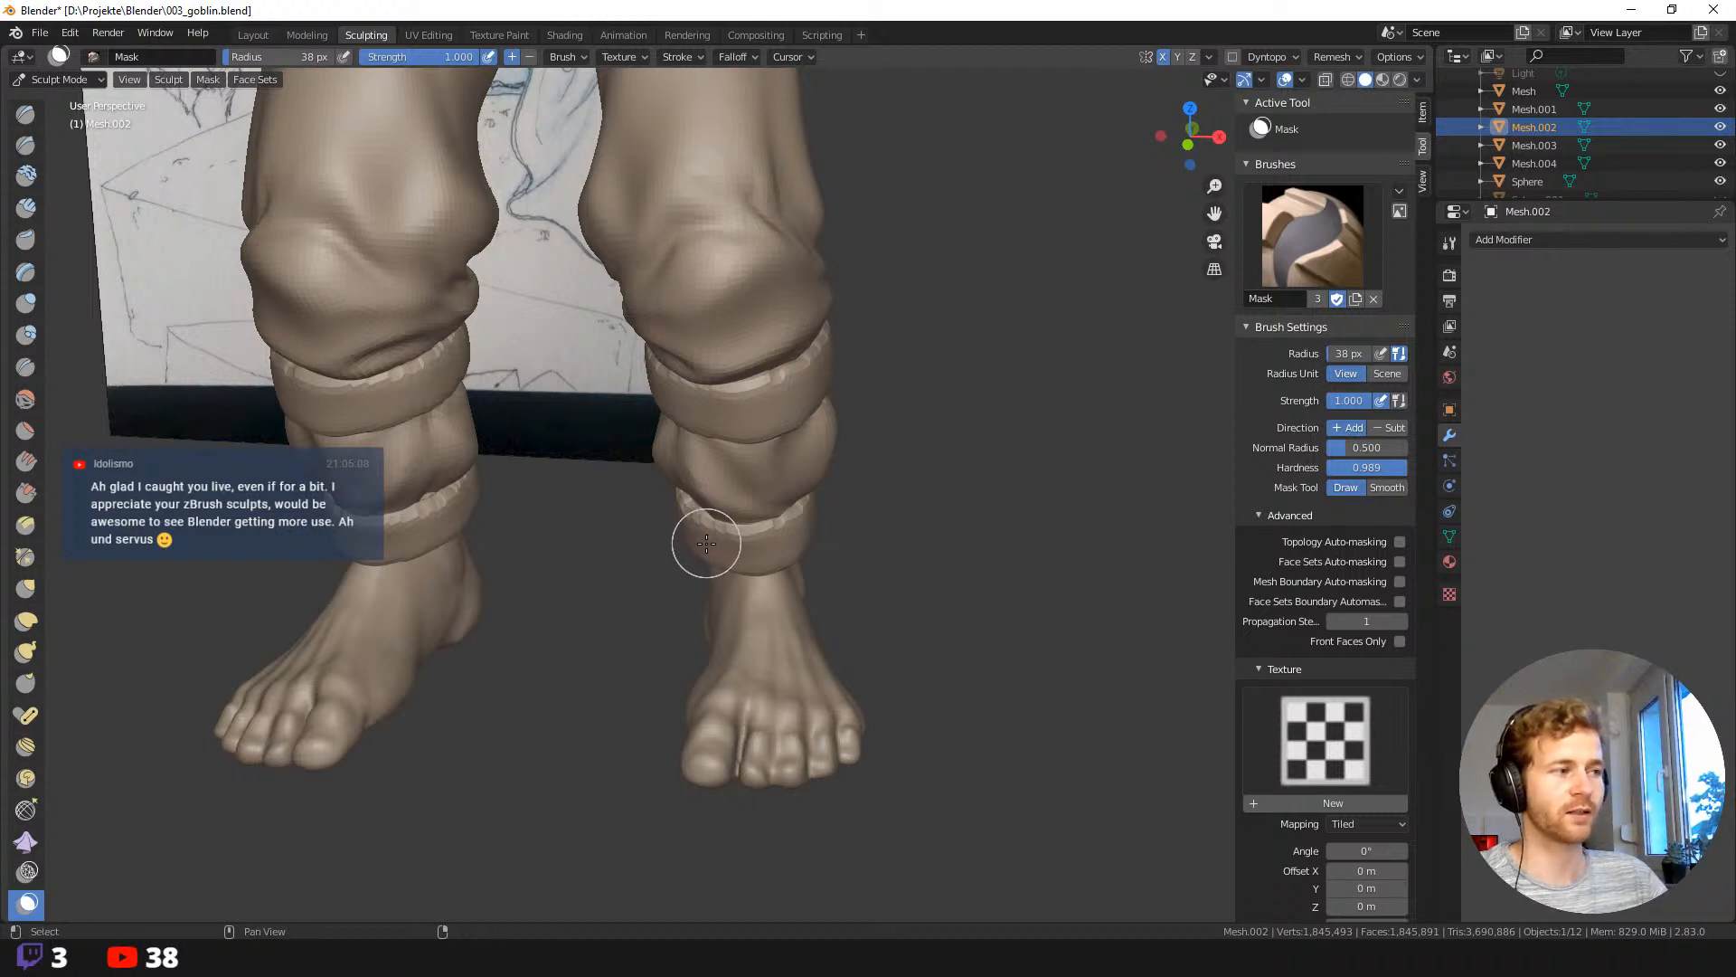
pyautogui.click(703, 546)
pyautogui.press('c')
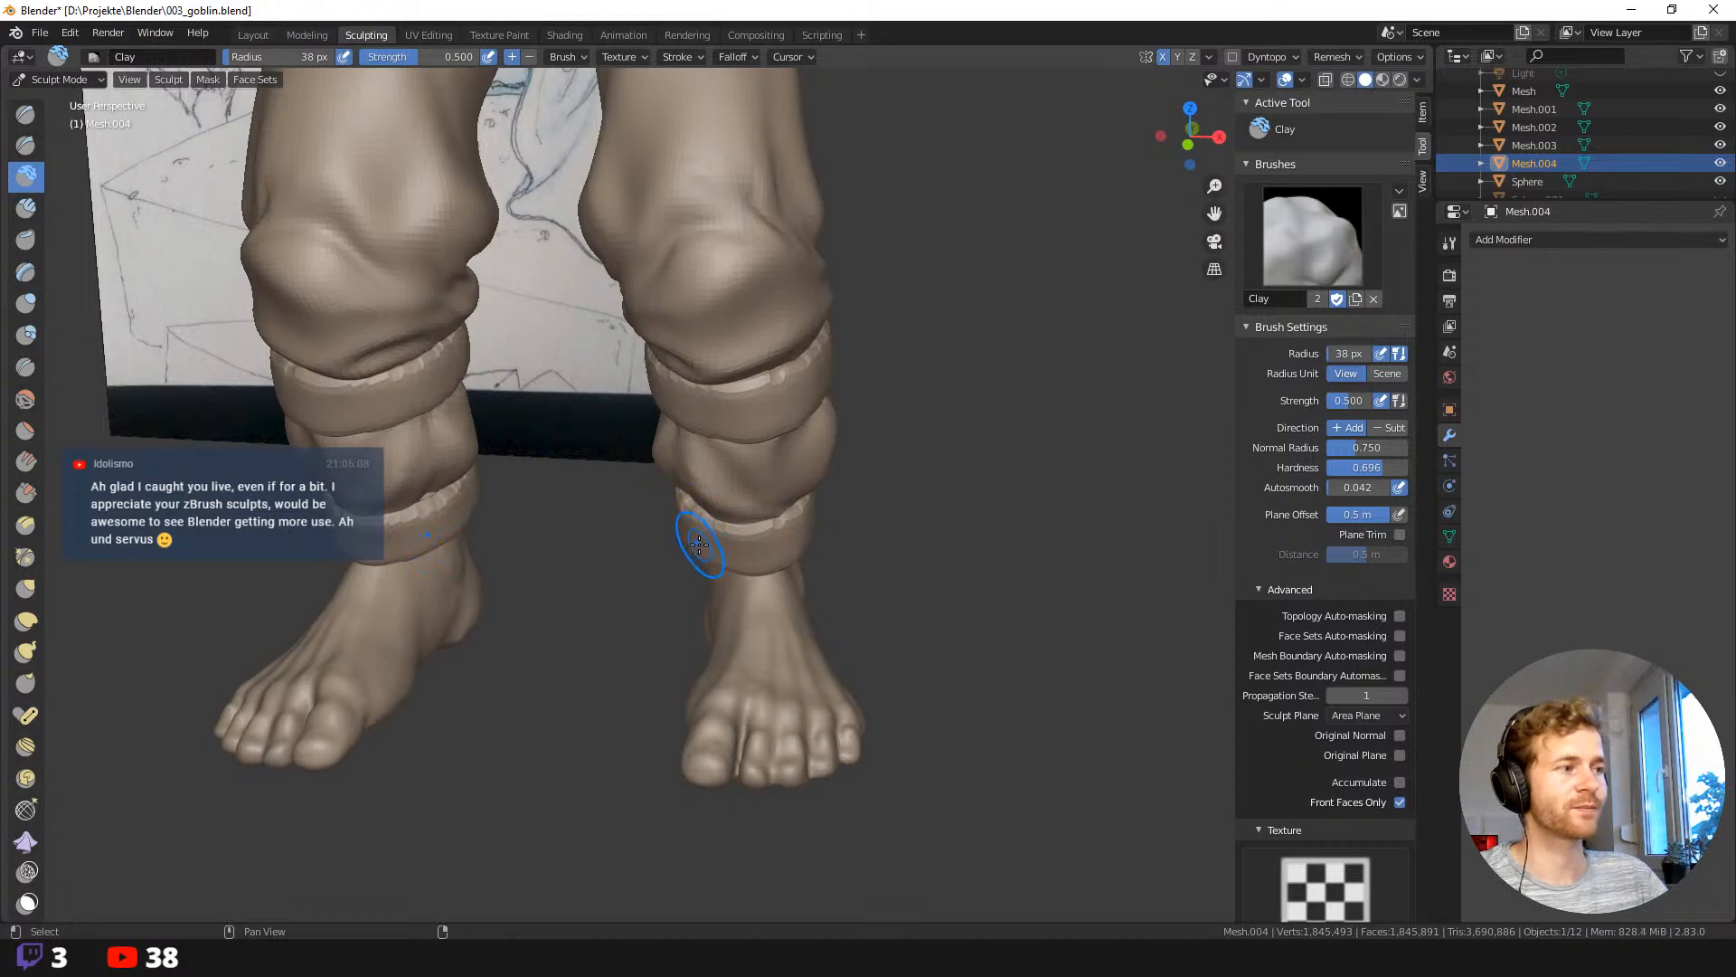
pyautogui.moveTo(707, 540)
pyautogui.mouseDown(button='middle')
pyautogui.moveTo(670, 550)
pyautogui.moveTo(736, 543)
pyautogui.moveTo(803, 573)
pyautogui.mouseUp(button='middle')
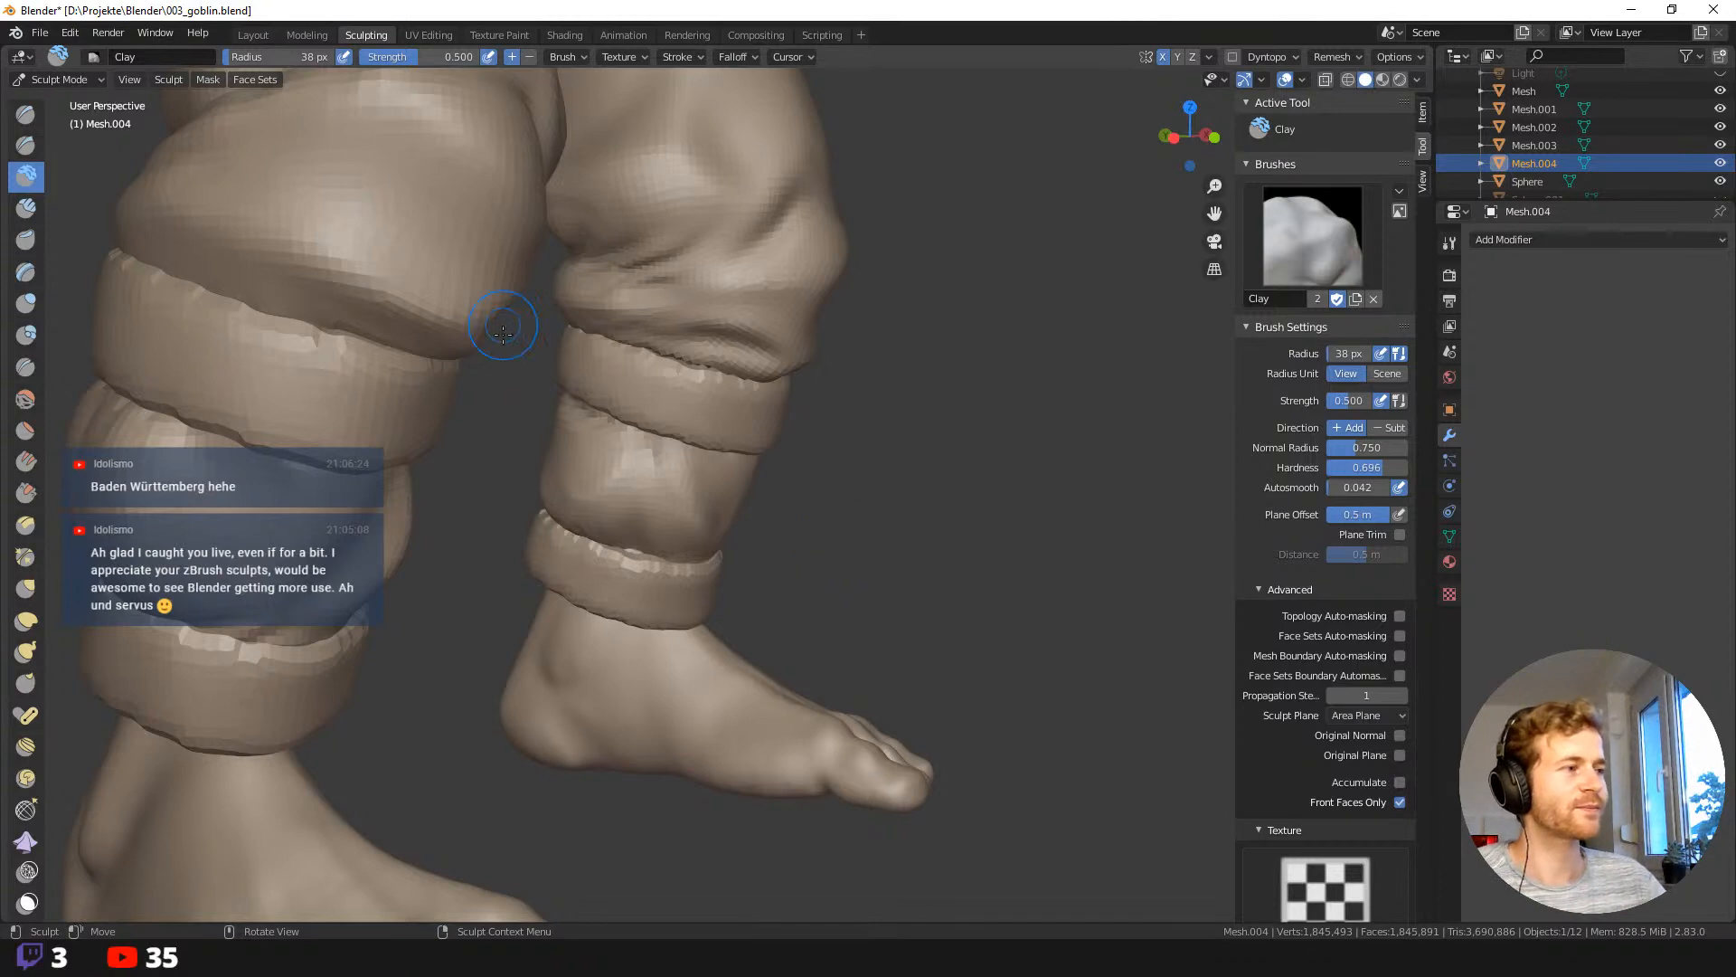
# Examine the whole goblin from several angles, comparing the trousers, shirt and hood with the reference drawing.
pyautogui.scroll(-5, 949, 453)
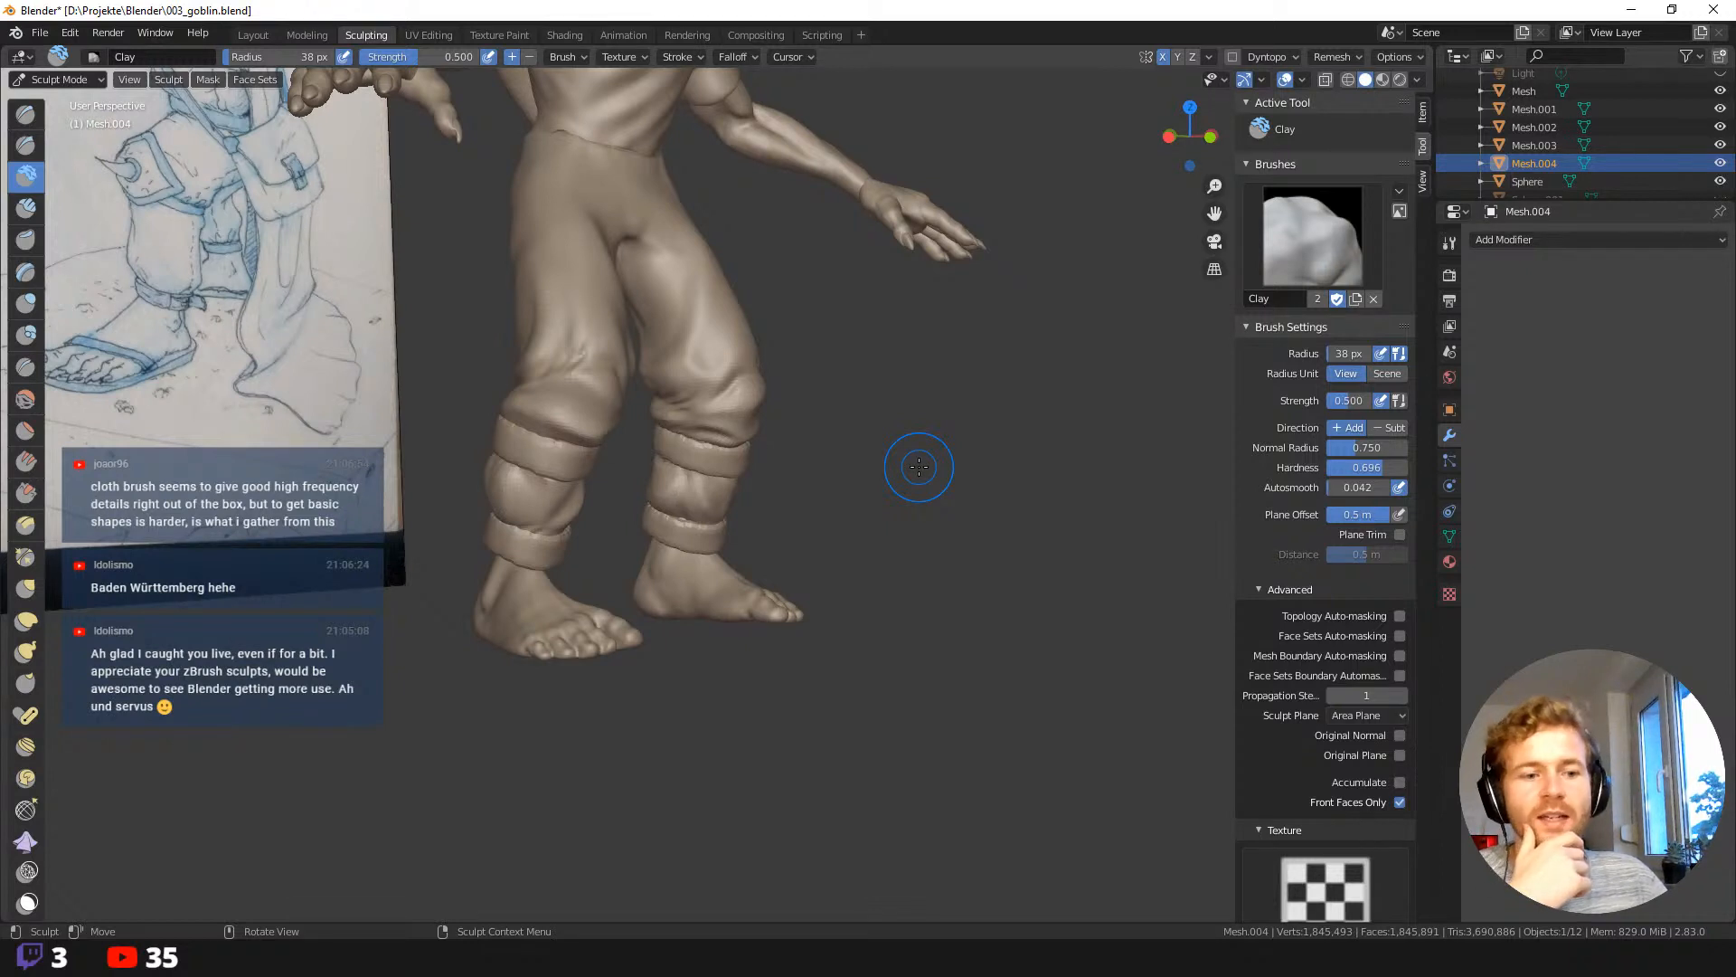
pyautogui.moveTo(841, 461); pyautogui.dragTo(810, 469, button='middle')
pyautogui.keyDown('shift'); pyautogui.moveTo(808, 327); pyautogui.dragTo(821, 487, button='middle'); pyautogui.keyUp('shift')
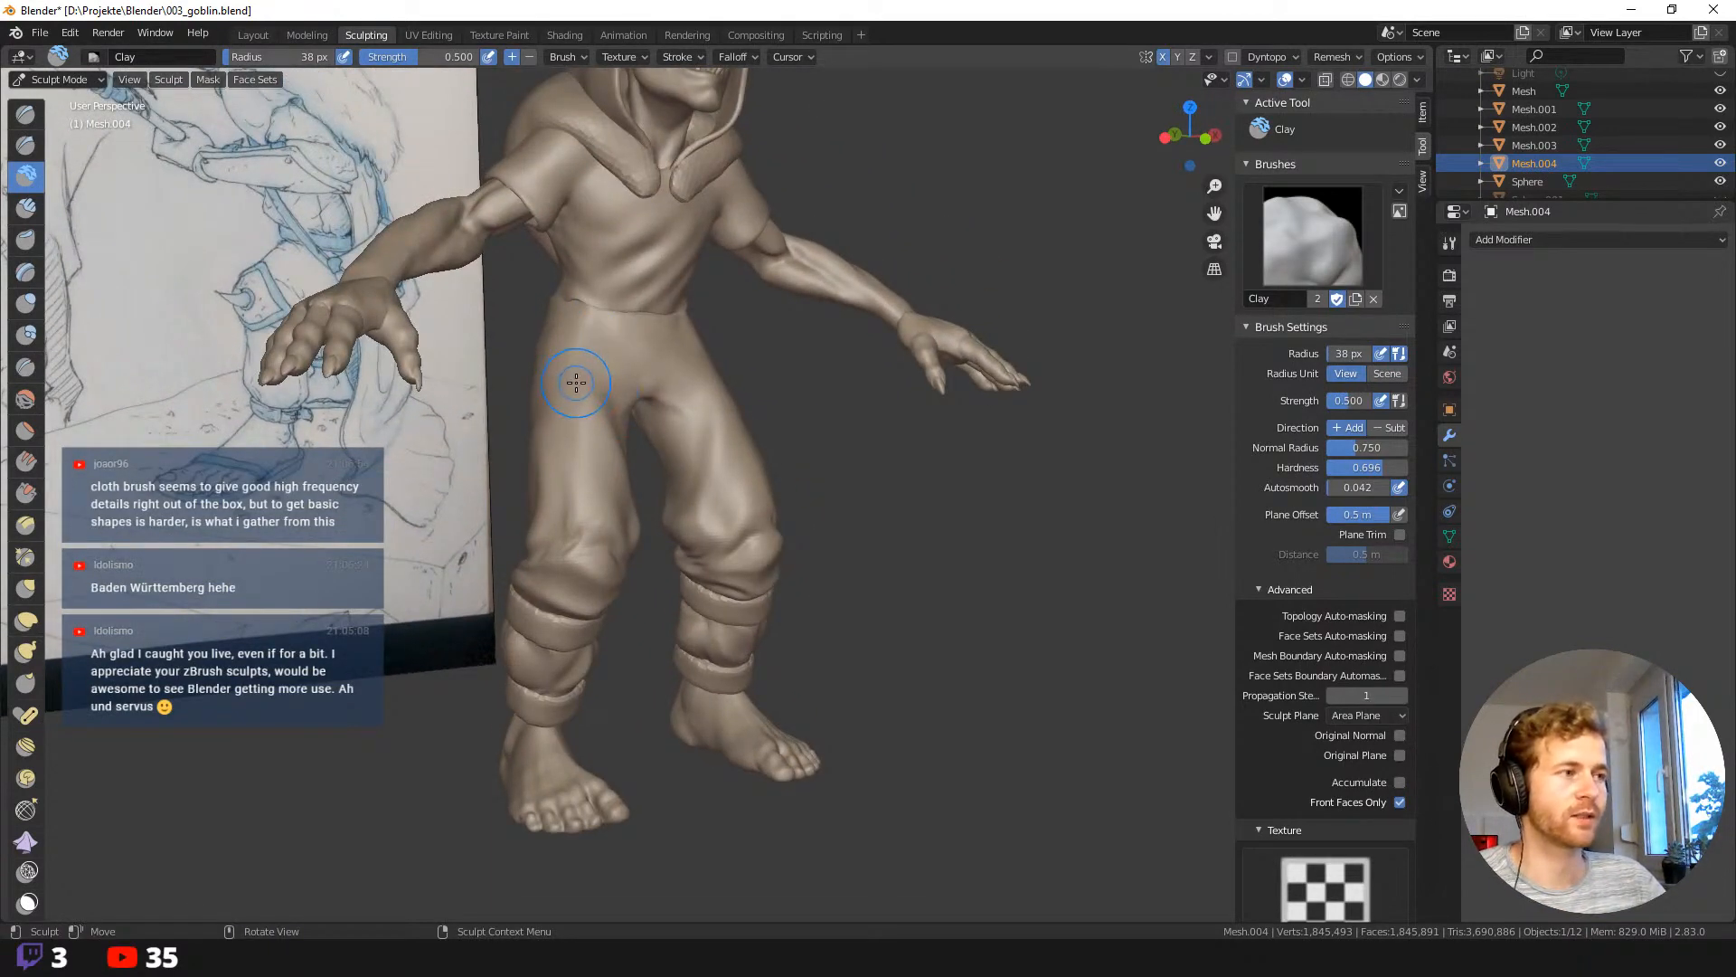
pyautogui.moveTo(496, 355)
pyautogui.mouseDown(button='middle')
pyautogui.moveTo(463, 342)
pyautogui.moveTo(478, 357)
pyautogui.mouseUp(button='middle')
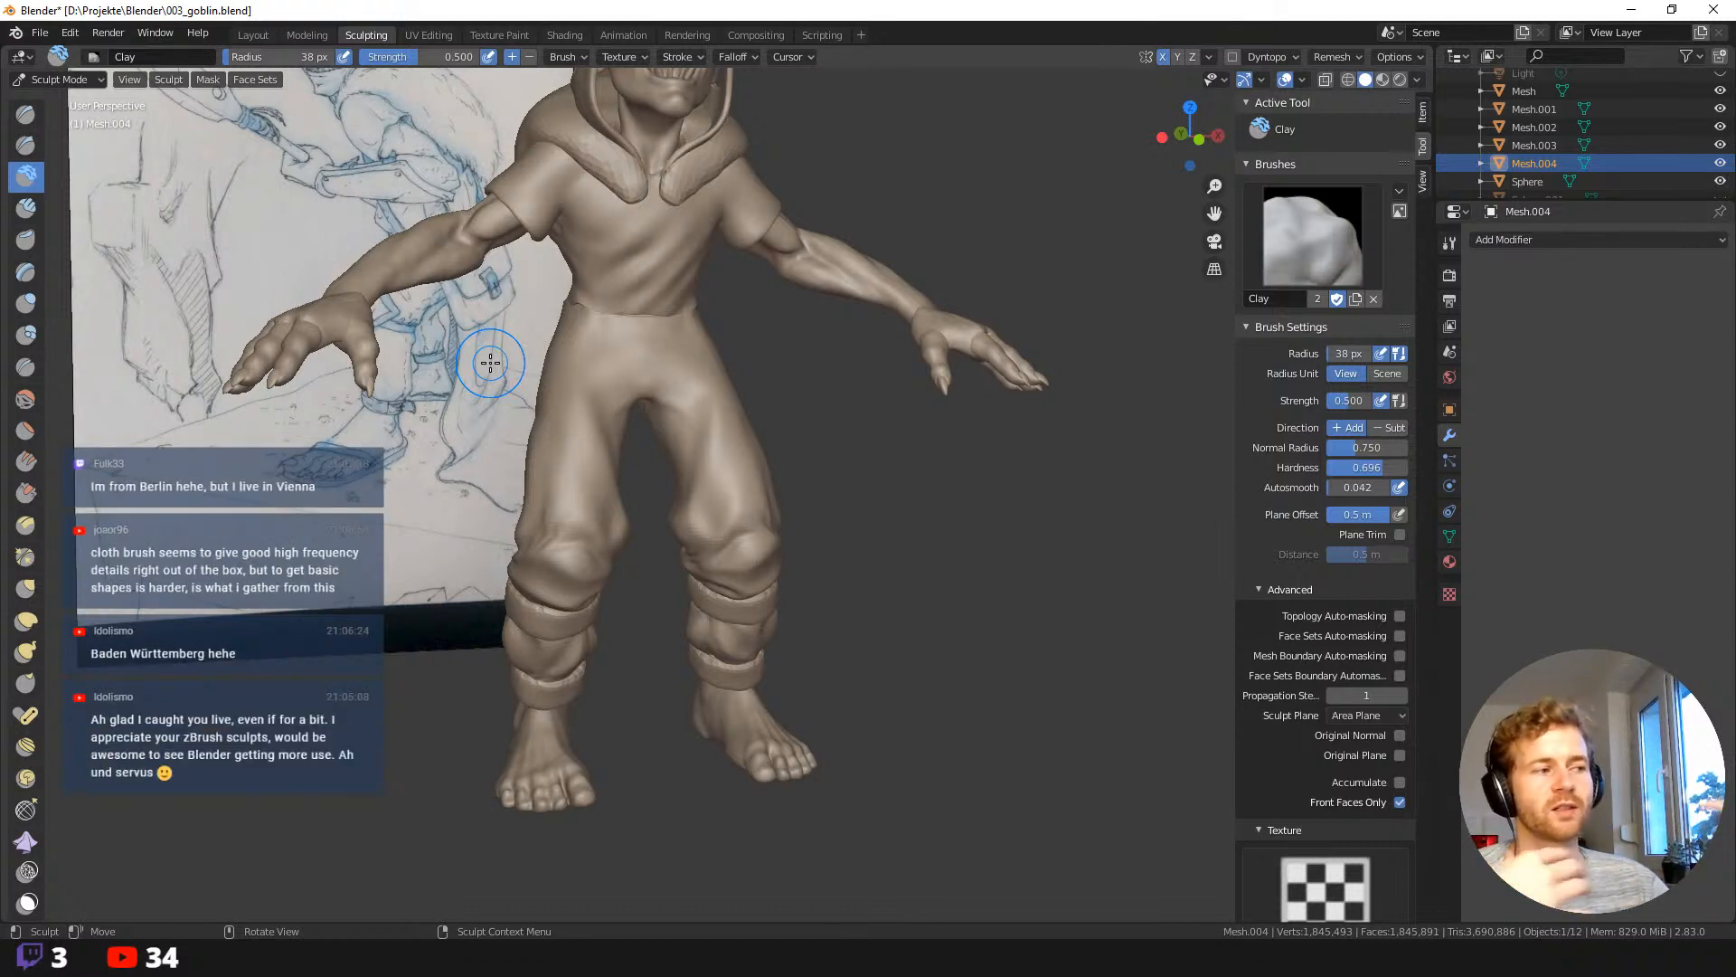
pyautogui.moveTo(902, 464); pyautogui.dragTo(723, 461, button='middle')
pyautogui.keyDown('shift'); pyautogui.moveTo(627, 386); pyautogui.dragTo(621, 395); pyautogui.keyUp('shift')
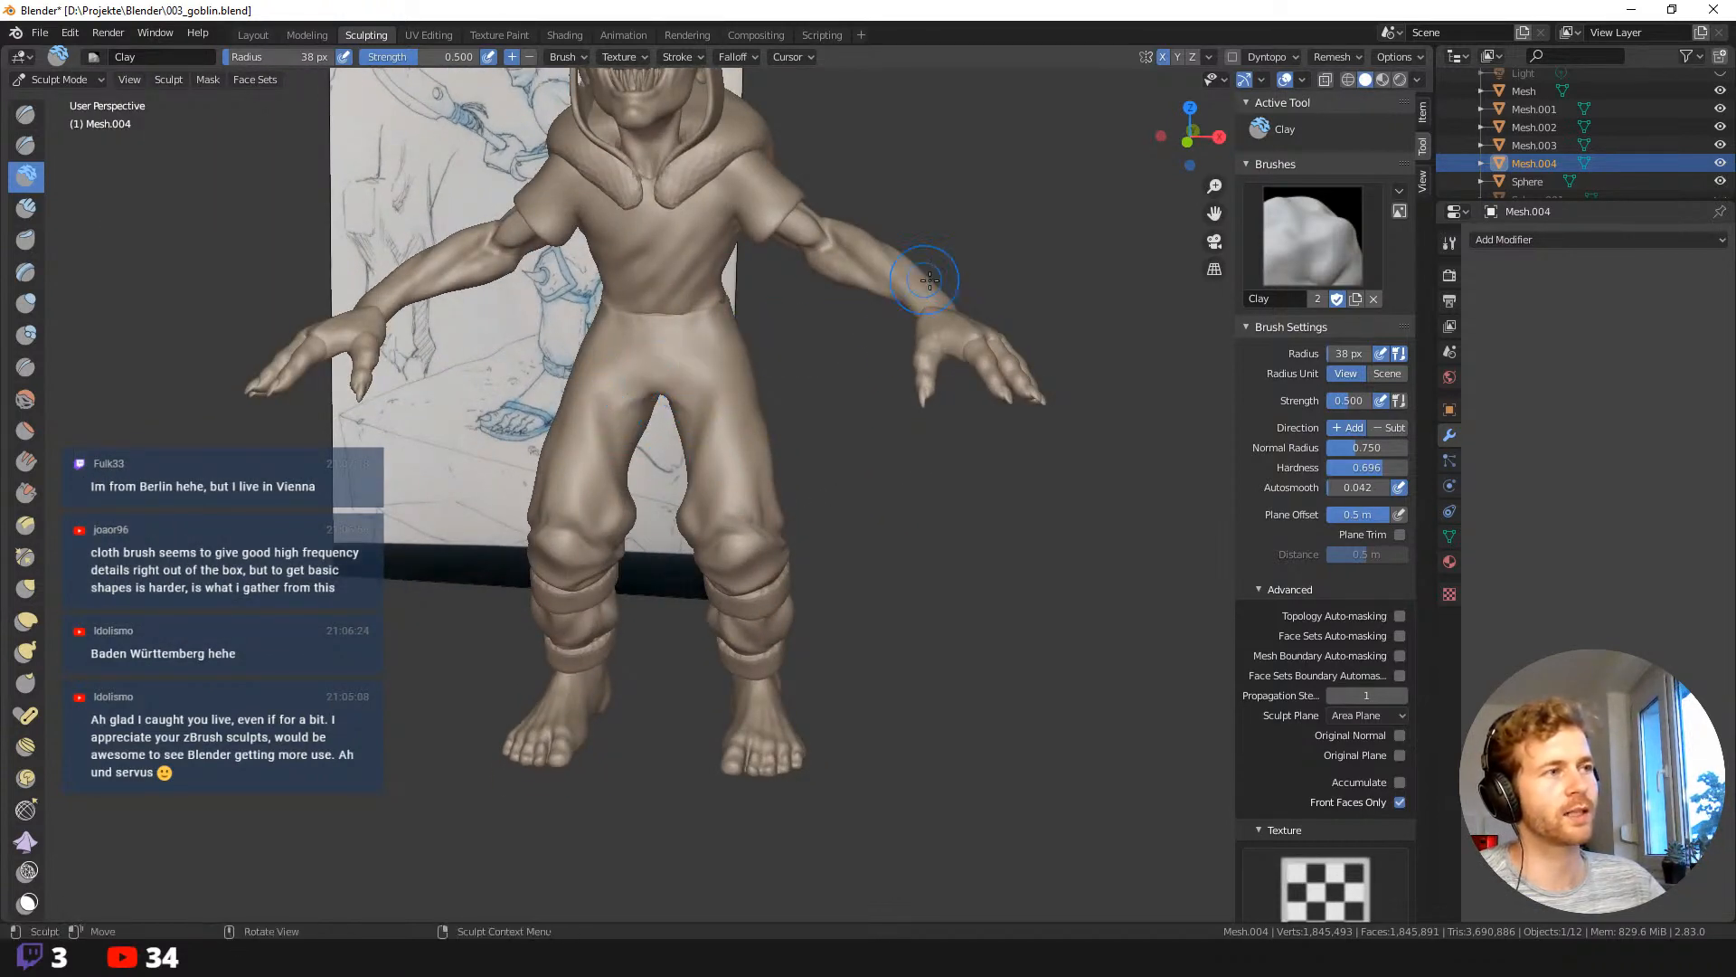
pyautogui.moveTo(811, 423); pyautogui.dragTo(846, 426, button='middle')
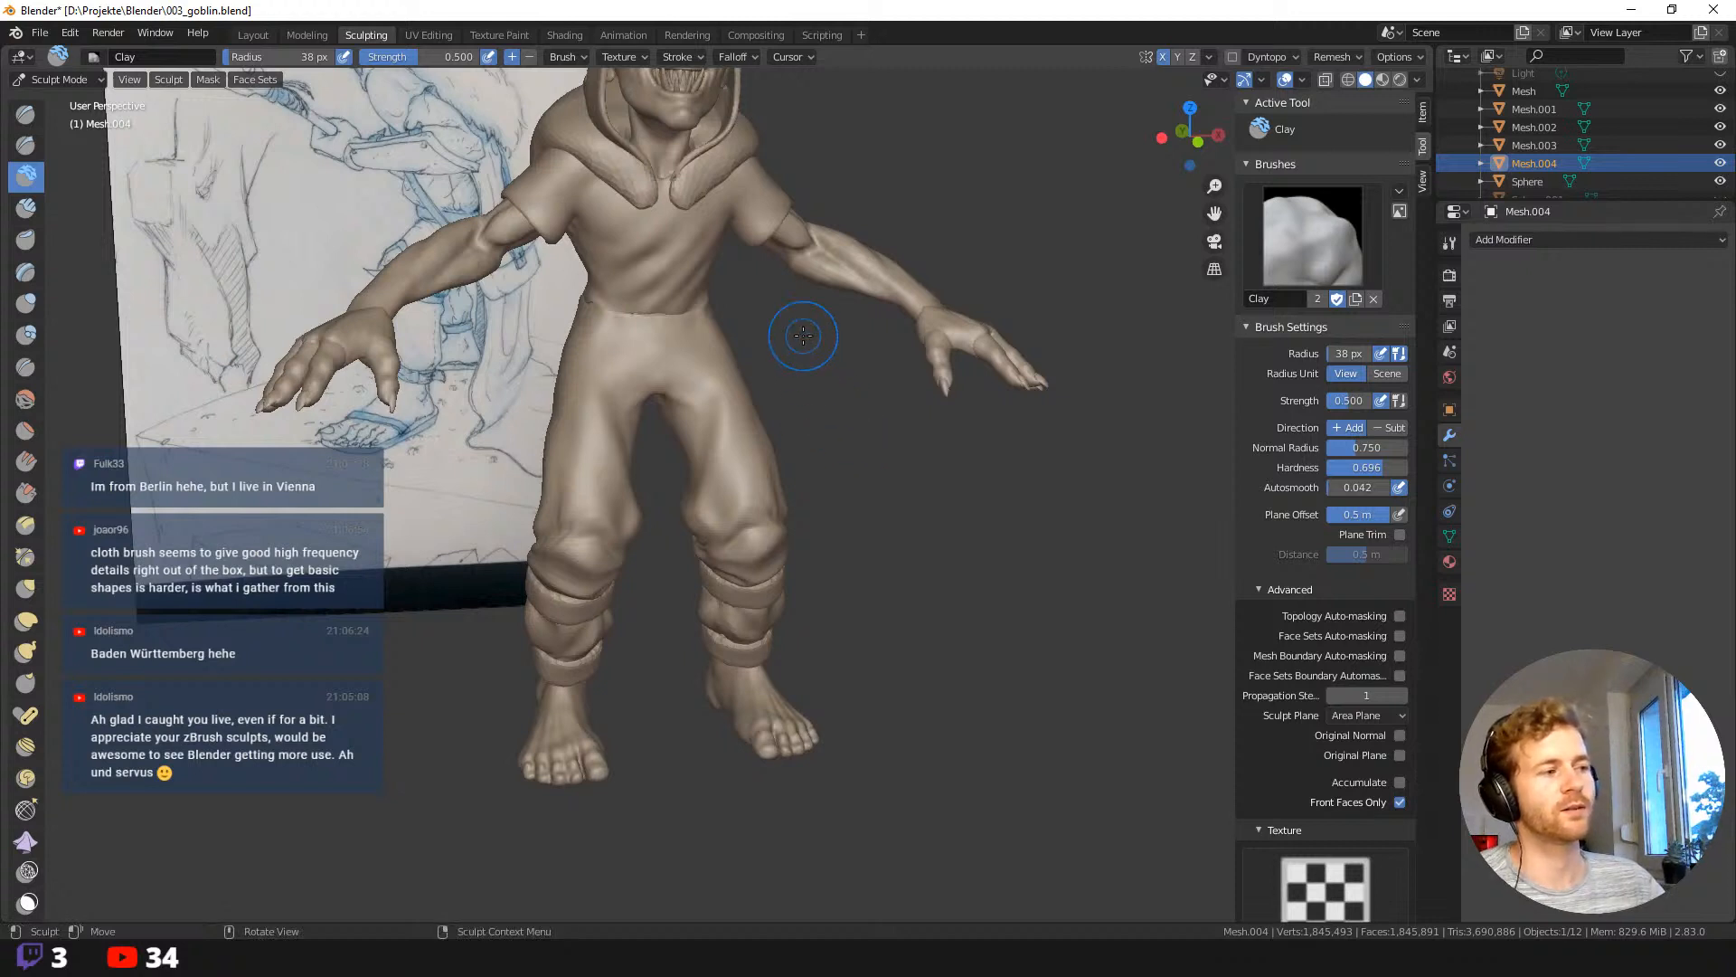
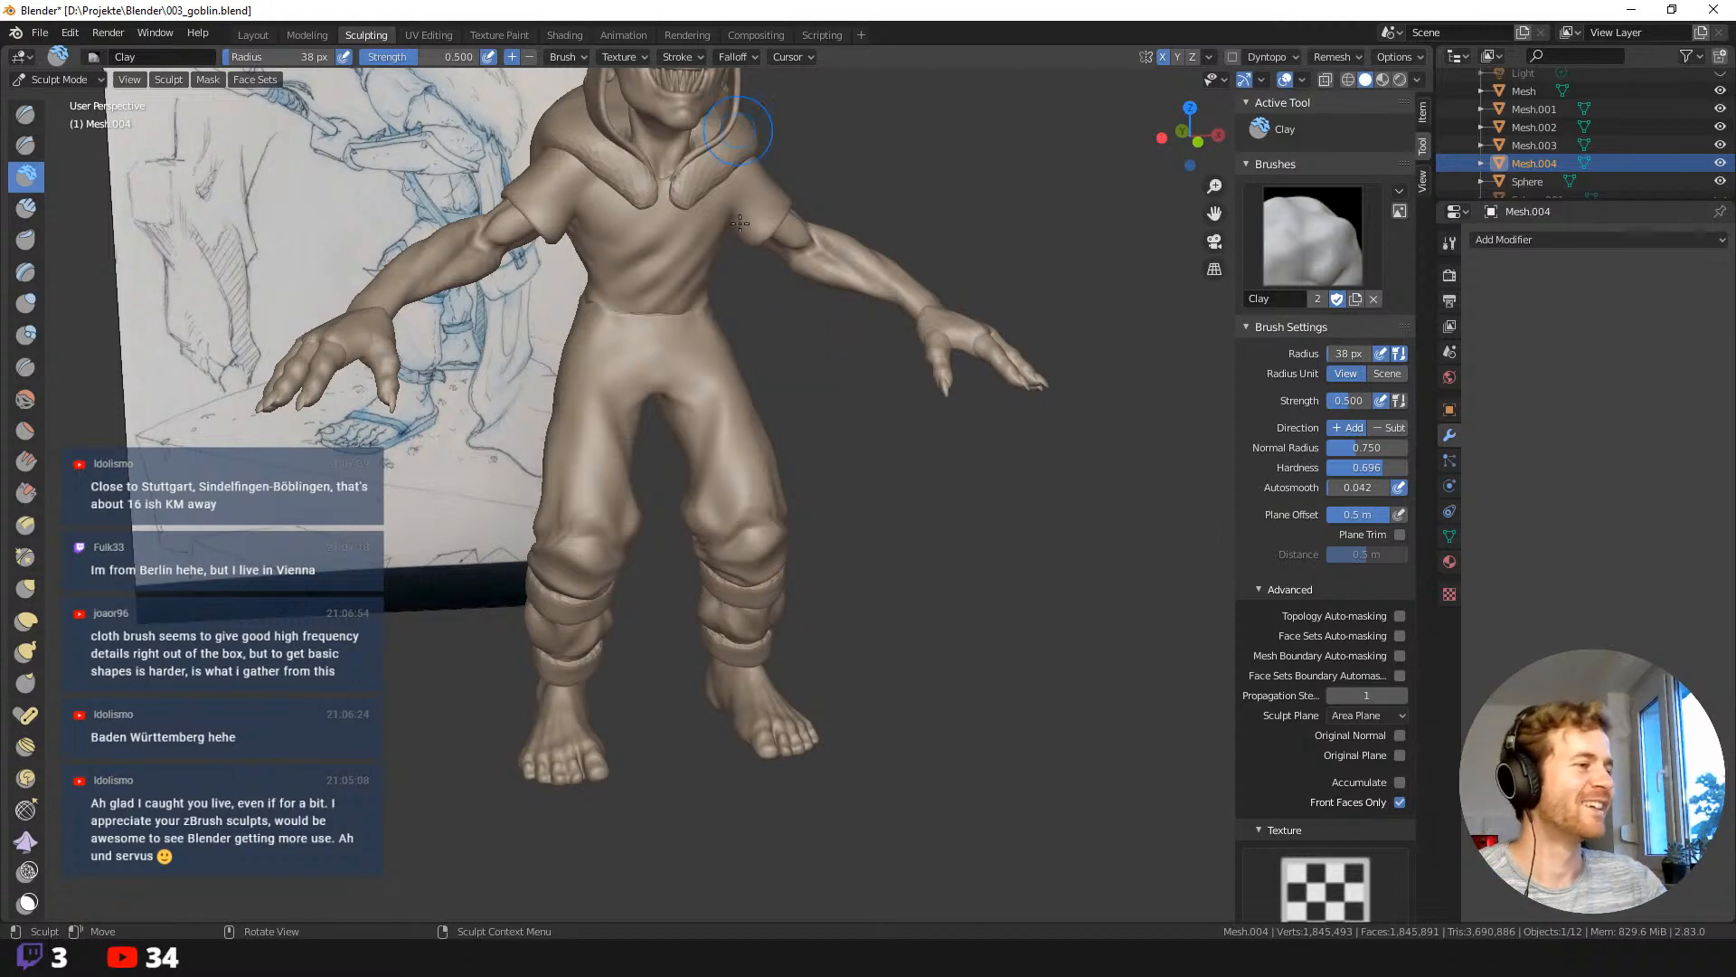
pyautogui.scroll(-2, 887, 498)
pyautogui.scroll(5, 890, 496)
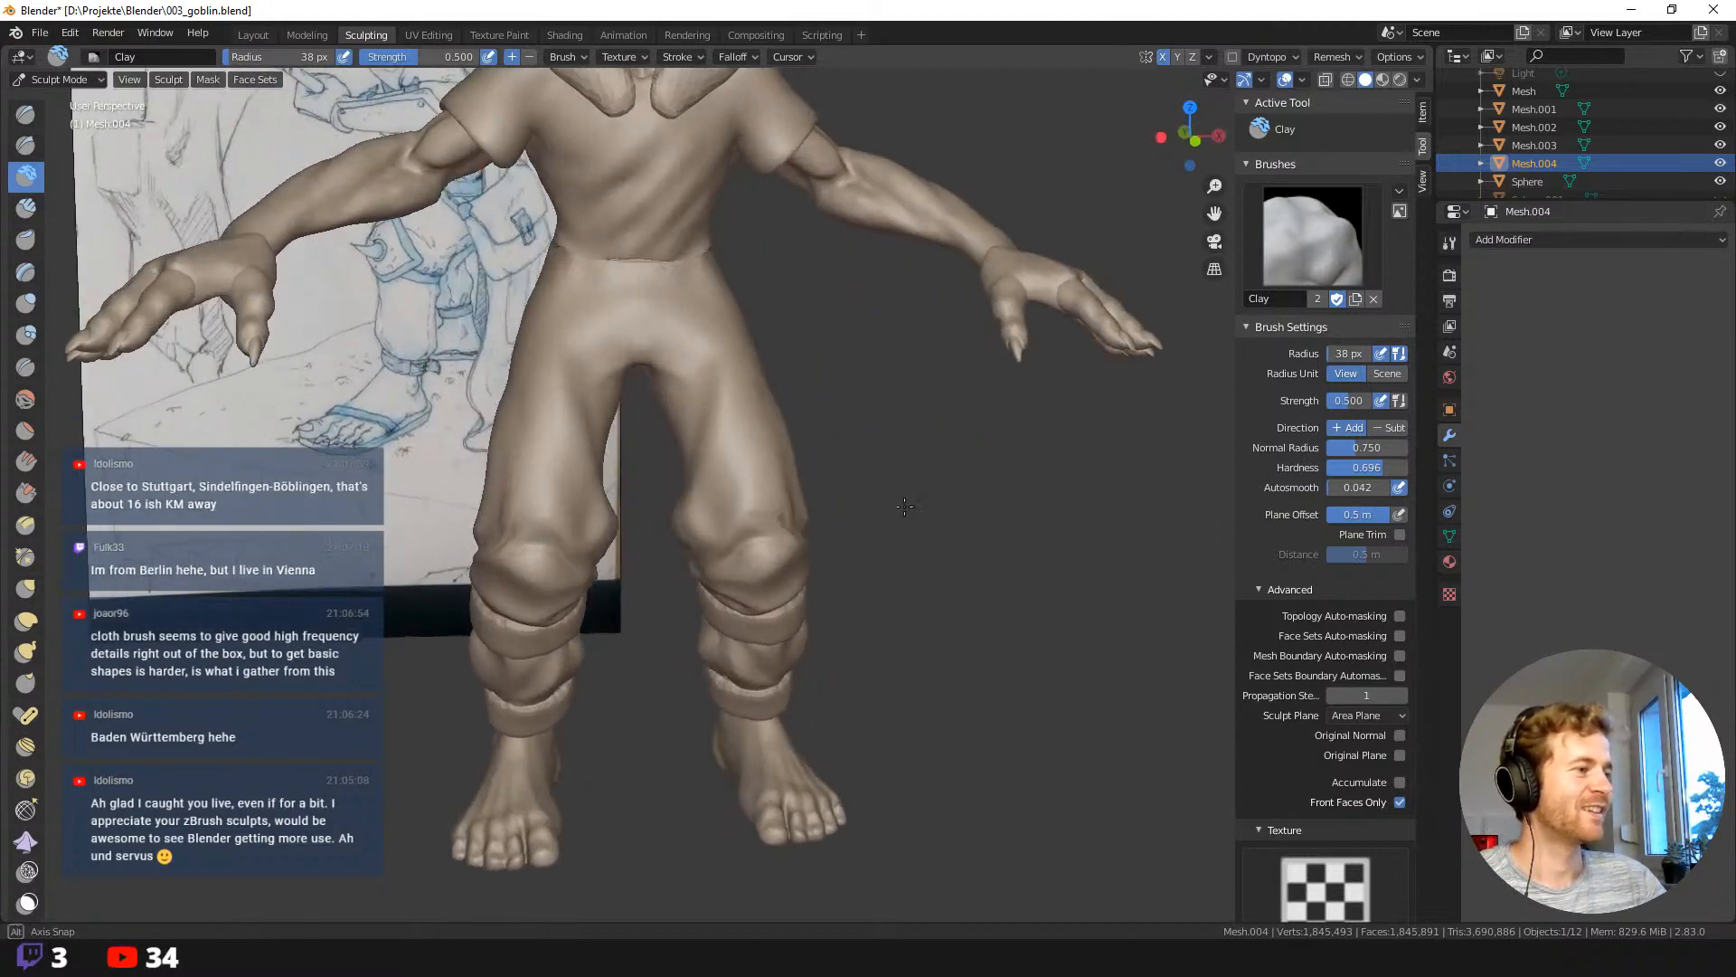
pyautogui.moveTo(898, 493); pyautogui.dragTo(861, 495, button='middle')
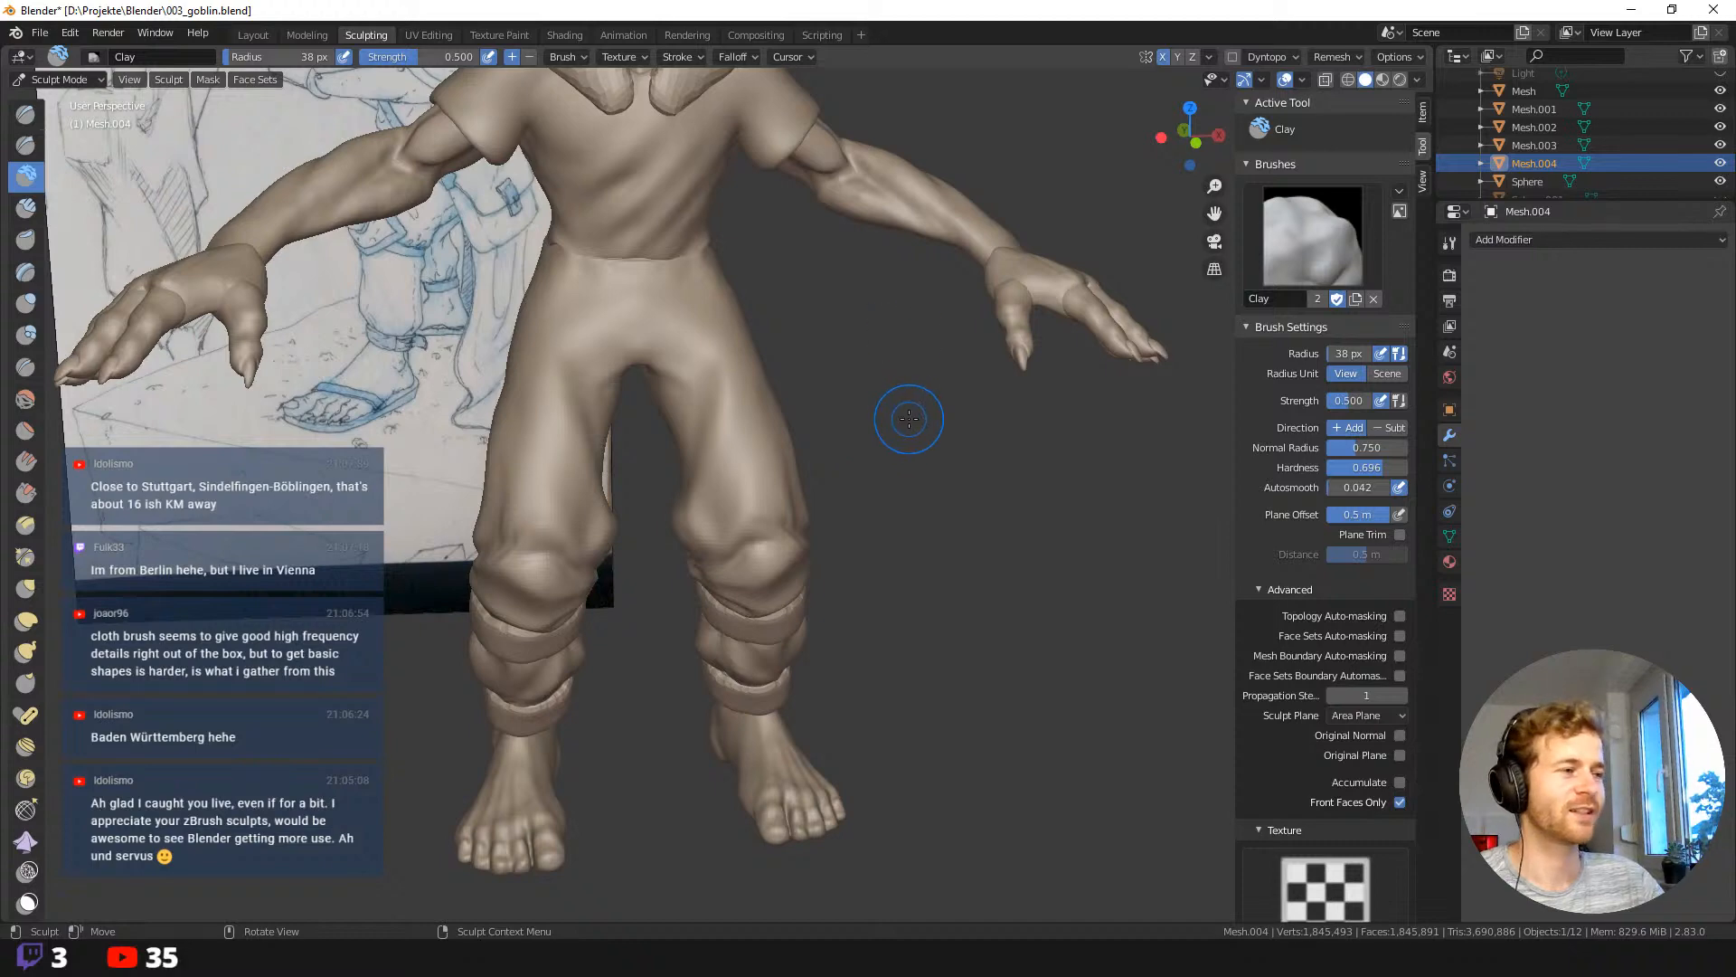
pyautogui.moveTo(909, 418); pyautogui.dragTo(819, 375, button='middle')
pyautogui.scroll(1, 849, 430)
pyautogui.scroll(-2, 795, 398)
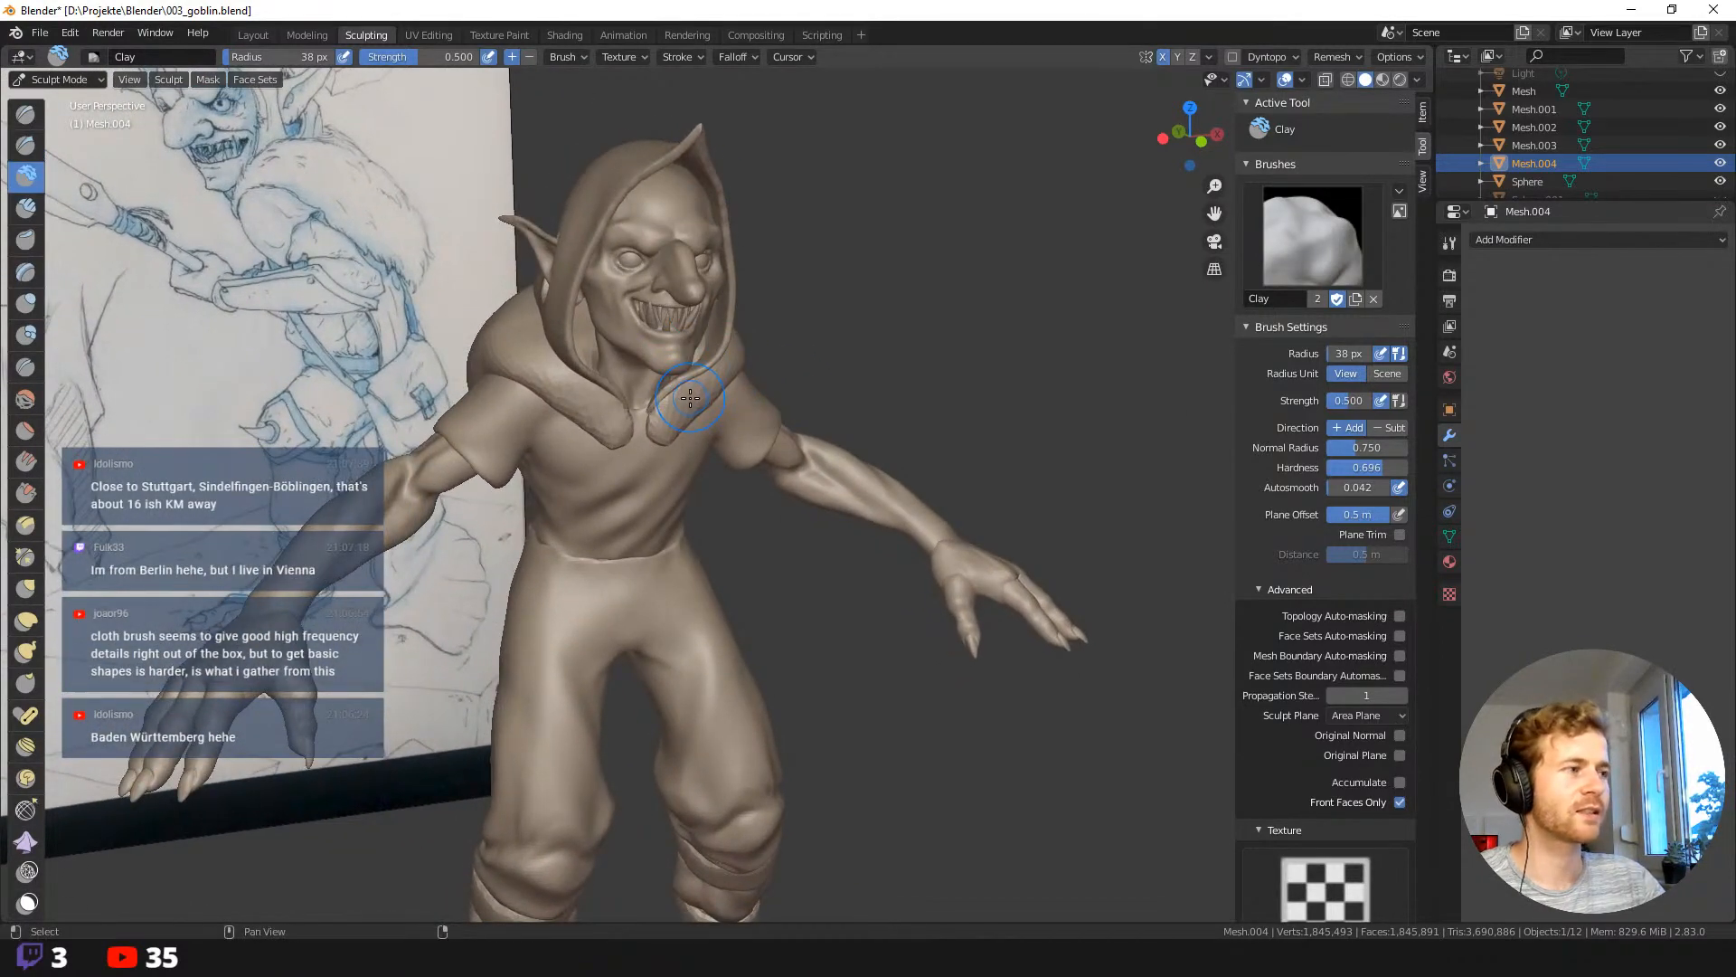
# Make the collar around the shoulders the active sculpt object and choose the Grab brush with a 74 px radius.
pyautogui.keyDown('alt'); pyautogui.click(690, 397); pyautogui.keyUp('alt')
pyautogui.click(669, 395)
pyautogui.press('f')
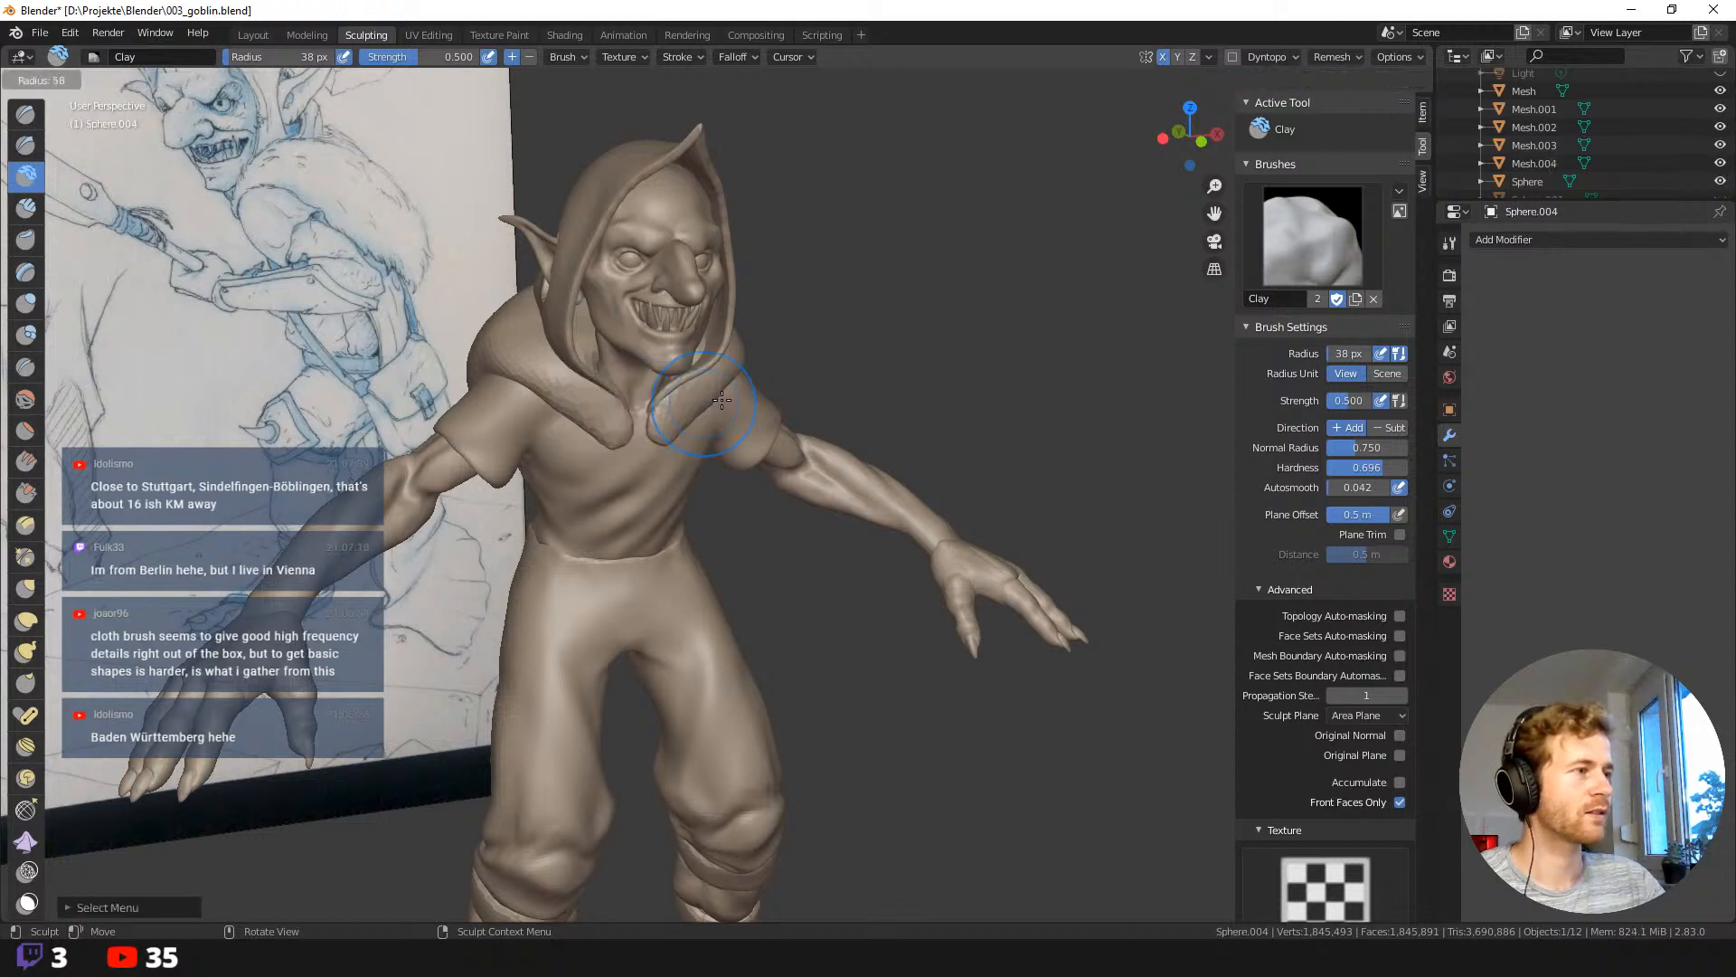
pyautogui.click(722, 400)
pyautogui.press('g')
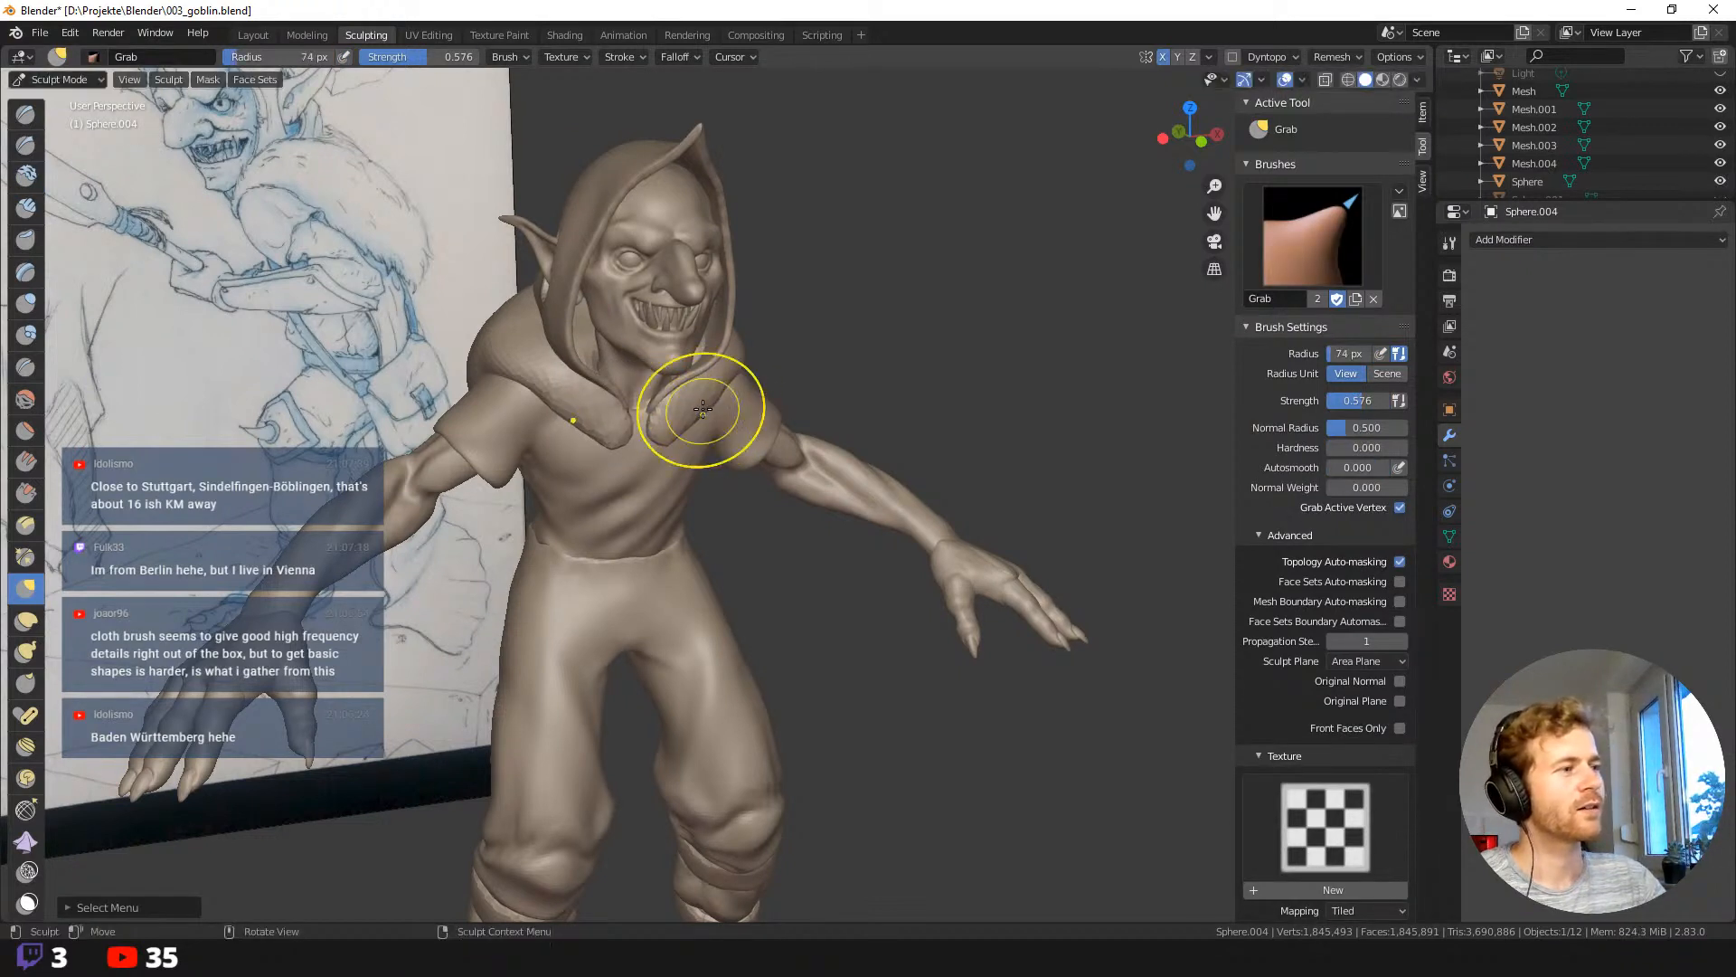
# Reduce the Grab radius to 50 px, pull the collar's front ends toward the chest centre and review the figure.
pyautogui.moveTo(688, 488)
pyautogui.mouseDown(button='middle')
pyautogui.moveTo(740, 324)
pyautogui.moveTo(719, 398)
pyautogui.mouseUp(button='middle')
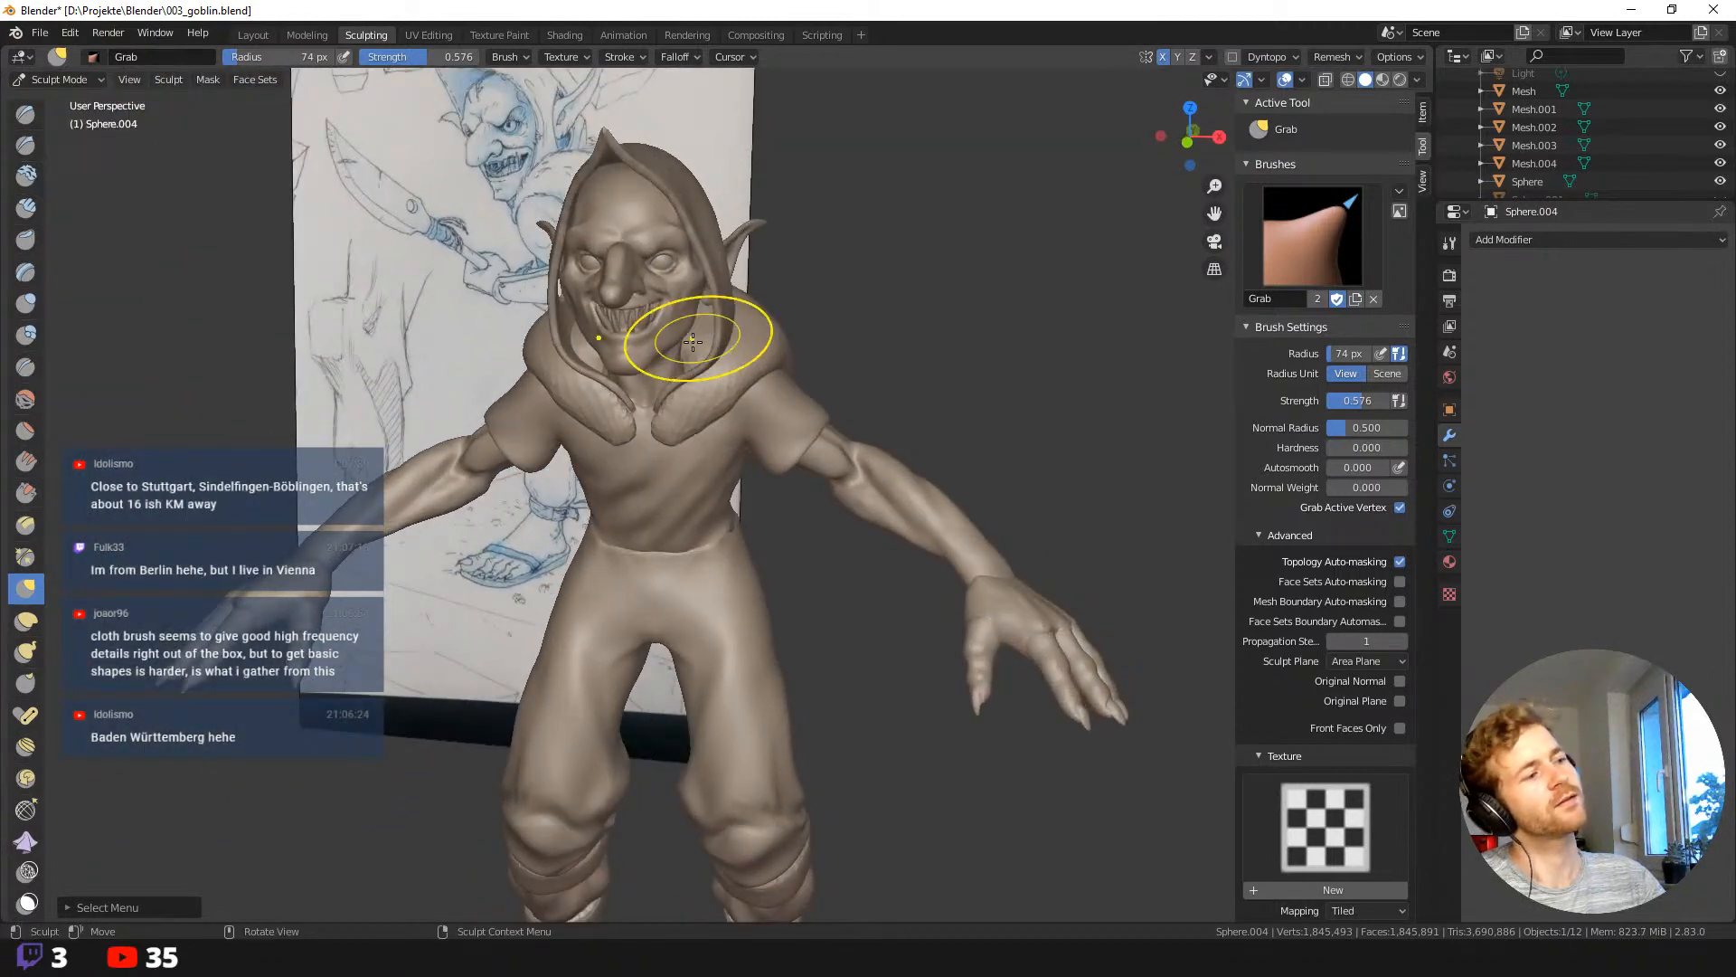
pyautogui.press('f')
pyautogui.click(728, 413)
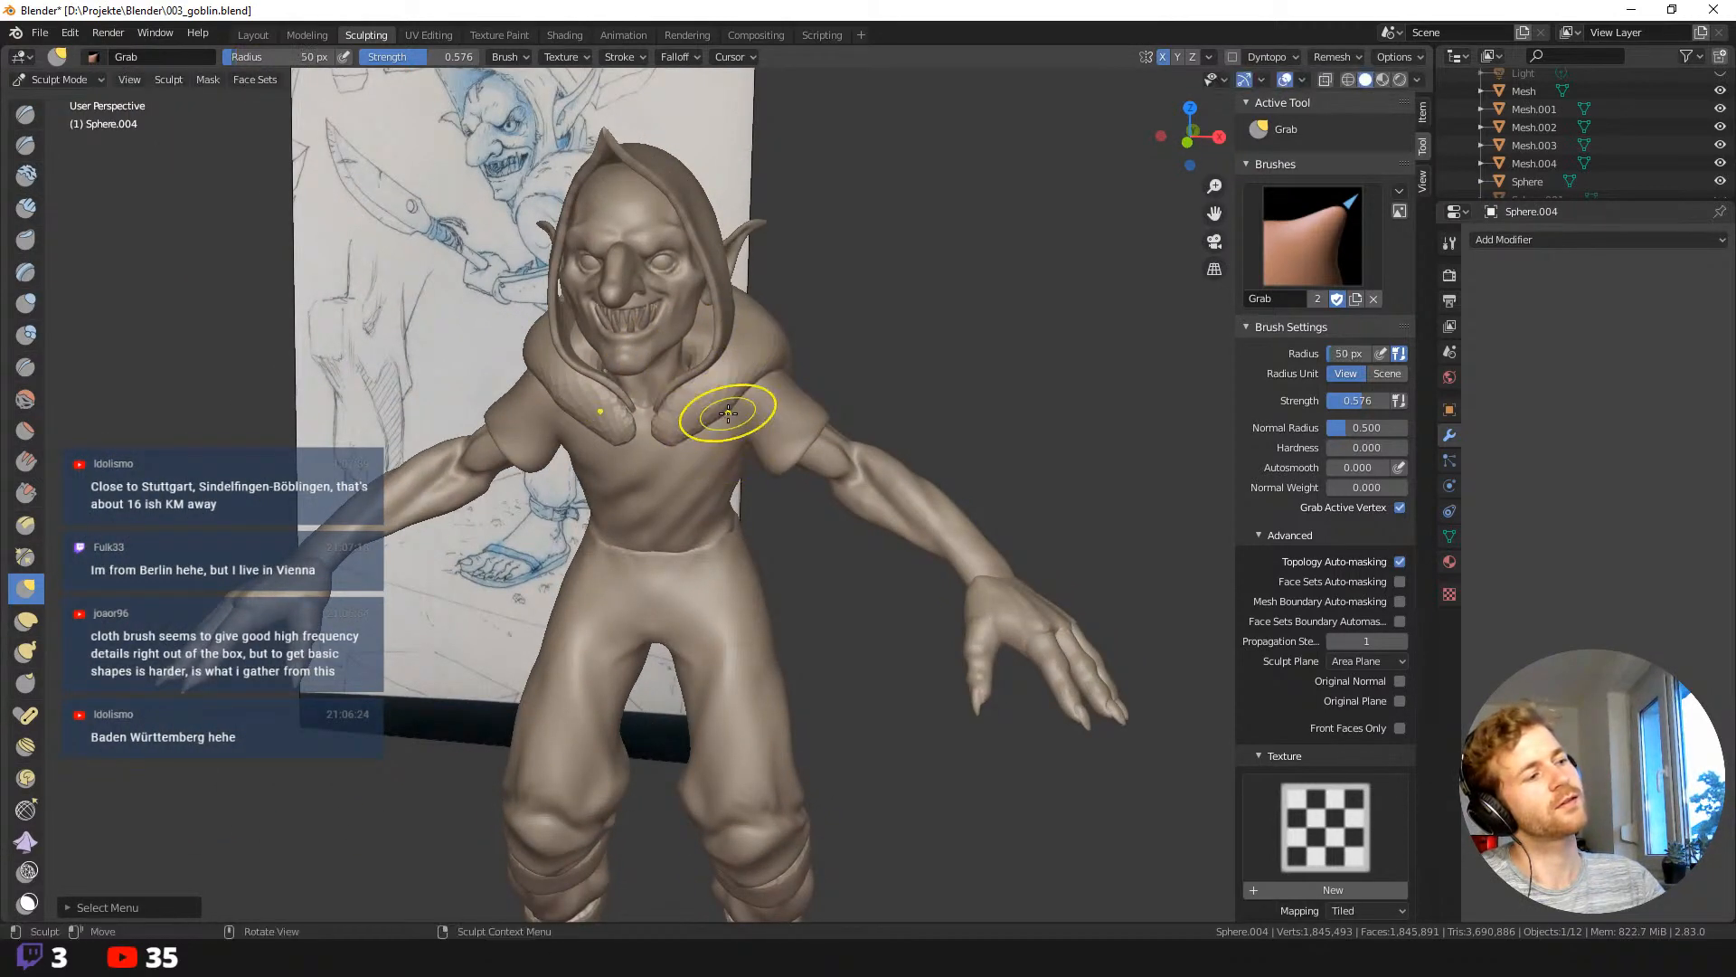
pyautogui.moveTo(708, 403); pyautogui.dragTo(648, 445)
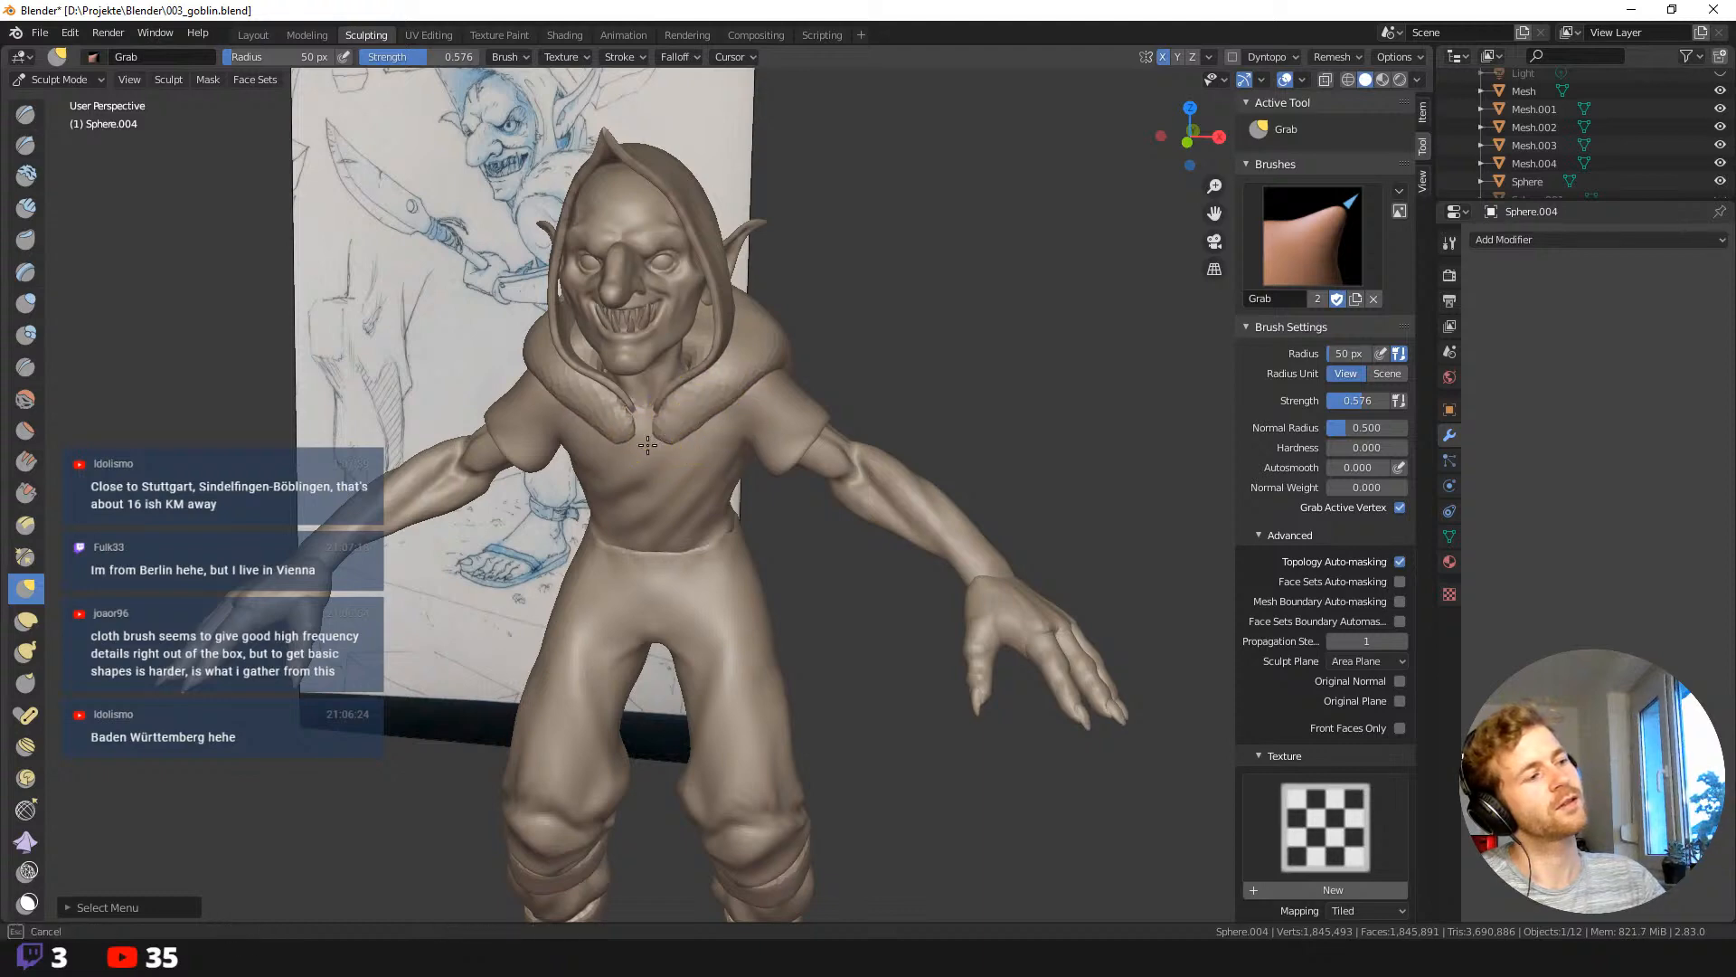
pyautogui.moveTo(647, 445)
pyautogui.mouseDown(button='middle')
pyautogui.moveTo(576, 477)
pyautogui.moveTo(585, 426)
pyautogui.mouseUp(button='middle')
pyautogui.keyDown('shift'); pyautogui.moveTo(522, 257); pyautogui.dragTo(594, 442, button='middle'); pyautogui.keyUp('shift')
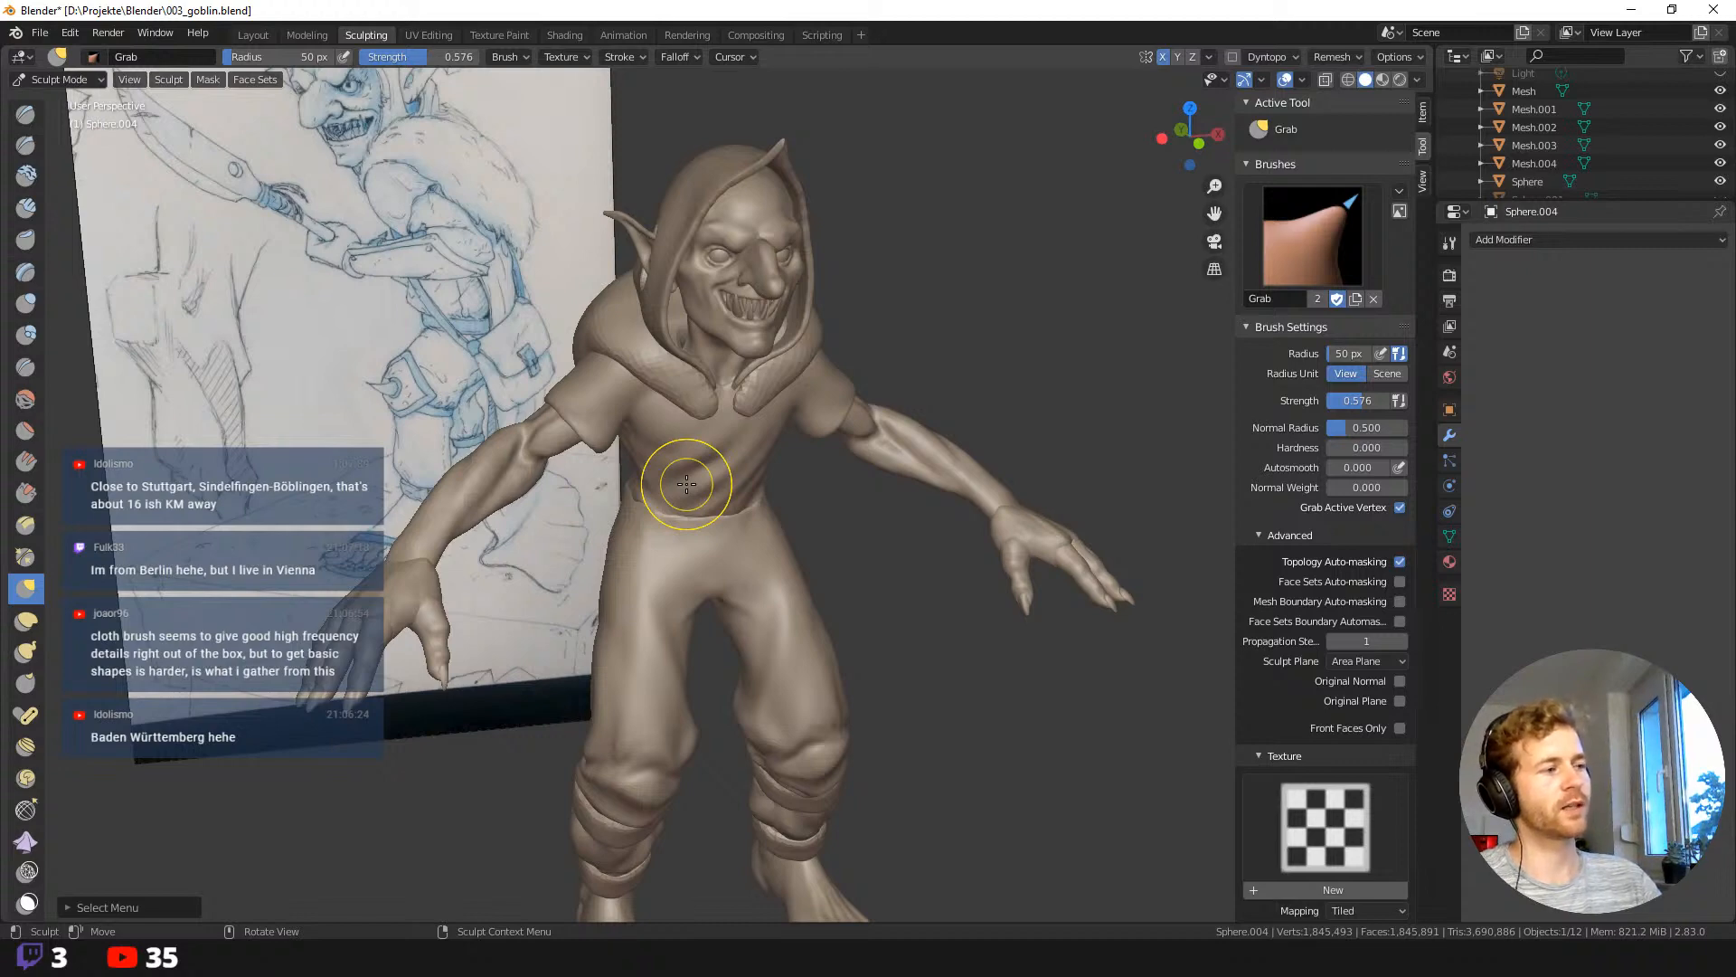
pyautogui.moveTo(795, 437)
pyautogui.mouseDown(button='middle')
pyautogui.moveTo(778, 534)
pyautogui.moveTo(752, 498)
pyautogui.moveTo(799, 480)
pyautogui.mouseUp(button='middle')
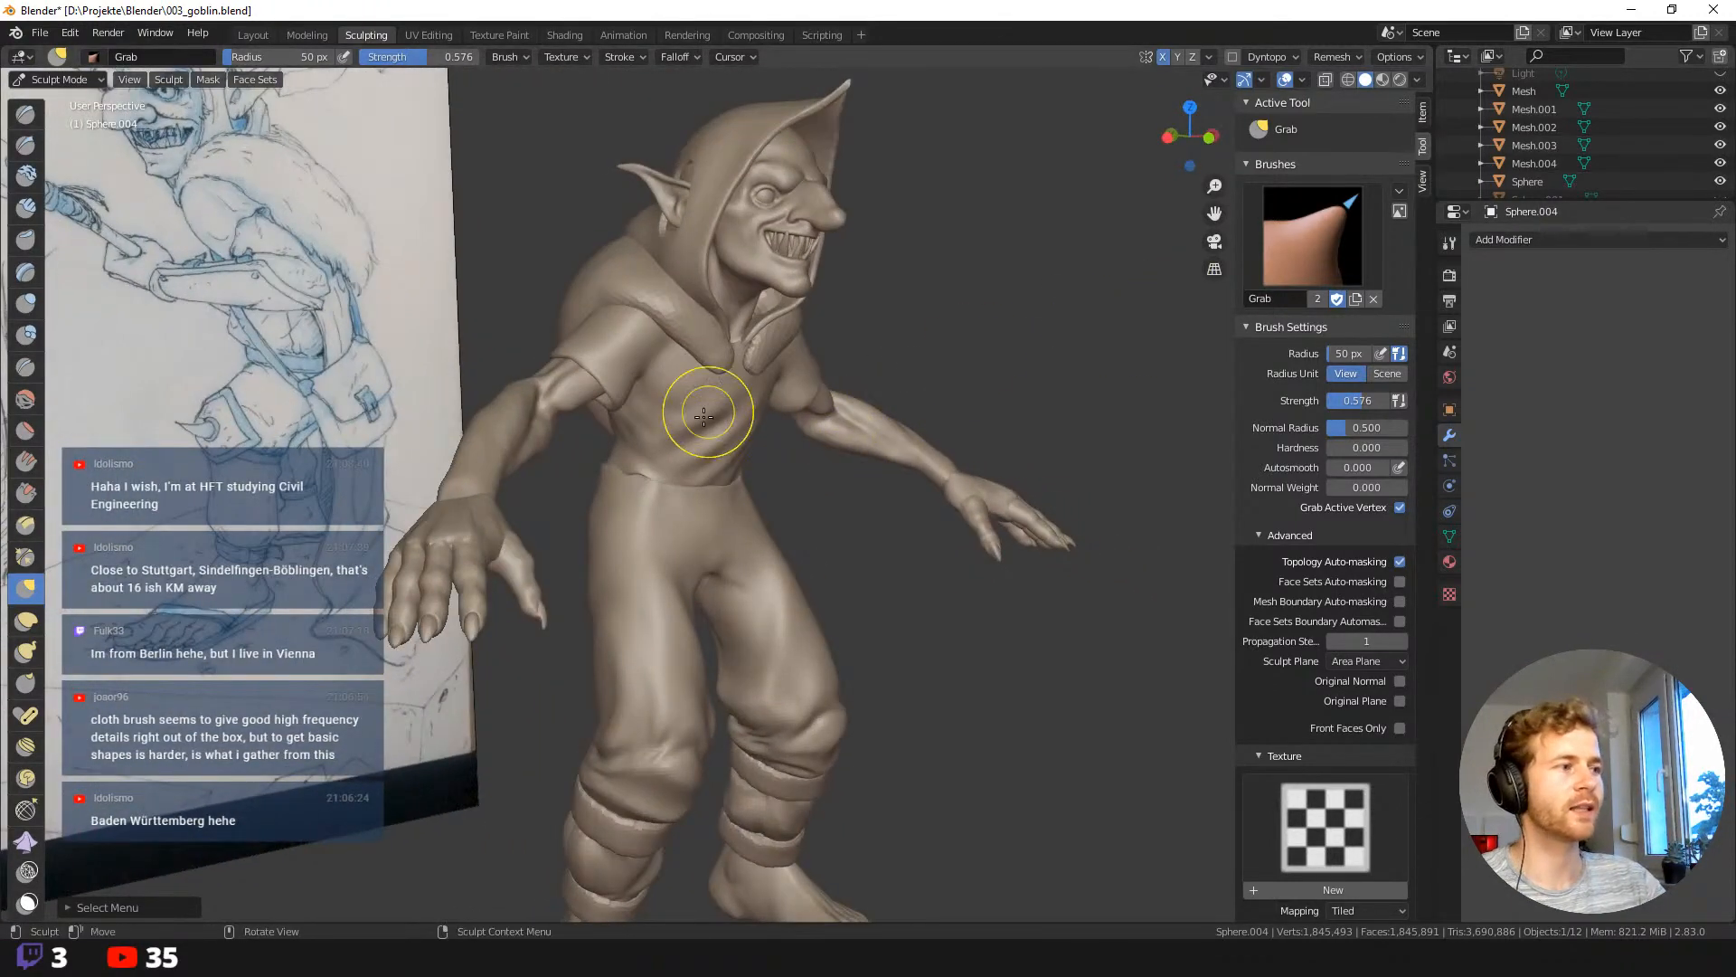
# Switch to the Layout workspace, select the shirt mesh on the torso and rename it as shirt.
pyautogui.click(254, 35)
pyautogui.scroll(-10, 662, 323)
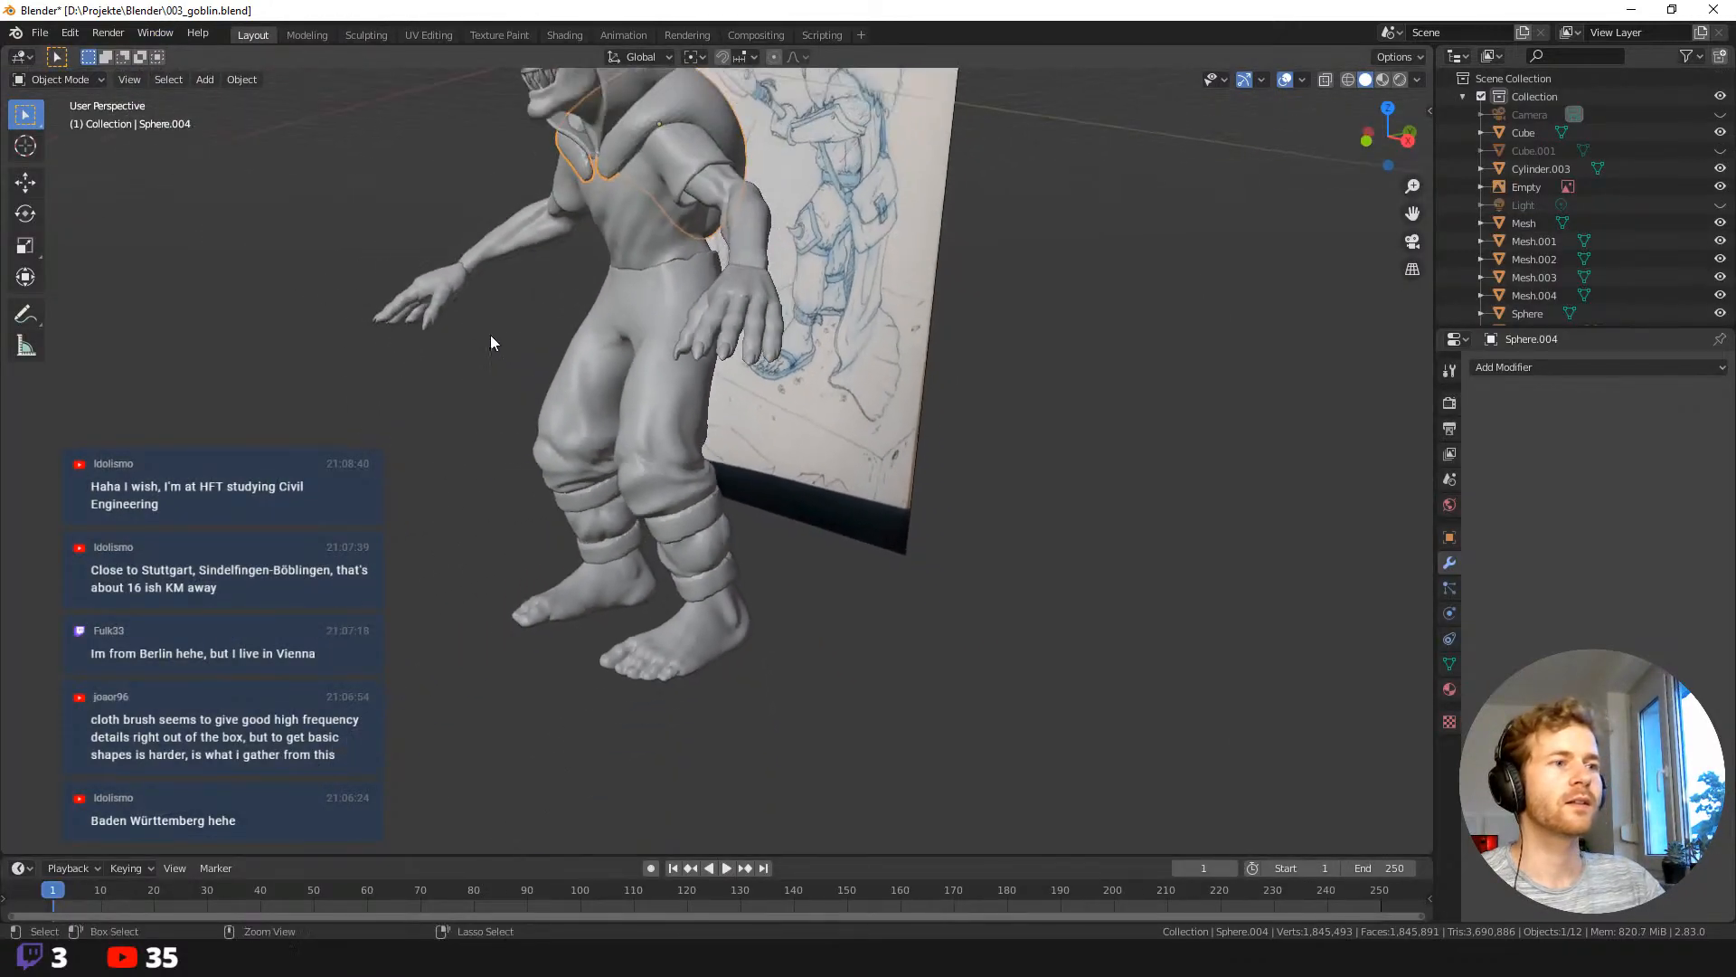
pyautogui.moveTo(502, 445); pyautogui.dragTo(644, 398, button='middle')
pyautogui.click(644, 398)
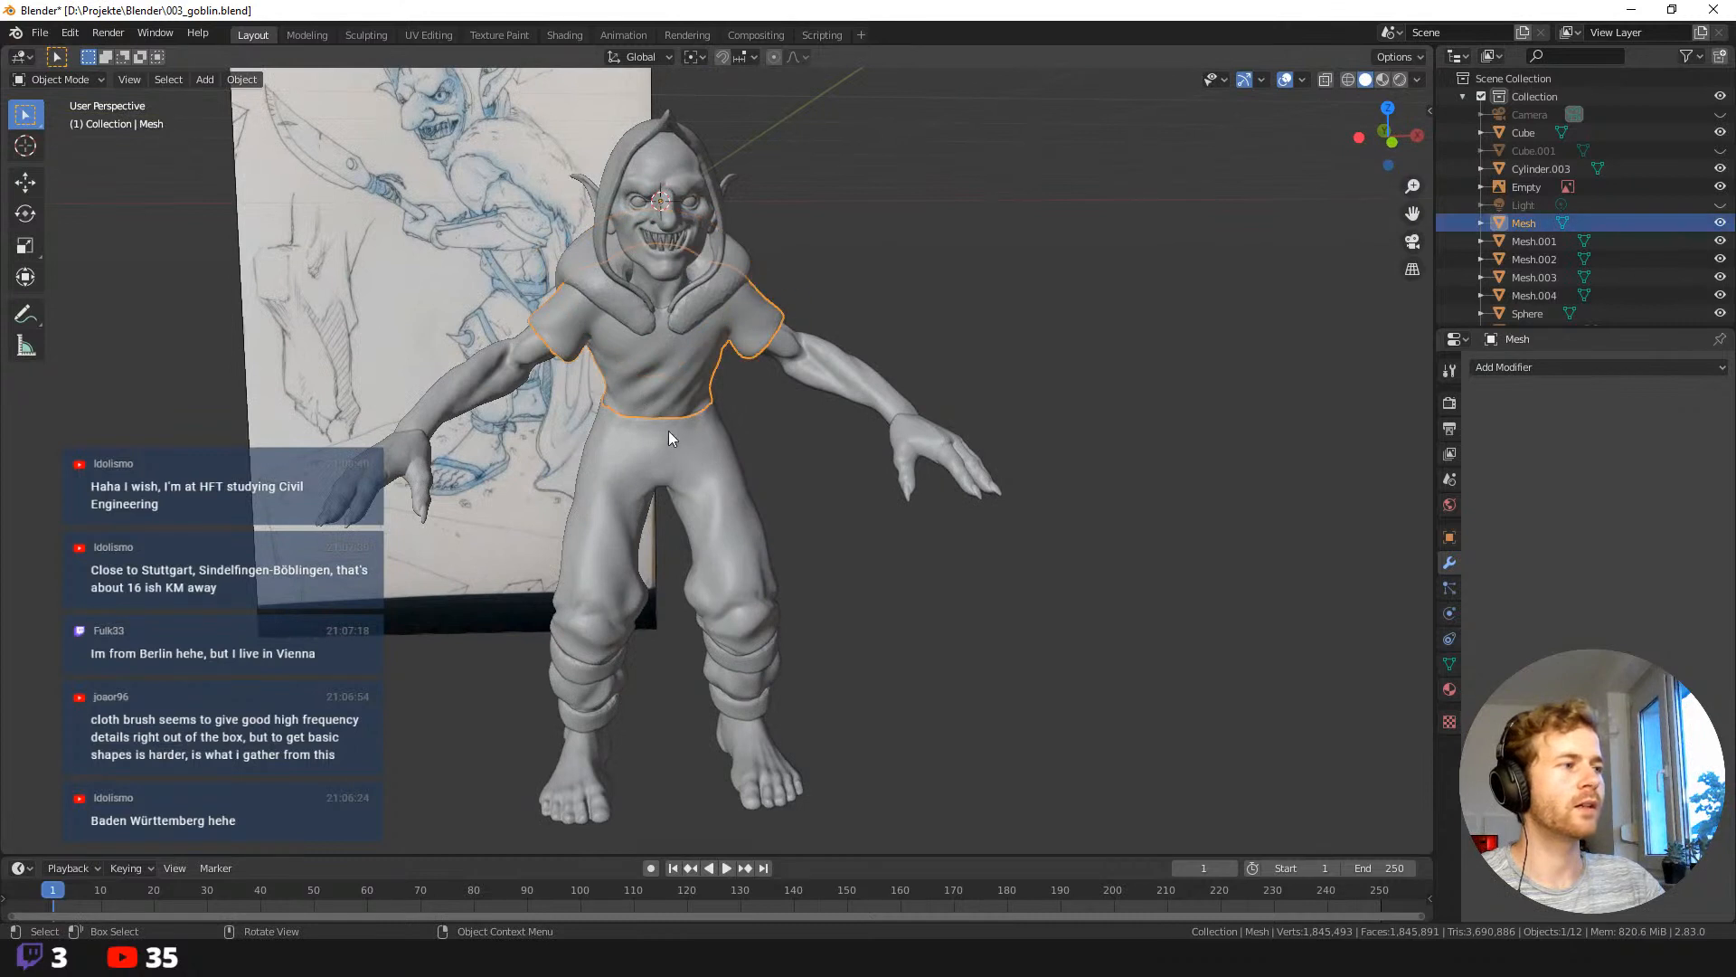
pyautogui.doubleClick(1528, 223)
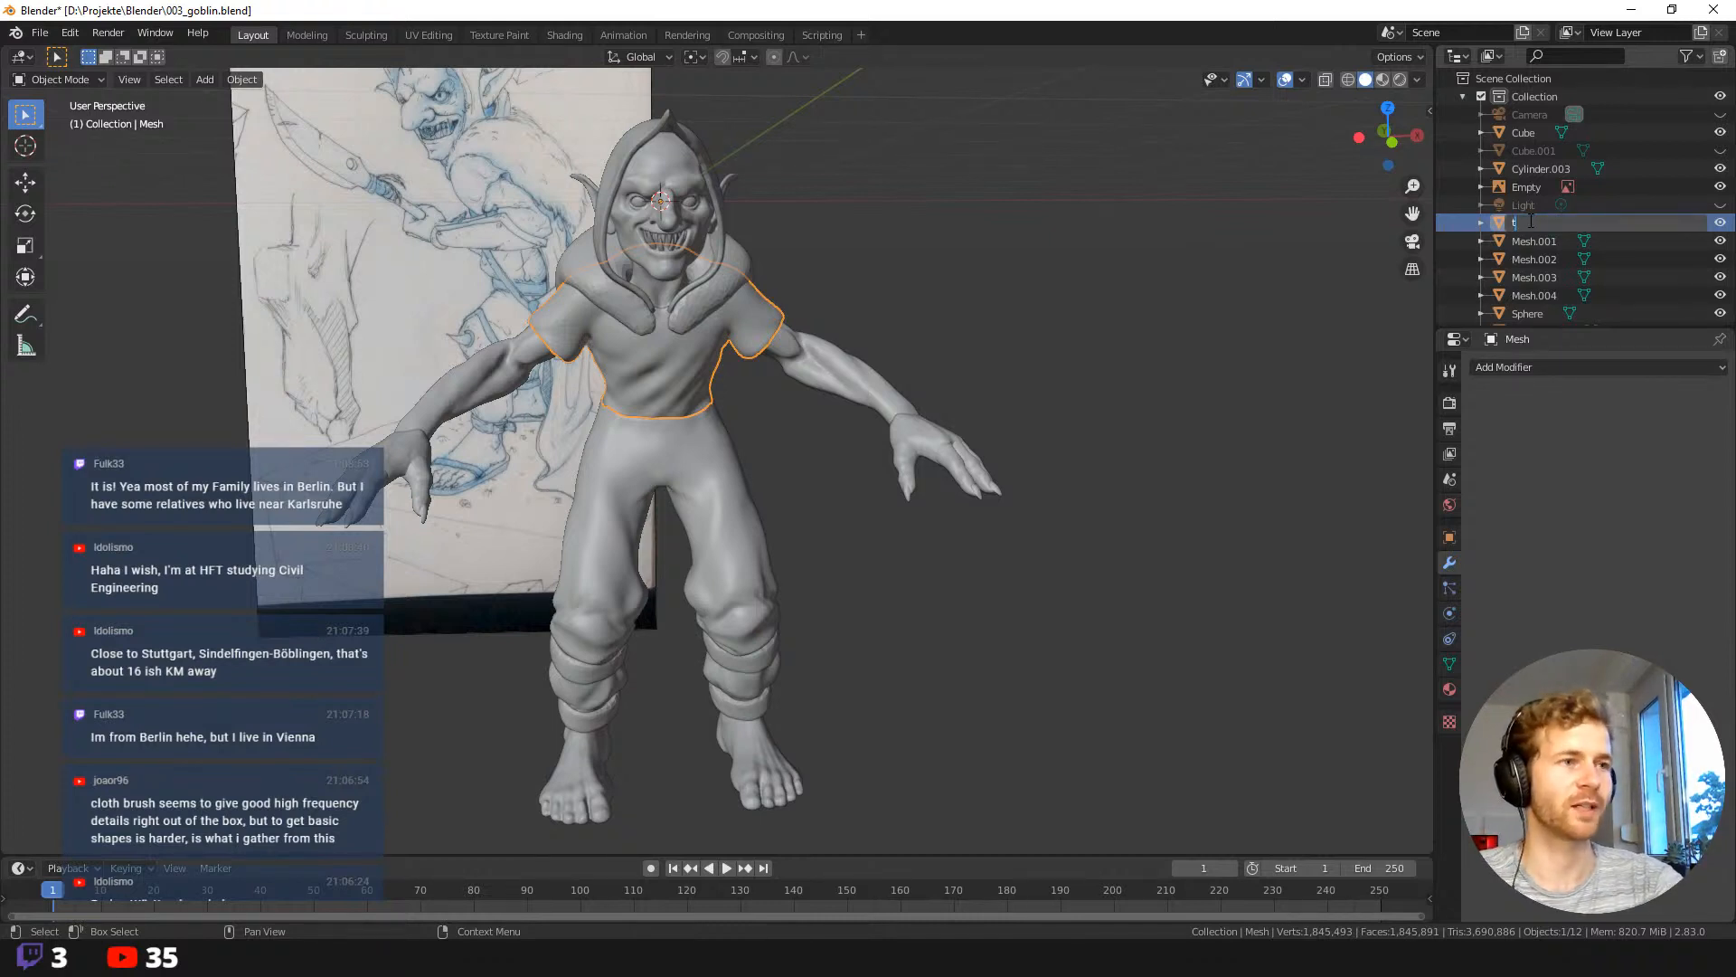
pyautogui.write('shirt')
pyautogui.press('Return')
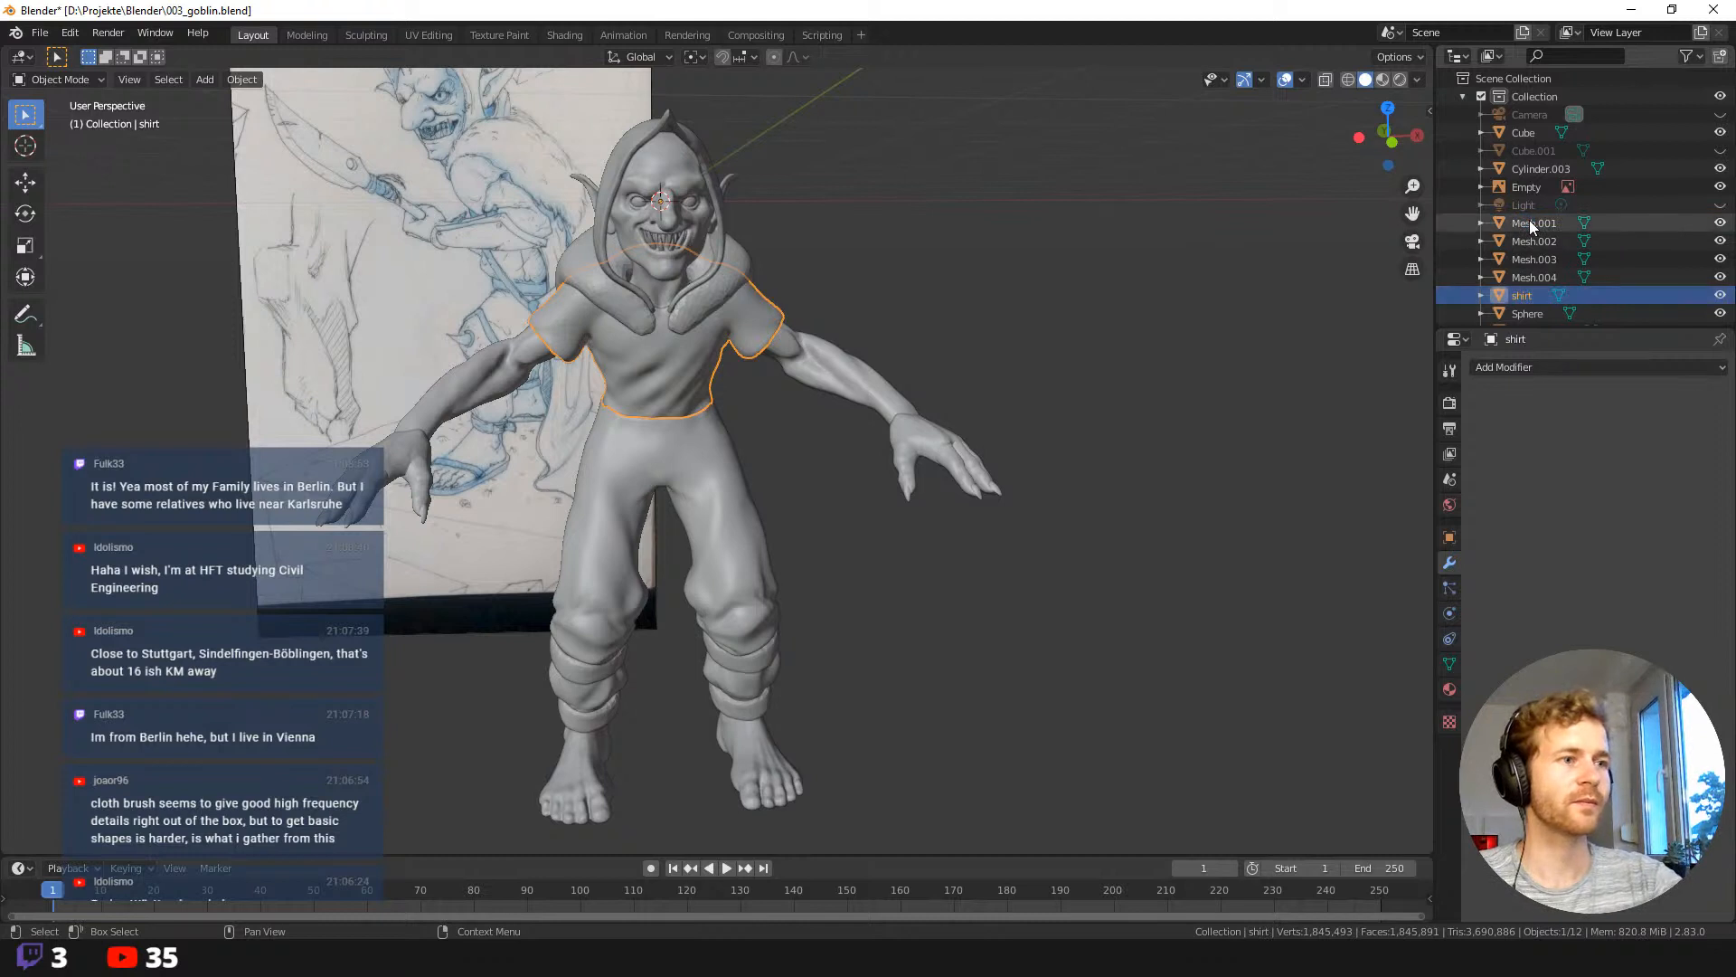
# Add the uppercase geometry suffix to the shirt object's name so it reads shirt_GEO.
pyautogui.doubleClick(1499, 294)
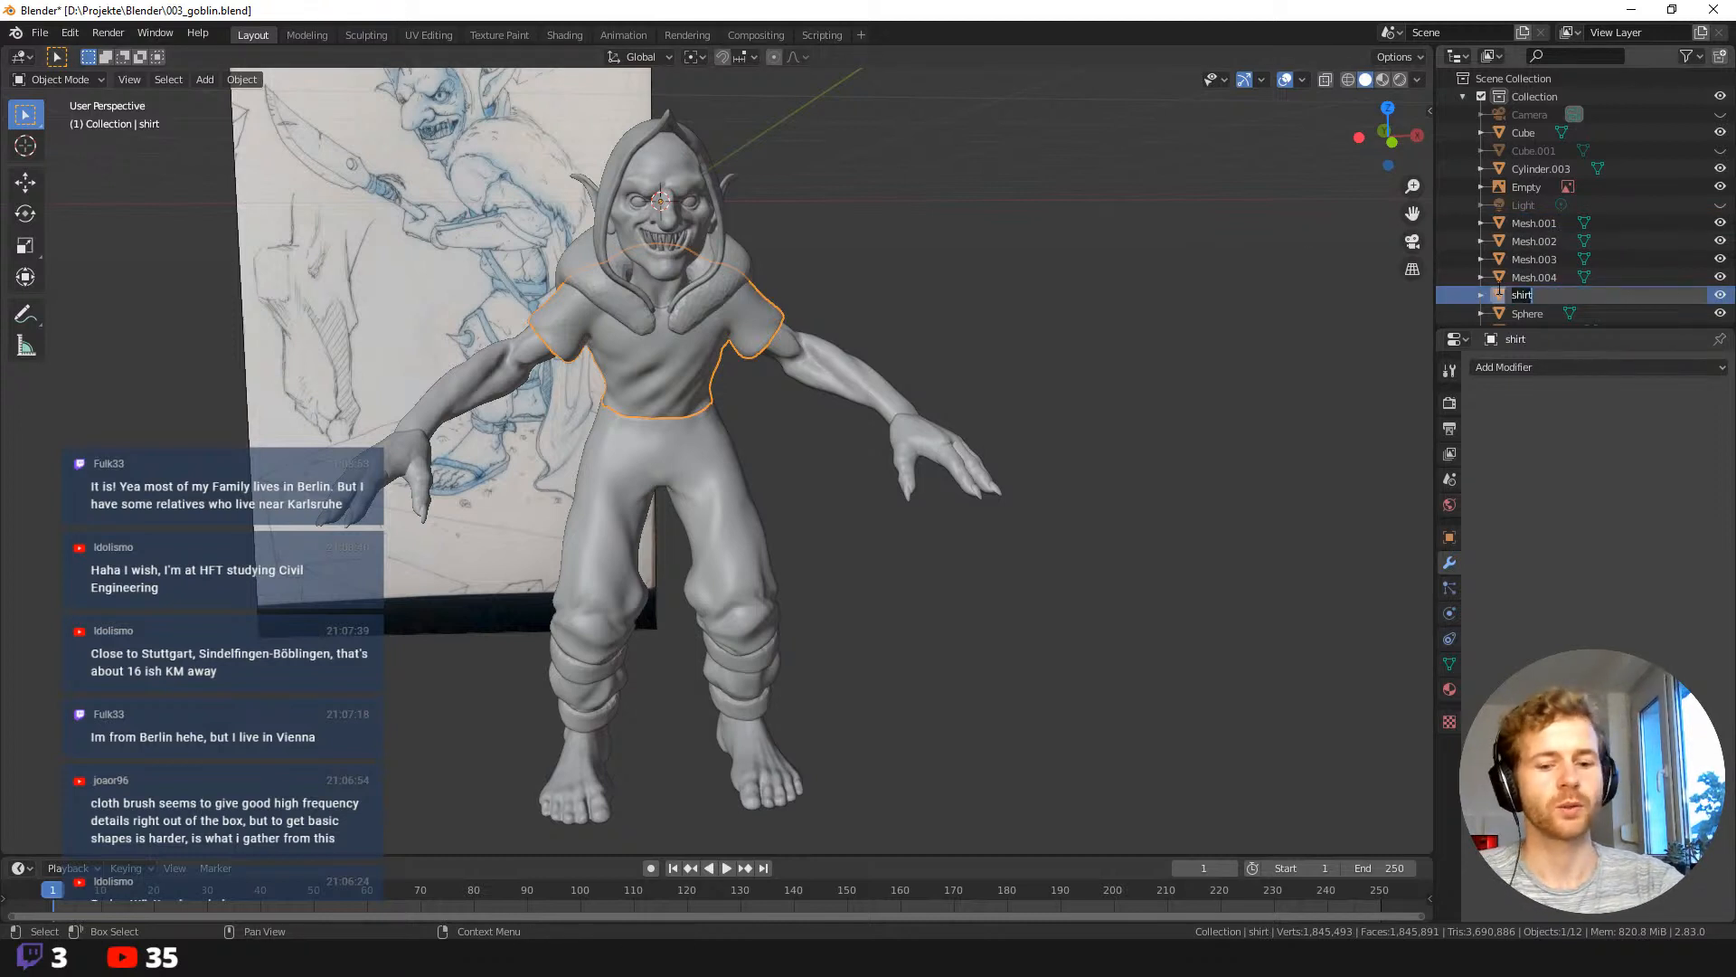
pyautogui.write('_geo')
pyautogui.press('Return')
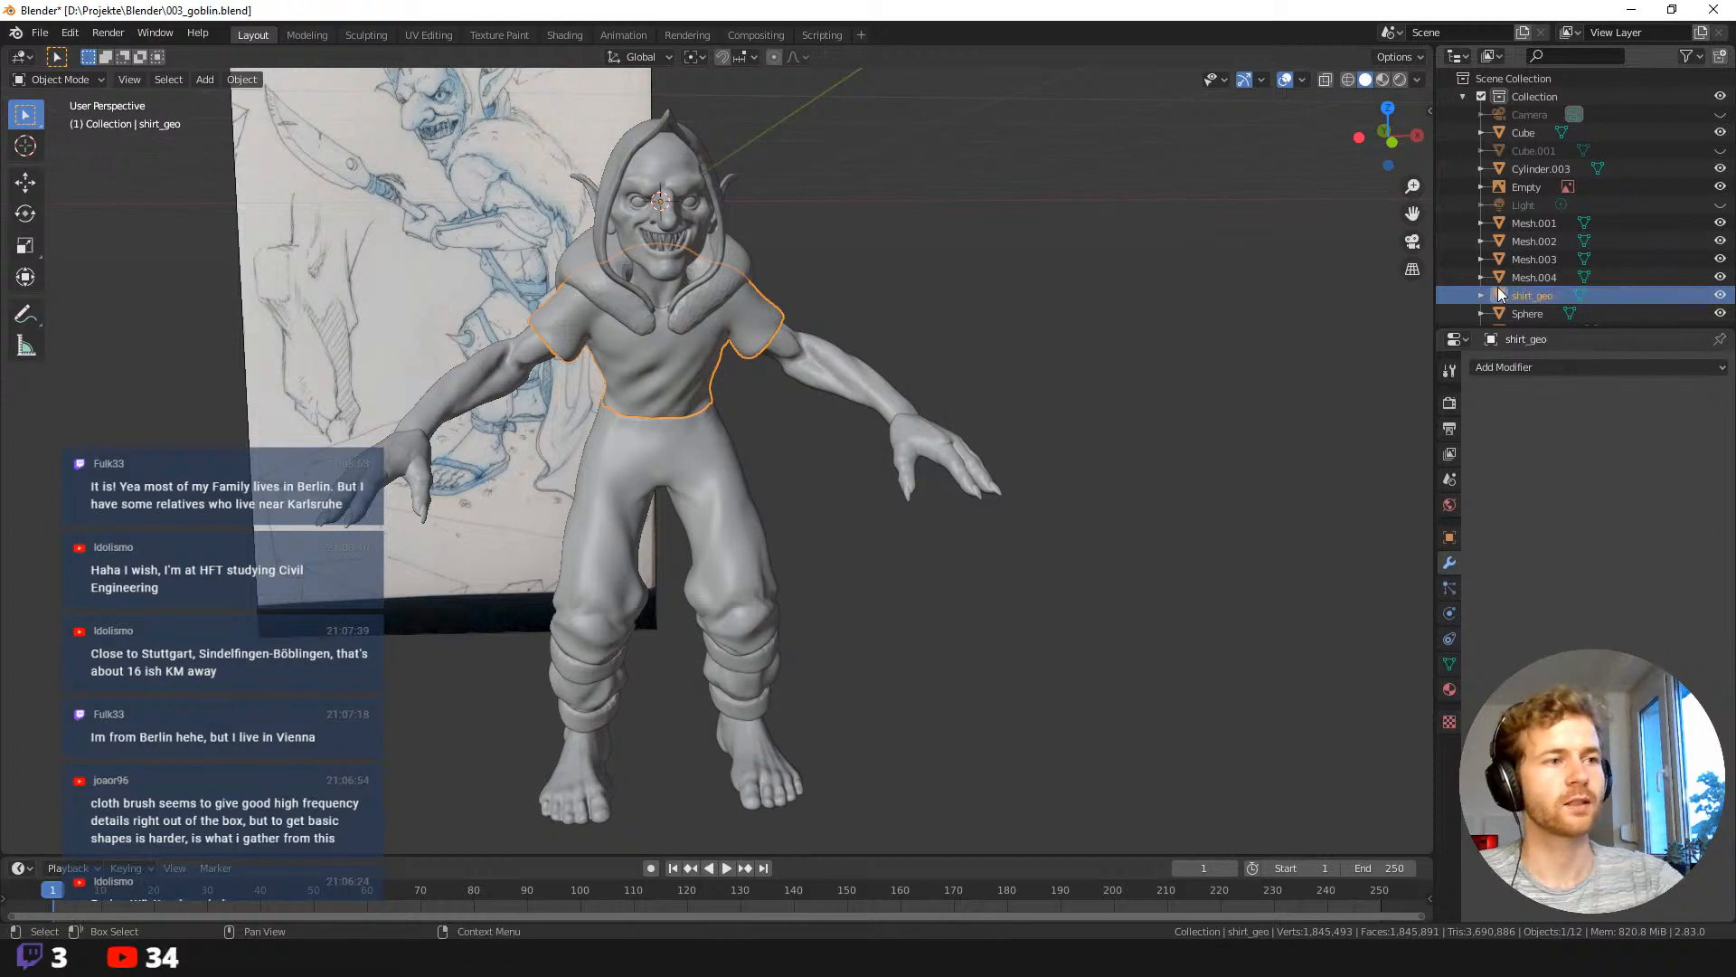
pyautogui.doubleClick(1498, 293)
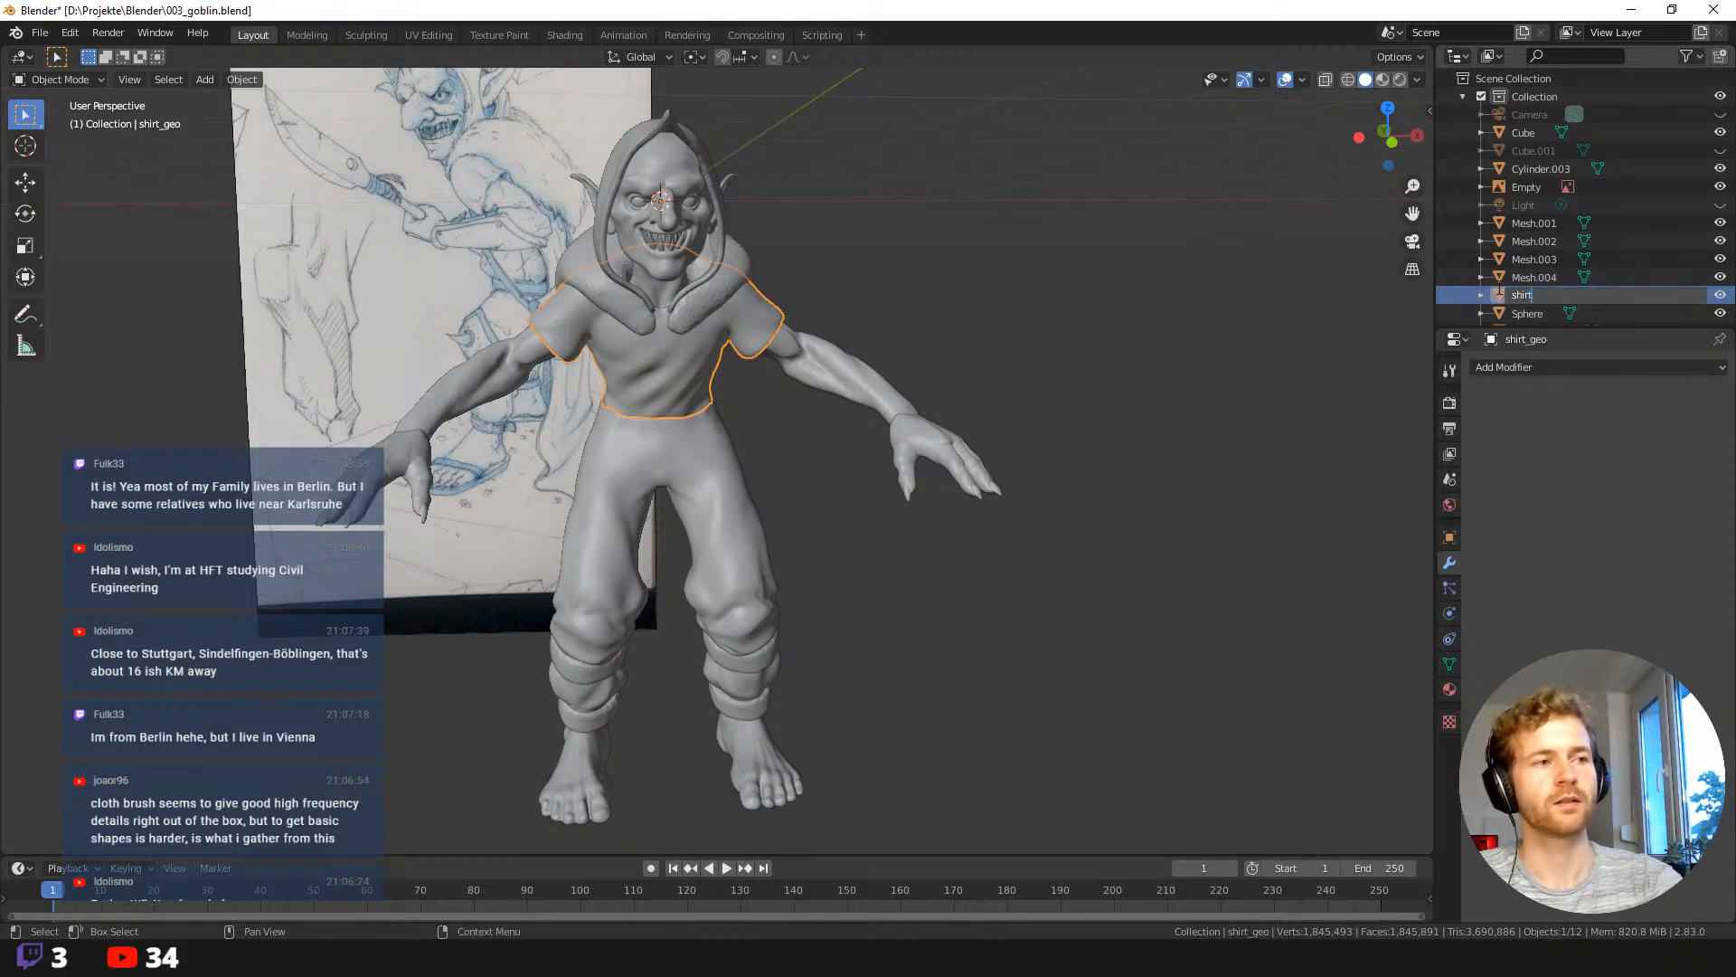
pyautogui.write('GEO')
pyautogui.press('Return')
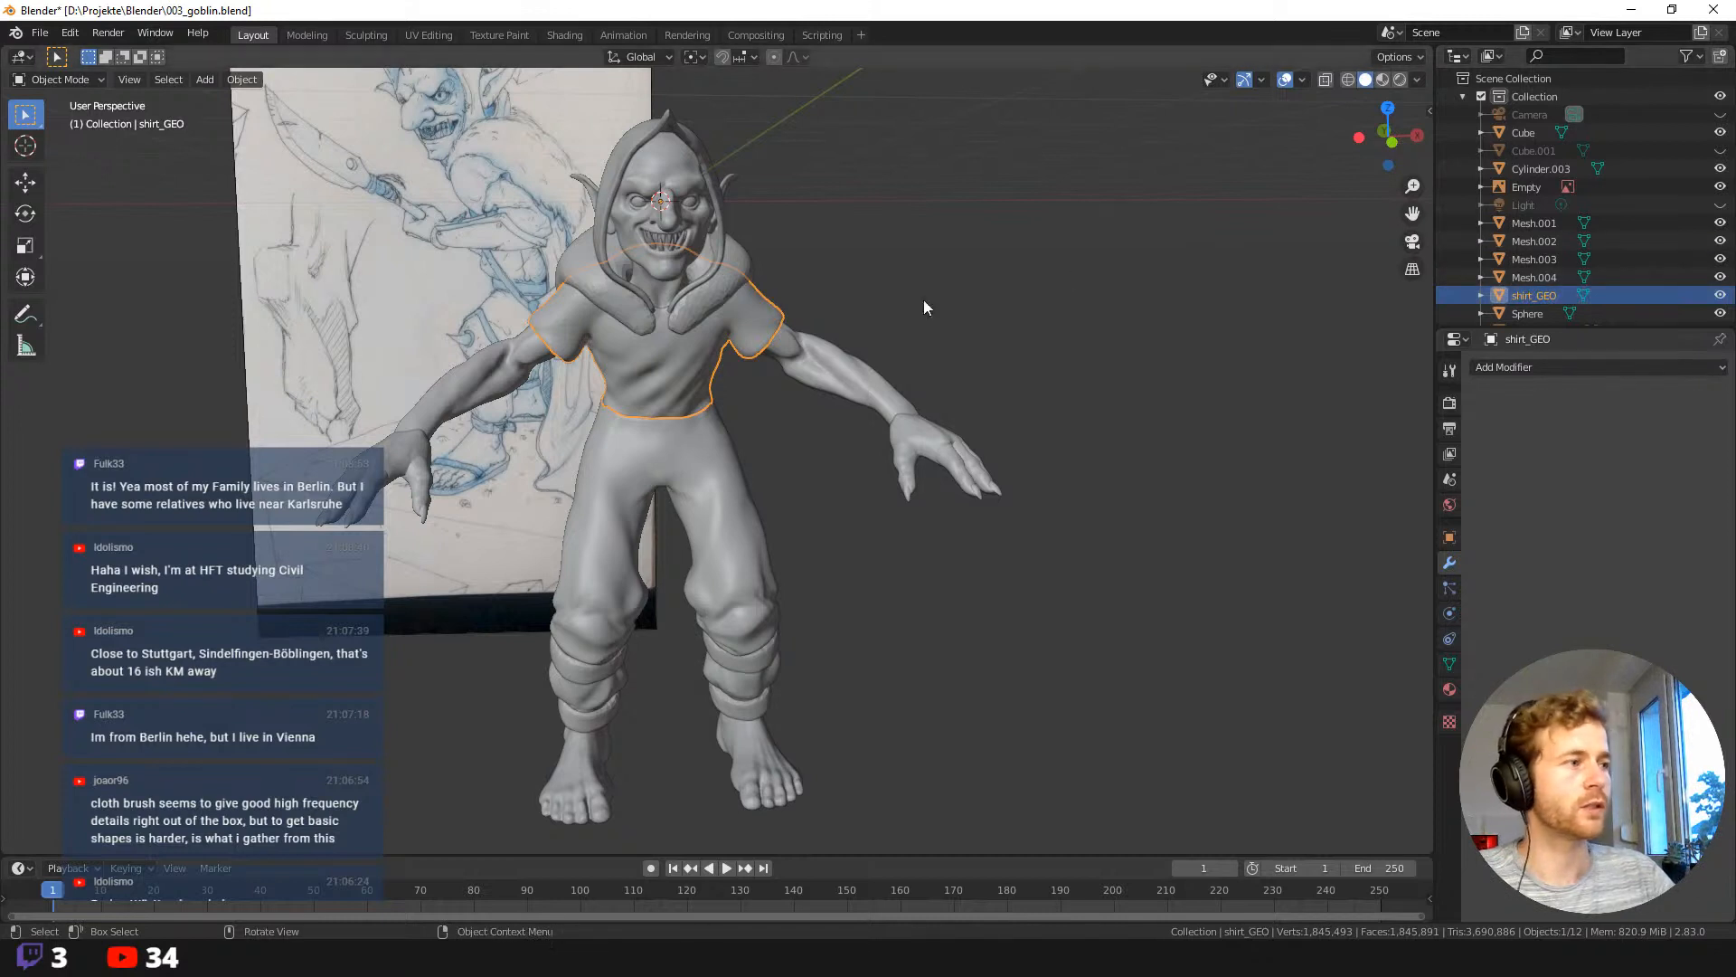
# Select the trousers mesh in Object Mode and rename it as pants_GEO.
pyautogui.click(725, 451)
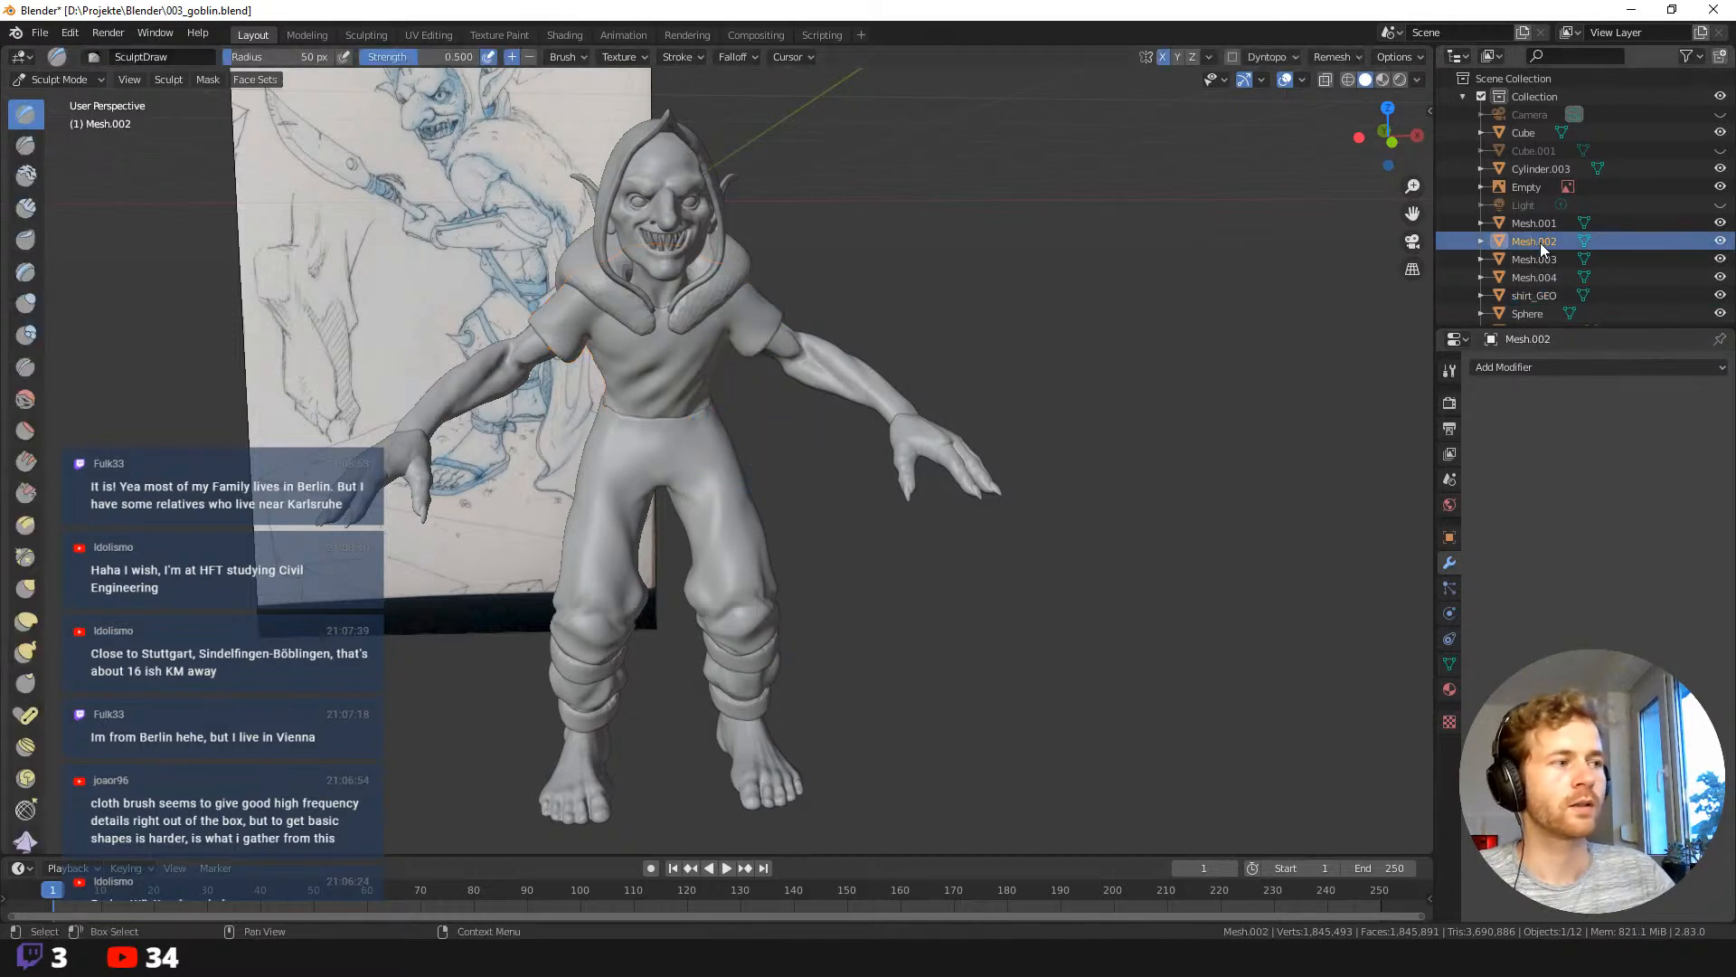
pyautogui.click(156, 33)
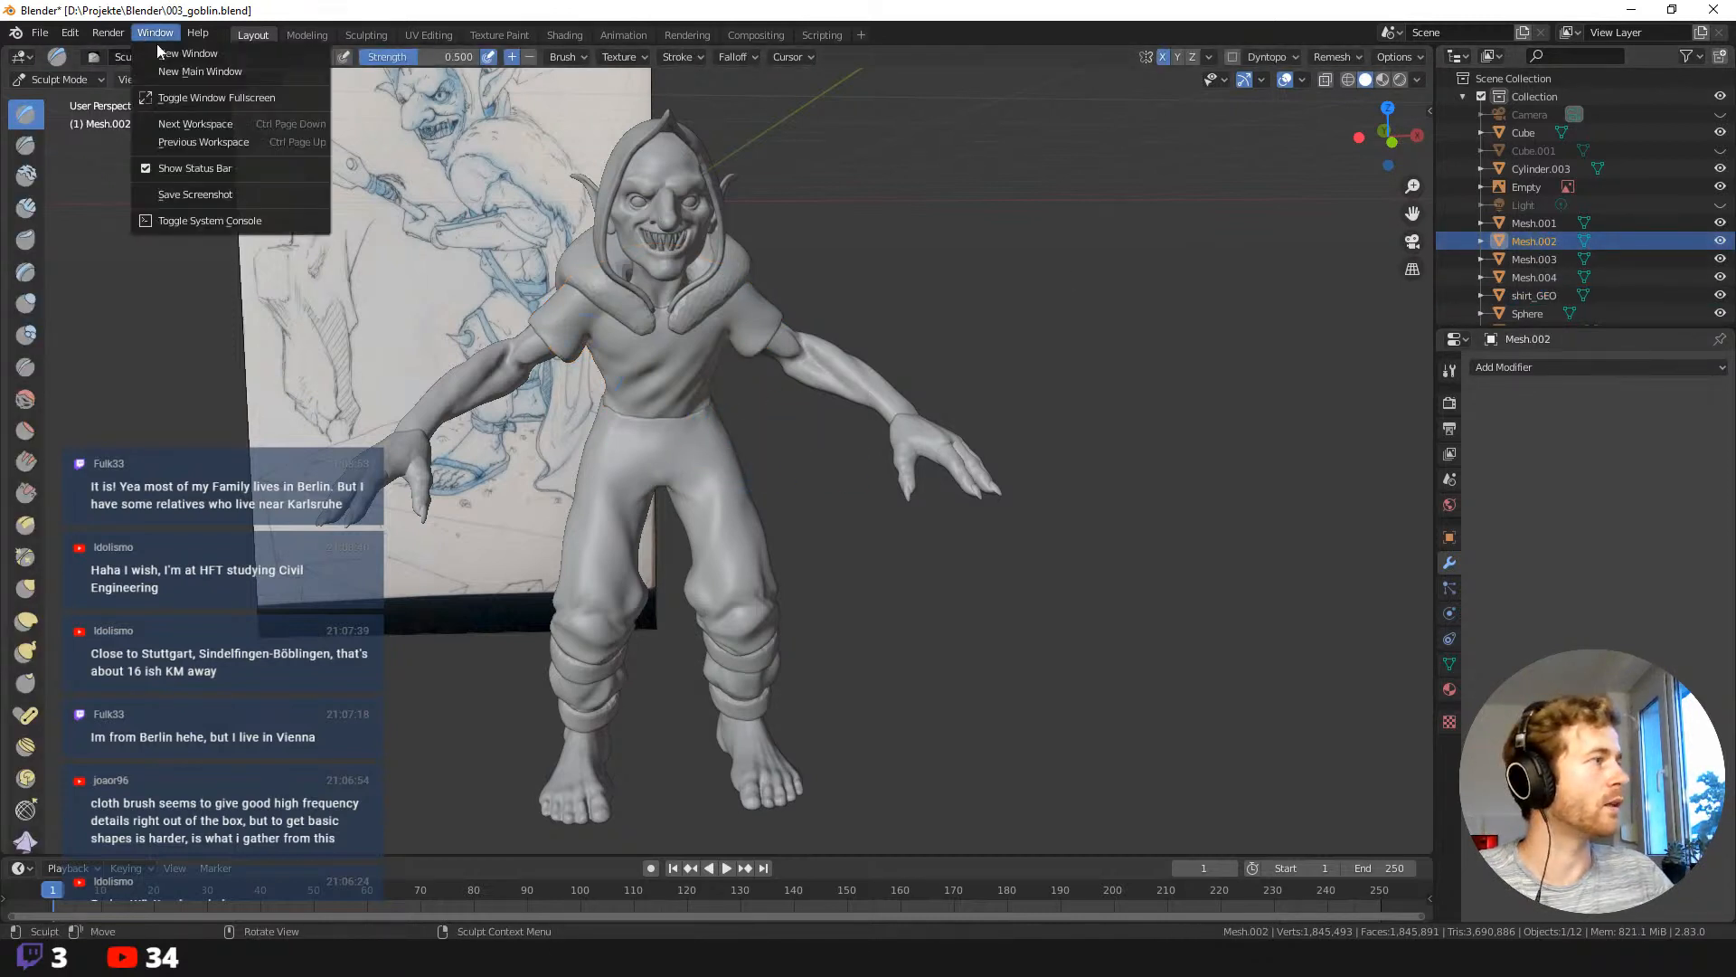
pyautogui.click(258, 37)
pyautogui.click(59, 80)
pyautogui.click(55, 100)
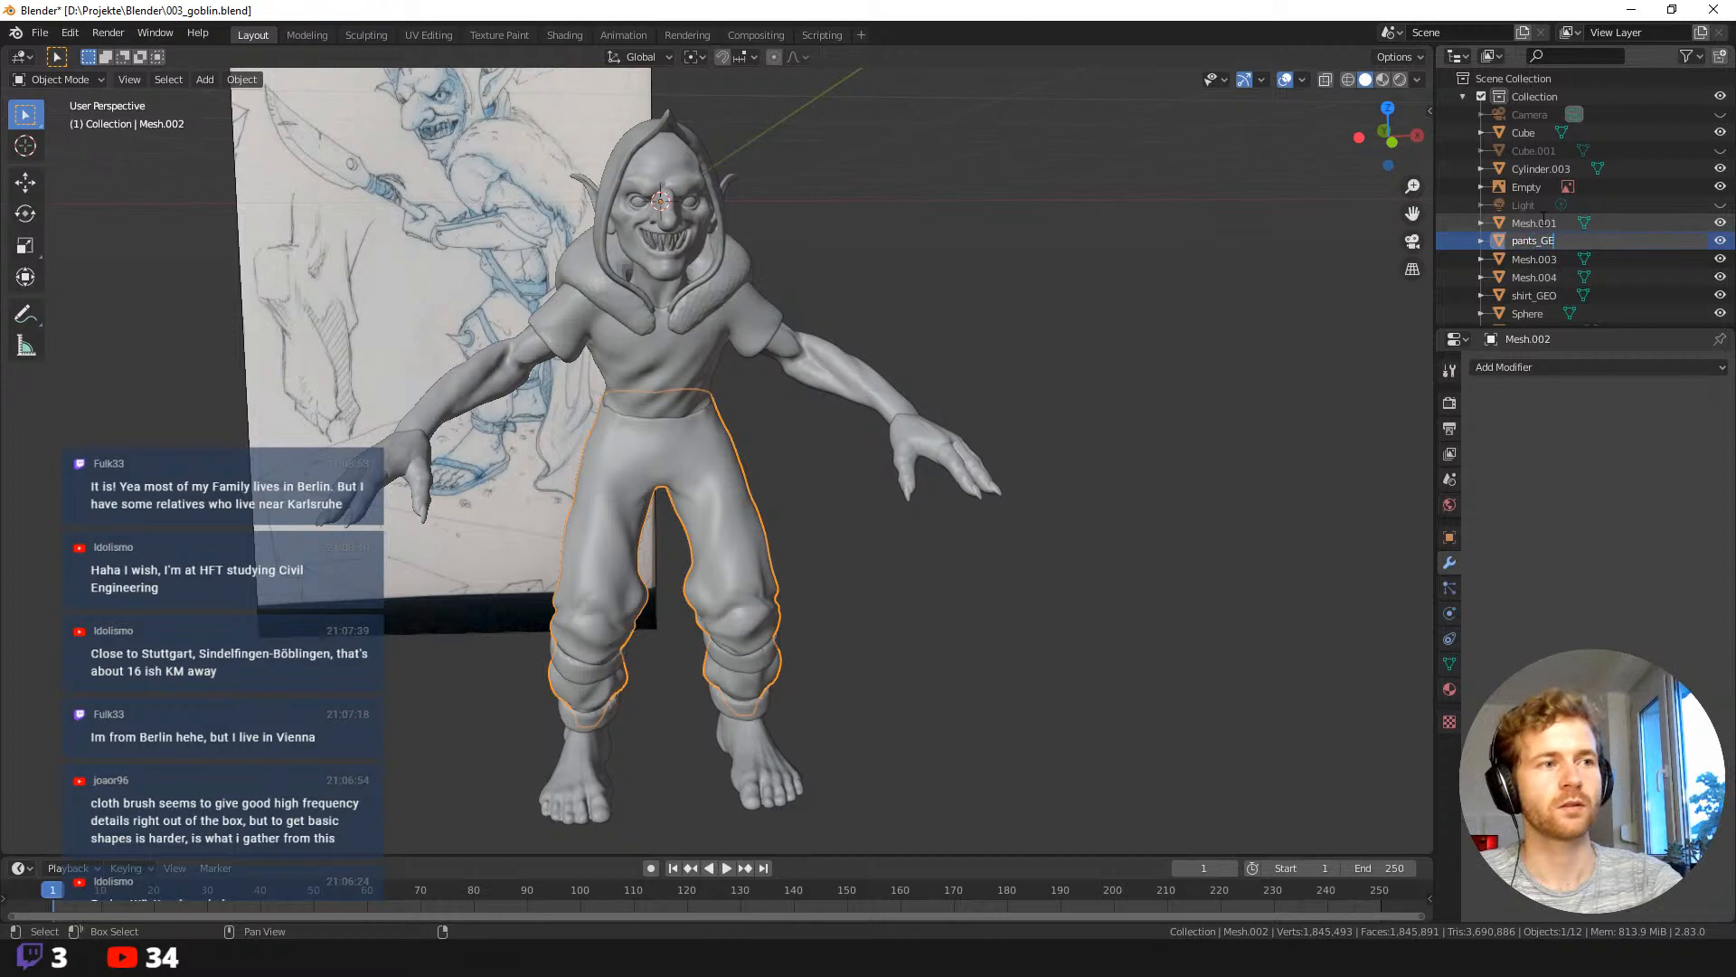
pyautogui.write('O')
pyautogui.press('Return')
# Return to Object Mode, select the thick collar mesh around the shoulders and rename it as fur_GEO.
pyautogui.click(716, 282)
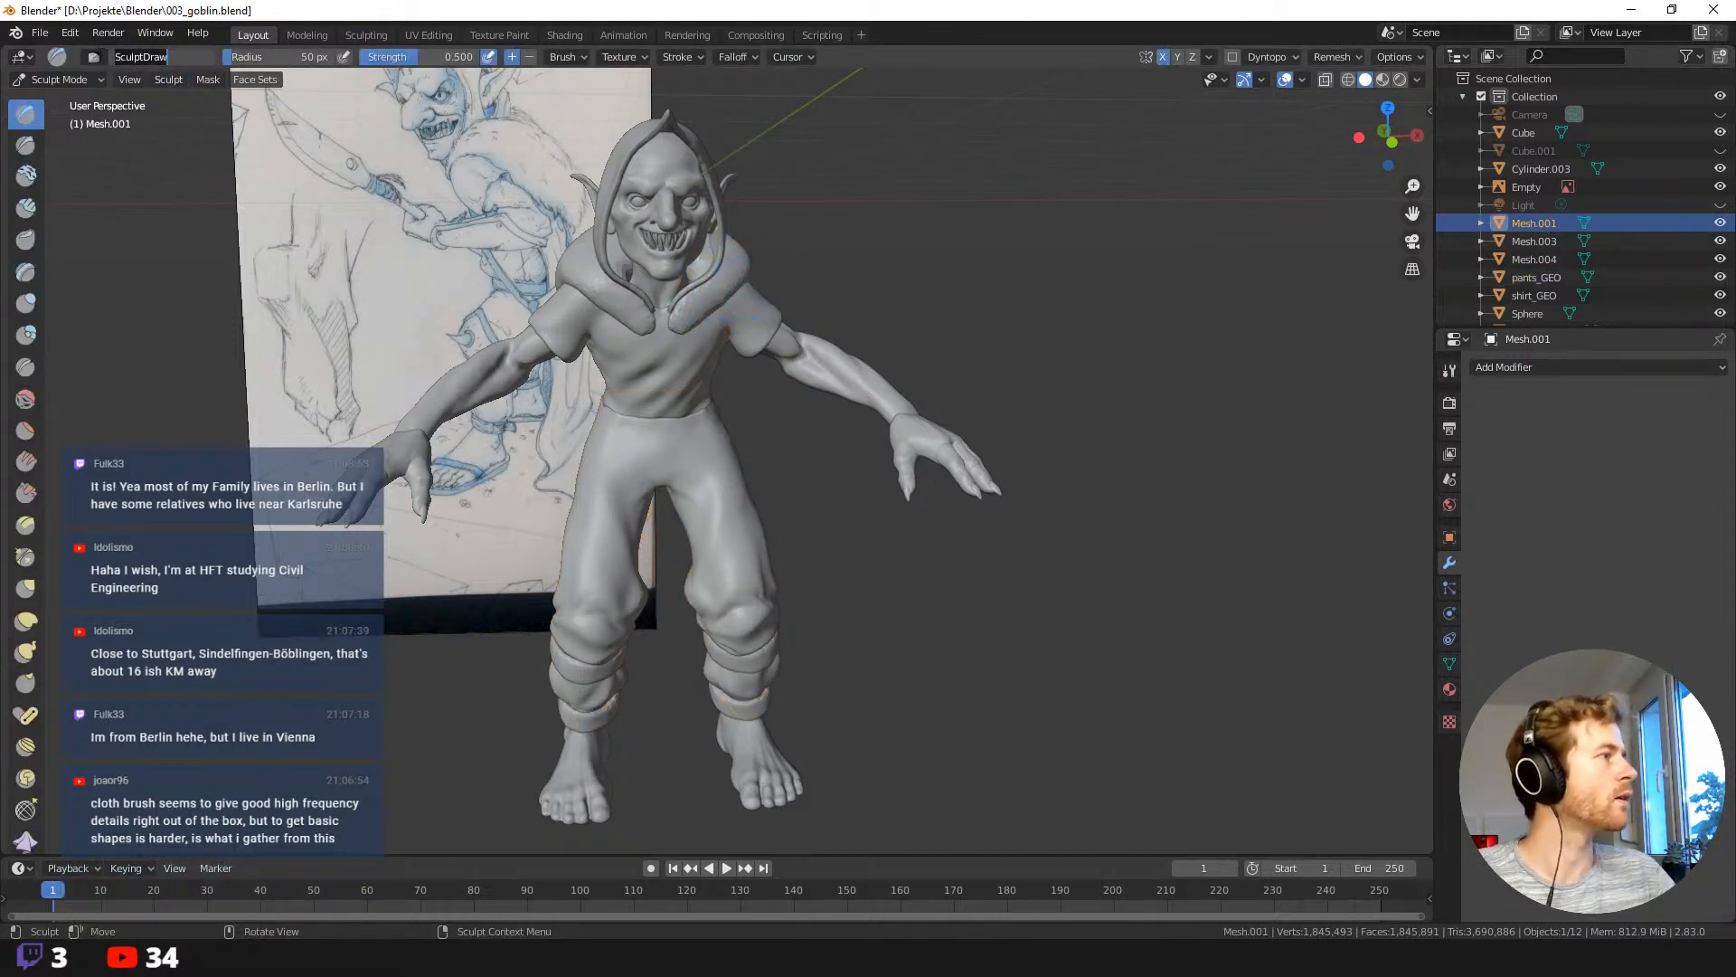
pyautogui.click(92, 83)
pyautogui.click(95, 102)
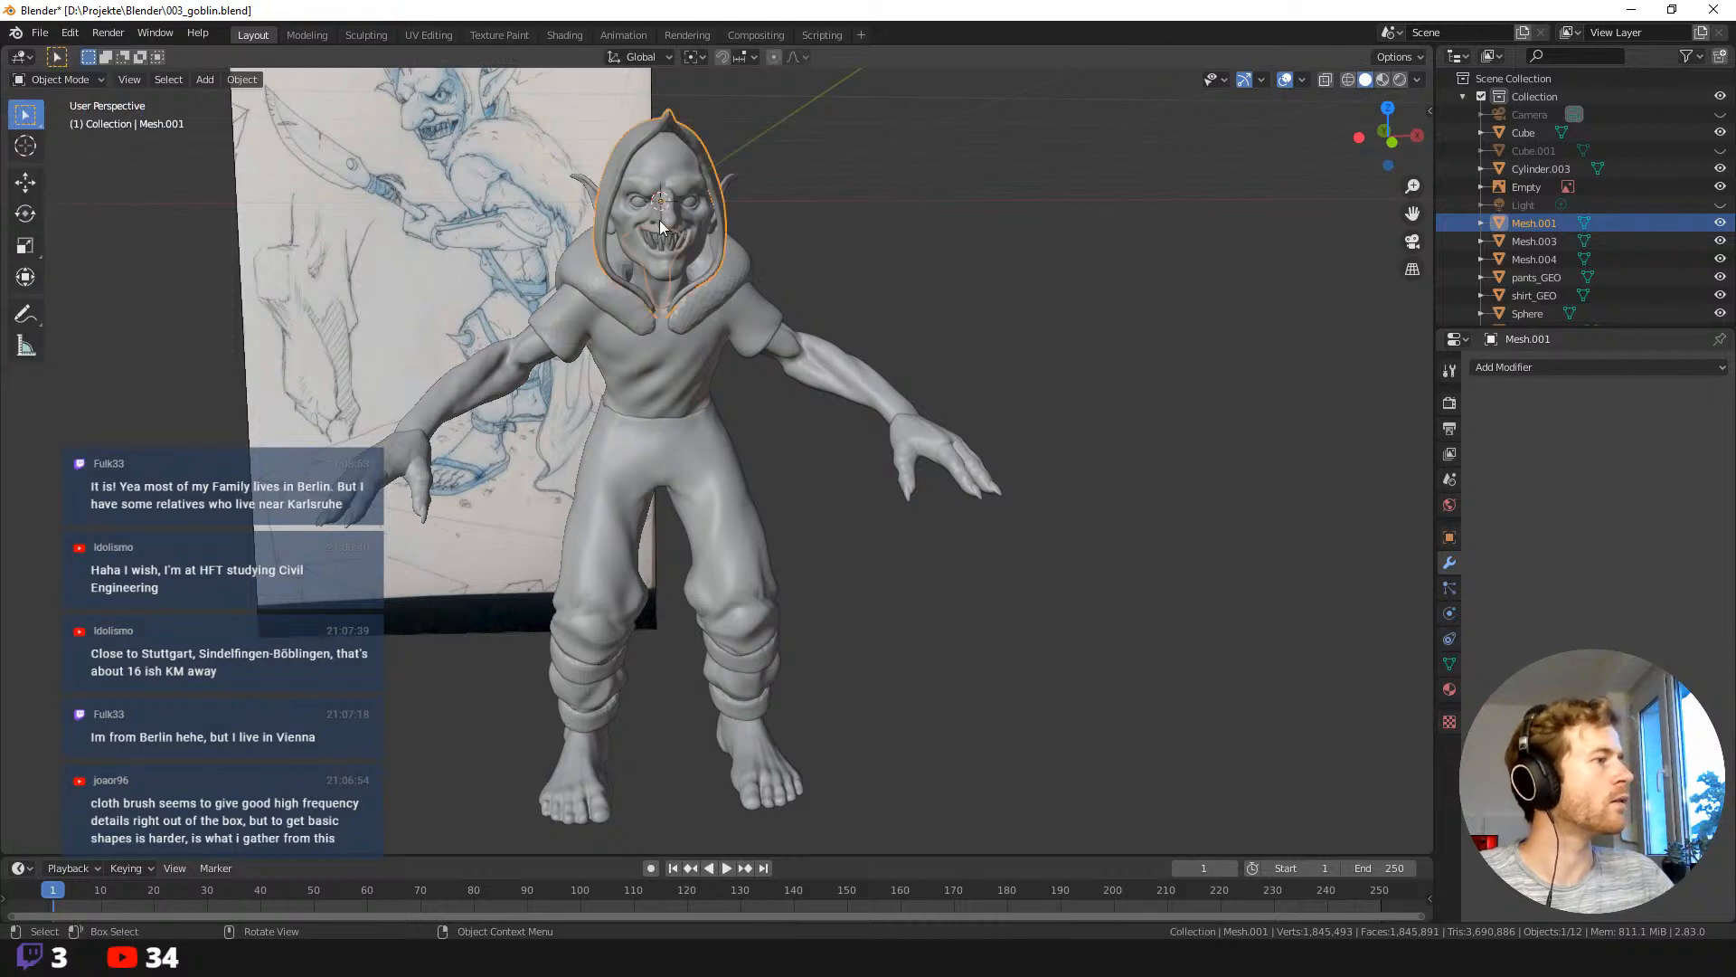
pyautogui.click(733, 288)
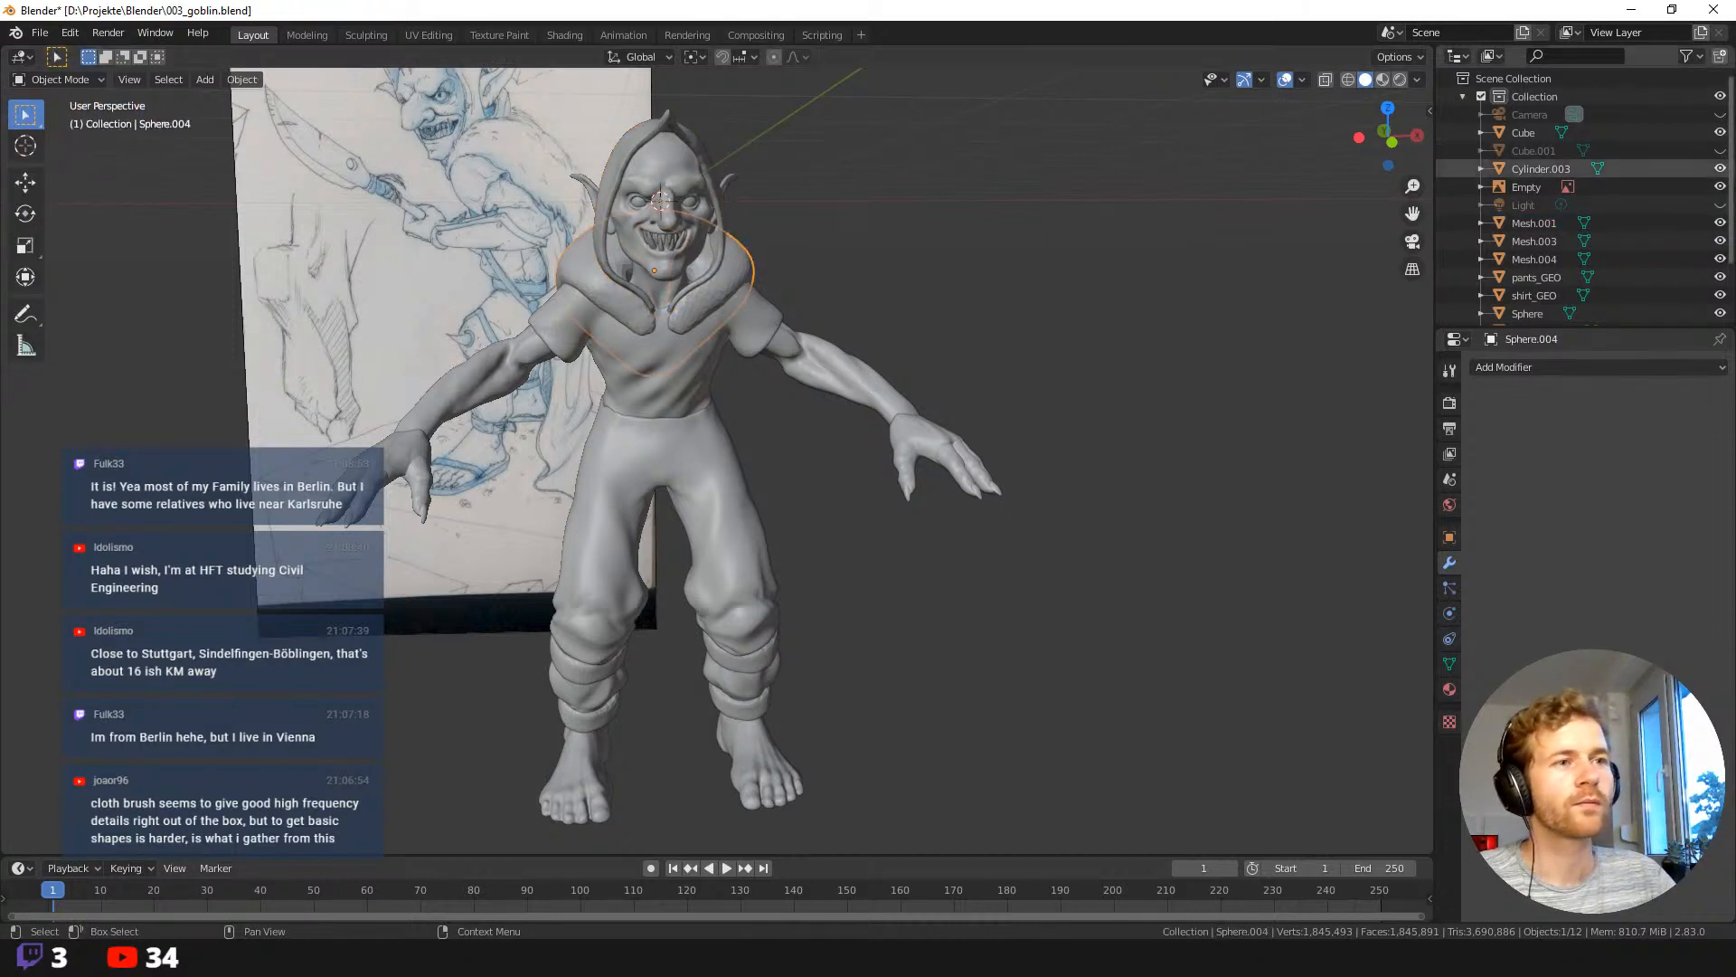
pyautogui.scroll(-3, 1668, 218)
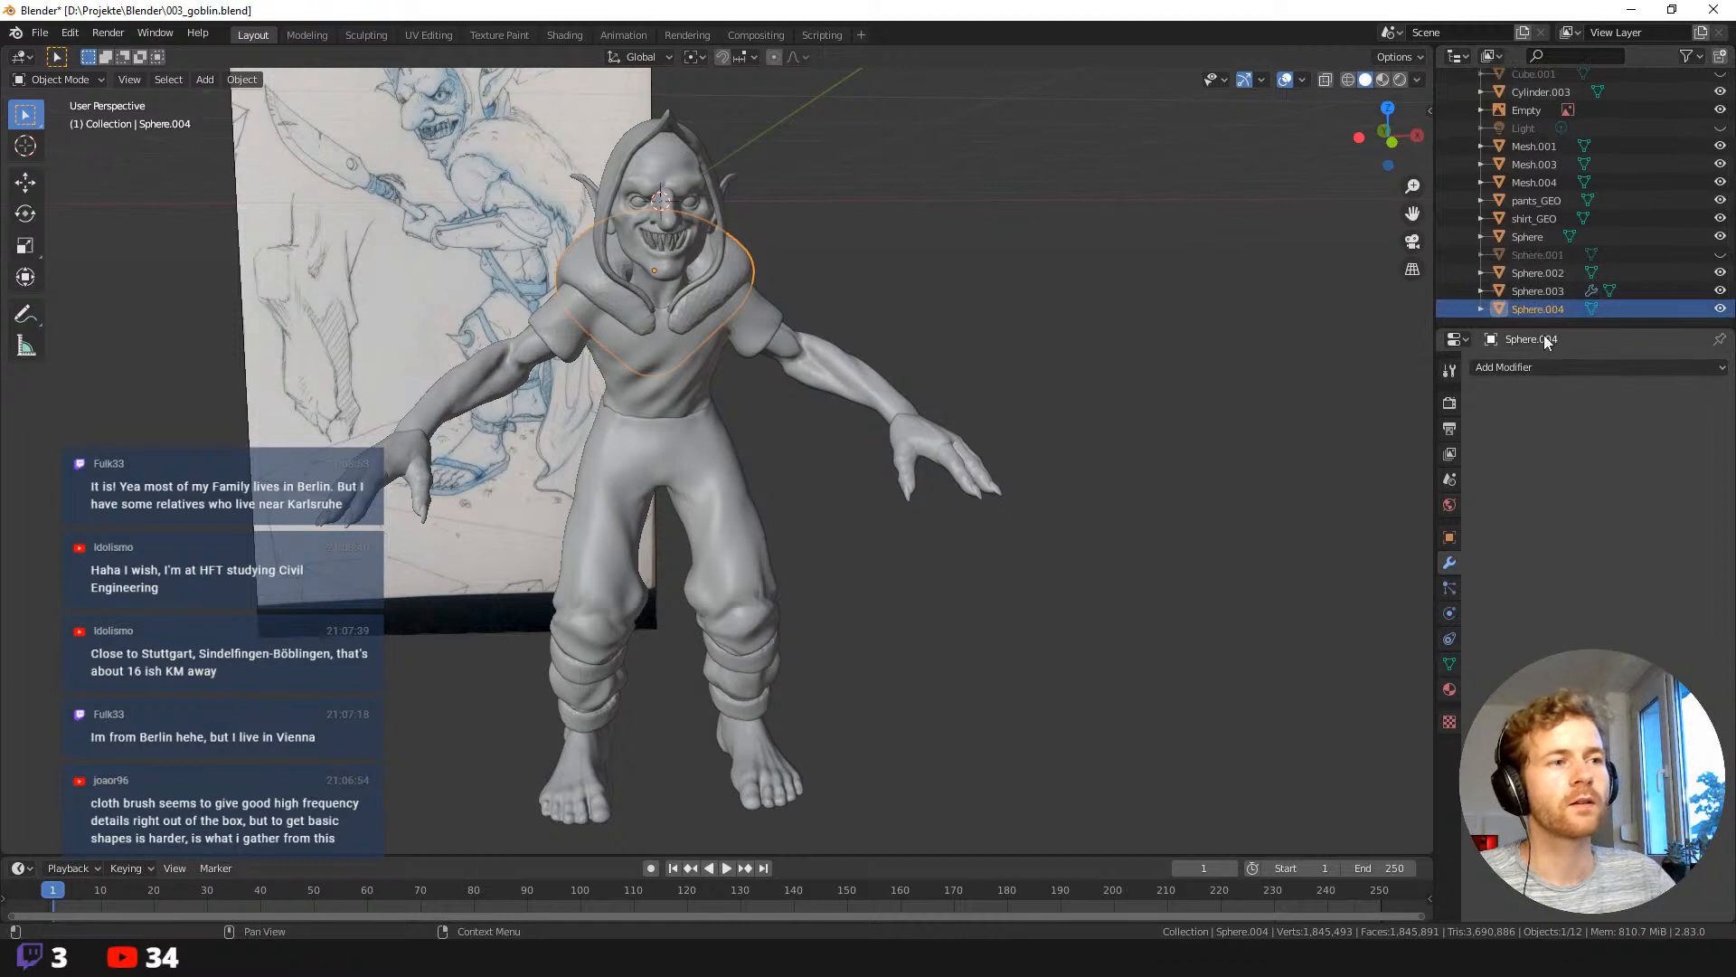
pyautogui.doubleClick(1539, 312)
pyautogui.write('fur_G')
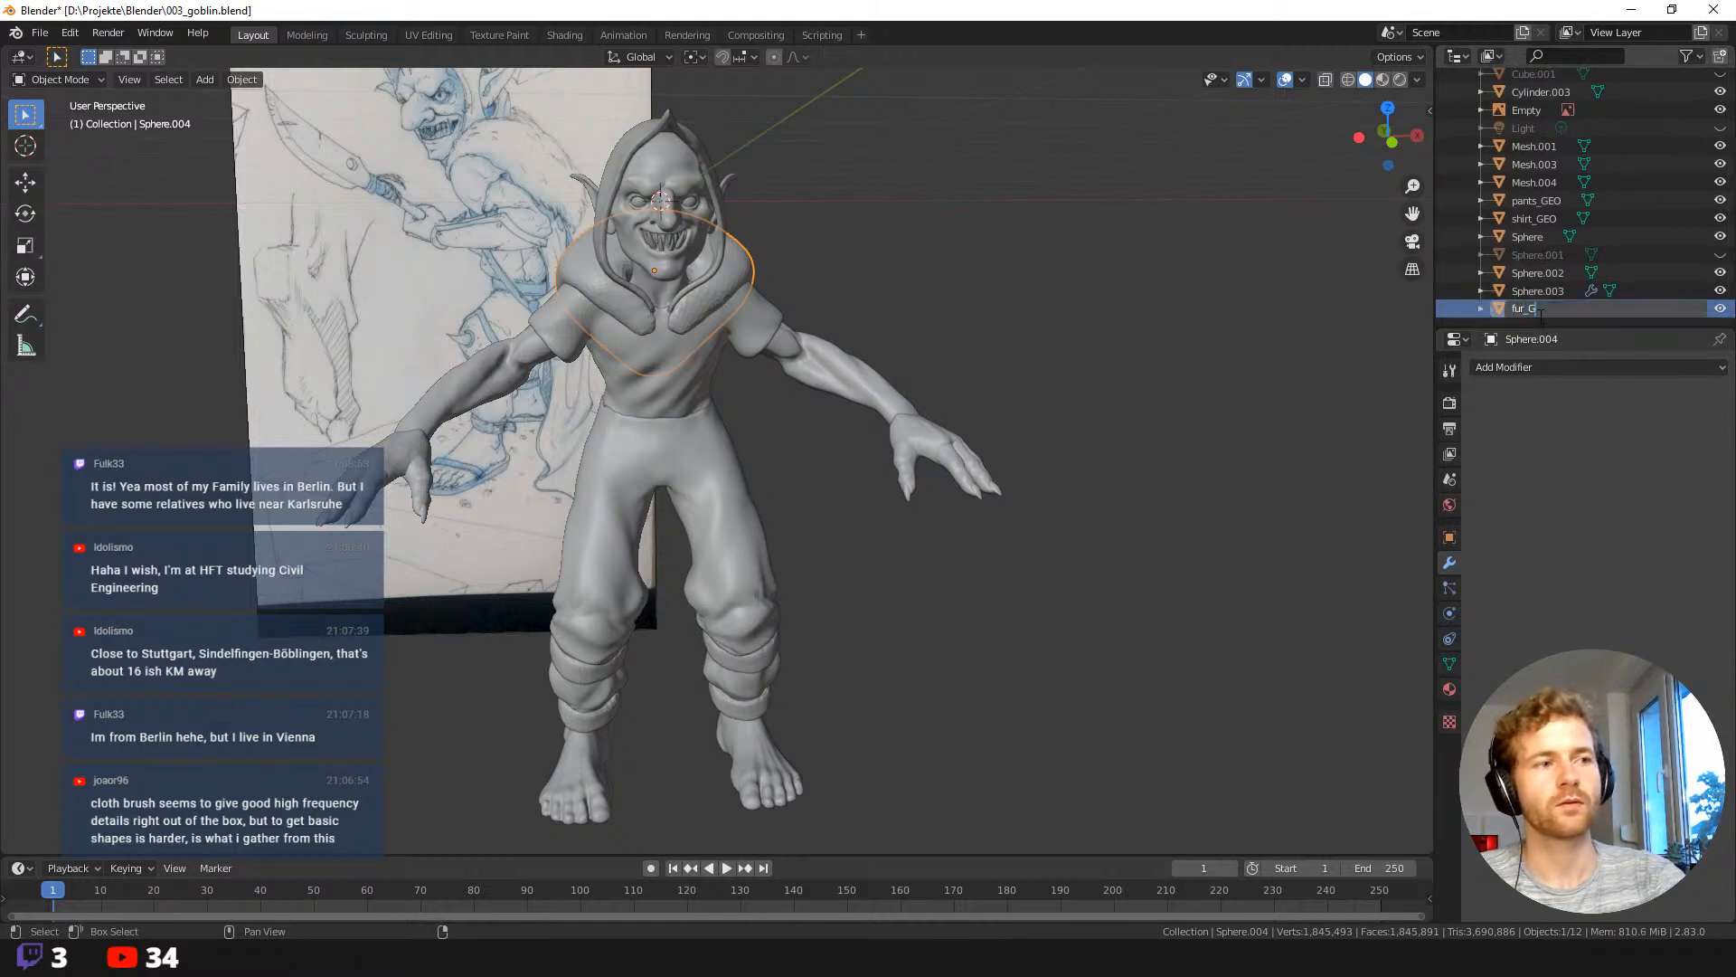
pyautogui.write('EO')
pyautogui.press('Return')
# Select the hood mesh around the goblin's head and rename it as hood_GEO.
pyautogui.click(690, 155)
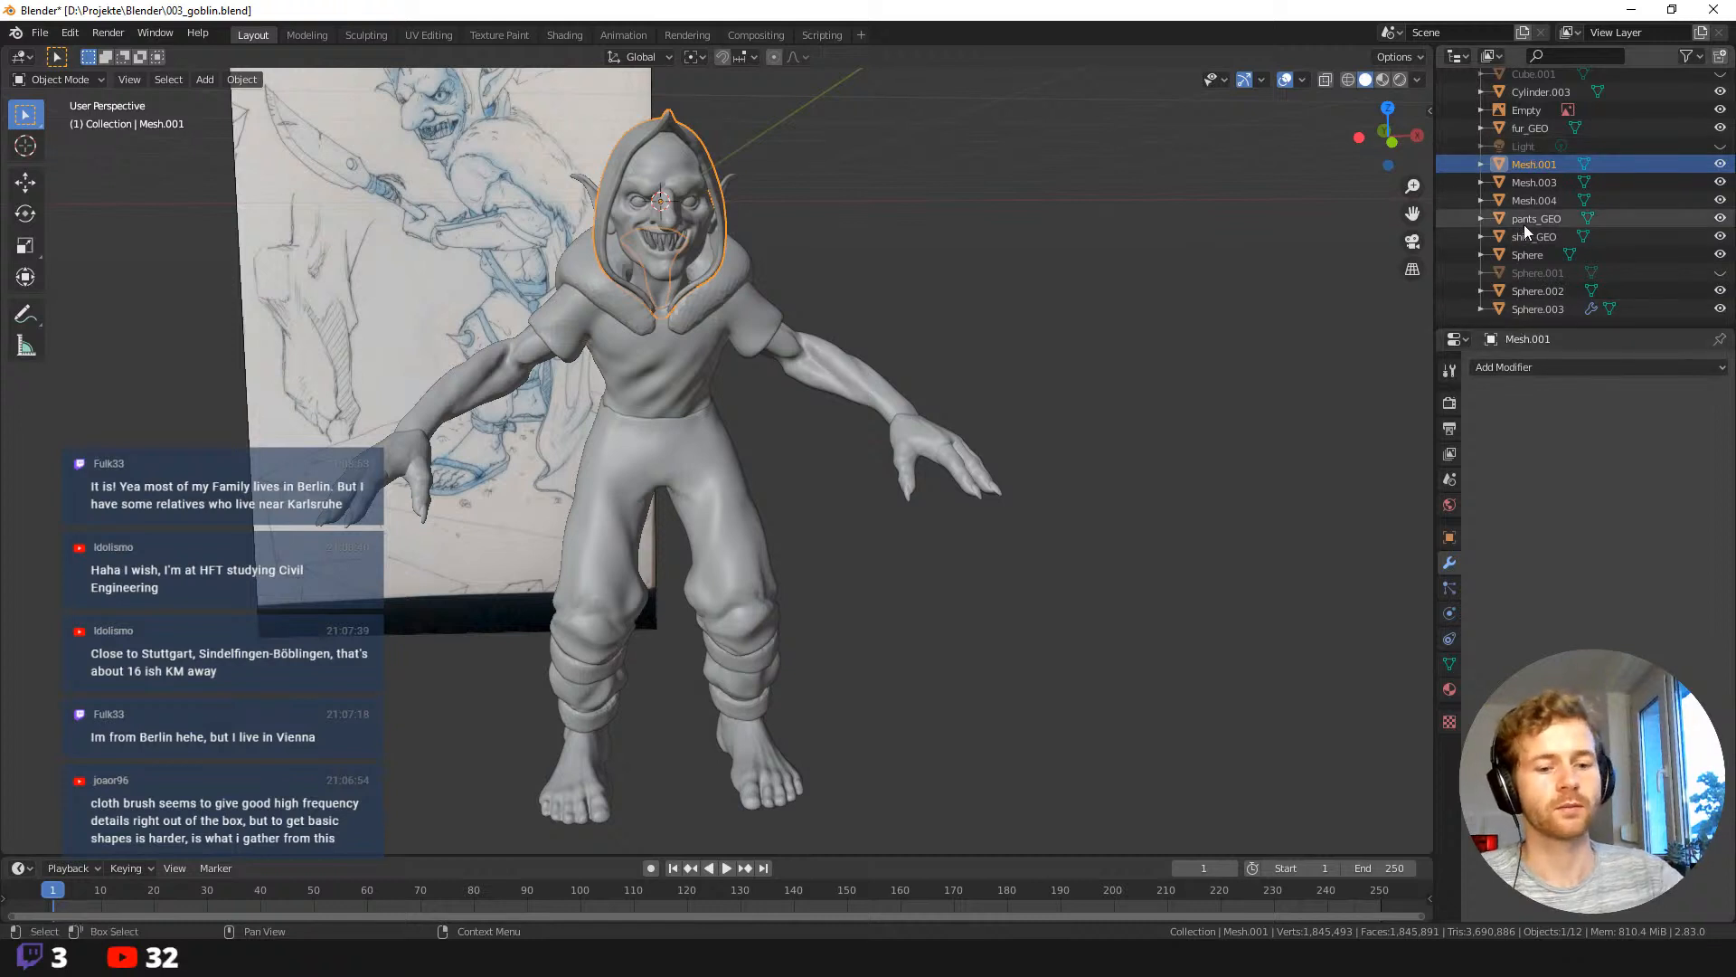
pyautogui.press('F2')
pyautogui.write('Ho')
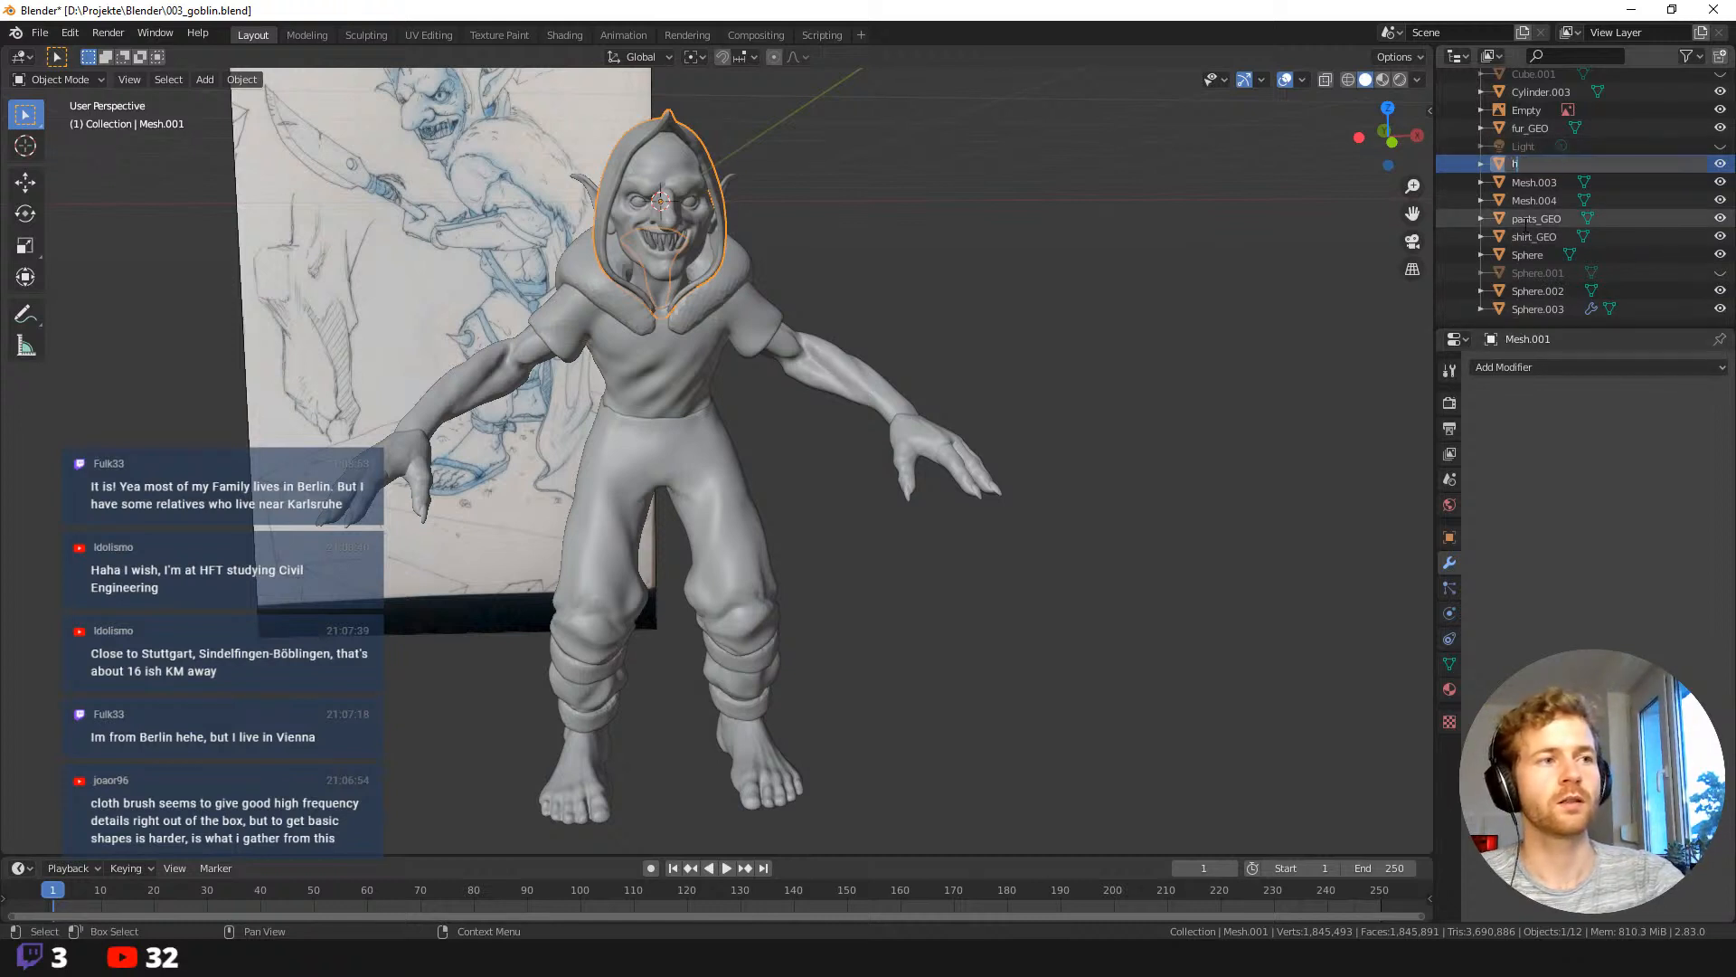
pyautogui.press('Return')
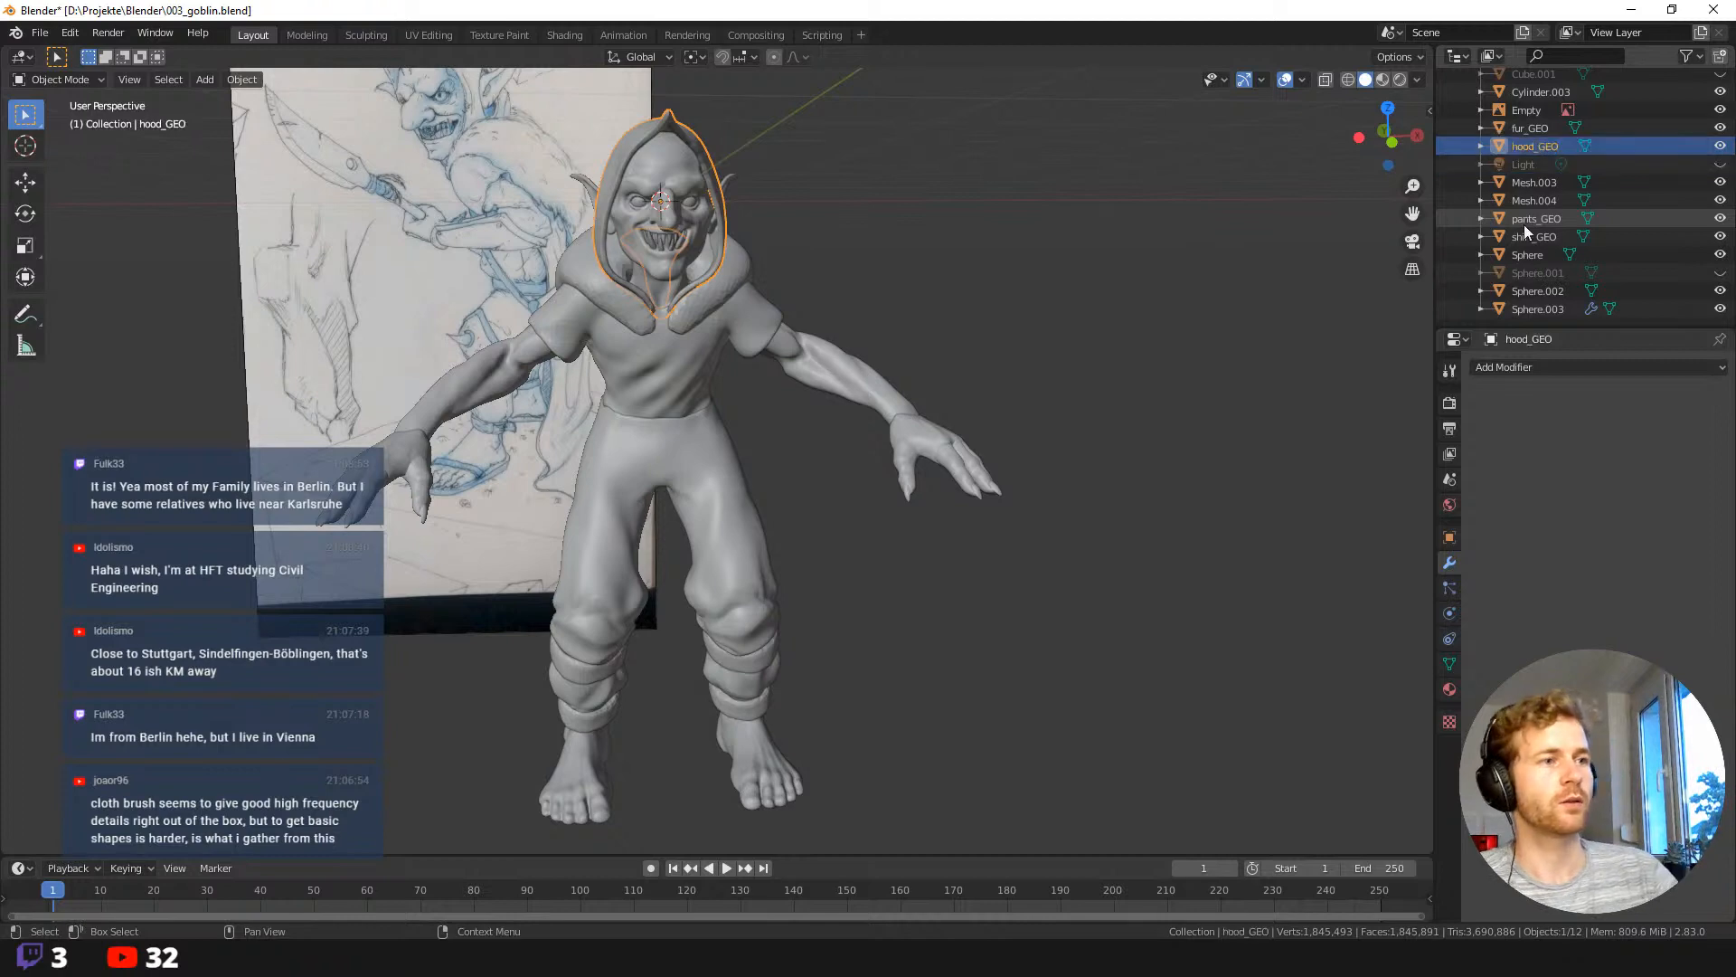
# Select the shirt and trousers meshes together and hide them to expose the body underneath.
pyautogui.moveTo(1061, 280); pyautogui.dragTo(776, 372, button='middle')
pyautogui.click(687, 376)
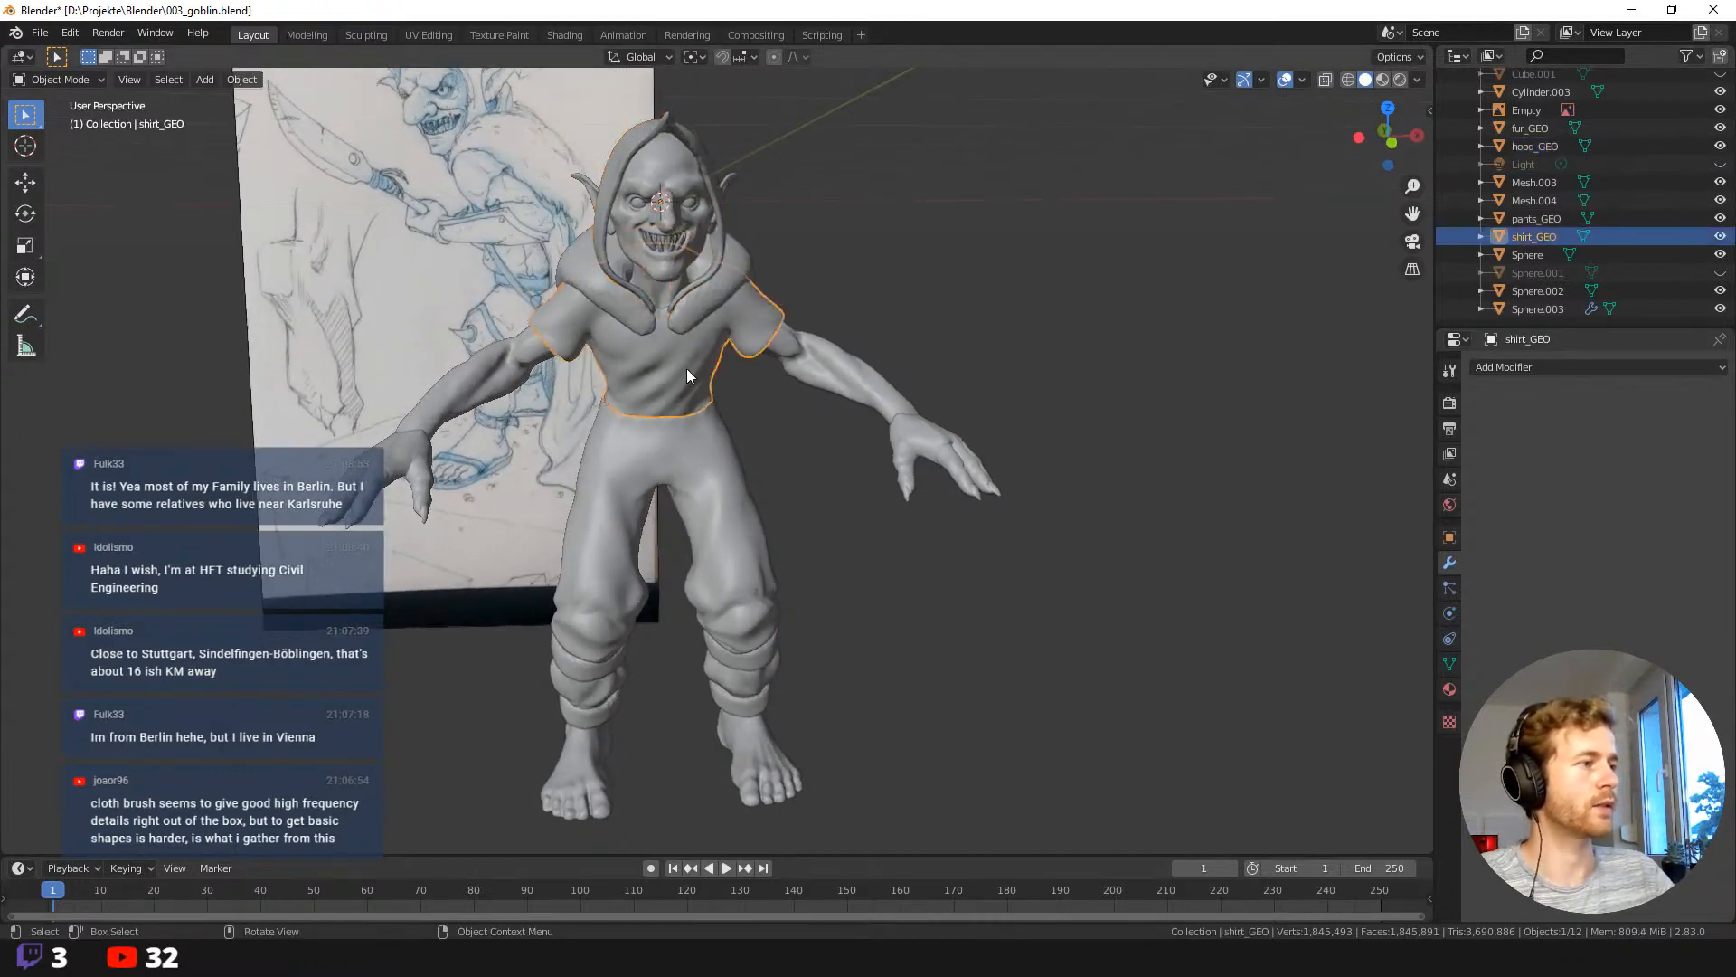
pyautogui.keyDown('shift'); pyautogui.click(730, 479); pyautogui.keyUp('shift')
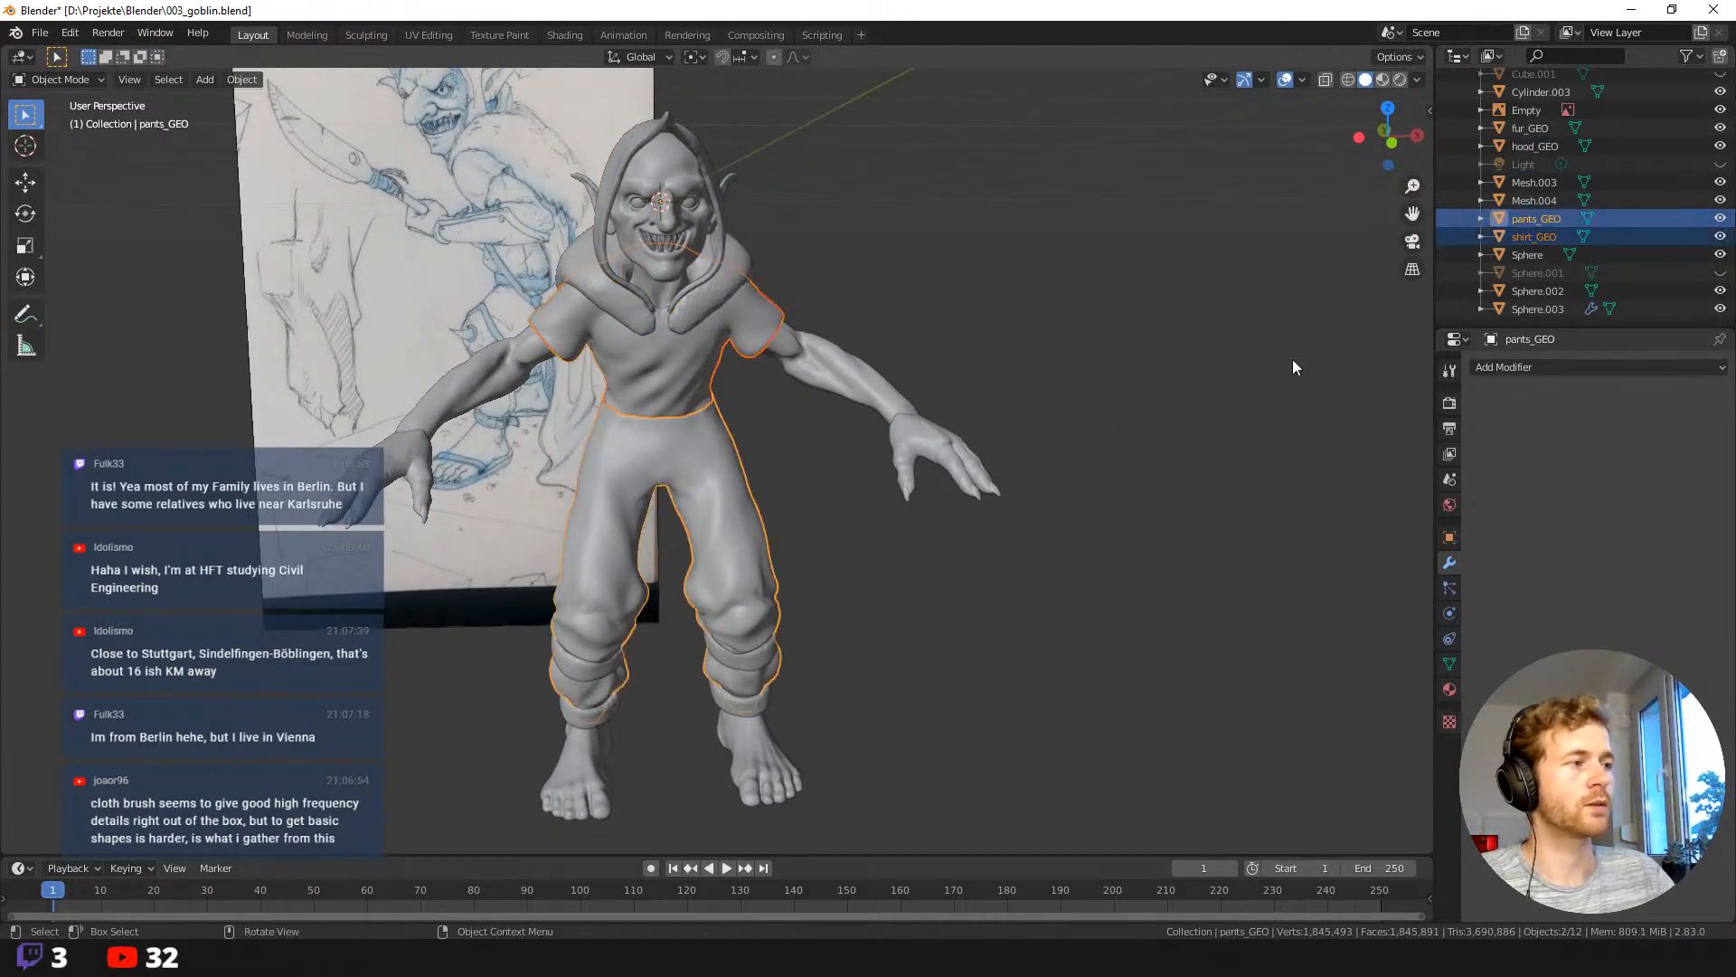
pyautogui.press('h')
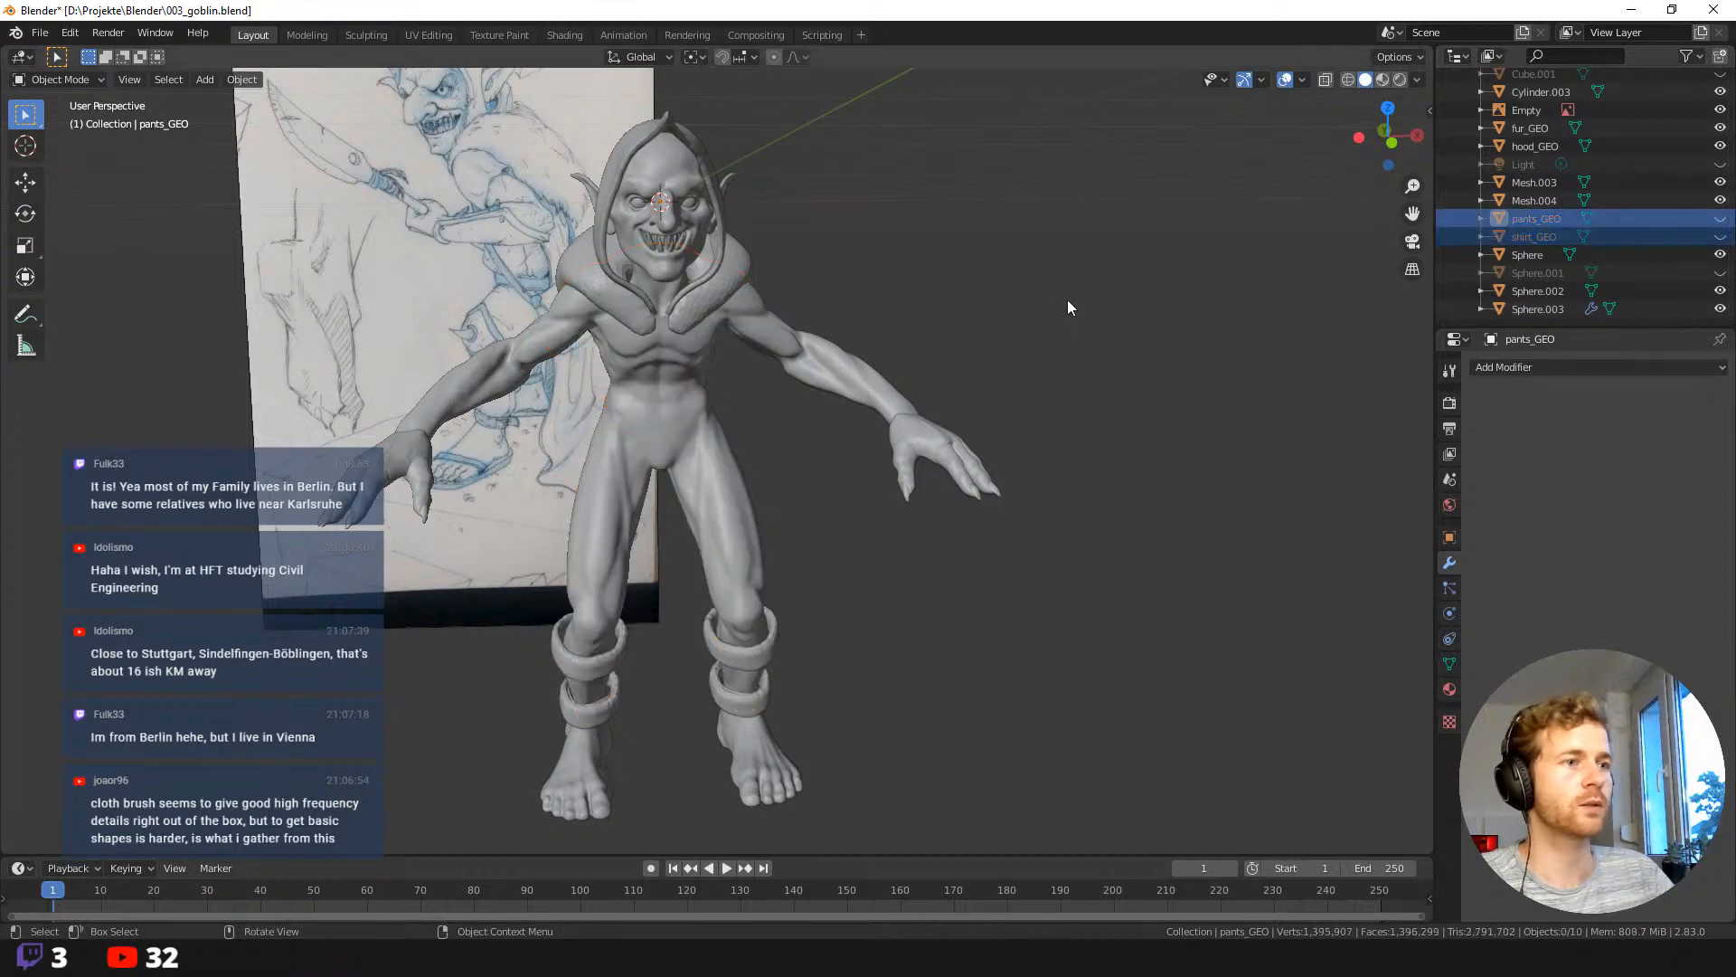
# Select the goblin's body mesh and switch to the Sculpting workspace.
pyautogui.scroll(2, 724, 415)
pyautogui.click(573, 357)
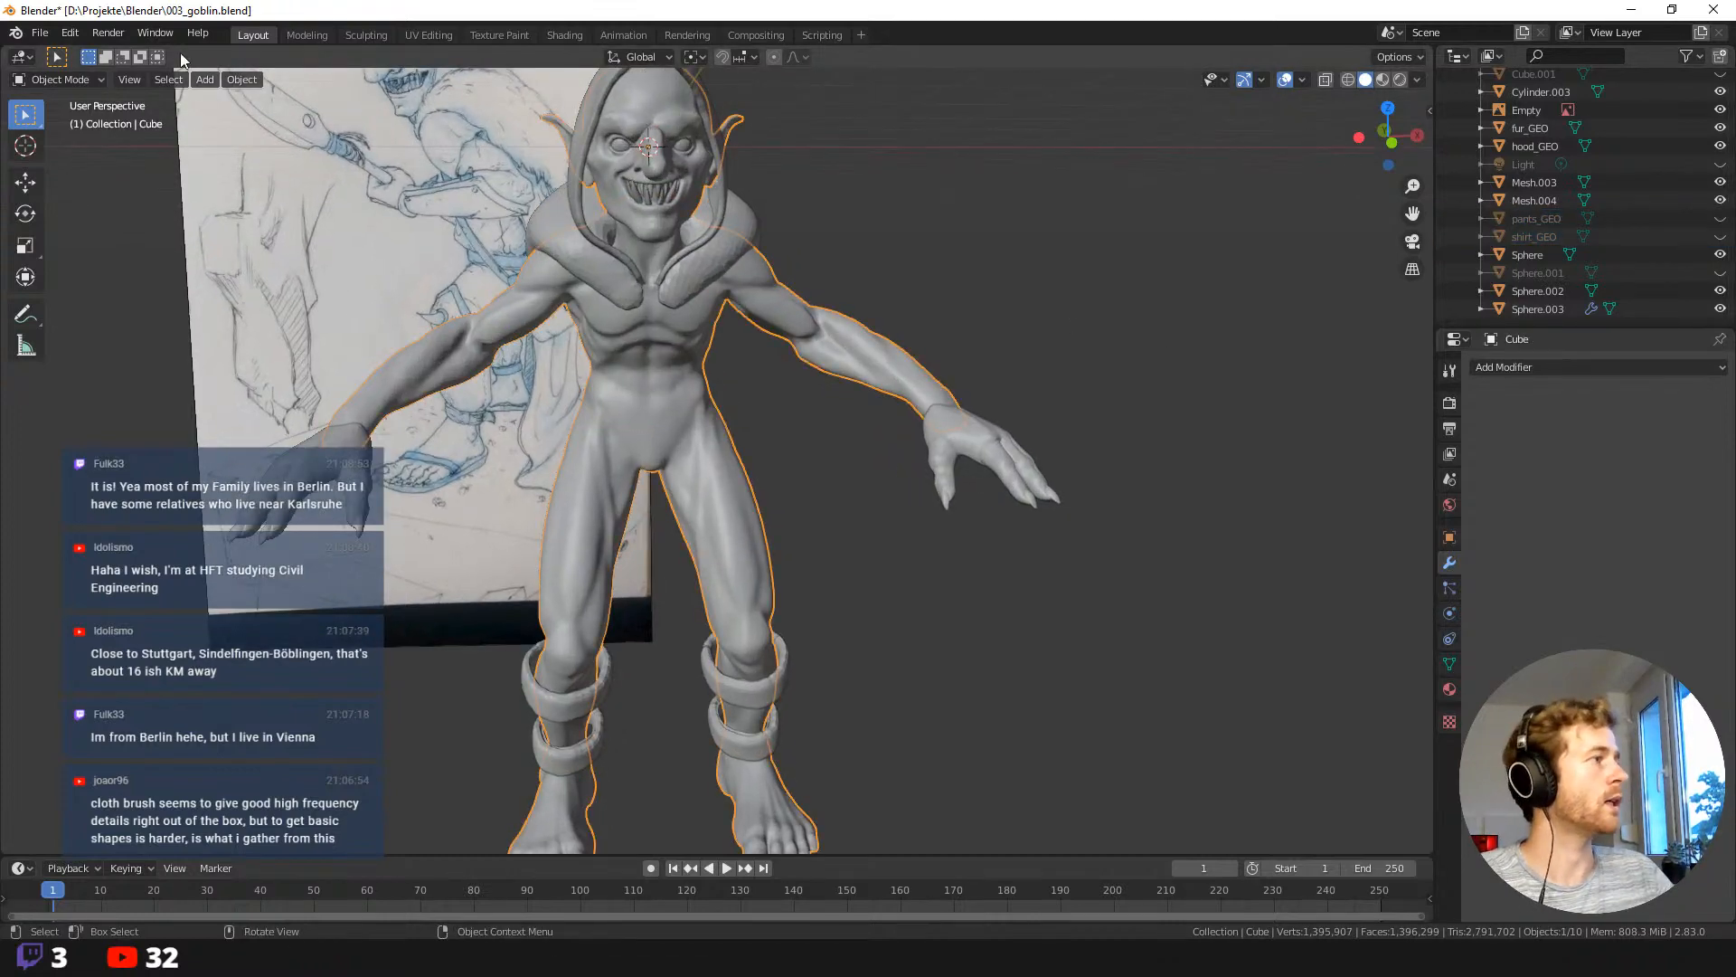
pyautogui.click(367, 36)
pyautogui.moveTo(506, 403); pyautogui.dragTo(480, 425, button='middle')
pyautogui.press('a')
pyautogui.click(931, 475)
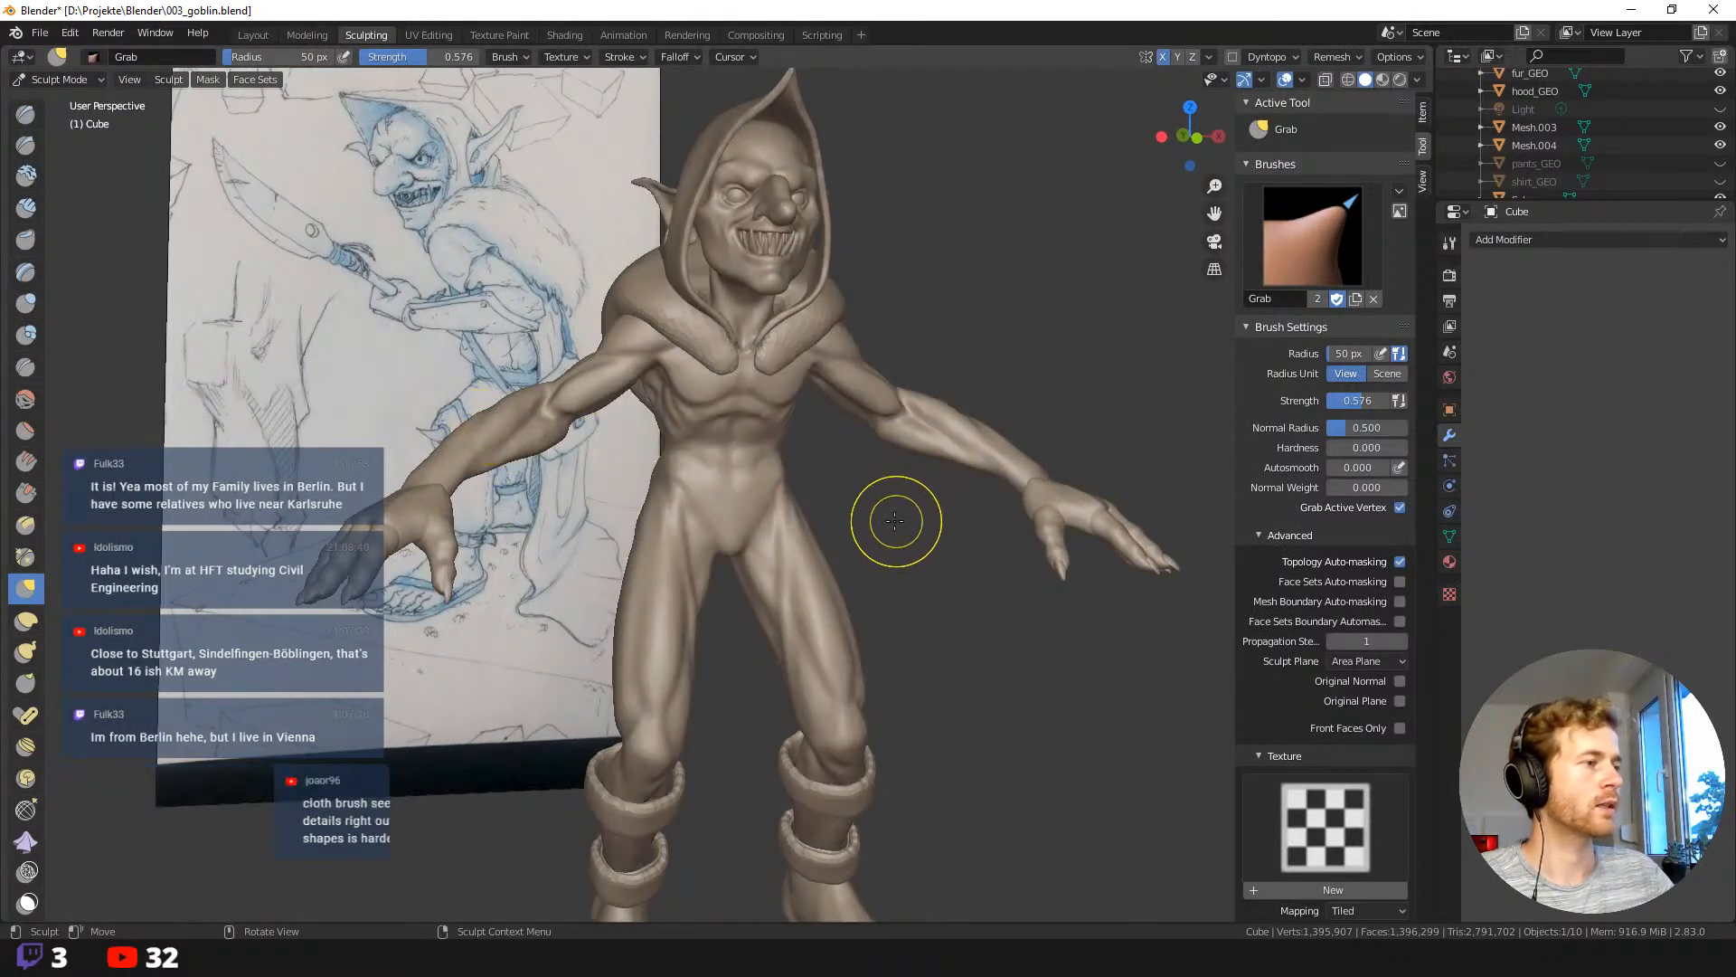
# Box-mask a narrow horizontal band around the body's waist in front view.
pyautogui.moveTo(895, 519)
pyautogui.mouseDown(button='middle')
pyautogui.moveTo(837, 522)
pyautogui.moveTo(917, 509)
pyautogui.moveTo(895, 510)
pyautogui.mouseUp(button='middle')
pyautogui.scroll(10, 893, 496)
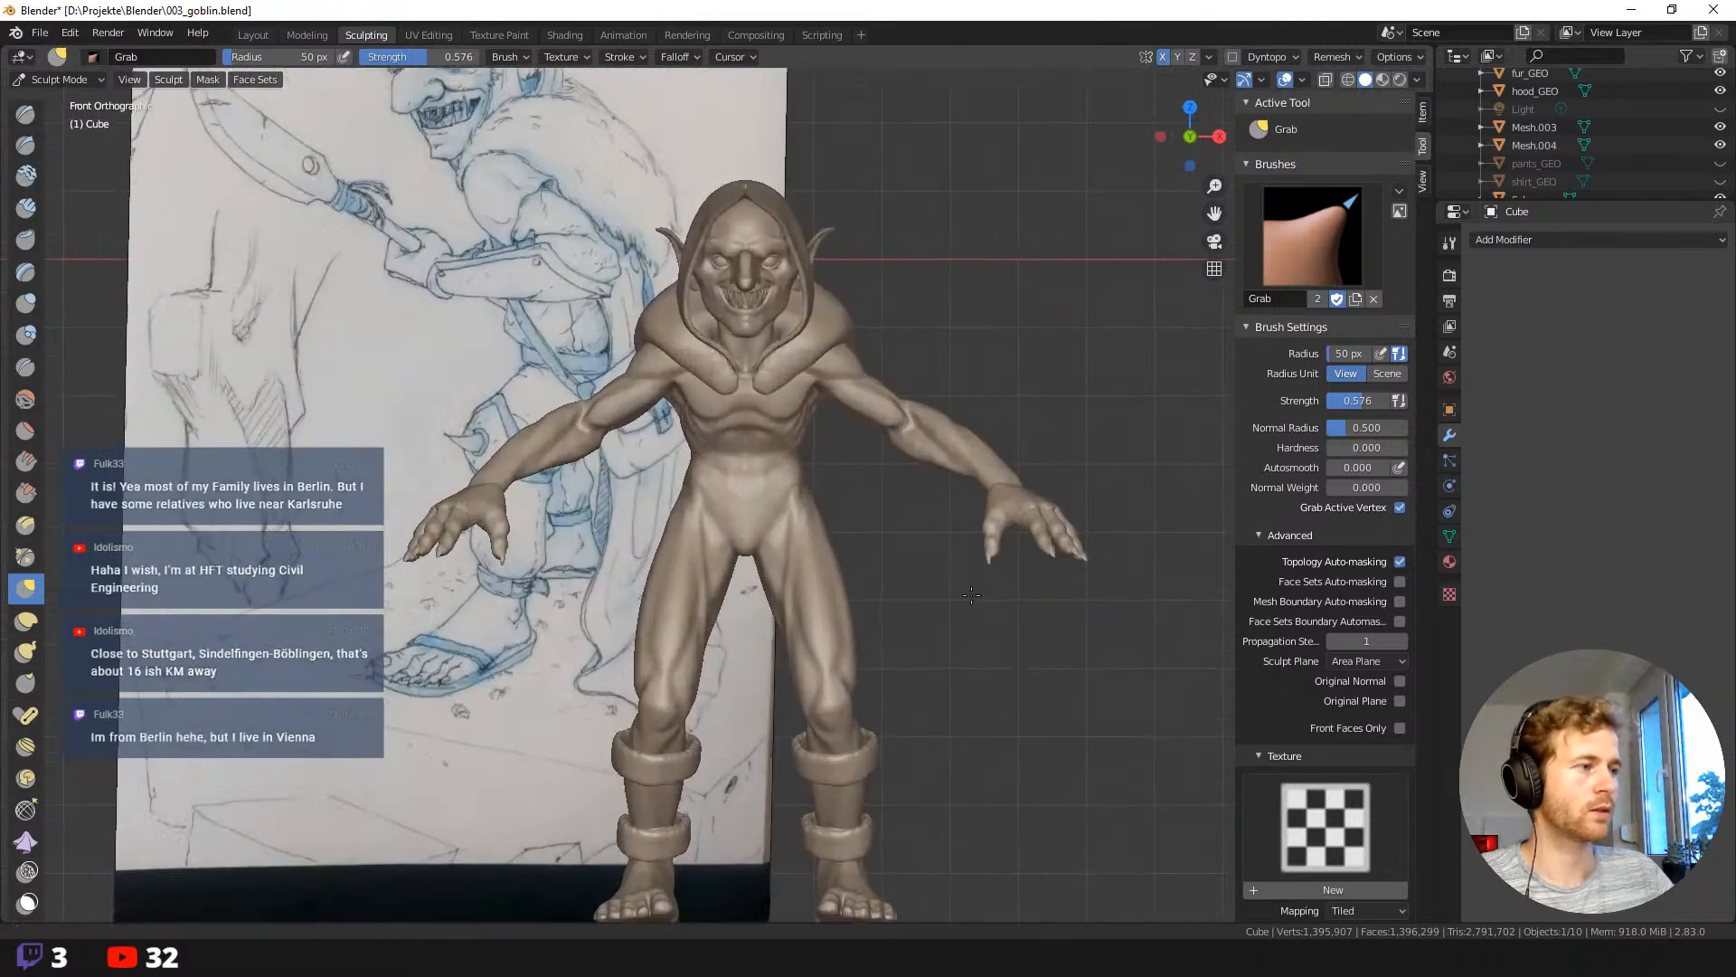
pyautogui.press('b')
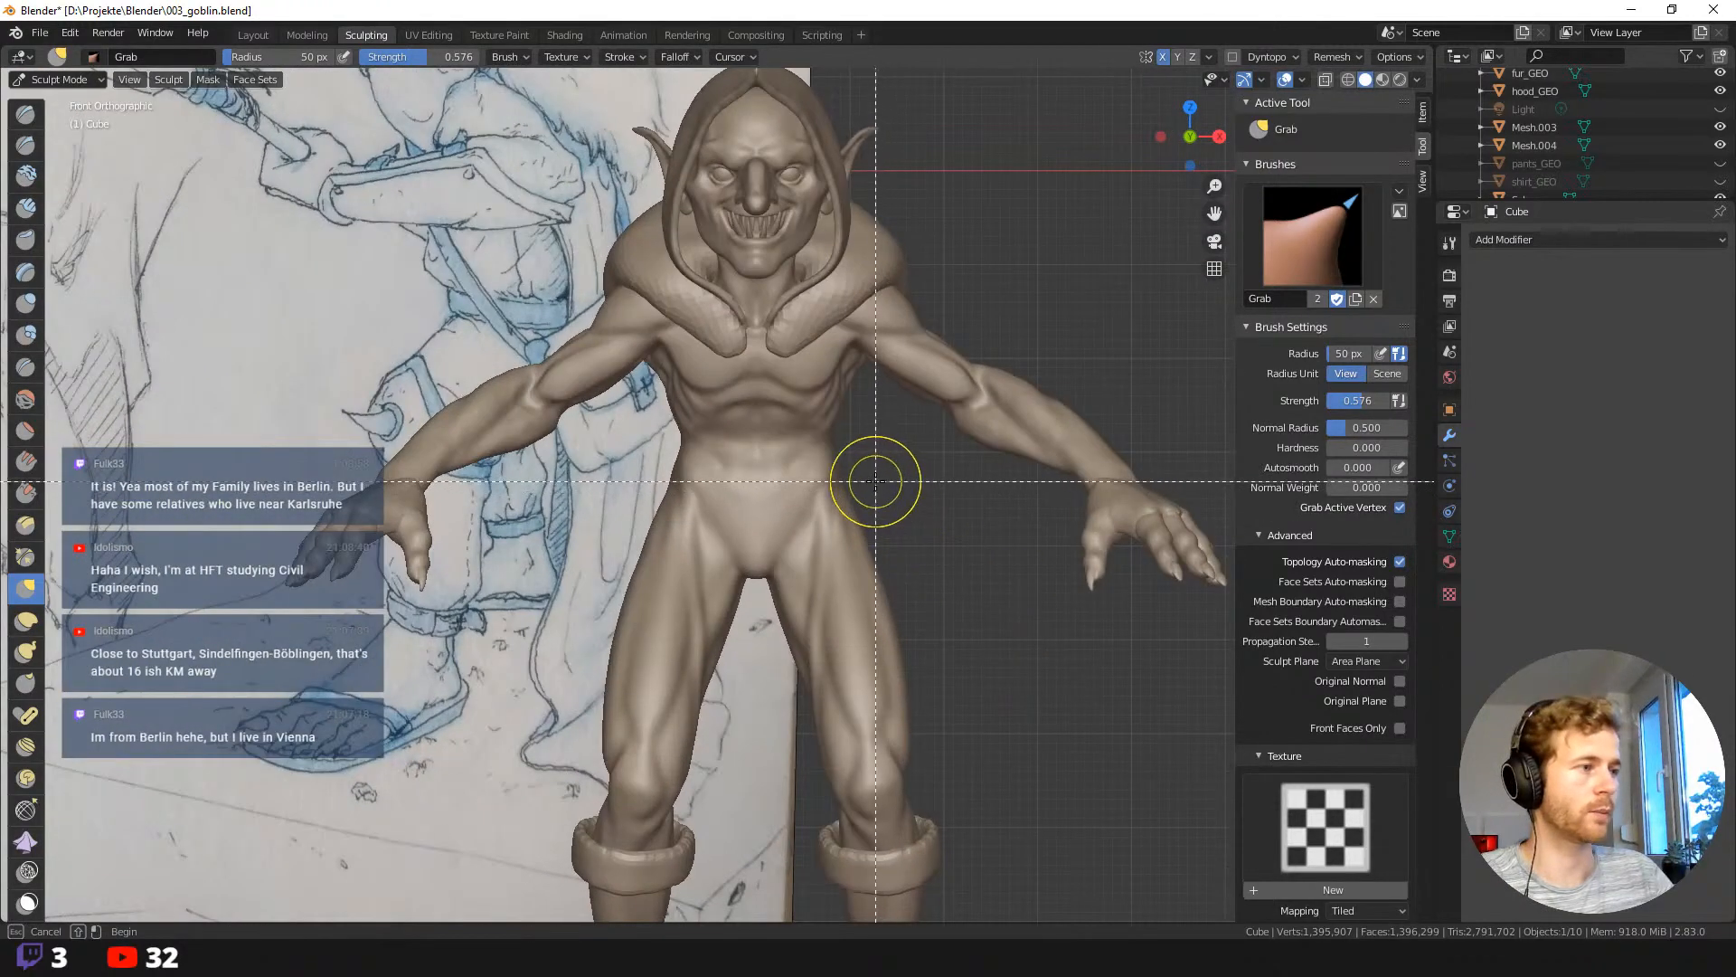
pyautogui.moveTo(875, 481); pyautogui.dragTo(641, 453)
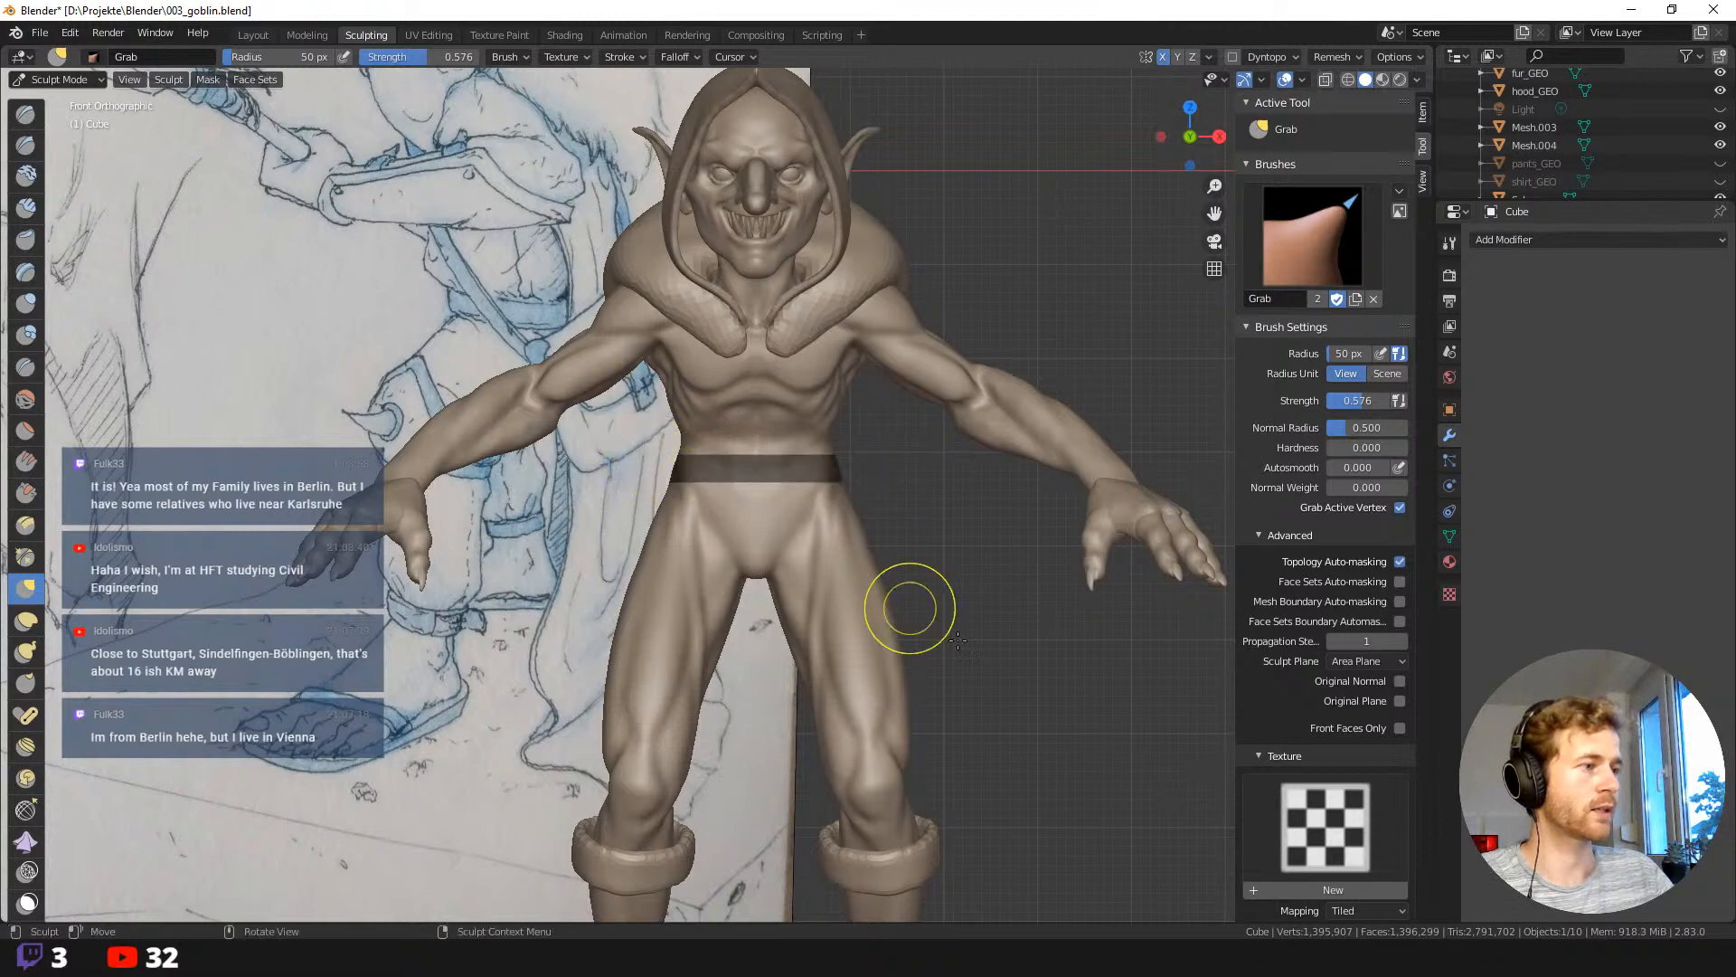
# Extract the masked waist band as a solid new mesh with threshold 0.5 and 4 smooth iterations.
pyautogui.moveTo(988, 450)
pyautogui.mouseDown(button='middle')
pyautogui.moveTo(1034, 461)
pyautogui.moveTo(1006, 453)
pyautogui.moveTo(883, 527)
pyautogui.moveTo(957, 555)
pyautogui.moveTo(868, 488)
pyautogui.moveTo(831, 398)
pyautogui.mouseUp(button='middle')
pyautogui.click(208, 79)
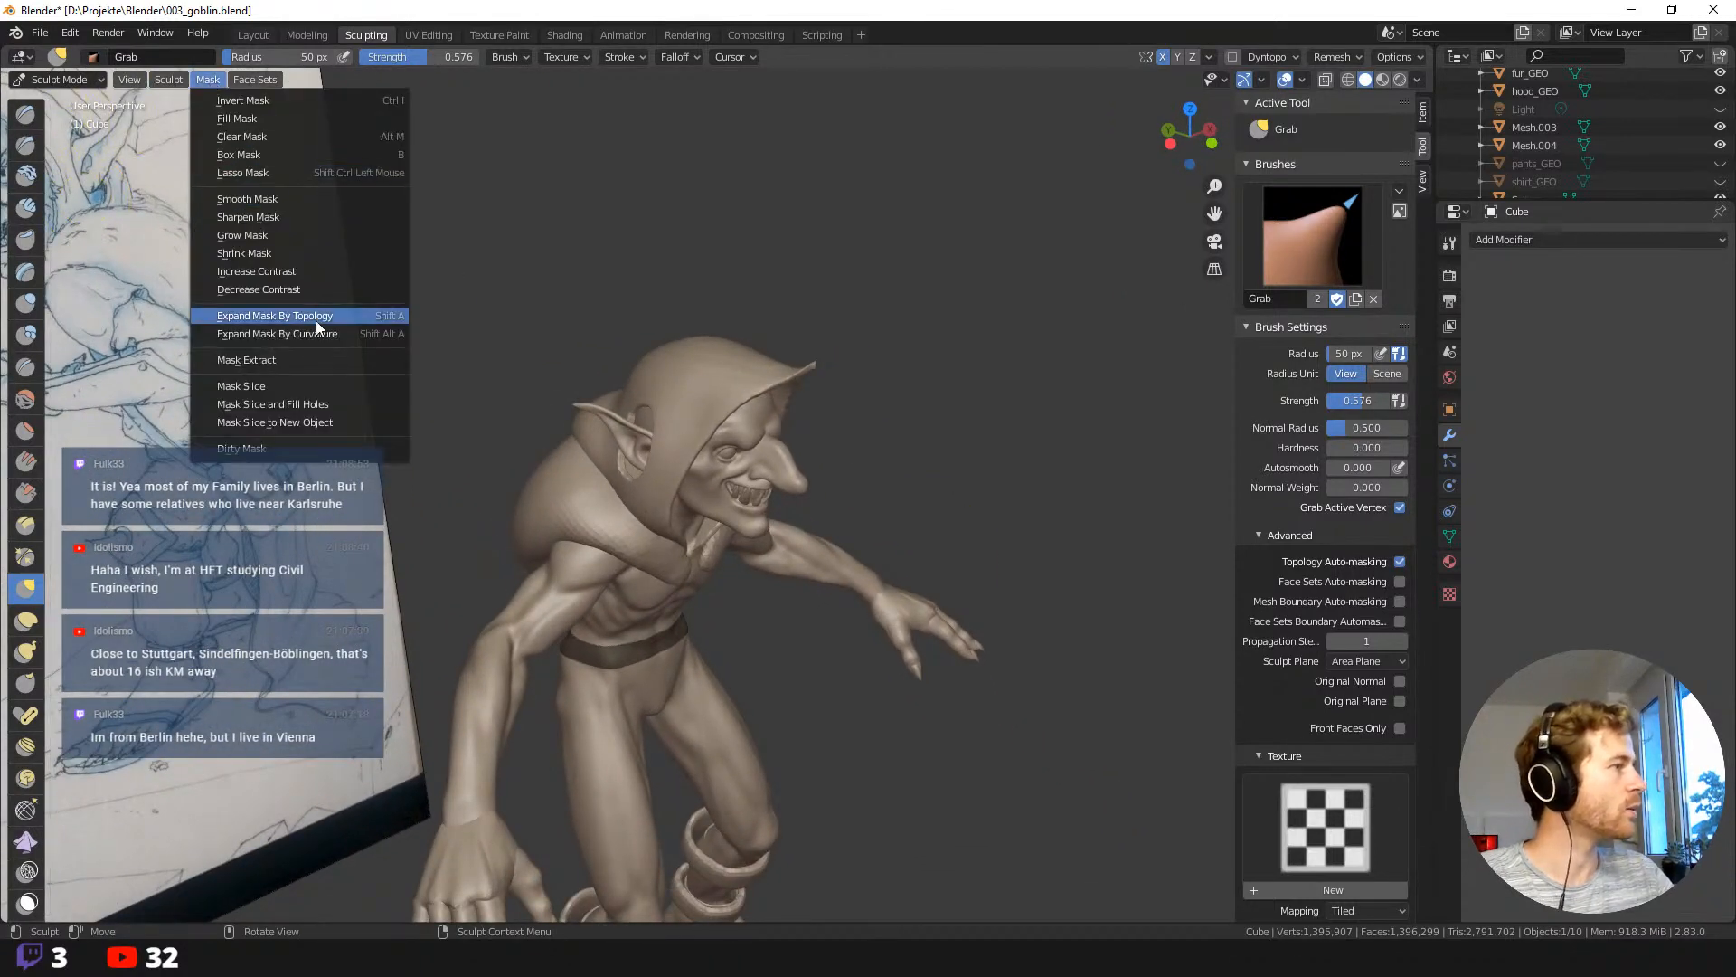
pyautogui.click(317, 359)
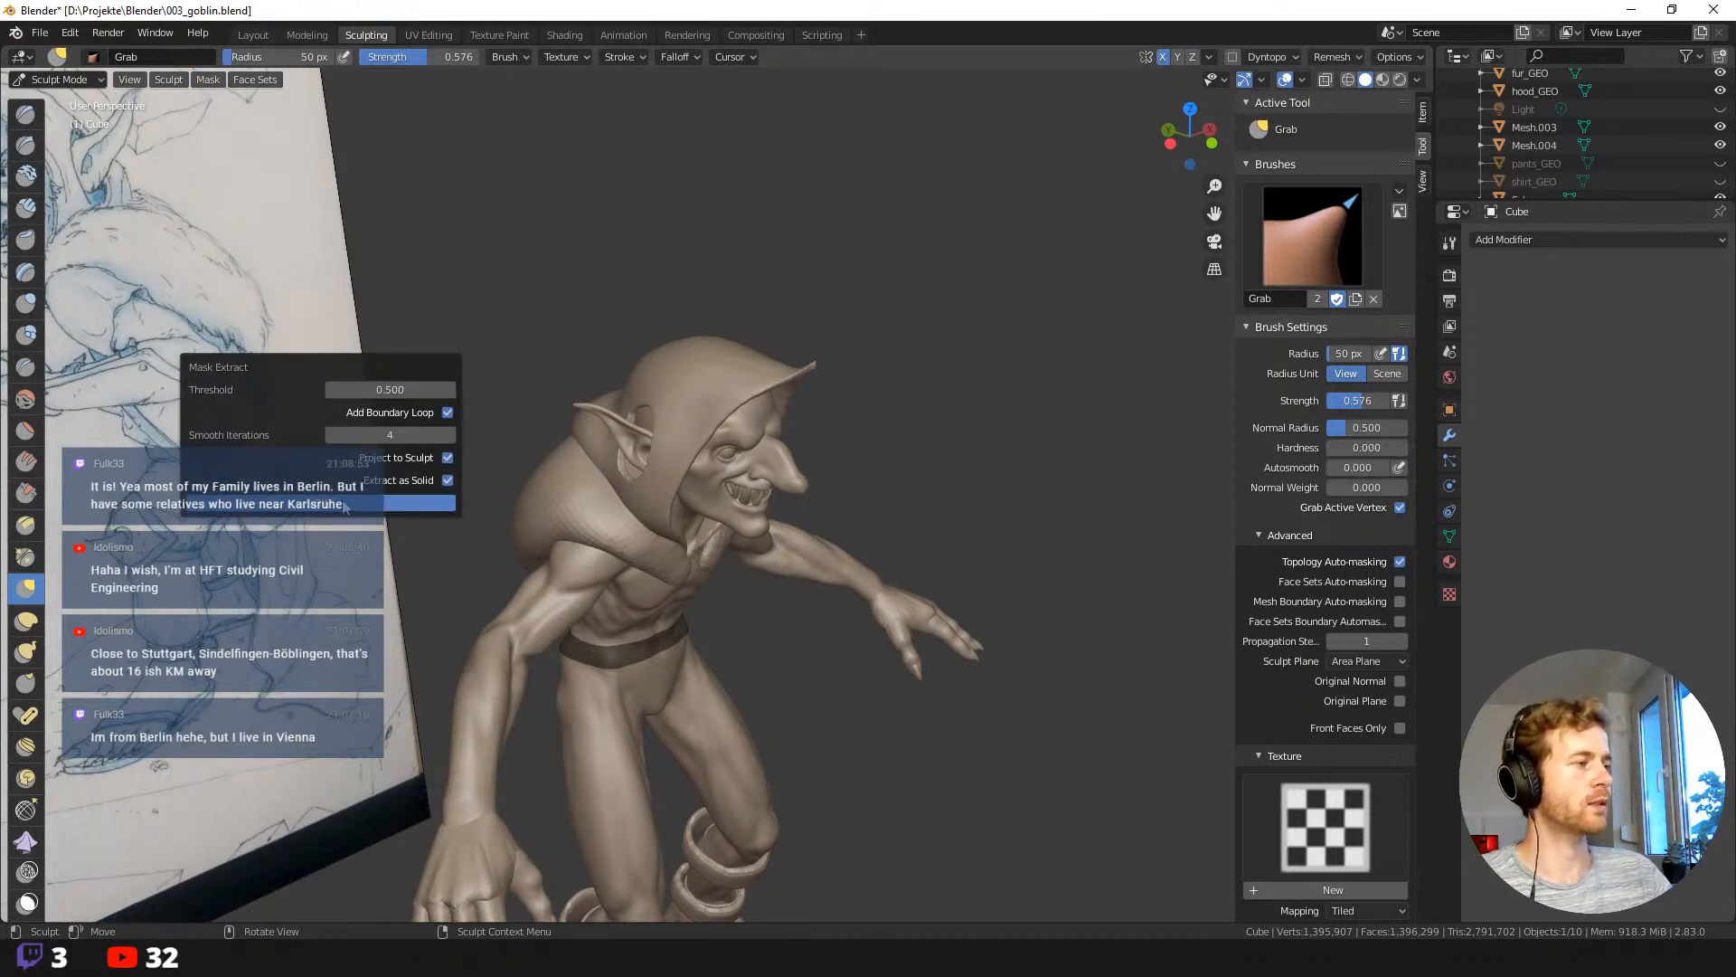
pyautogui.click(425, 503)
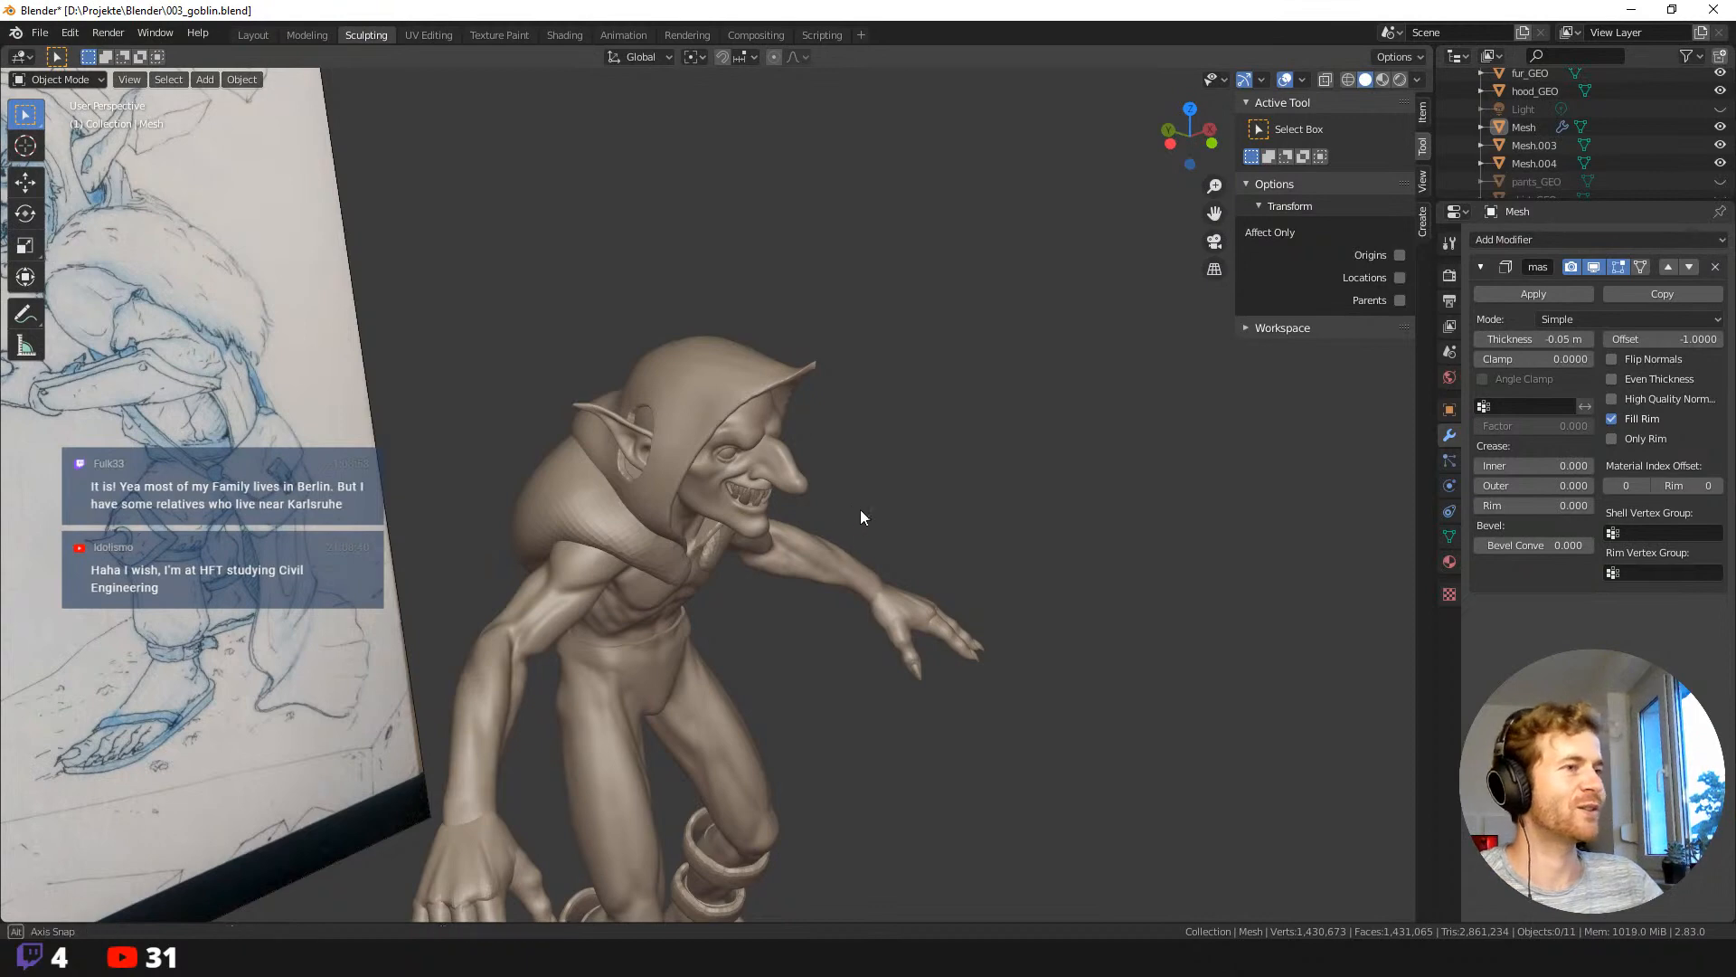
# Select the extracted belt mesh at the waist and put it into Sculpt Mode.
pyautogui.moveTo(860, 508); pyautogui.dragTo(859, 425, button='middle')
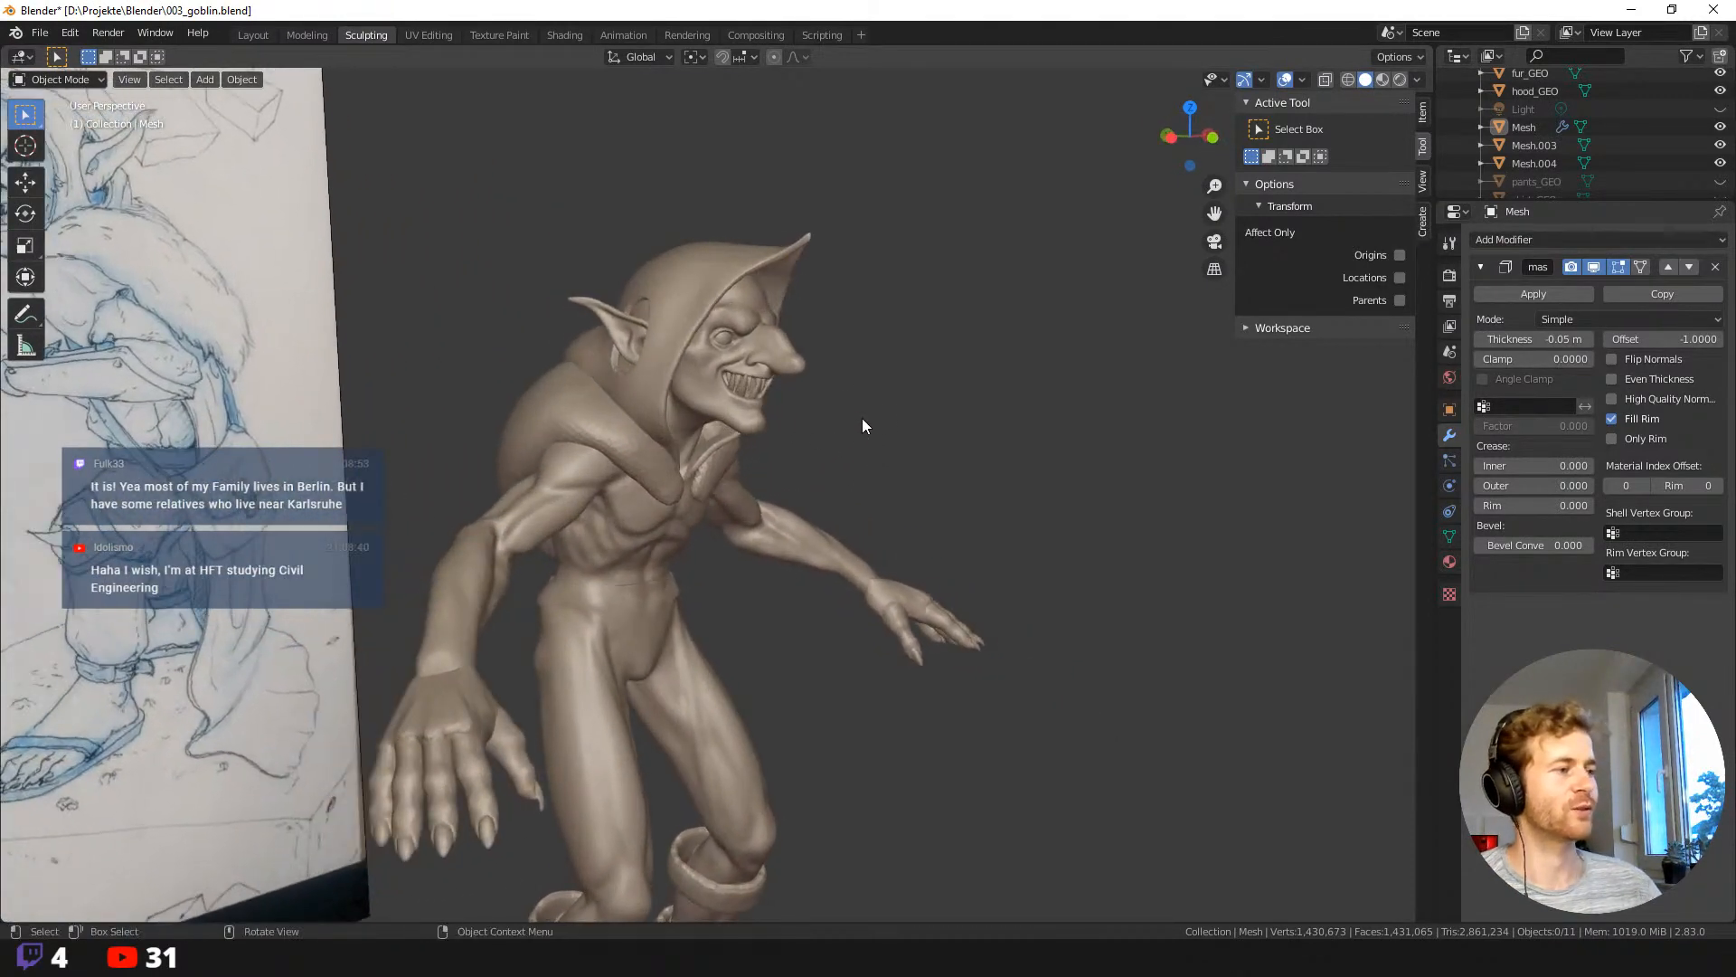
pyautogui.moveTo(670, 524); pyautogui.dragTo(659, 559, button='middle')
pyautogui.click(653, 560)
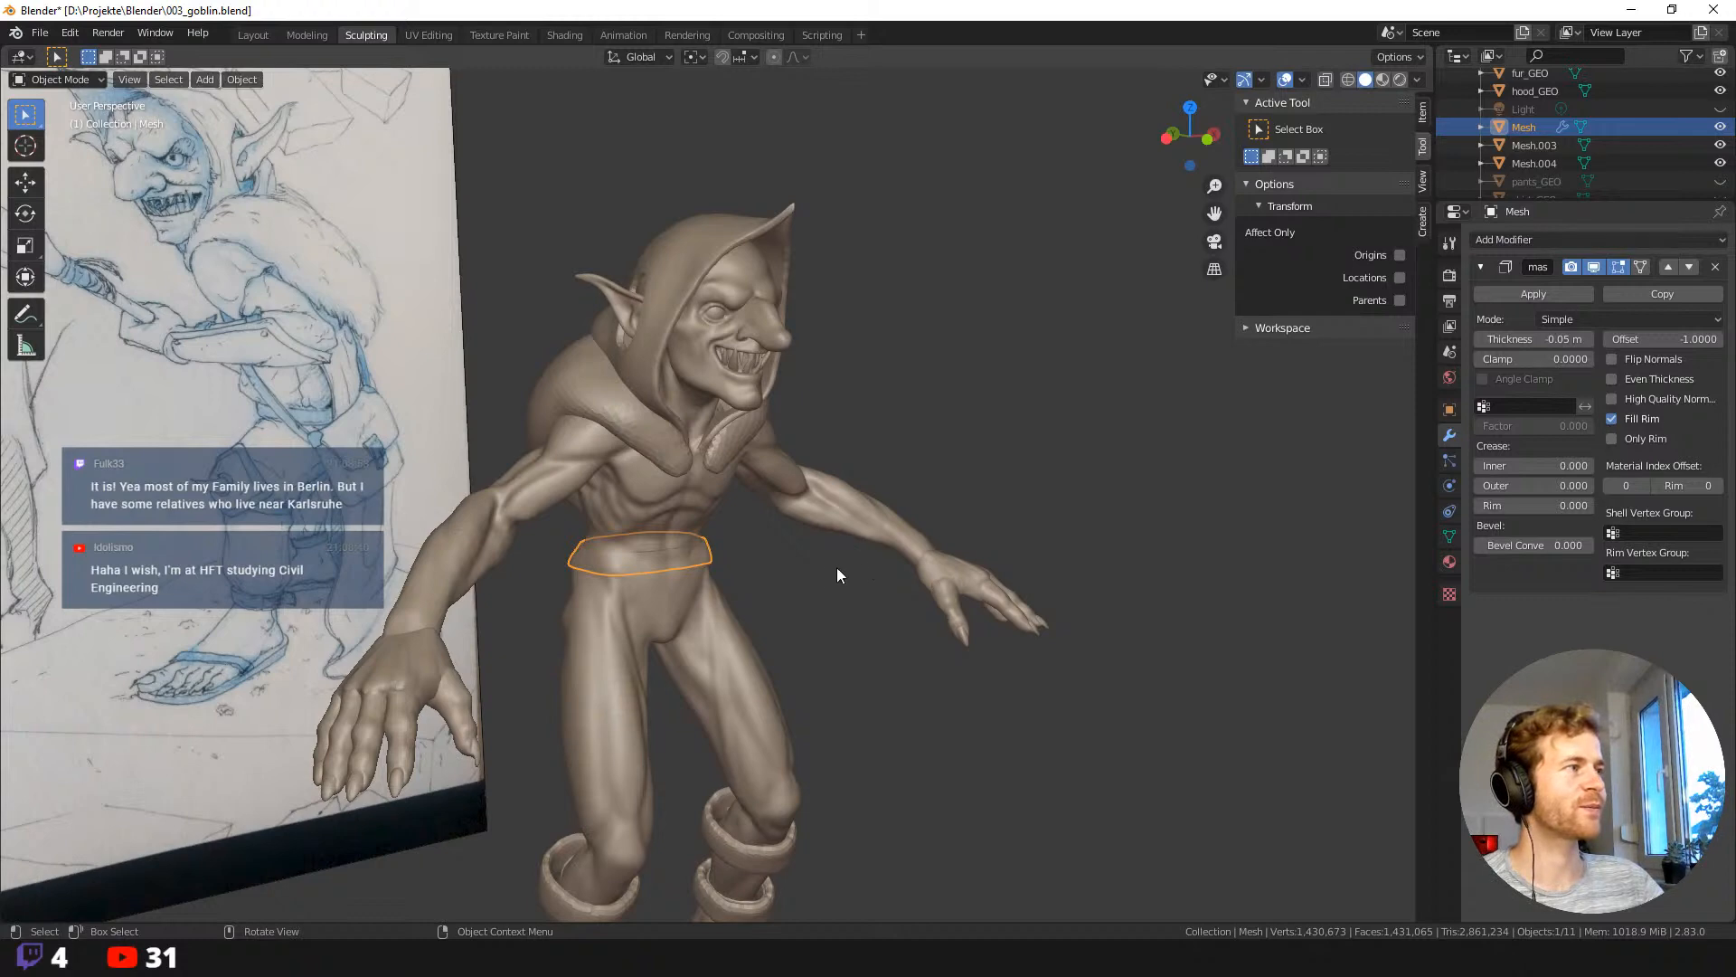
pyautogui.moveTo(837, 574); pyautogui.dragTo(778, 579, button='middle')
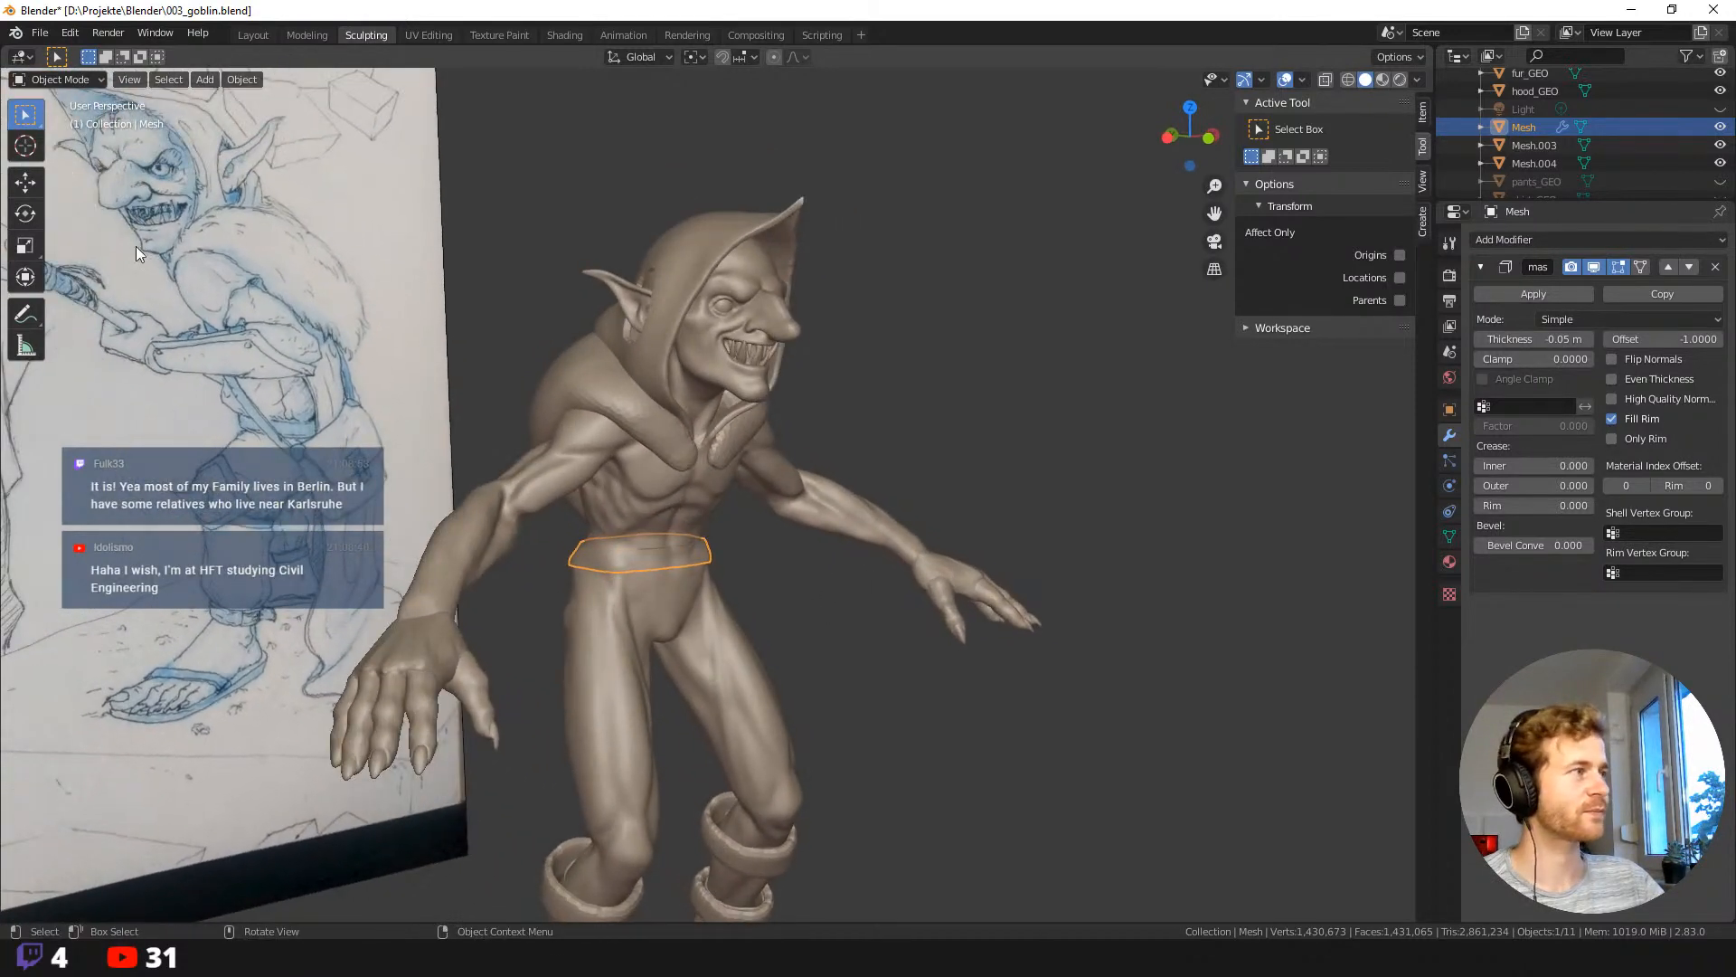
pyautogui.click(69, 86)
pyautogui.click(68, 138)
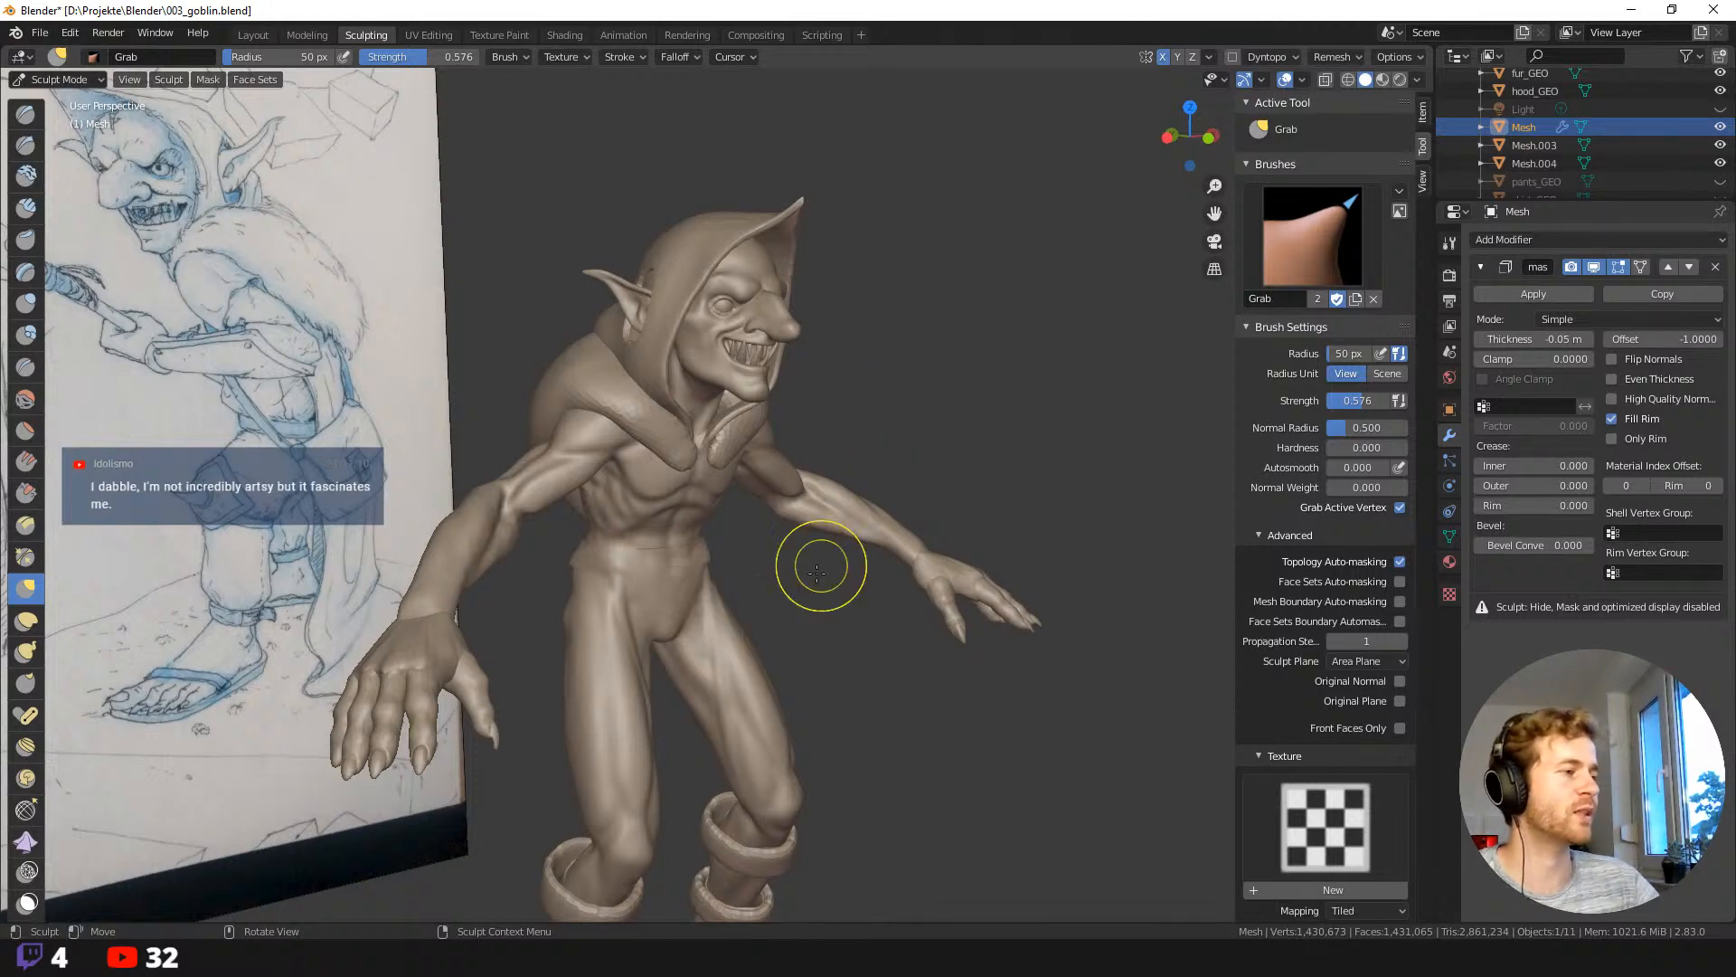
# Inspect the belt mesh at the waist and make the hidden trousers and shirt meshes visible again.
pyautogui.moveTo(814, 562); pyautogui.dragTo(778, 622, button='middle')
pyautogui.scroll(8, 778, 622)
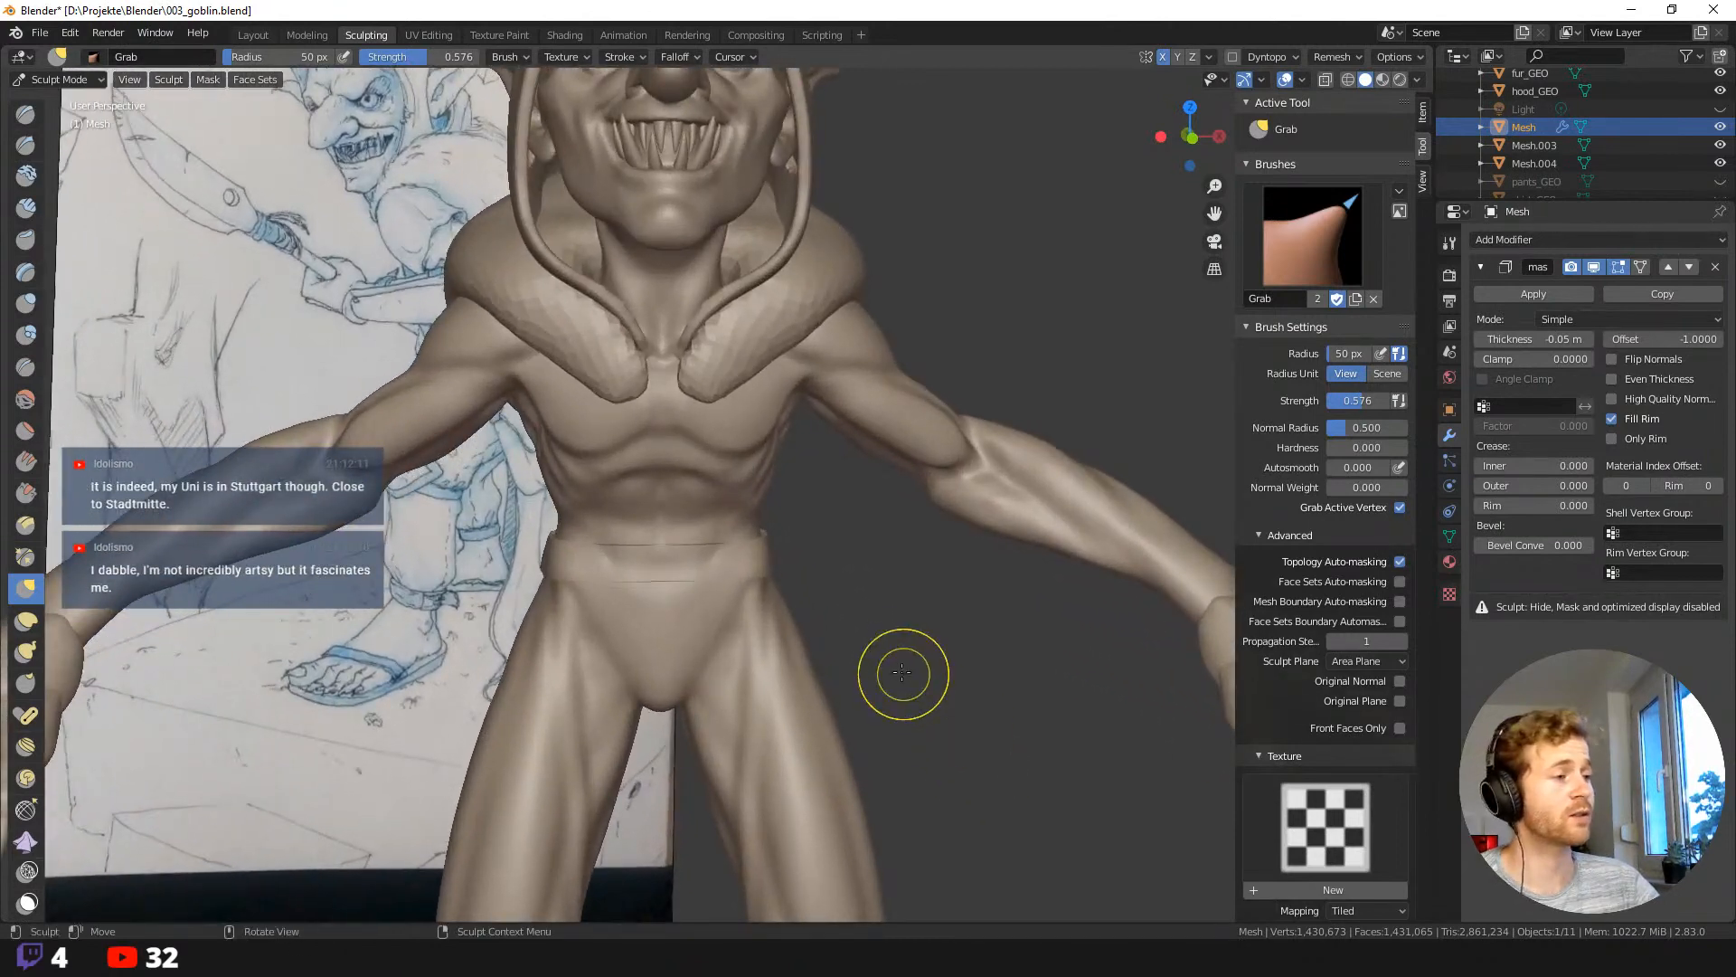
pyautogui.moveTo(899, 670); pyautogui.dragTo(823, 558, button='middle')
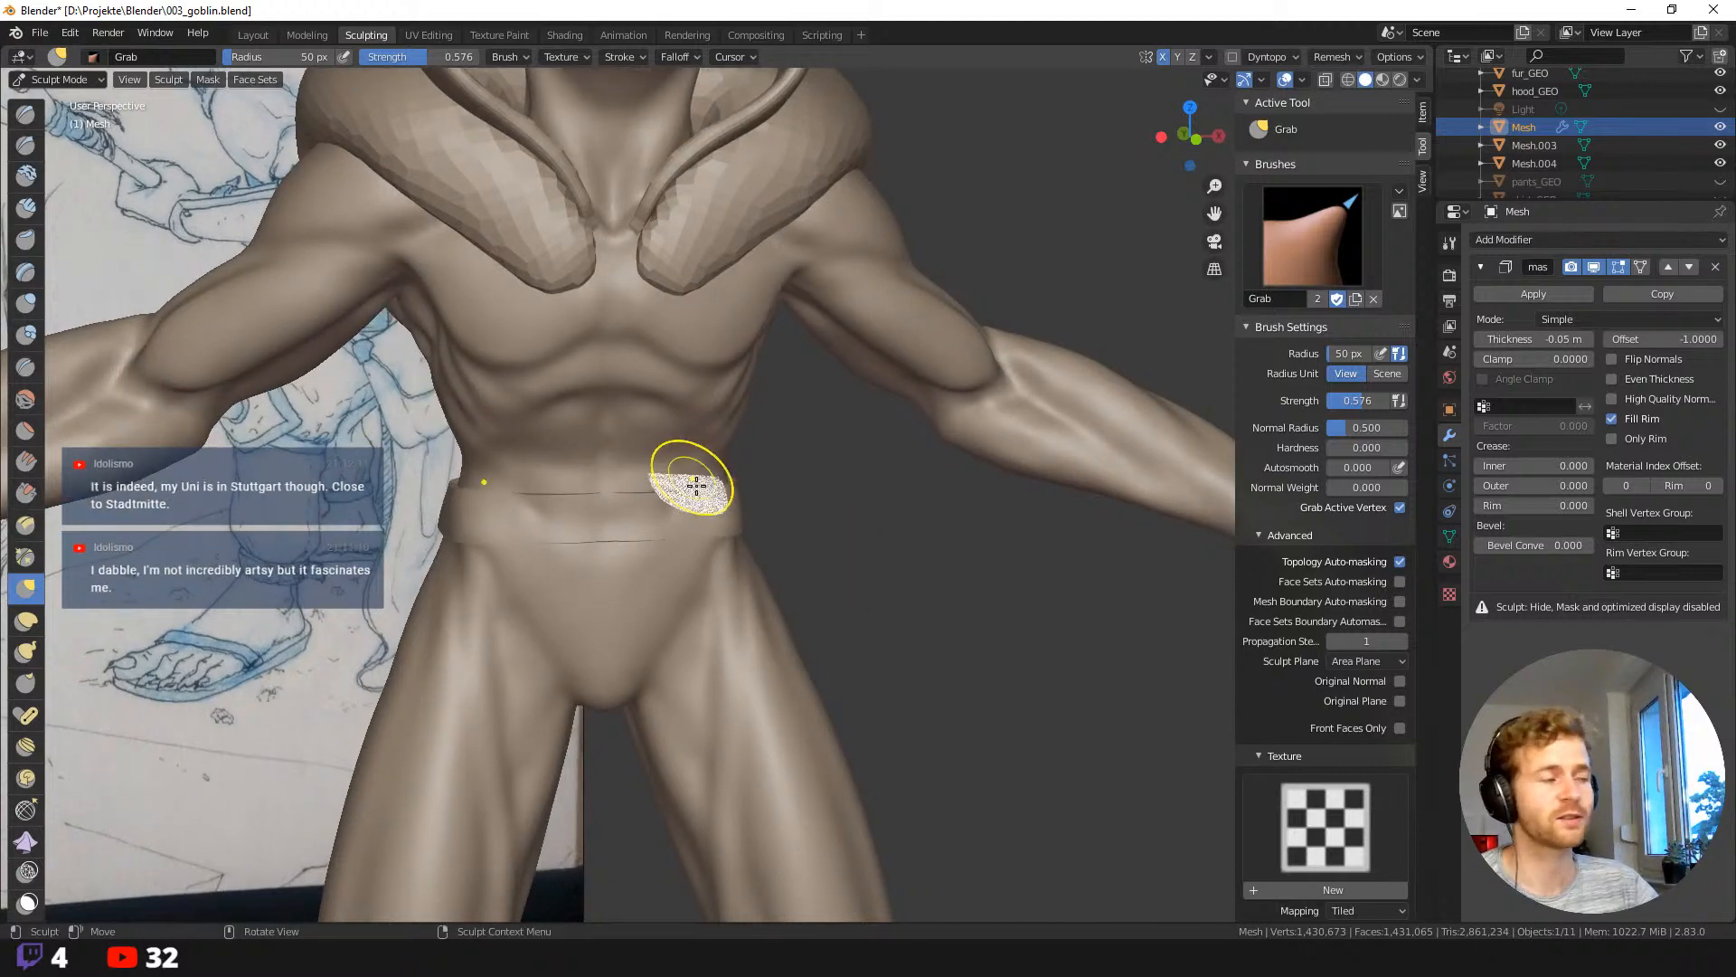
pyautogui.moveTo(690, 473)
pyautogui.mouseDown(button='middle')
pyautogui.moveTo(735, 534)
pyautogui.moveTo(799, 507)
pyautogui.mouseUp(button='middle')
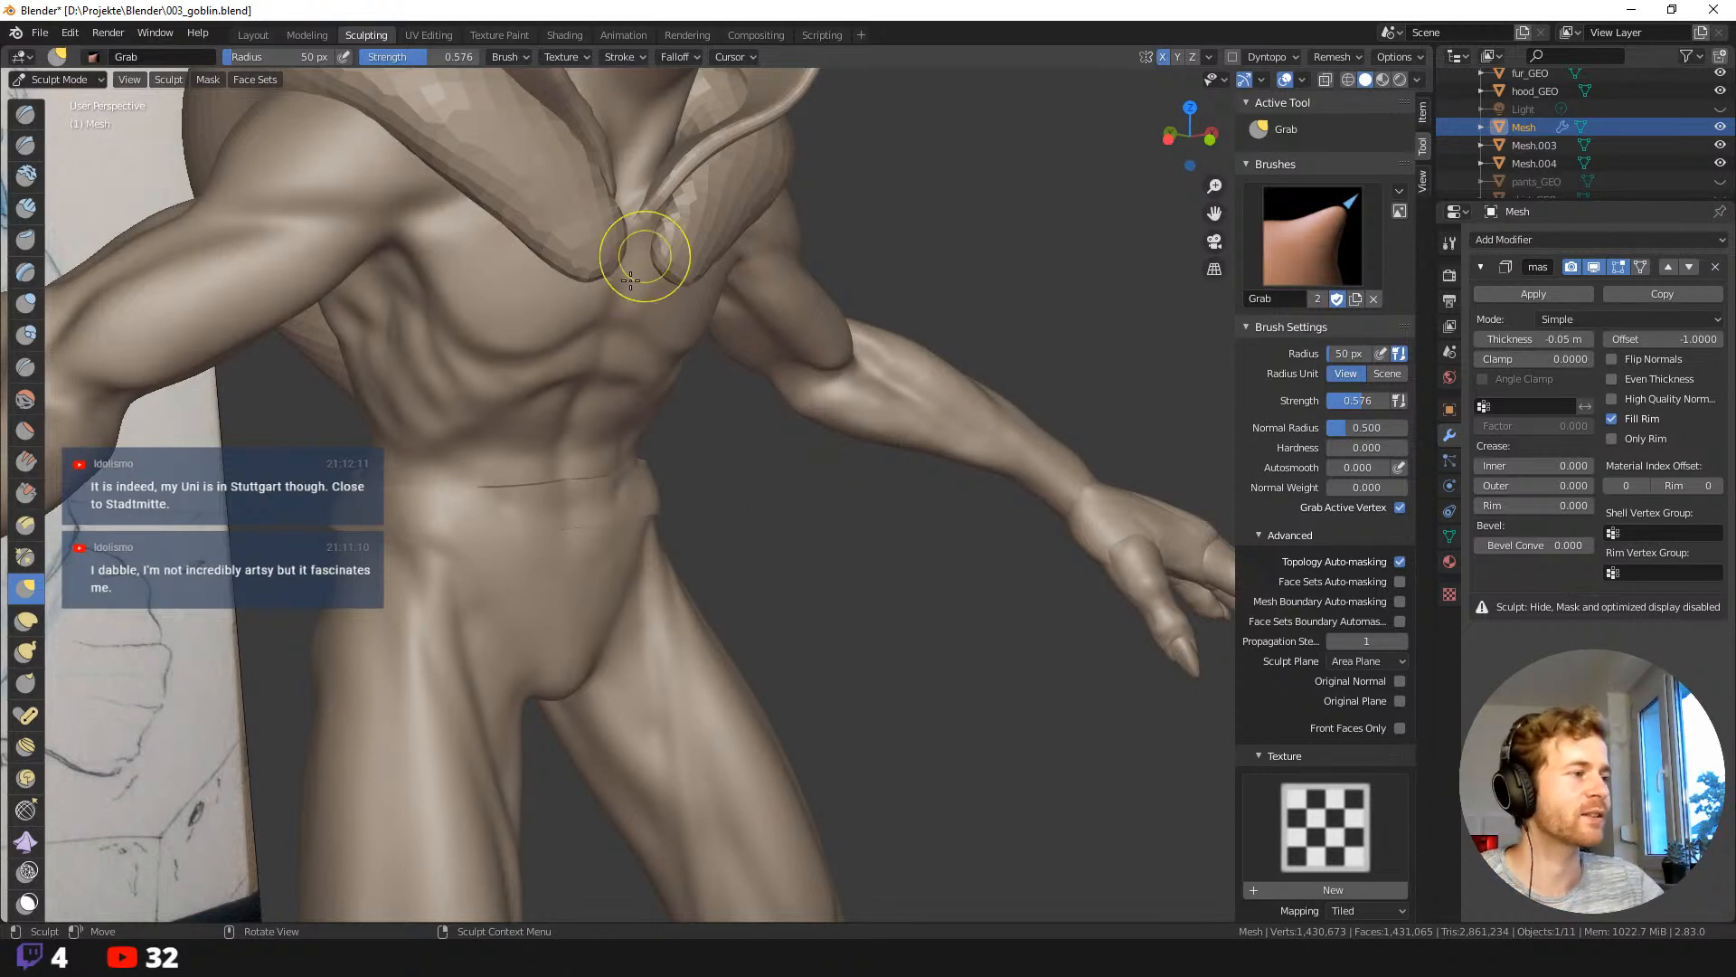
pyautogui.moveTo(710, 590)
pyautogui.mouseDown(button='middle')
pyautogui.moveTo(840, 556)
pyautogui.moveTo(740, 515)
pyautogui.mouseUp(button='middle')
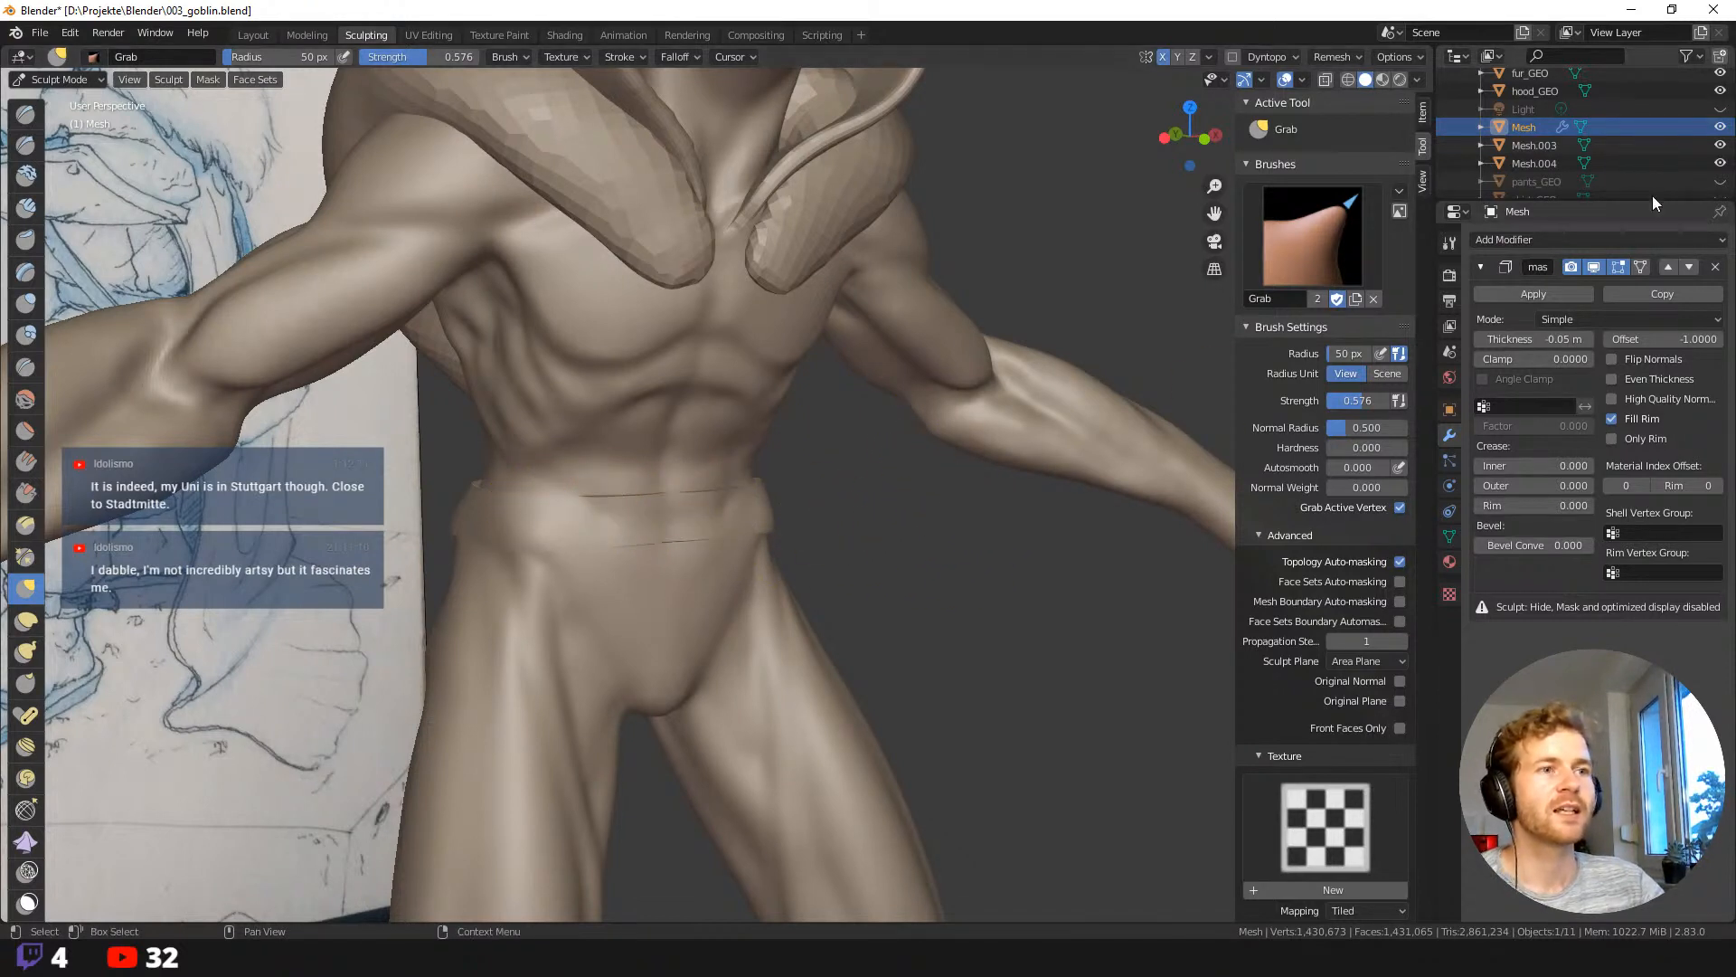
pyautogui.scroll(-2, 1719, 145)
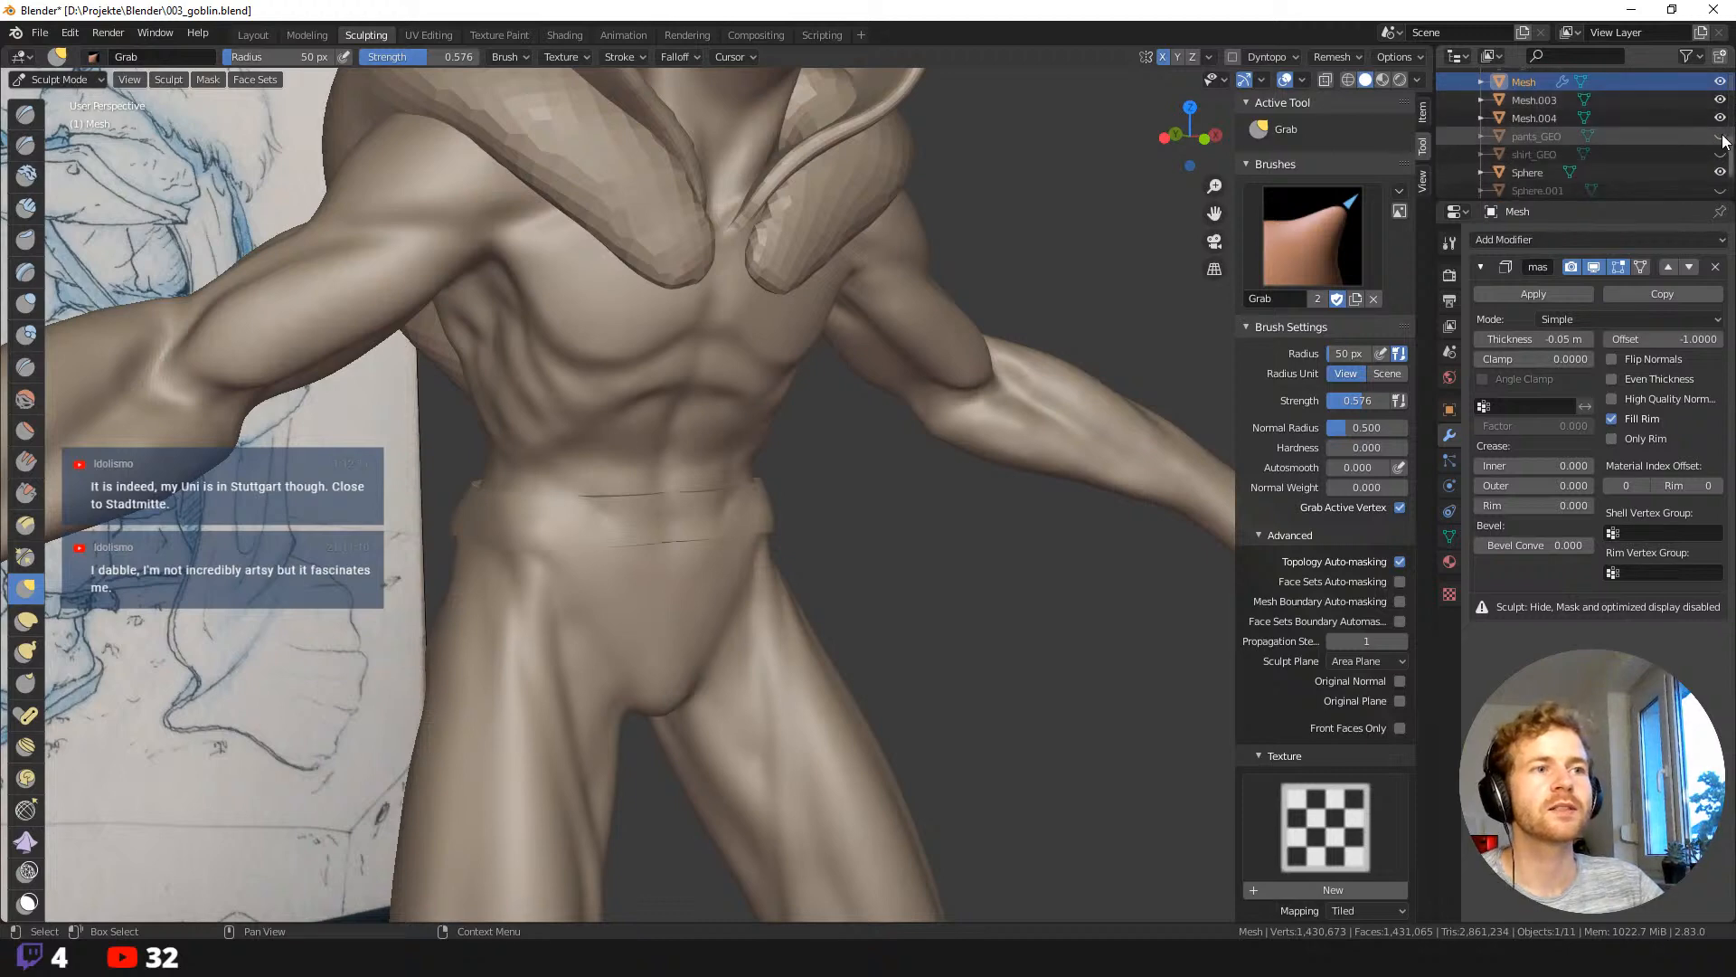
pyautogui.click(1720, 135)
pyautogui.click(1720, 154)
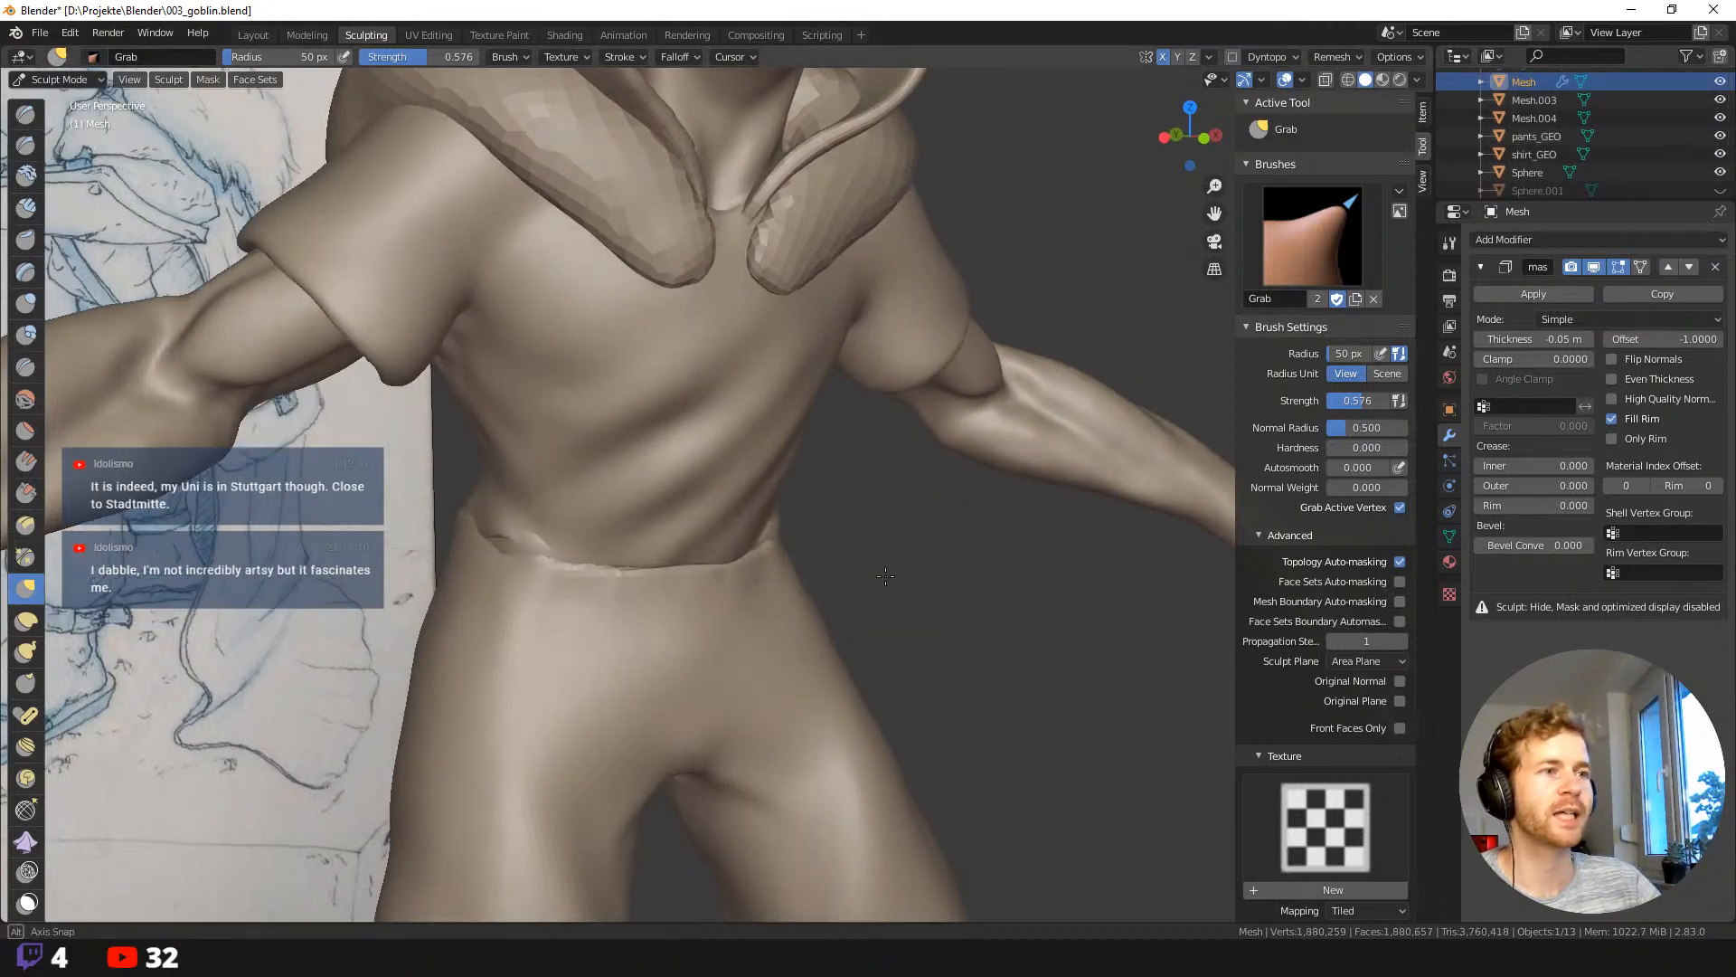
# Set the Grab radius to 127 px, try a pull on the belt's front and apply the belt's Solidify modifier.
pyautogui.moveTo(885, 576); pyautogui.dragTo(672, 557, button='middle')
pyautogui.press('f')
pyautogui.click(736, 542)
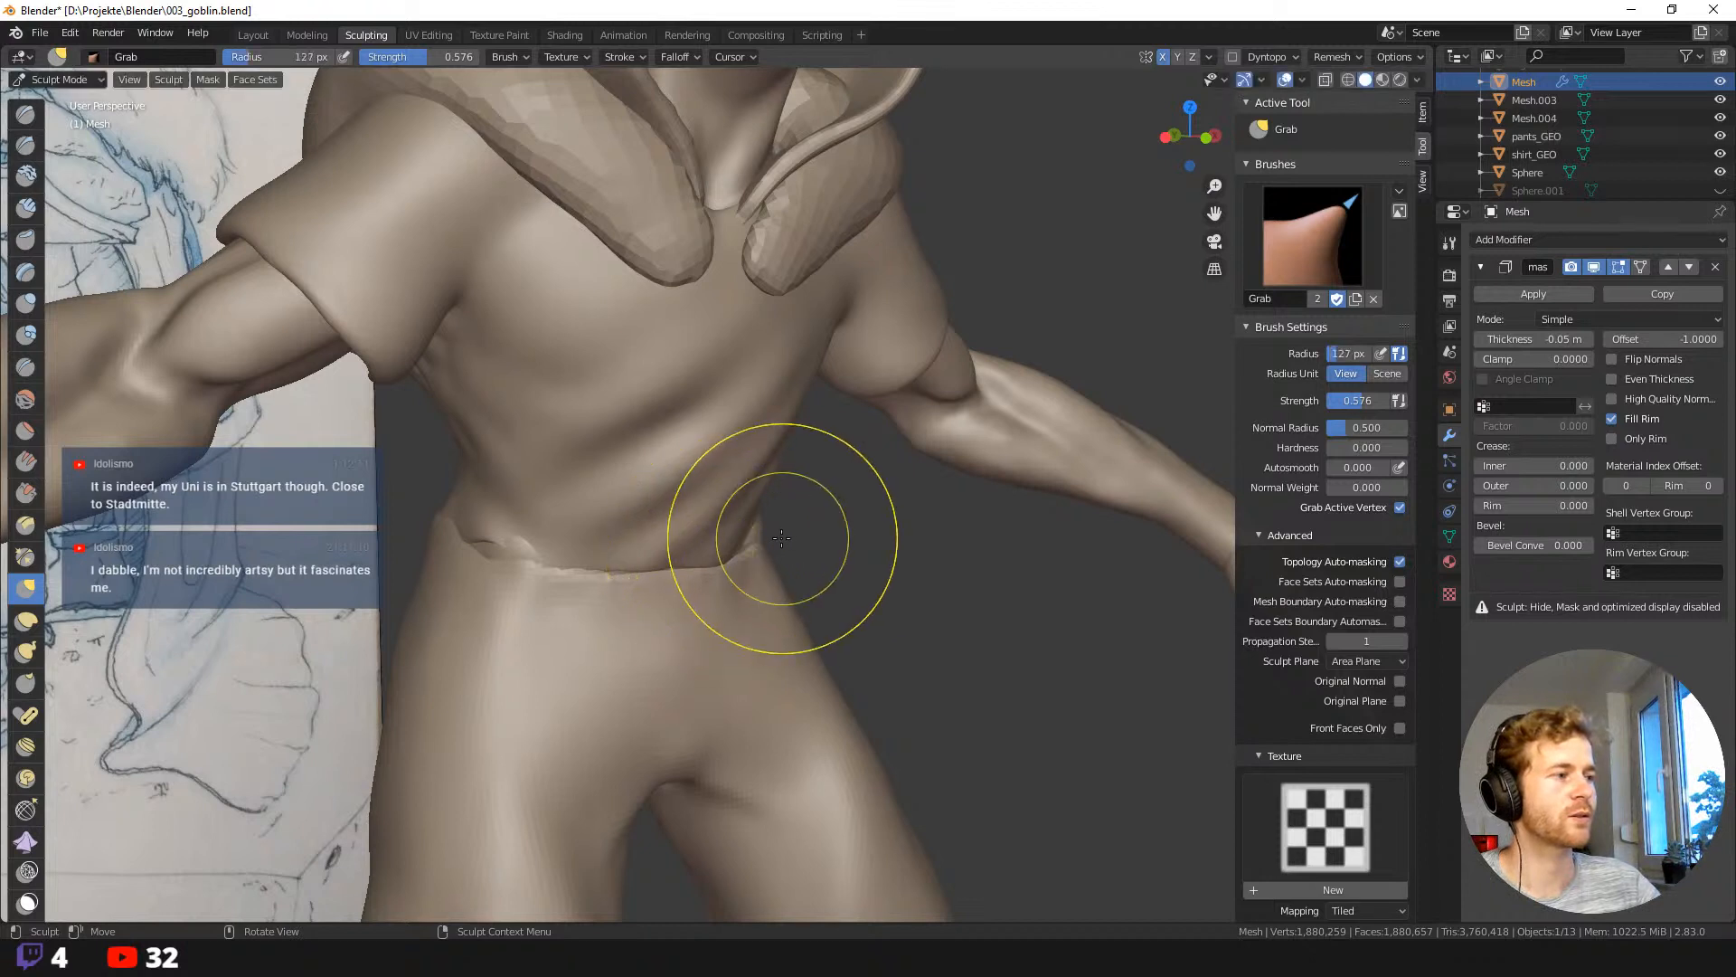
pyautogui.moveTo(736, 543); pyautogui.dragTo(737, 531)
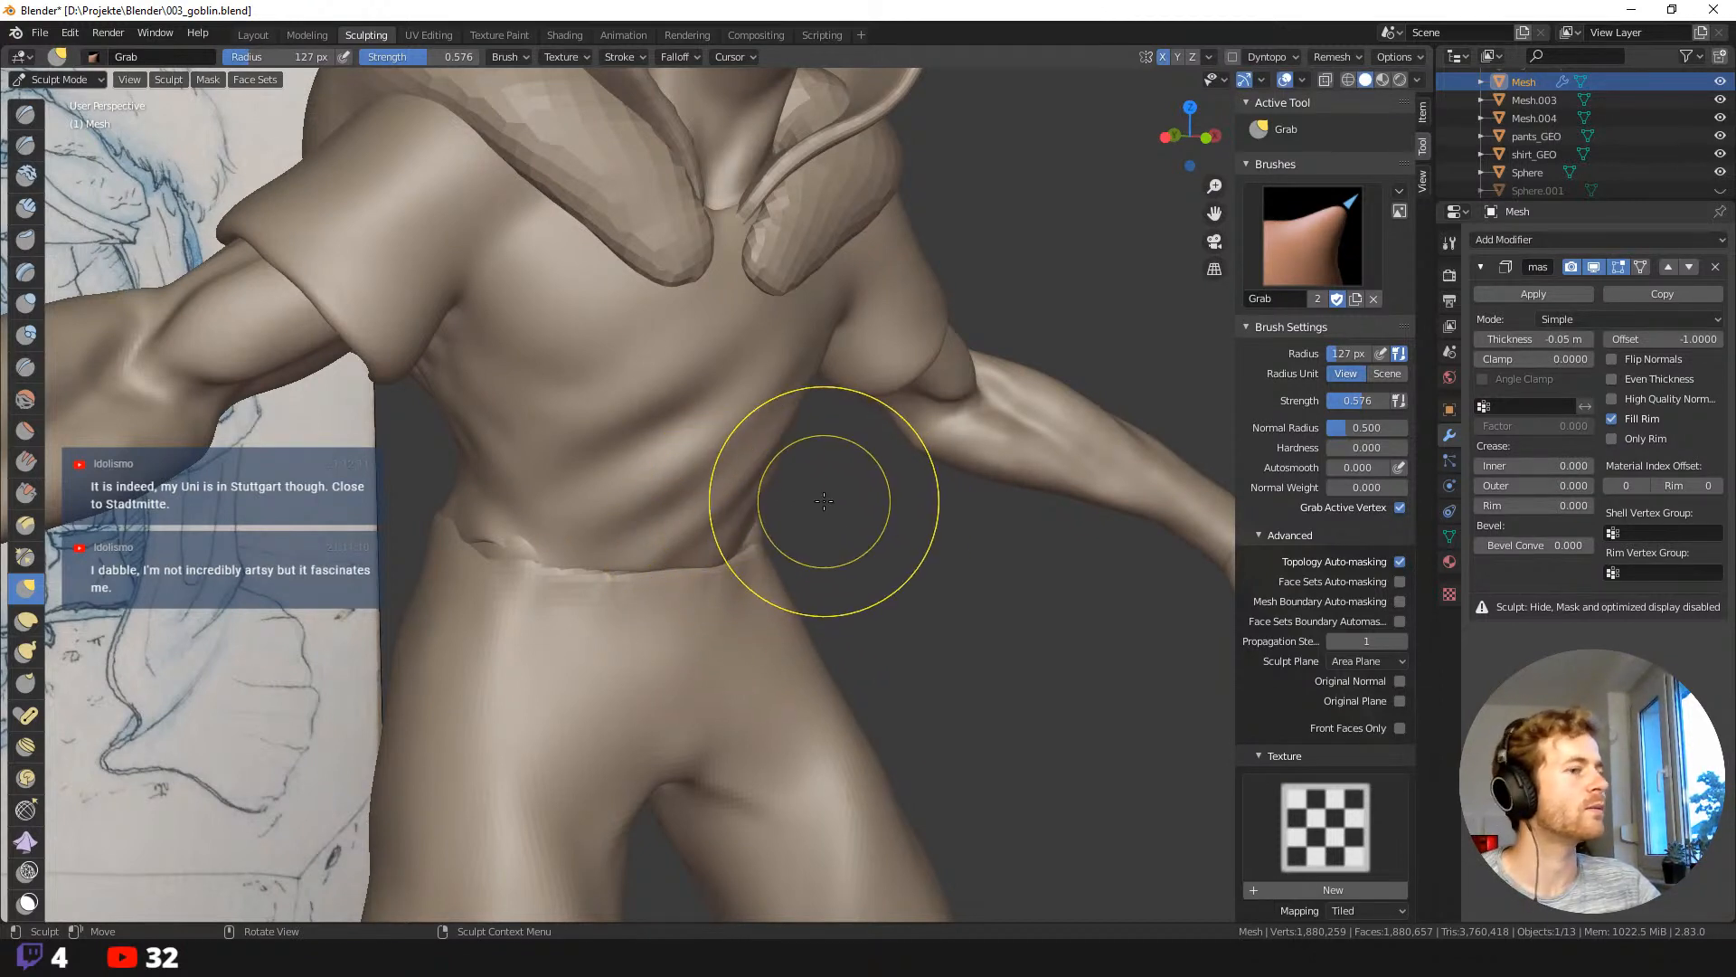
pyautogui.click(1548, 291)
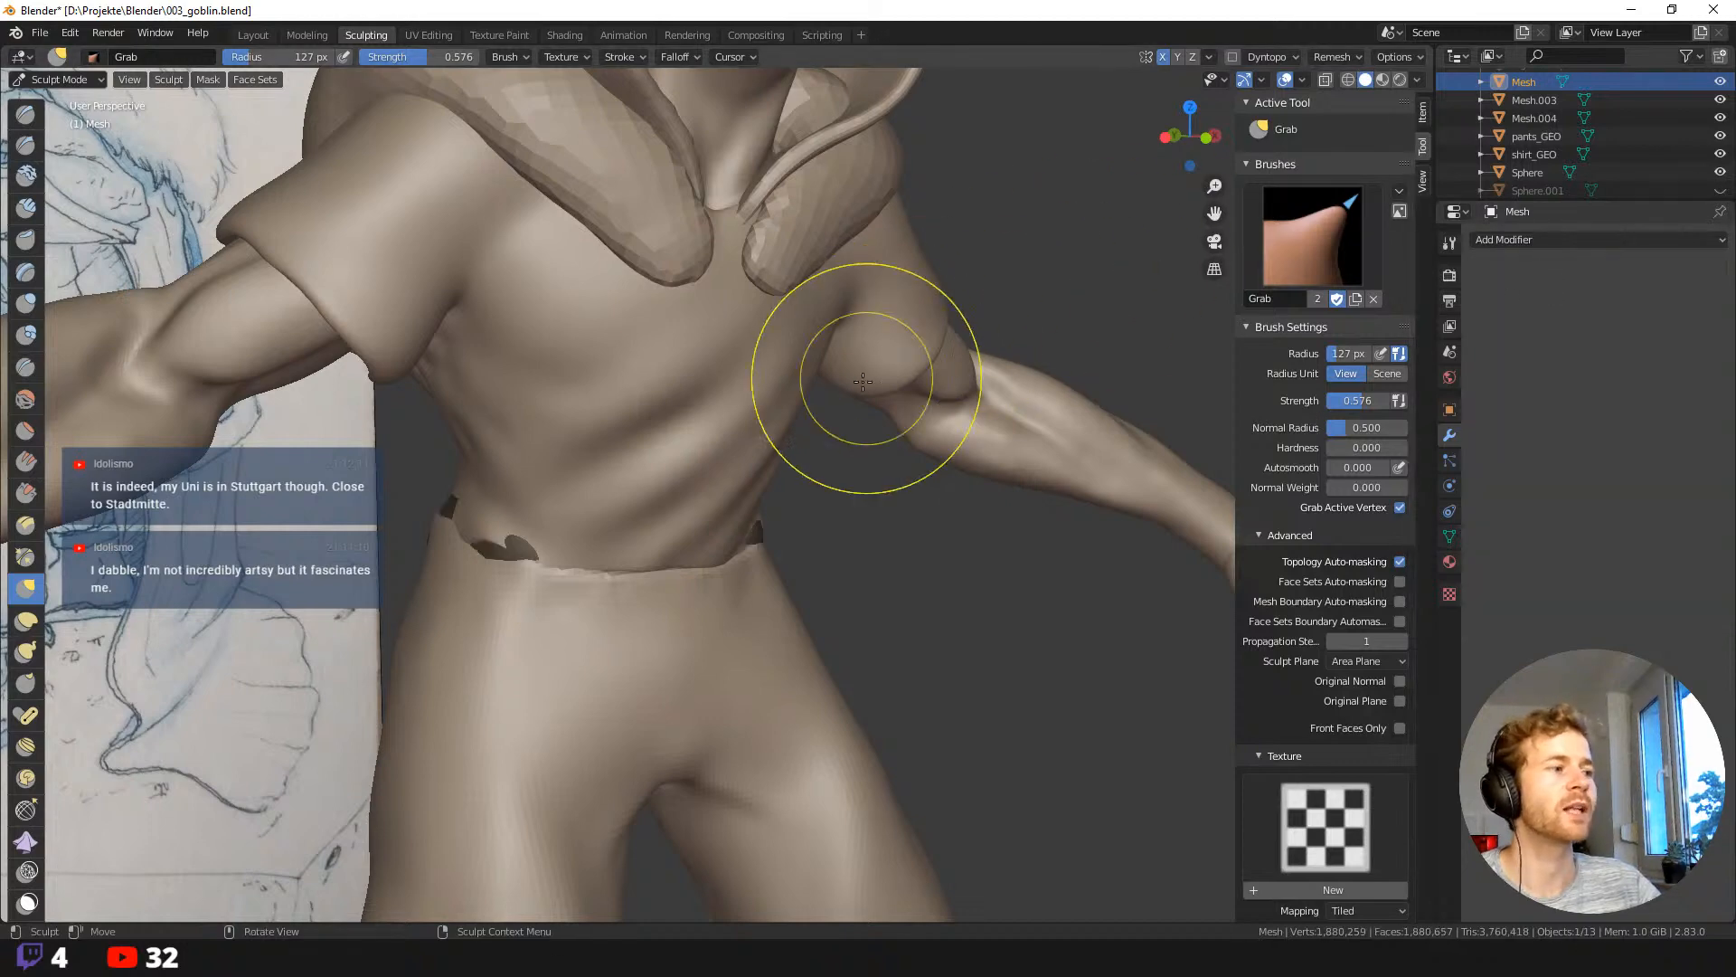
# Set the Grab radius to 176 px and pull the belt's front out over the shirt and trousers.
pyautogui.moveTo(860, 388); pyautogui.dragTo(886, 552, button='middle')
pyautogui.press('f')
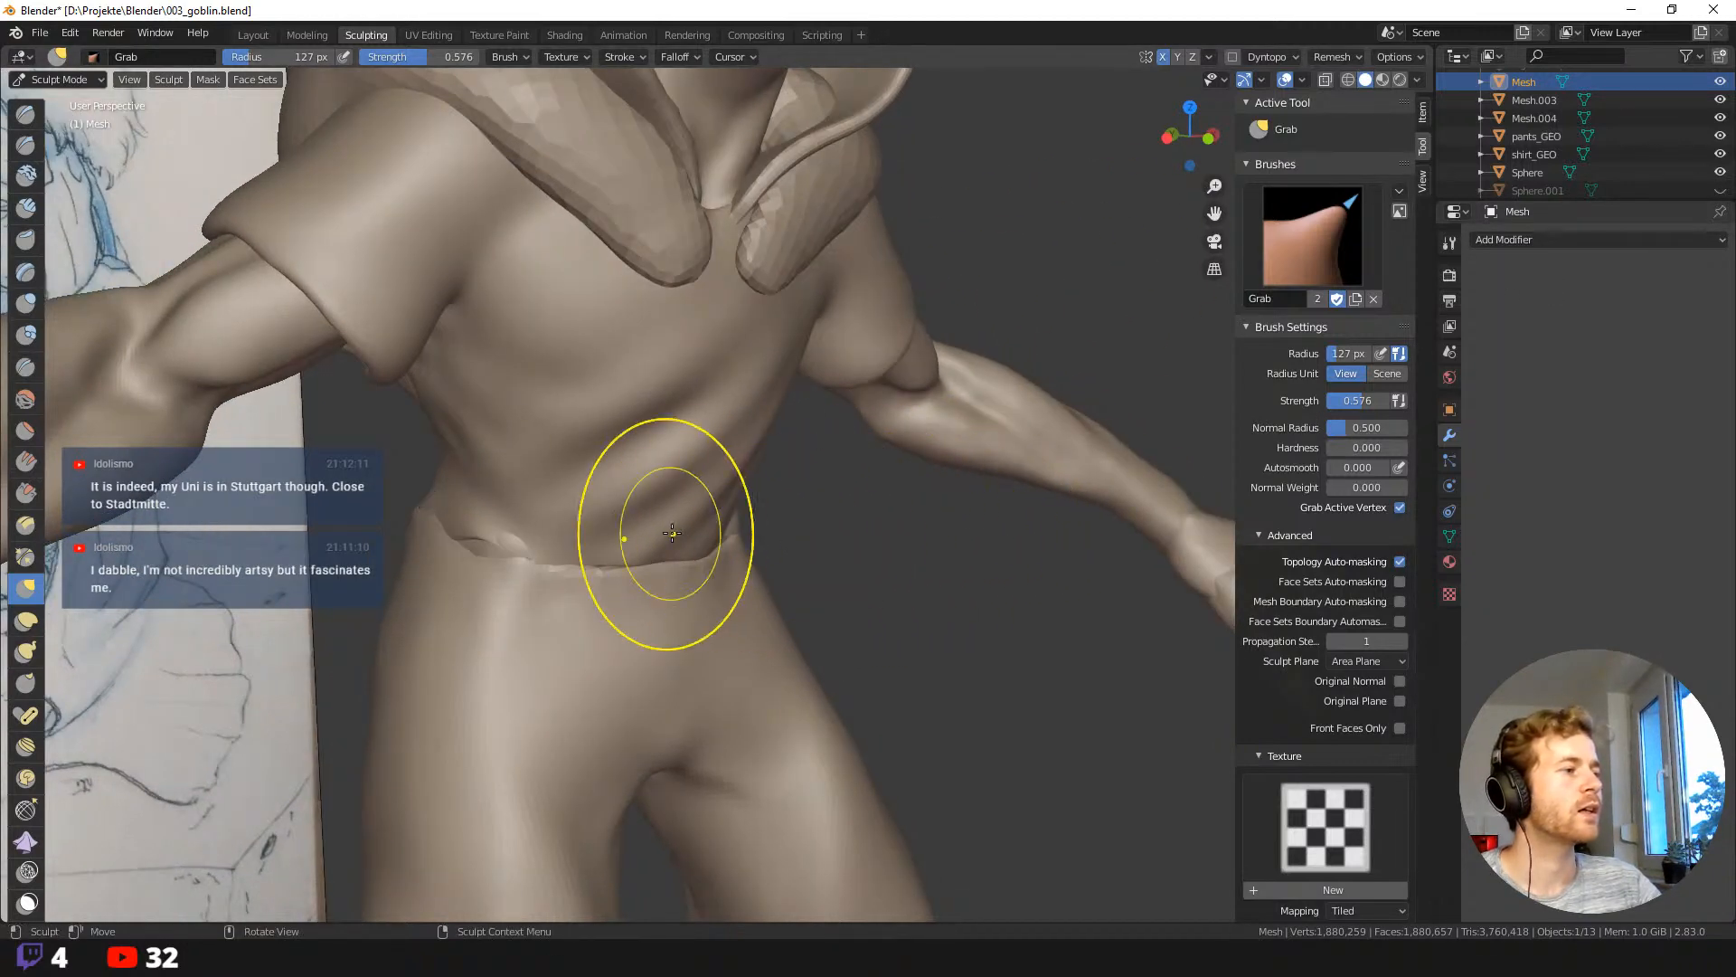
pyautogui.click(841, 507)
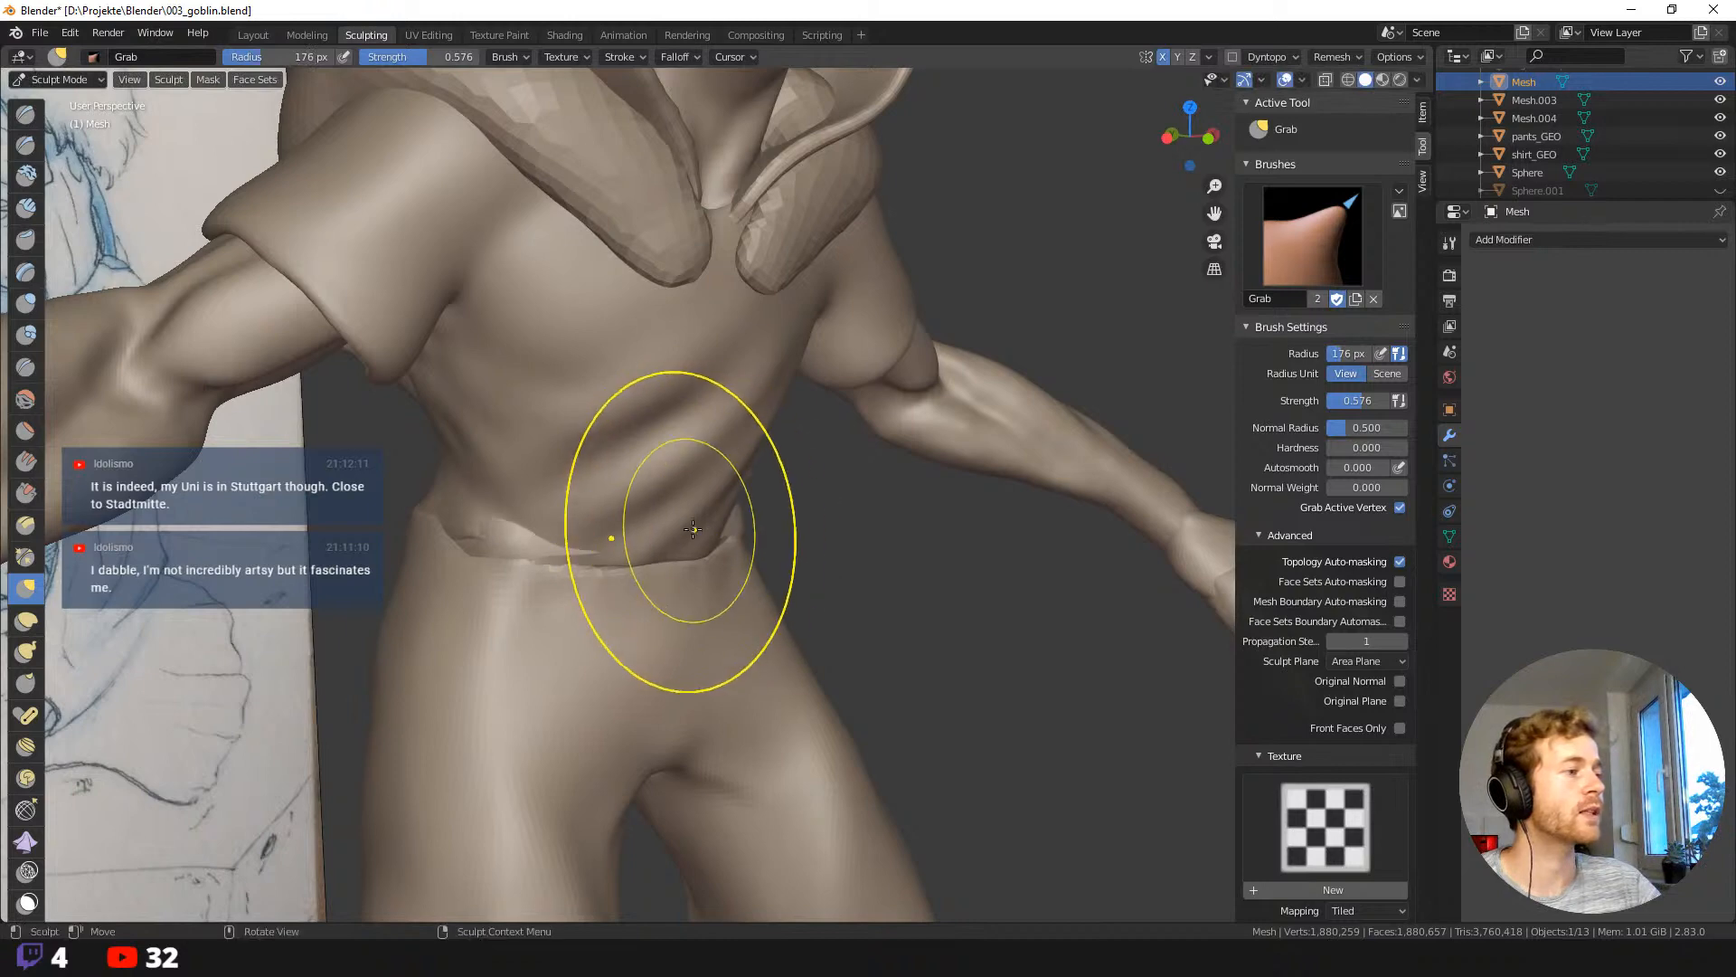
pyautogui.moveTo(684, 525)
pyautogui.mouseDown(button='middle')
pyautogui.moveTo(780, 552)
pyautogui.moveTo(785, 535)
pyautogui.mouseUp(button='middle')
pyautogui.moveTo(639, 518); pyautogui.dragTo(645, 499)
pyautogui.moveTo(722, 507); pyautogui.dragTo(719, 501)
# Pull the belt out around the hips with the 176 px Grab brush so it wraps over the clothing.
pyautogui.moveTo(841, 520)
pyautogui.mouseDown(button='middle')
pyautogui.moveTo(783, 531)
pyautogui.moveTo(664, 498)
pyautogui.moveTo(796, 502)
pyautogui.mouseUp(button='middle')
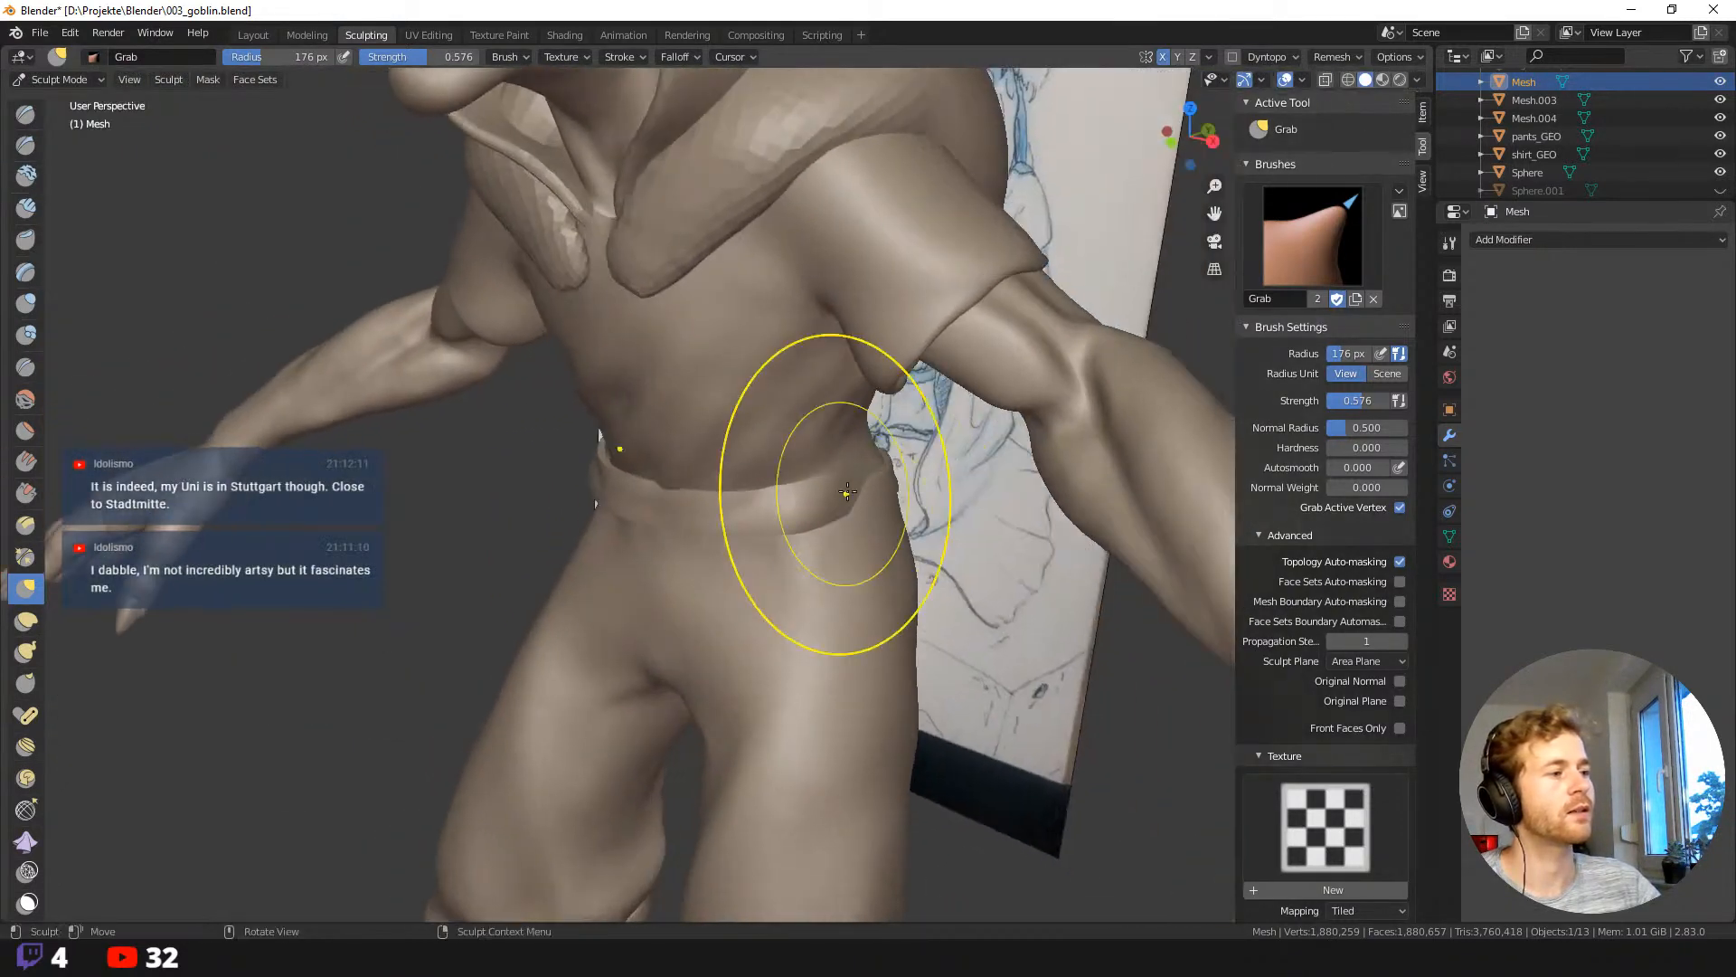
pyautogui.moveTo(891, 469); pyautogui.dragTo(717, 484, button='middle')
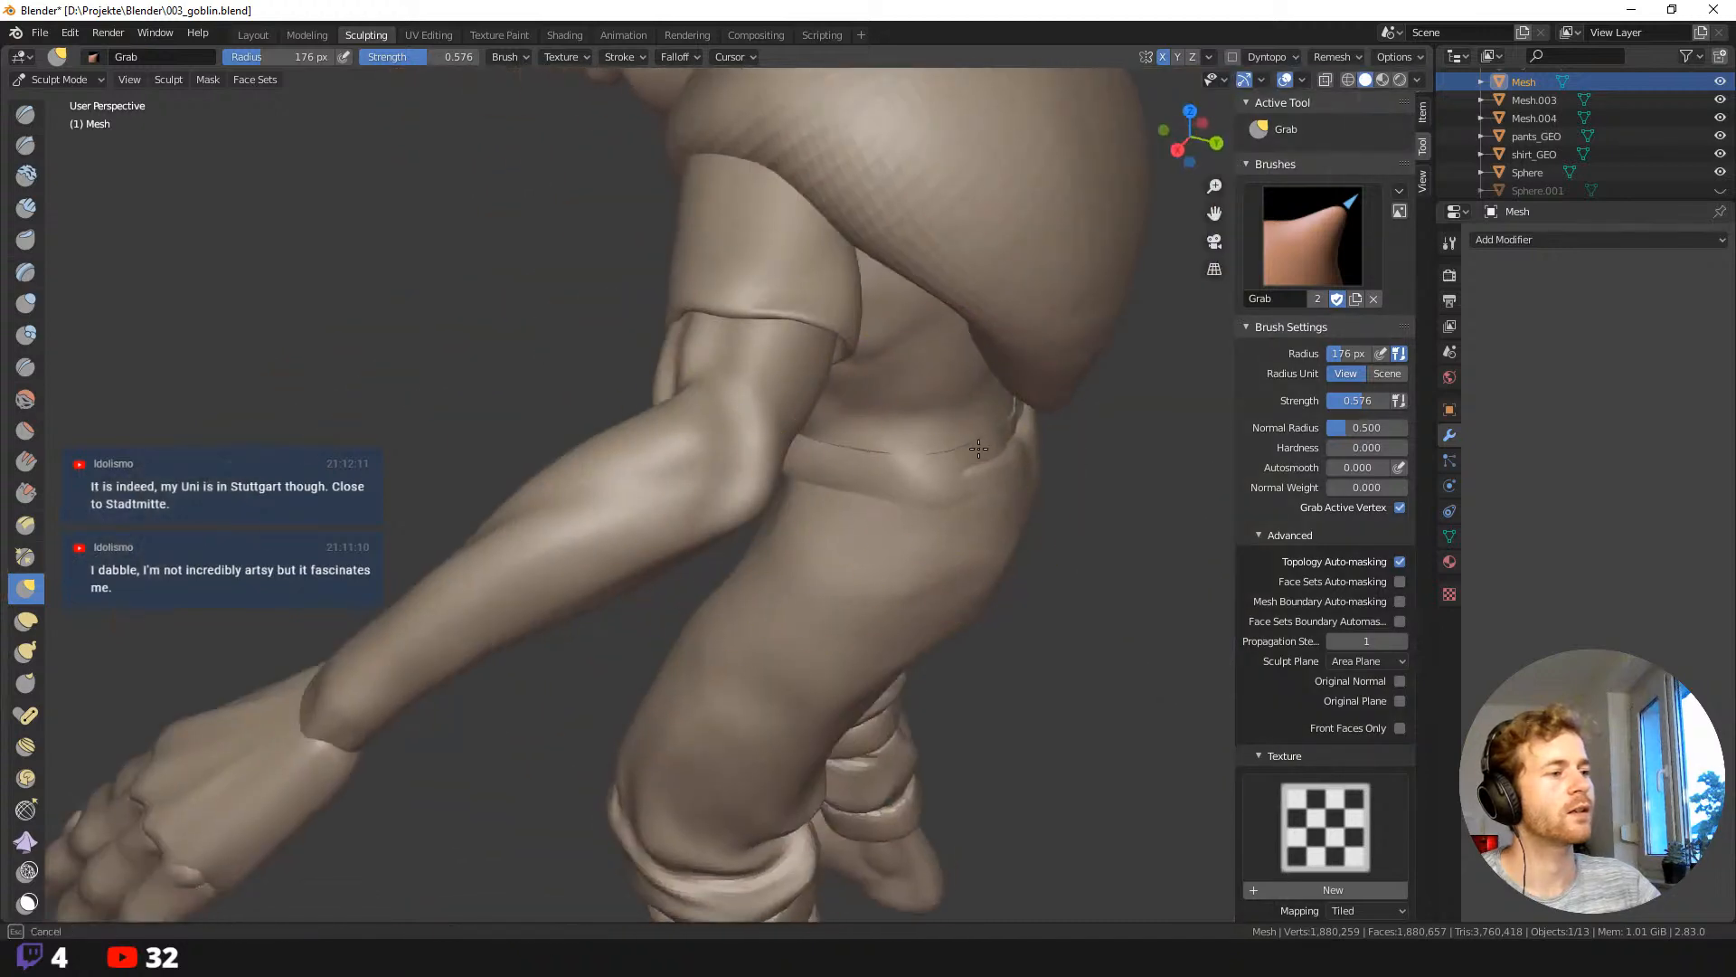
pyautogui.moveTo(1049, 488); pyautogui.dragTo(1019, 507, button='middle')
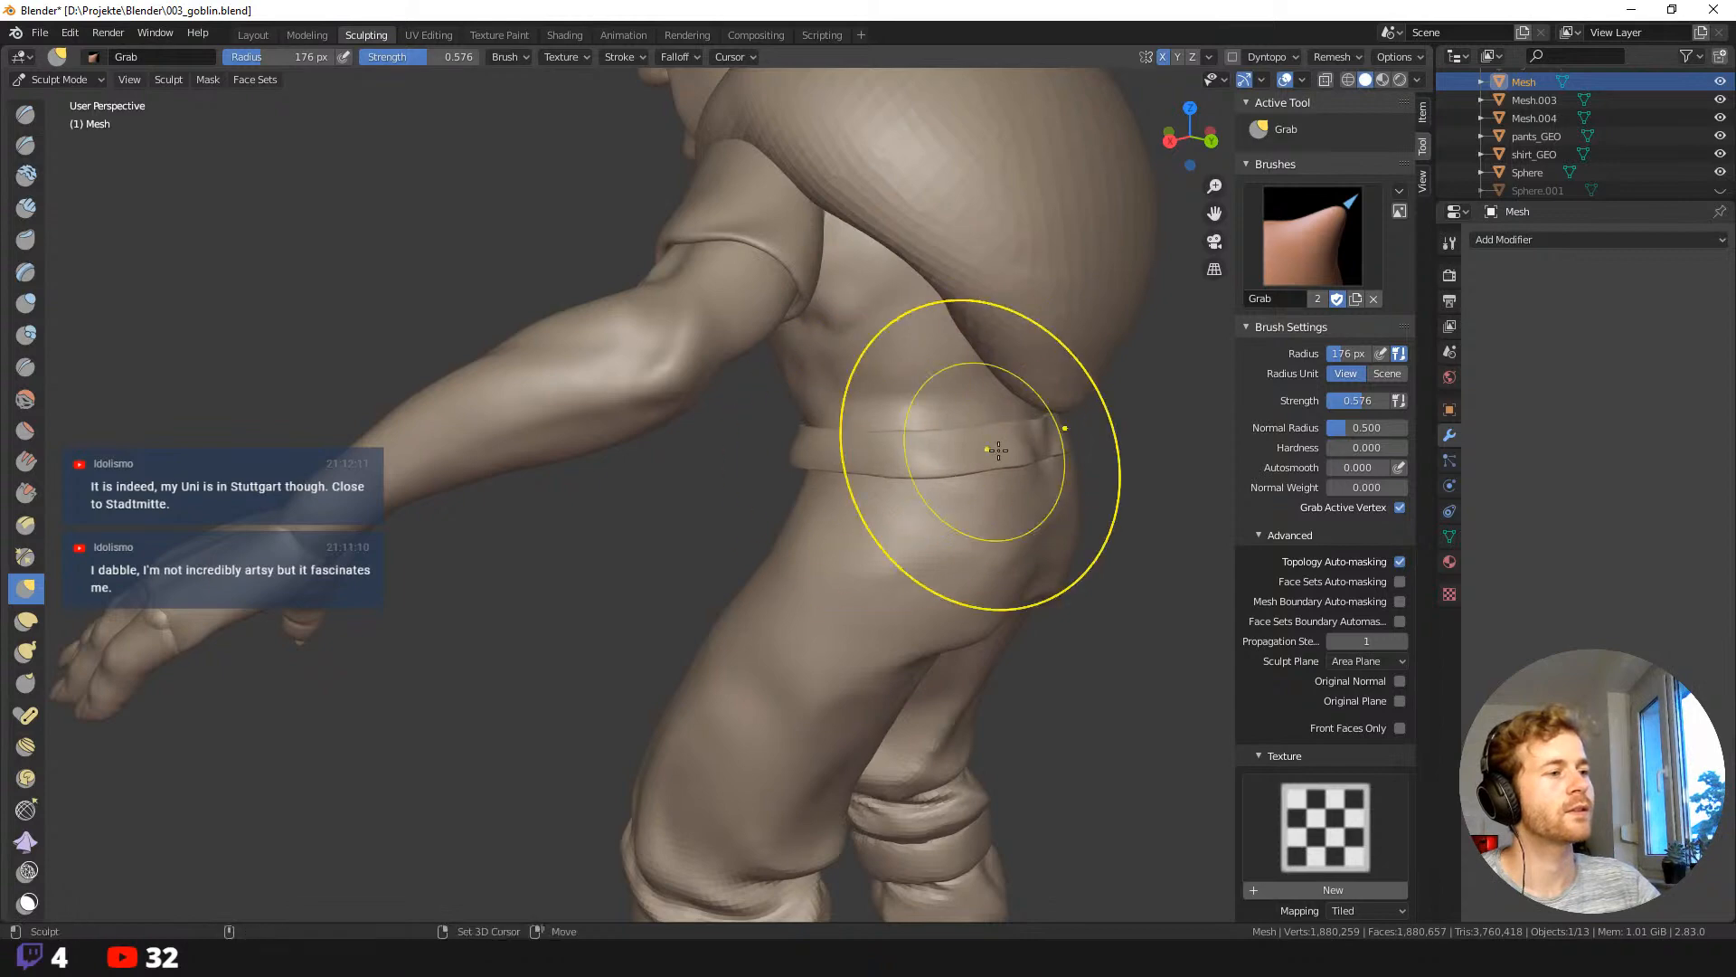
pyautogui.moveTo(942, 488); pyautogui.dragTo(941, 506, button='middle')
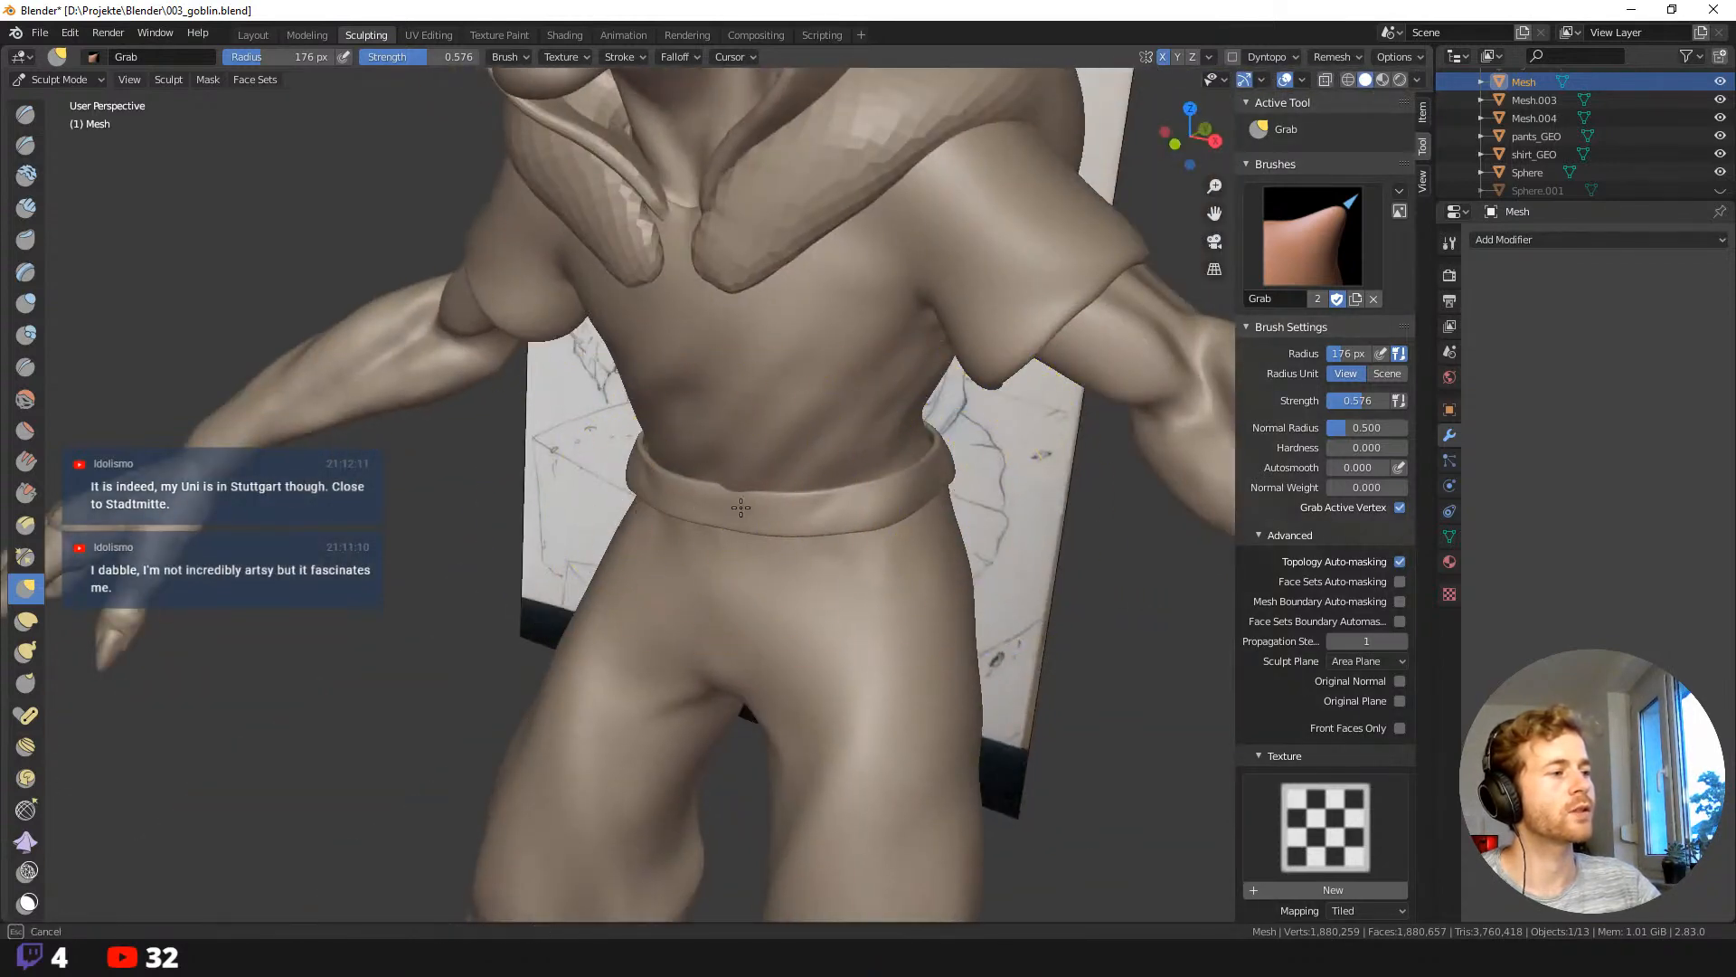
pyautogui.moveTo(621, 620); pyautogui.dragTo(847, 485, button='middle')
# Refine the belt's front corners at the hips with the Grab brush, using radii of 78 and 132 px.
pyautogui.press('f')
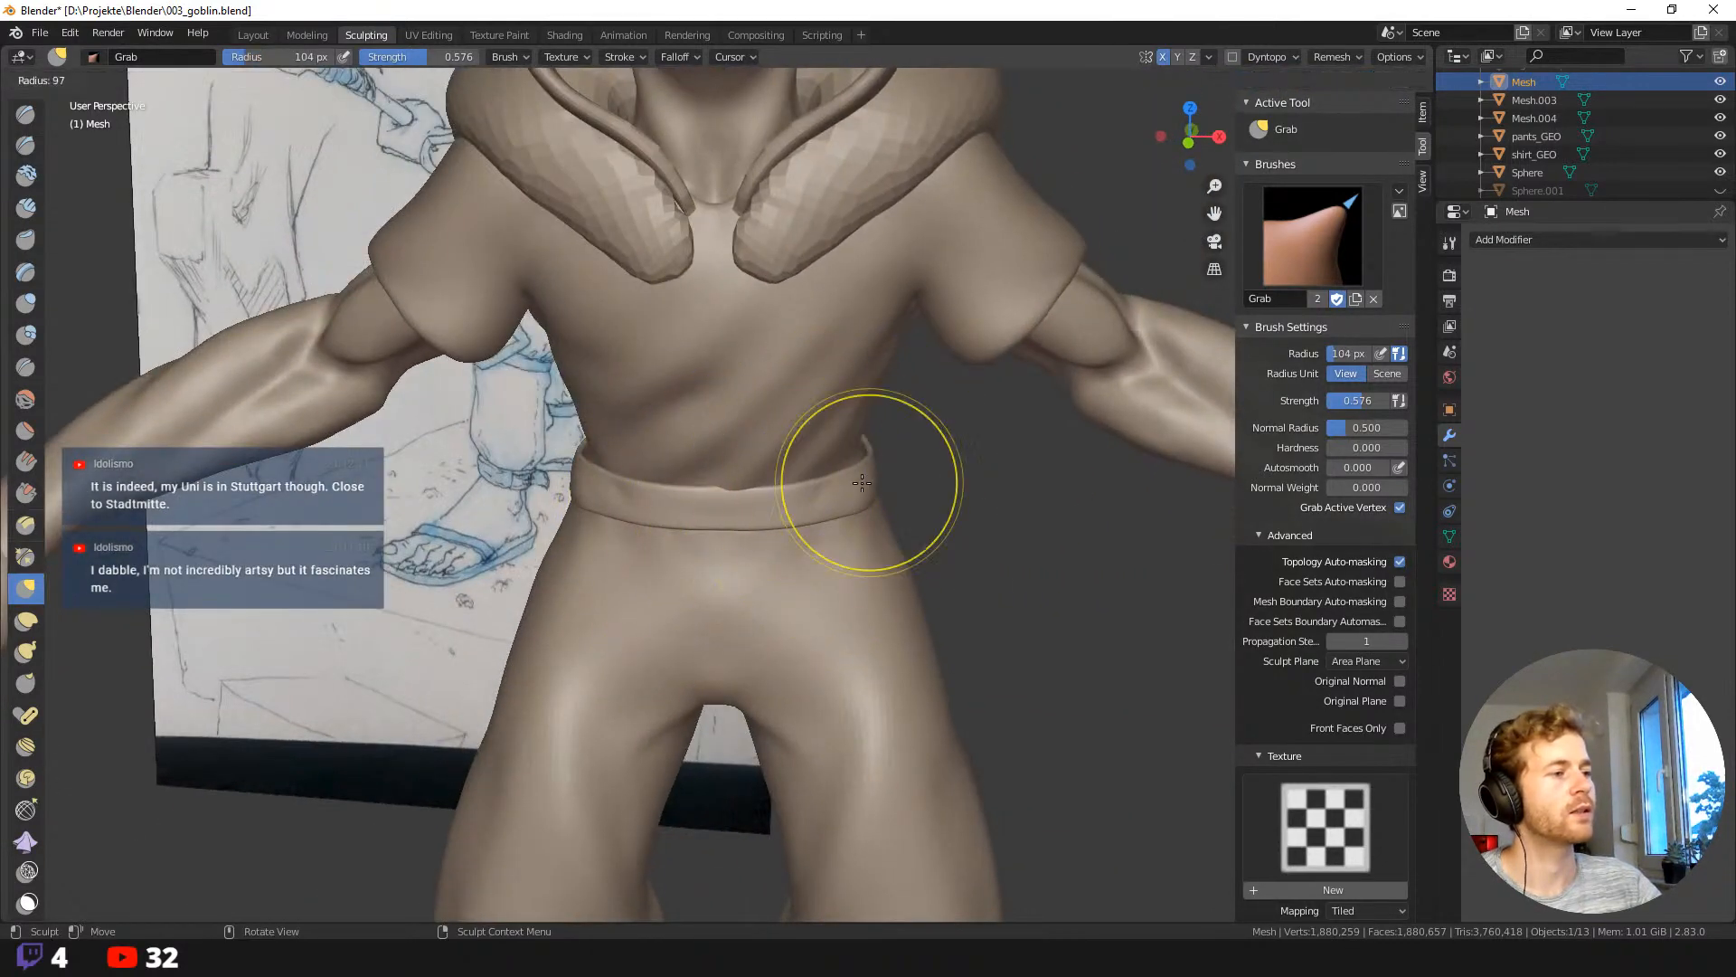
pyautogui.click(814, 496)
pyautogui.press('f')
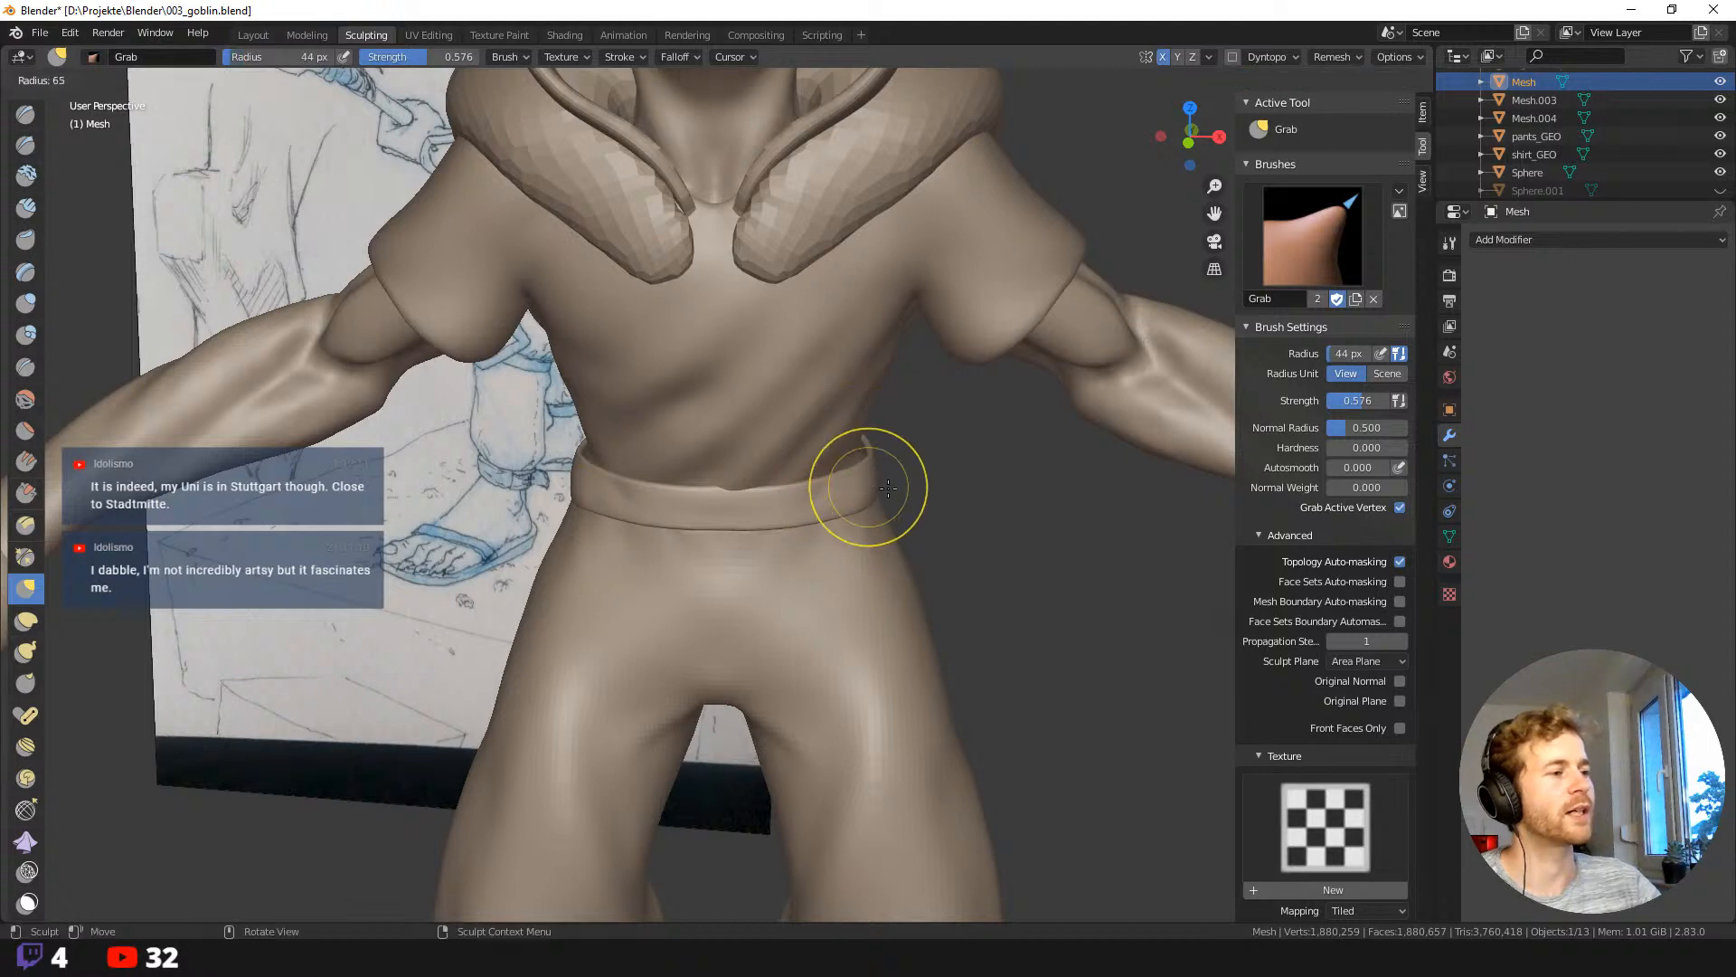
pyautogui.click(870, 493)
pyautogui.moveTo(872, 526); pyautogui.dragTo(865, 563, button='middle')
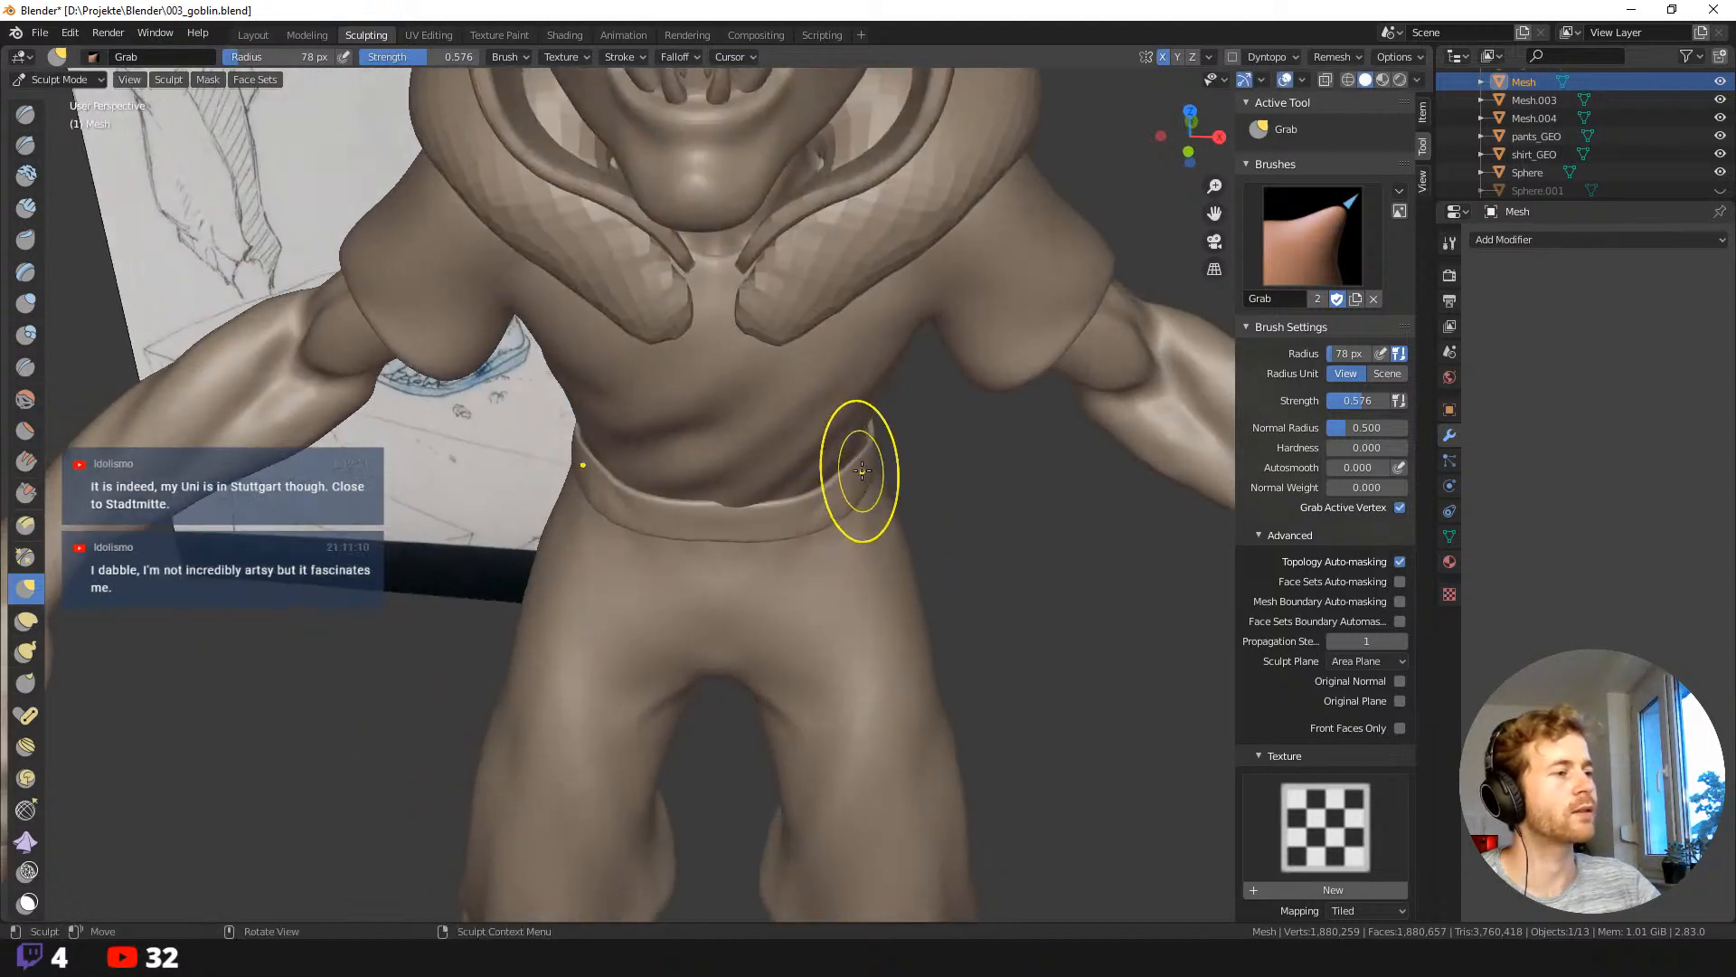
pyautogui.press('f')
pyautogui.click(910, 462)
pyautogui.moveTo(846, 499); pyautogui.dragTo(839, 493)
pyautogui.moveTo(838, 493)
pyautogui.mouseDown(button='middle')
pyautogui.moveTo(850, 461)
pyautogui.moveTo(967, 426)
pyautogui.moveTo(850, 454)
pyautogui.mouseUp(button='middle')
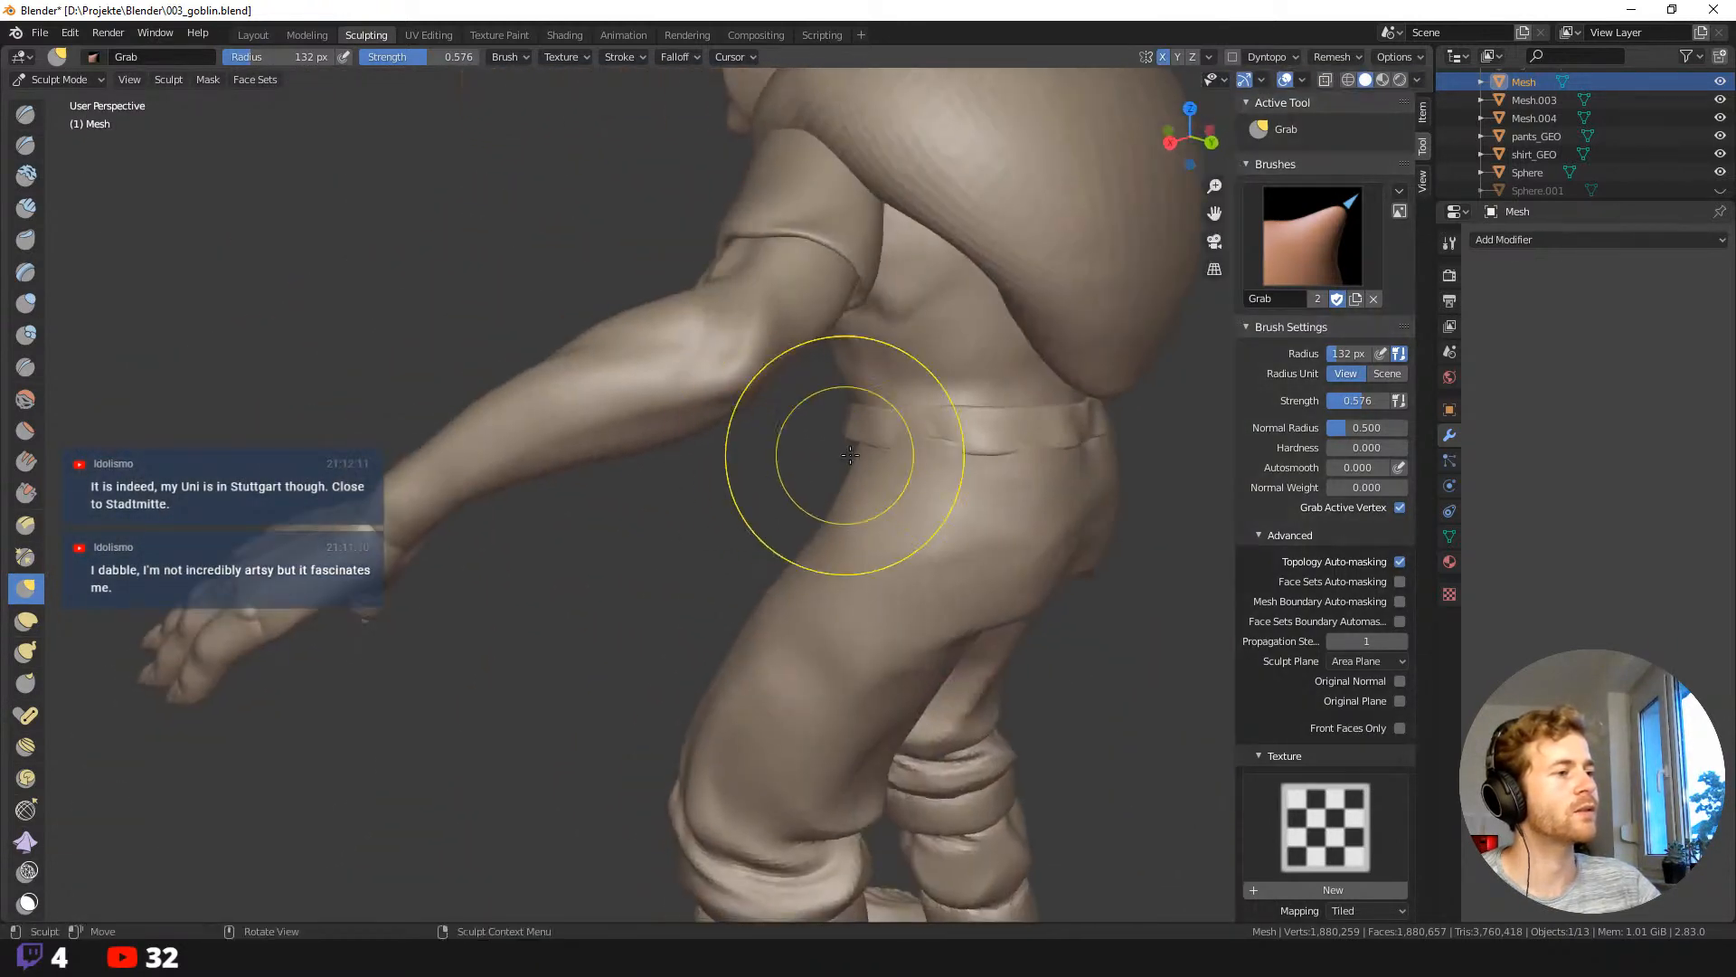
# Adjust the belt along the side of the hip with Grab radii of 105 and 133 px.
pyautogui.press('f')
pyautogui.click(912, 426)
pyautogui.moveTo(973, 427); pyautogui.dragTo(930, 425, button='middle')
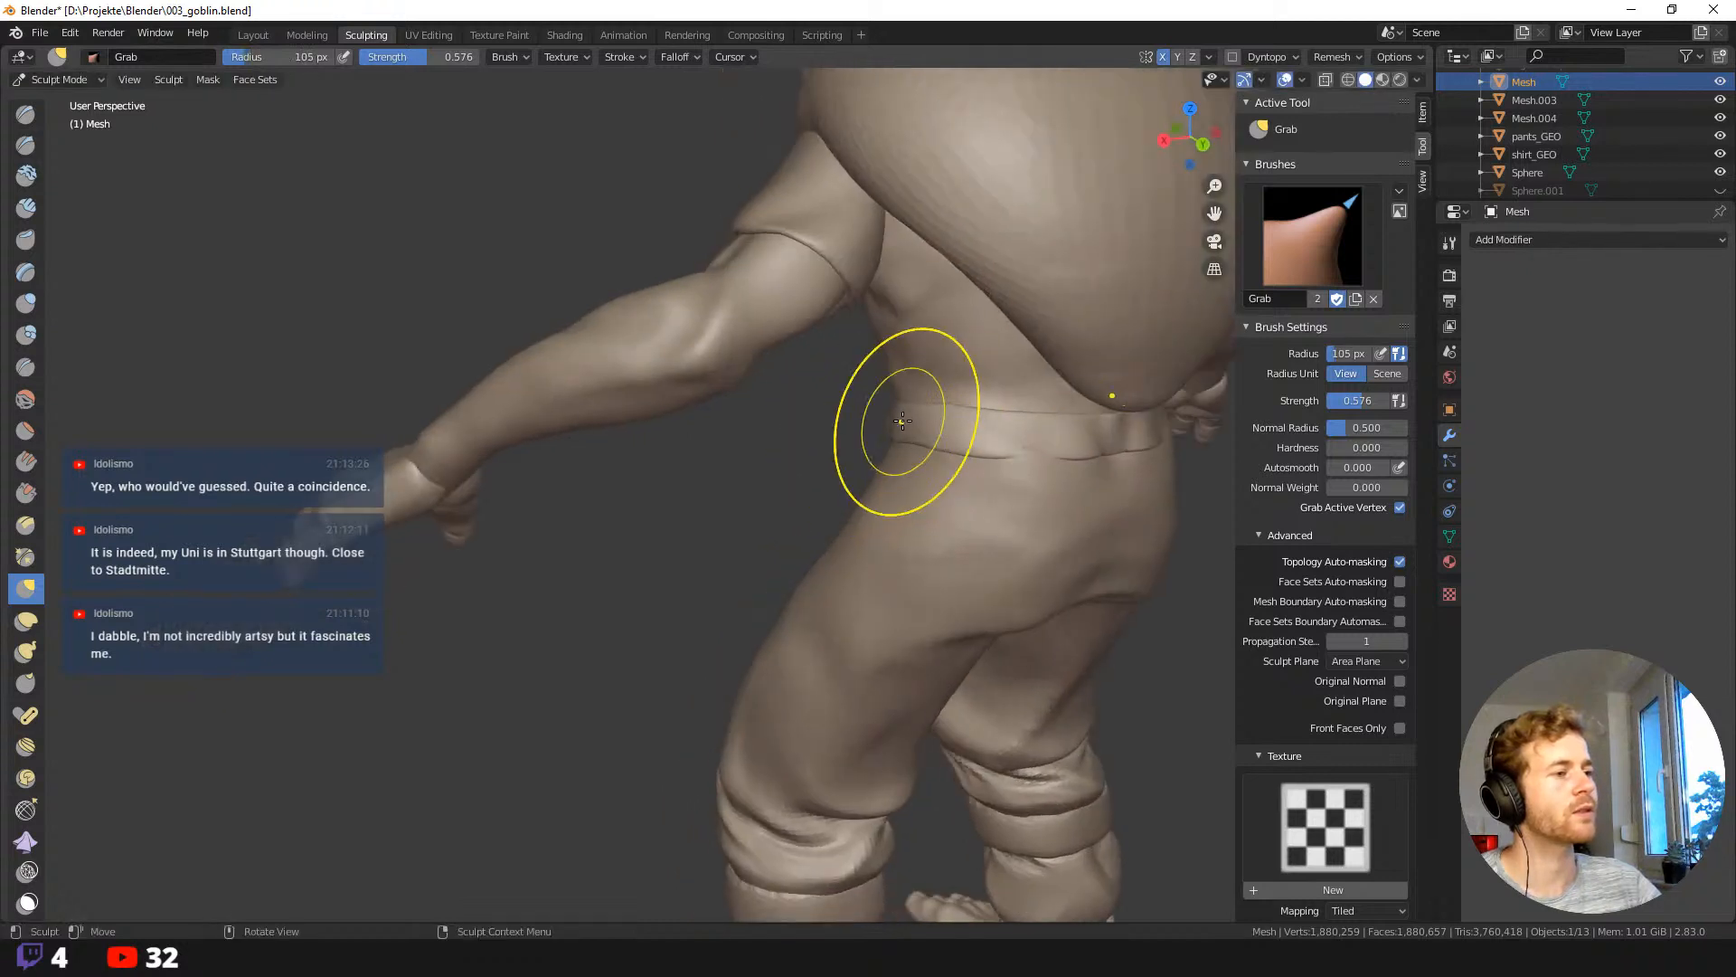
pyautogui.press('f')
pyautogui.click(1027, 451)
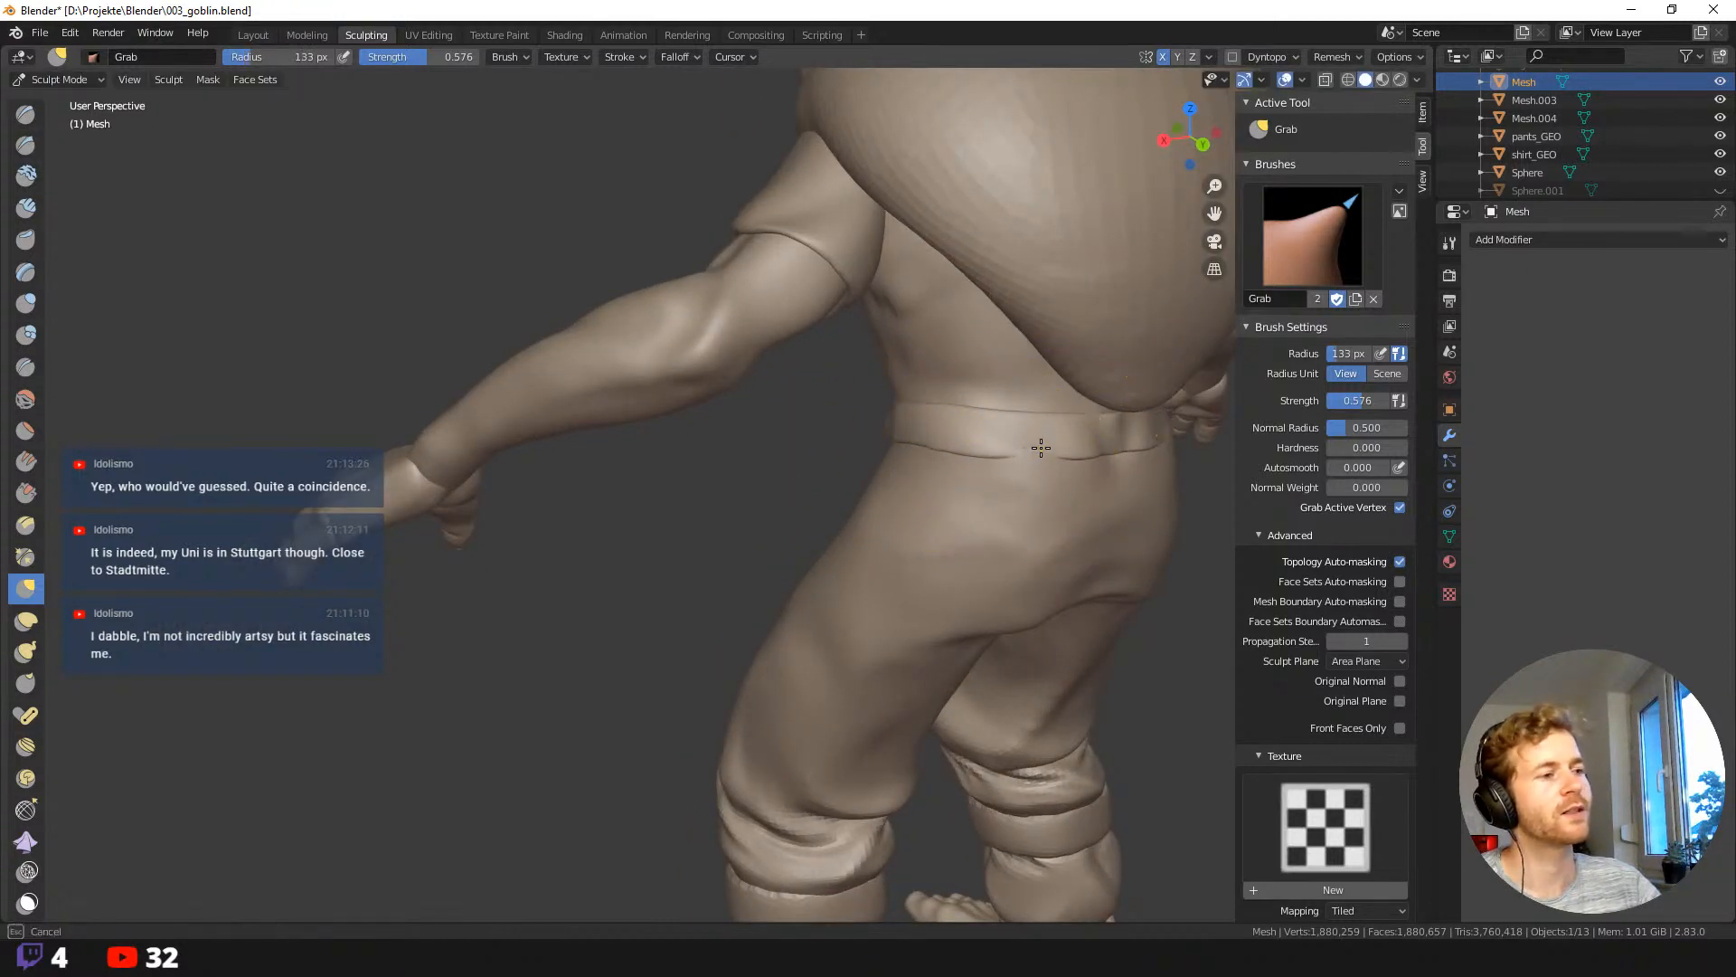
pyautogui.moveTo(1063, 445); pyautogui.dragTo(1079, 422, button='middle')
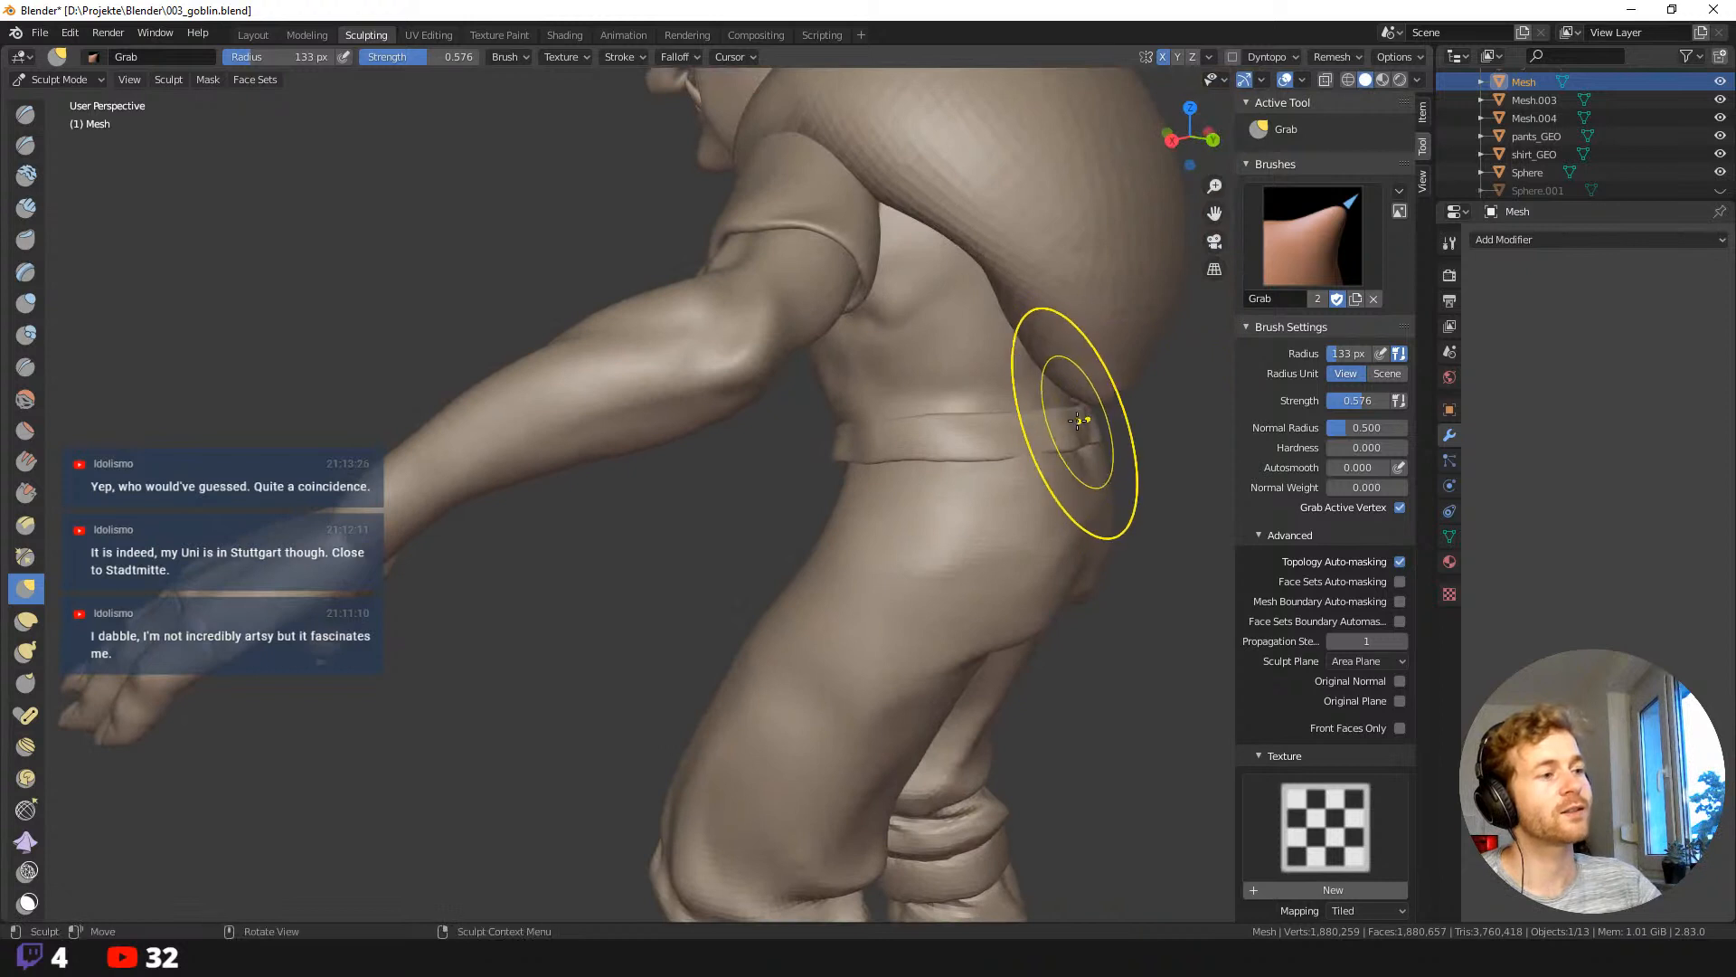
# Set the Grab radius to 62 px and pull the belt's rear section inward beside the lower back.
pyautogui.press('f')
pyautogui.click(1036, 391)
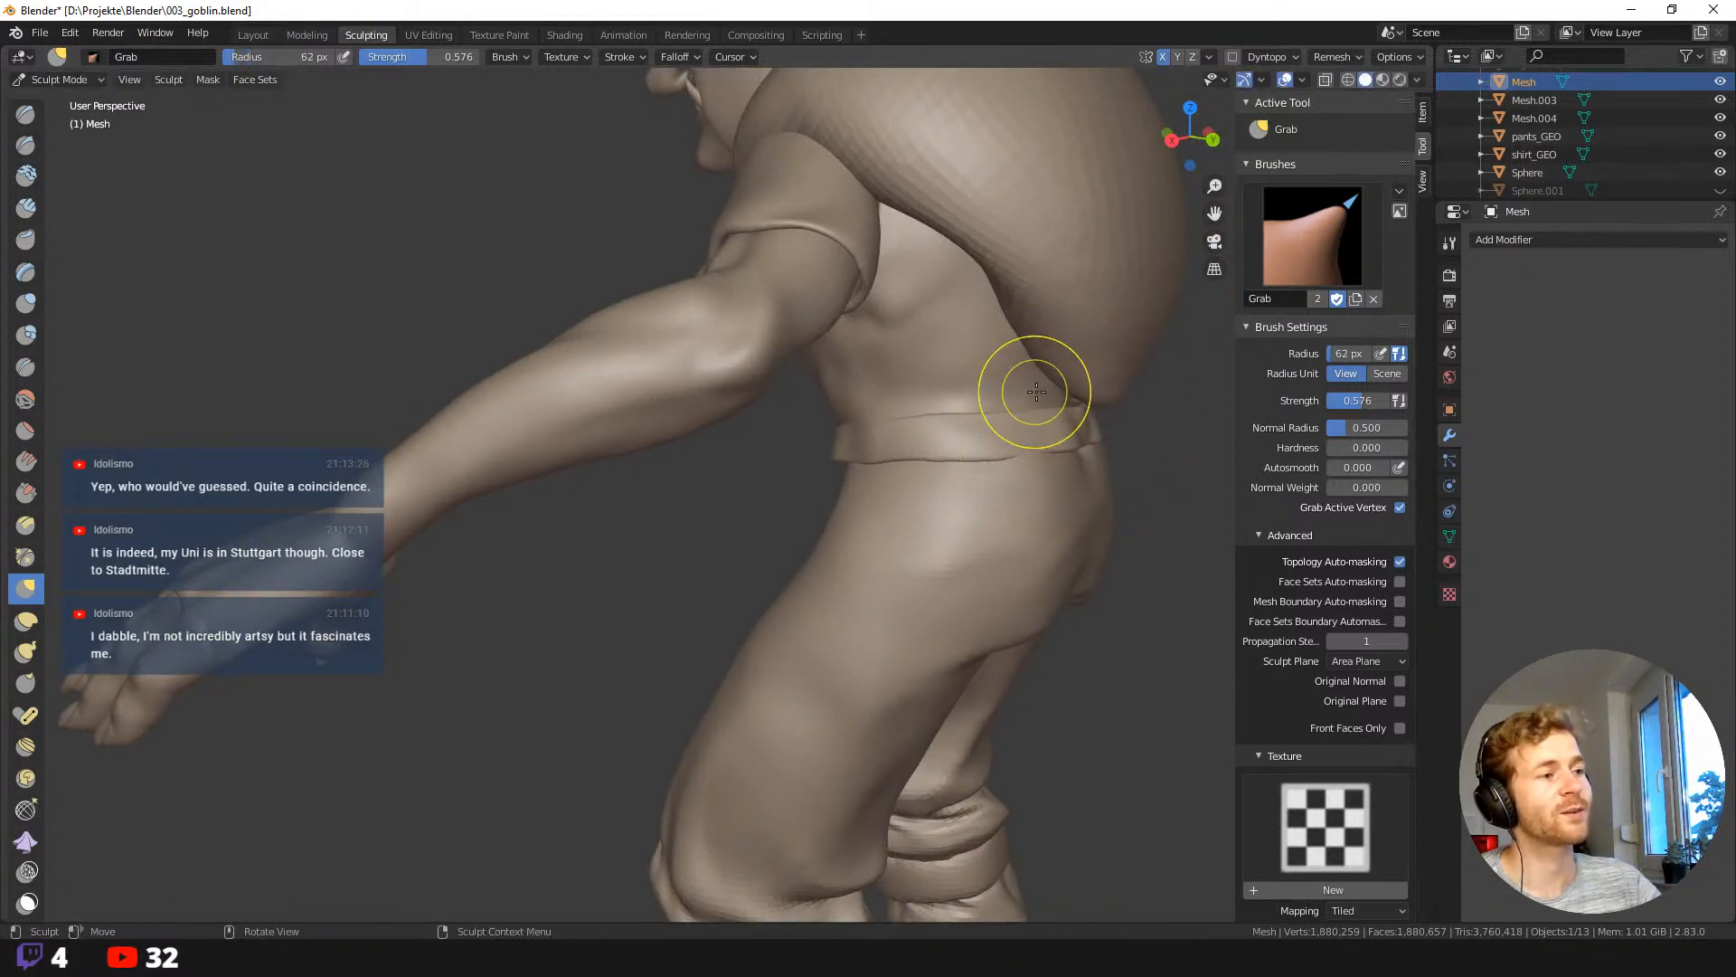
pyautogui.moveTo(1060, 418)
pyautogui.mouseDown(button='middle')
pyautogui.moveTo(1077, 399)
pyautogui.moveTo(1028, 432)
pyautogui.mouseUp(button='middle')
pyautogui.moveTo(1084, 437); pyautogui.dragTo(1058, 446)
pyautogui.moveTo(1058, 445); pyautogui.dragTo(1062, 449, button='middle')
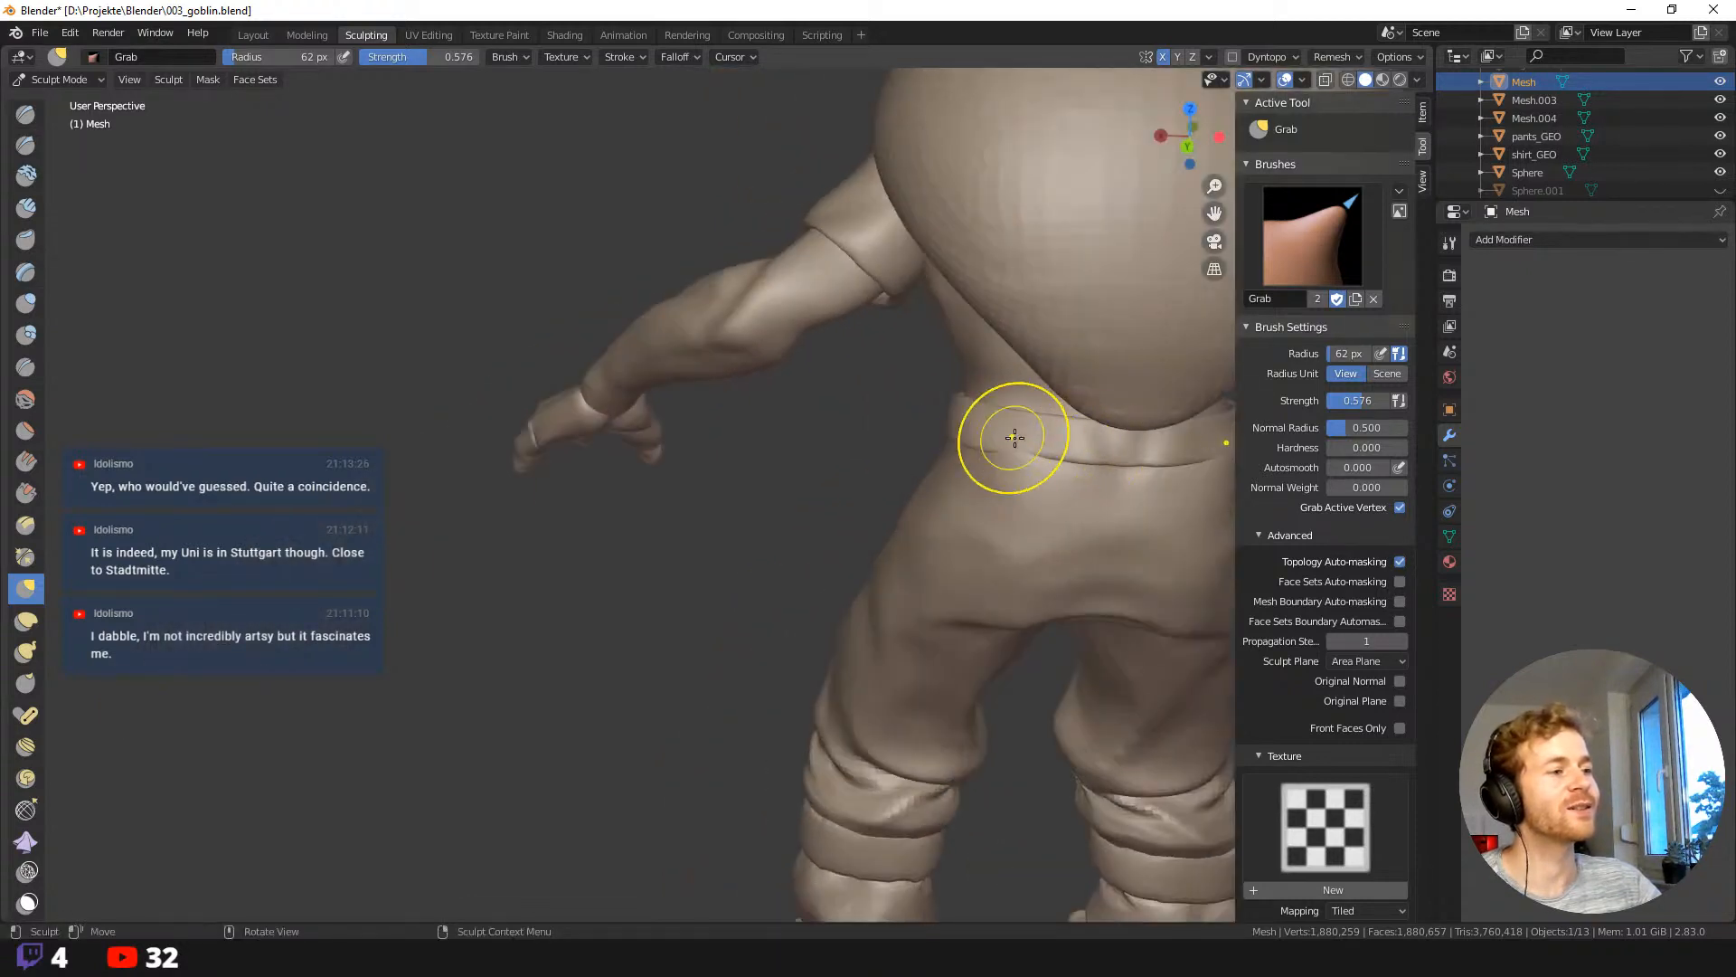
# Set the Grab radius to 78 px and pull the belt outward at the rear of the hip.
pyautogui.press('f')
pyautogui.click(1073, 442)
pyautogui.moveTo(1062, 453); pyautogui.dragTo(1037, 449)
pyautogui.moveTo(1018, 442); pyautogui.dragTo(1013, 443)
pyautogui.moveTo(1013, 443); pyautogui.dragTo(1066, 419, button='middle')
# Set the Grab radius to 119 px and nudge the back of the belt up and towards the body.
pyautogui.press('f')
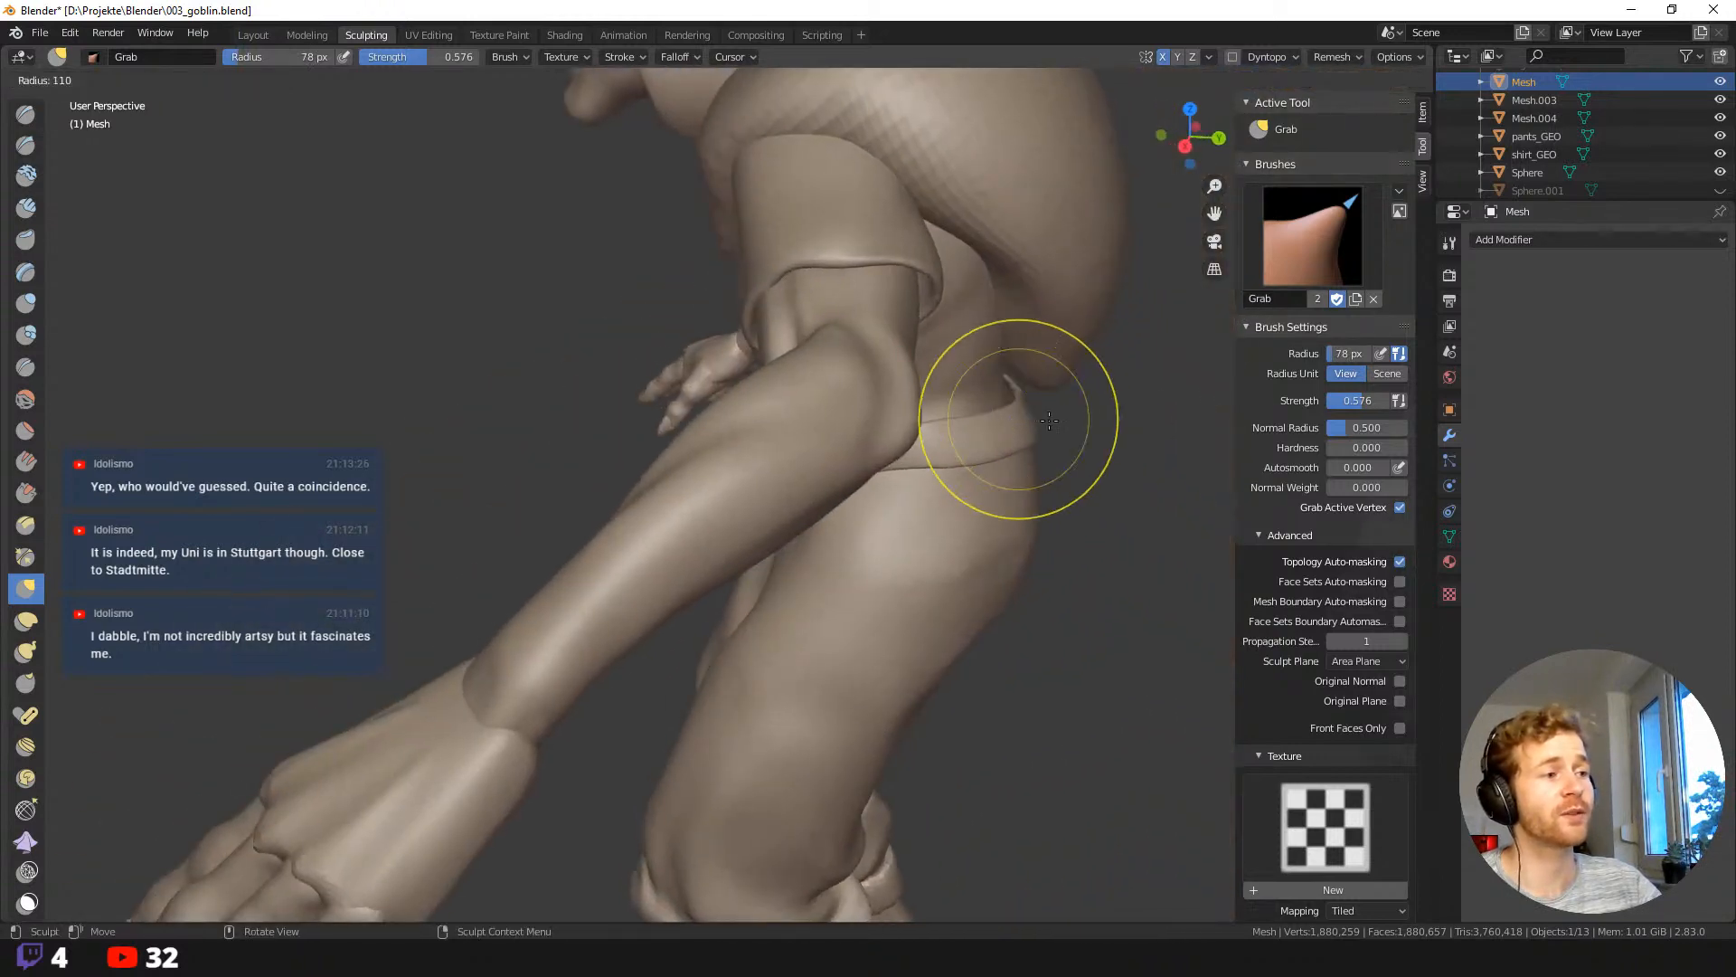
pyautogui.click(1049, 420)
pyautogui.moveTo(1019, 407); pyautogui.dragTo(1017, 404)
pyautogui.moveTo(1017, 403); pyautogui.dragTo(1019, 436, button='middle')
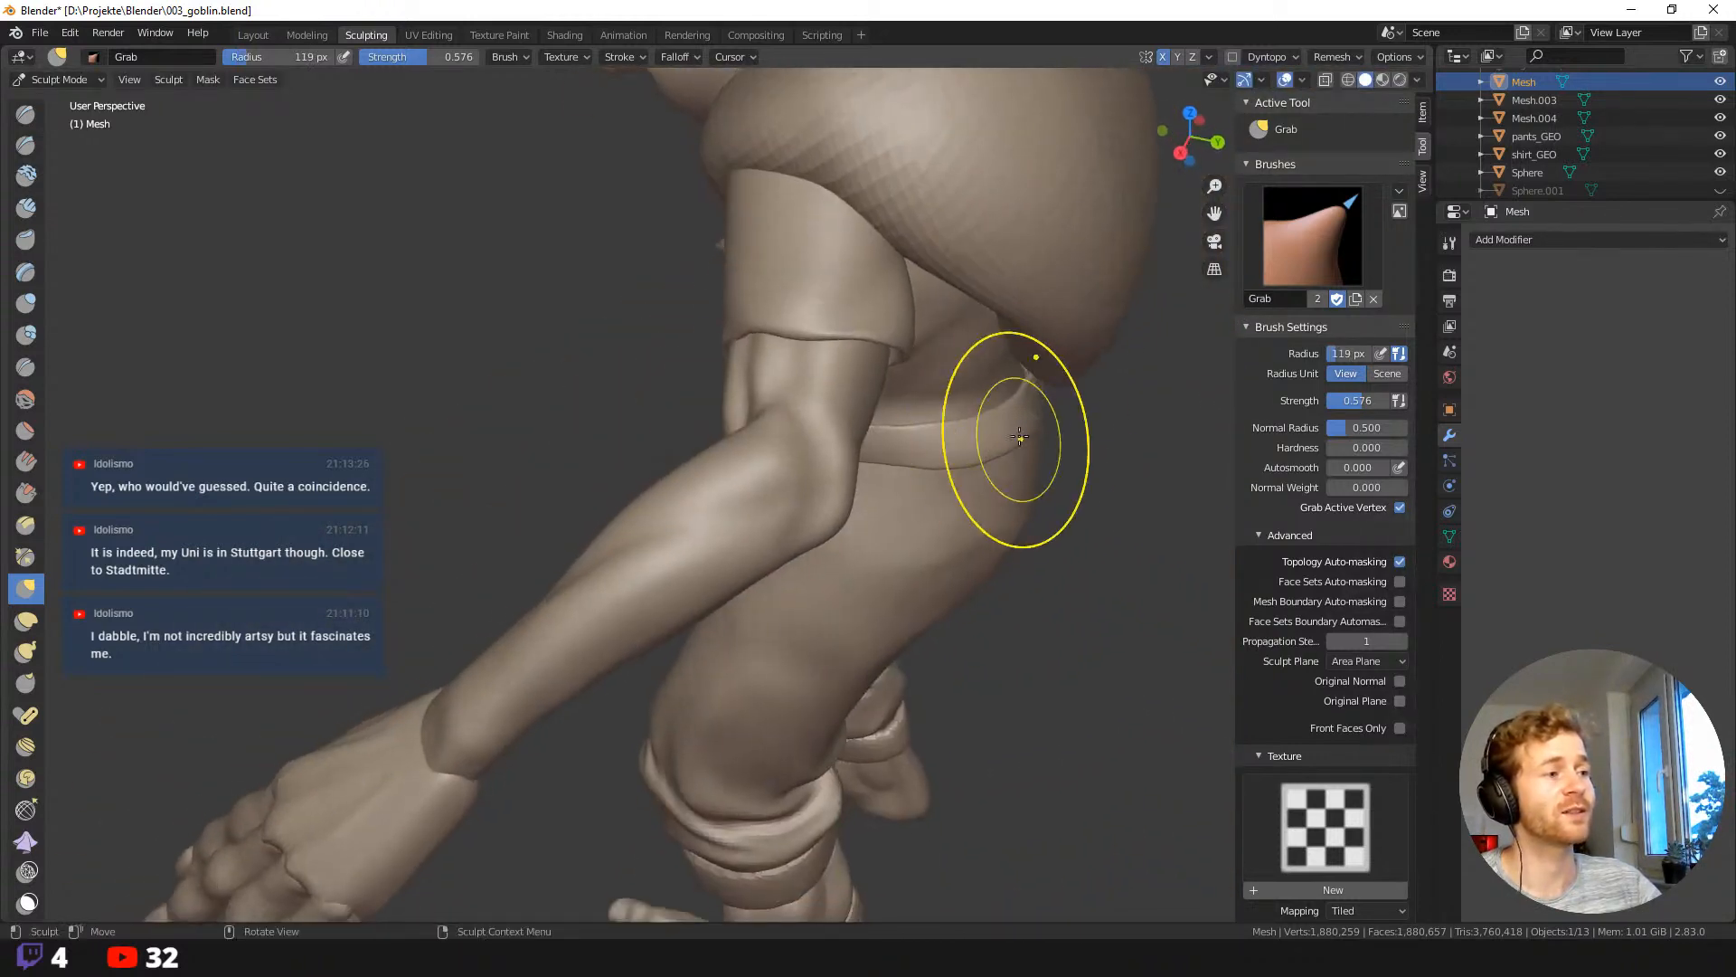
pyautogui.moveTo(1014, 408); pyautogui.dragTo(1009, 404)
pyautogui.moveTo(1009, 404)
pyautogui.mouseDown(button='middle')
pyautogui.moveTo(1027, 403)
pyautogui.moveTo(1008, 376)
pyautogui.moveTo(1029, 378)
pyautogui.mouseUp(button='middle')
# Set the Grab radius to 45 px and pull down the belt's upper edge at the back, beneath the cape.
pyautogui.press('f')
pyautogui.click(1088, 376)
pyautogui.press('f')
pyautogui.click(1019, 387)
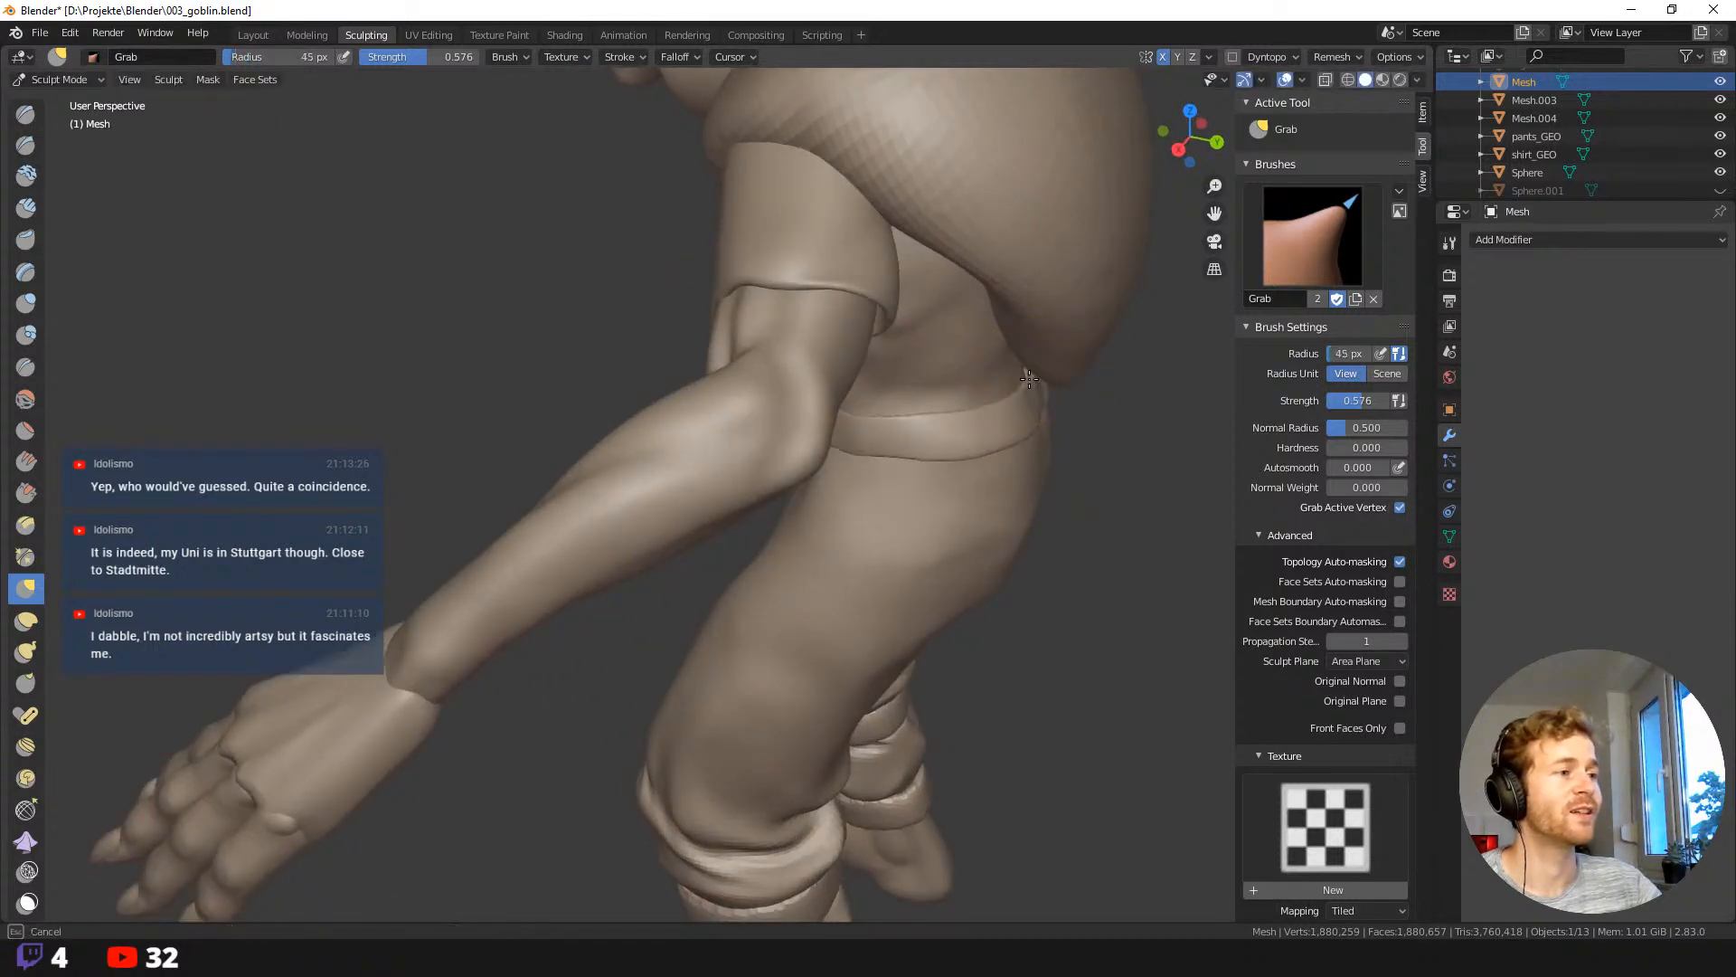
pyautogui.moveTo(1030, 379); pyautogui.dragTo(1037, 386)
# Set the Grab radius to 63 px and lower the belt's rear edge at the lower back.
pyautogui.press('f')
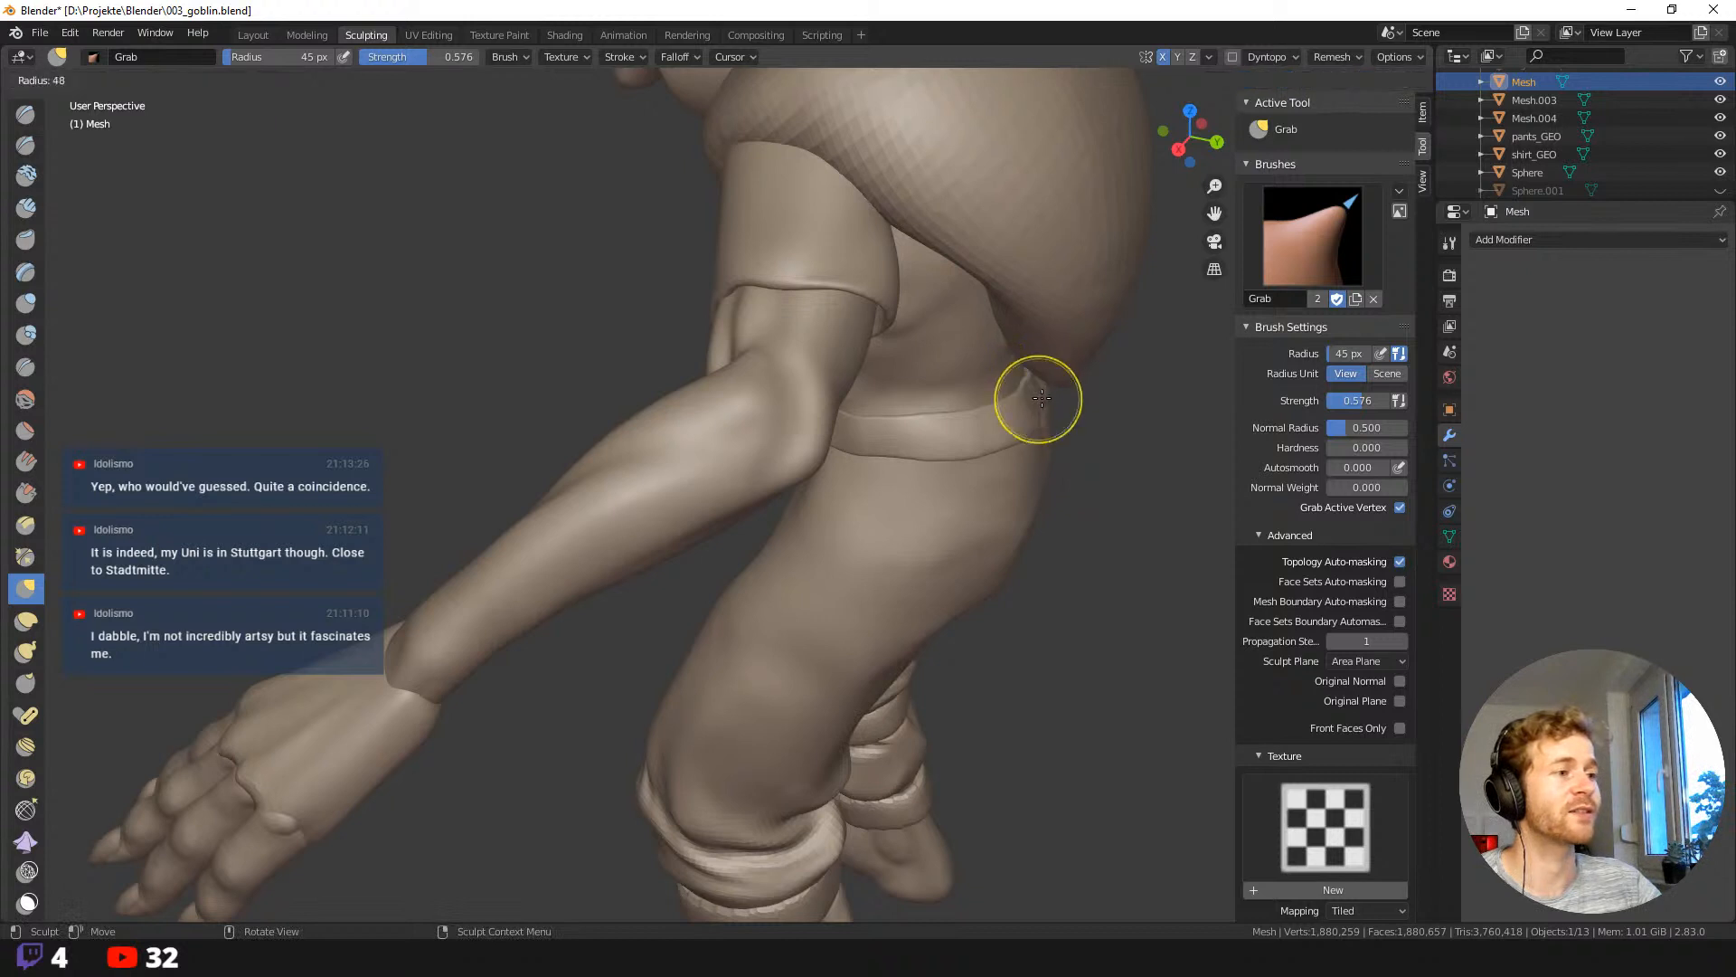
pyautogui.click(1054, 399)
pyautogui.moveTo(1054, 399); pyautogui.dragTo(1045, 401, button='middle')
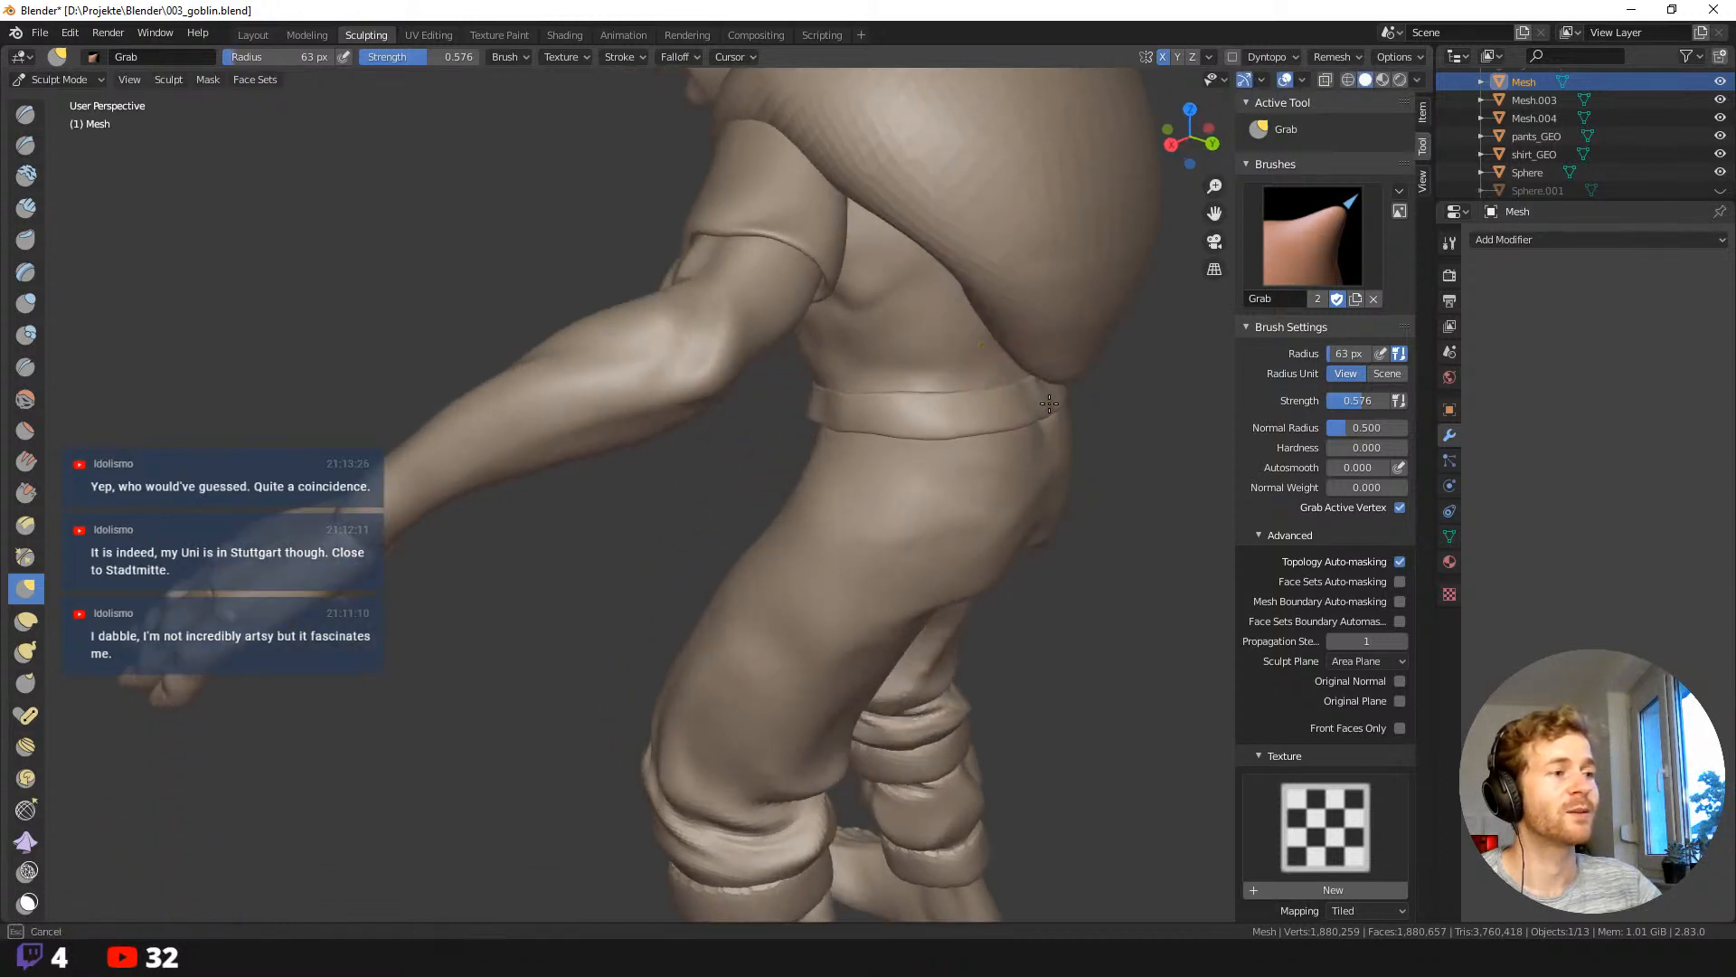
pyautogui.moveTo(1049, 404); pyautogui.dragTo(1060, 423)
# Even out the belt's back with an 88 px Grab radius, then its front corner with a 78 px radius.
pyautogui.press('f')
pyautogui.click(1054, 400)
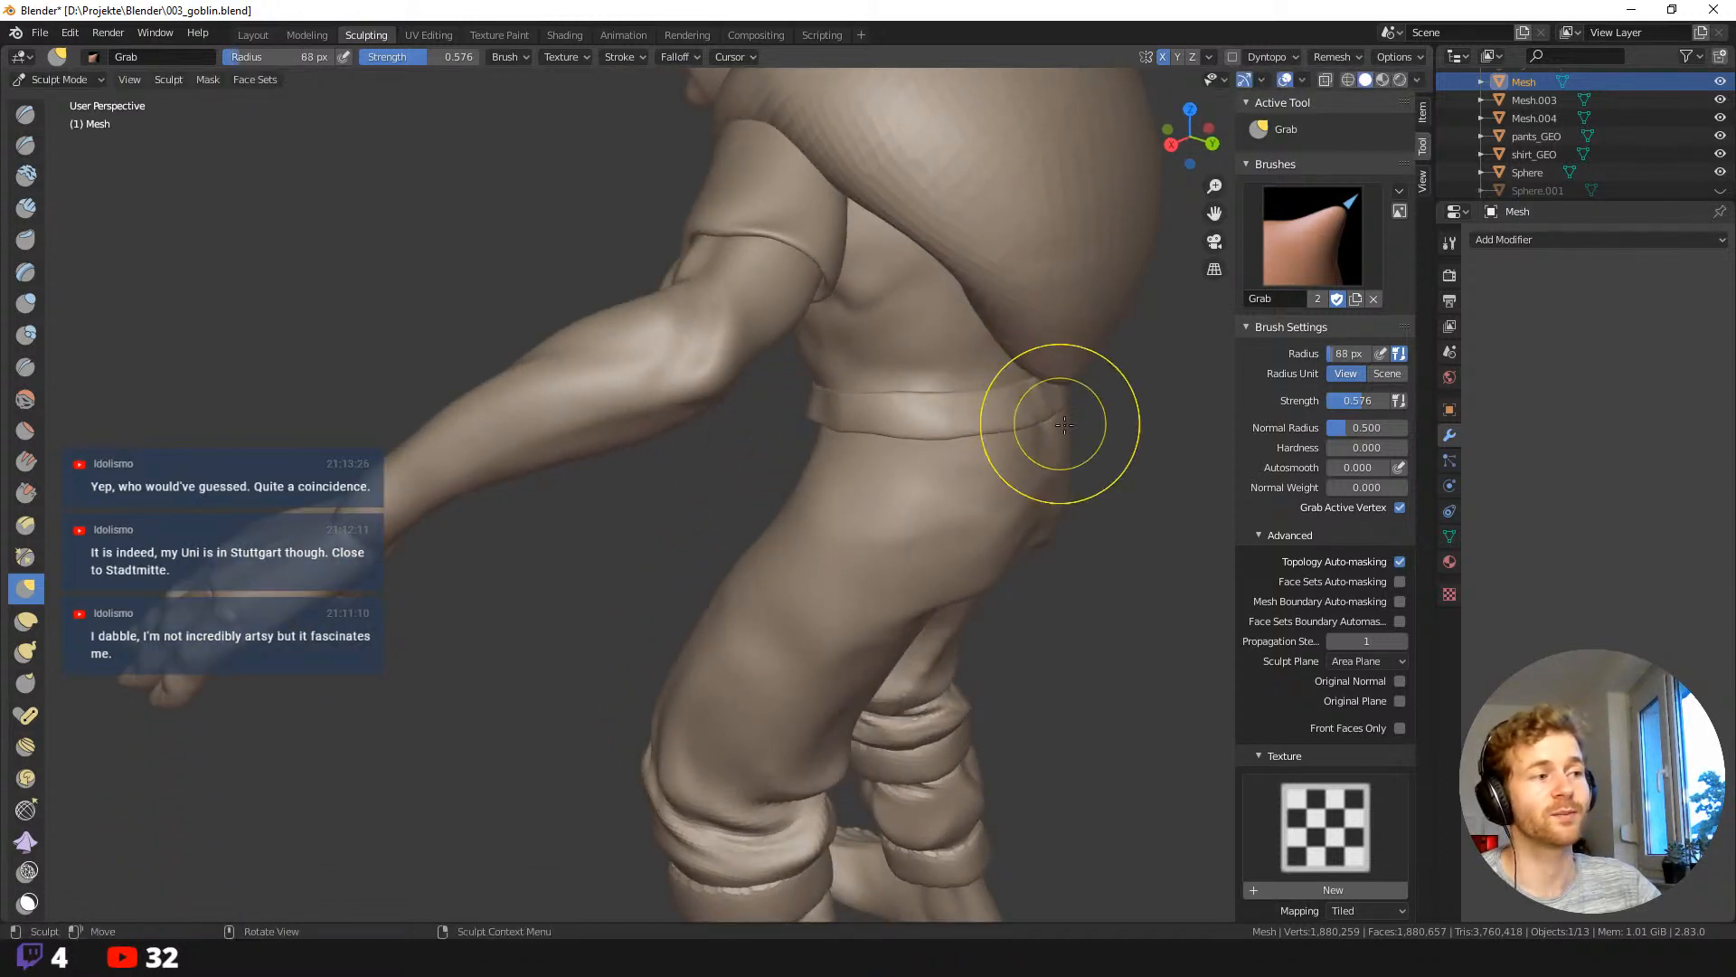
pyautogui.moveTo(1064, 425)
pyautogui.mouseDown(button='middle')
pyautogui.moveTo(896, 398)
pyautogui.moveTo(930, 397)
pyautogui.mouseUp(button='middle')
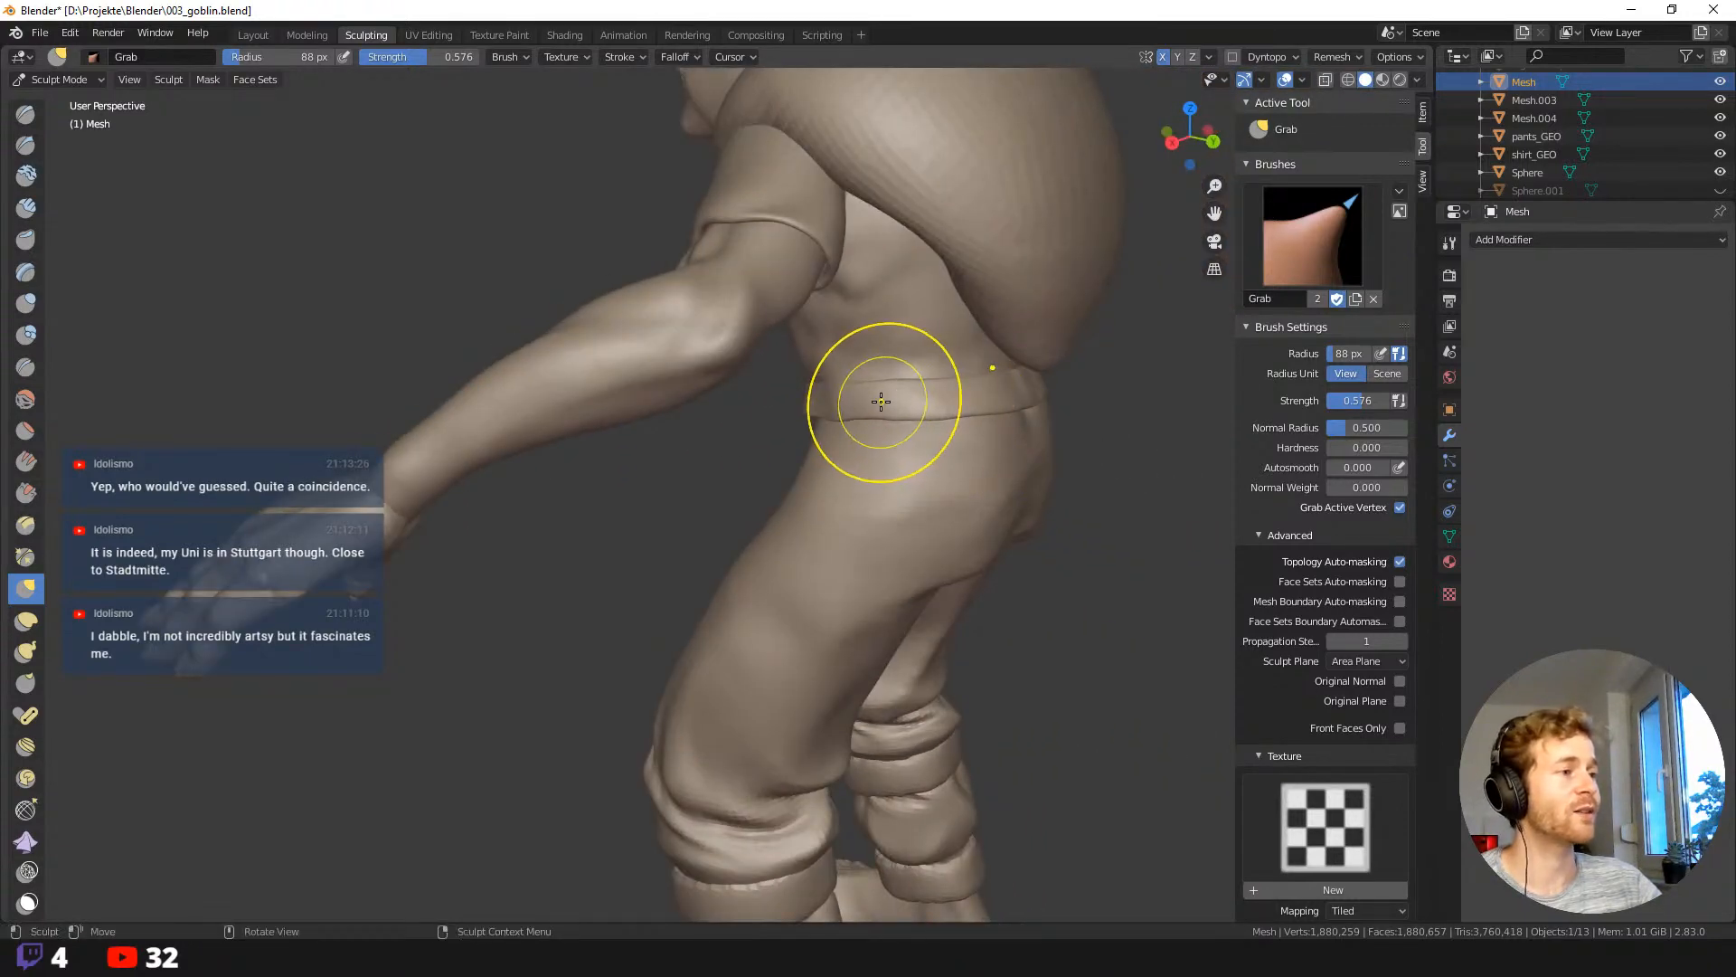
pyautogui.moveTo(921, 437)
pyautogui.mouseDown(button='middle')
pyautogui.moveTo(763, 388)
pyautogui.moveTo(858, 417)
pyautogui.moveTo(850, 400)
pyautogui.moveTo(802, 459)
pyautogui.mouseUp(button='middle')
pyautogui.press('[')
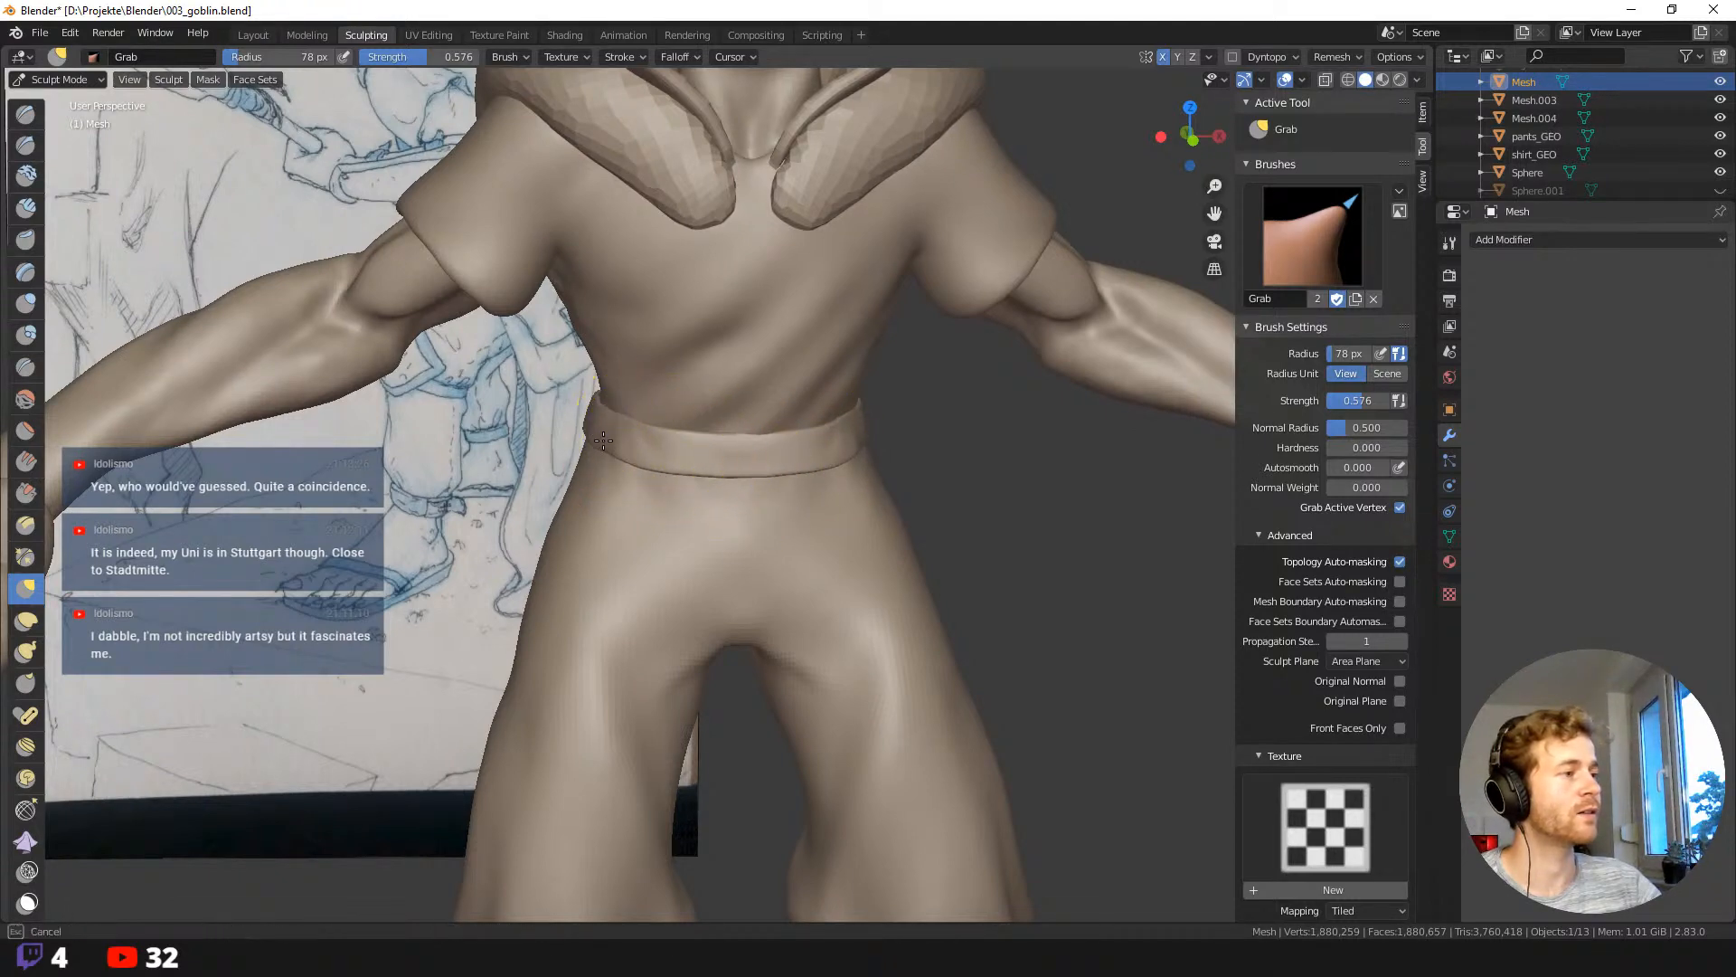
# Set the Grab radius to 115 px and pull the belt's side and front downward, judging it on the whole figure.
pyautogui.scroll(-6, 675, 447)
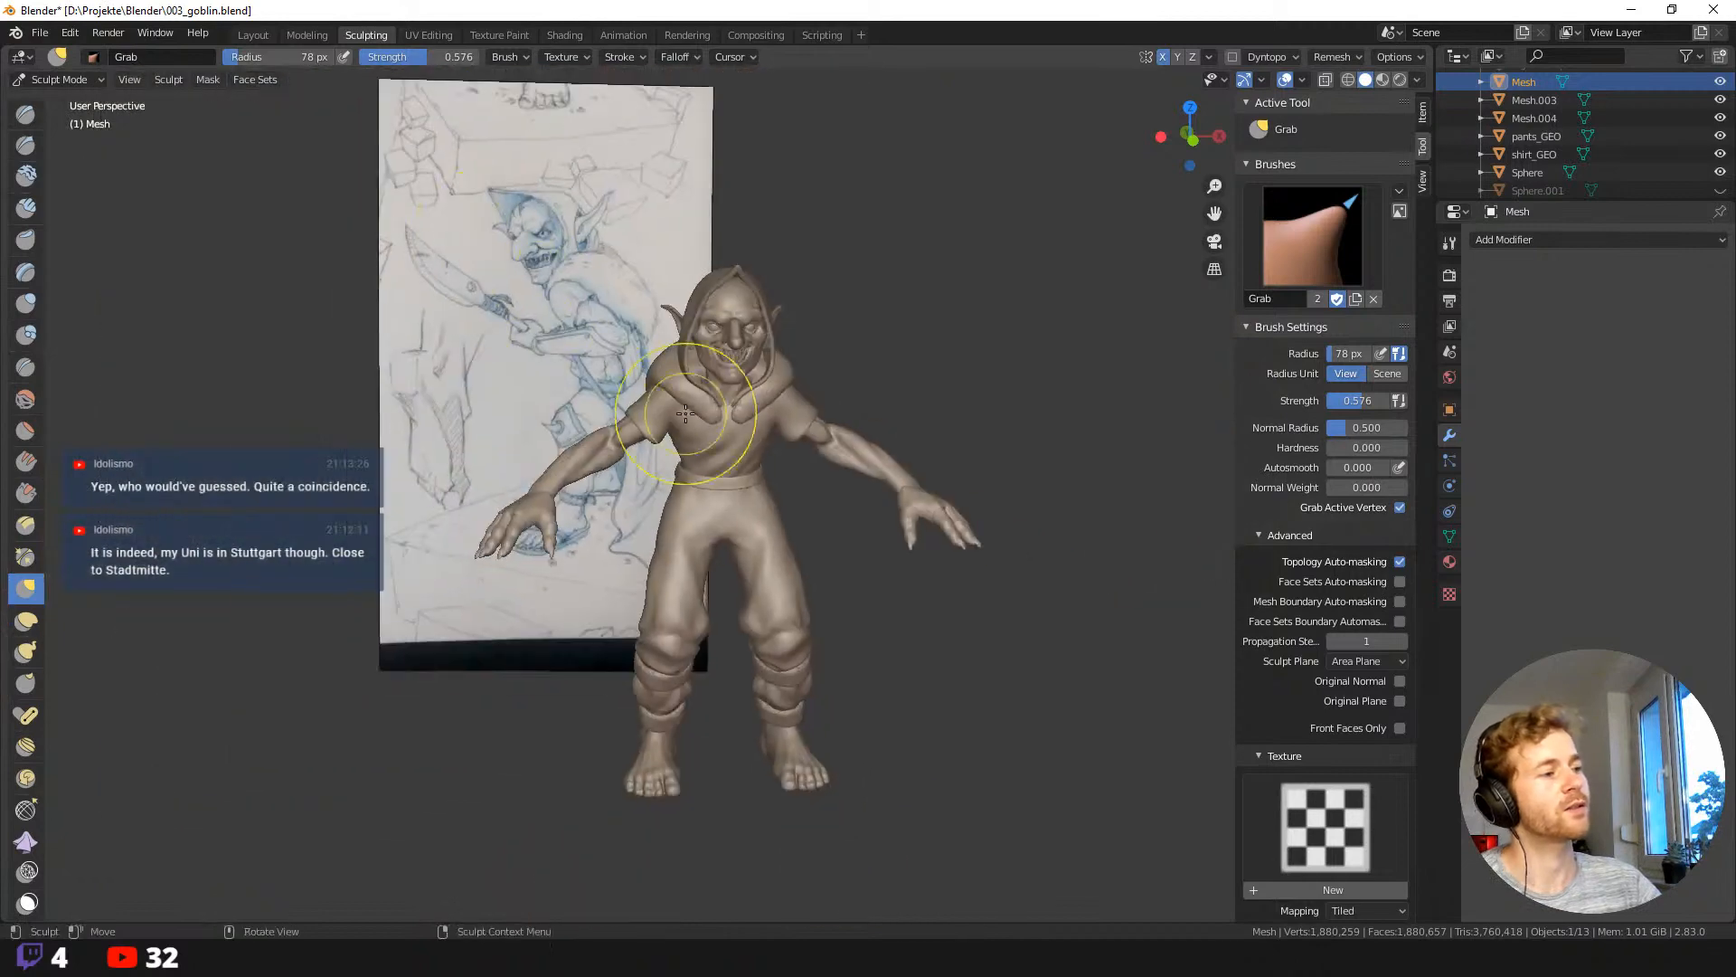
pyautogui.moveTo(651, 407)
pyautogui.mouseDown(button='middle')
pyautogui.moveTo(610, 389)
pyautogui.moveTo(844, 524)
pyautogui.moveTo(825, 452)
pyautogui.moveTo(907, 533)
pyautogui.moveTo(903, 485)
pyautogui.moveTo(795, 504)
pyautogui.moveTo(874, 518)
pyautogui.moveTo(582, 503)
pyautogui.moveTo(807, 592)
pyautogui.mouseUp(button='middle')
pyautogui.scroll(1, 907, 533)
pyautogui.scroll(2, 684, 534)
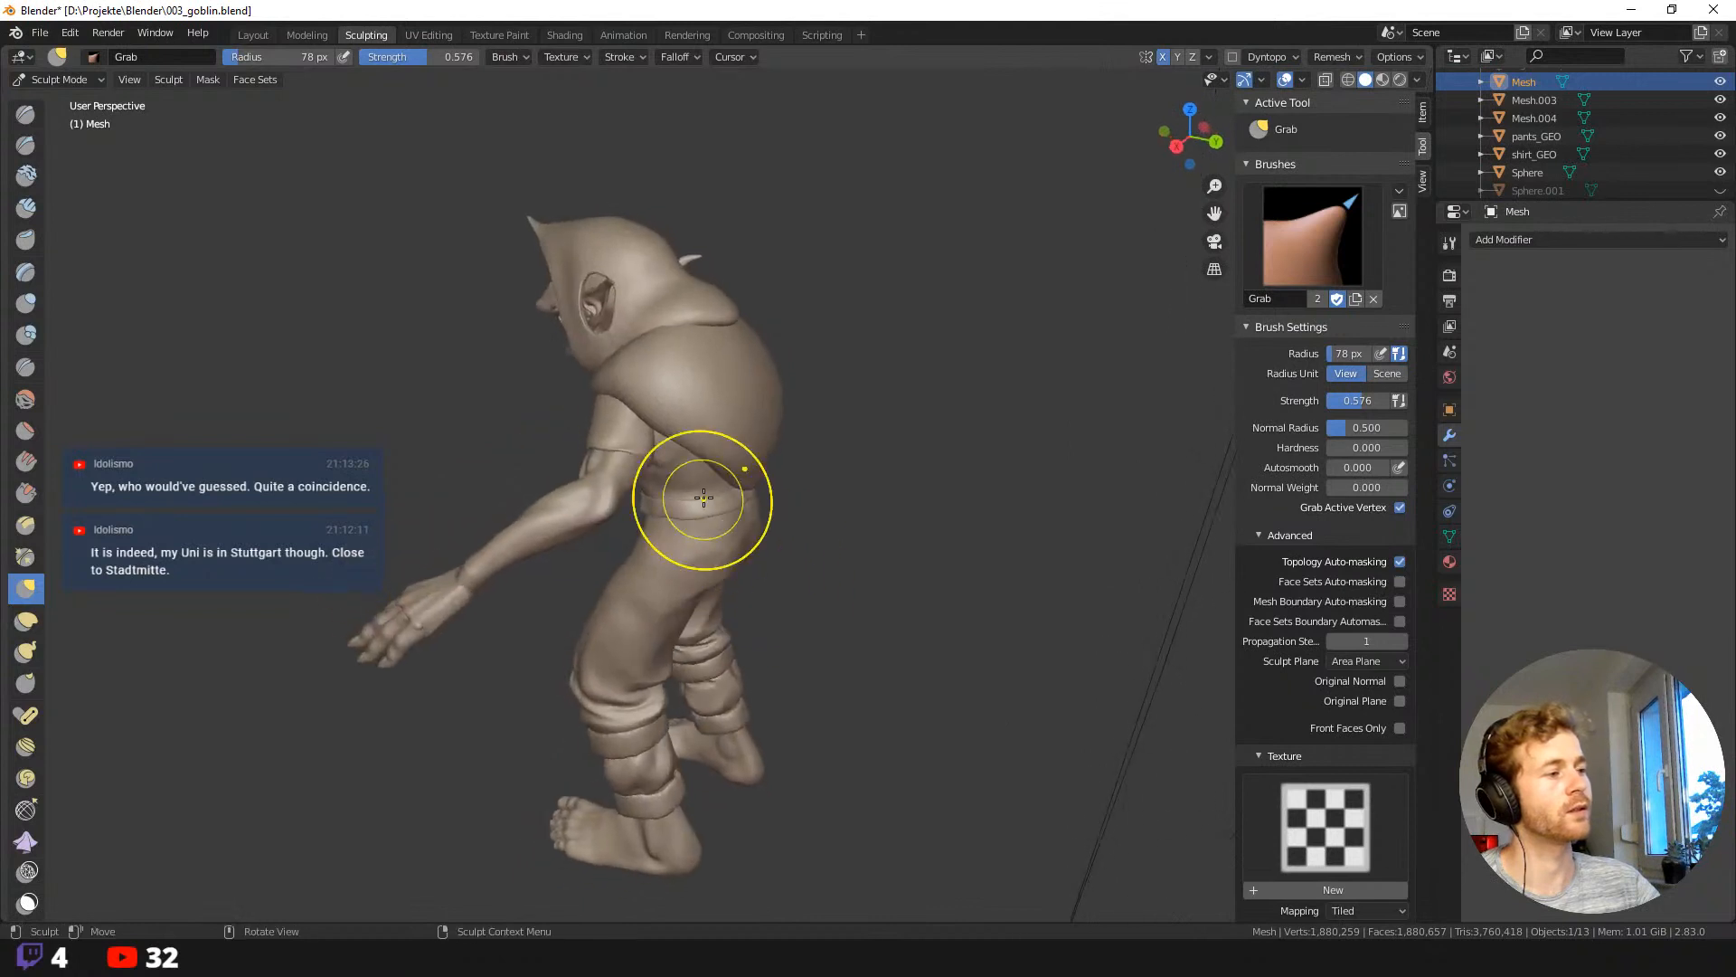
pyautogui.press('f')
pyautogui.click(805, 495)
pyautogui.moveTo(730, 493); pyautogui.dragTo(717, 521)
pyautogui.moveTo(718, 521); pyautogui.dragTo(640, 523, button='middle')
pyautogui.moveTo(644, 523); pyautogui.dragTo(653, 536)
pyautogui.moveTo(653, 535)
pyautogui.mouseDown(button='middle')
pyautogui.moveTo(736, 542)
pyautogui.moveTo(705, 506)
pyautogui.moveTo(756, 551)
pyautogui.moveTo(835, 541)
pyautogui.moveTo(775, 538)
pyautogui.mouseUp(button='middle')
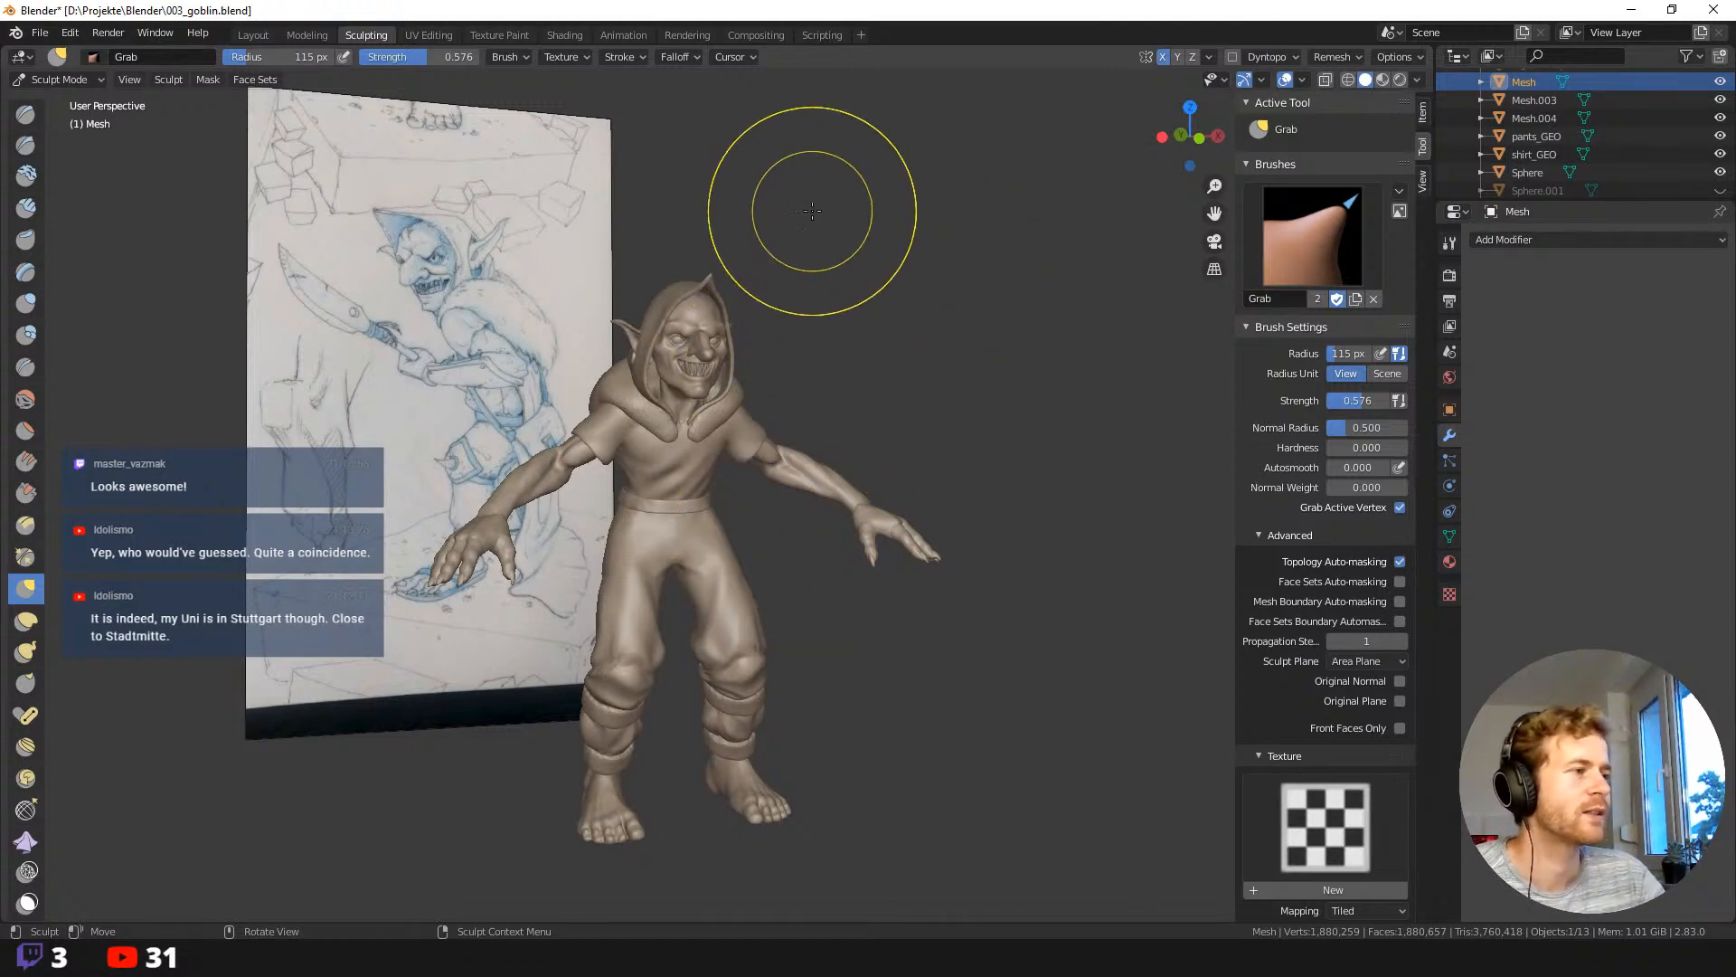
# Examine the whole goblin with its belt from the front and sides against the reference drawing.
pyautogui.moveTo(826, 438)
pyautogui.mouseDown(button='middle')
pyautogui.moveTo(900, 422)
pyautogui.moveTo(832, 391)
pyautogui.moveTo(852, 391)
pyautogui.moveTo(839, 358)
pyautogui.mouseUp(button='middle')
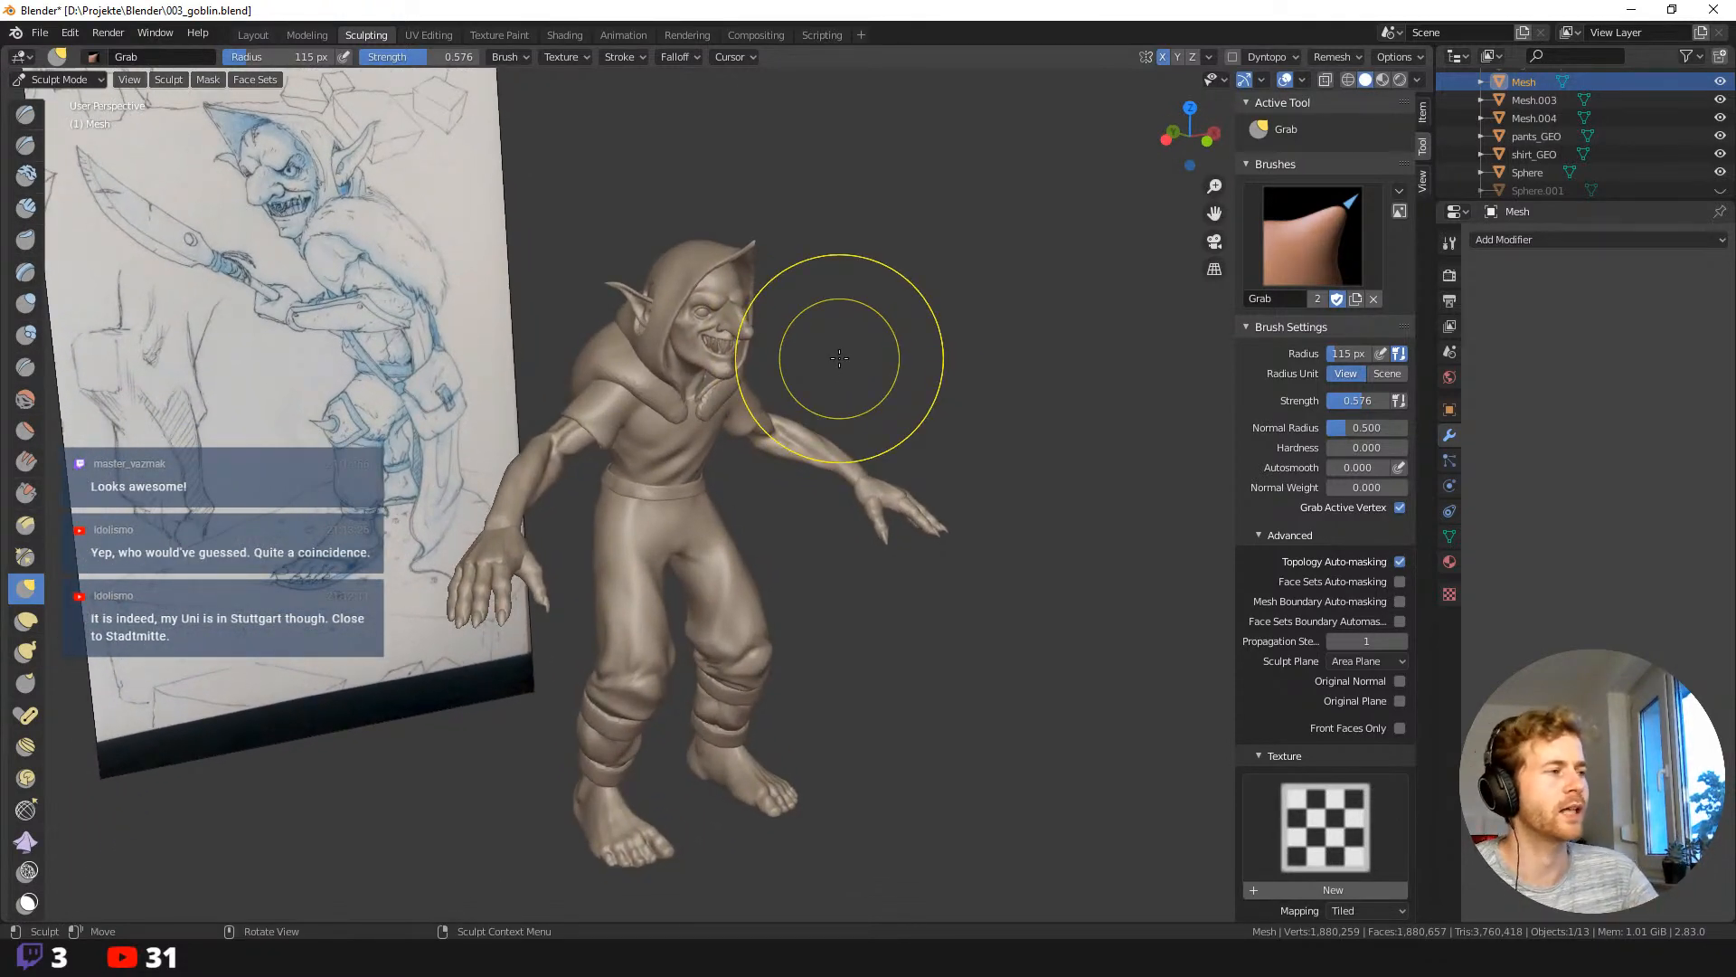
pyautogui.moveTo(584, 505)
pyautogui.mouseDown(button='middle')
pyautogui.moveTo(582, 562)
pyautogui.moveTo(567, 533)
pyautogui.moveTo(682, 485)
pyautogui.moveTo(633, 461)
pyautogui.moveTo(690, 449)
pyautogui.moveTo(671, 445)
pyautogui.moveTo(728, 472)
pyautogui.moveTo(687, 483)
pyautogui.moveTo(768, 489)
pyautogui.moveTo(699, 499)
pyautogui.moveTo(795, 465)
pyautogui.moveTo(757, 514)
pyautogui.moveTo(814, 503)
pyautogui.moveTo(805, 516)
pyautogui.mouseUp(button='middle')
pyautogui.press('f')
pyautogui.click(589, 471)
pyautogui.moveTo(679, 542); pyautogui.dragTo(907, 523, button='middle')
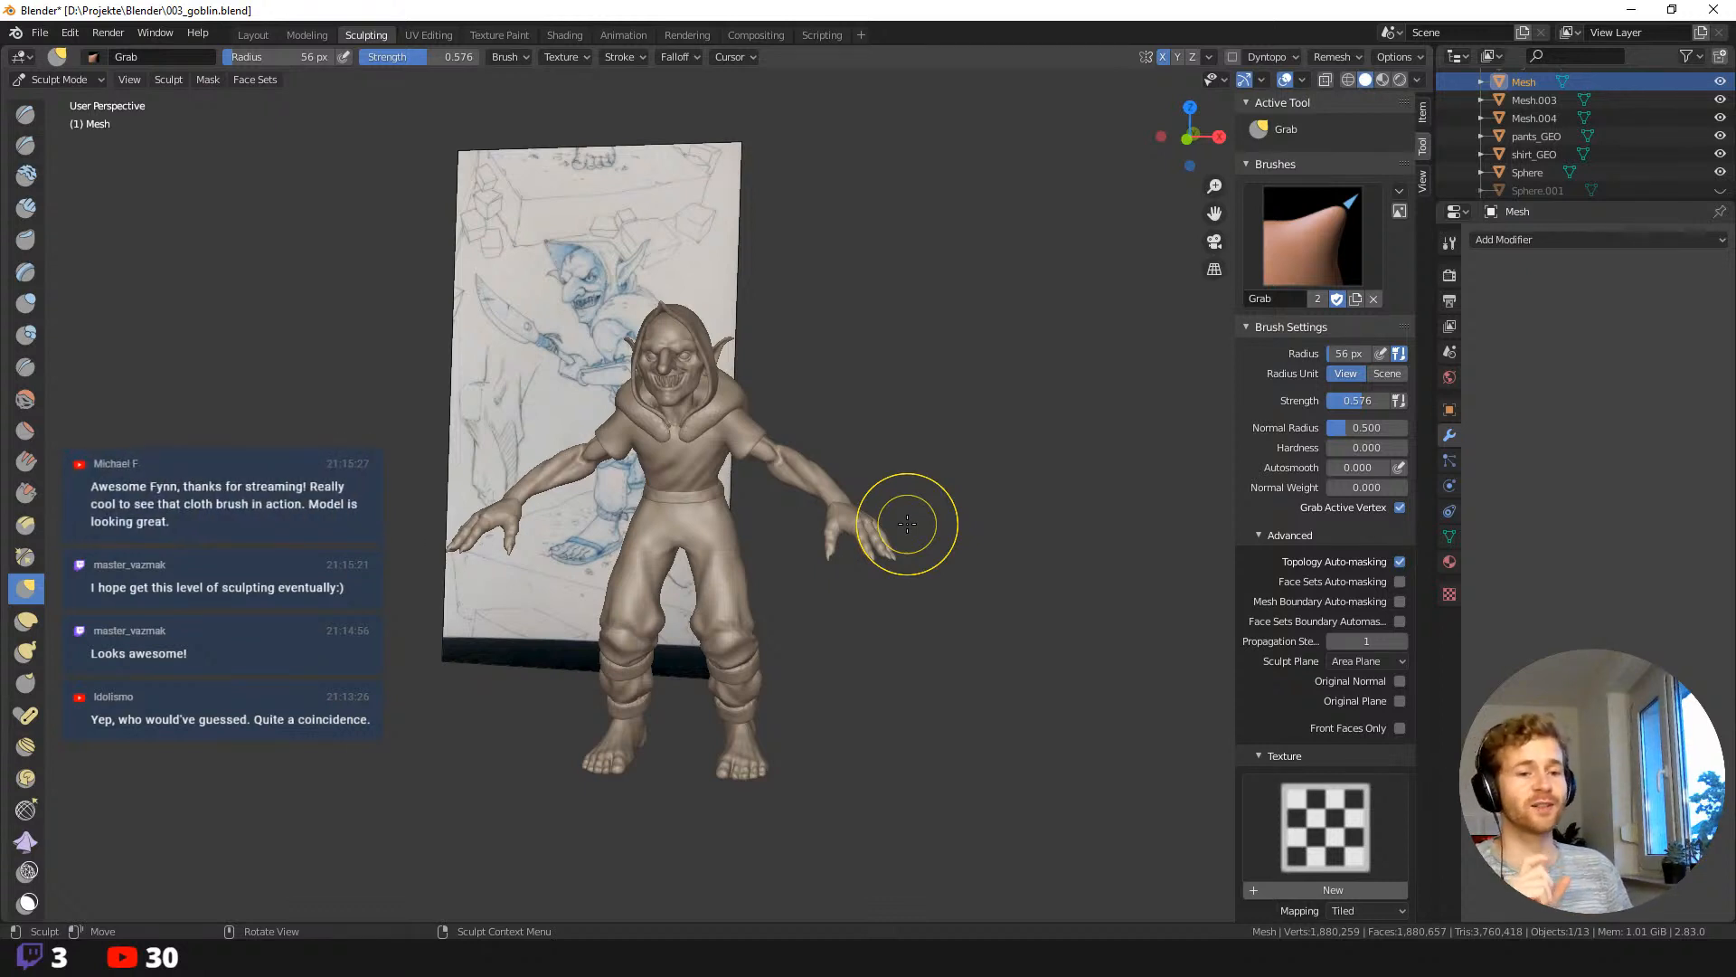
pyautogui.moveTo(493, 589)
pyautogui.mouseDown(button='middle')
pyautogui.moveTo(577, 617)
pyautogui.moveTo(573, 651)
pyautogui.mouseUp(button='middle')
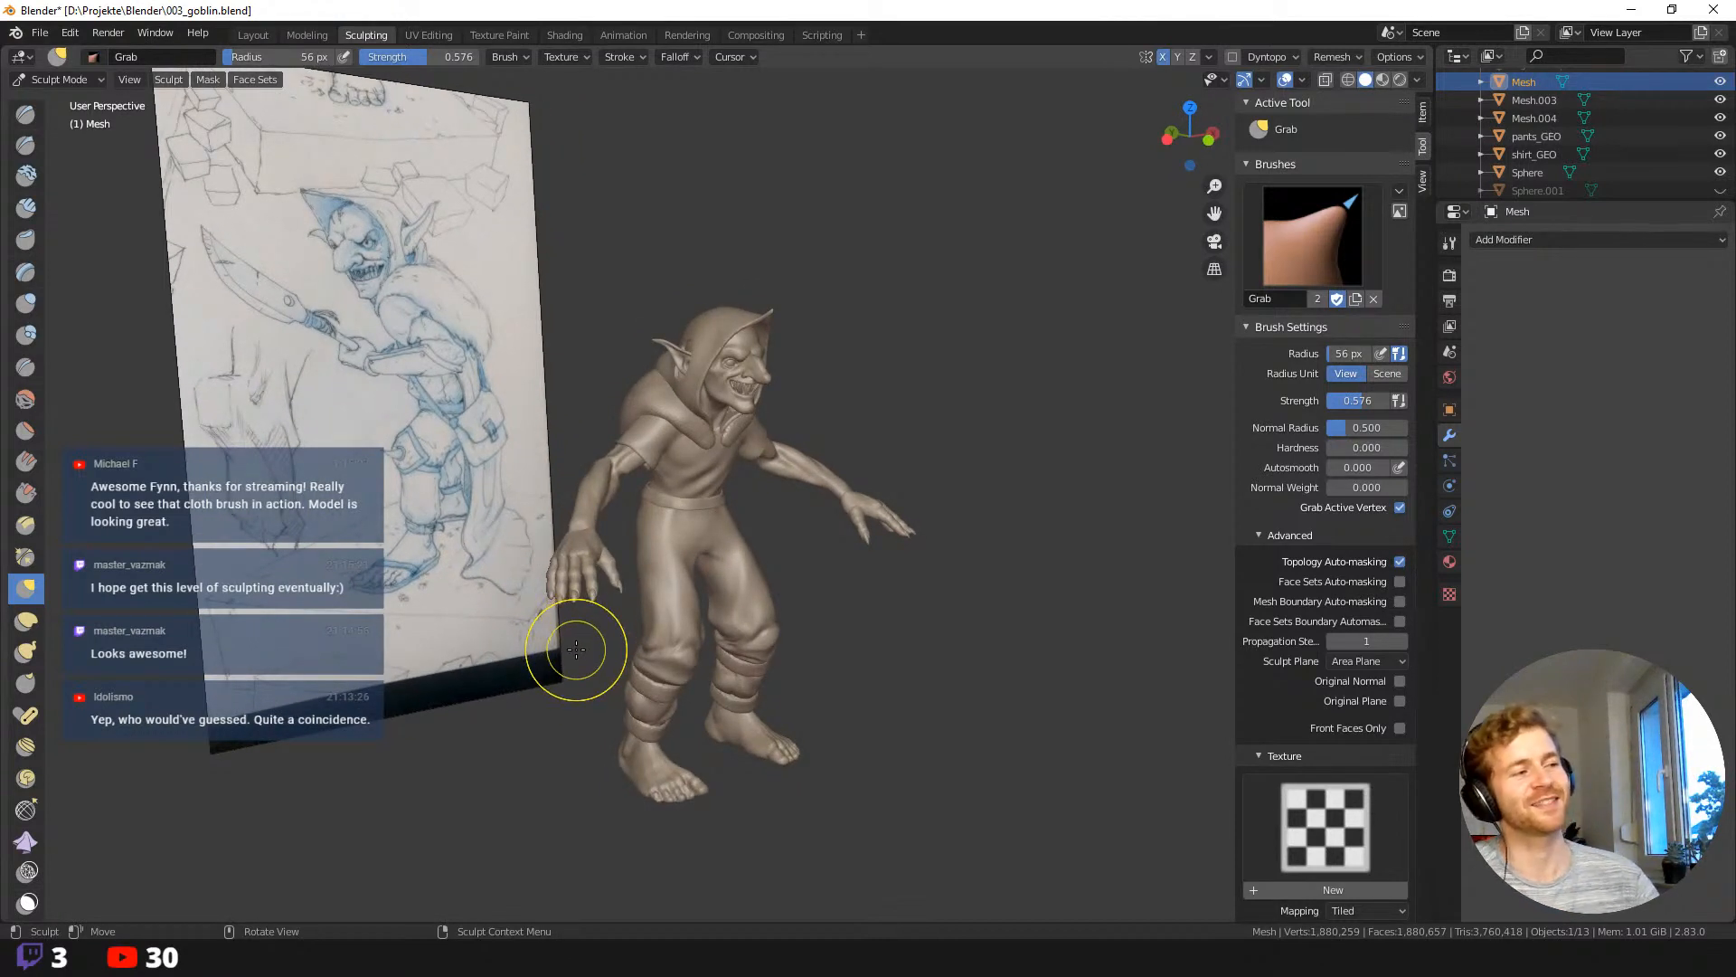